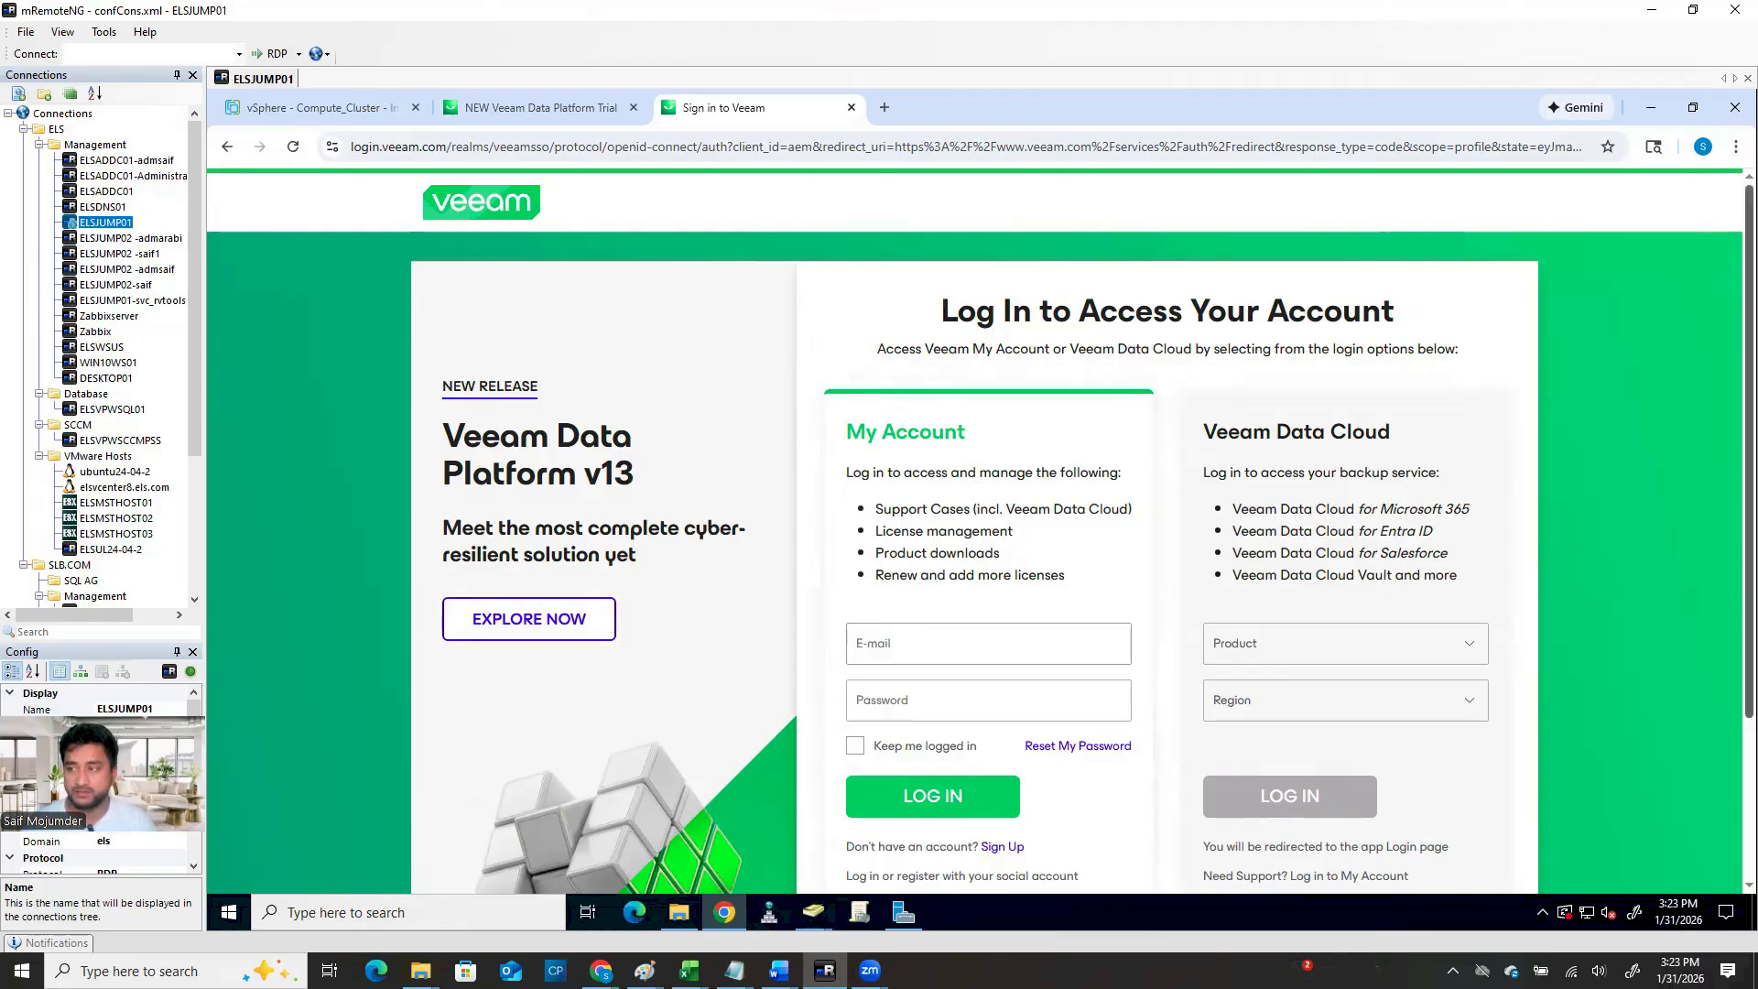
- Bring the IONOS Email browser window forward and maximize it full screen
key("alt+Tab")
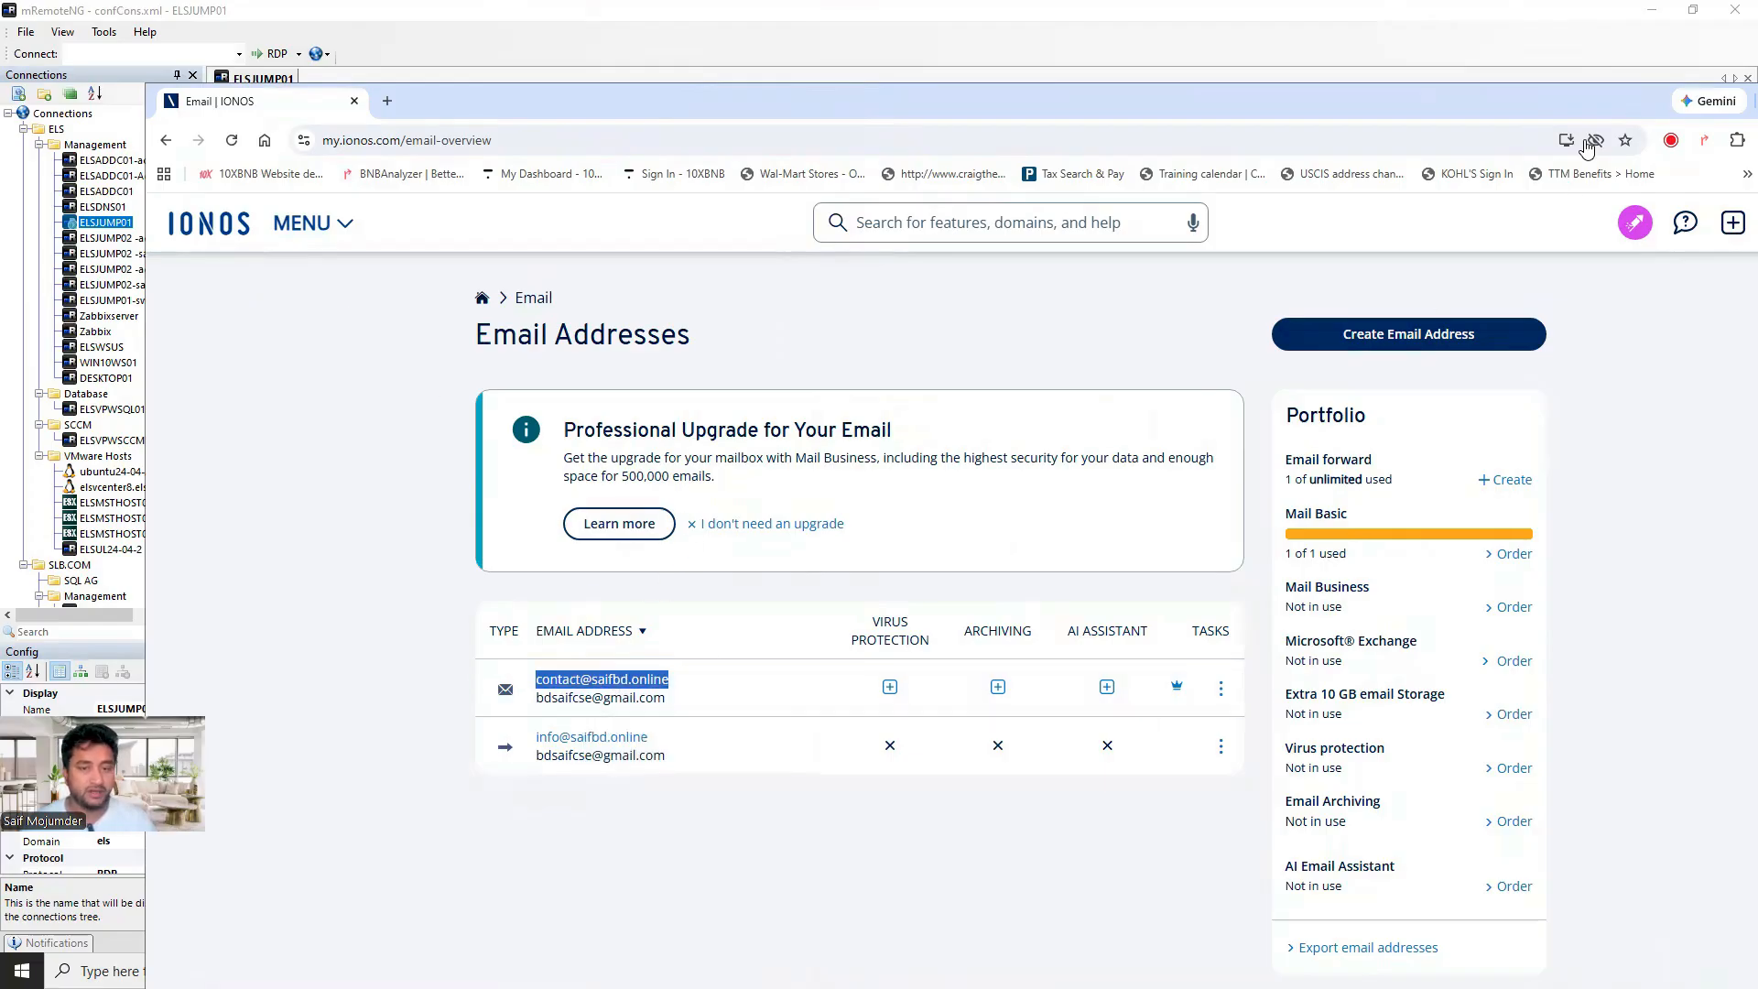
double_click(814, 106)
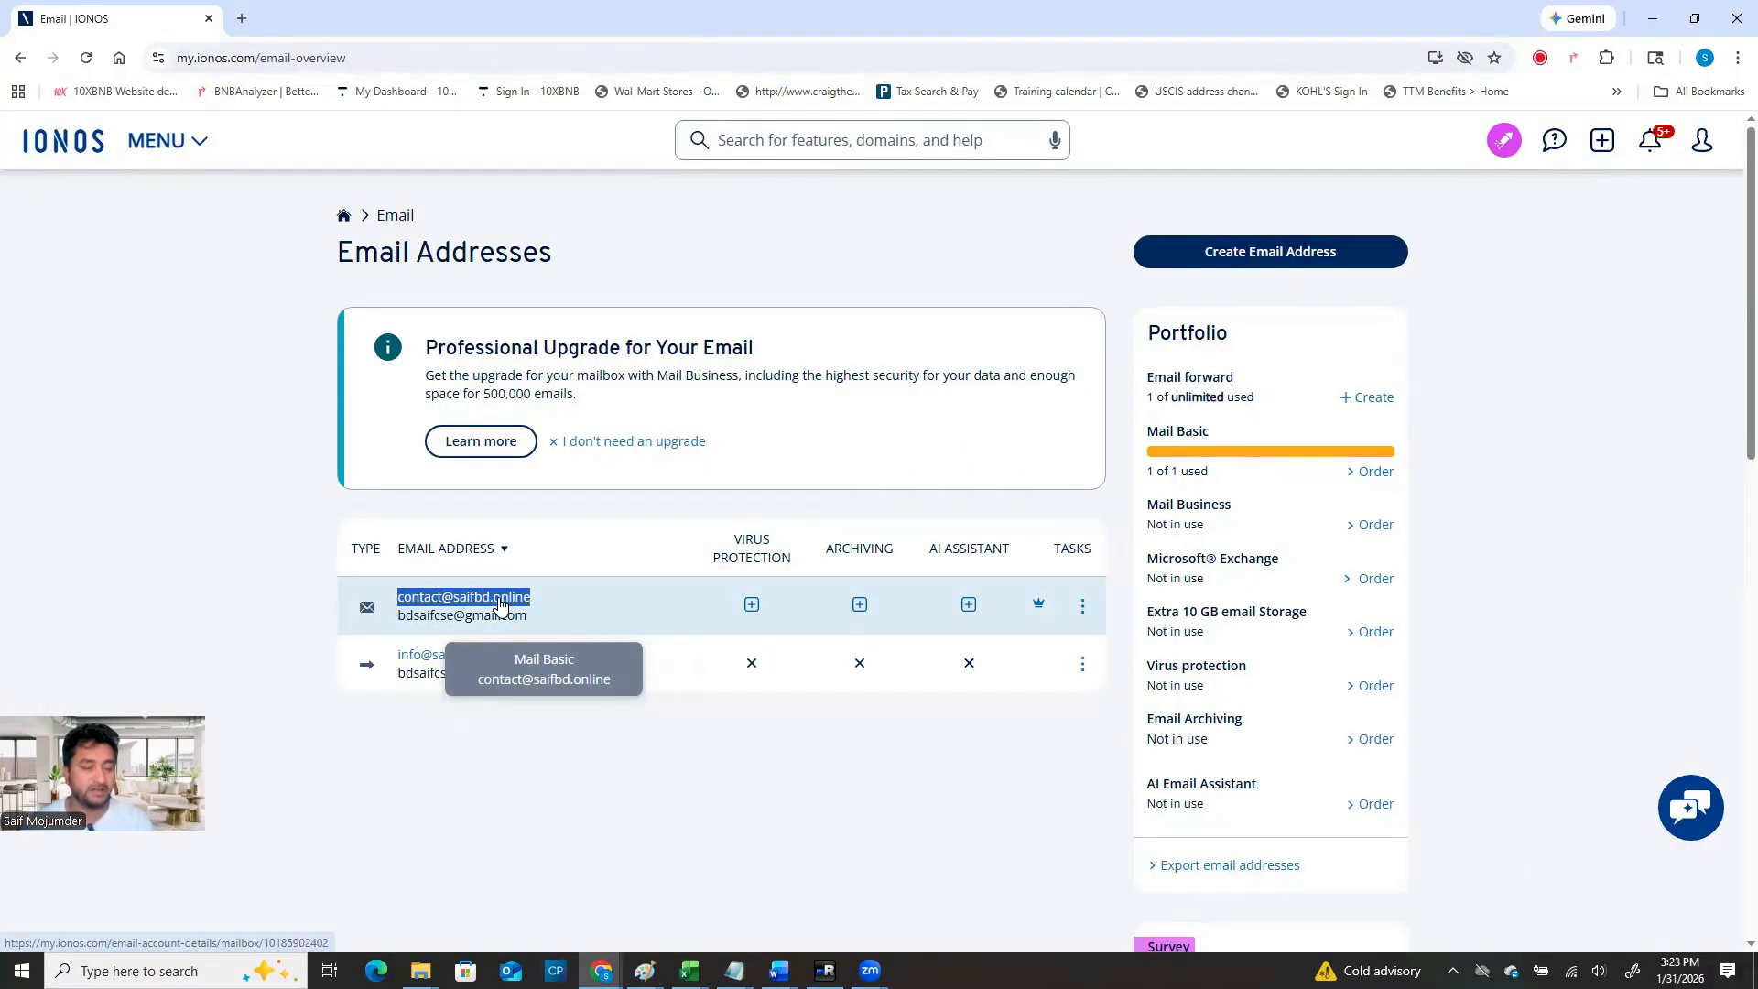
- Minimize the IONOS Email window and maximize the Veeam My Account browser
left_click(1653, 29)
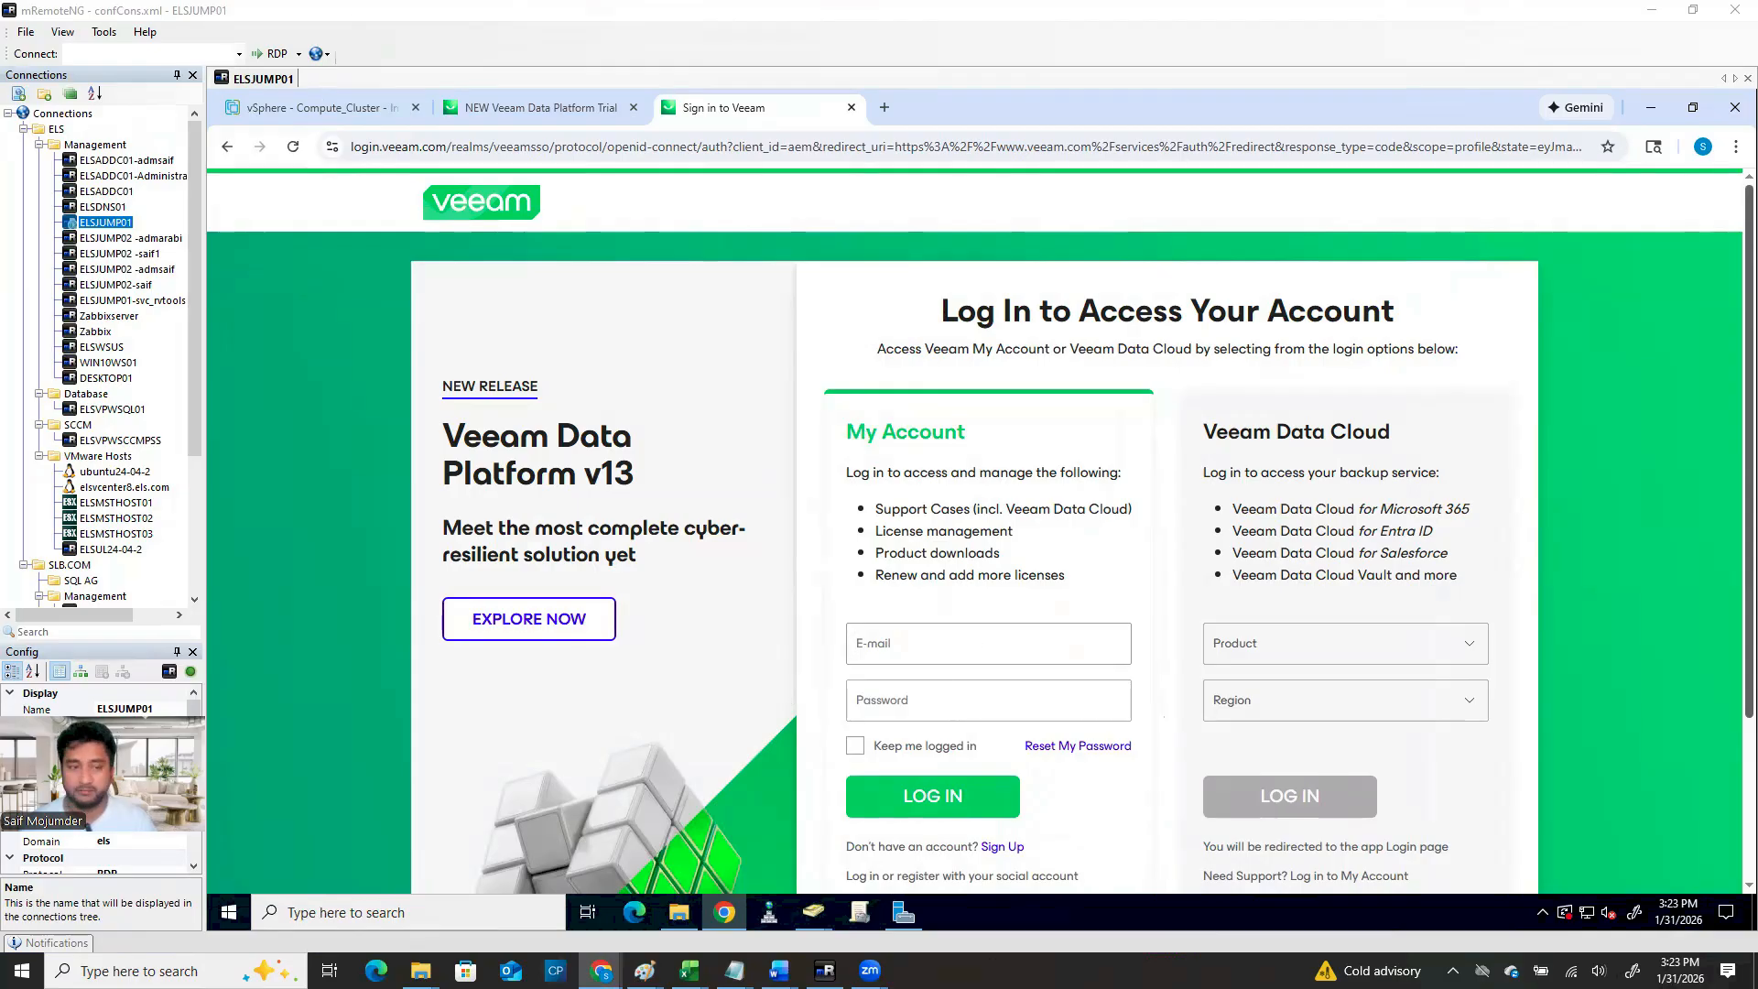
key("alt+Tab")
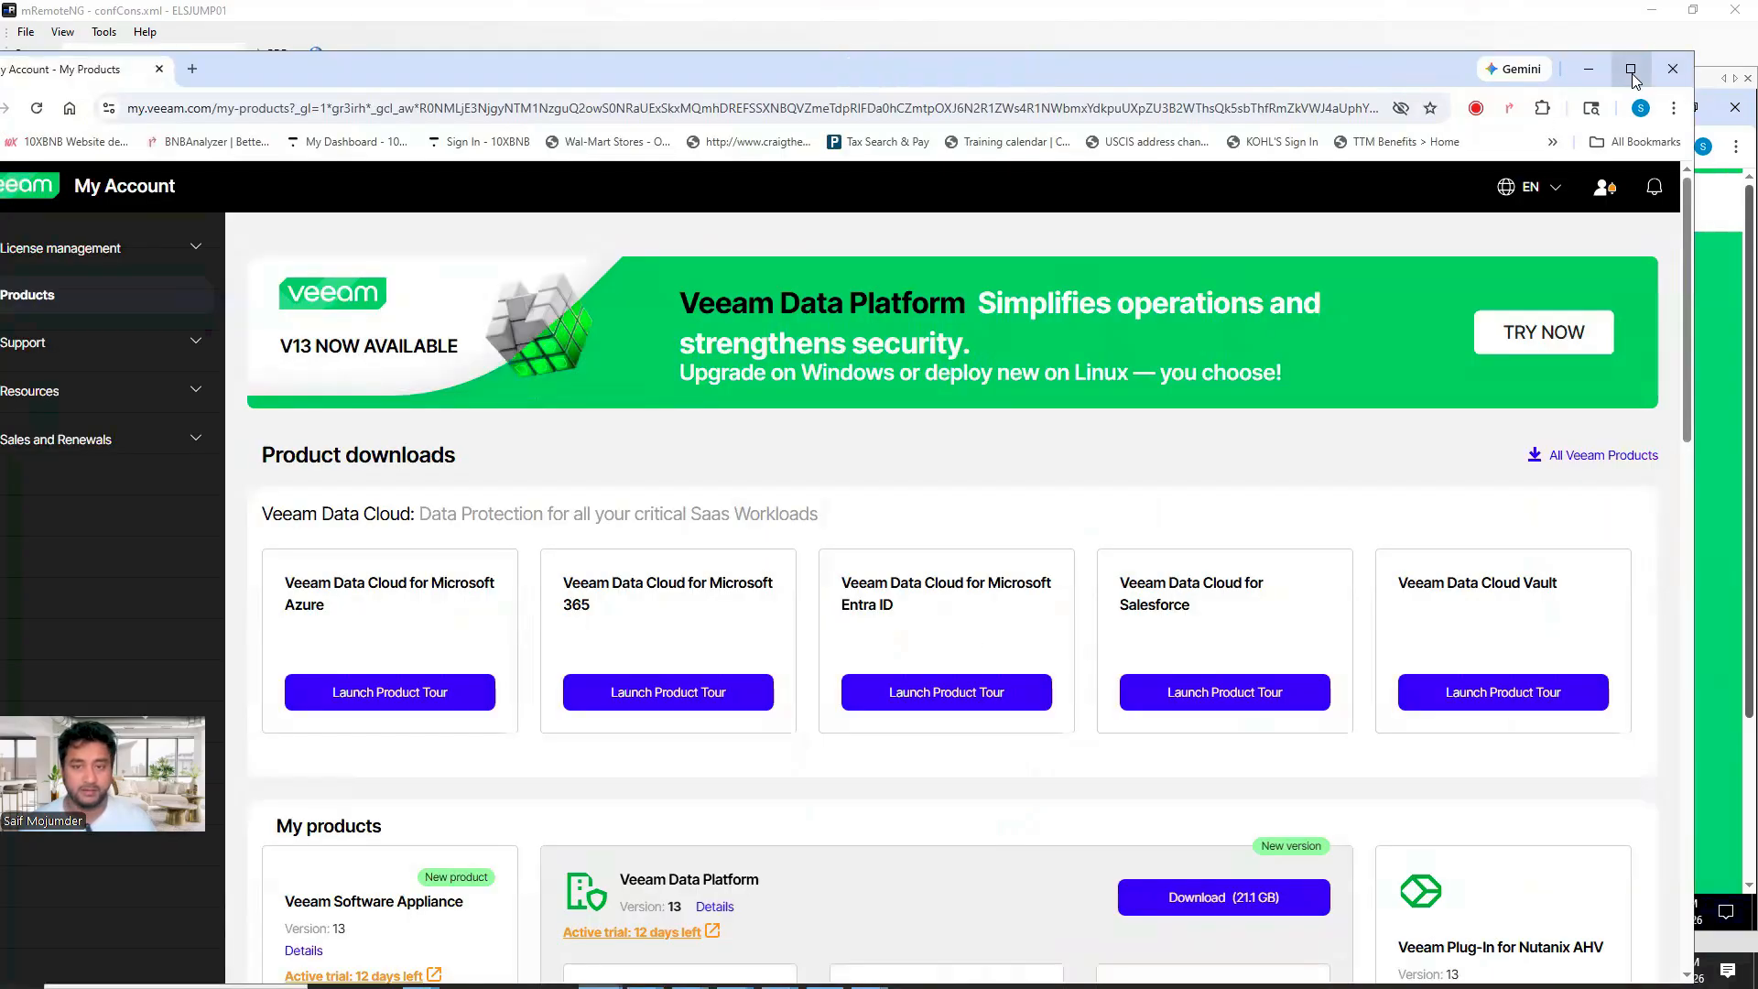
left_click(1632, 71)
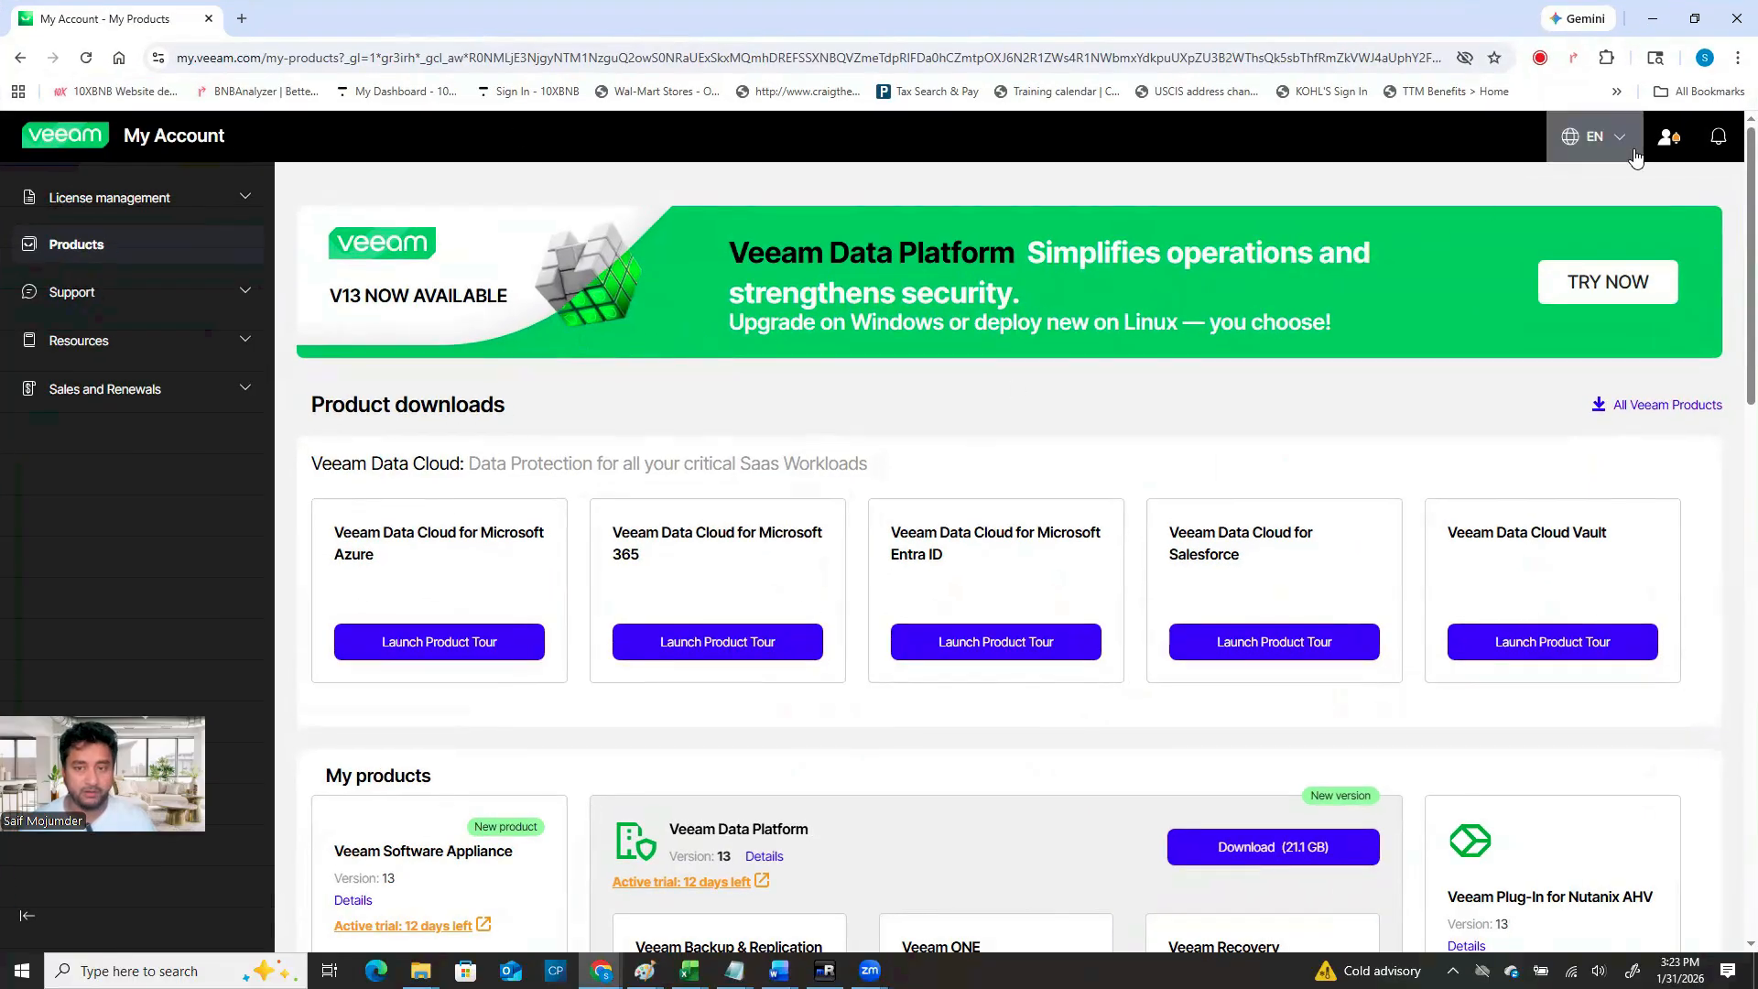
- Check the account's contact details, go back, and reopen My Account from the account menu
left_click(1675, 139)
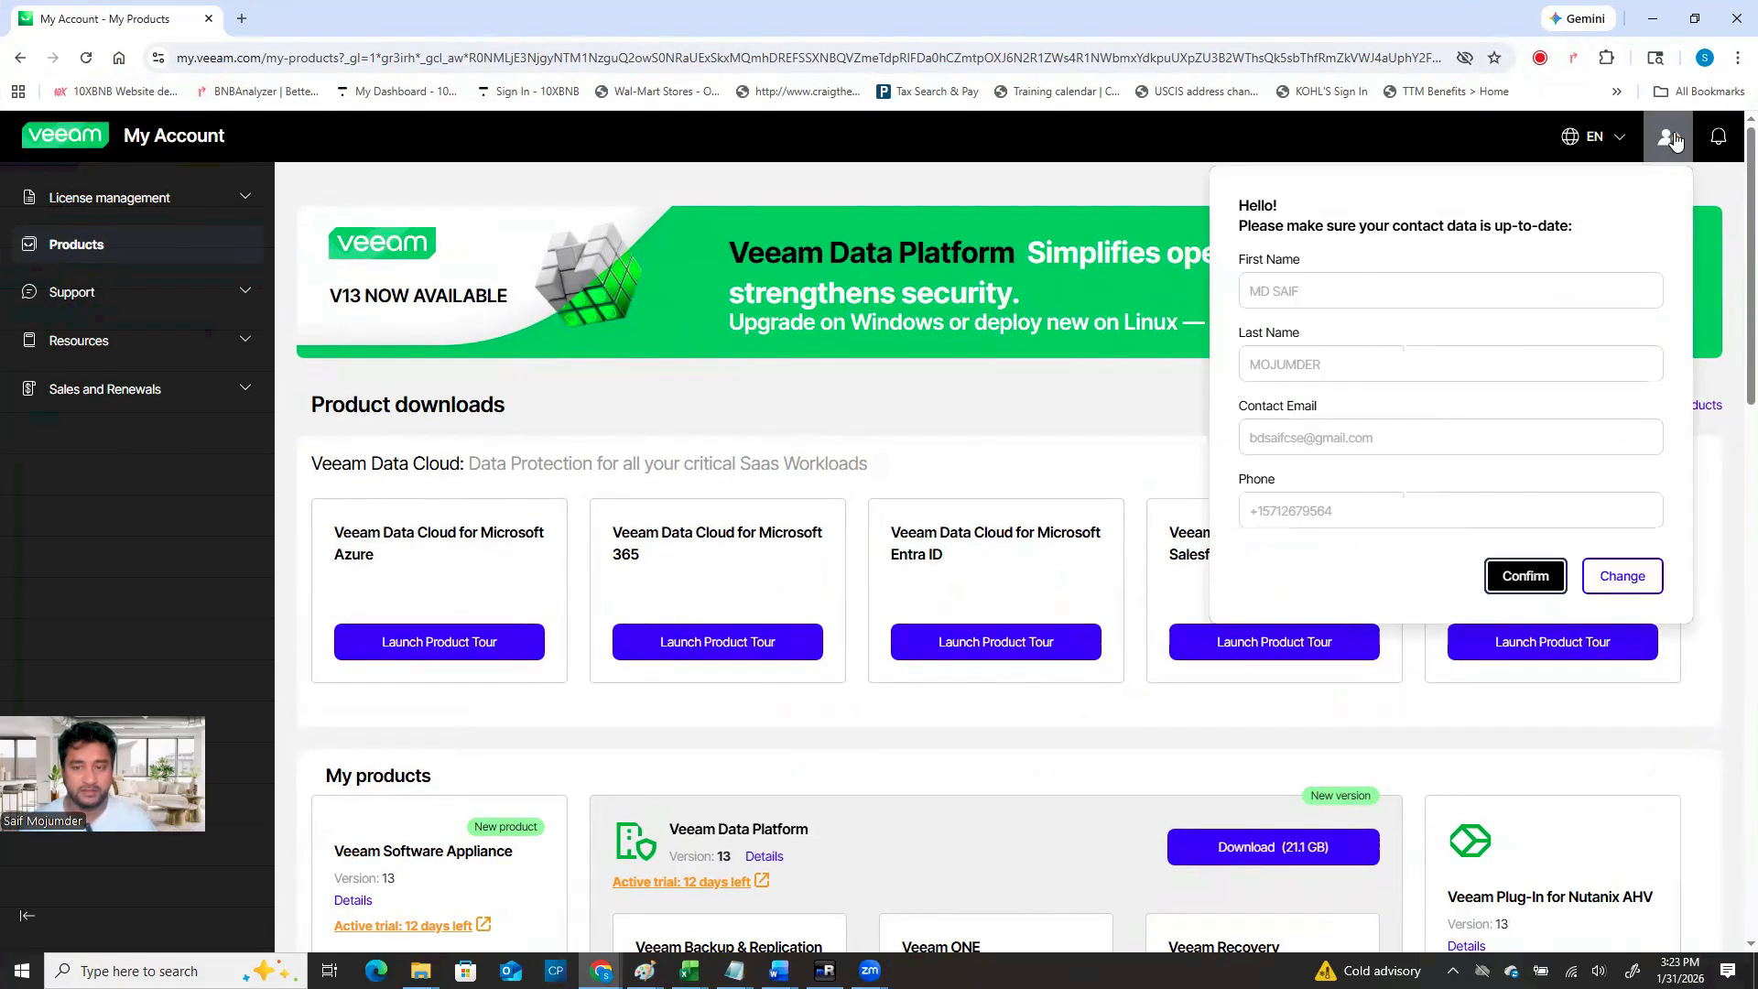
left_click(20, 57)
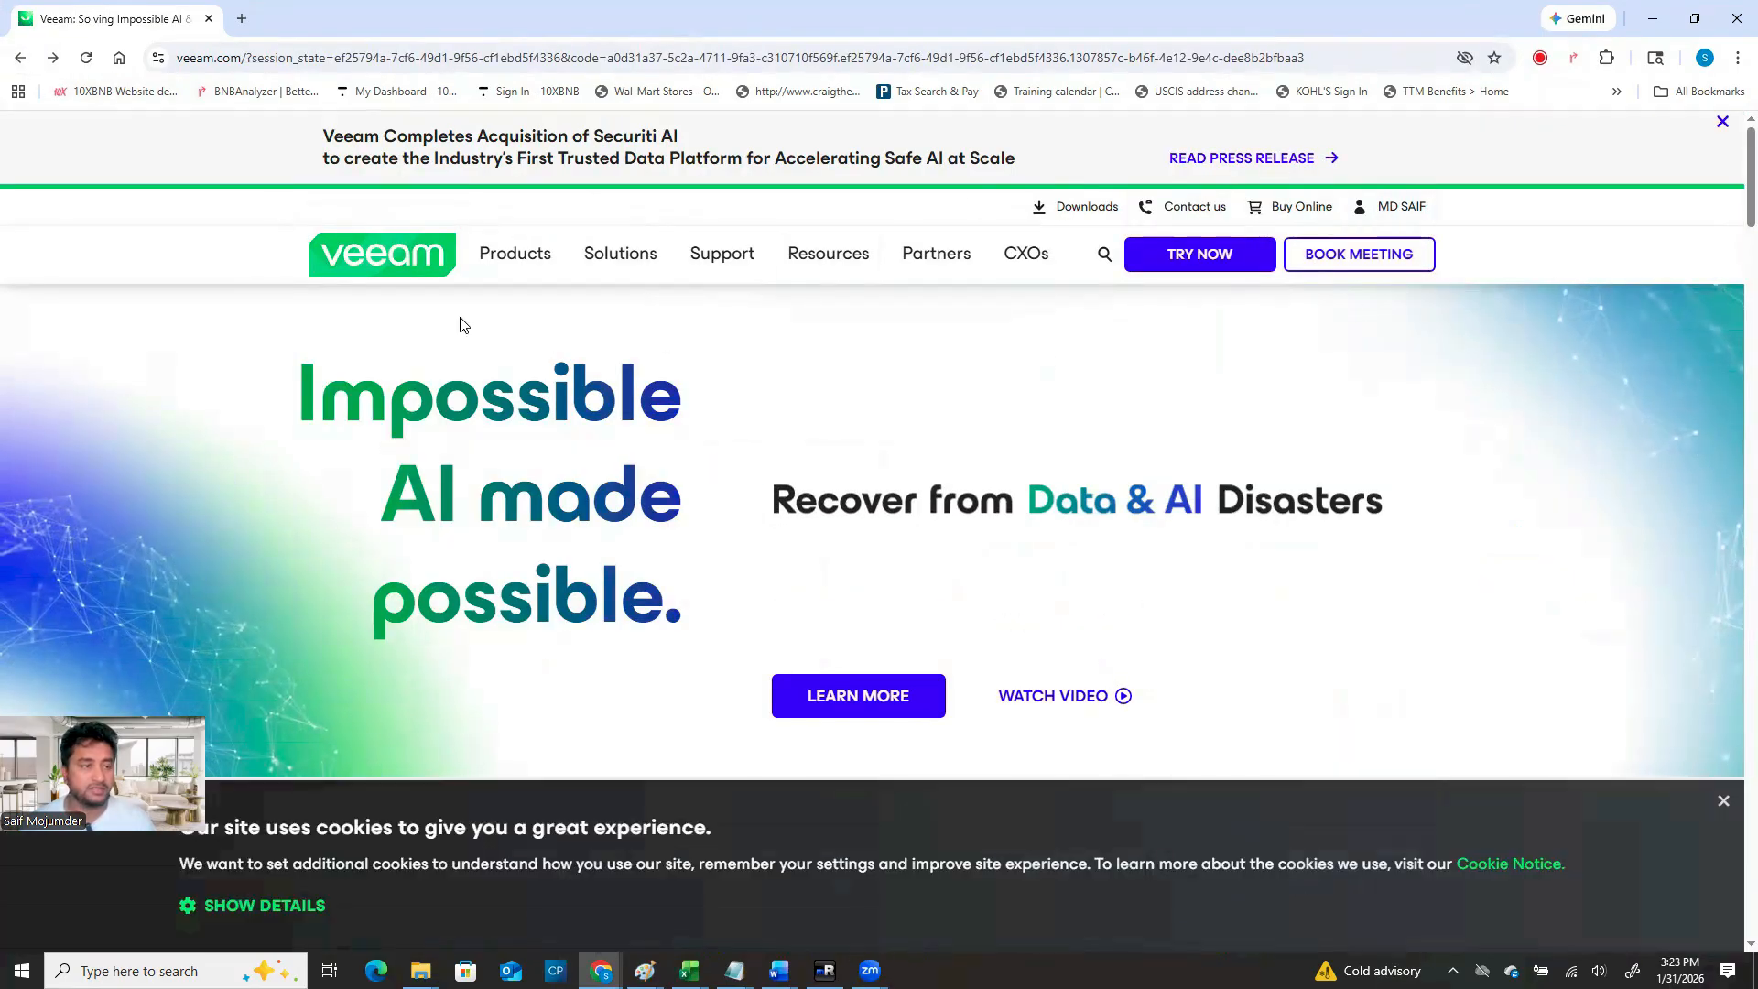
left_click(1400, 207)
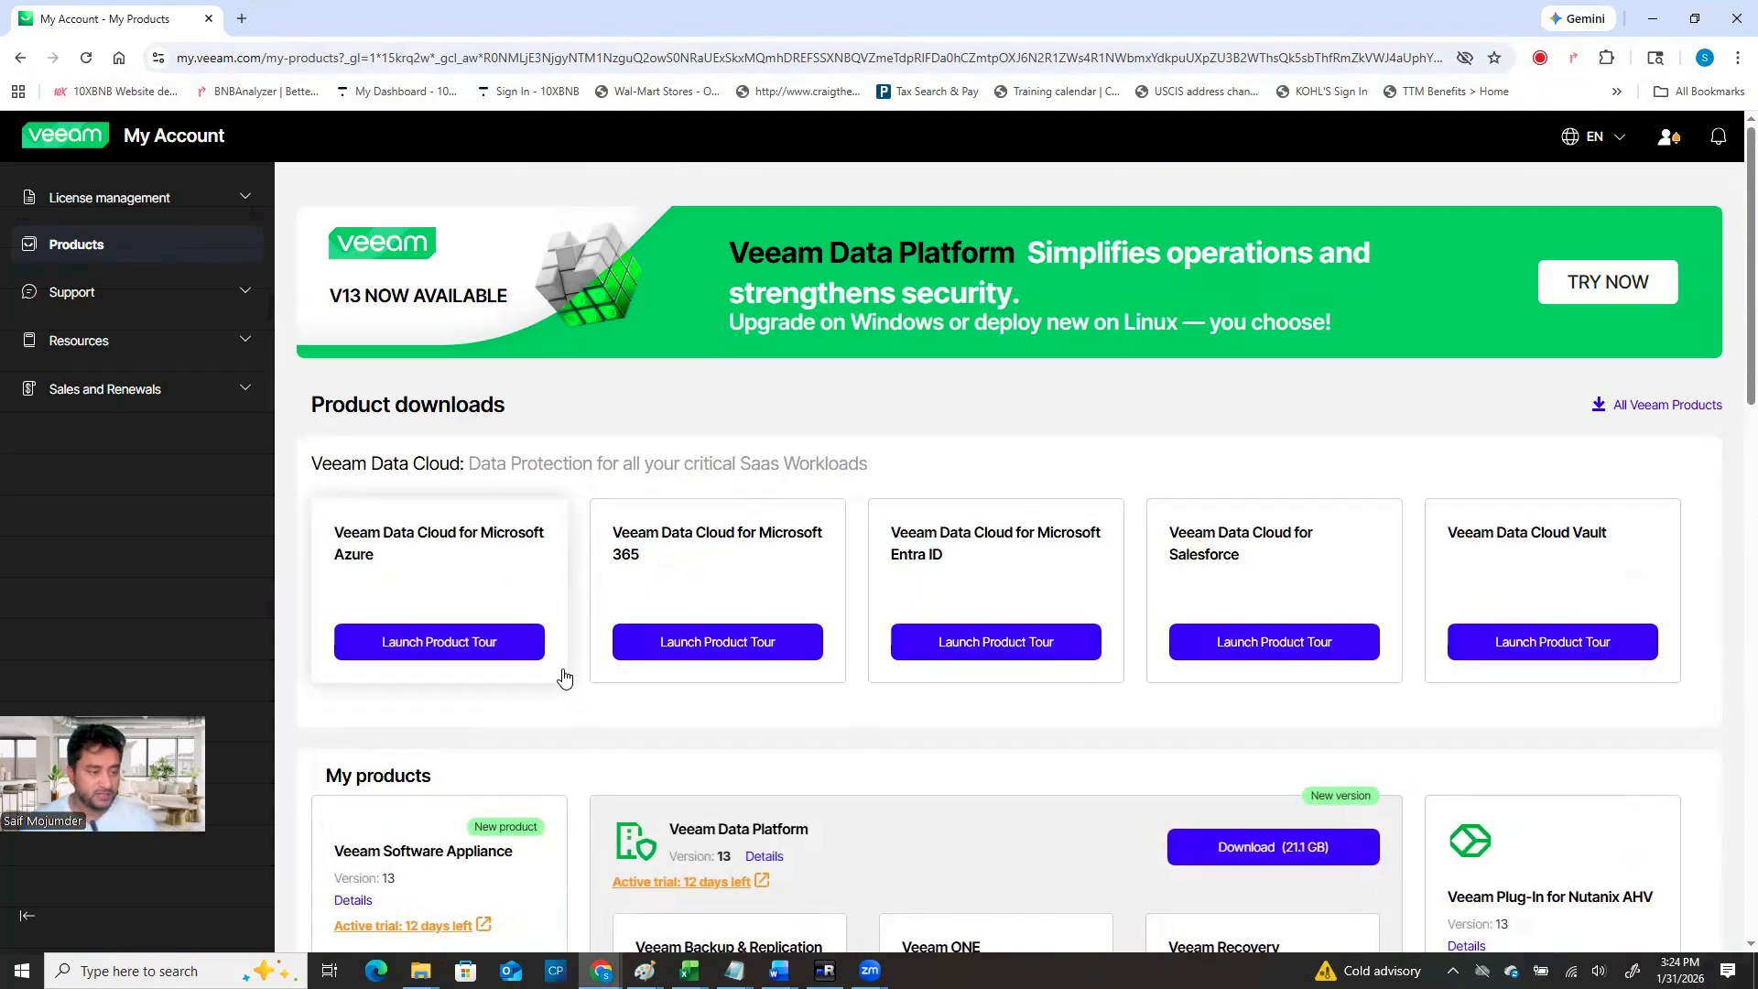
scroll(558, 677, "down", 3)
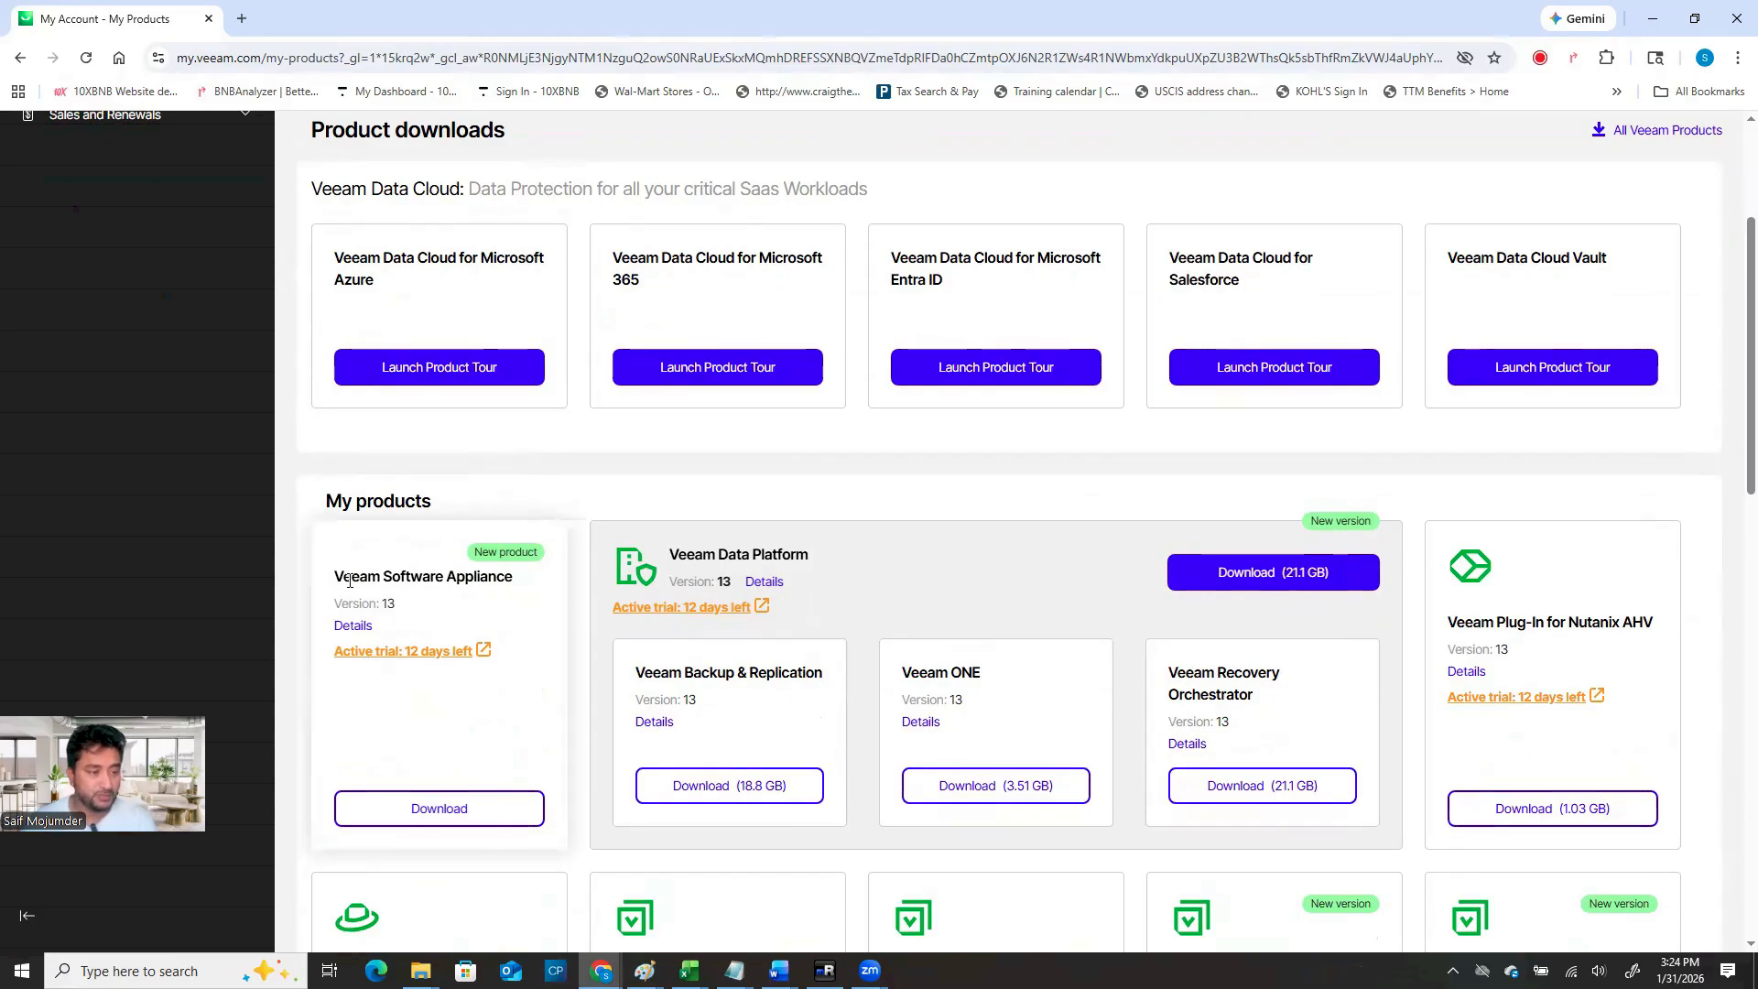
left_click_drag(394, 606, 300, 601)
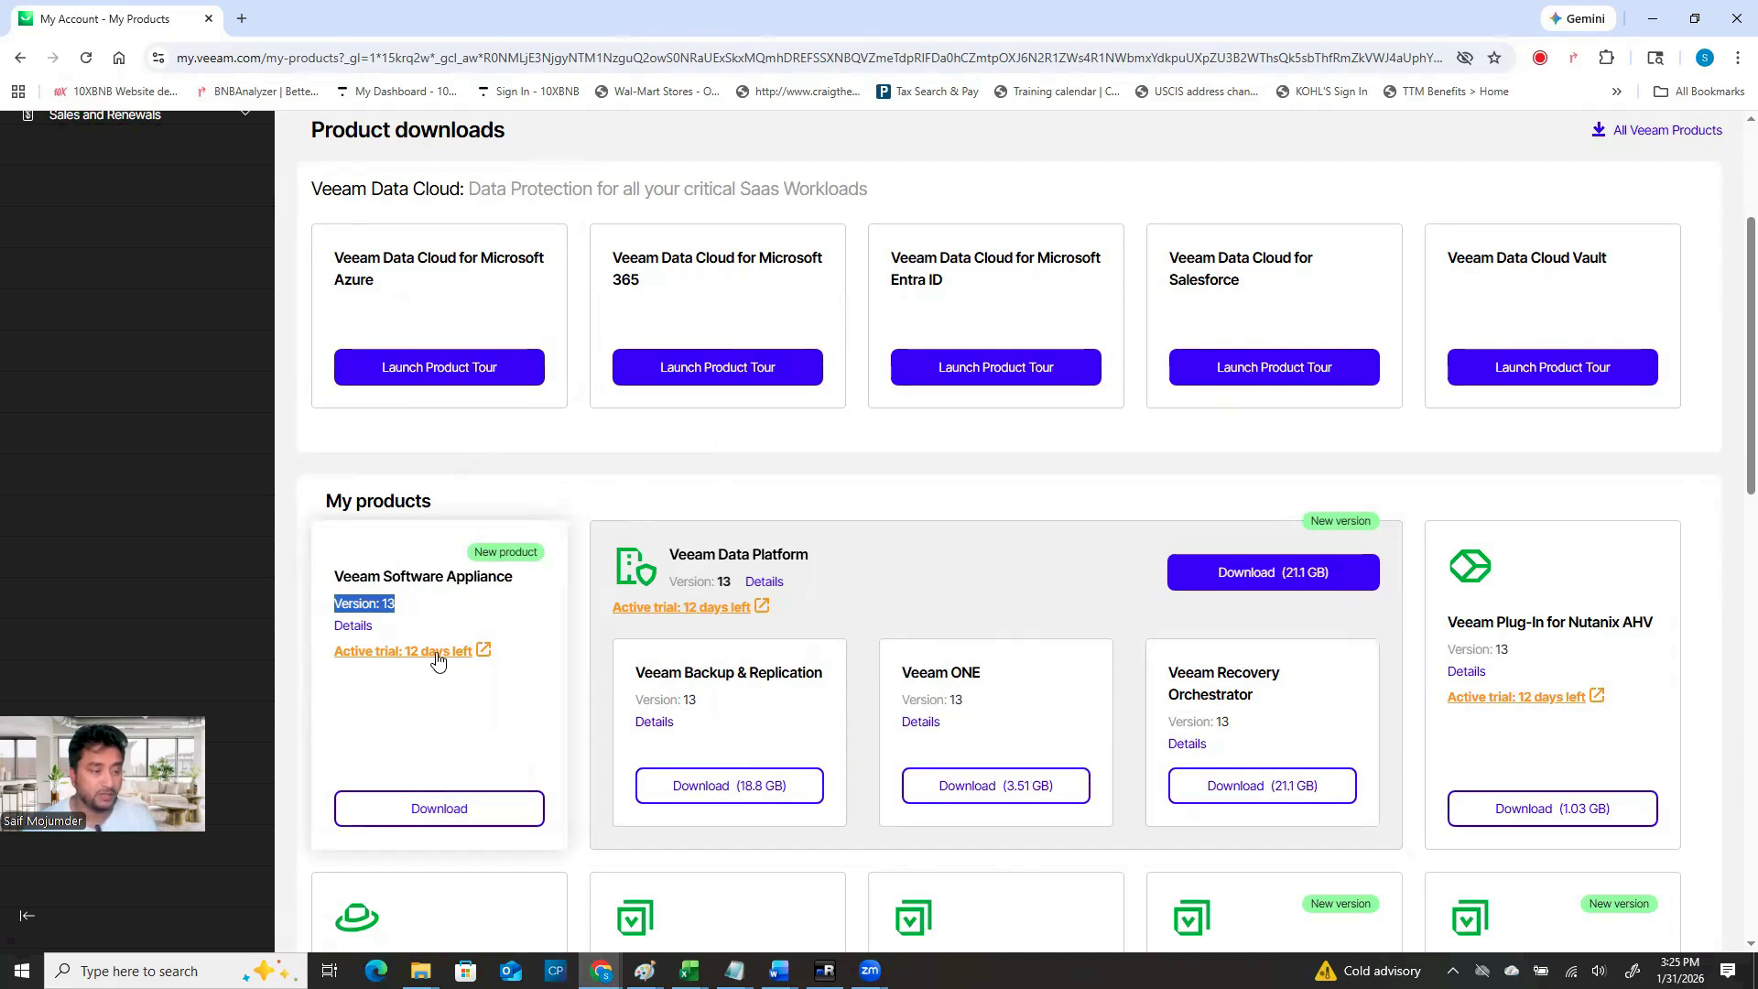
scroll(86, 263, "up", 3)
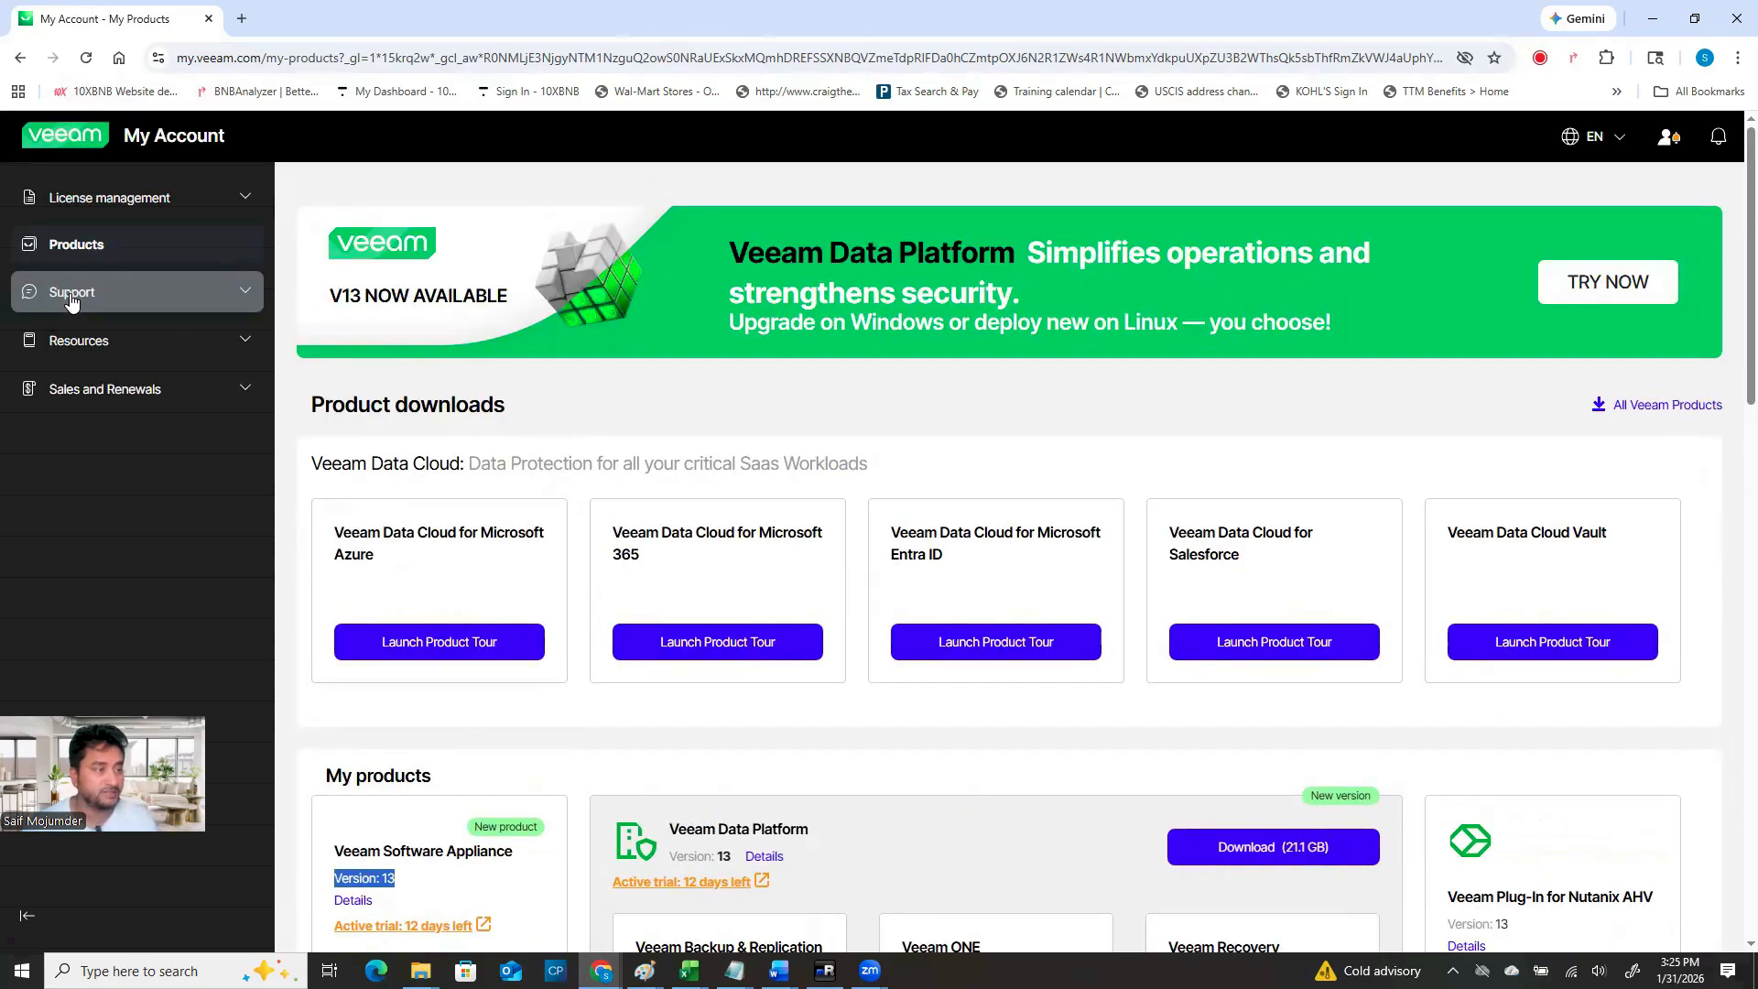
- Review Trial licenses, noting the Veeam Data Platform expiry date and 1000 Instances, then minimize the browser
left_click(104, 198)
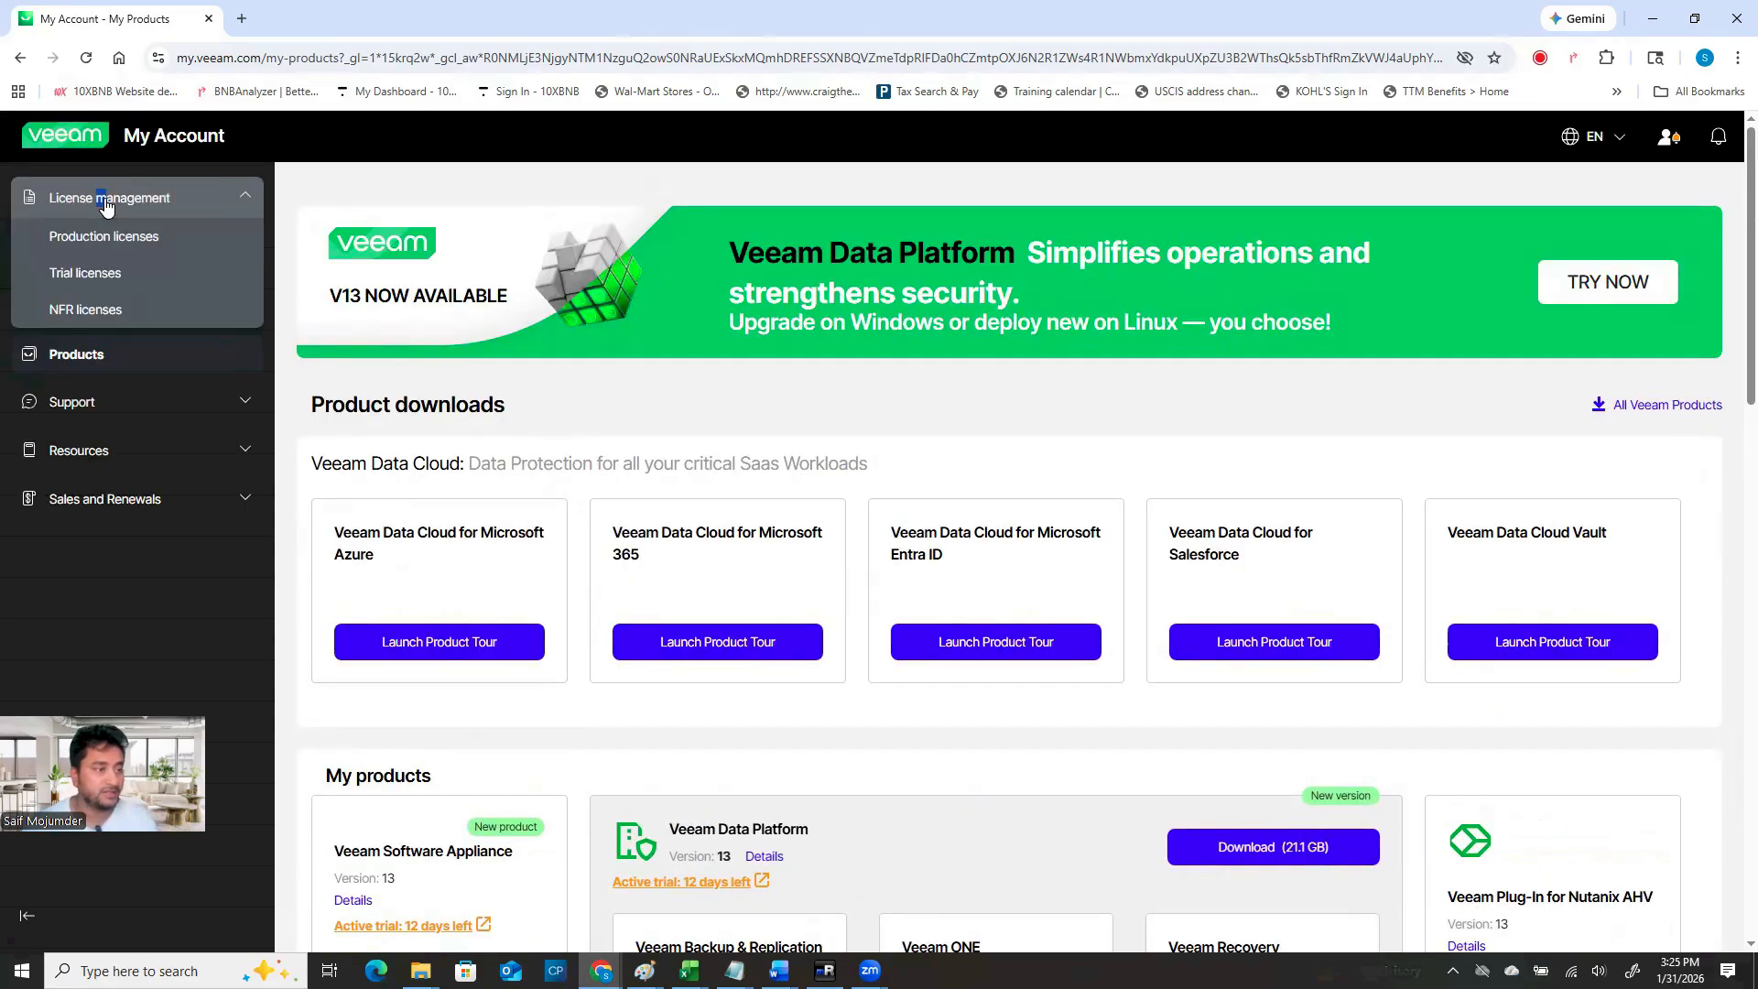
left_click(99, 274)
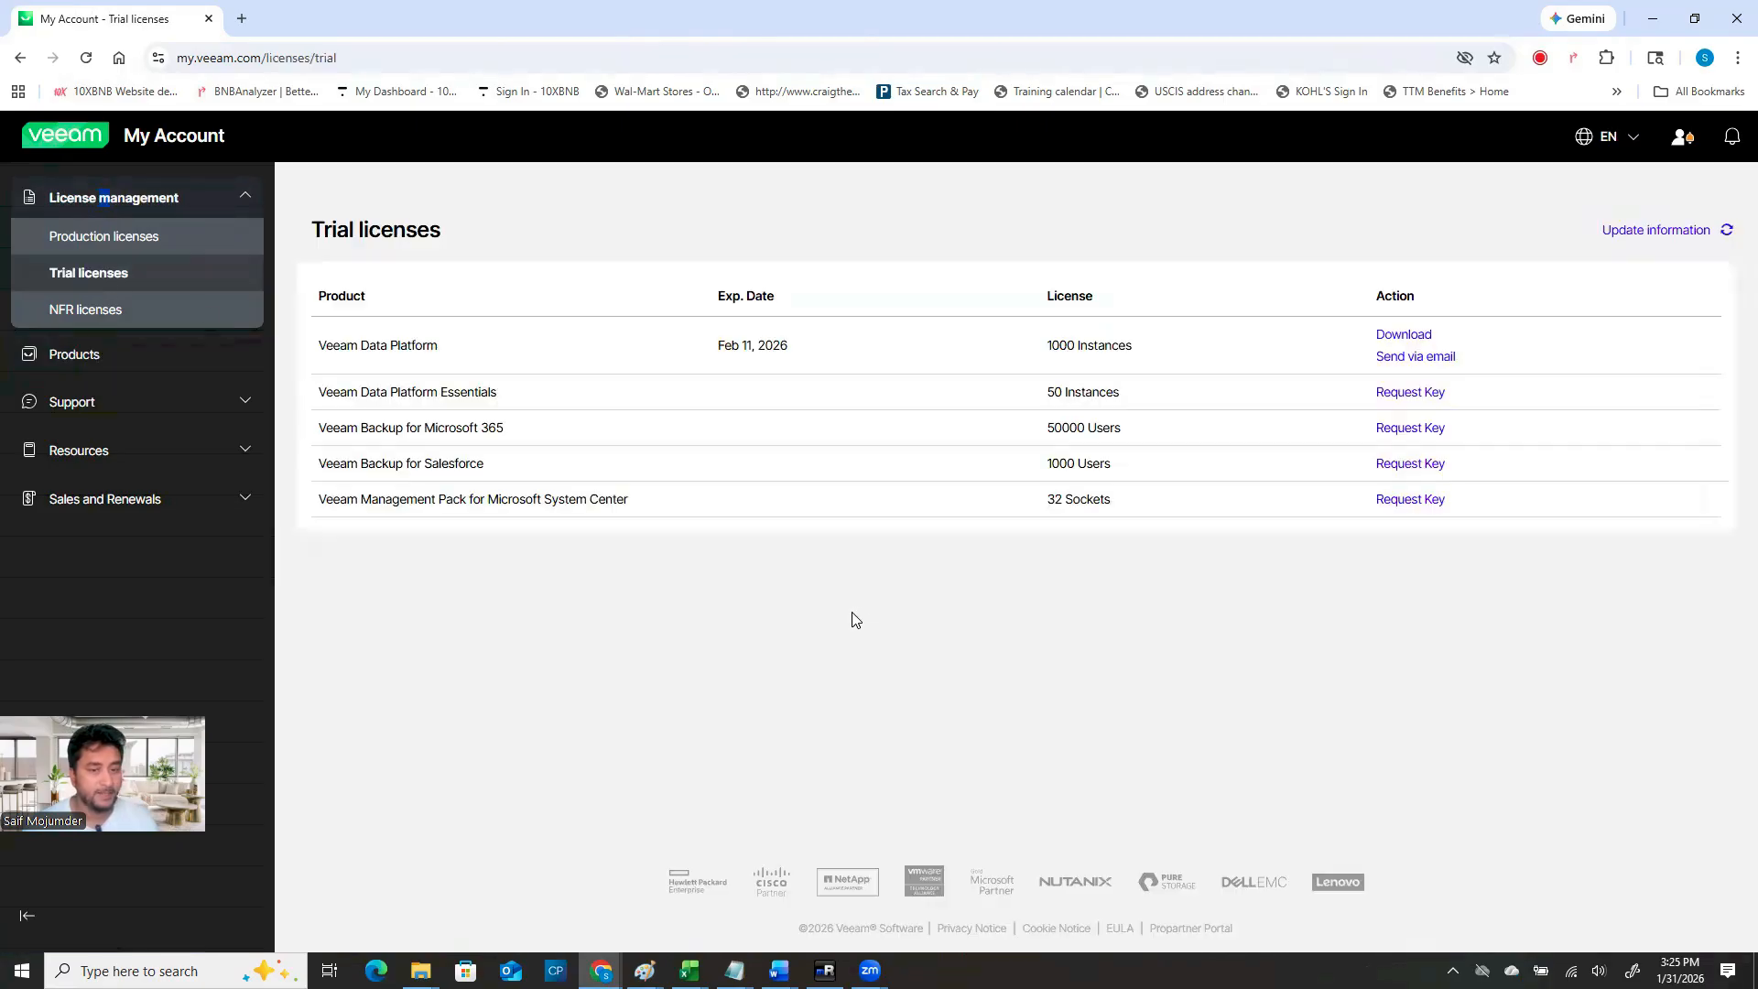
left_click_drag(722, 348, 810, 344)
left_click(718, 350)
left_click_drag(1052, 351, 1156, 363)
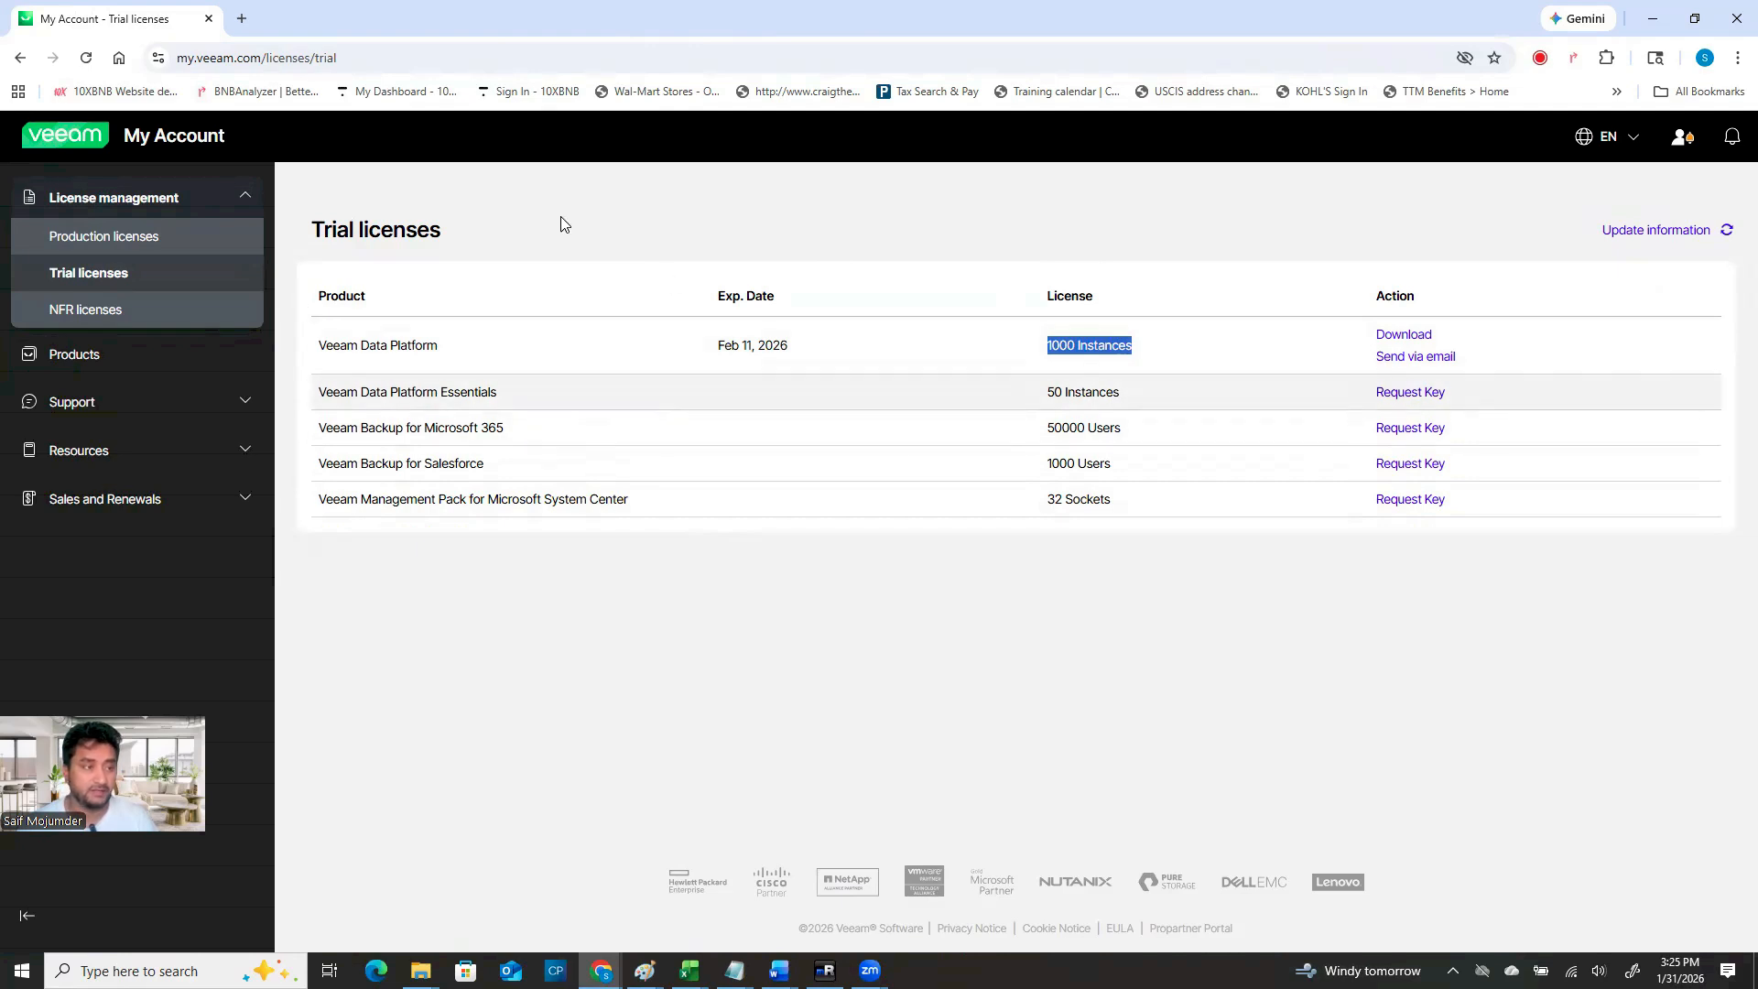
left_click(1655, 20)
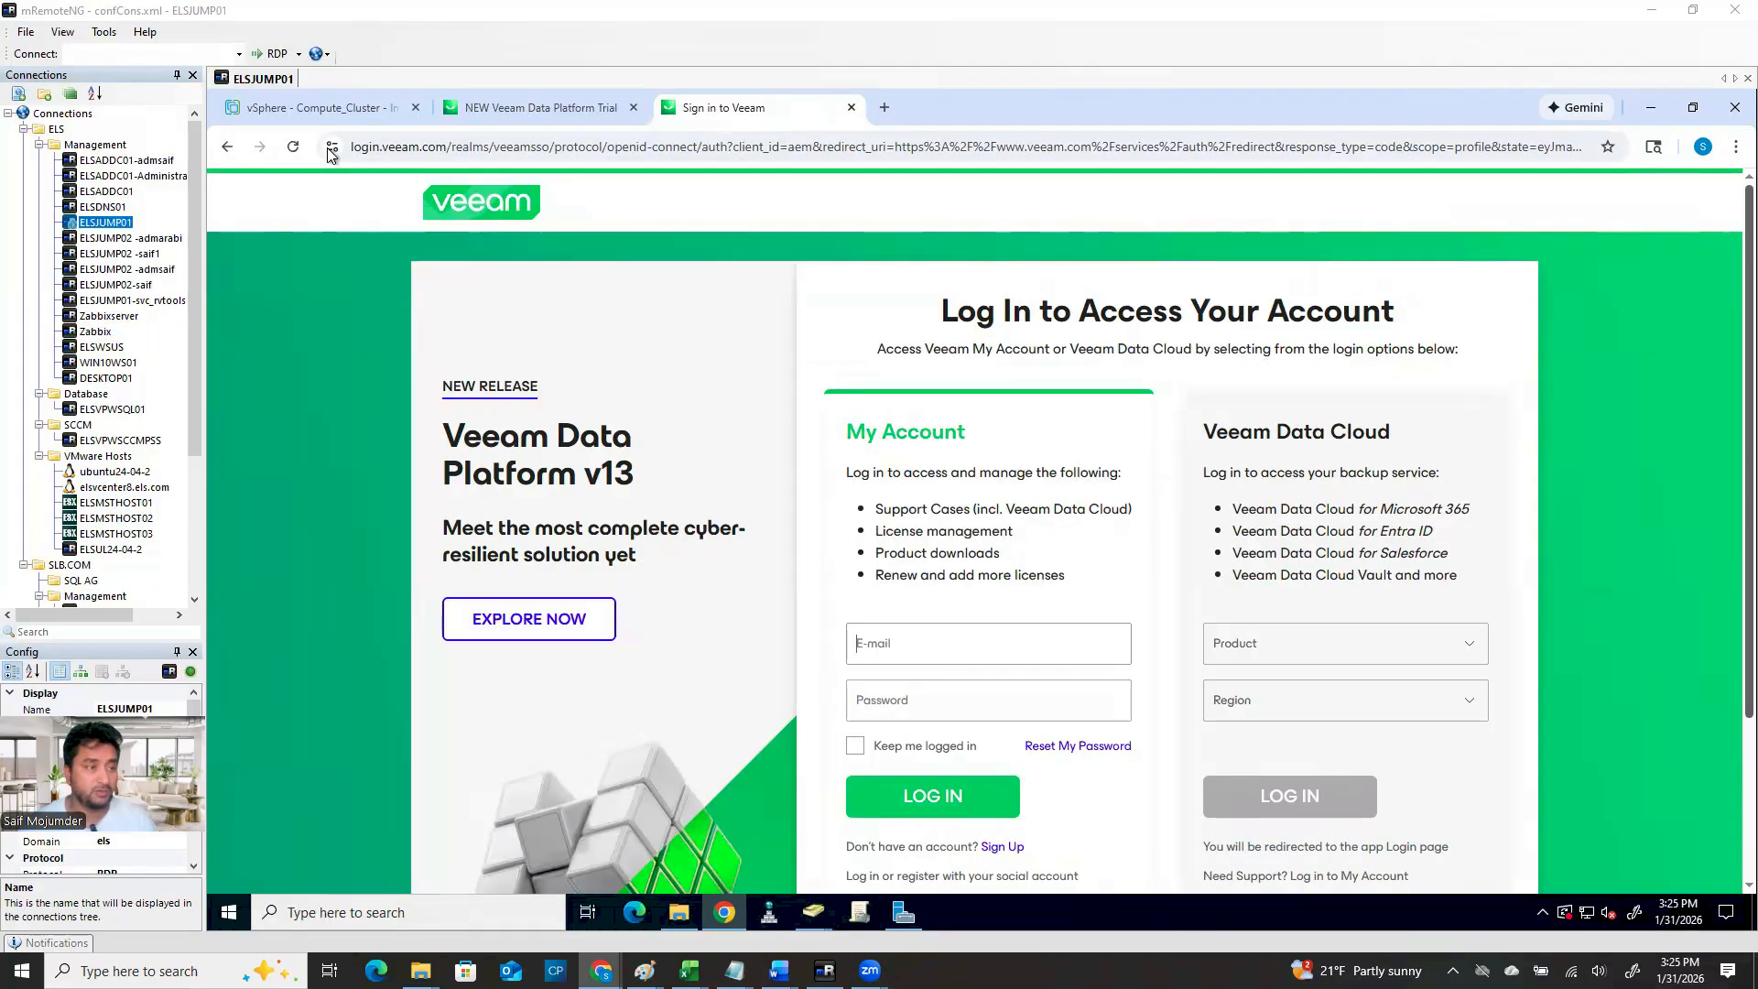
- Check the 12.8 GB size of VeeamSoftwareAppliance_13.0.1.1071.ova in Downloads via its Properties
left_click(679, 912)
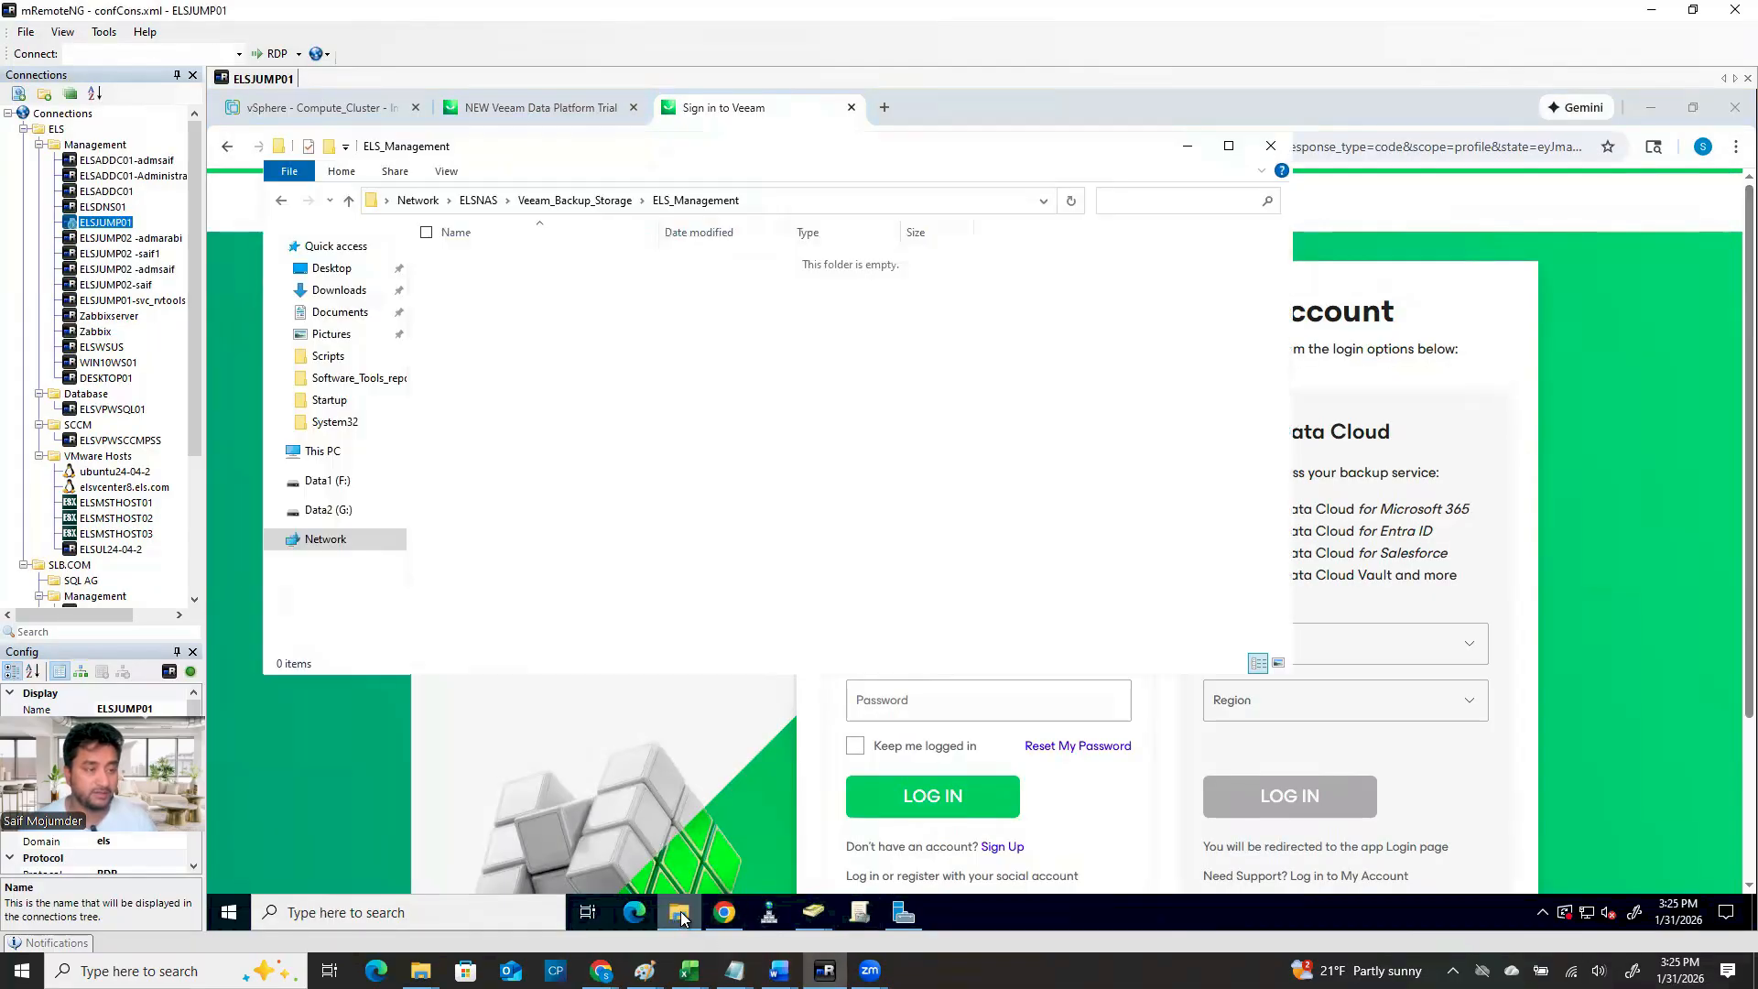
left_click(338, 292)
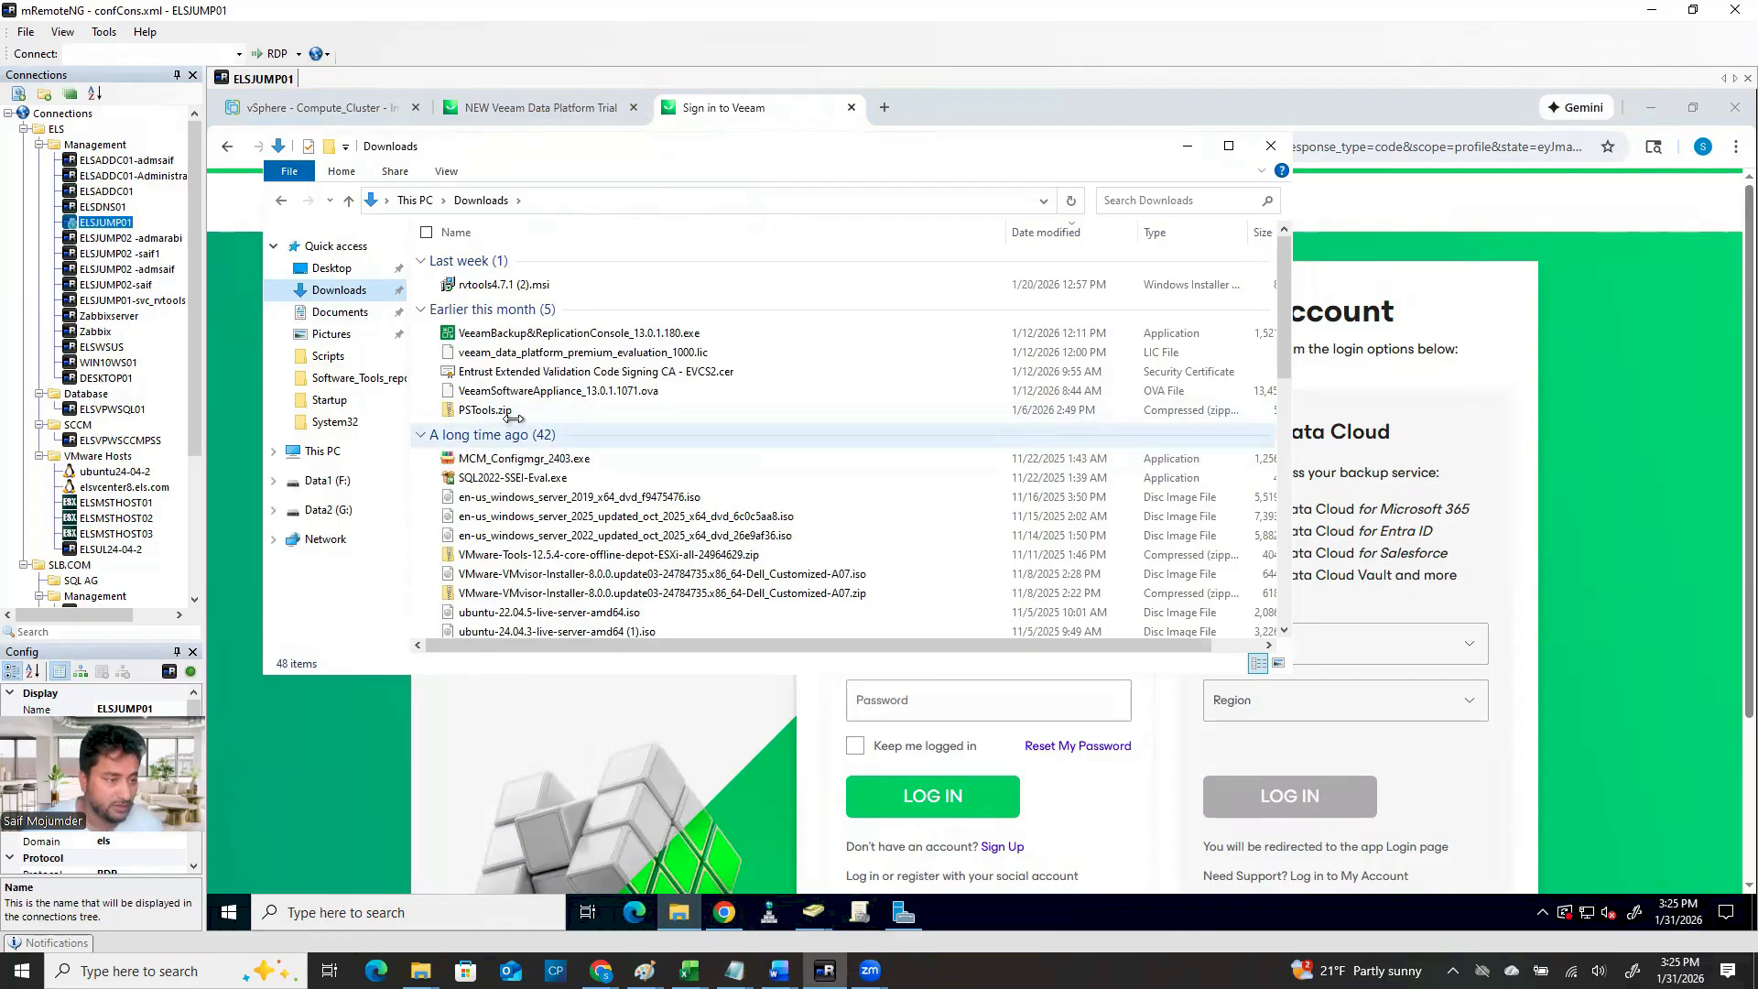
left_click(544, 391)
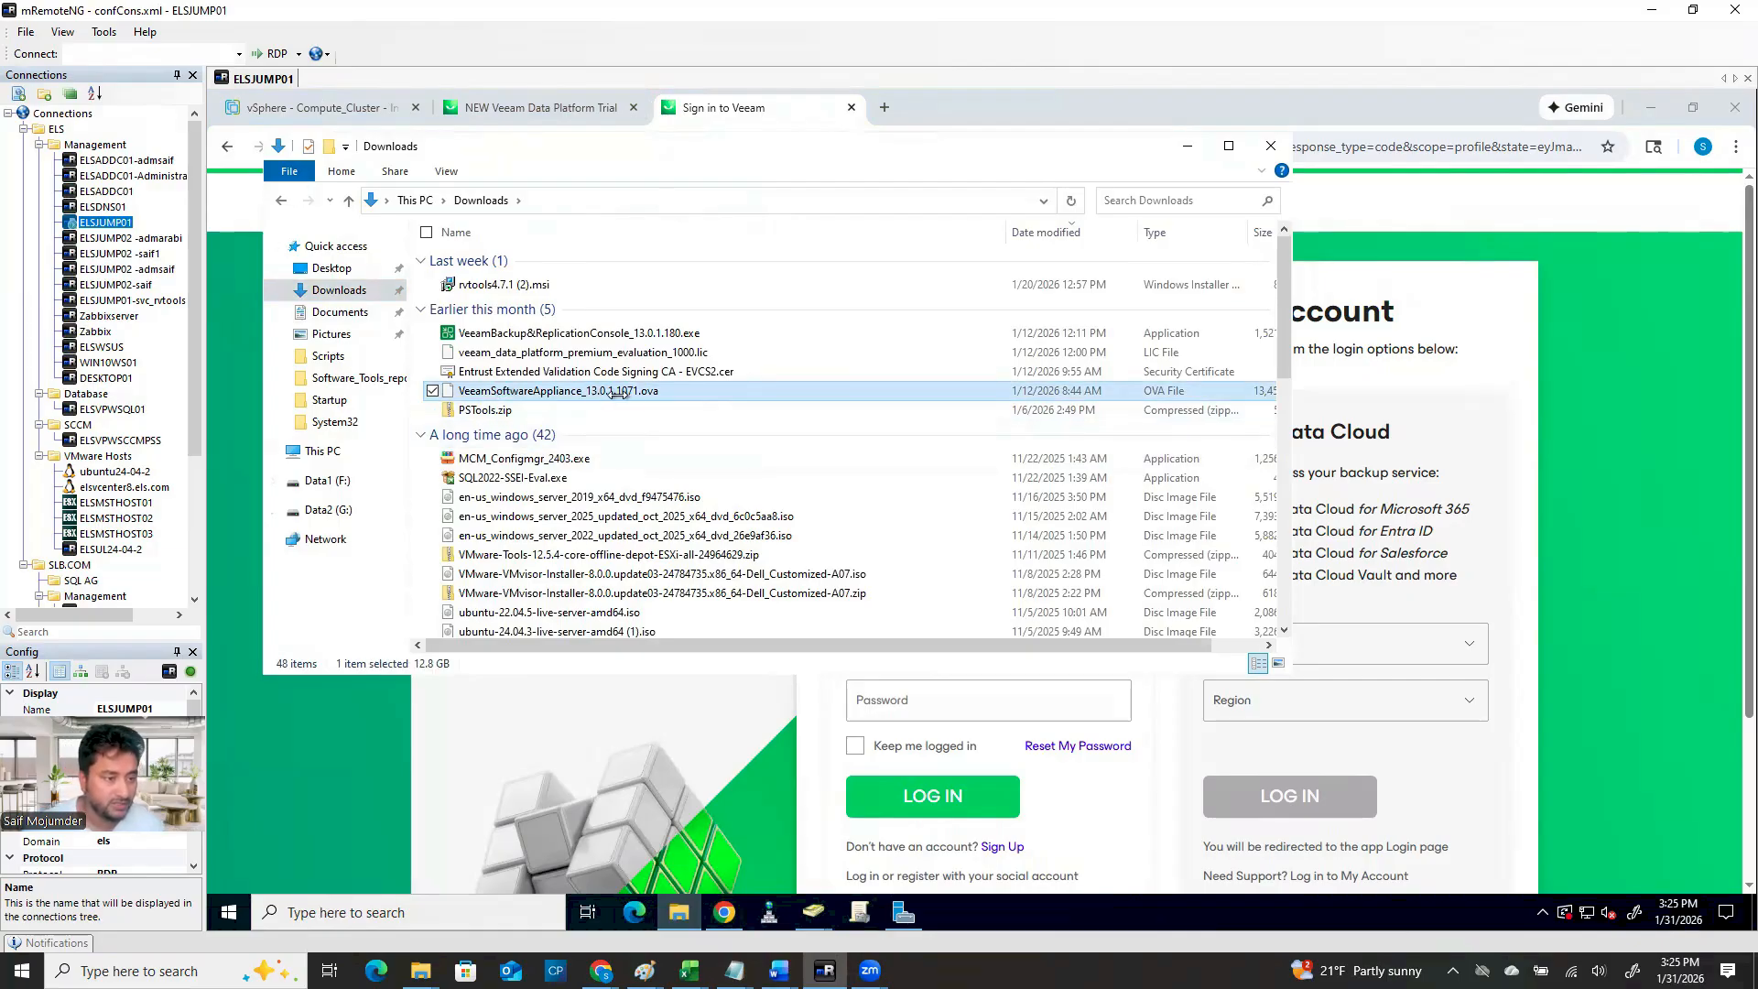
right_click(647, 391)
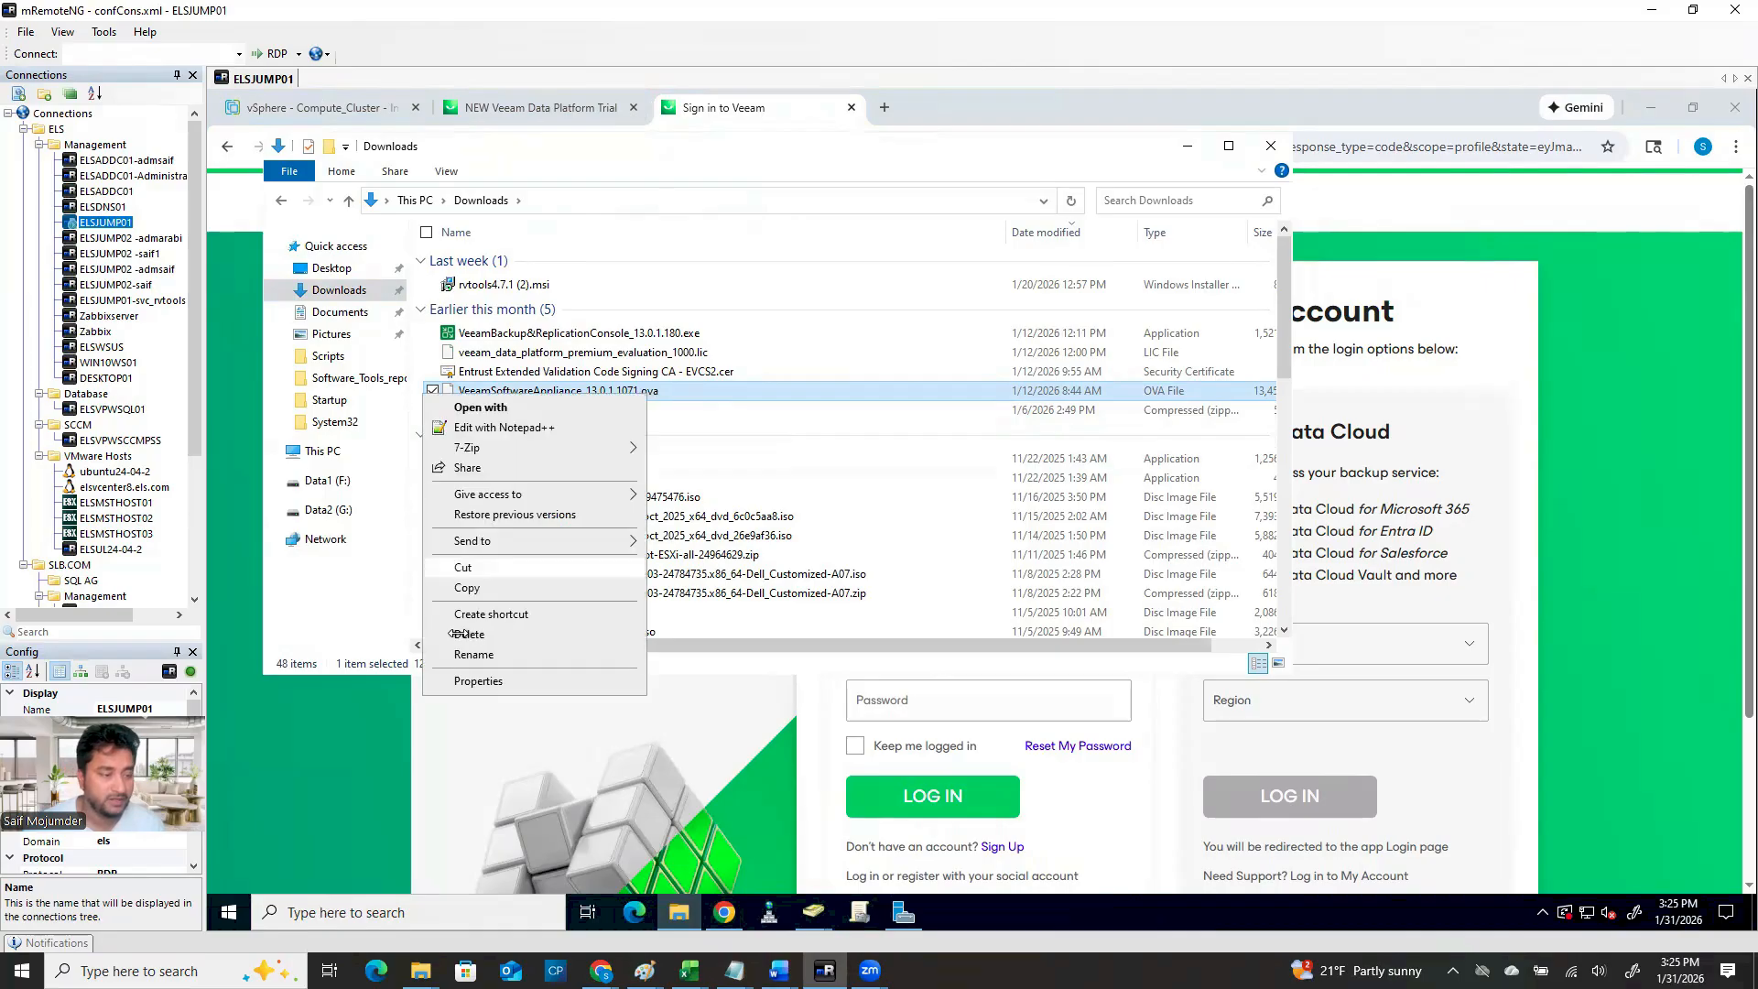
left_click(483, 681)
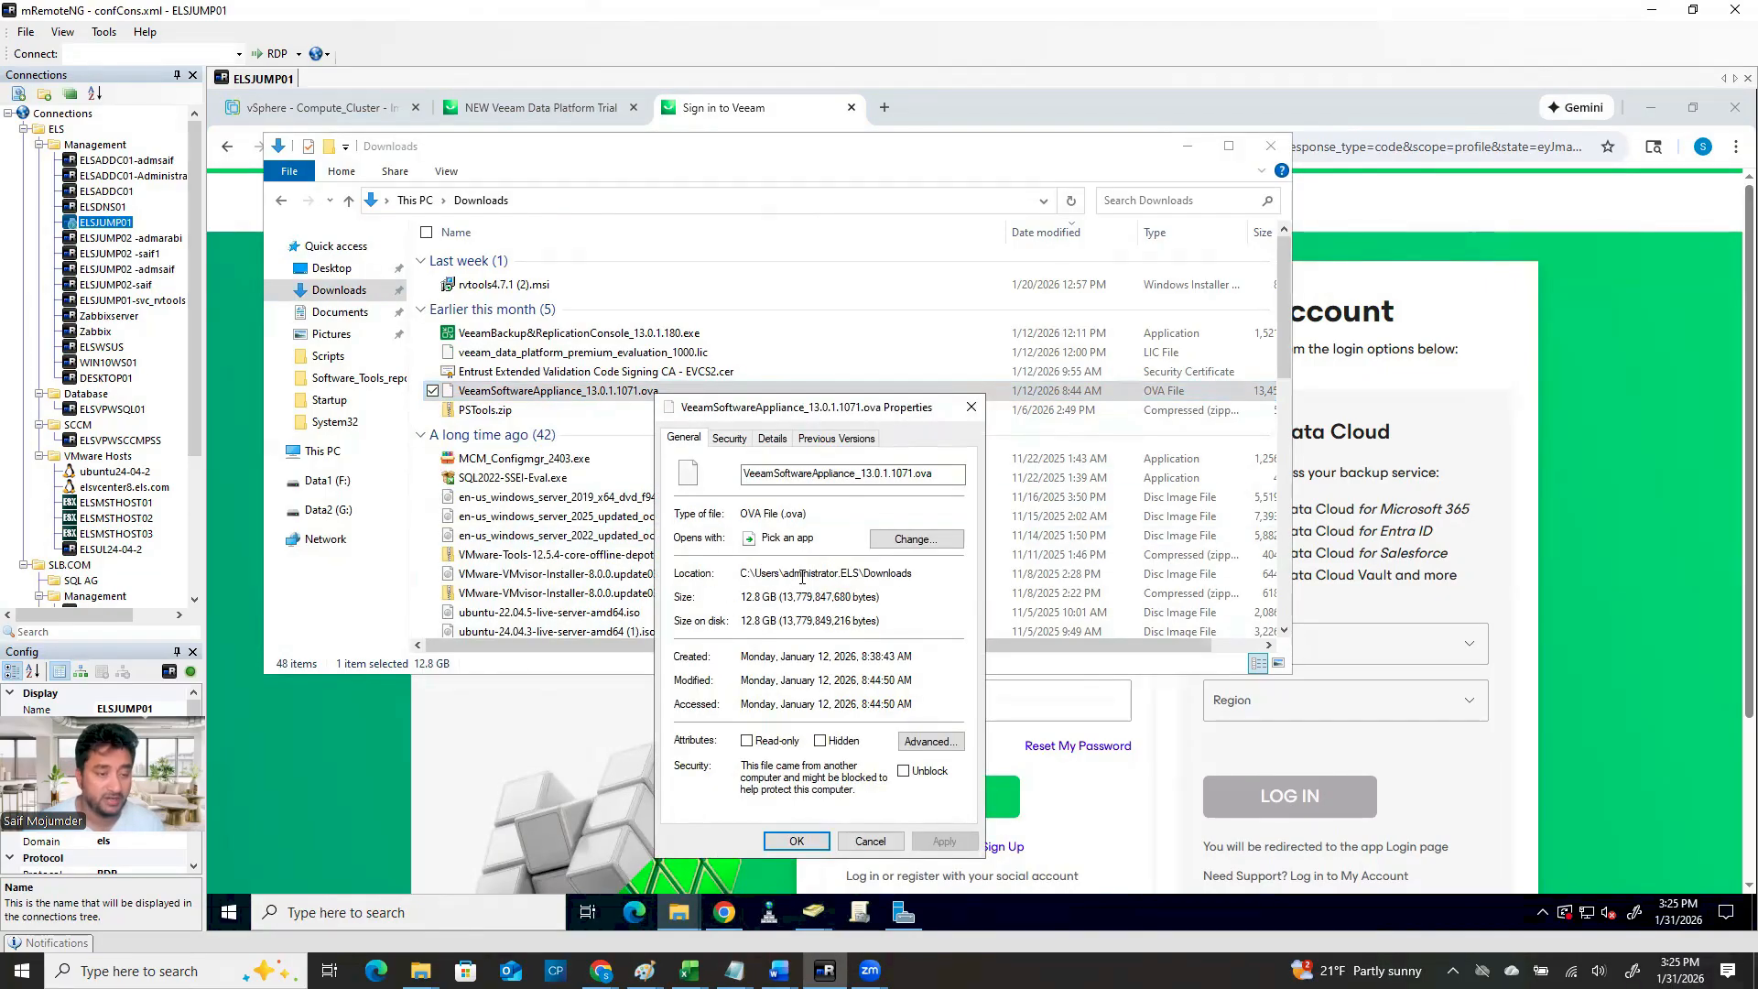
left_click(970, 409)
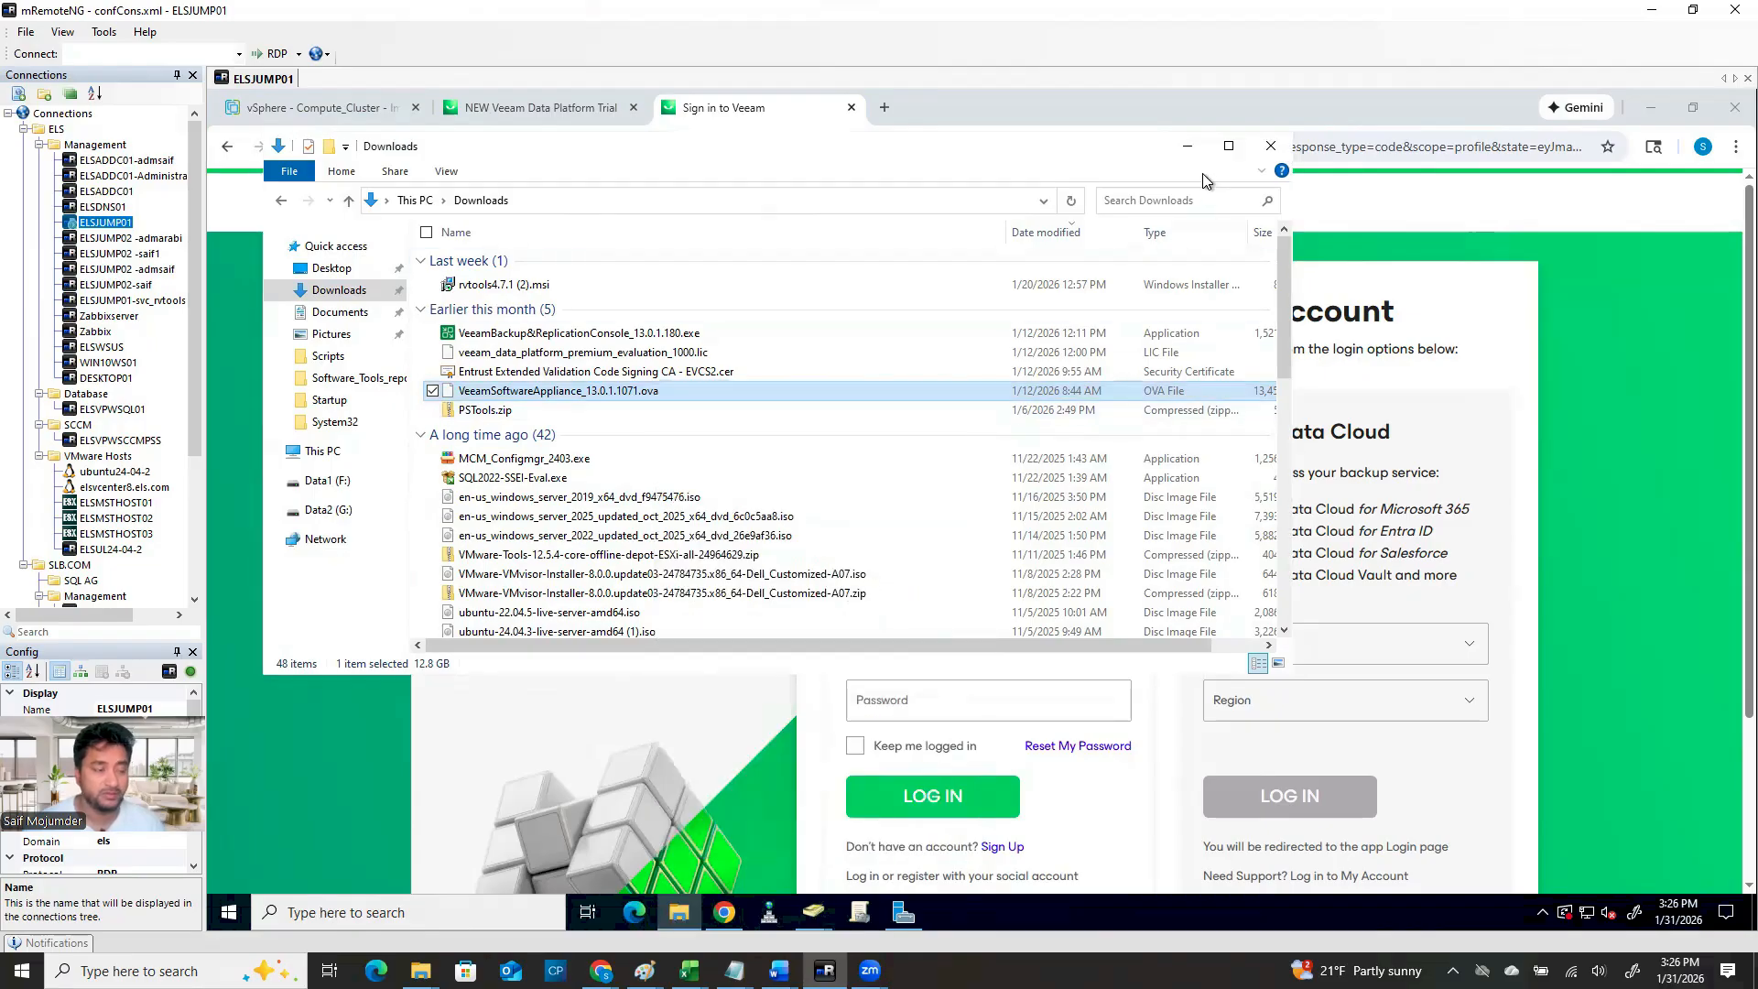
- Select the Veeam Data Platform evaluation licence file, minimize Explorer, and close the Veeam trial tab
left_click(586, 355)
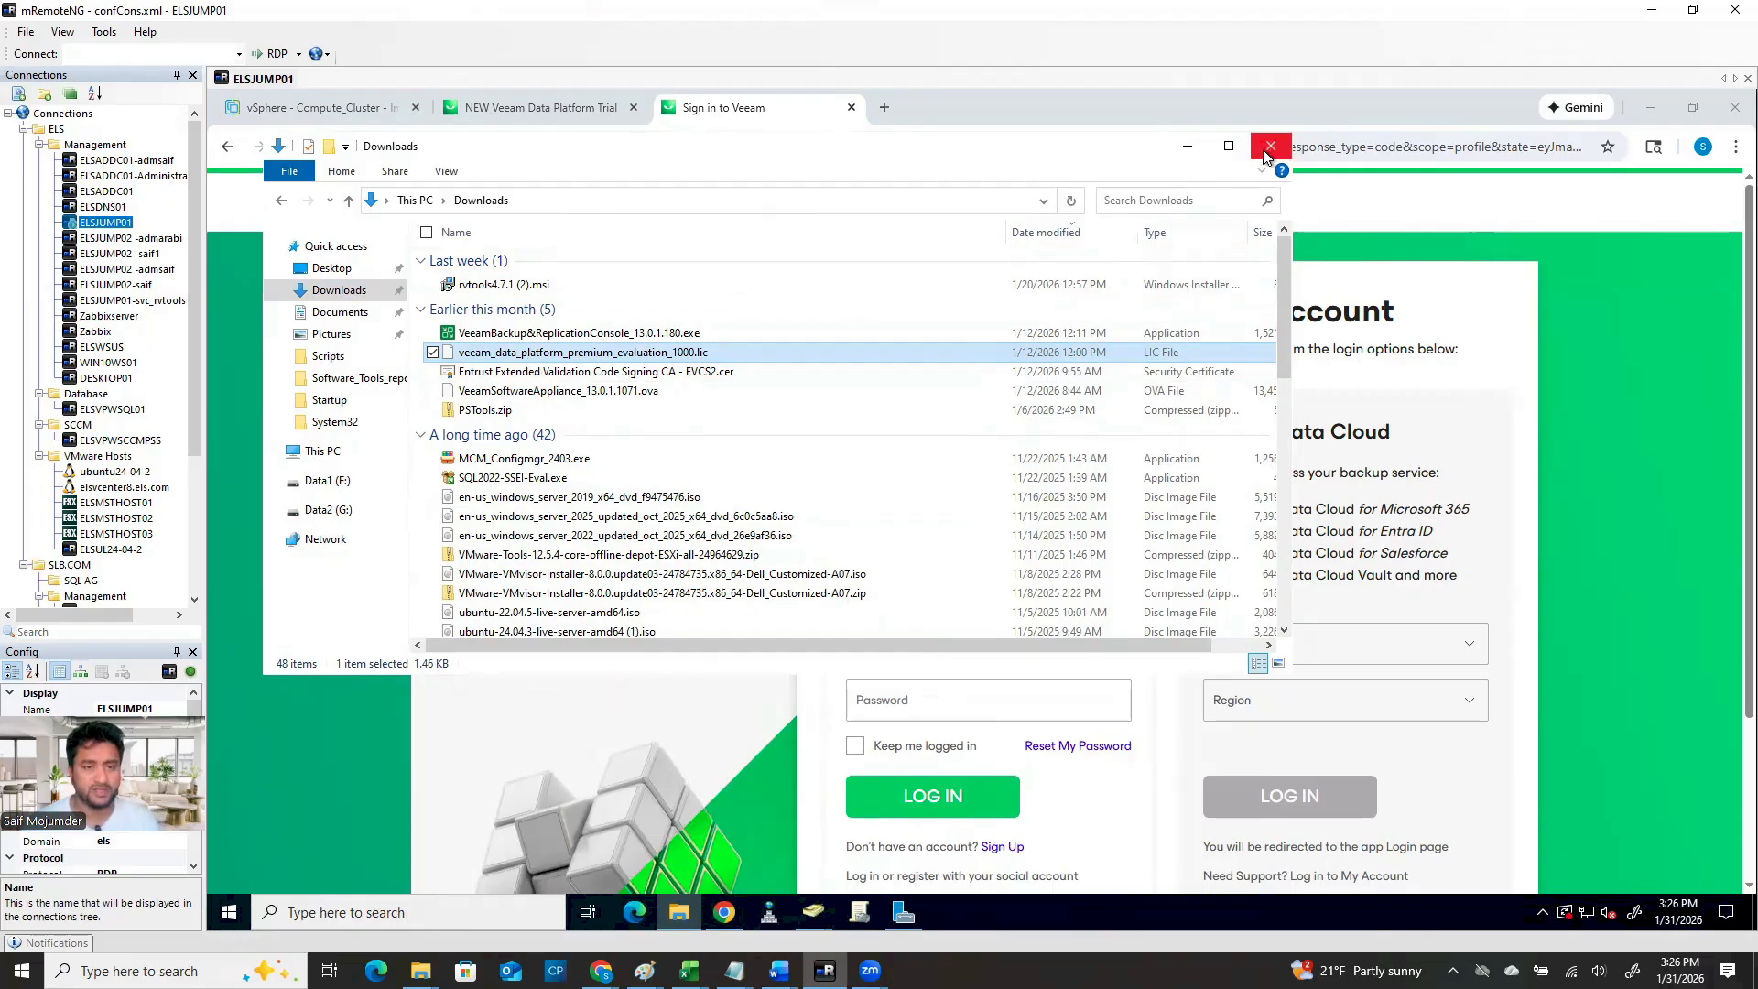
left_click(1186, 148)
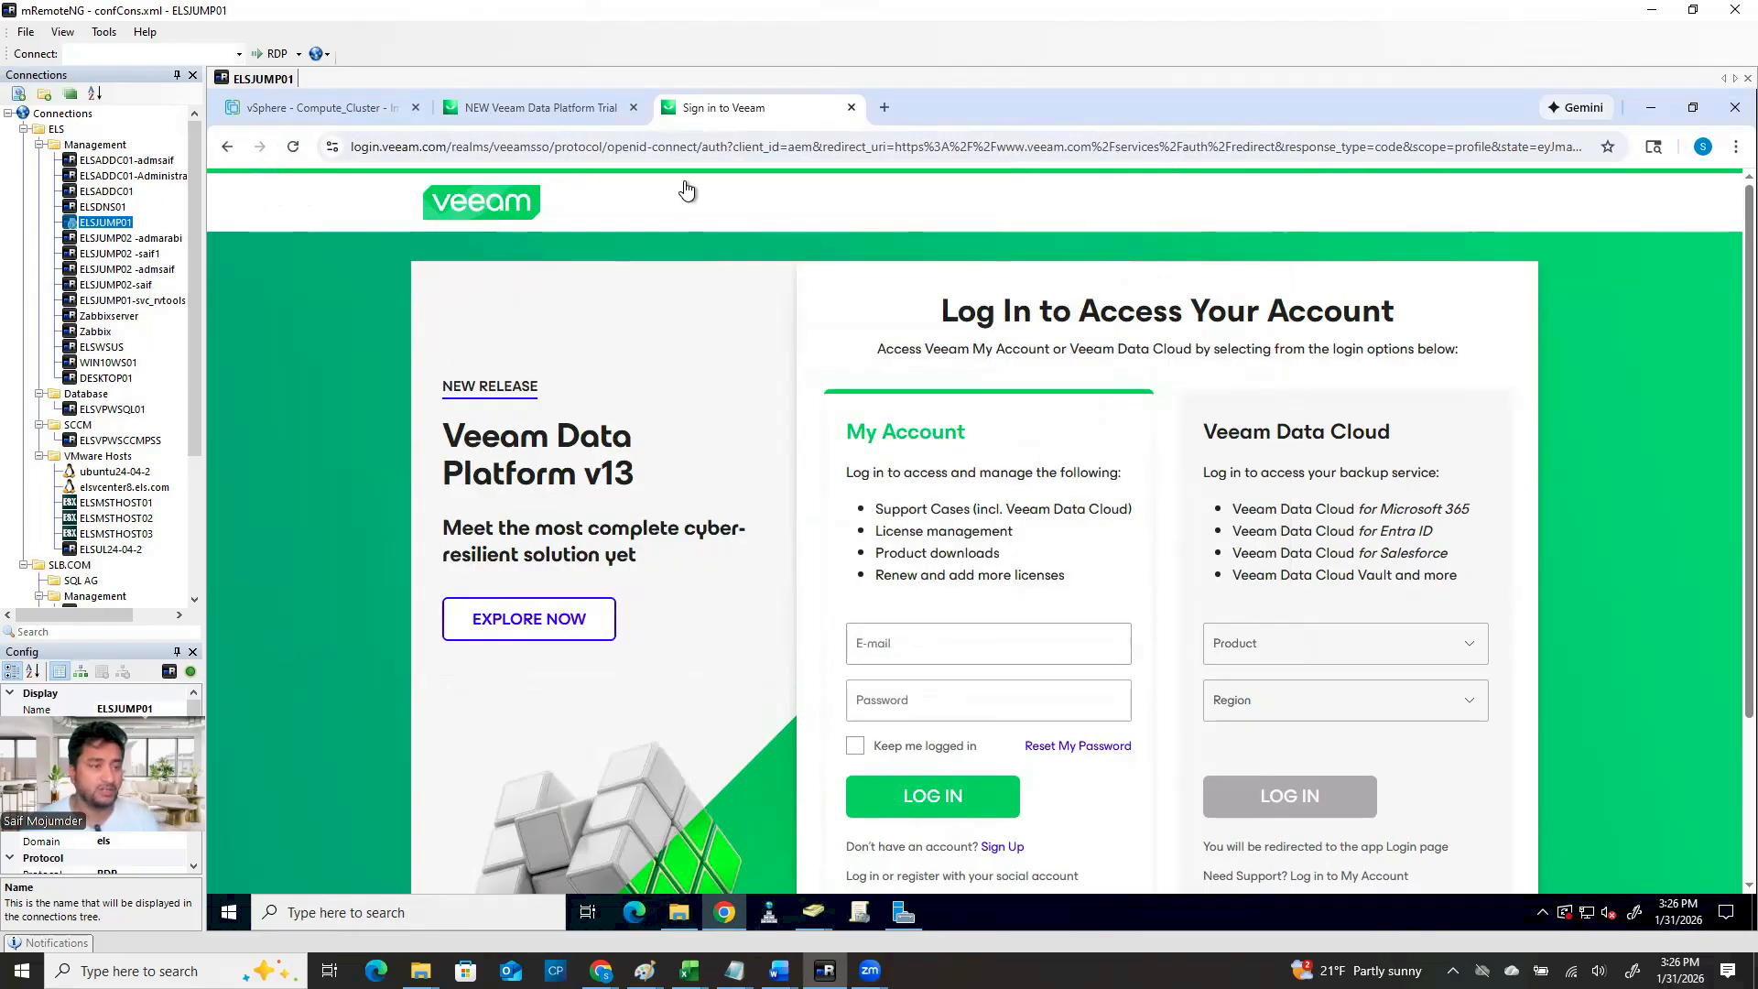
left_click(635, 108)
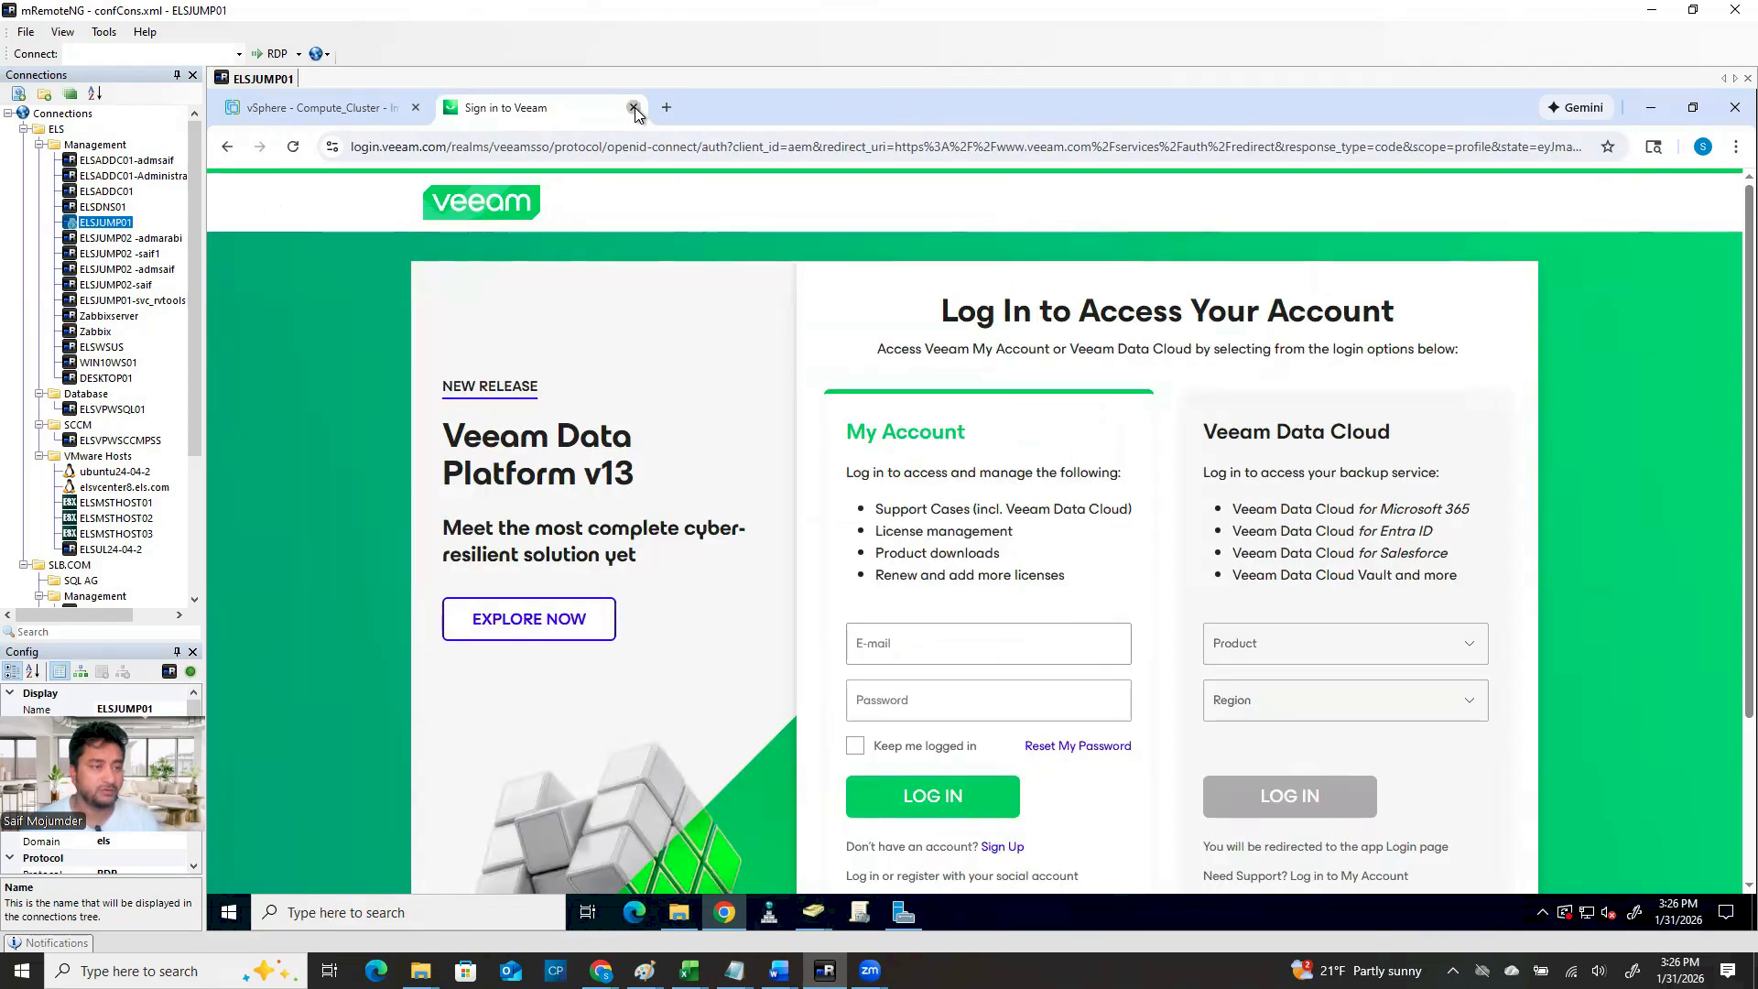
- Close the Sign in to Veeam tab and open a new blank browser tab
left_click(635, 108)
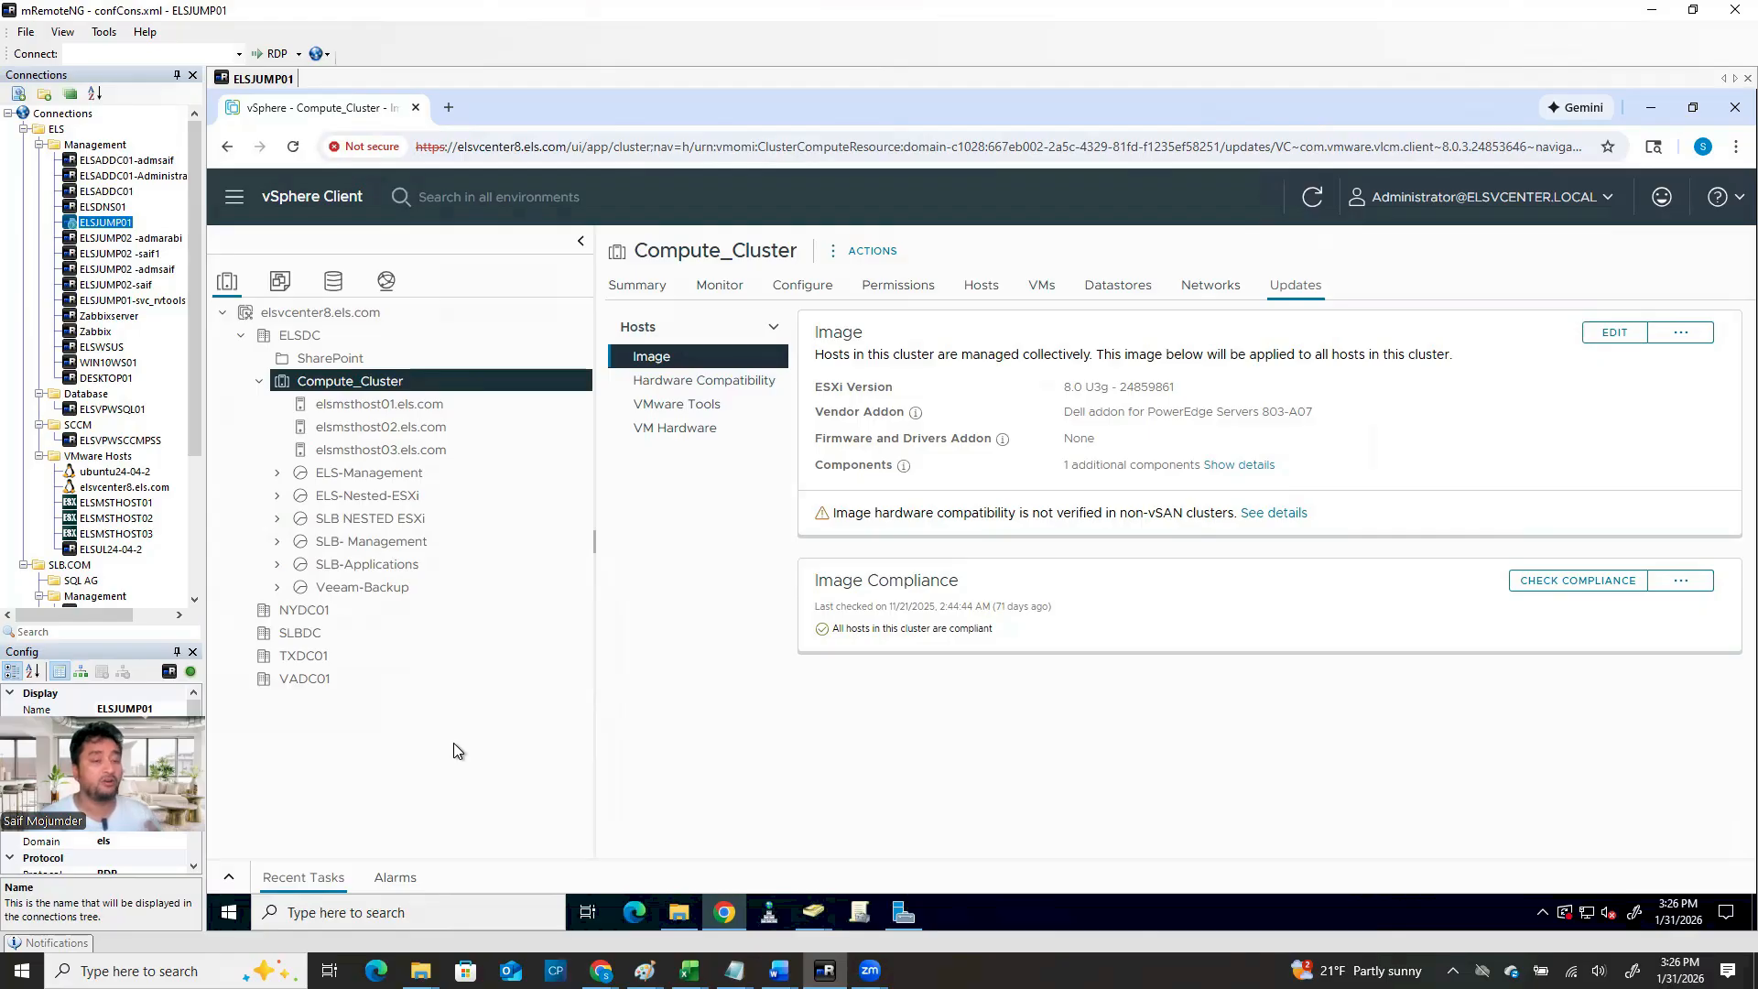
left_click(448, 107)
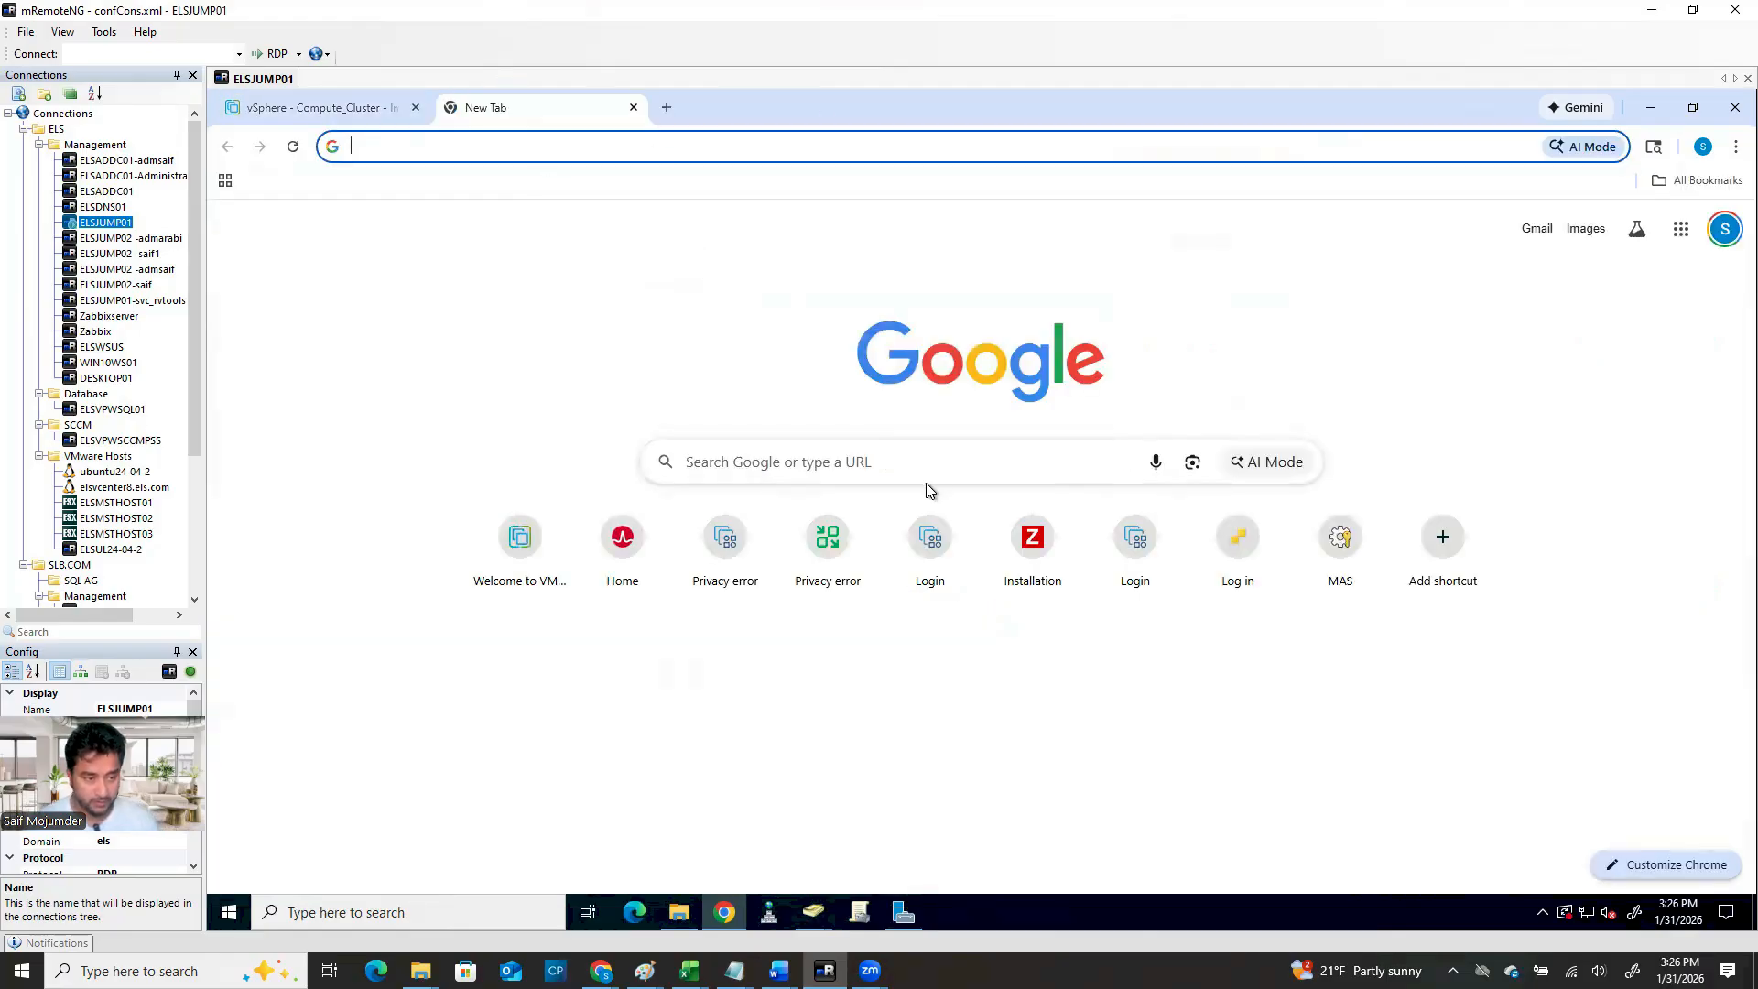
- Search Google for 'ova vs ovf'
left_click(851, 461)
type("ova o")
key("BackSpace")
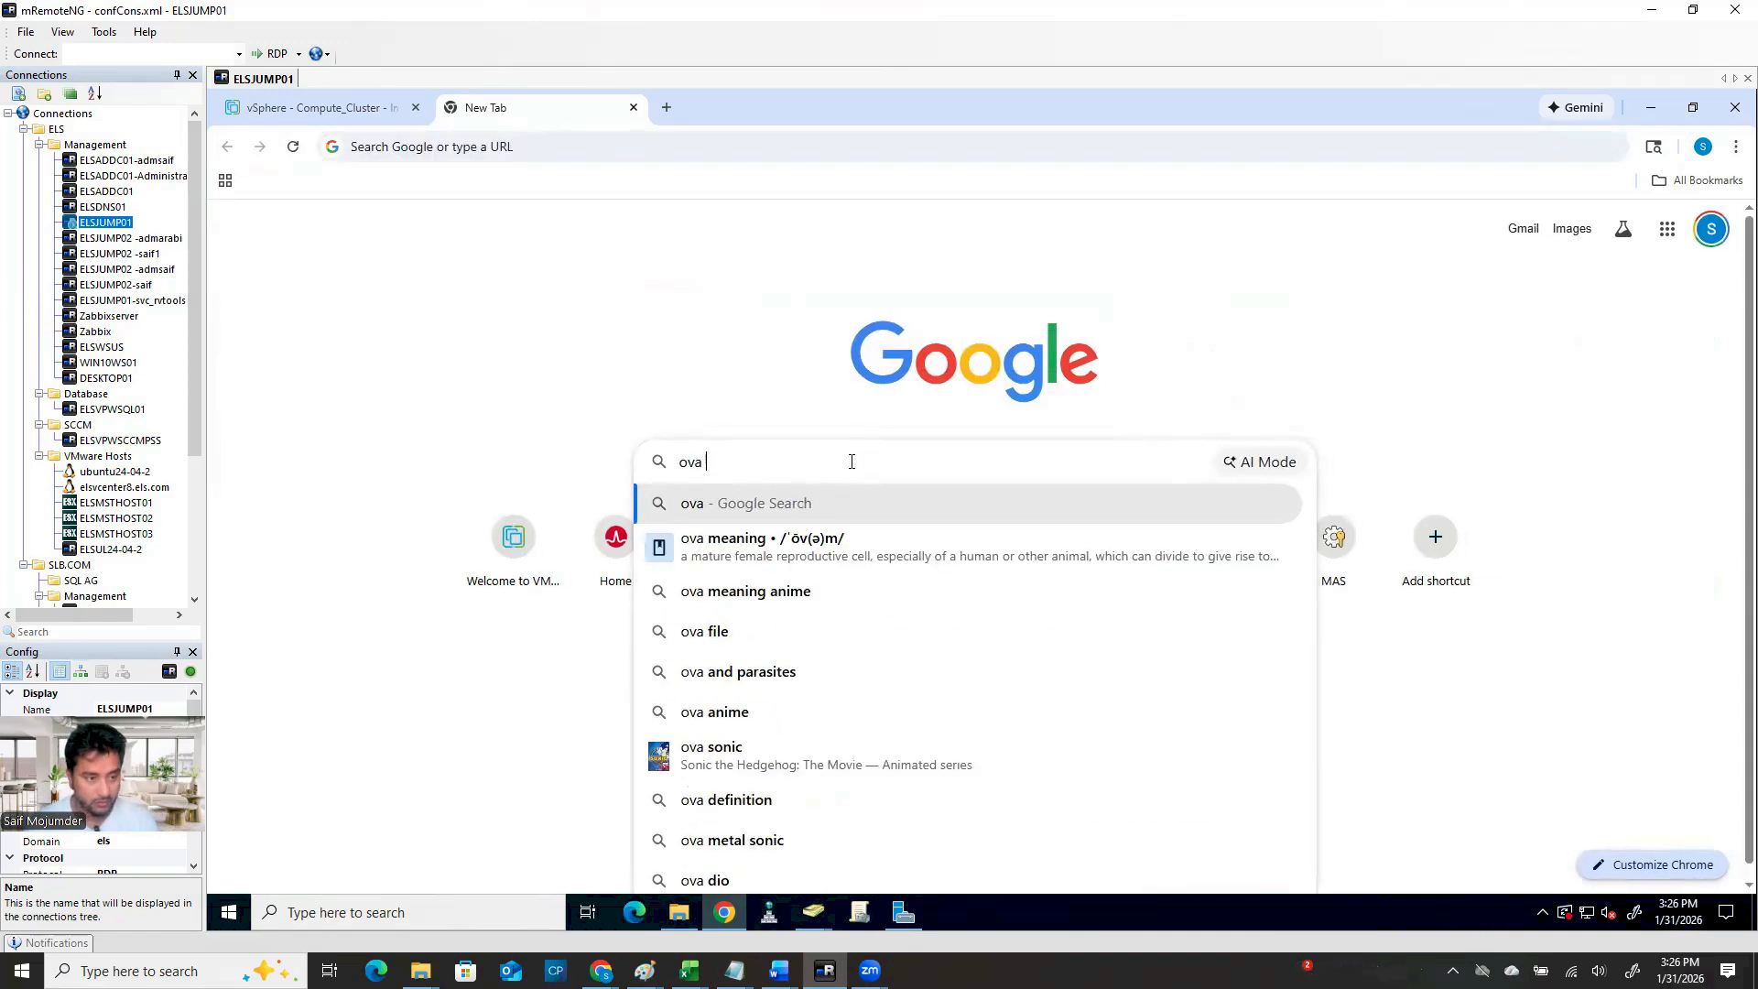
type("vs o")
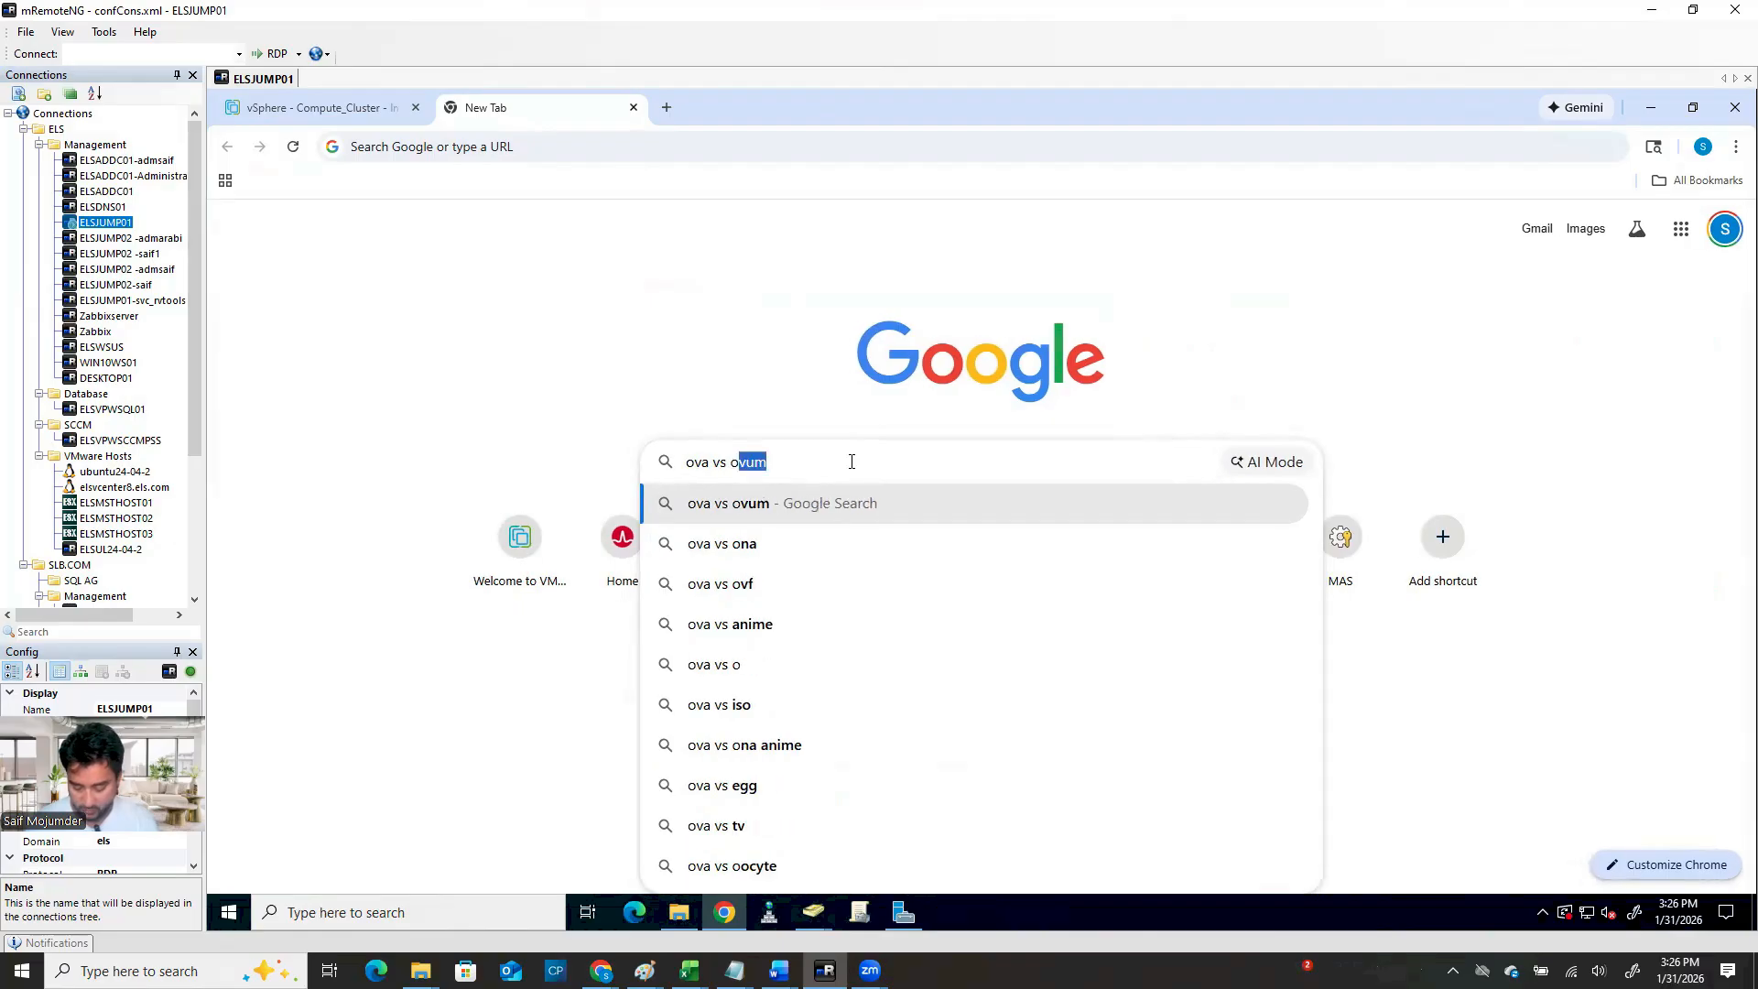
type("vf")
key("Return")
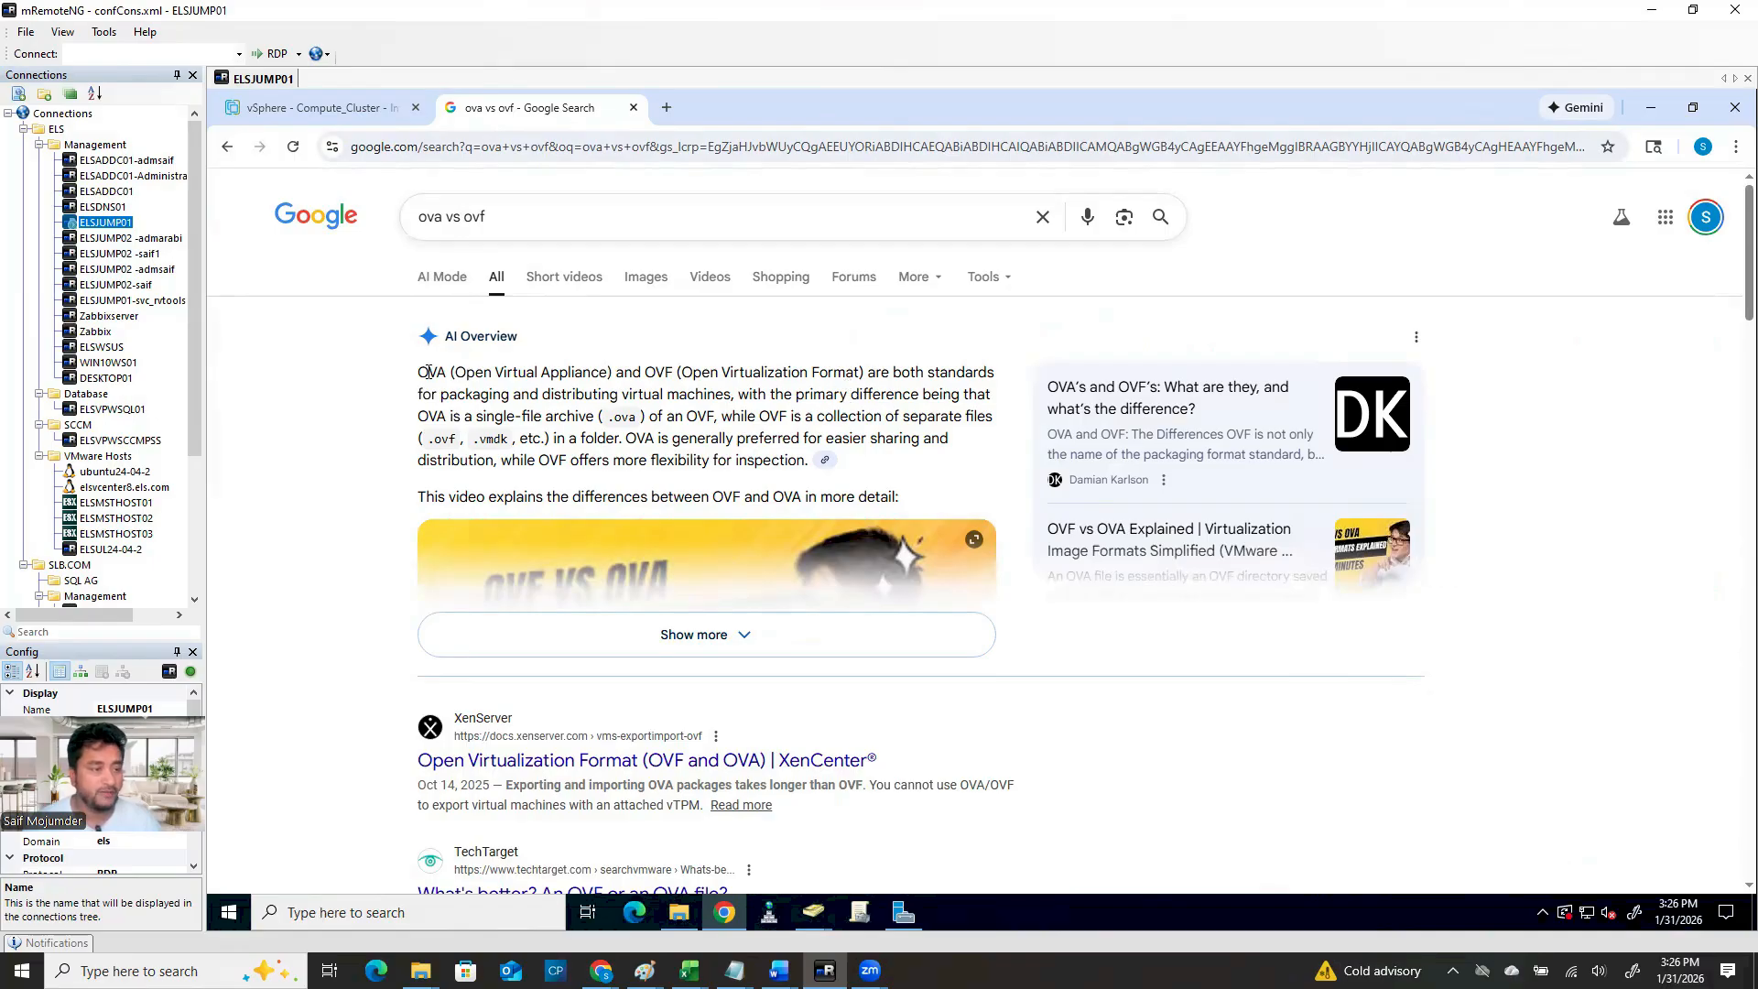
- Highlight OVA and the .ovf extension in the AI overview, then reopen the Downloads folder
left_click_drag(419, 372, 457, 372)
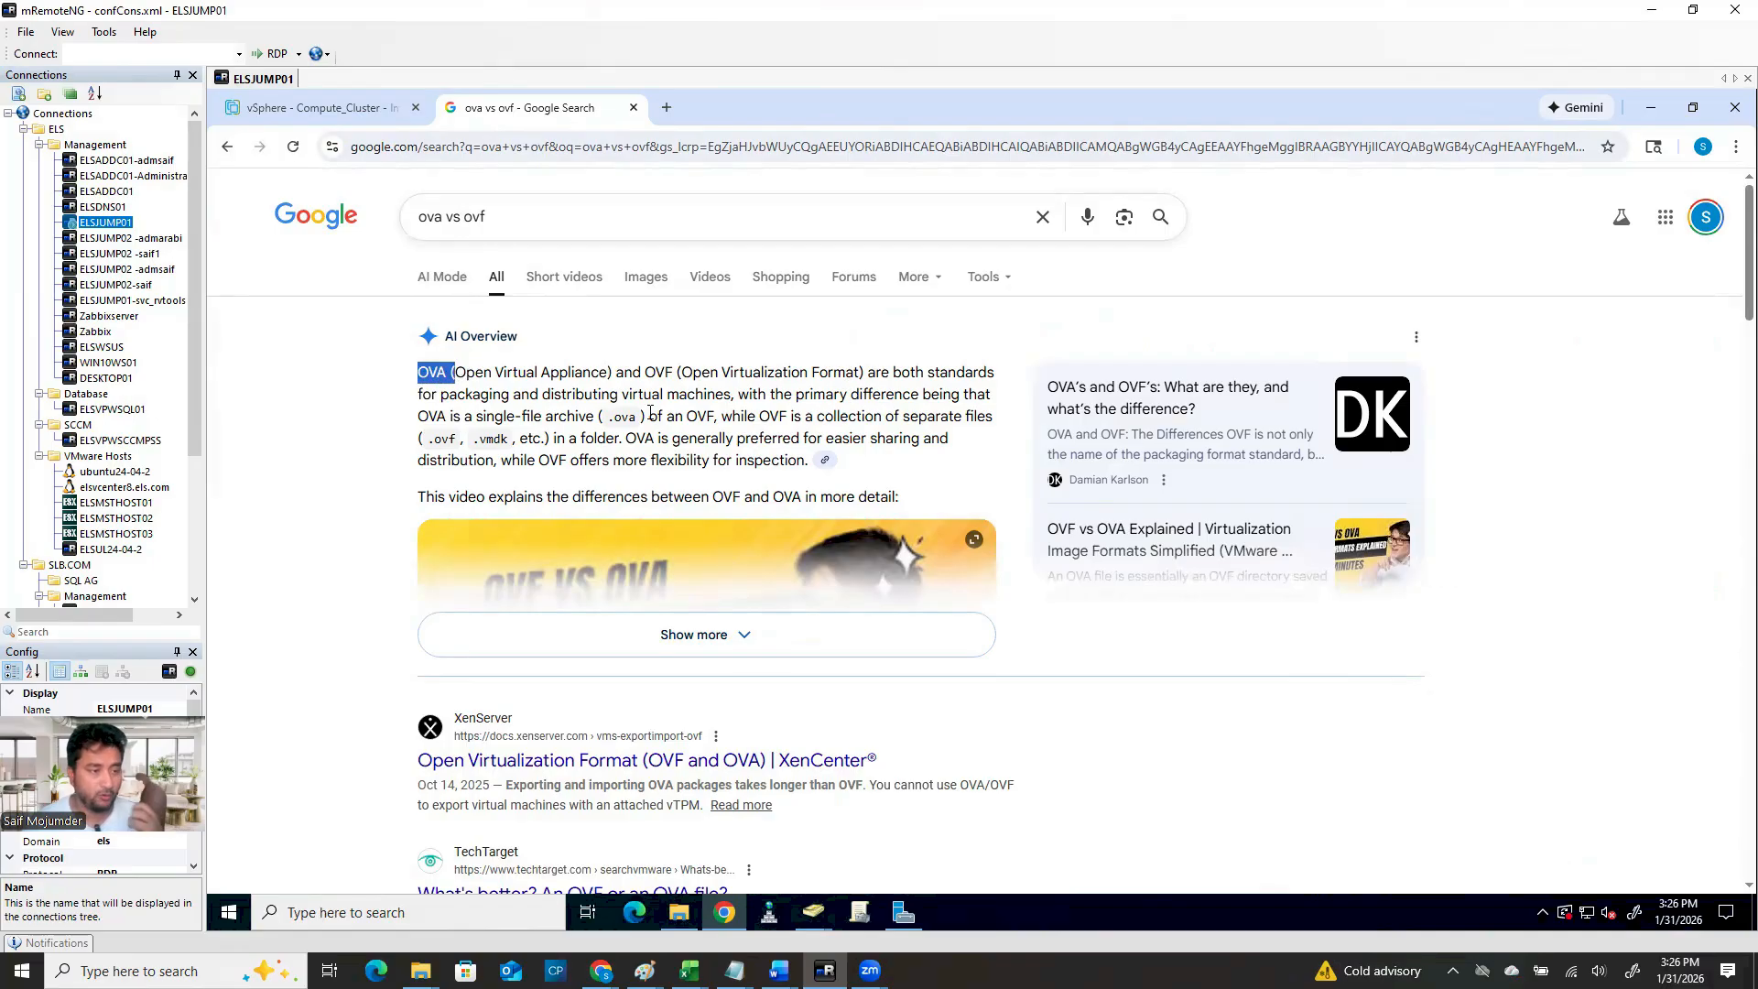
left_click_drag(427, 440, 544, 442)
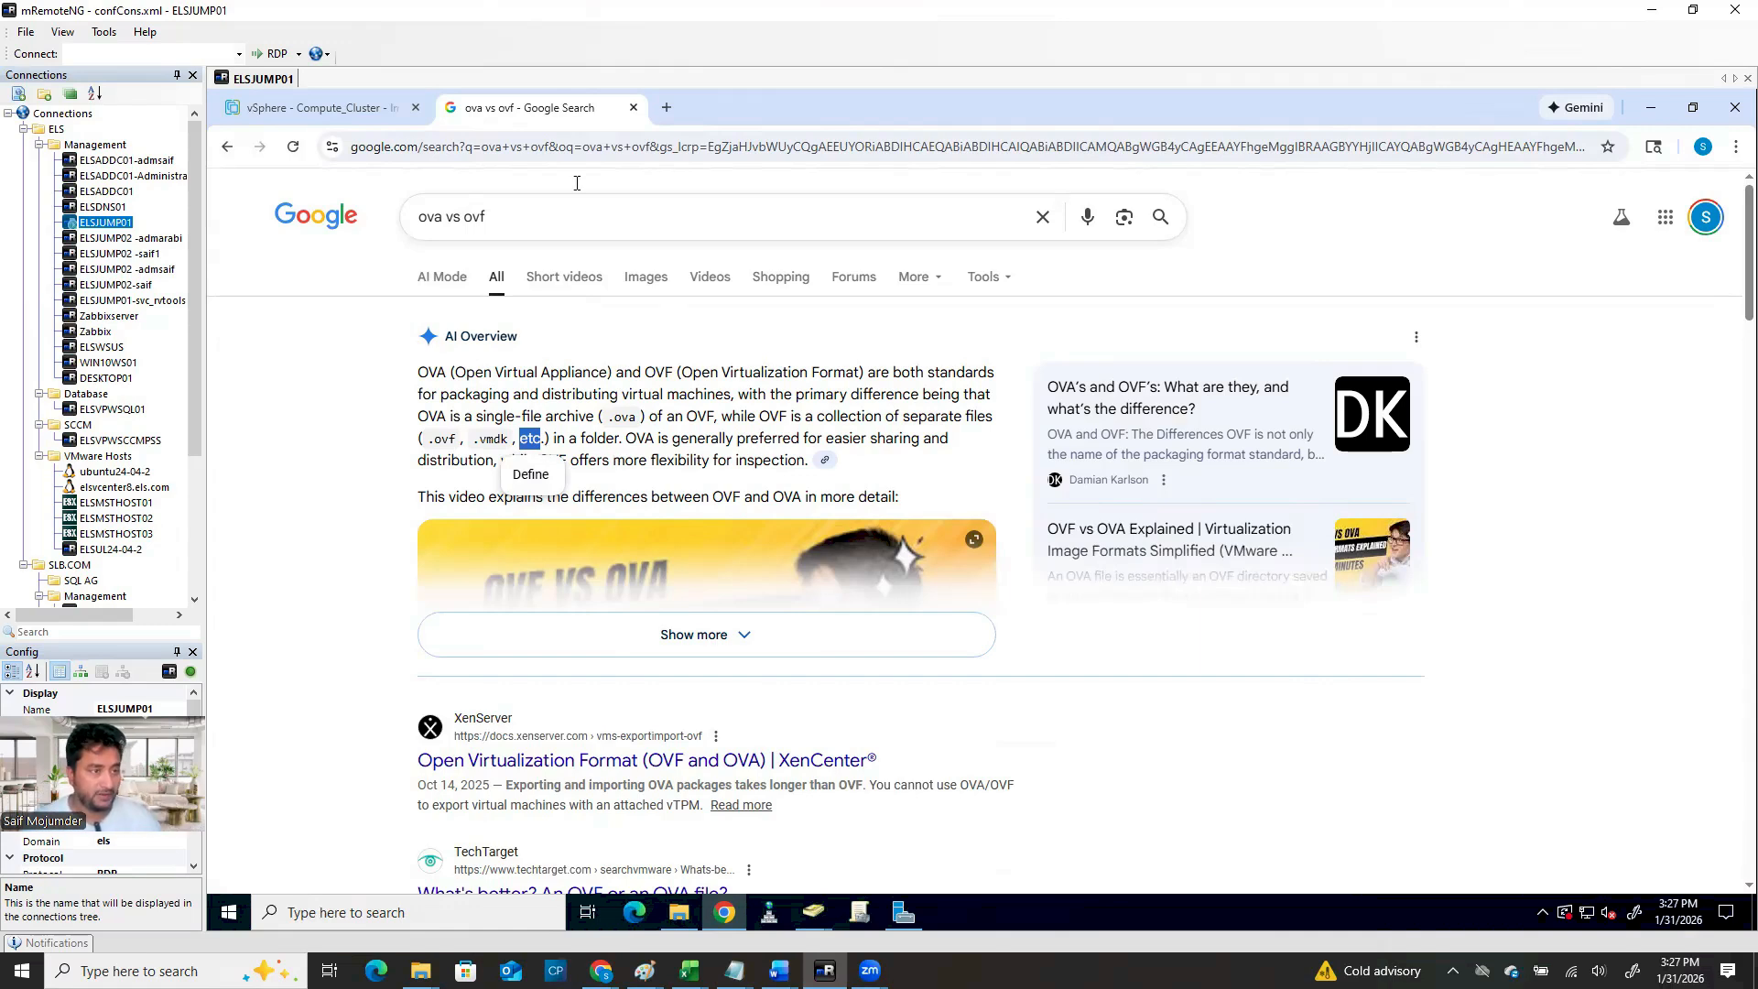
left_click(678, 912)
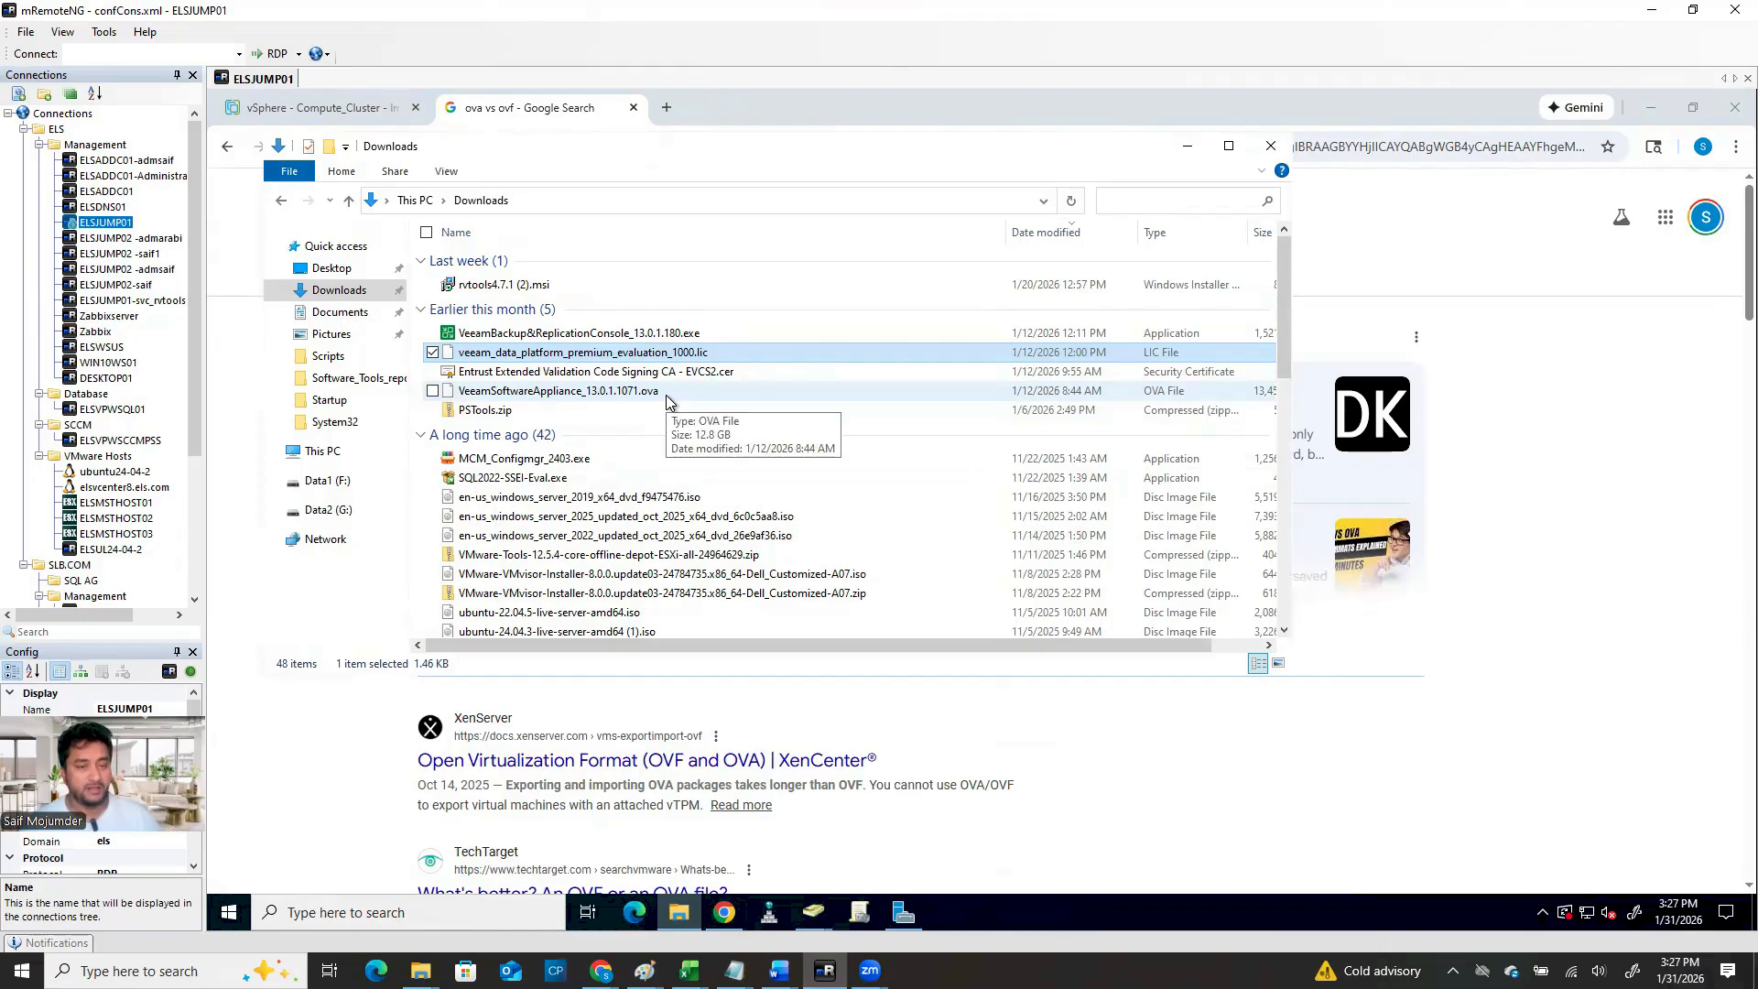
- Select the Veeam appliance OVA to confirm its 12.8 GB size, then return to the vSphere Client tab
left_click(607, 391)
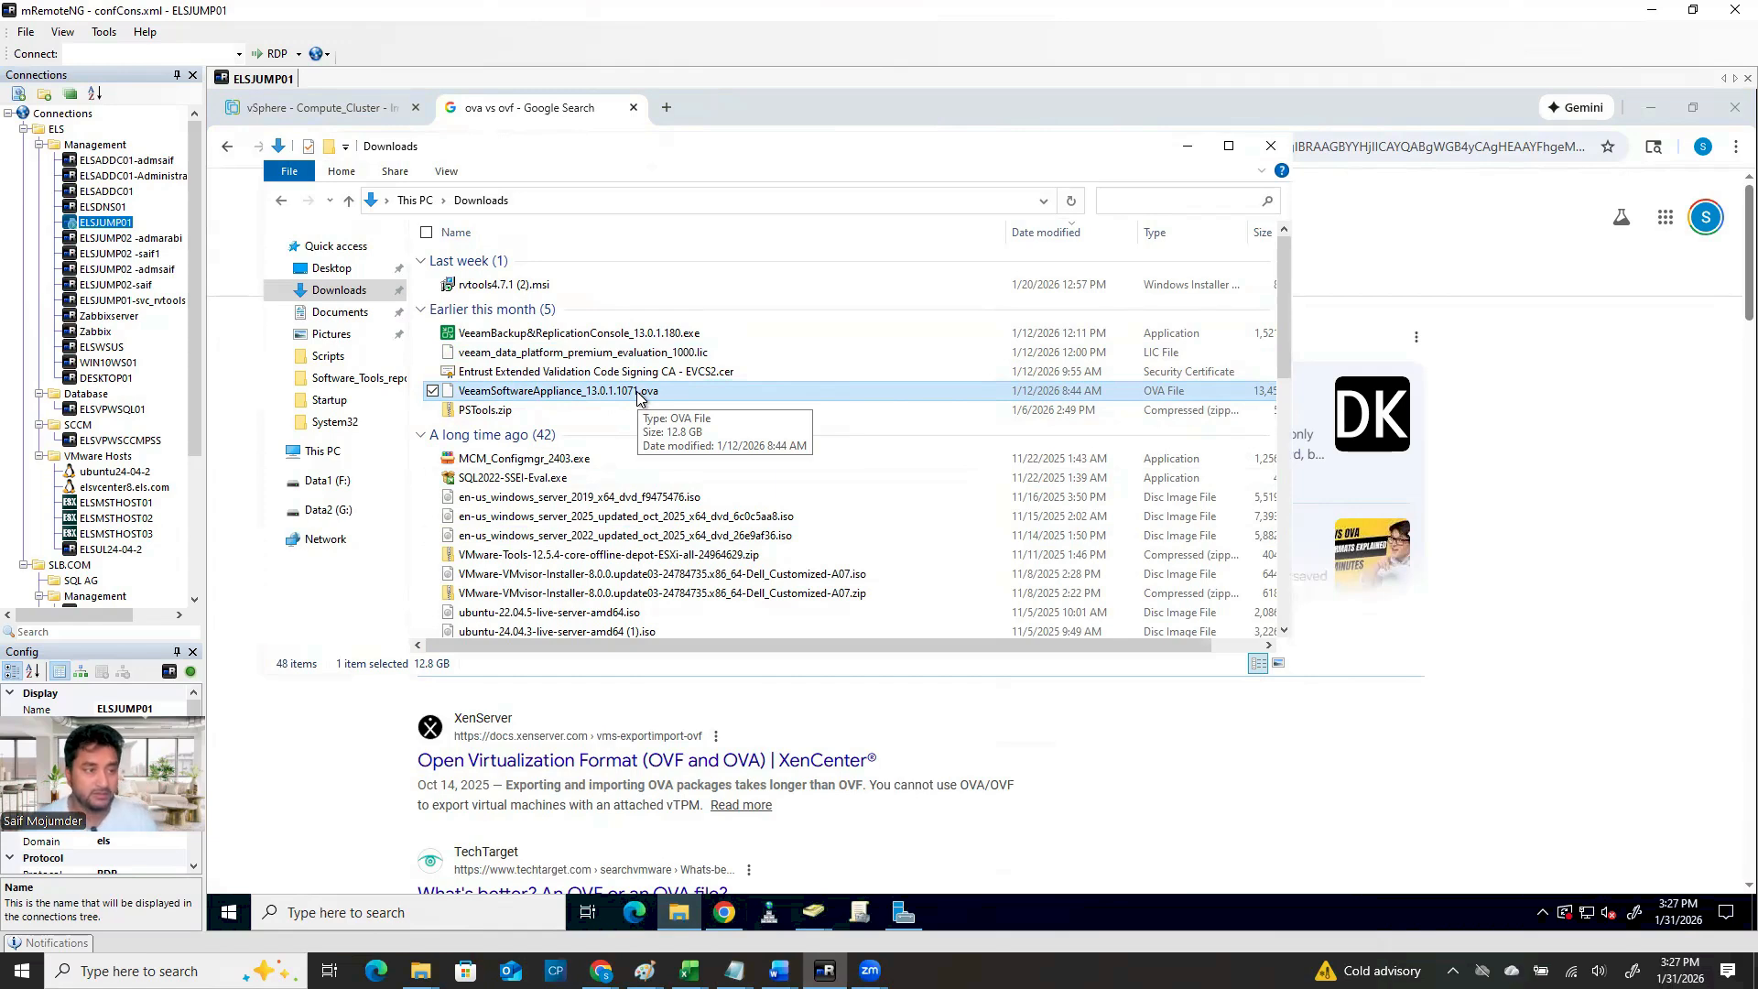
left_click(337, 108)
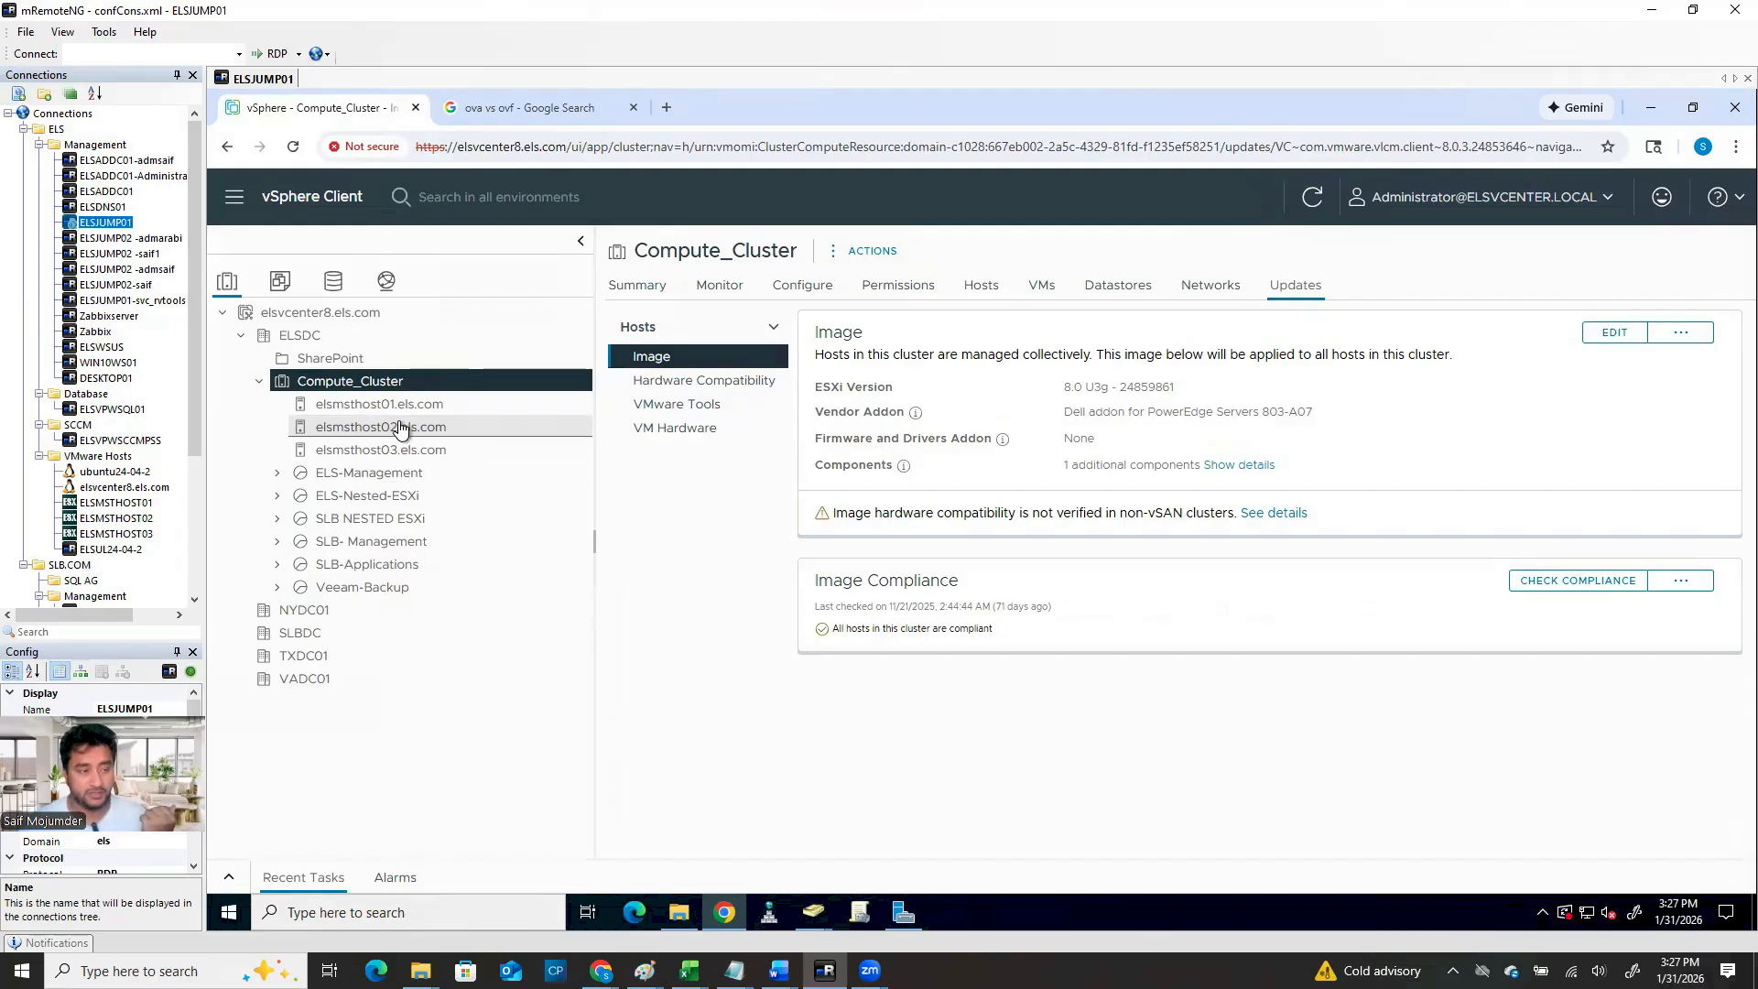
- Browse the action menus of Compute_Cluster and host elsmsthost01 in the inventory tree
right_click(375, 390)
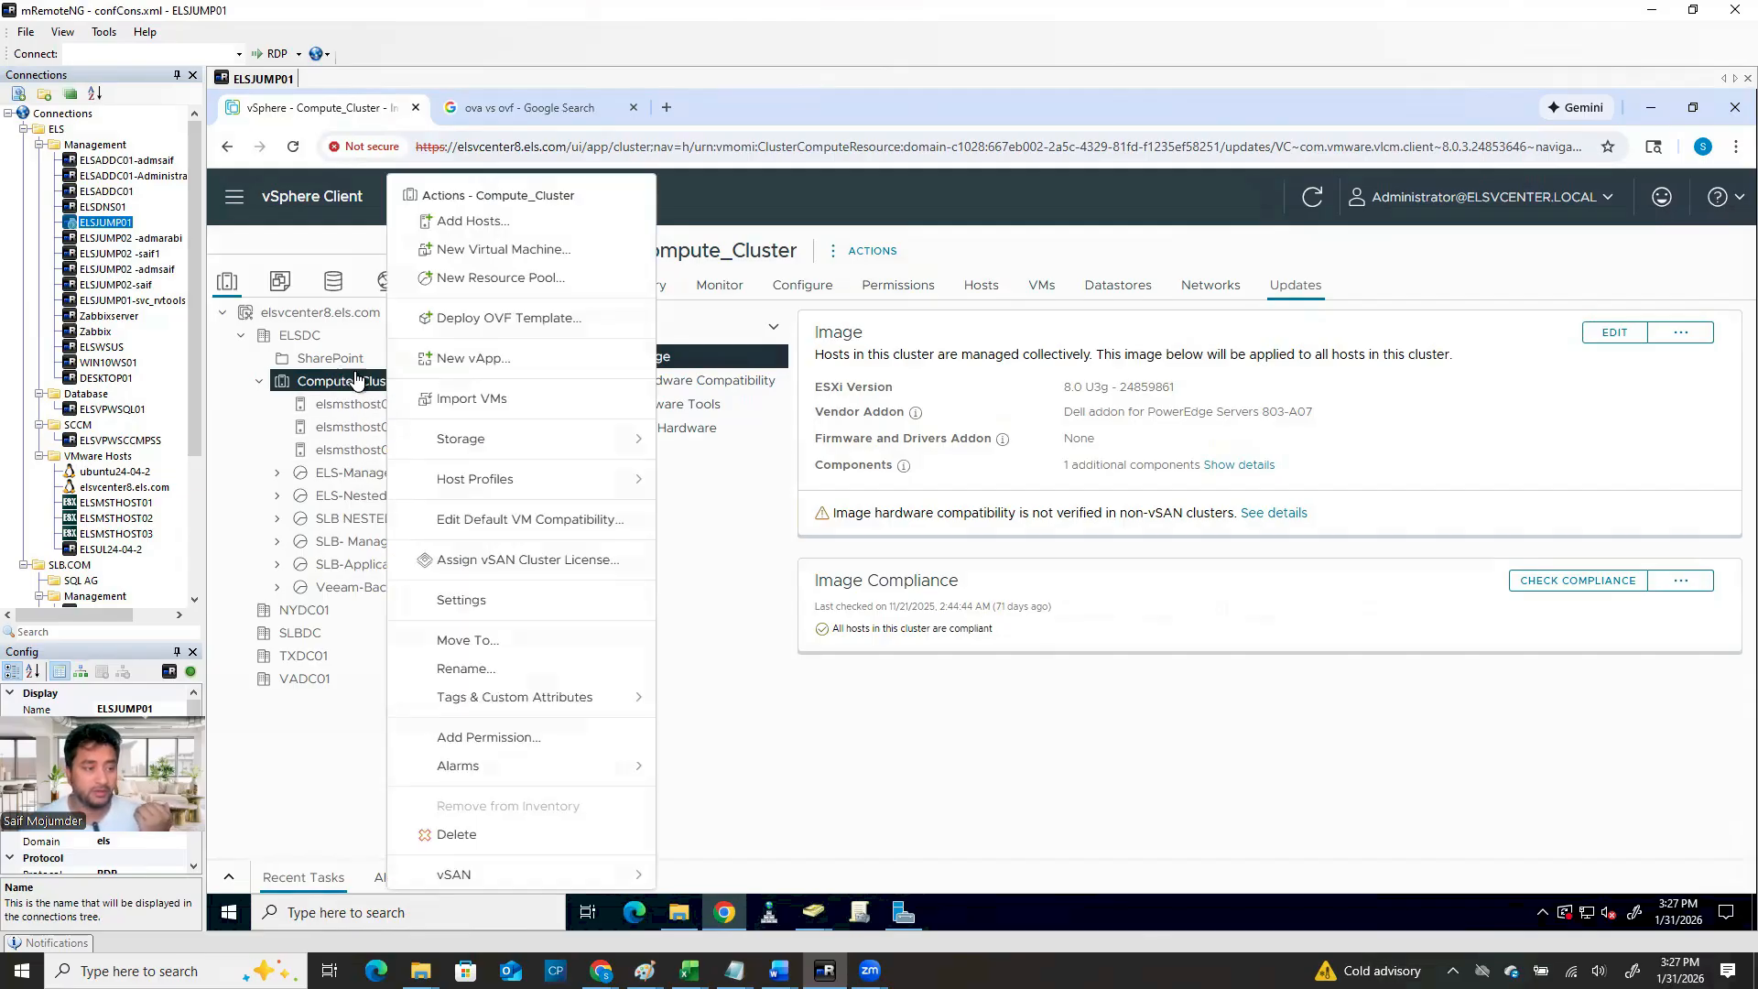
left_click(342, 408)
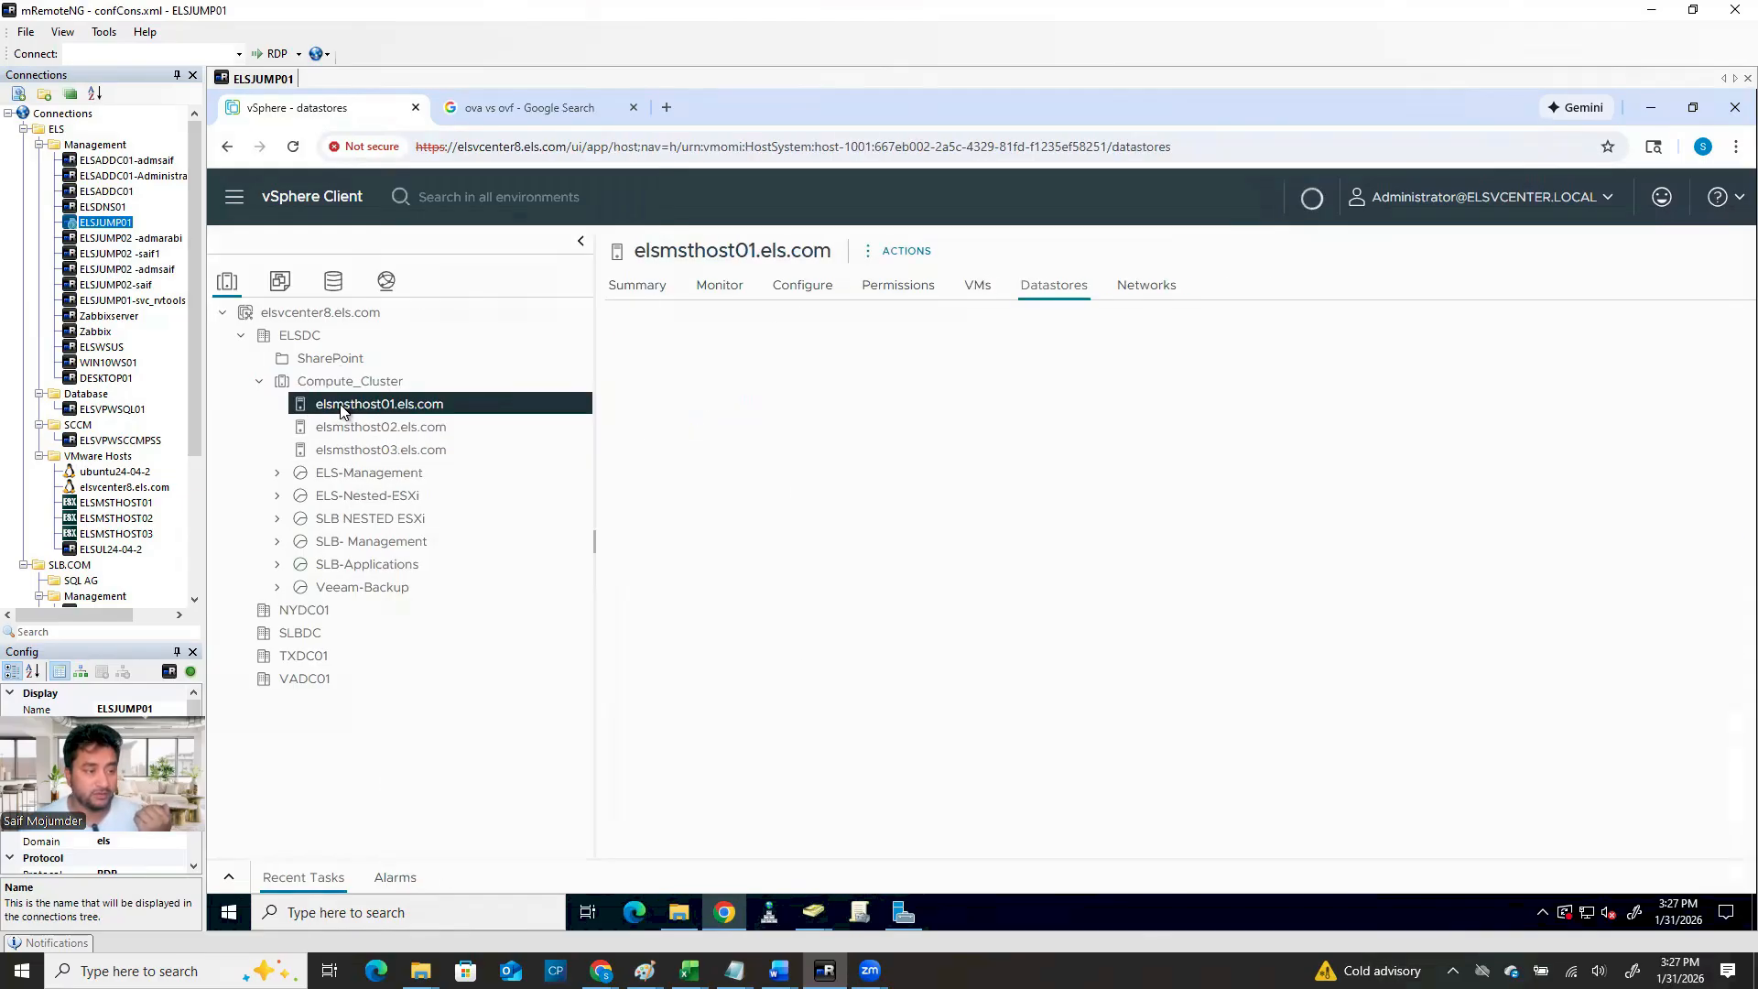
right_click(339, 404)
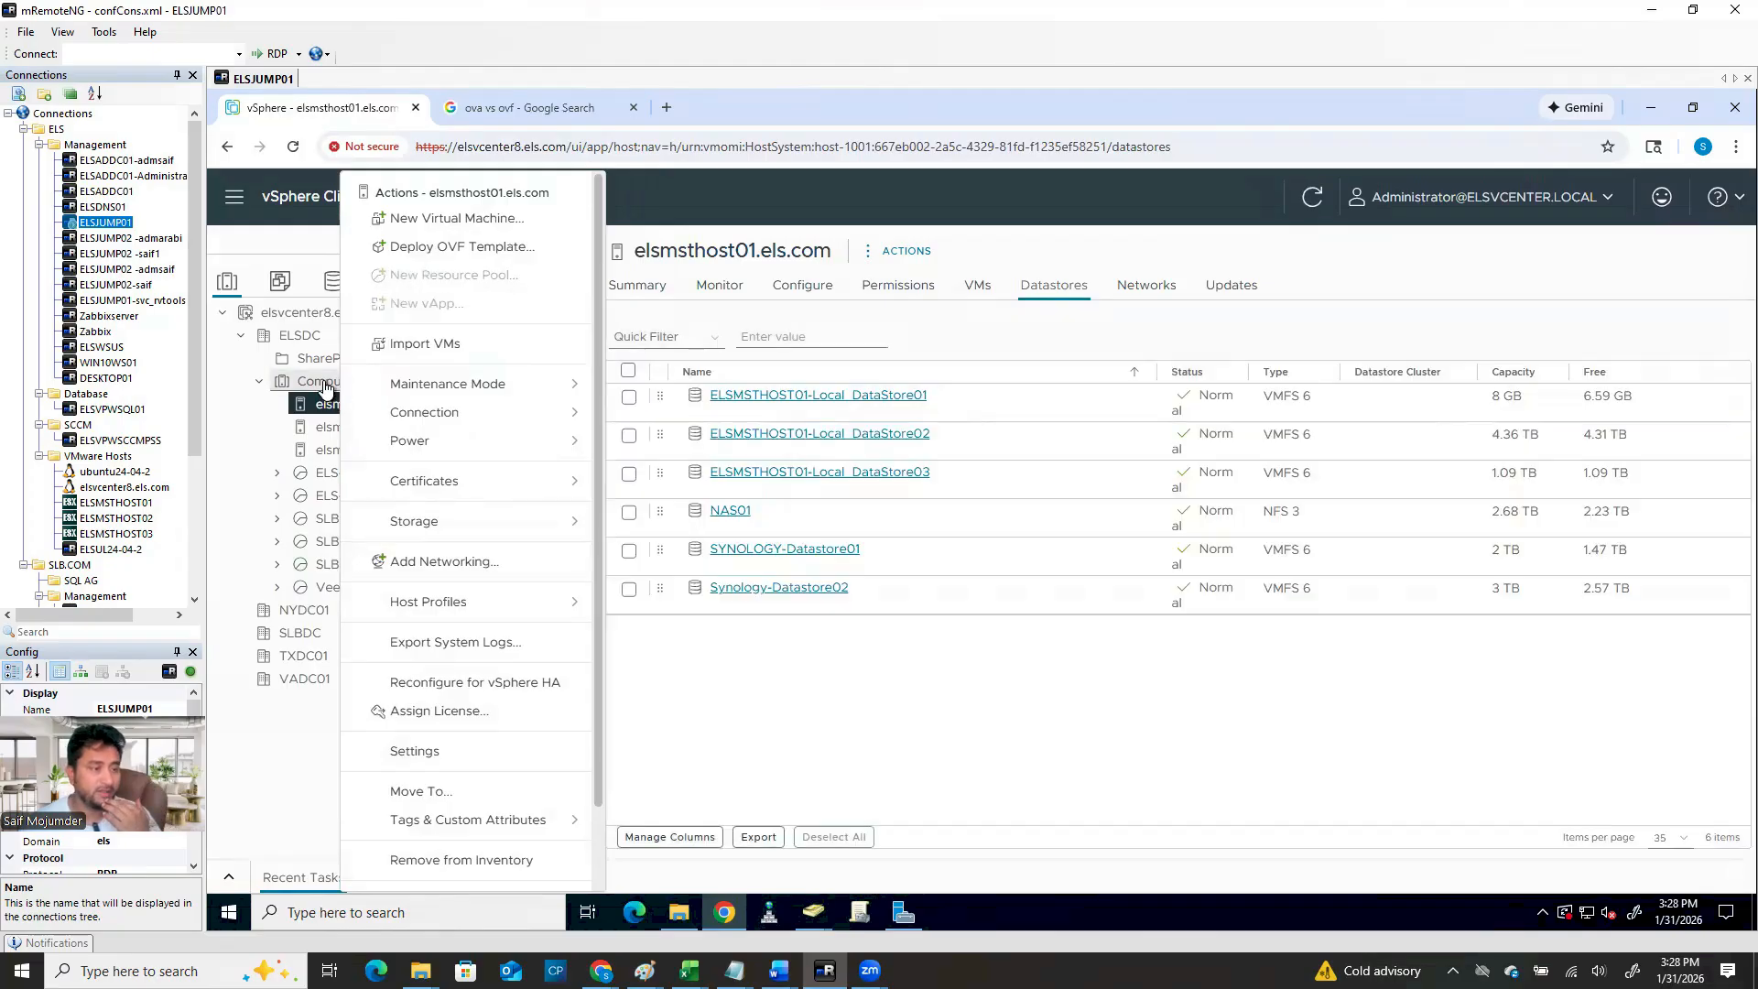
left_click(325, 382)
right_click(325, 383)
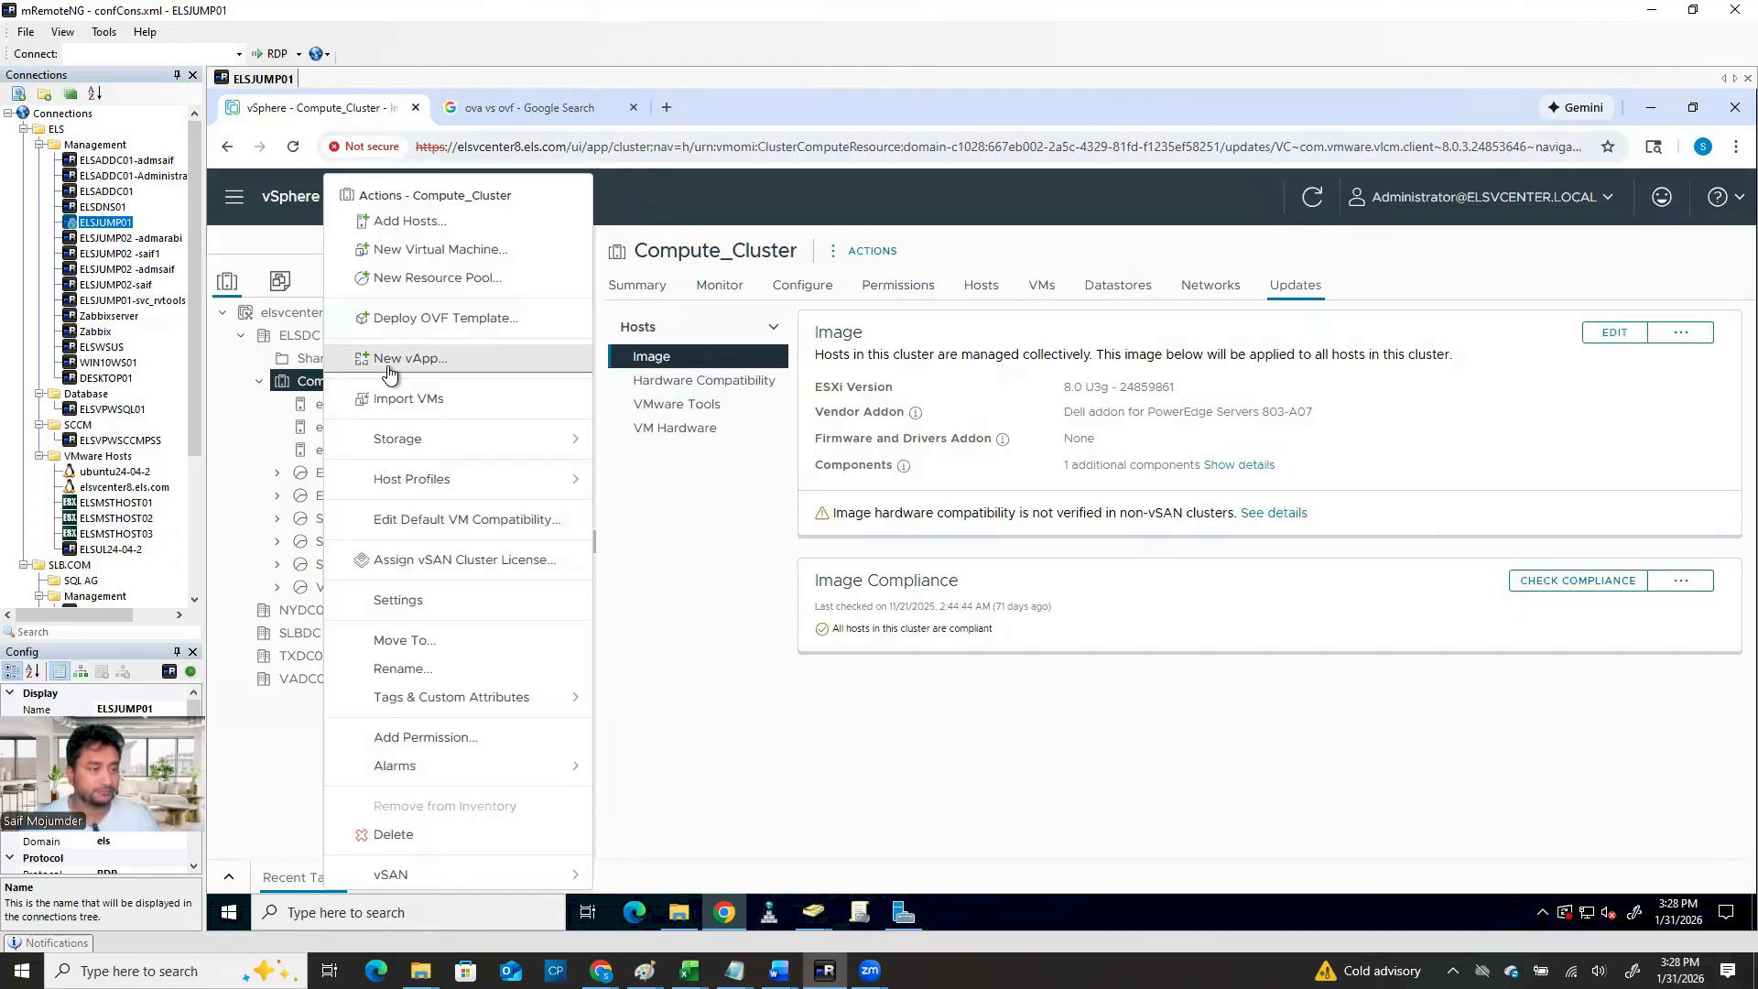
left_click(279, 593)
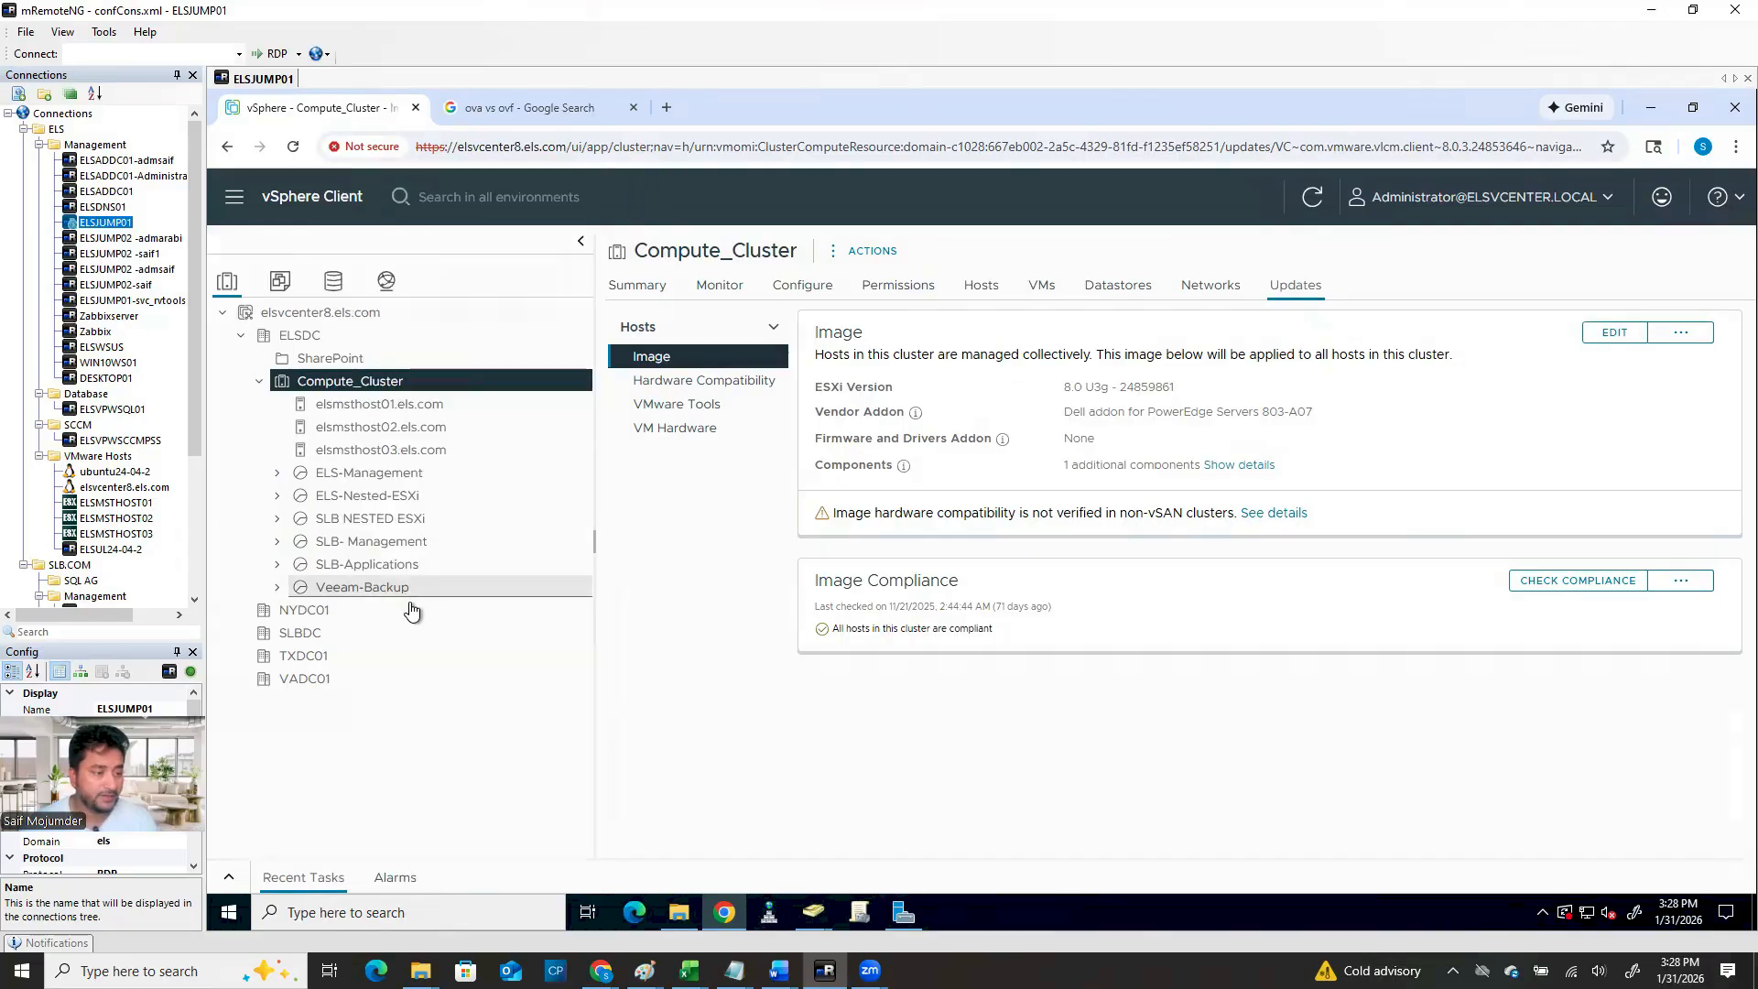
- Check the Veeam-Backup pool's actions, then choose Deploy OVF Template on Compute_Cluster
left_click(371, 588)
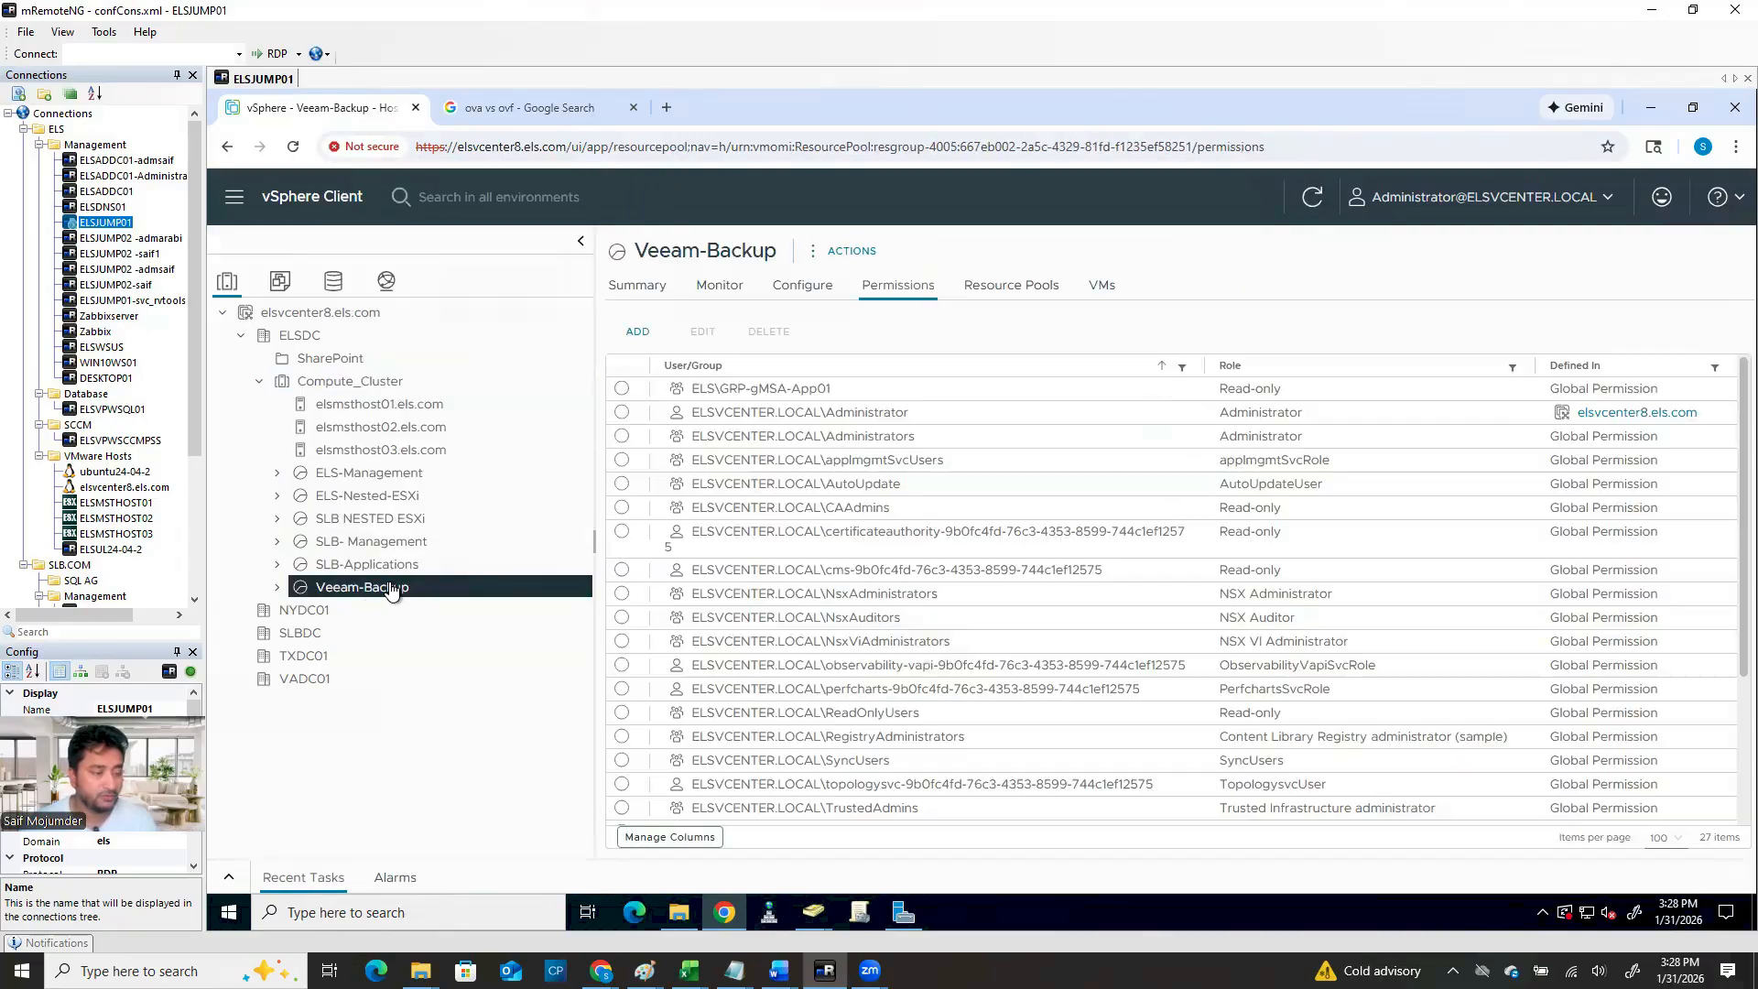
right_click(391, 589)
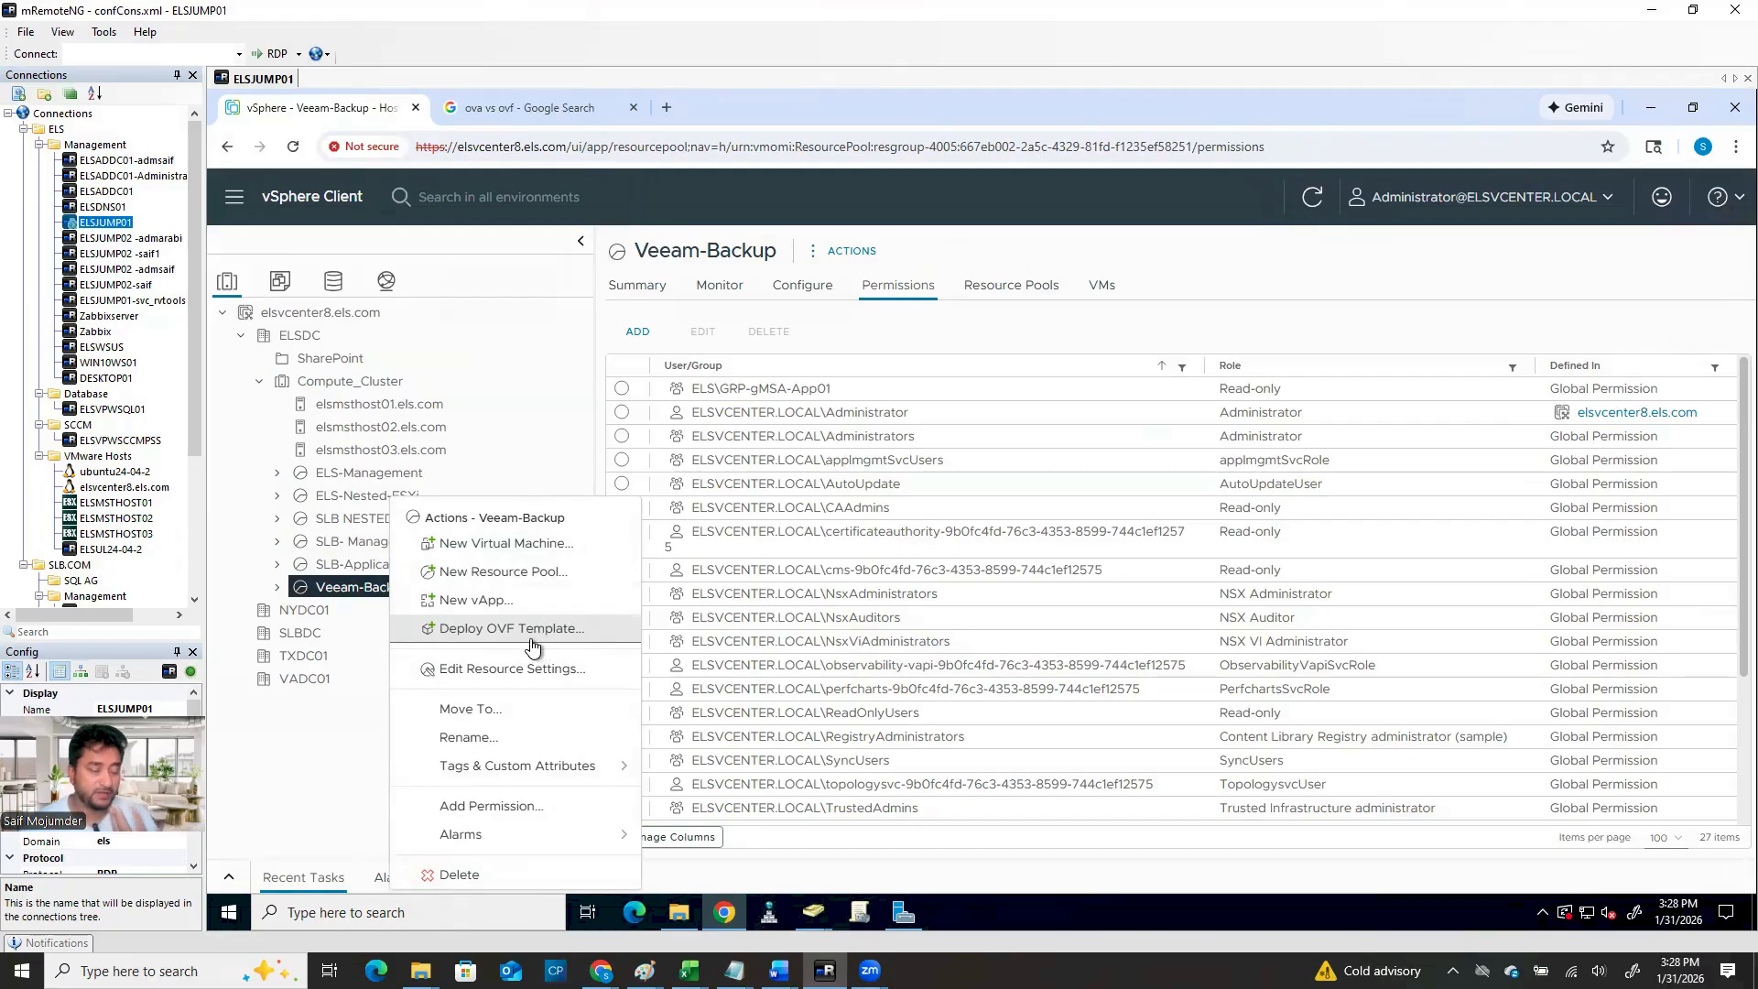
left_click(353, 375)
right_click(366, 382)
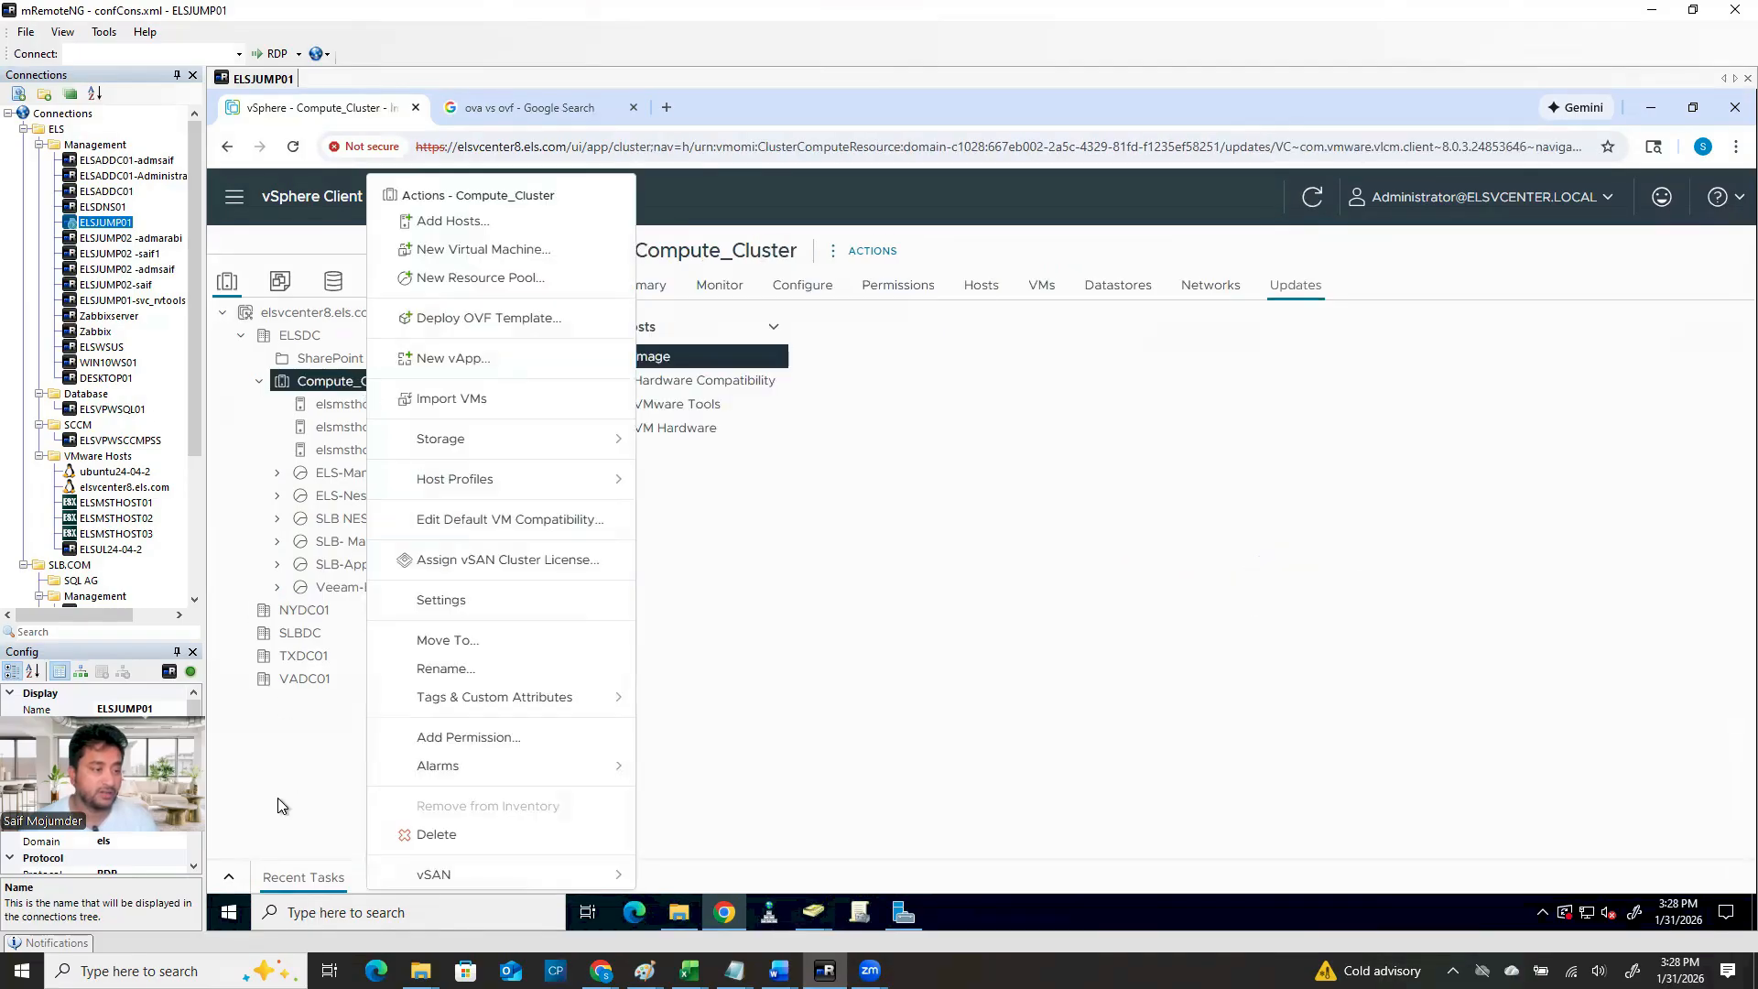
left_click(315, 717)
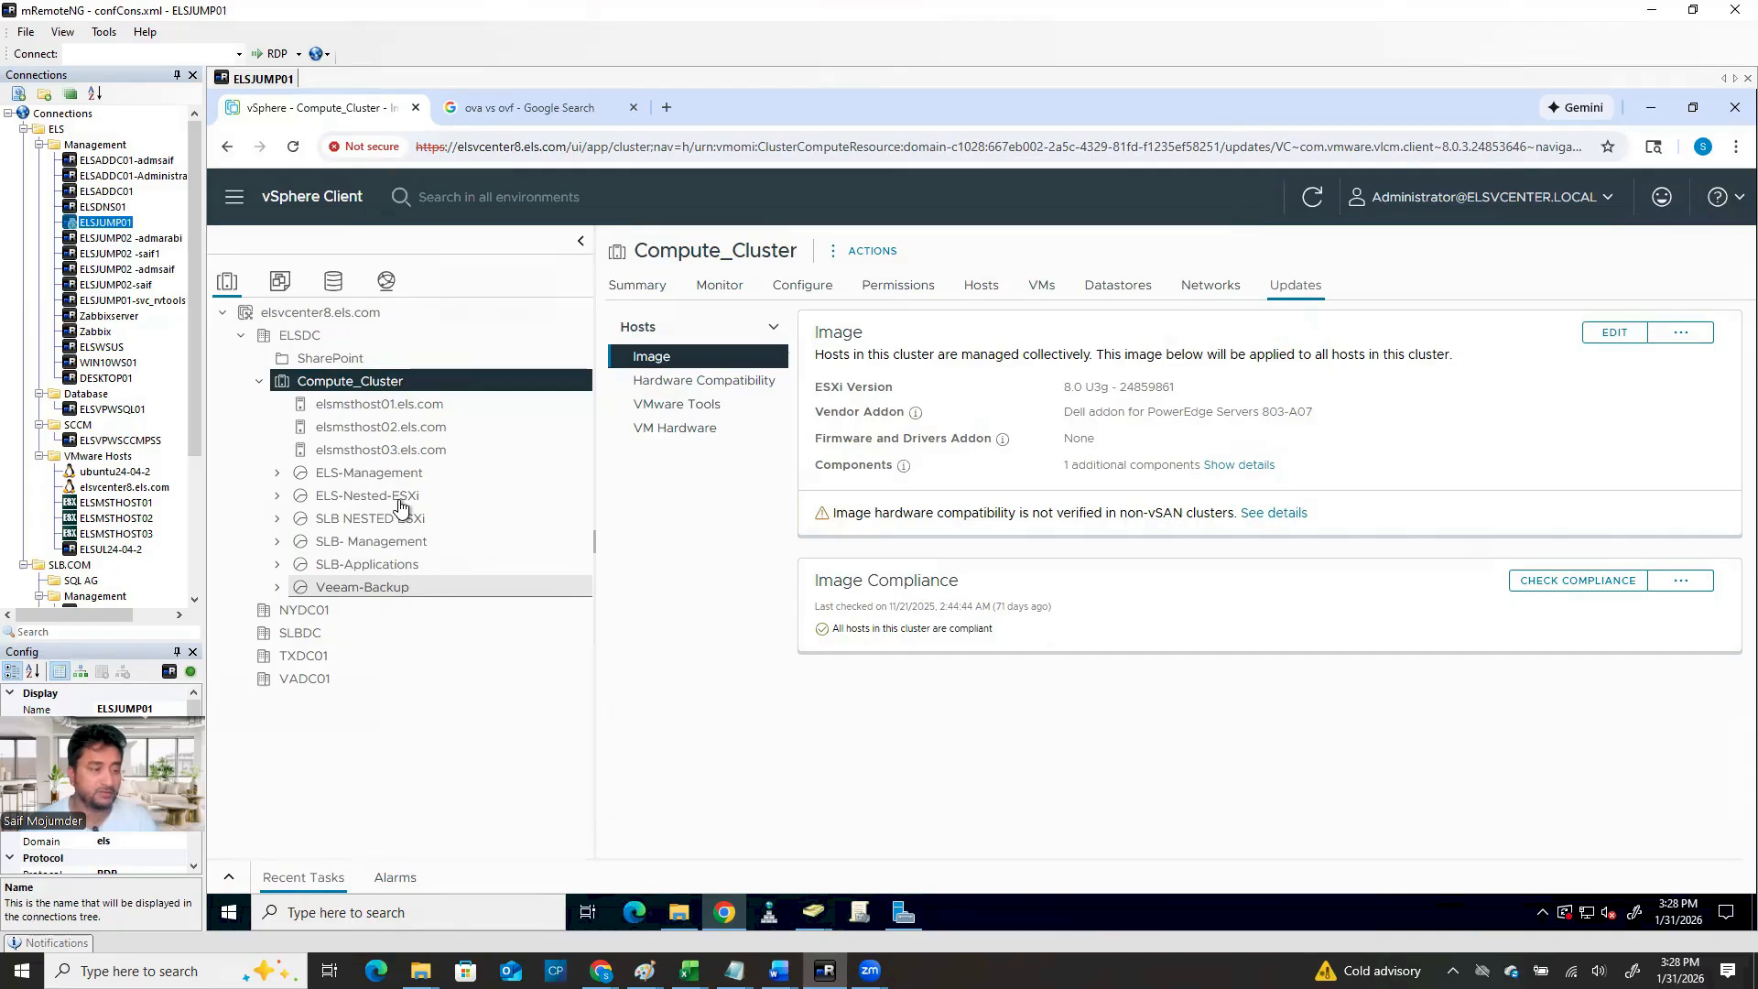
right_click(377, 389)
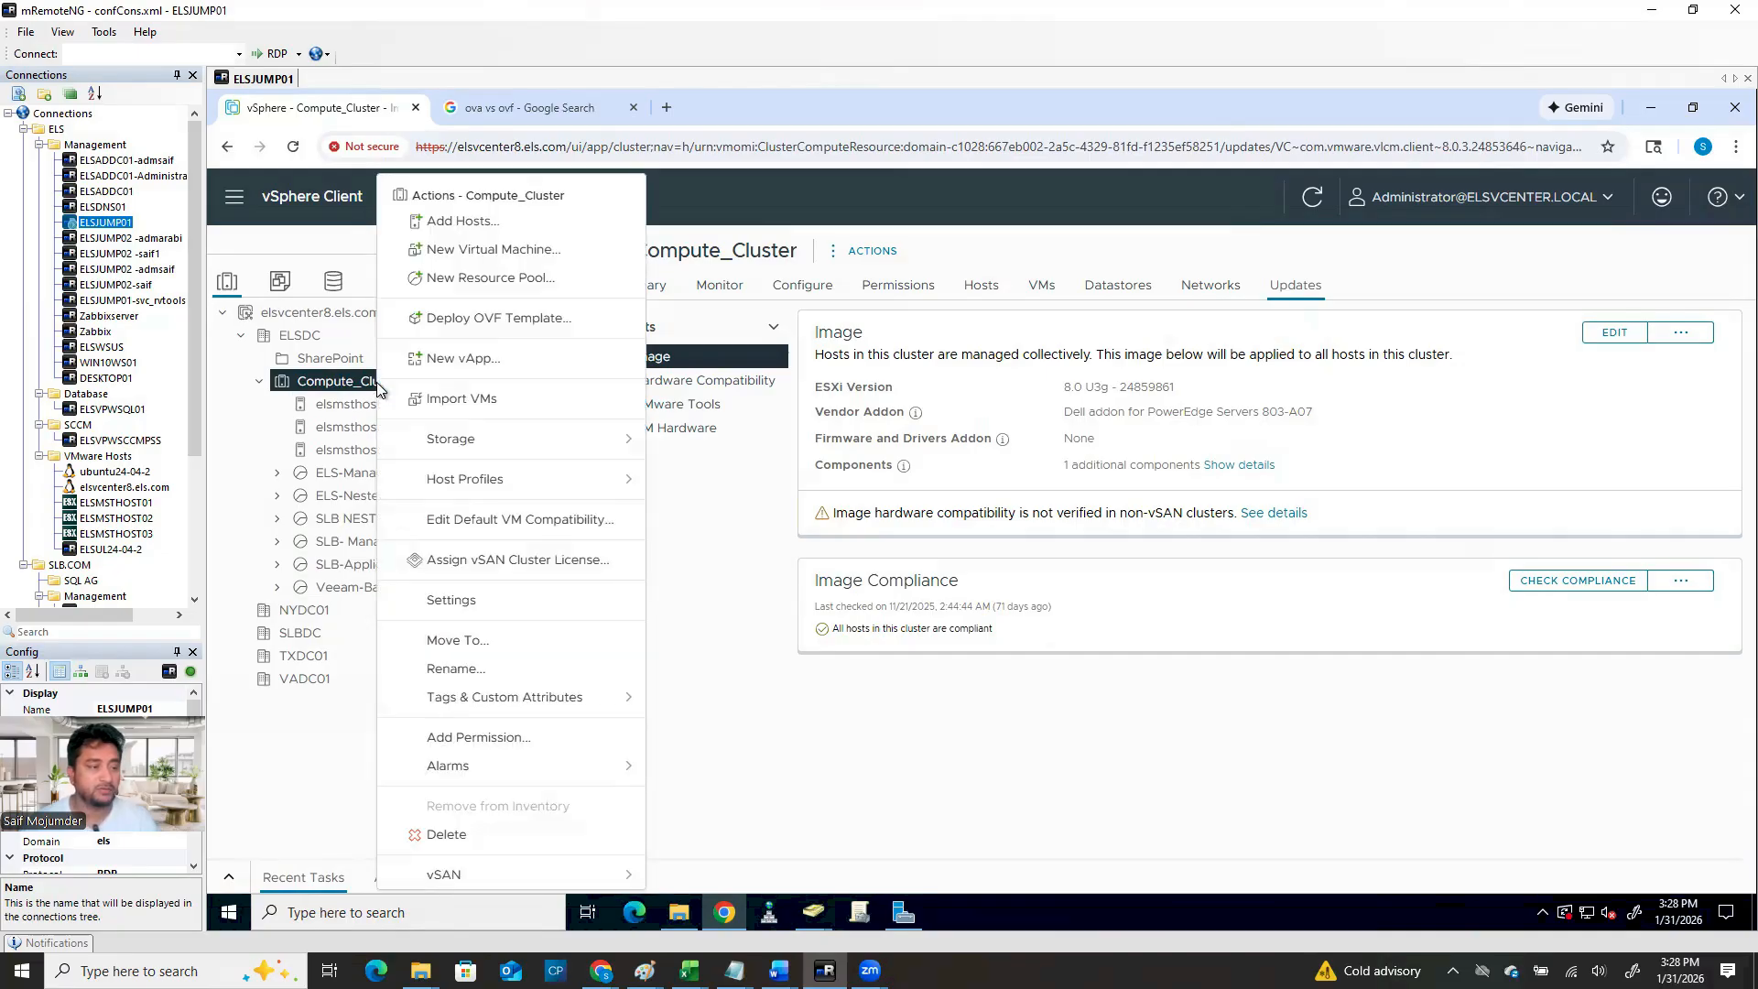
left_click(509, 327)
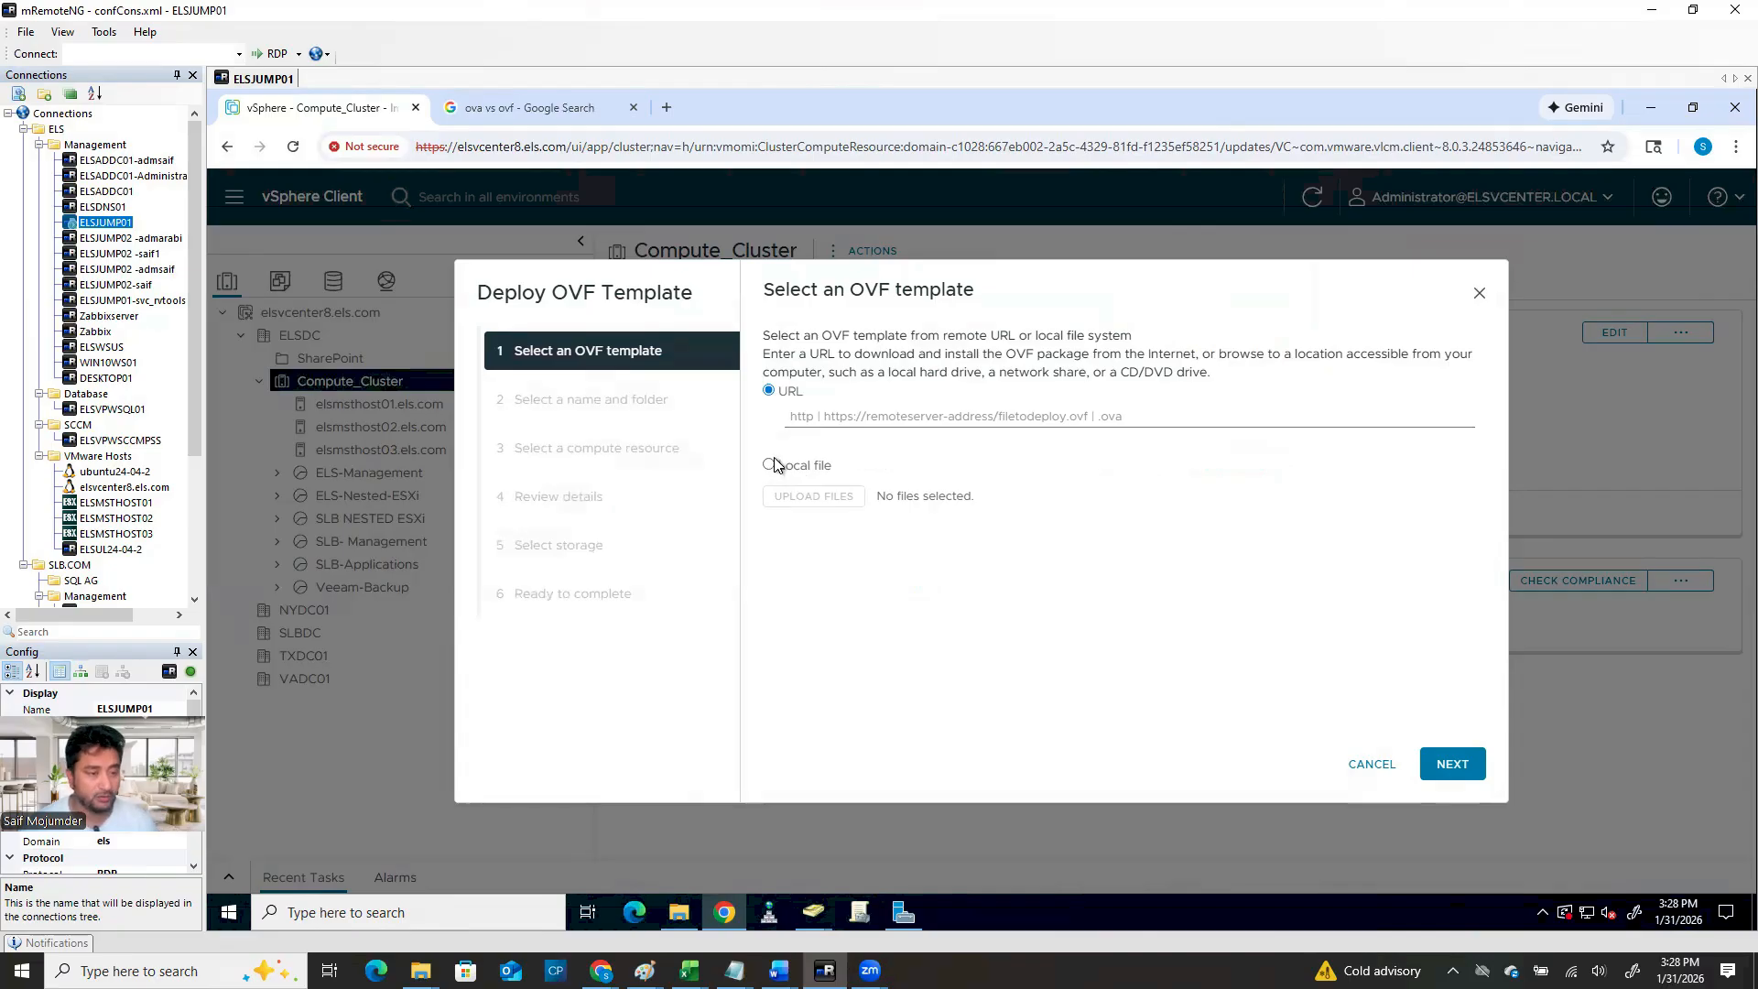
- Choose Local file and upload VeeamSoftwareAppliance_13.0.1.1071.ova from Downloads as the template
left_click(769, 467)
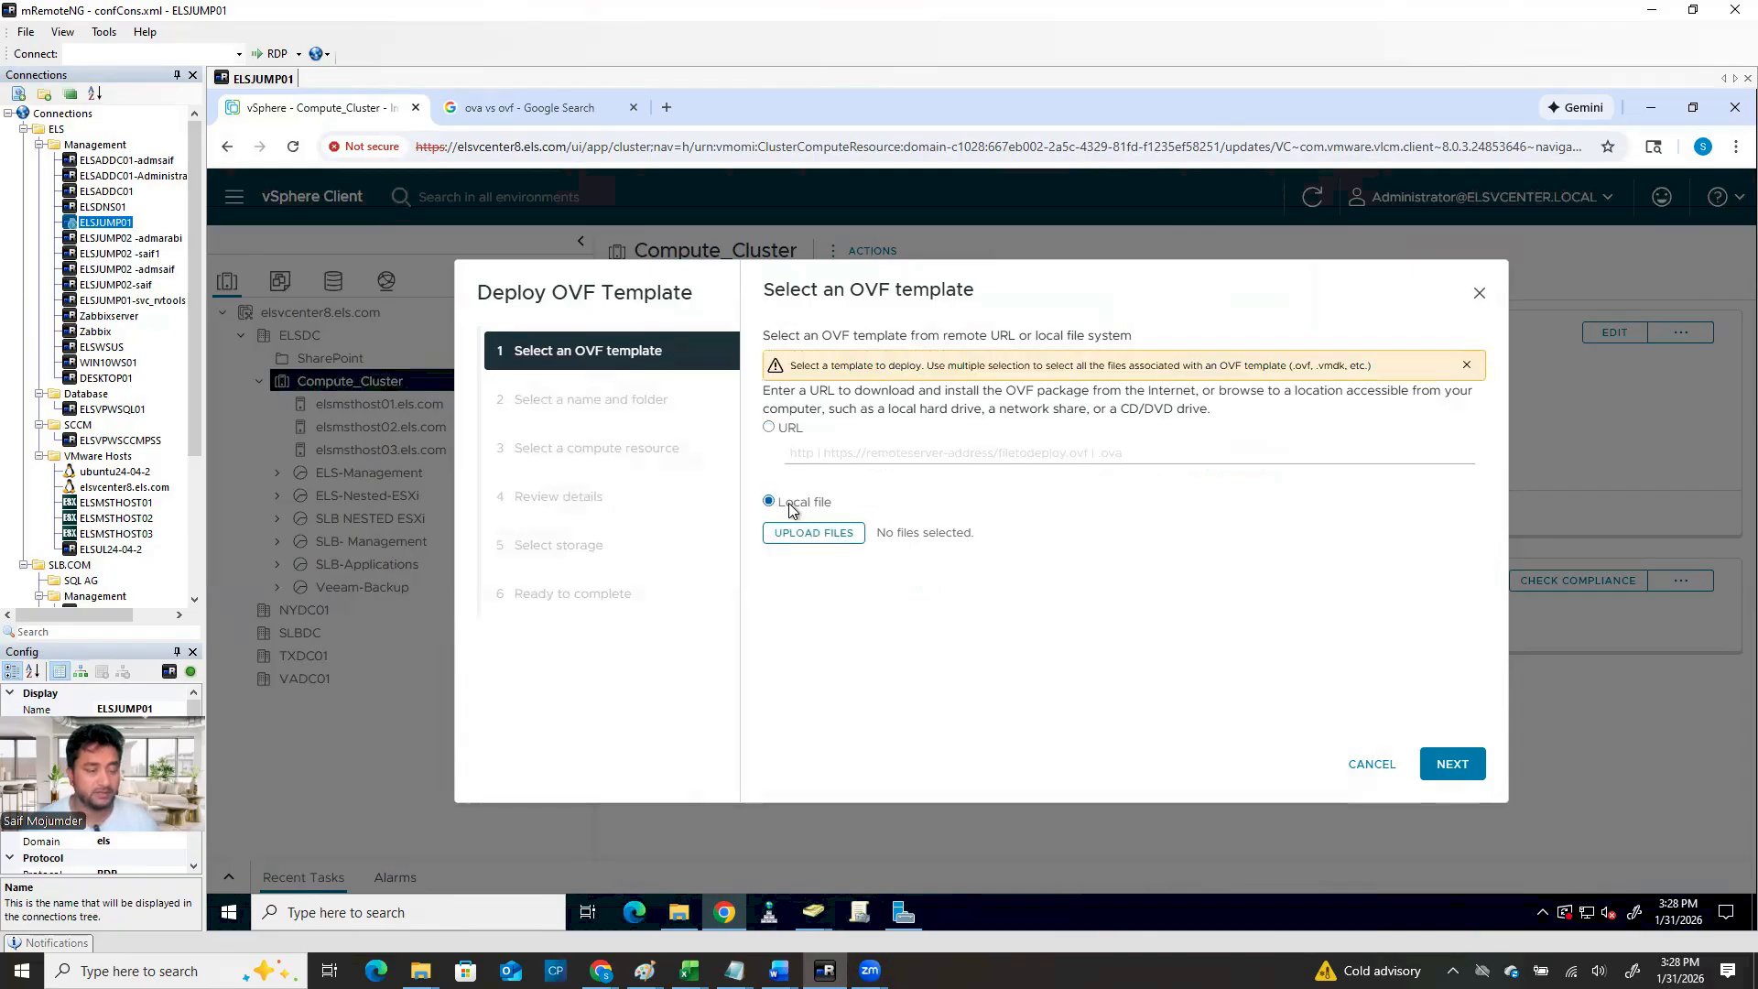
left_click(824, 535)
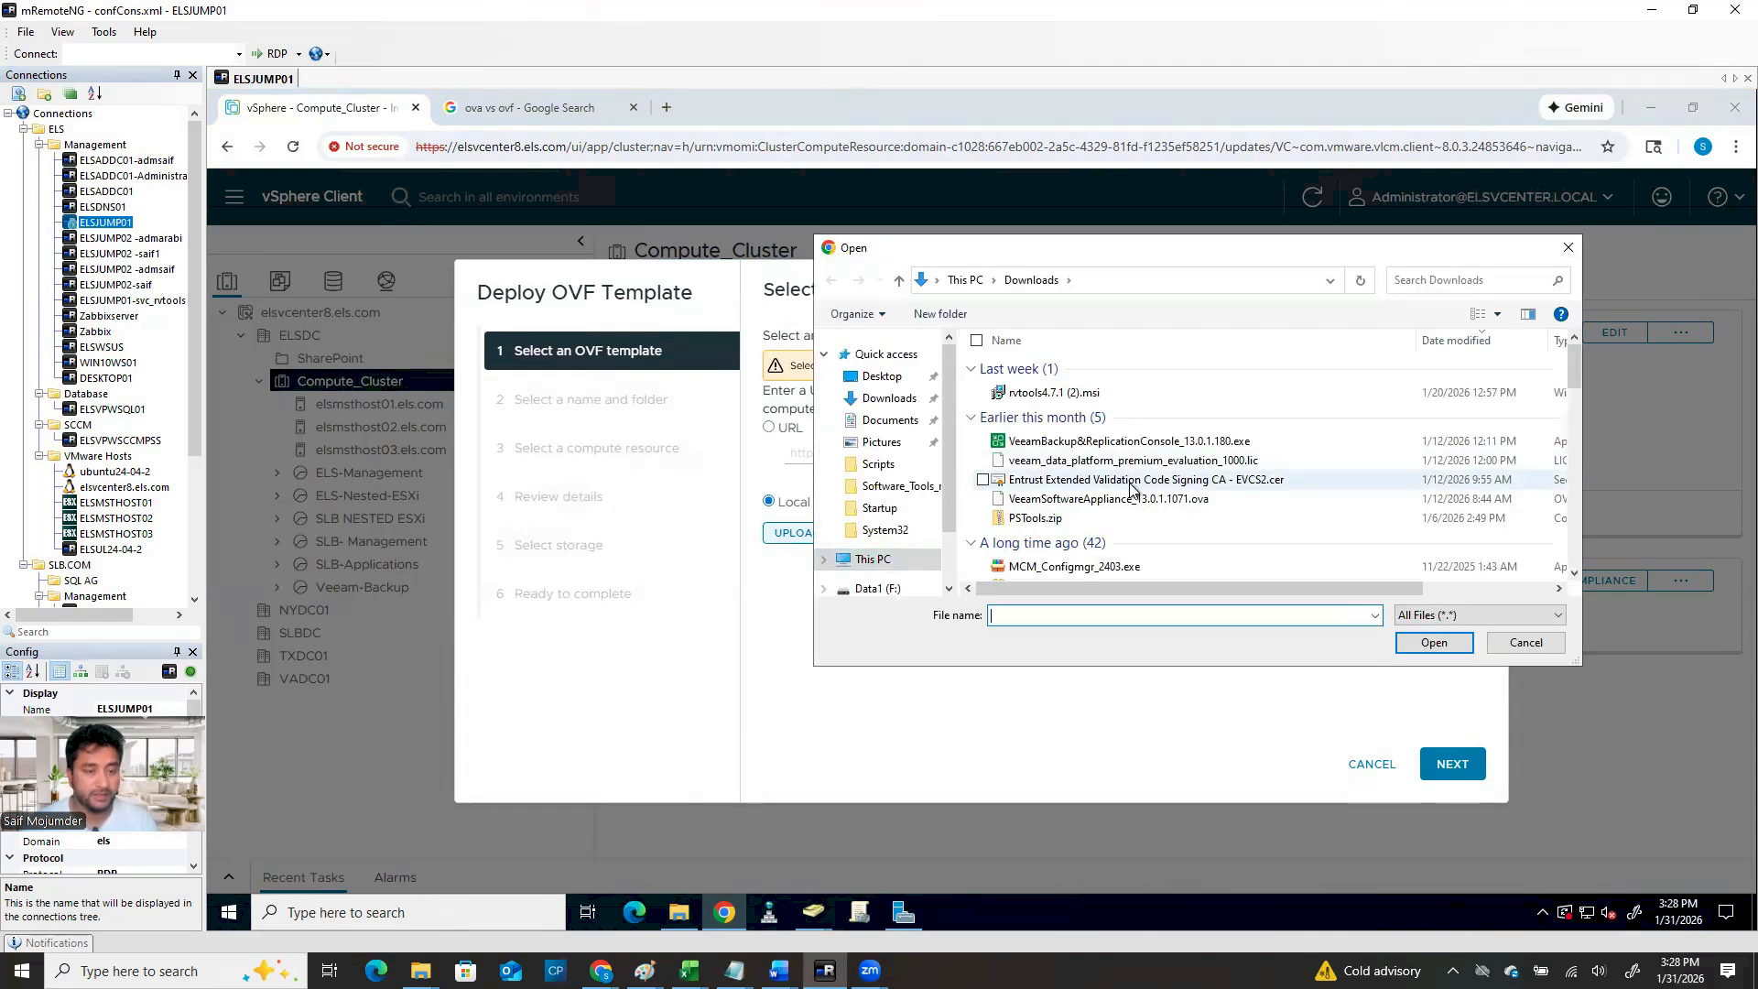
left_click(1181, 499)
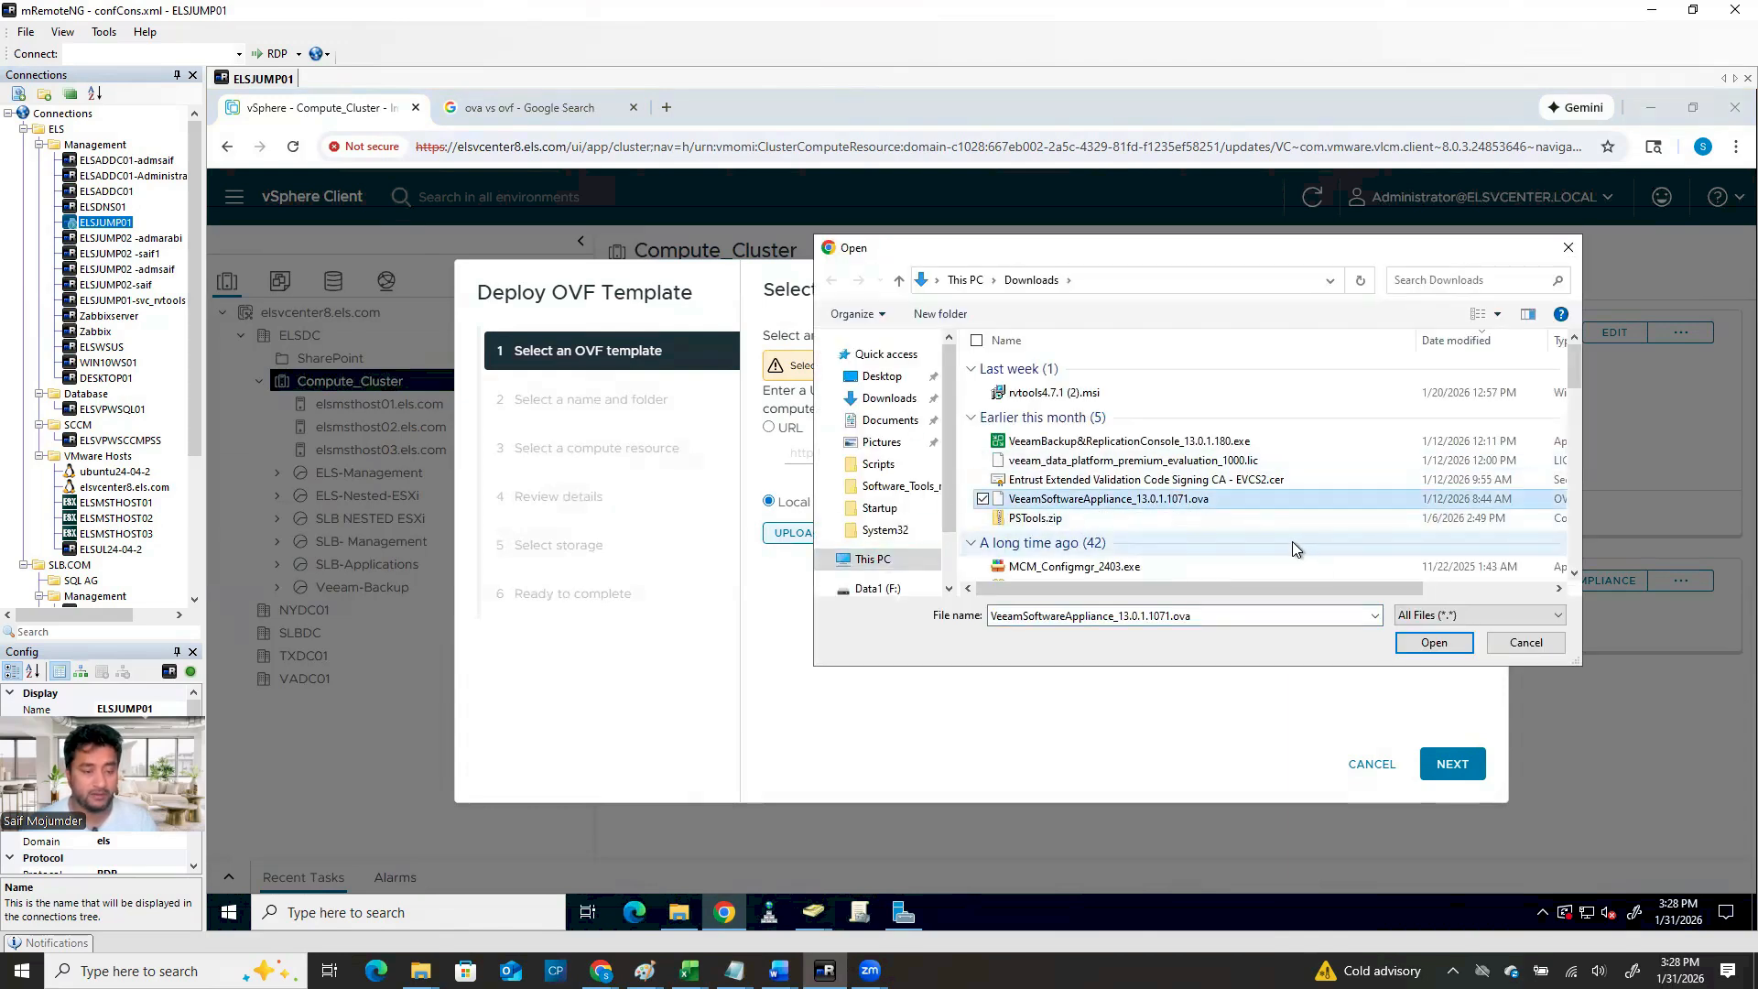
left_click(1434, 643)
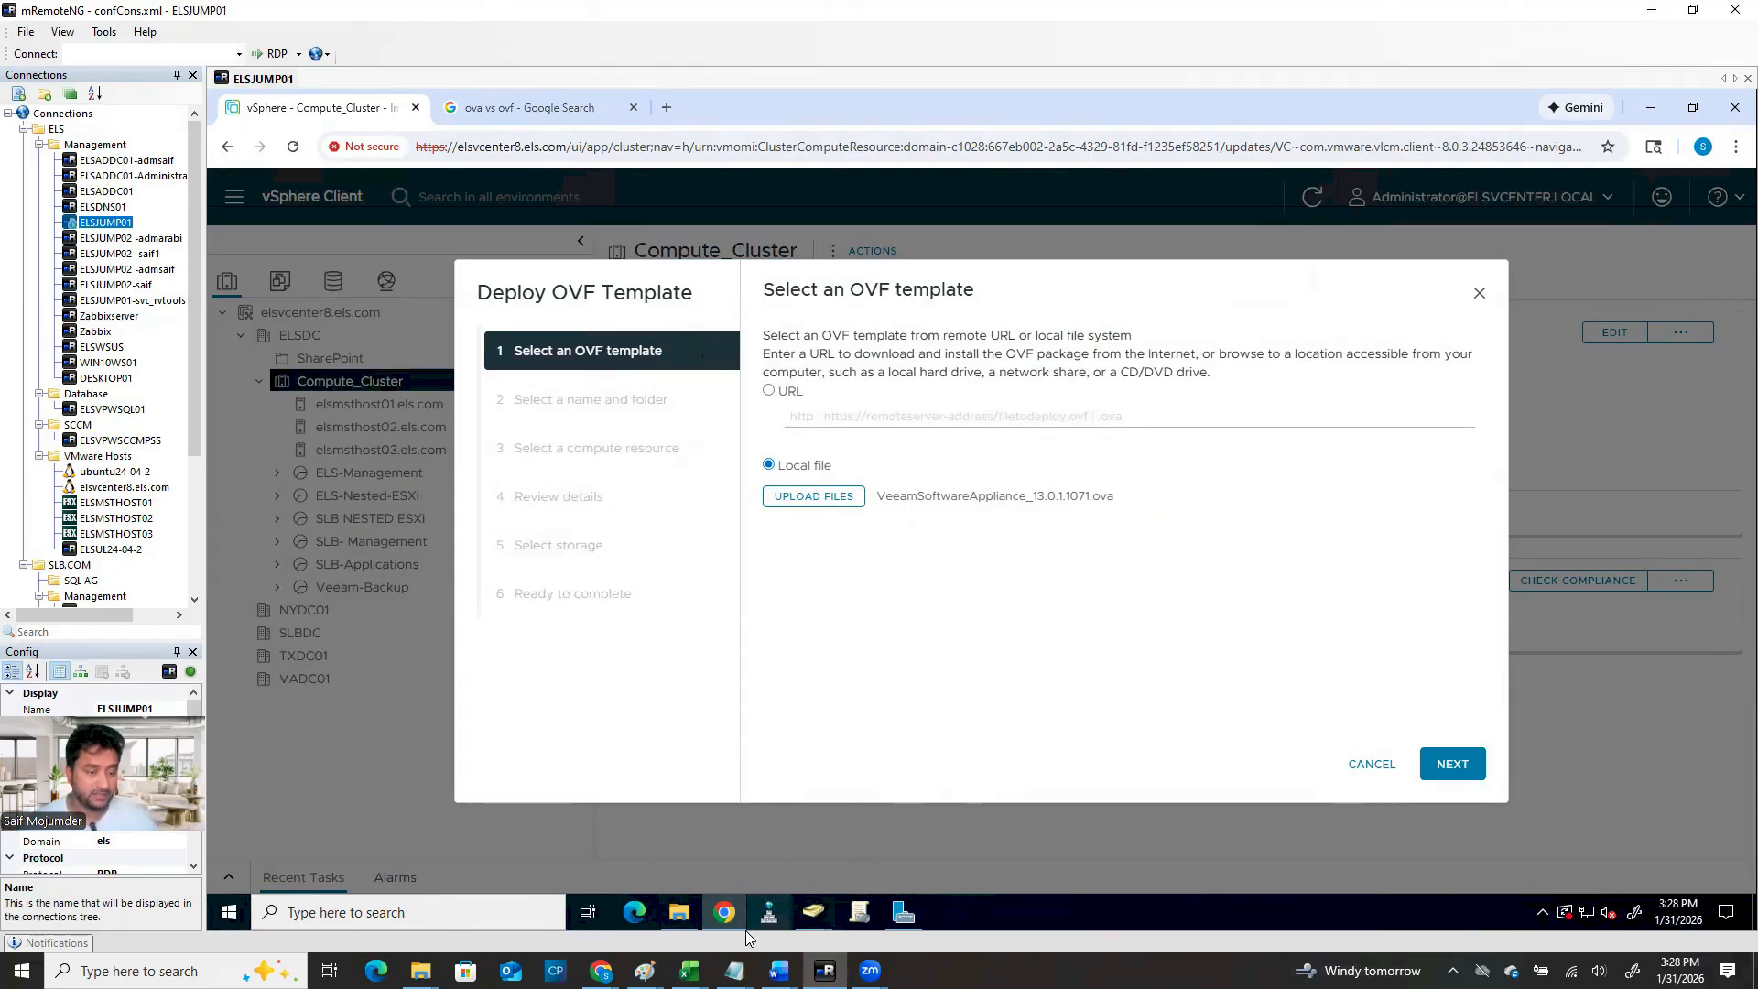
left_click(733, 971)
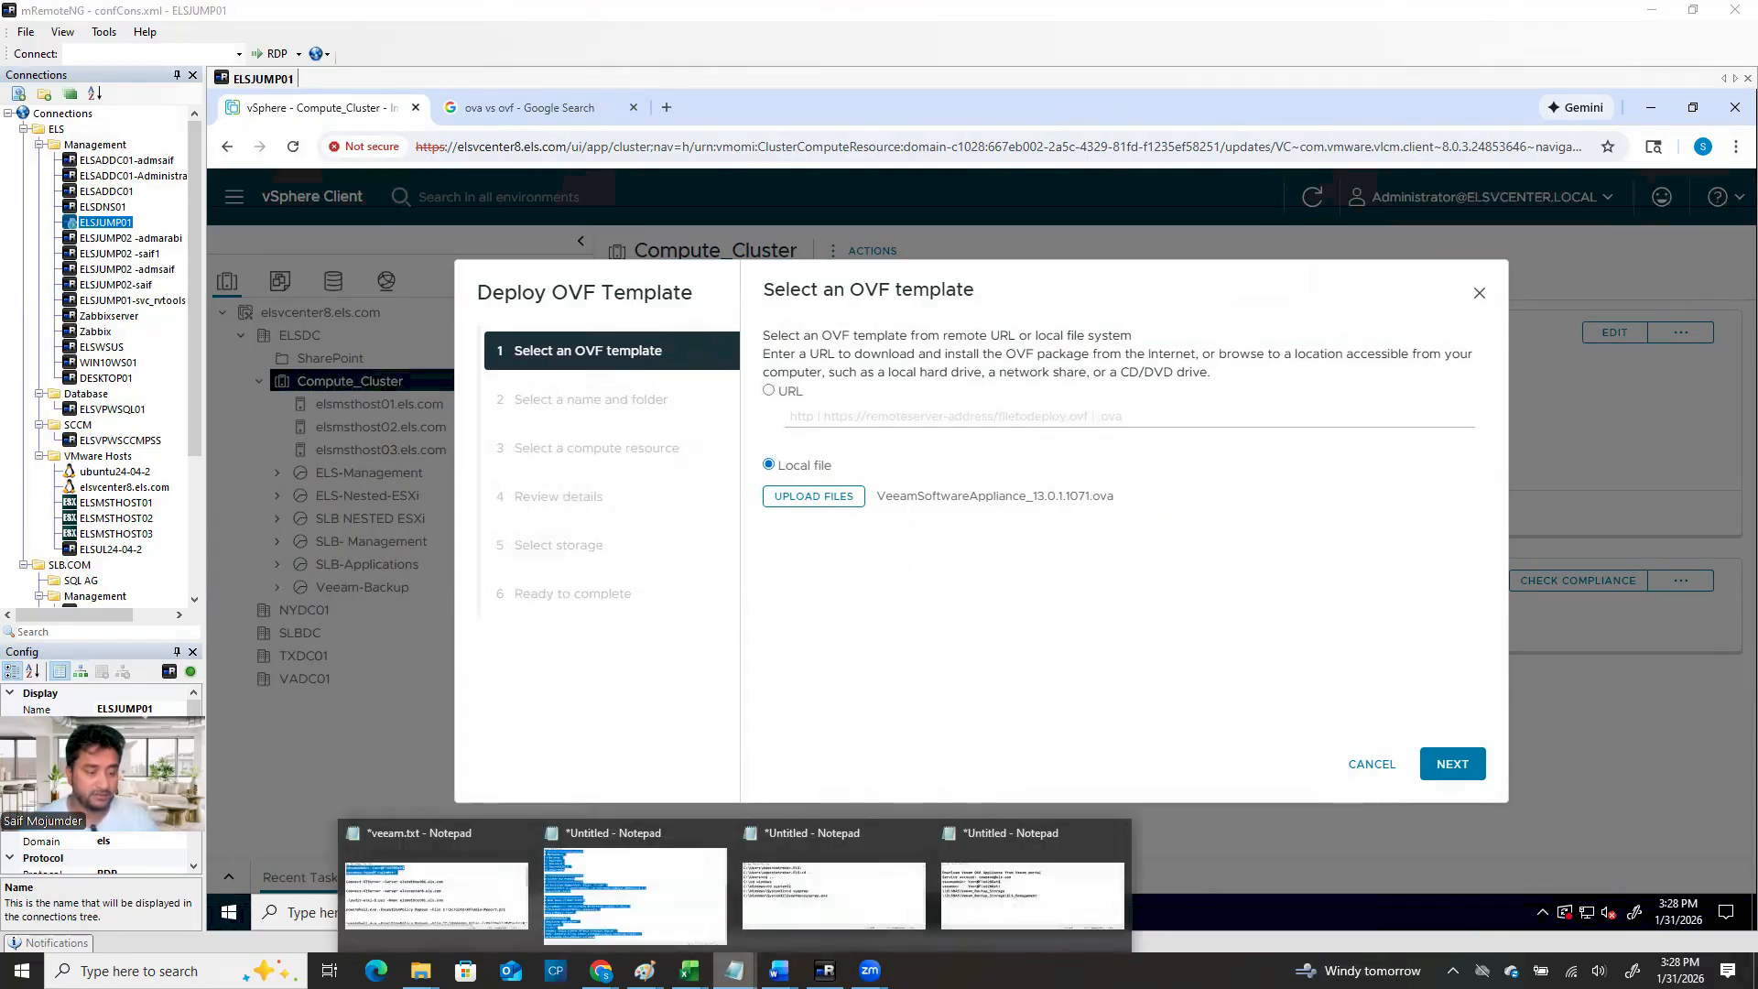
- Bring the fourth untitled Notepad window forward and highlight the service account address
left_click(988, 905)
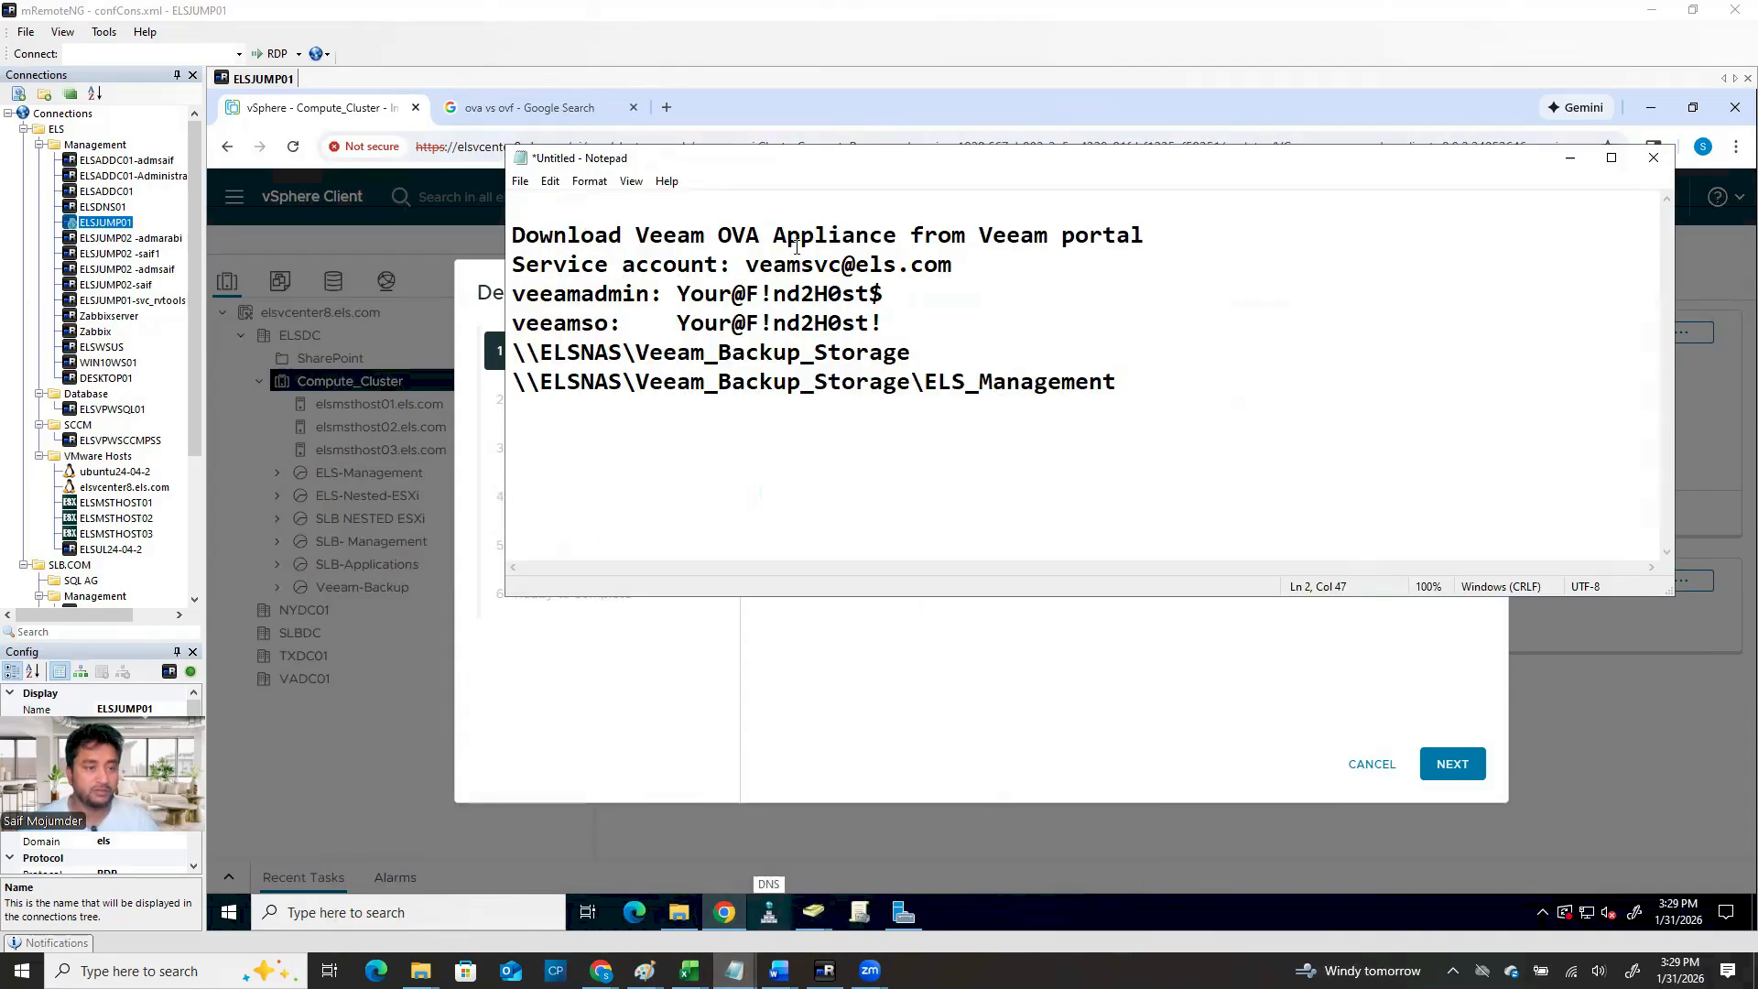
key("Down")
key("Home")
left_click_drag(747, 265, 952, 270)
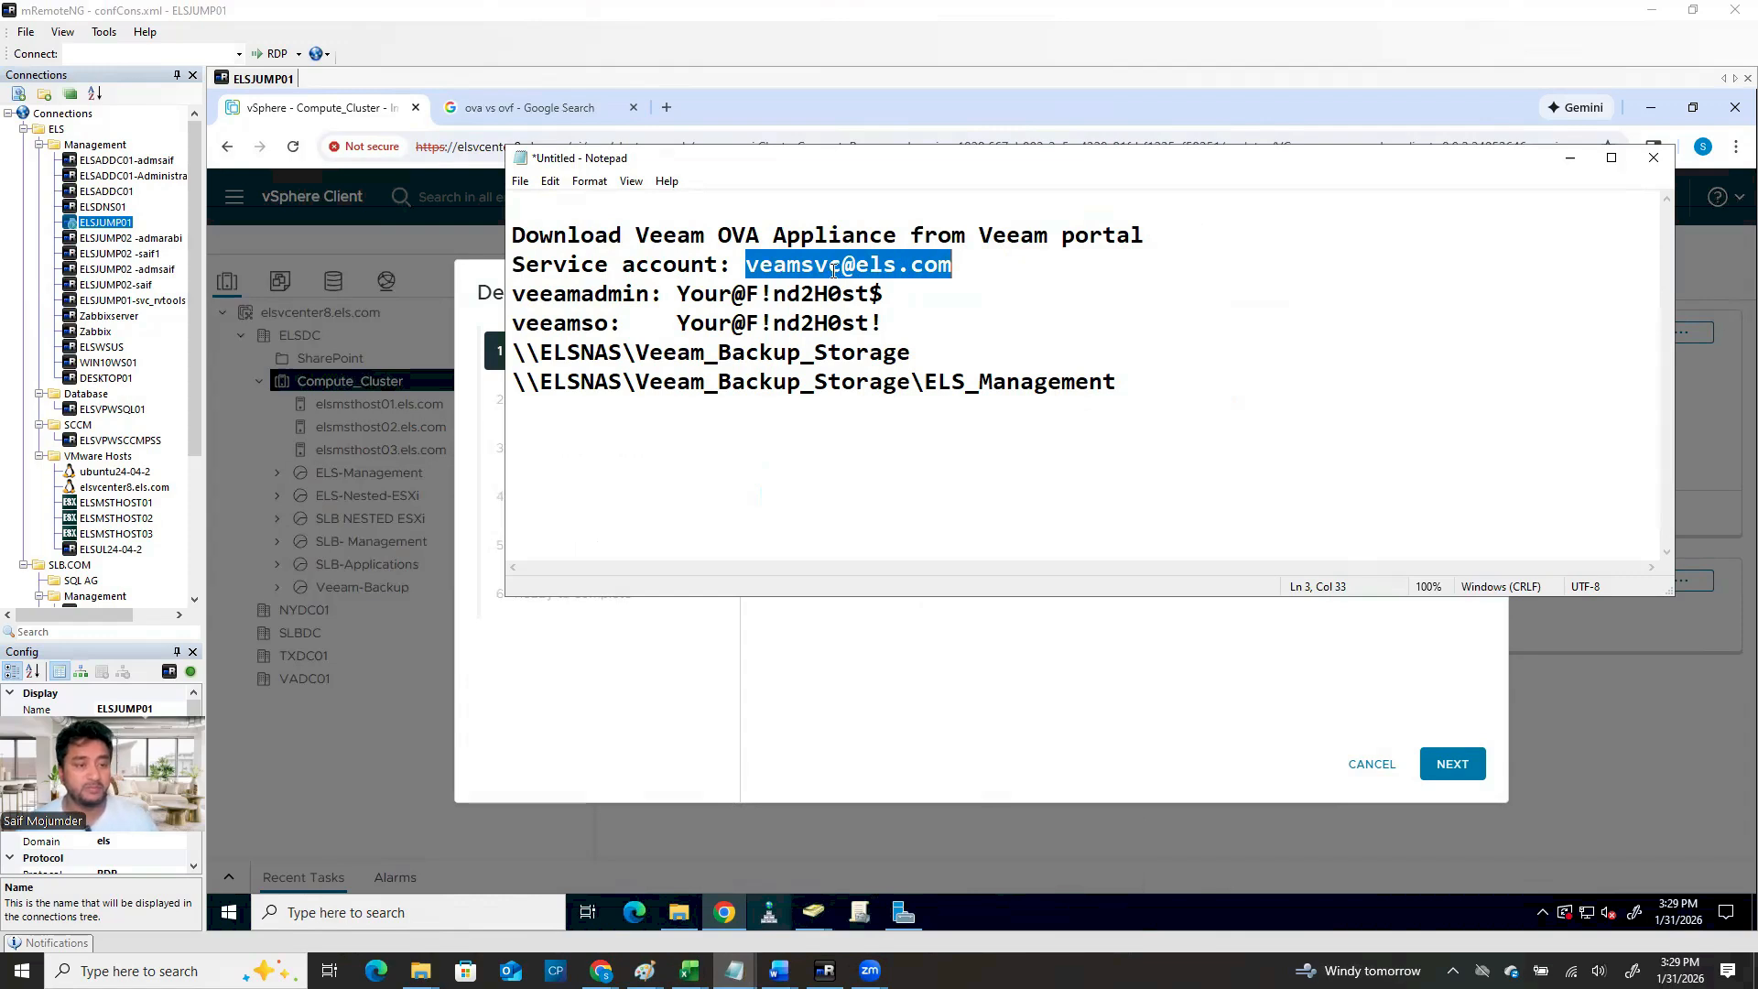
left_click(965, 268)
left_click_drag(966, 268, 747, 266)
- Highlight the veeamadmin user name and its password in the notes
left_click(558, 285)
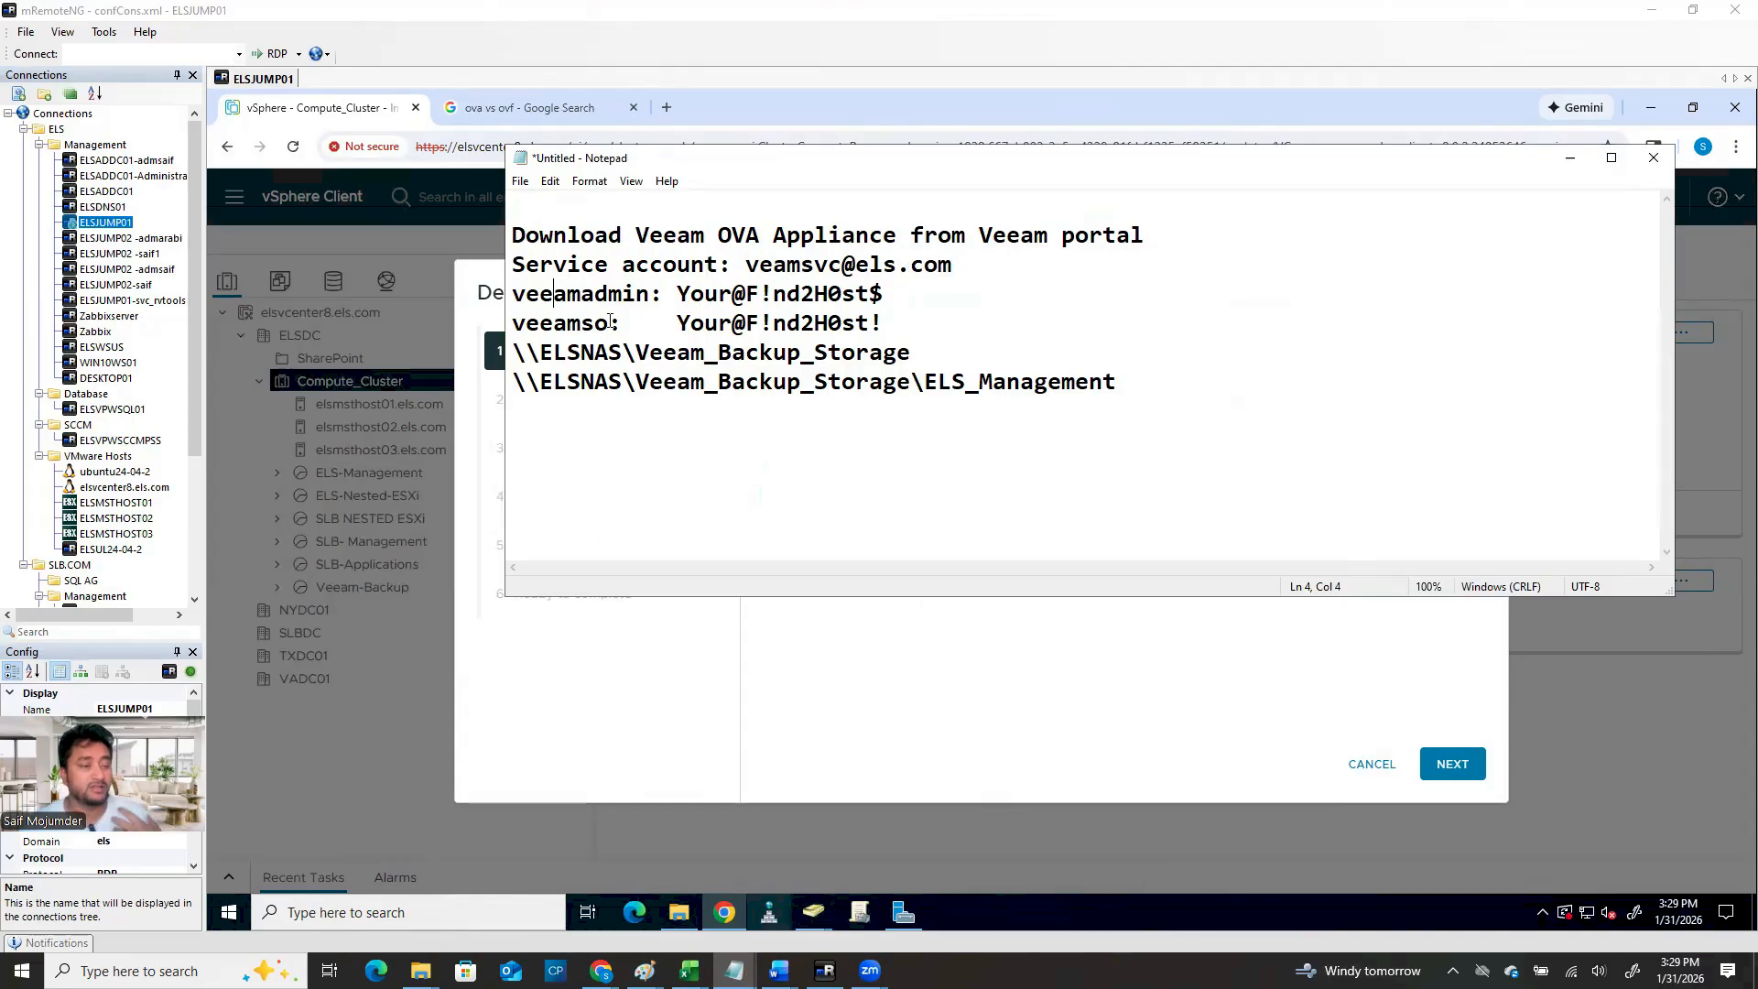
left_click_drag(514, 291, 653, 297)
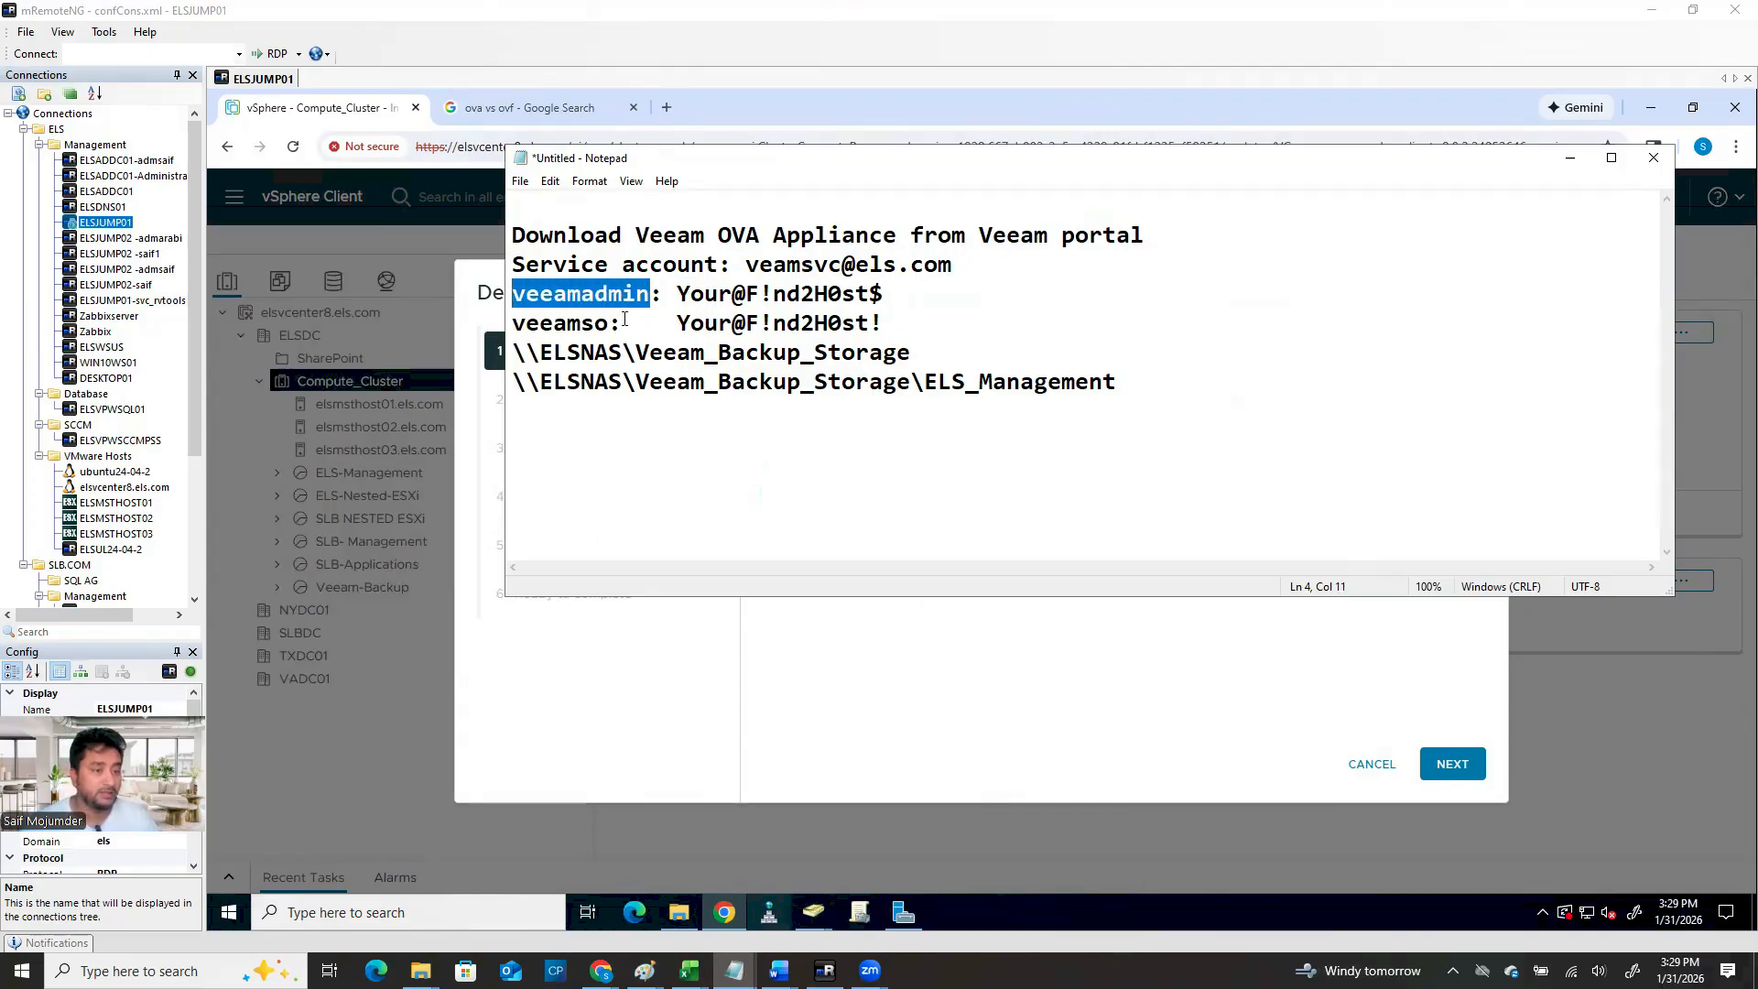
left_click_drag(675, 296, 884, 298)
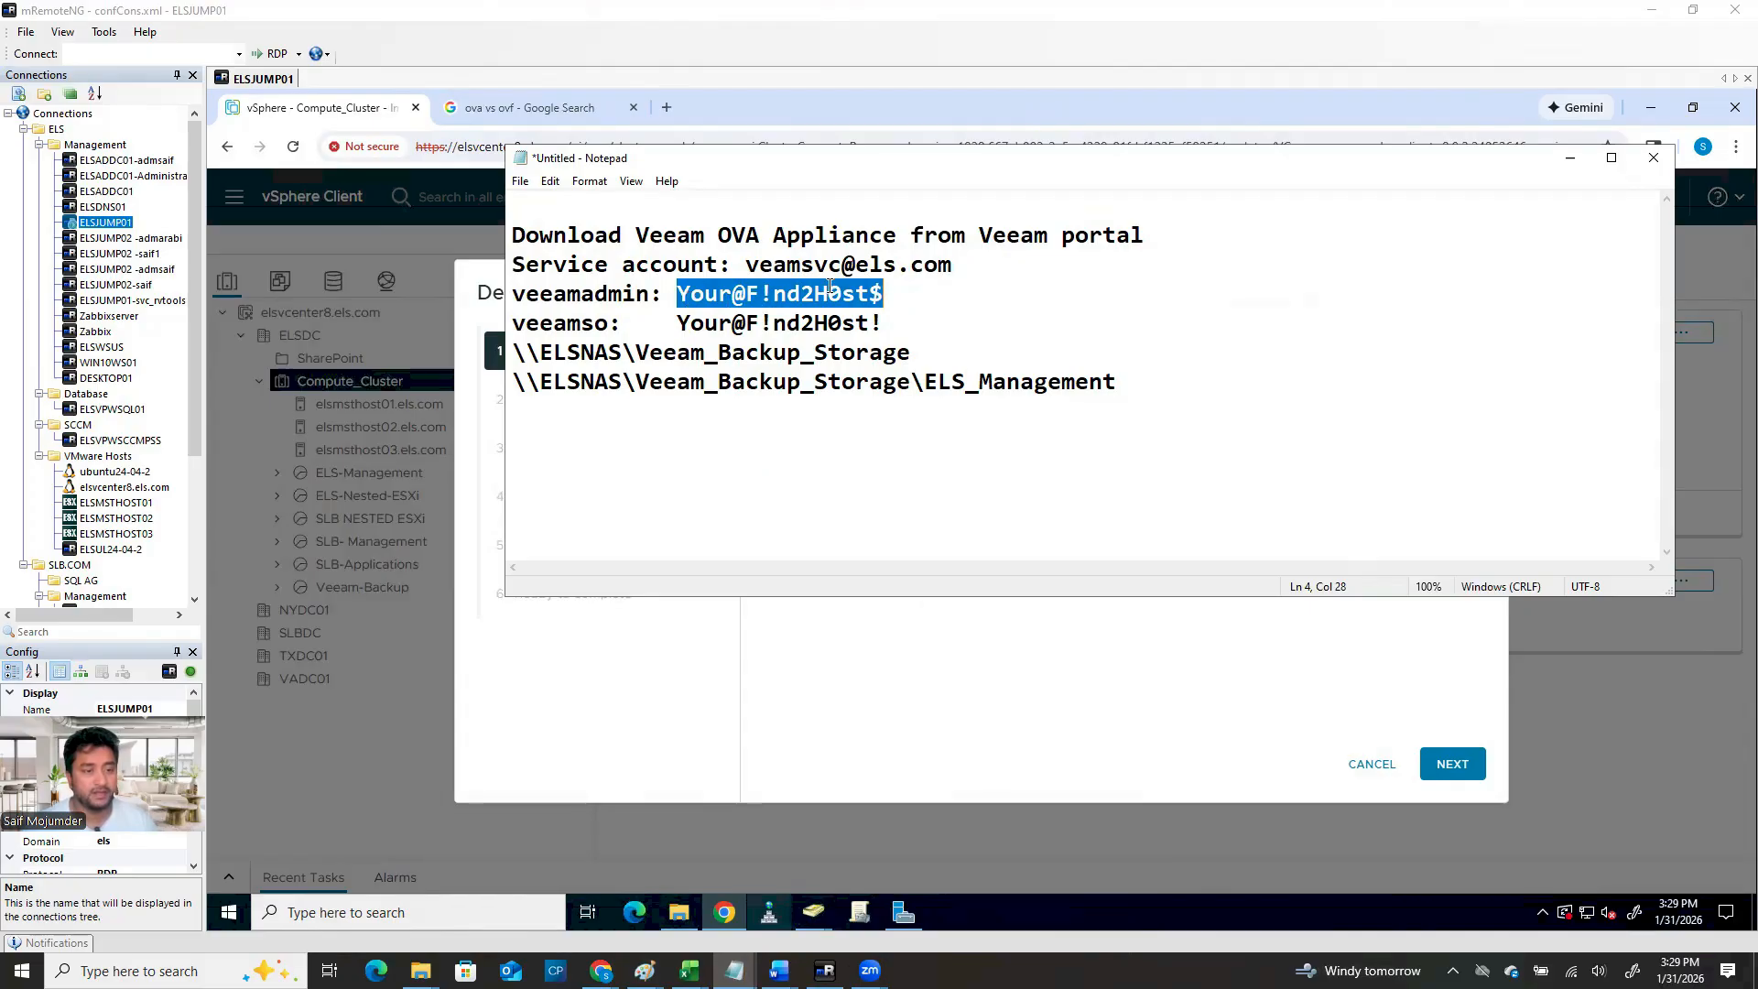
left_click_drag(893, 291, 730, 305)
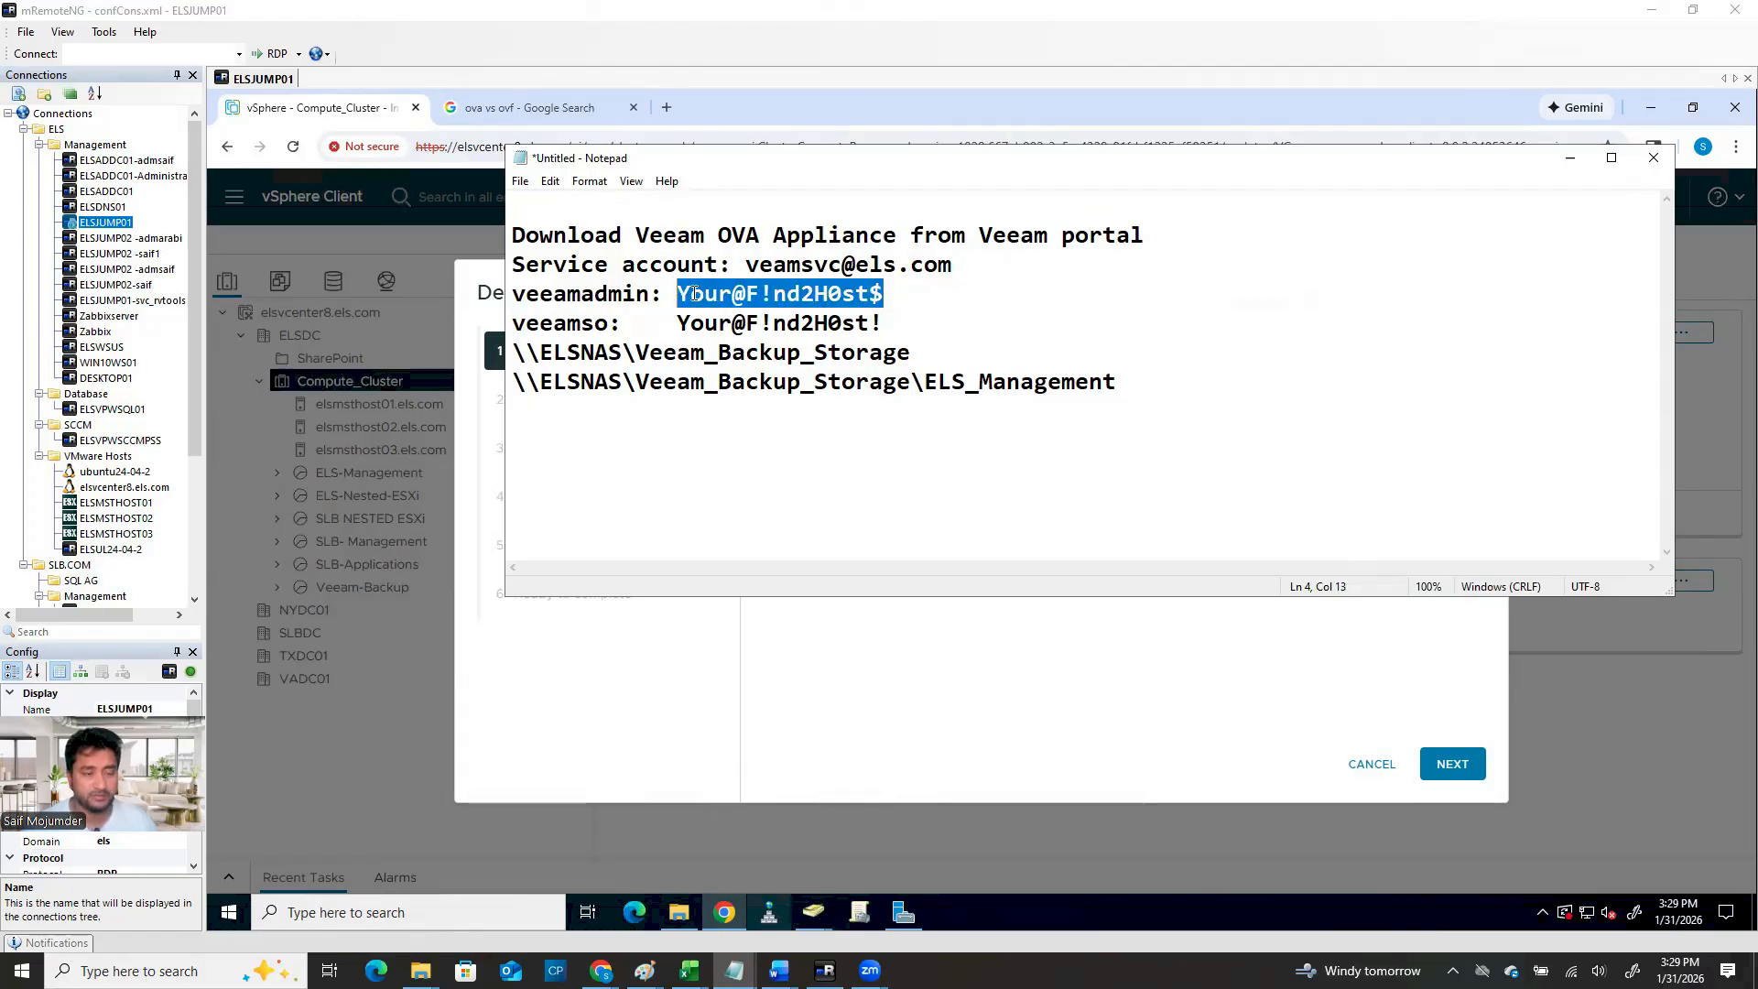
left_click(899, 300)
left_click_drag(704, 293, 716, 291)
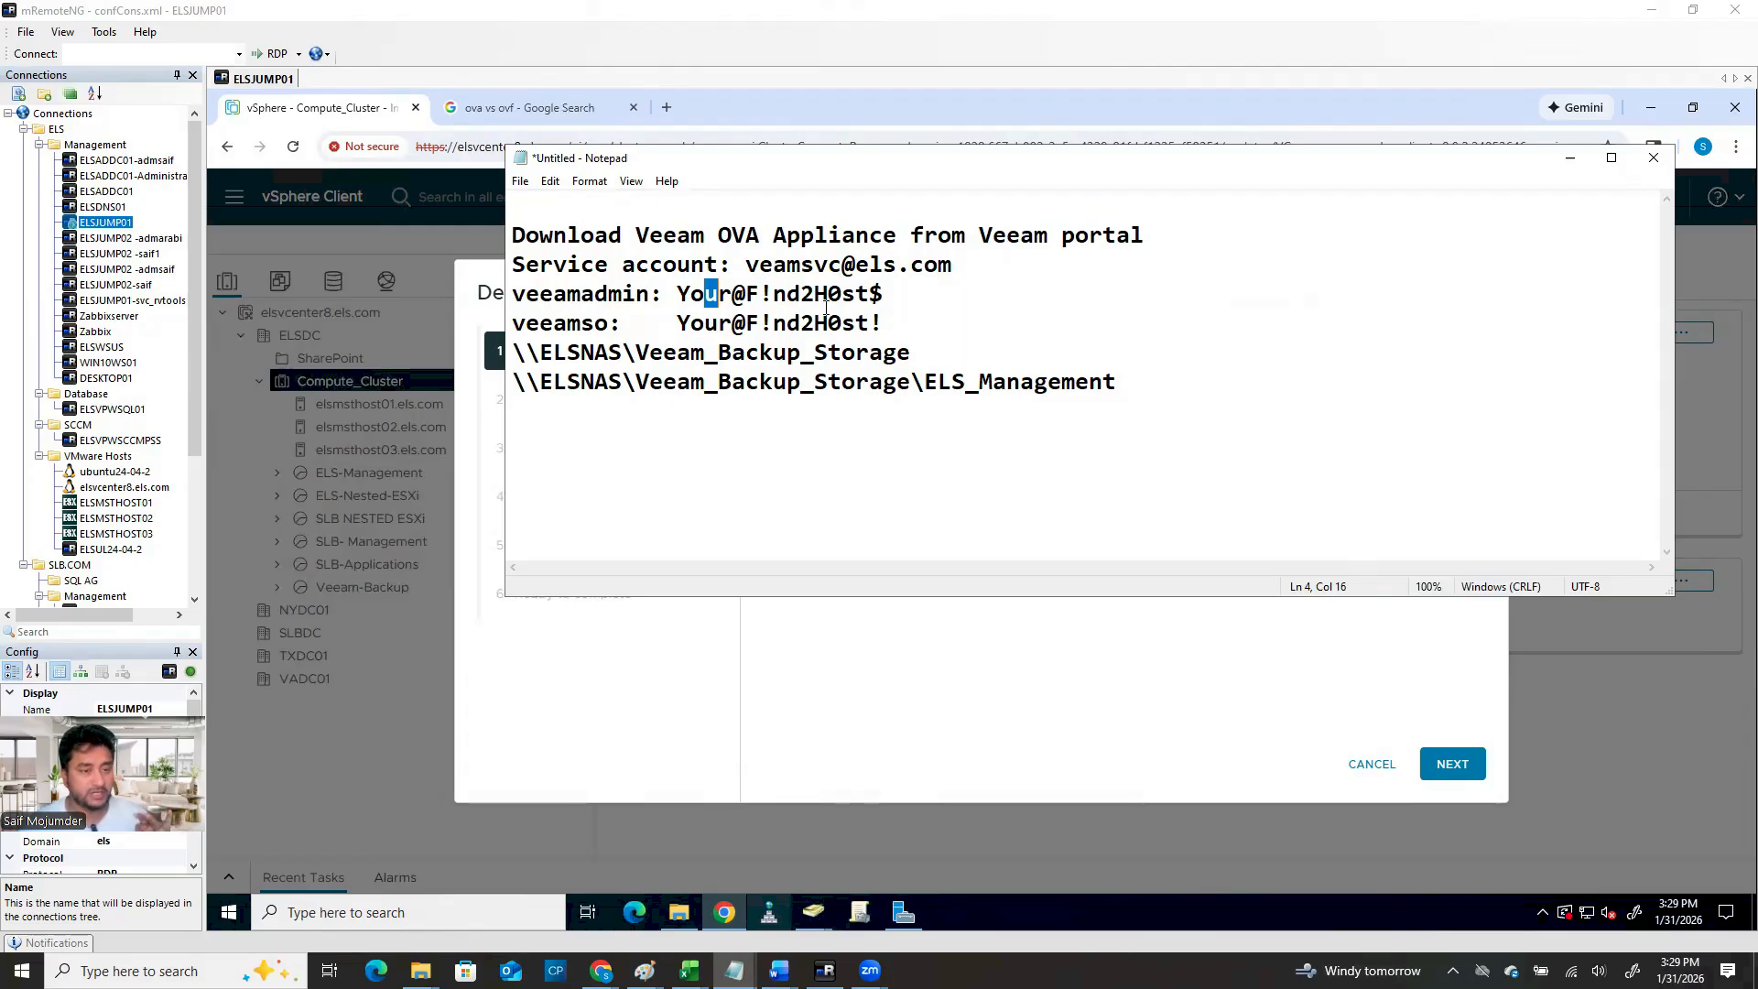
- Remove the extra text and stray letter after the veeamadmin password, leaving one password
left_click(779, 298)
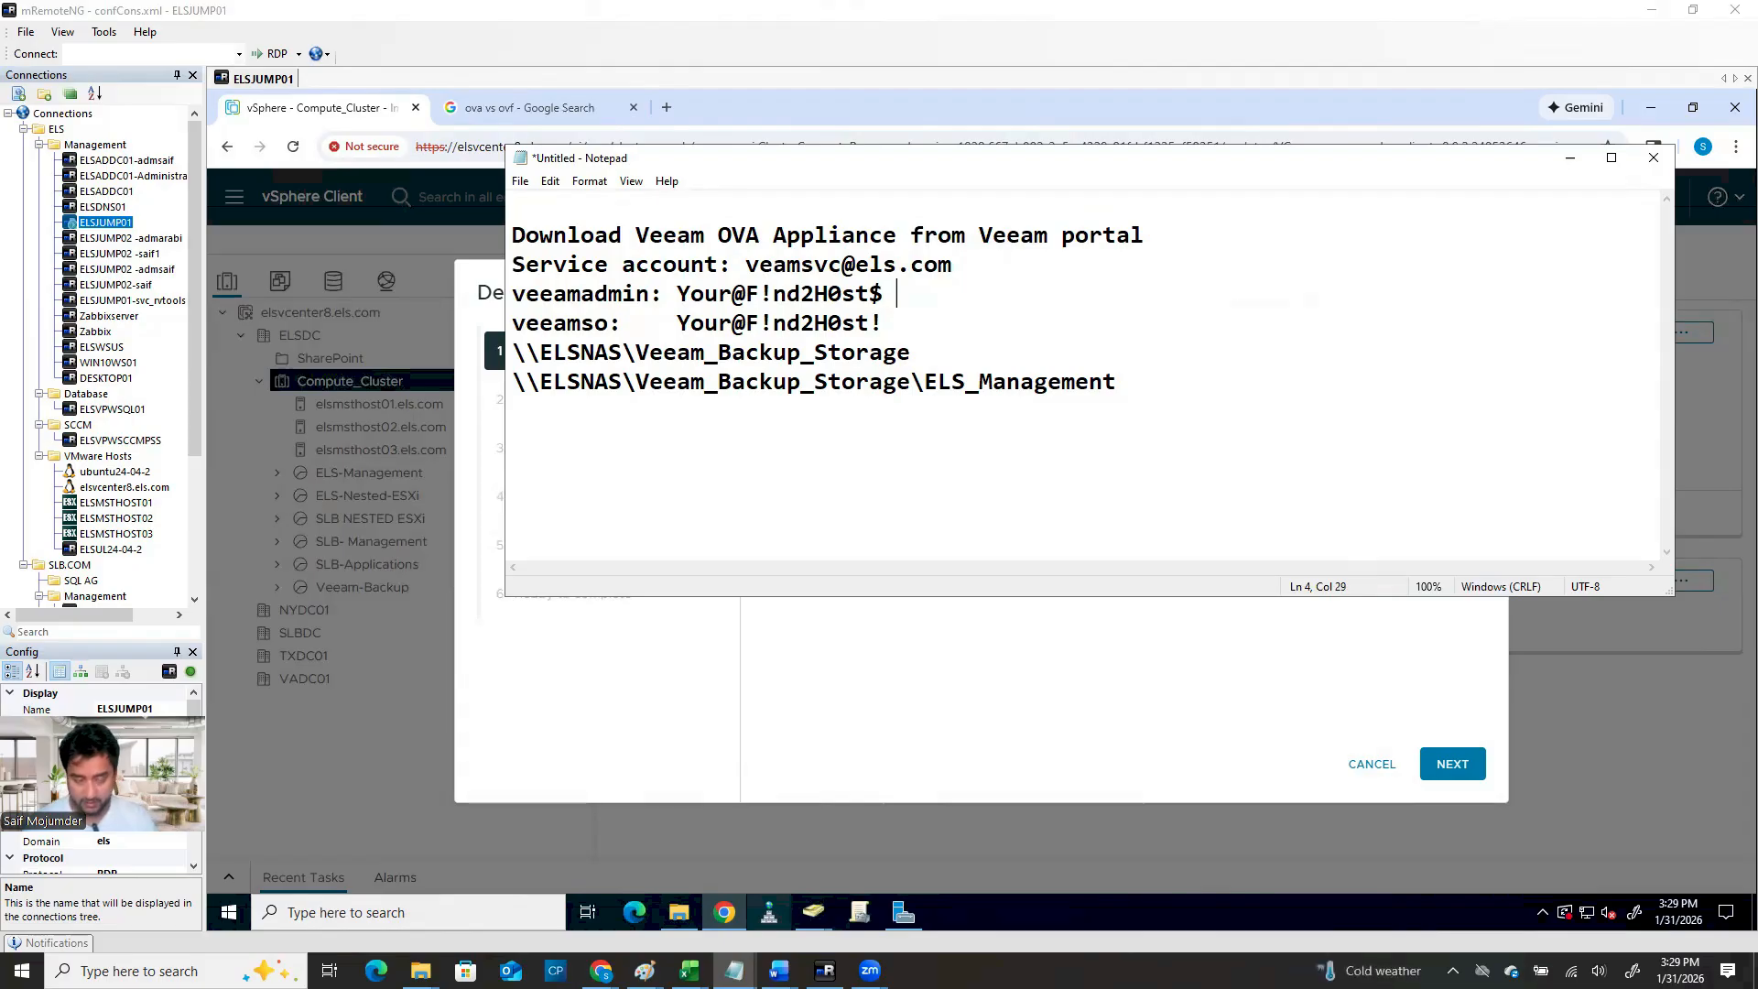
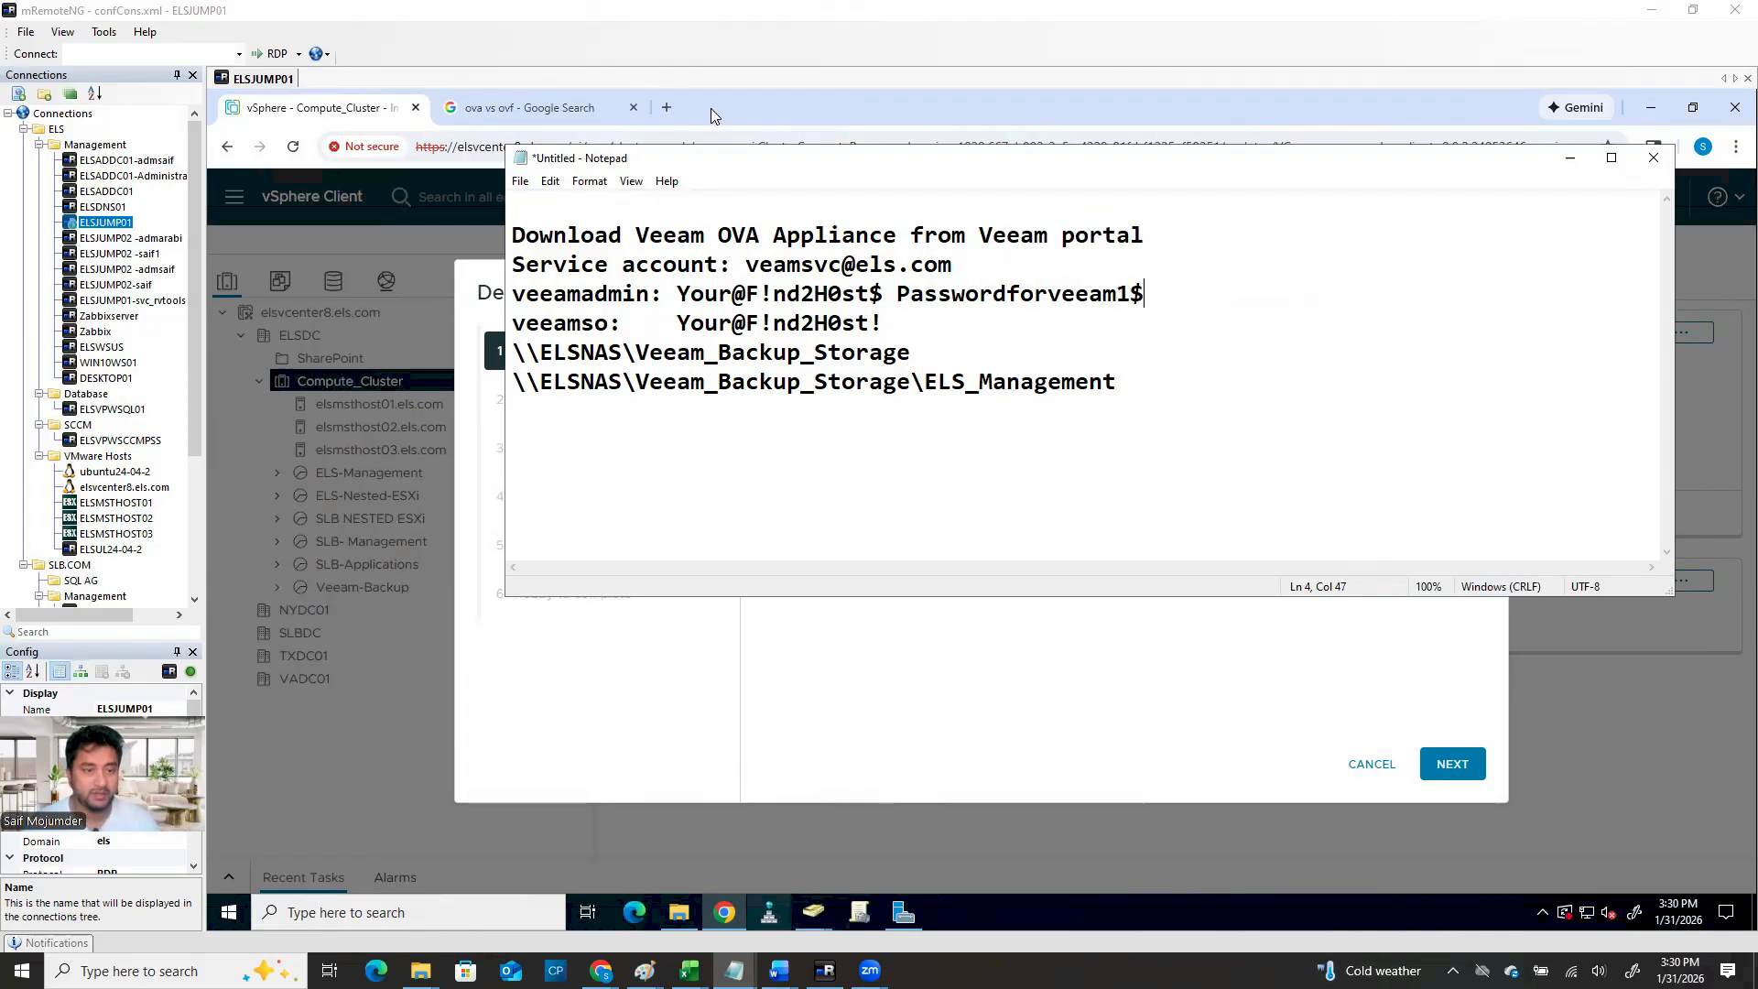
left_click_drag(946, 295, 942, 295)
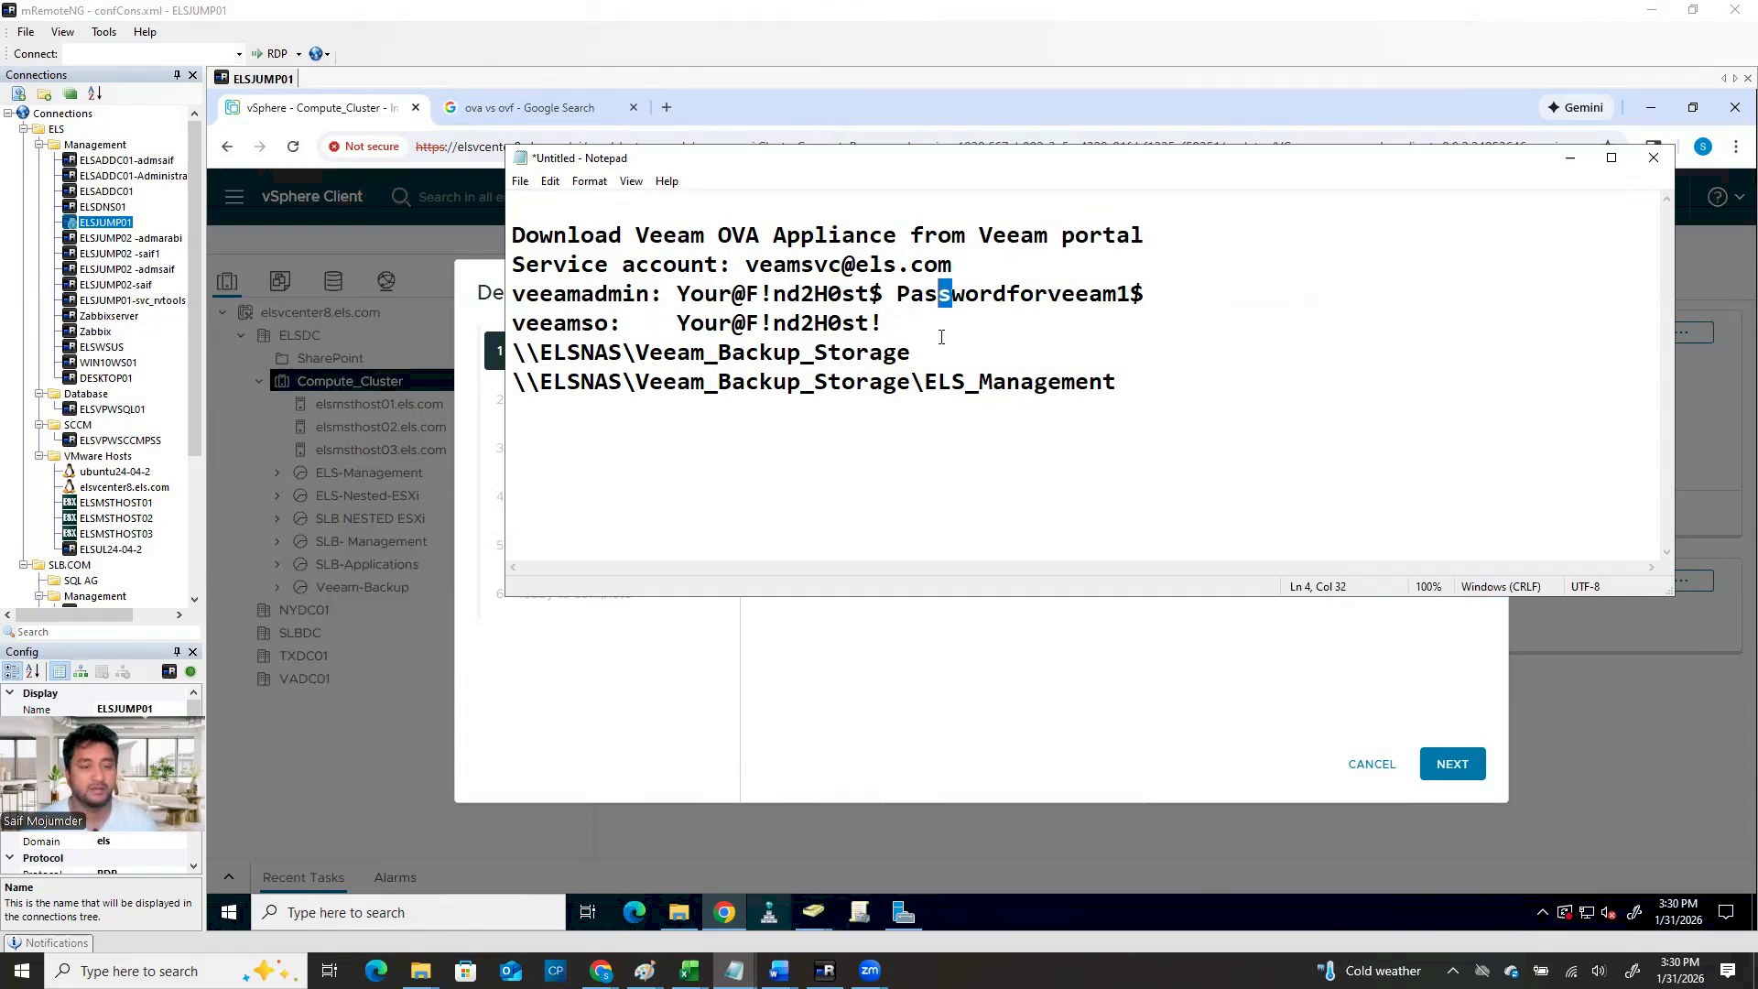
left_click_drag(1075, 295, 921, 291)
key("BackSpace")
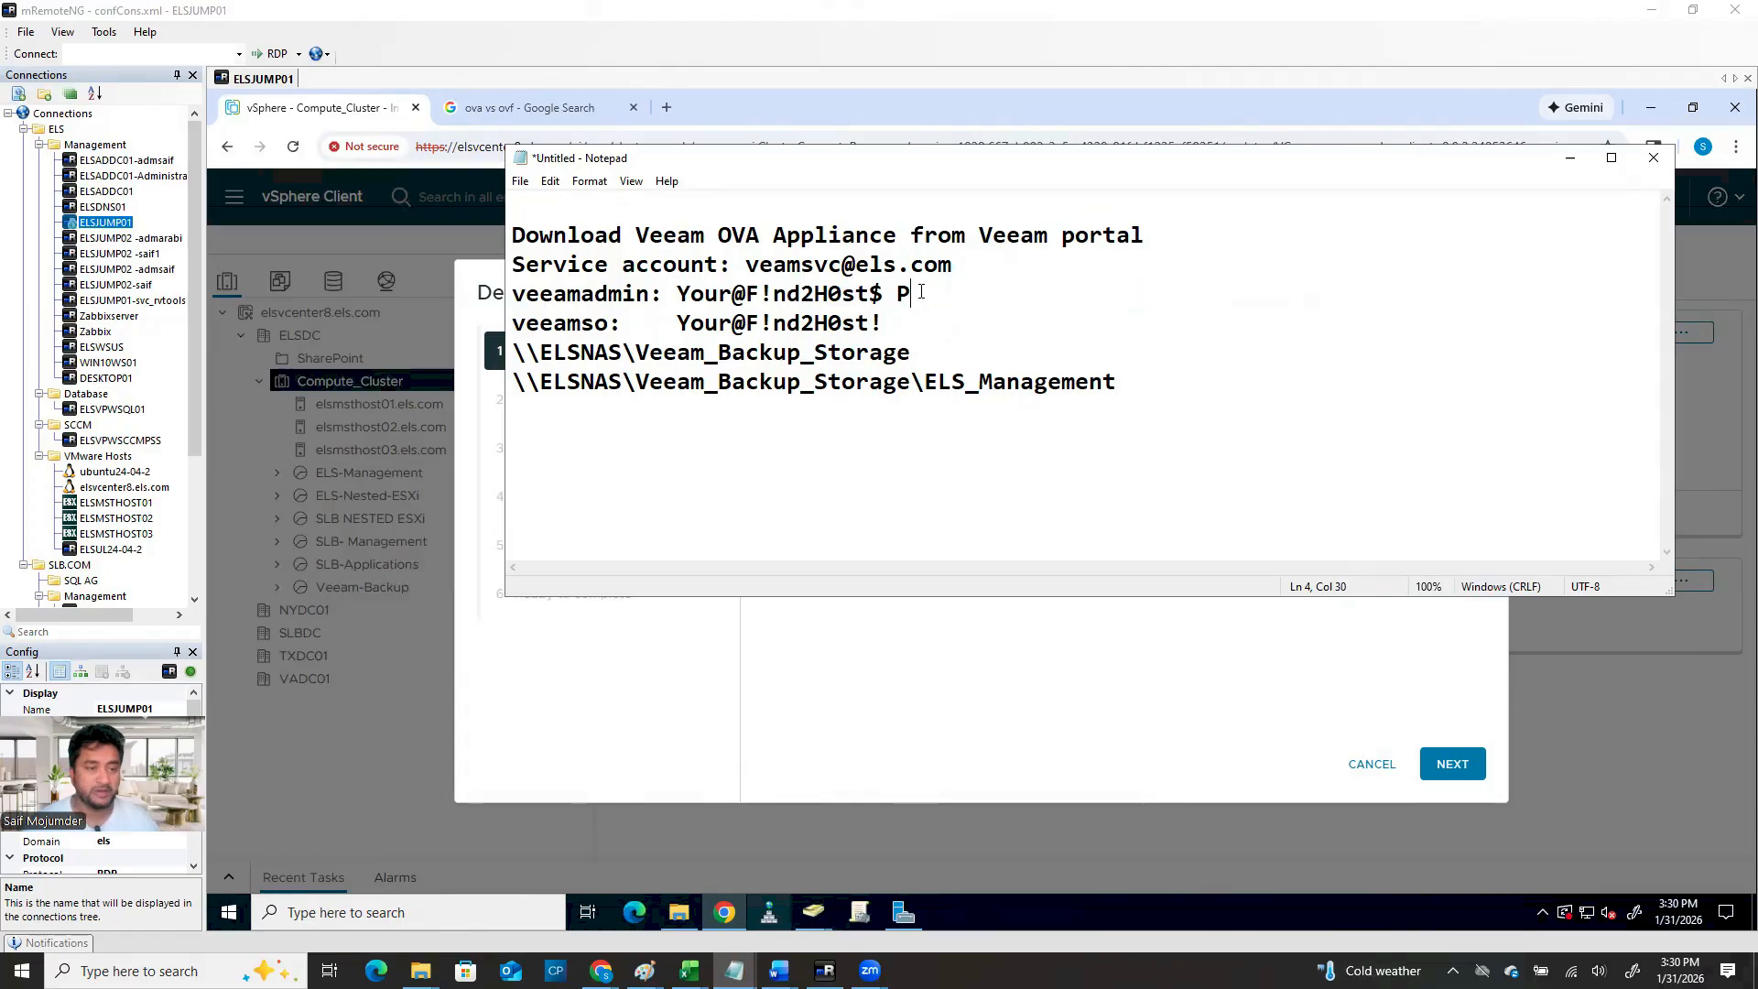
key("BackSpace")
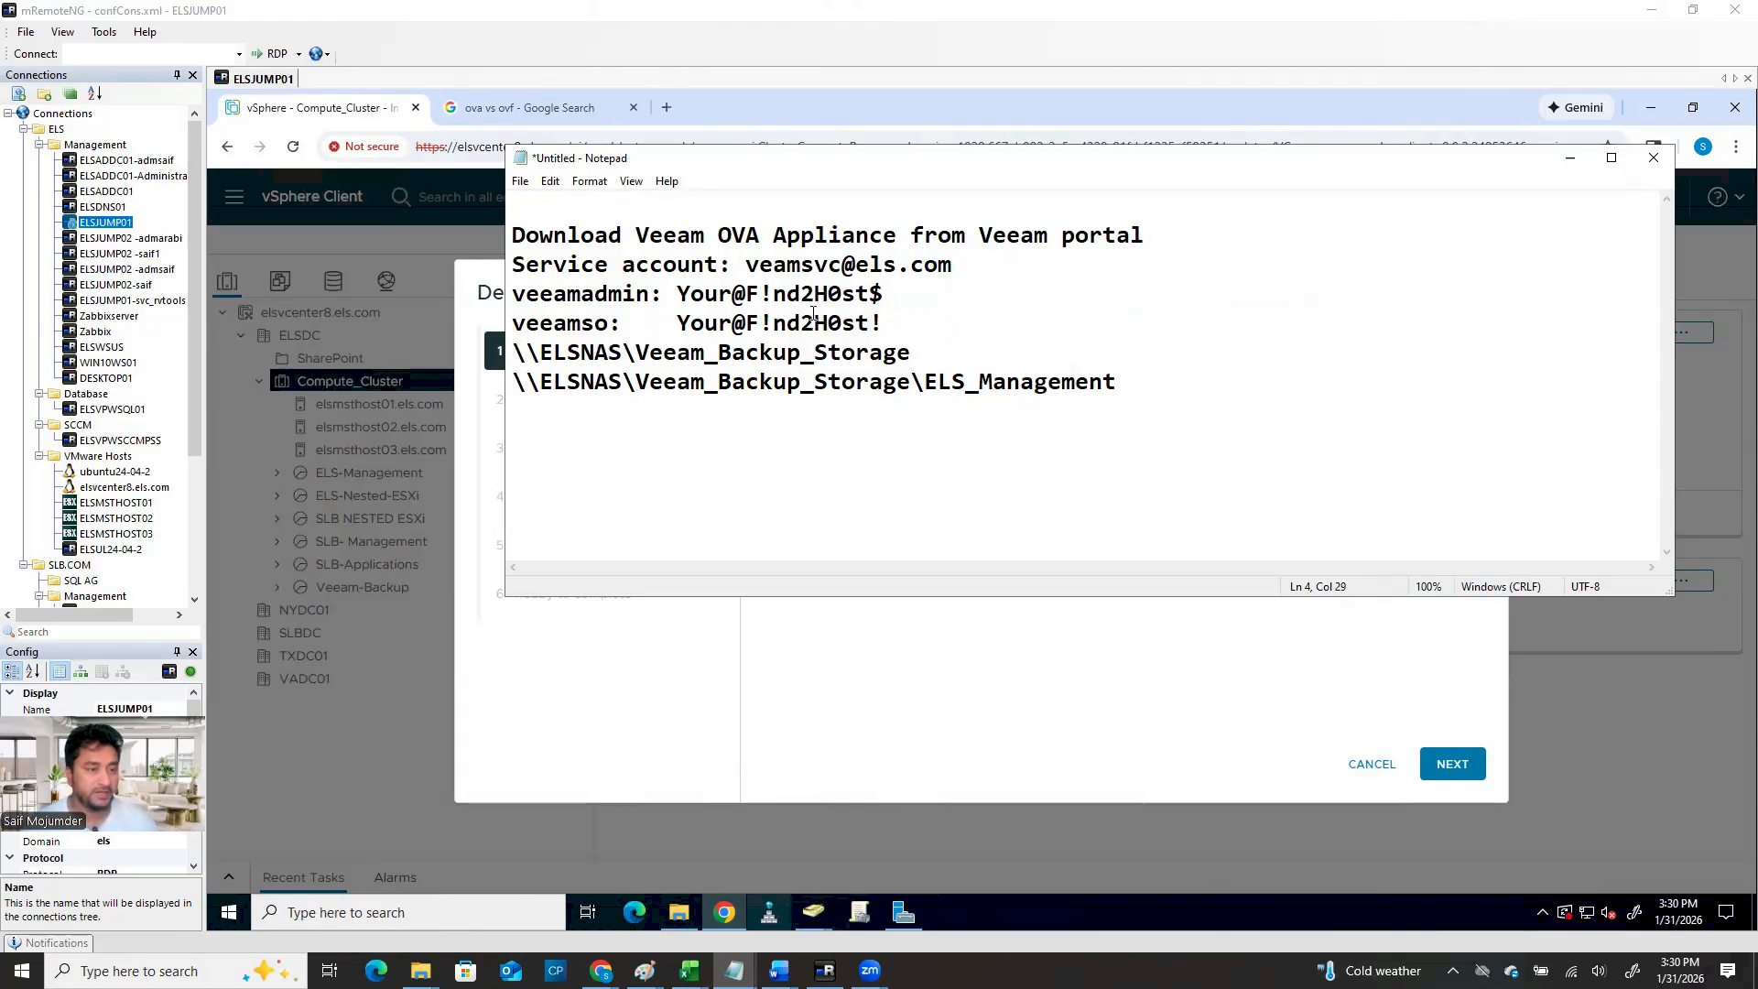
left_click(685, 293)
left_click_drag(676, 294, 890, 291)
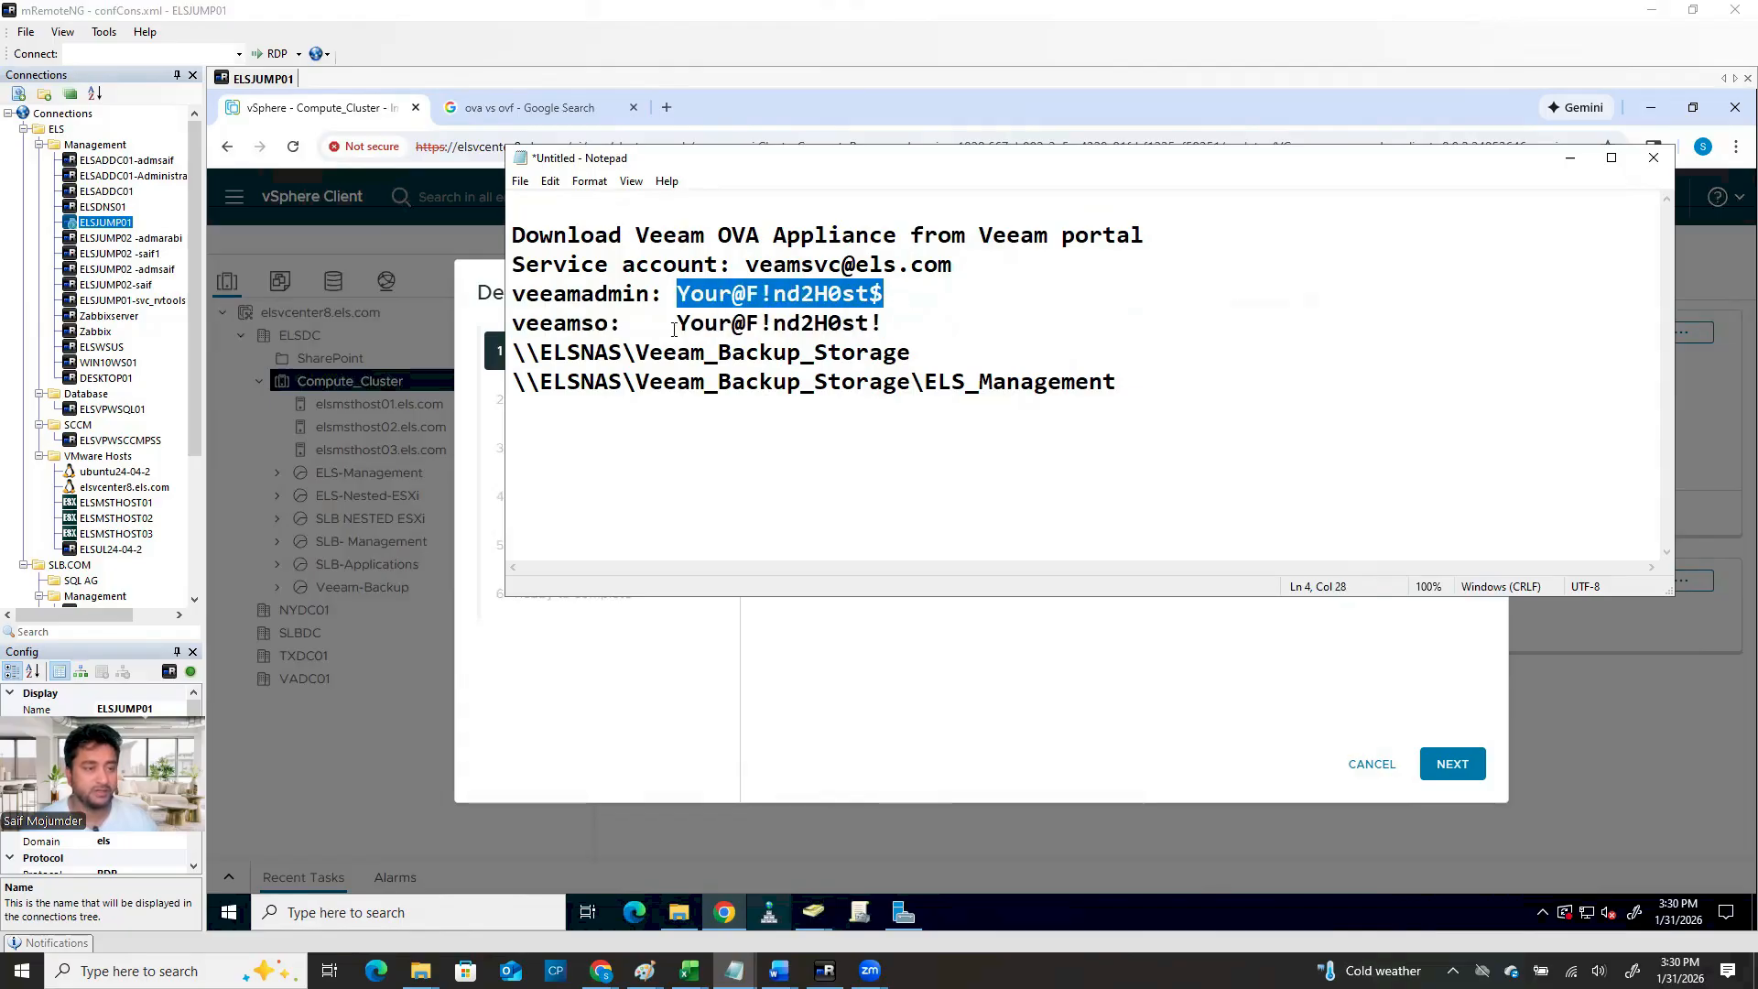
left_click_drag(680, 323, 902, 315)
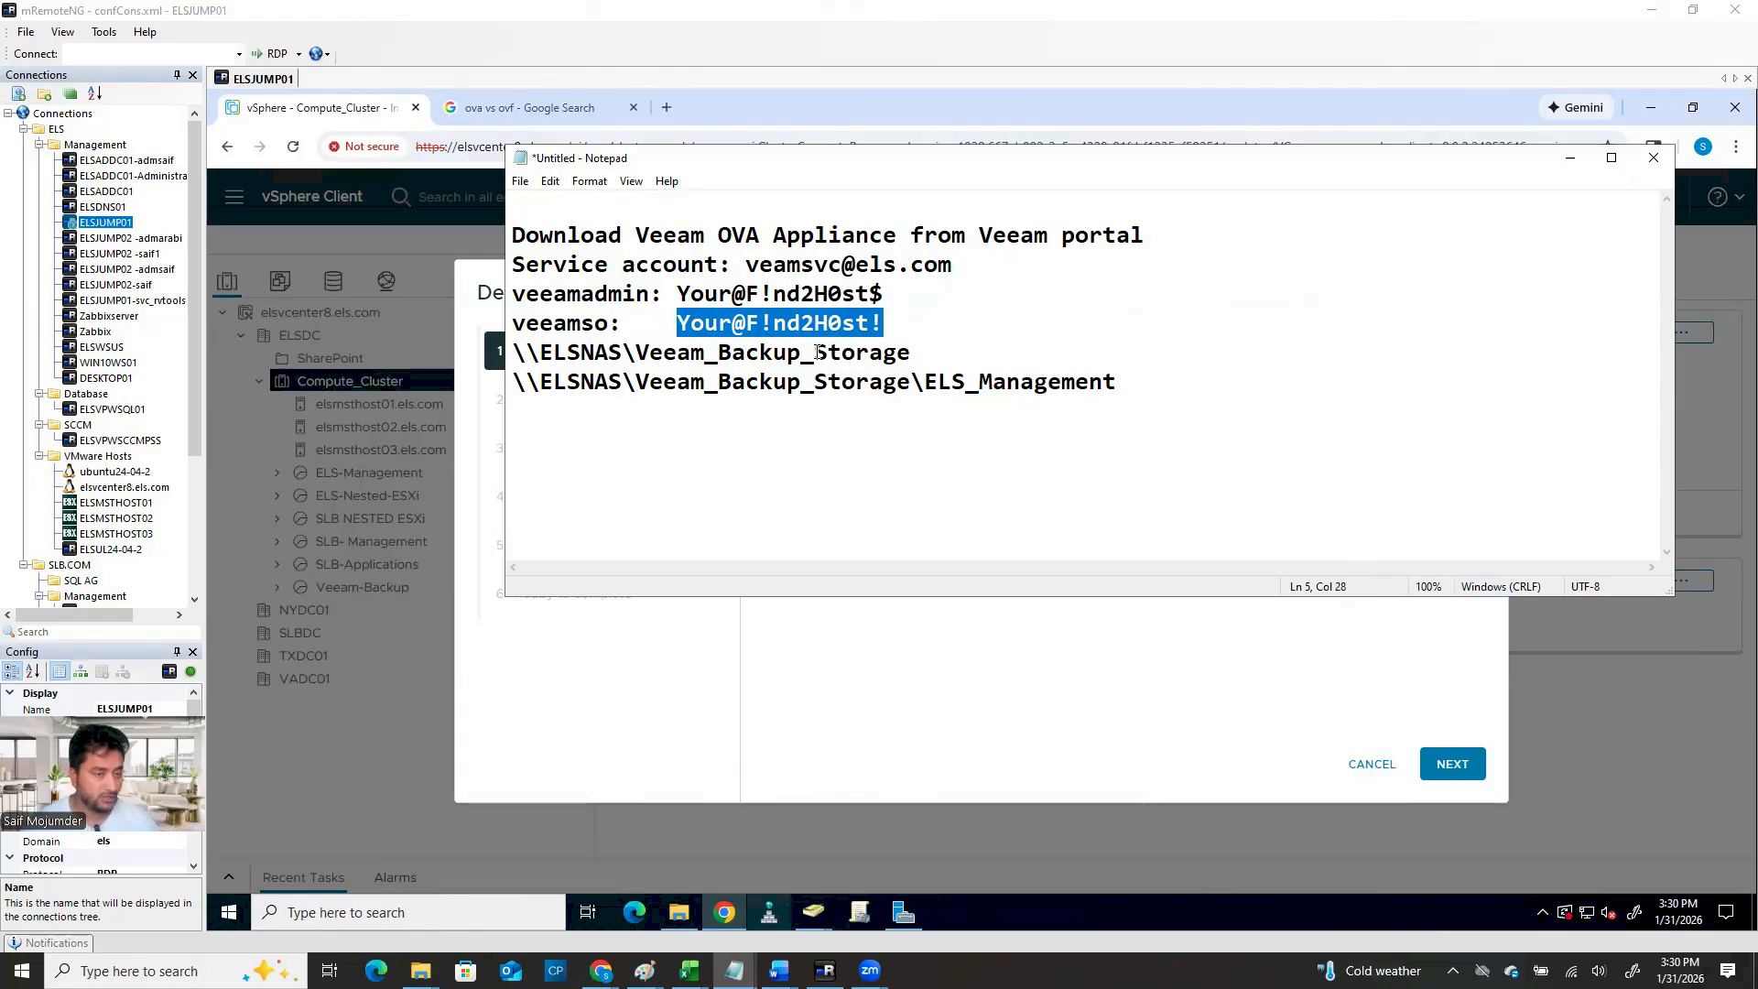
left_click_drag(680, 292, 914, 294)
left_click_drag(683, 326, 885, 330)
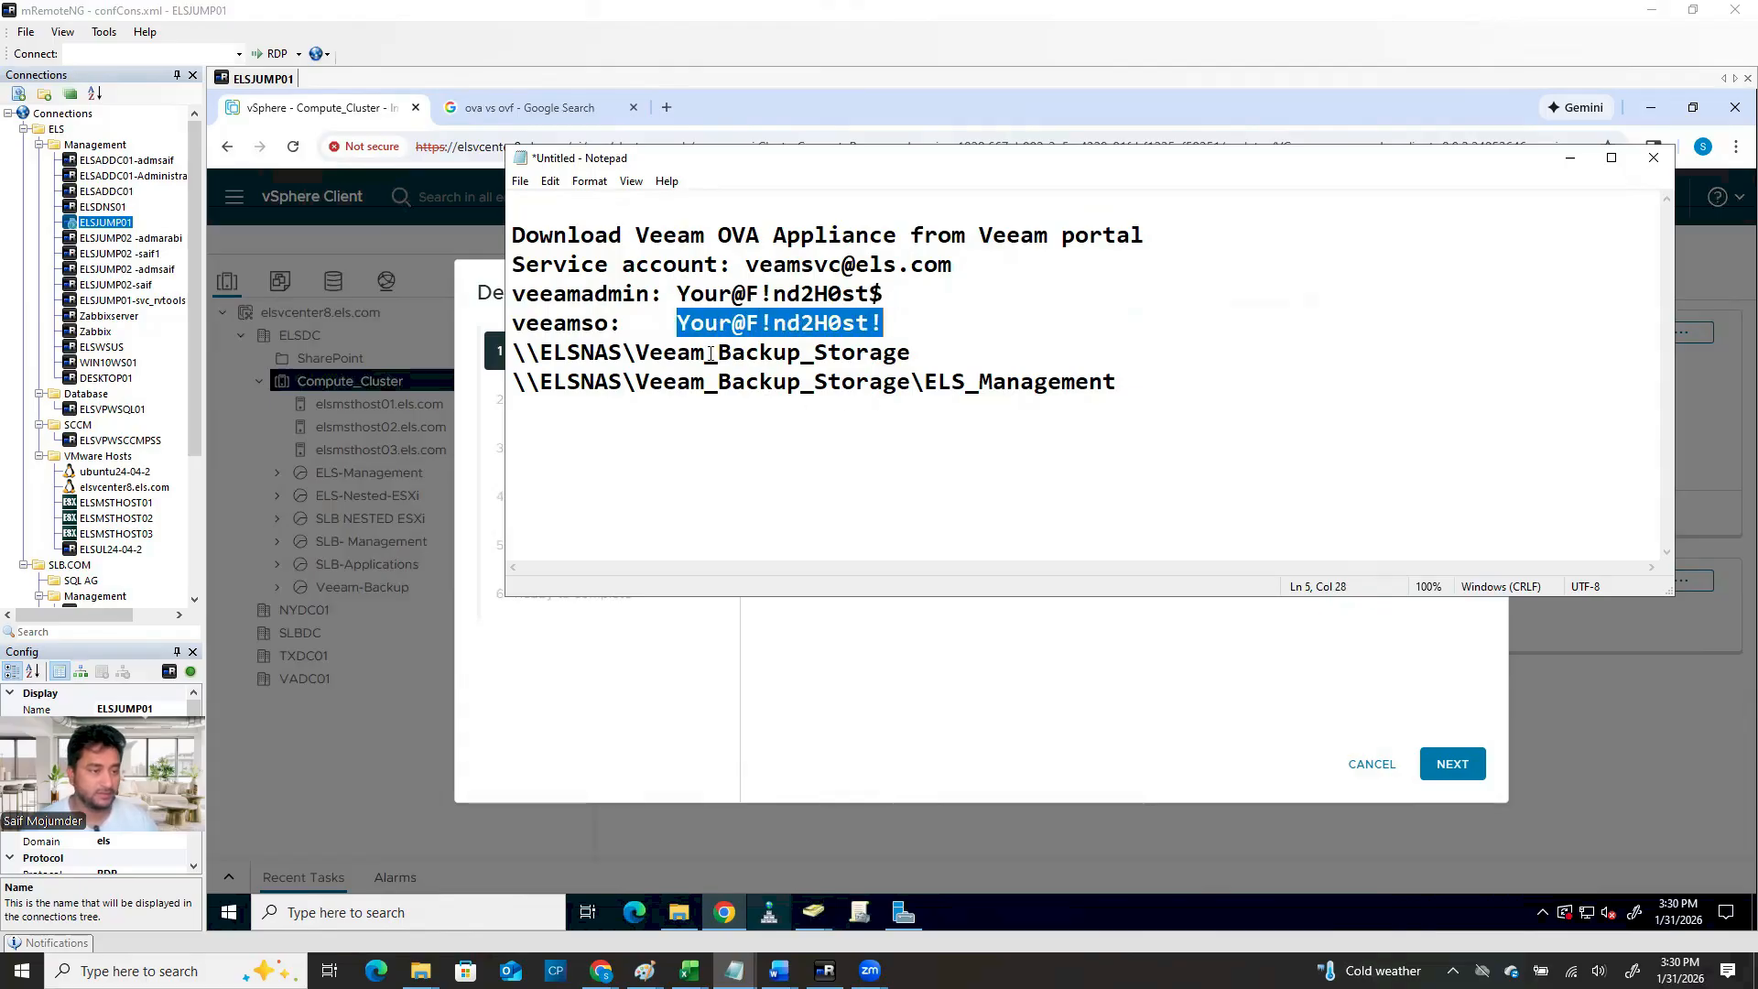
left_click(539, 292)
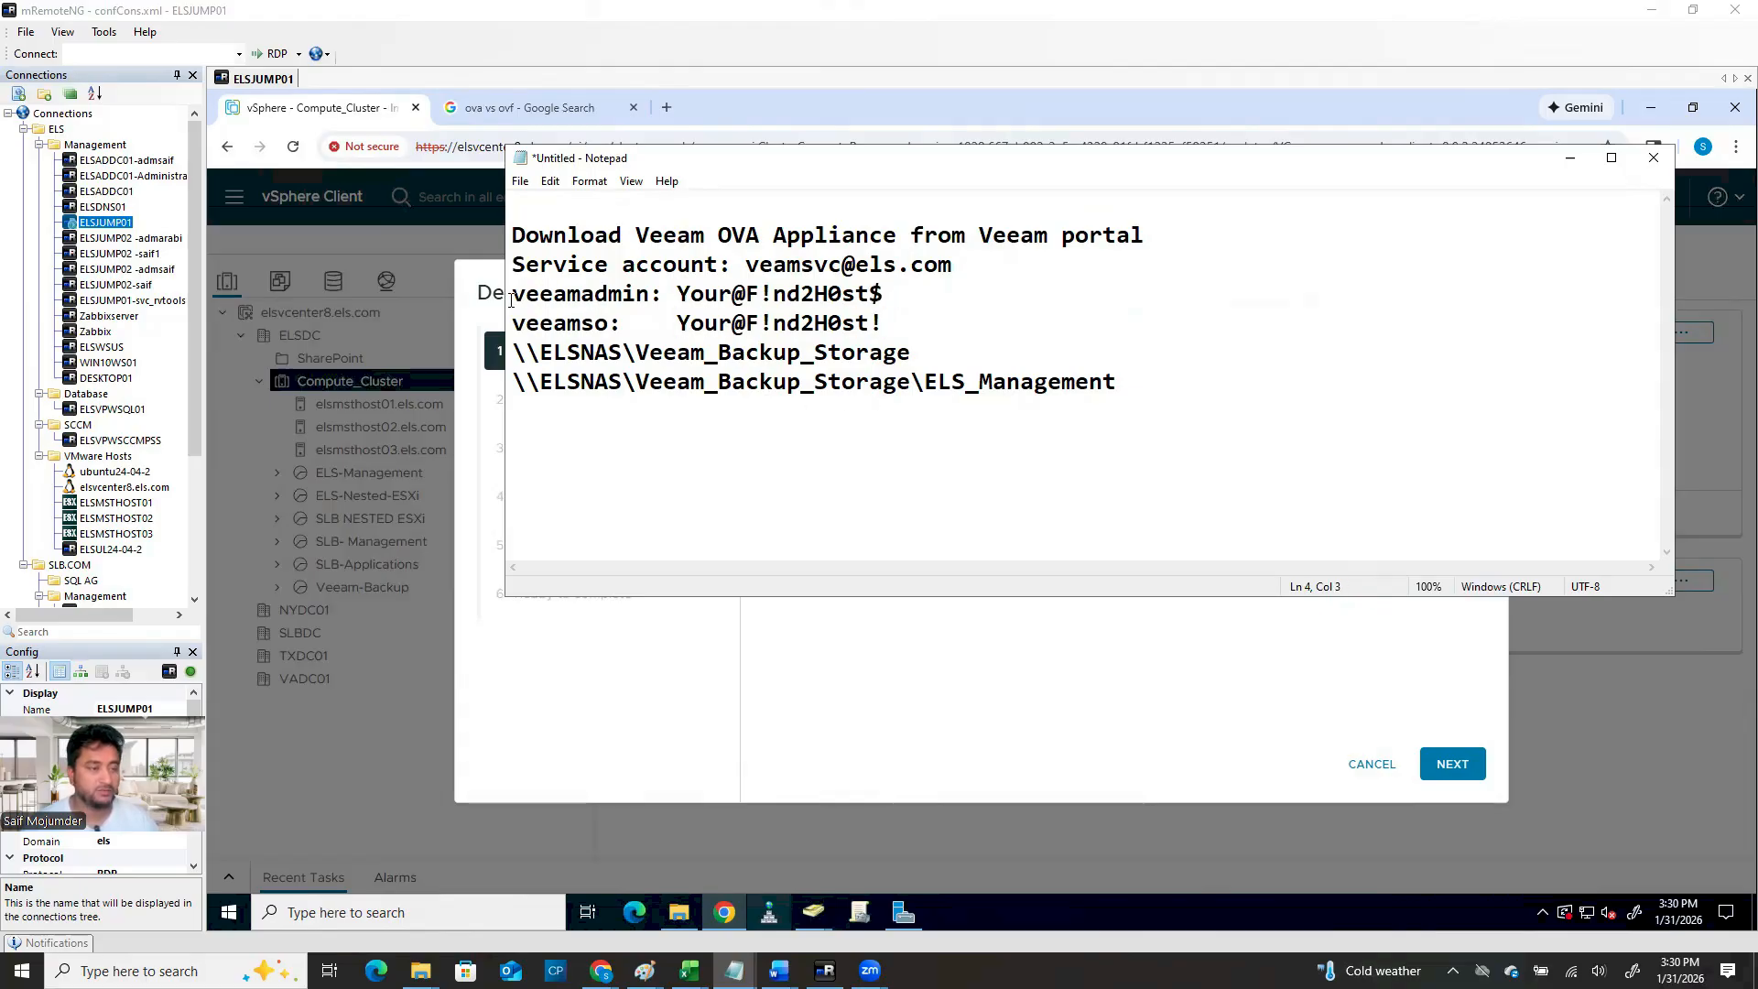
left_click_drag(514, 296, 652, 307)
left_click_drag(512, 324, 611, 325)
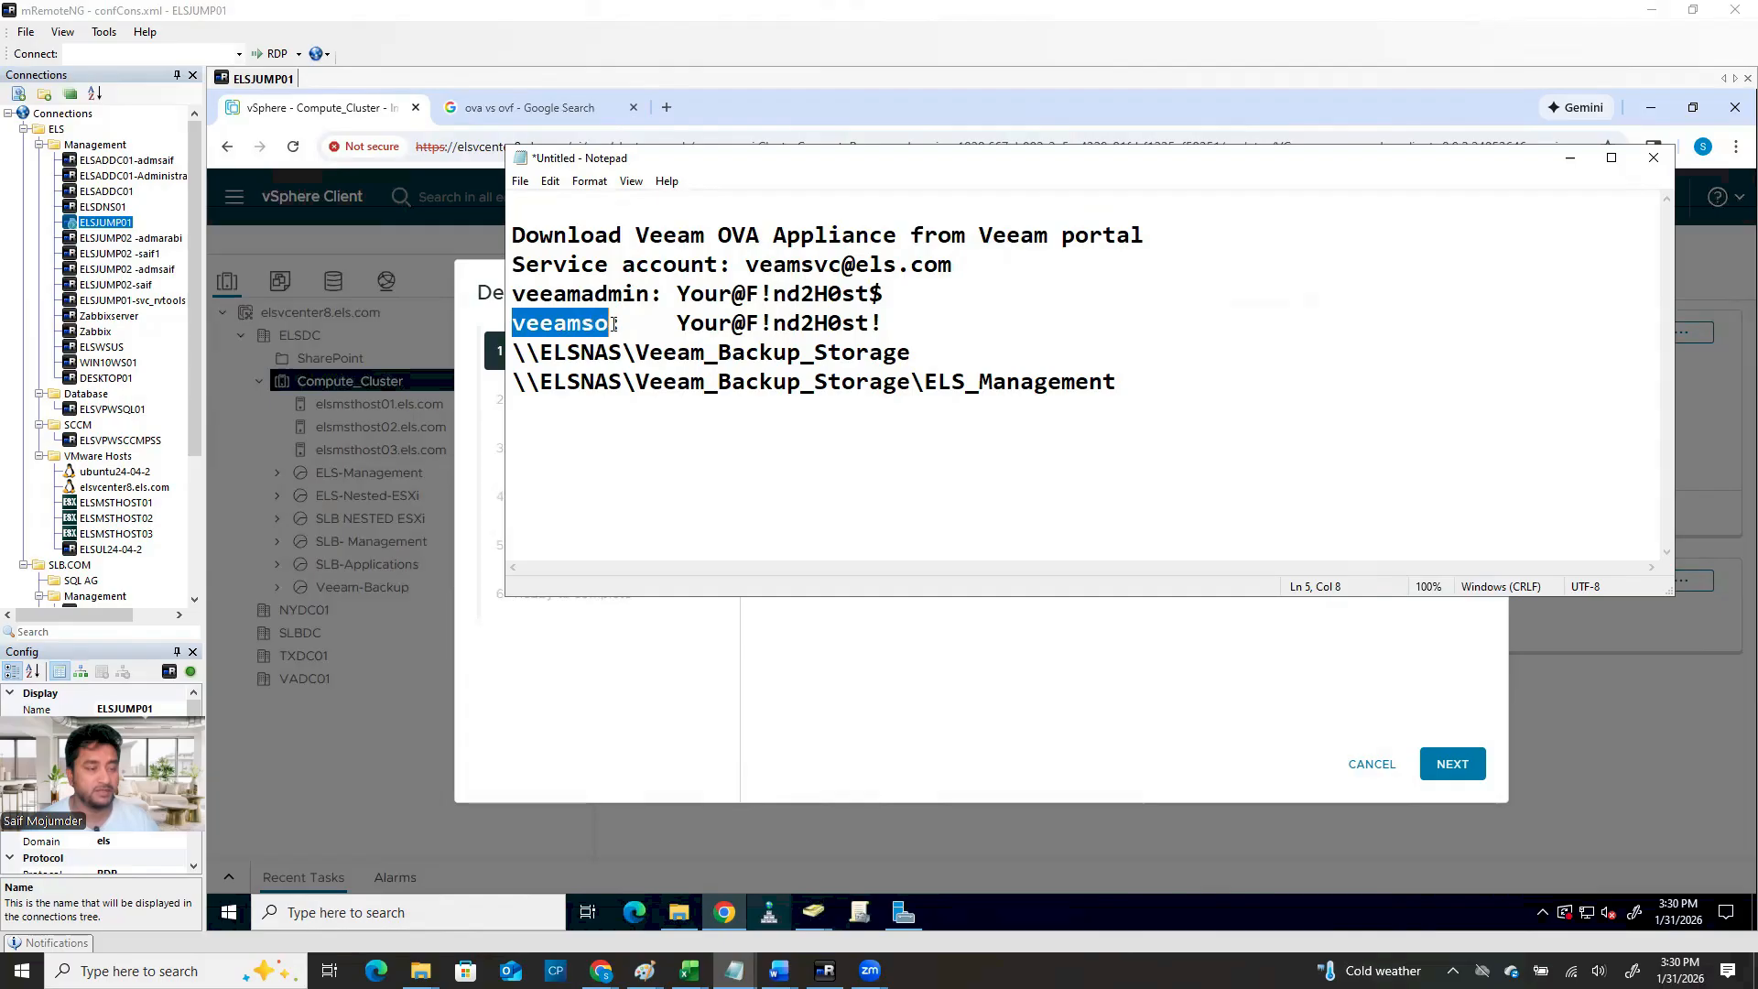
left_click(783, 344)
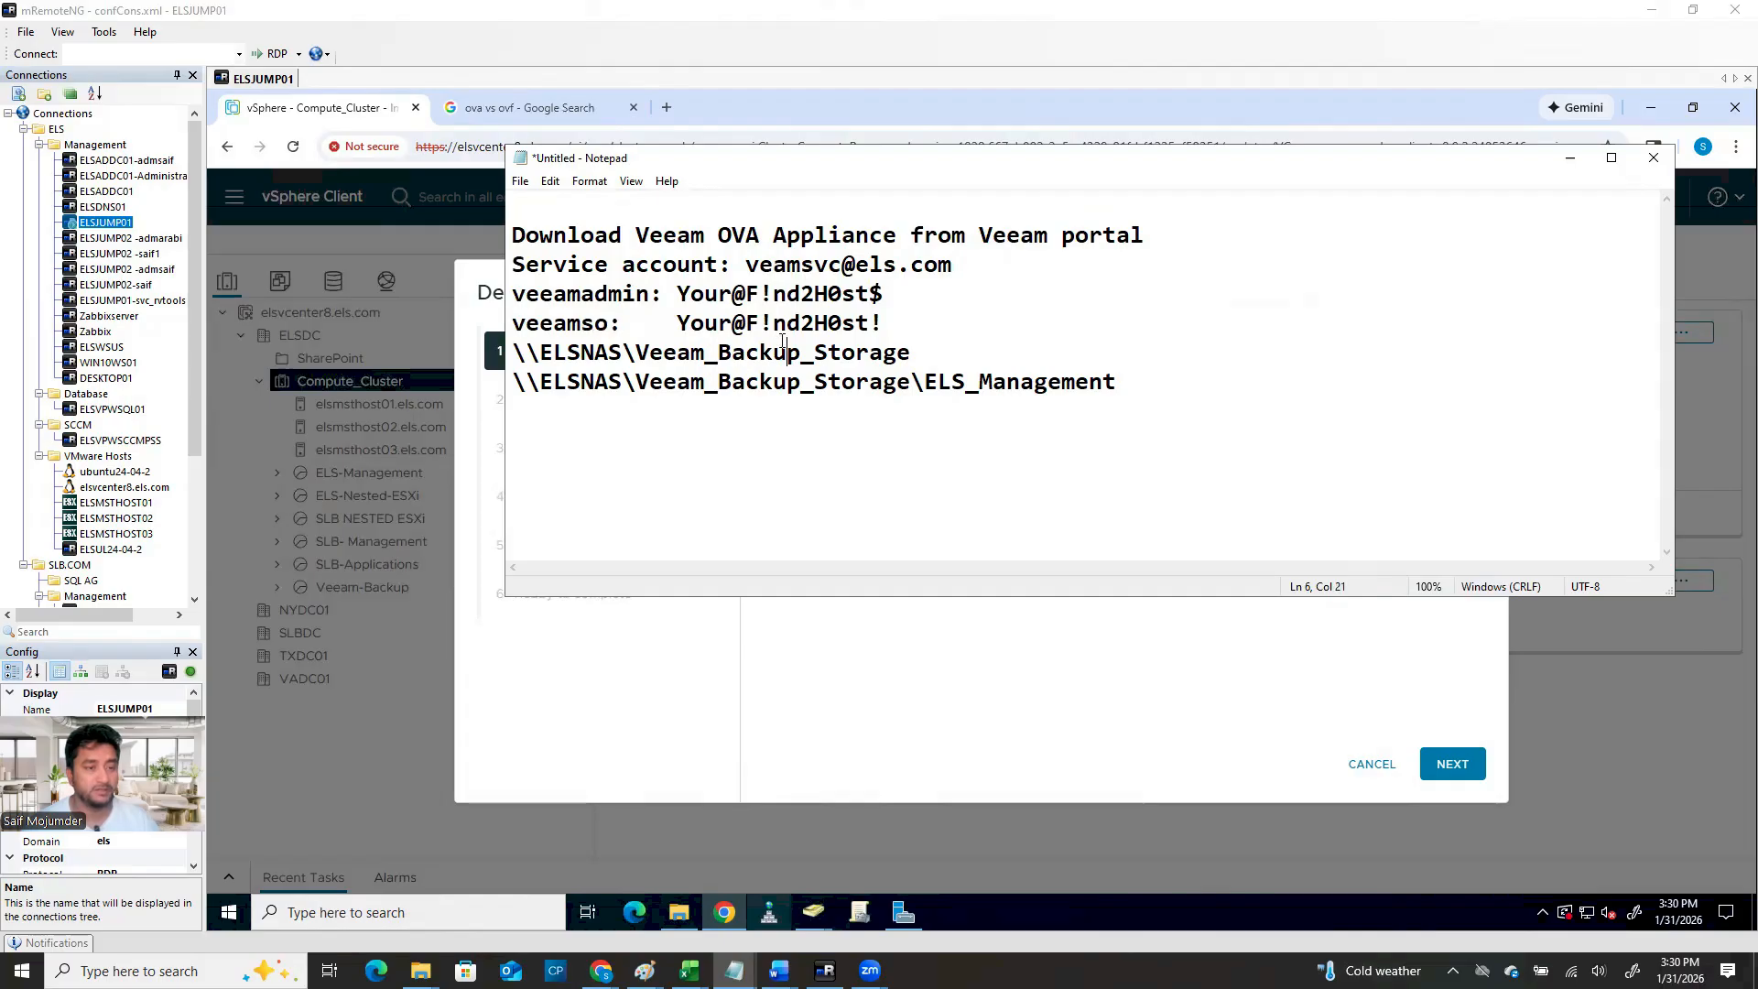
left_click_drag(893, 323, 676, 320)
left_click_drag(912, 359, 477, 355)
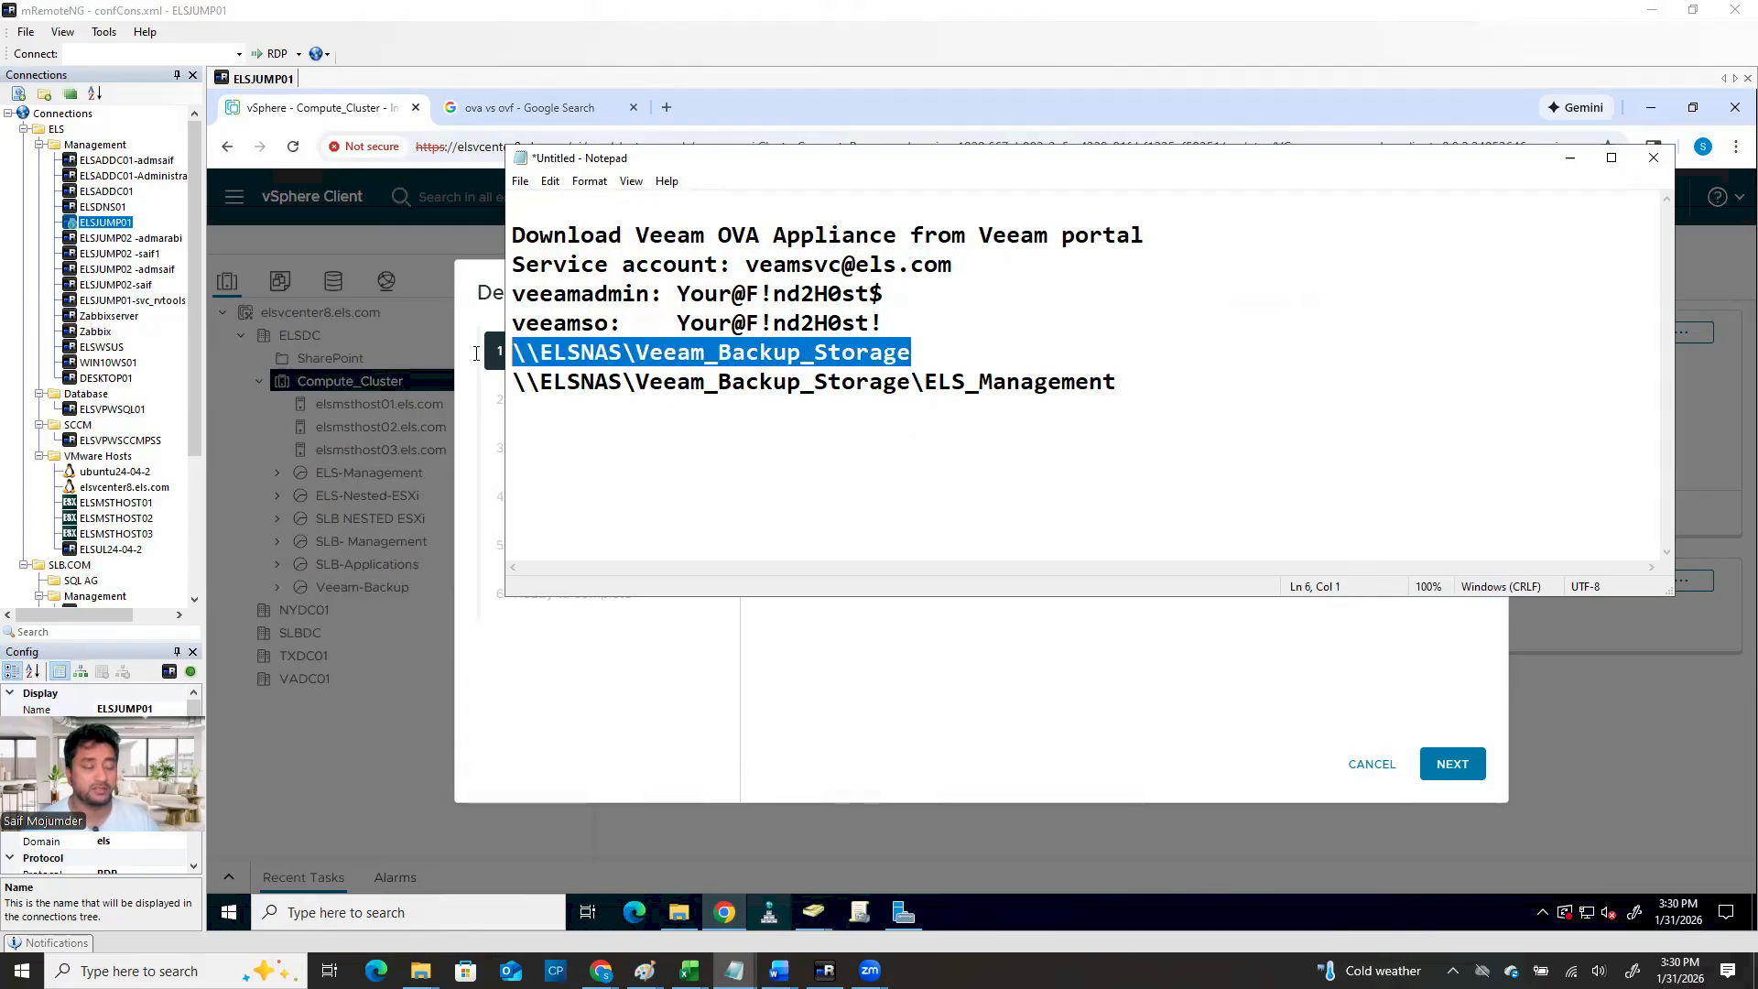
left_click(808, 412)
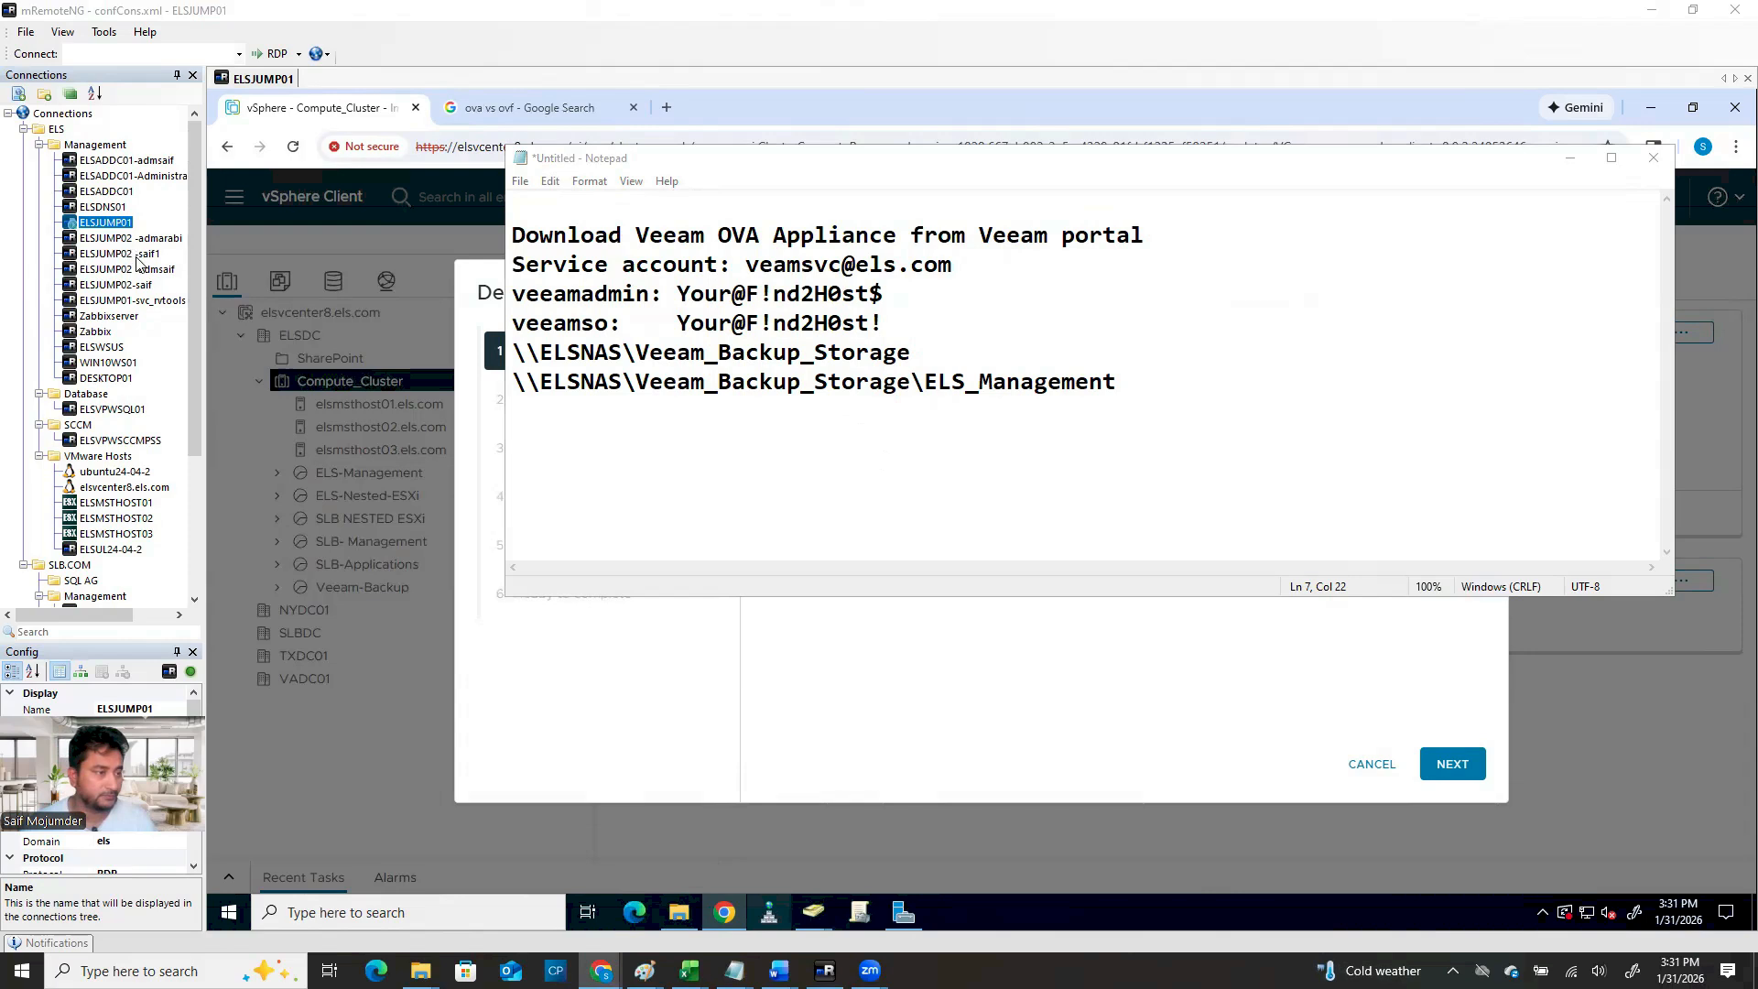
- Open the admin remote session to ELSJUMP02 and cancel the Shutdown Event Tracker
left_click(137, 263)
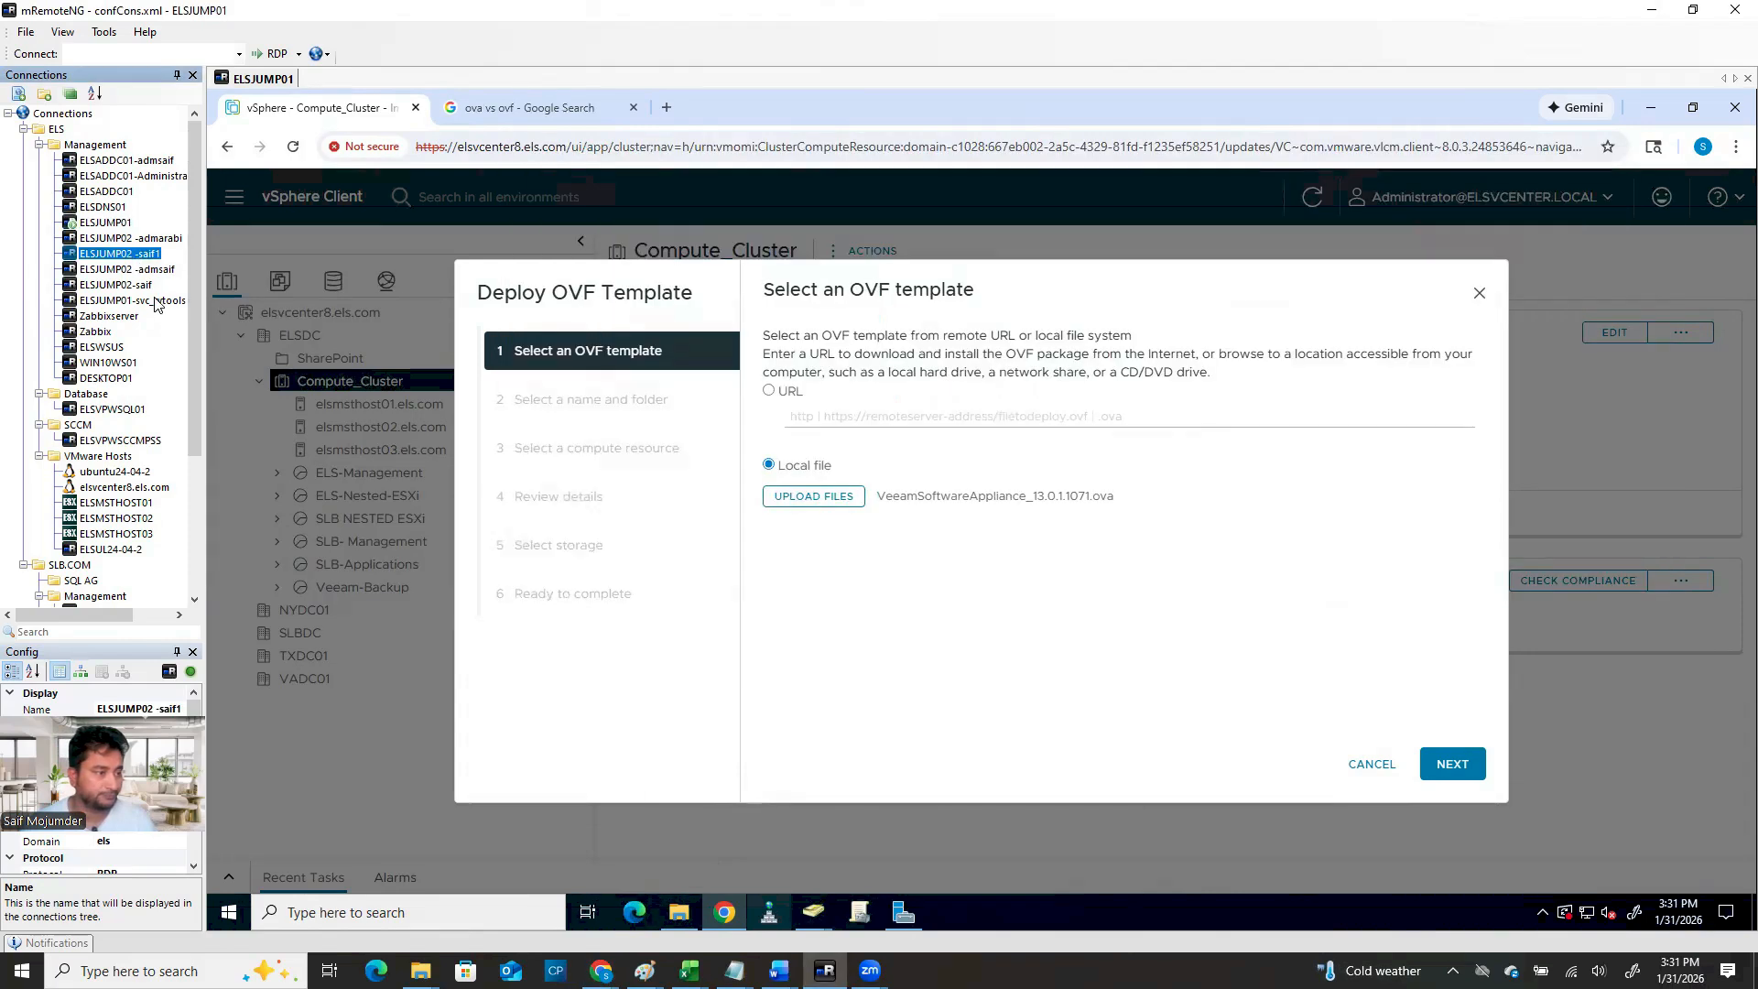
left_click(123, 271)
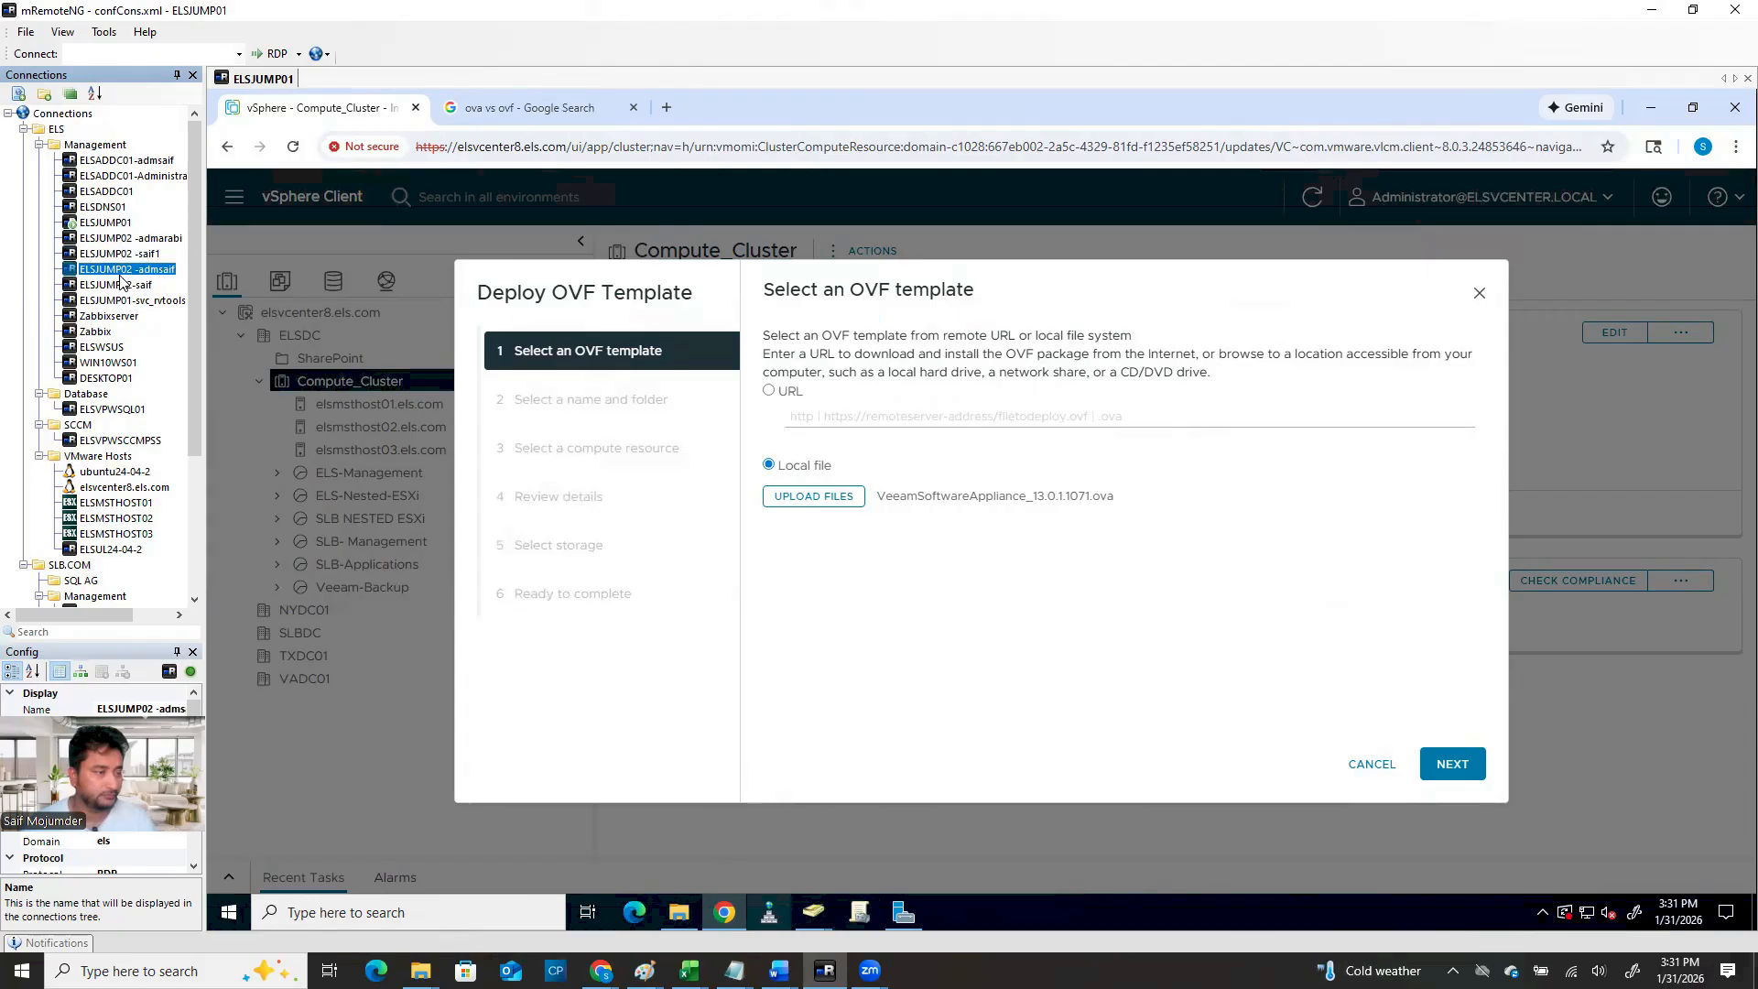
double_click(121, 271)
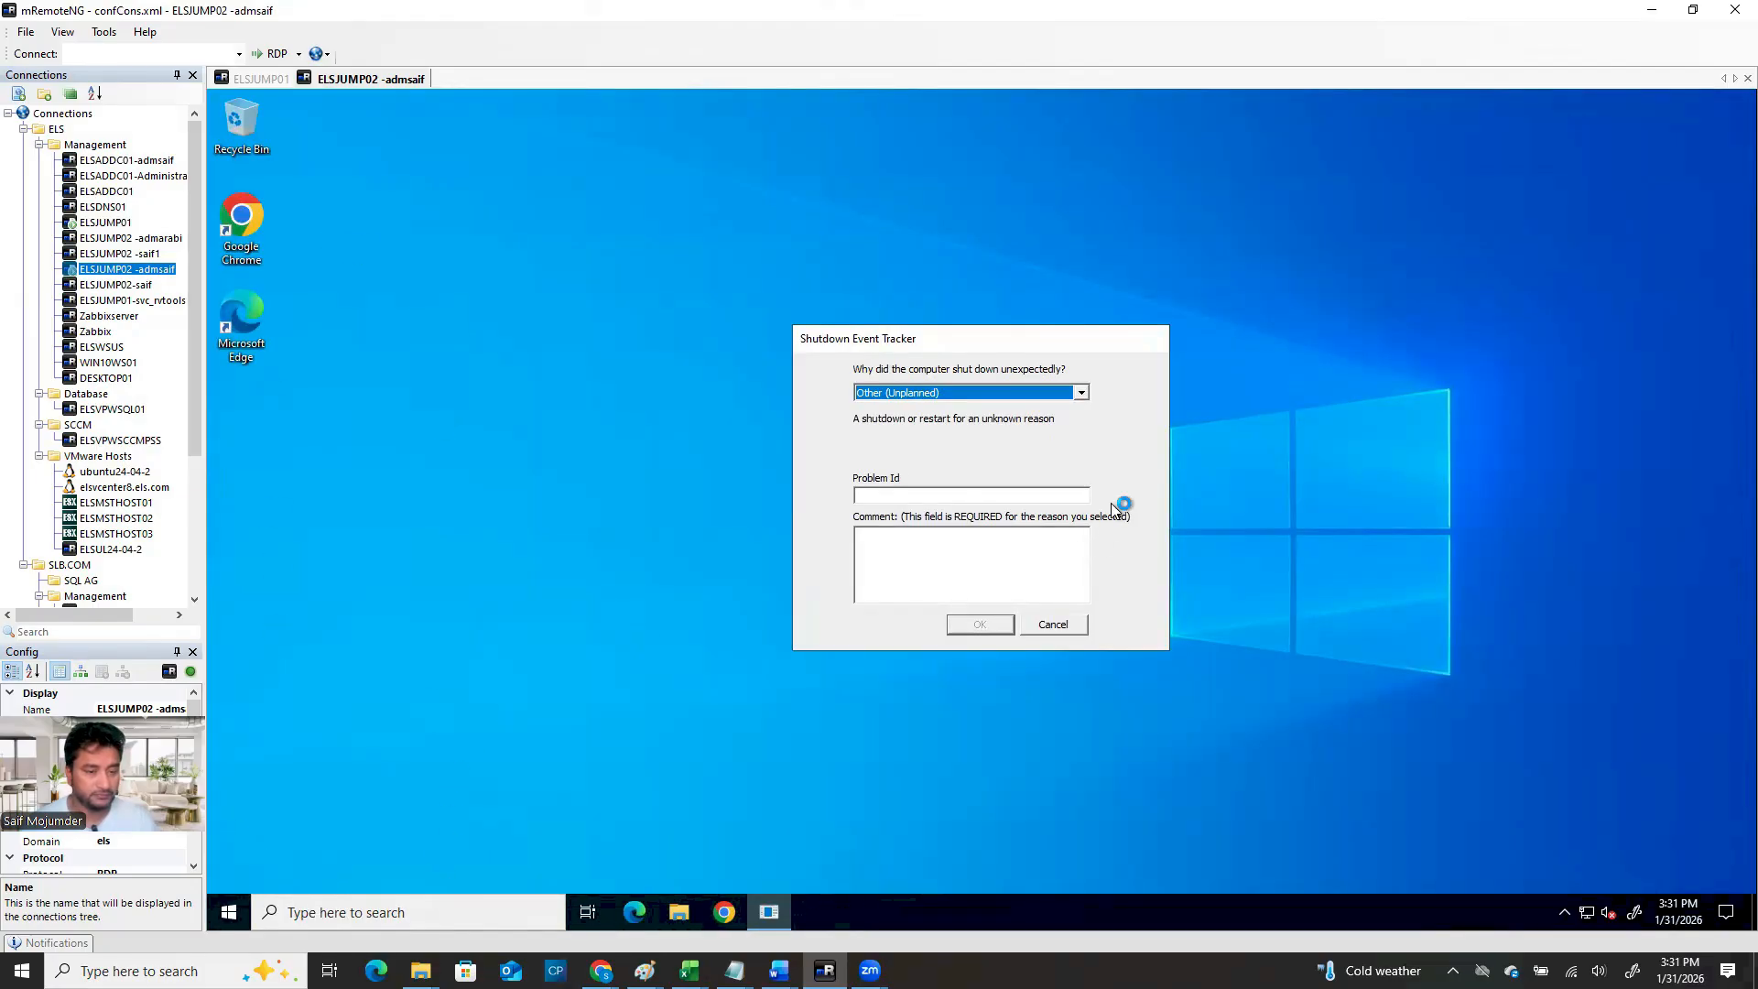
left_click(1075, 616)
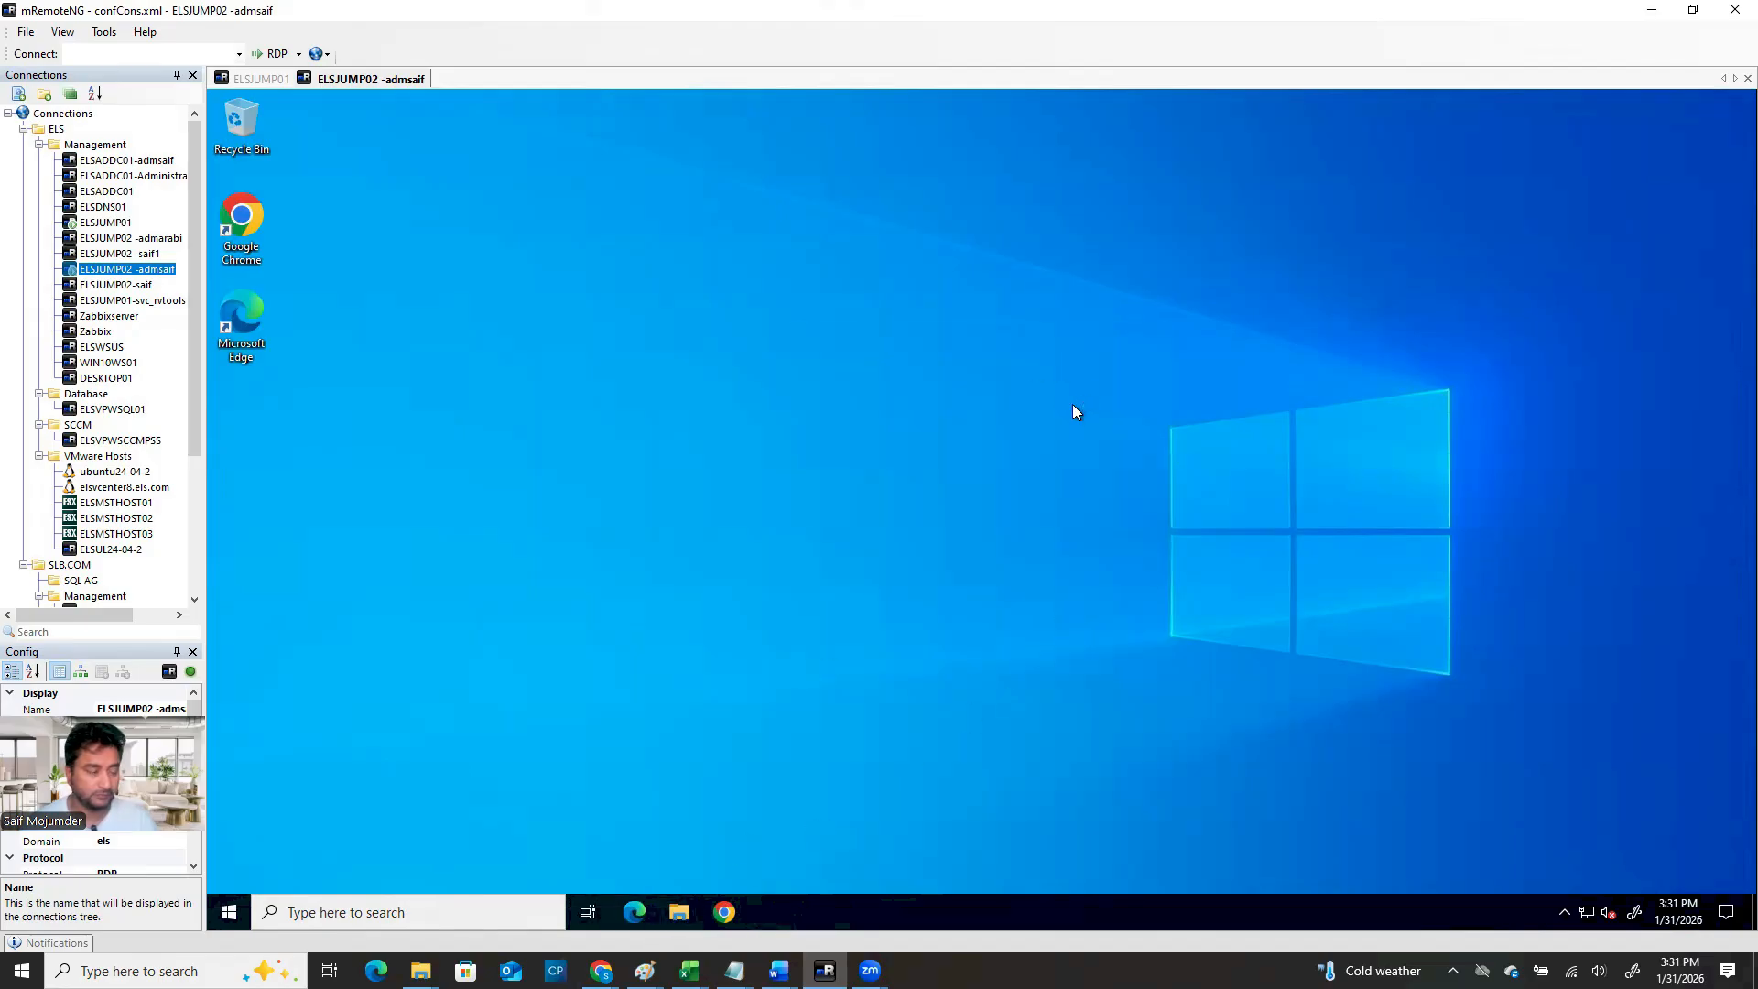
- Show This PC in File Explorer on ELSJUMP02, then return to the ELSJUMP01 tab
key("super+e")
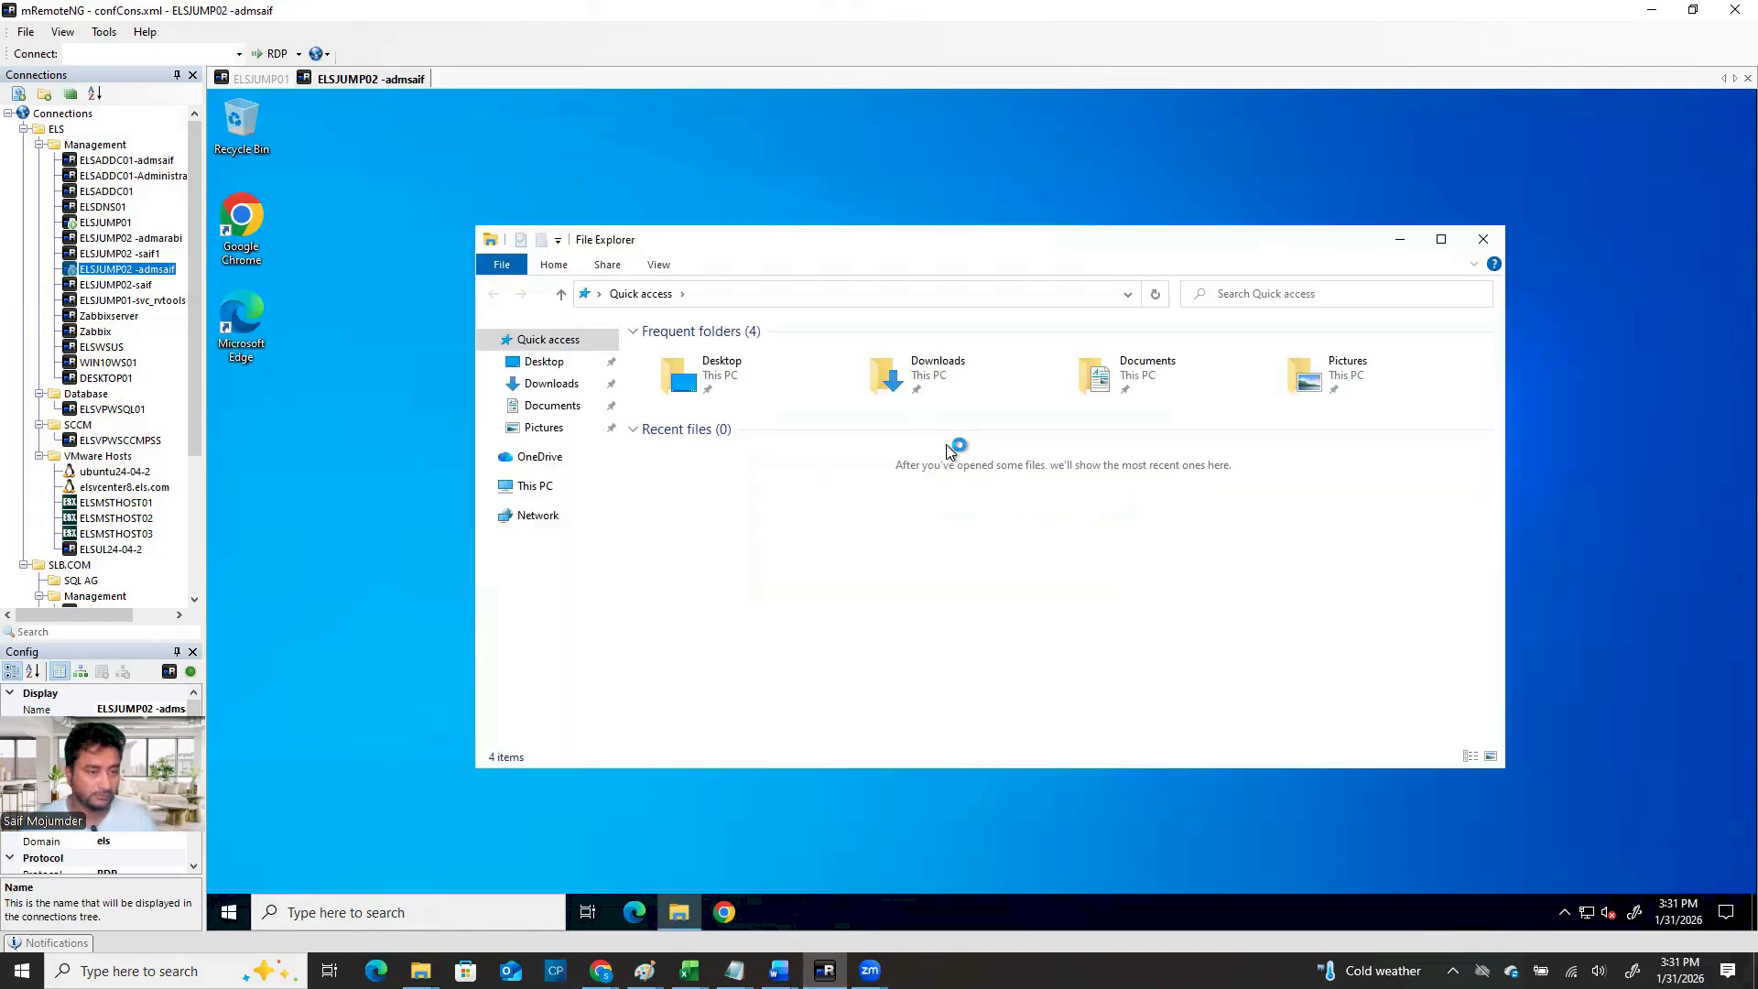
left_click(552, 488)
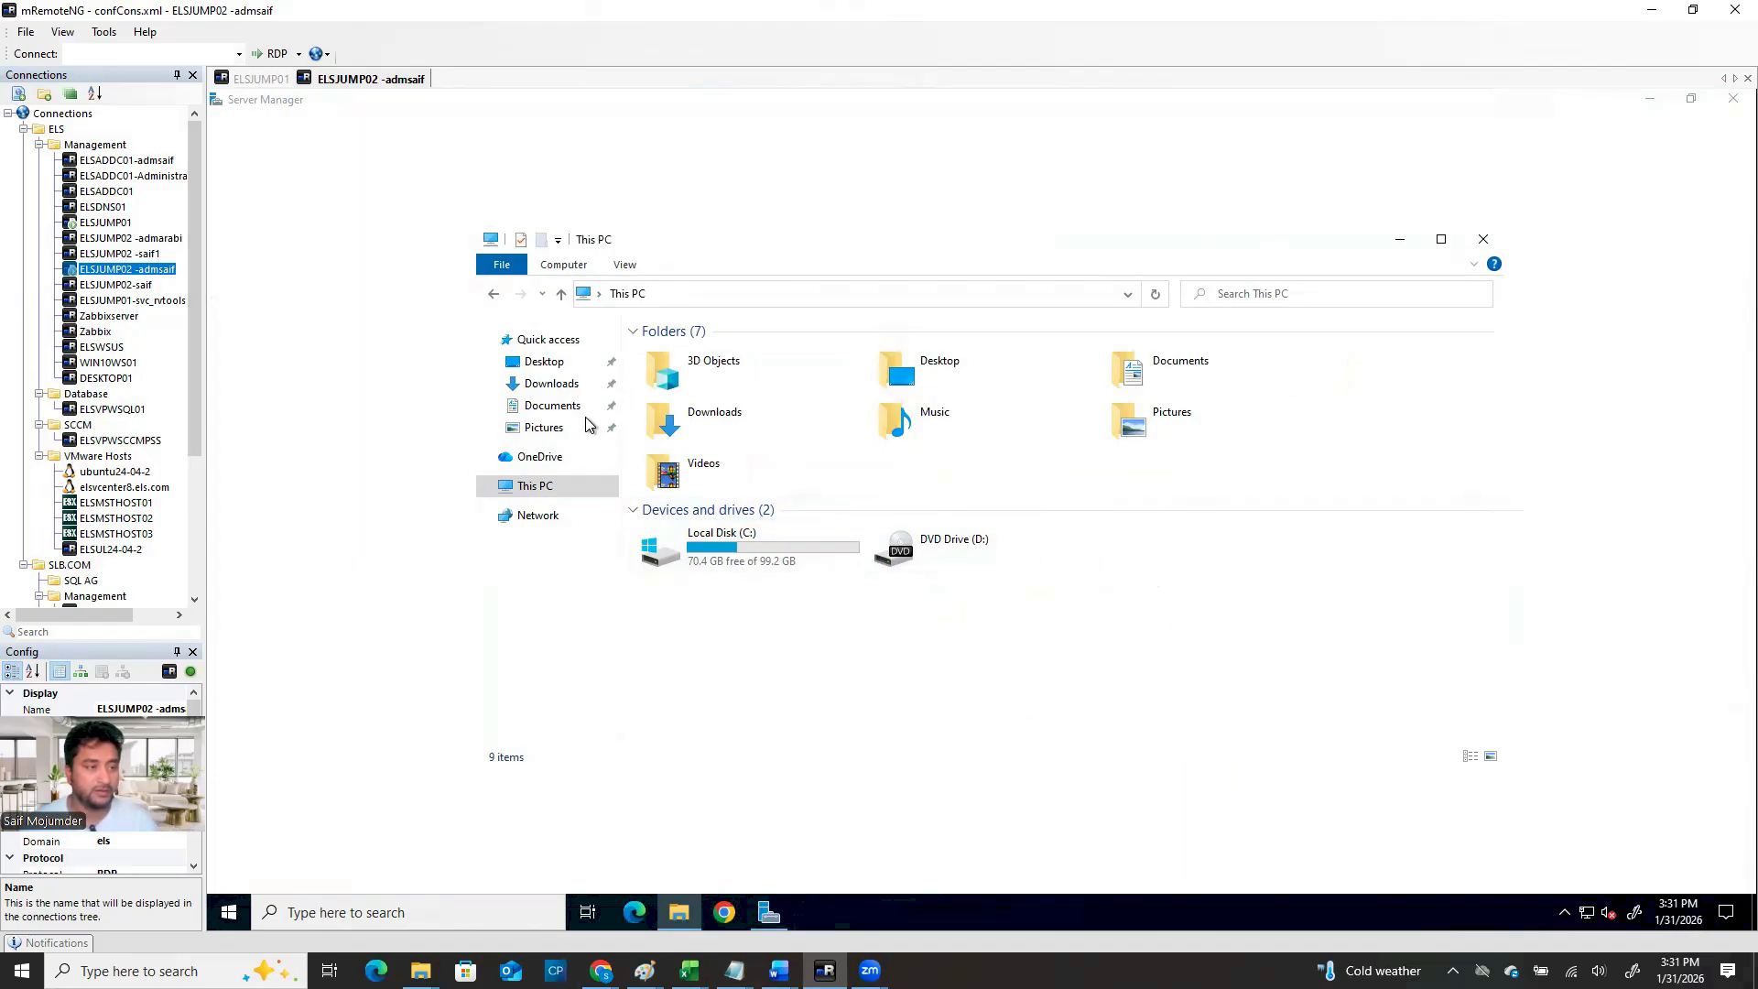
left_click(254, 80)
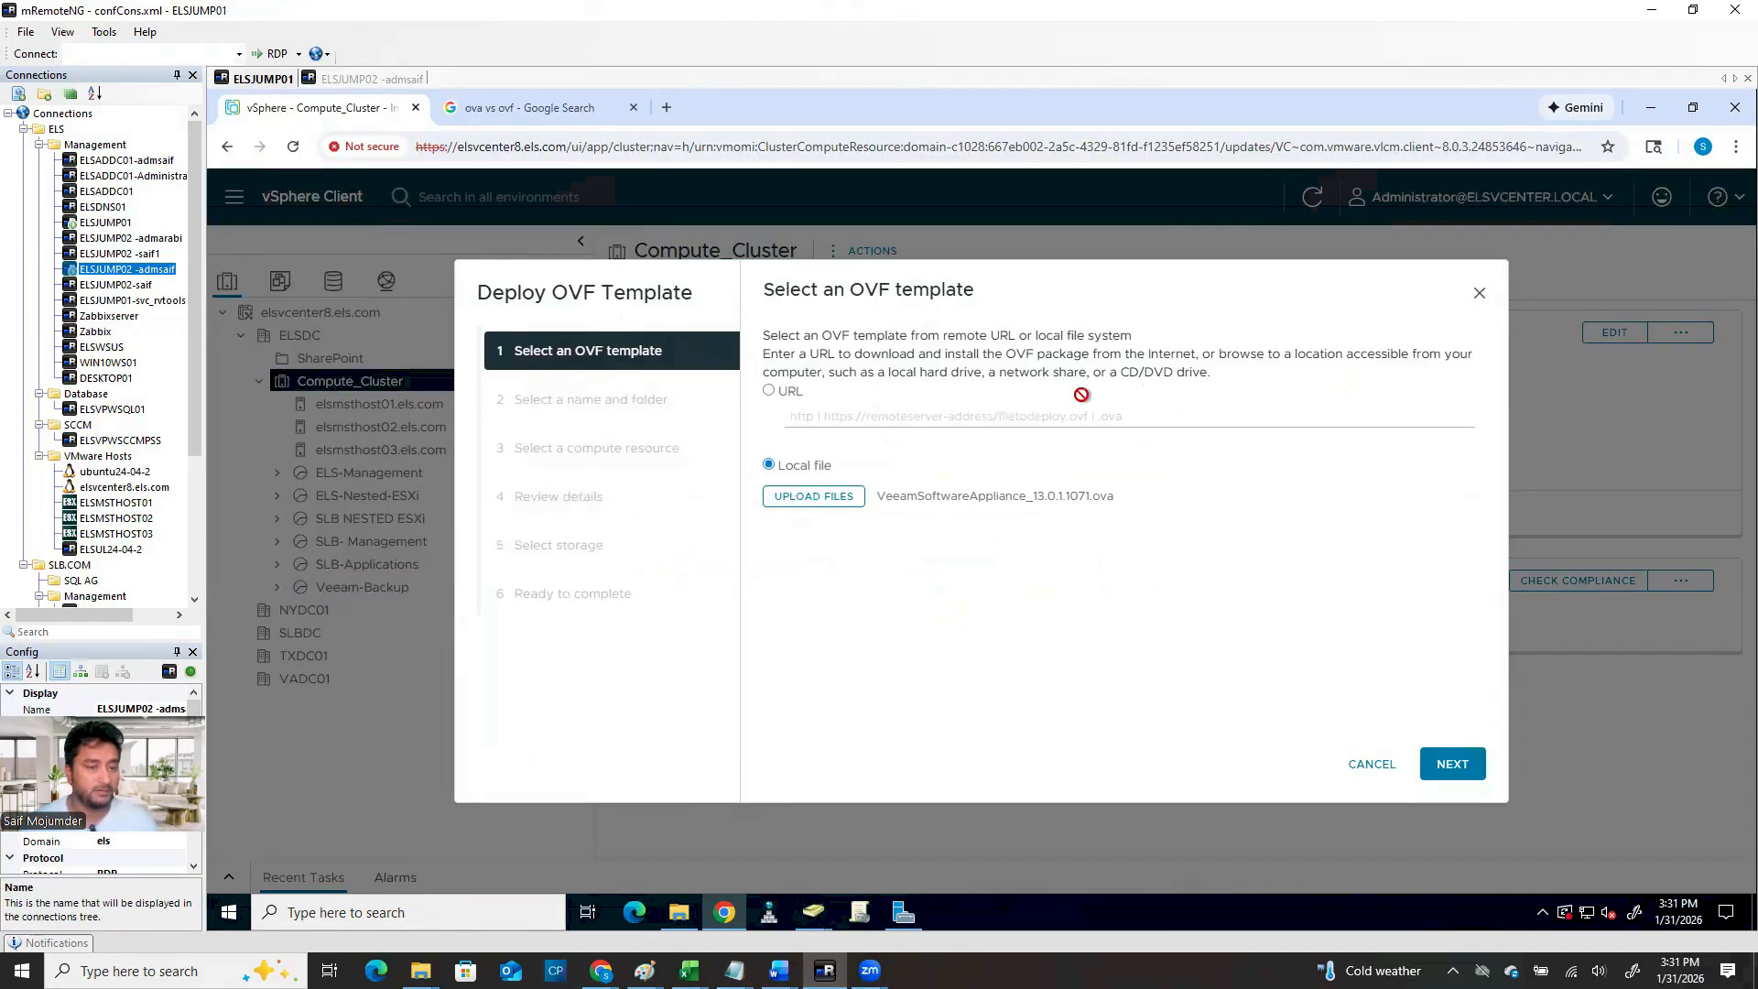
- Duplicate the Compute_Cluster browser tab and go back to the original Deploy OVF Template tab
right_click(302, 109)
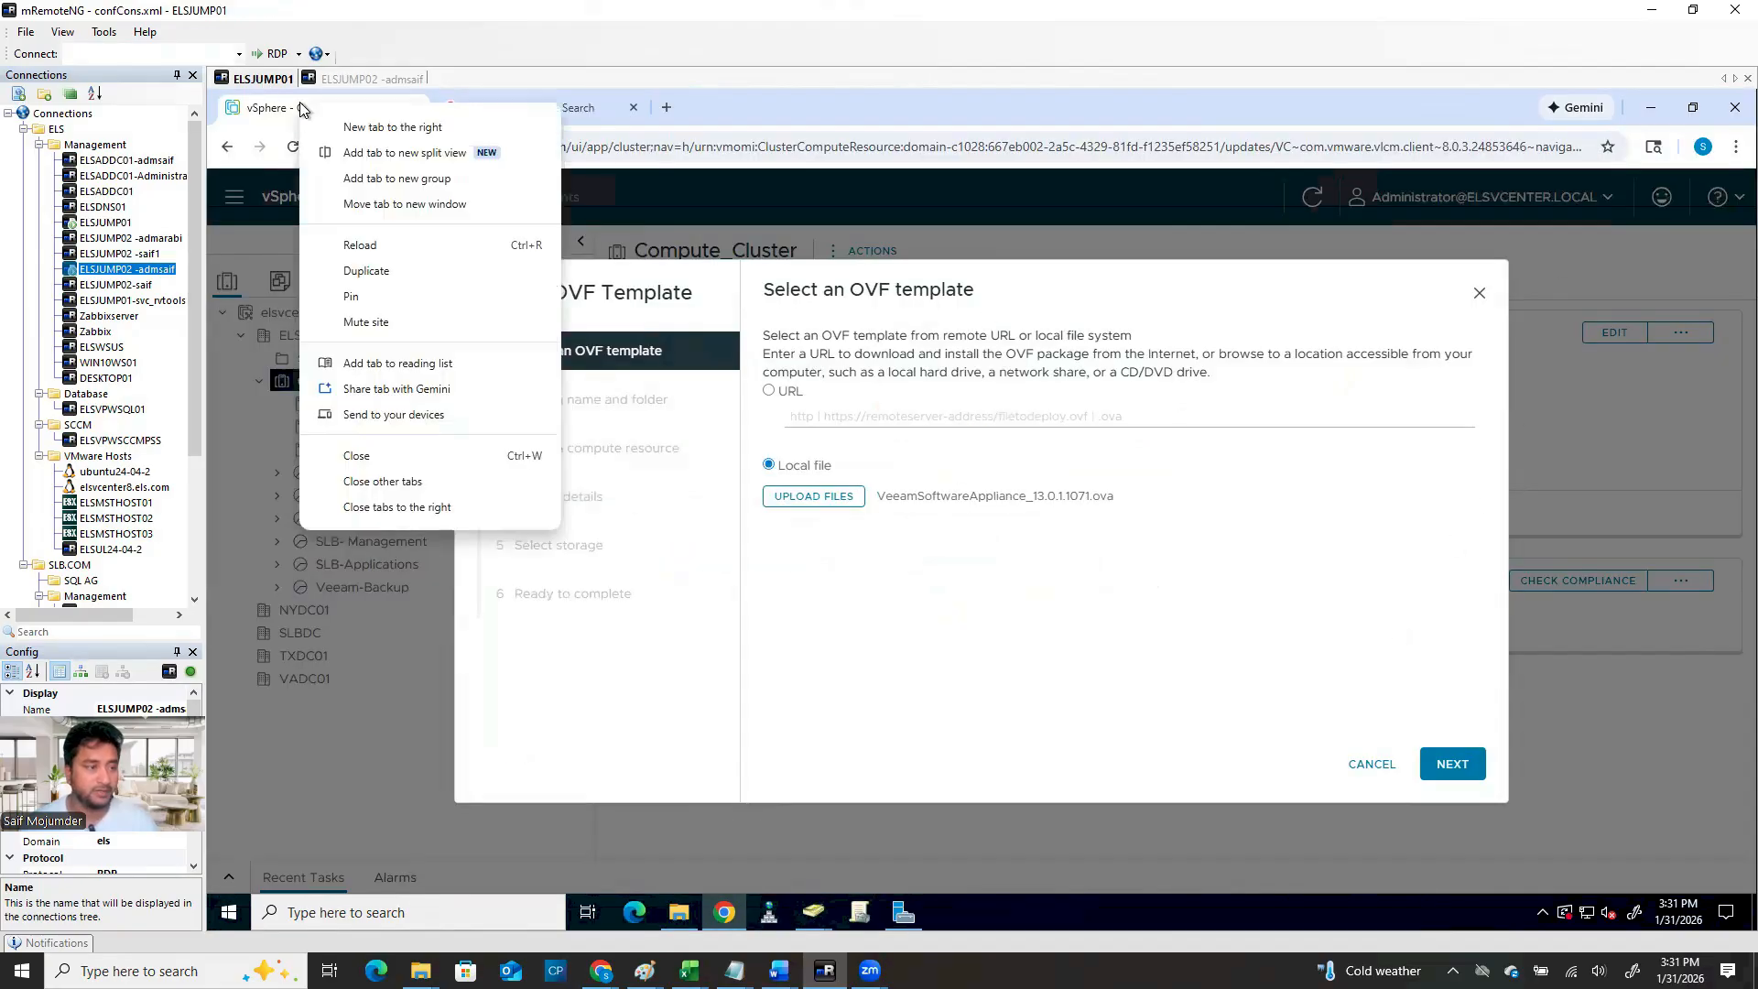
left_click(385, 272)
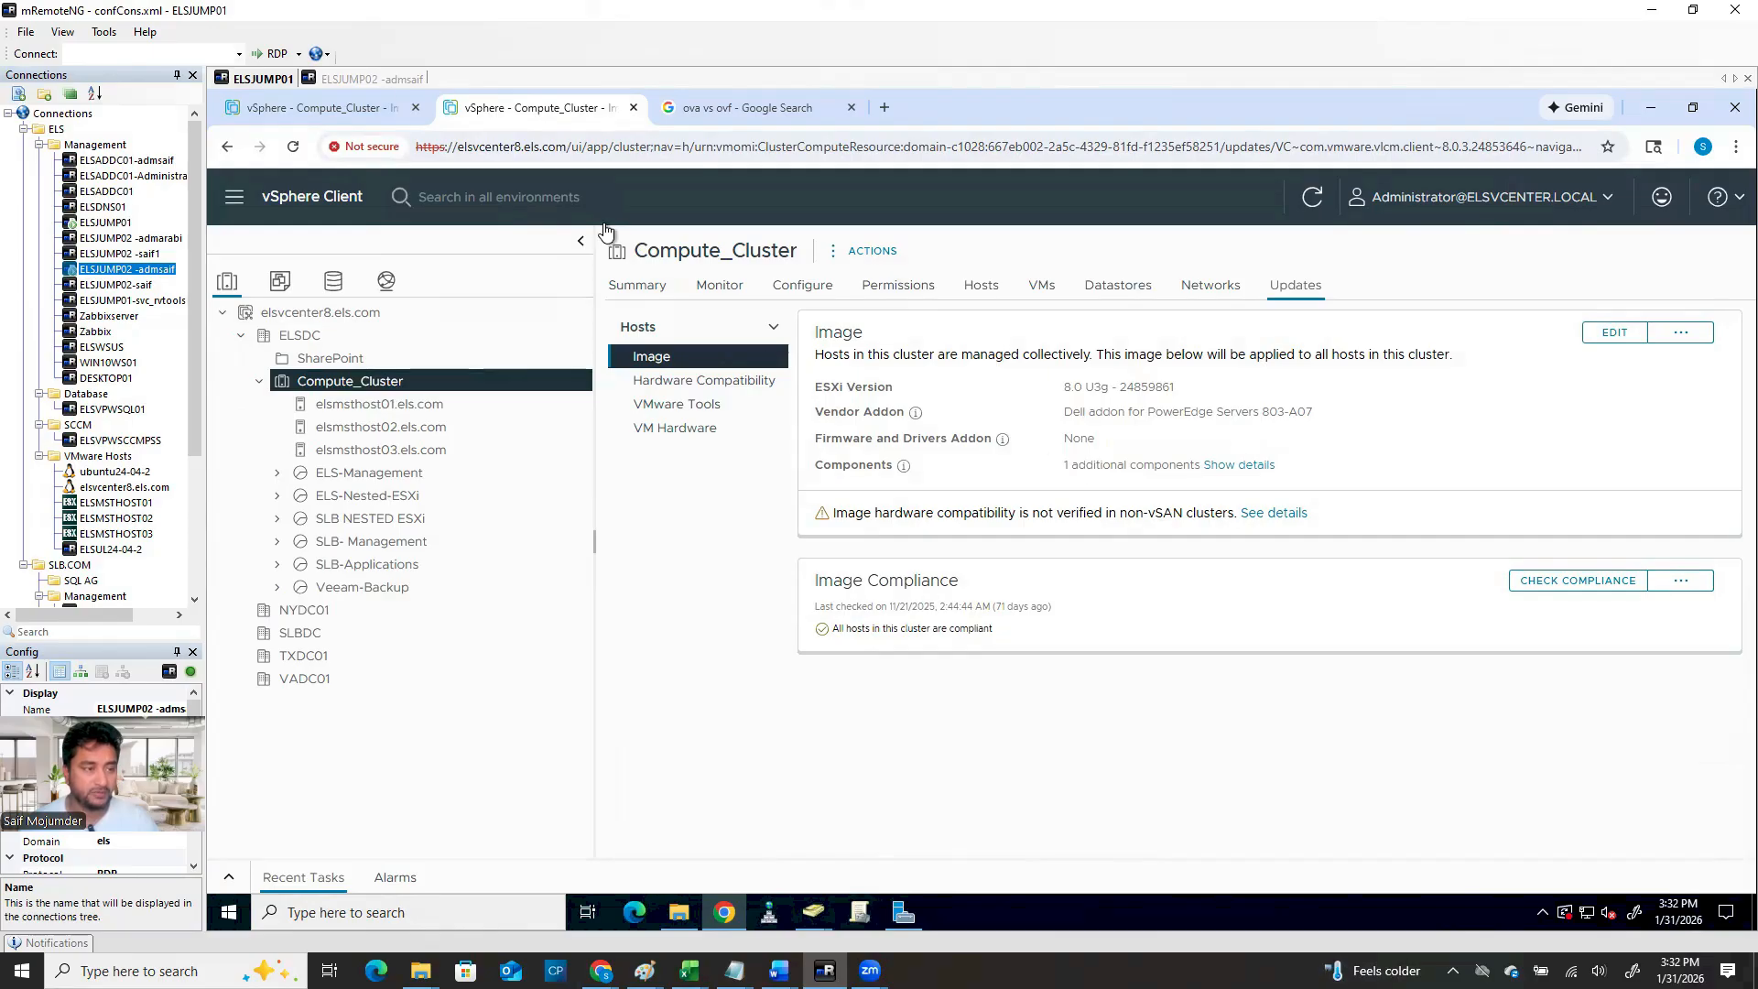
left_click(366, 108)
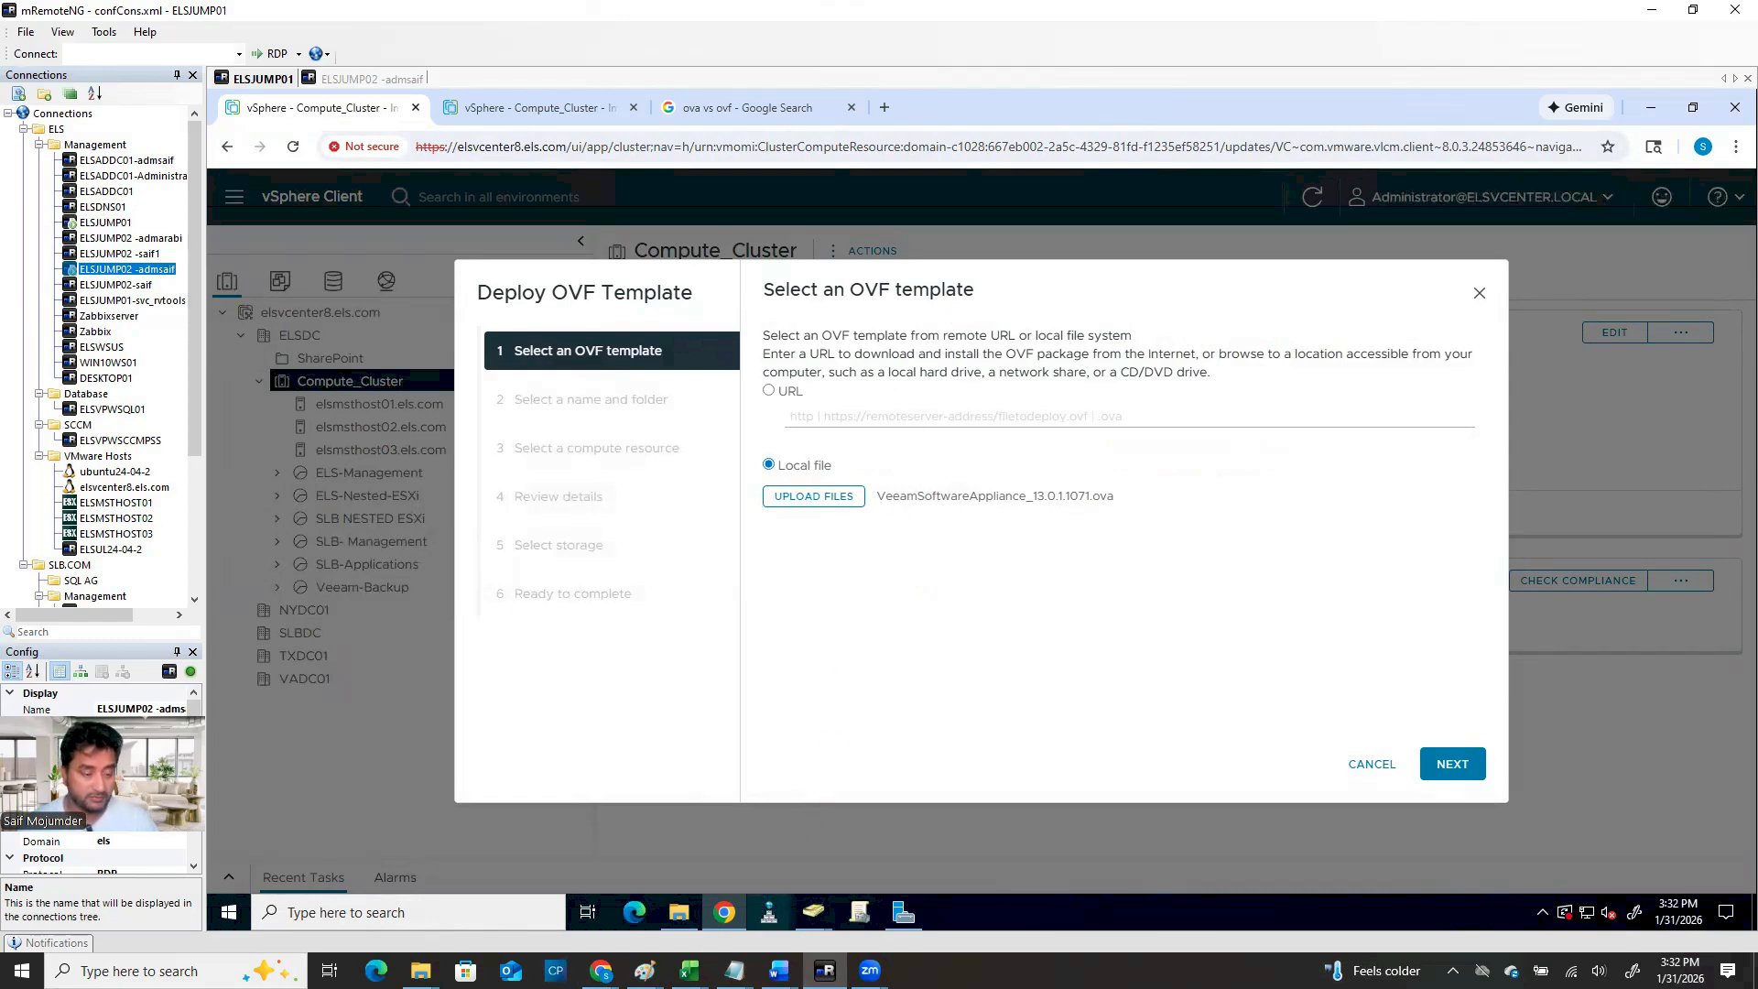
- Bring up the ELS IPAM workbook and switch to the VA-VMNET-VLAN 213-10.15.213.0 sheet
mouse_move(690, 970)
left_click(787, 915)
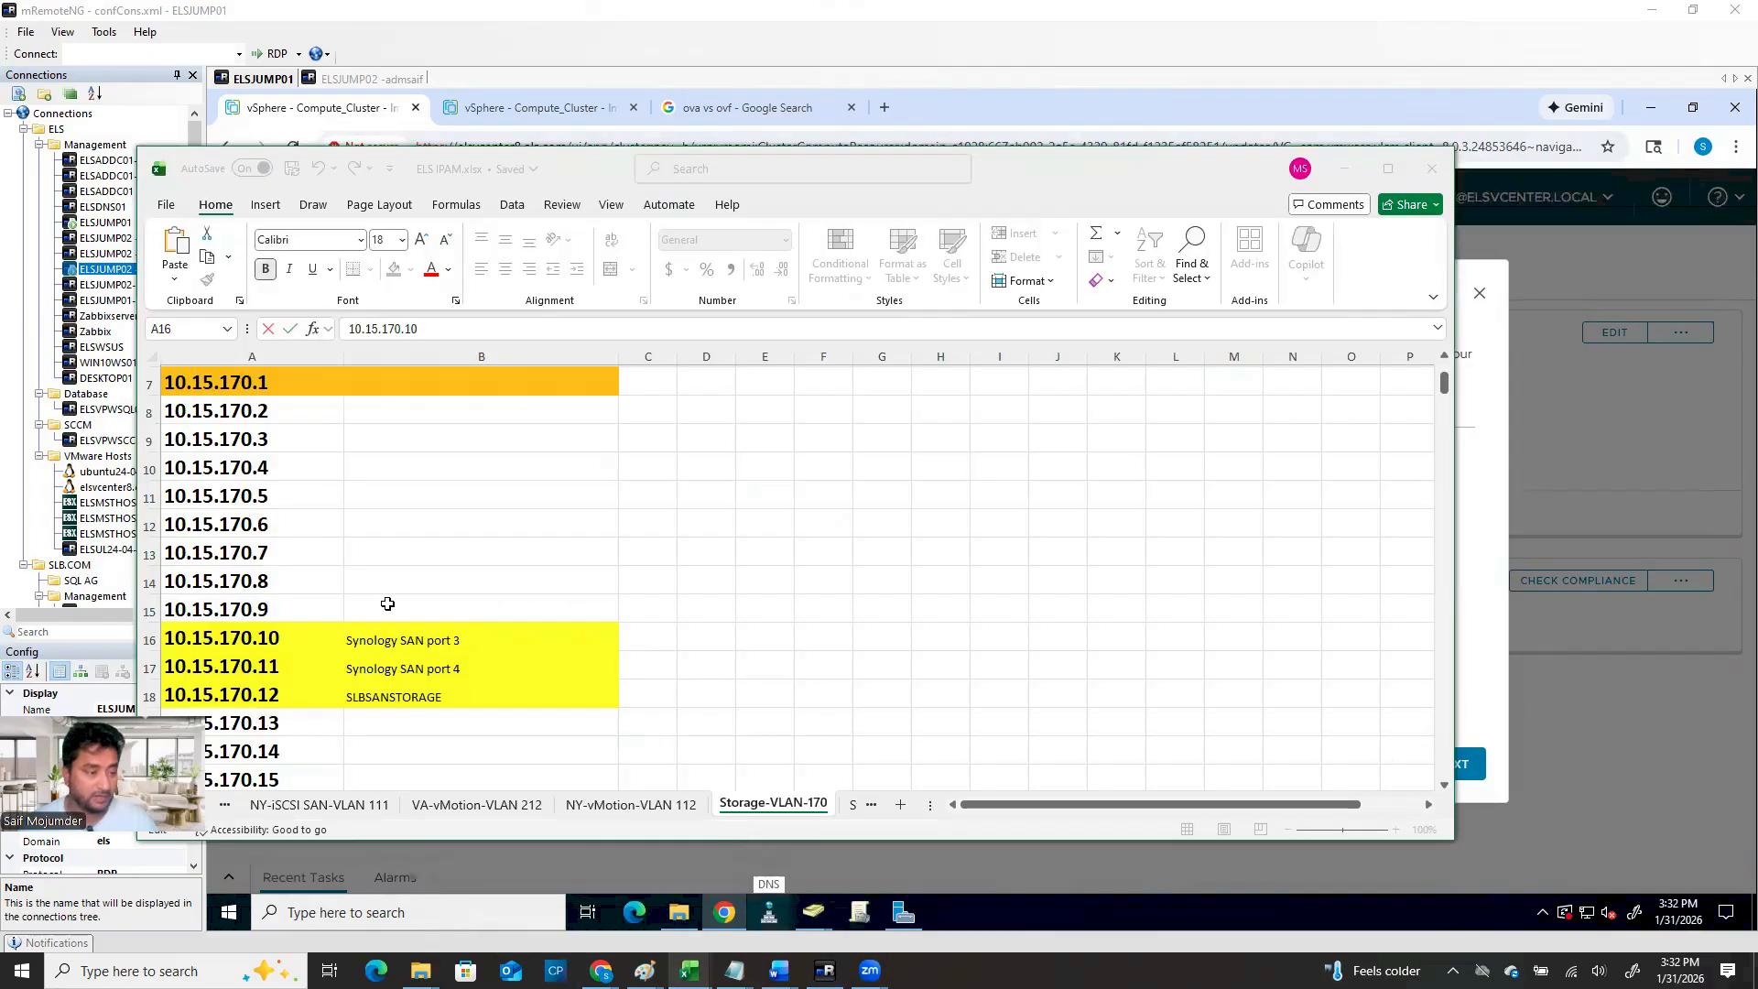
left_click(296, 688)
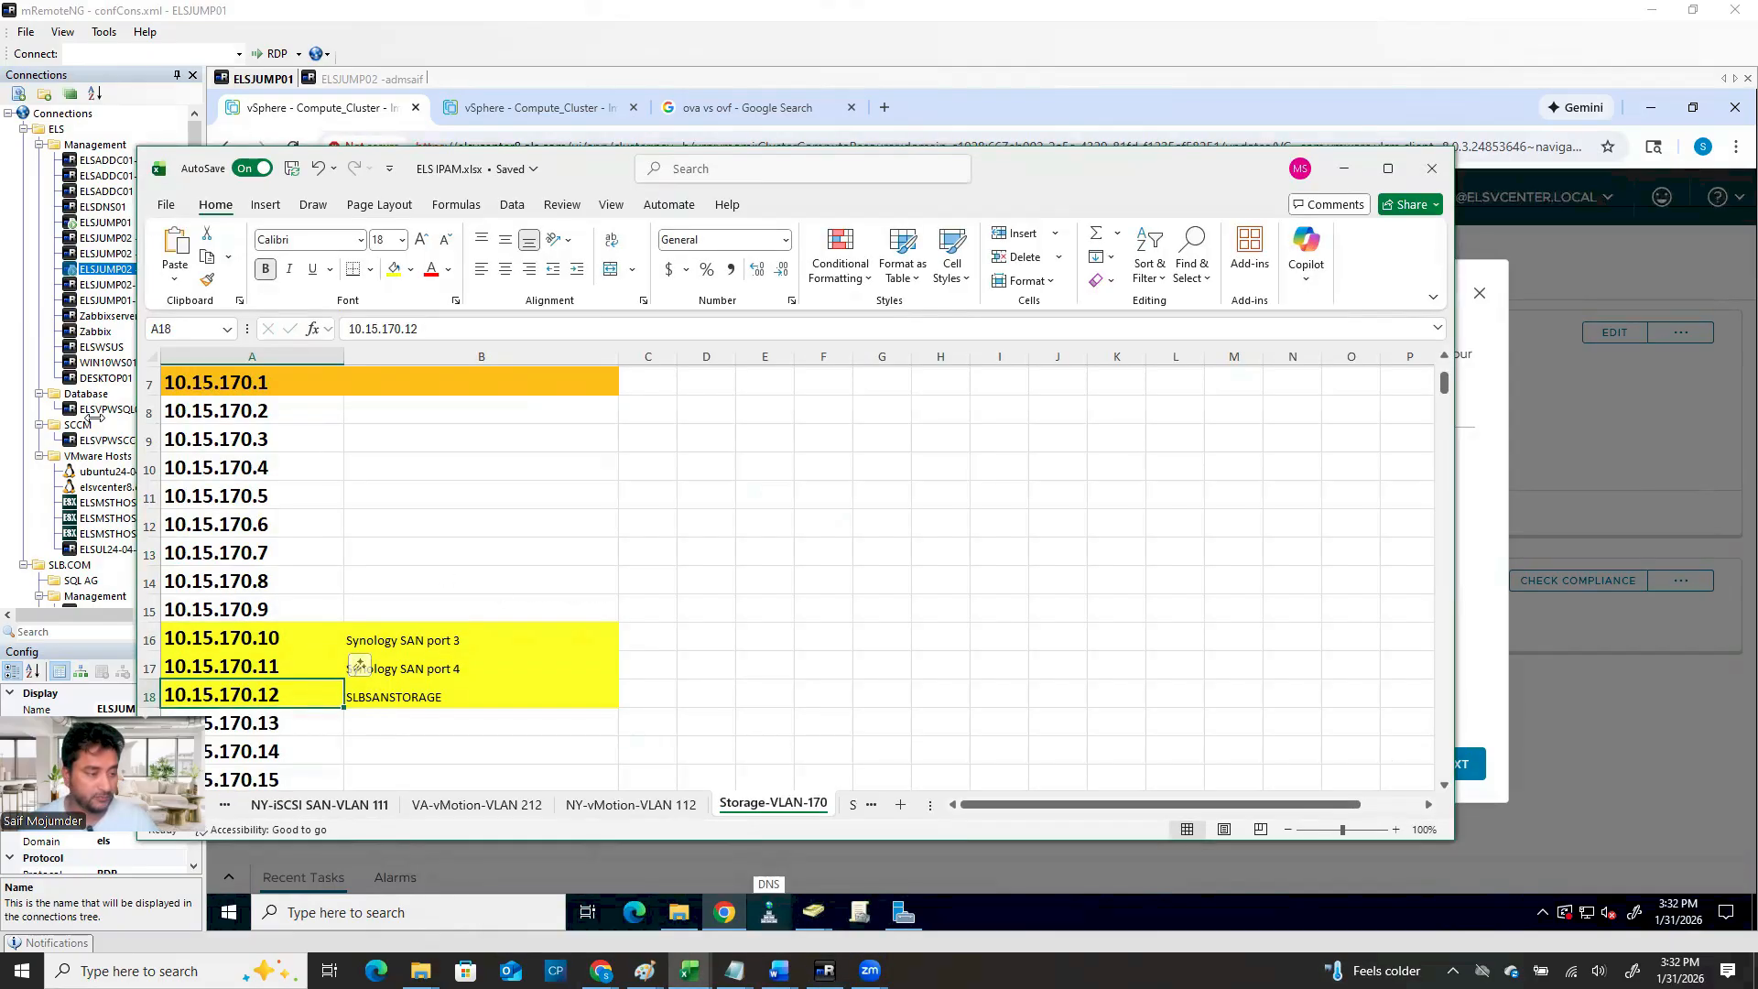
left_click(167, 803)
left_click(167, 804)
left_click(168, 804)
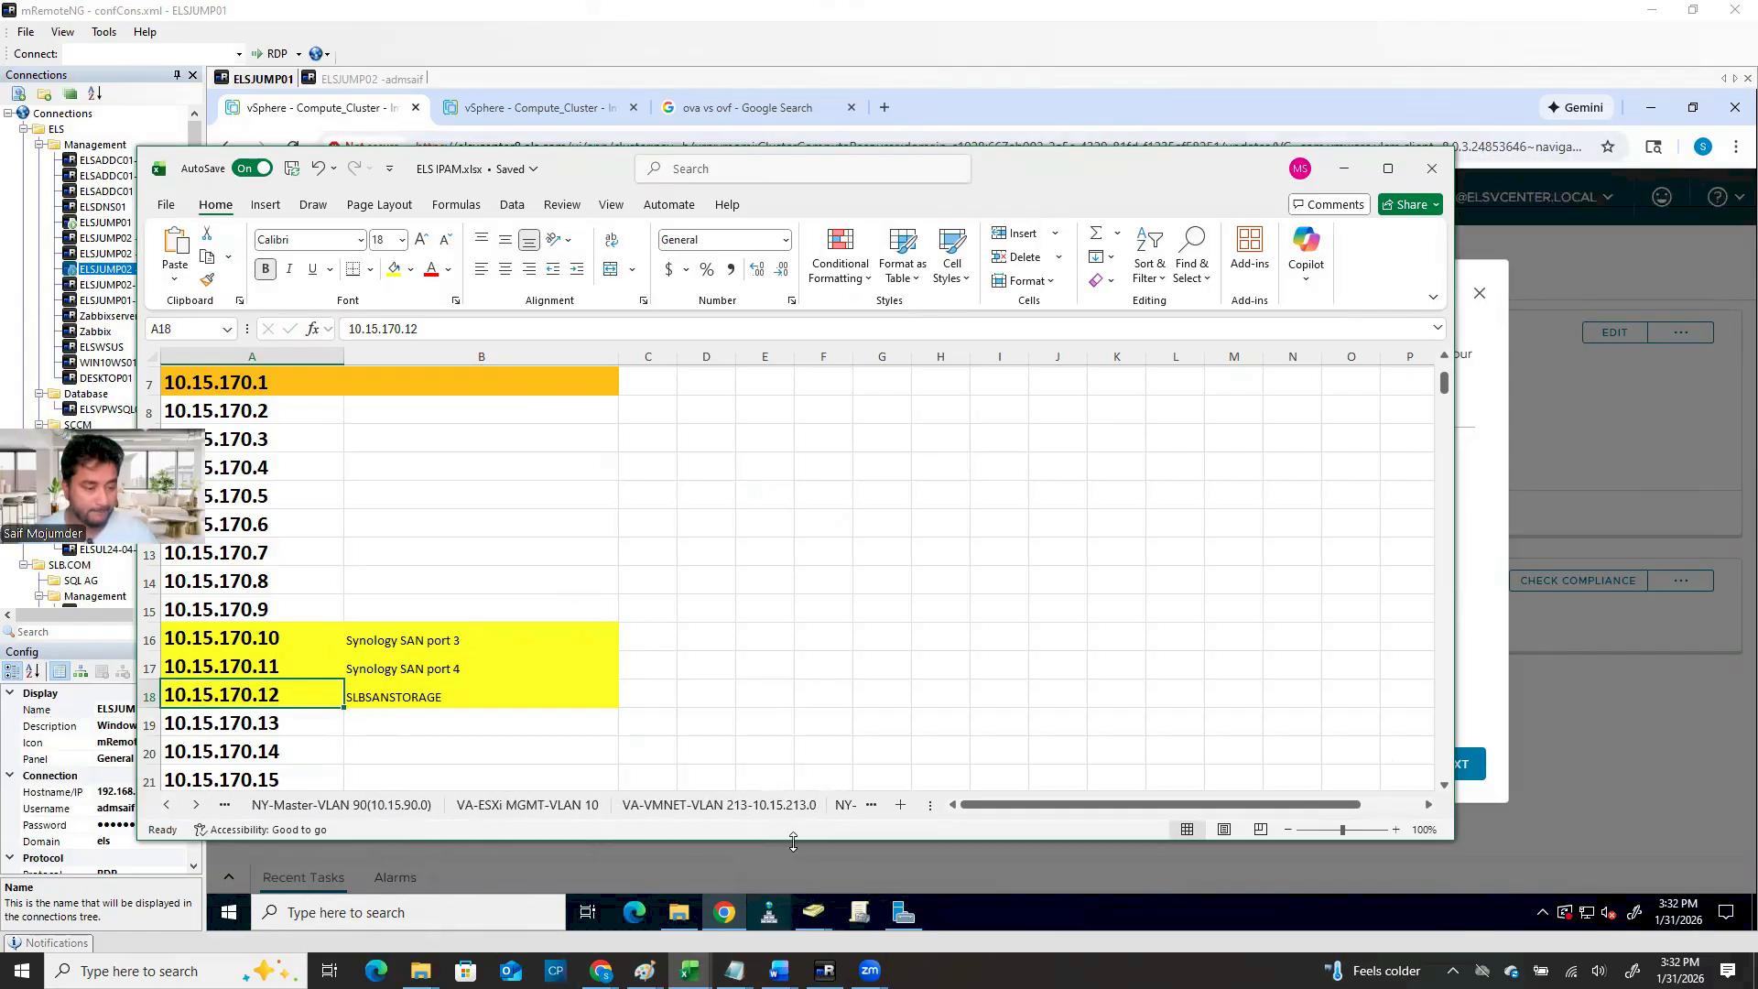
left_click(711, 805)
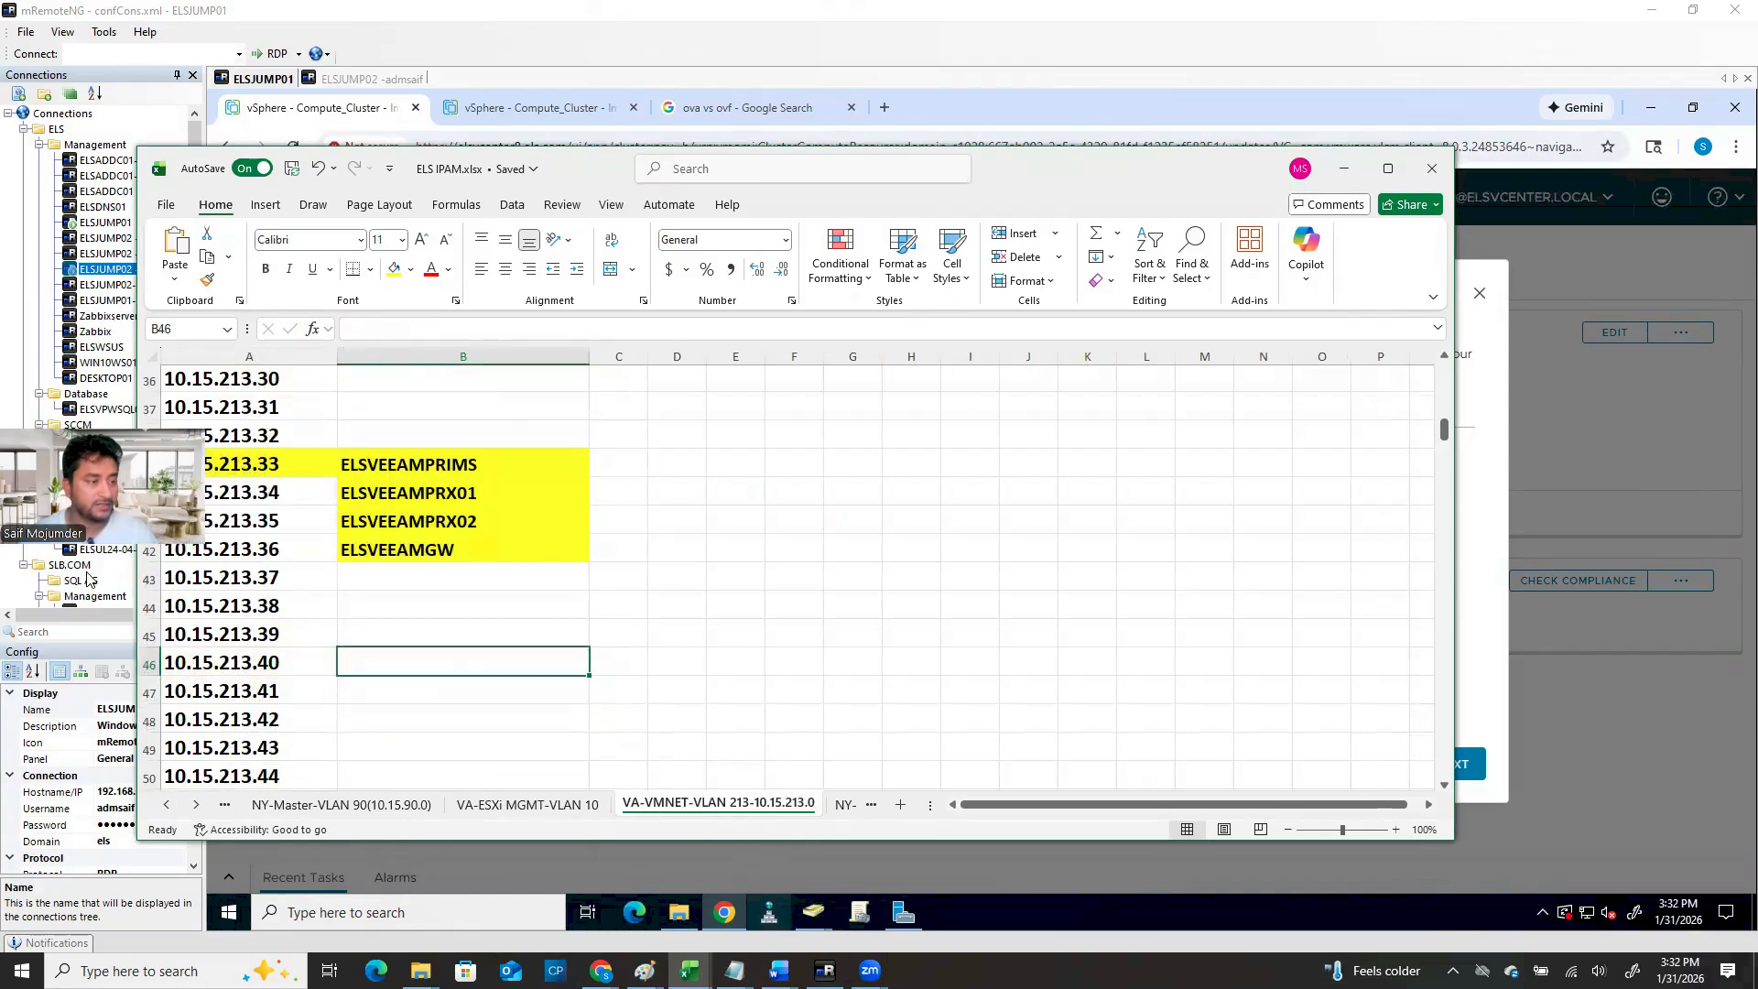
- Highlight 10.15.213.33–.36 yellow and check their ELSVEEAMPRIMS, PRX01, PRX02 and GW host names
left_click_drag(210, 458, 213, 549)
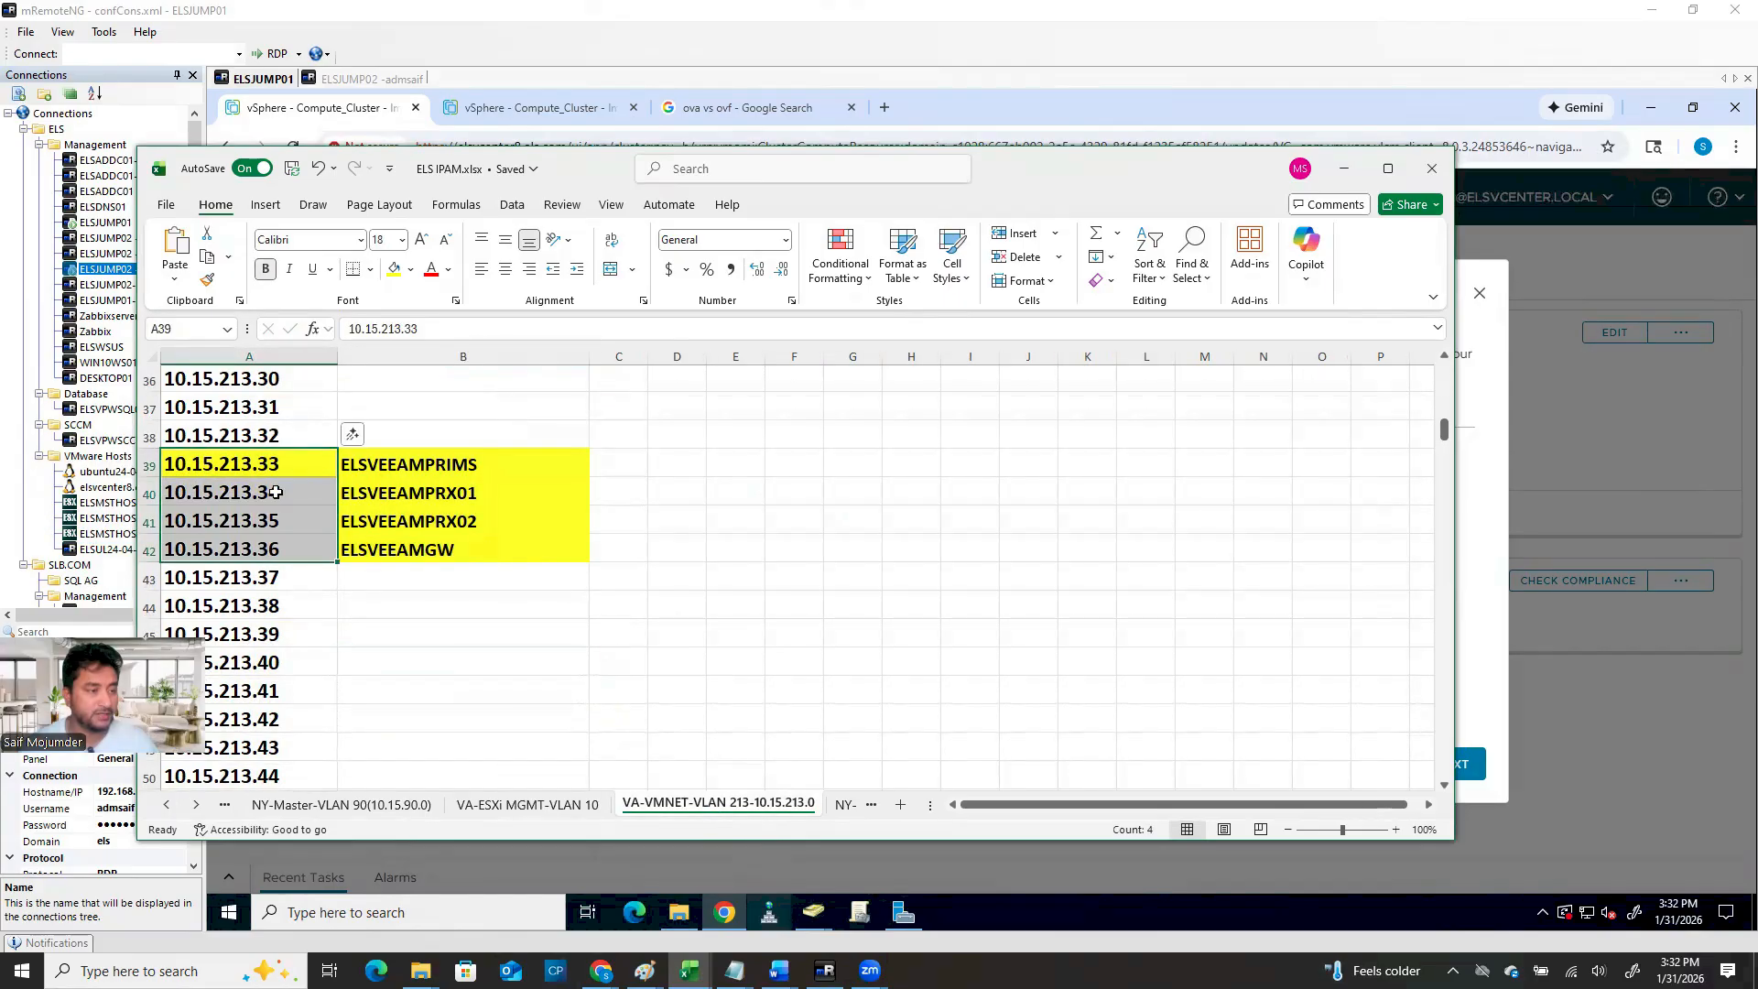
left_click(397, 277)
left_click(394, 467)
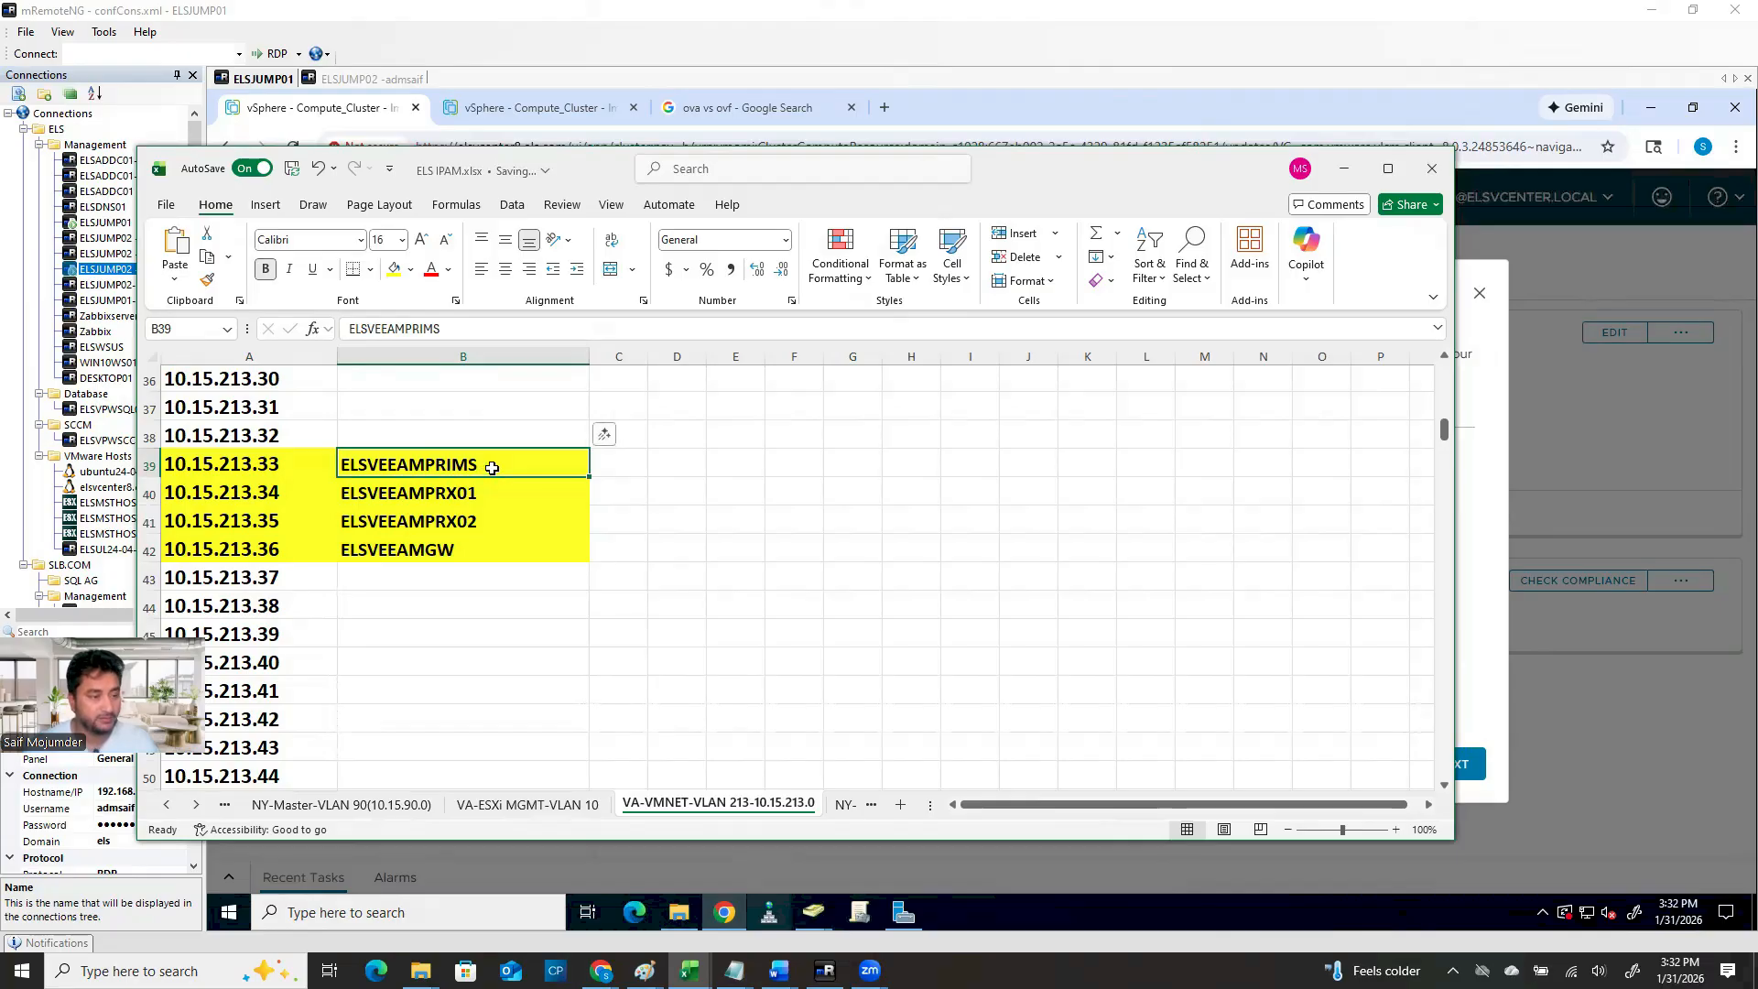
left_click(482, 497)
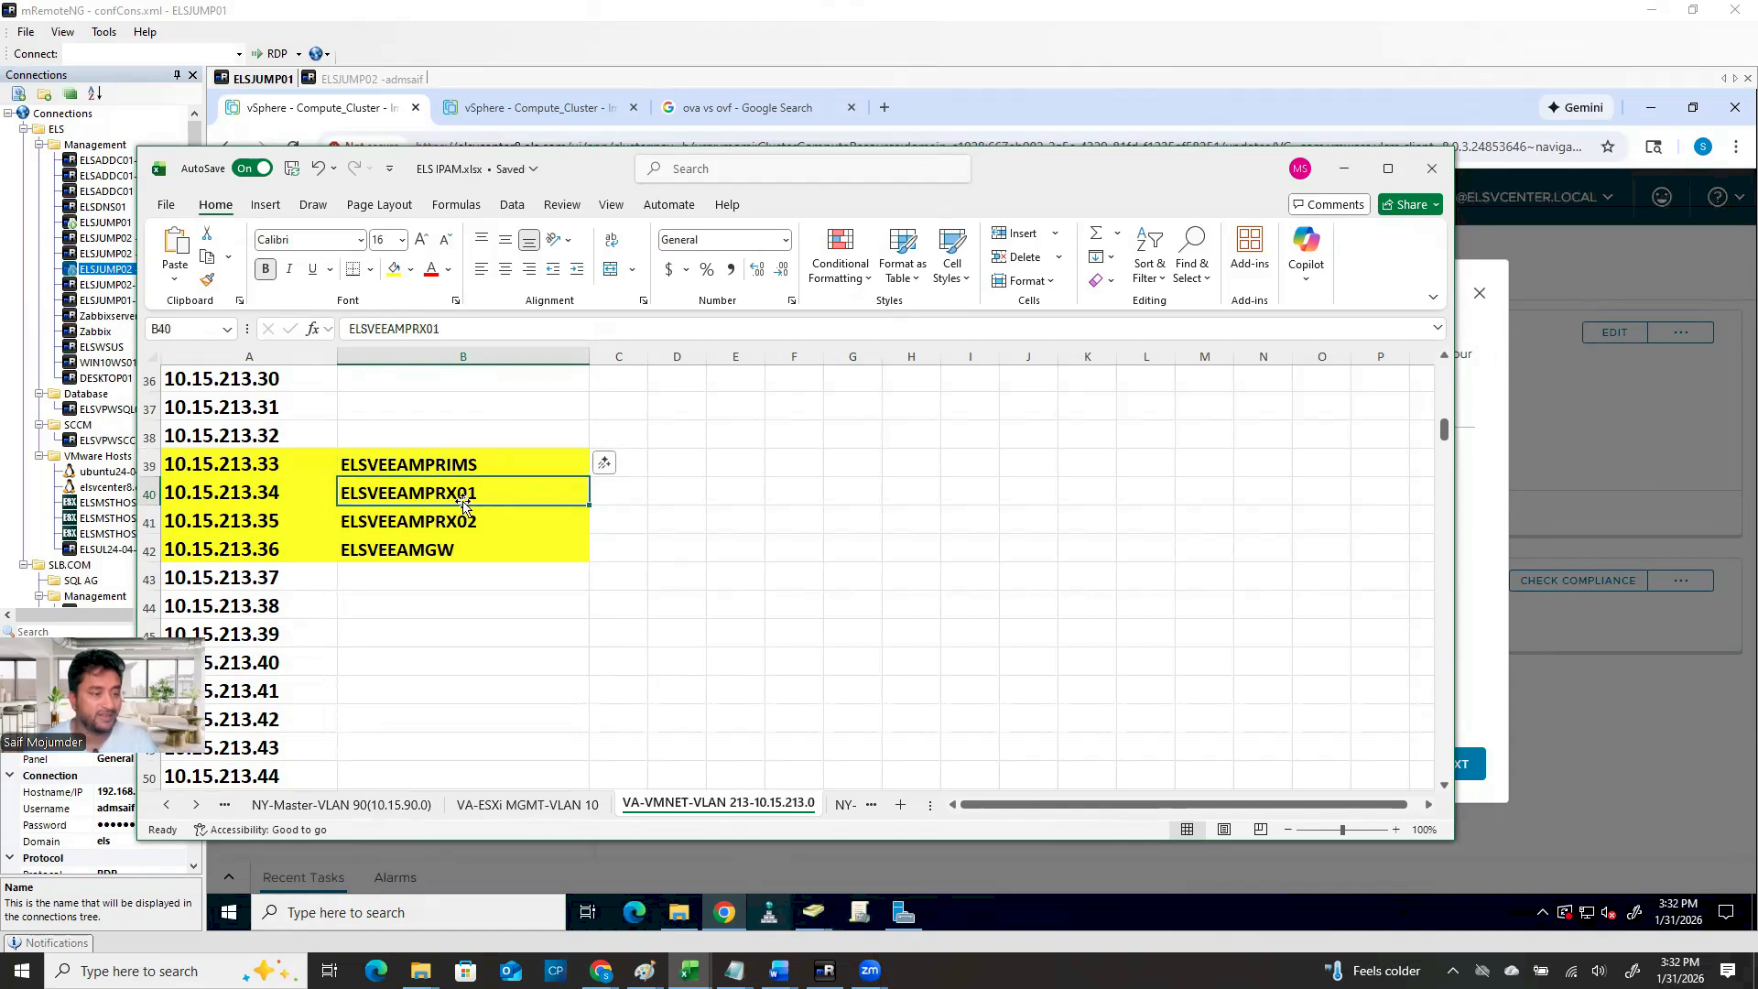
left_click(482, 524)
left_click(457, 552)
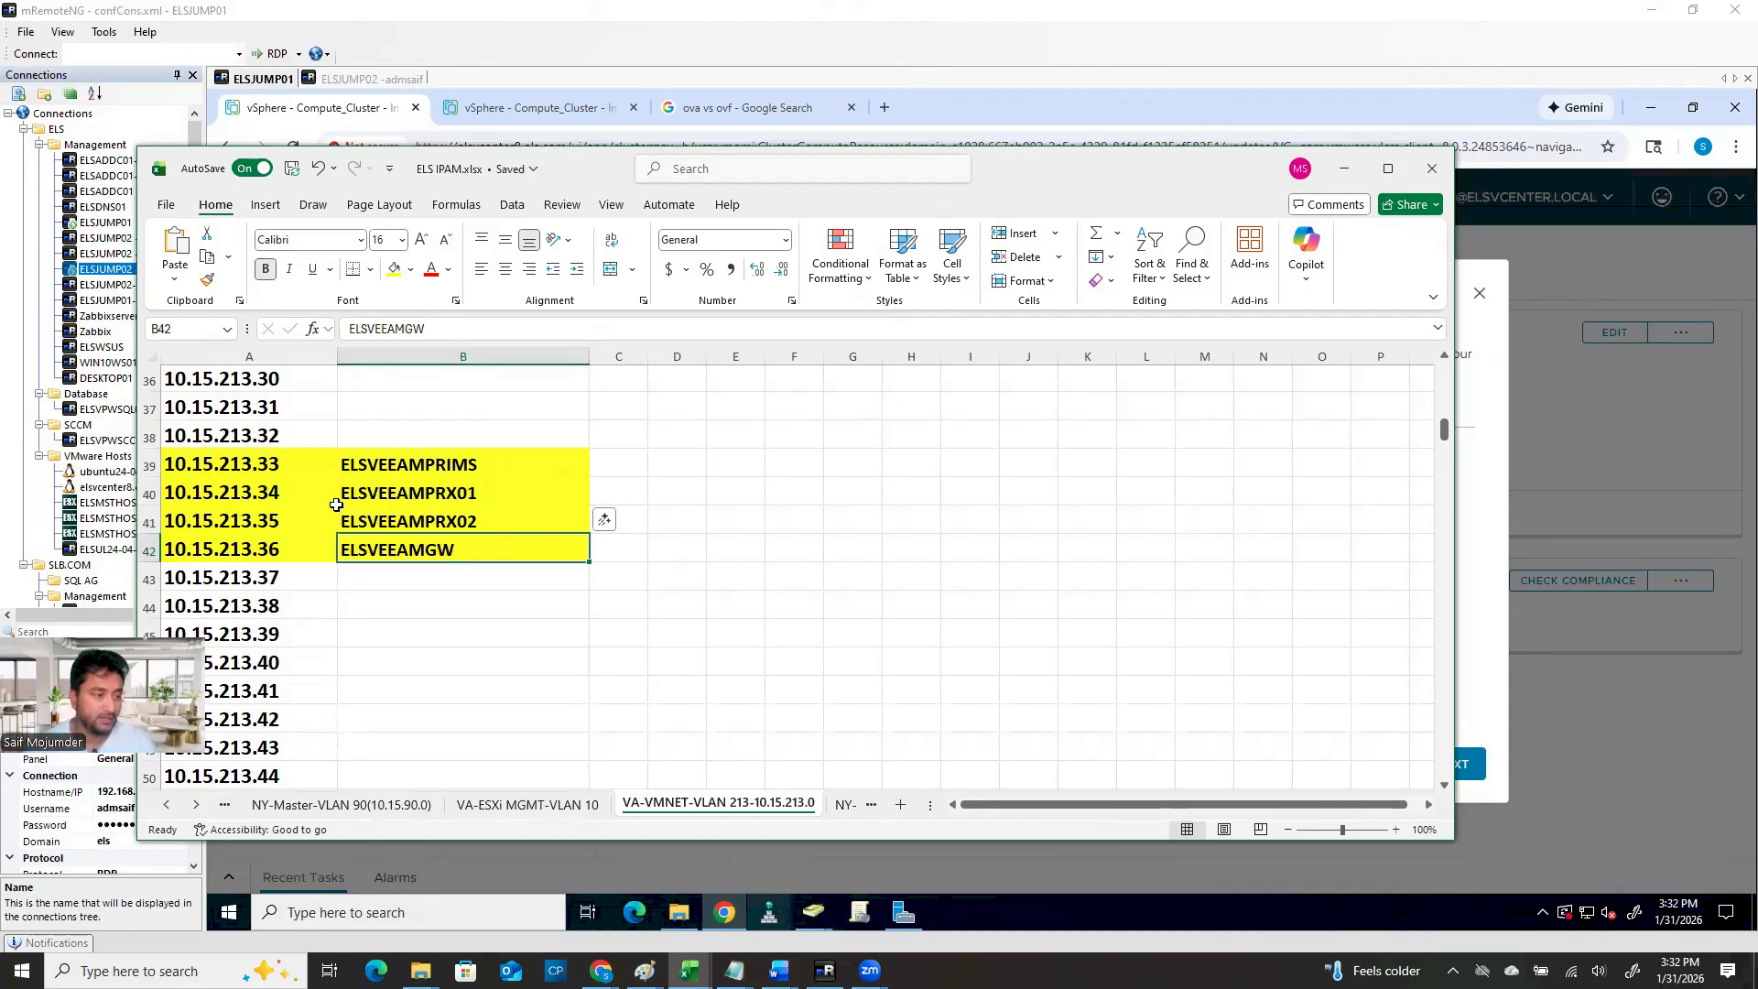
left_click_drag(423, 470, 465, 550)
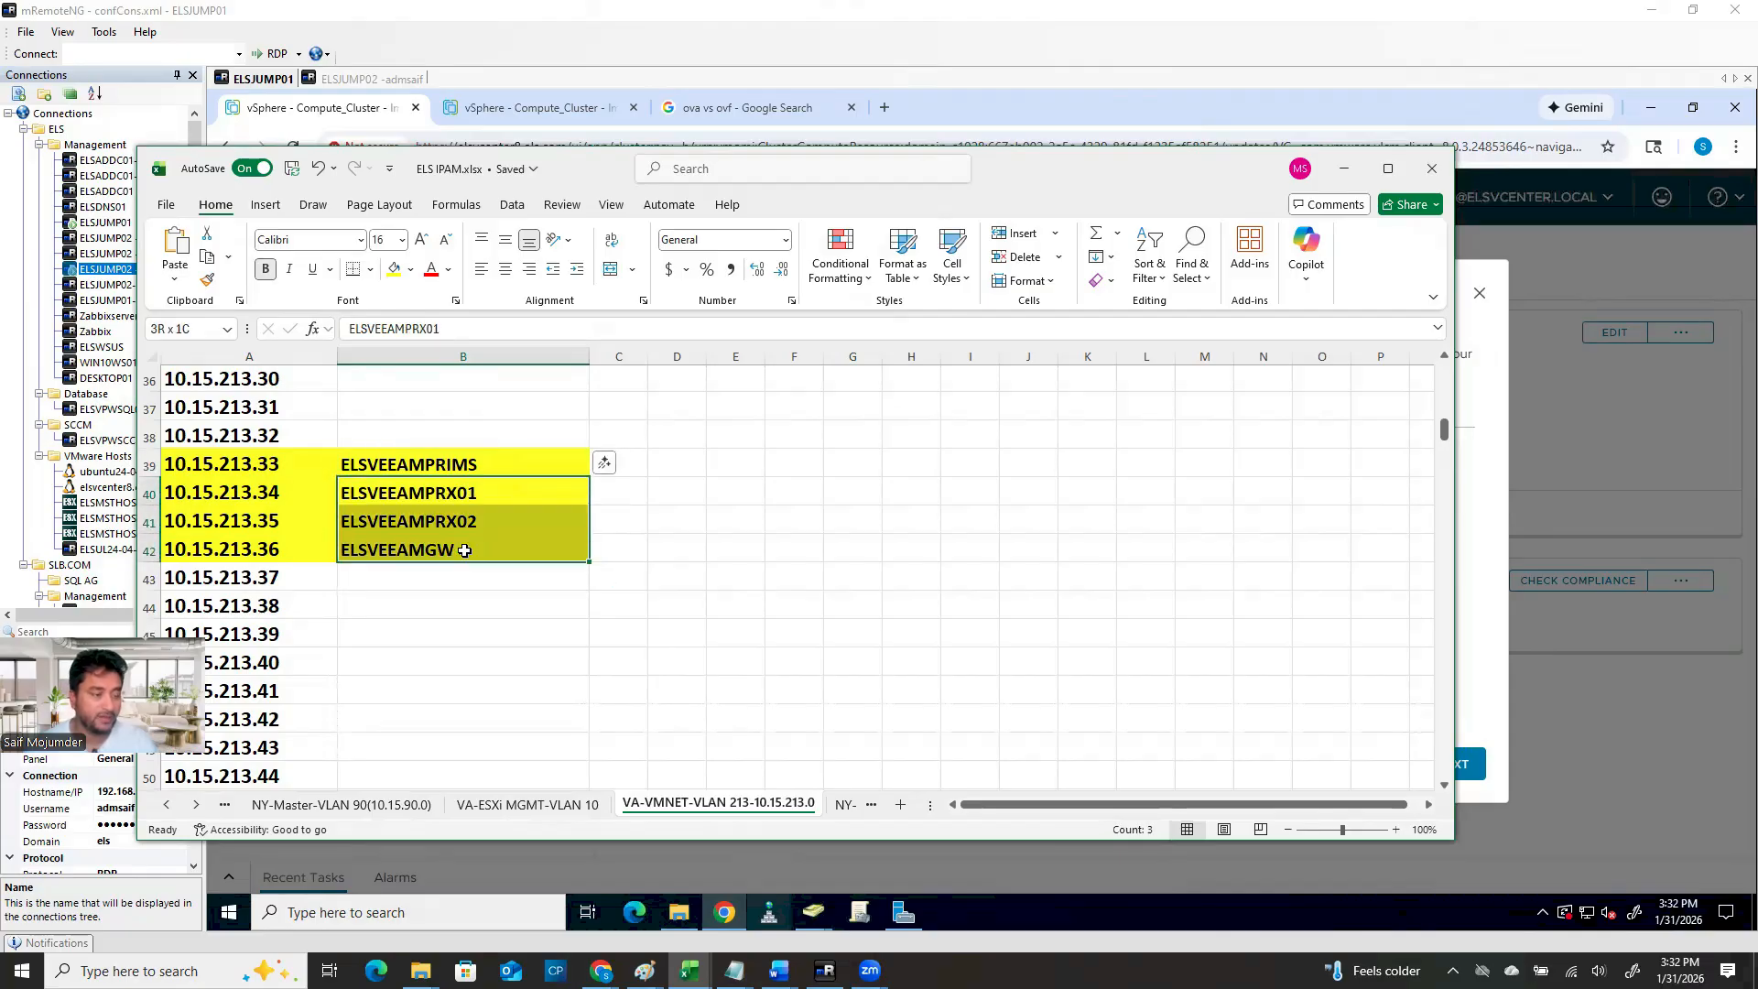
left_click(461, 465)
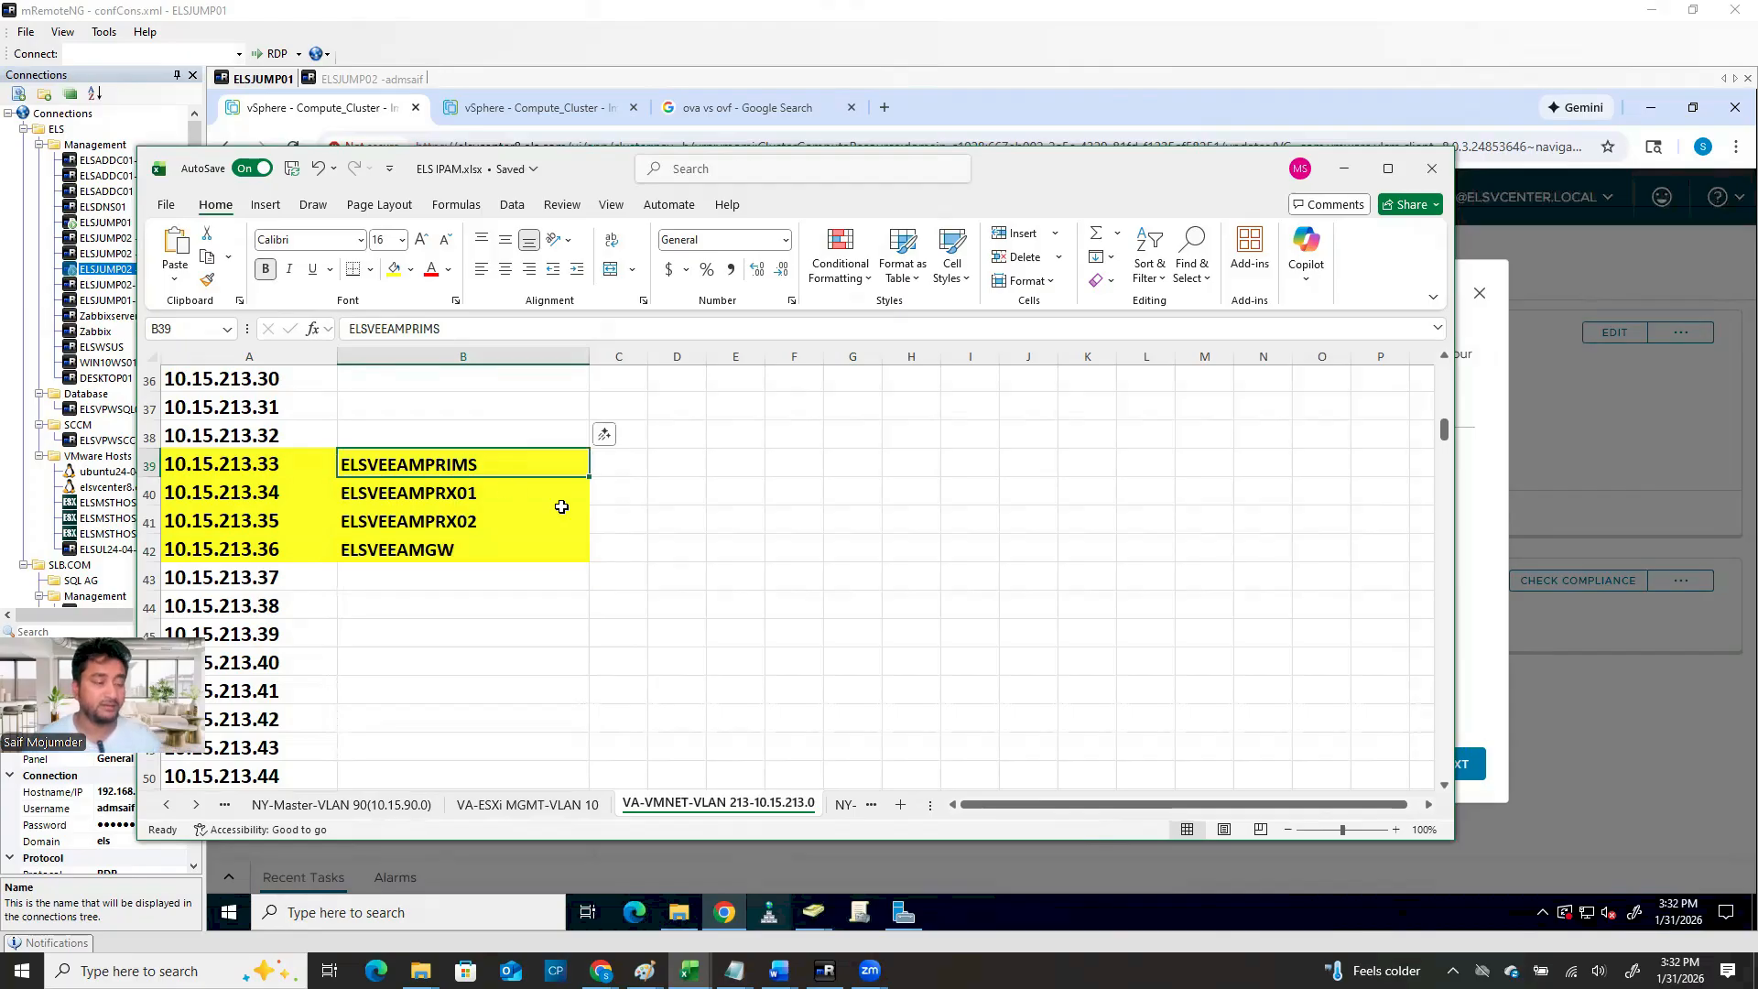
double_click(503, 461)
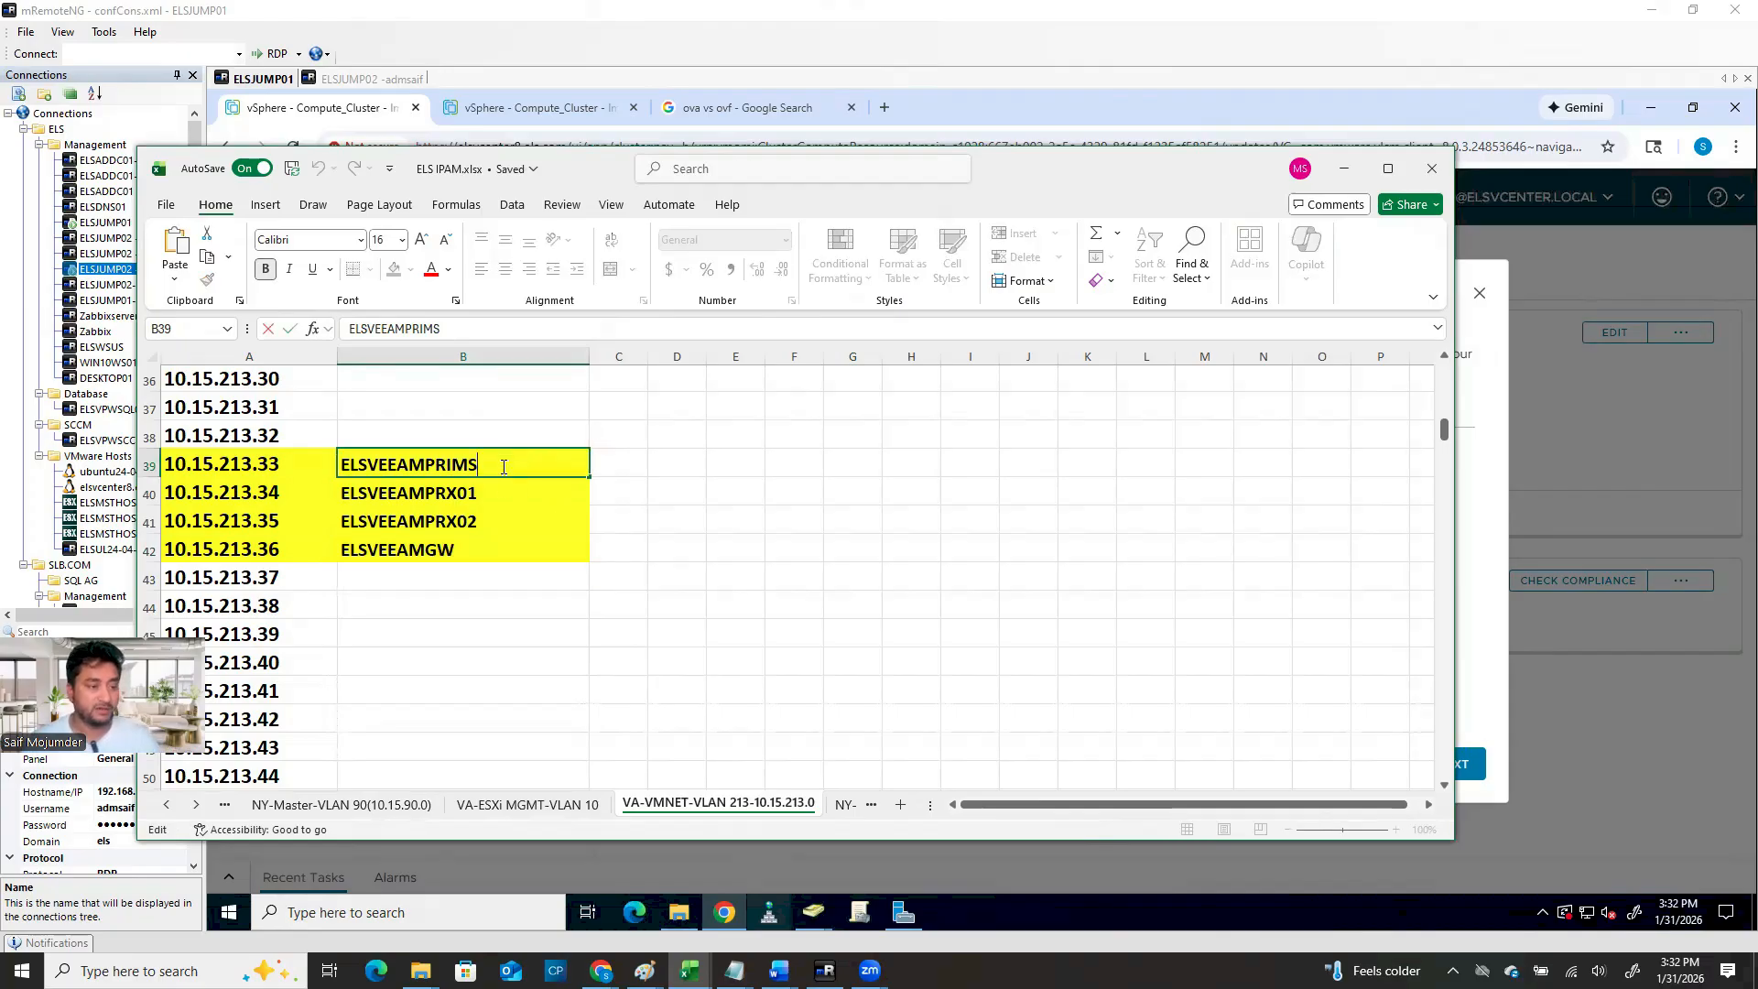
left_click_drag(503, 463, 313, 480)
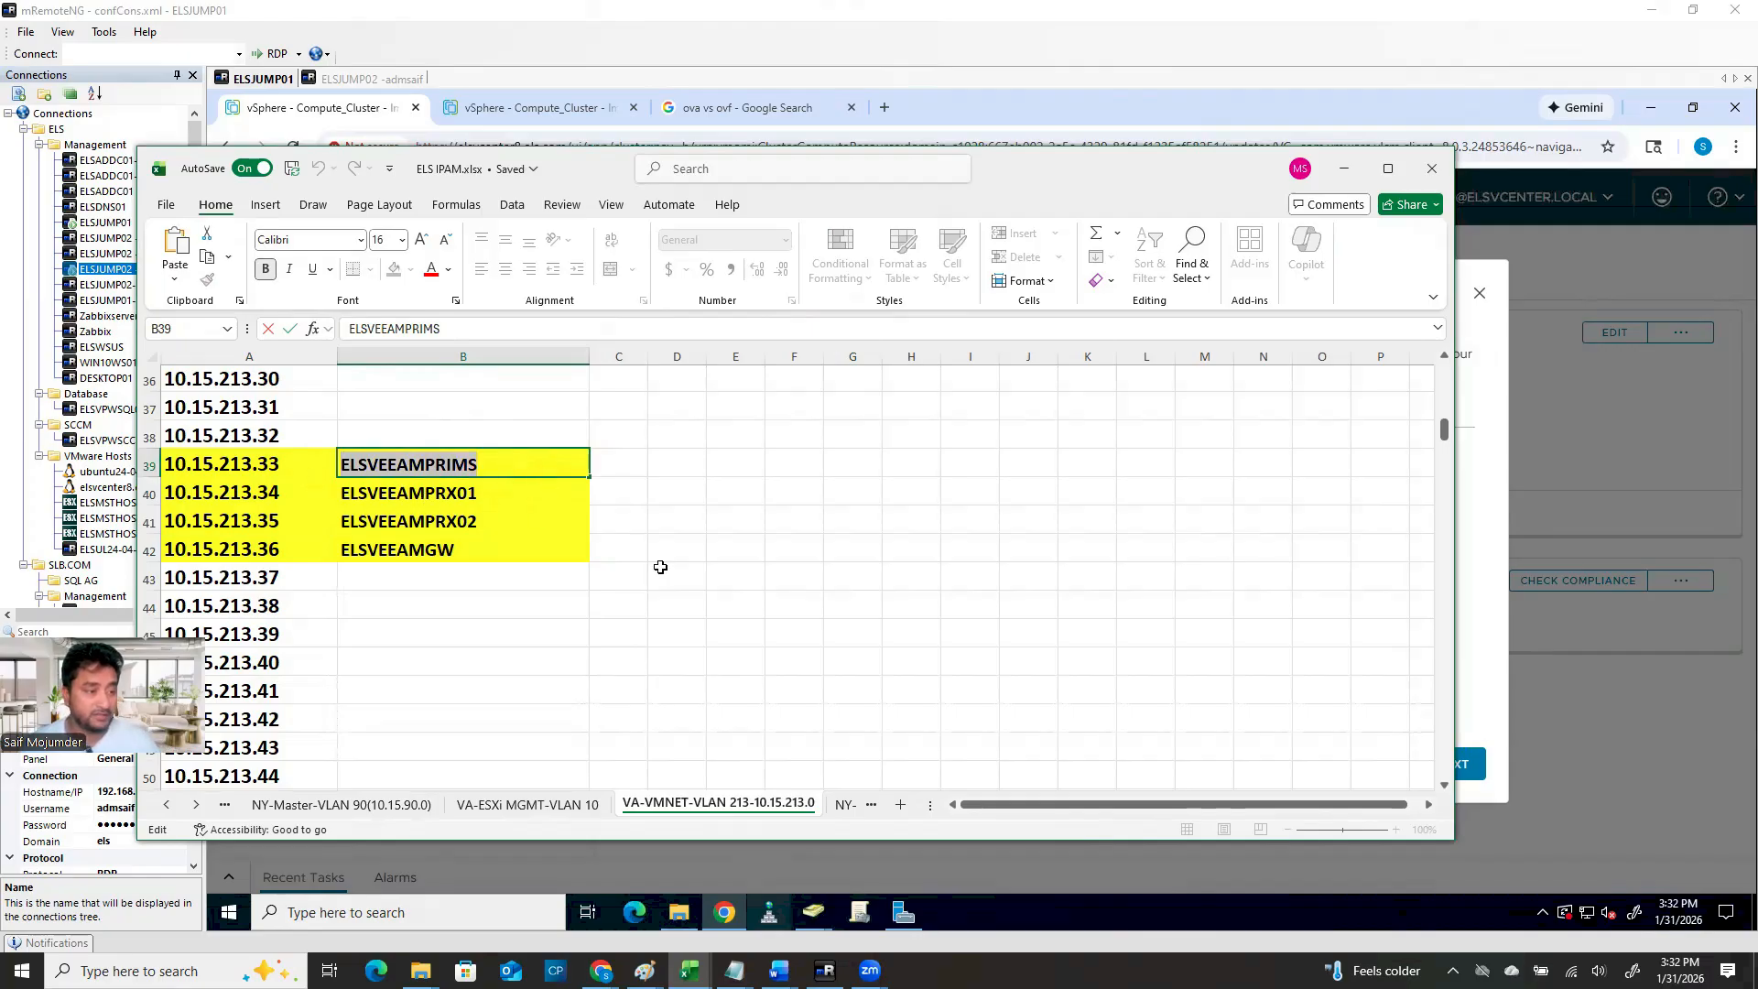
left_click(190, 469)
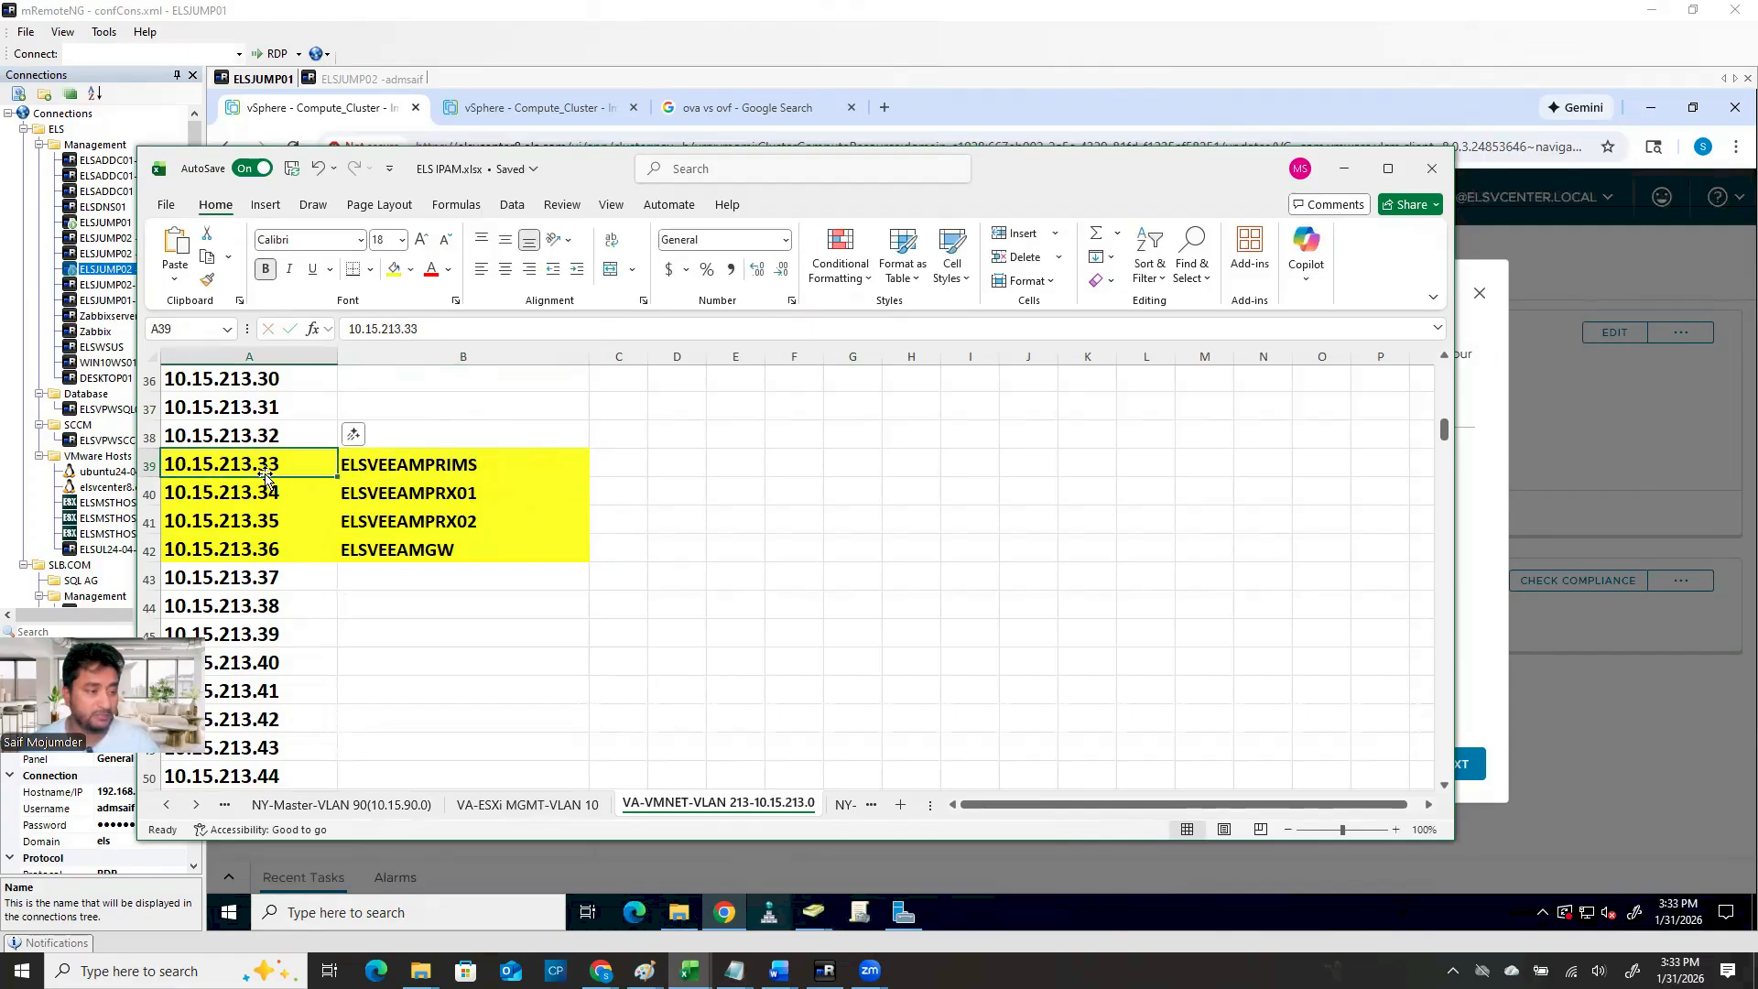
- Back in the wizard, rename the VM from VeeamSA to ELSVEEAMPRIMS
left_click(1344, 170)
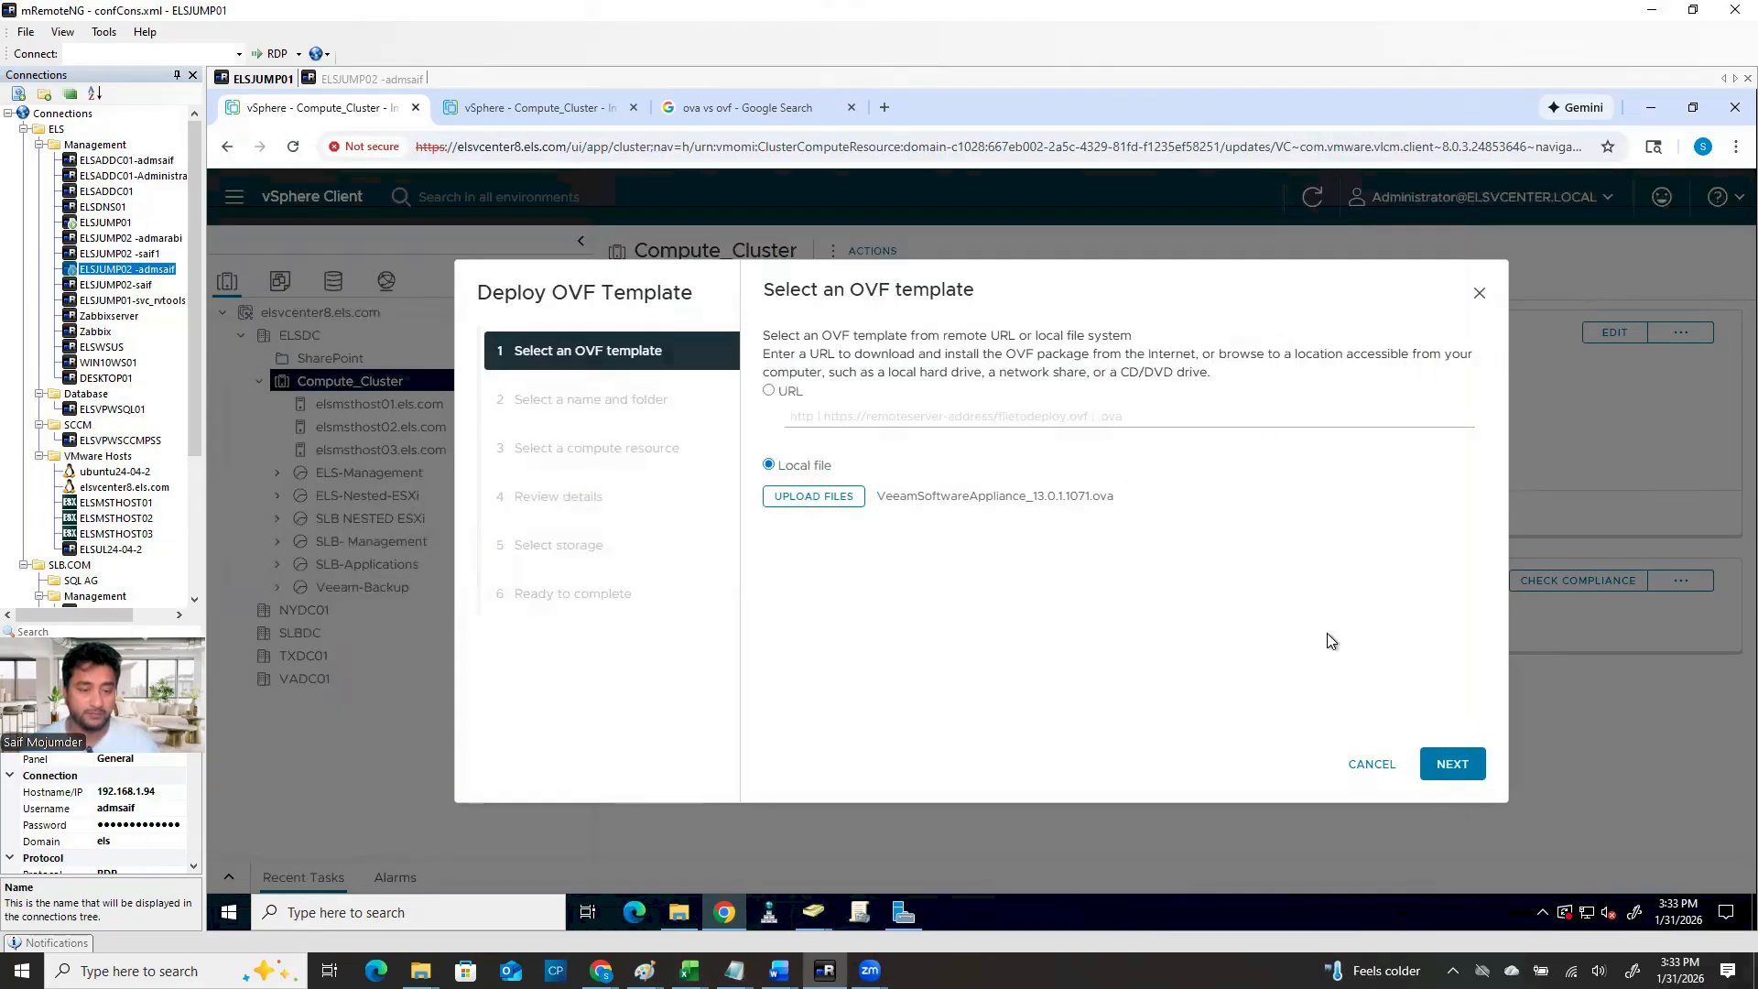
left_click(1452, 763)
left_click(1033, 375)
left_click_drag(1033, 374, 925, 361)
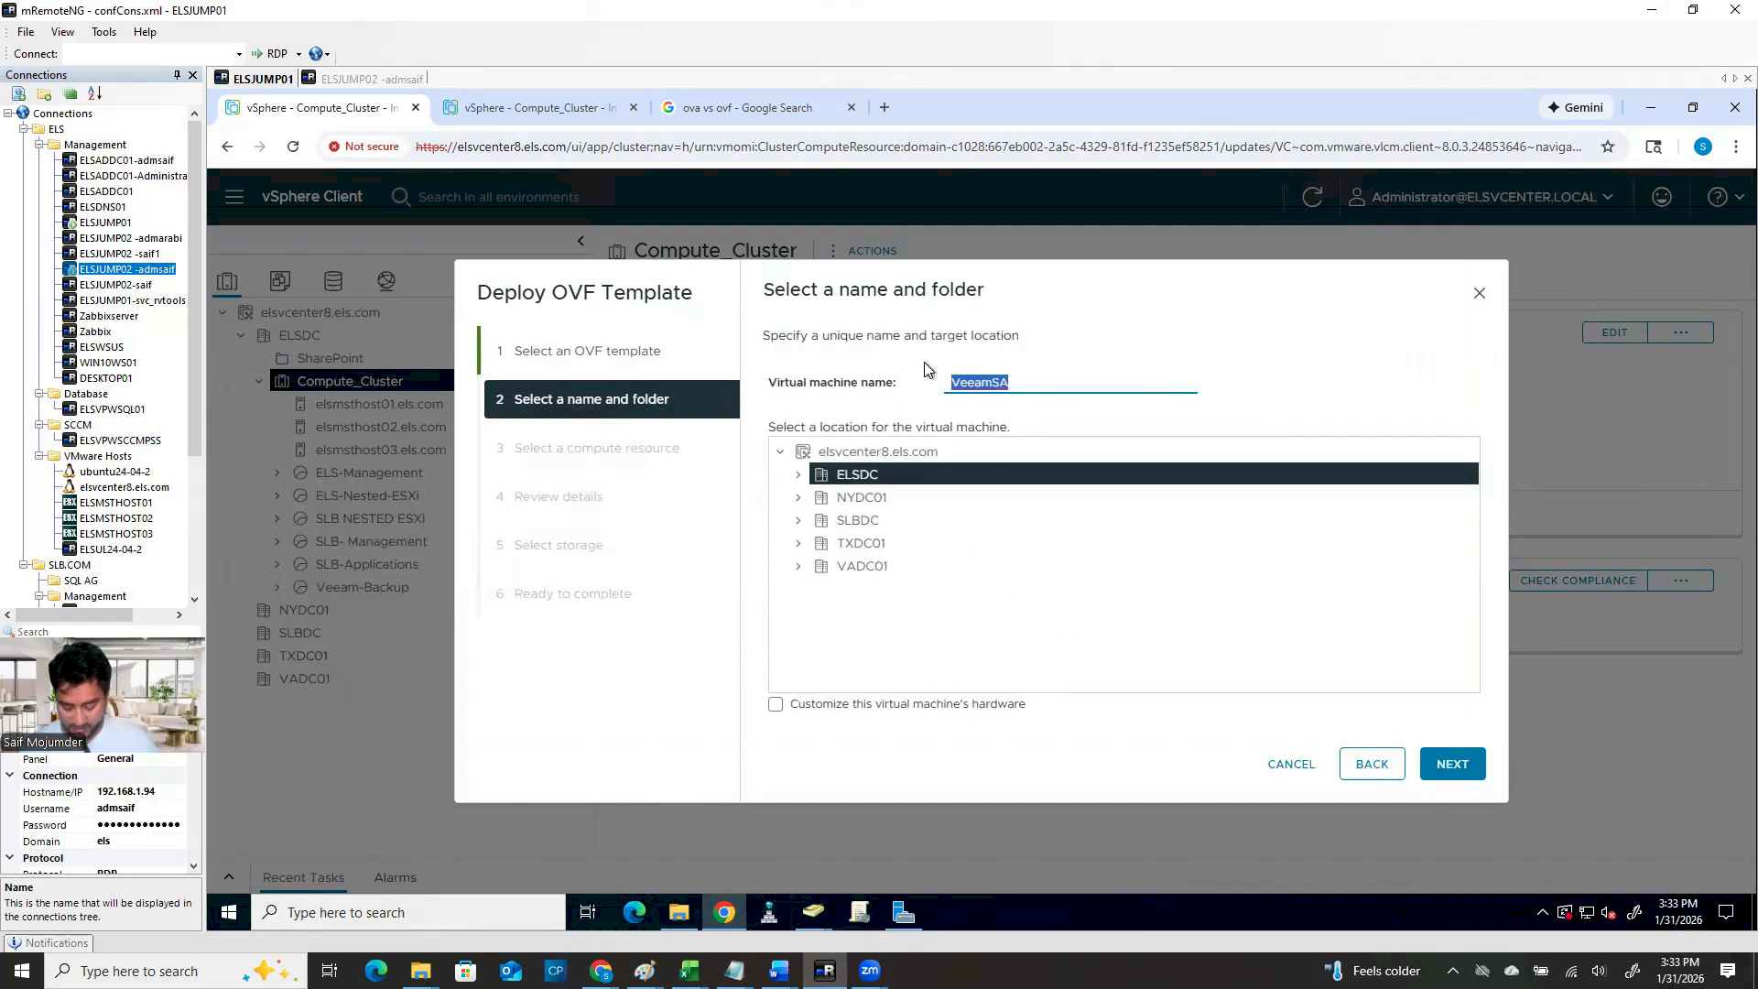
type("ELSVEEAMPRIMS")
- Place the VM in the ELSDC Veeam Backup folder and continue
left_click(797, 478)
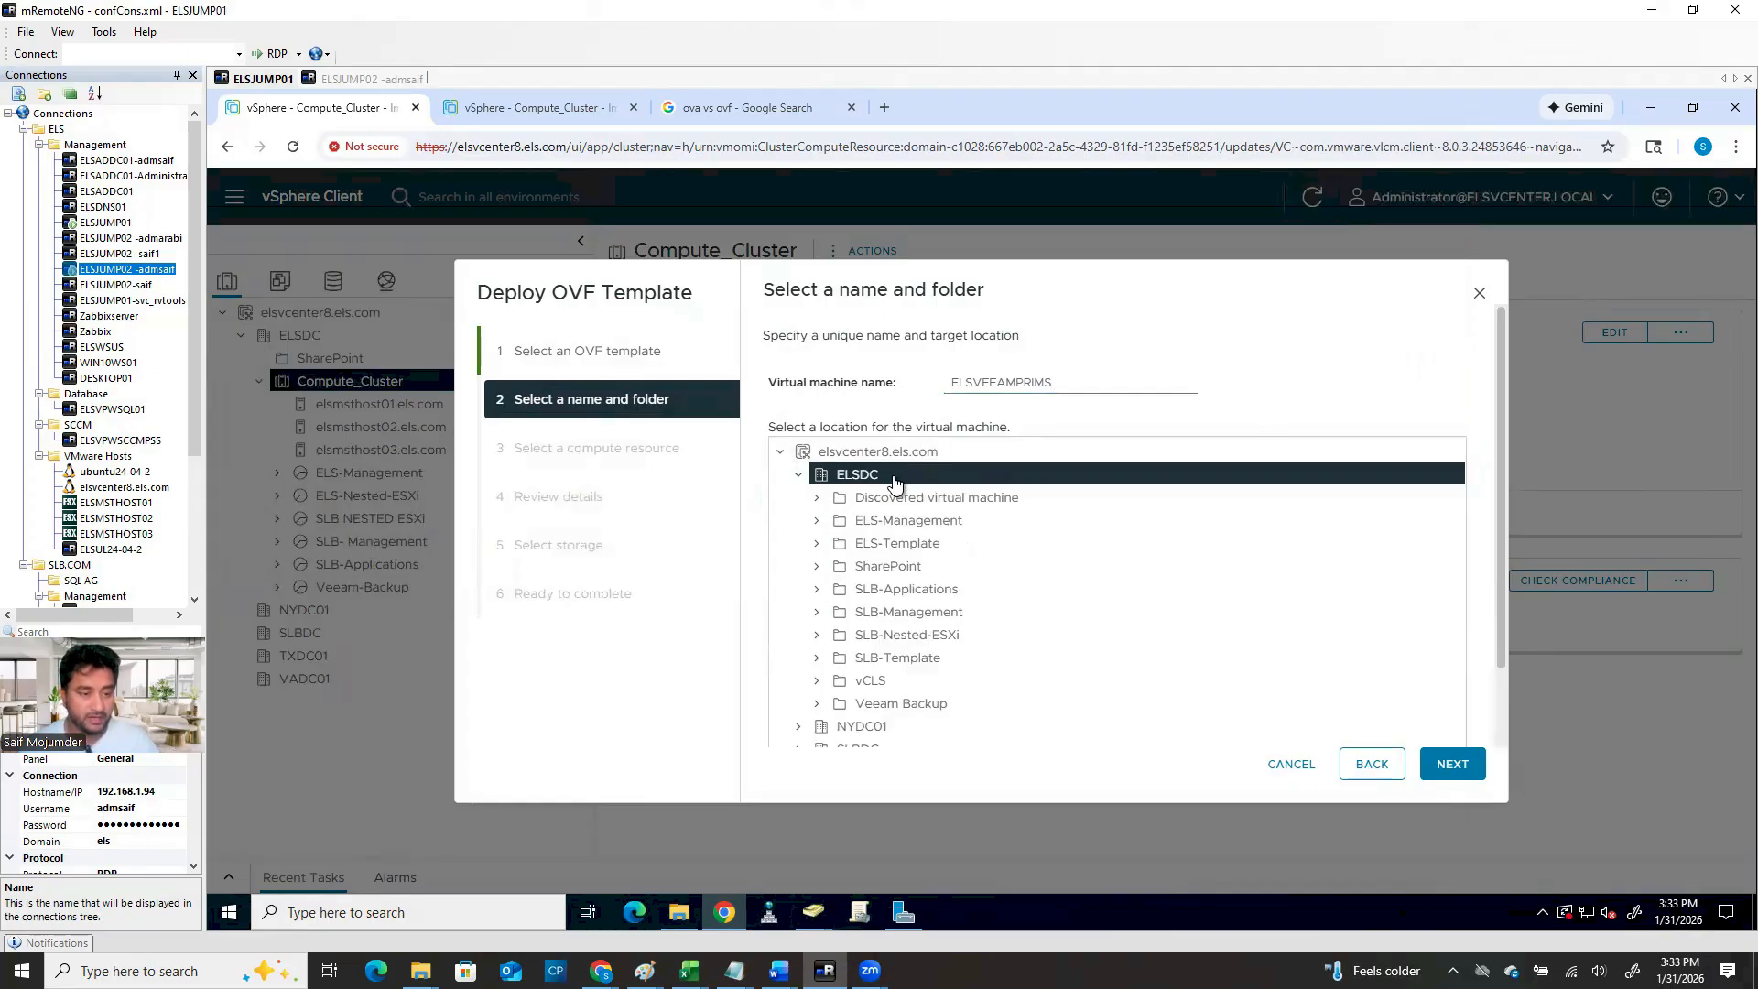
left_click(898, 710)
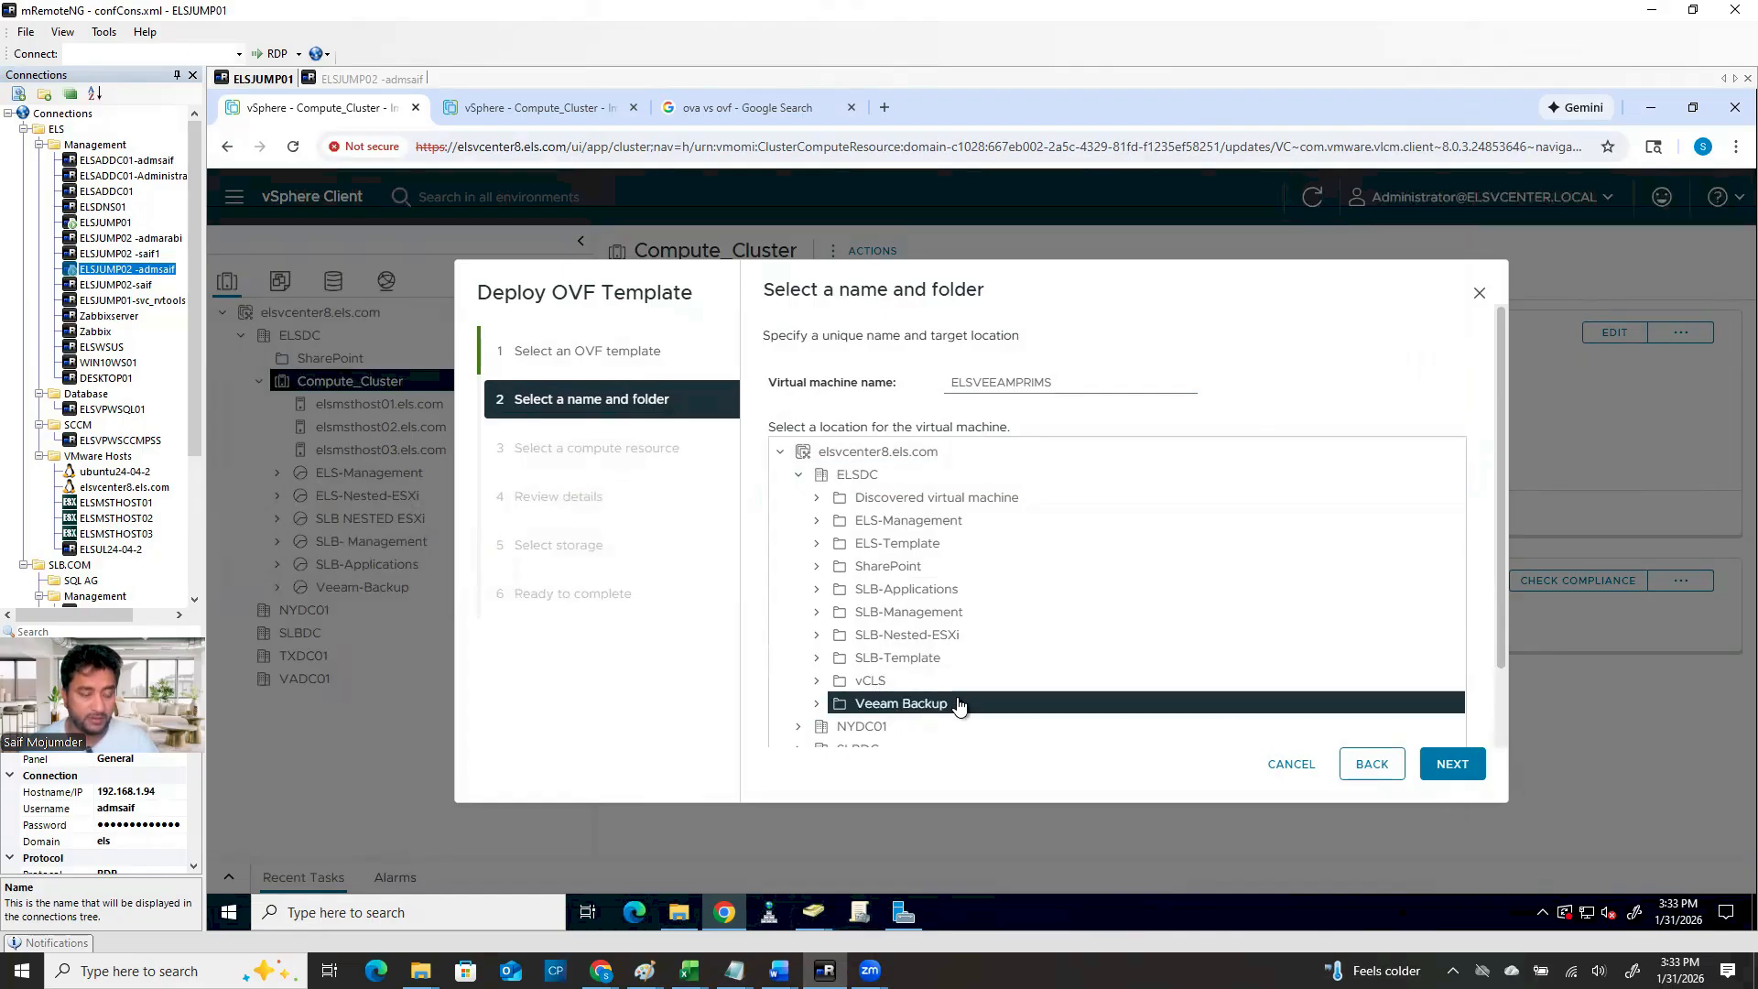
left_click(1451, 764)
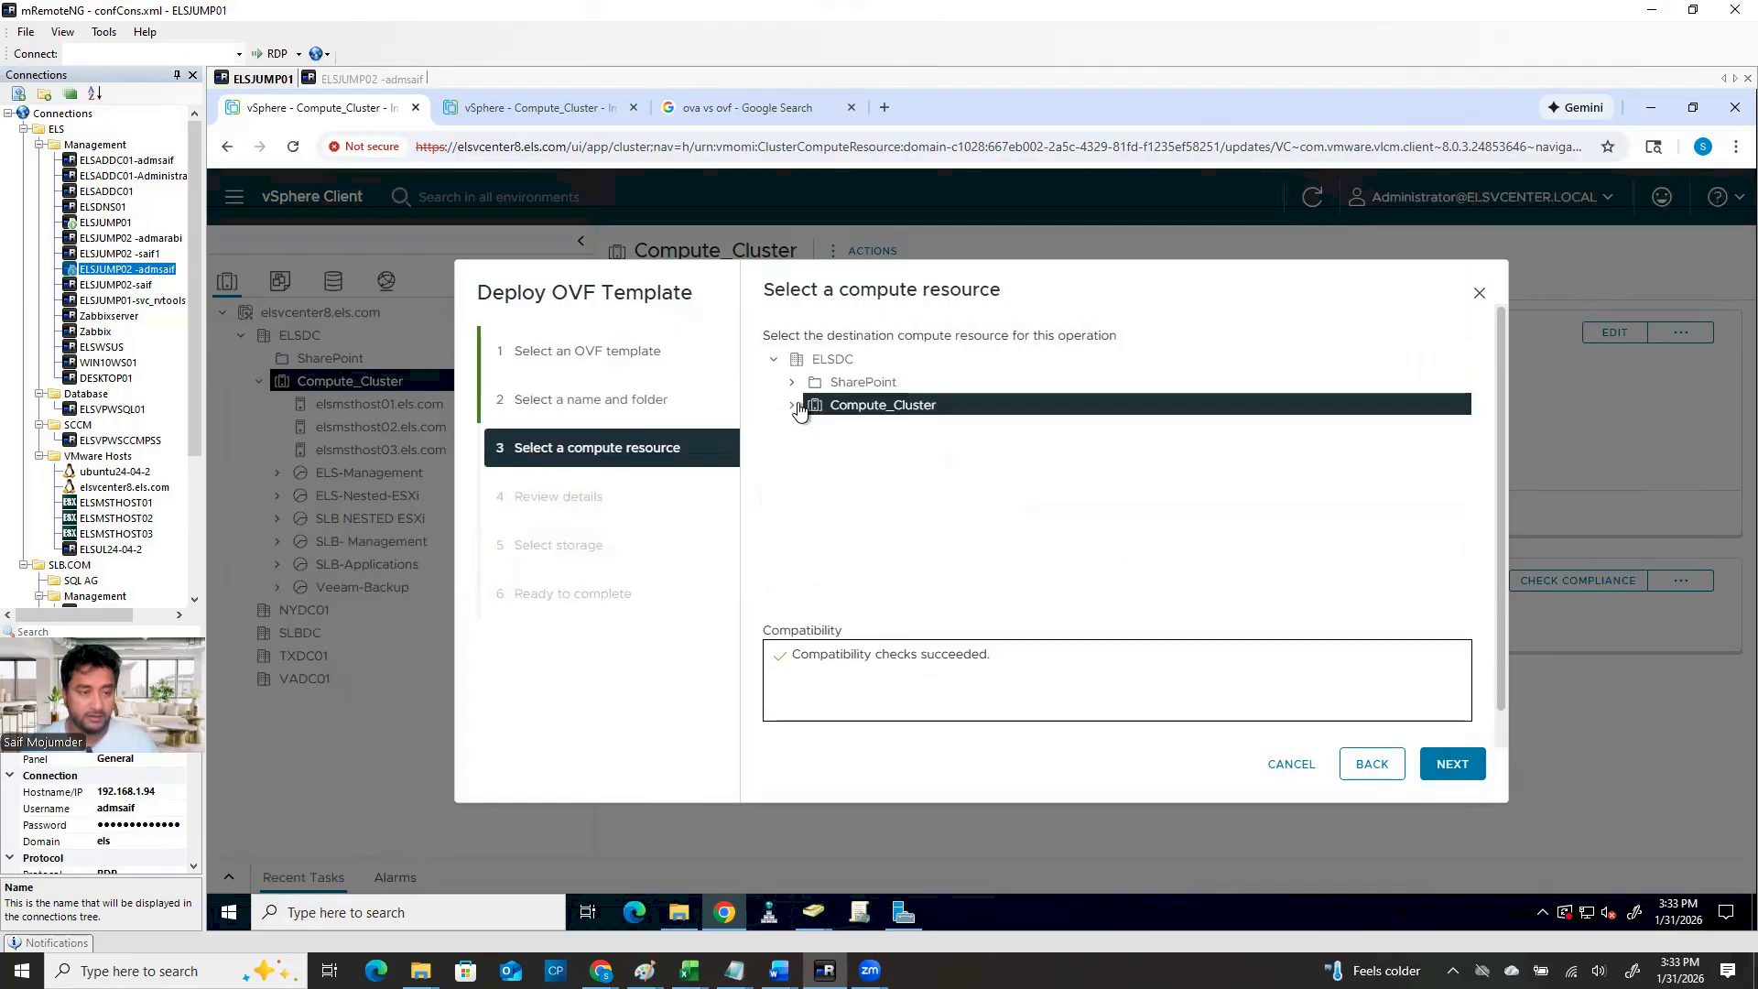
- Select the Veeam-Backup resource pool under Compute_Cluster as the compute resource
left_click(793, 406)
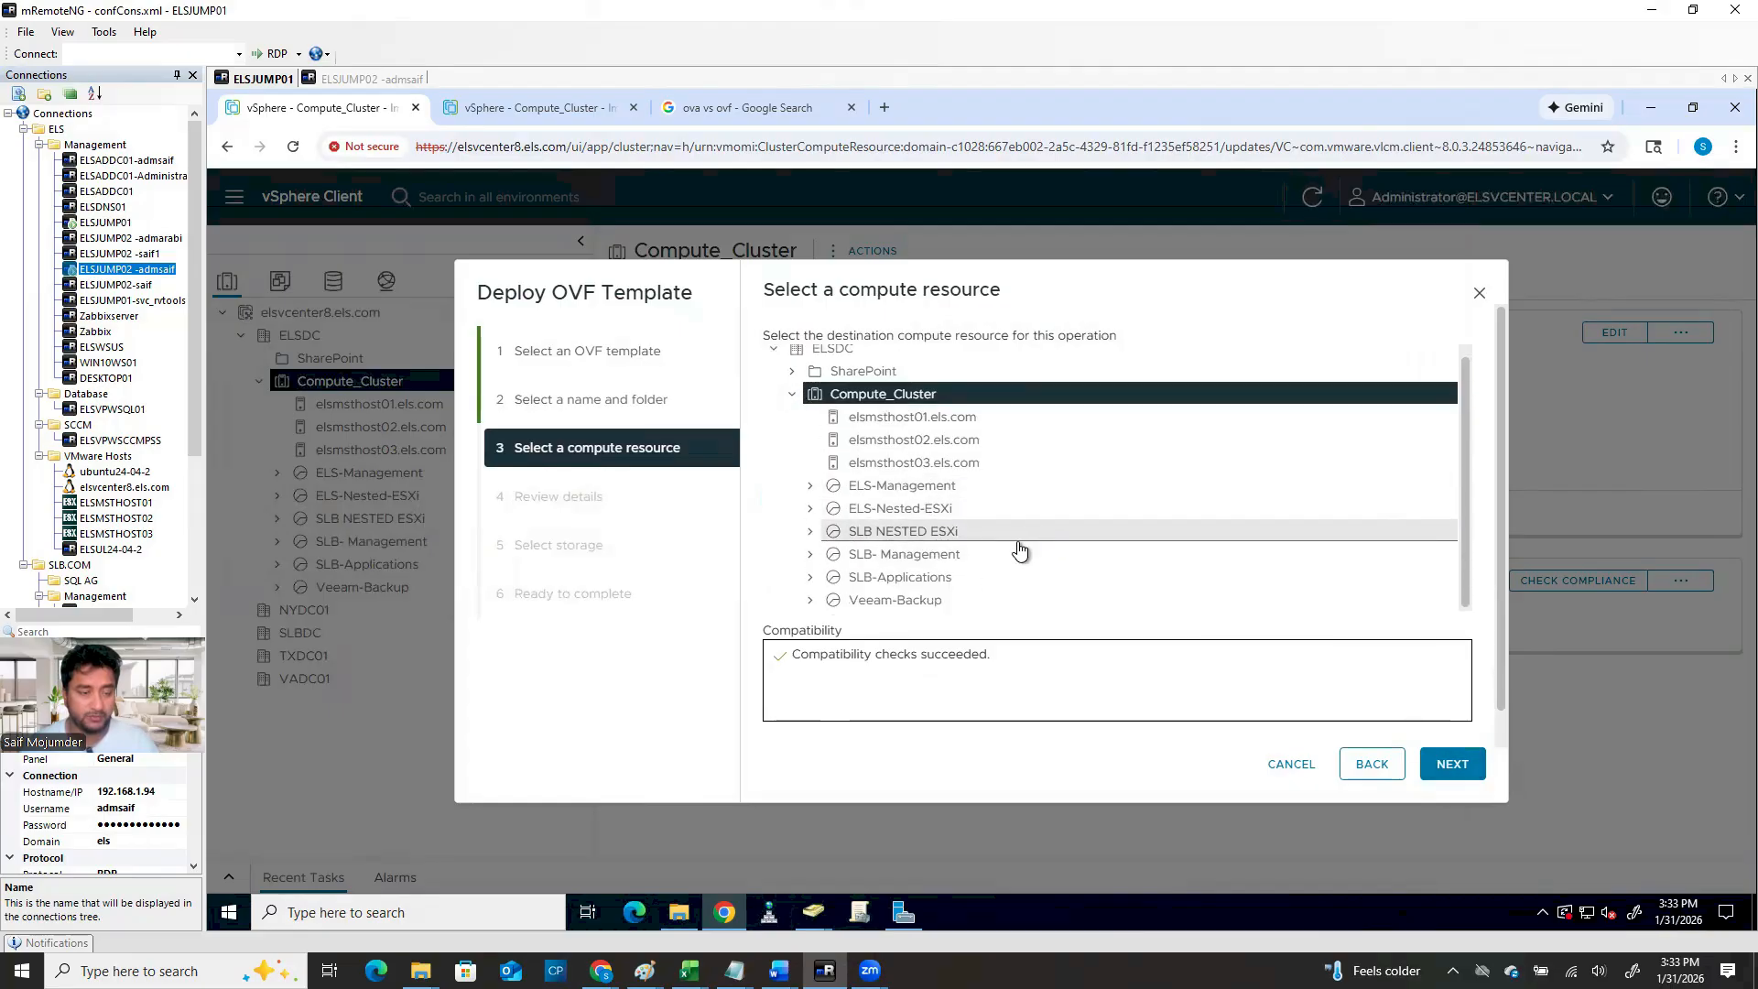
scroll(918, 556, "down", 1)
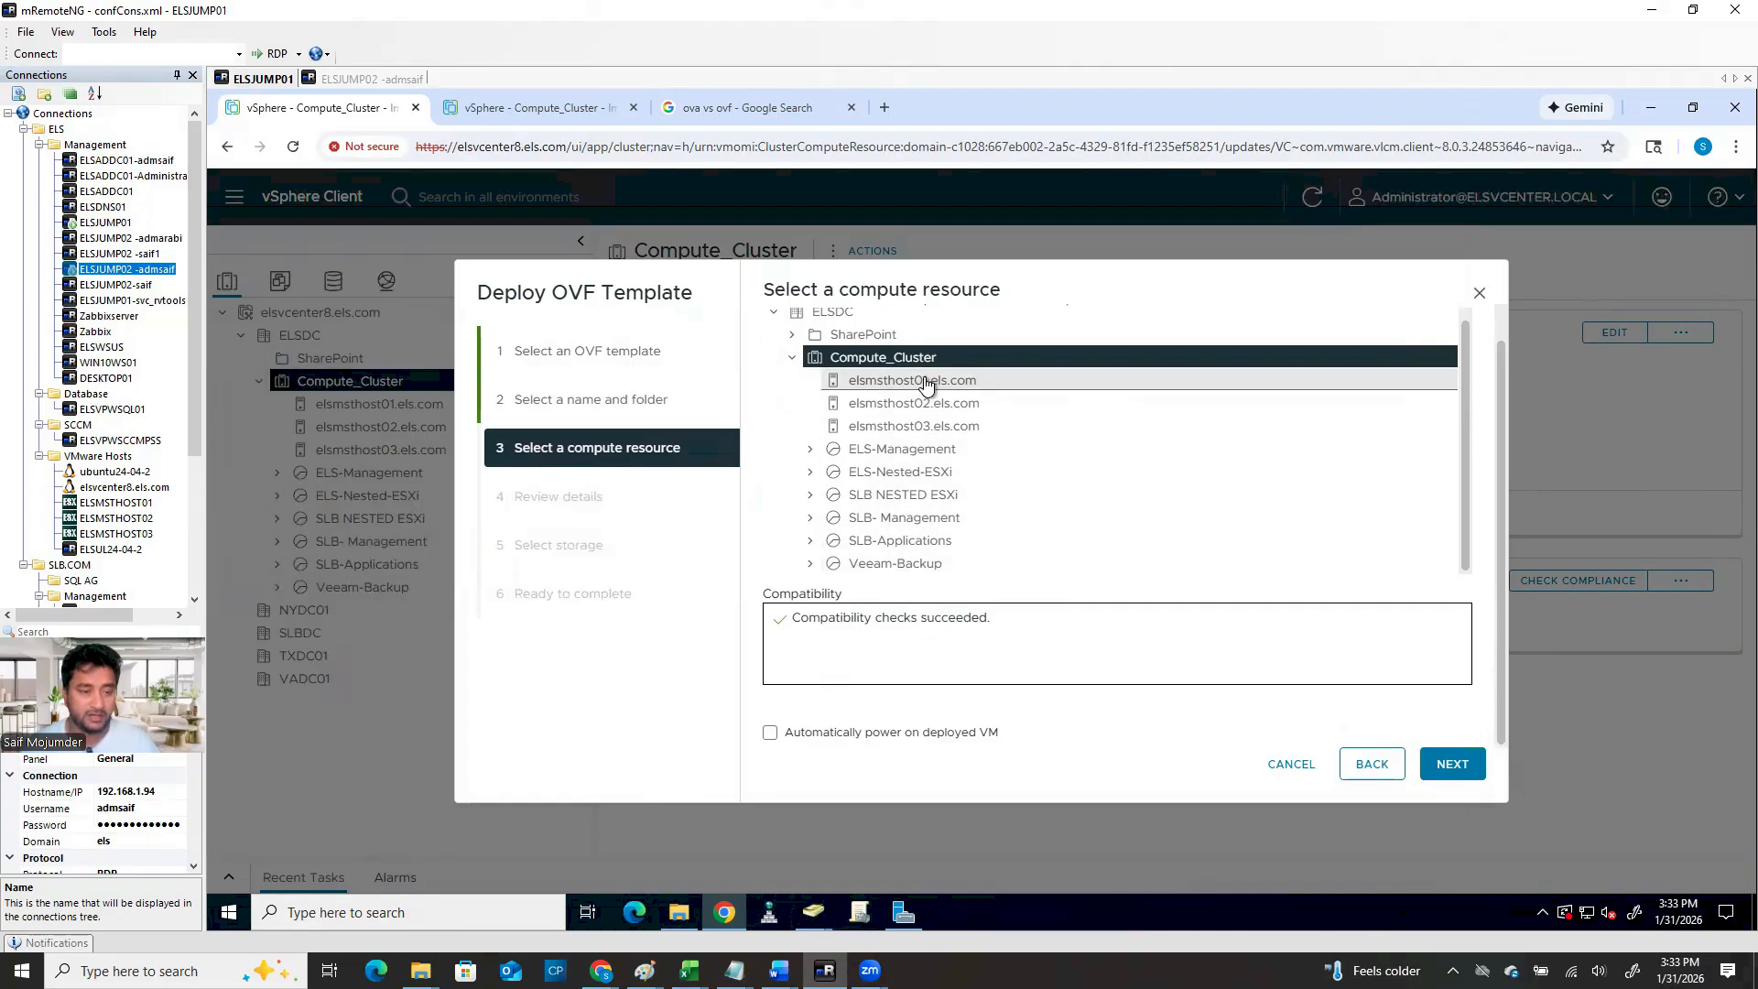
left_click(890, 567)
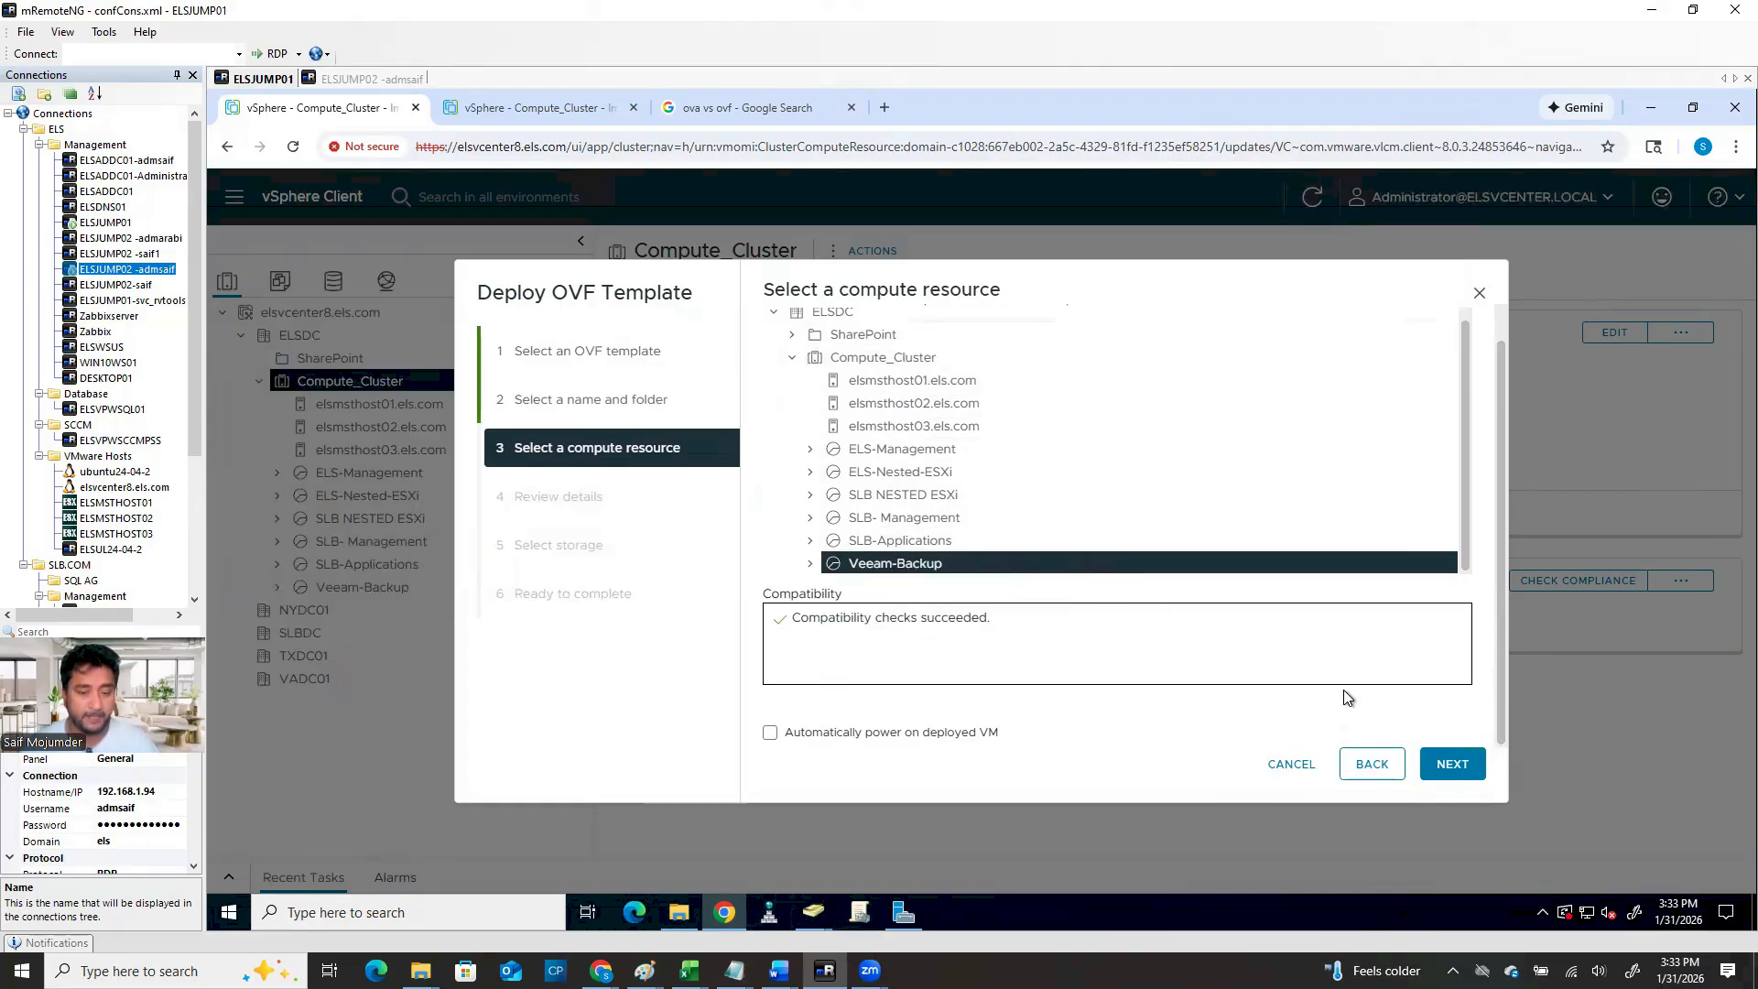
left_click(1463, 763)
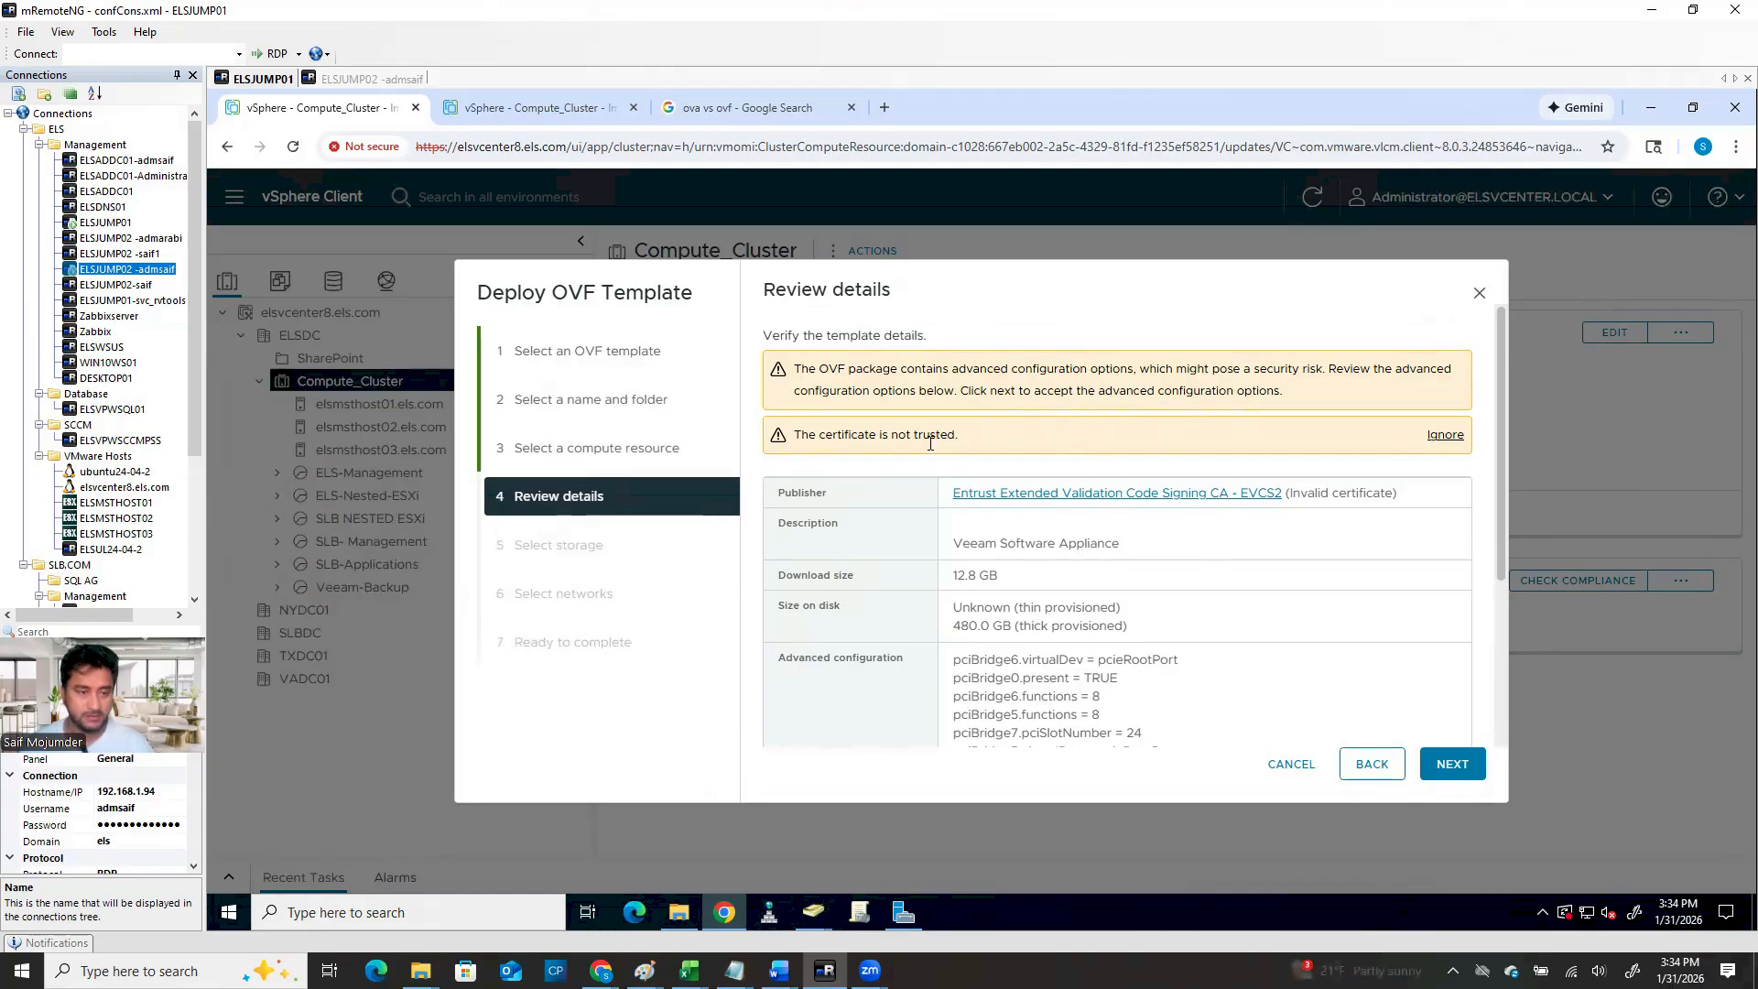
- Ignore the untrusted-certificate warning, look over the review details, and move on to storage
left_click(1434, 440)
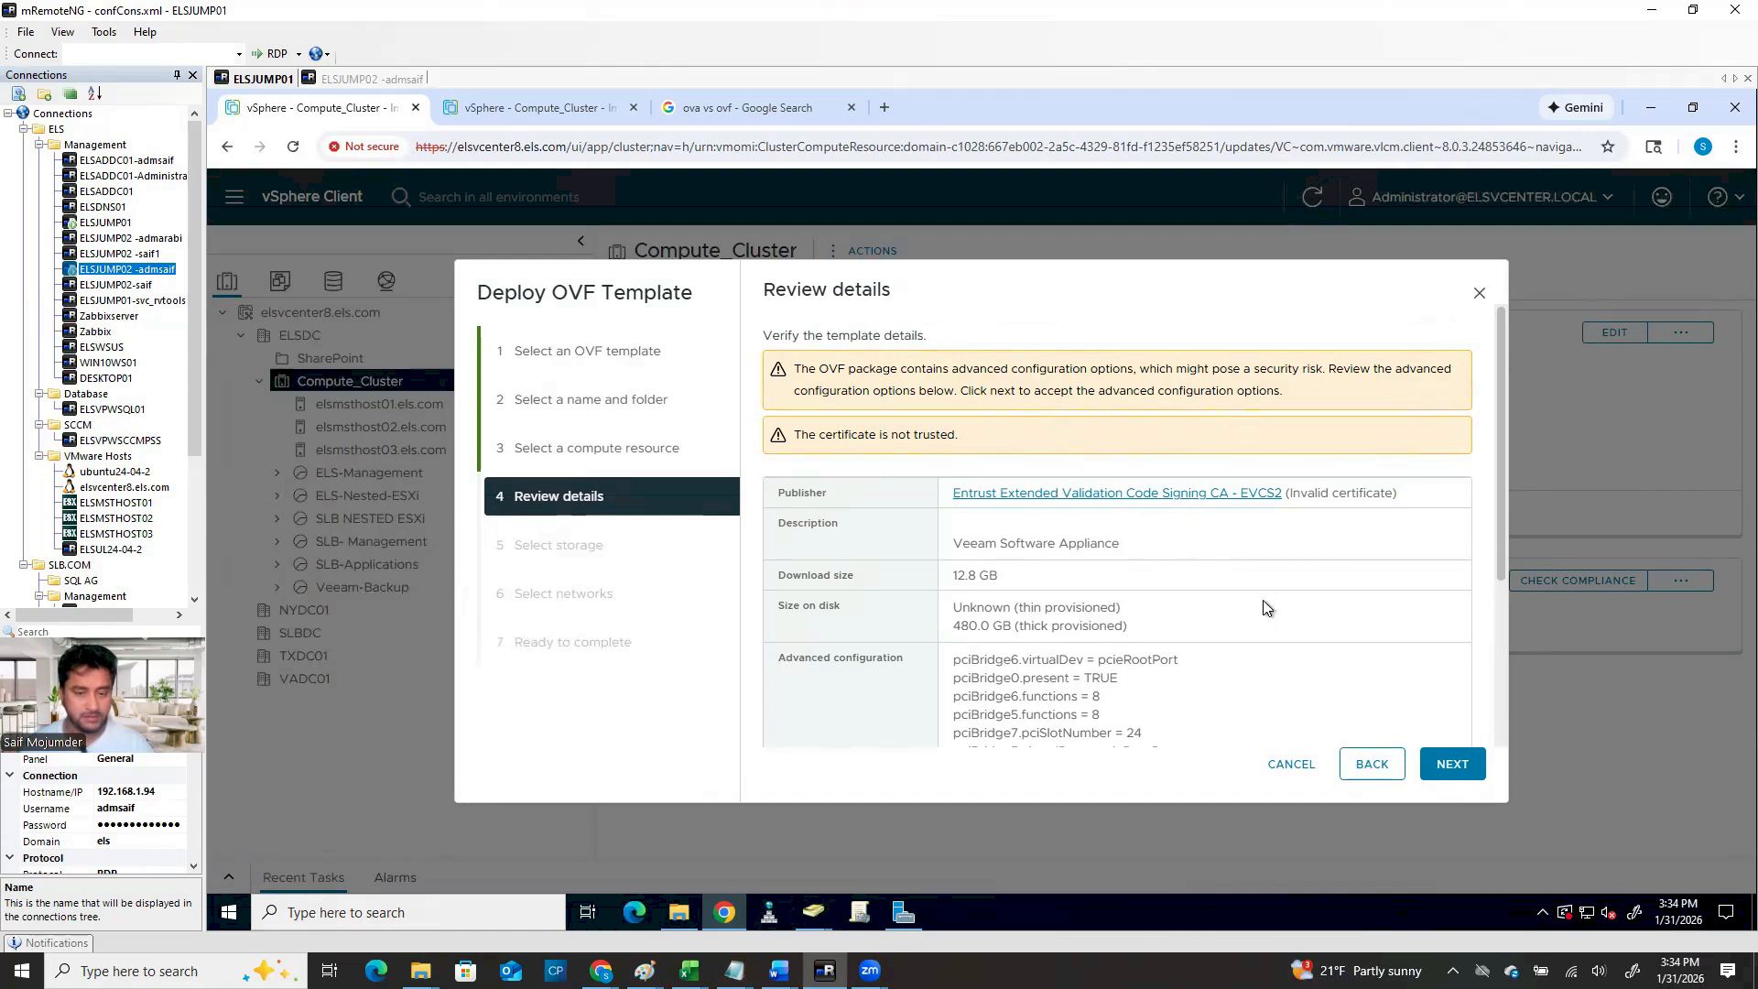
scroll(1266, 607, "down", 3)
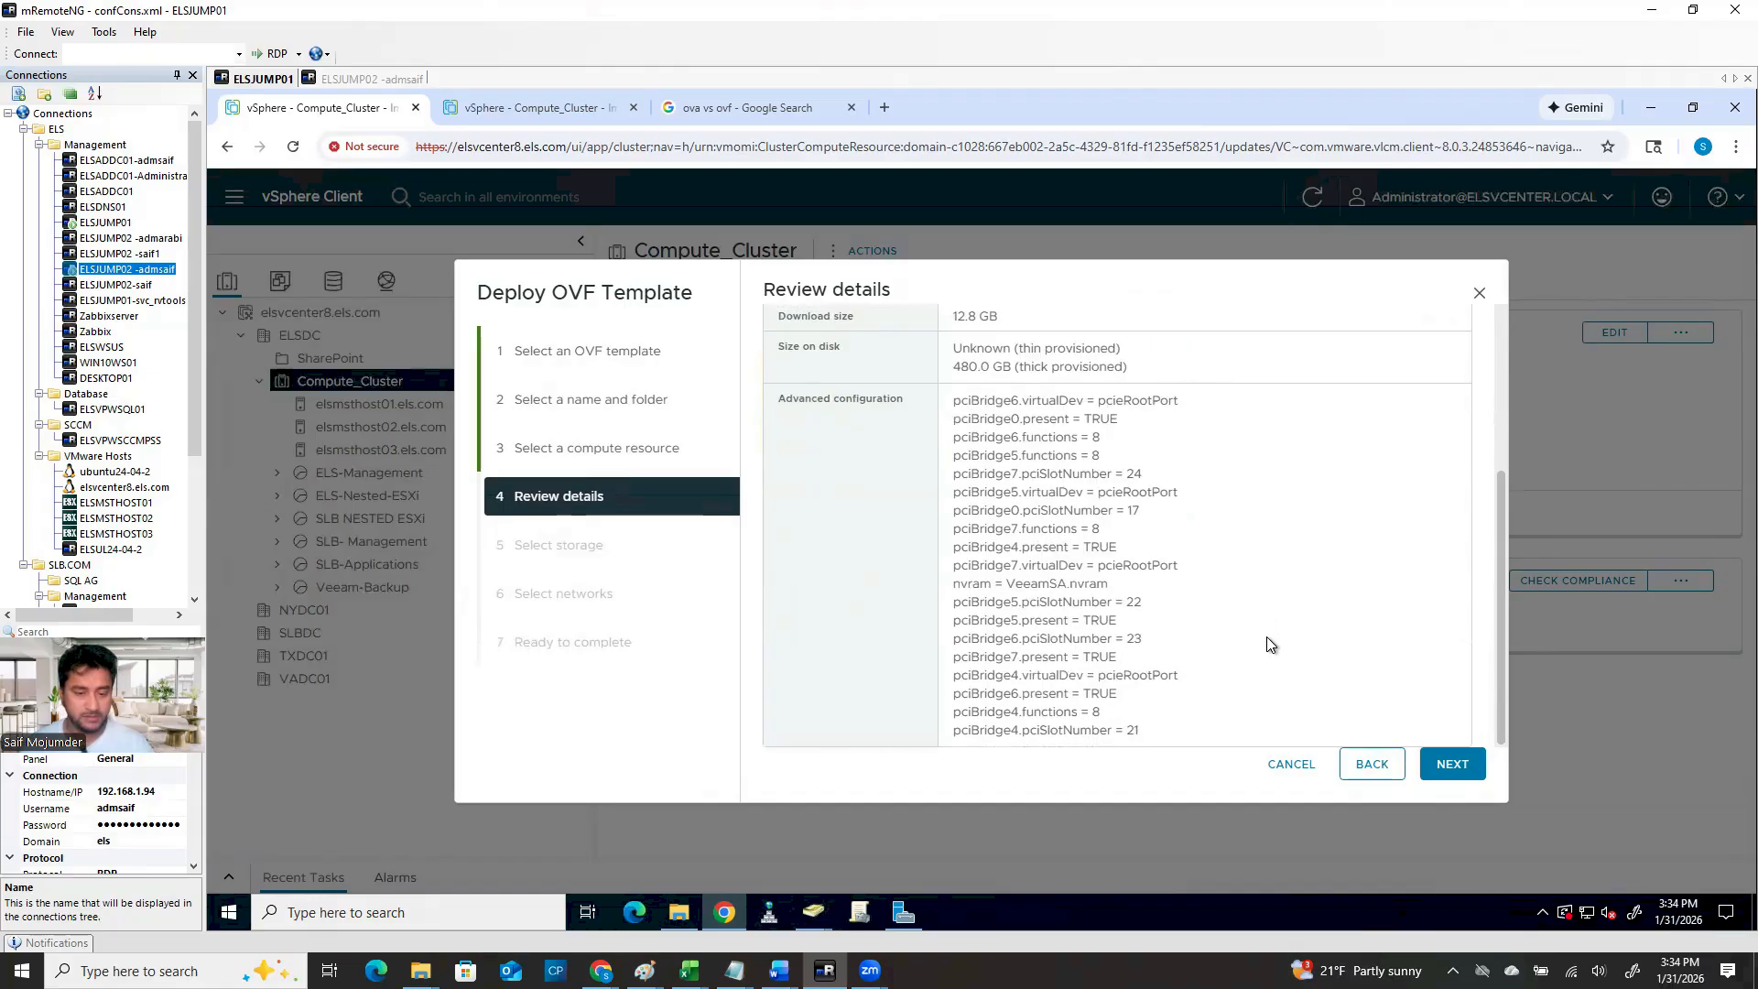
scroll(1276, 641, "up", 3)
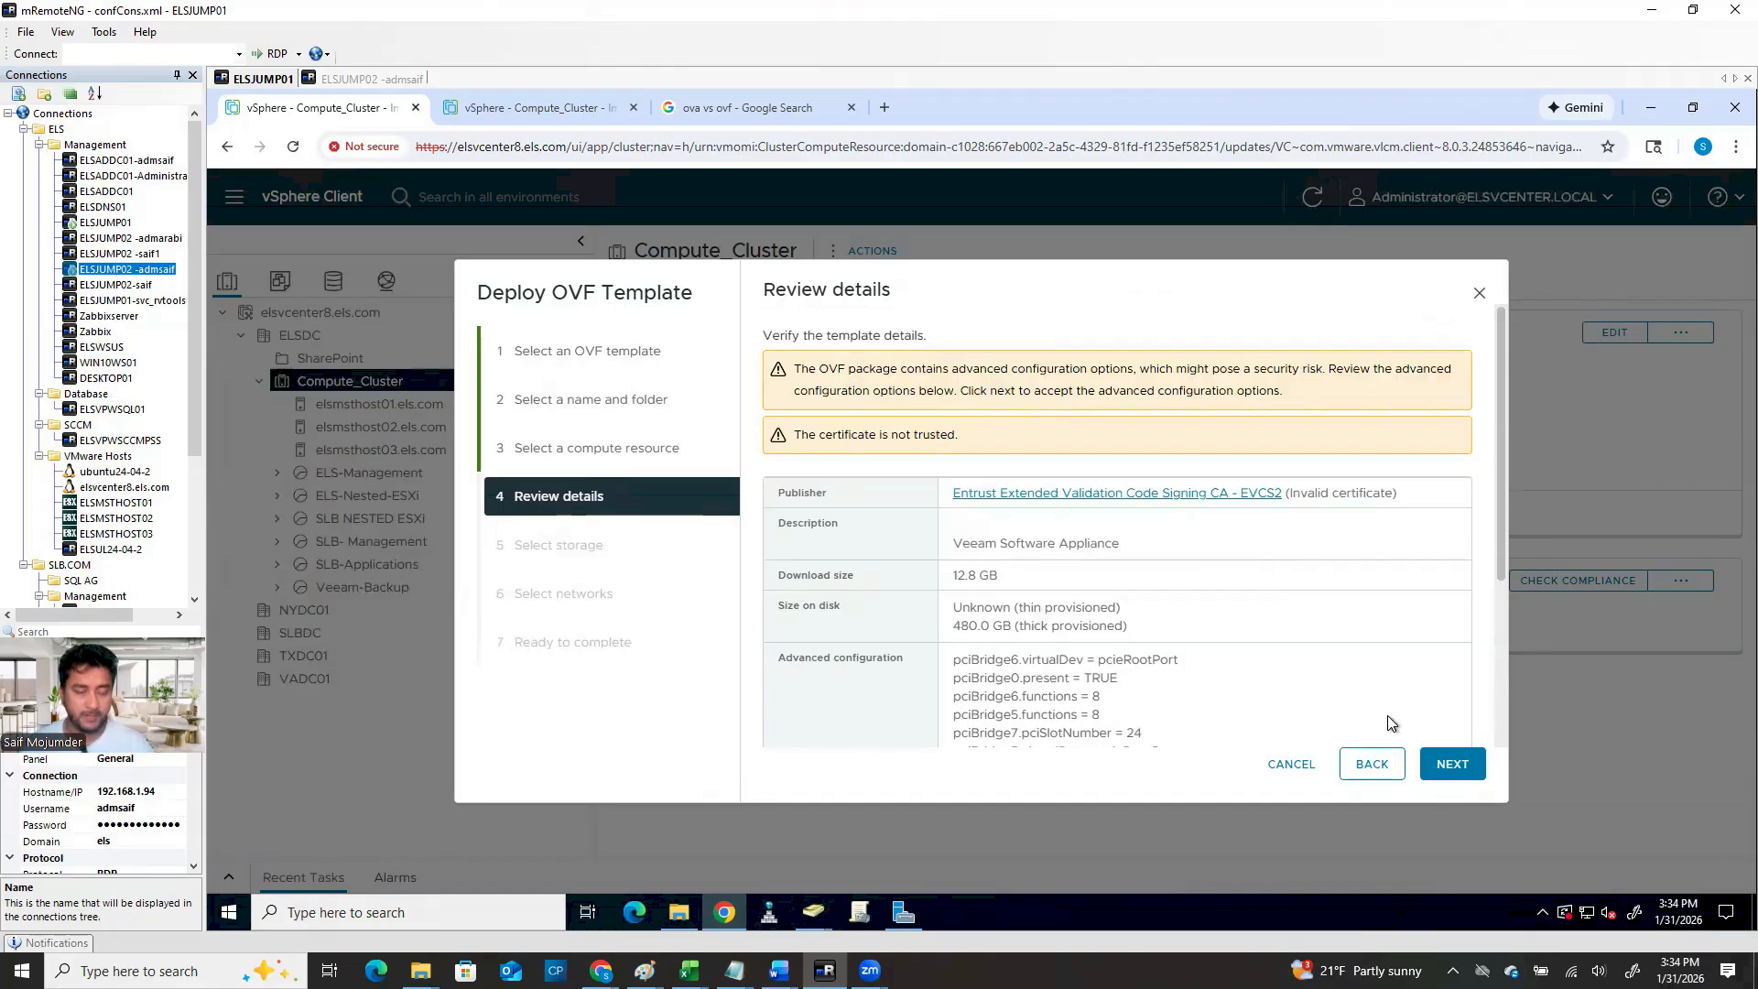
left_click(1446, 767)
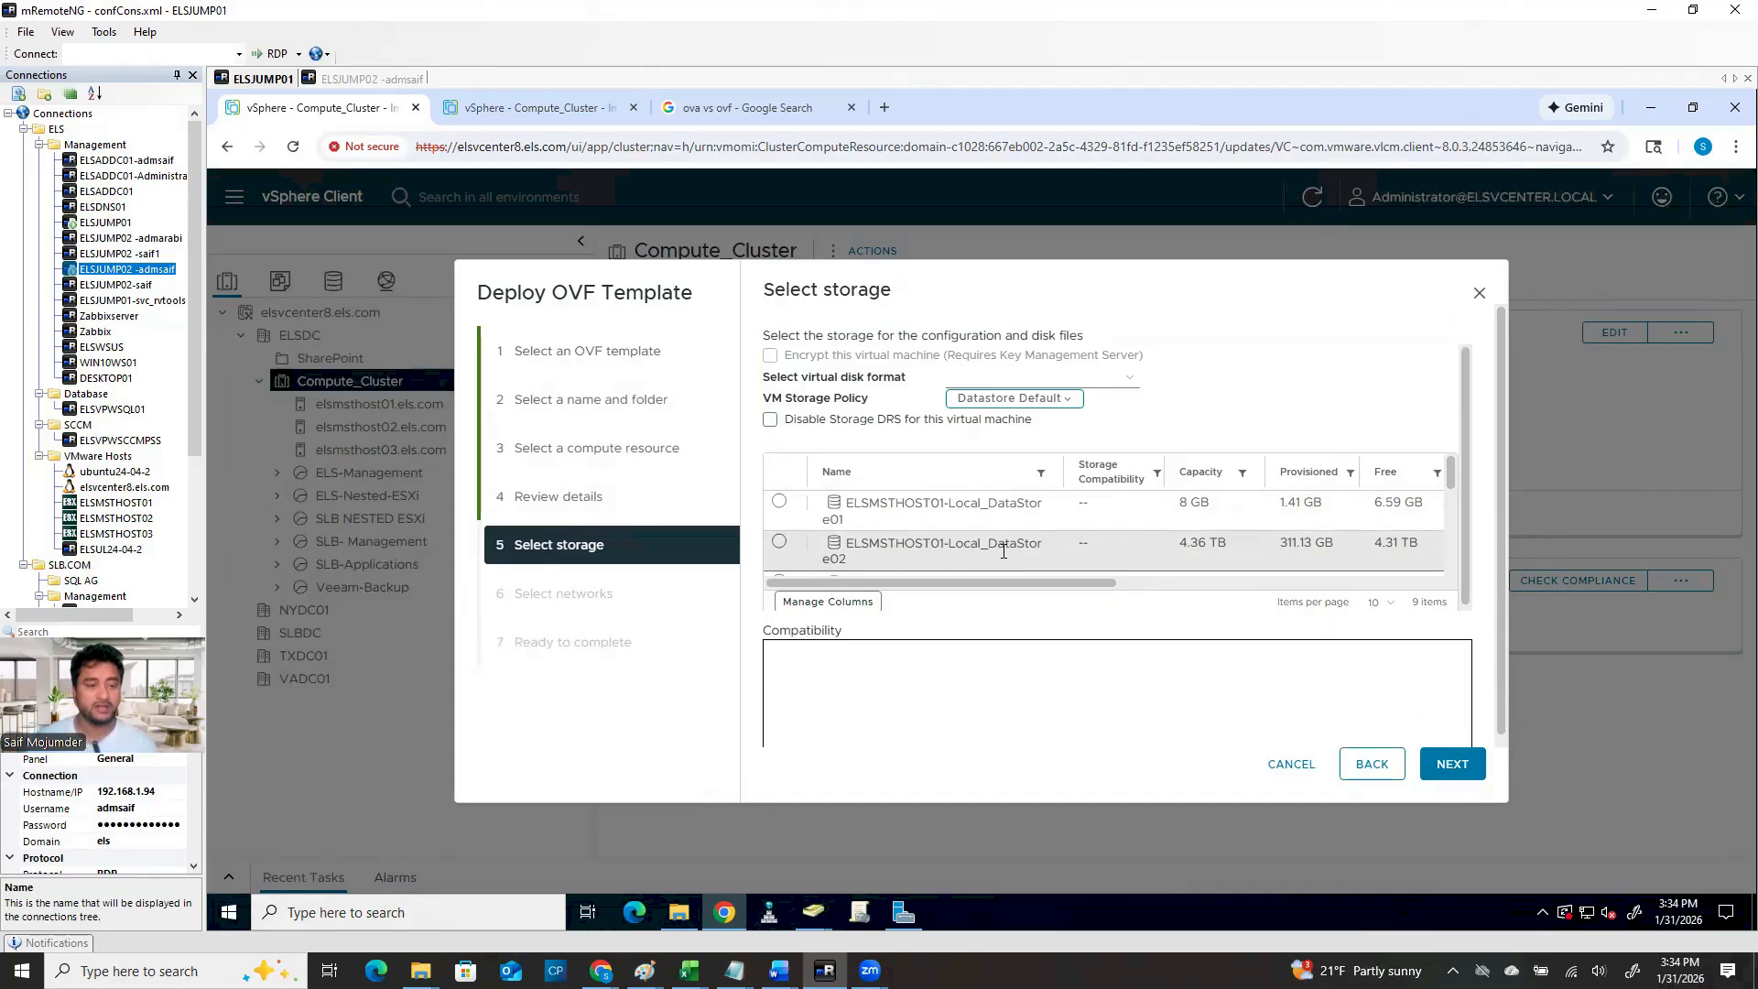
- Put the VM's disks on Synology-Datastore02 and advance to network selection
scroll(989, 541, "down", 5)
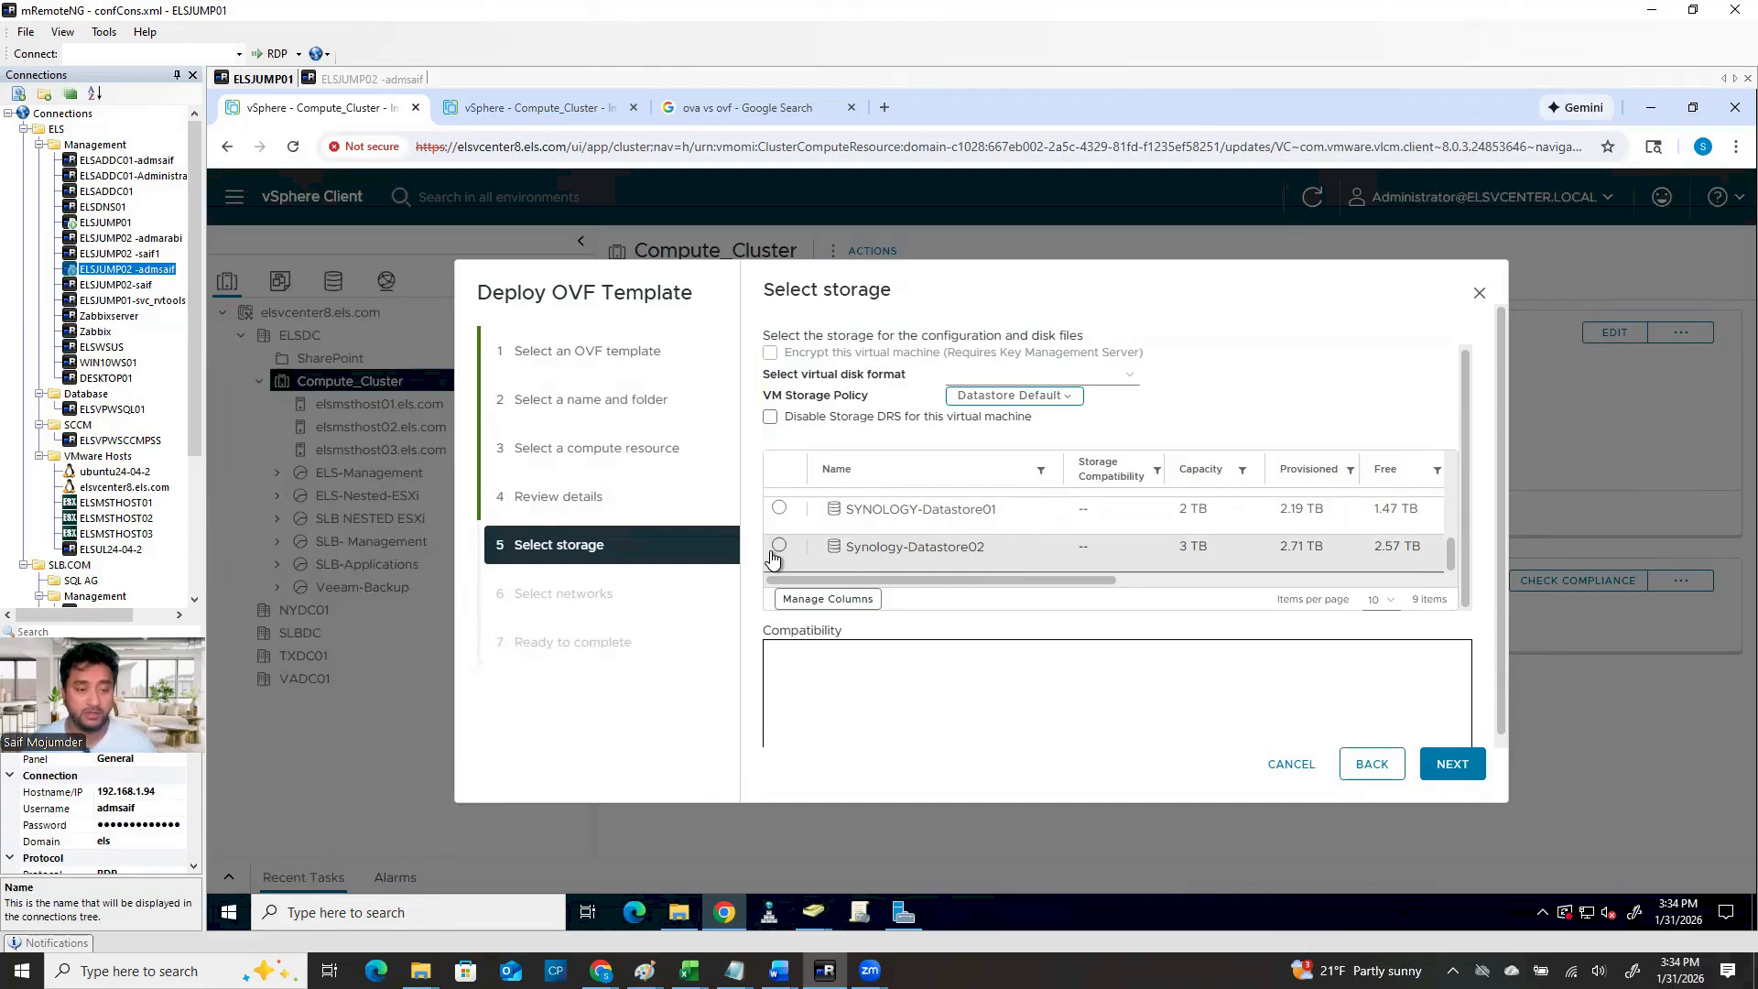
scroll(877, 519, "up", 3)
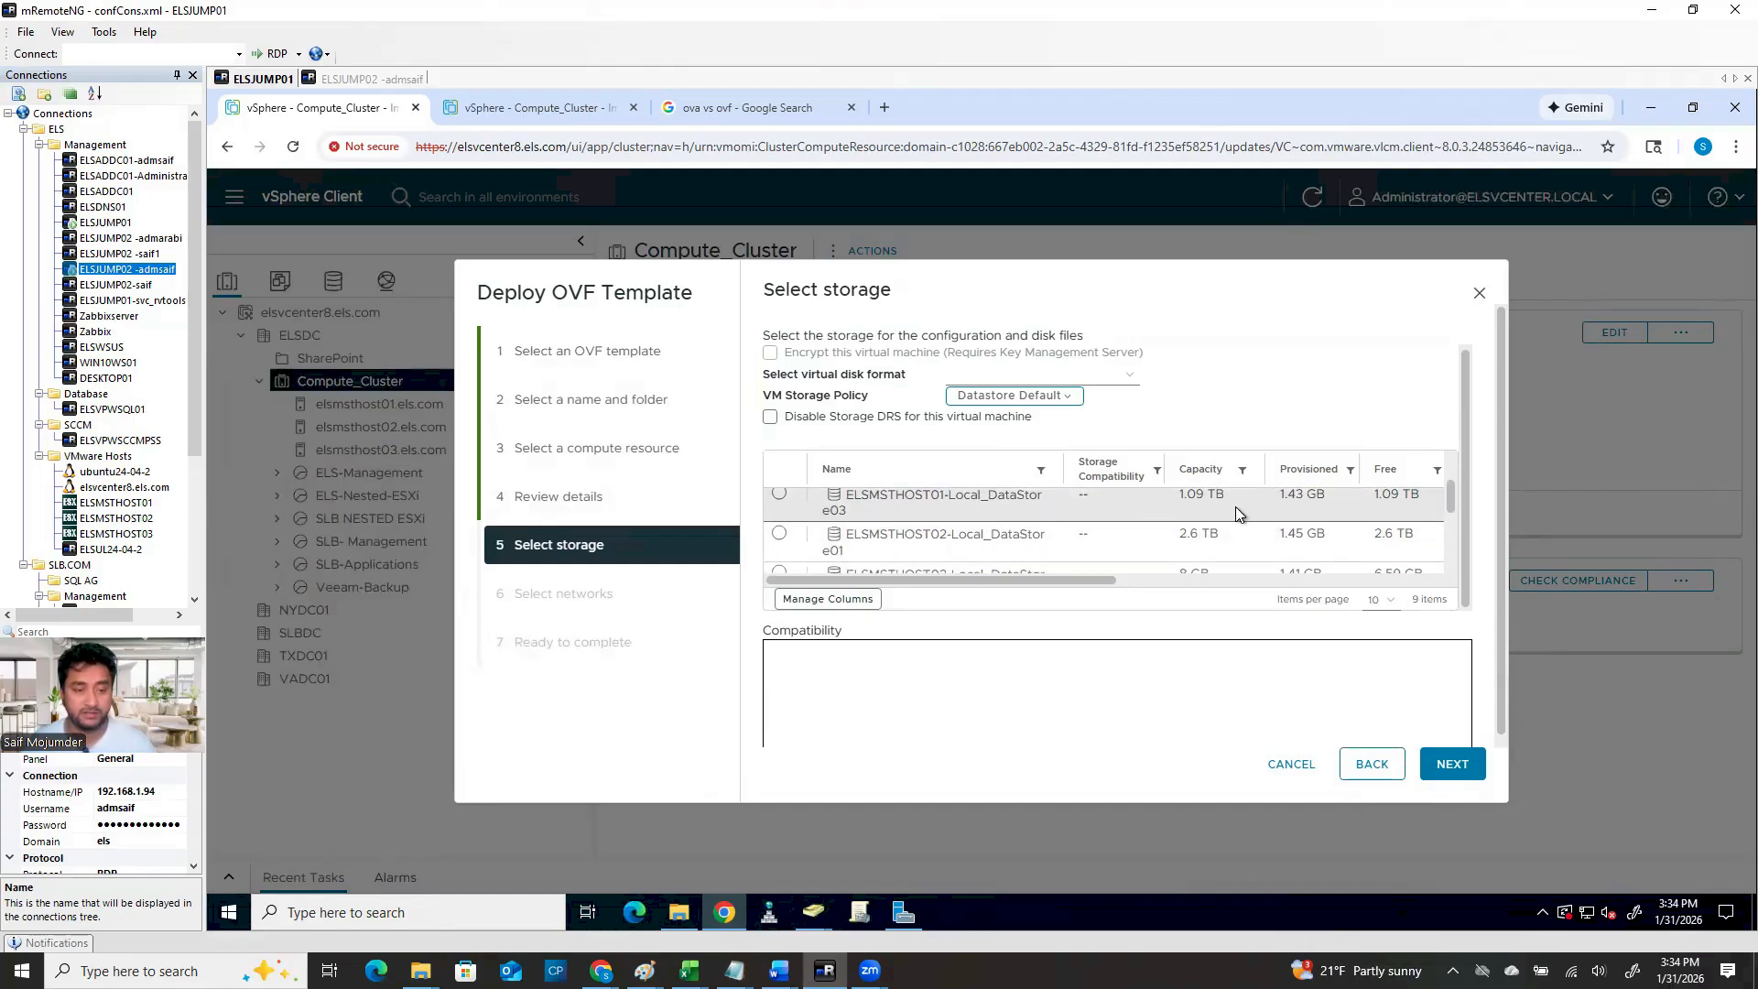
scroll(916, 531, "down", 5)
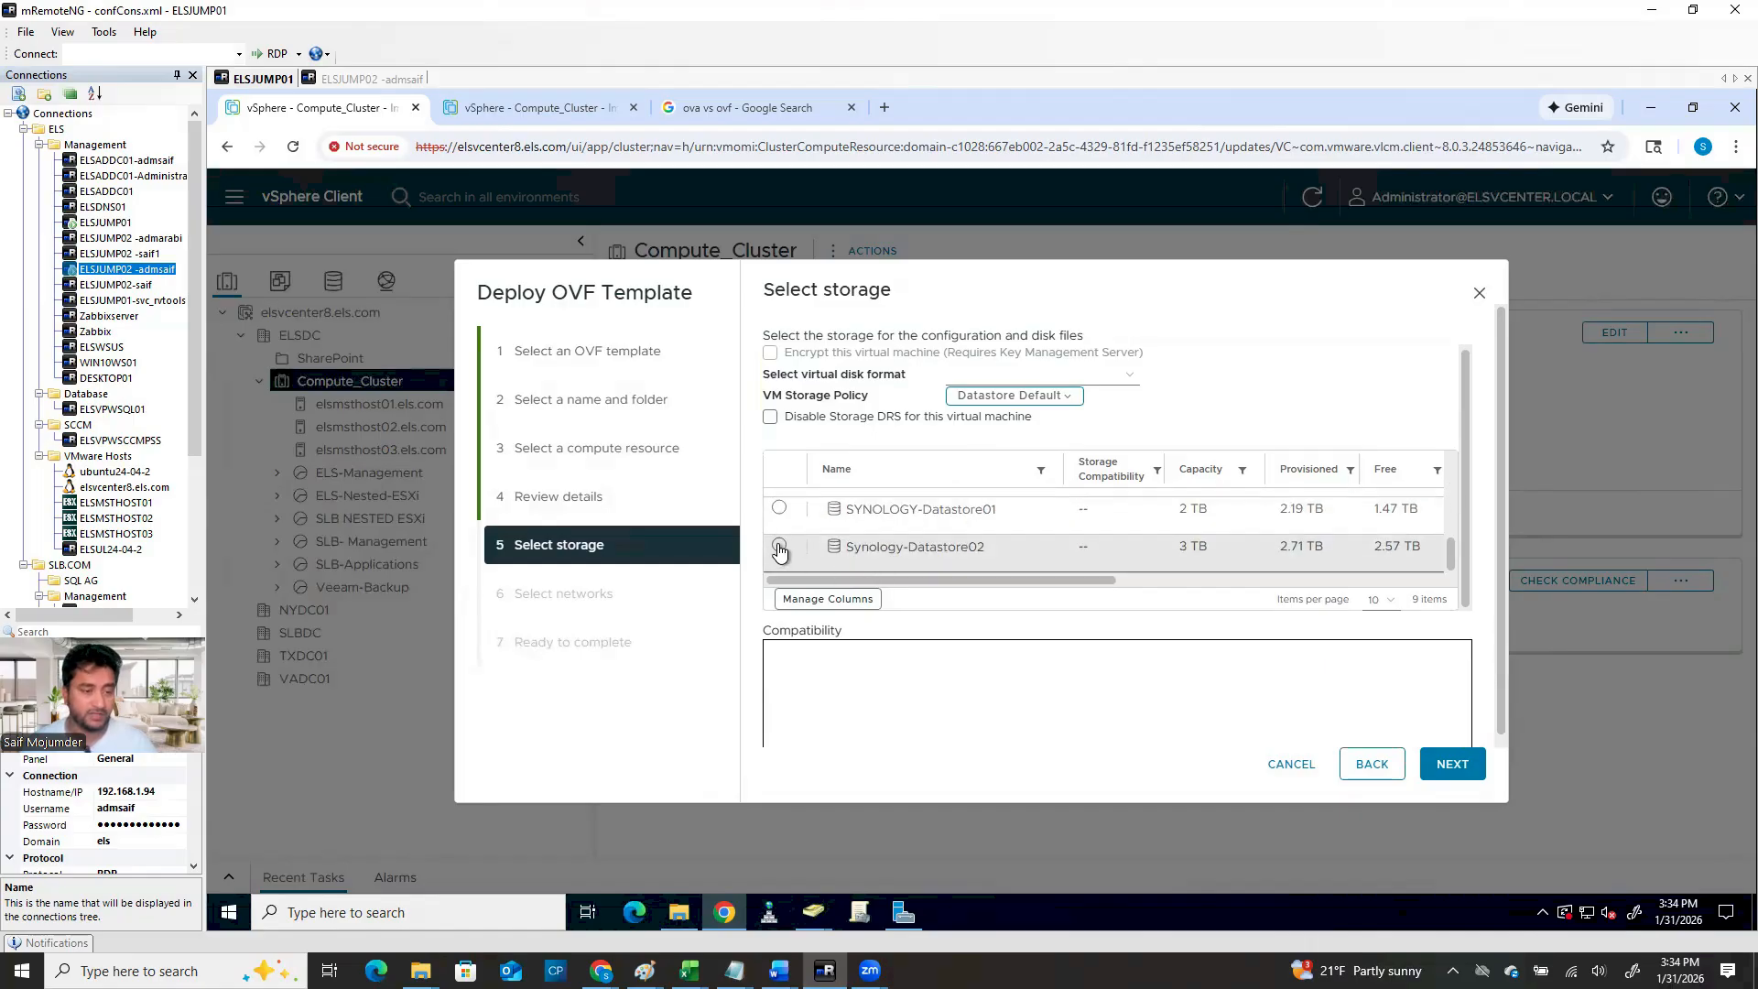
left_click(779, 548)
left_click(1470, 766)
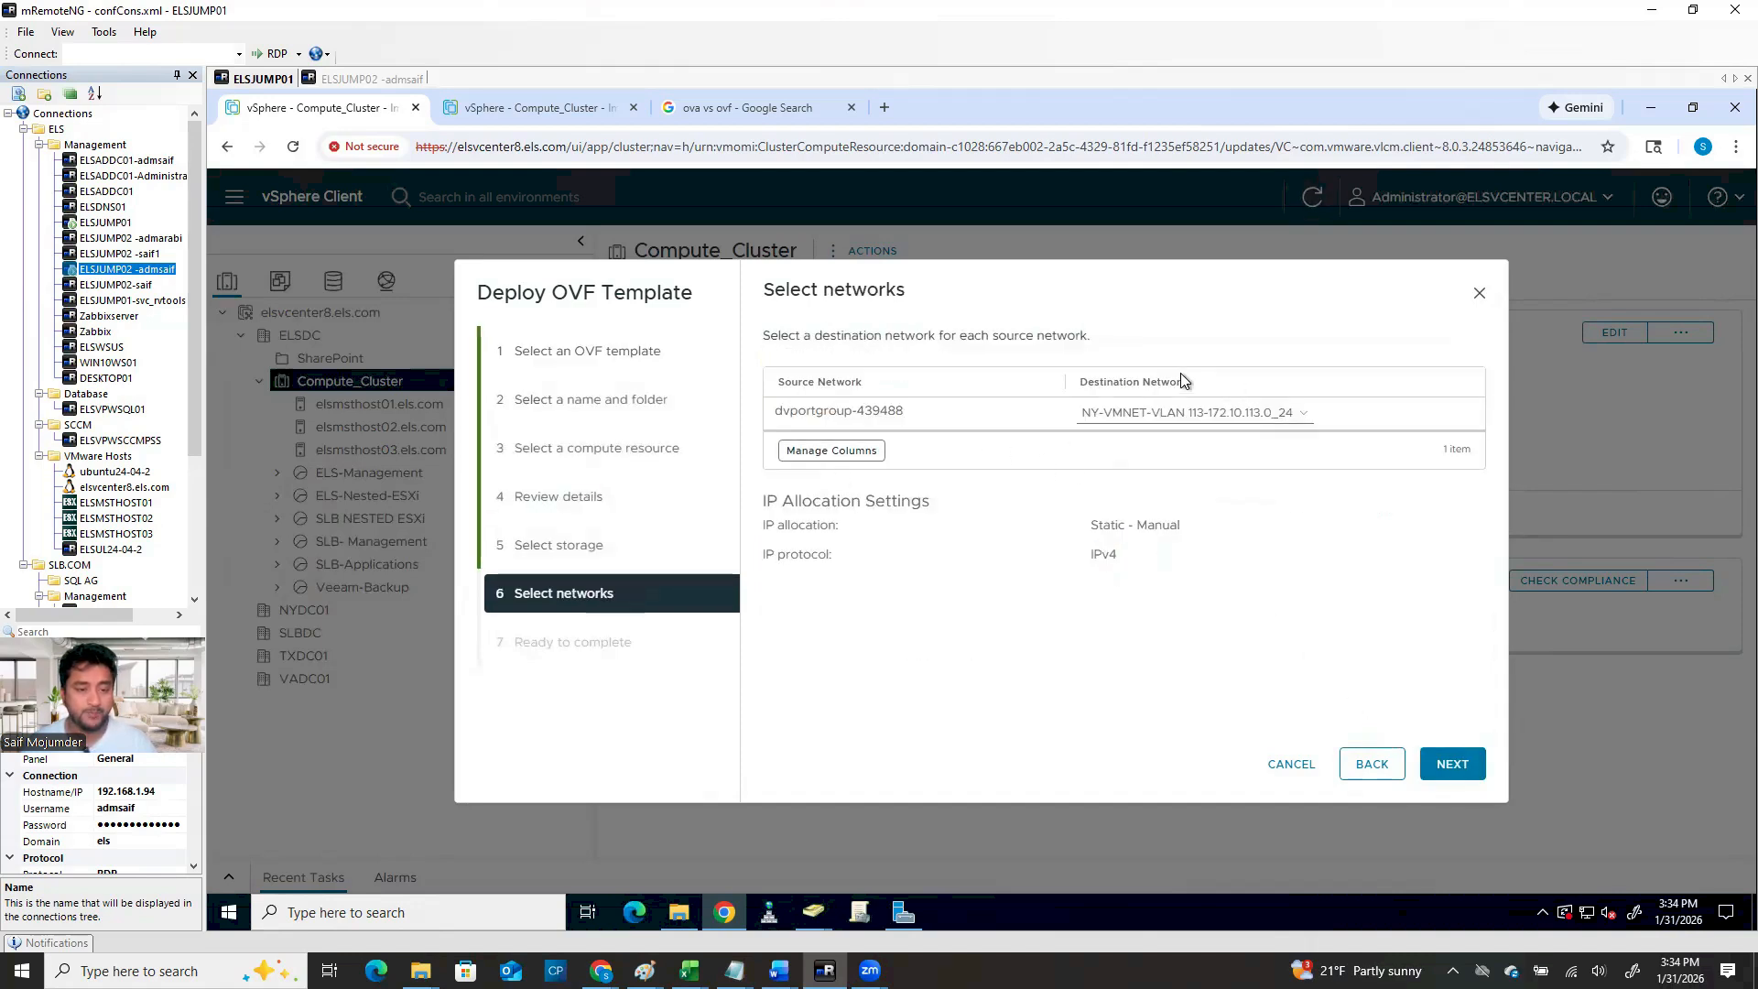
- Browse the destination networks and pick VA-VMNET-VLAN 213-10.15.213.0/24
left_click(1214, 423)
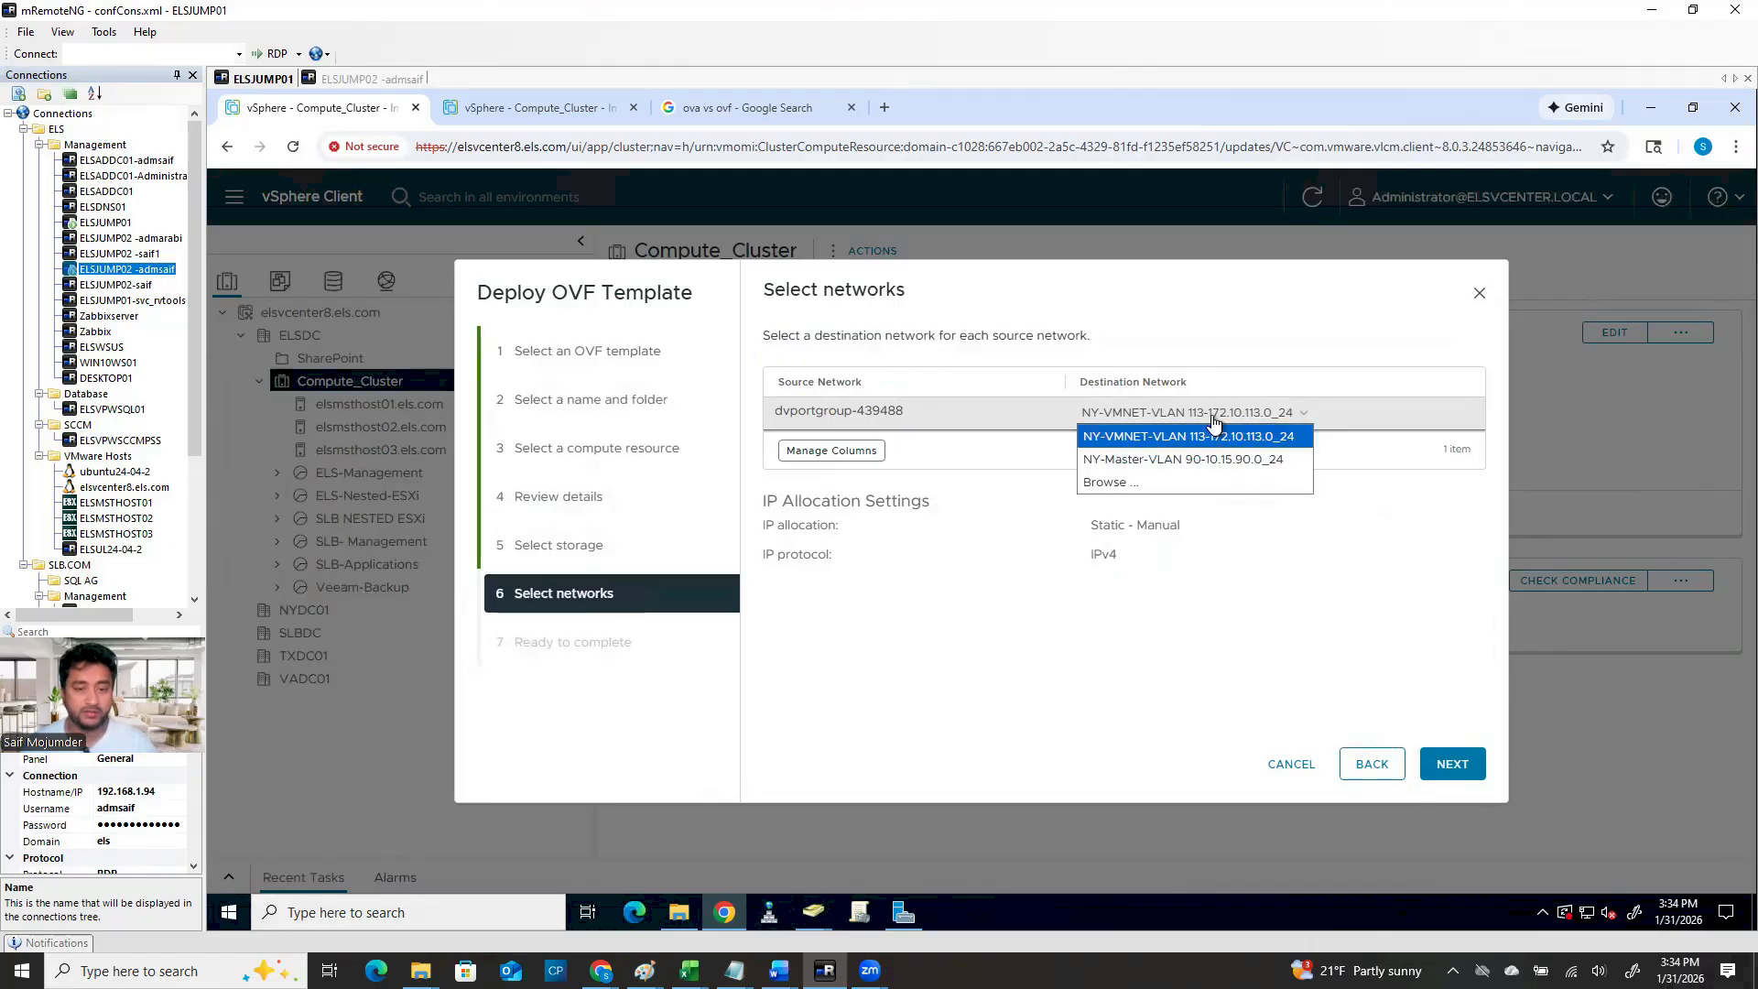
left_click(1106, 484)
scroll(920, 558, "down", 5)
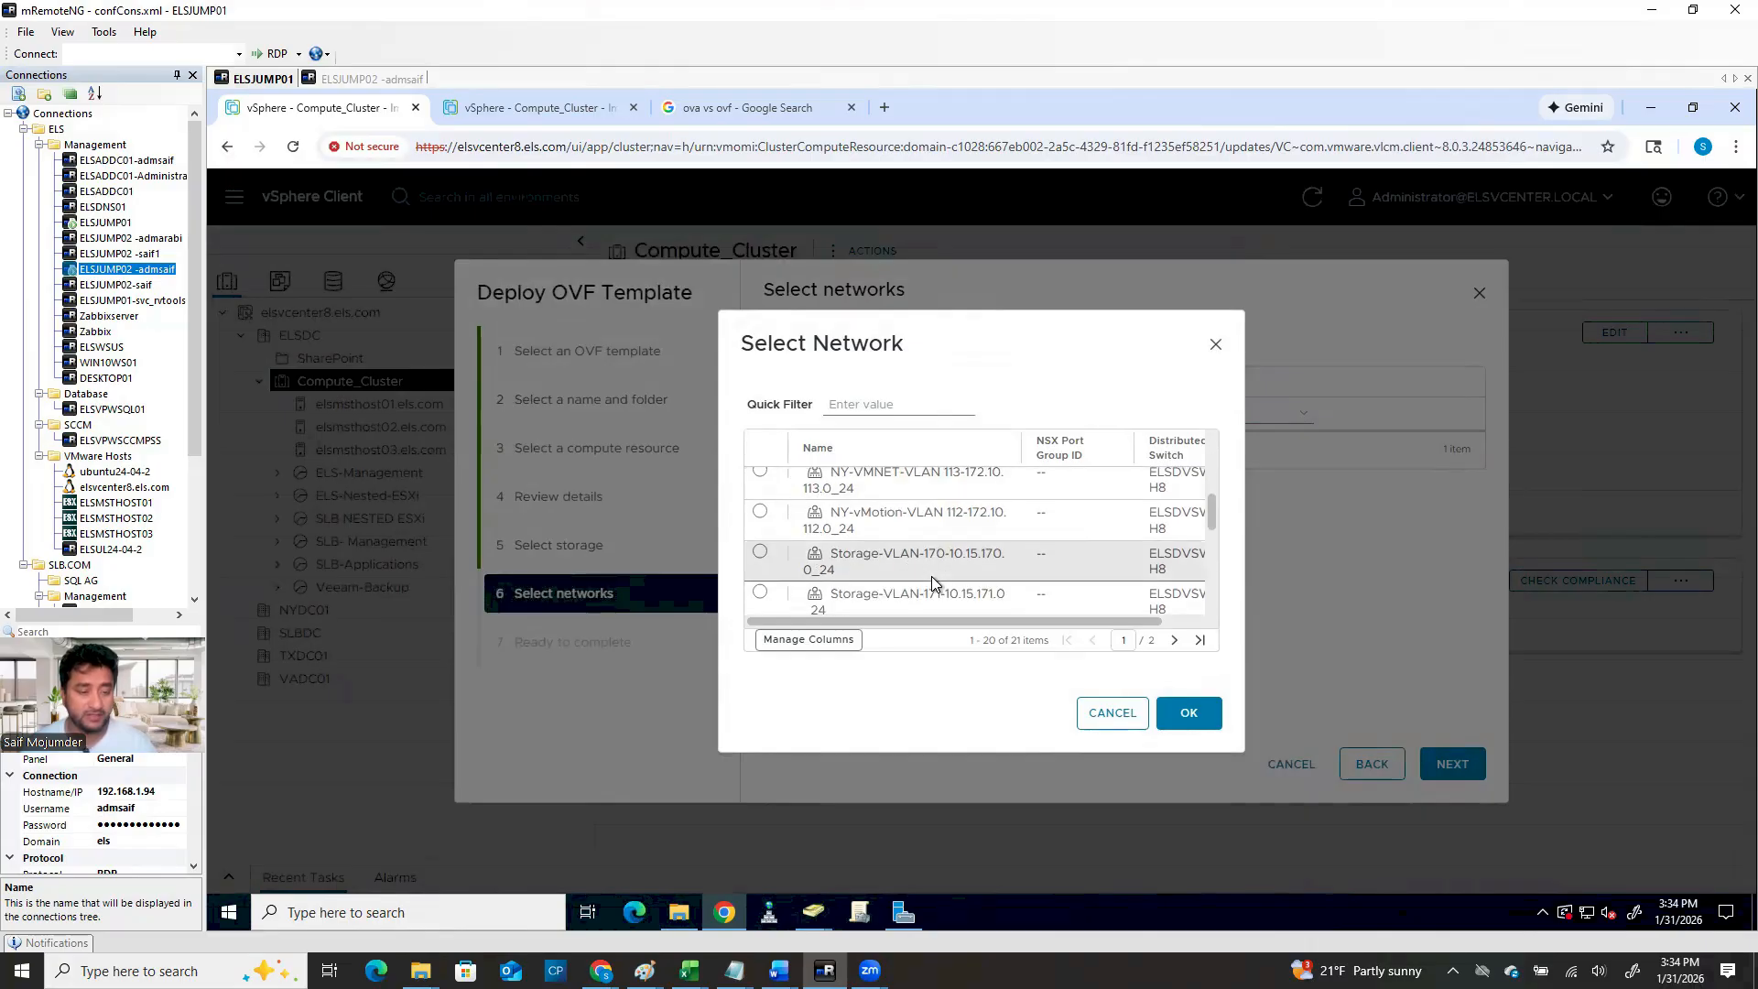
scroll(870, 568, "down", 3)
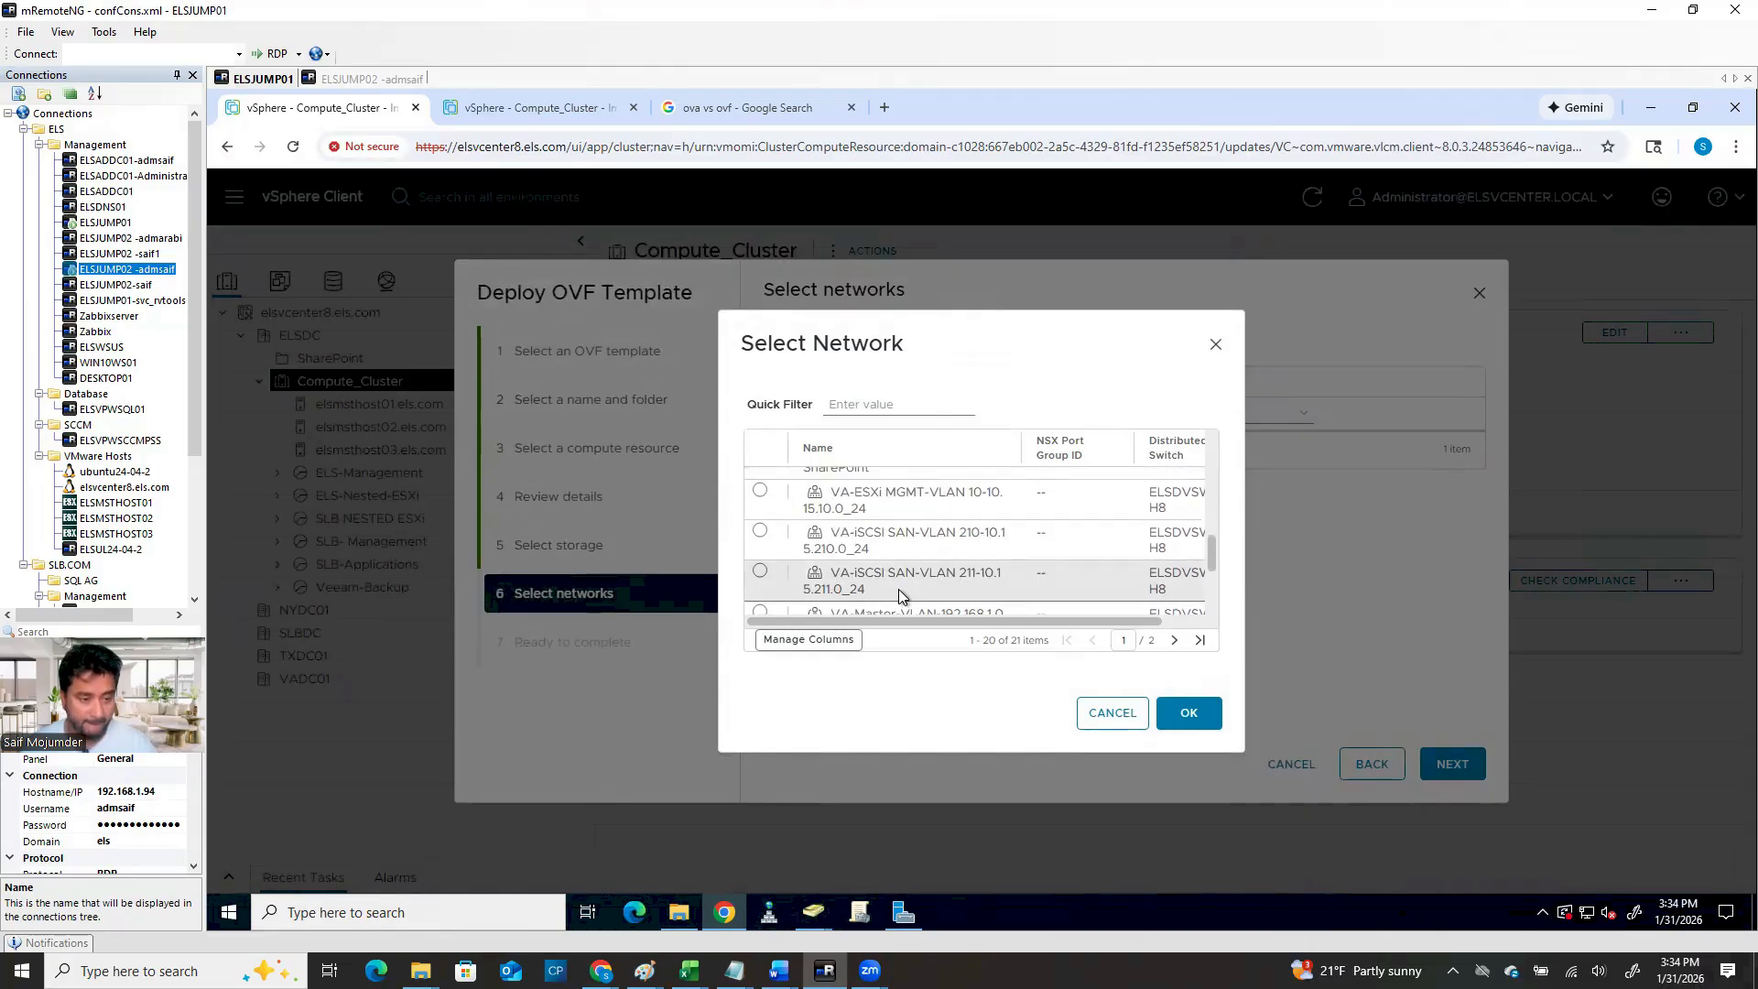
scroll(915, 588, "down", 2)
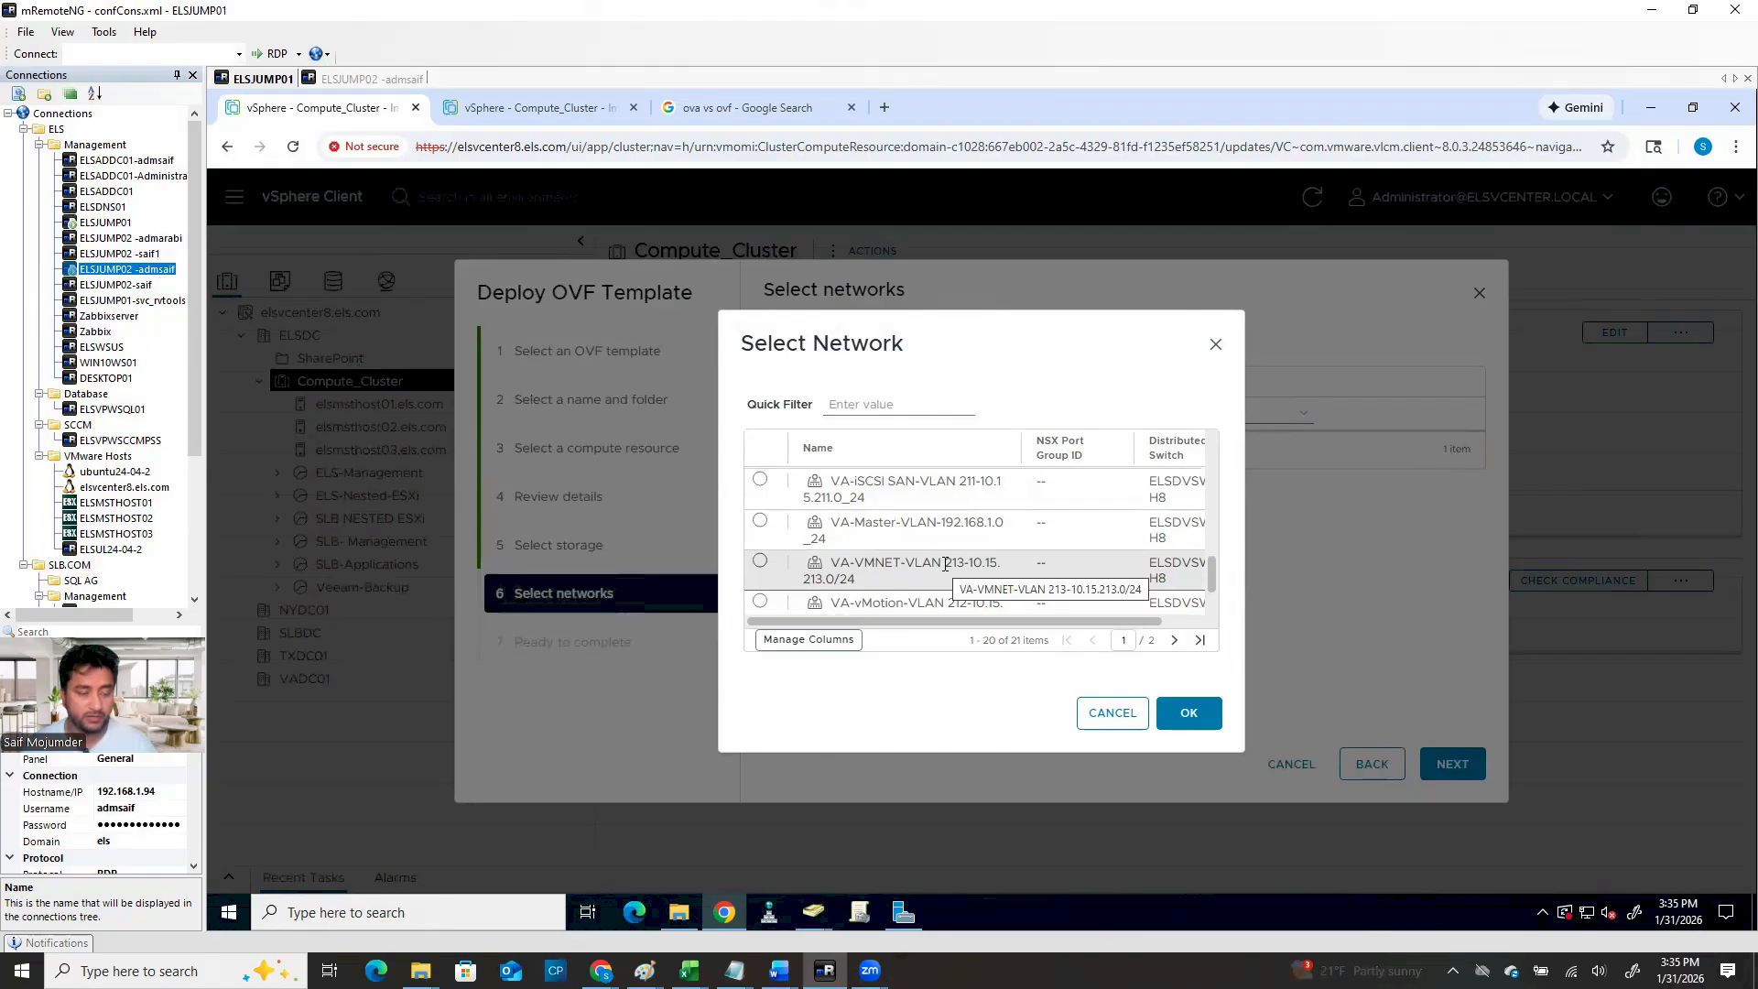
left_click(752, 564)
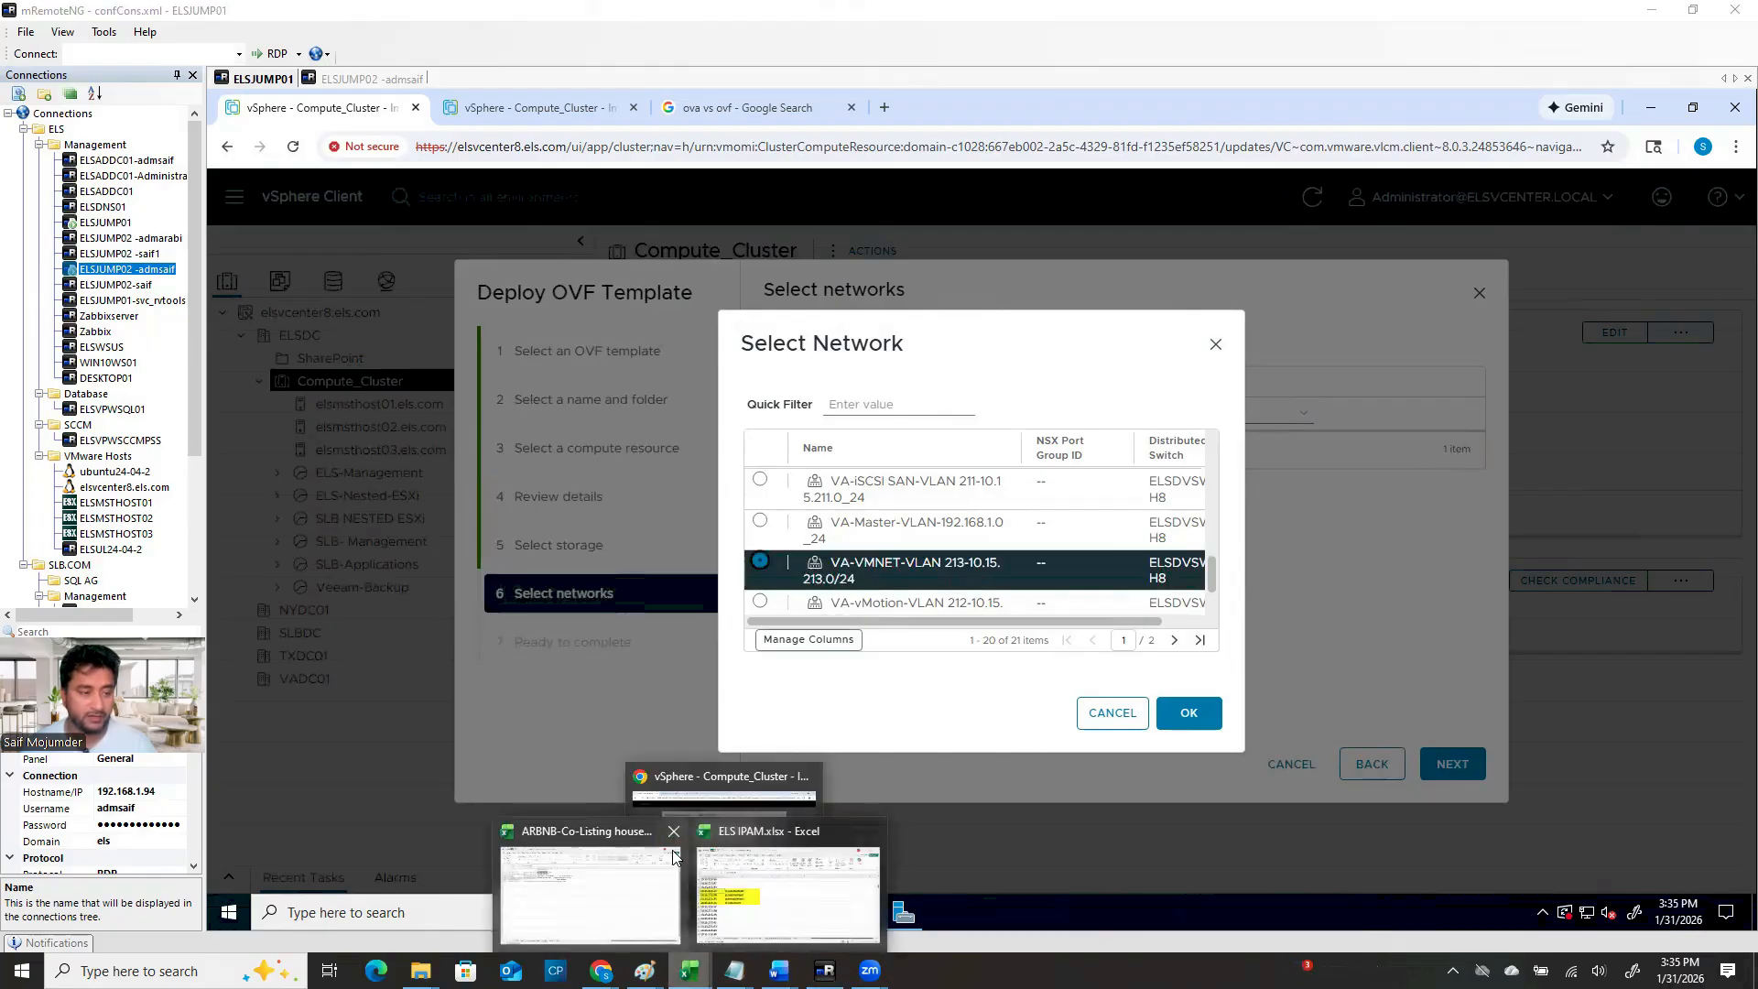
- After checking the IPAM sheet, reselect VA-VMNET-VLAN 213 and confirm it as destination network
left_click(783, 879)
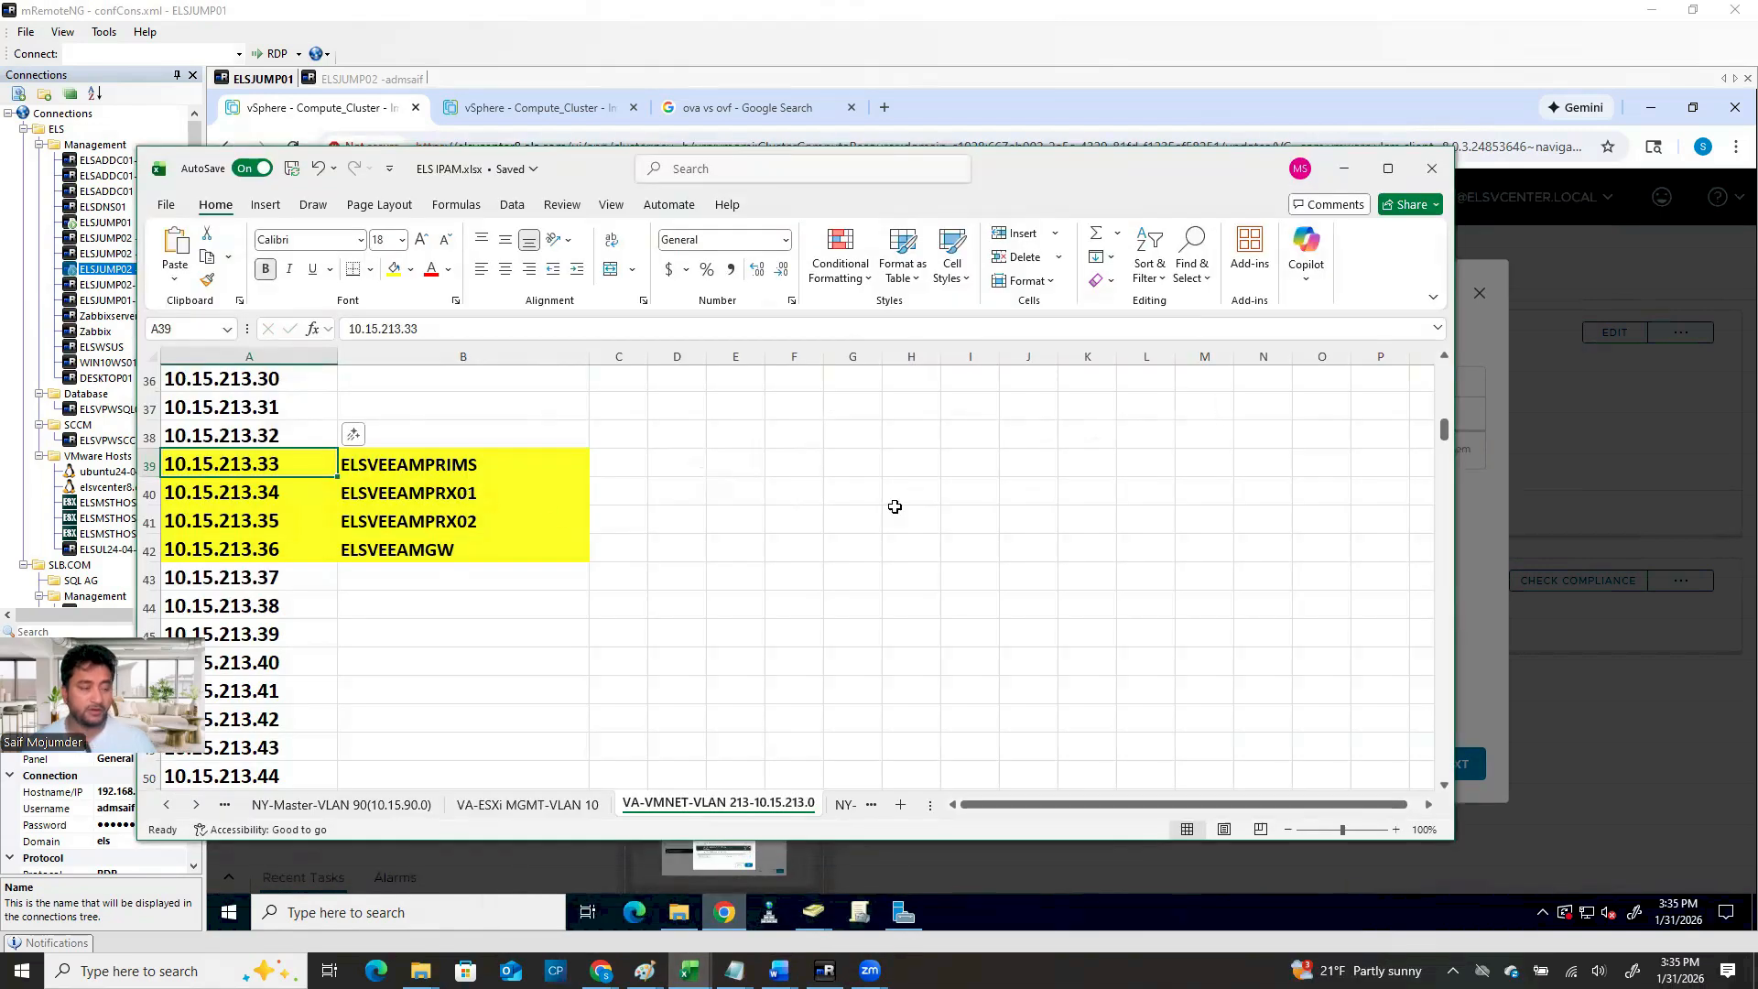
left_click(1343, 168)
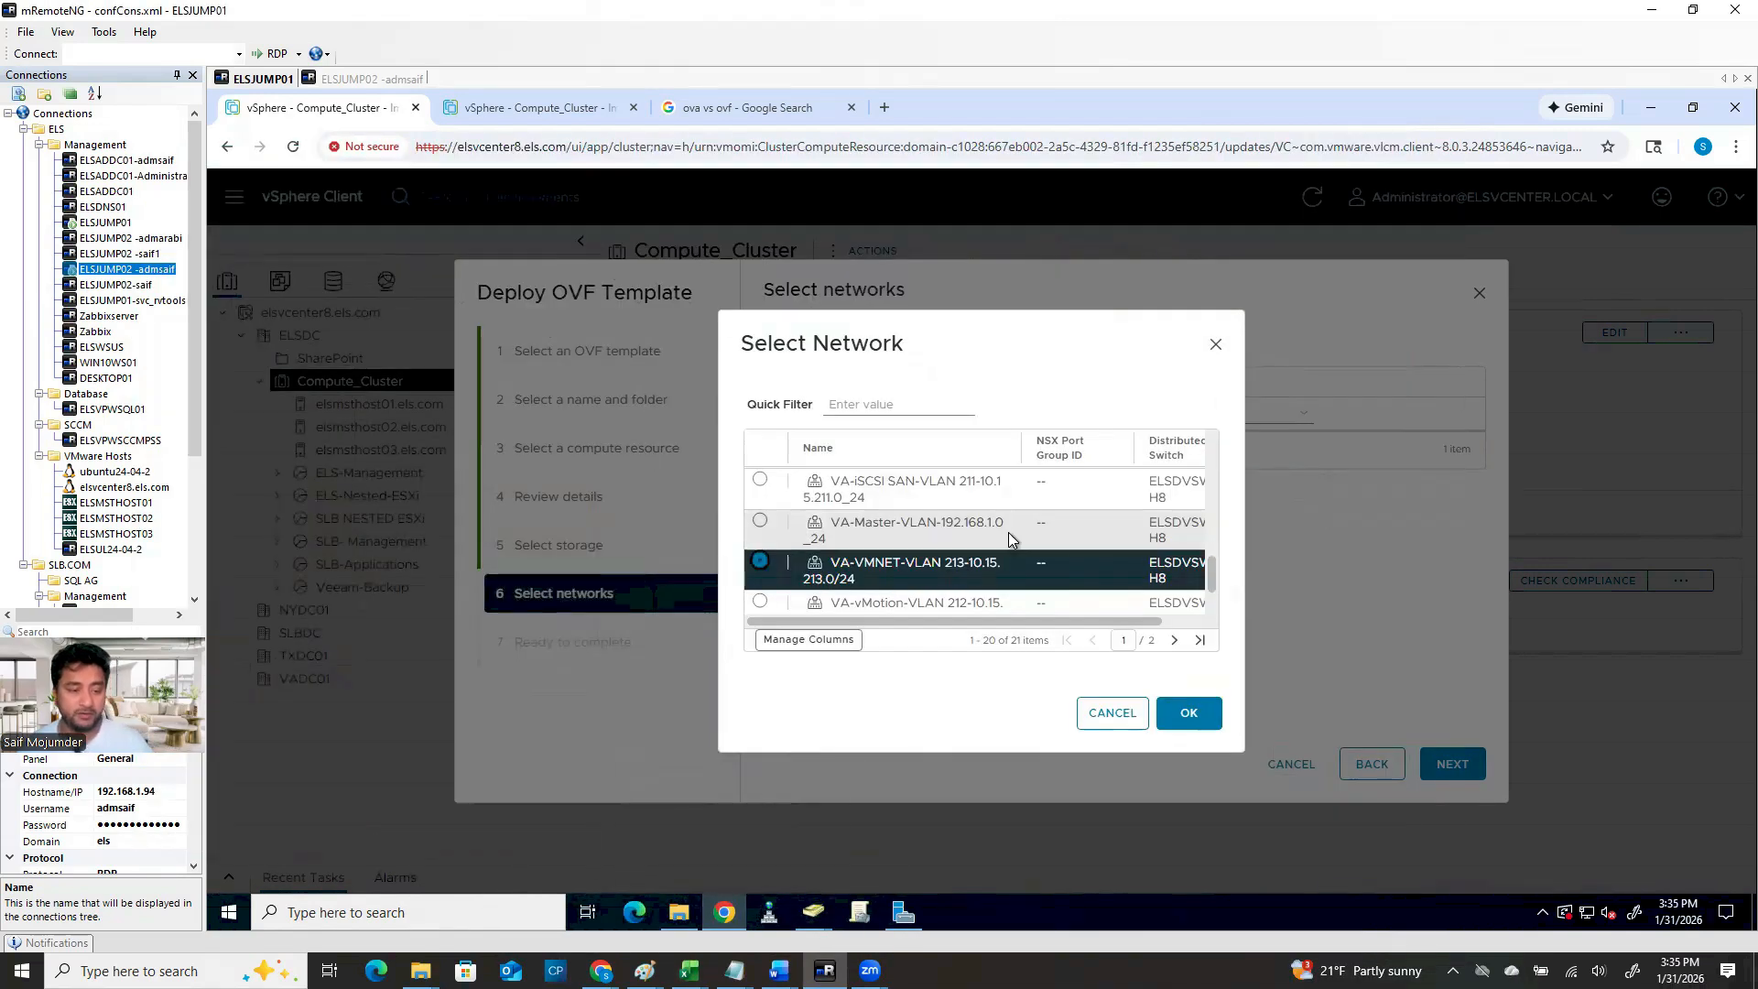
scroll(1025, 549, "down", 2)
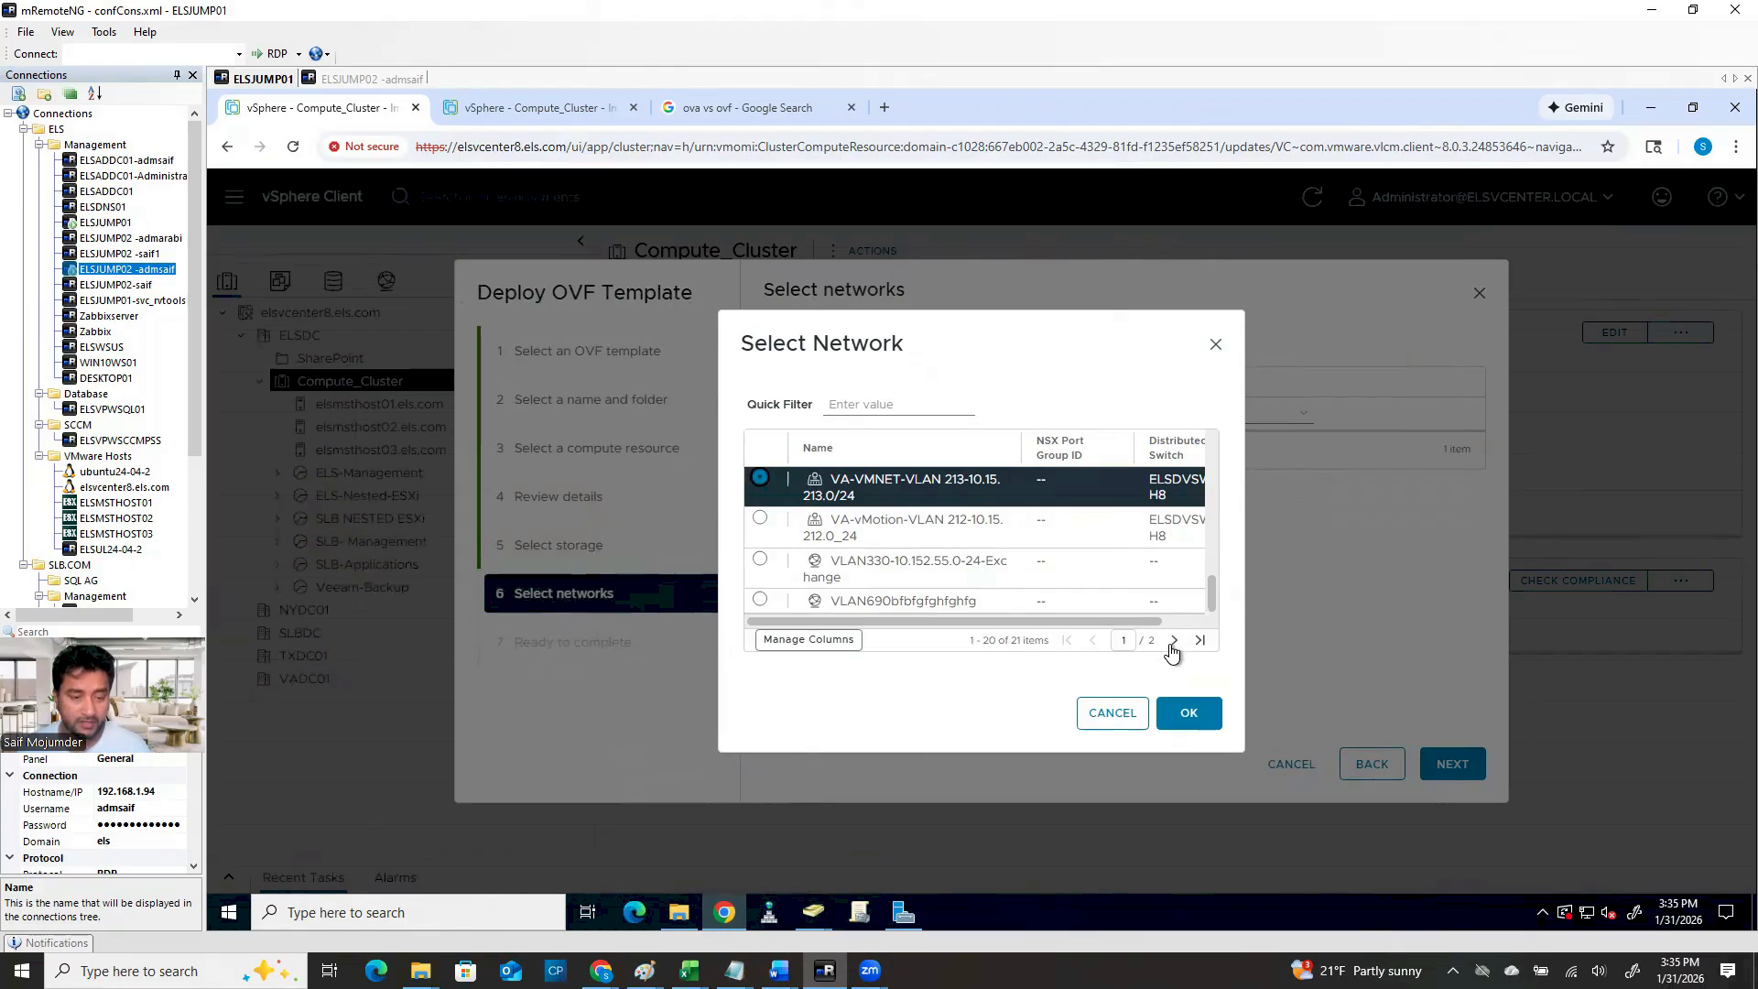
left_click(1173, 641)
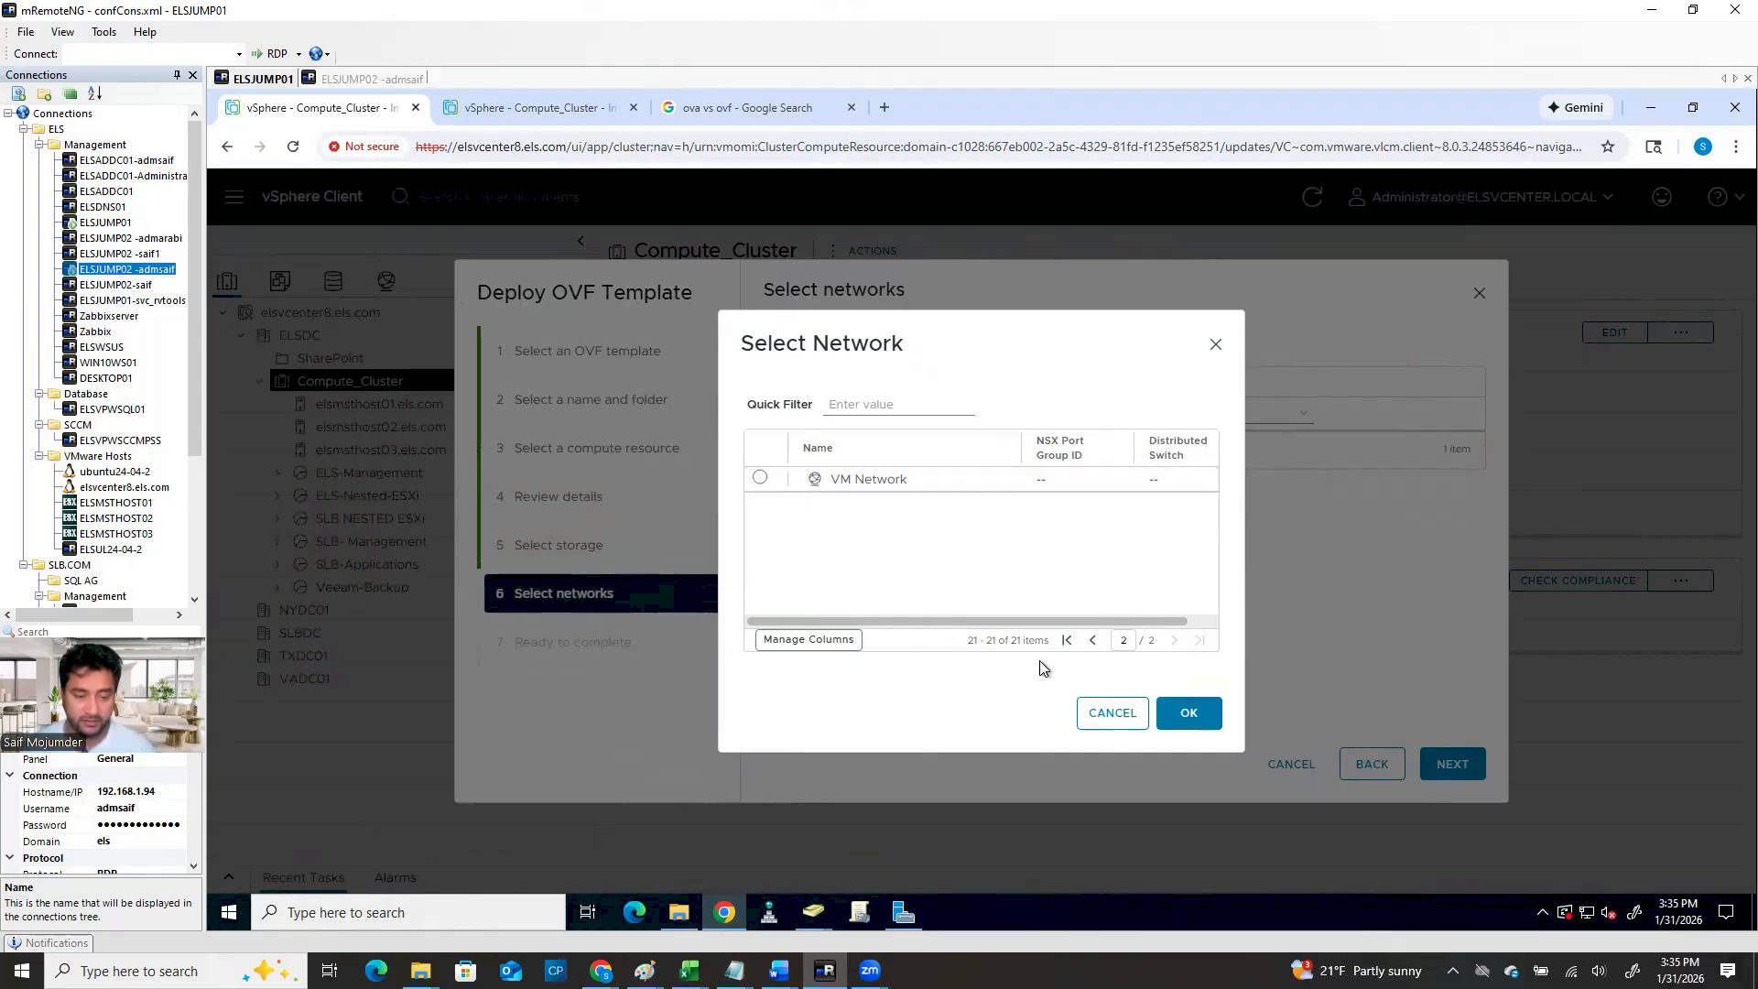
left_click(1092, 641)
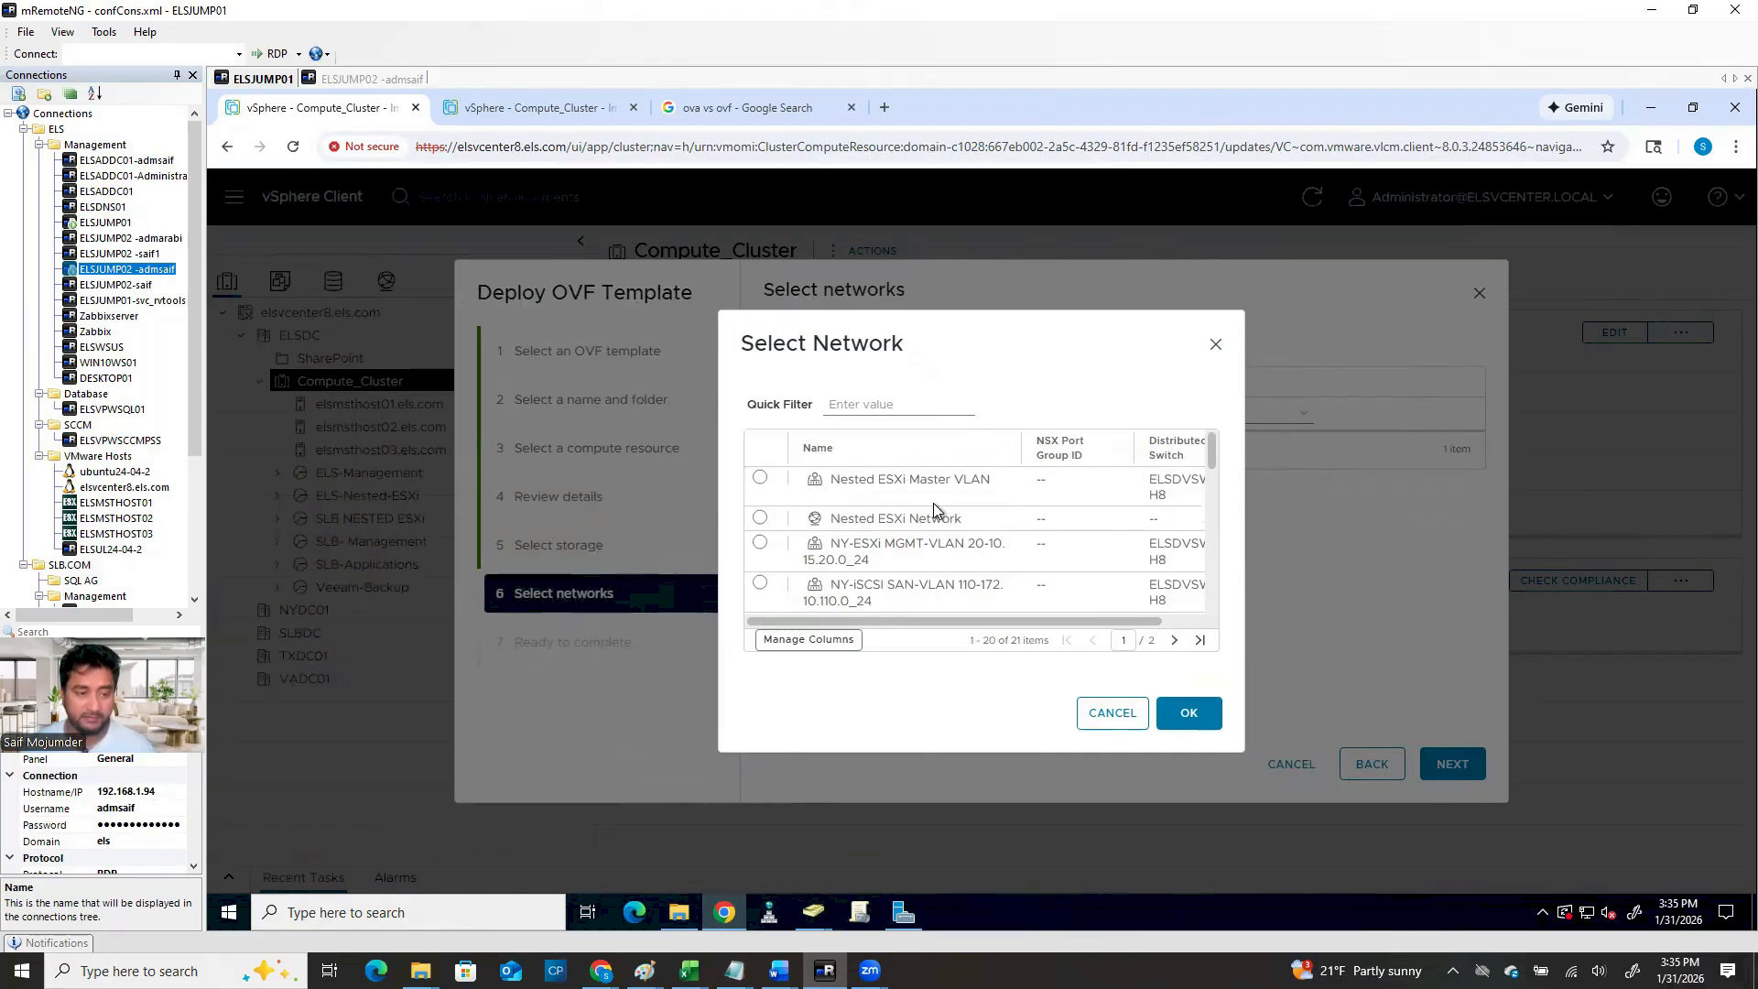
left_click_drag(1210, 464, 1211, 601)
left_click(962, 569)
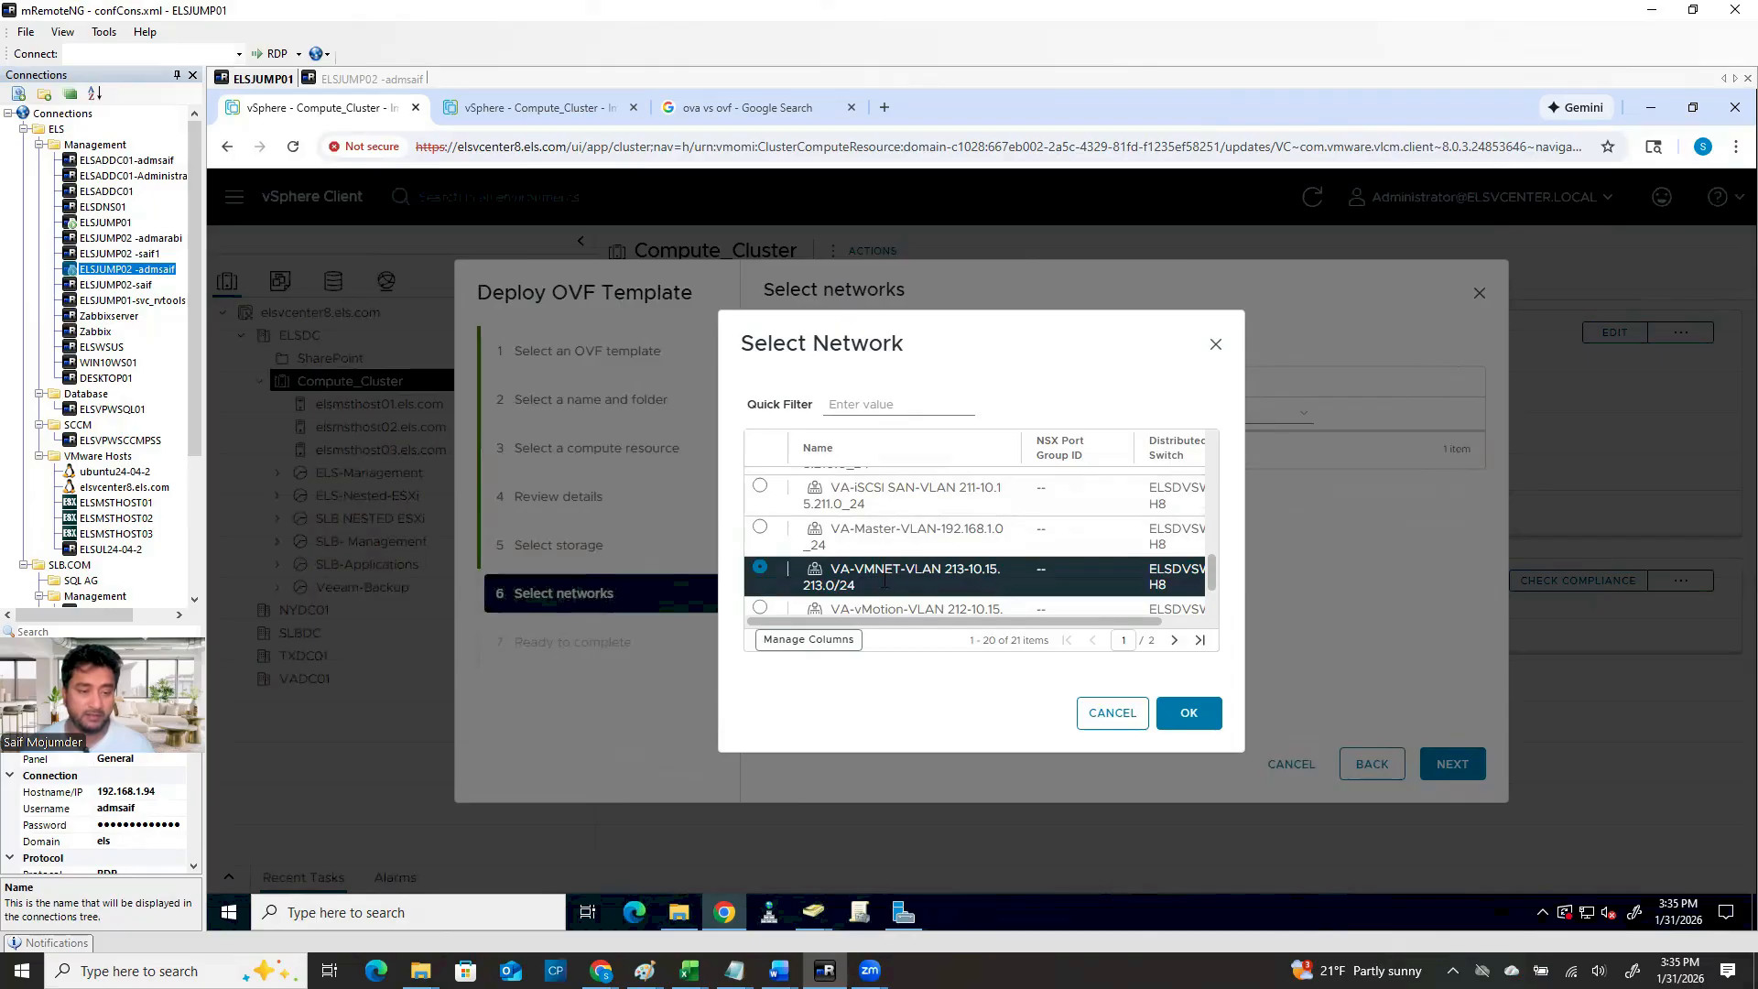
left_click(1188, 712)
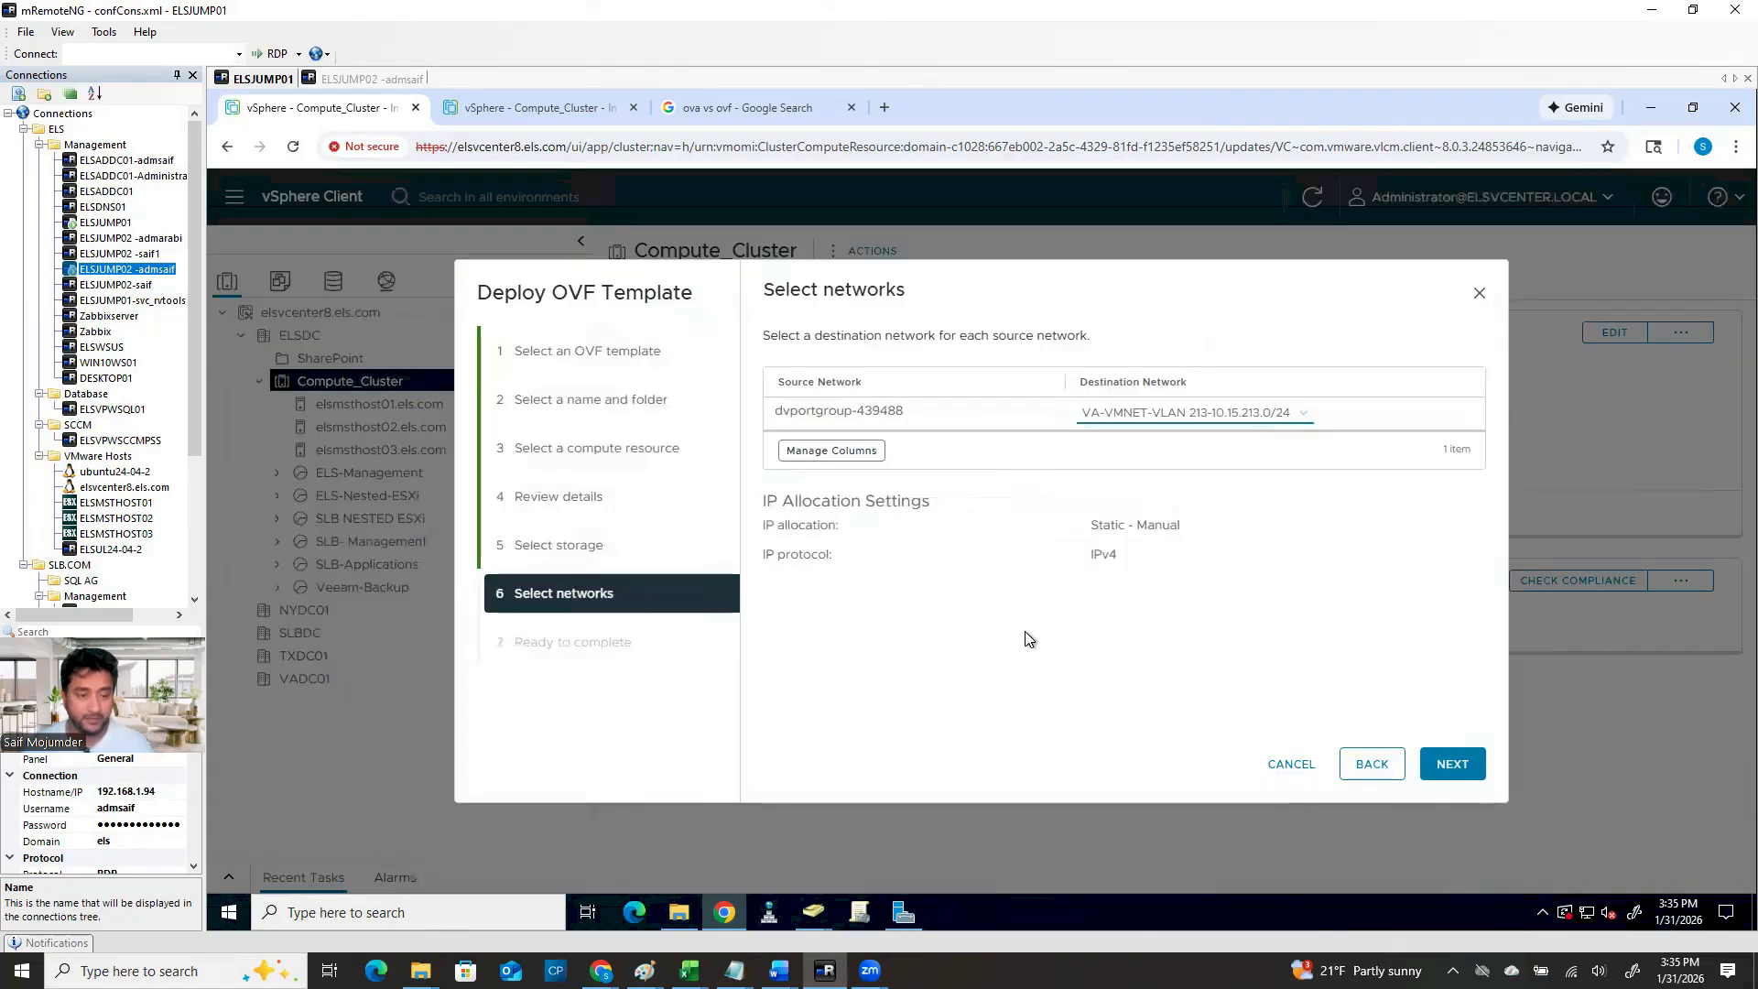
- Review the final summary and start deploying the ELSVEEAMPRIMS OVF template
left_click(1450, 772)
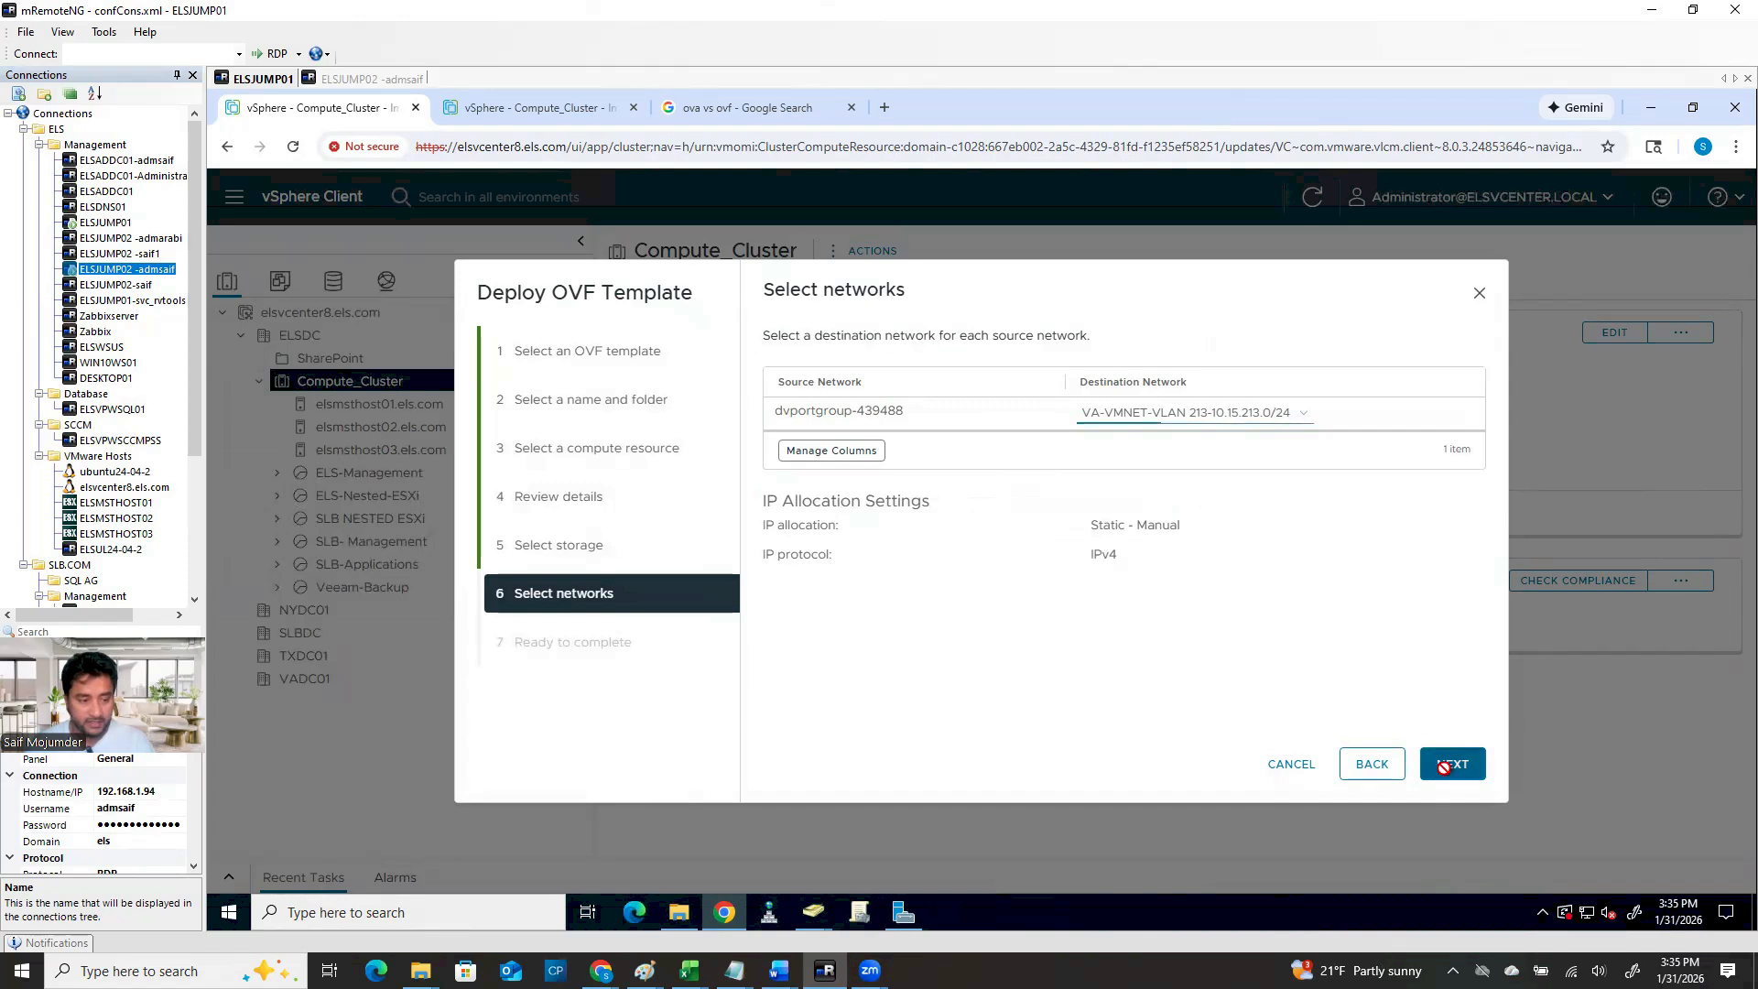
left_click(1378, 767)
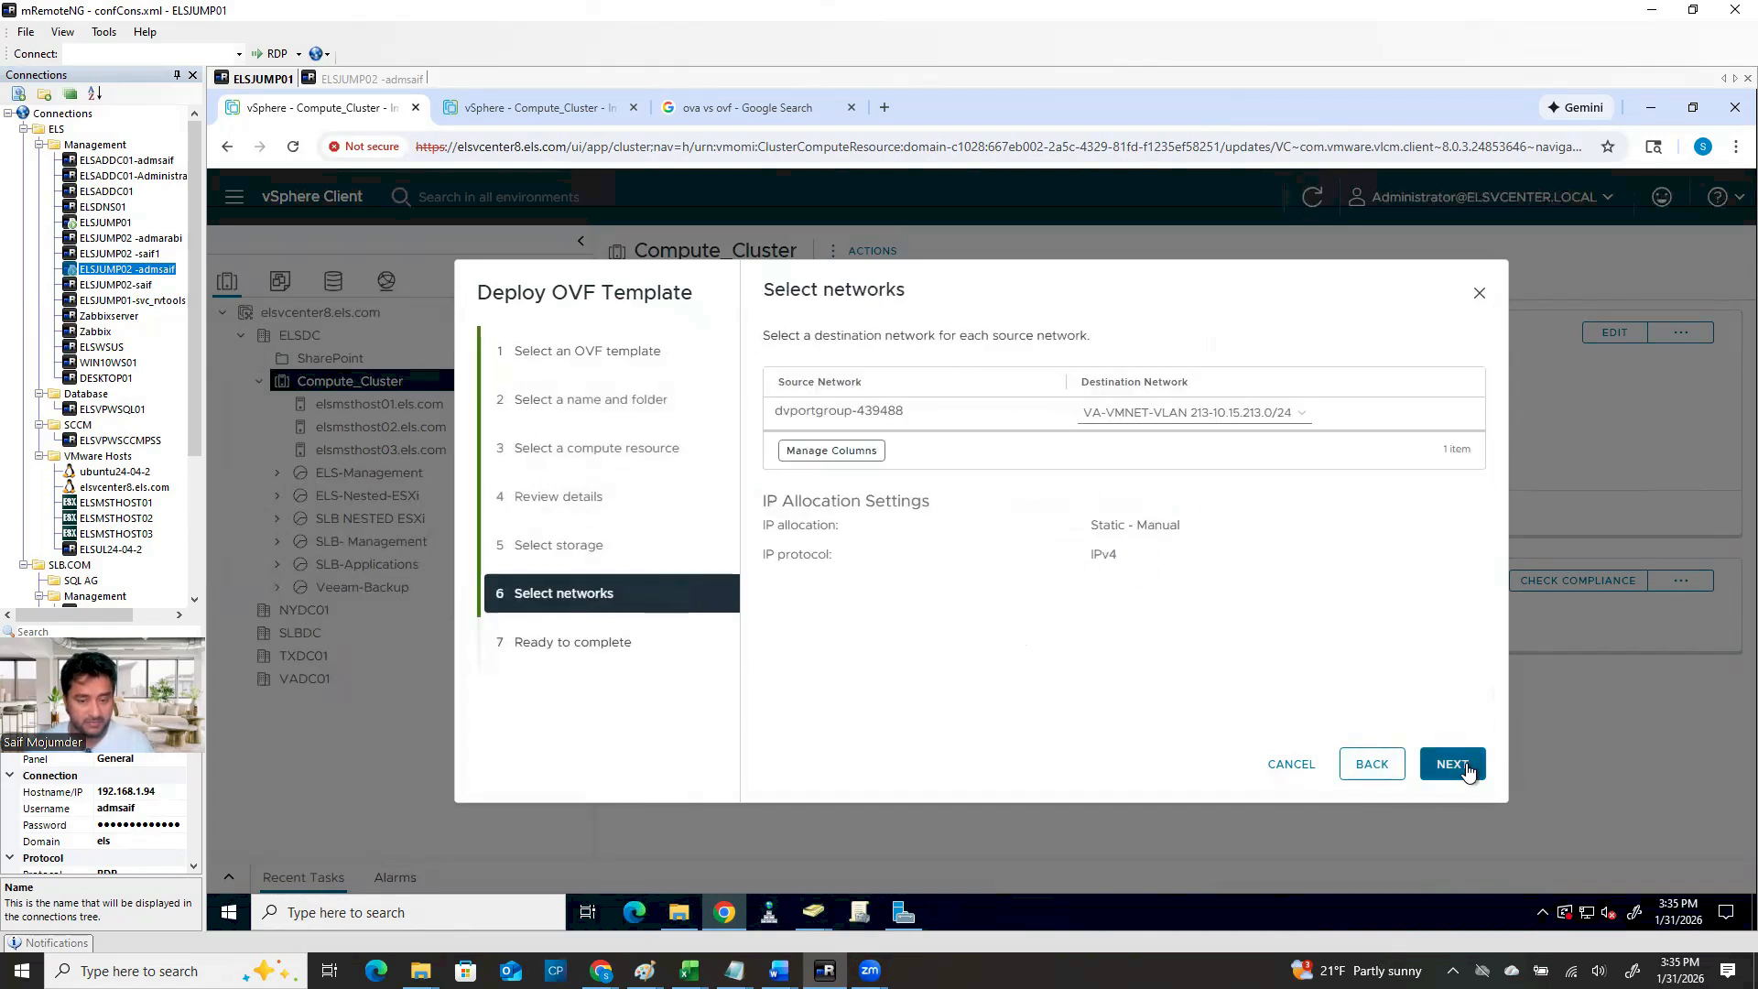
left_click(1465, 770)
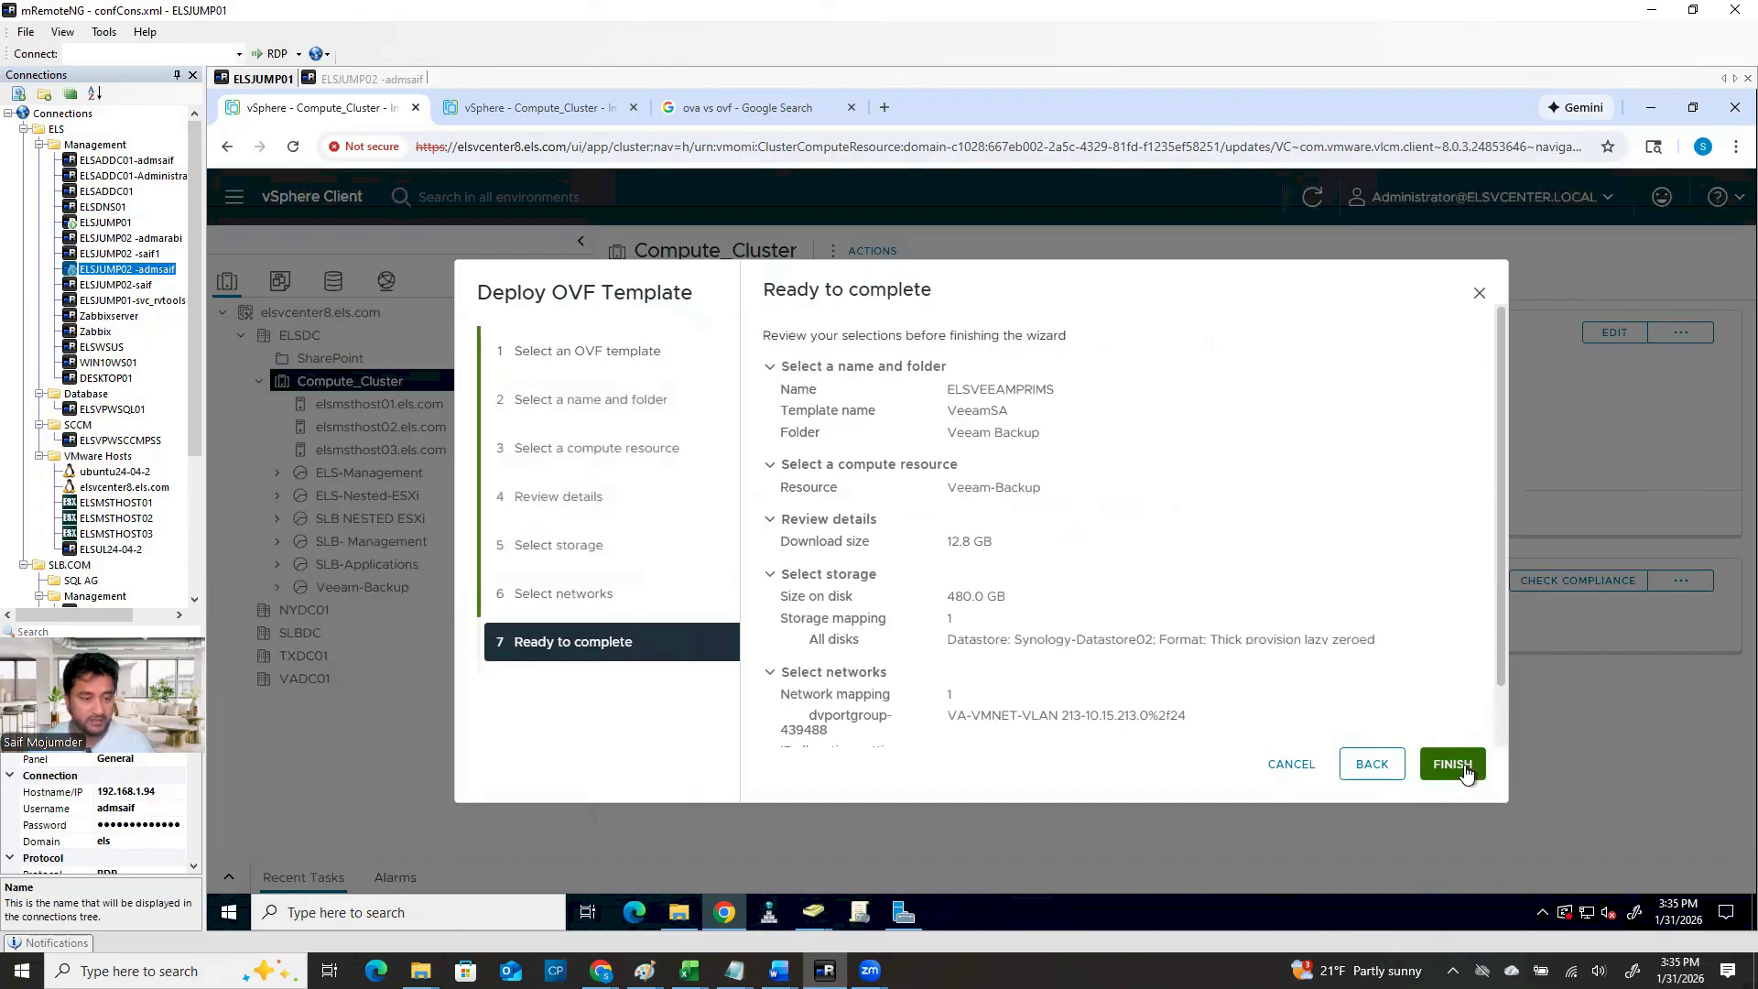
scroll(1476, 672, "down", 1)
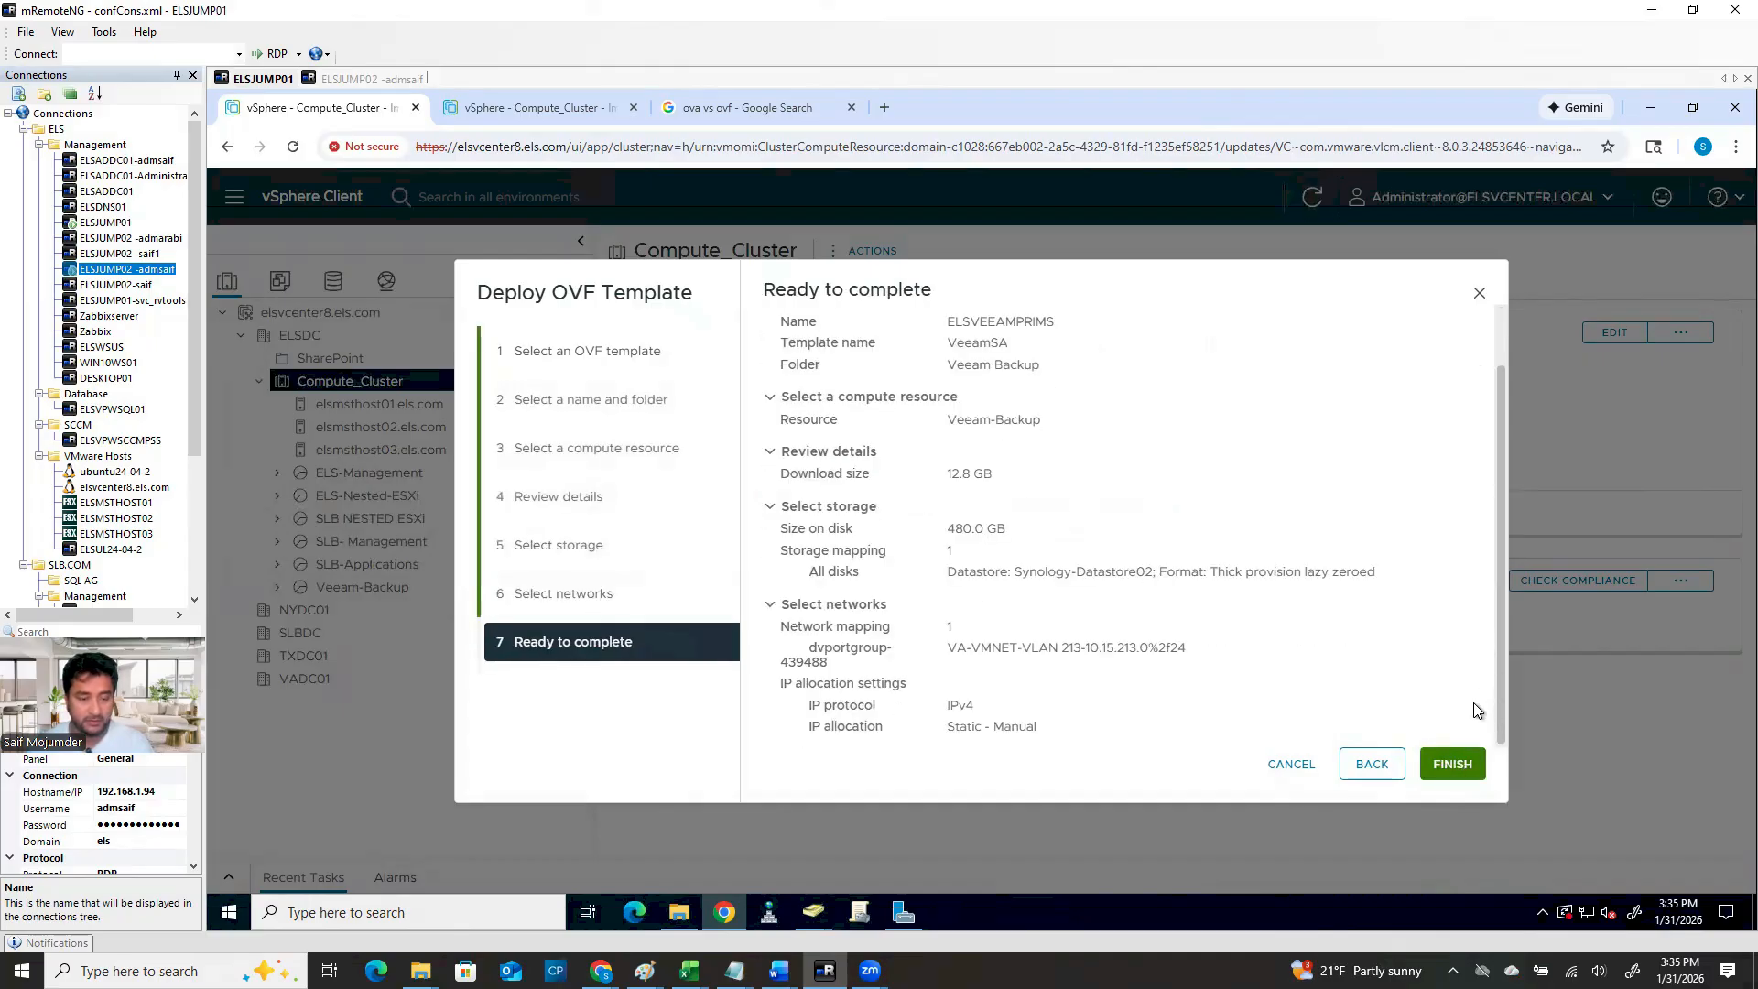
left_click(1448, 762)
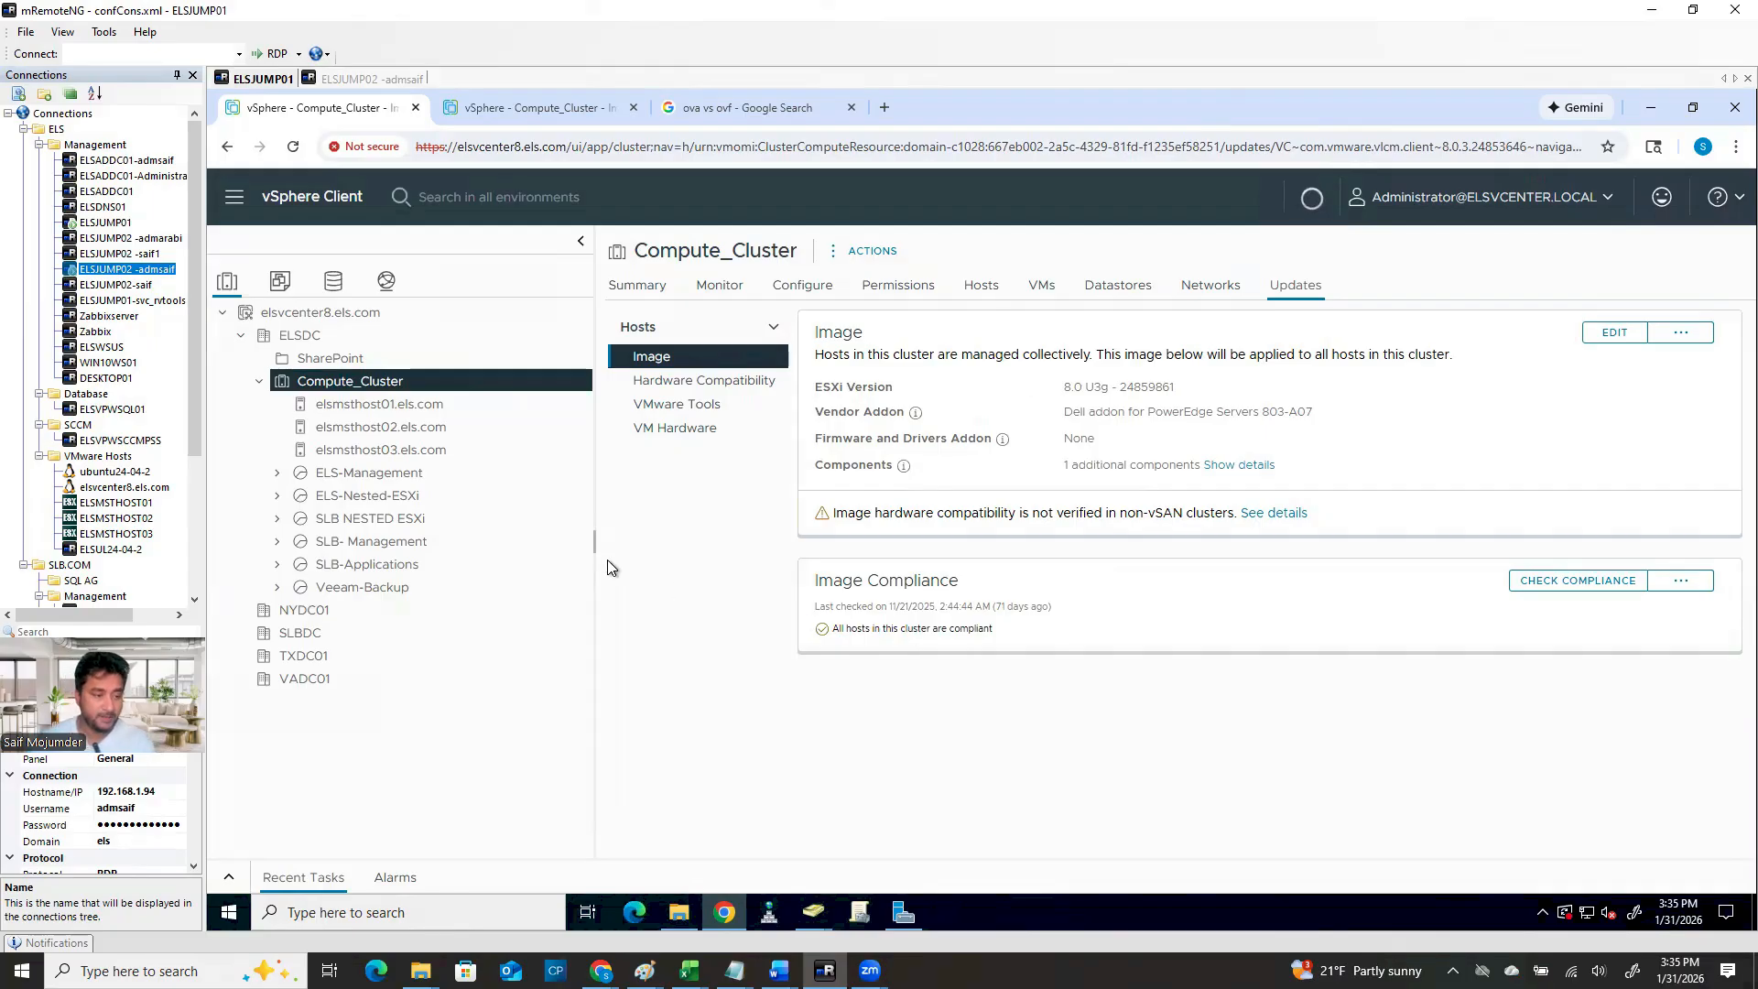
- Show the new VM under Veeam-Backup and the Recent Tasks deployment at 50%
left_click(277, 587)
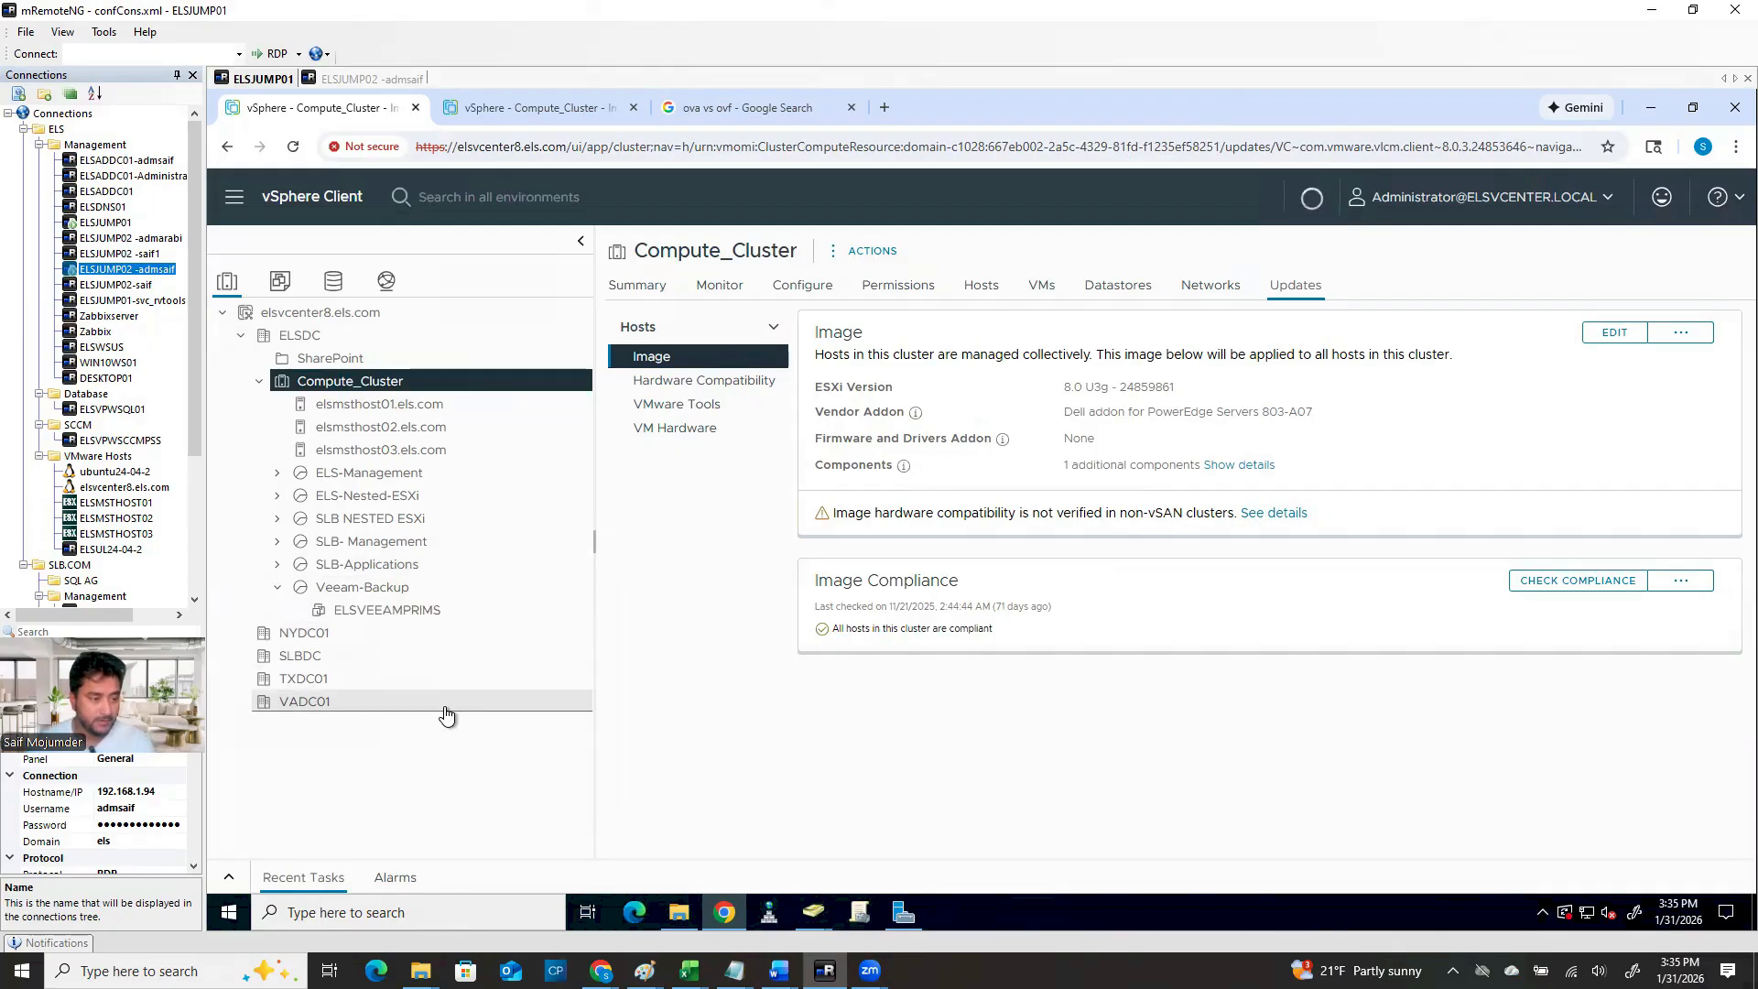
left_click(229, 879)
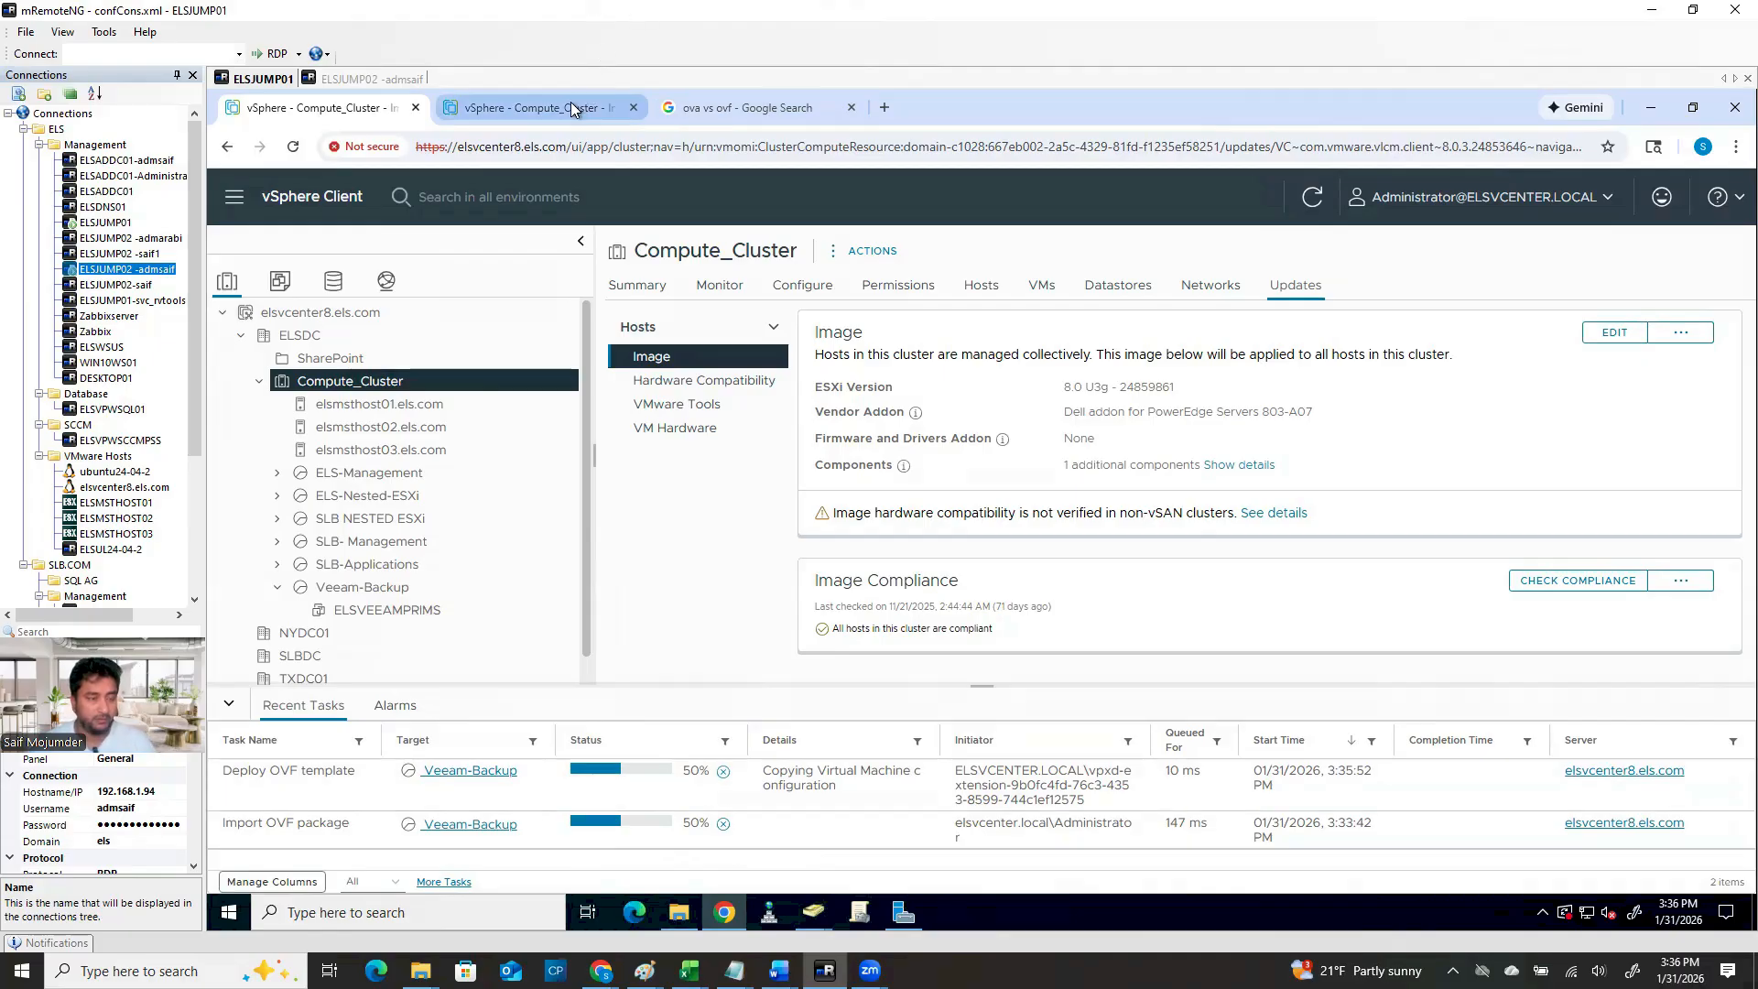
mouse_move(778, 972)
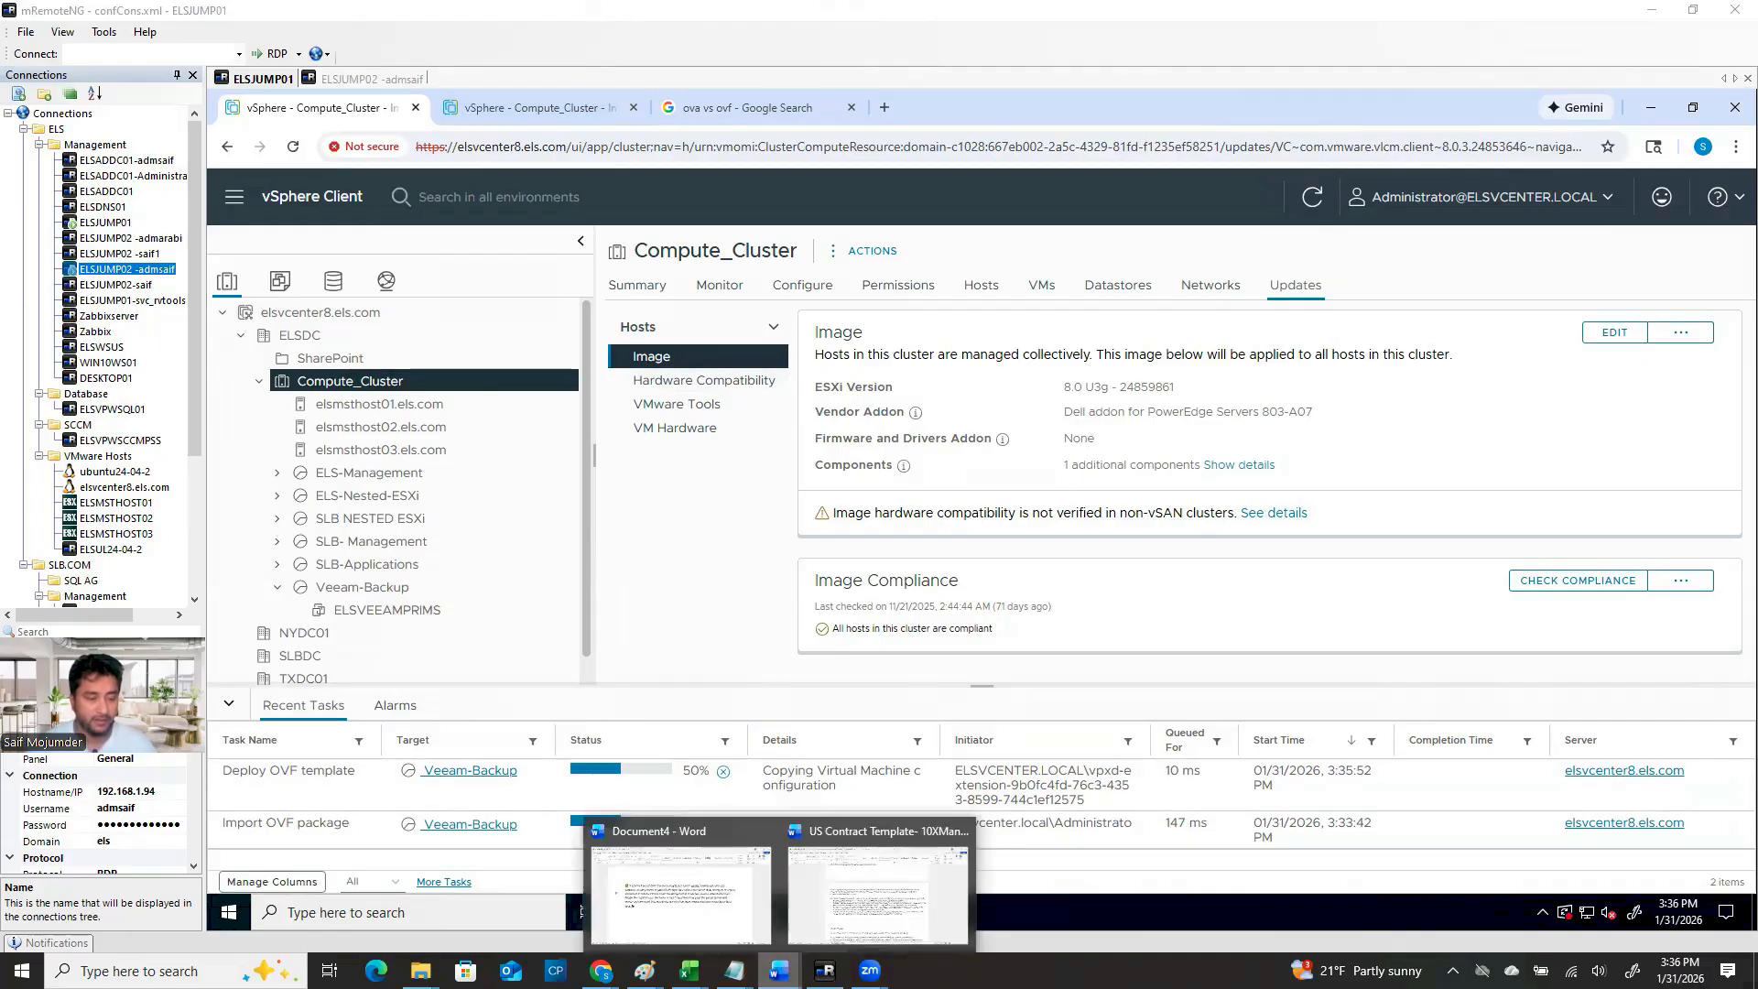
left_click(798, 925)
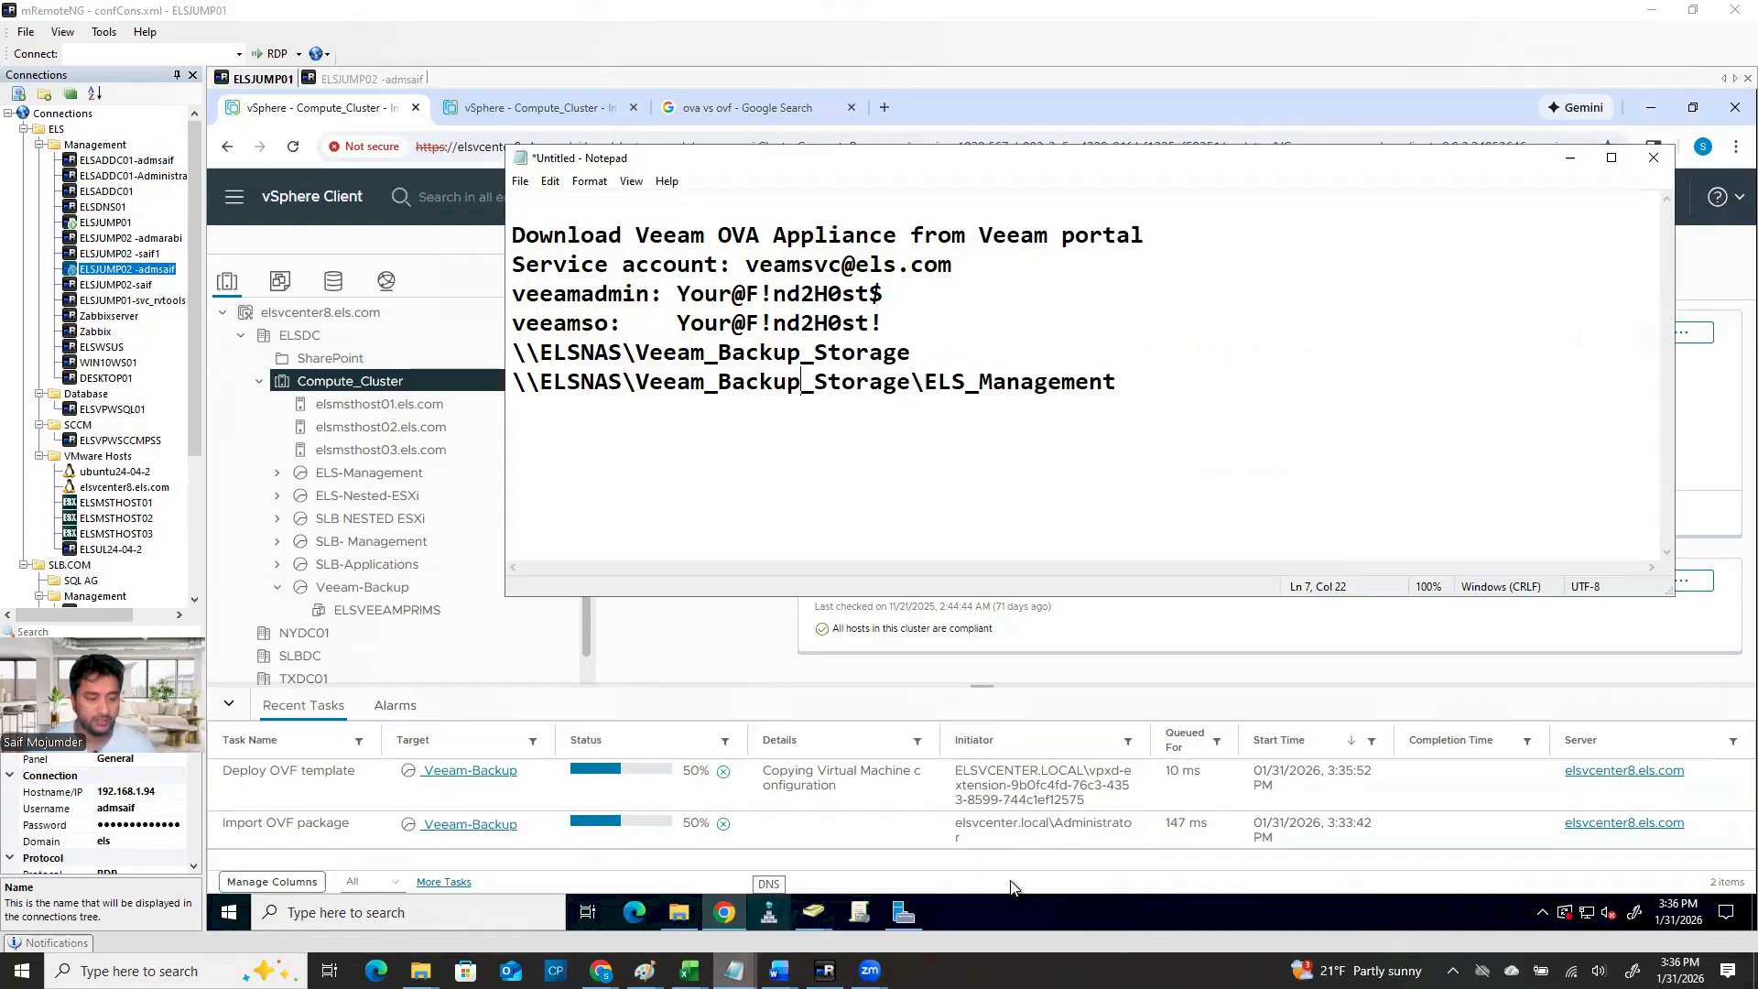
left_click_drag(1167, 385, 487, 373)
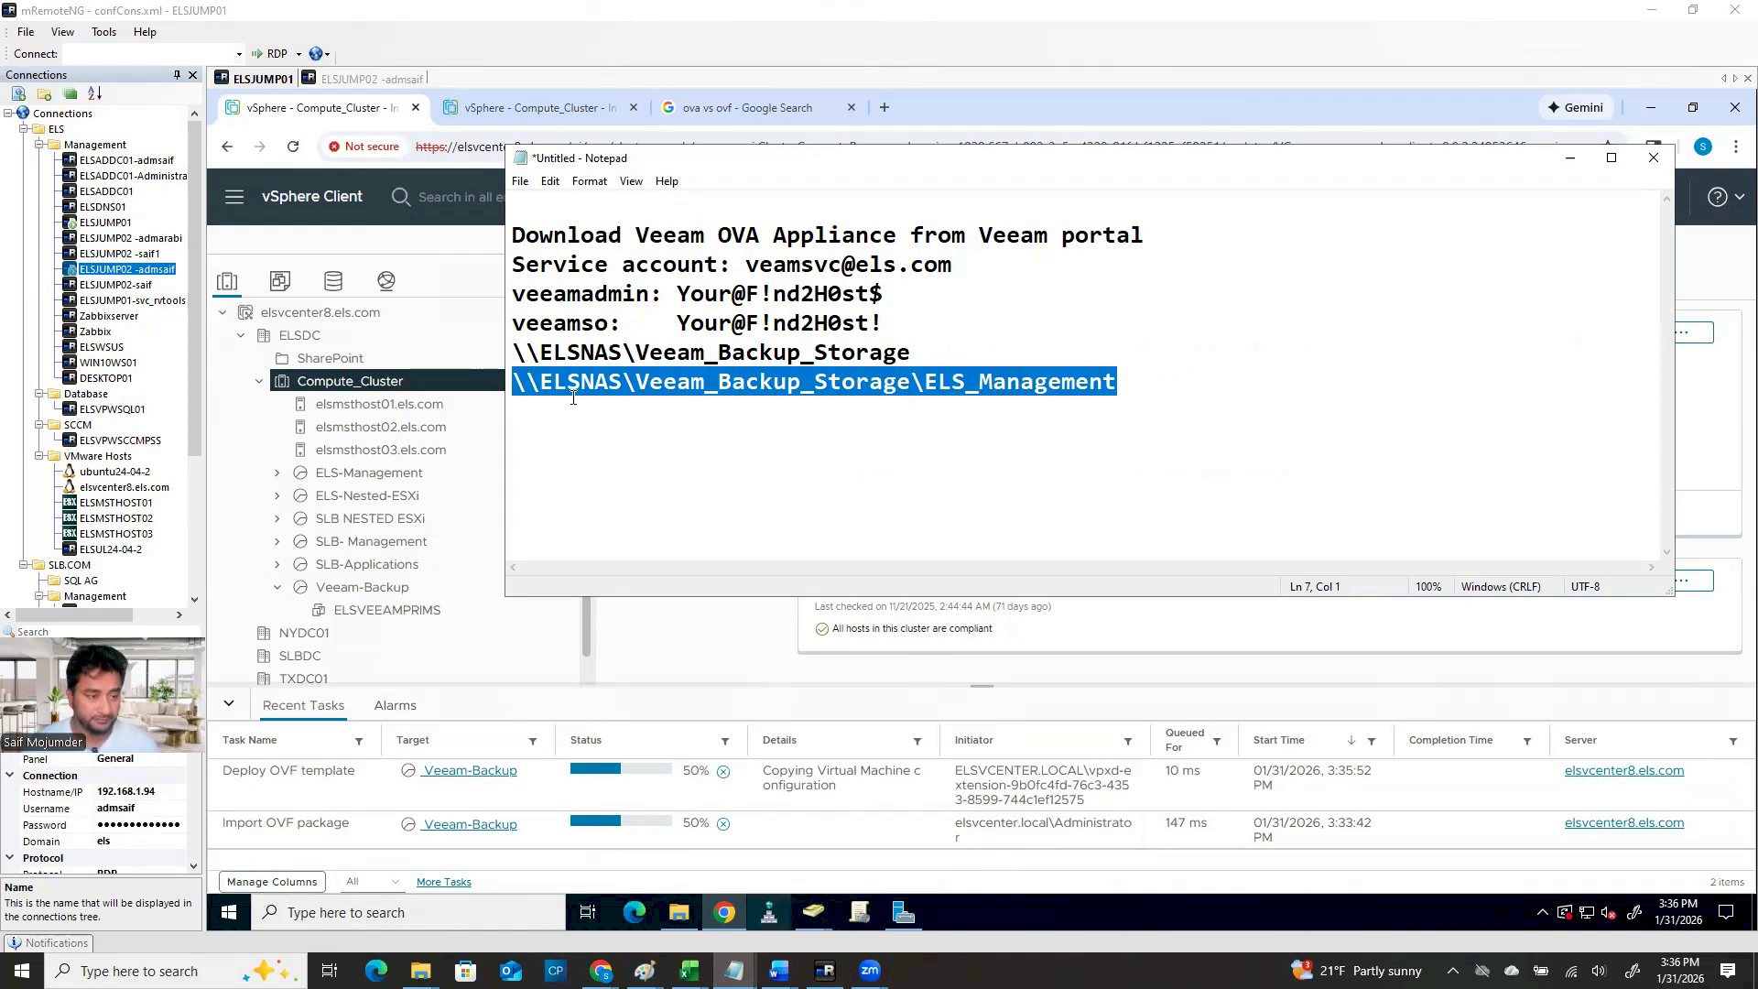
left_click(692, 389)
left_click_drag(938, 362, 479, 354)
left_click(859, 426)
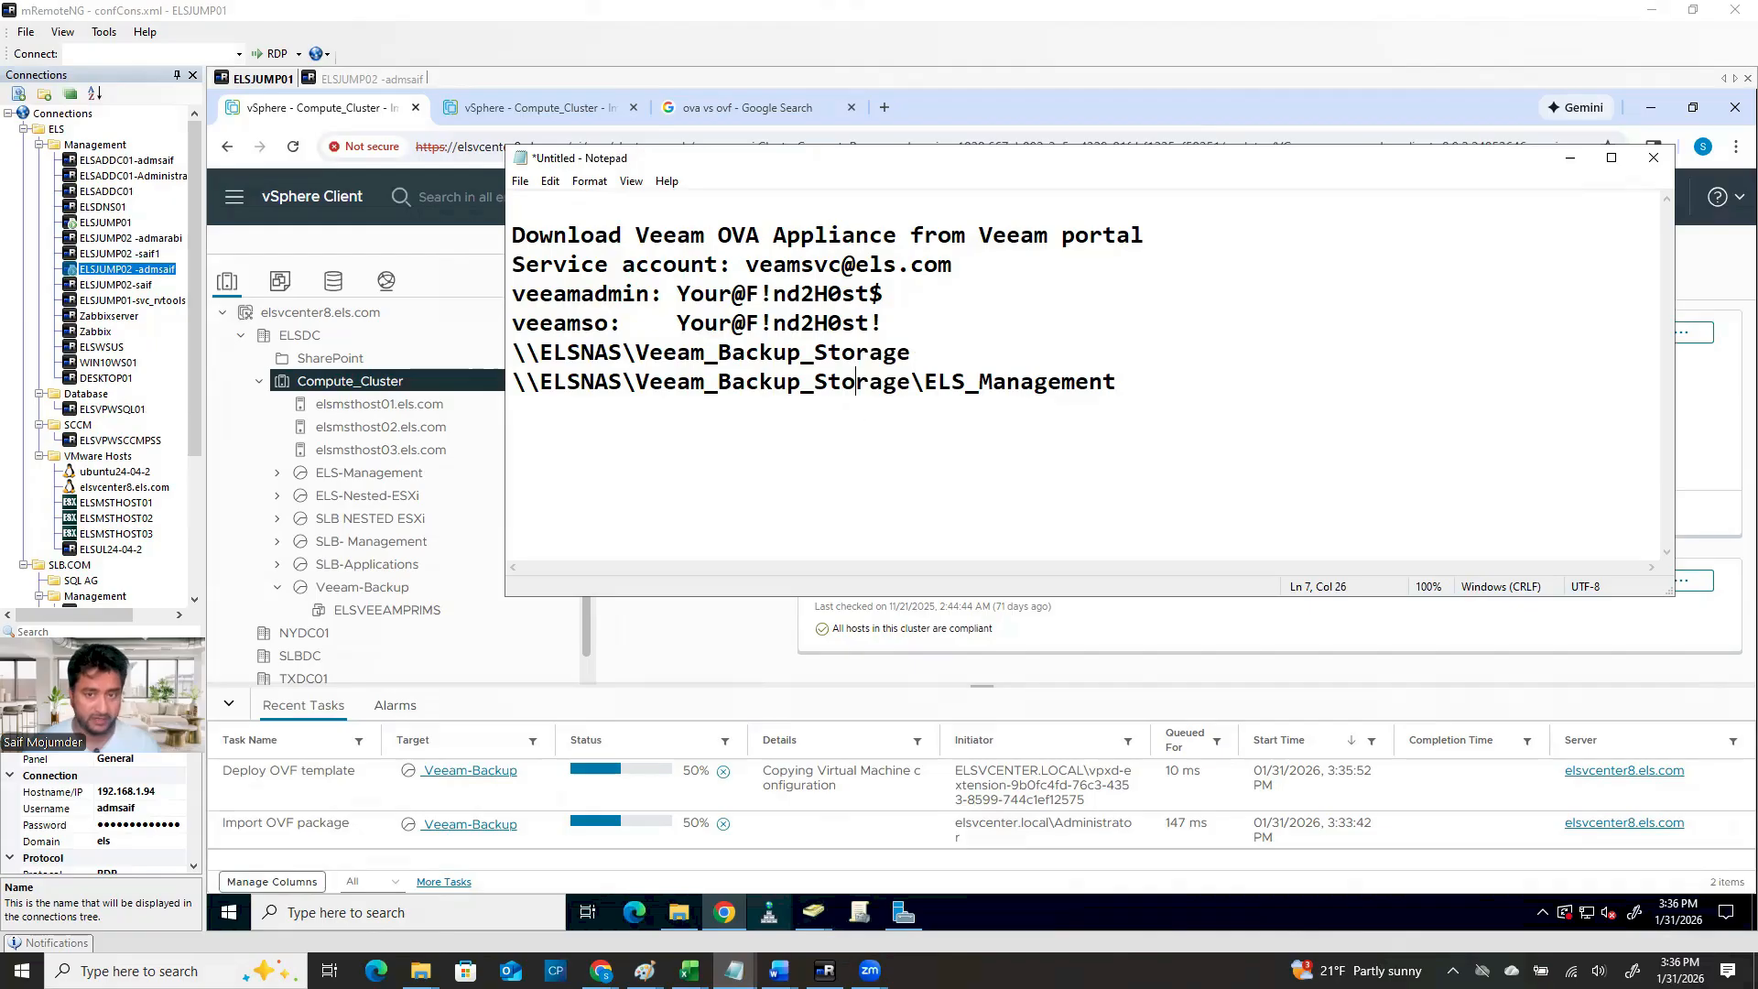
left_click(1565, 168)
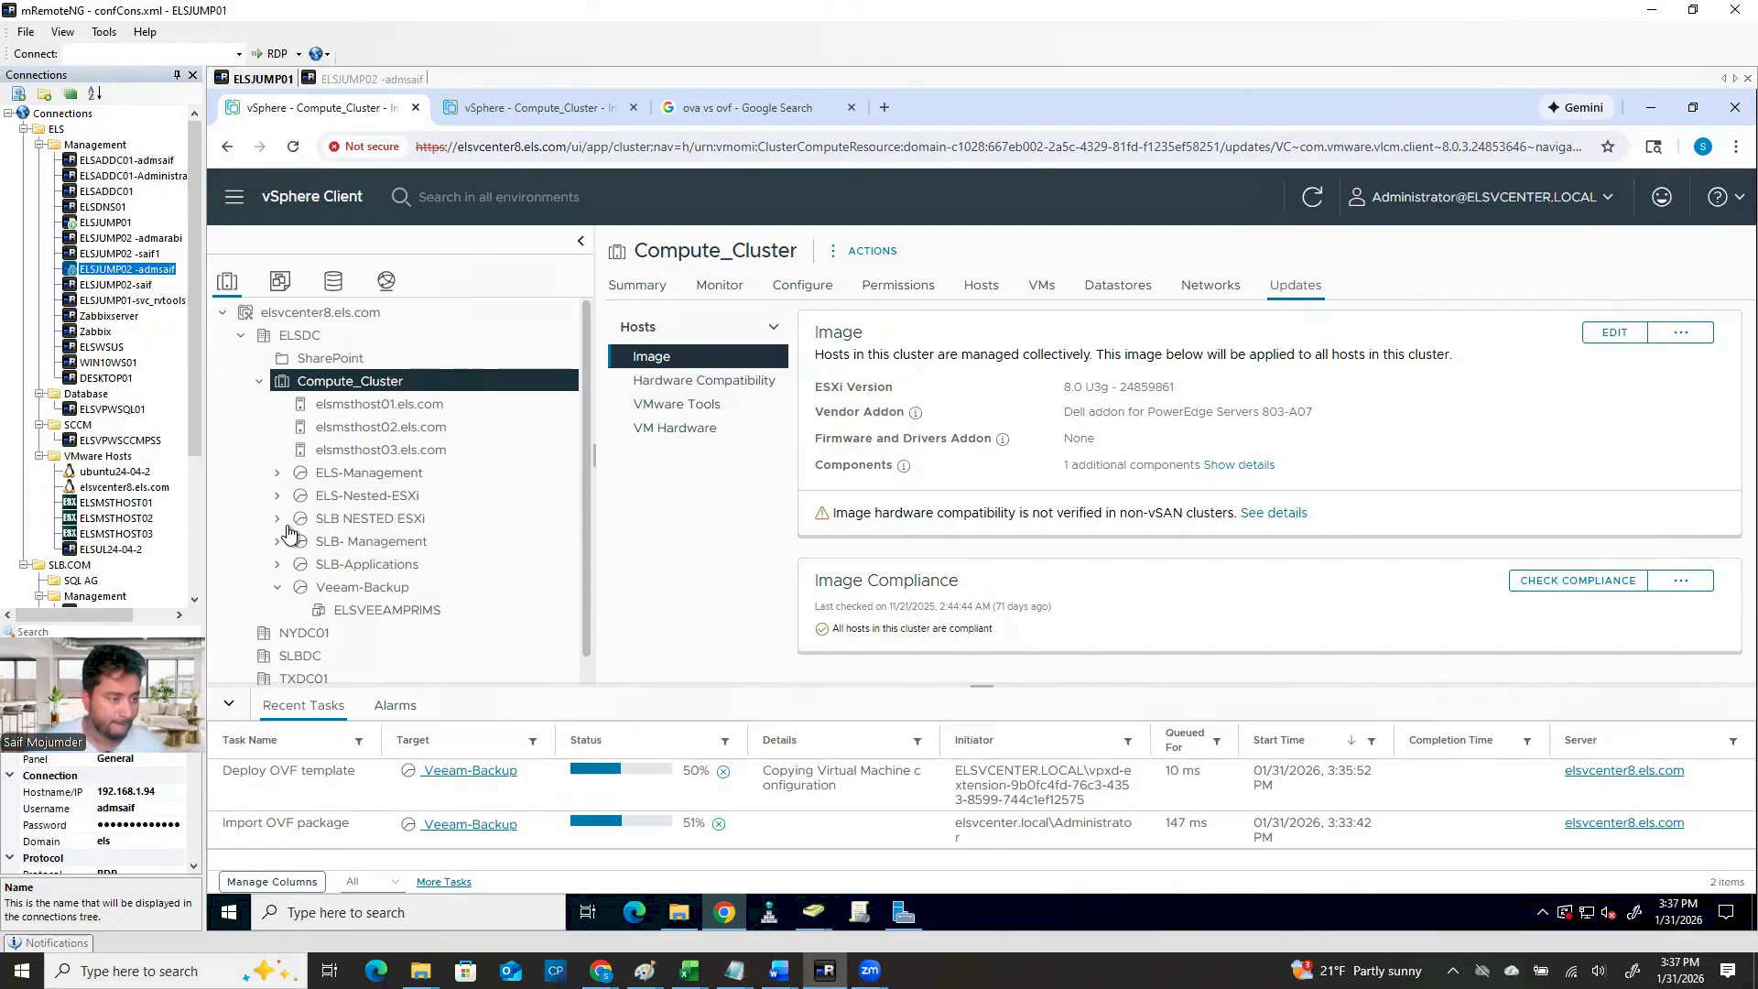
- Add a new 500 GB hard disk to the ELSJUMP02 virtual machine
left_click(278, 473)
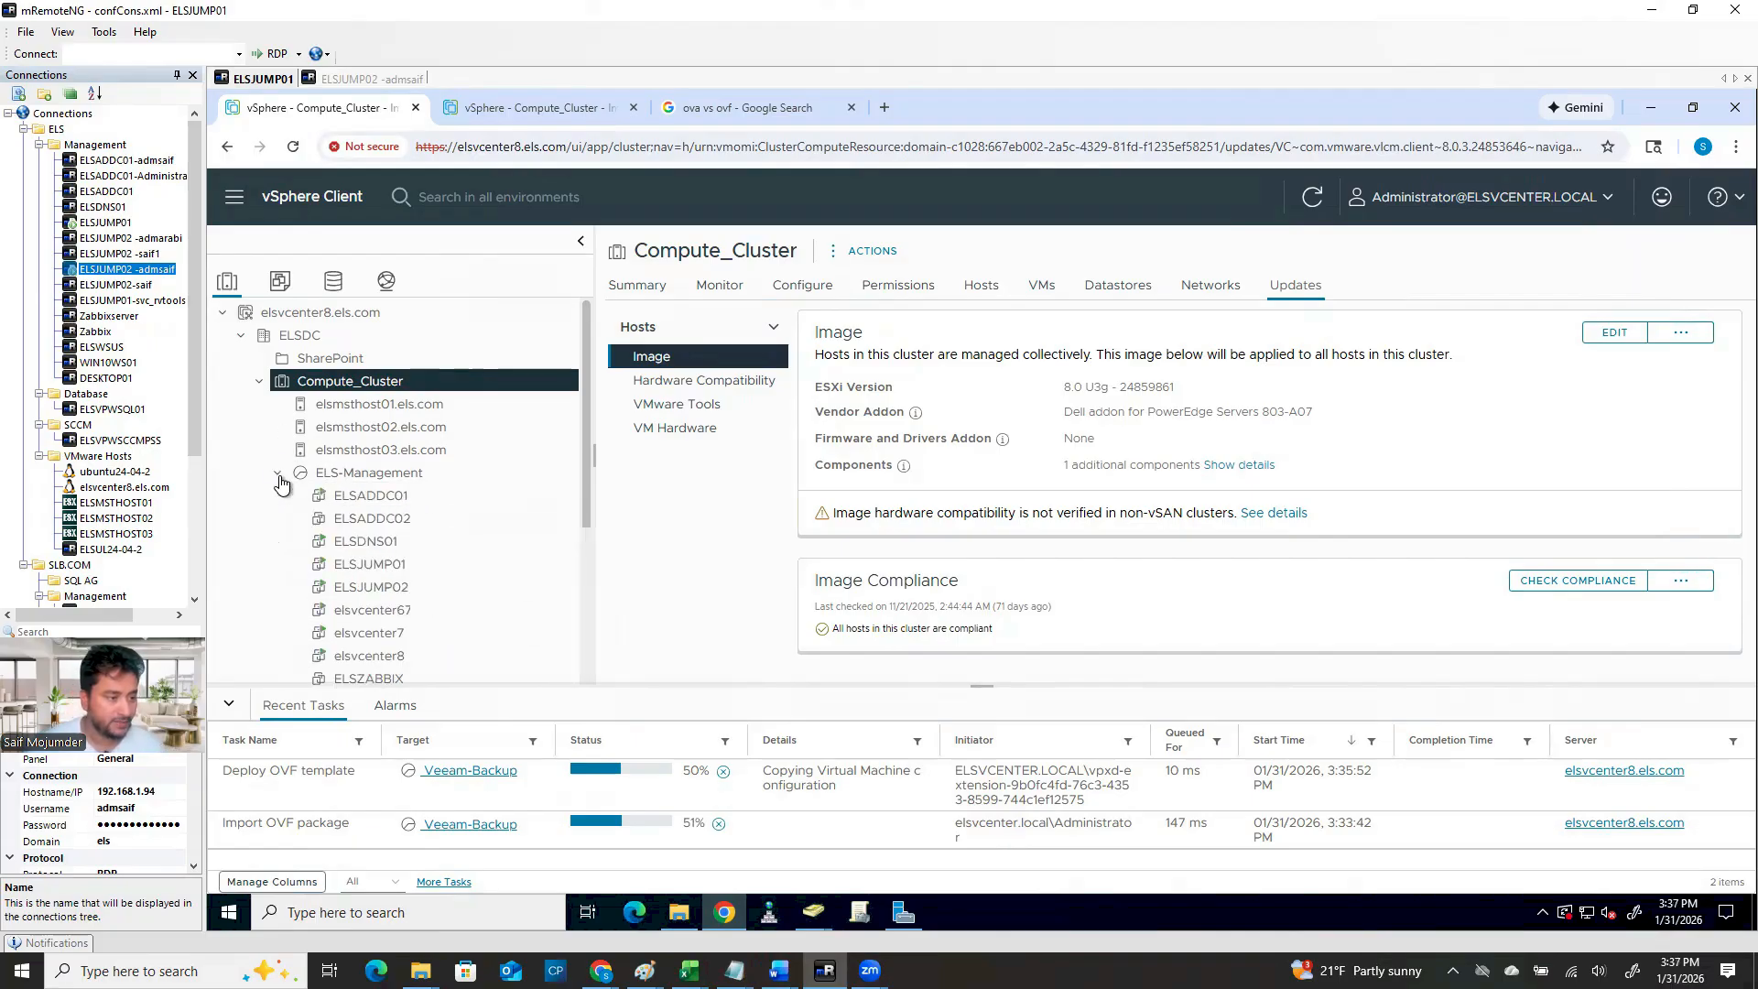
left_click(404, 594)
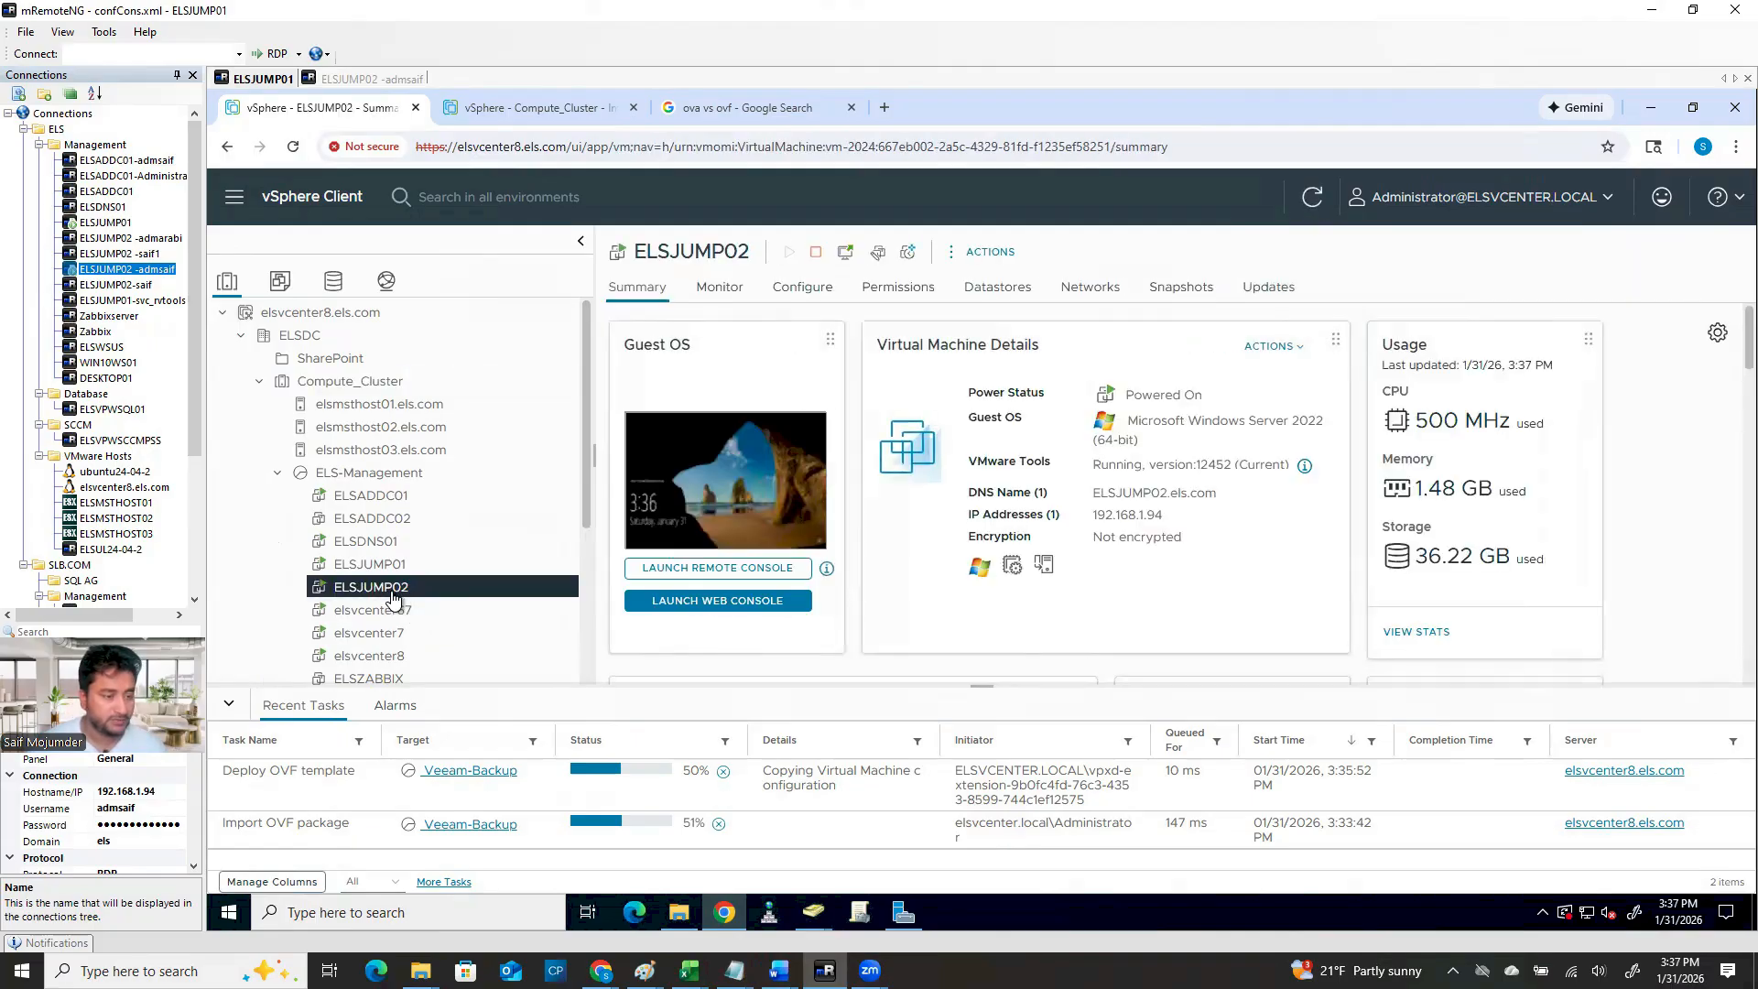
right_click(392, 597)
left_click(438, 601)
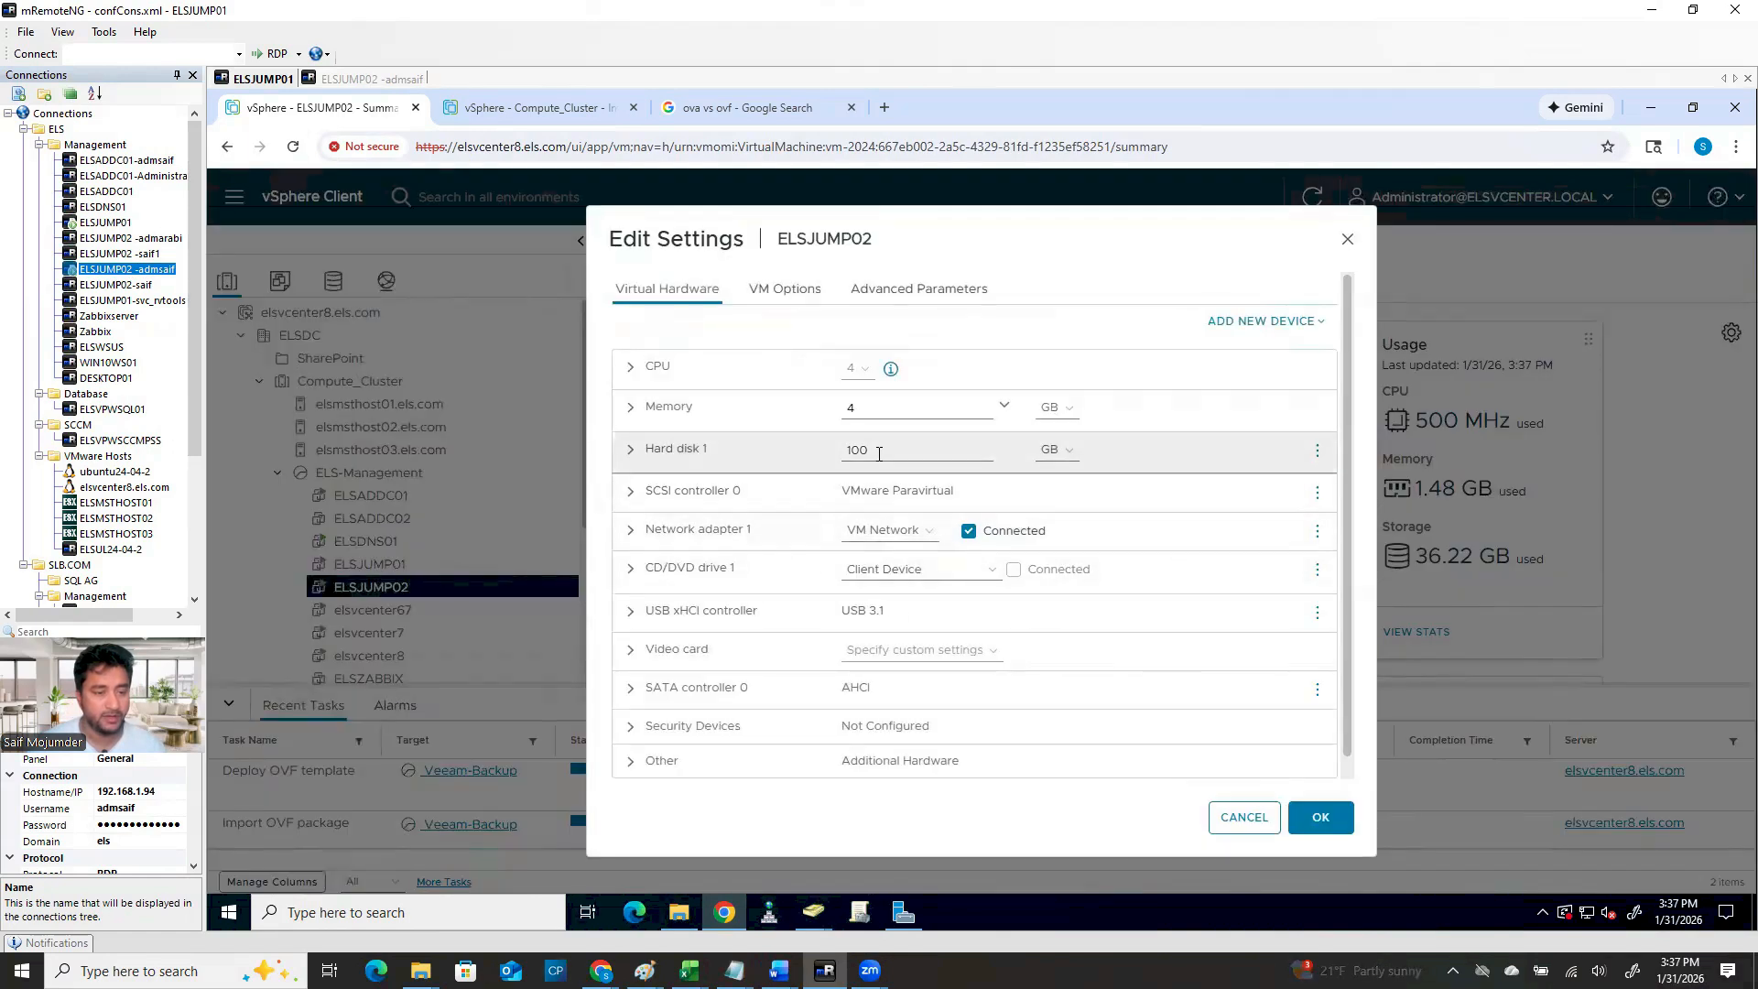
left_click(1280, 326)
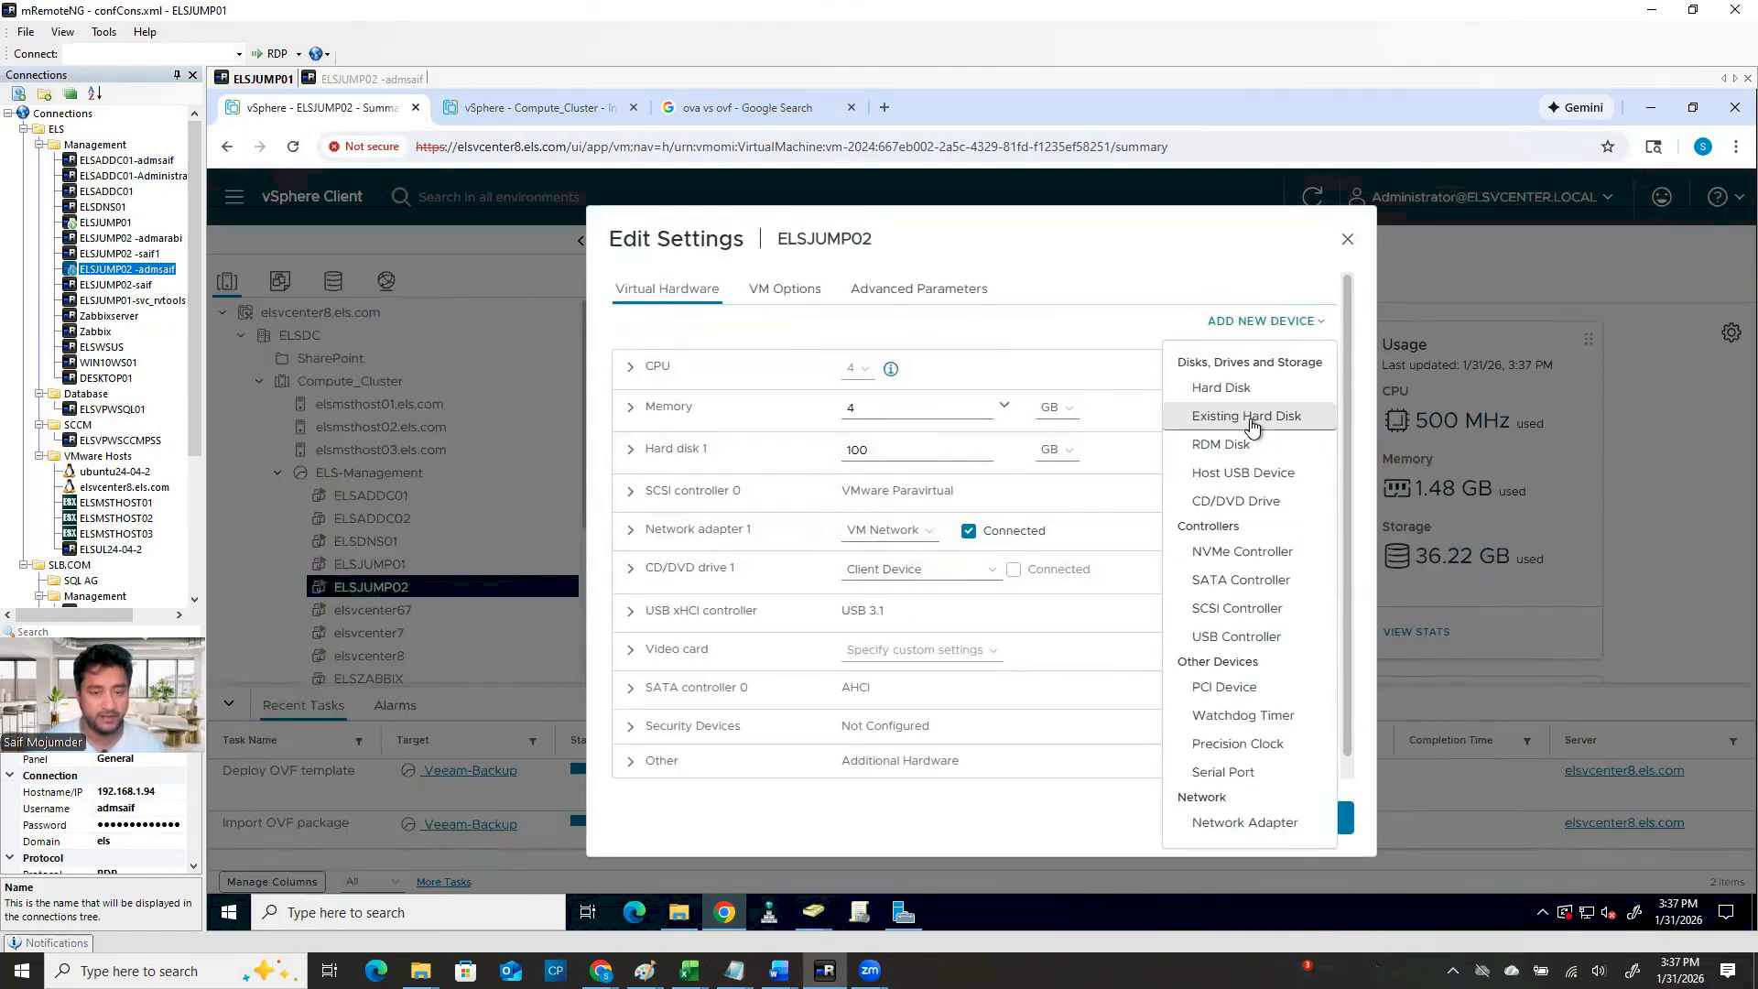
left_click(1227, 388)
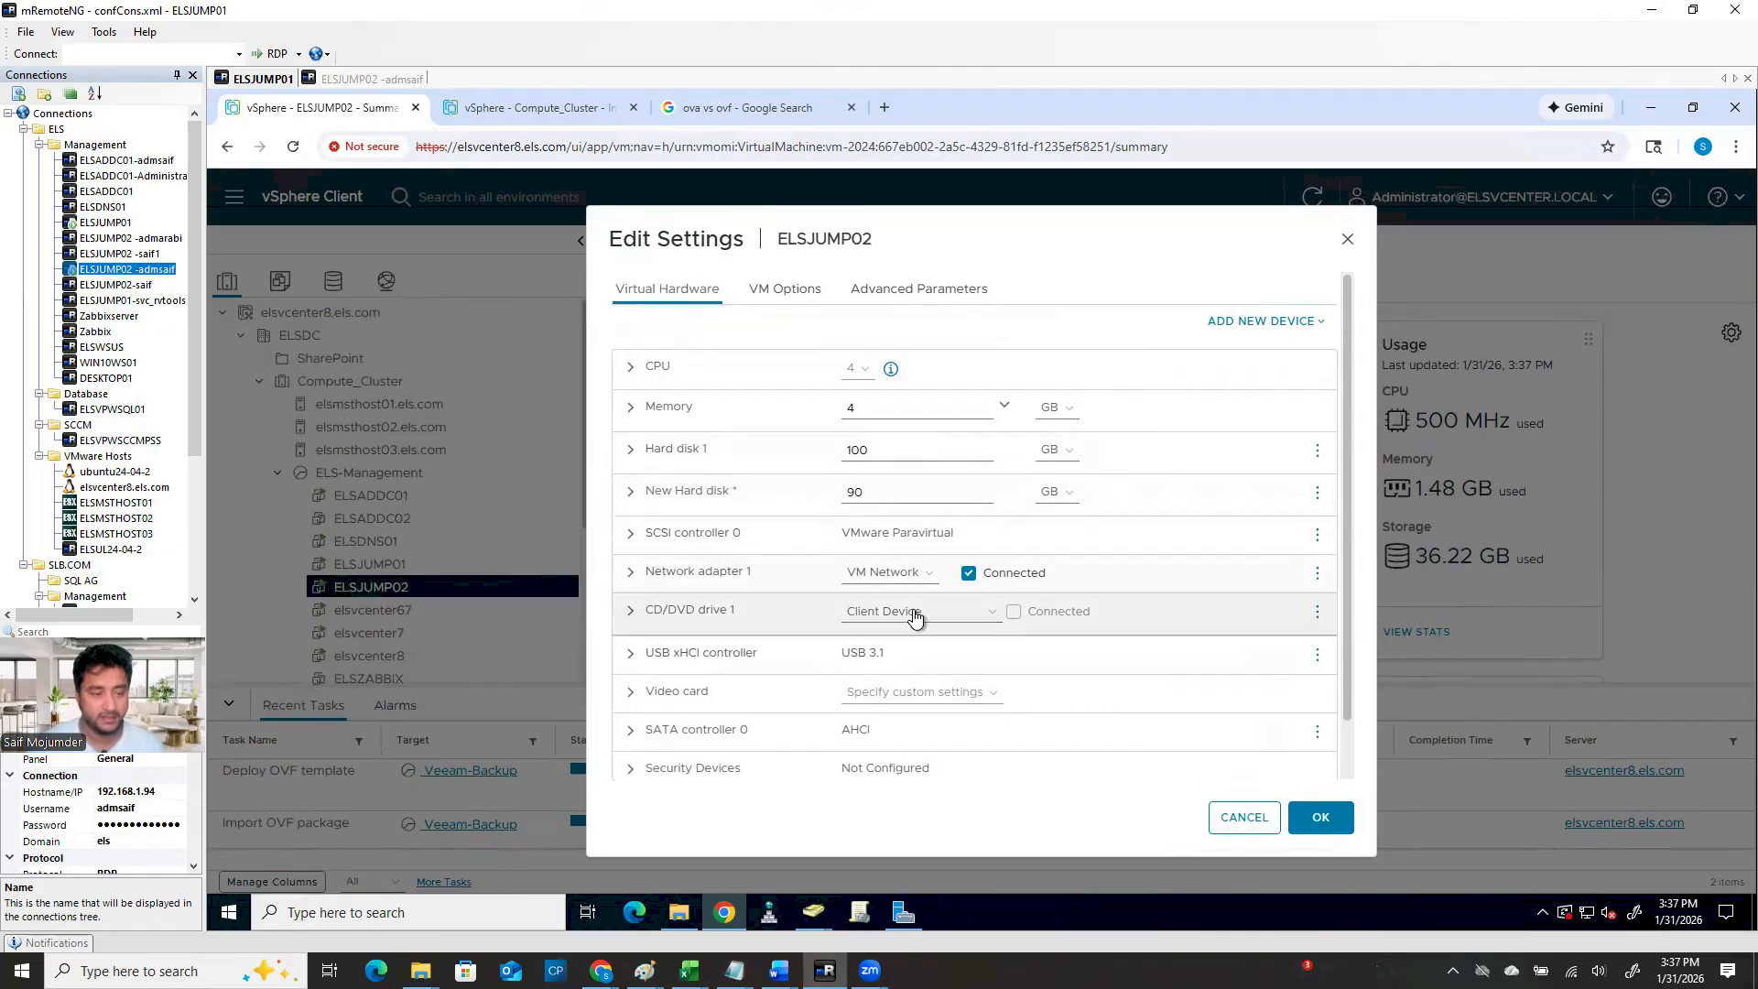
left_click(780, 495)
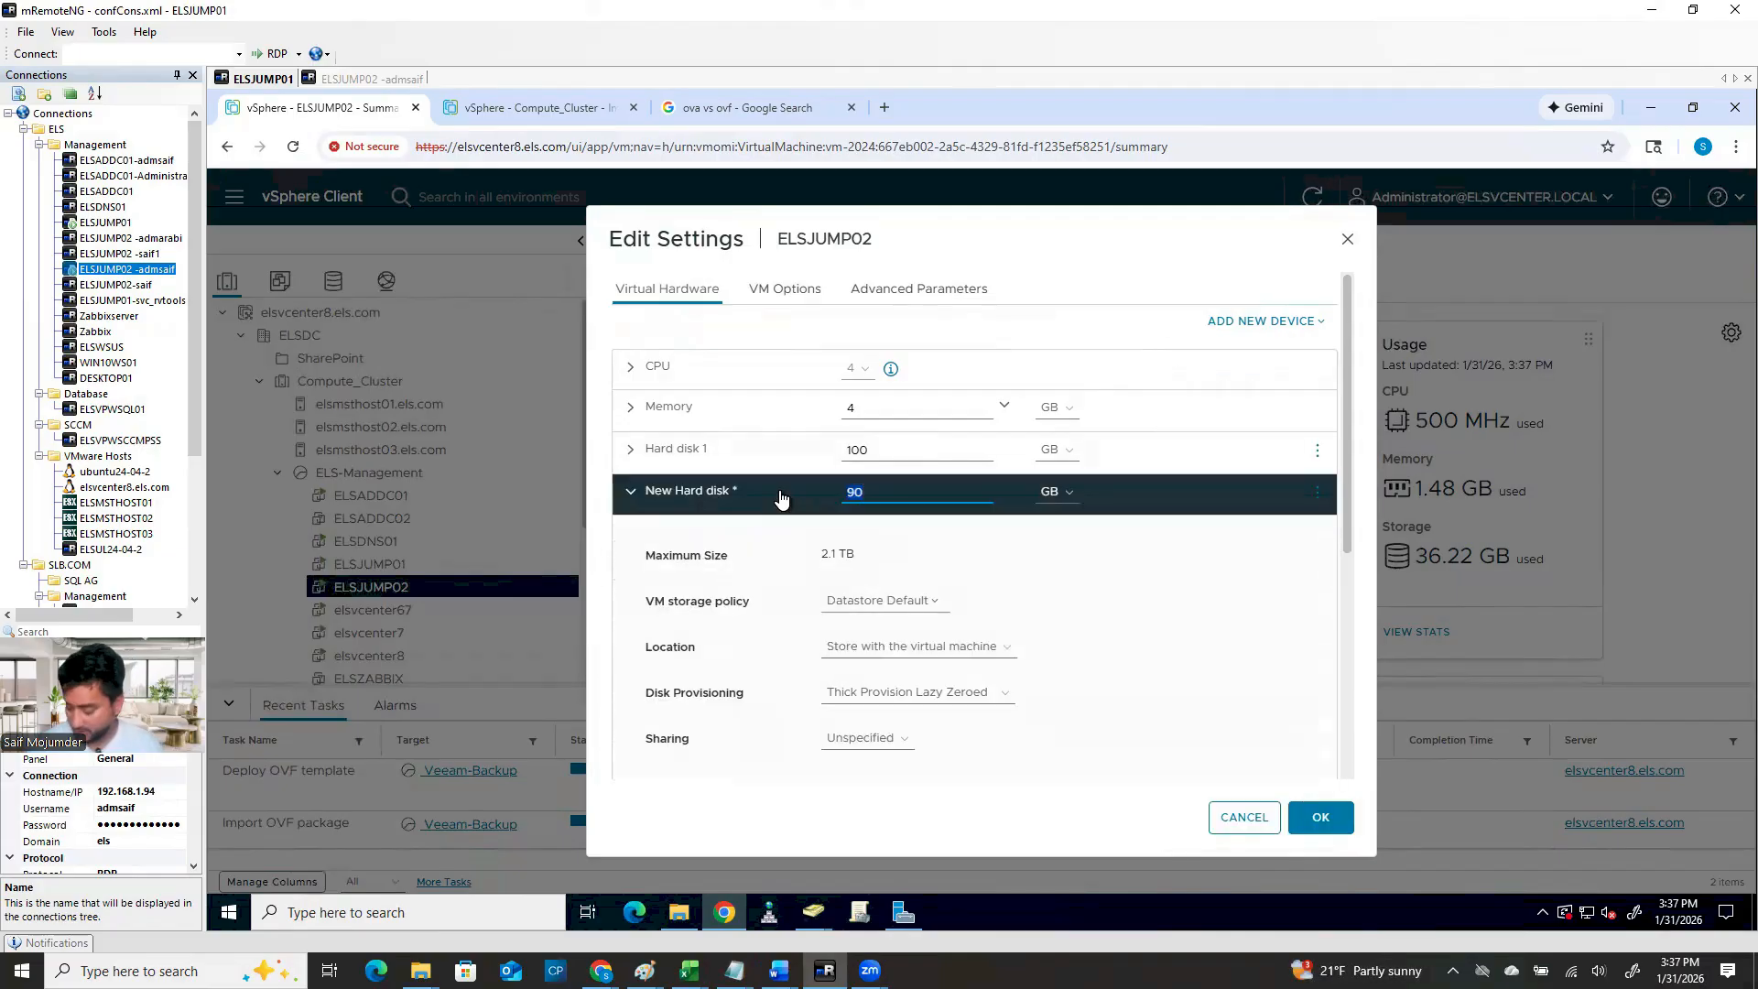
type("500")
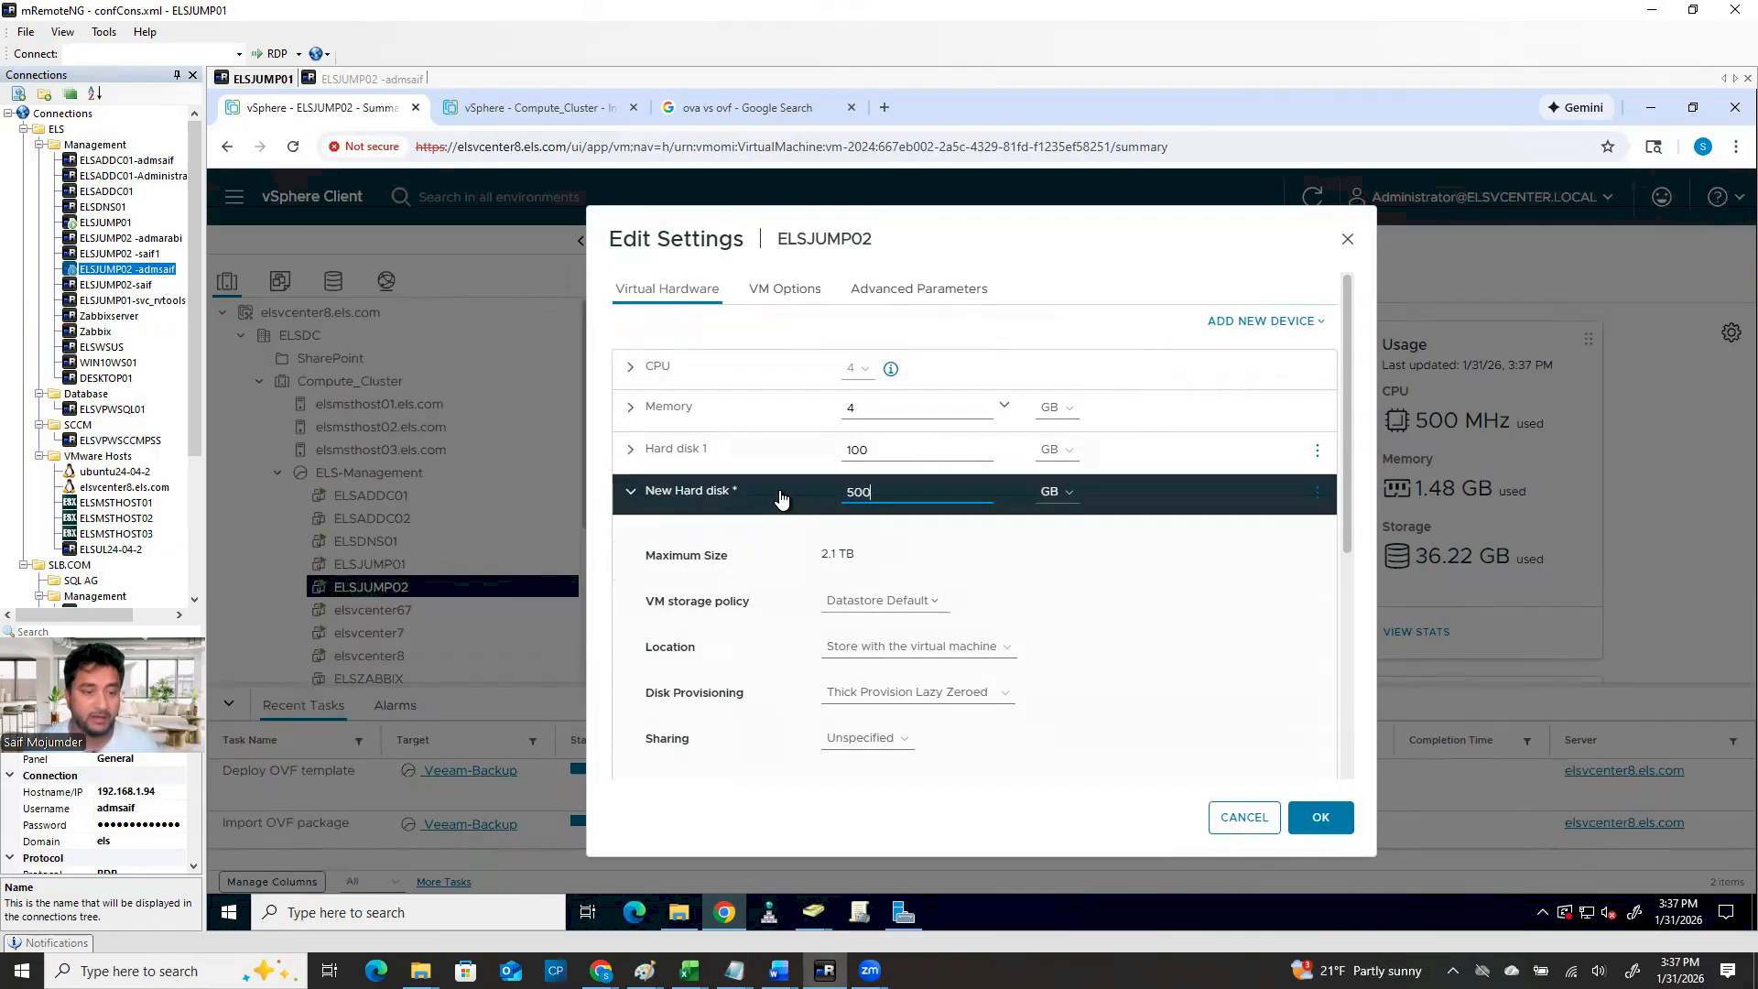
left_click(1222, 711)
left_click(1320, 817)
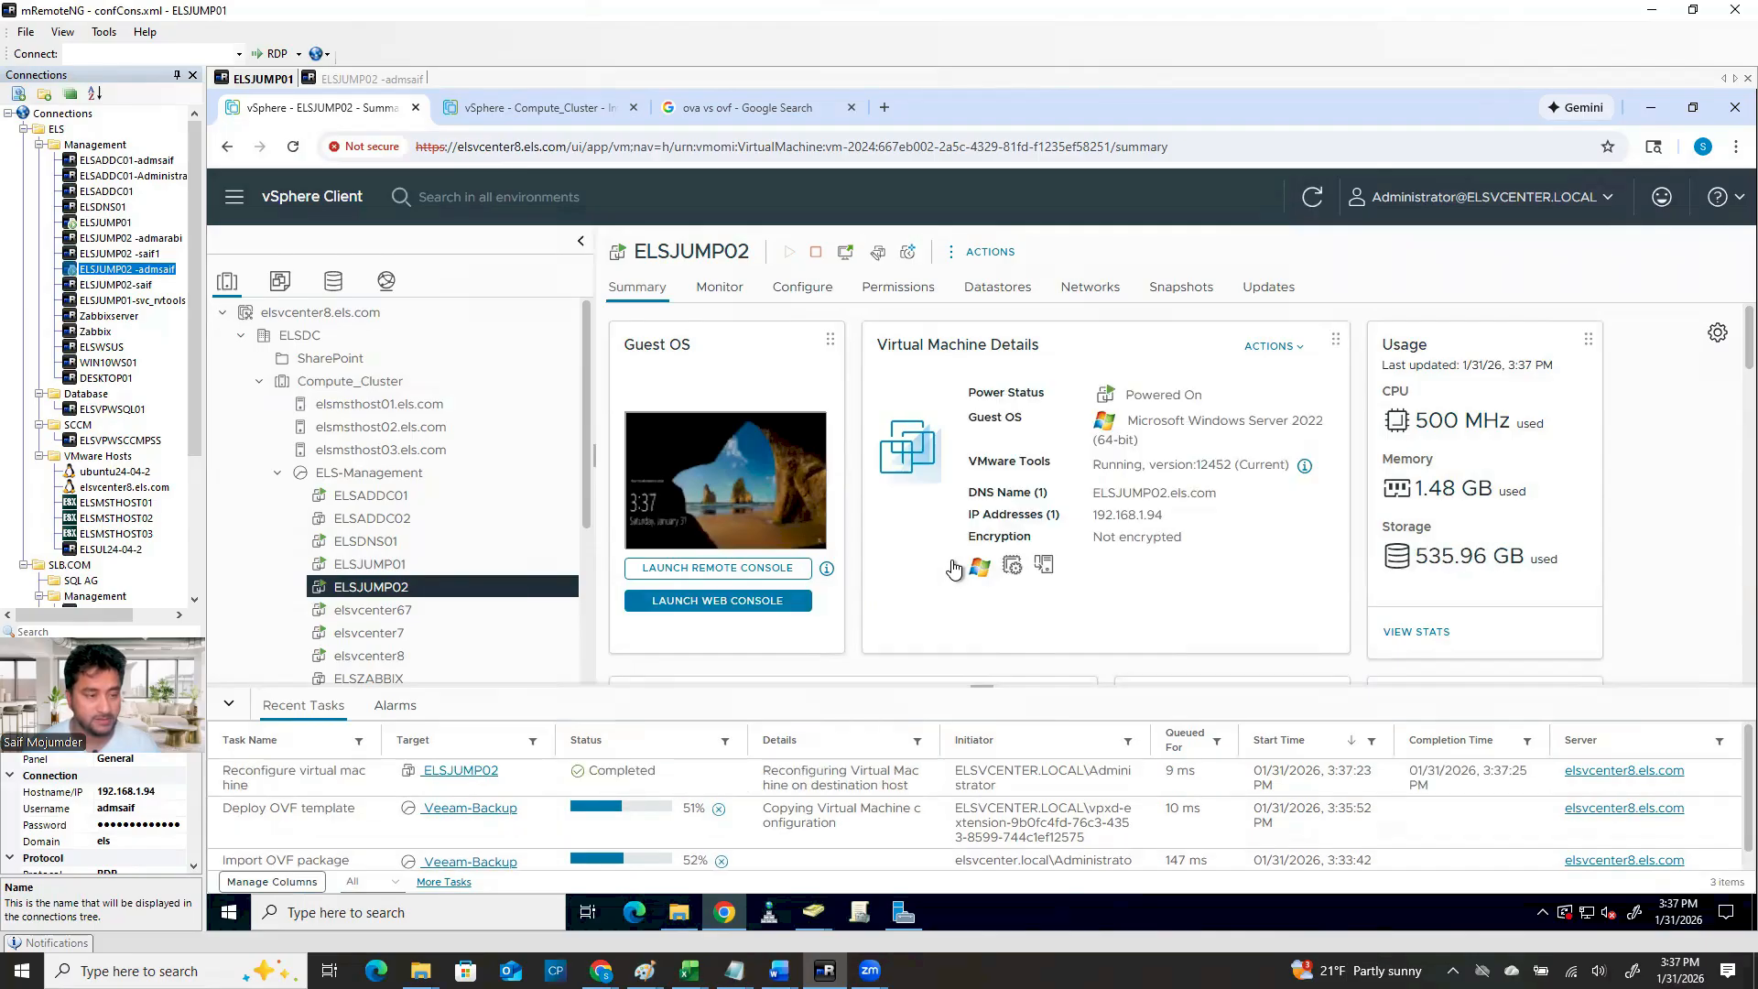
- Recheck ELSJUMP02's hardware settings for the second disk, then return to its remote session
right_click(423, 590)
left_click(493, 606)
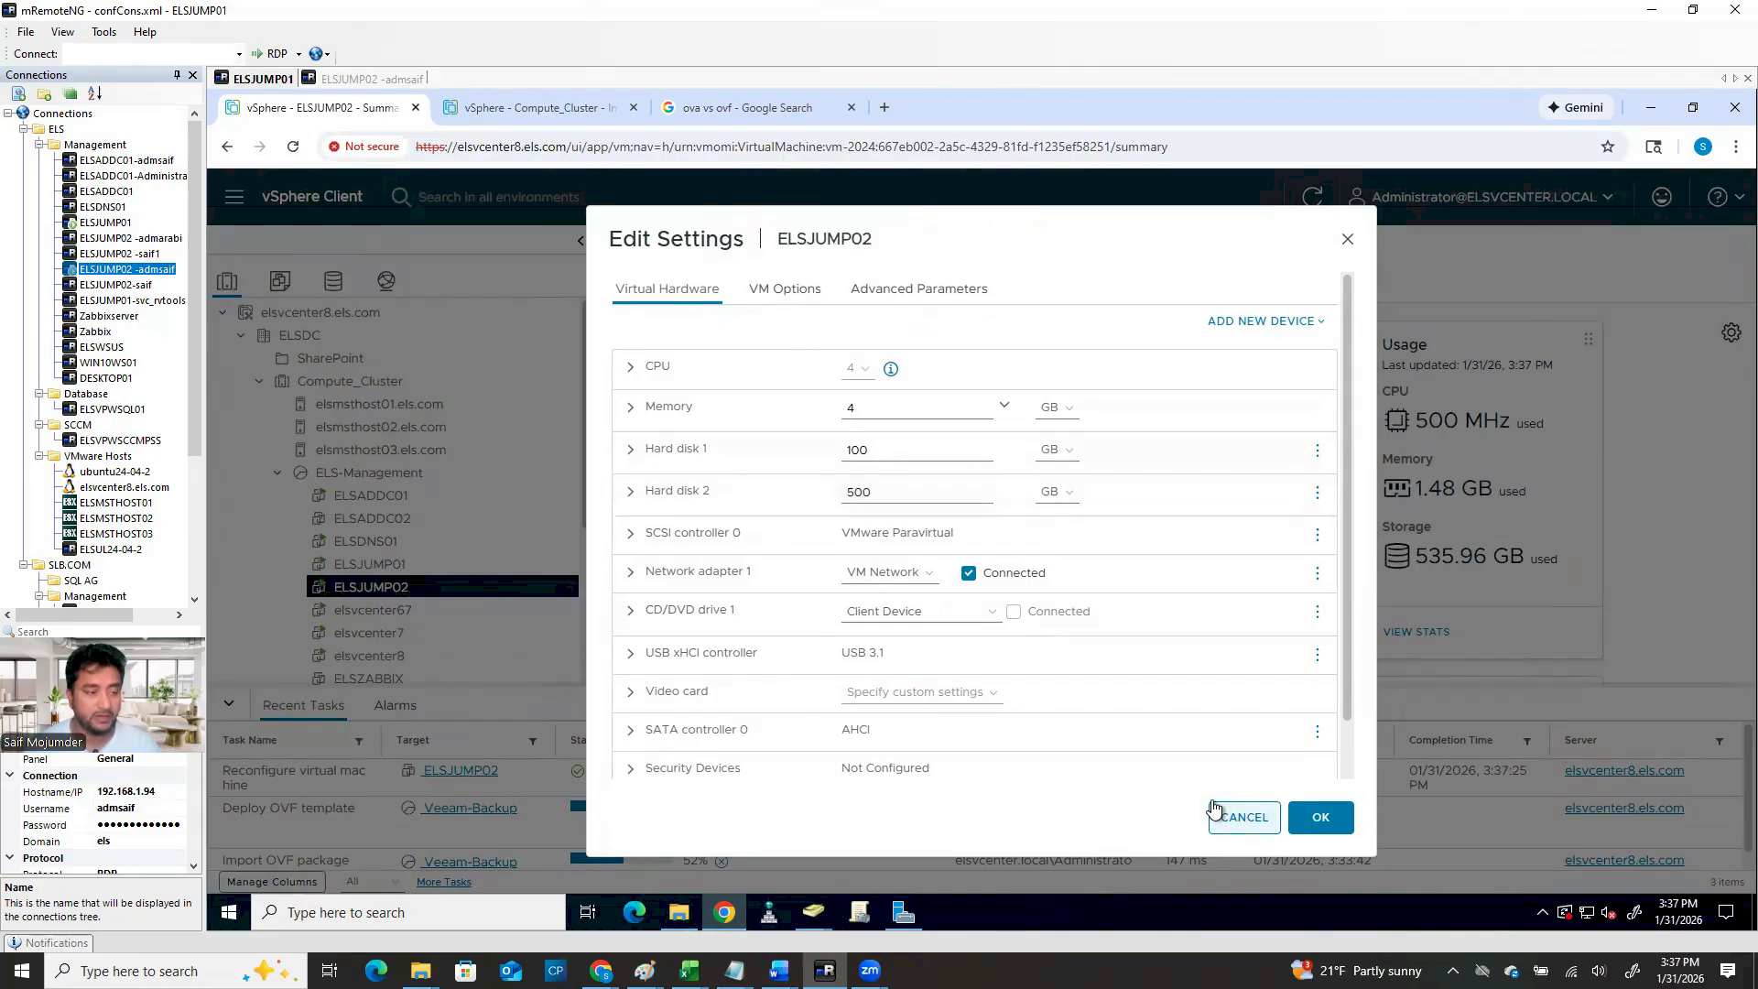
left_click(1242, 817)
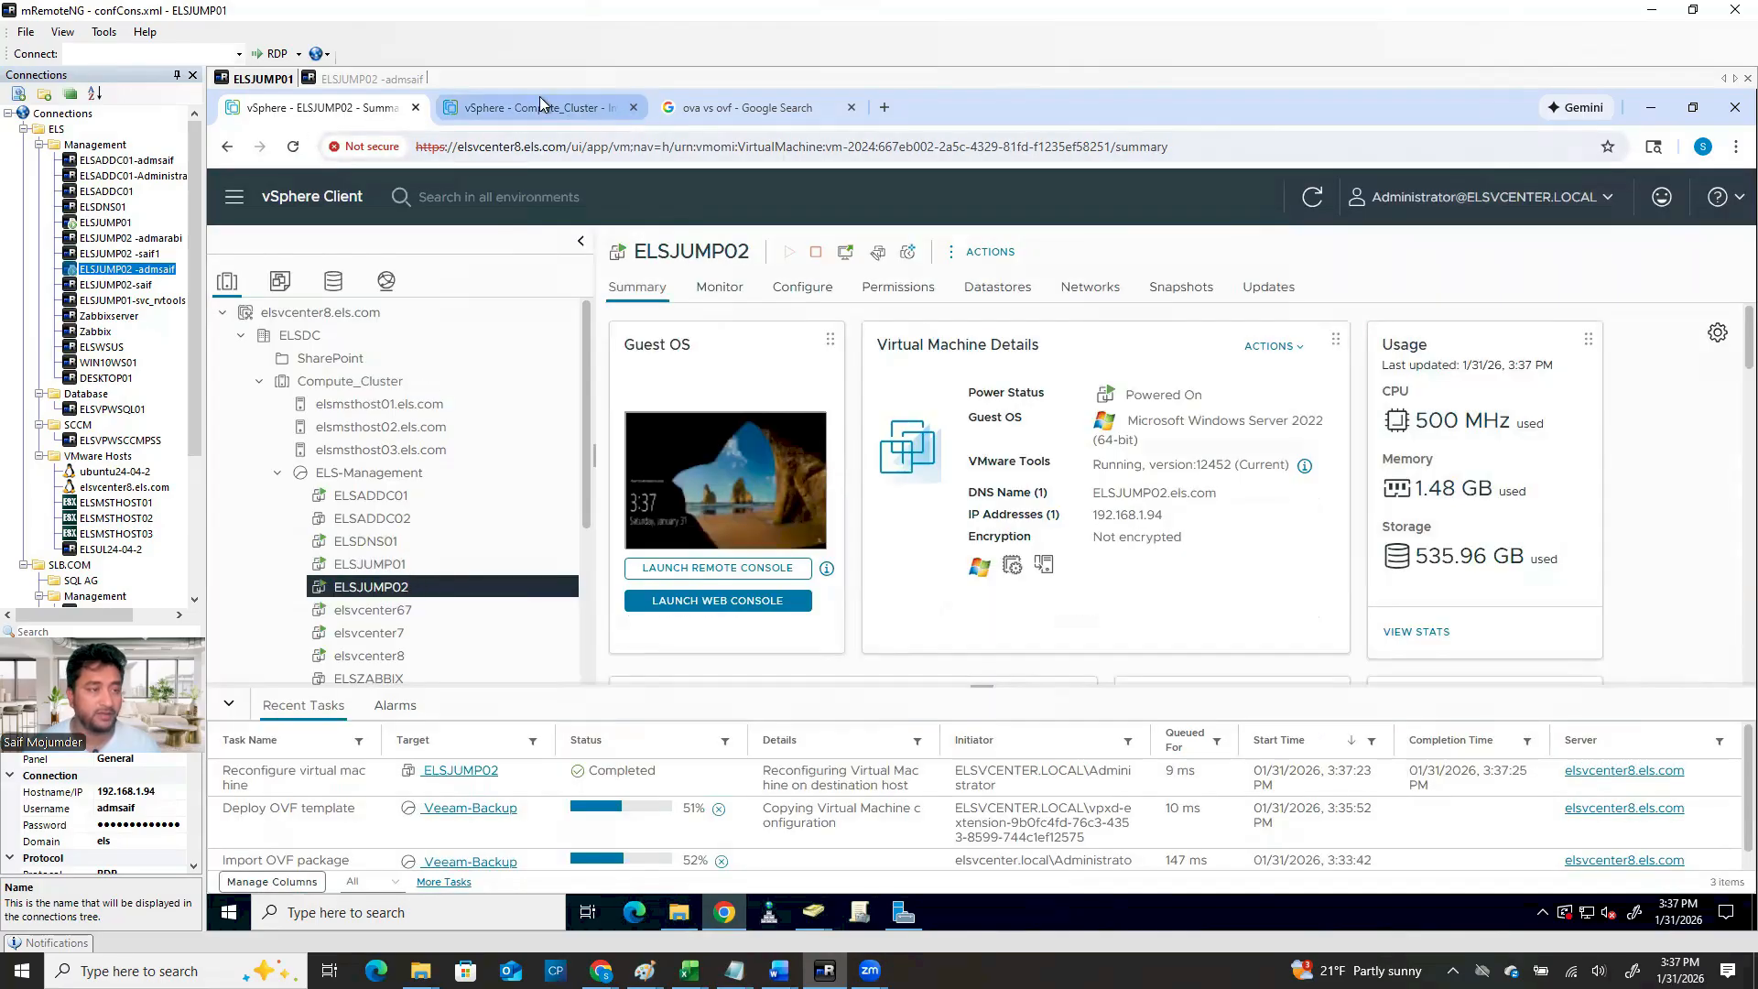
left_click(357, 78)
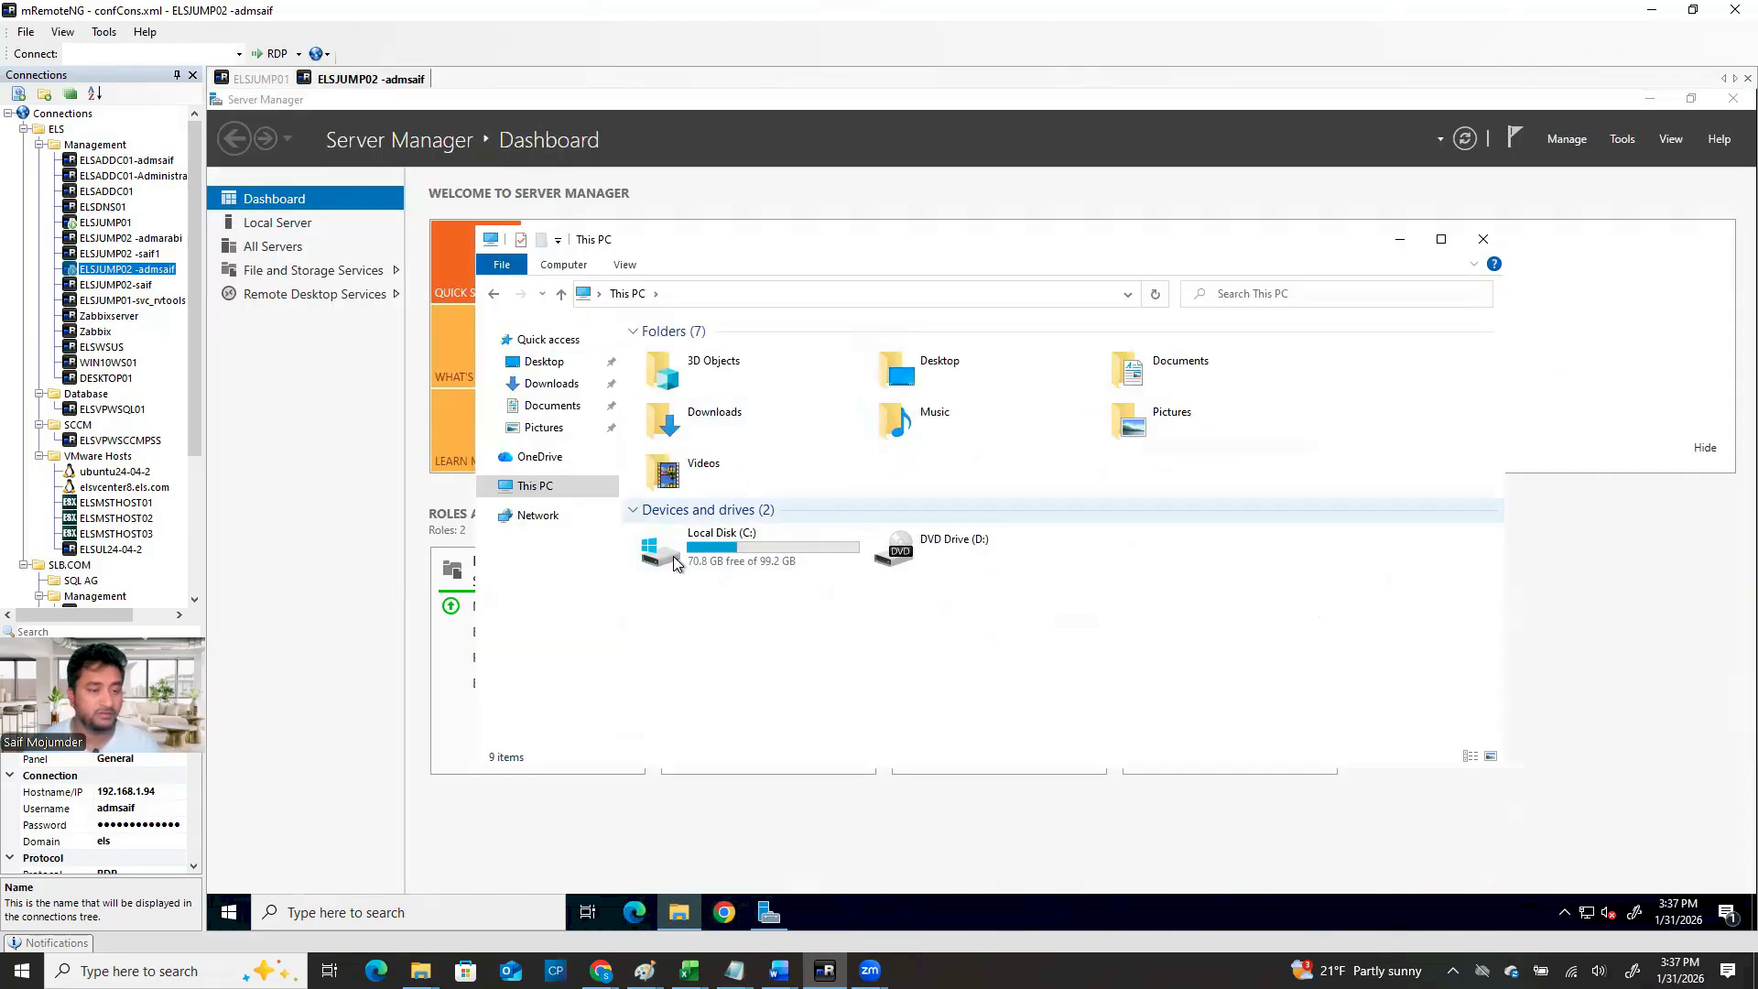
- Close This PC and list the server's disks under Server Manager's File and Storage Services
left_click(1484, 240)
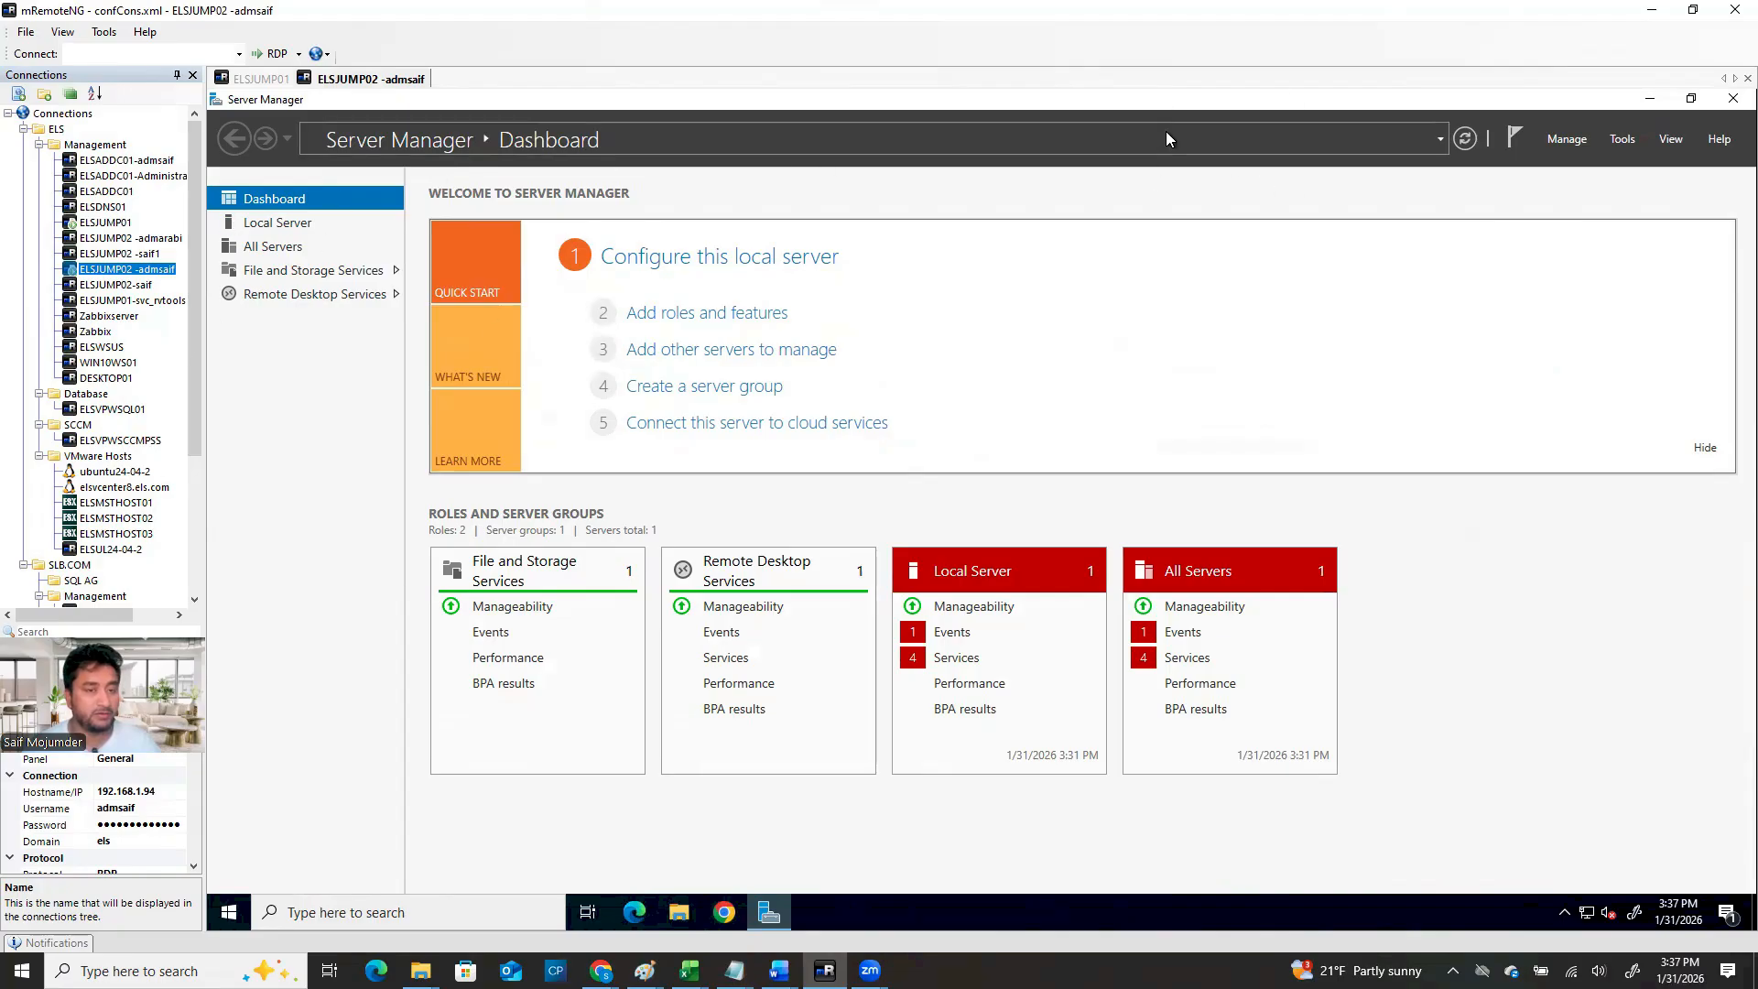
left_click(288, 271)
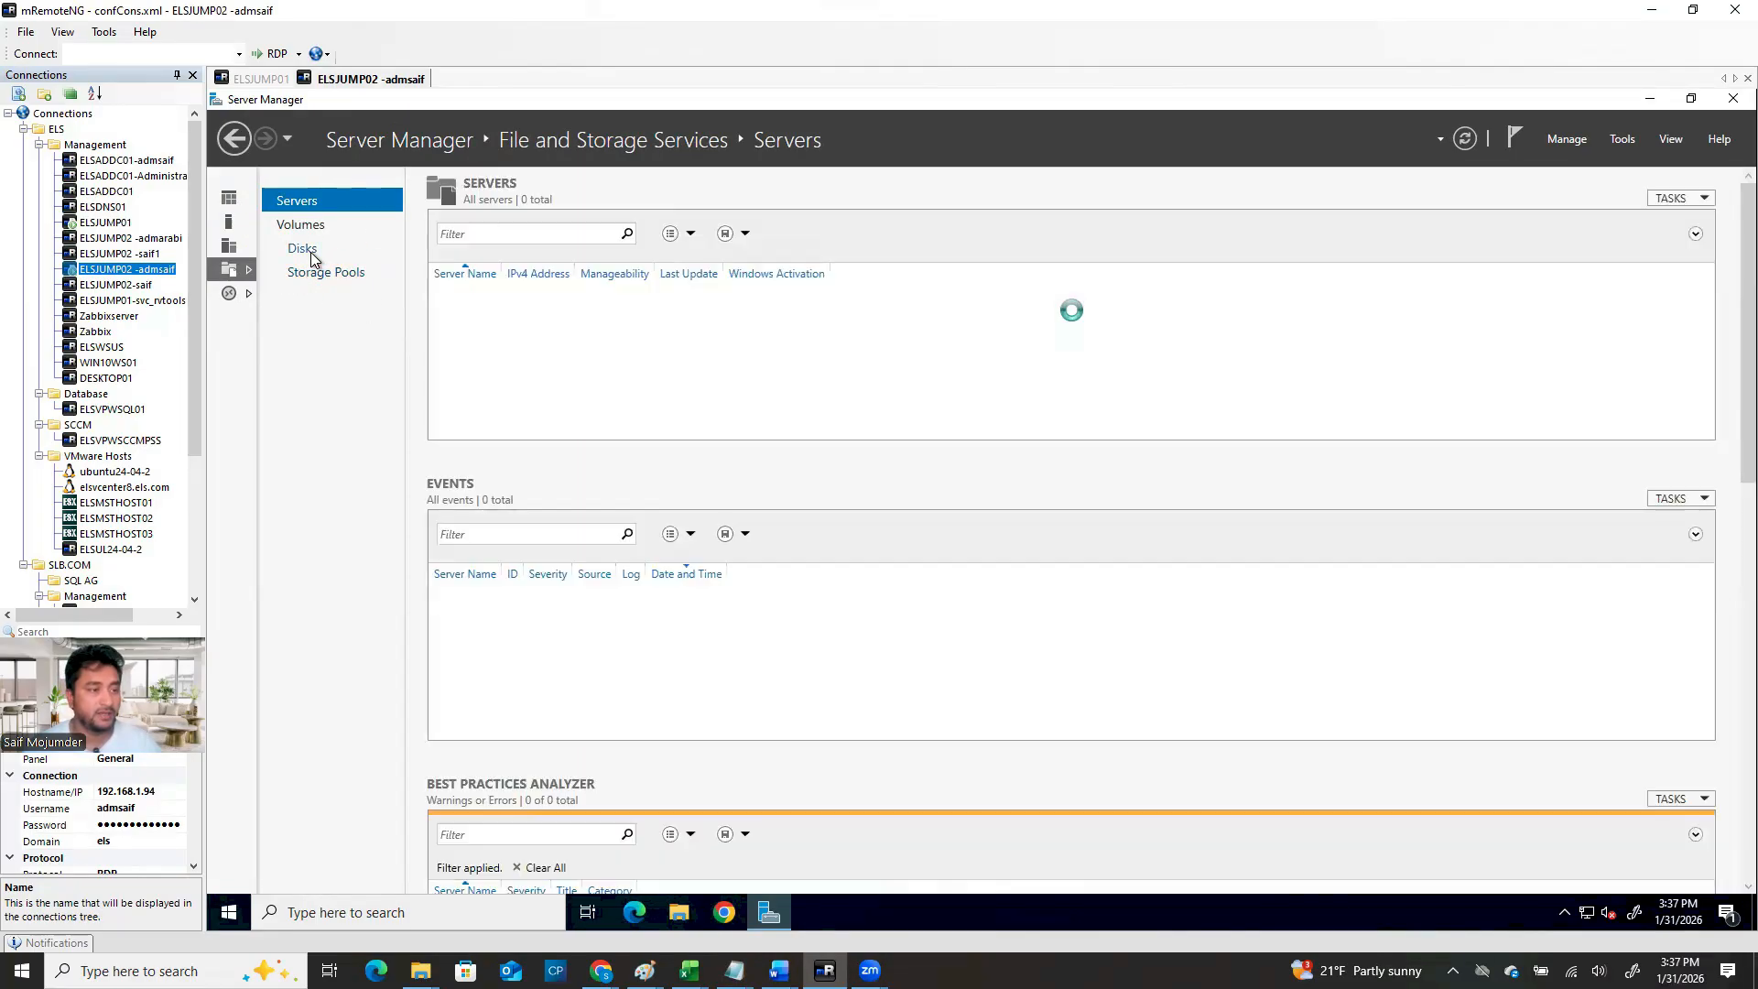
left_click(305, 250)
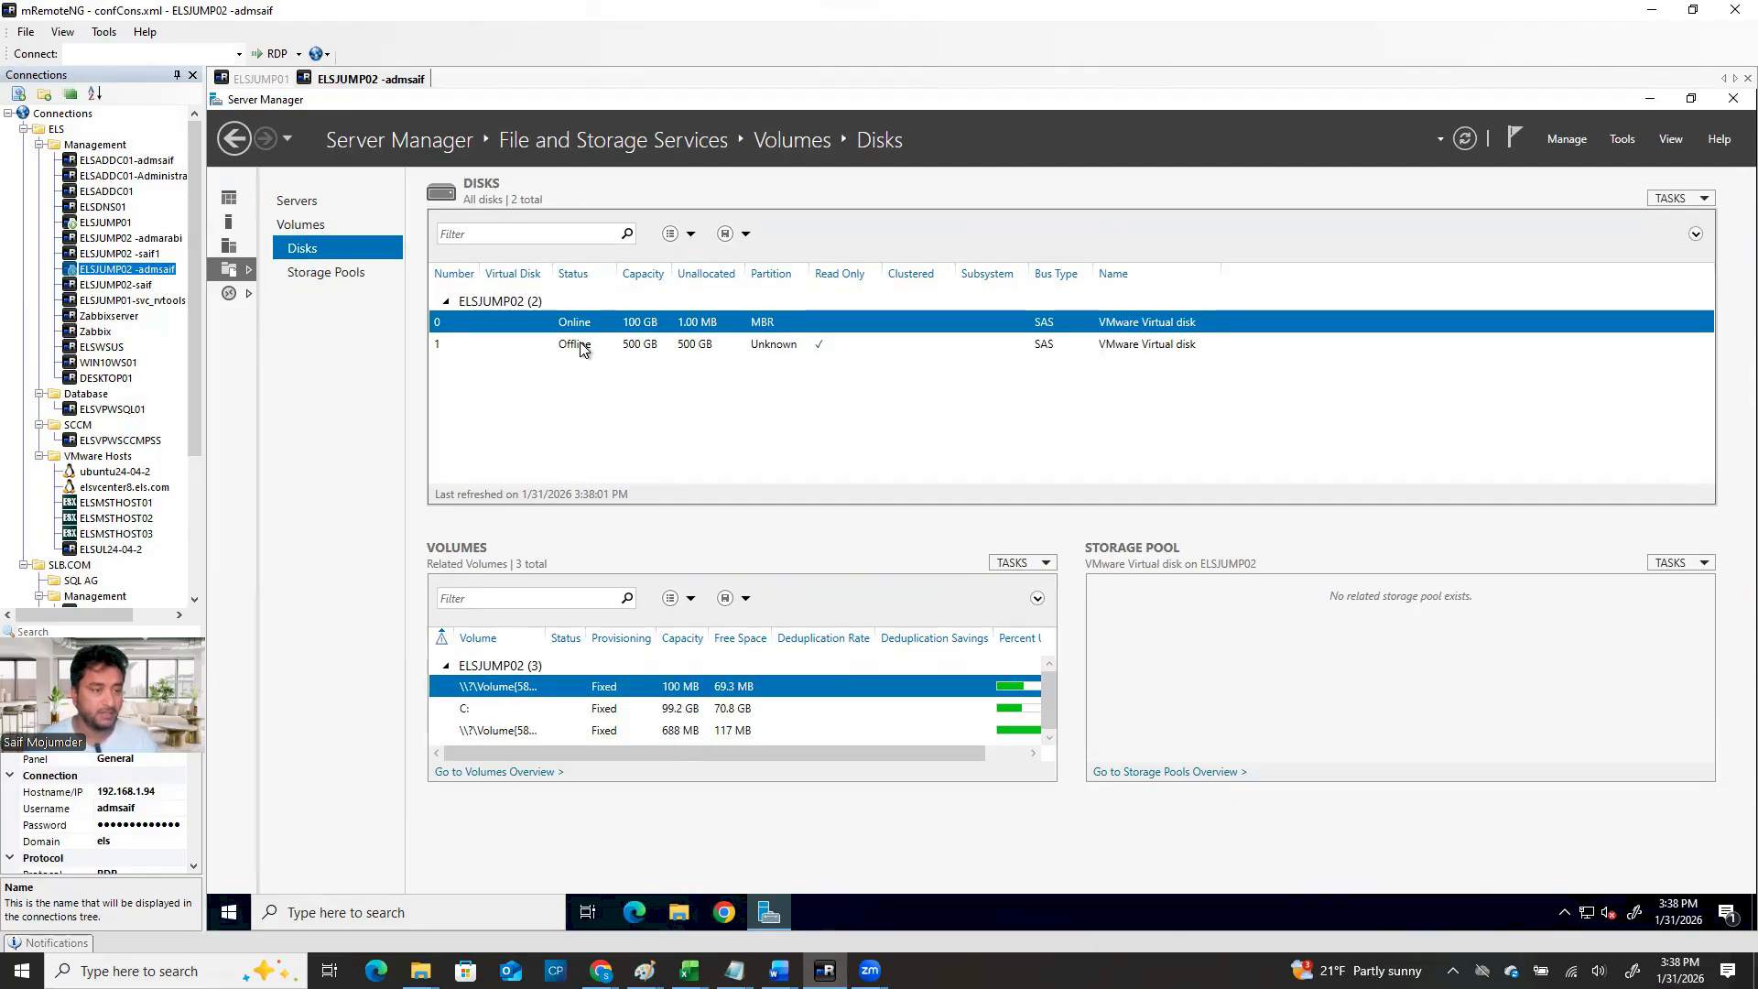
- Bring the offline 500 GB disk 1 online
left_click(583, 346)
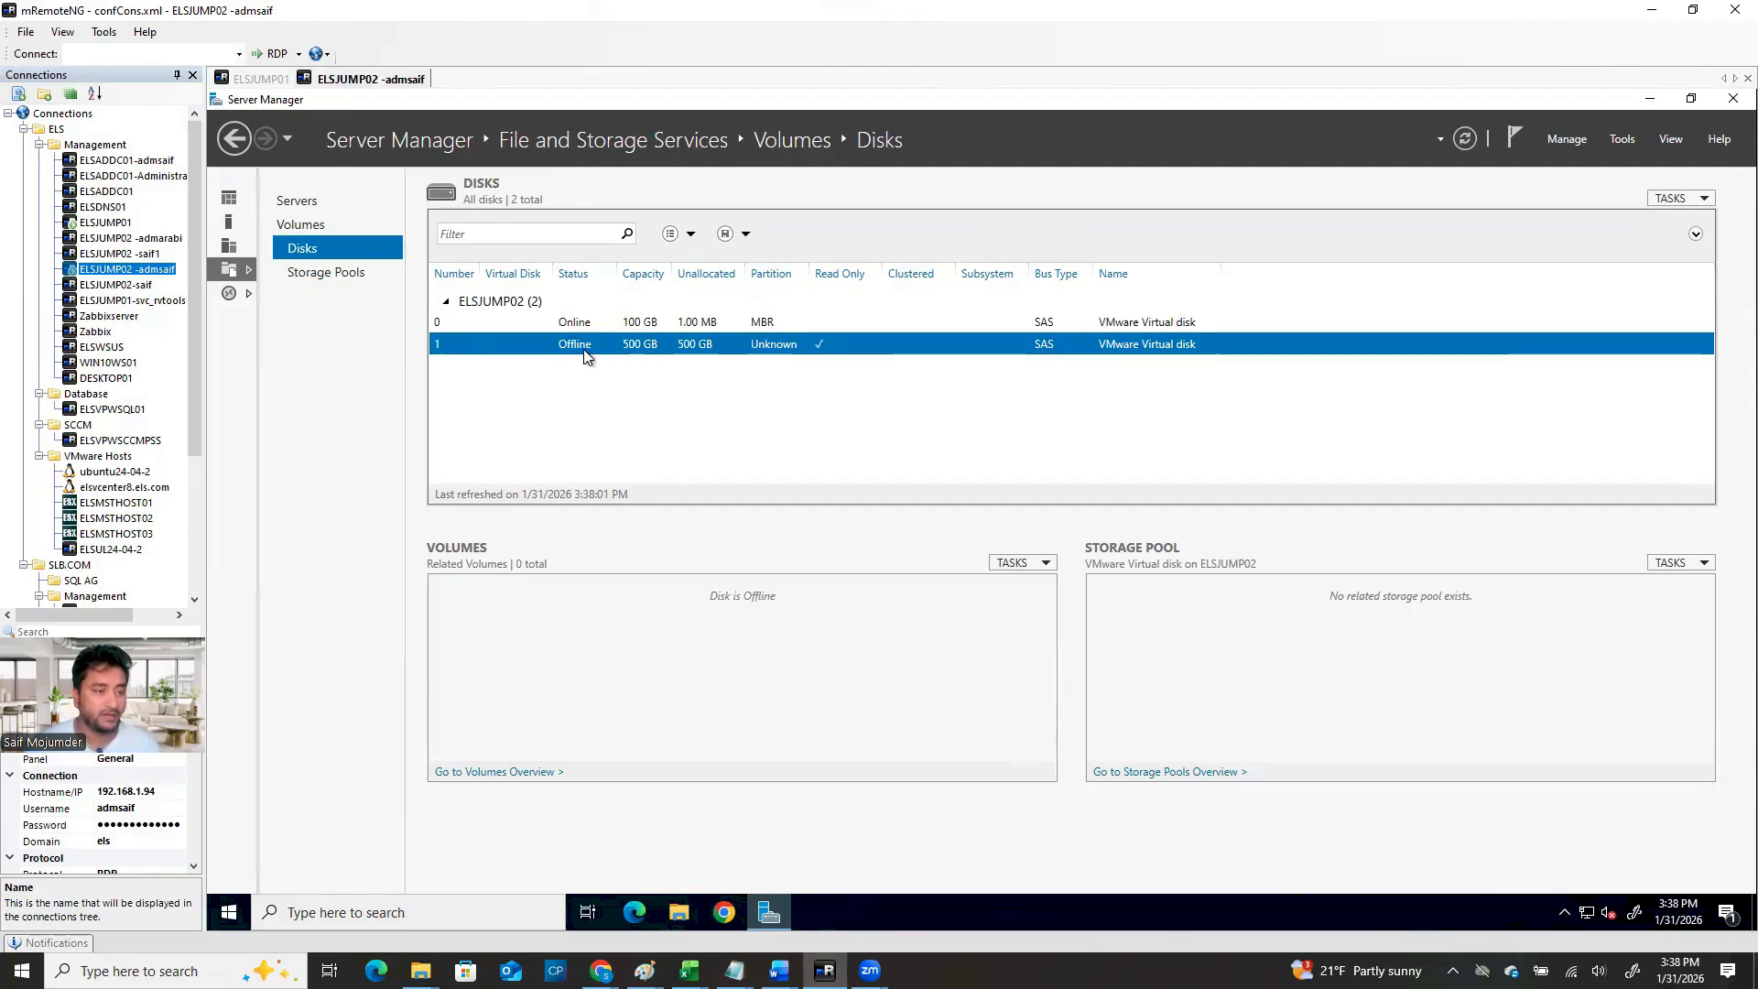
right_click(586, 352)
left_click(655, 390)
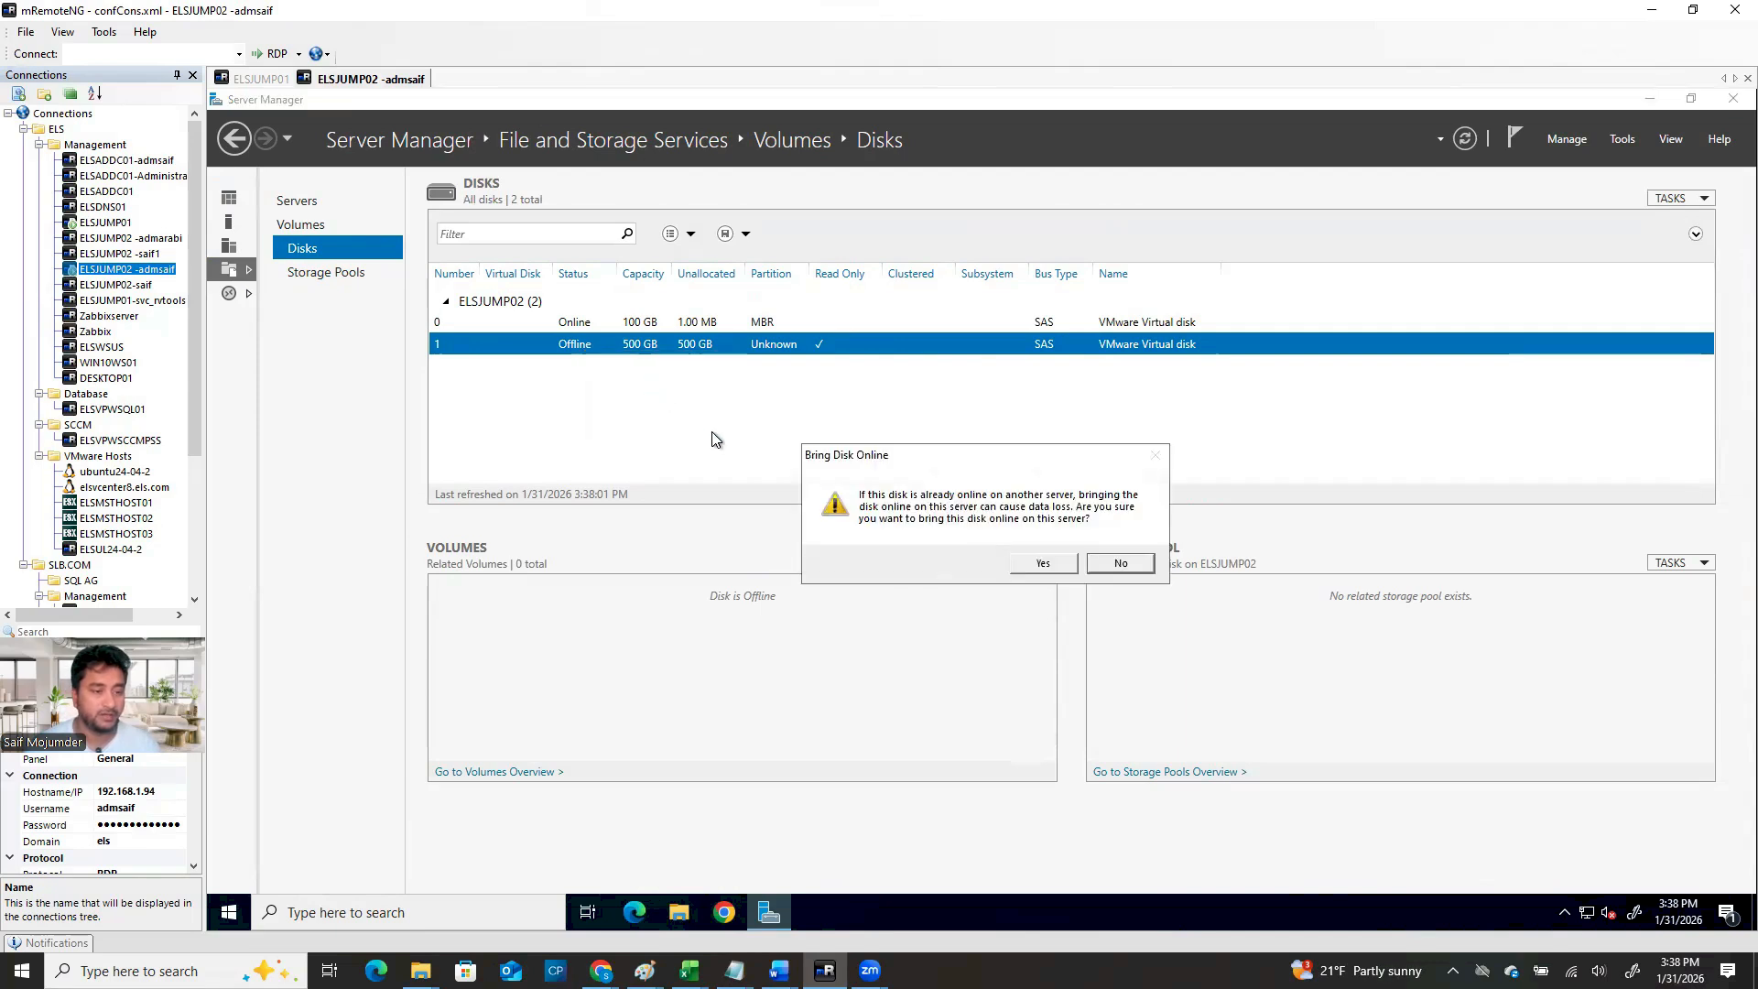
left_click(1037, 563)
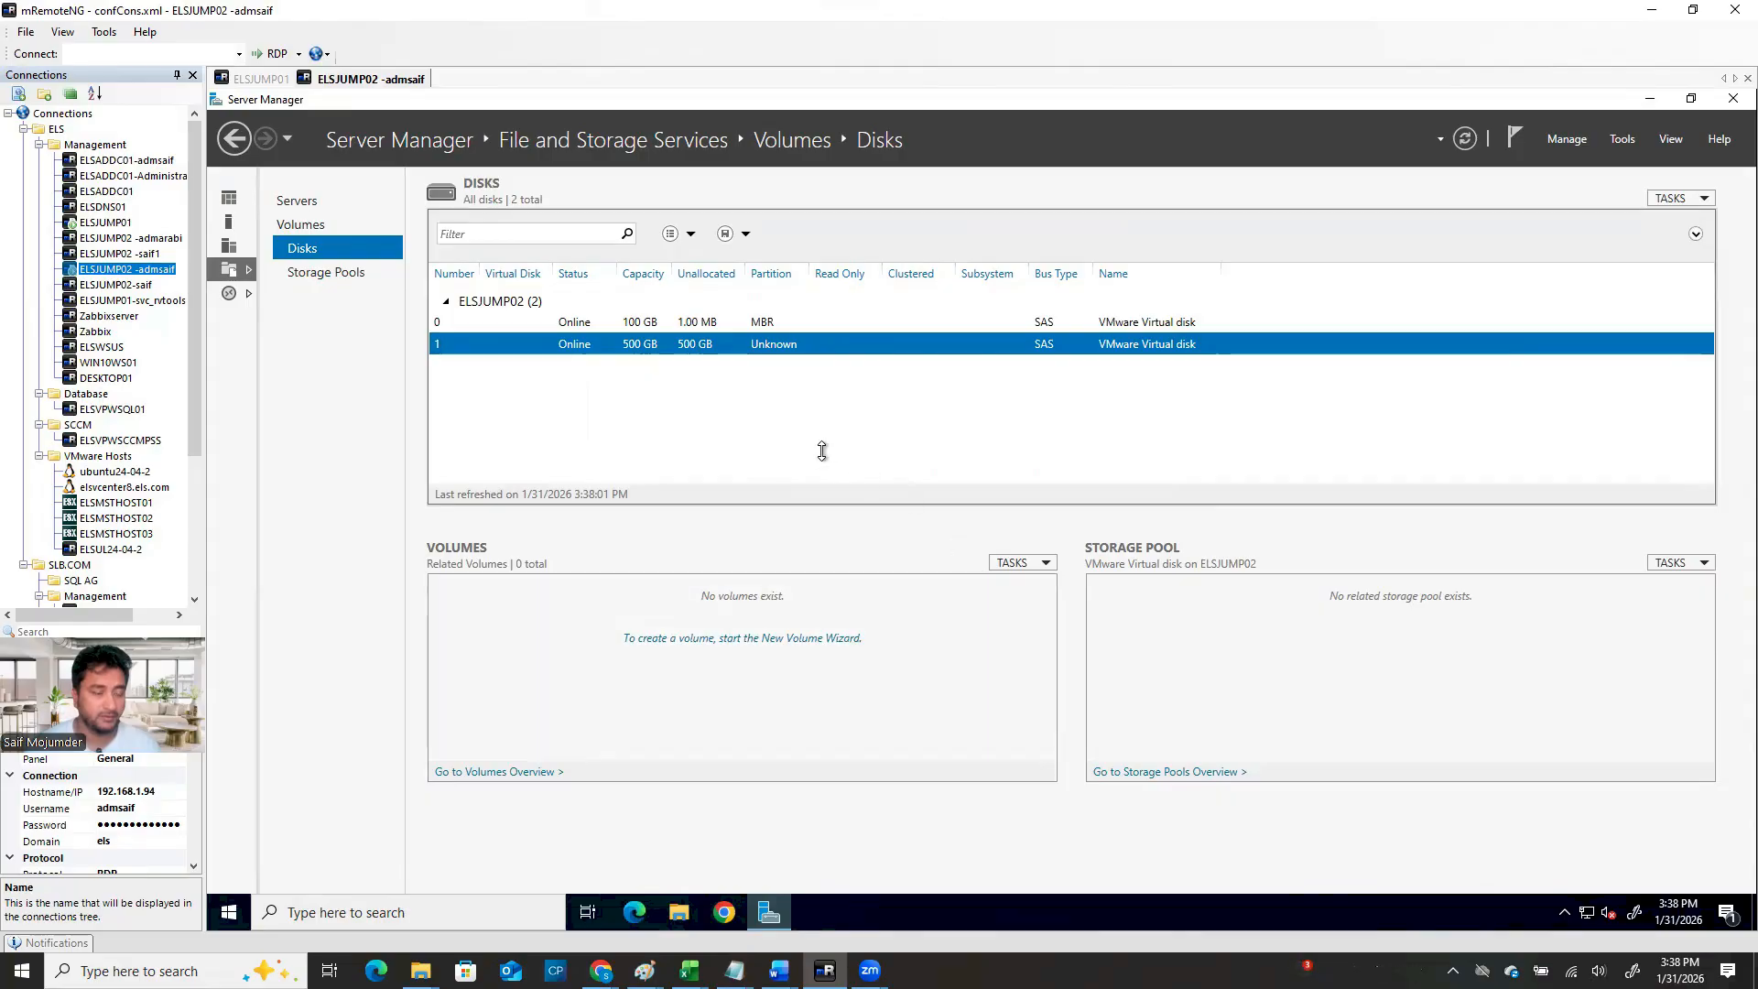
- Start a new volume on disk 1, initializing it as GPT and keeping the full size
right_click(575, 346)
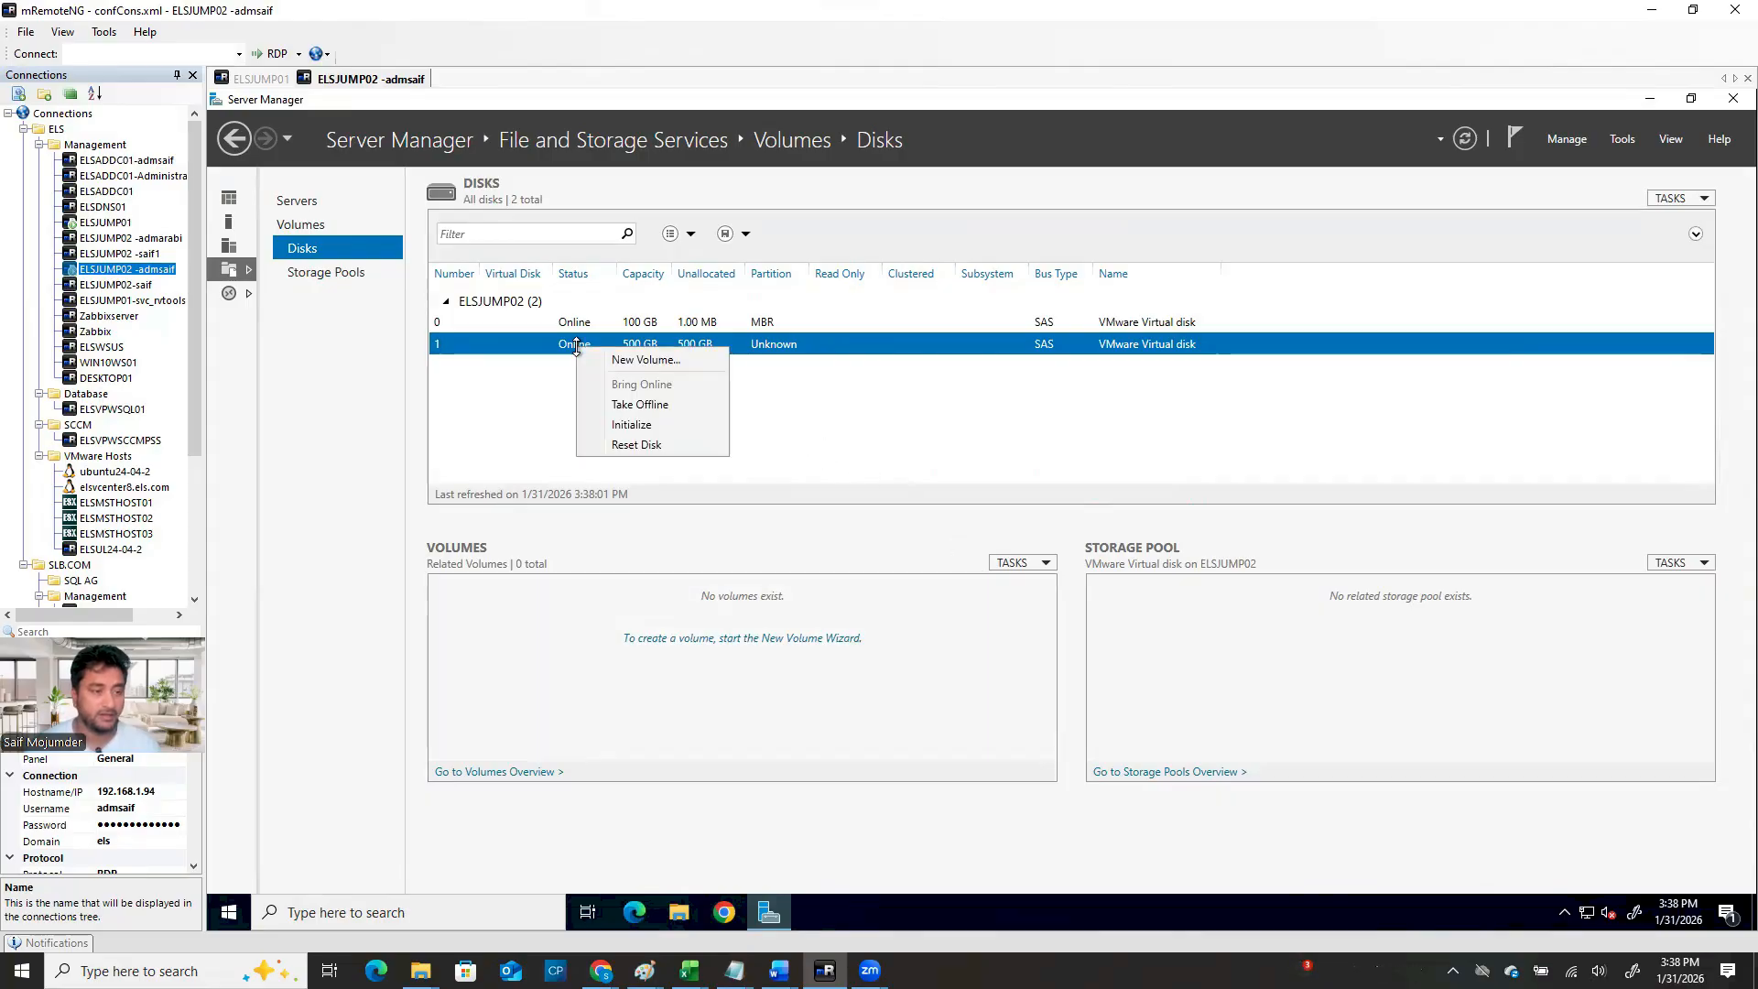
left_click(623, 357)
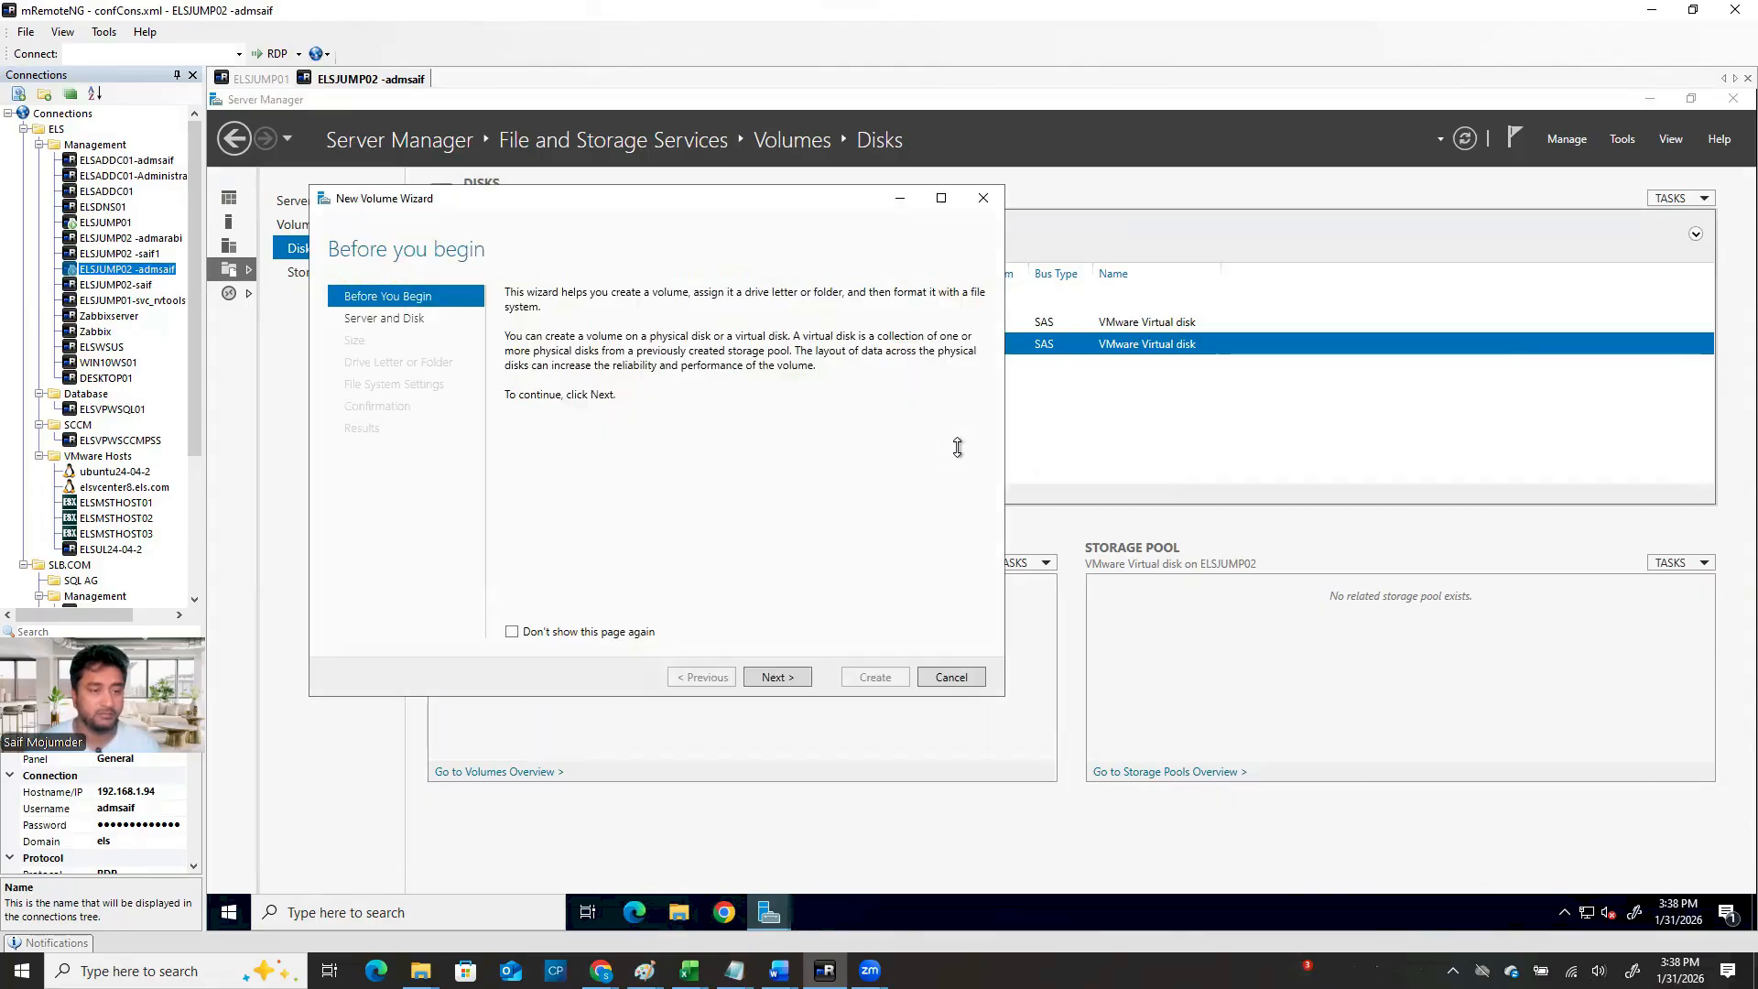
left_click(789, 675)
left_click(702, 519)
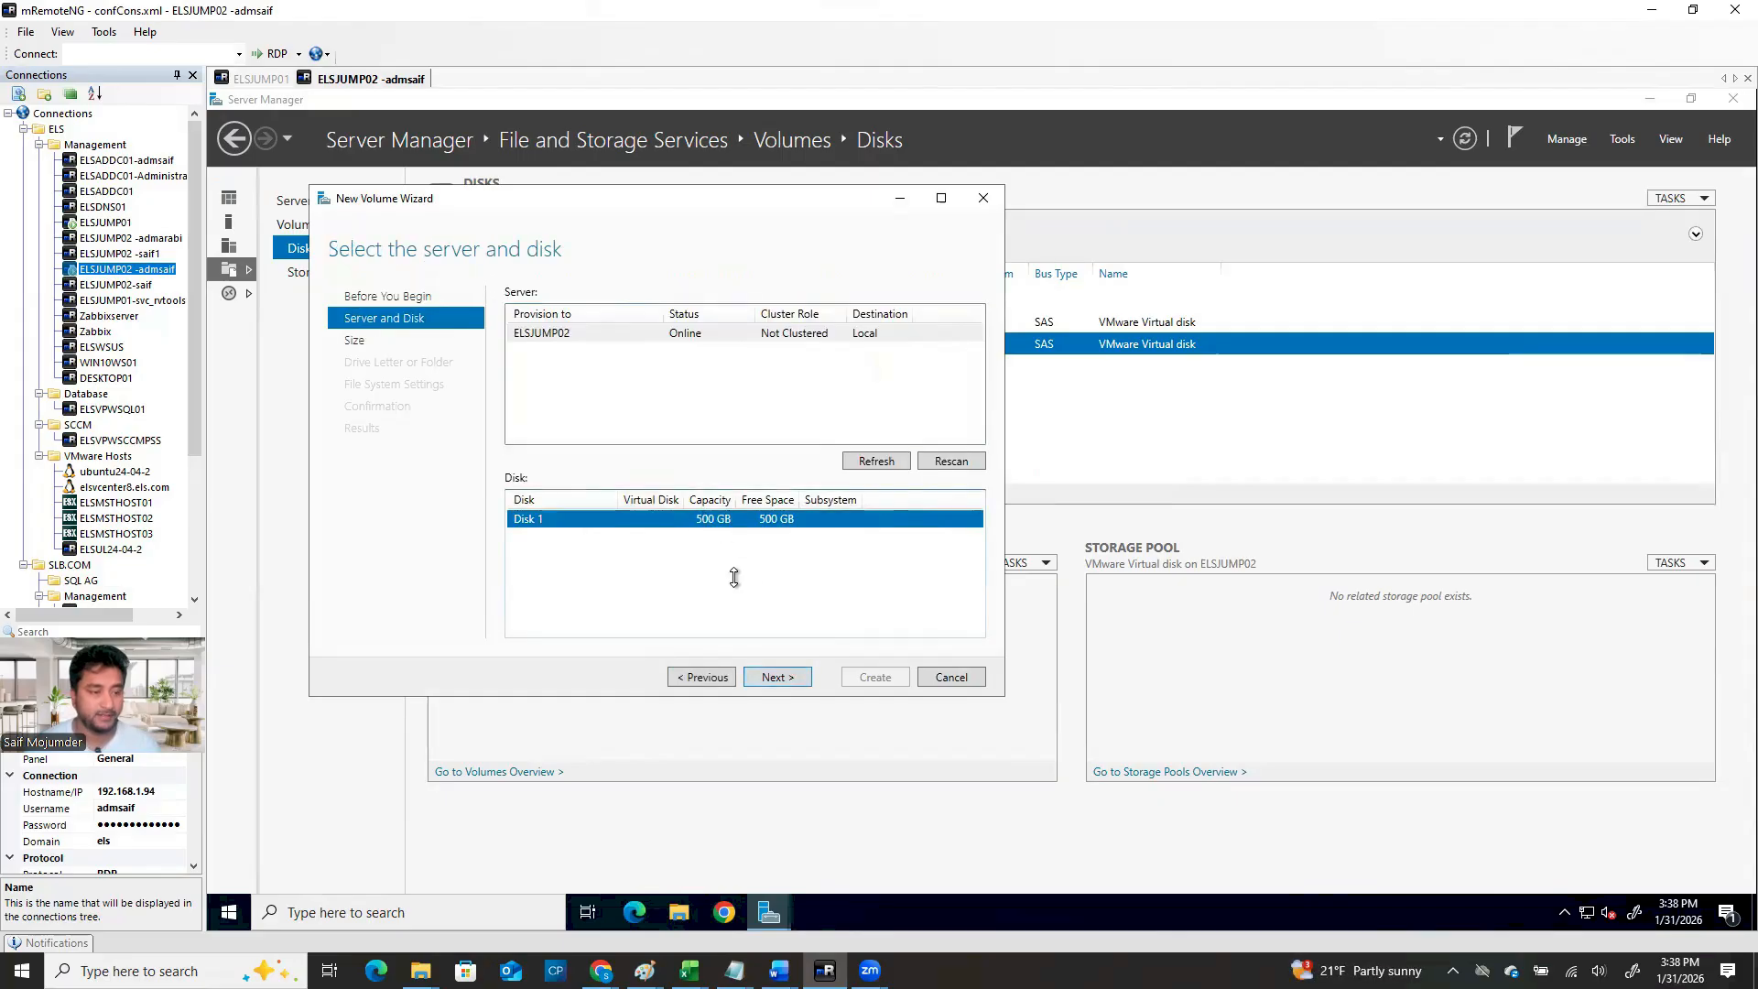
left_click(778, 680)
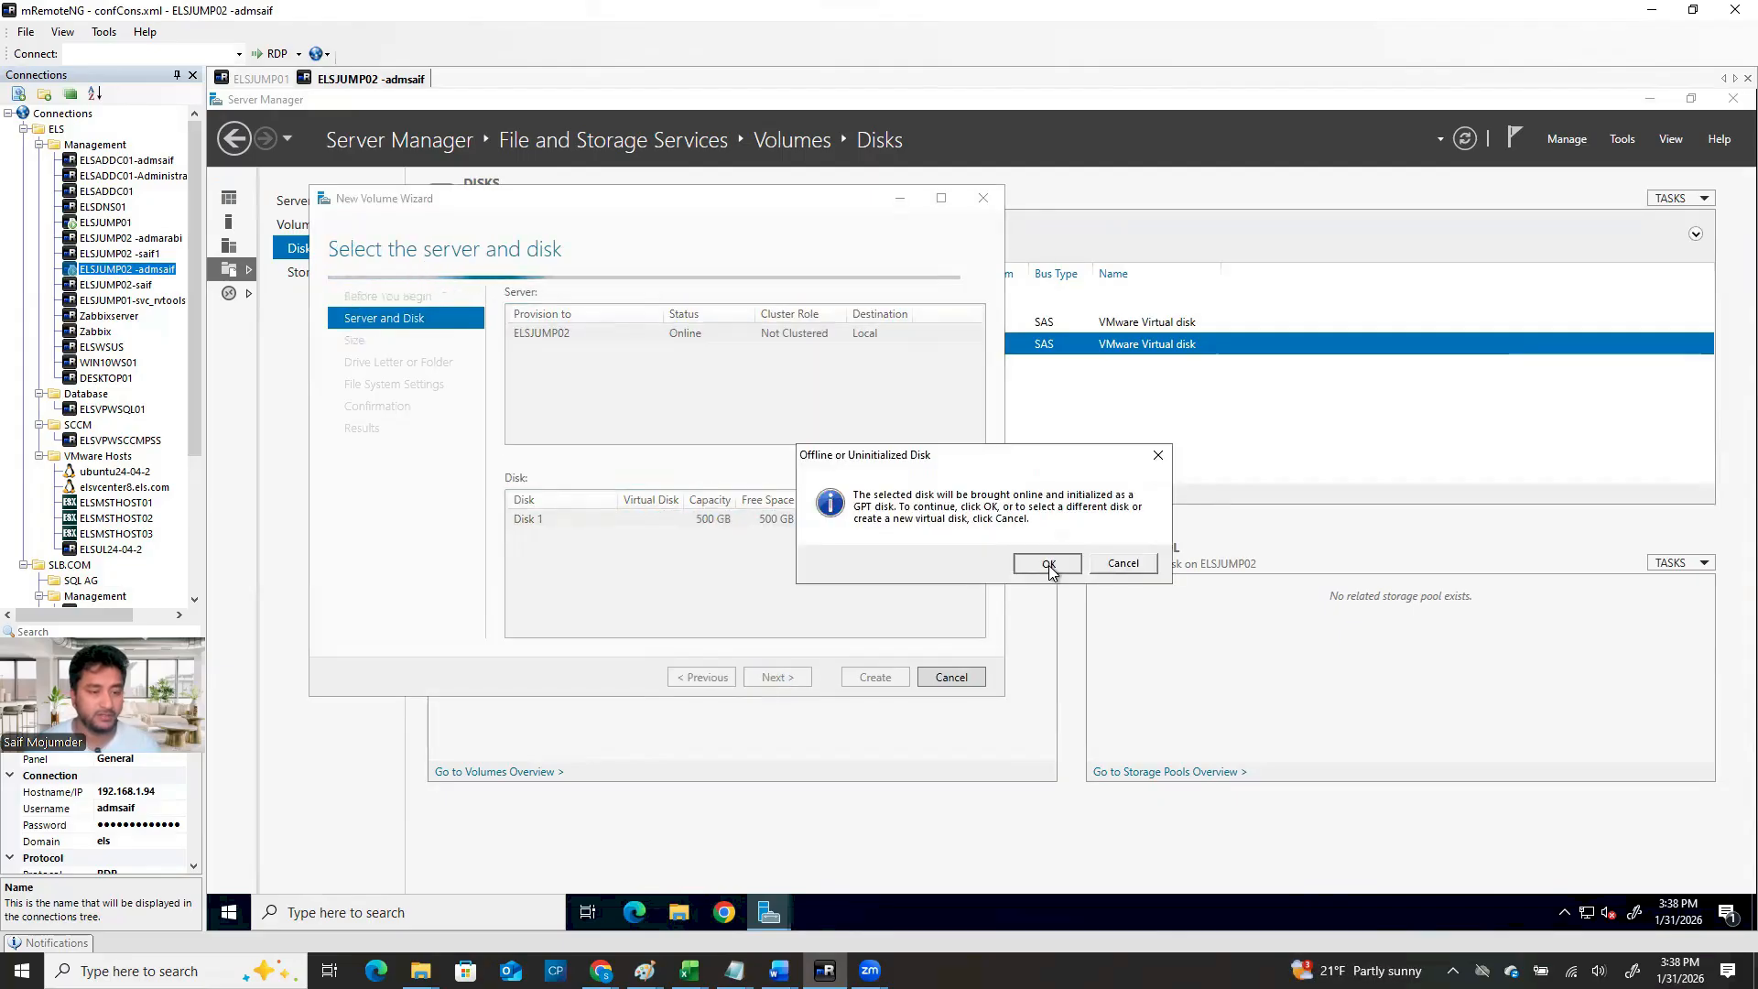
left_click(1047, 562)
left_click(774, 682)
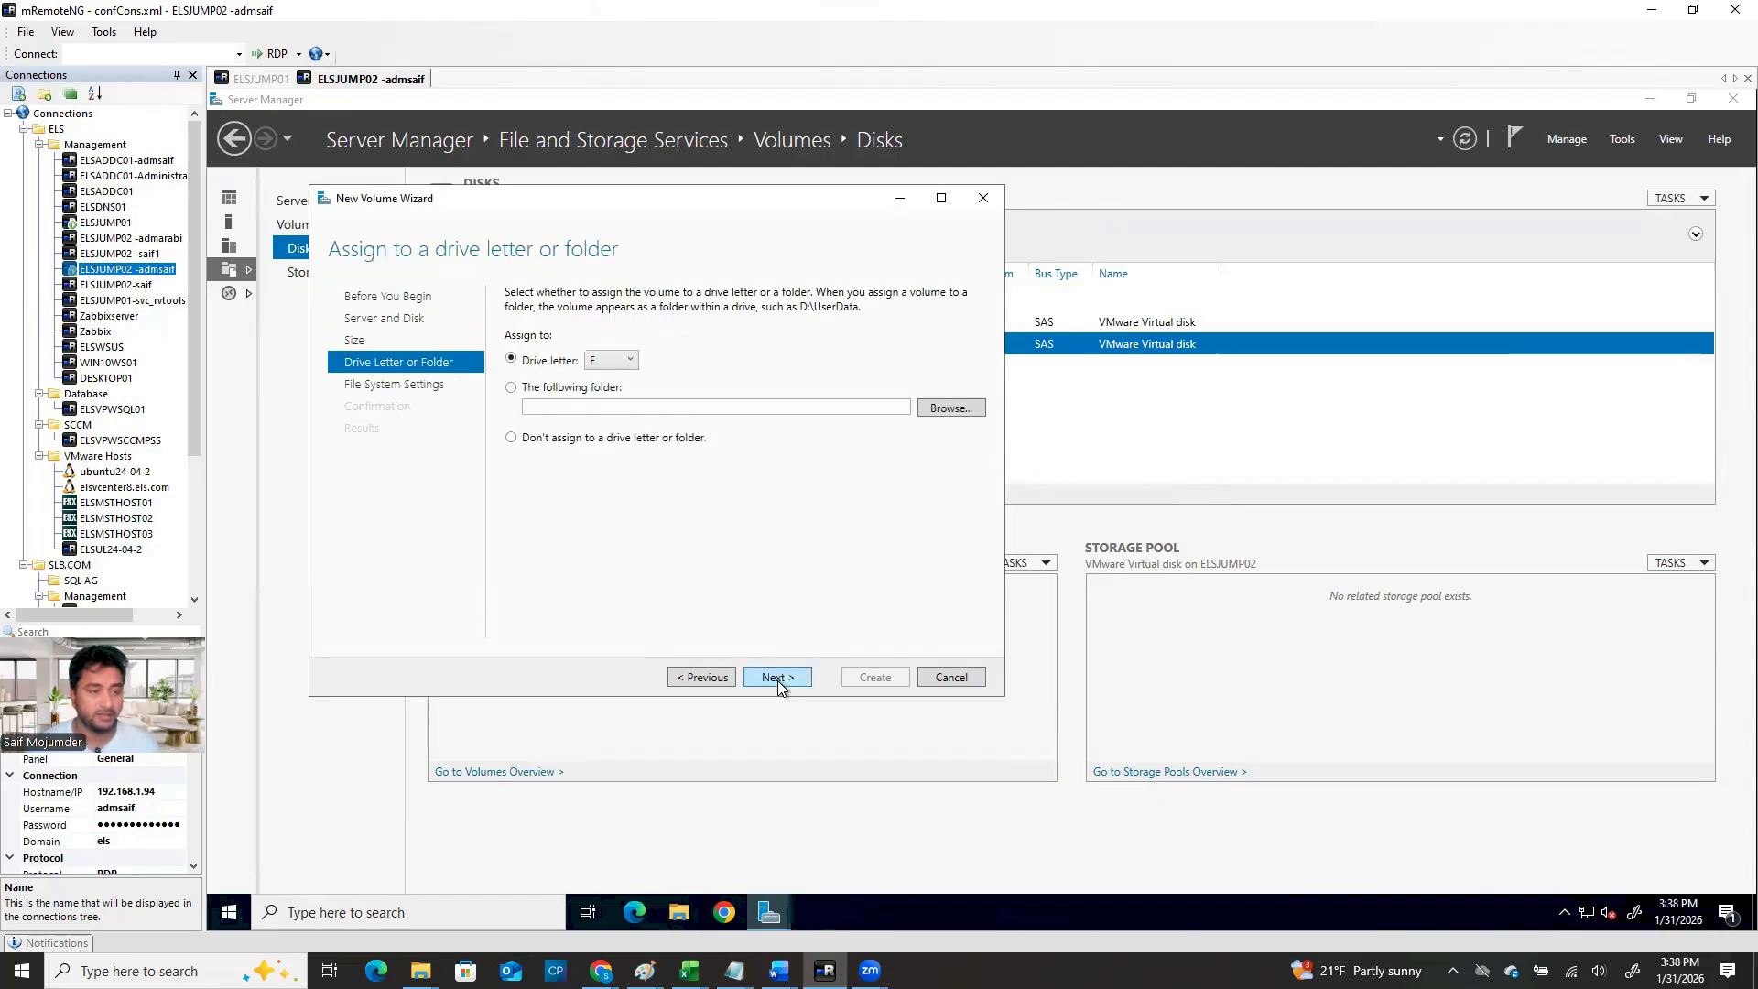
left_click(776, 679)
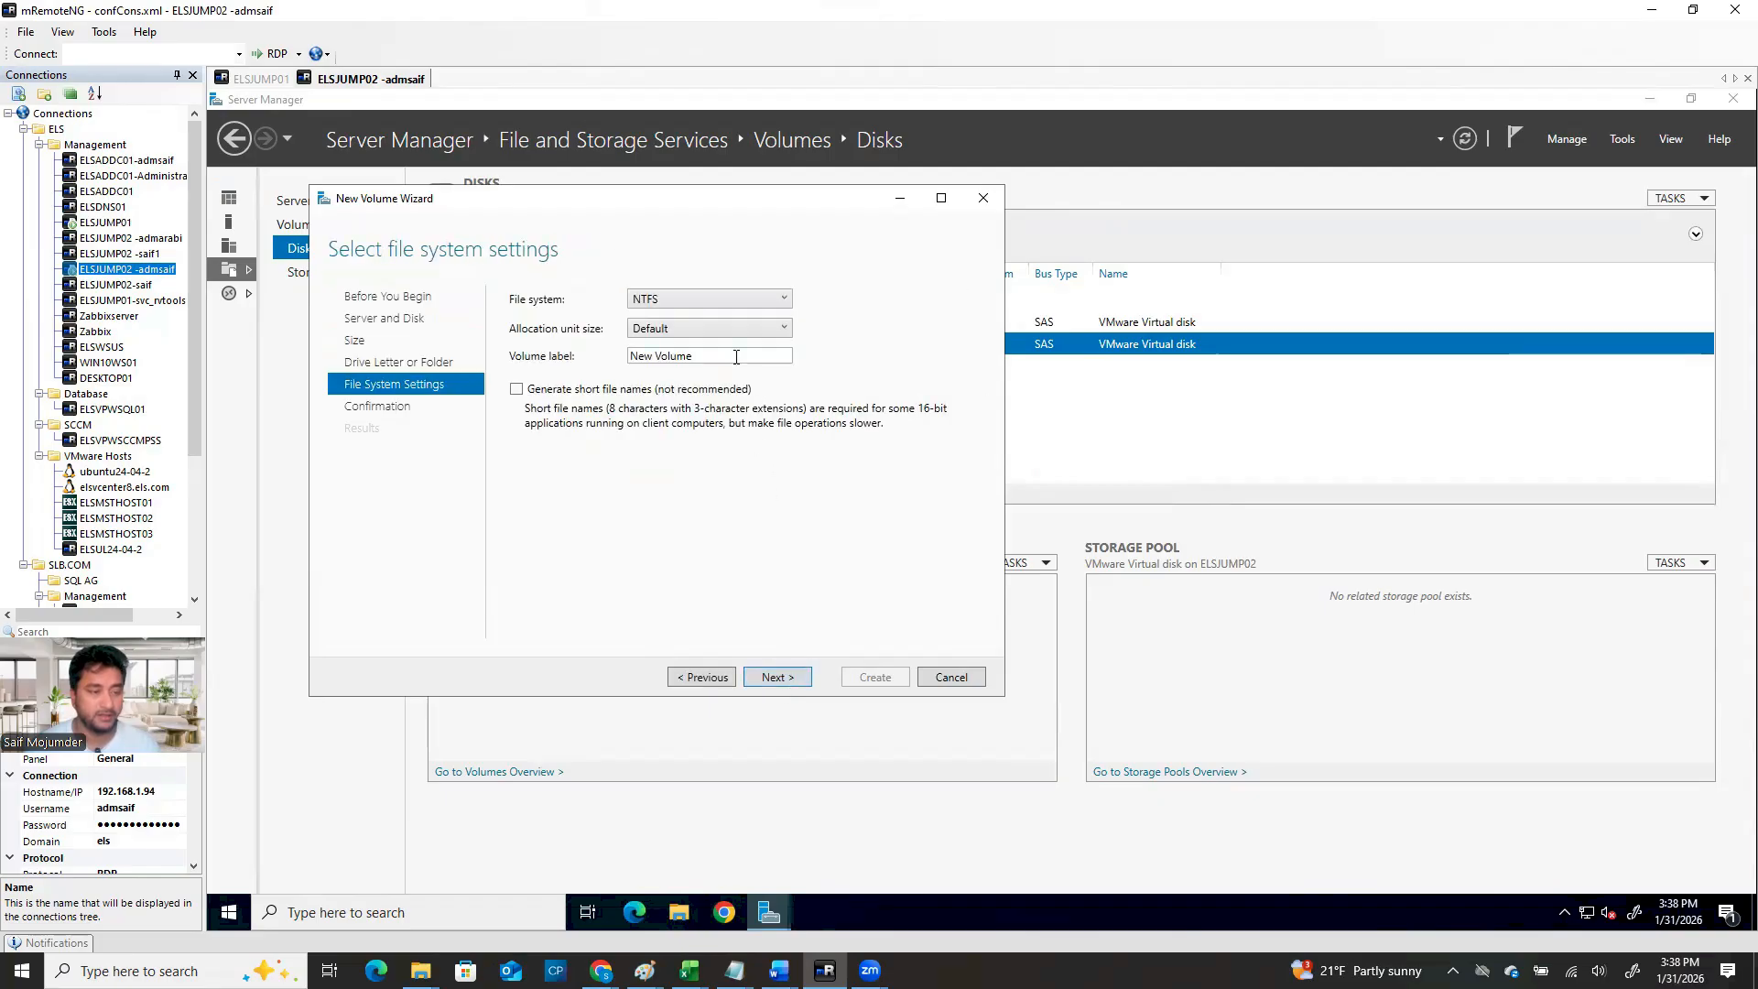
- Label the new volume Backup, create it, and close the wizard
left_click_drag(632, 355, 644, 380)
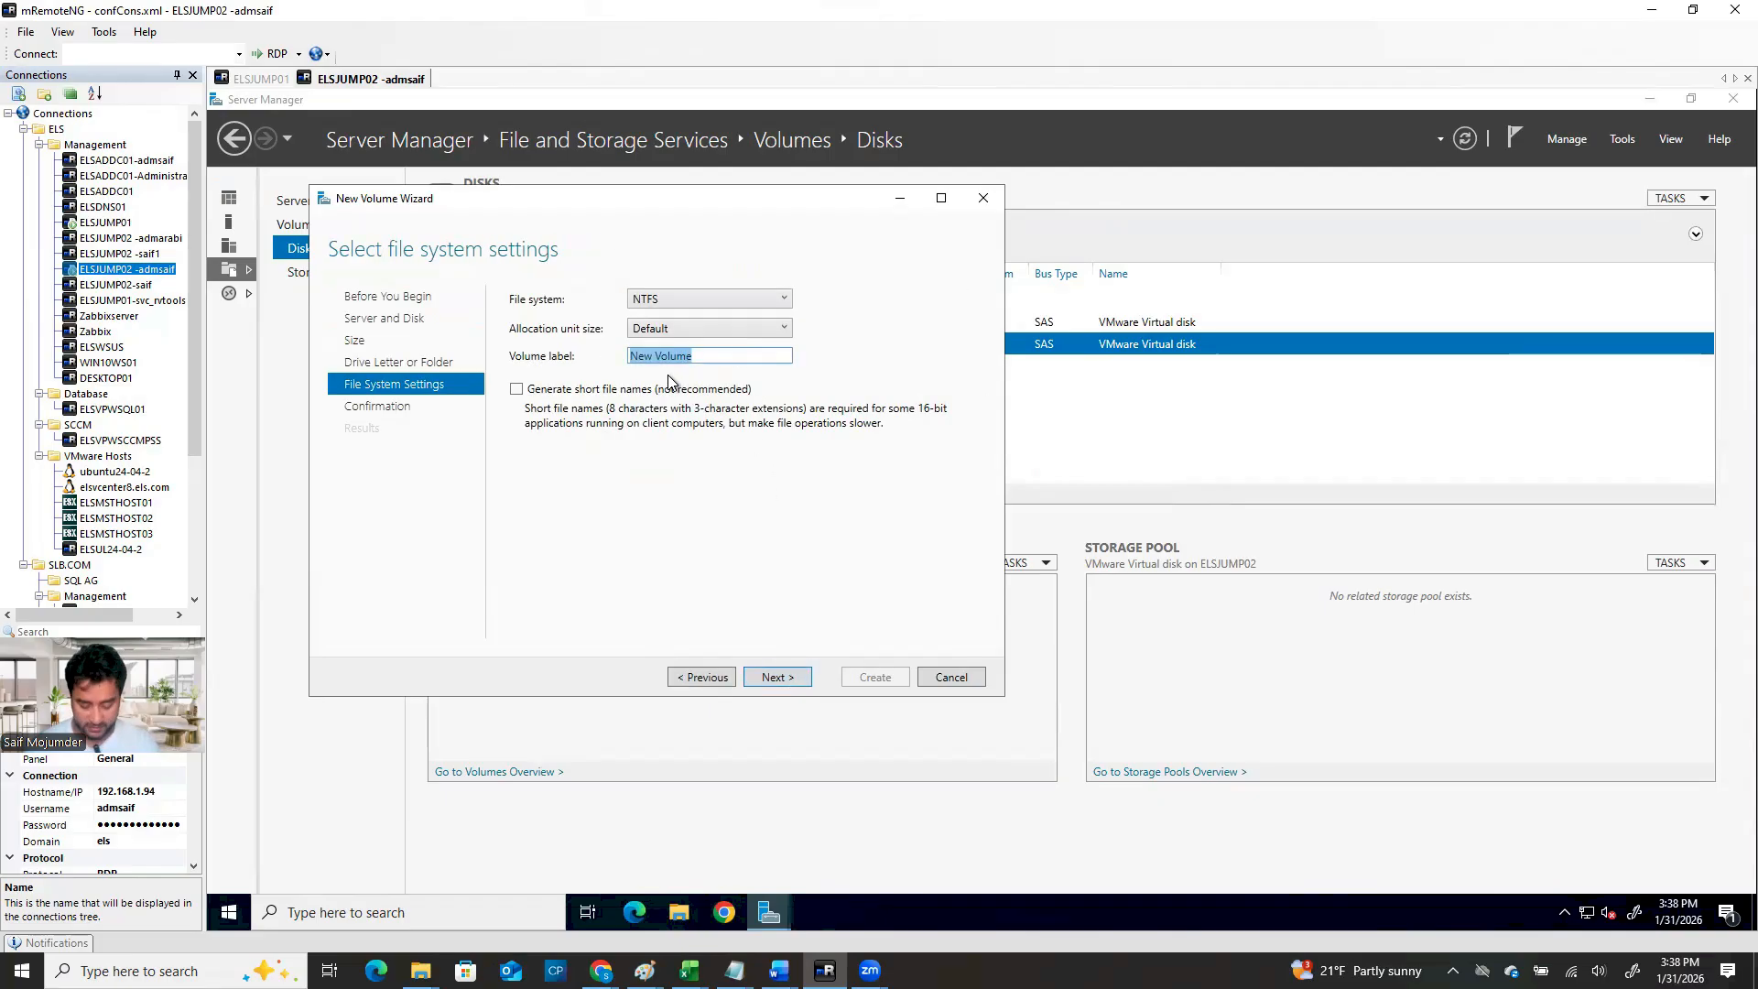
type("Backup")
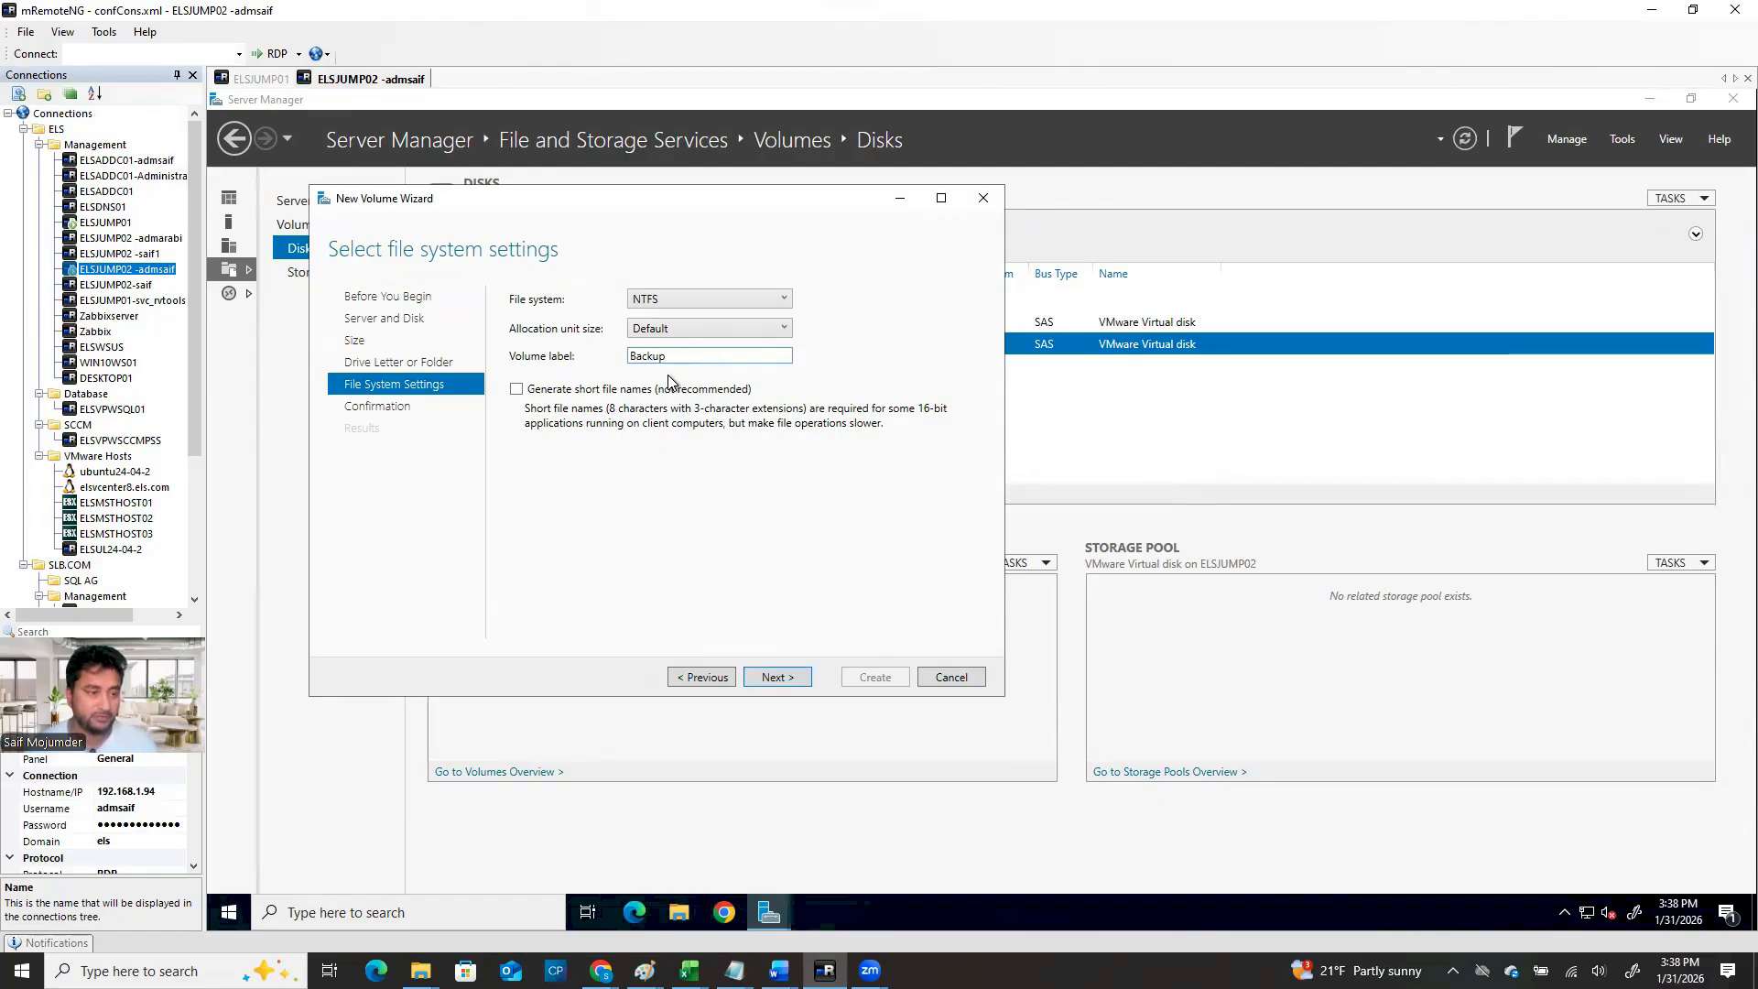
left_click(784, 679)
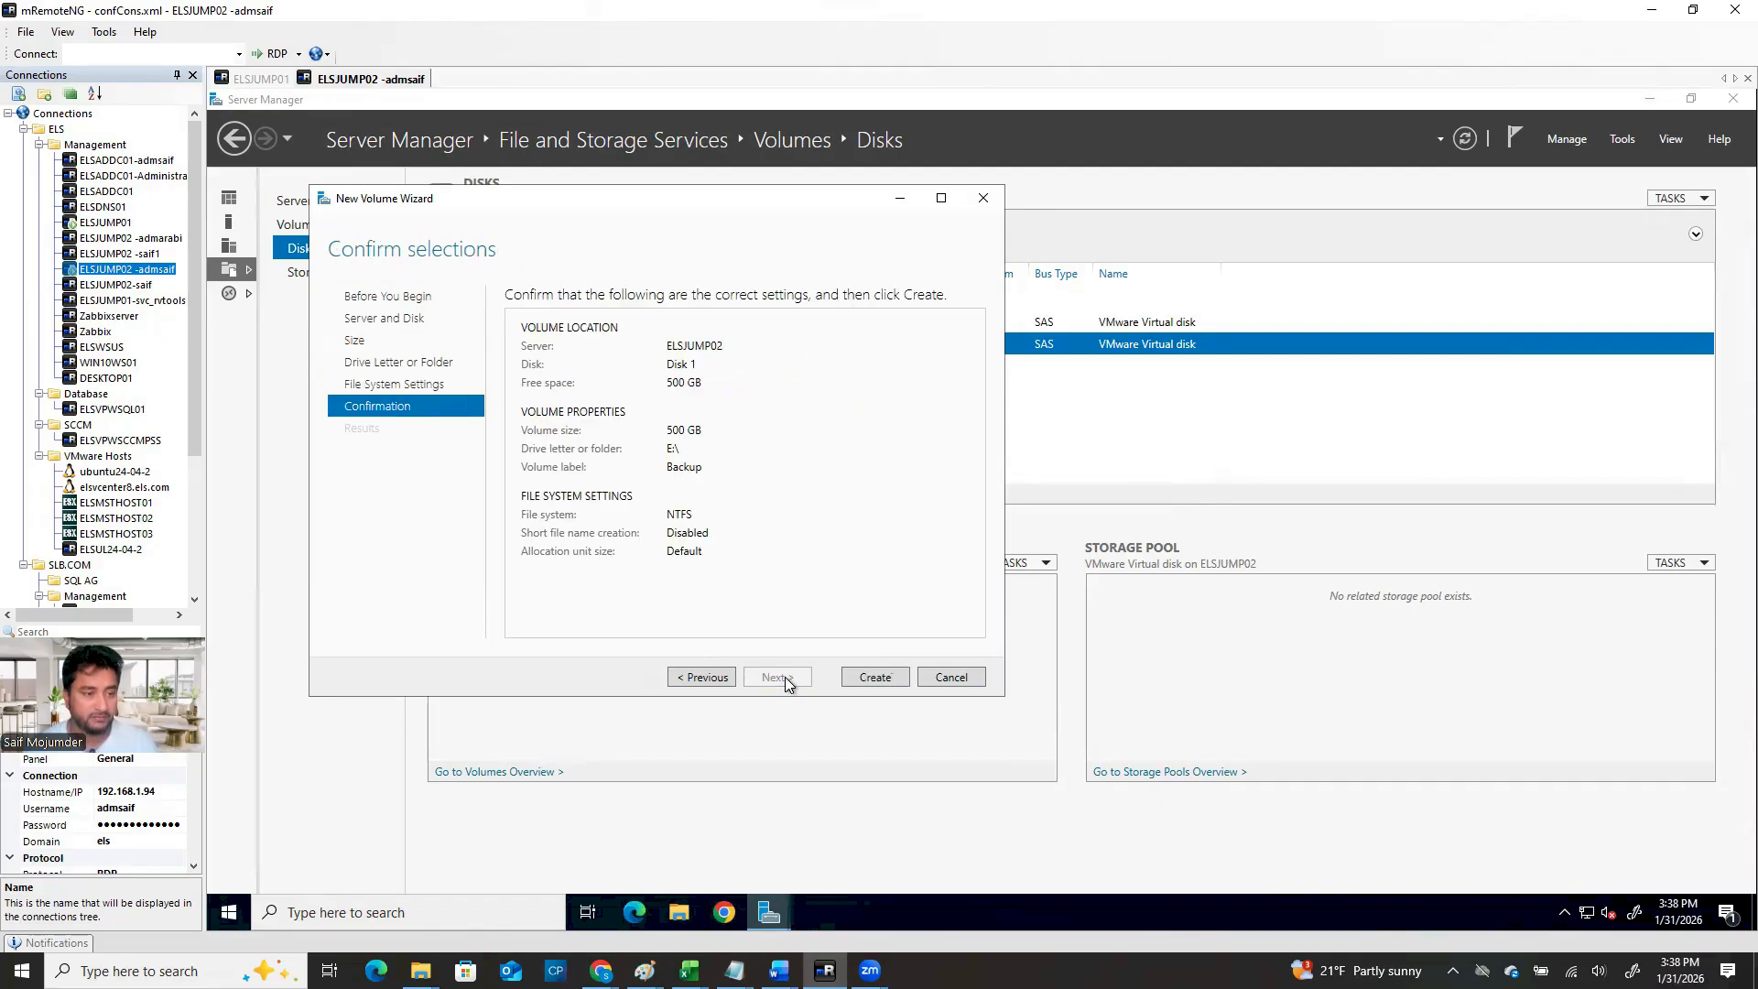
left_click(870, 680)
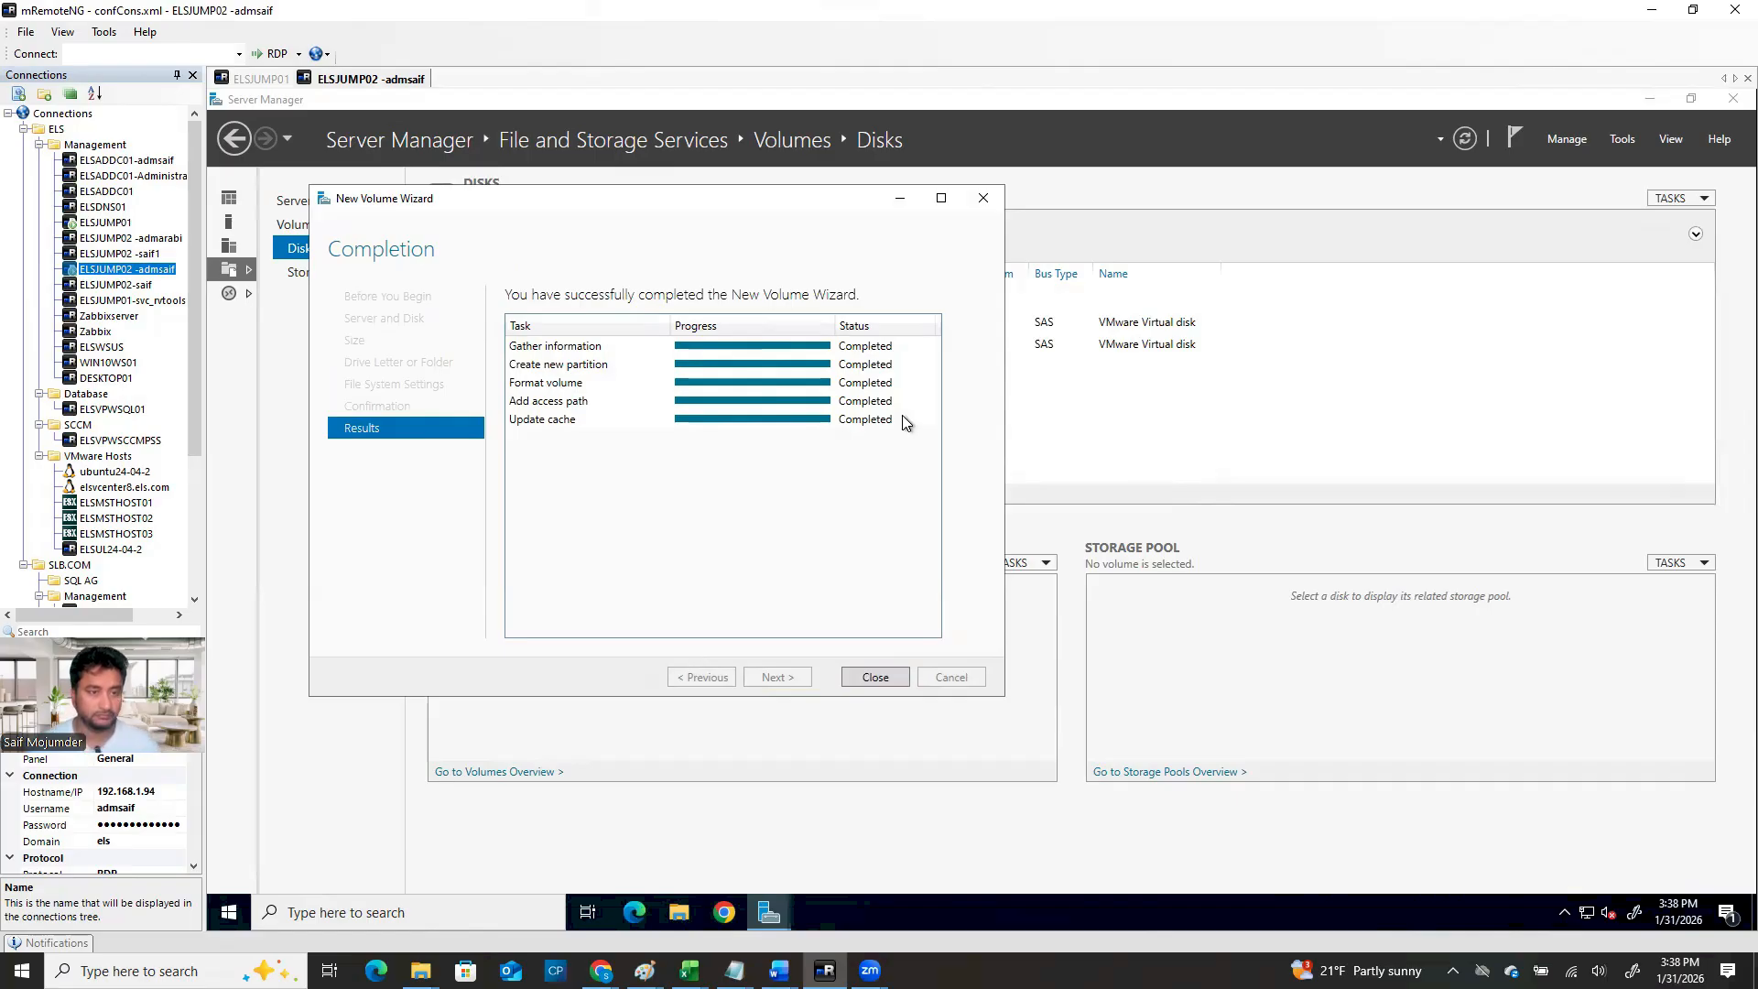
left_click(985, 199)
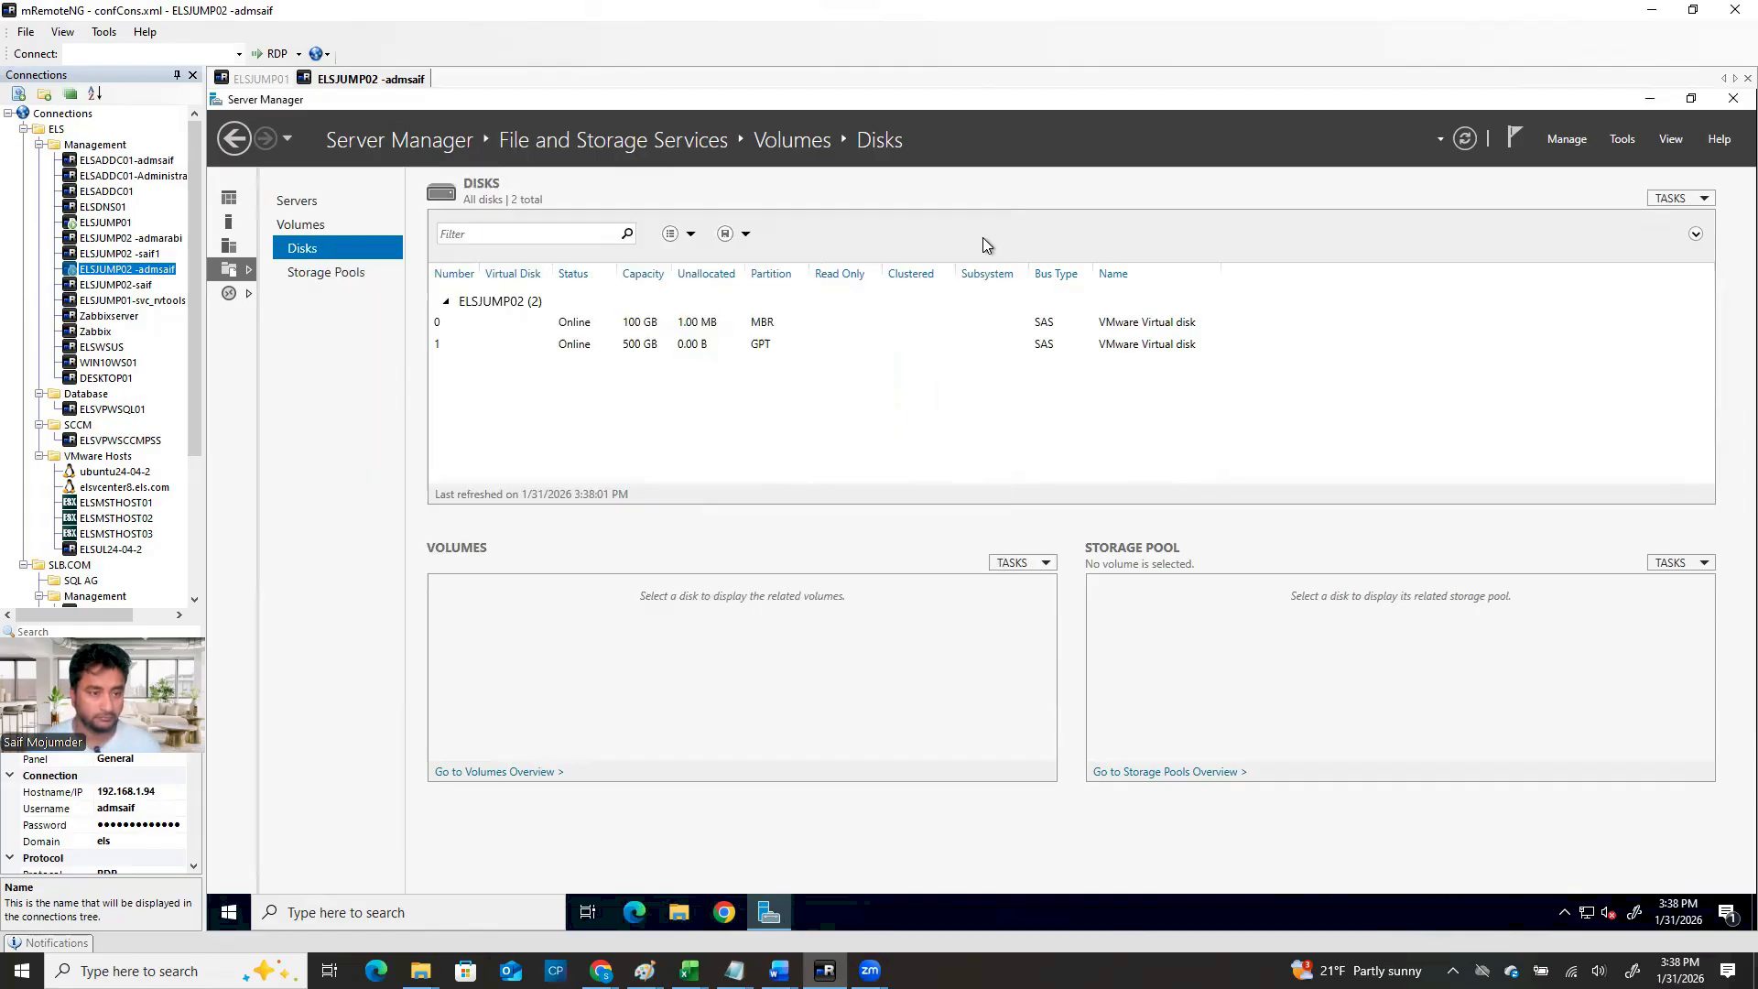
- Open the Backup (E:) drive in File Explorer
left_click(632, 345)
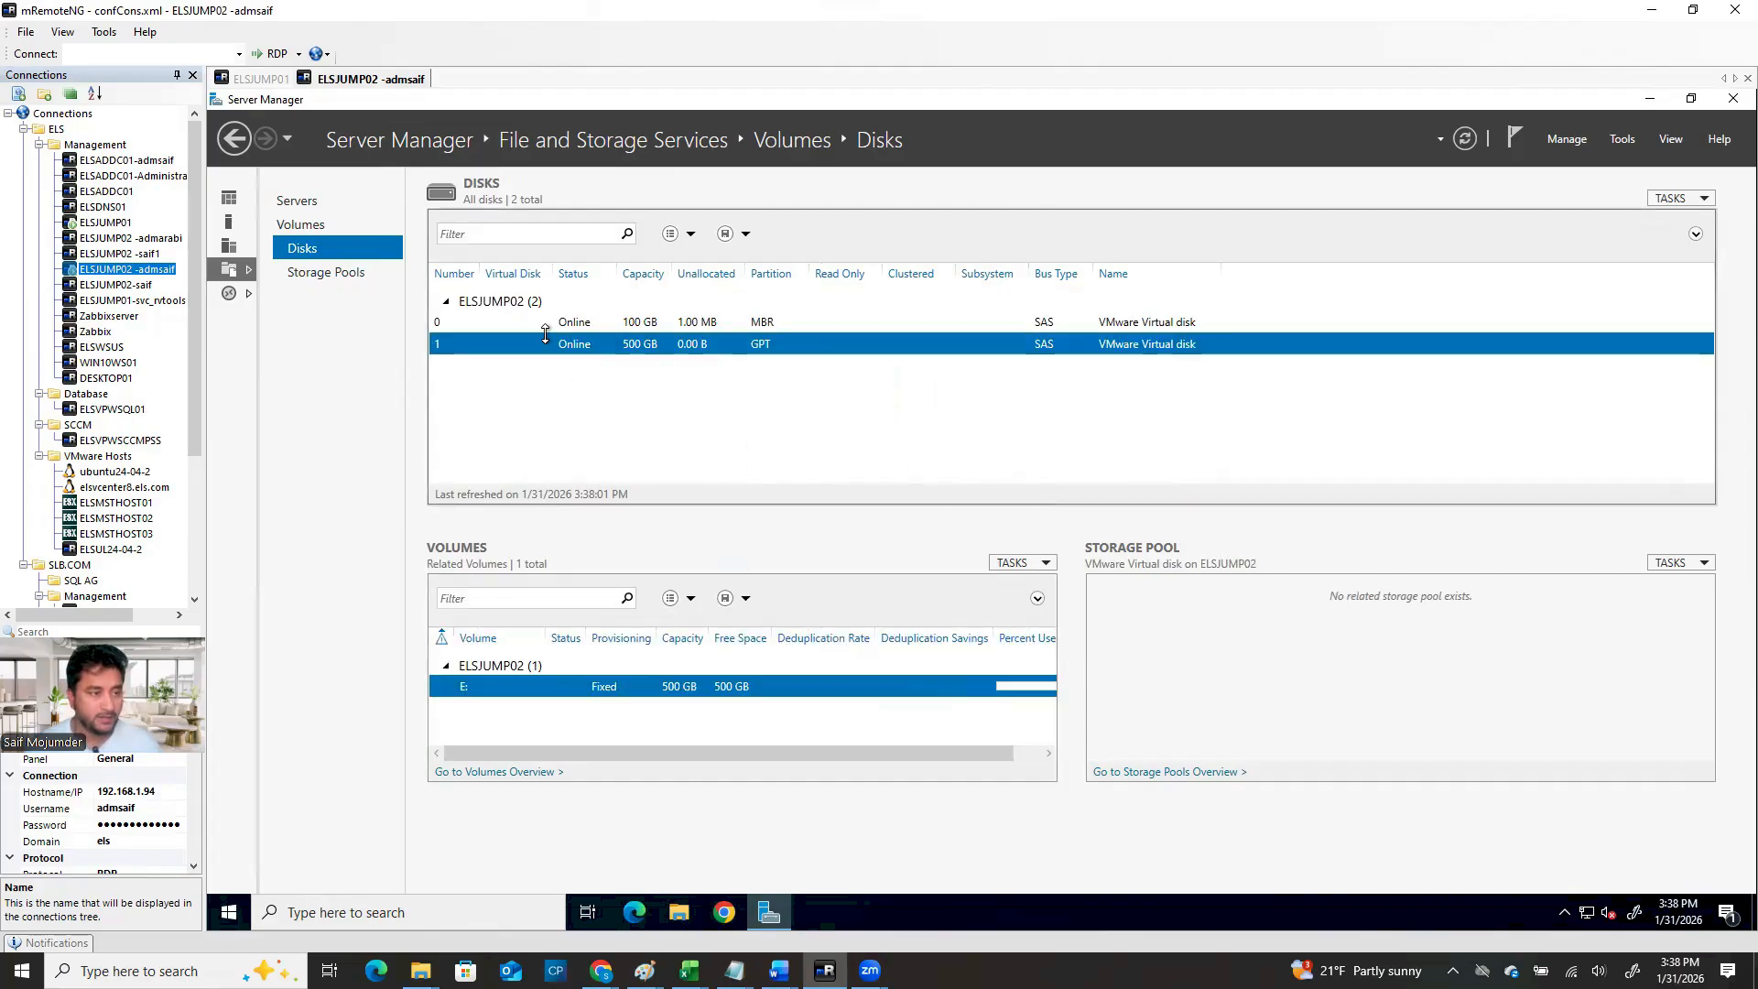
left_click(678, 923)
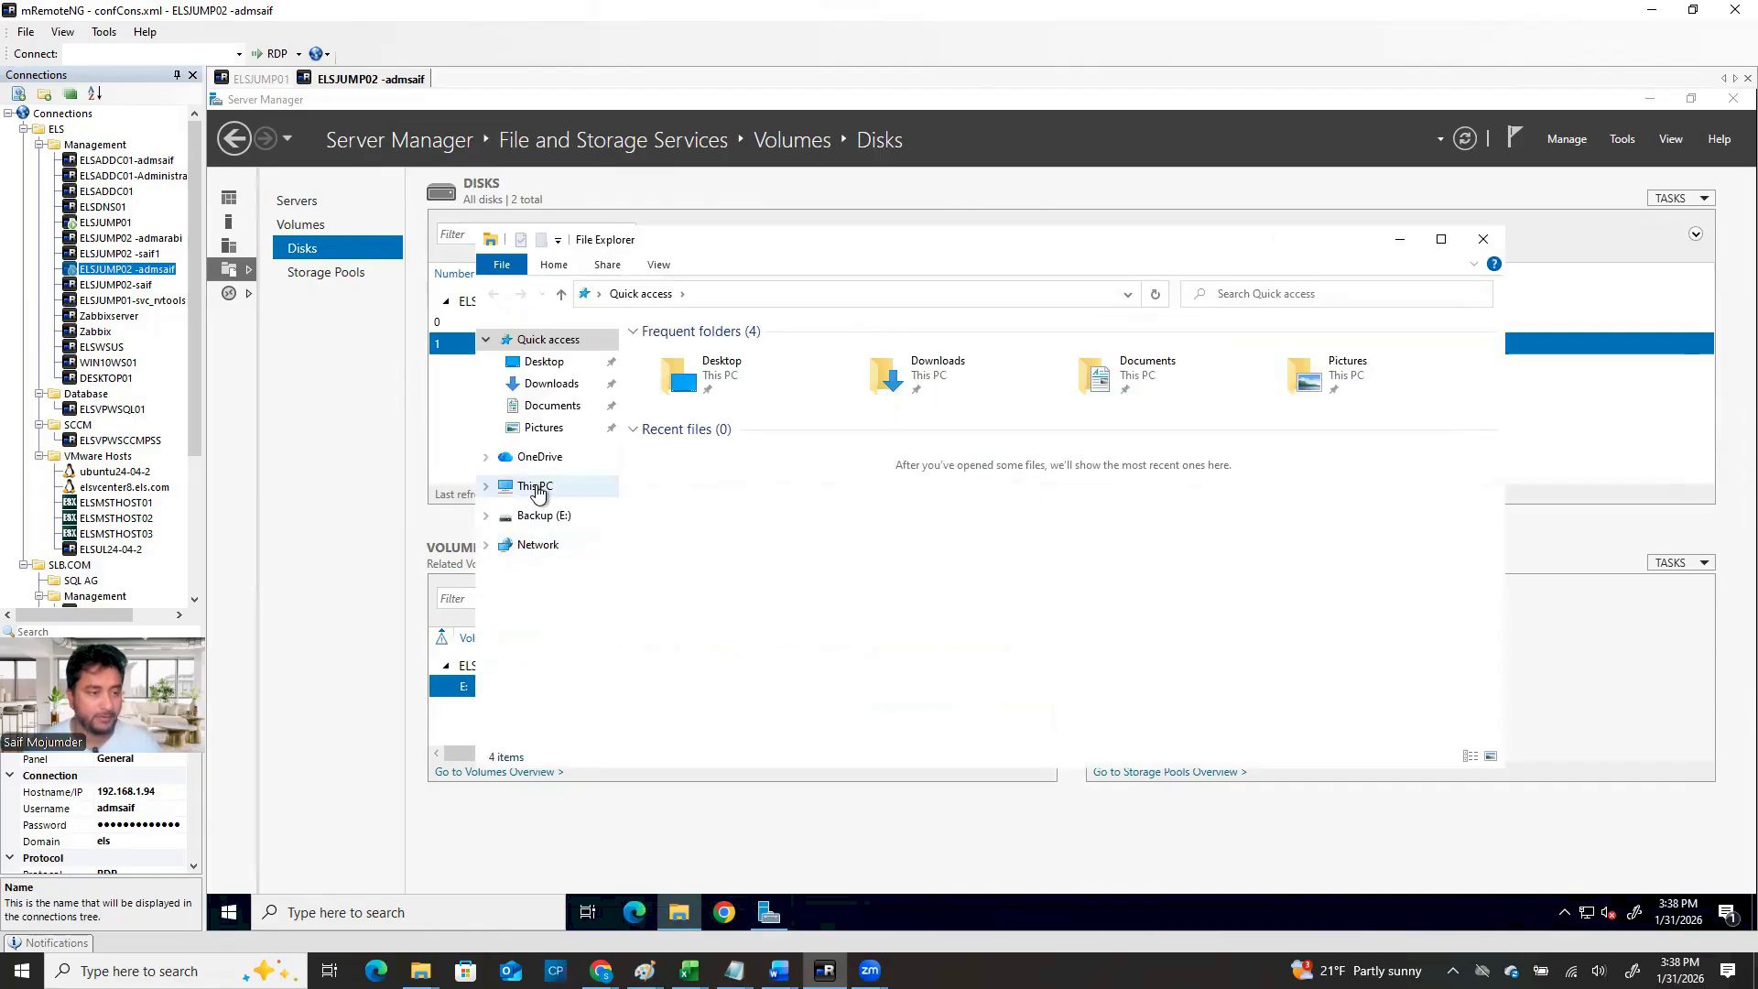
left_click(534, 487)
left_click(1190, 551)
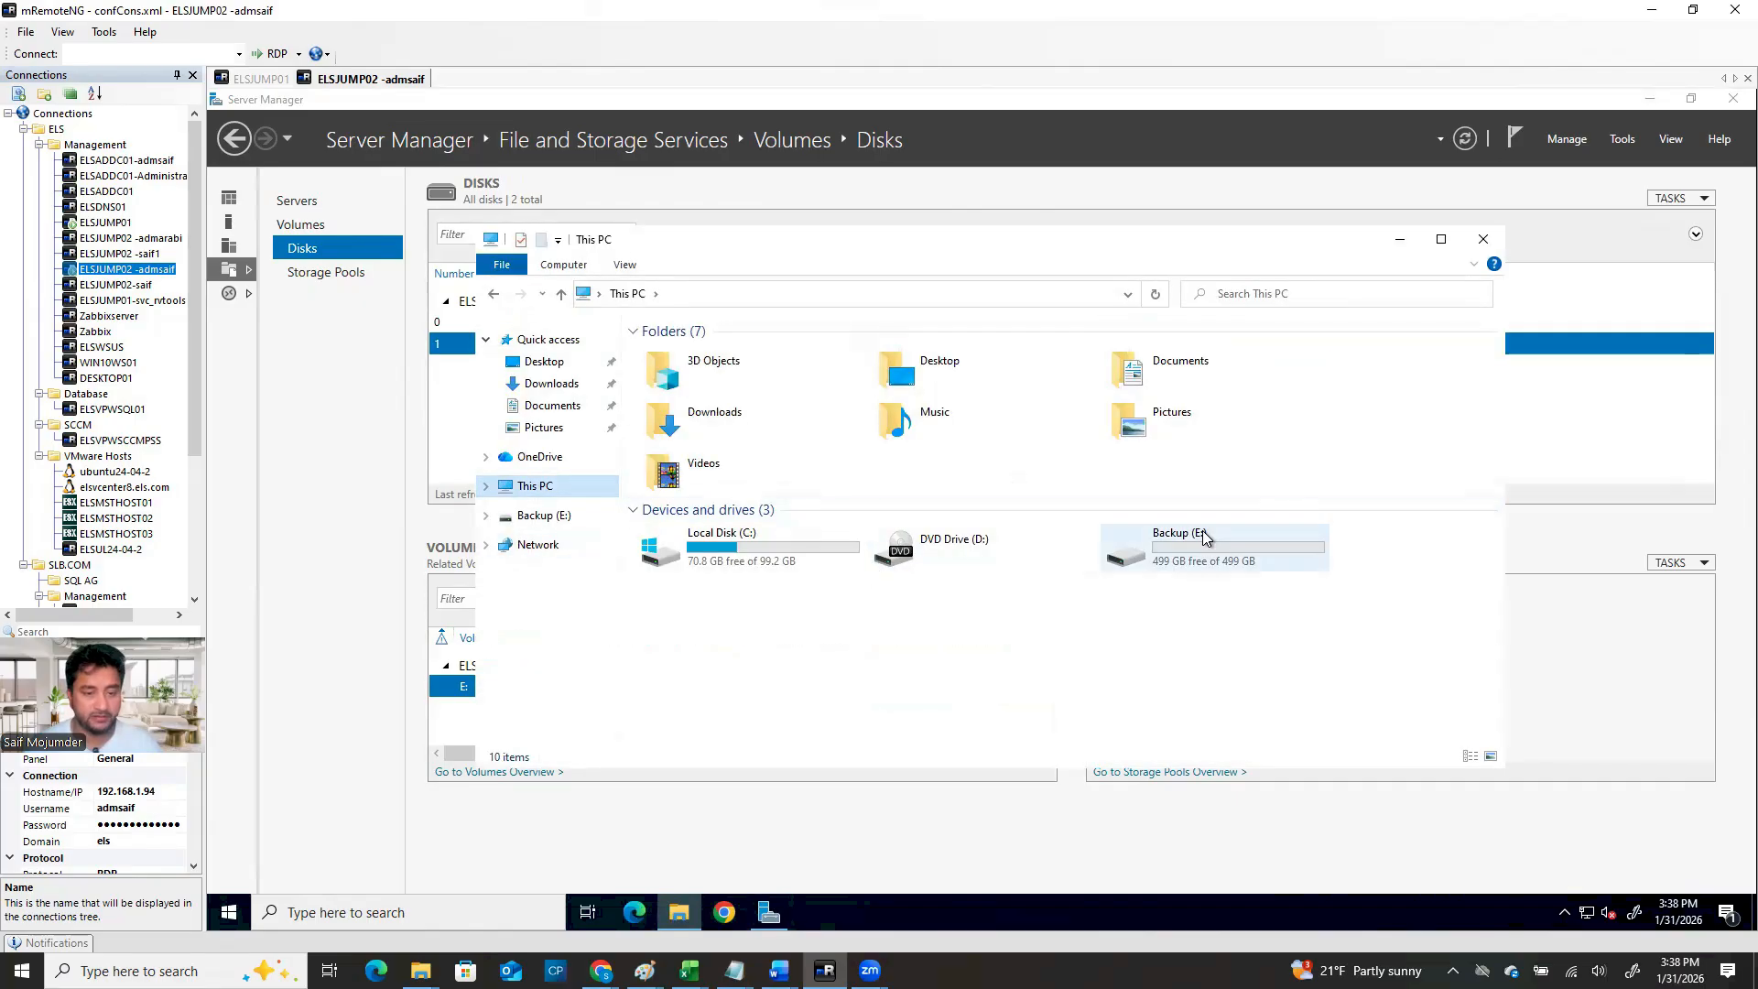
double_click(1232, 549)
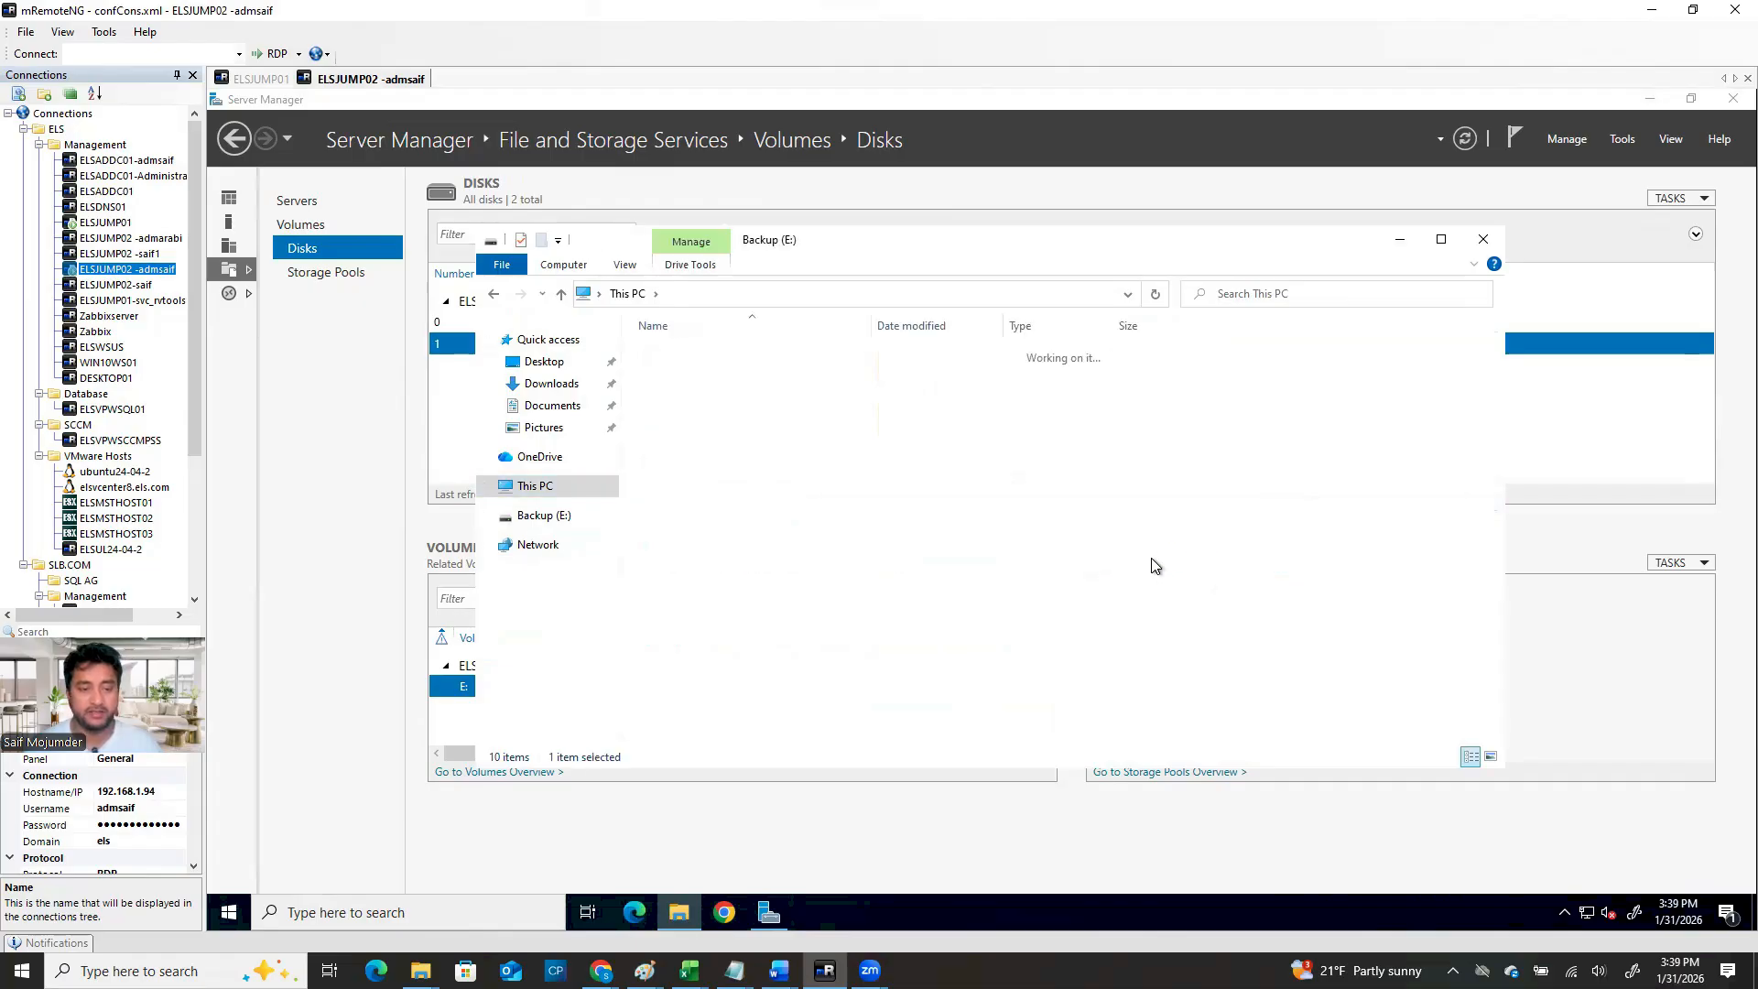
- Create a folder named Veeam_Backup_Storage on Backup (E:), fixing the misspelled name
right_click(785, 418)
mouse_move(860, 615)
left_click(1058, 619)
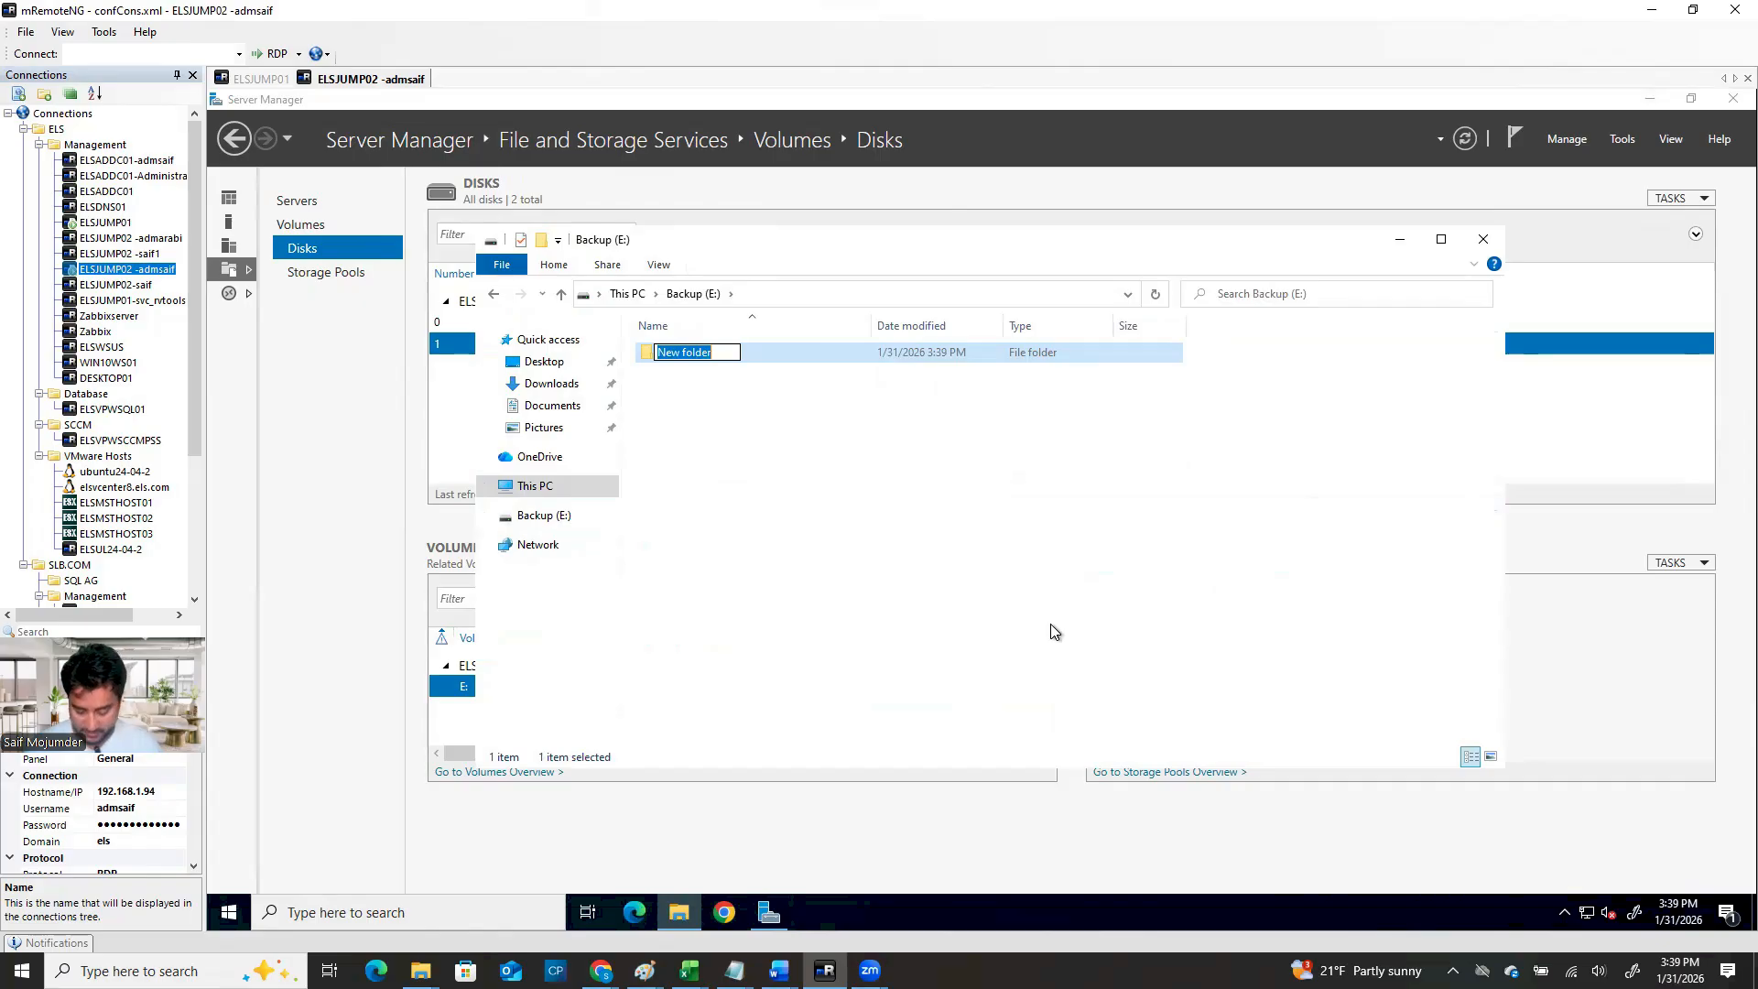
type("Veeam_Backup_Storgae")
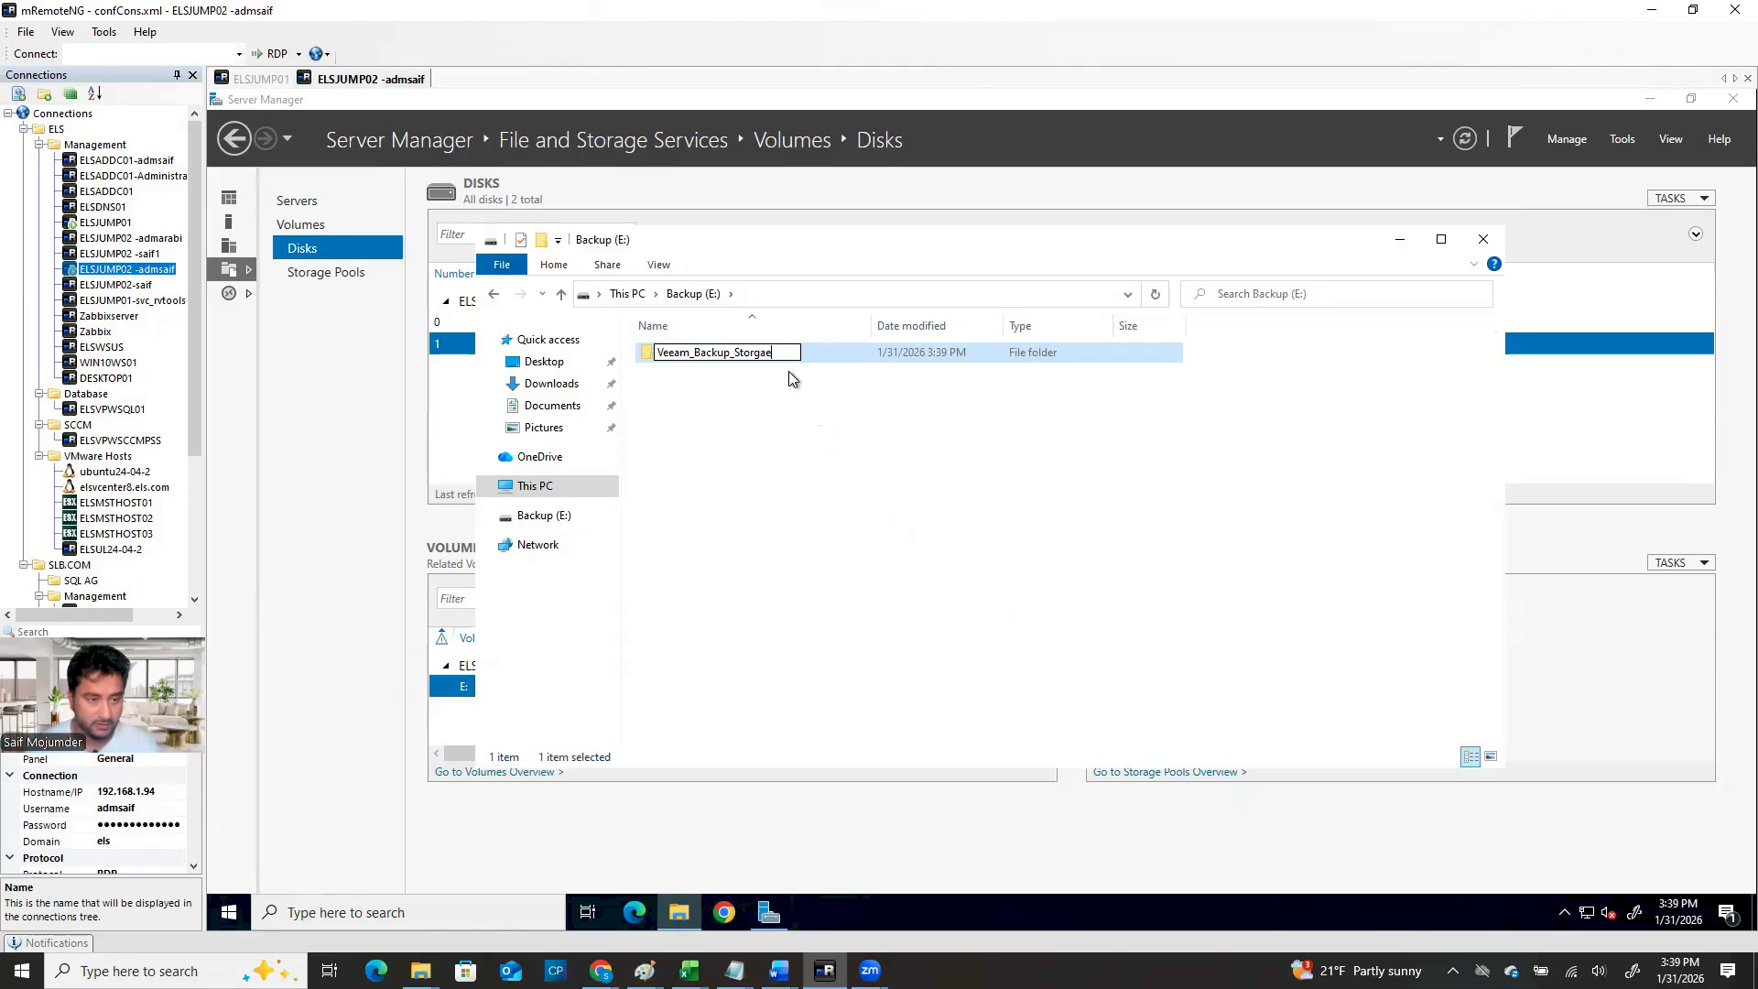
left_click_drag(772, 353, 741, 352)
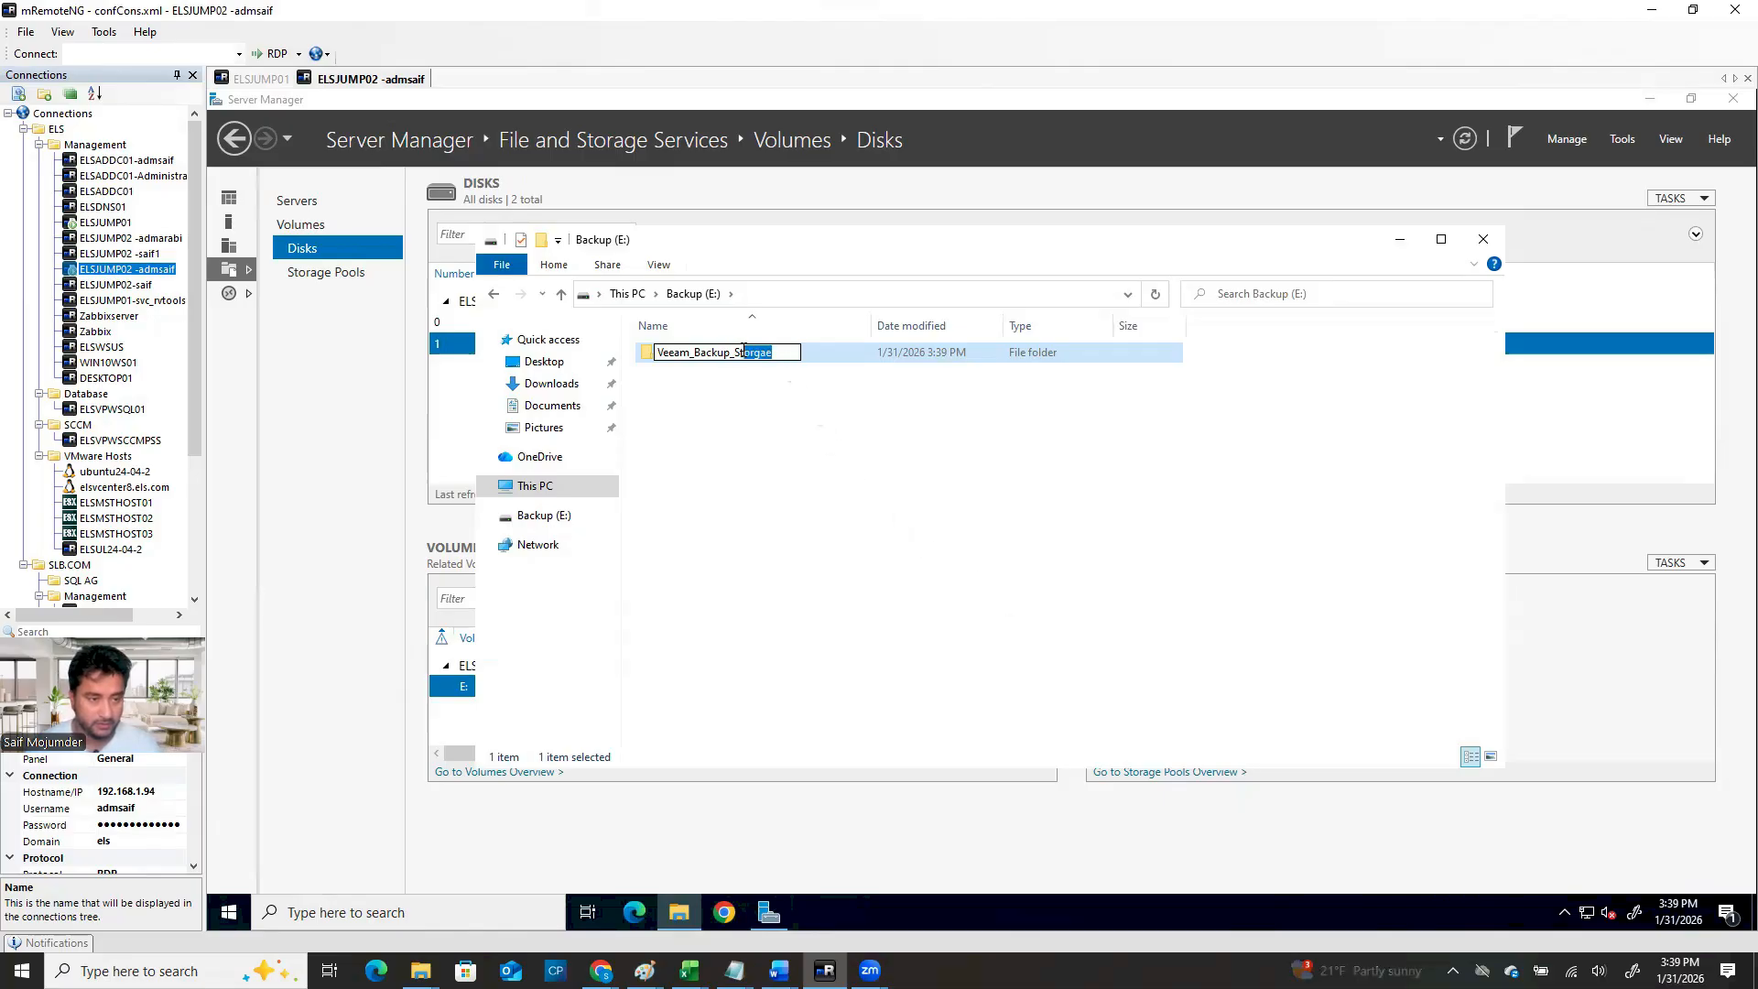
type("t")
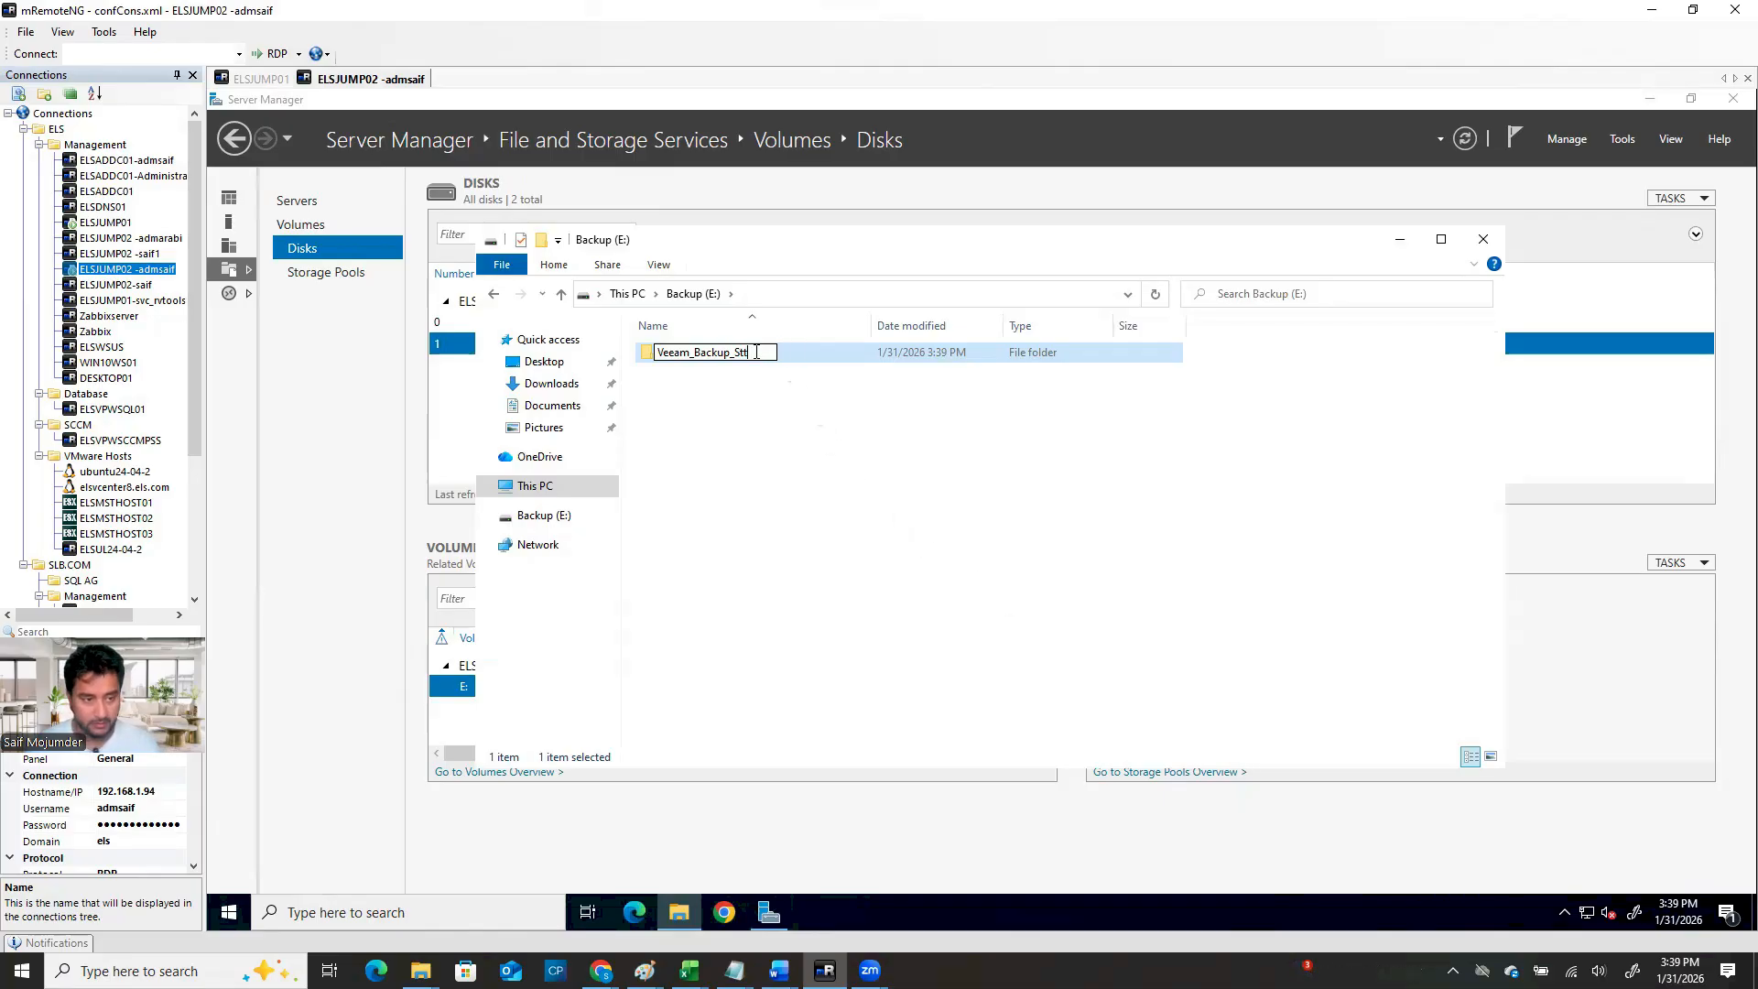
type("orage")
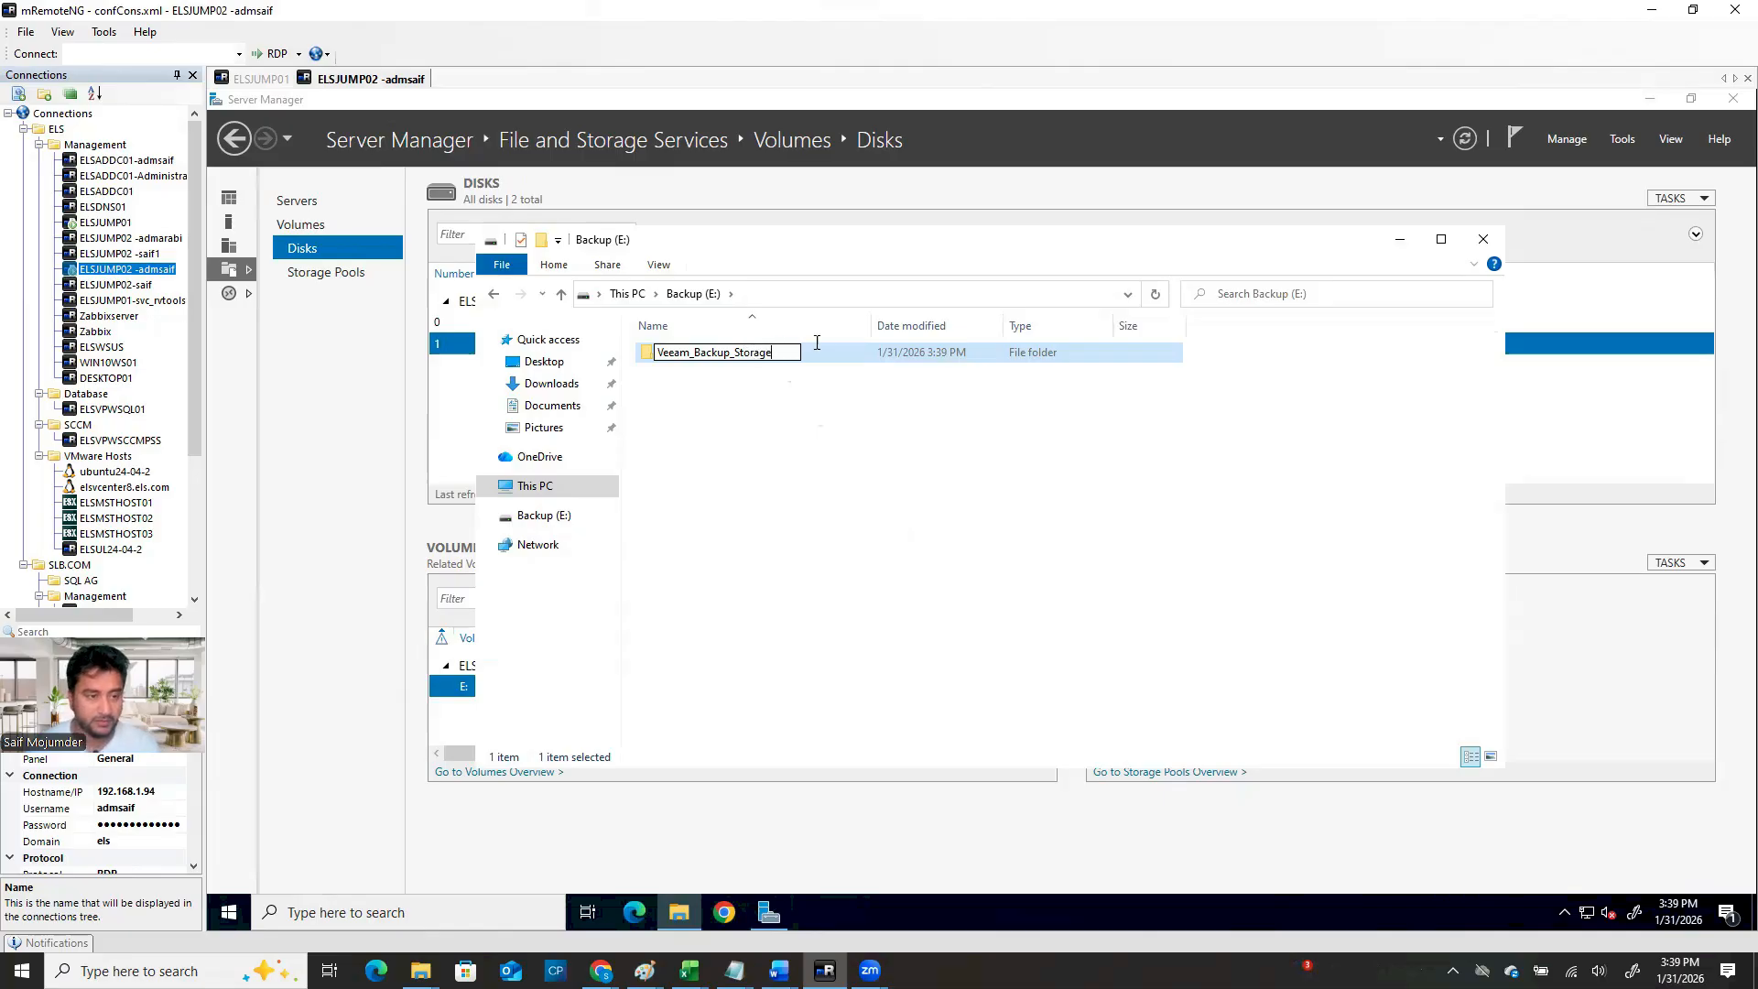
left_click(839, 464)
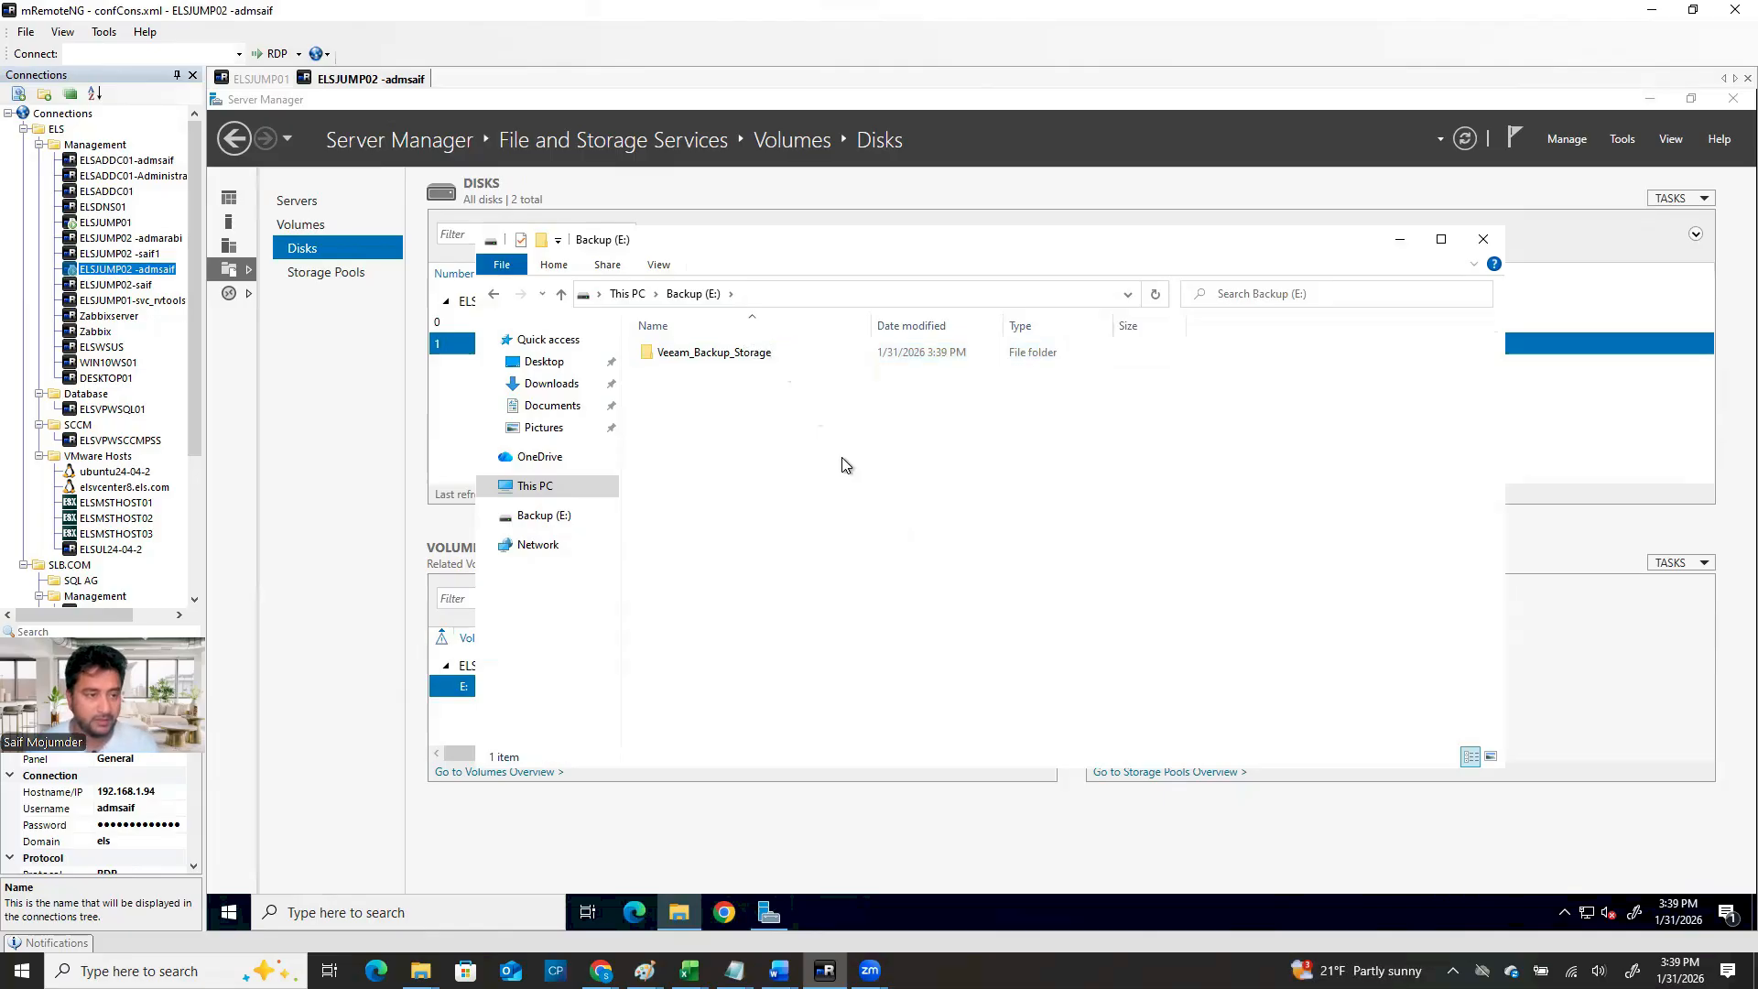
- Open the empty Veeam_Backup_Storage folder
right_click(742, 356)
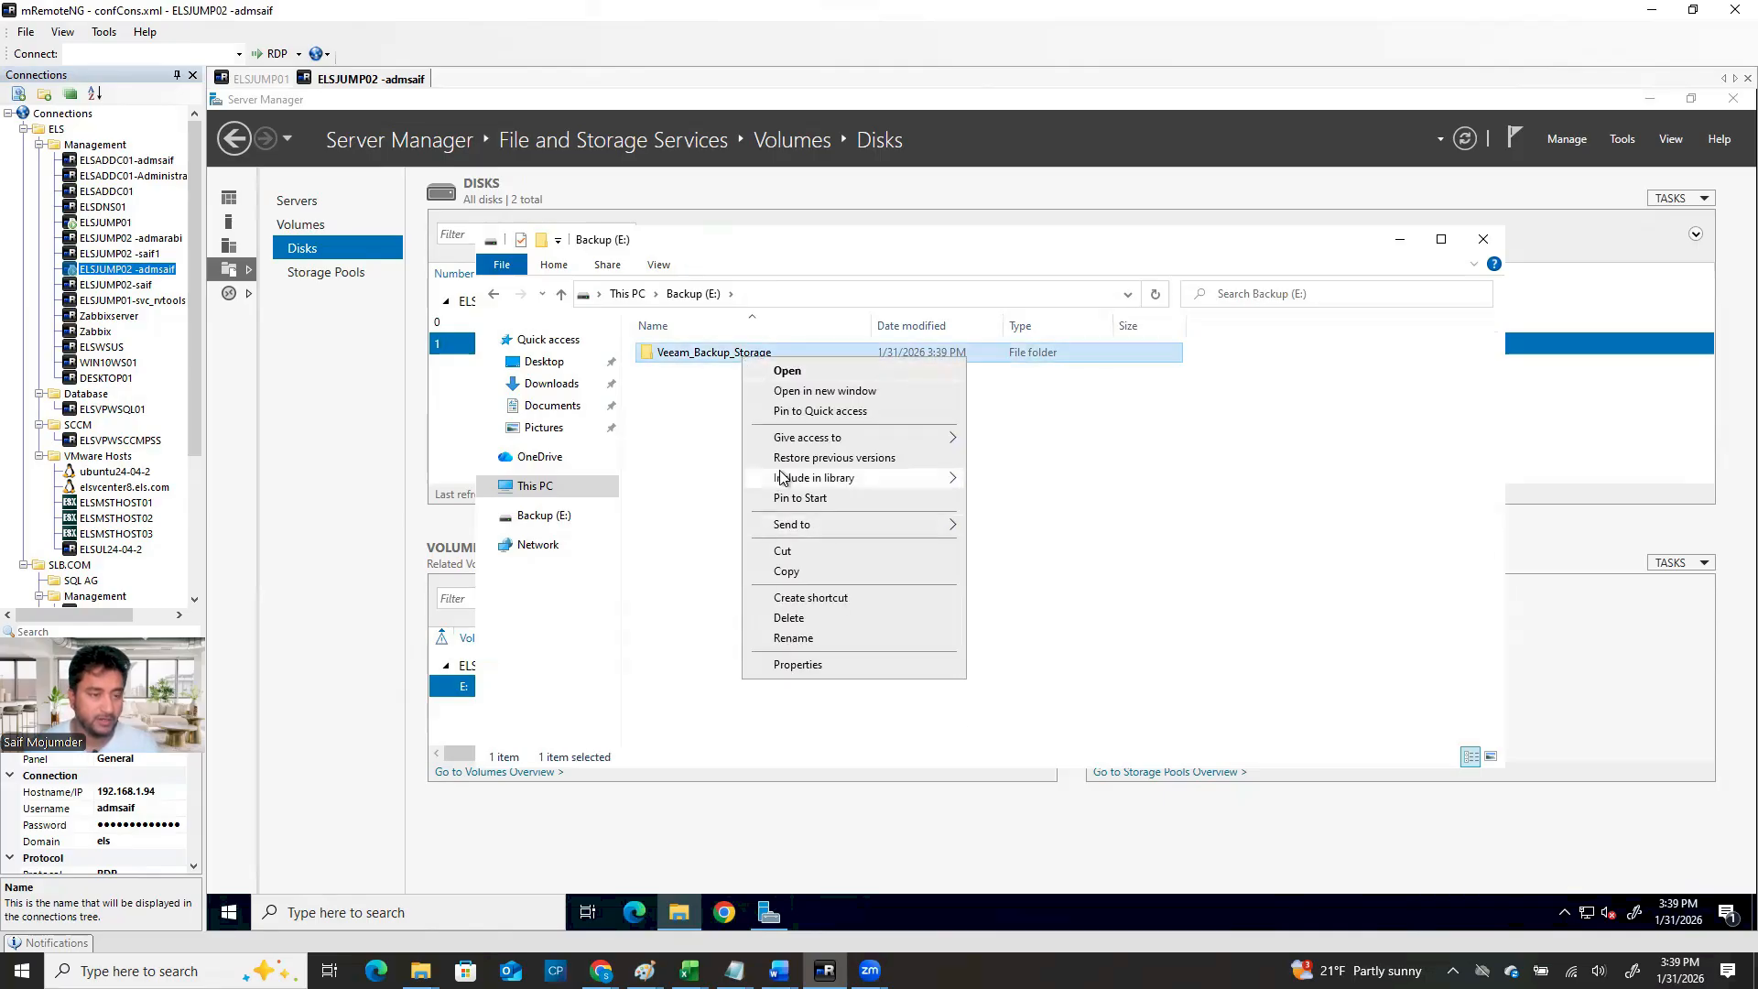
left_click(706, 356)
right_click(723, 419)
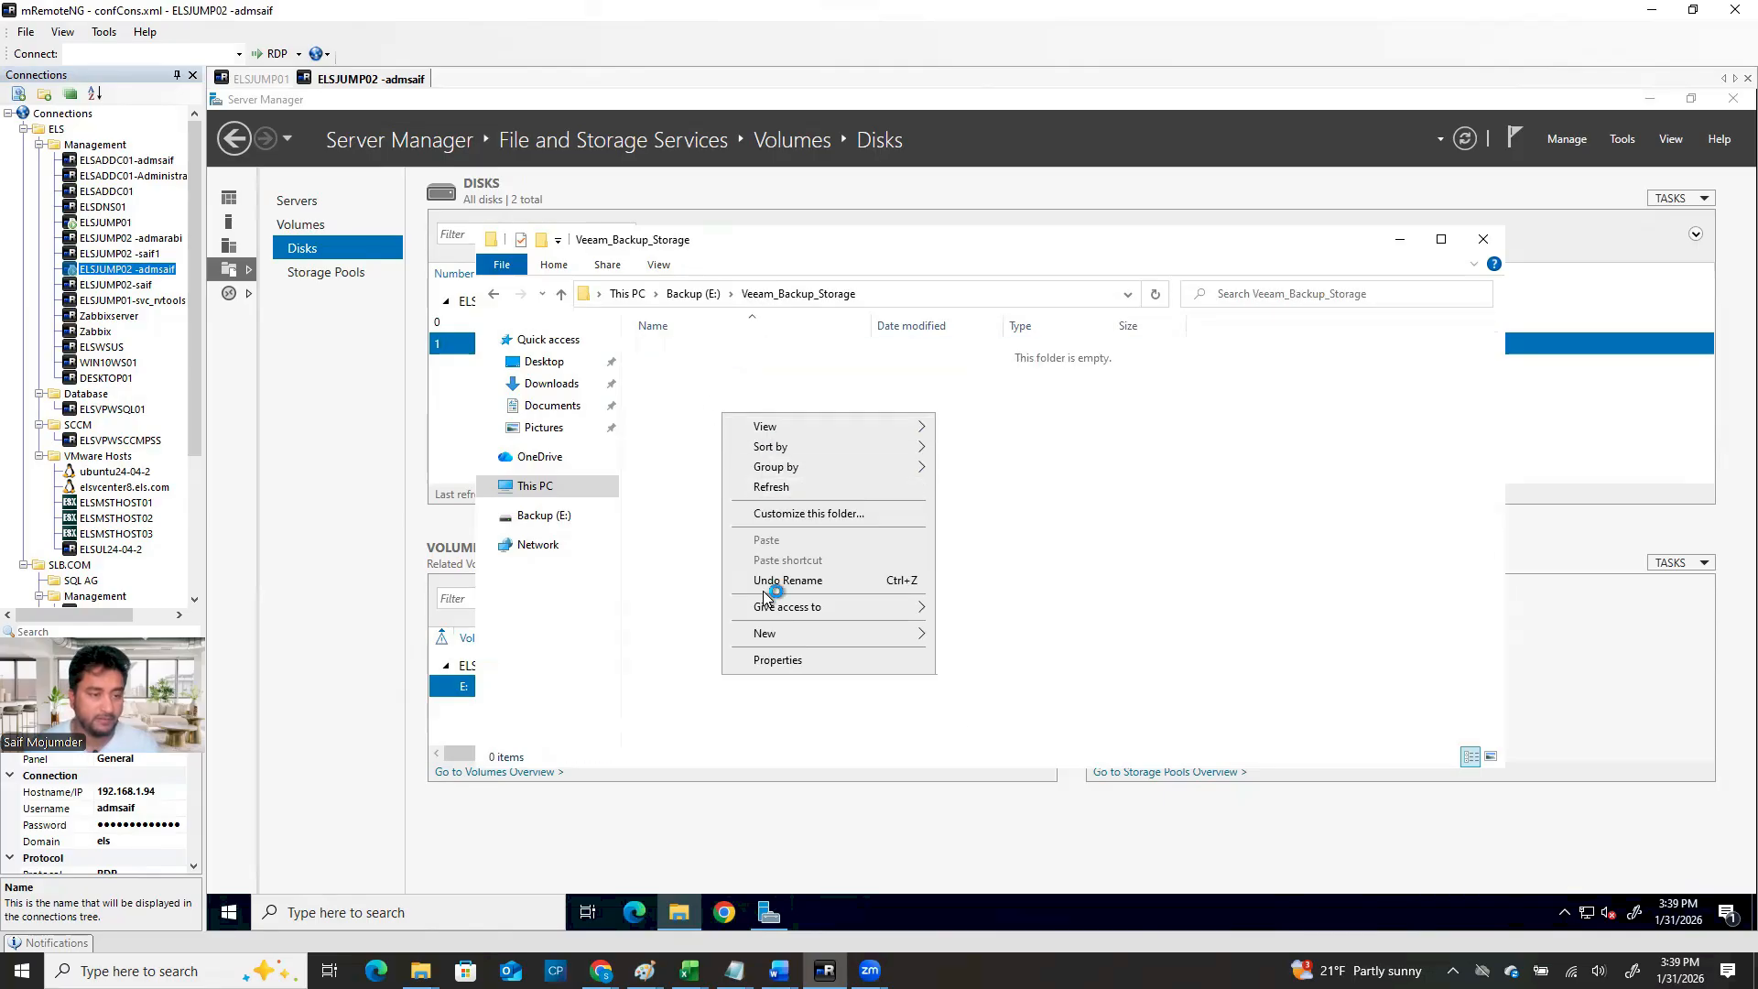
- Create Management-Backup and Application Backup subfolders inside Veeam_Backup_Storage
mouse_move(792, 632)
left_click(970, 634)
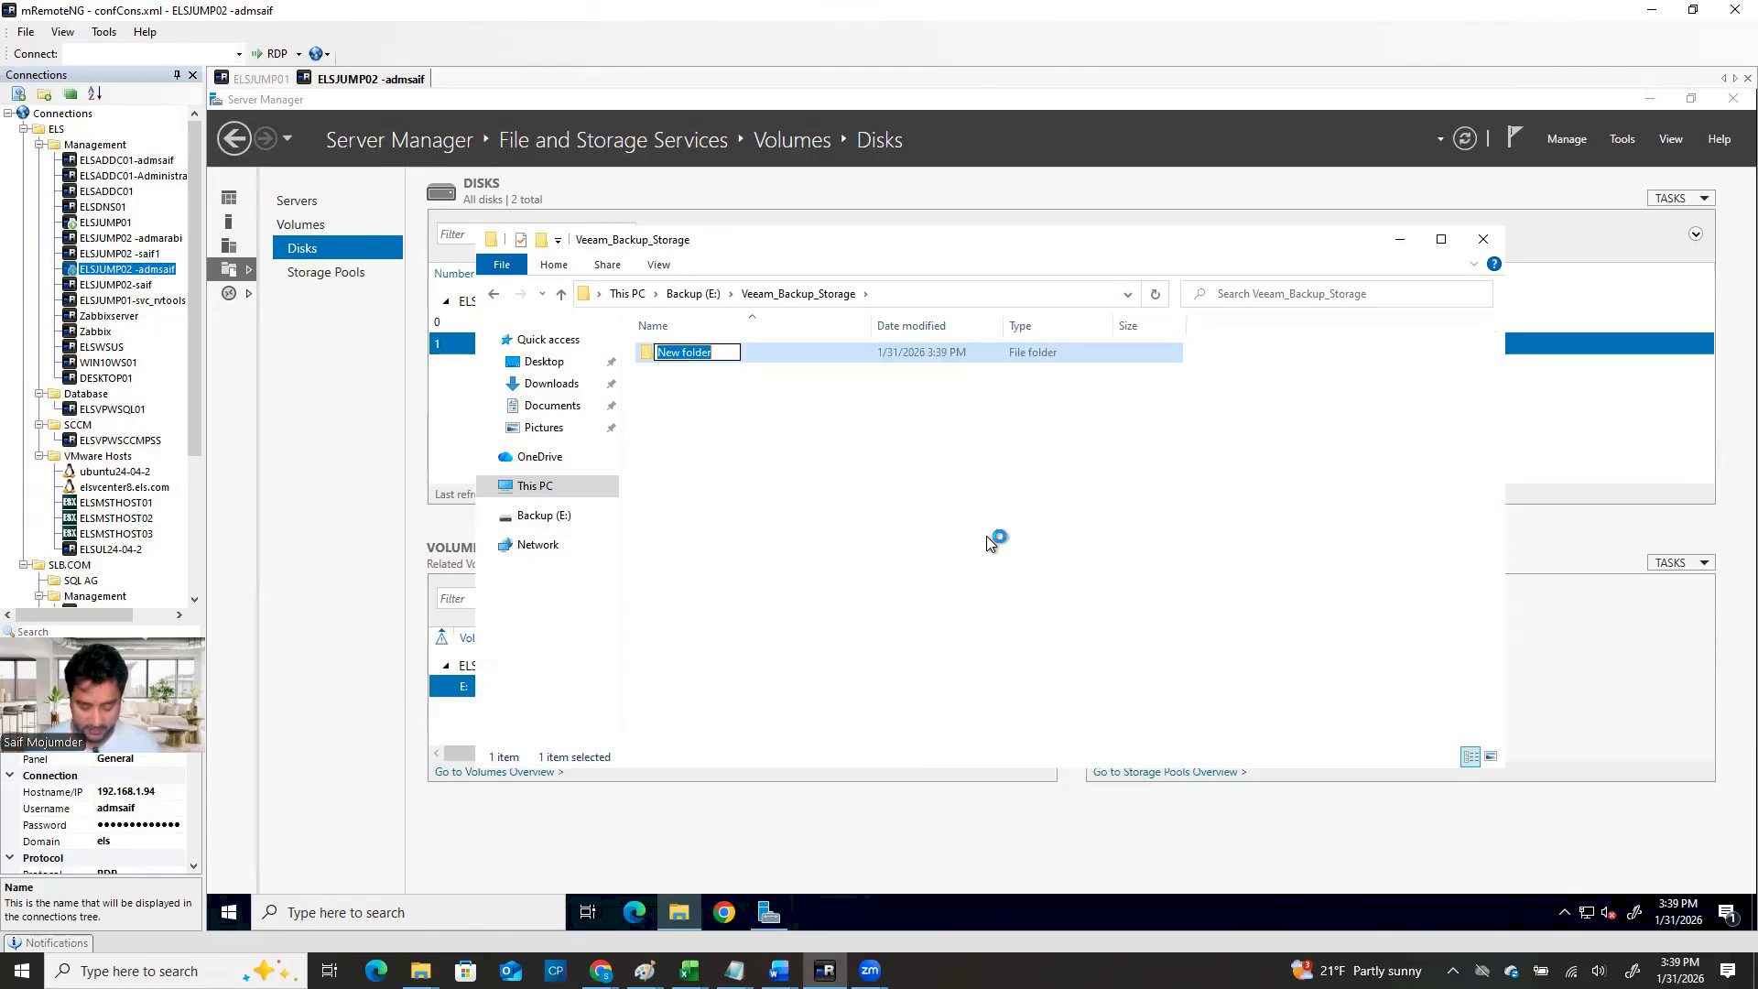
type("Man")
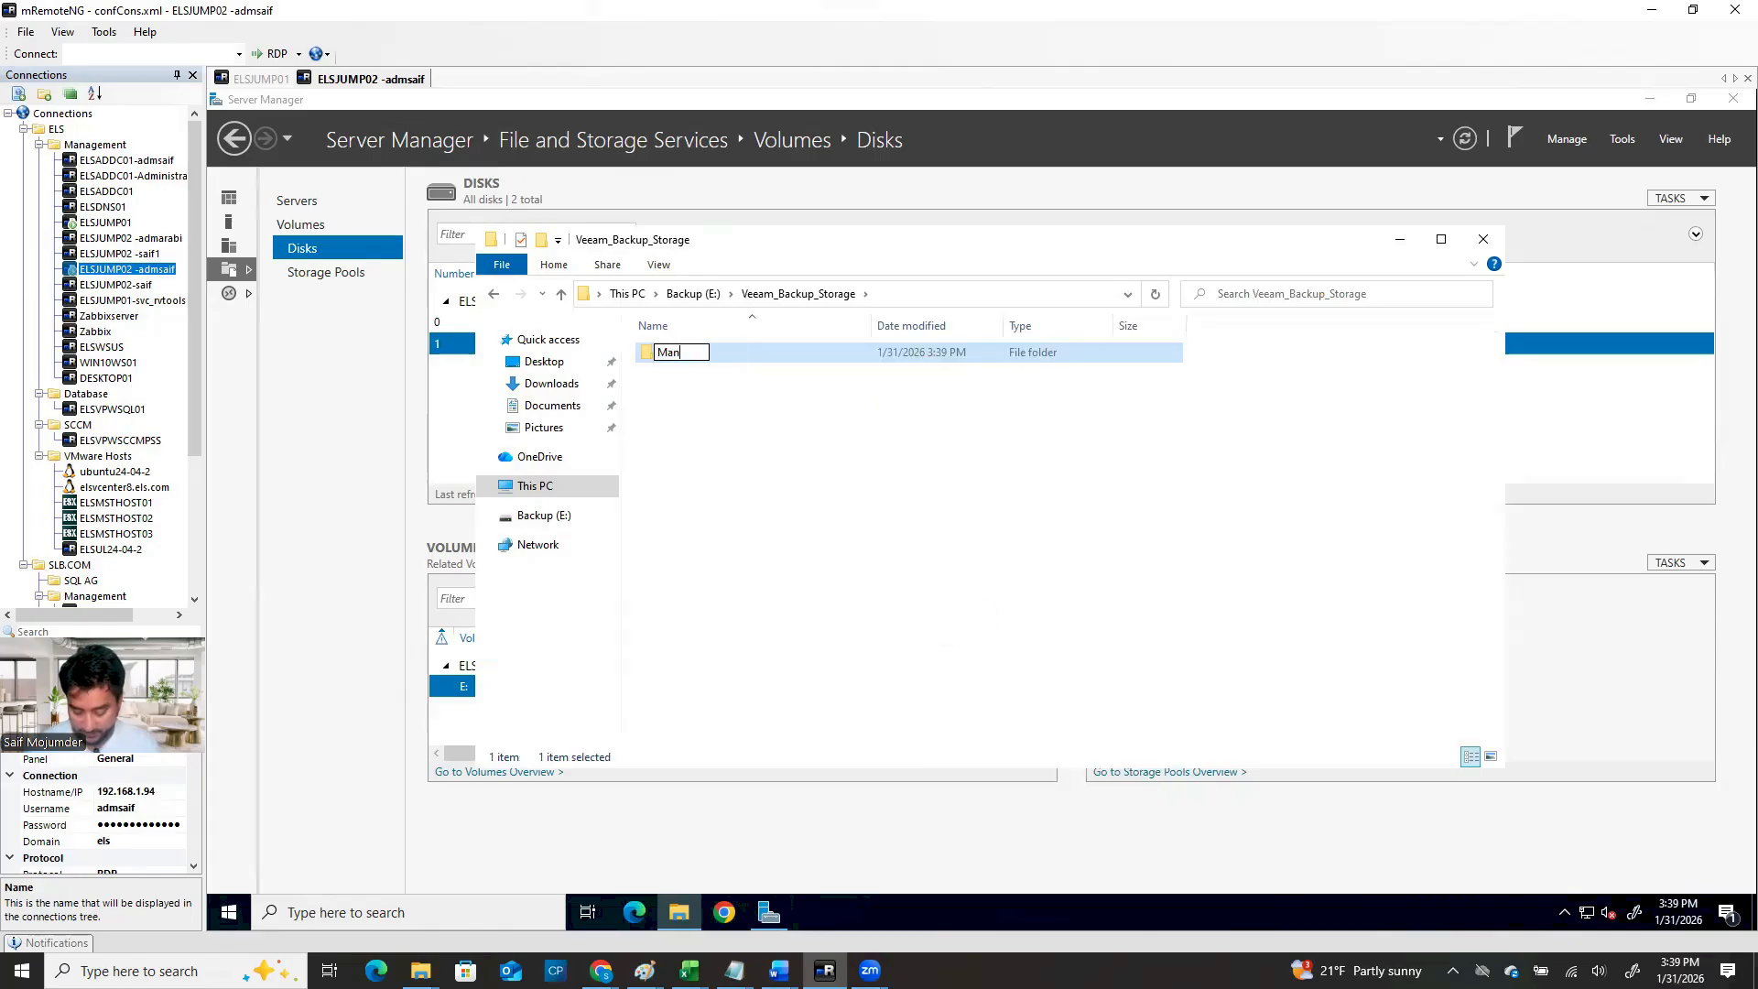
type("agement-Backu")
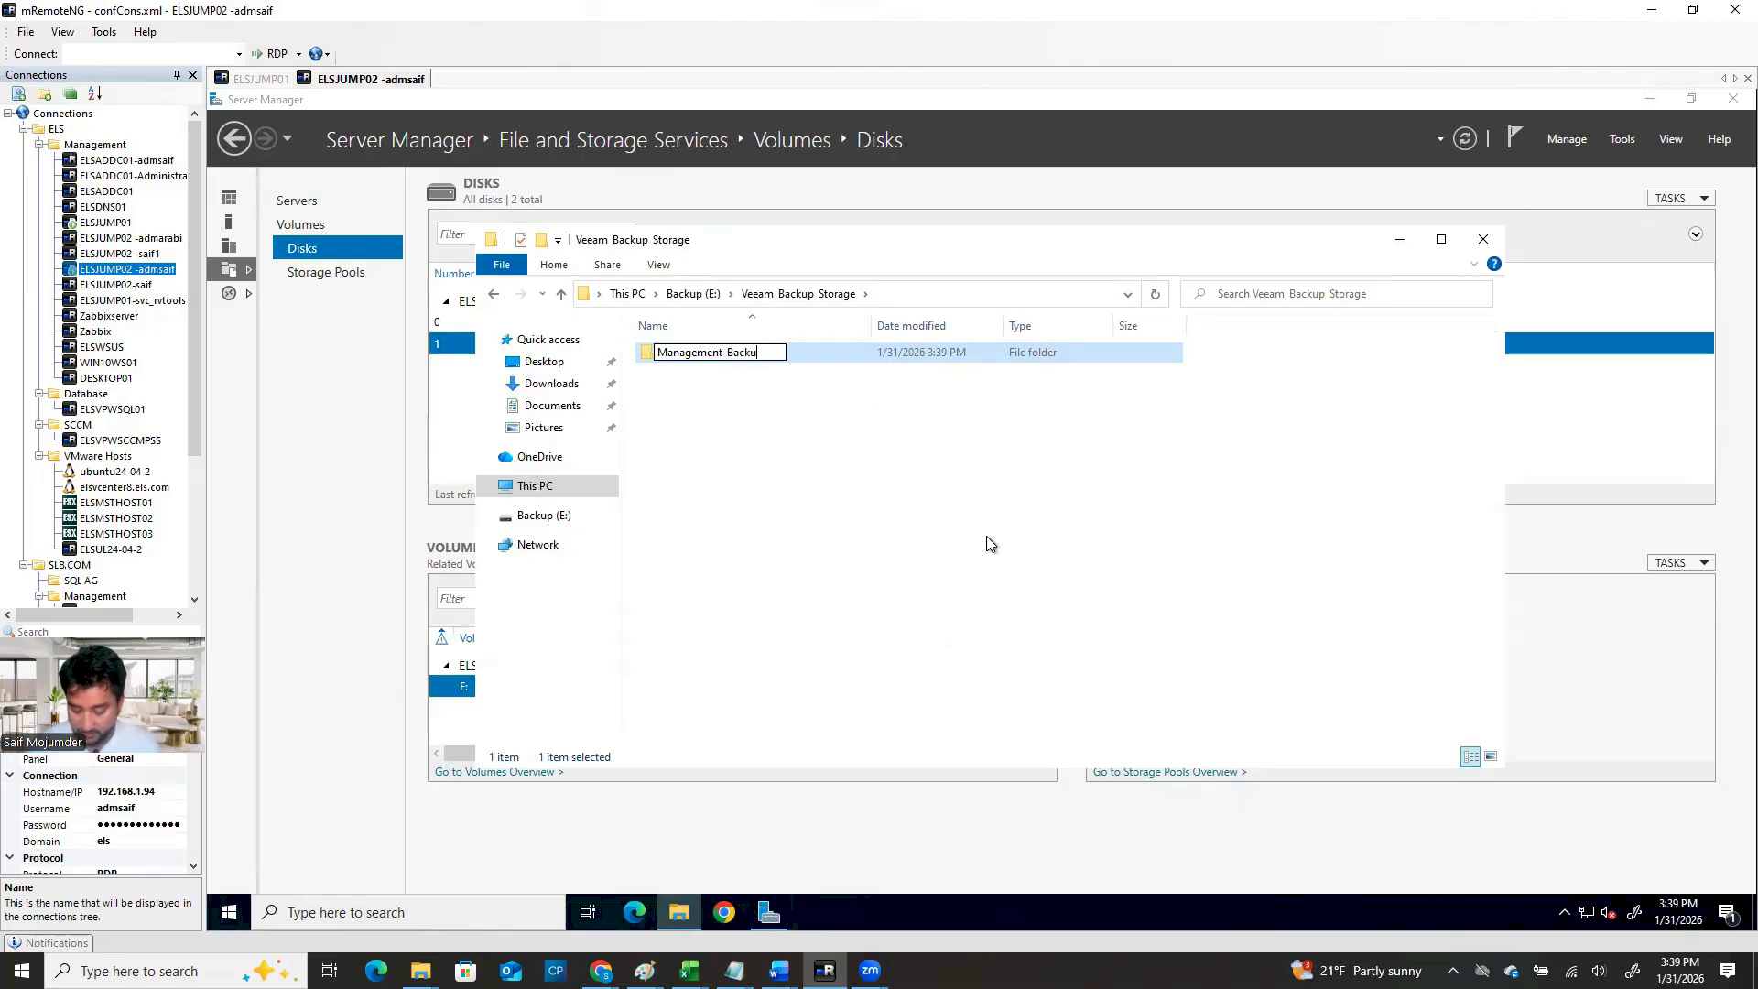
left_click(989, 544)
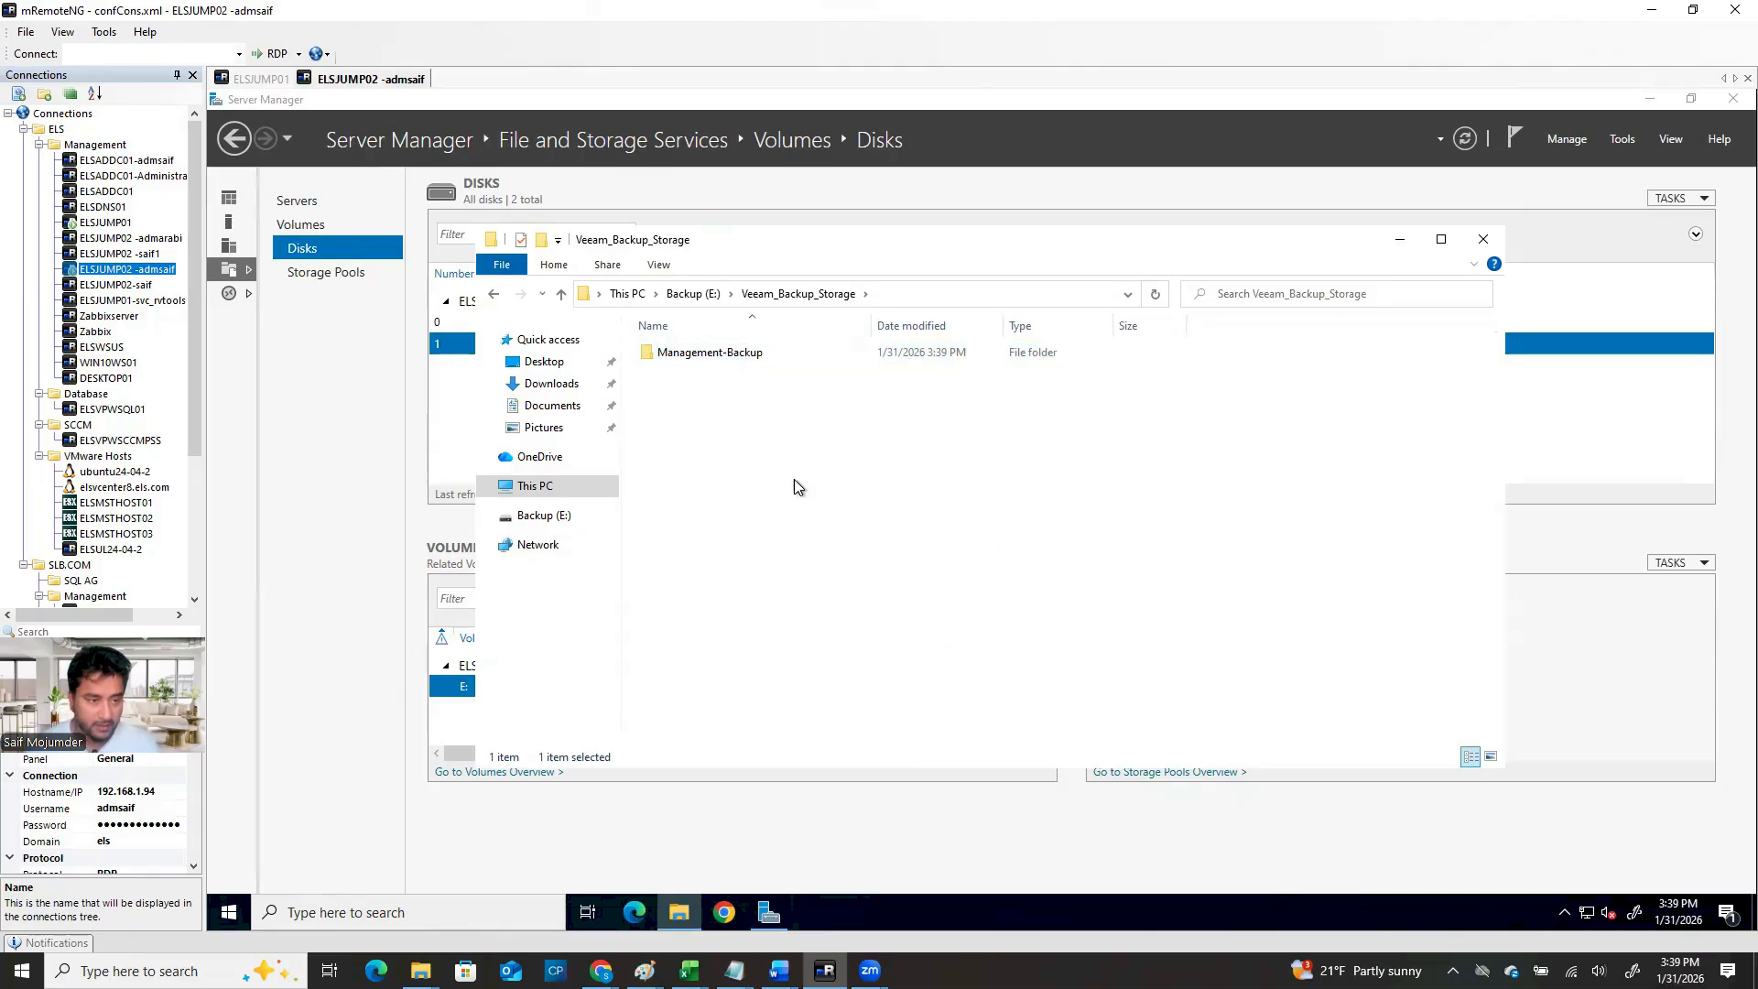
right_click(679, 394)
mouse_move(749, 618)
left_click(941, 618)
type("Appli")
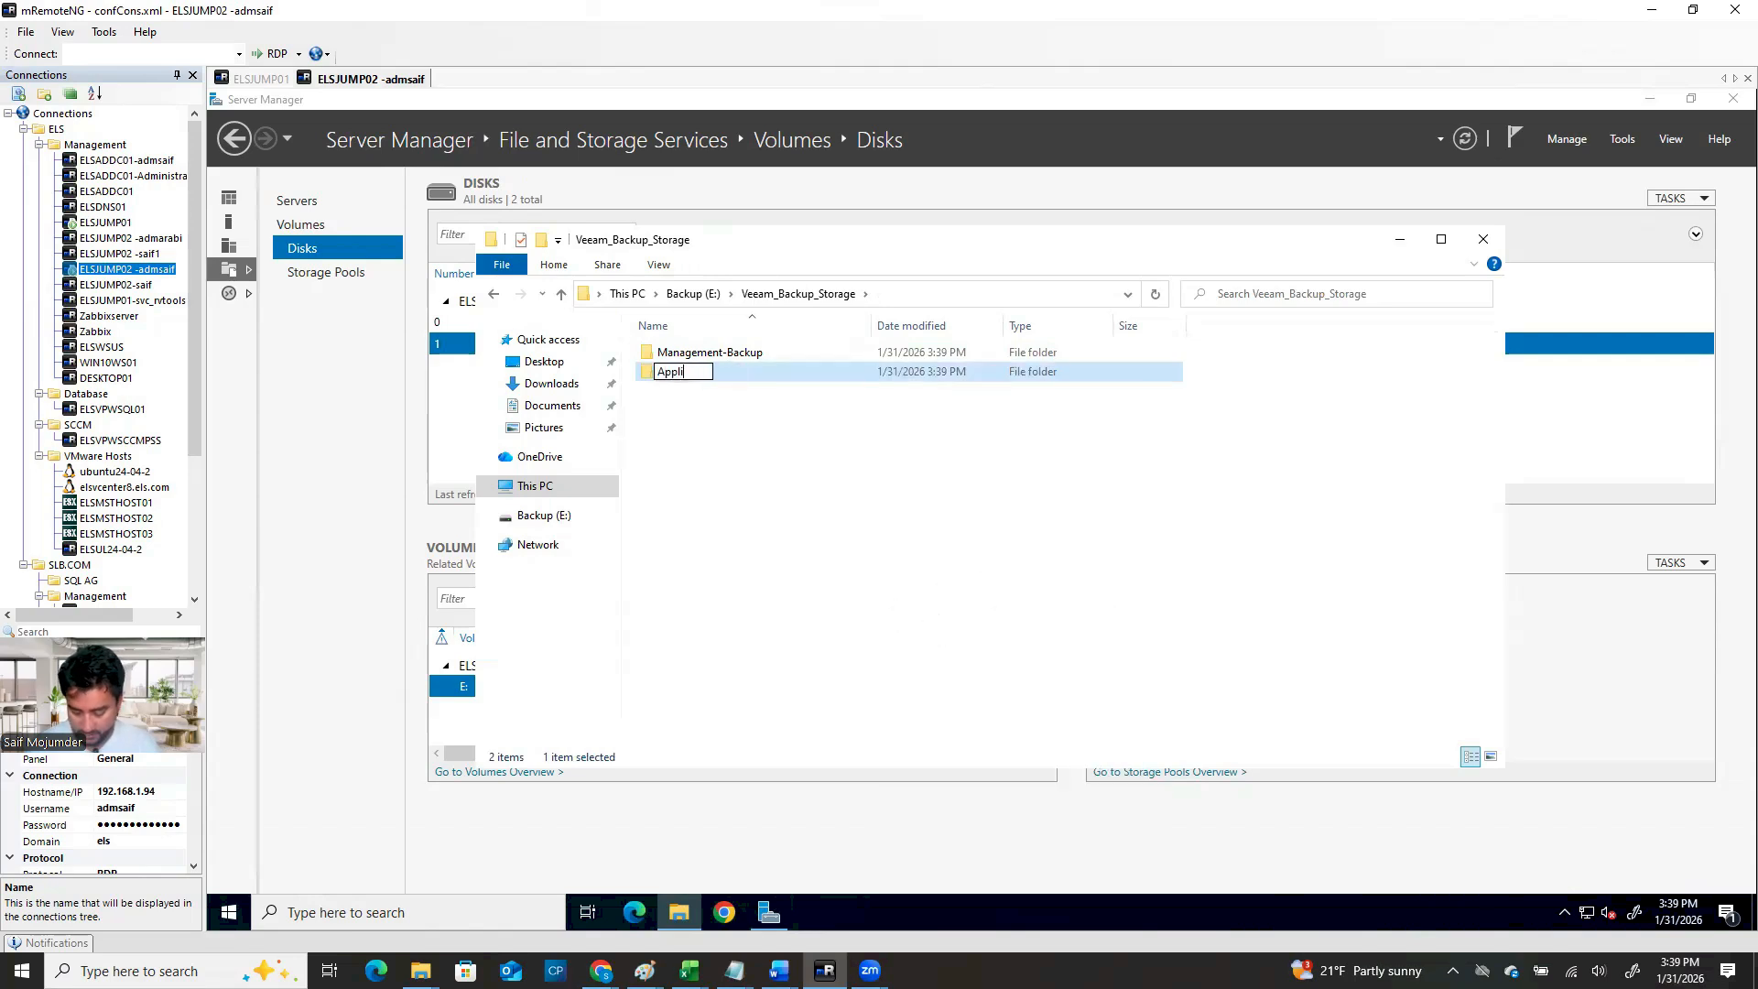
type("cation Backup")
key("Return")
- Return to the Backup (E:) root
left_click(634, 515)
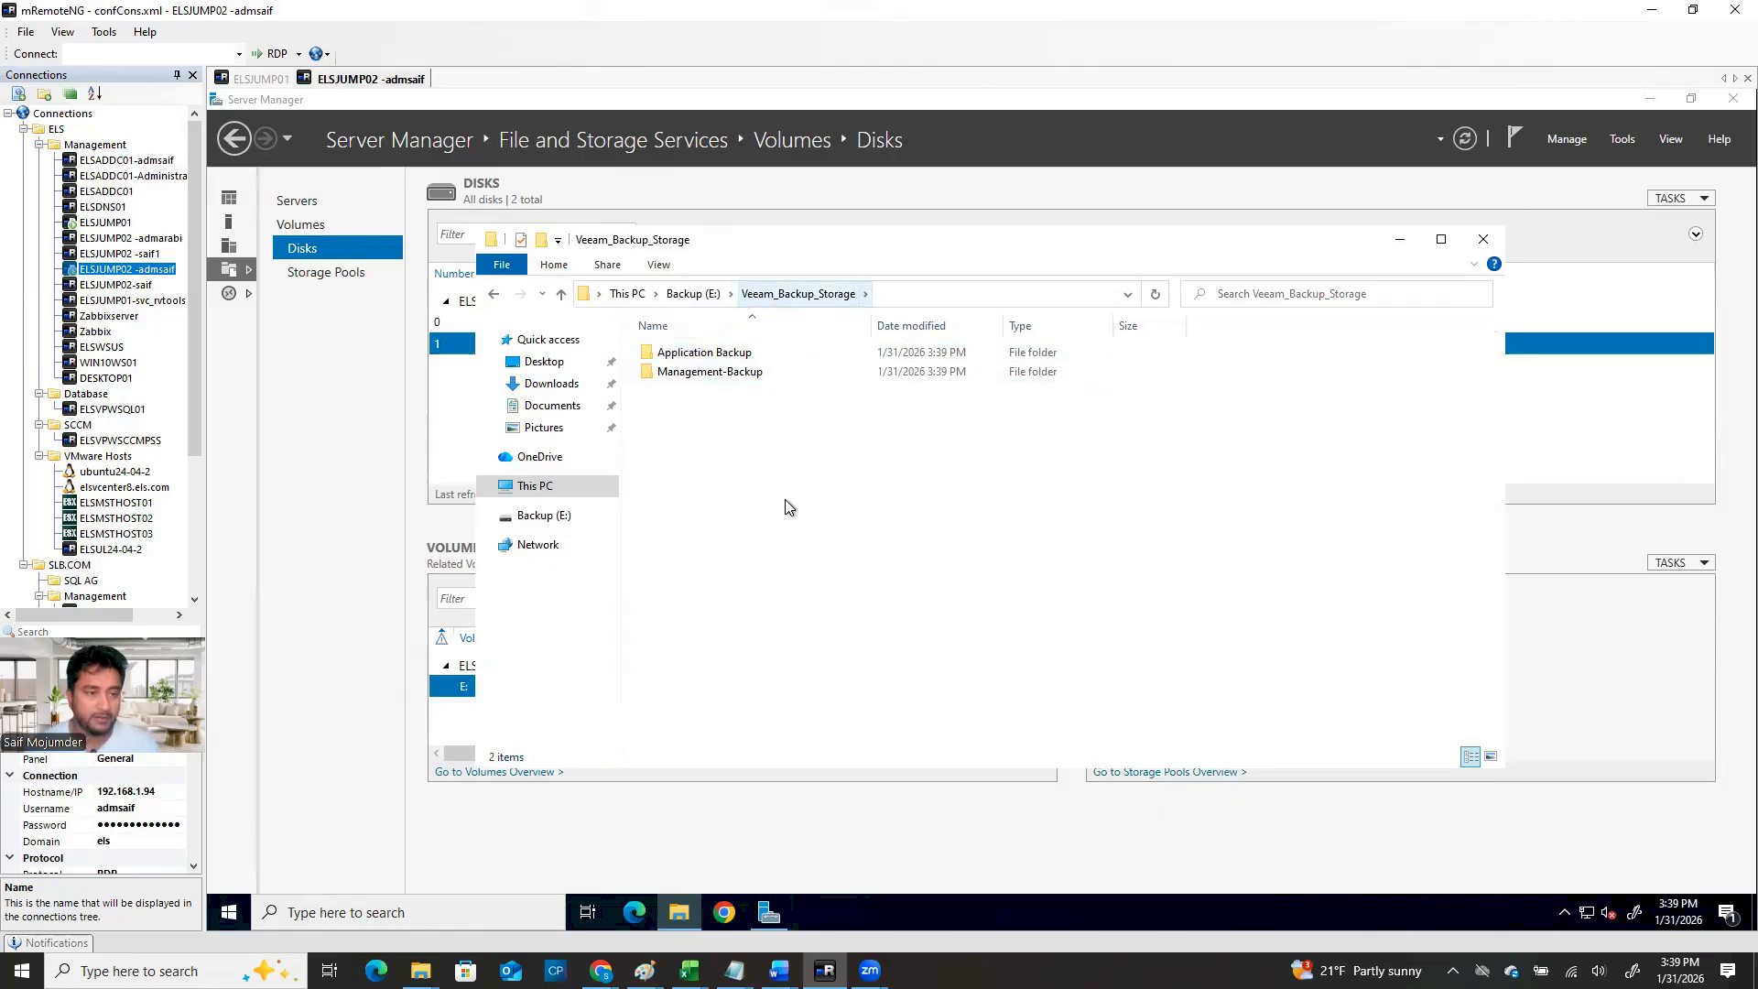
left_click(693, 293)
right_click(711, 359)
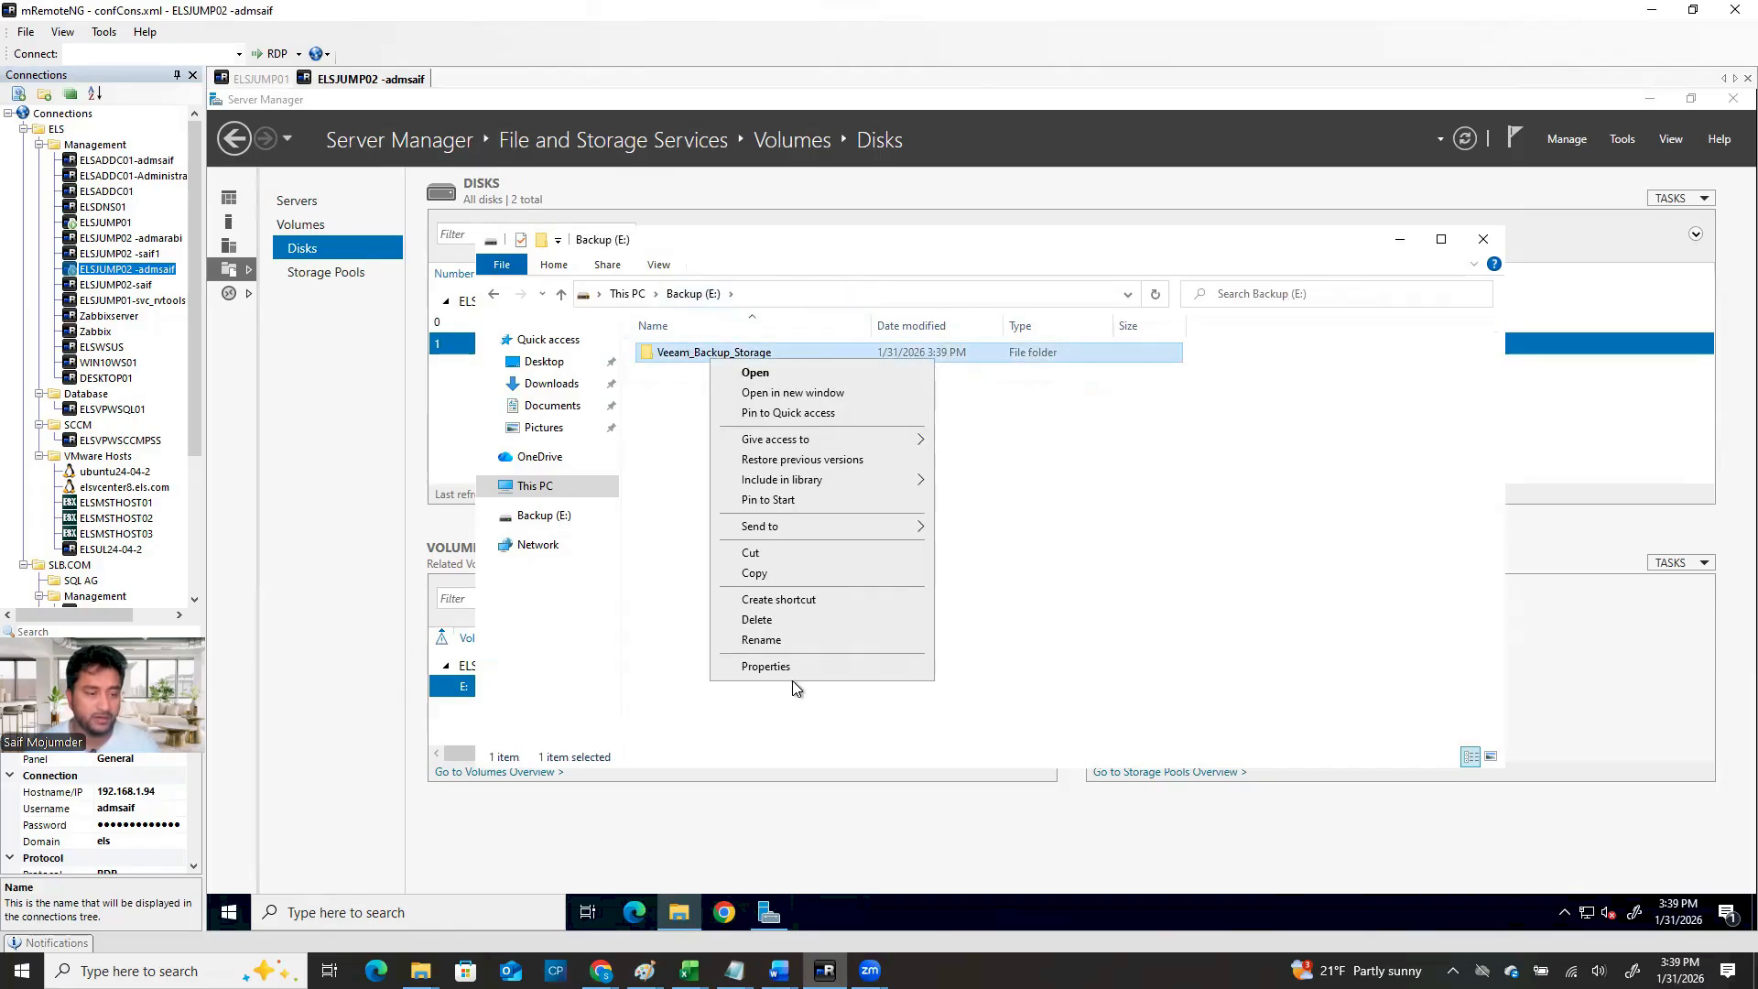
- Turn on Advanced Sharing for the Veeam_Backup_Storage folder
left_click(789, 668)
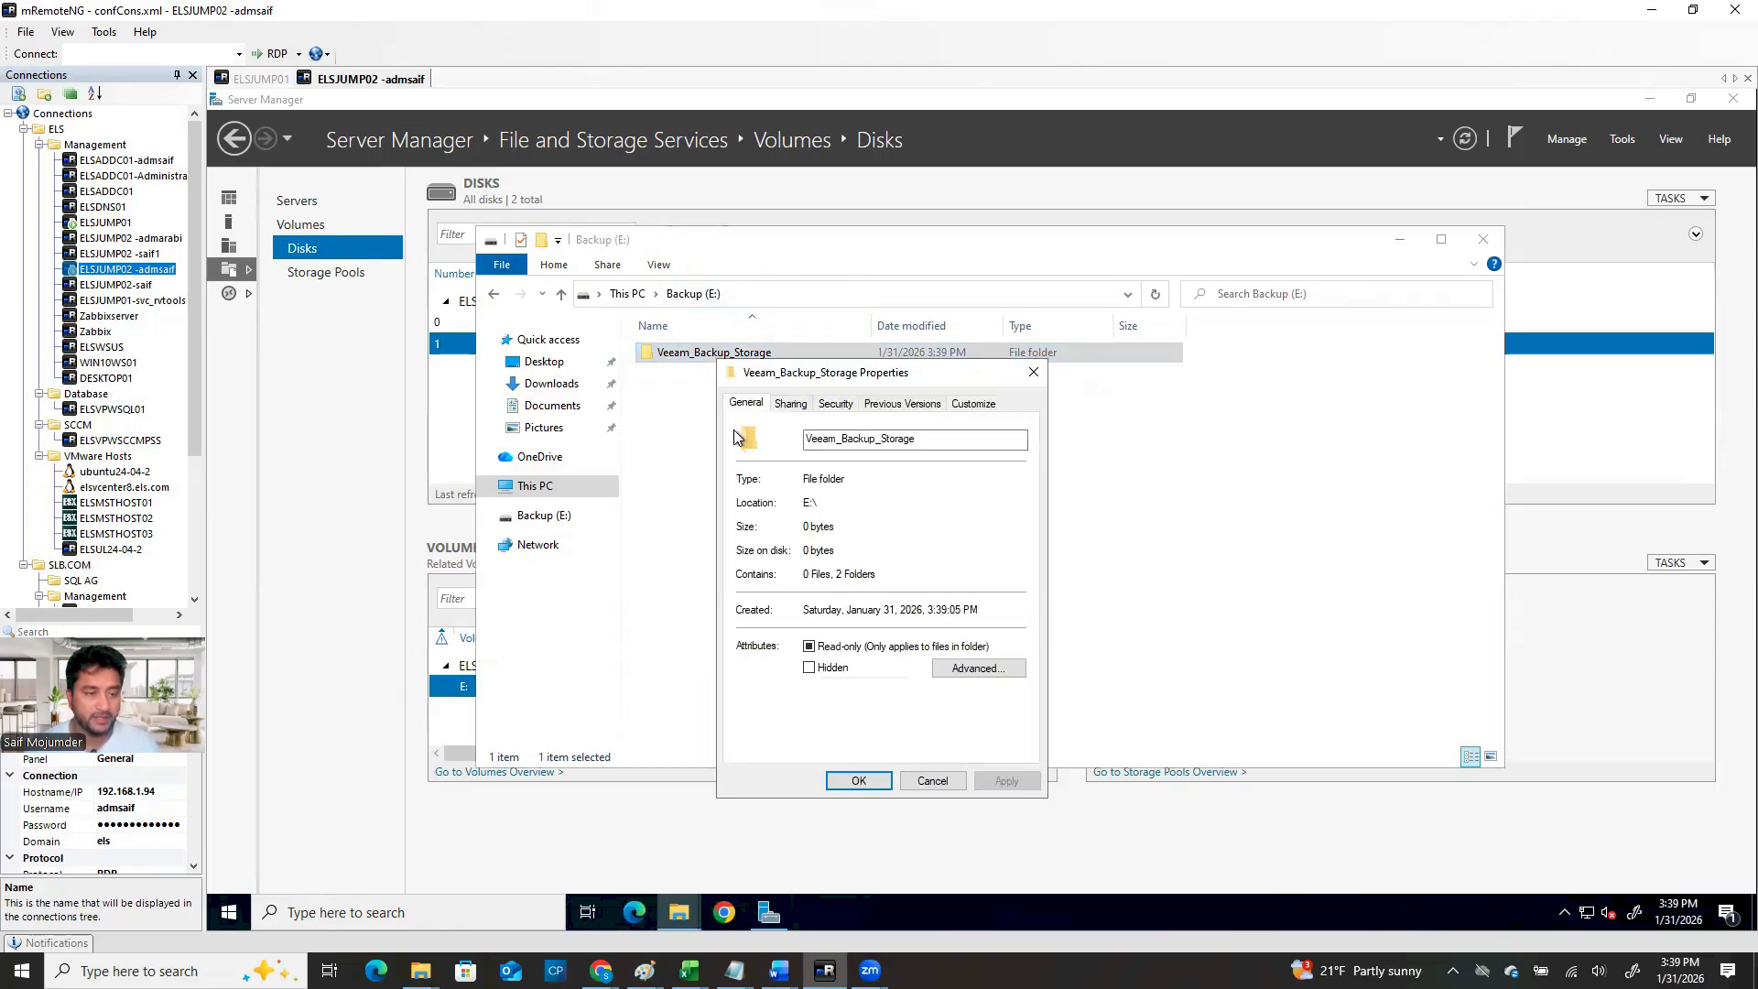
left_click(785, 407)
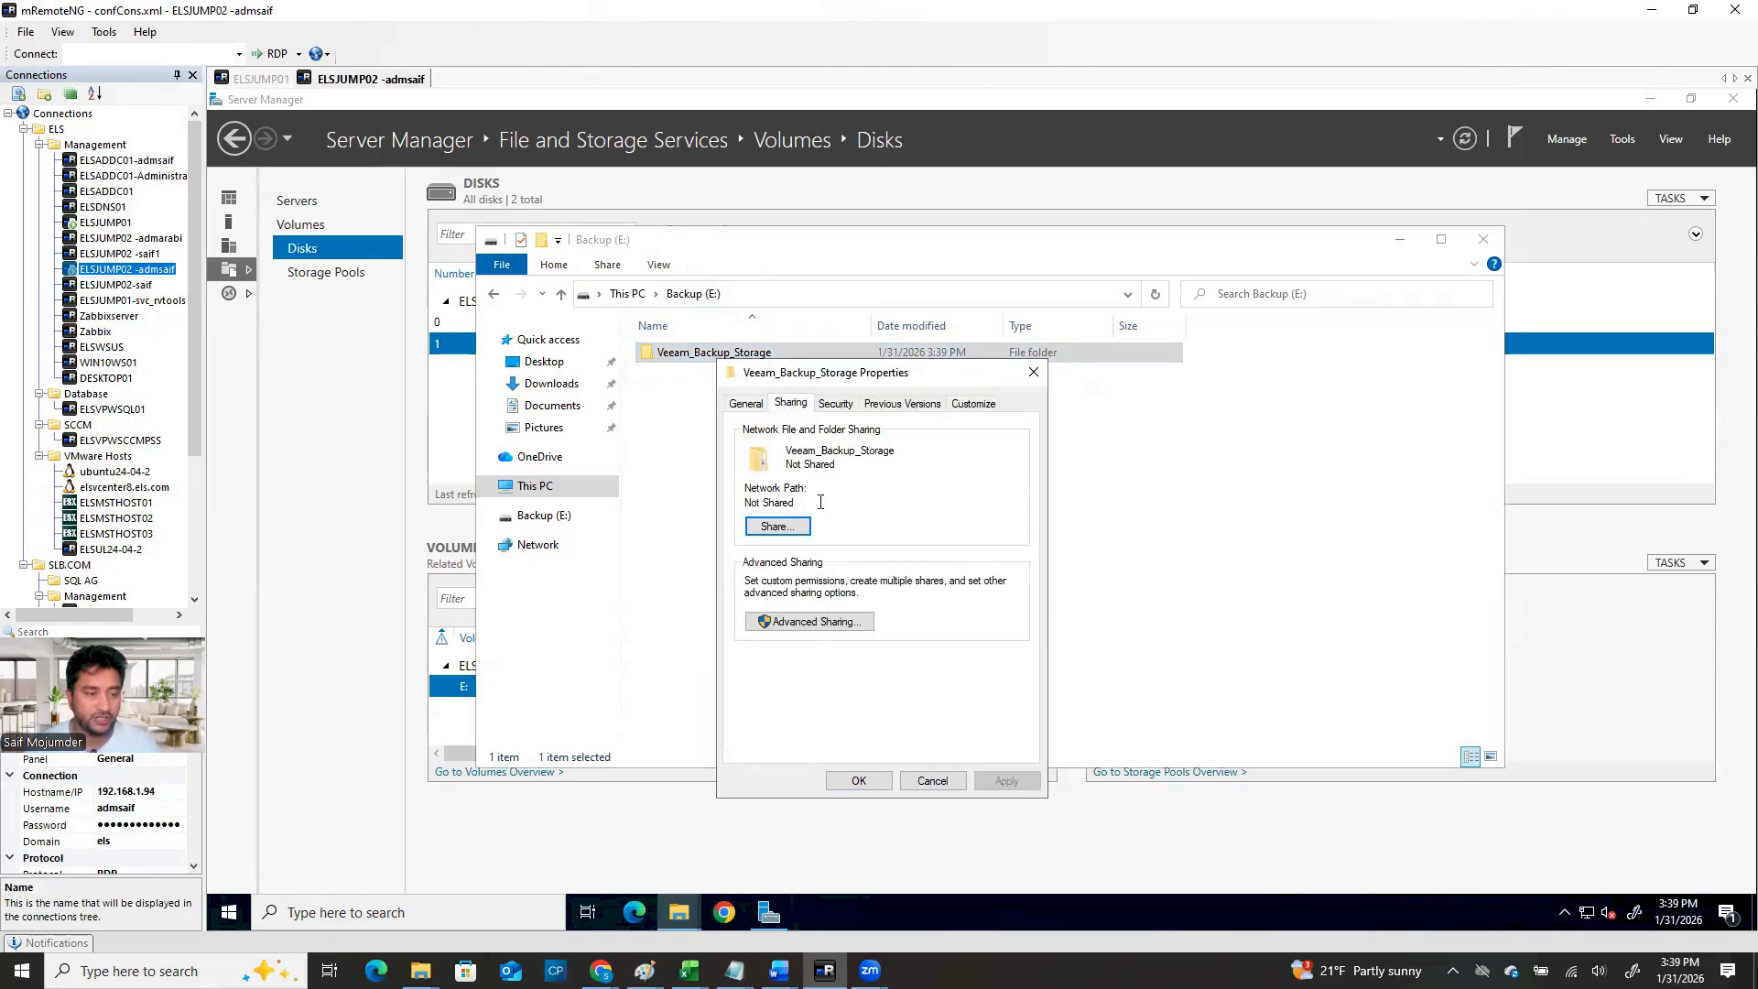
left_click(802, 625)
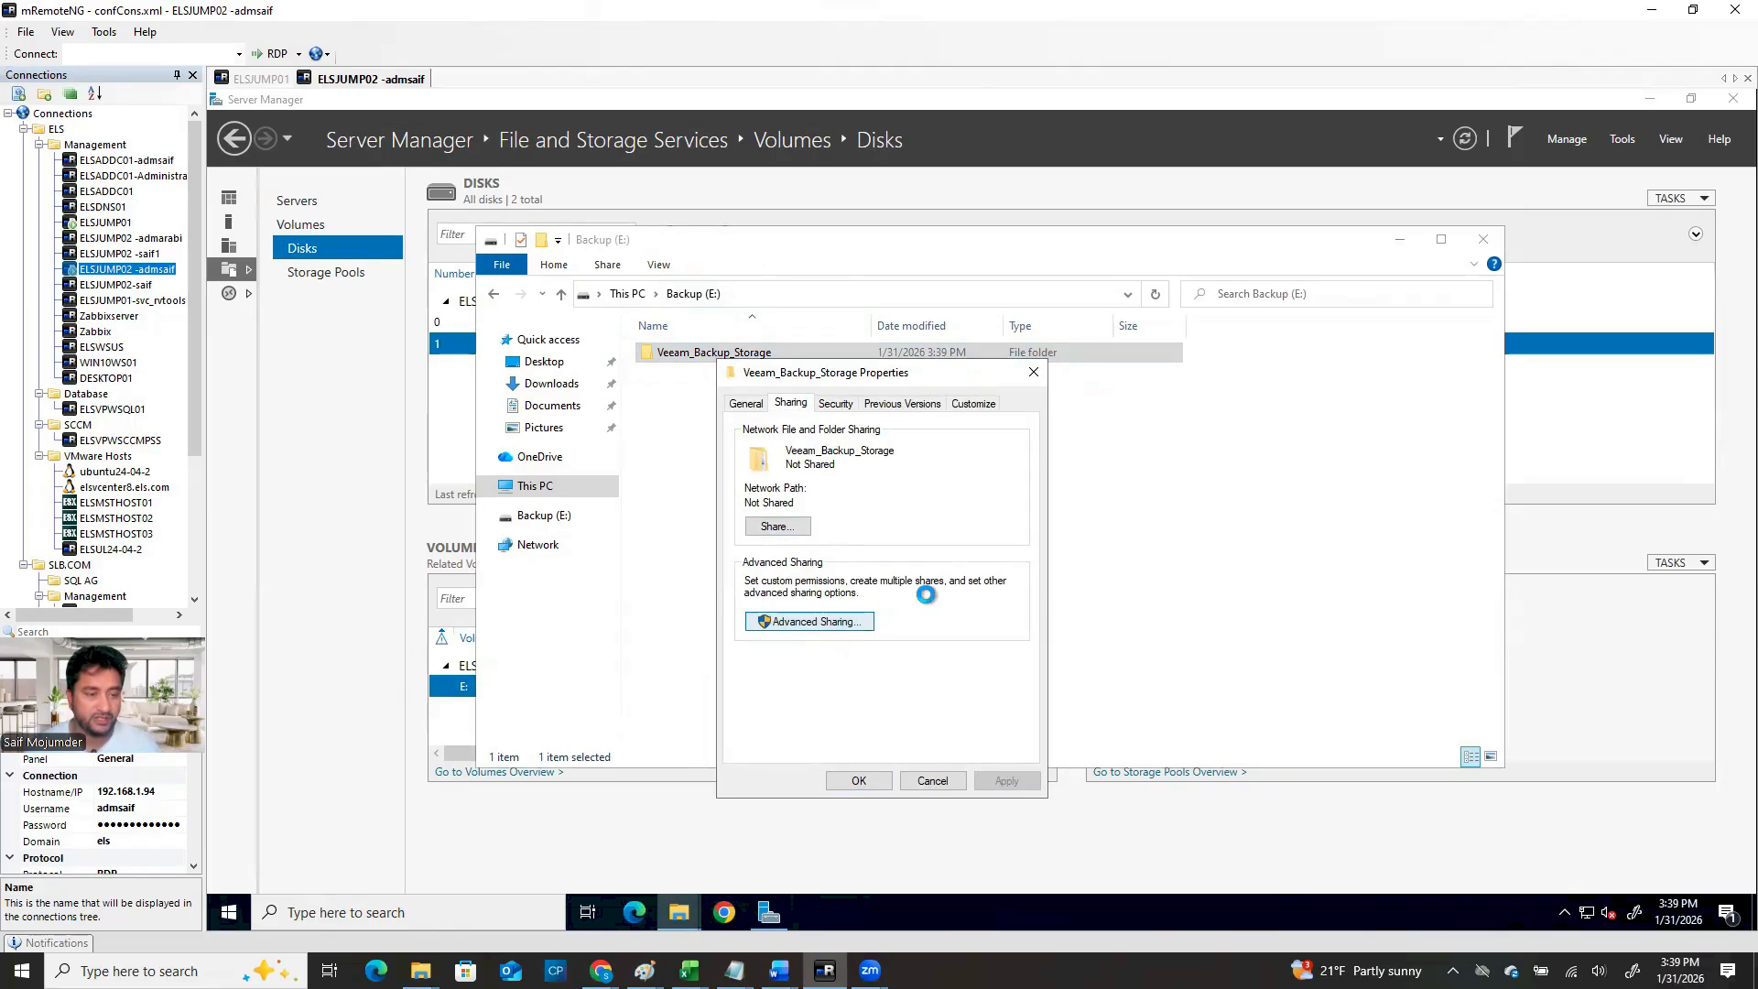
left_click(779, 438)
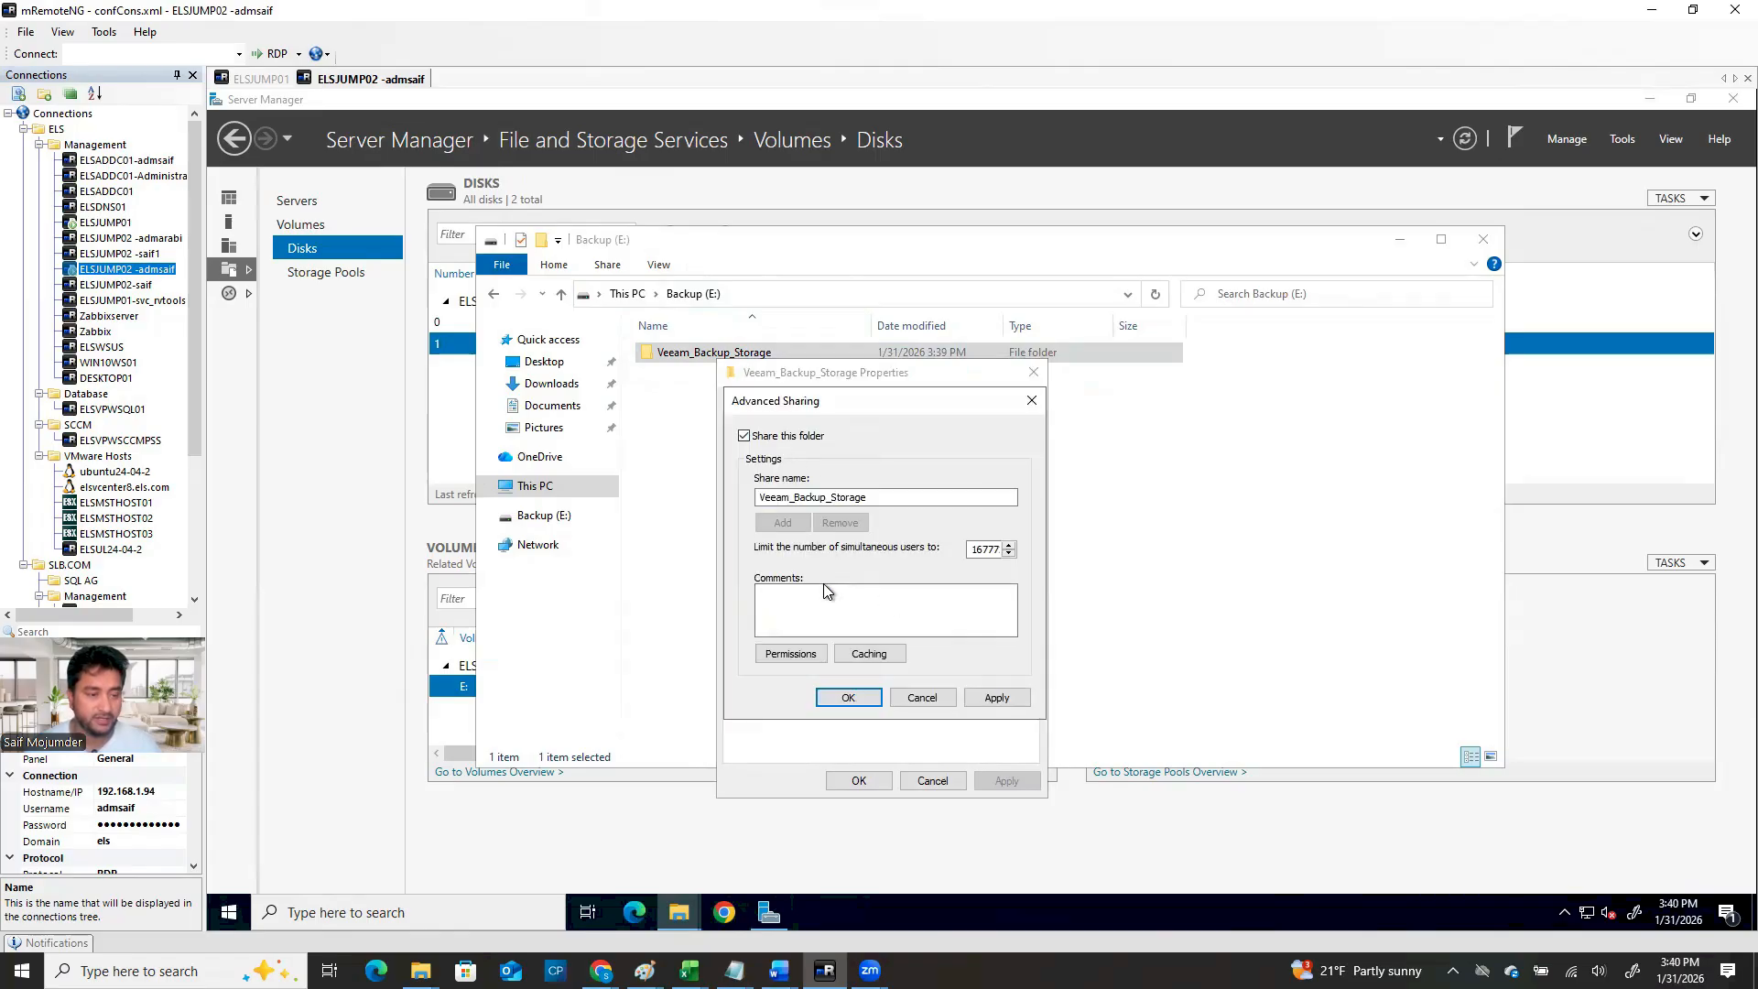
- Grant the els.com veeamsvc account Full Control in the share permissions
left_click(789, 654)
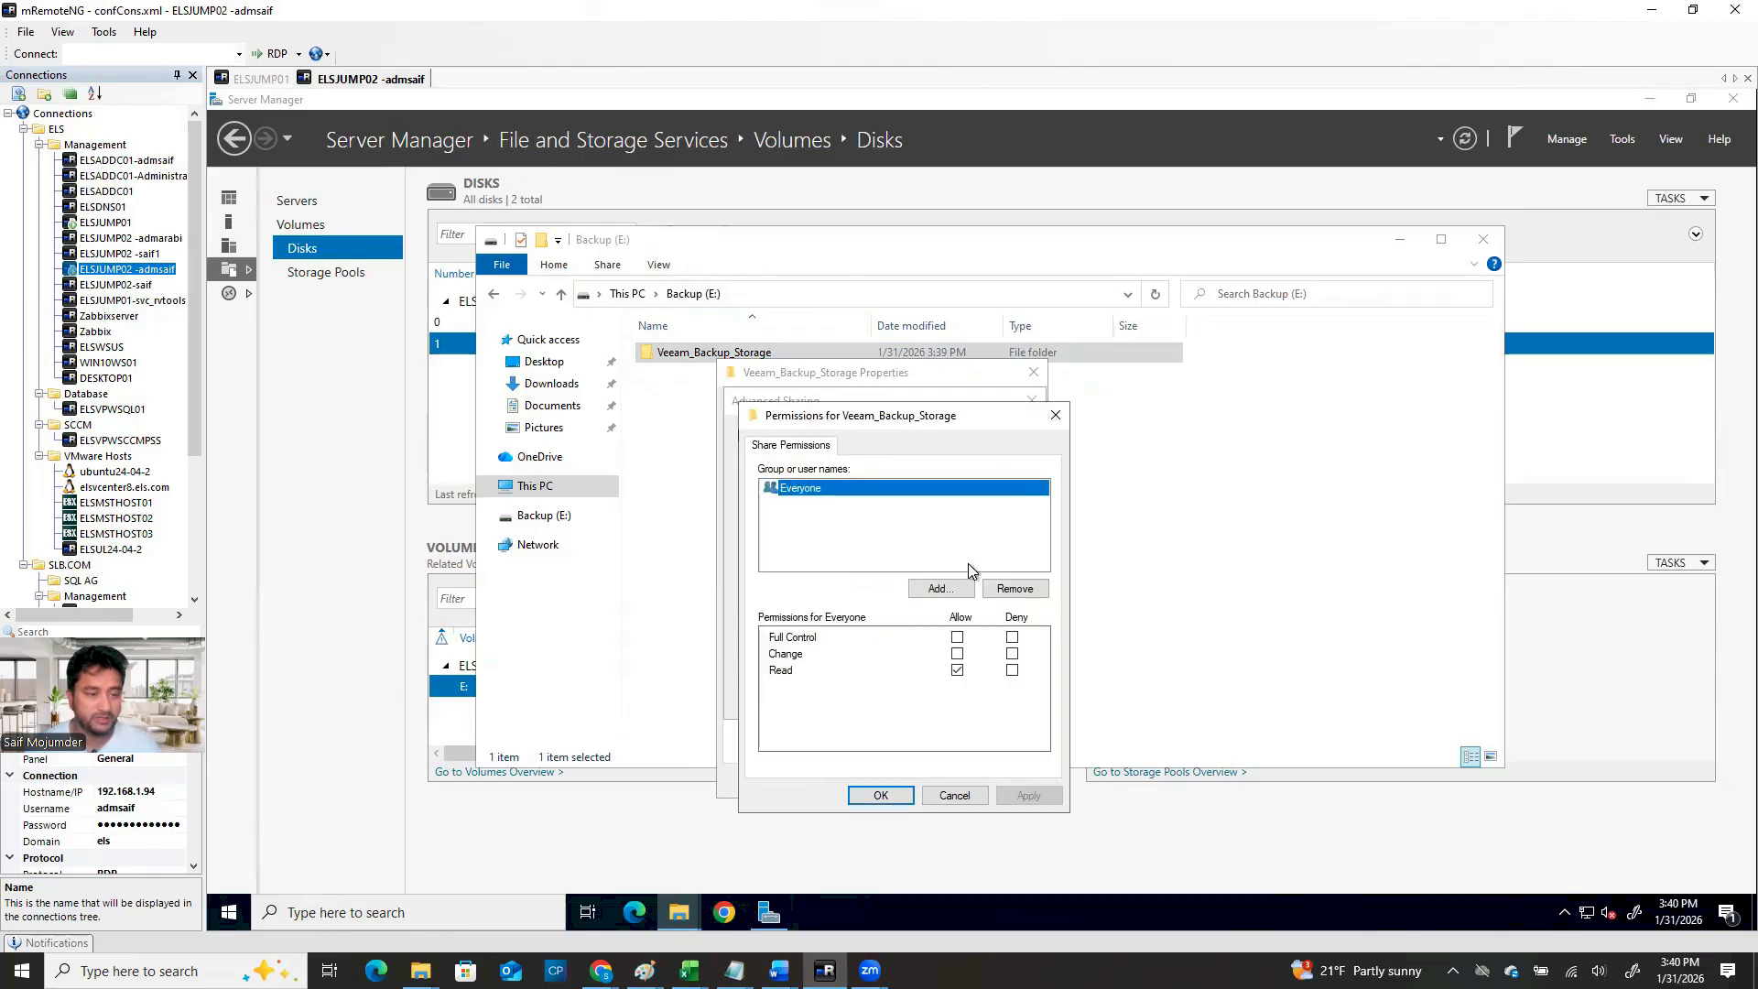
left_click(931, 593)
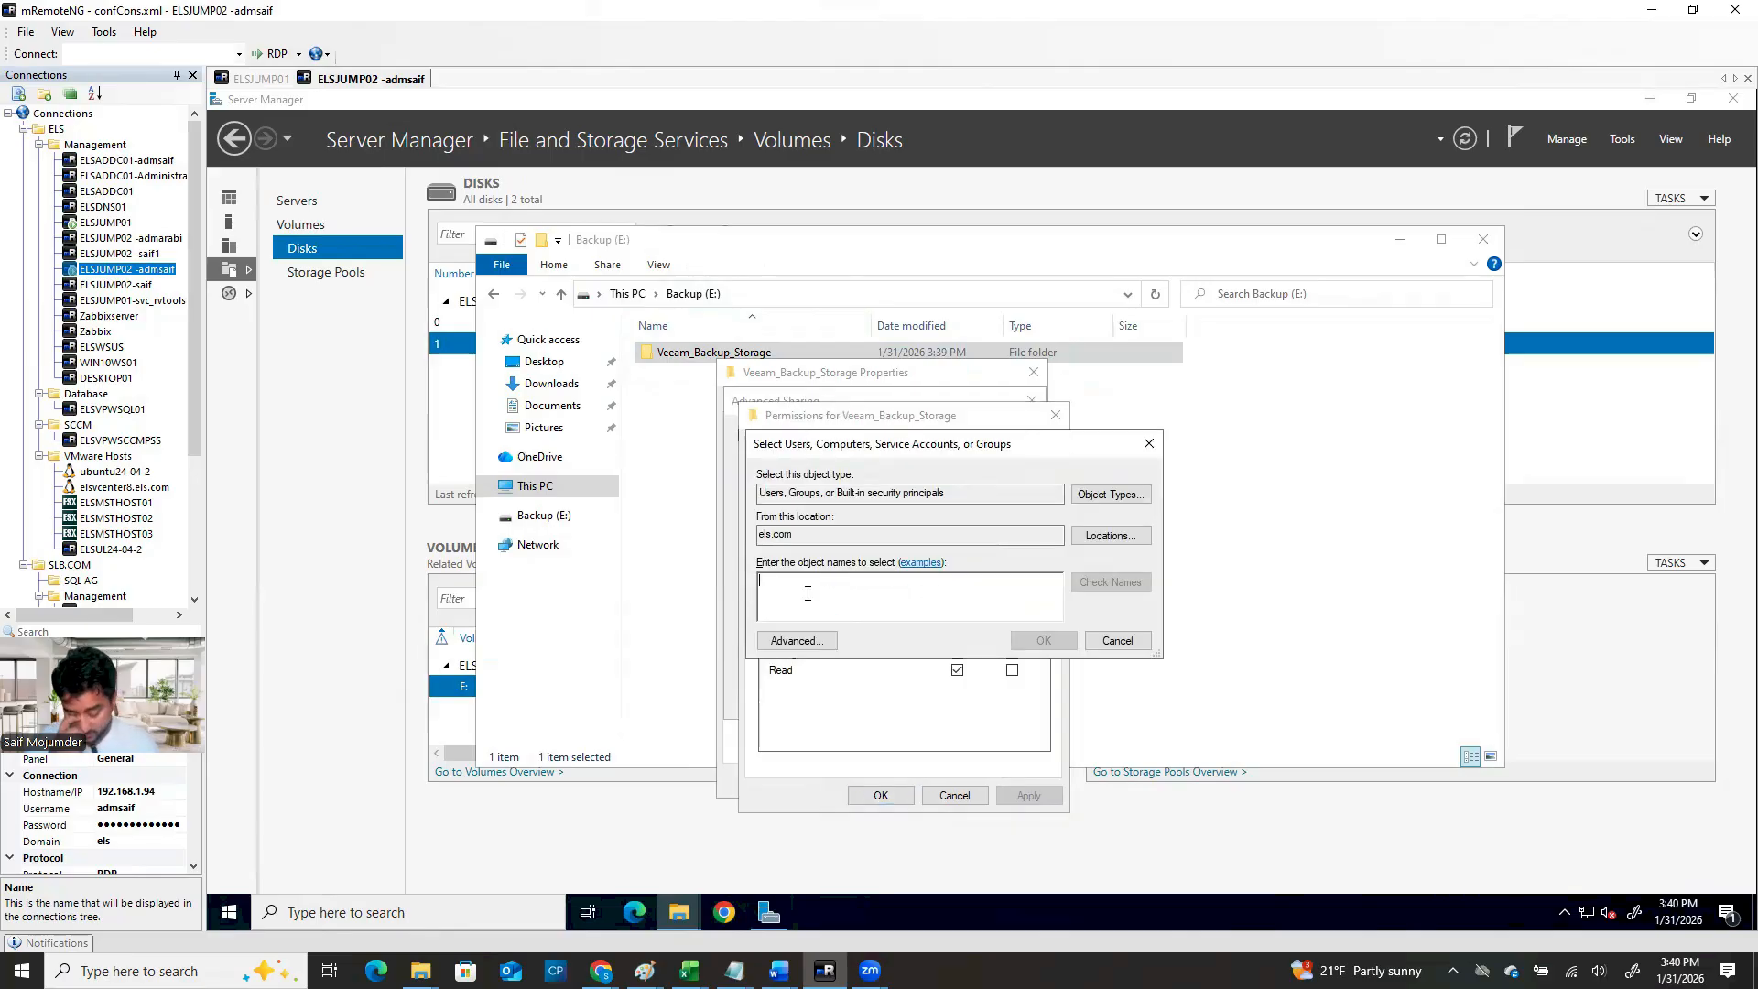
type("v")
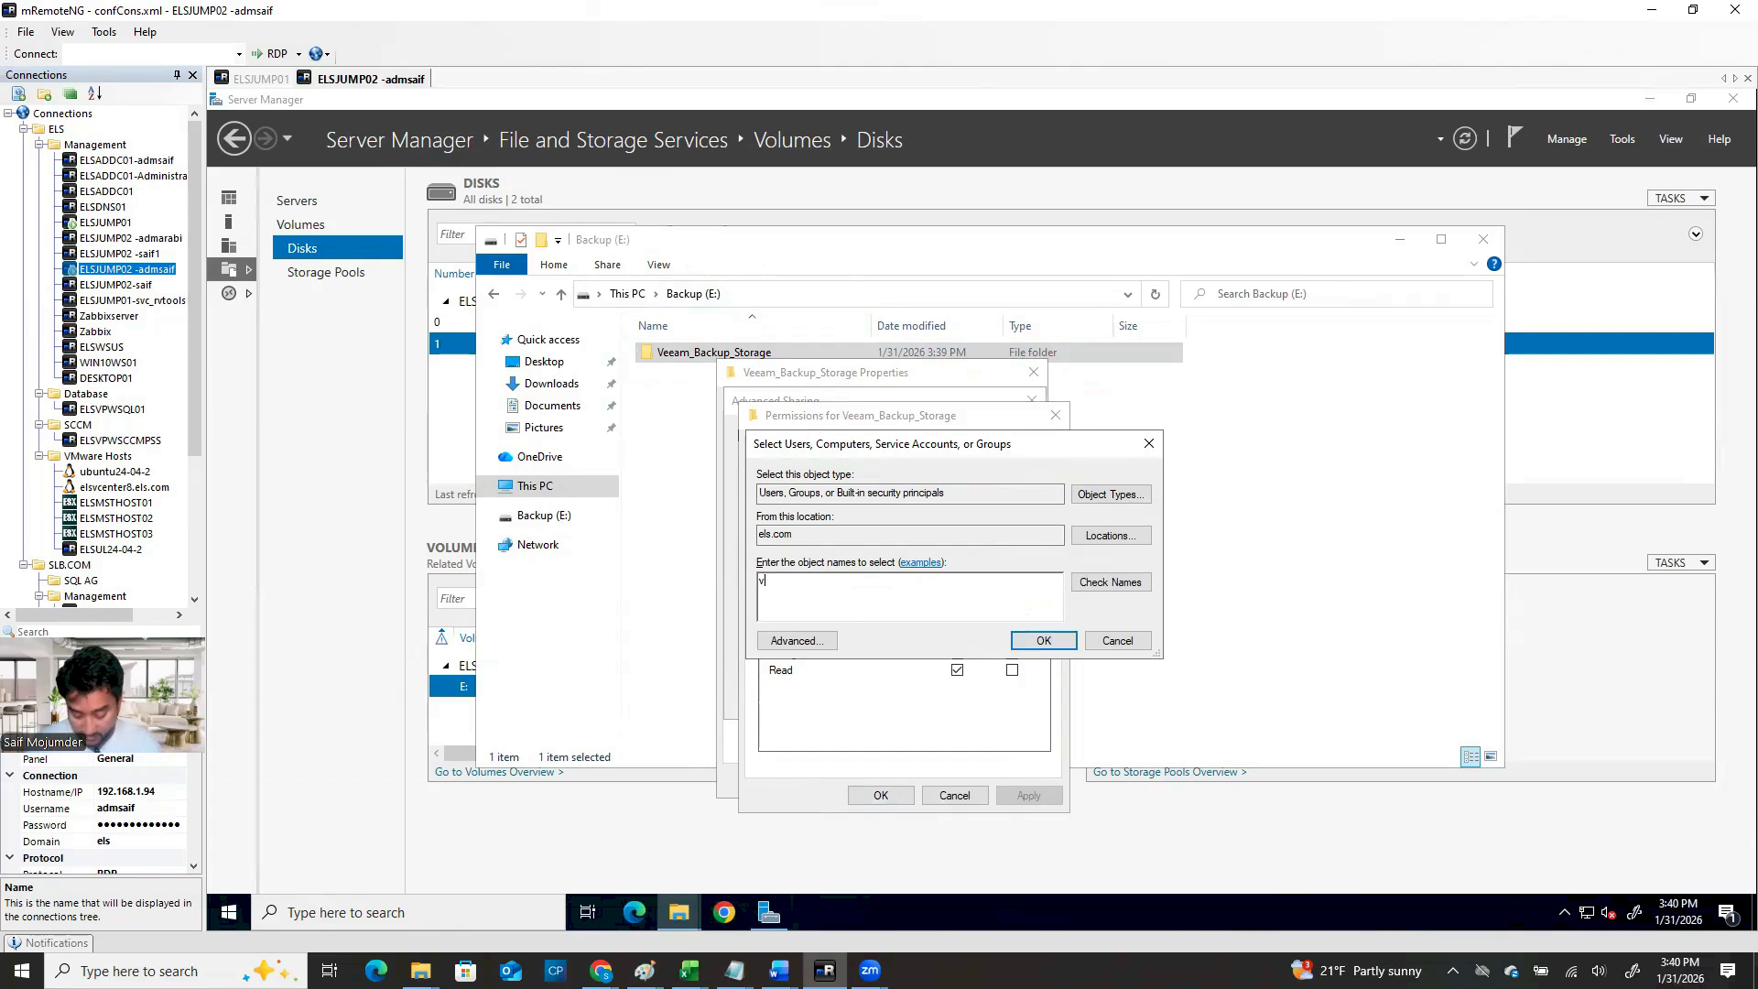
type("eeamsvc")
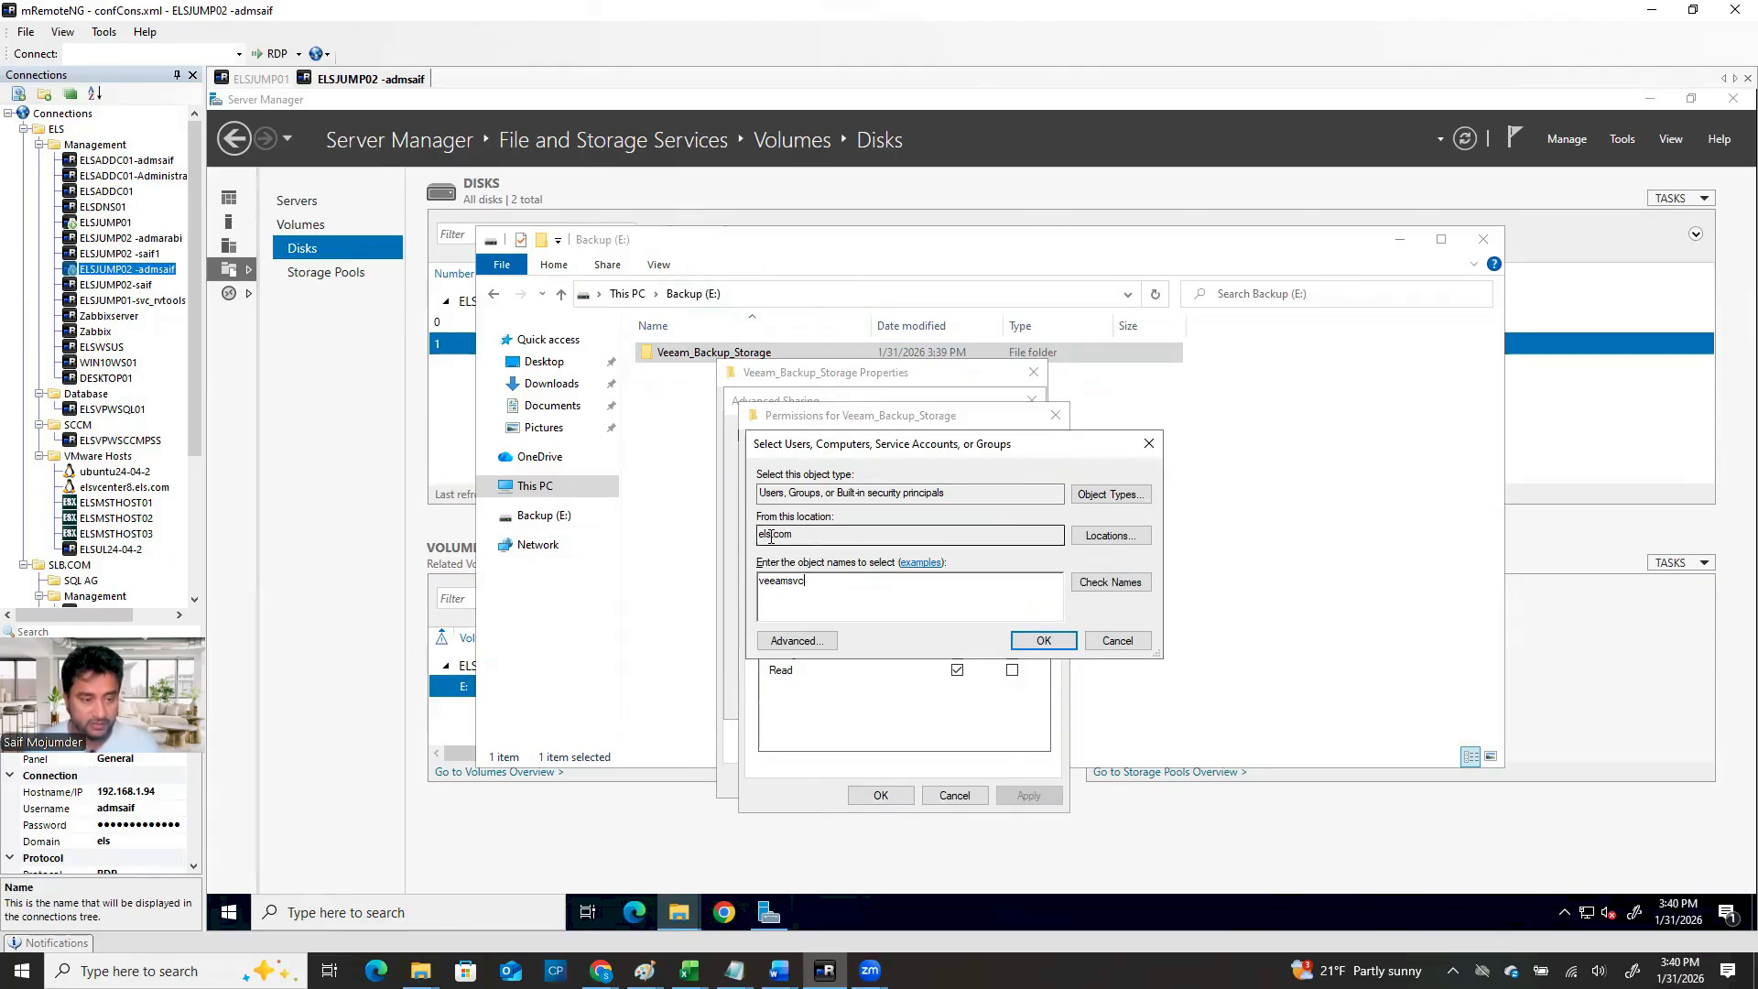
left_click(1110, 535)
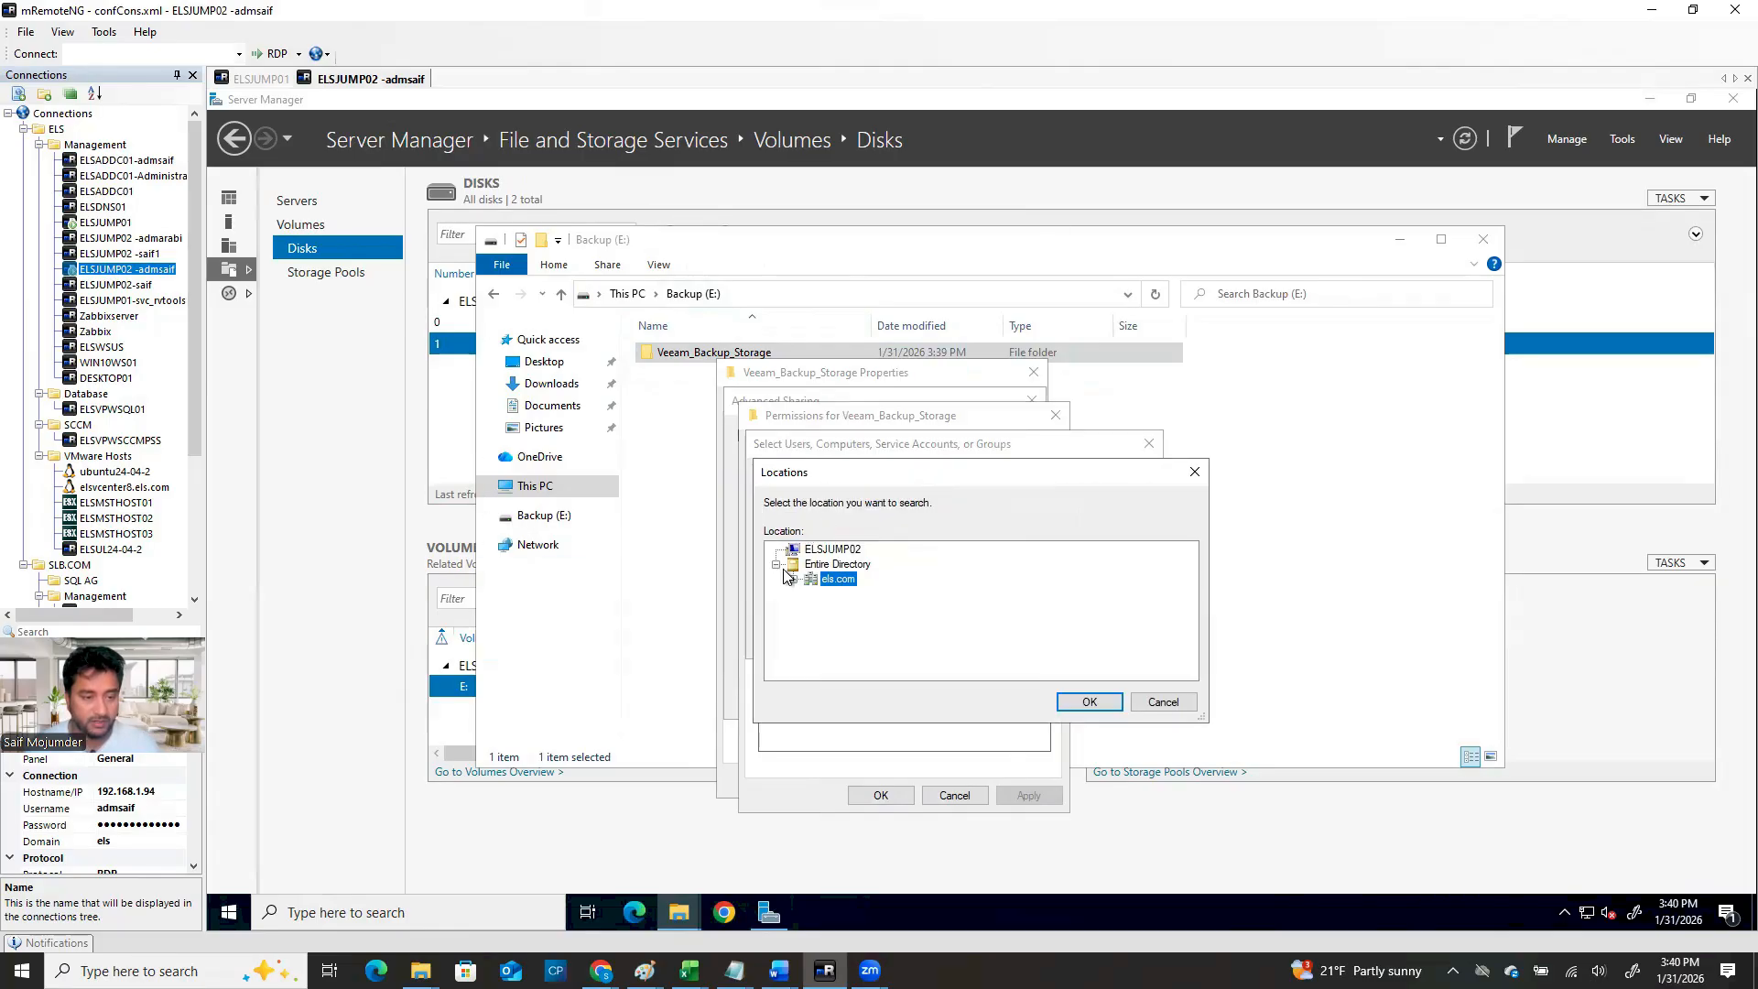
left_click(1086, 701)
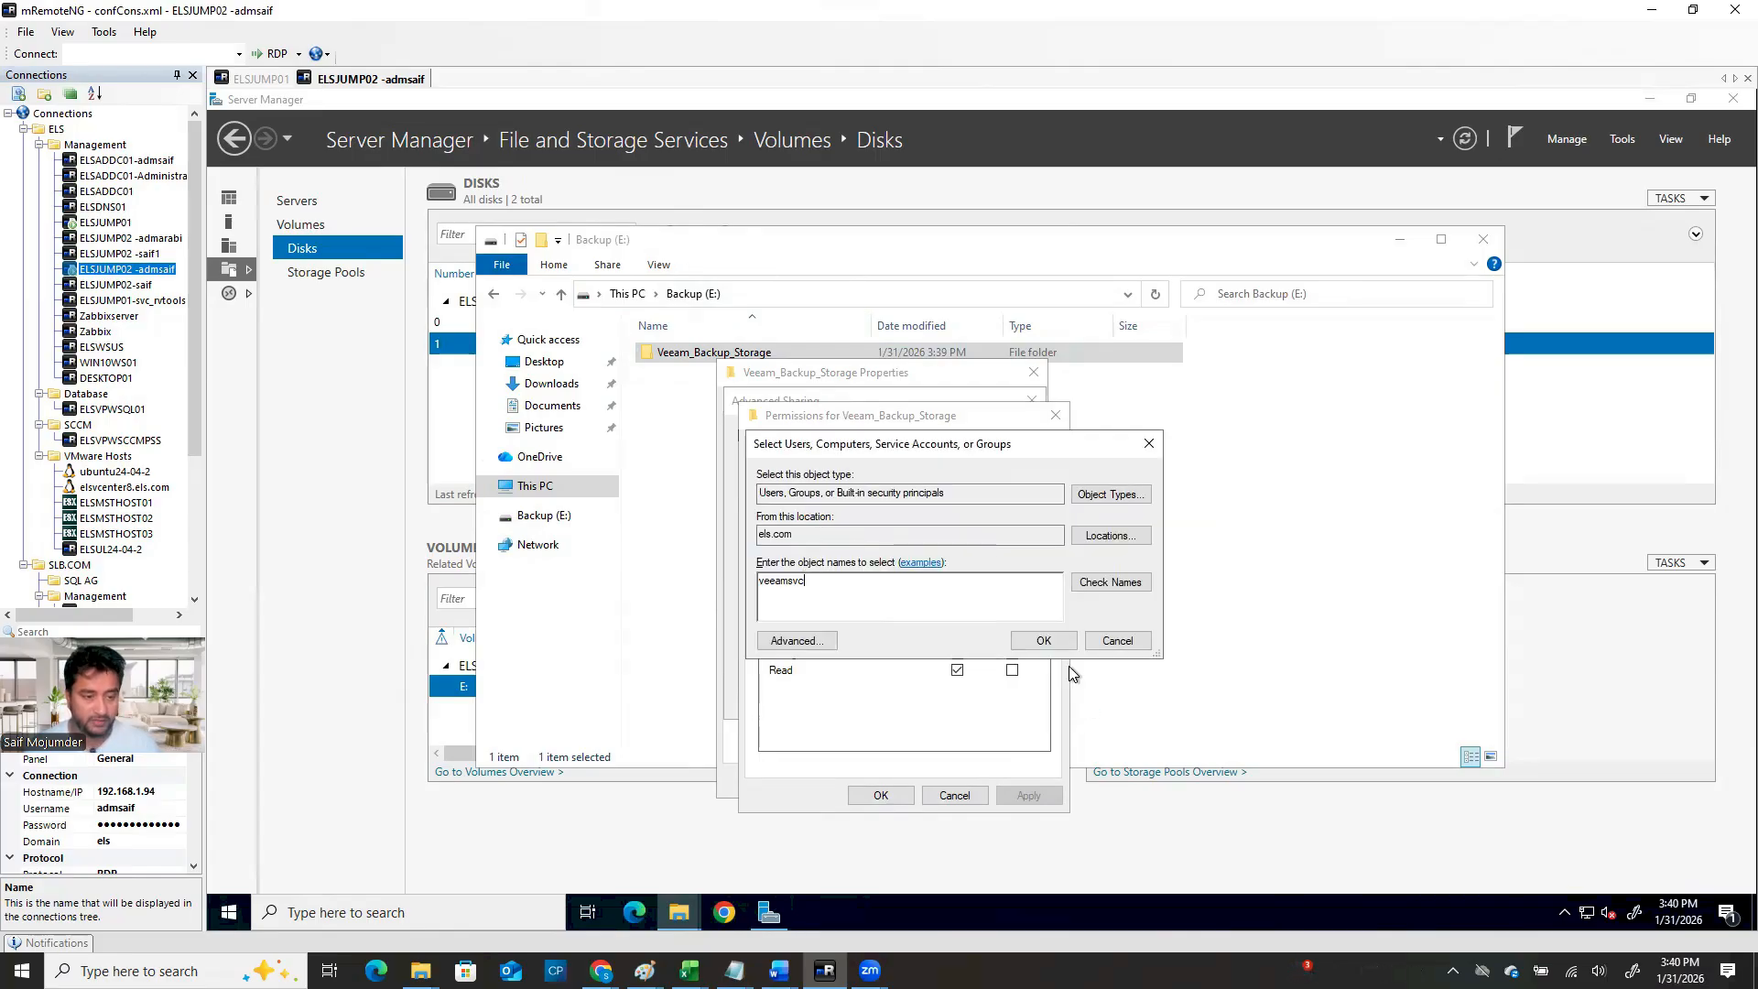
left_click(1103, 584)
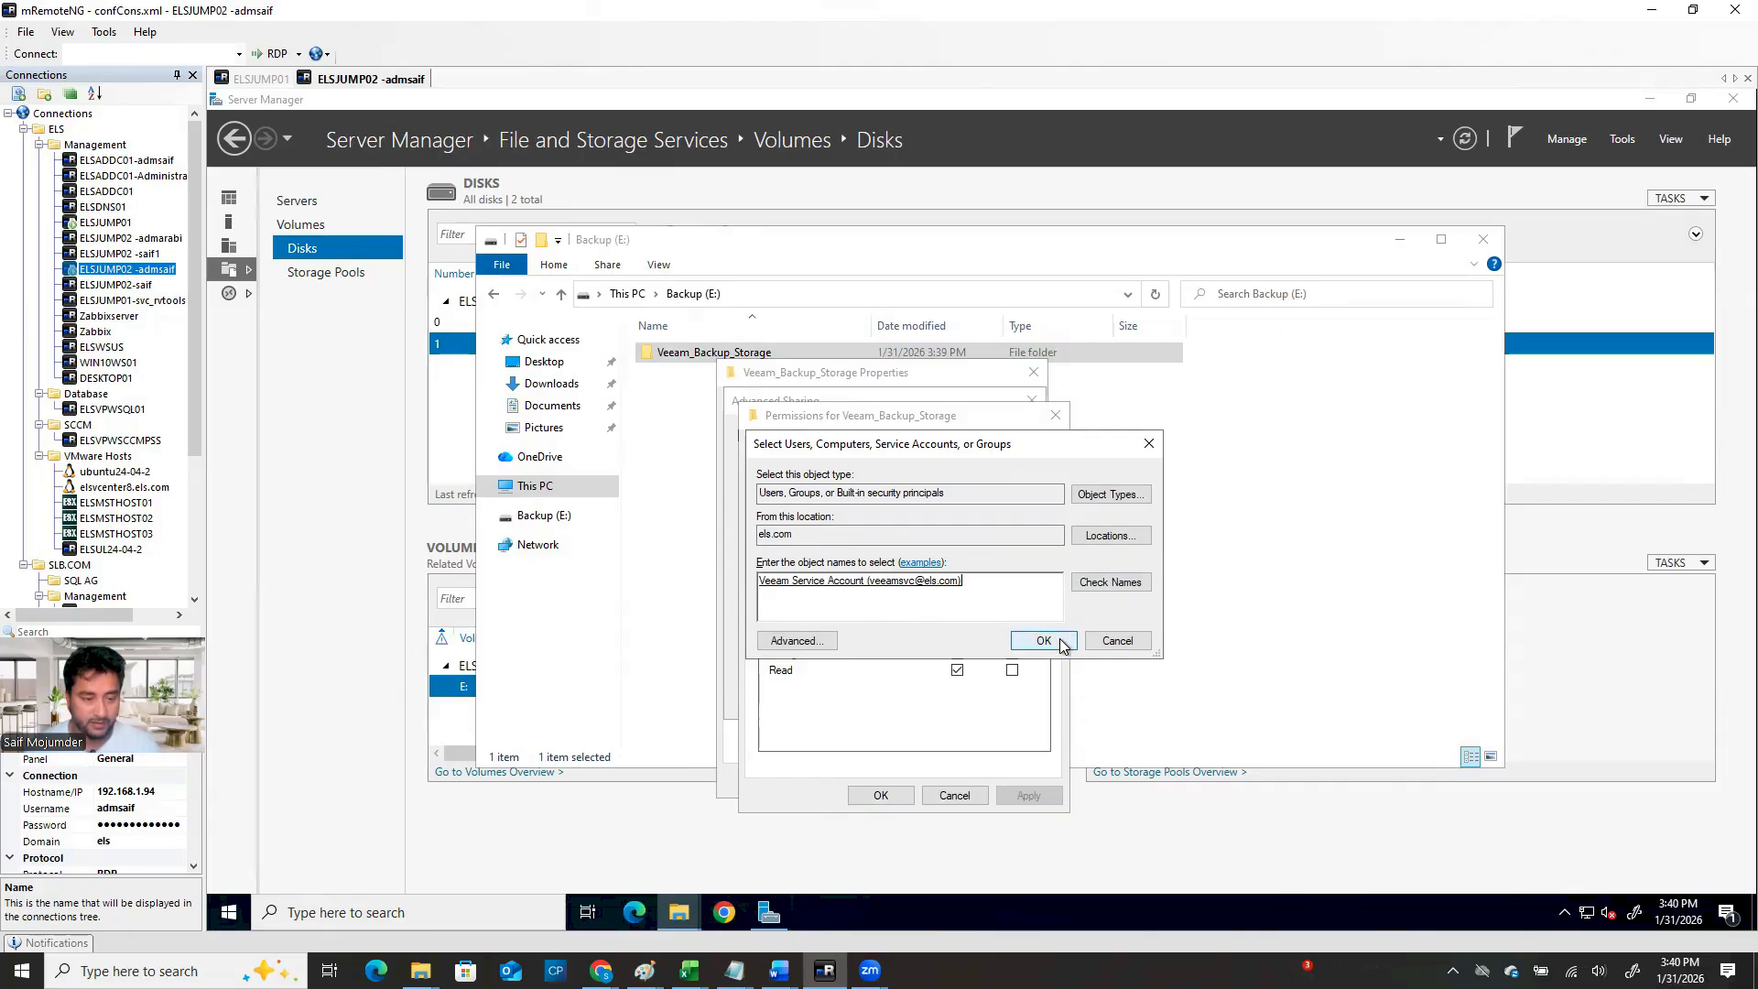
left_click(1053, 641)
left_click(852, 504)
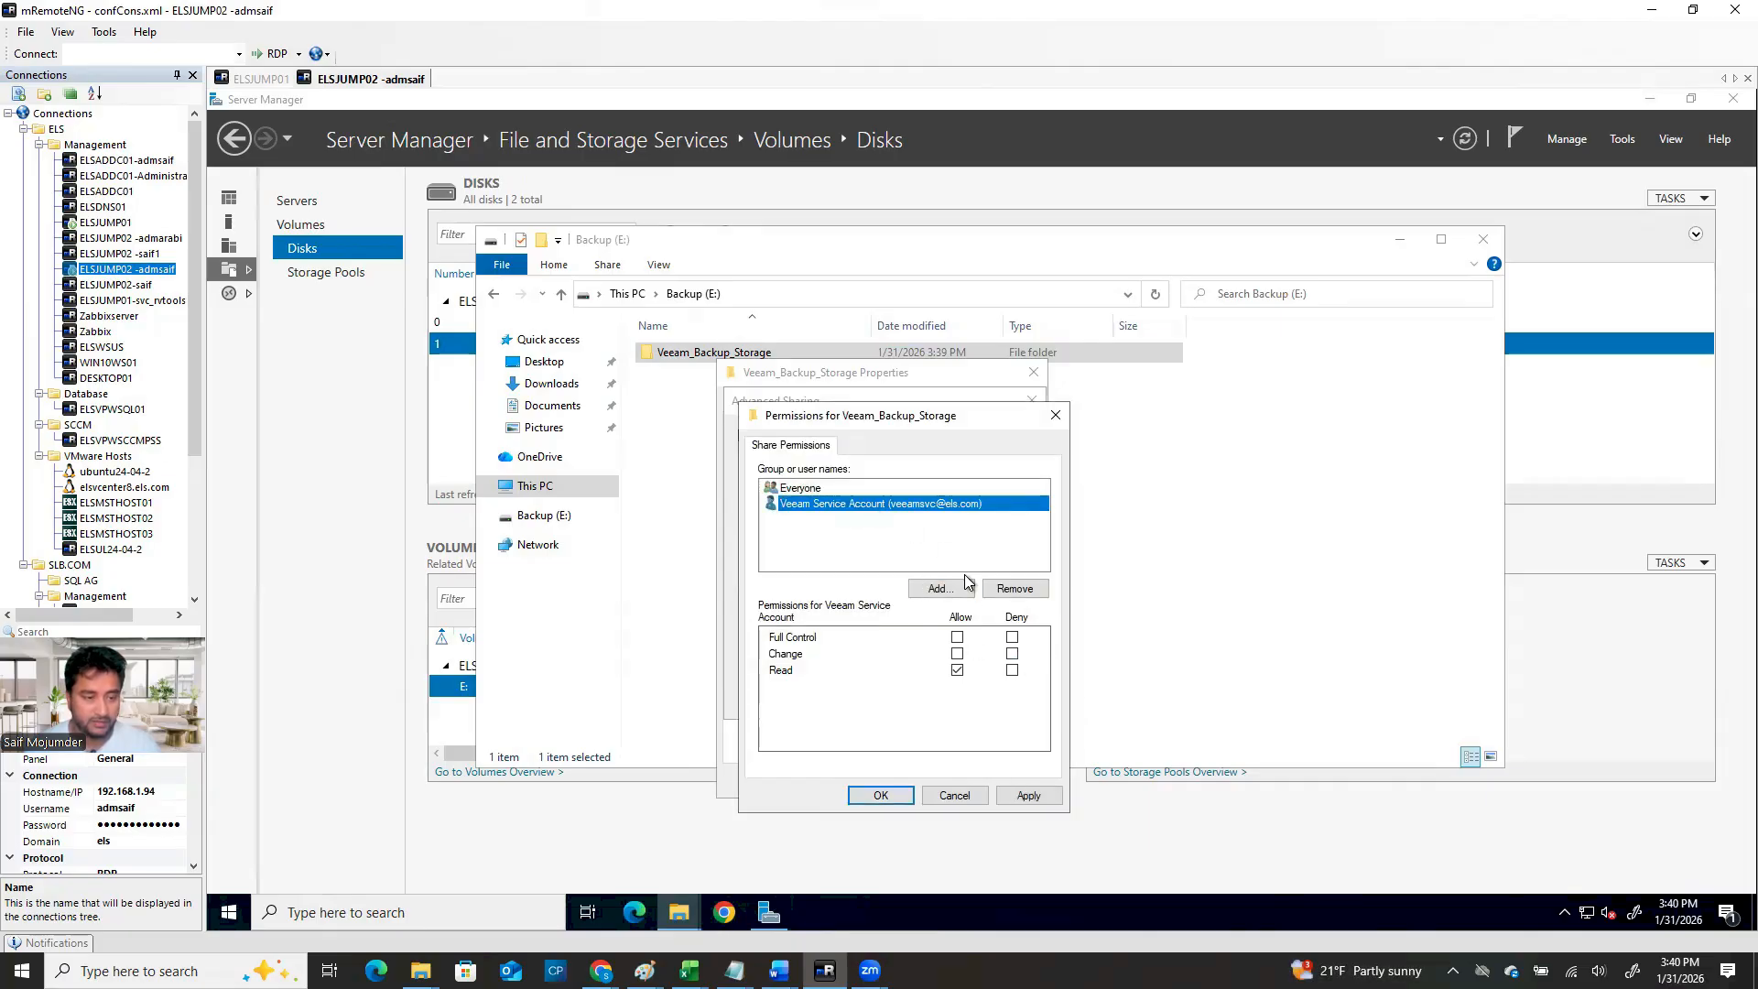
left_click(956, 637)
left_click(1027, 794)
left_click(893, 794)
- Apply the advanced sharing settings and close the folder's properties
left_click(996, 698)
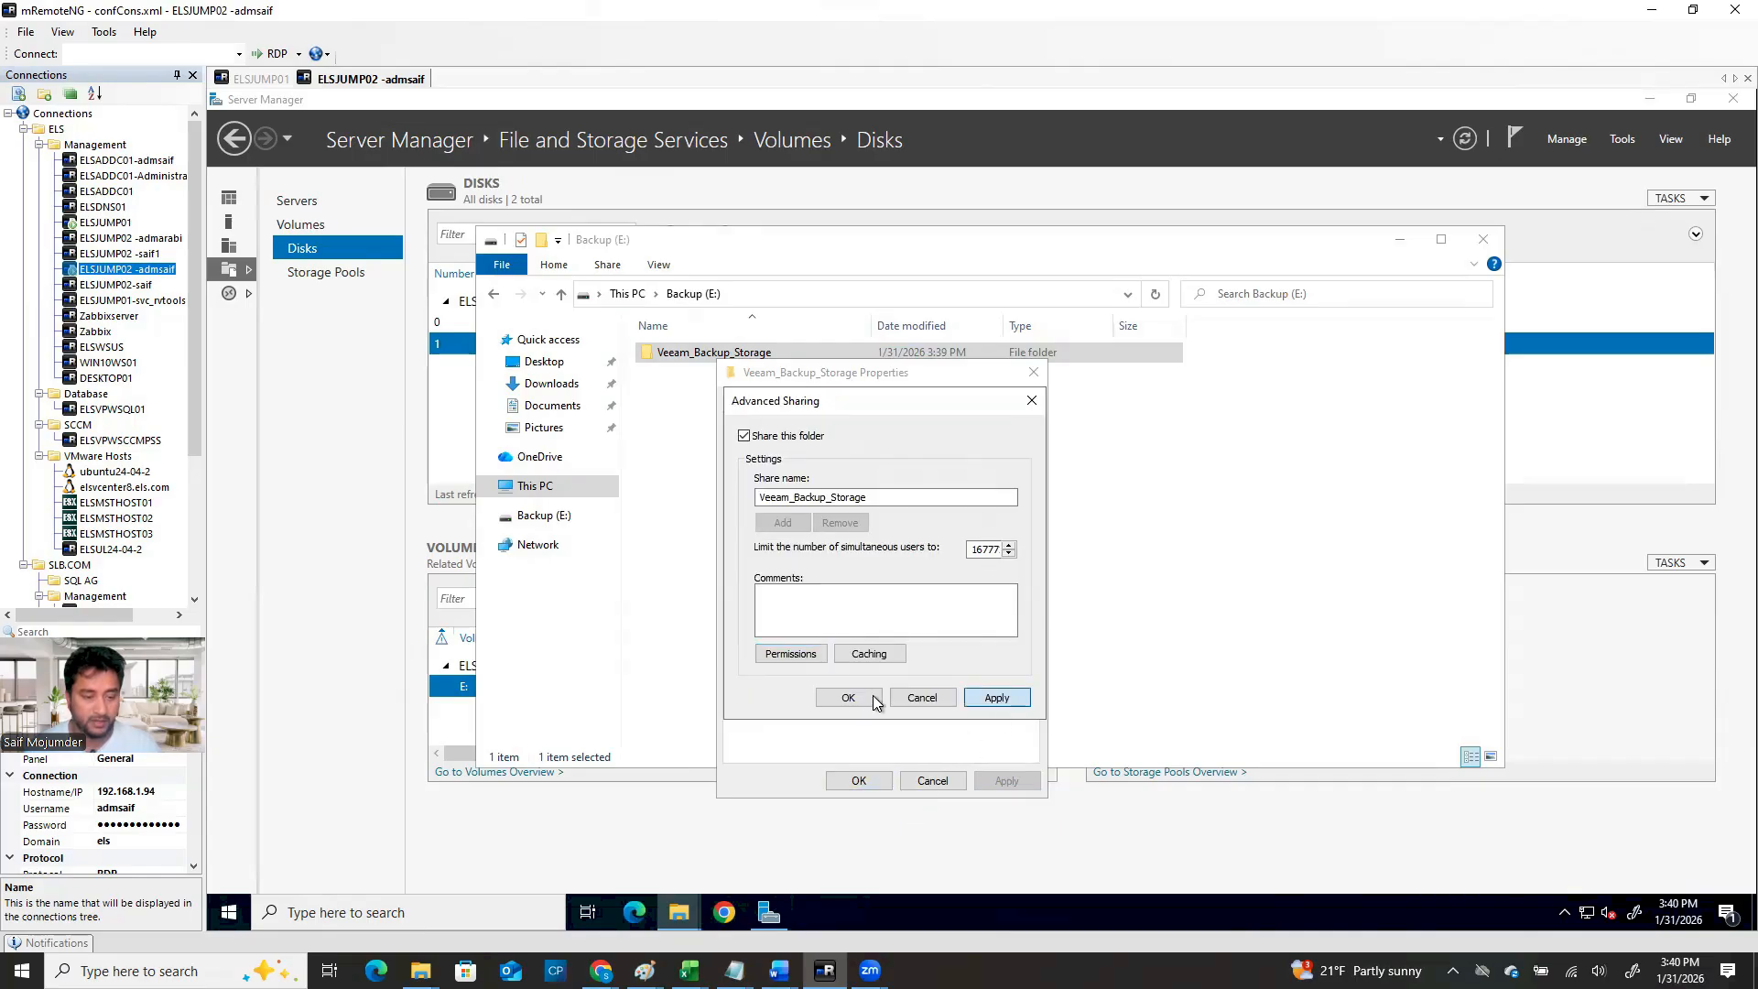
left_click(848, 697)
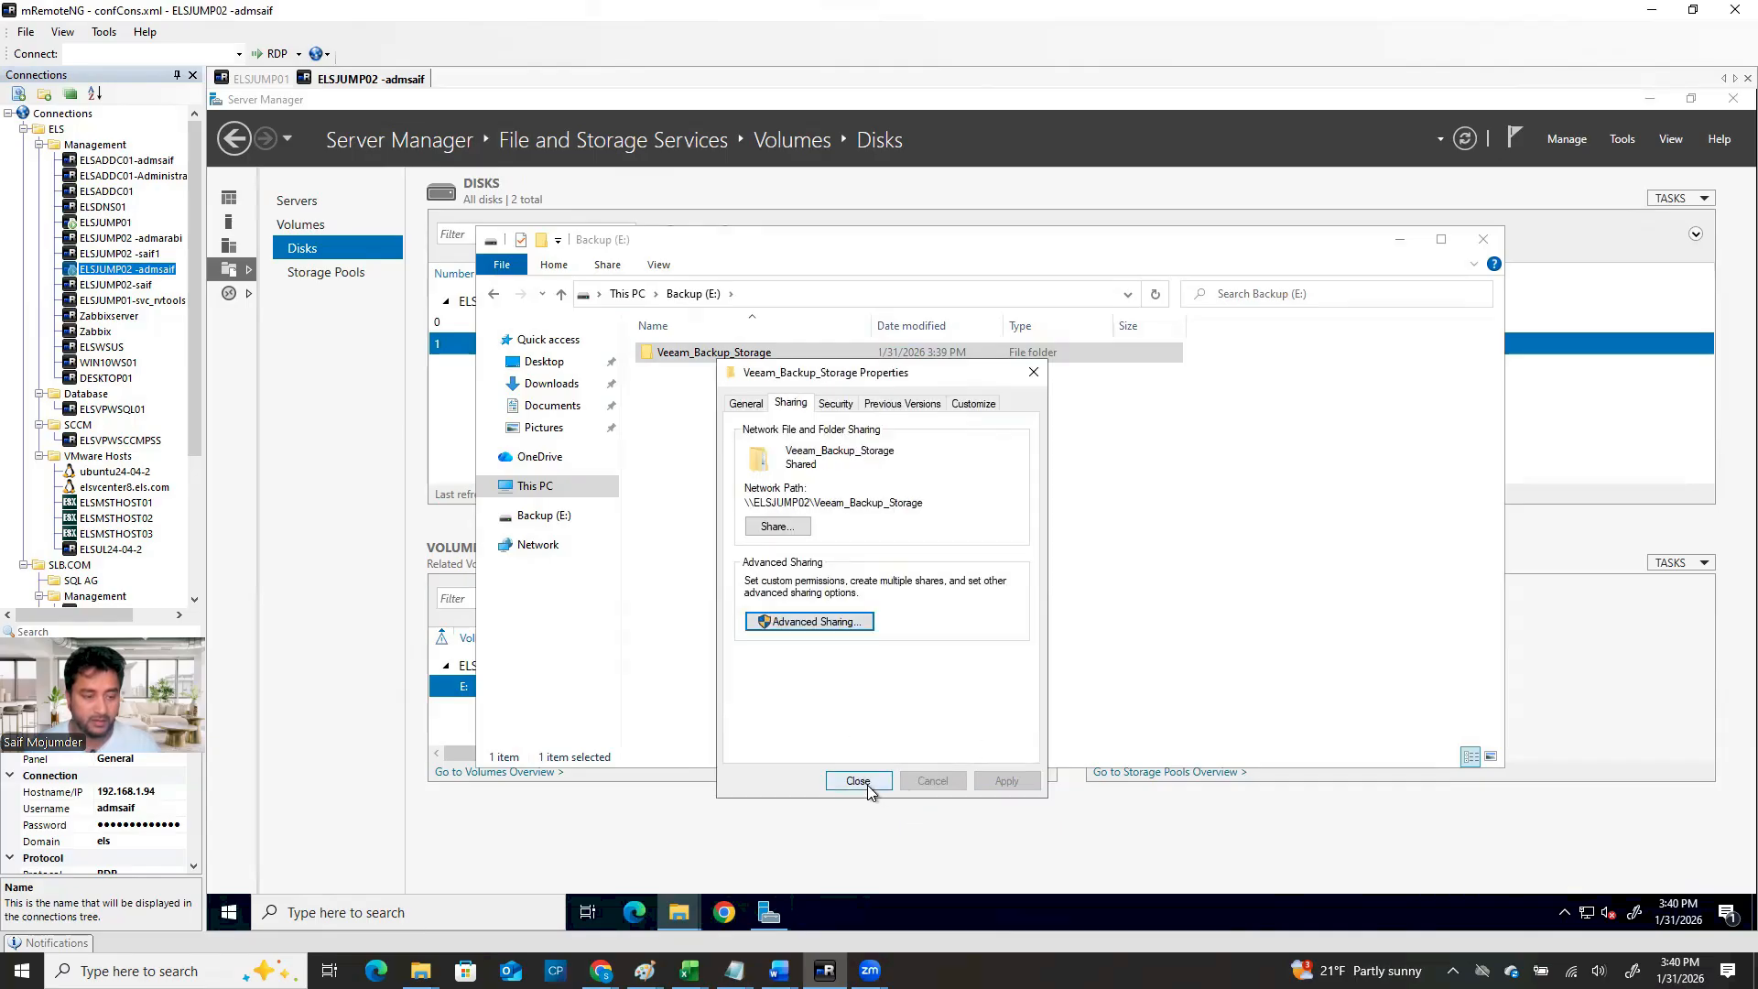
left_click(866, 781)
right_click(722, 363)
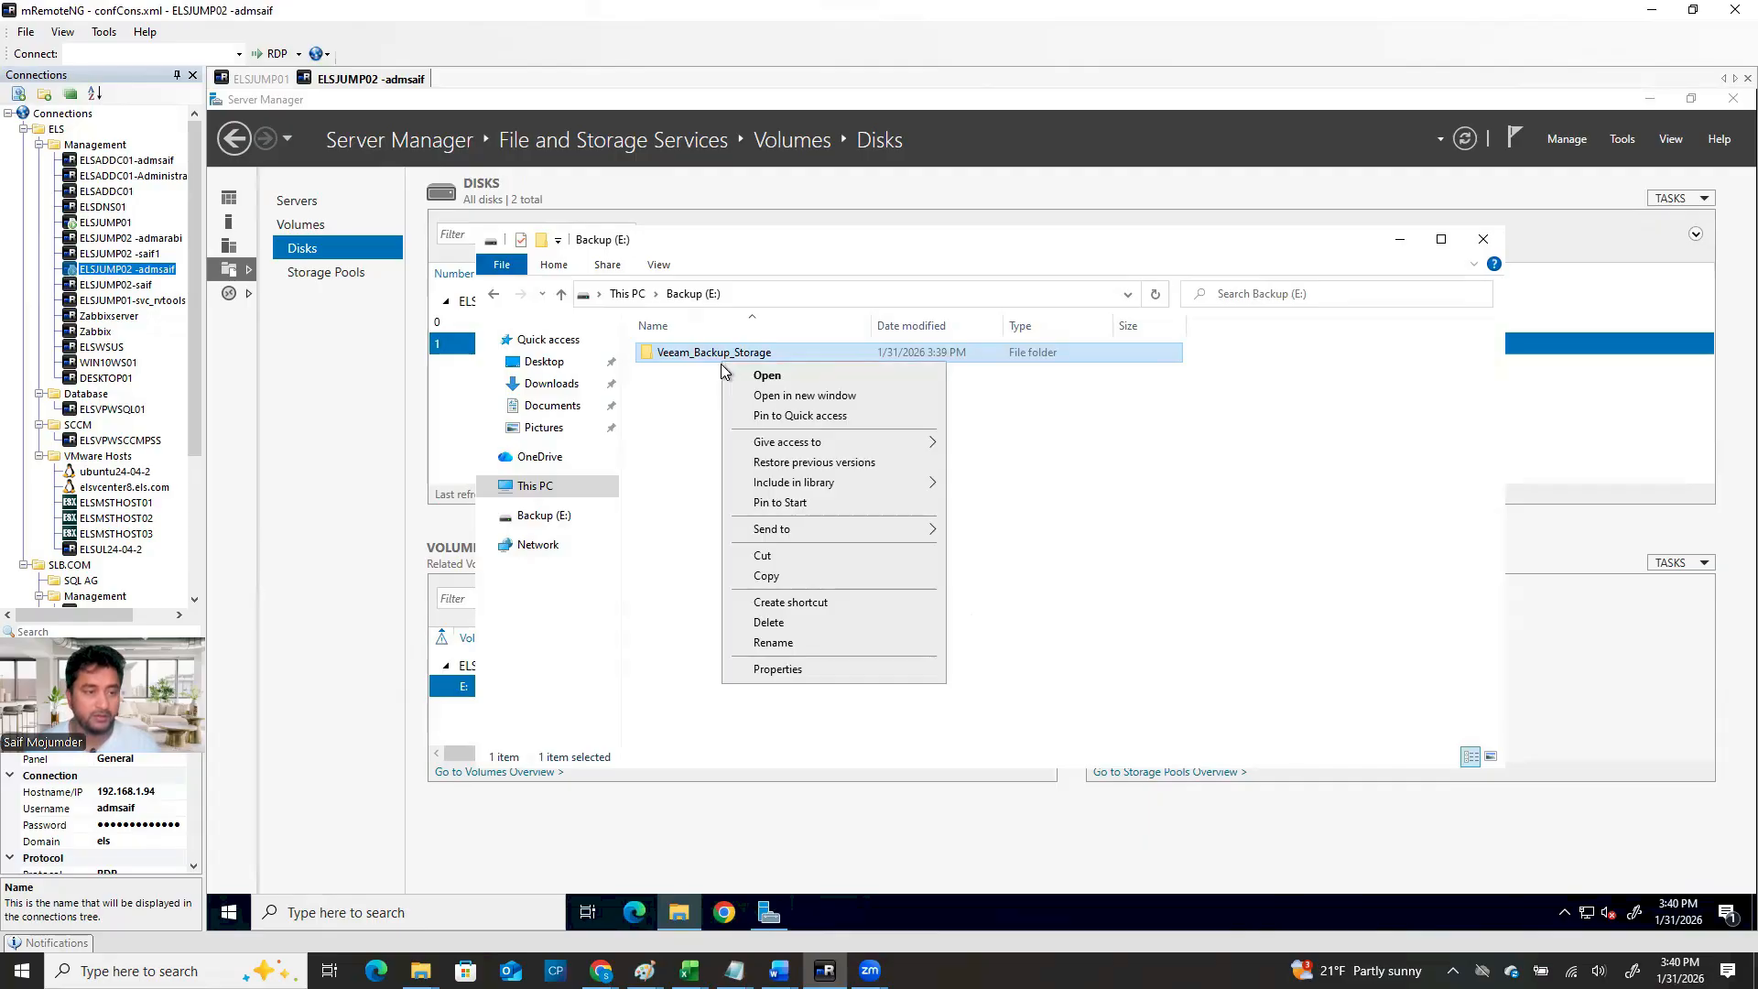
- Inspect the Application Backup folder's Security permissions inside Veeam_Backup_Storage
left_click(707, 360)
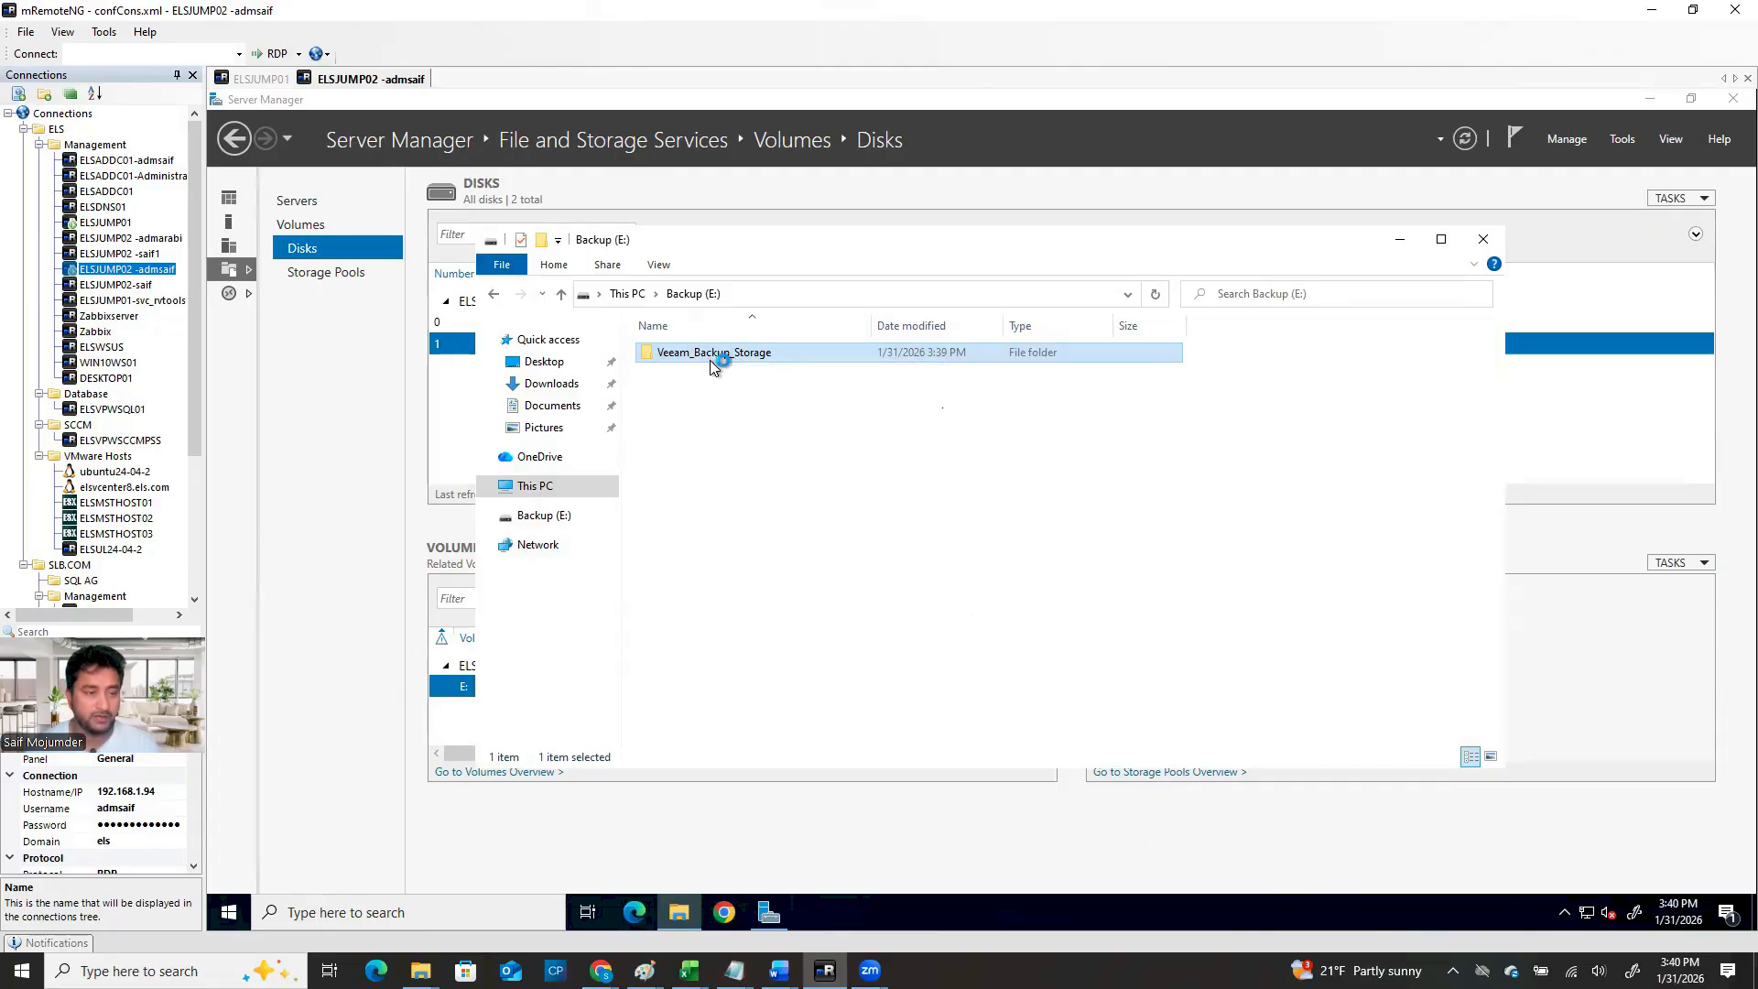
double_click(711, 359)
right_click(725, 361)
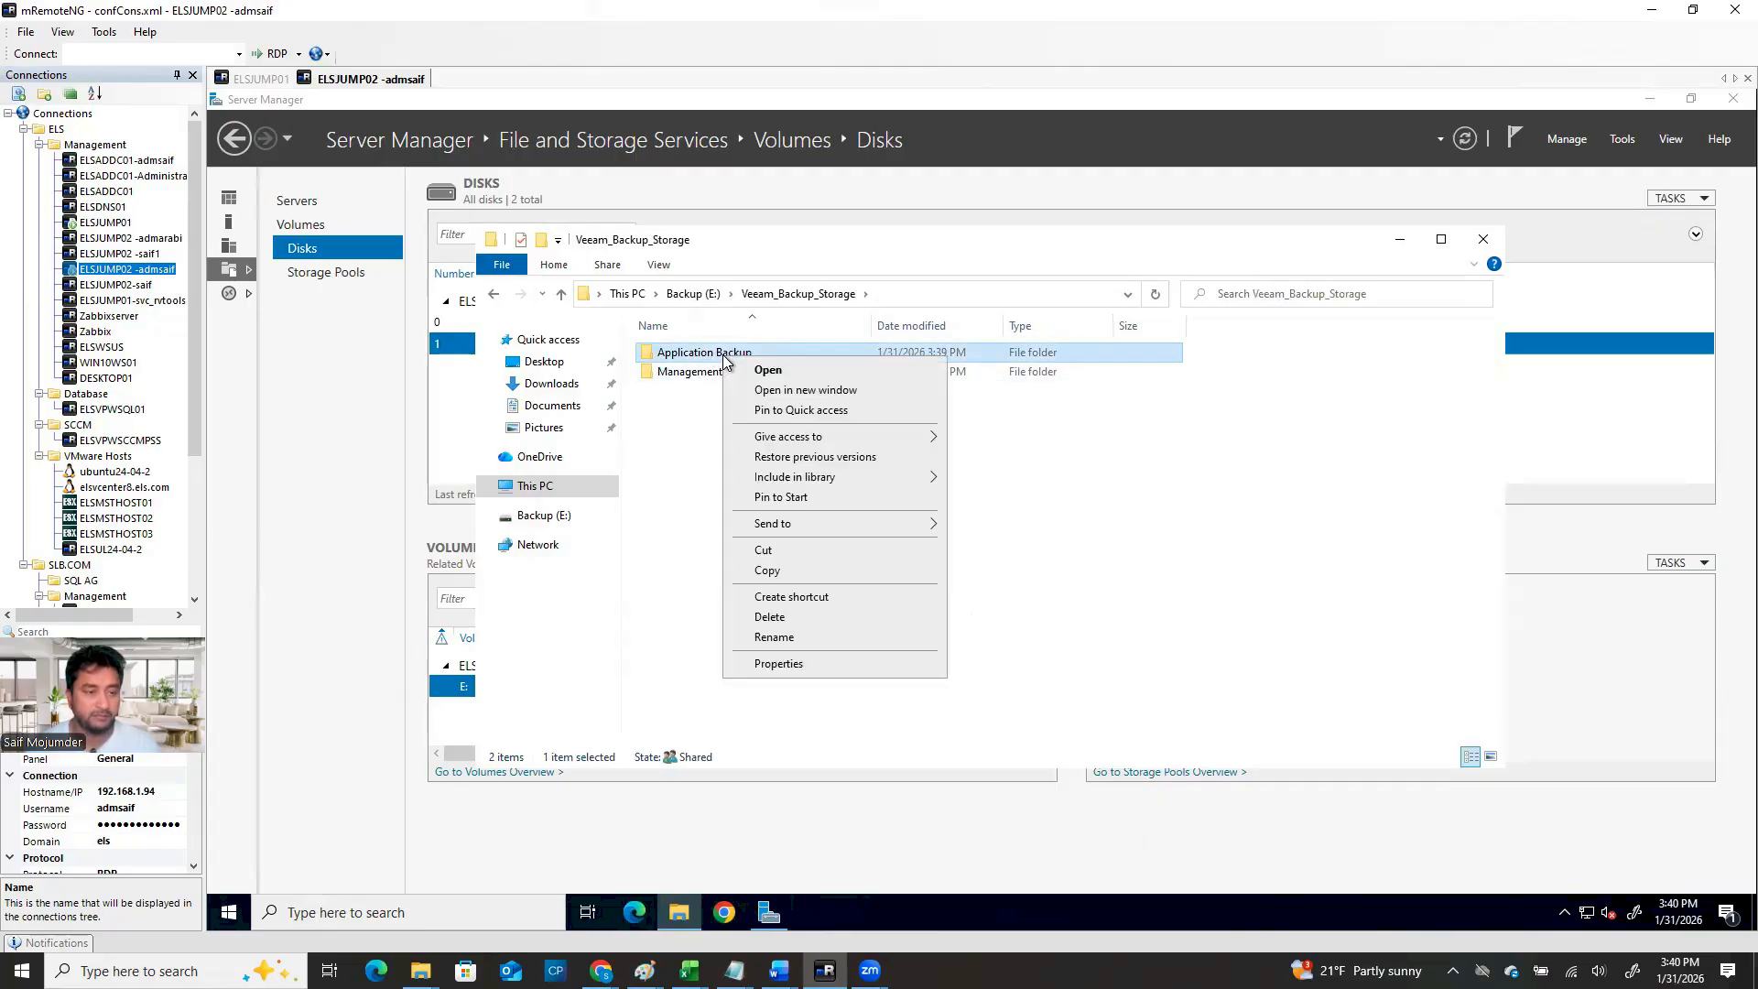
left_click(810, 664)
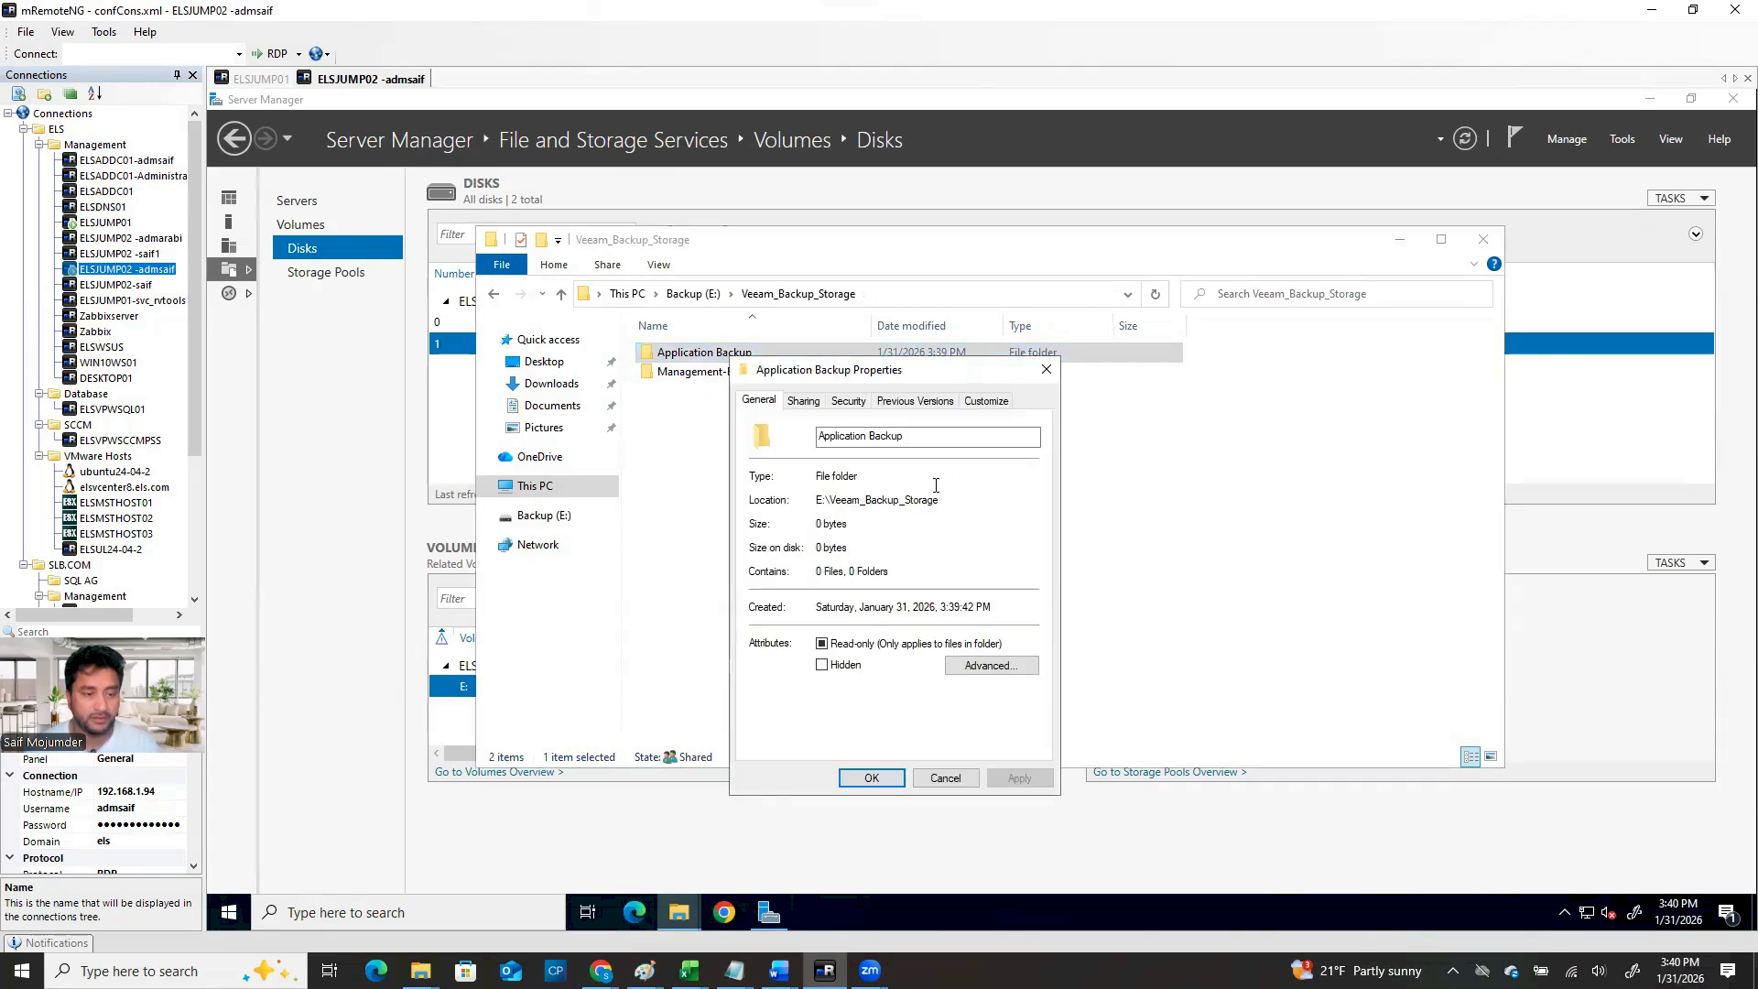
left_click(844, 402)
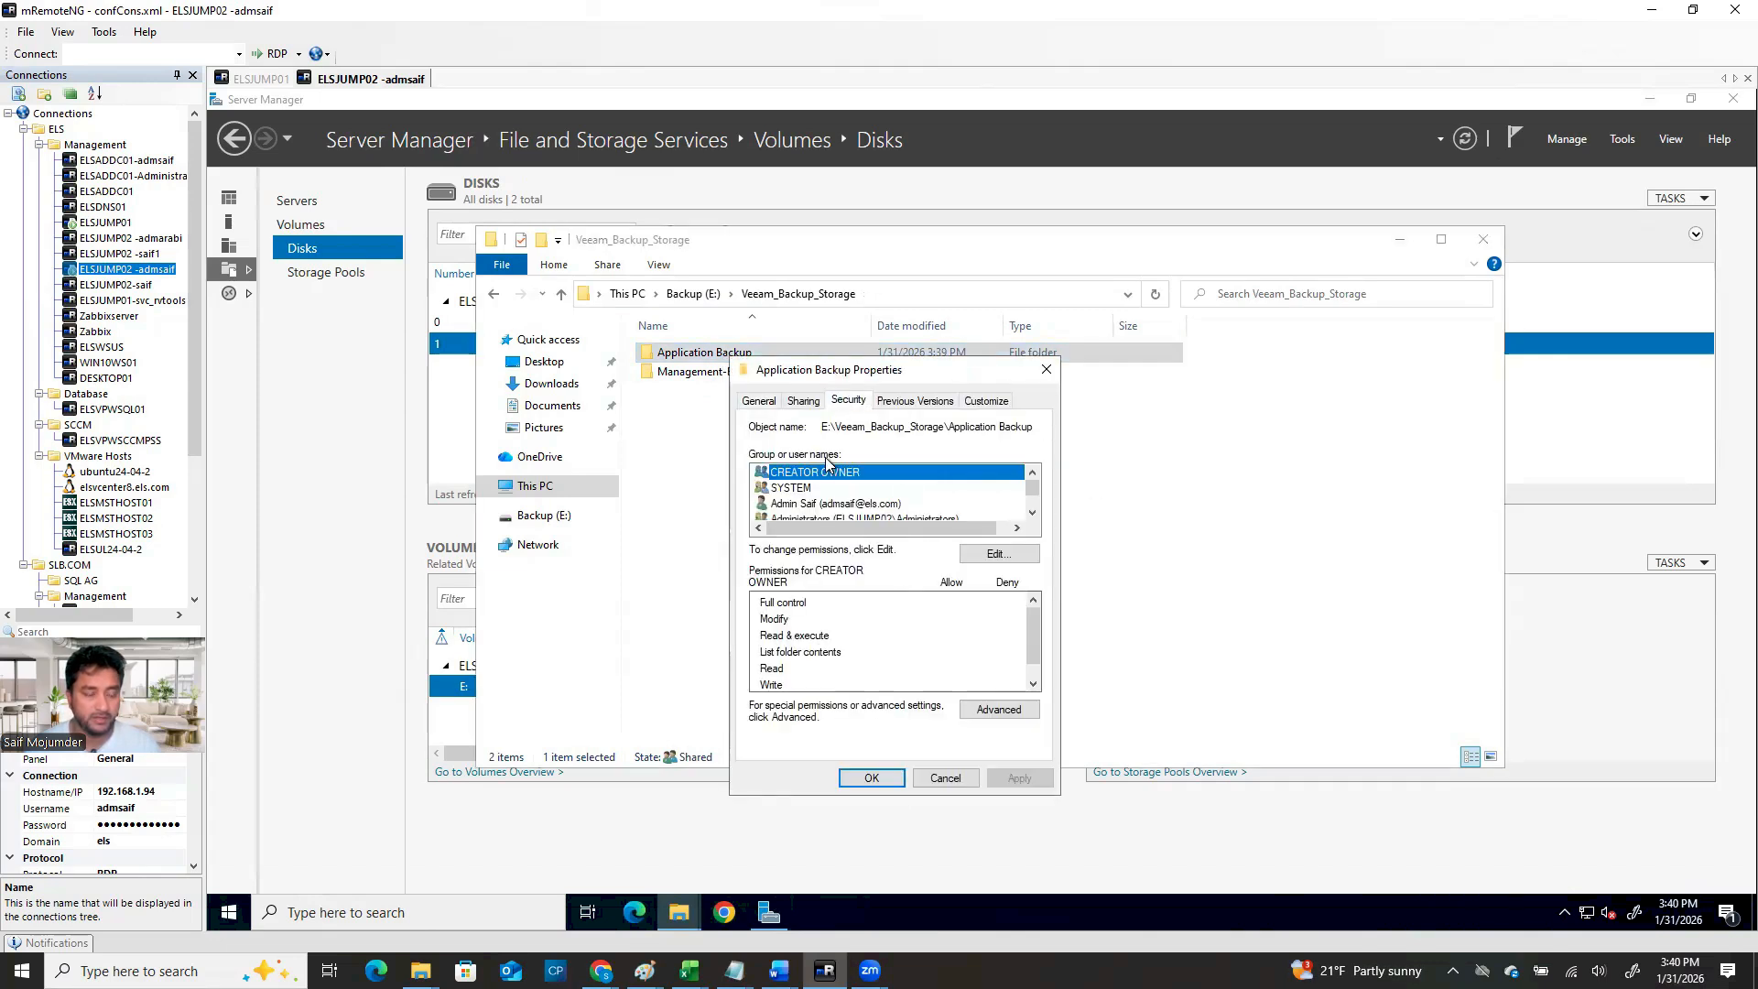
scroll(959, 496, "down", 1)
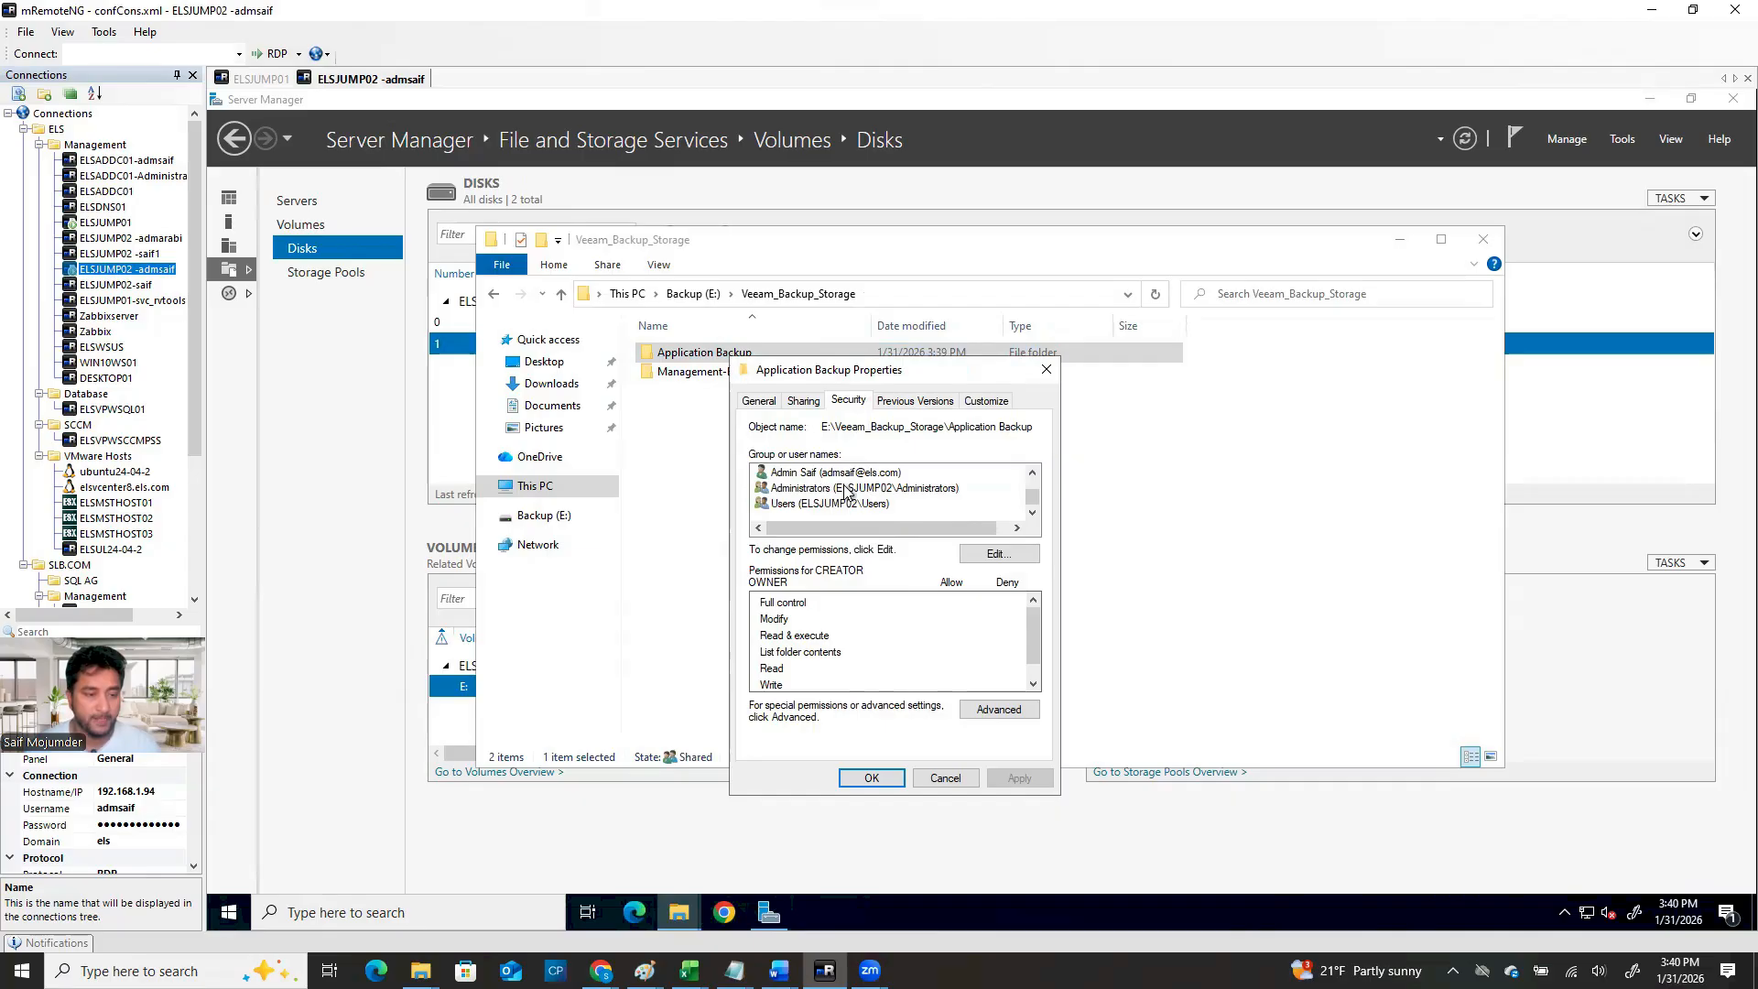
scroll(857, 494, "up", 1)
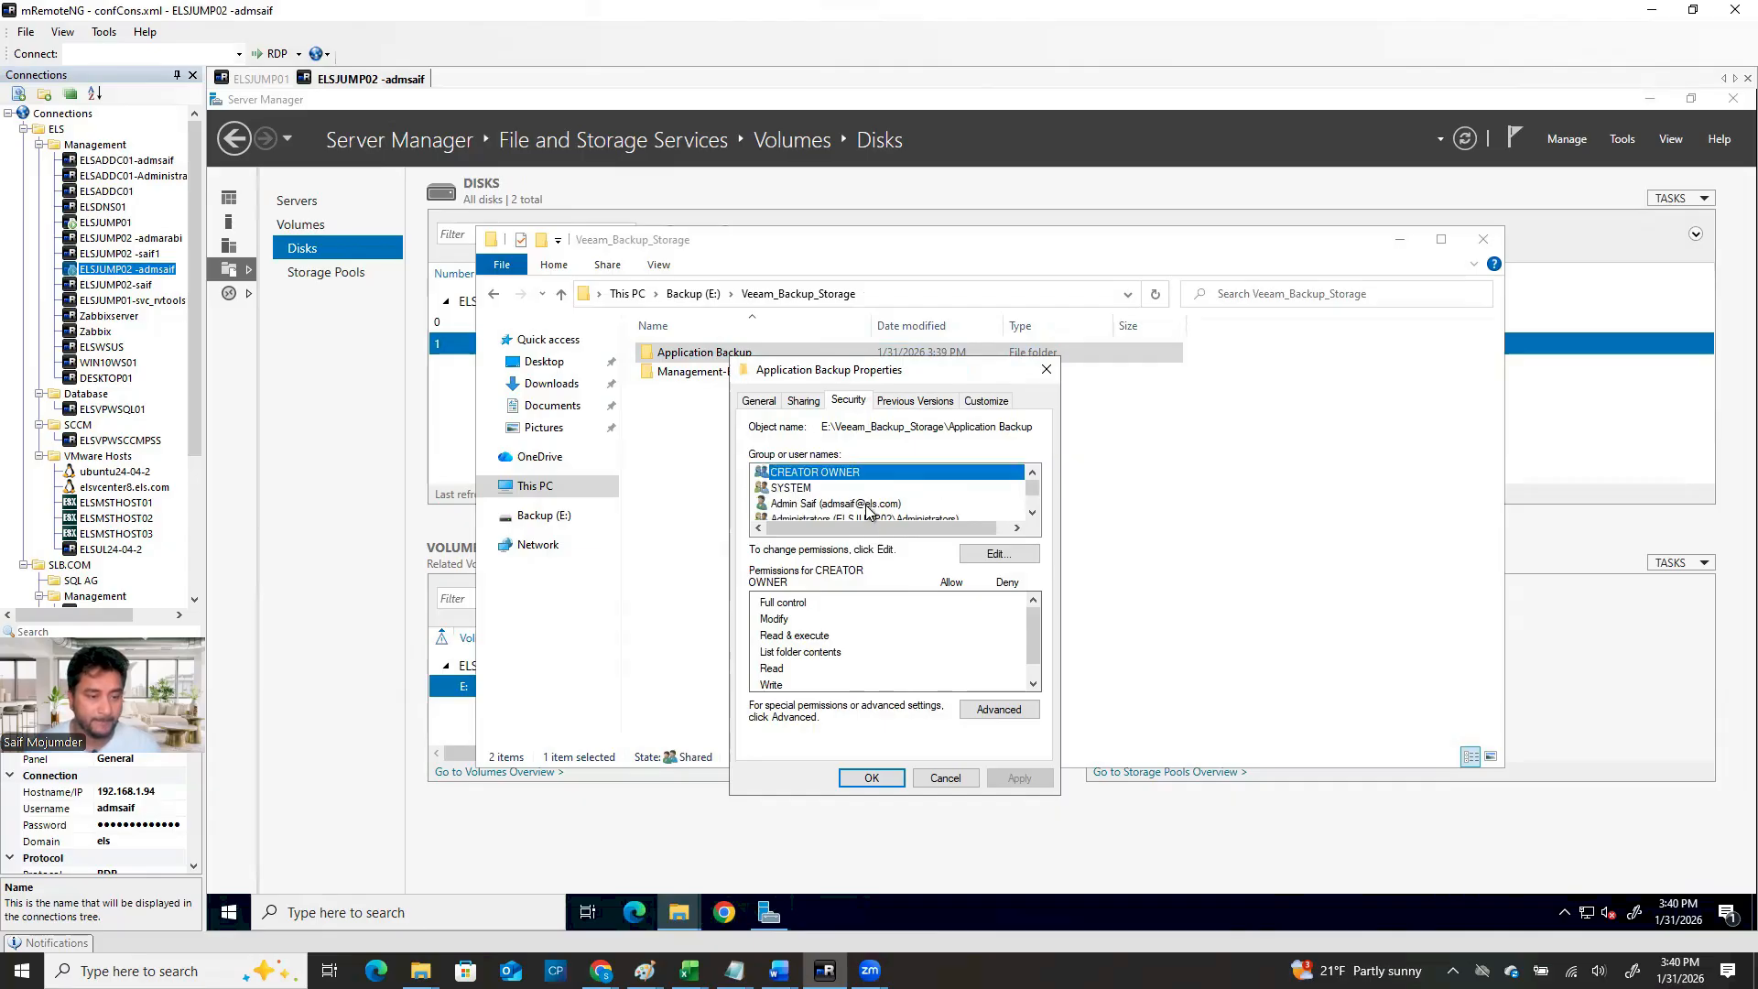
left_click(1031, 513)
left_click(1031, 513)
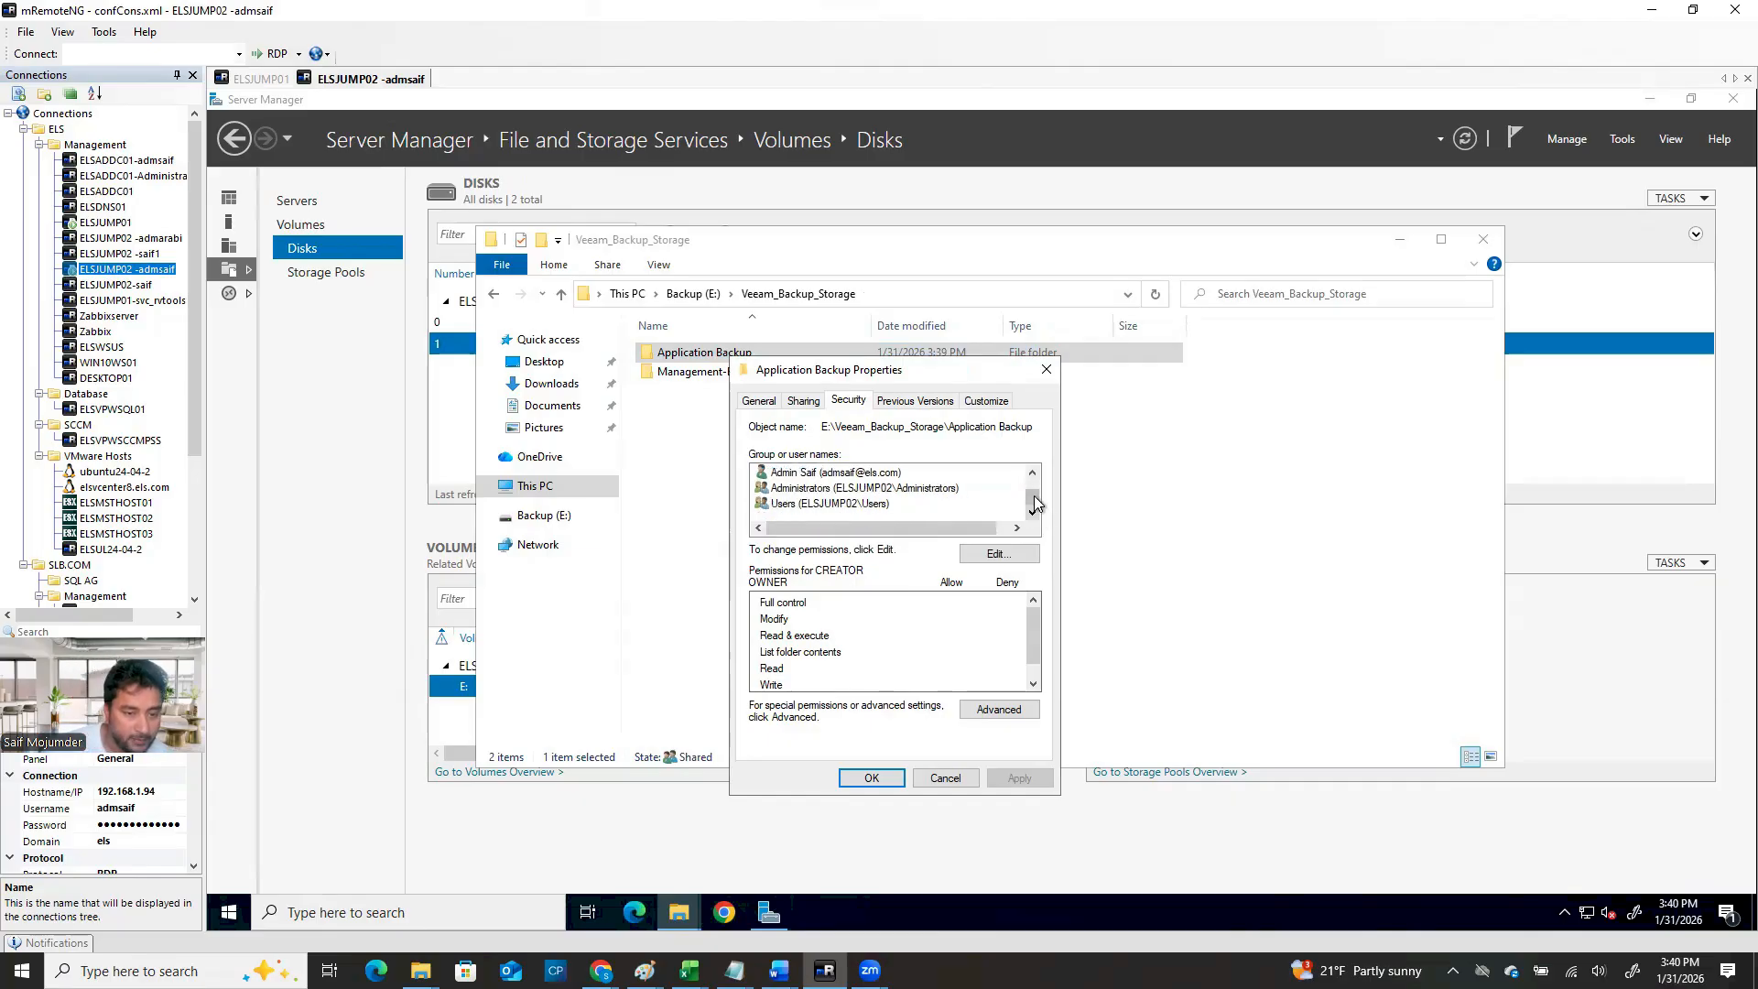
scroll(1032, 515, "up", 1)
mouse_move(1035, 496)
left_mouse_down()
mouse_move(1036, 511)
mouse_move(1036, 492)
left_mouse_up()
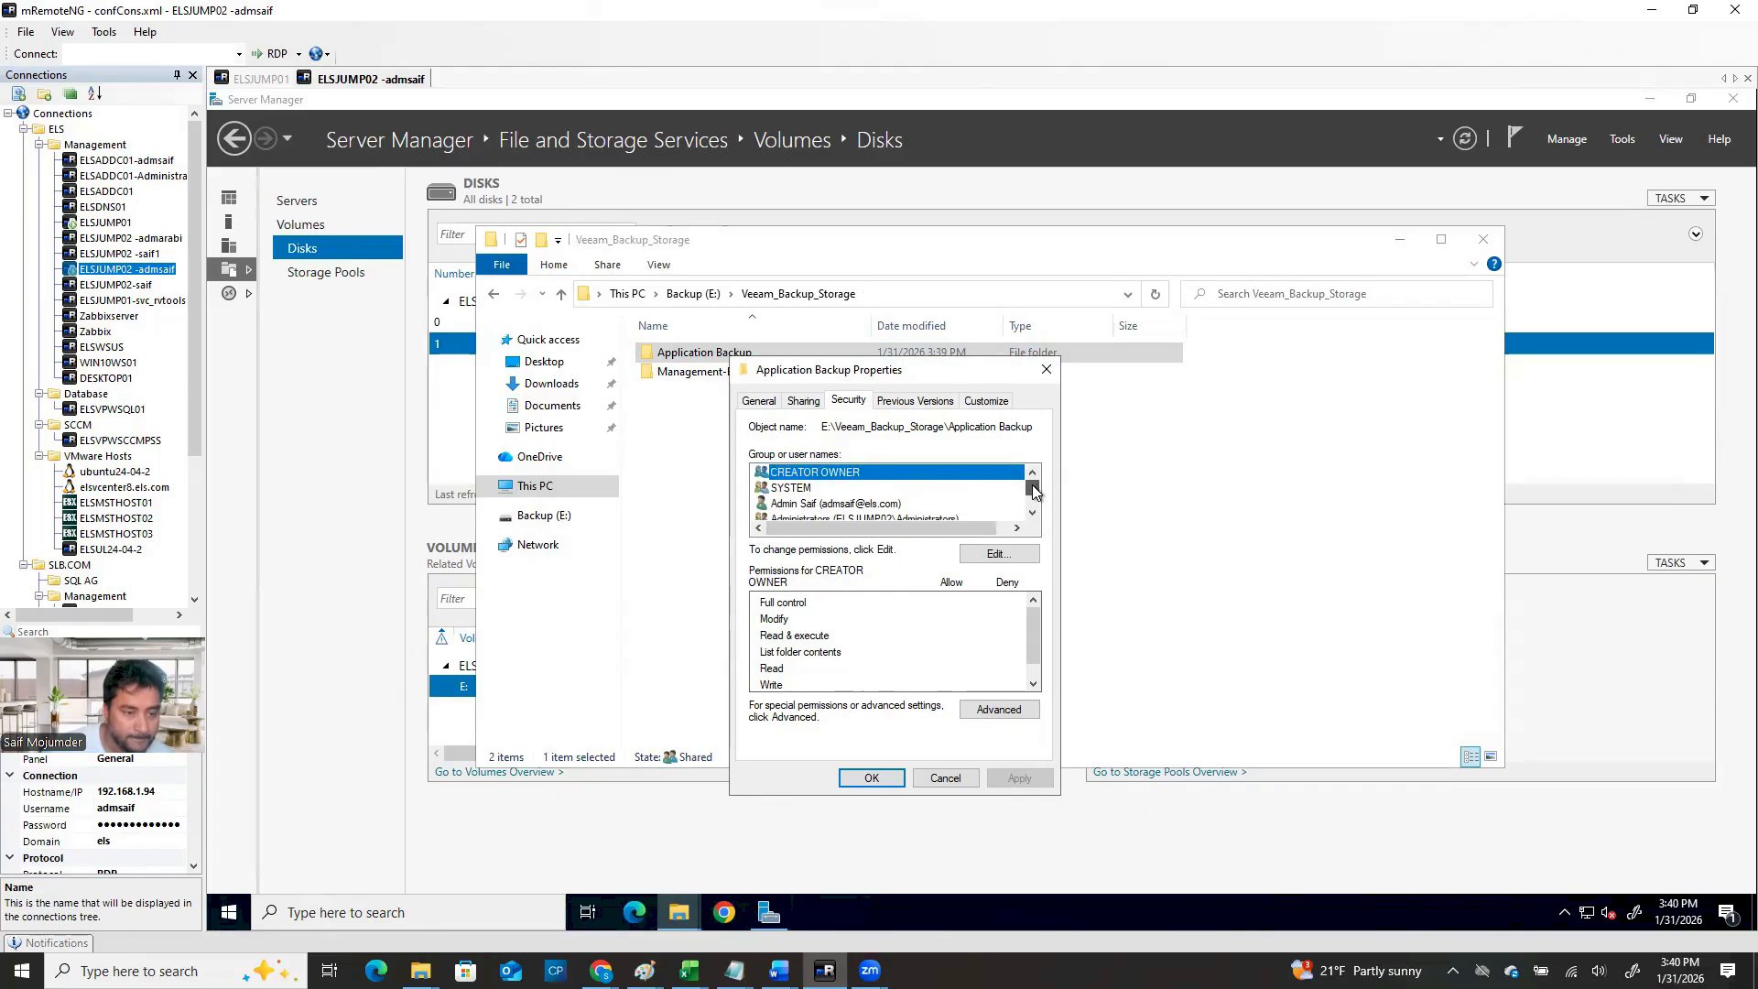
left_click(1047, 369)
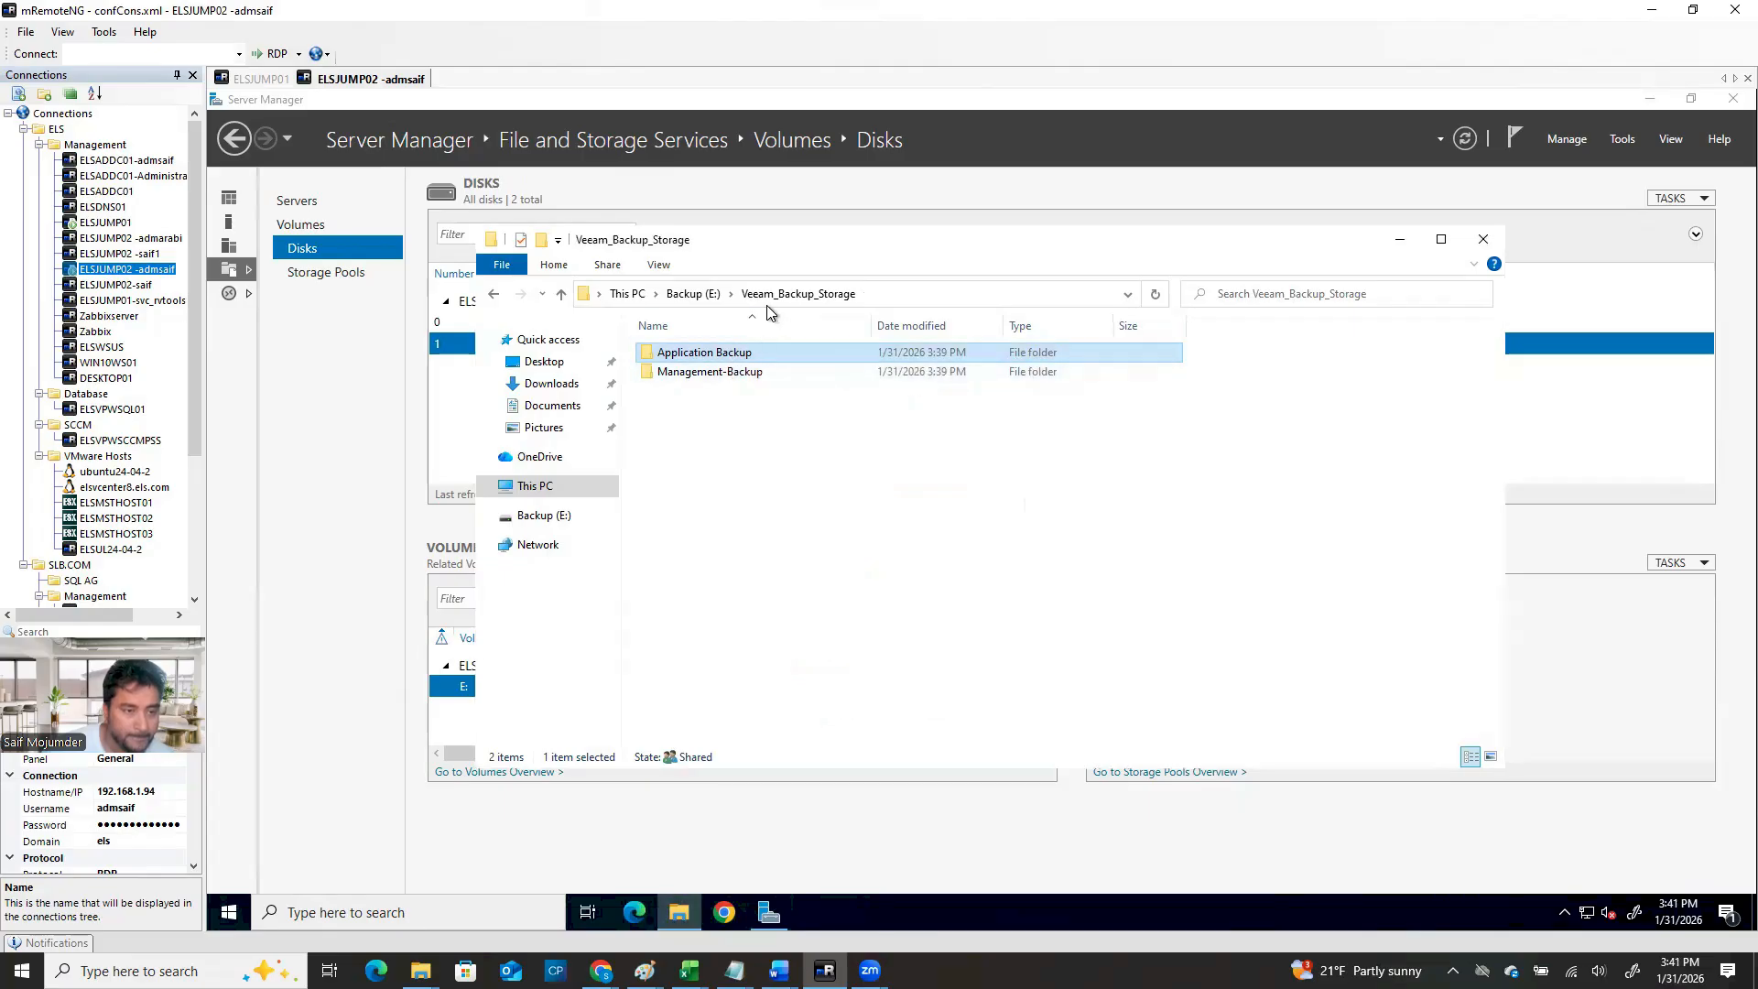
- Open Veeam_Backup_Storage's Security properties and start editing its permissions
left_click(690, 293)
right_click(727, 354)
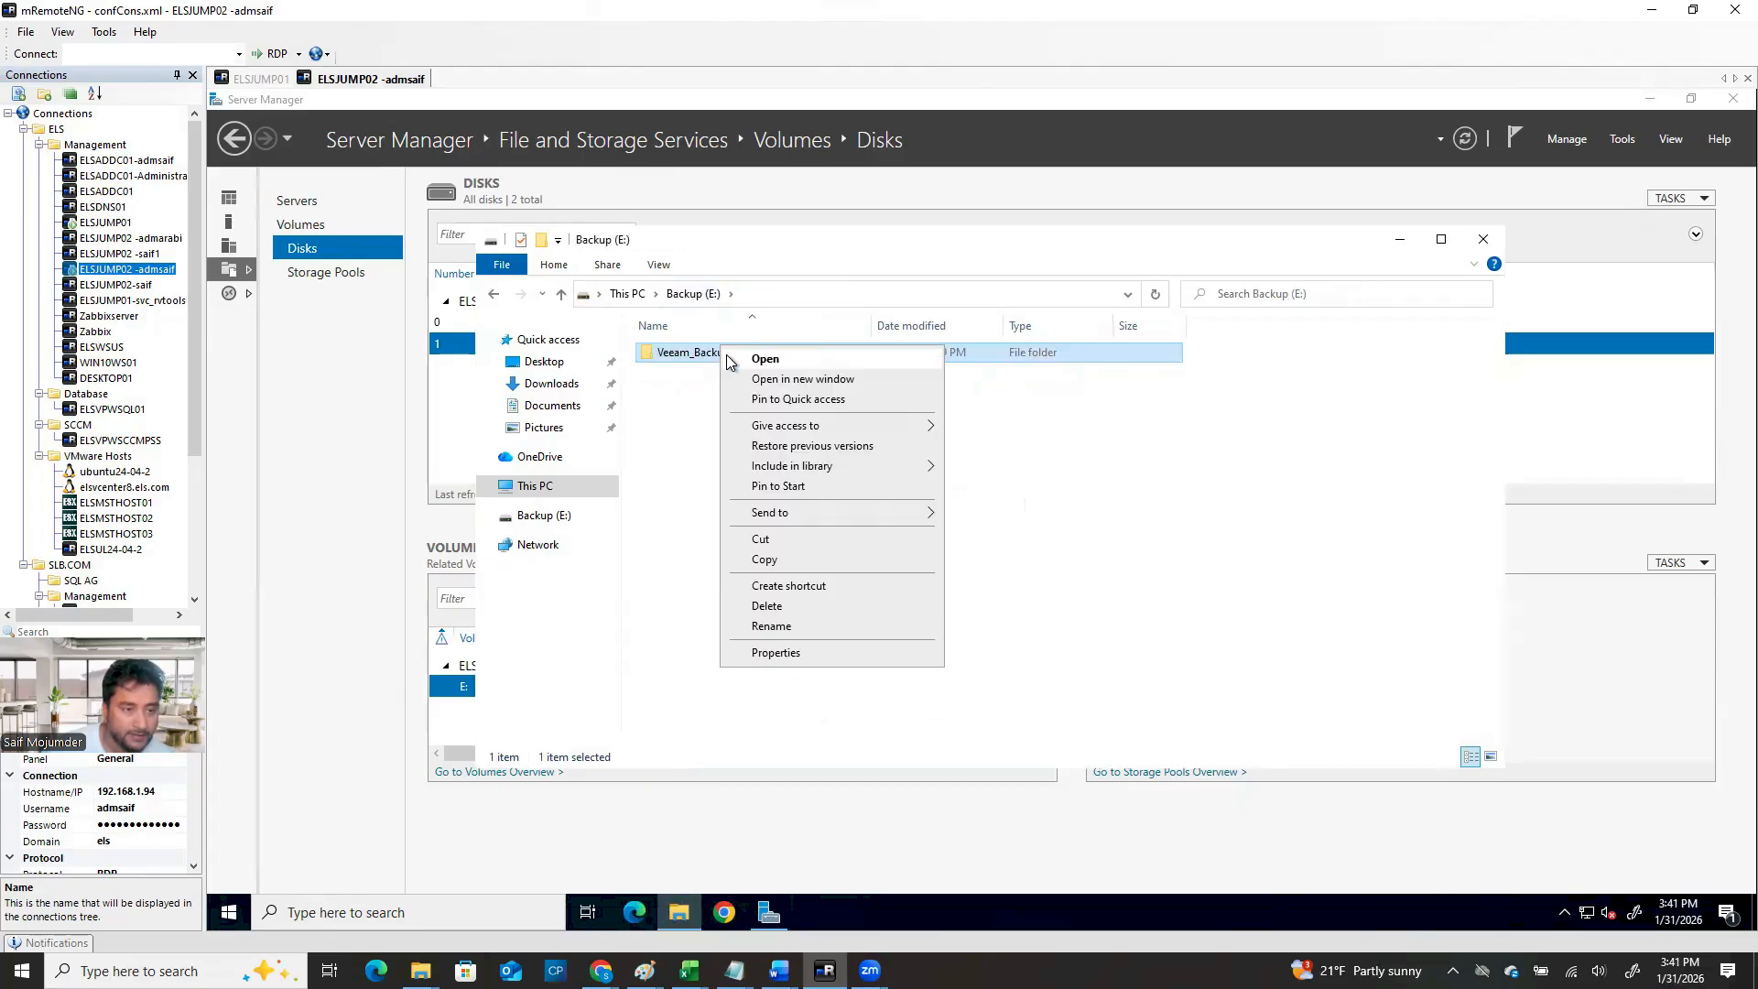
left_click(776, 652)
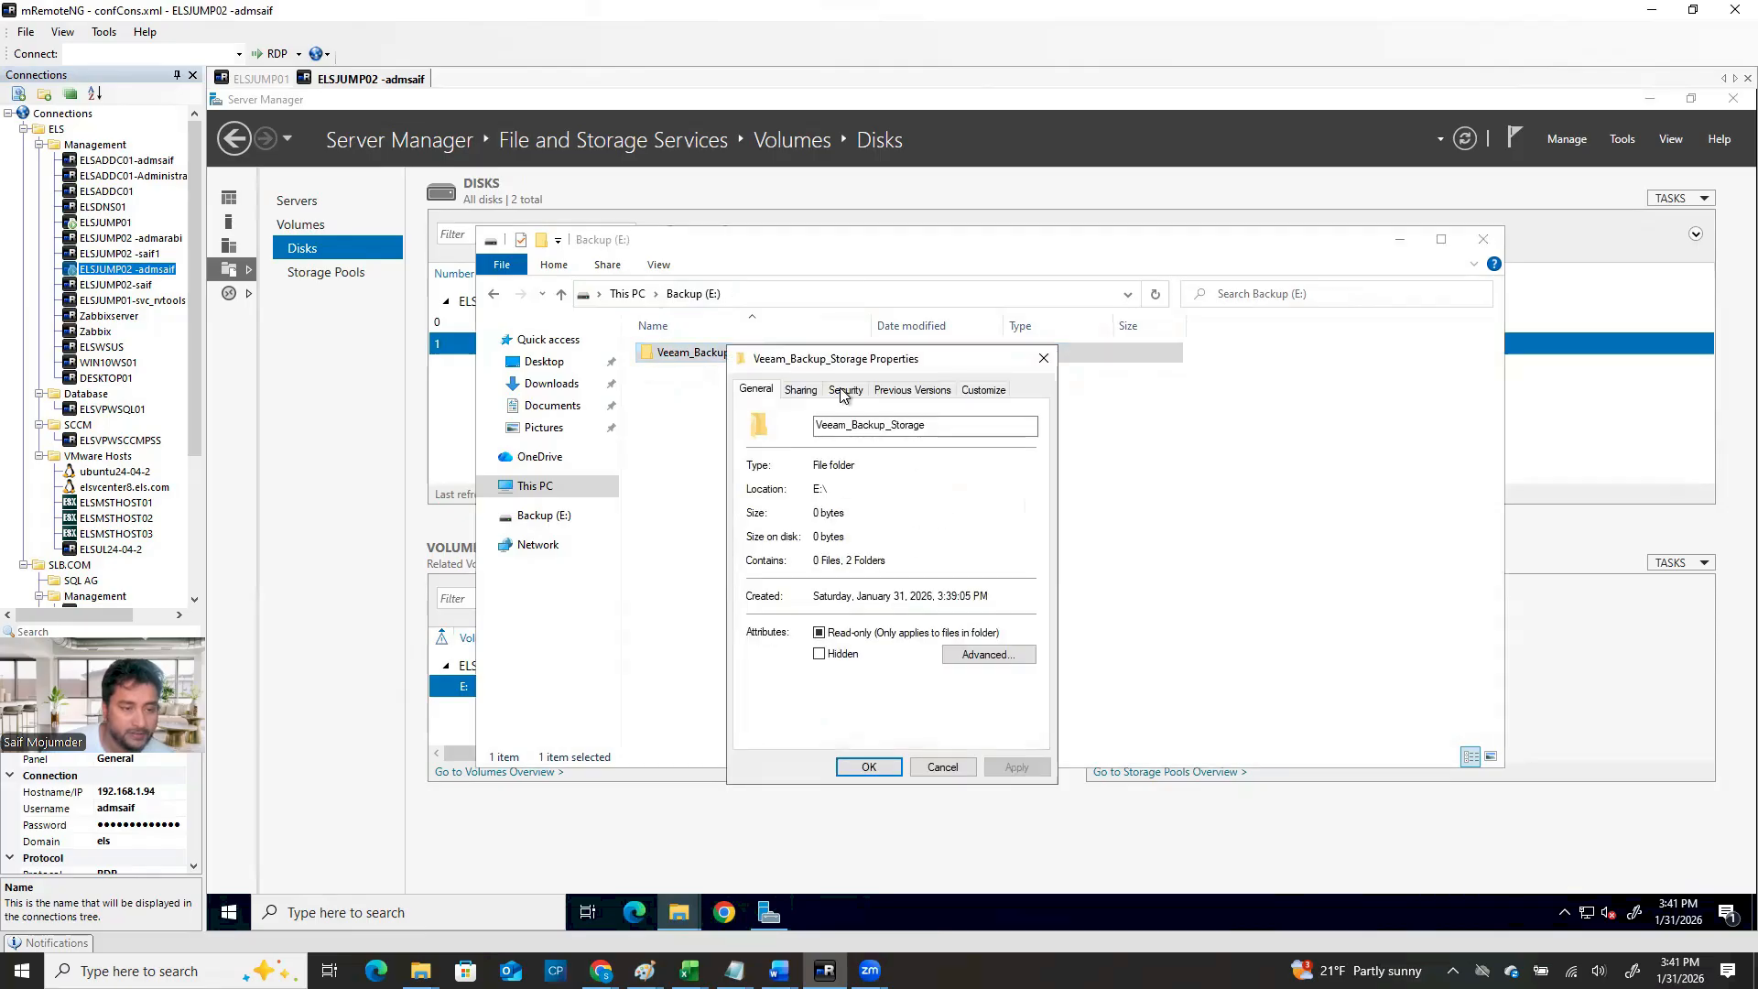
left_click(844, 393)
left_click(1028, 503)
left_click(1028, 502)
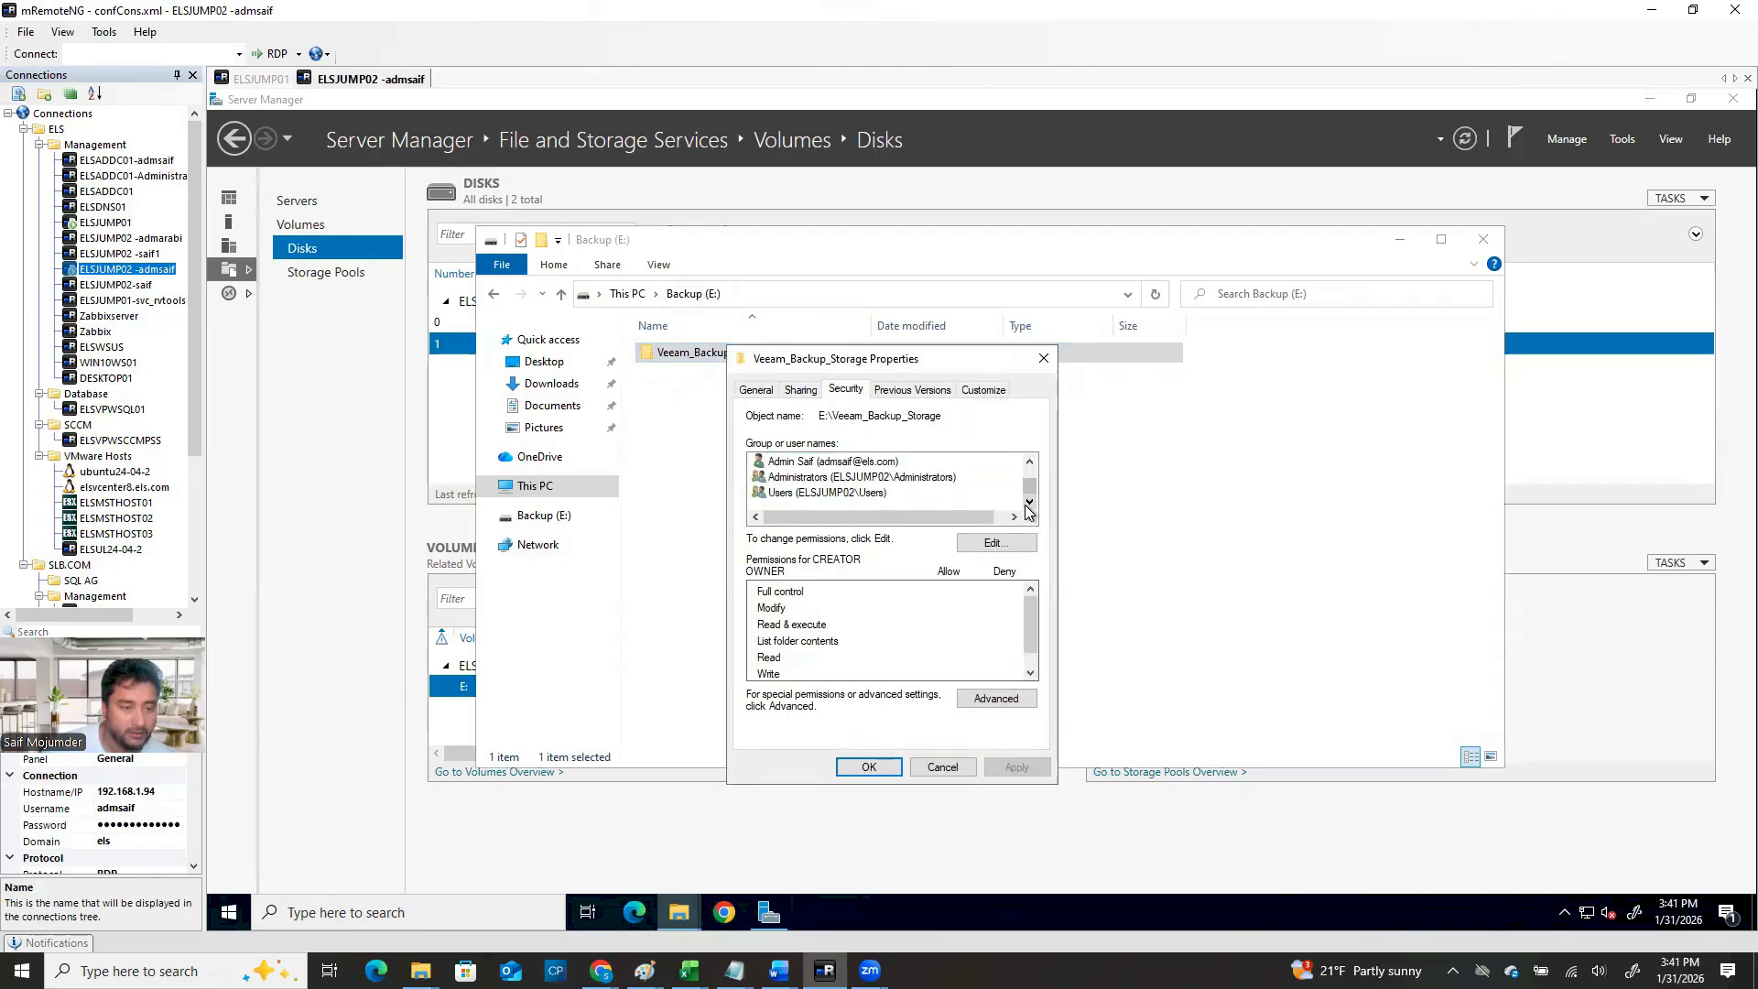
left_click(1030, 461)
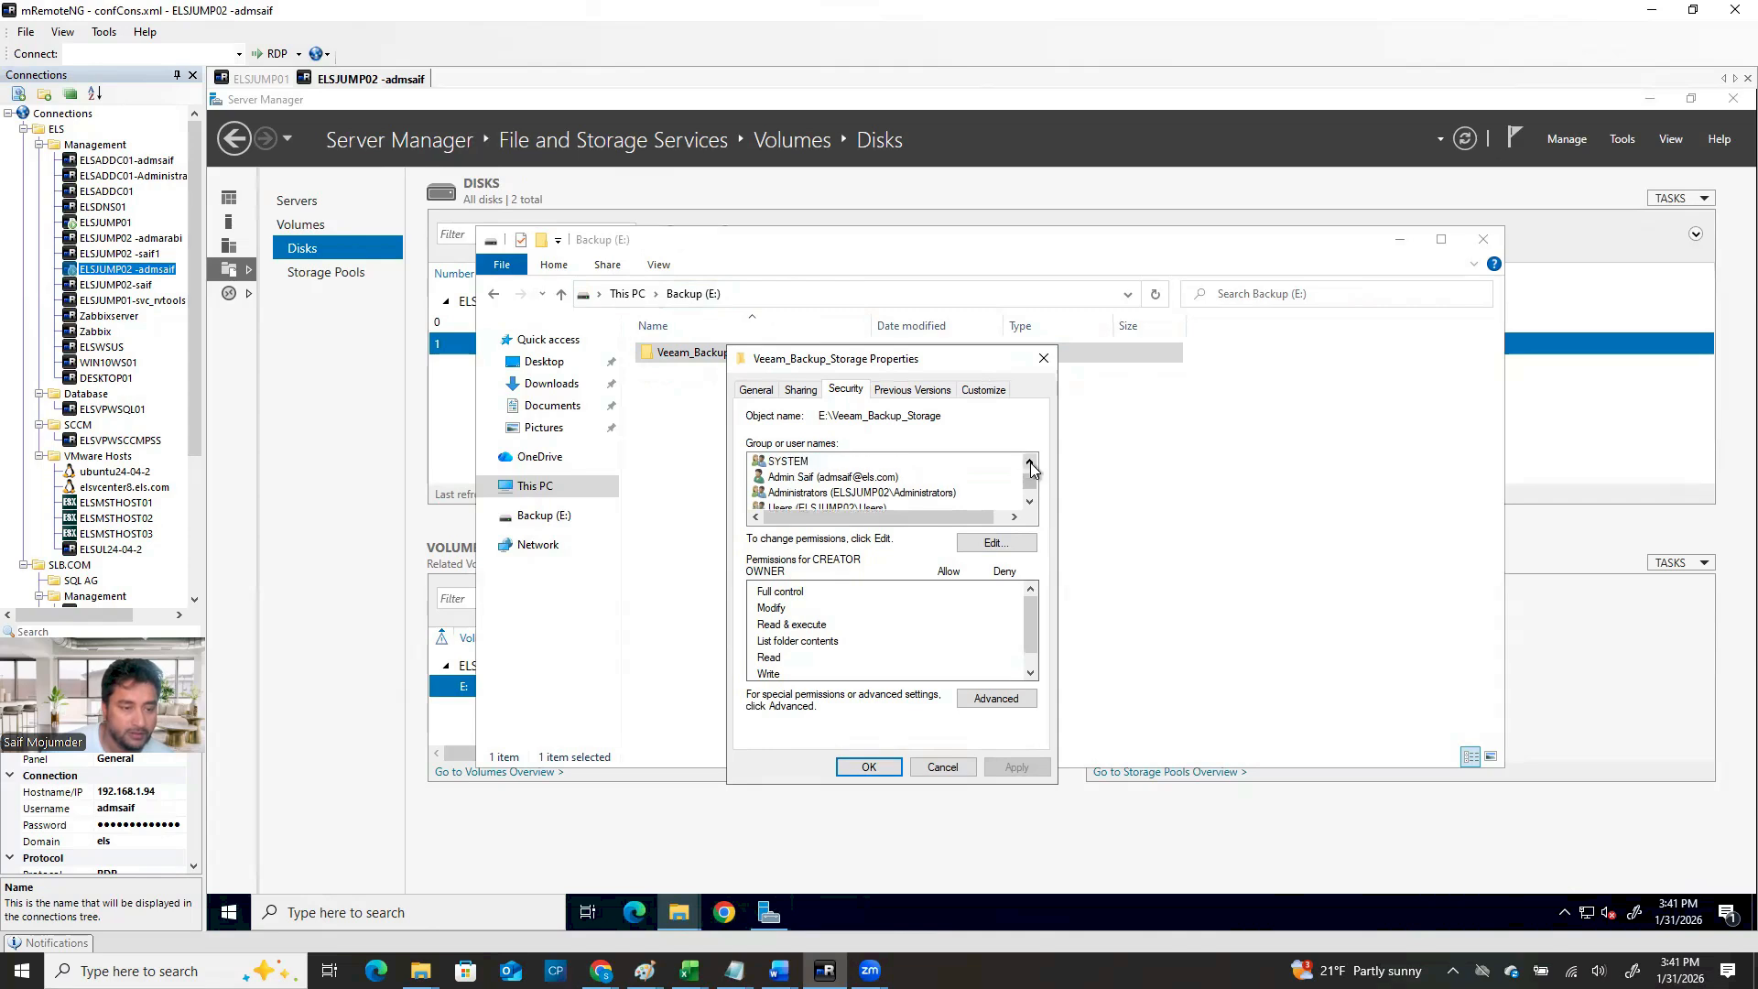
left_click(1030, 463)
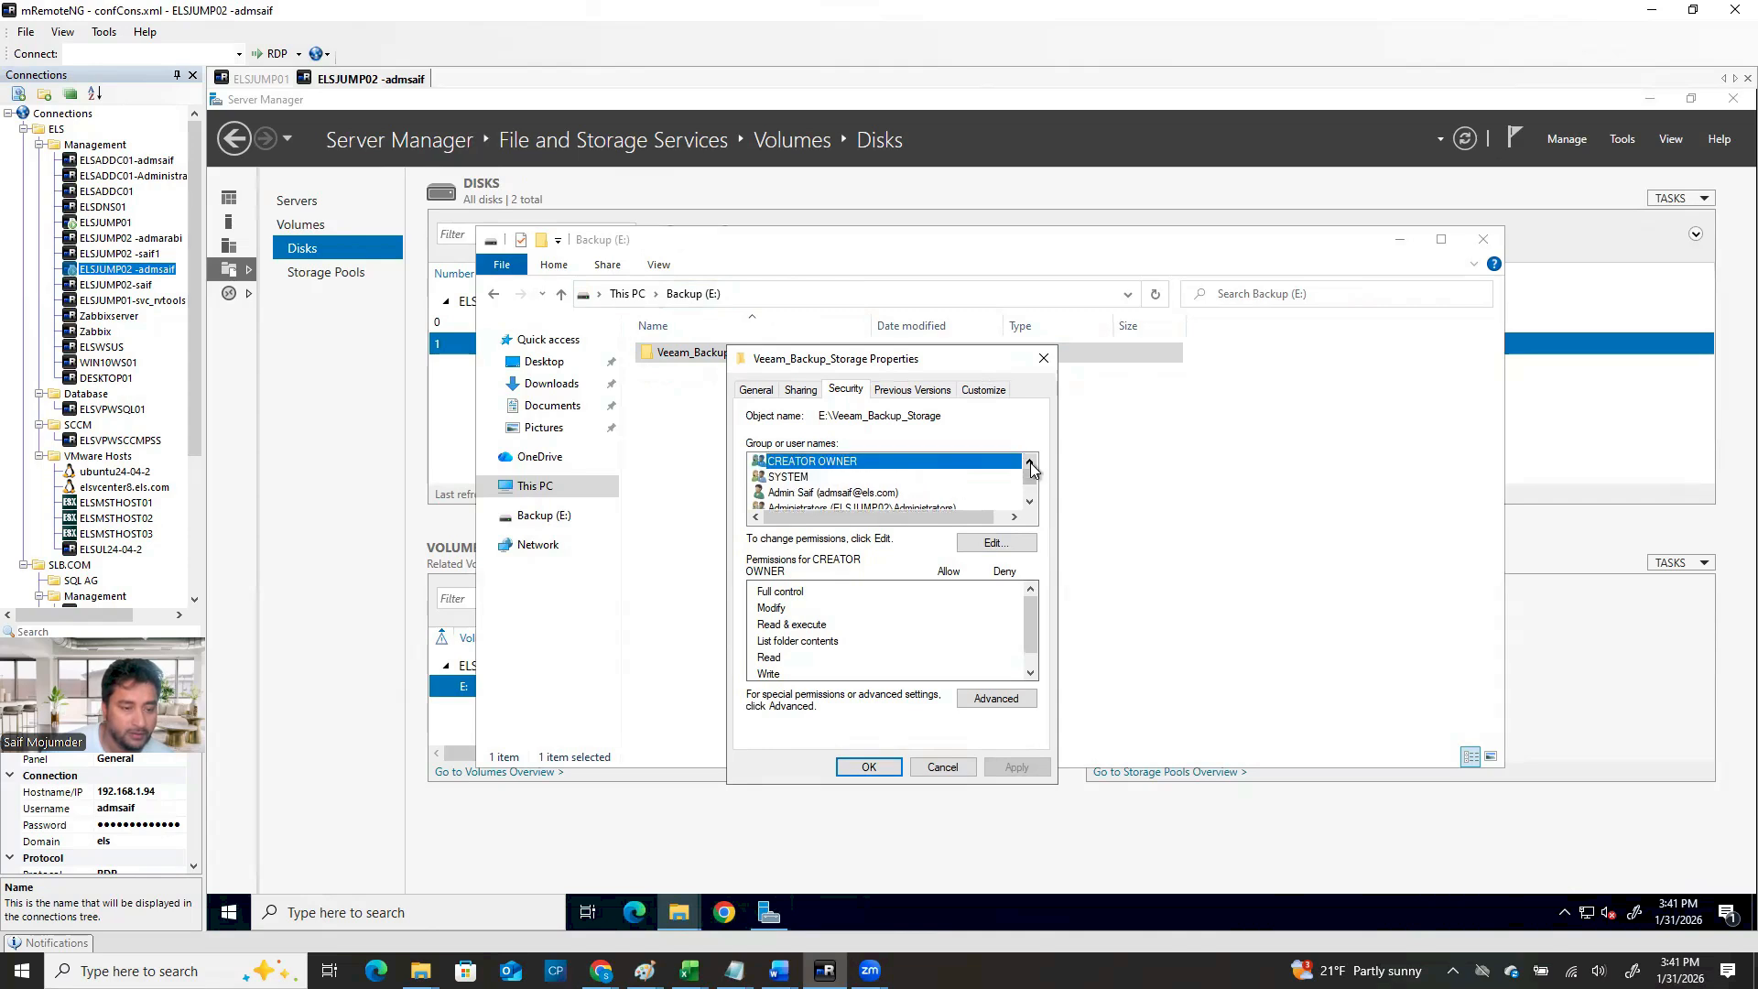
left_click(981, 547)
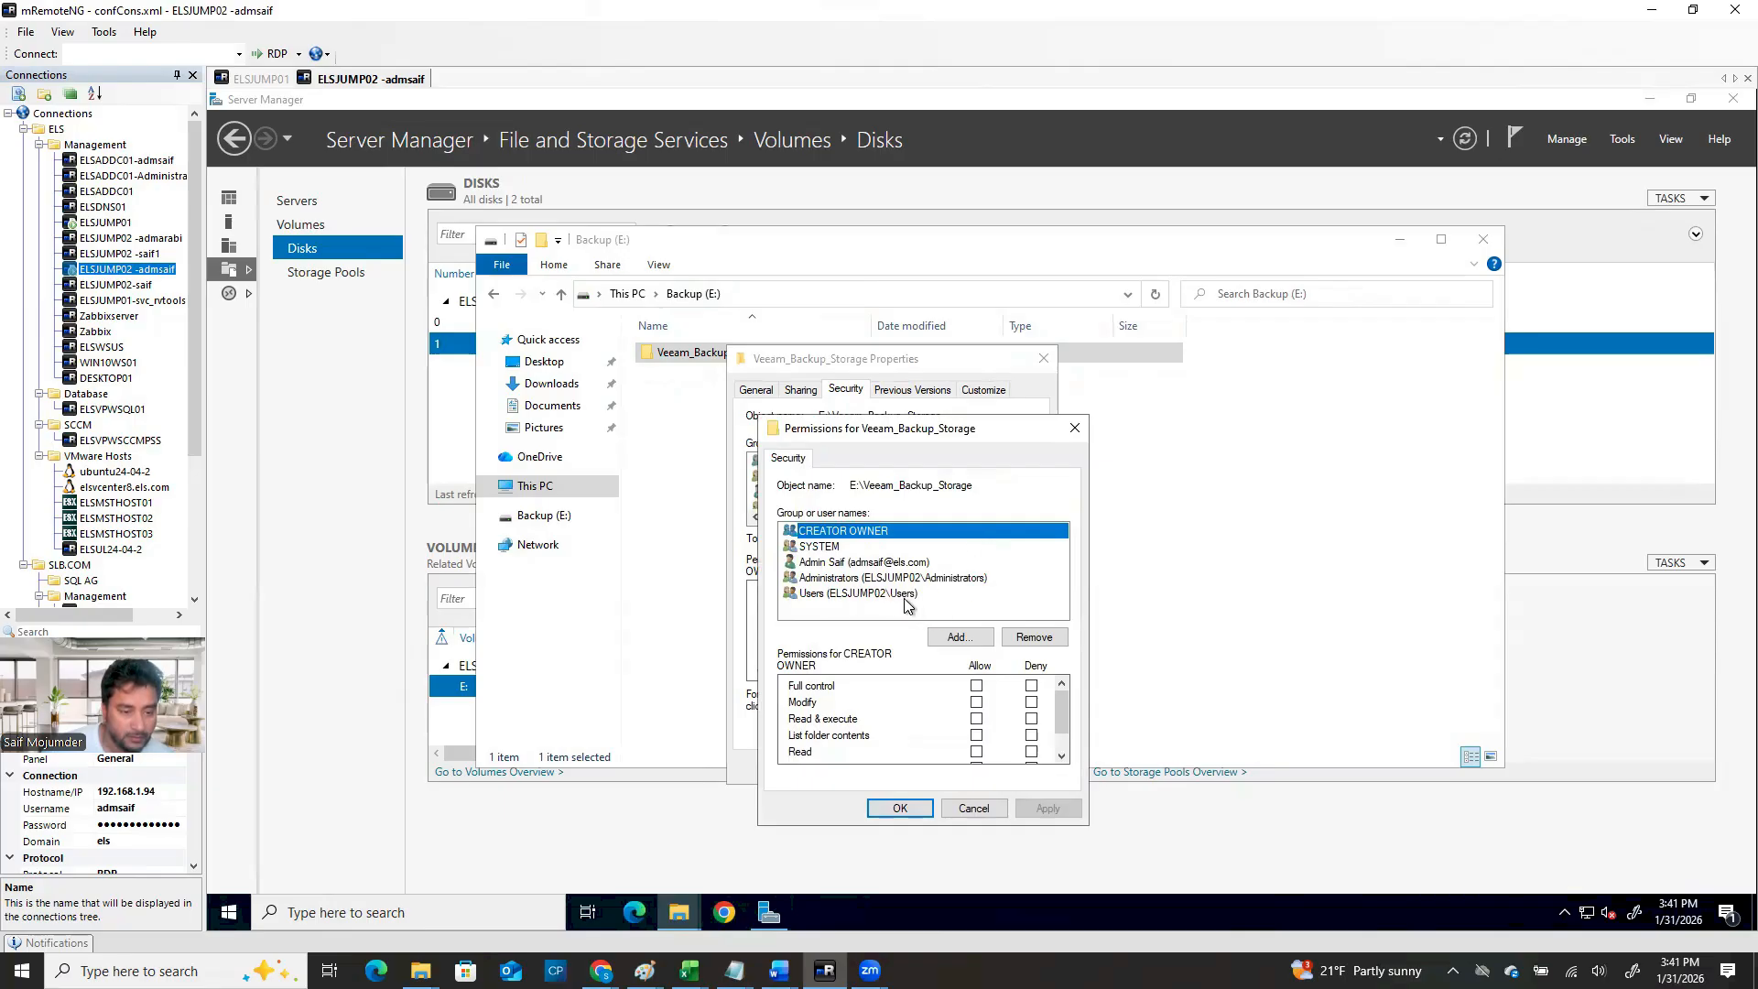
- Add veeamsvc to Veeam_Backup_Storage's NTFS permissions with Full control allowed, and apply
left_click(957, 641)
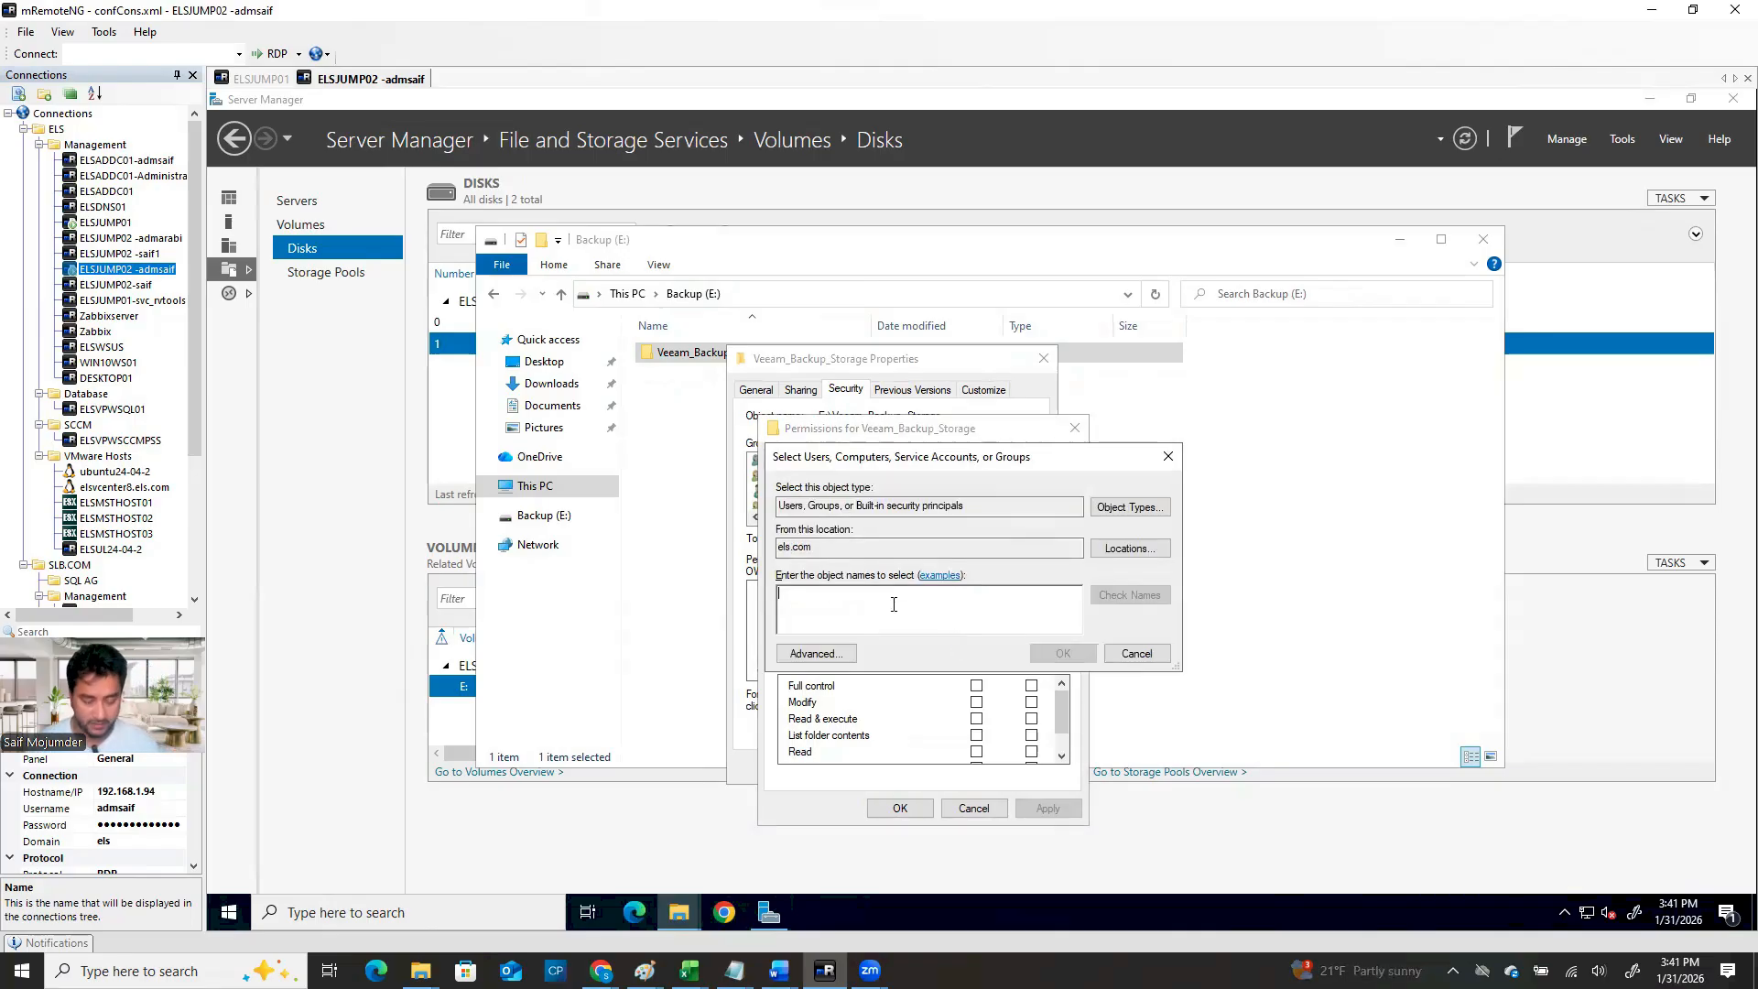
type("veeam")
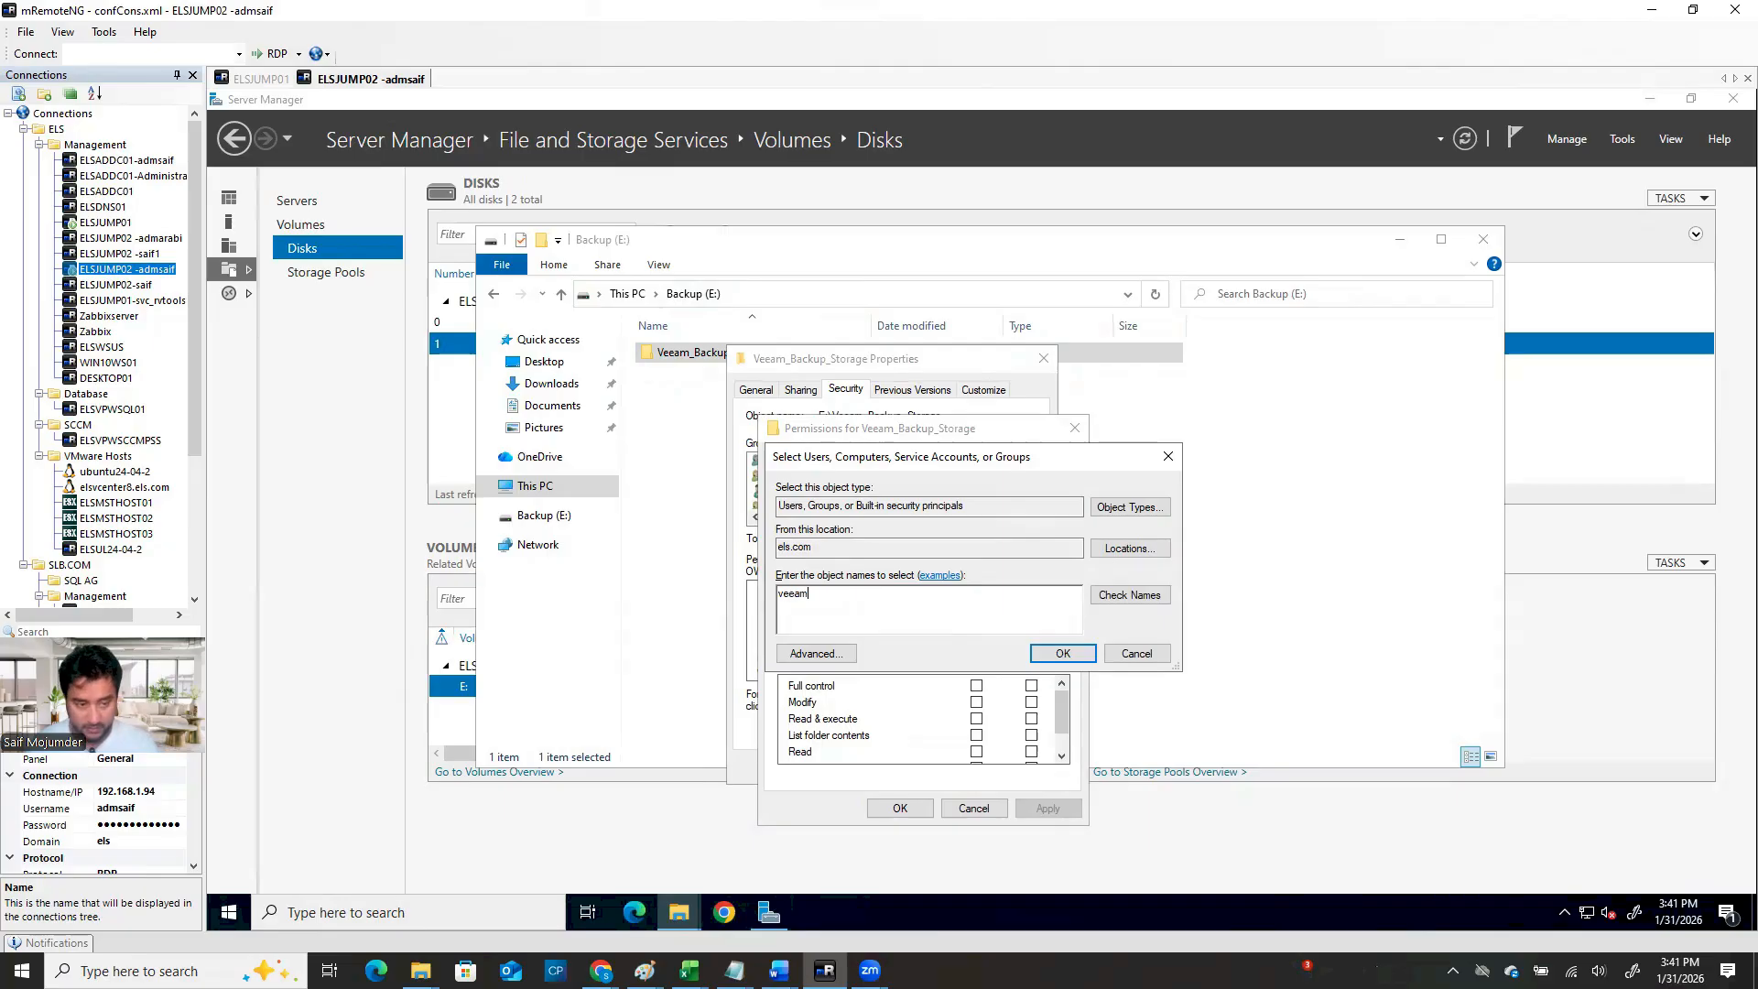
type("svc")
left_click(1152, 596)
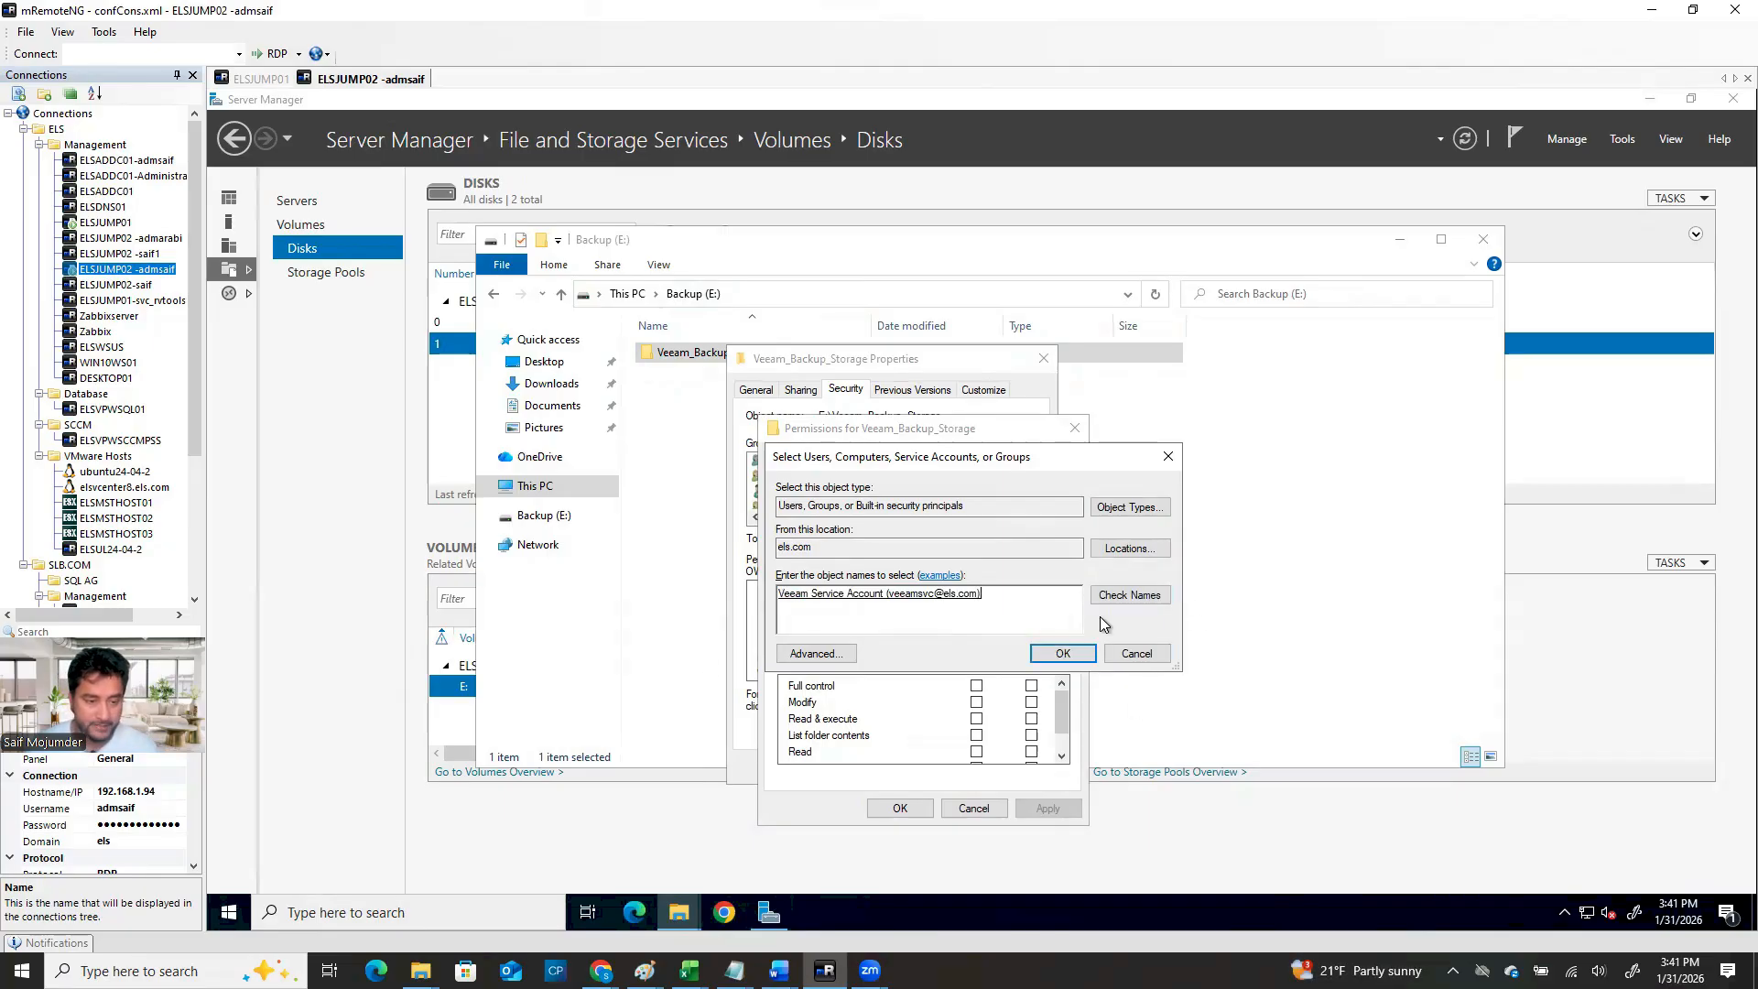
left_click(1060, 656)
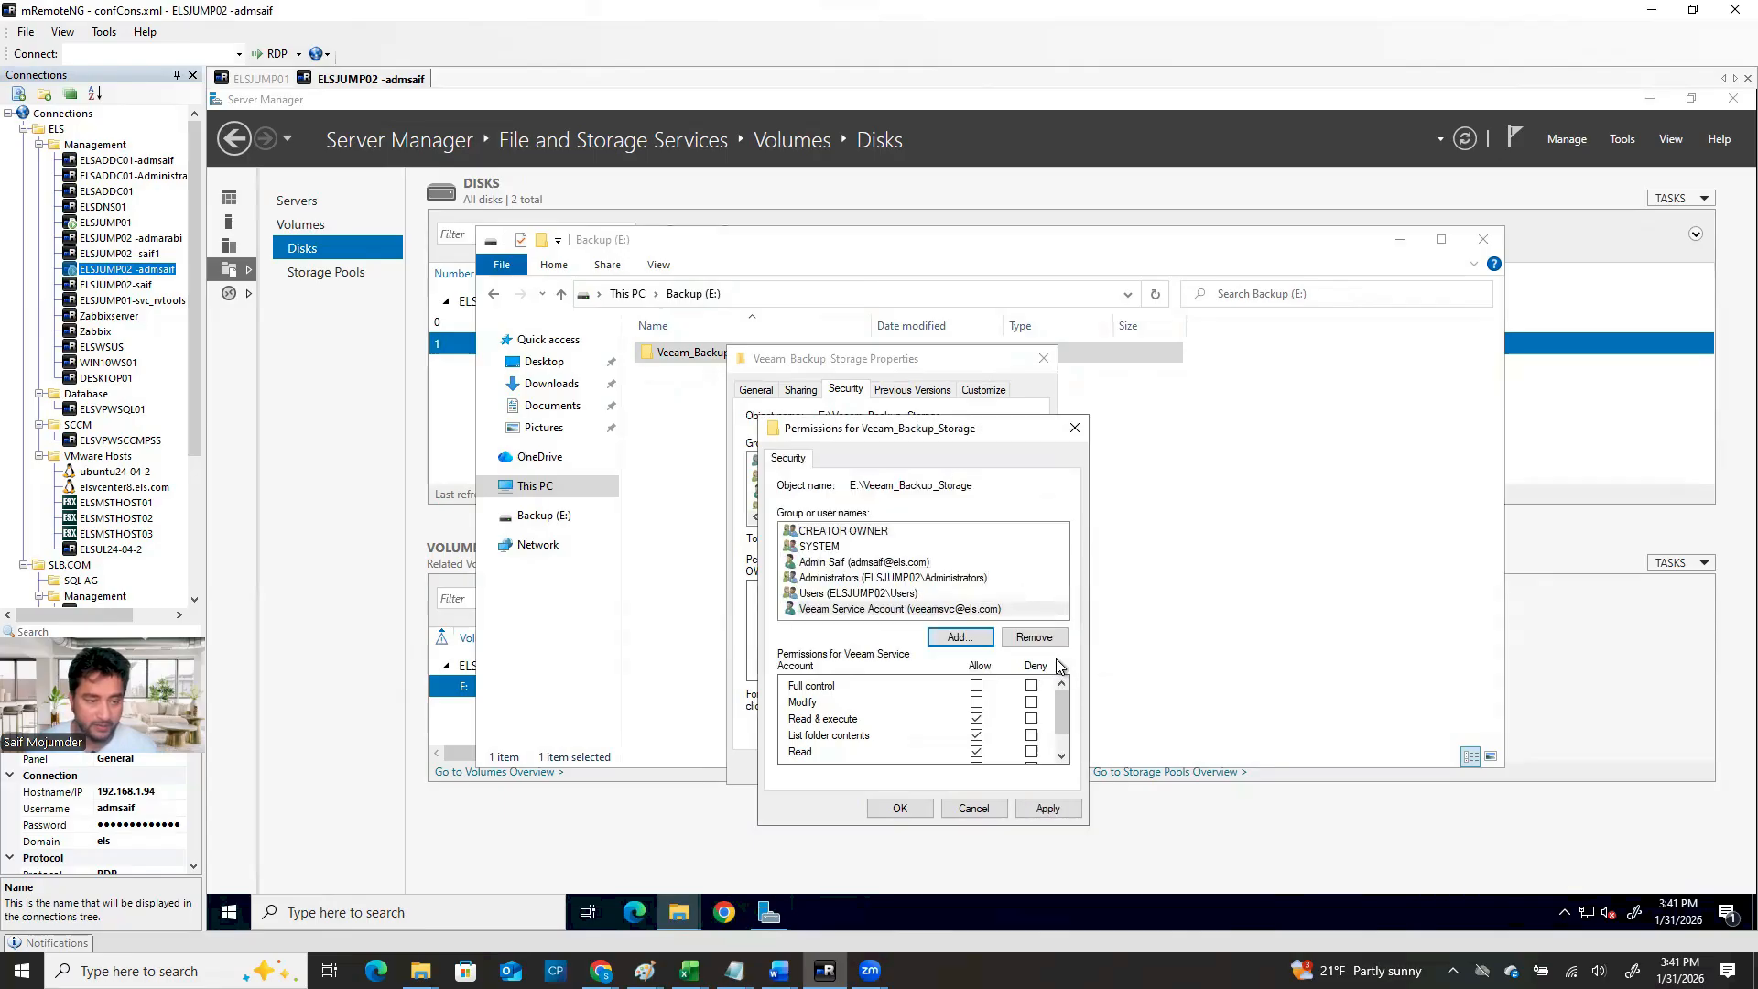
left_click(878, 610)
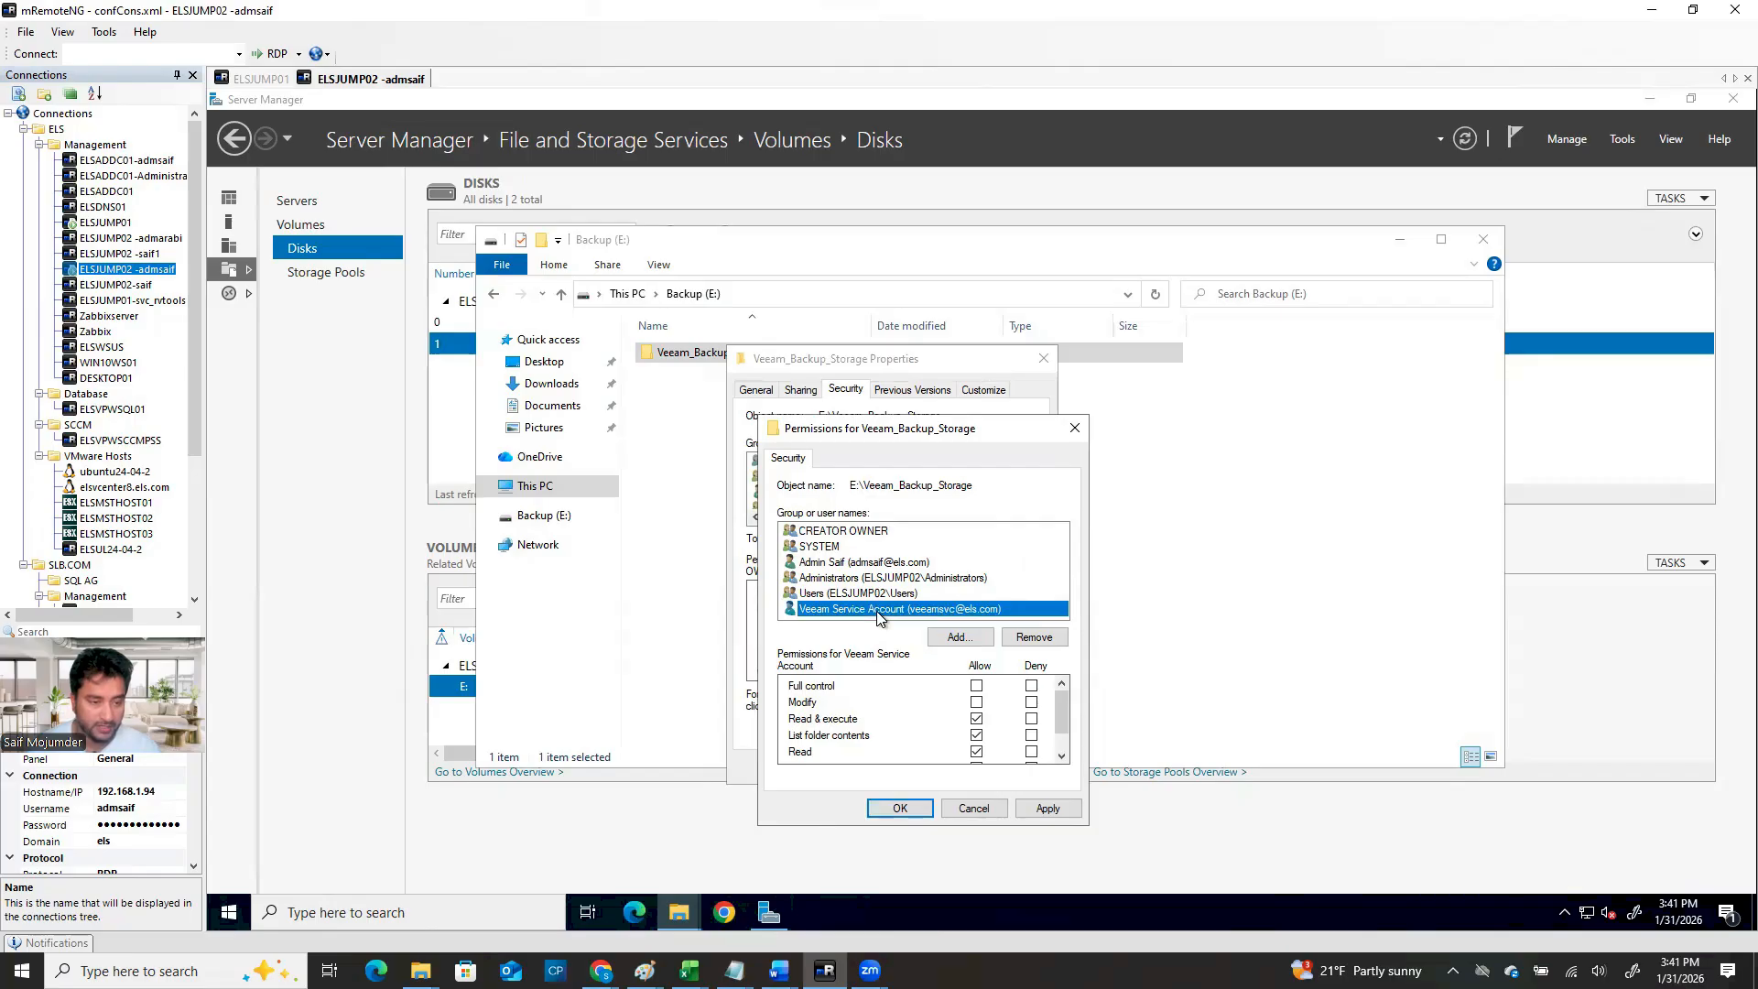
left_click(976, 685)
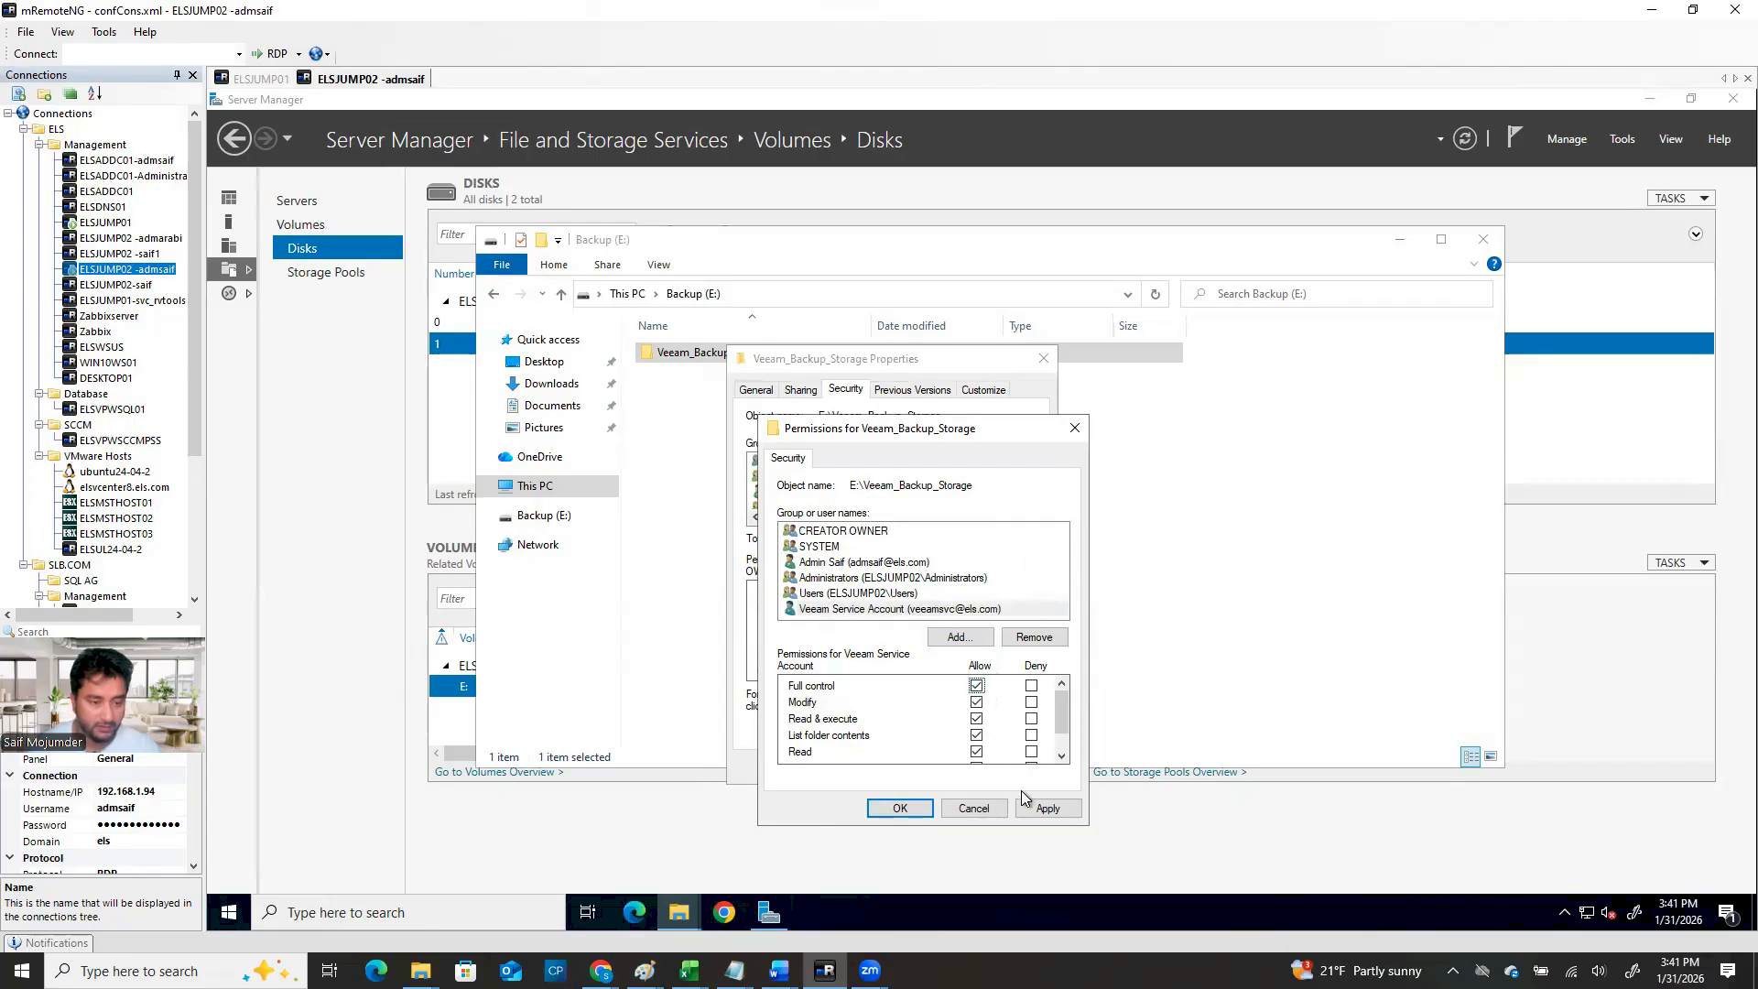
left_click(1044, 809)
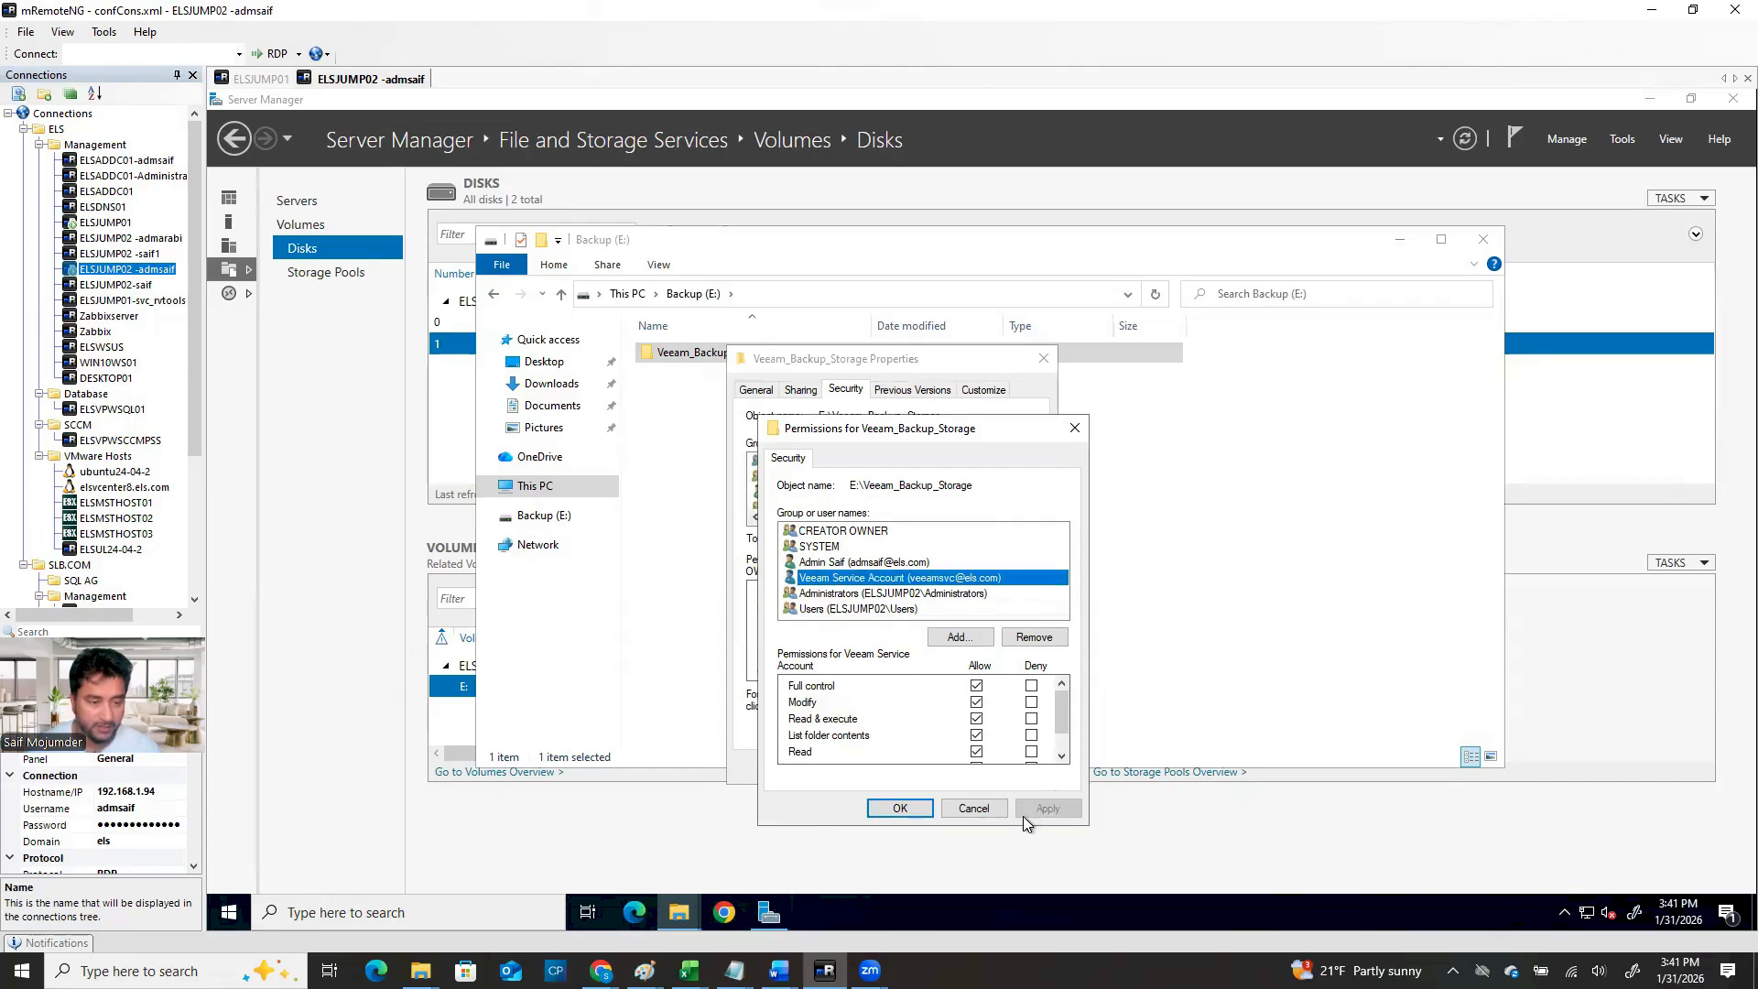
left_click(900, 808)
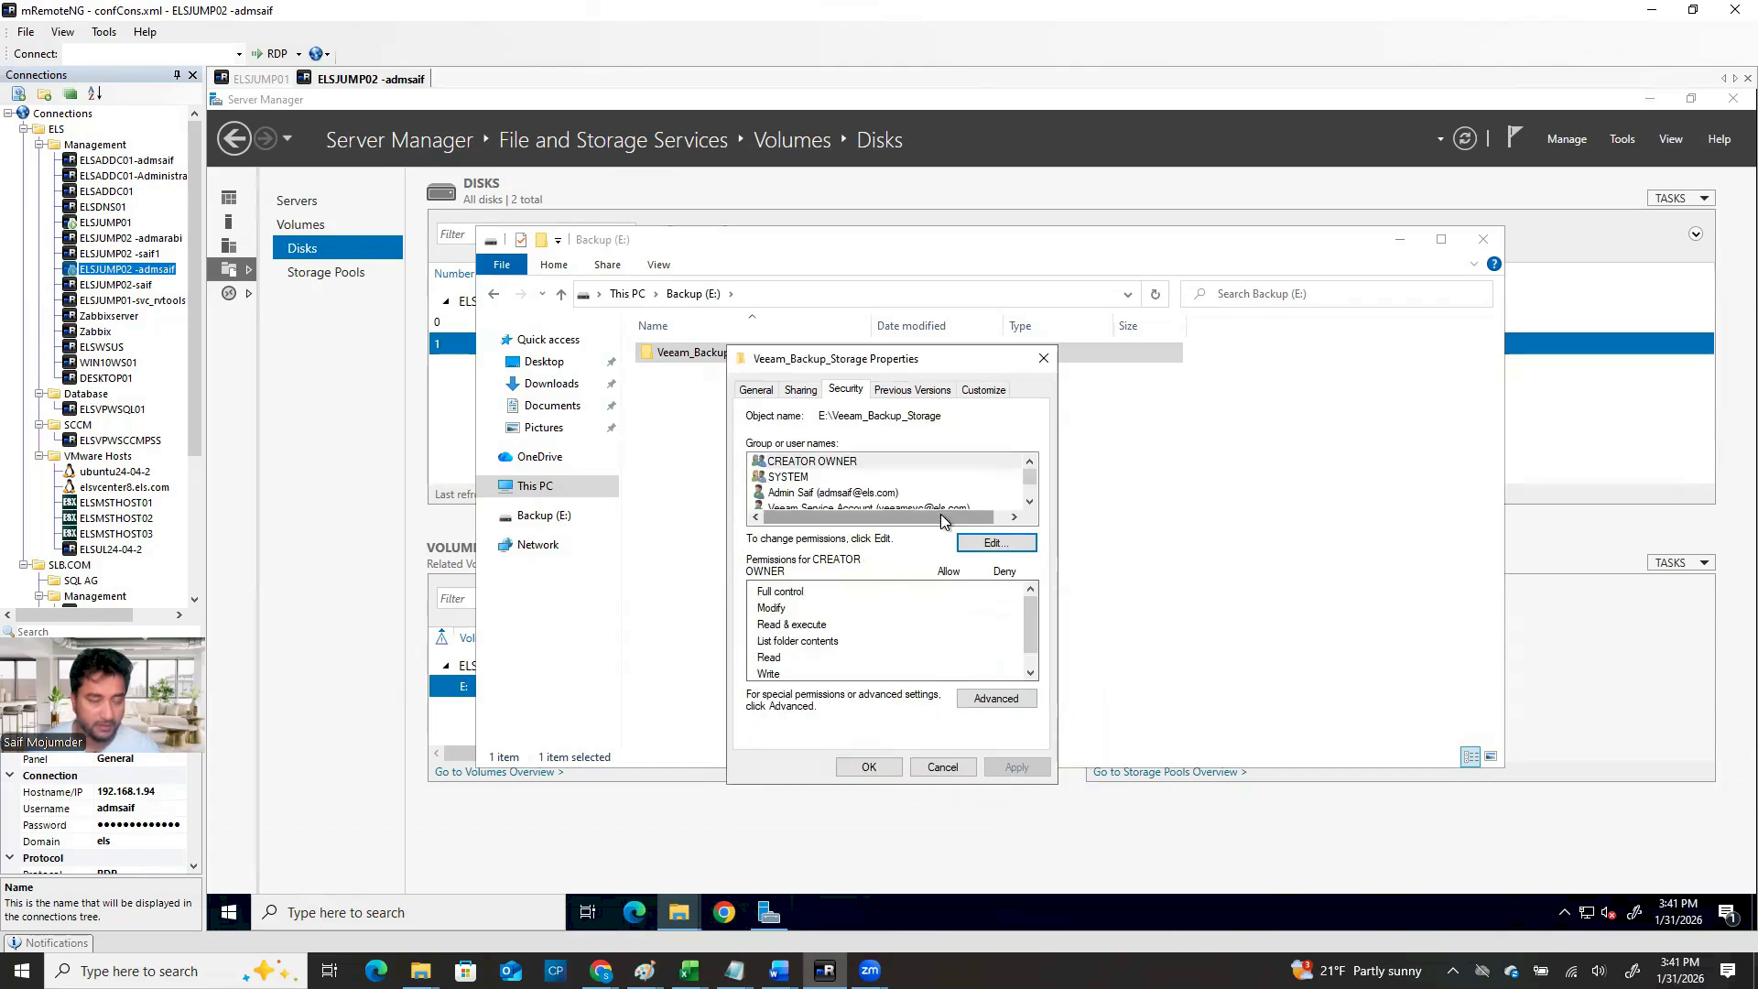
- Confirm the Veeam Service Account's permissions on Veeam_Backup_Storage's Security tab
left_click(879, 772)
right_click(748, 354)
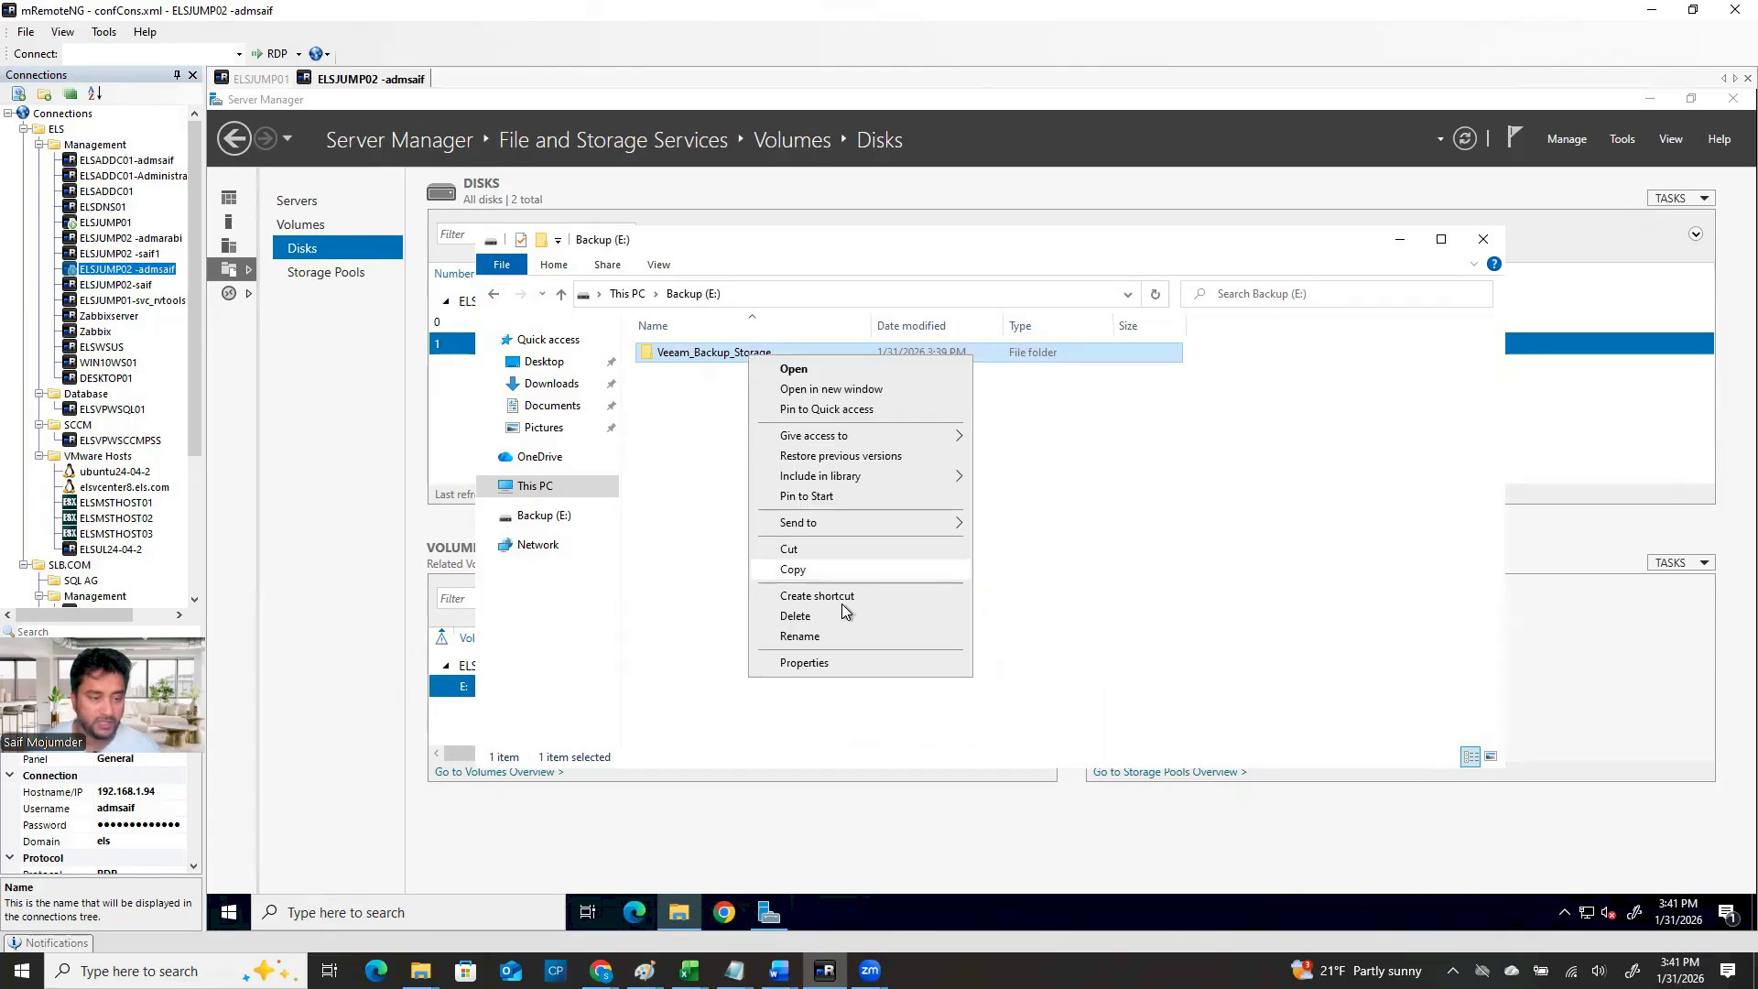
left_click(827, 667)
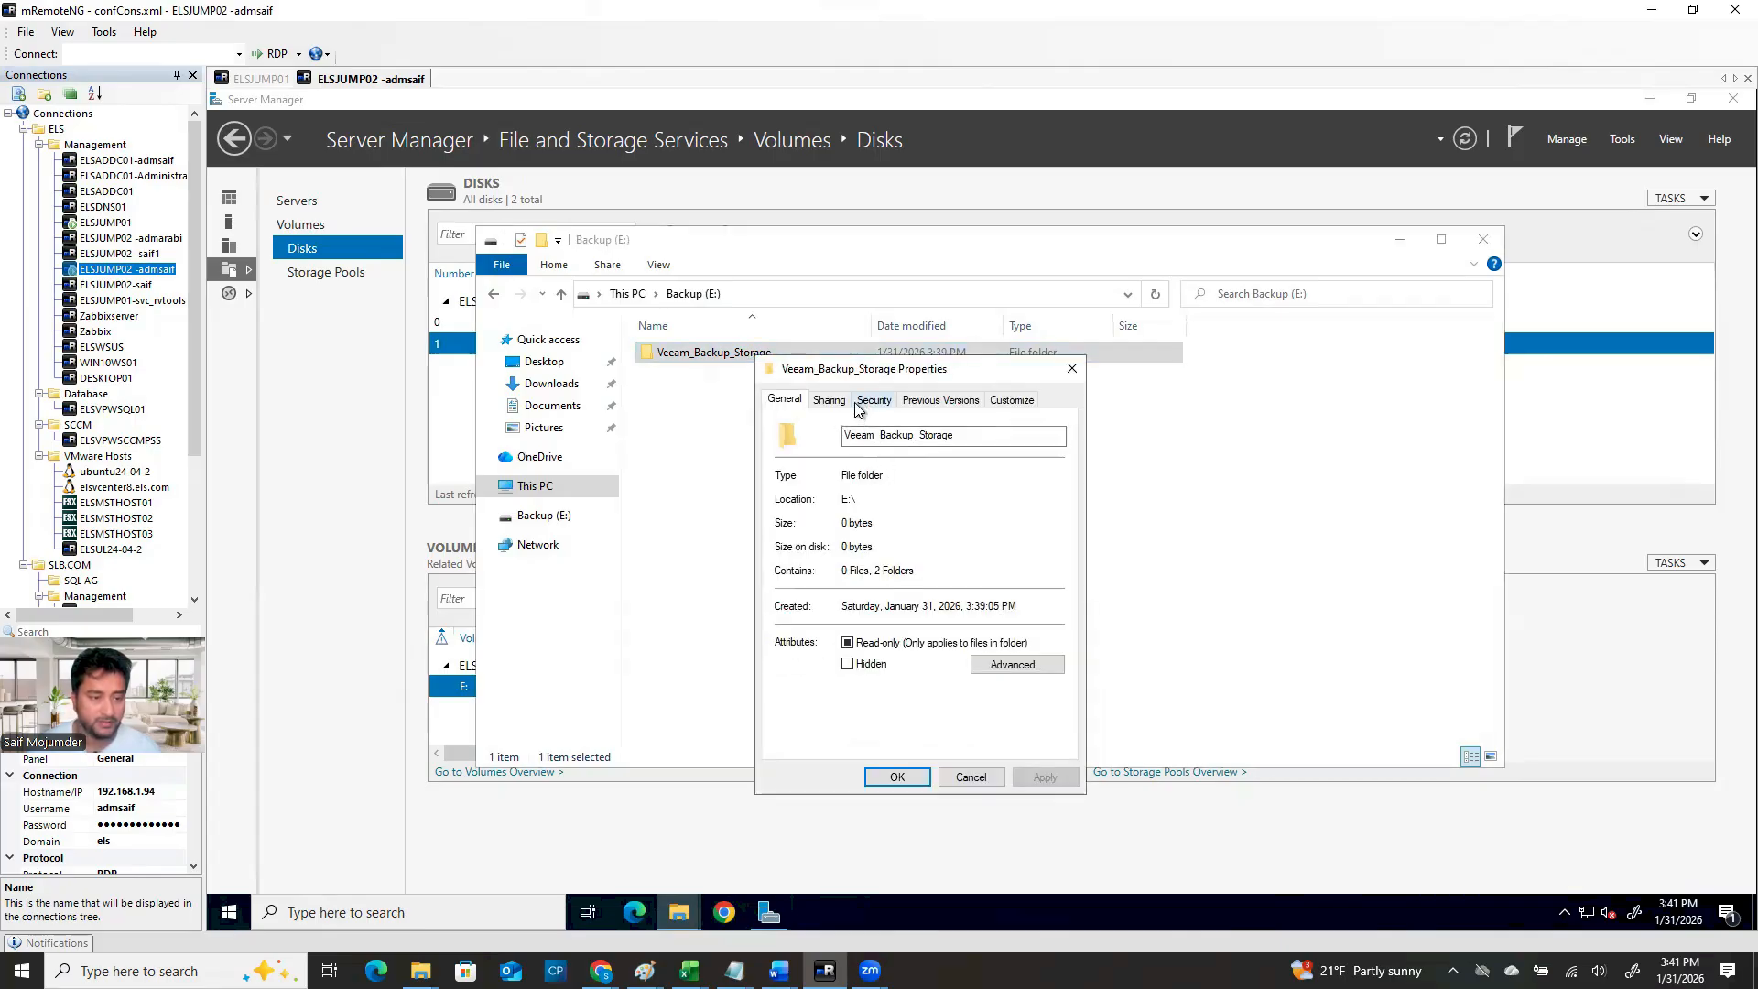
left_click(873, 401)
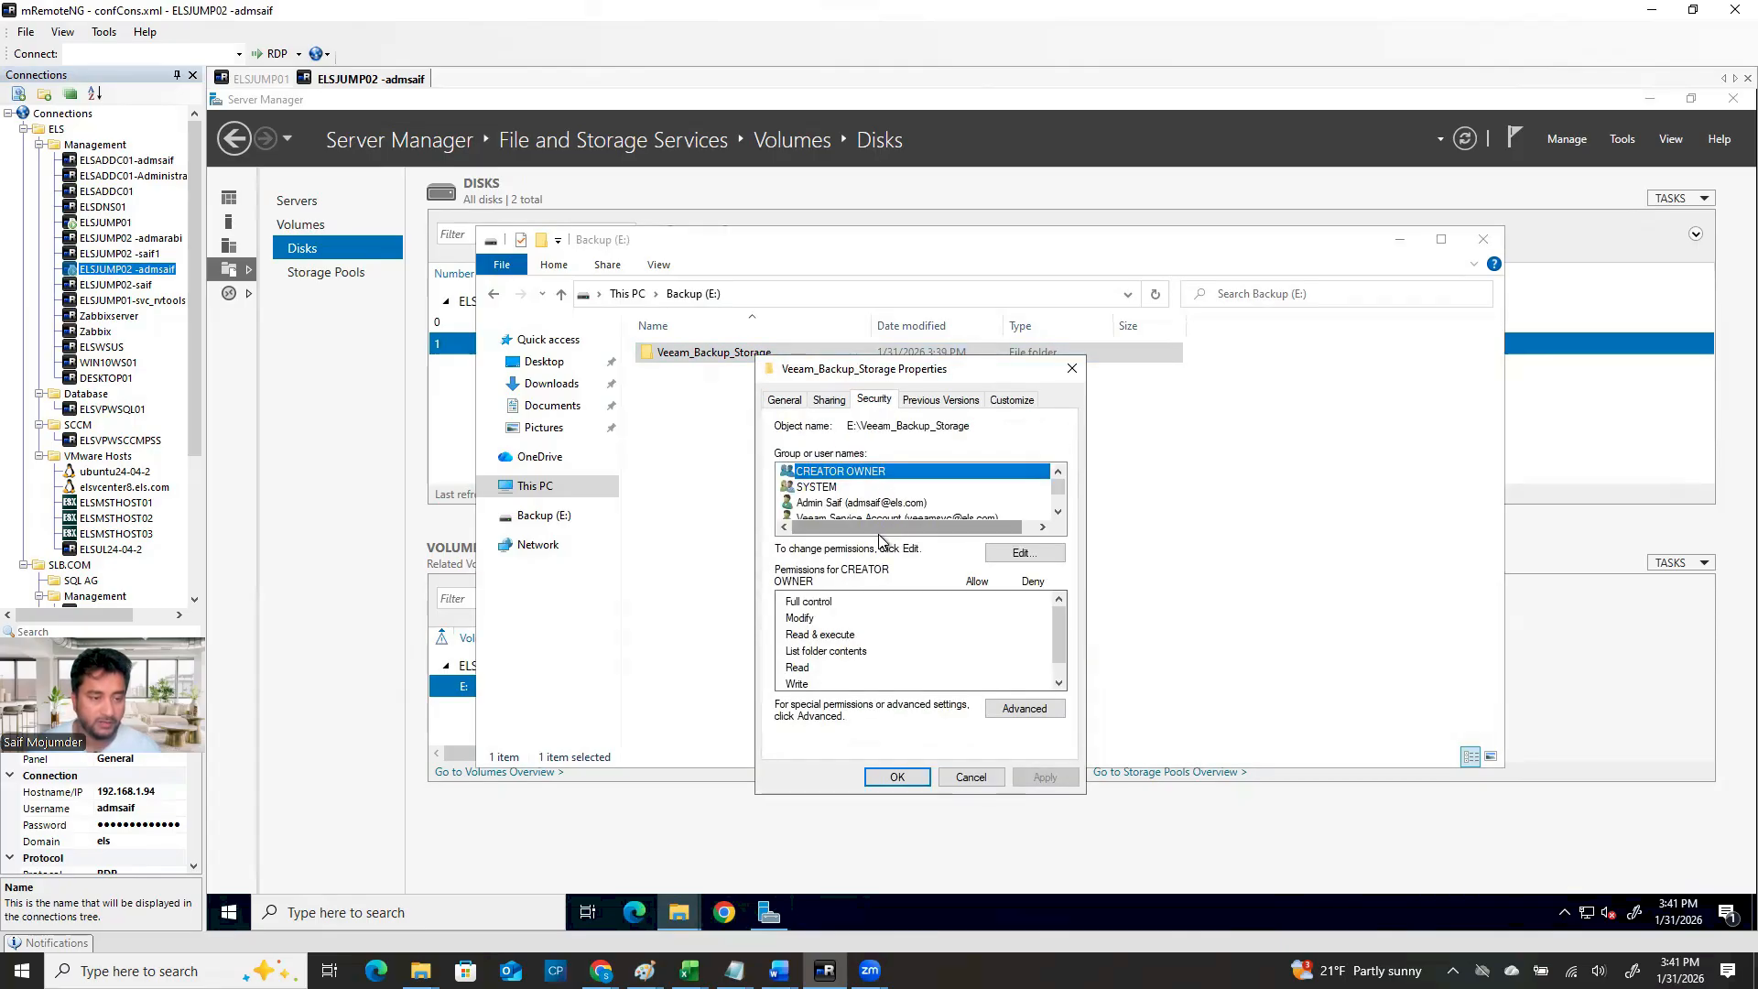
left_click(1059, 513)
left_click(1058, 513)
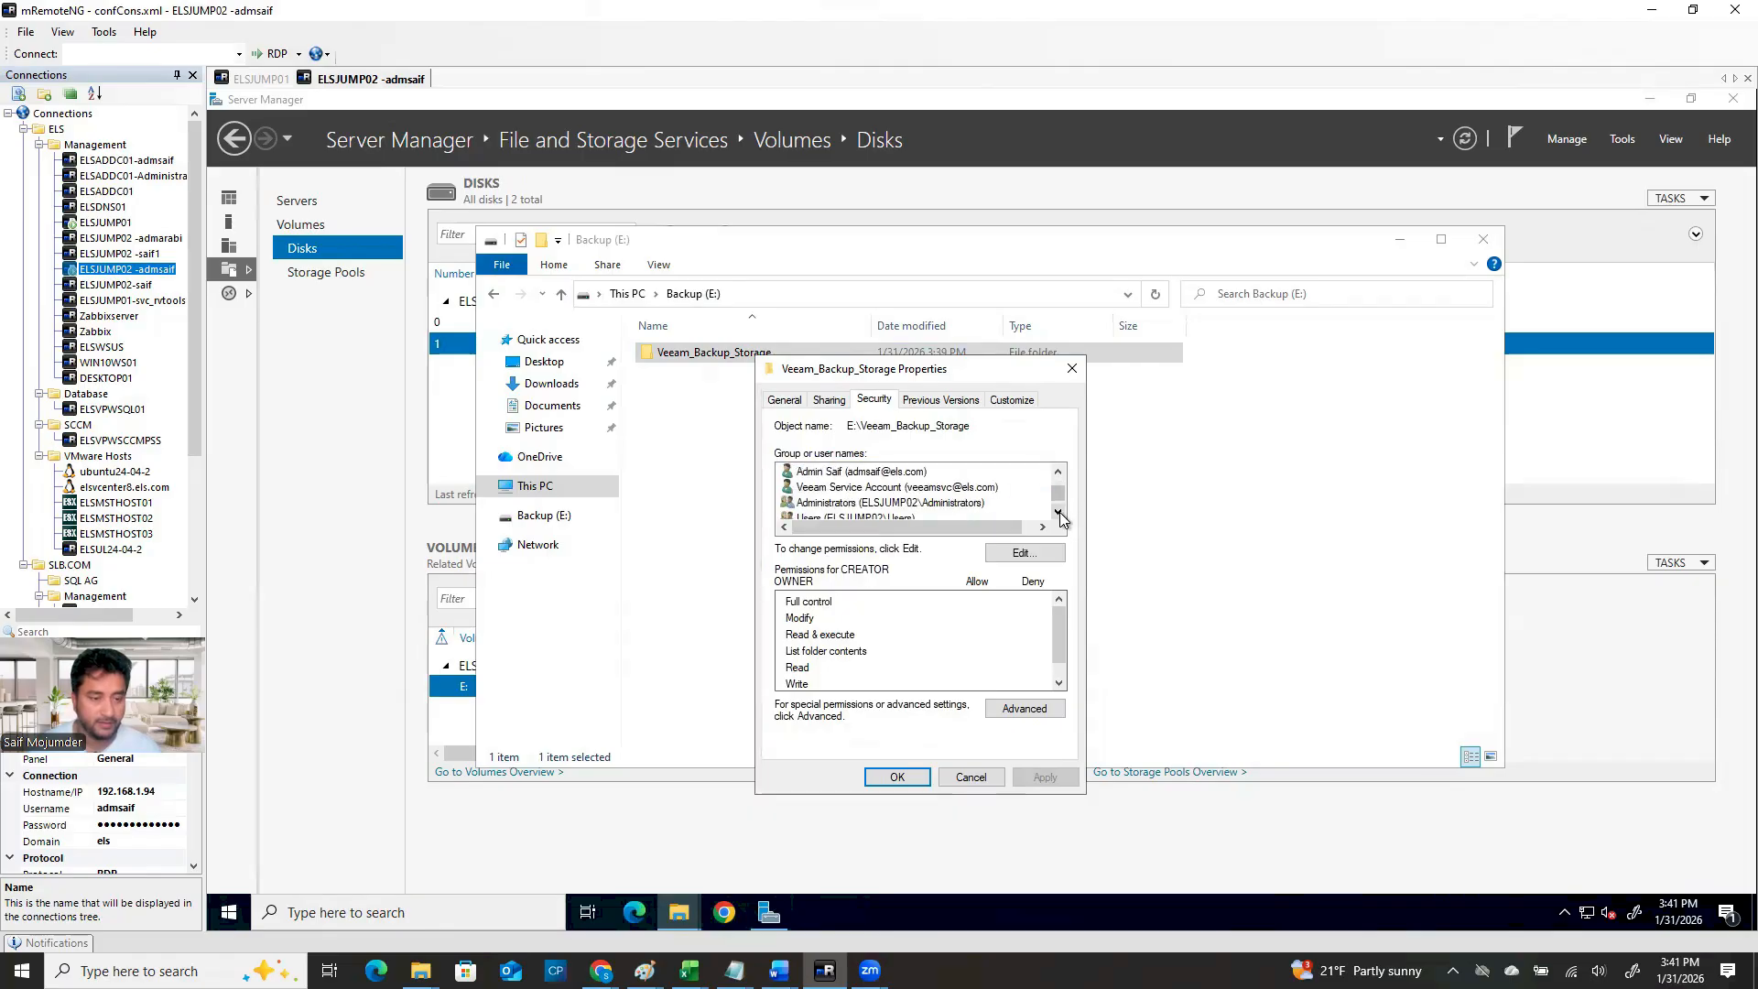
left_click(895, 487)
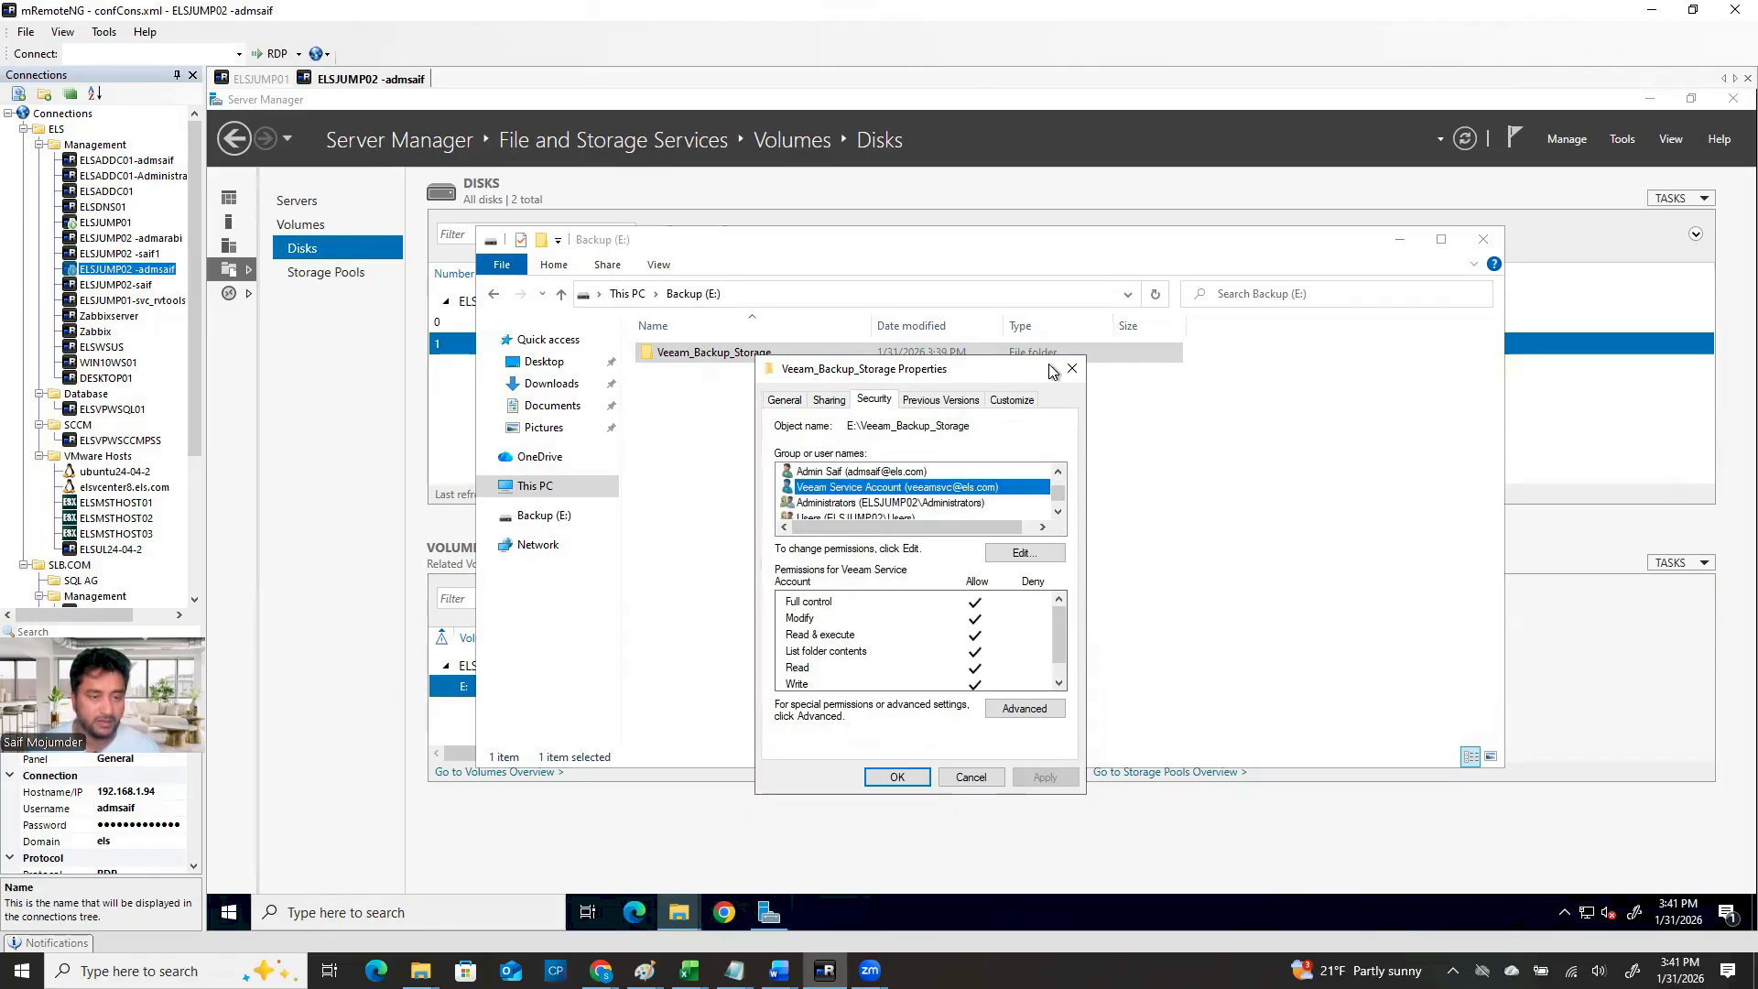
left_click(1071, 369)
- Open Veeam_Backup_Storage and confirm the Veeam Service Account's permissions on Application Backup
double_click(765, 354)
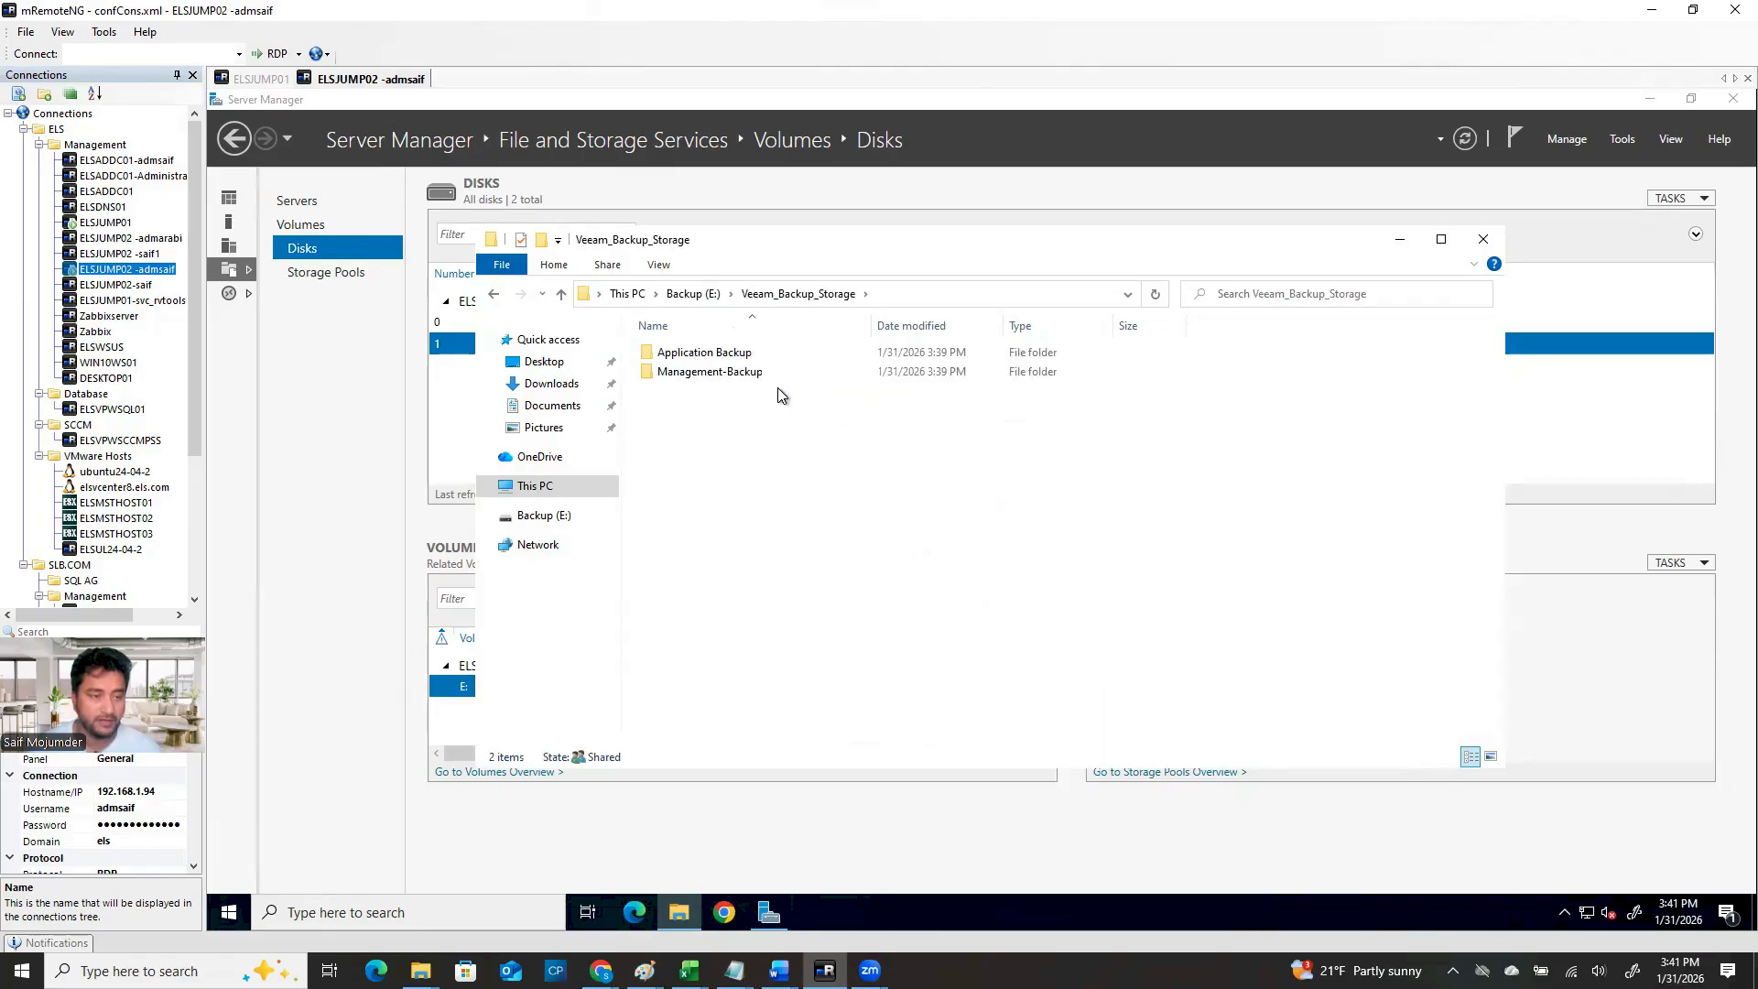
right_click(726, 353)
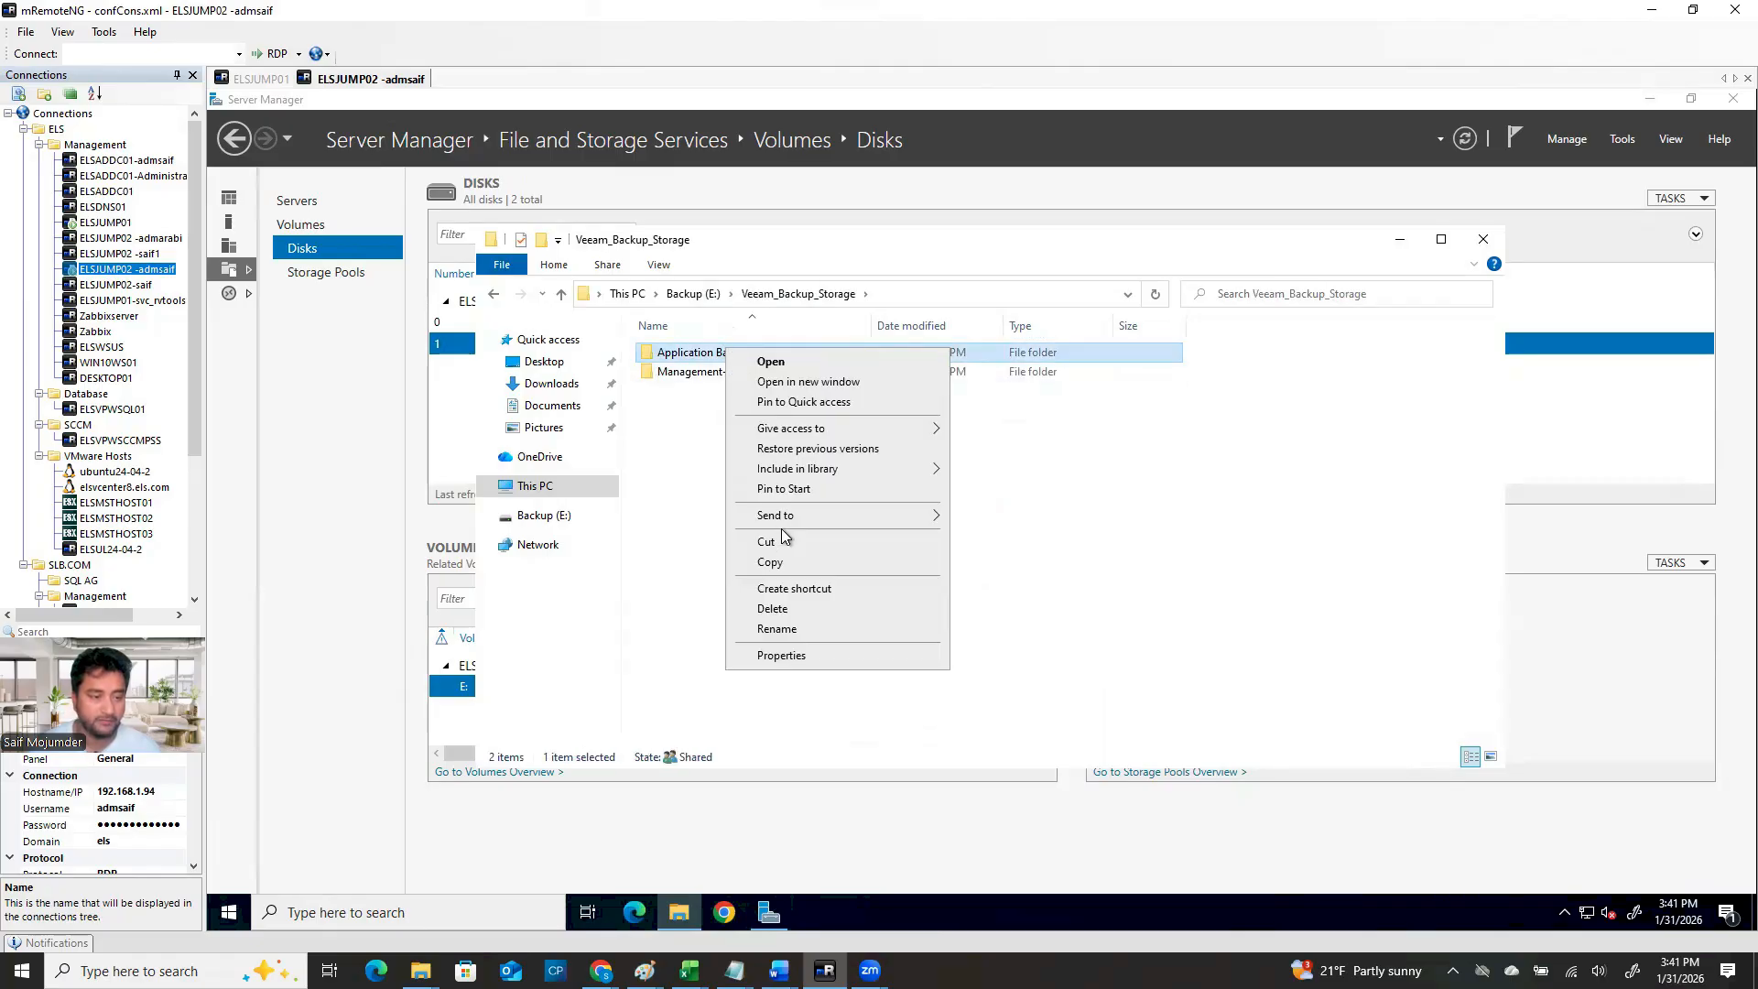
left_click(795, 654)
left_click(850, 393)
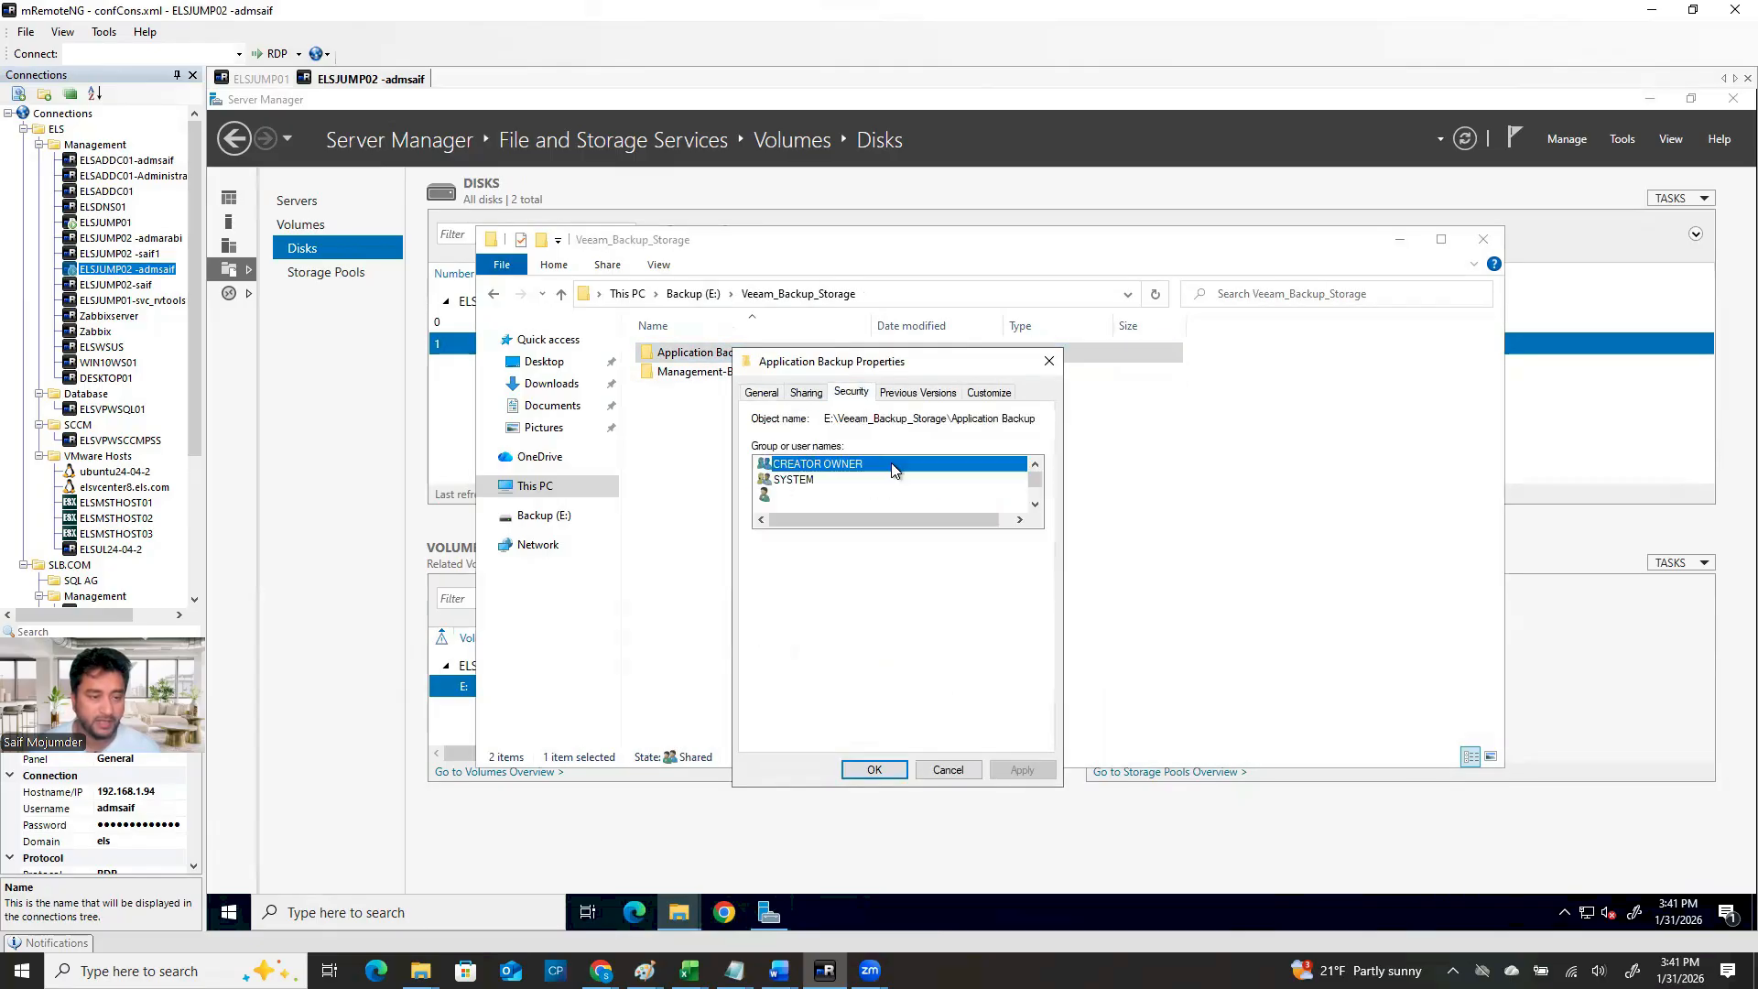
left_click(1035, 507)
left_click(1035, 507)
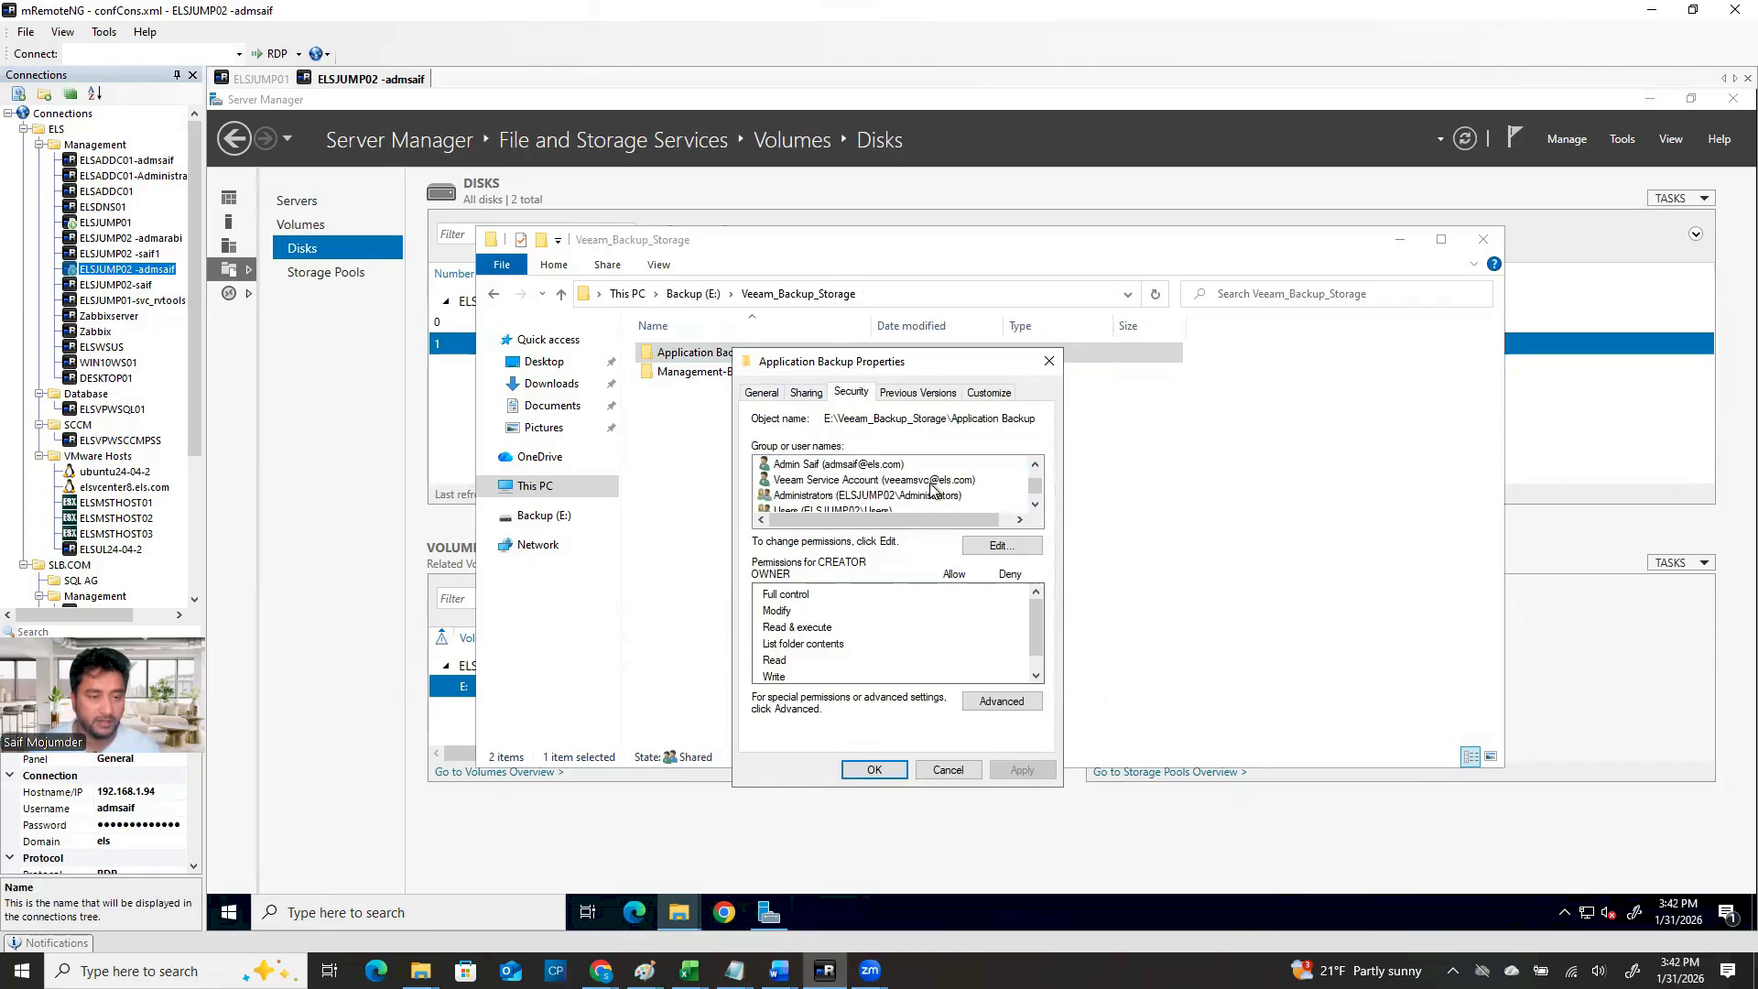
left_click(926, 485)
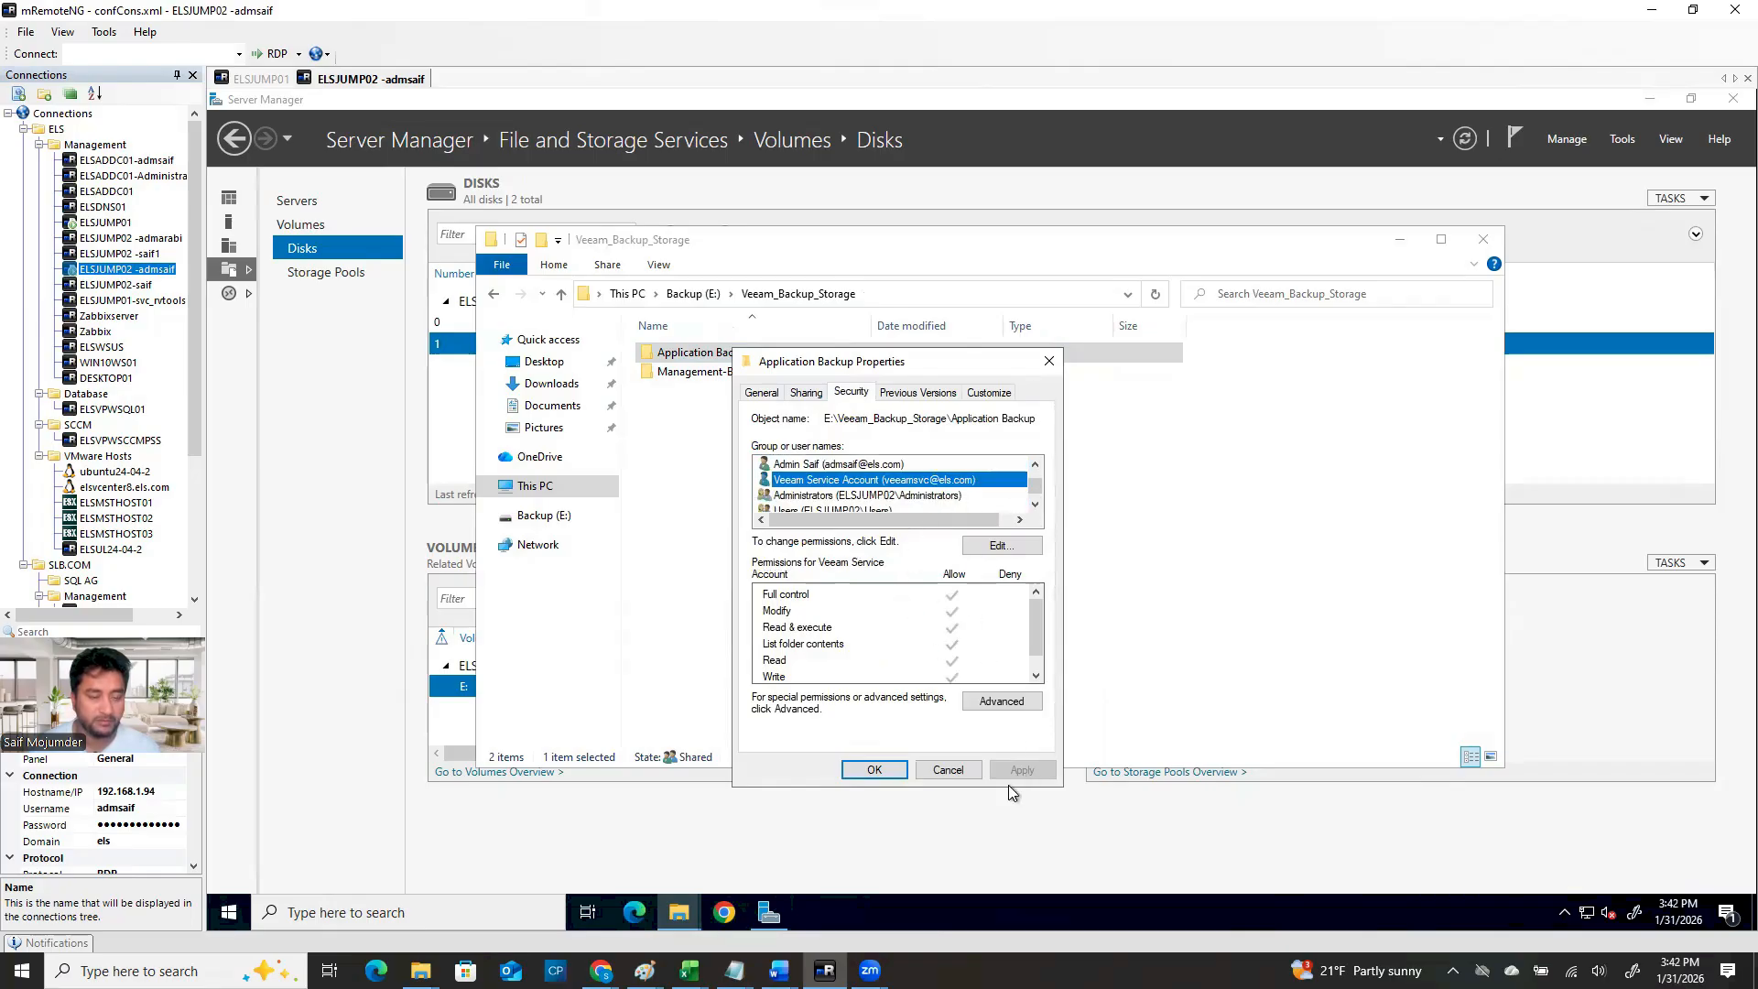
left_click(875, 769)
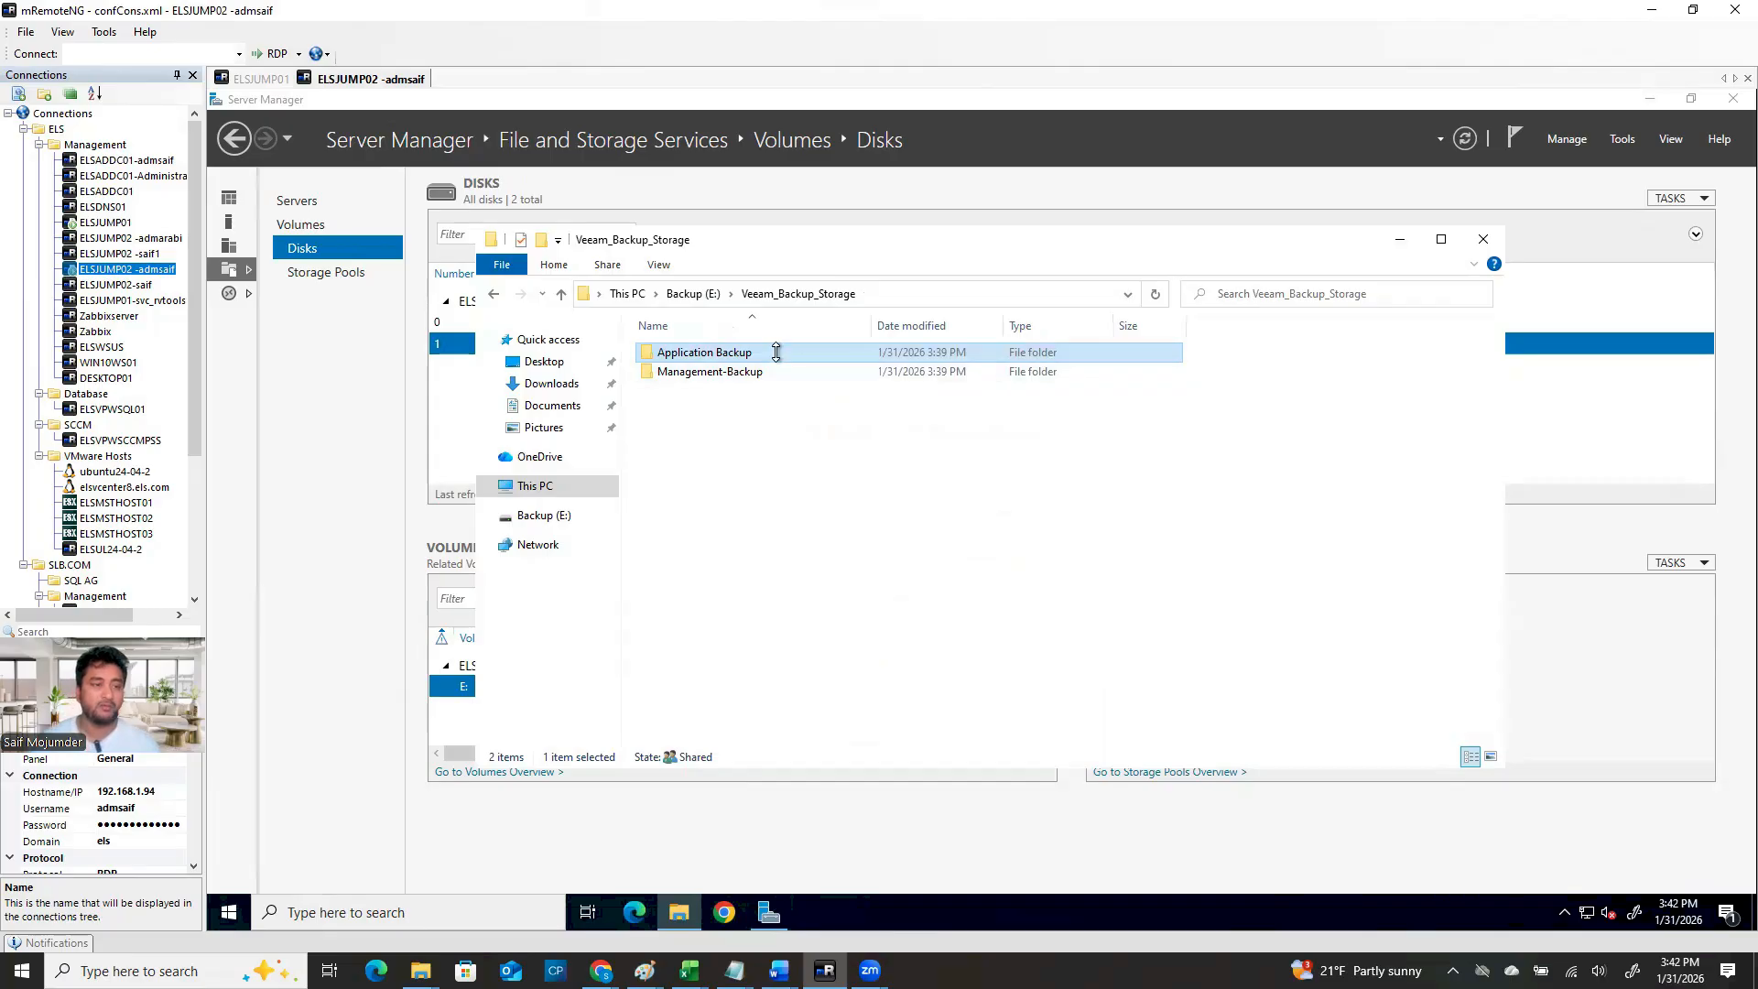
- View Application Backup's local folder path, then go back to Veeam_Backup_Storage
double_click(780, 353)
left_click(1029, 291)
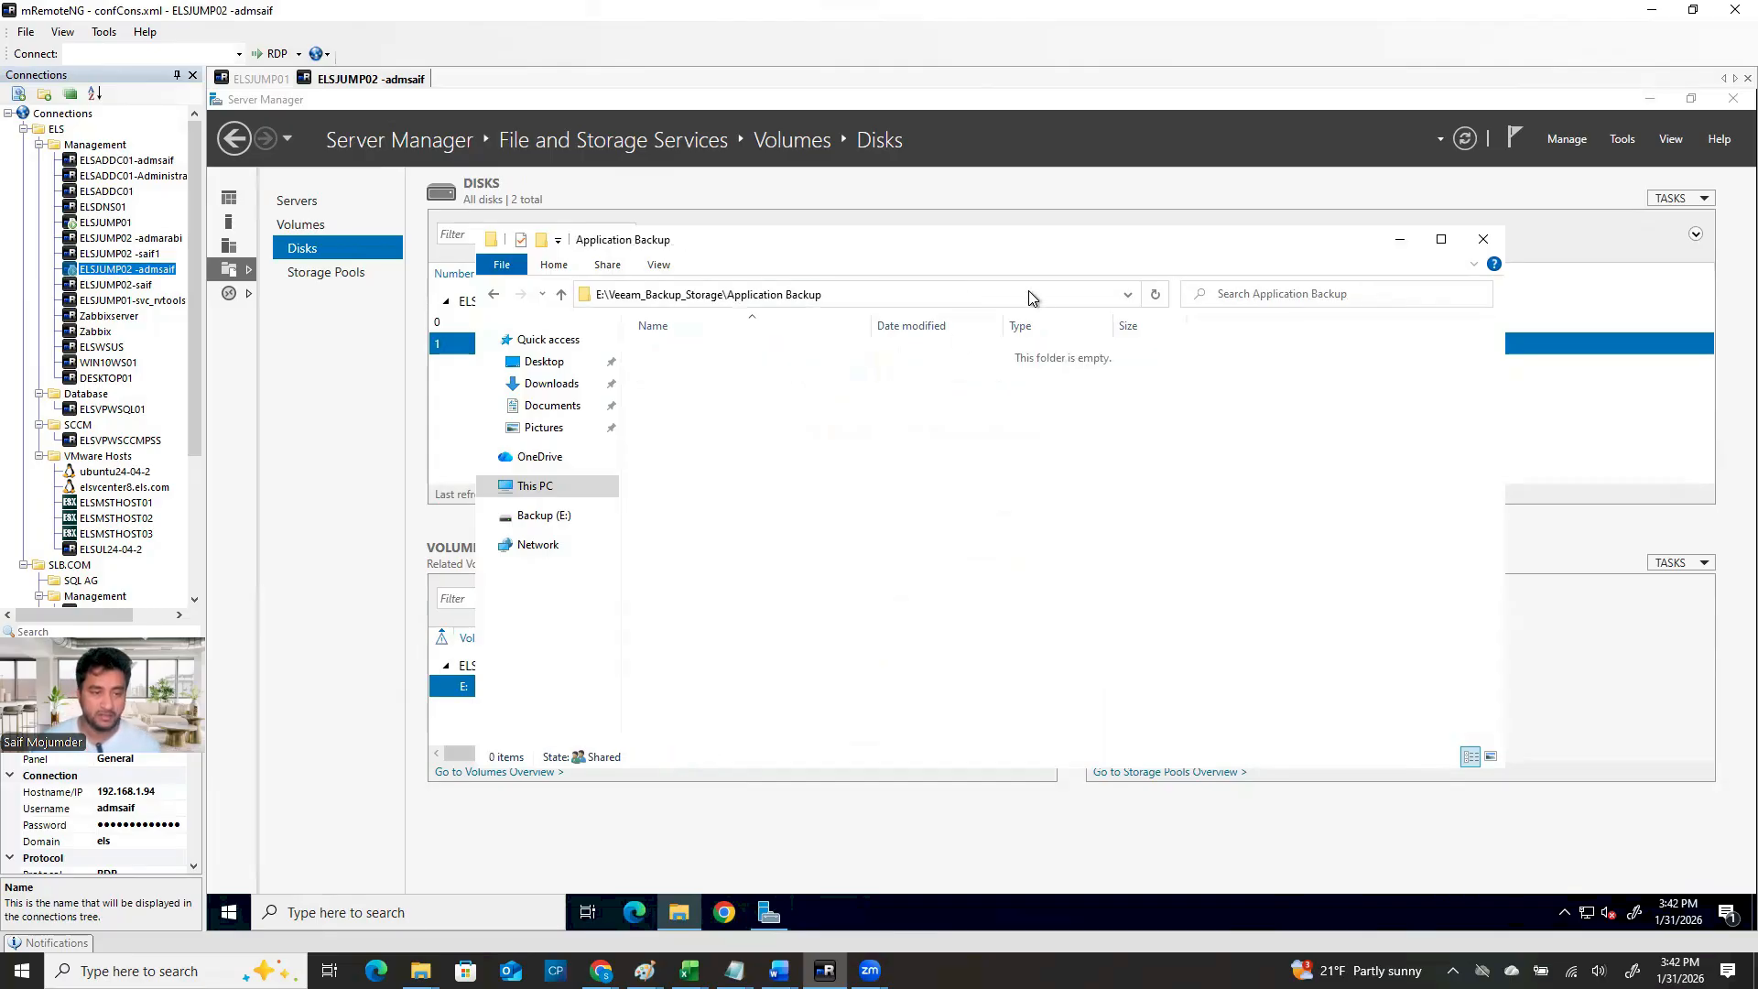
left_click(836, 295)
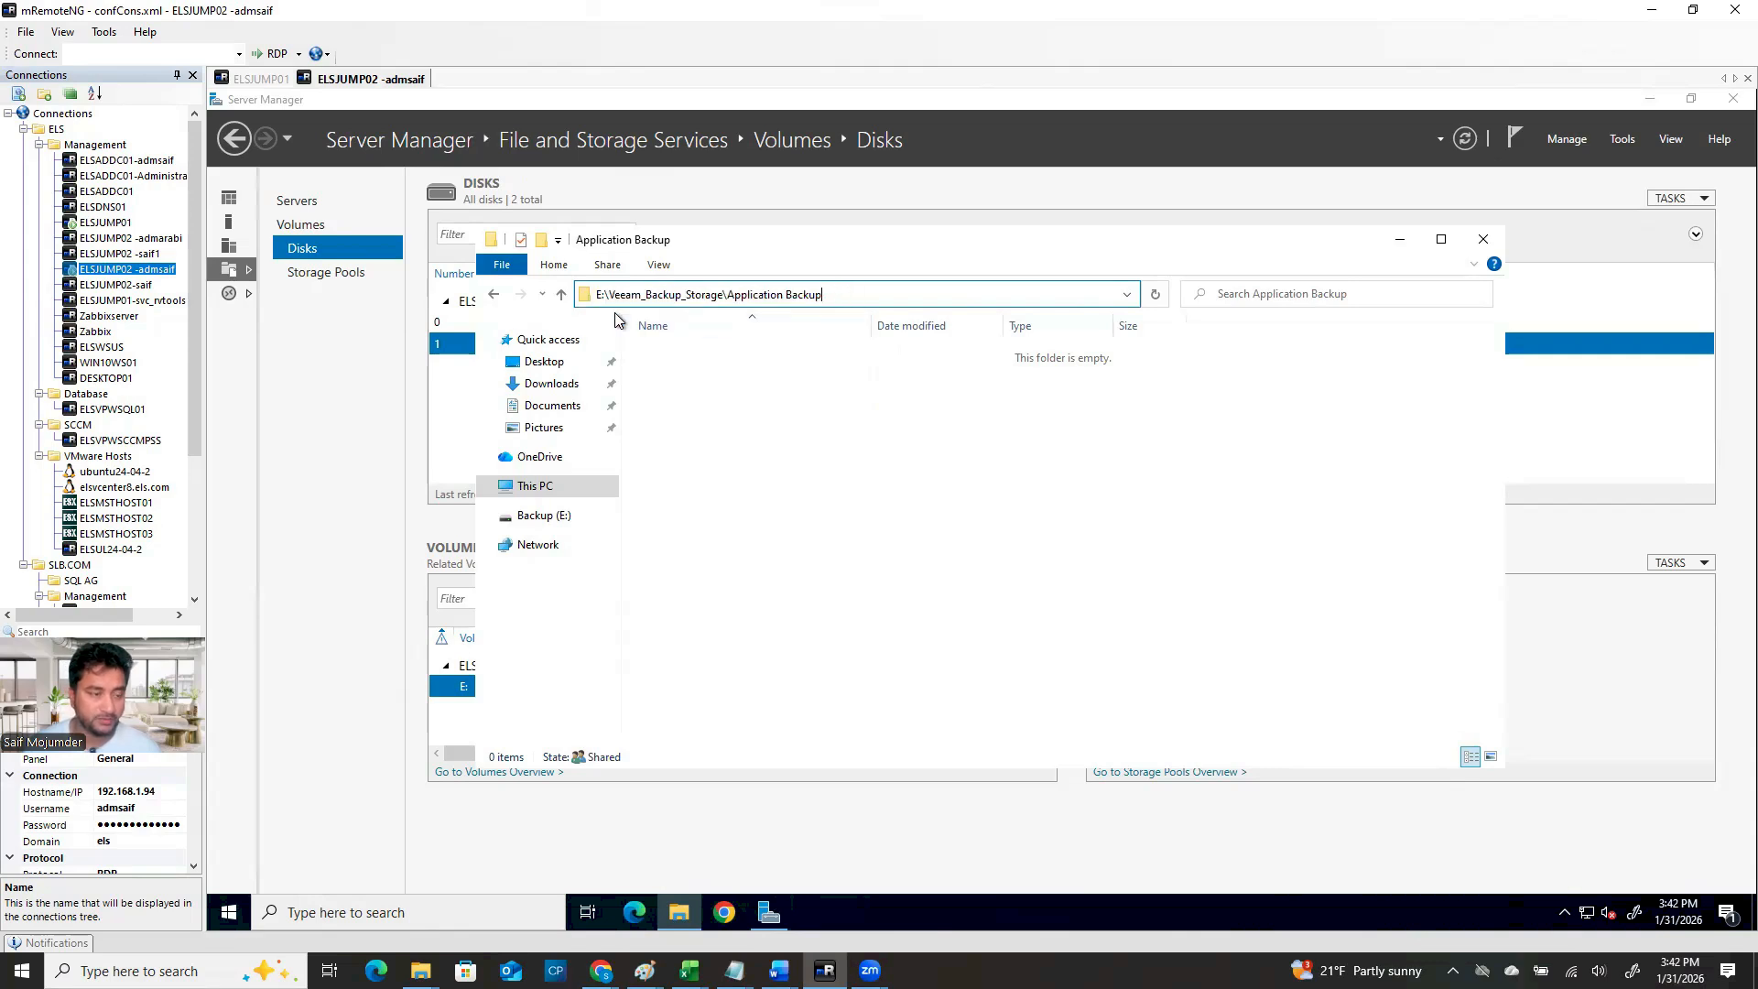
left_click(728, 469)
left_click(824, 295)
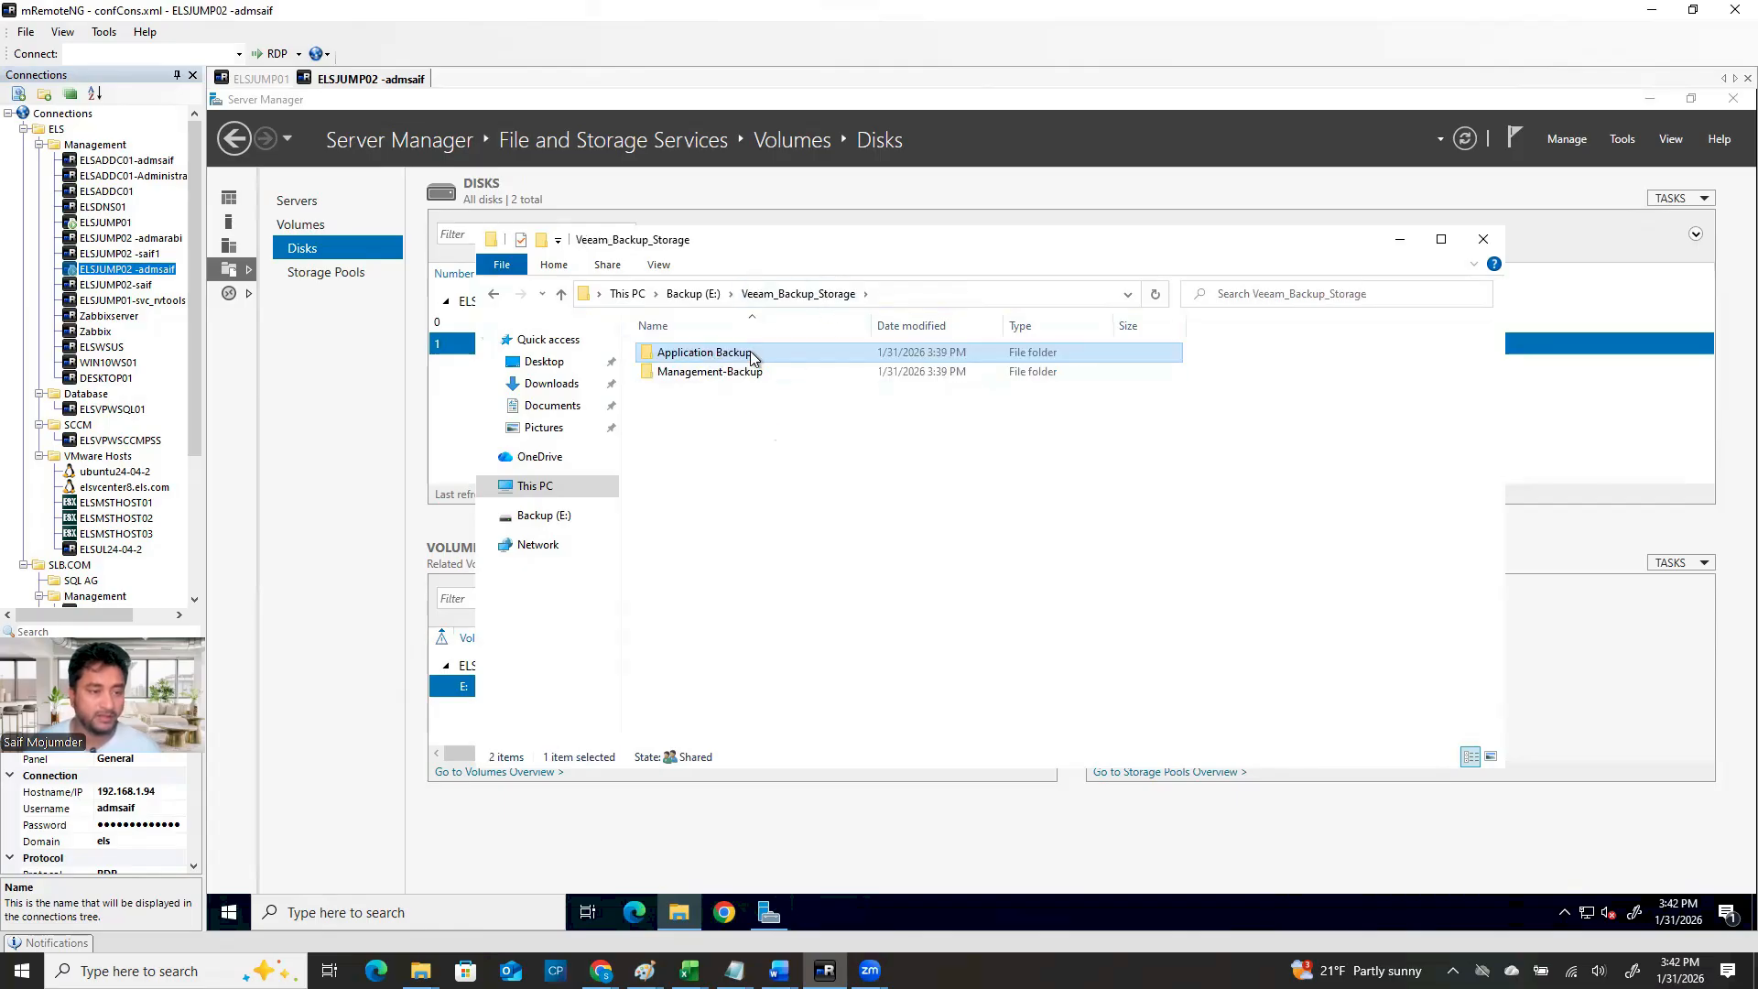
- Select Application Backup's network path \\ELSJUMP02\Veeam_Backup_Storage\Application Backup on its Sharing tab
right_click(747, 355)
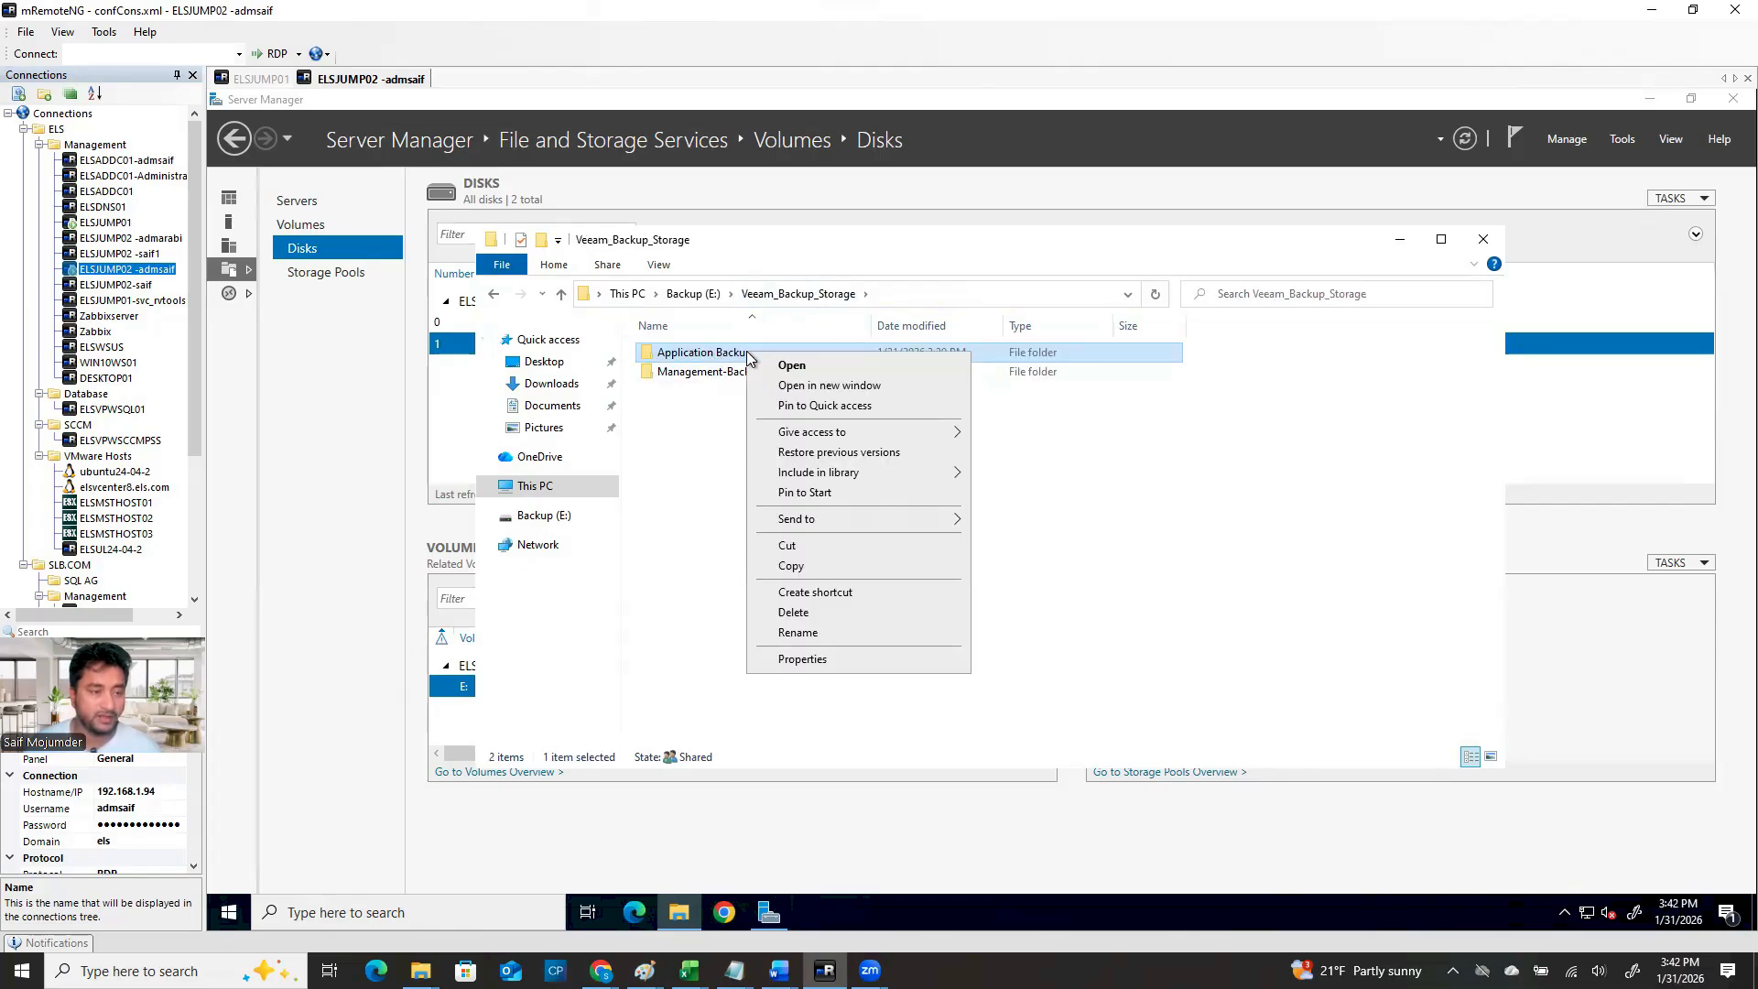
left_click(838, 661)
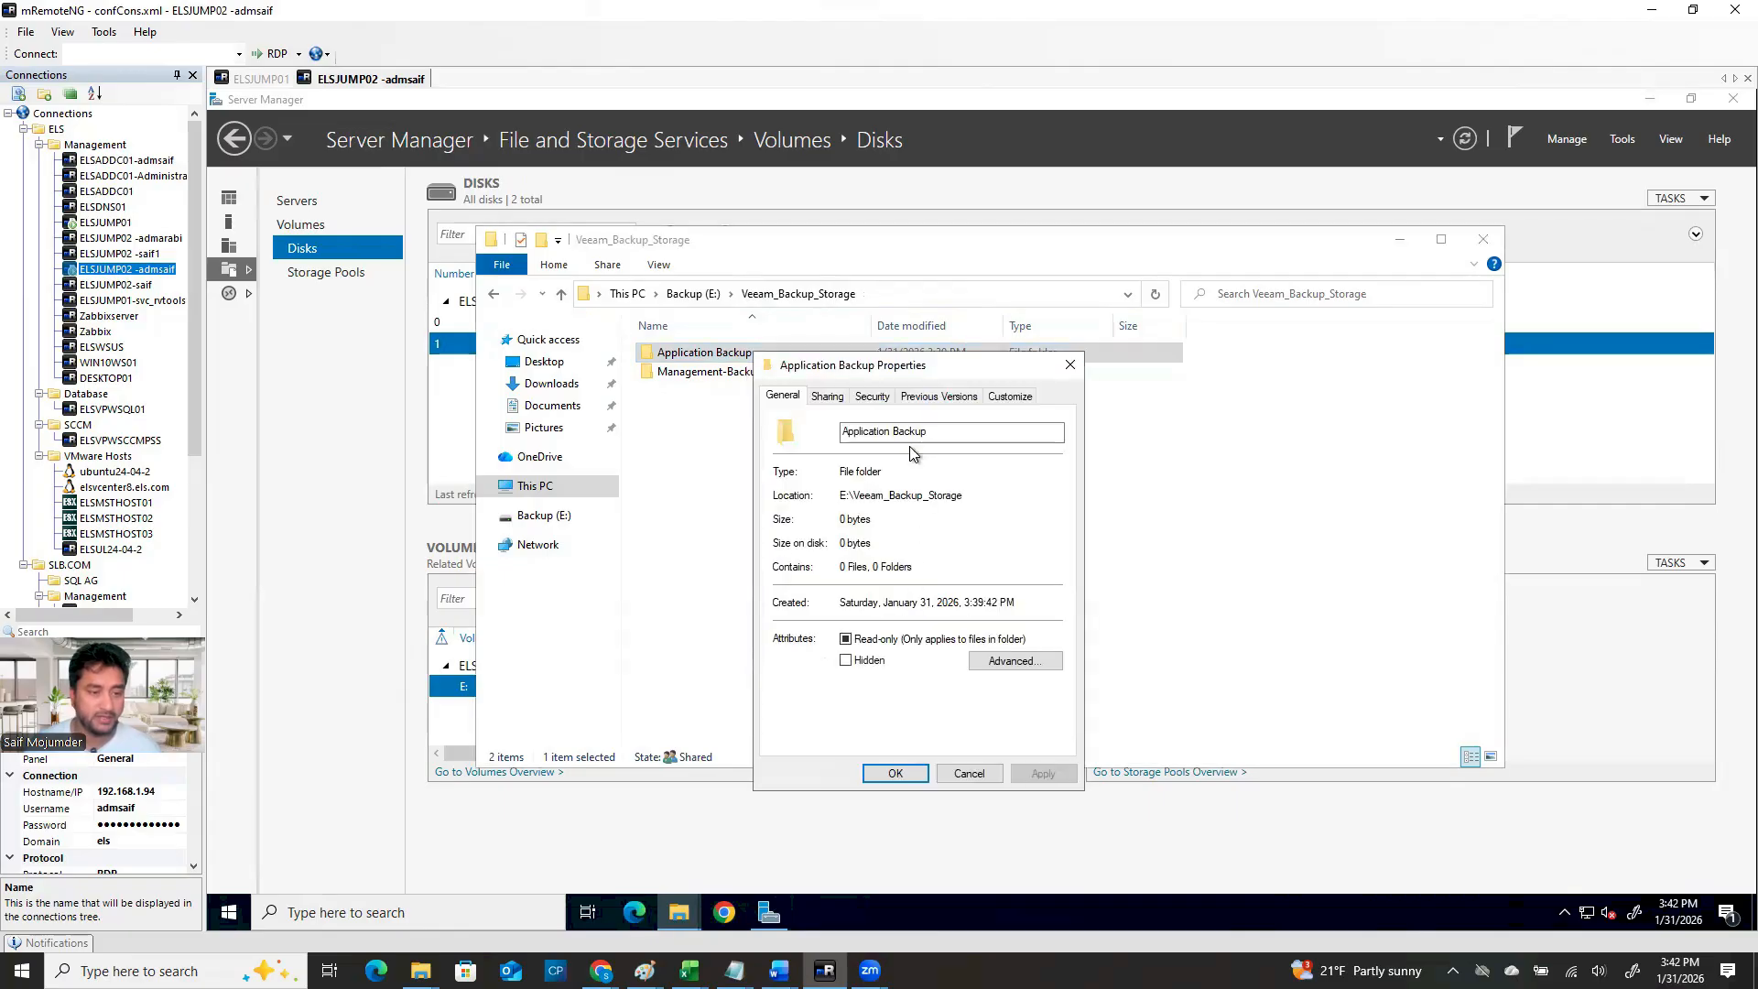
left_click(826, 395)
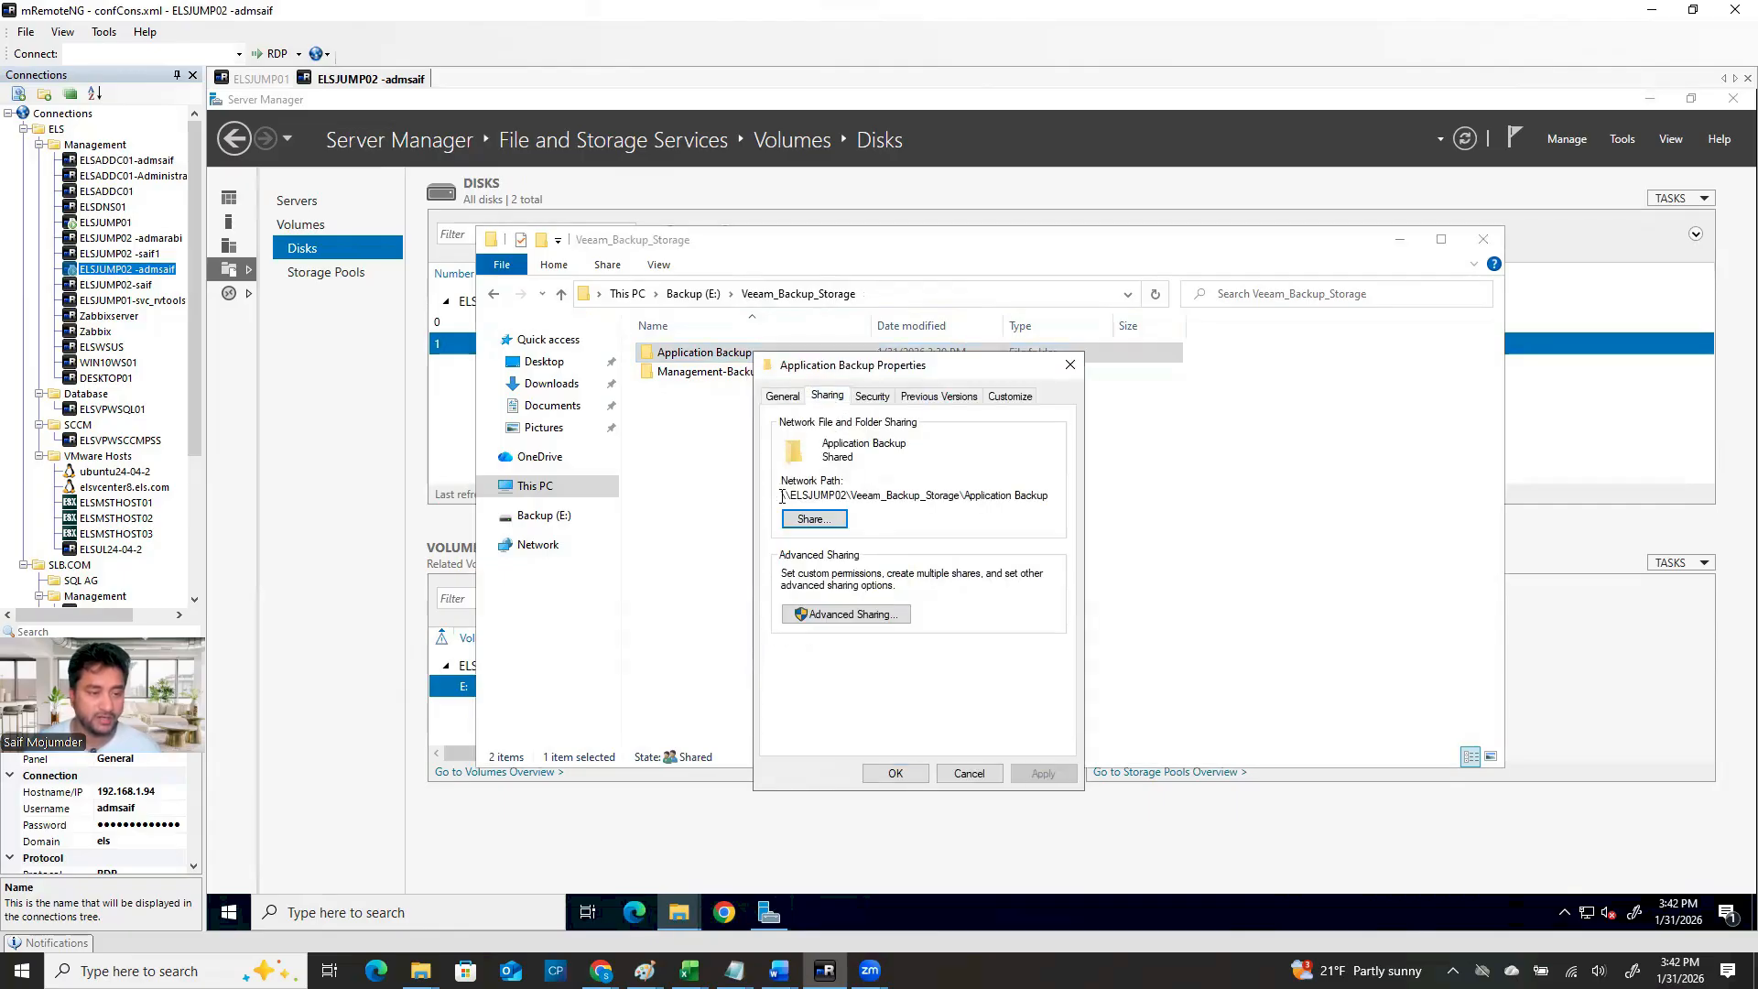
left_click_drag(781, 495, 1053, 516)
key("ctrl+c")
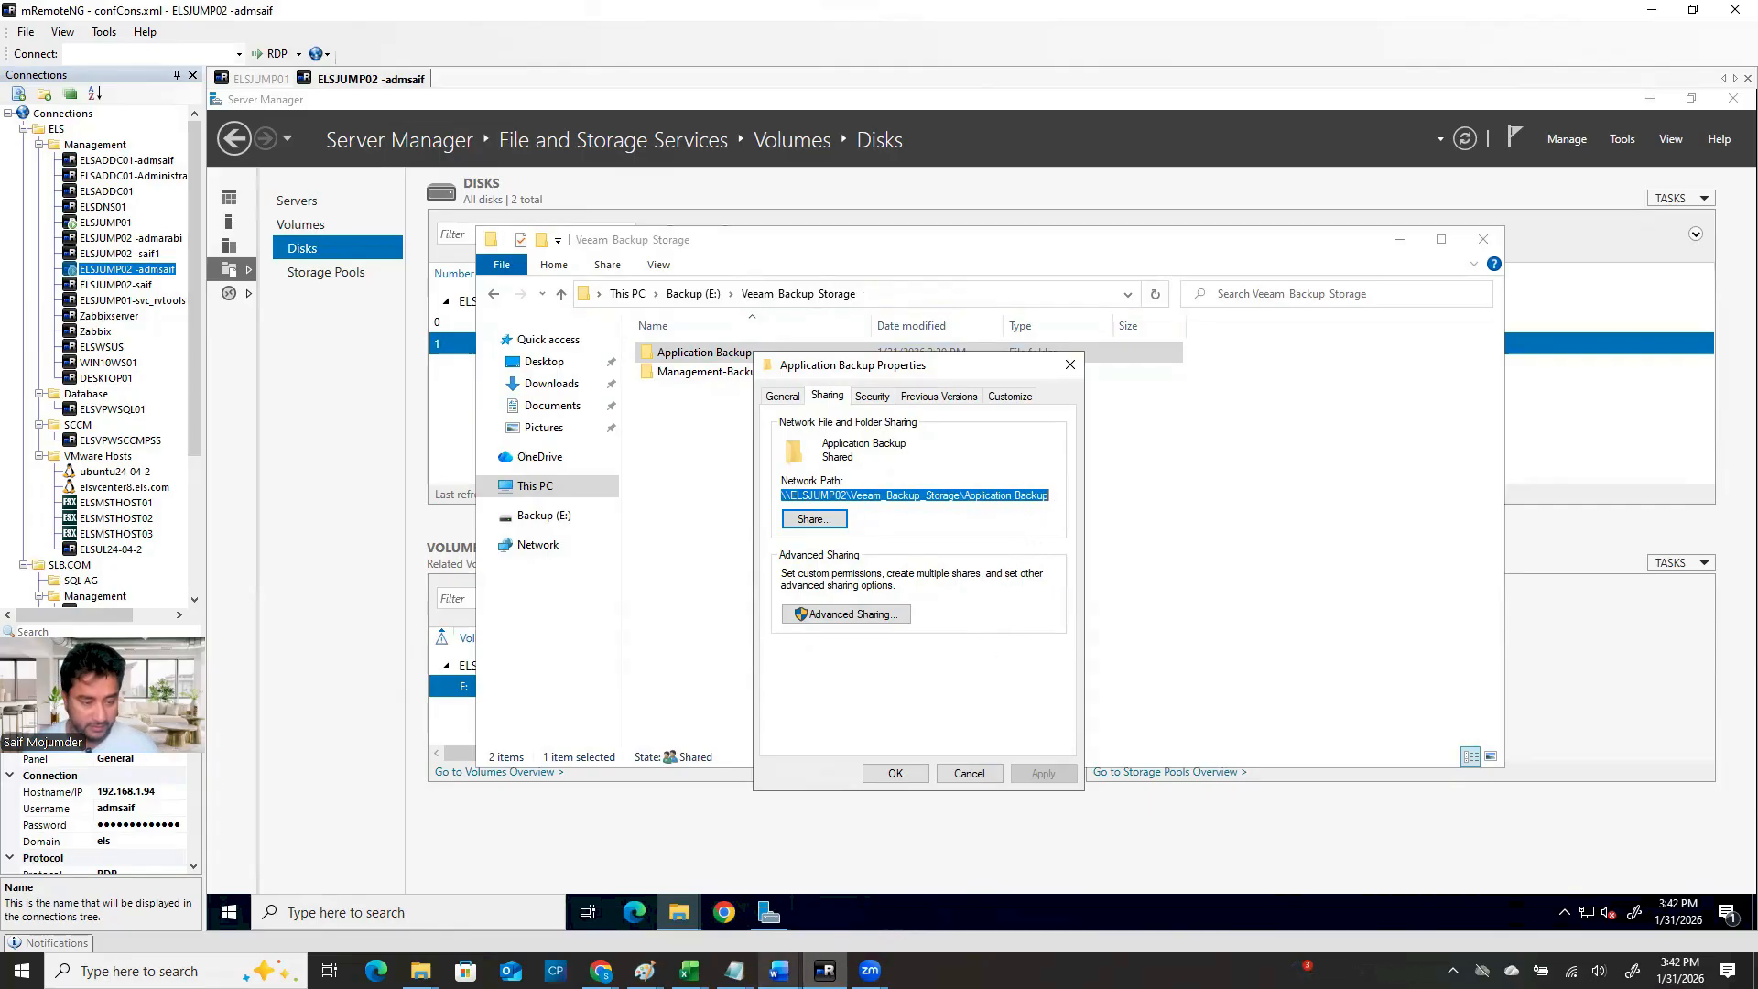
mouse_move(734, 971)
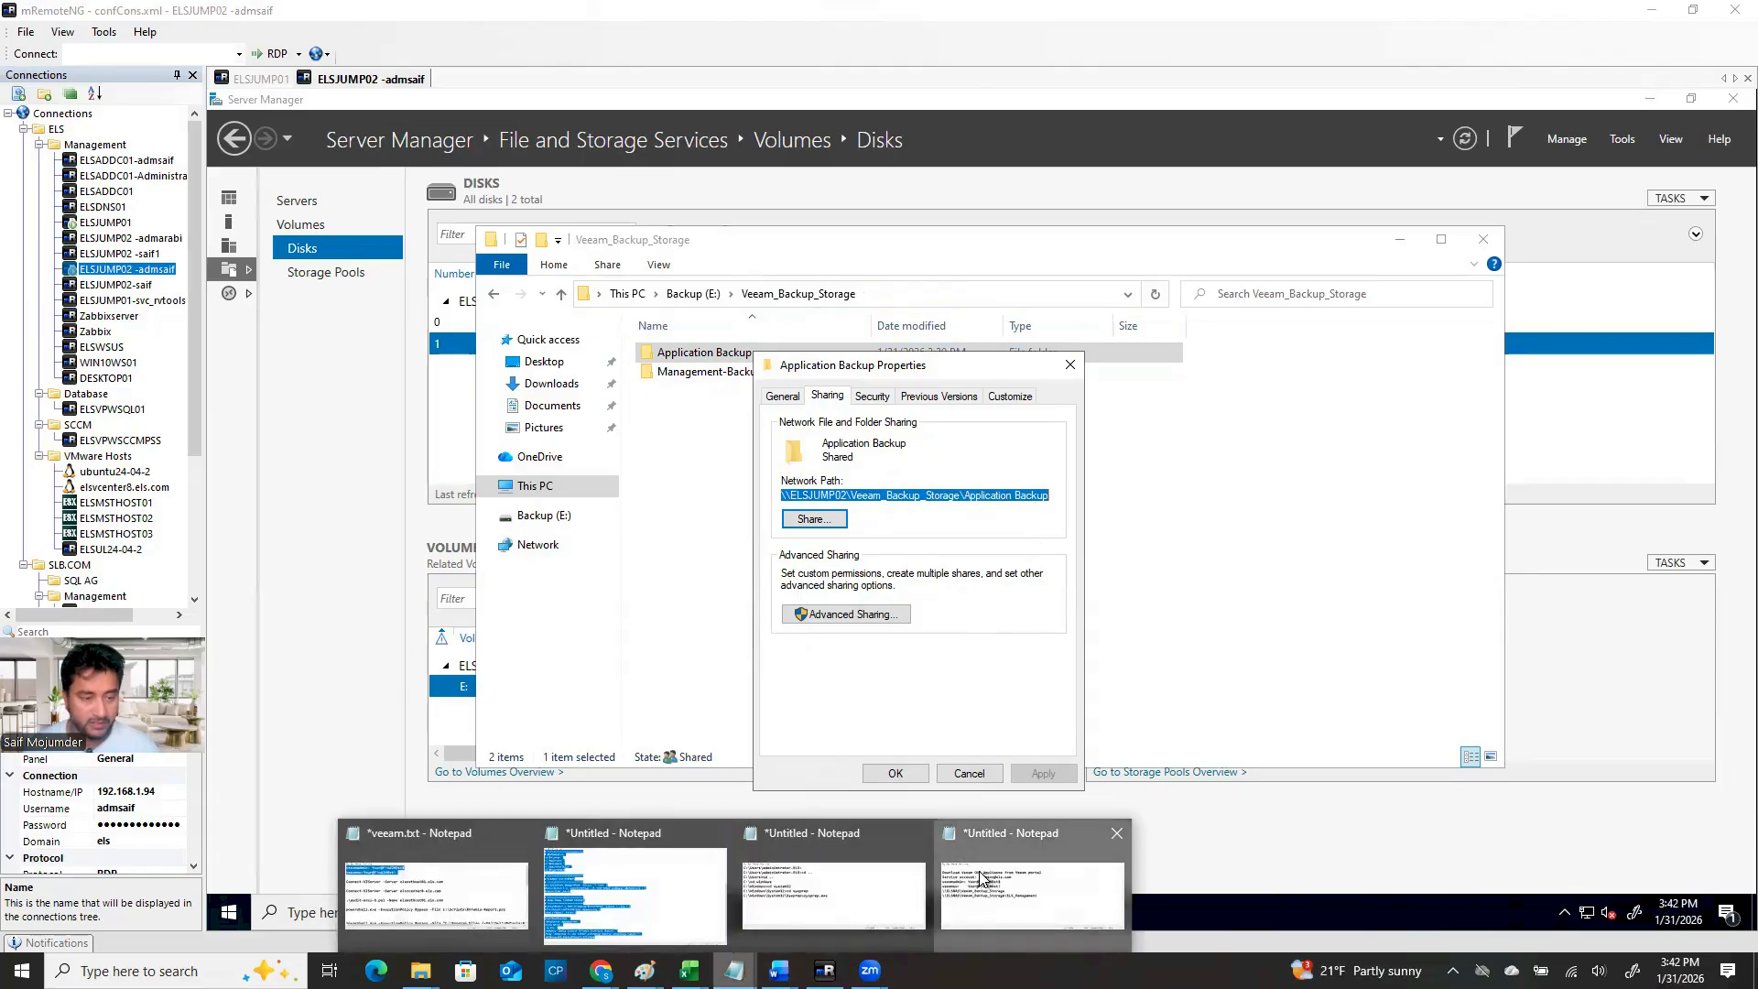
- Paste the Application Backup path into the Notepad notes as \\ELSJUMP02.els.com\Veeam_Backup_Storage\Application Backup
left_click(1030, 883)
left_click(1145, 382)
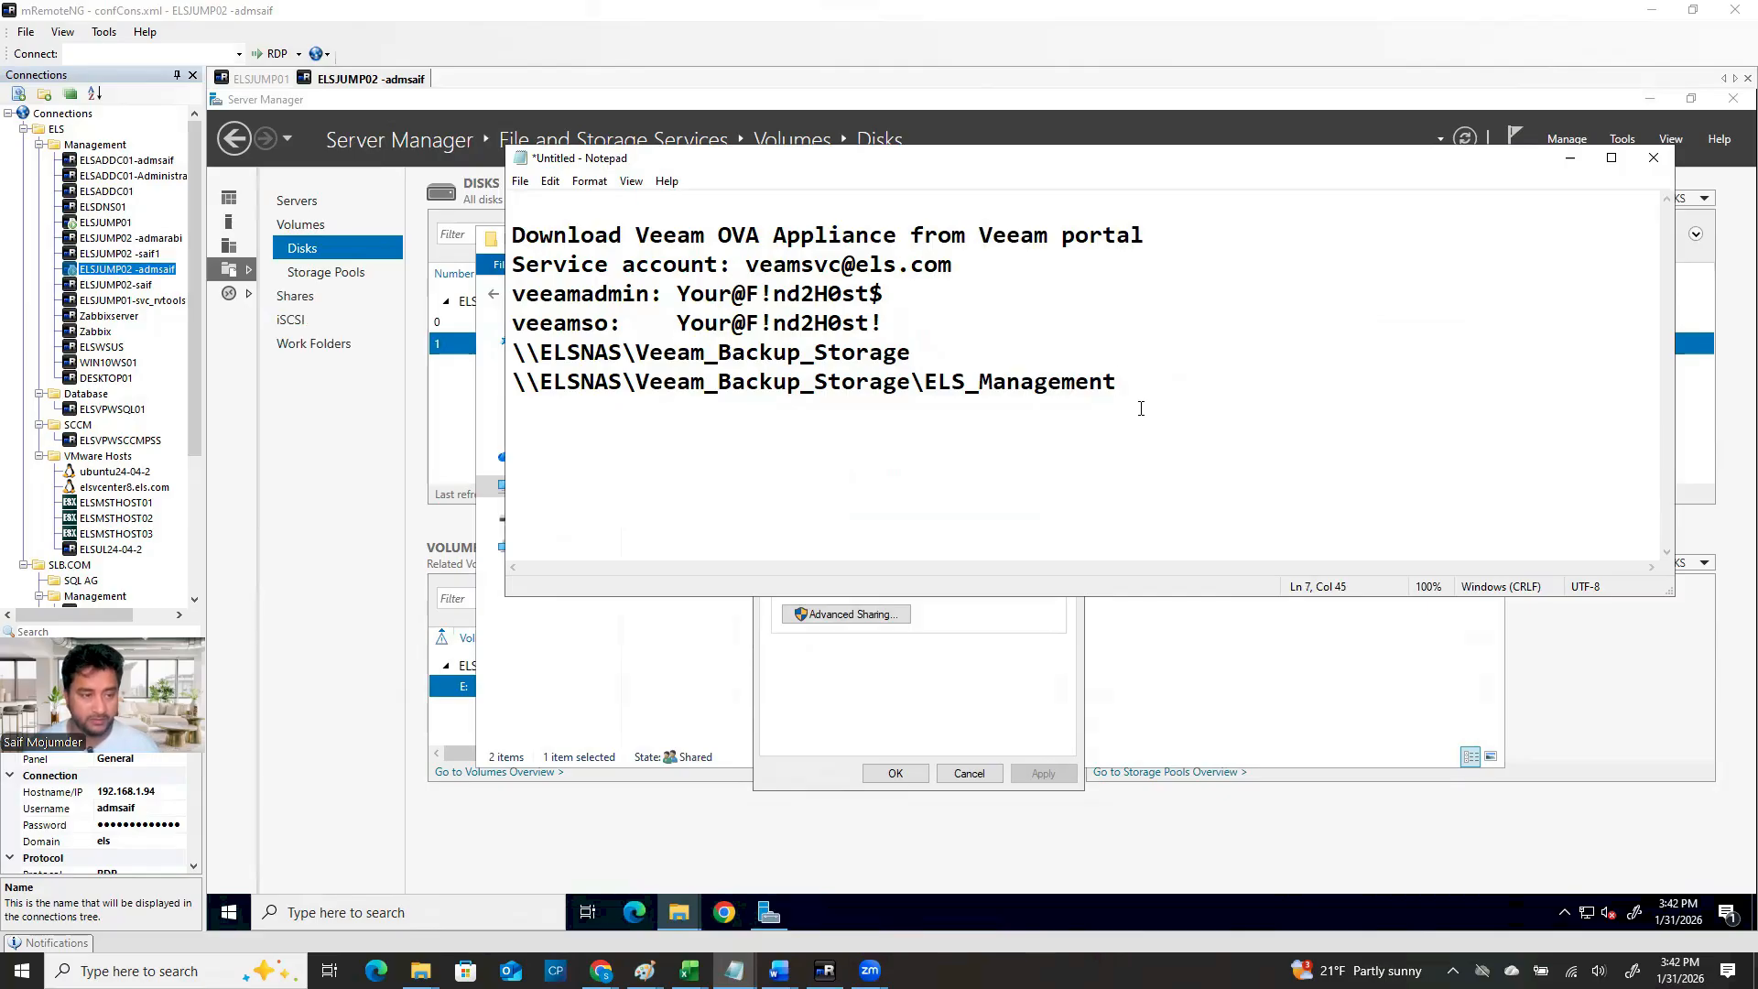
key("ctrl+v")
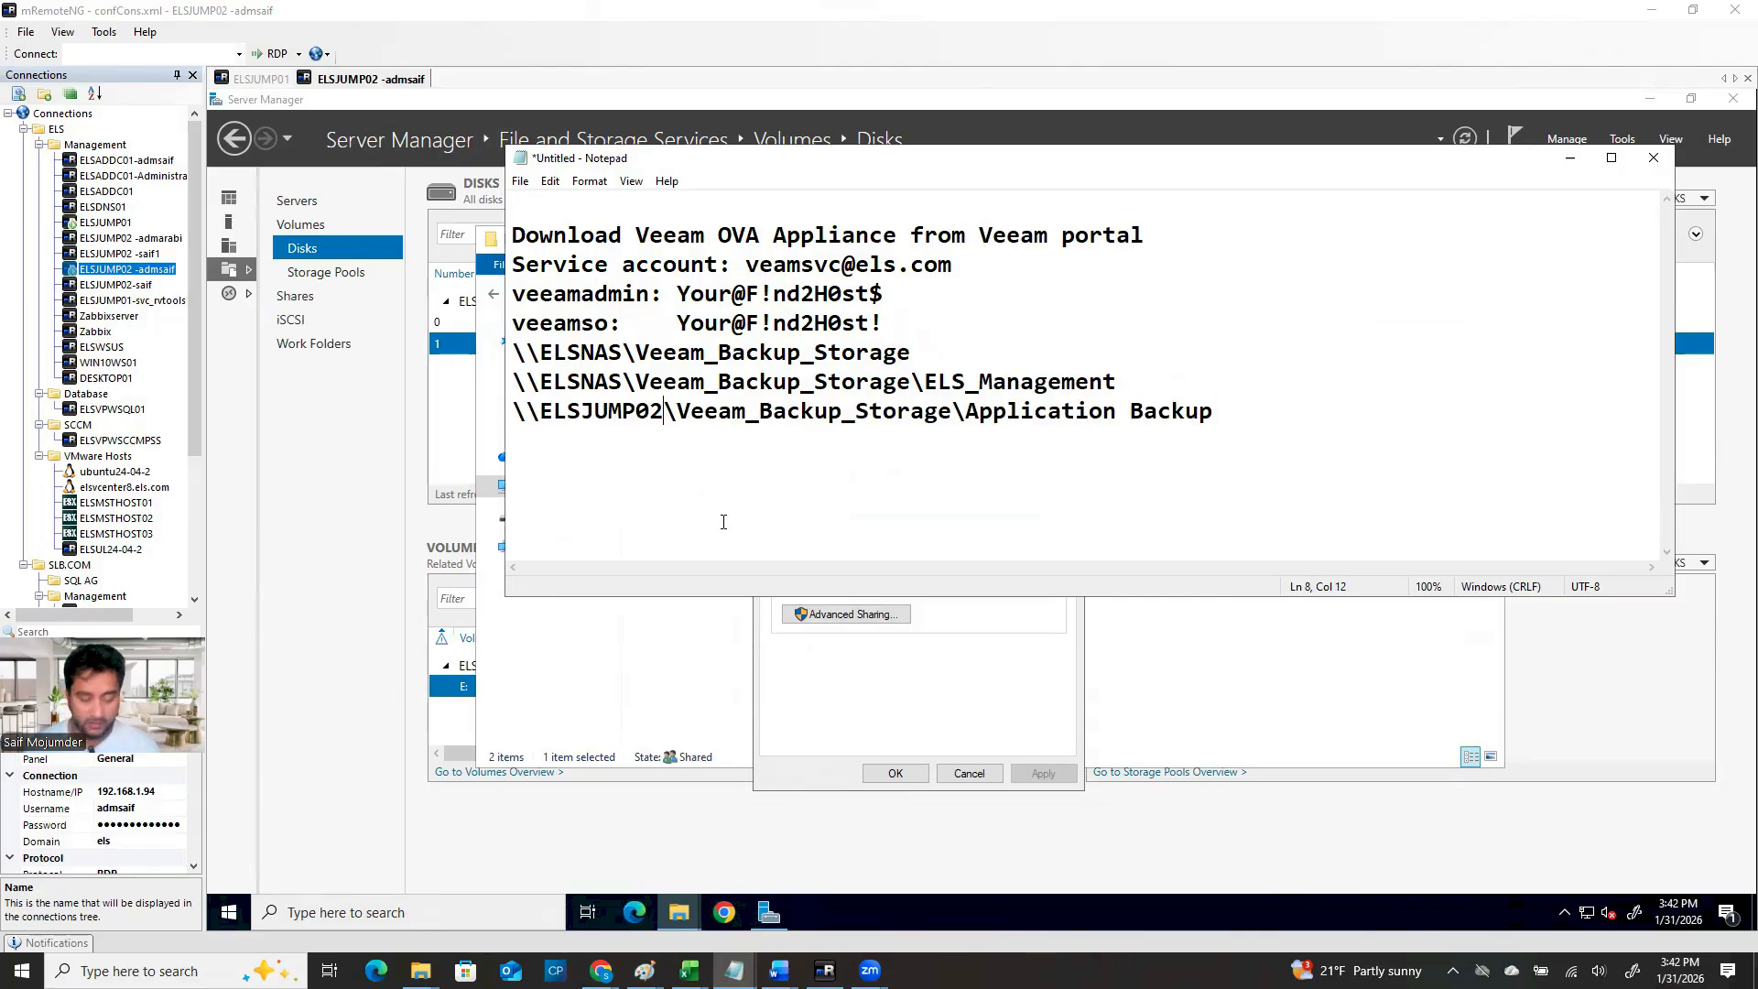
type(".els.co")
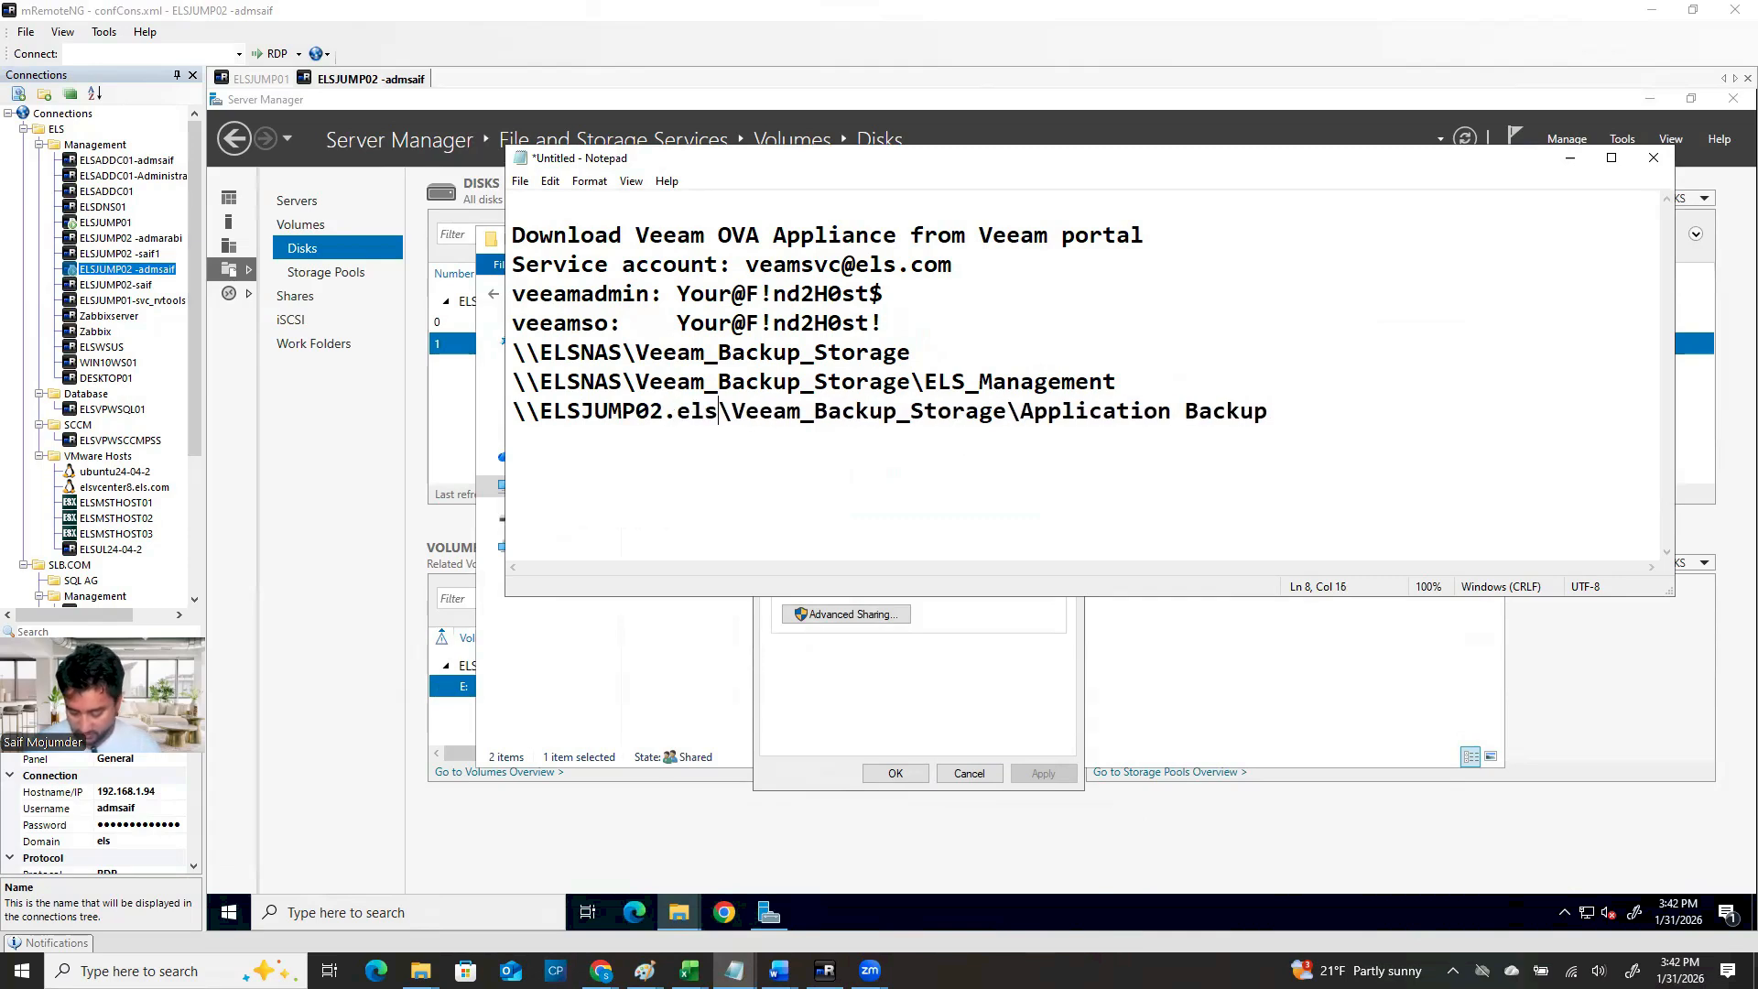
type("m")
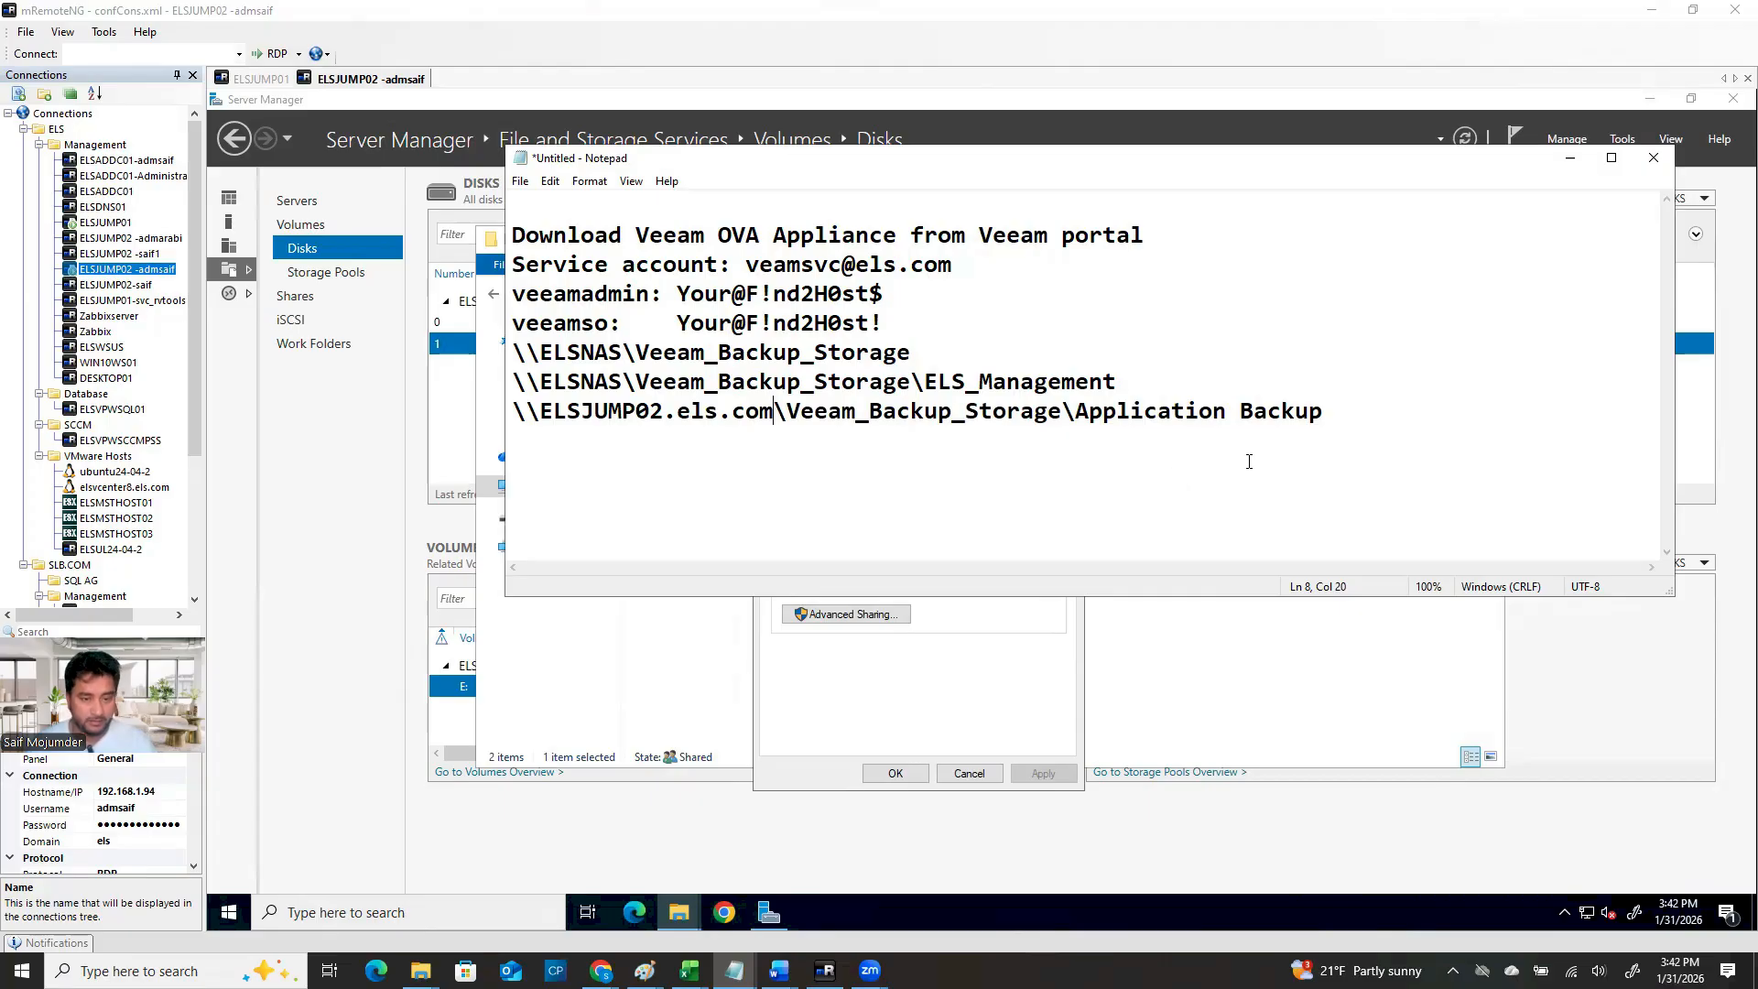
- Add blank lines above the ELSJUMP02 path and the ELSNAS paths, then minimize Notepad
left_click_drag(1358, 412, 495, 425)
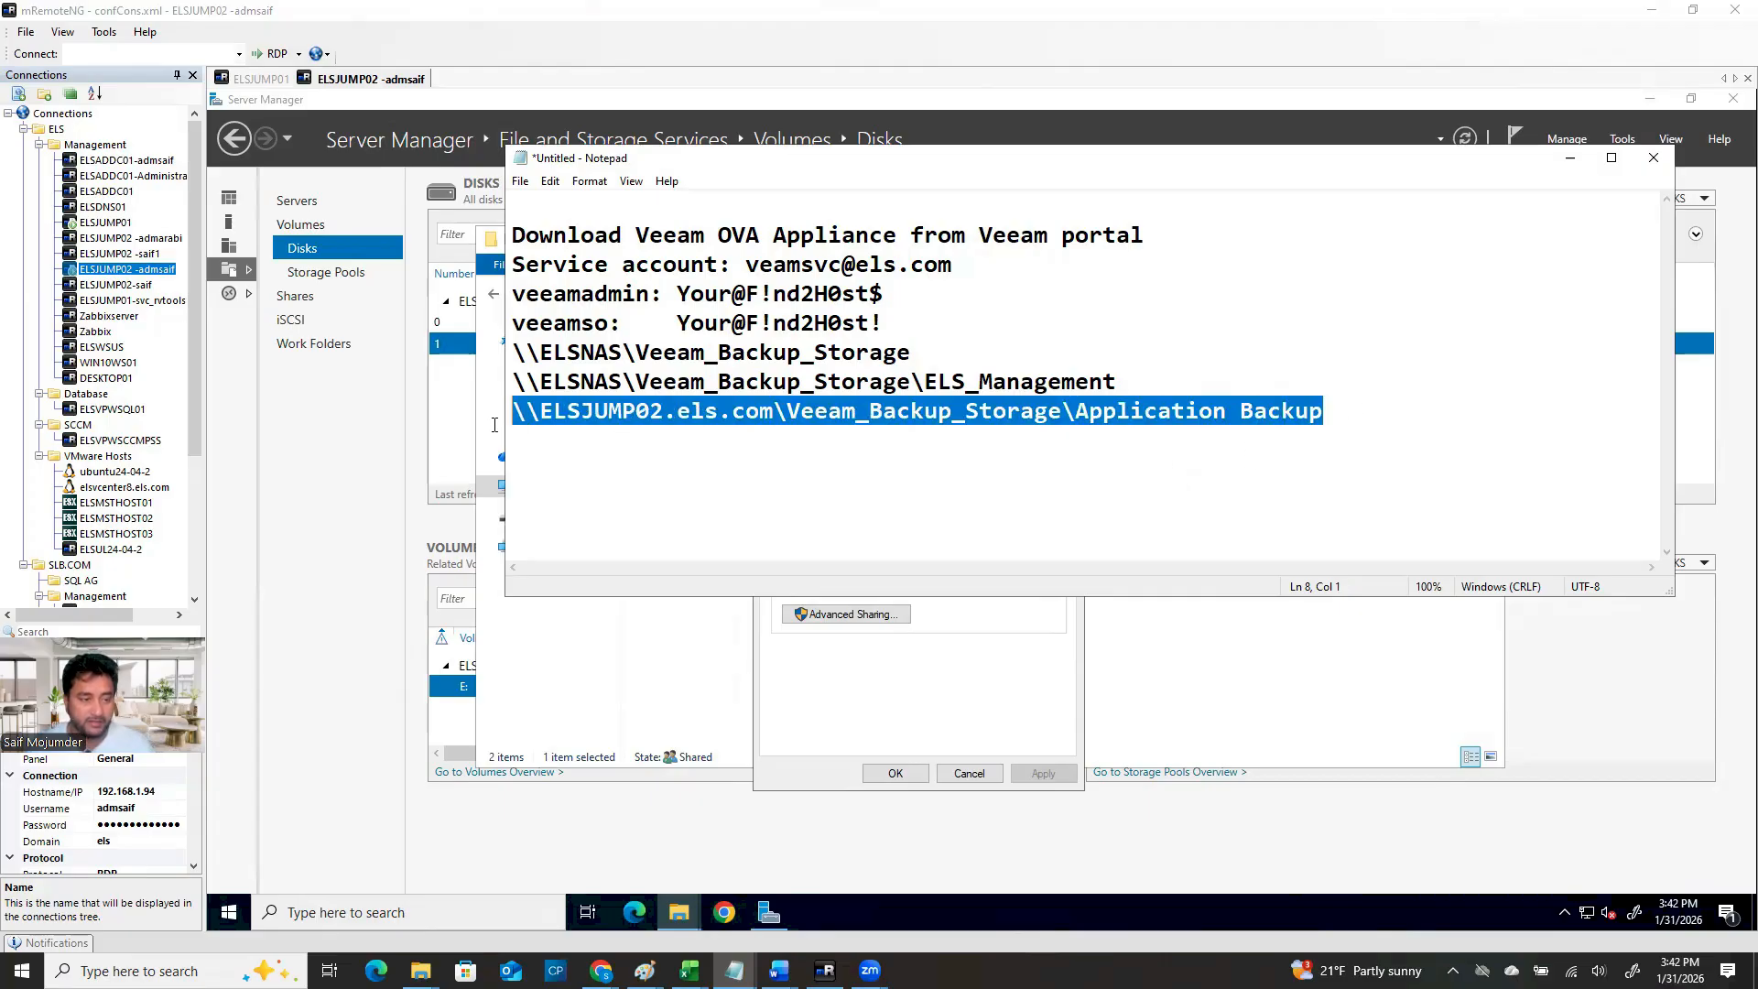
left_click(509, 416)
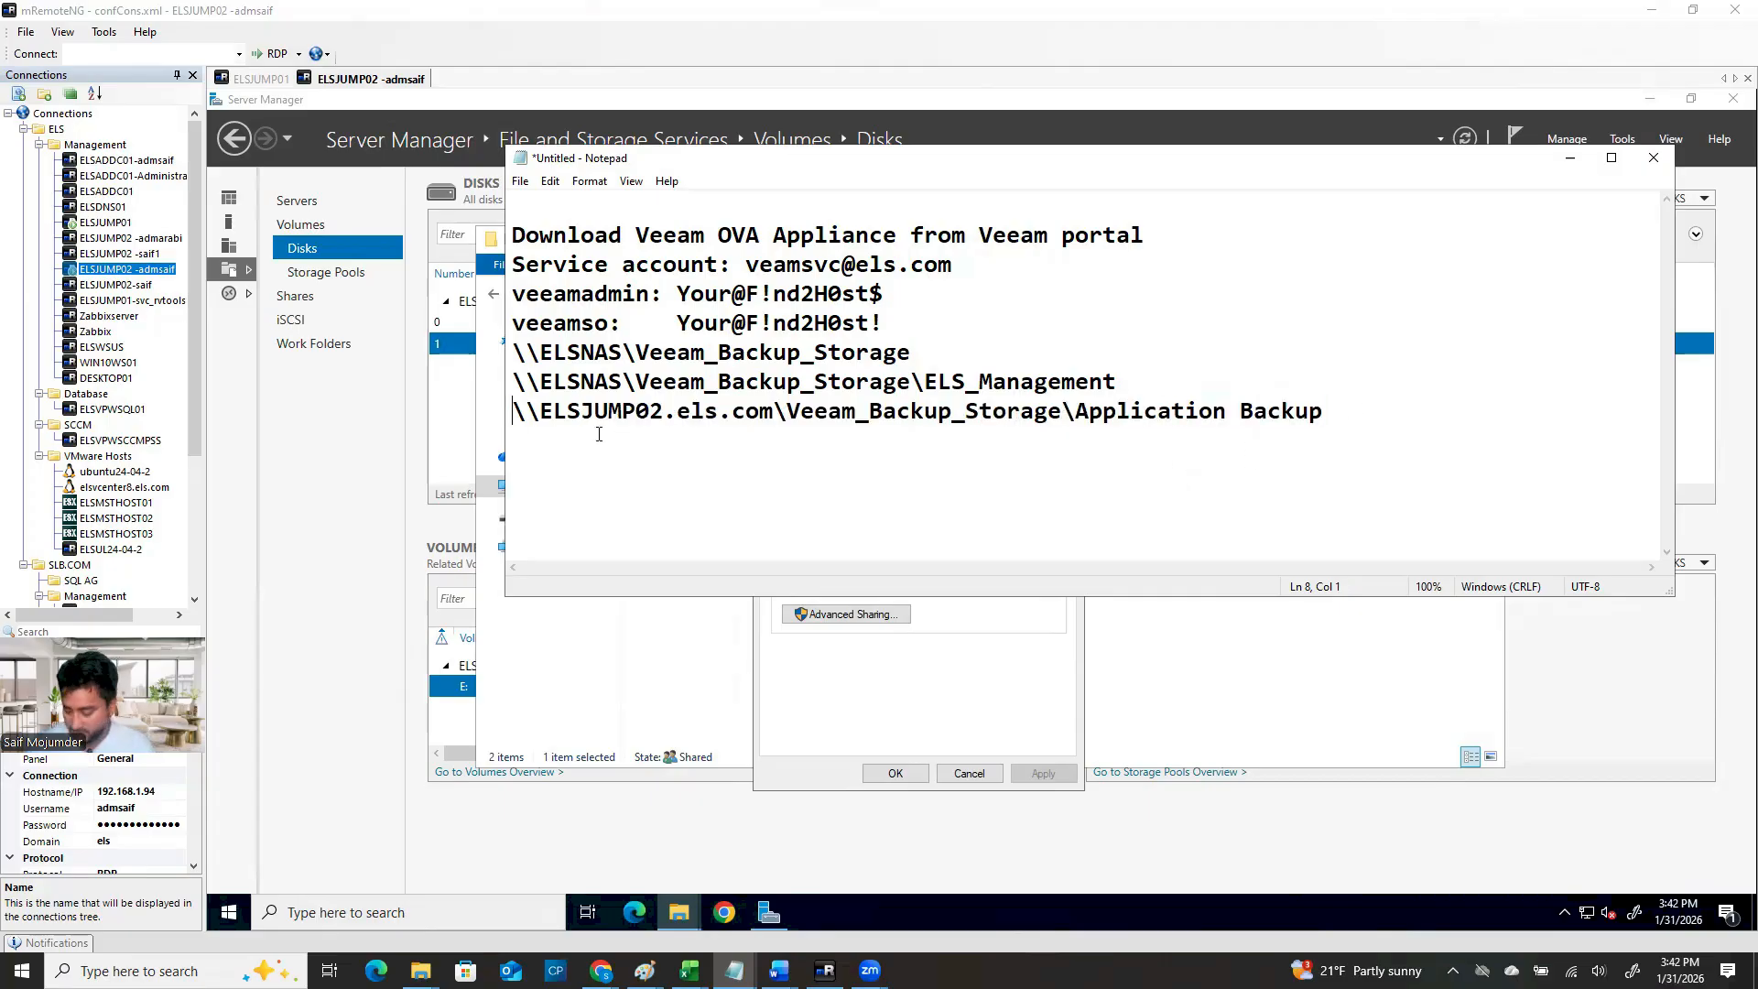
key("Return")
left_click_drag(1158, 374, 519, 359)
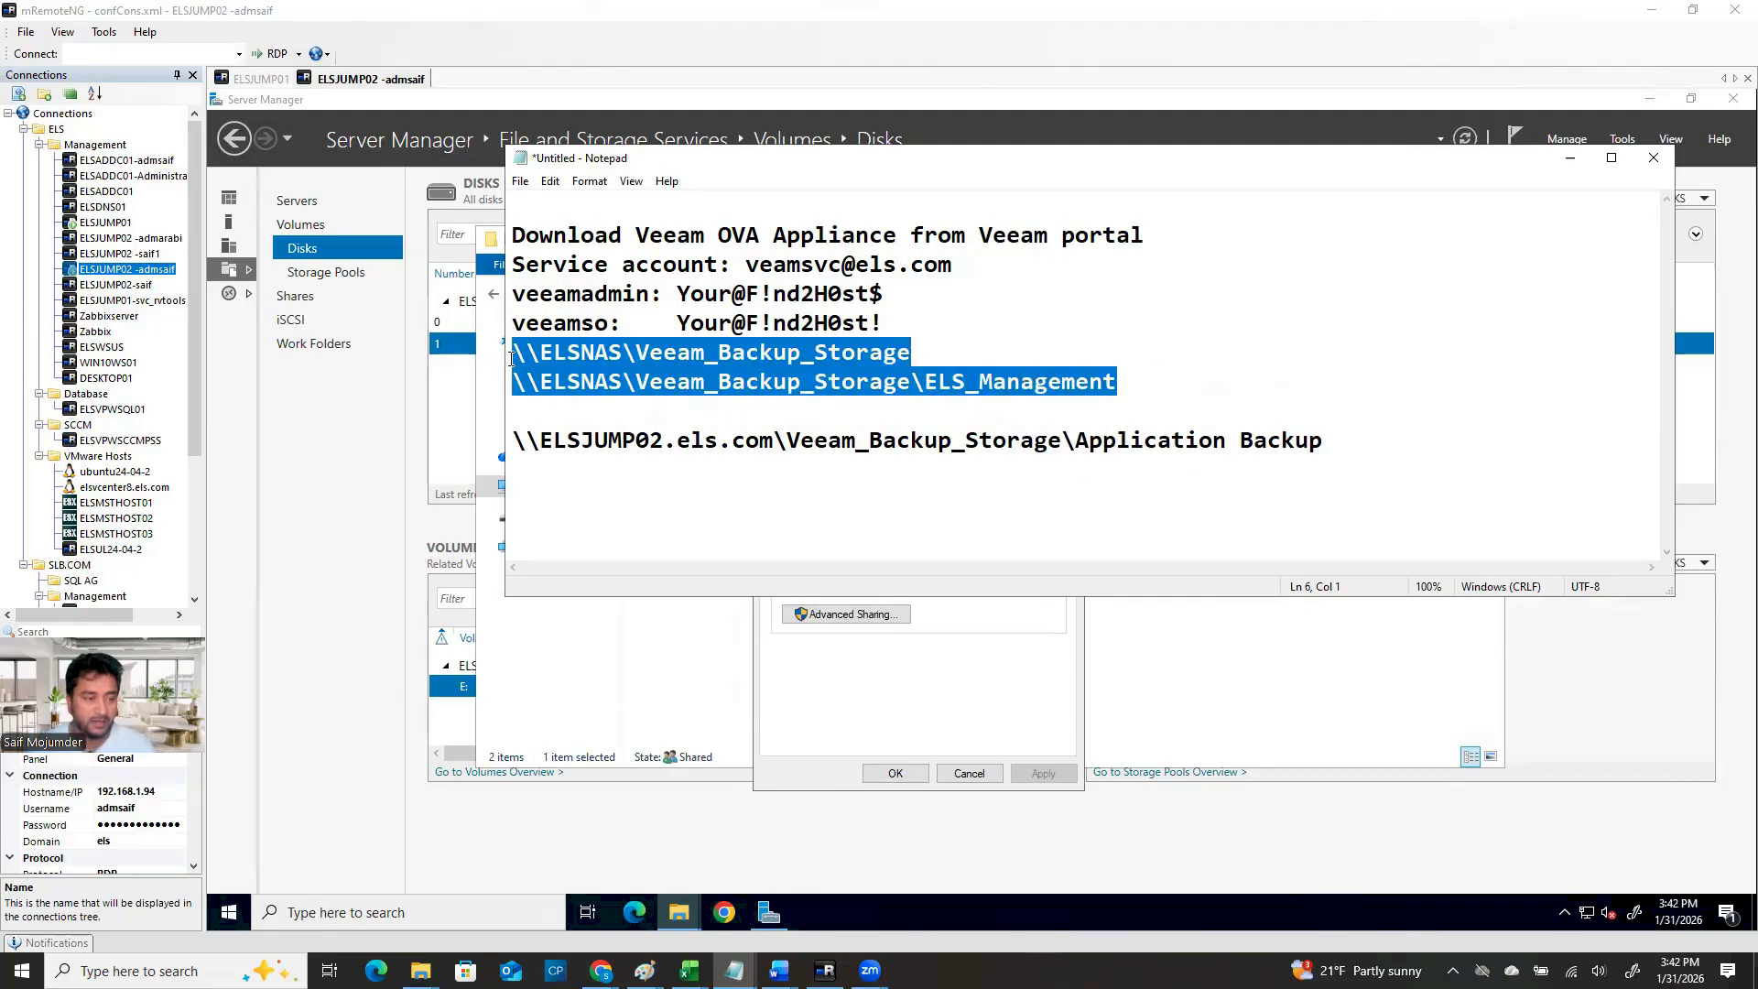
left_click(510, 359)
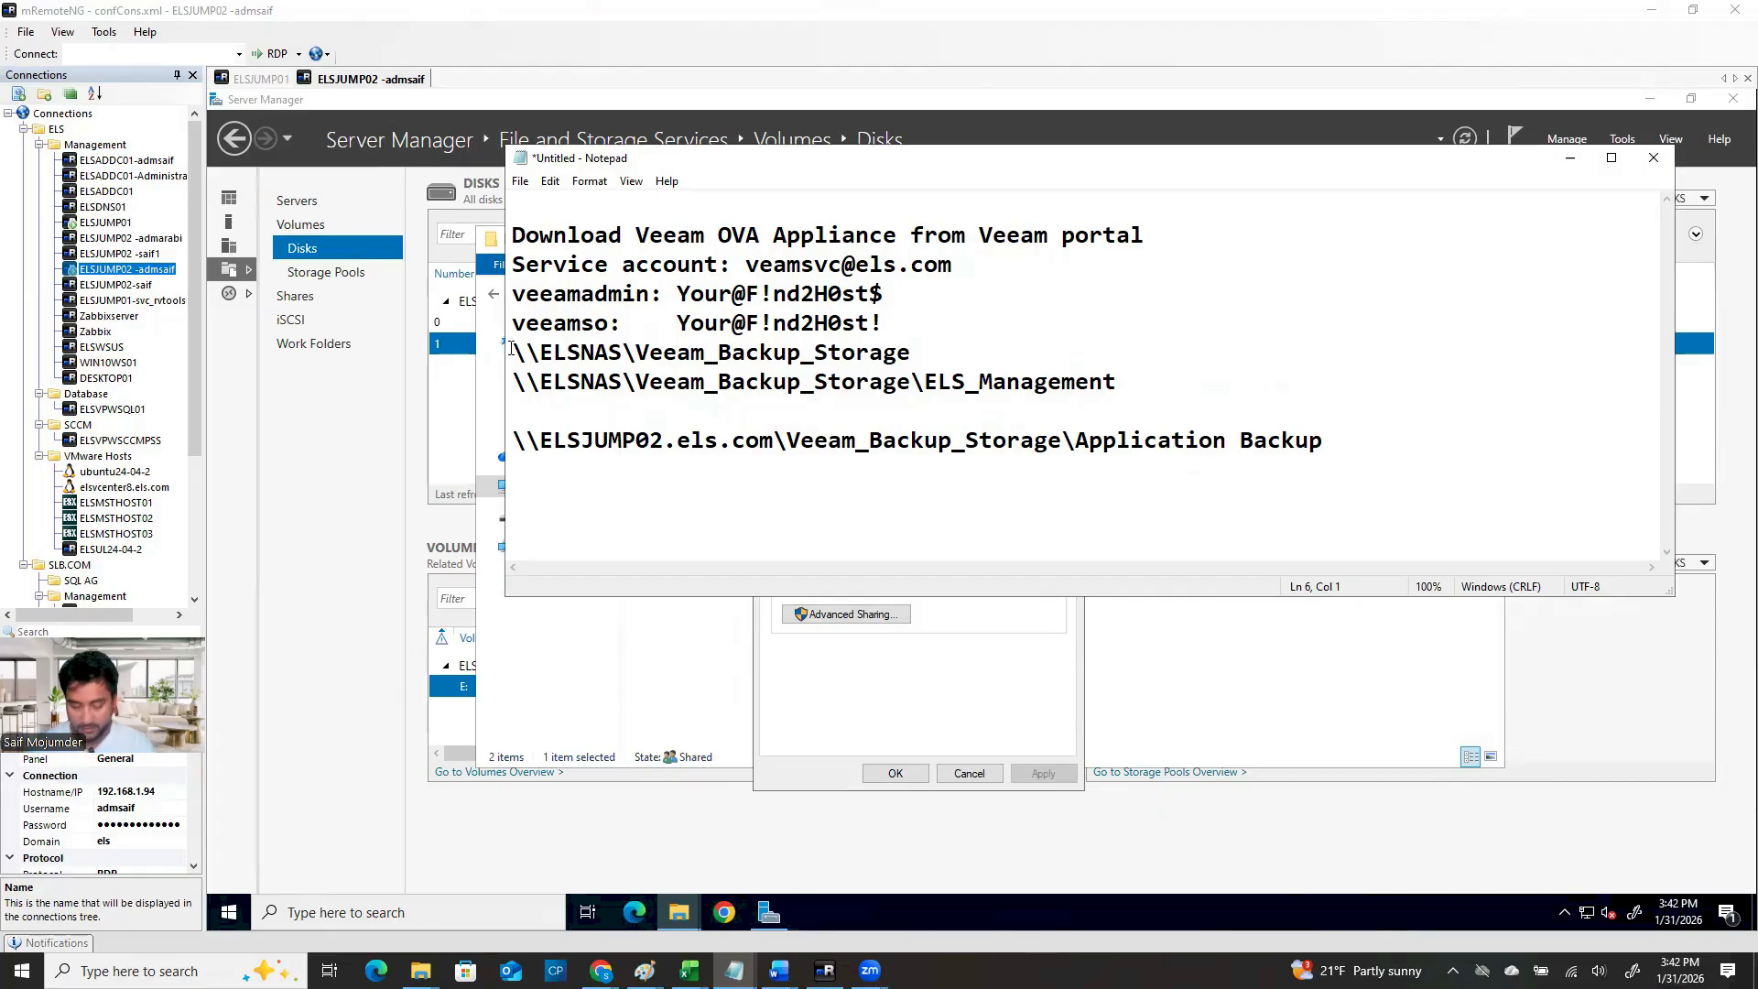
key("Return")
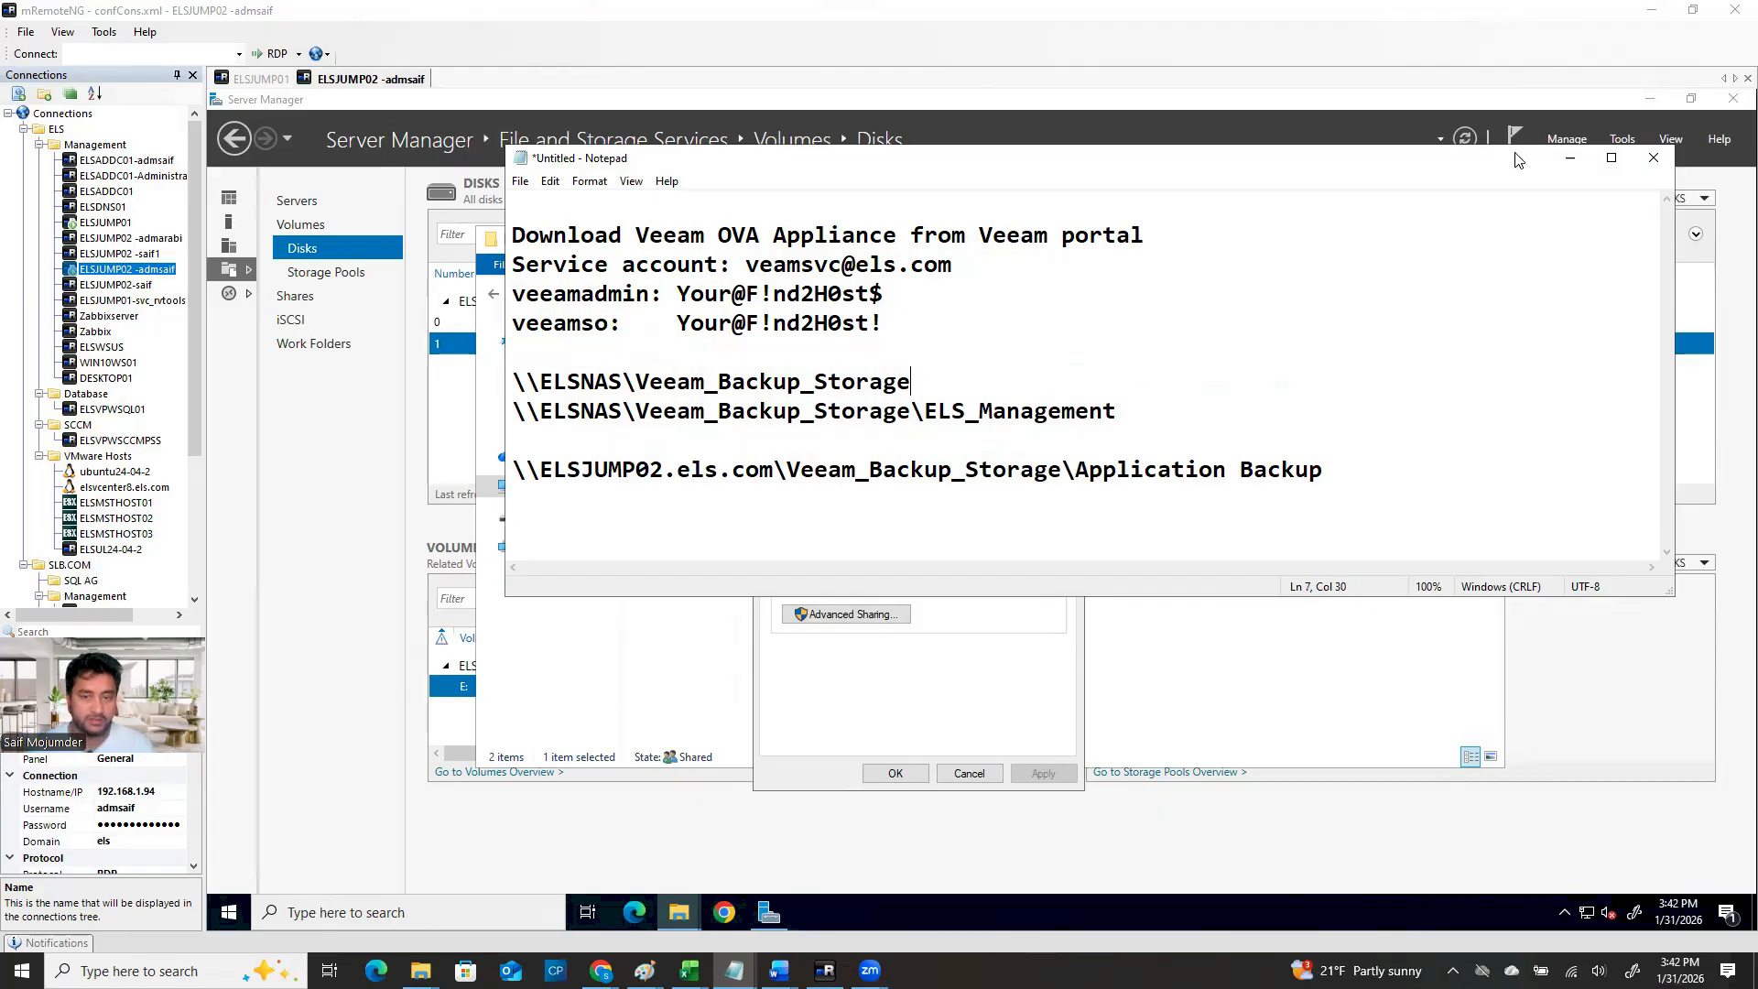
left_click(1572, 162)
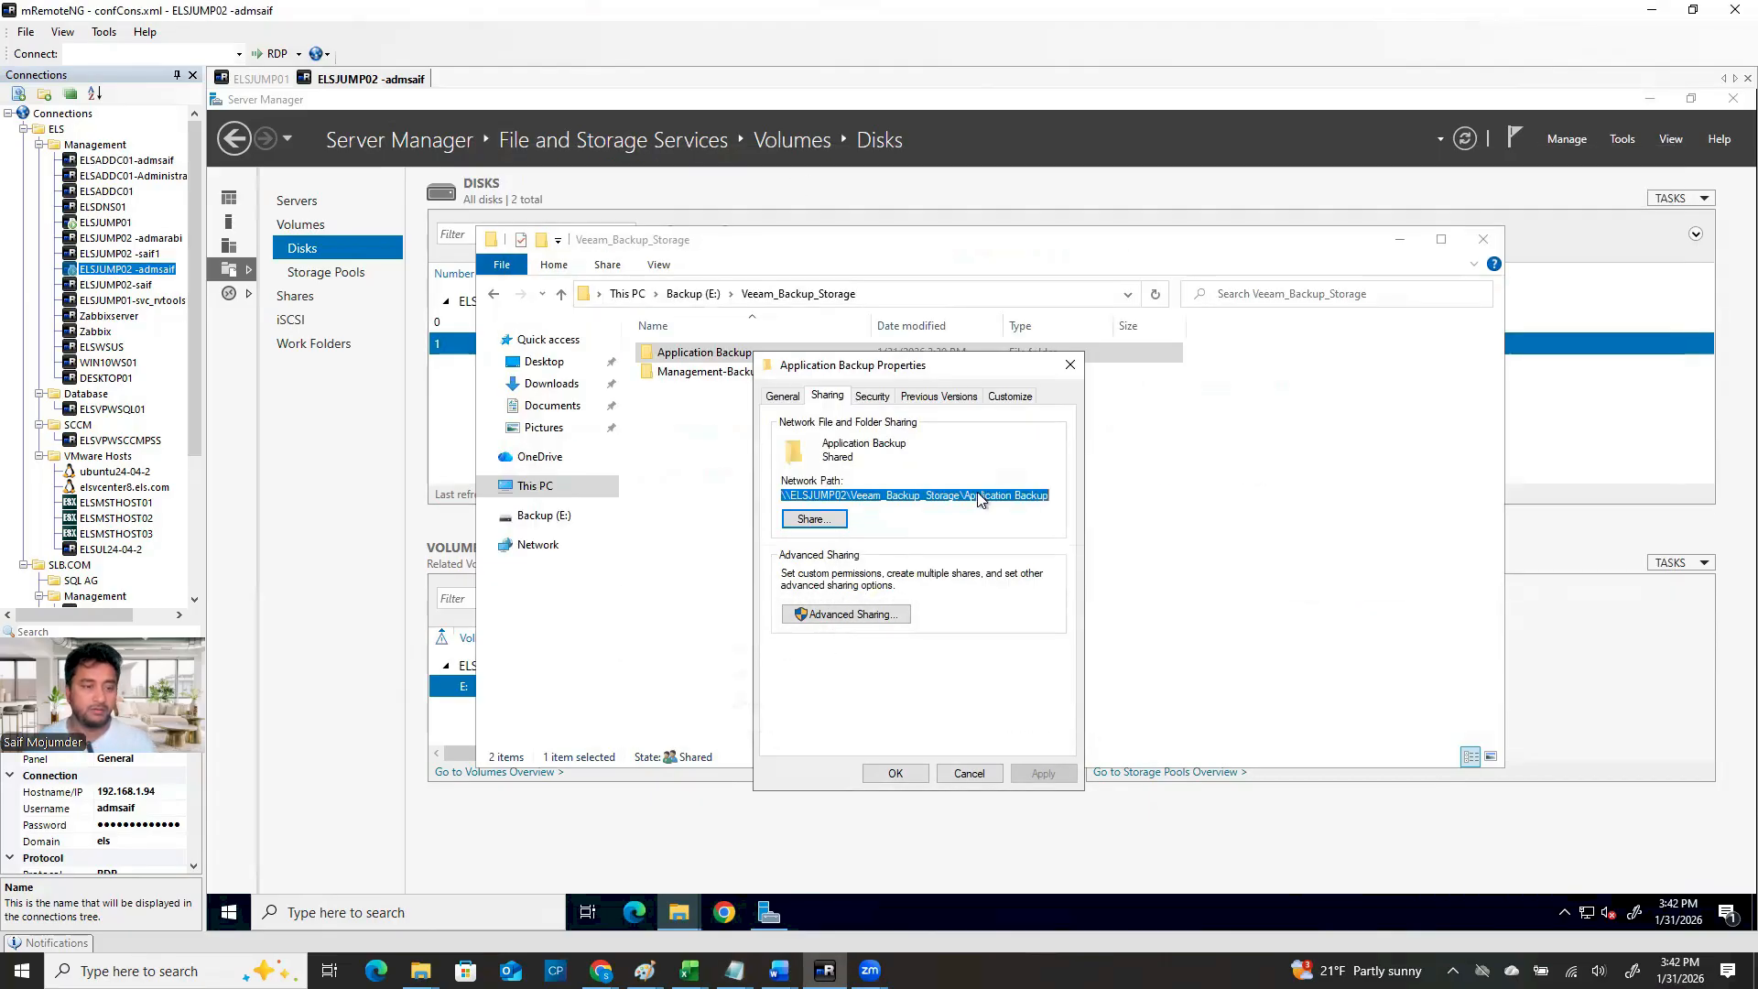
- Confirm the Application Backup properties, close File Explorer, and return to the ELSJUMP01 session
left_click(904, 772)
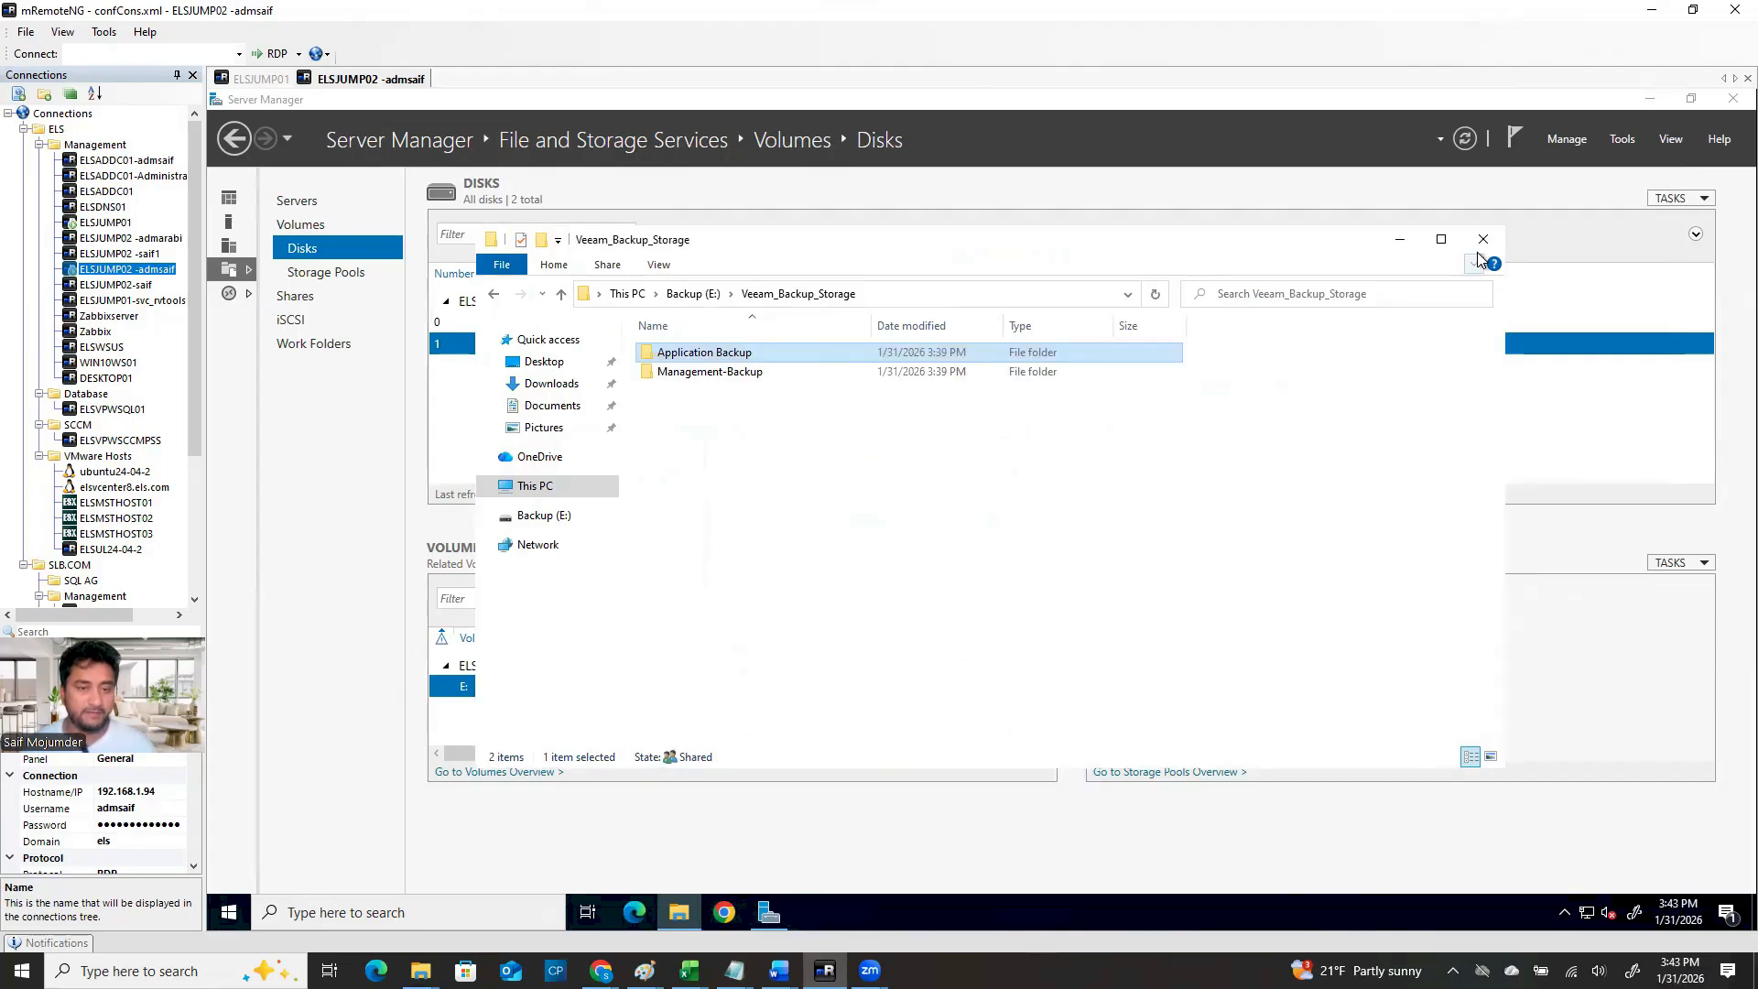
left_click(794, 209)
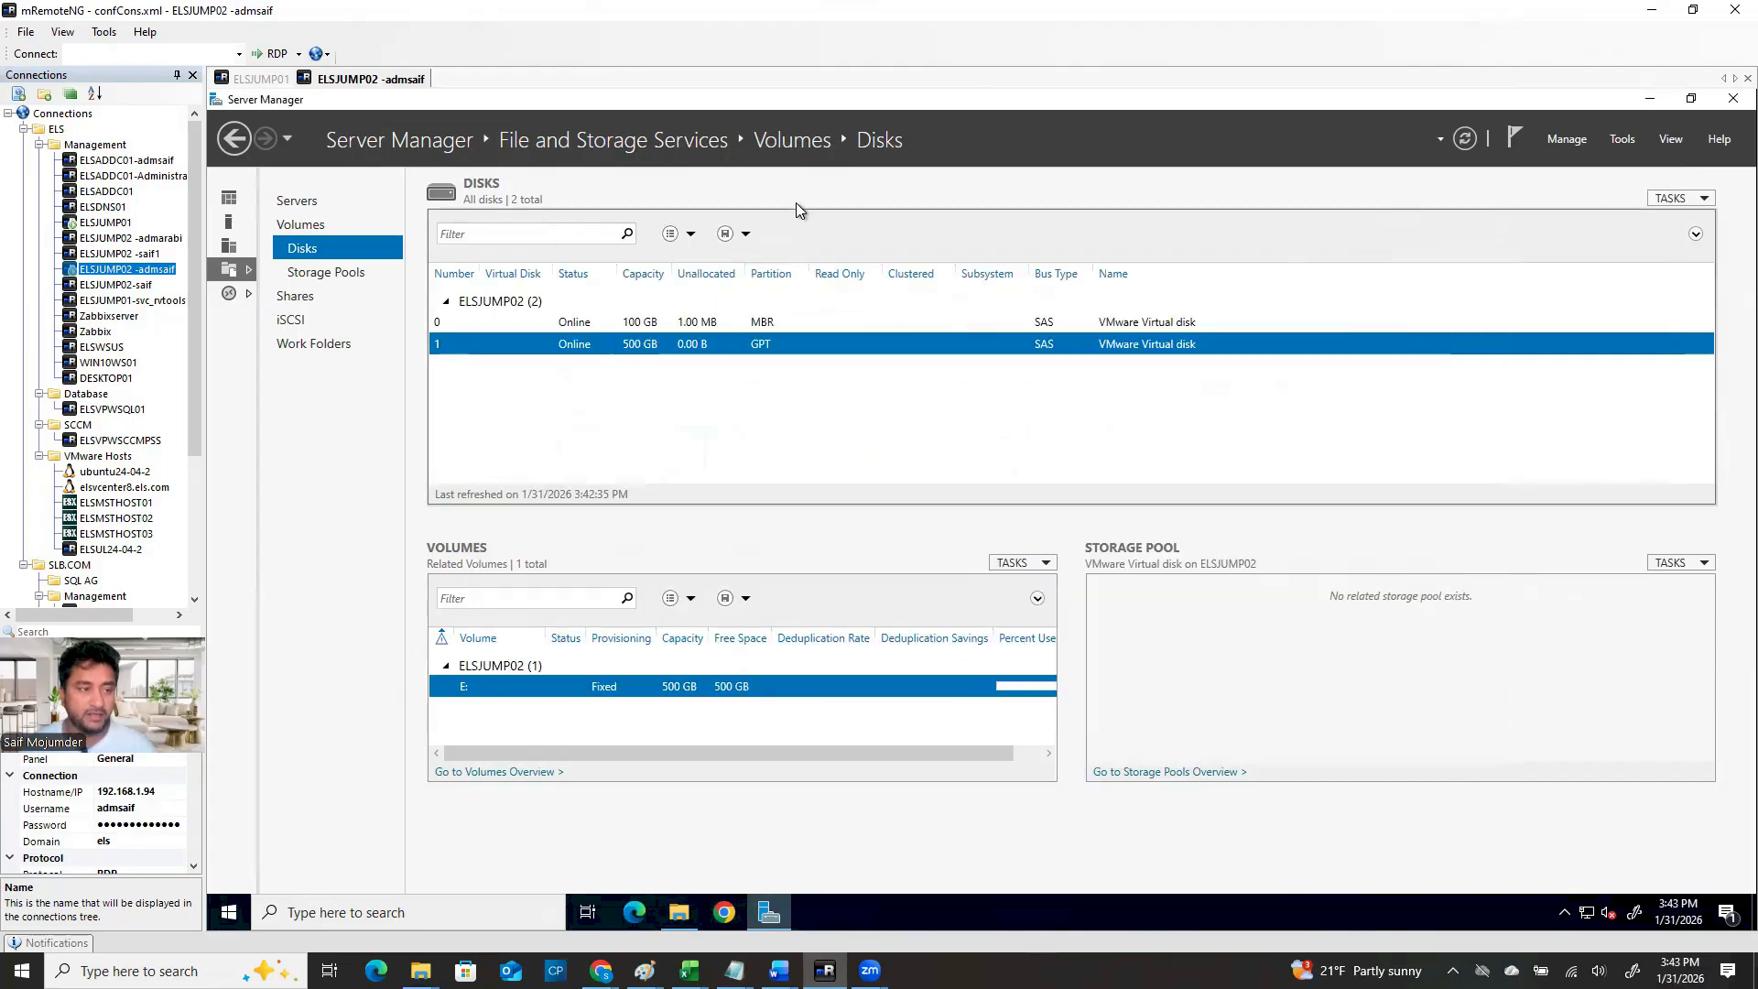
left_click(257, 80)
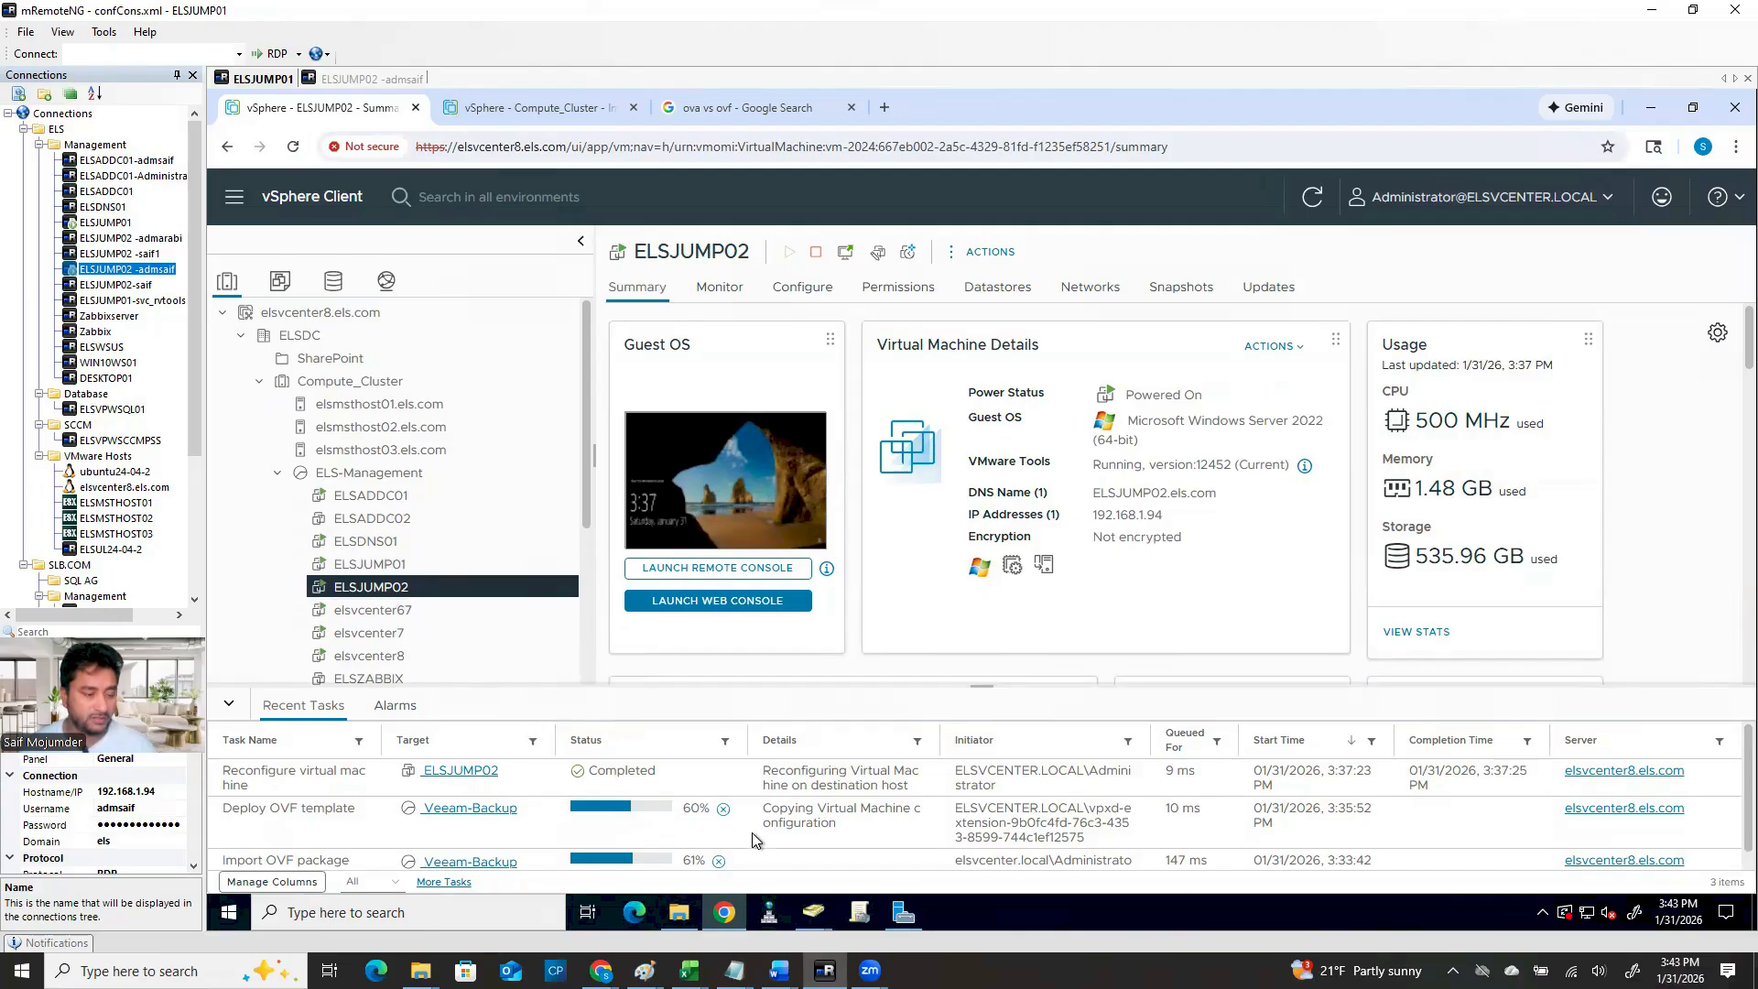
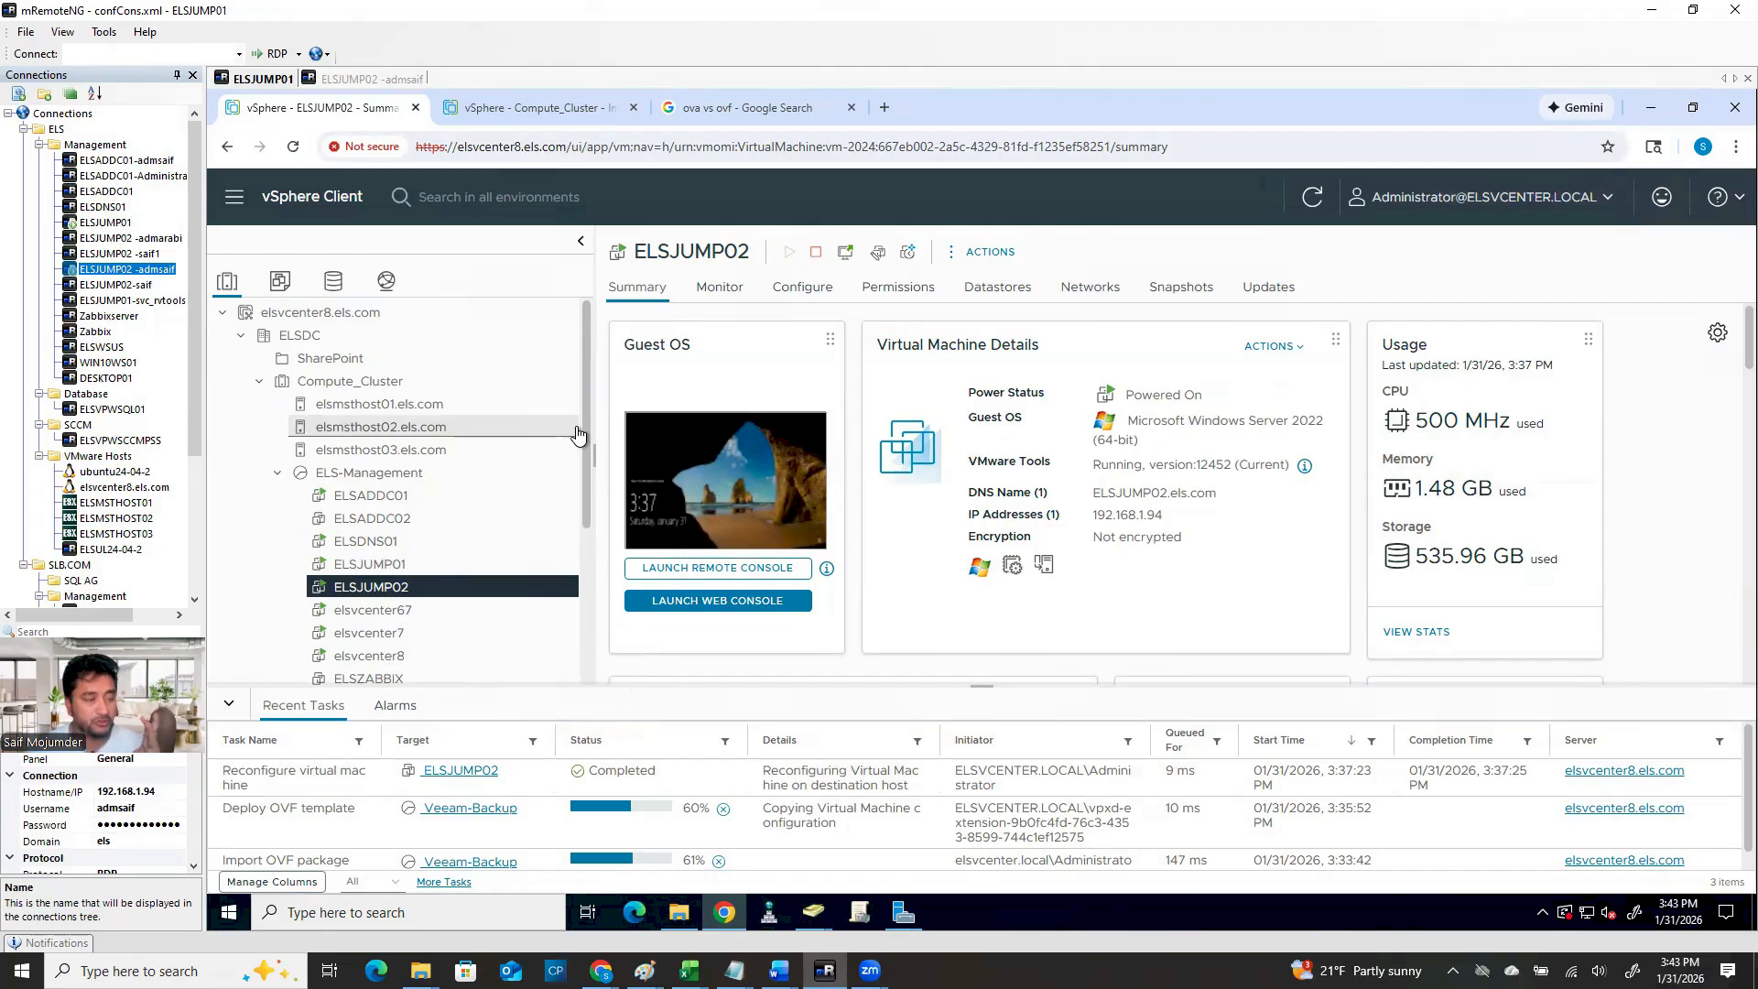
- Copy the hostname ELSVEEAMPRX01 from cell B40 of the ELS IPAM spreadsheet
left_click(690, 970)
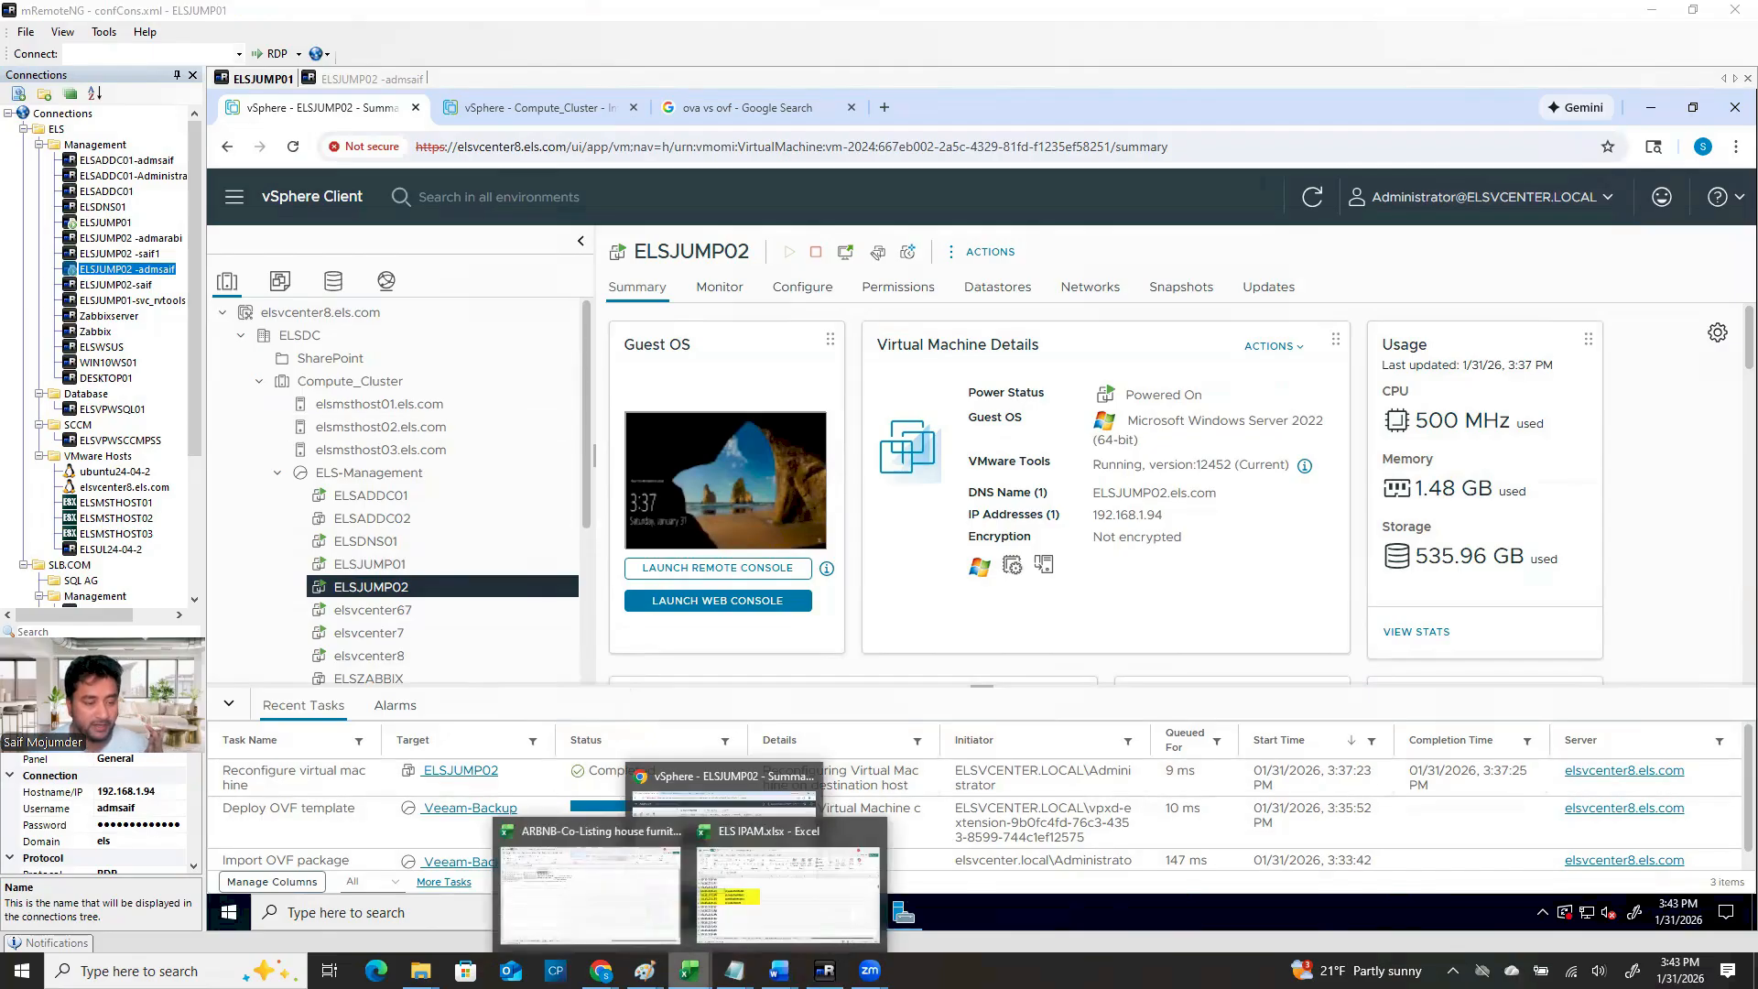
left_click(786, 890)
double_click(477, 499)
left_click_drag(478, 495, 317, 503)
key("ctrl+c")
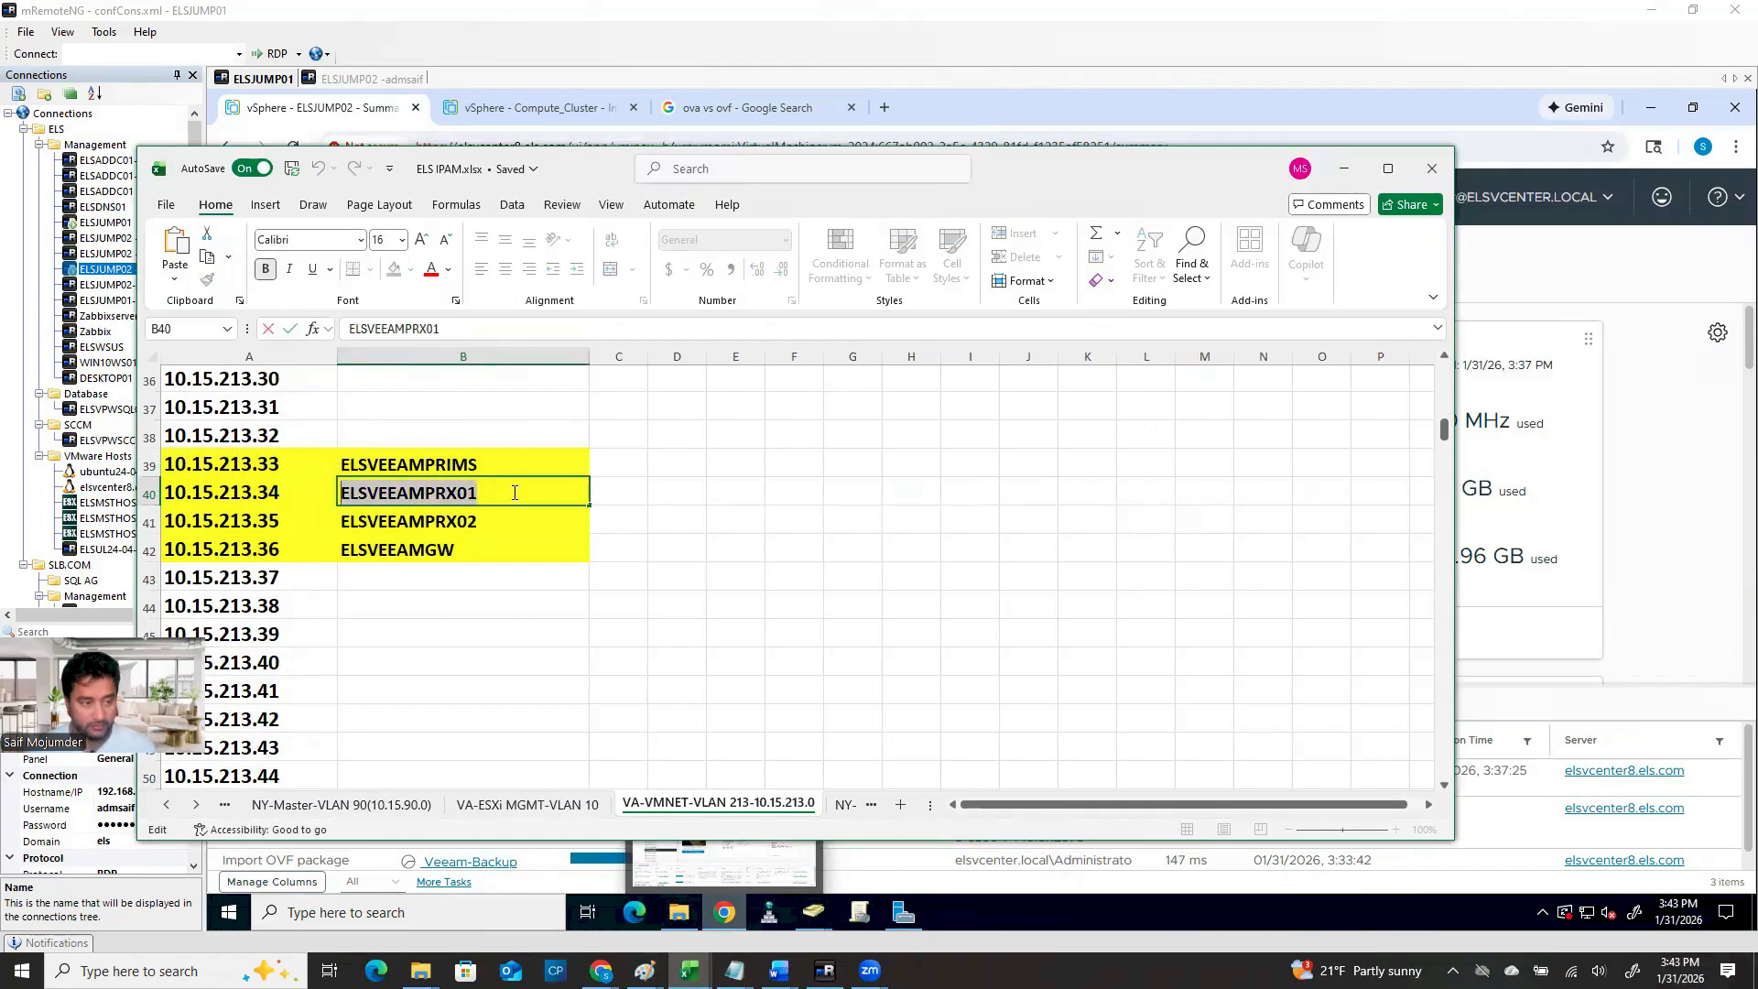
left_click(1343, 168)
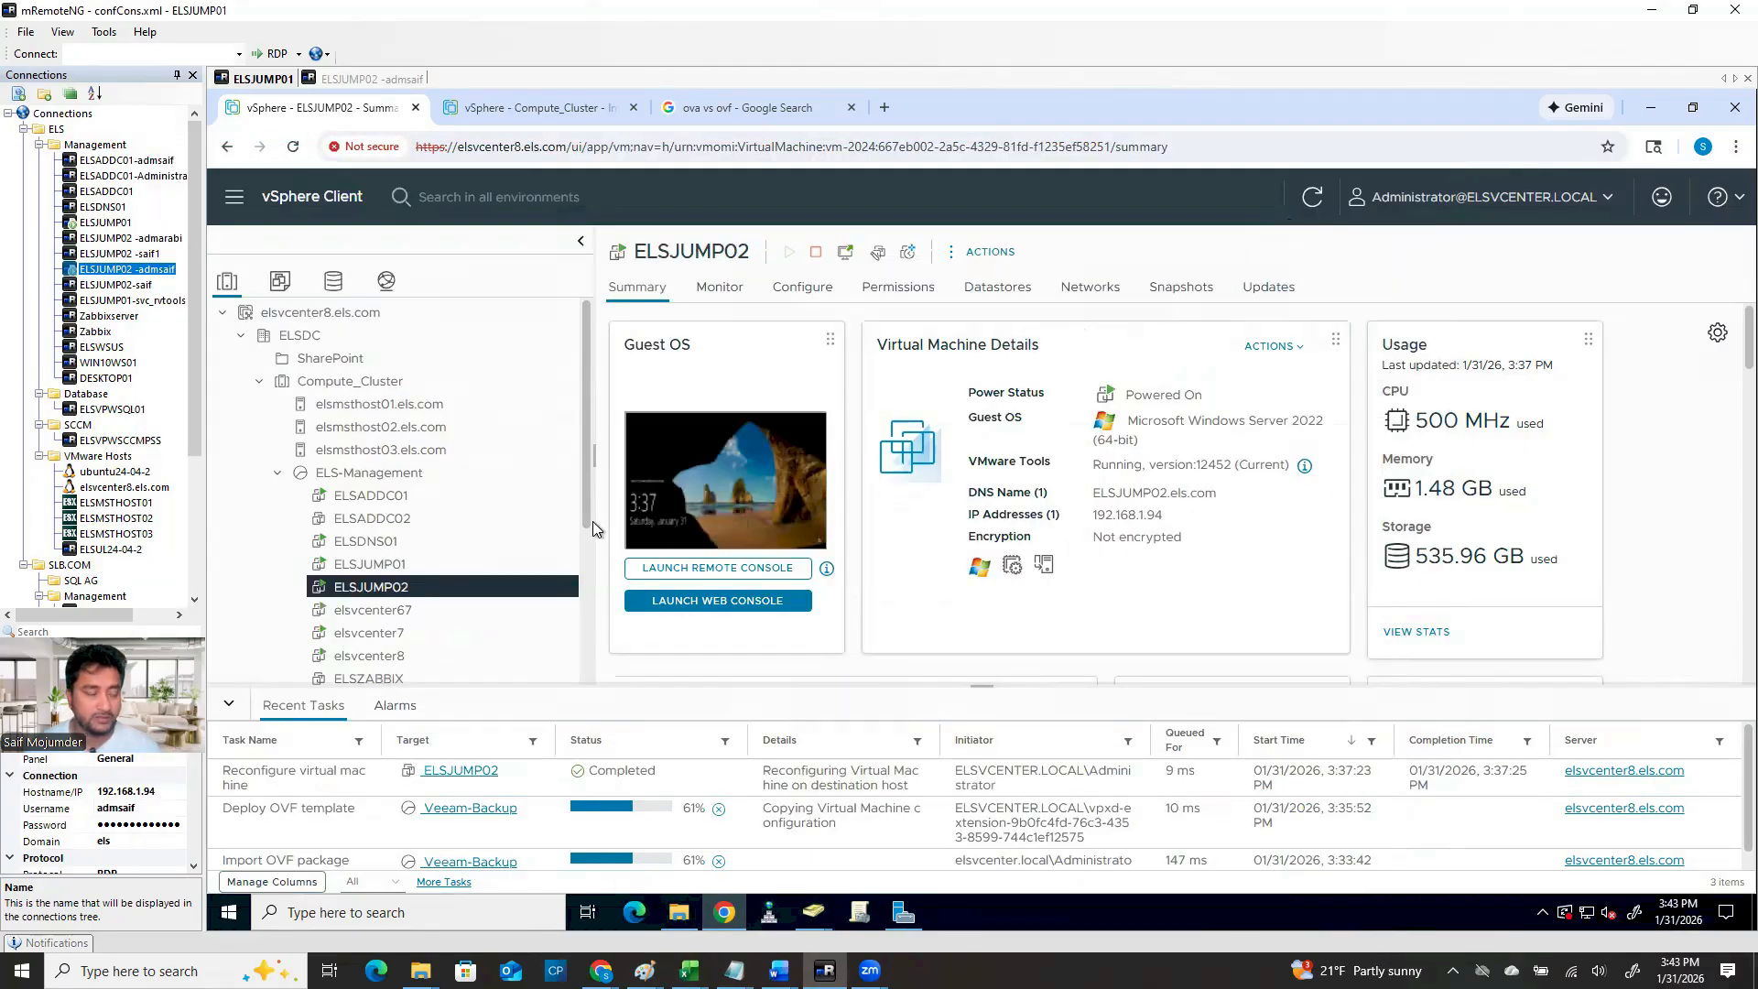
- In the VMs and Templates view, expand ELS-Template and select WinSvr2022-Template
left_click(229, 708)
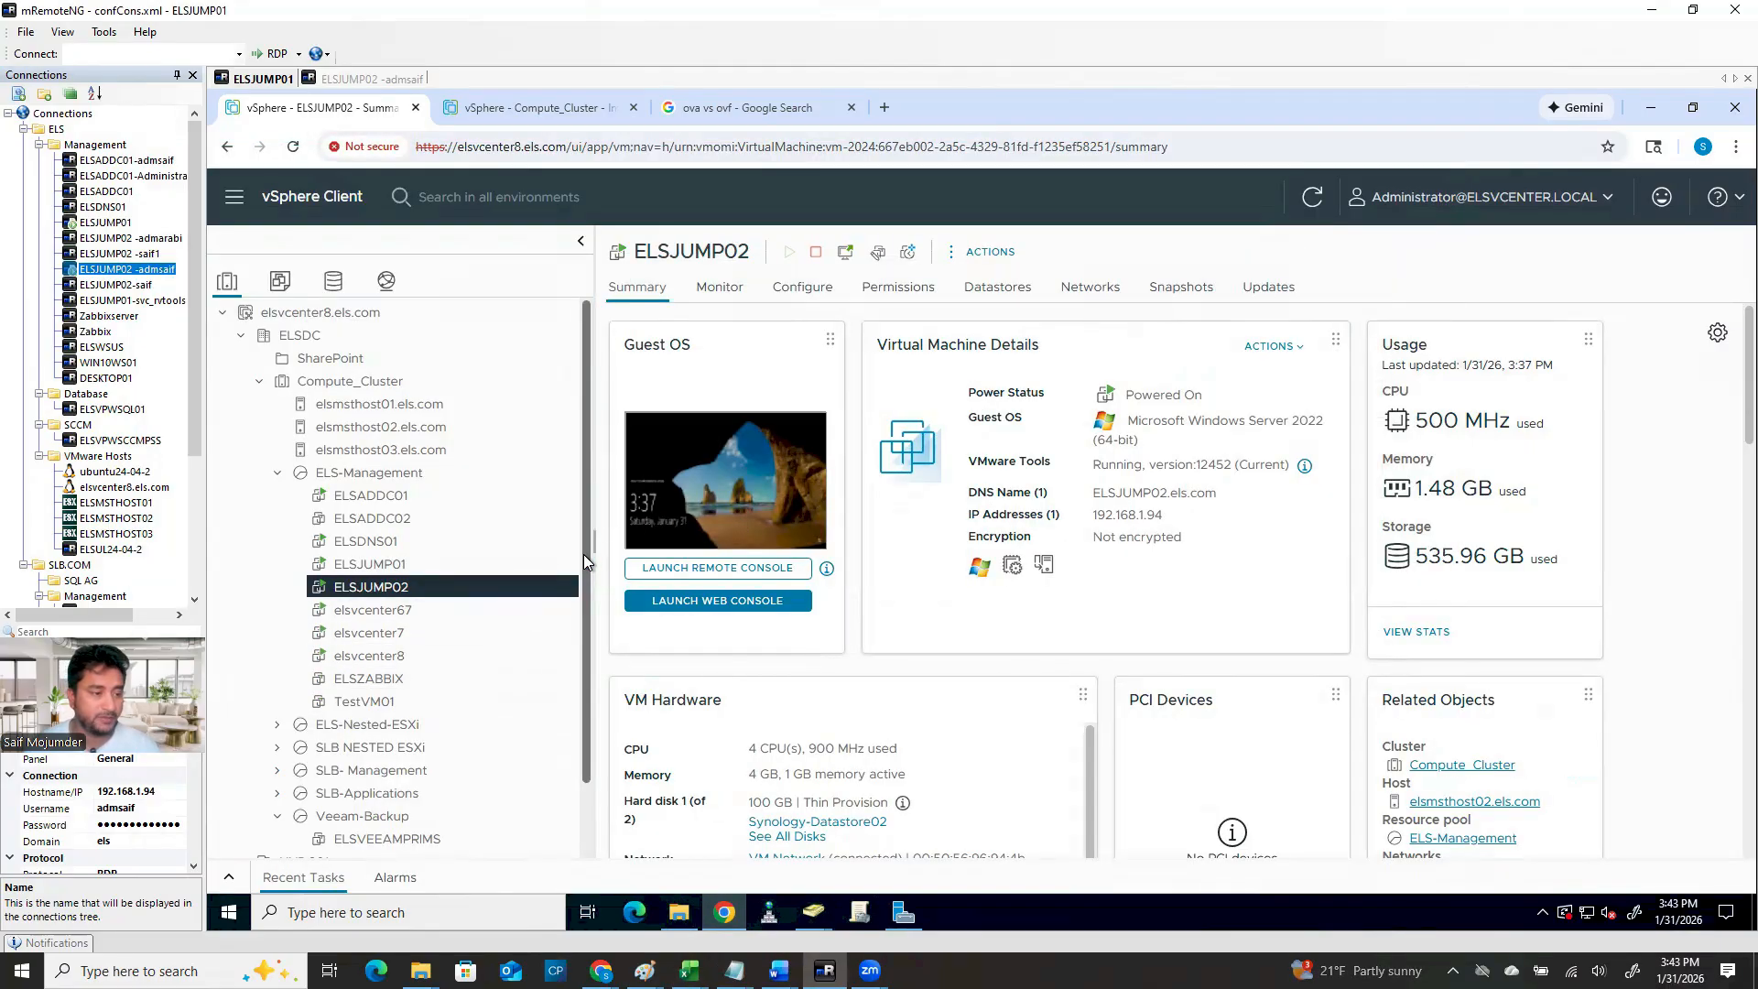
left_click(278, 478)
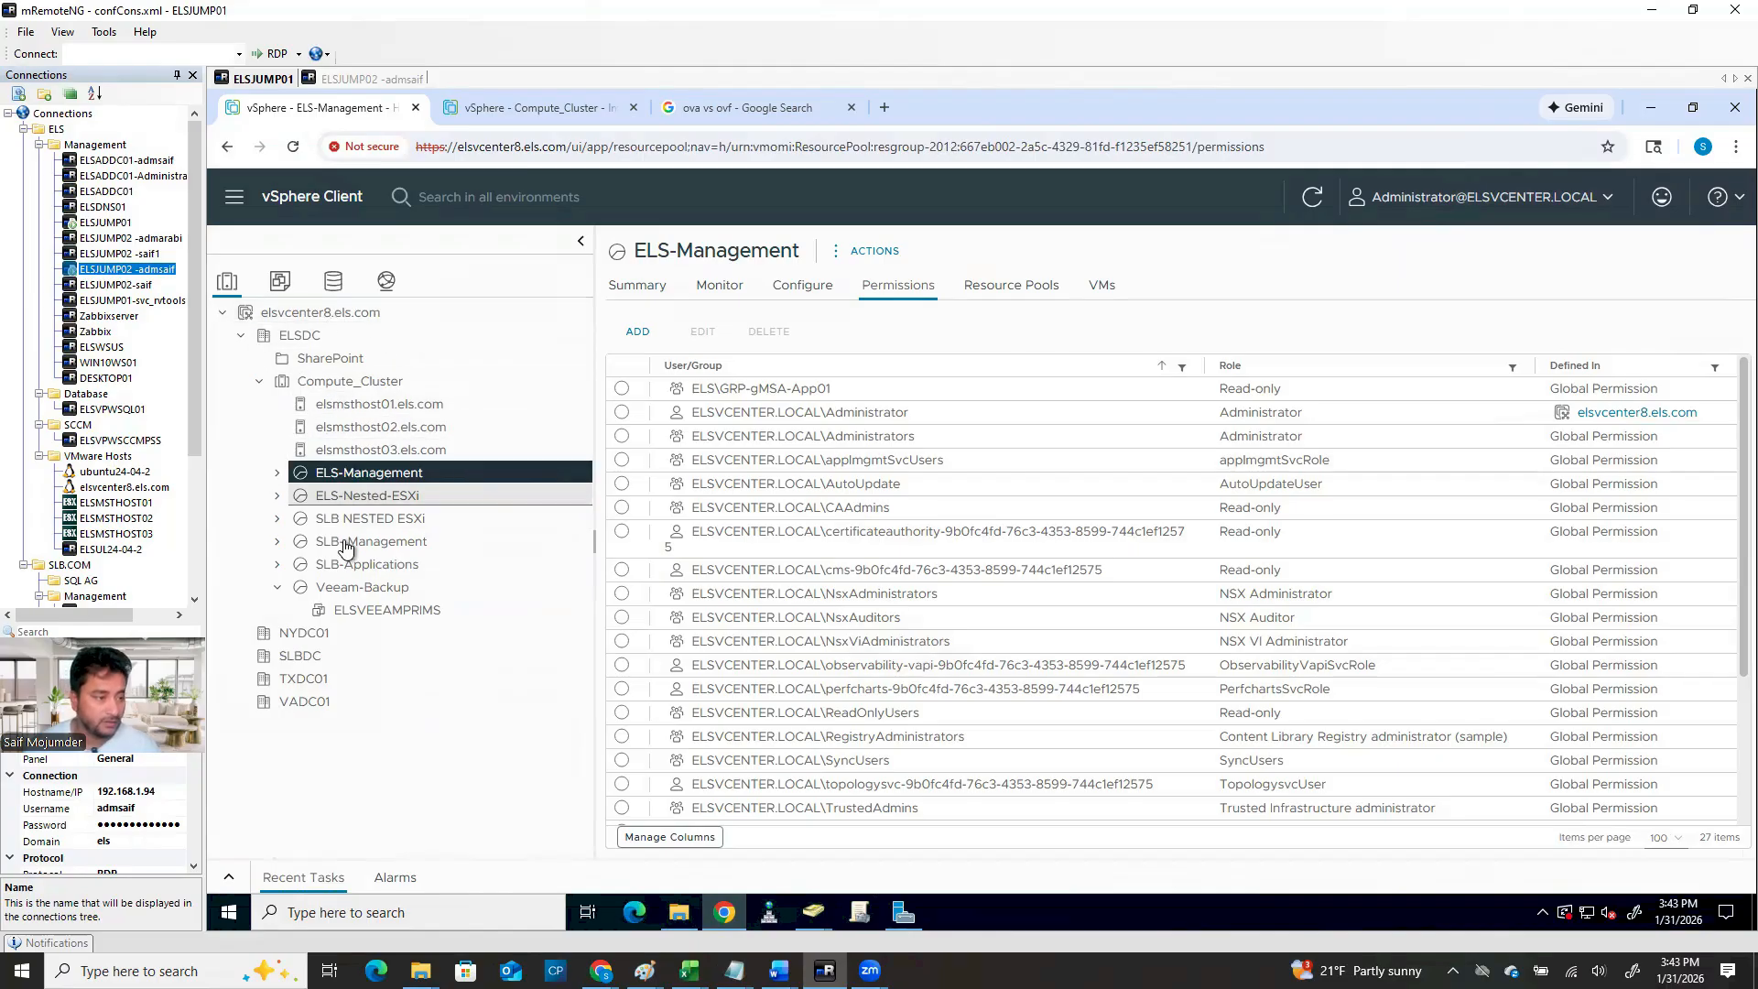
left_click(292, 283)
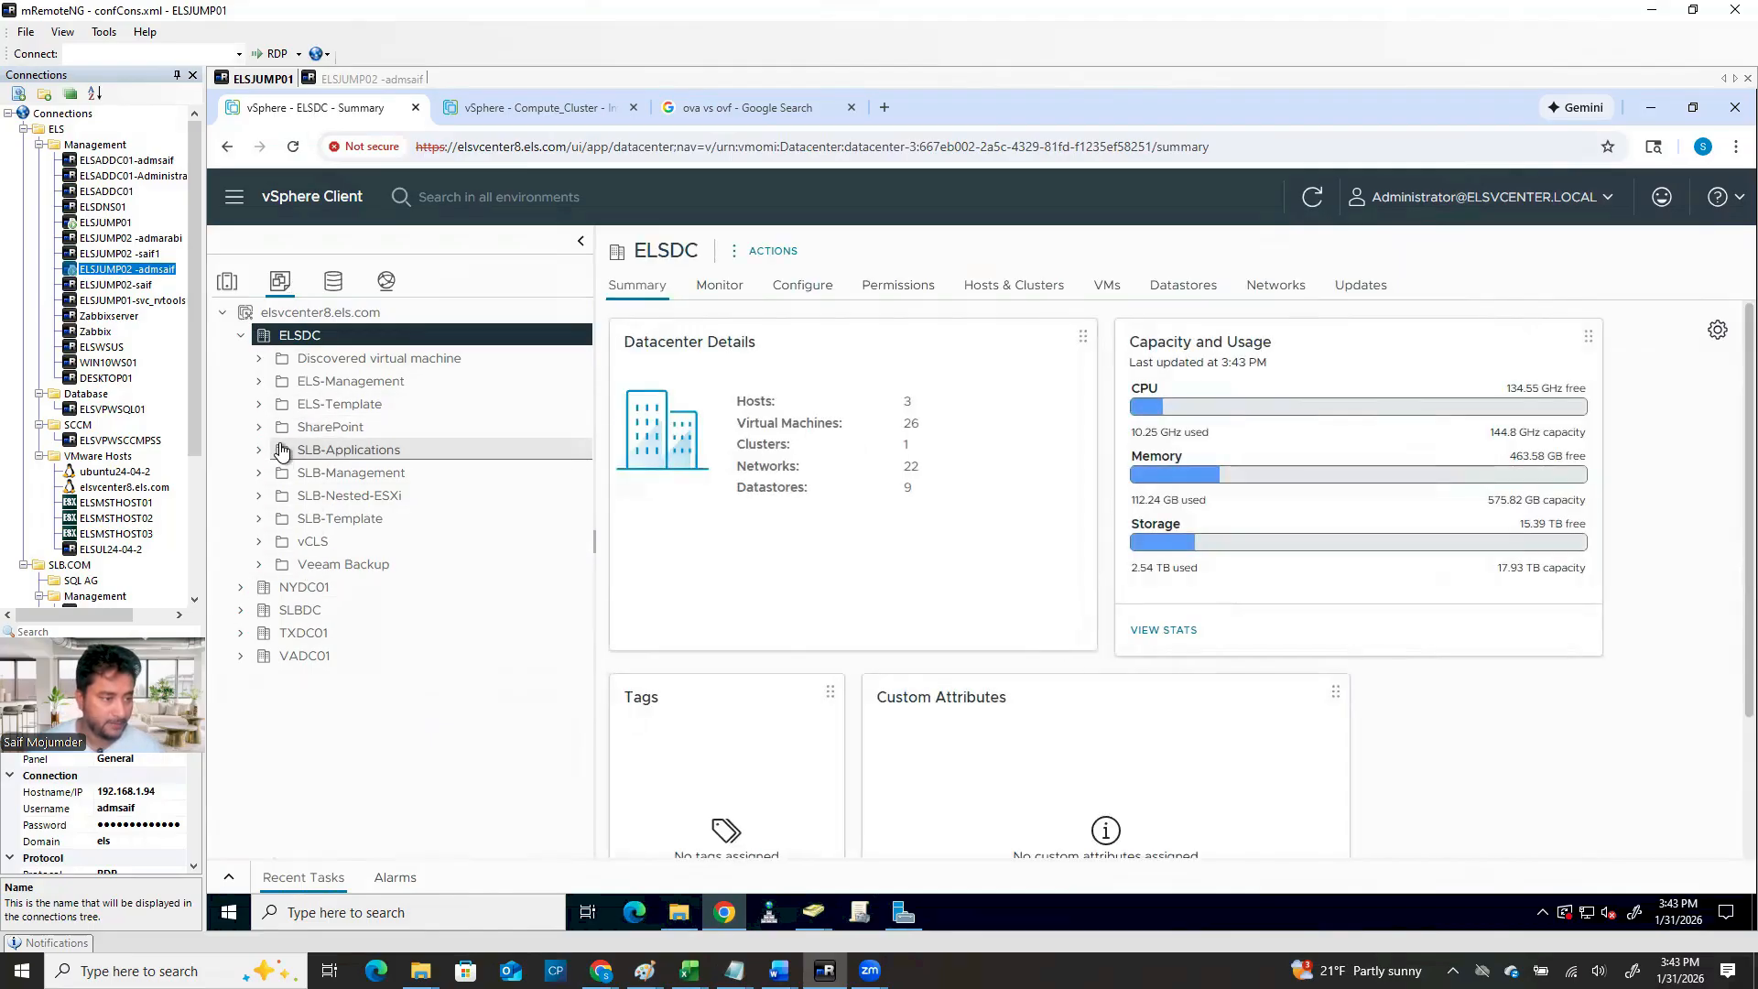
left_click(258, 404)
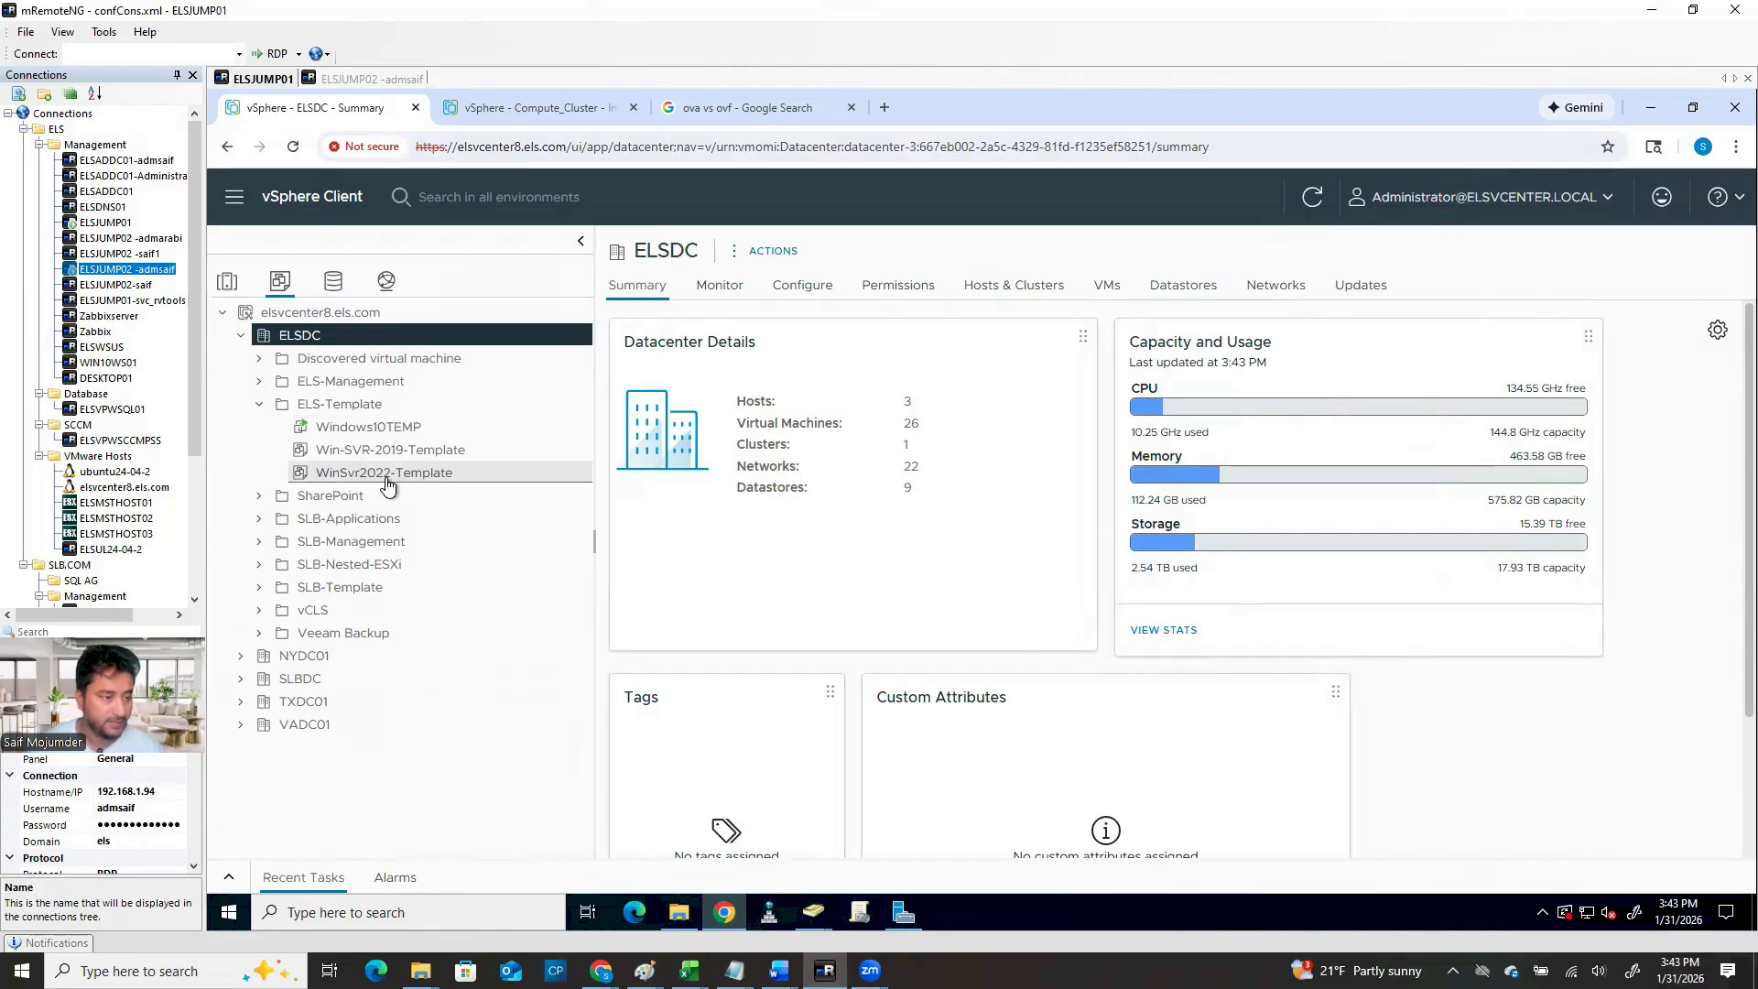
left_click(389, 474)
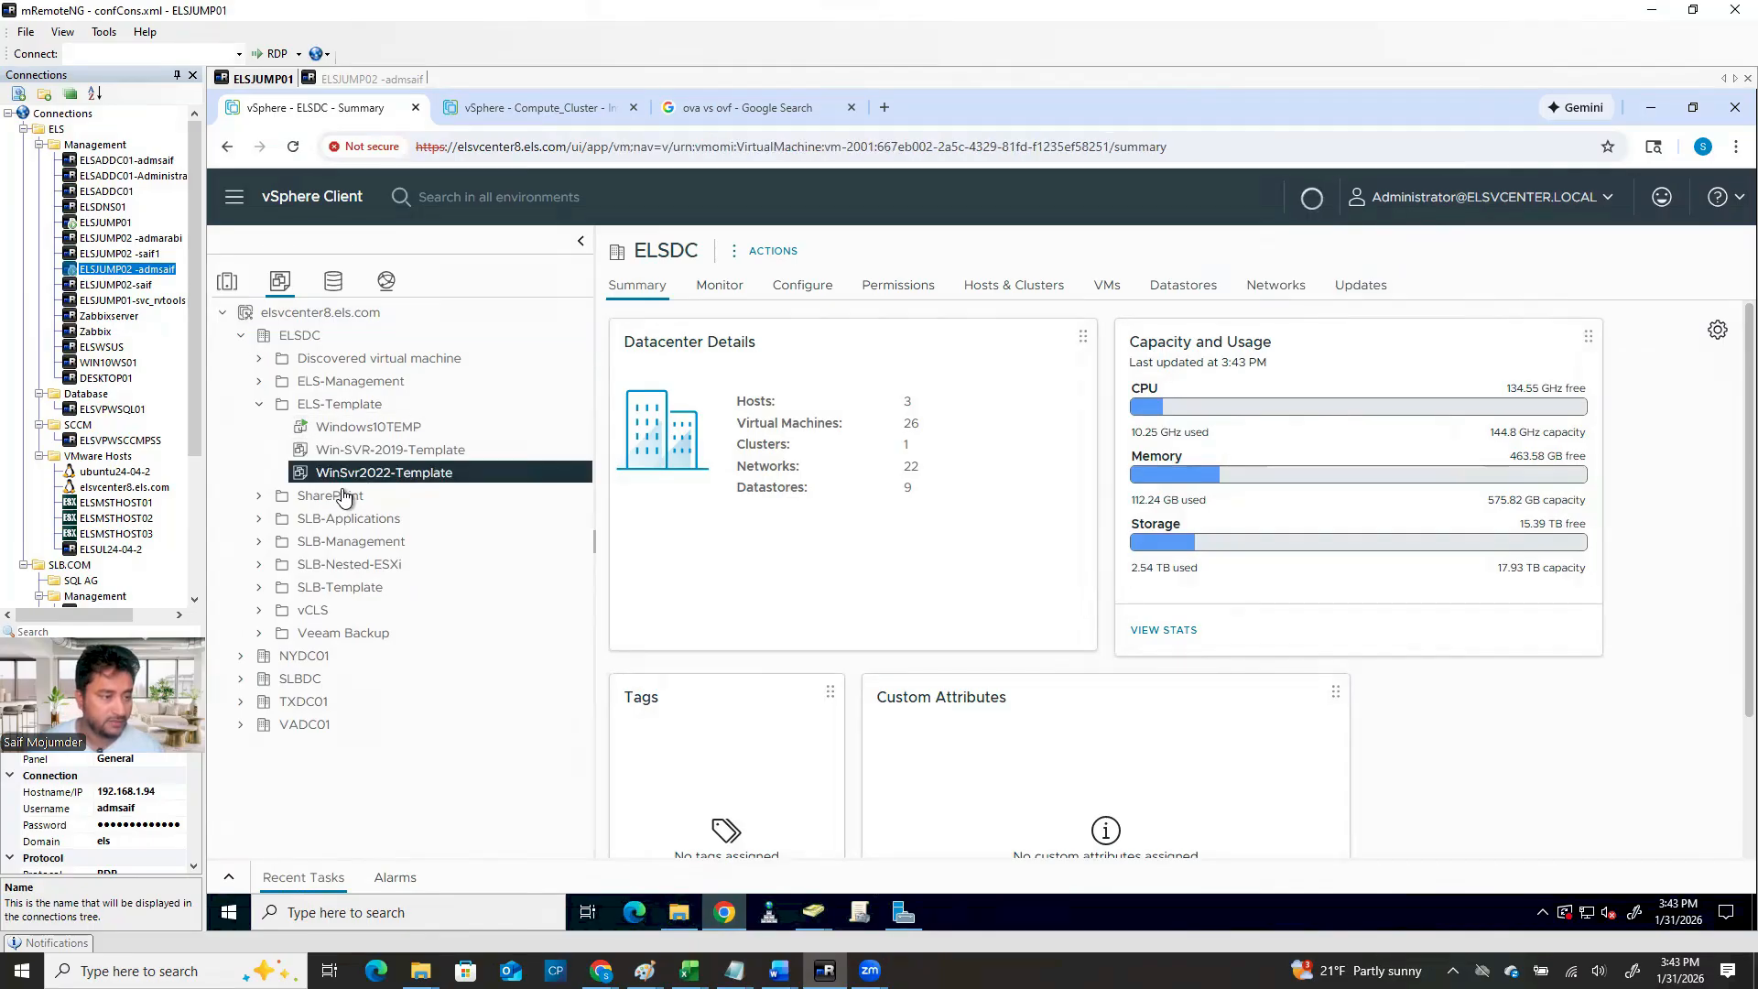
- Start a new VM from WinSvr2022-Template named ELSVEEAMPRX01 in the Veeam Backup folder
right_click(398, 479)
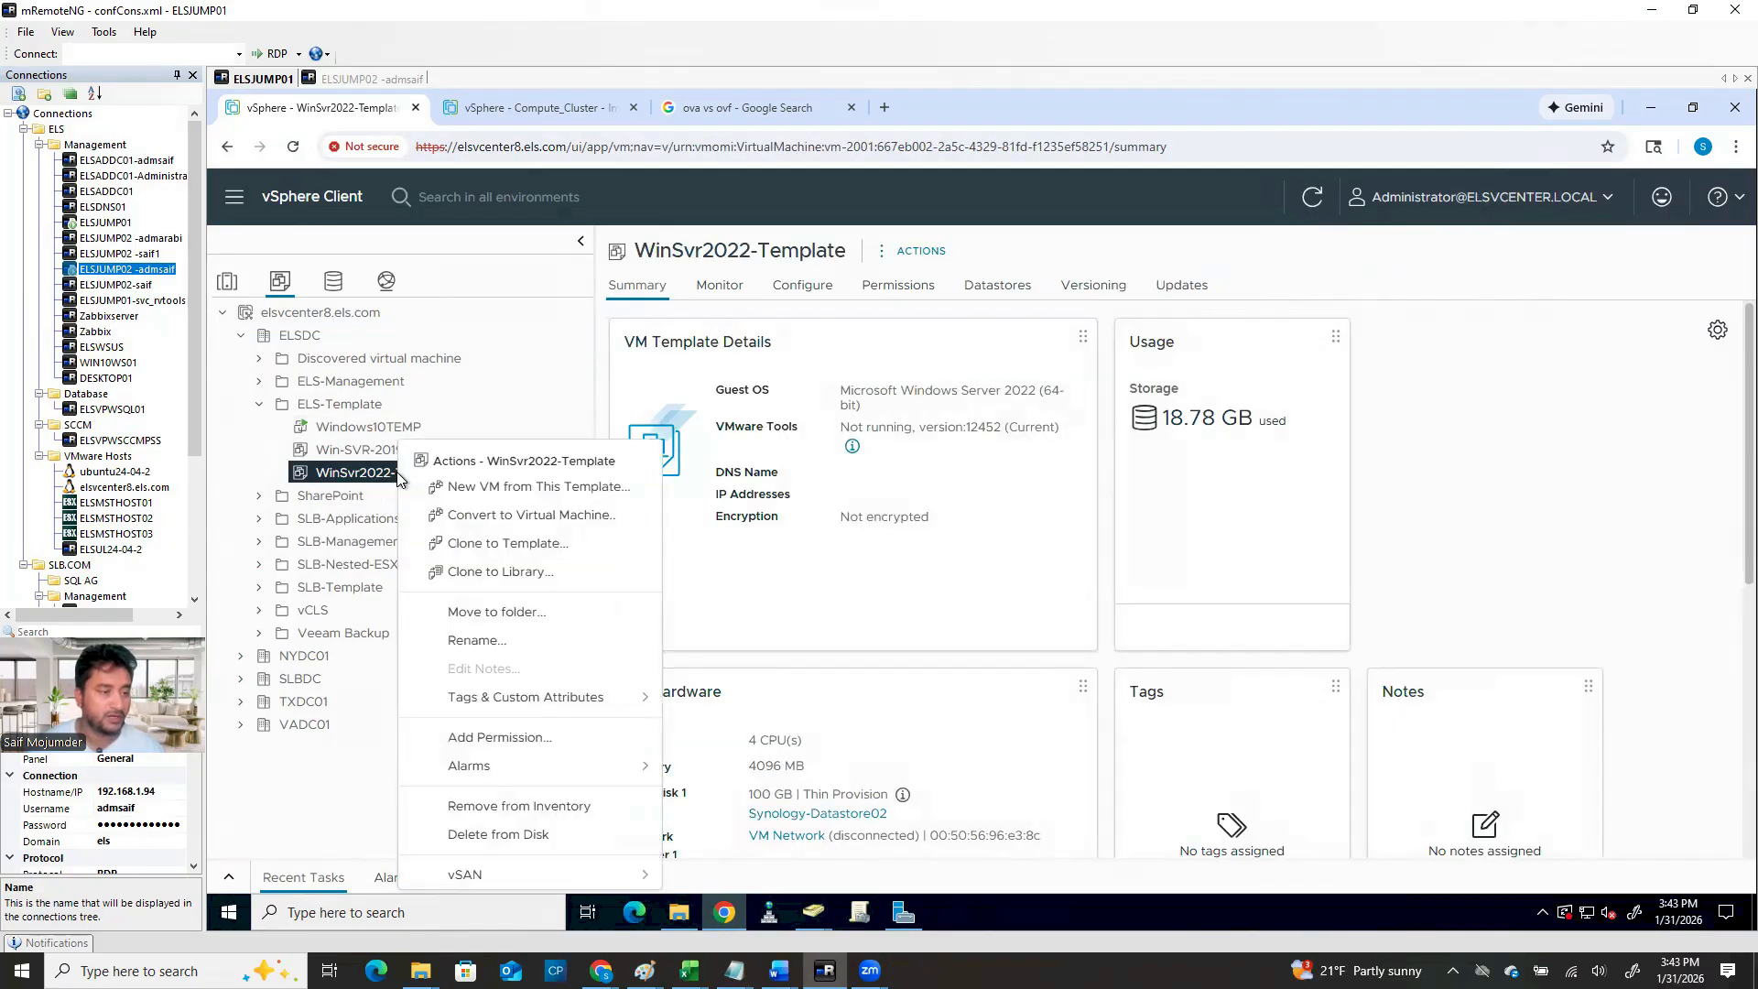
left_click(504, 492)
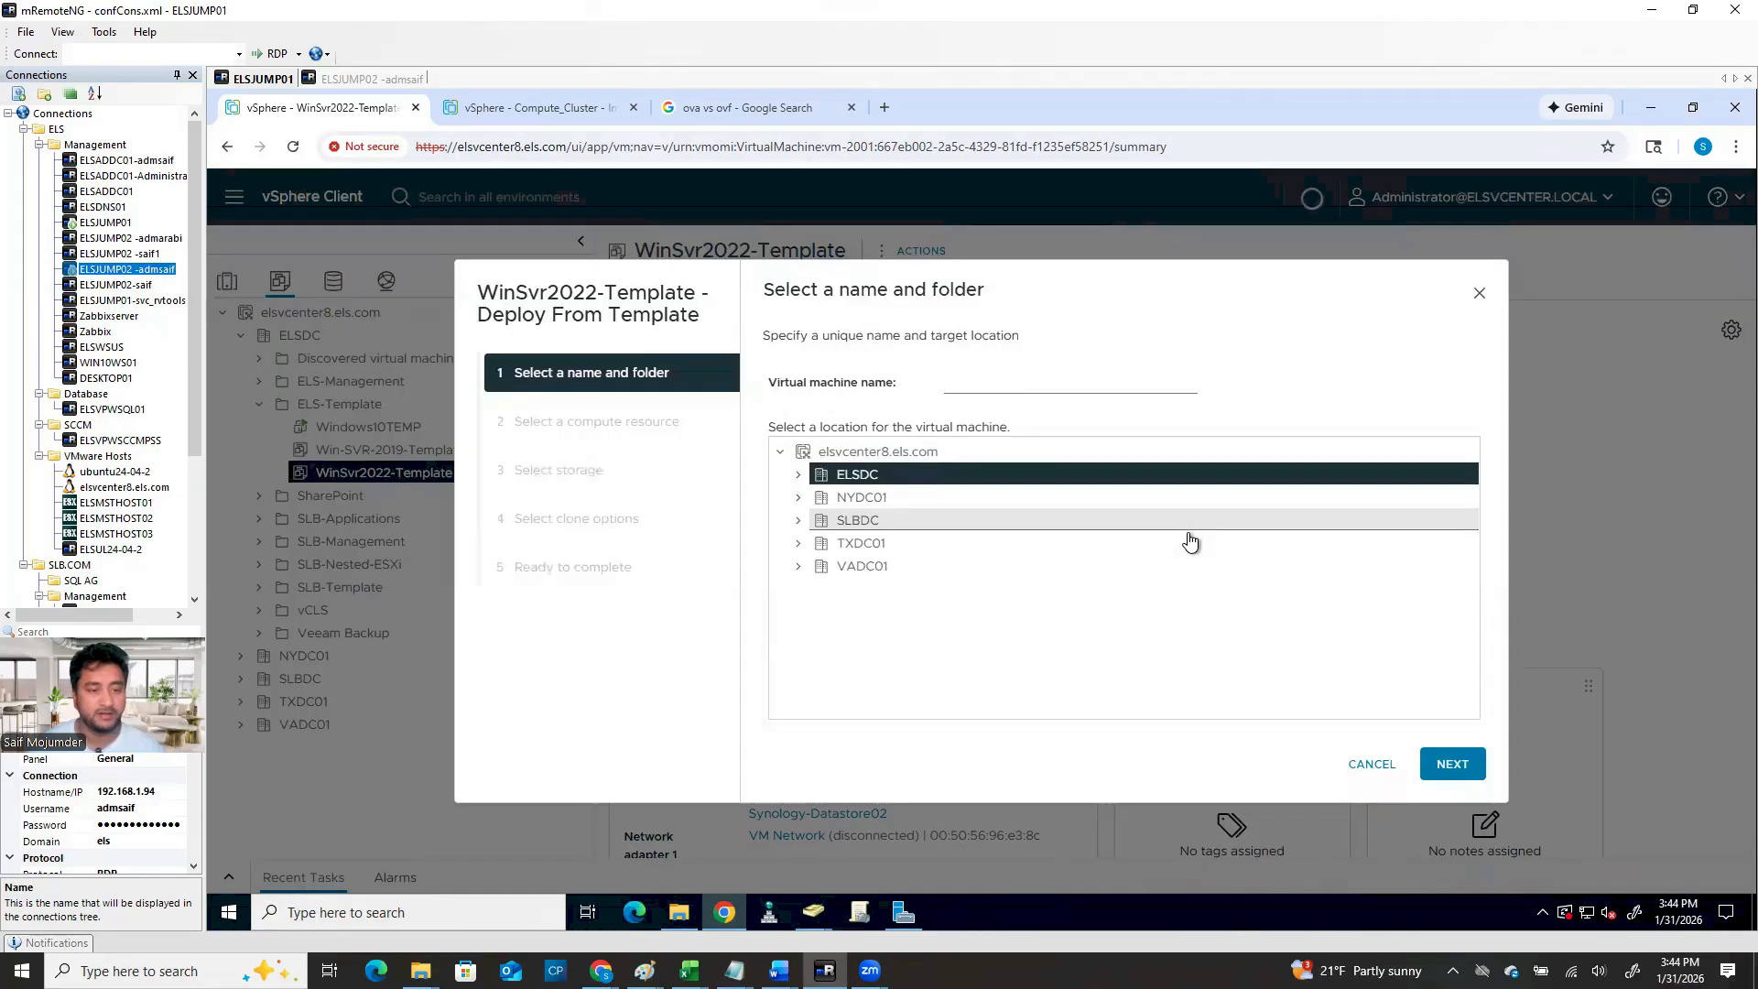
left_click(1011, 385)
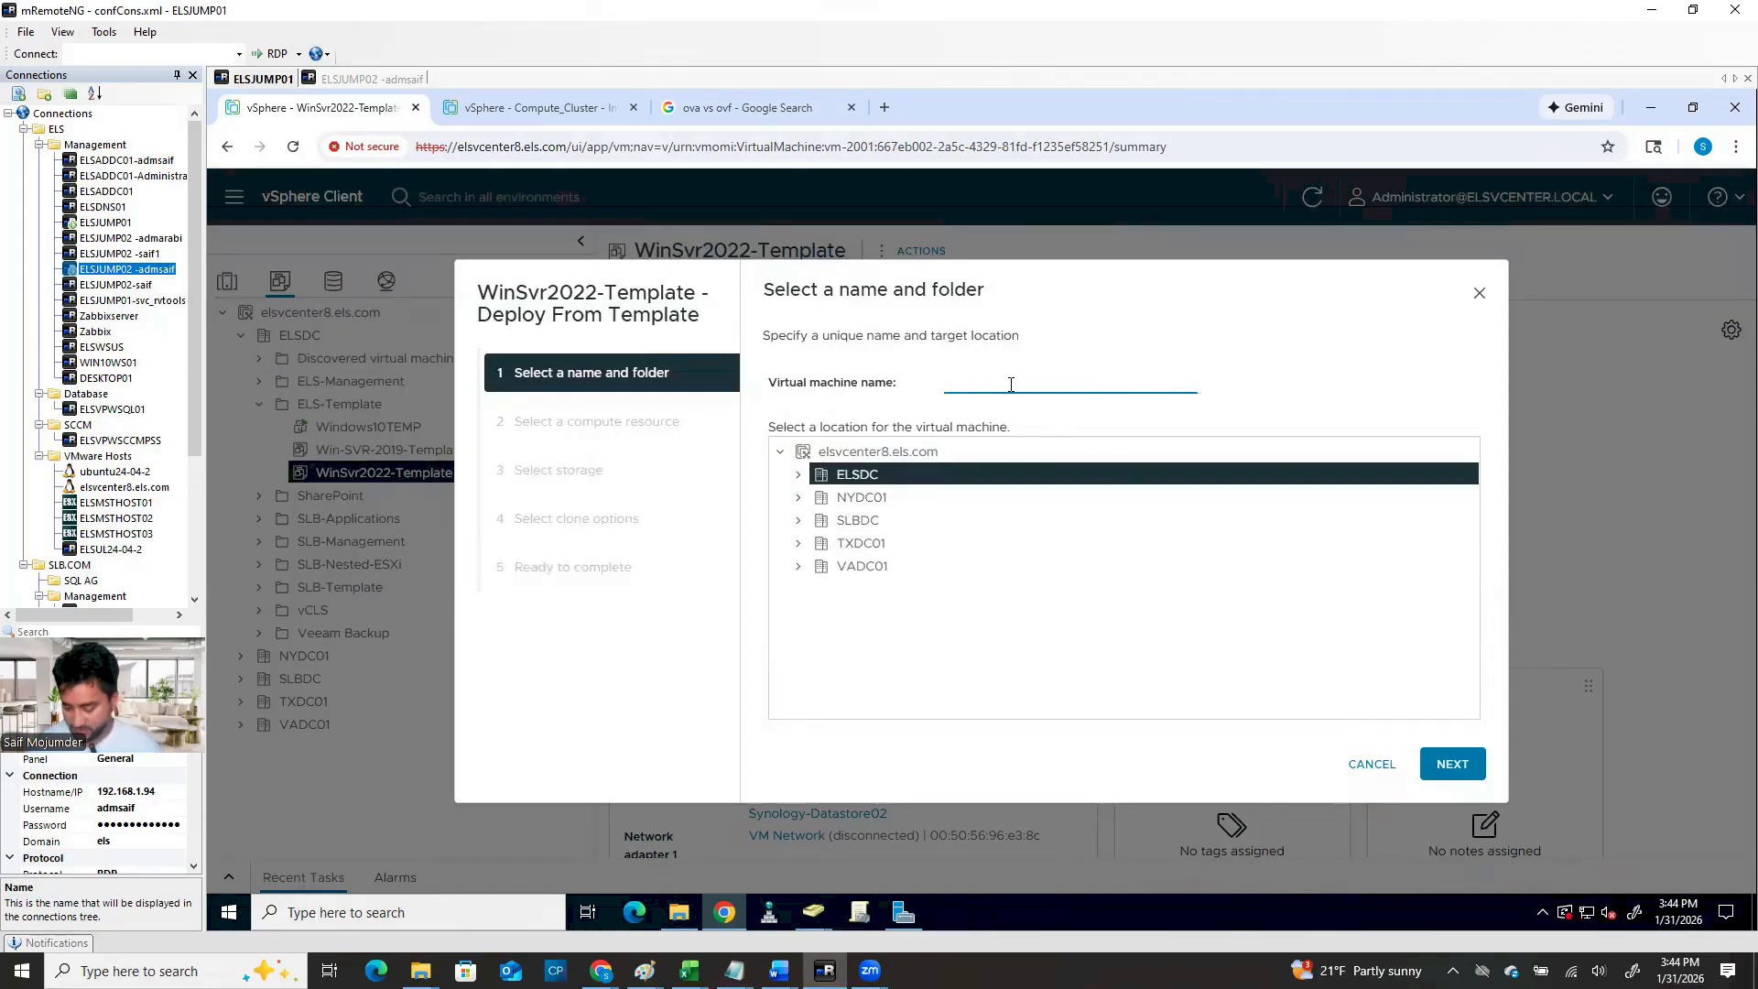
key("ctrl+v")
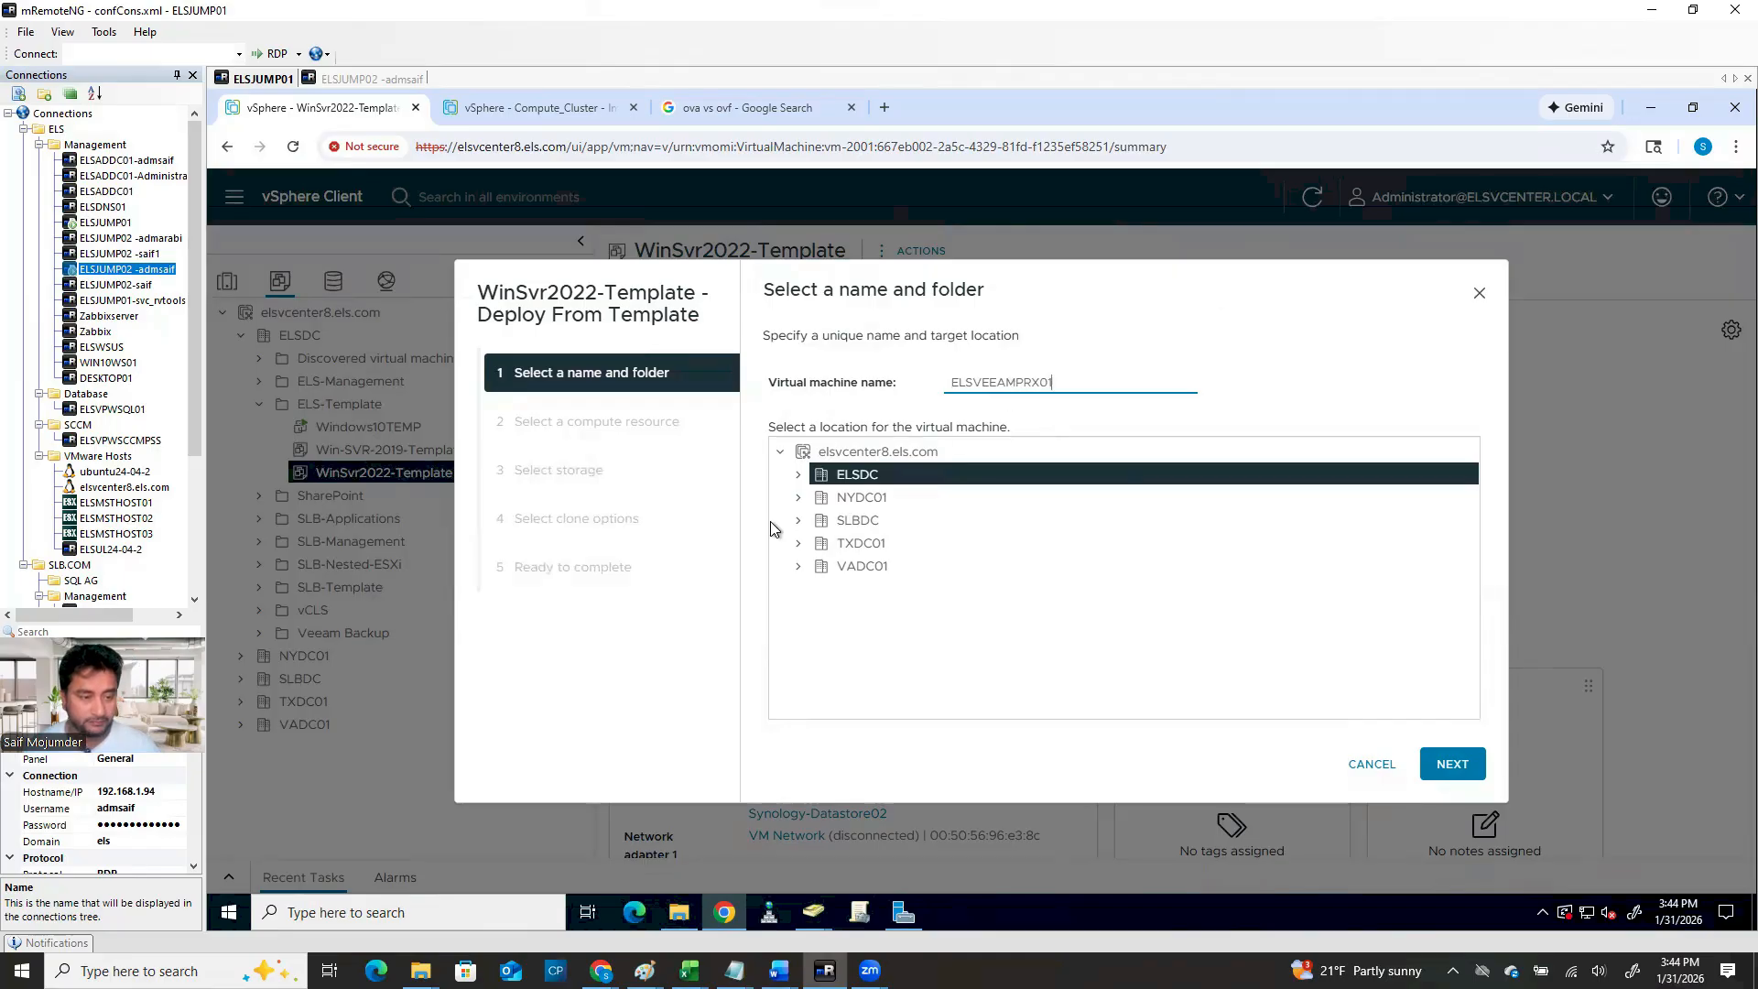
left_click(798, 474)
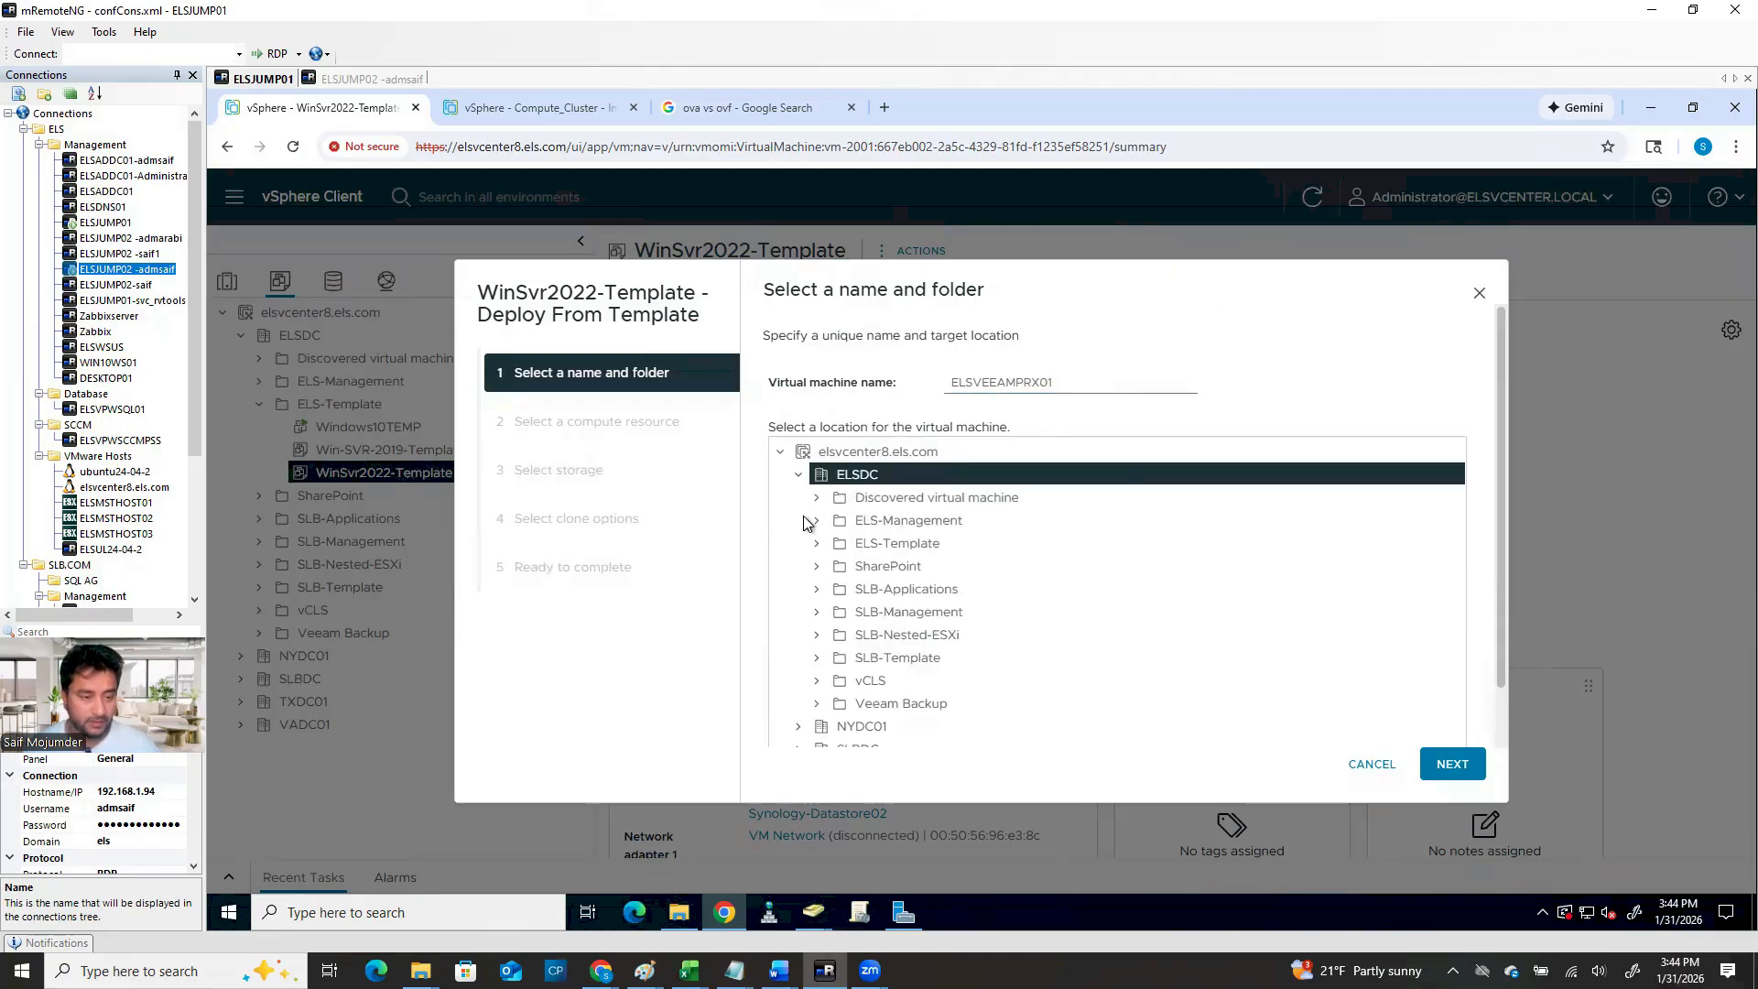
left_click(929, 707)
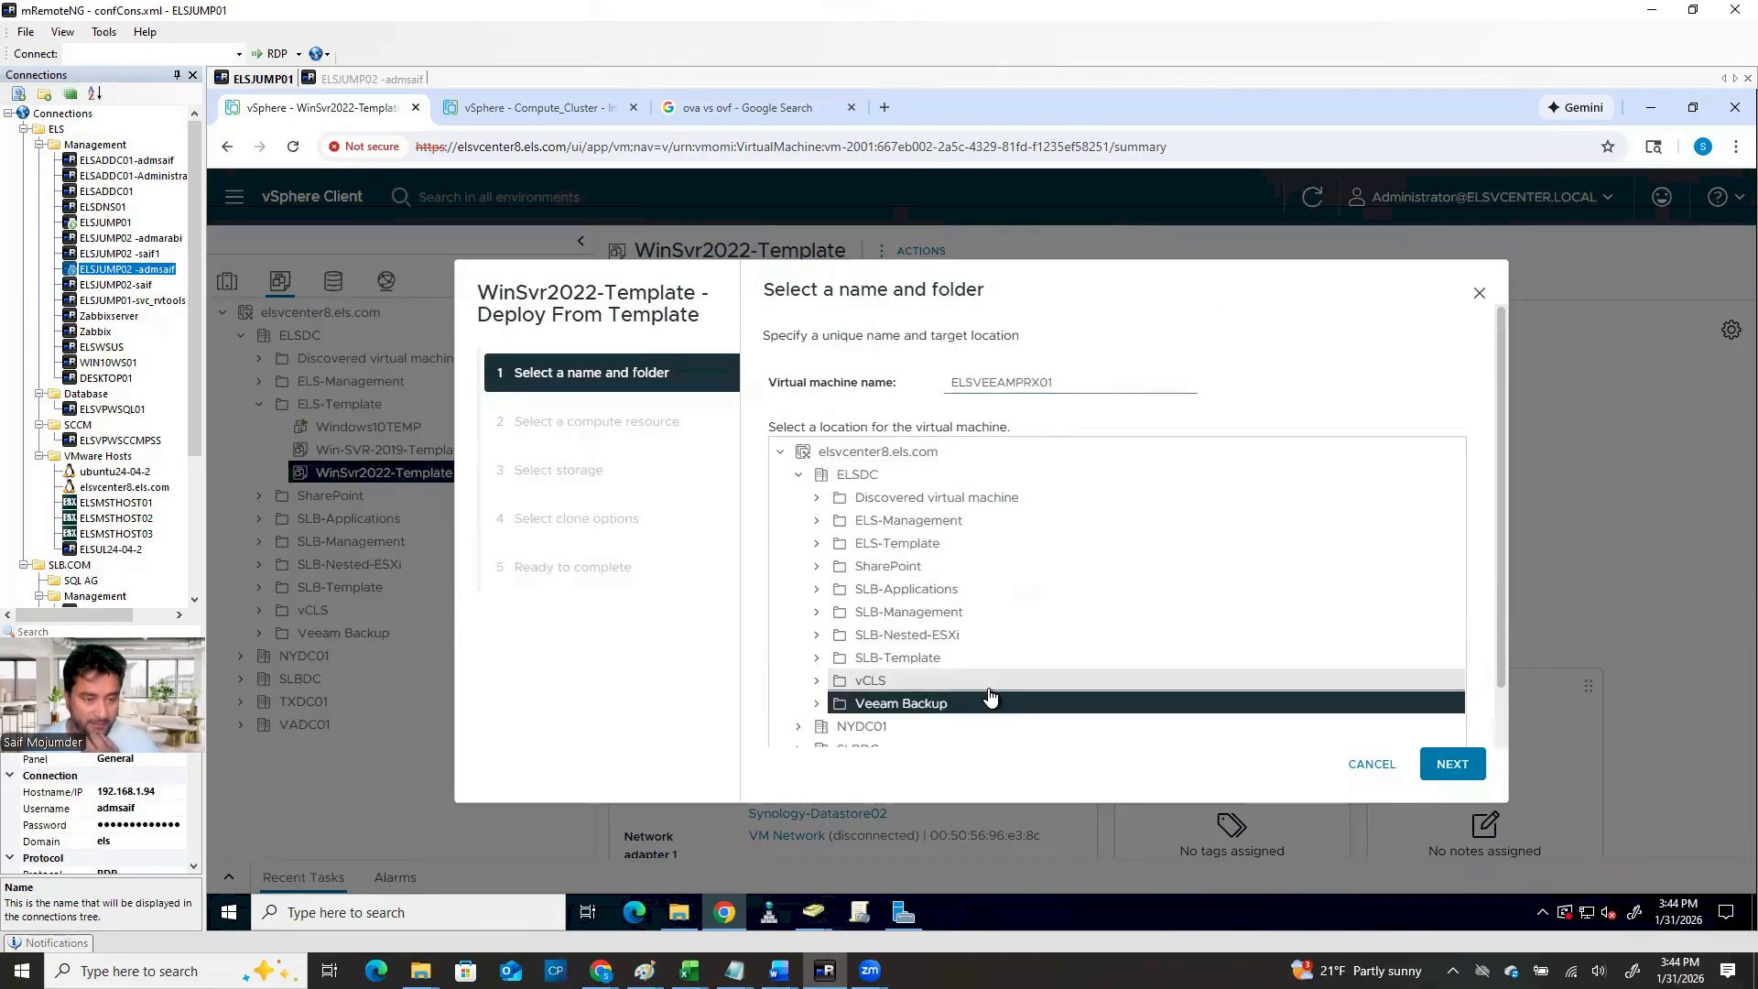
left_click(1450, 765)
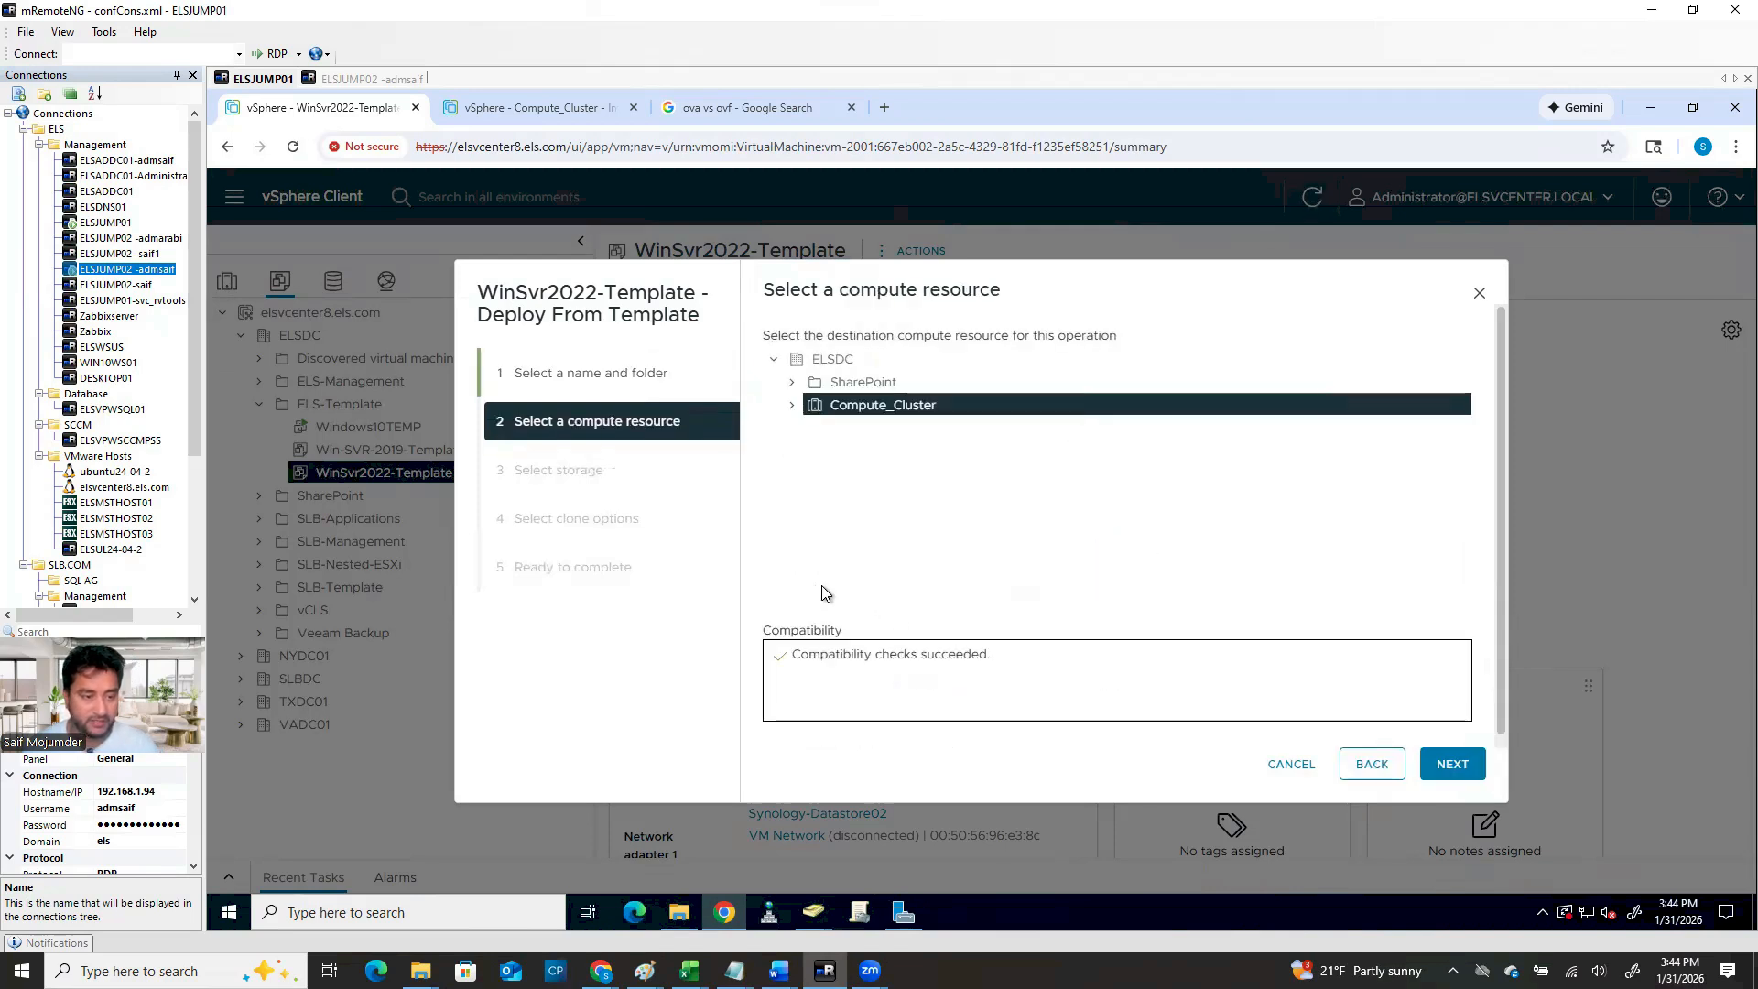
- Place the VM in the Veeam-Backup resource pool on Synology-Datastore02
left_click(795, 408)
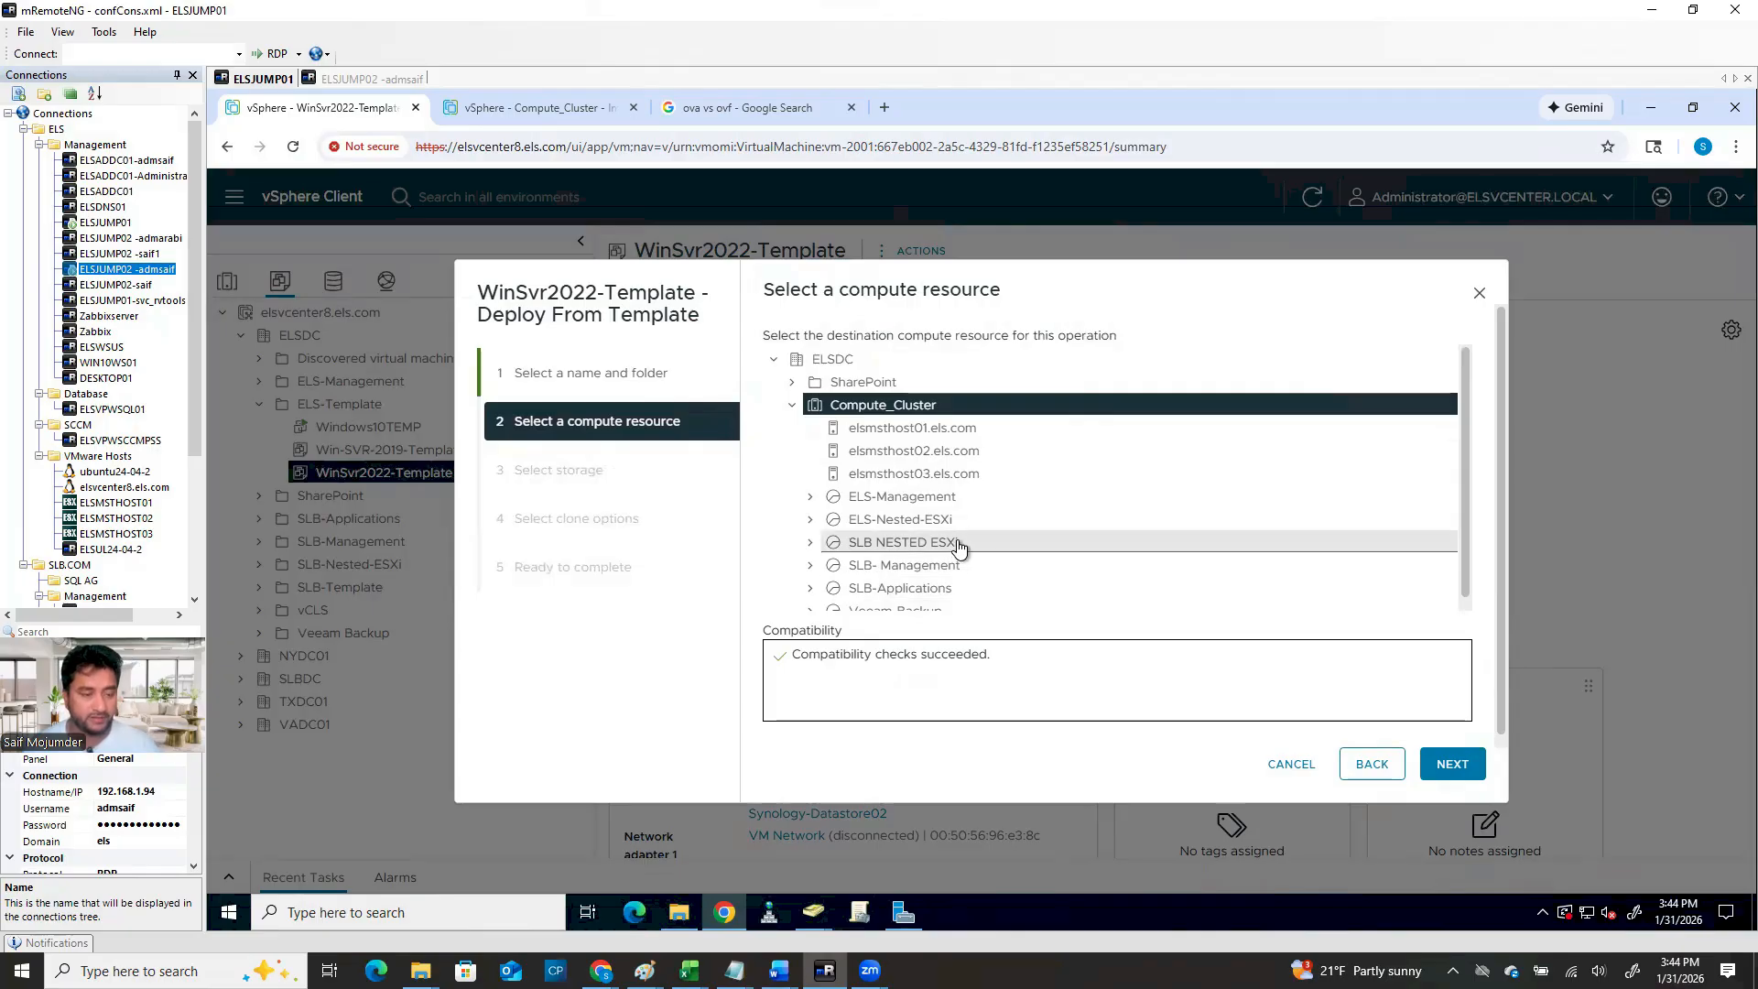
scroll(961, 560, "down", 1)
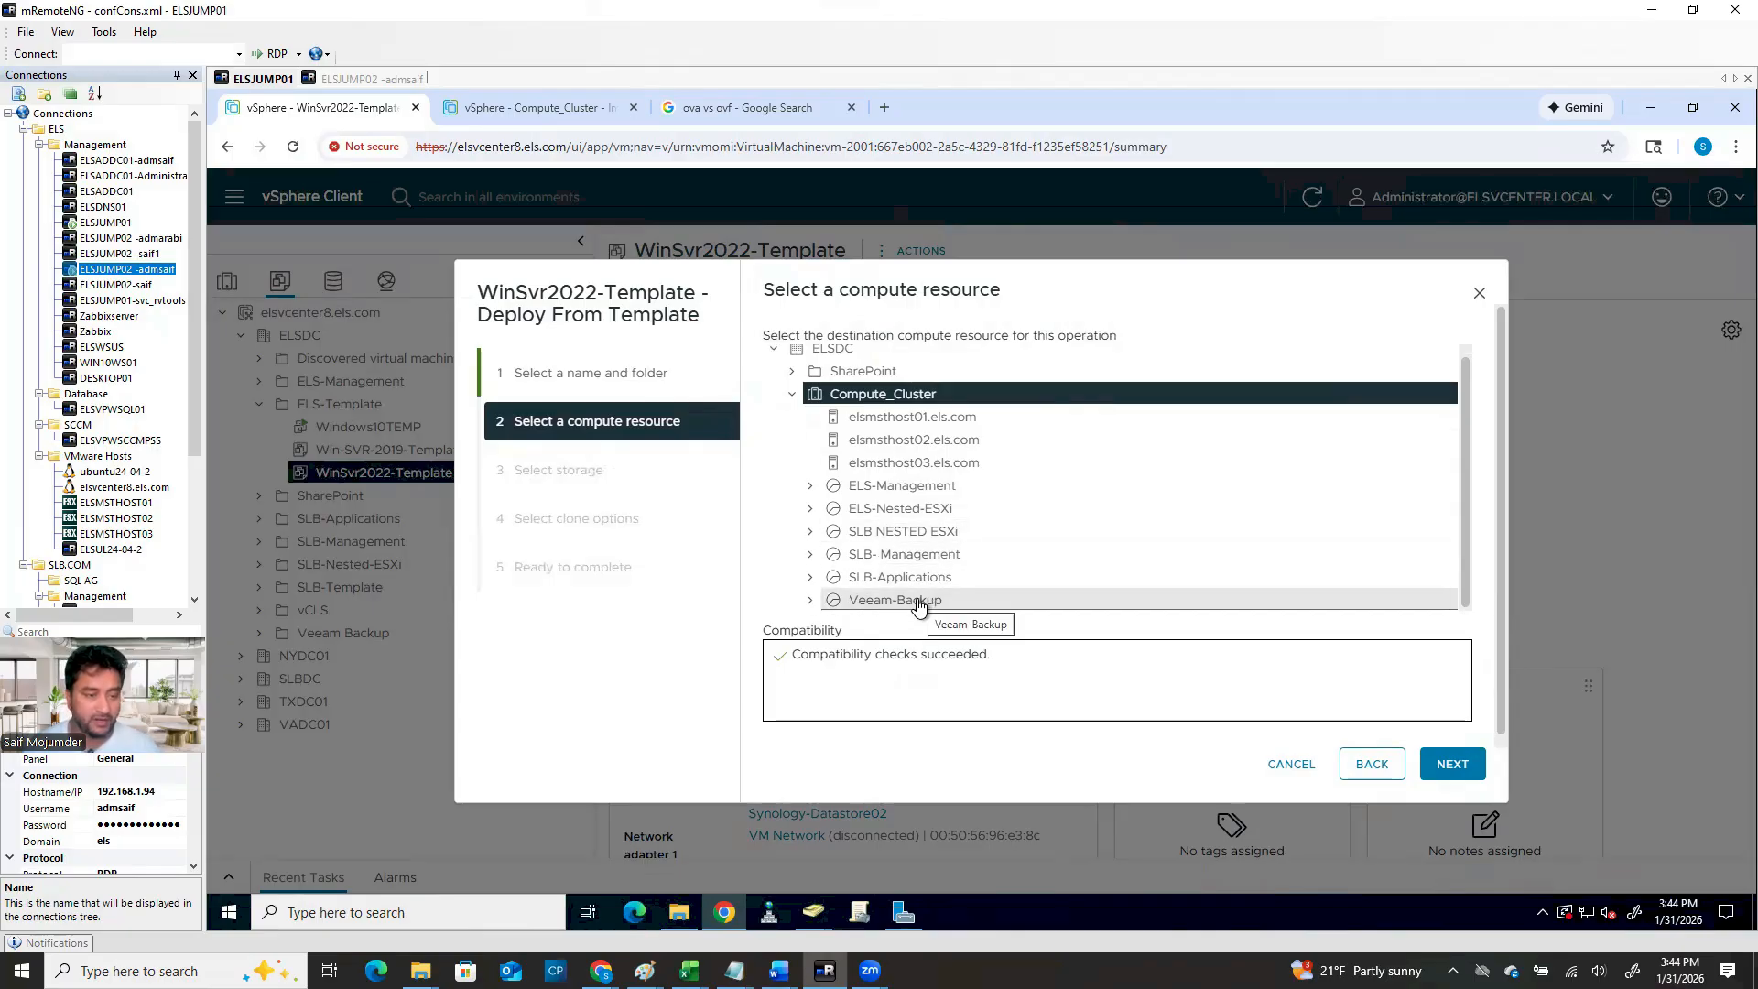
left_click(919, 603)
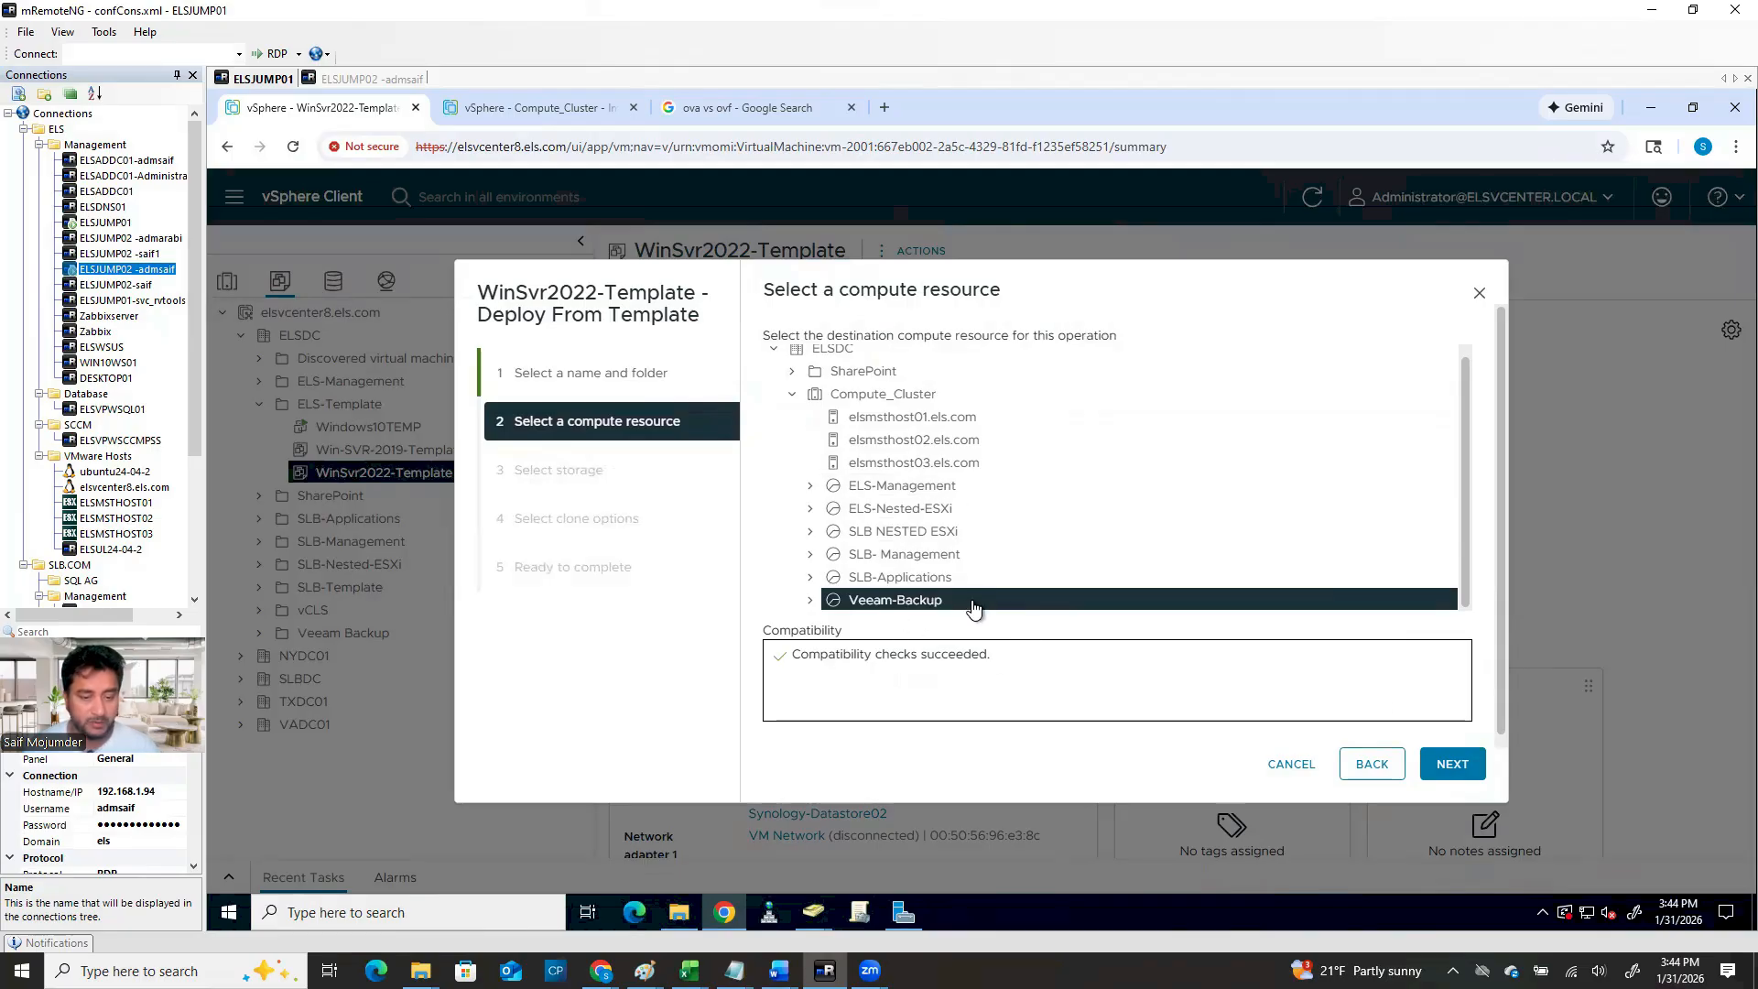
left_click(1455, 765)
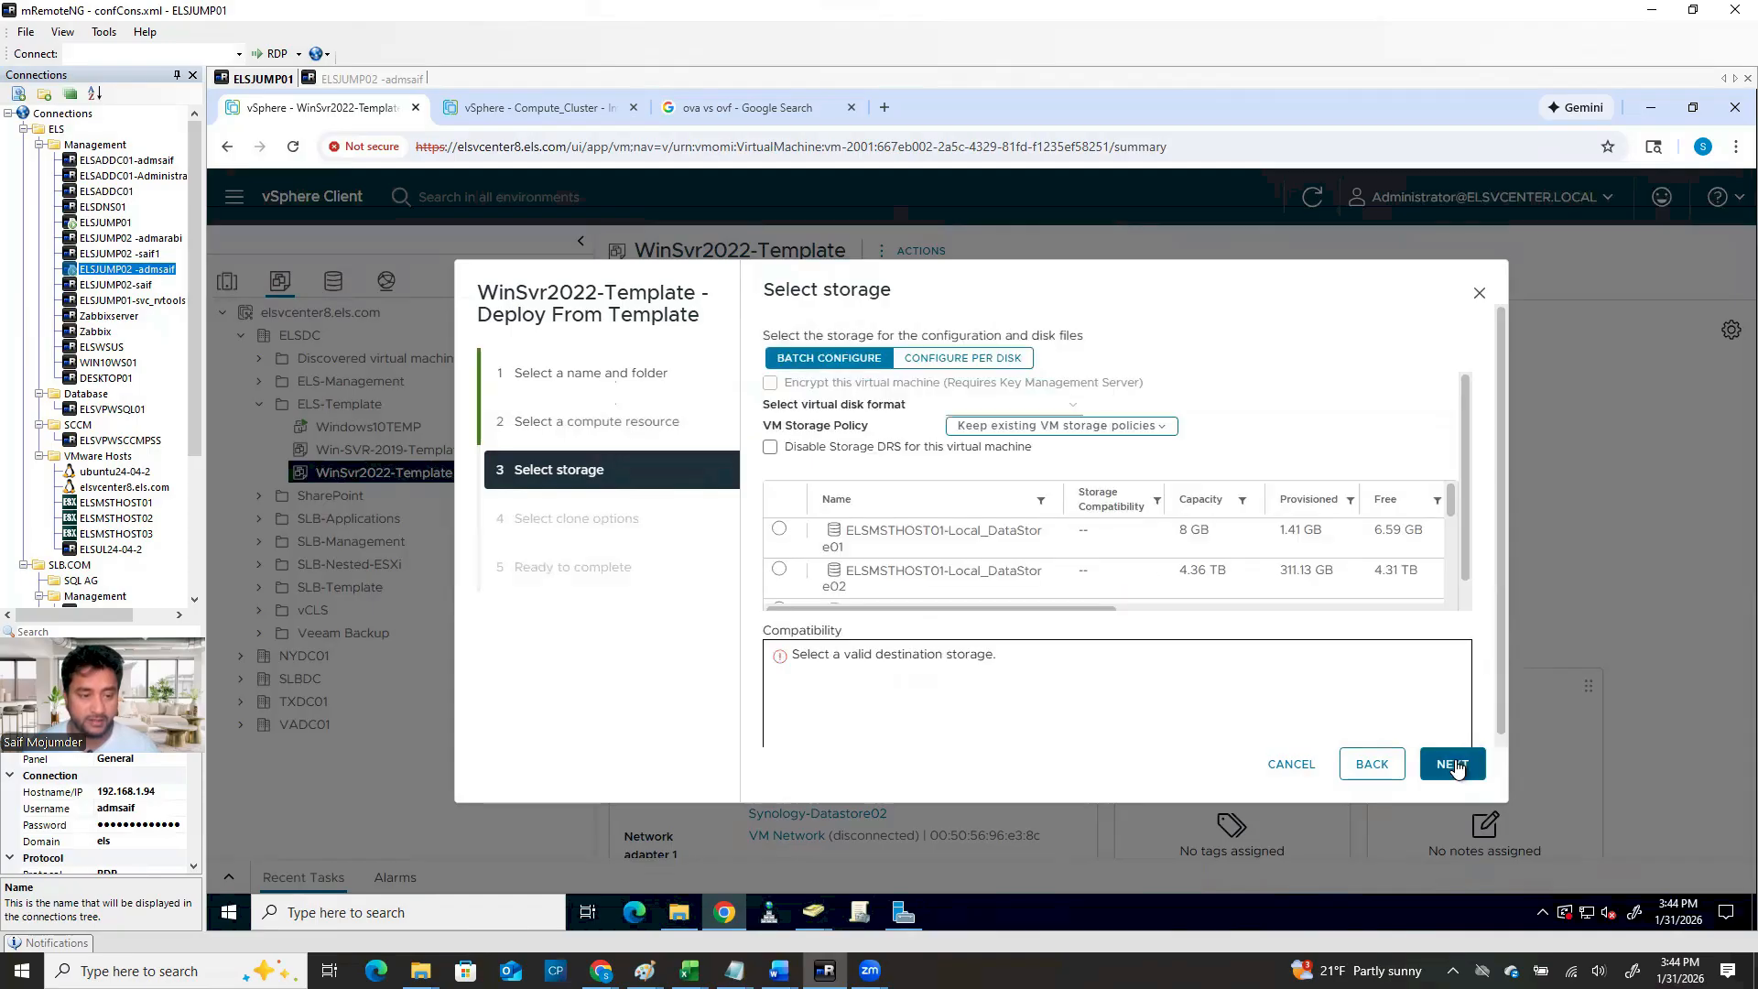
scroll(898, 553, "down", 3)
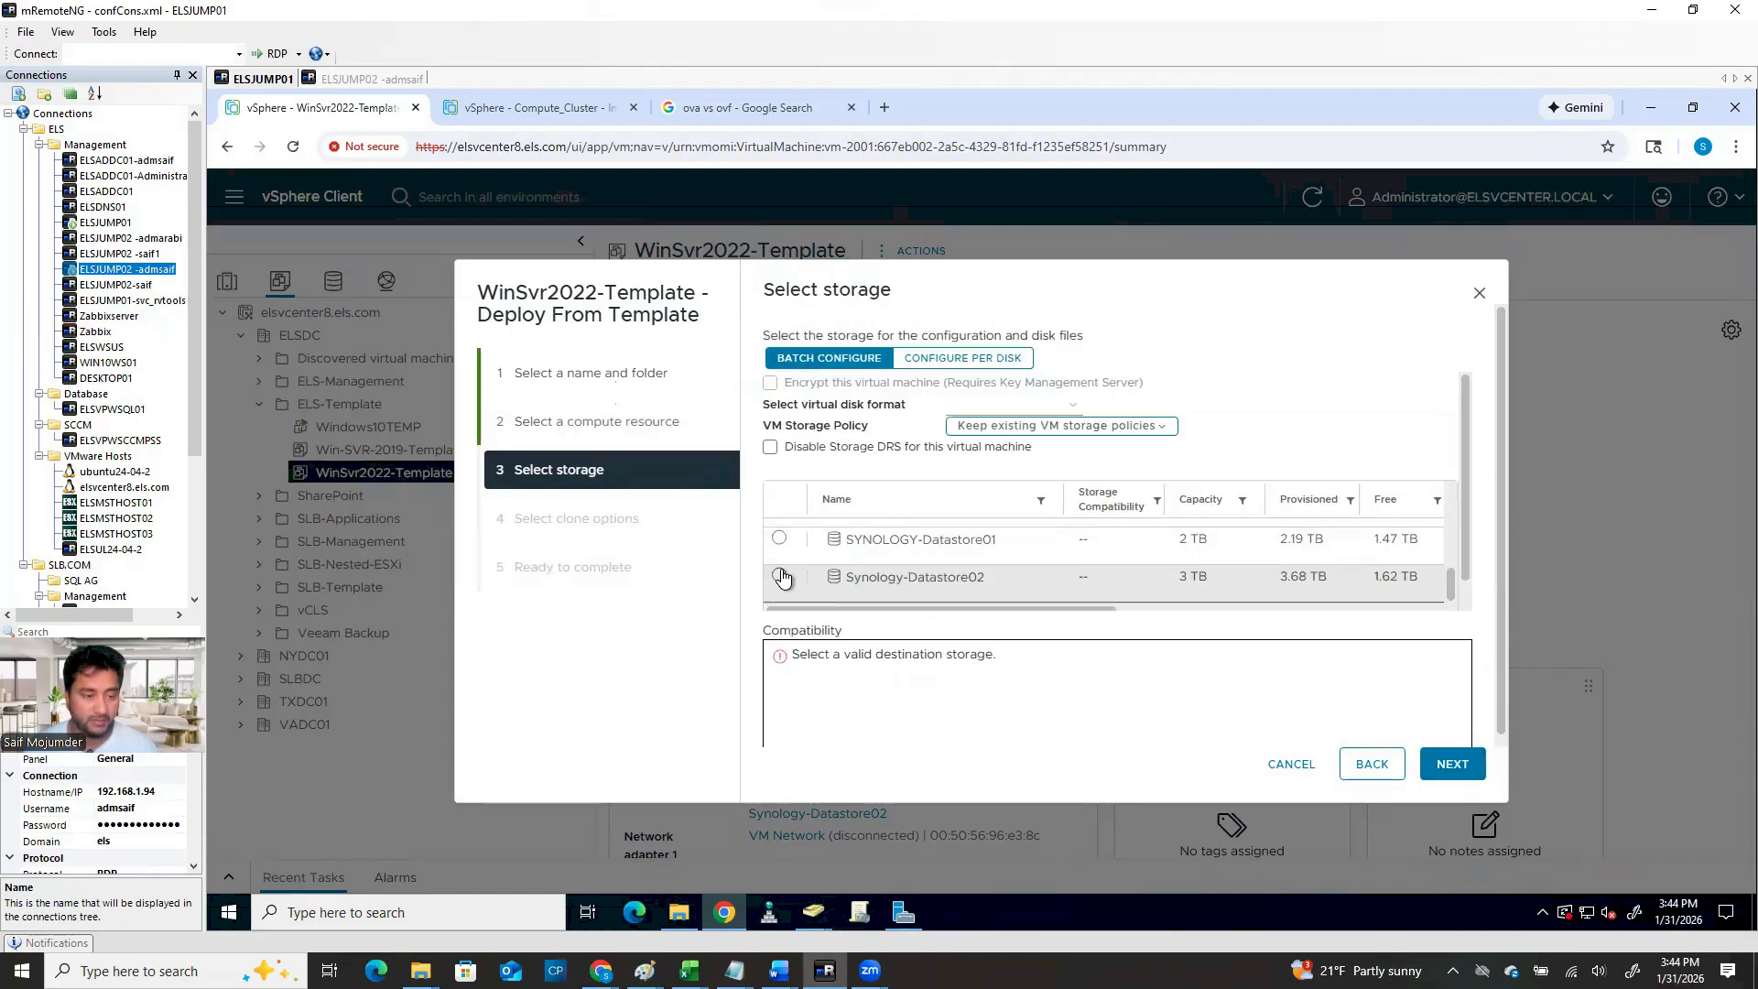
left_click(780, 577)
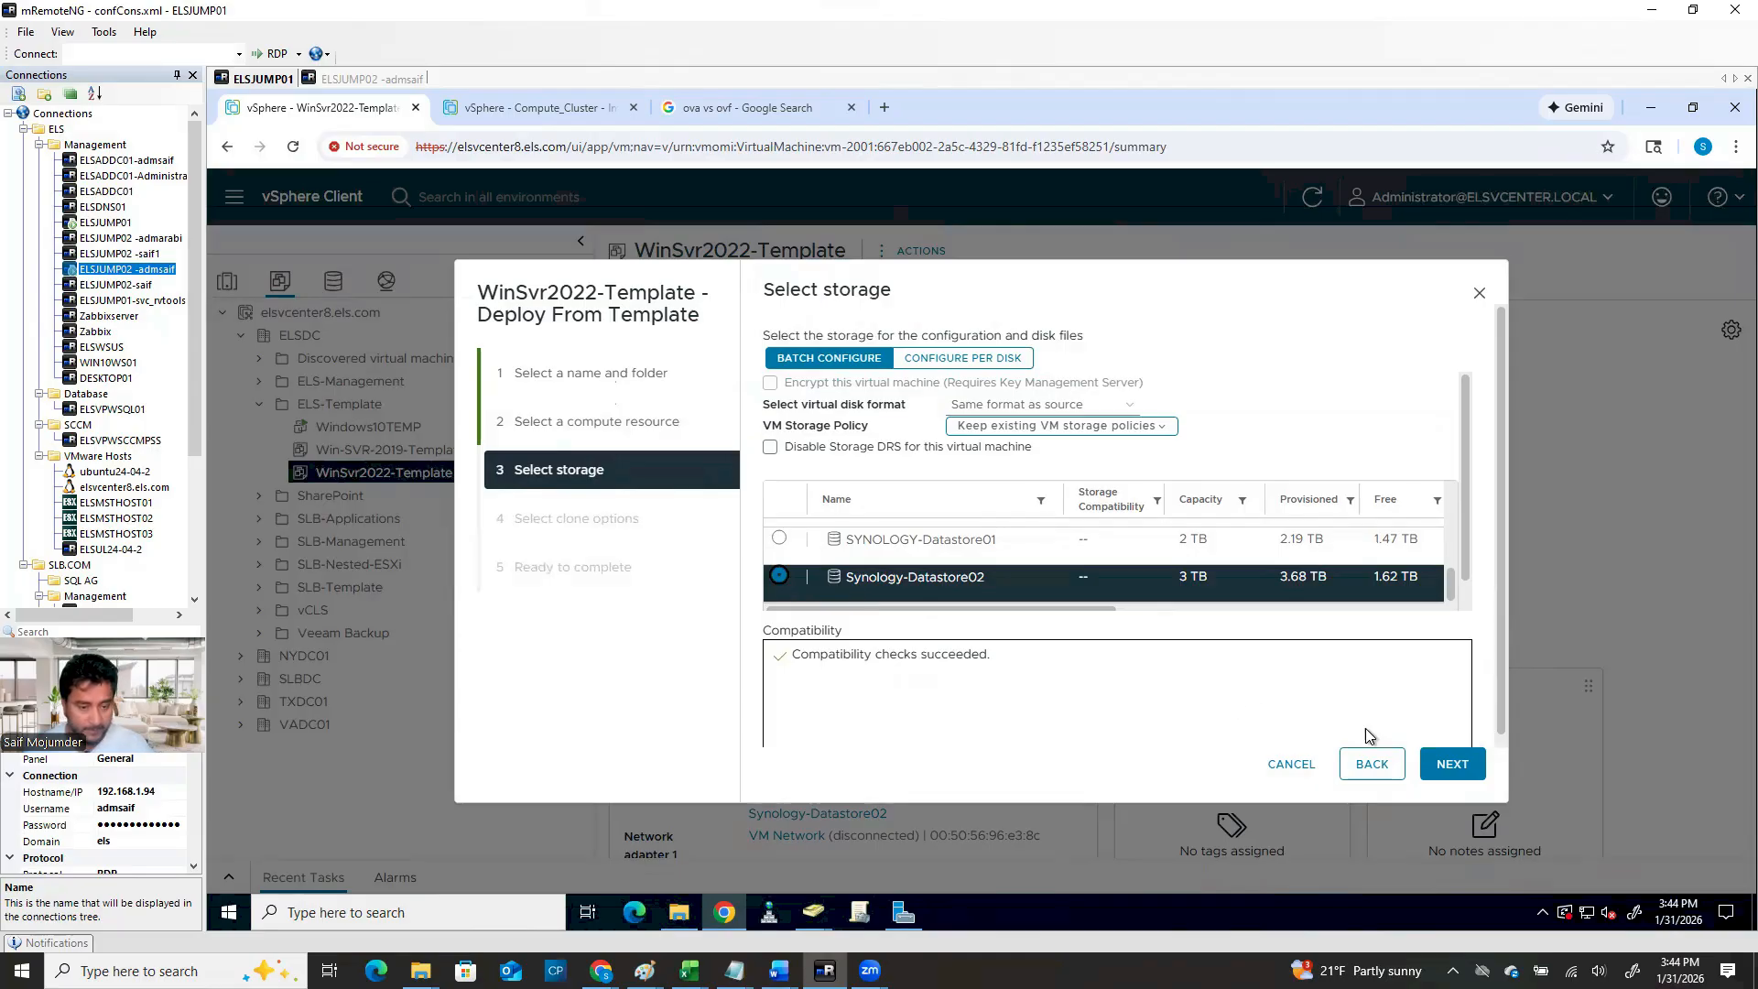
left_click(1452, 766)
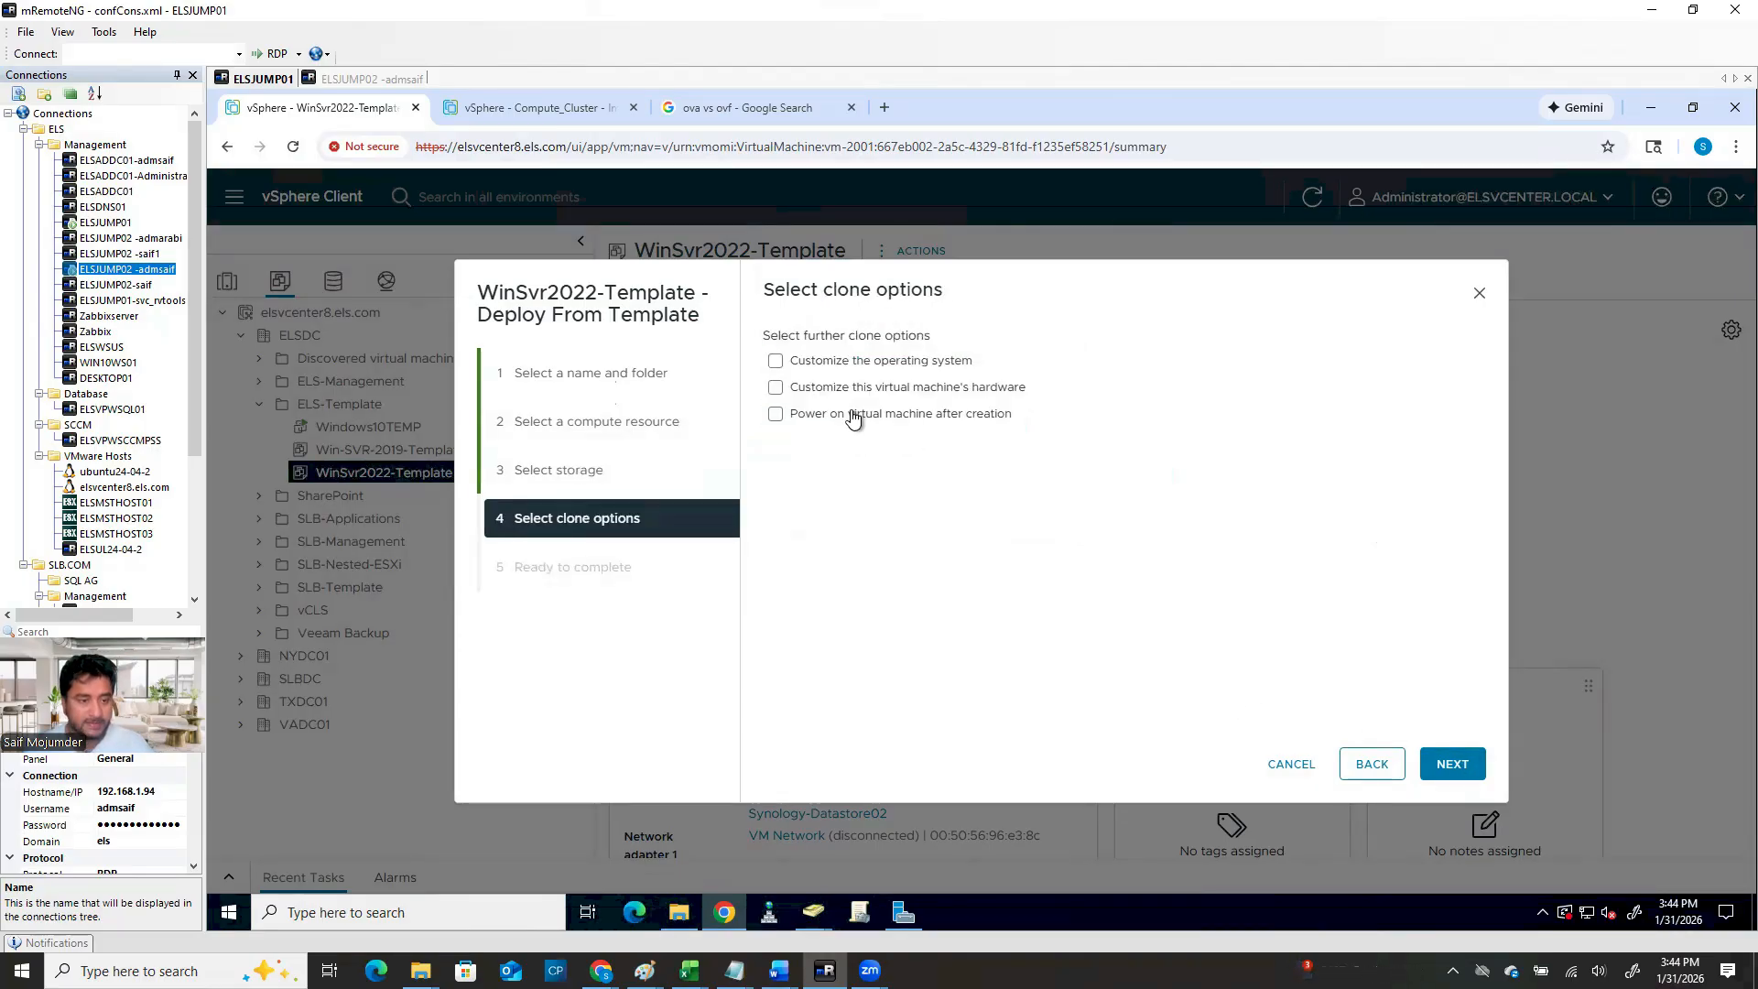
- Enable hardware customization and give the VM 8 CPUs and 16 GB memory
left_click(776, 387)
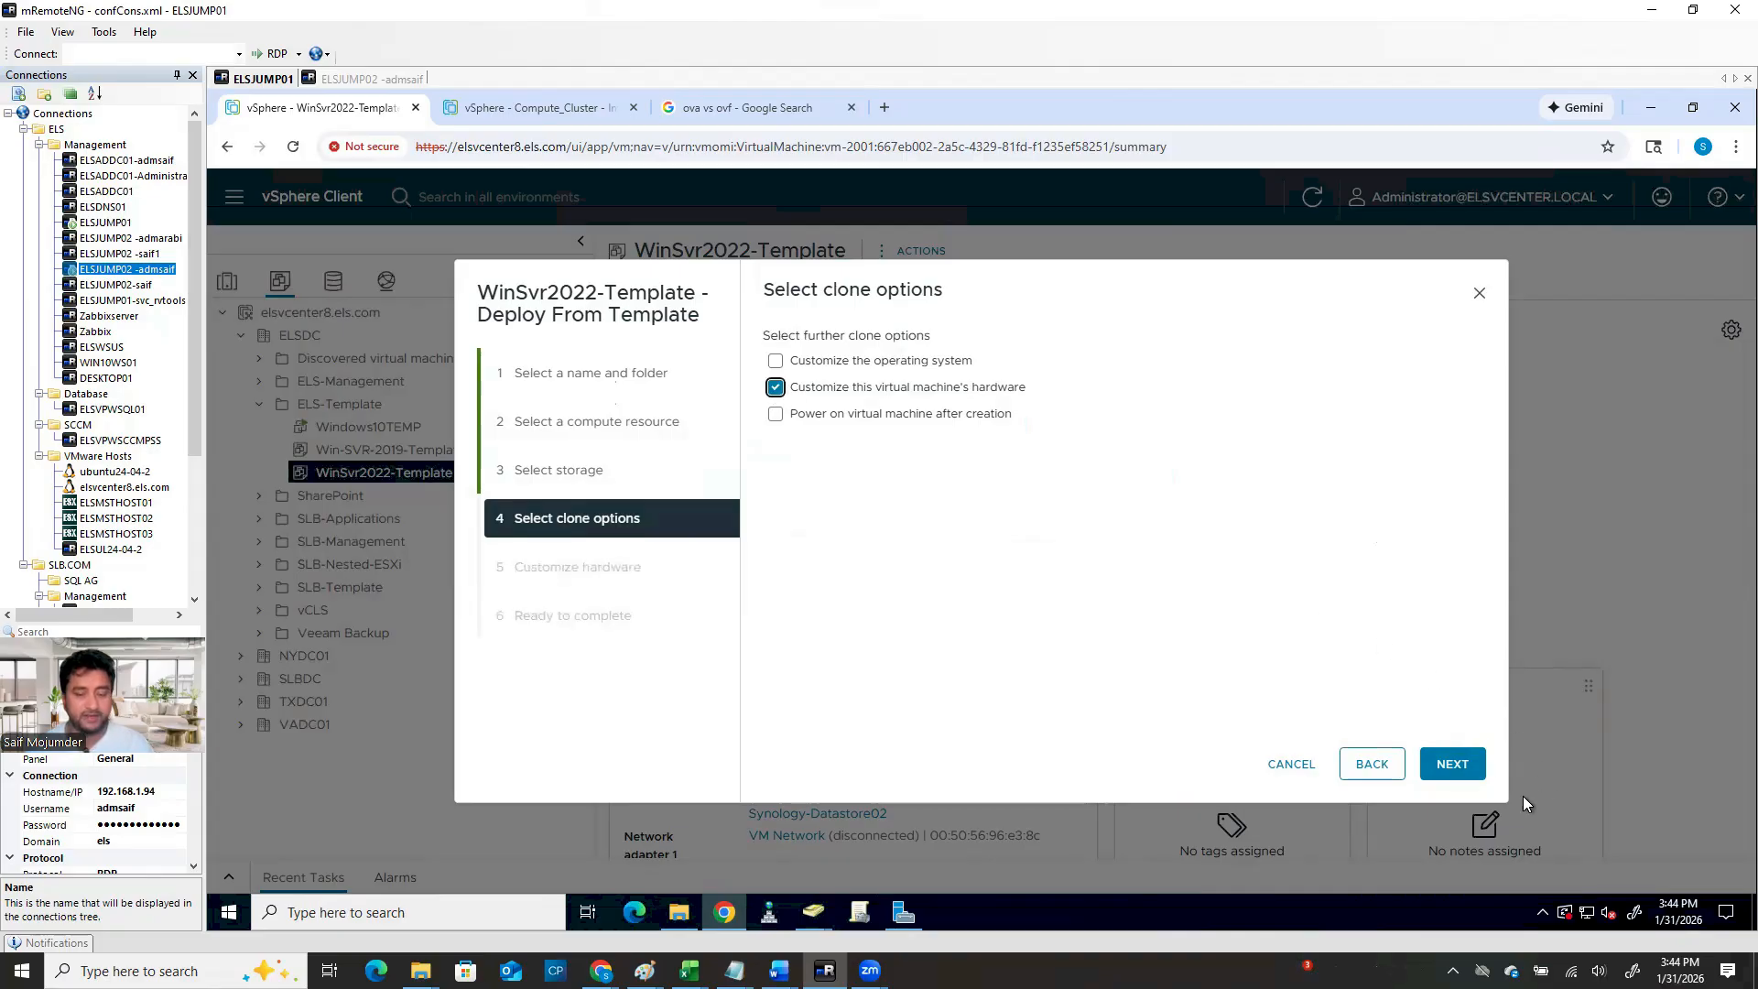
left_click(1454, 765)
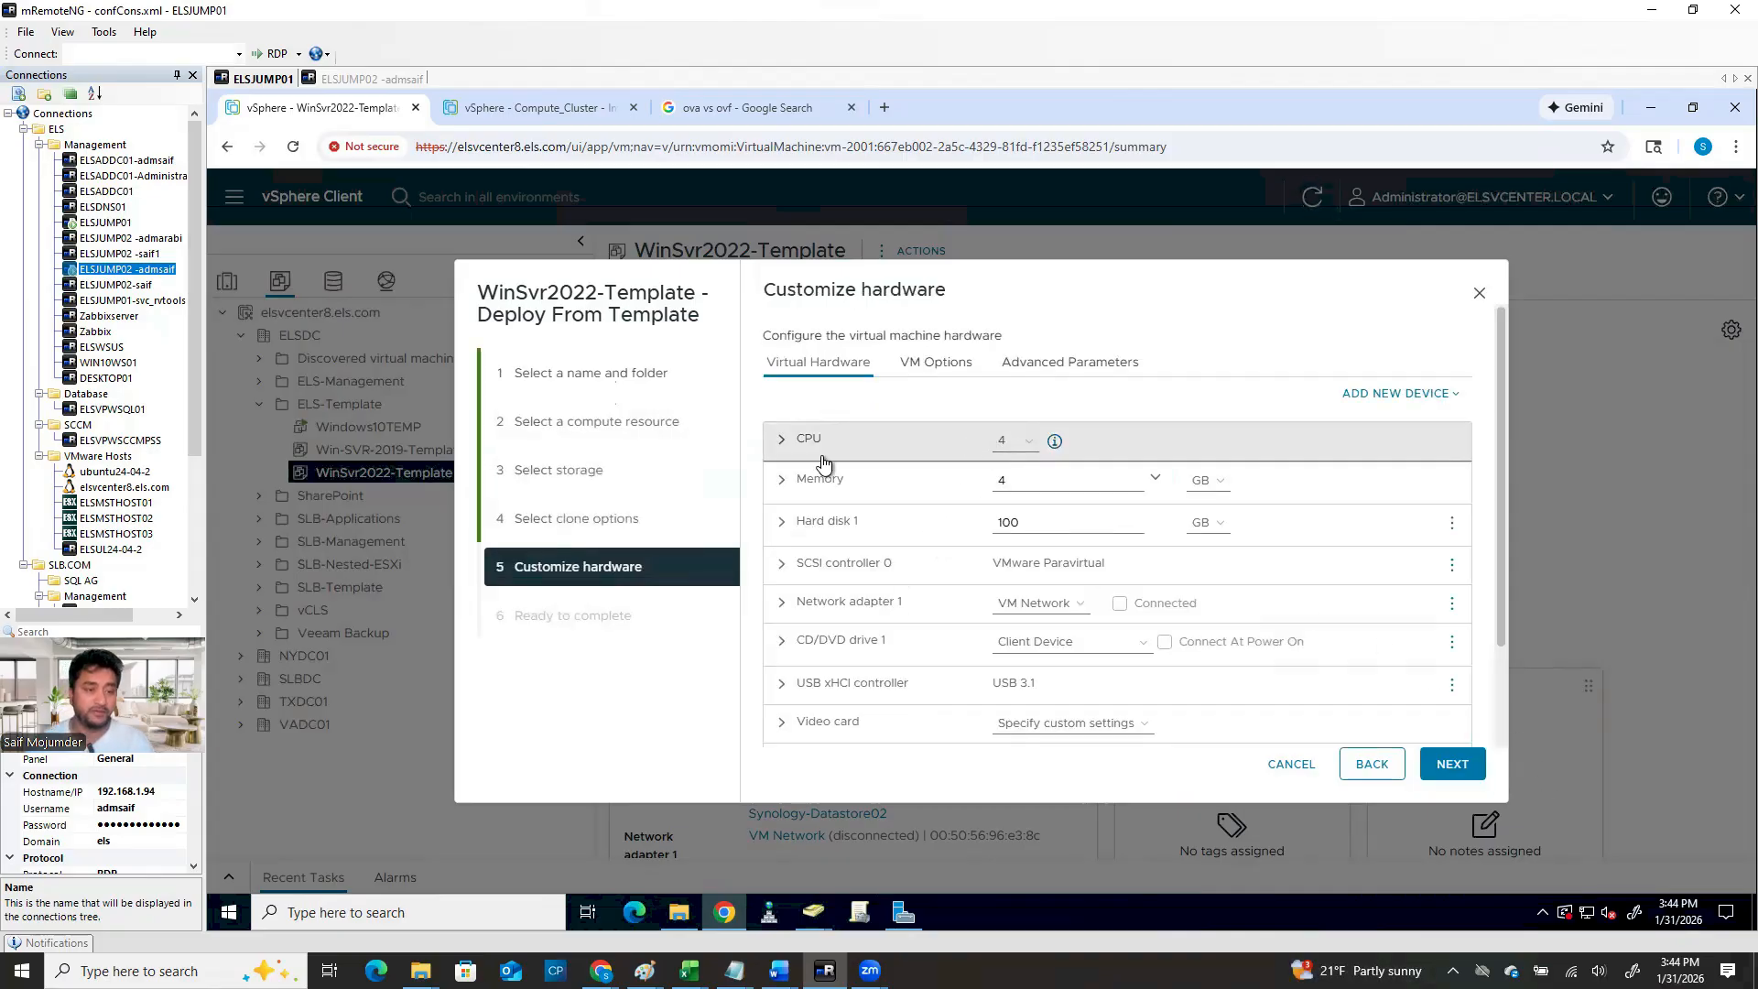
left_click(789, 440)
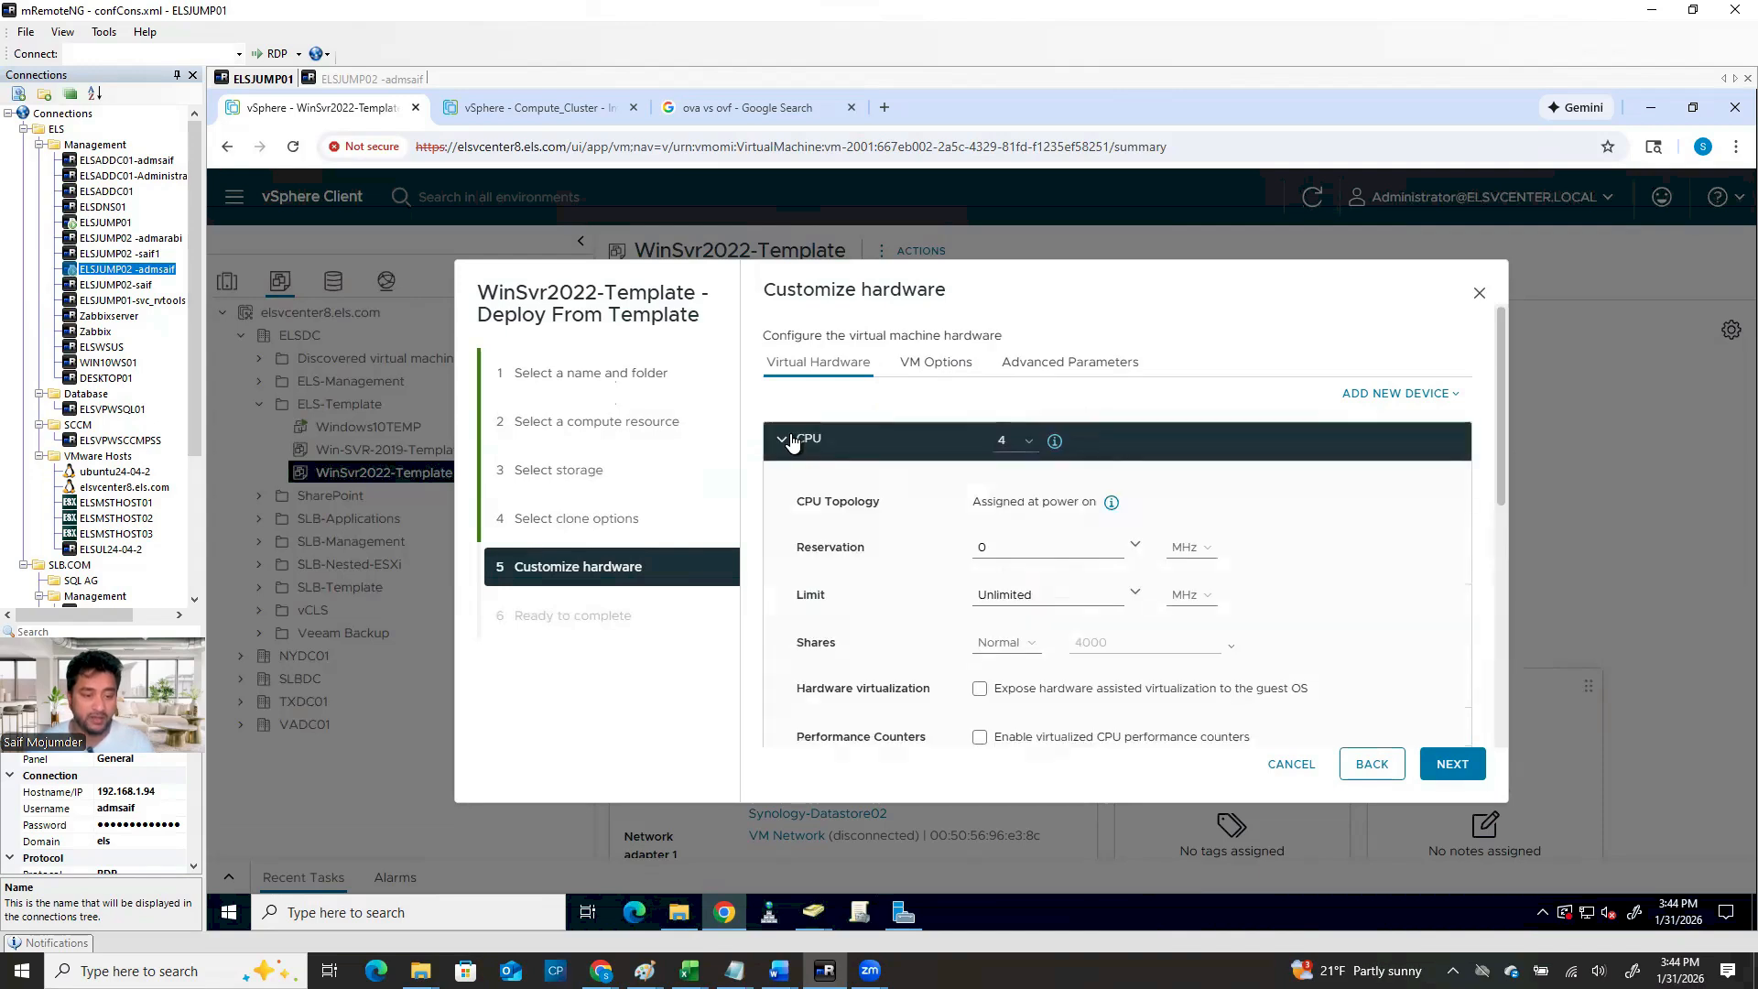
left_click(789, 440)
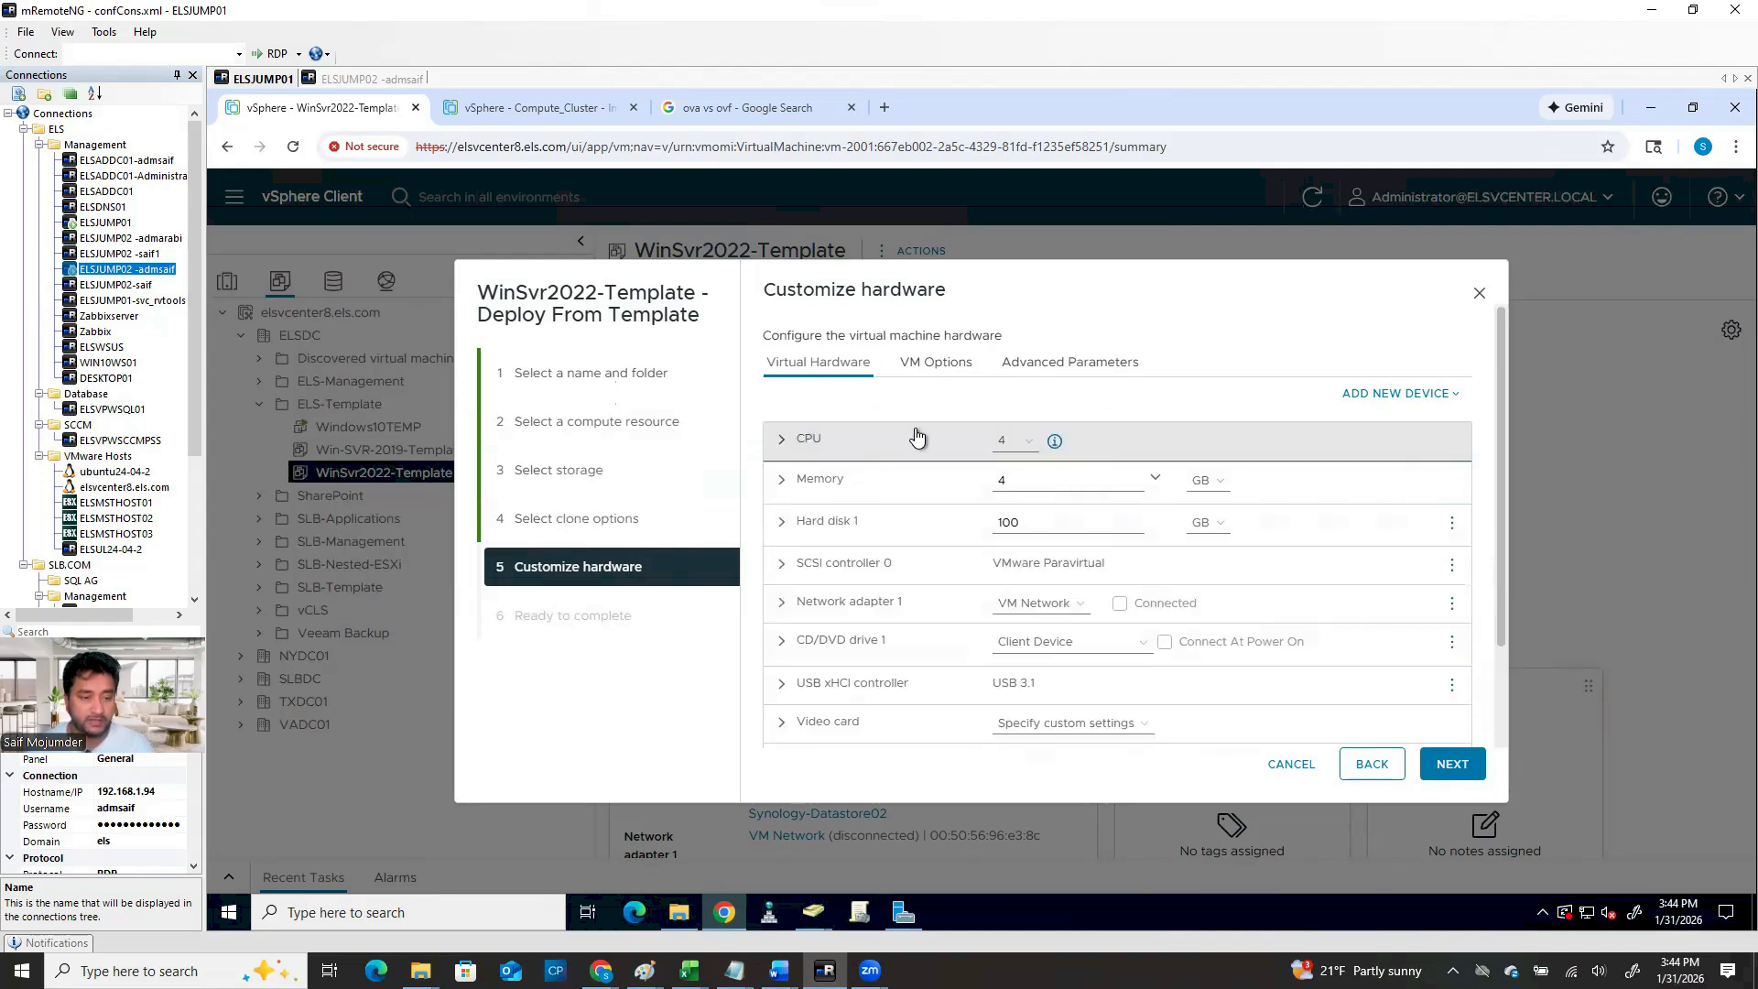
left_click(1015, 441)
left_click(1002, 625)
left_click(987, 485)
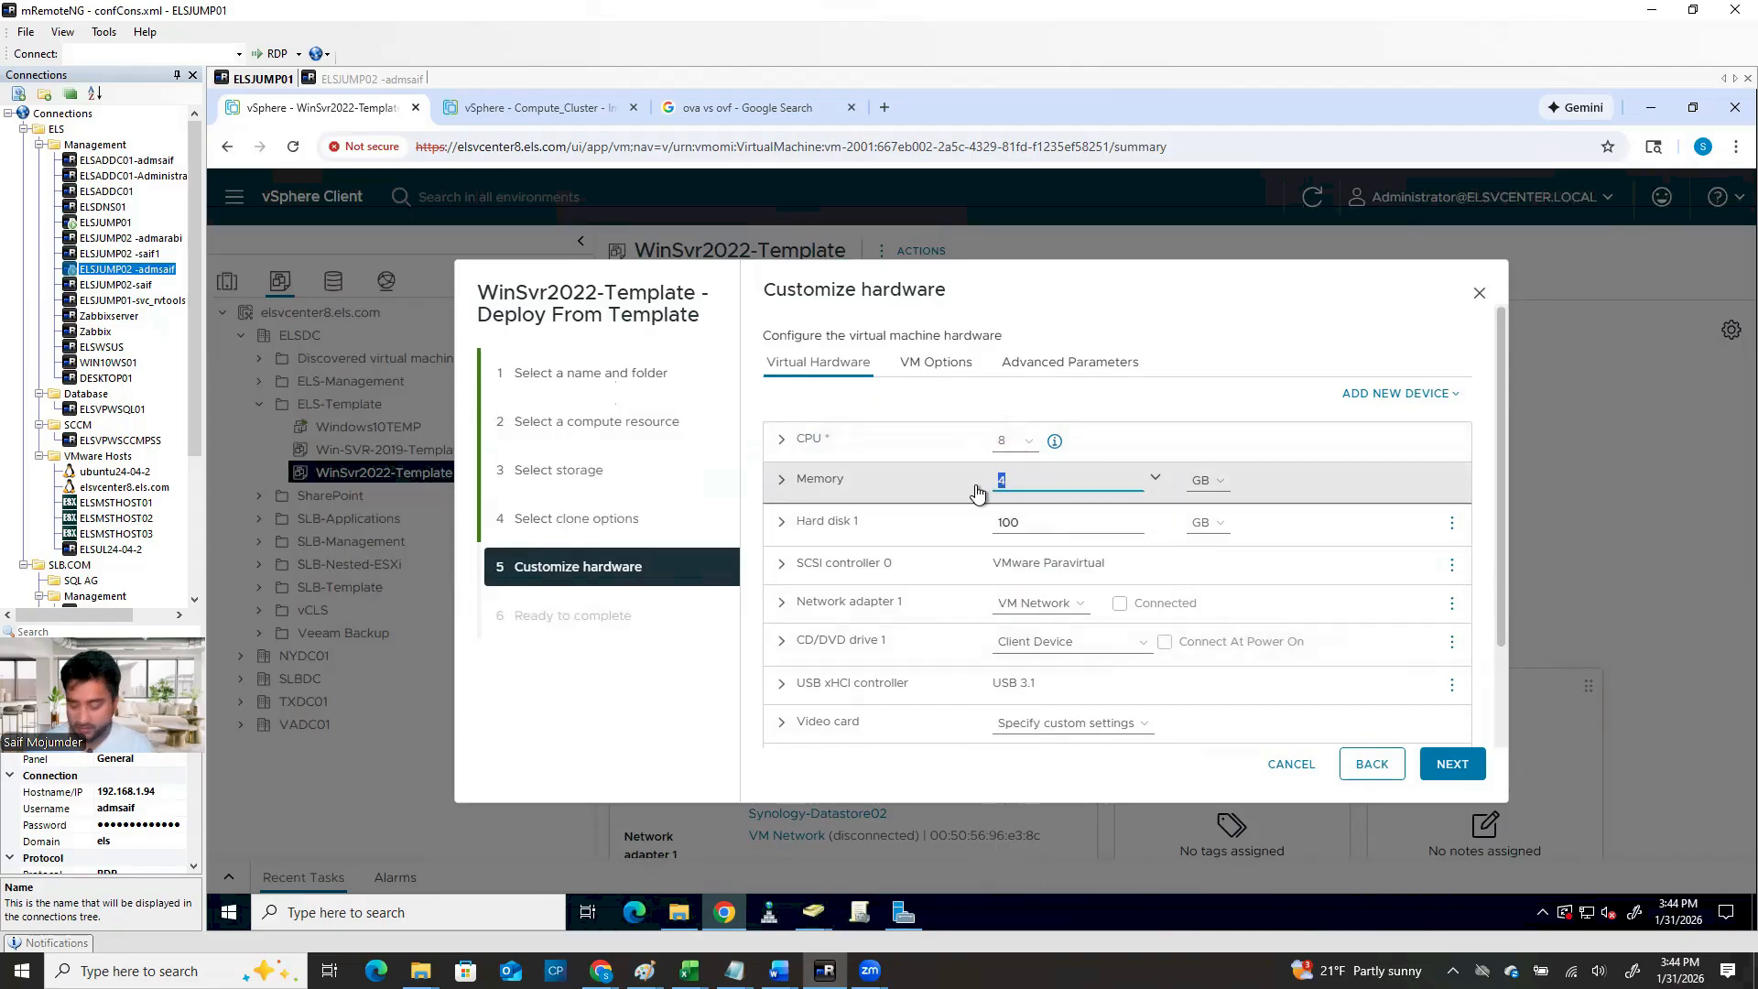
type("16")
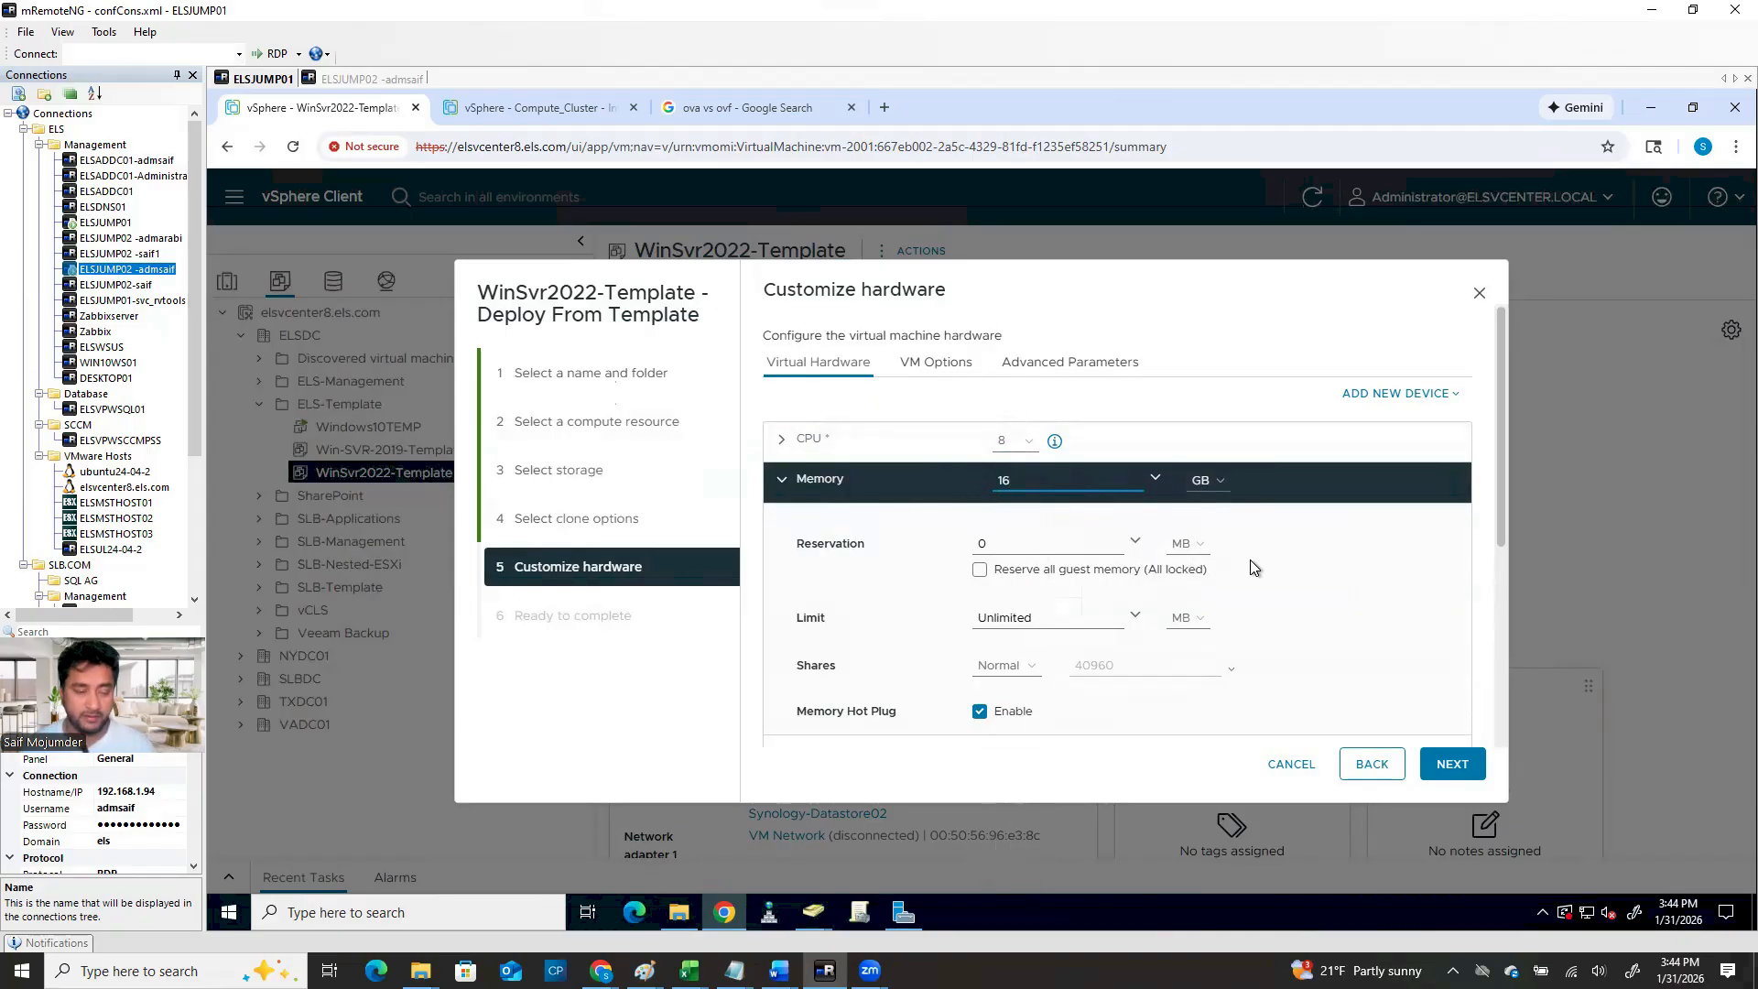
left_click(1334, 568)
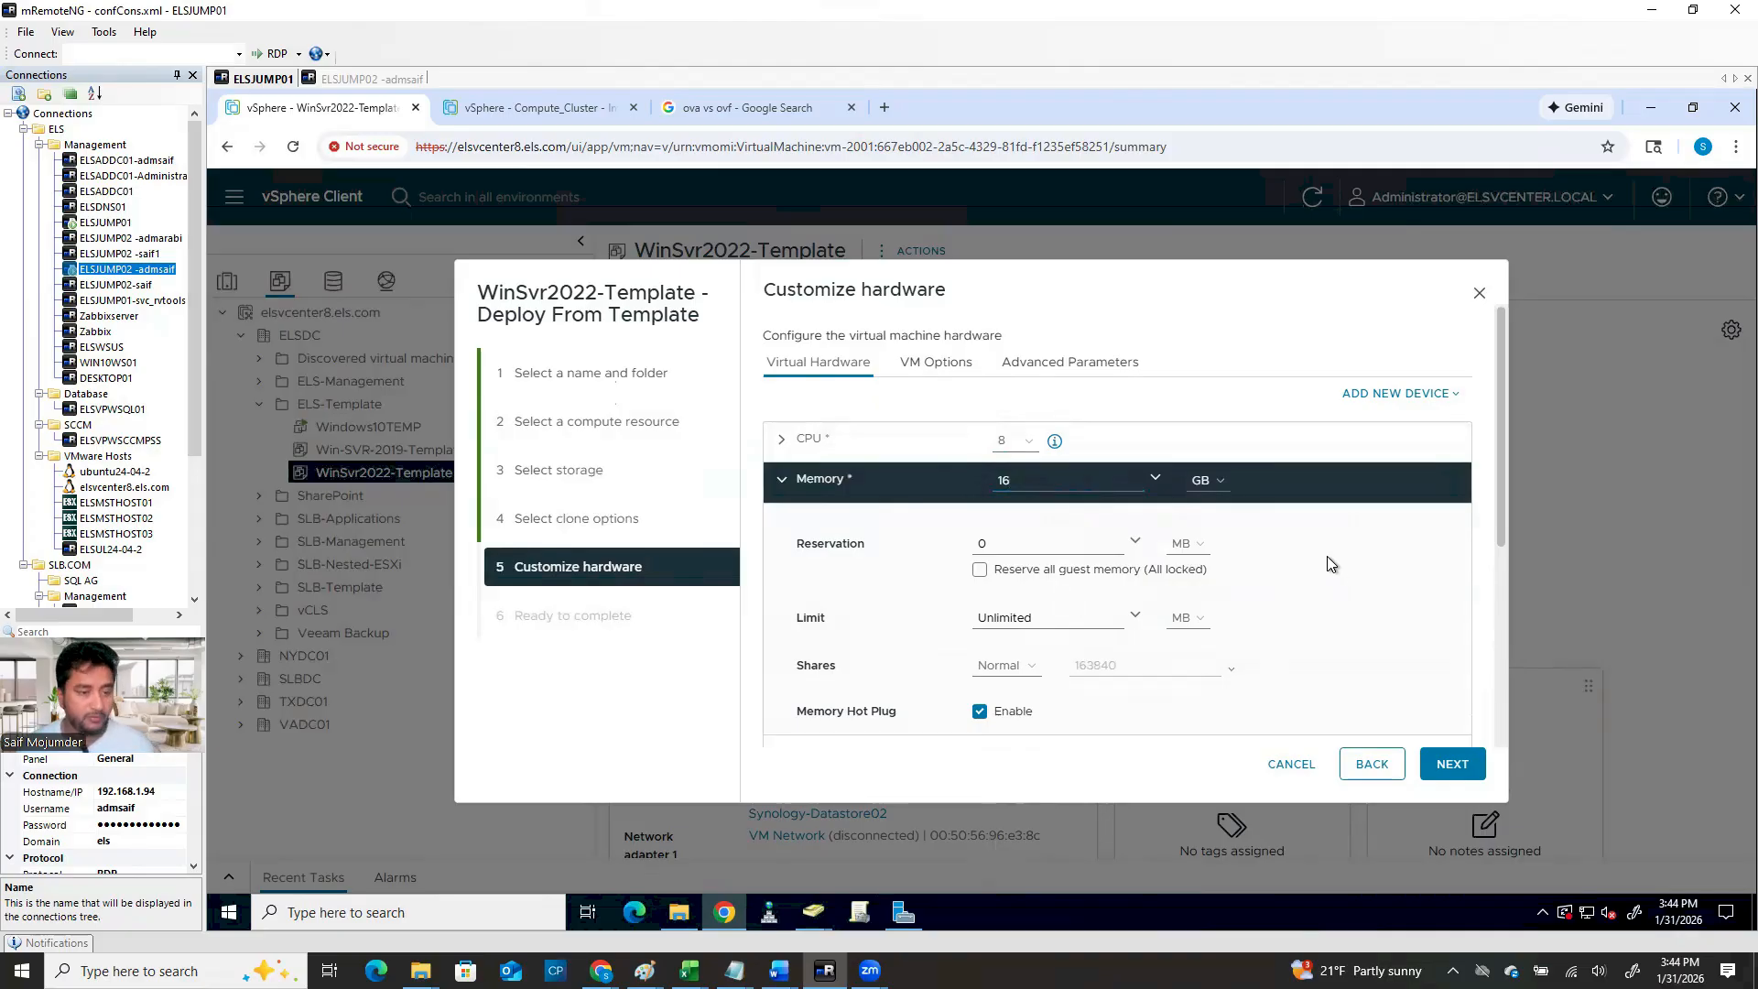
- Bring up the full list of available networks for Network adapter 1
scroll(1293, 645, "down", 5)
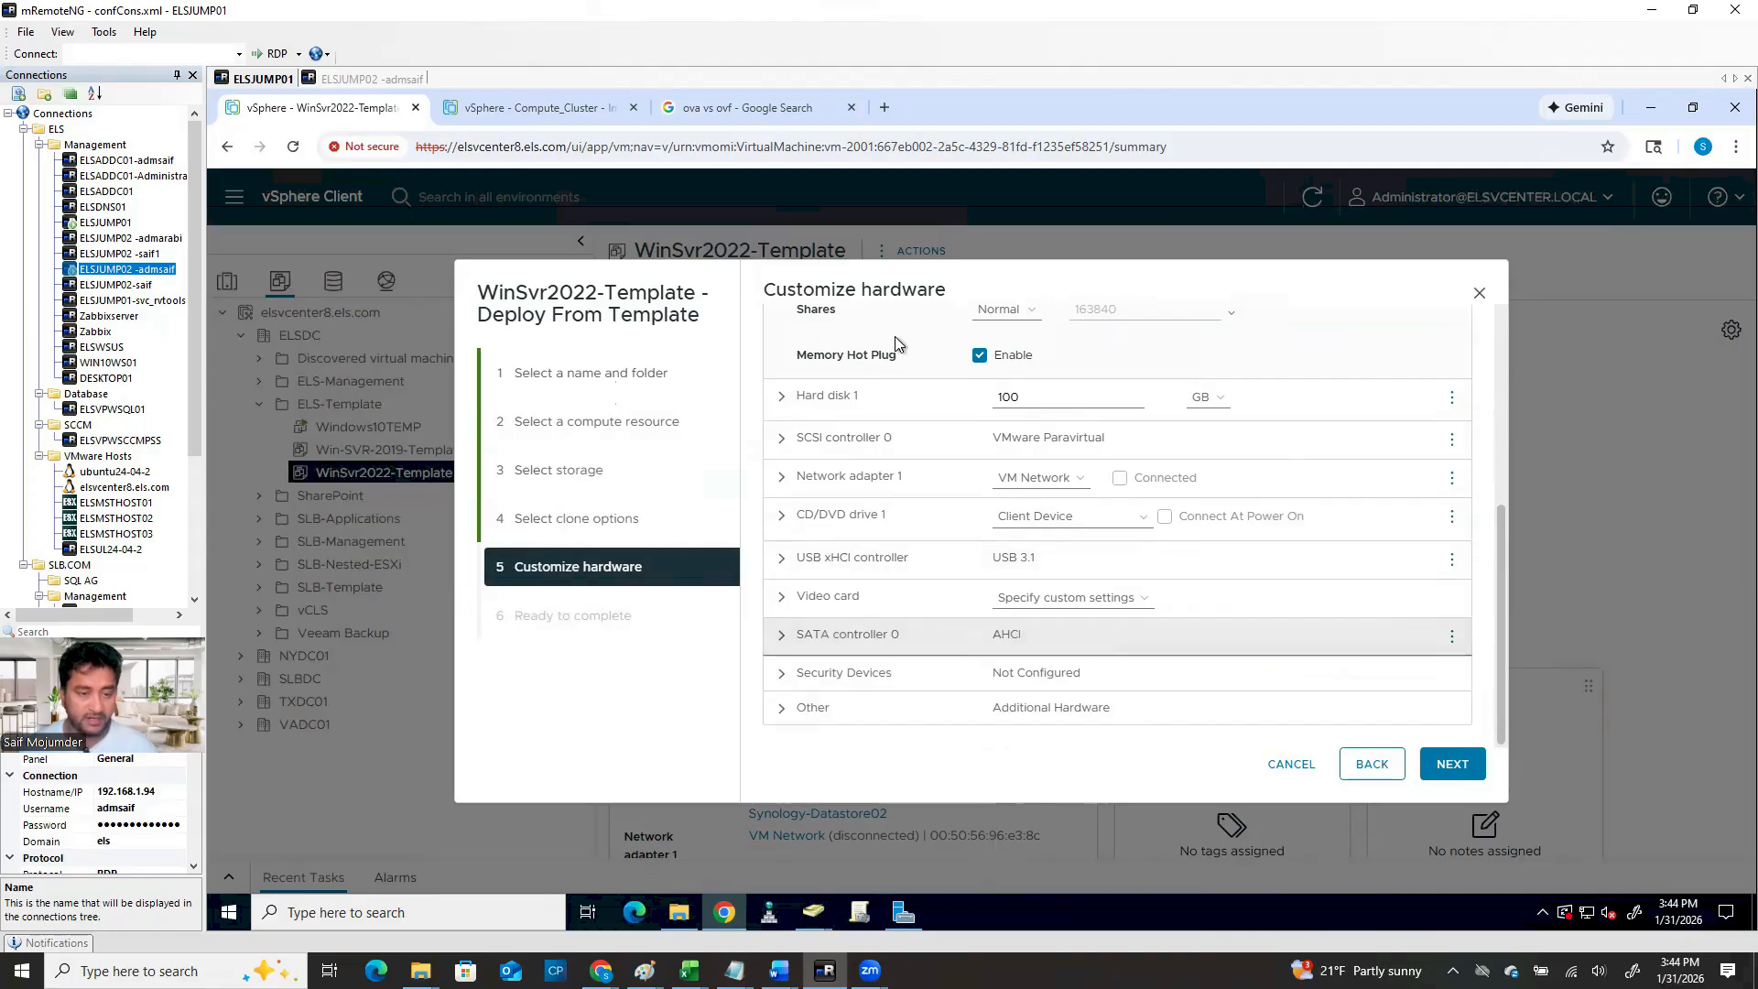
left_click(1049, 477)
left_click(1035, 500)
left_click(1040, 486)
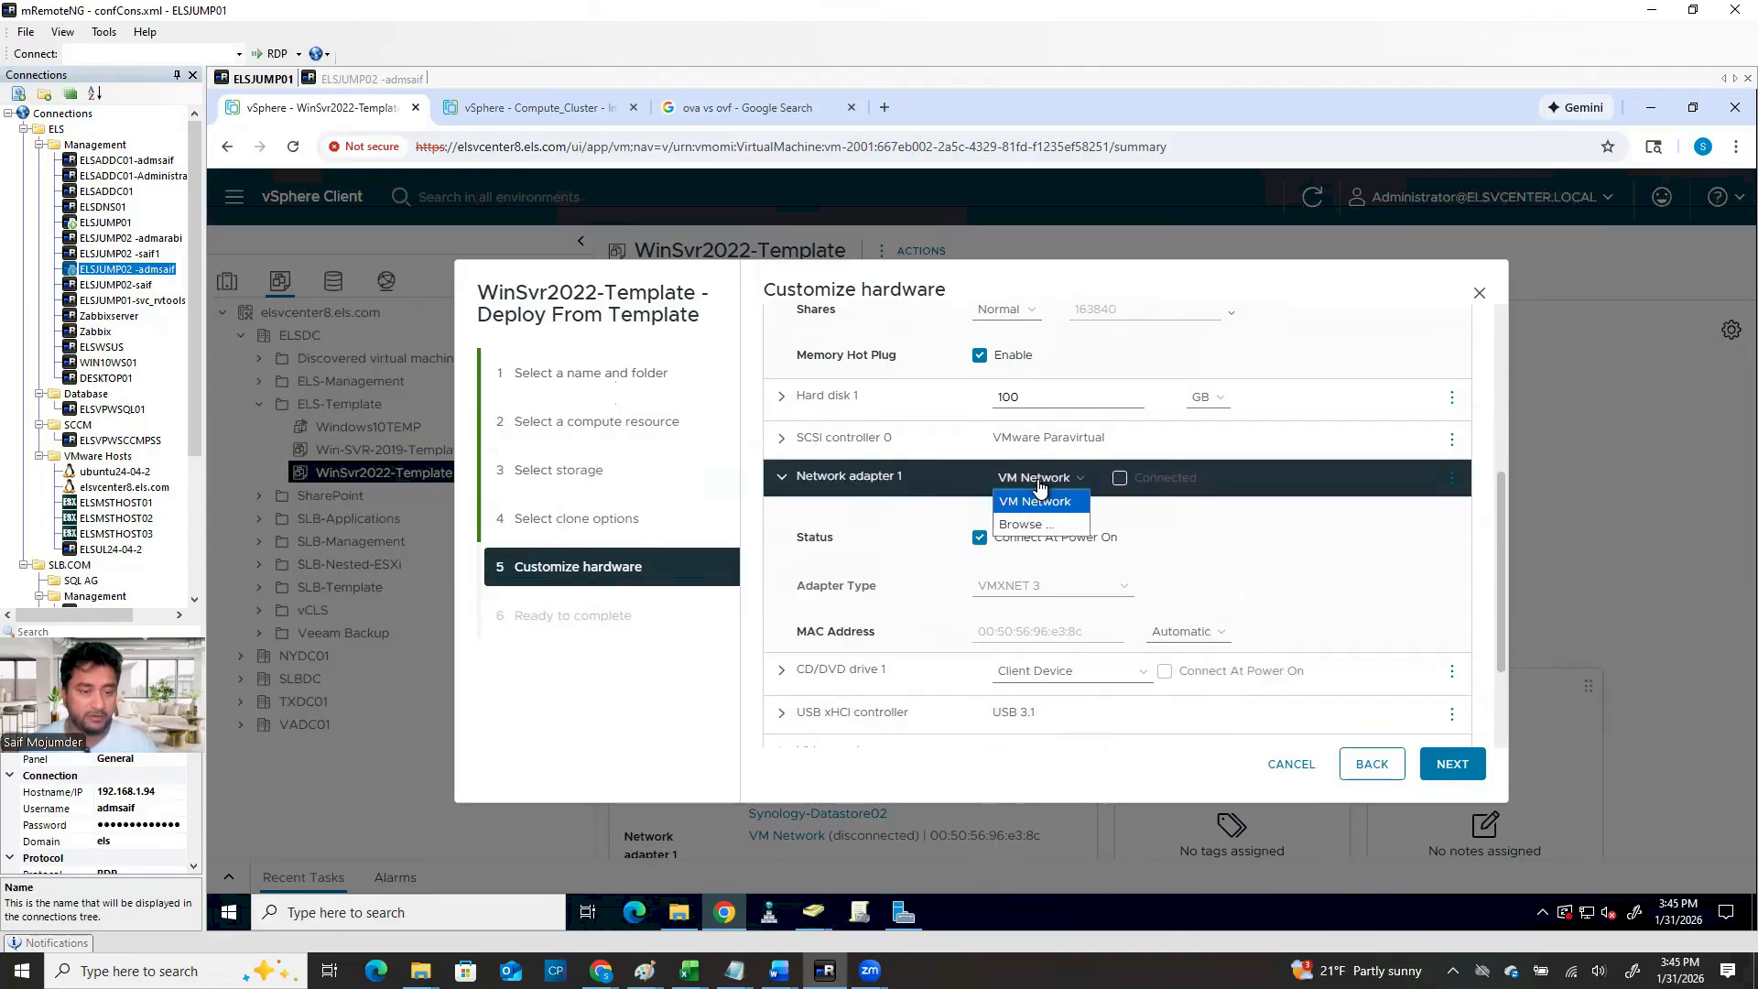
left_click(1021, 524)
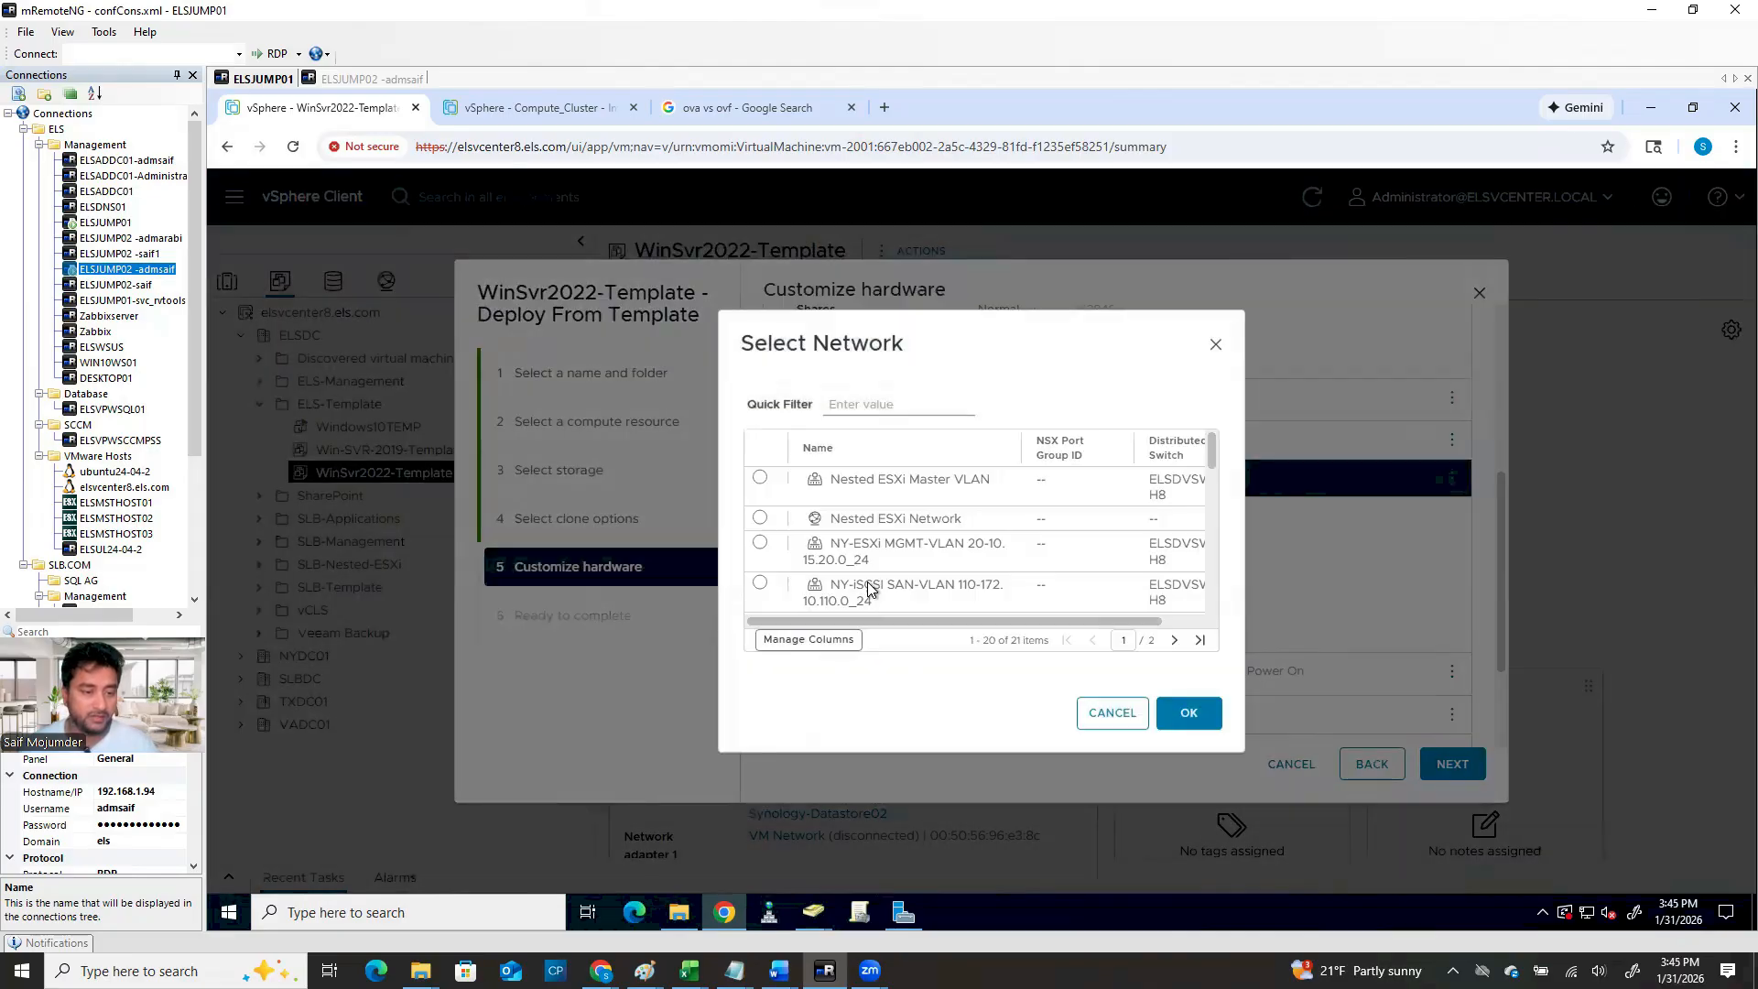
- Connect Network adapter 1 to VA-VMNET-VLAN 213 and finish the ELSVEEAMPRX01 deployment
scroll(877, 585, "down", 4)
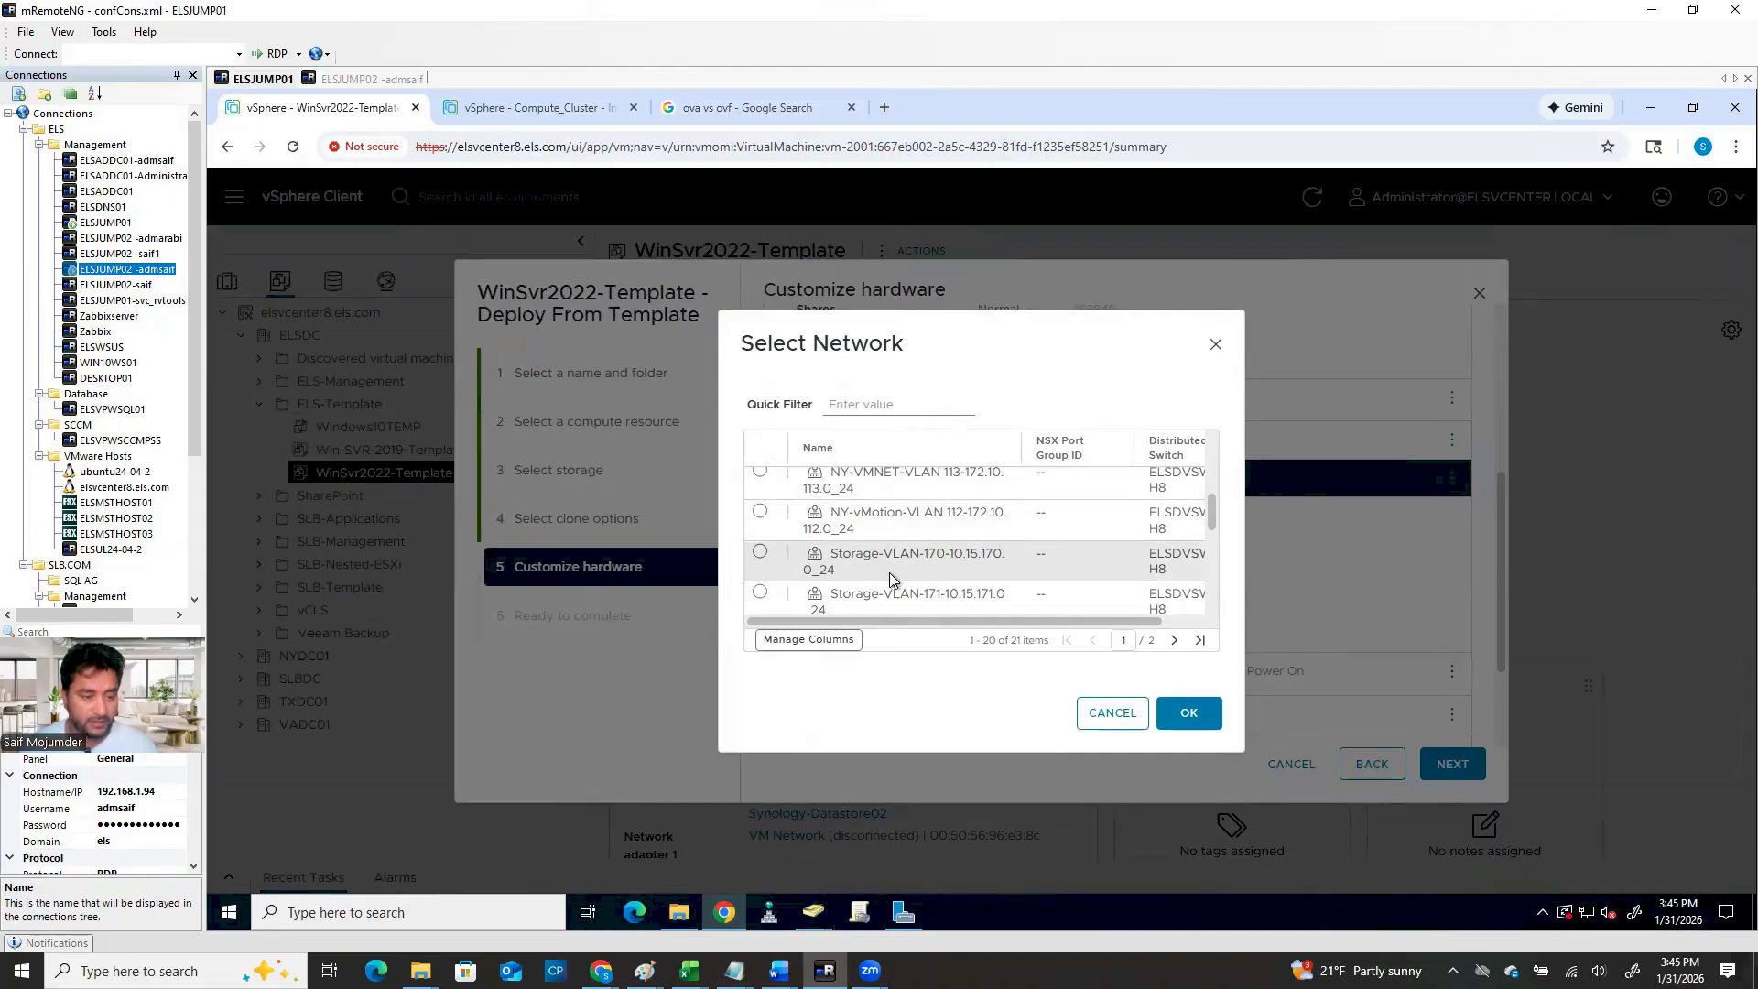
scroll(879, 579, "down", 3)
scroll(879, 586, "down", 2)
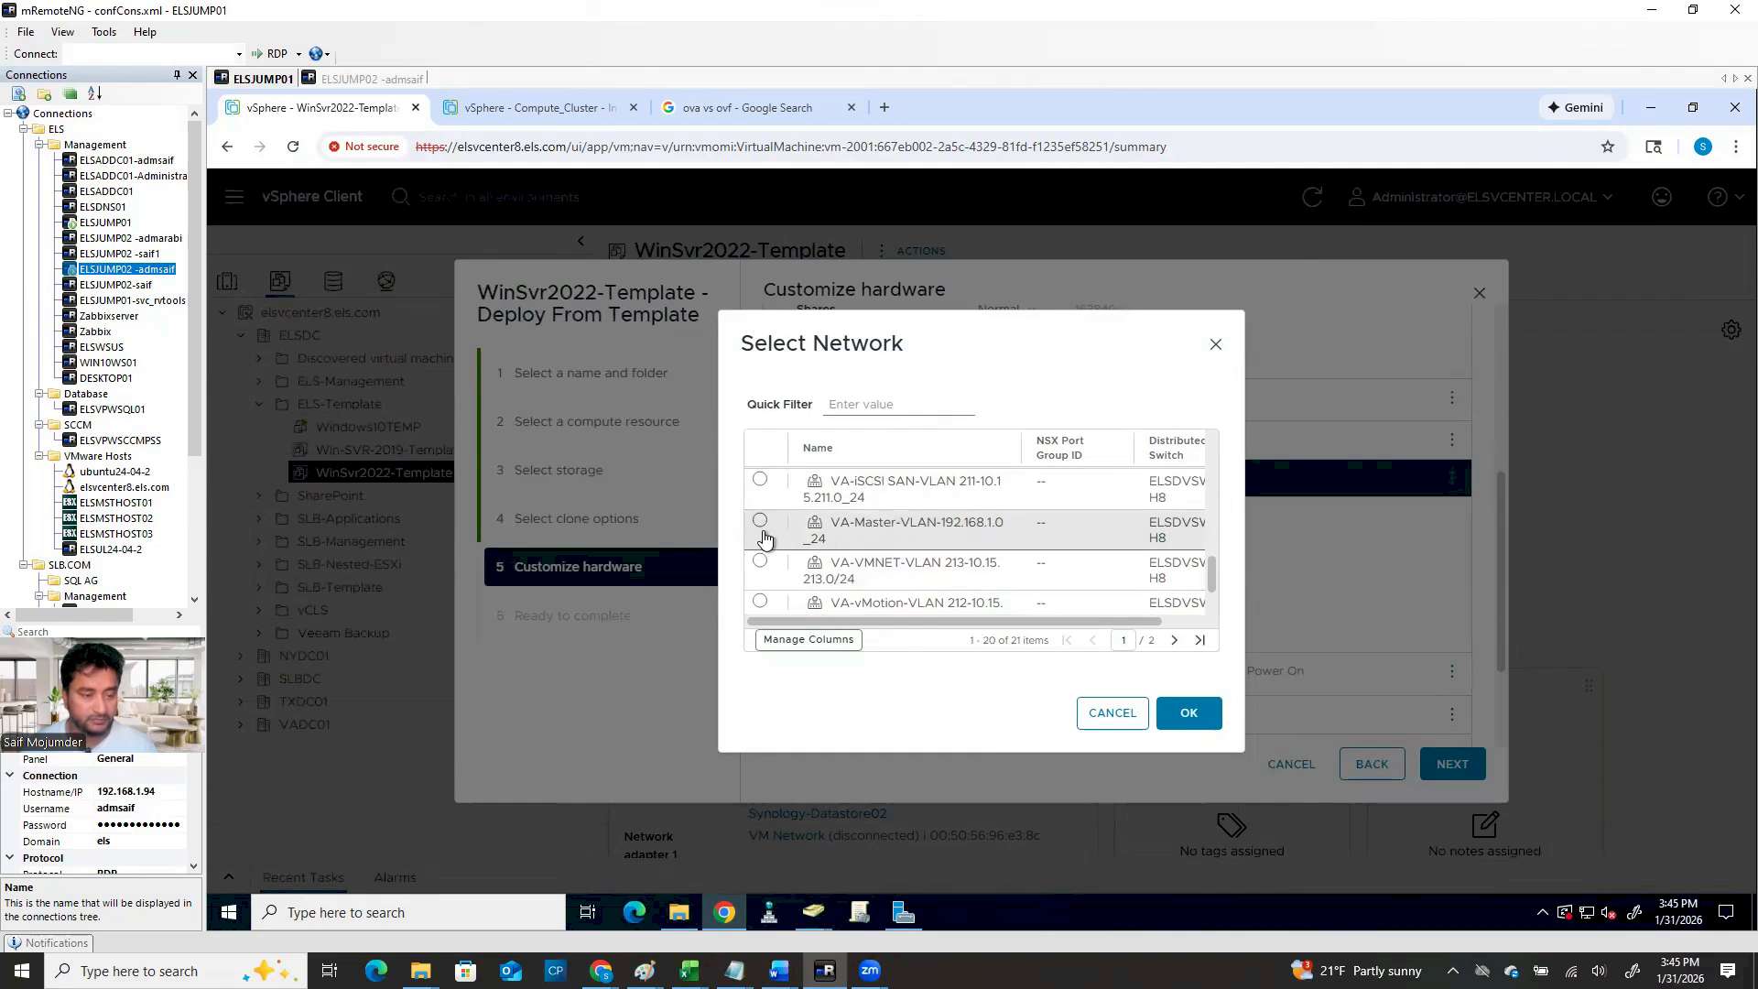
left_click(761, 562)
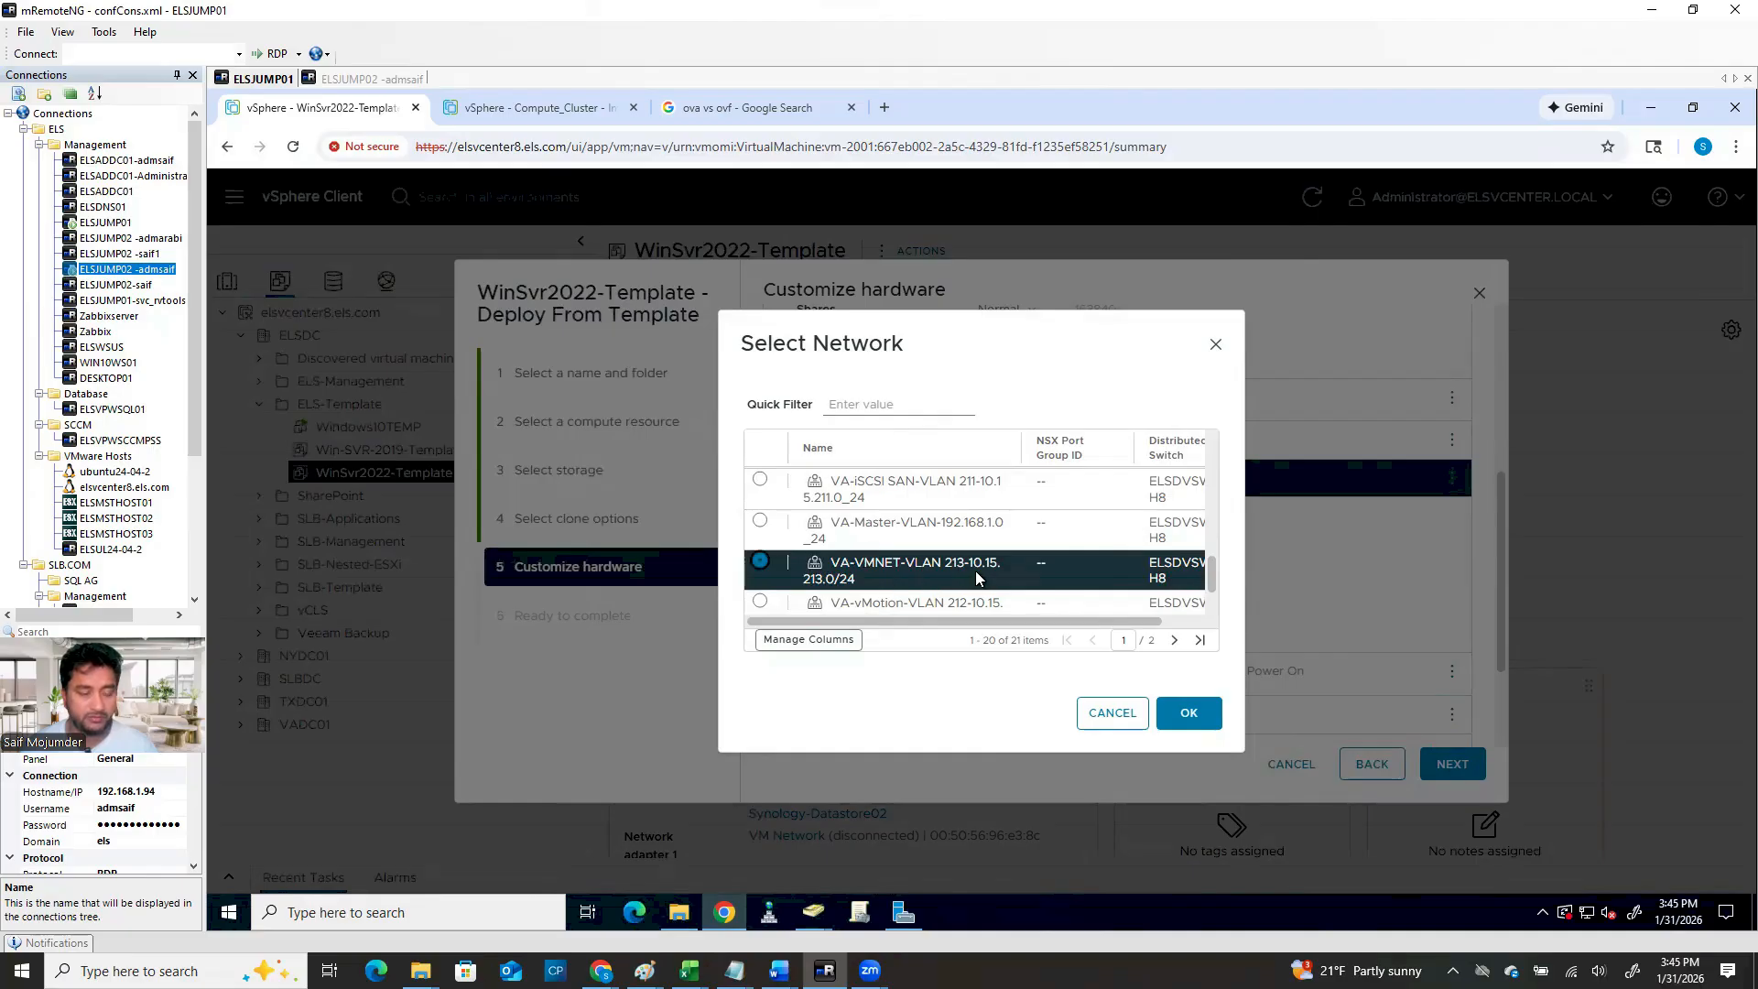
left_click(1189, 712)
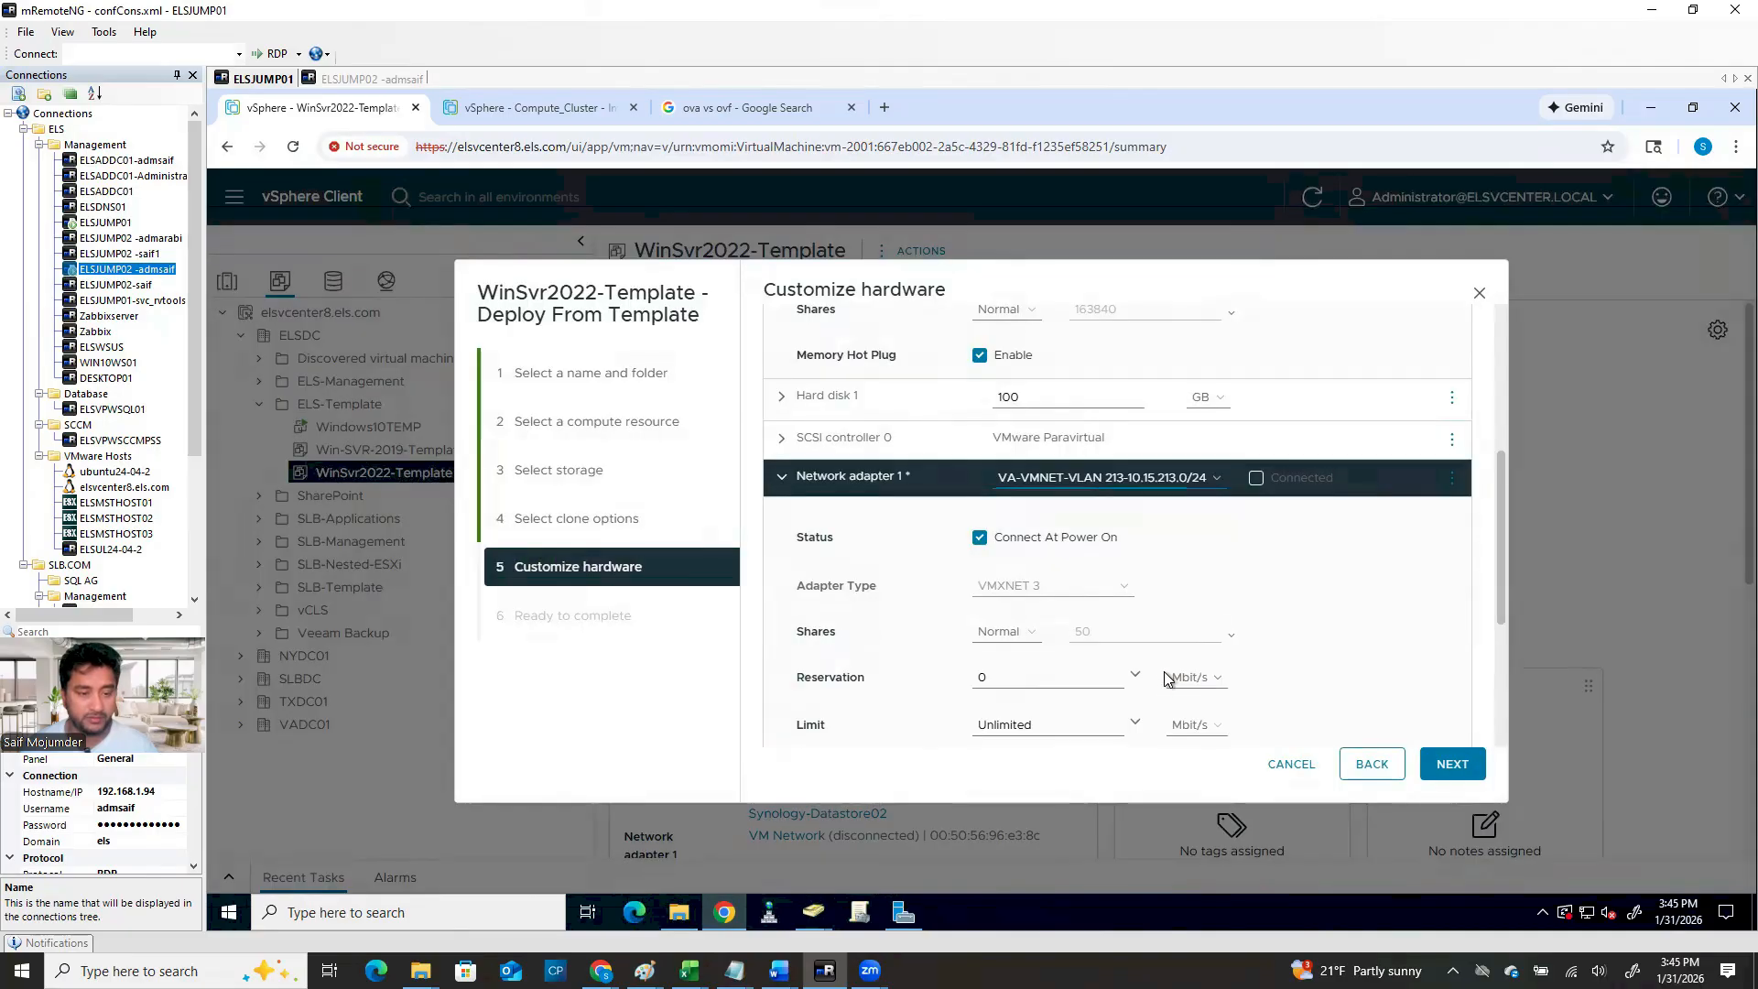
scroll(1353, 627, "down", 3)
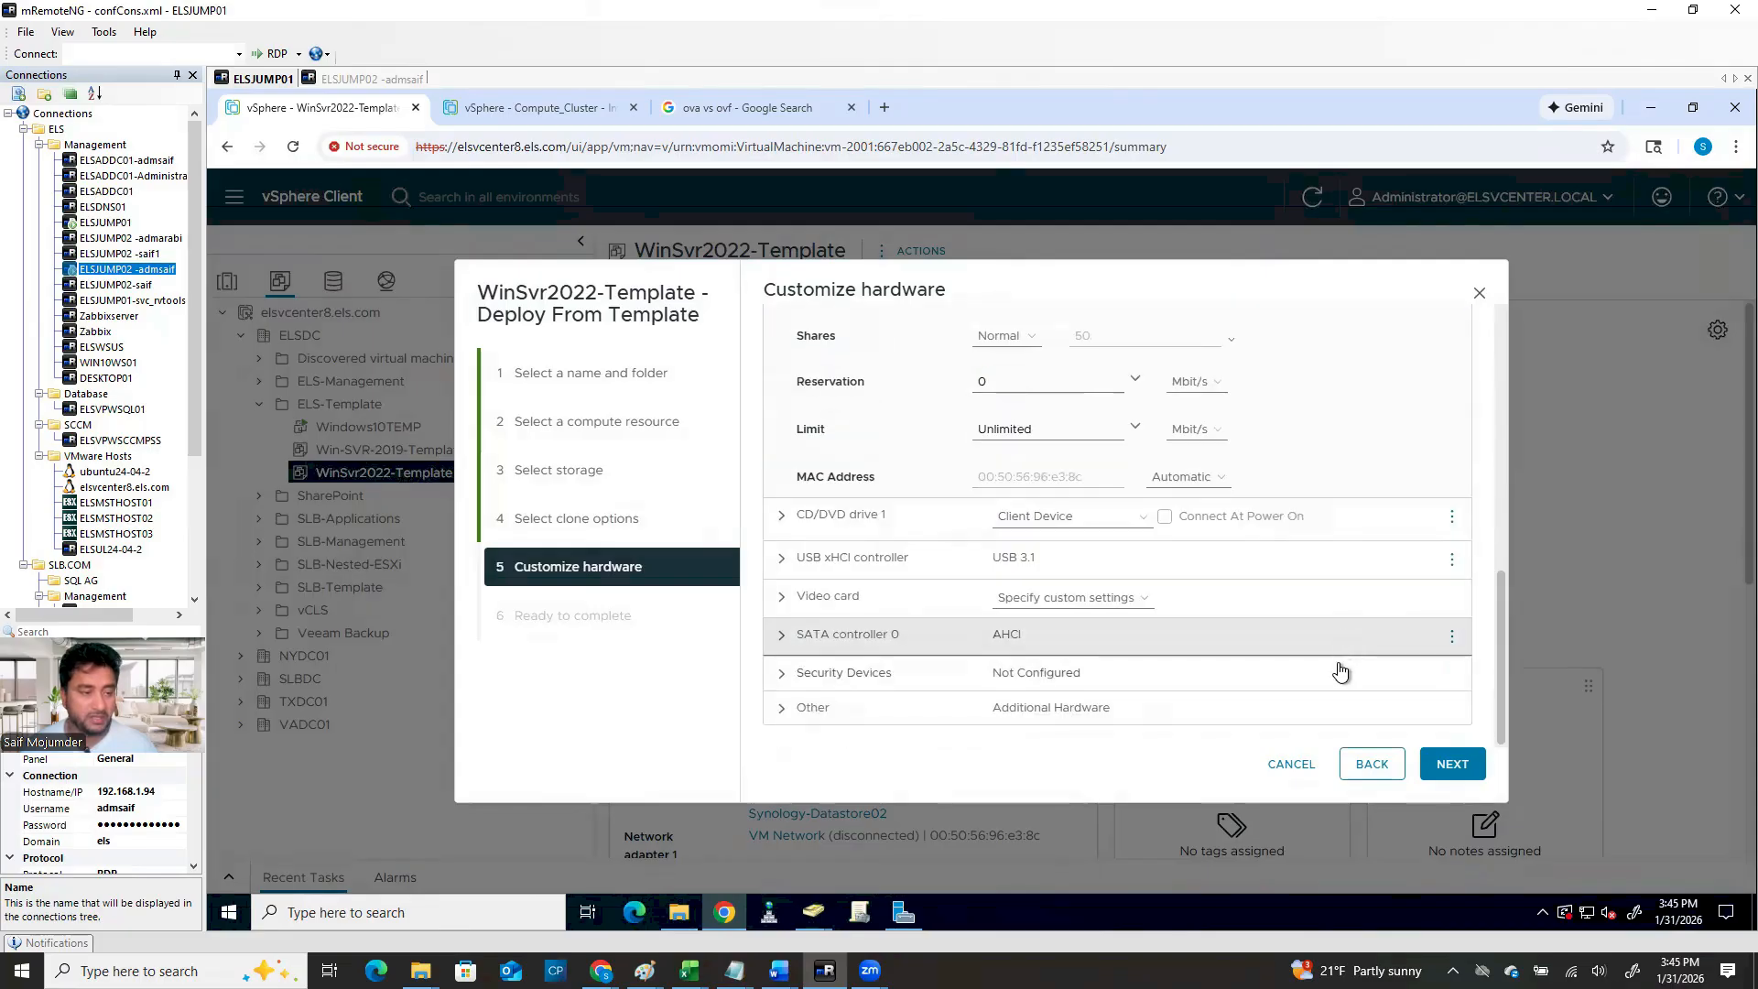
left_click(1449, 766)
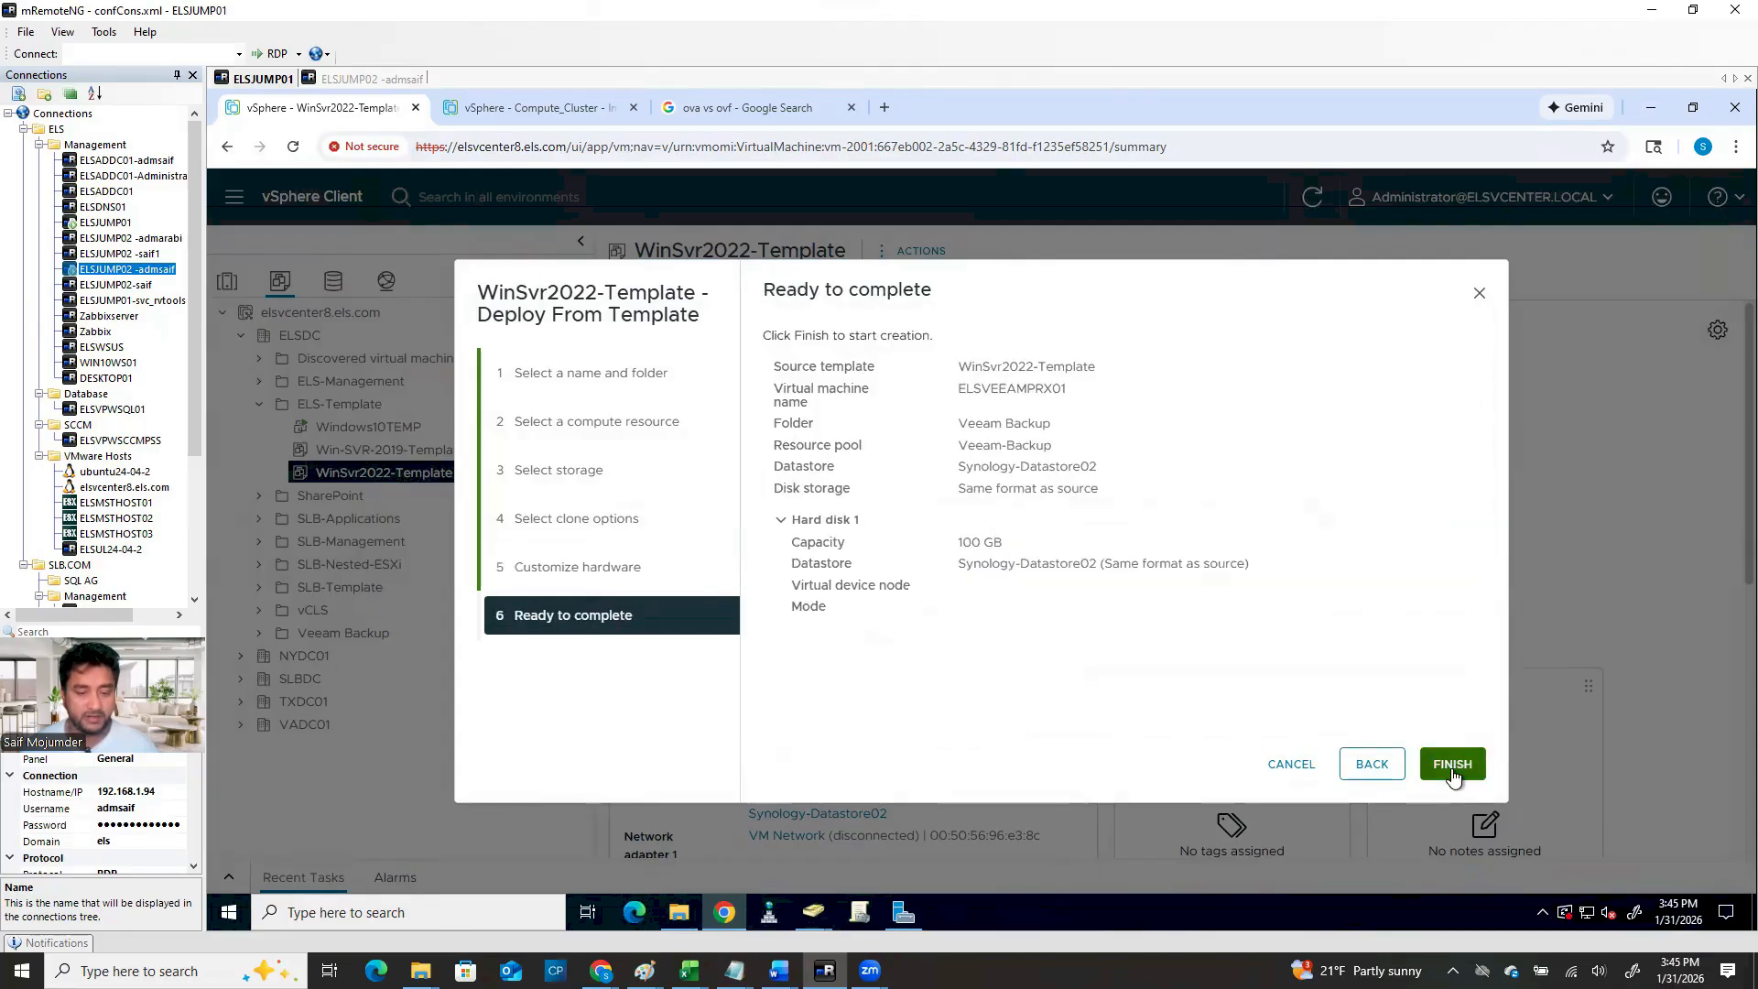
left_click(1452, 765)
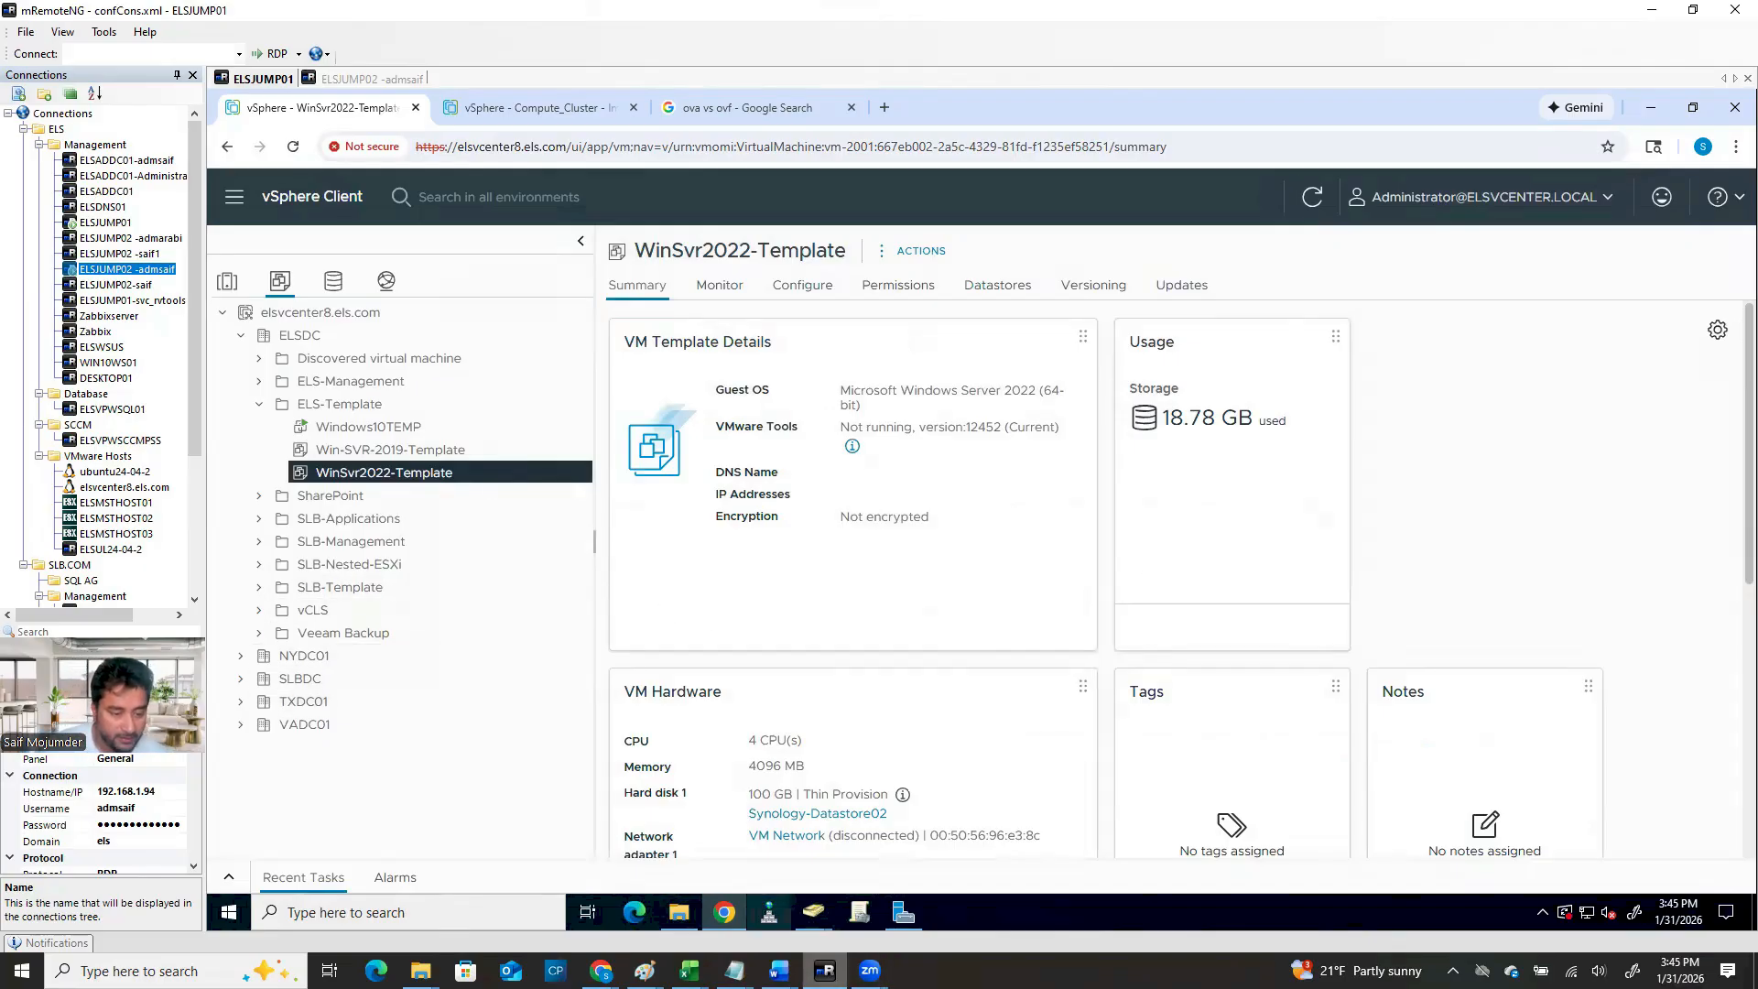
- Look up the next hostname, ELSVEEAMPRX02, in cell B41 of the IPAM sheet
mouse_move(688, 970)
left_click(785, 856)
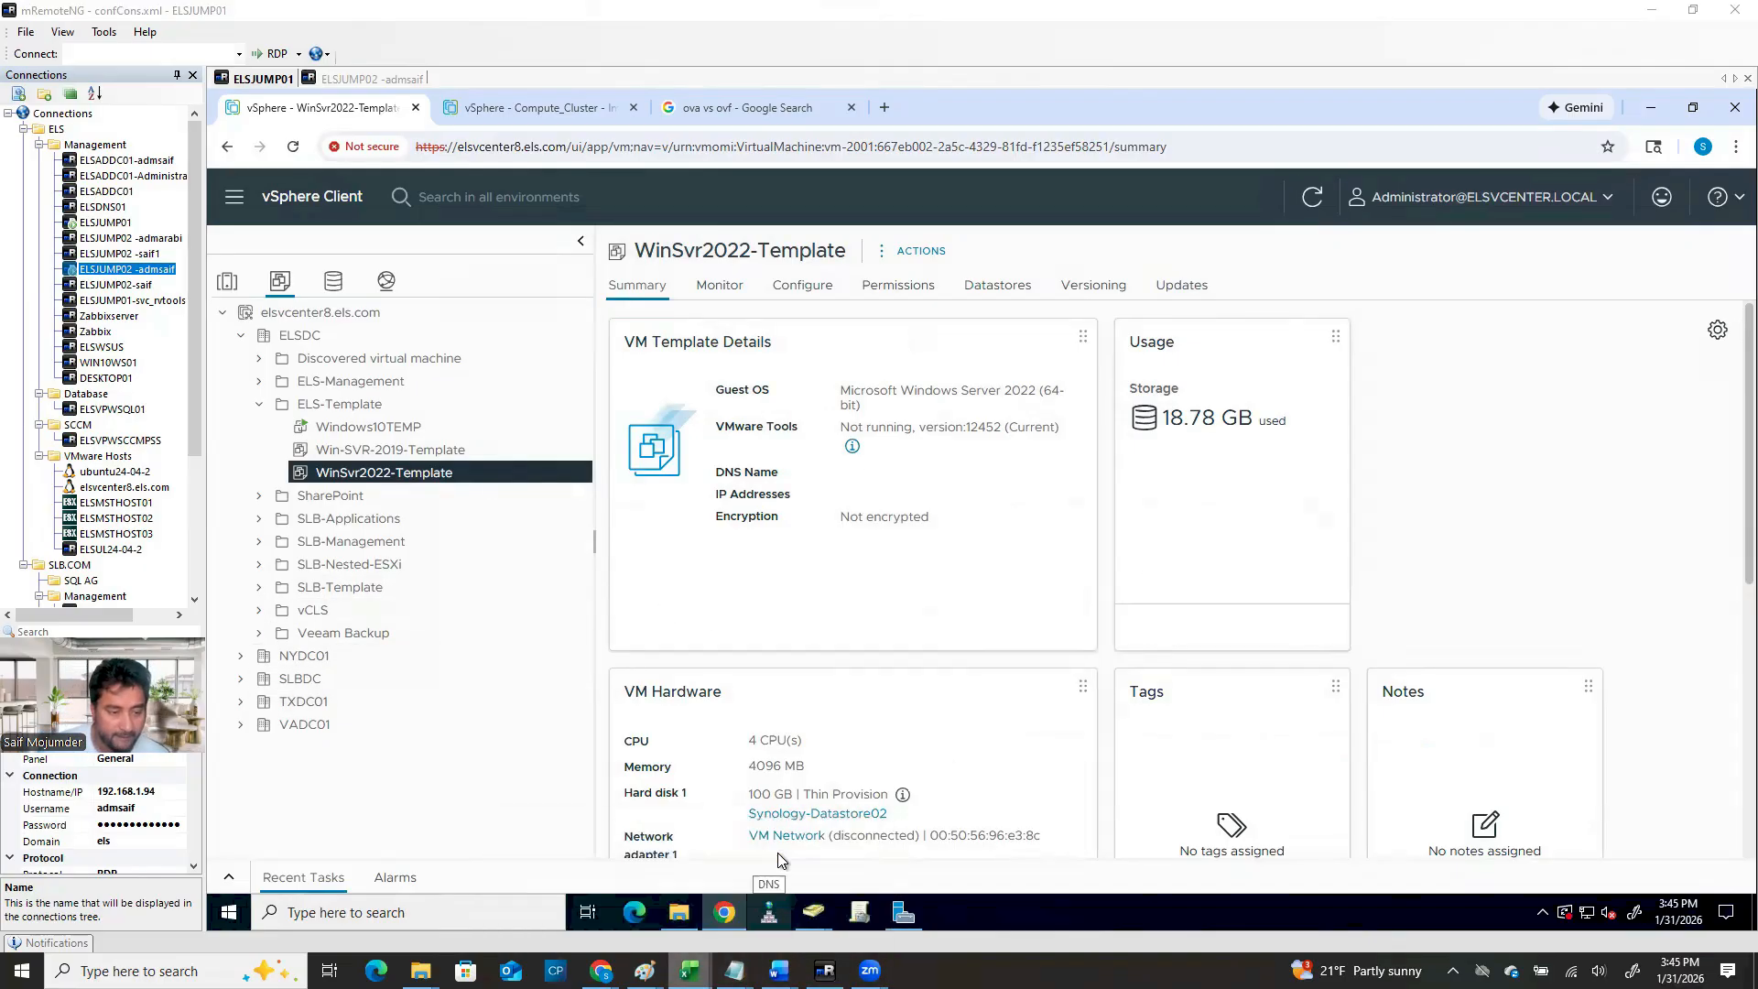
left_click(491, 524)
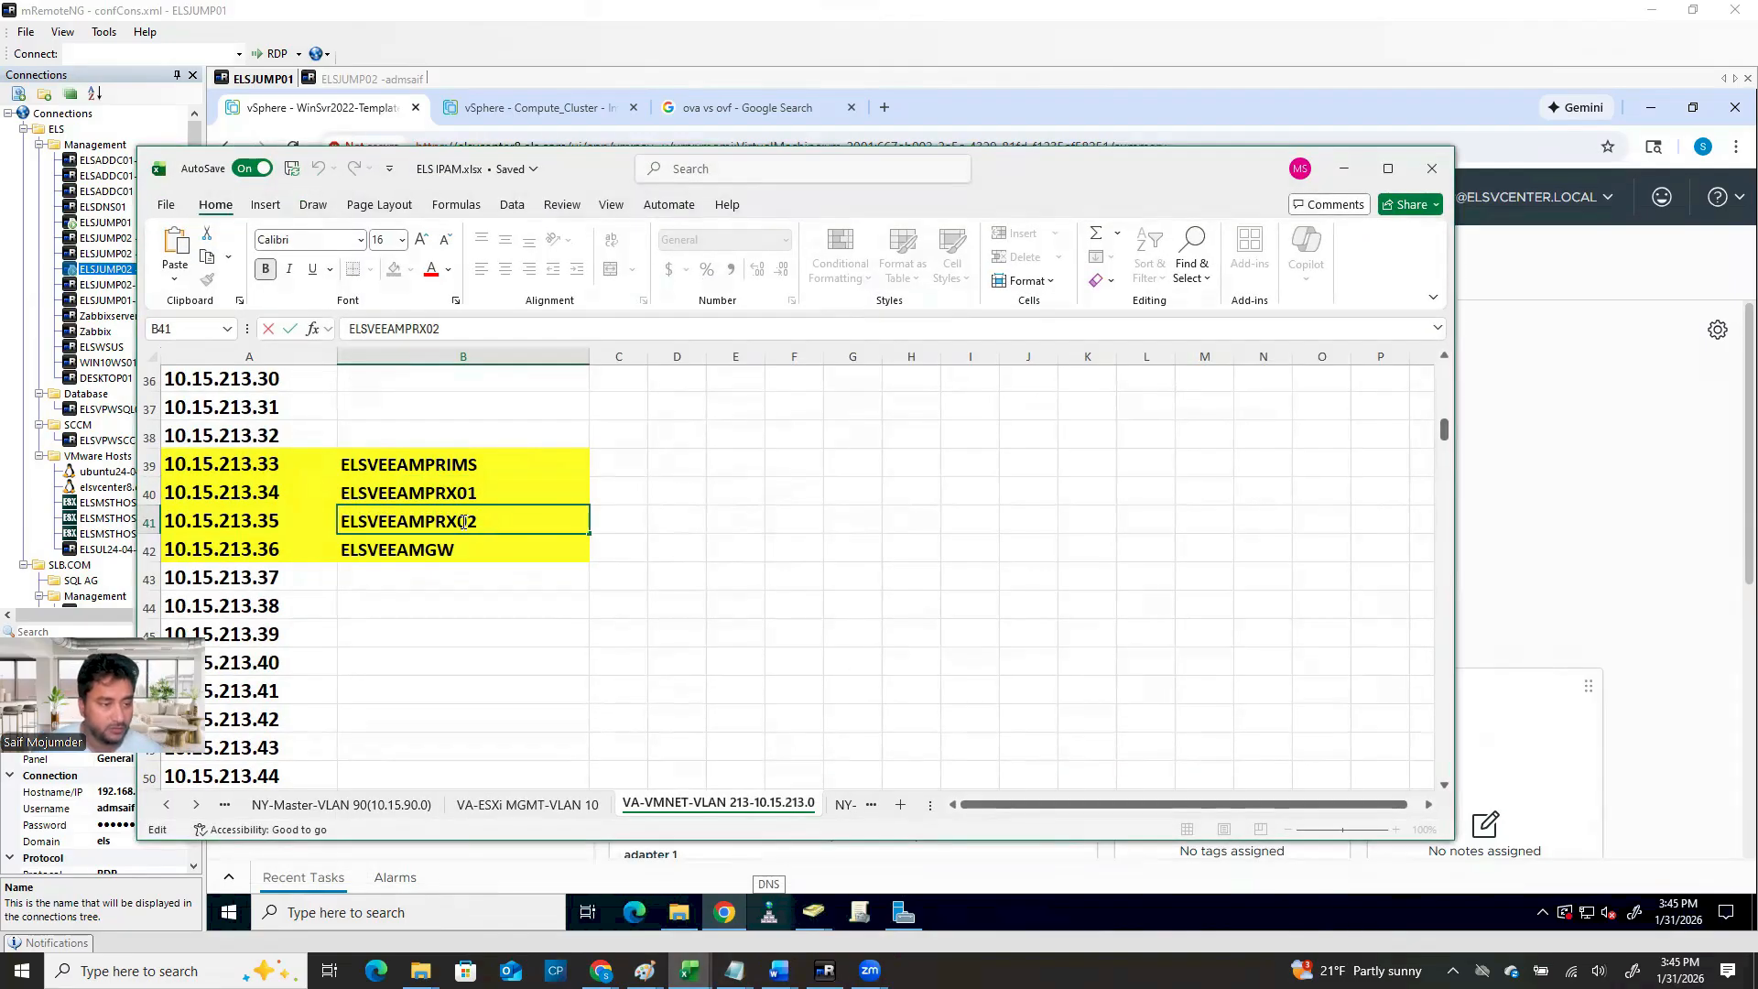
double_click(463, 522)
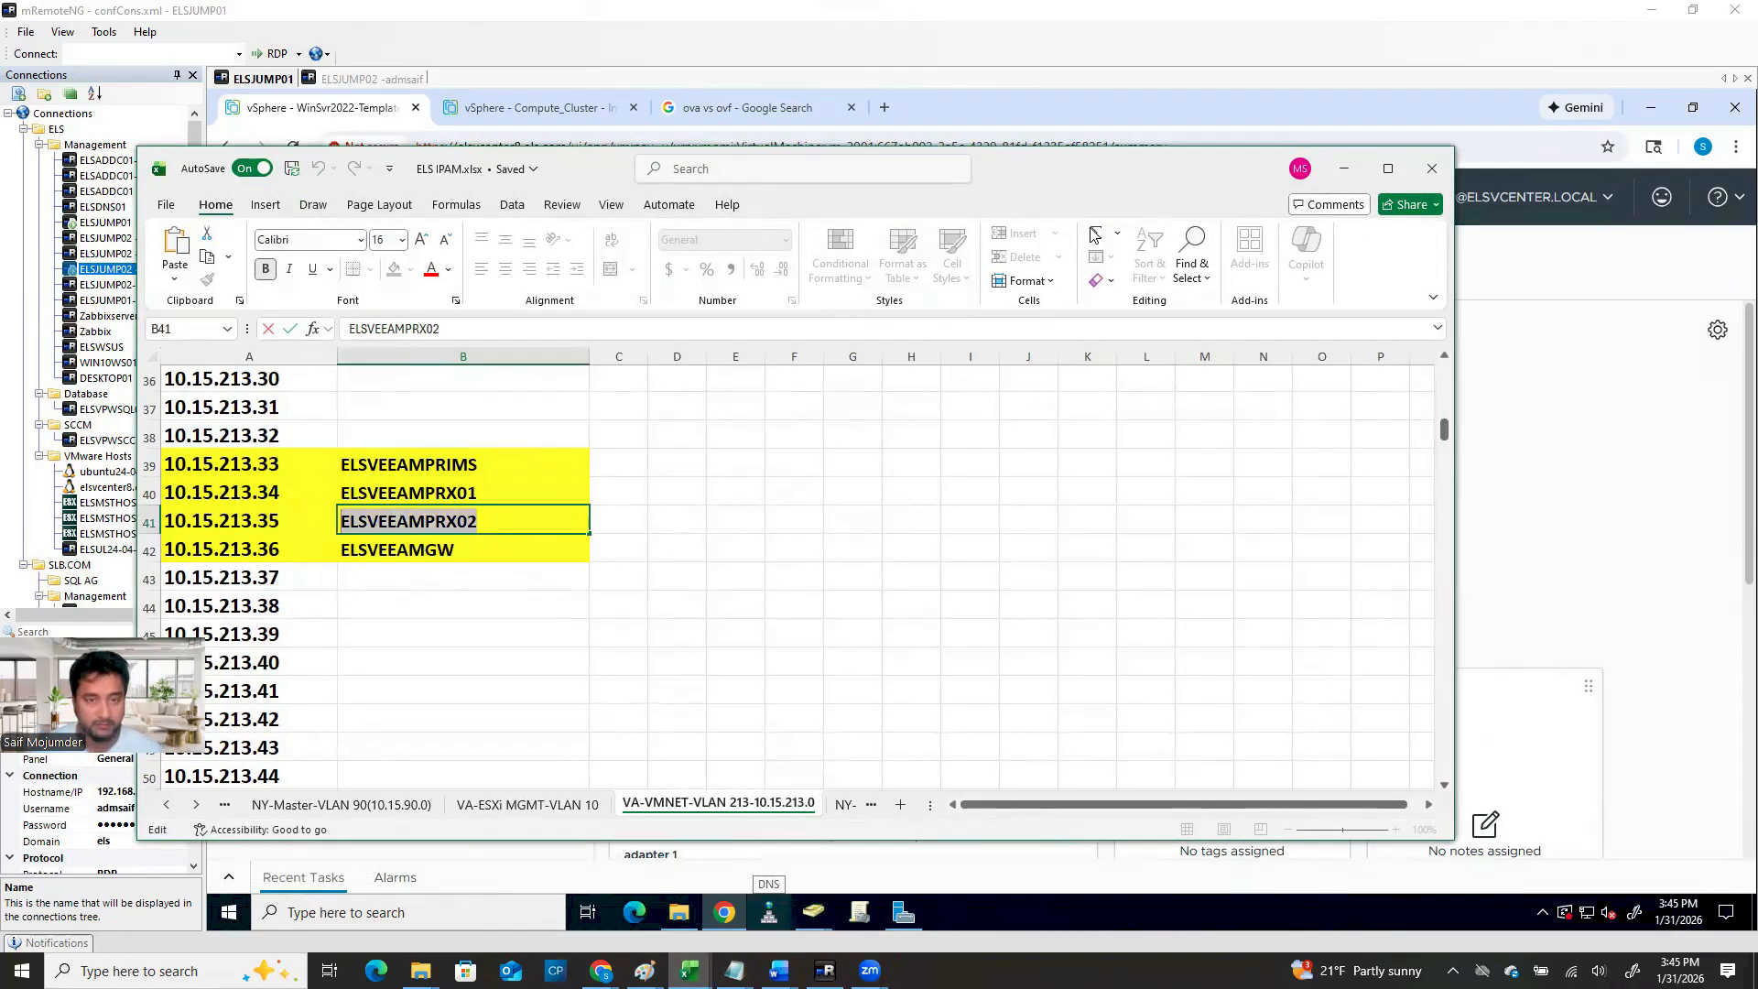
left_click(1344, 169)
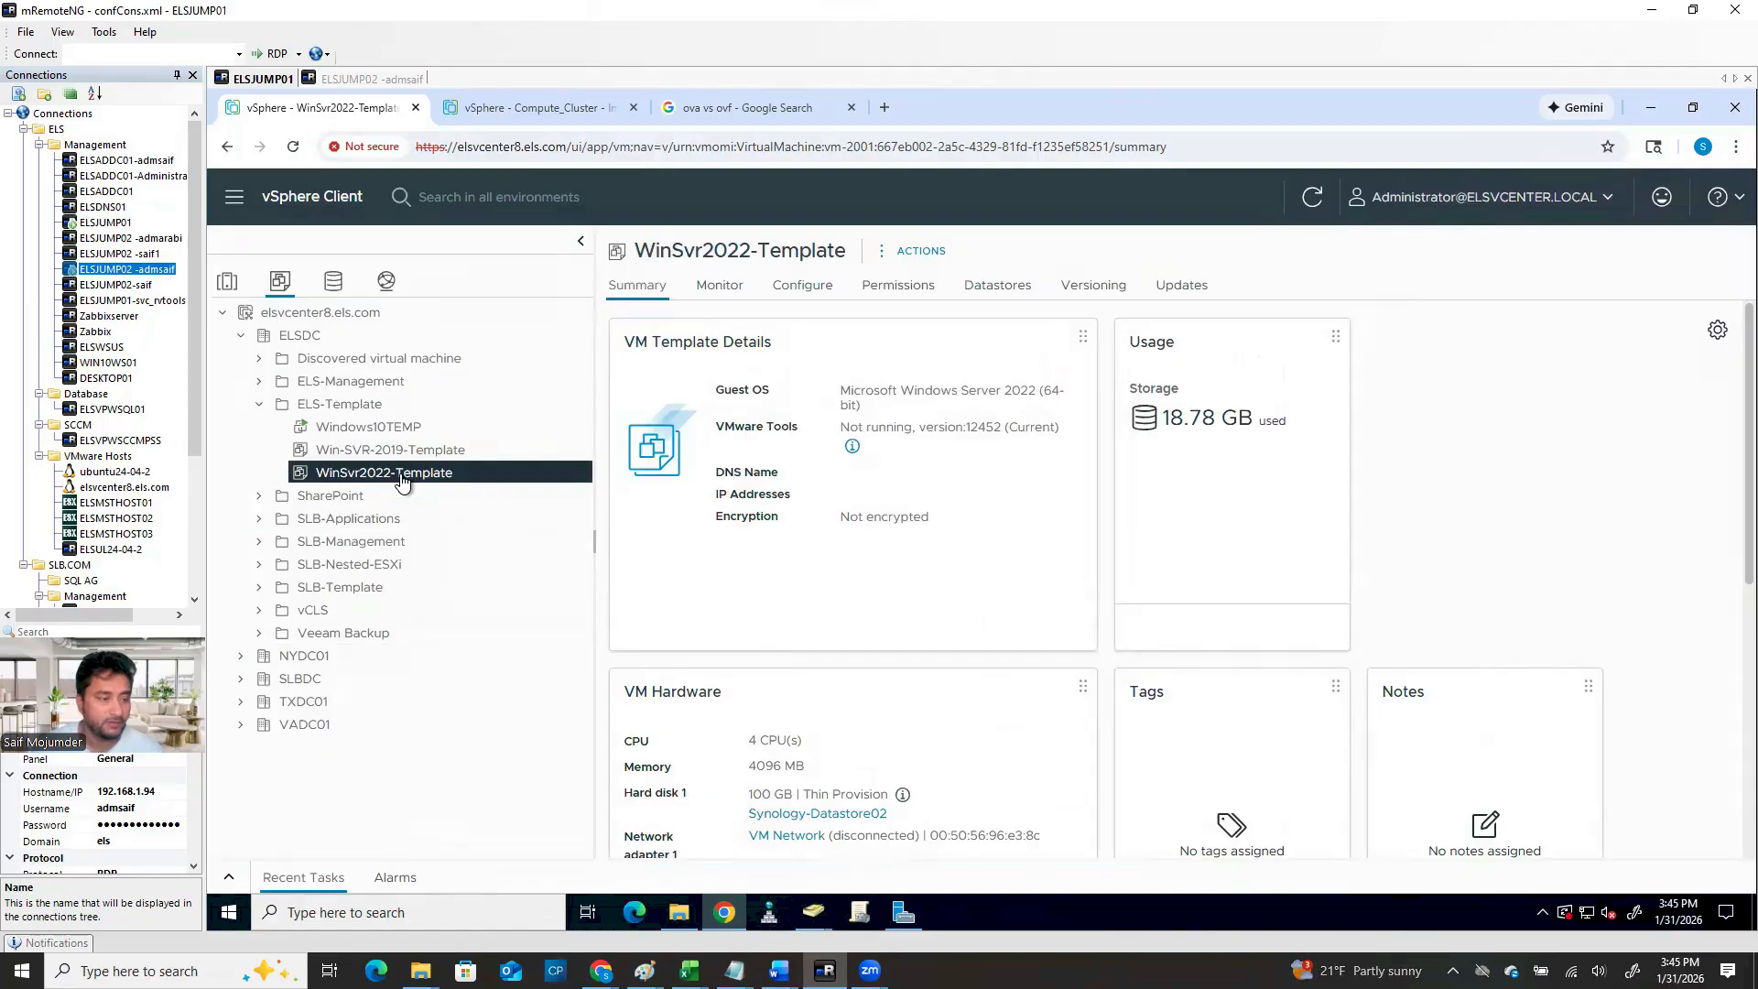
- Start a second deployment from WinSvr2022-Template named ELSVEEAMPRX02 in the Veeam Backup folder
right_click(401, 480)
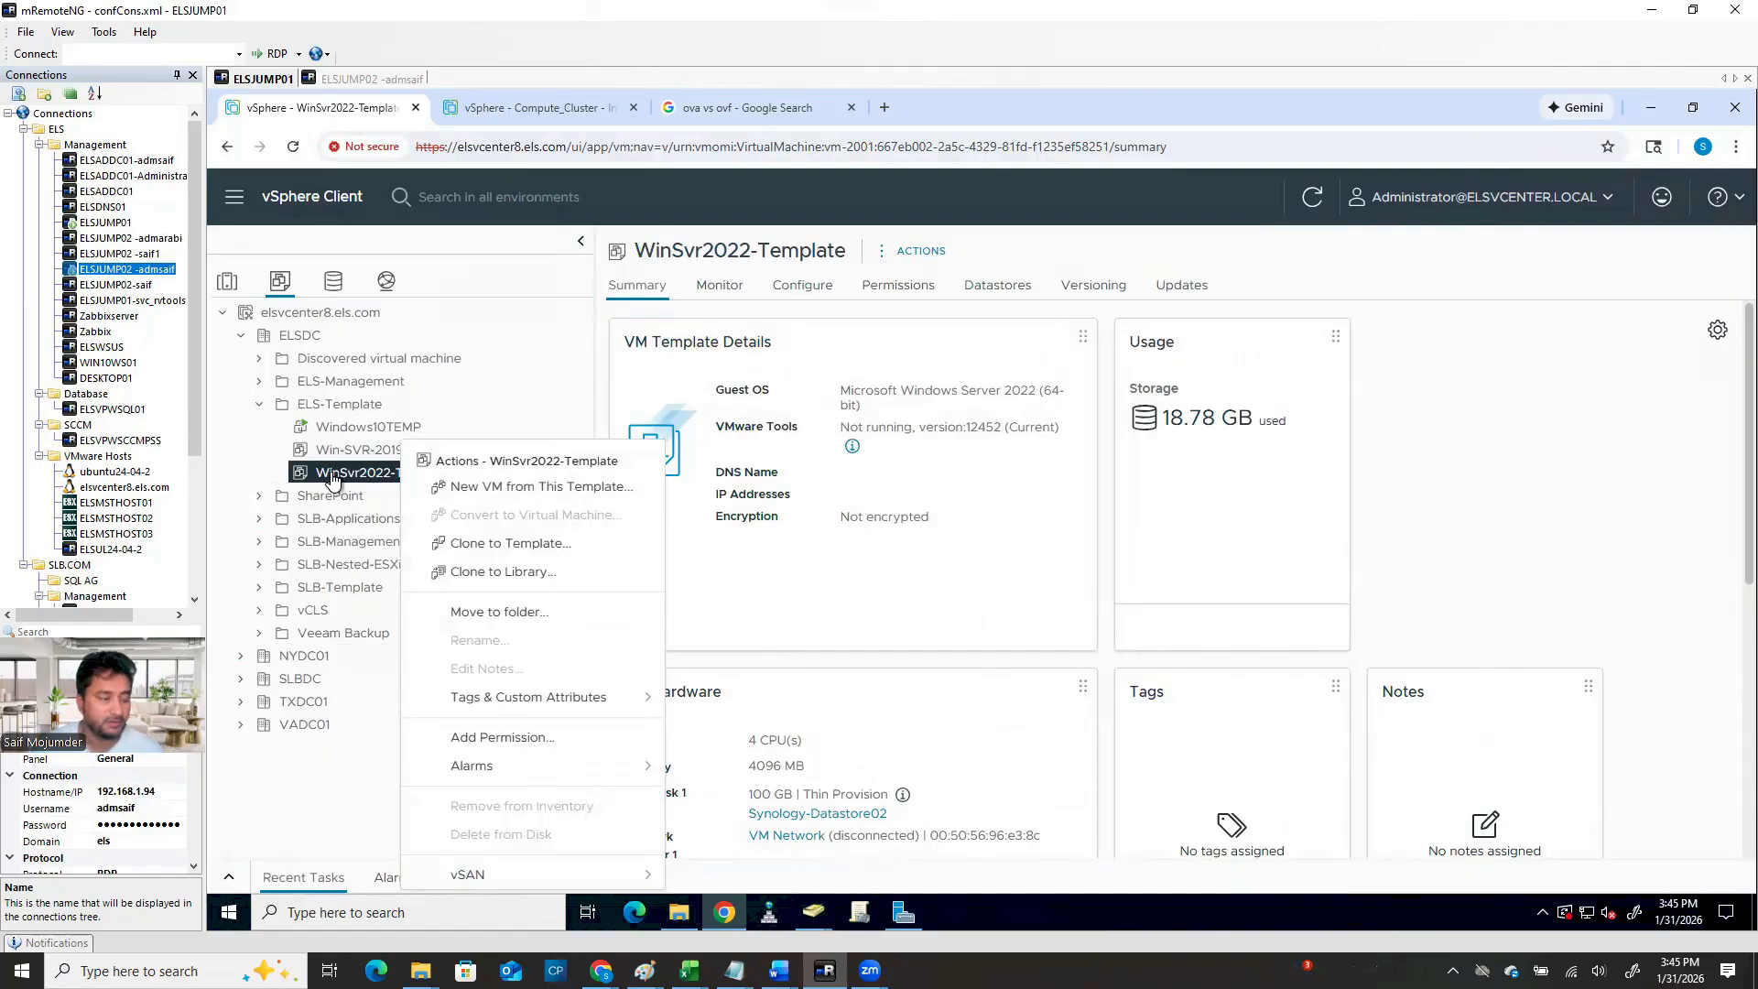
left_click(493, 488)
left_click(1059, 384)
type("ELSVEEAMPRX02")
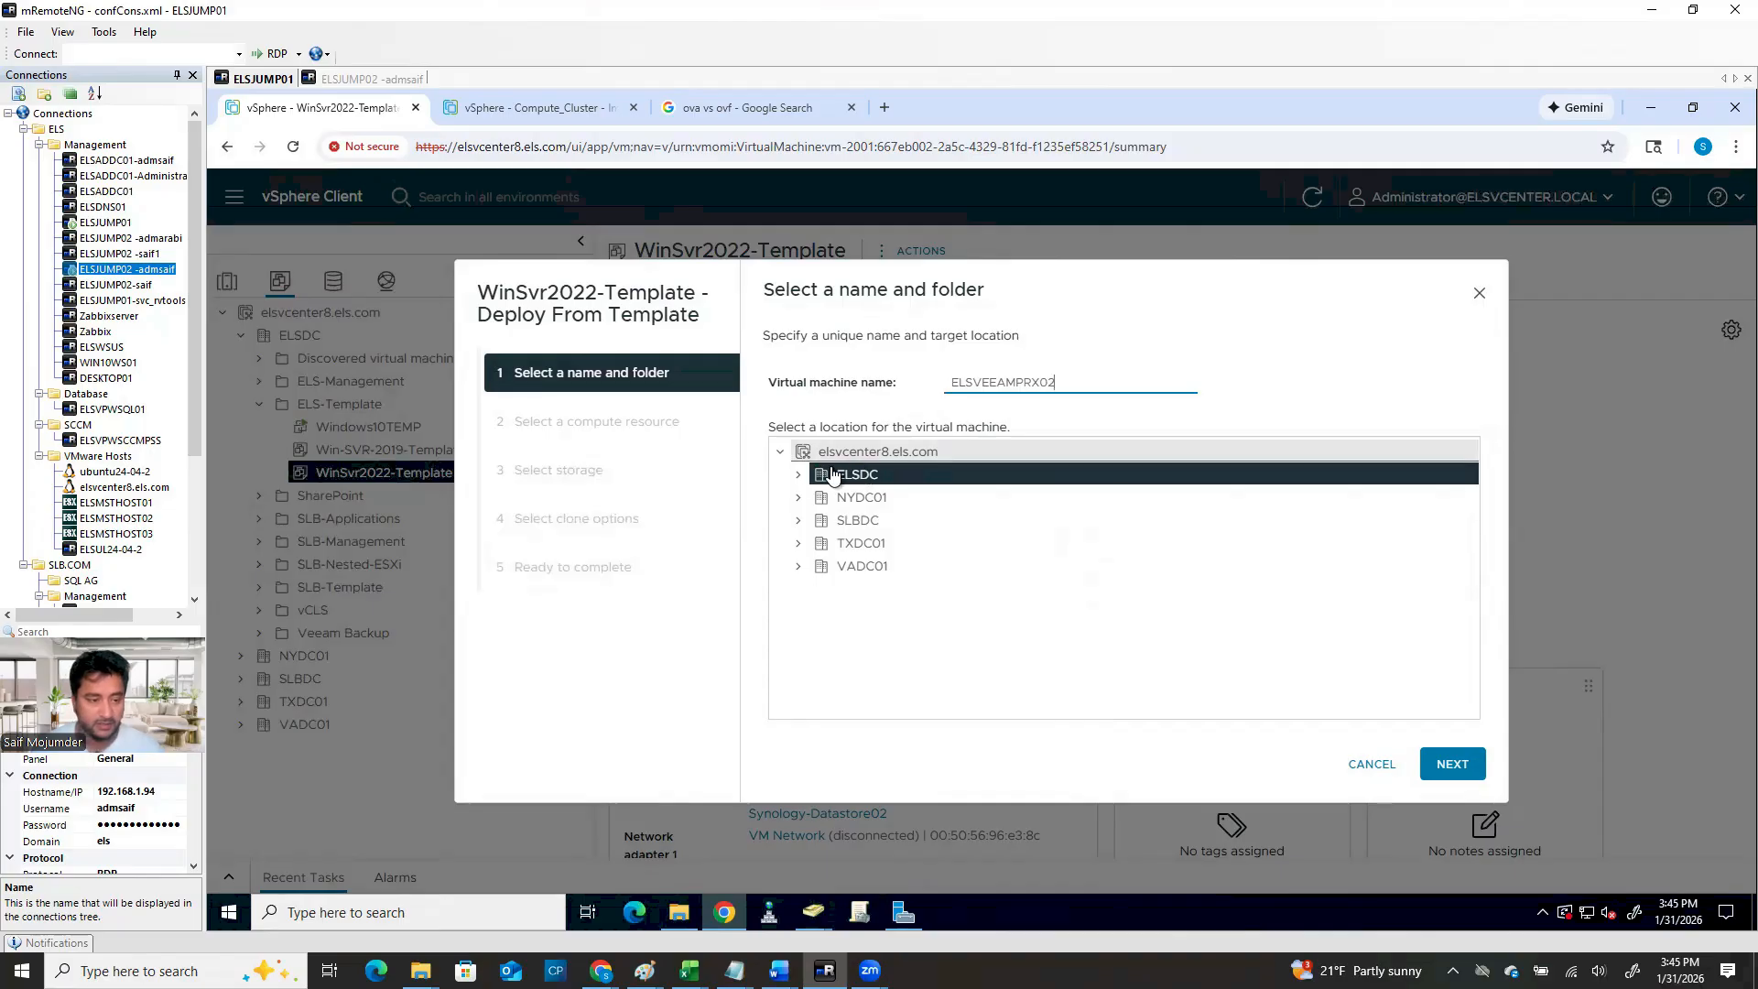
left_click(798, 475)
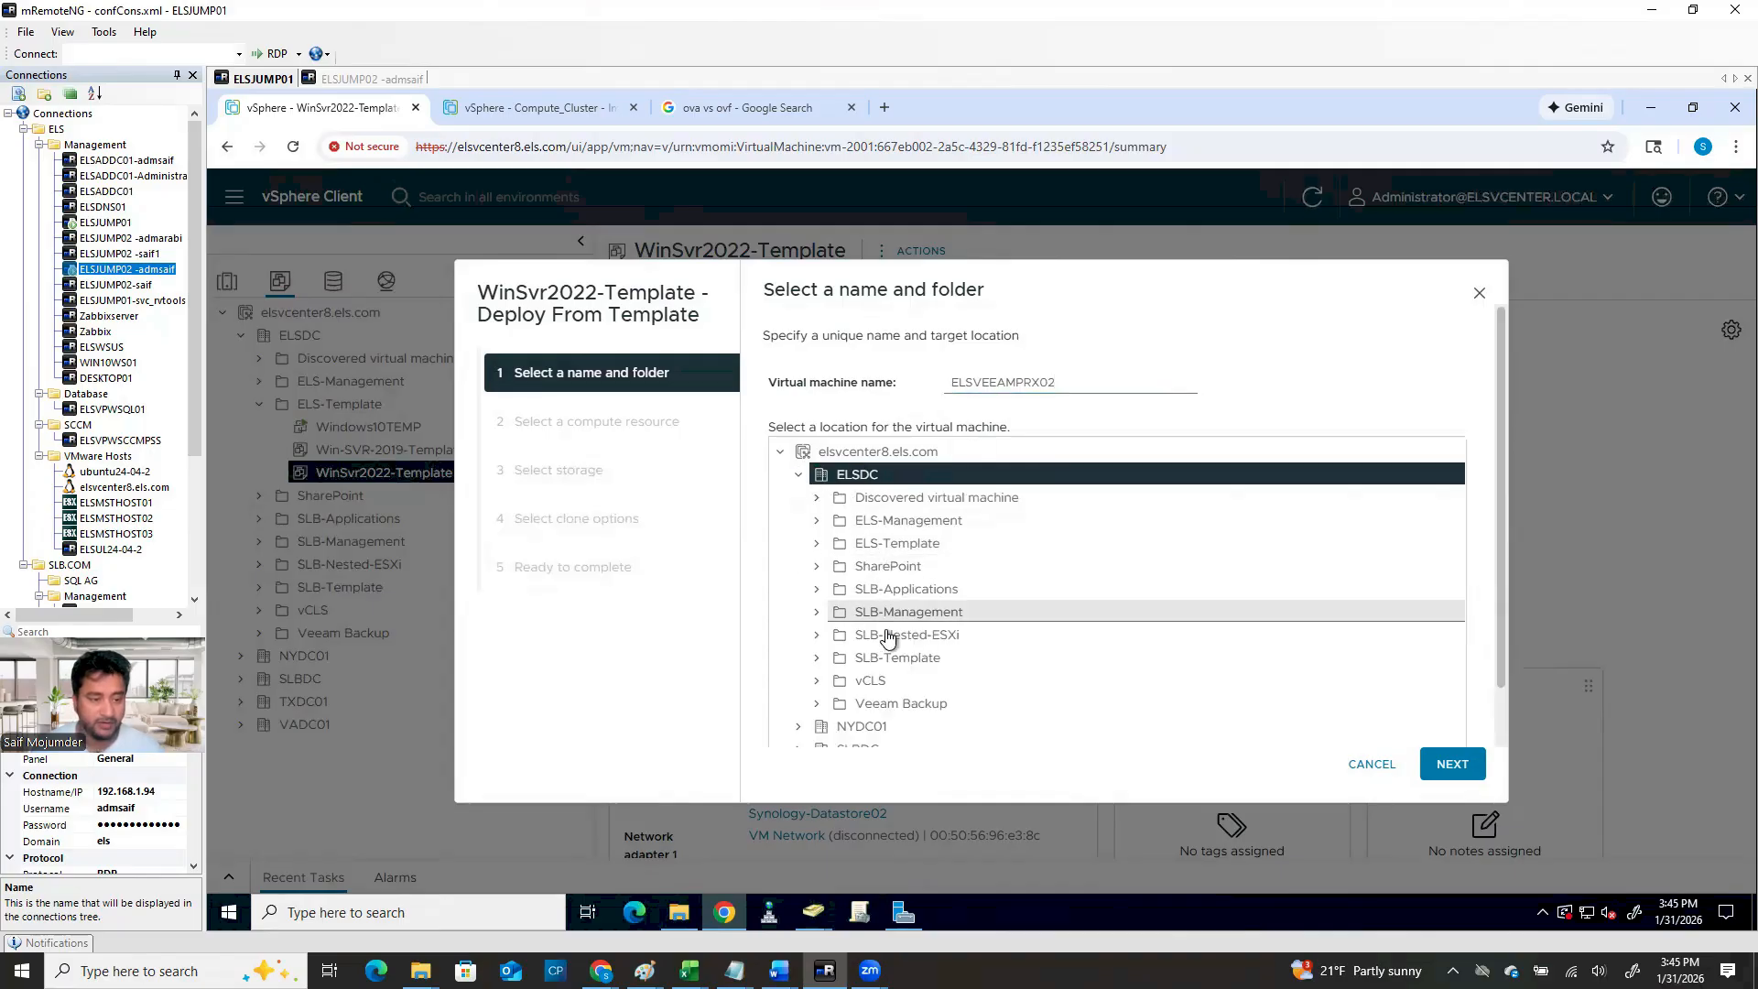
left_click(909, 705)
left_click(1452, 765)
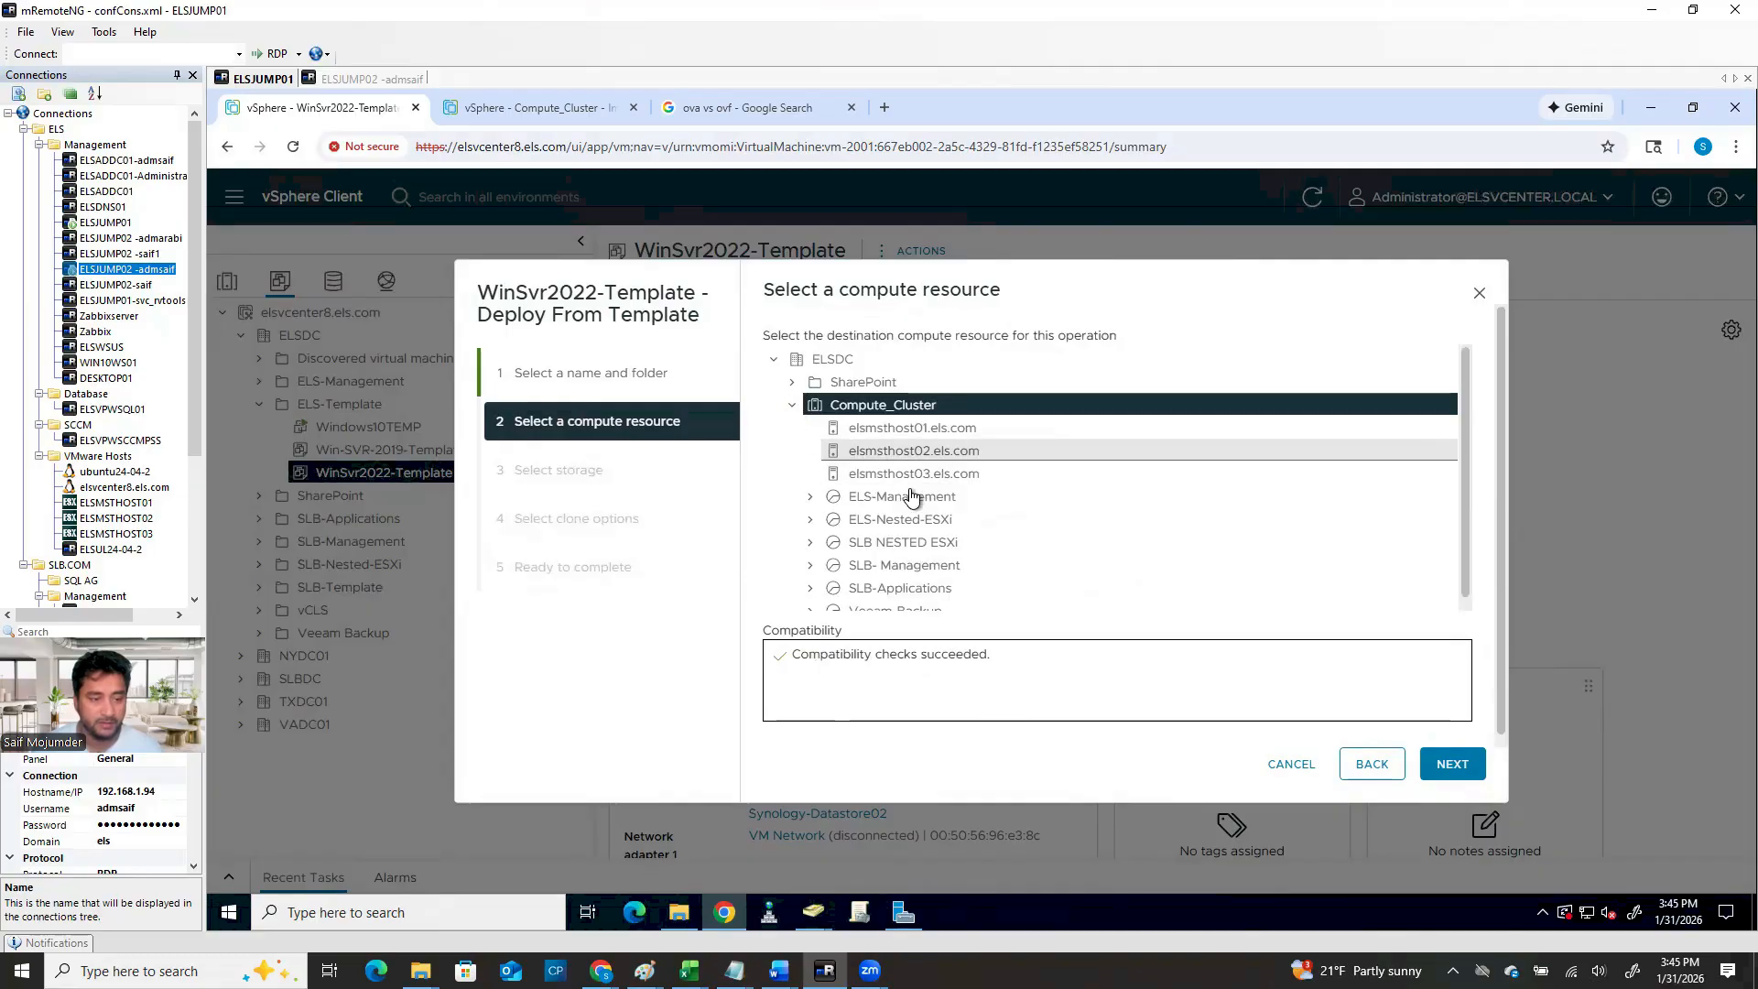
- Choose the Veeam-Backup pool and Synology-Datastore02, and enable hardware customization
scroll(952, 579, "down", 1)
left_click(910, 600)
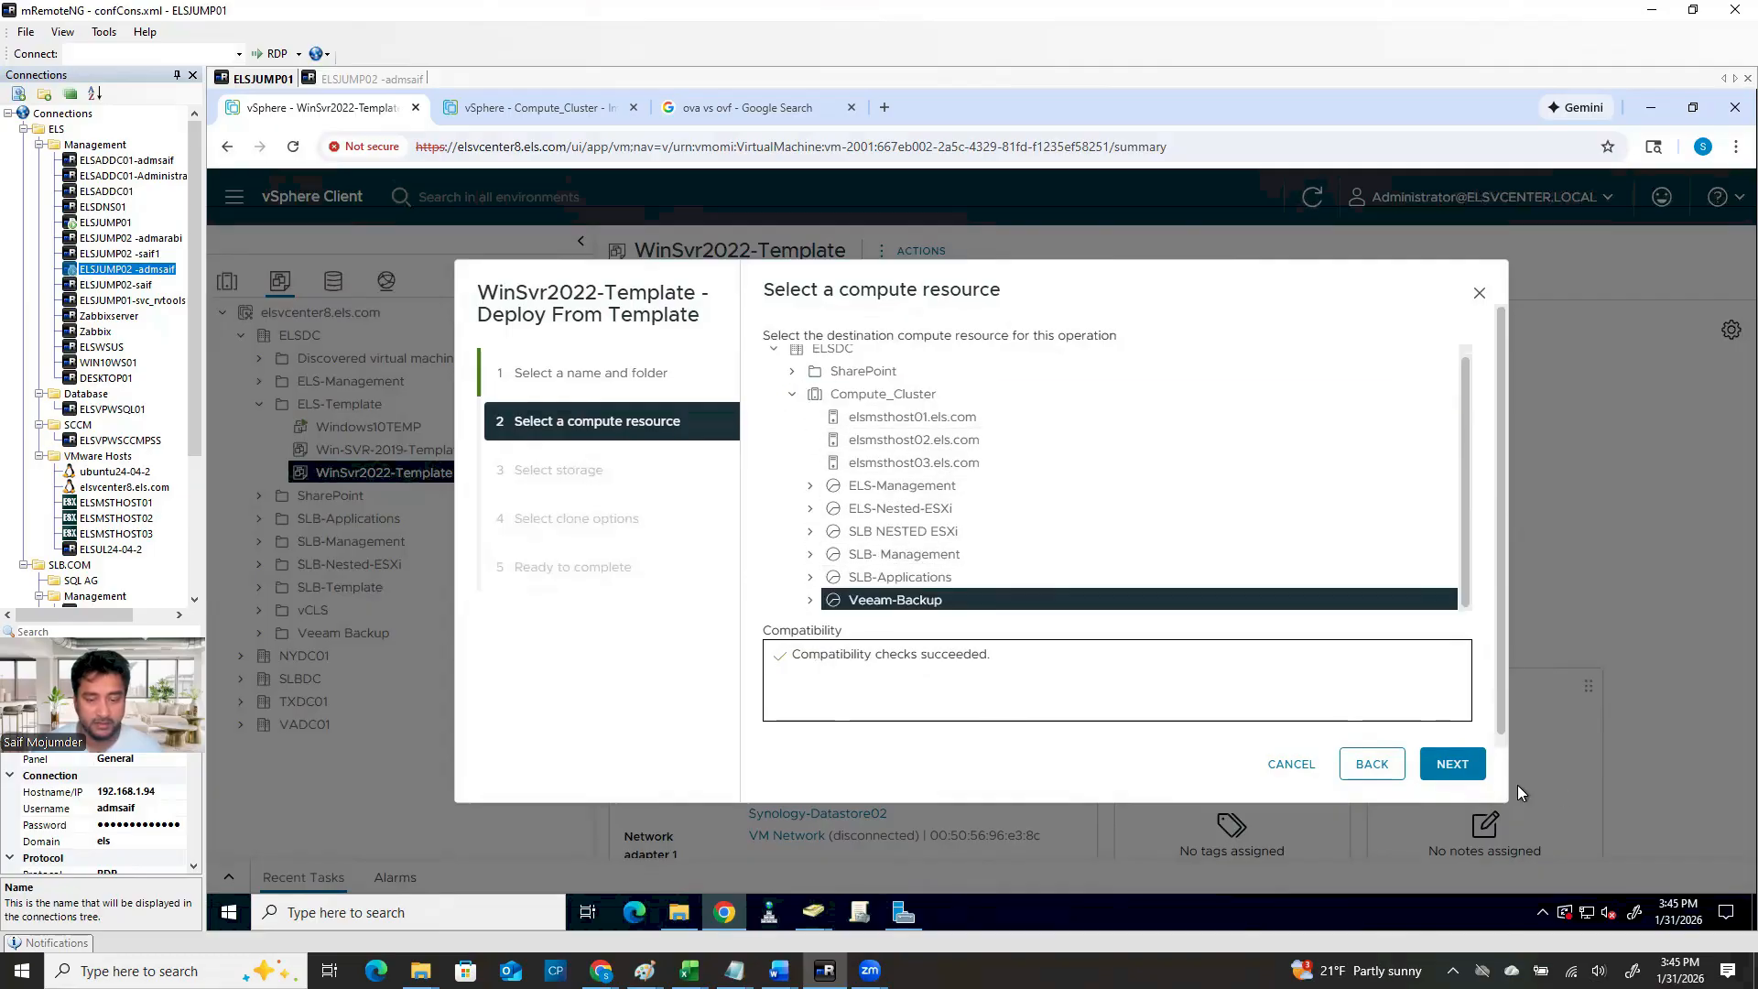
left_click(1452, 764)
scroll(898, 568, "down", 5)
left_click(779, 537)
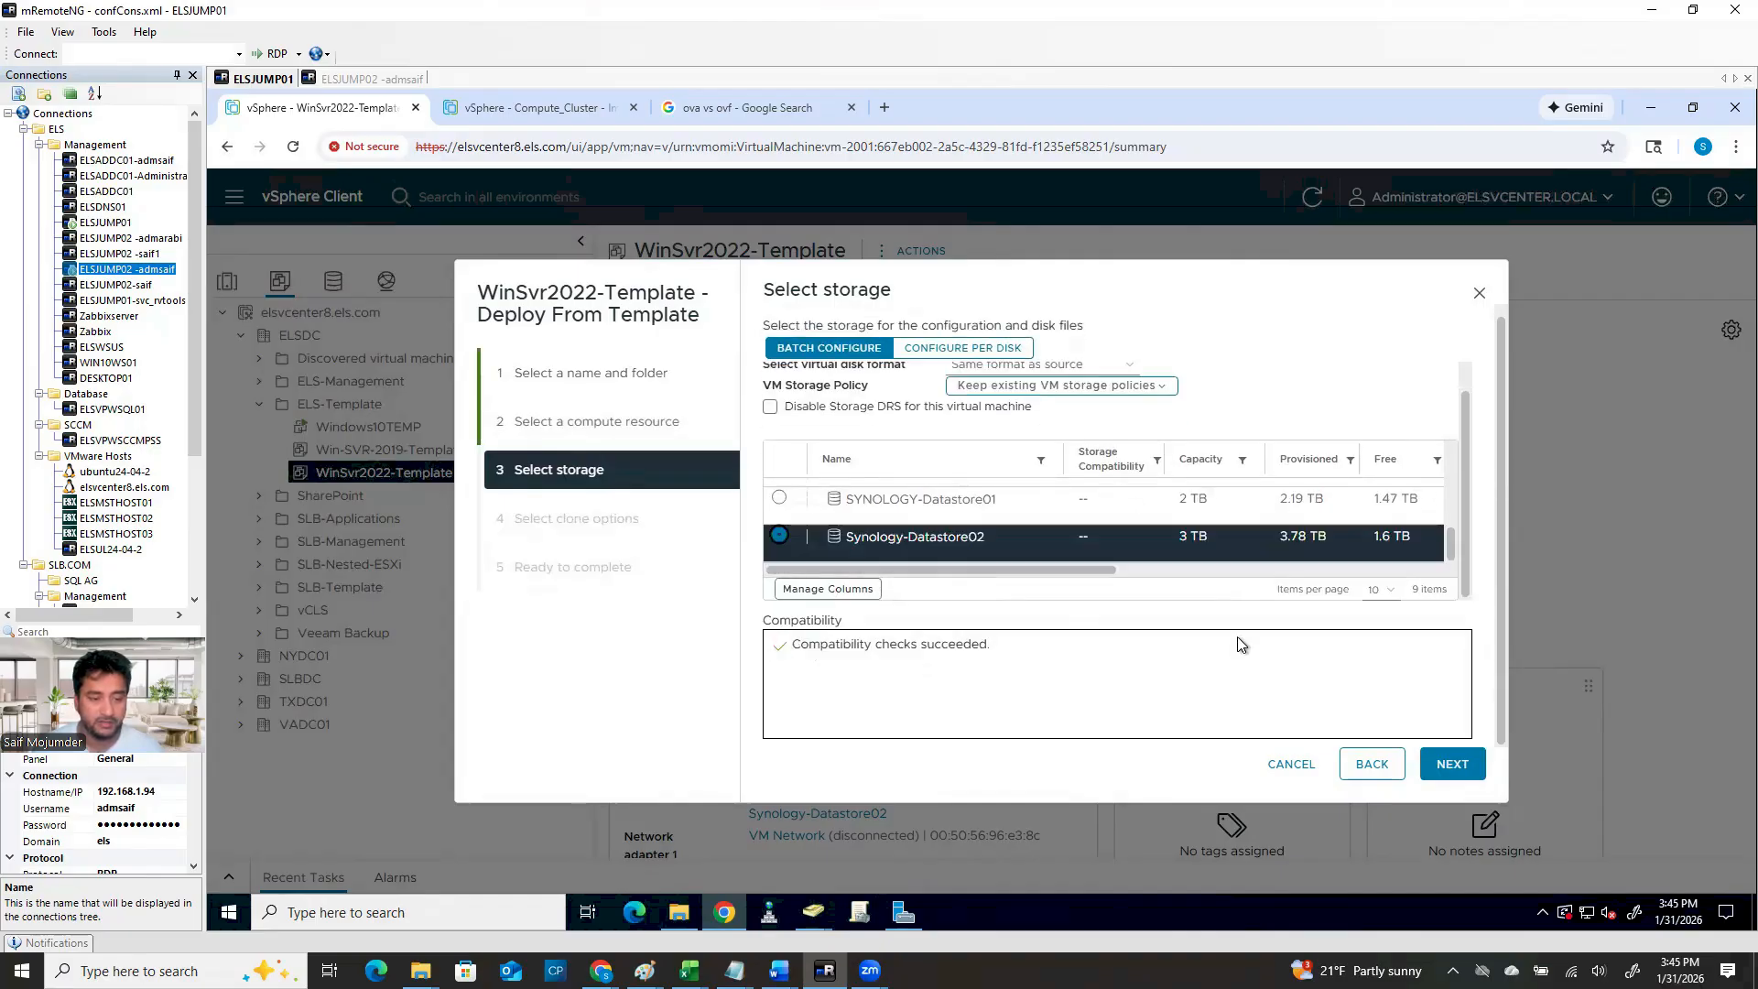
left_click(1448, 764)
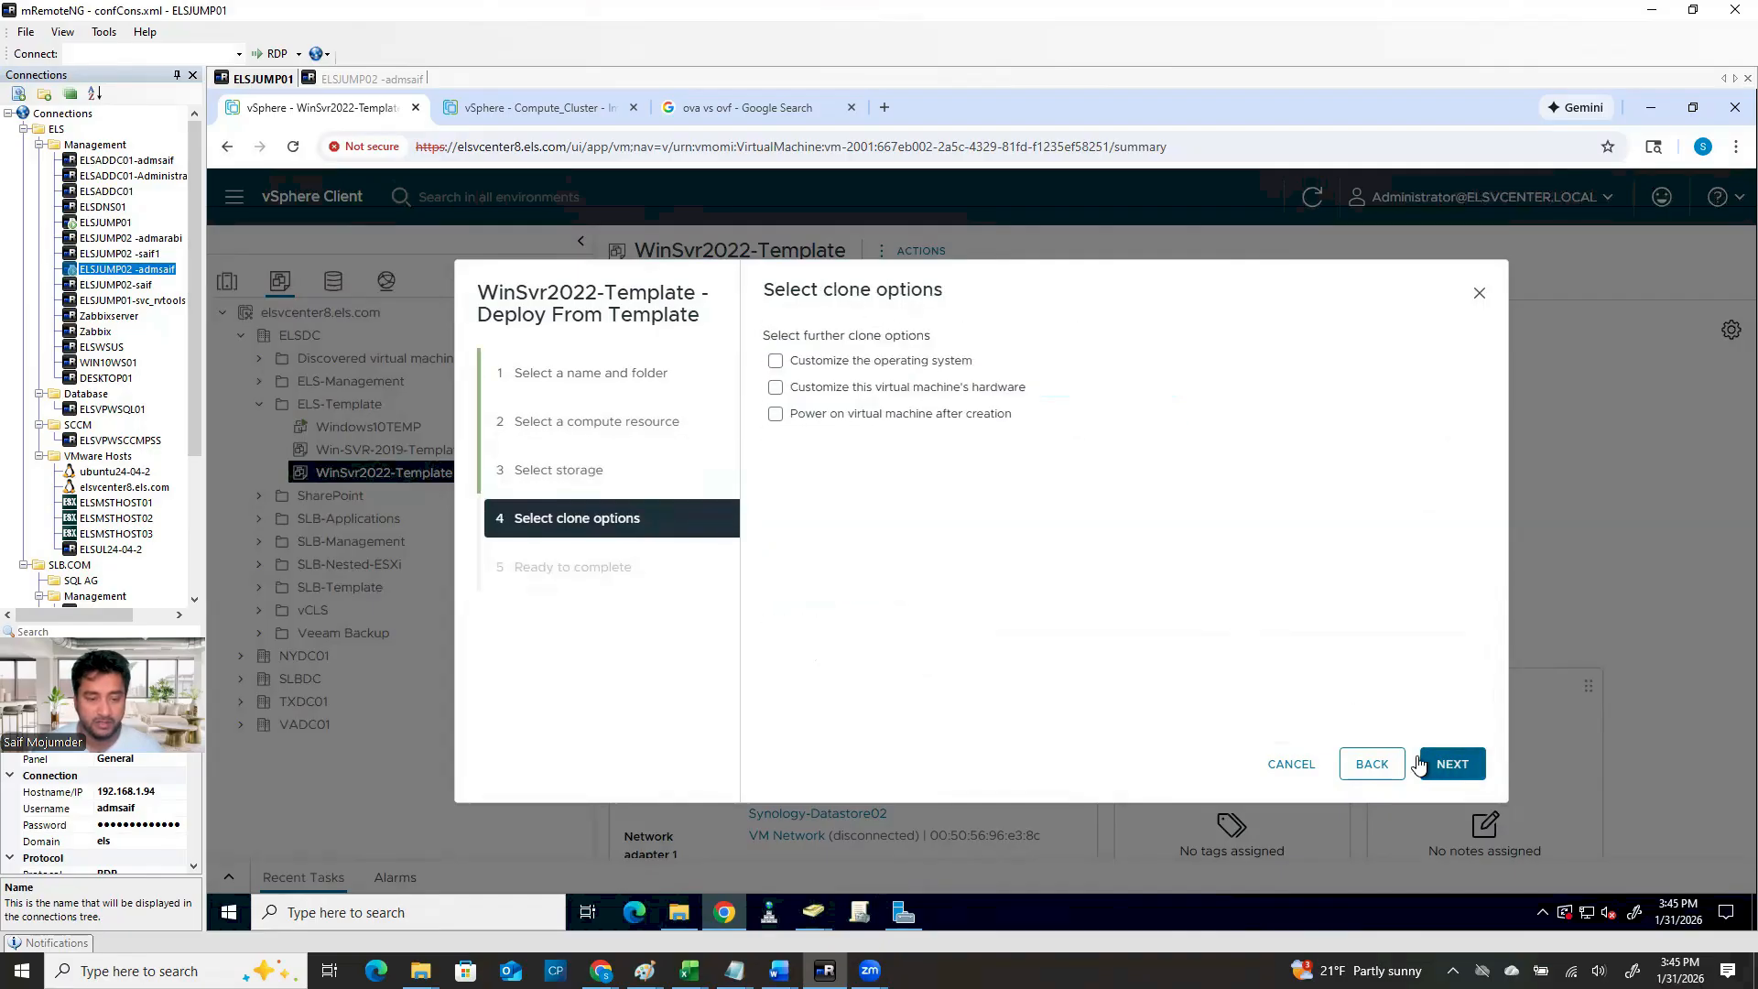
left_click(857, 394)
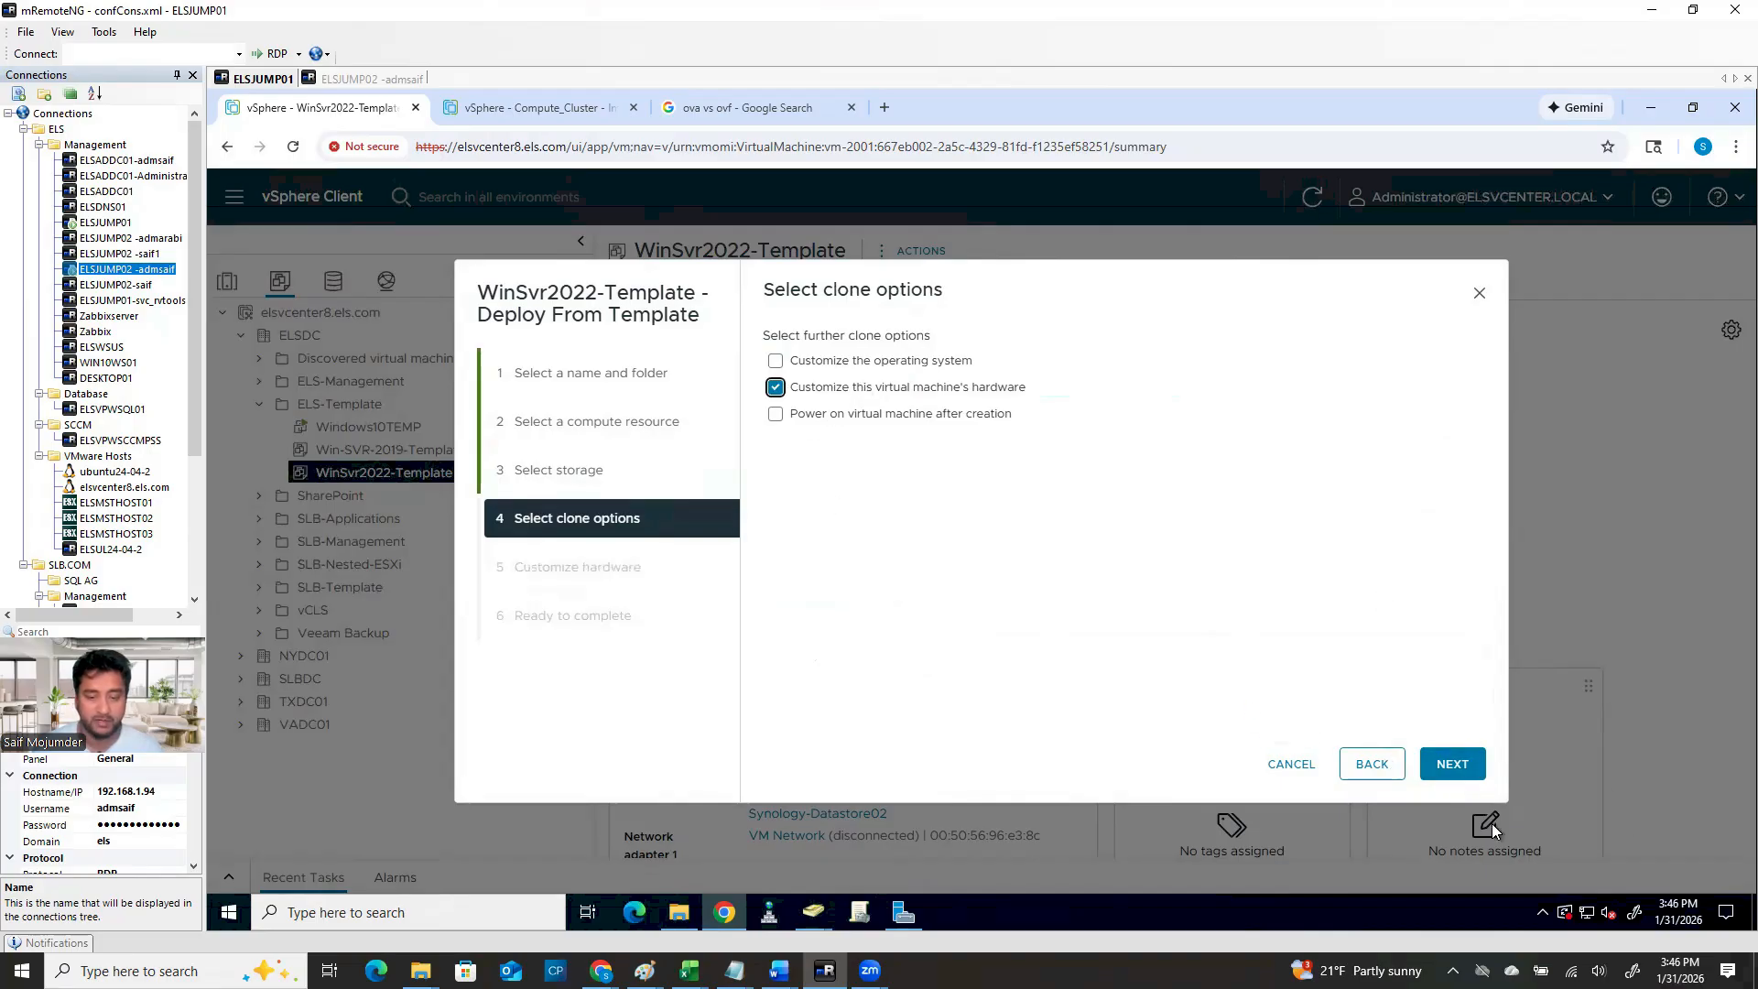
left_click(1451, 763)
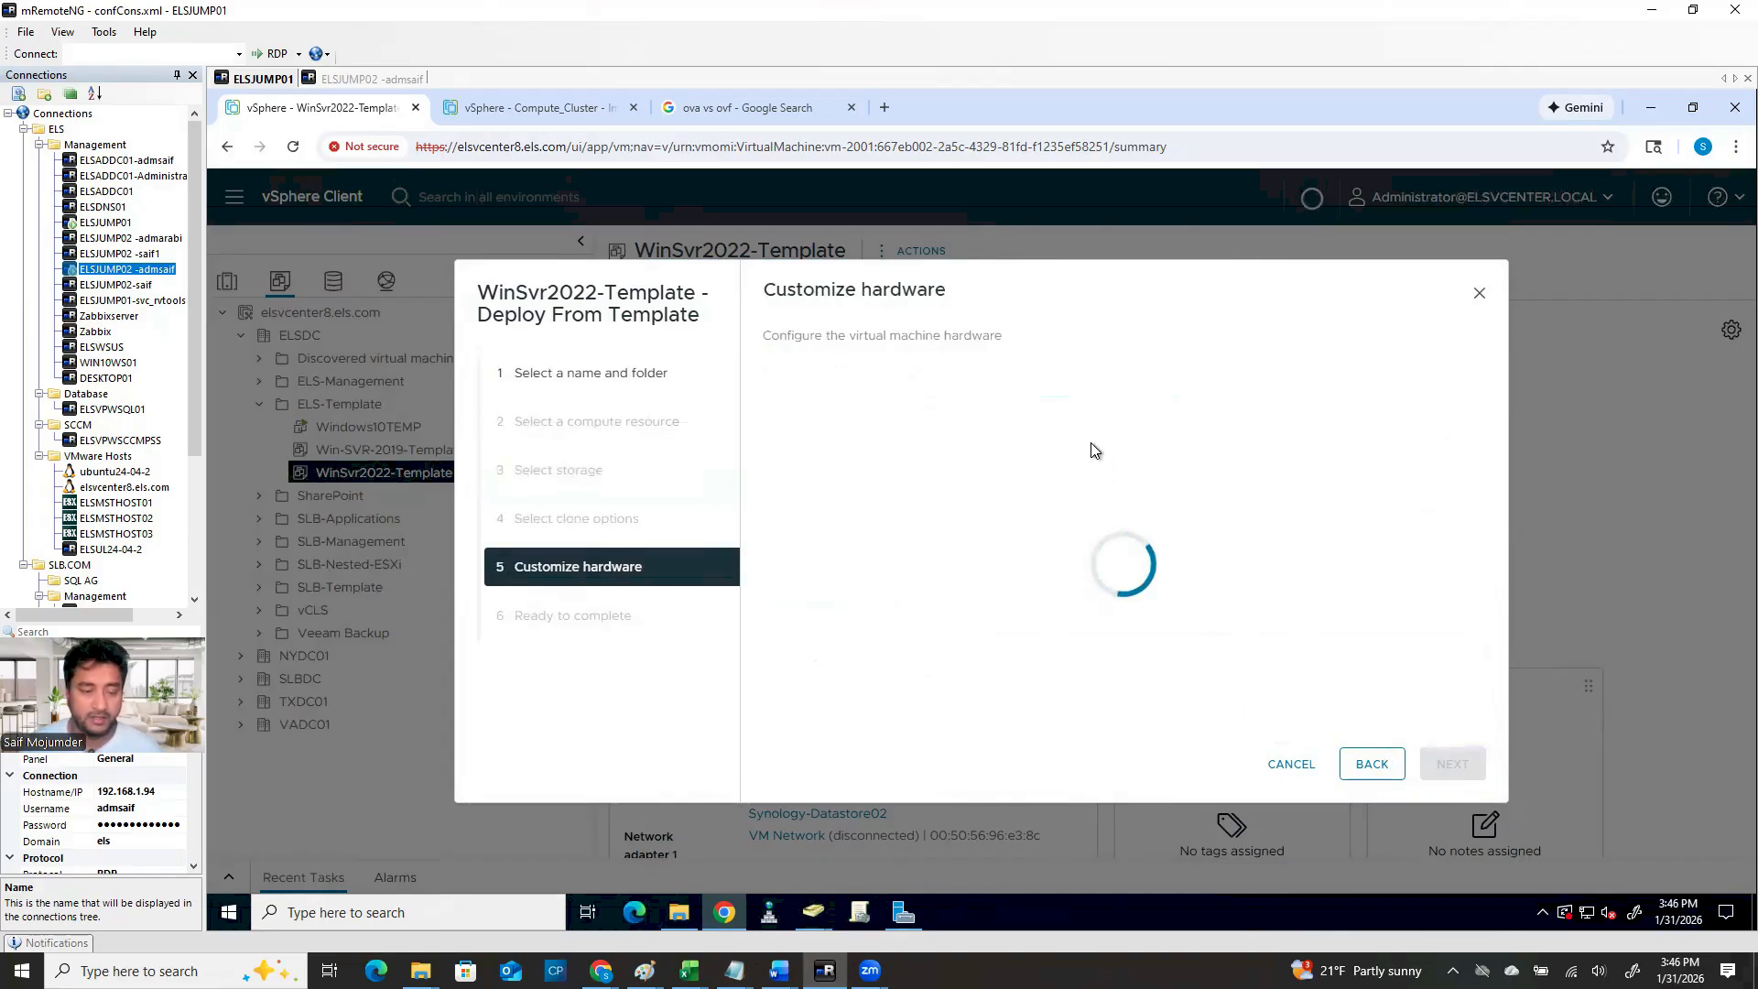
- Give the ELSVEEAMPRX02 VM 8 CPUs and 12 GB memory
left_click(1006, 443)
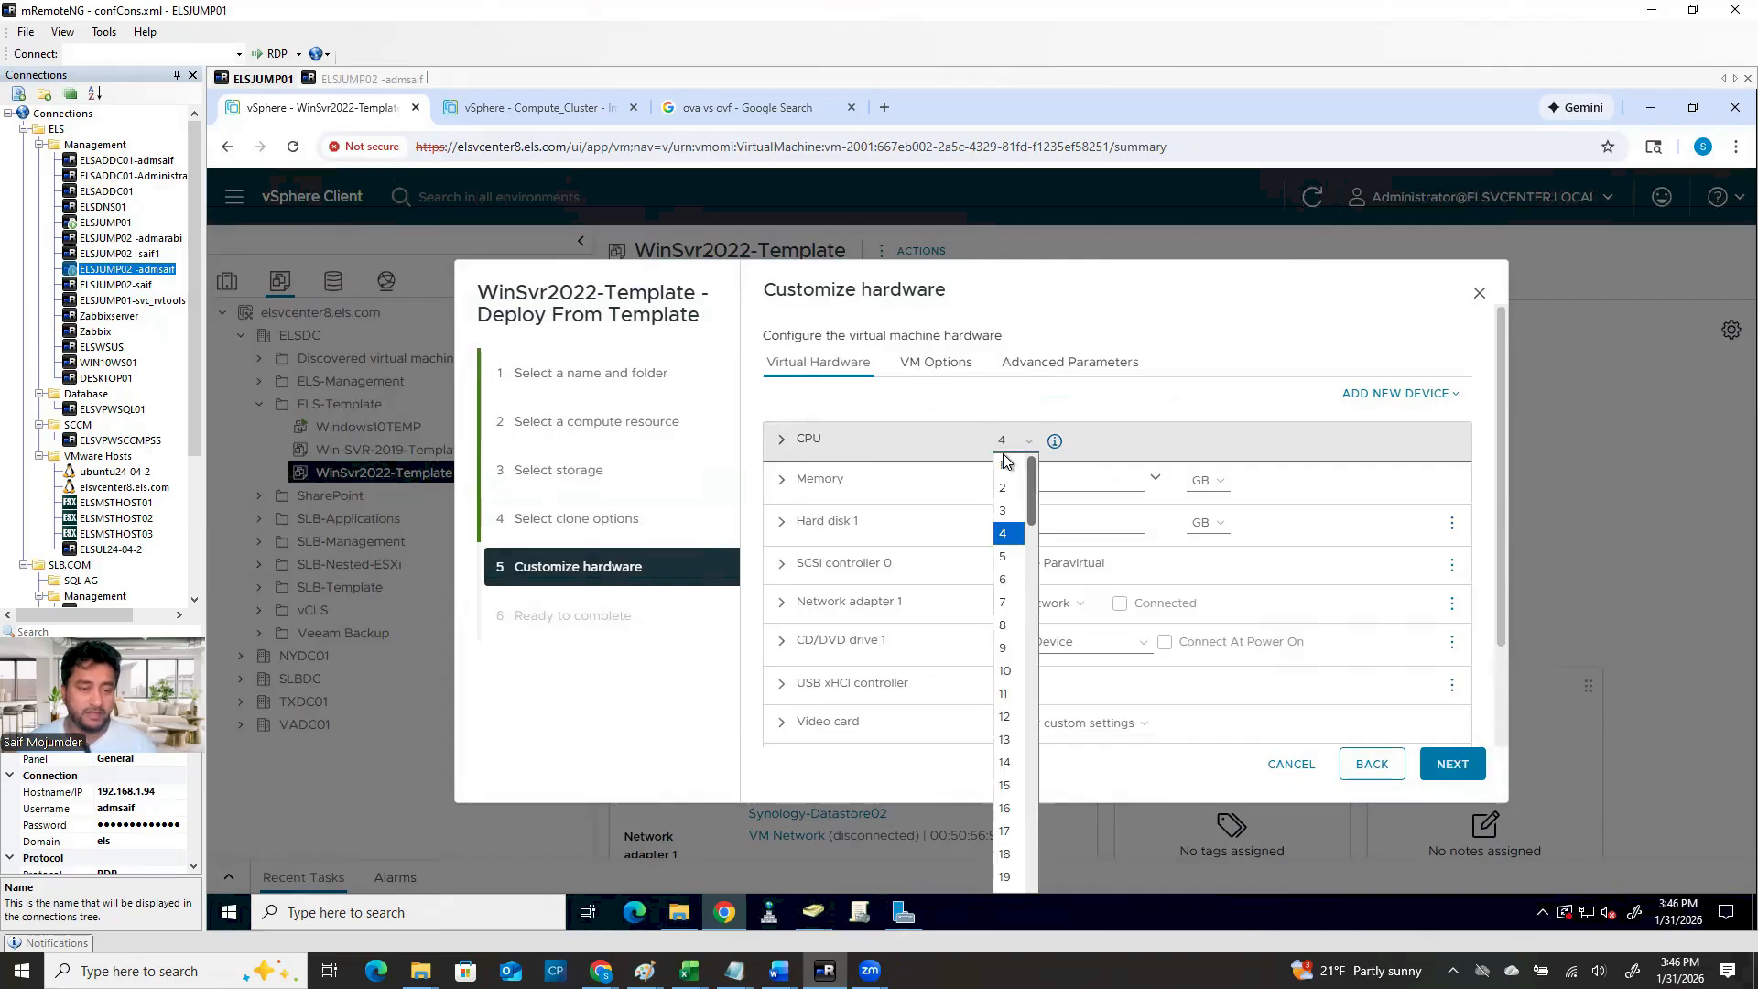
left_click(1007, 624)
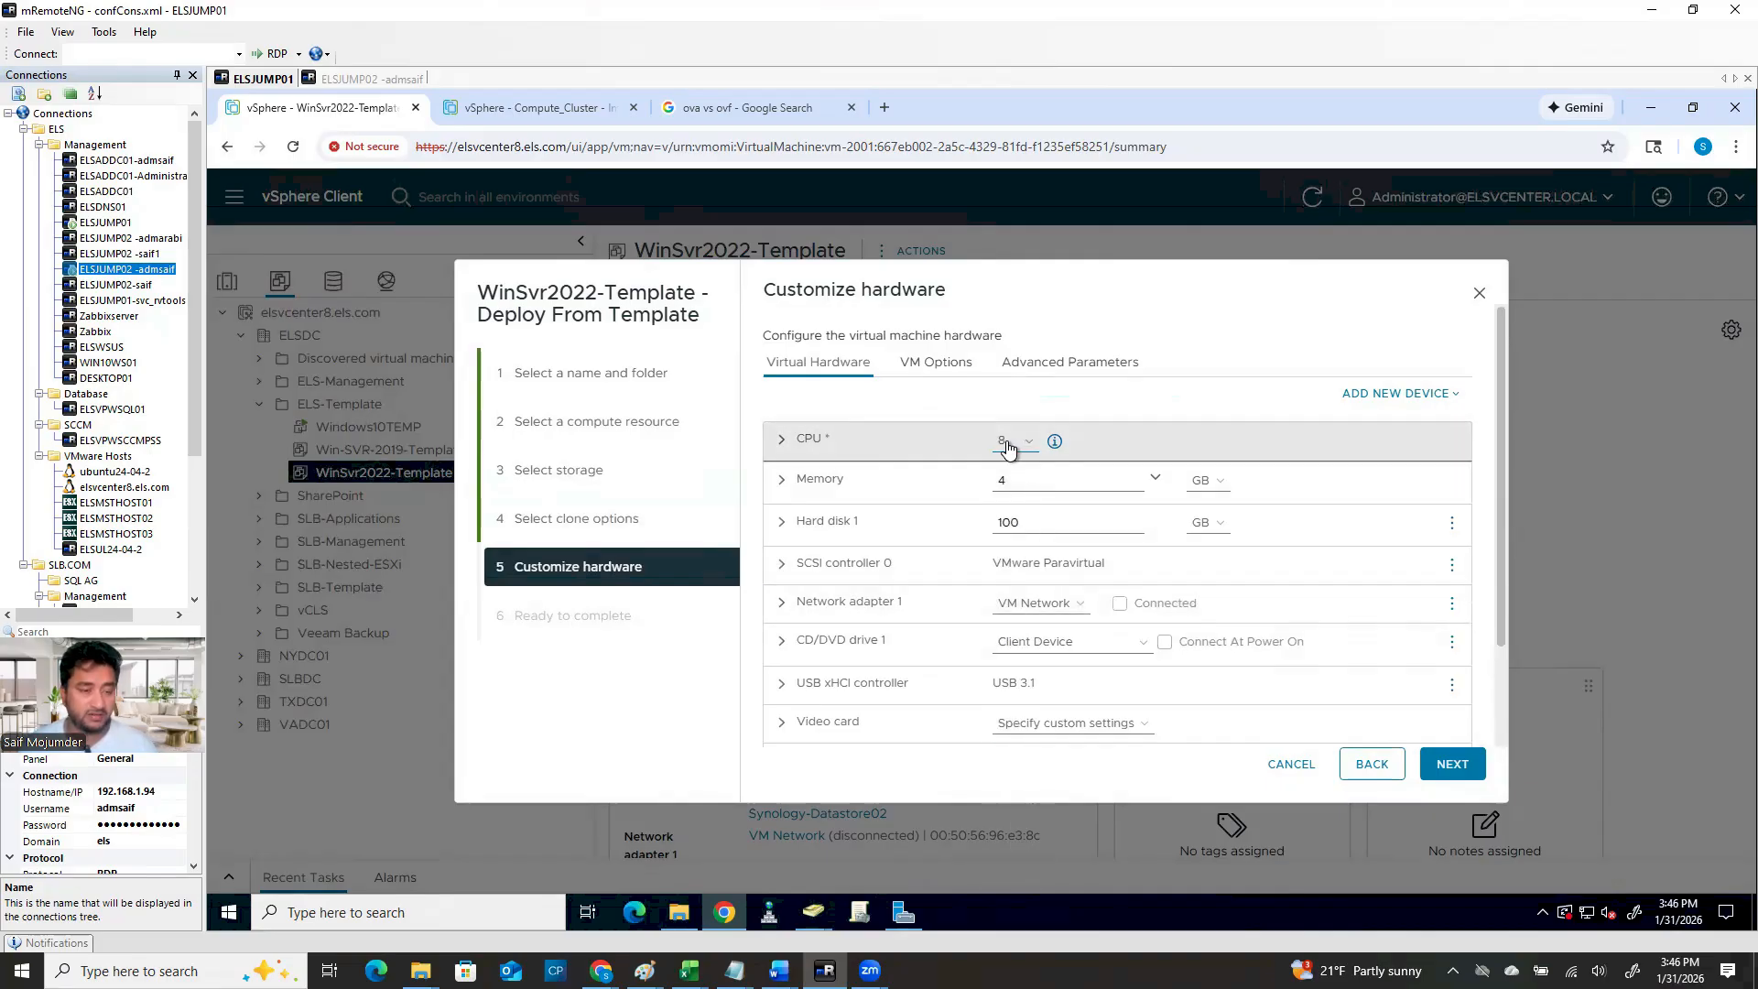
left_click(957, 483)
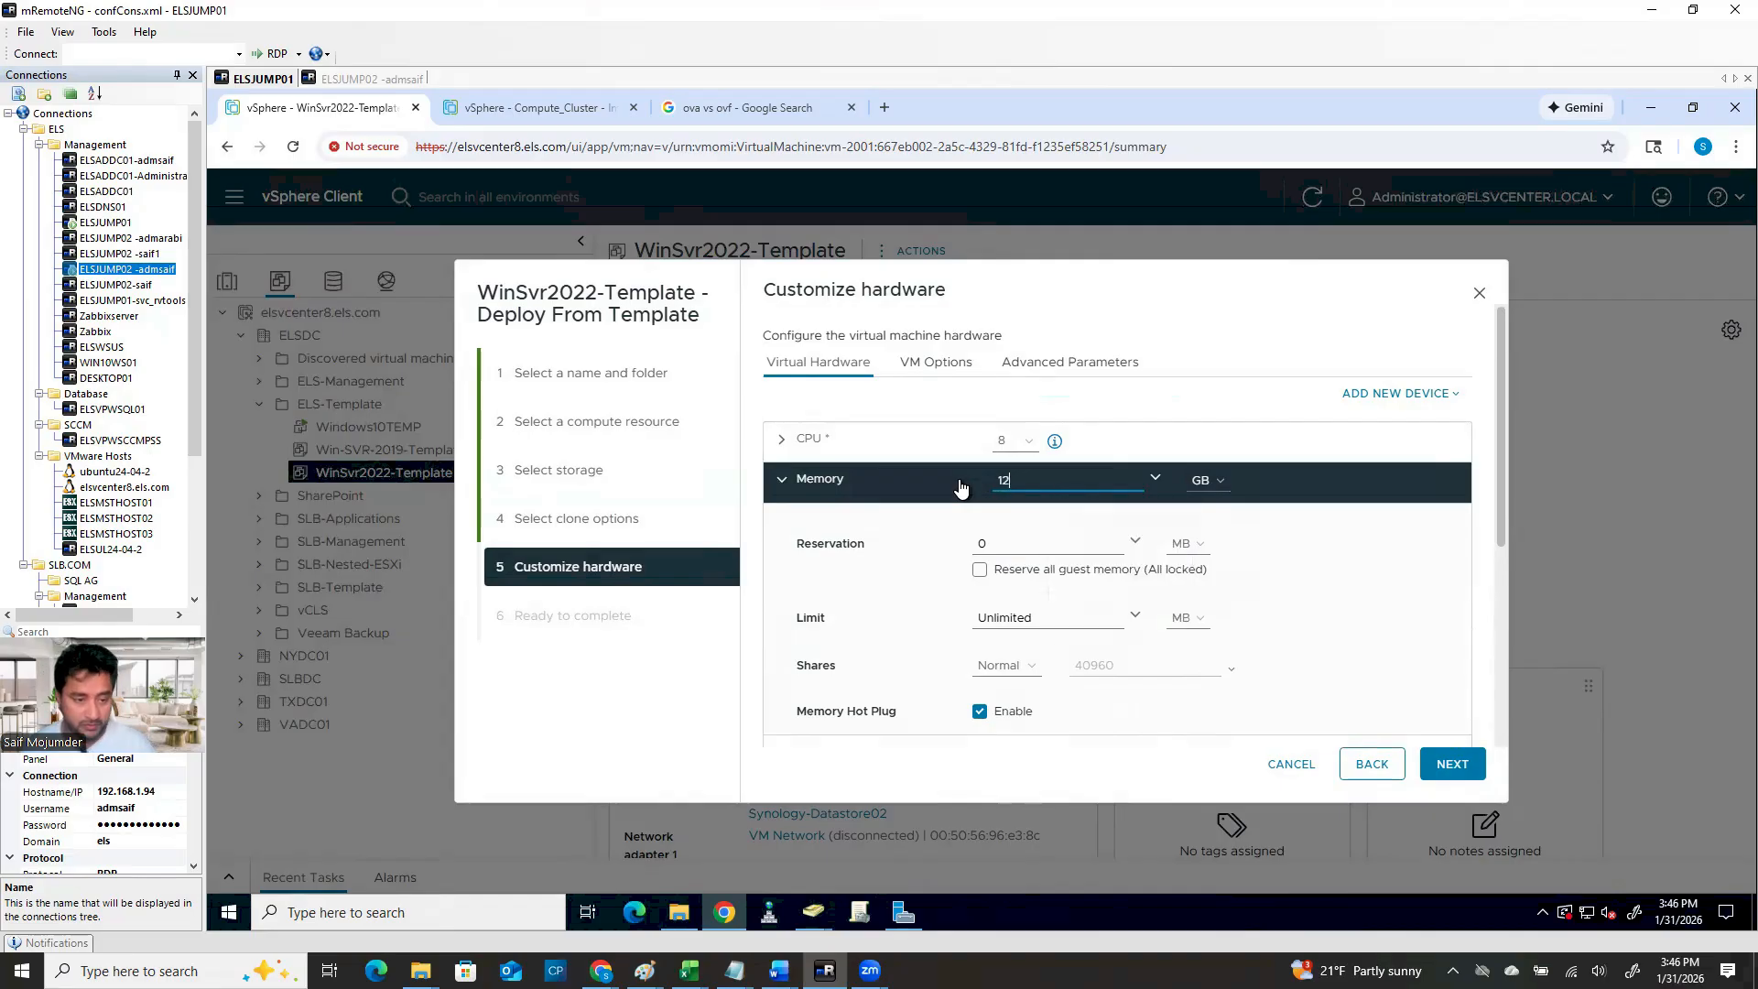
left_click(1359, 606)
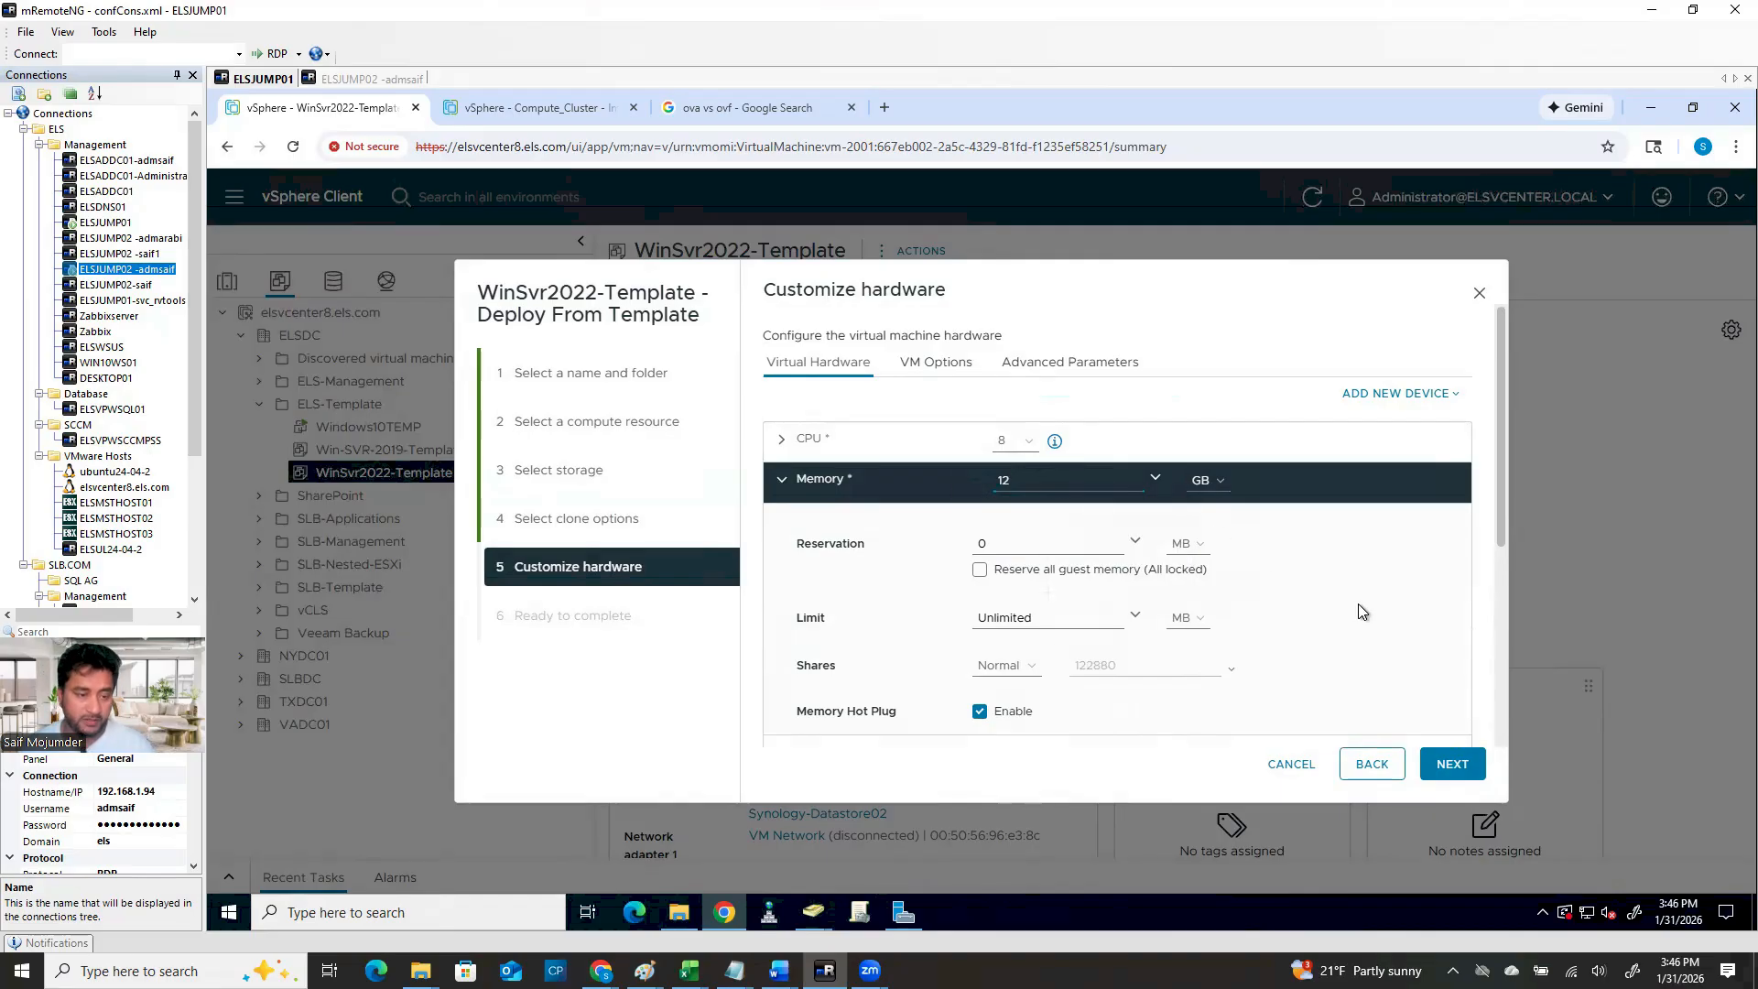
- Connect Network adapter 1 to VA-VMNET-VLAN 213 and finish the deployment
scroll(1346, 659, "down", 2)
scroll(1342, 678, "down", 2)
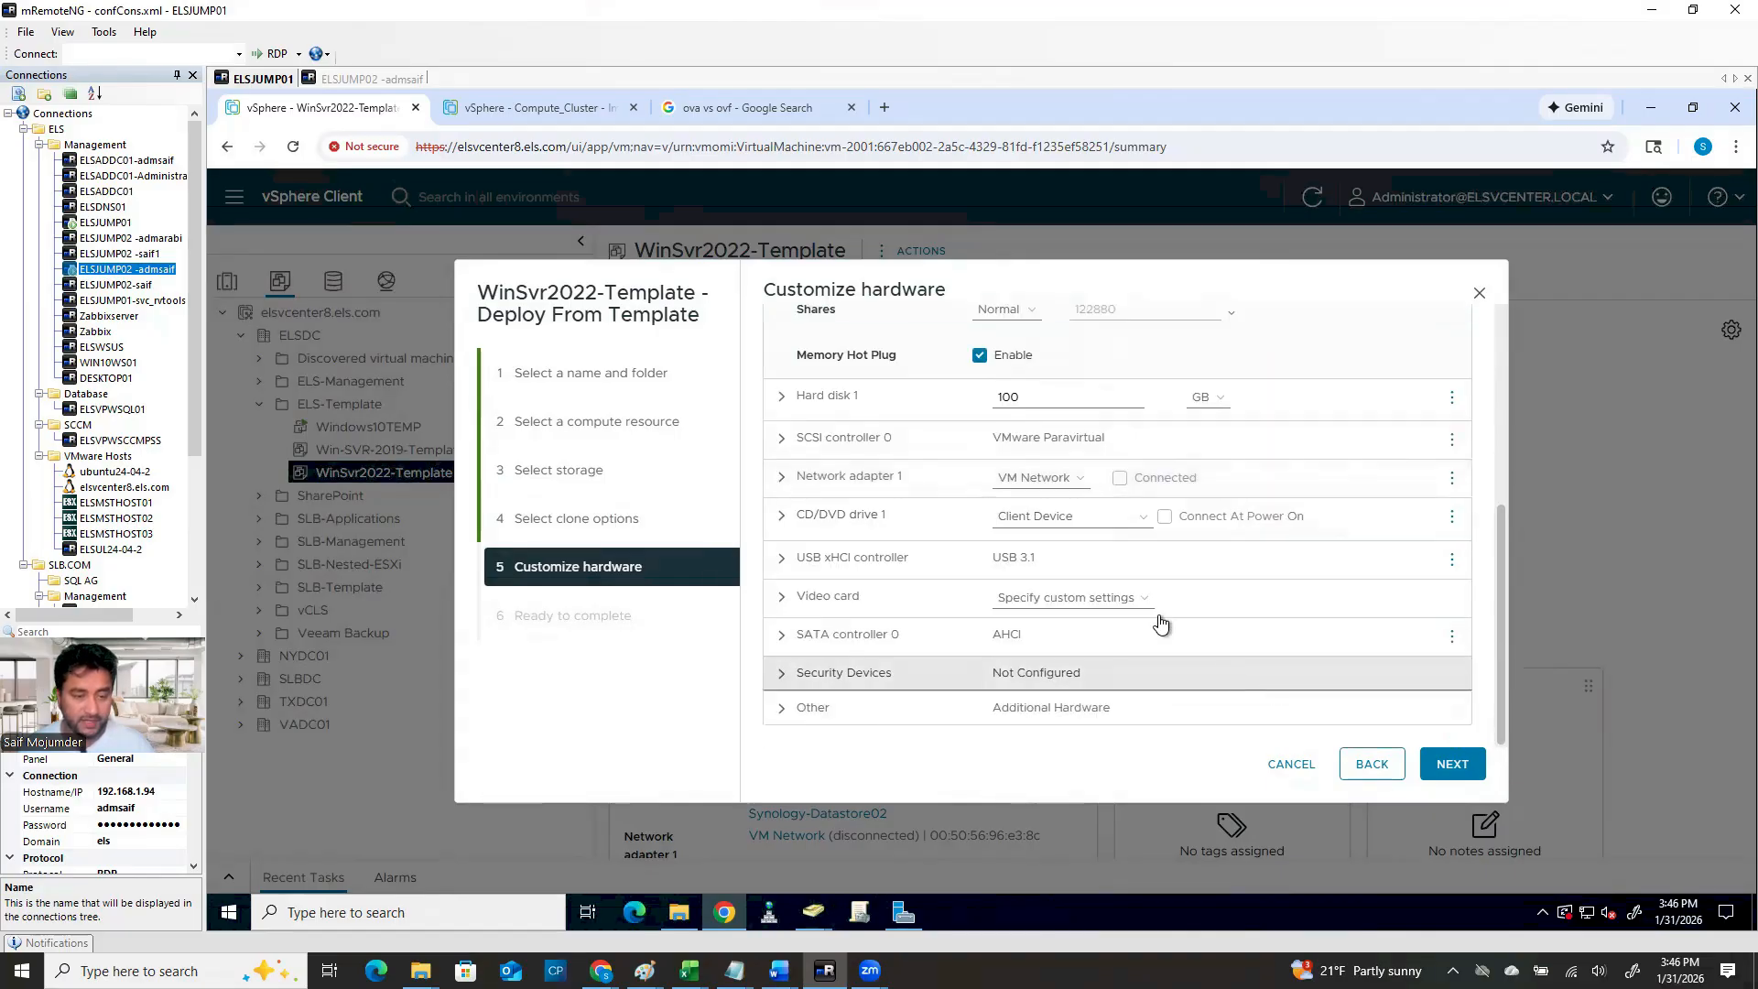
left_click(1039, 477)
left_click(1027, 525)
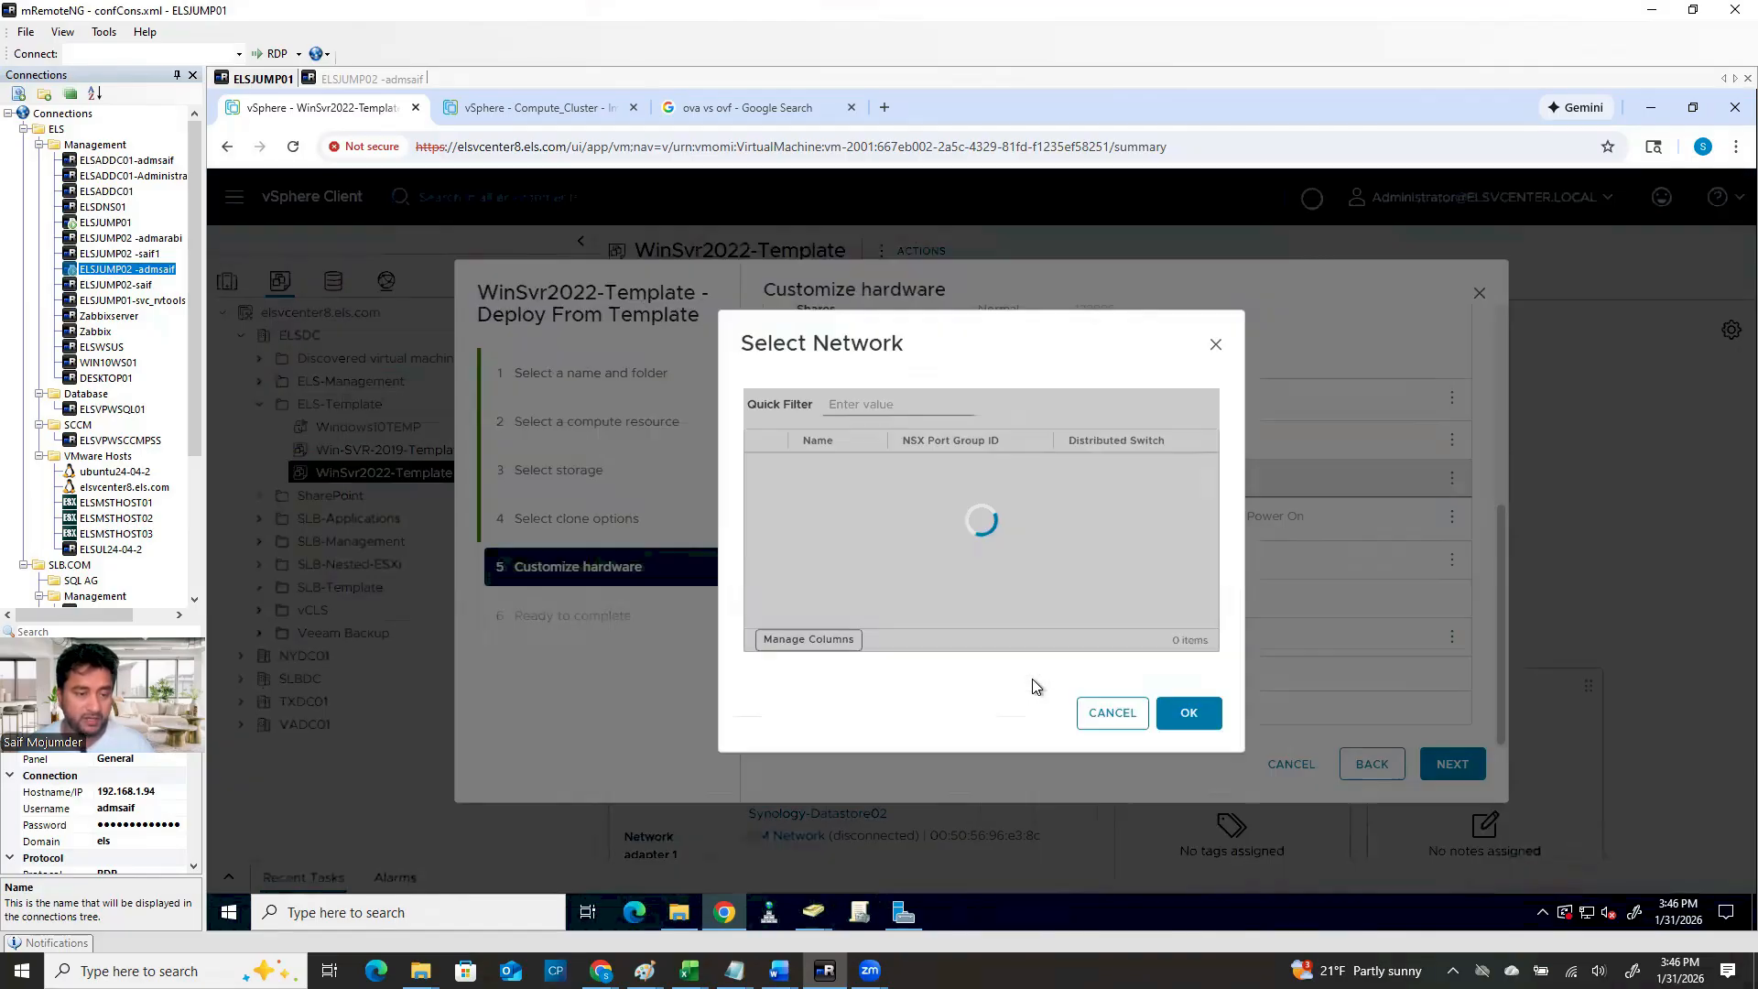
scroll(926, 549, "down", 1)
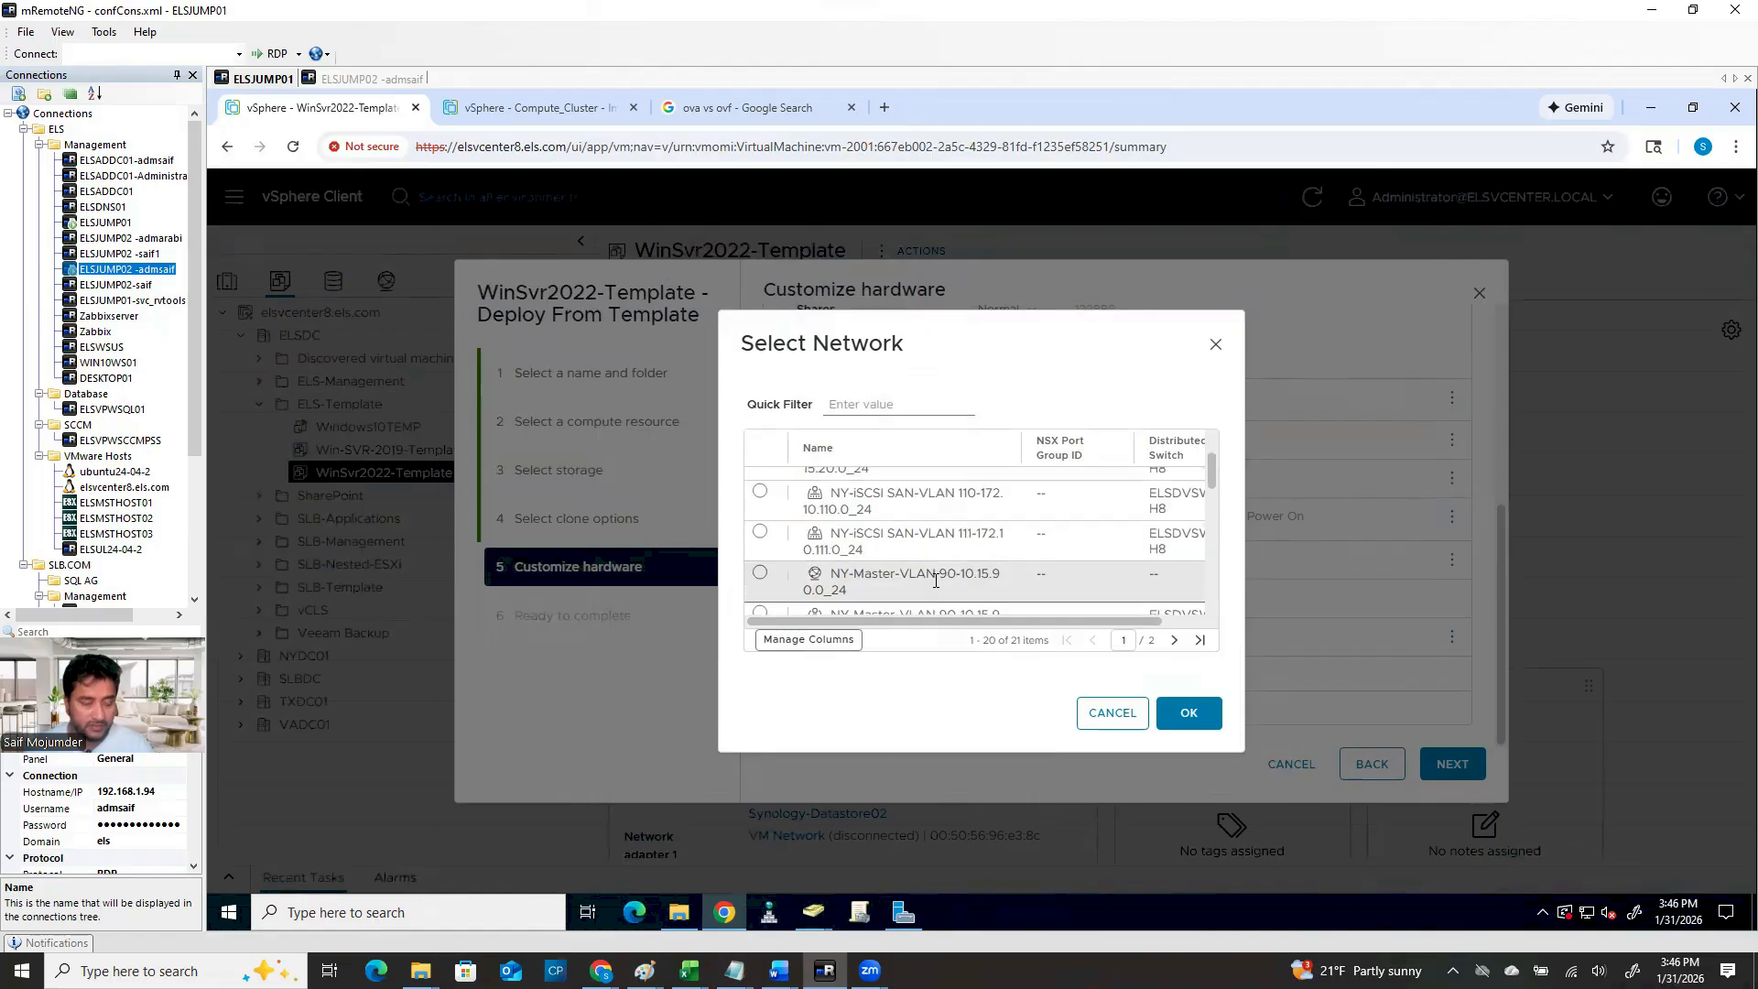
scroll(921, 589, "down", 1)
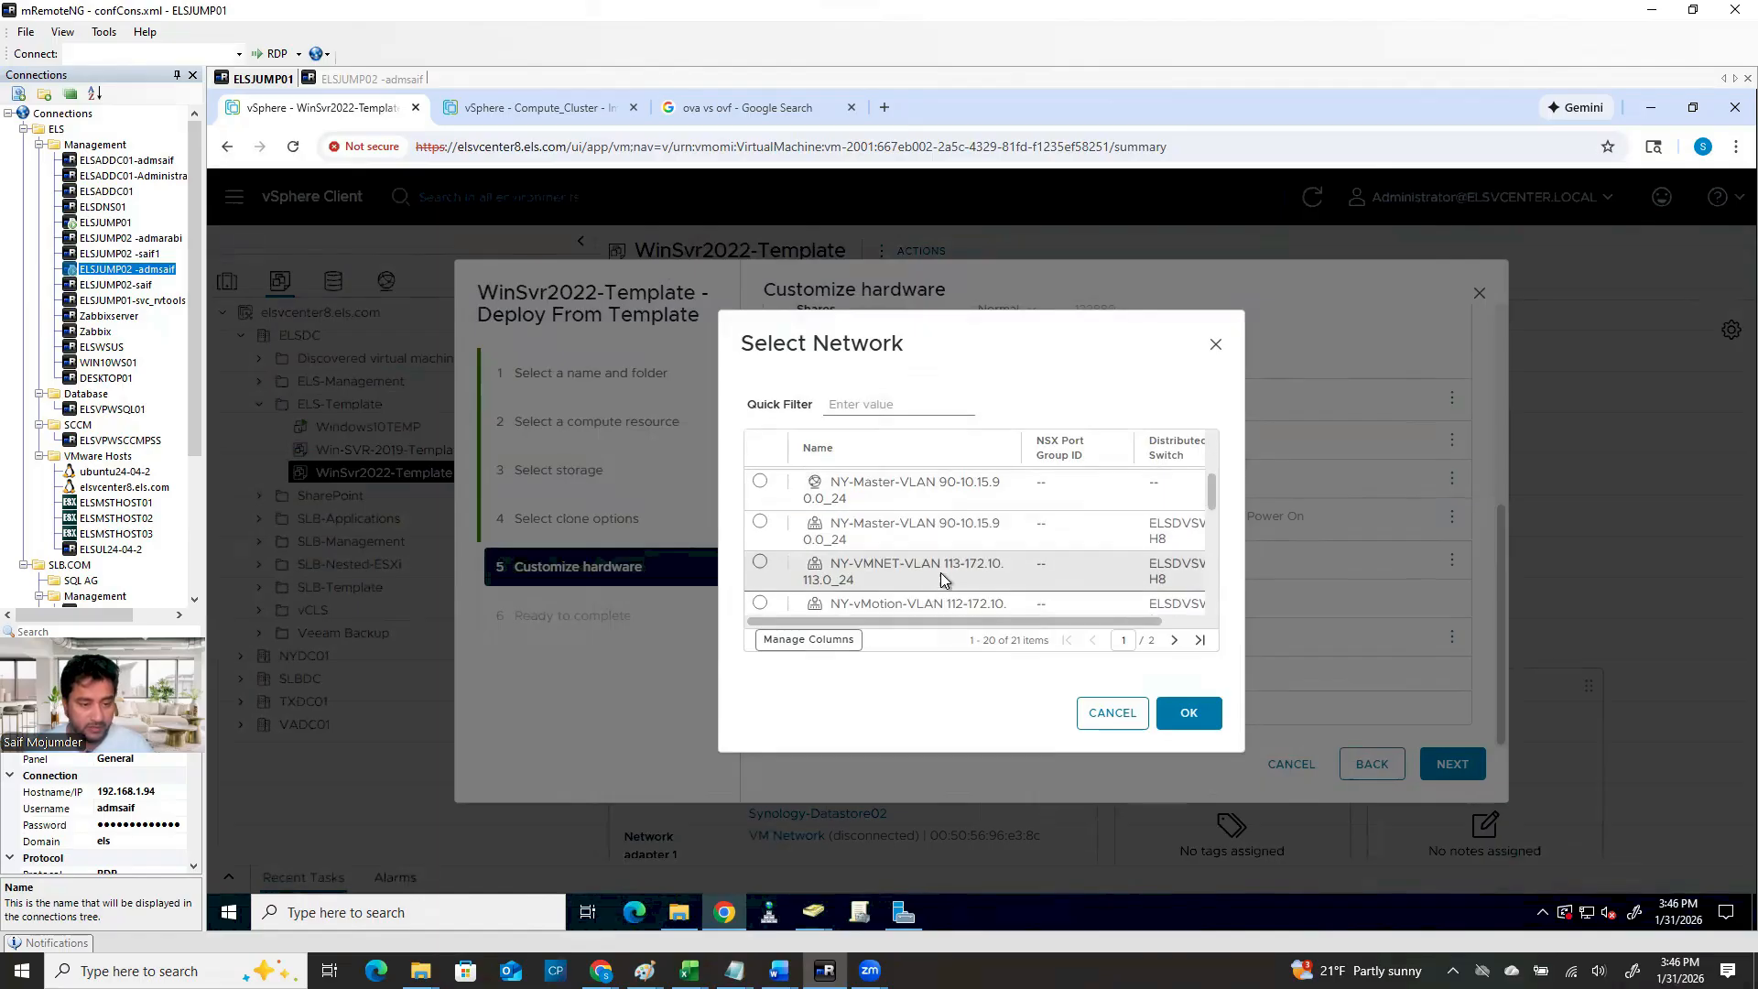
scroll(897, 578, "down", 1)
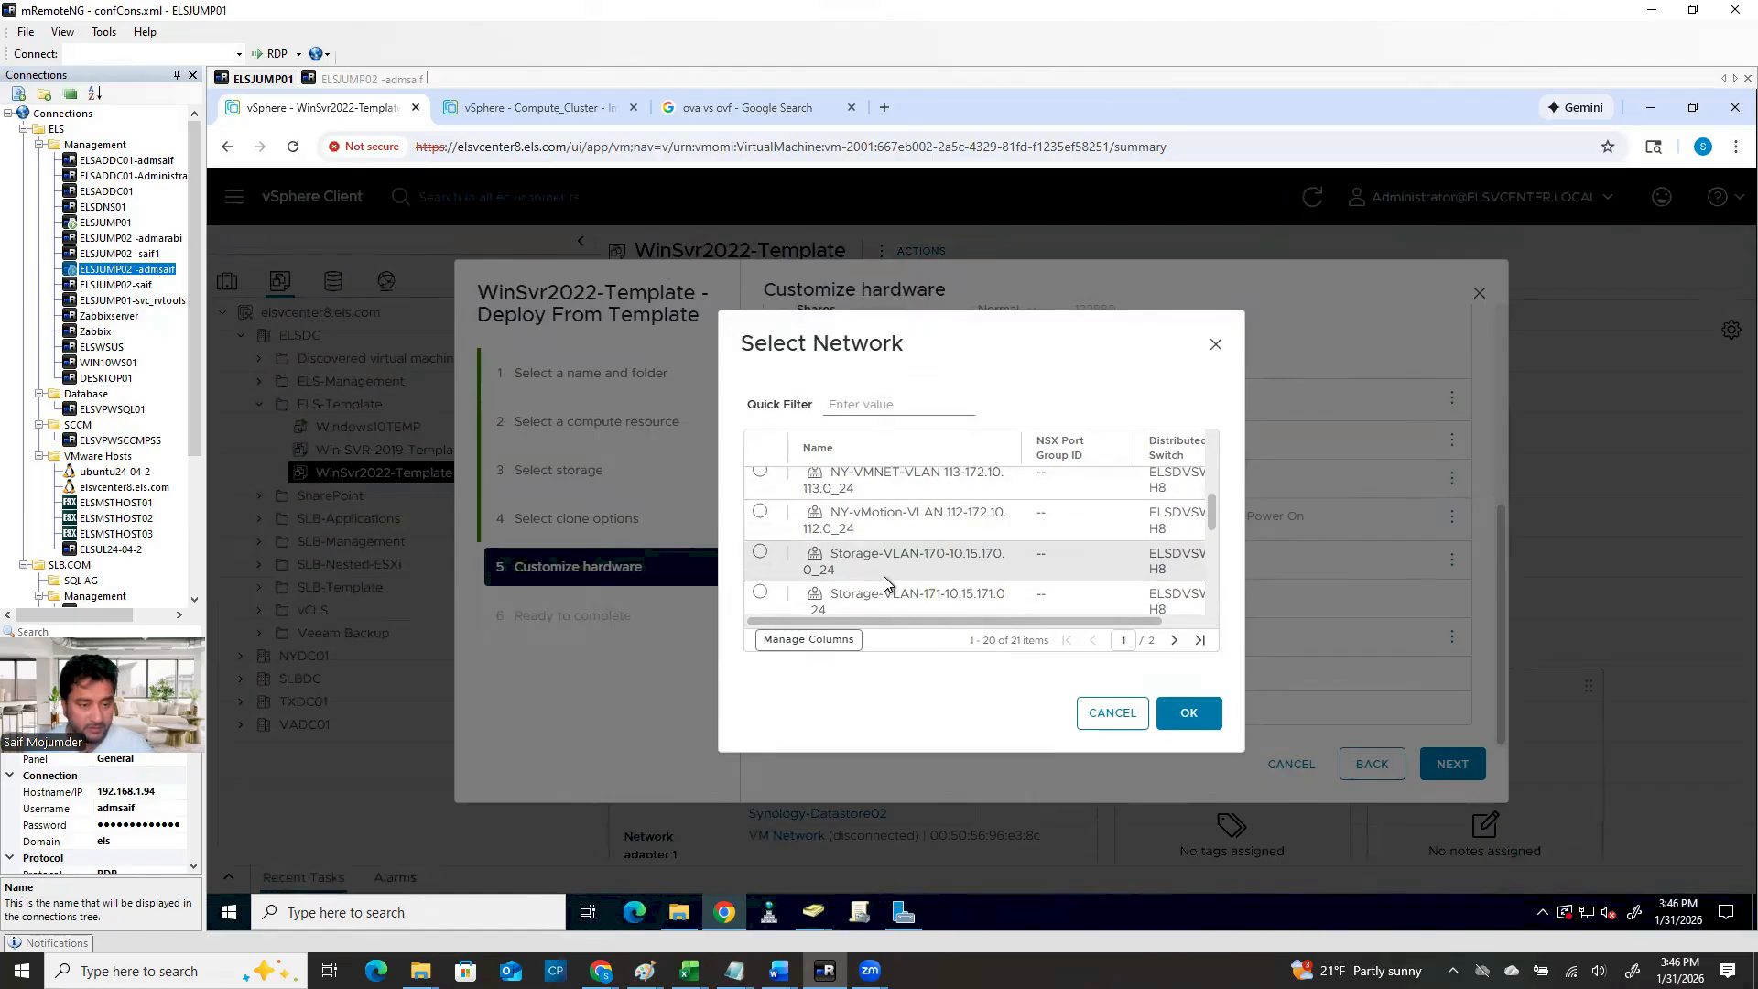
scroll(884, 582, "down", 1)
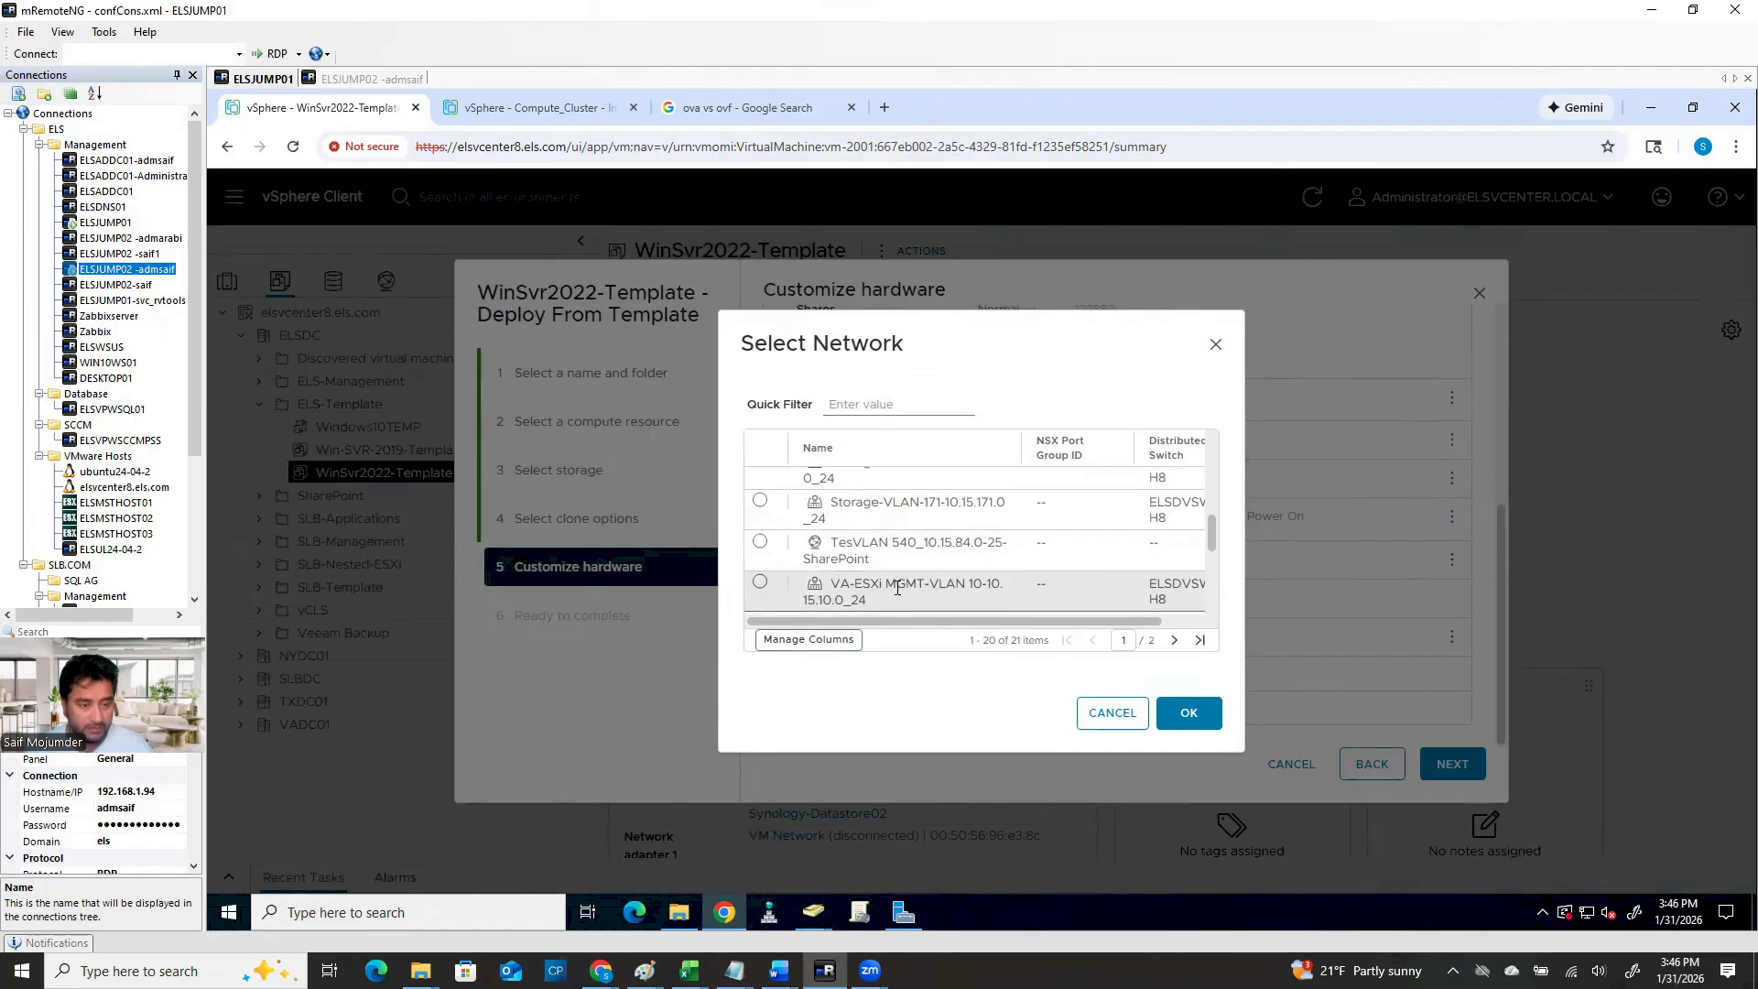
scroll(893, 584, "down", 1)
scroll(877, 581, "down", 1)
left_click(874, 568)
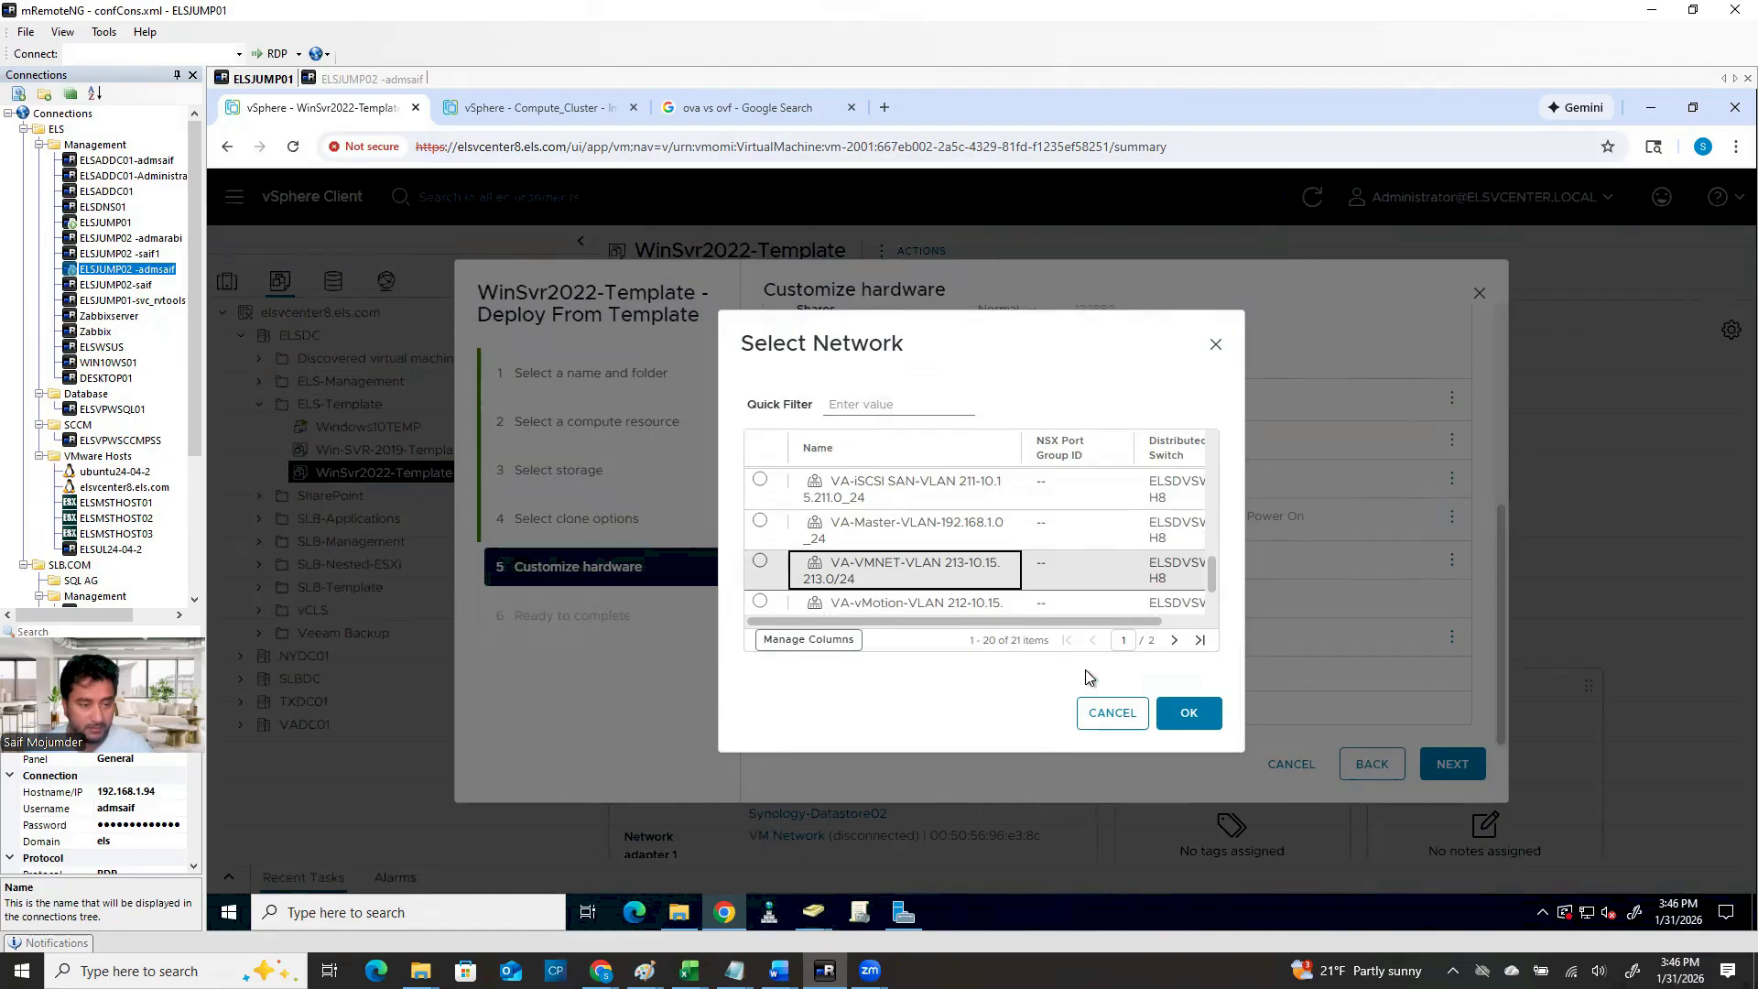
left_click(1201, 718)
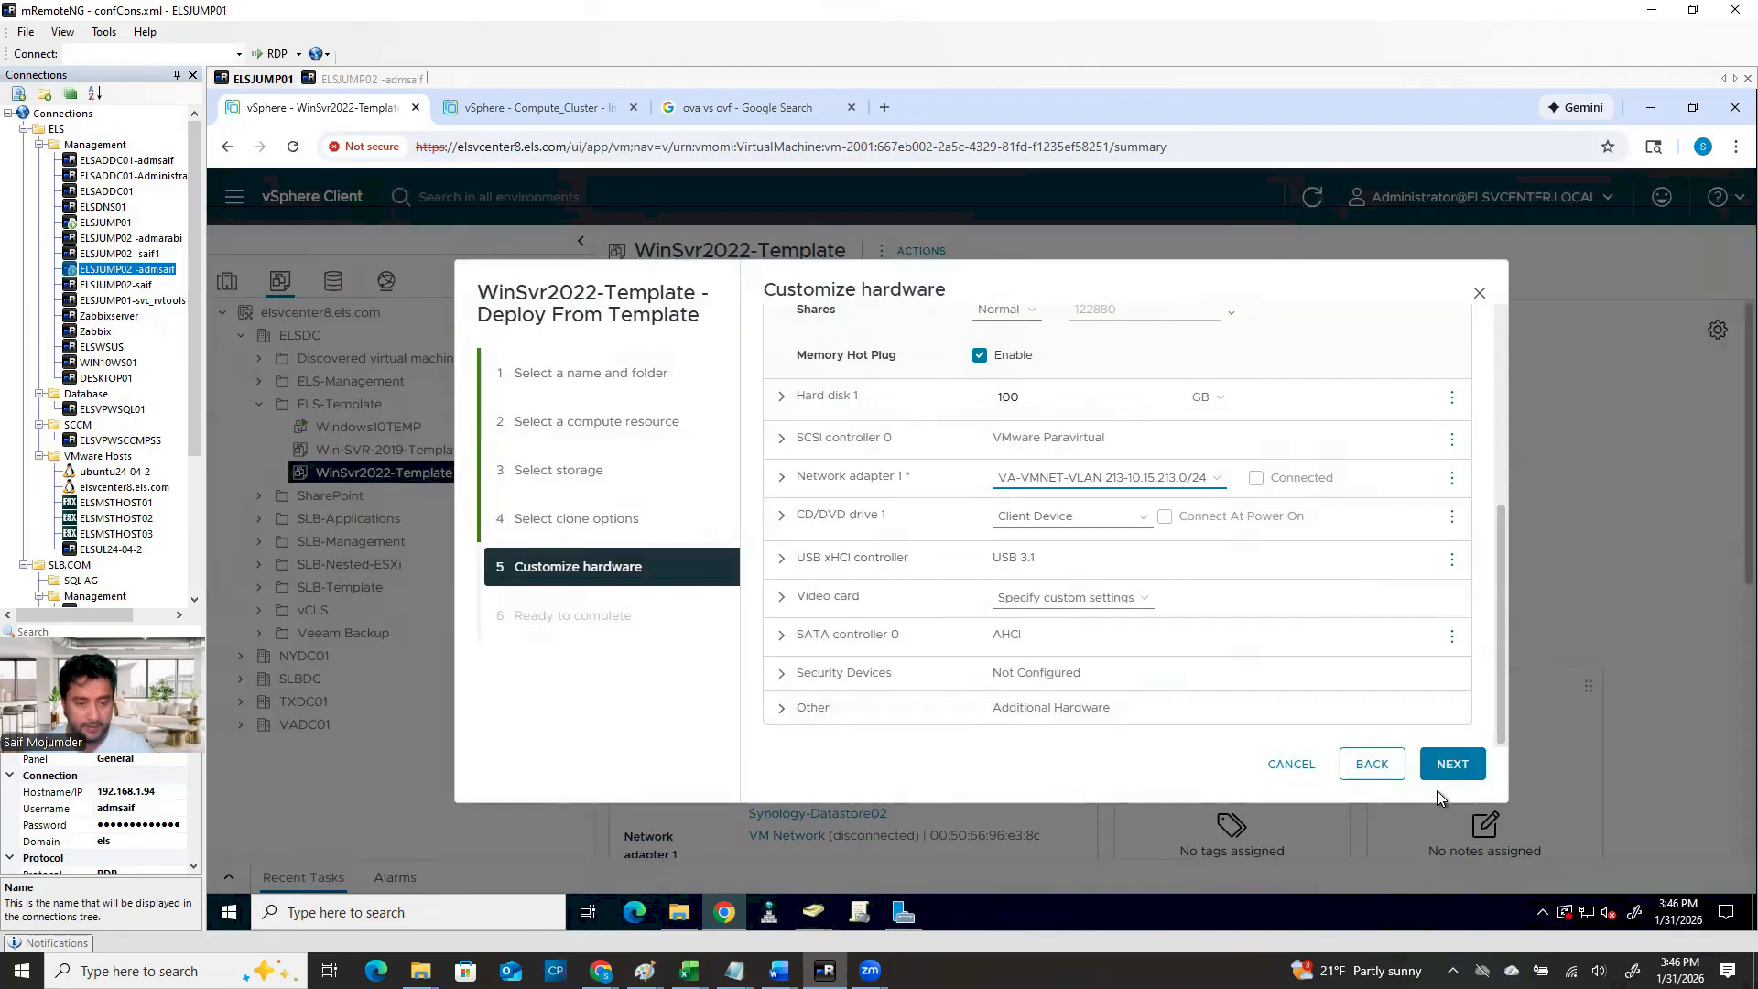
left_click(1453, 764)
left_click(1454, 765)
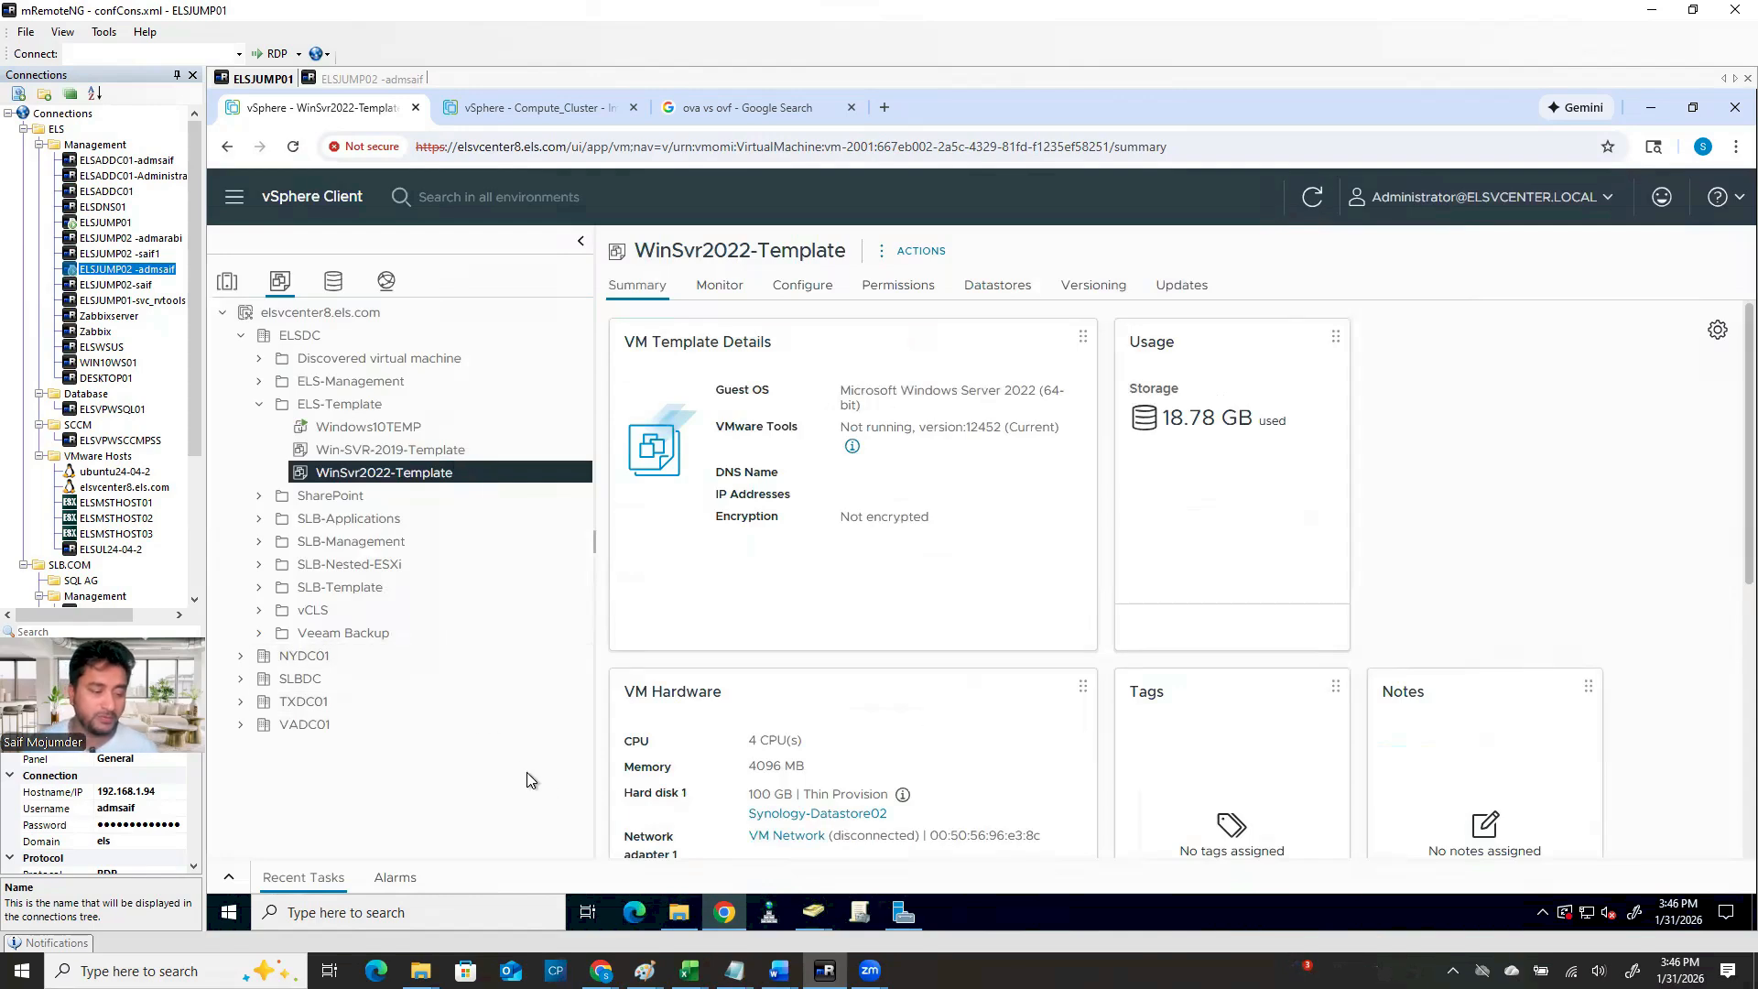
mouse_move(689, 971)
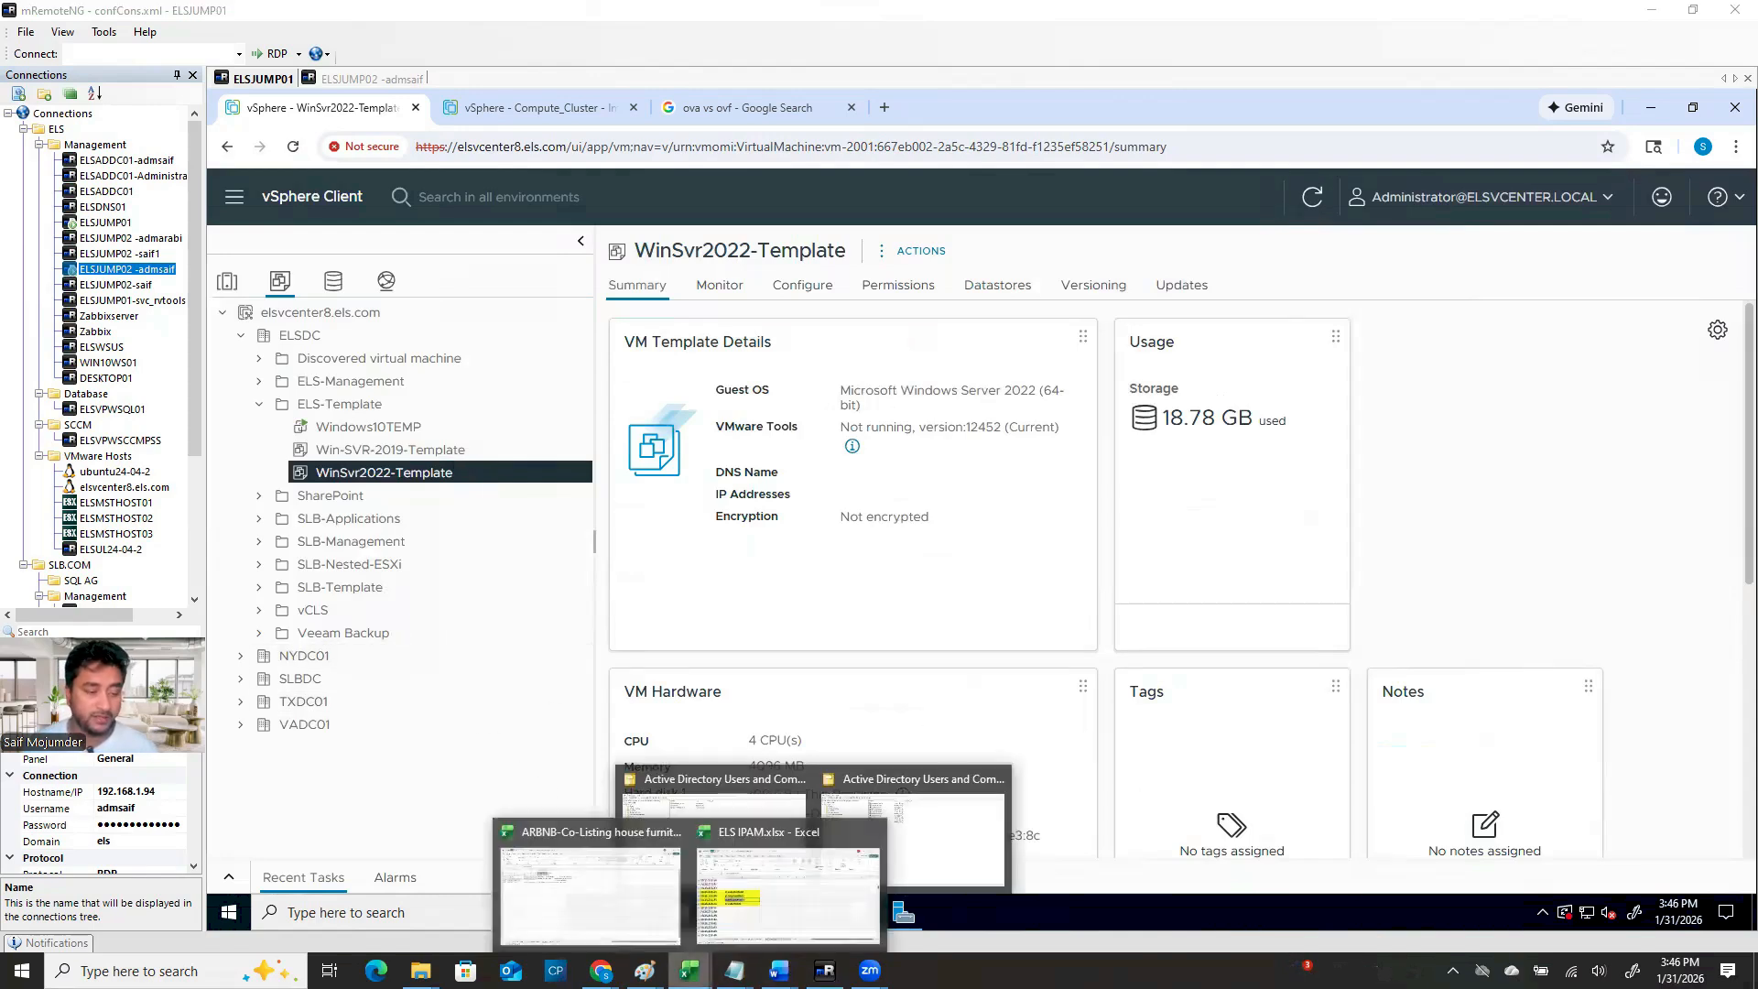
left_click(754, 902)
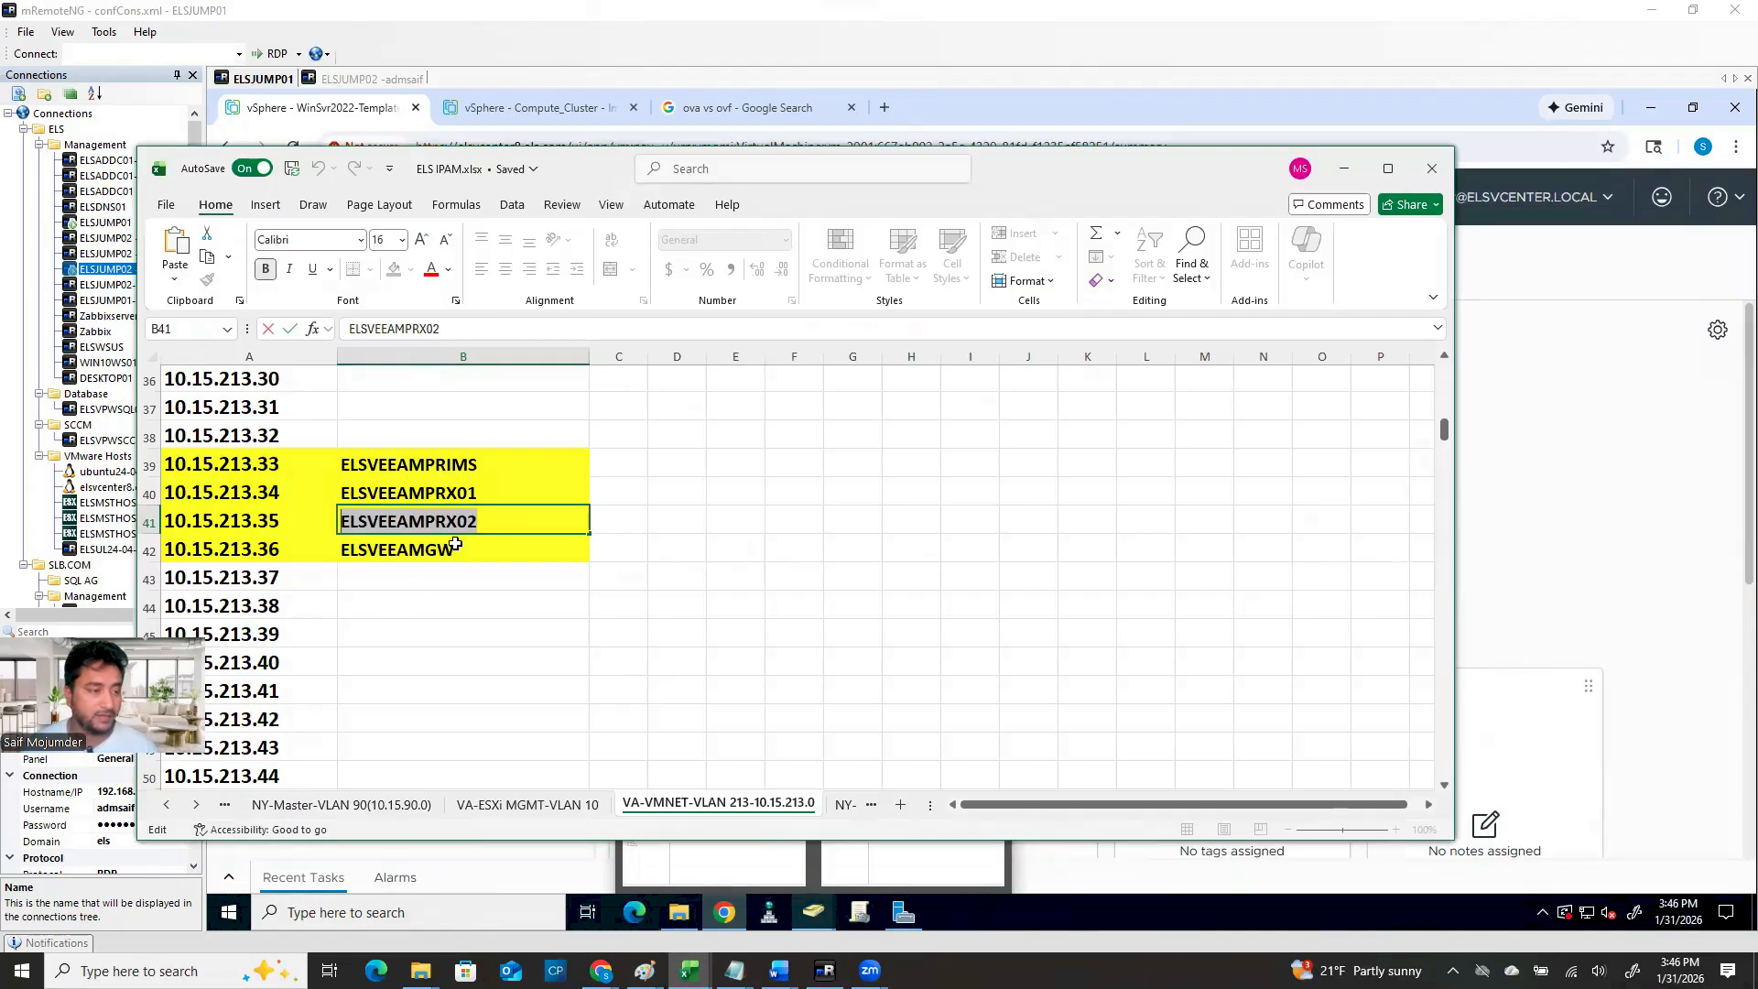
left_click(455, 546)
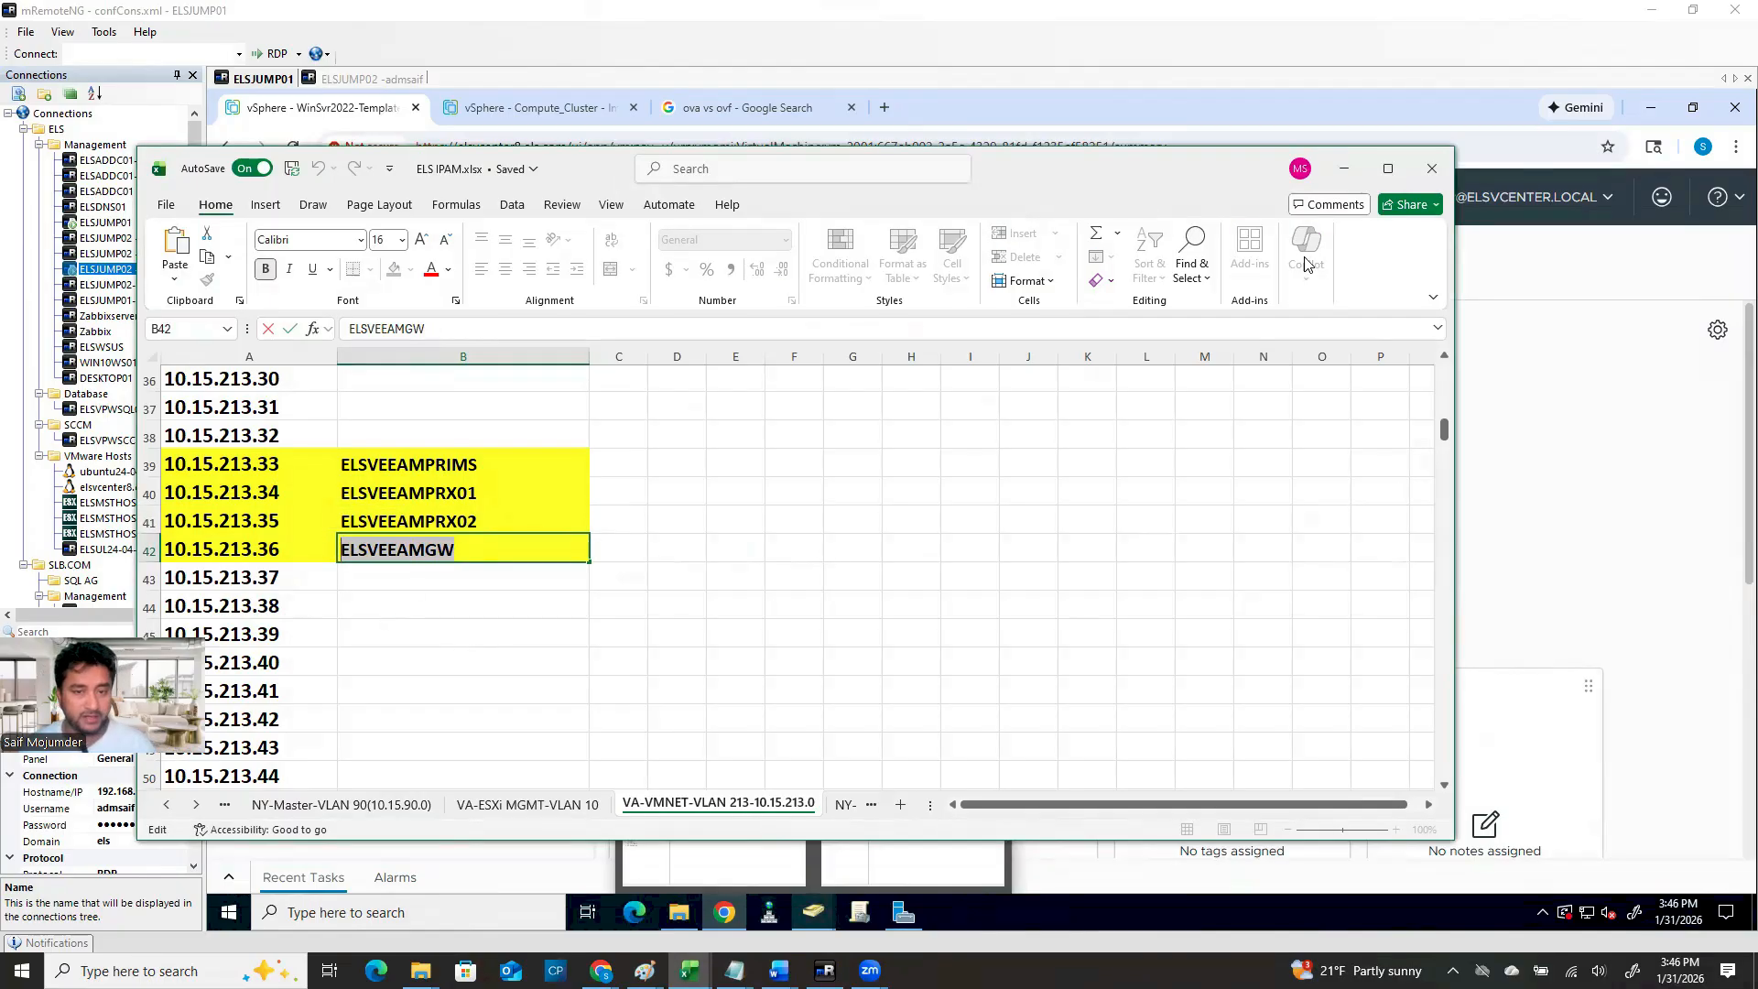
left_click(1344, 169)
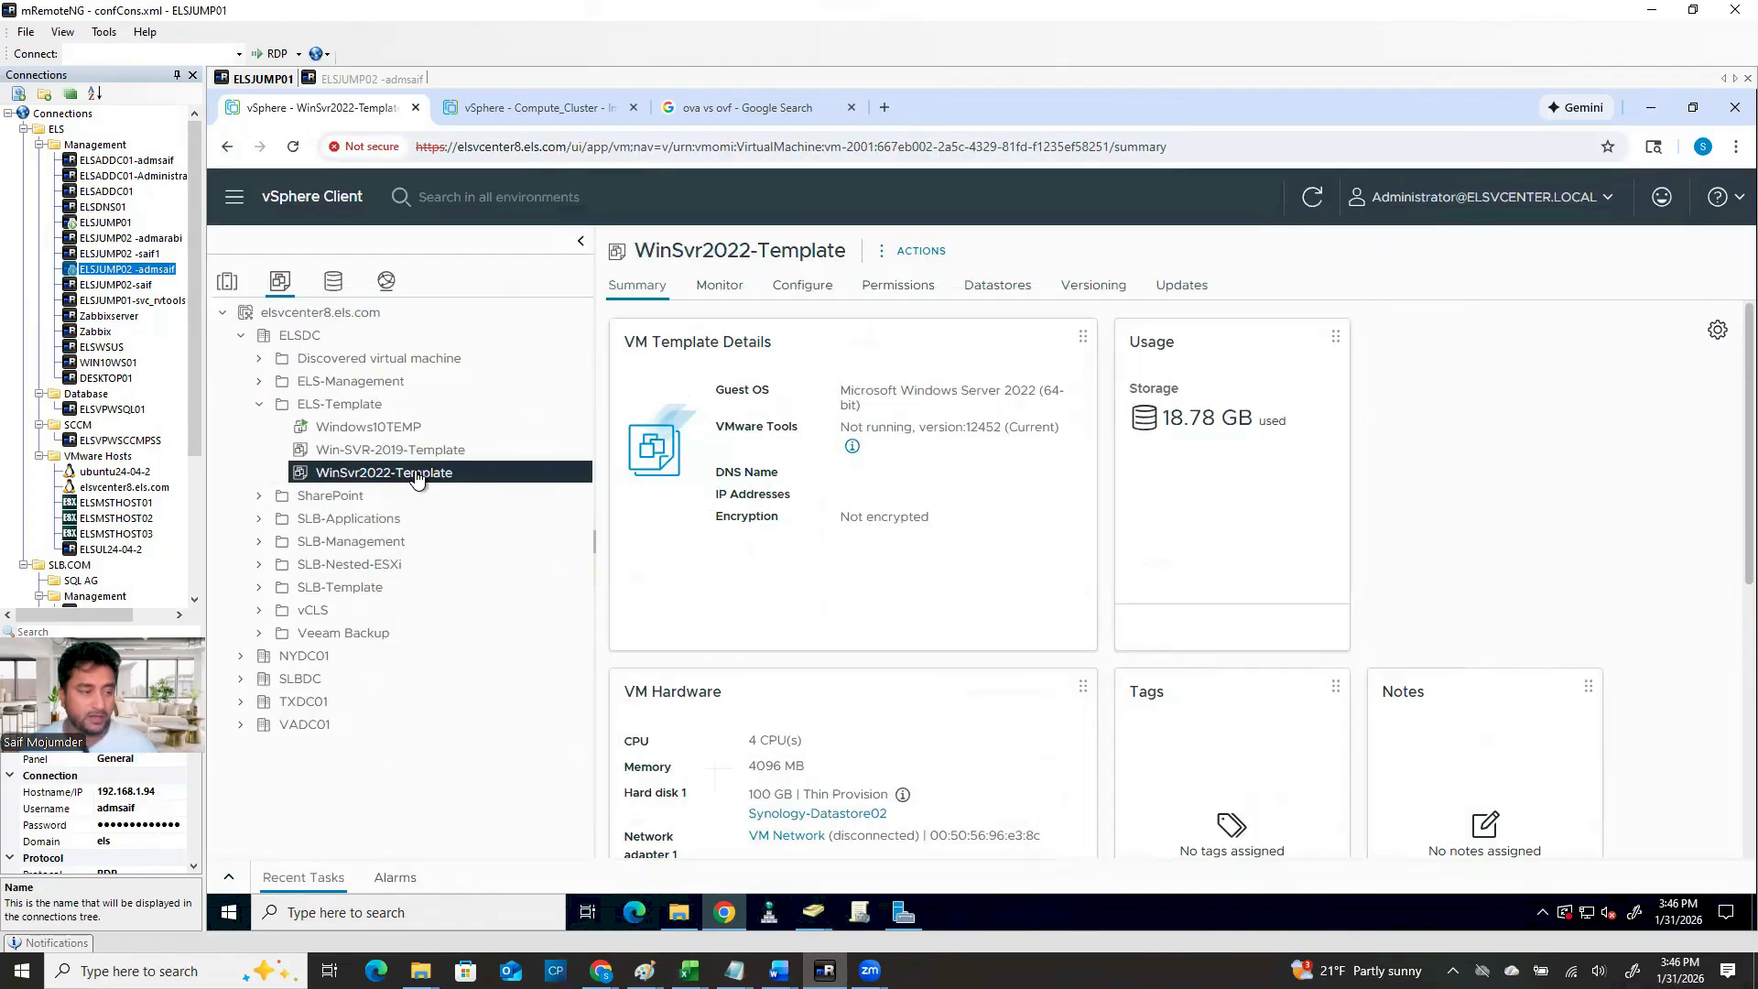
- Start a third deployment from WinSvr2022-Template named ELSVEEAMGW in the Veeam Backup folder
right_click(417, 478)
left_click(476, 486)
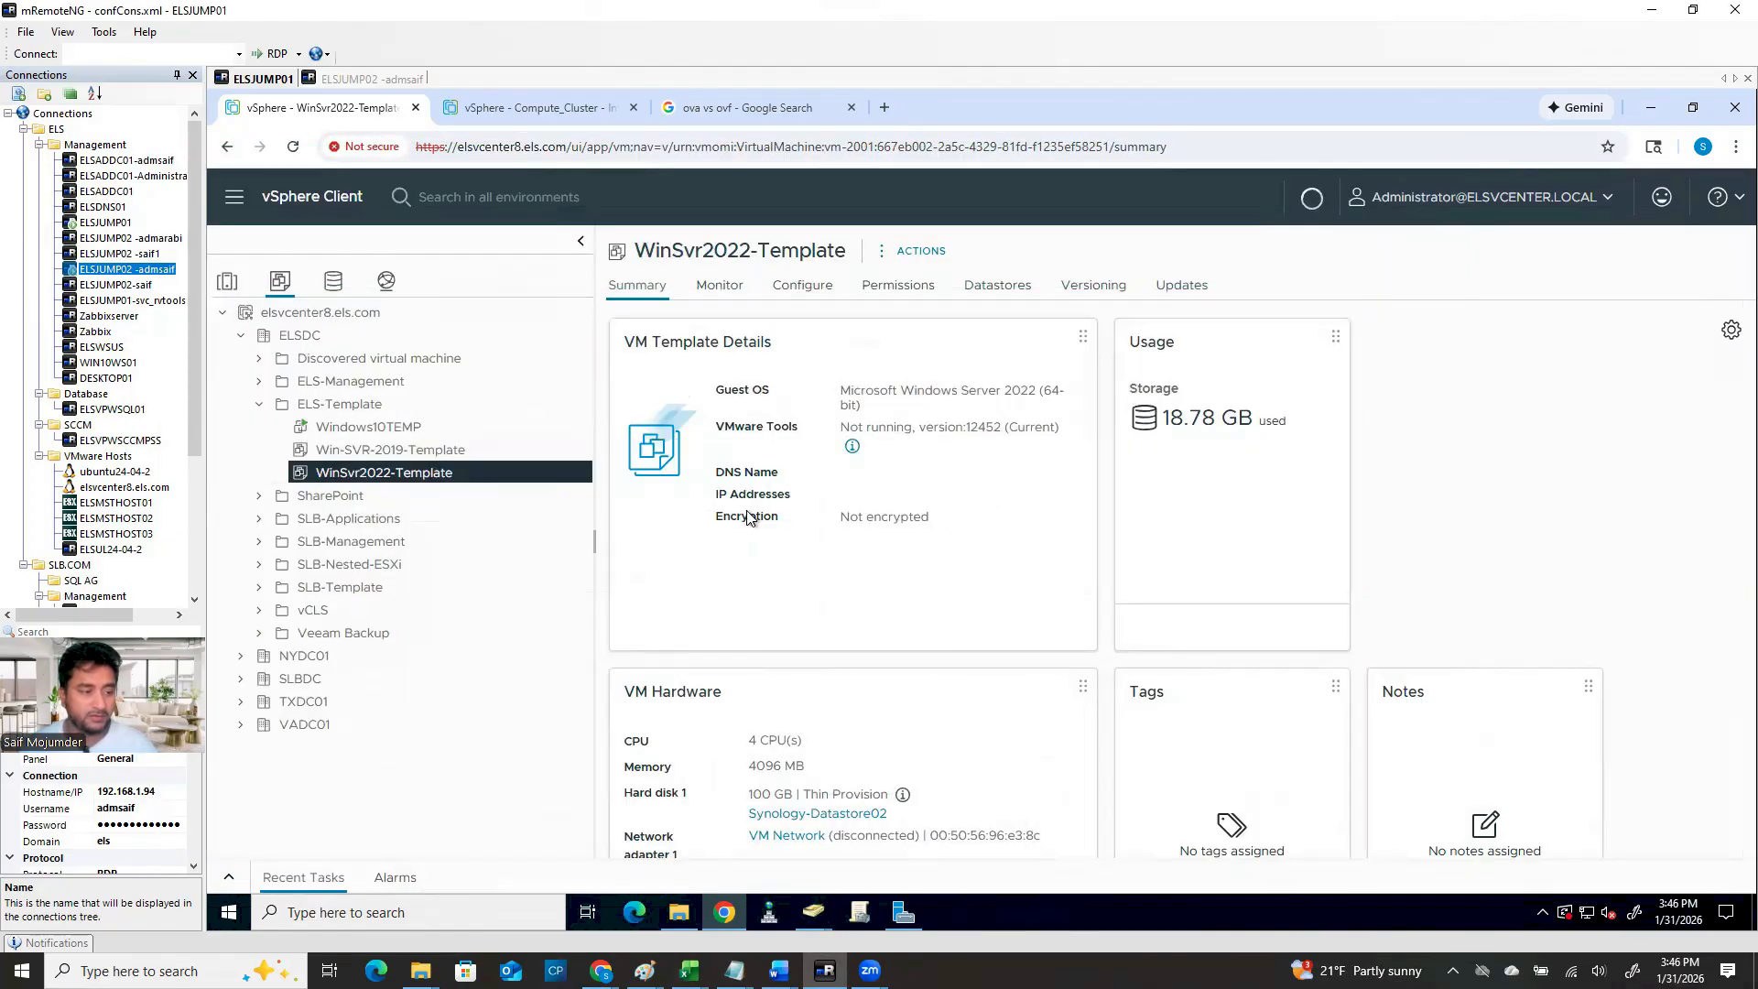
left_click(968, 385)
type("ELSVEEAMGW")
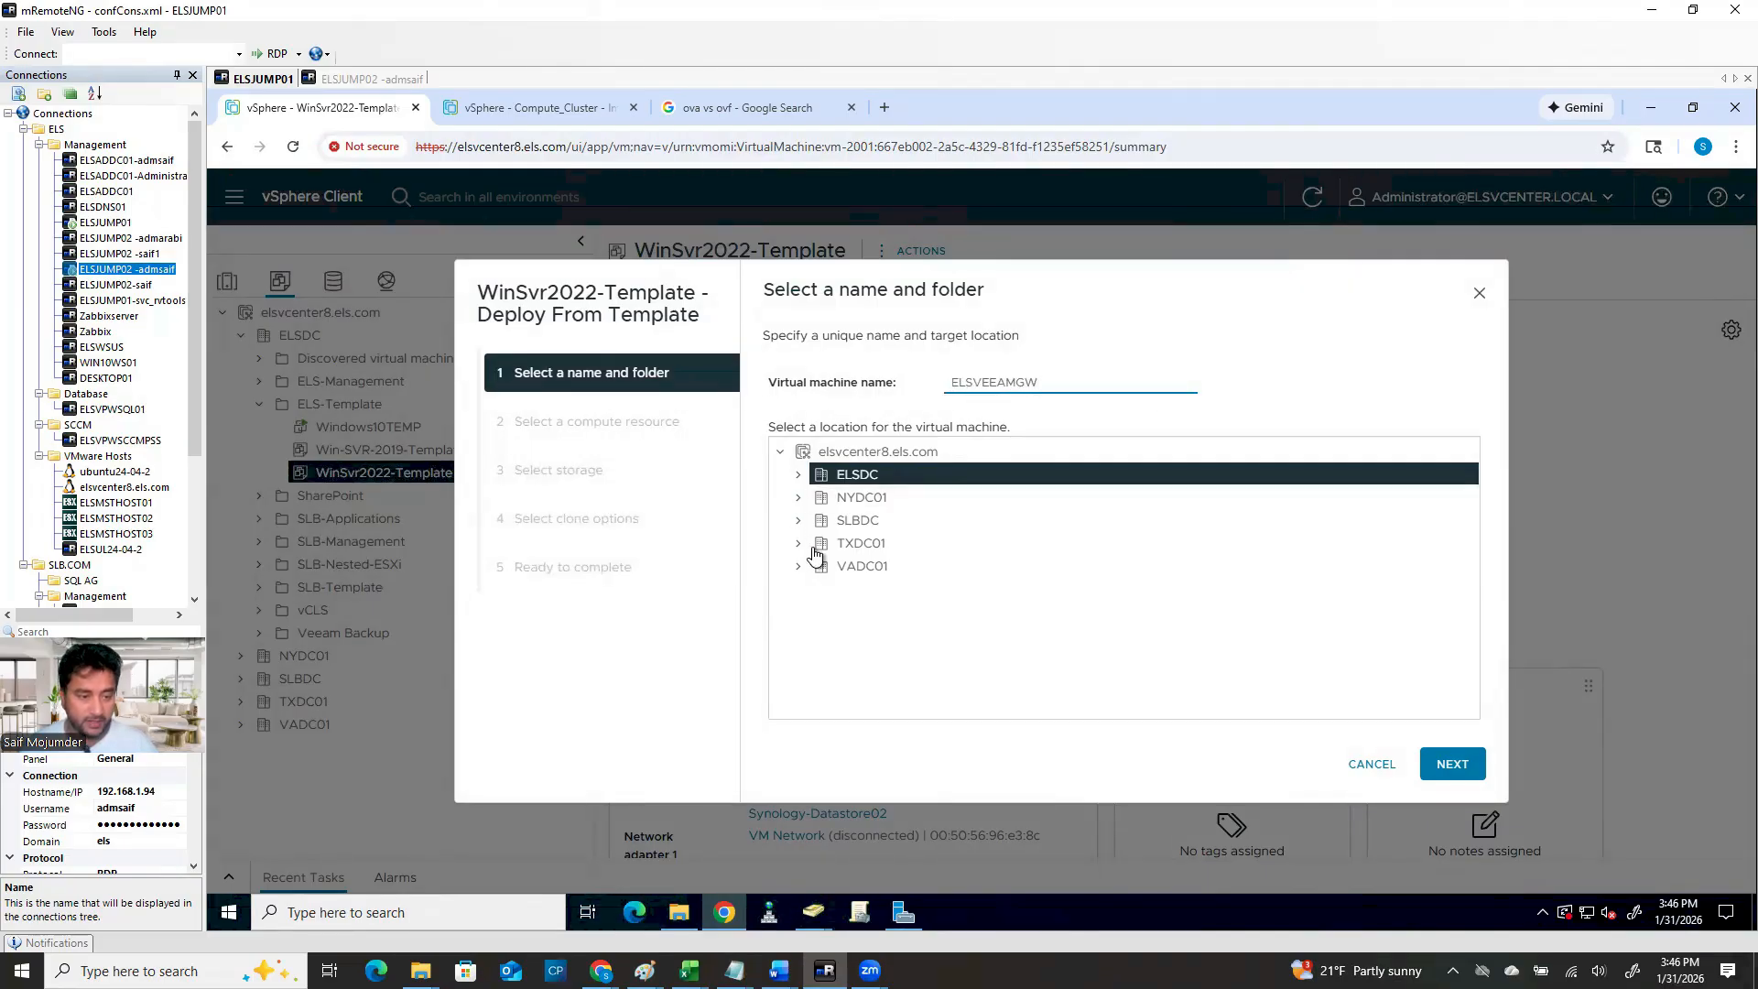
left_click(798, 478)
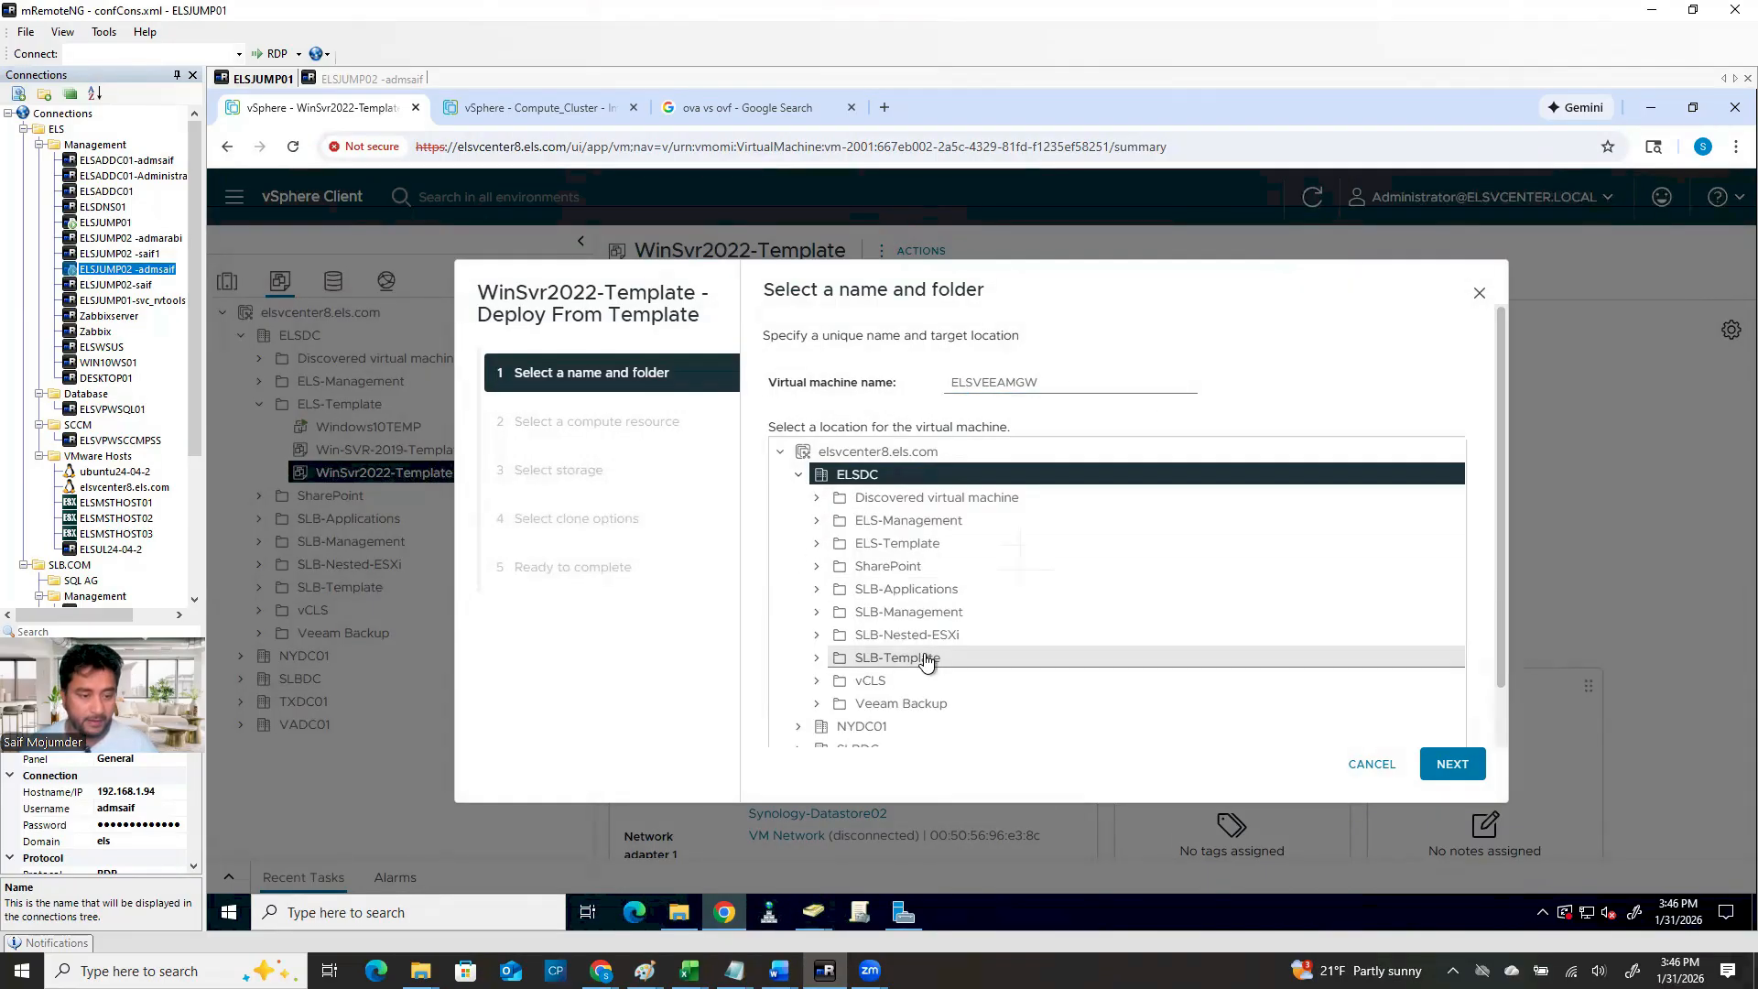
left_click(1045, 706)
left_click(1453, 764)
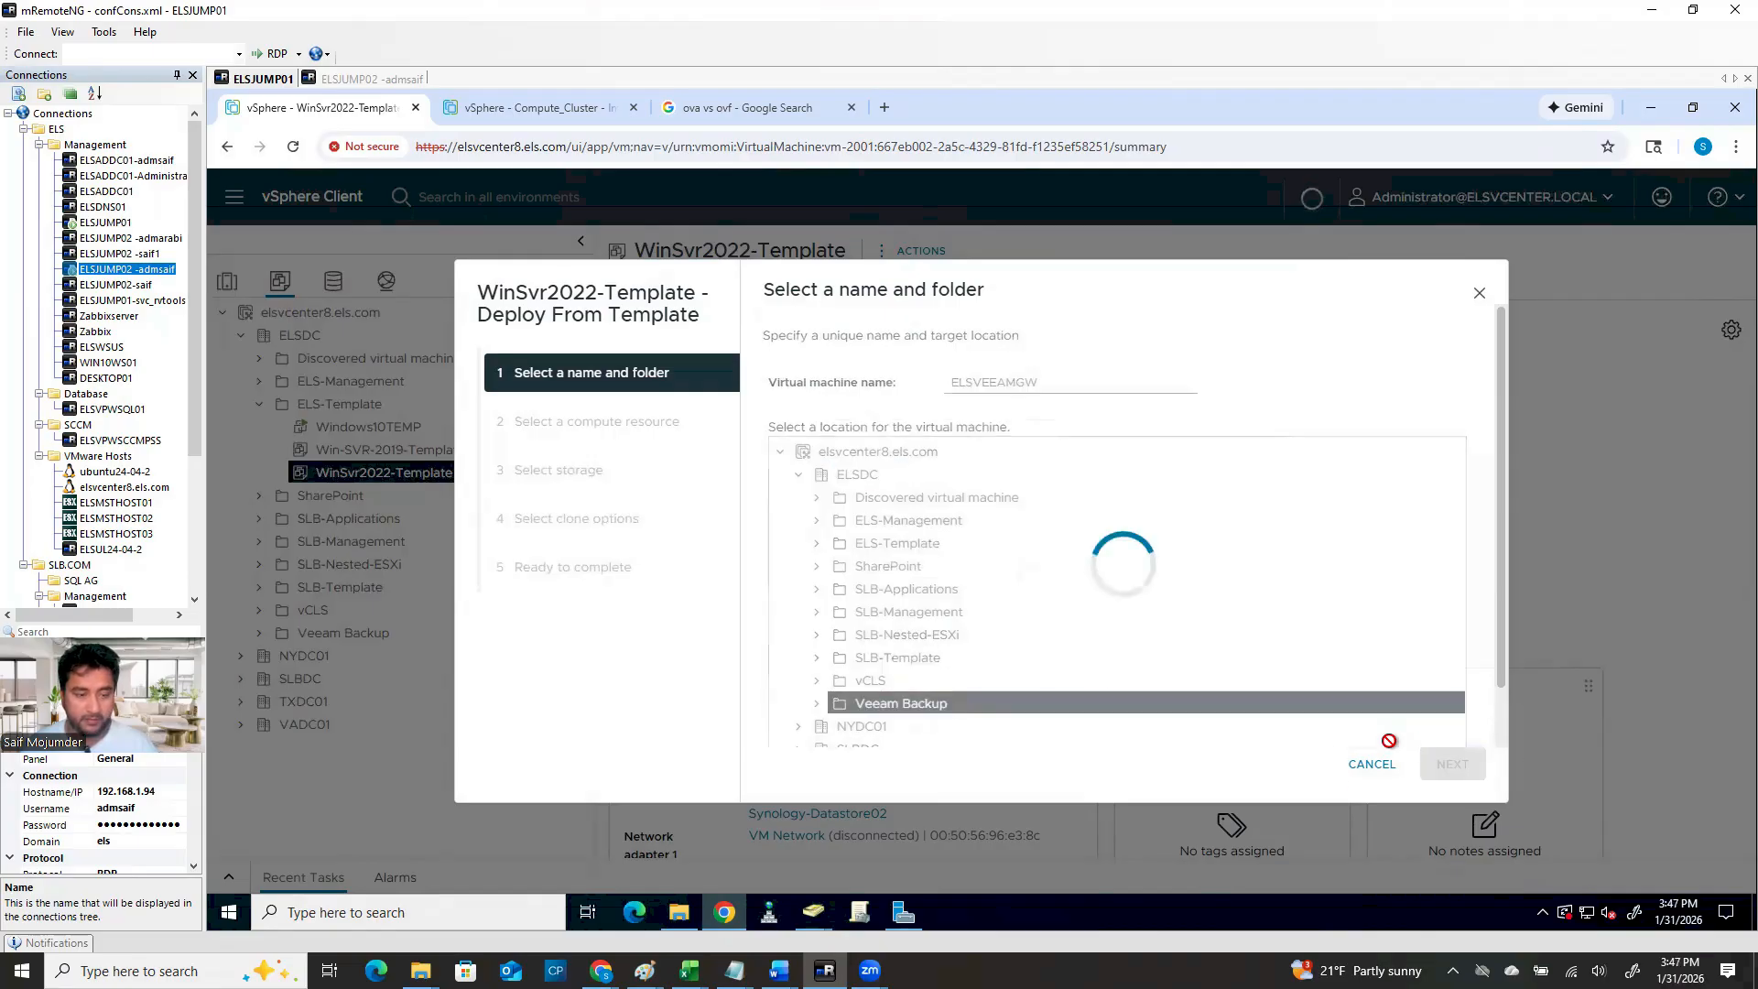
- Place ELSVEEAMGW in the Veeam-Backup pool on Synology-Datastore02 and finish the deployment
left_click(793, 404)
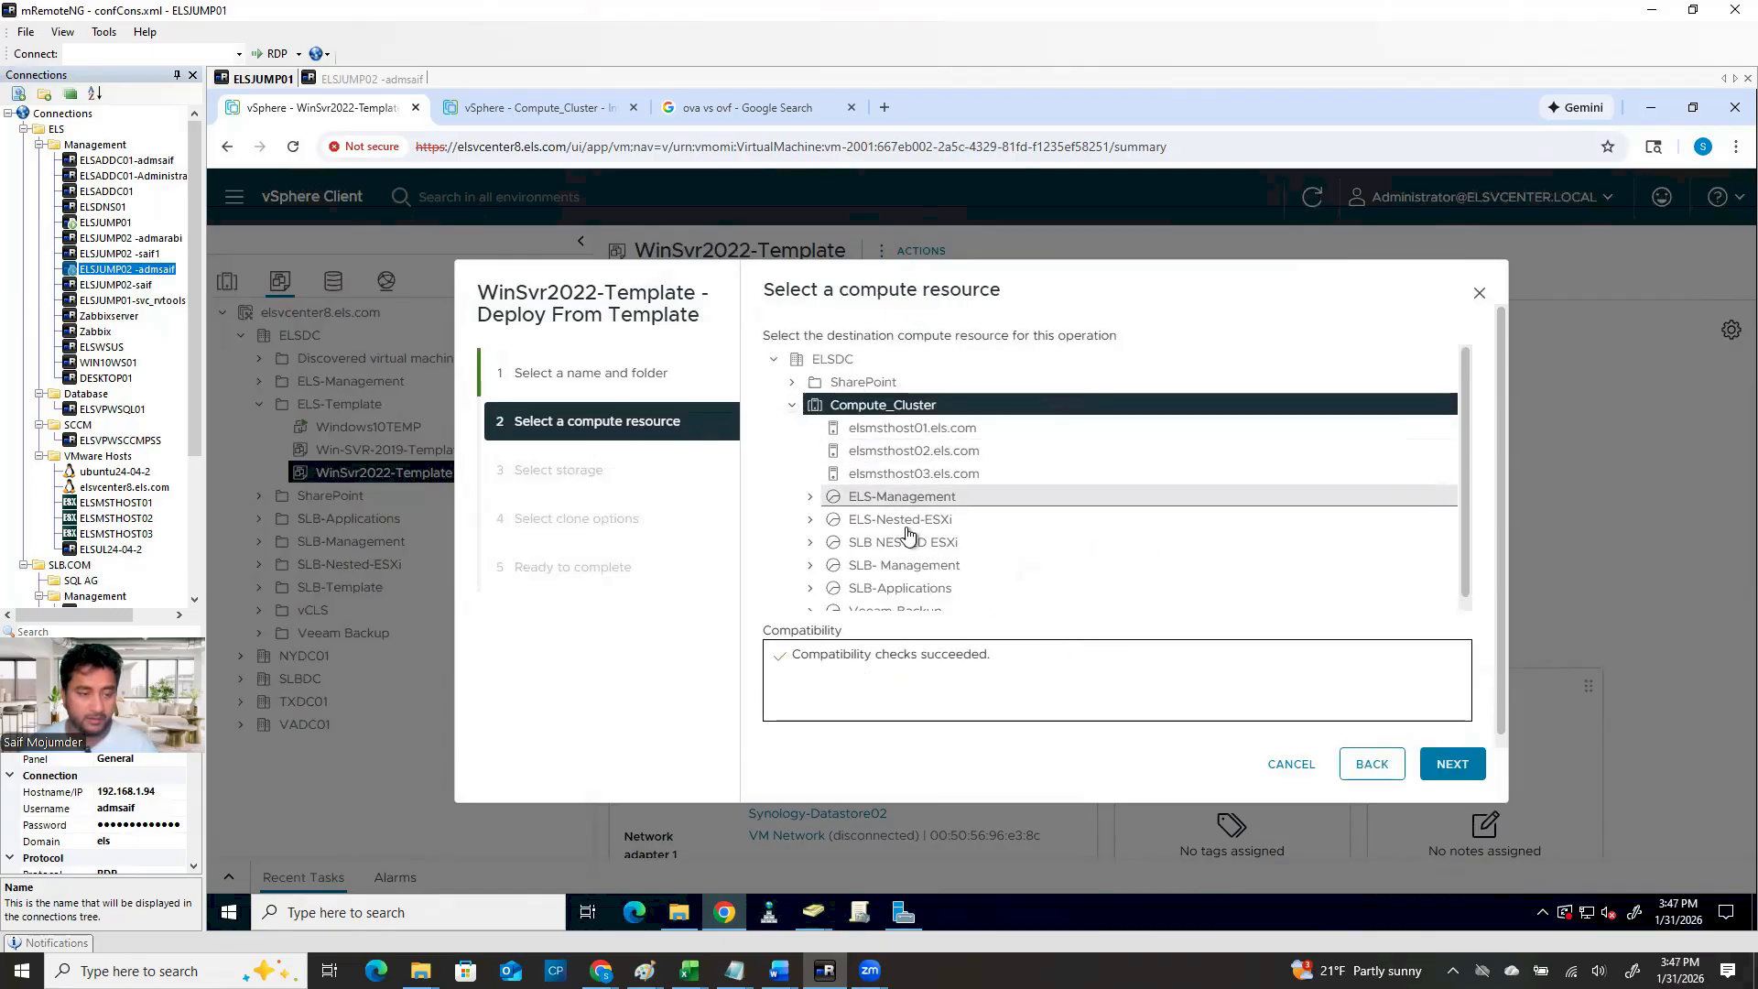
scroll(902, 591, "down", 1)
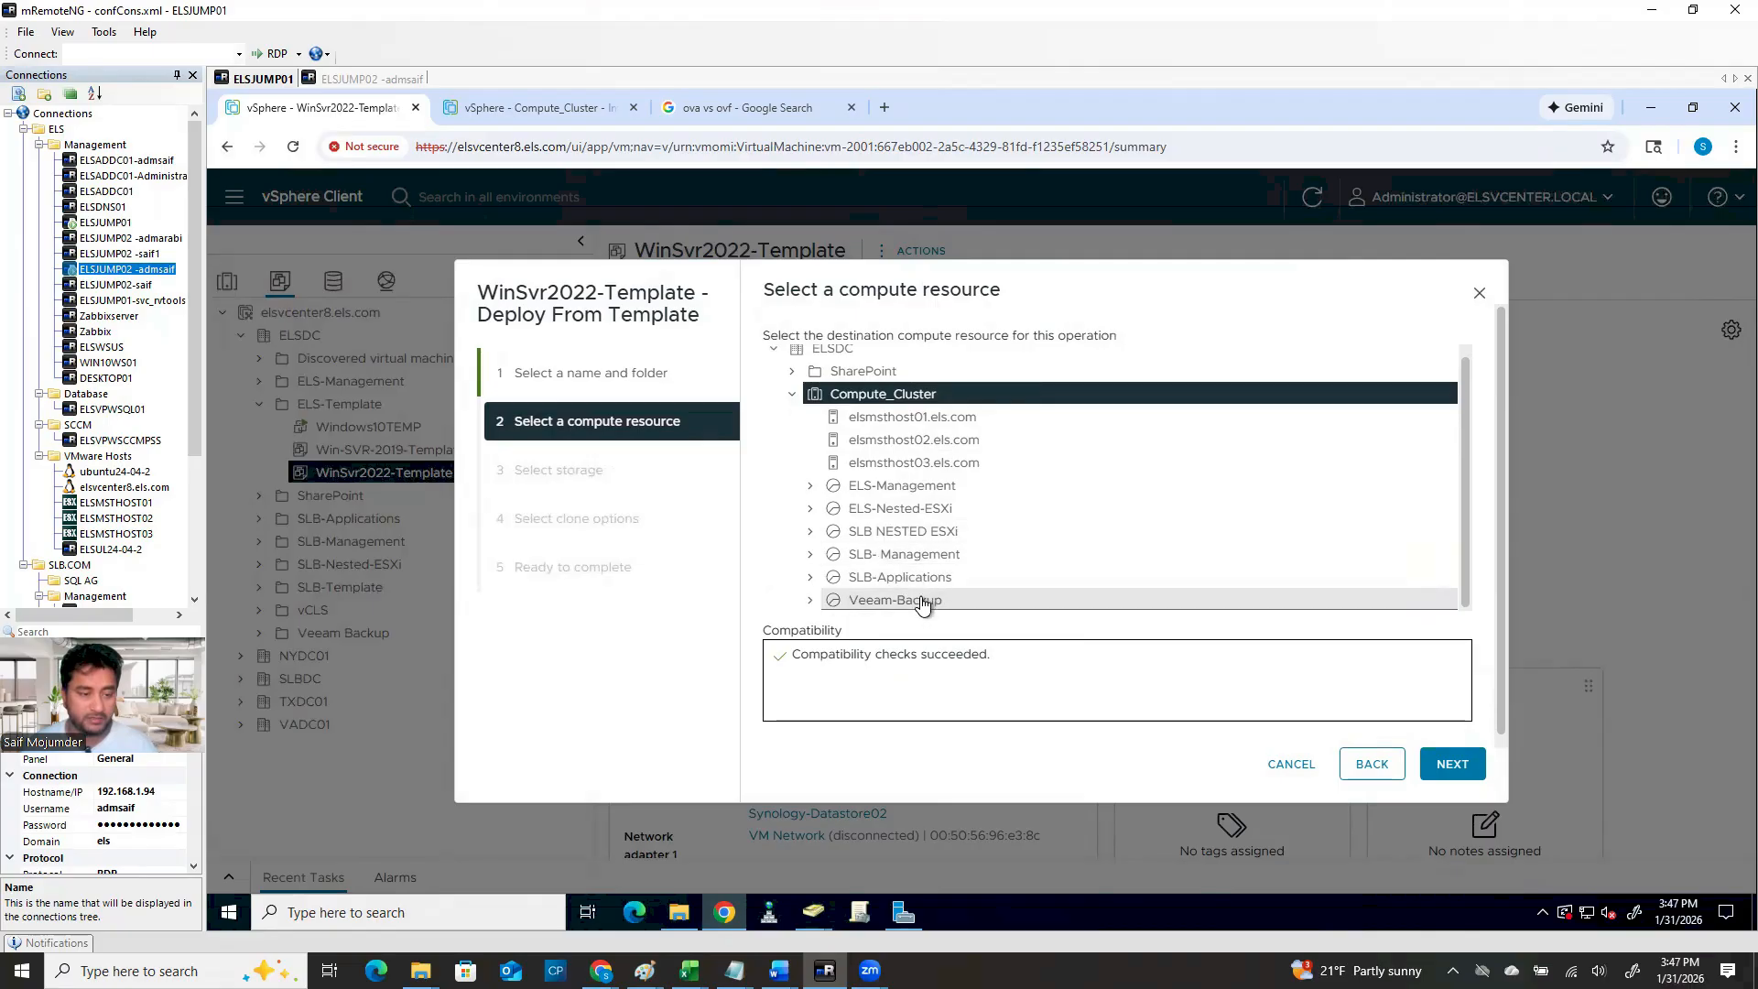
left_click(925, 599)
left_click(1446, 765)
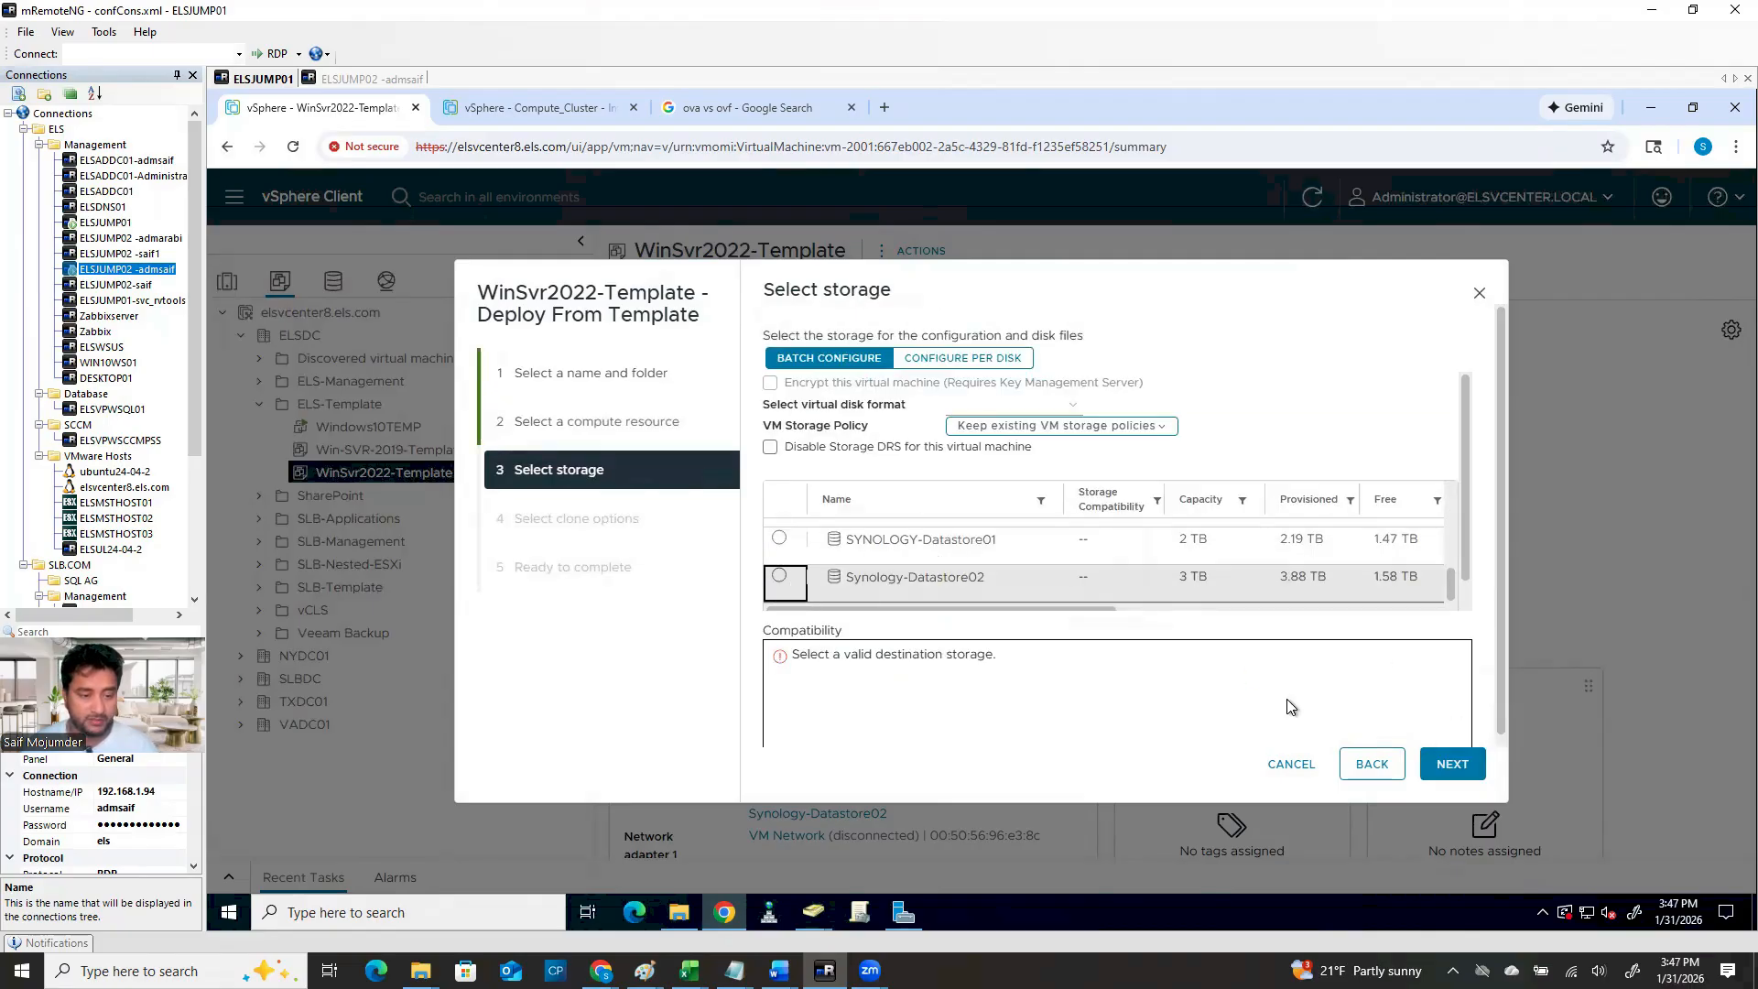
left_click(780, 576)
left_click(1452, 764)
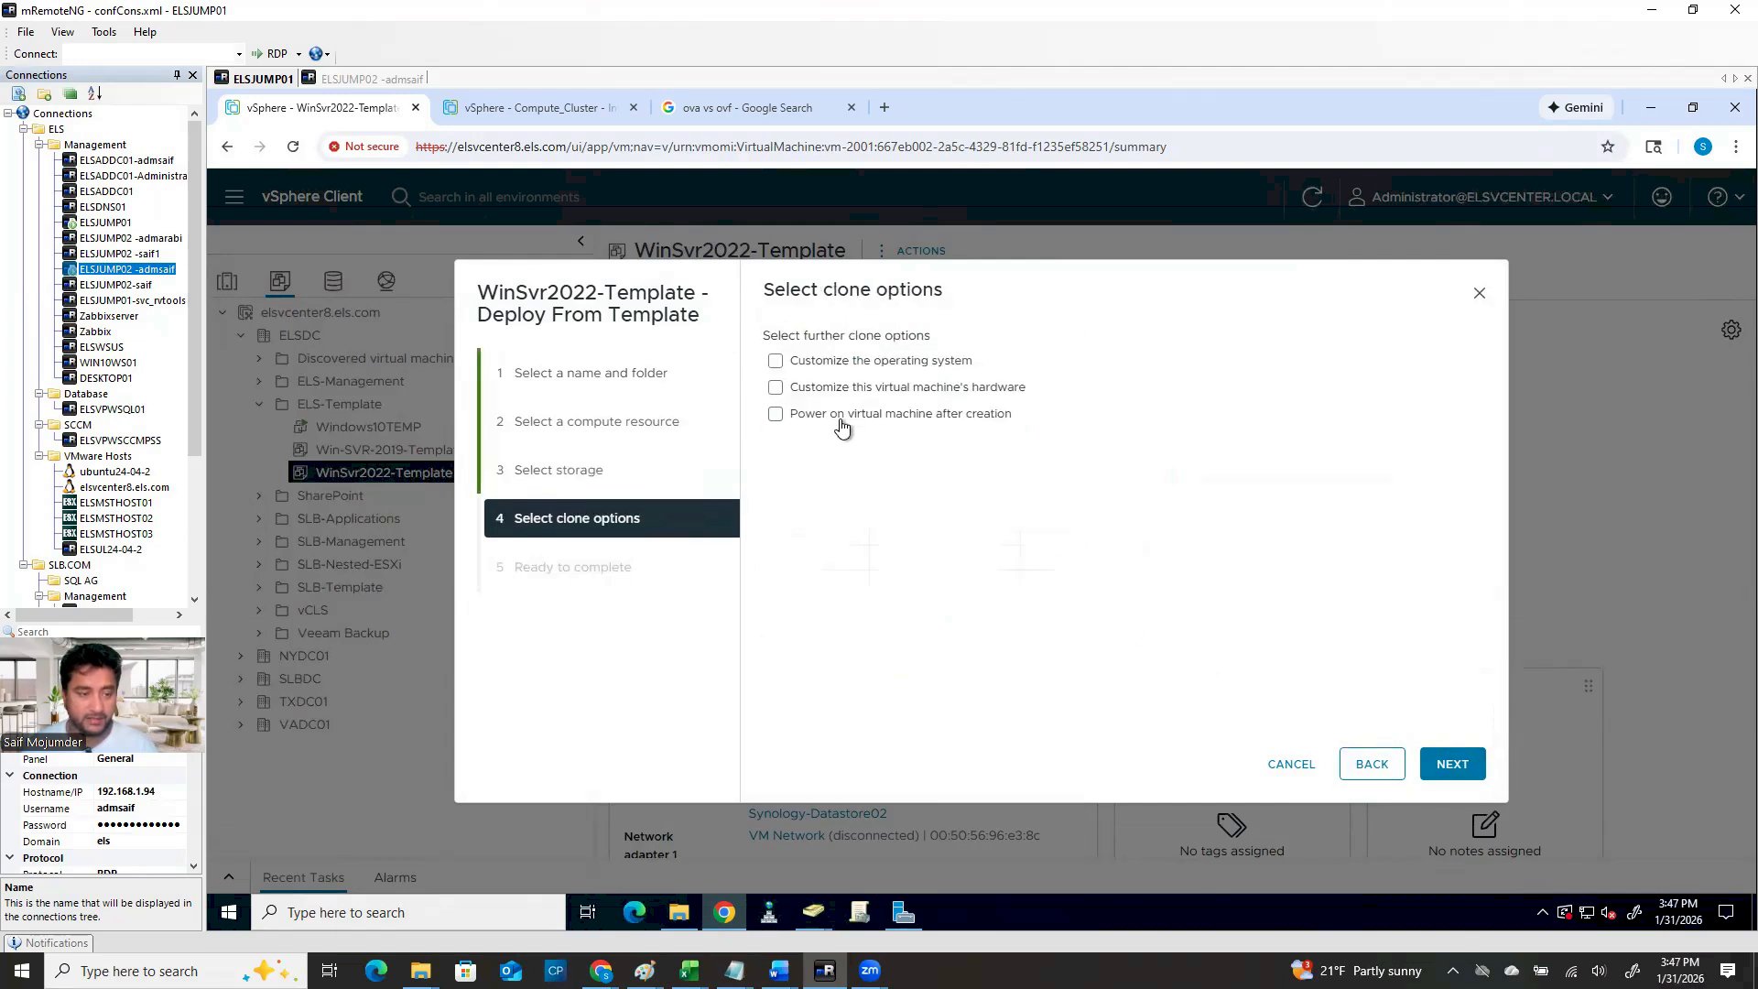
left_click(811, 392)
left_click(1452, 764)
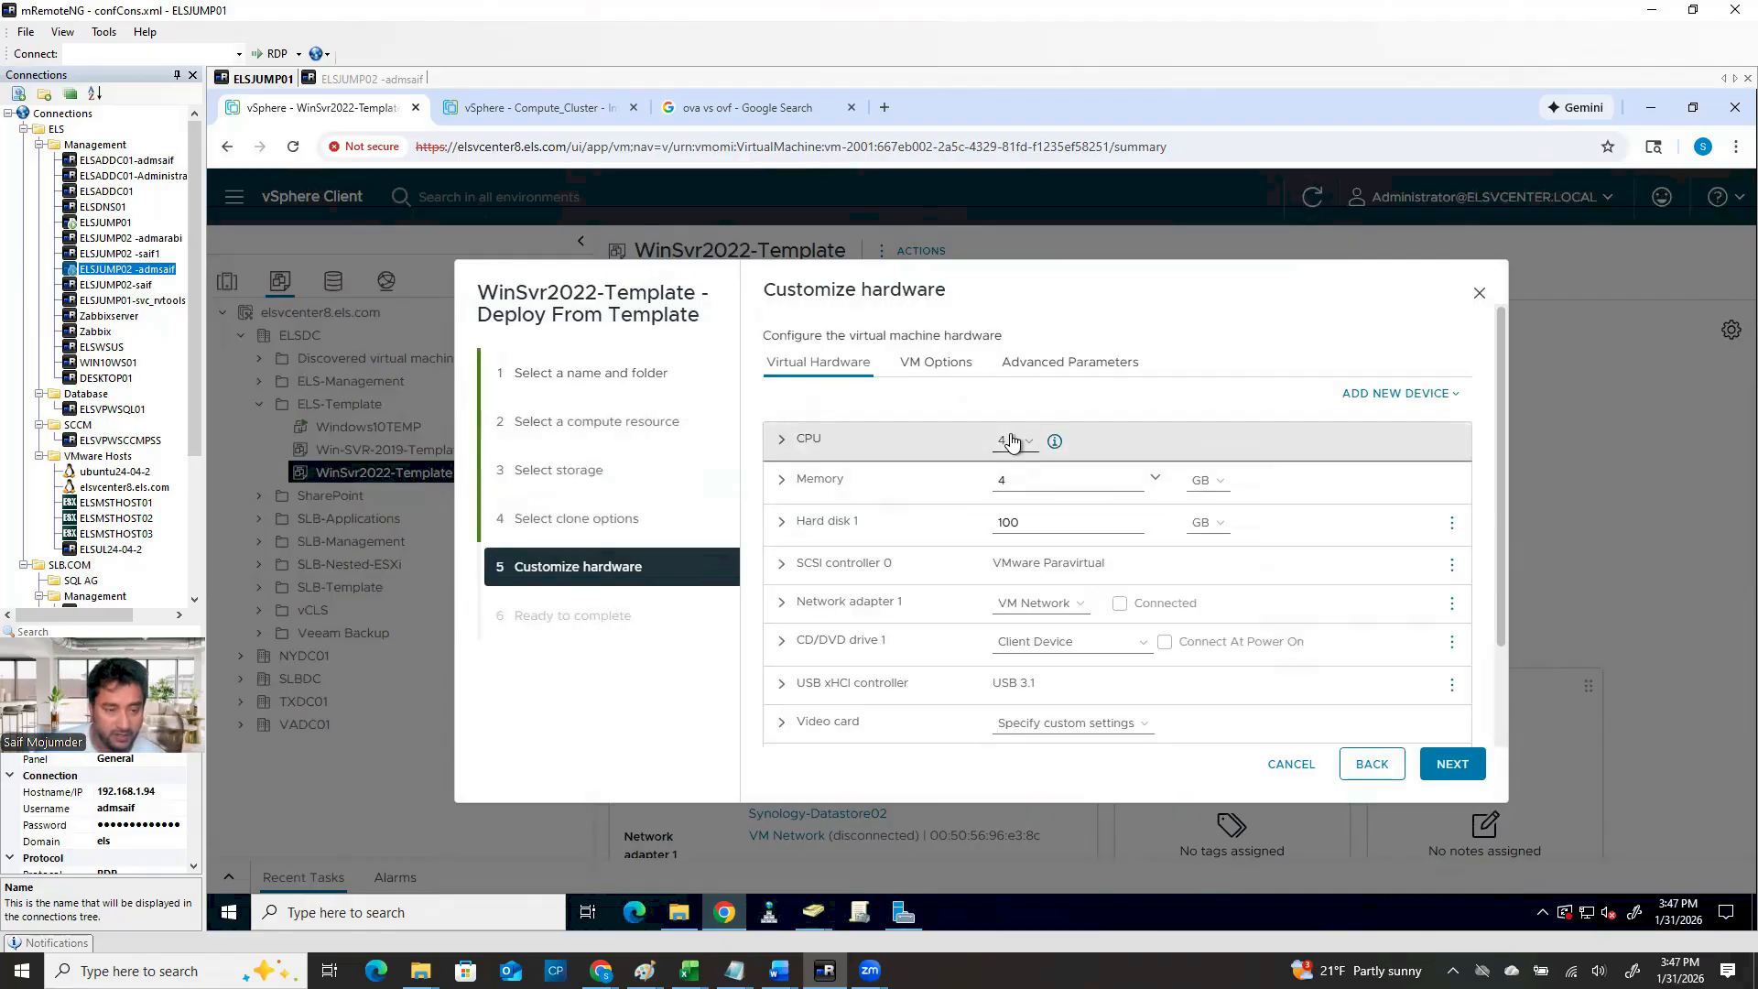
left_click(1368, 763)
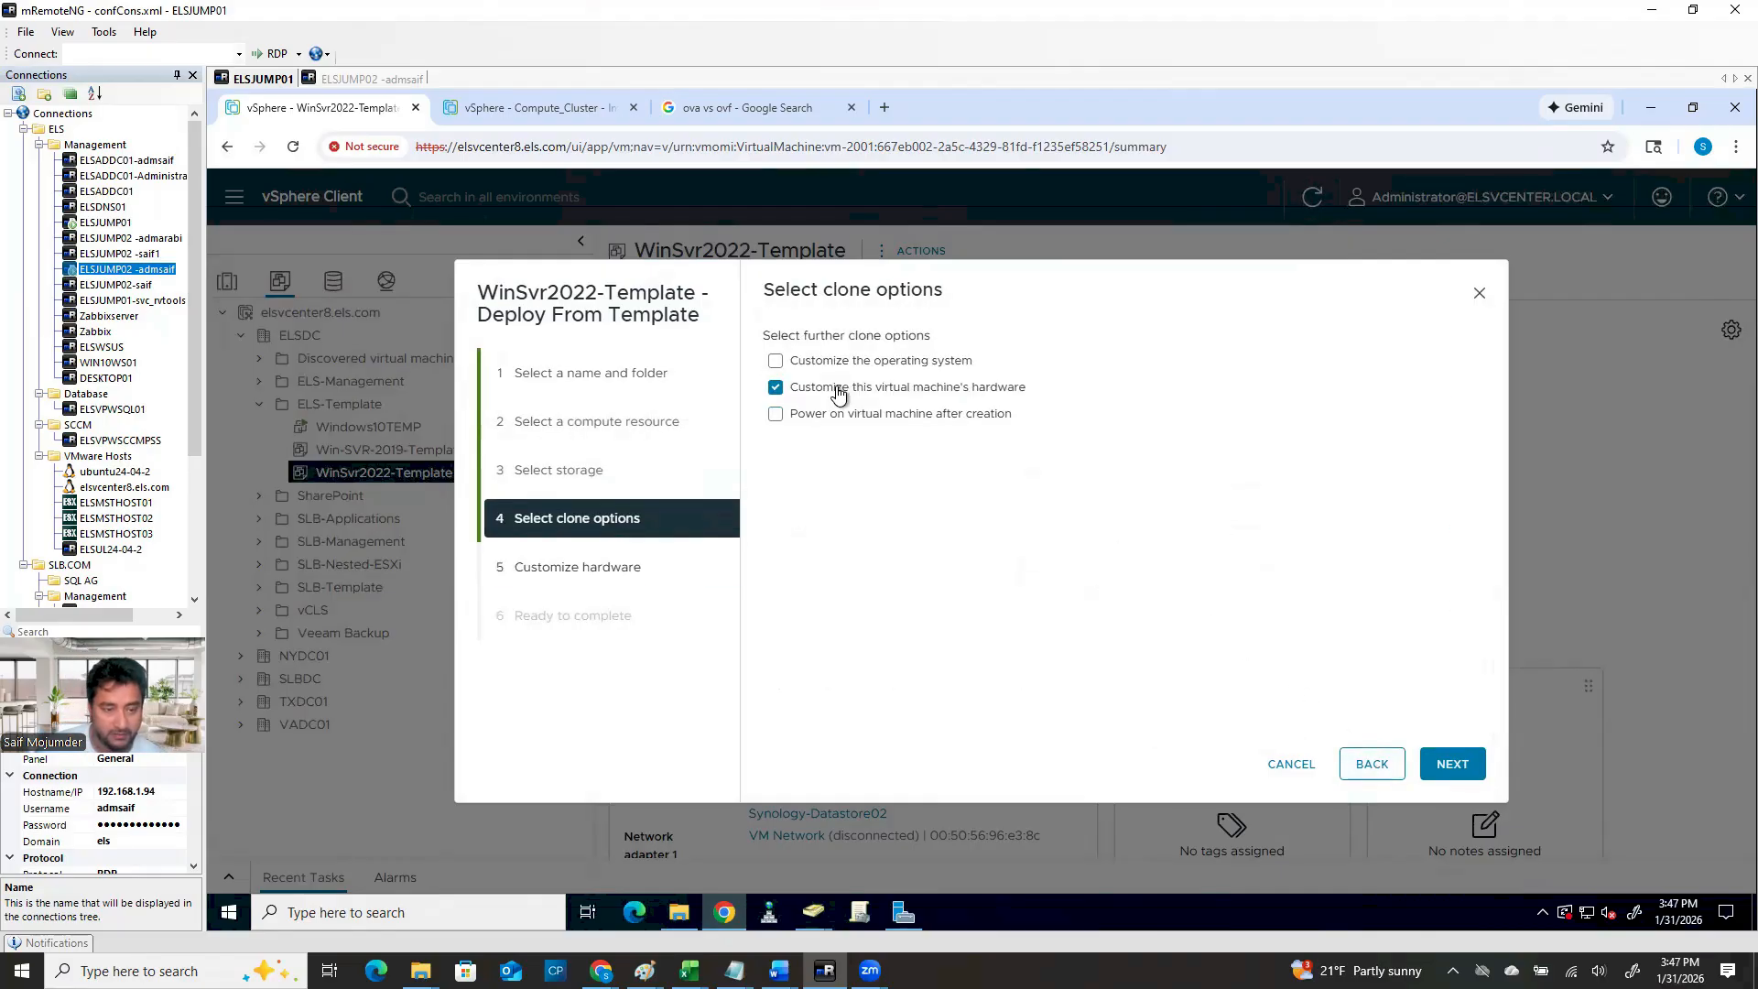
left_click(1458, 770)
left_click(1456, 766)
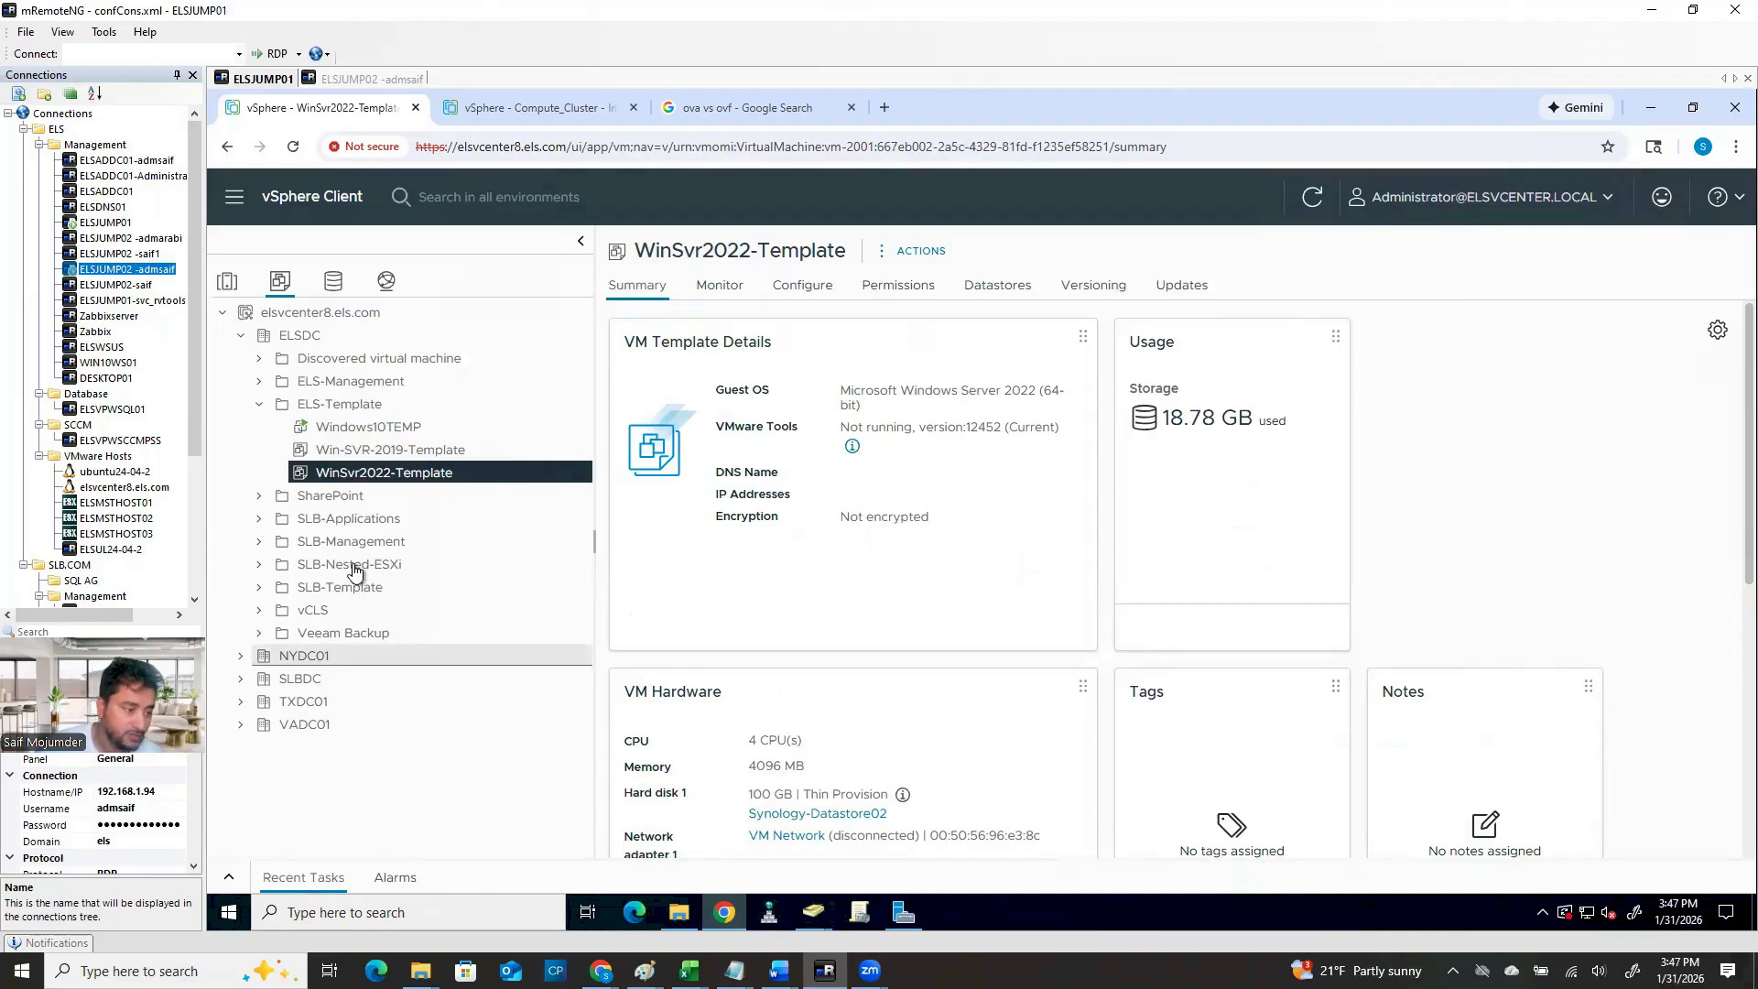
- Expand the Veeam Backup folder and check the clone tasks' times and status in Recent Tasks
left_click(260, 632)
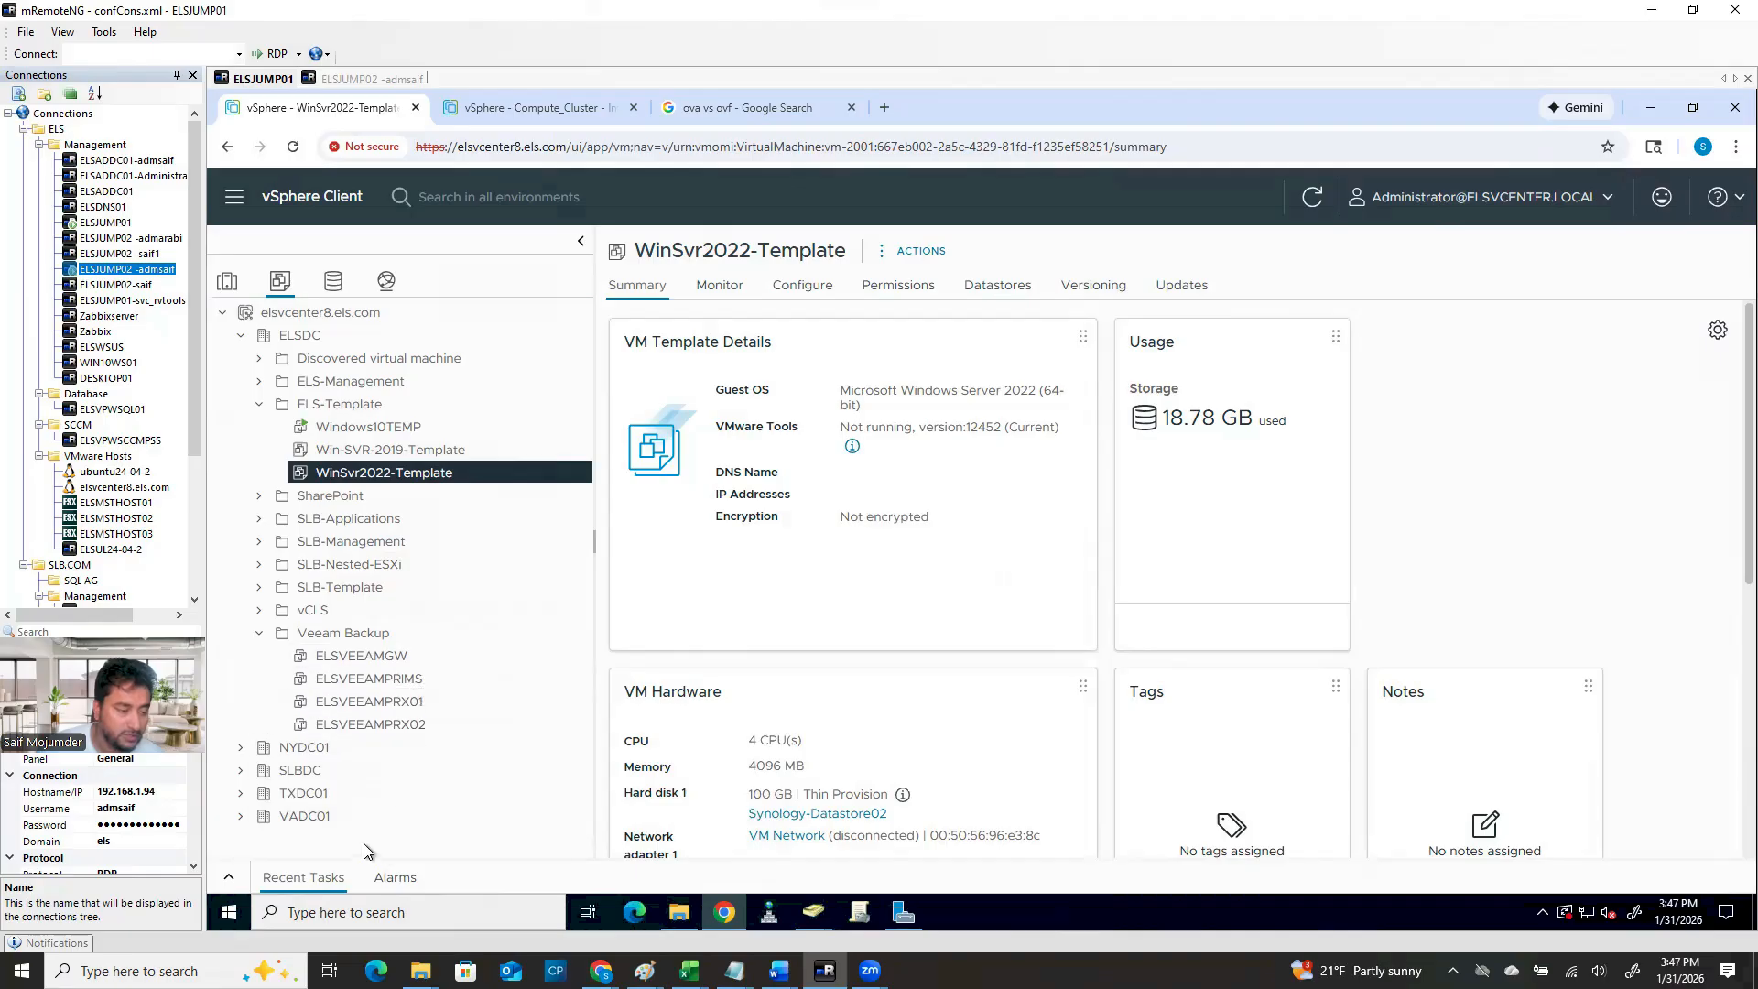
left_click(228, 879)
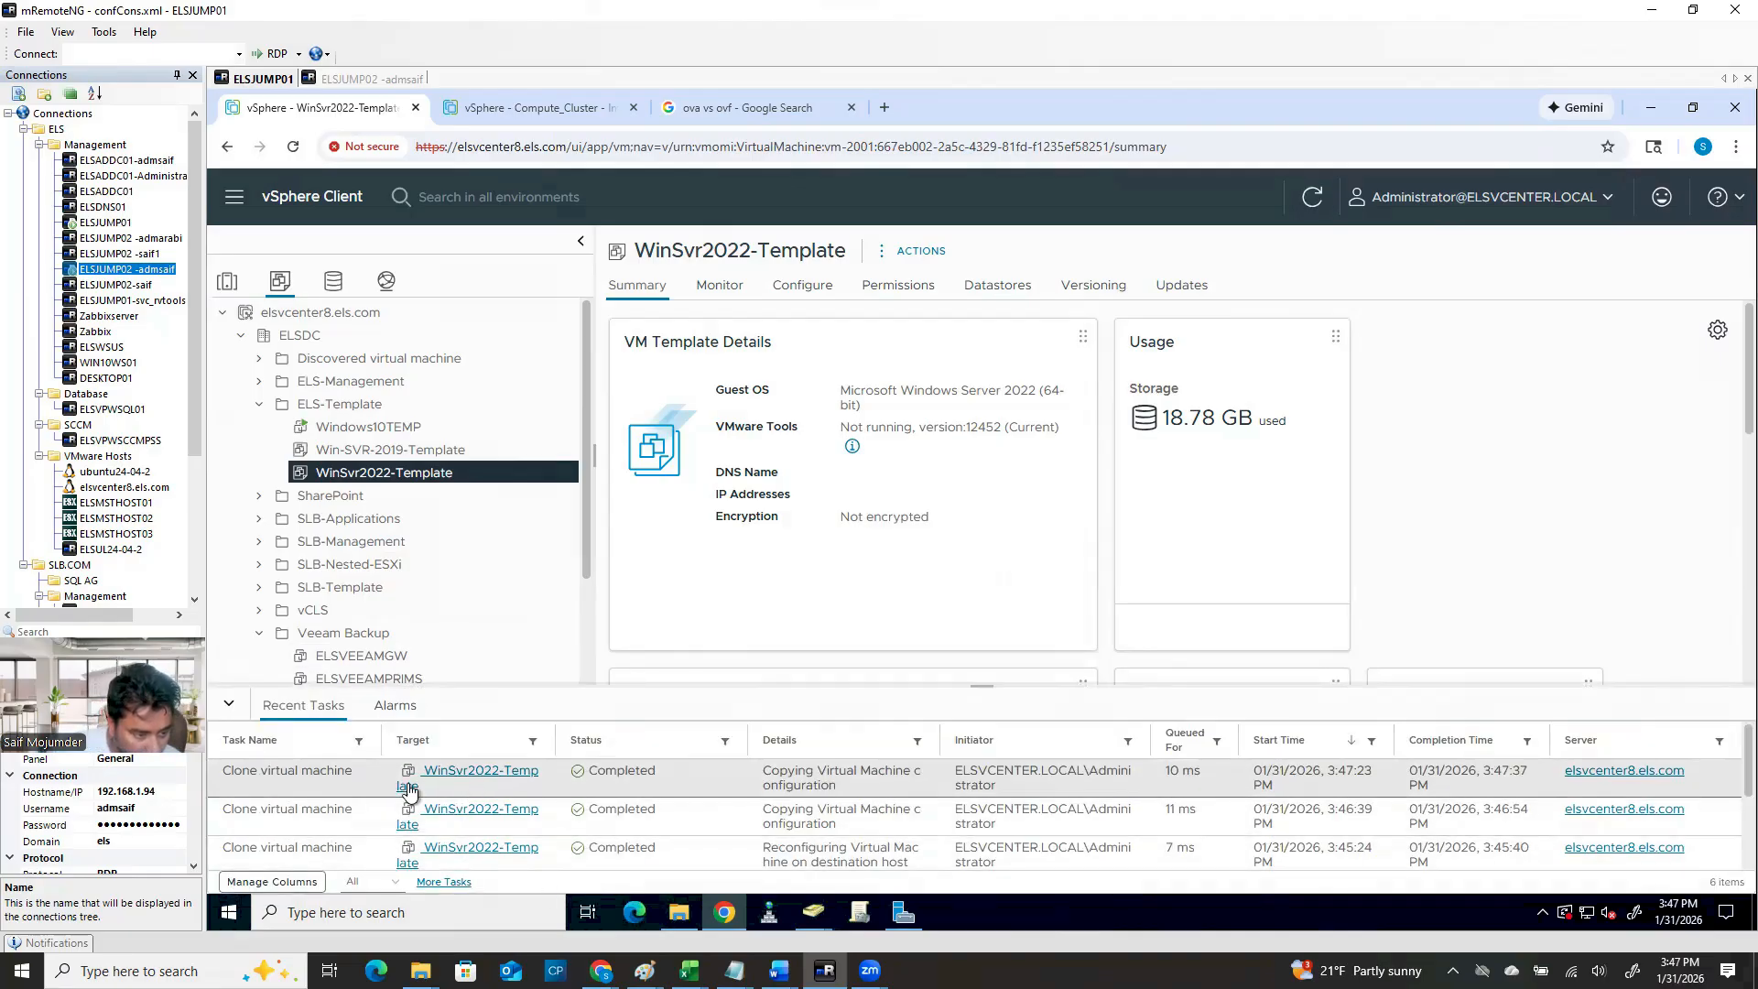
left_click(1360, 777)
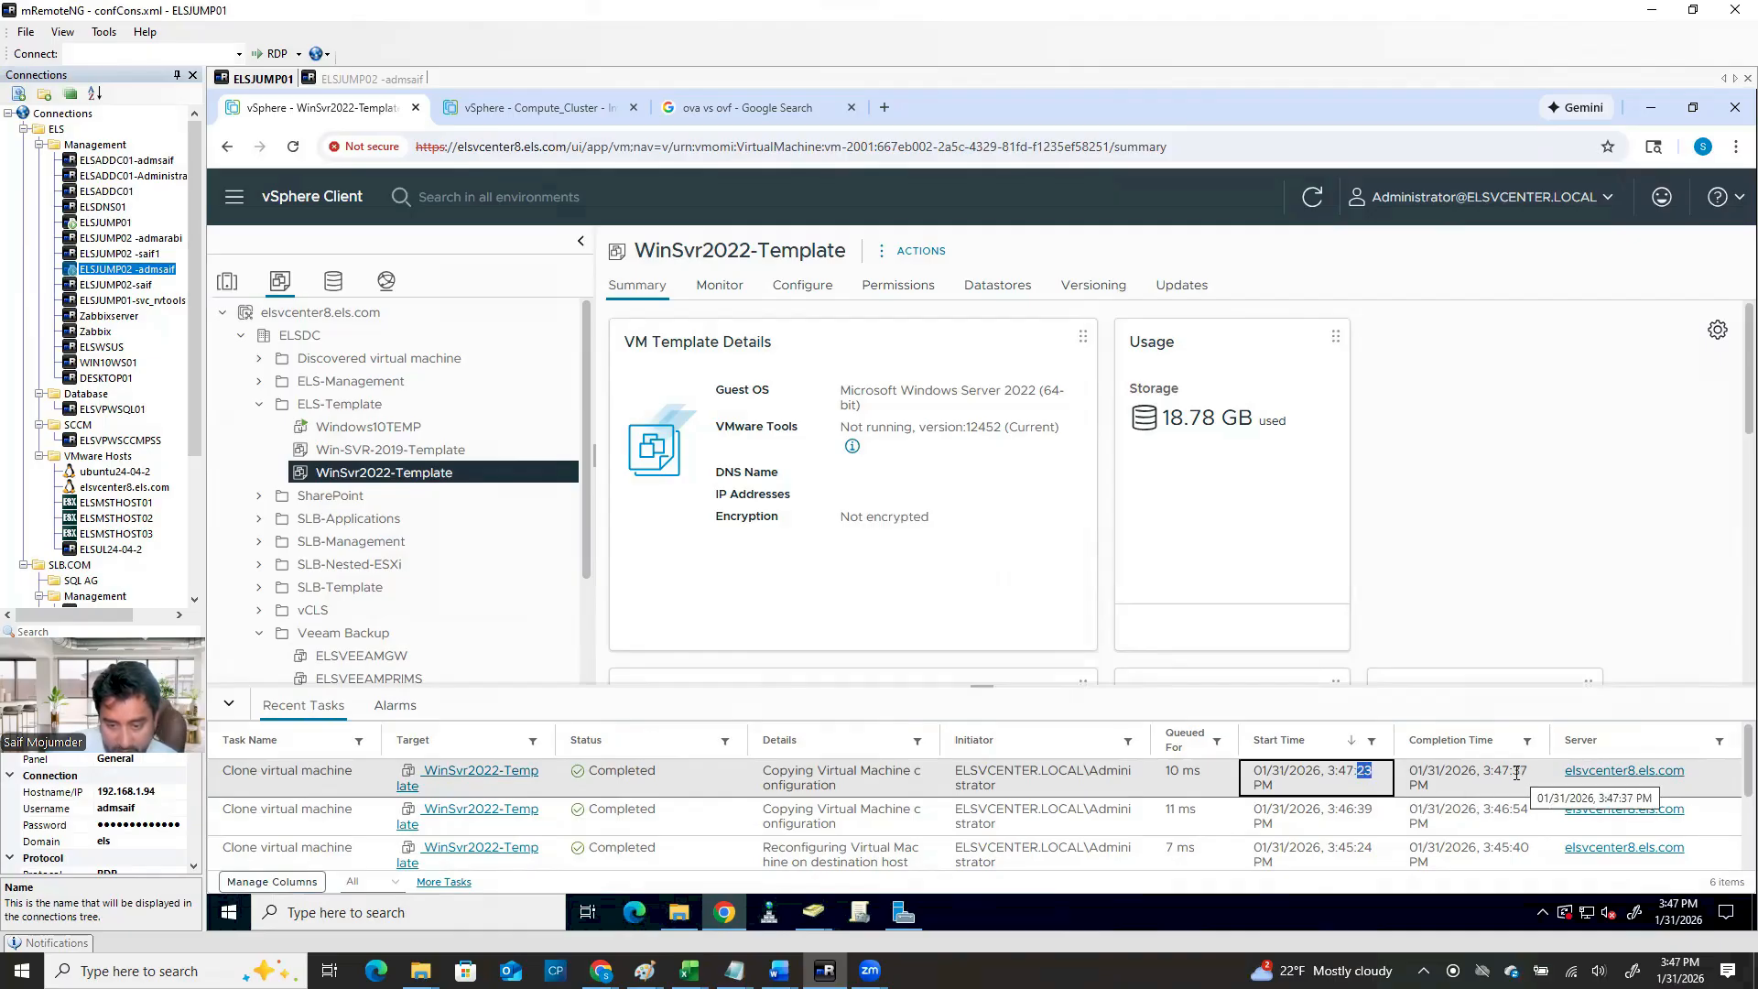
left_click_drag(1516, 770, 1538, 774)
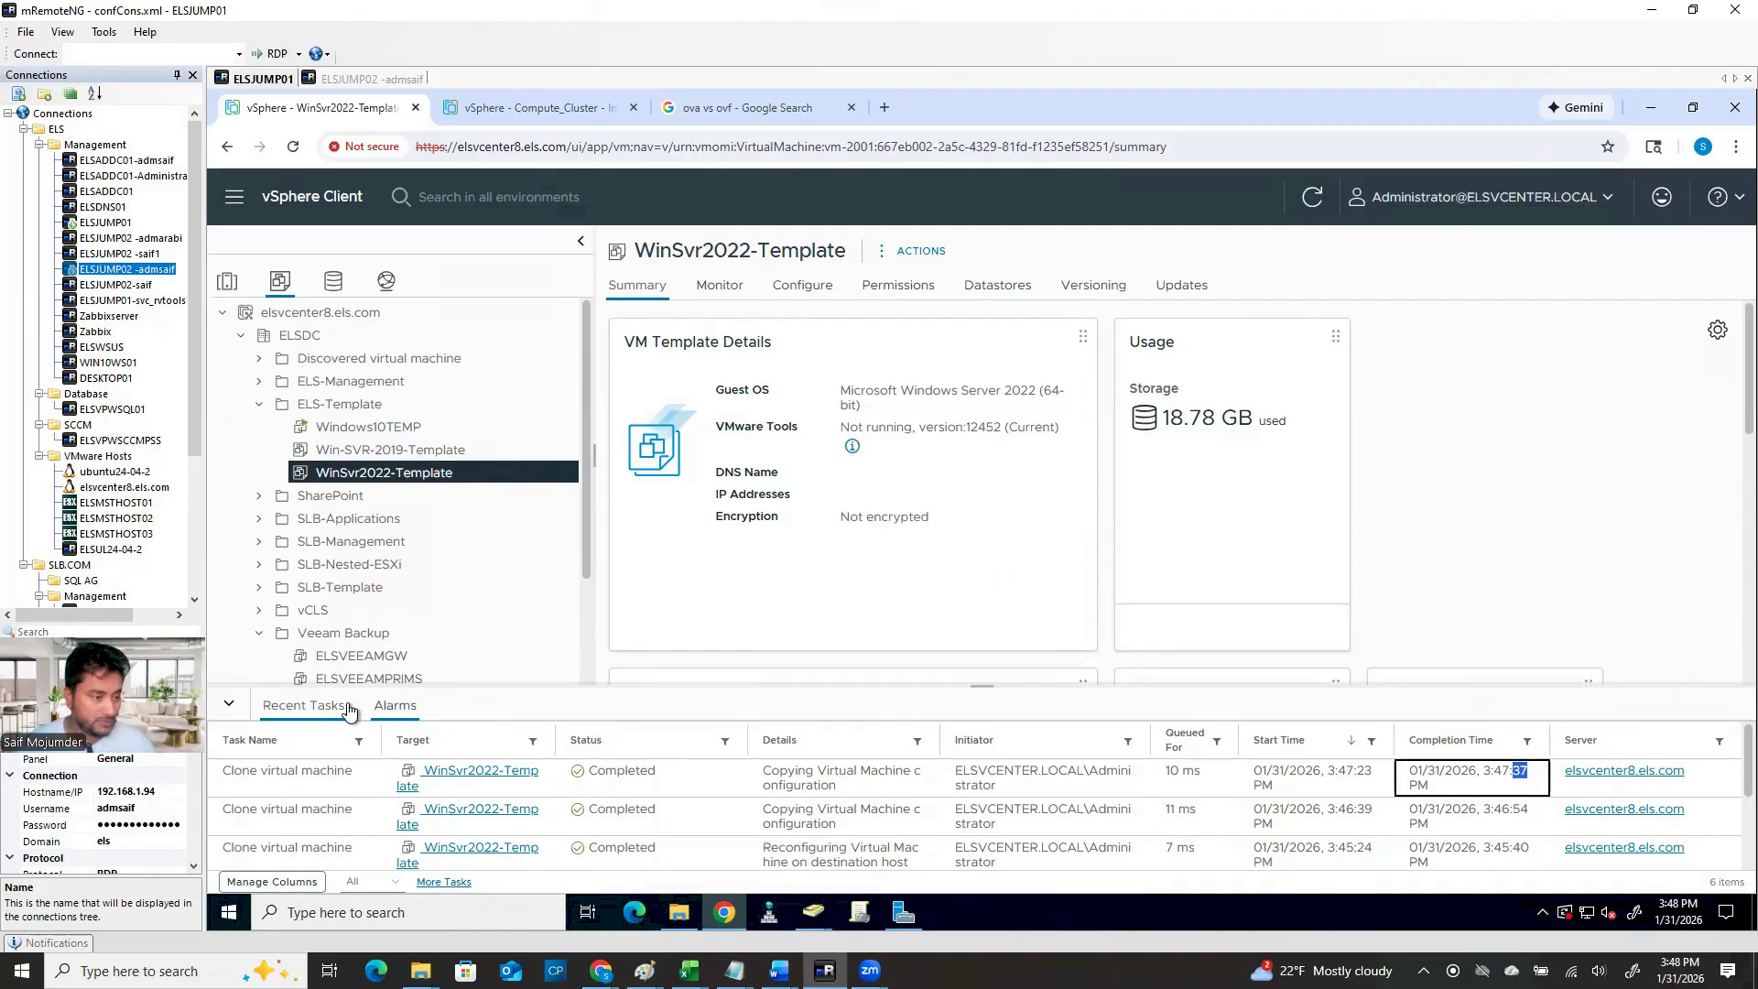
left_click(230, 710)
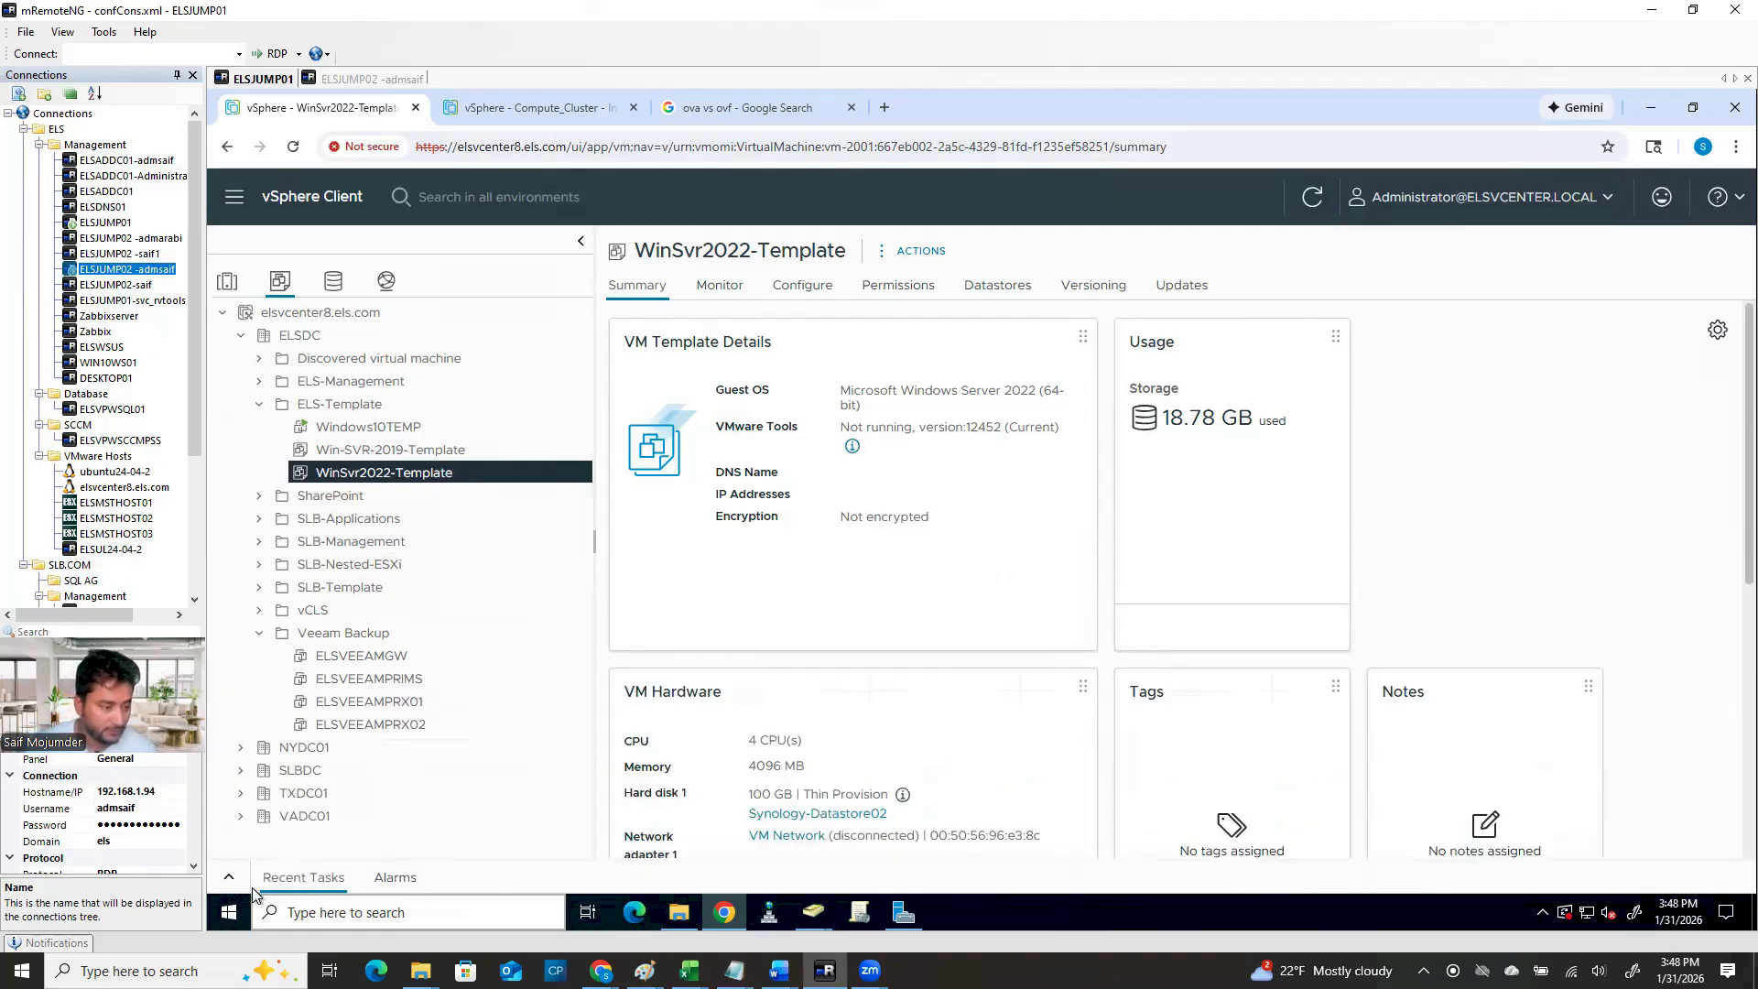
left_click(228, 877)
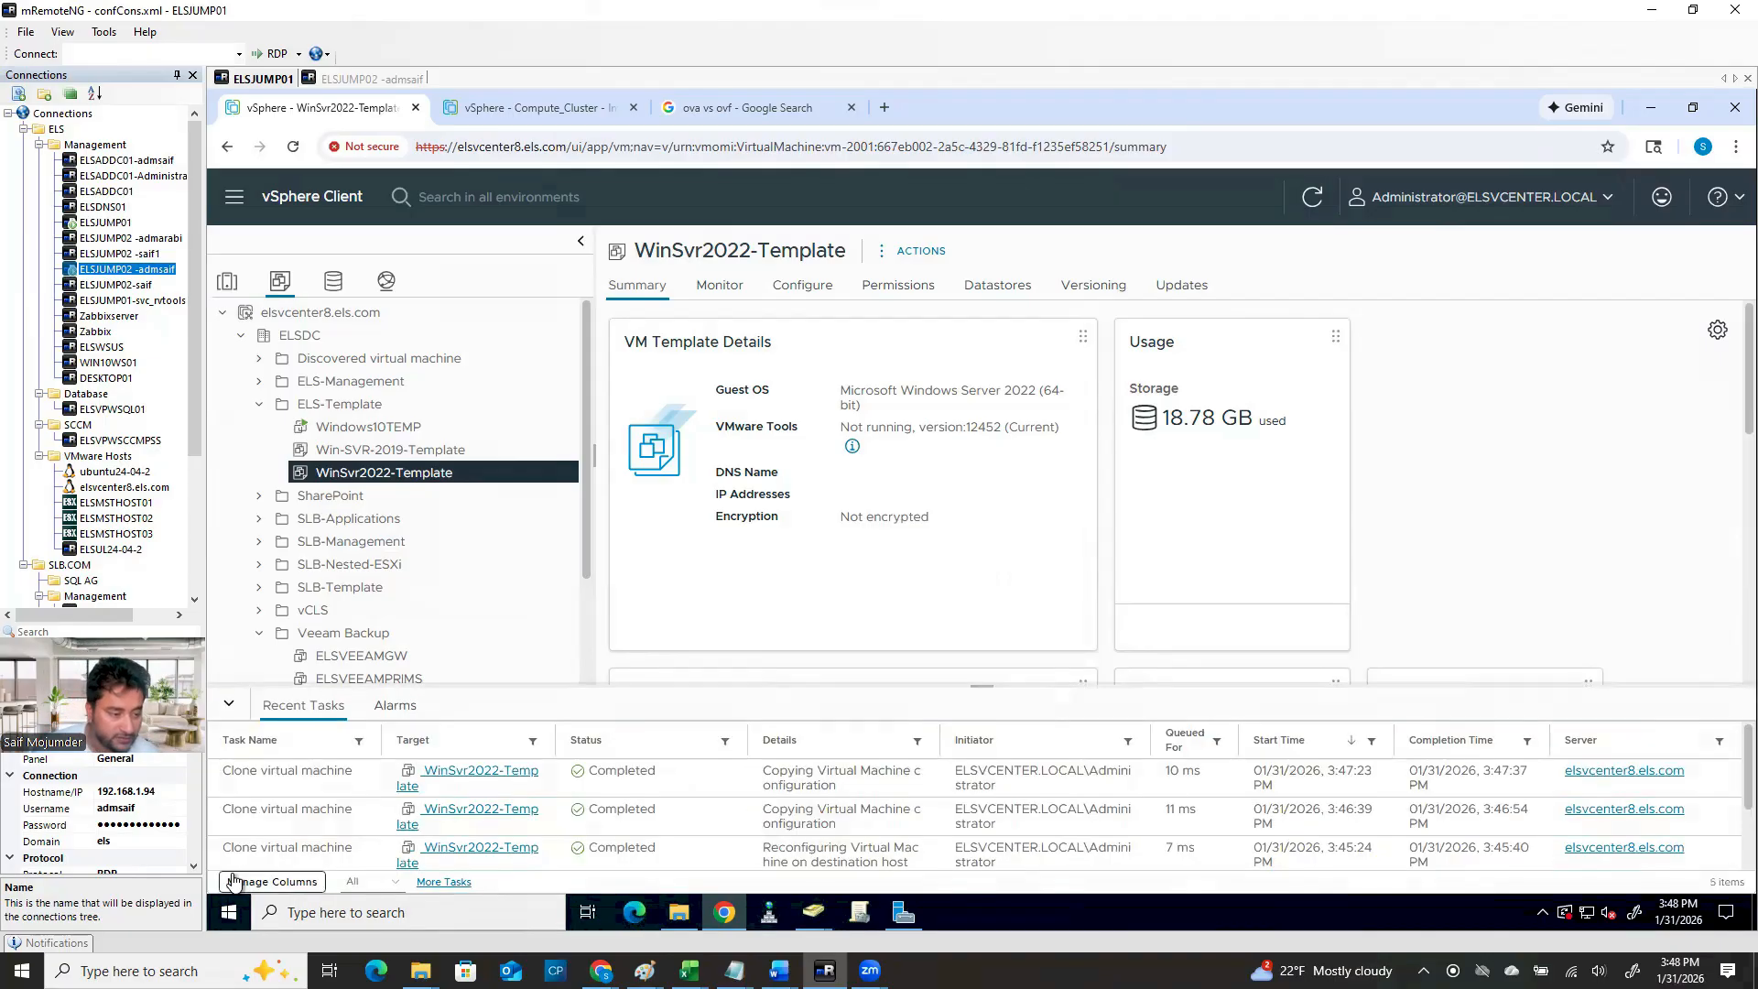
left_click(584, 743)
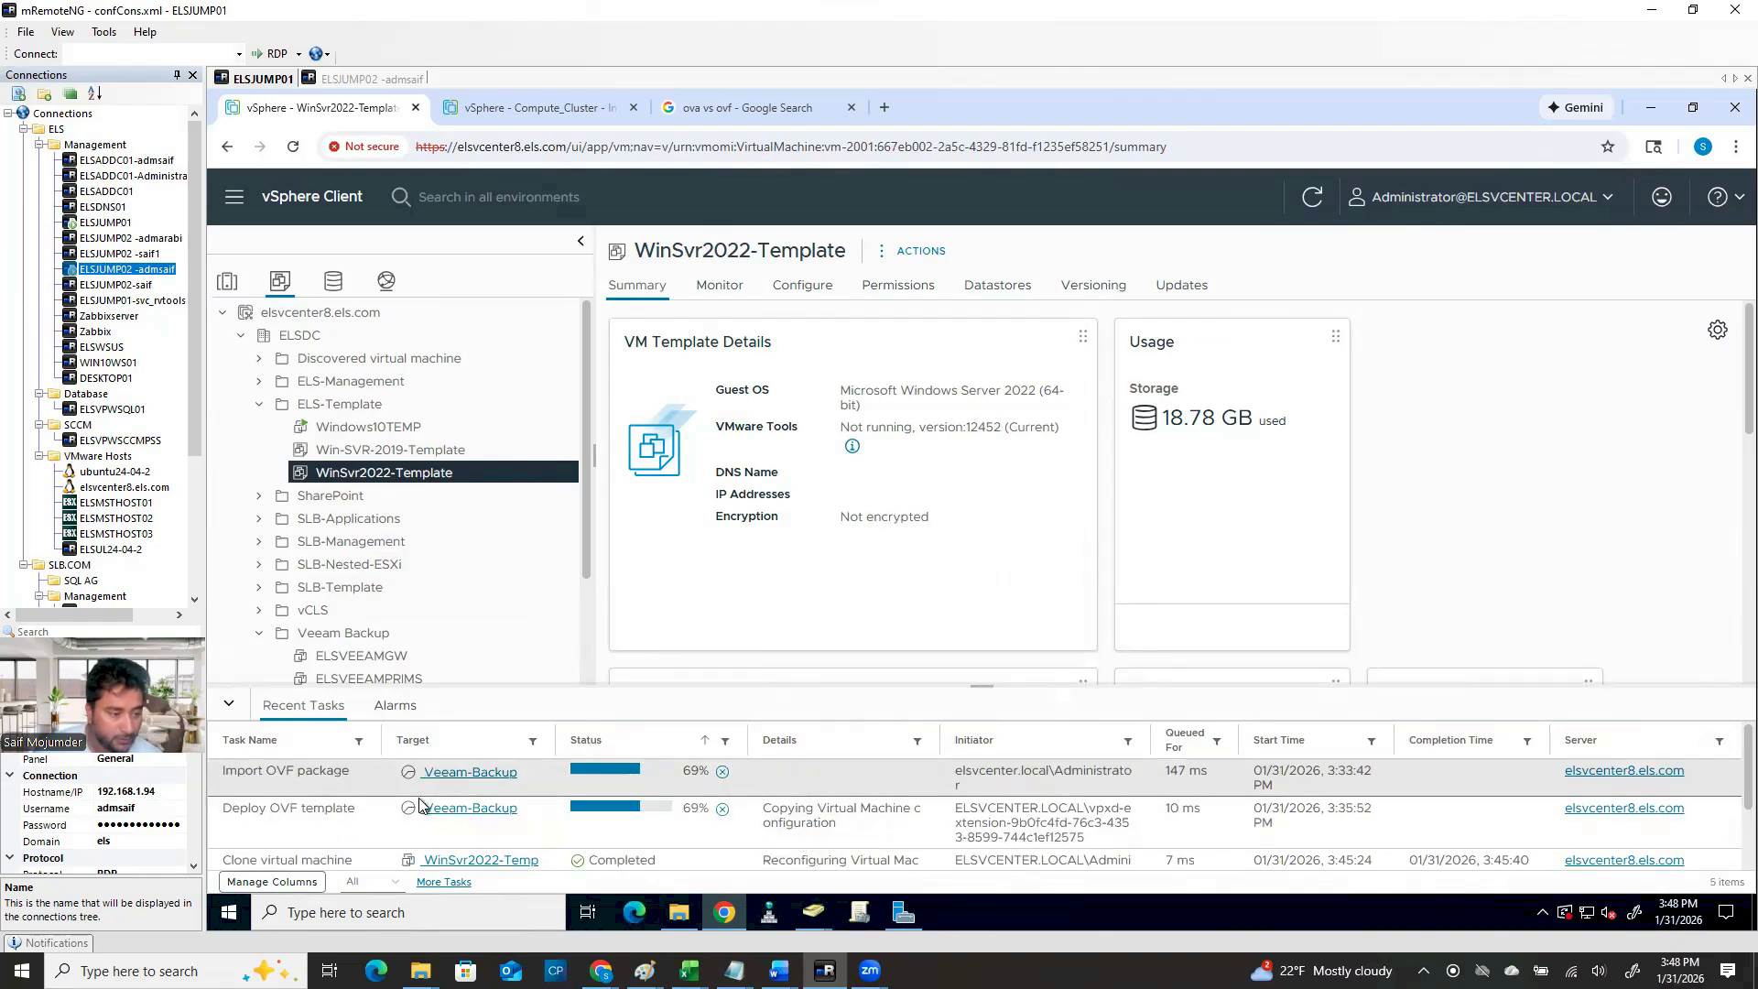
left_click(233, 706)
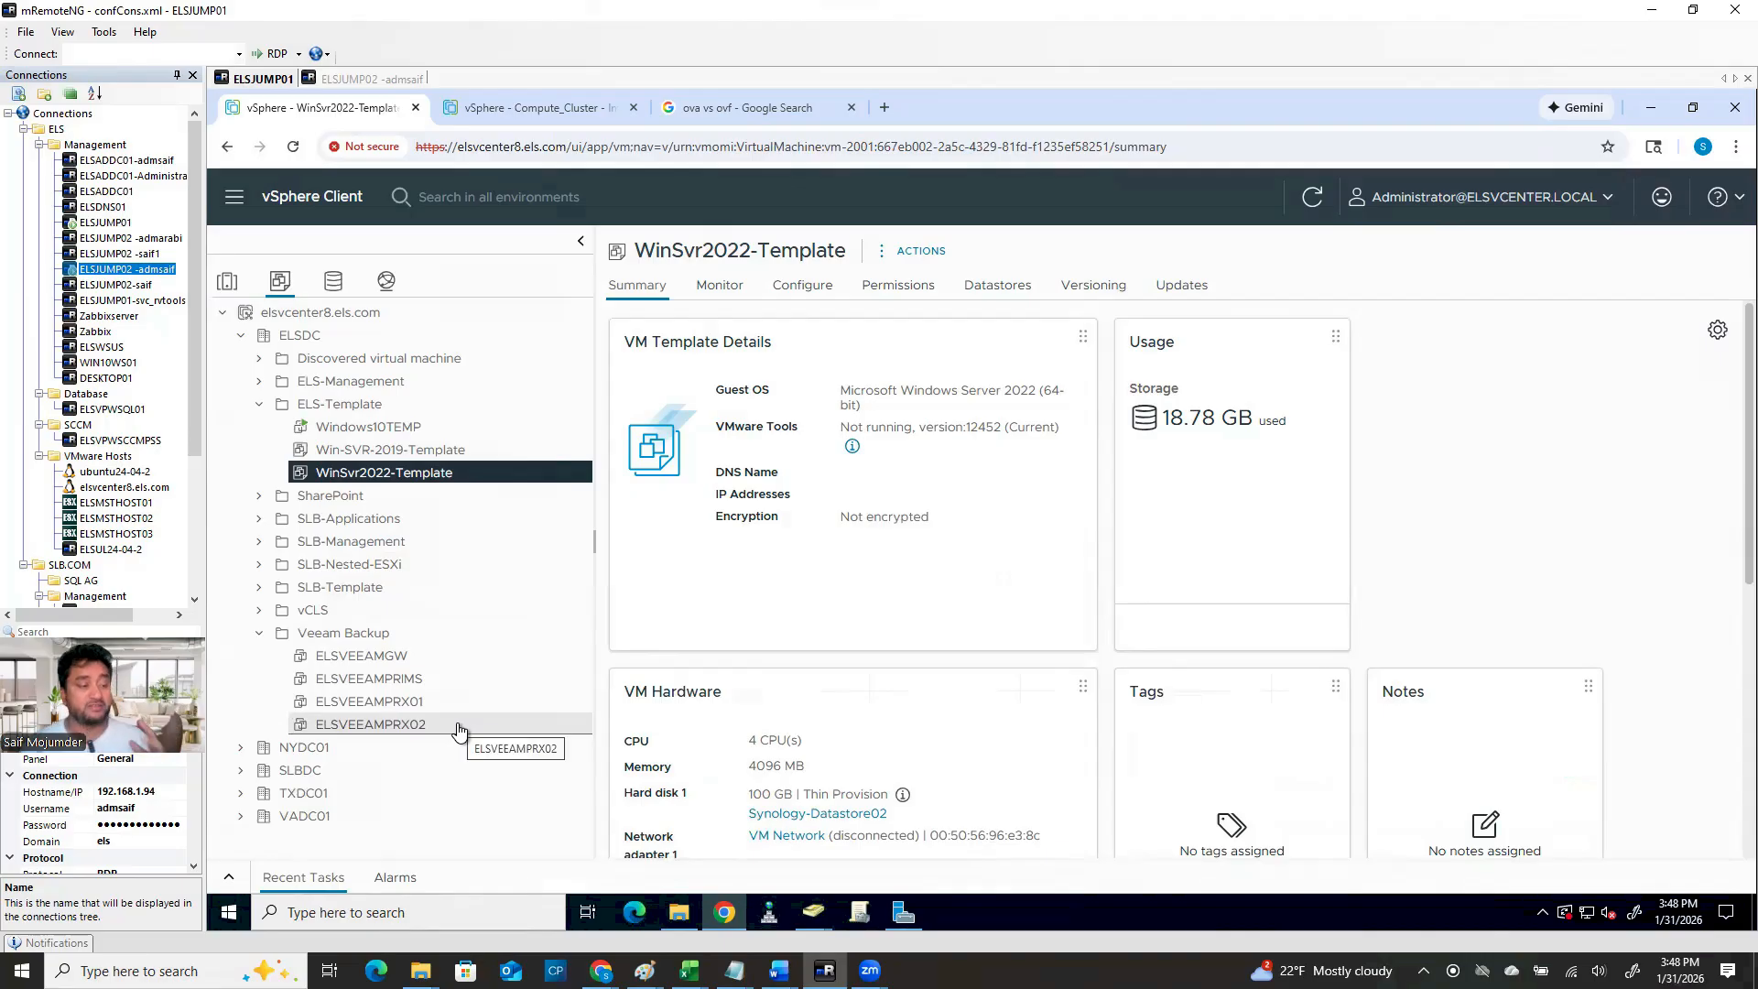
- Review ELSVEEAMGW, ELSVEEAMPRX01, ELSVEEAMPRX02 and ELSVEEAMPRIMS summaries, then switch to the ELSJUMP02 session
left_click(403, 655)
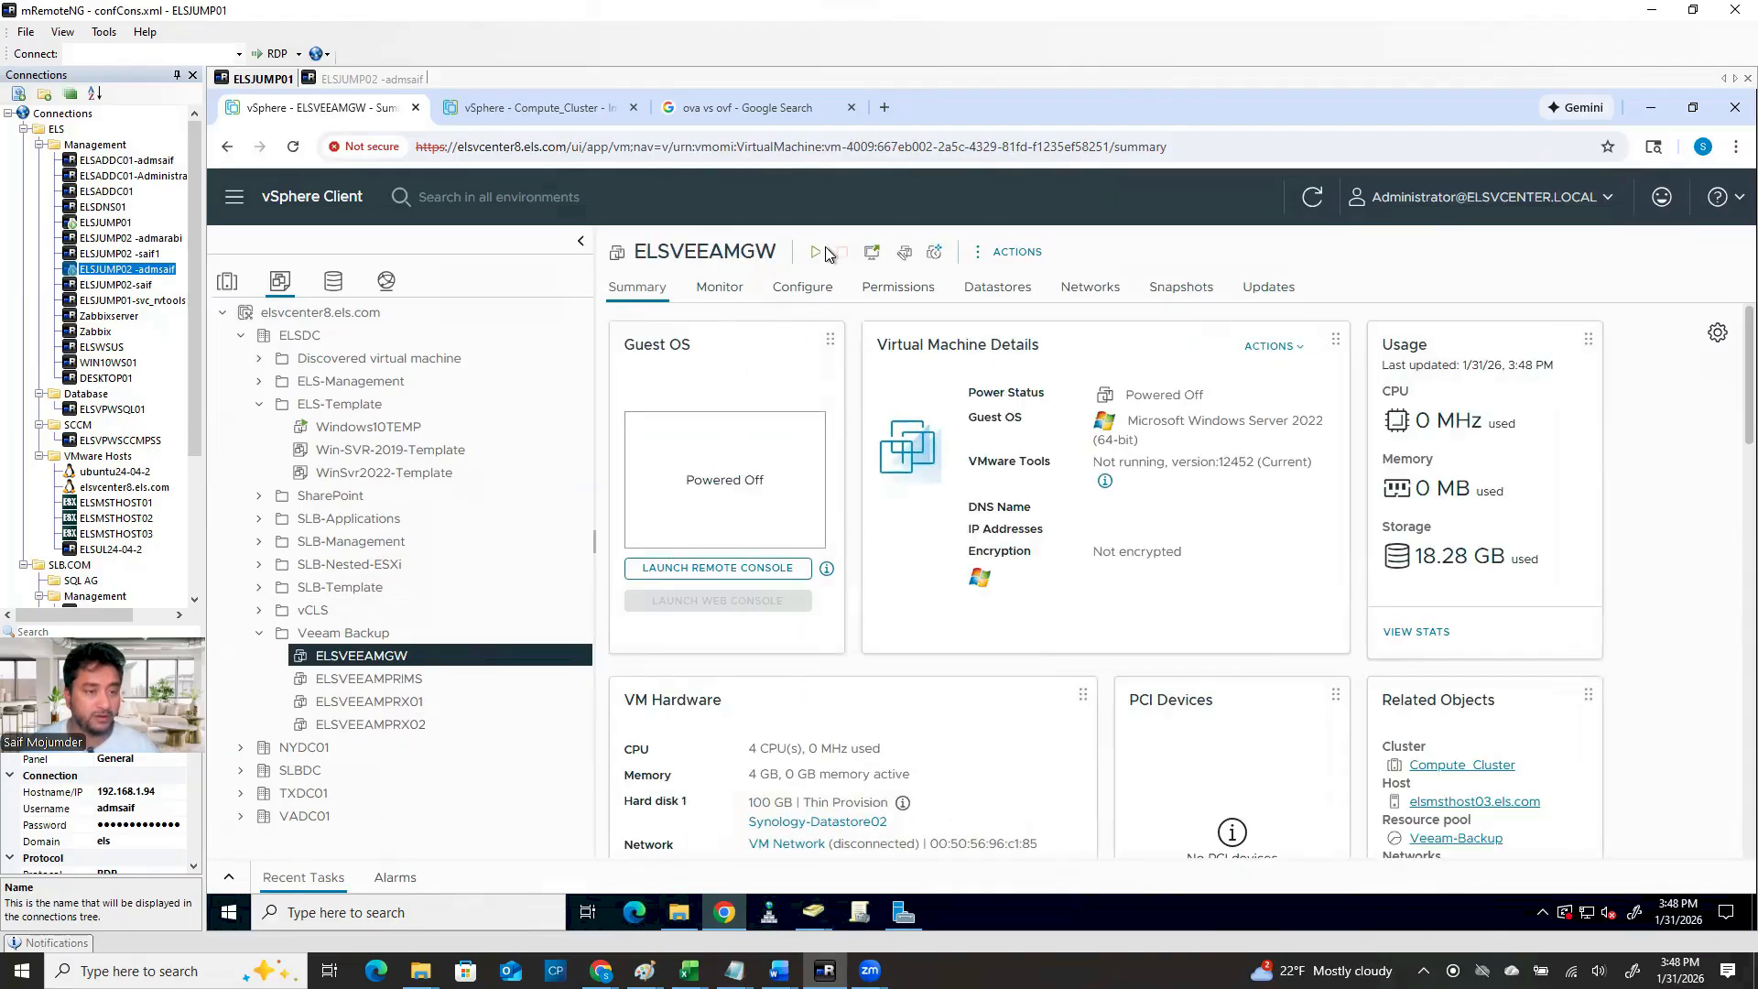
left_click(412, 705)
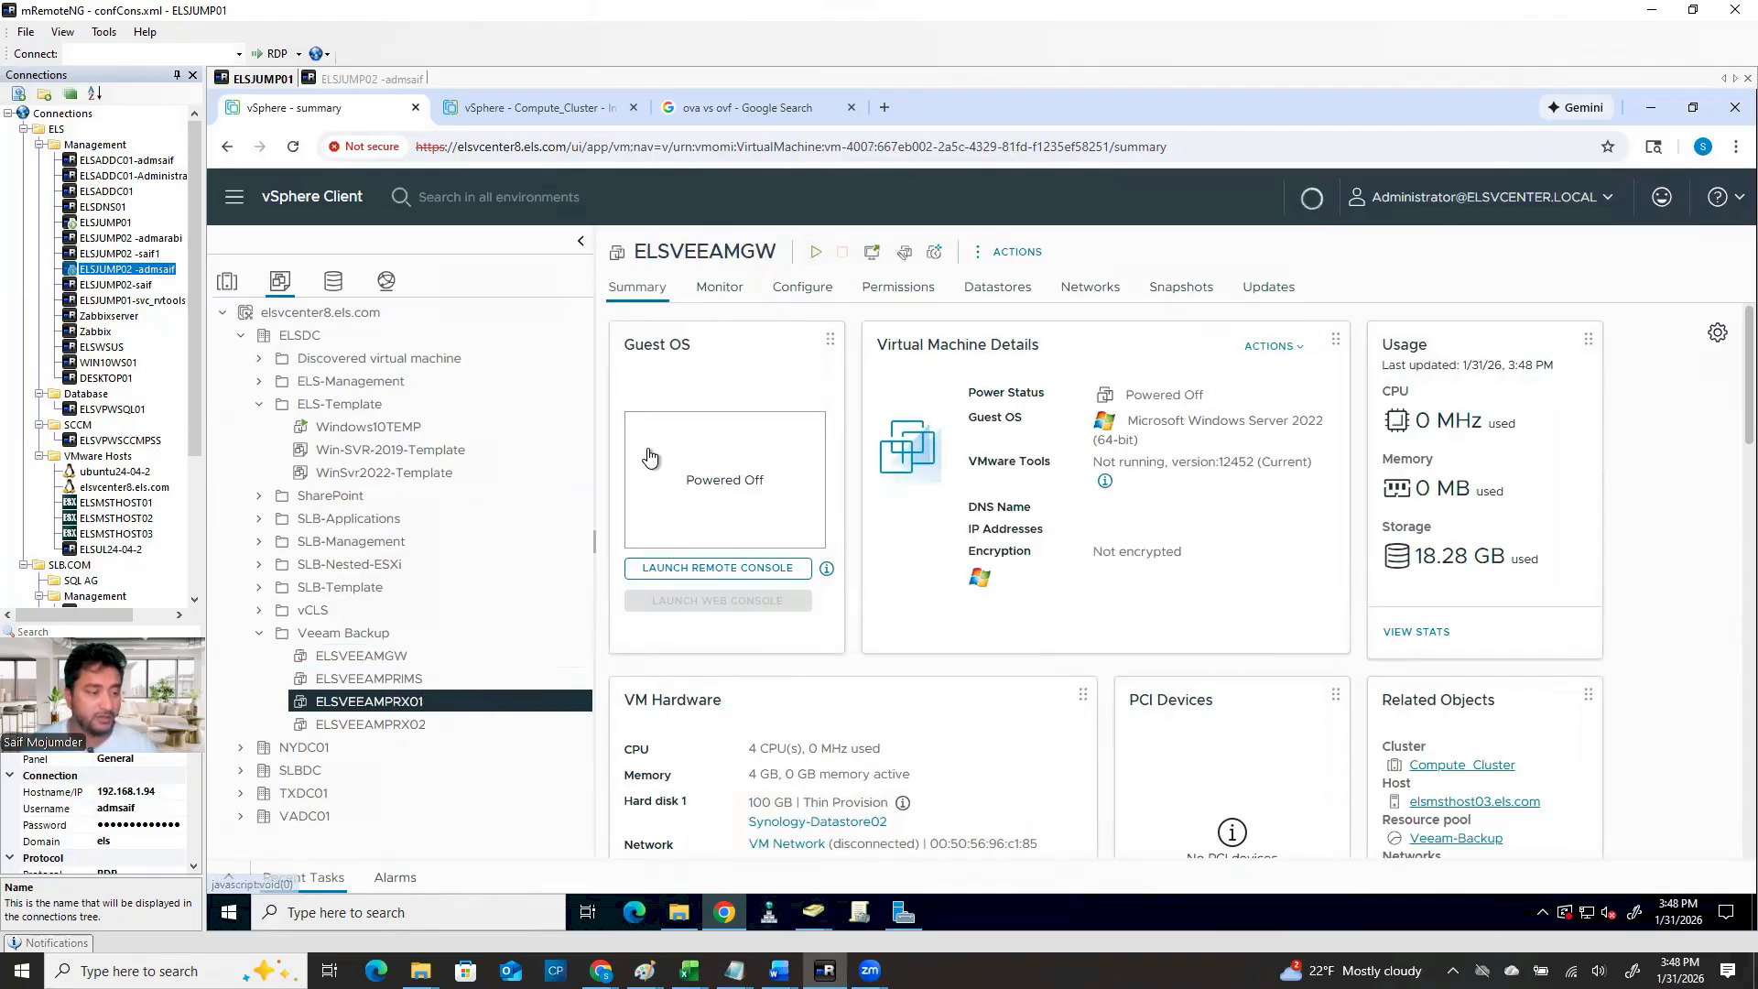
left_click(403, 724)
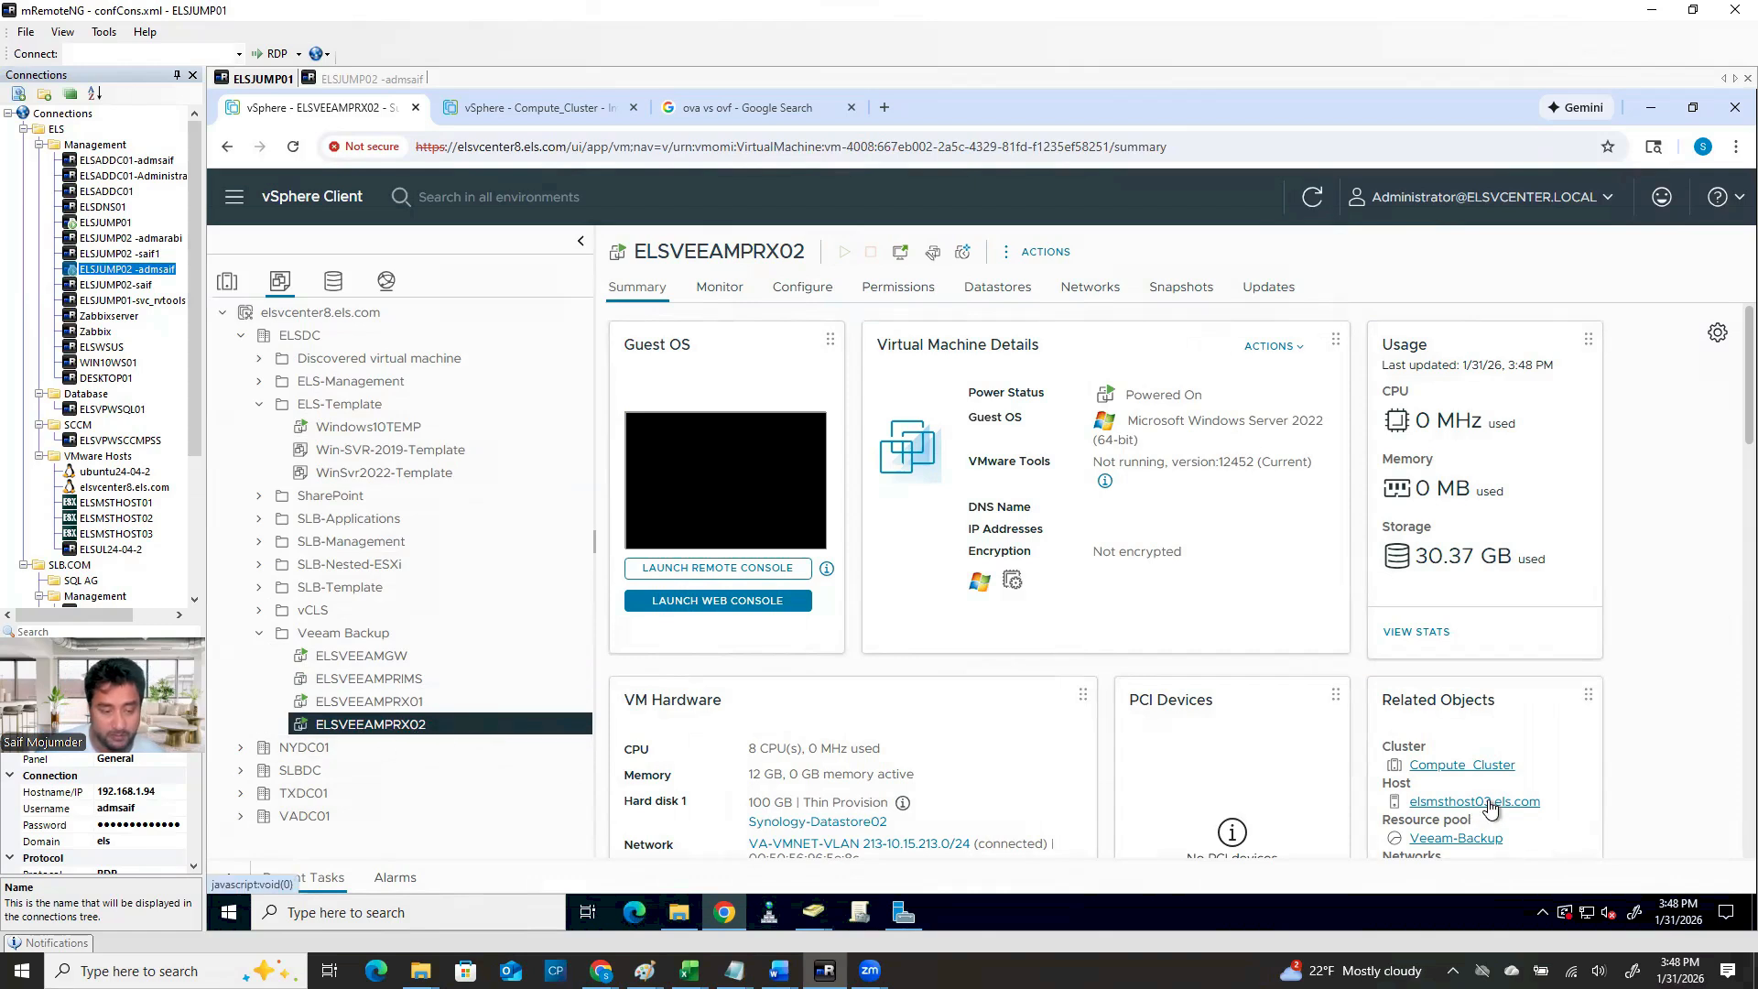
left_click(399, 707)
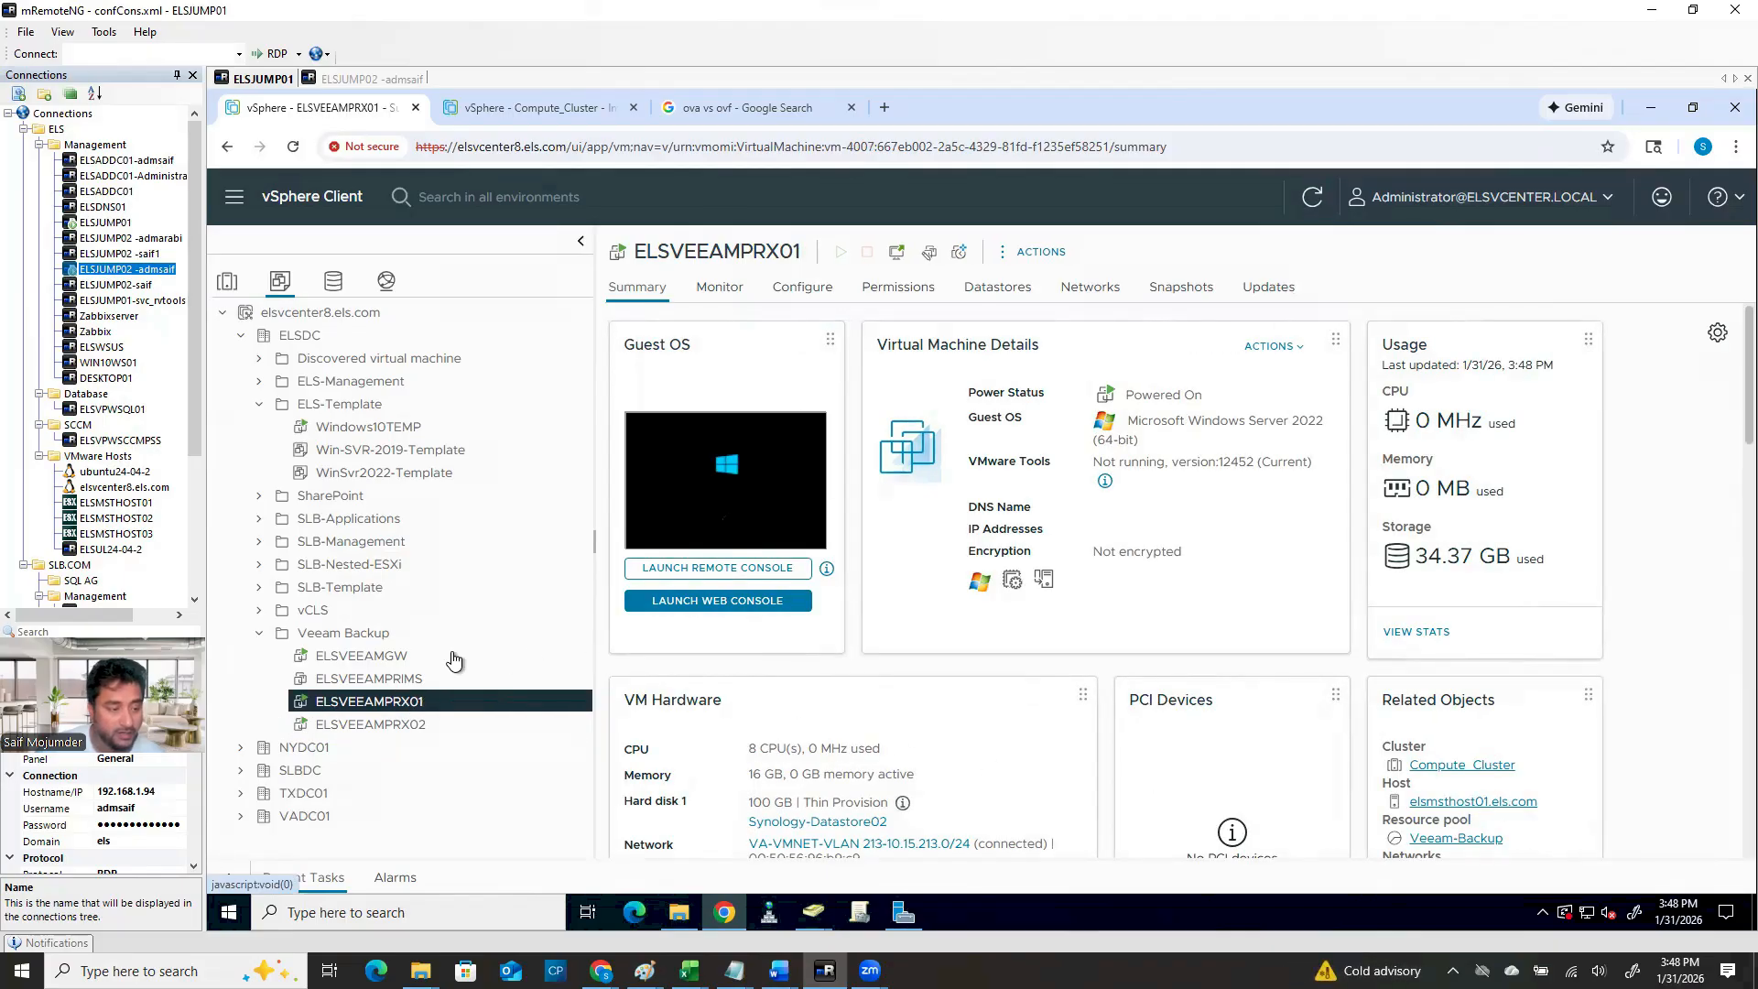
left_click(394, 683)
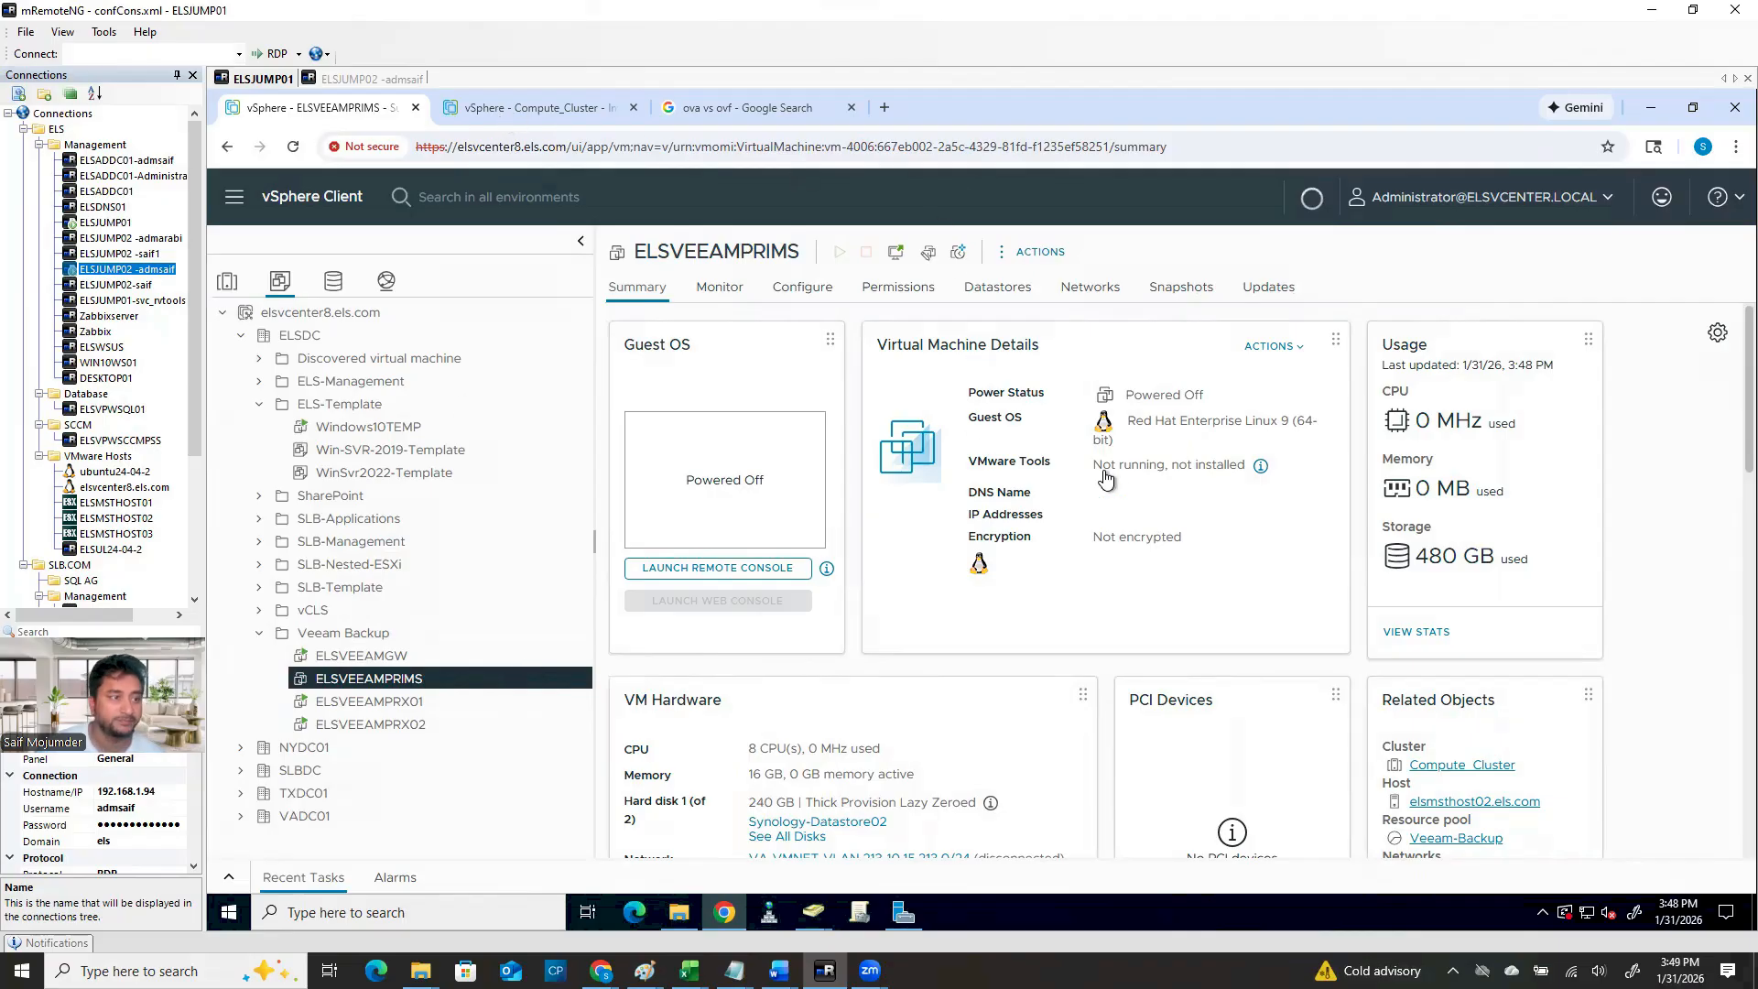
left_click(382, 80)
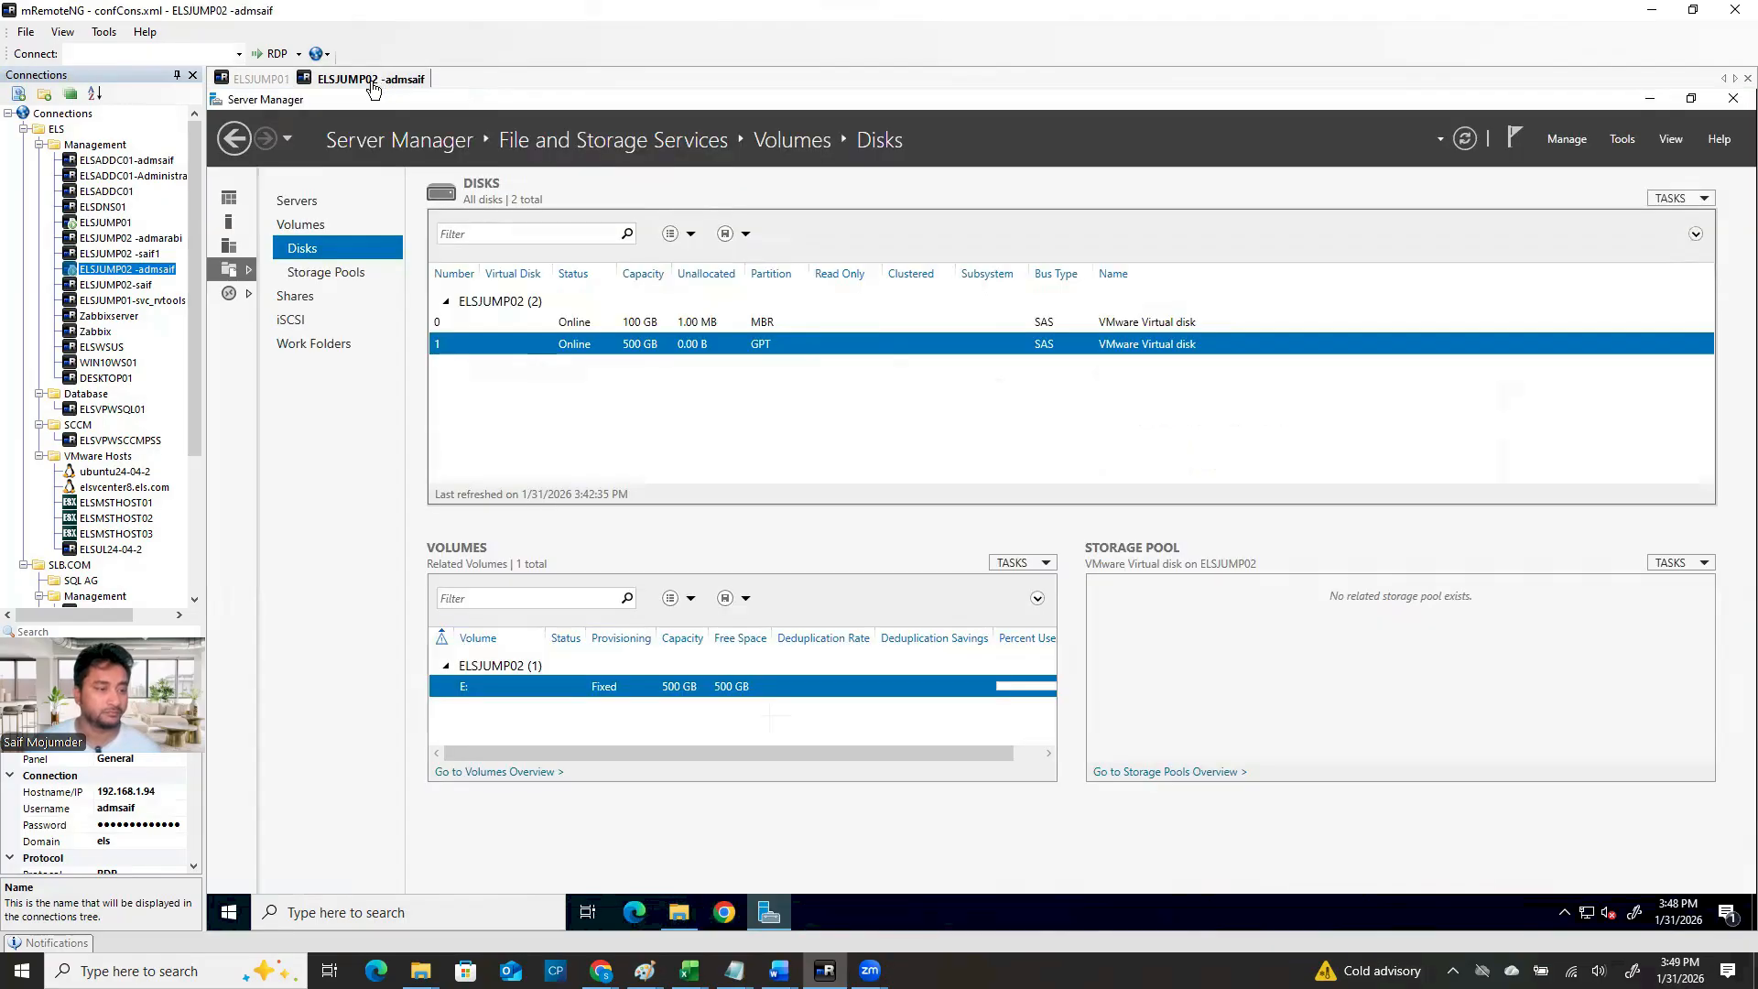
- Go back to the ELSJUMP01 session showing the ELSVEEAMPRIMS summary in vSphere Client
left_click(261, 80)
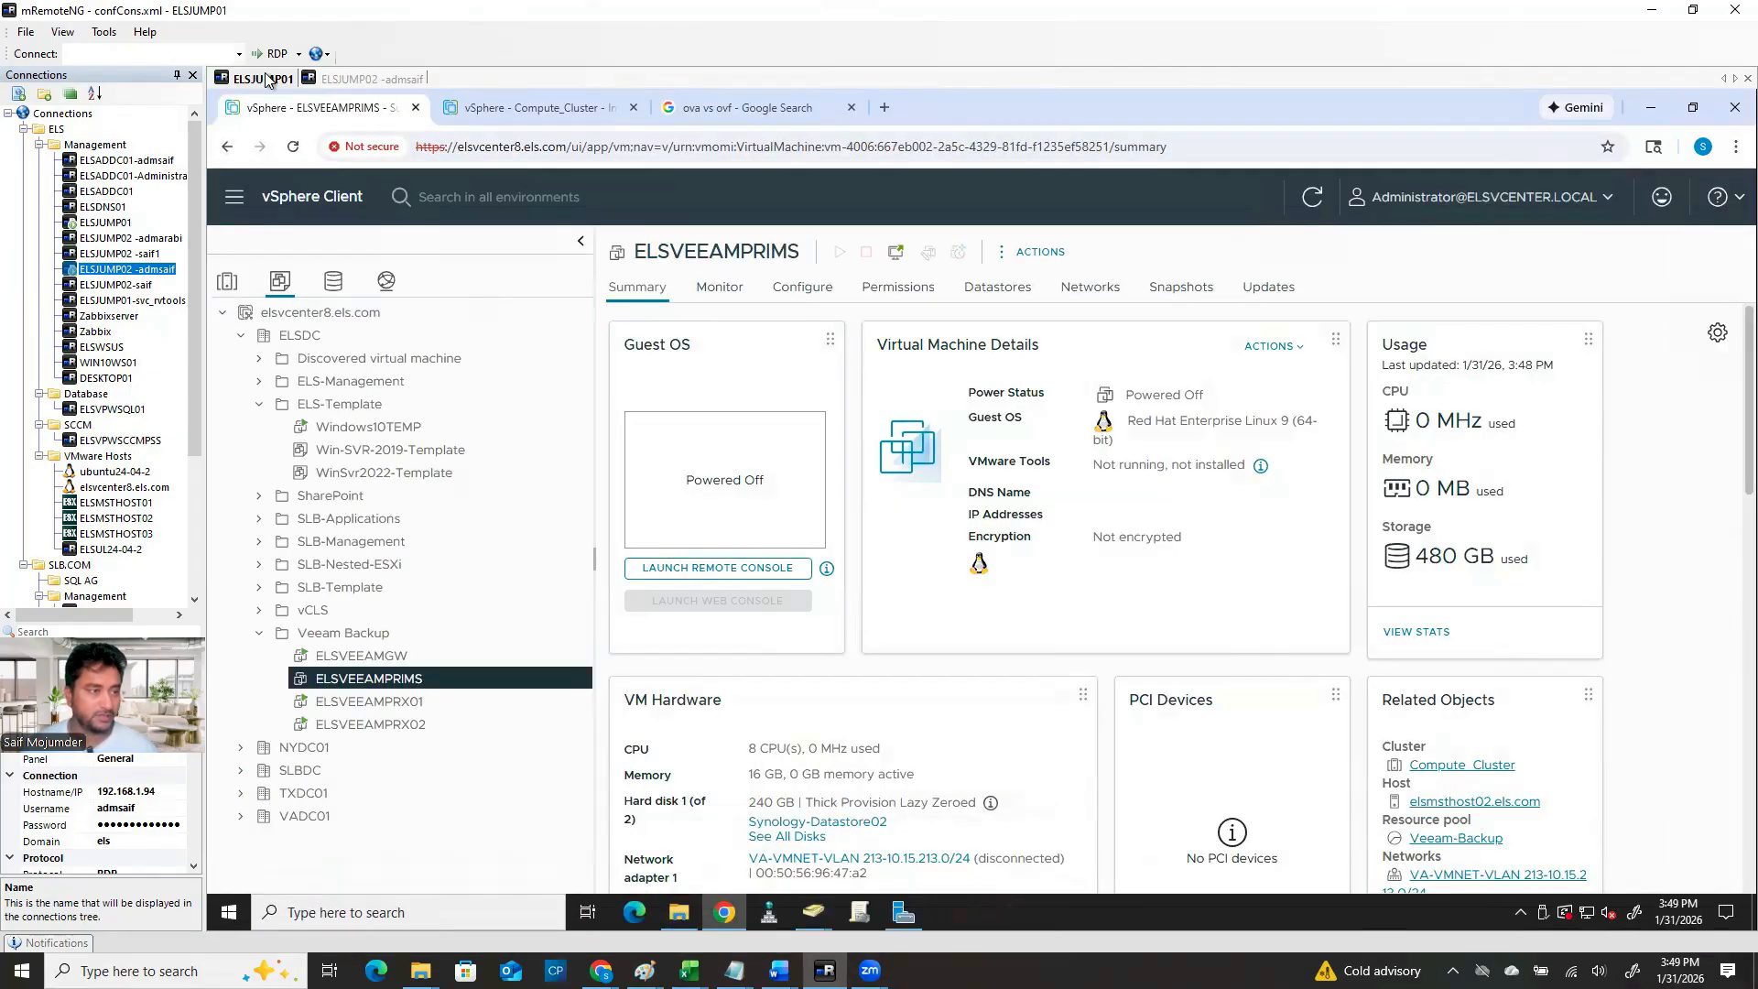
- Review the GW, PRX01 and PRX02 summaries, then check ELSVEEAMPRIMS's 240 GB Thick Provision Lazy Zeroed disk
left_click(383, 656)
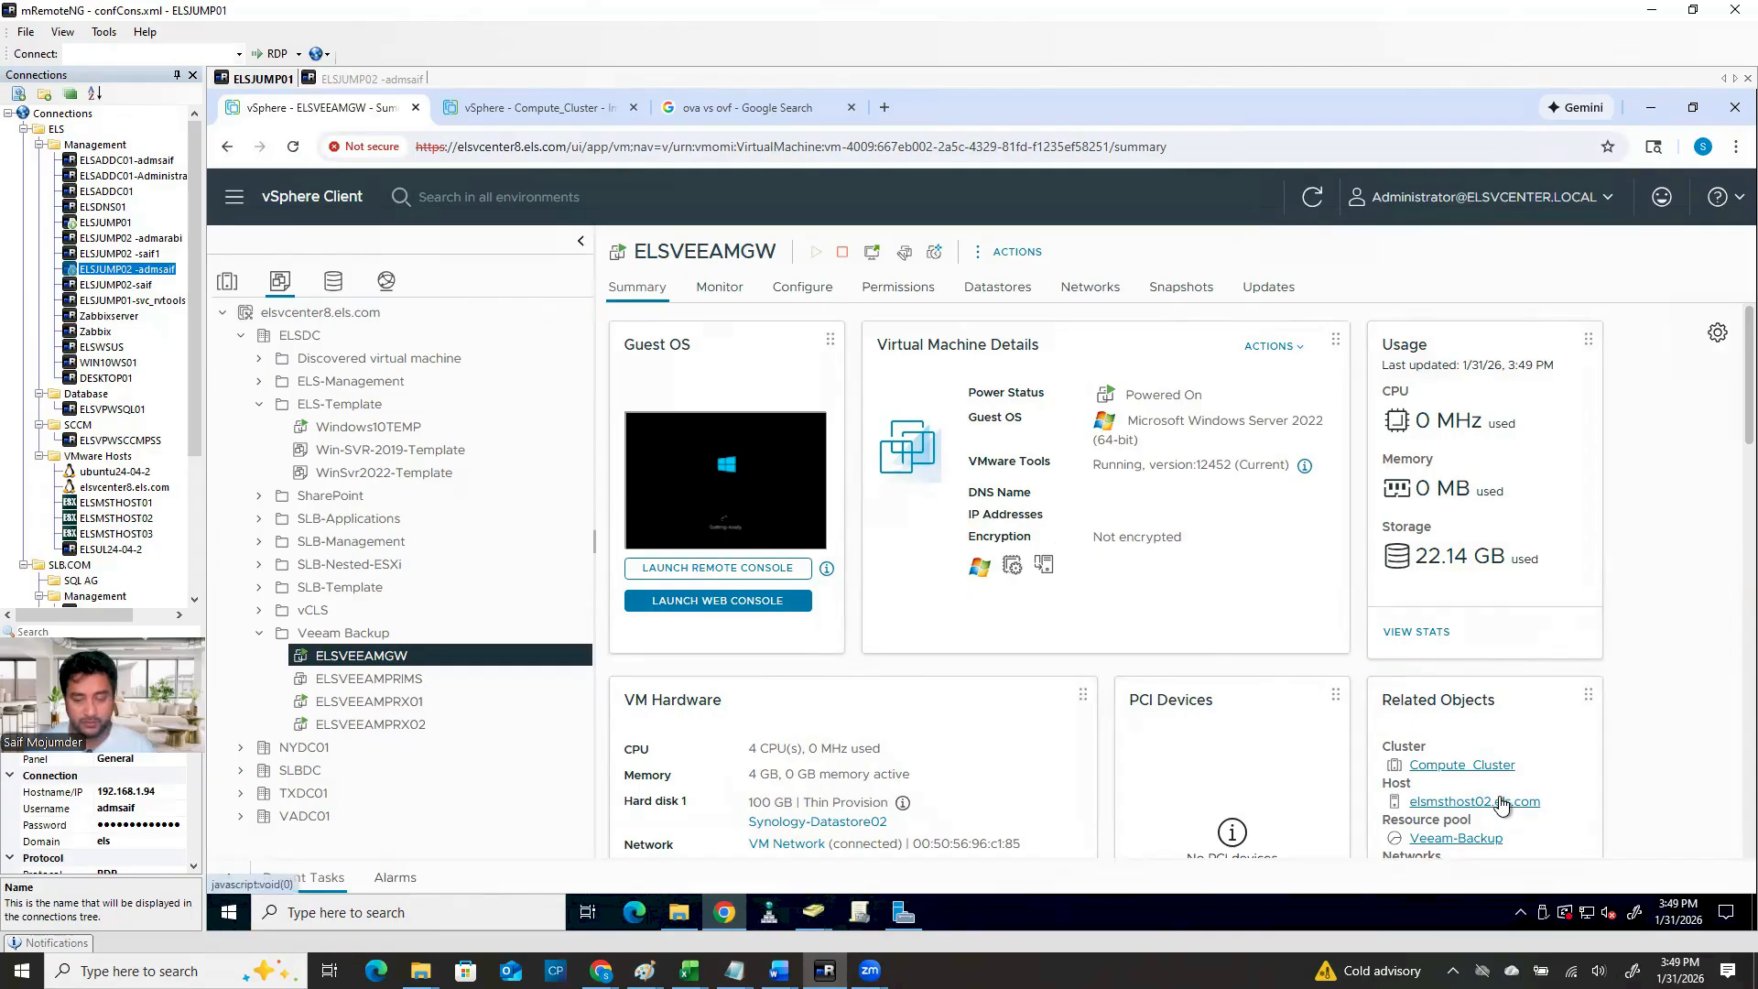
left_click(409, 728)
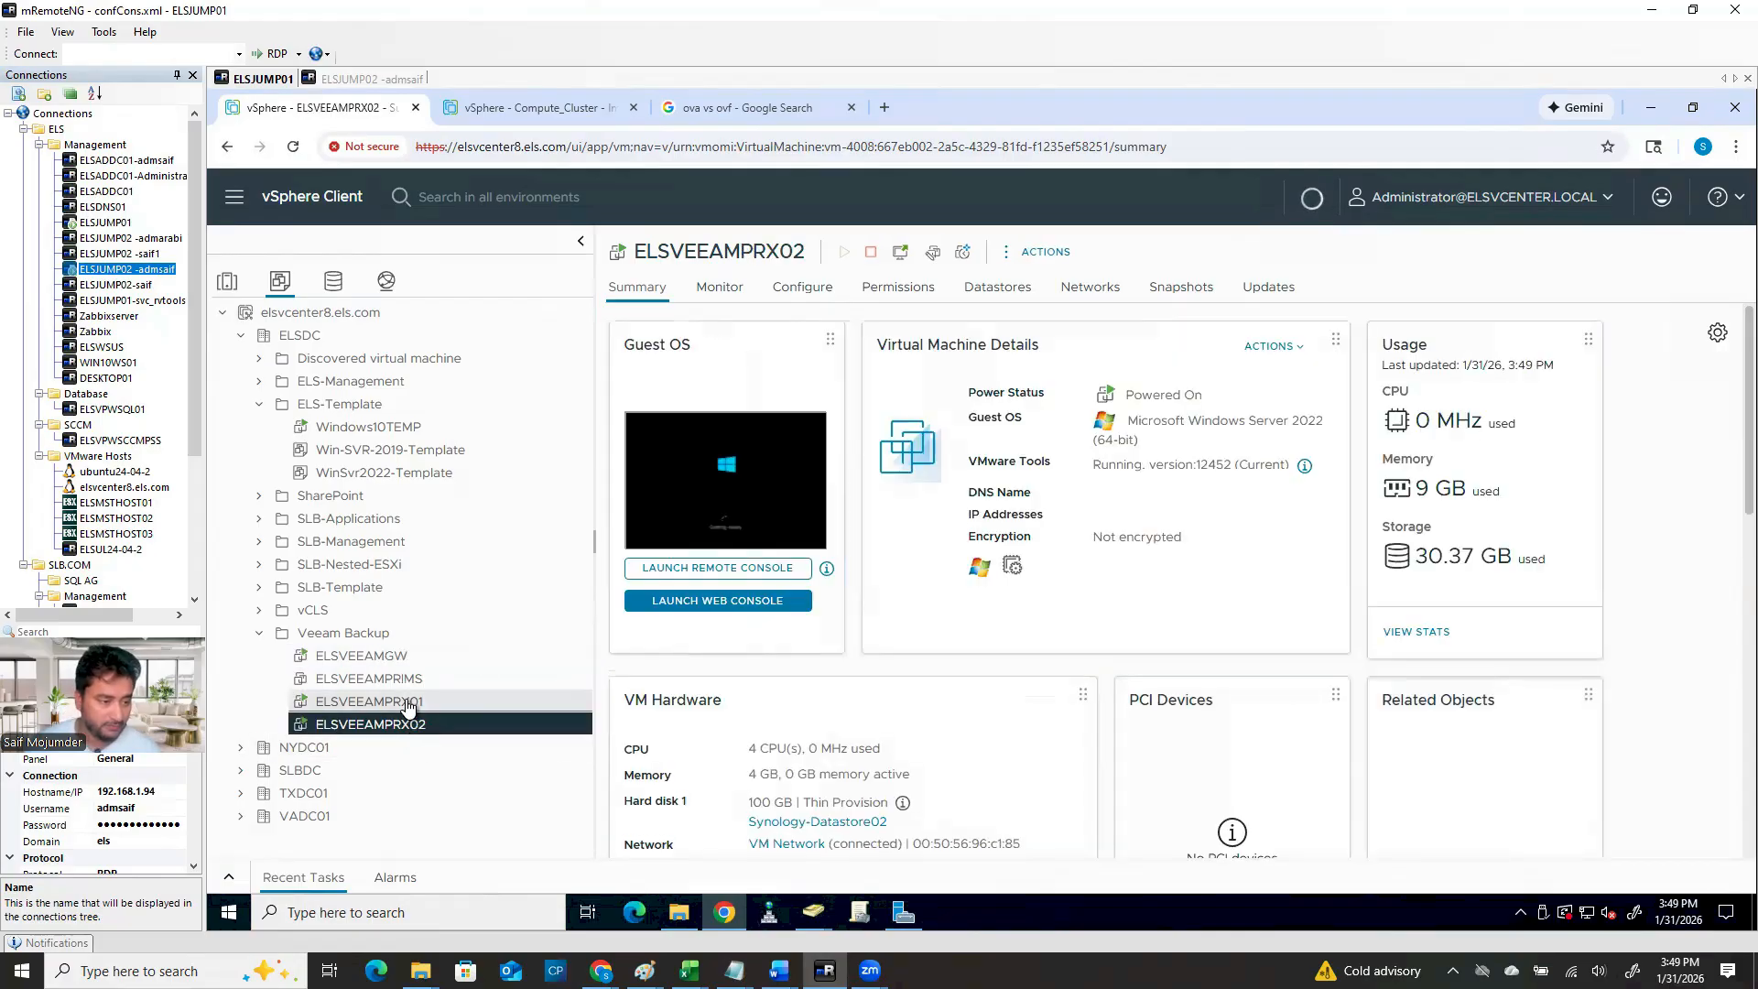
left_click(430, 701)
left_click(404, 656)
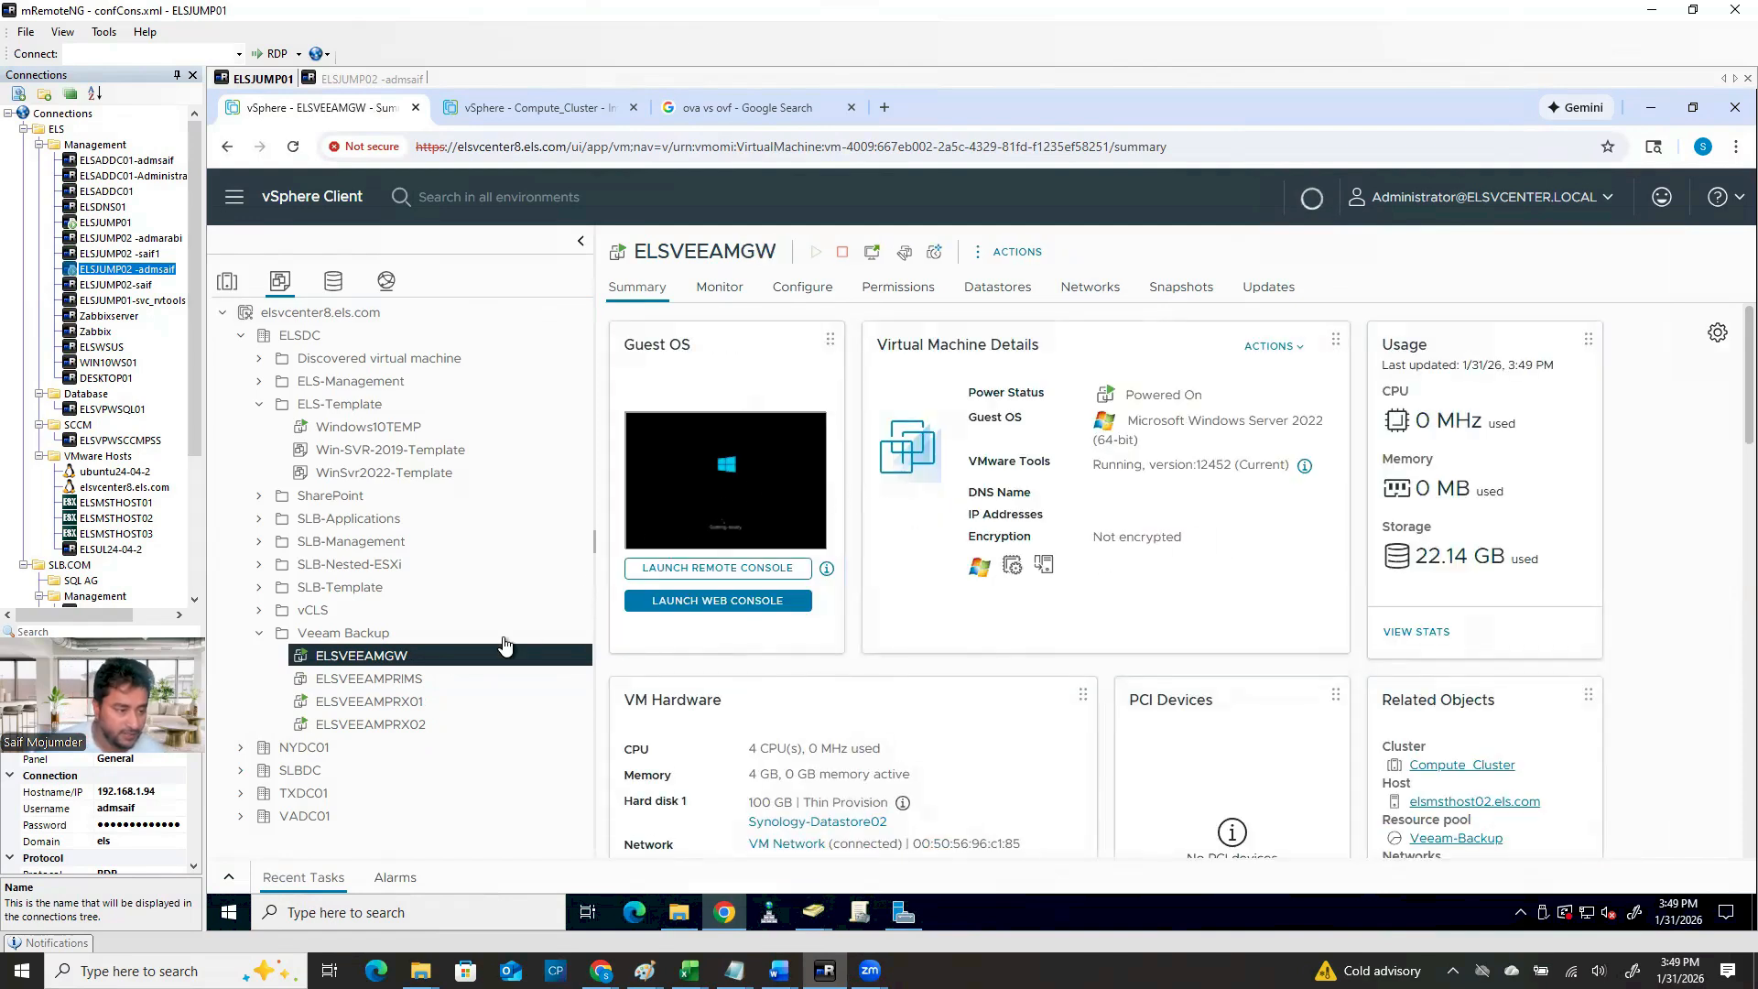
left_click(420, 682)
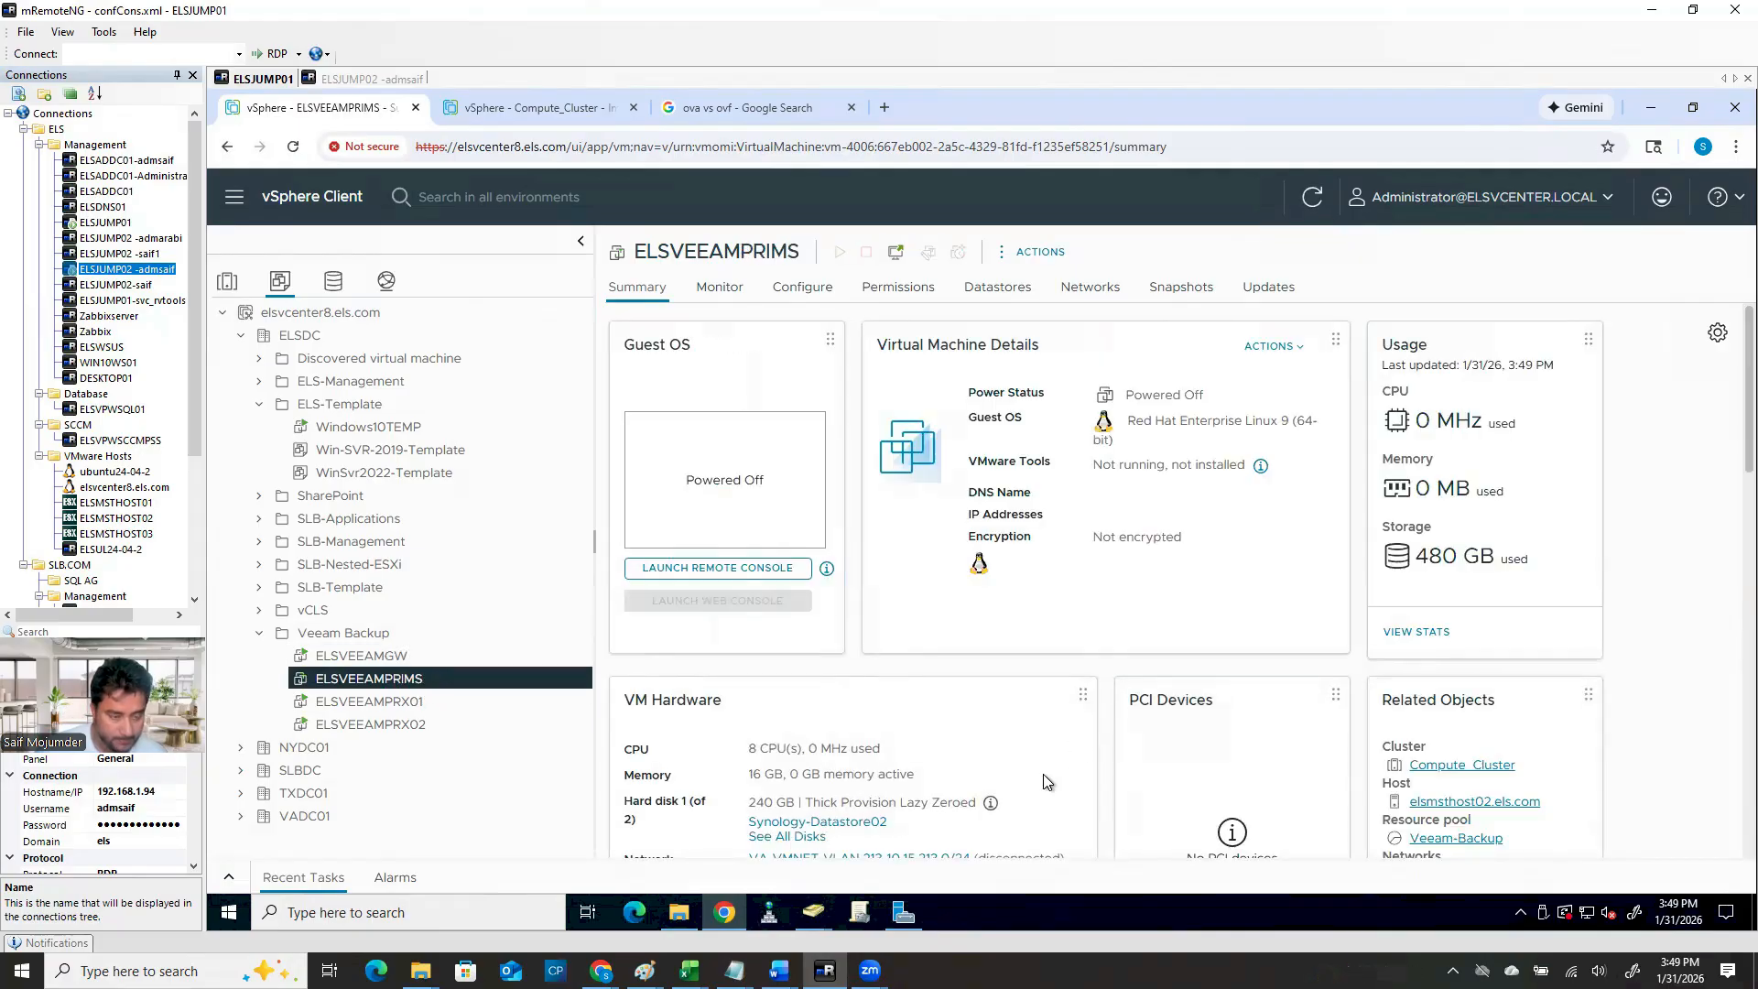
scroll(989, 809, "down", 1)
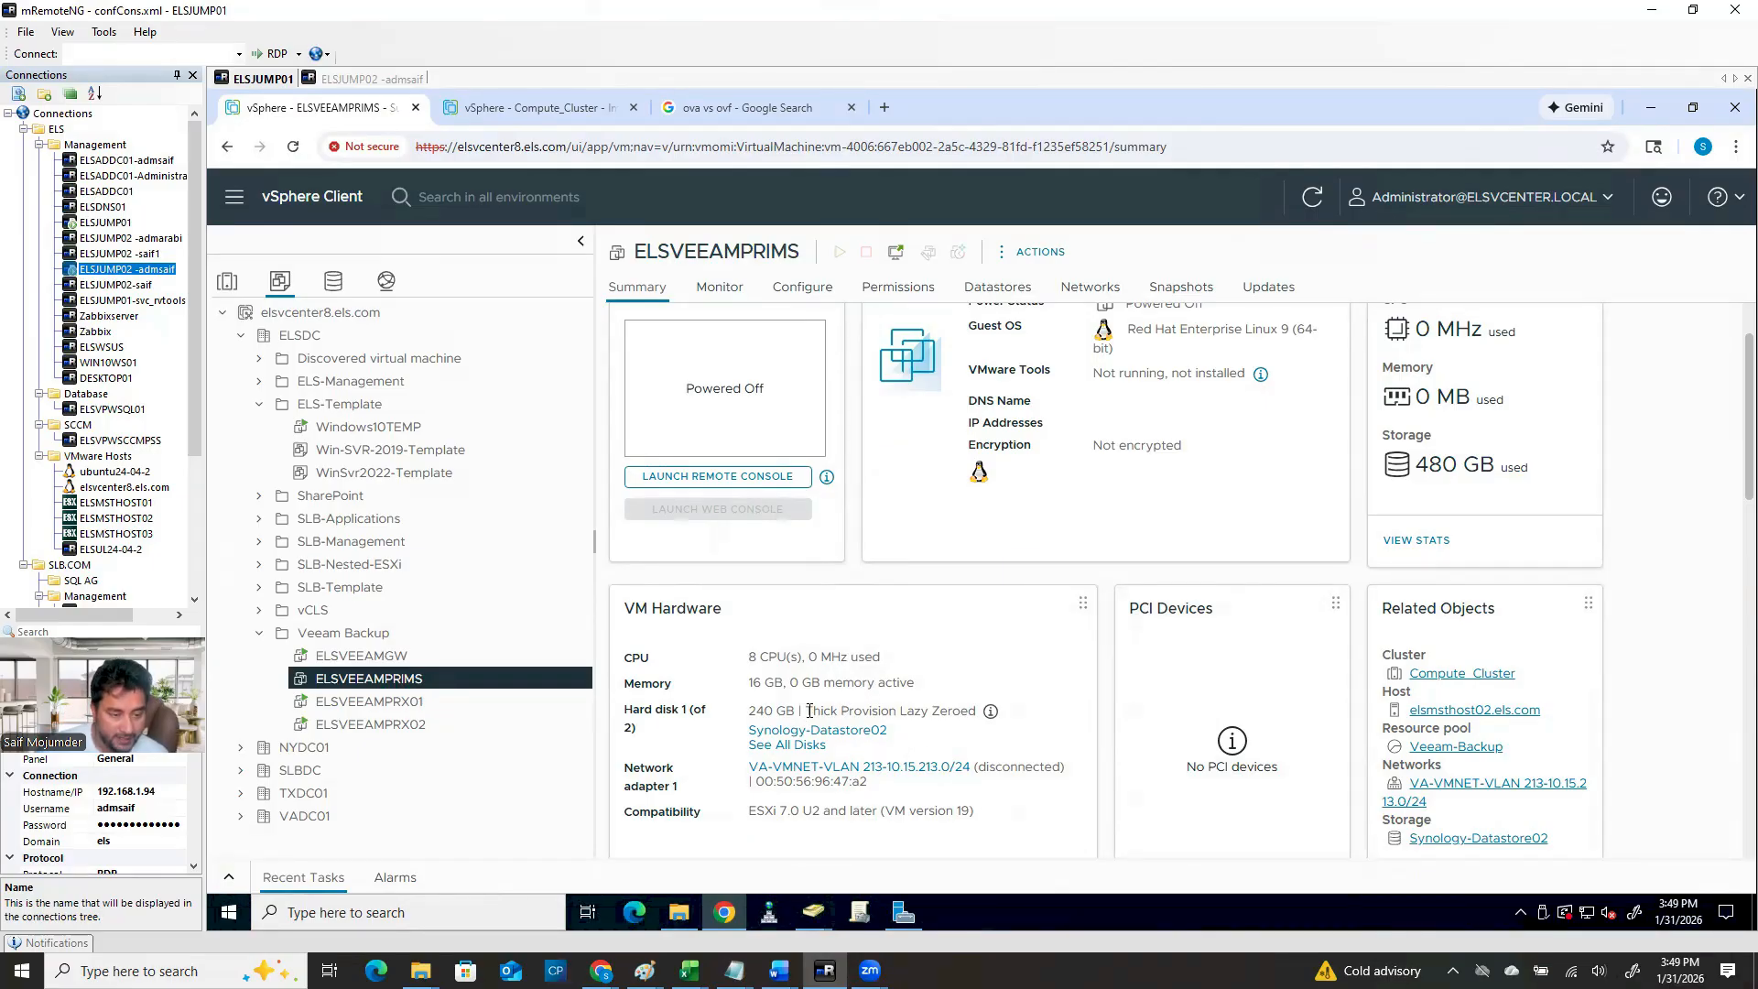
left_click_drag(851, 715, 985, 726)
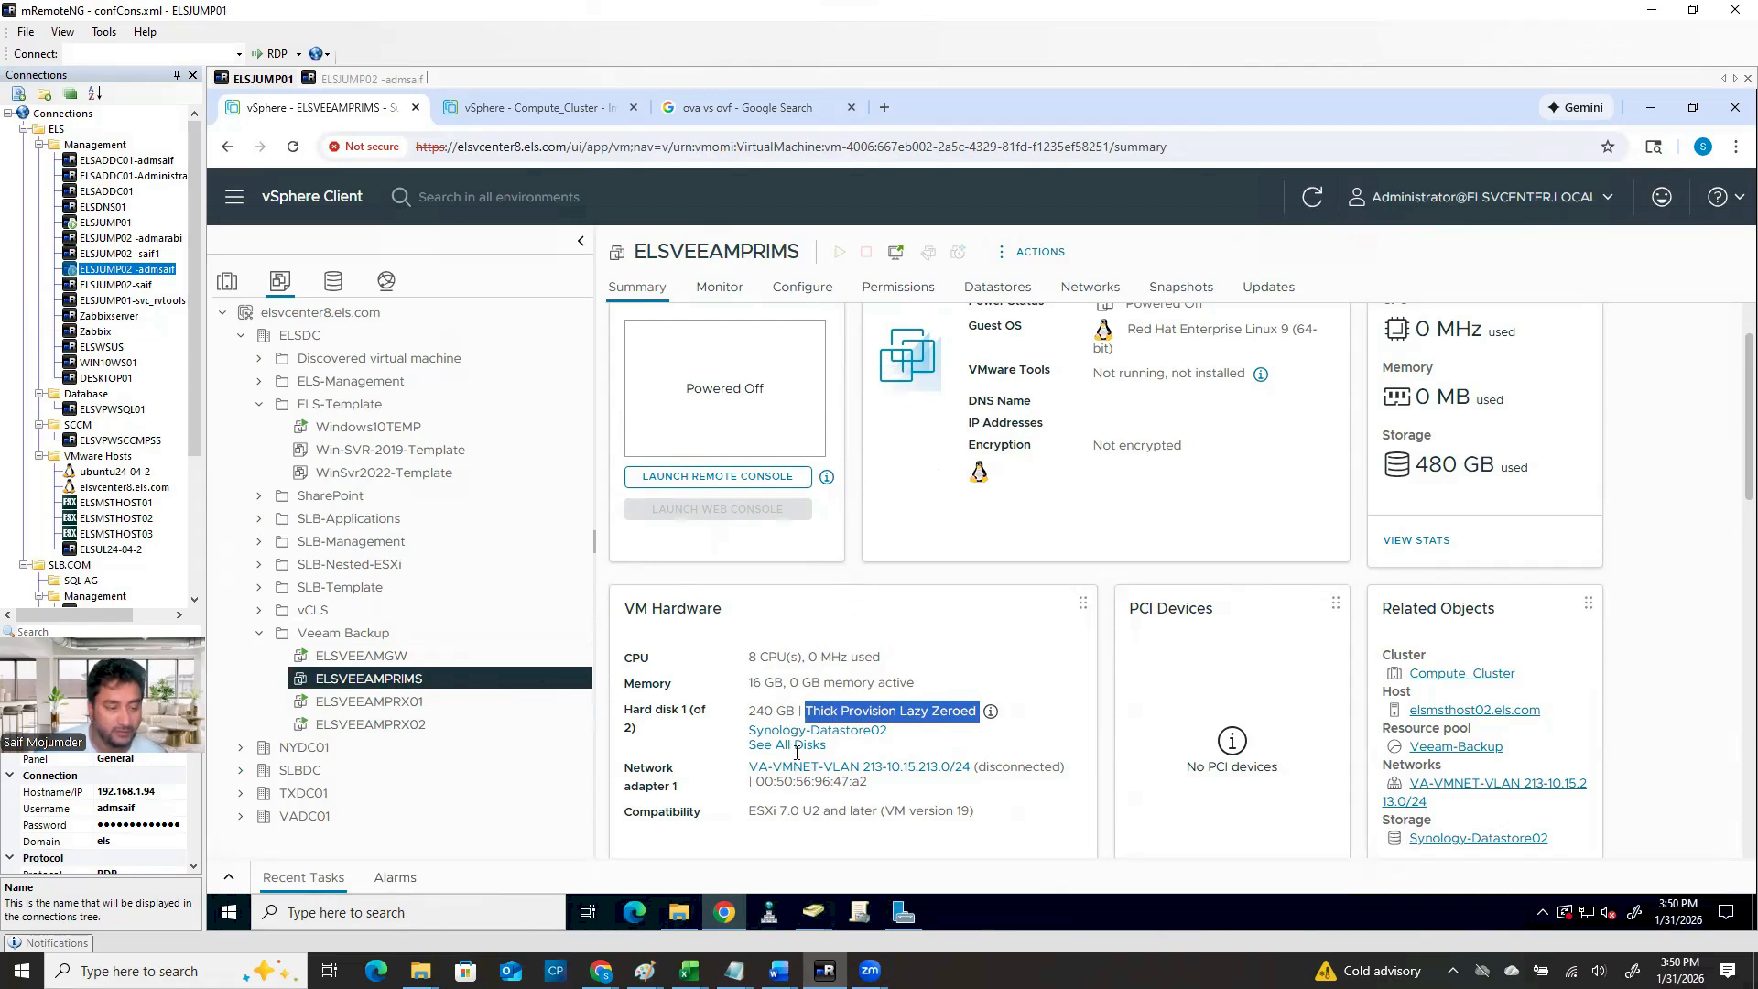
- Look at ELSVEEAMPRIMS's actions and select its 240 GB Thick Provision Lazy Zeroed disk details
right_click(407, 685)
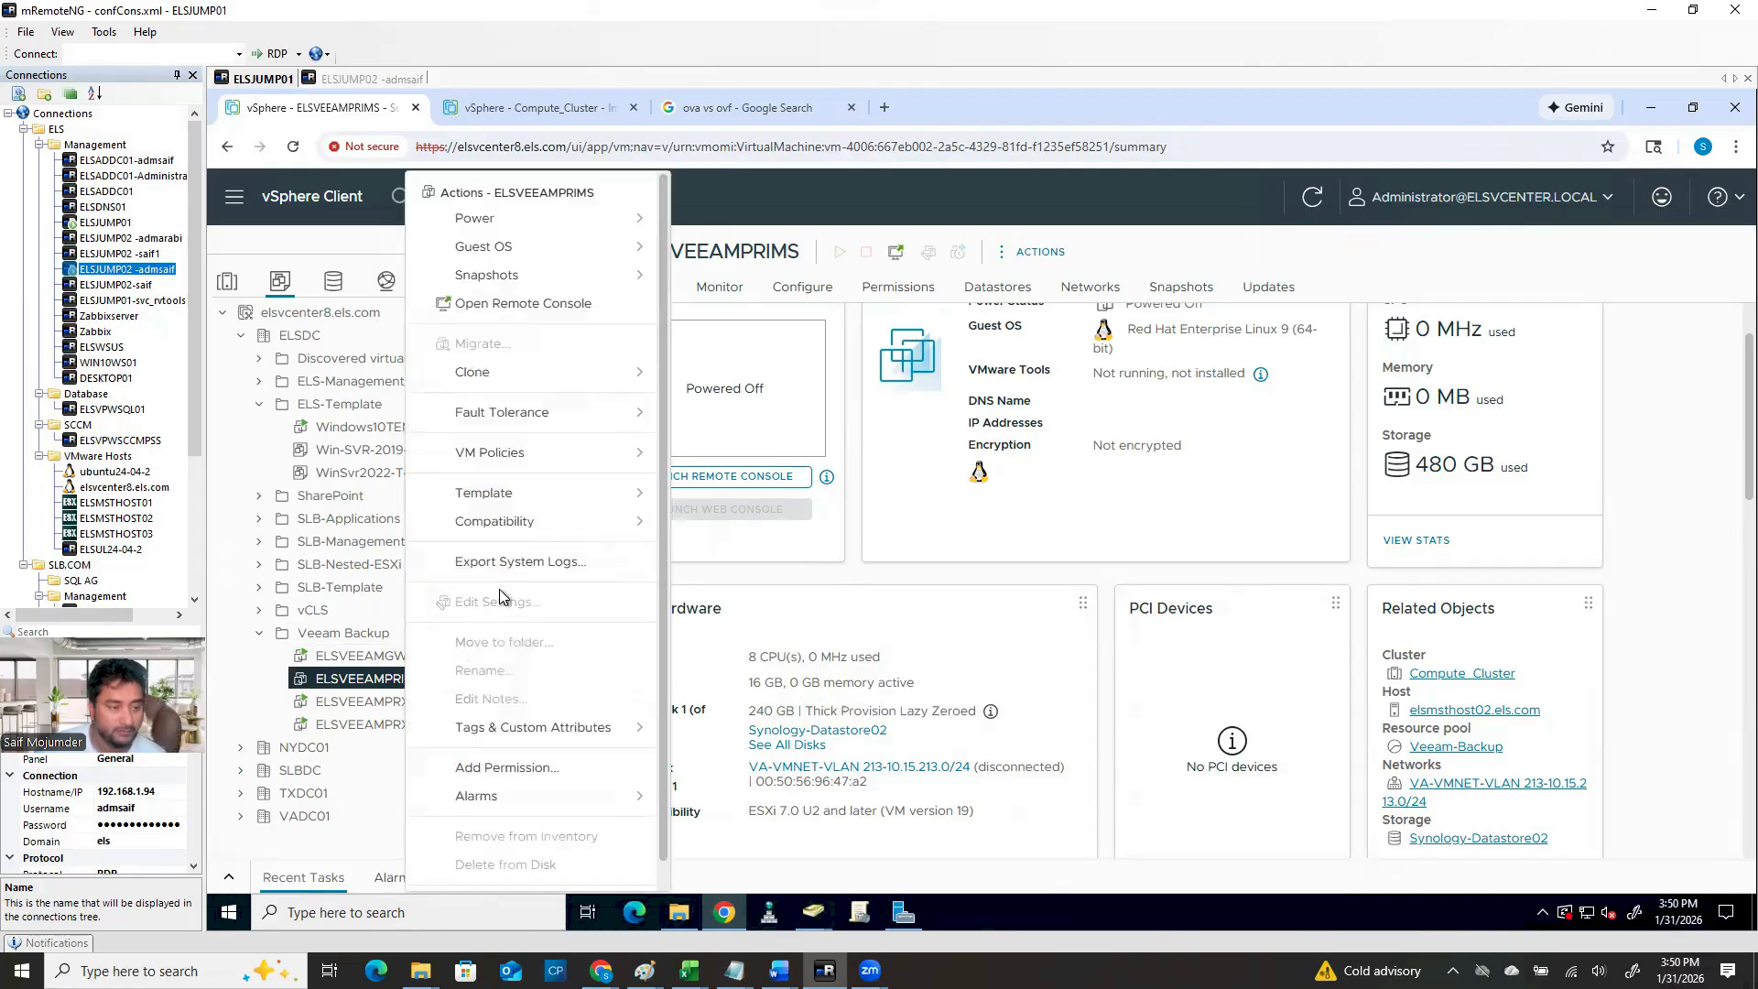
left_click(992, 623)
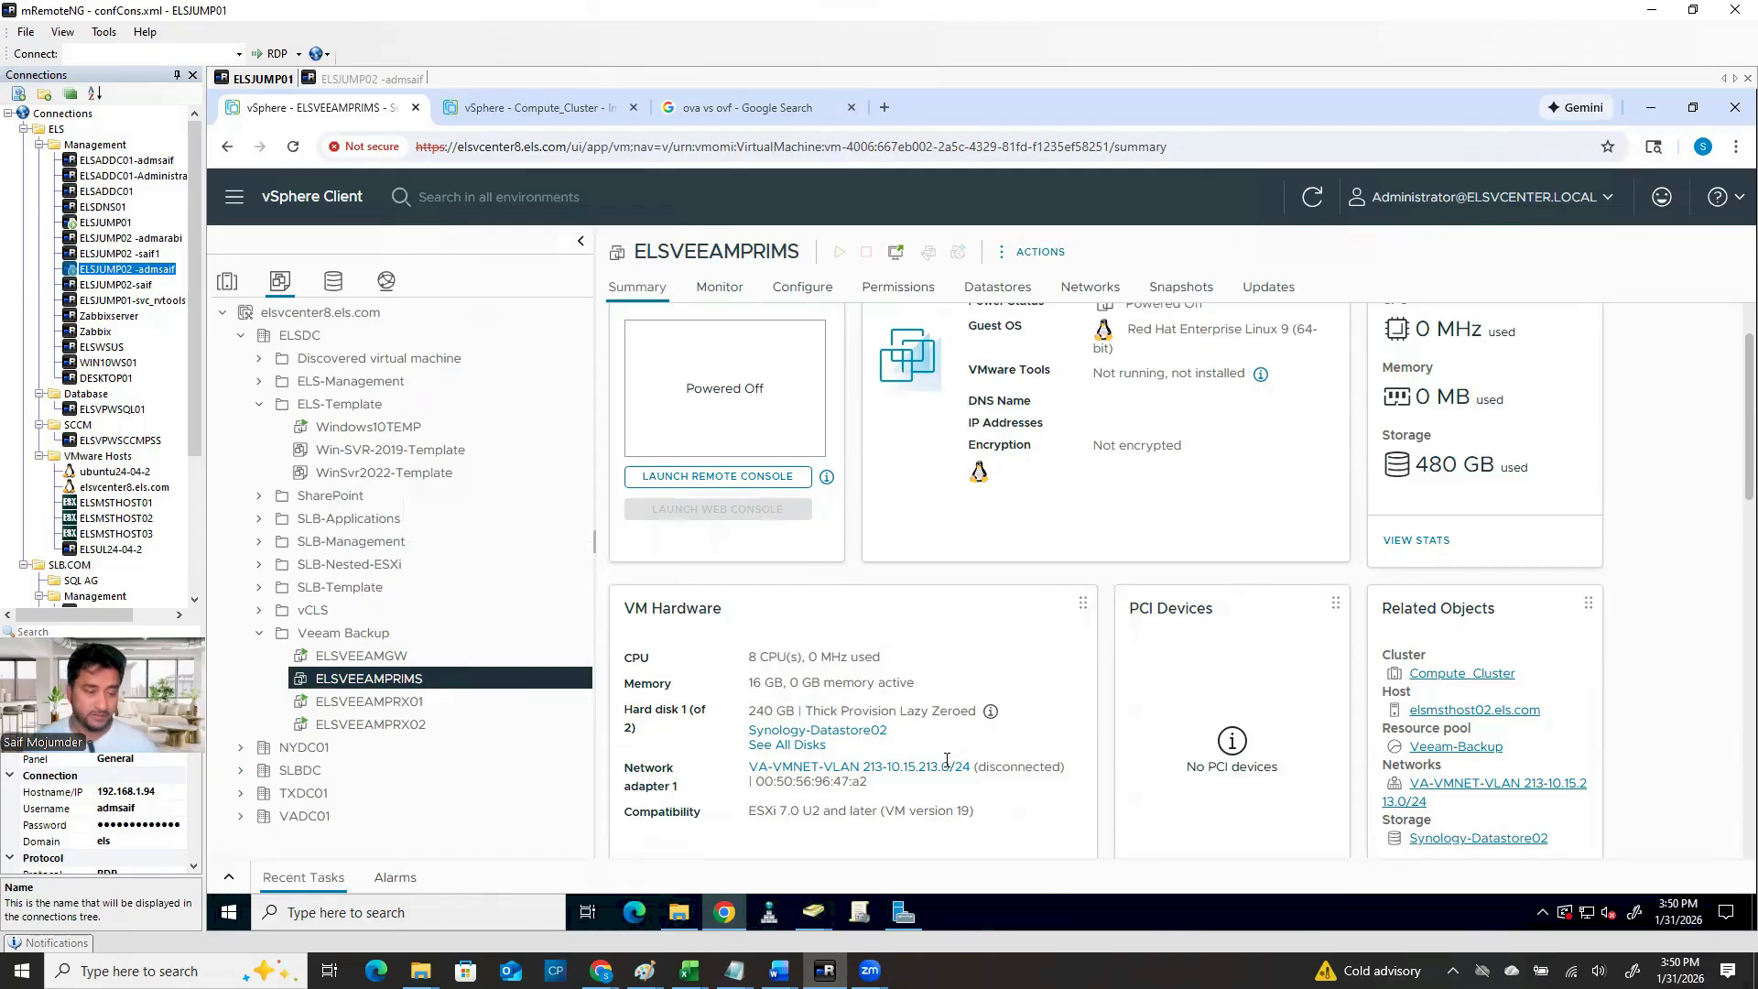
double_click(760, 712)
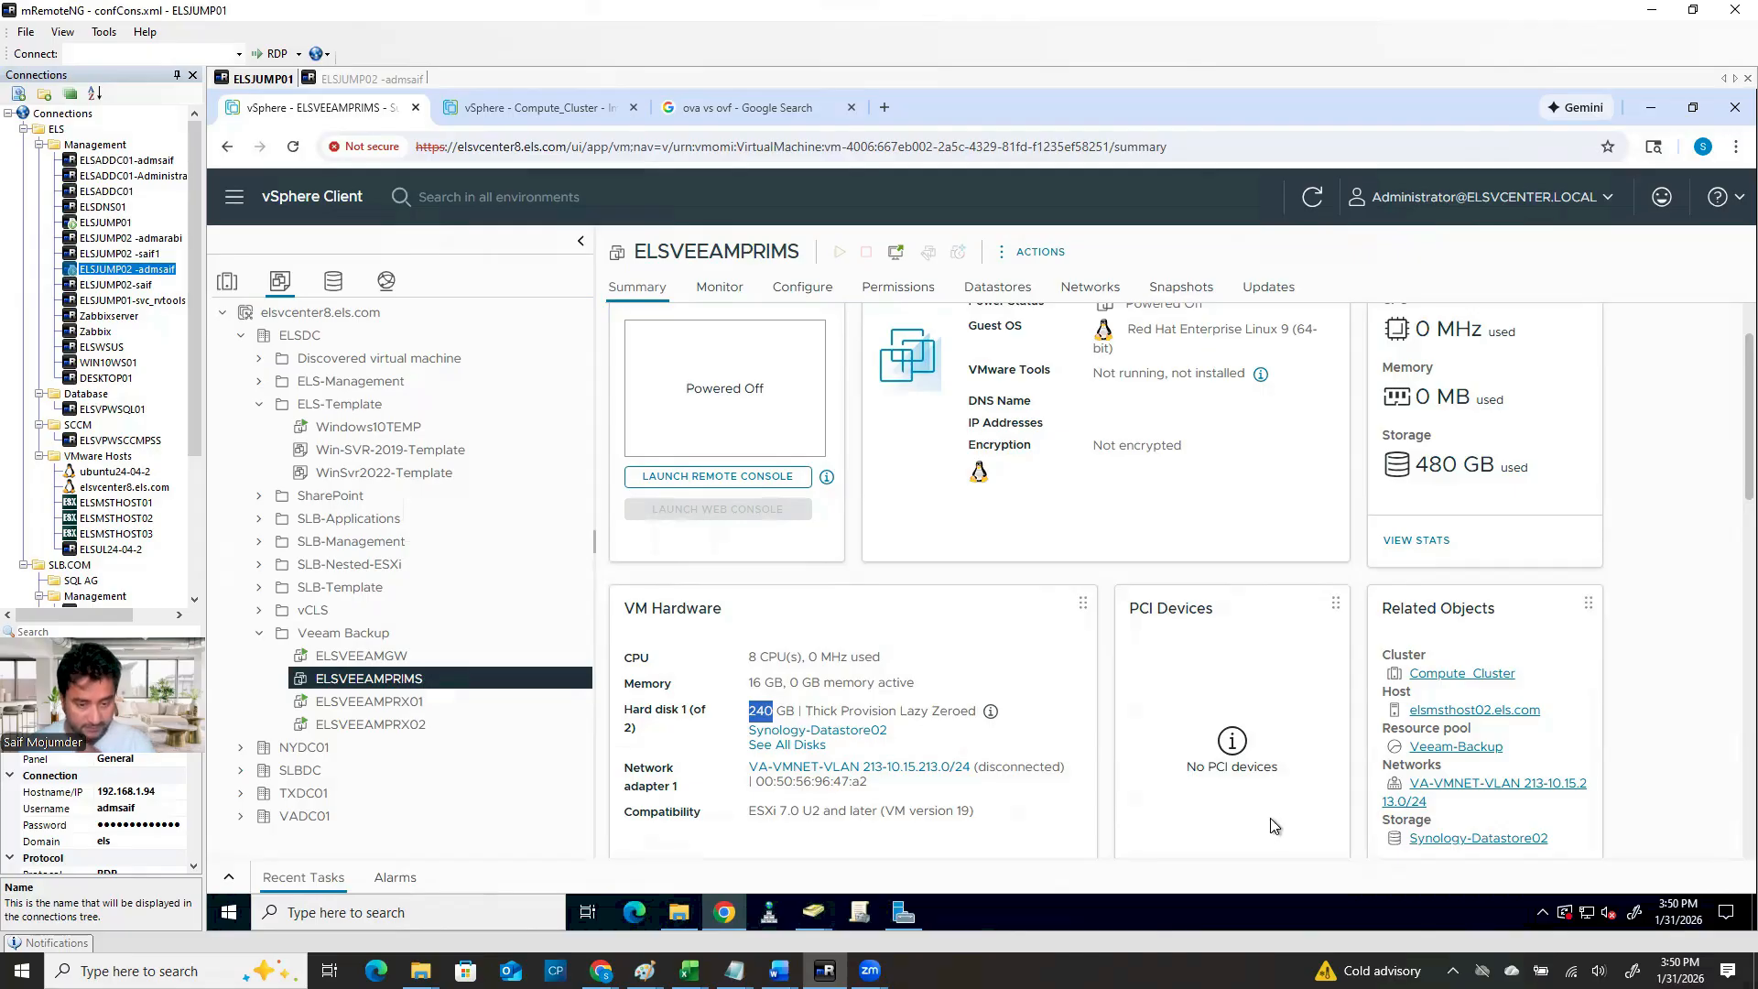
left_click_drag(808, 711, 977, 710)
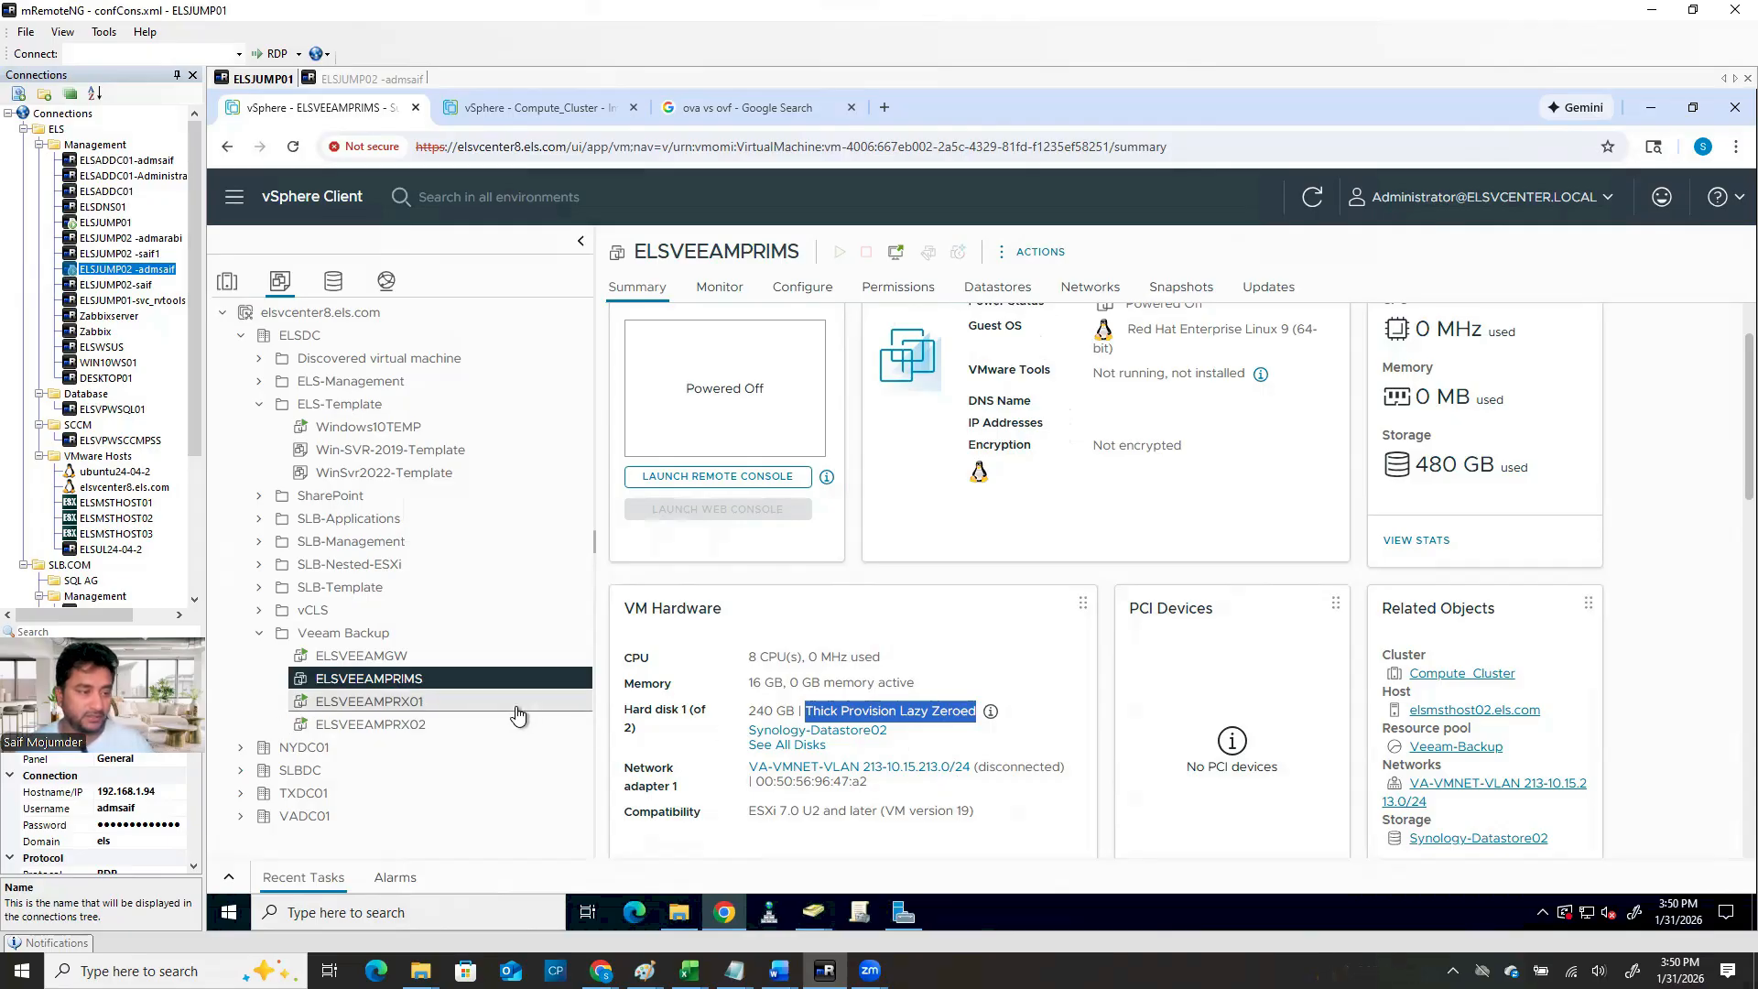
- Compare the ELSVEEAMGW and ELSVEEAMPRX02 VM summaries in the inventory
left_click(396, 656)
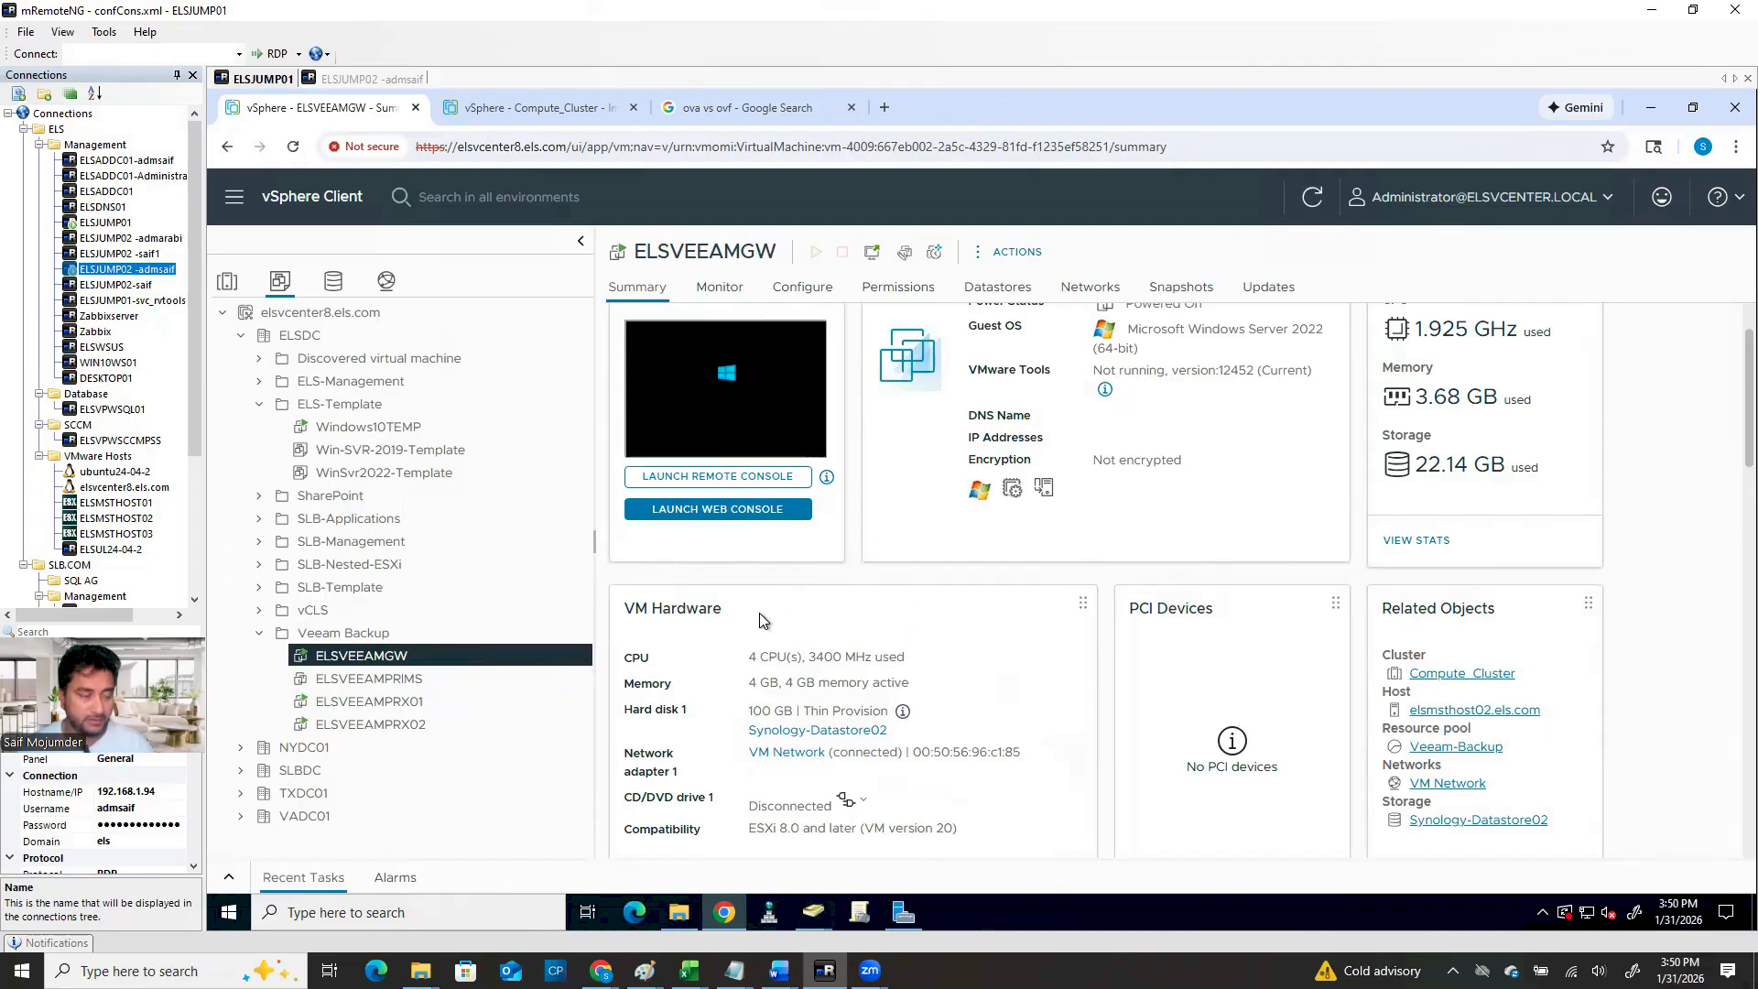
left_click(403, 725)
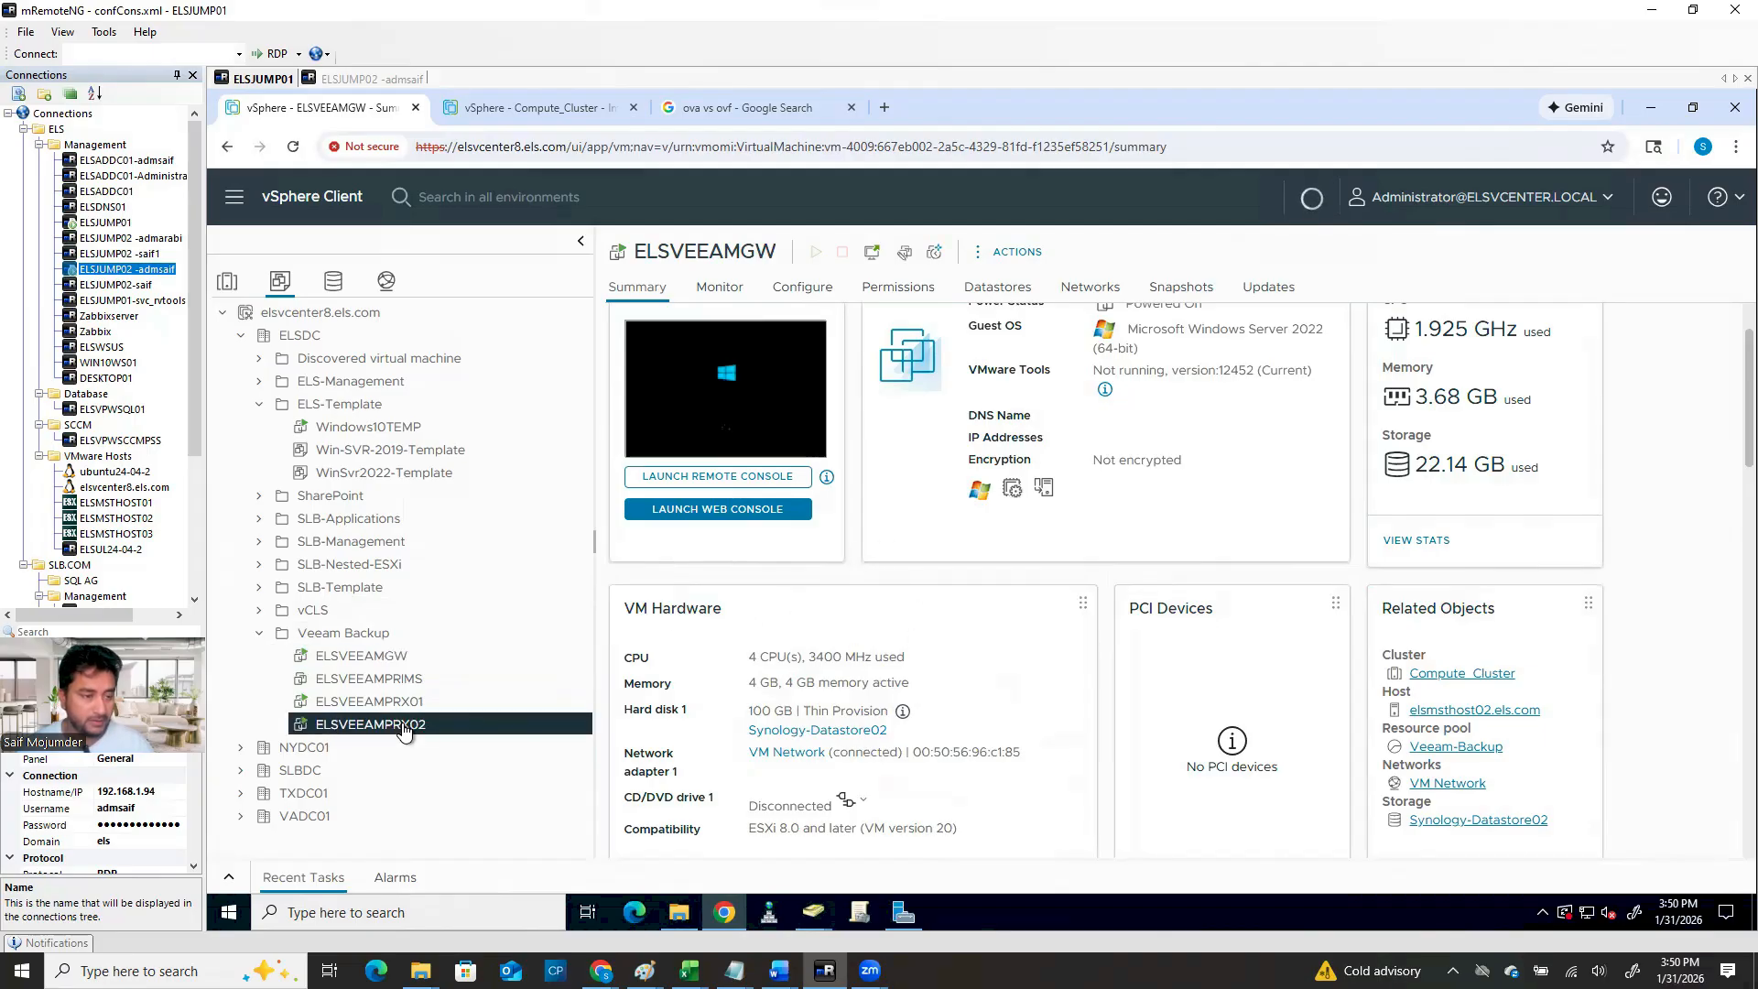
left_click(393, 659)
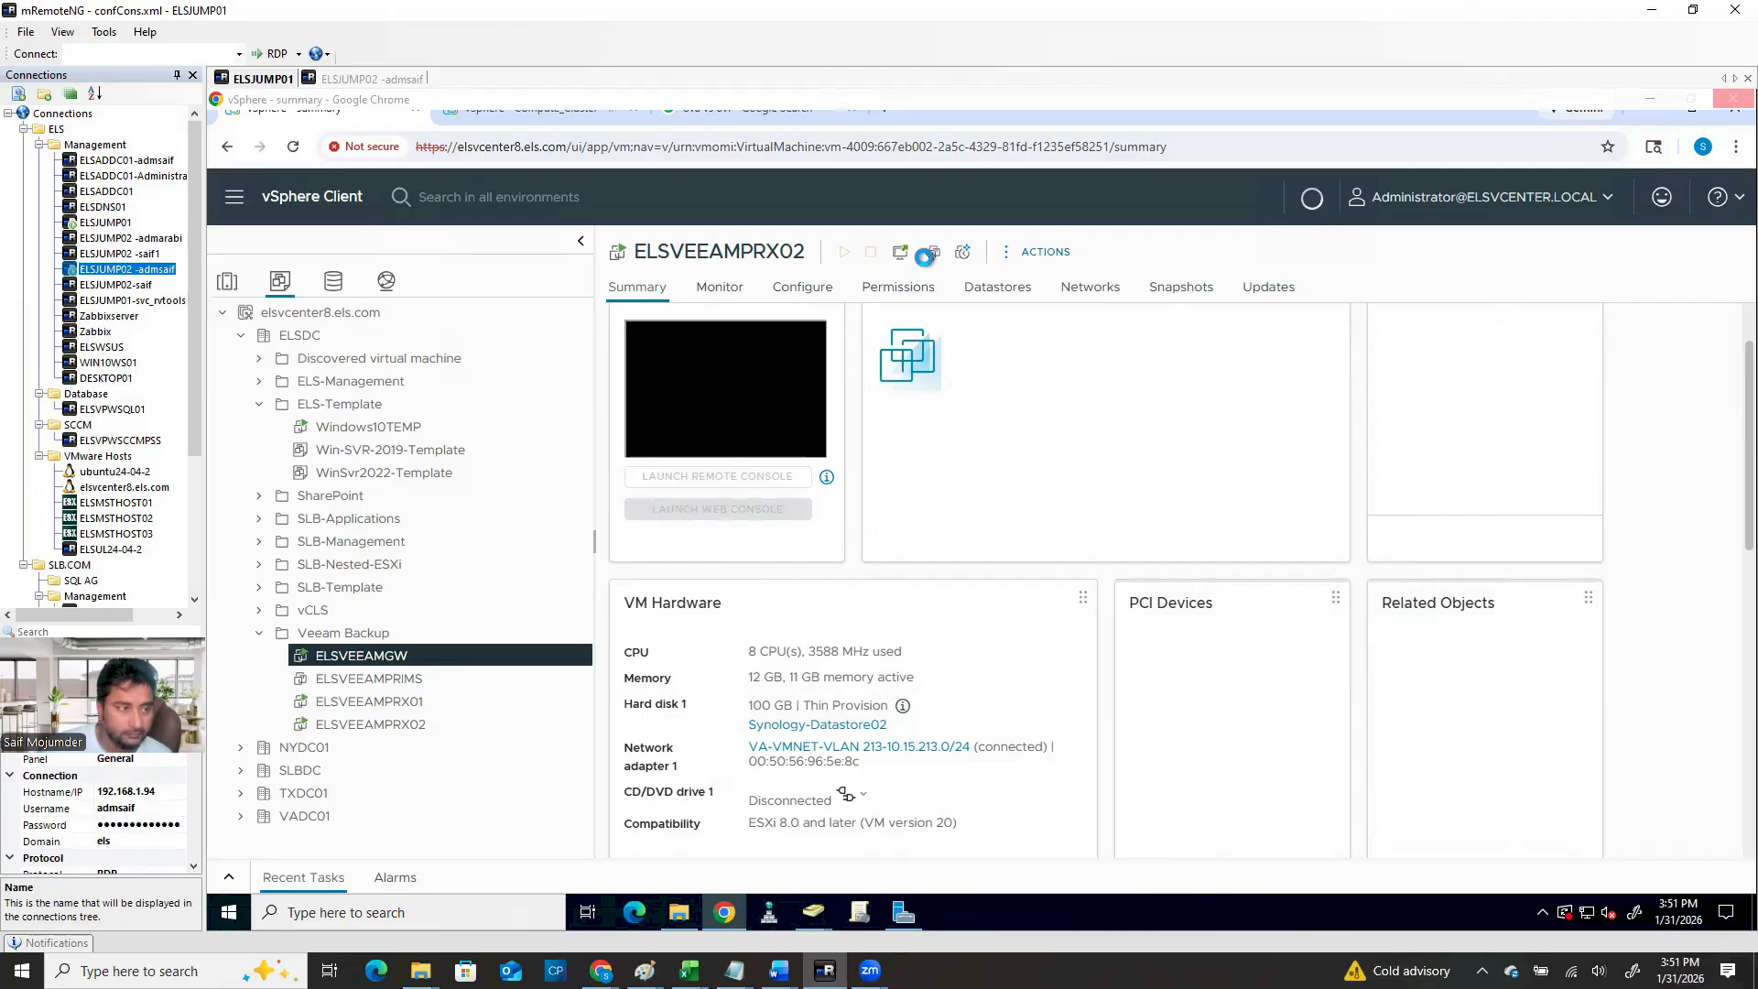
- Switch between the ELSJUMP02 and ELSJUMP01 mRemoteNG sessions, ending on ELSJUMP01 with vSphere
left_click(363, 80)
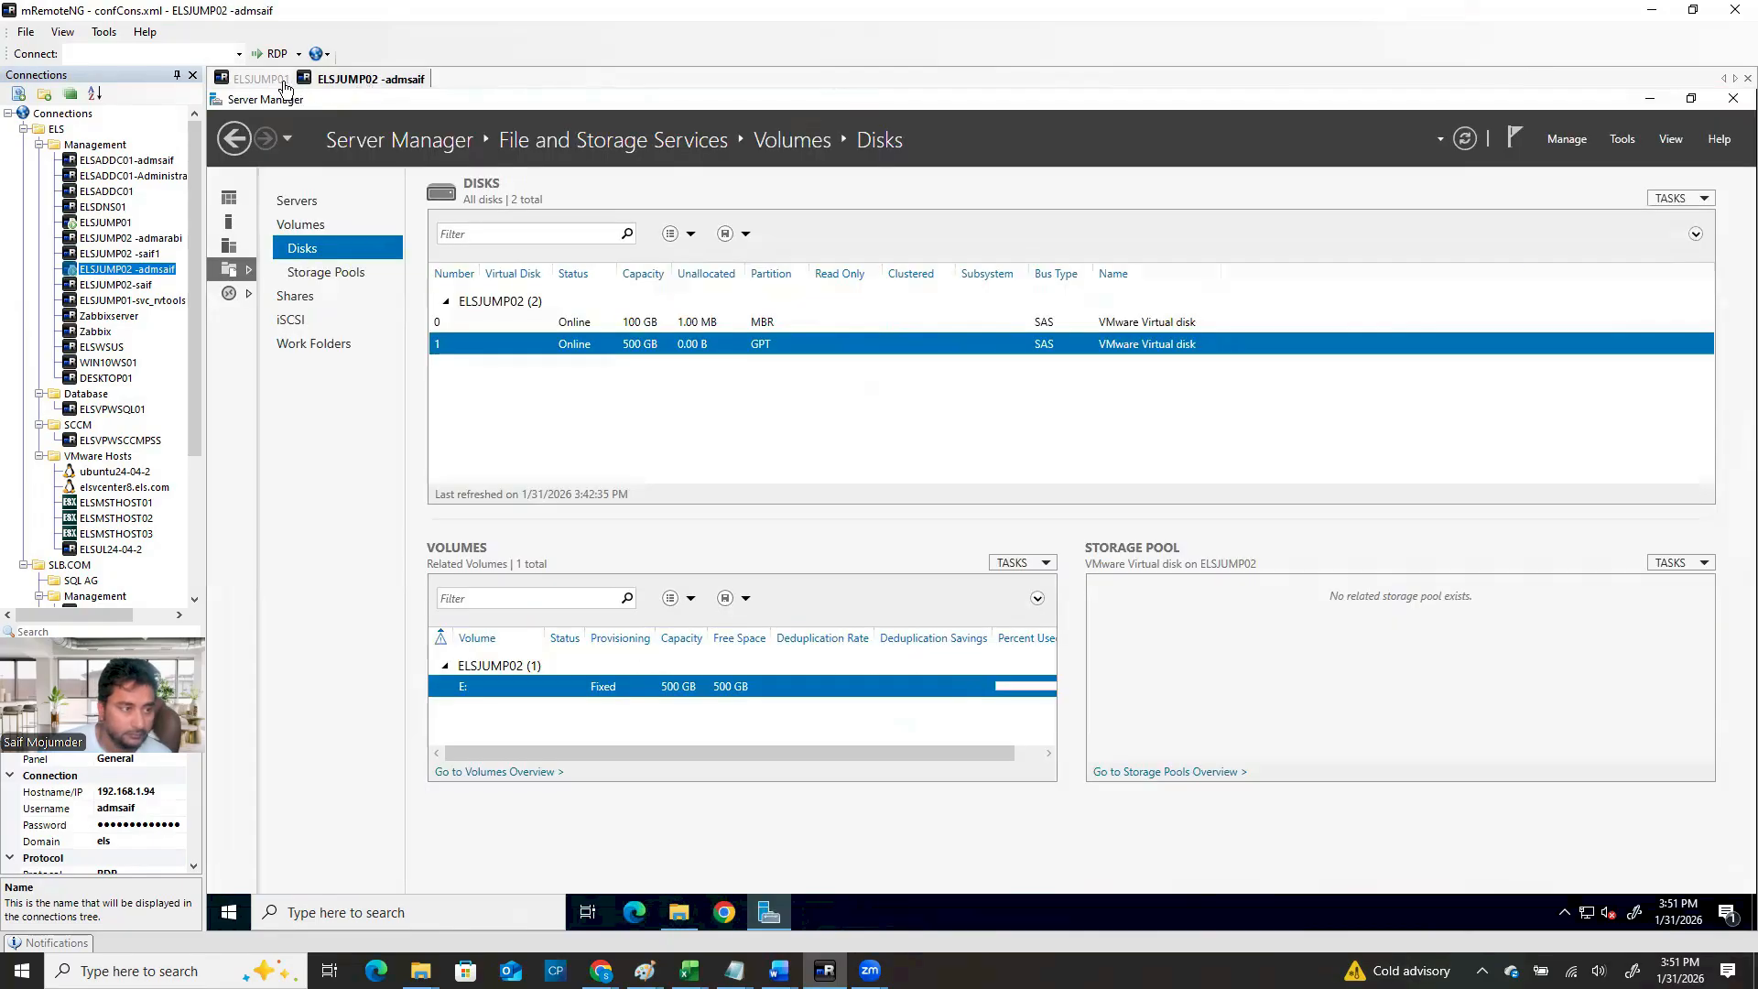
left_click(256, 80)
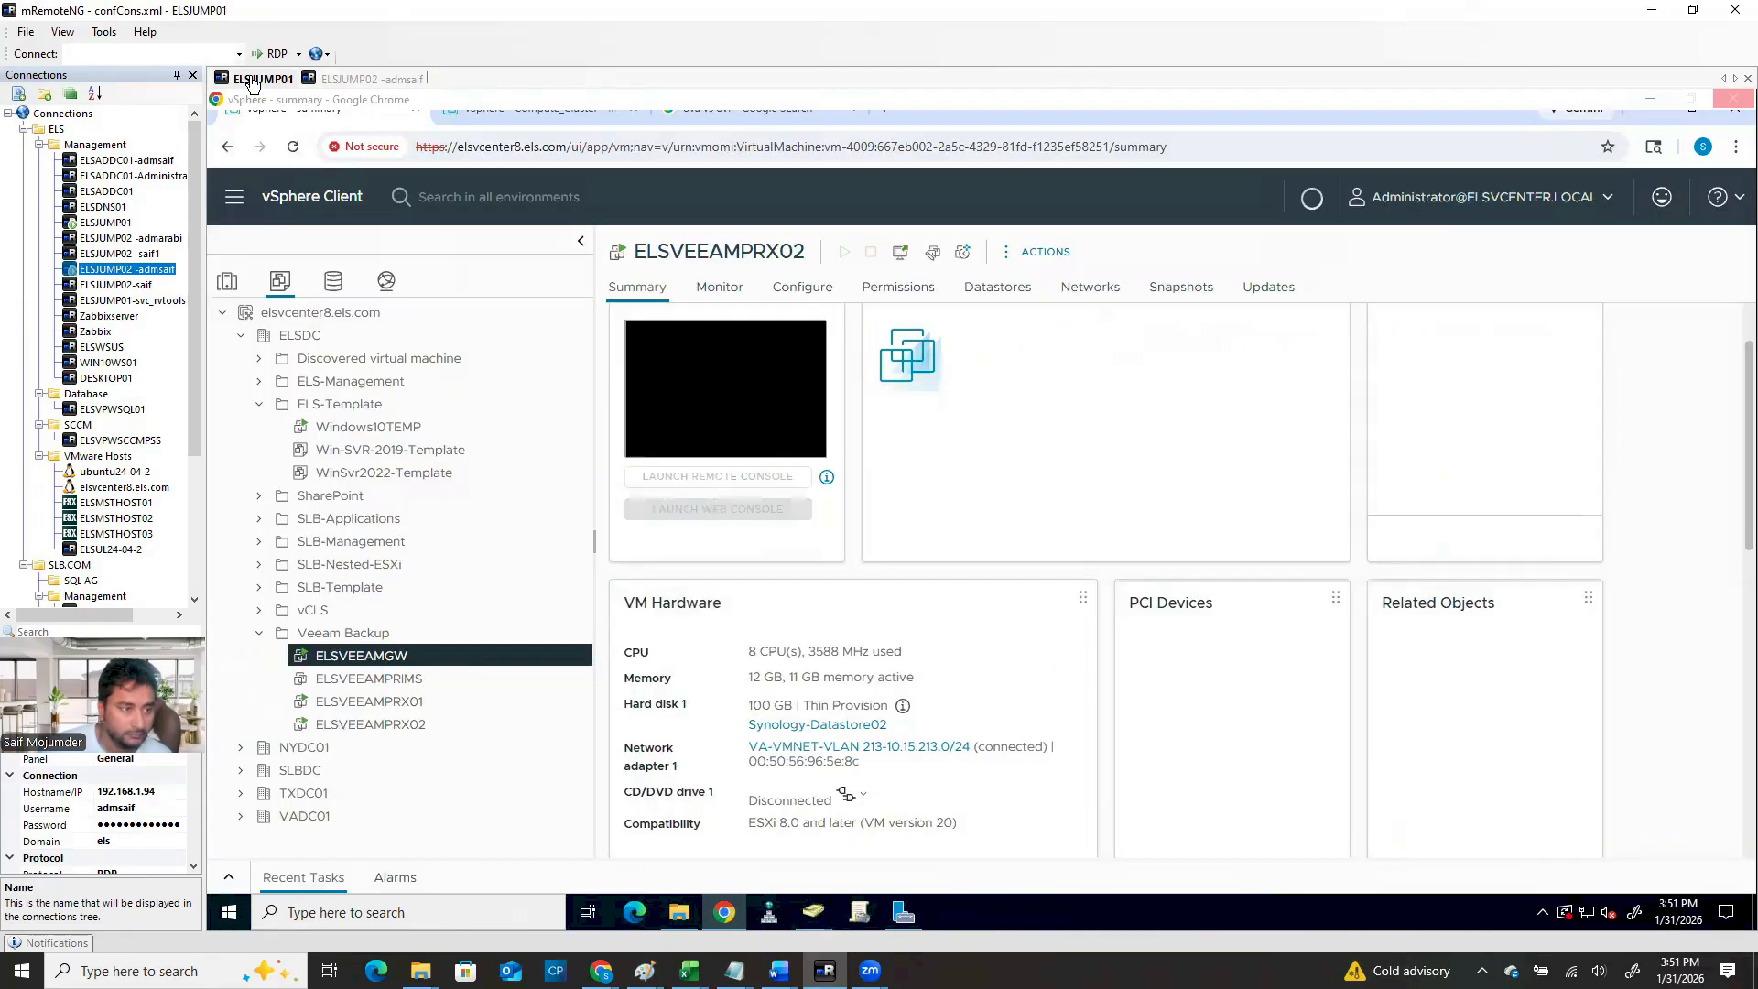
left_click(377, 81)
- Check Task Manager's CPU performance graph, then close Task Manager and the taskbar settings
left_click(256, 80)
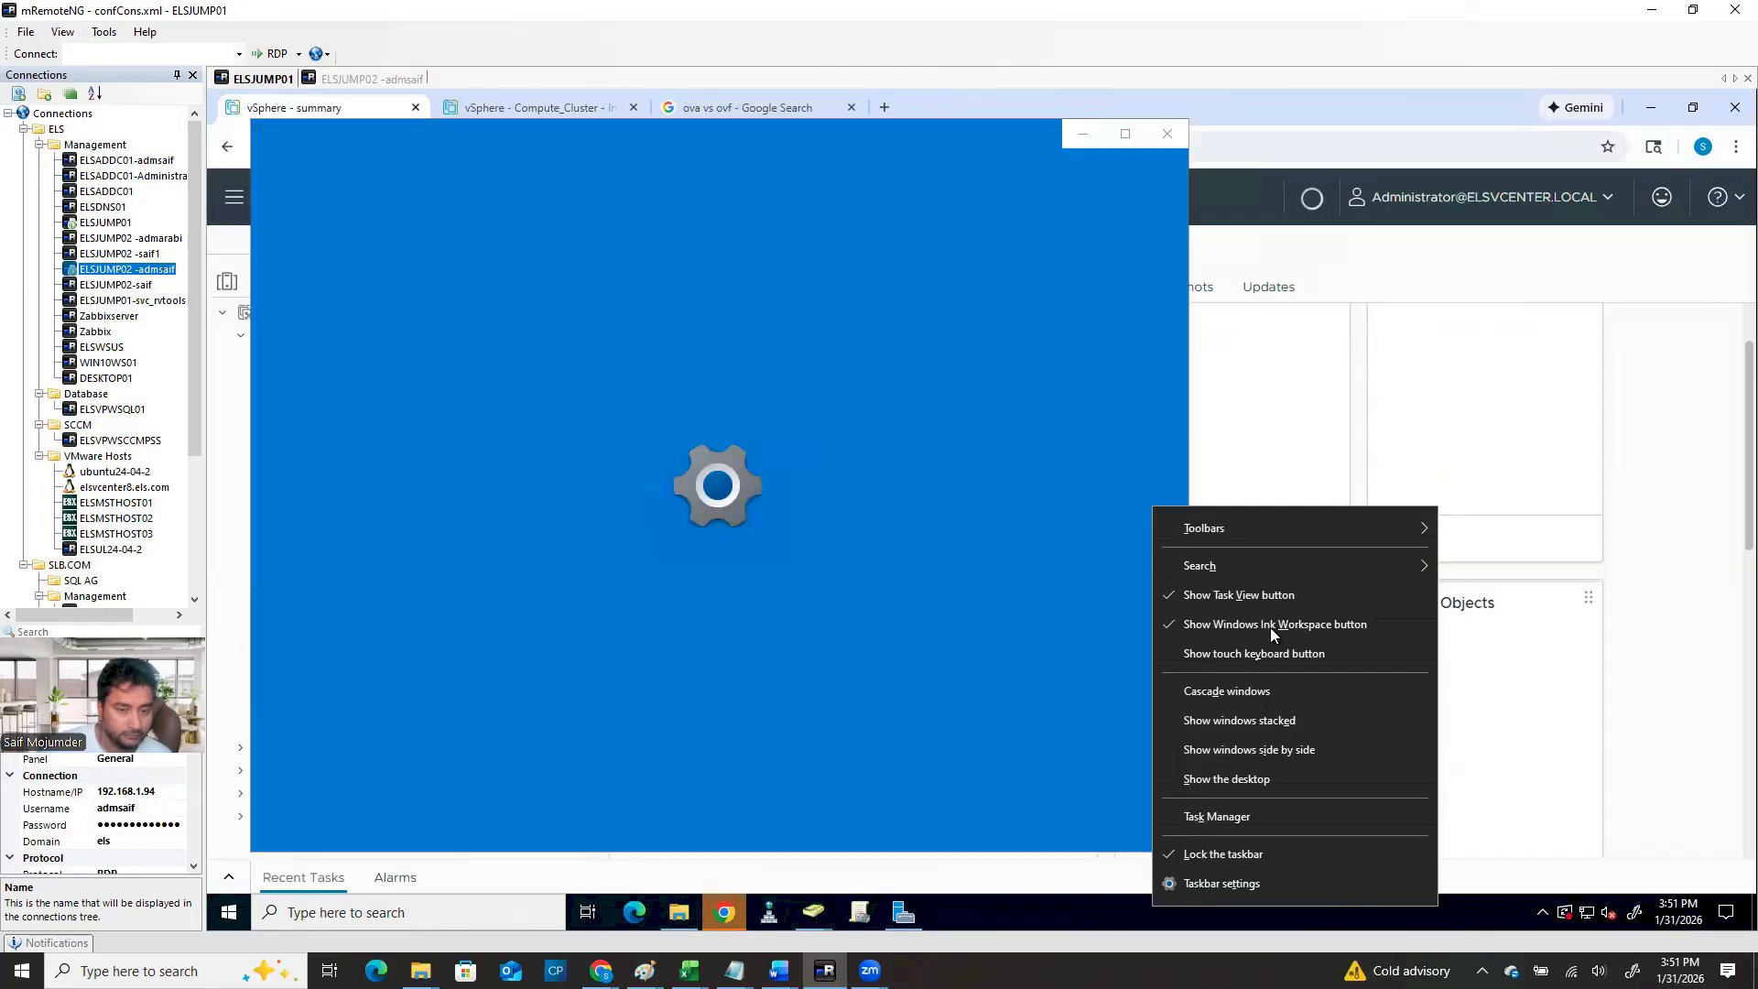
left_click(1249, 815)
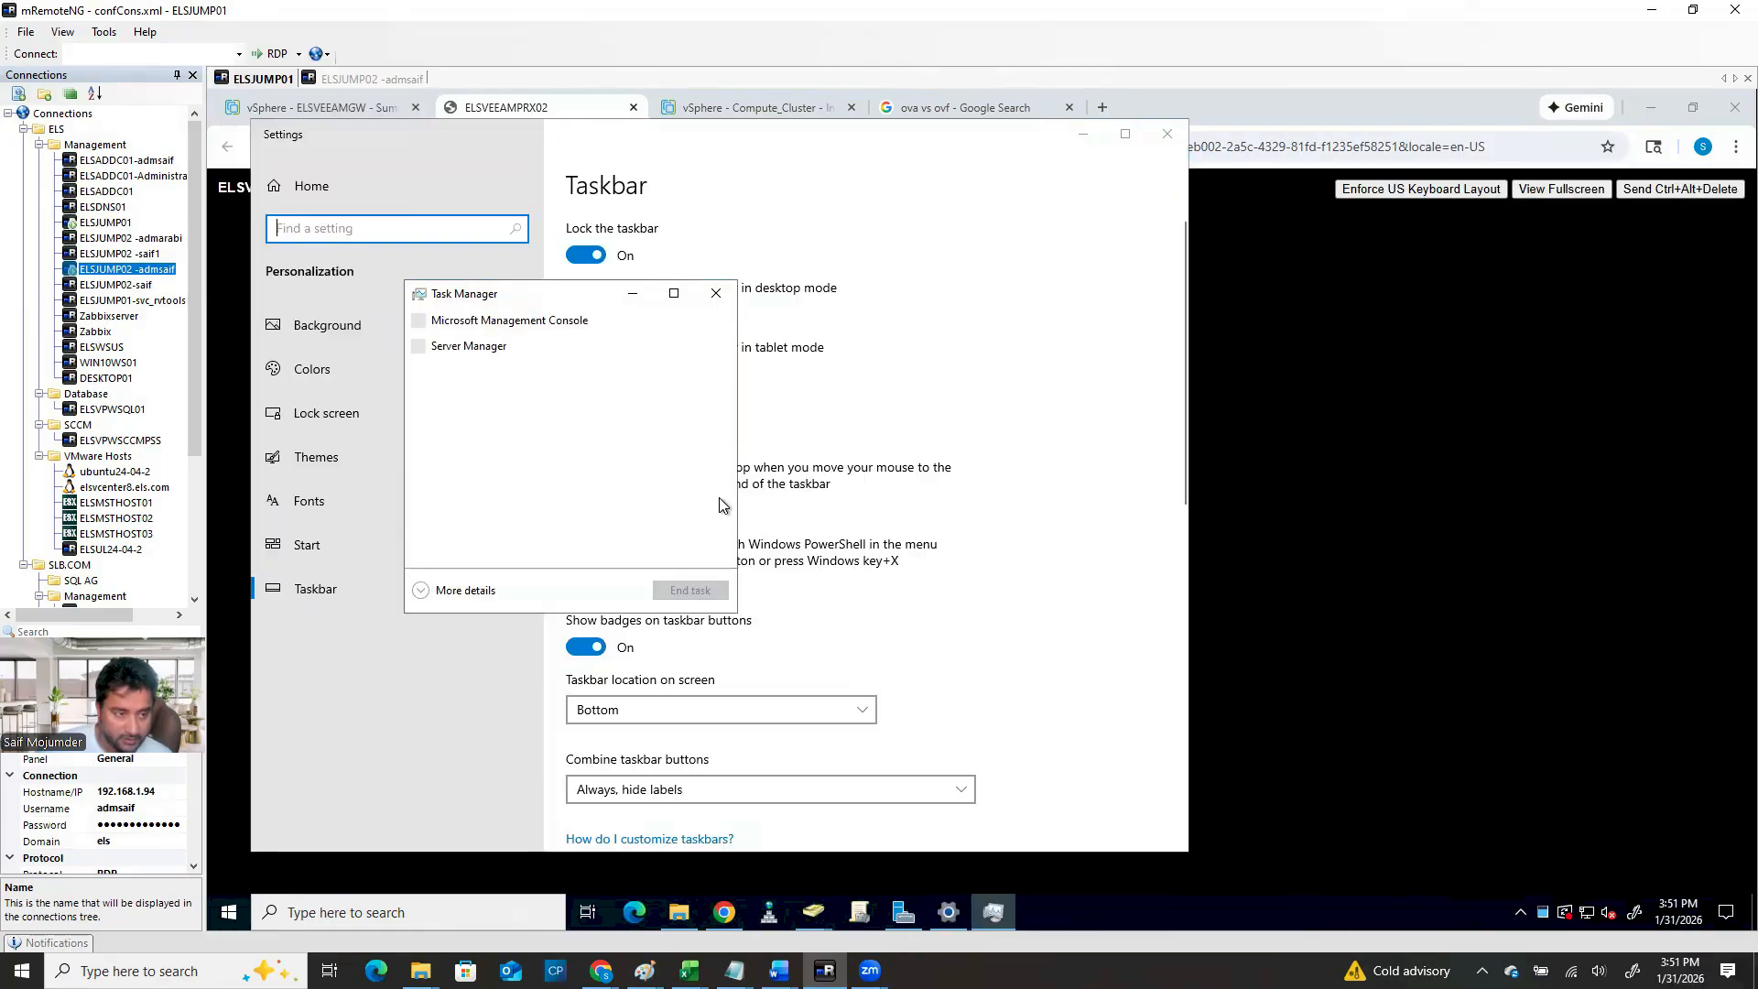
left_click(420, 591)
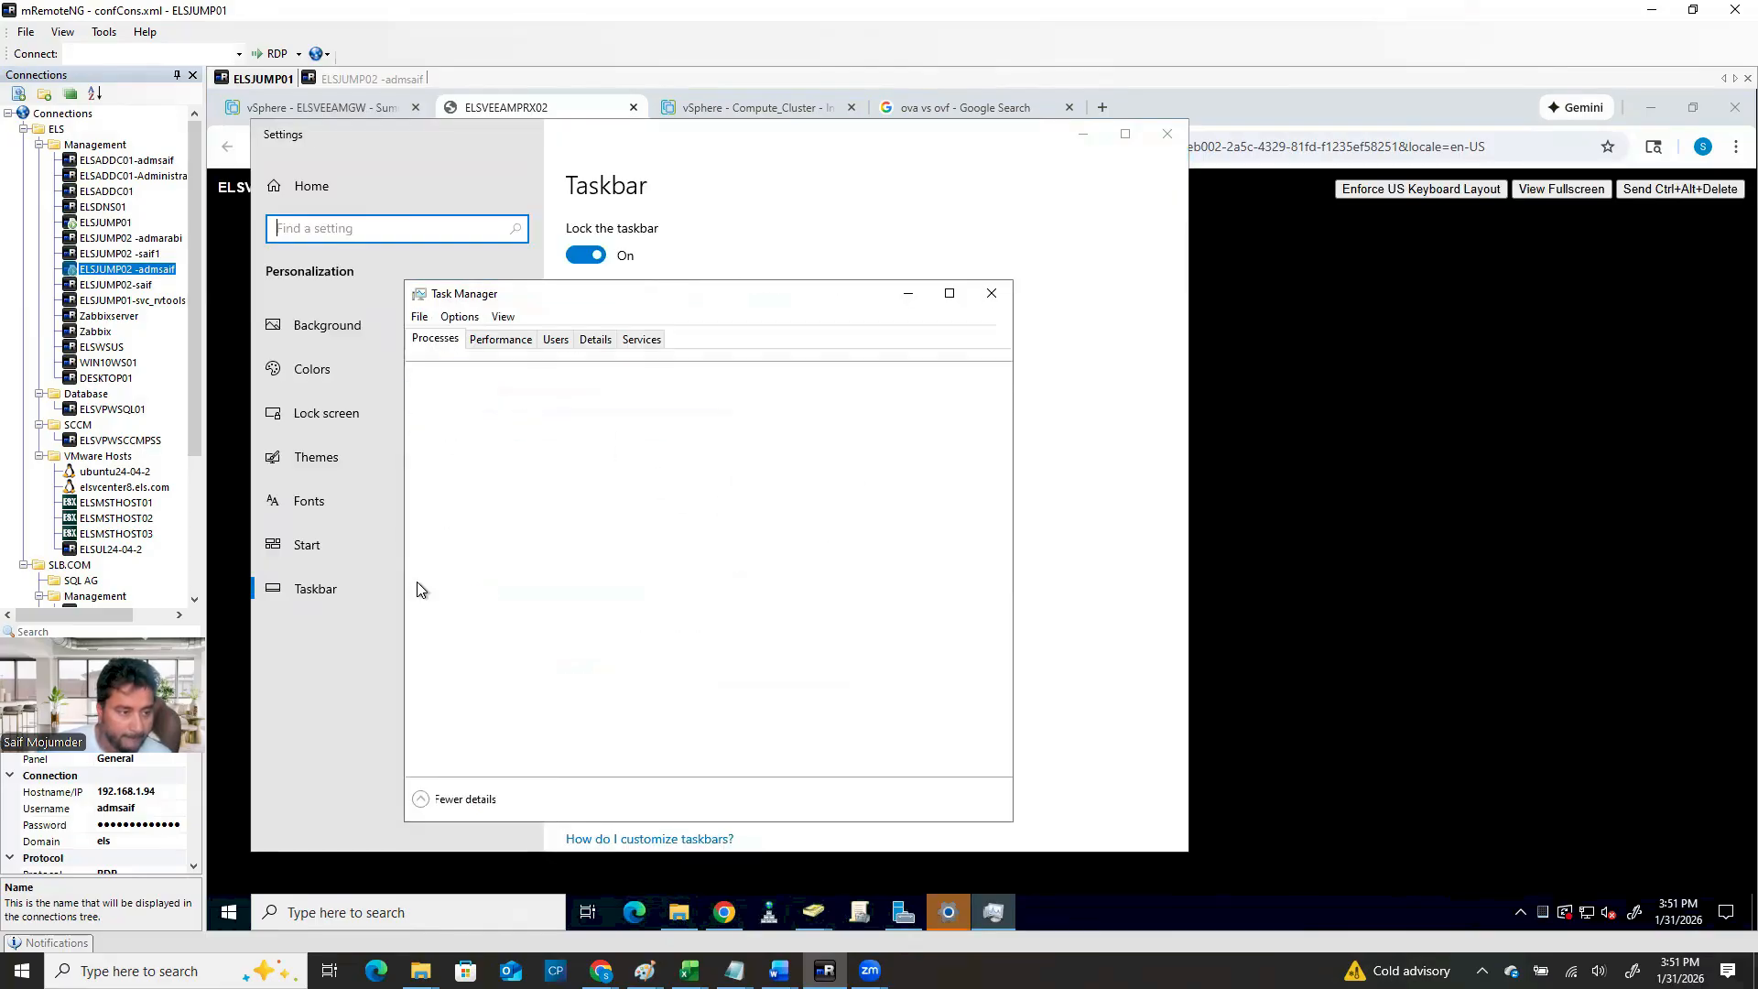
left_click(503, 343)
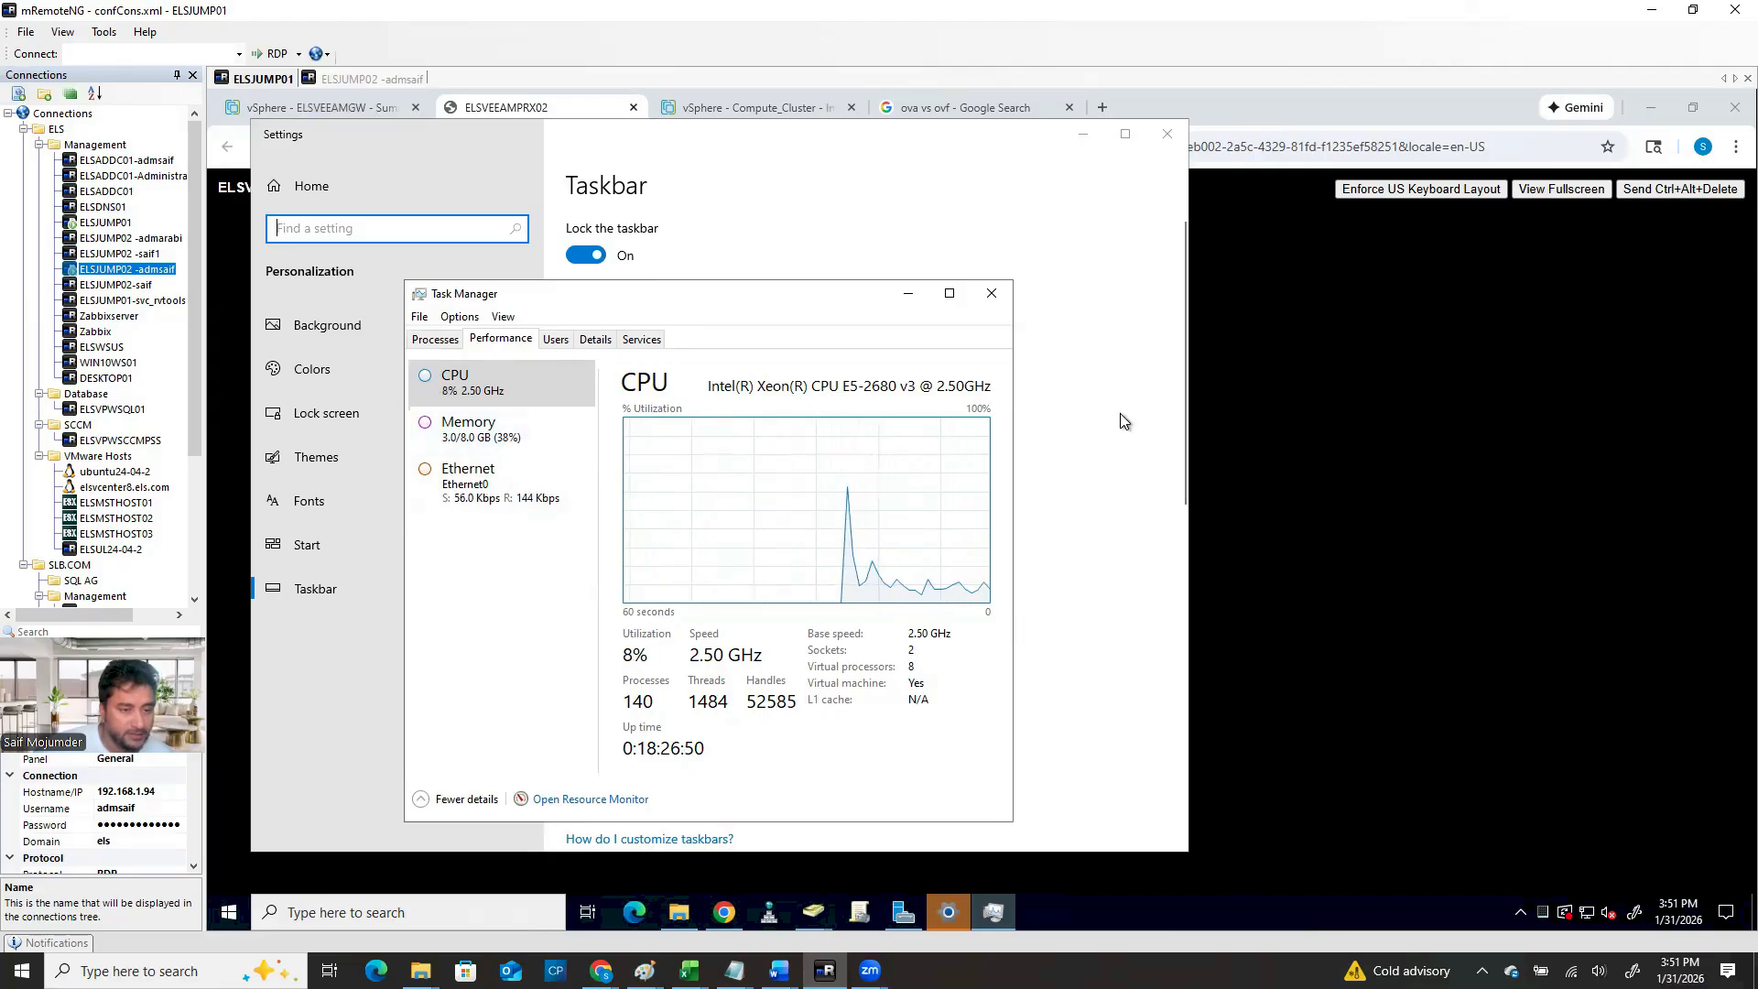
left_click(987, 293)
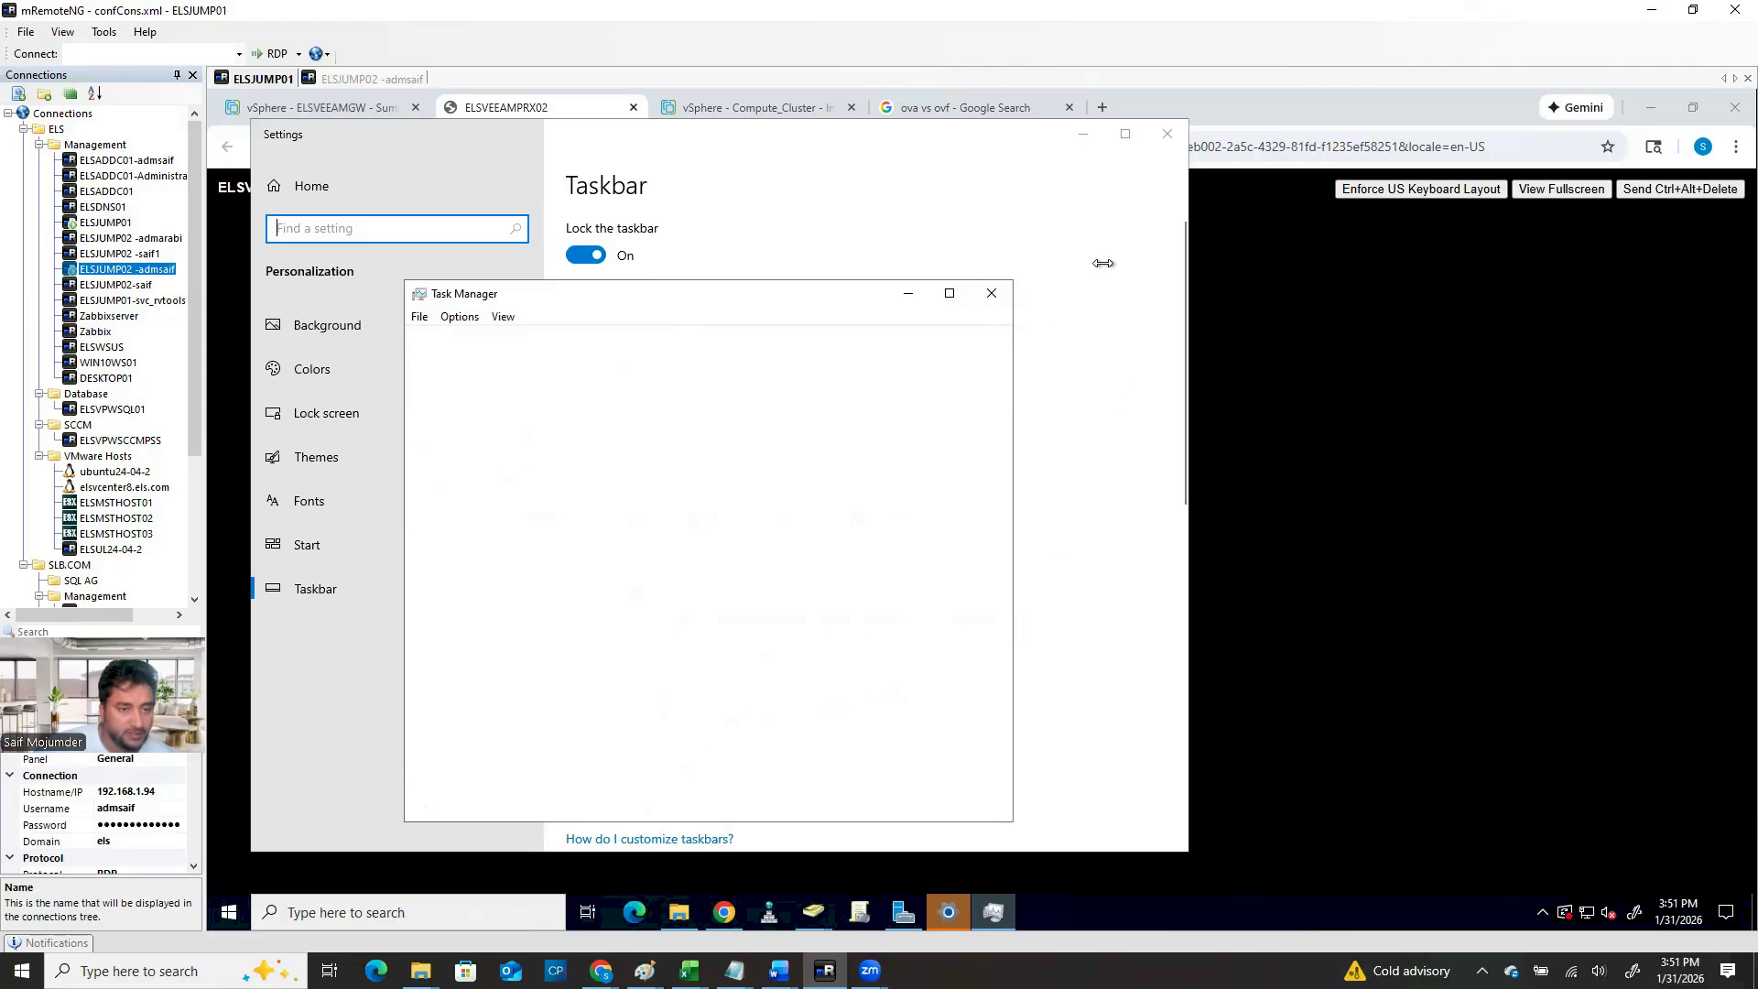
left_click(1167, 134)
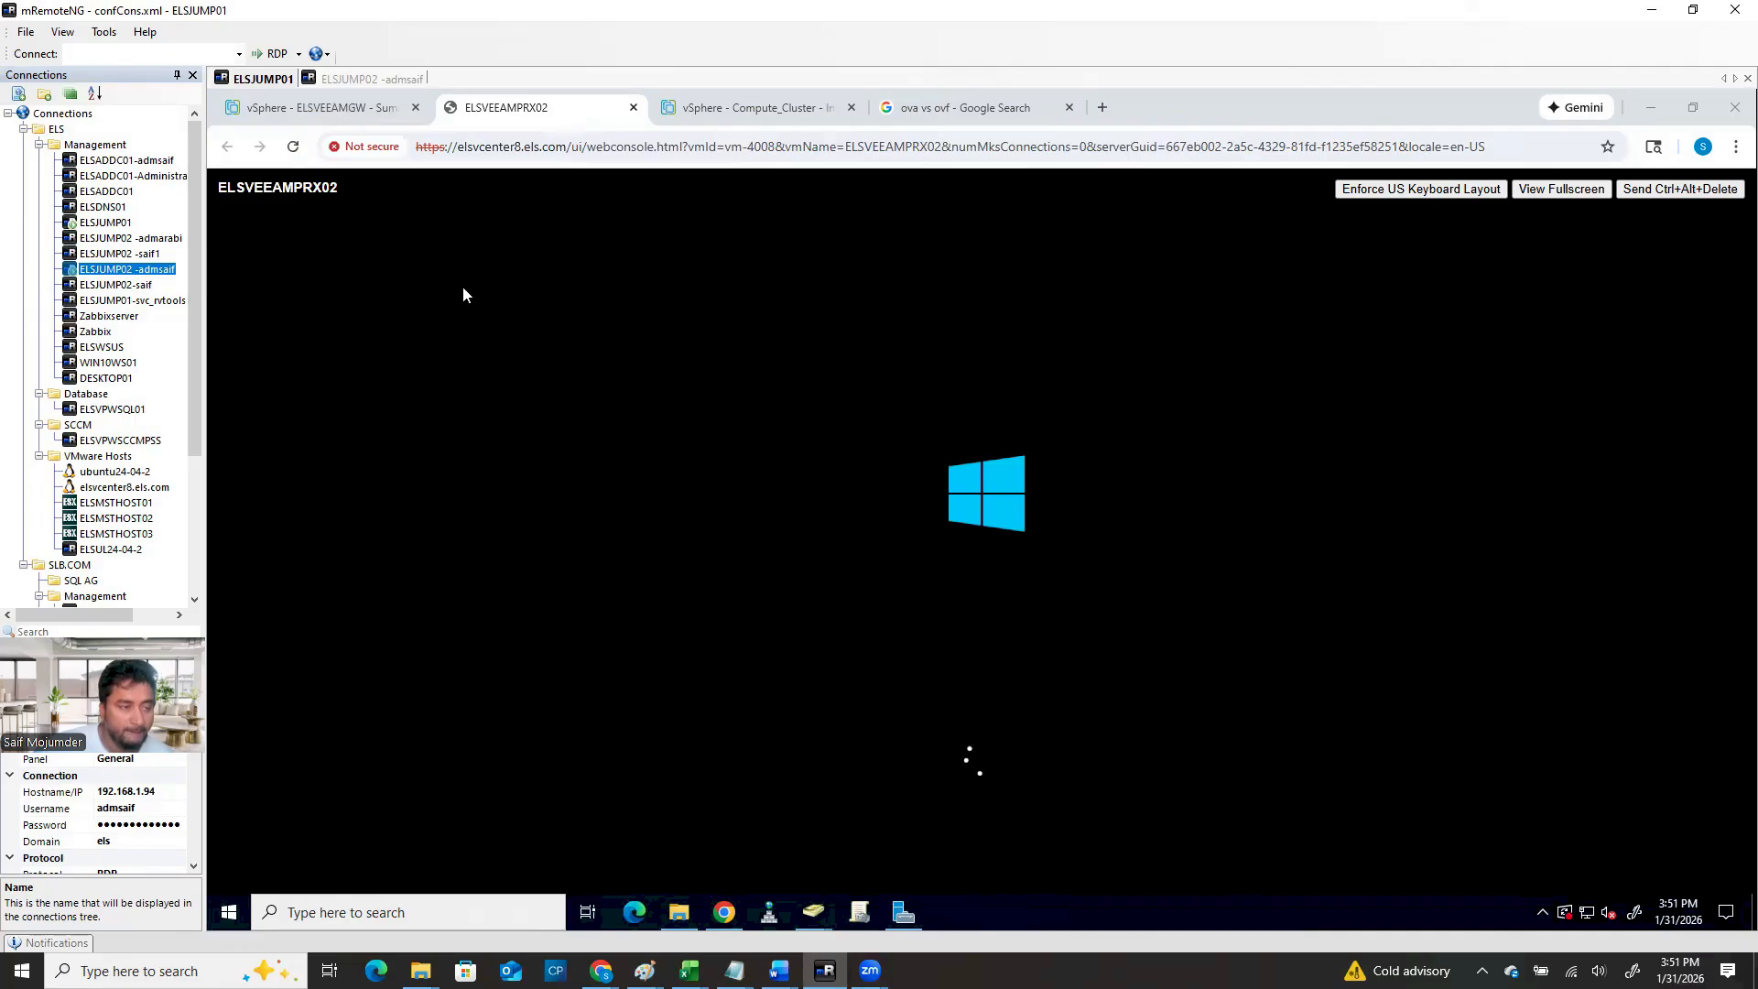
- Open the ELSVEEAMGW and ELSVEEAMPRX01 web consoles from their VM summaries
left_click(356, 107)
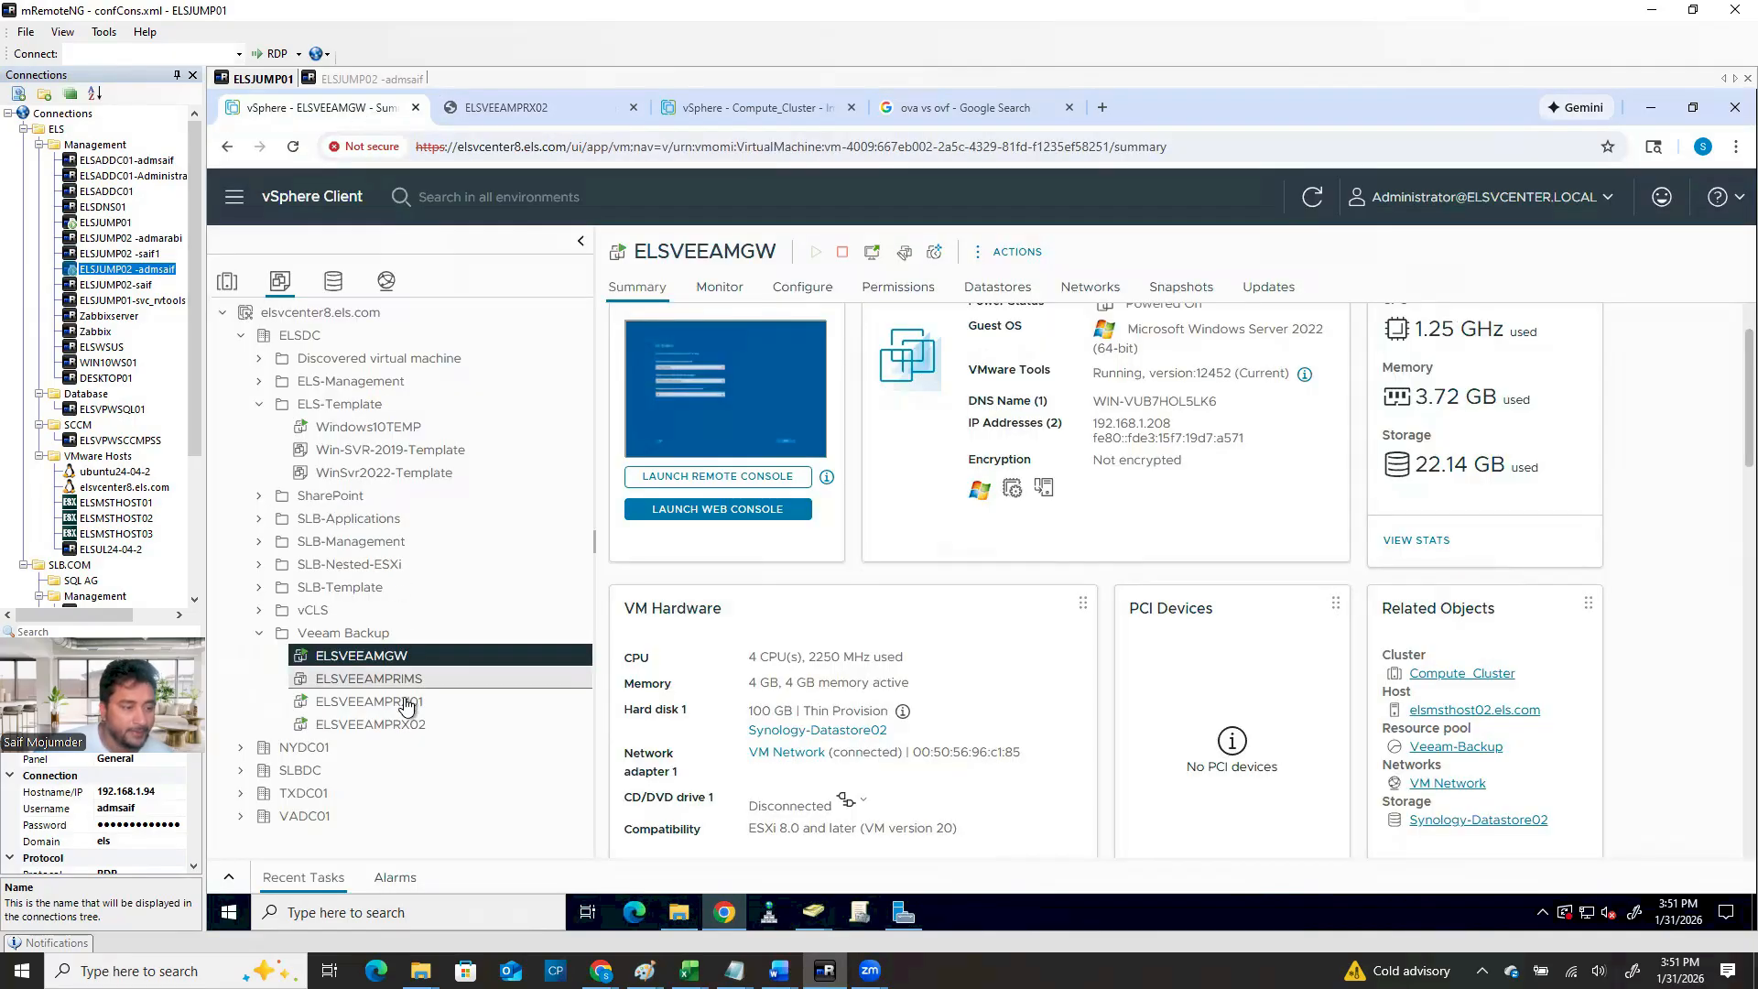
left_click(745, 366)
left_click(357, 115)
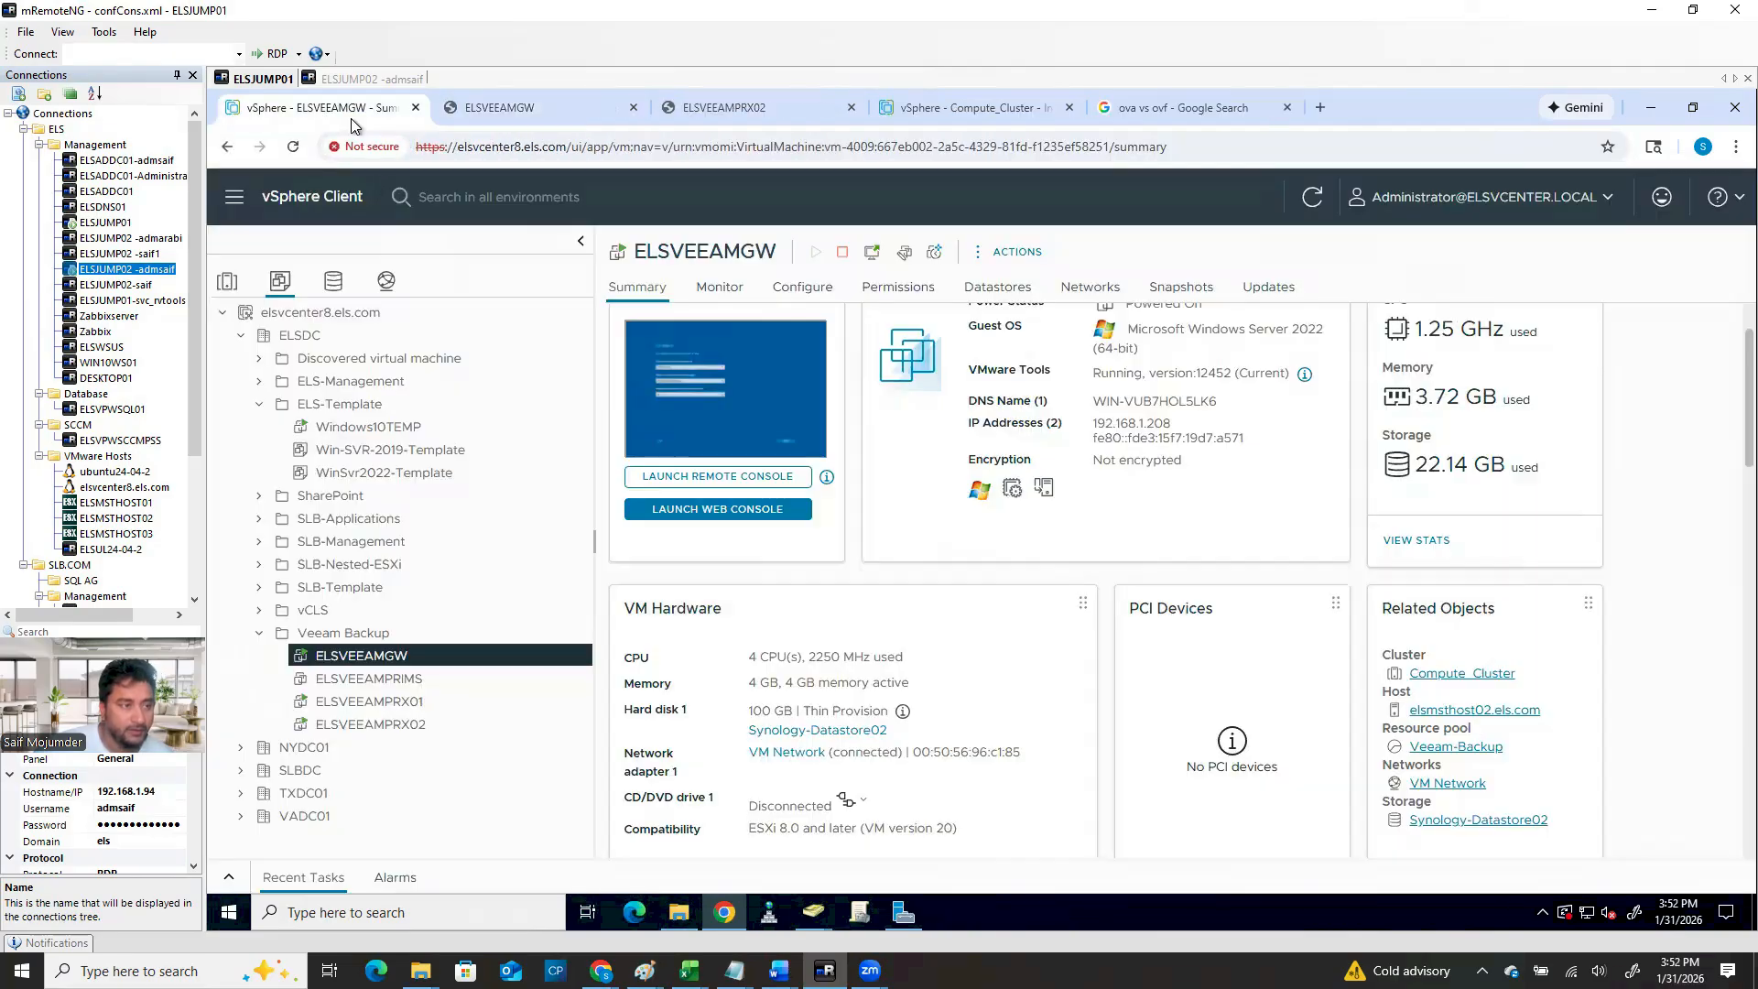
left_click(404, 728)
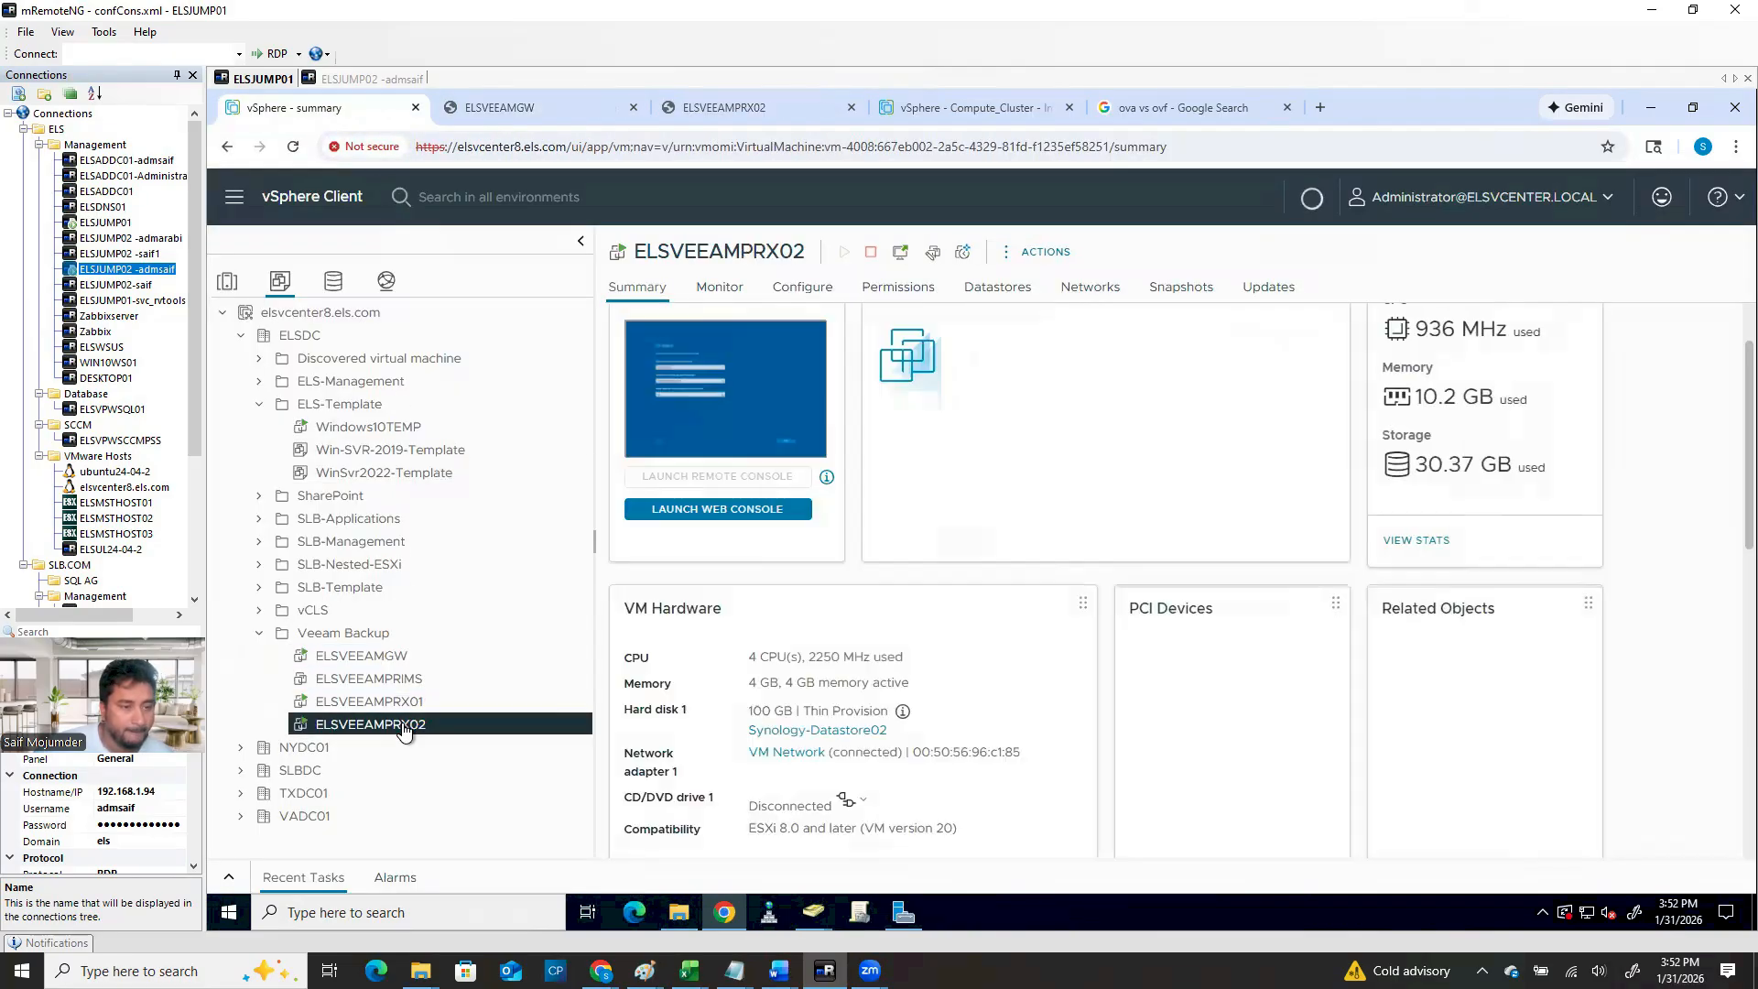
left_click(411, 701)
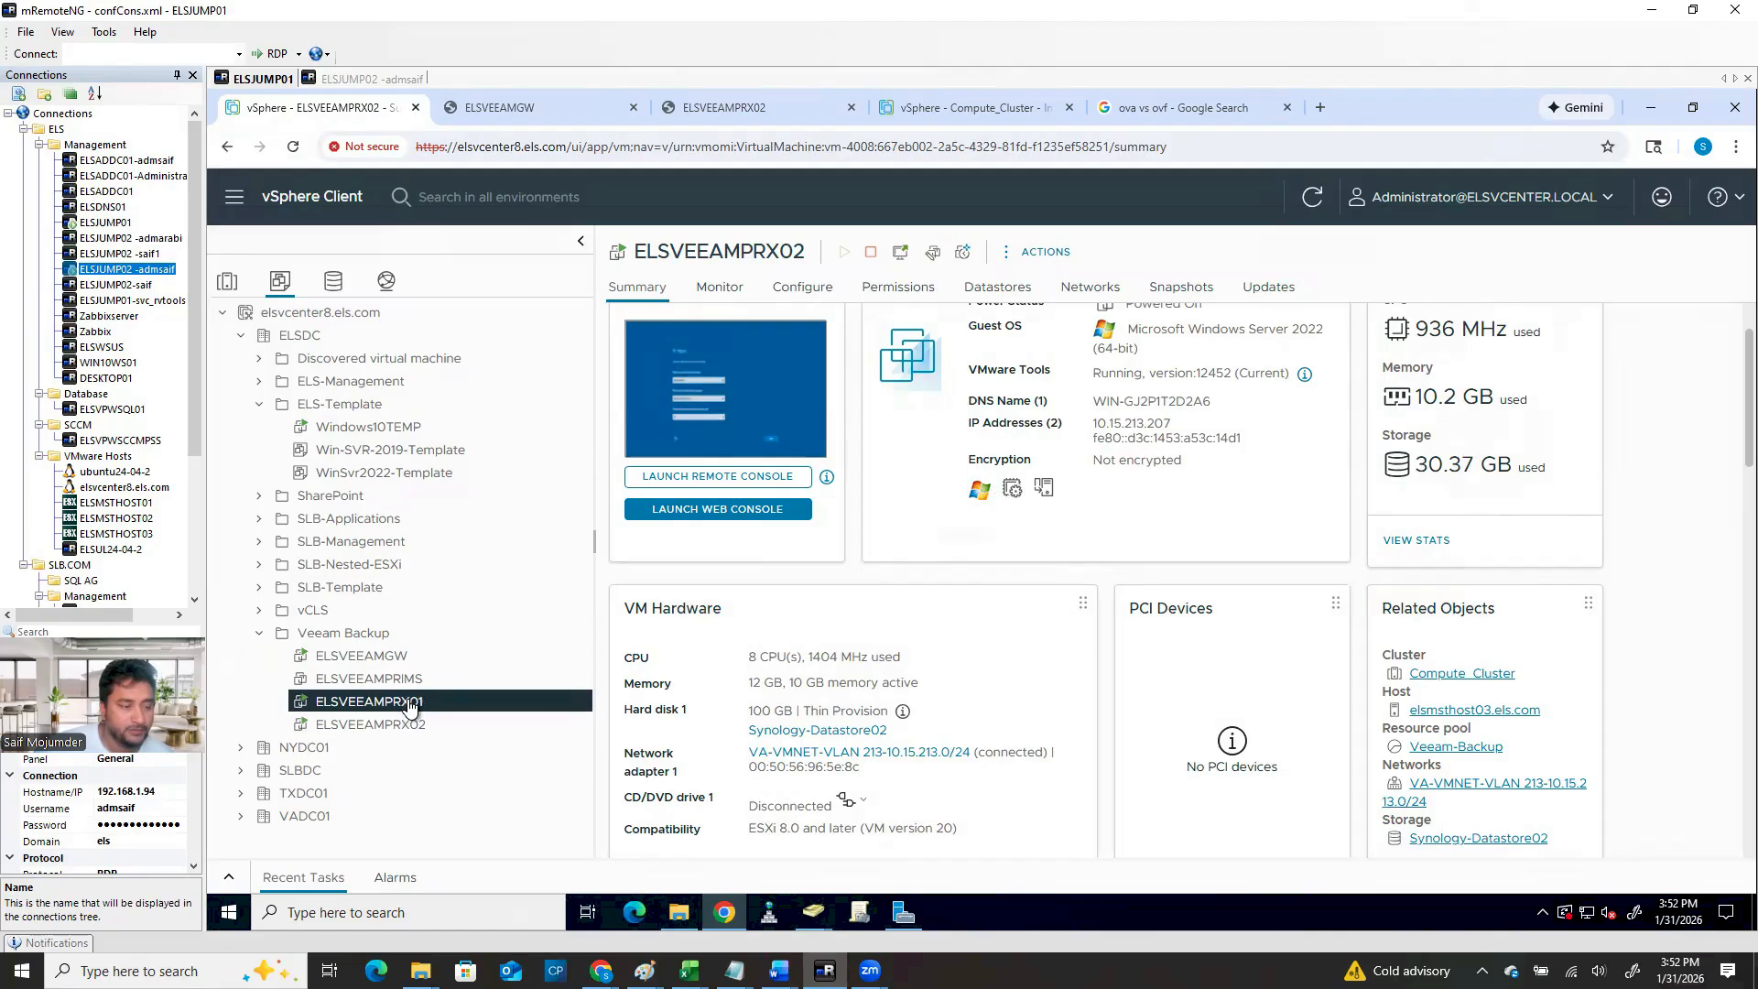
left_click(738, 408)
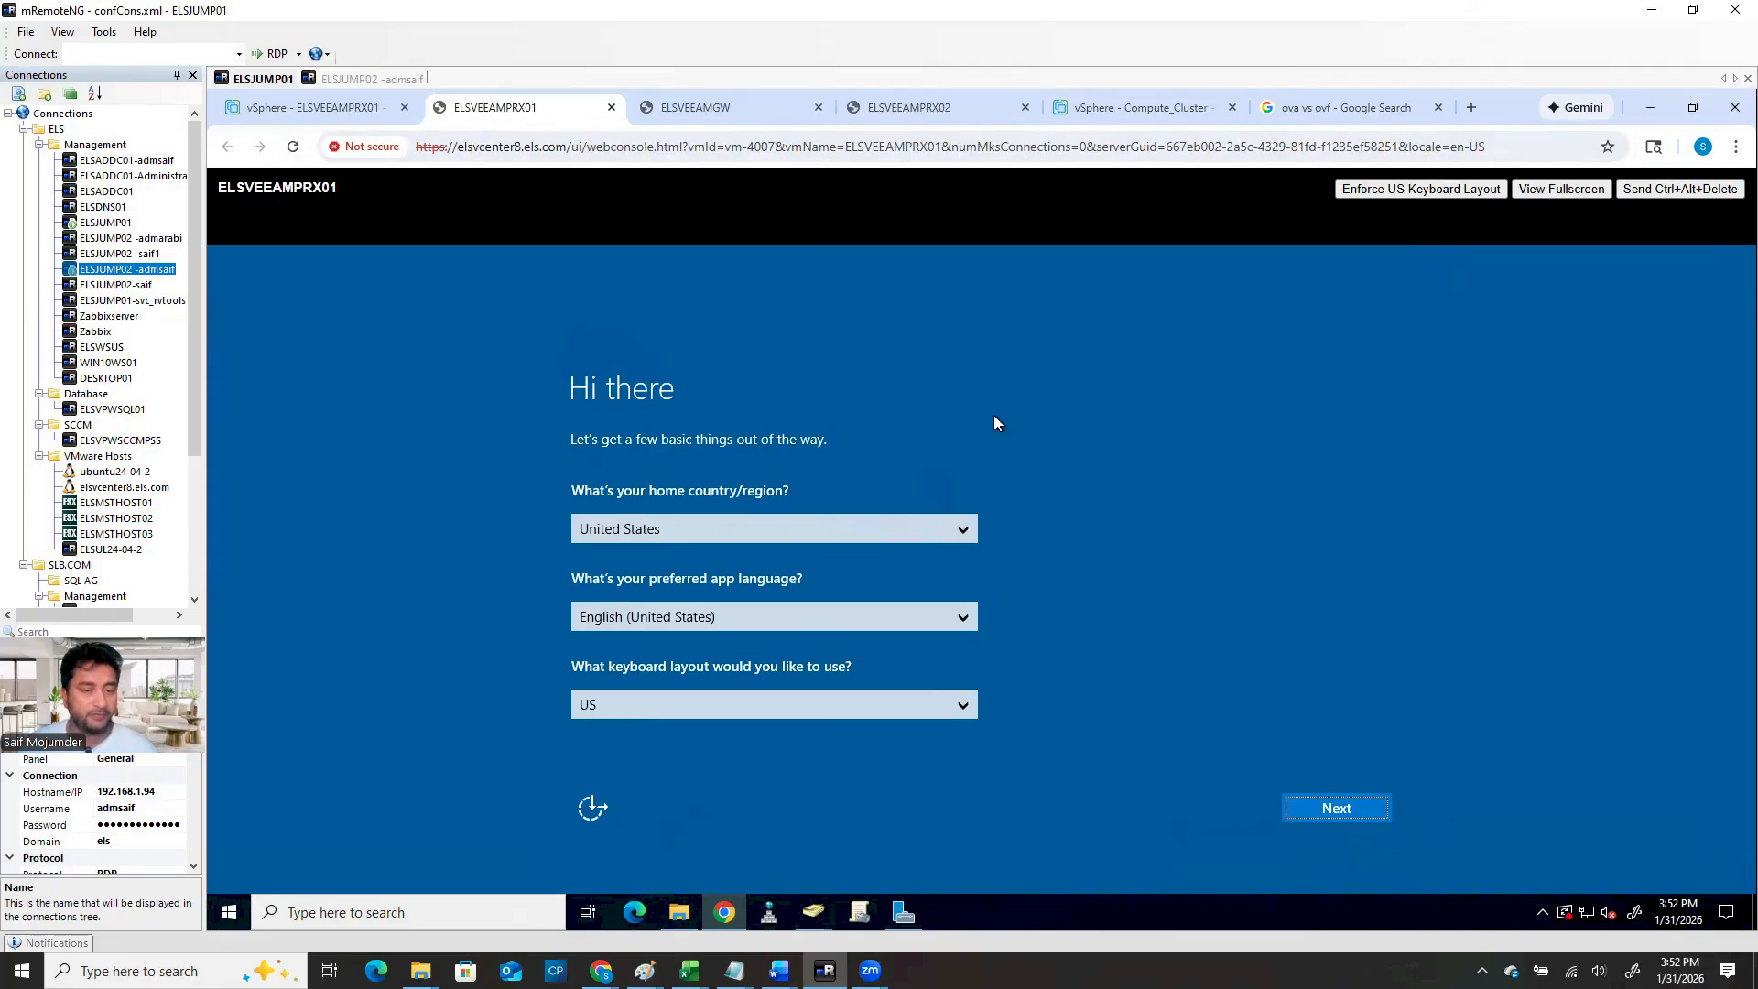
- On ELSVEEAMPRX01, keep default region, skip the product key, accept the licence, set the Administrator password
left_click(1365, 815)
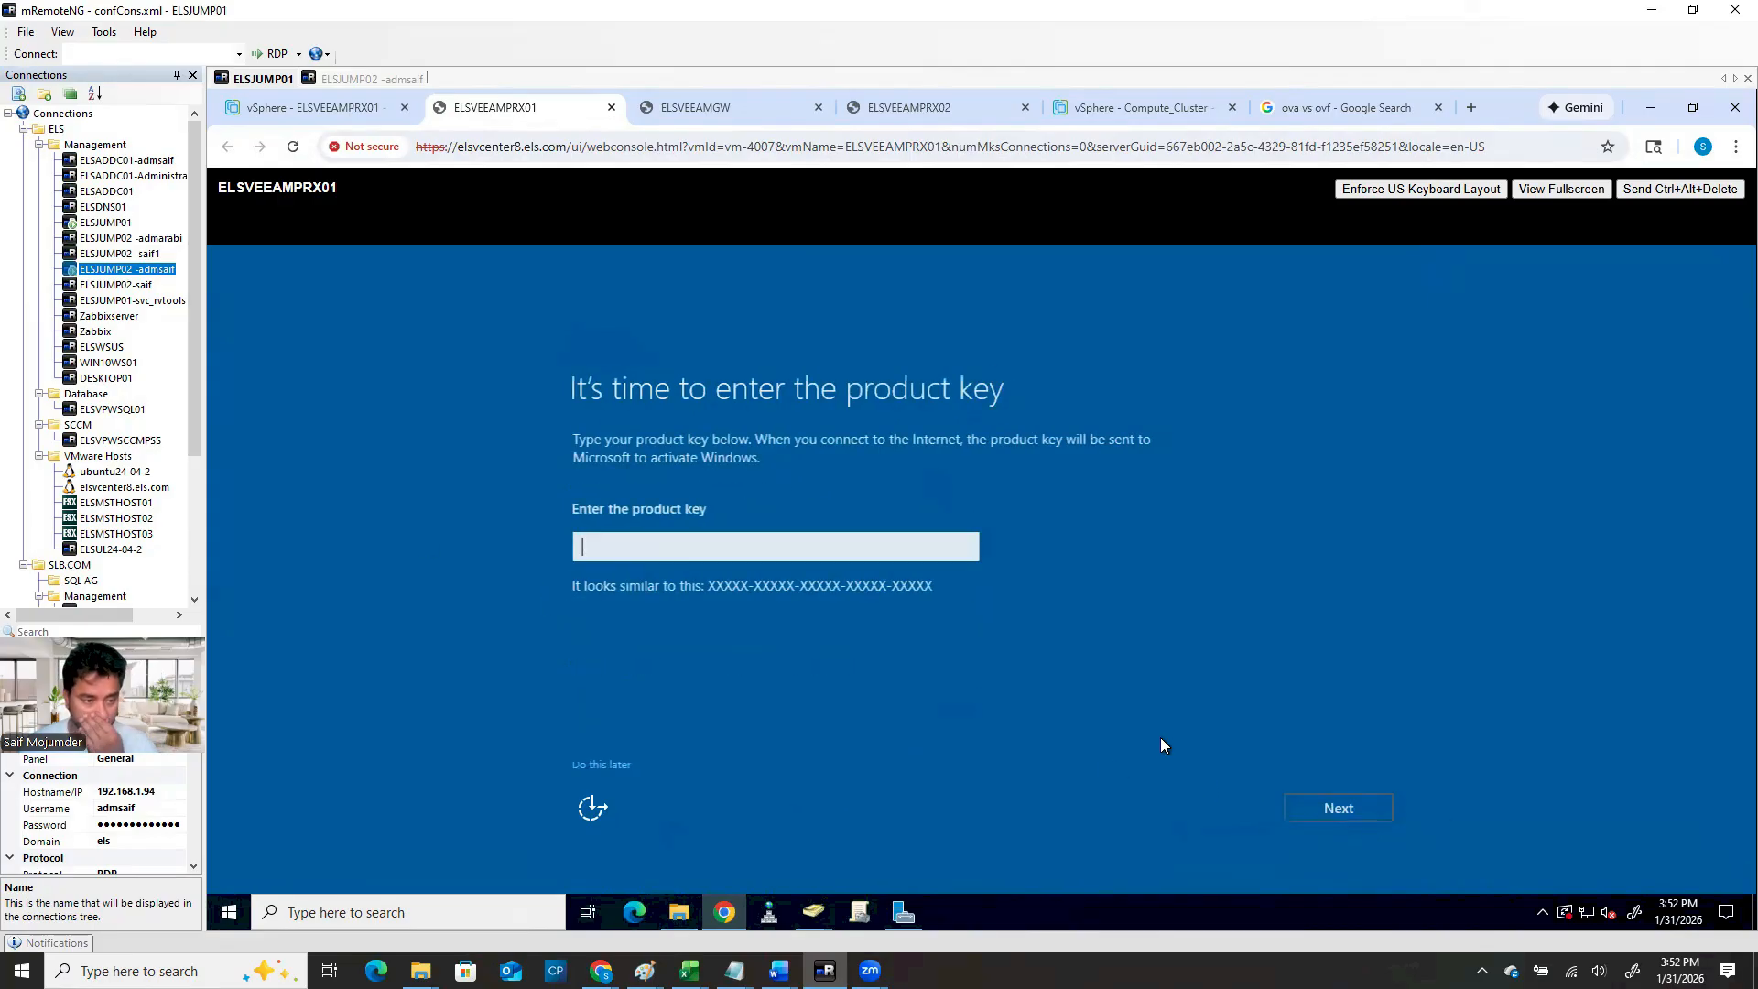
left_click(582, 763)
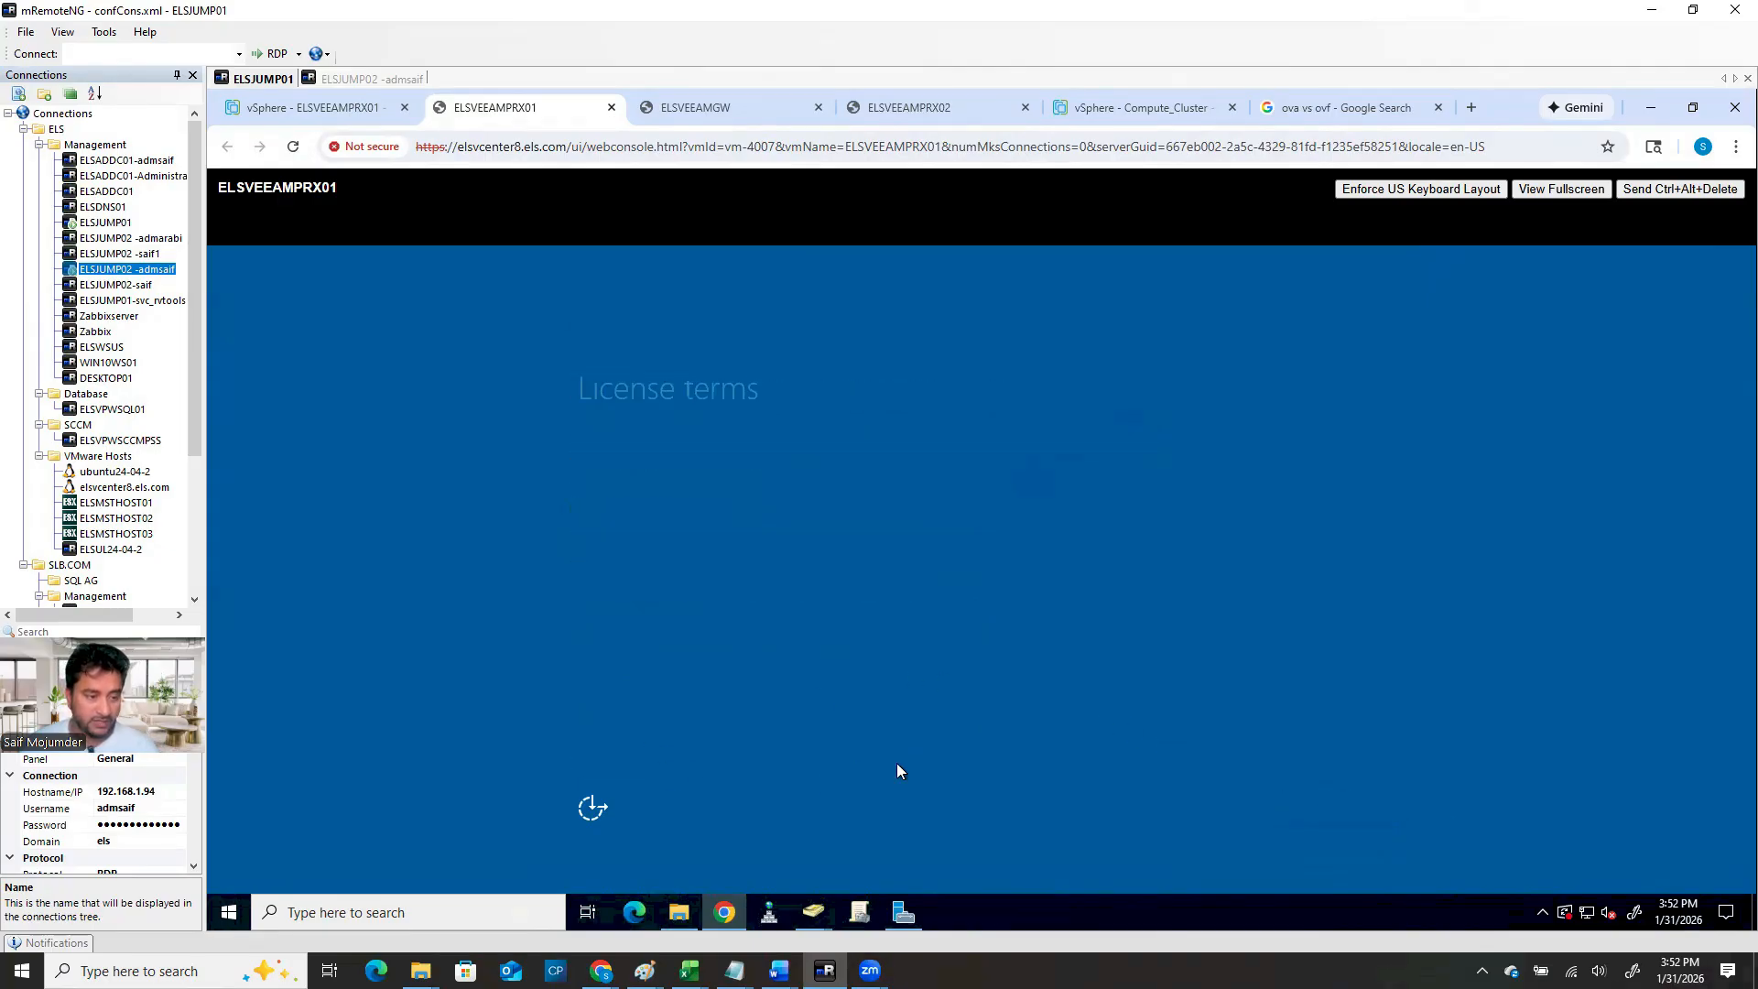
left_click(1327, 809)
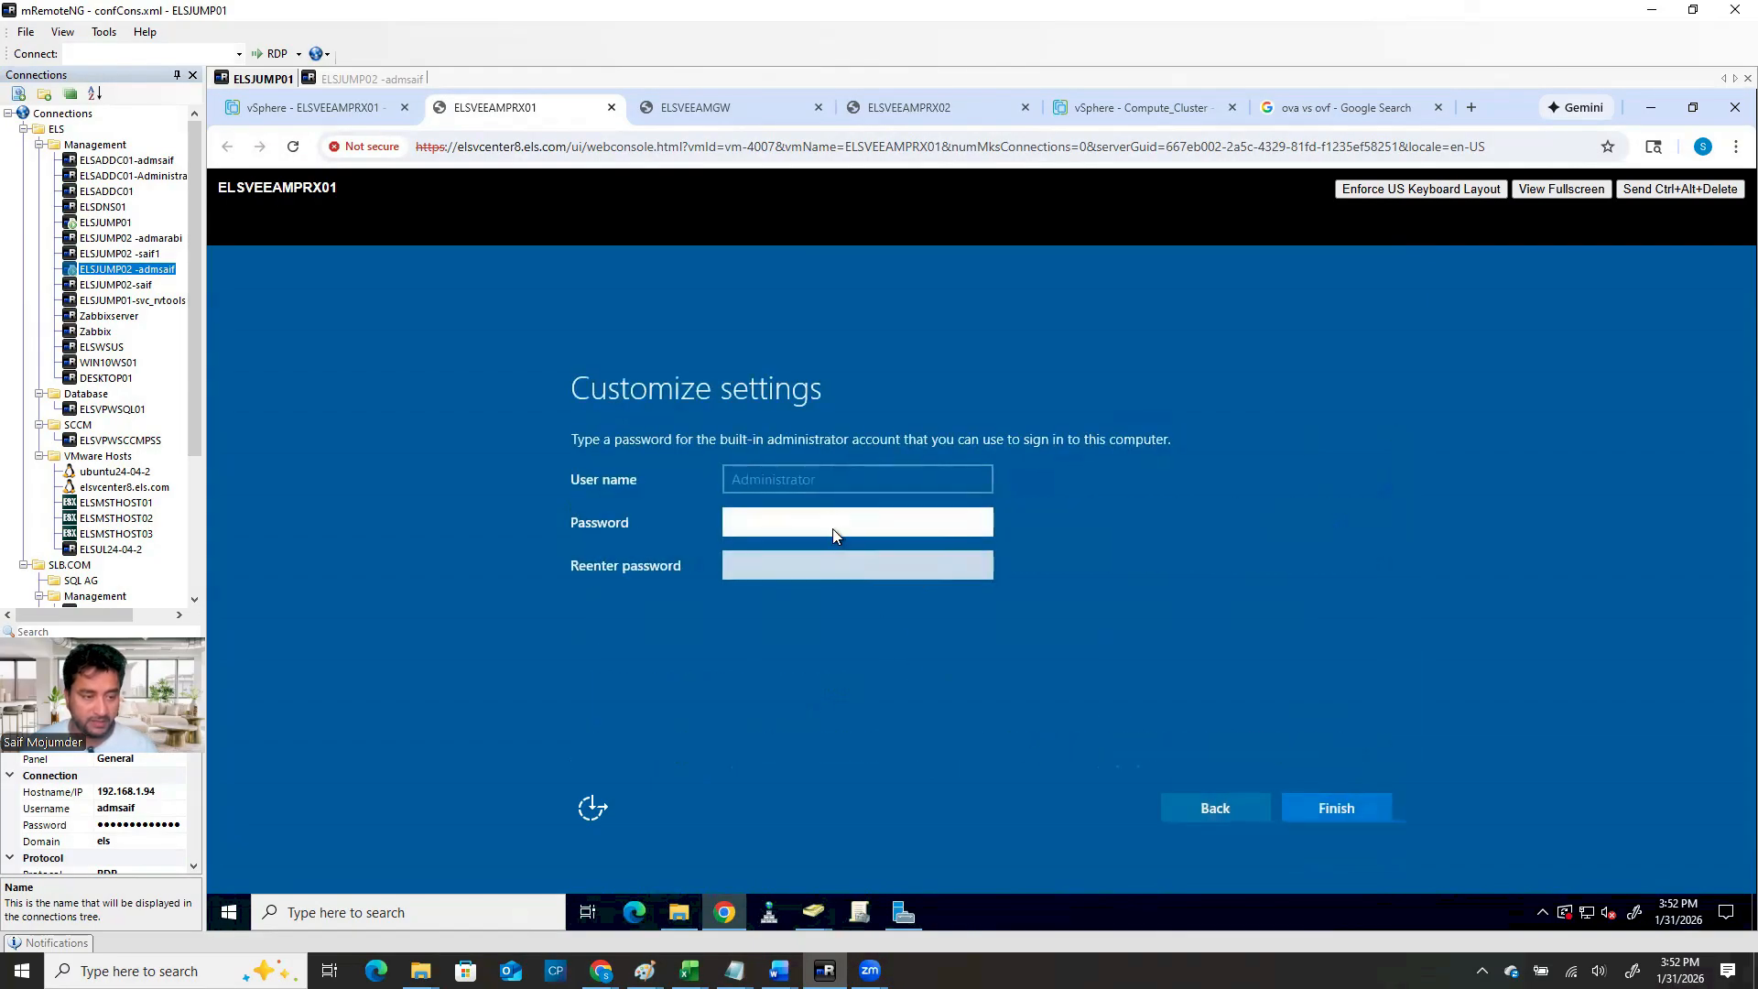
type("••")
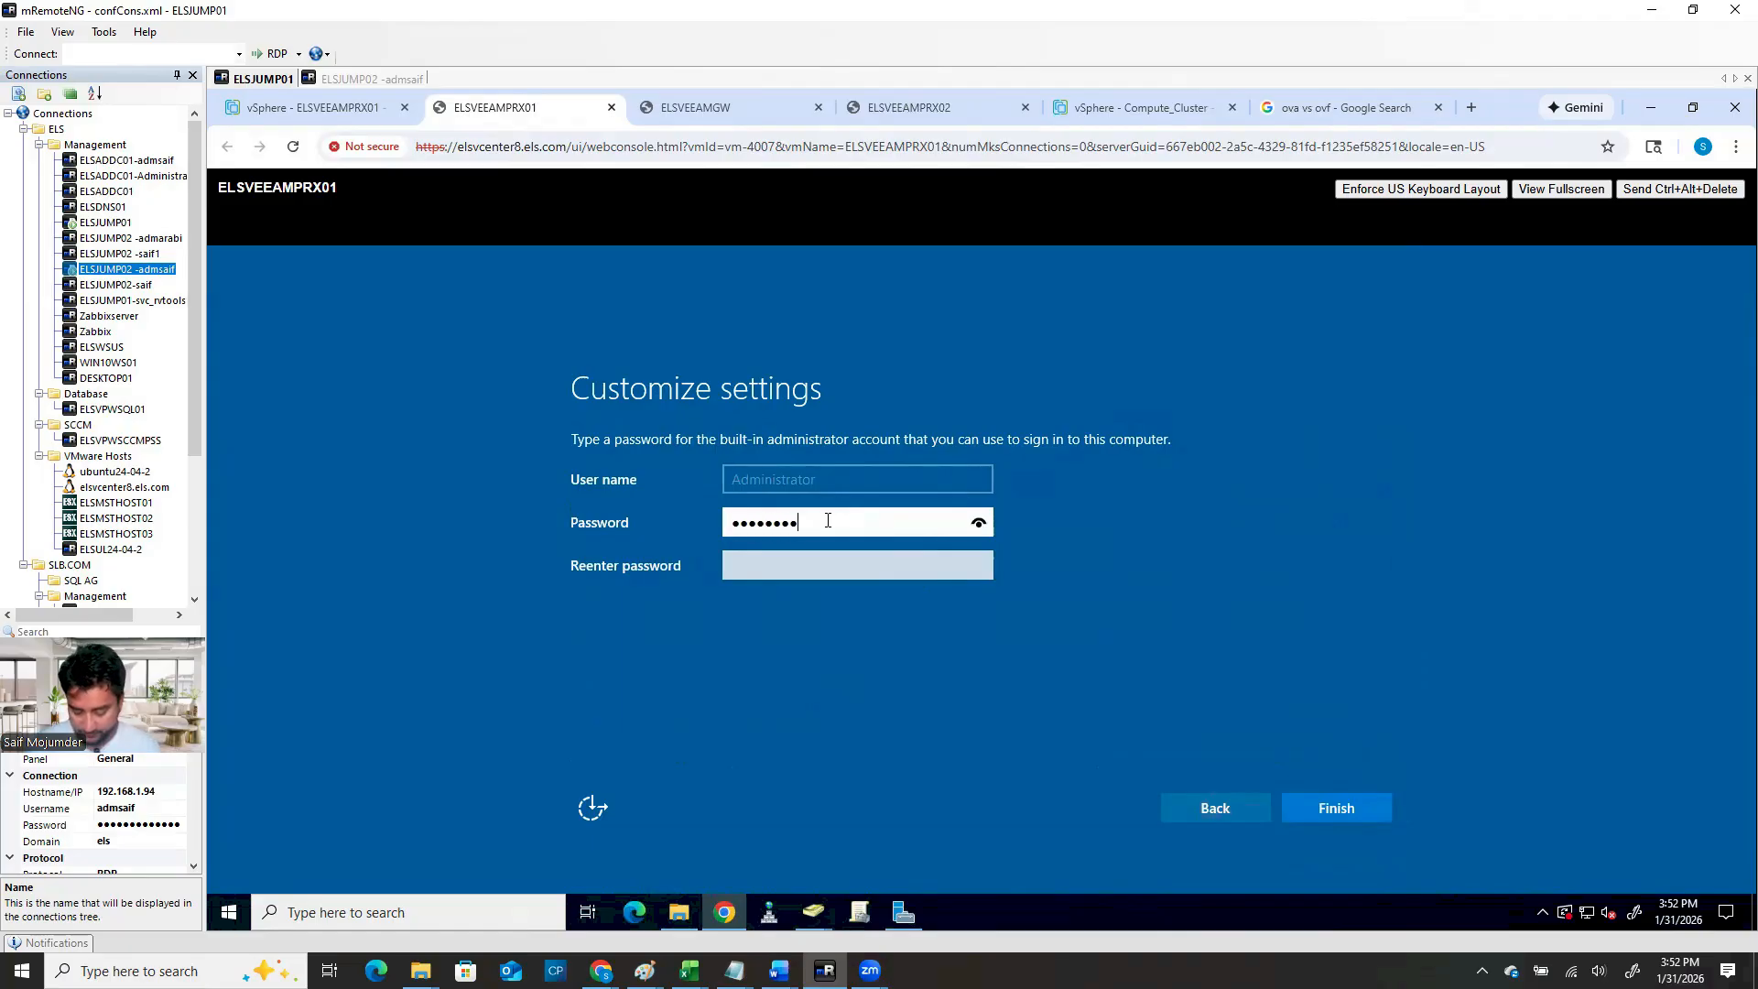
key("Tab")
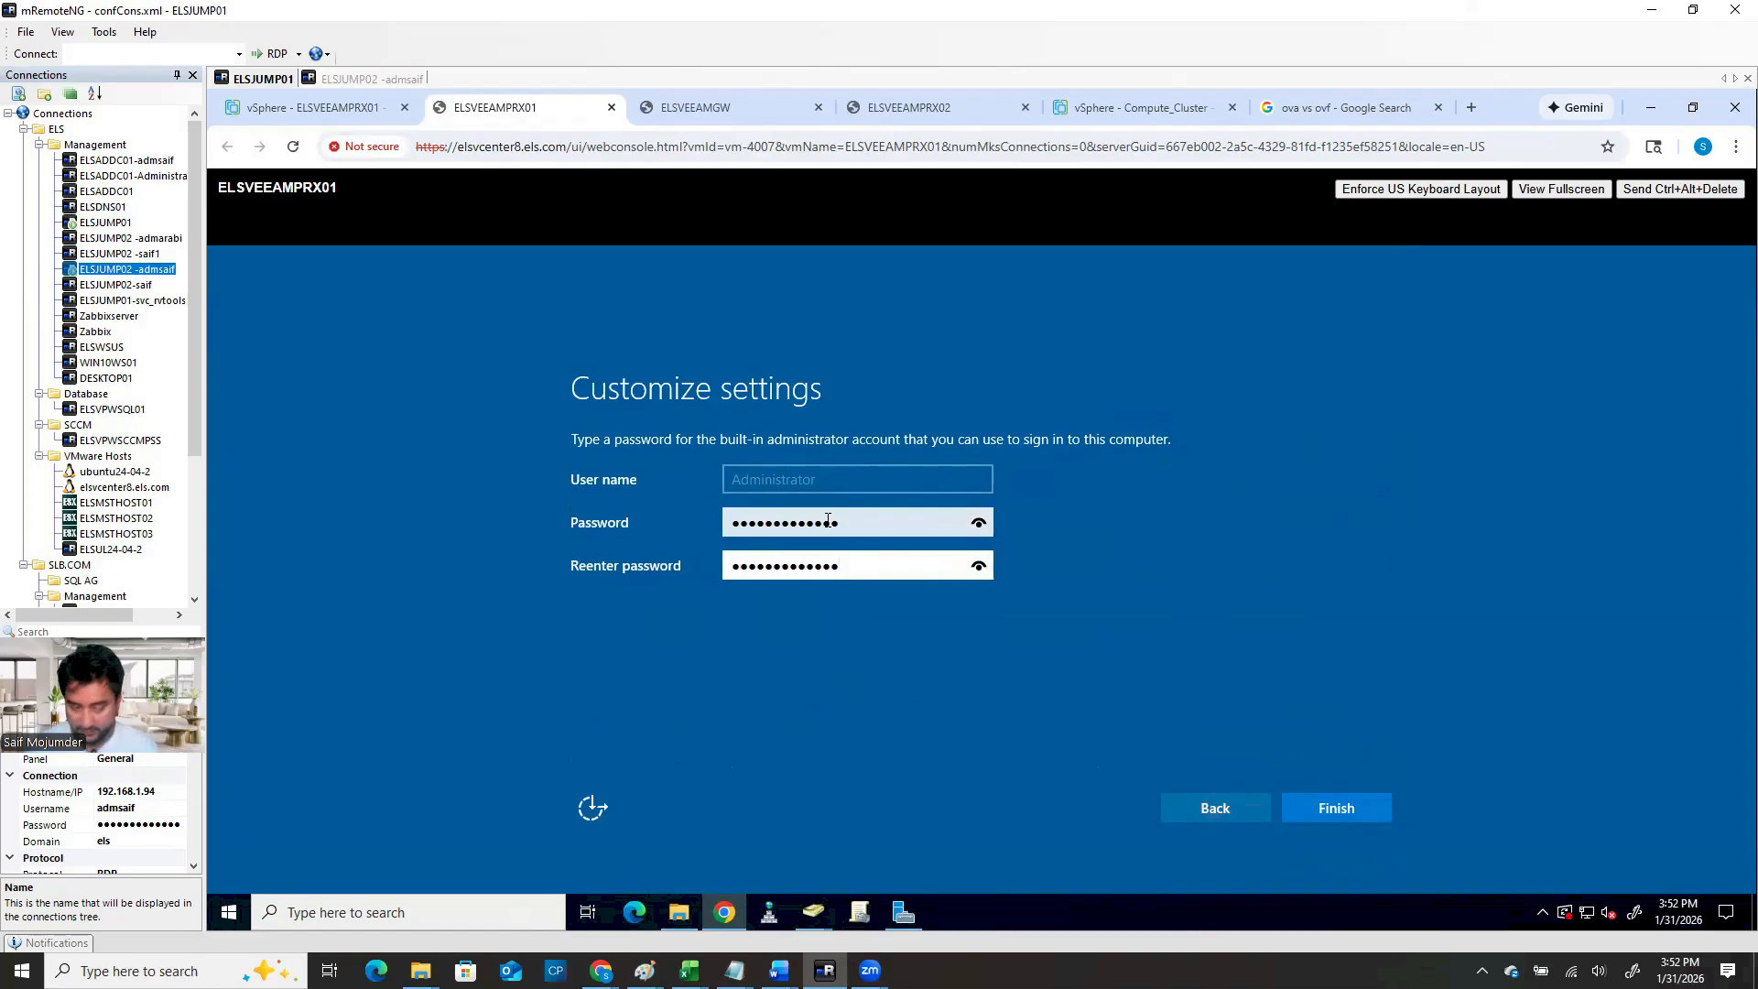
key("Return")
- On ELSVEEAMGW, keep default region, skip the product key, accept the licence, set the Administrator password
left_click(691, 111)
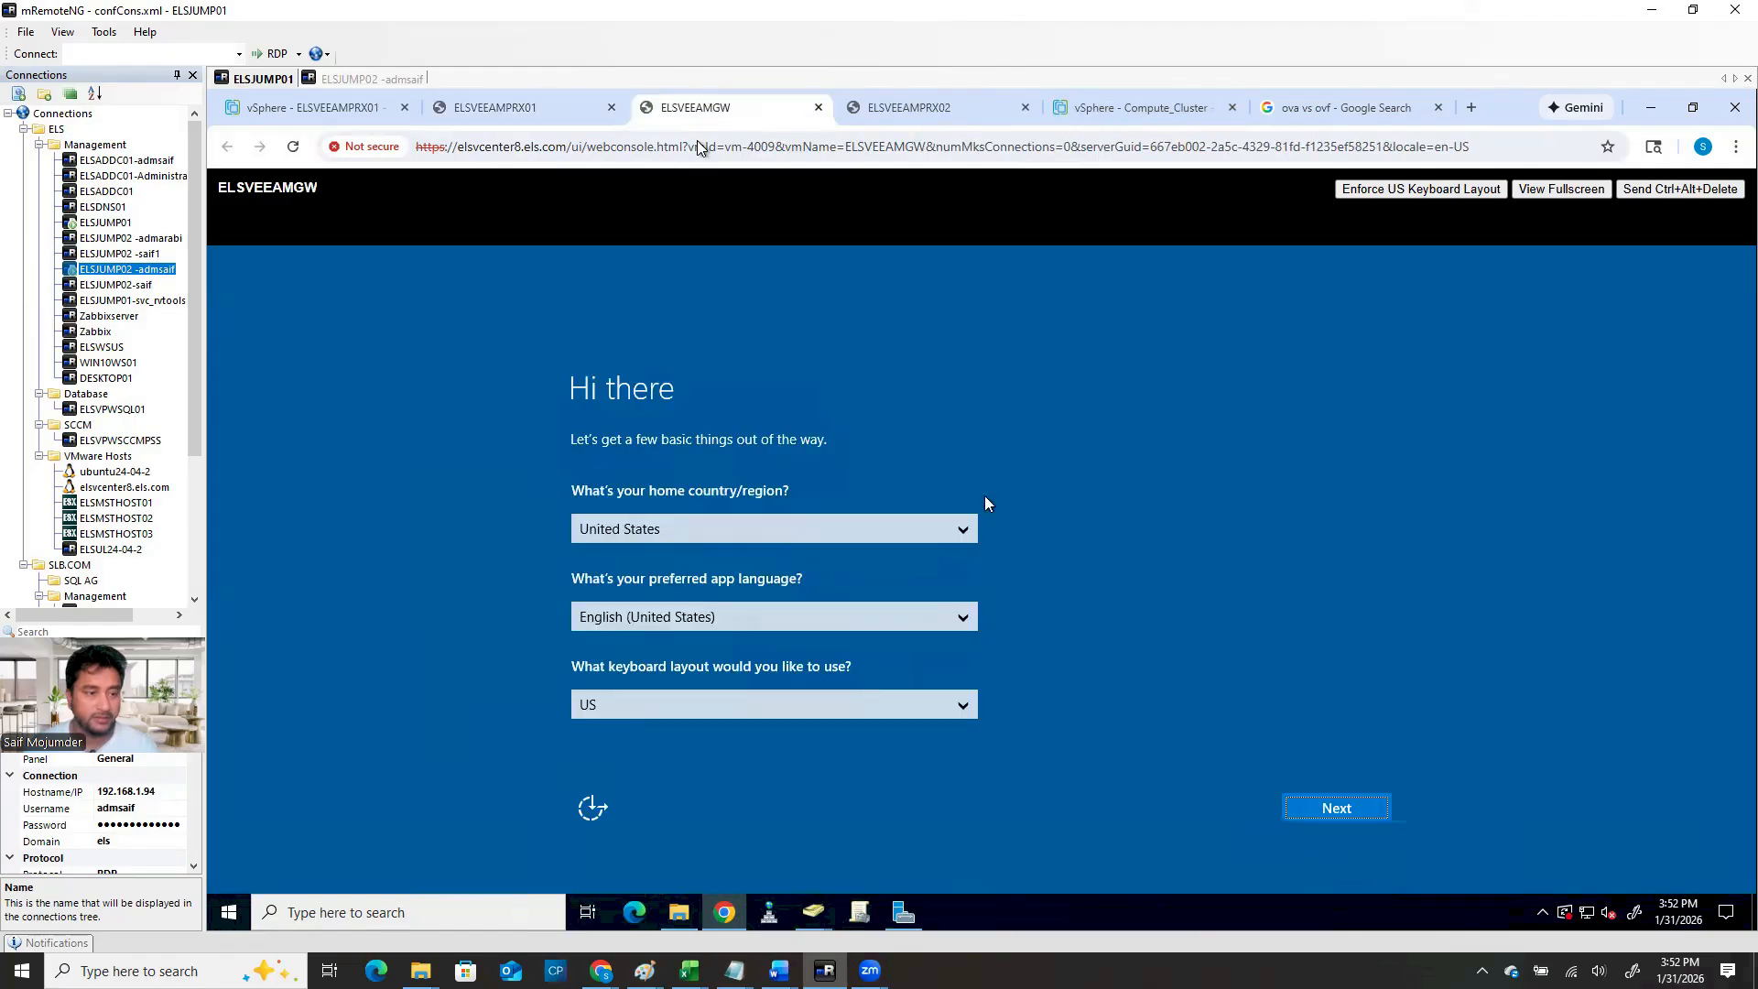
left_click(1348, 824)
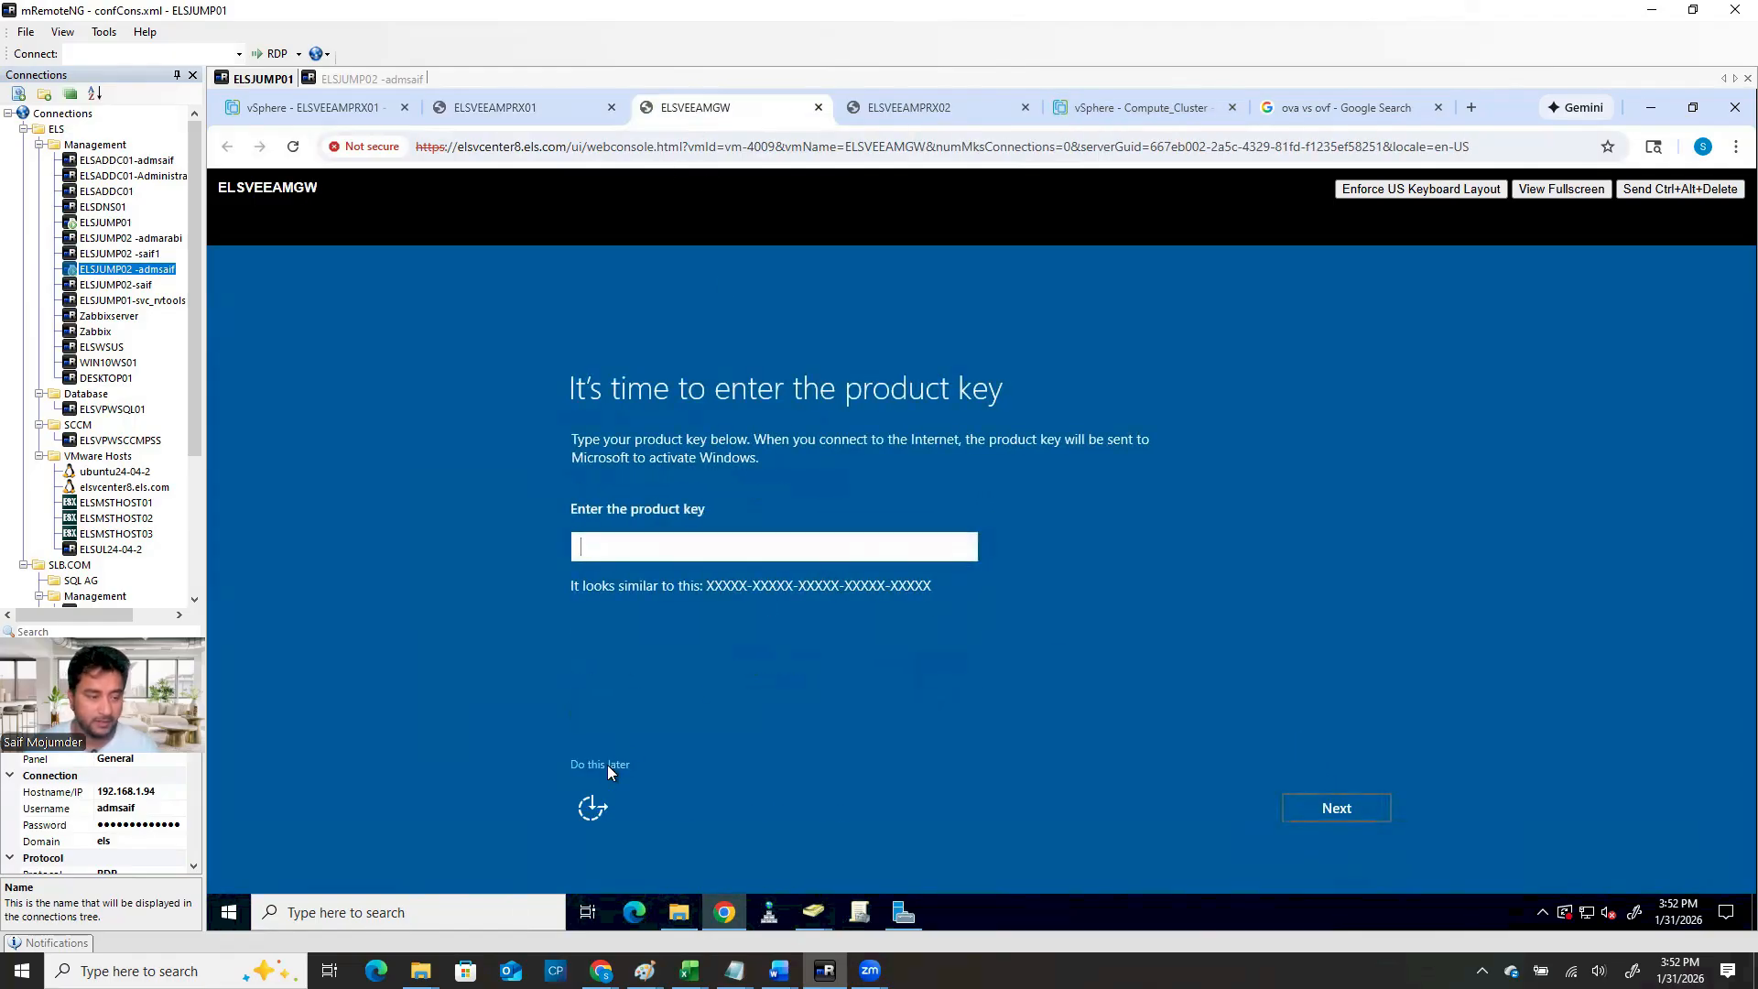
left_click(602, 761)
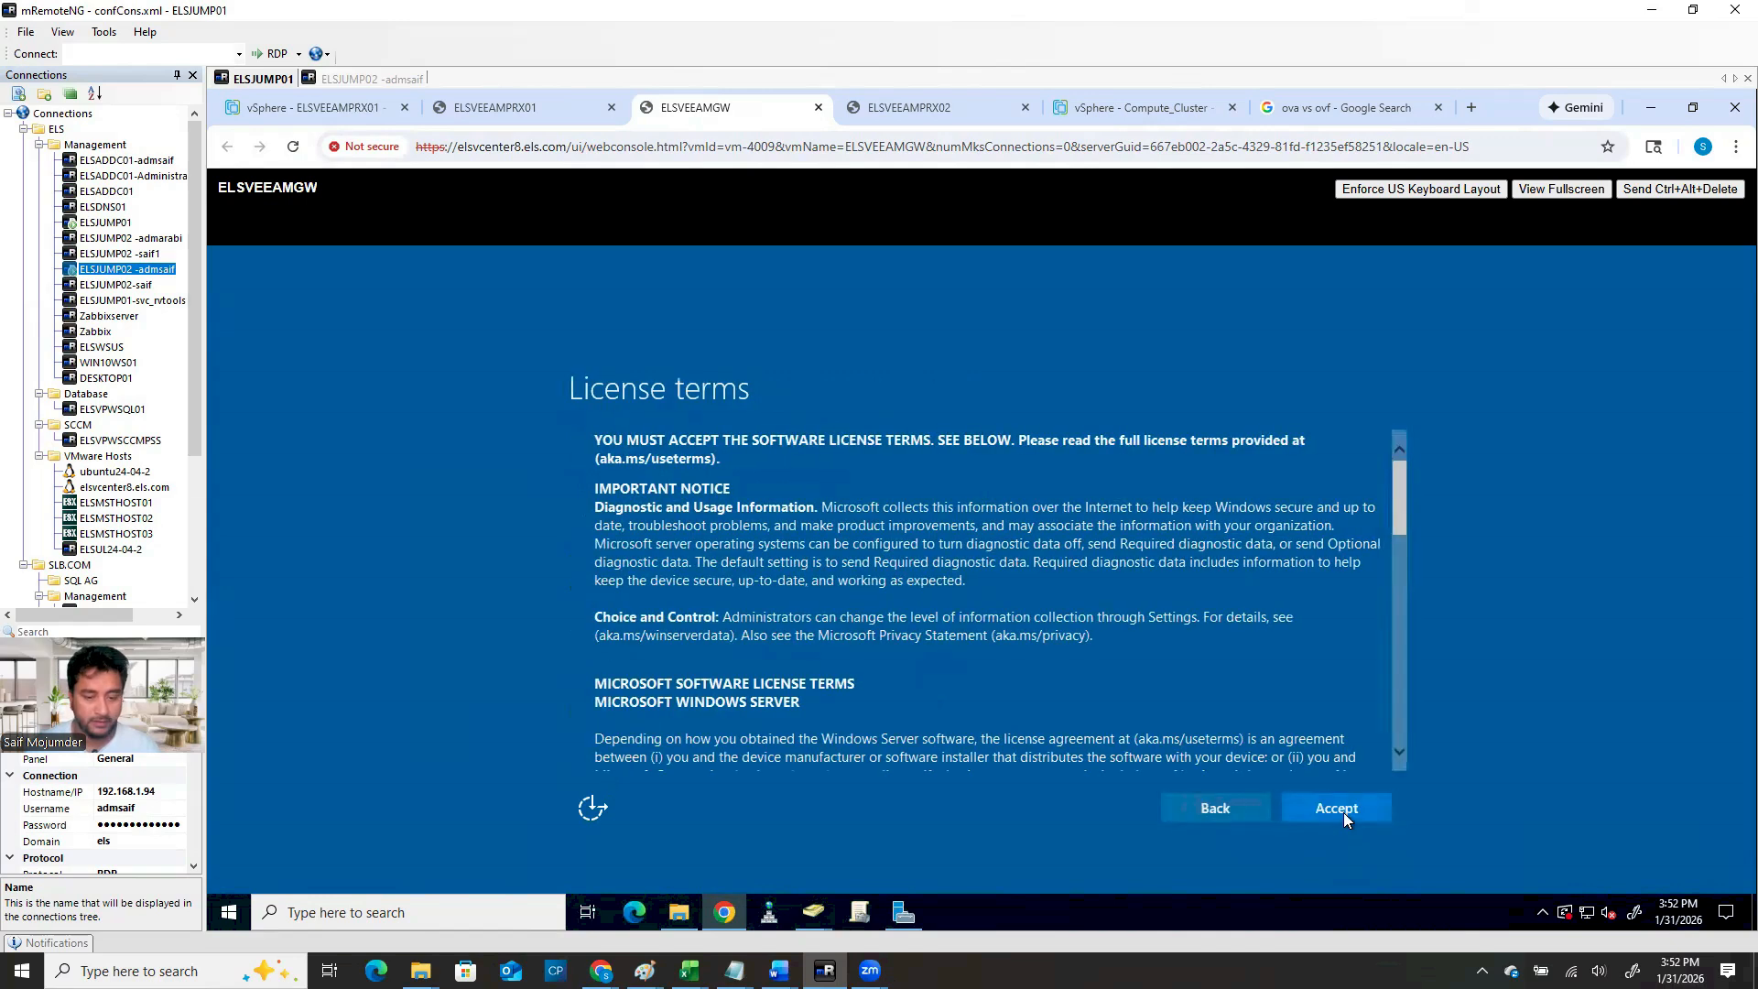
left_click(1337, 808)
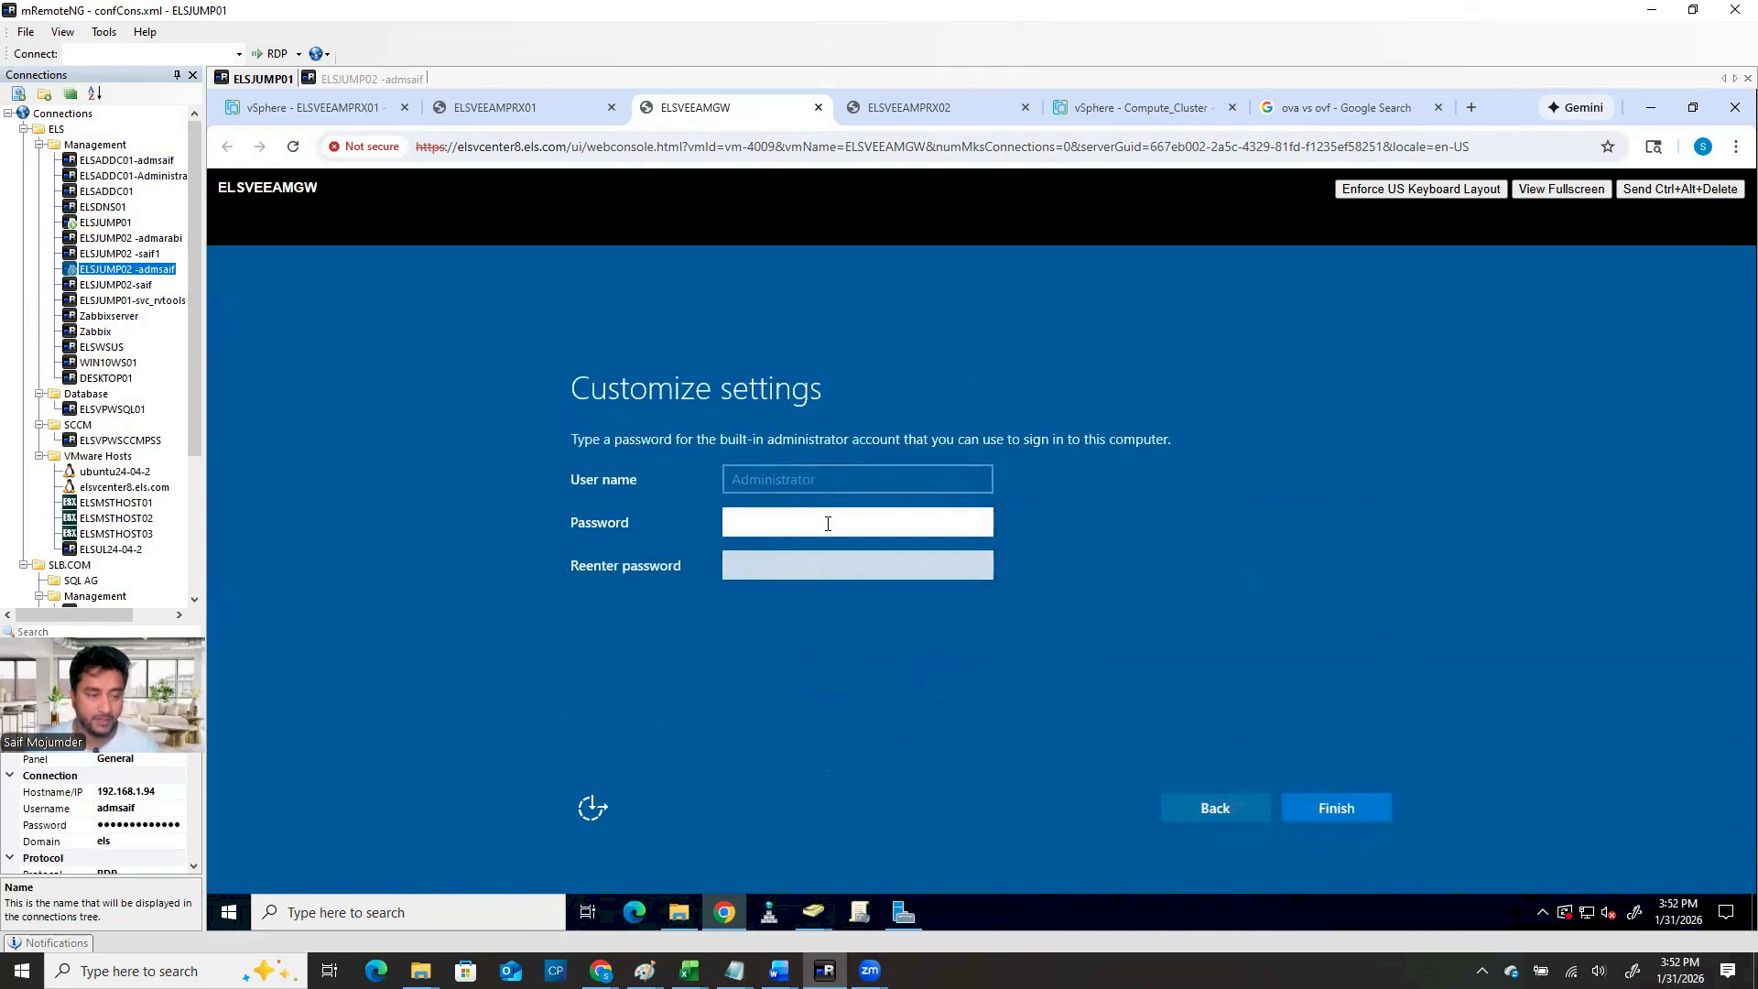
type("••")
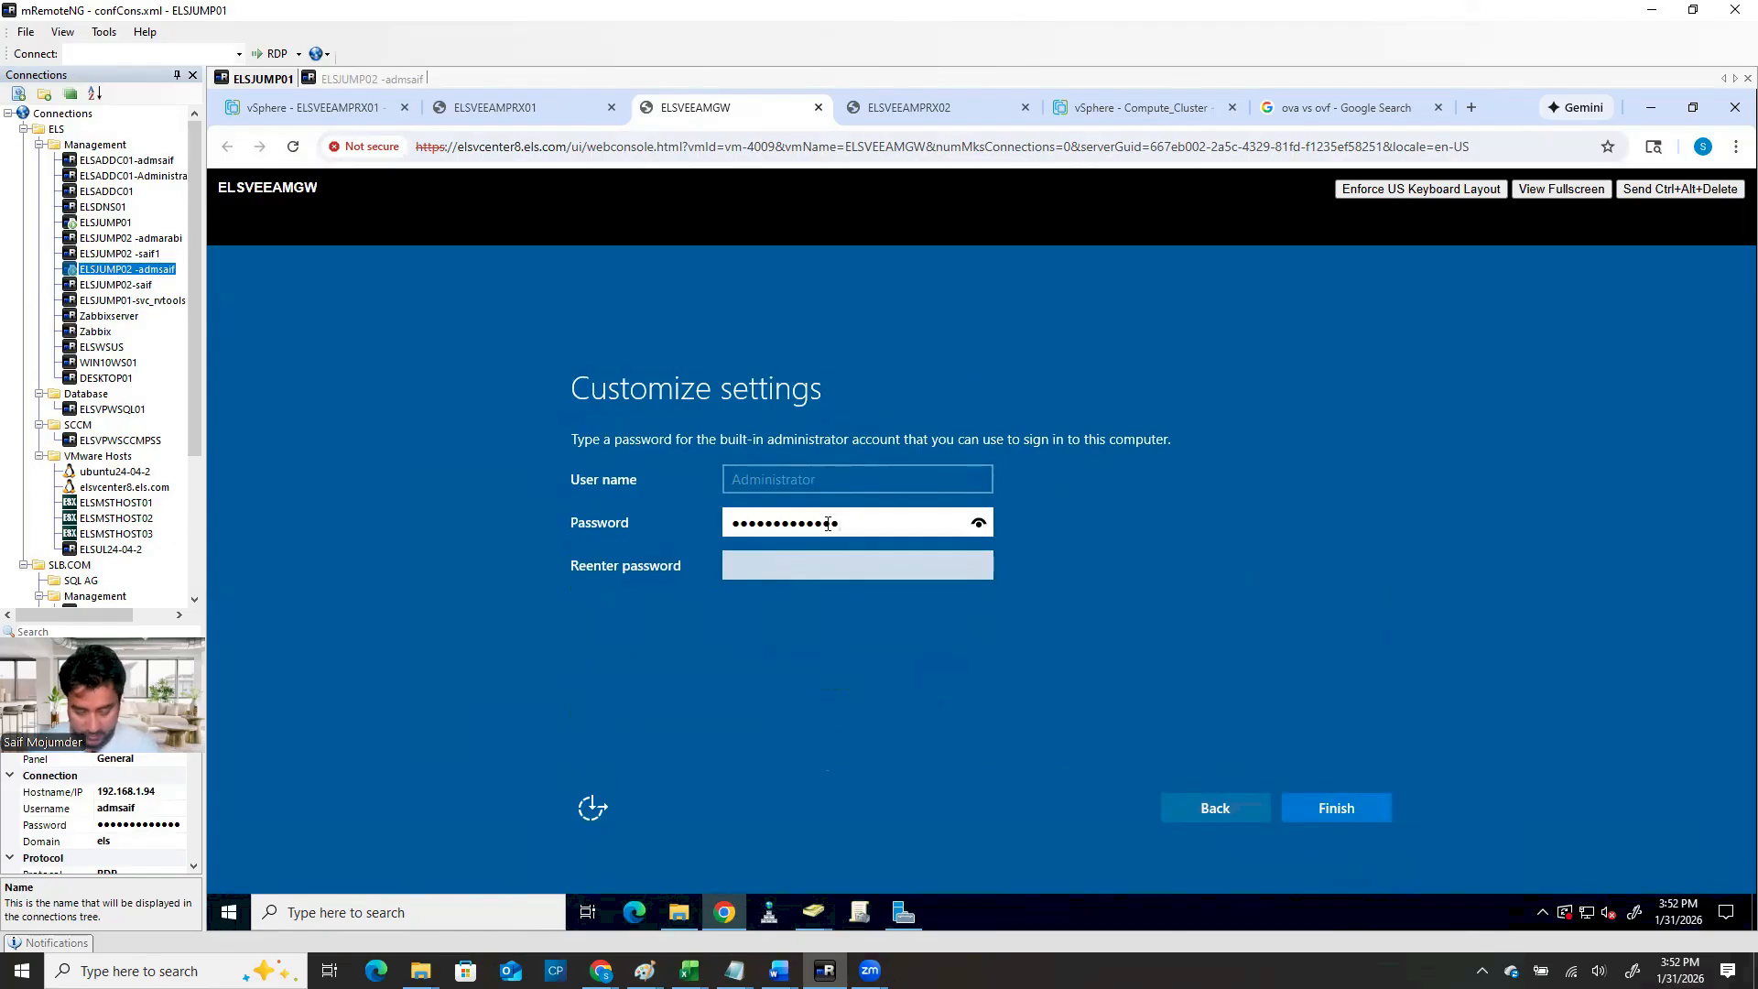
key("Tab")
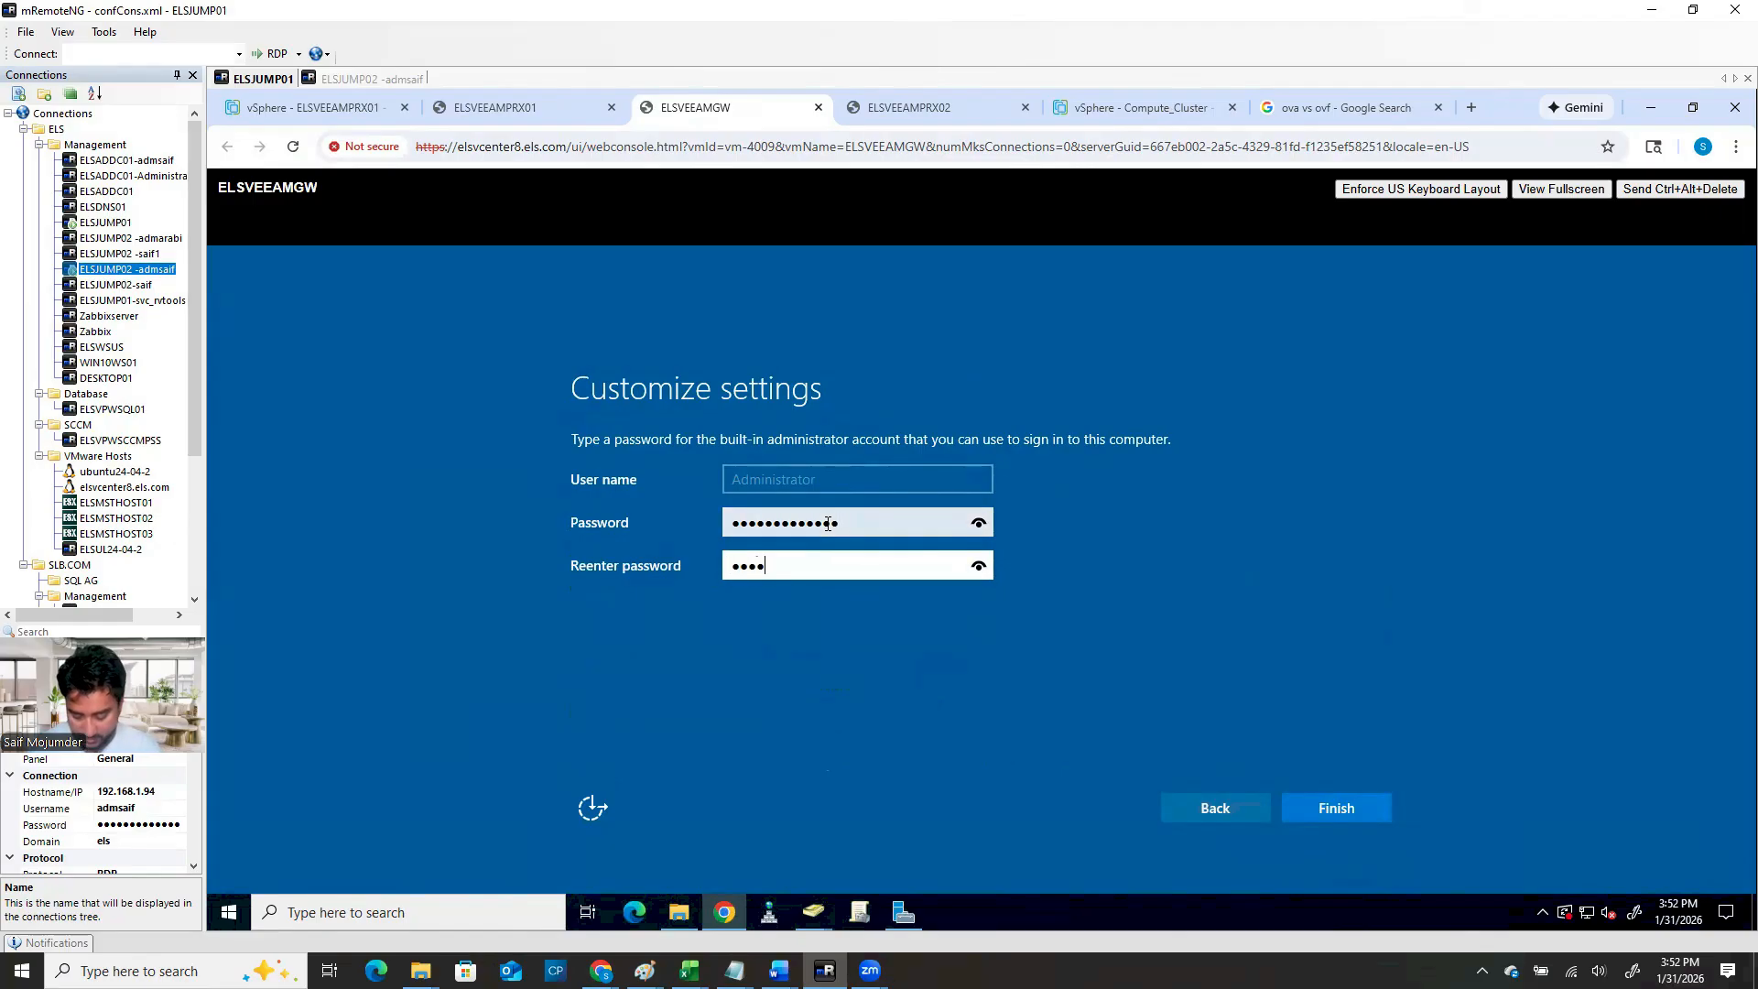
type("•••")
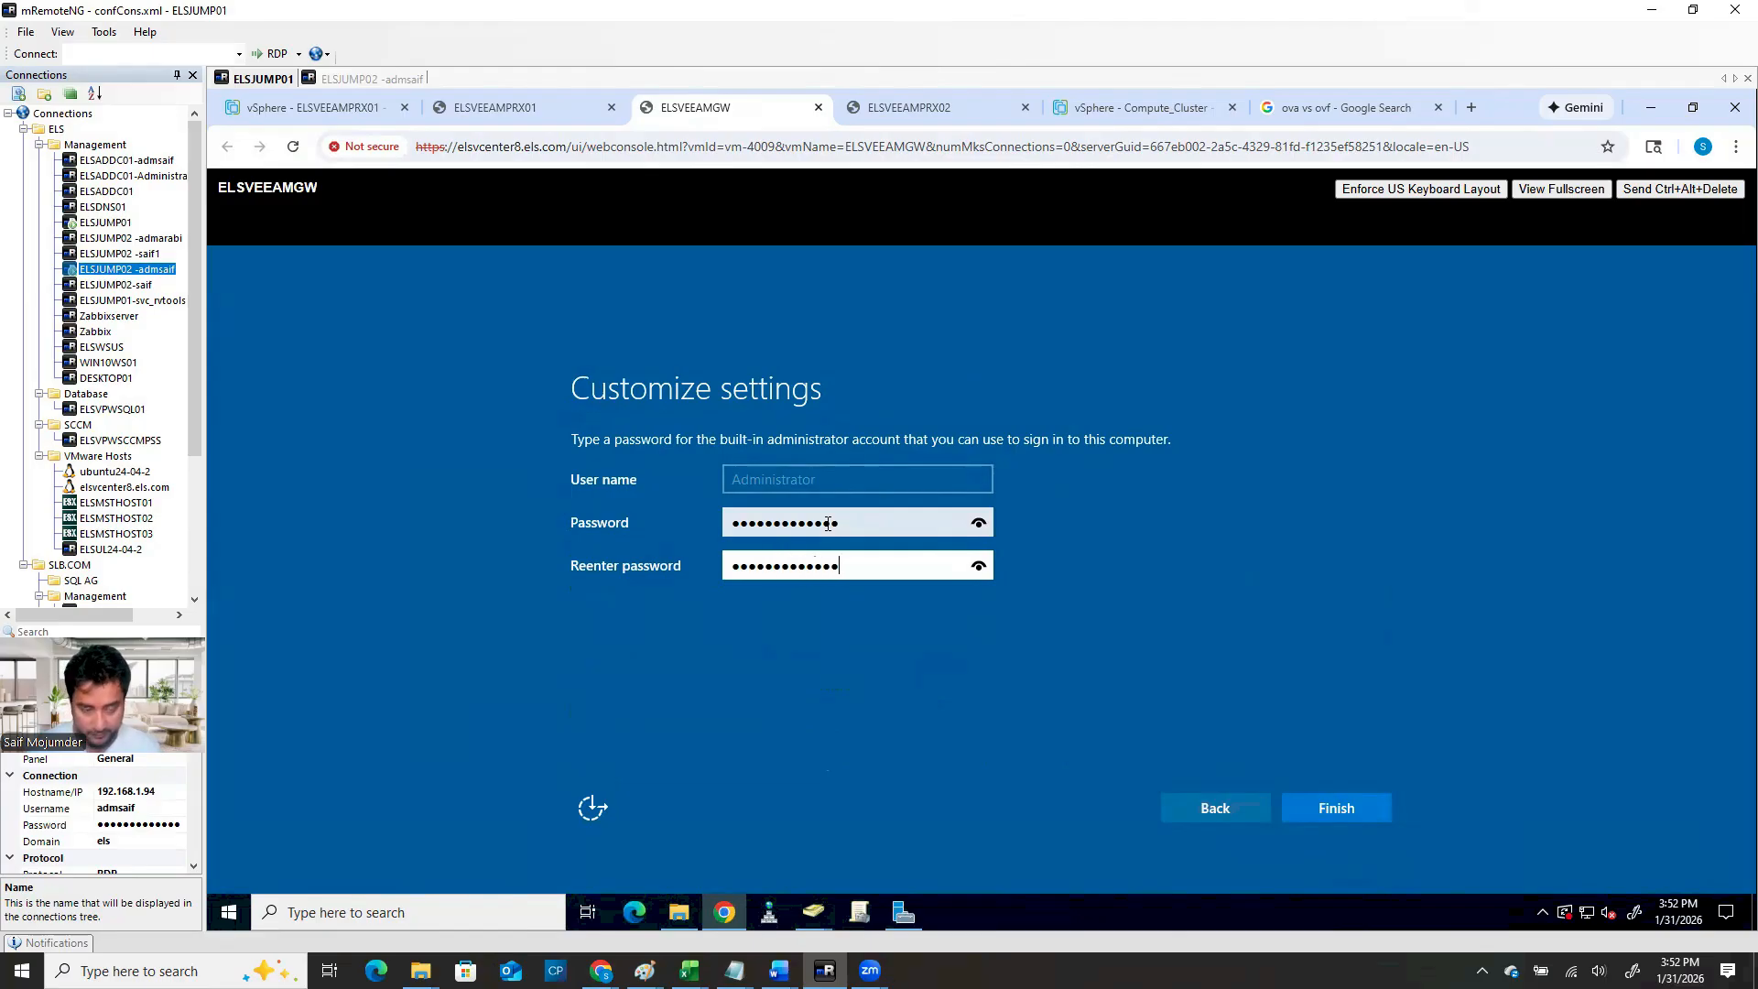
key("Return")
left_click(936, 112)
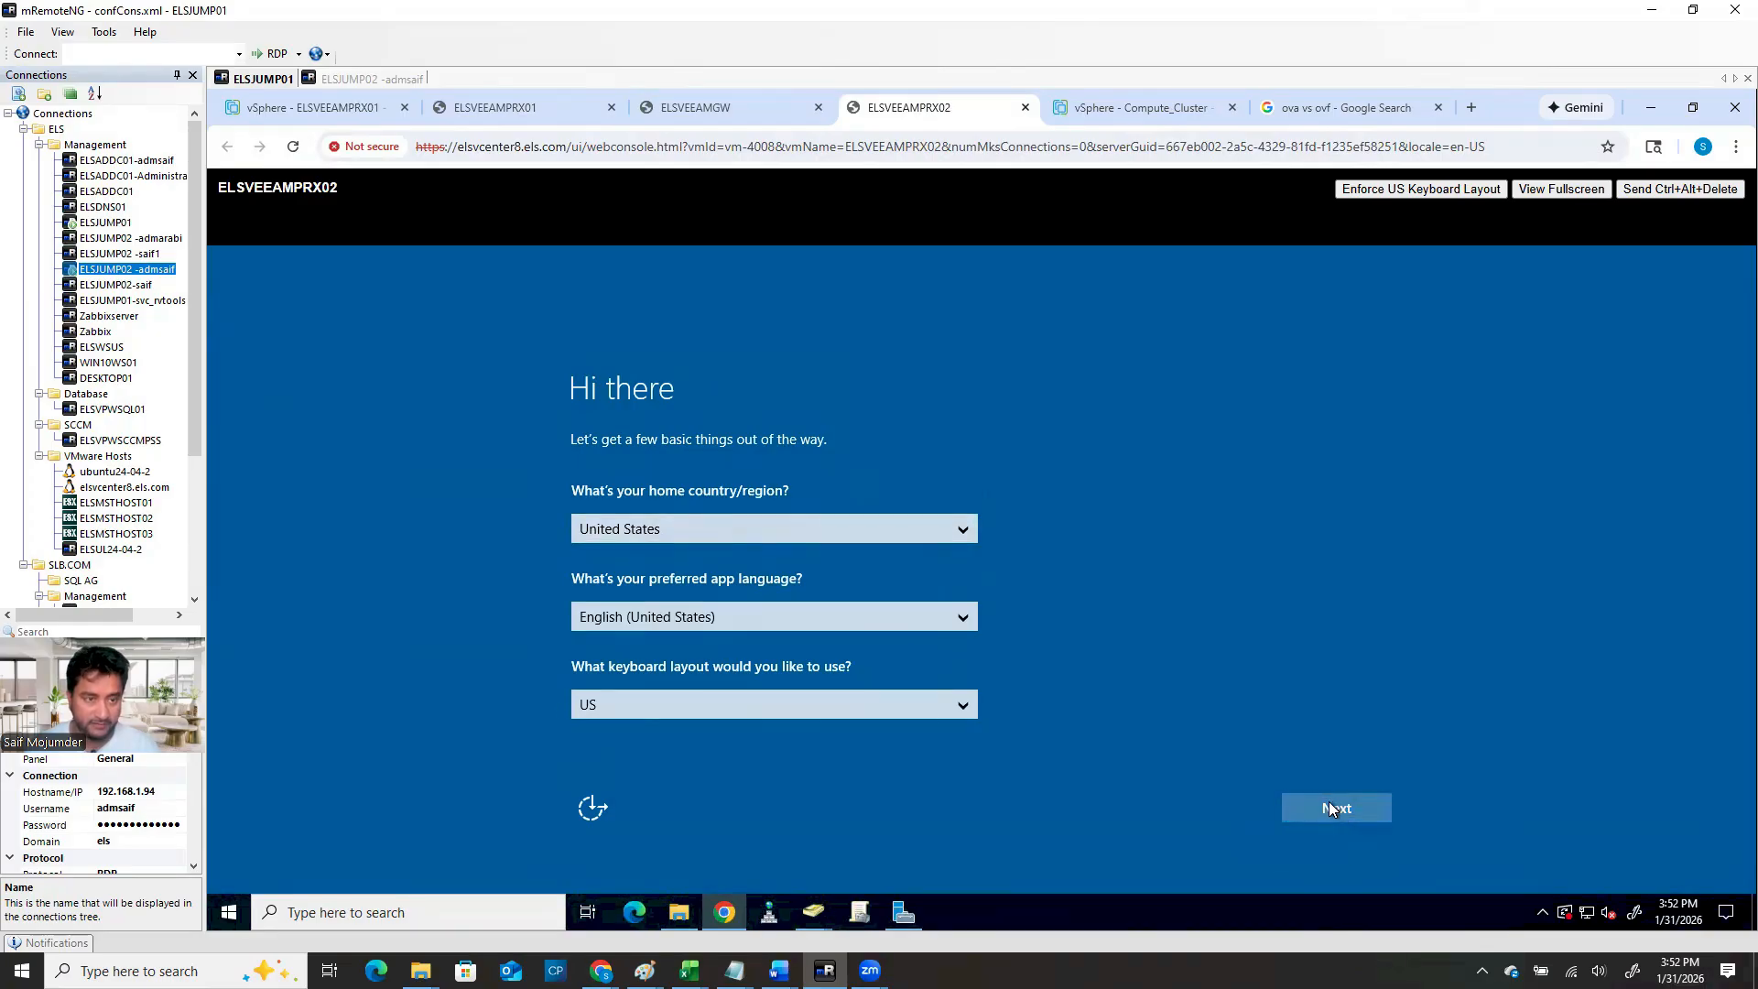
- Finish ELSVEEAMPRX02's setup with default region, skipped product key, accepted licence and Administrator password
left_click(1330, 808)
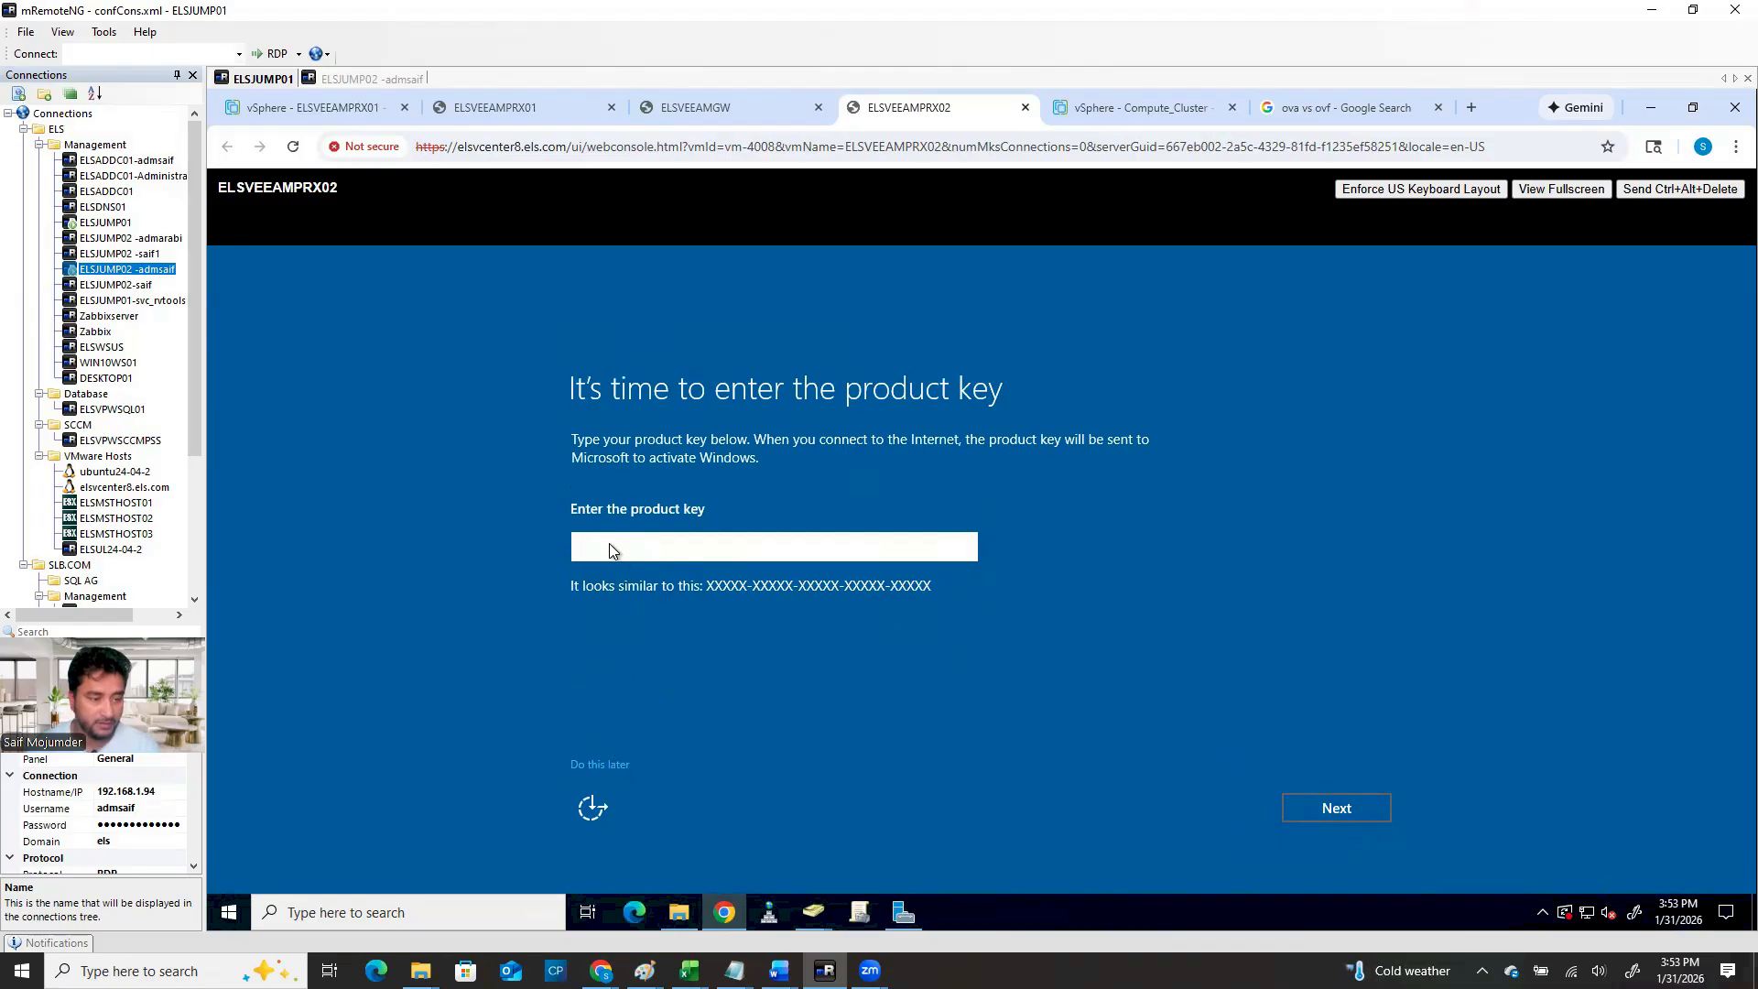
left_click(590, 765)
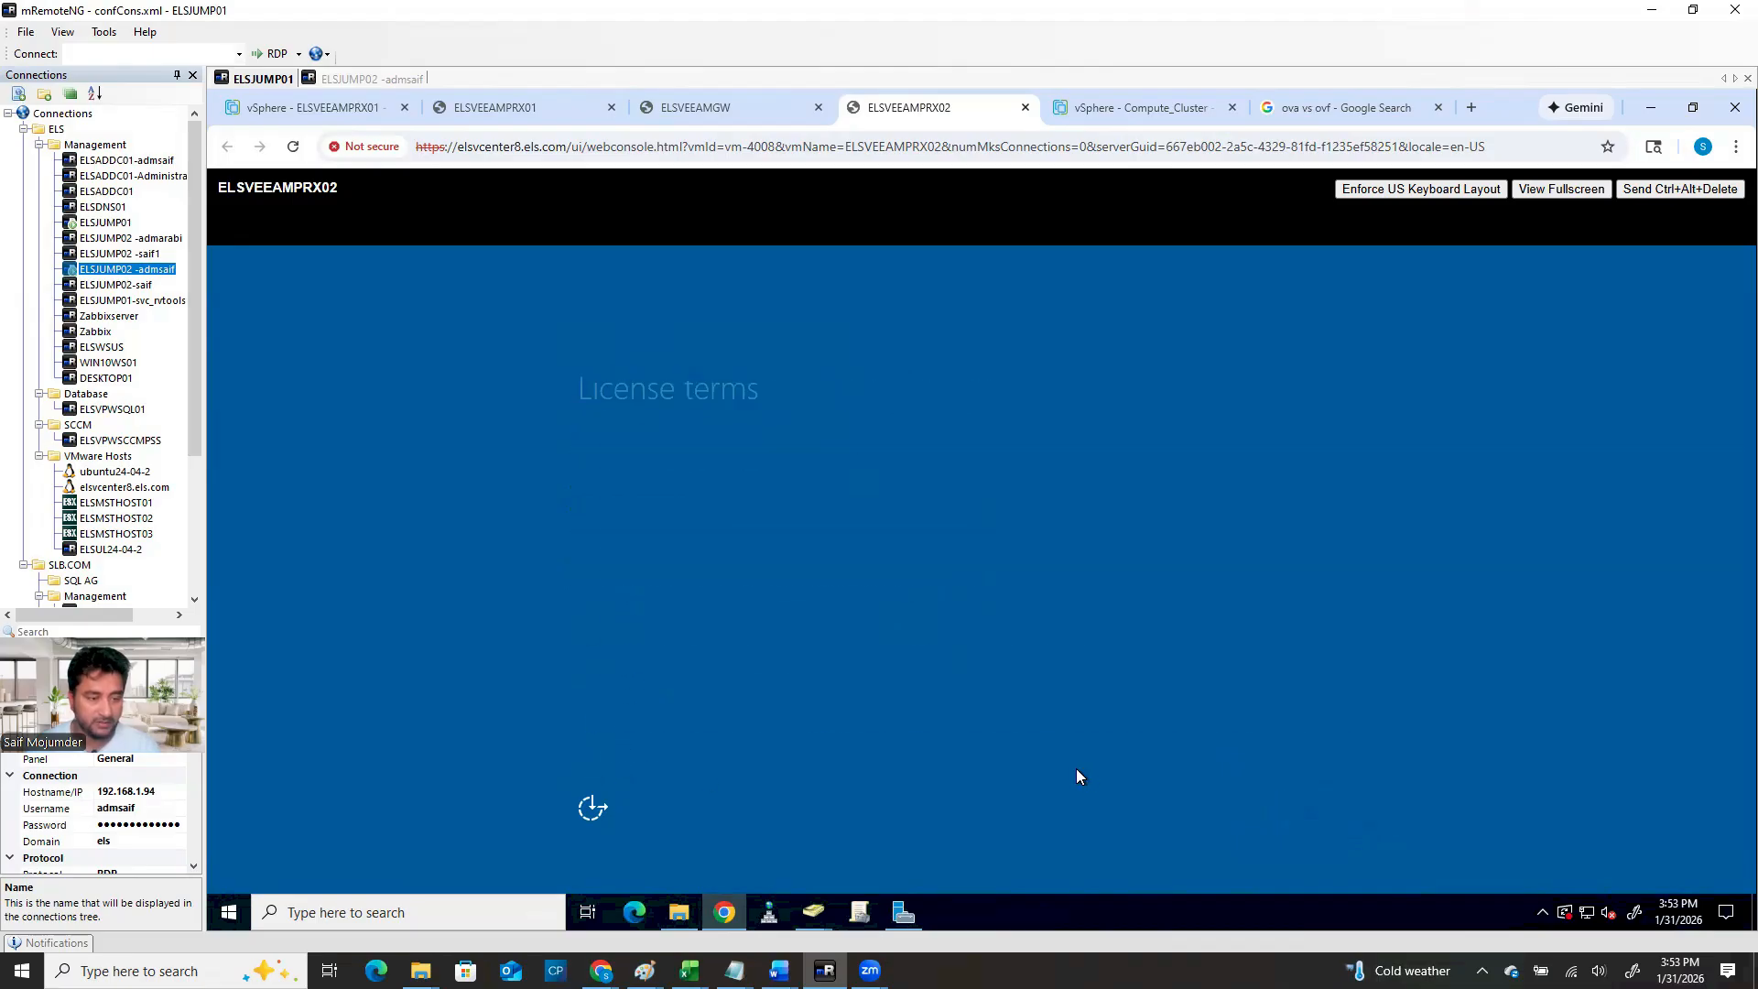
left_click(1317, 816)
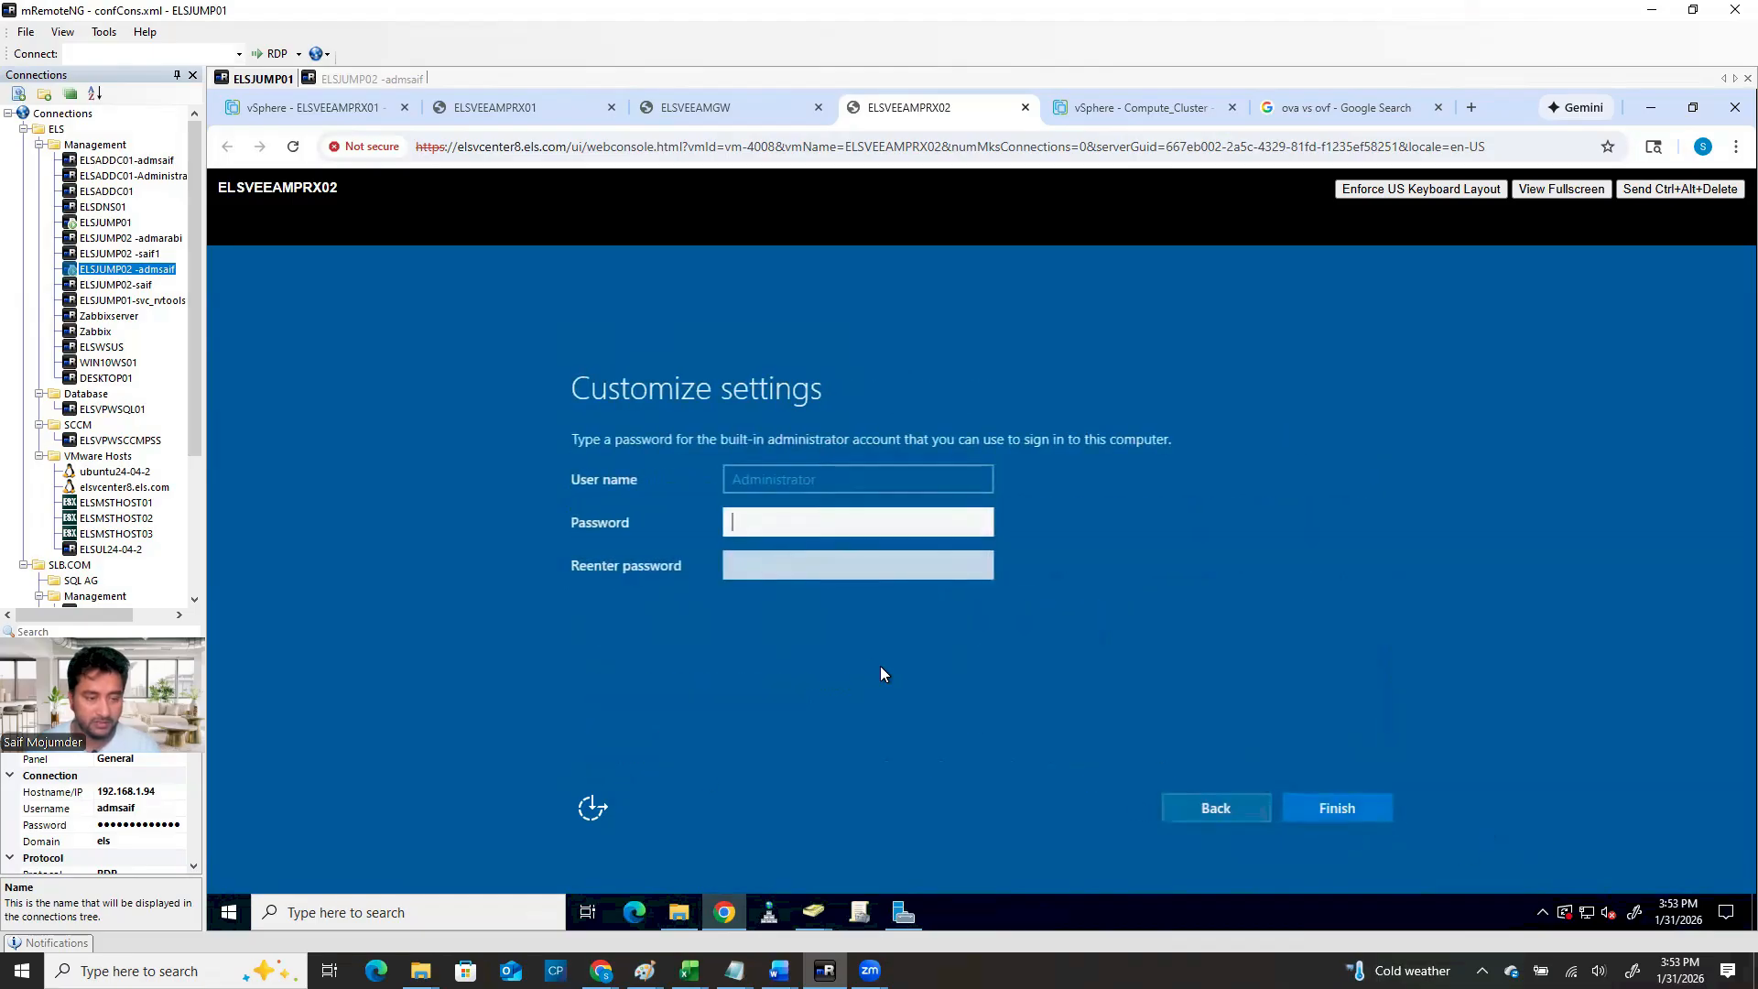
type("••••••••••••••")
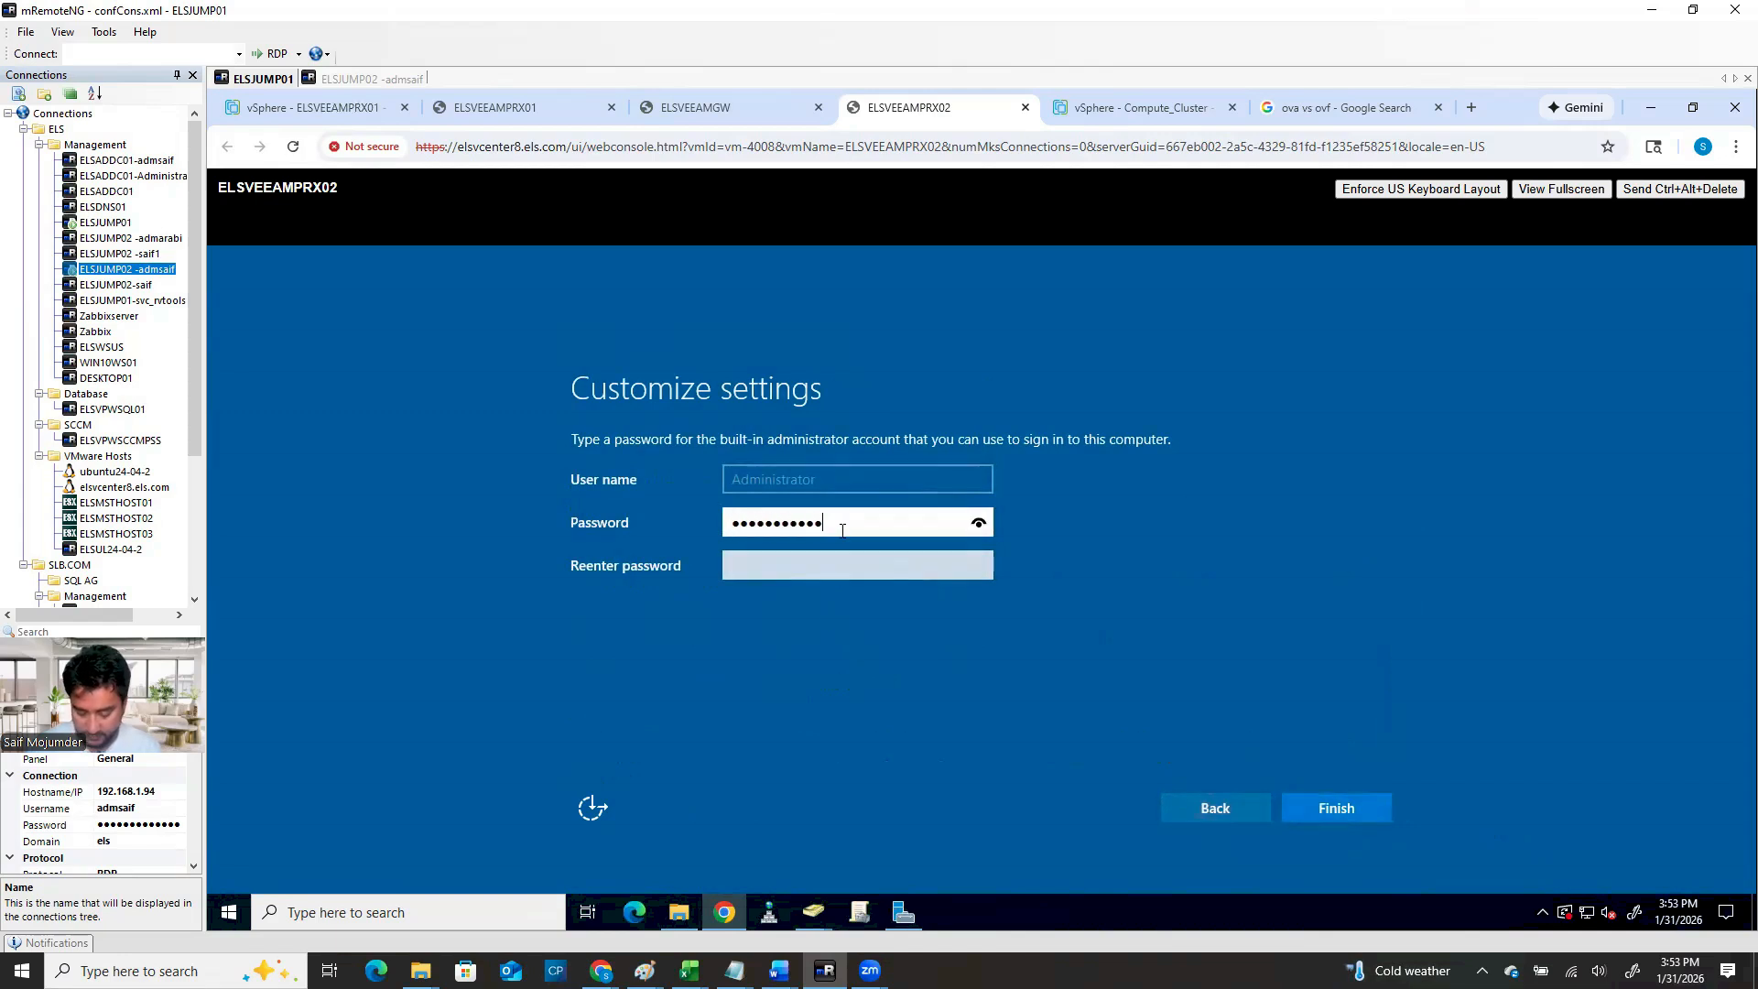
key("Tab")
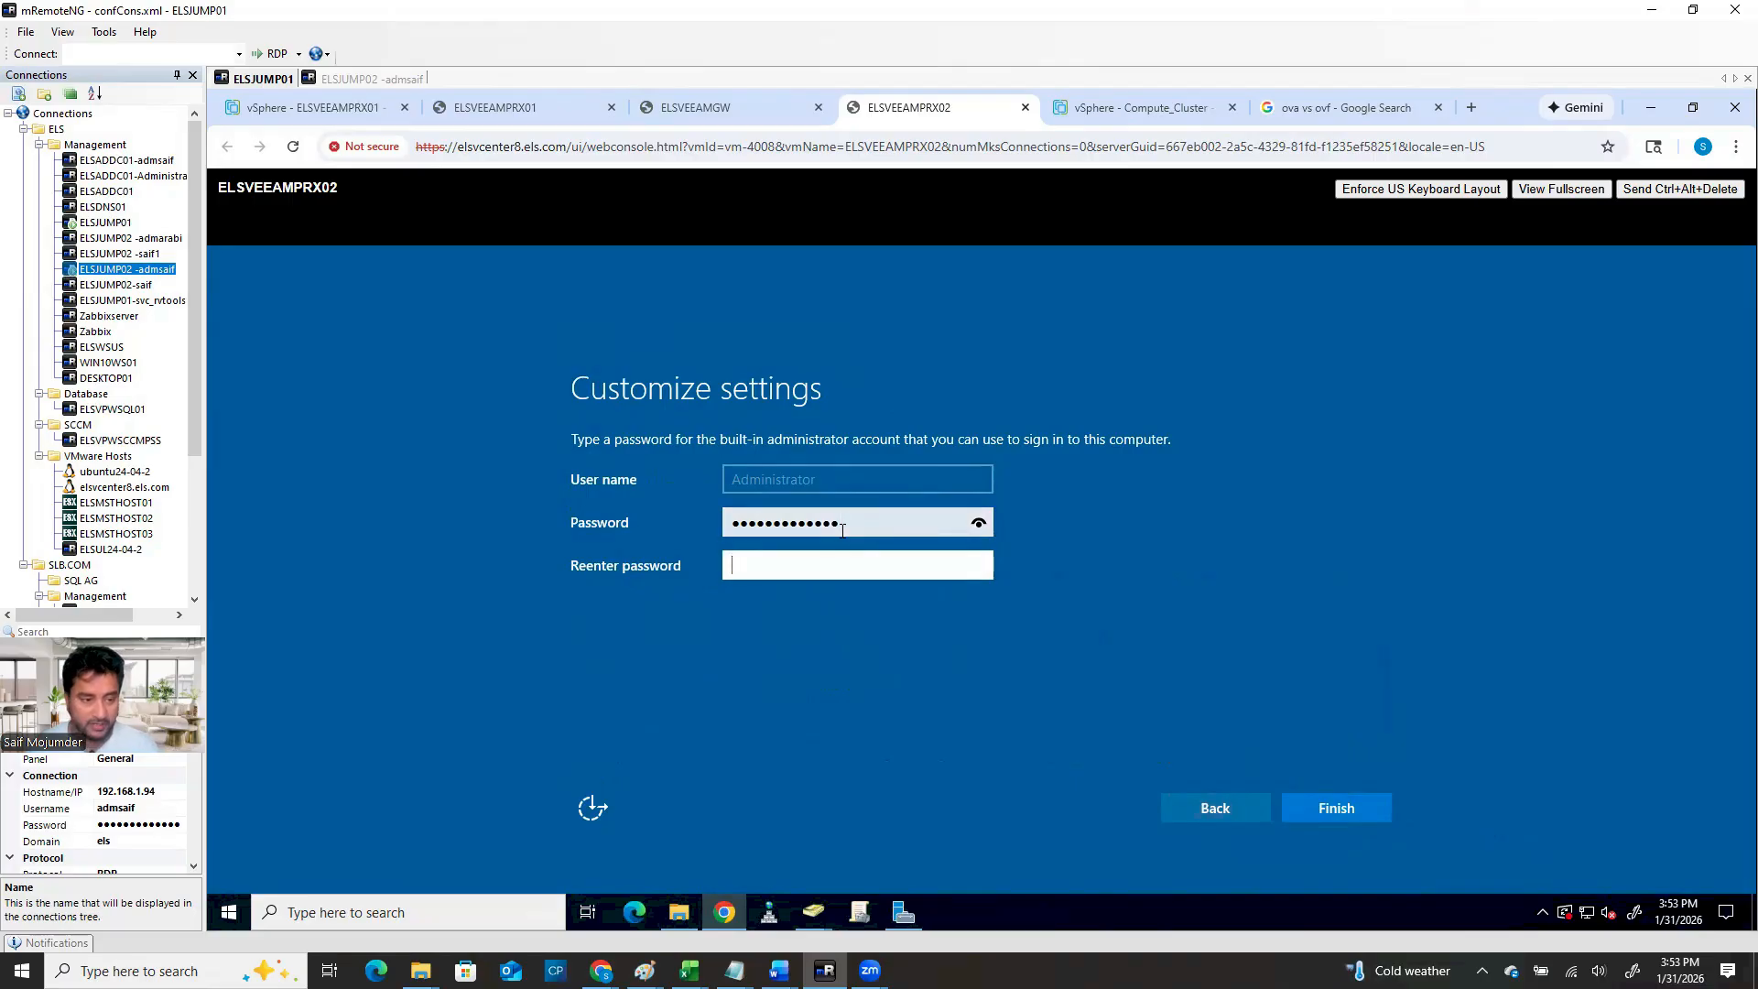
type("••••••••••••••")
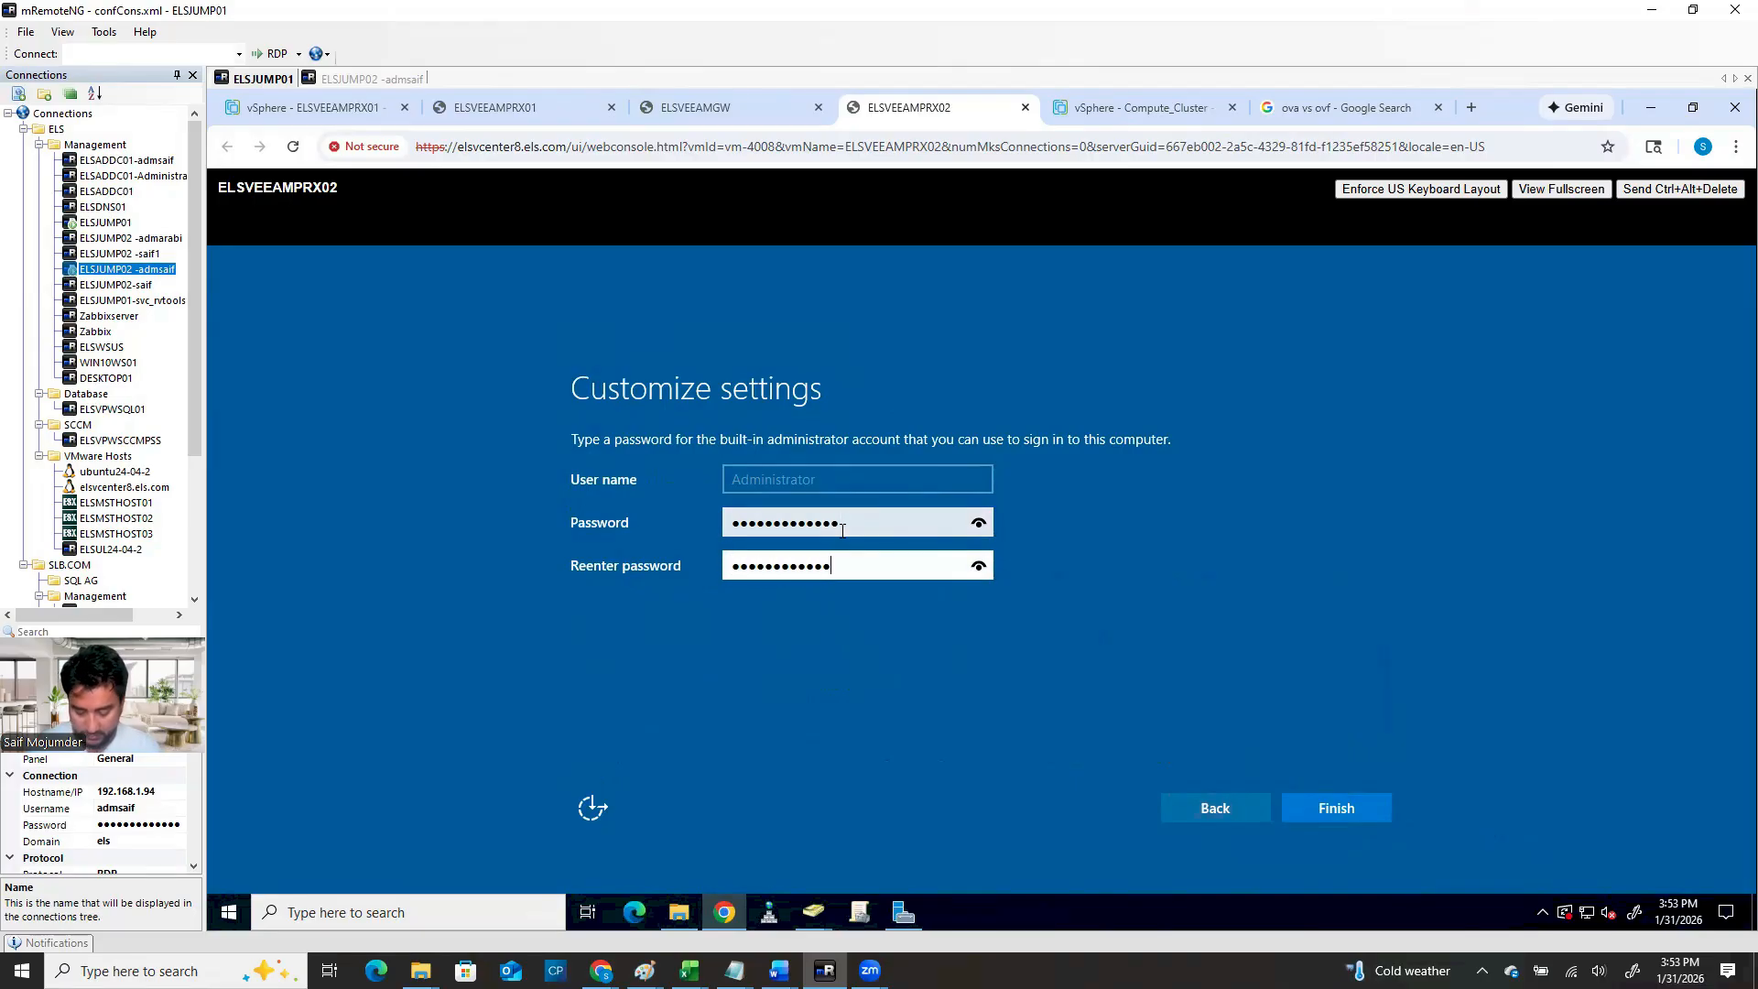
key("Return")
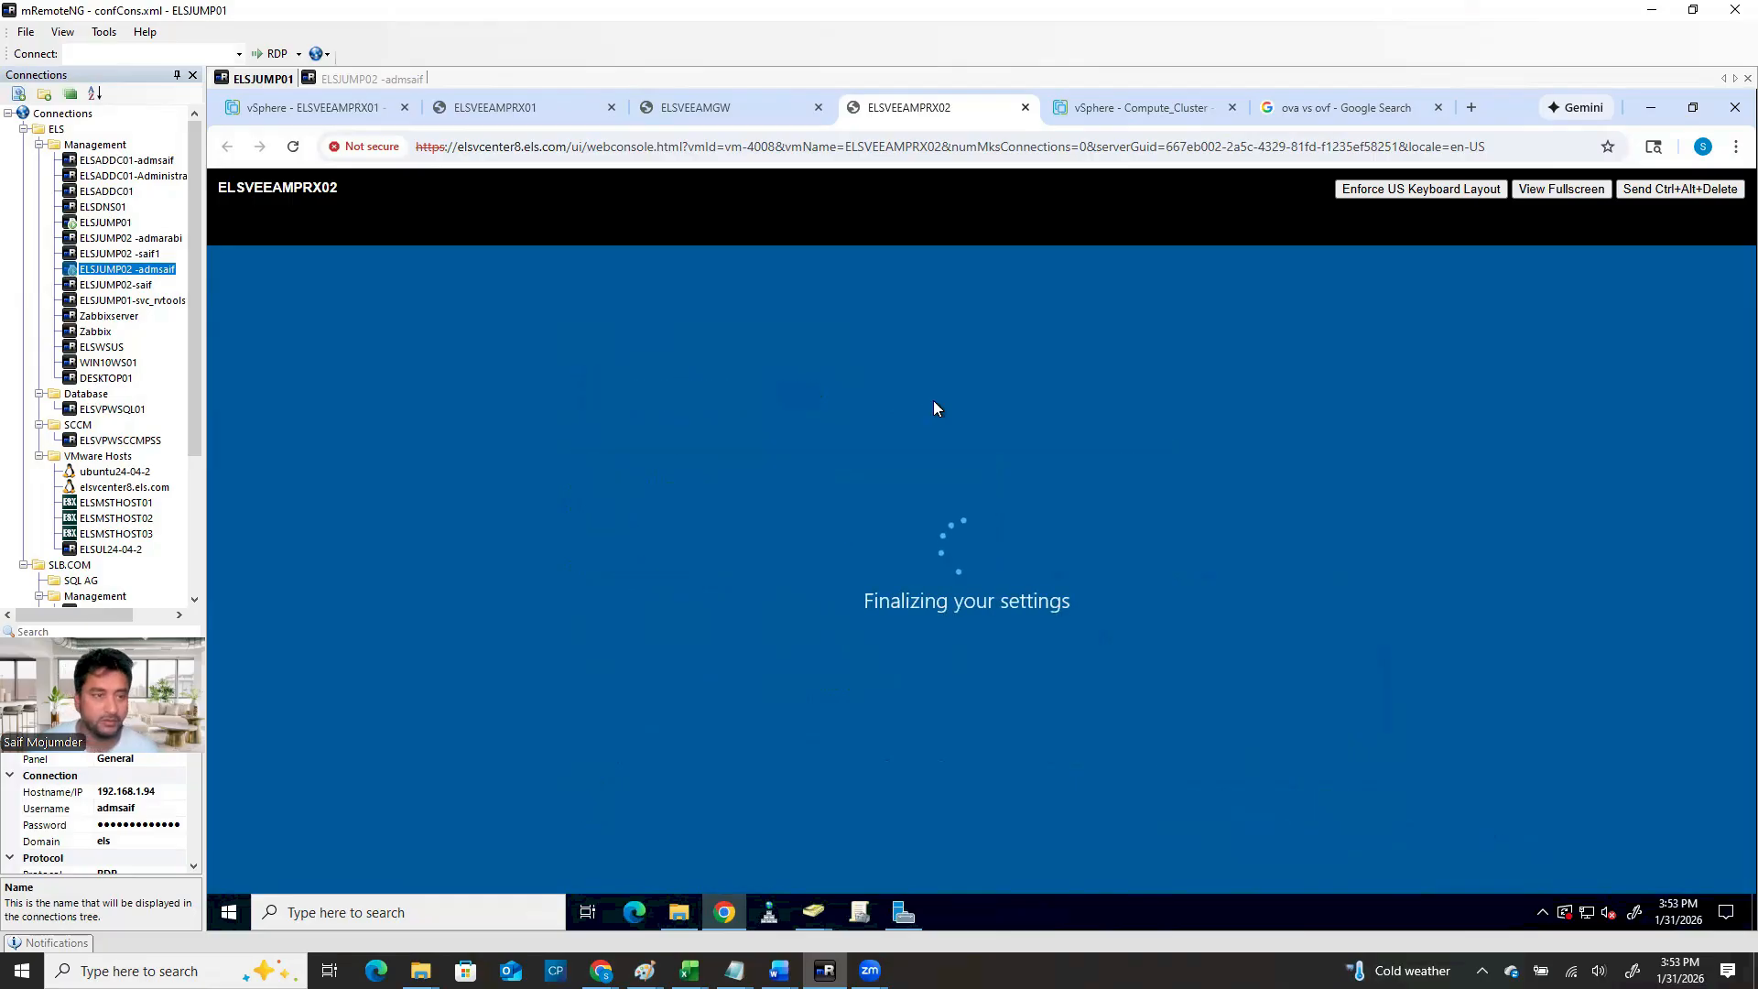
left_click(493, 112)
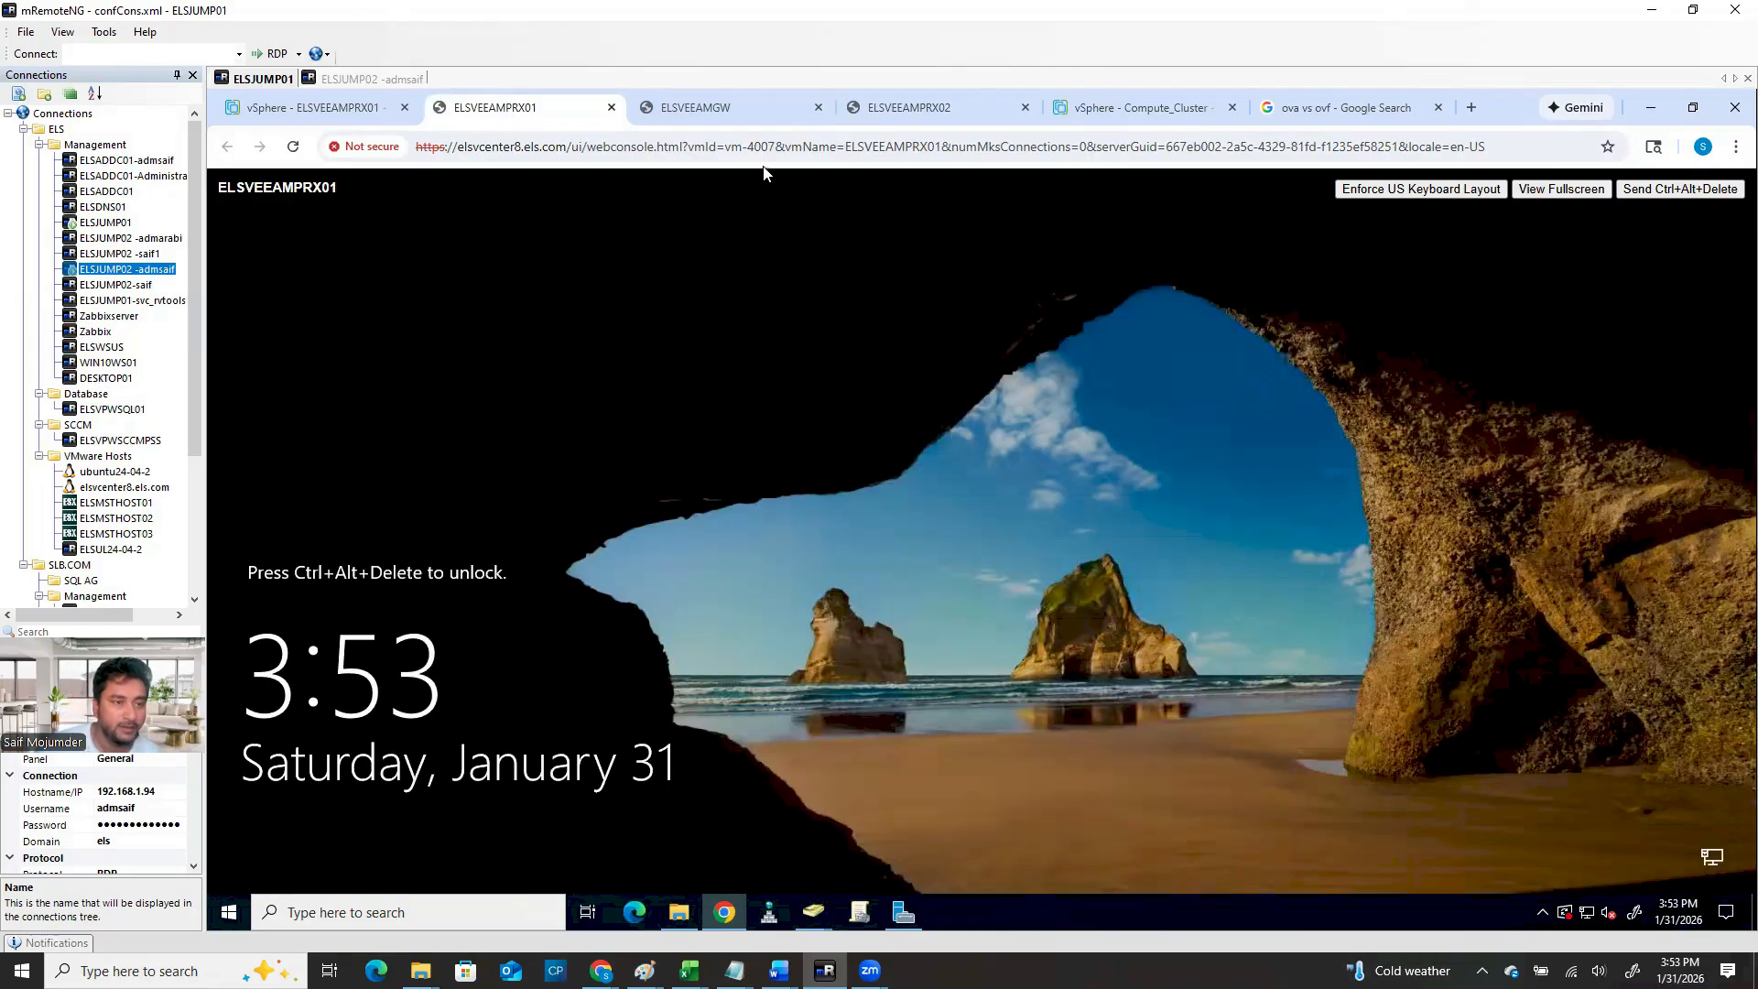
- Sign in as Administrator on ELSVEEAMPRX01 using Ctrl+Alt+Delete and the password
left_click(909, 114)
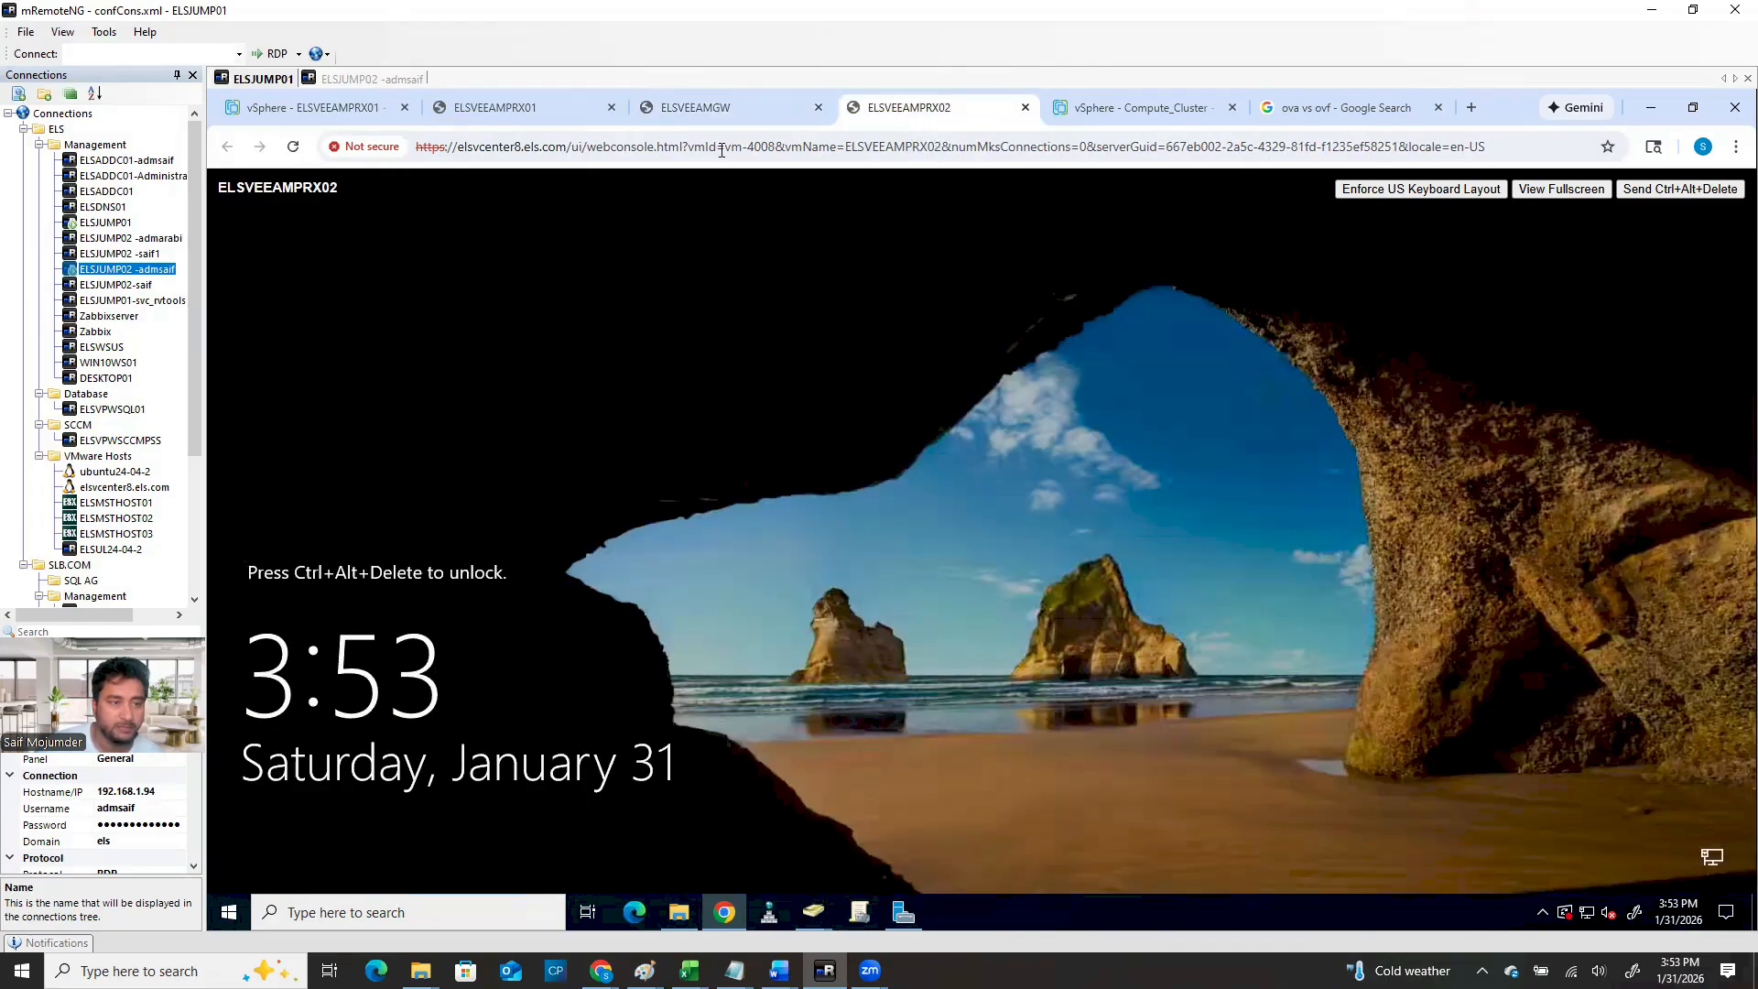
left_click(507, 112)
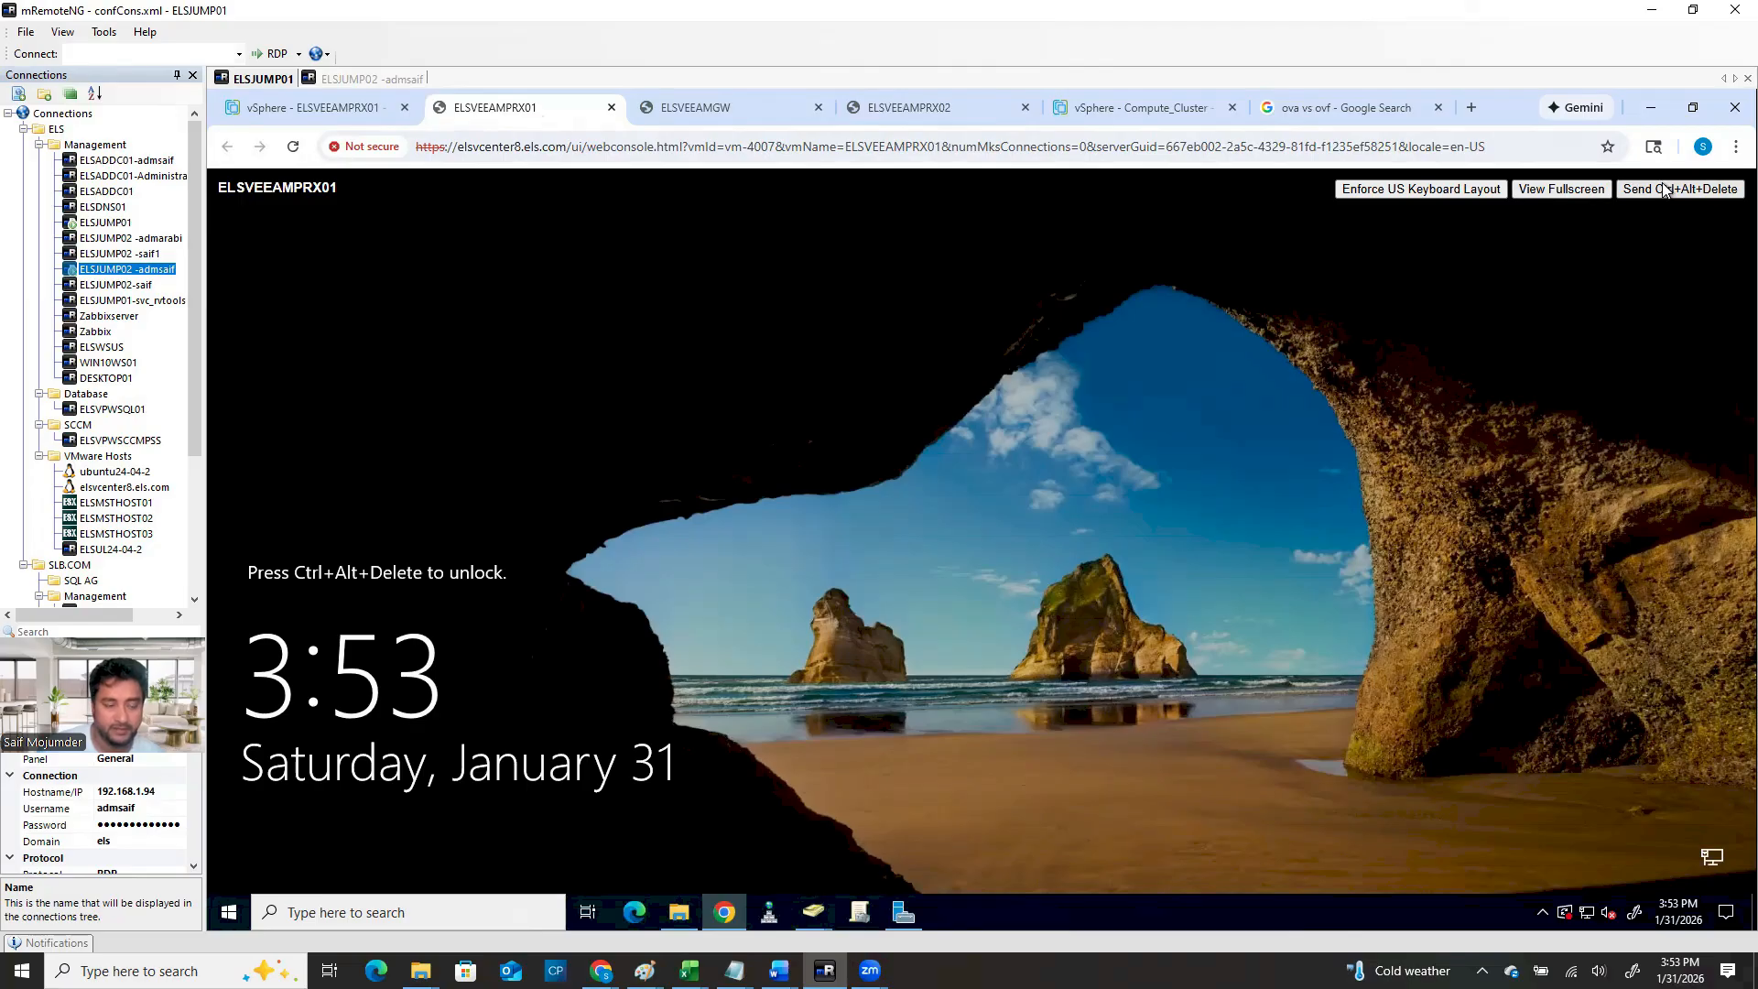
left_click(667, 106)
left_click(915, 110)
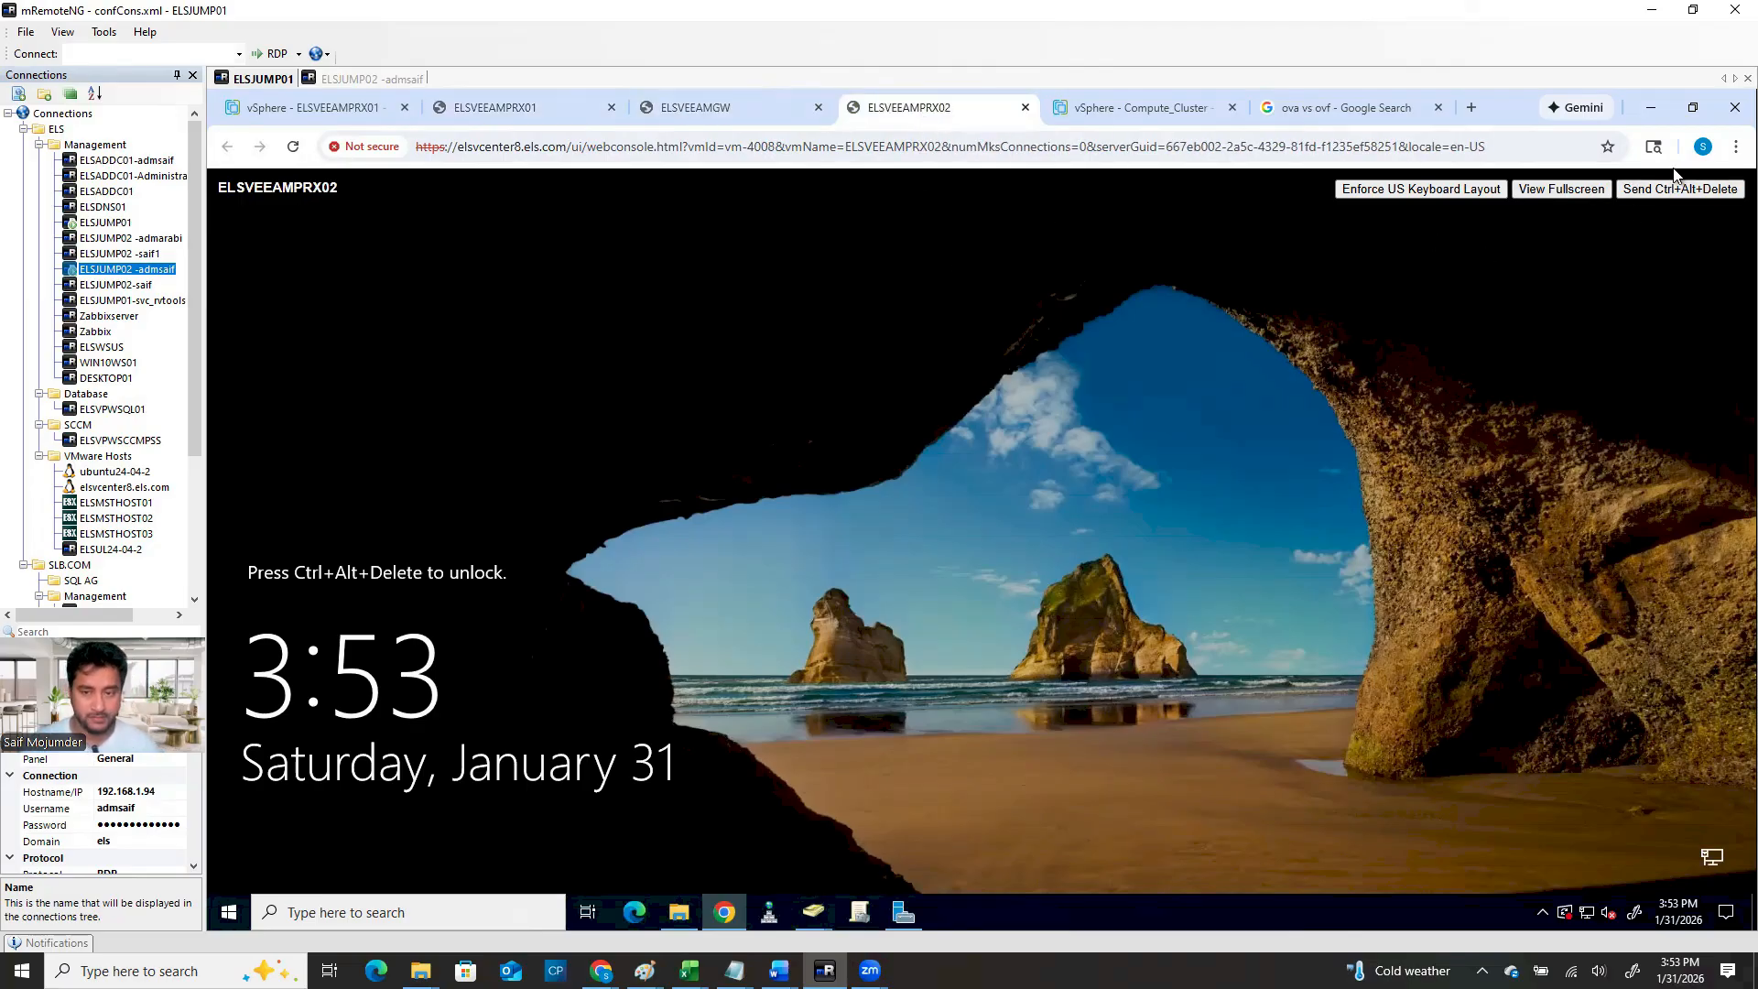
left_click(558, 114)
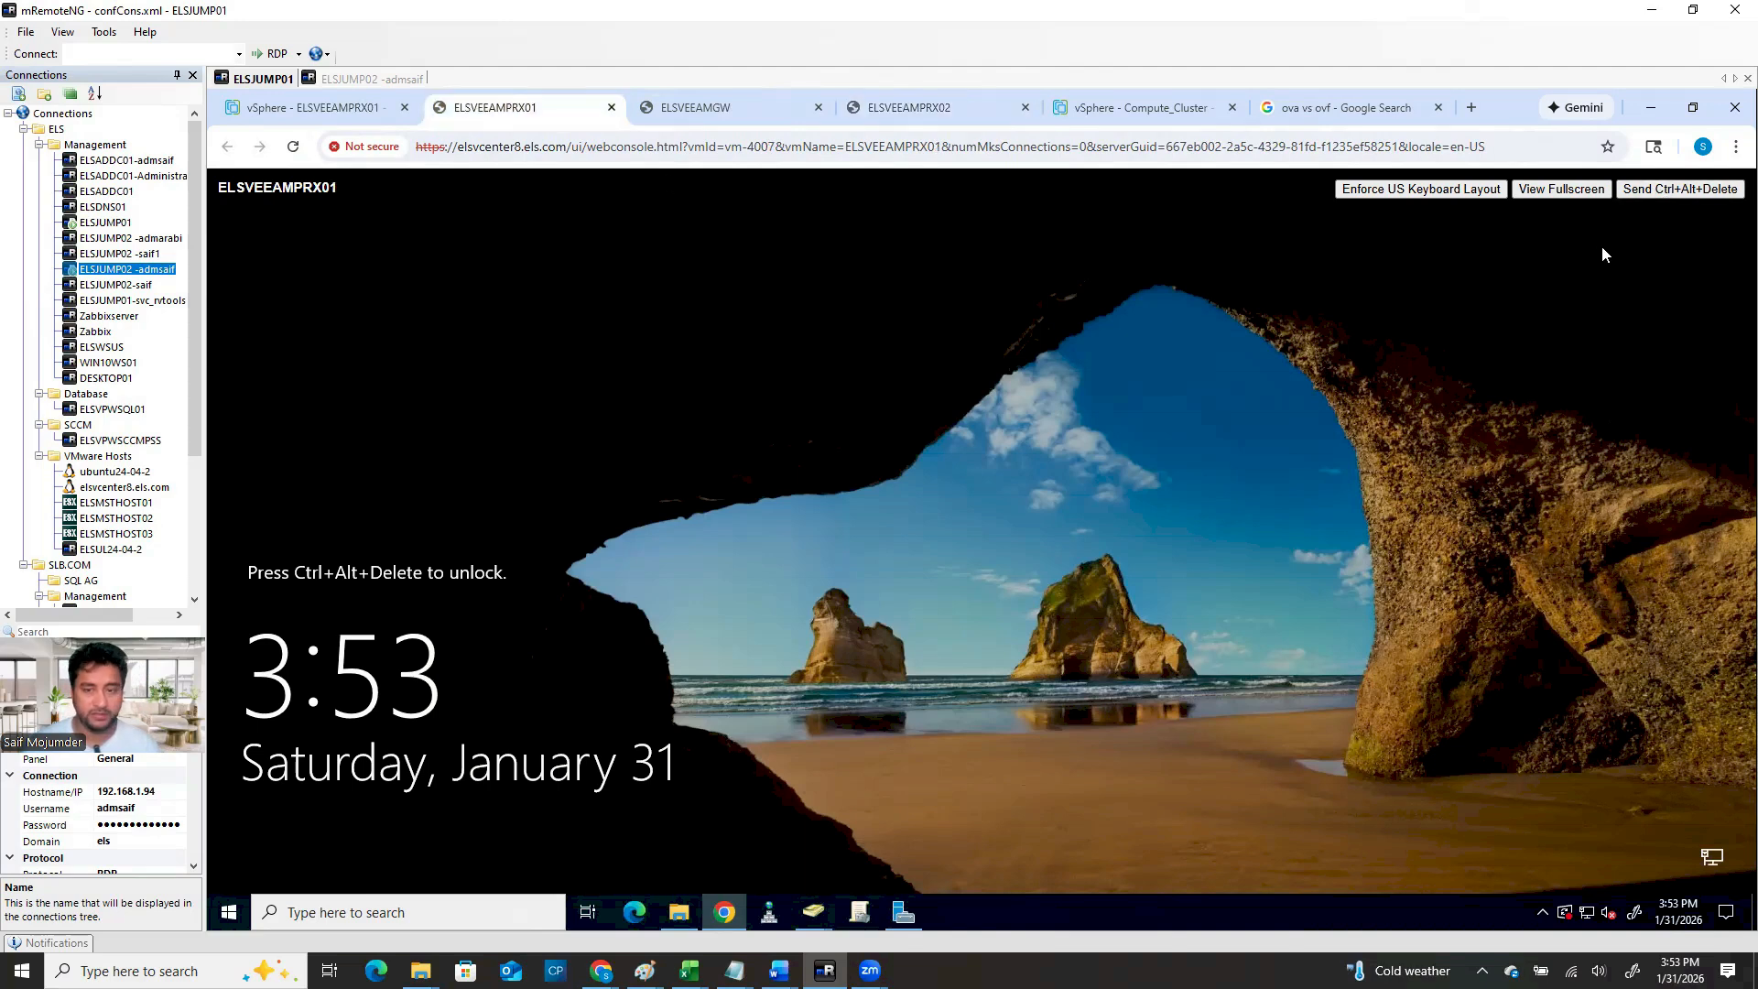
left_click(1639, 190)
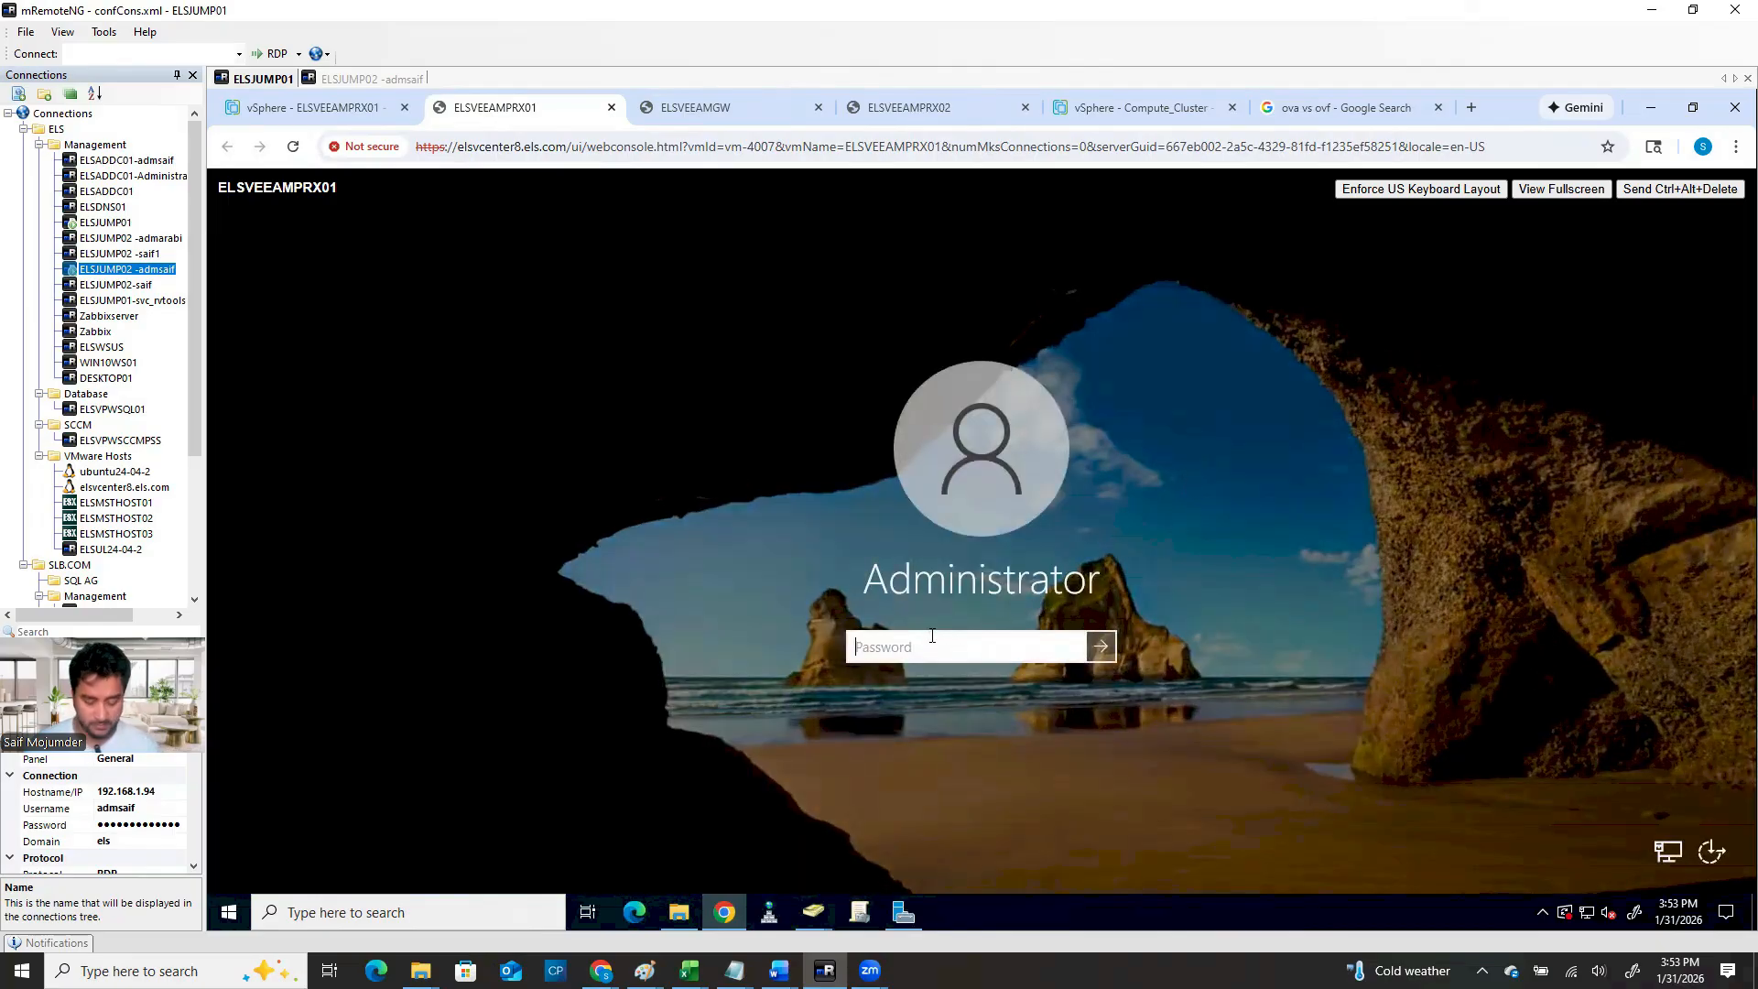
type("••")
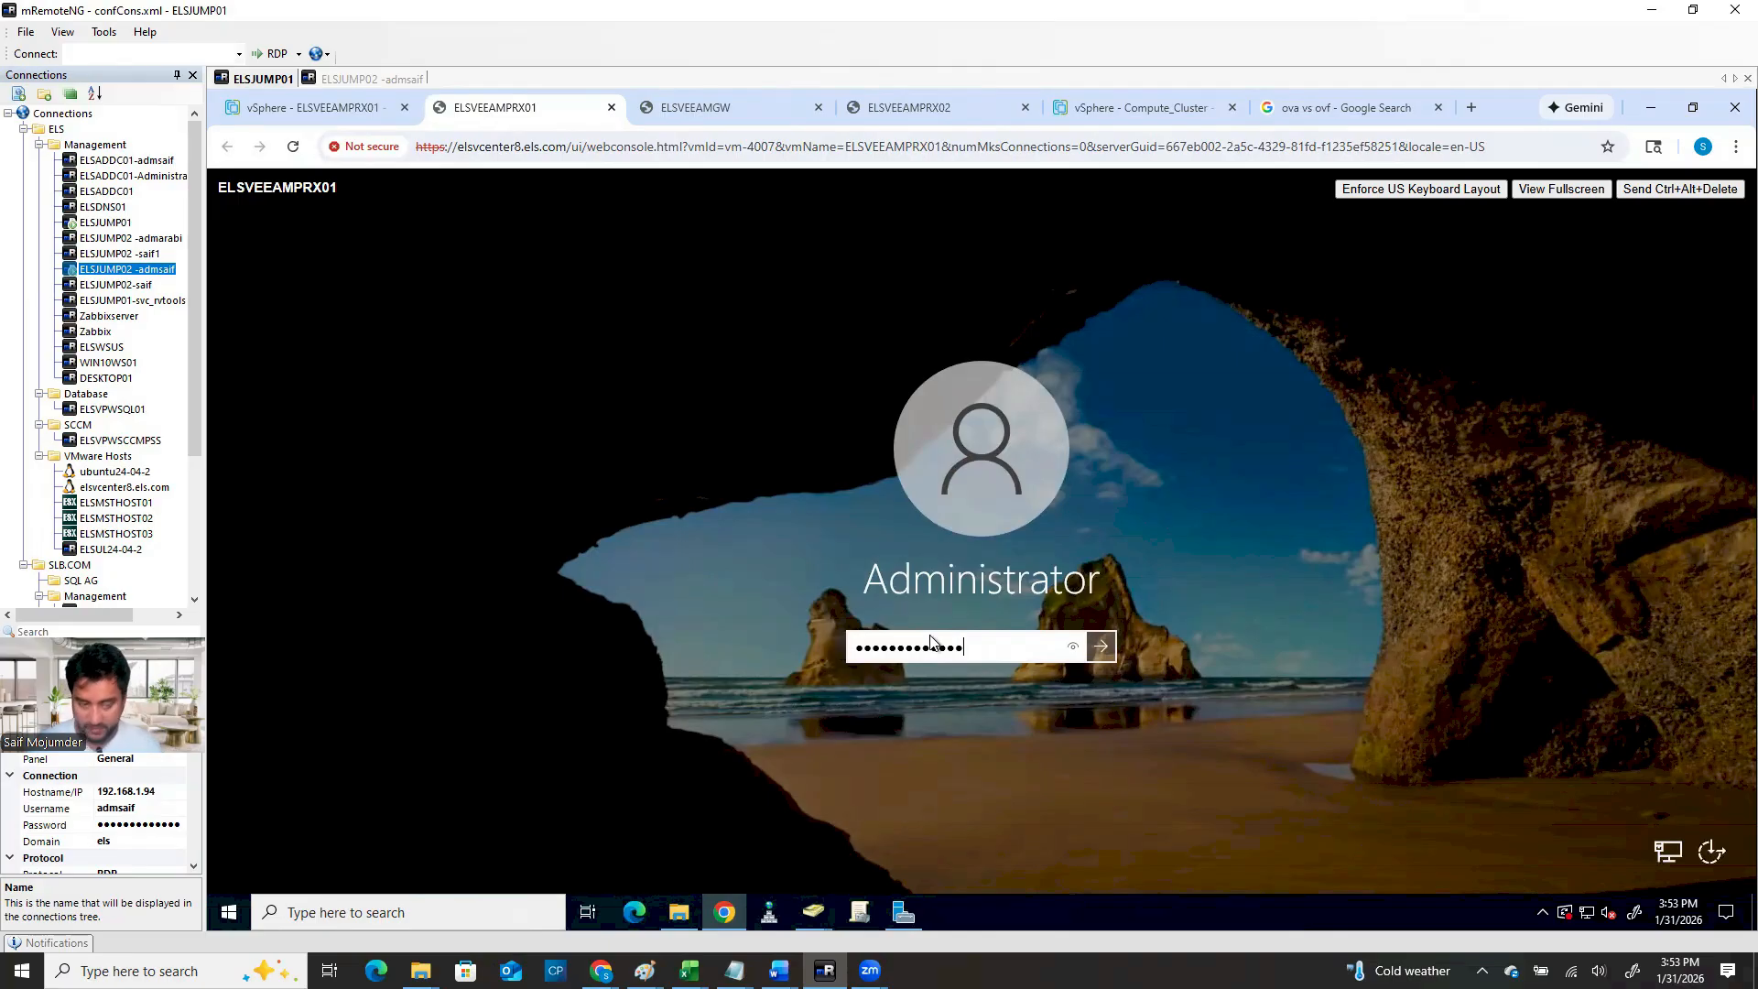
key("Return")
- Sign in as Administrator on ELSVEEAMGW
left_click(678, 107)
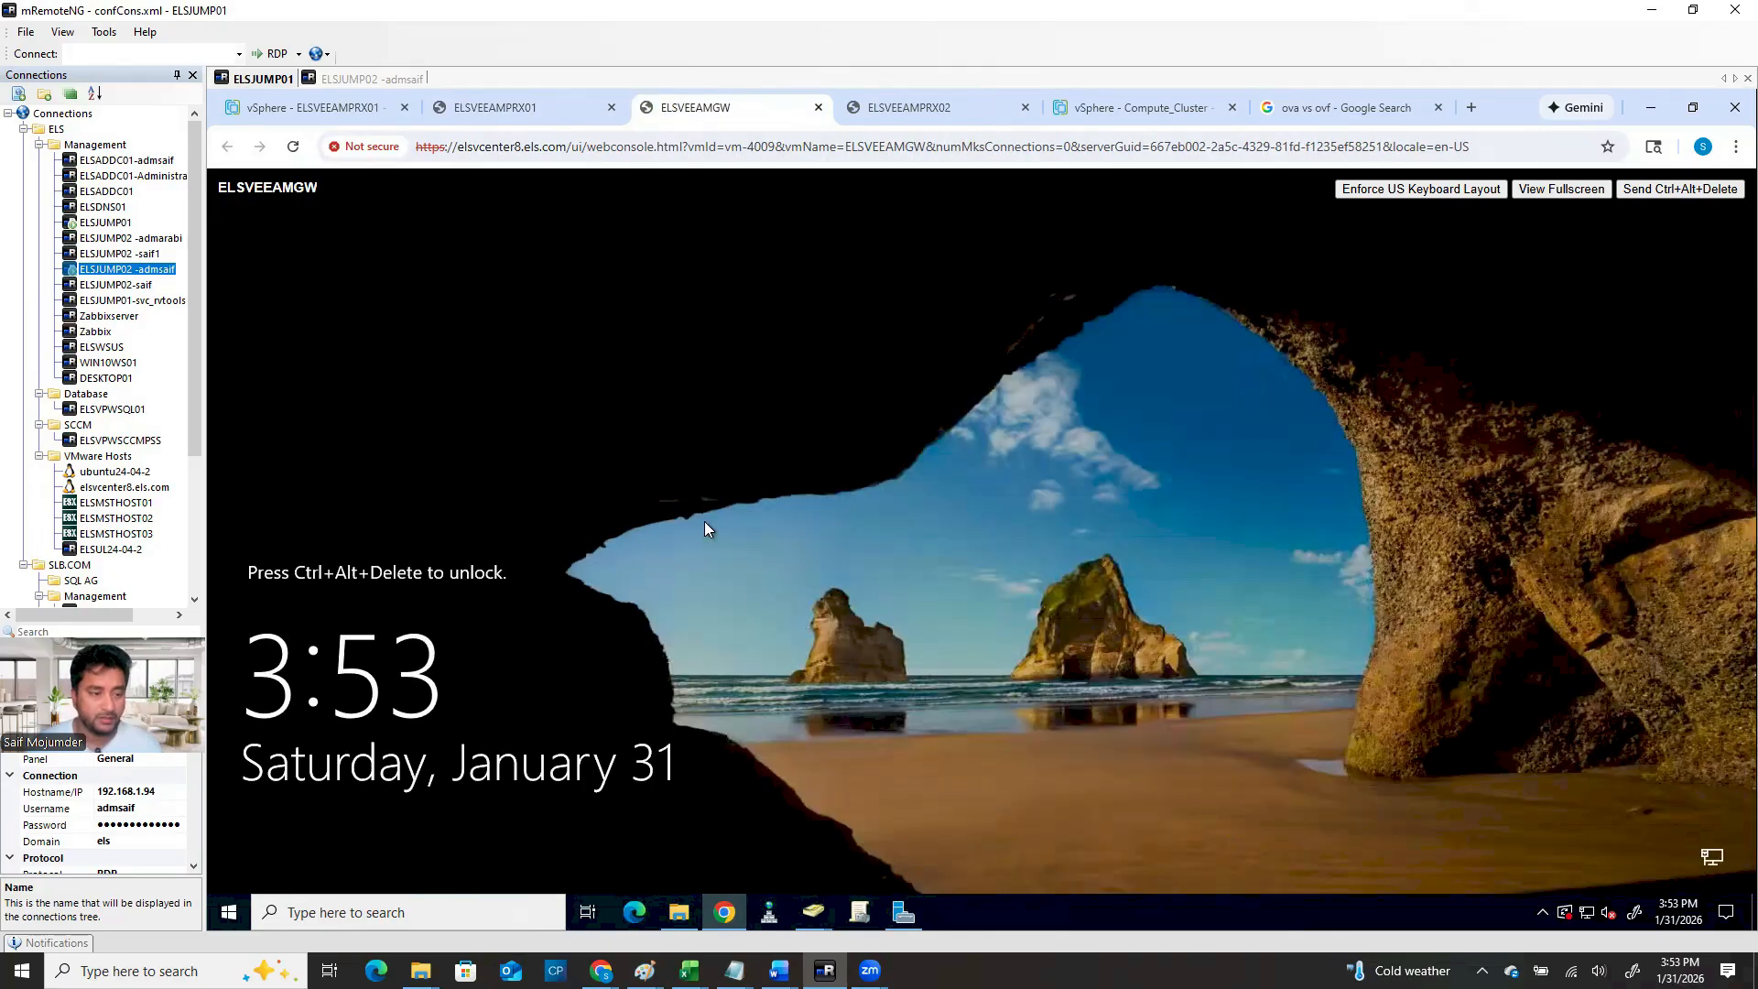
left_click(1641, 190)
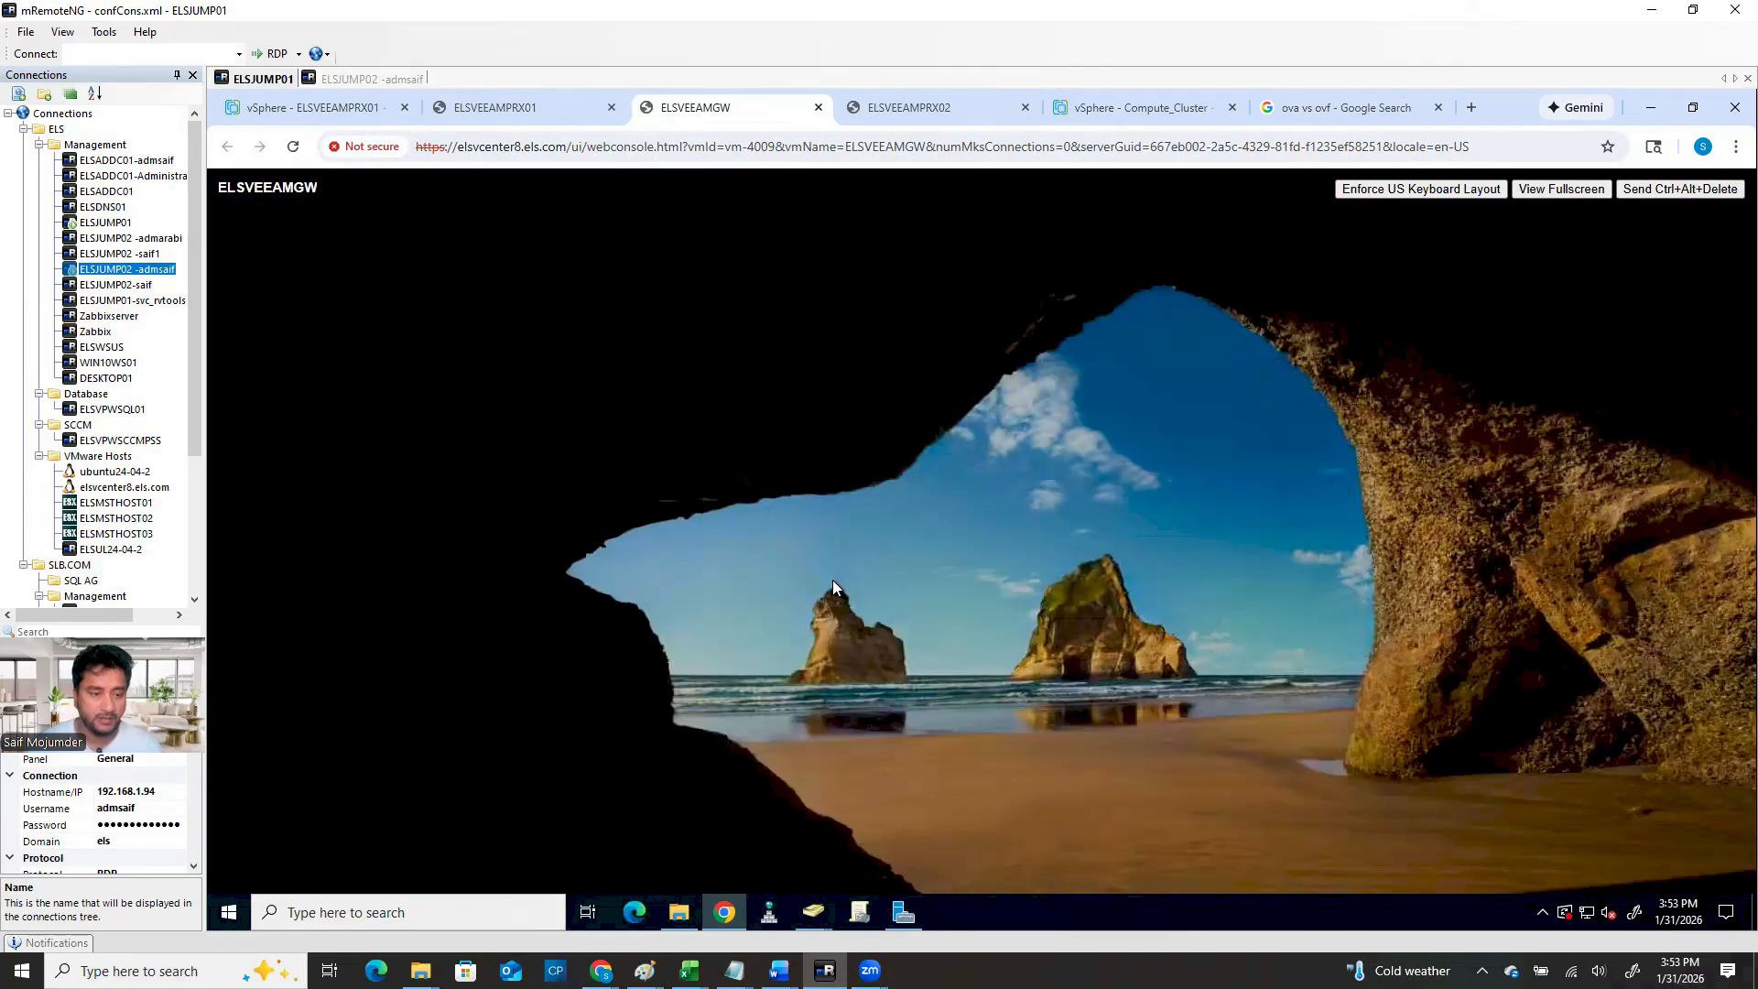
left_click(887, 654)
type("••••")
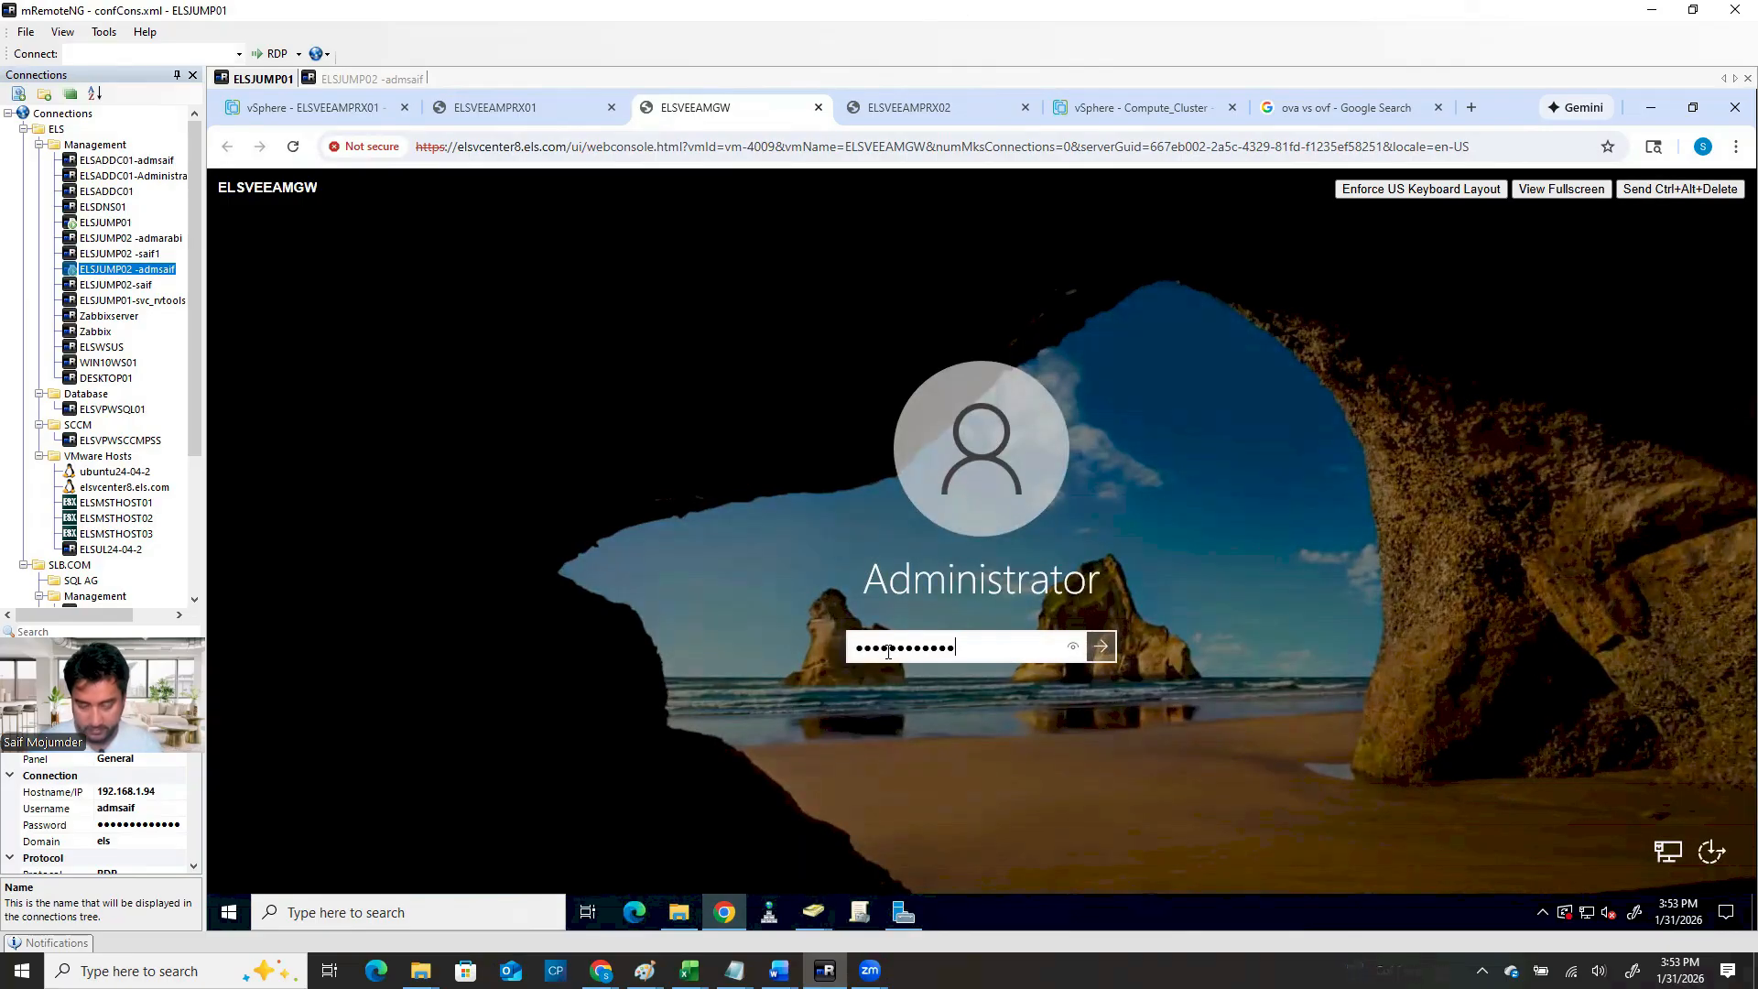
type("•••••••••")
key("Return")
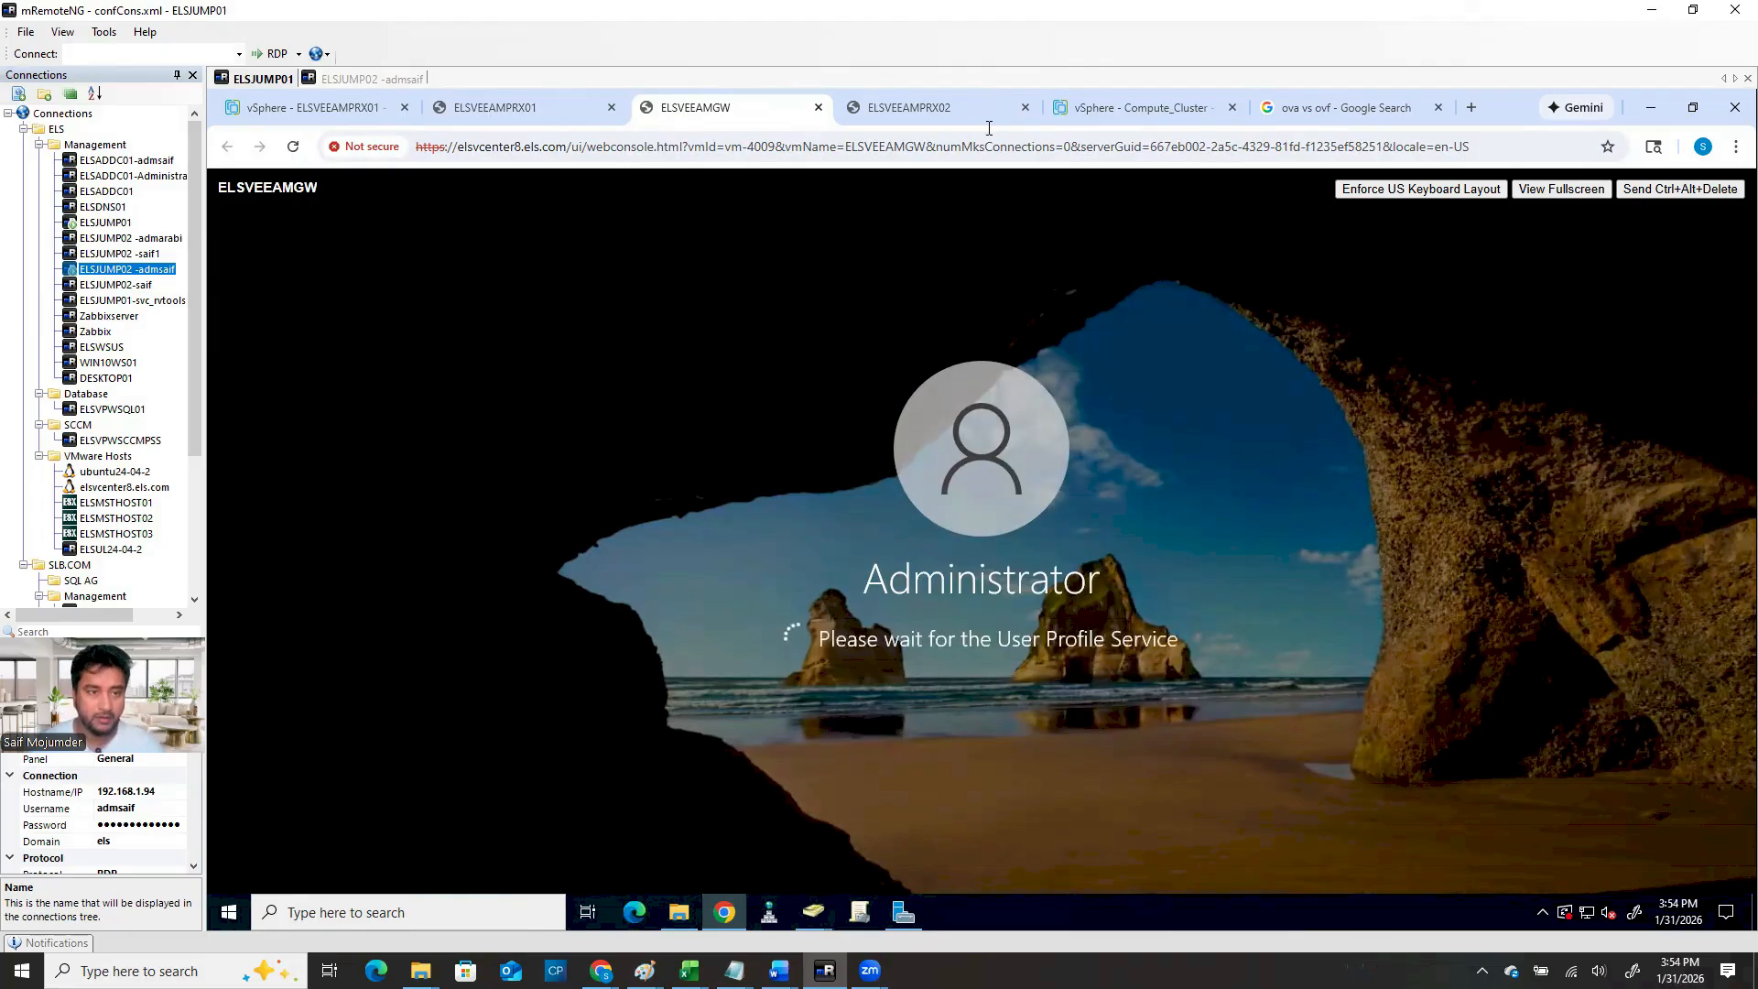
- Sign in as Administrator on ELSVEEAMPRX02, then return to ELSVEEAMPRX01's vSphere summary
left_click(920, 107)
left_click(1681, 190)
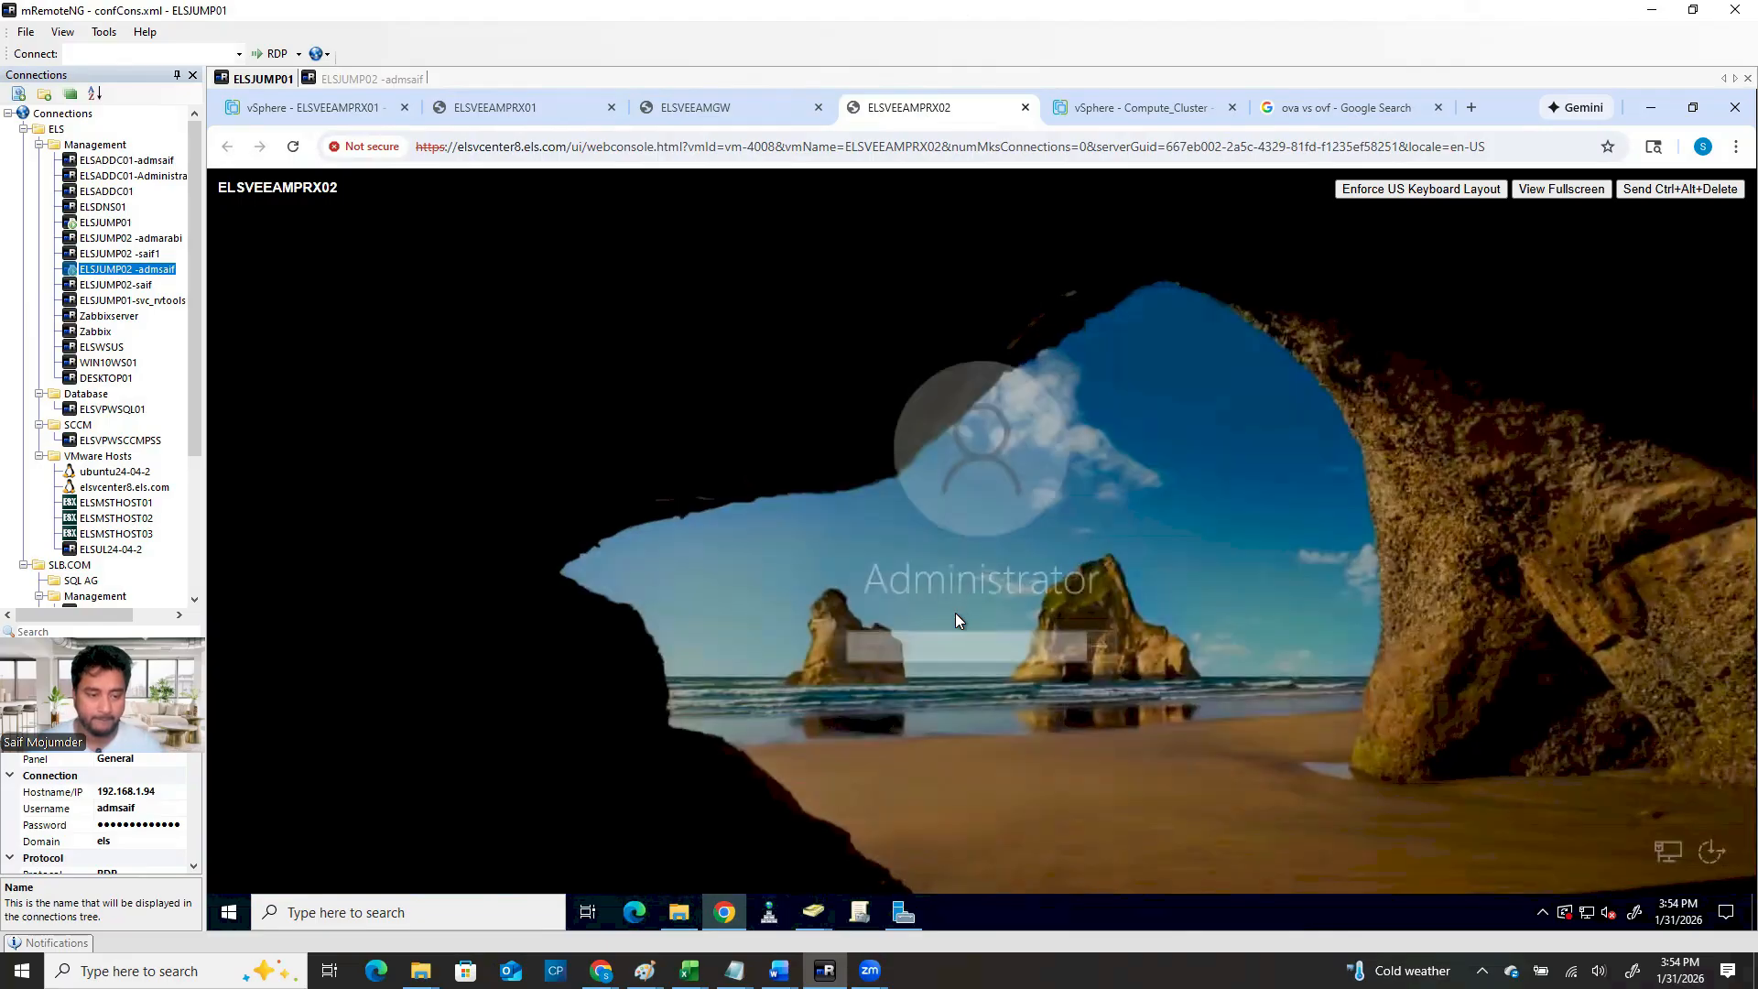
type("*****")
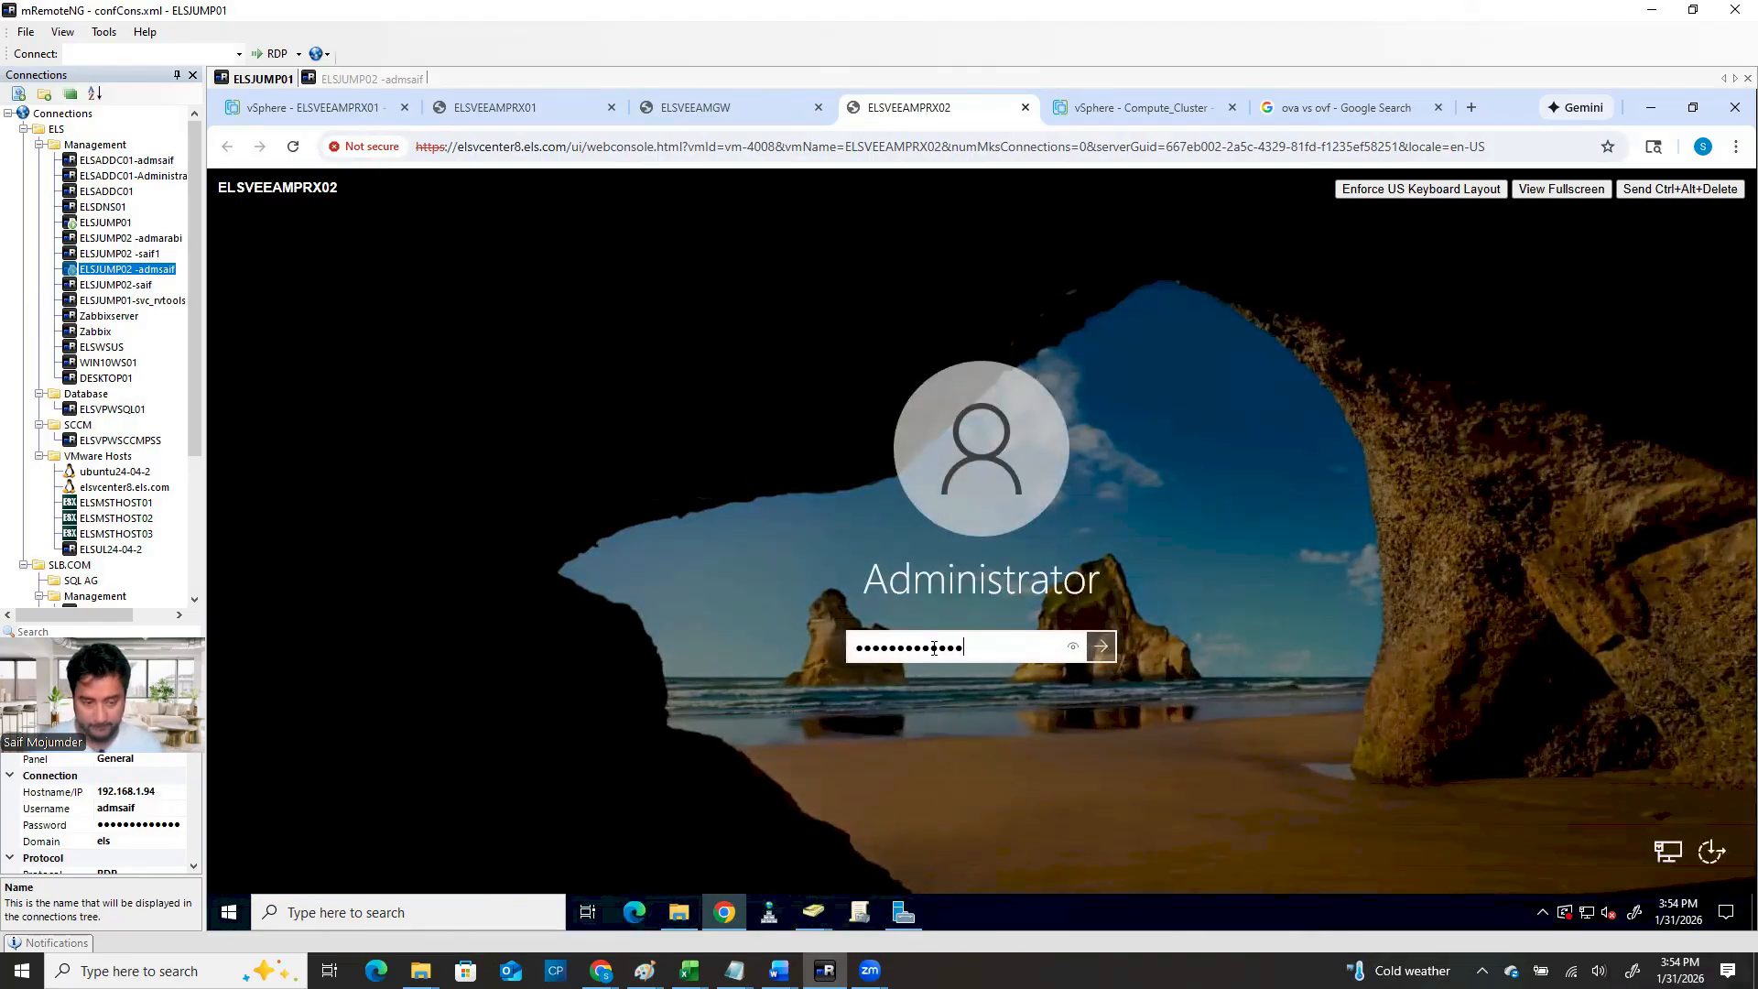
type("********")
key("Return")
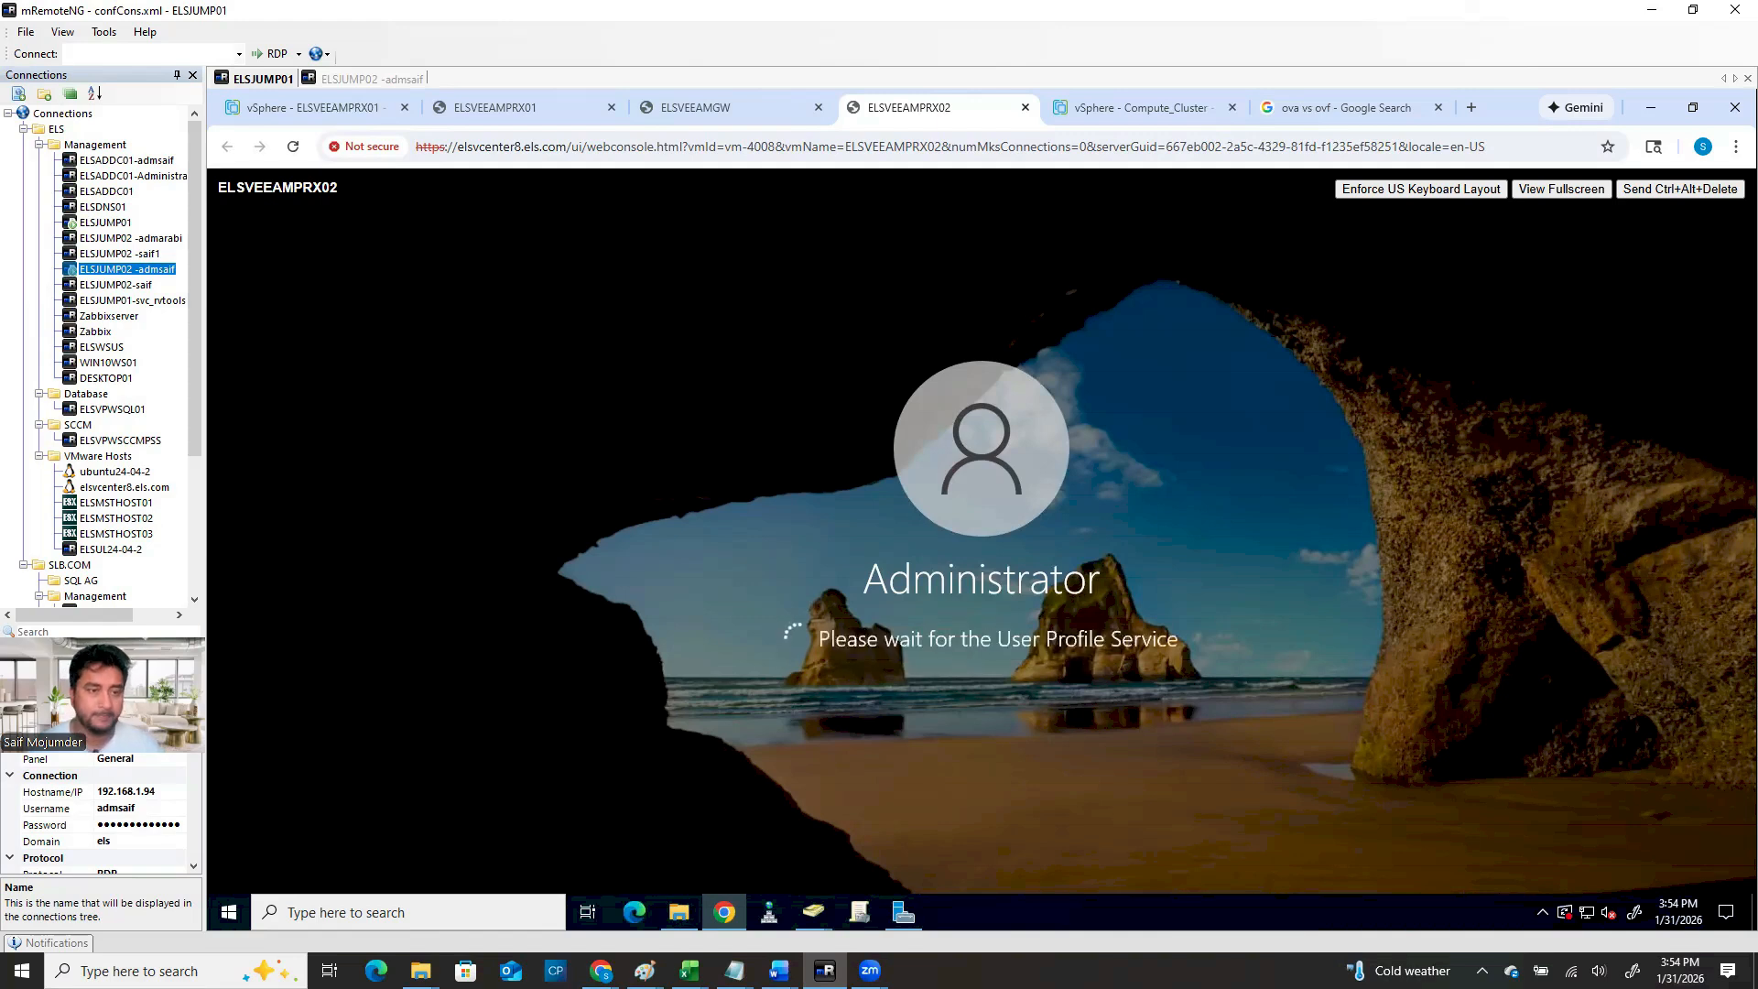
left_click(525, 101)
left_click(733, 110)
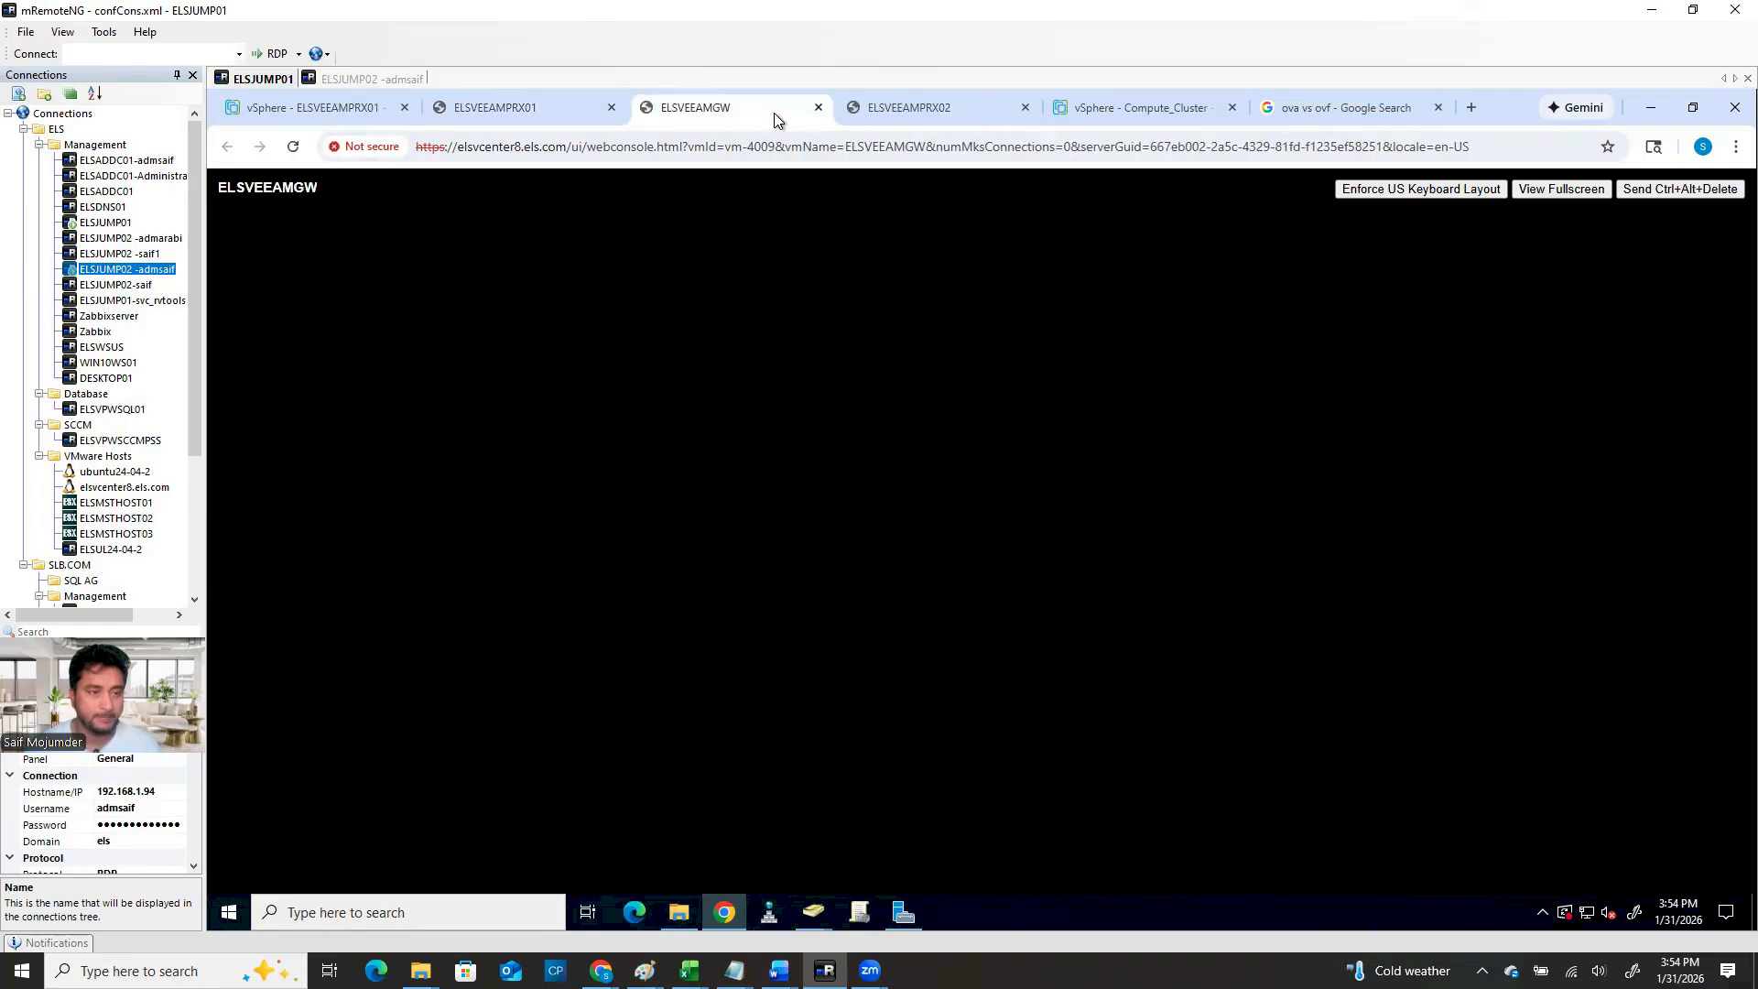
left_click(919, 103)
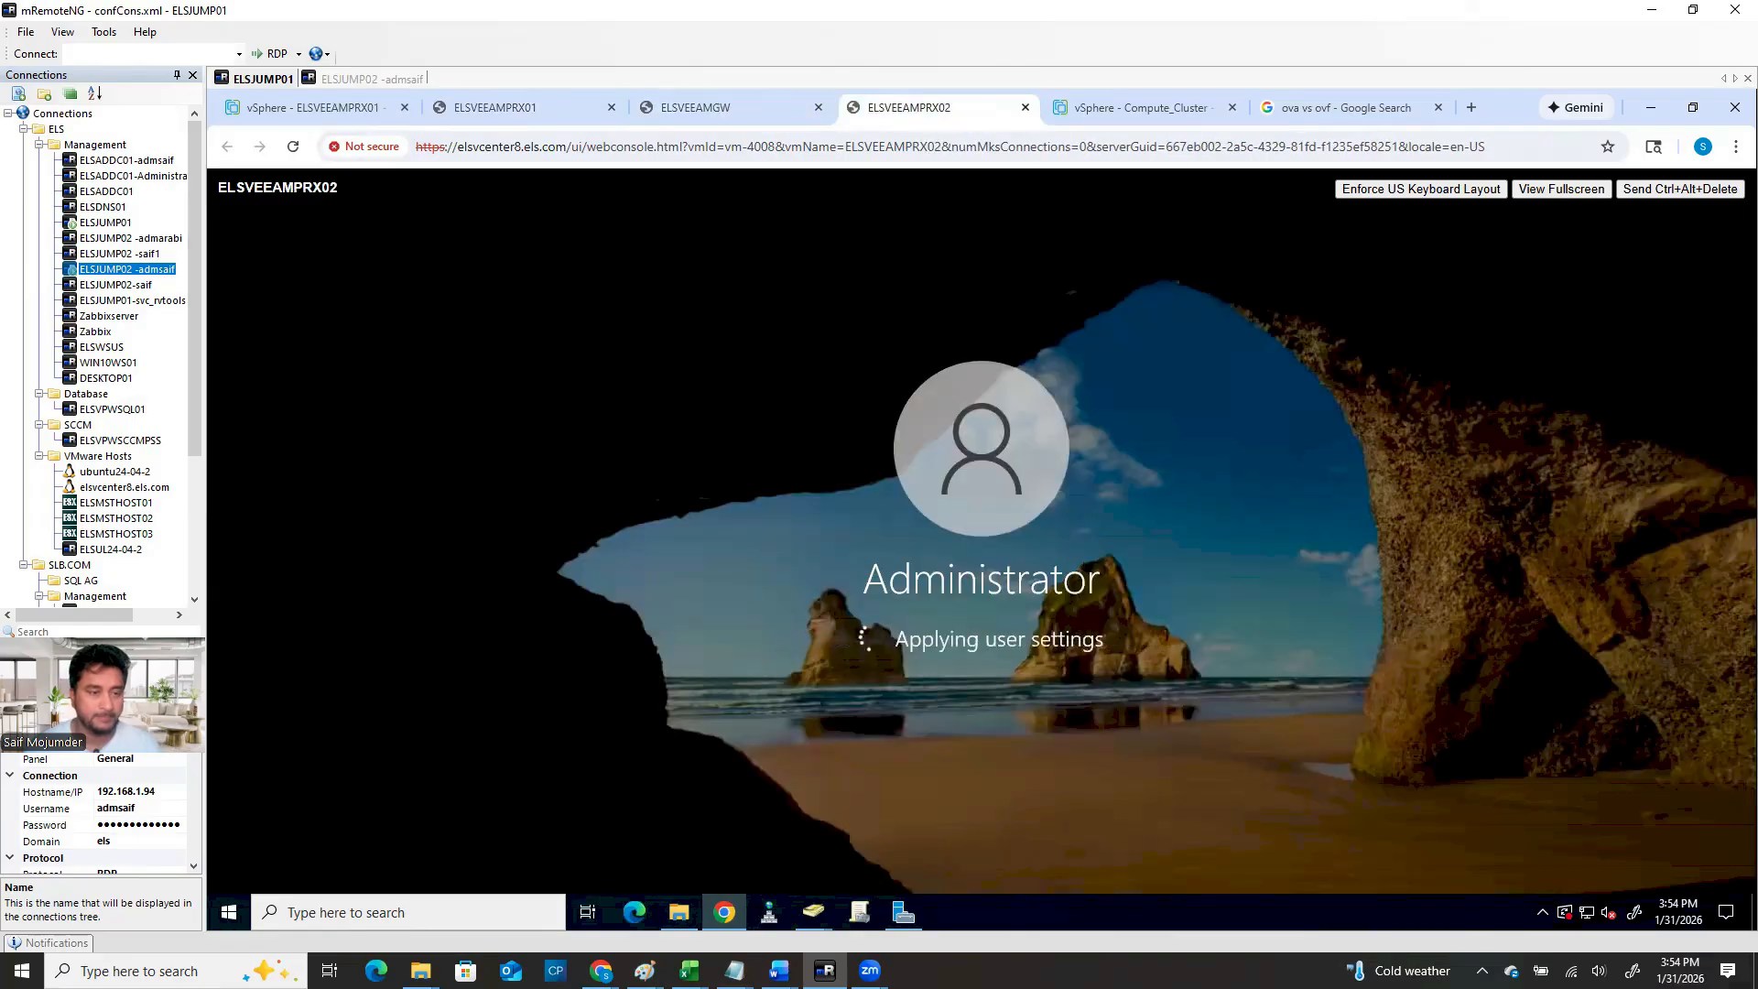
left_click(510, 107)
left_click(339, 105)
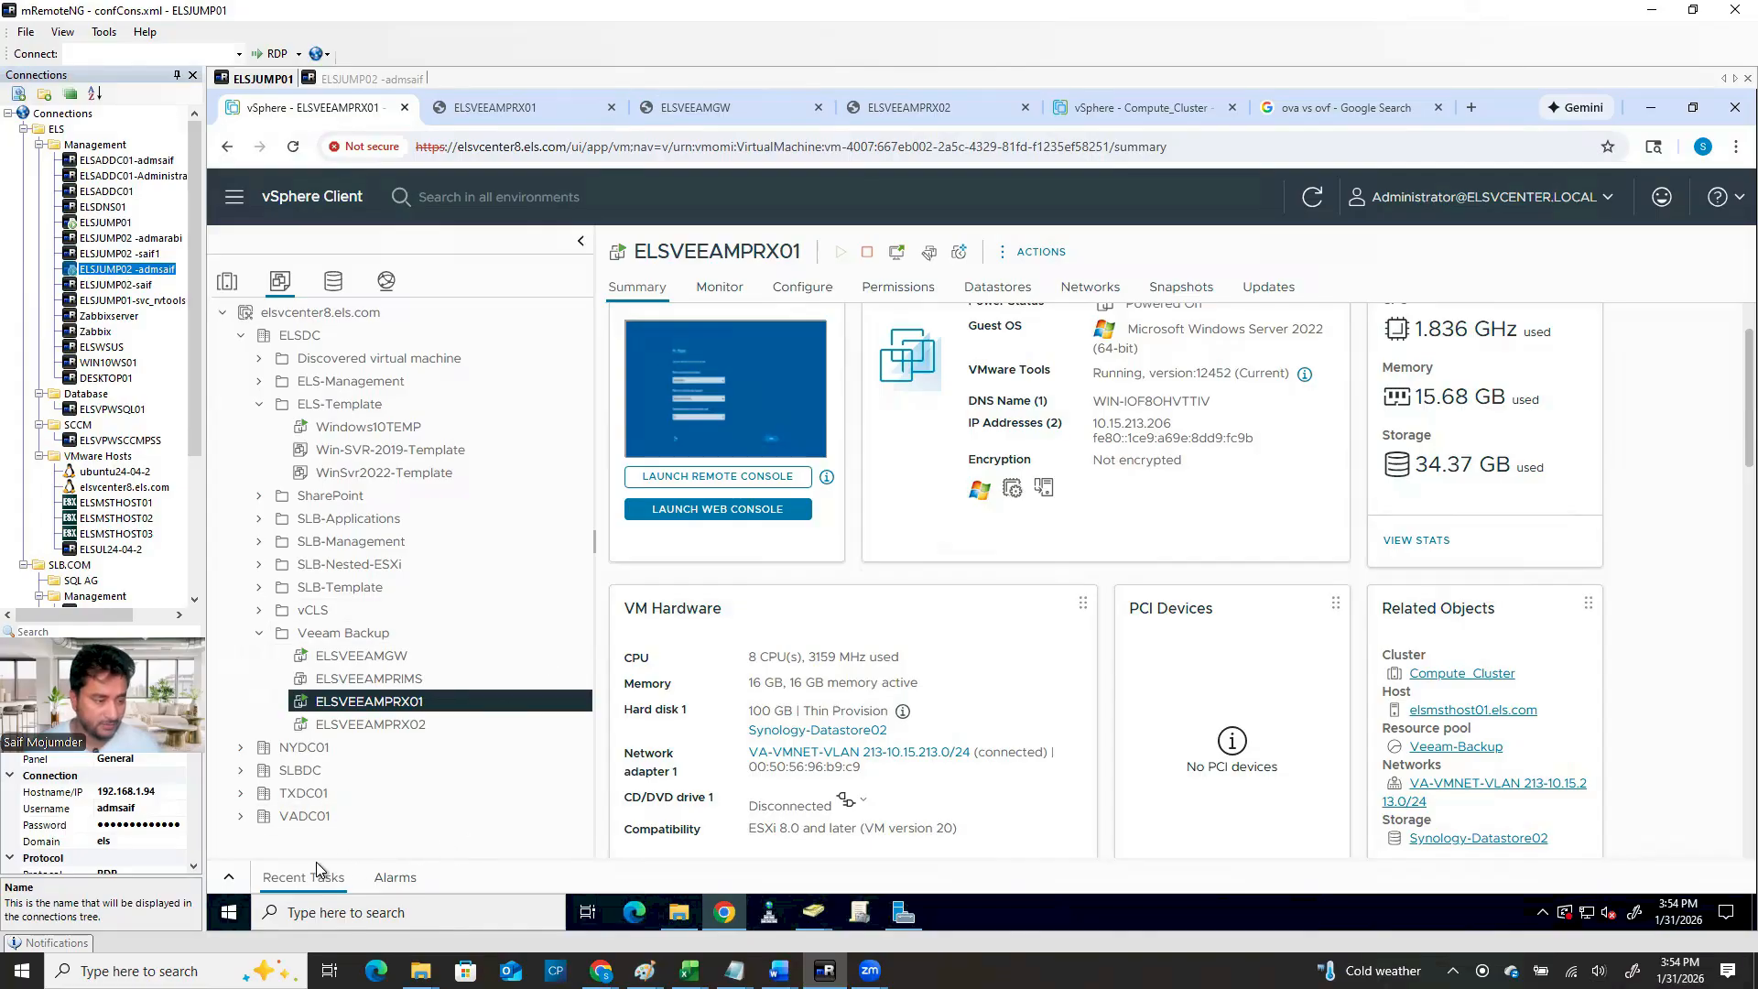
- Glance at recent tasks, then bring up ELSVEEAMPRX01's web console showing Server Manager
left_click(230, 878)
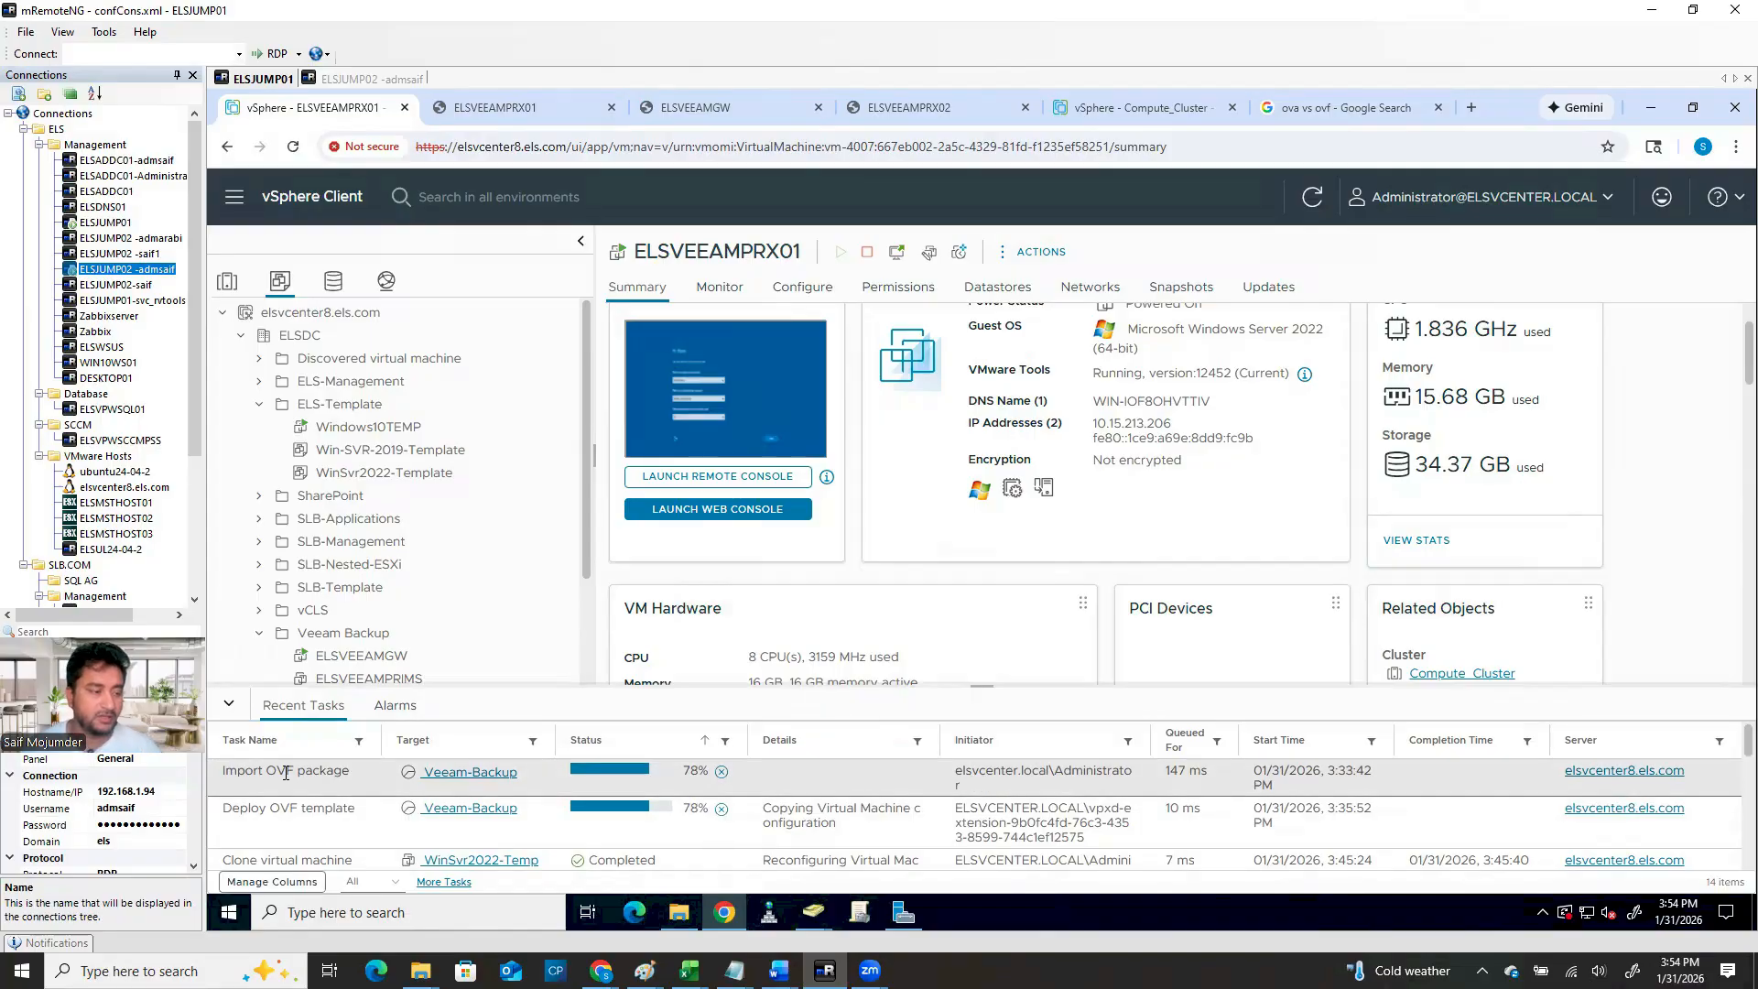
left_click(230, 708)
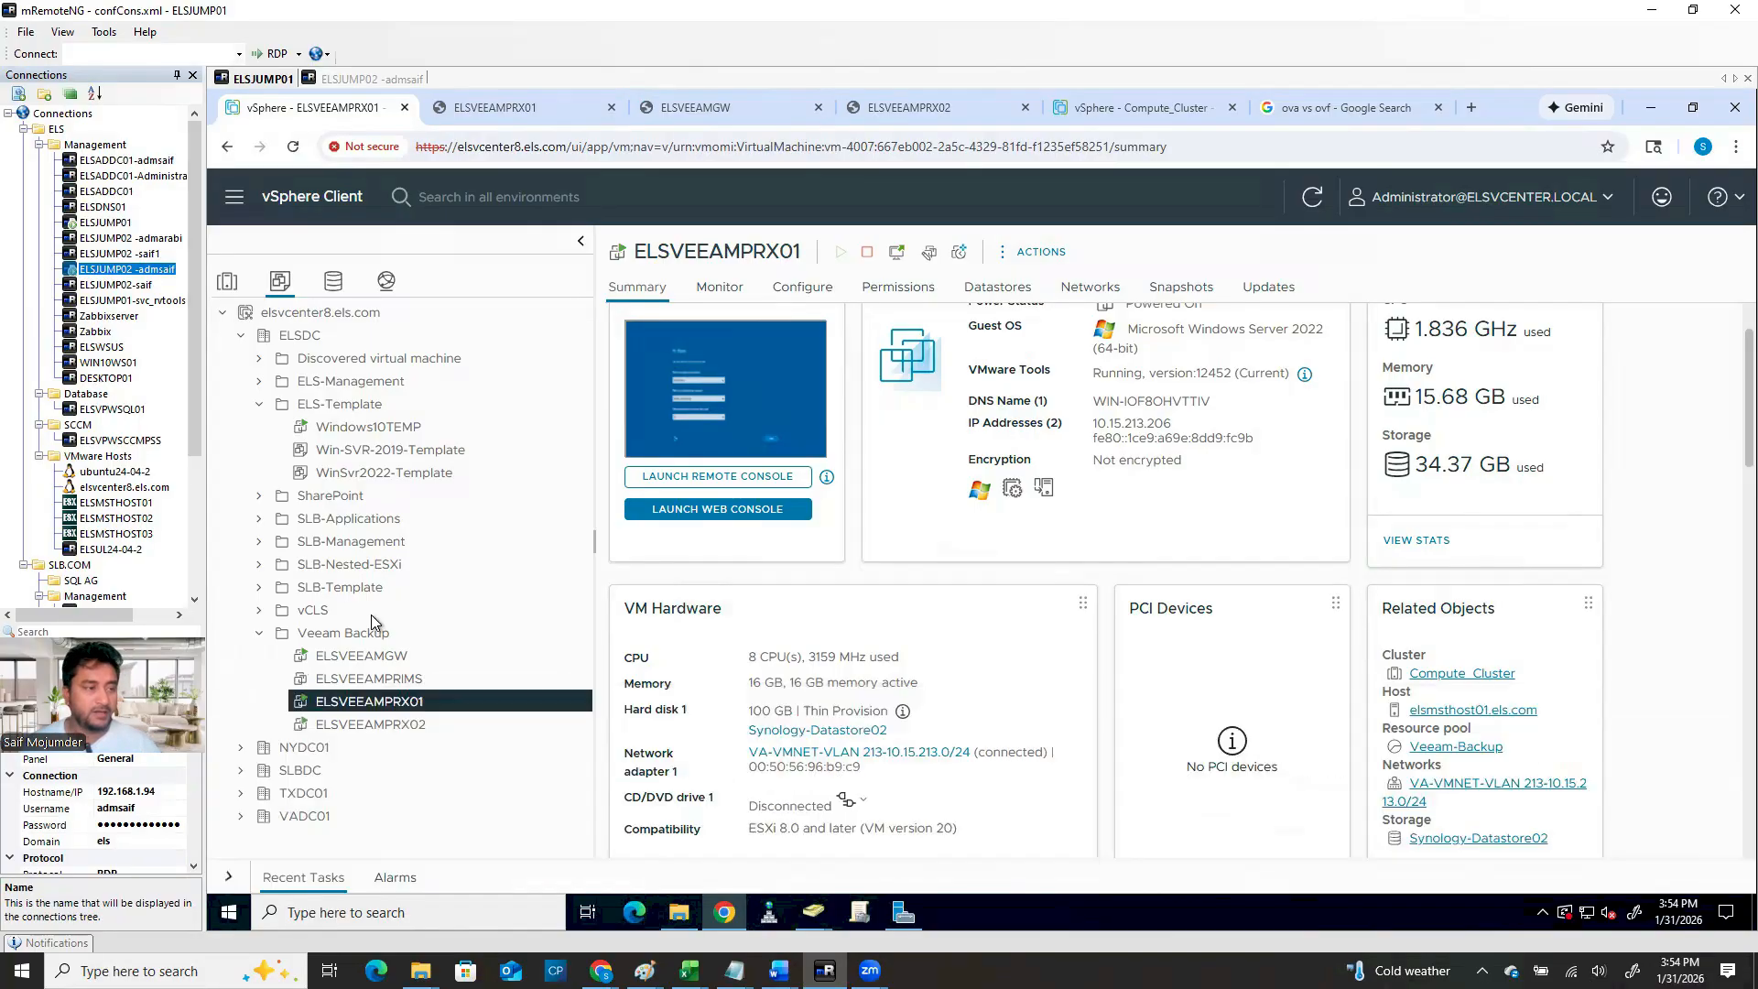
left_click(565, 116)
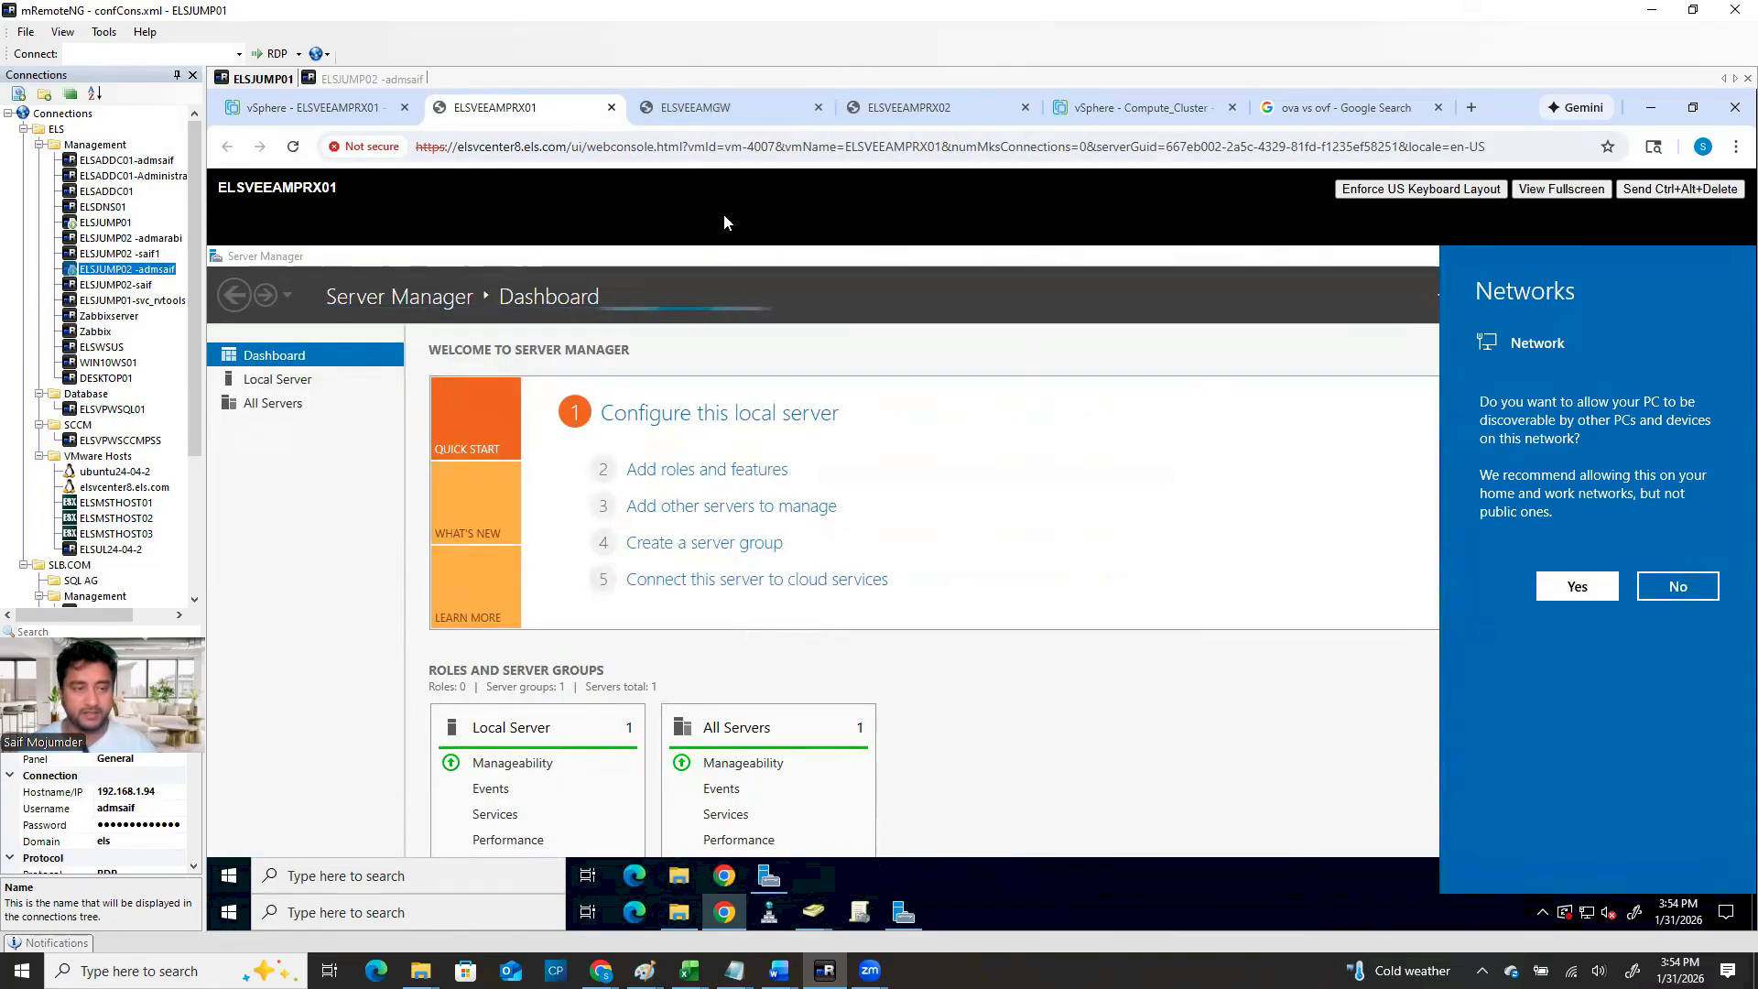
- Check the GW and PRX02 consoles, then open ELSVEEAMPRX01's Local Server properties in Server Manager
left_click(713, 108)
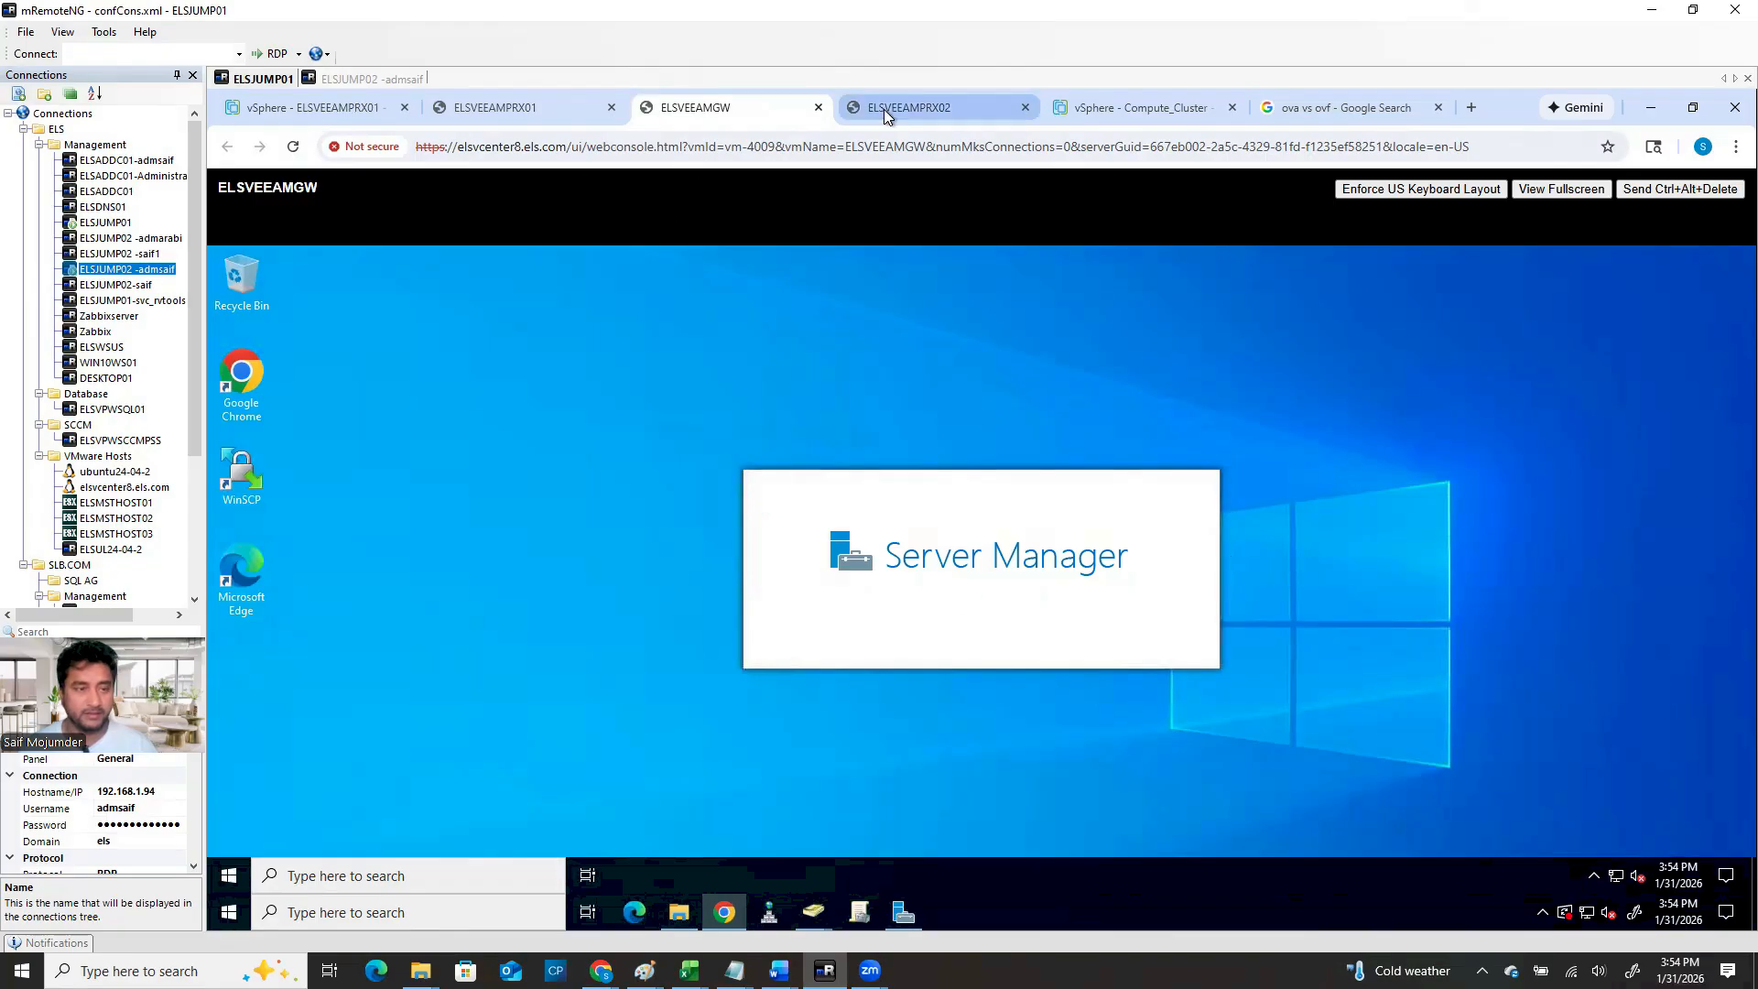
left_click(883, 108)
left_click(520, 112)
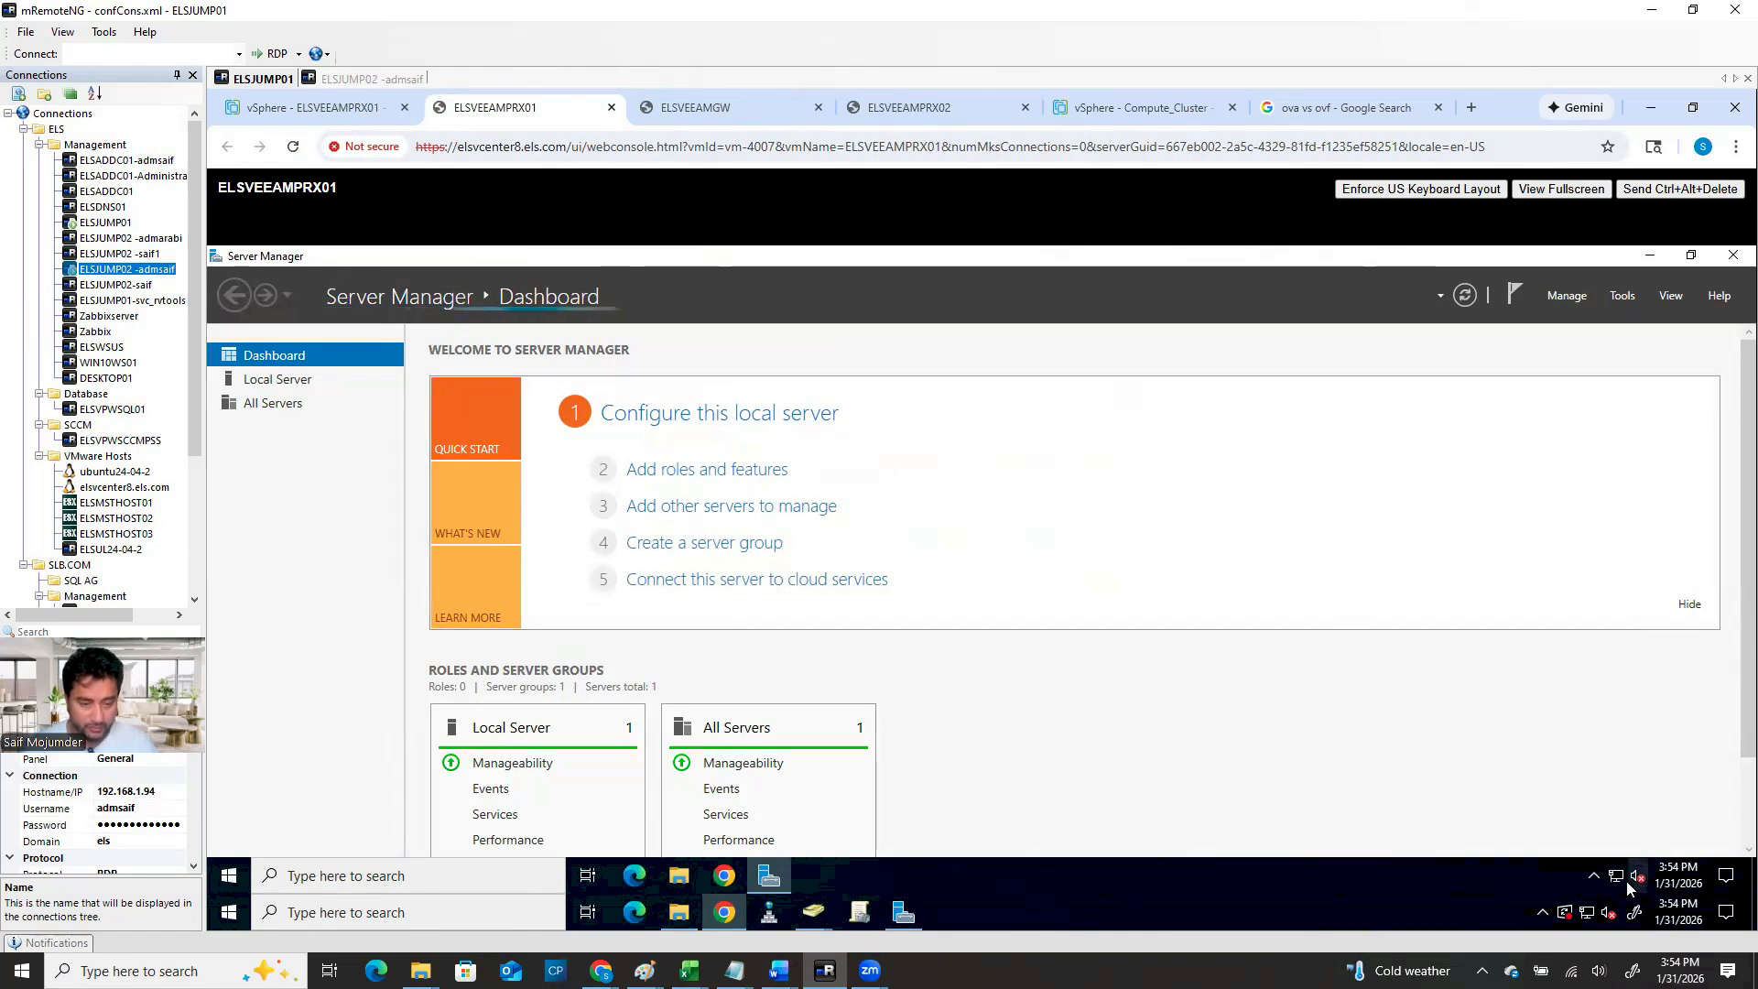
left_click(645, 419)
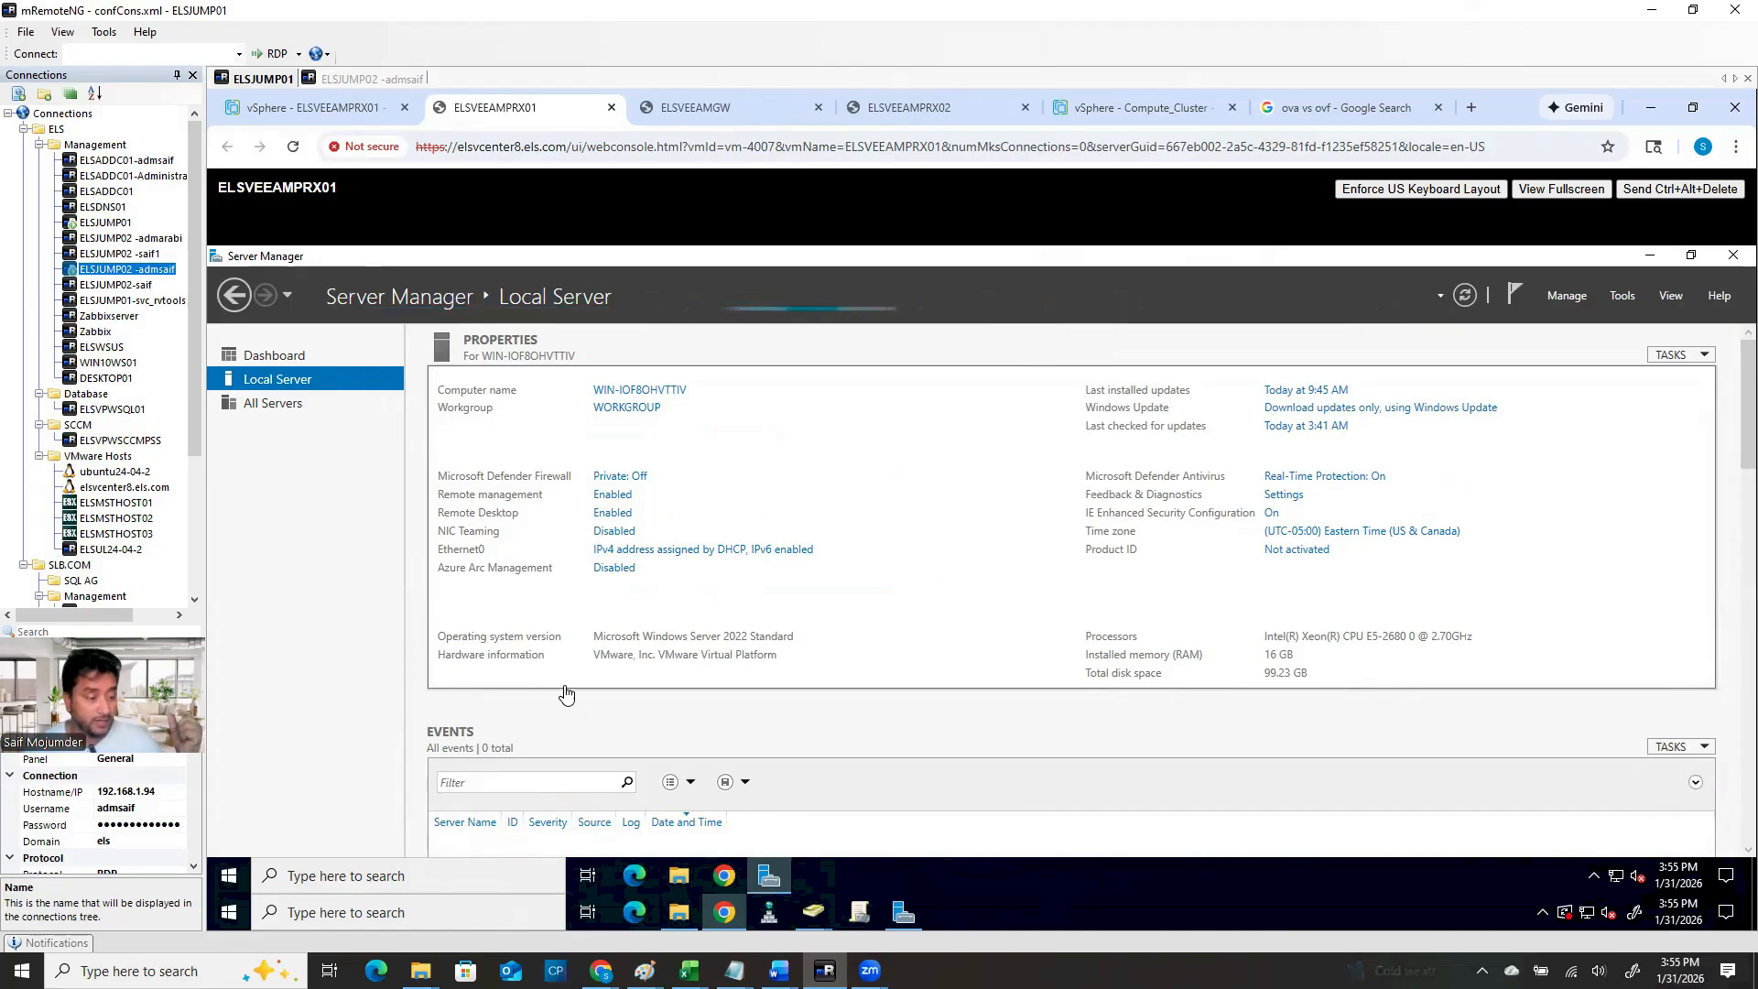
left_click(228, 879)
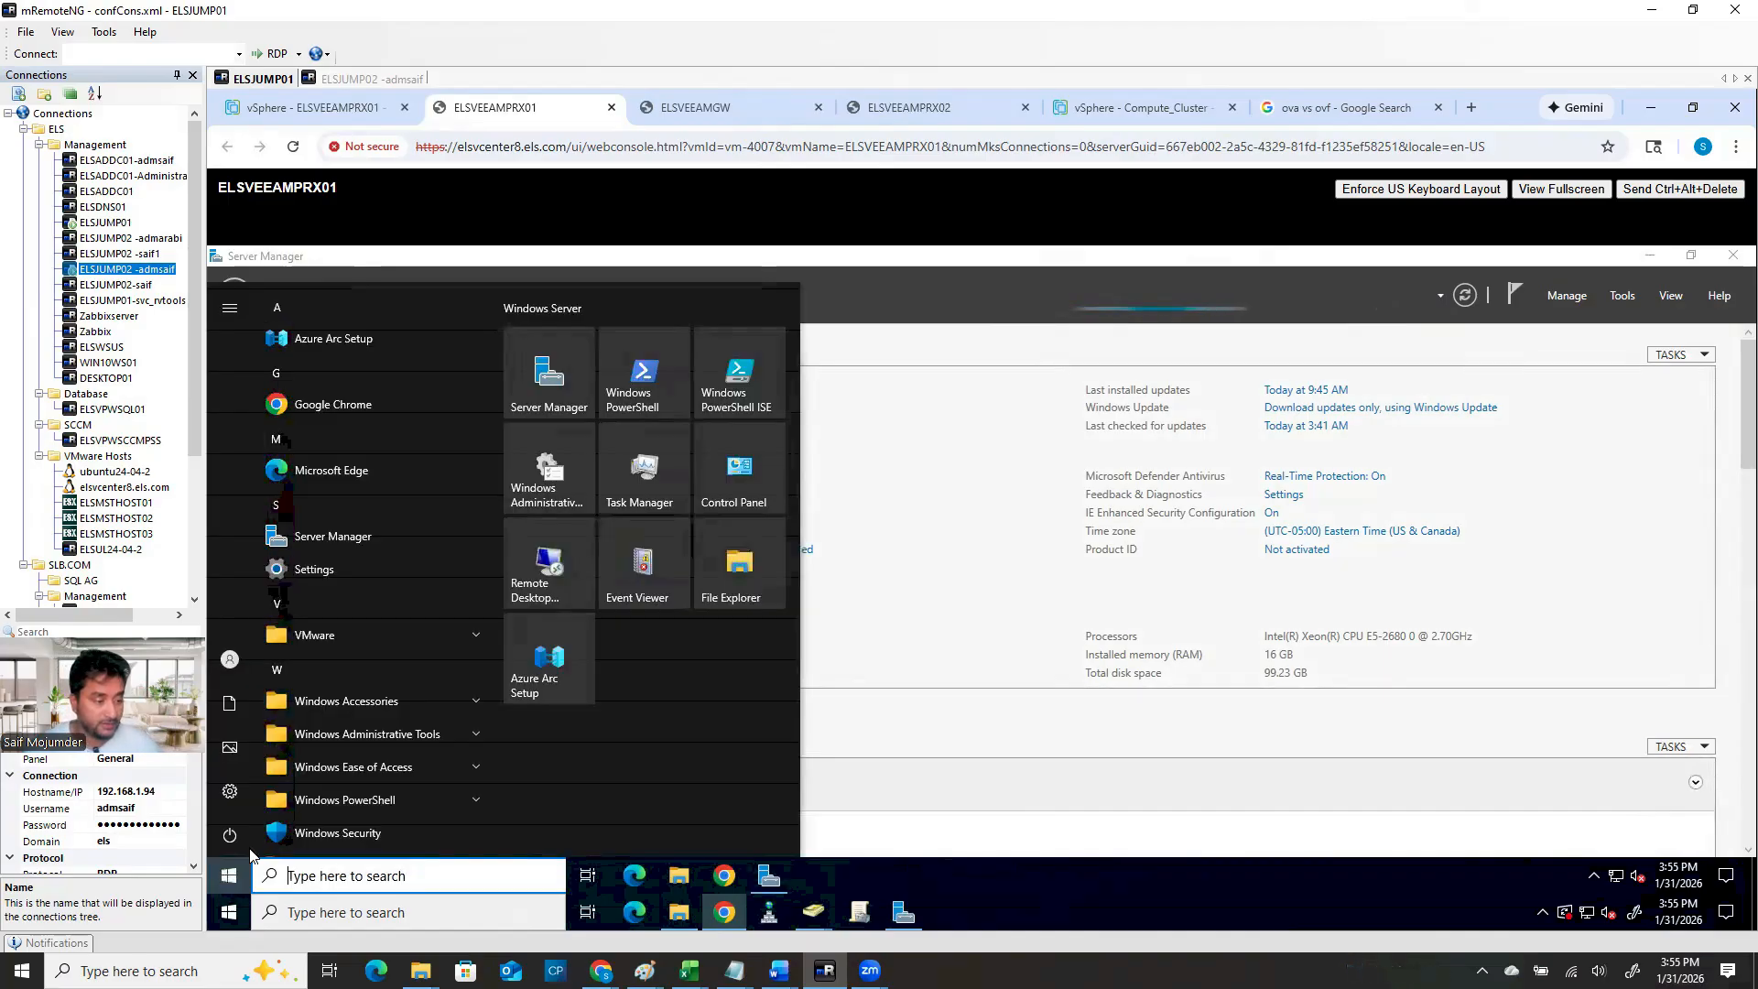
left_click(231, 796)
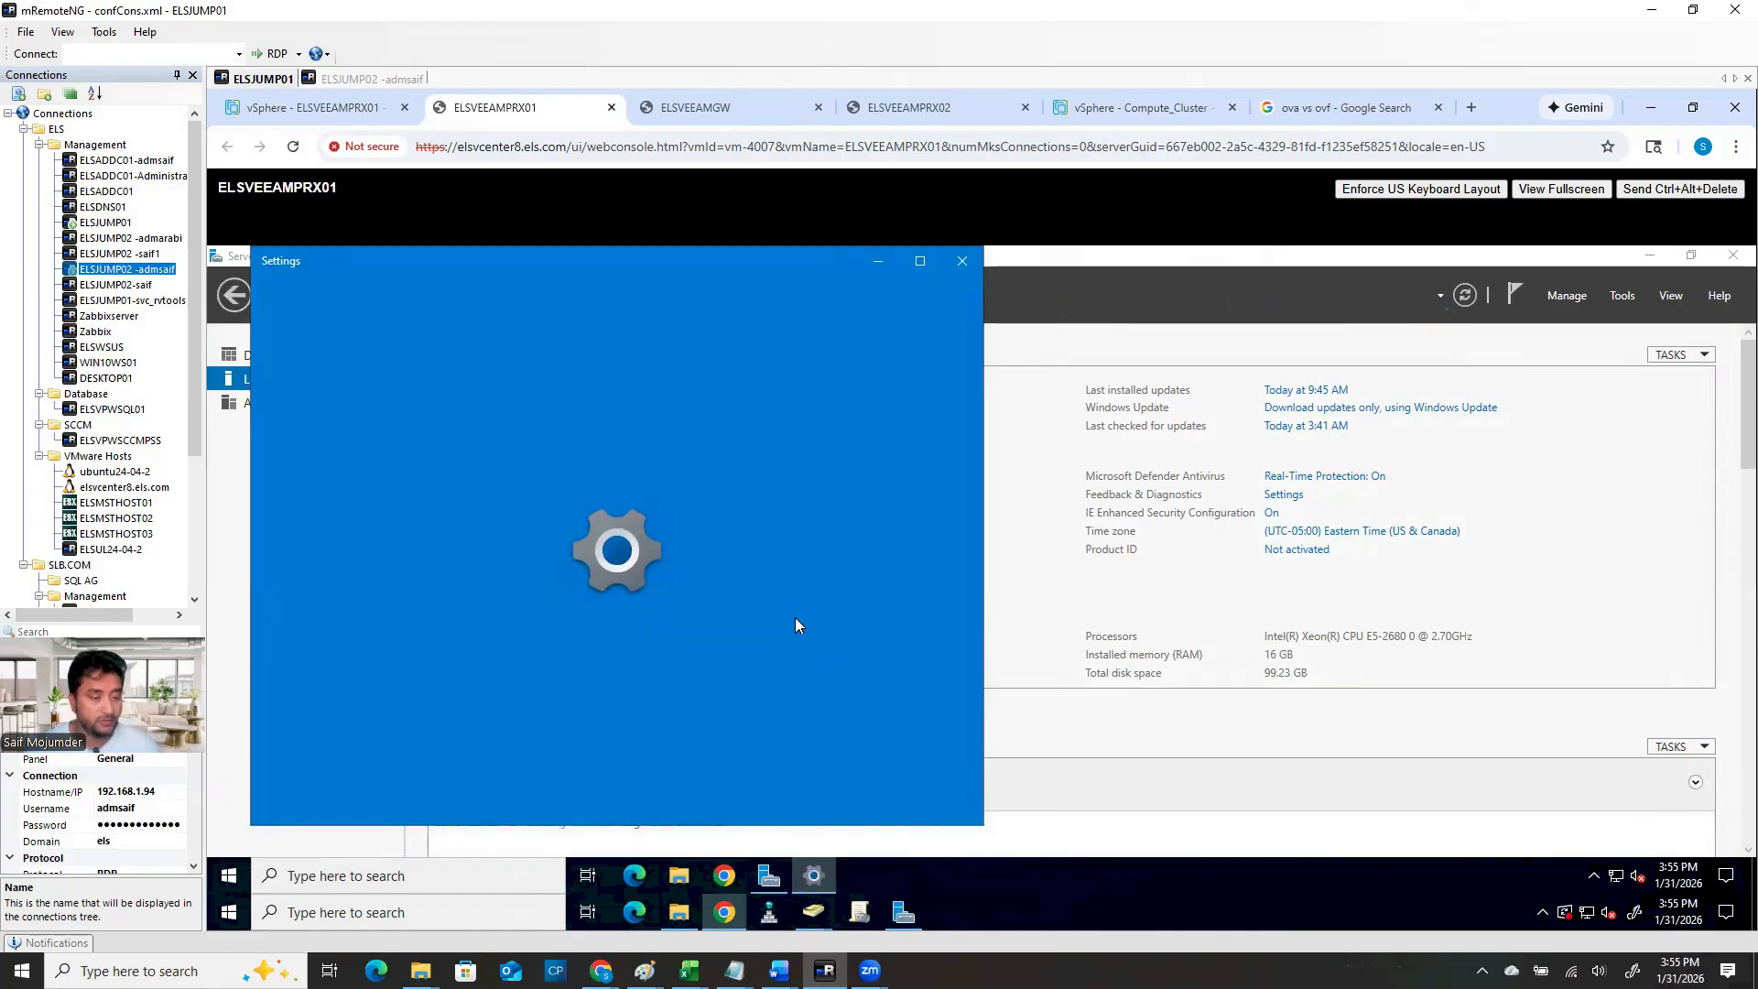
scroll(696, 687, "down", 3)
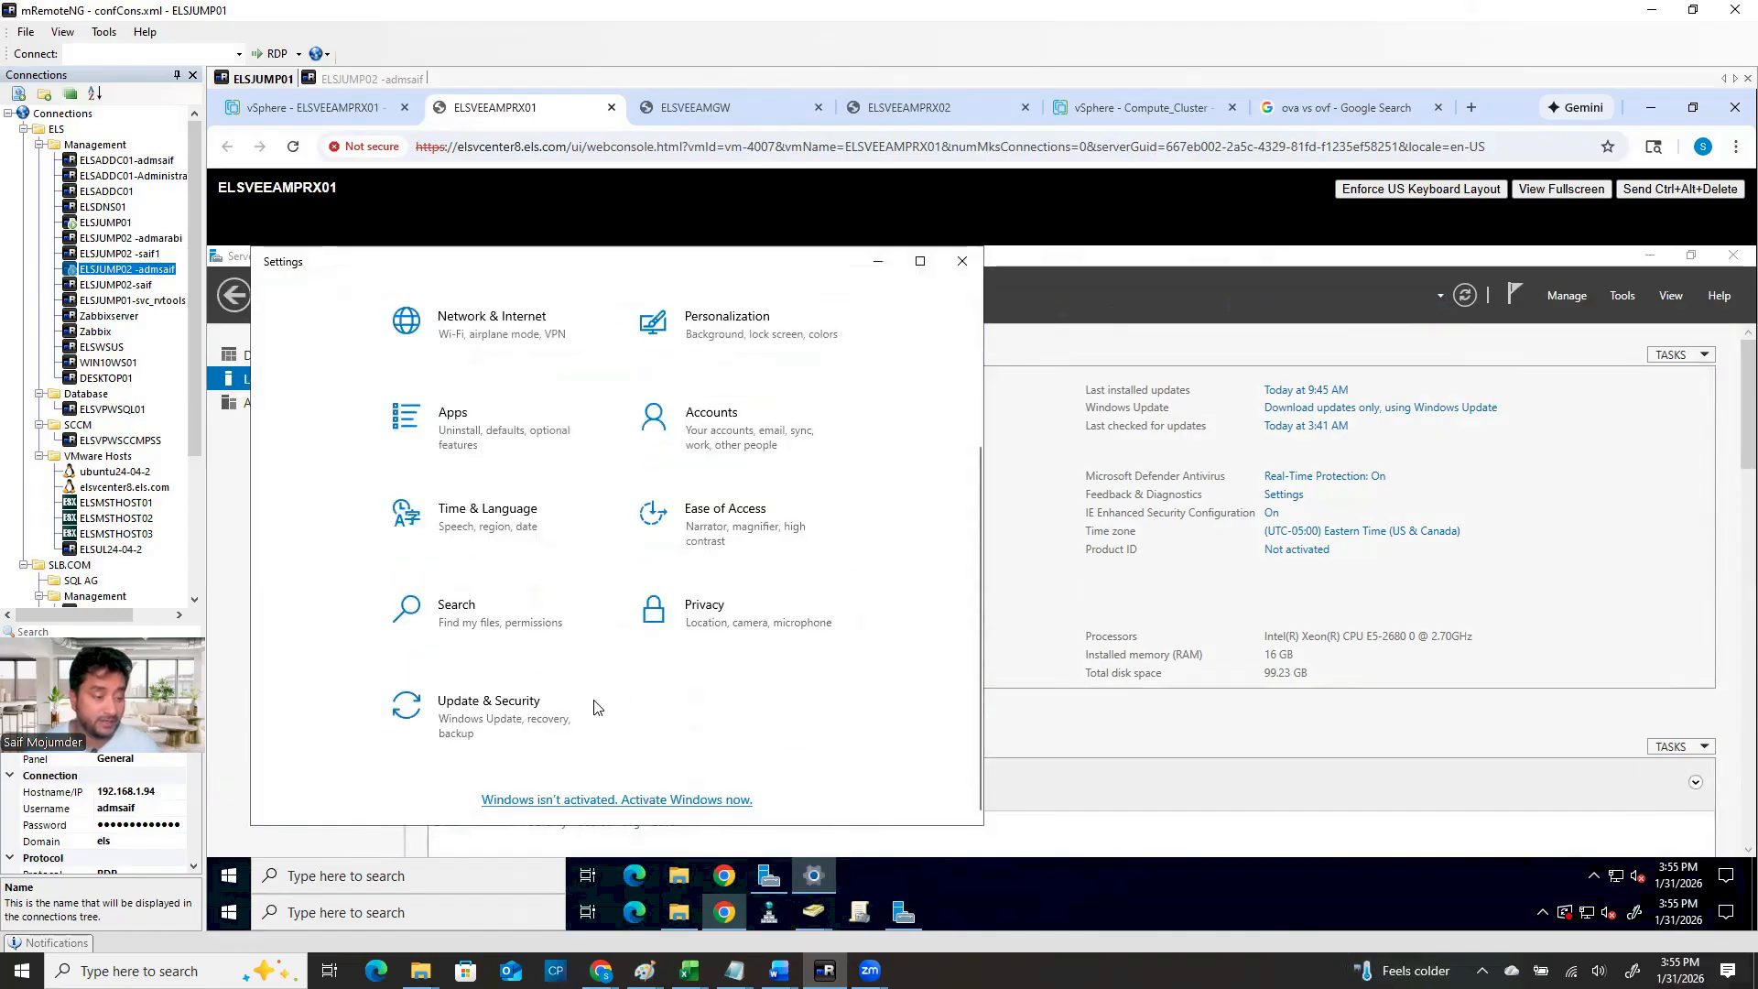
left_click(460, 681)
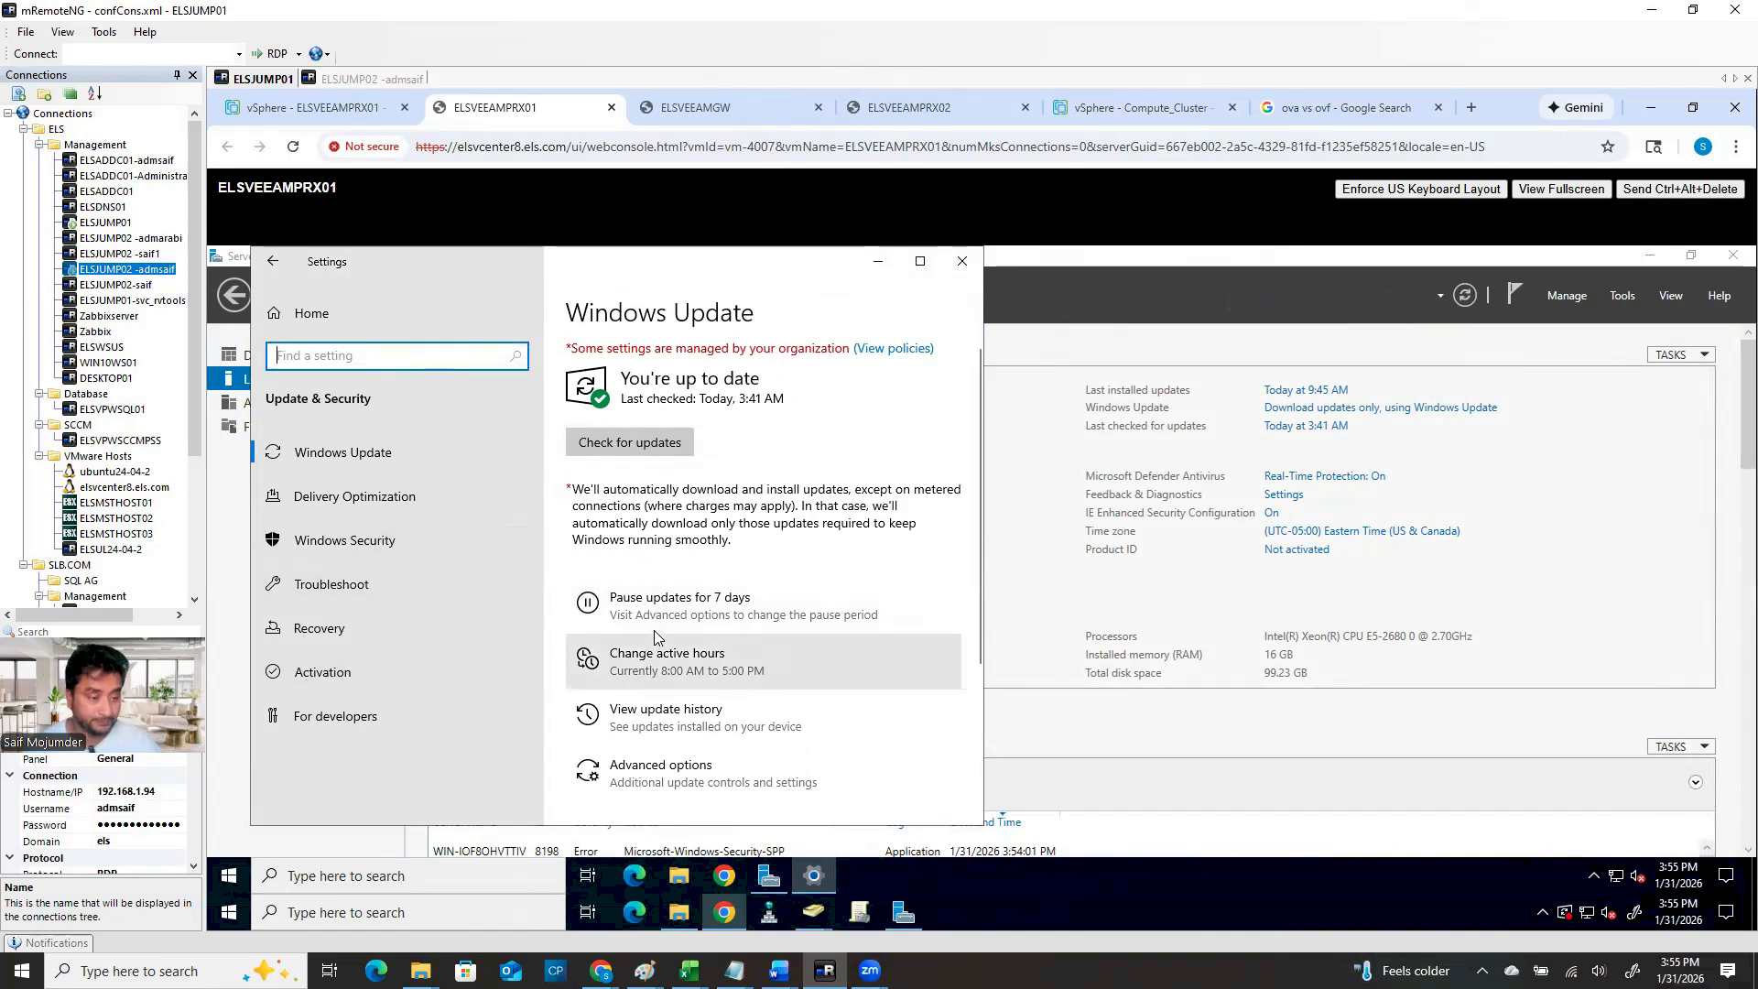
left_click(654, 724)
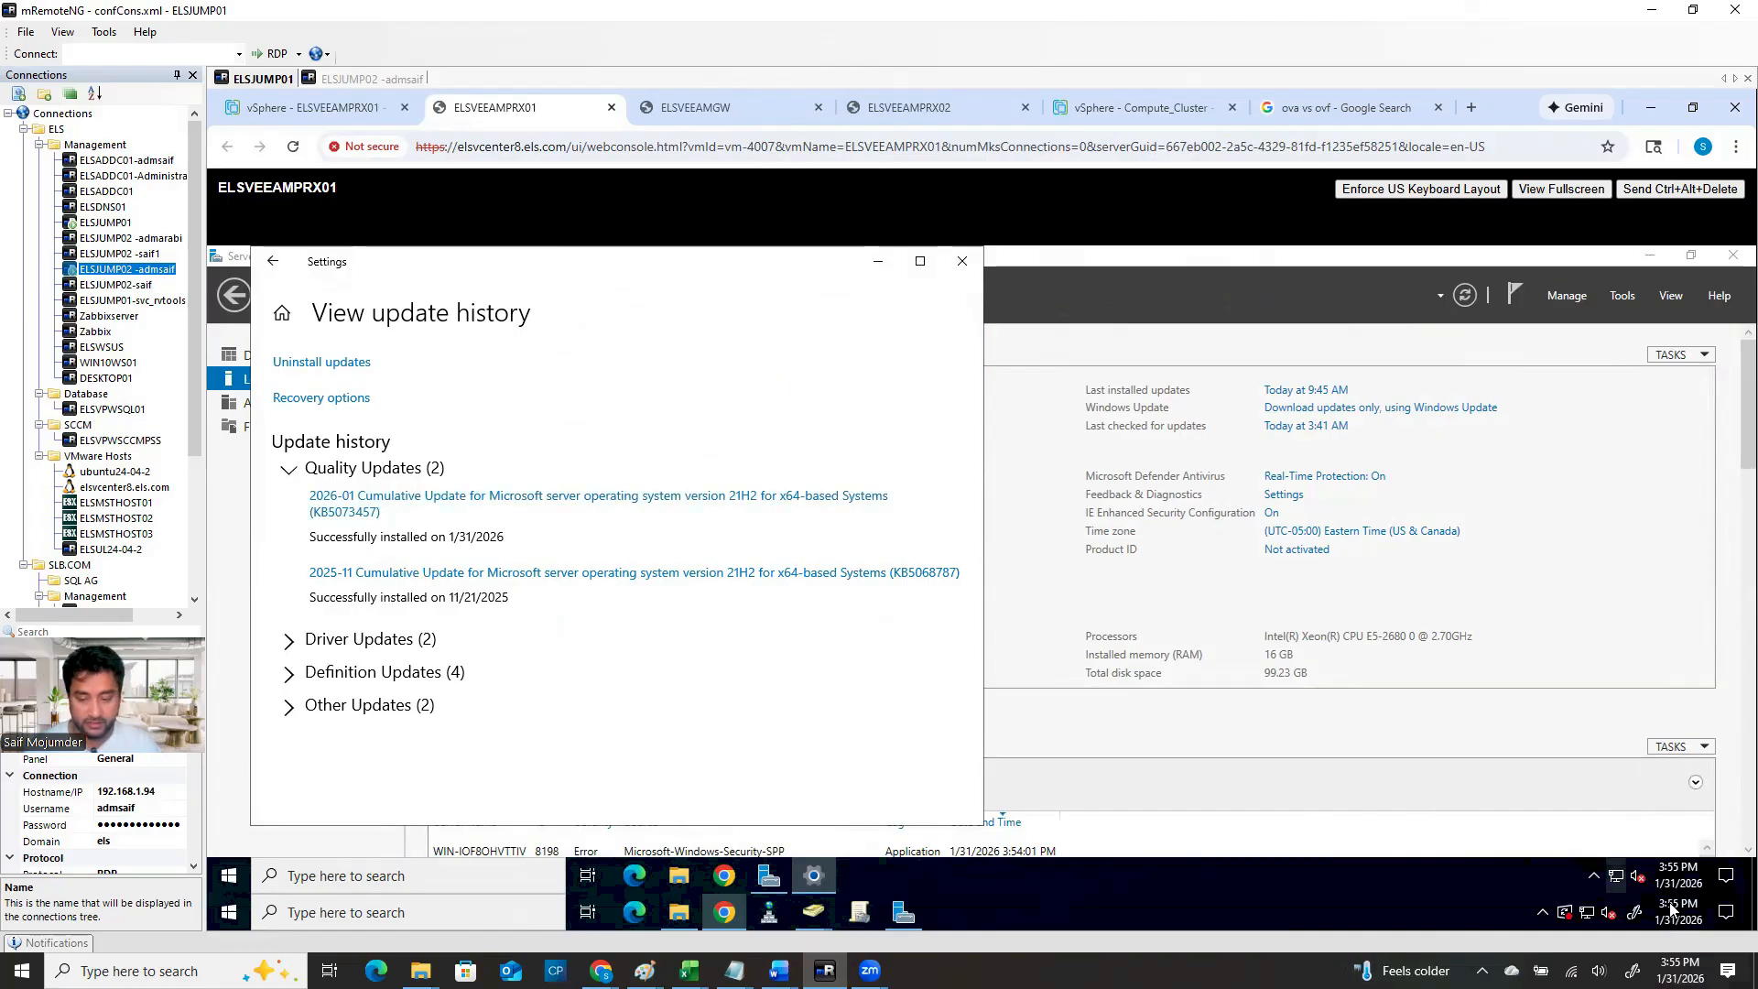
mouse_move(1667, 923)
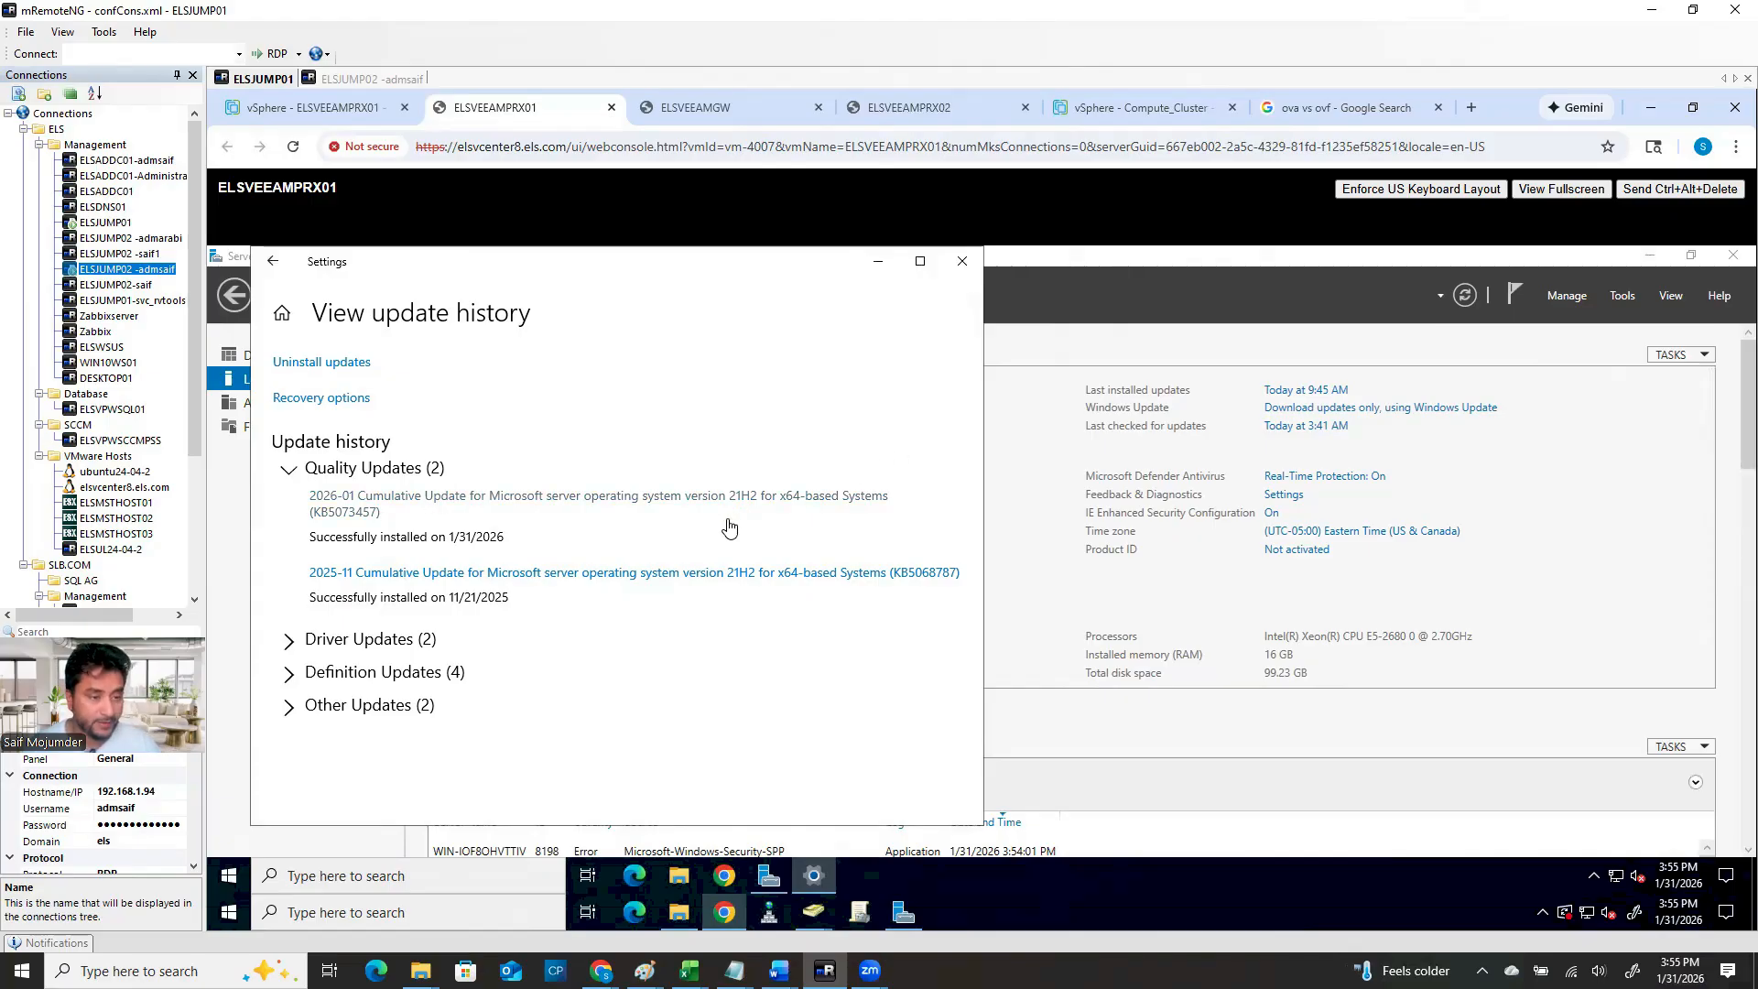
left_click(961, 265)
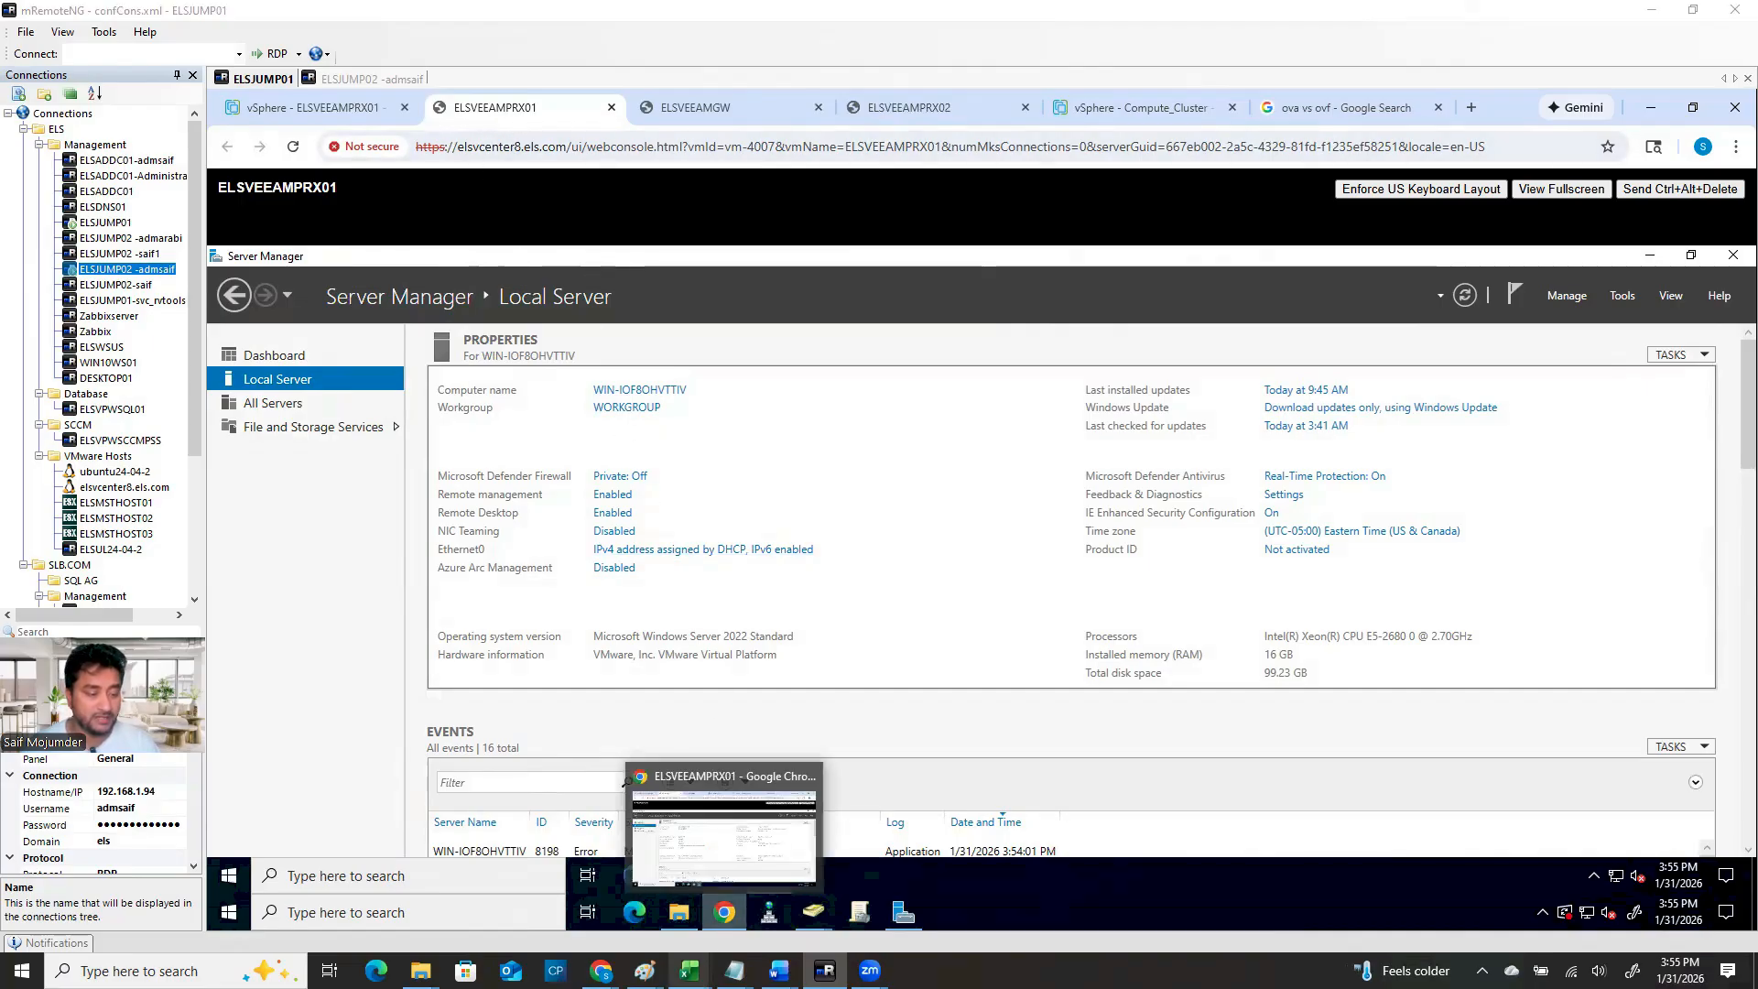
mouse_move(688, 968)
left_click(720, 914)
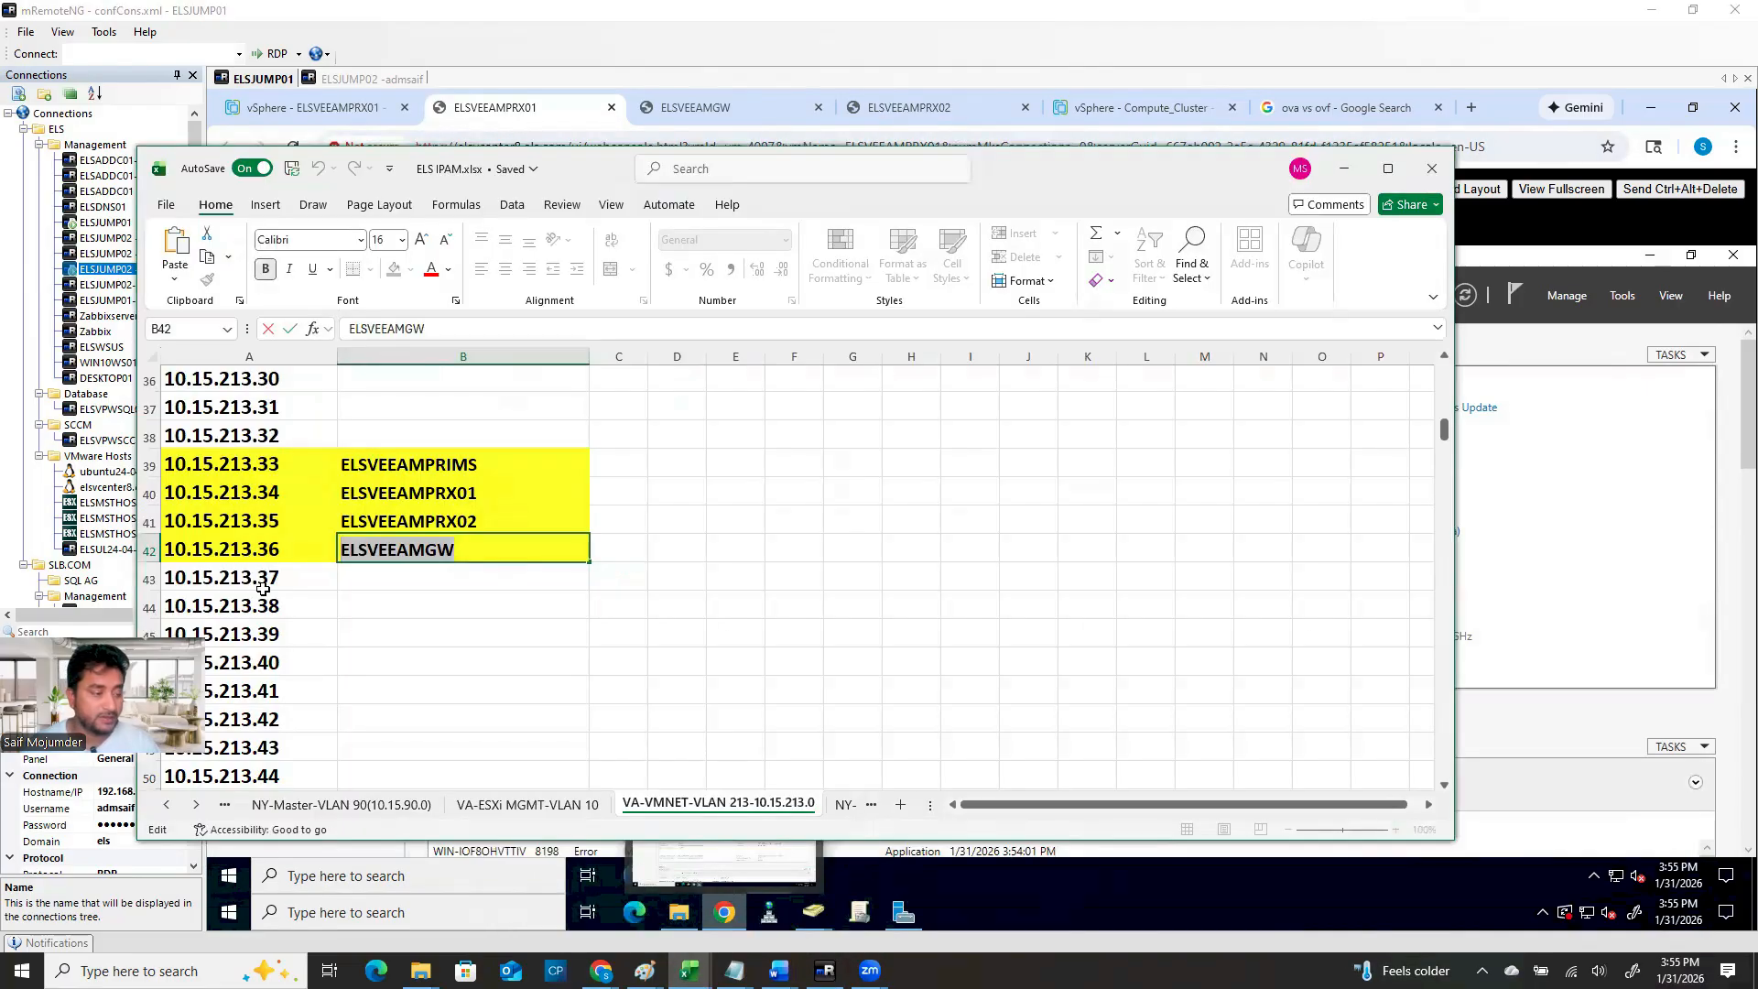
- Look up ELSVEEAMPRX01's planned IP 10.15.213.34 in the IPAM sheet, then minimize Excel
left_click(365, 487)
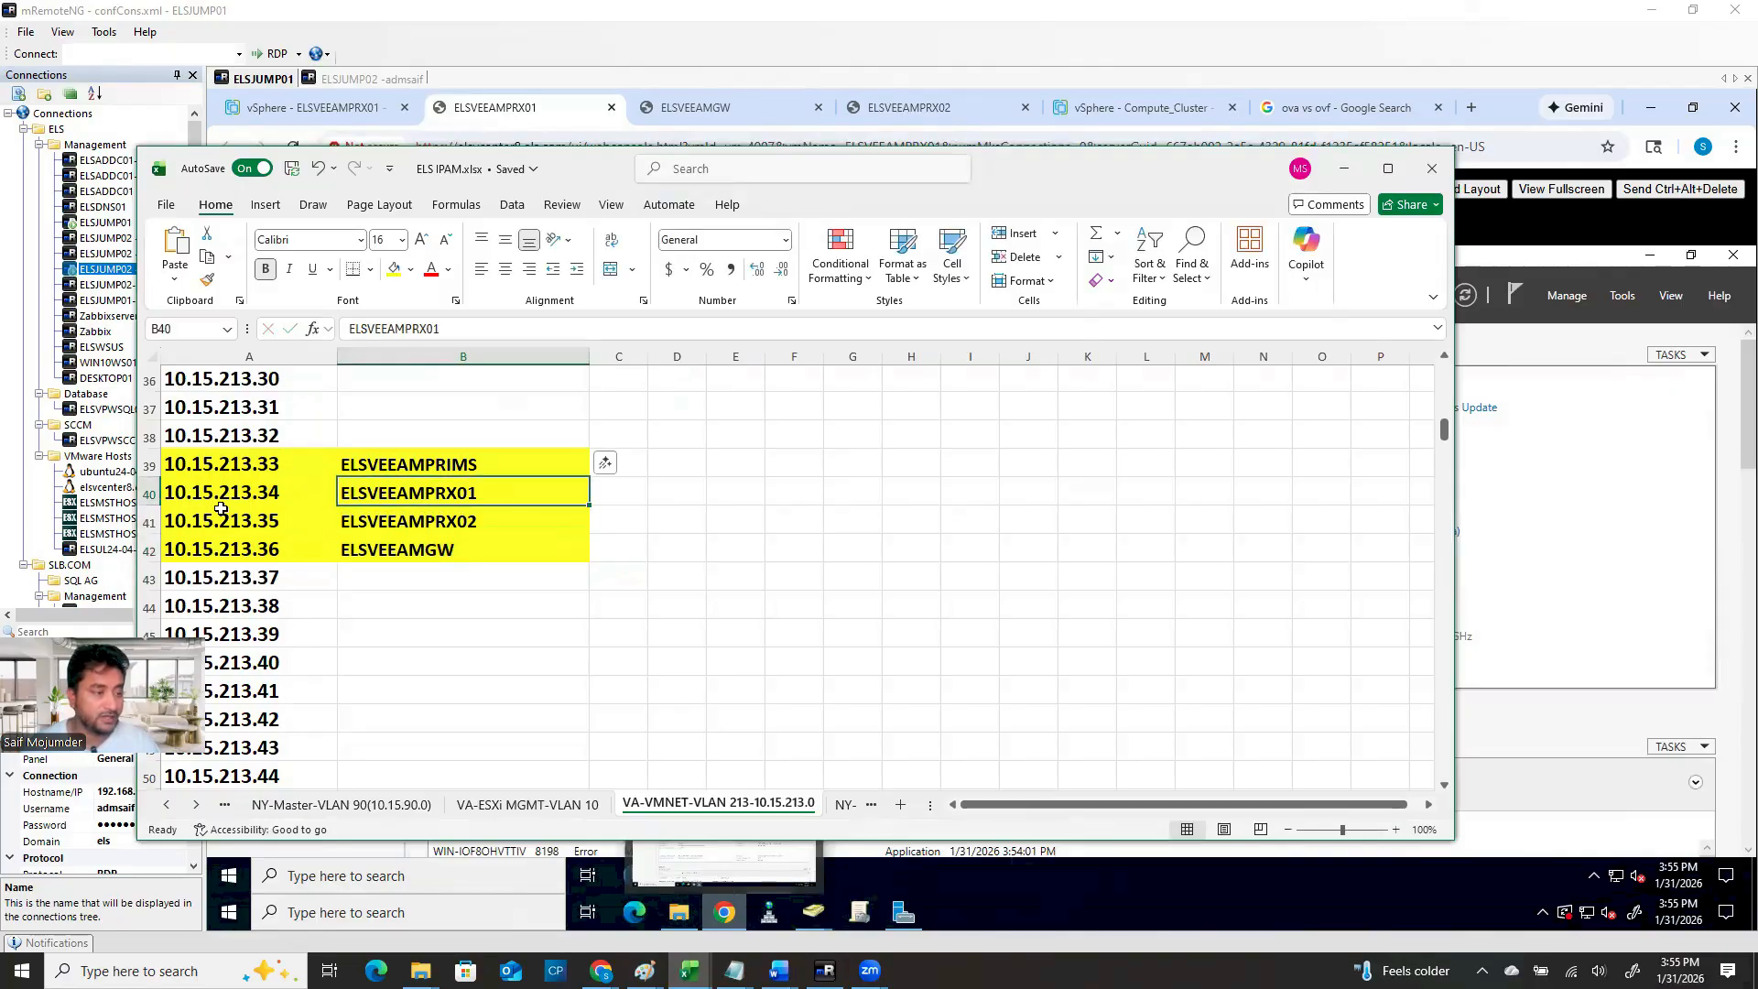
left_click(276, 502)
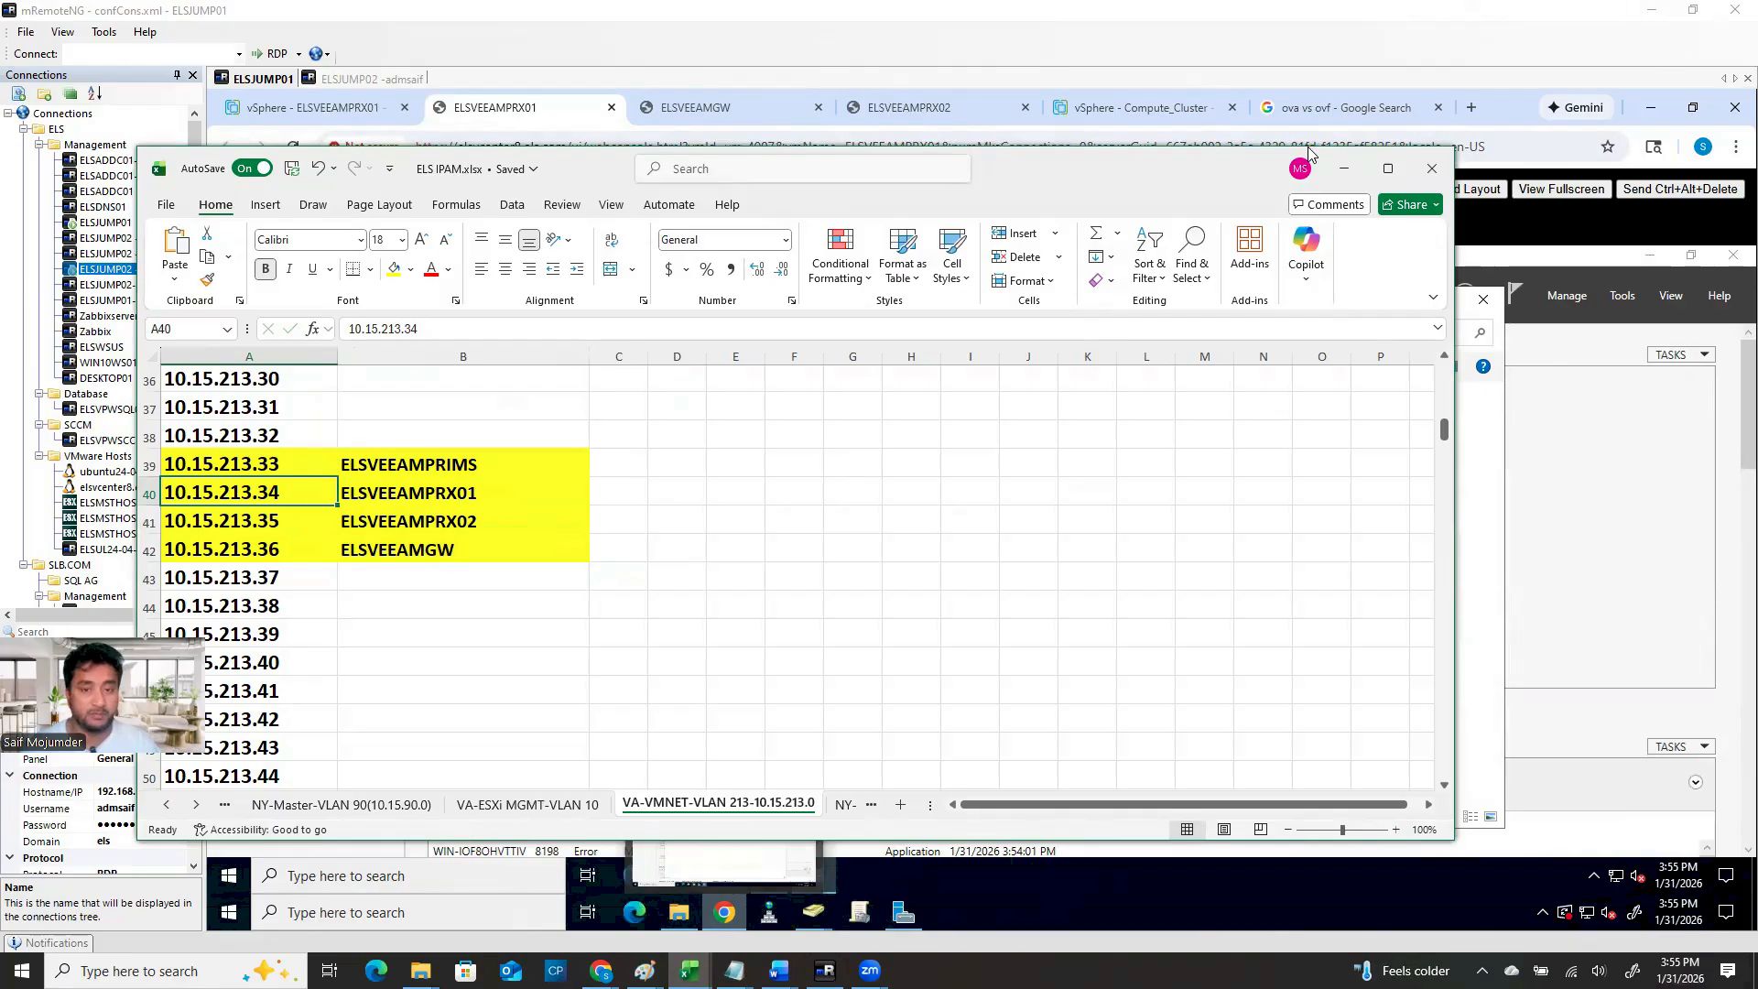
left_click(1342, 169)
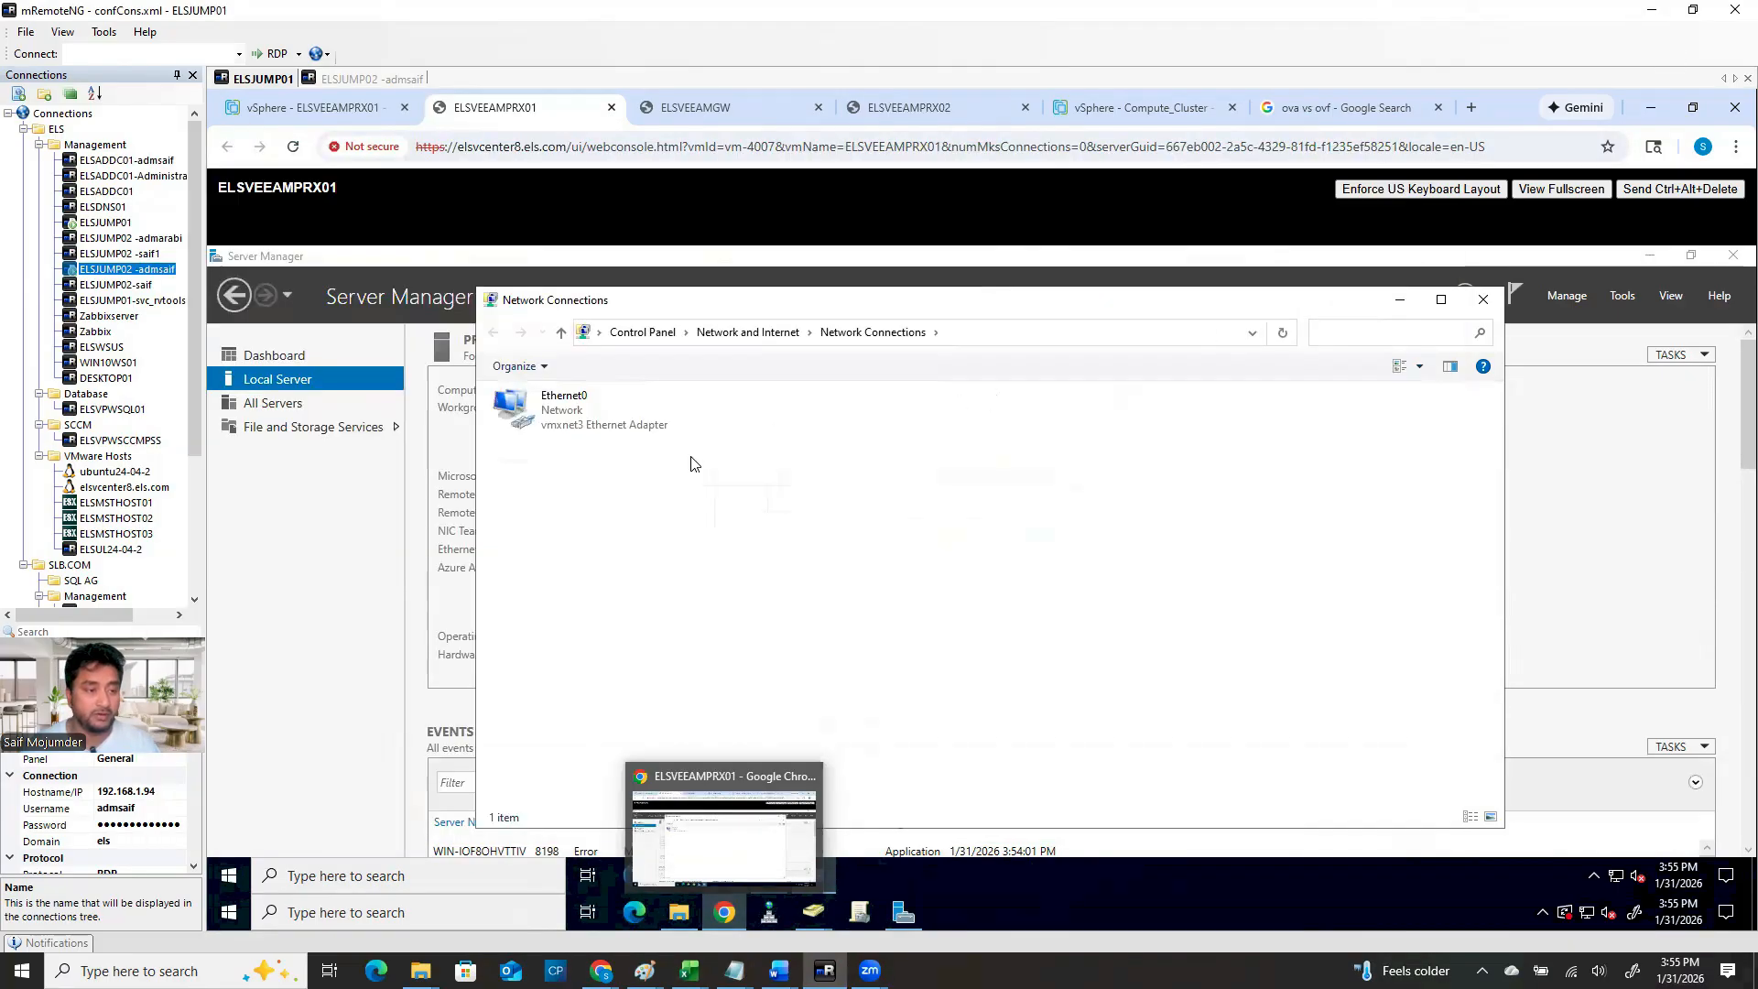
- Open Ethernet0's adapter properties and disable IPv6
left_click(599, 432)
double_click(600, 430)
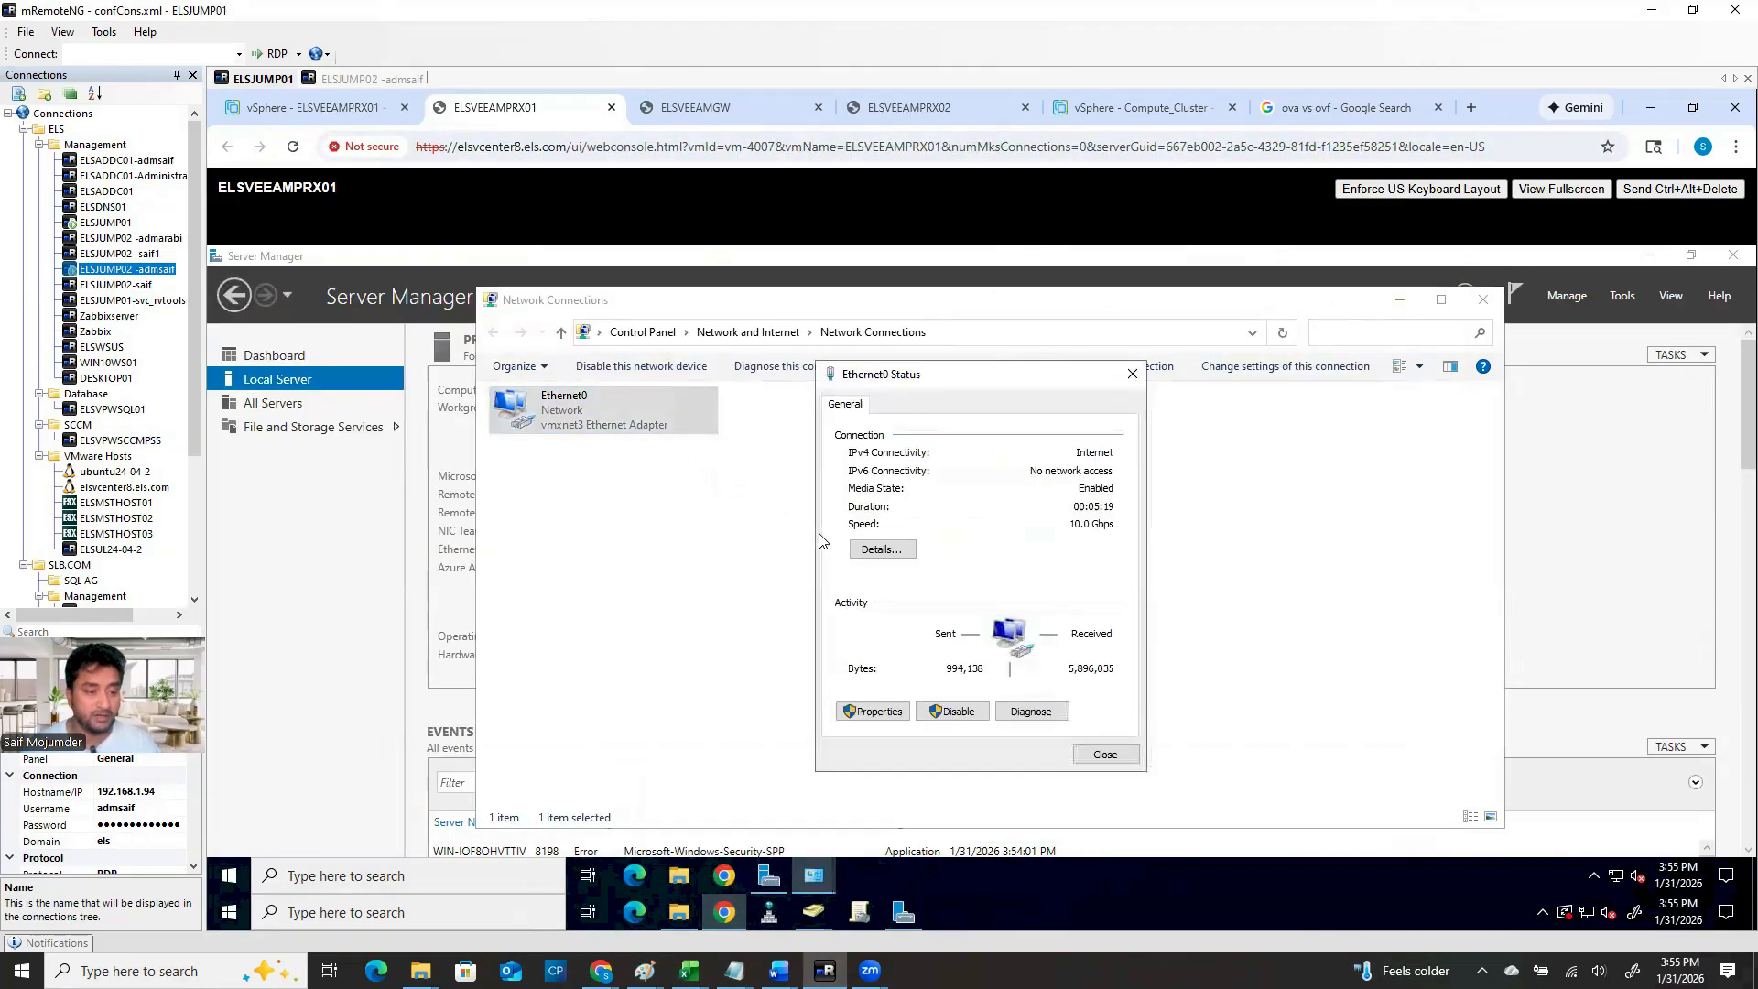
left_click(879, 712)
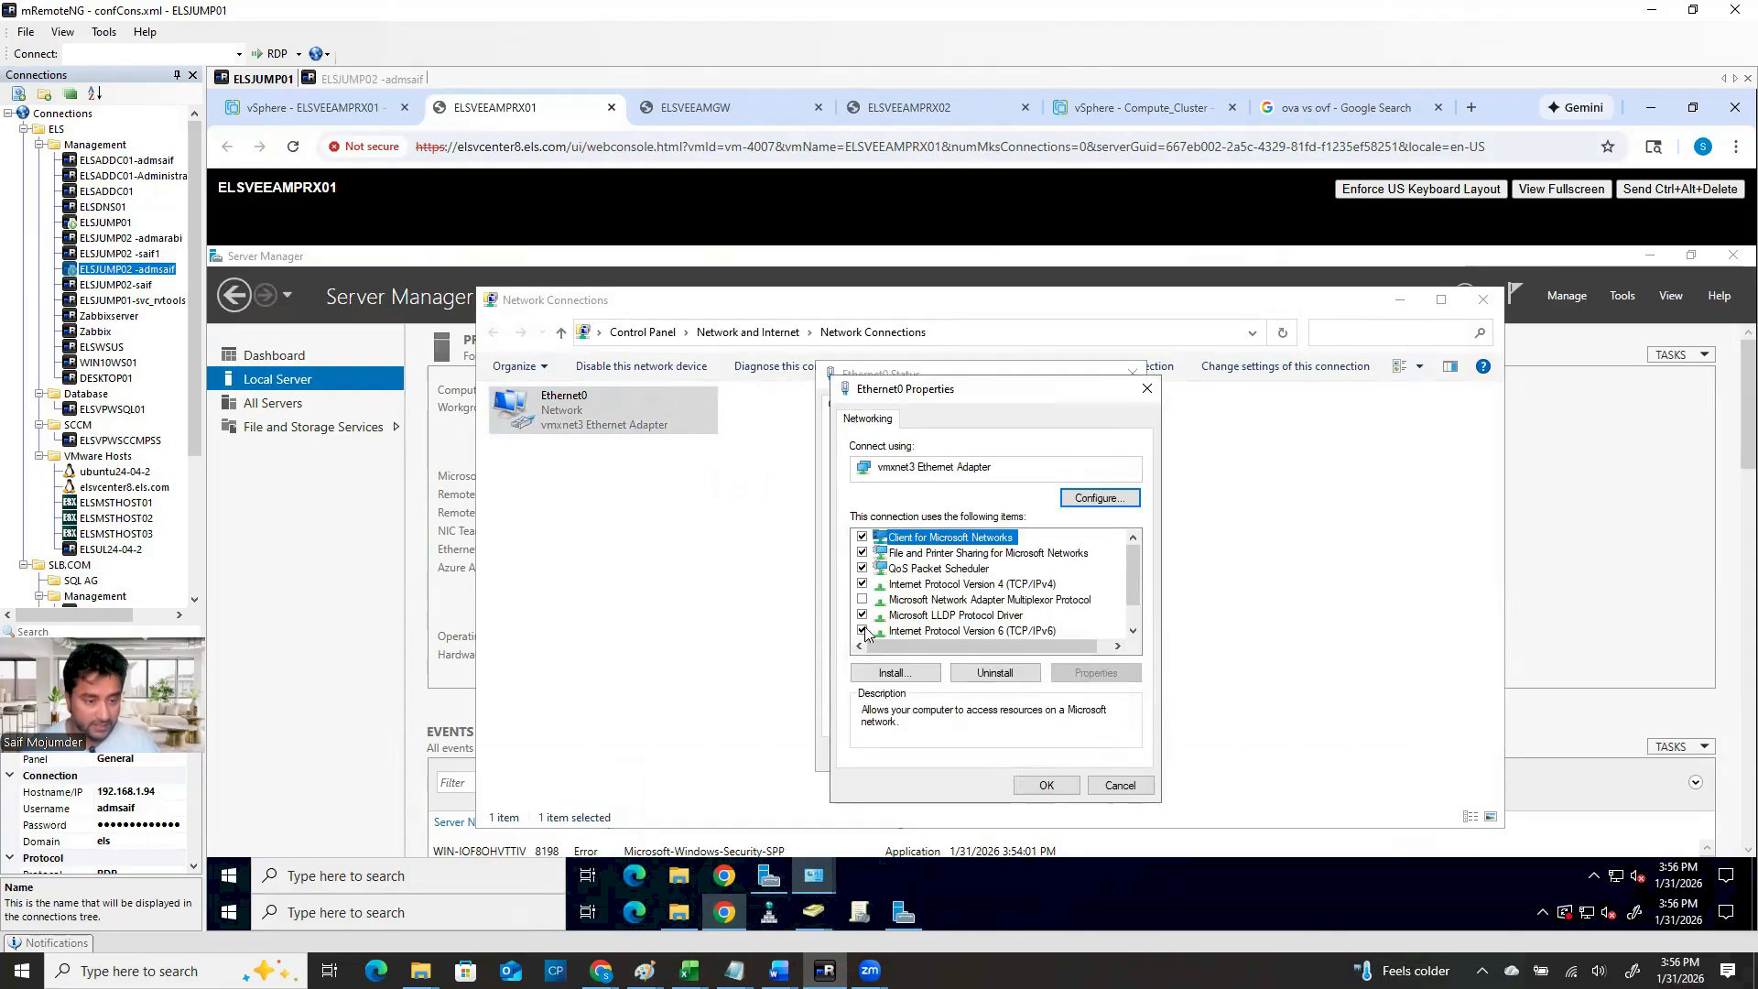
left_click(862, 630)
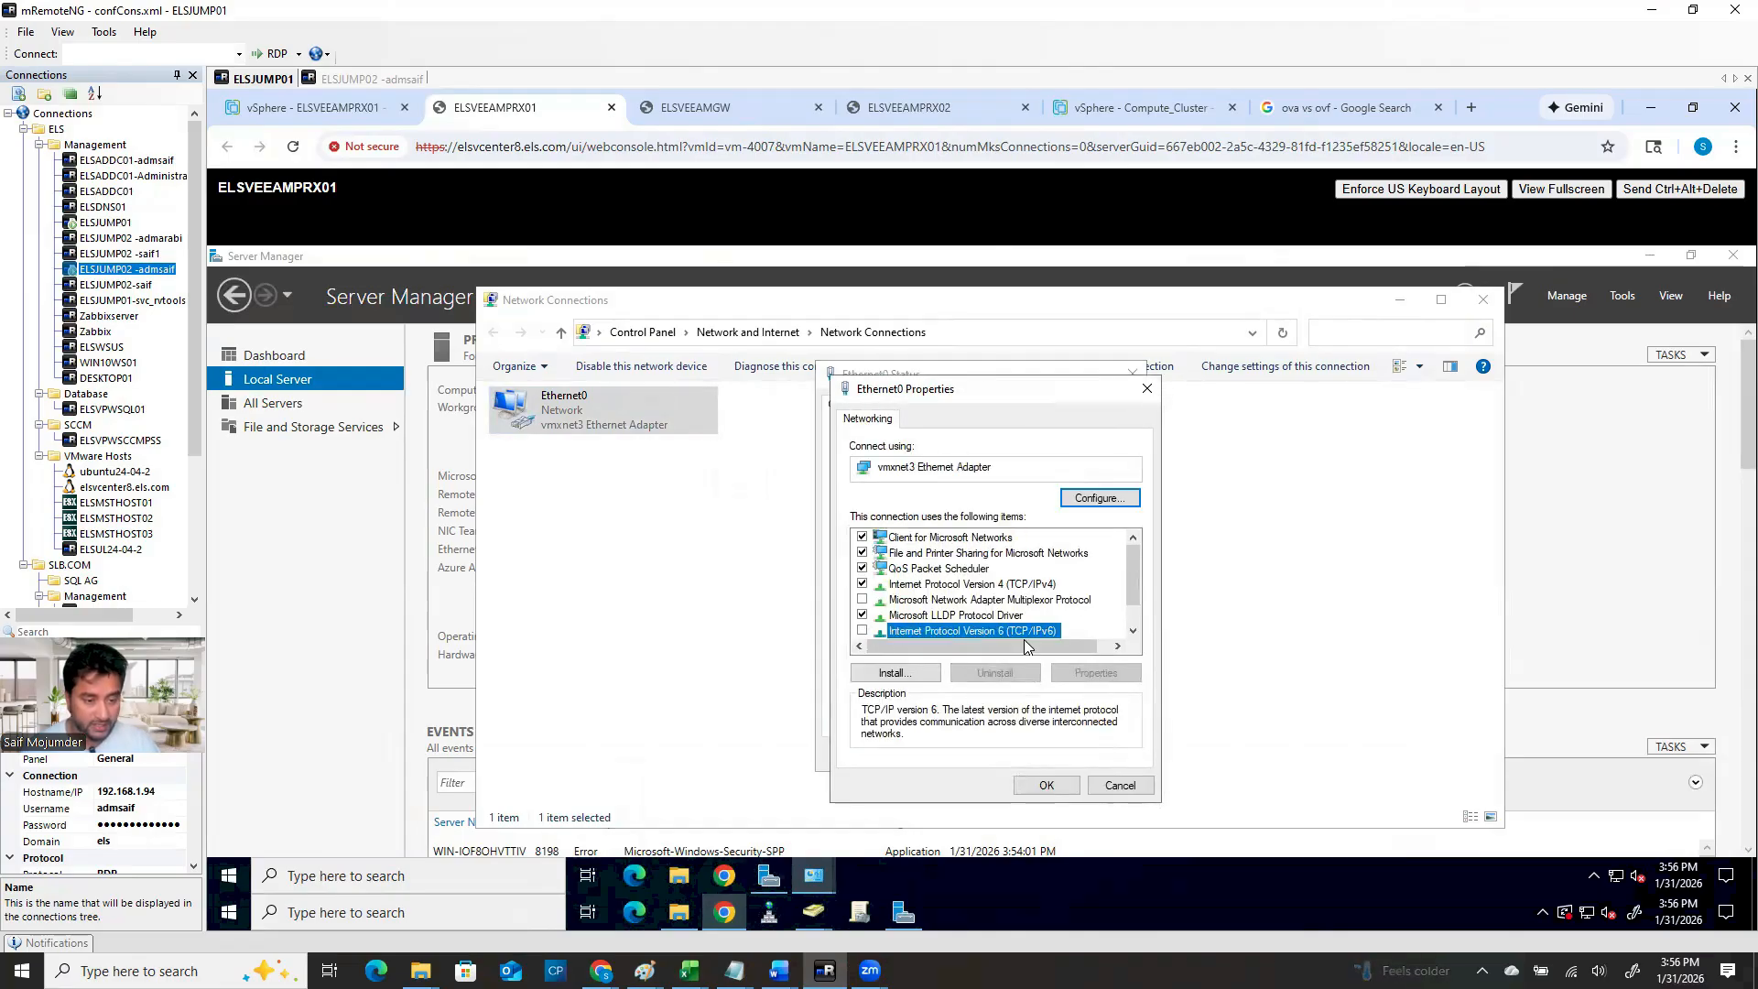
- Give Ethernet0 the static IPv4 address 10.15.213.34, checking it against the IPAM workbook
double_click(1029, 587)
left_click(896, 578)
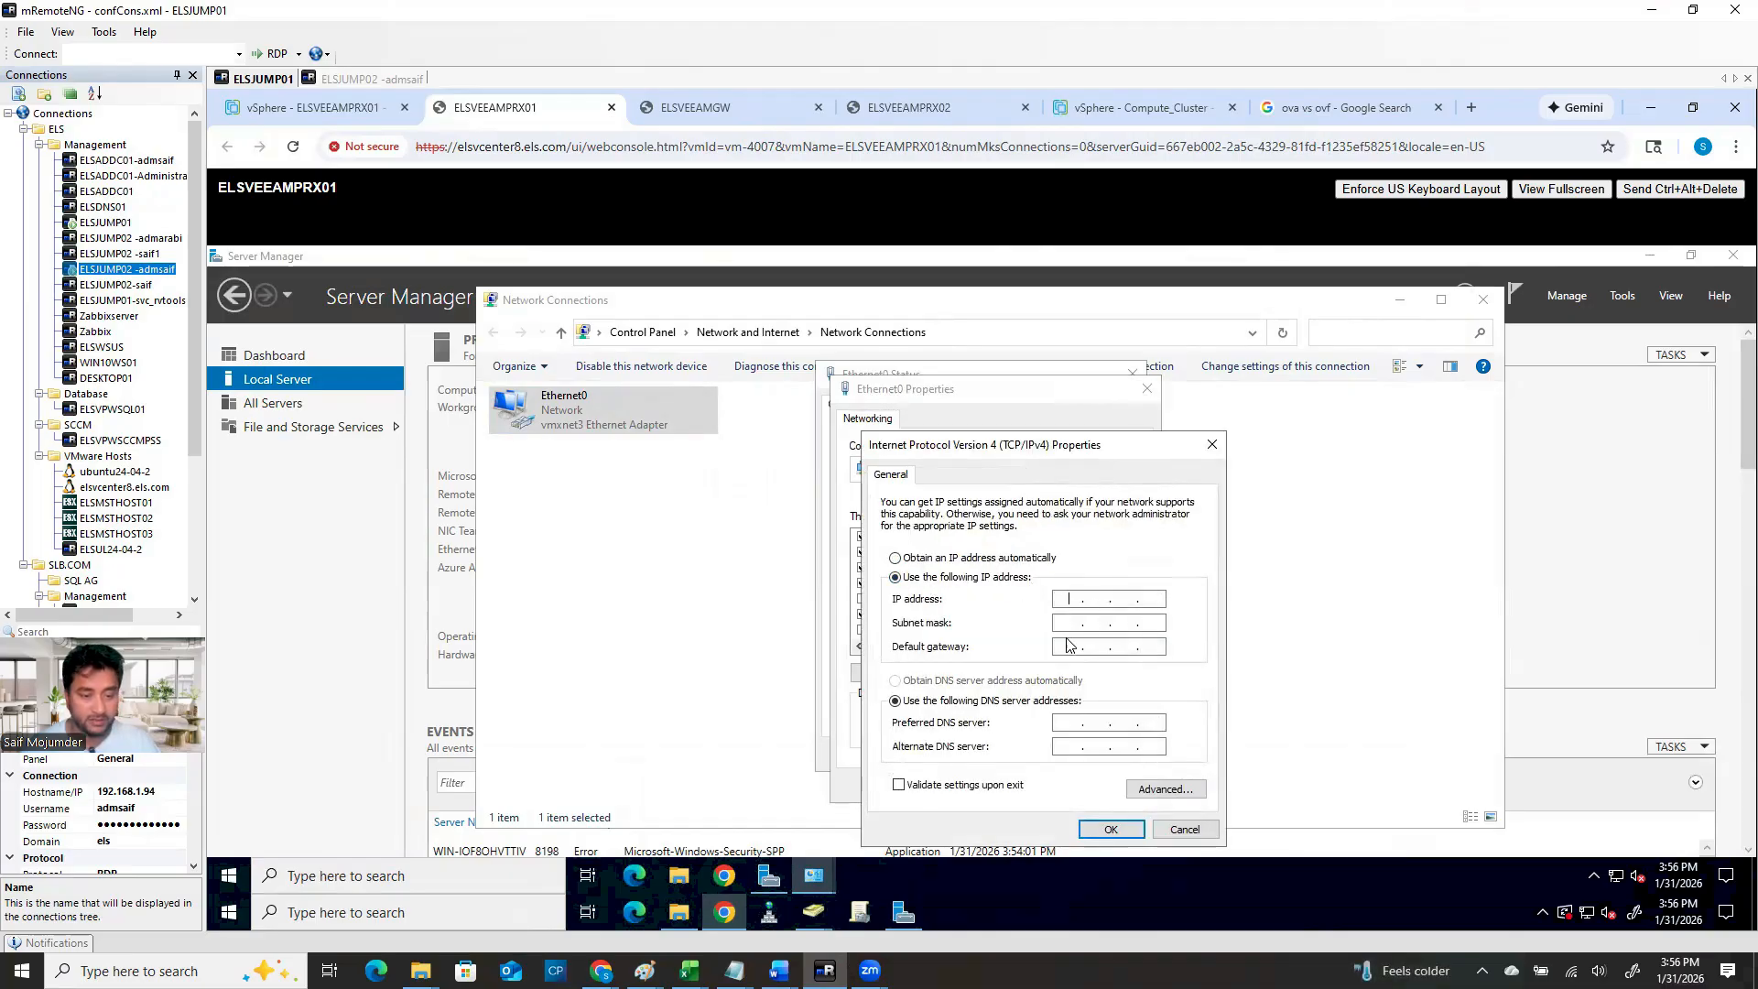
type("10.15.213.")
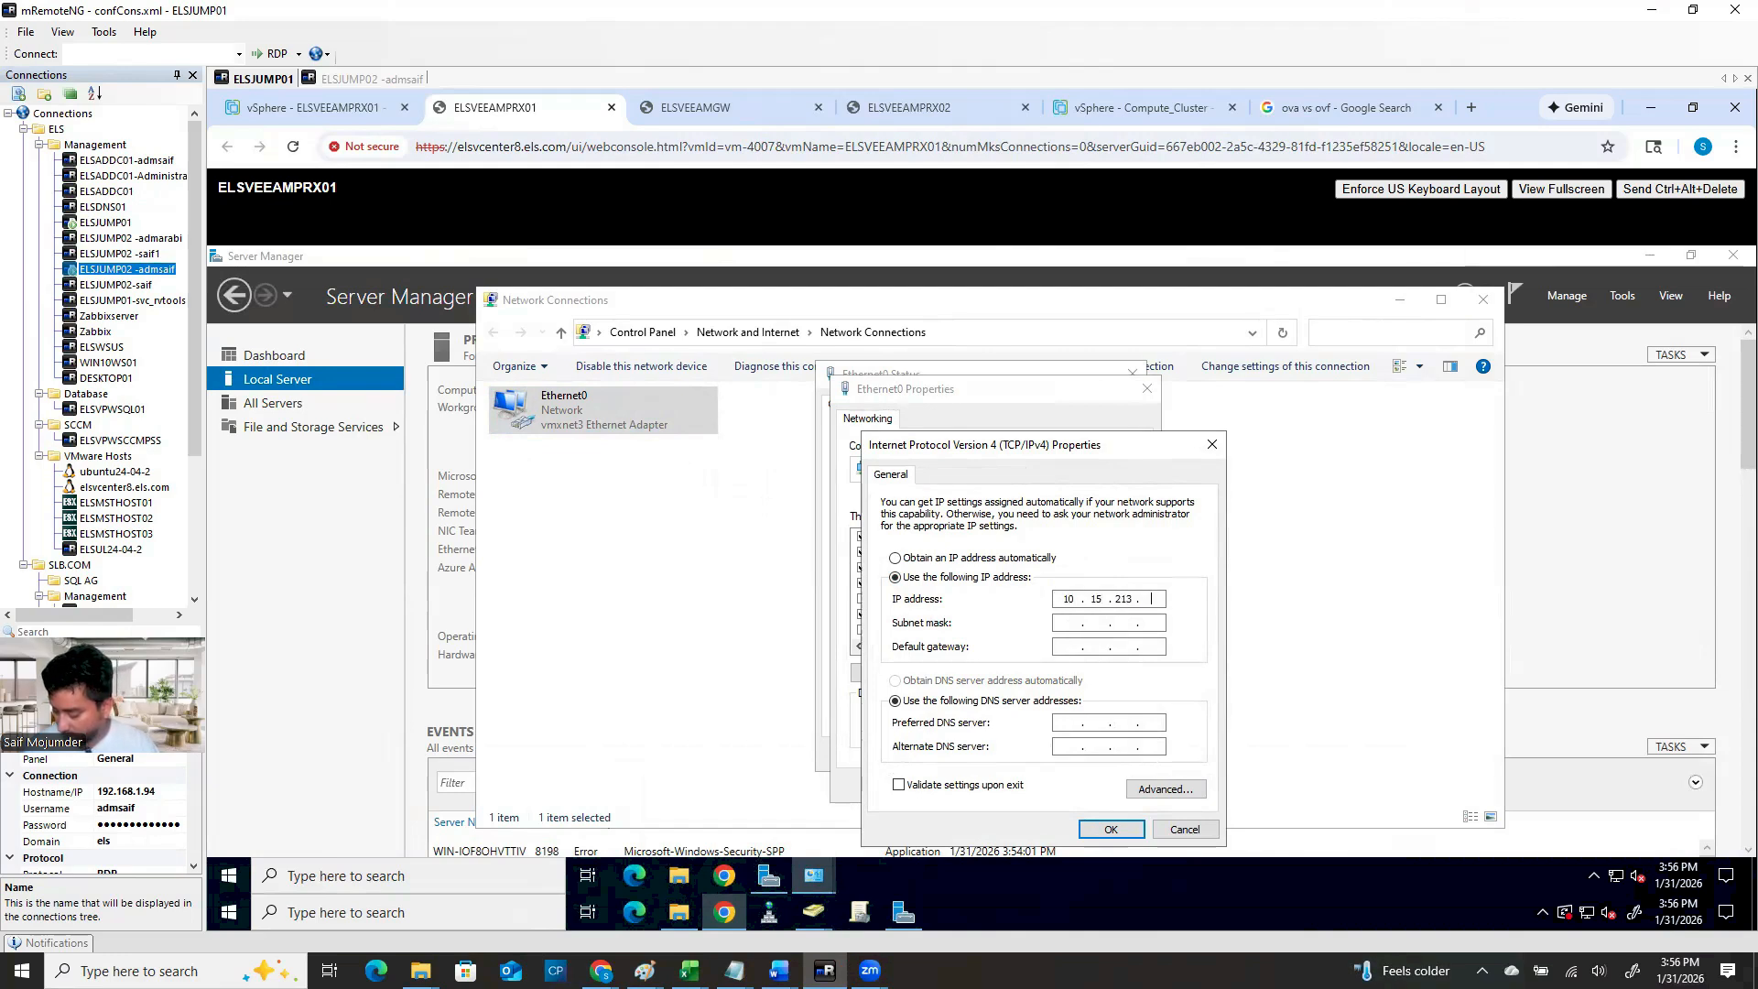
type("34")
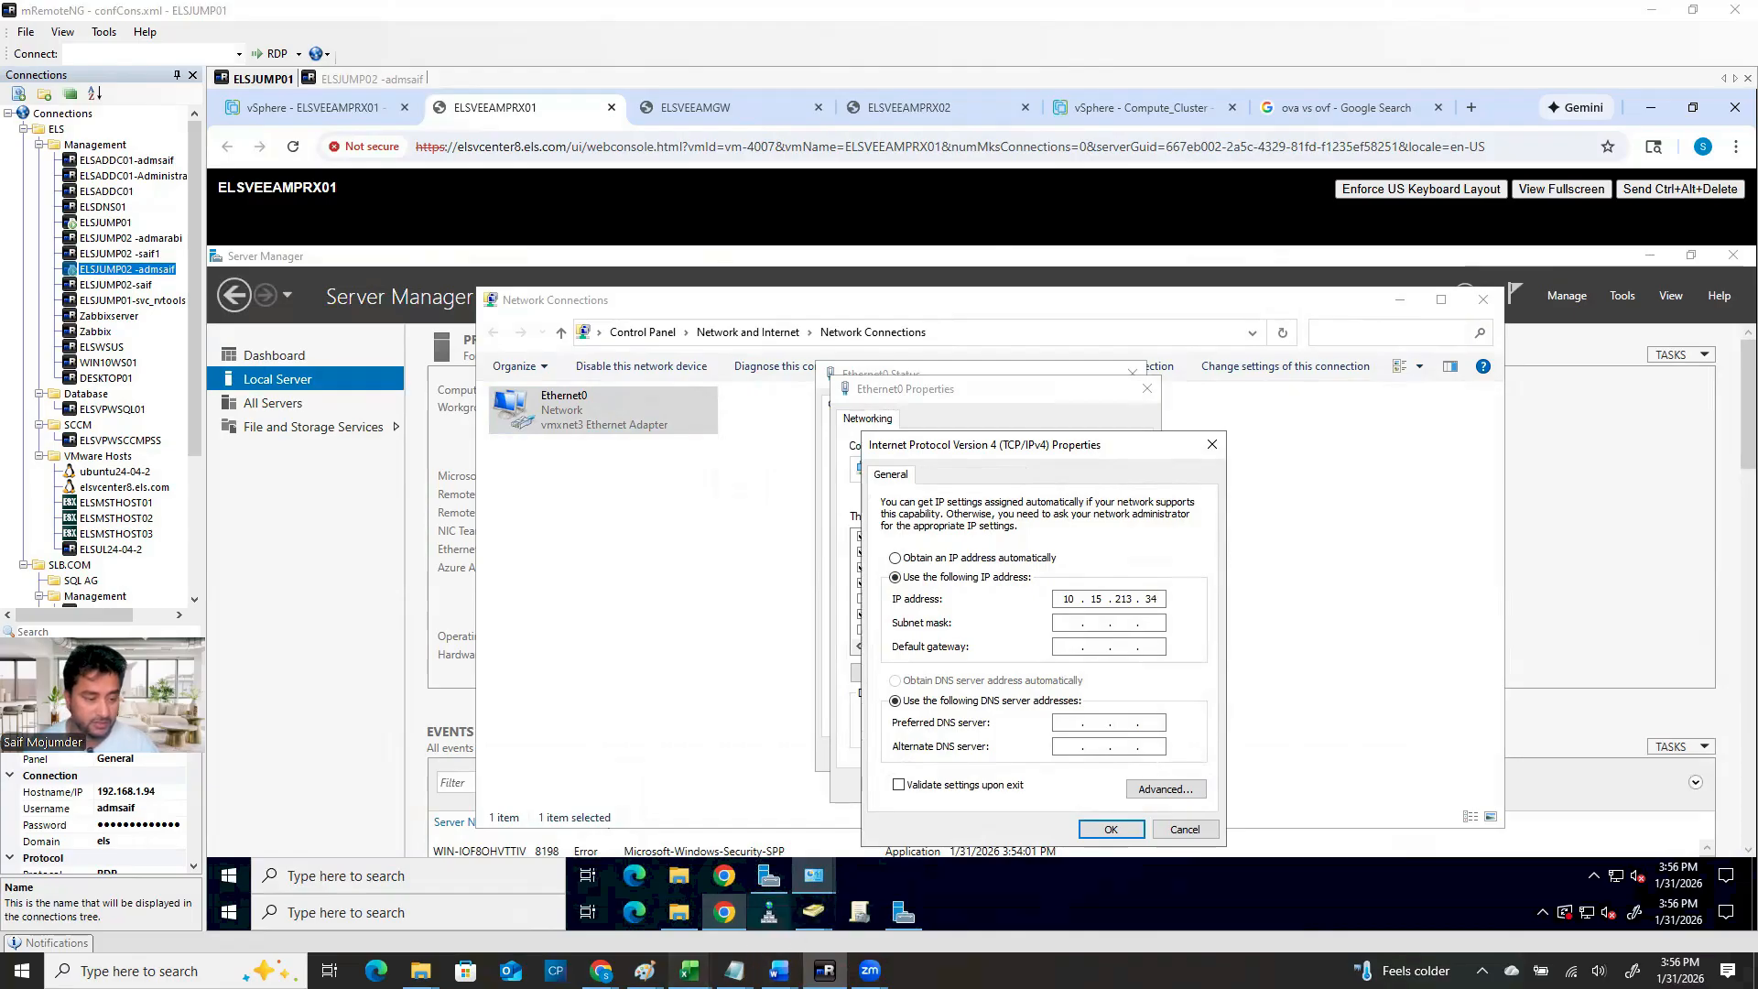
left_click(689, 970)
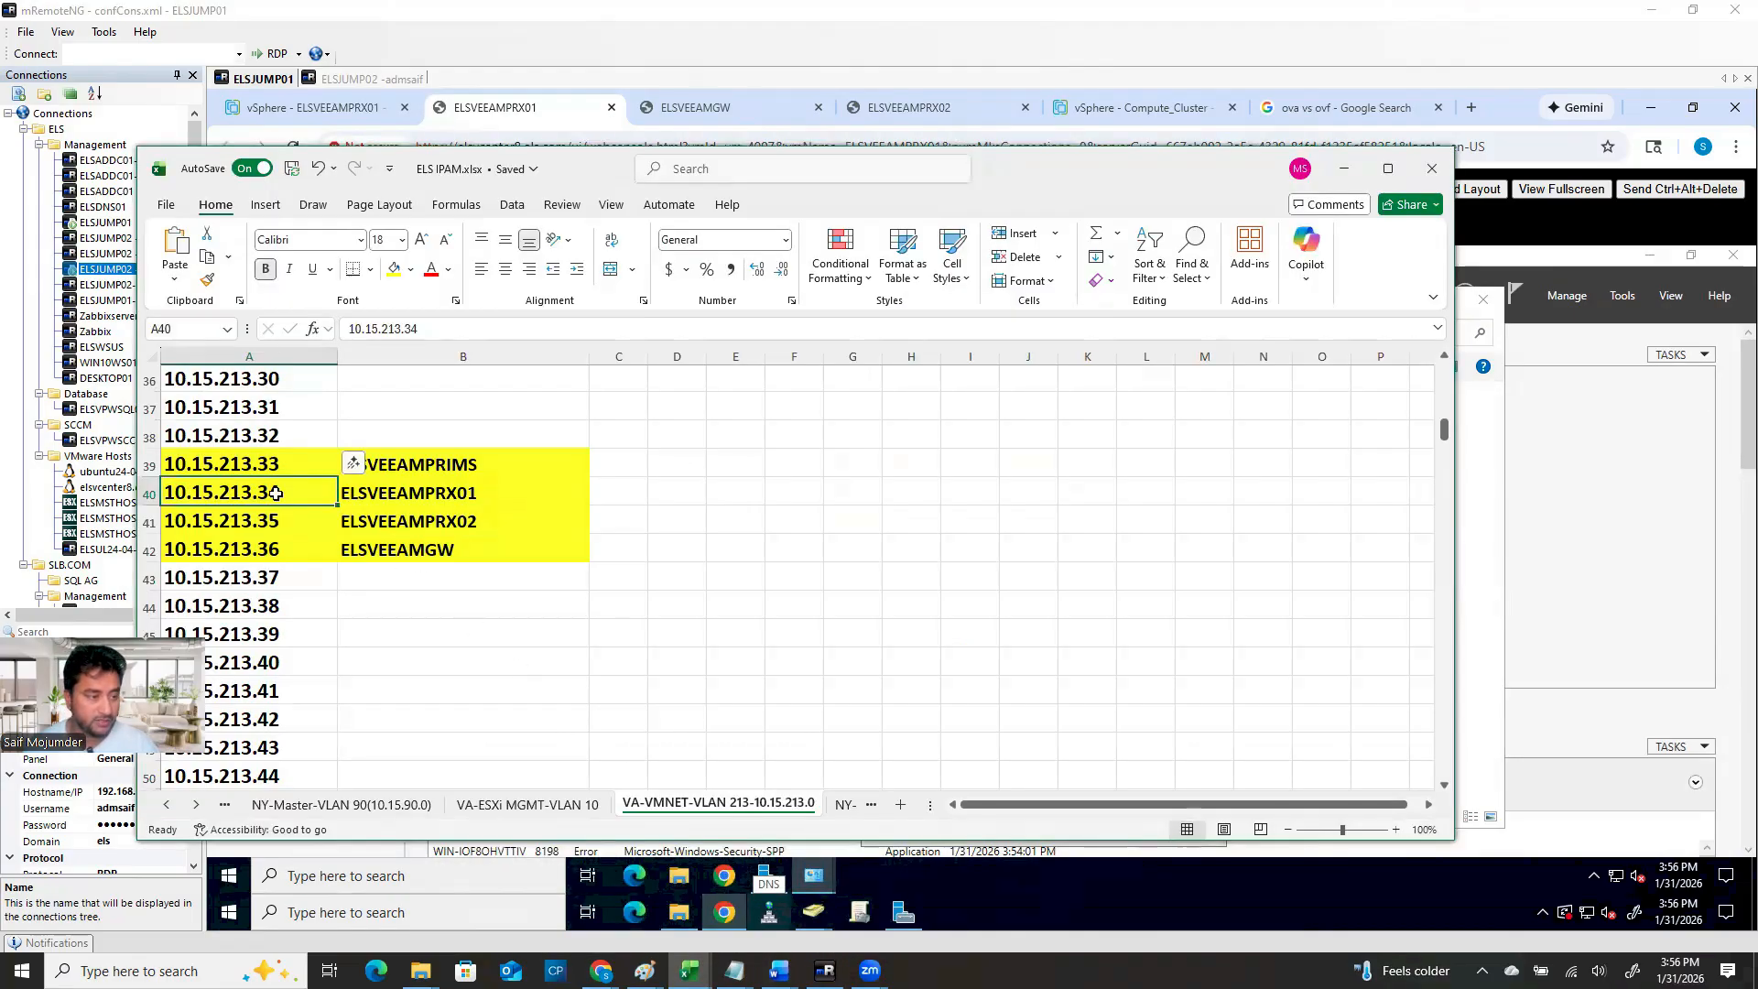
left_click(1343, 169)
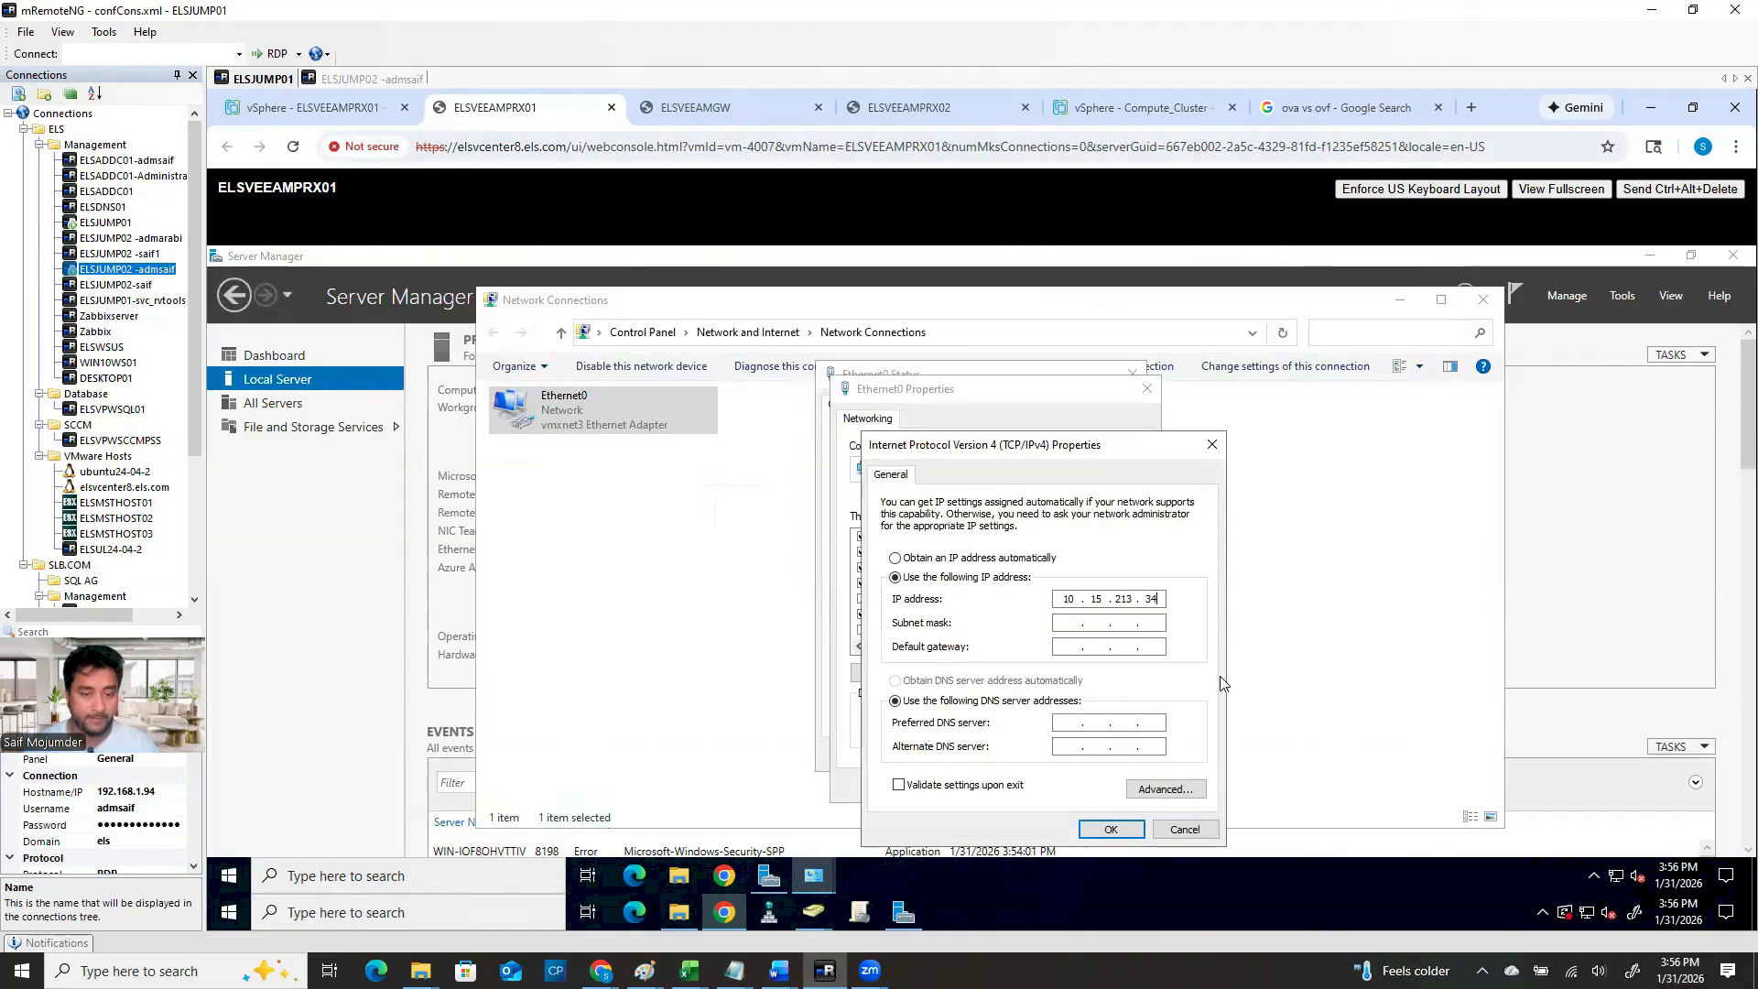
- Enter mask 255.255.255.0, gateway 10.15.213.1, DNS 192.168.1.4 and 192.168.1.1, and save
left_click(1097, 623)
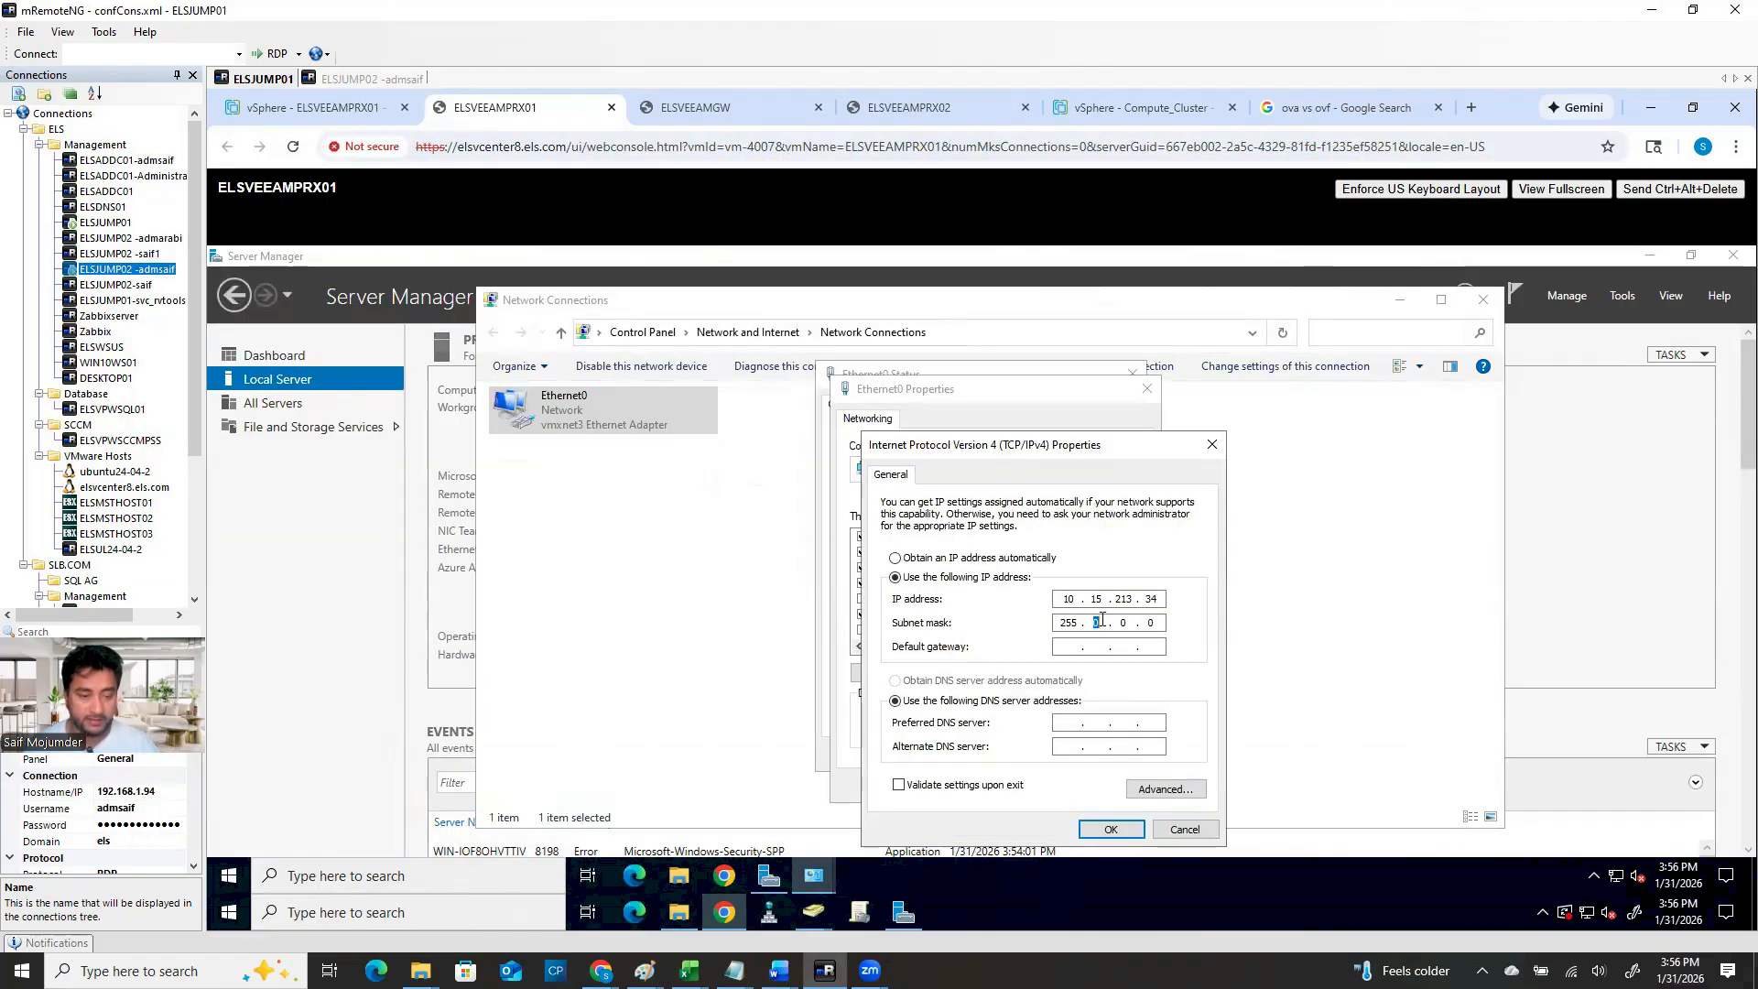
type("2")
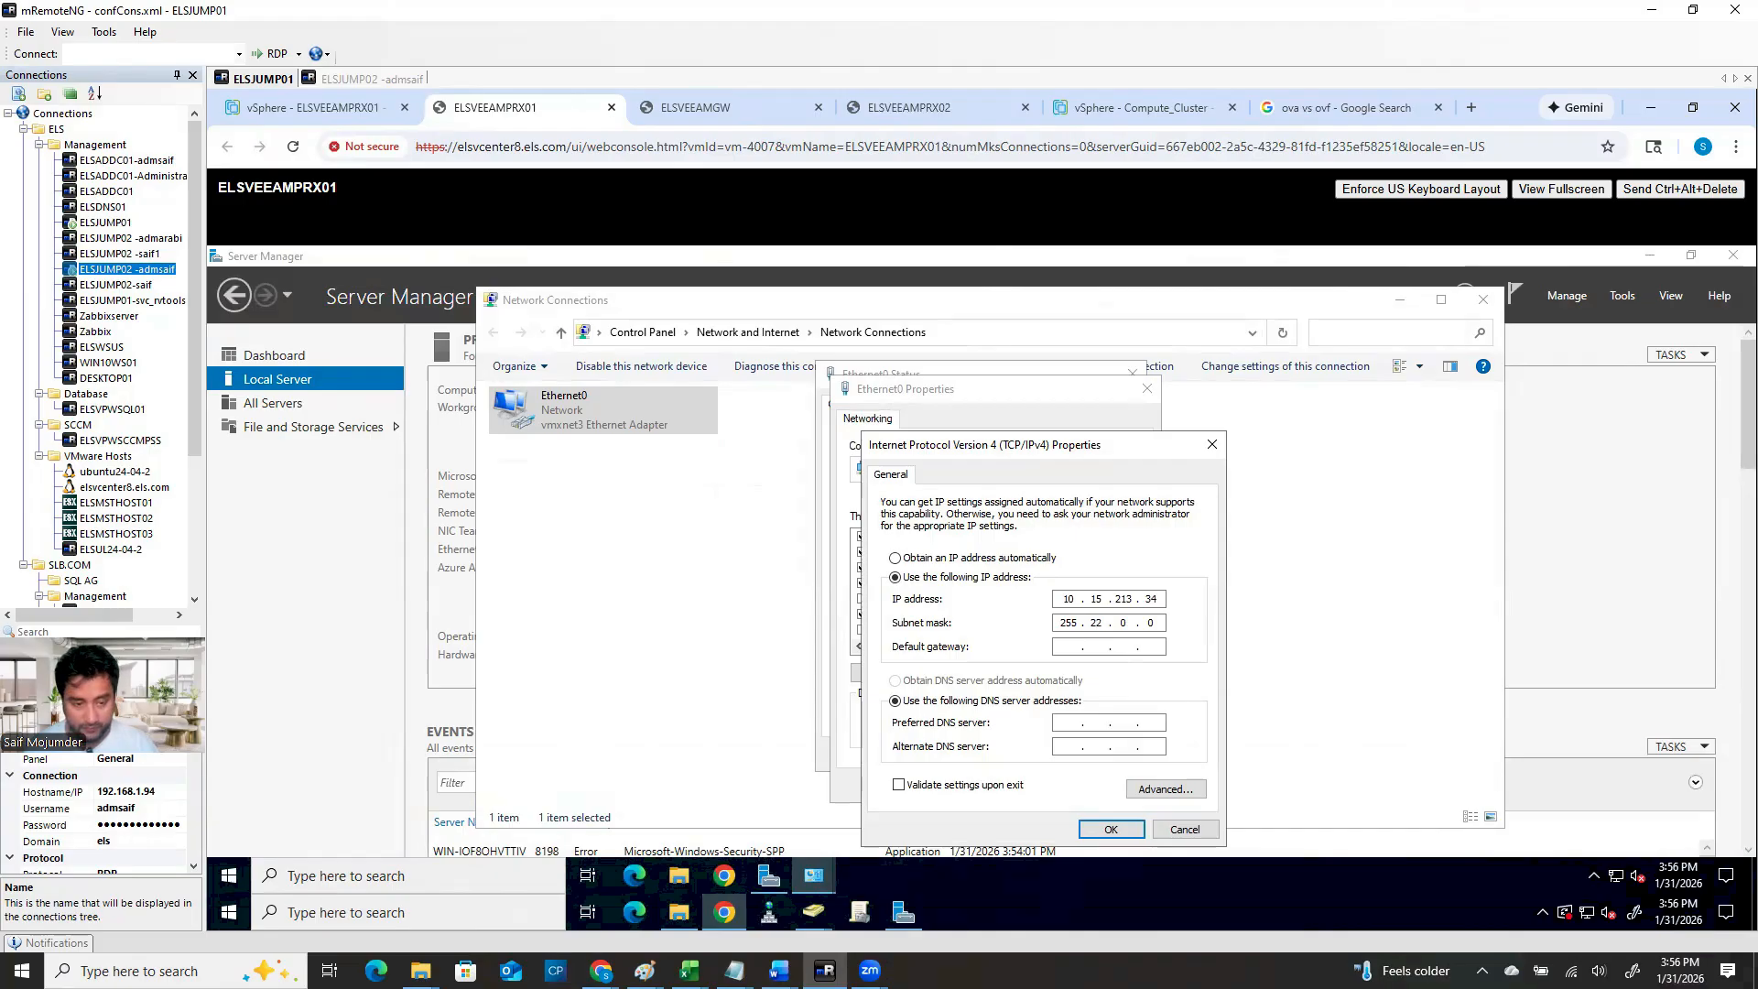
type("55 . 255")
left_click(1070, 647)
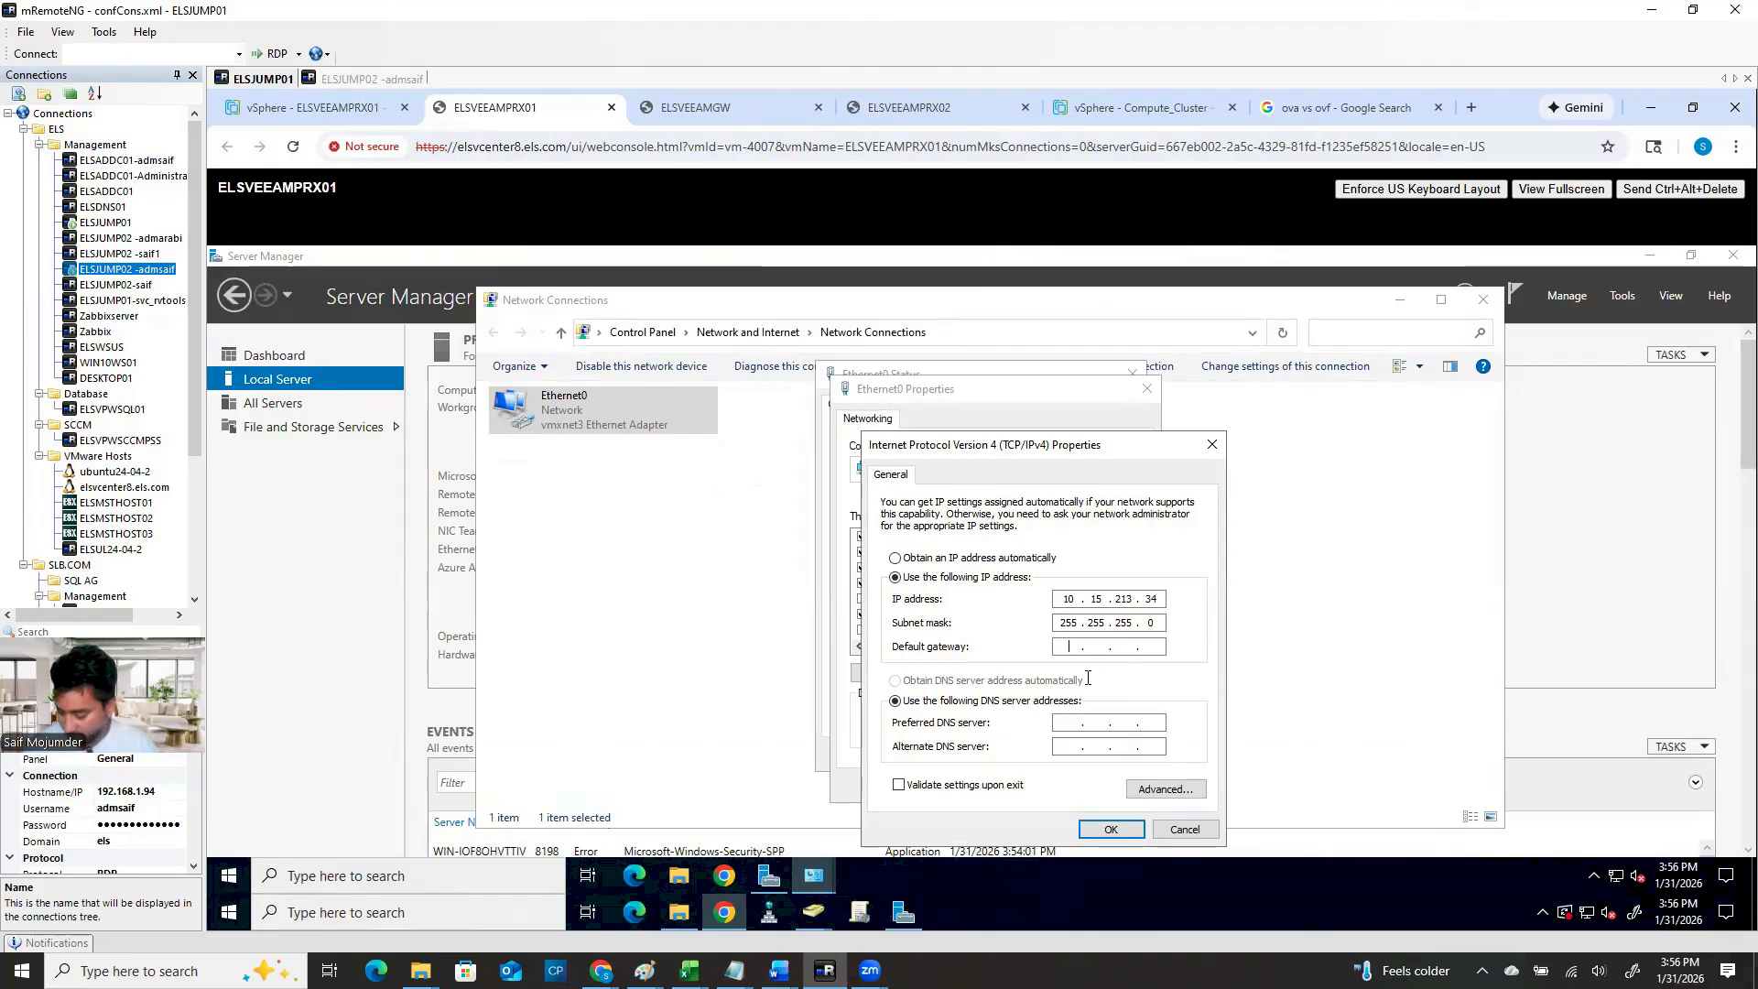
type("10 . 15 . ")
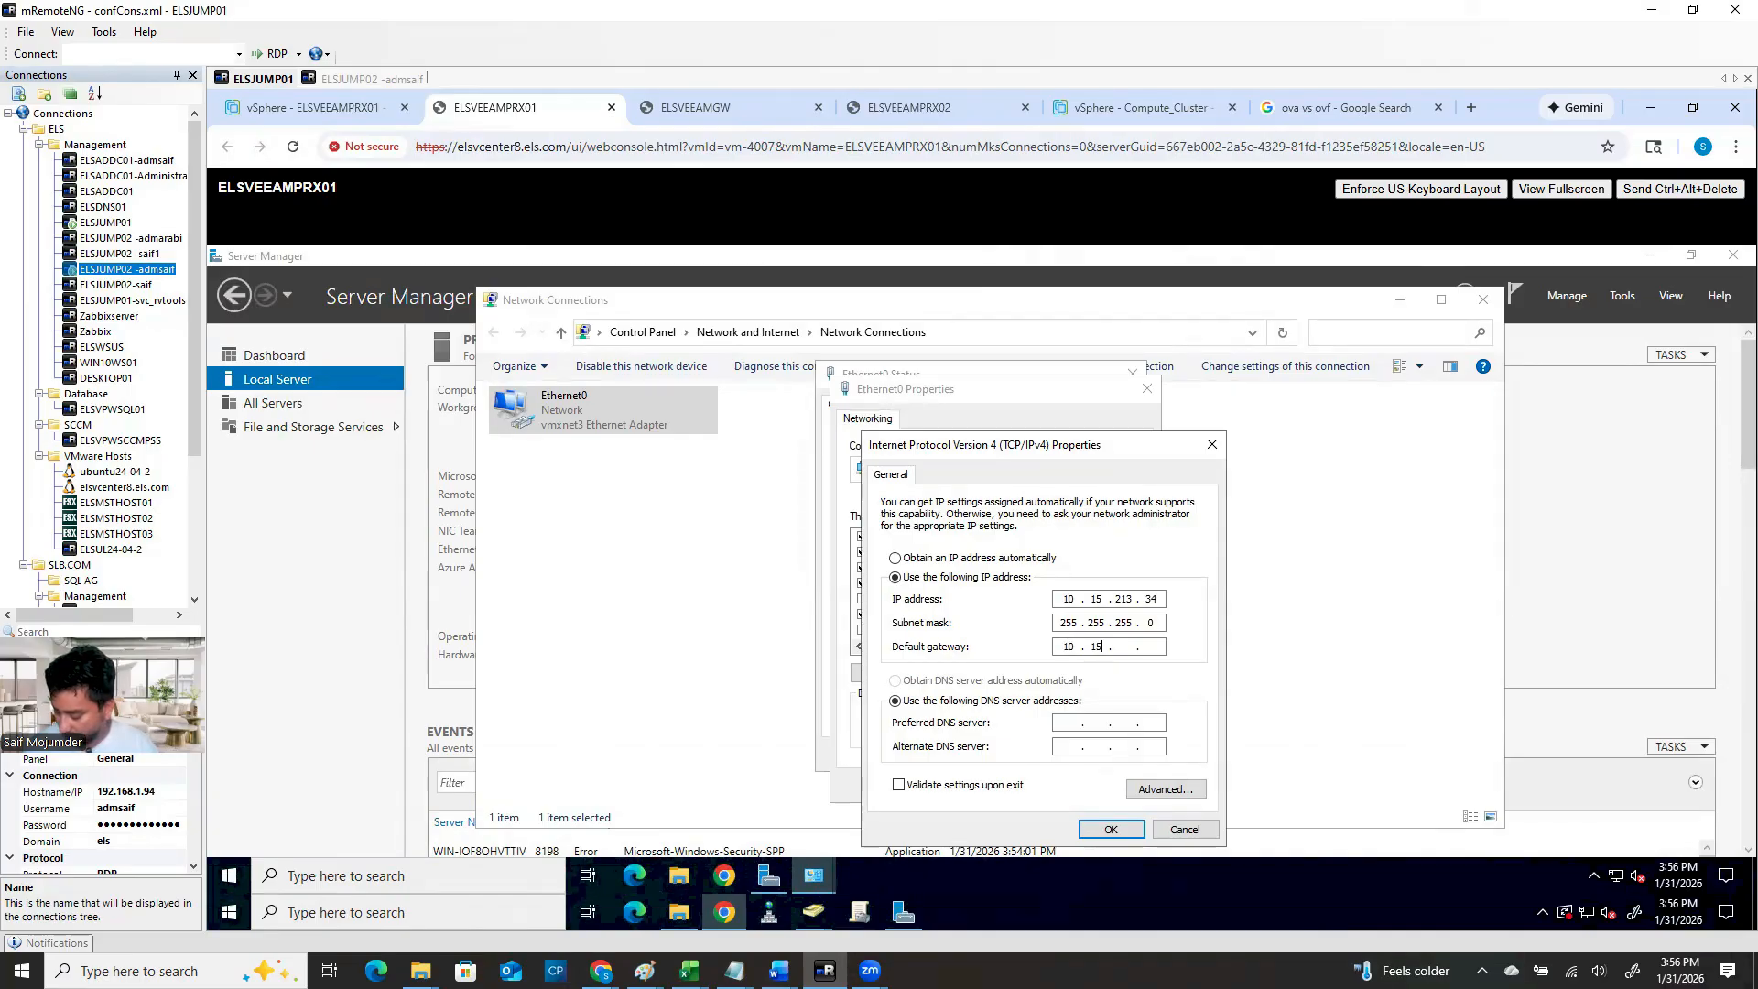
type("213")
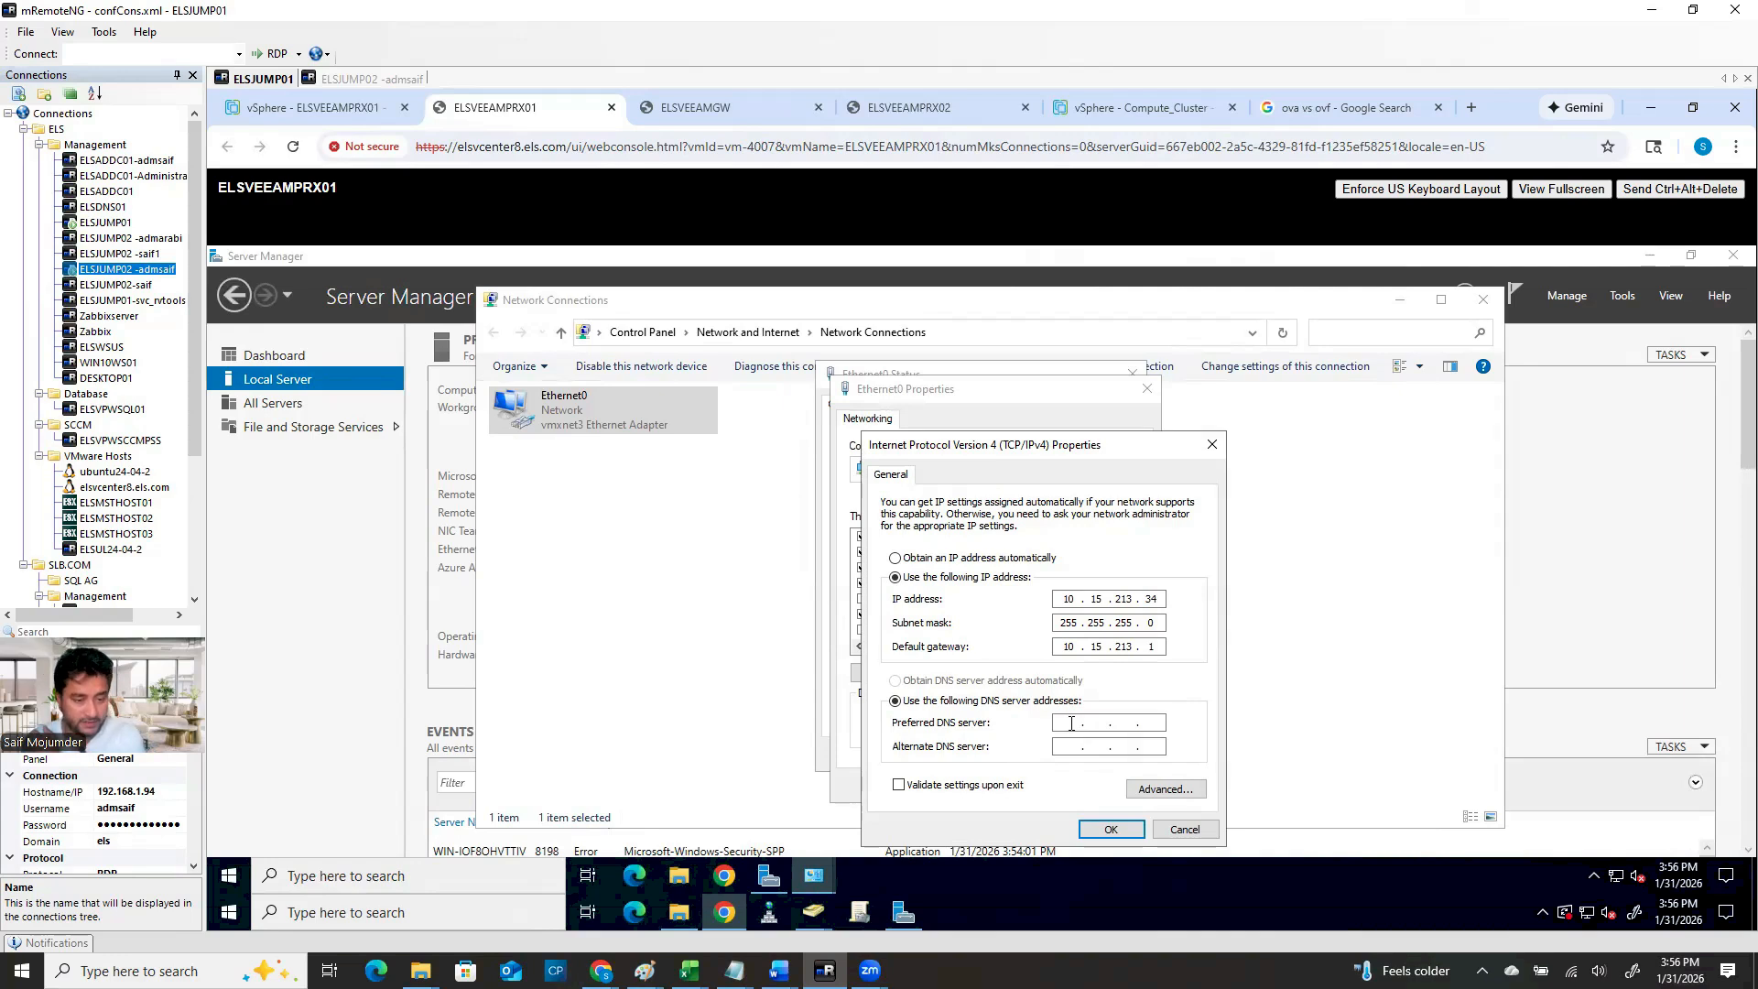
type("192 . 168 . 1 . 4")
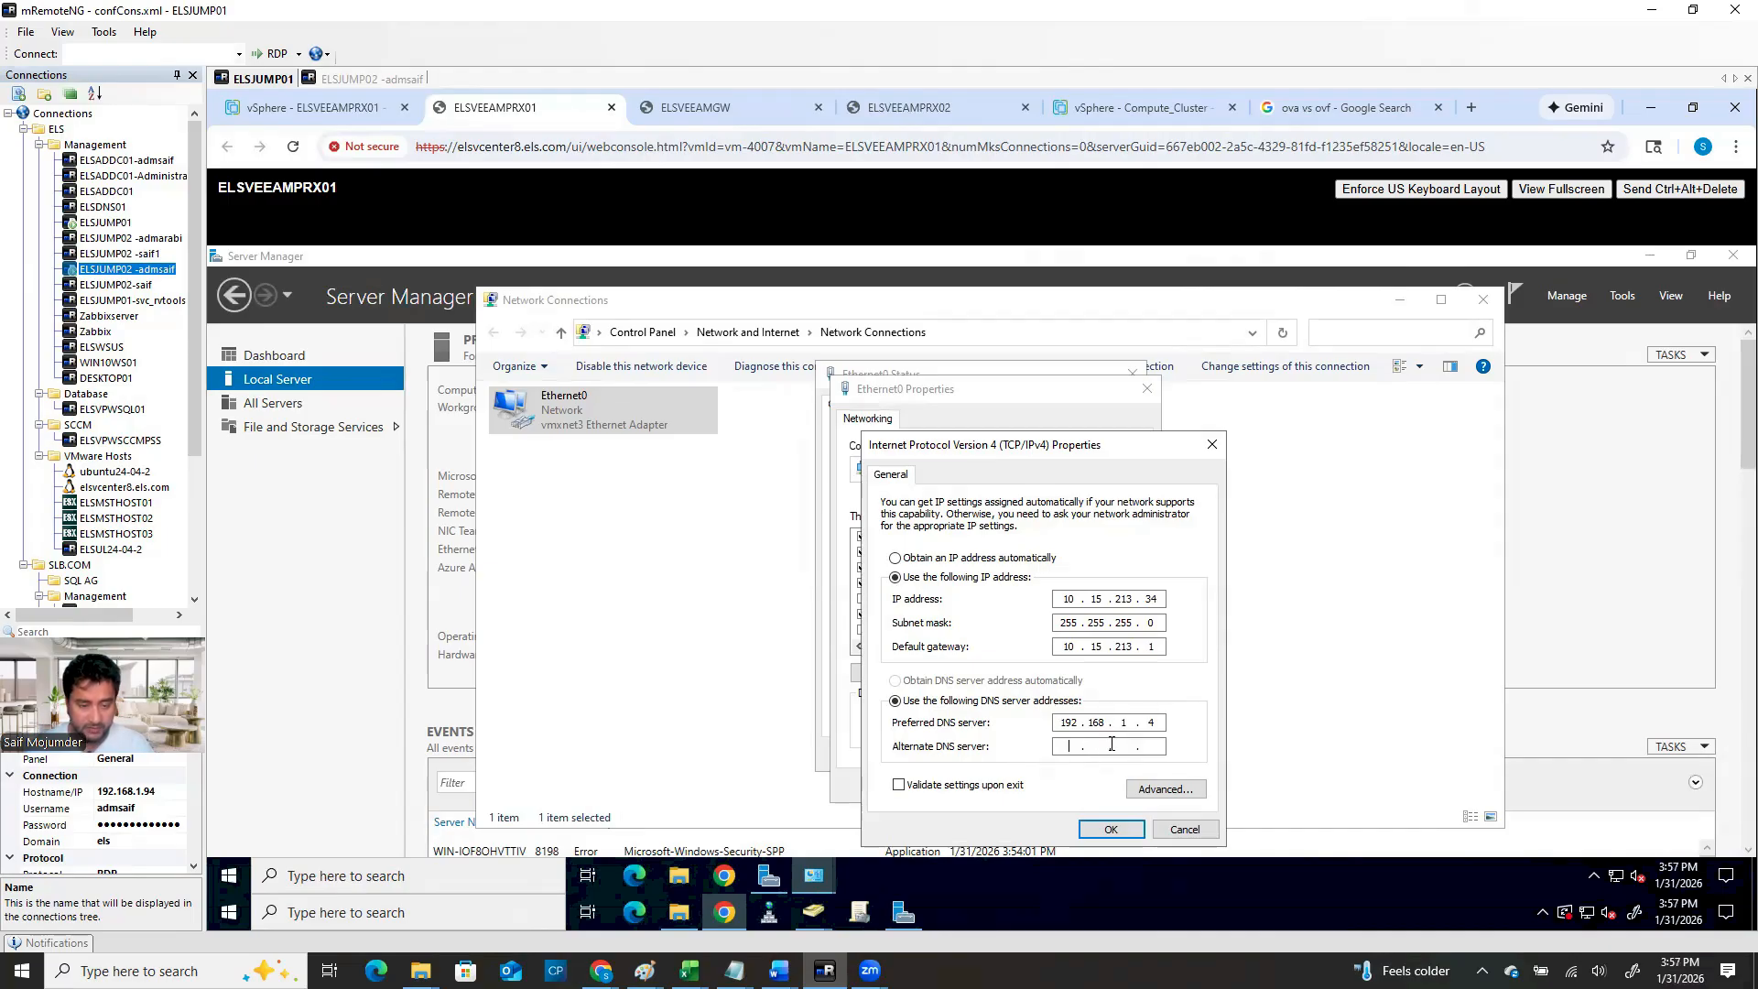
type("192167")
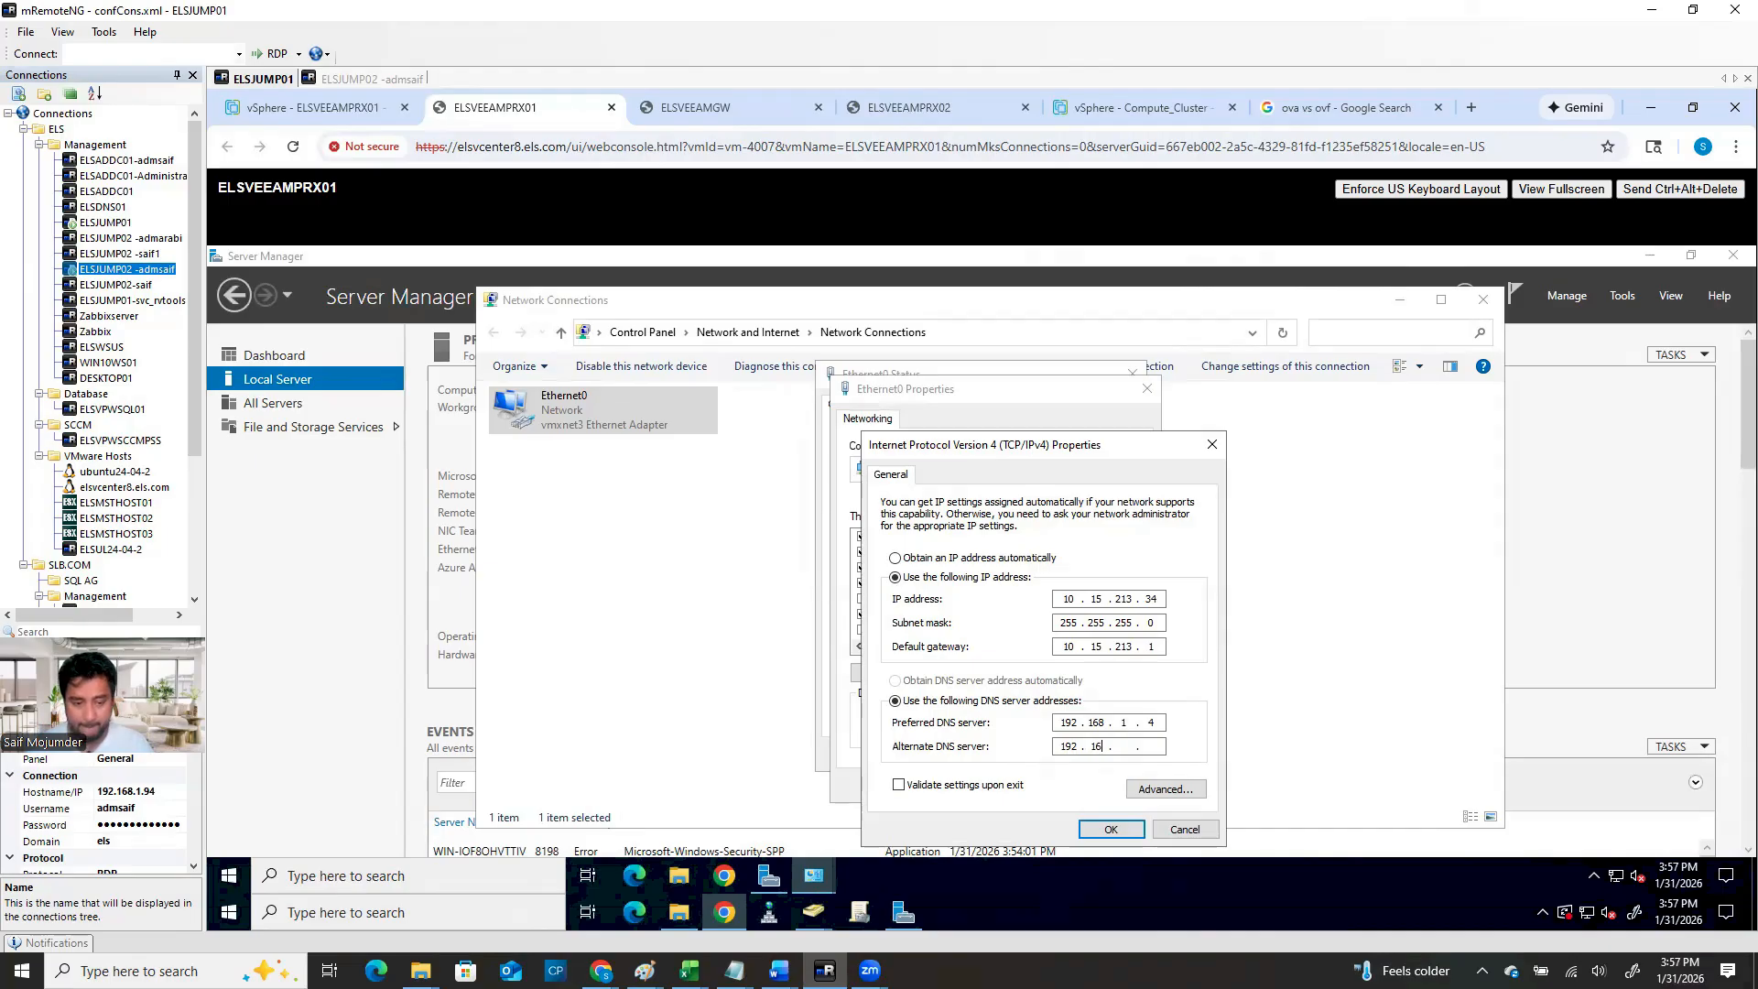
type("8")
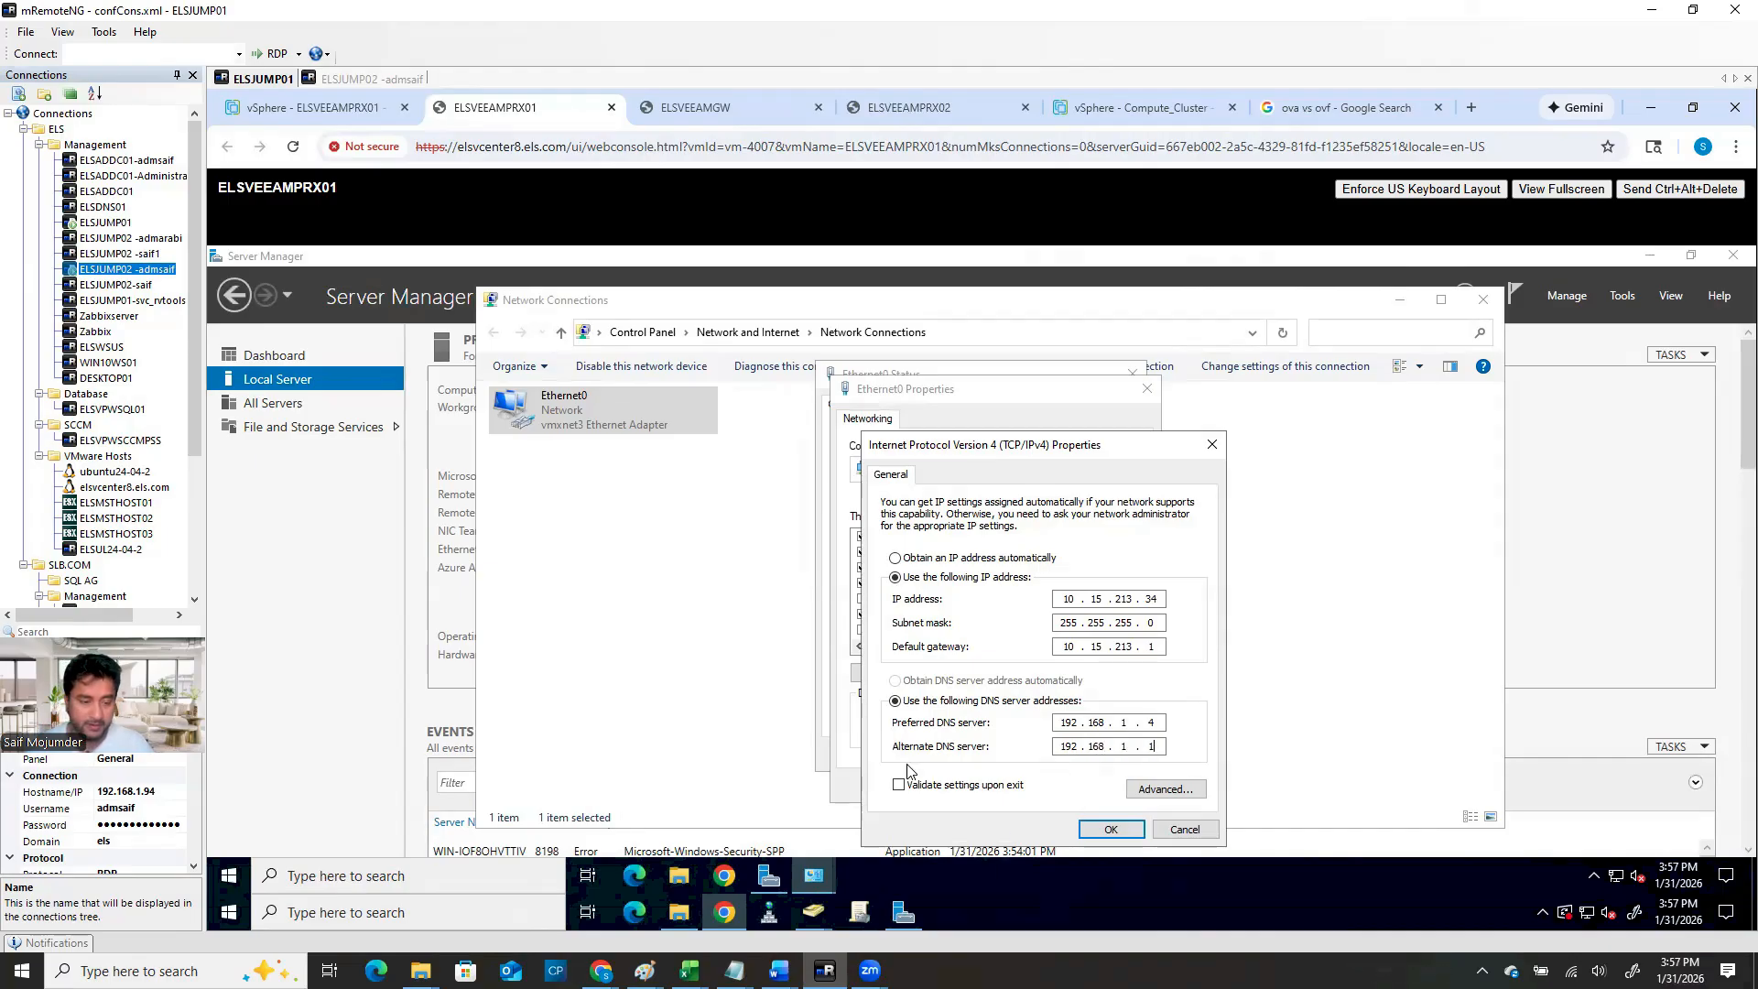
left_click(1111, 829)
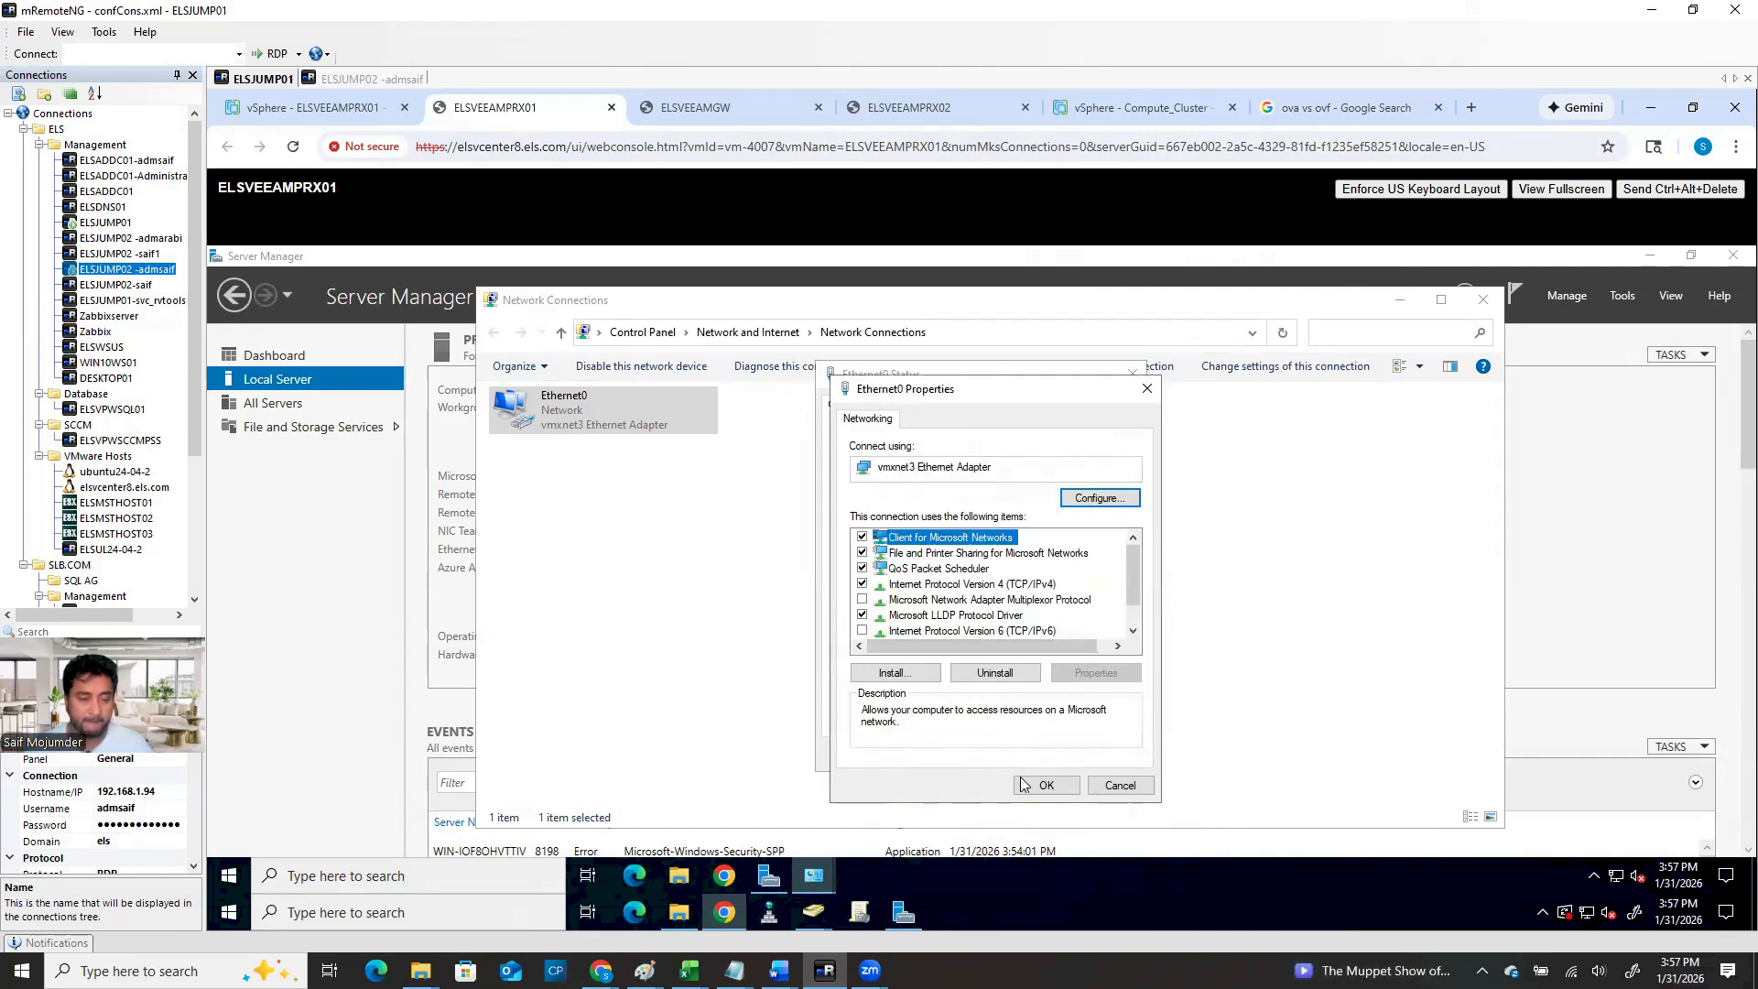
- Apply ELSVEEAMPRX01's adapter settings, review its IP details, and close the network windows
left_click(1047, 785)
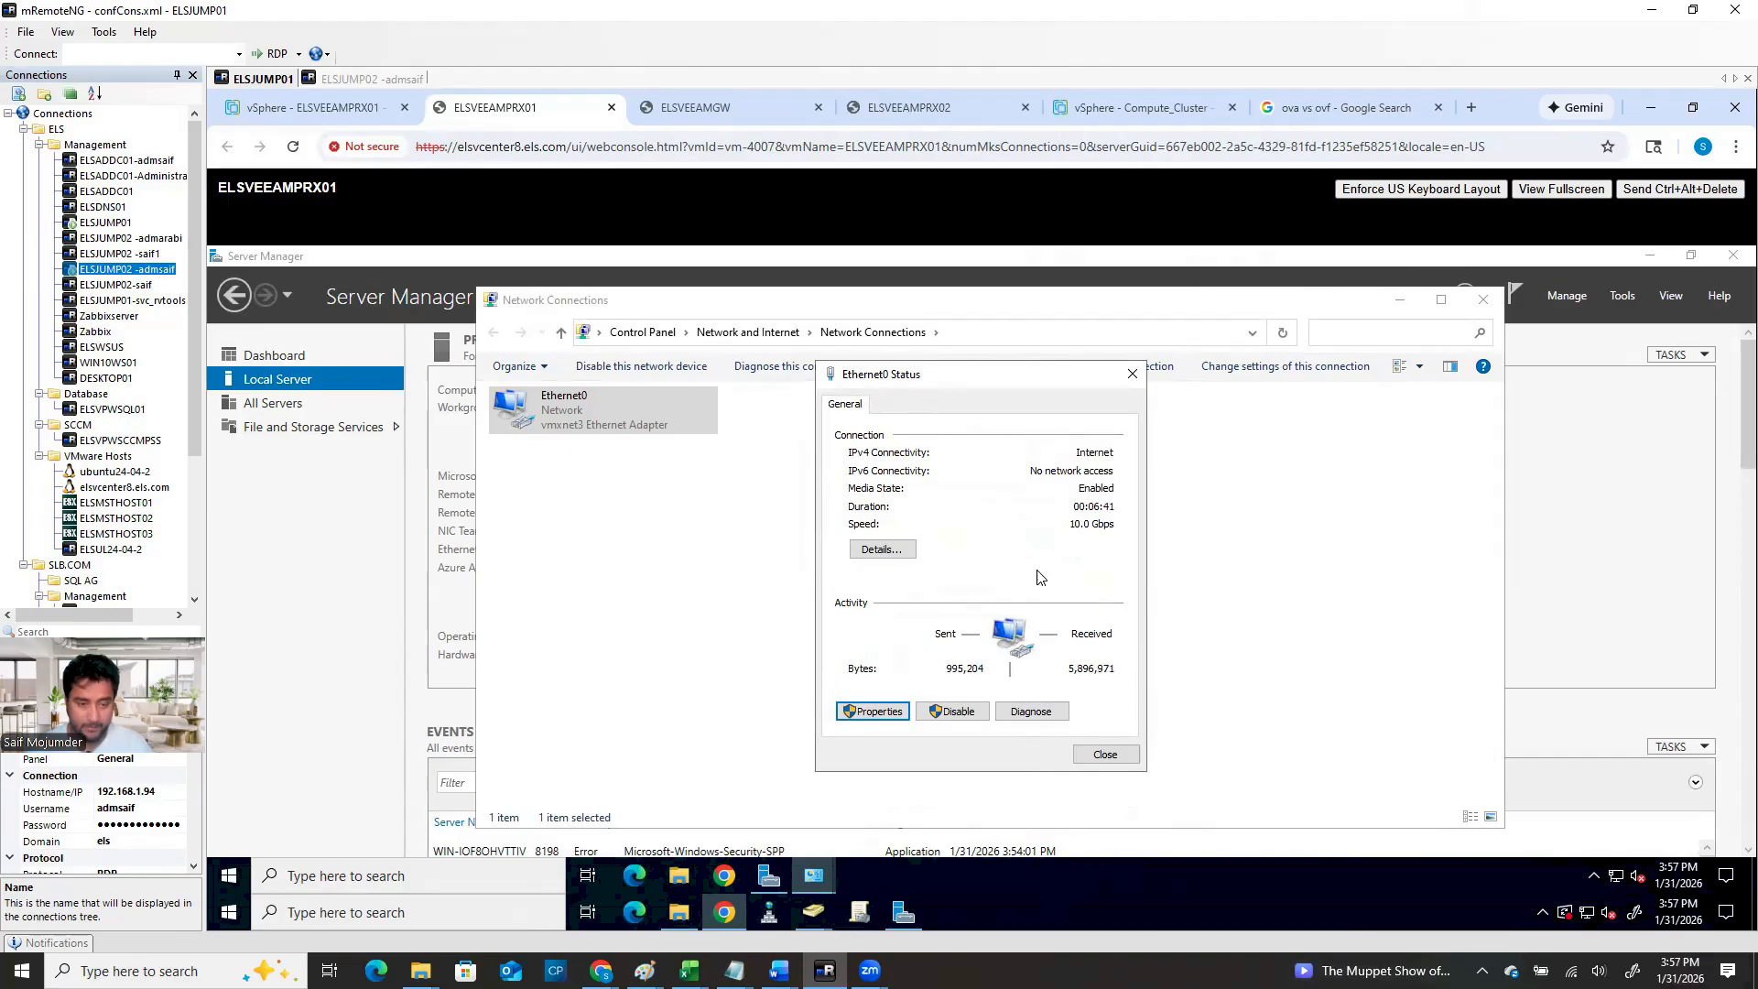
left_click(886, 550)
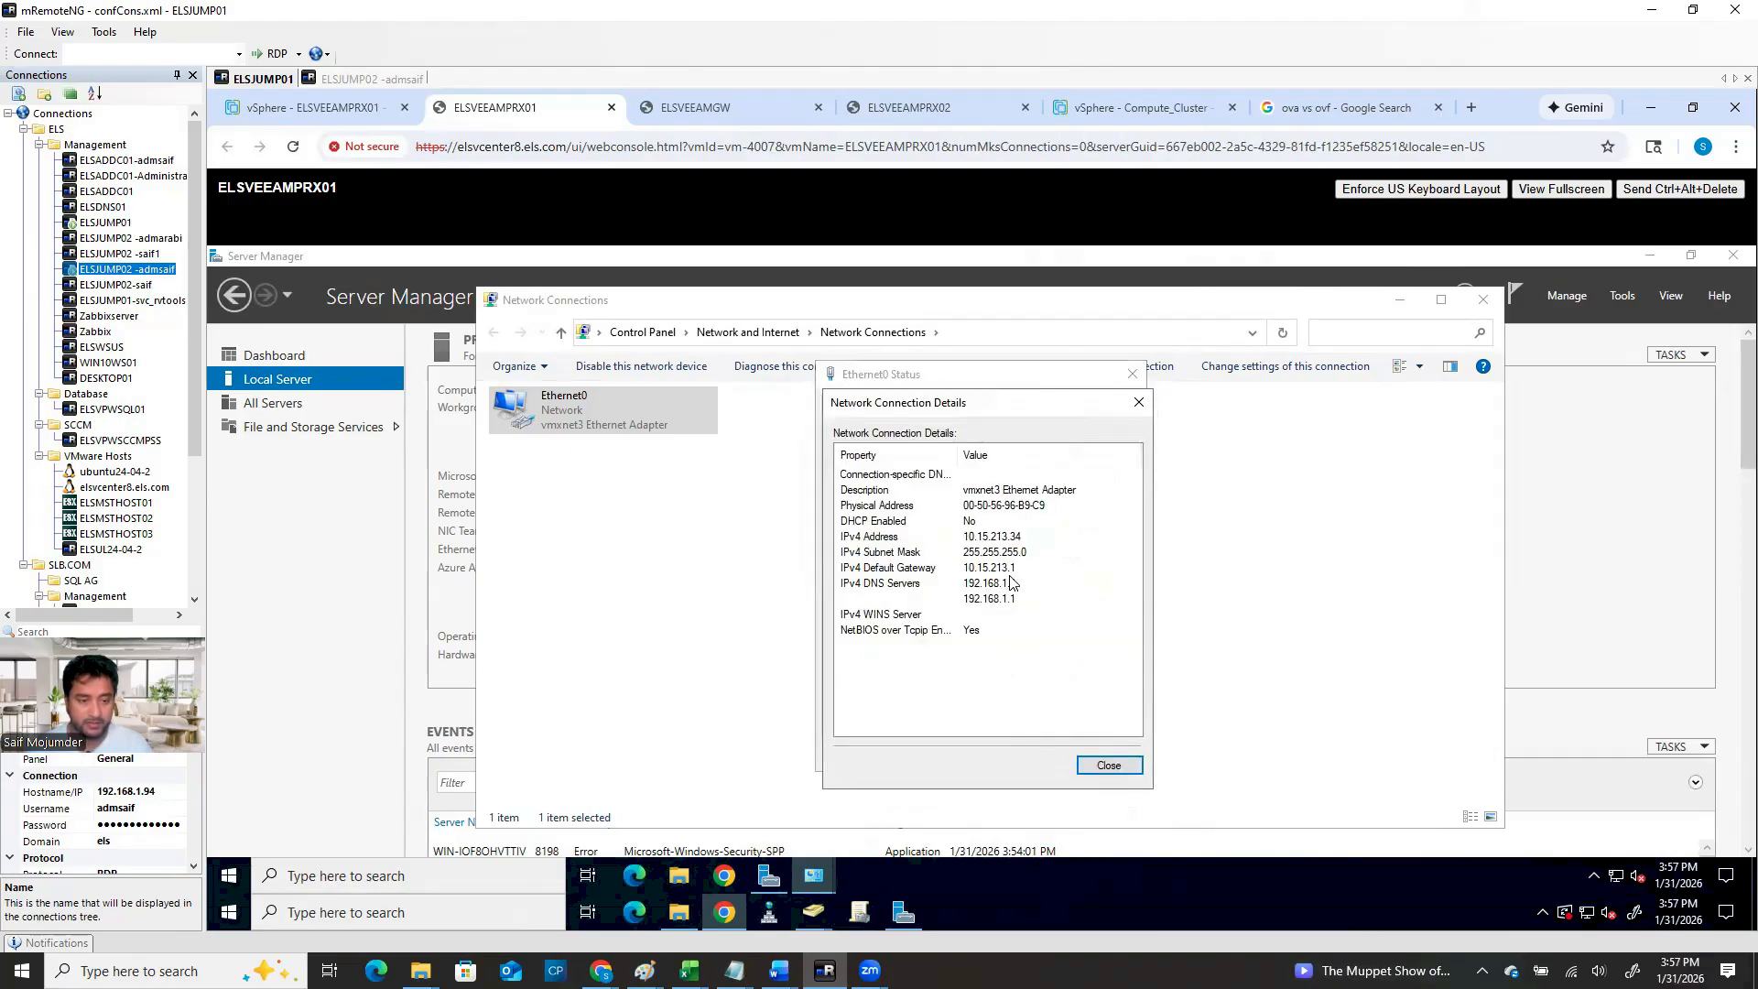
left_click(1110, 766)
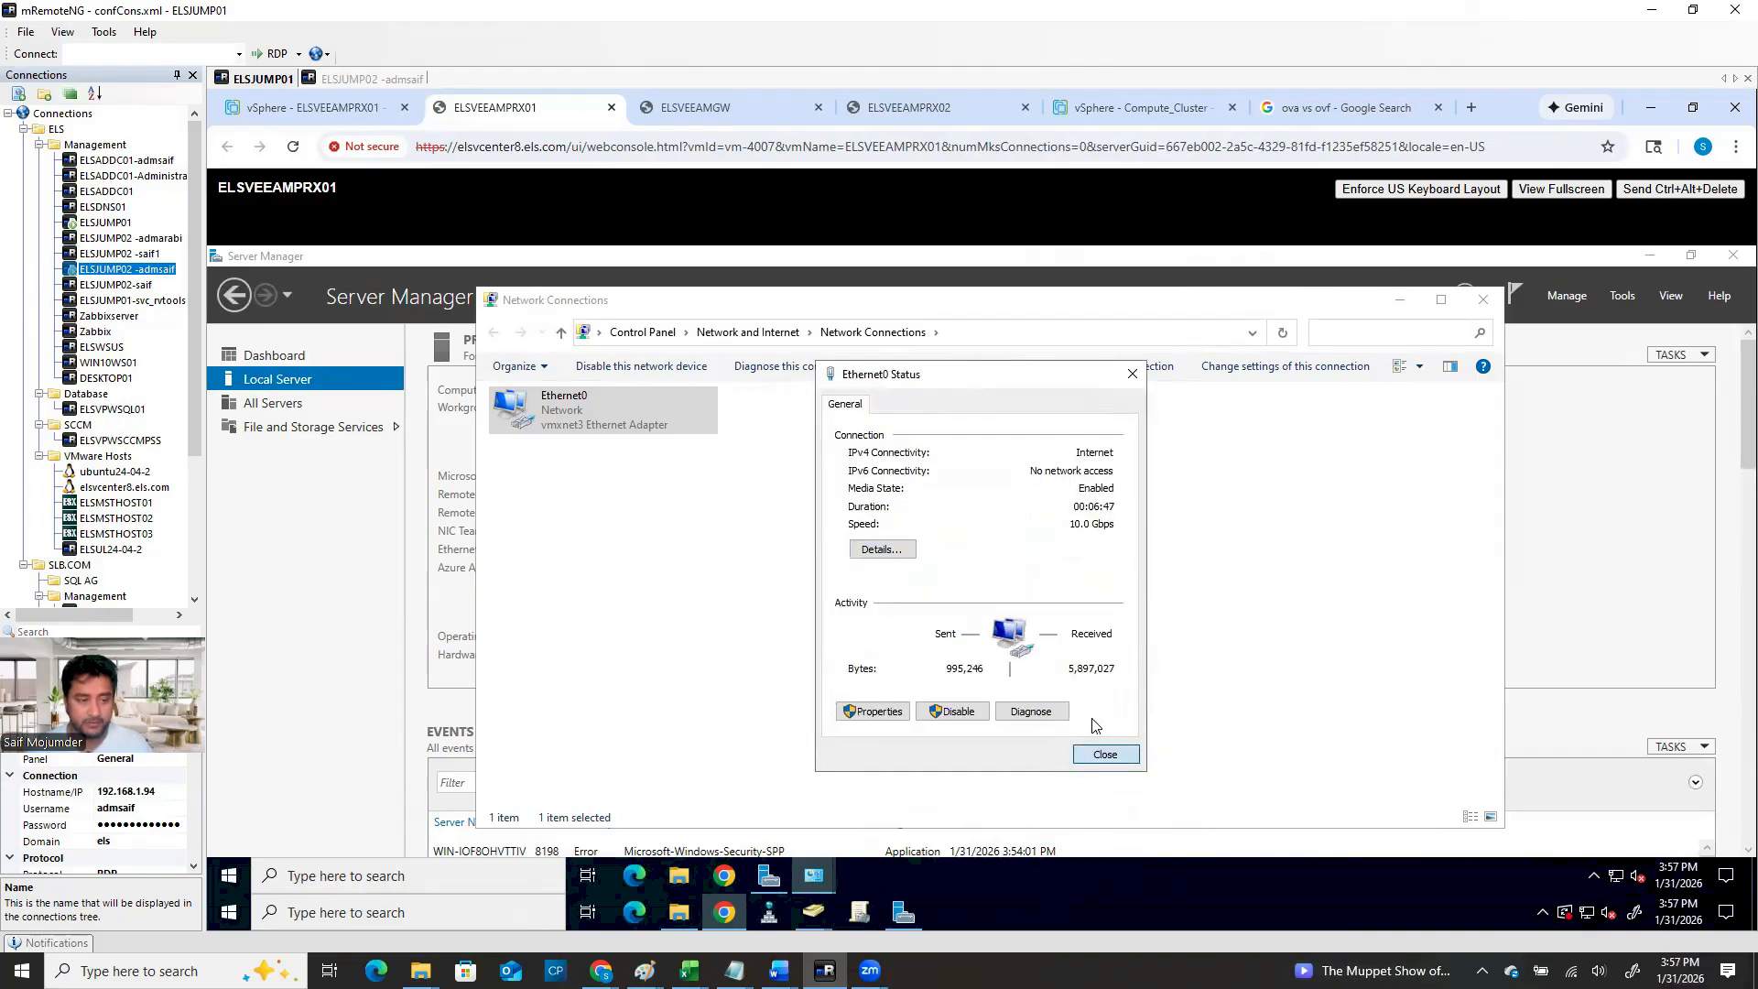
left_click(1103, 753)
left_click(1484, 300)
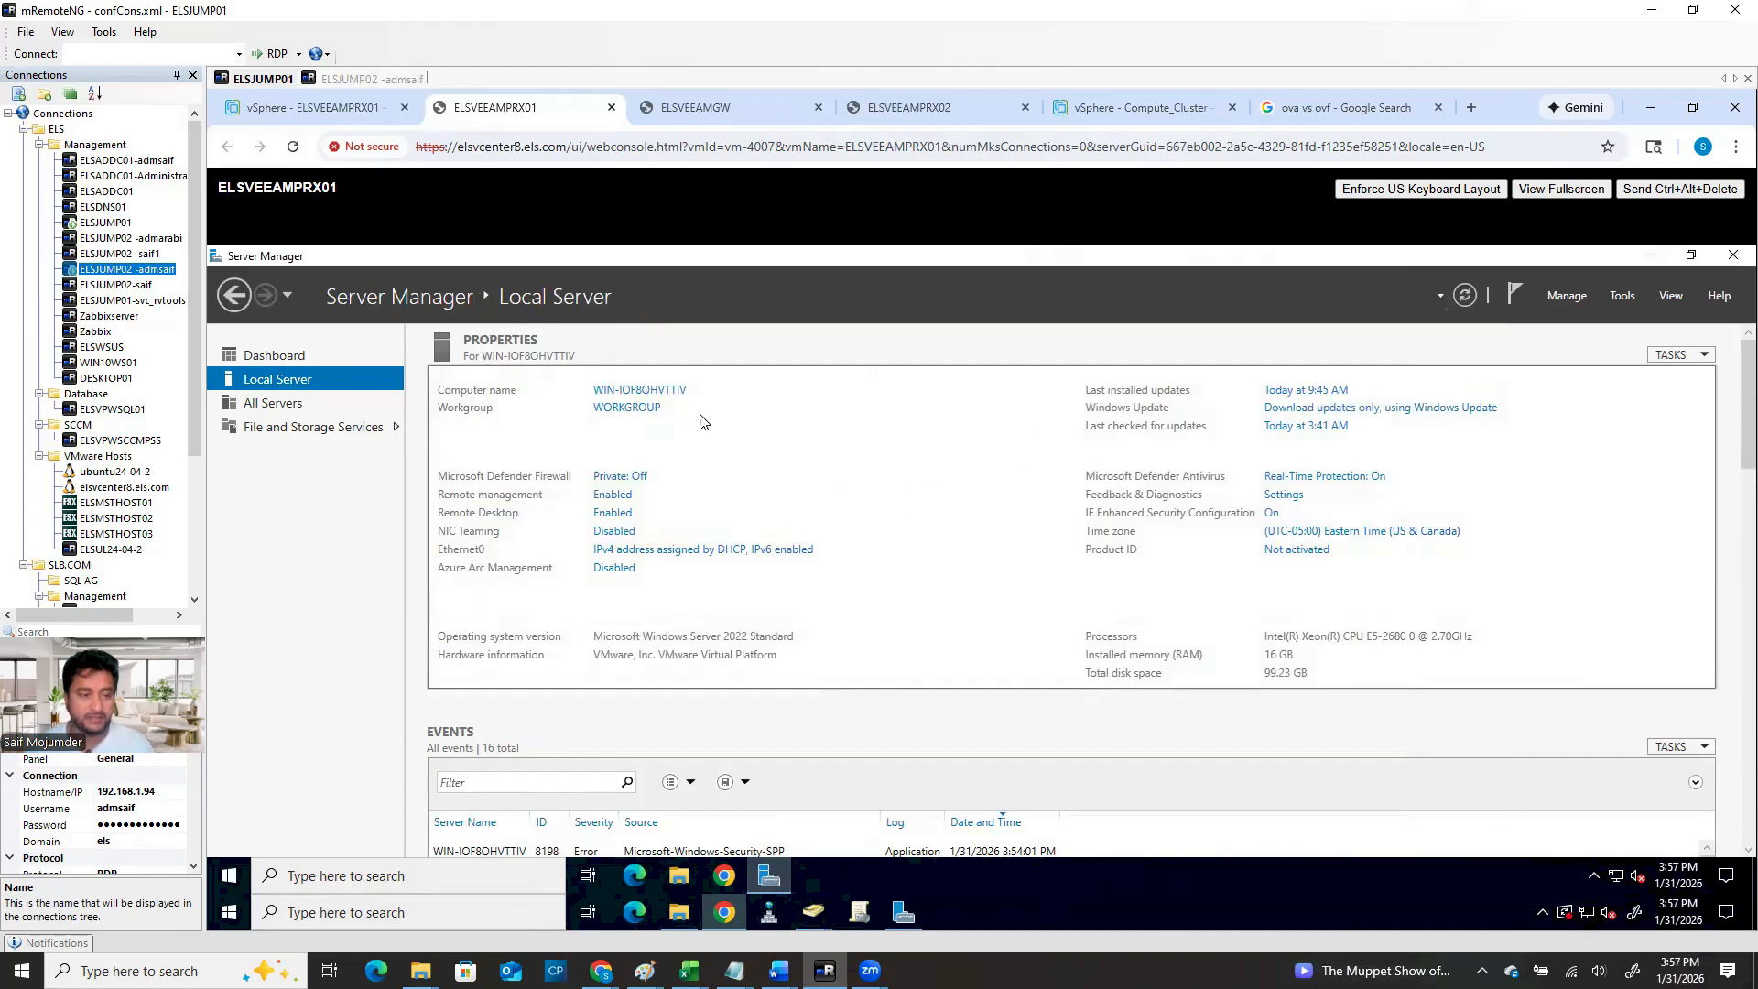
- Change the computer name to ELSVEEAMPRX01 and restart the VM now to apply it
left_click(646, 390)
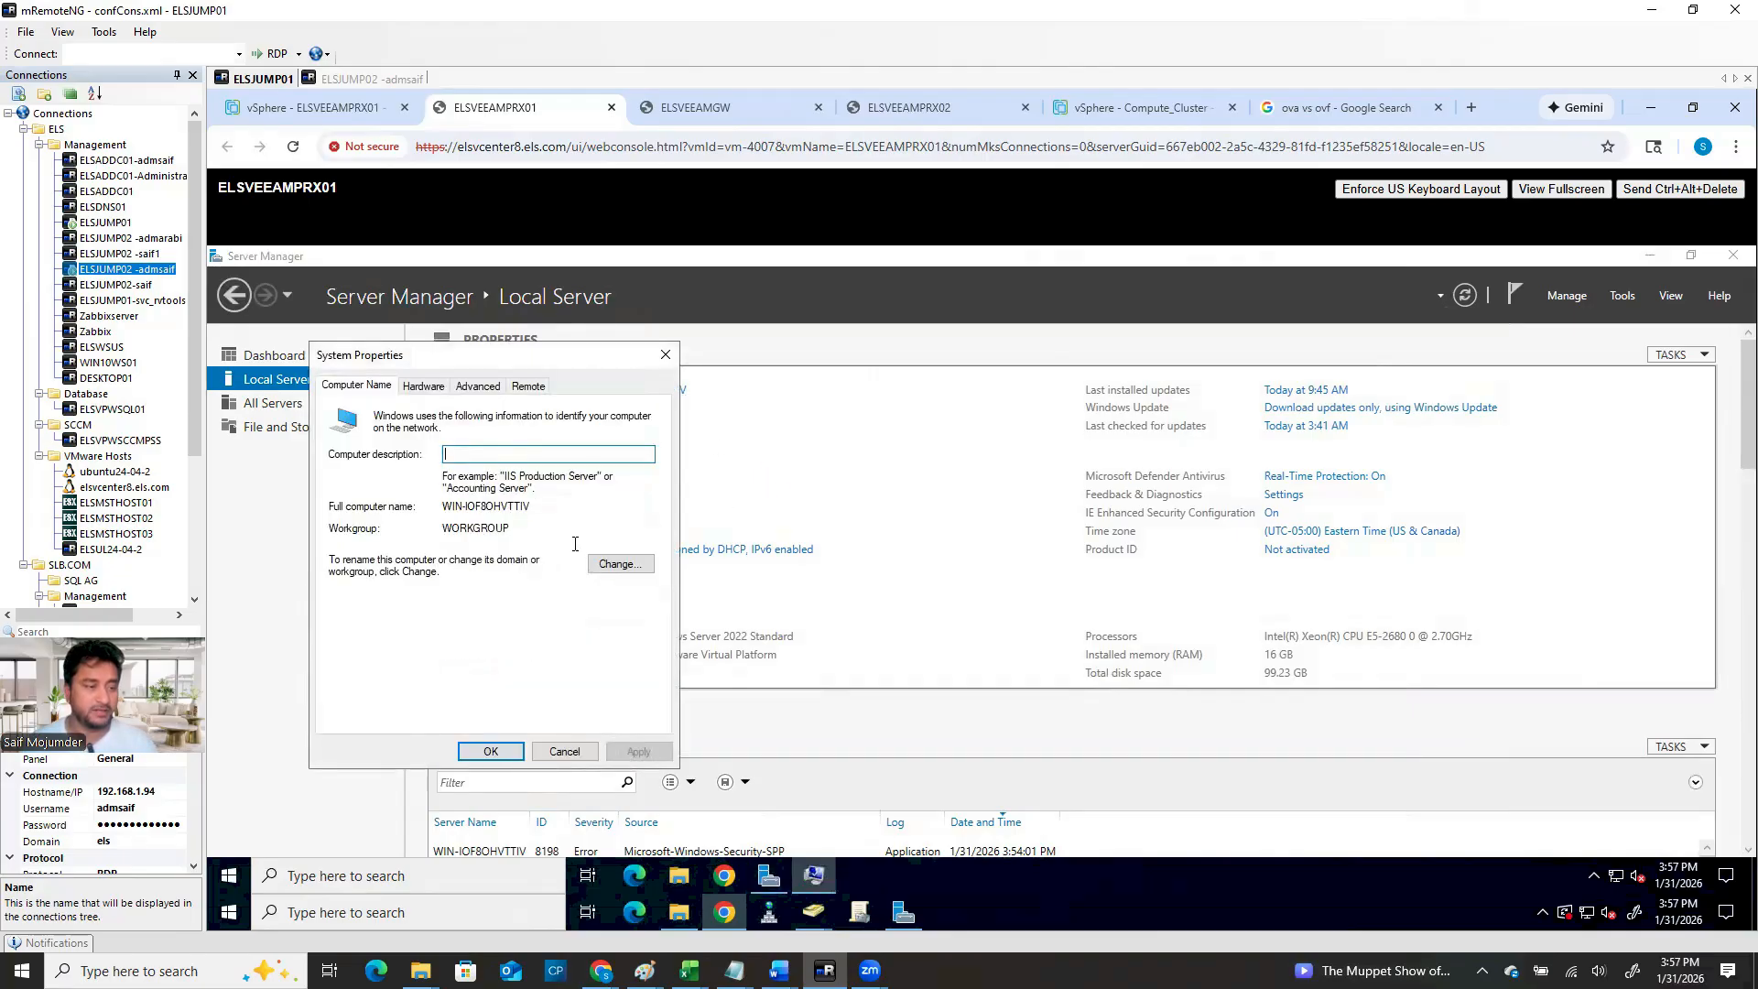
left_click(616, 563)
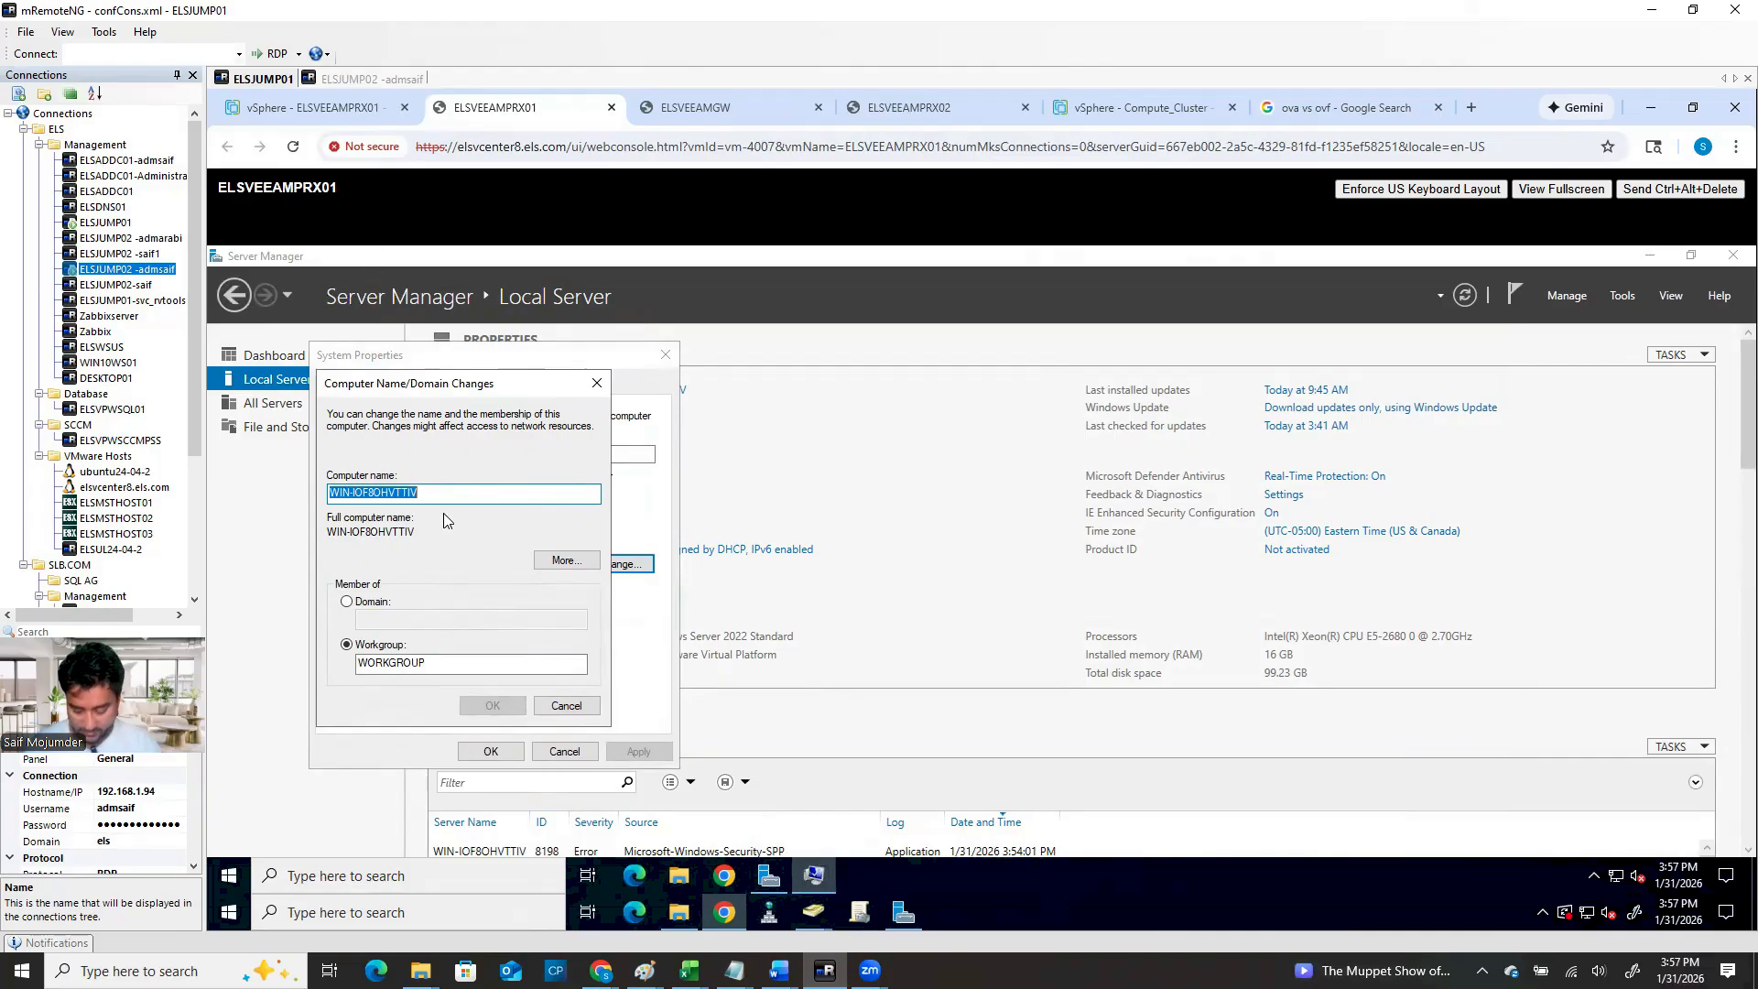
type("ELSVEEAM")
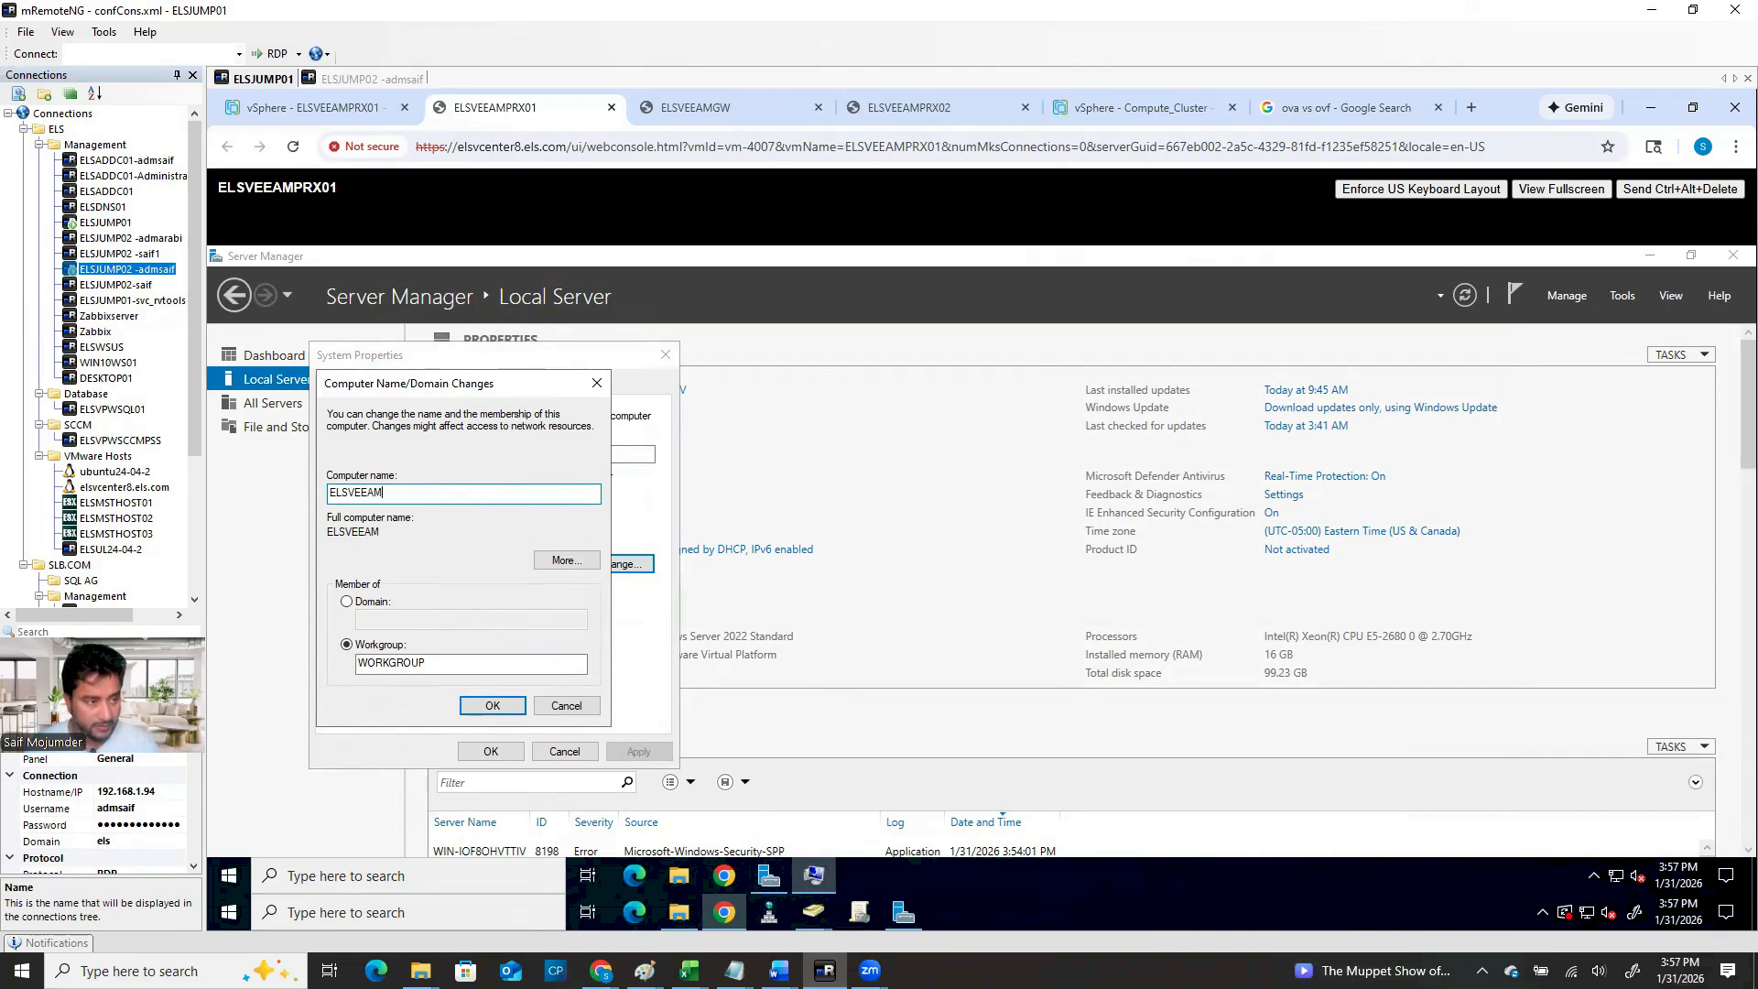
type("PRX01")
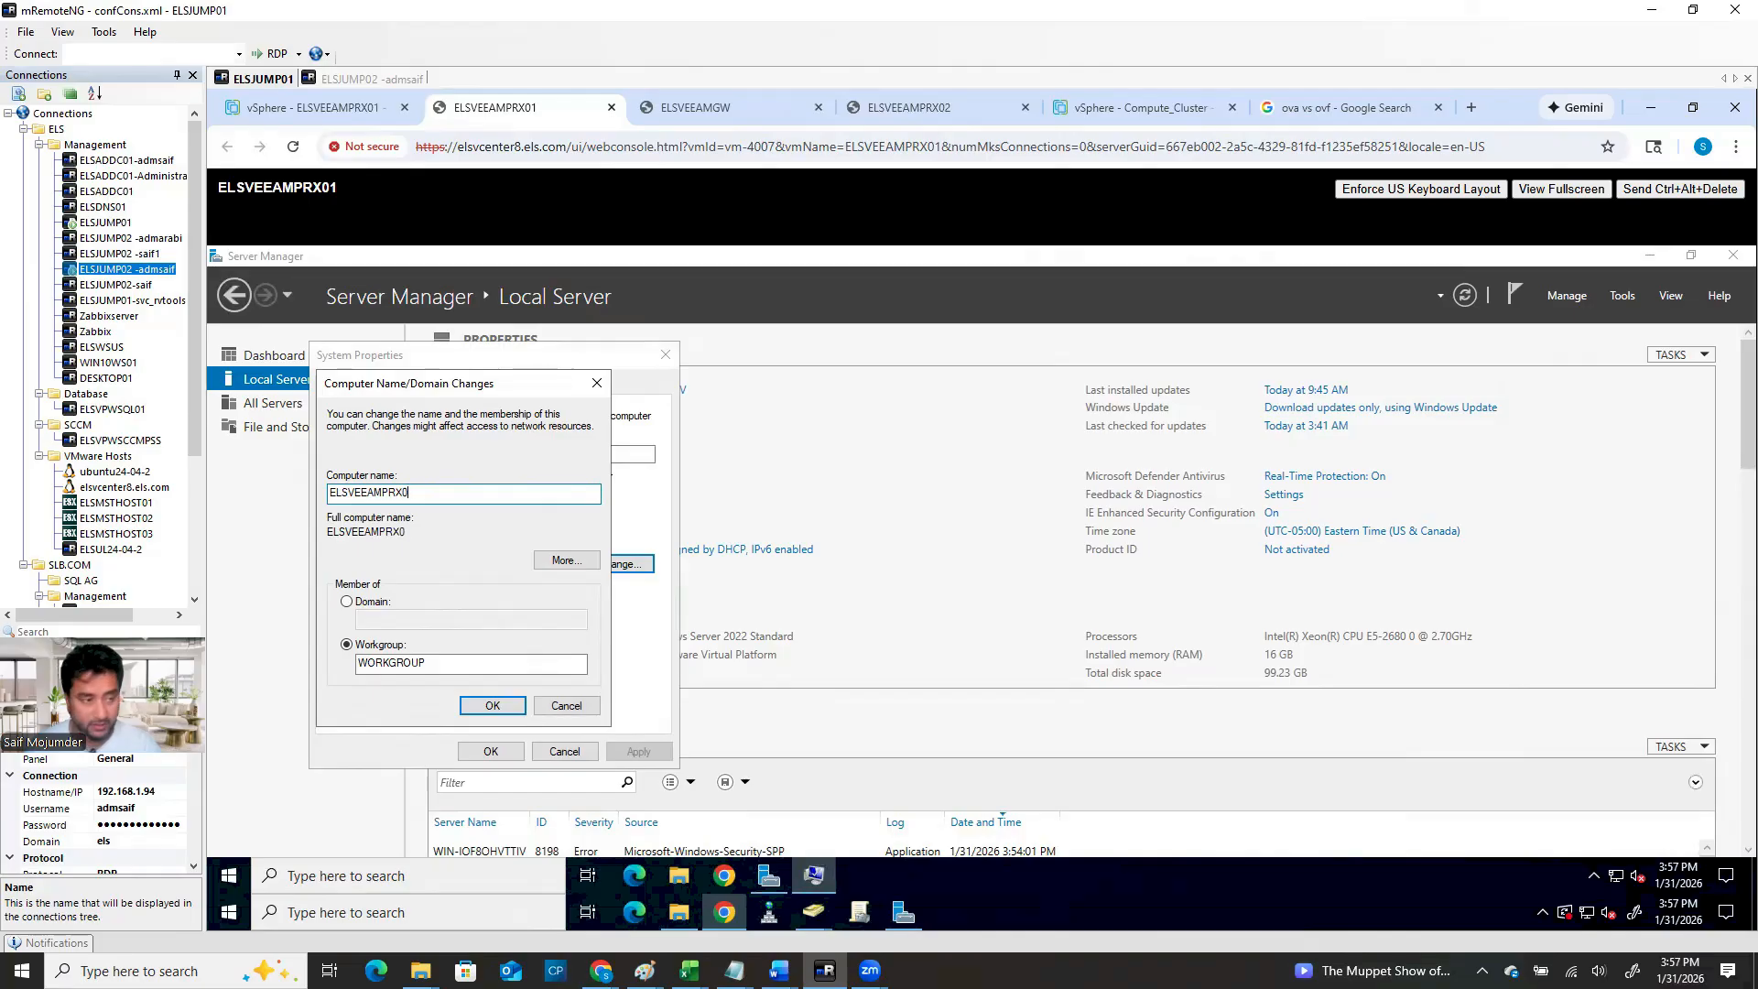
left_click(493, 703)
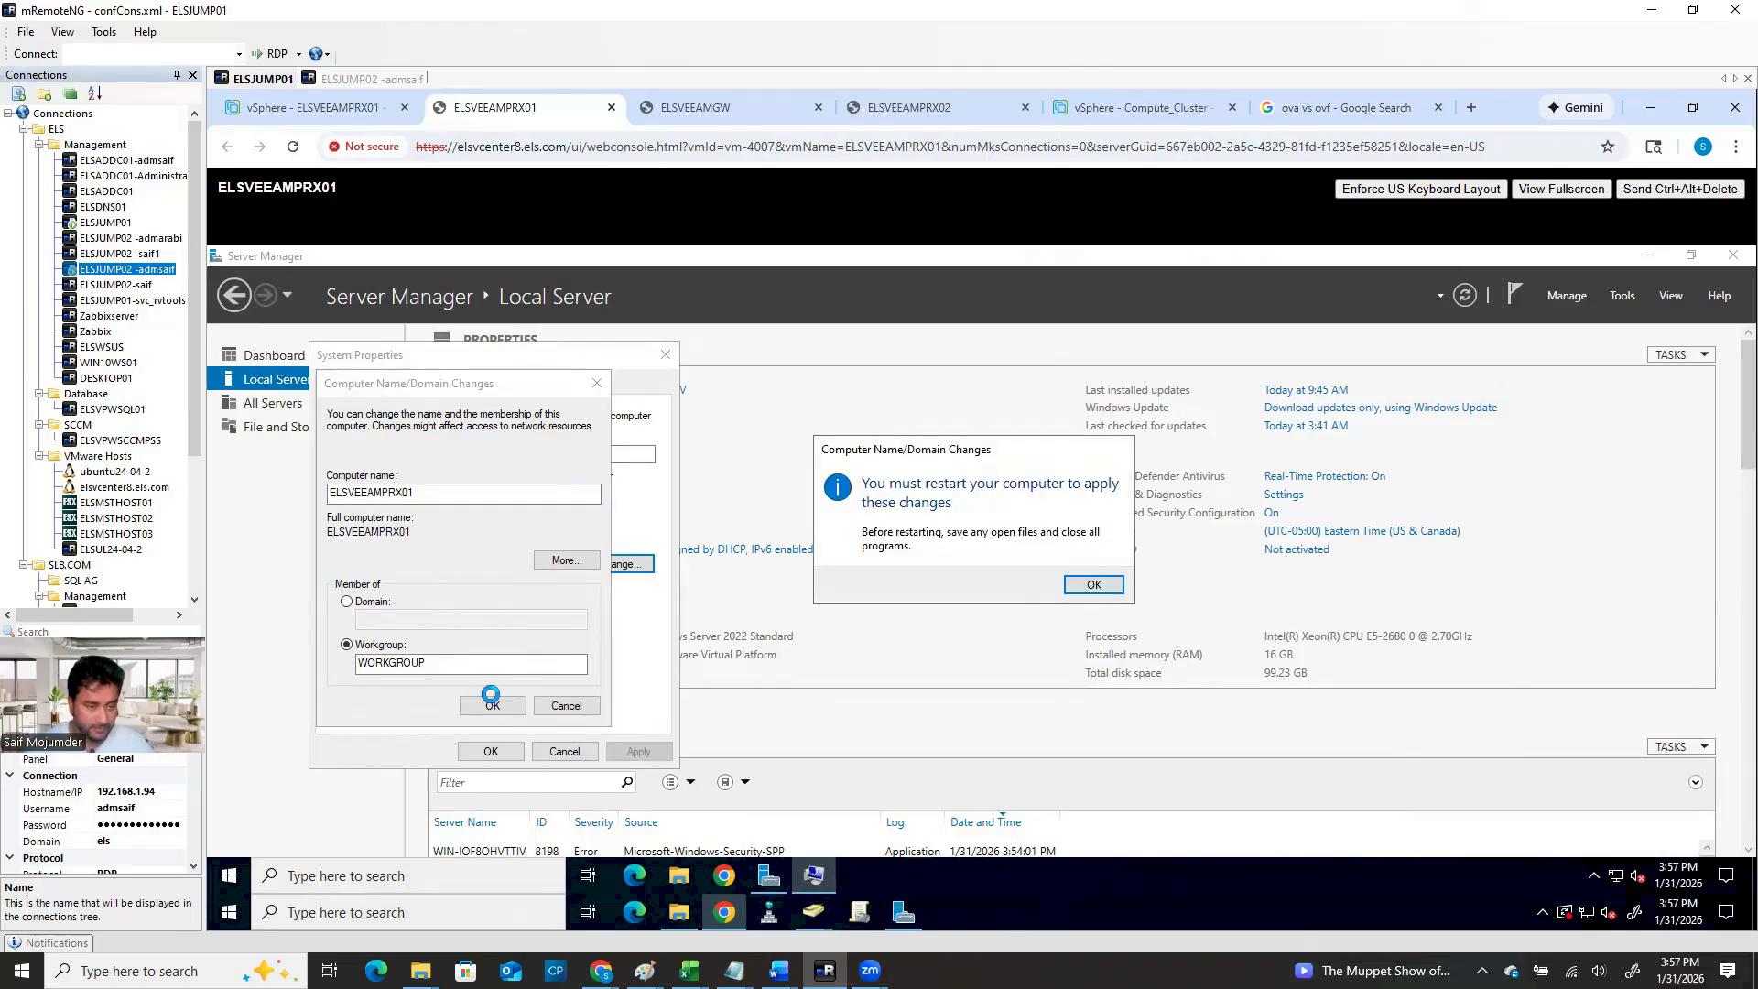
left_click(1076, 585)
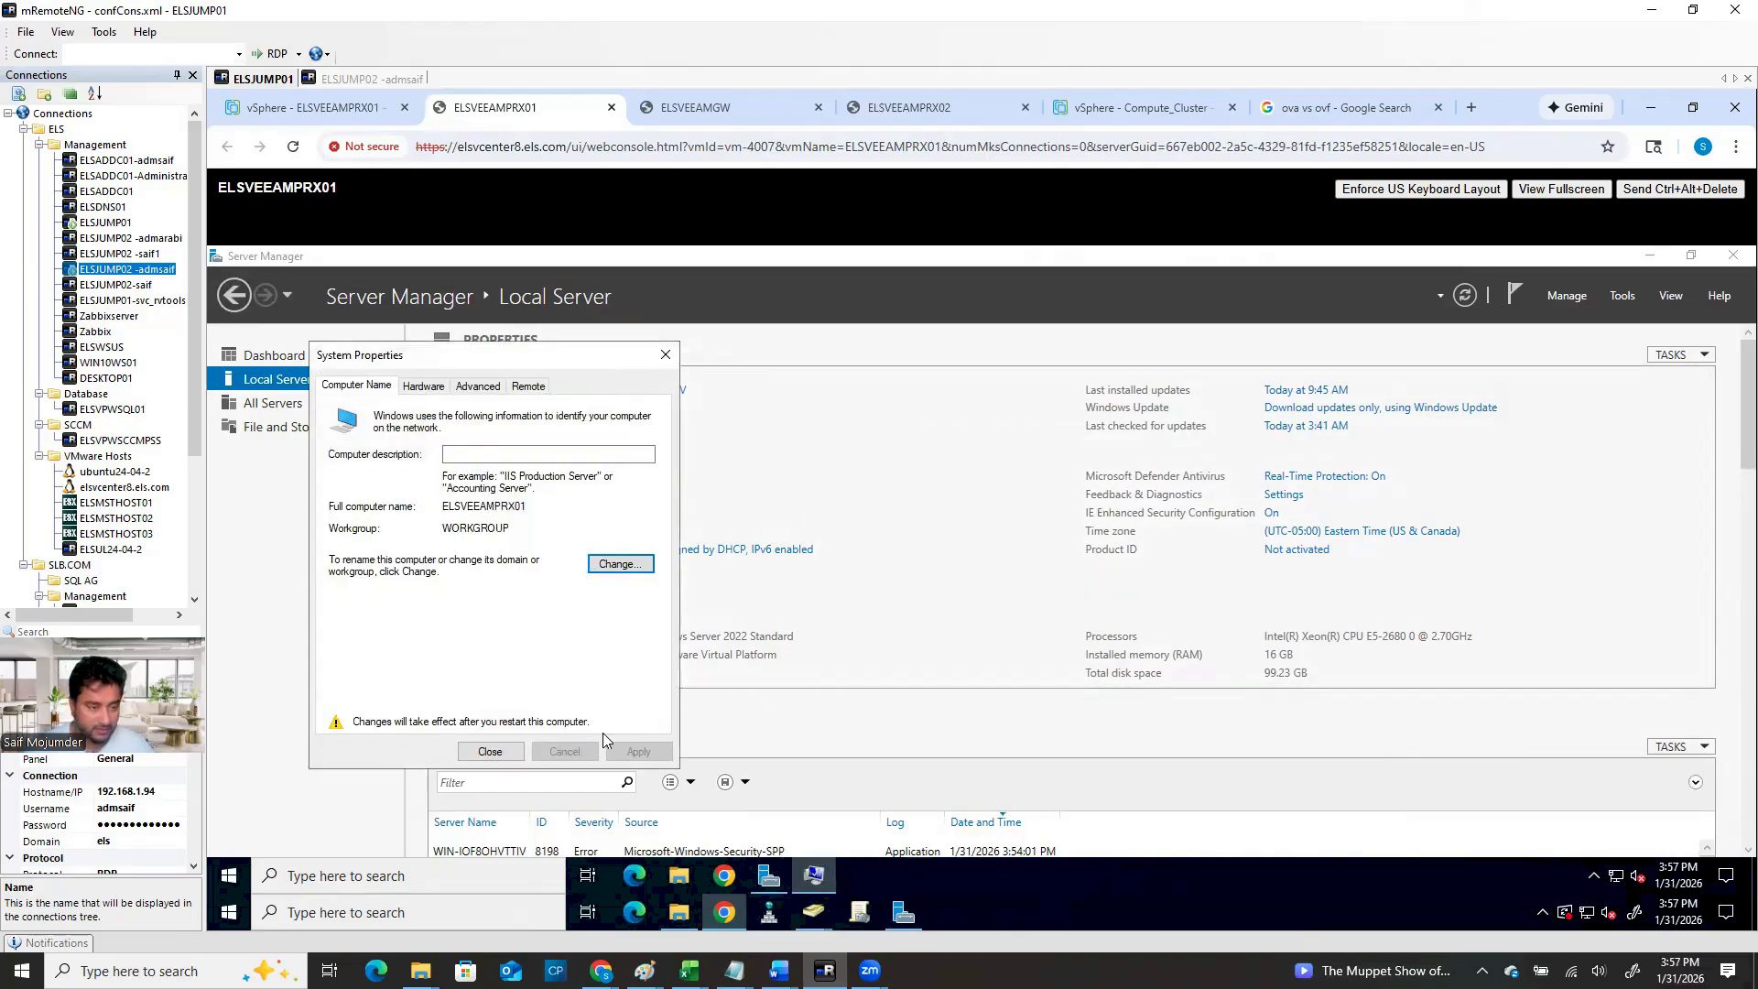
left_click(485, 752)
left_click(977, 683)
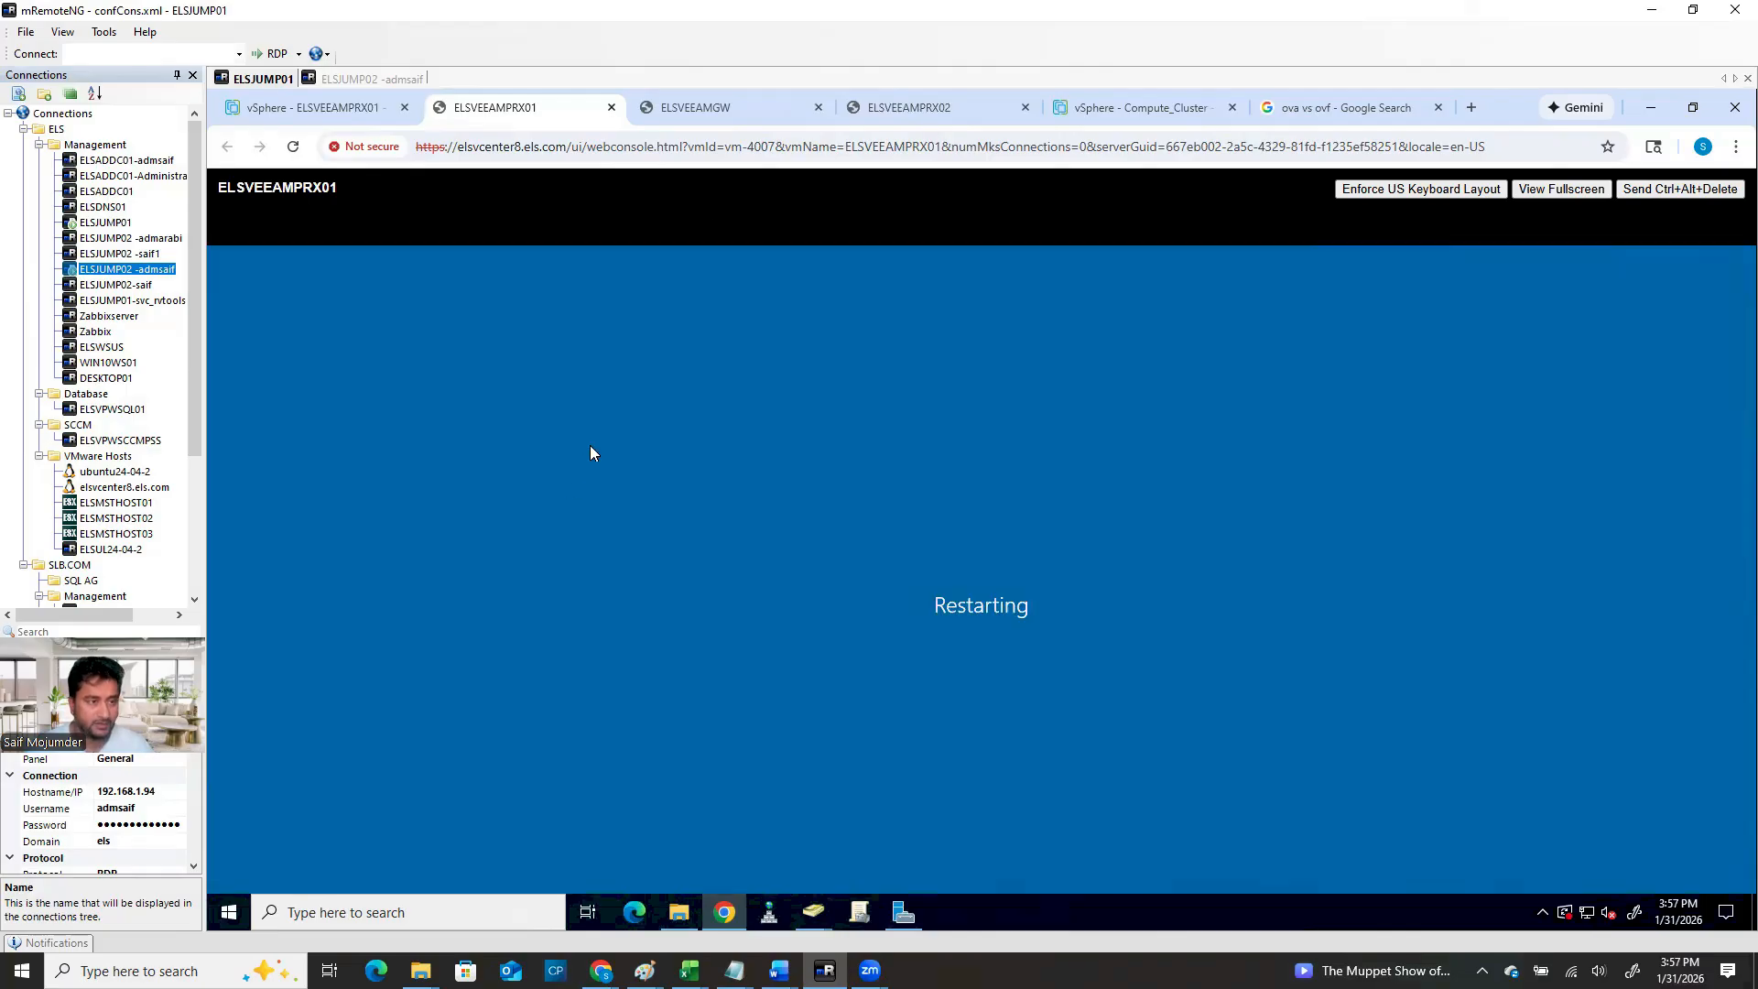
- On the ELSVEEAMPRX02 console, open Ethernet0's adapter properties and turn off IPv6
left_click(911, 107)
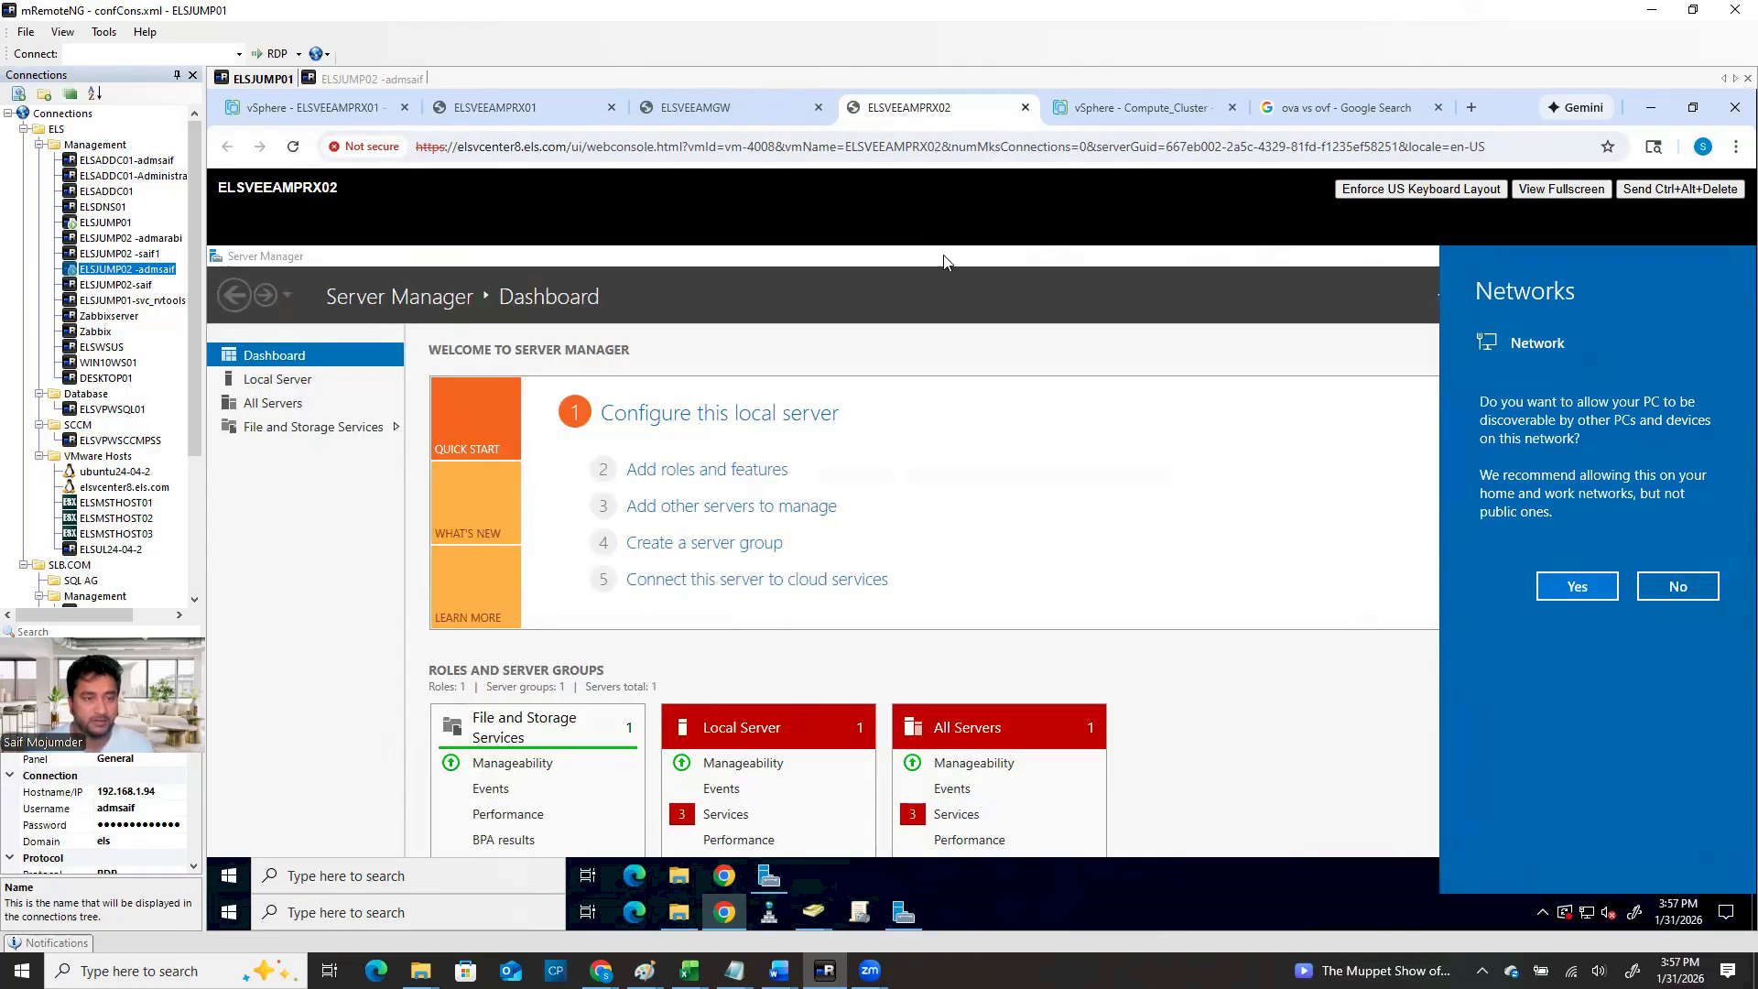
left_click(1577, 586)
left_click(705, 414)
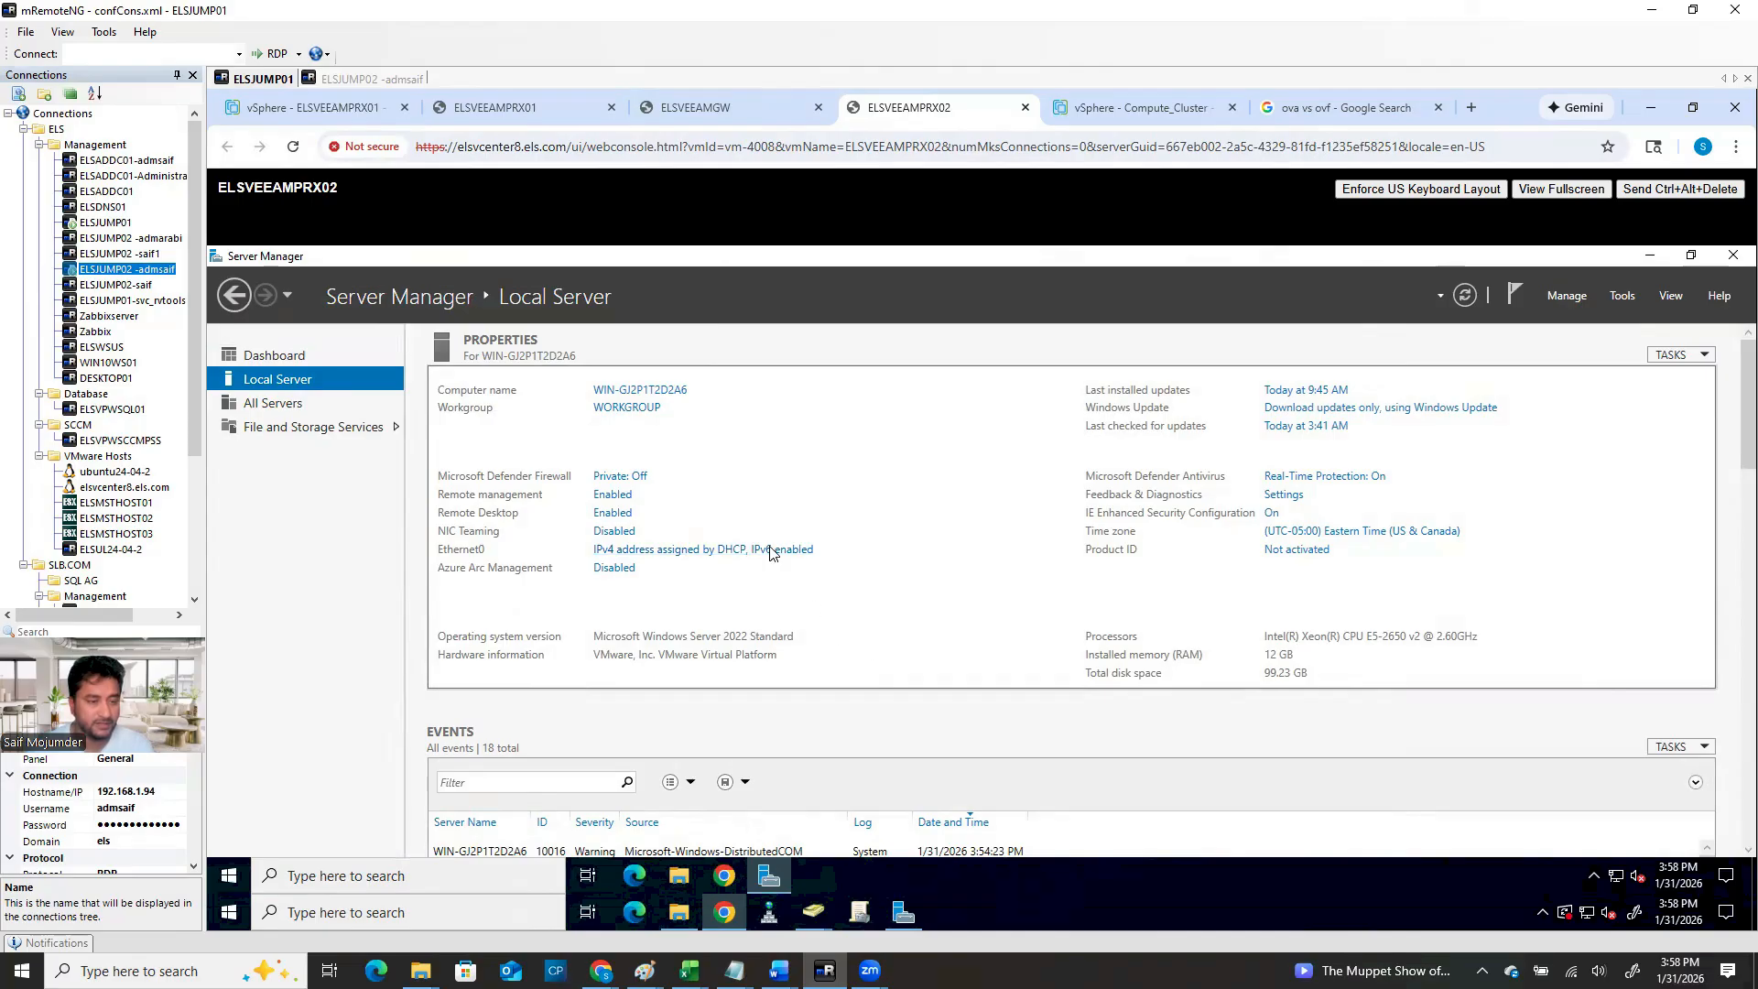
left_click(763, 552)
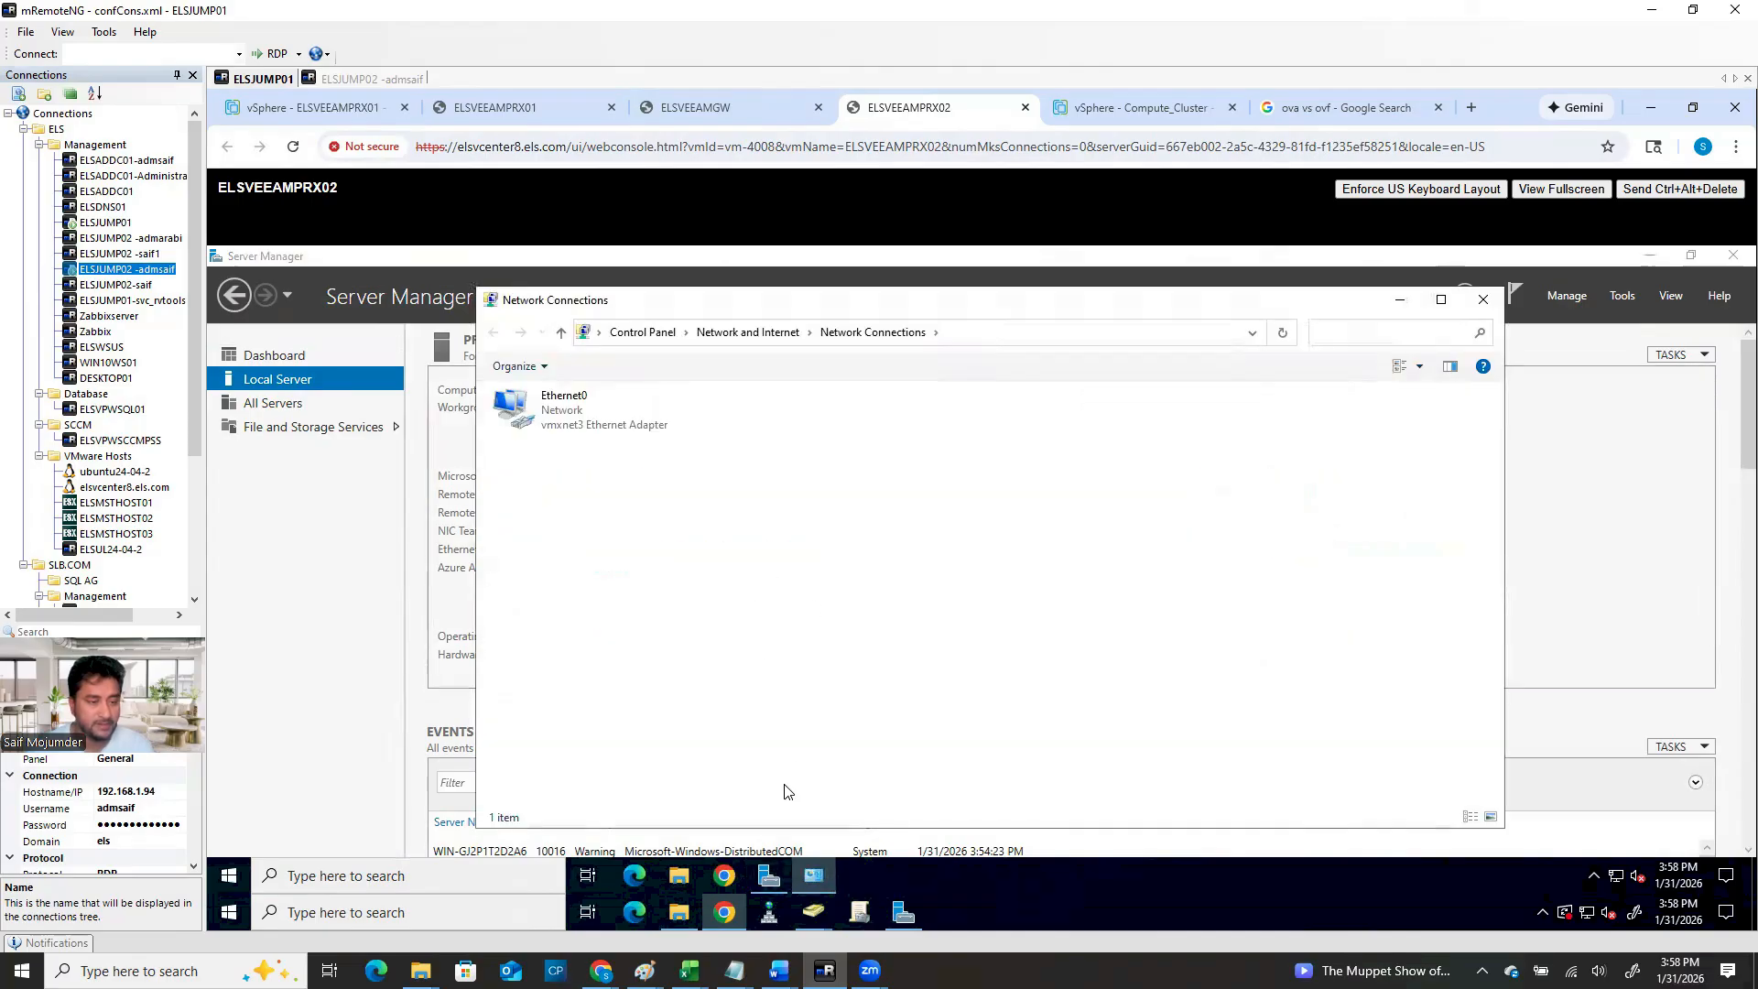
left_click(569, 432)
double_click(568, 432)
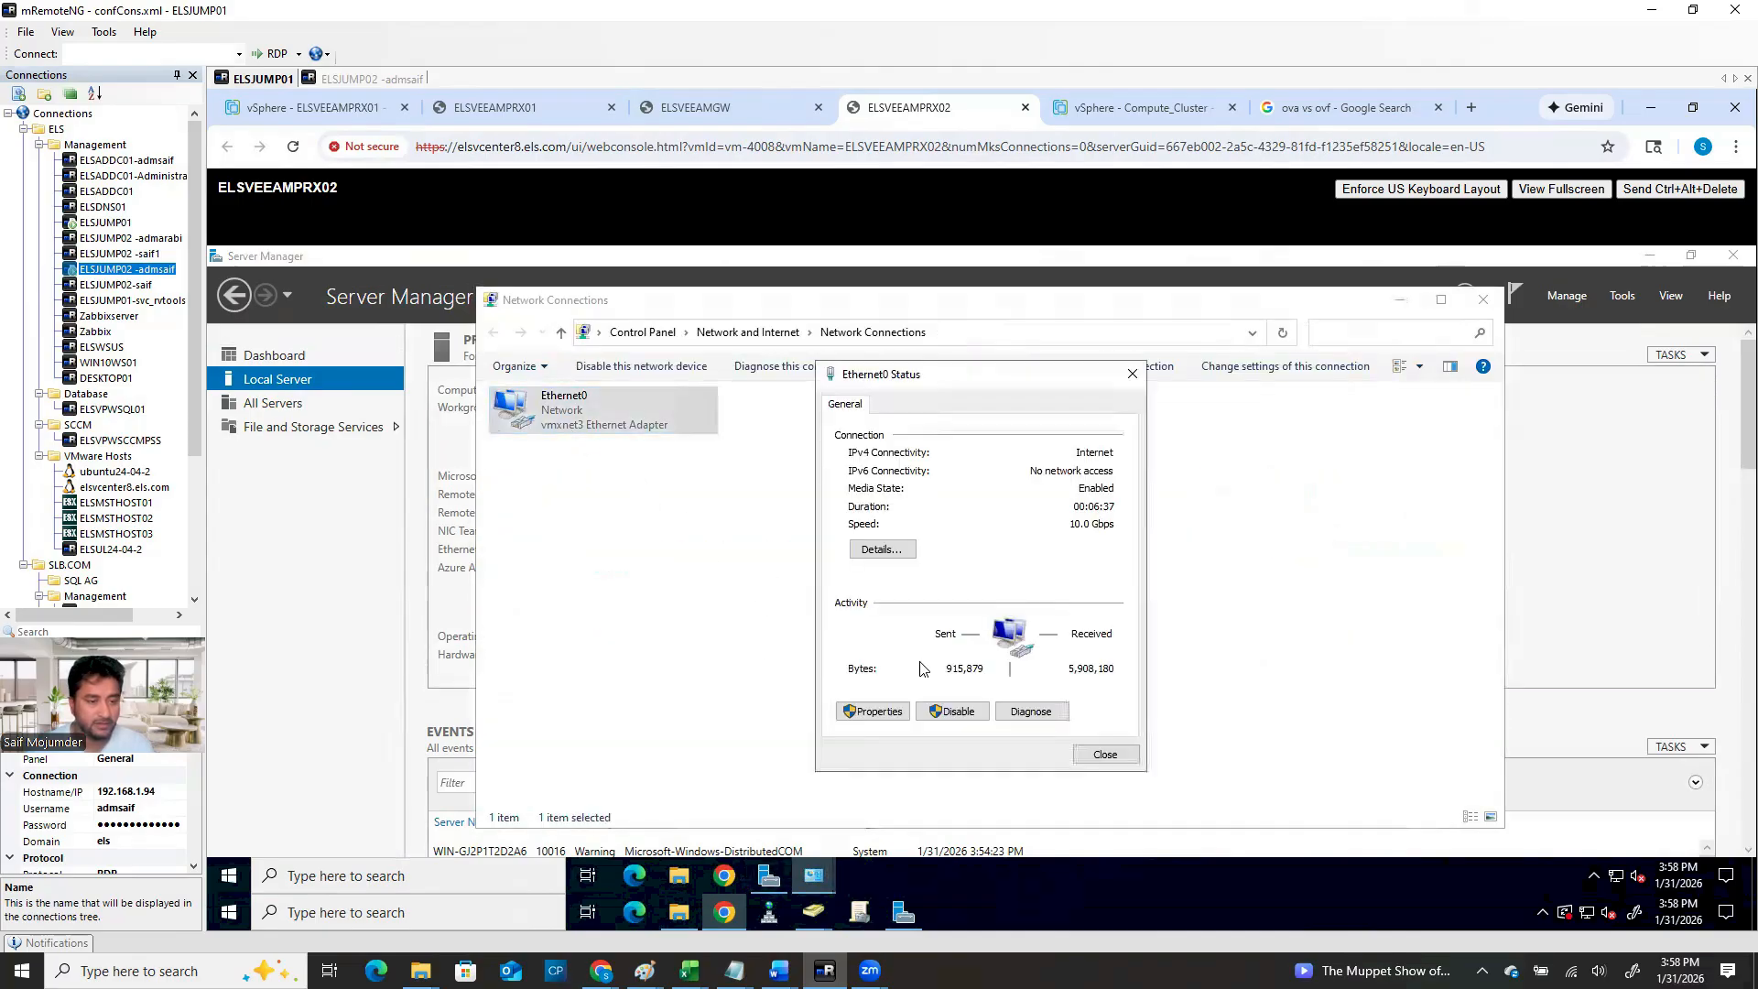
left_click(870, 716)
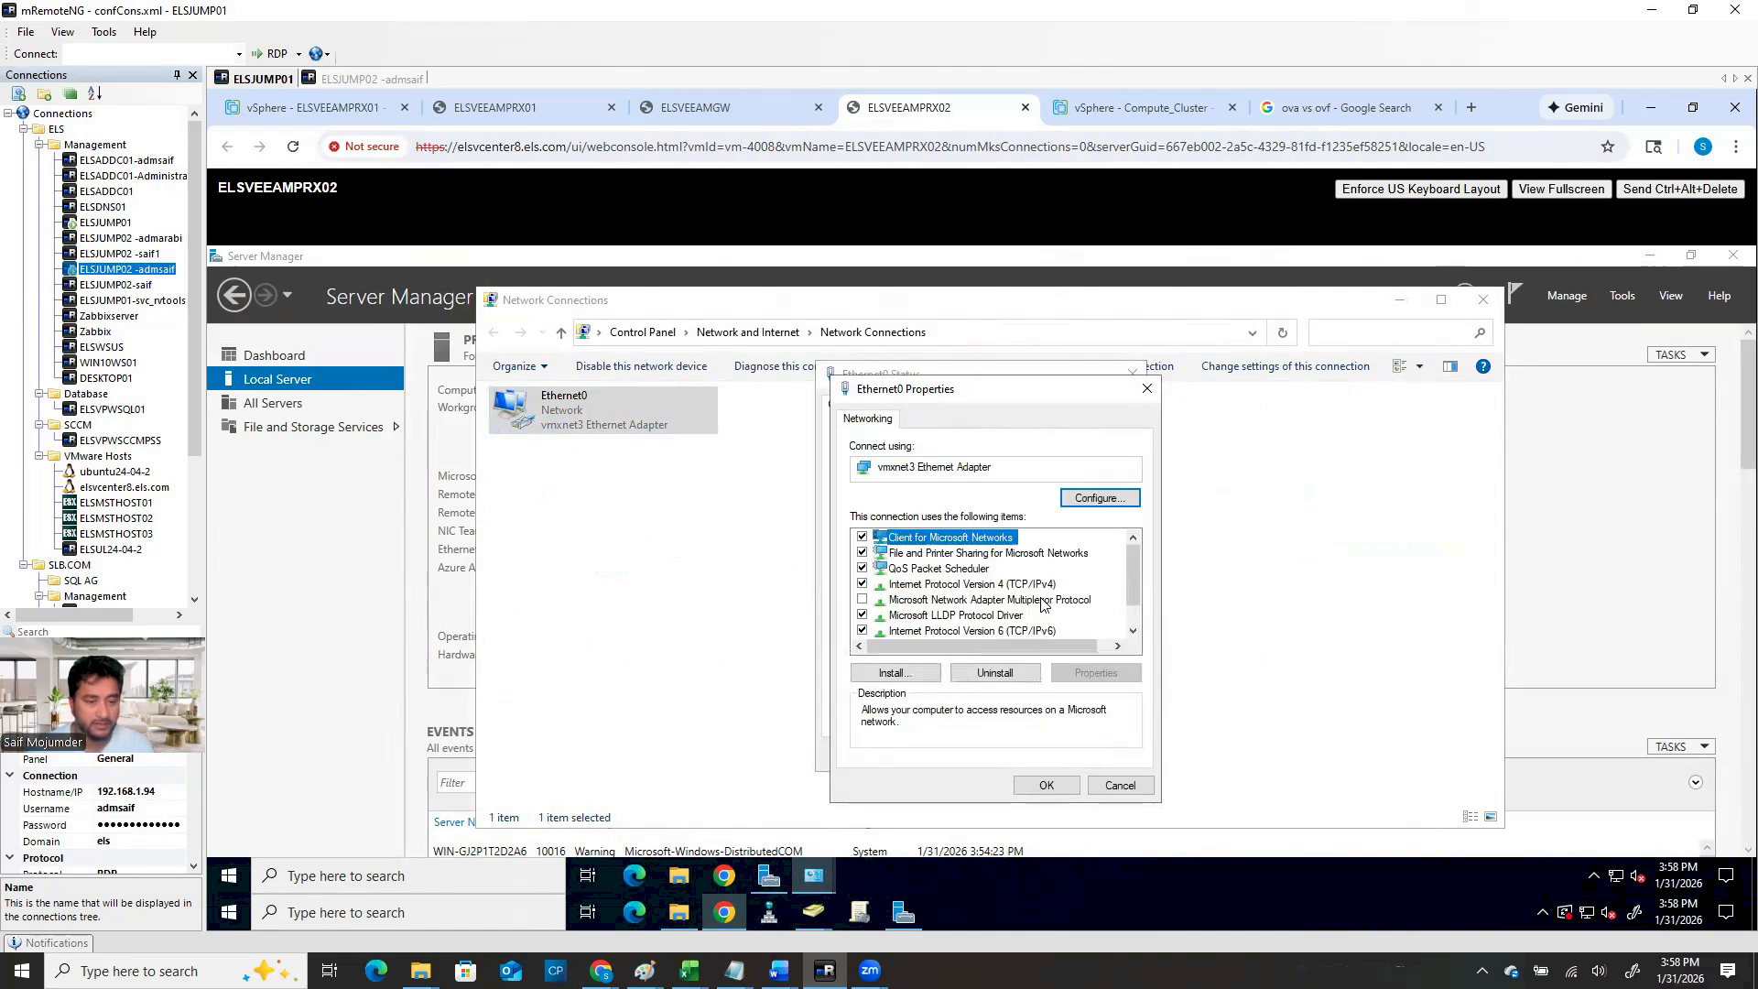
left_click(864, 630)
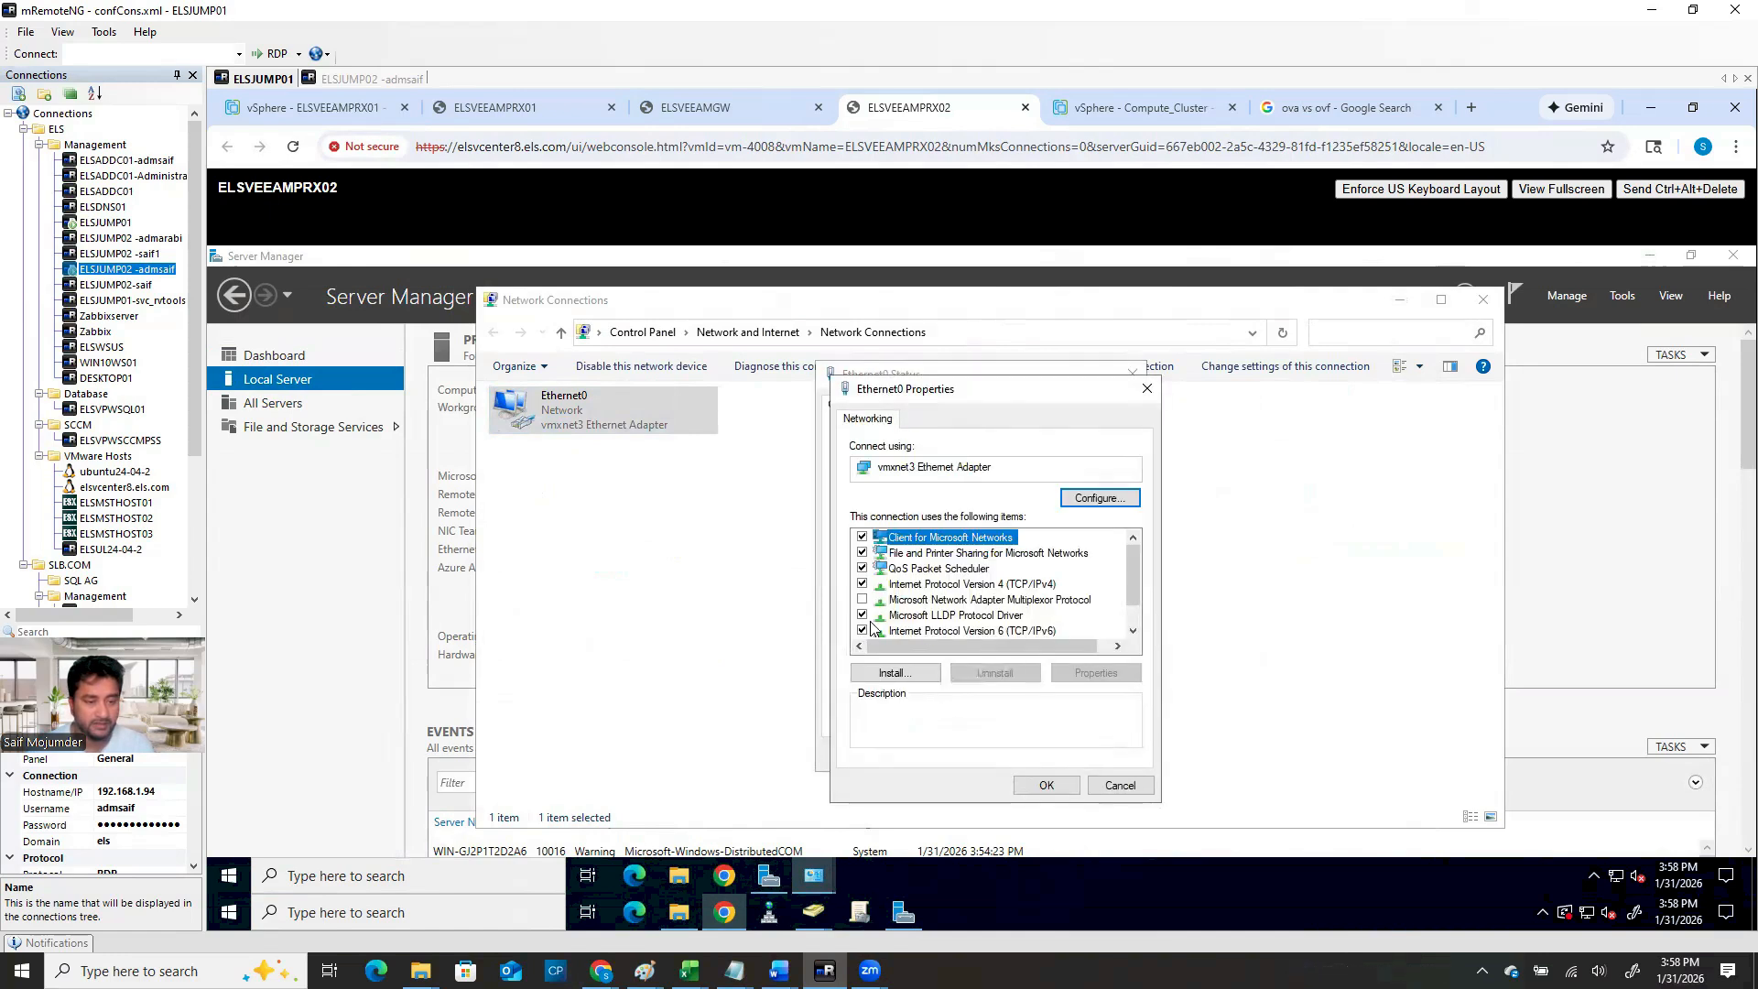
- Set Ethernet0's IPv4 to static 10.15.213.35, mask 255.255.255.0, gateway 10.15.213.1
double_click(1007, 584)
left_click(976, 578)
left_click(1057, 599)
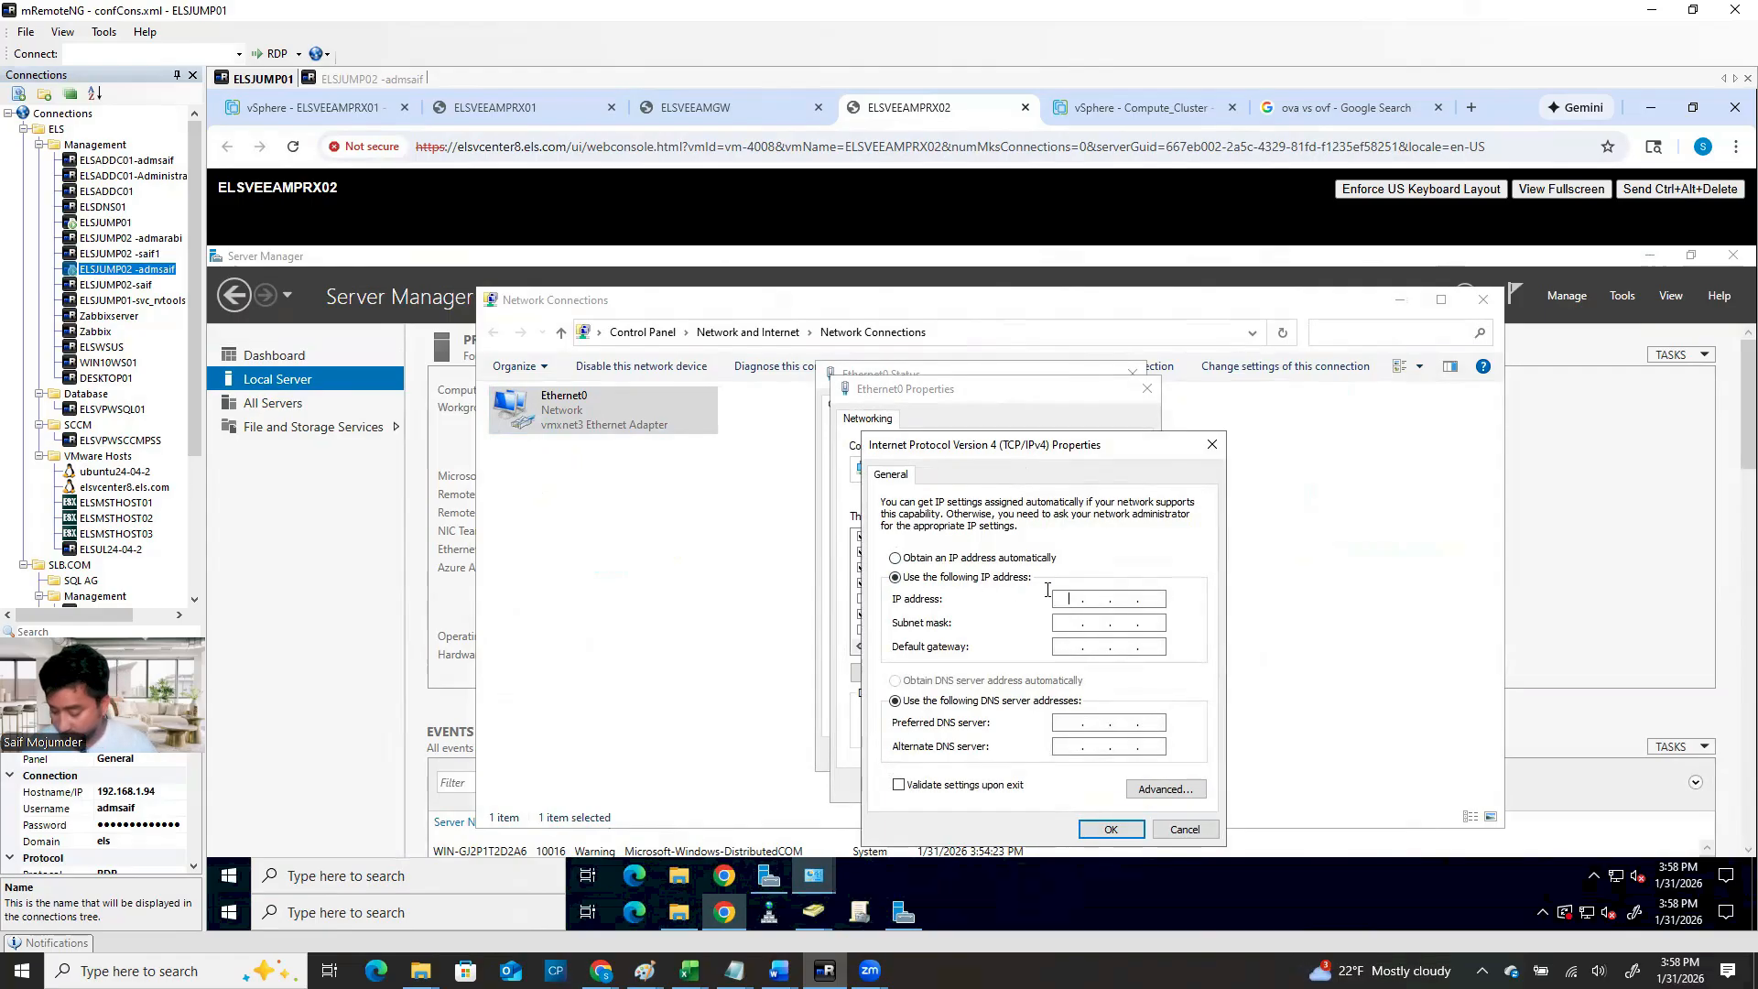
type("10.15.")
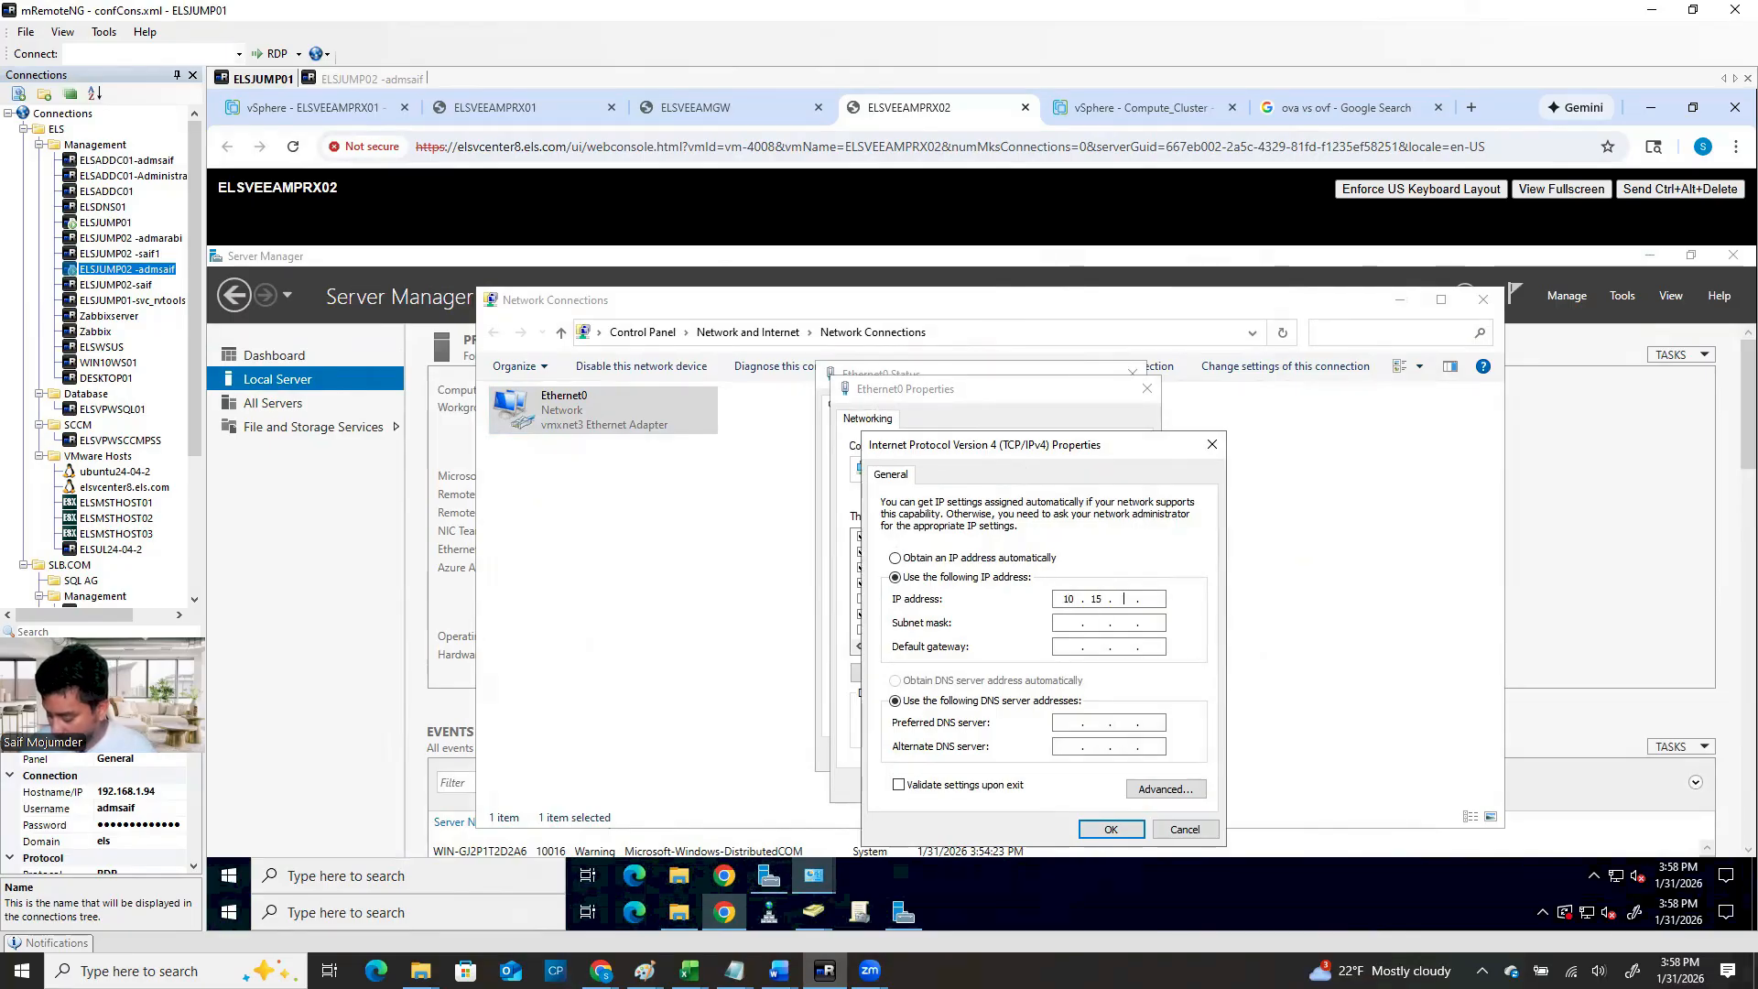
type("213.35")
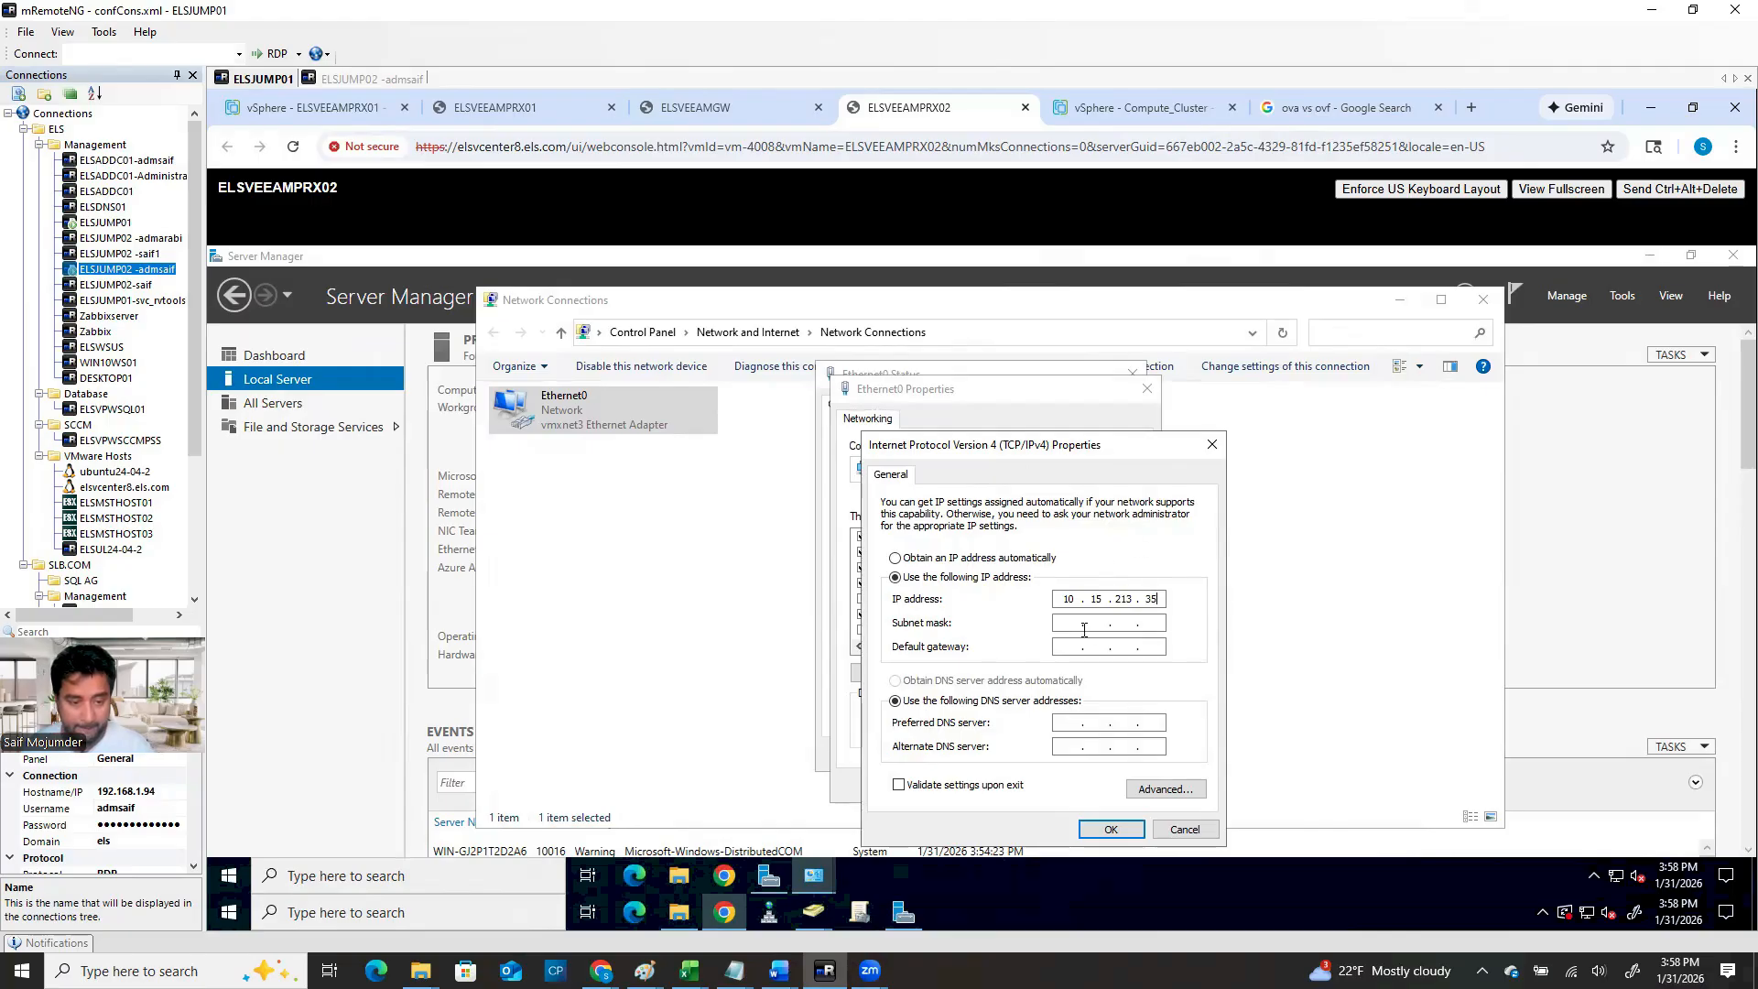
left_click(1097, 622)
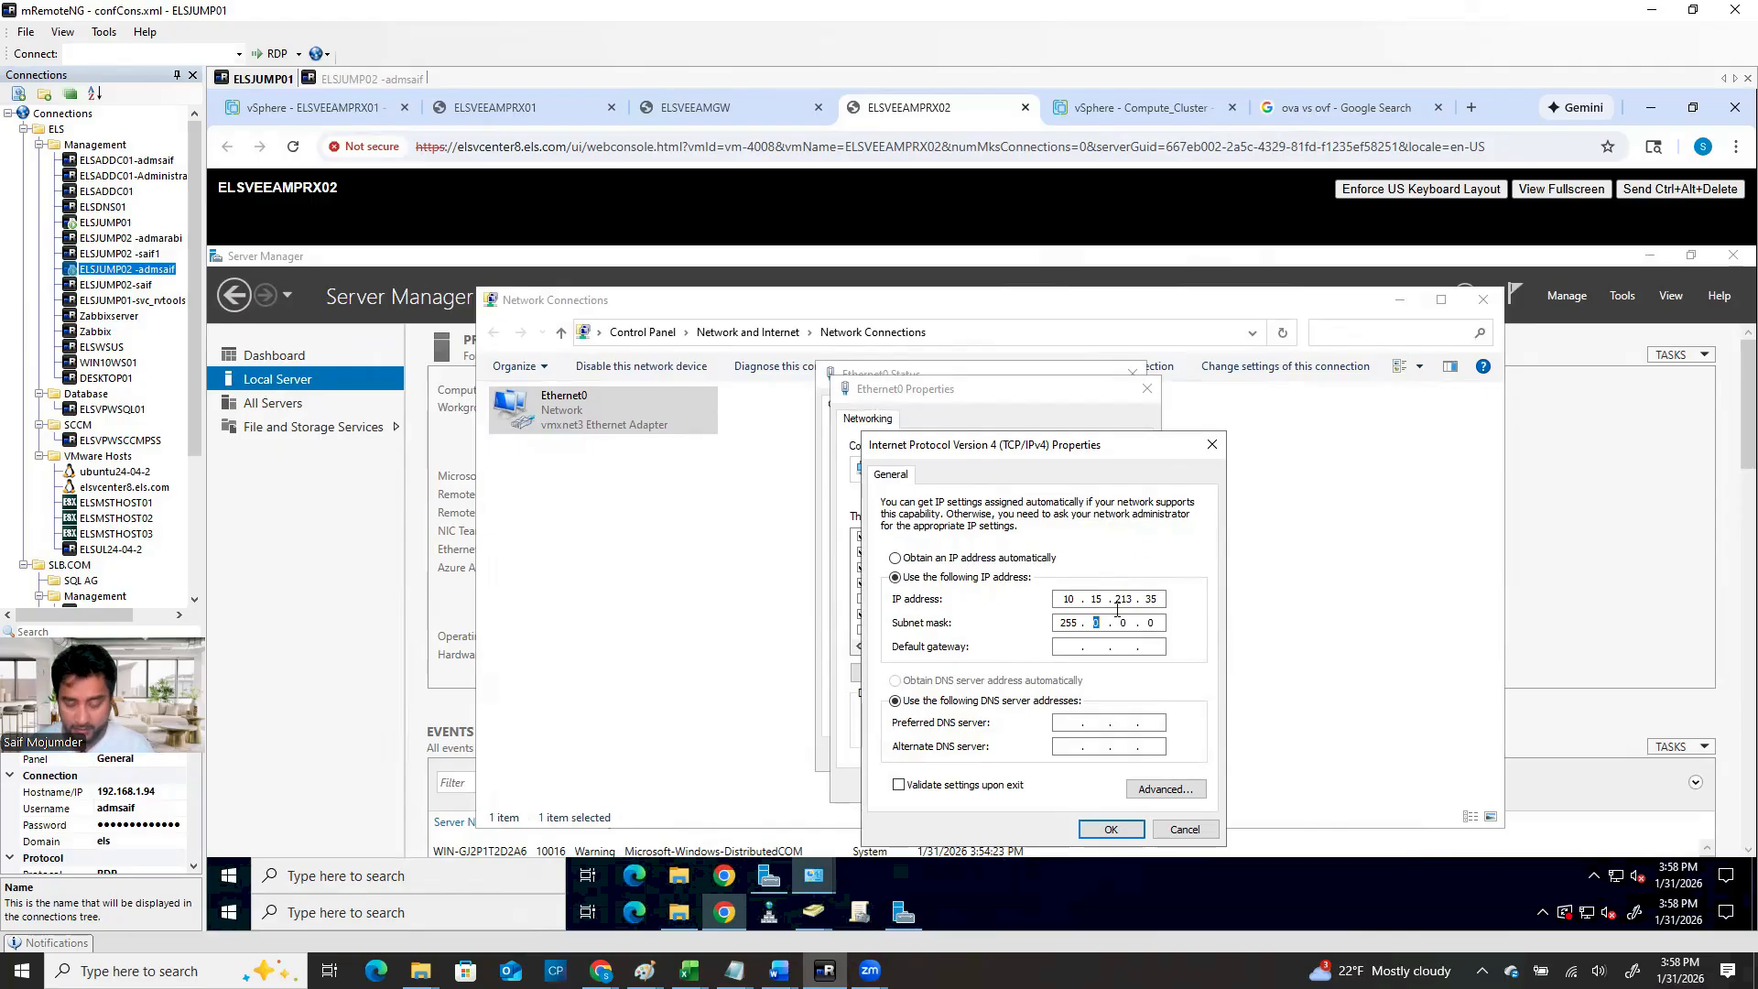
type("255 . 255 . 255 .")
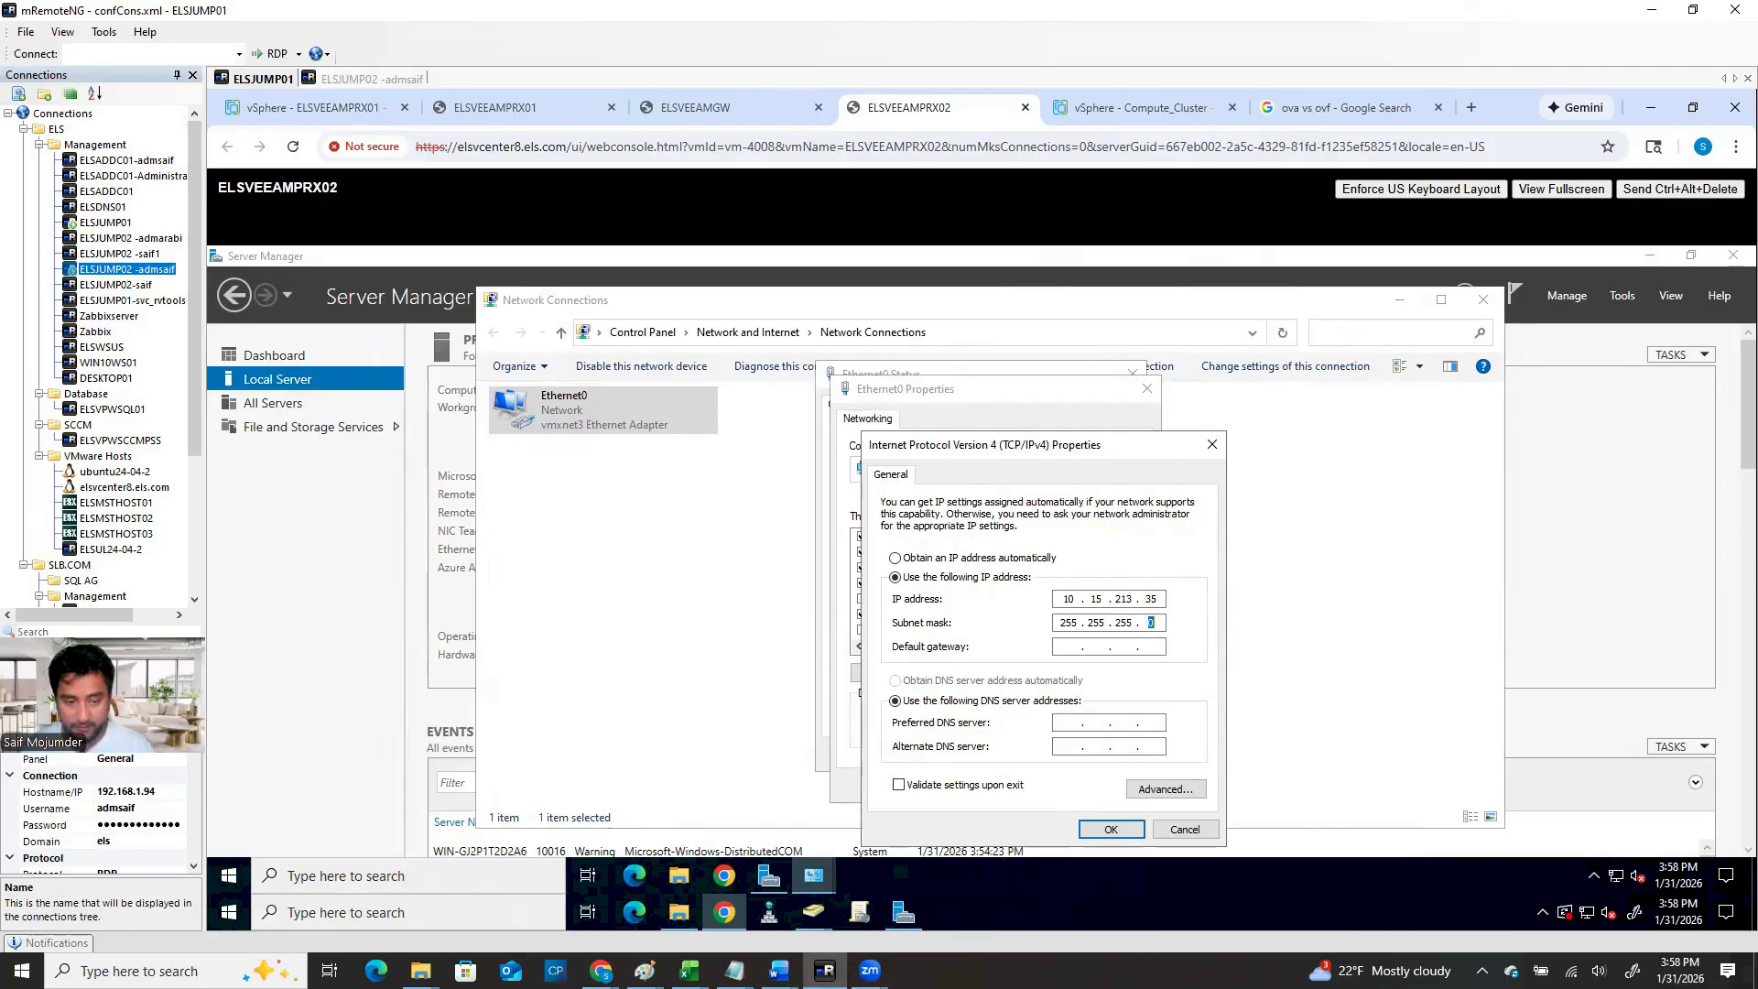
type("0")
left_click(1065, 644)
type("10 ")
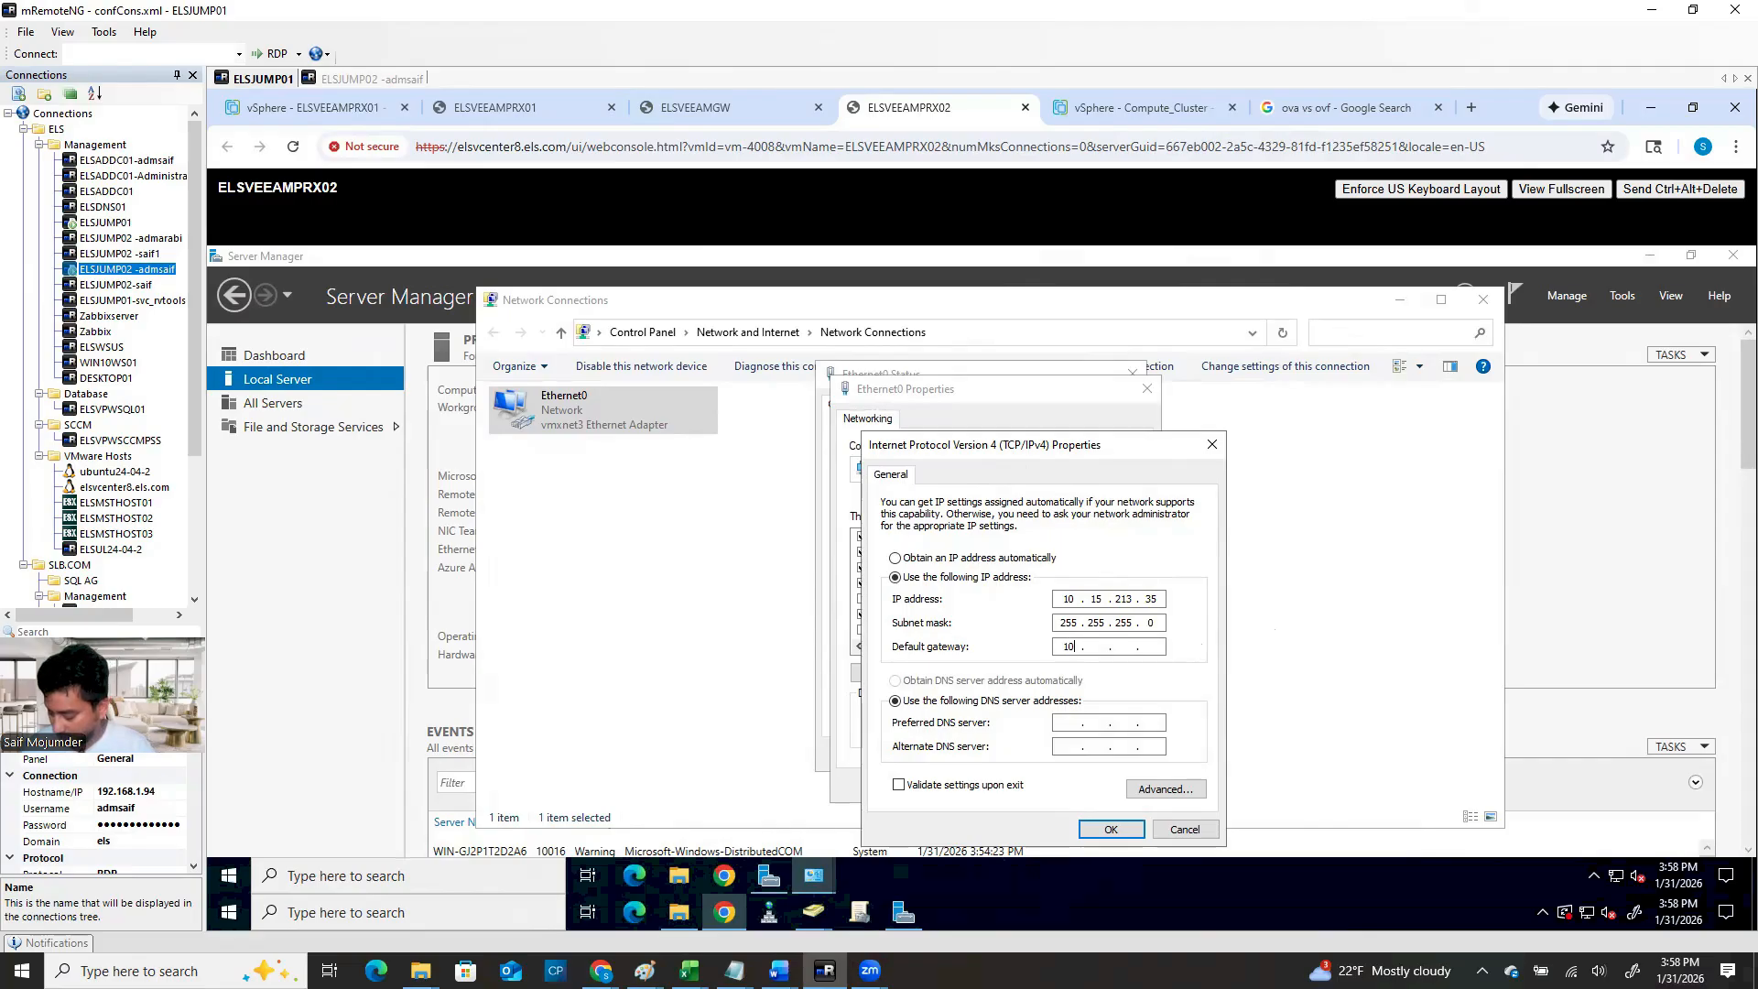
type(". 15 . 213")
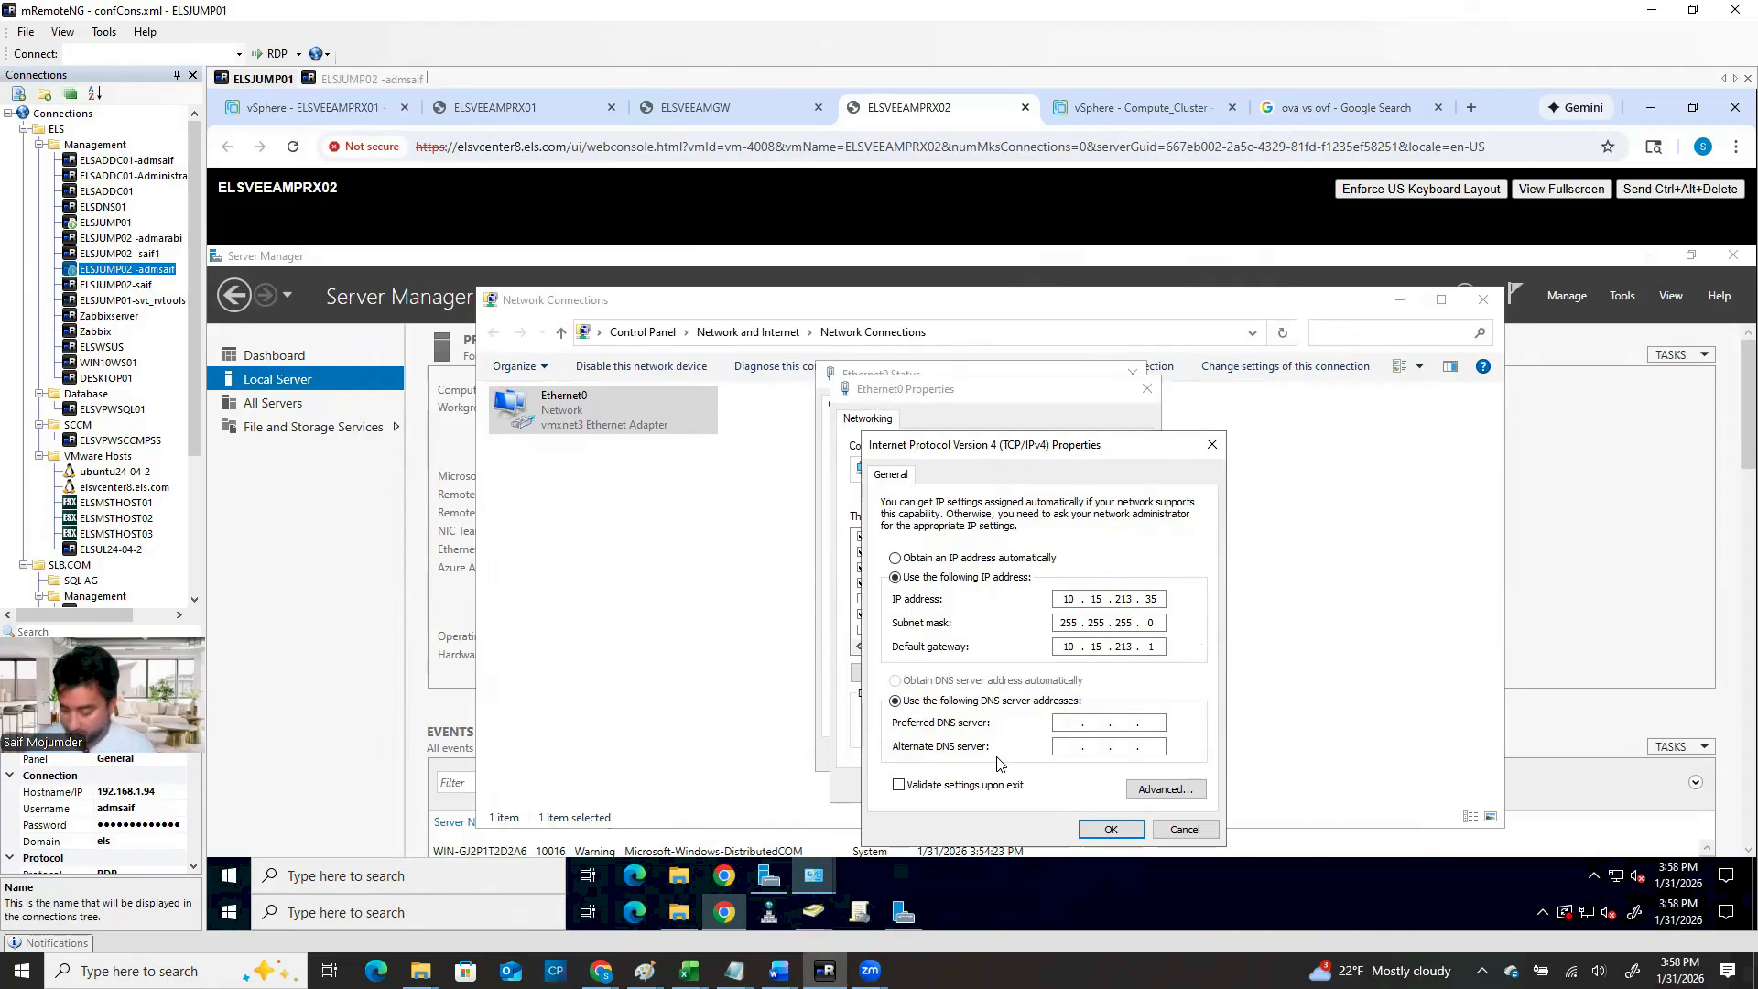
- Enter DNS servers 192.168.1.4 and 192.168.1.1, then save and close the adapter settings
type("192.168.")
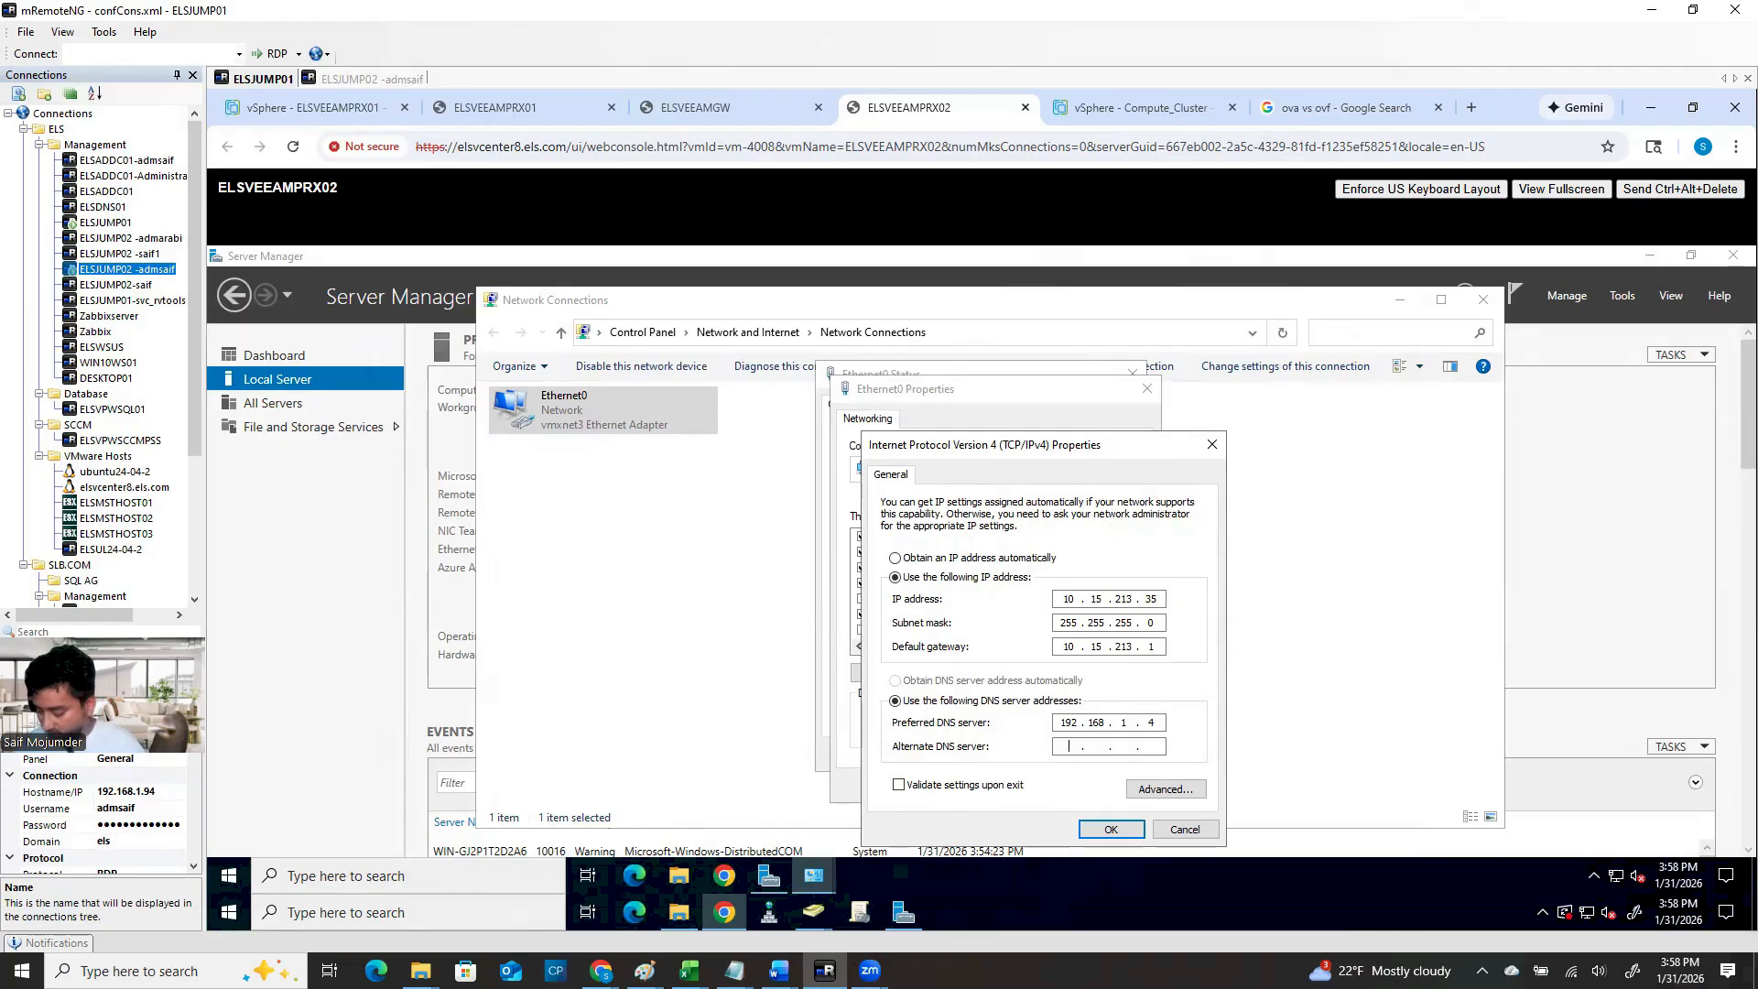
type("192 . 168 . 1 . 1")
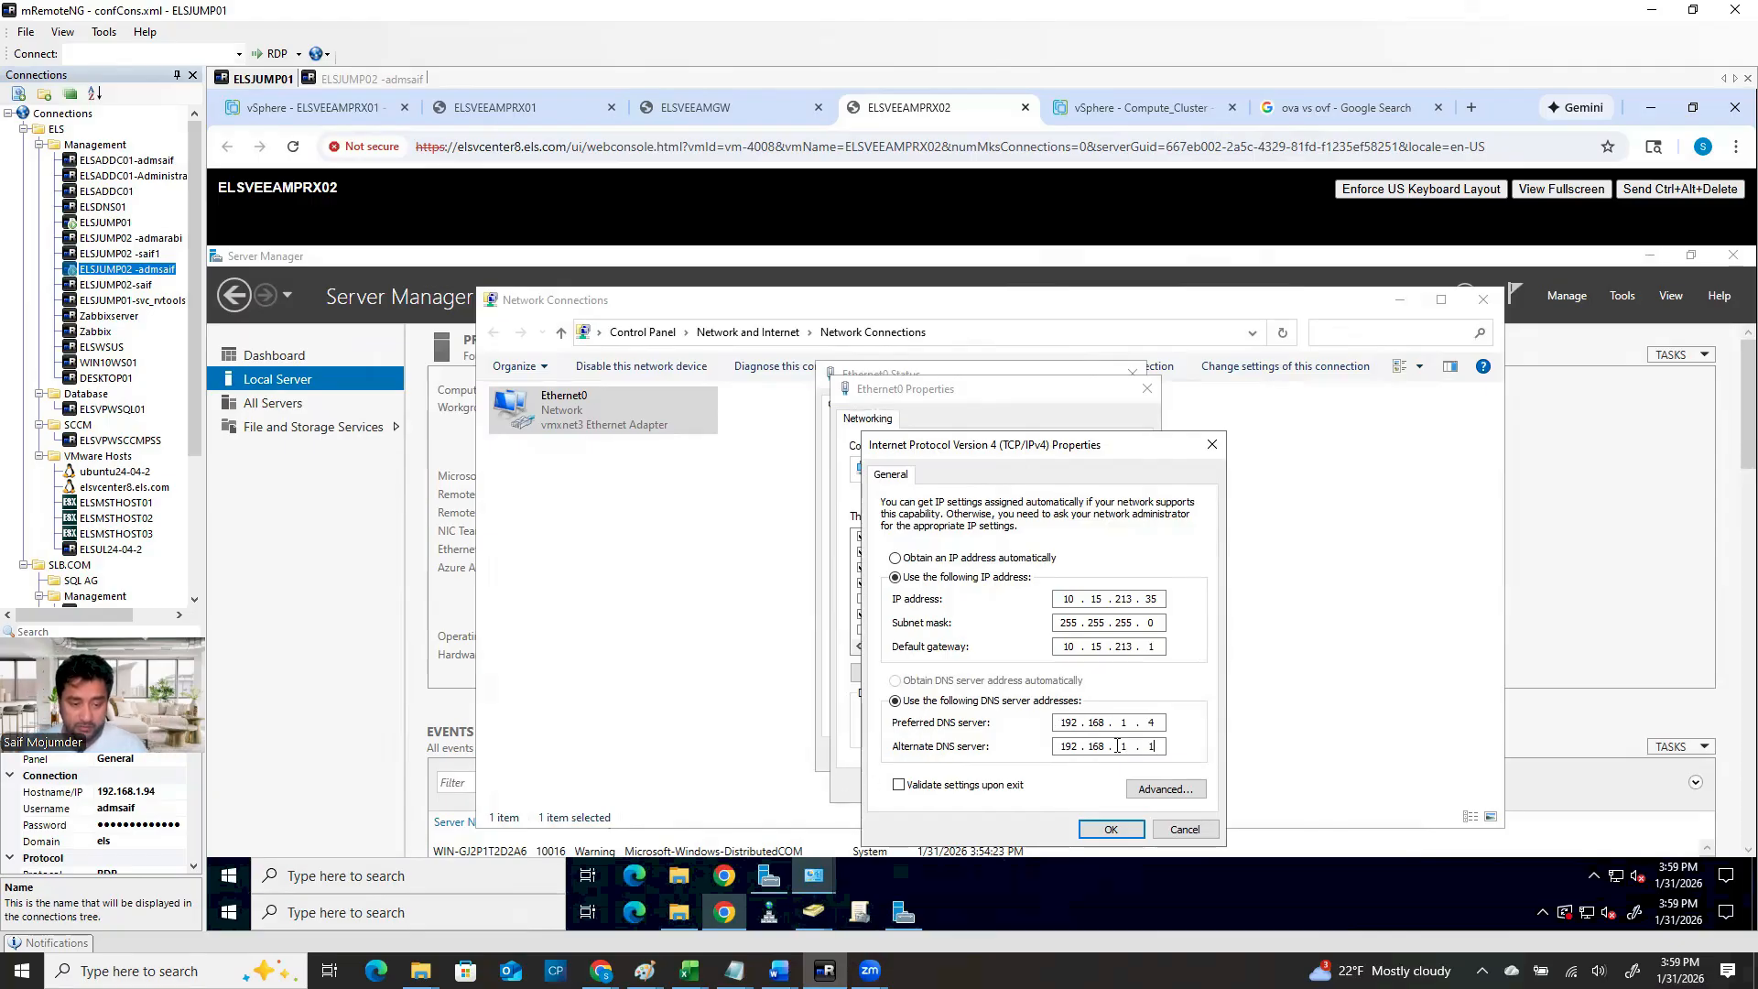
left_click(1152, 746)
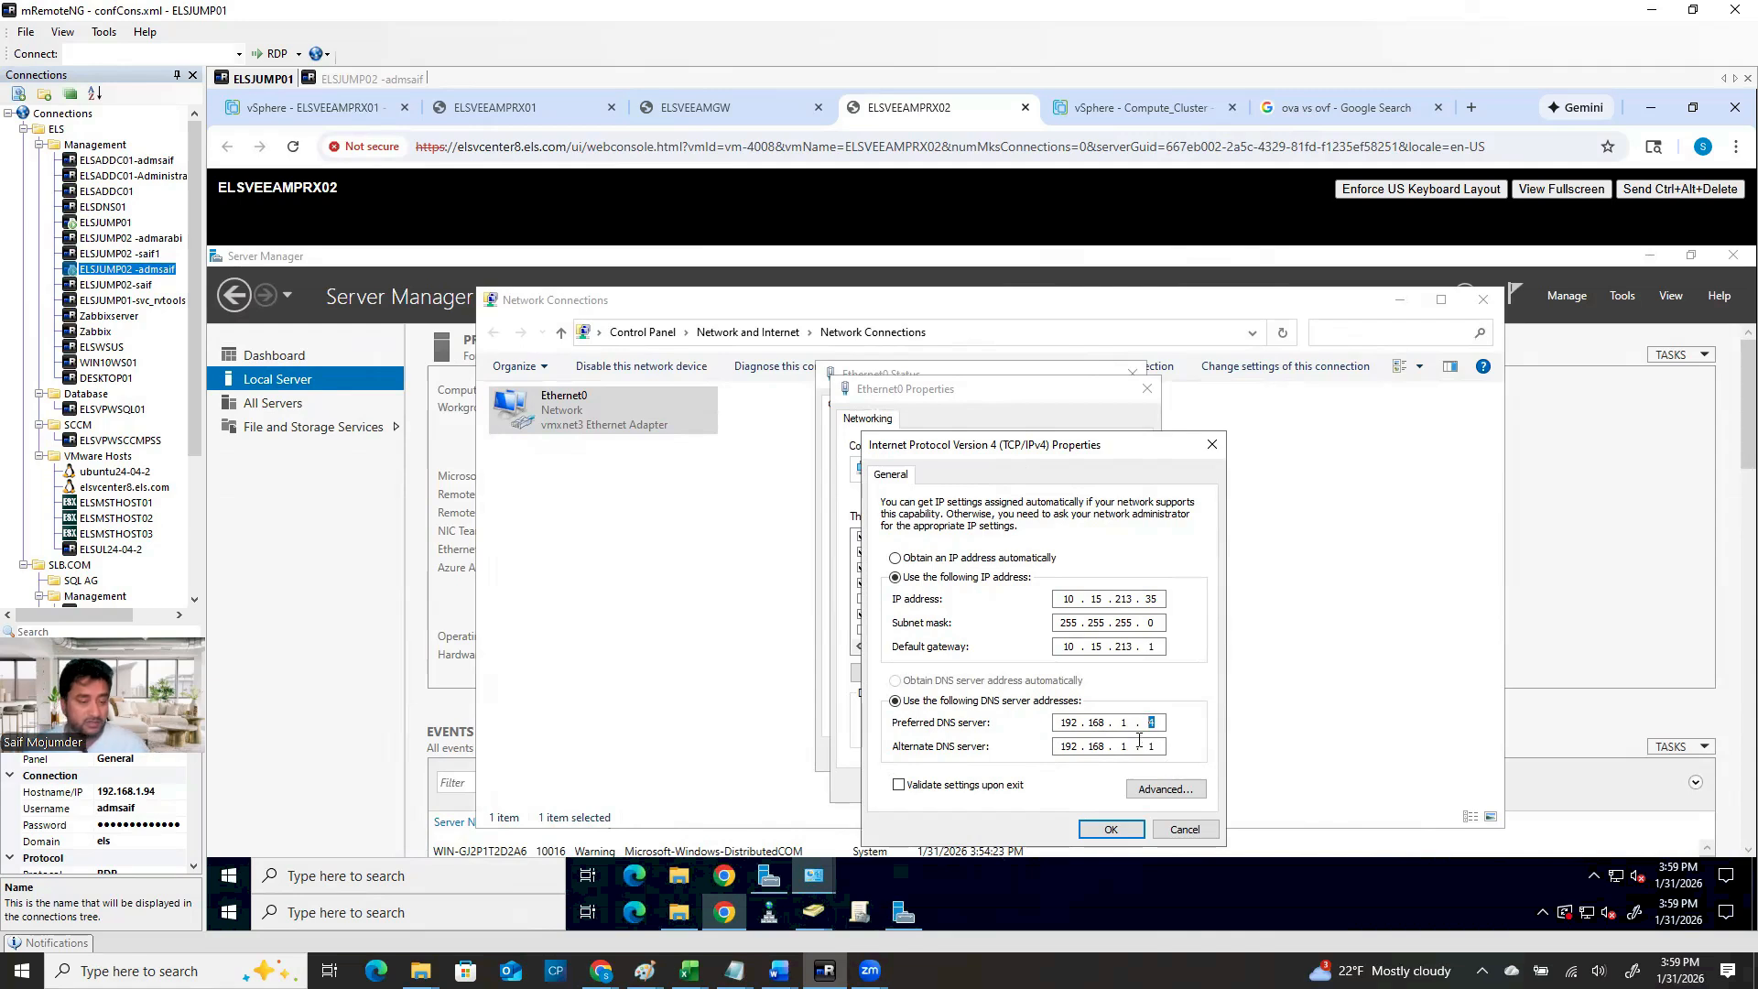
type("4")
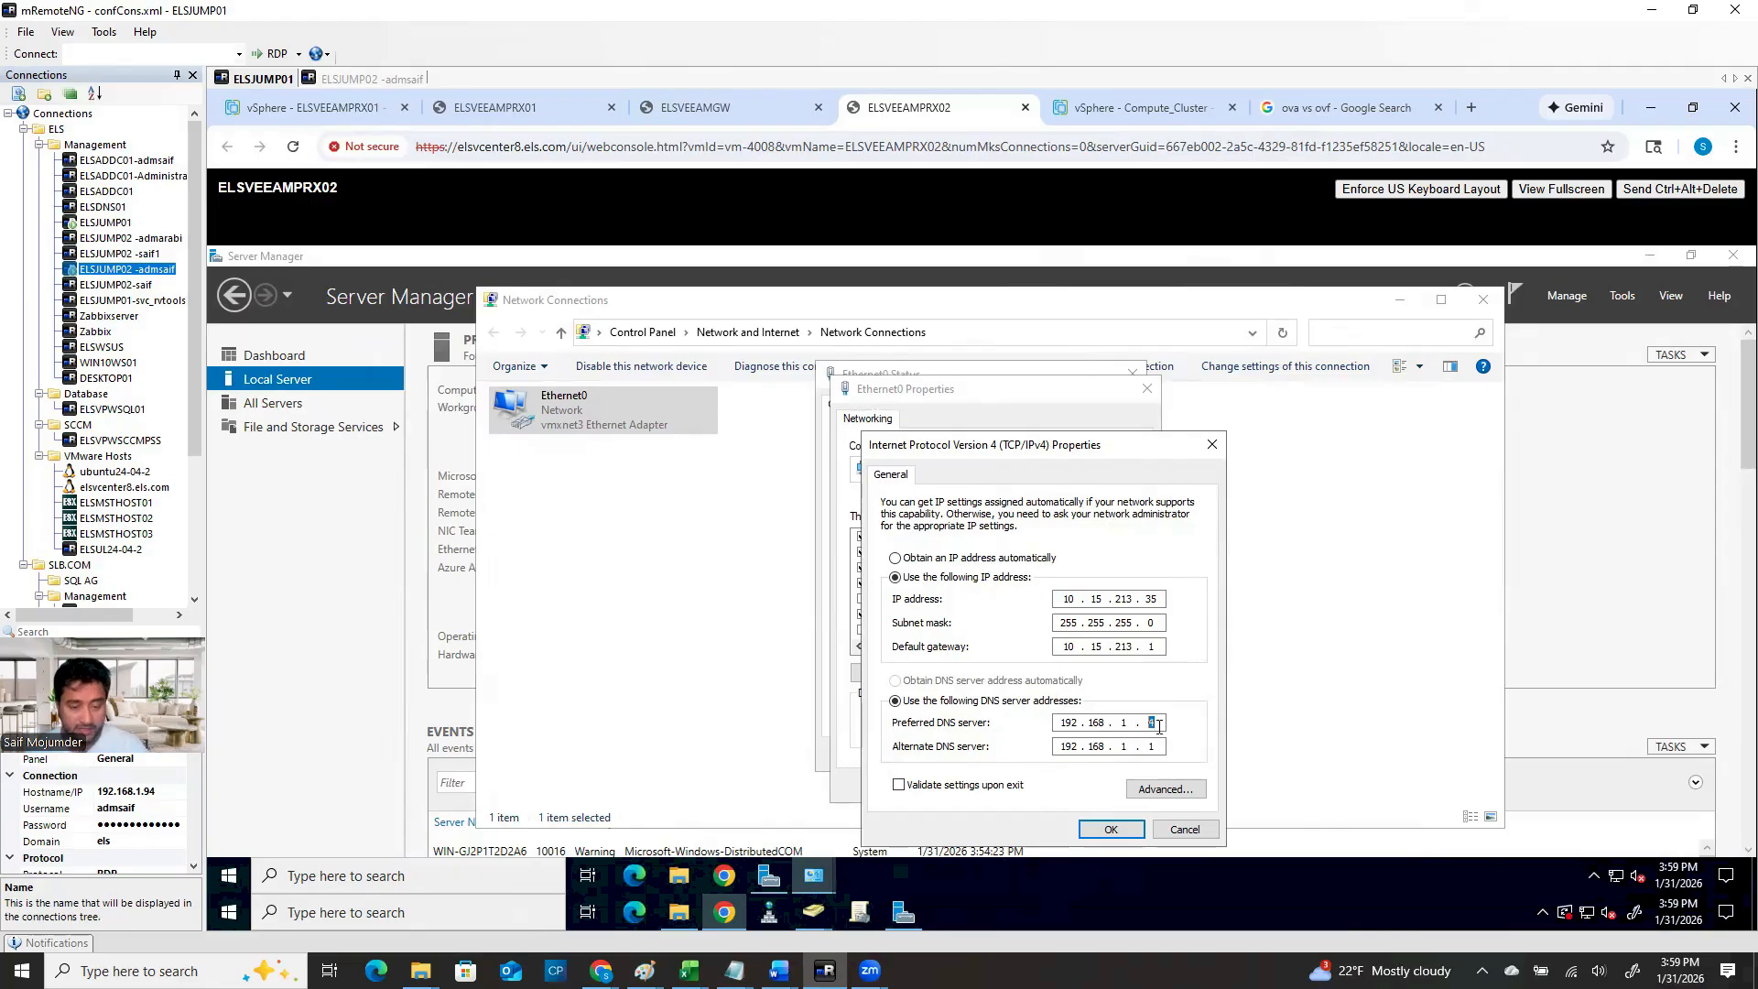
left_click(1111, 829)
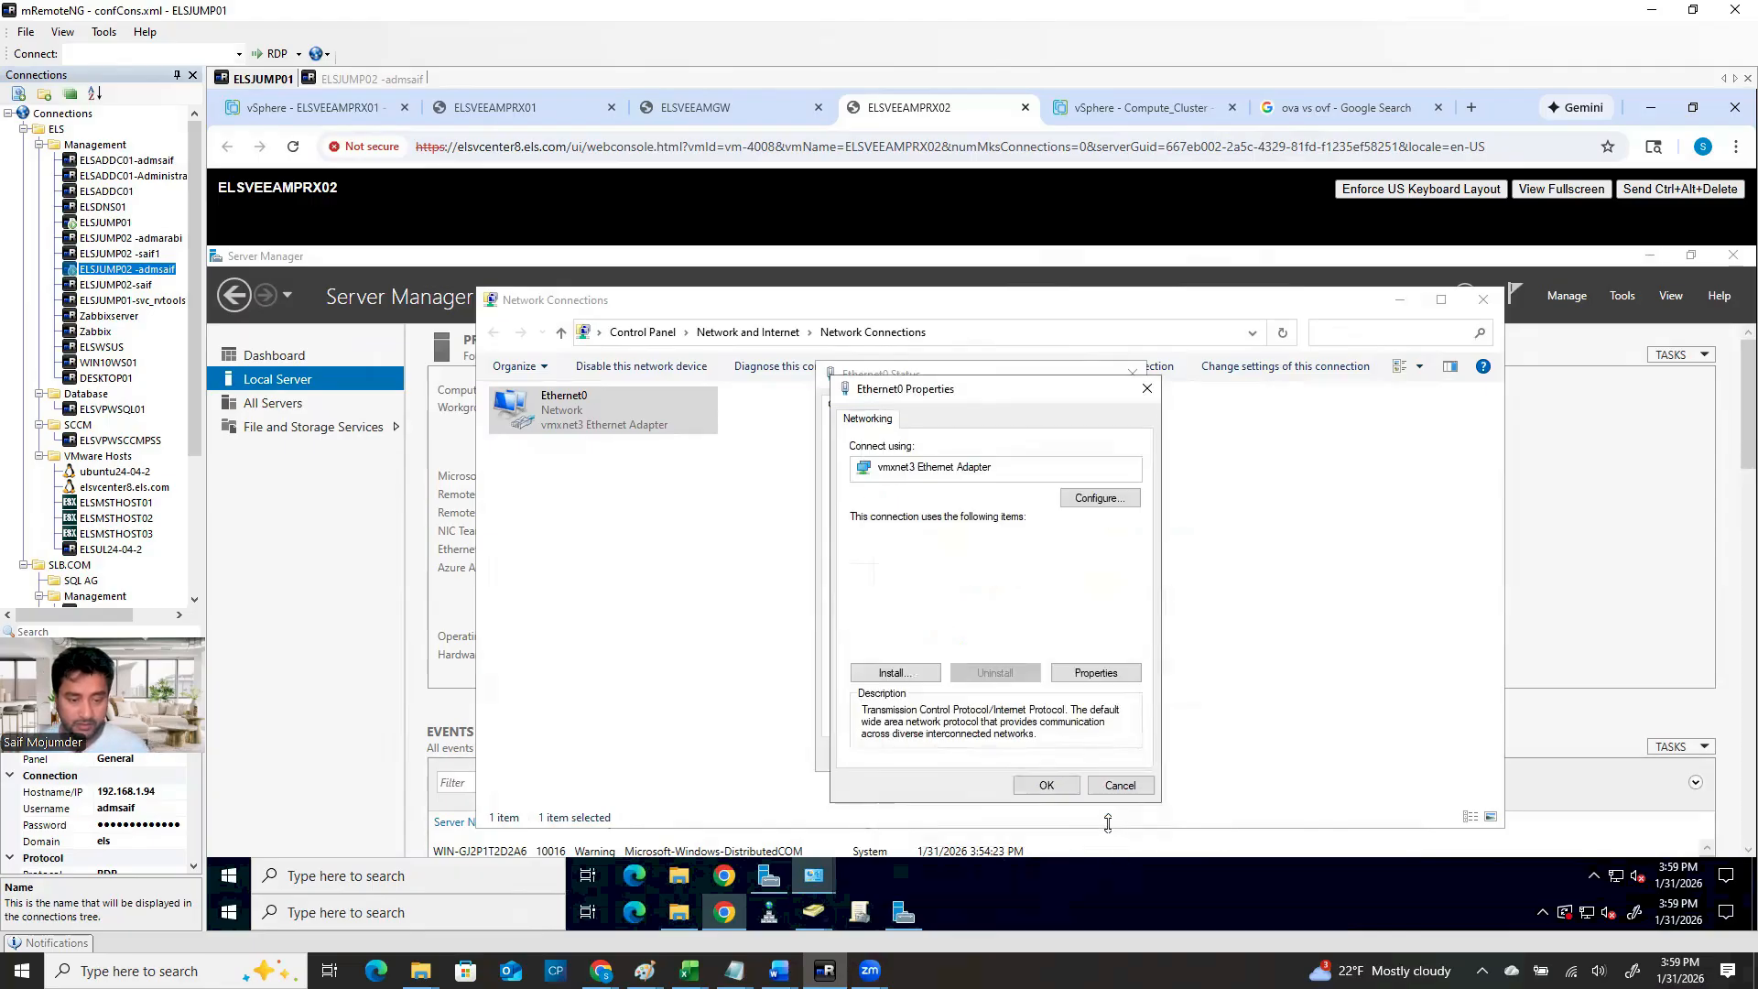
left_click(1044, 787)
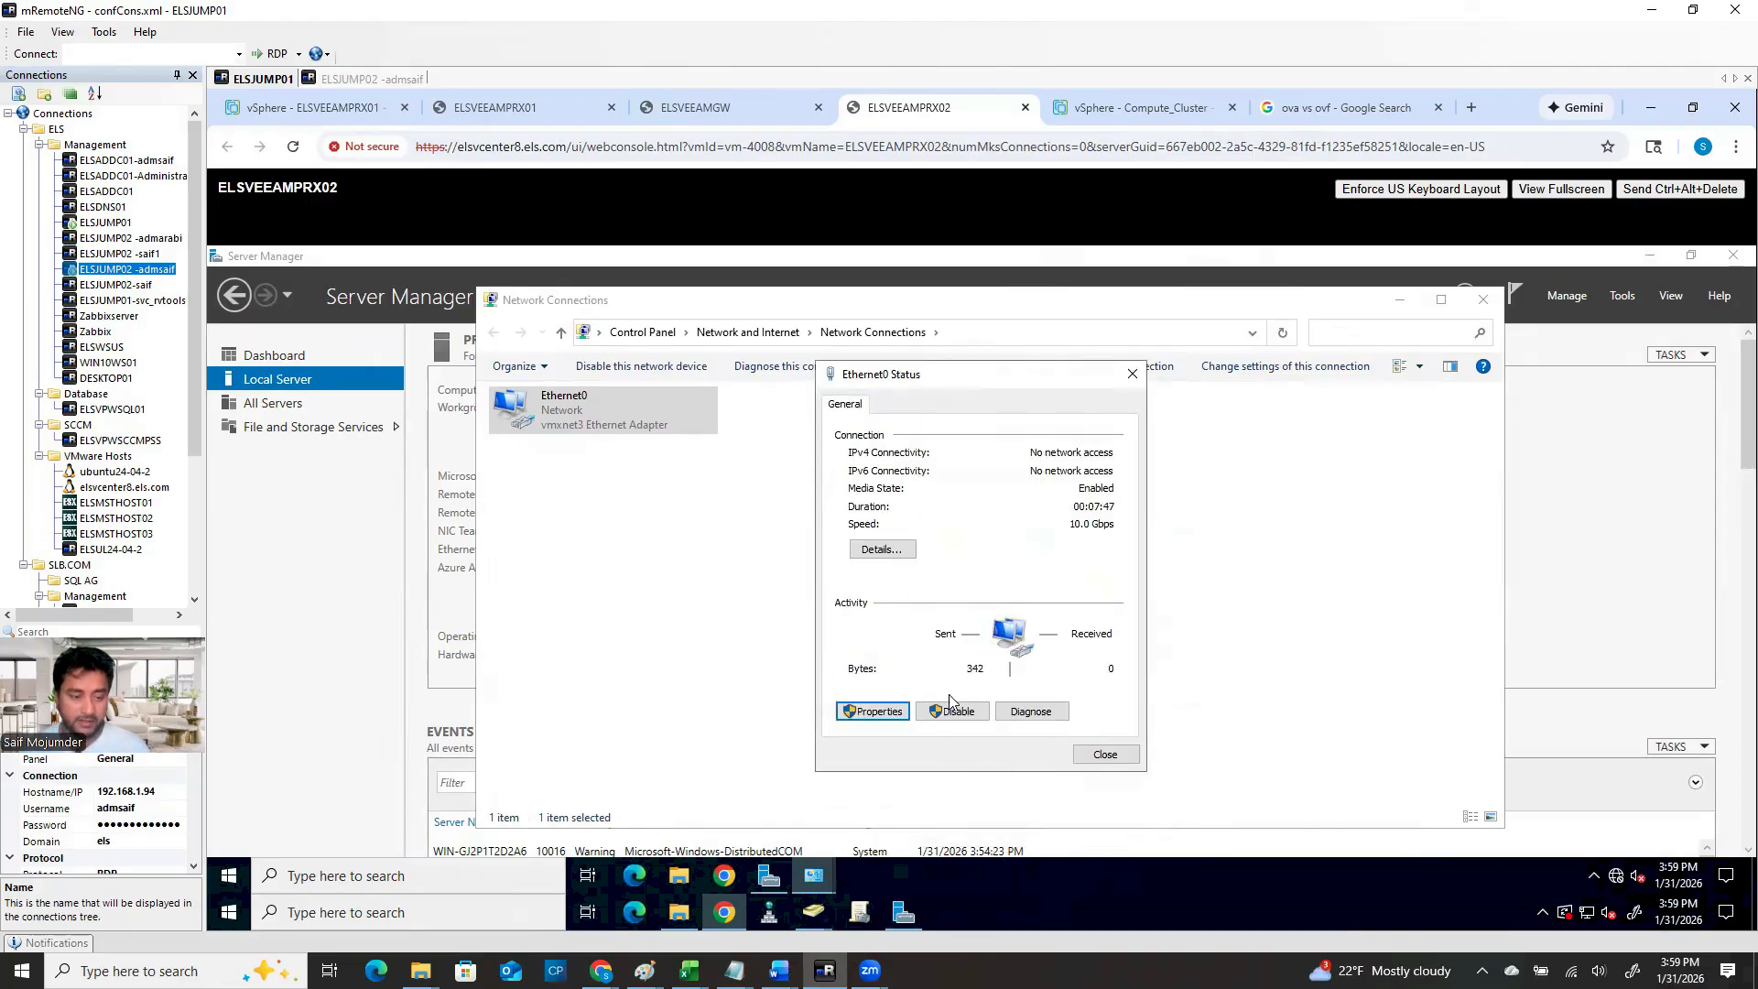
left_click(1103, 756)
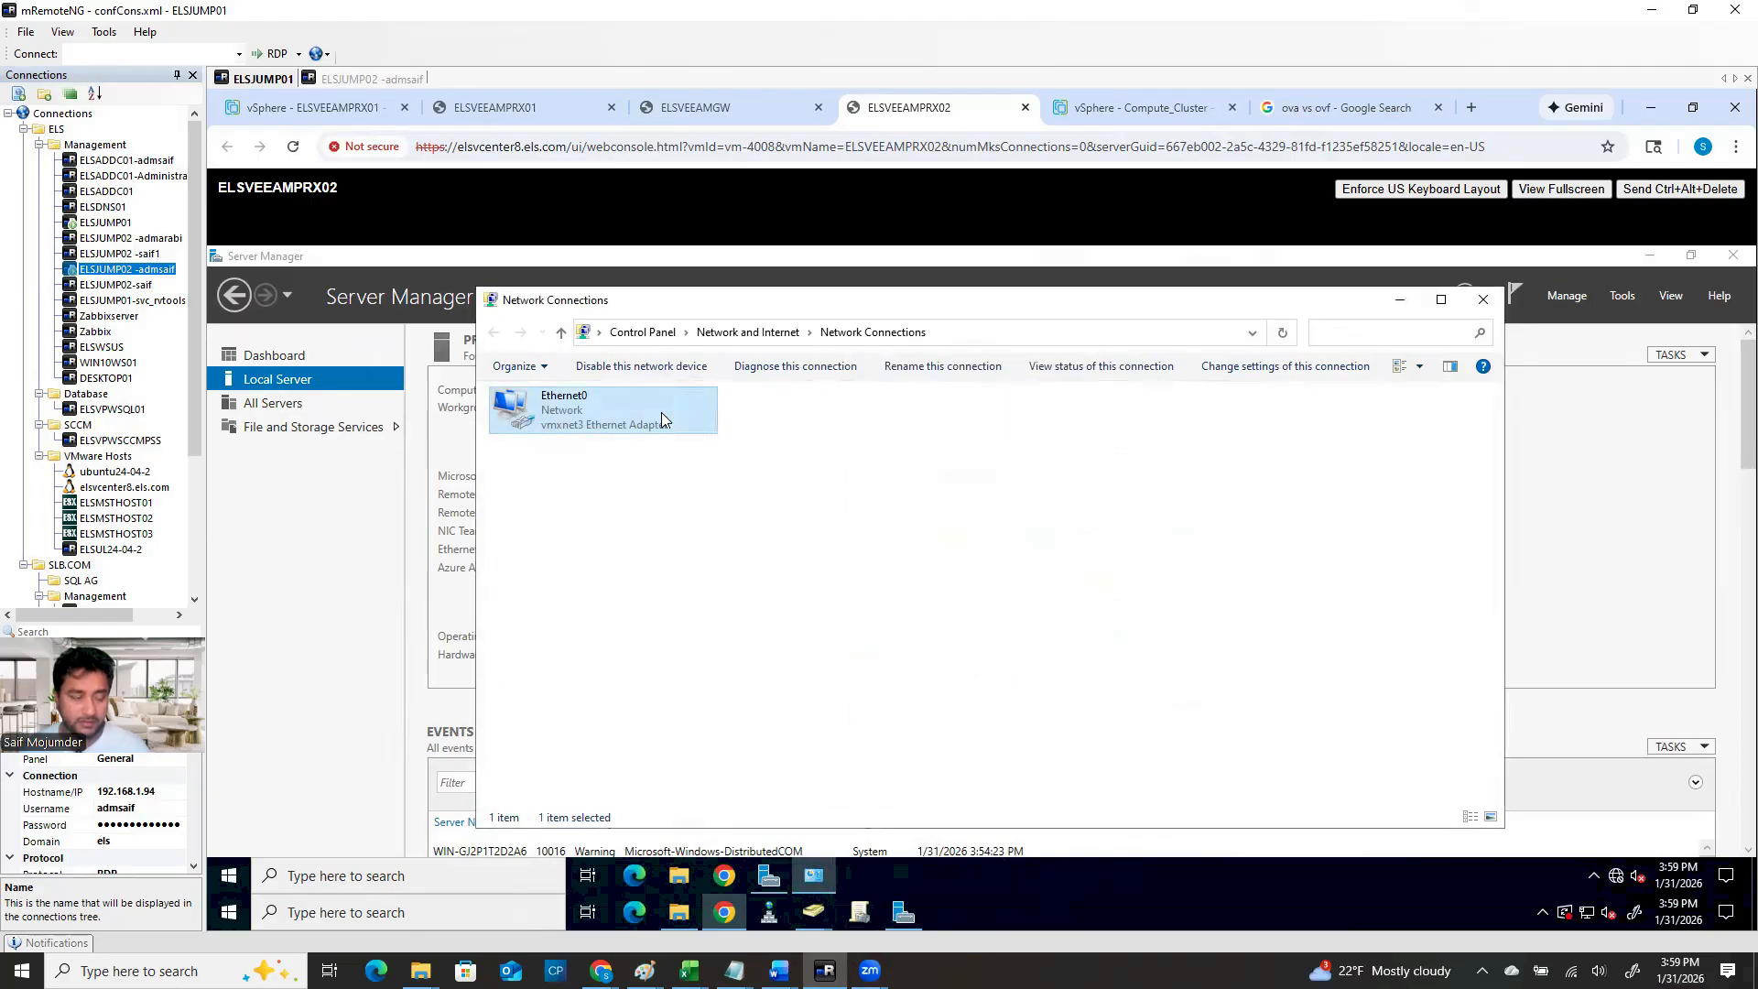
- Close the network window, rename the computer to ELSVEEAMPRX02 in WORKGROUP, and restart now
left_click(1483, 302)
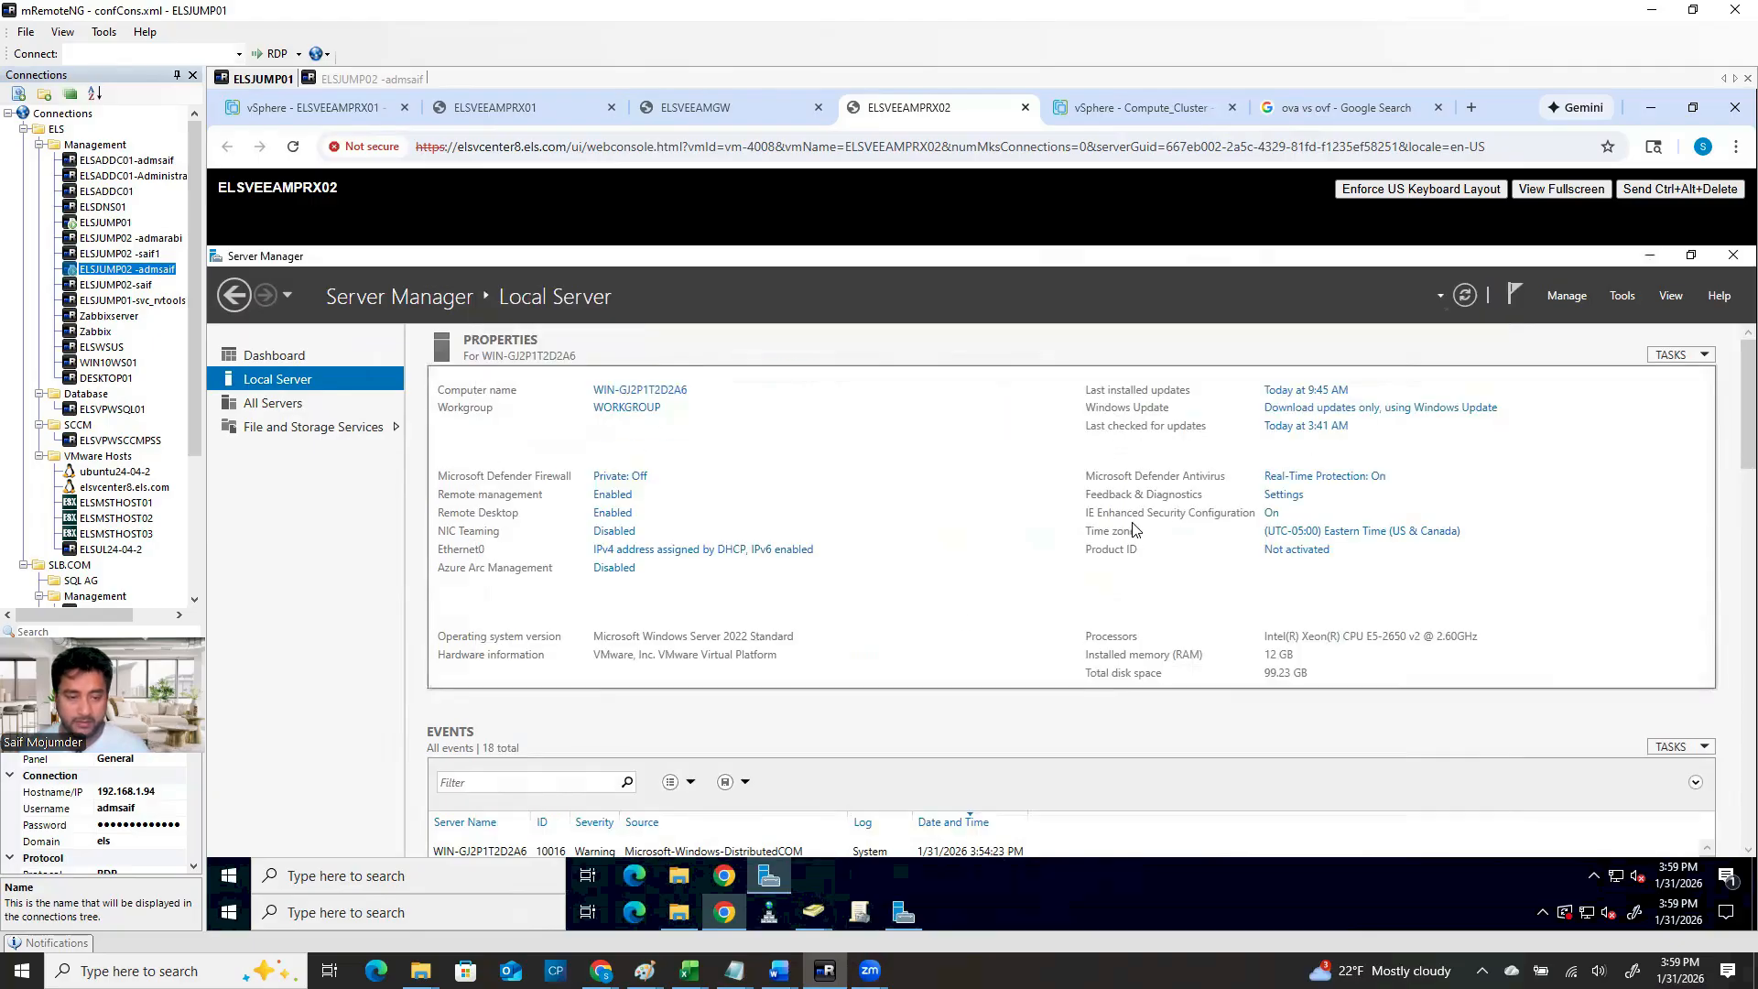
left_click(640, 389)
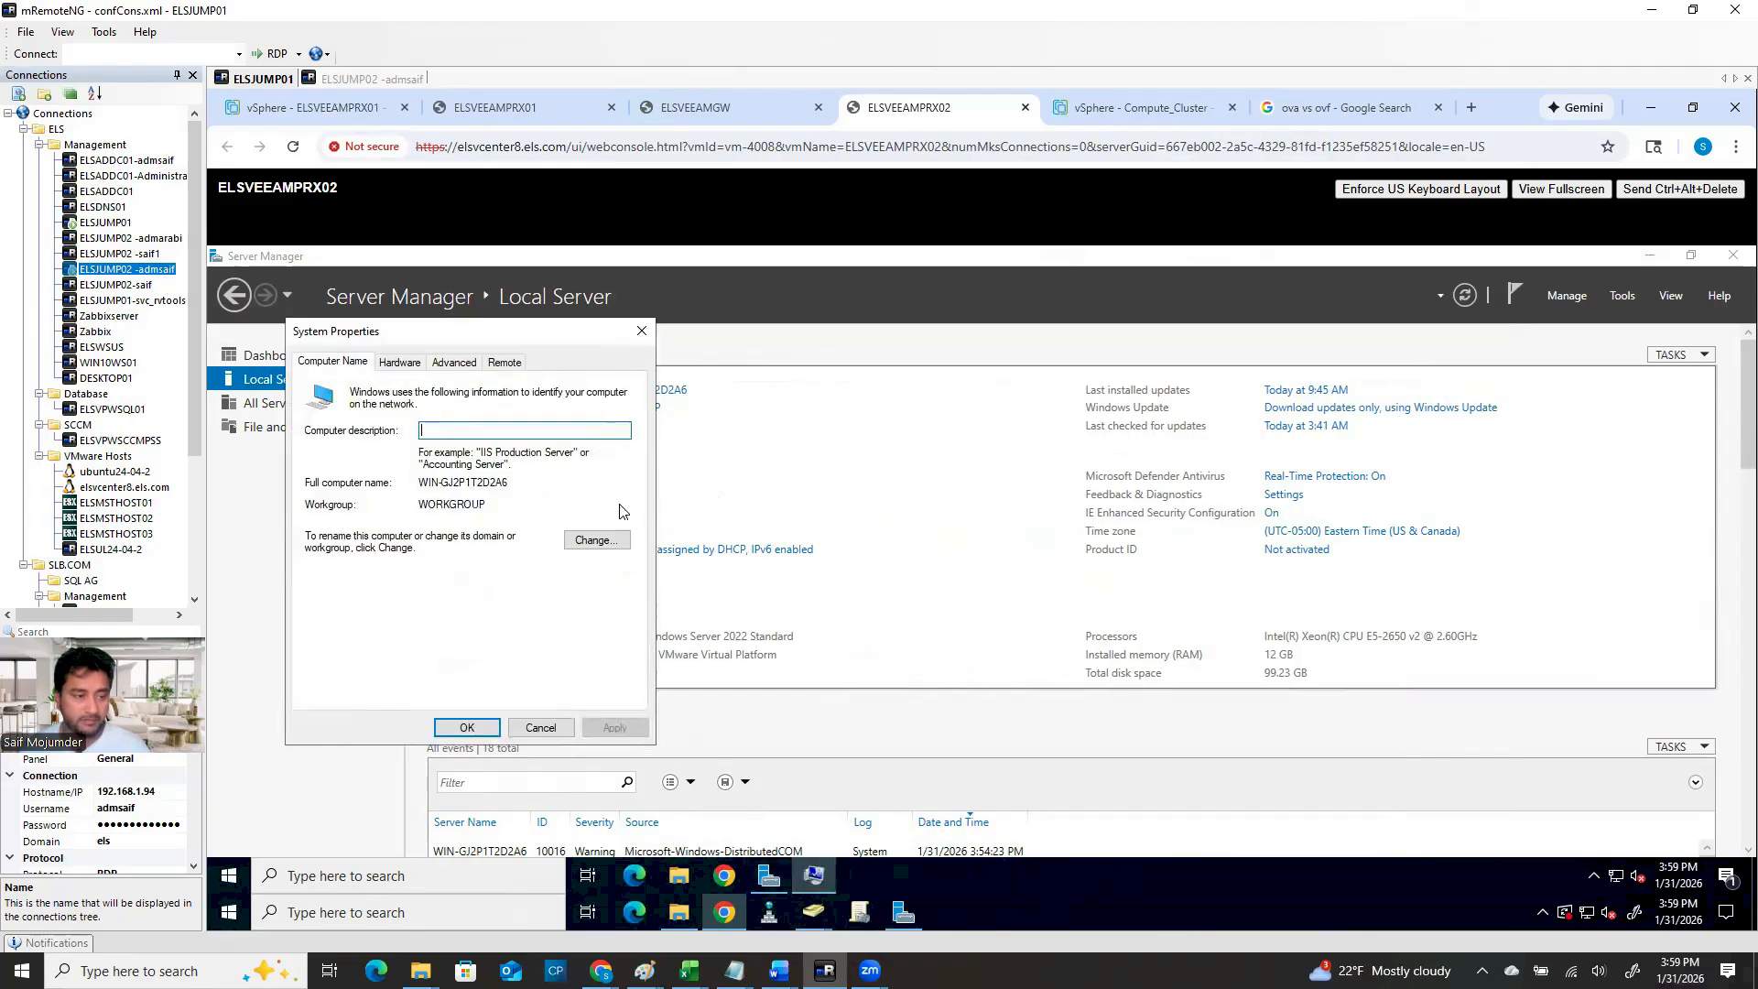
left_click(595, 541)
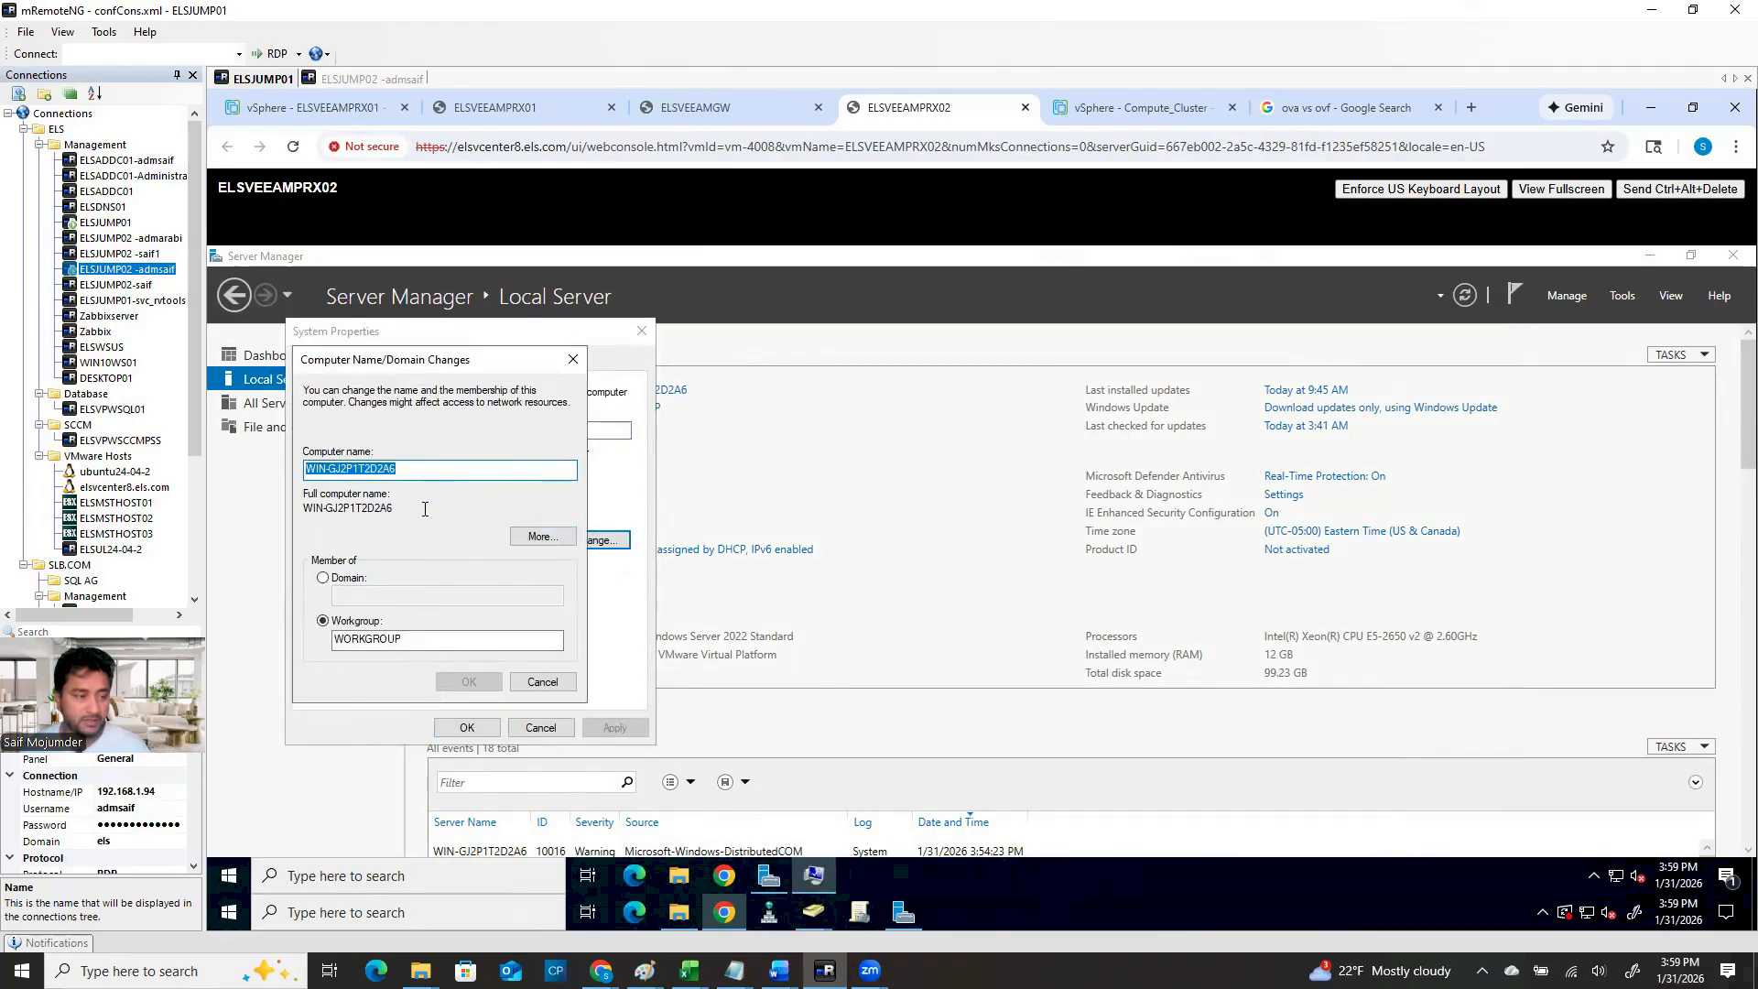
left_click(431, 469)
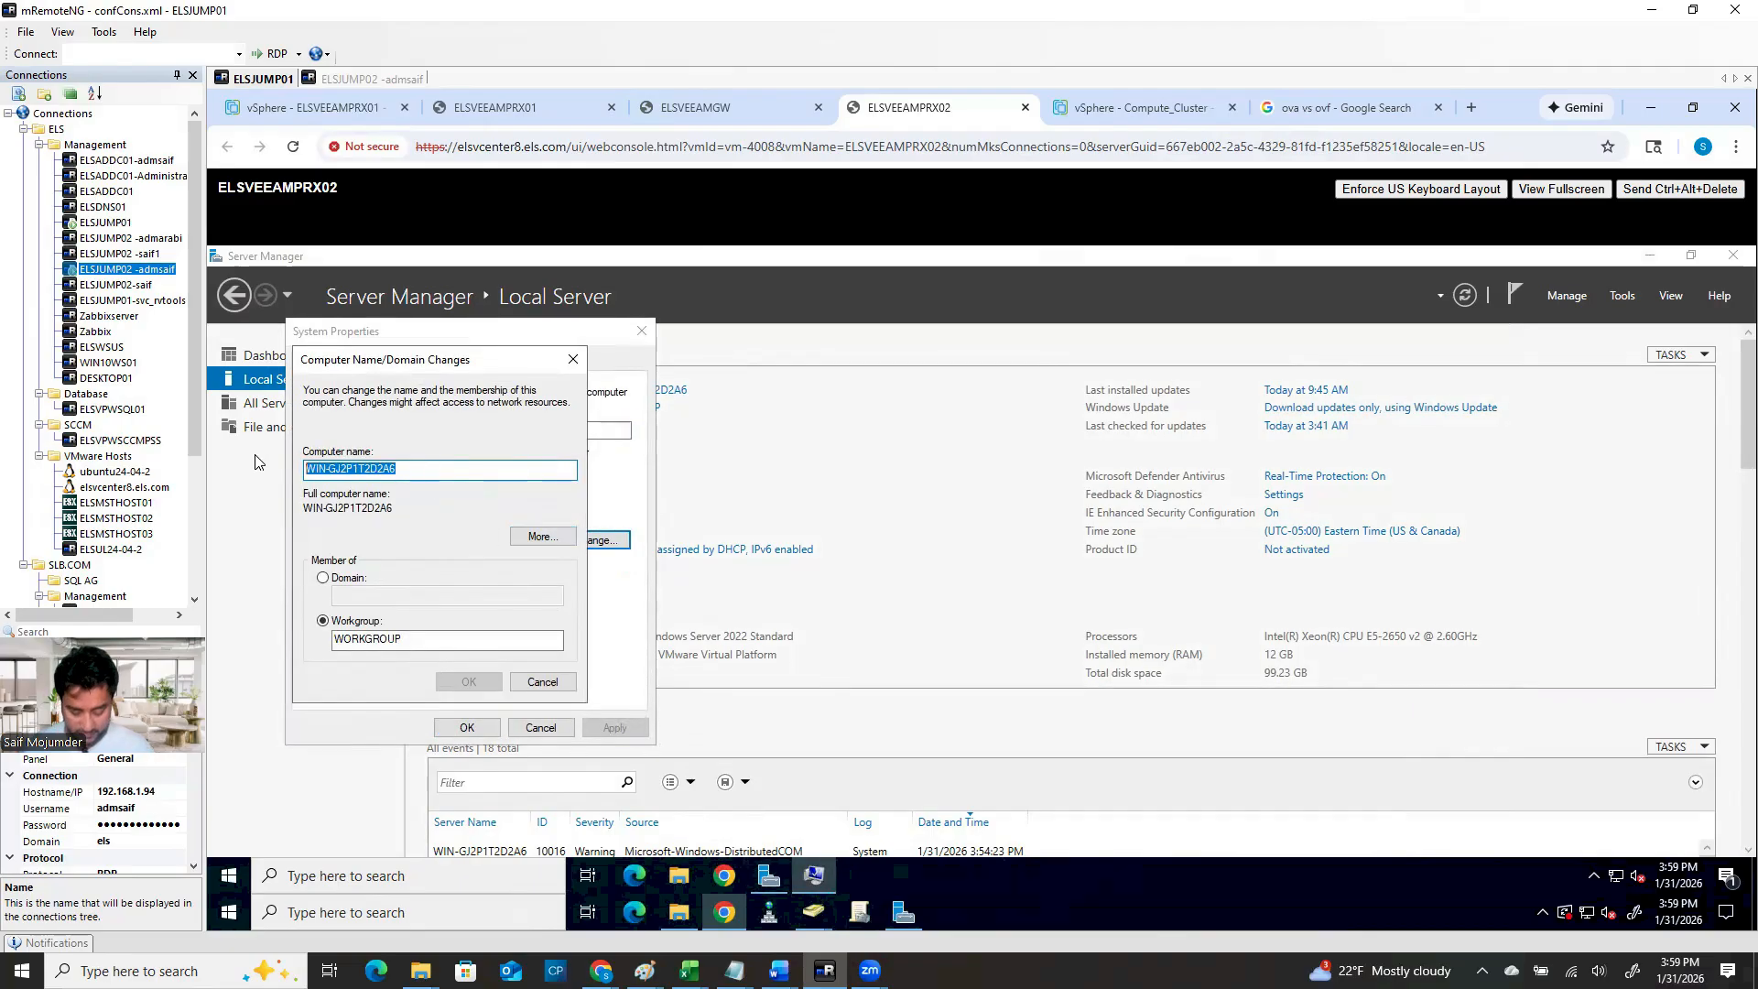
type("ELS")
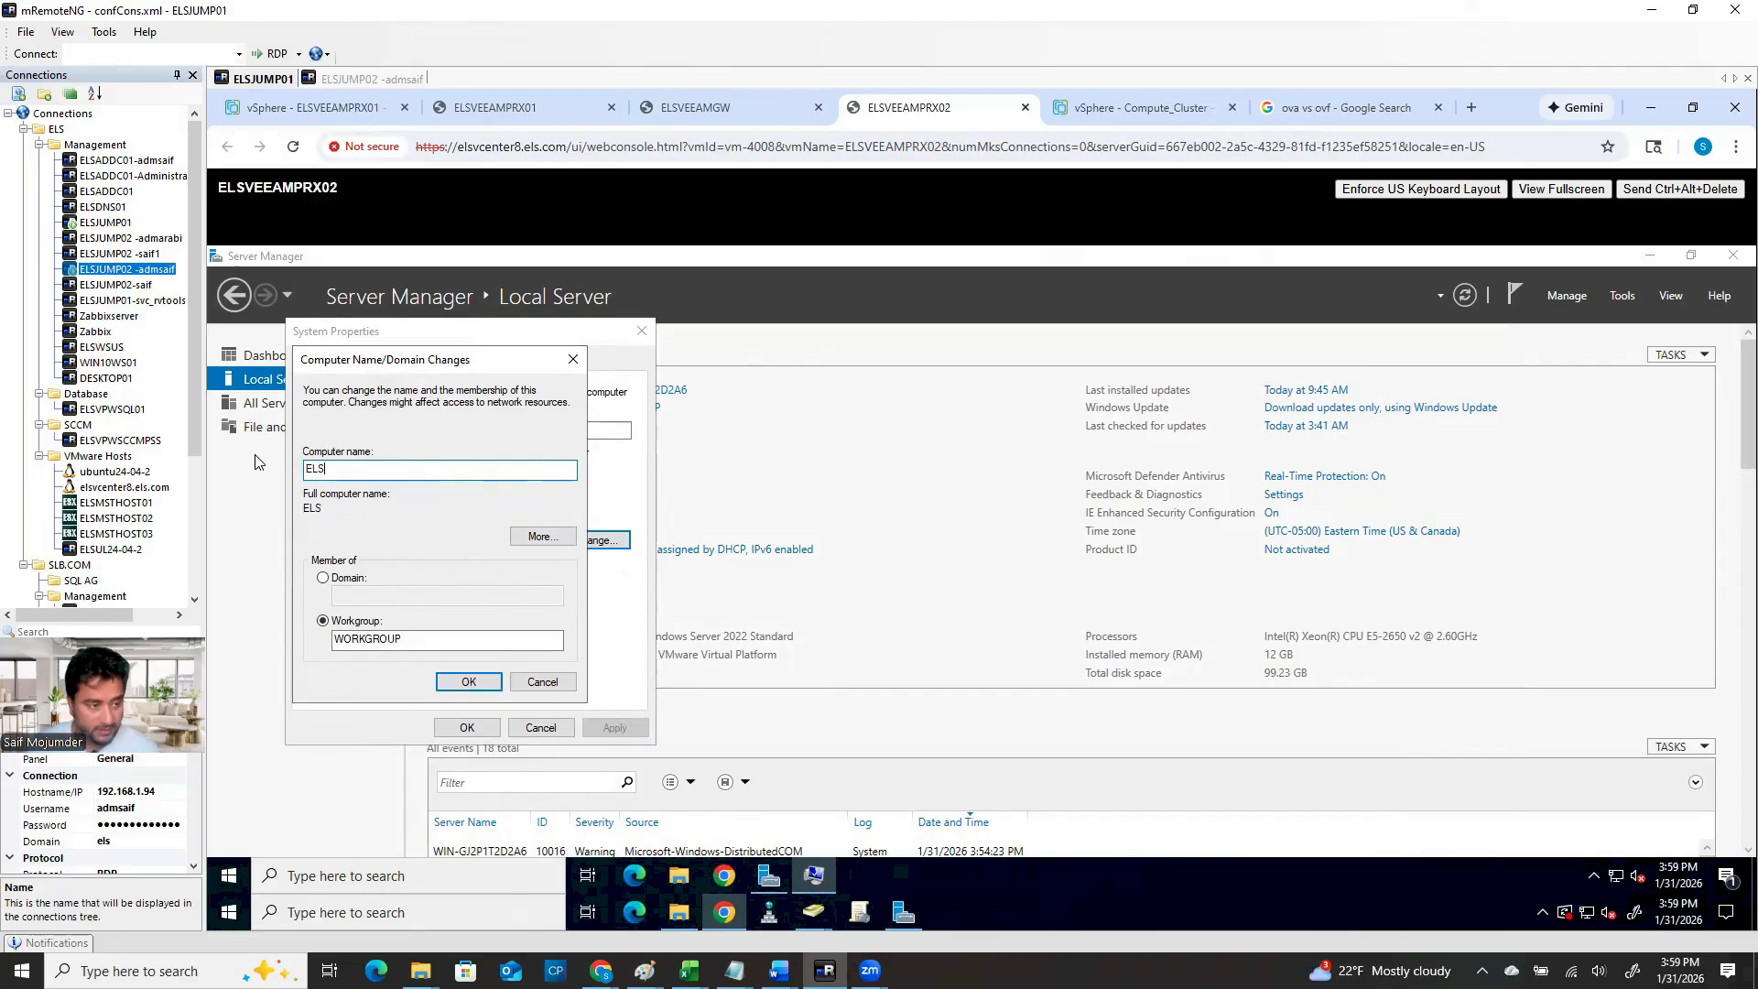
type("VEEAMPRX02")
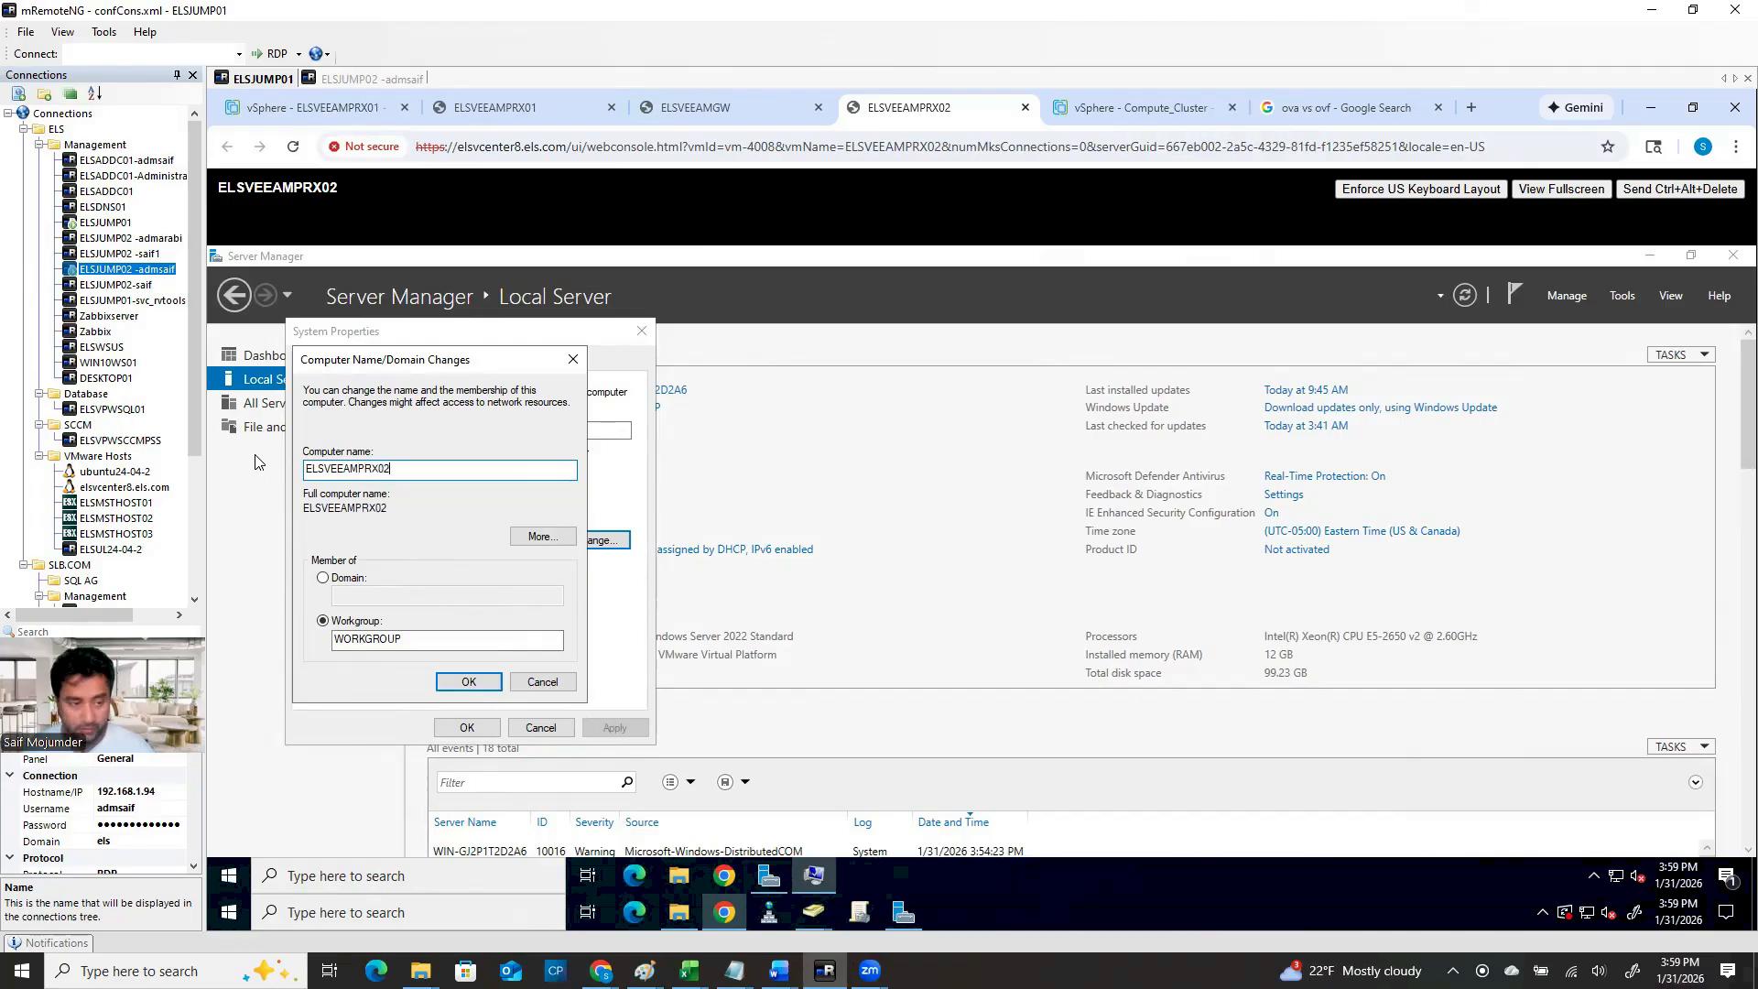
left_click(465, 681)
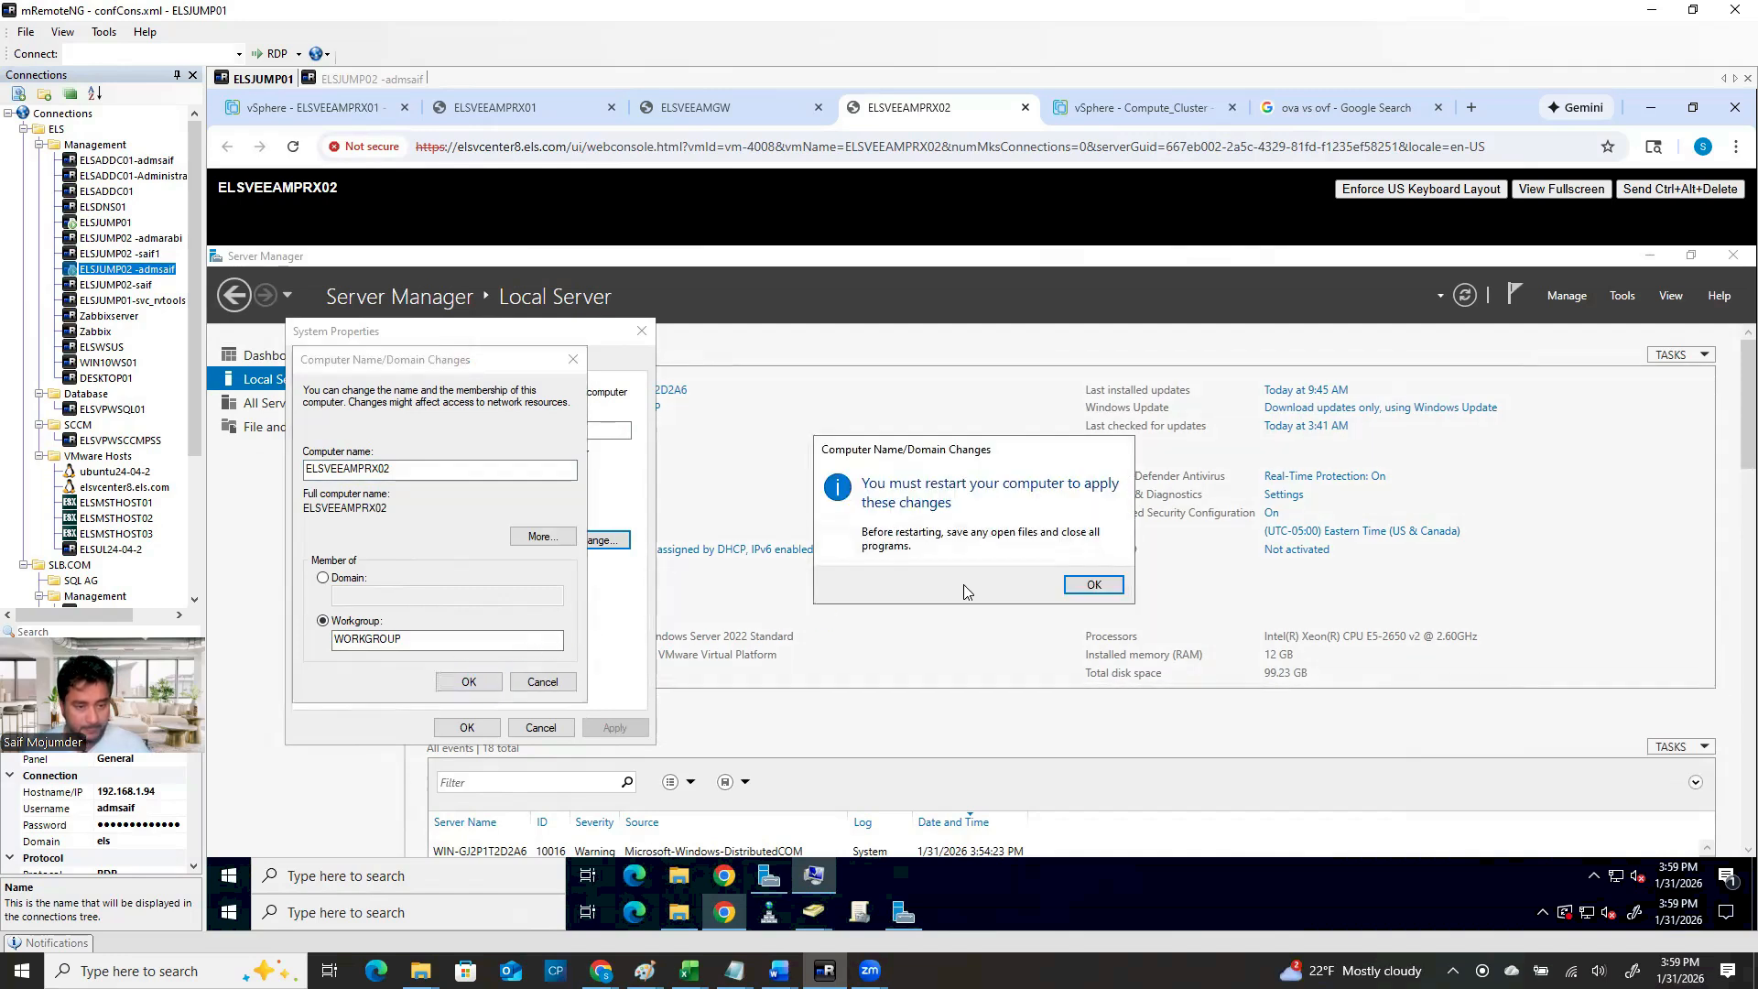
left_click(1083, 586)
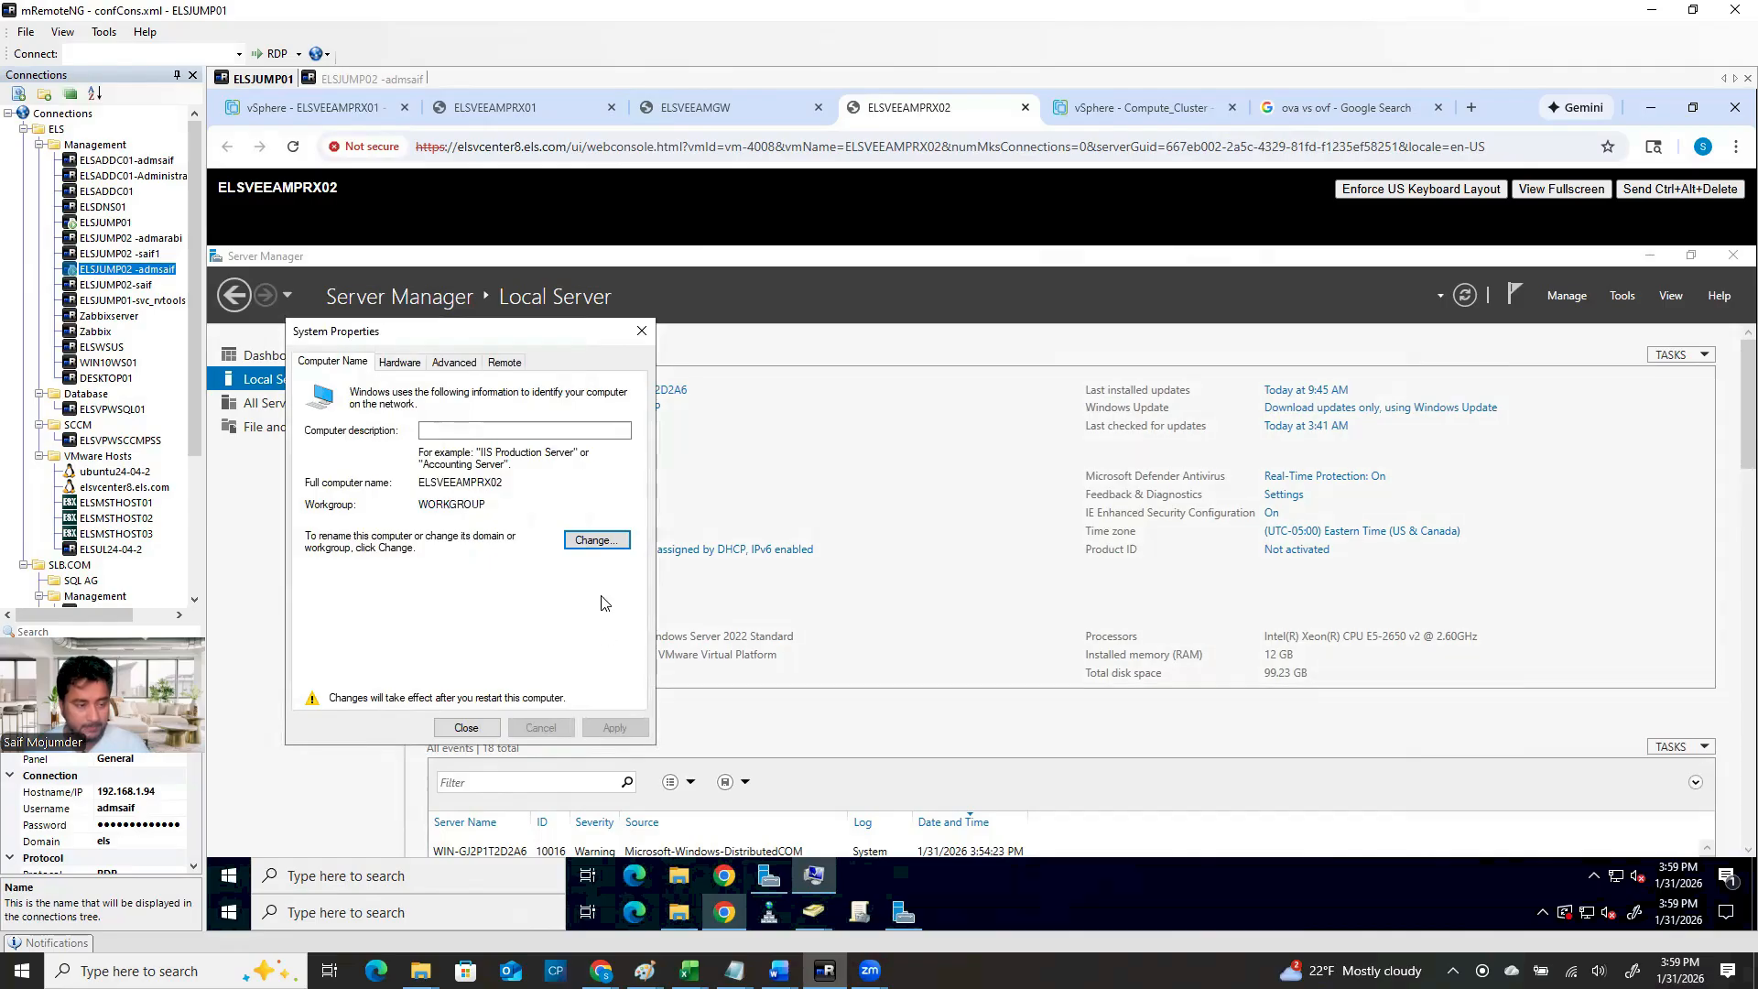
left_click(467, 728)
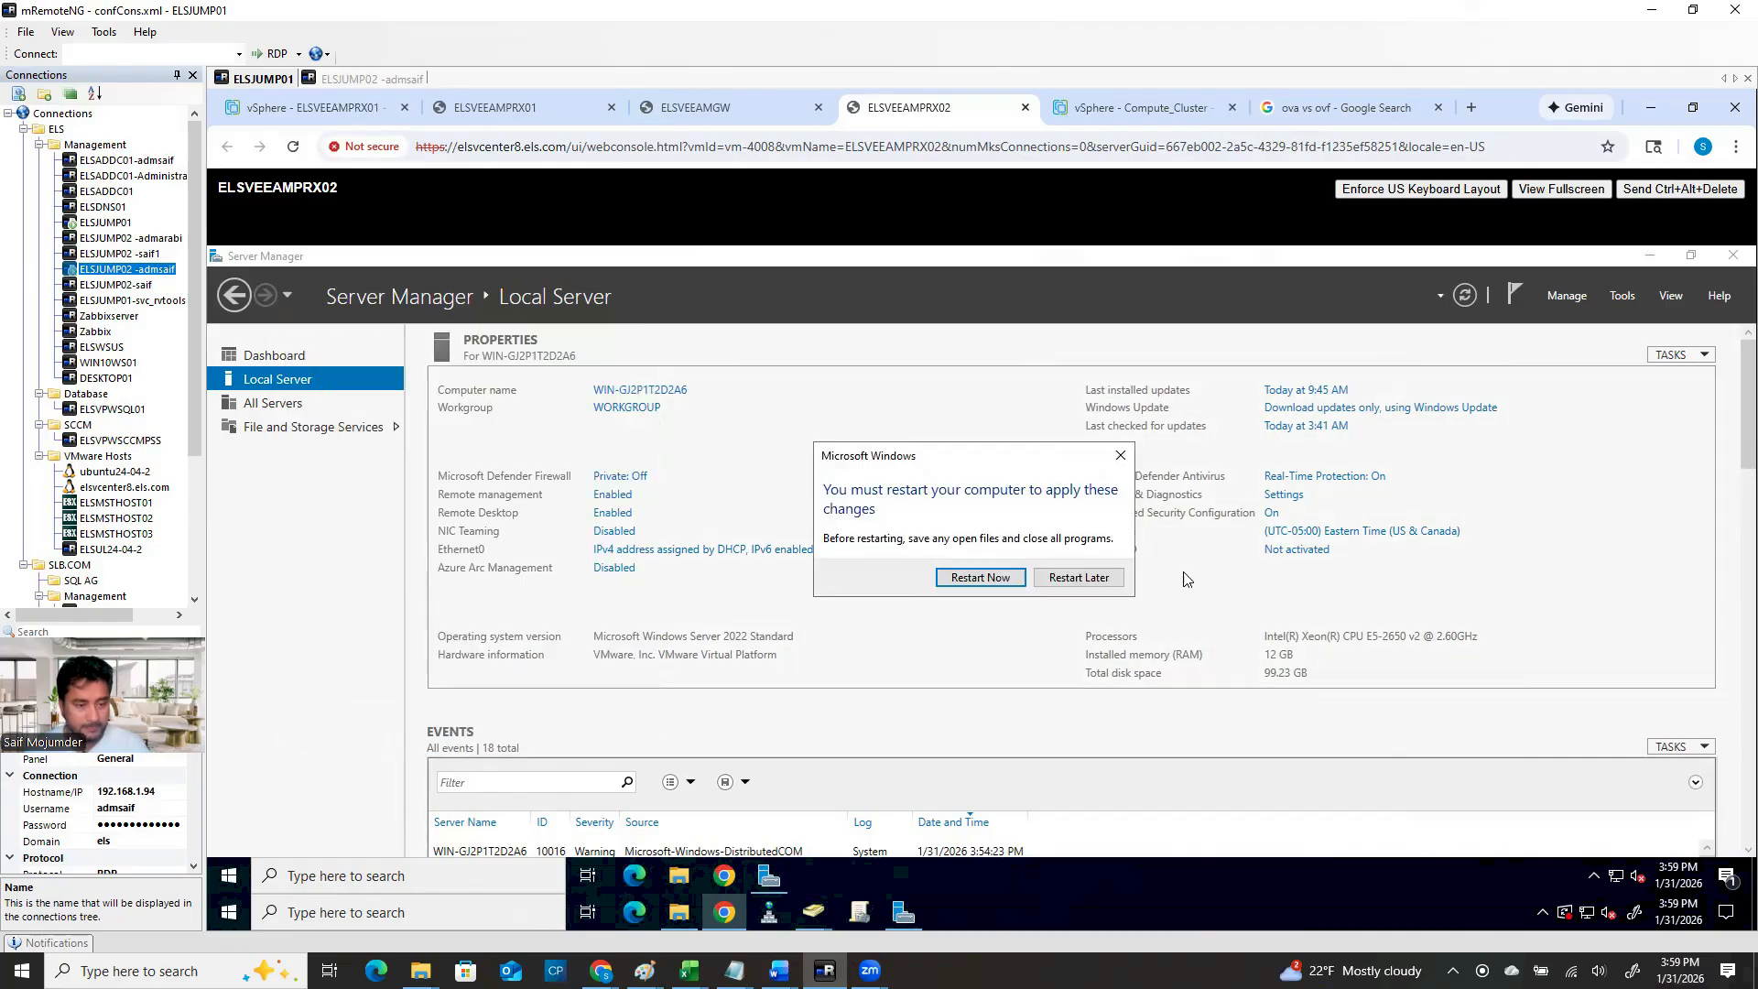
left_click(989, 578)
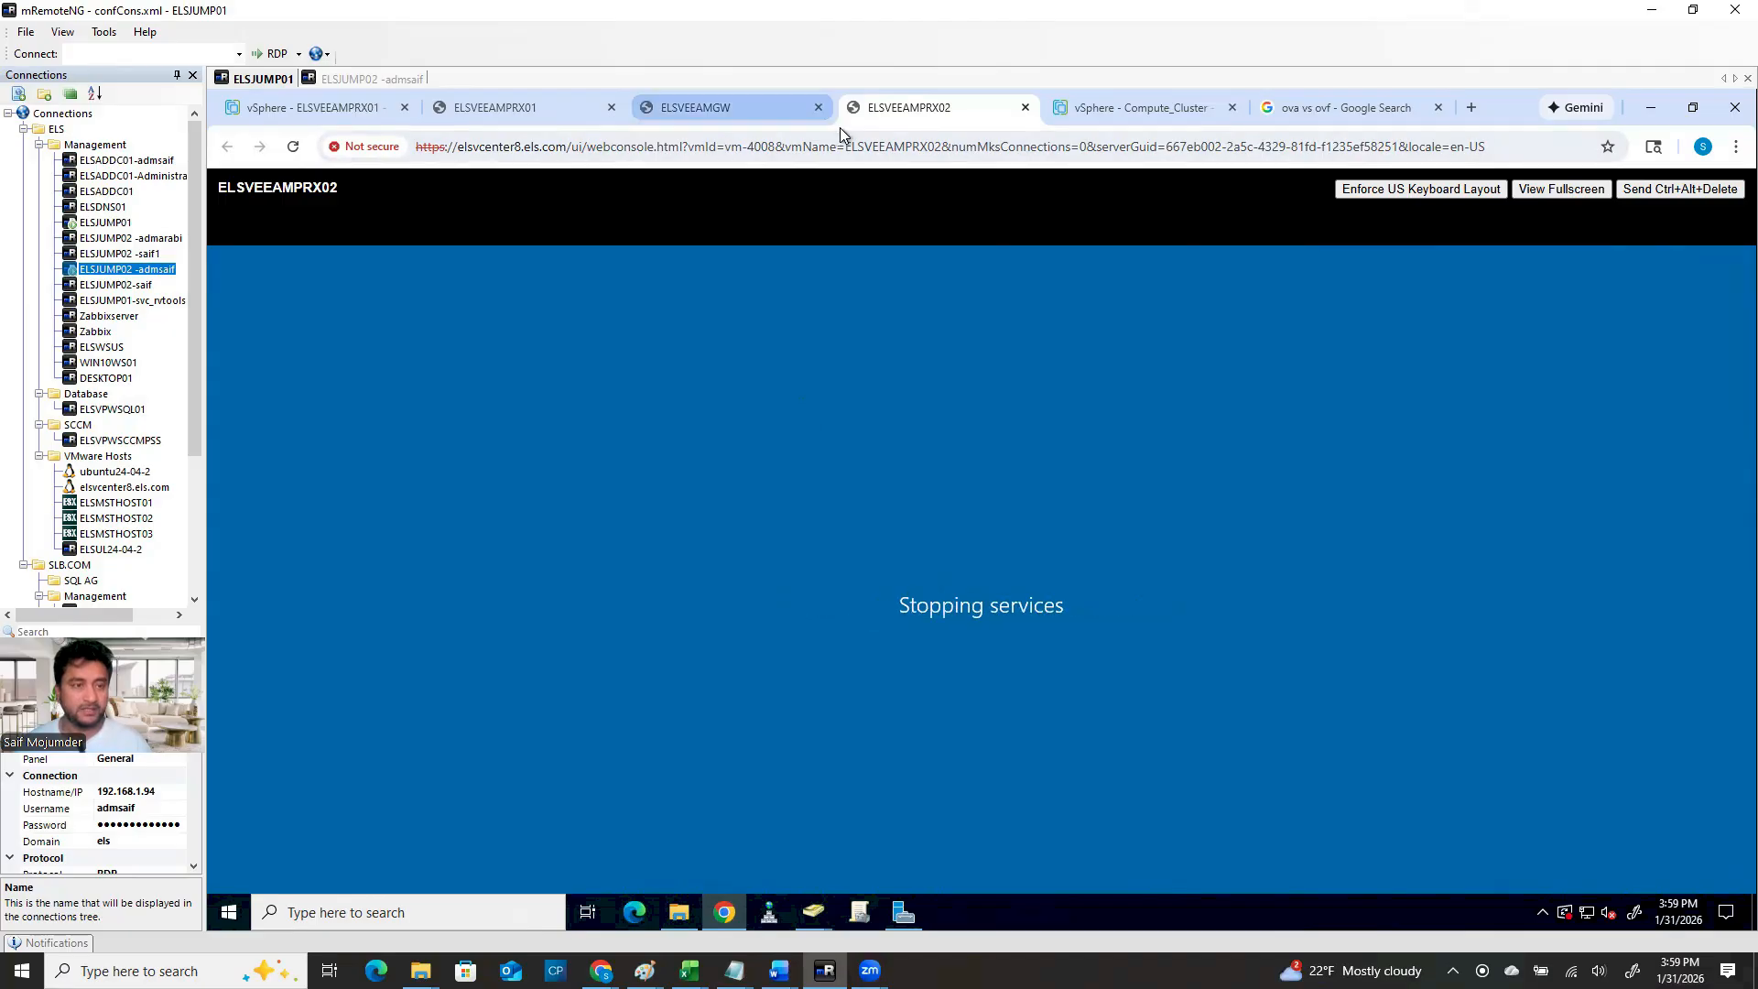
- On the ELSVEEAMGW console, decline network discovery and look up its planned address in the IPAM sheet
left_click(729, 106)
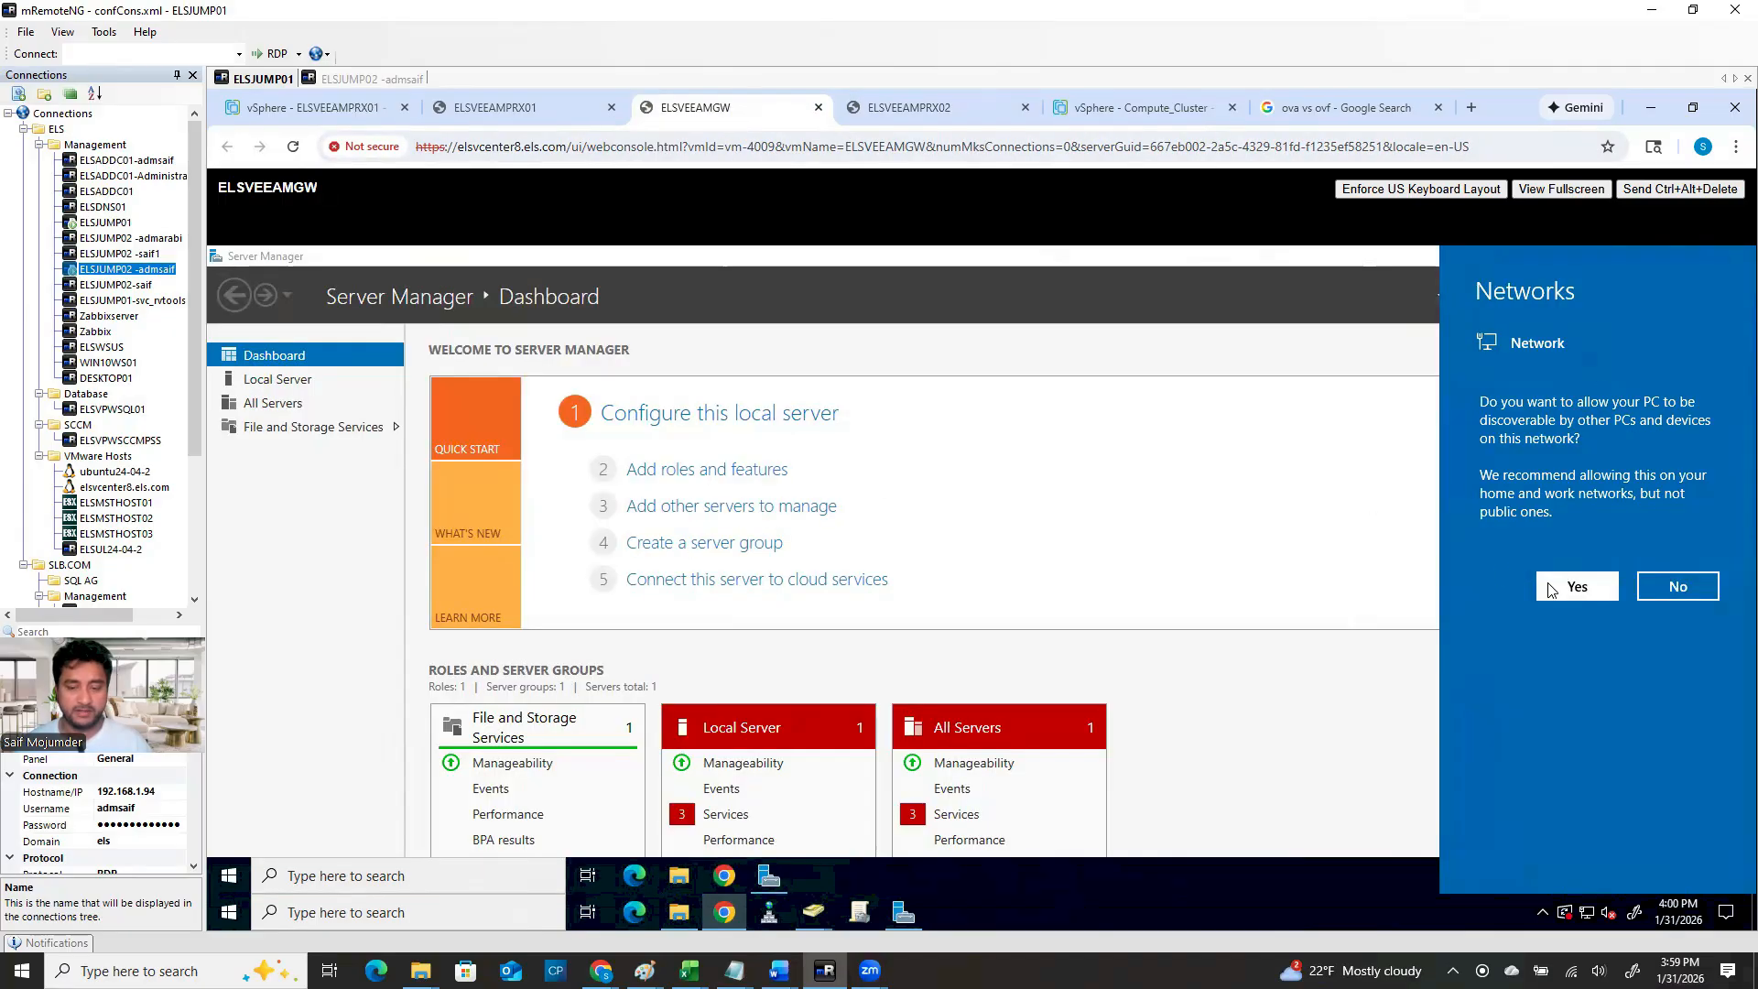
left_click(1674, 583)
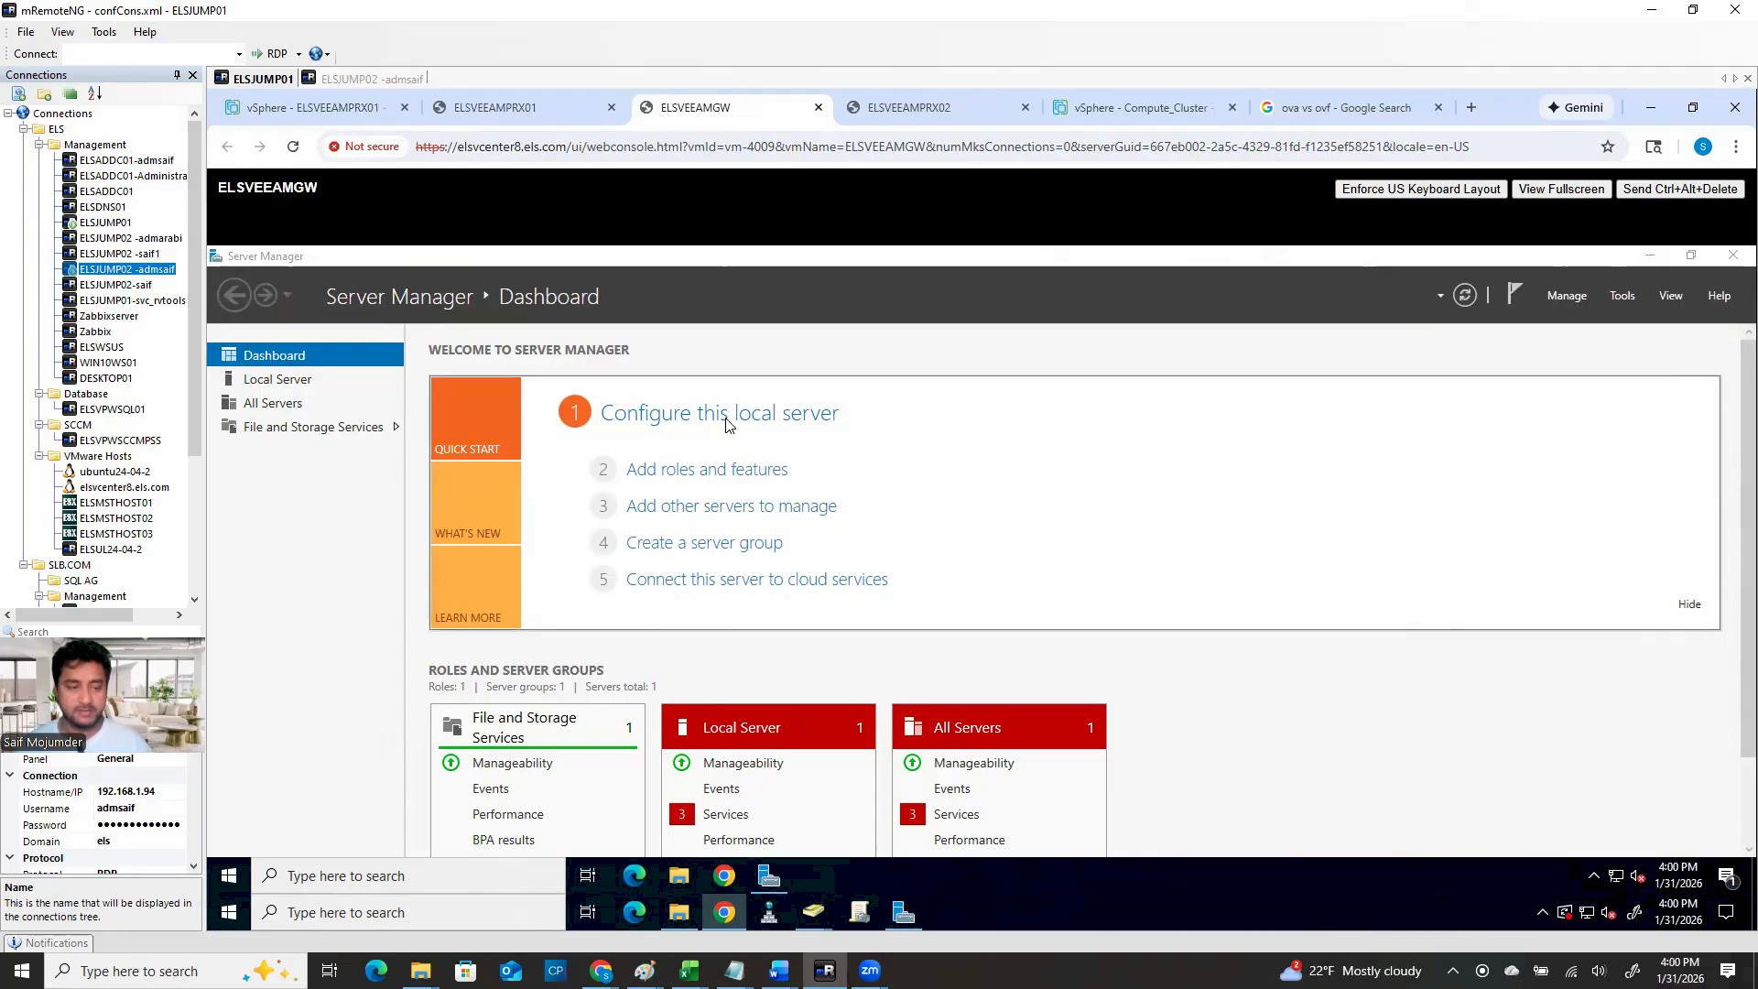
left_click(719, 418)
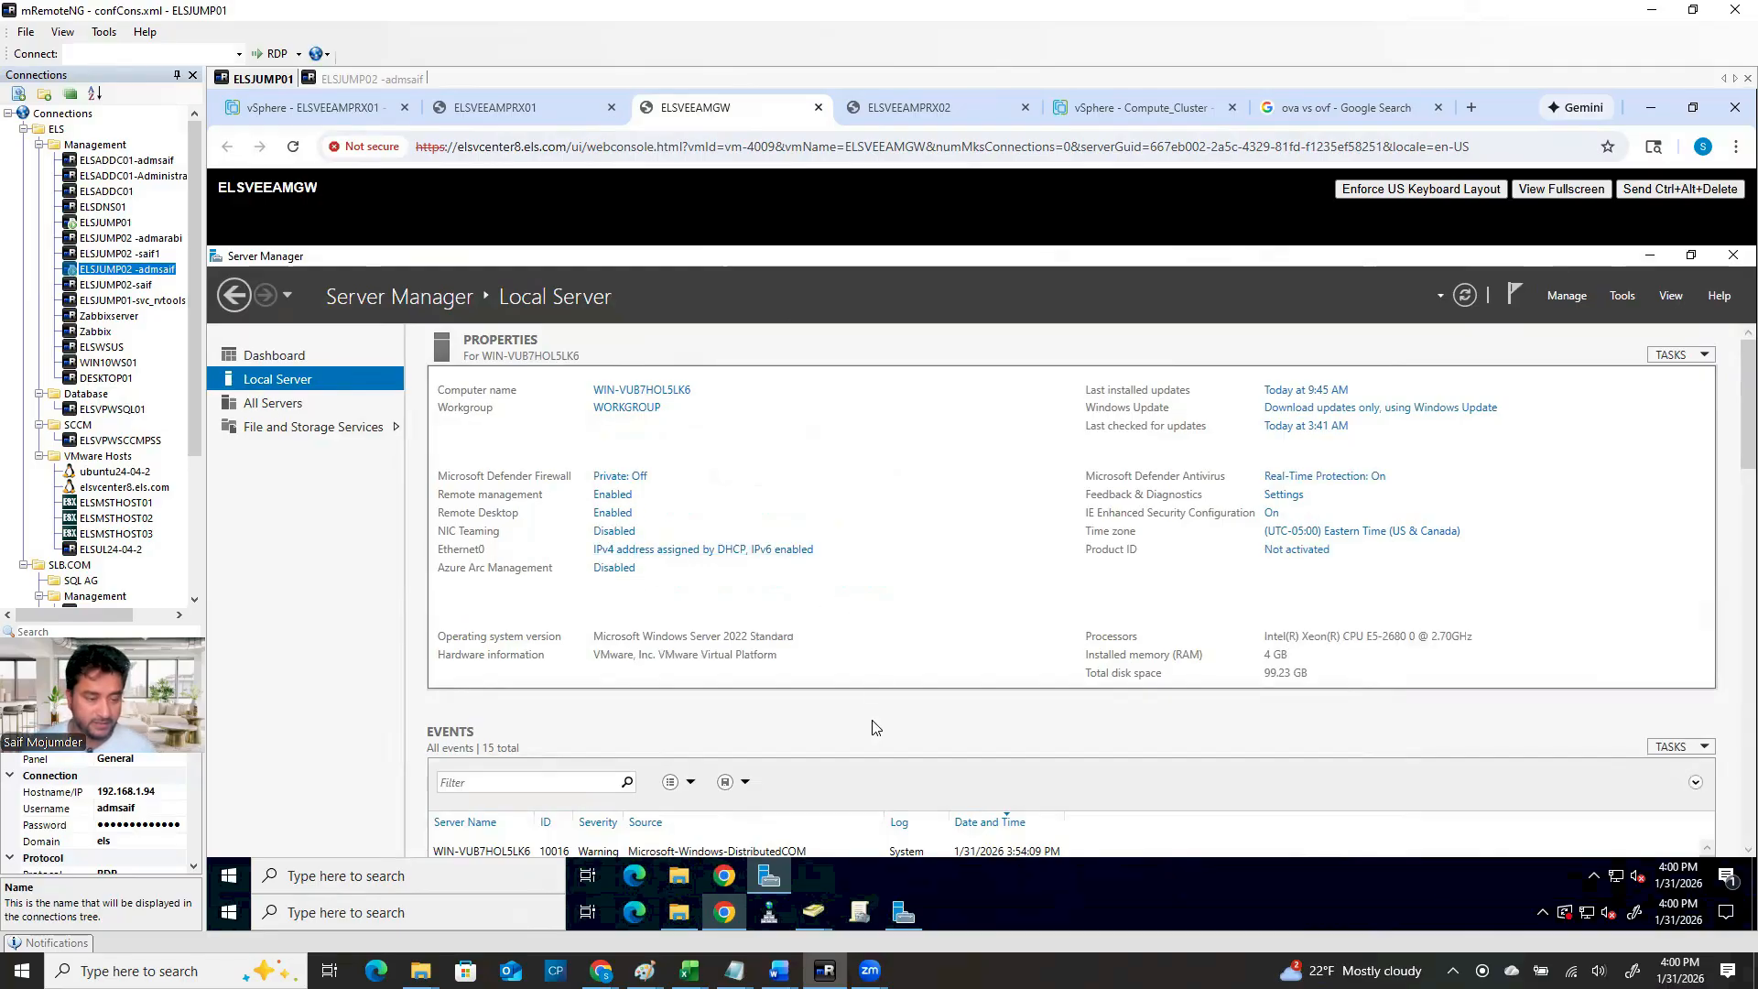
mouse_move(689, 970)
left_click(788, 874)
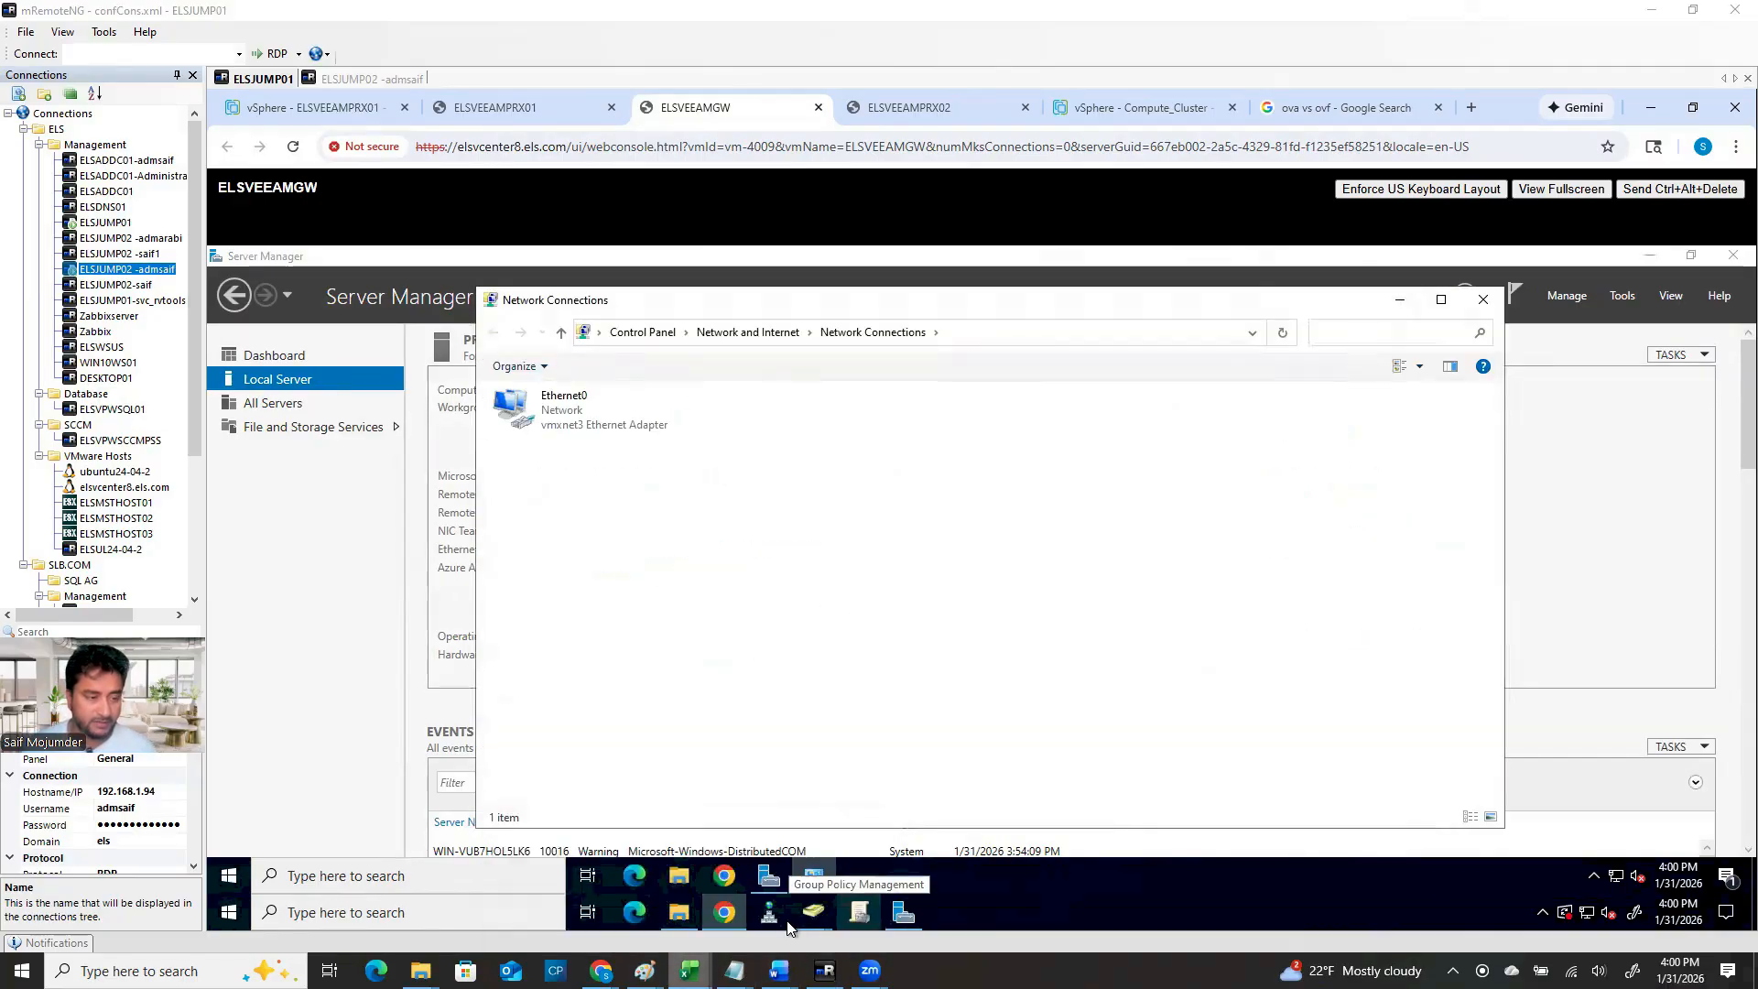
left_click(273, 548)
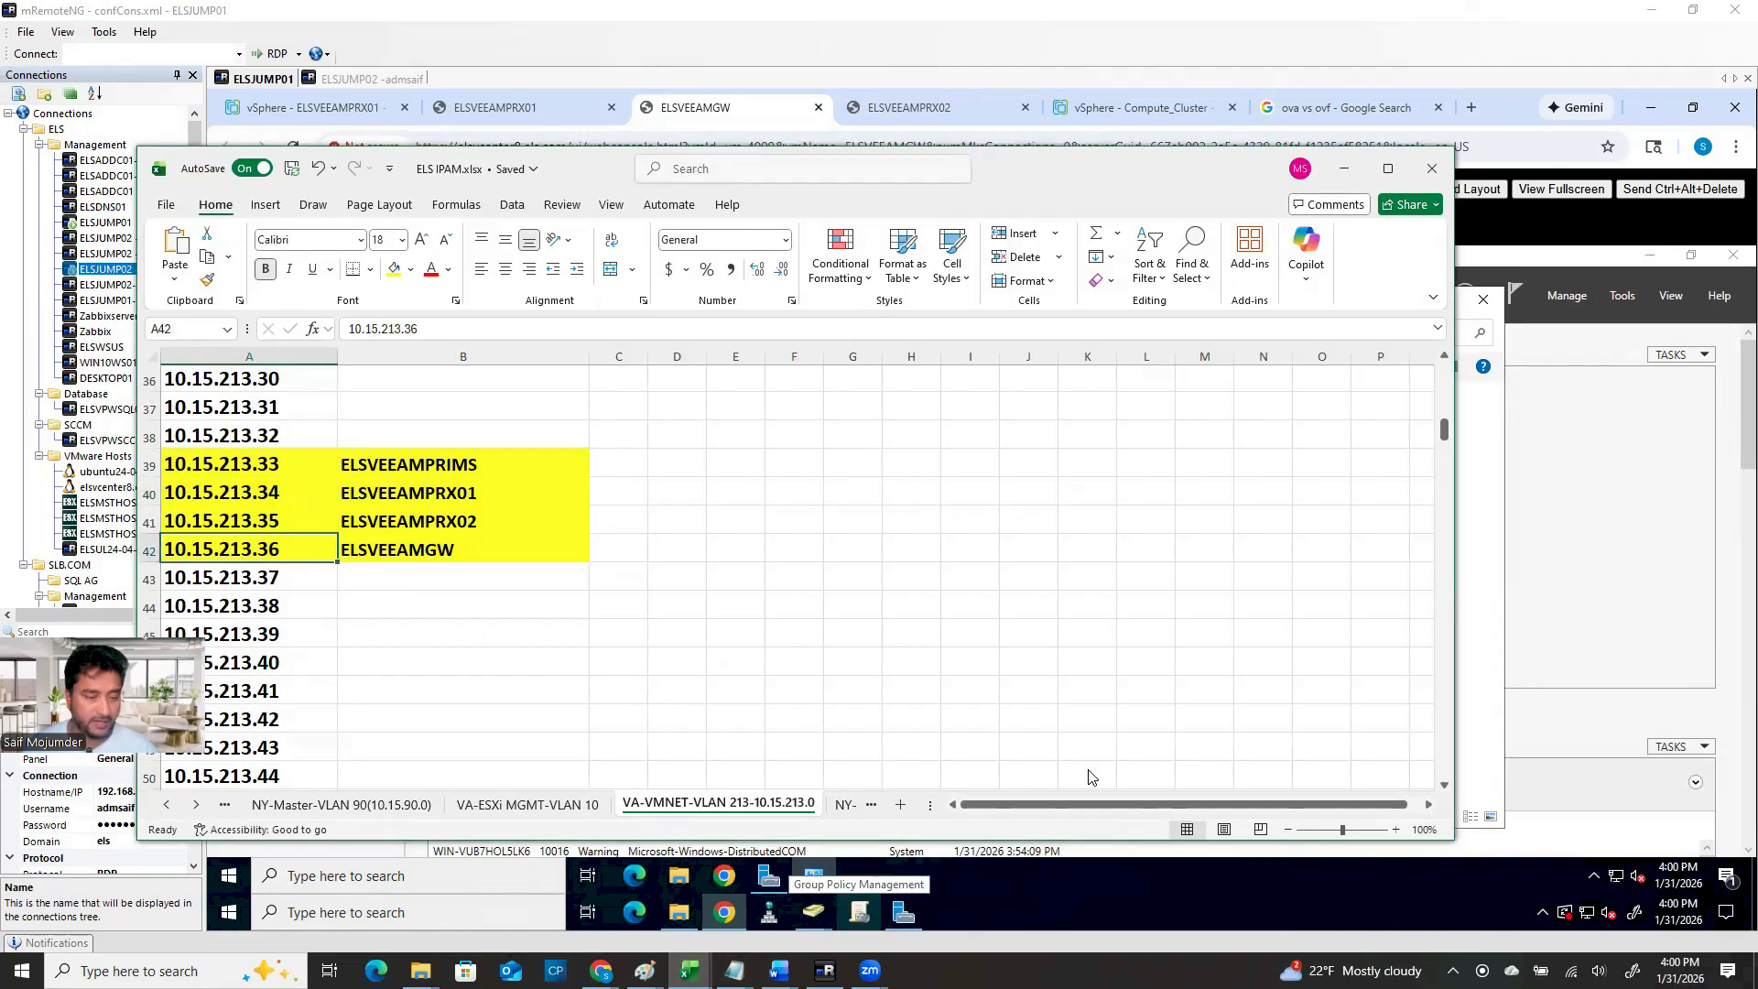
- Open Ethernet0's adapter properties, turn off IPv6, and select the IPv4 entry
left_click(1348, 174)
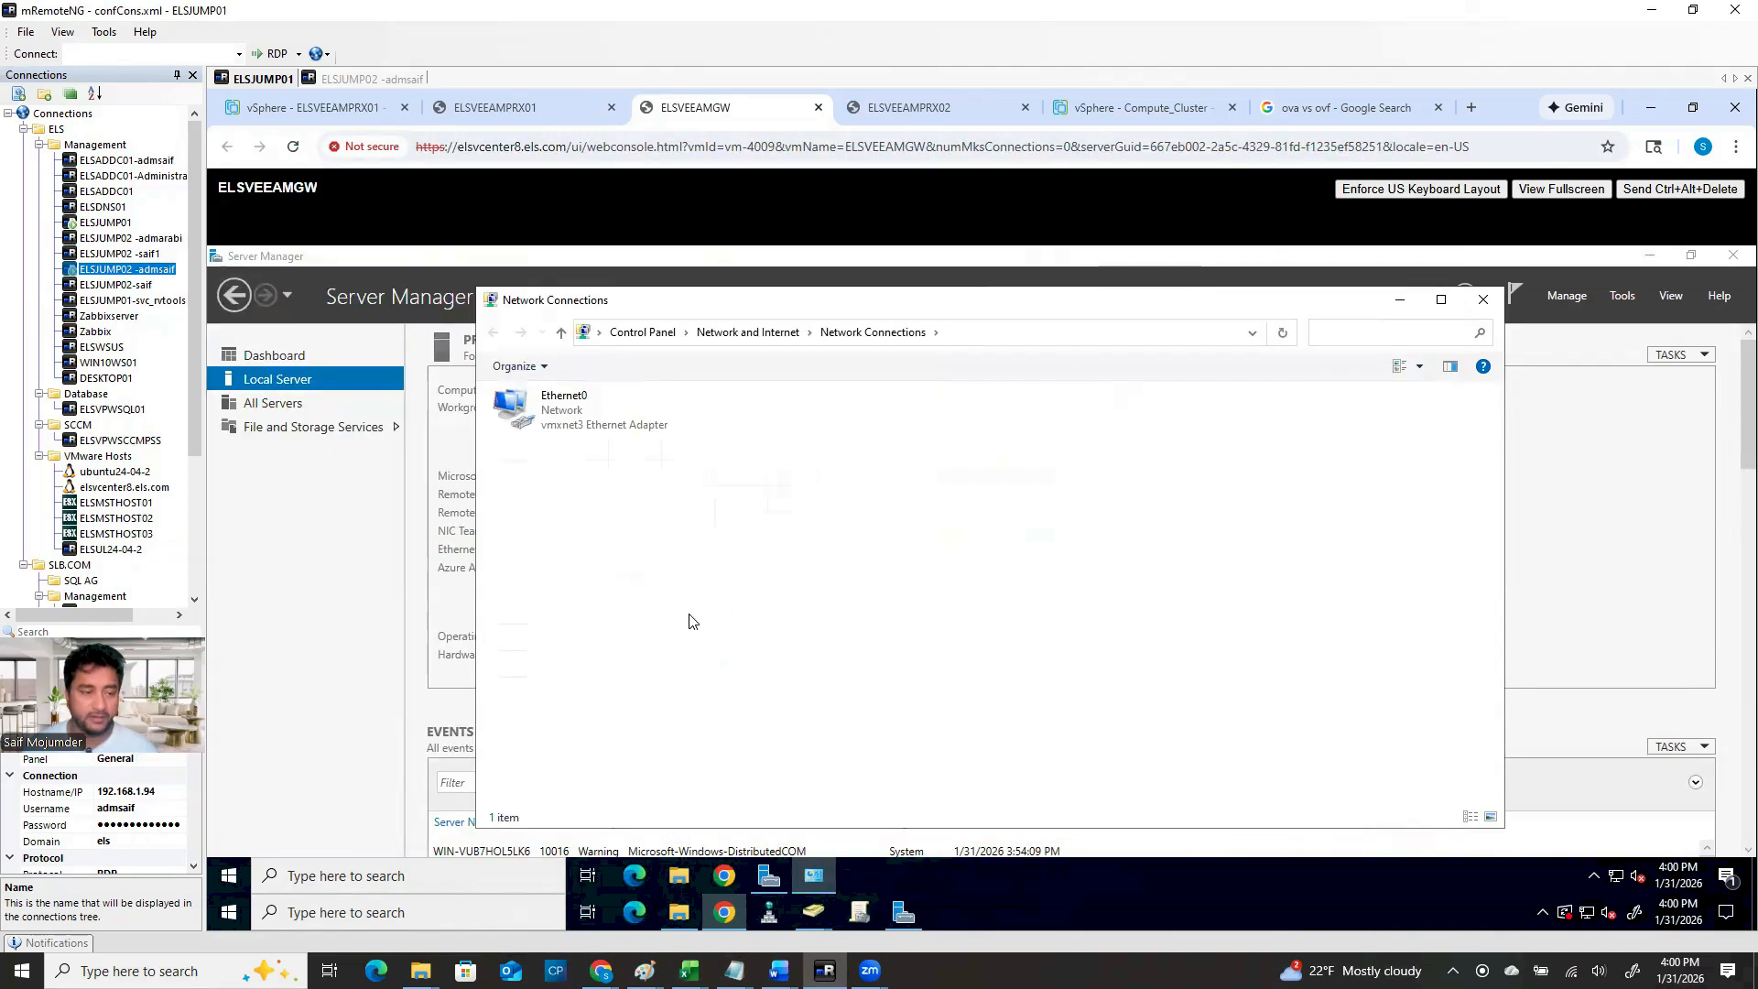
left_click(558, 420)
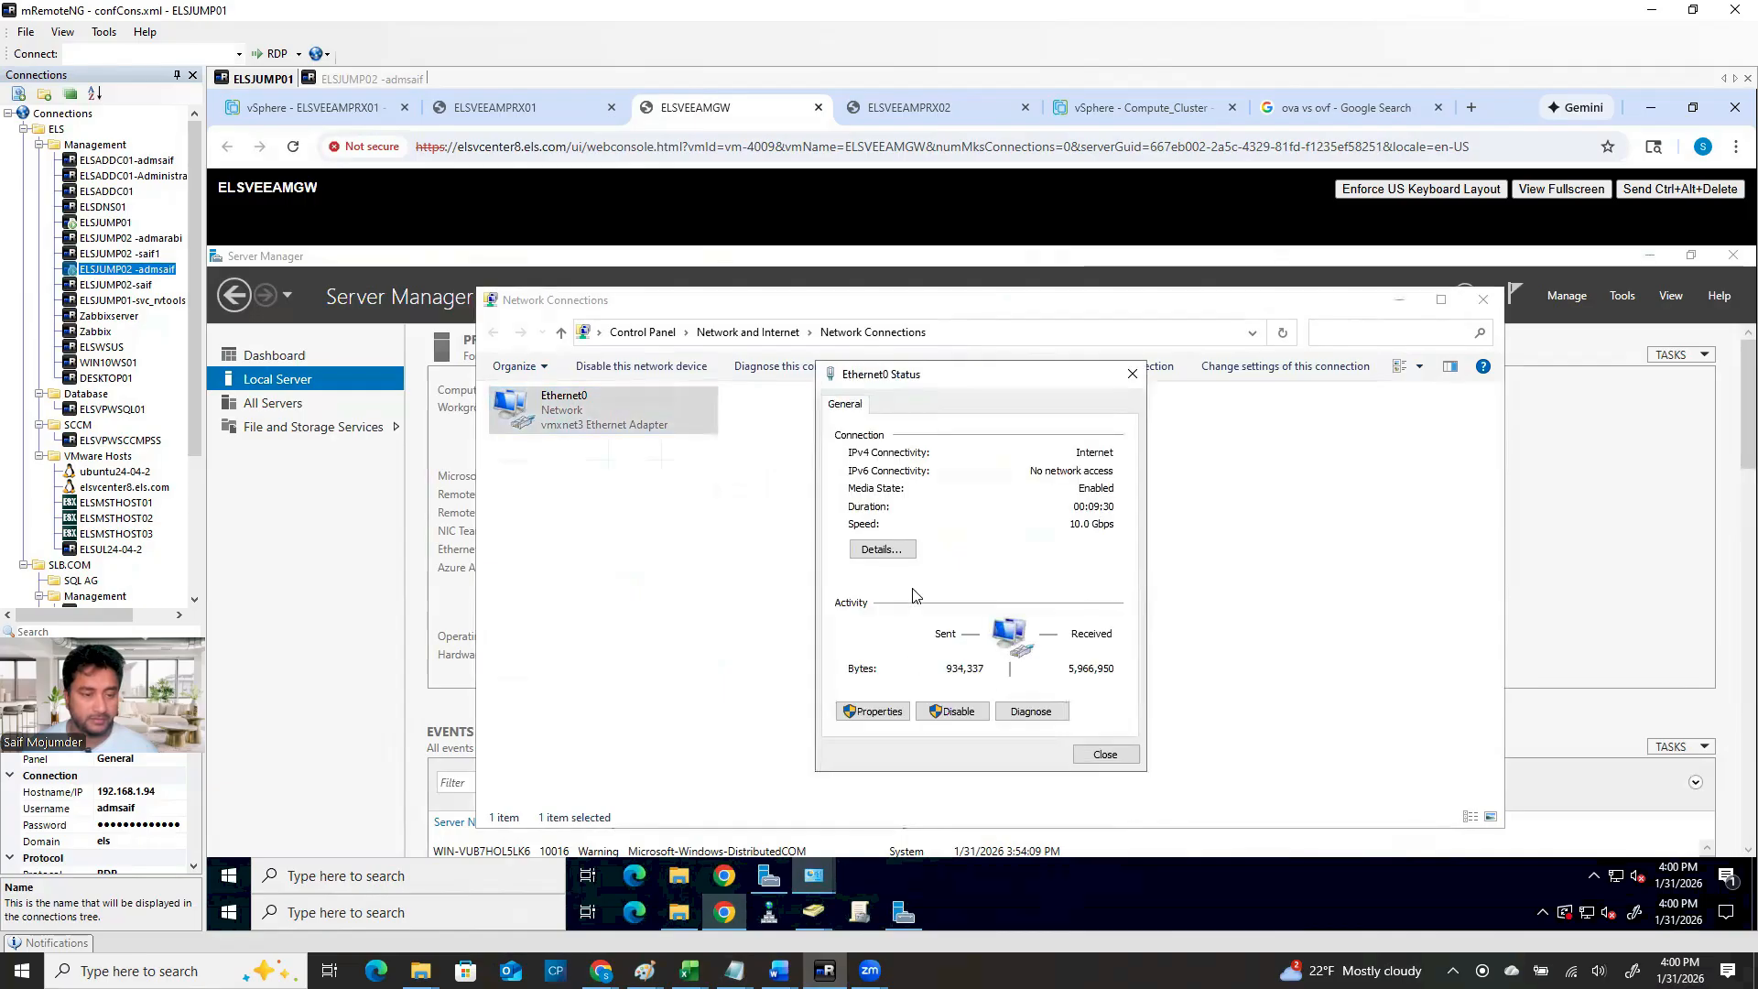
left_click(872, 712)
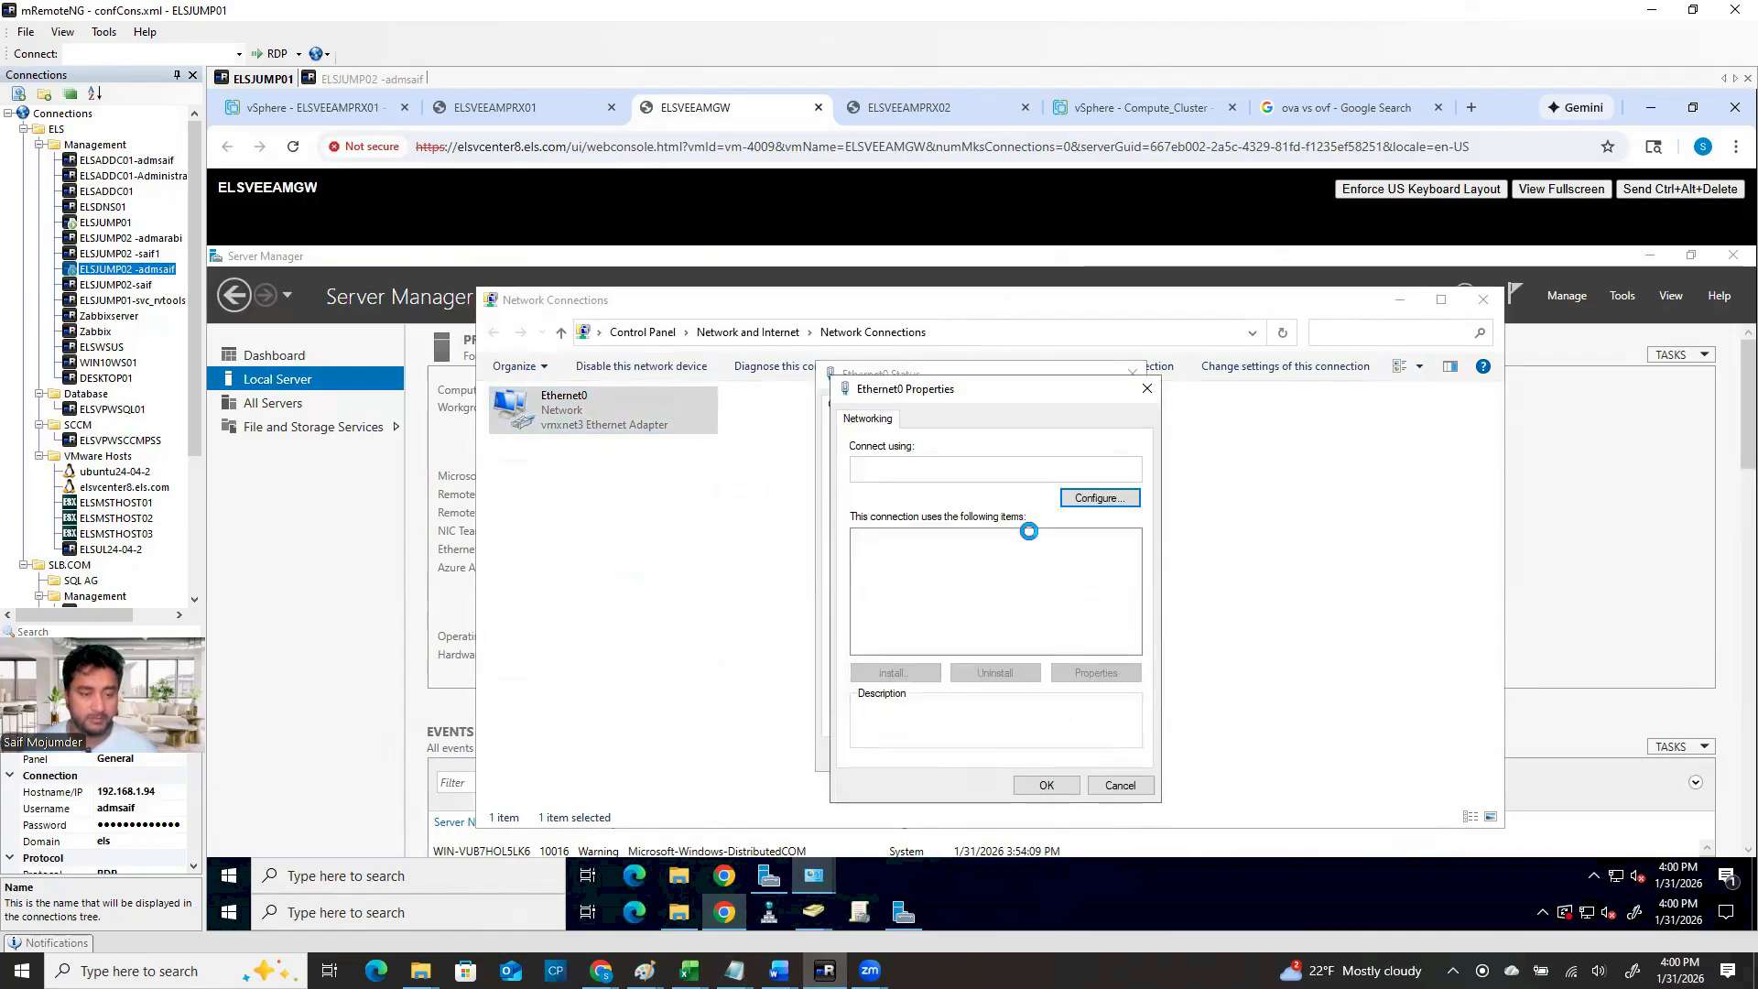
left_click(862, 630)
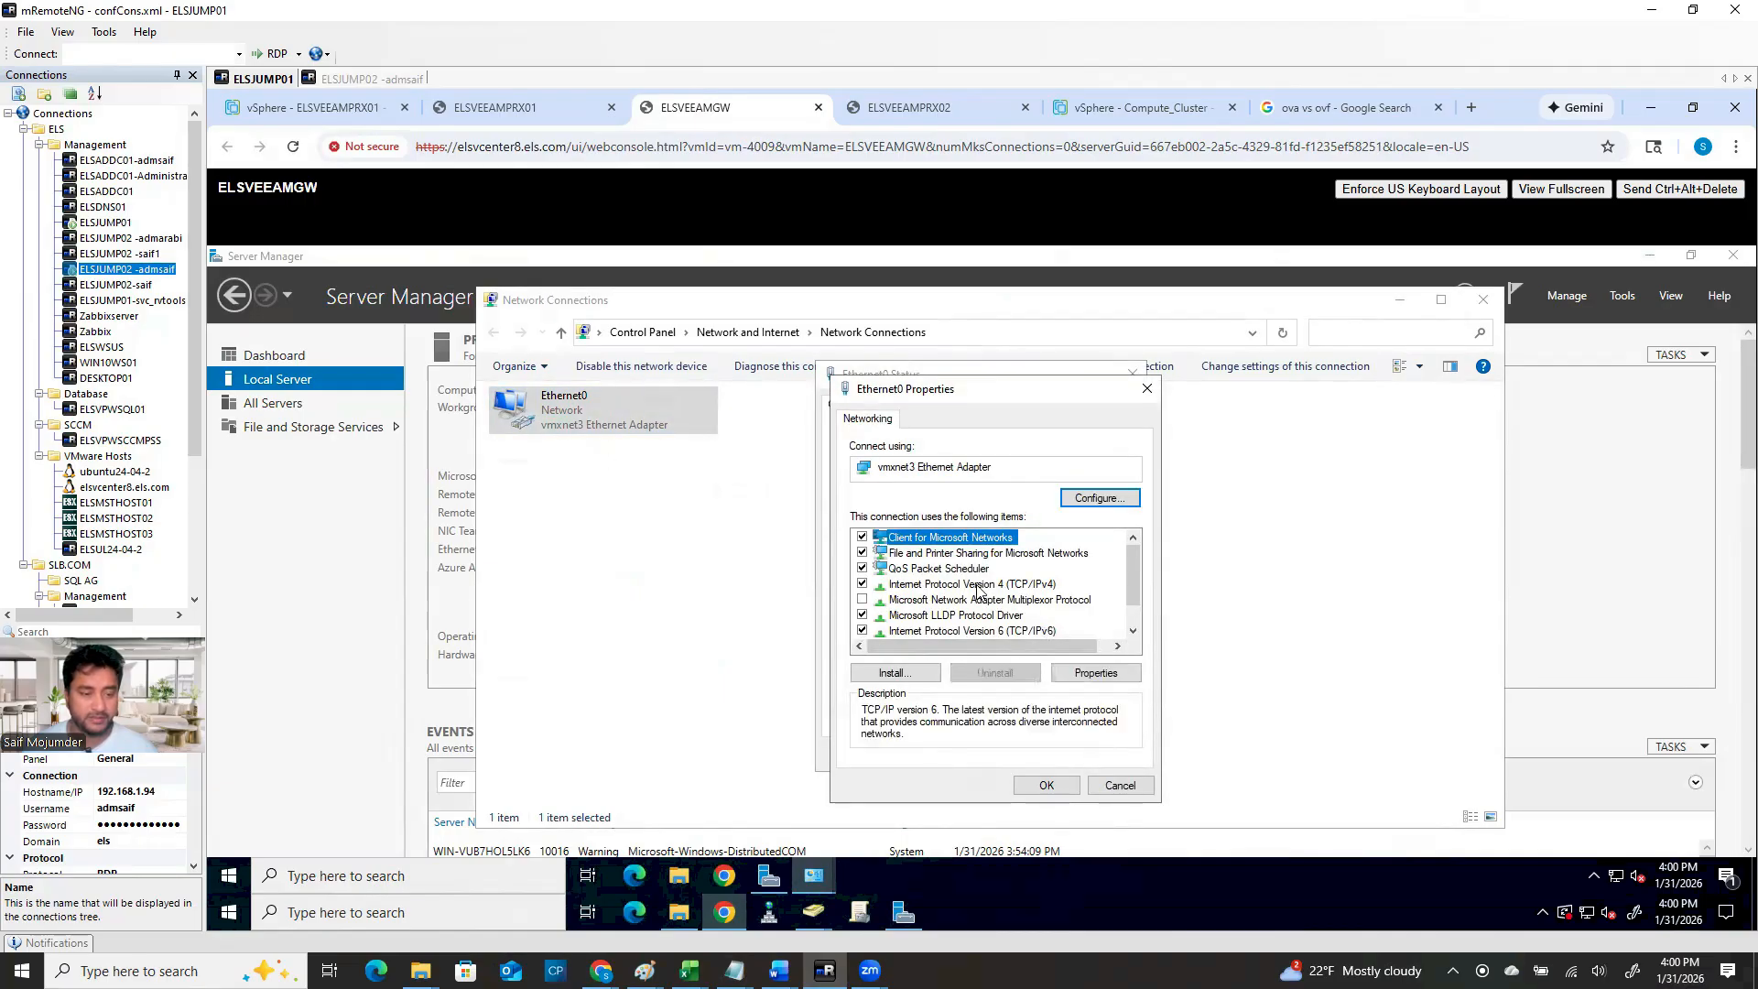
left_click(1012, 586)
- Give Ethernet0 static IP 10.15.213.36/255.255.255.0, gateway 10.15.213.1, DNS 192.168.1.4 and 192.168.1.1
double_click(1011, 586)
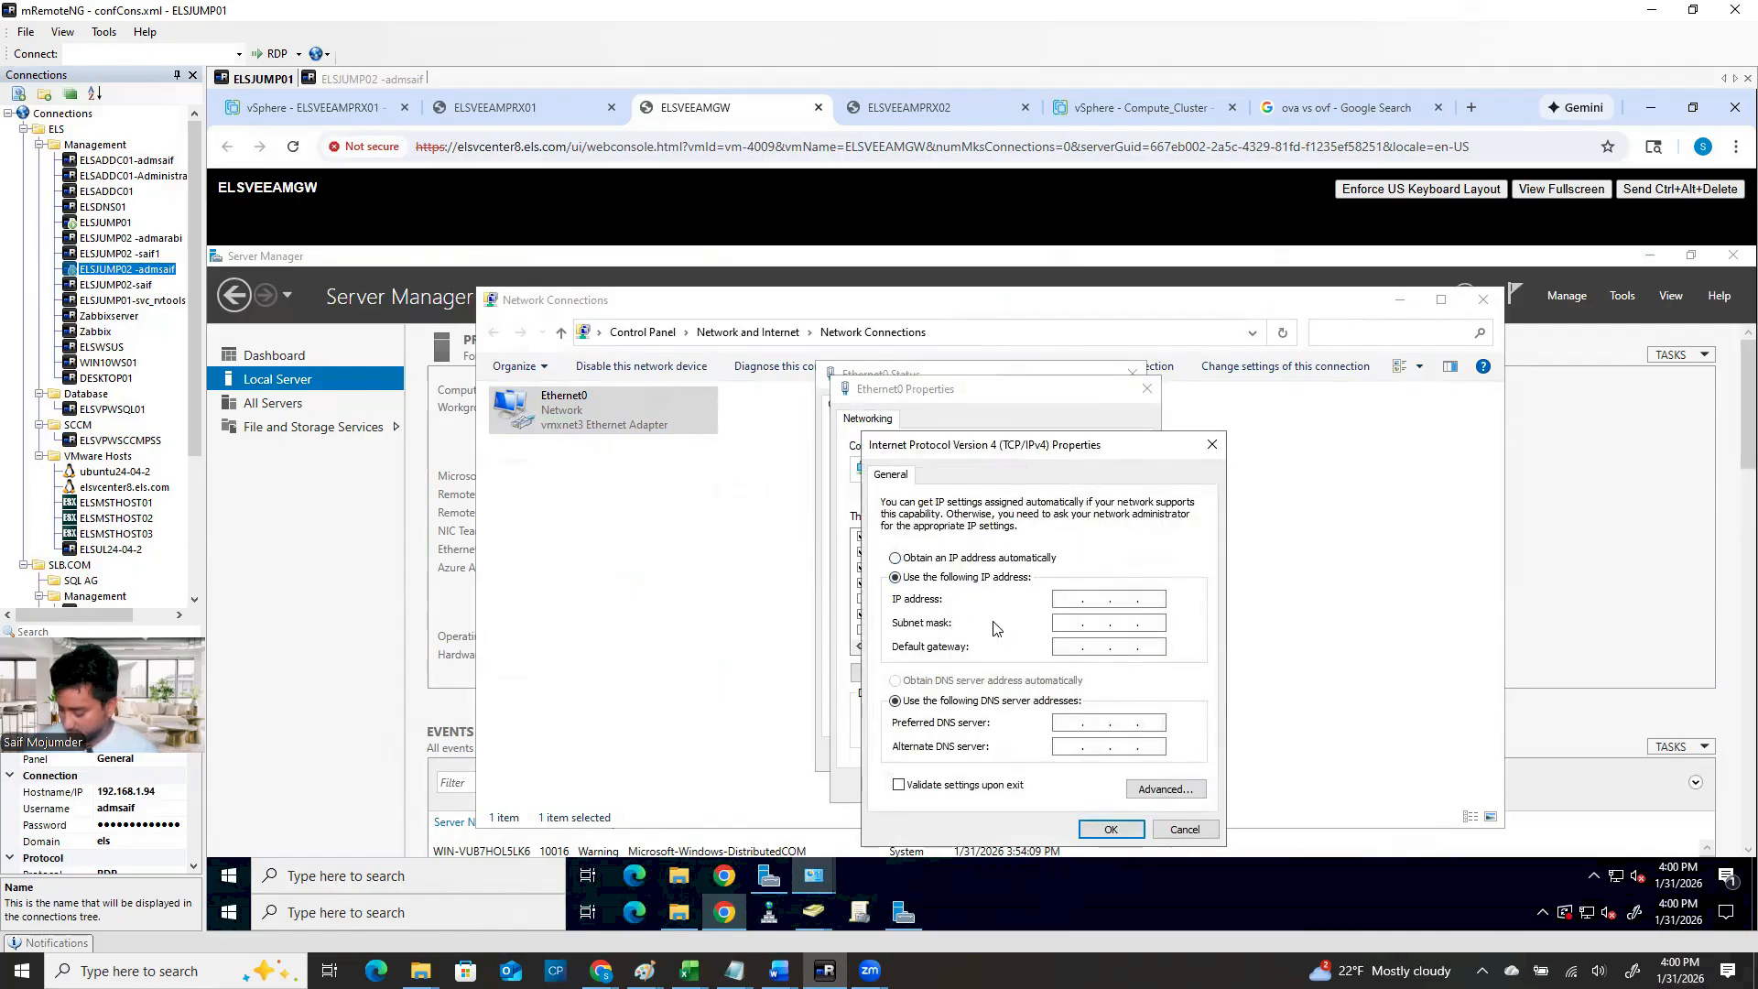
type("10 . 15 . ")
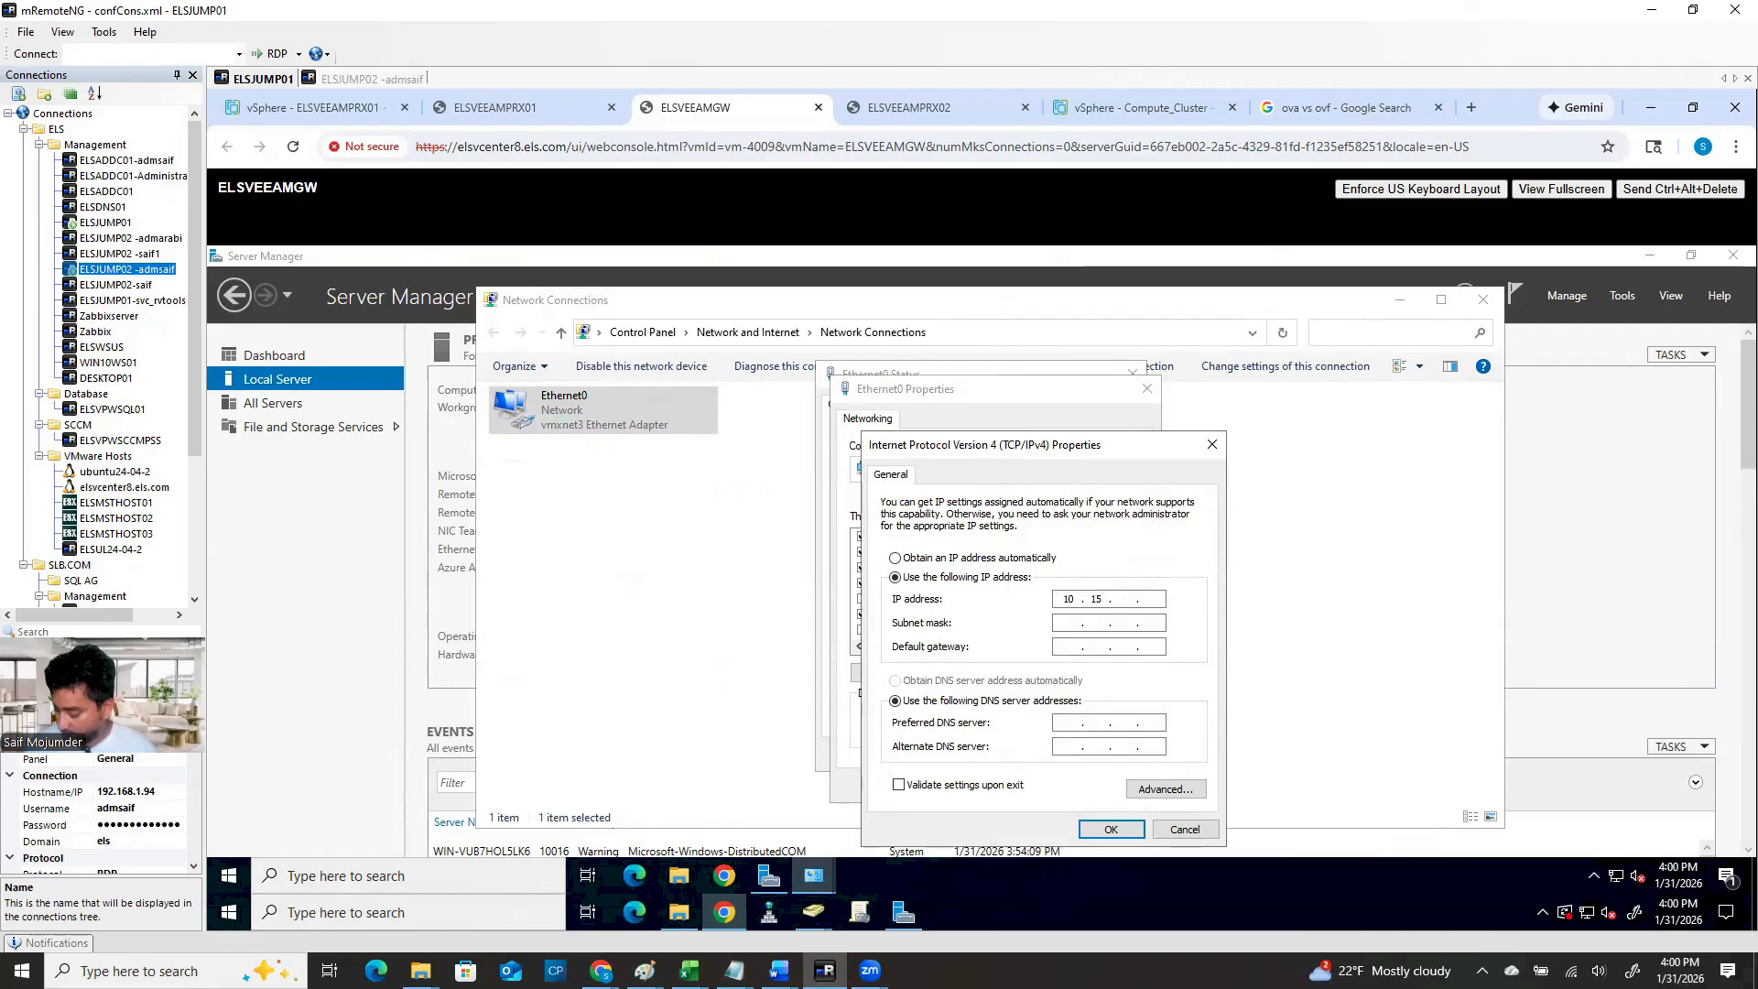
type("213 . 36")
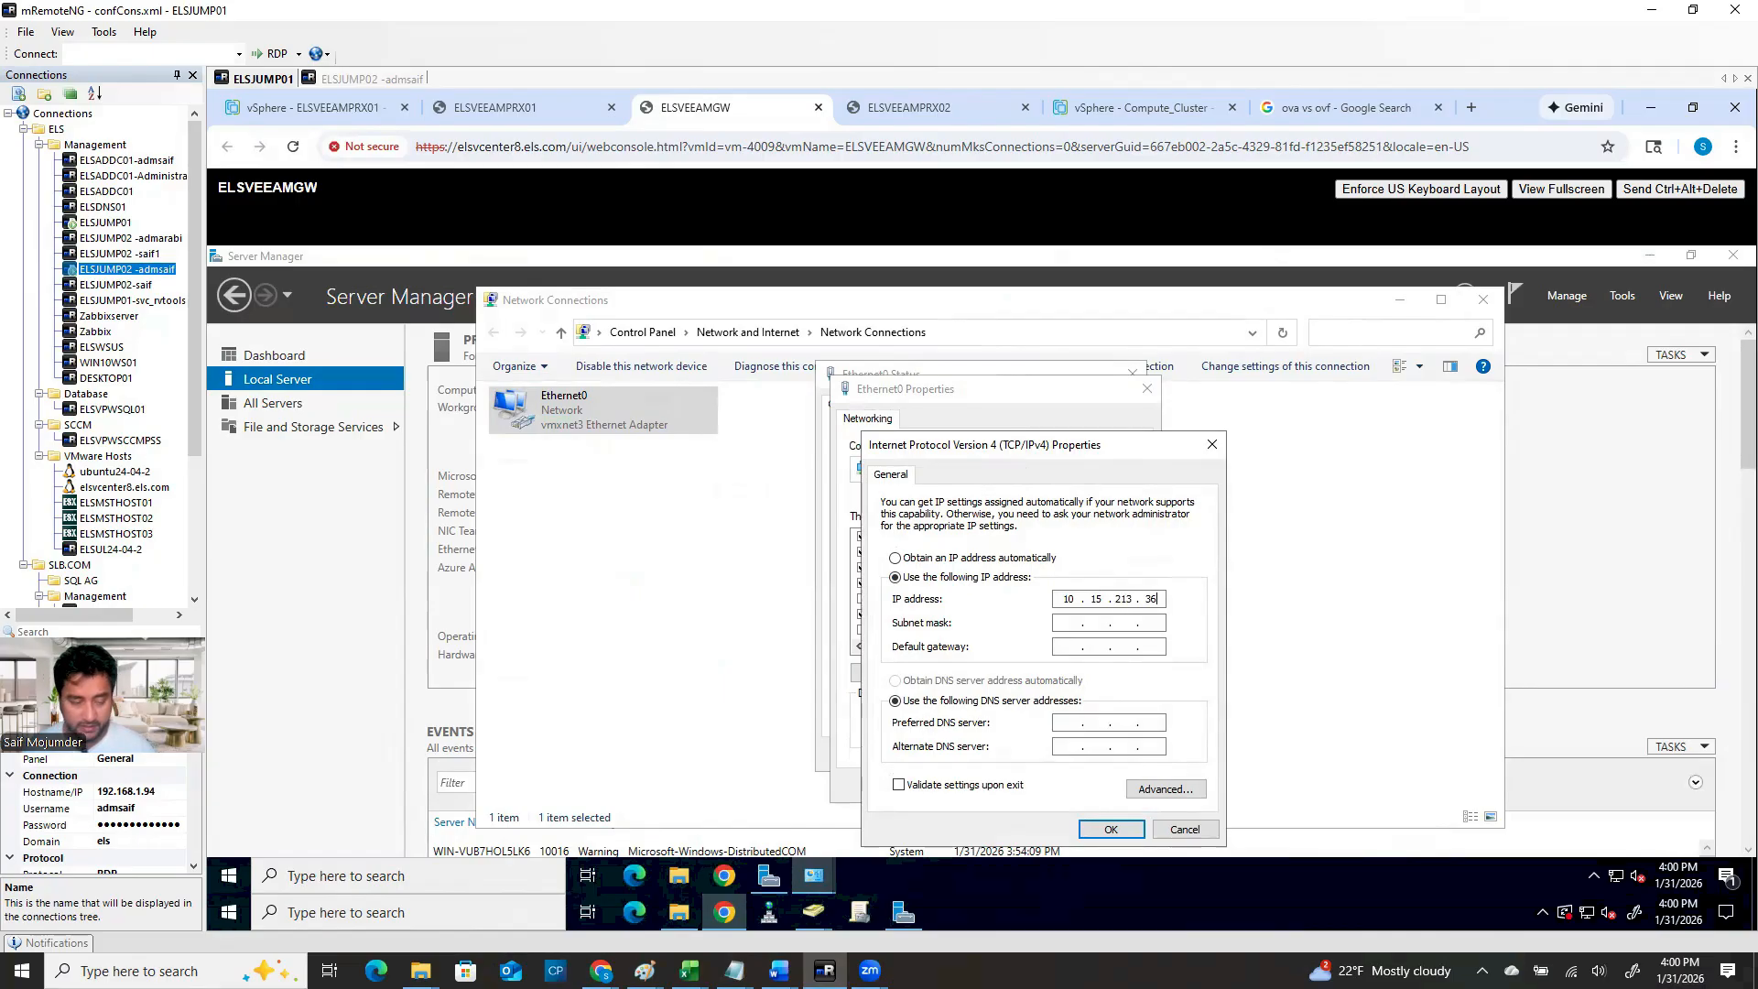
left_click(1072, 623)
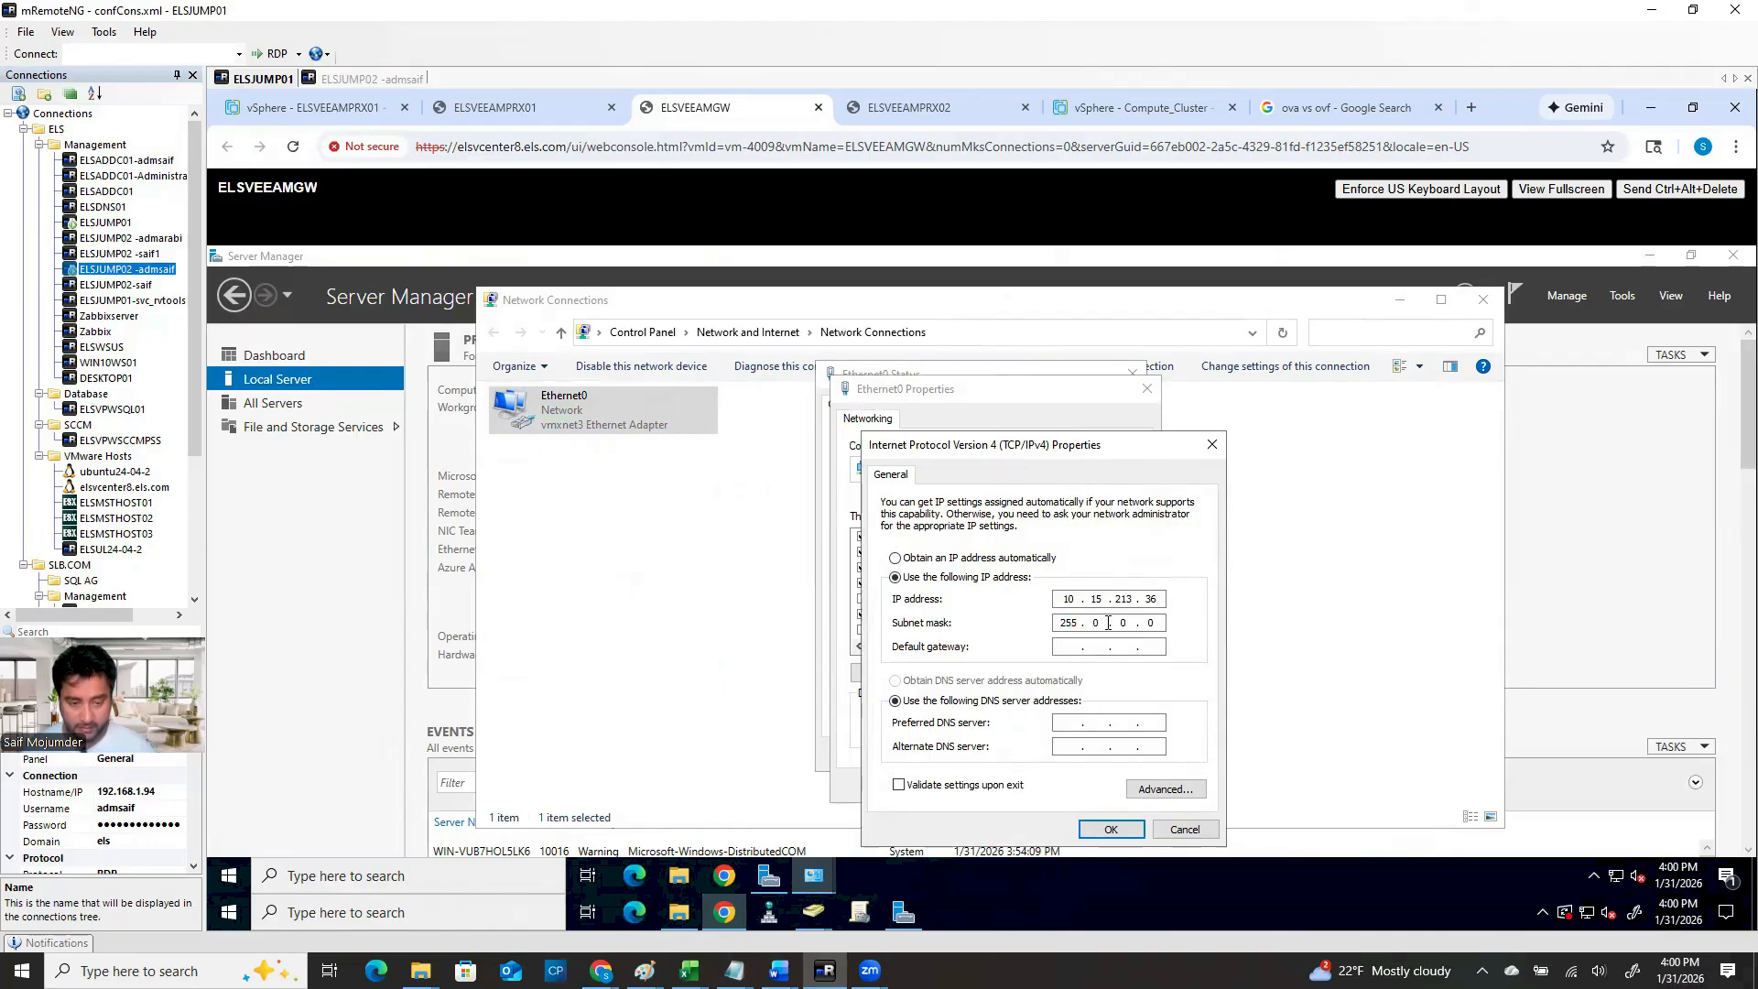
type("255255")
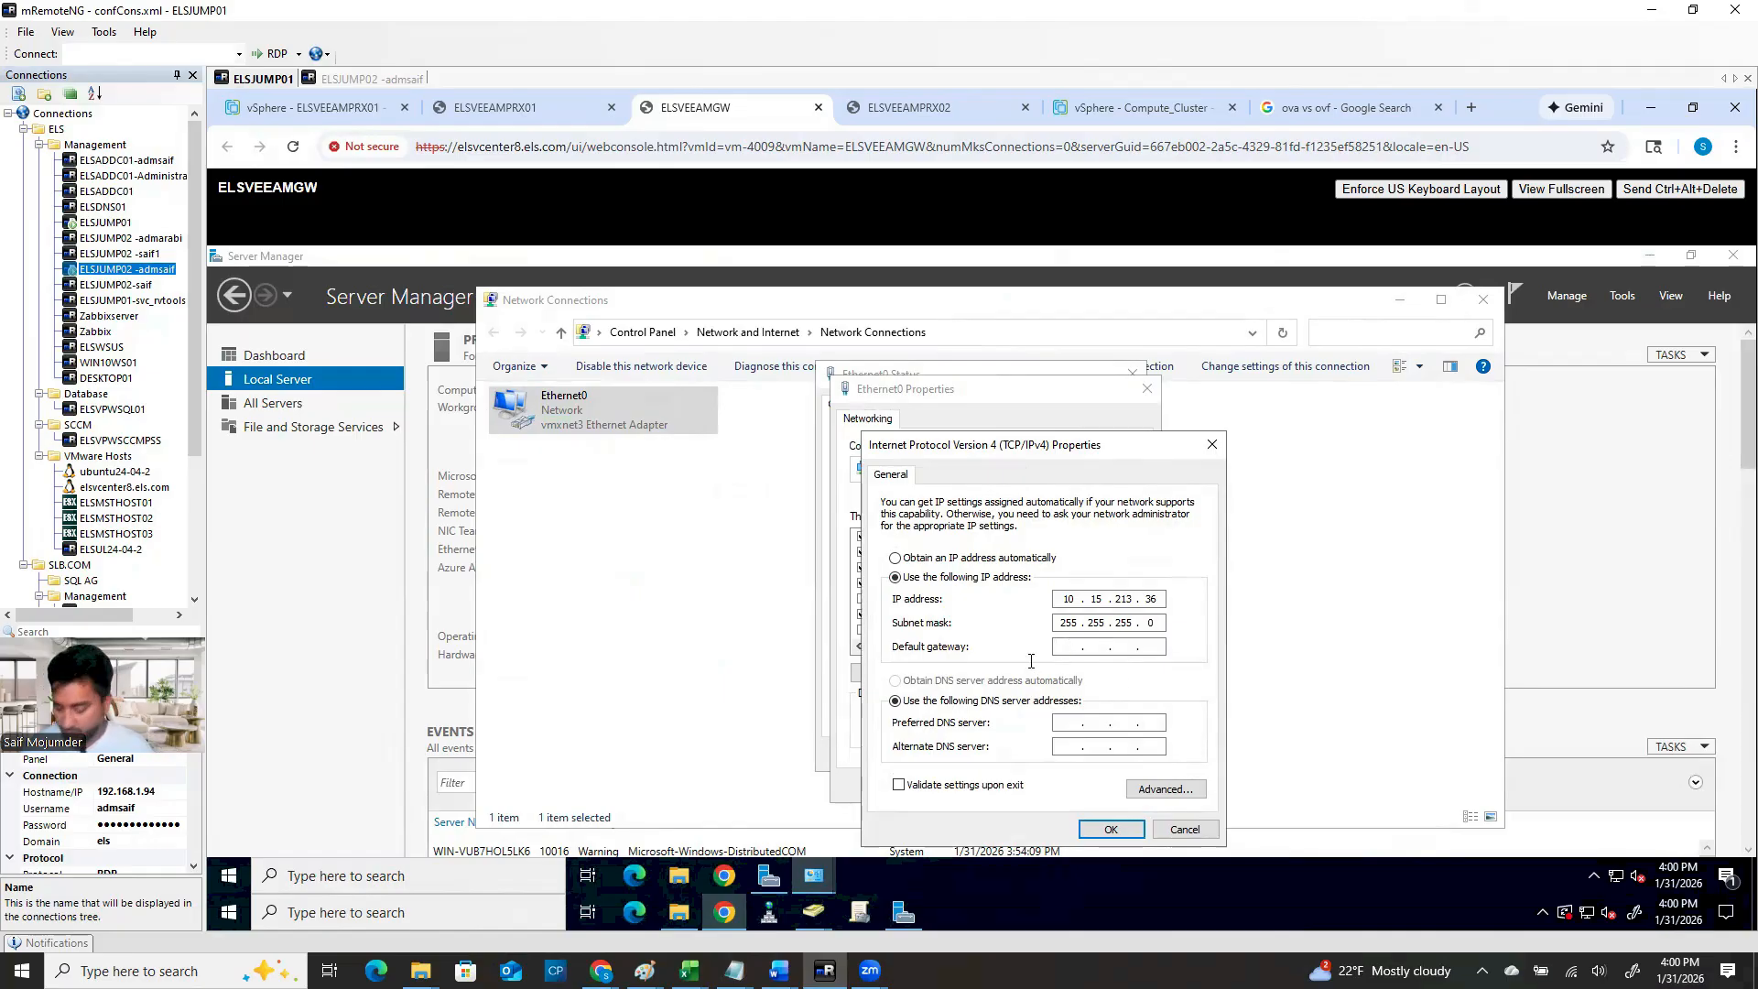
type("10.15.")
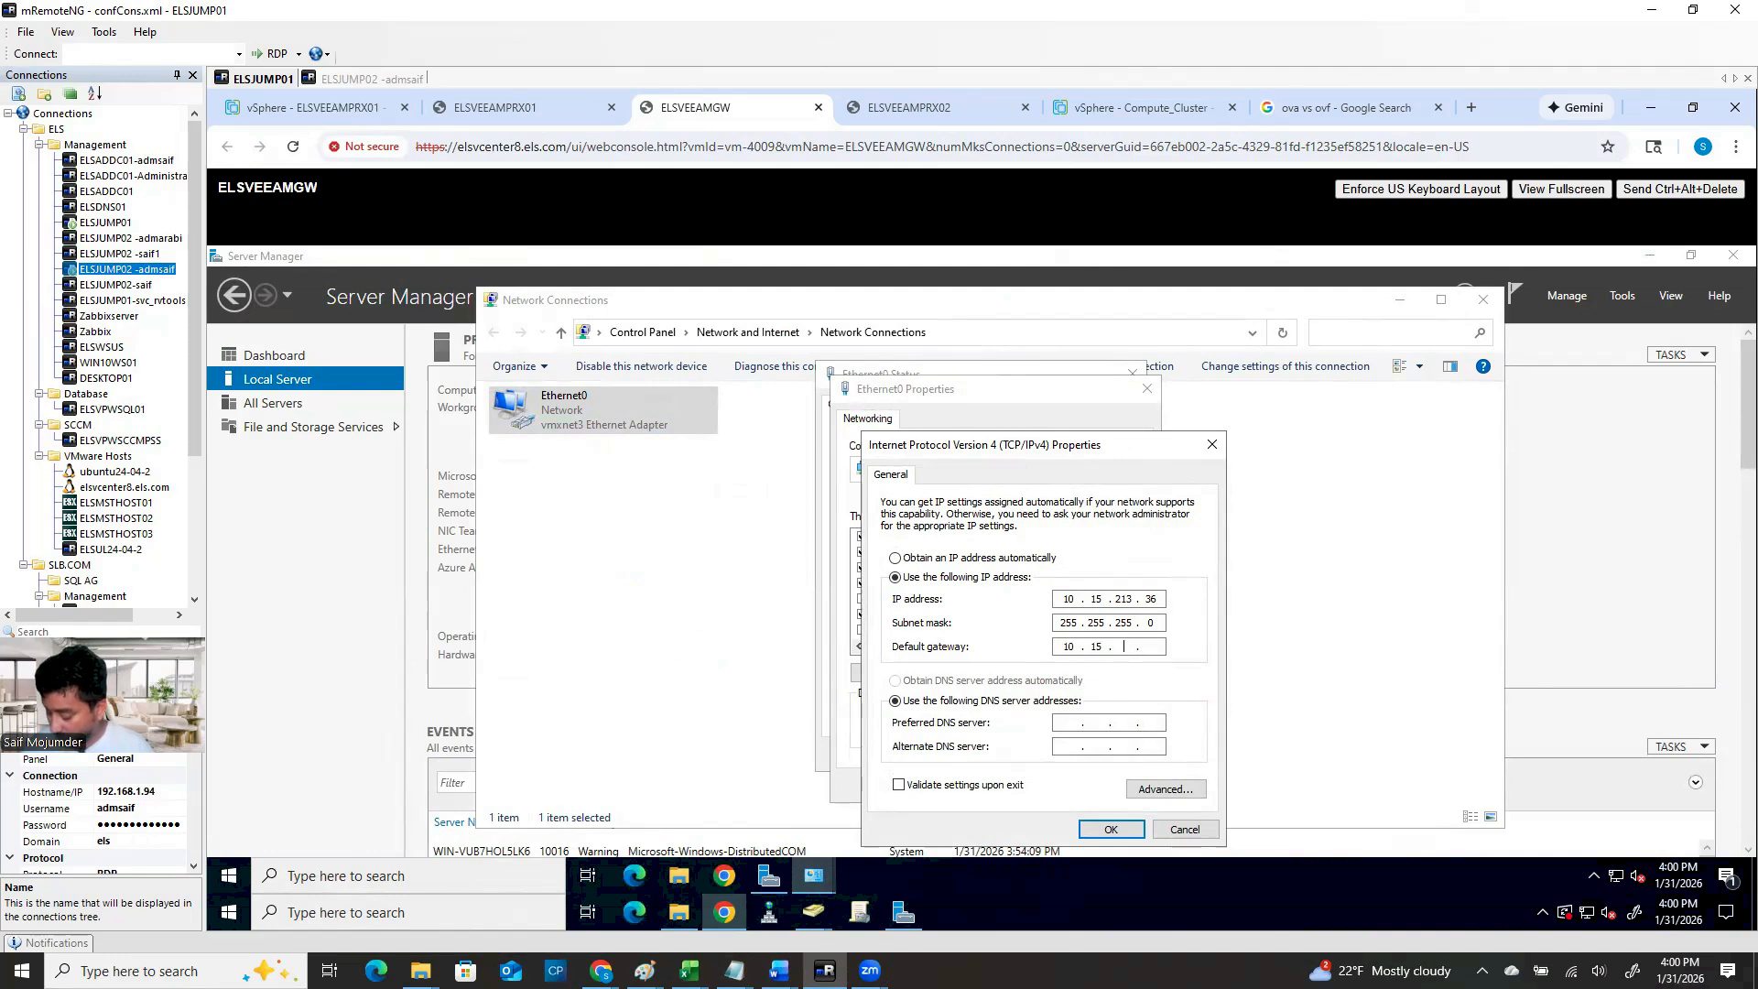
type("213")
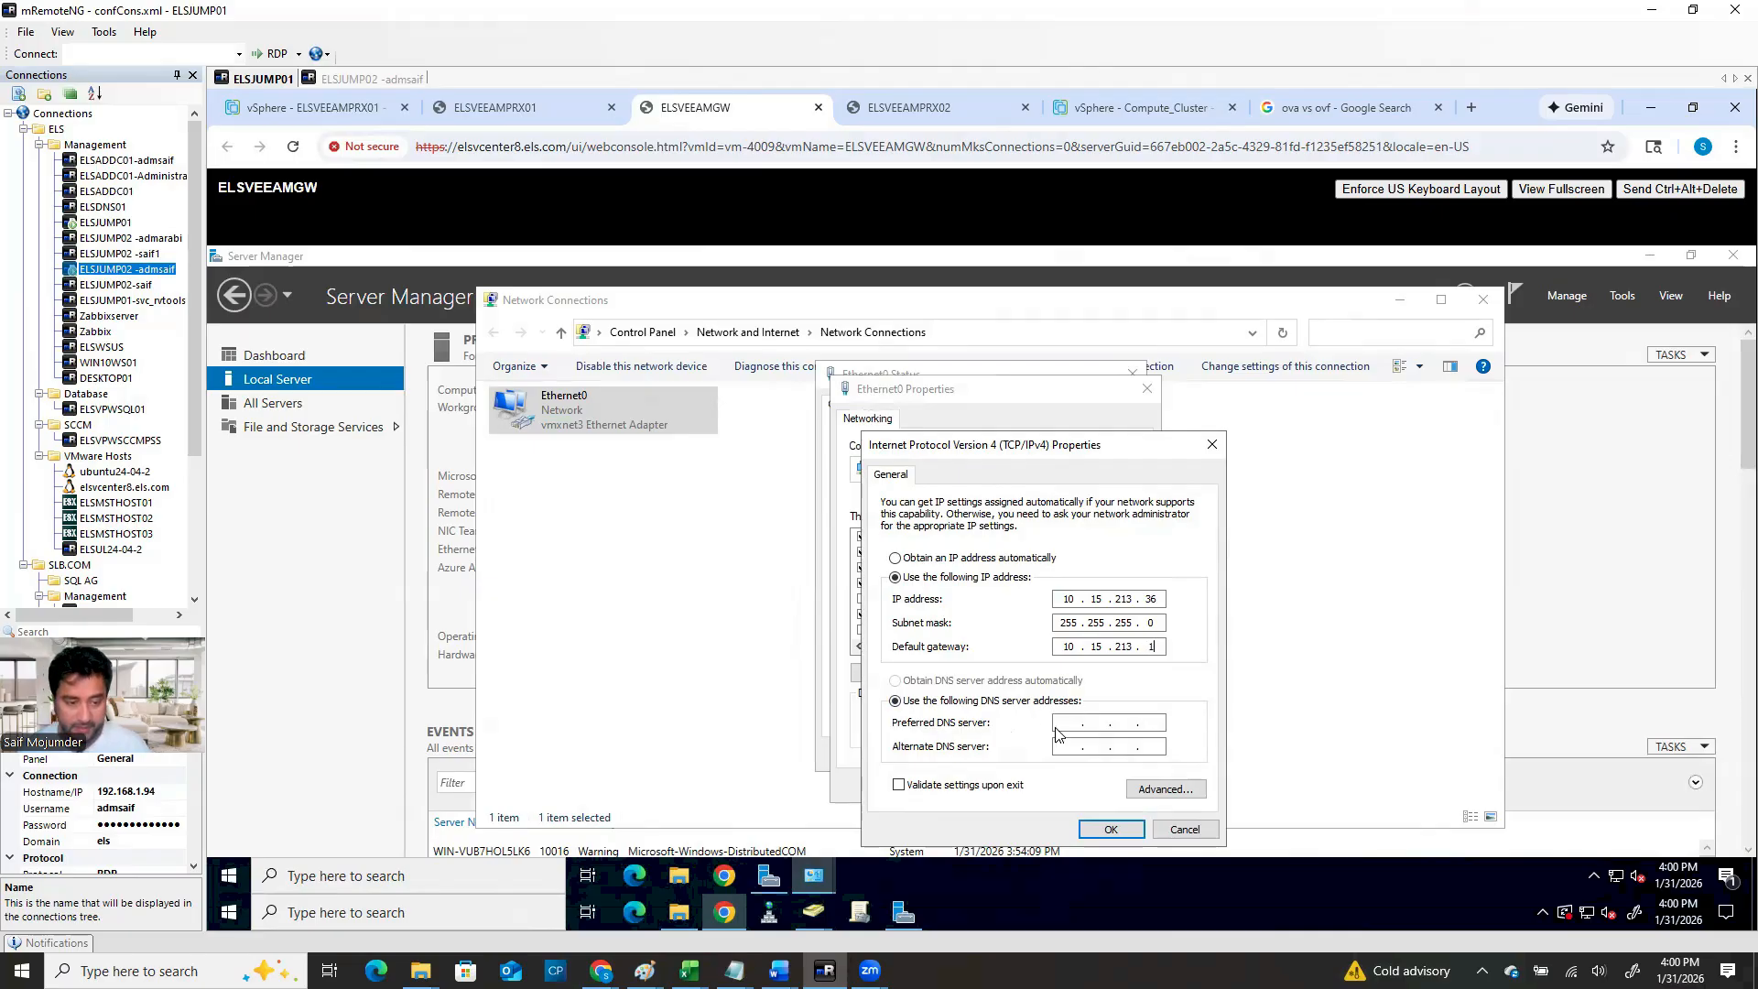
type("192.168.1.4")
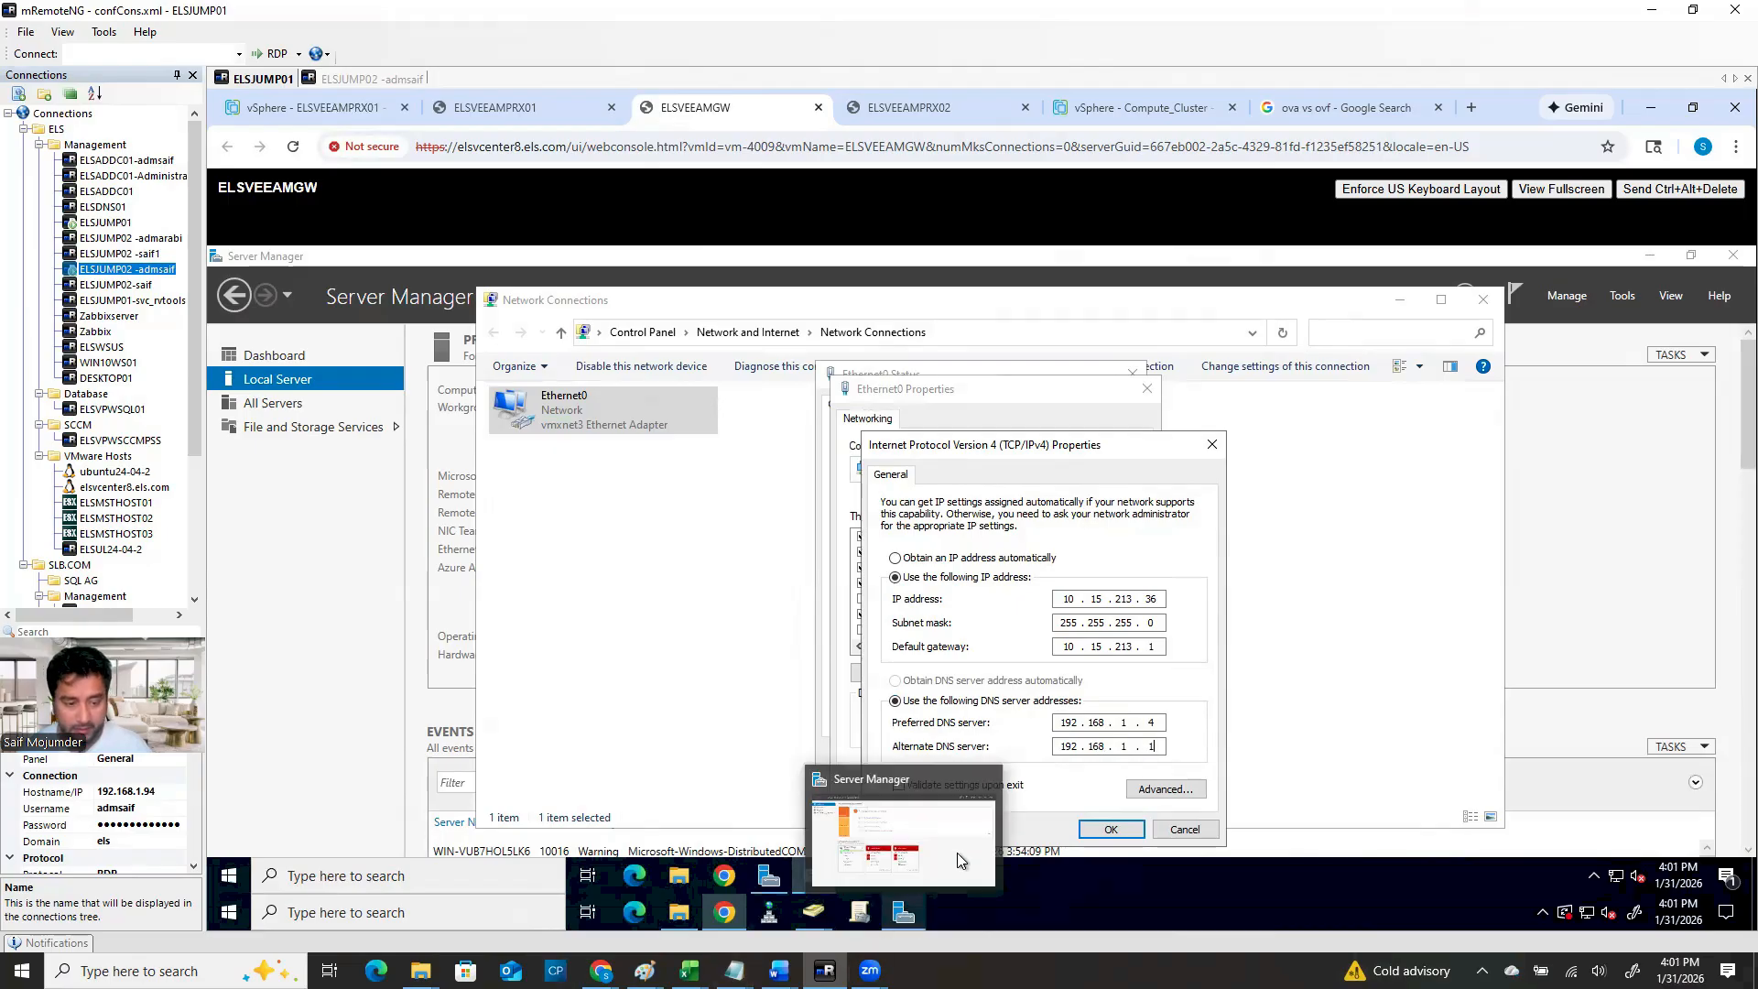
left_click(1112, 829)
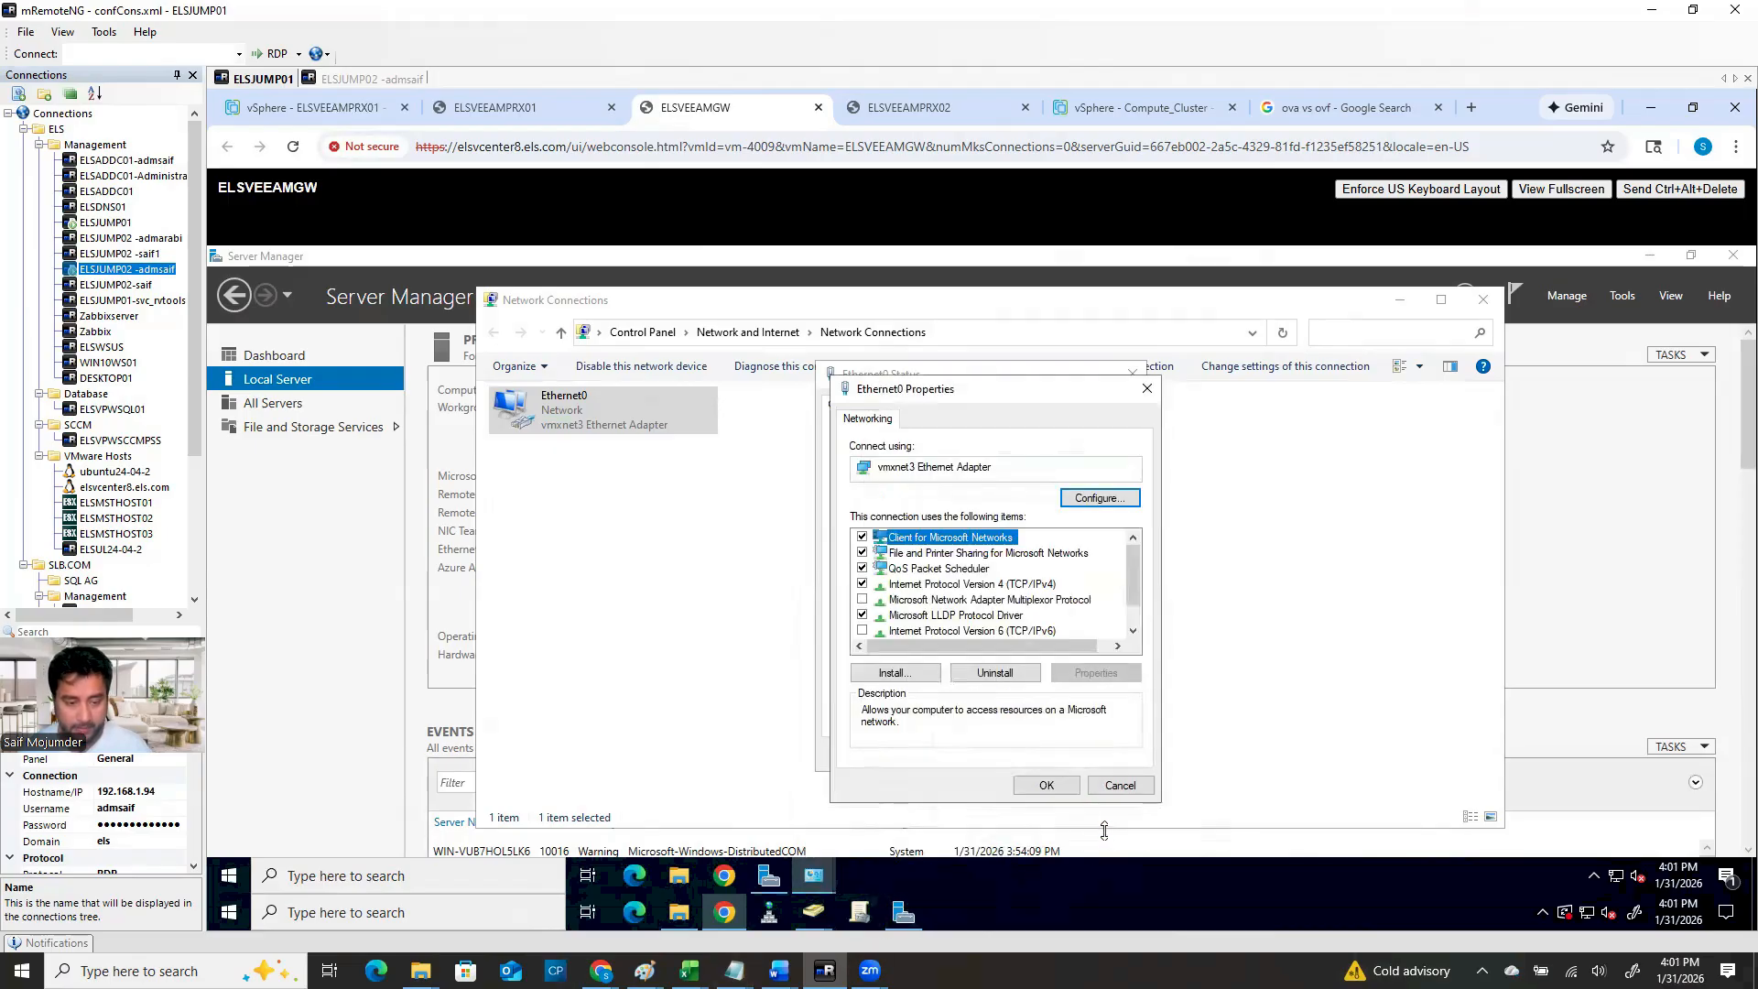
left_click(1051, 786)
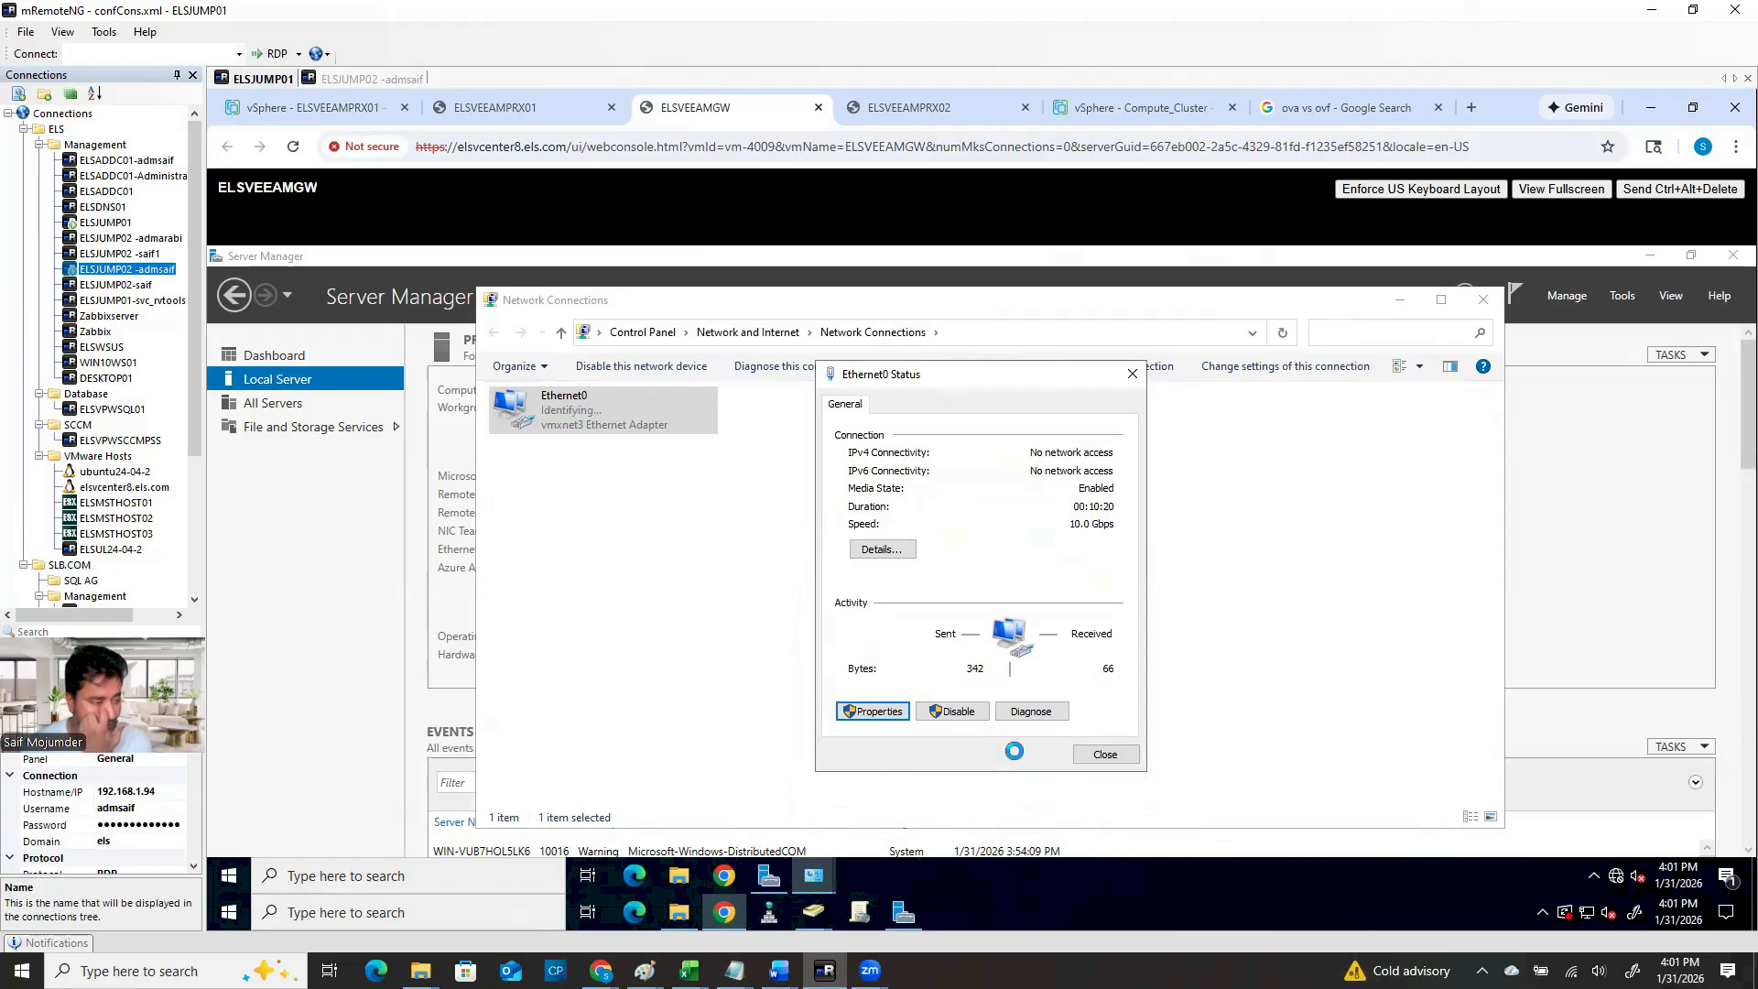
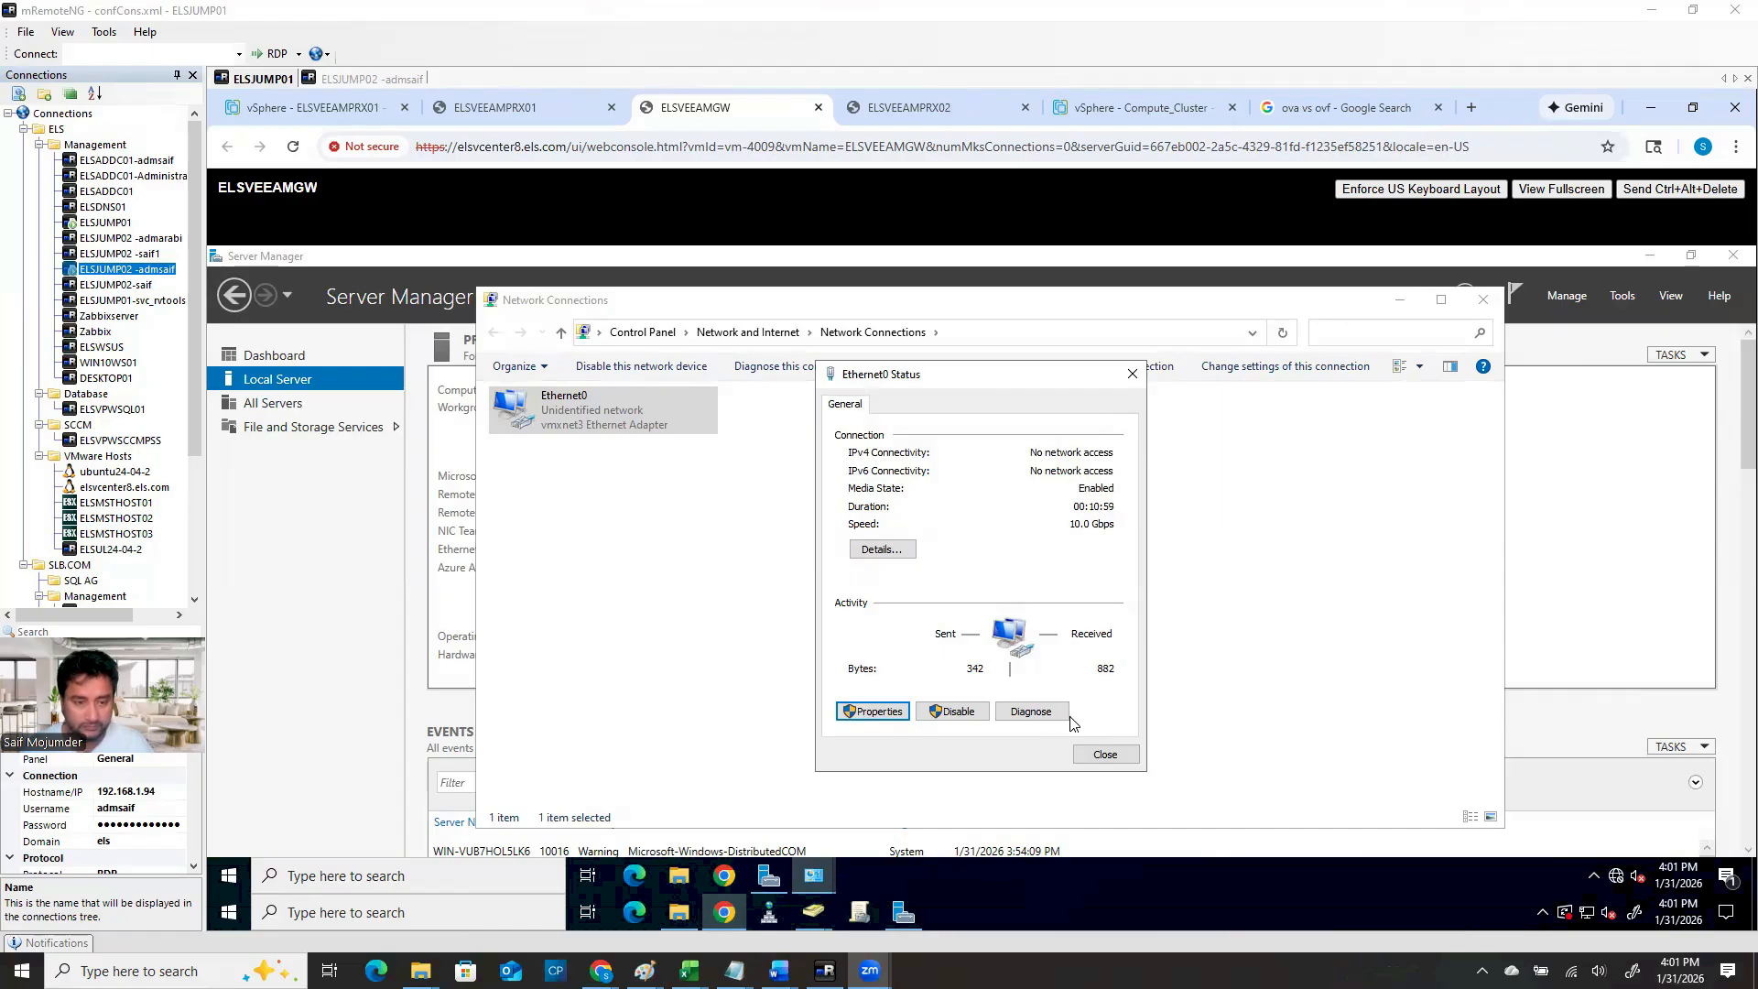
- Check Ethernet0's IPv4 settings (10.15.213.36, gateway 10.15.213.1) against the IPAM sheet and accept them
left_click(874, 711)
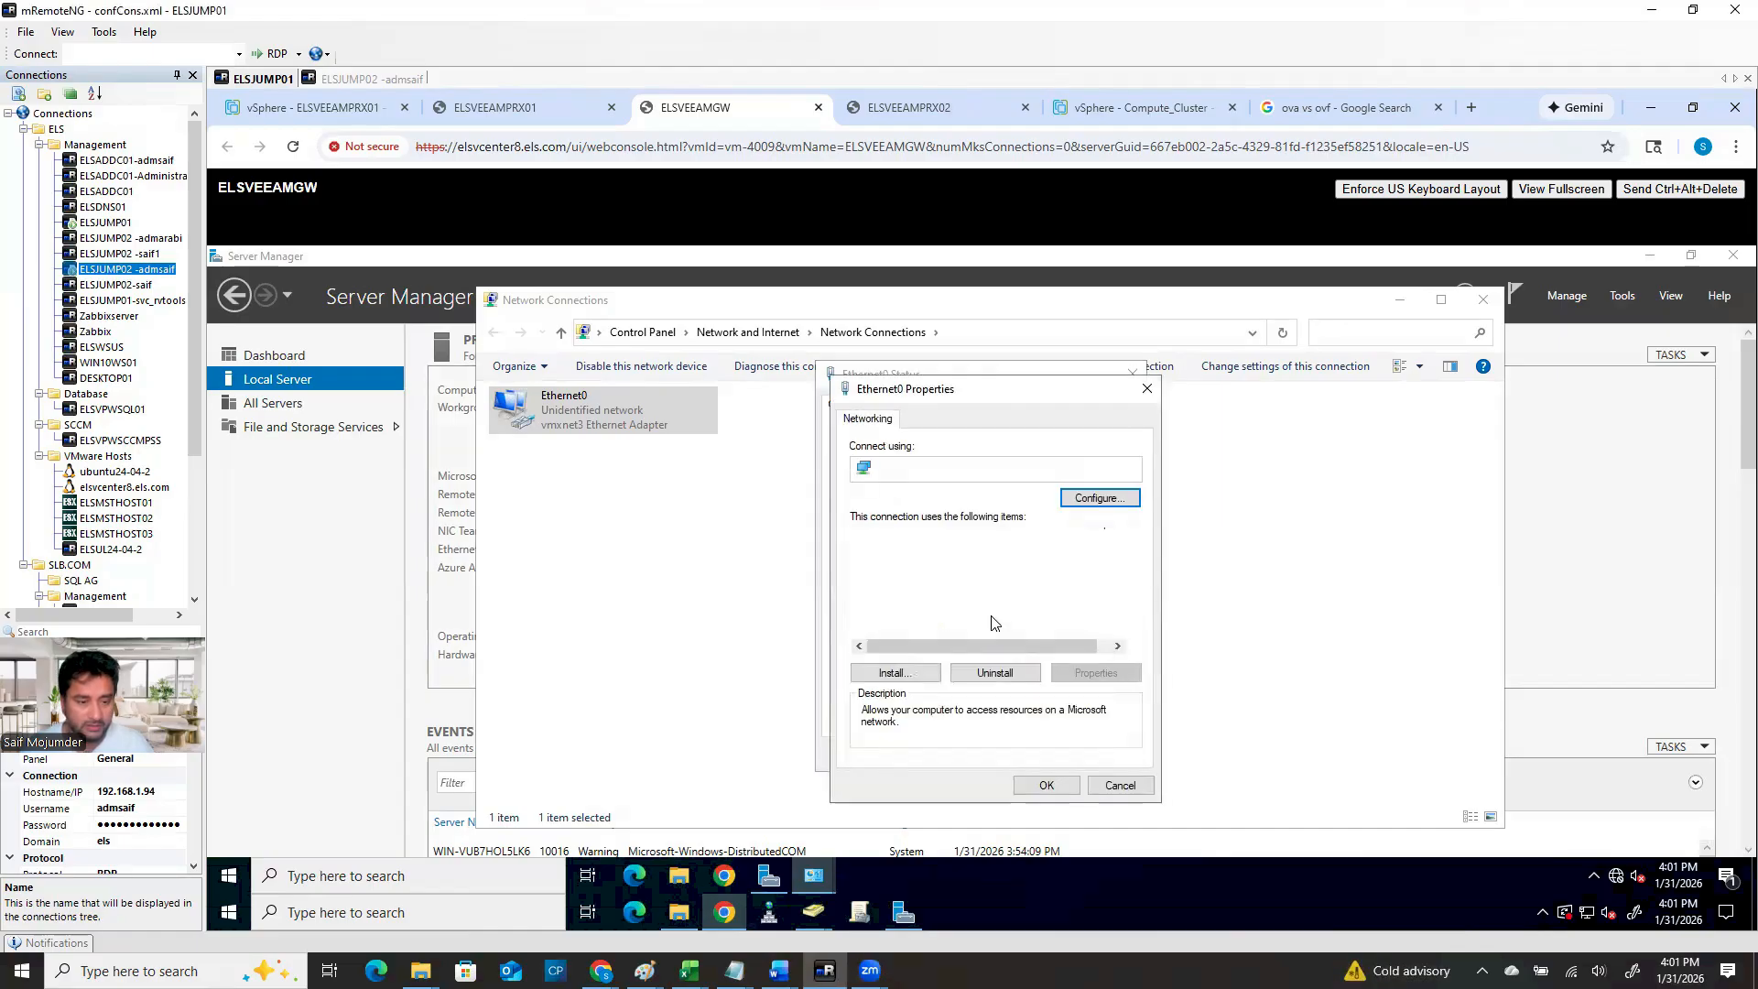
left_click(1033, 583)
left_click(1083, 677)
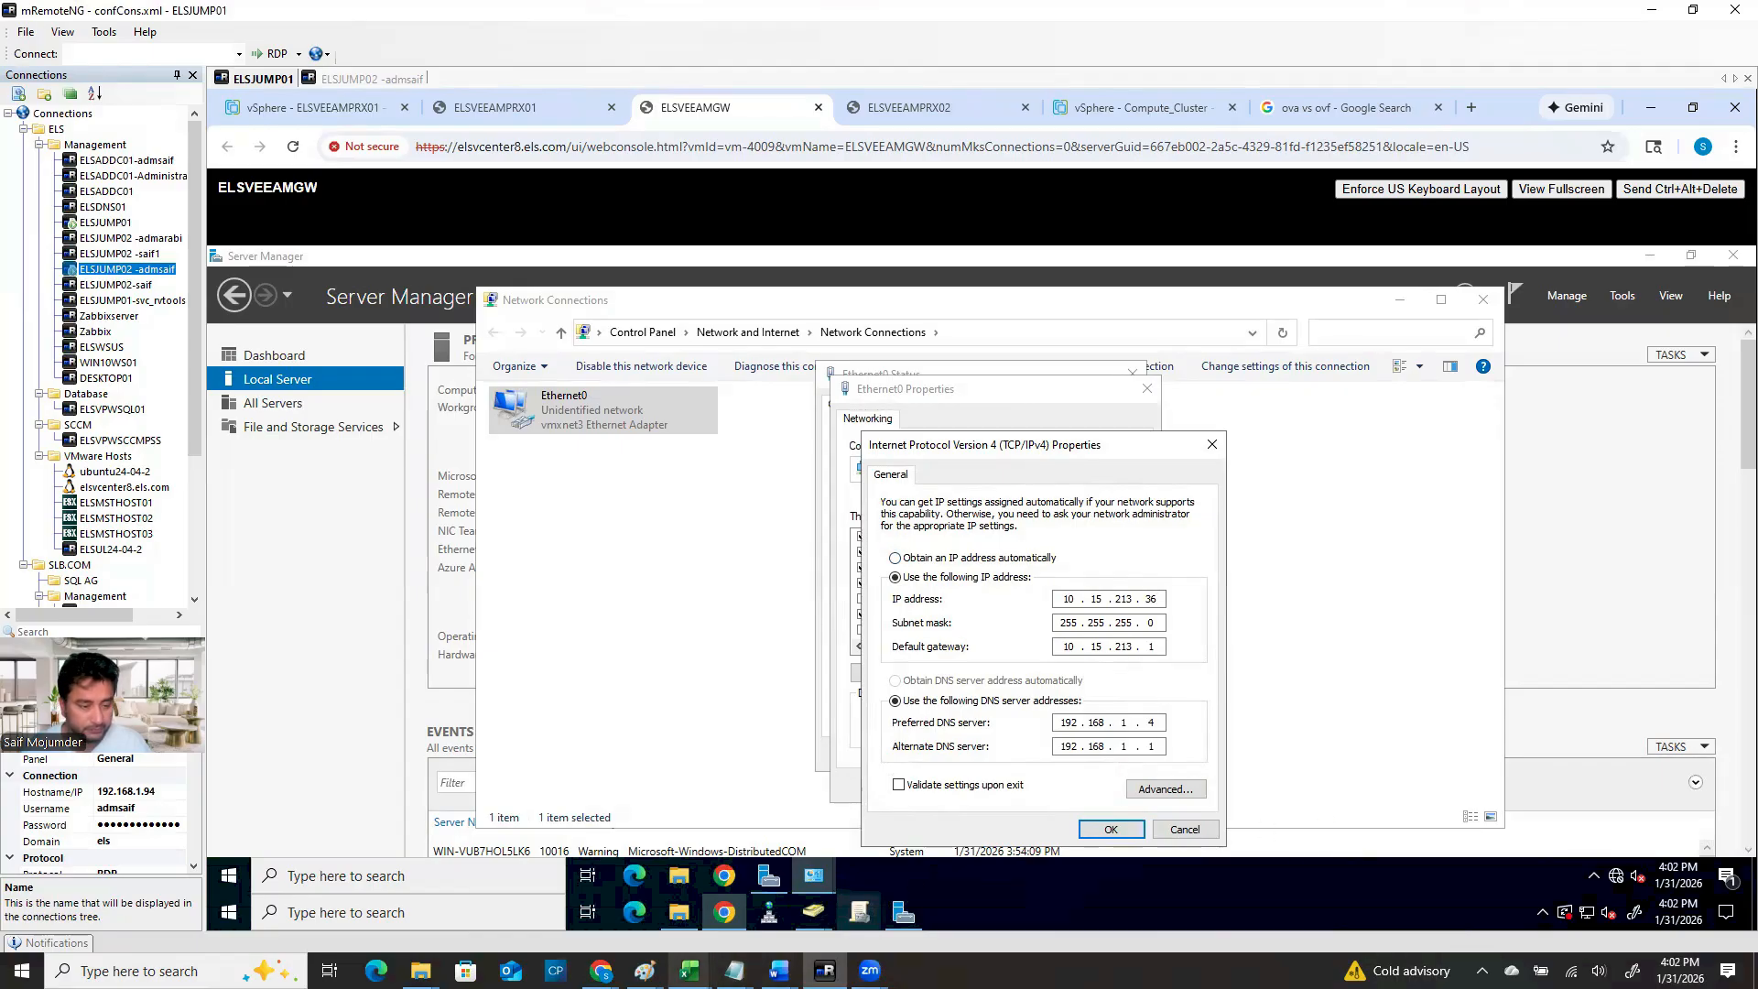
mouse_move(689, 971)
left_click(775, 919)
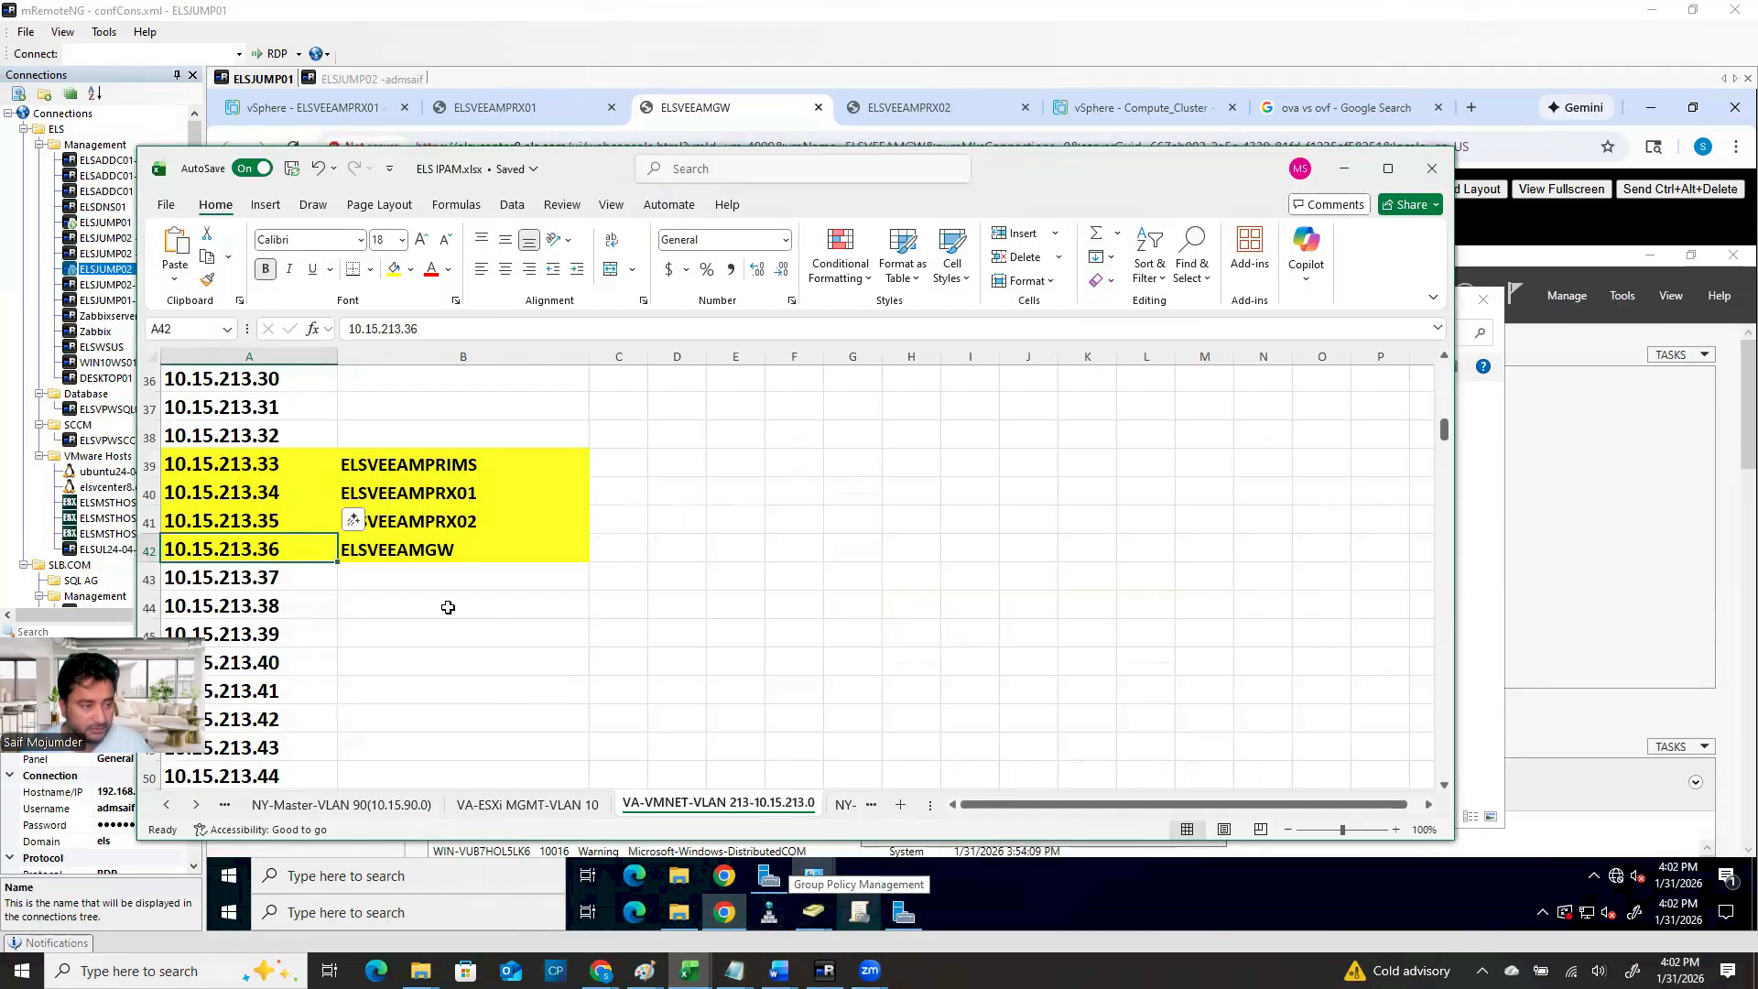
left_click(1343, 168)
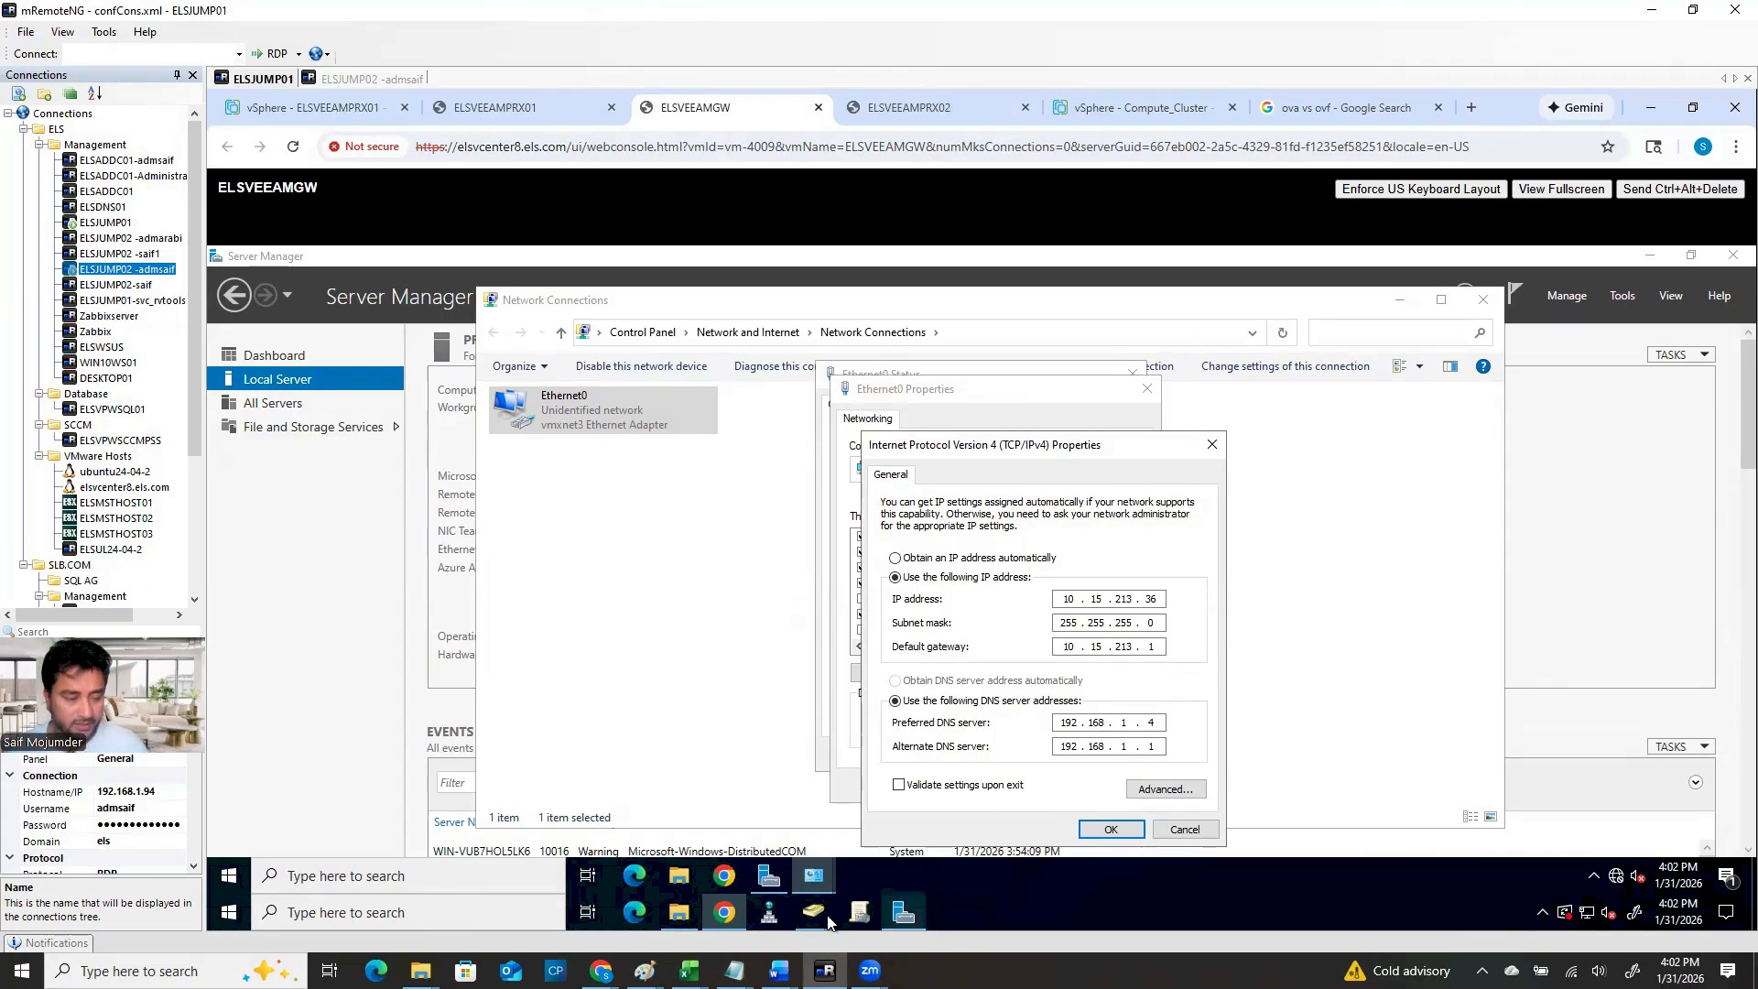
mouse_move(688, 972)
left_click(785, 899)
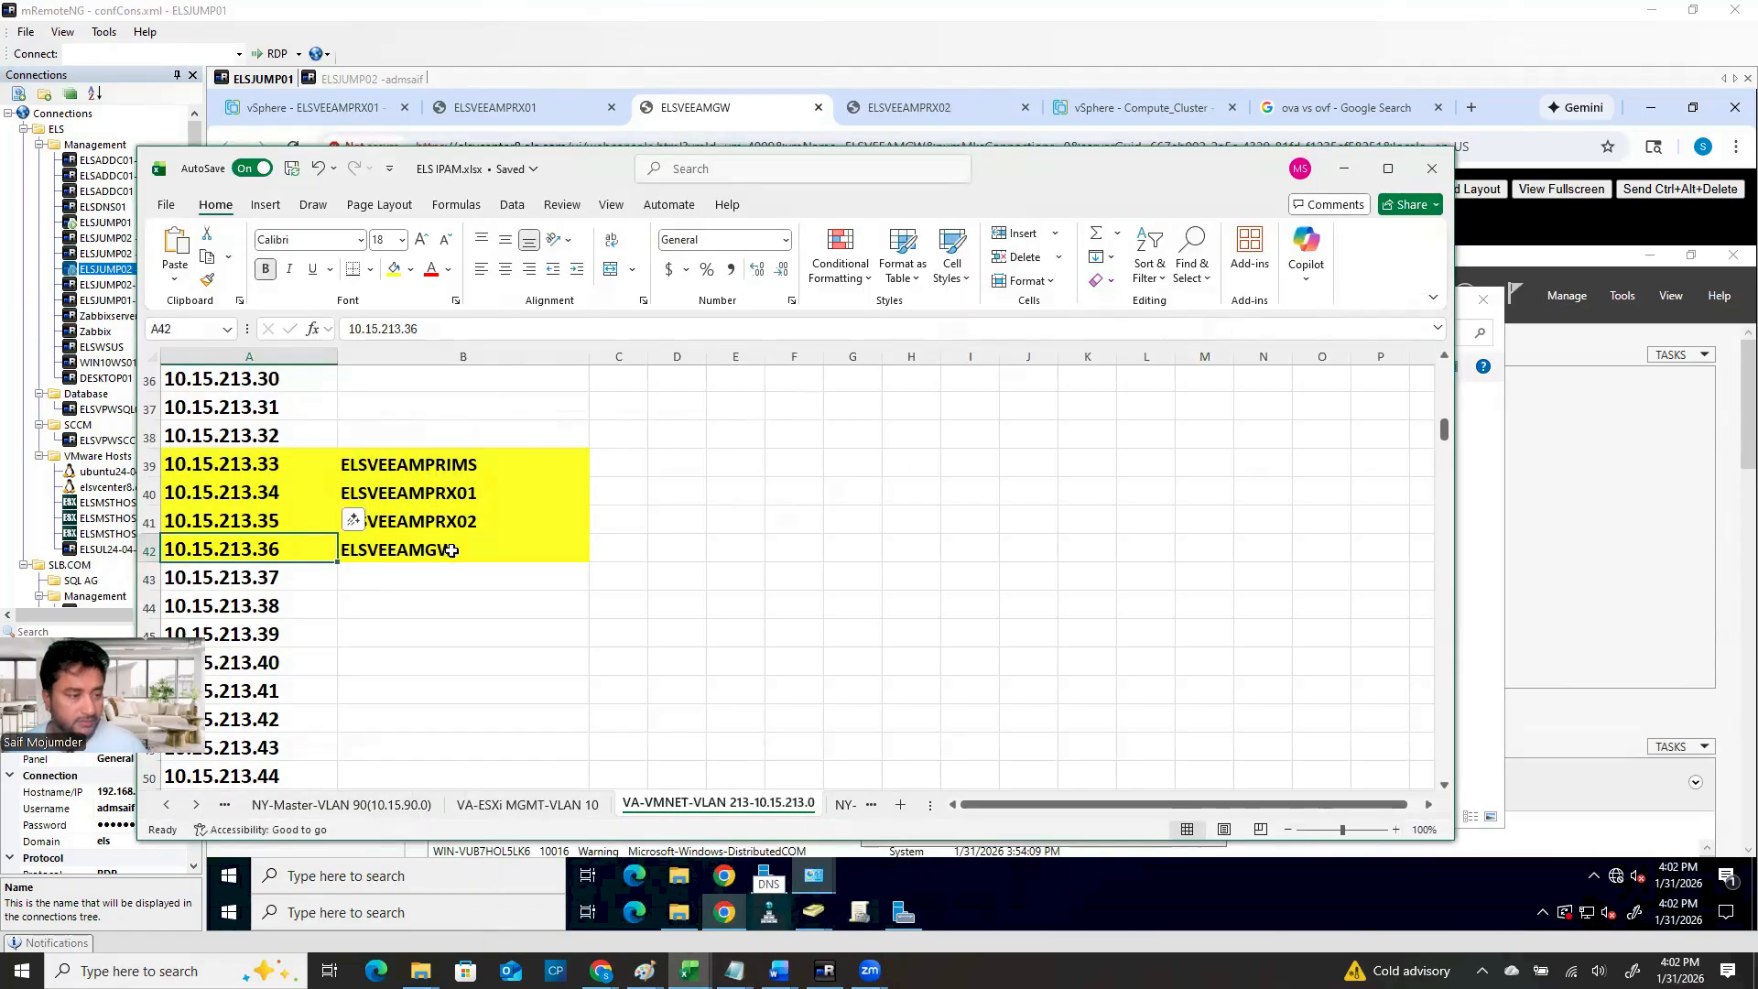
left_click(1343, 169)
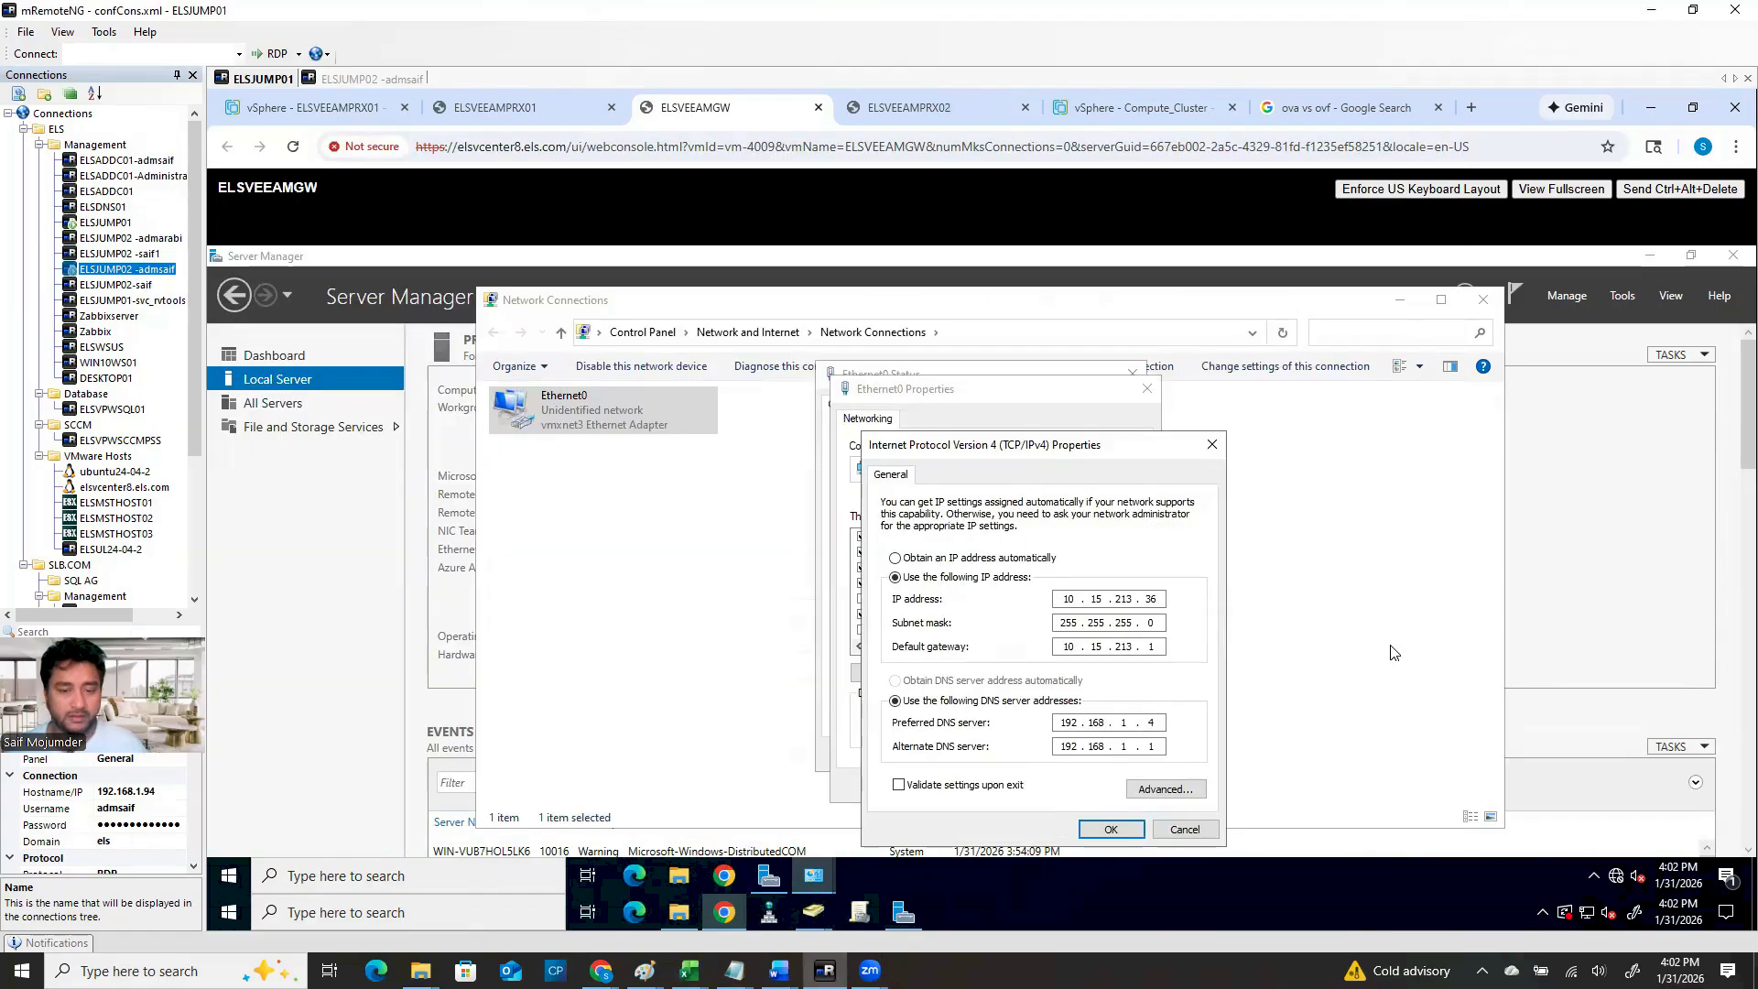
left_click(1111, 829)
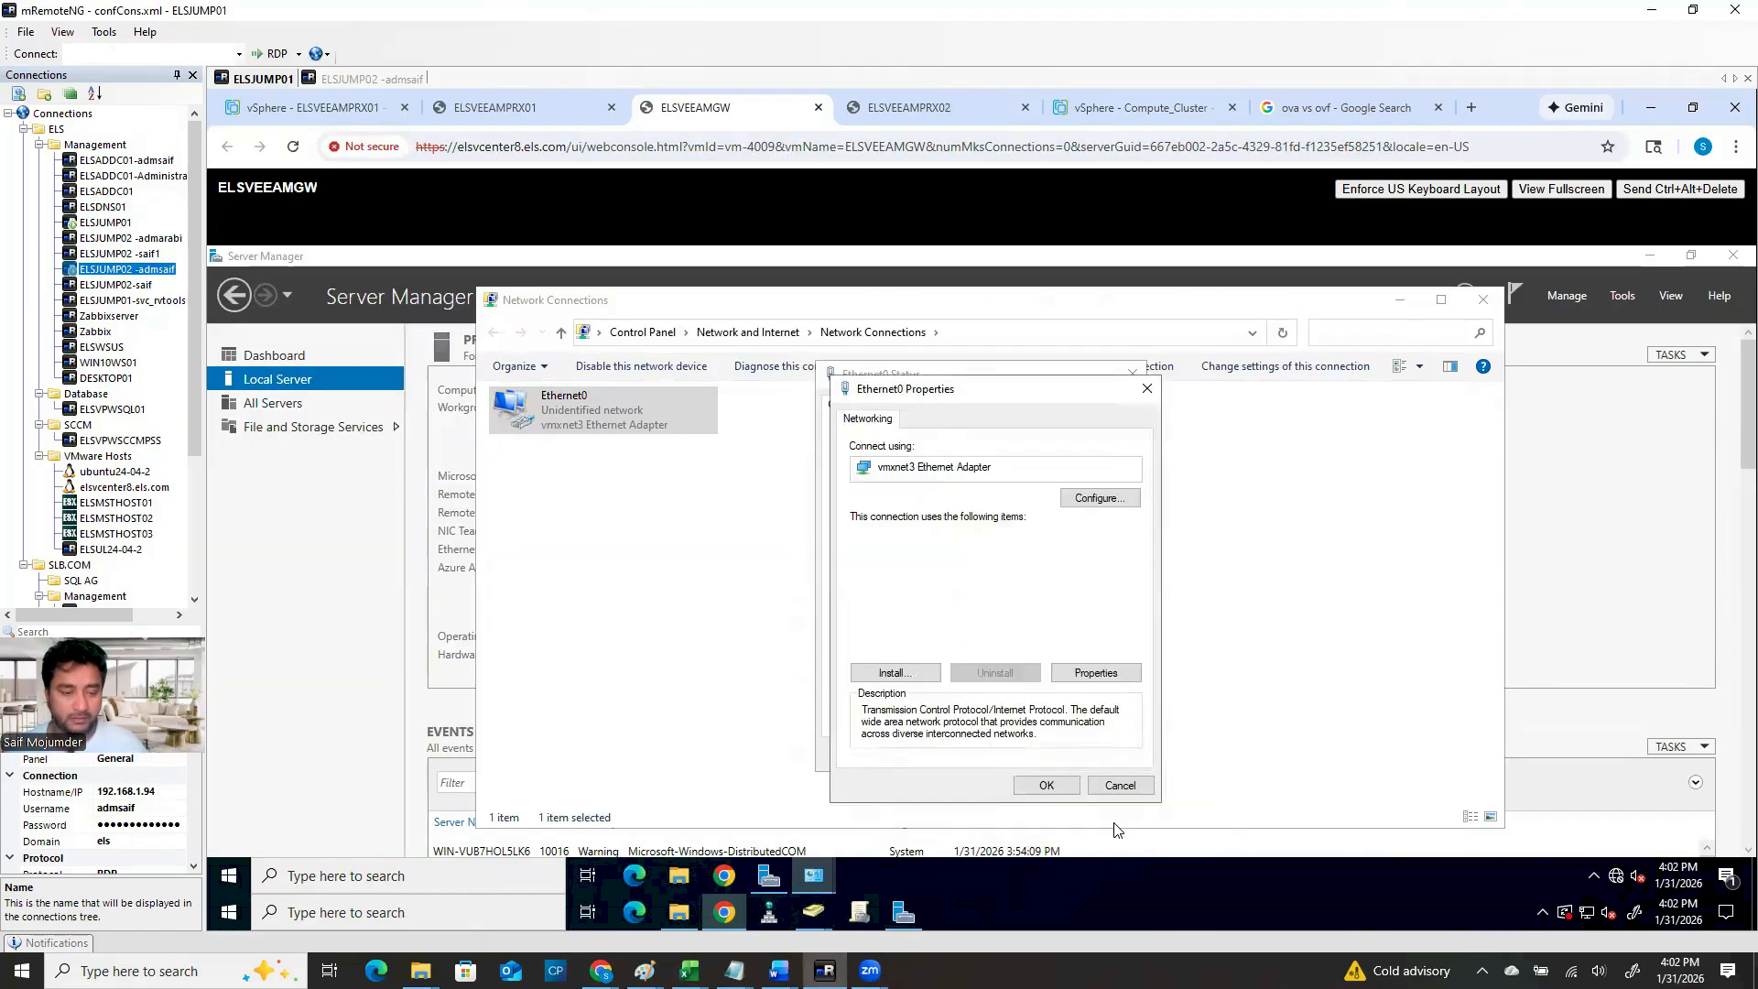
- Save Ethernet0's properties, then disable and re-enable the adapter
left_click(1046, 786)
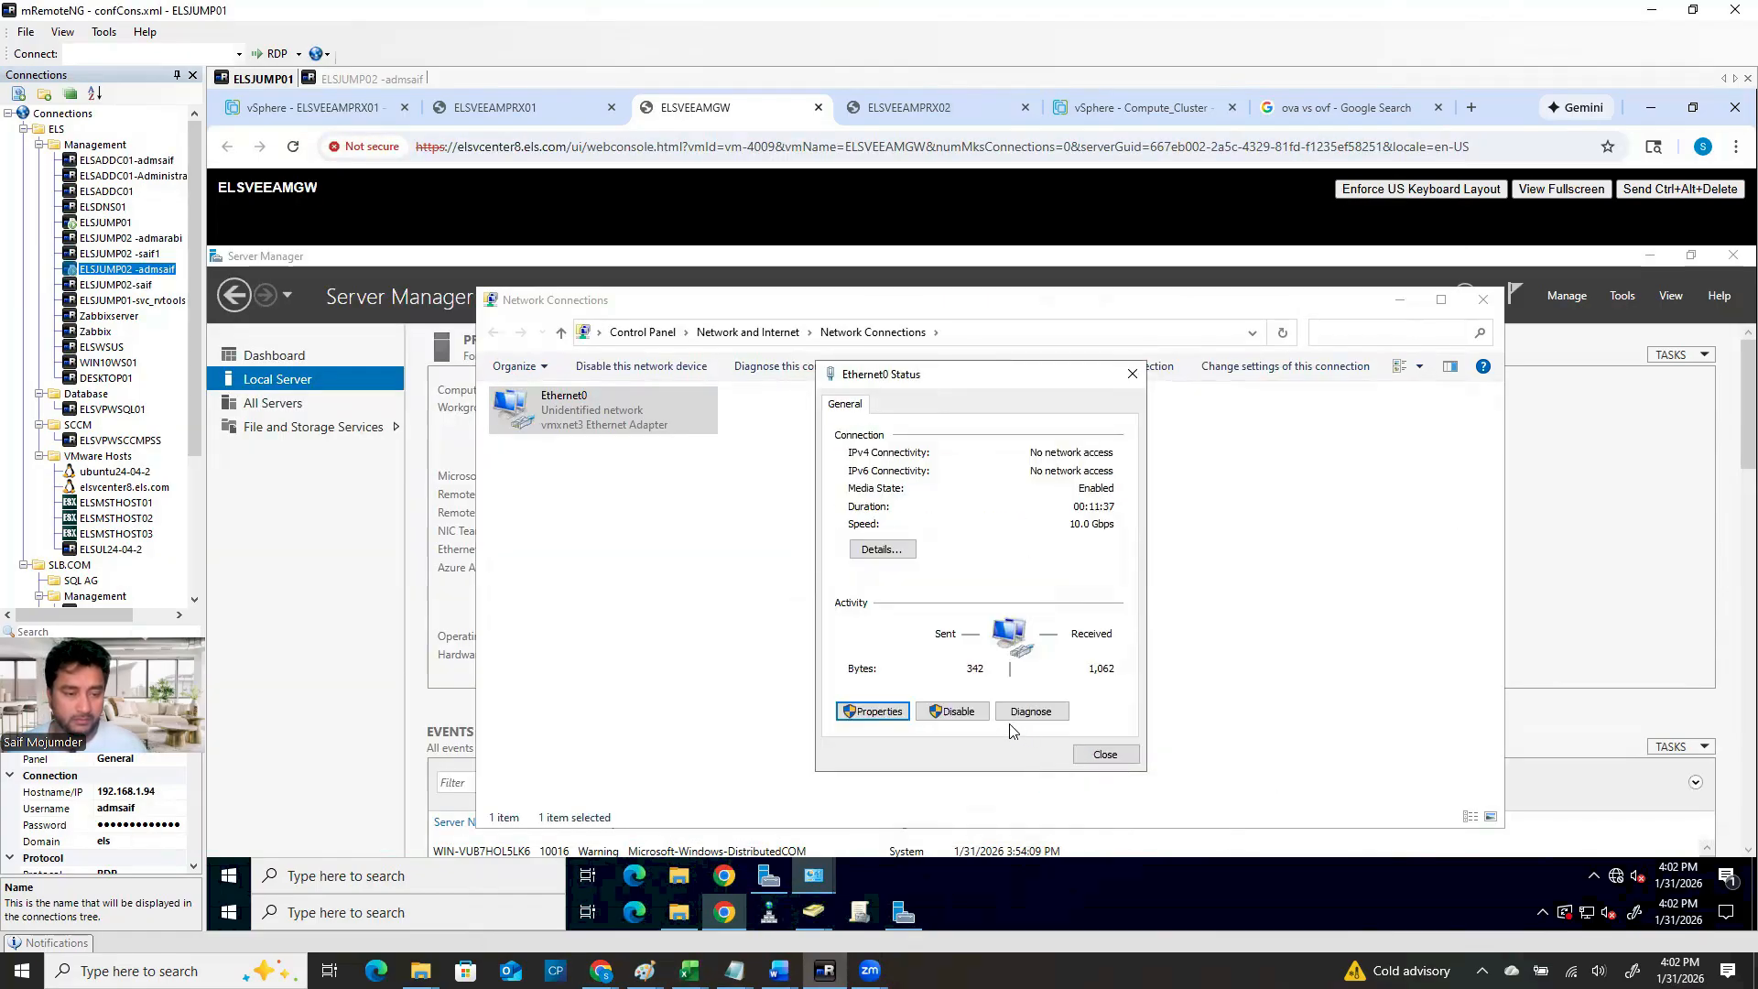
left_click(970, 712)
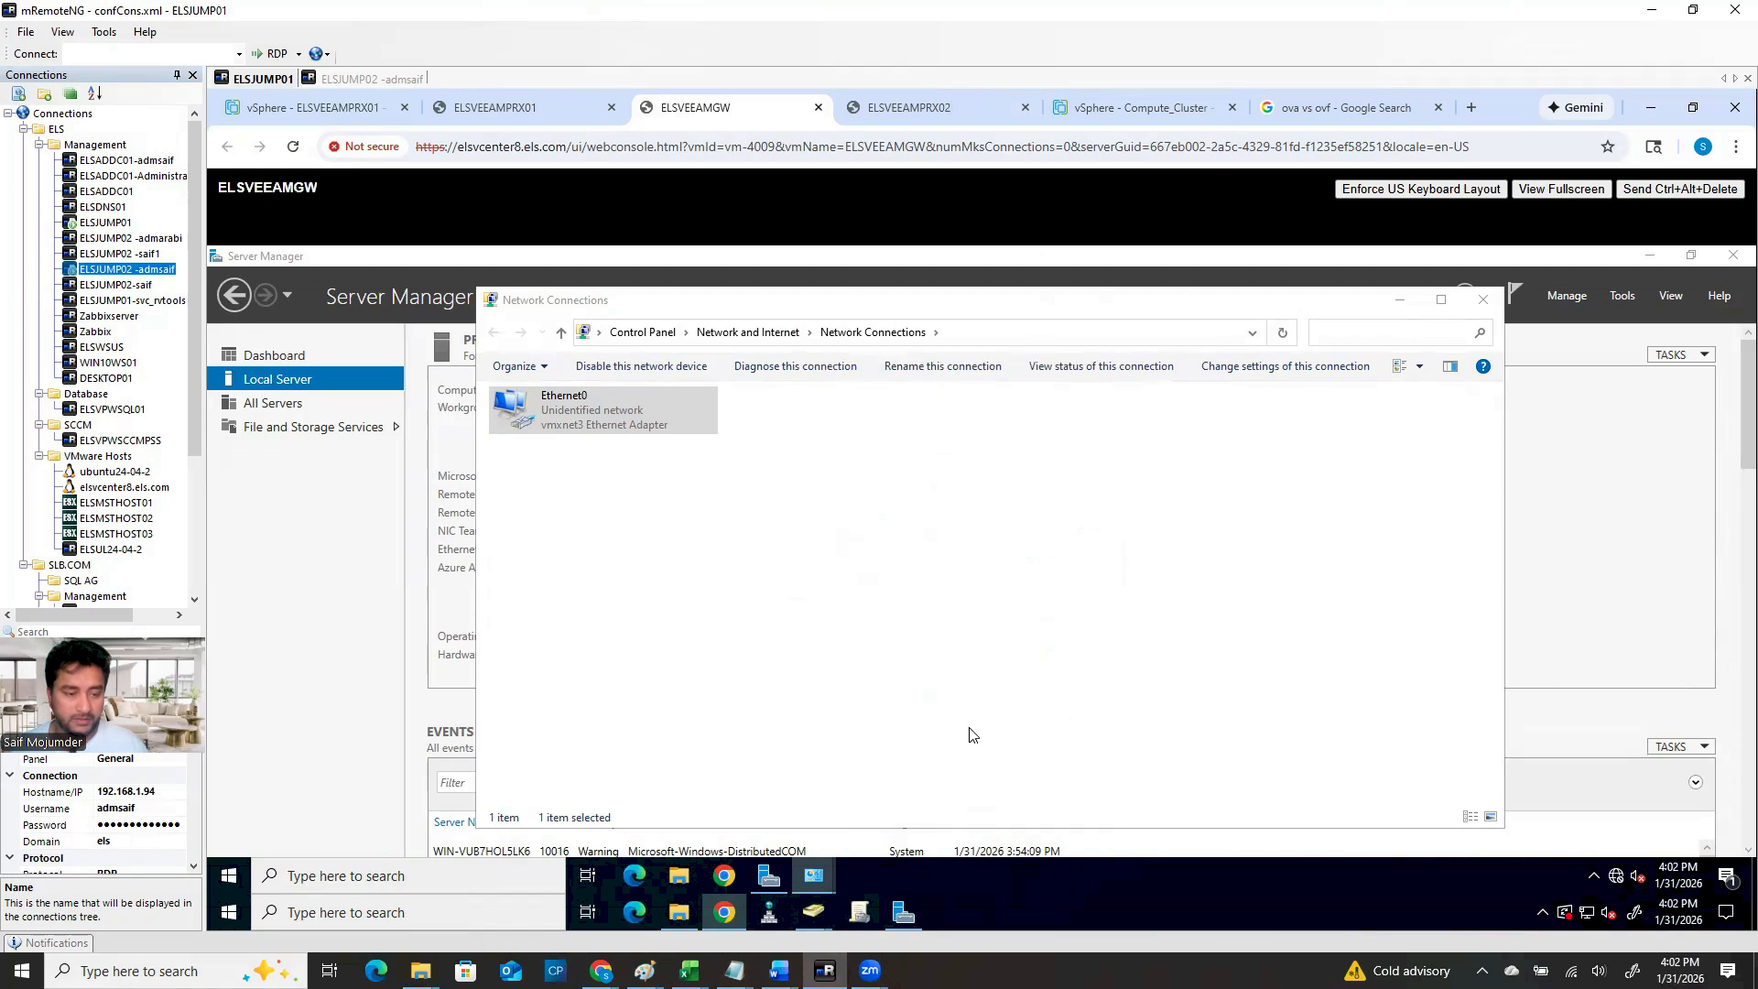
double_click(593, 420)
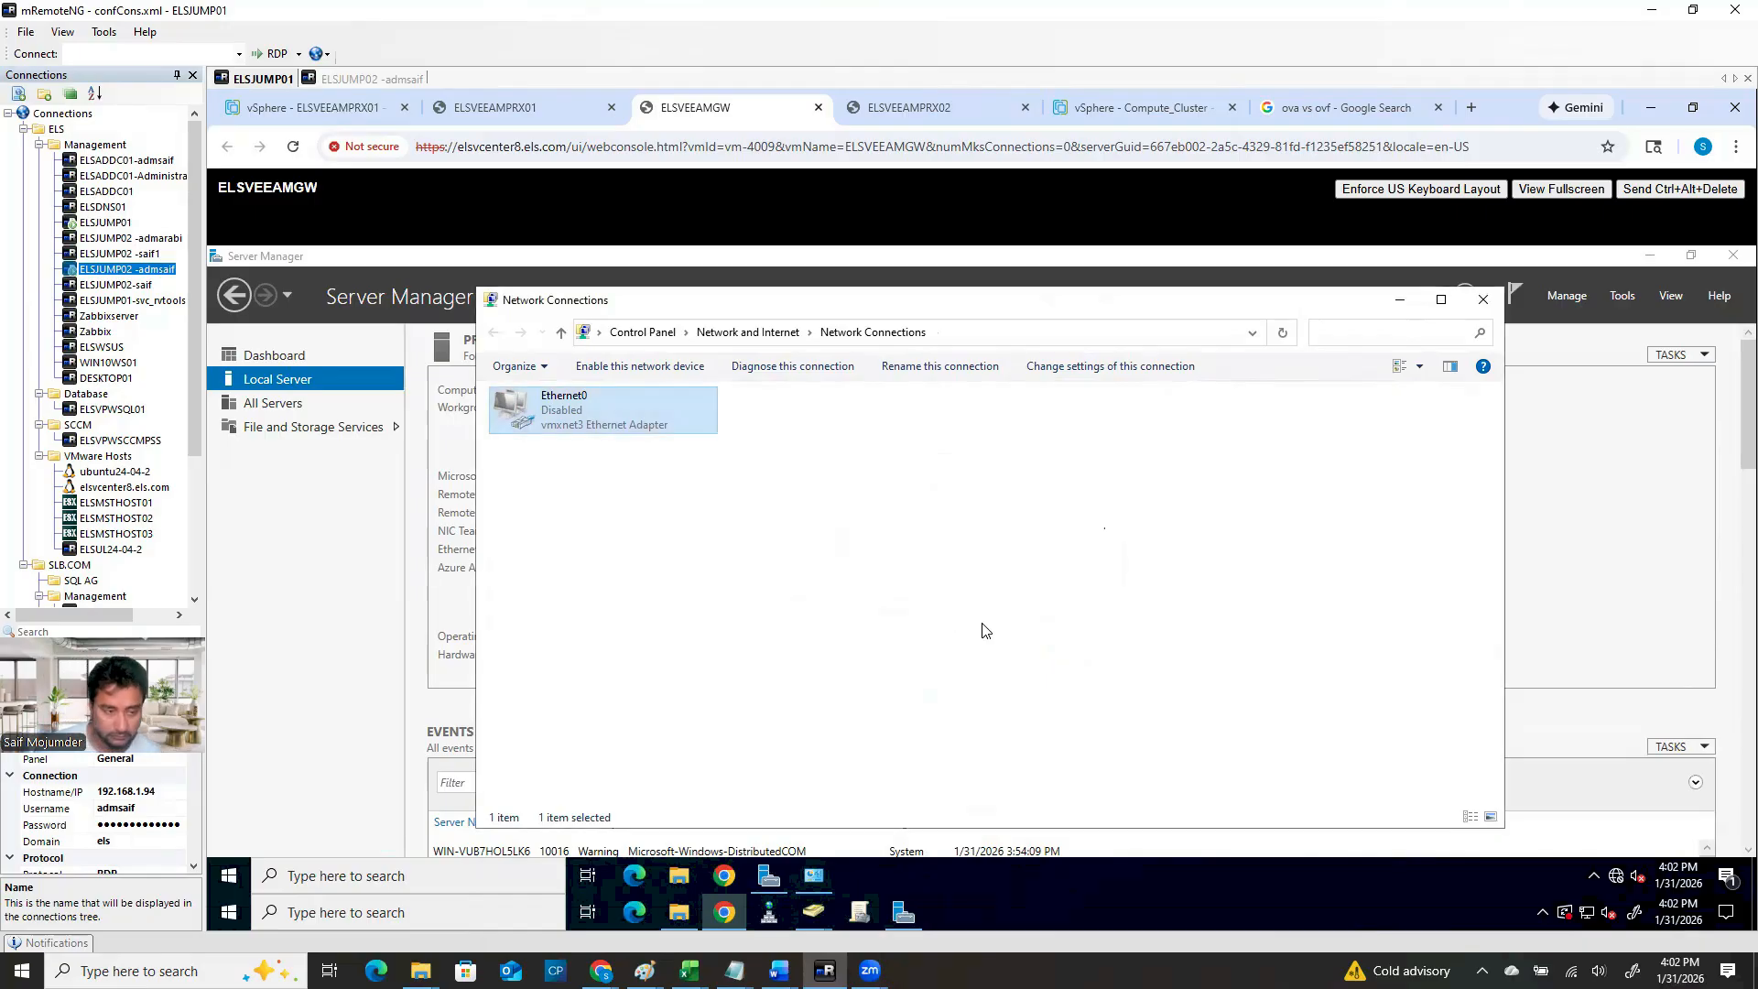
- Confirm in Ethernet0's connection details that it uses 10.15.213.36 with DHCP off
double_click(630, 419)
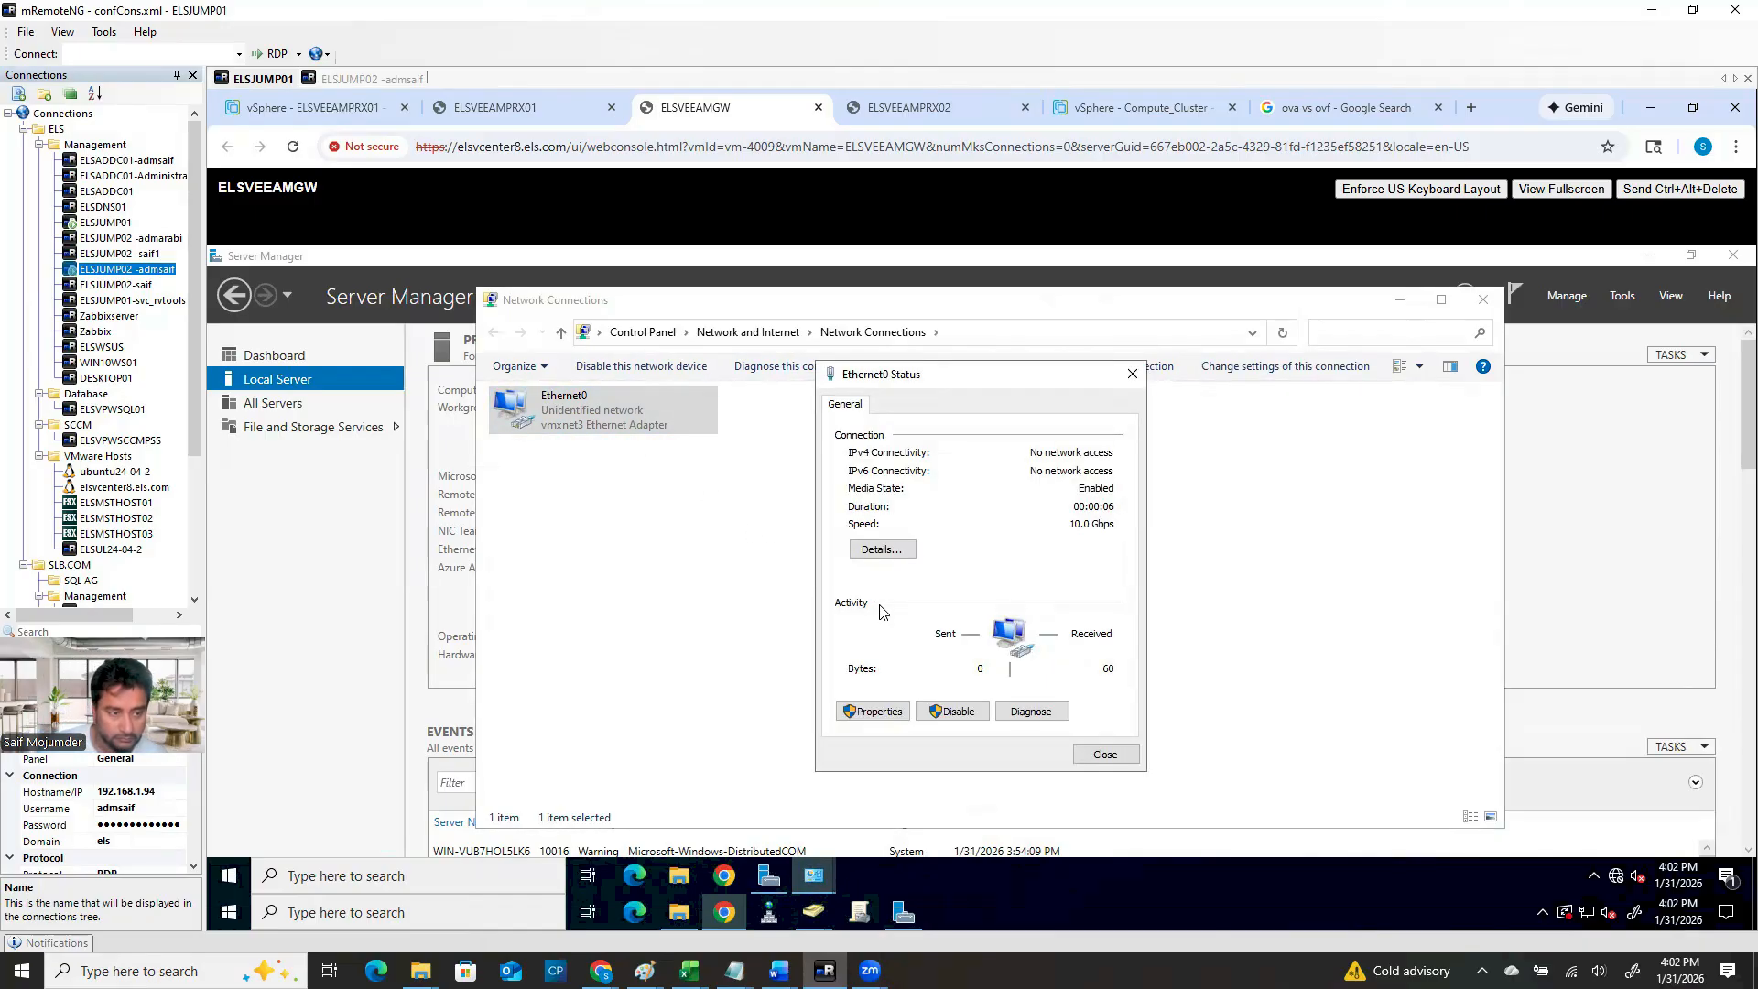
left_click(878, 551)
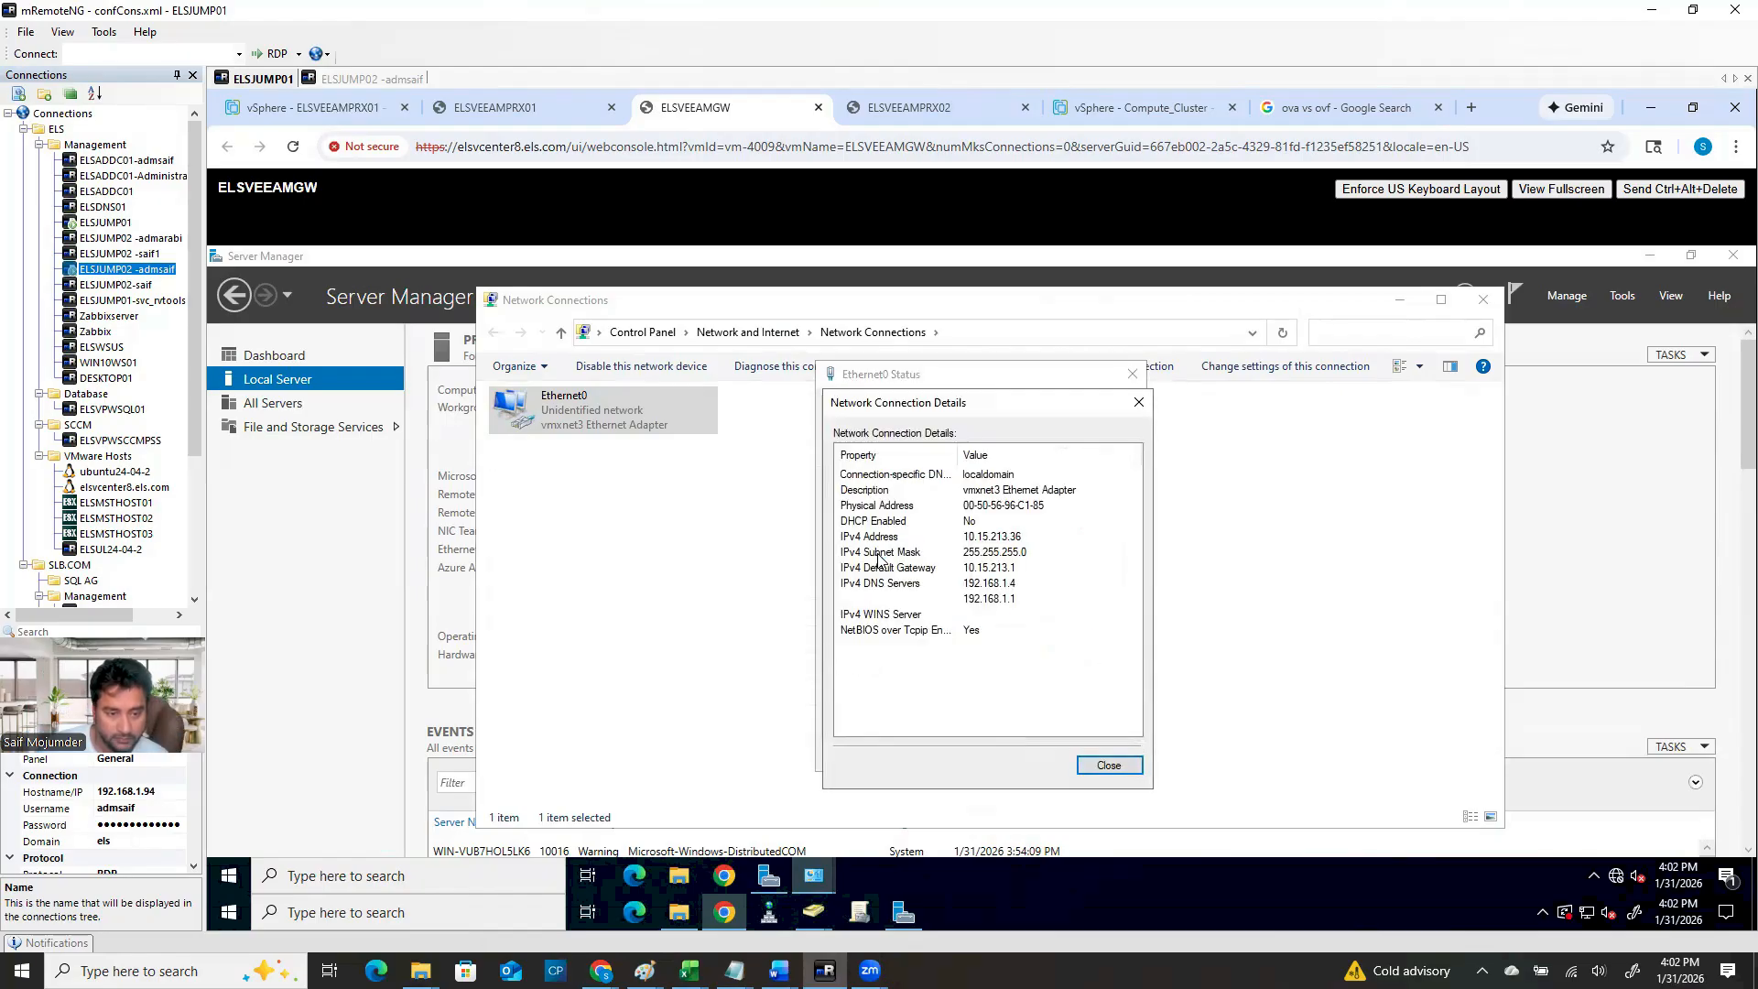
left_click(1109, 765)
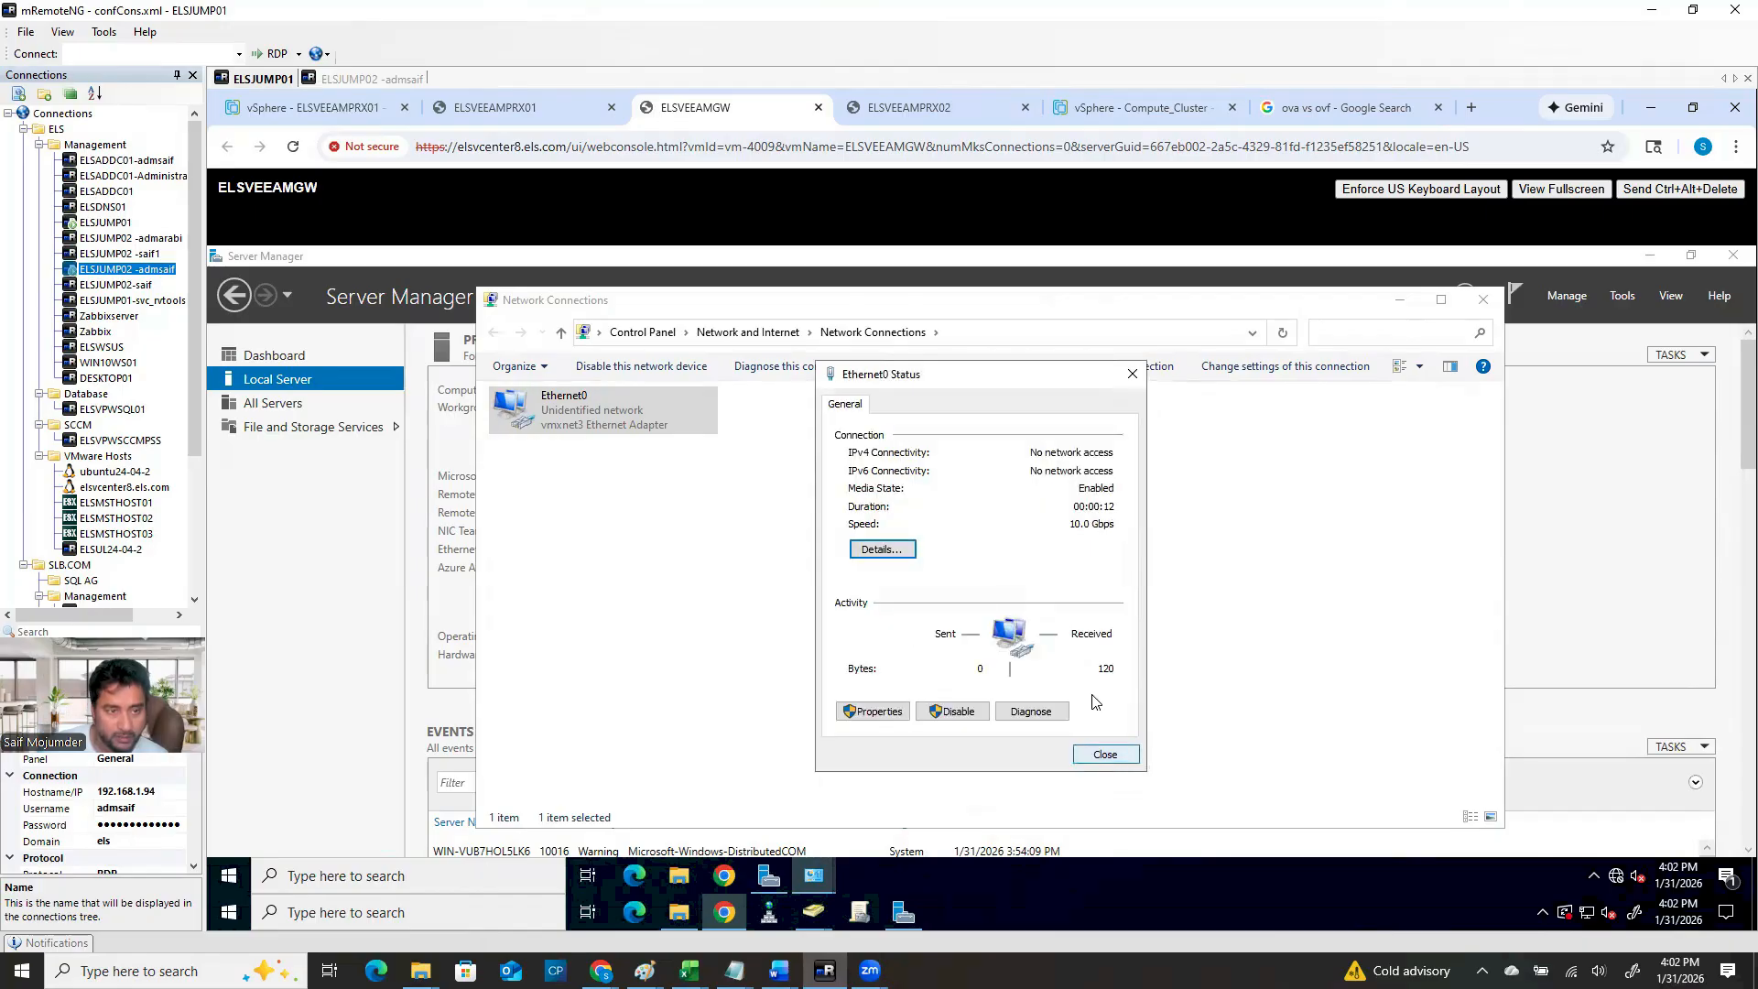
left_click(479, 118)
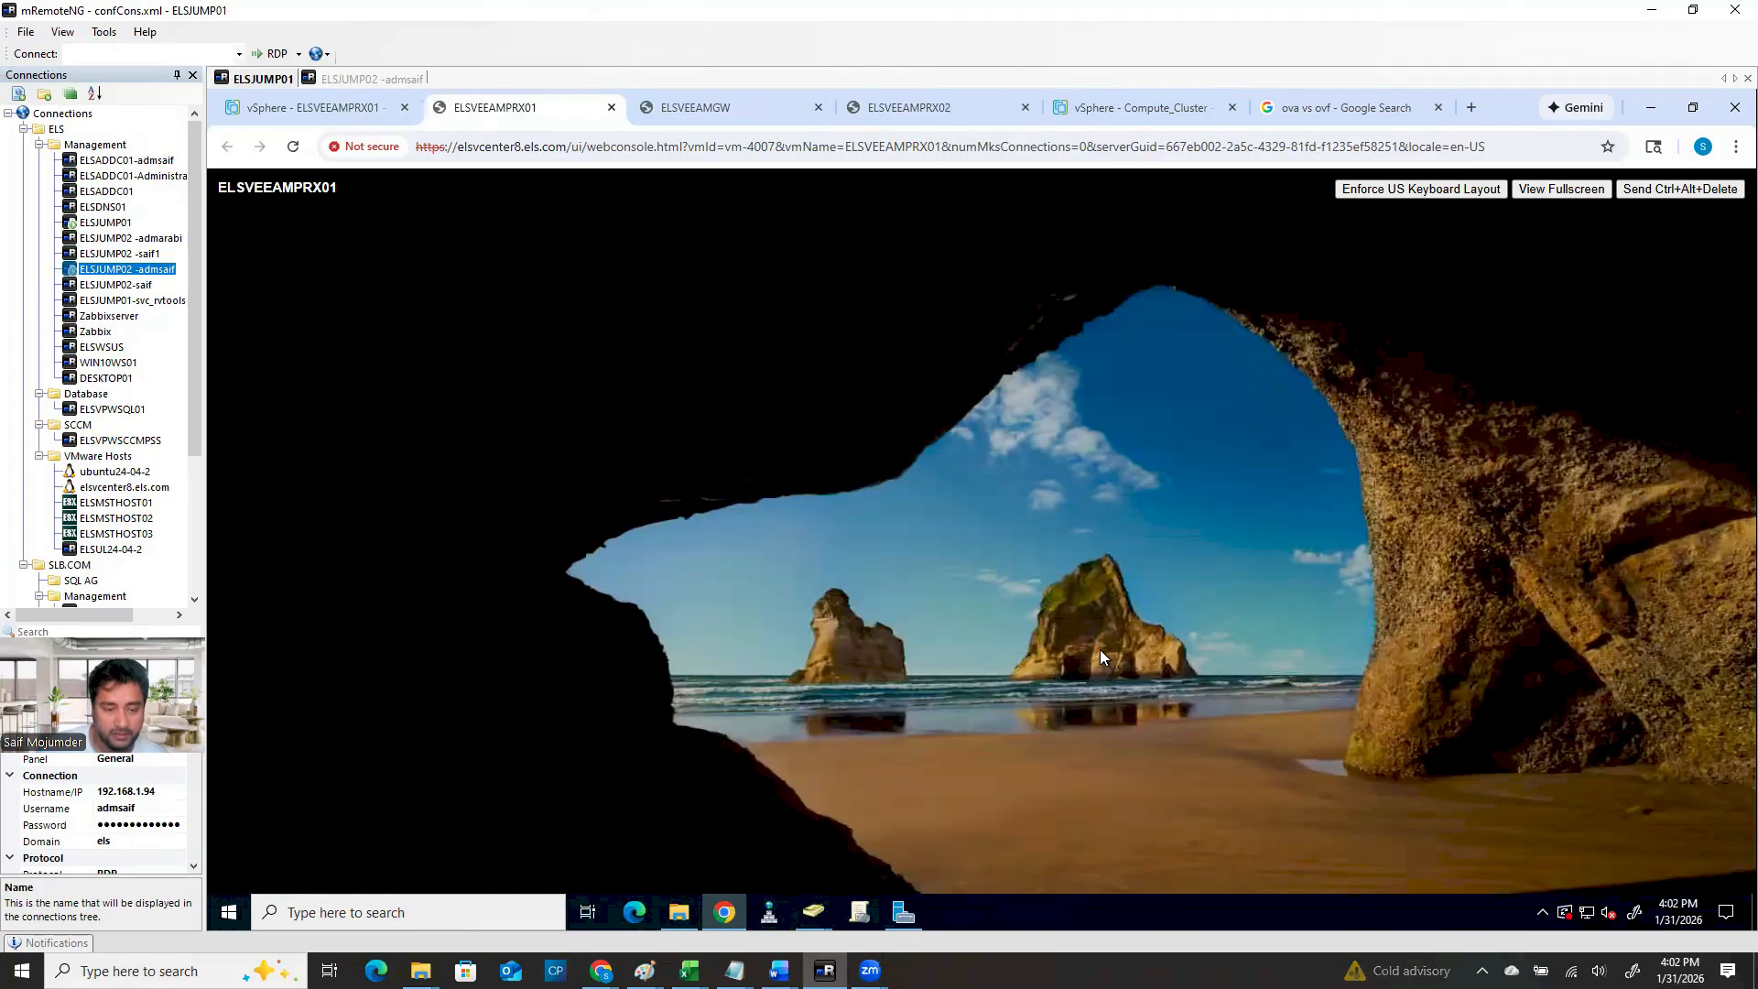
- Unlock the ELSVEEAMPRX01 console and sign in with the administrator password
left_click(1100, 650)
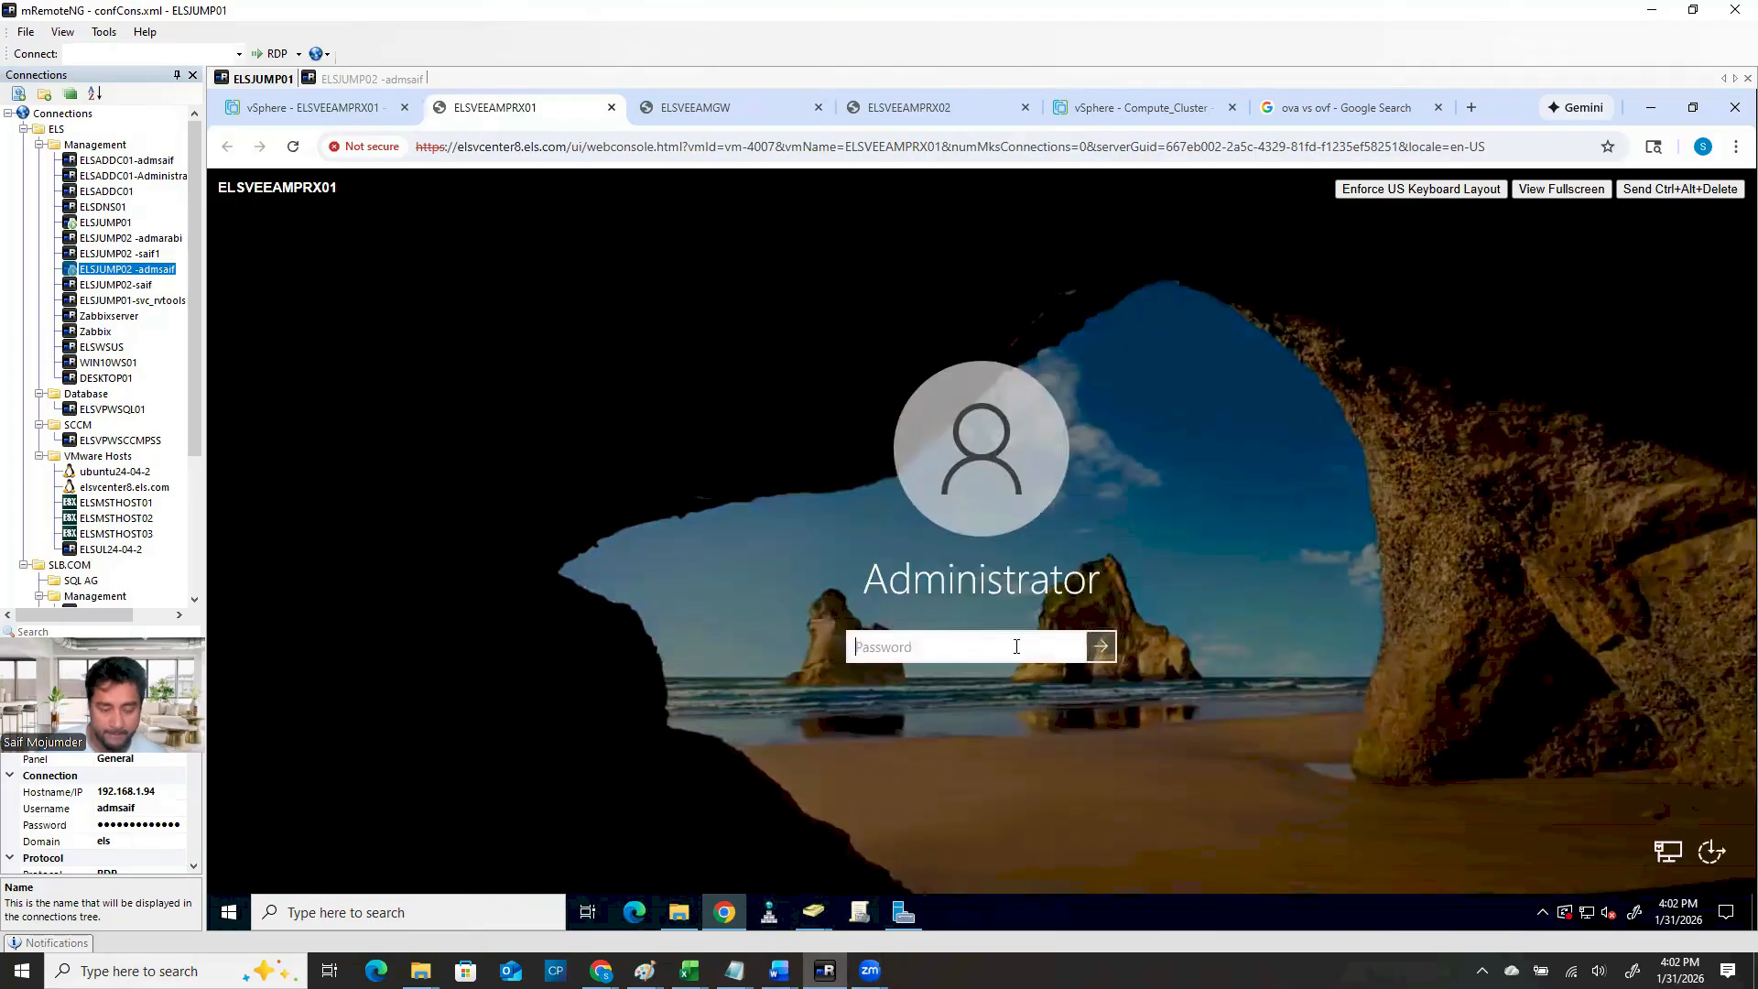
type("•••••••••••••")
key("Return")
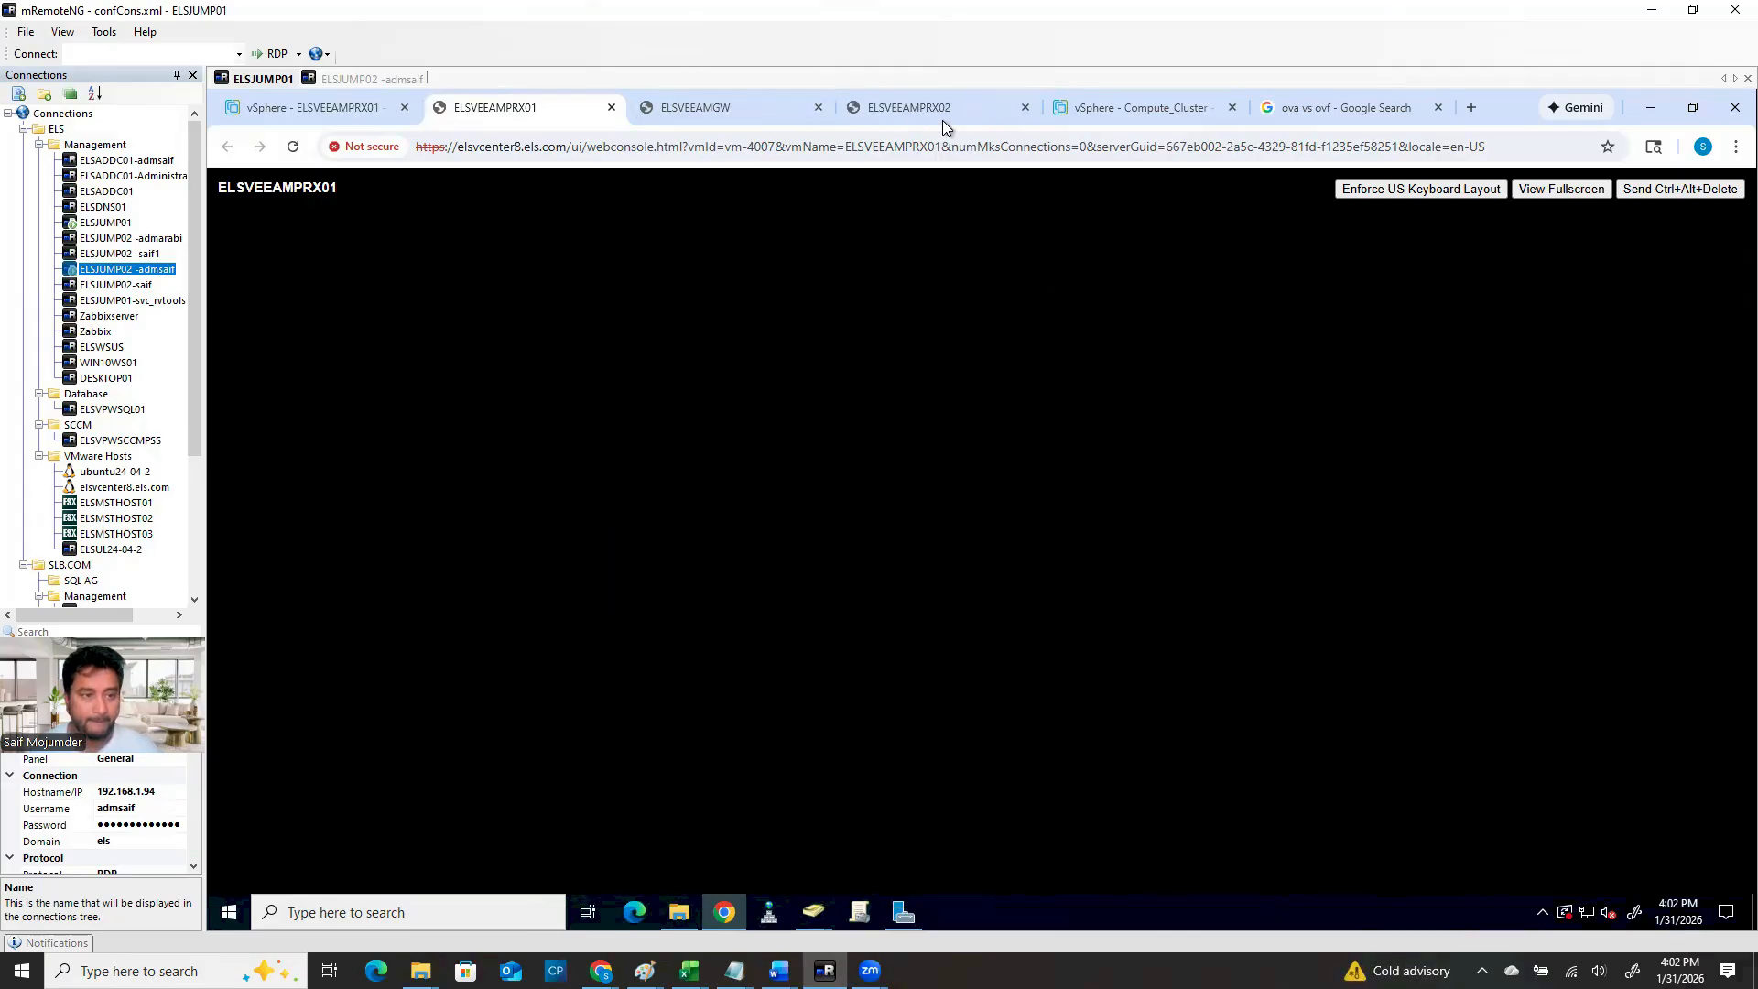
- Show ELSVEEAMPRX01's Local Server page in Server Manager, confirming Ethernet0 at 10.15.213.34
left_click(915, 108)
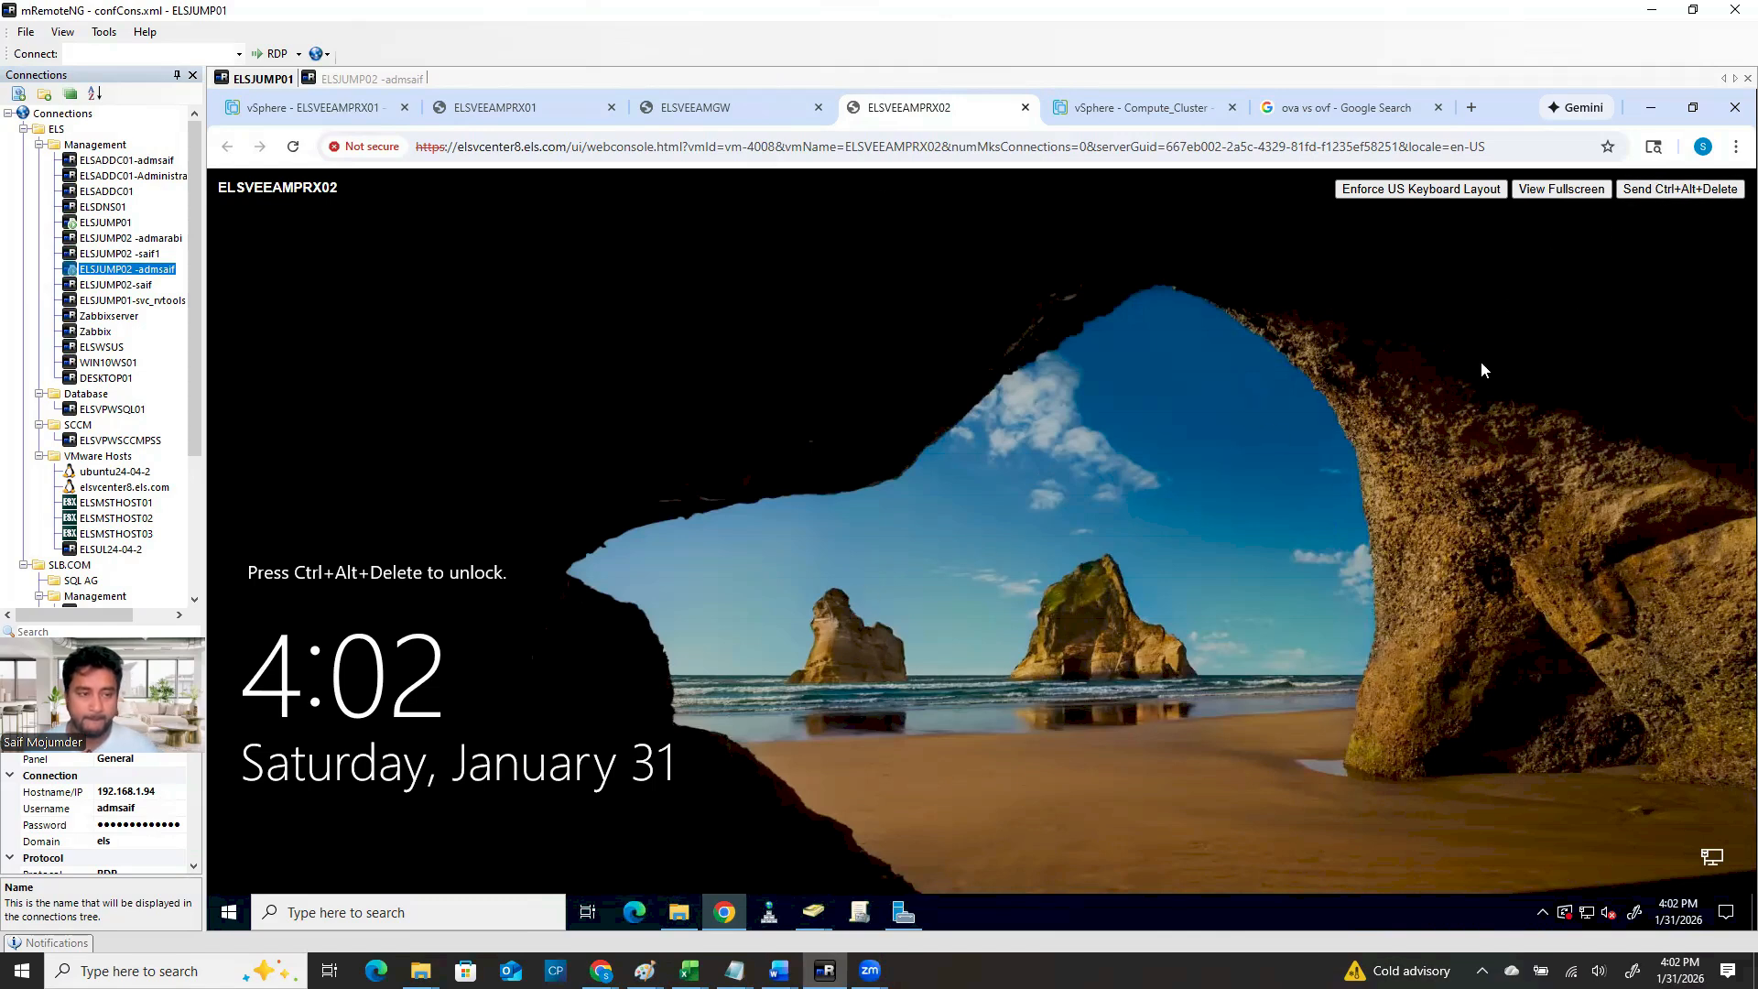
left_click(702, 109)
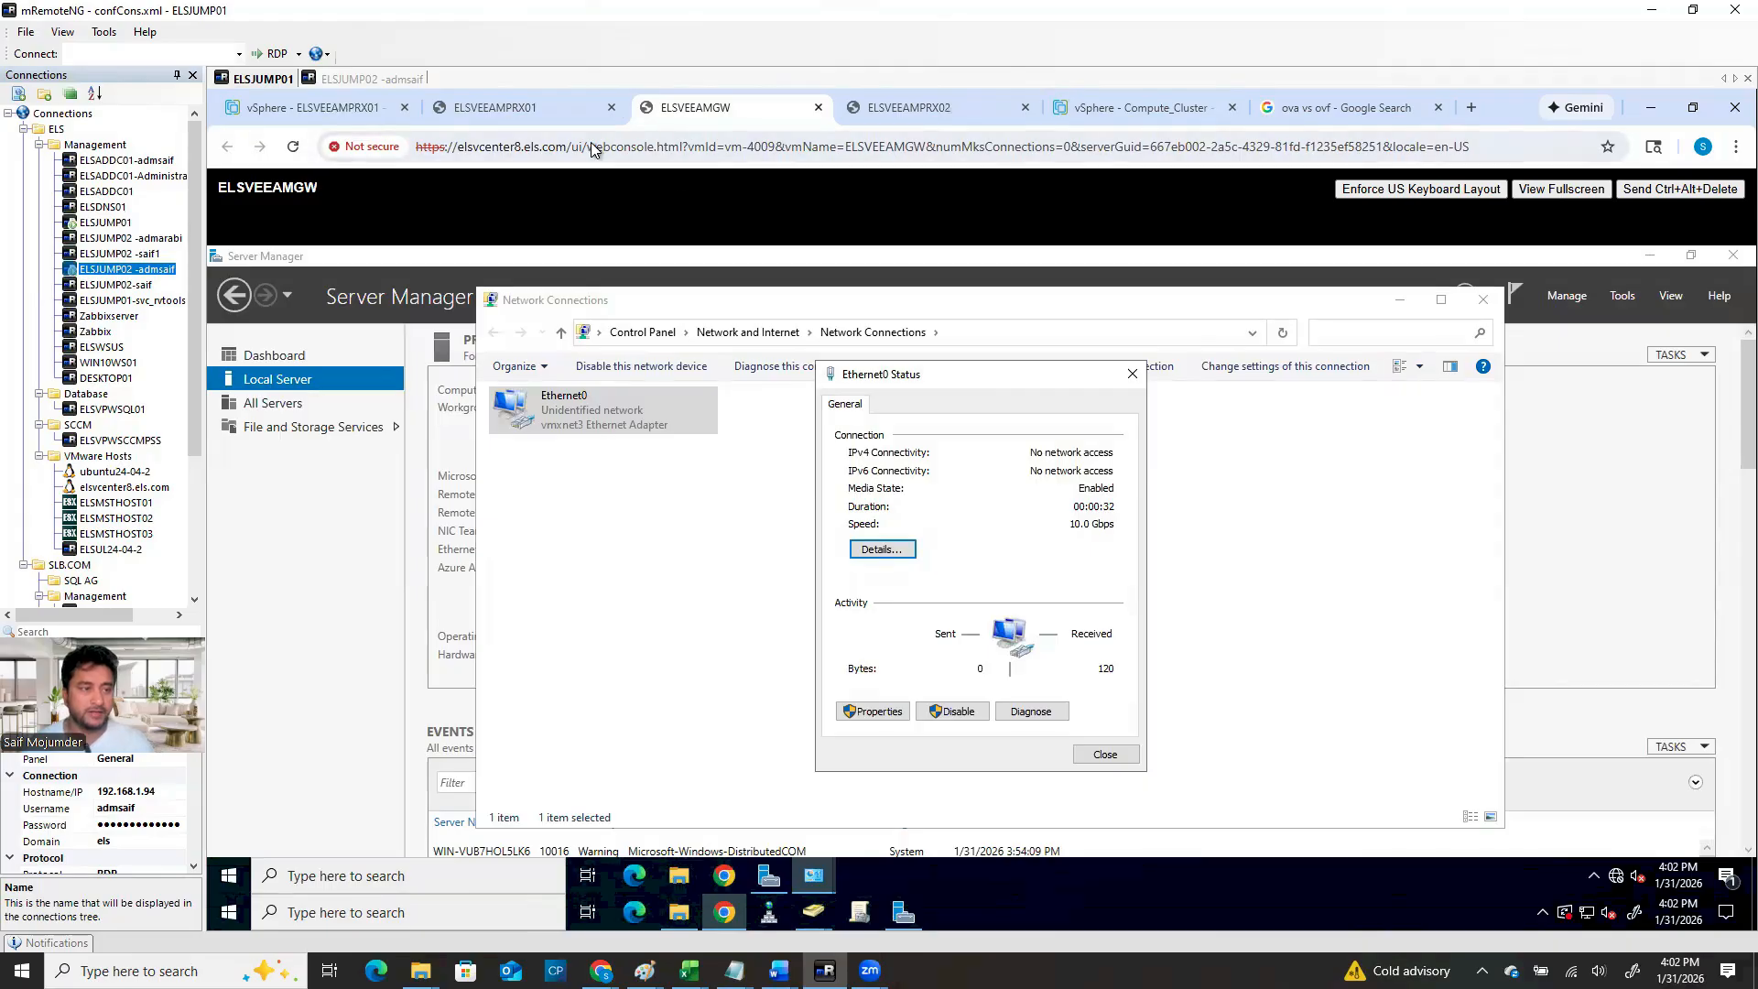
left_click(529, 109)
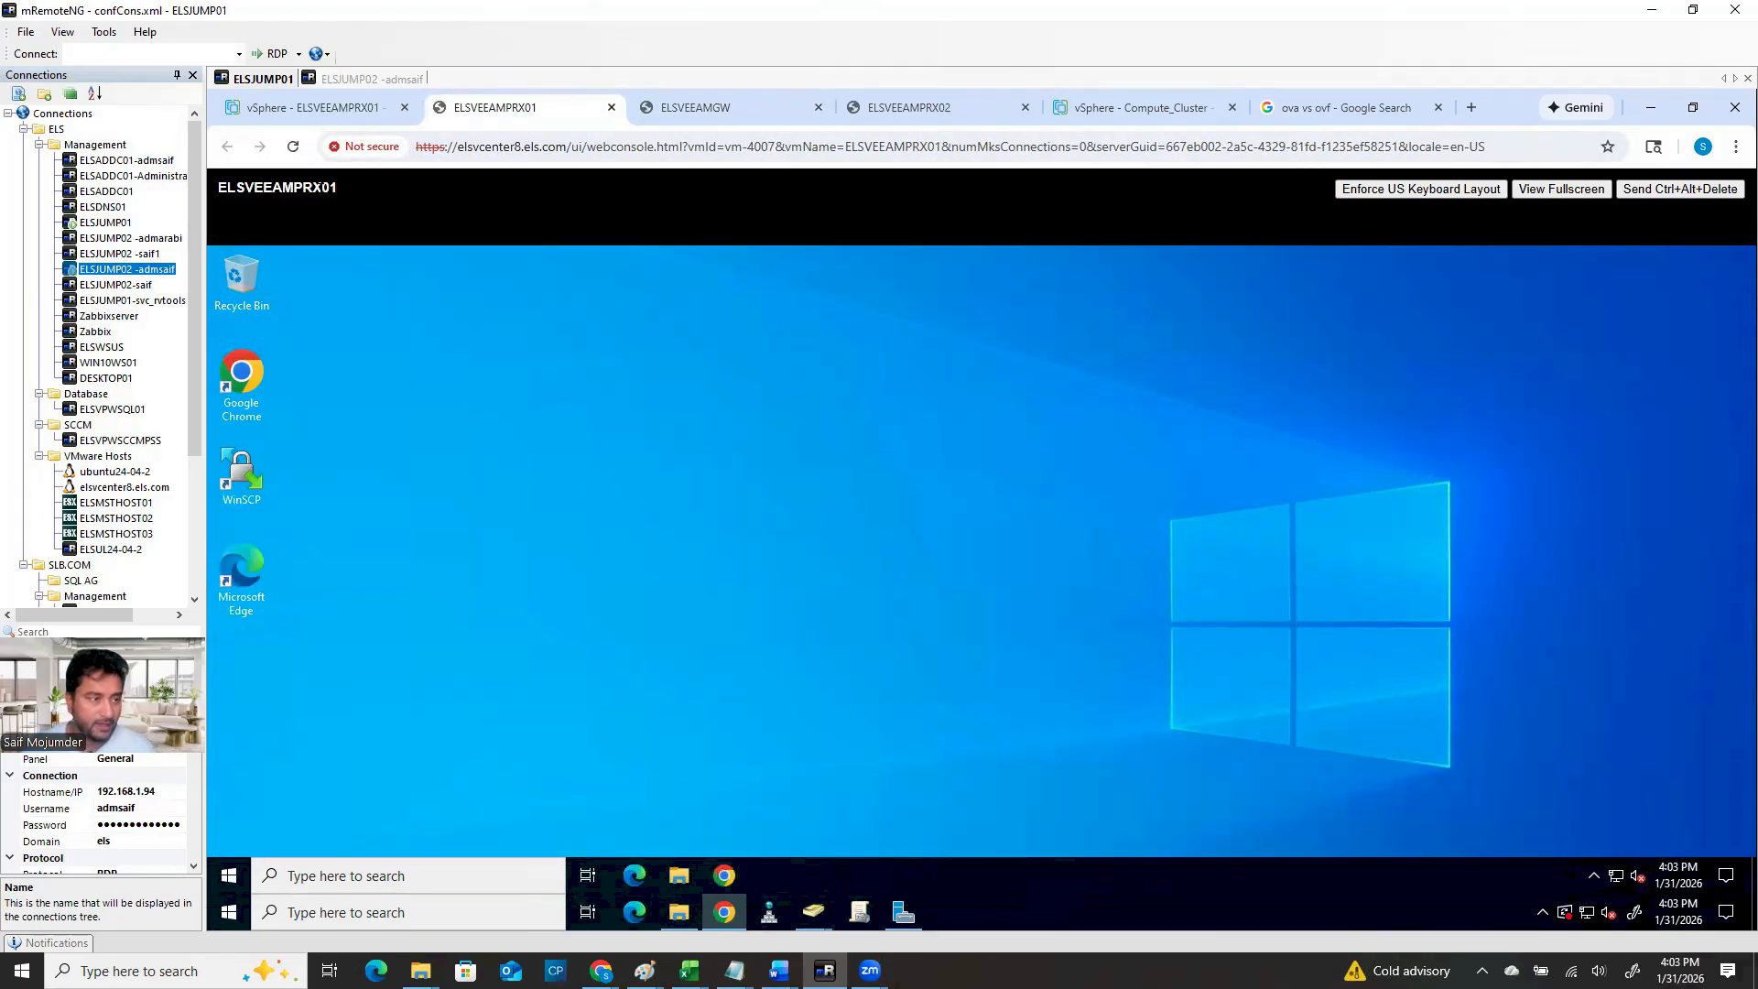
double_click(314, 187)
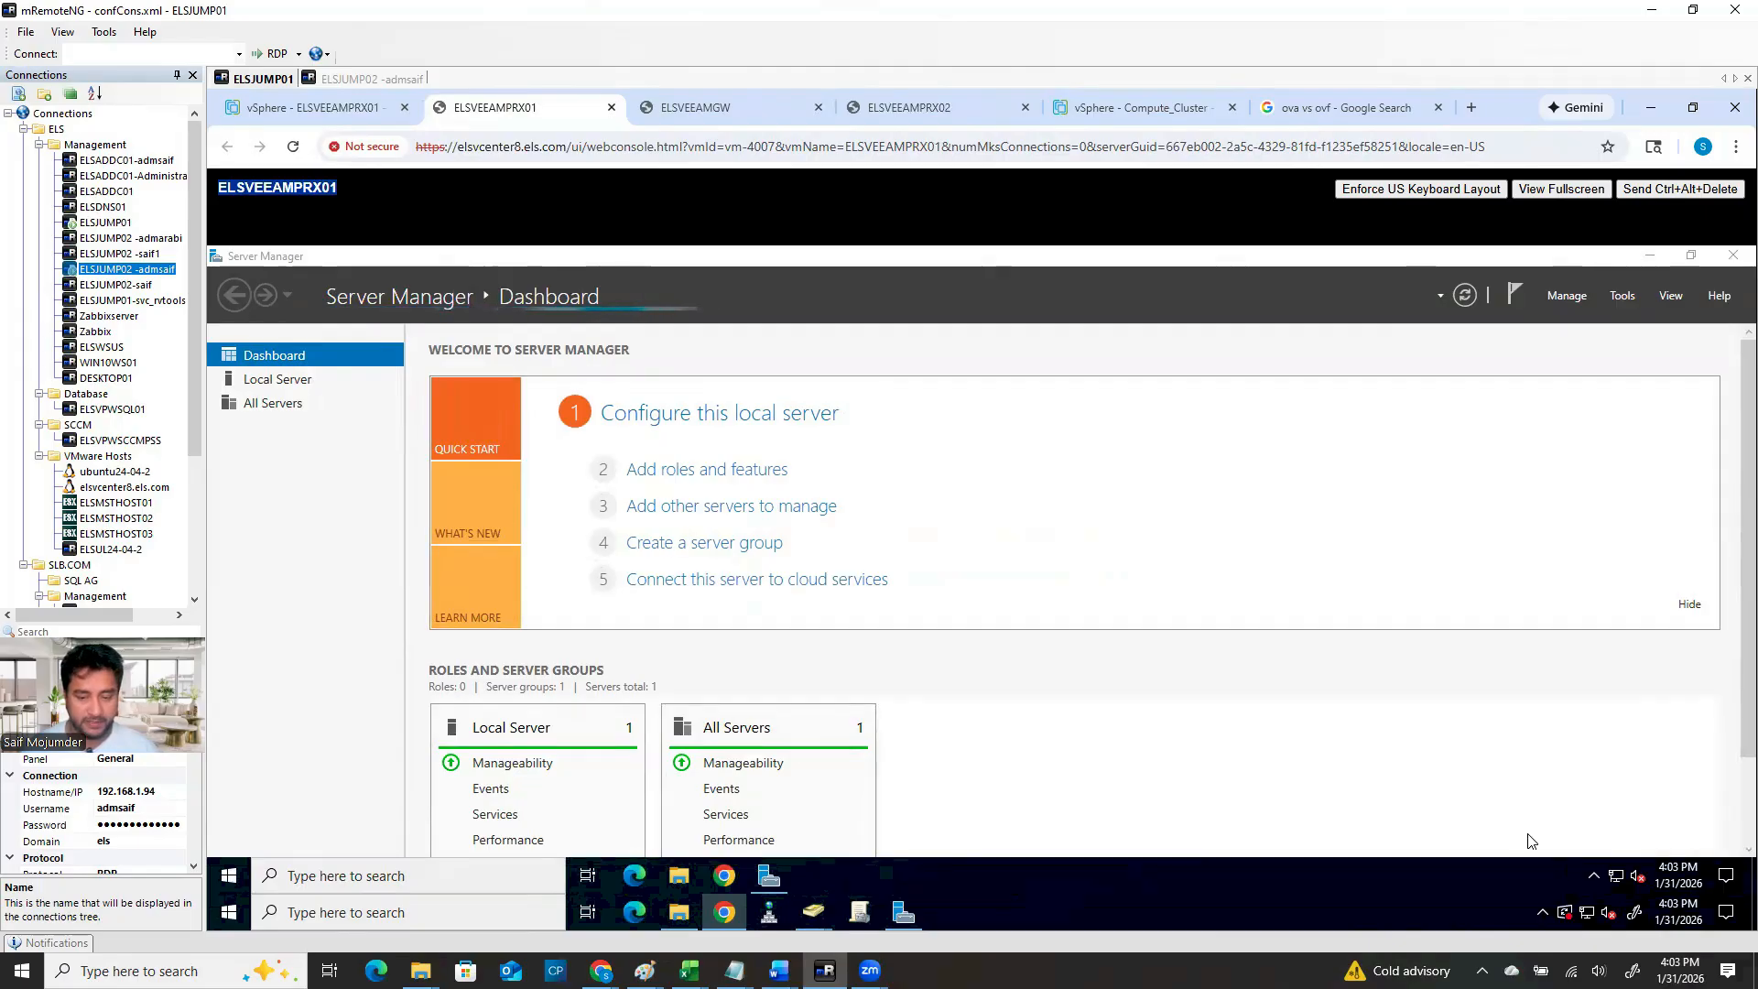
left_click(705, 415)
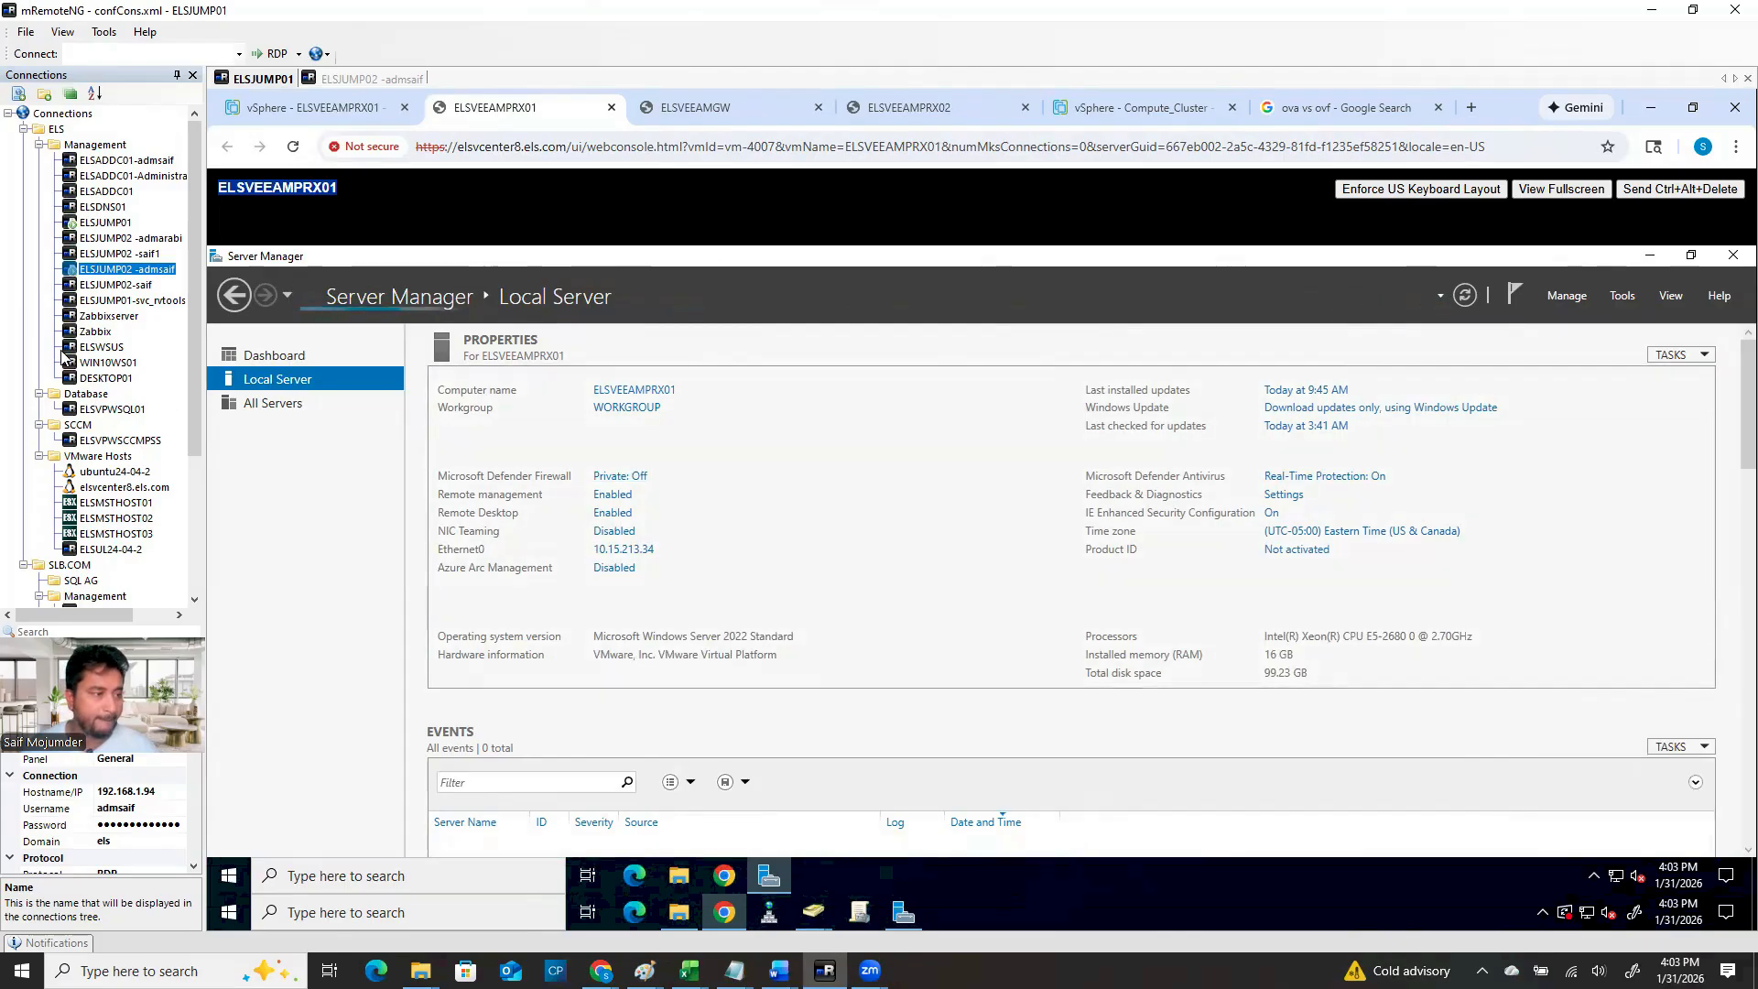
left_click(38, 145)
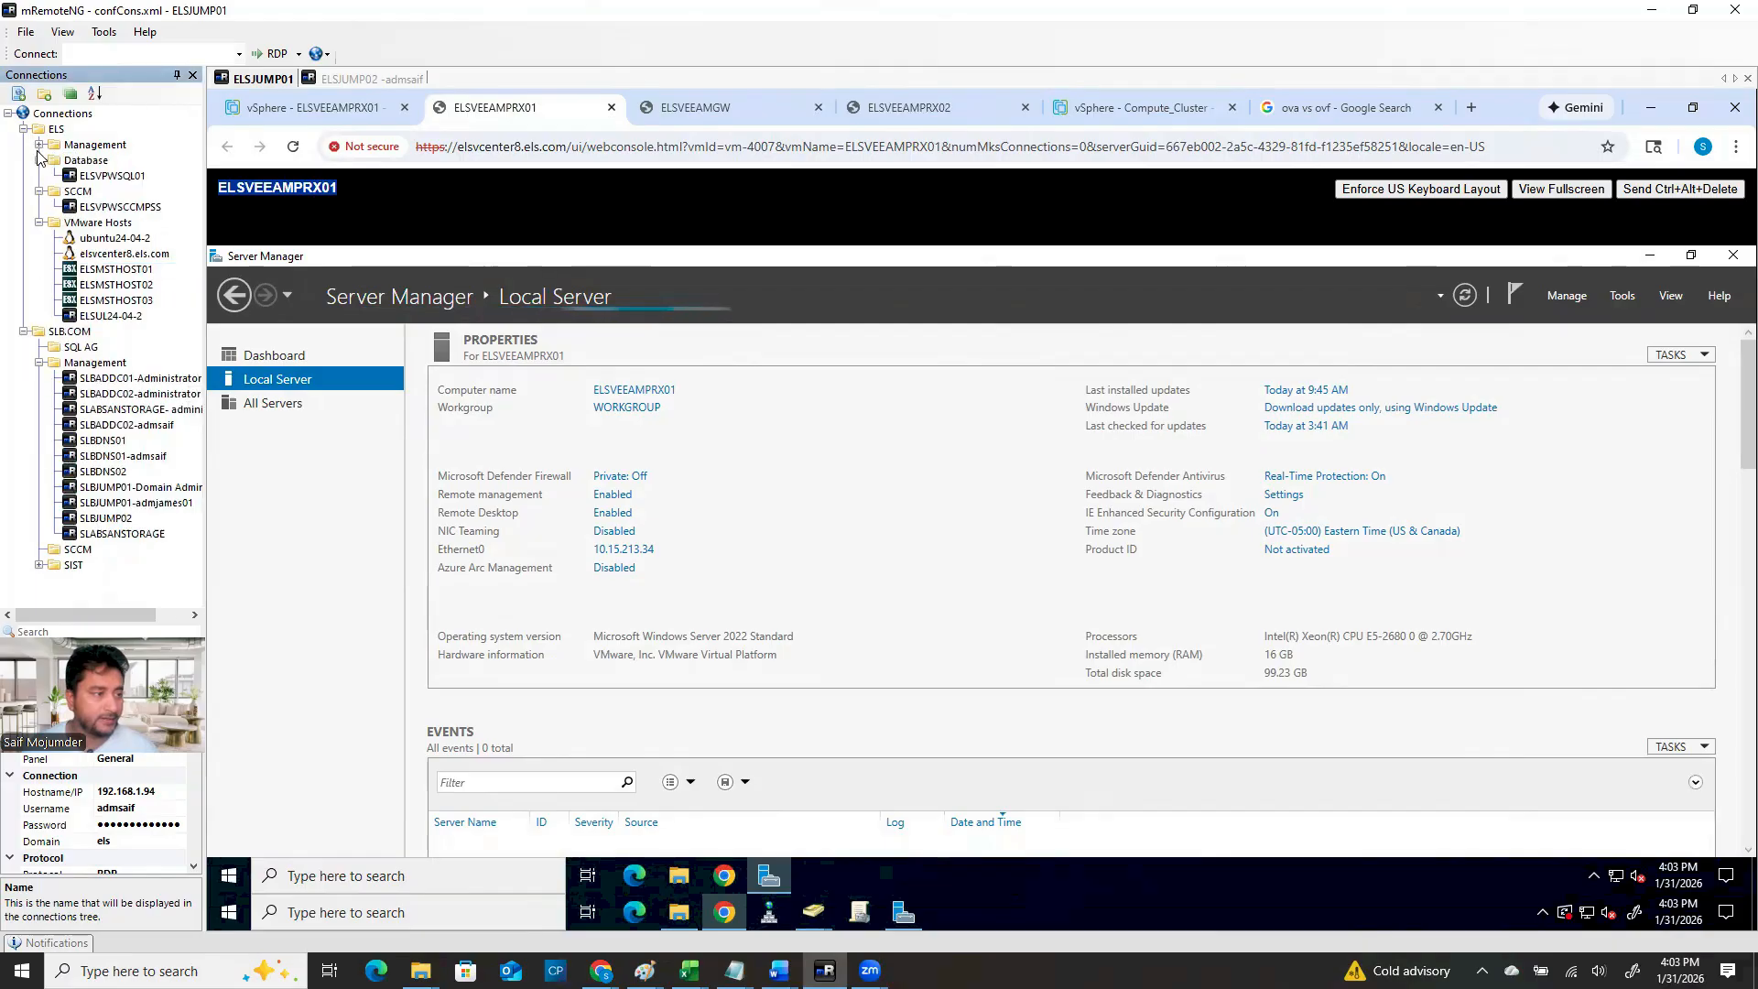
- Collapse the ELS subgroups and create a VEEAM BACKUP folder under ELS
left_click(40, 222)
left_click(41, 192)
left_click(40, 161)
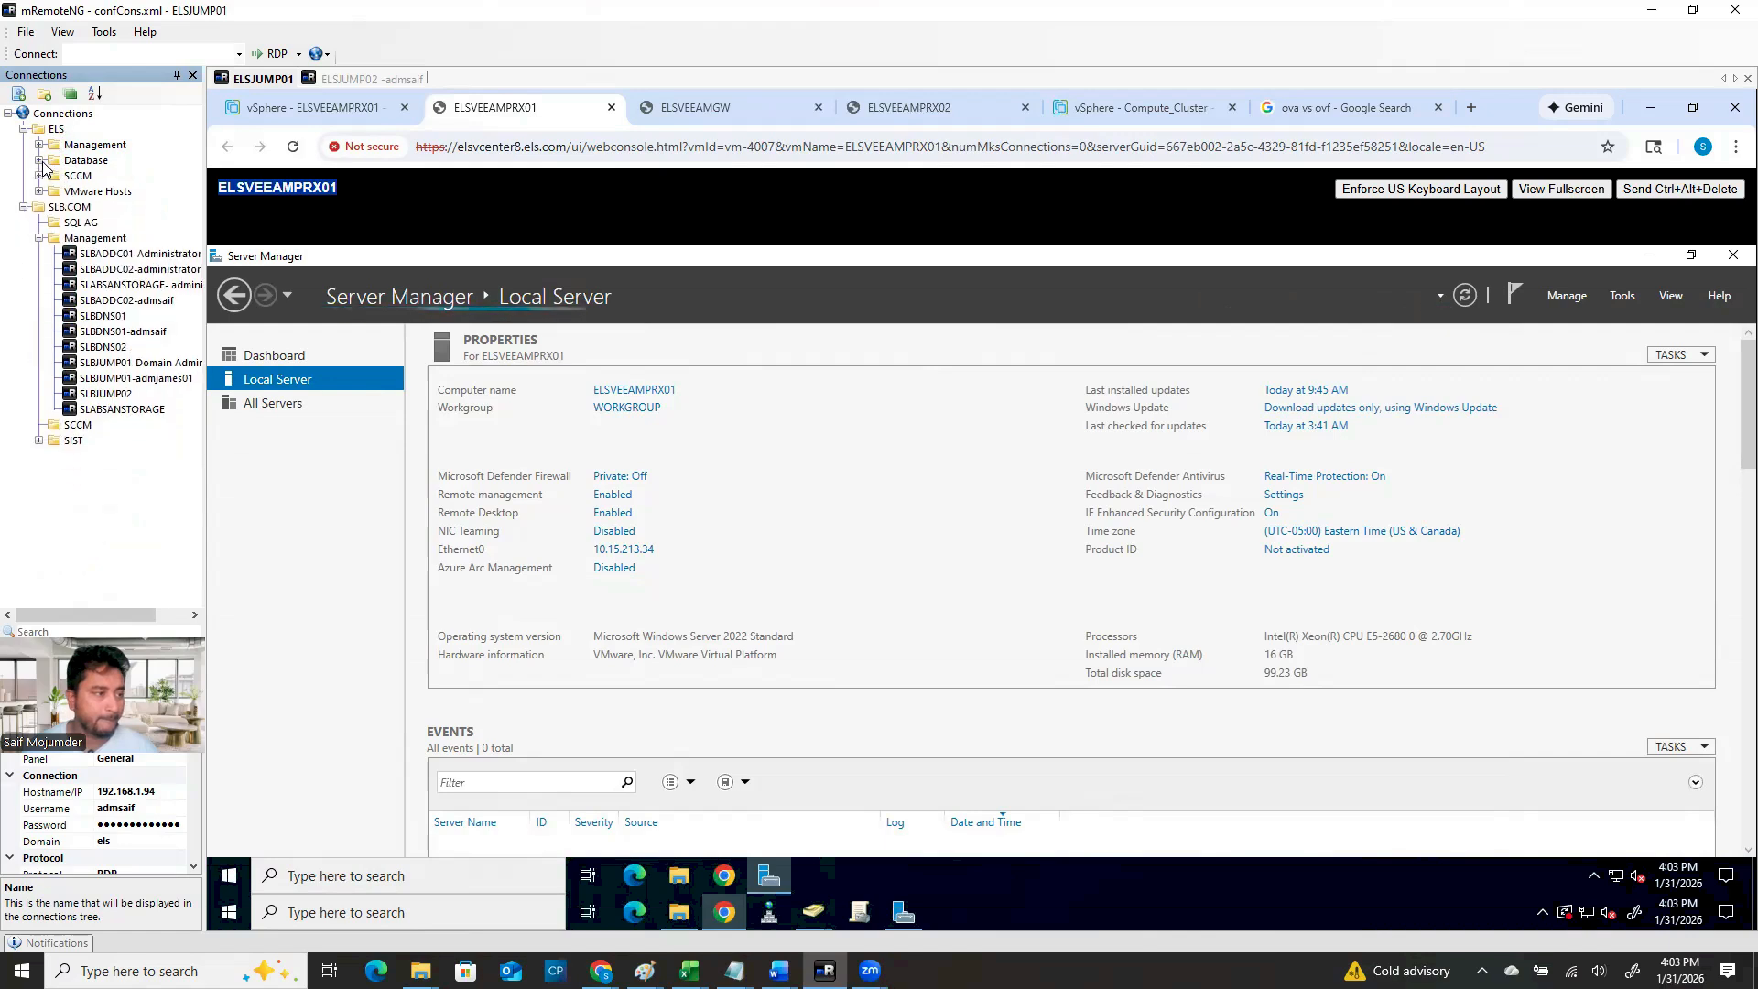
left_click(55, 129)
right_click(56, 129)
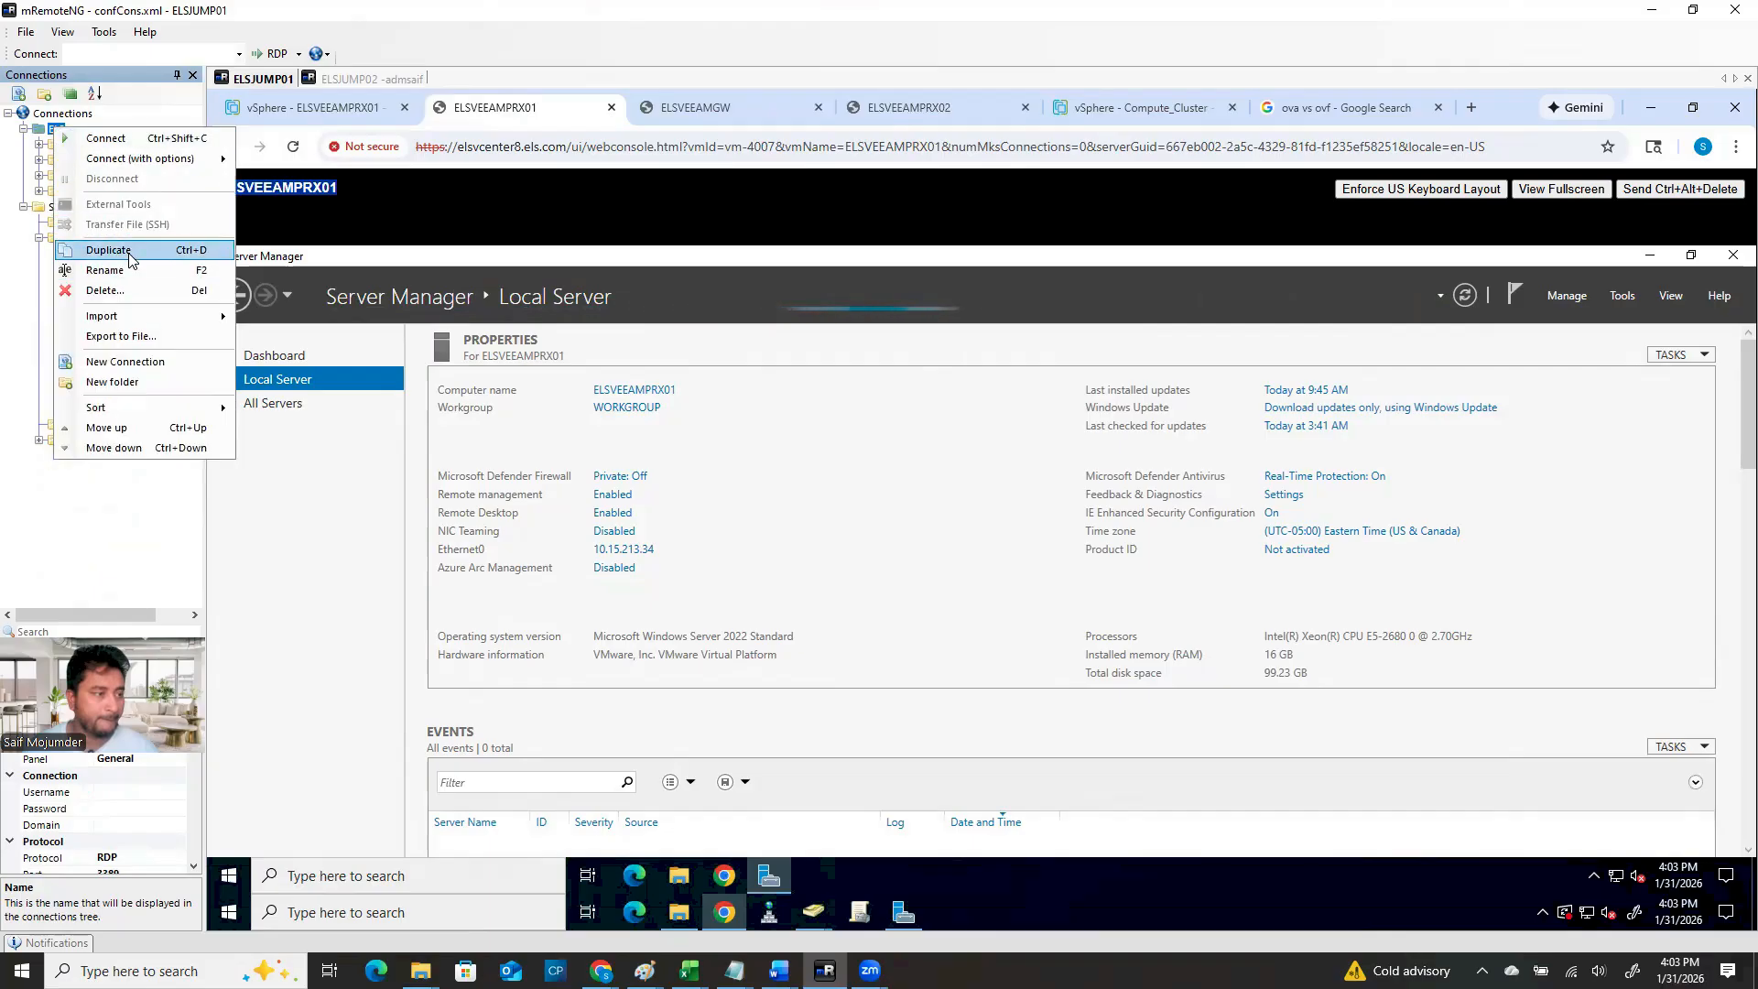
left_click(151, 388)
type("V")
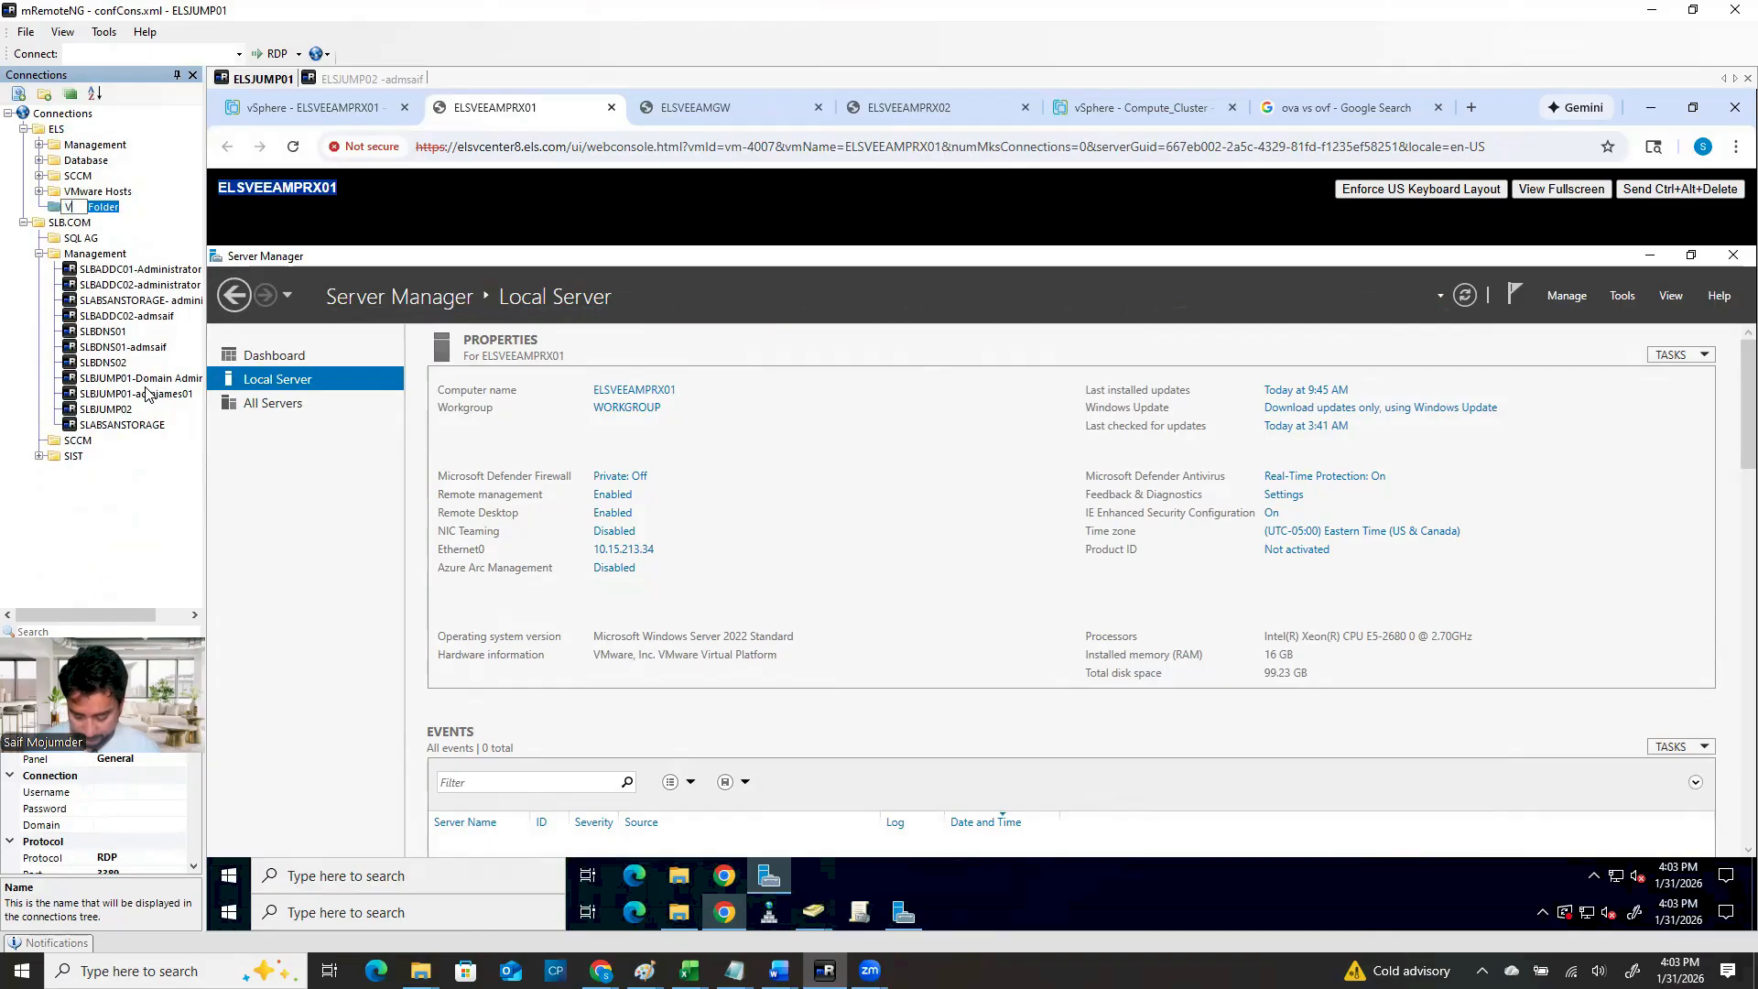
type("EEAM BACKU")
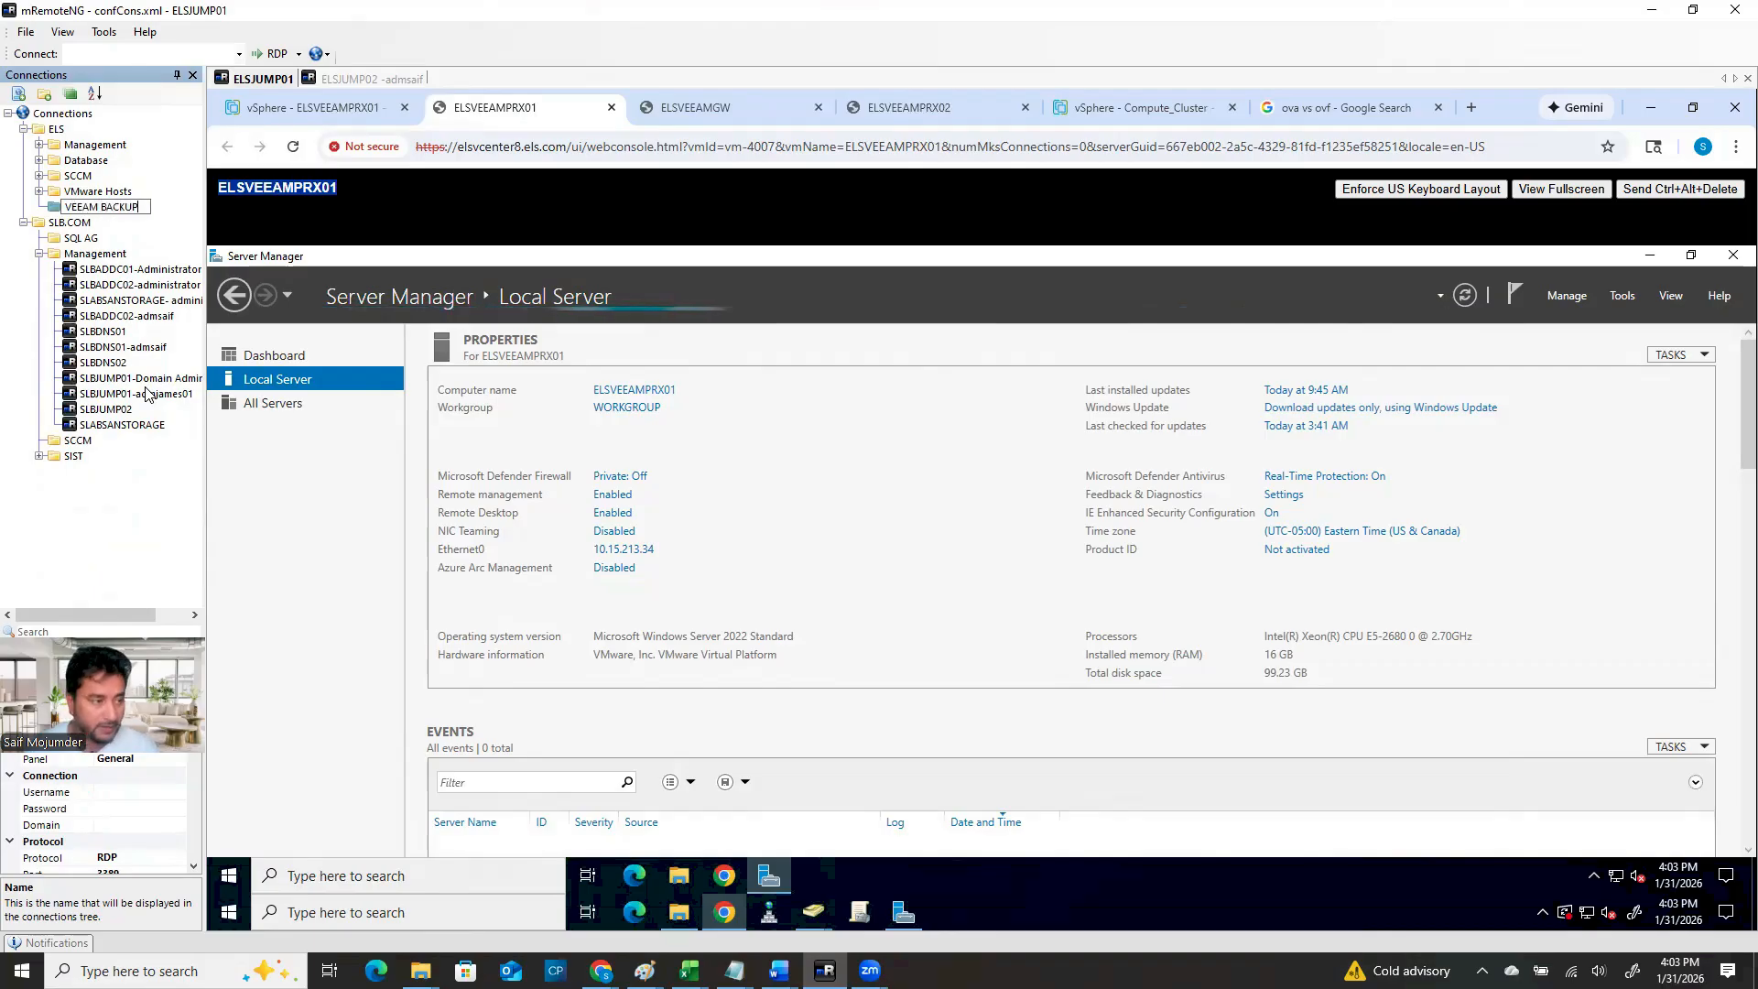
type("P")
key("Return")
- Add a new connection inside the VEEAM BACKUP folder
left_click(119, 207)
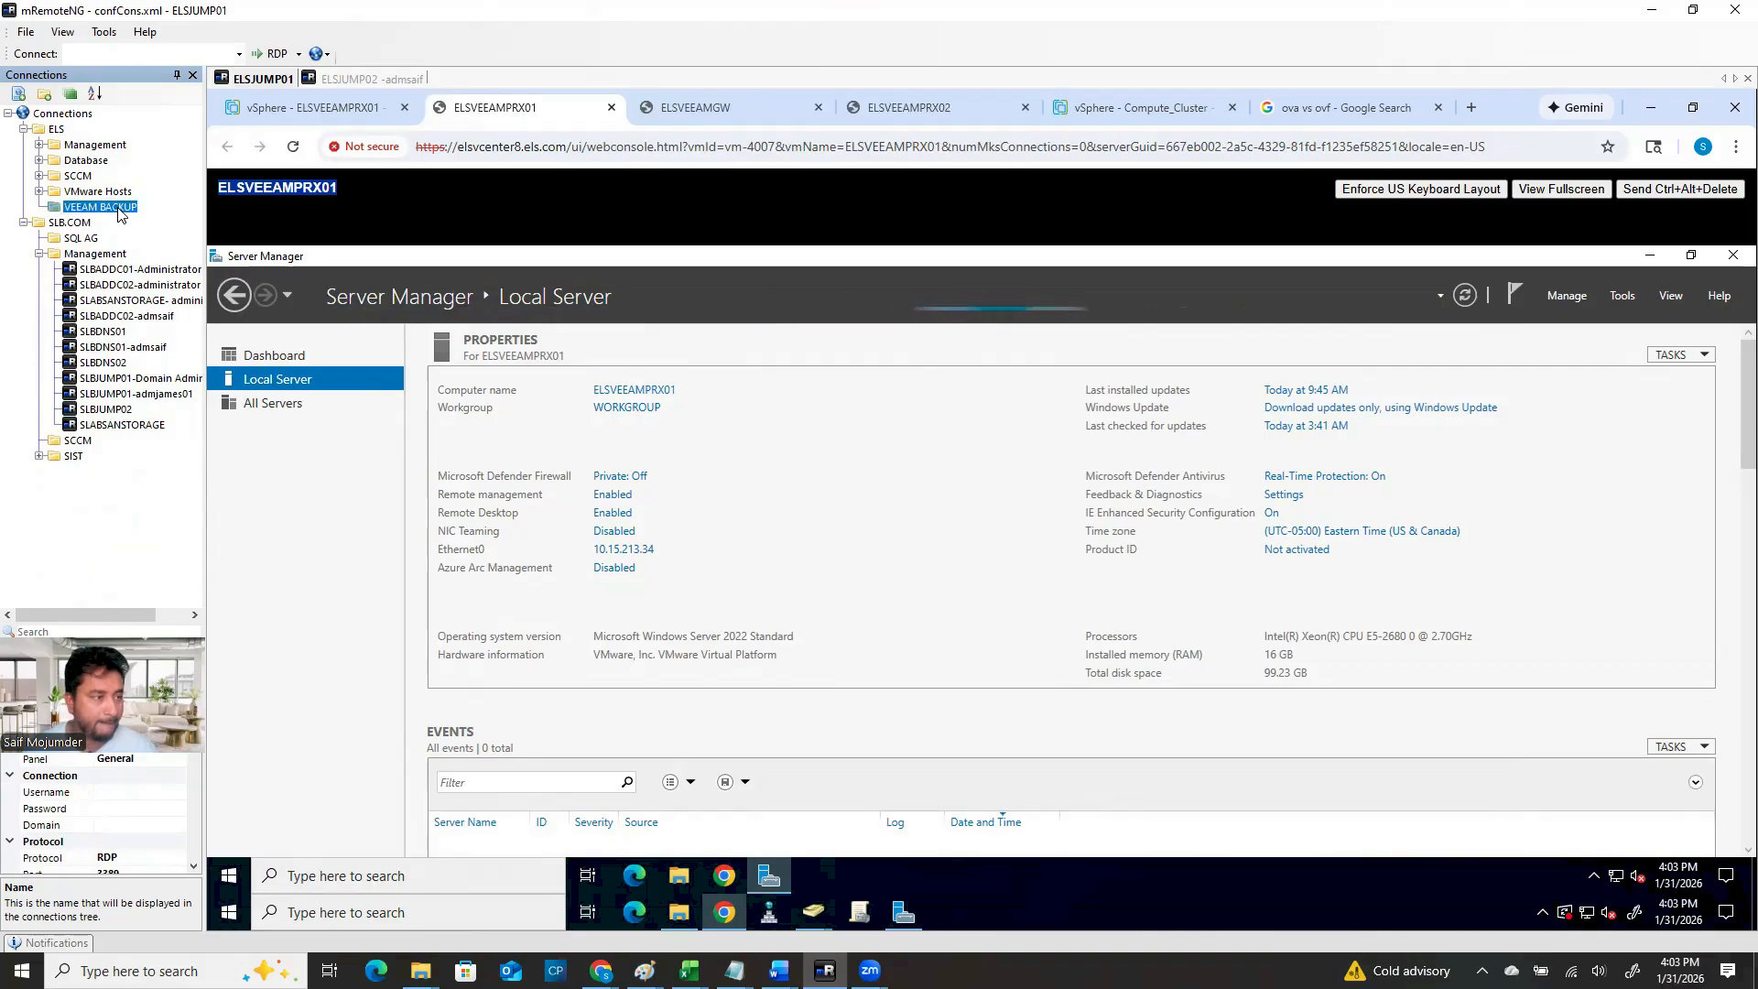
right_click(119, 208)
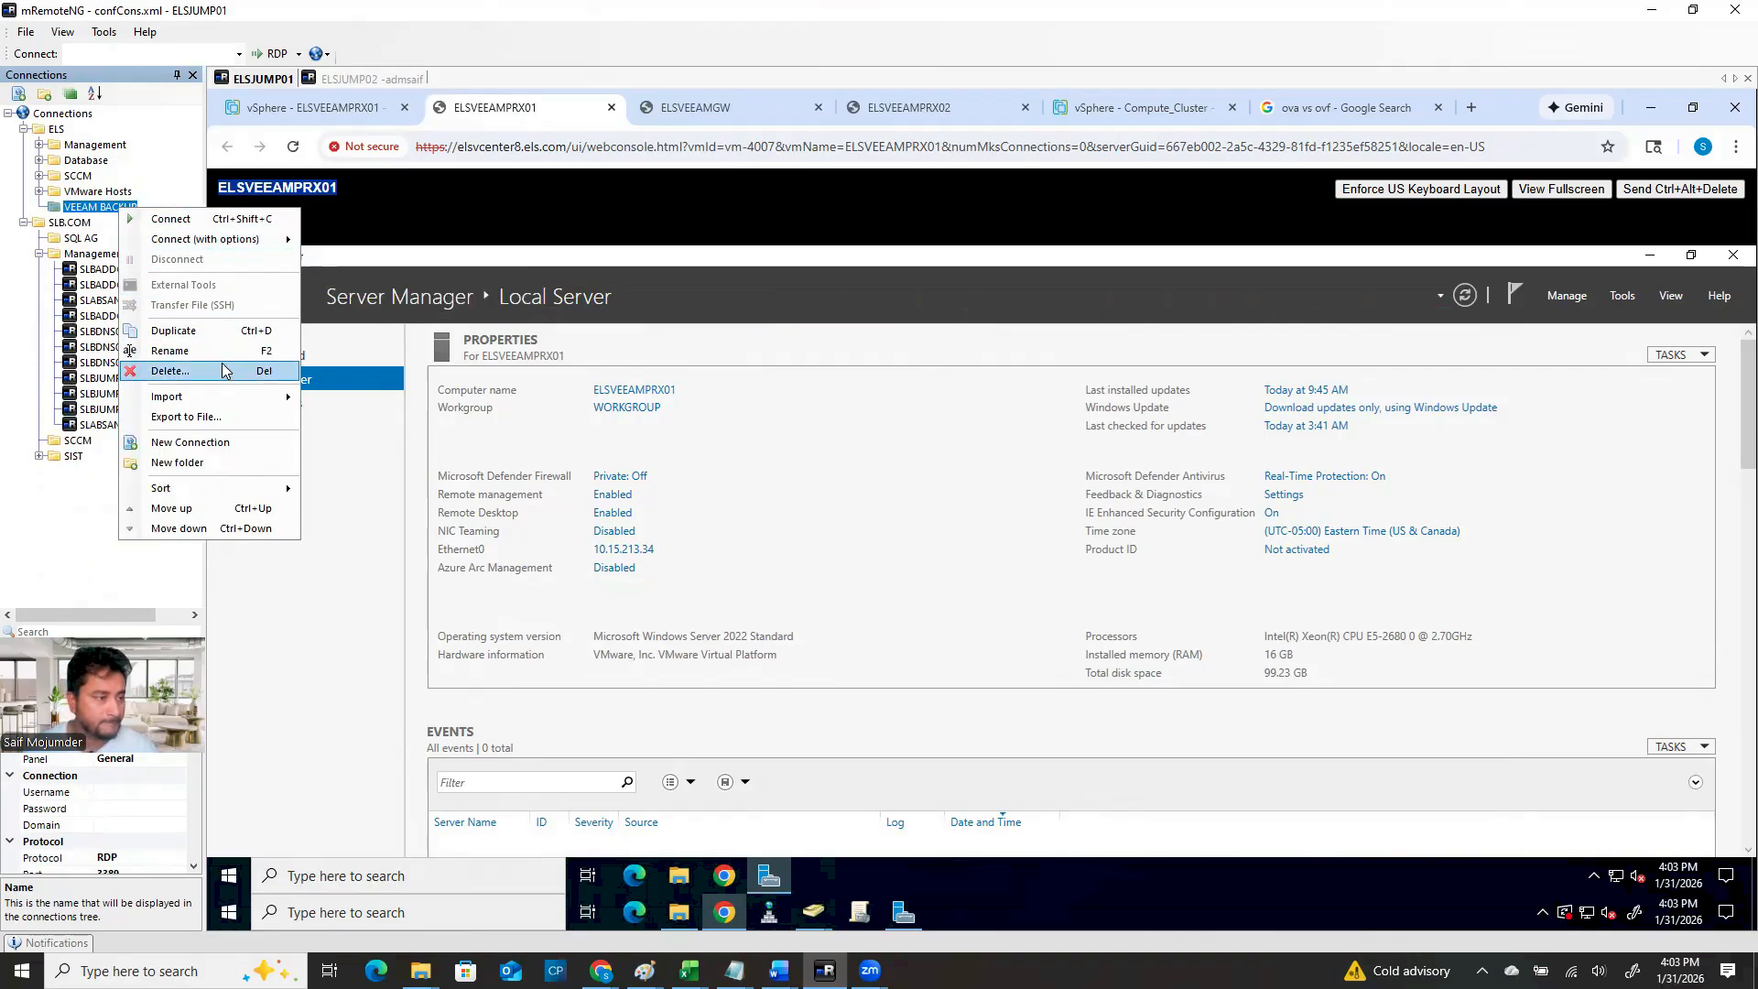
left_click(218, 442)
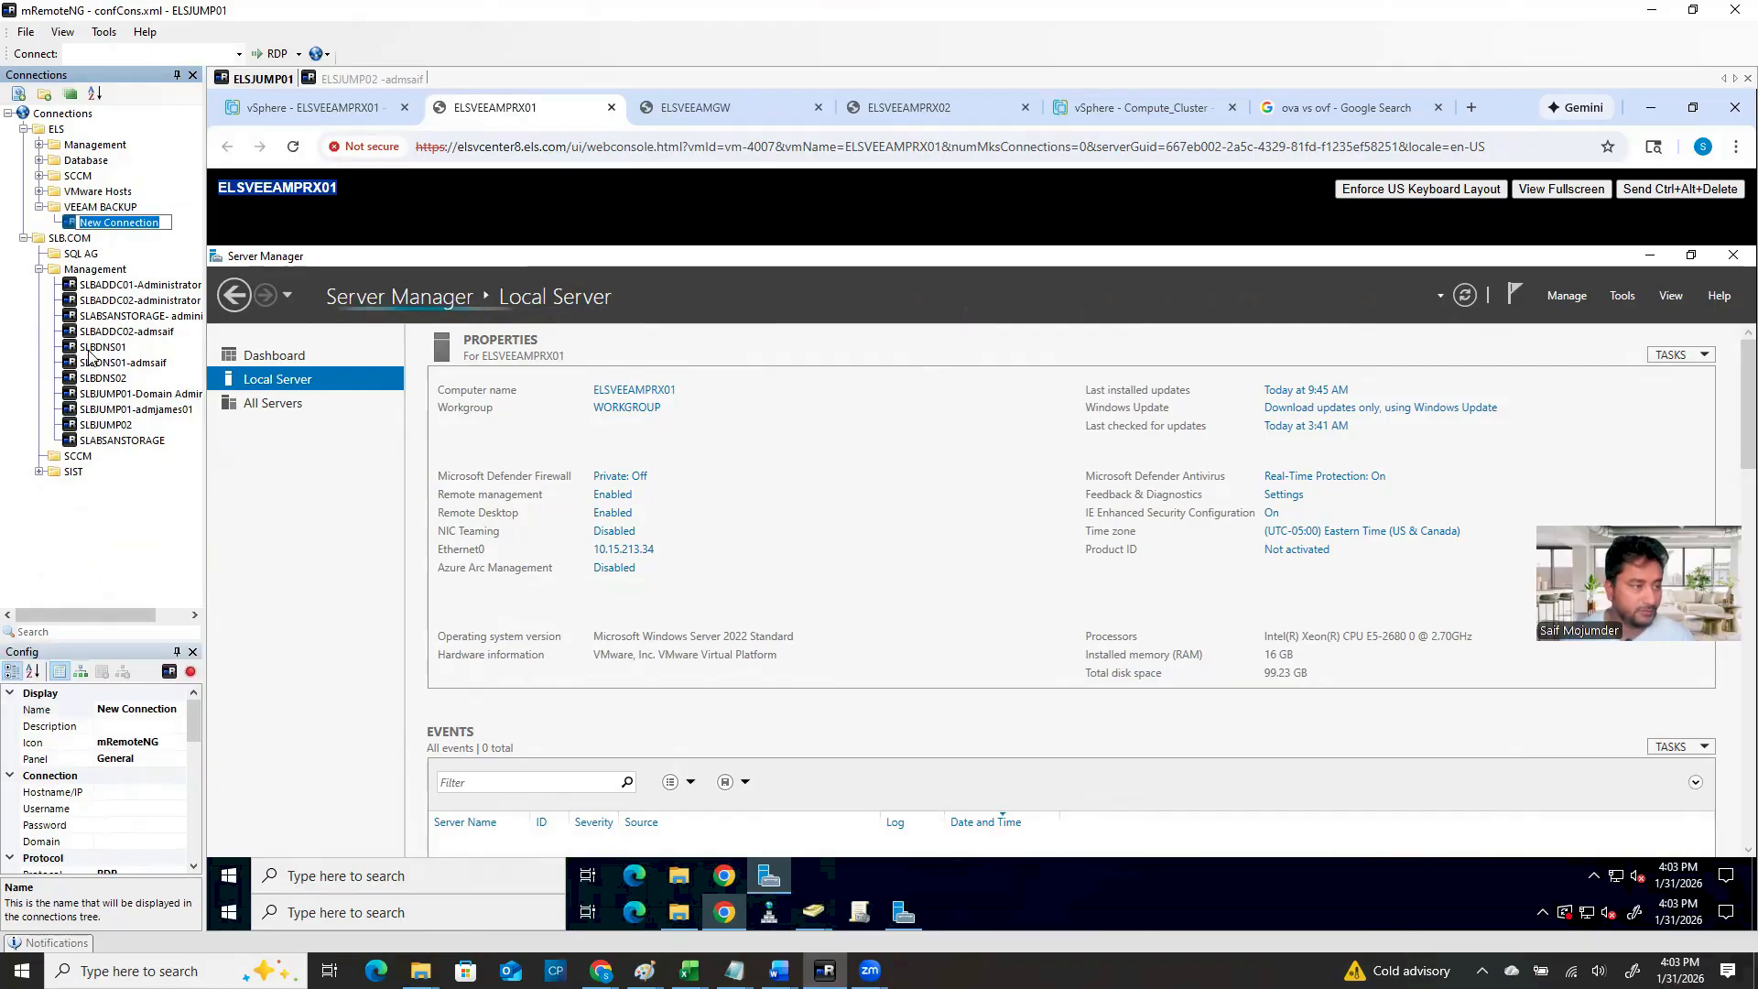
- Name the connection ELSVEEAMPRX01 with host 10.15.213.34 and username administrator
left_click(159, 711)
type("ELSVEEAMPRX01")
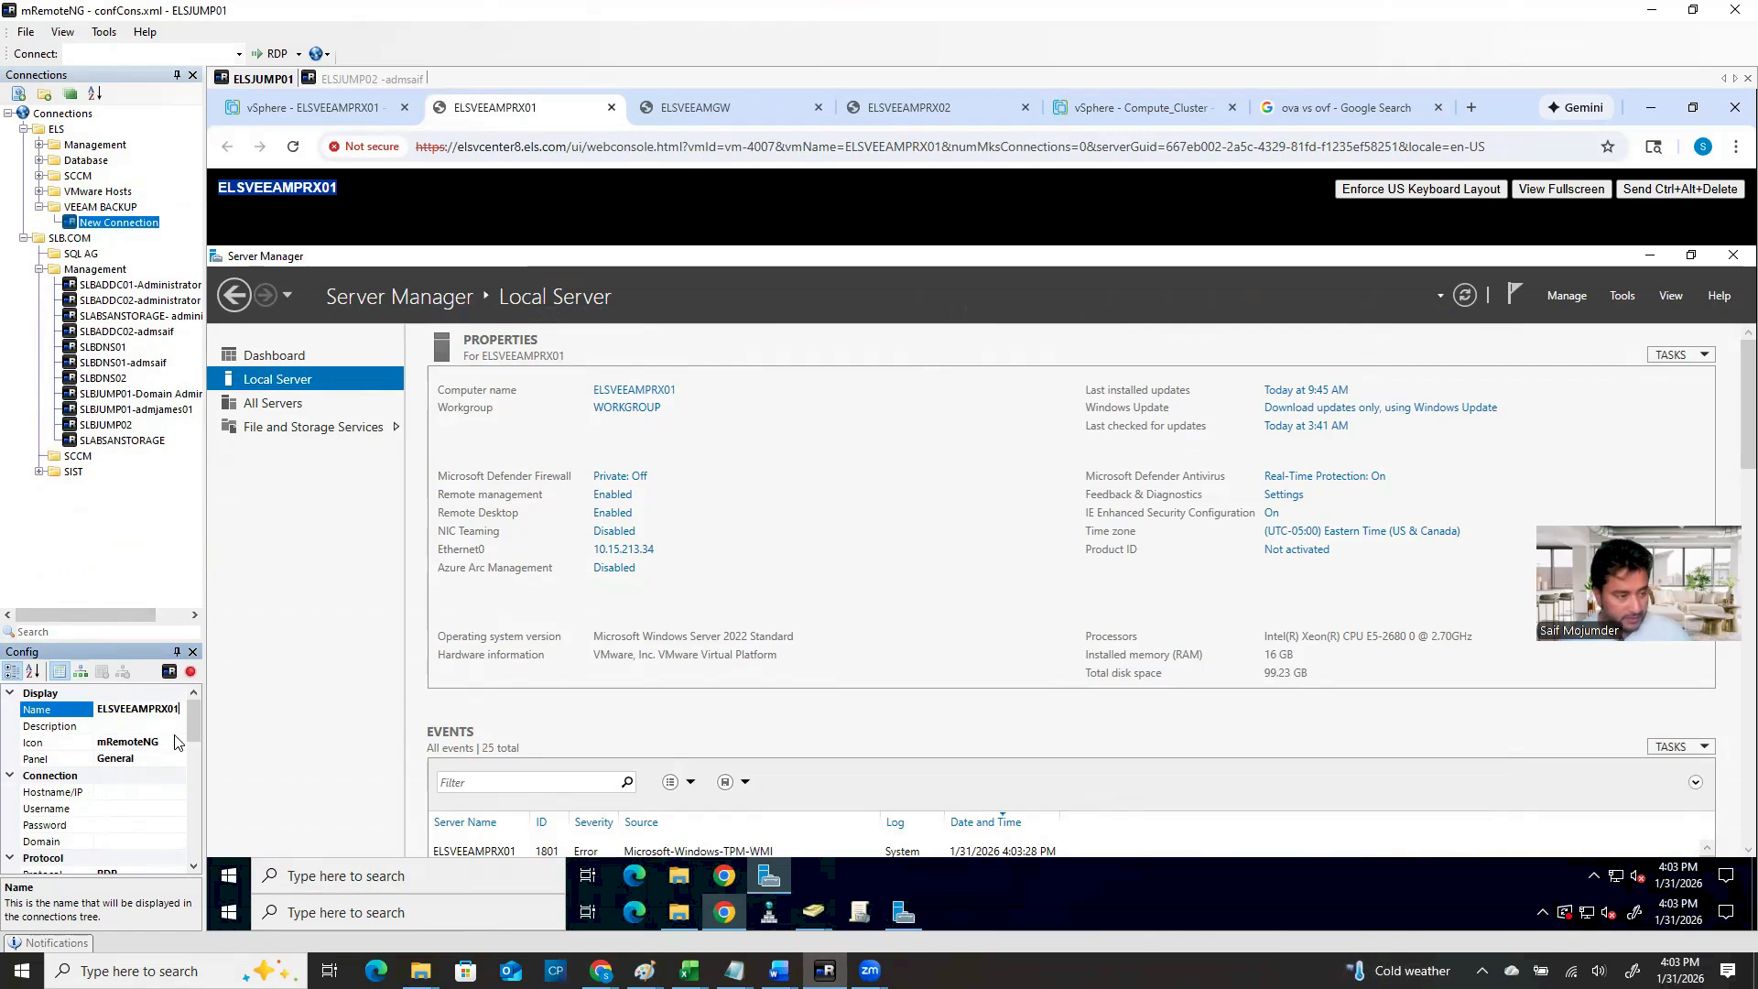
left_click(130, 793)
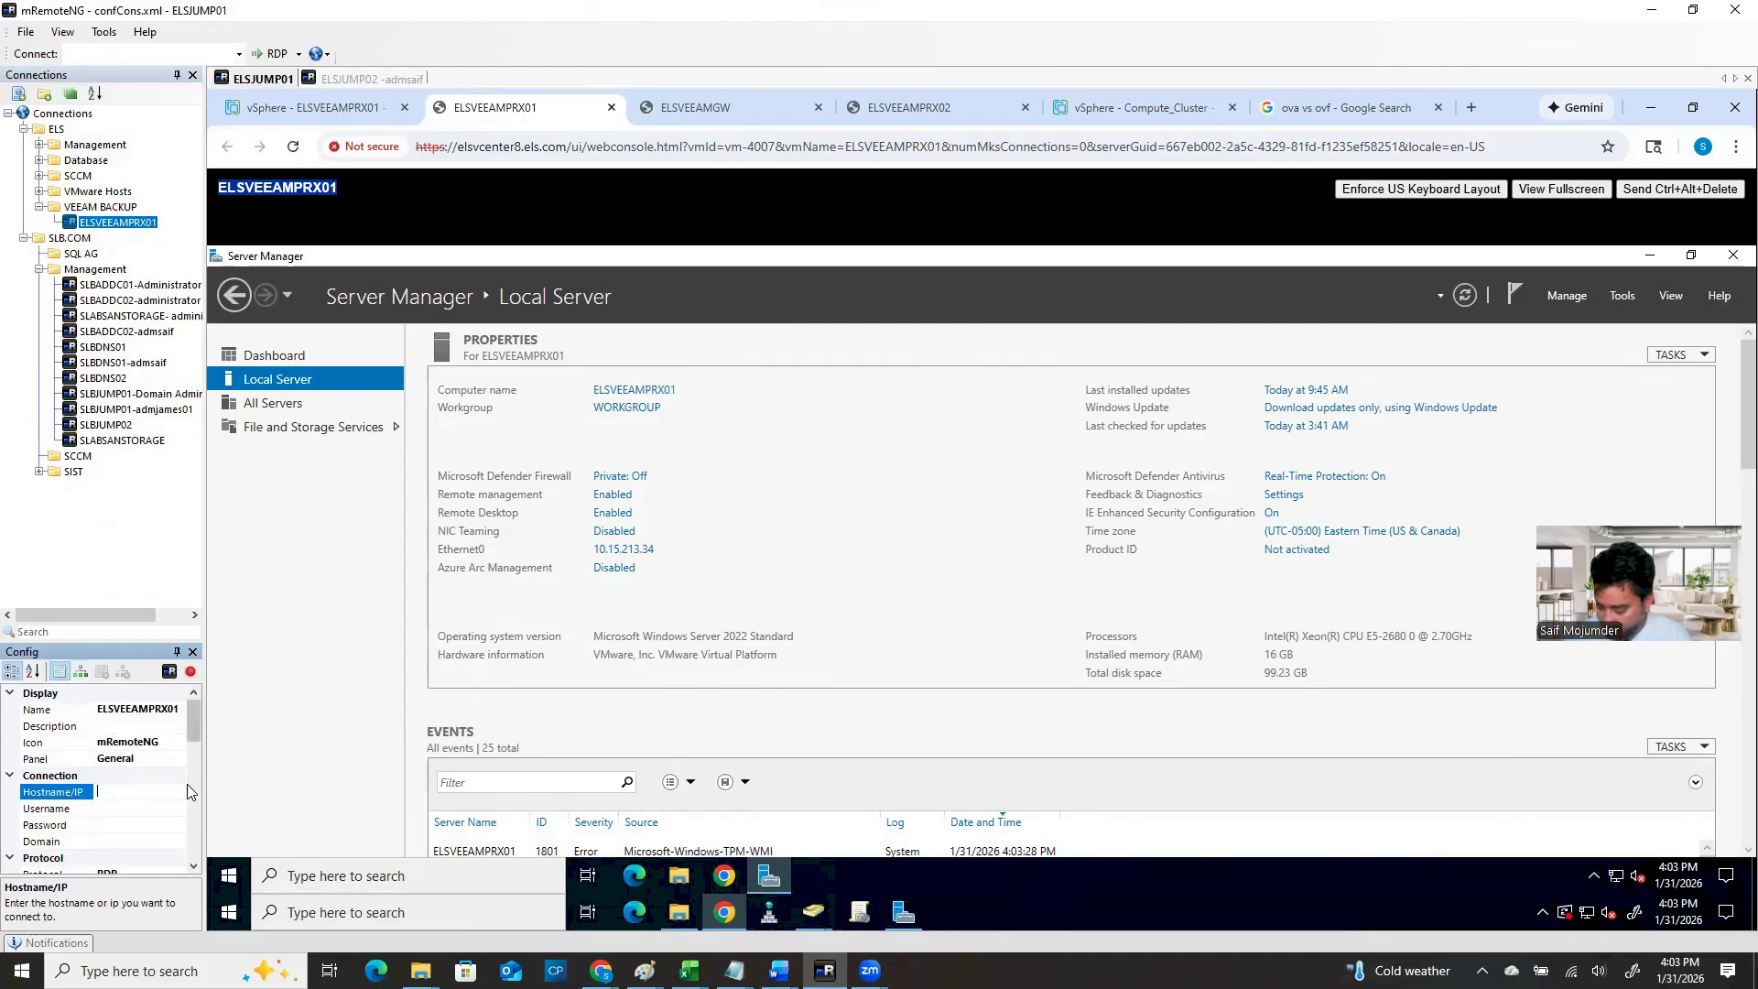
type("10")
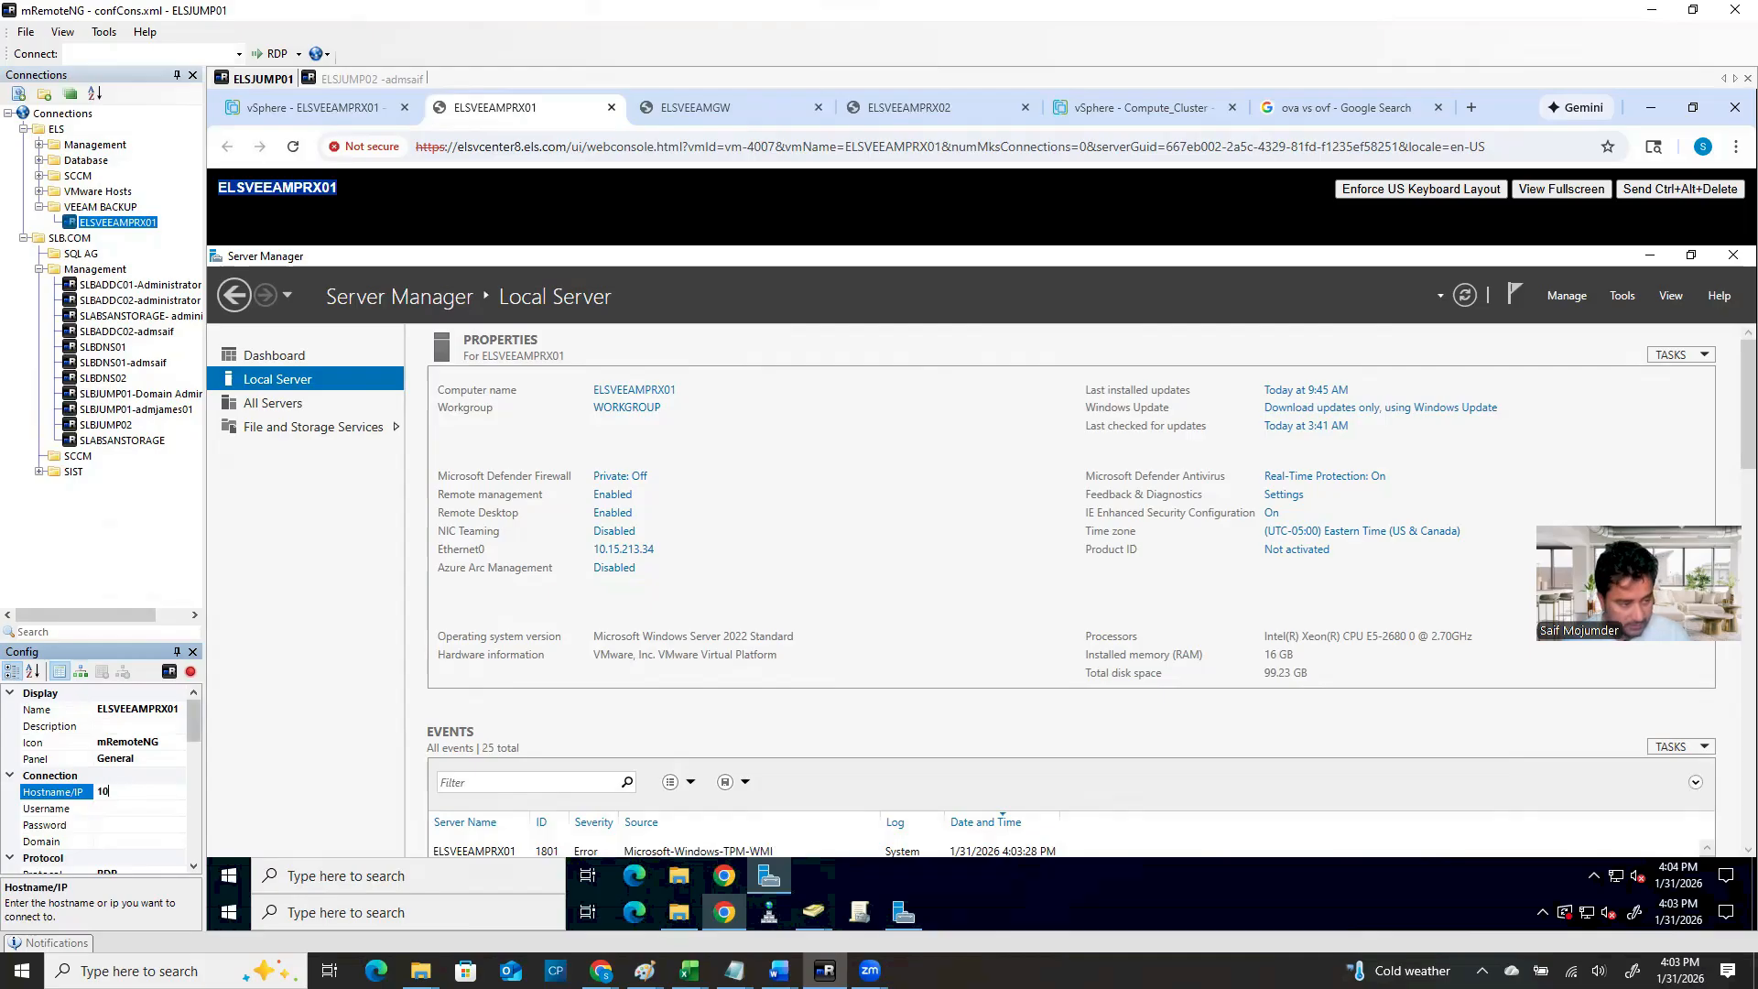
type(".15.213.34")
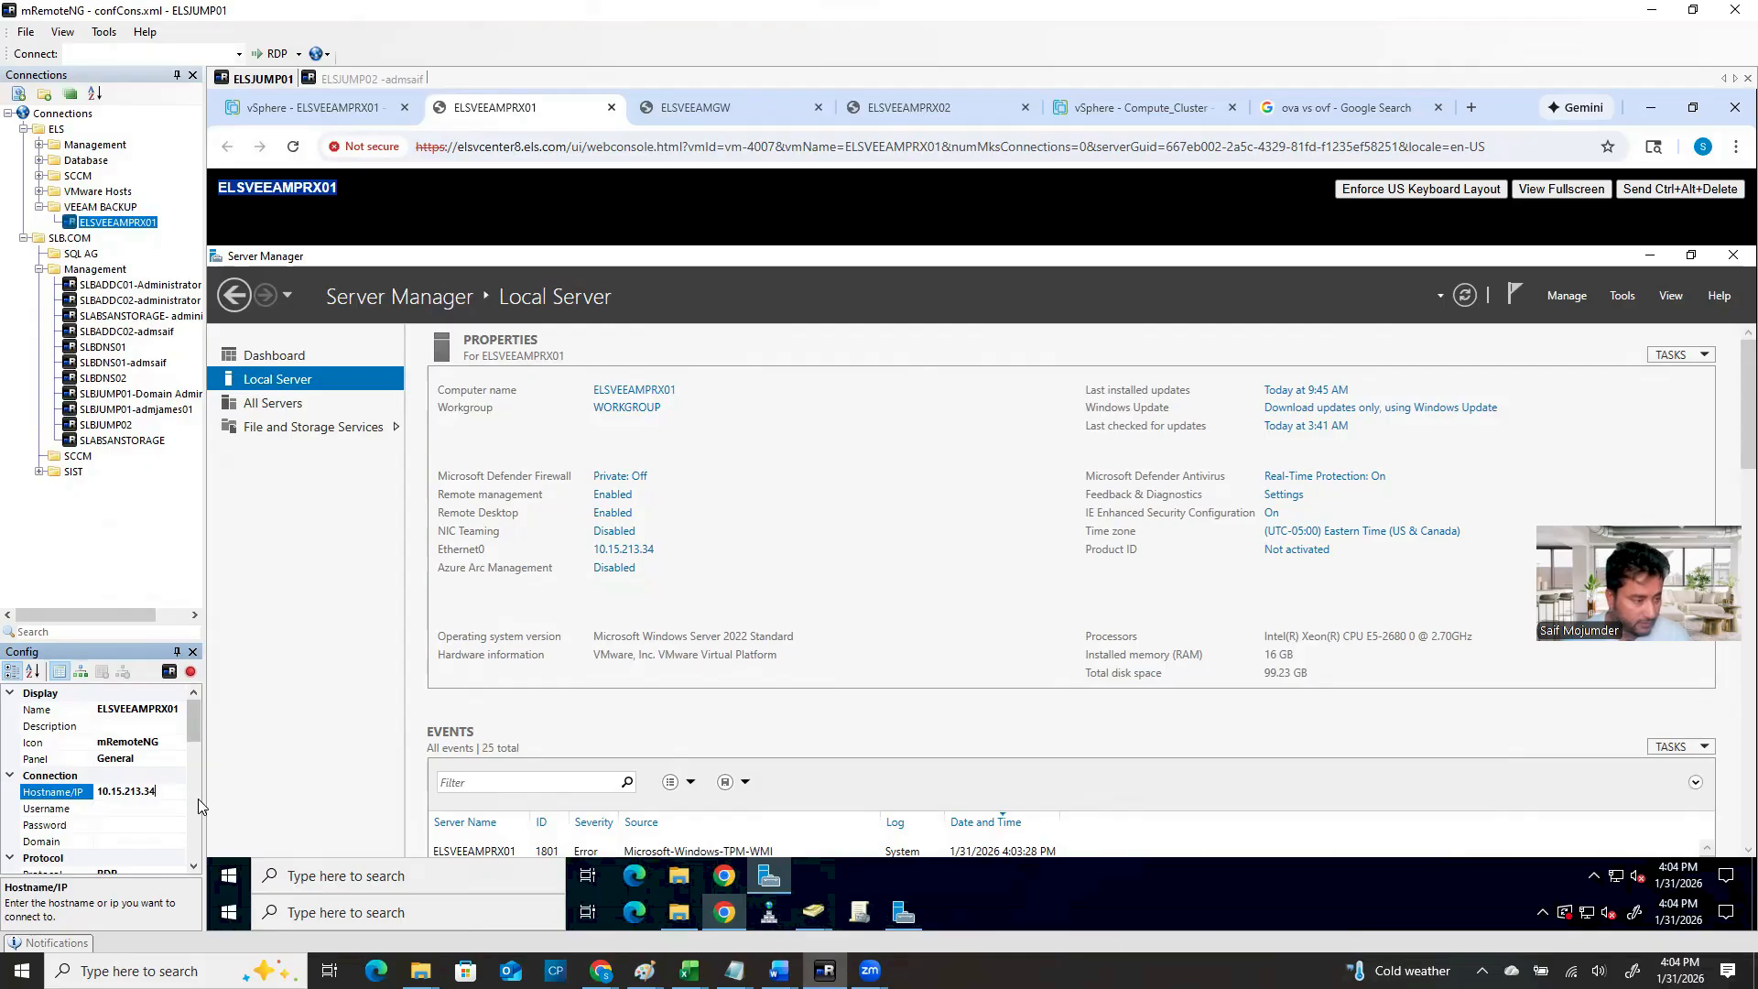
left_click(132, 810)
type("administrat")
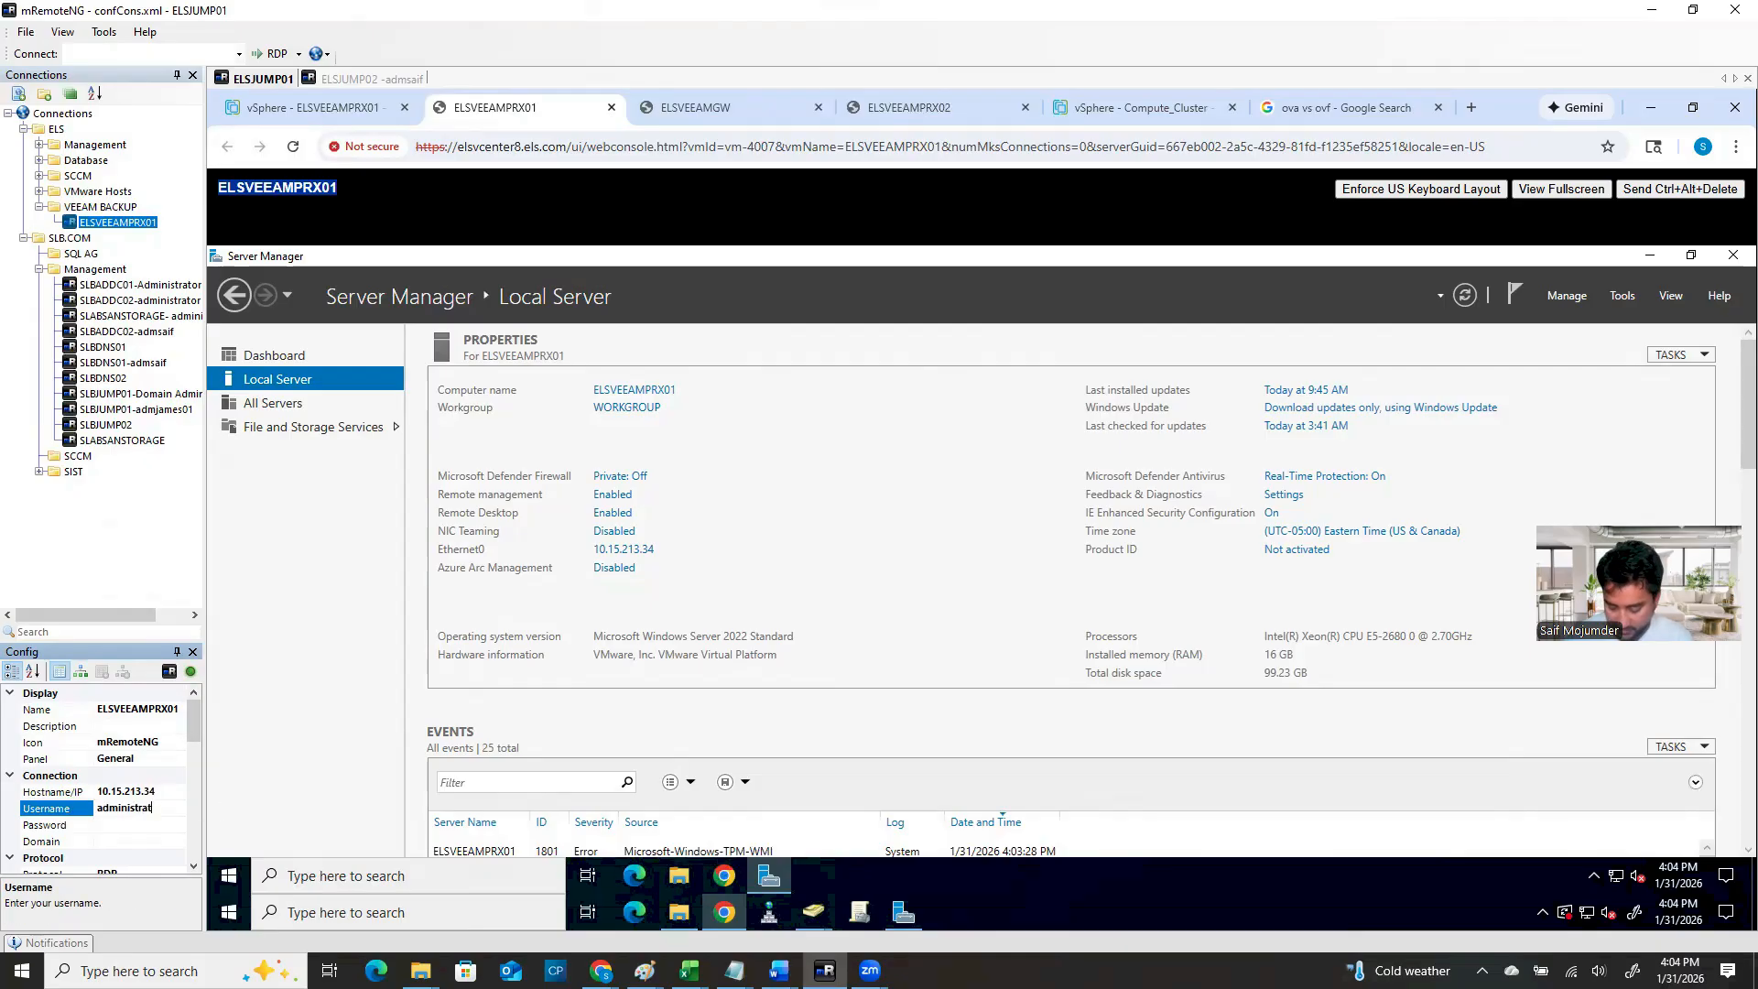
type("or")
- Save the connection's password and set its domain to ELSVEEAMPRX01
left_click(130, 828)
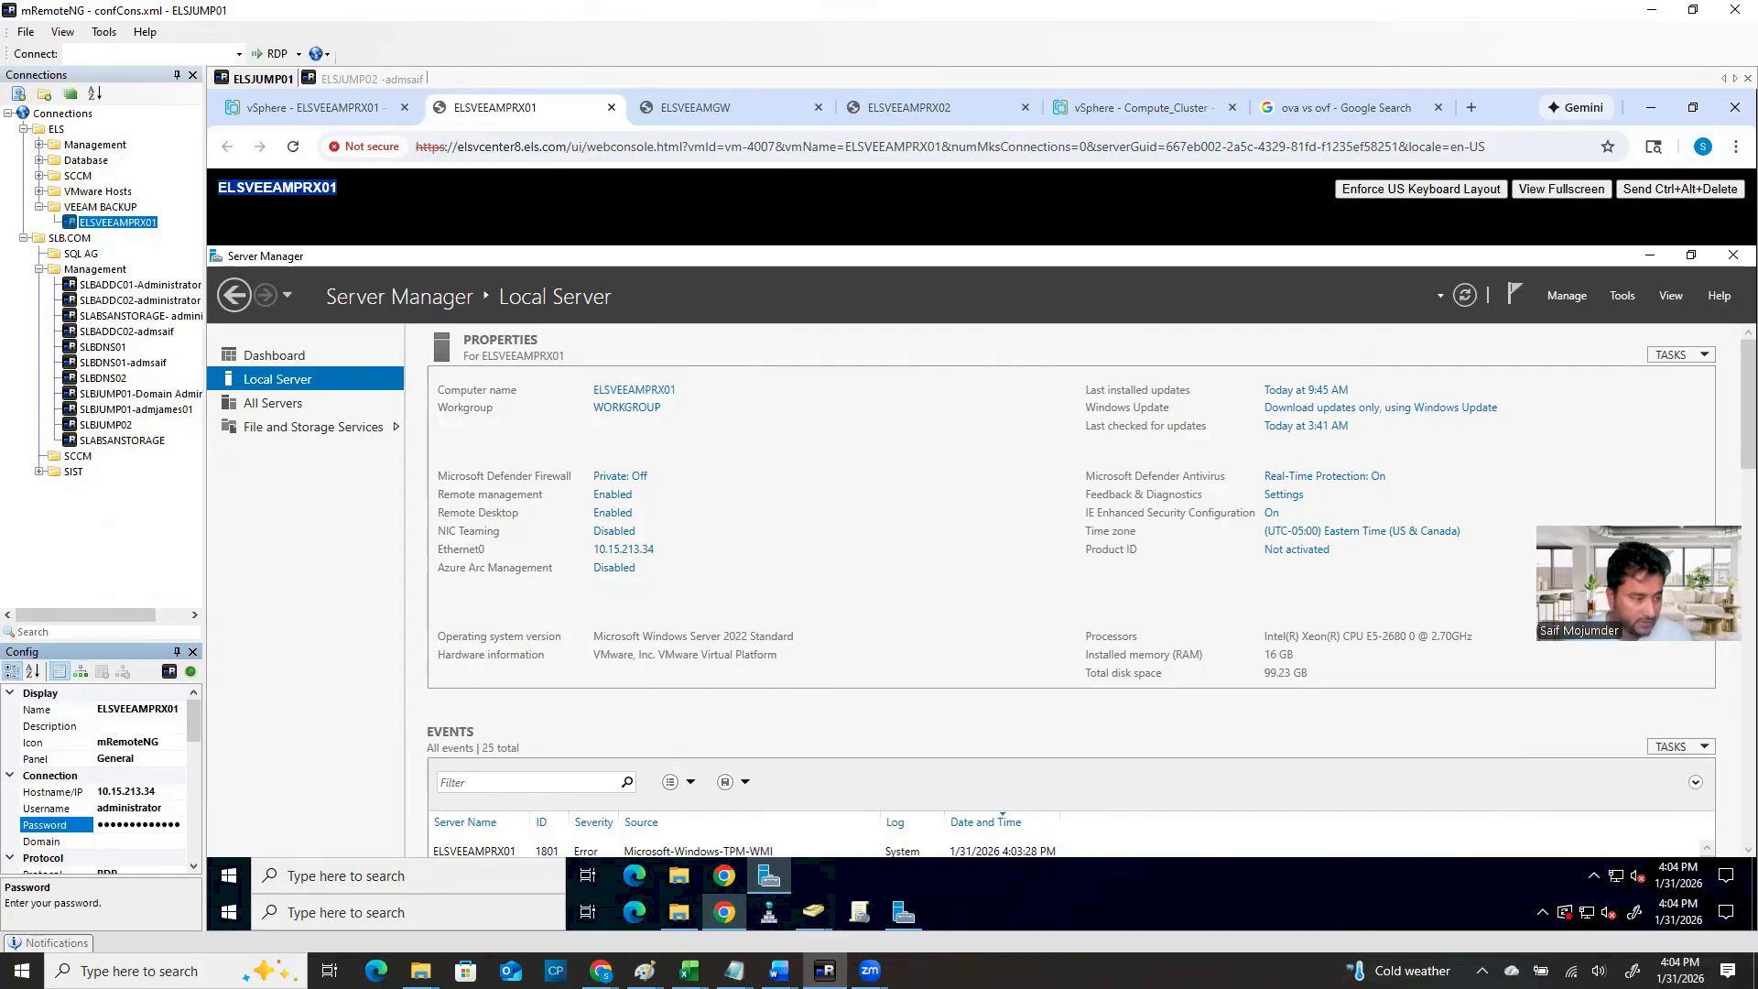
left_click(123, 840)
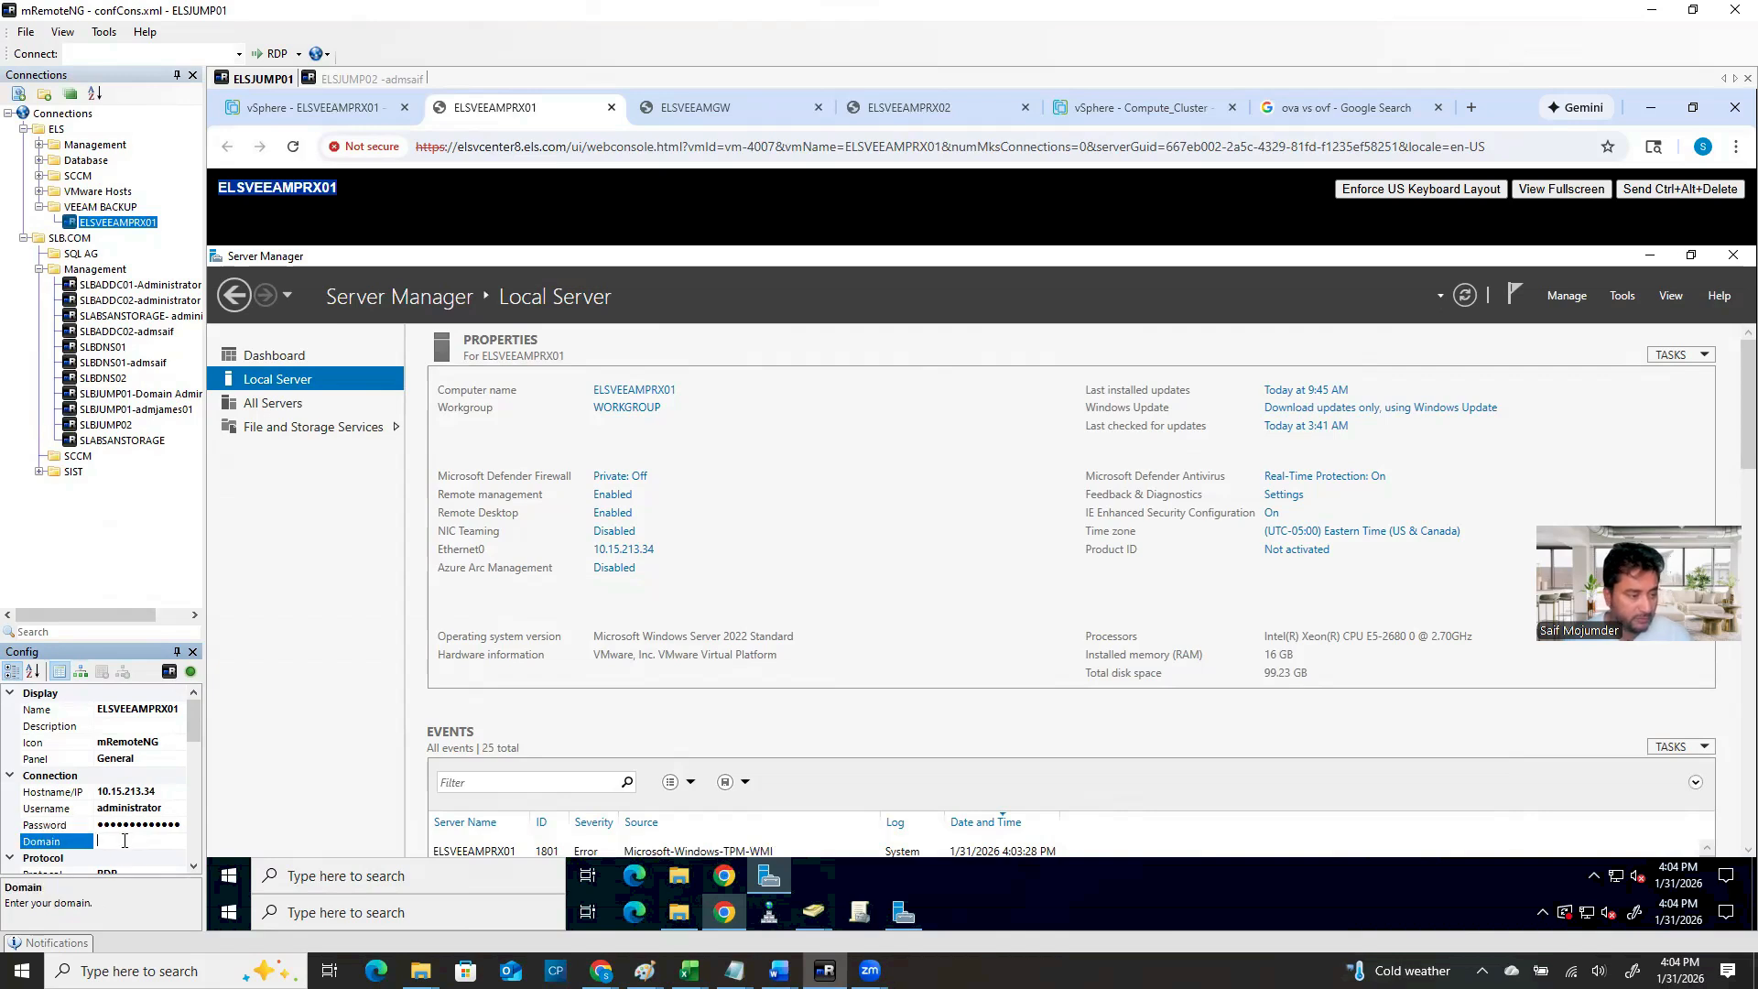
left_click(152, 708)
key("ctrl+c")
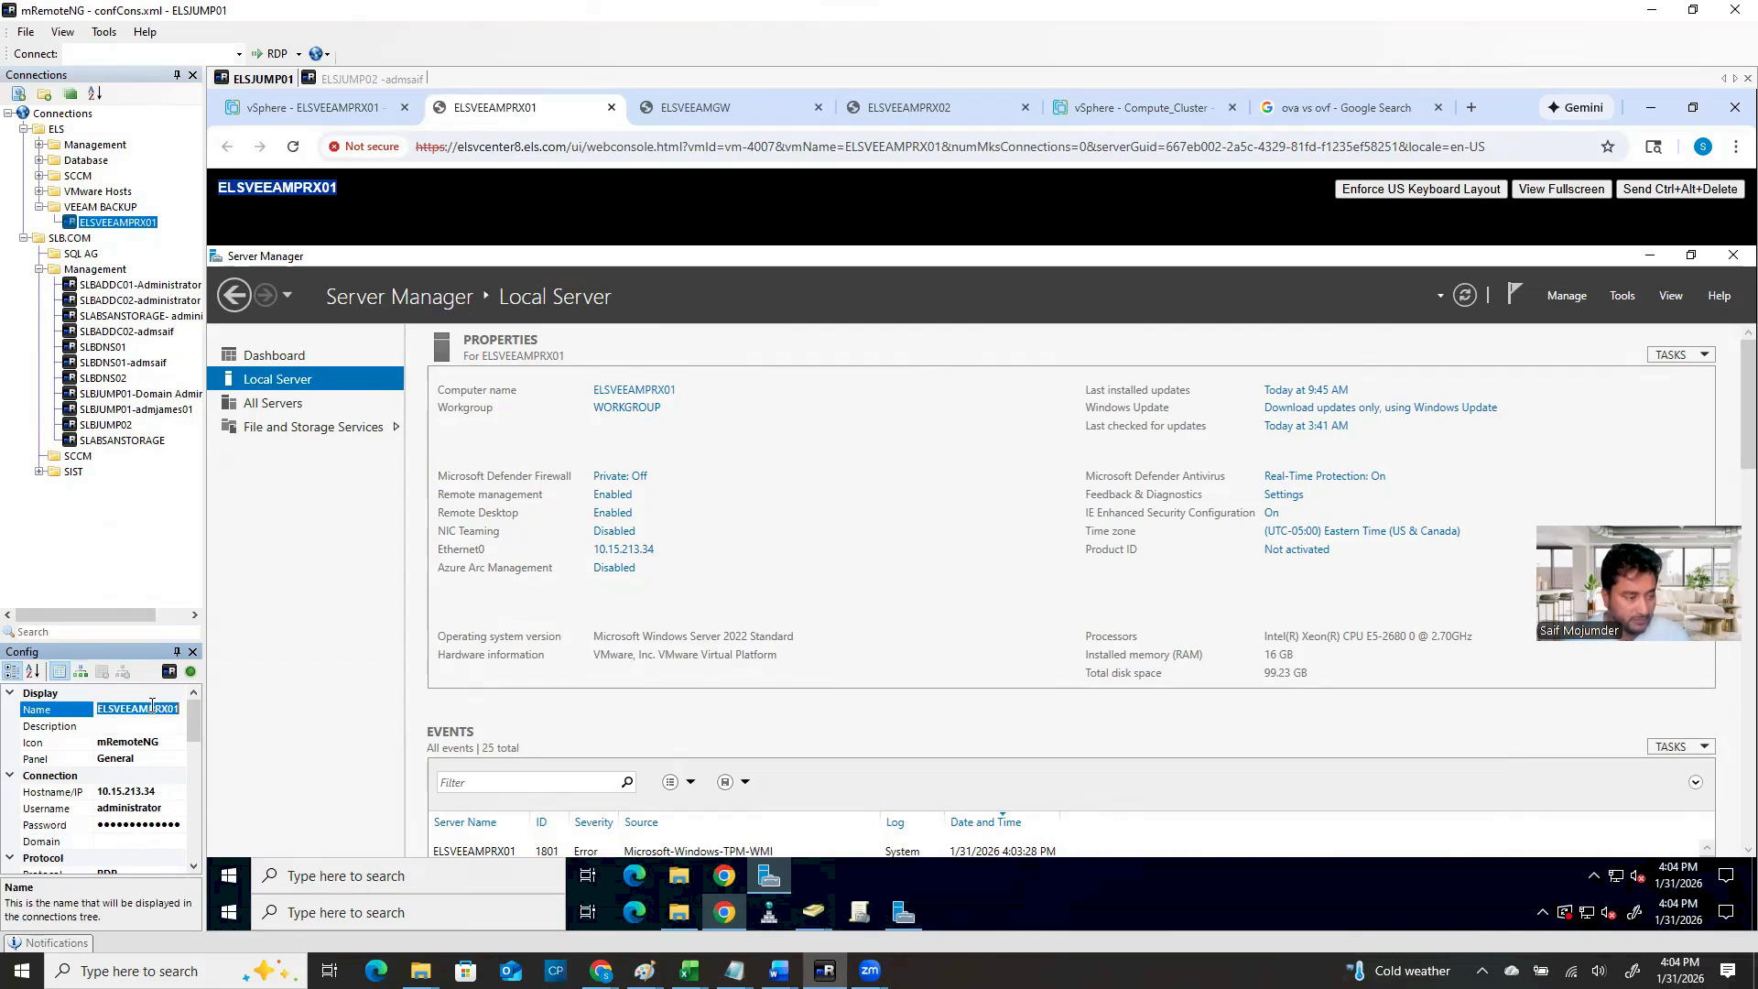
left_click(143, 843)
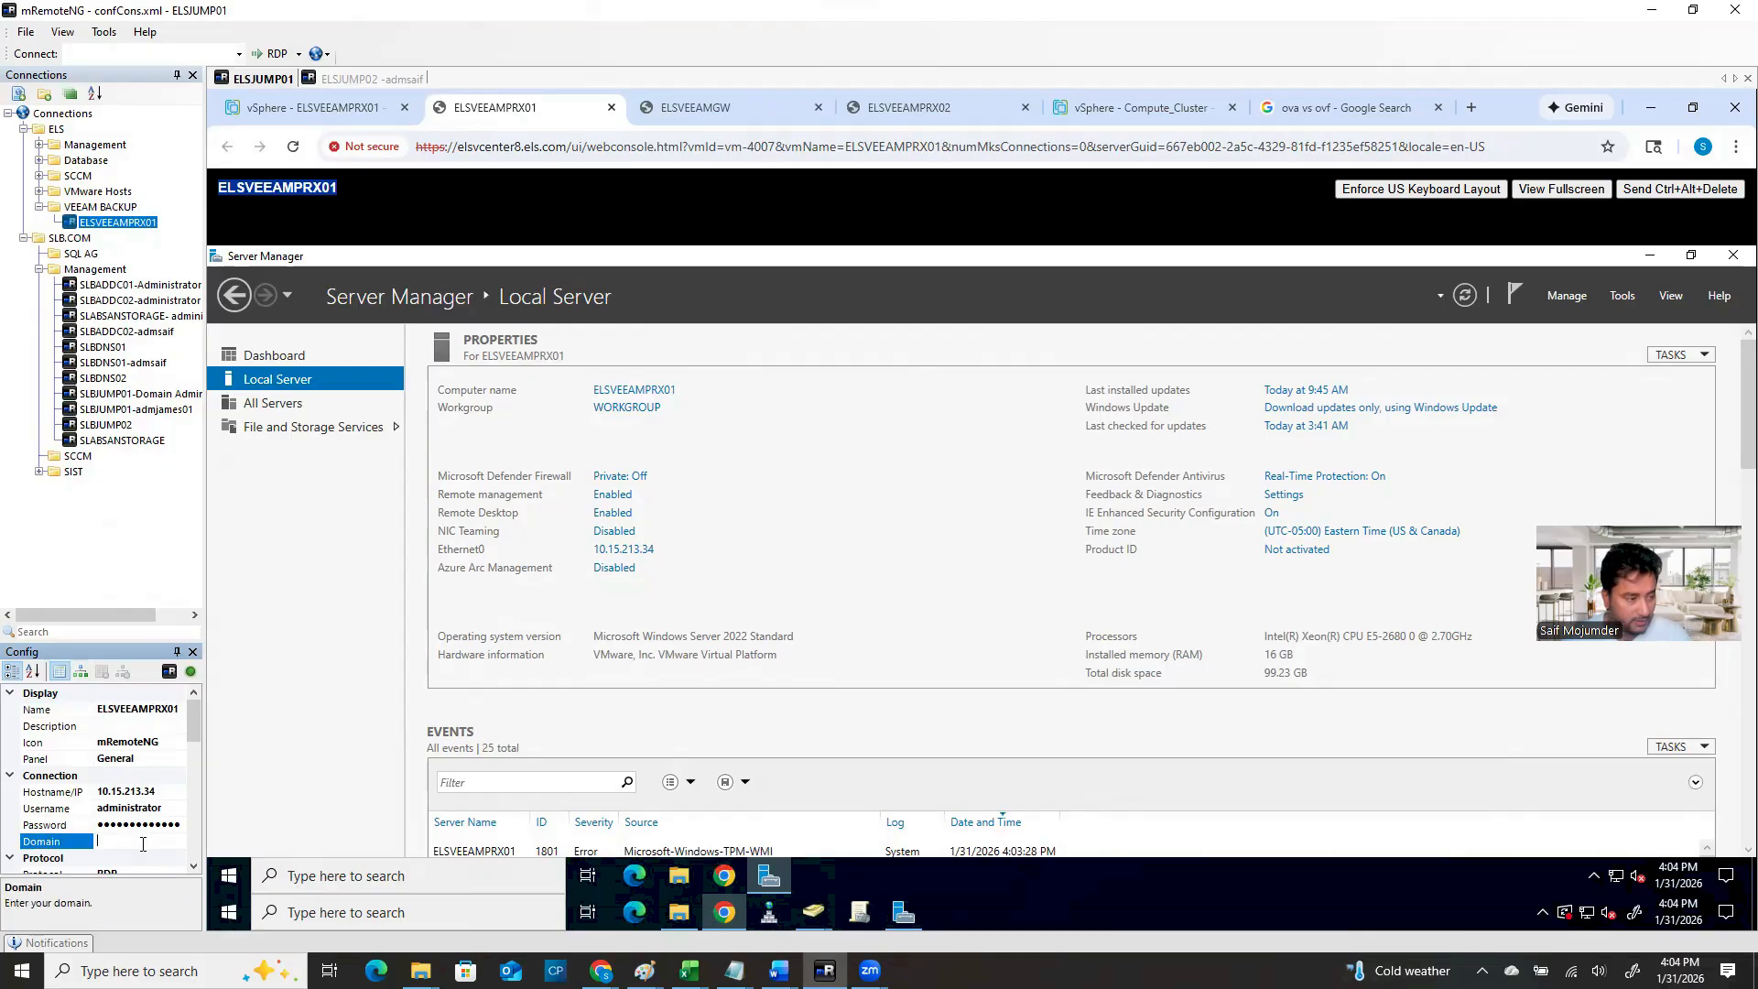
key("ctrl+v")
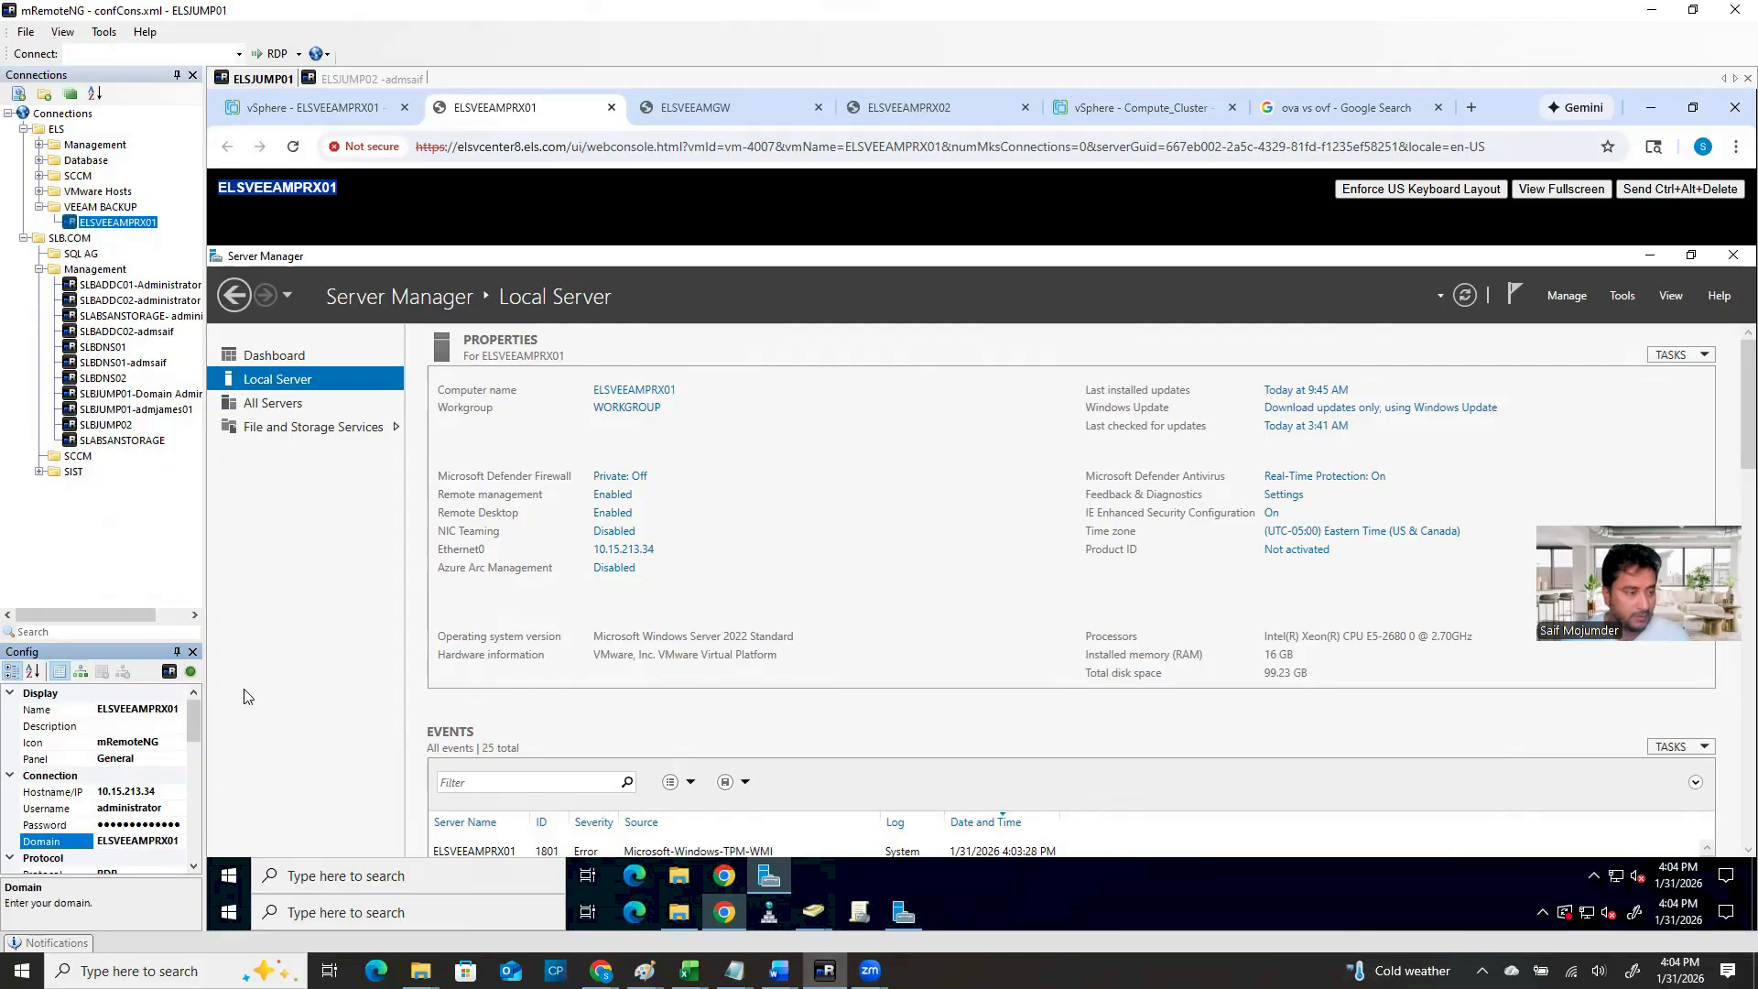
left_click(149, 221)
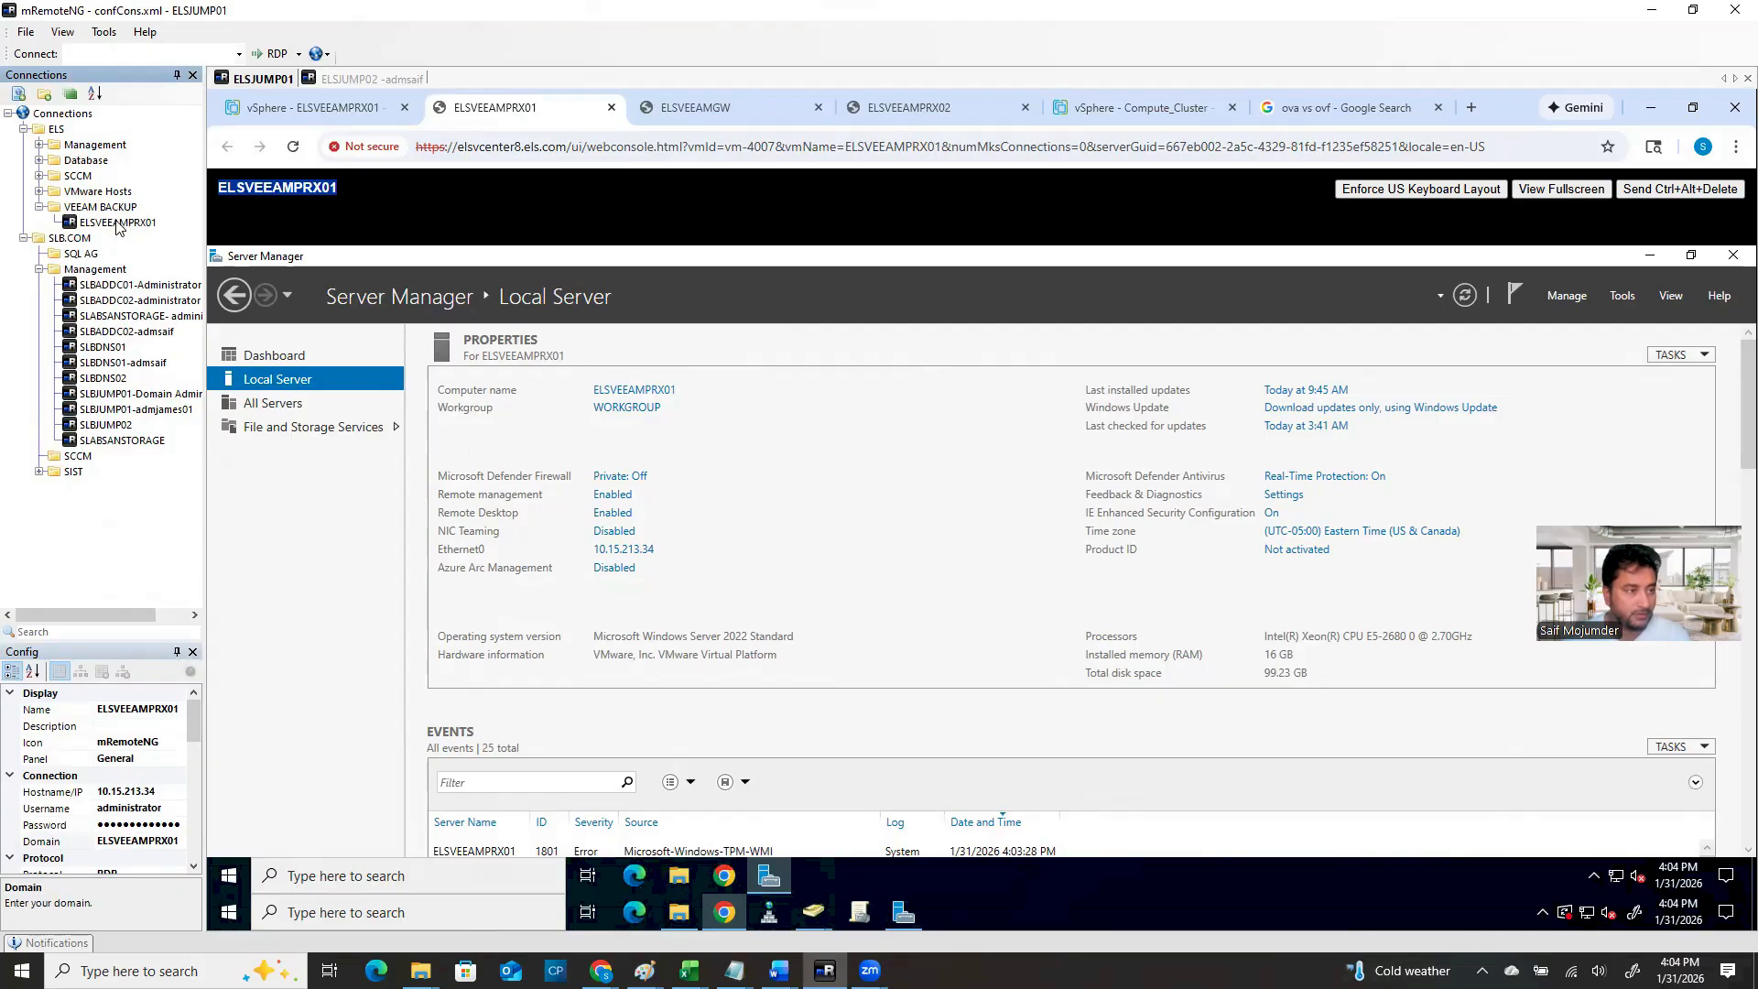
- Connect to ELSVEEAMPRX01 and close the proxy and gateway web console tabs on ELSJUMP01
double_click(117, 223)
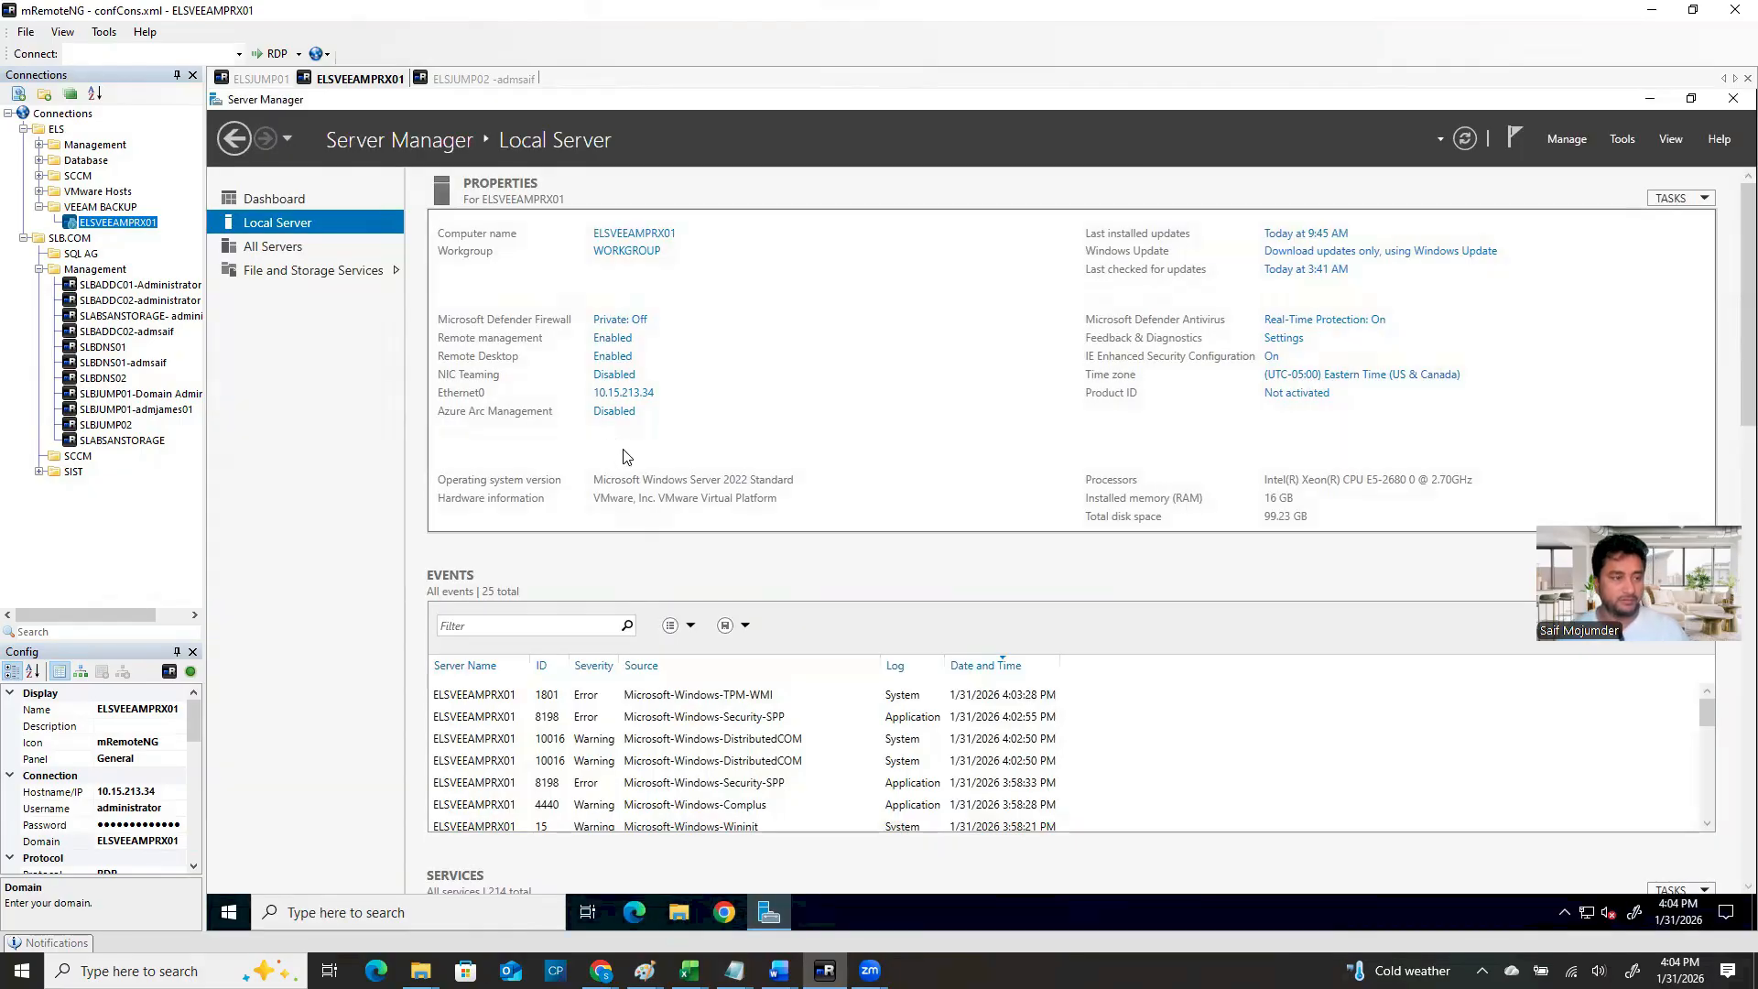
left_click(261, 79)
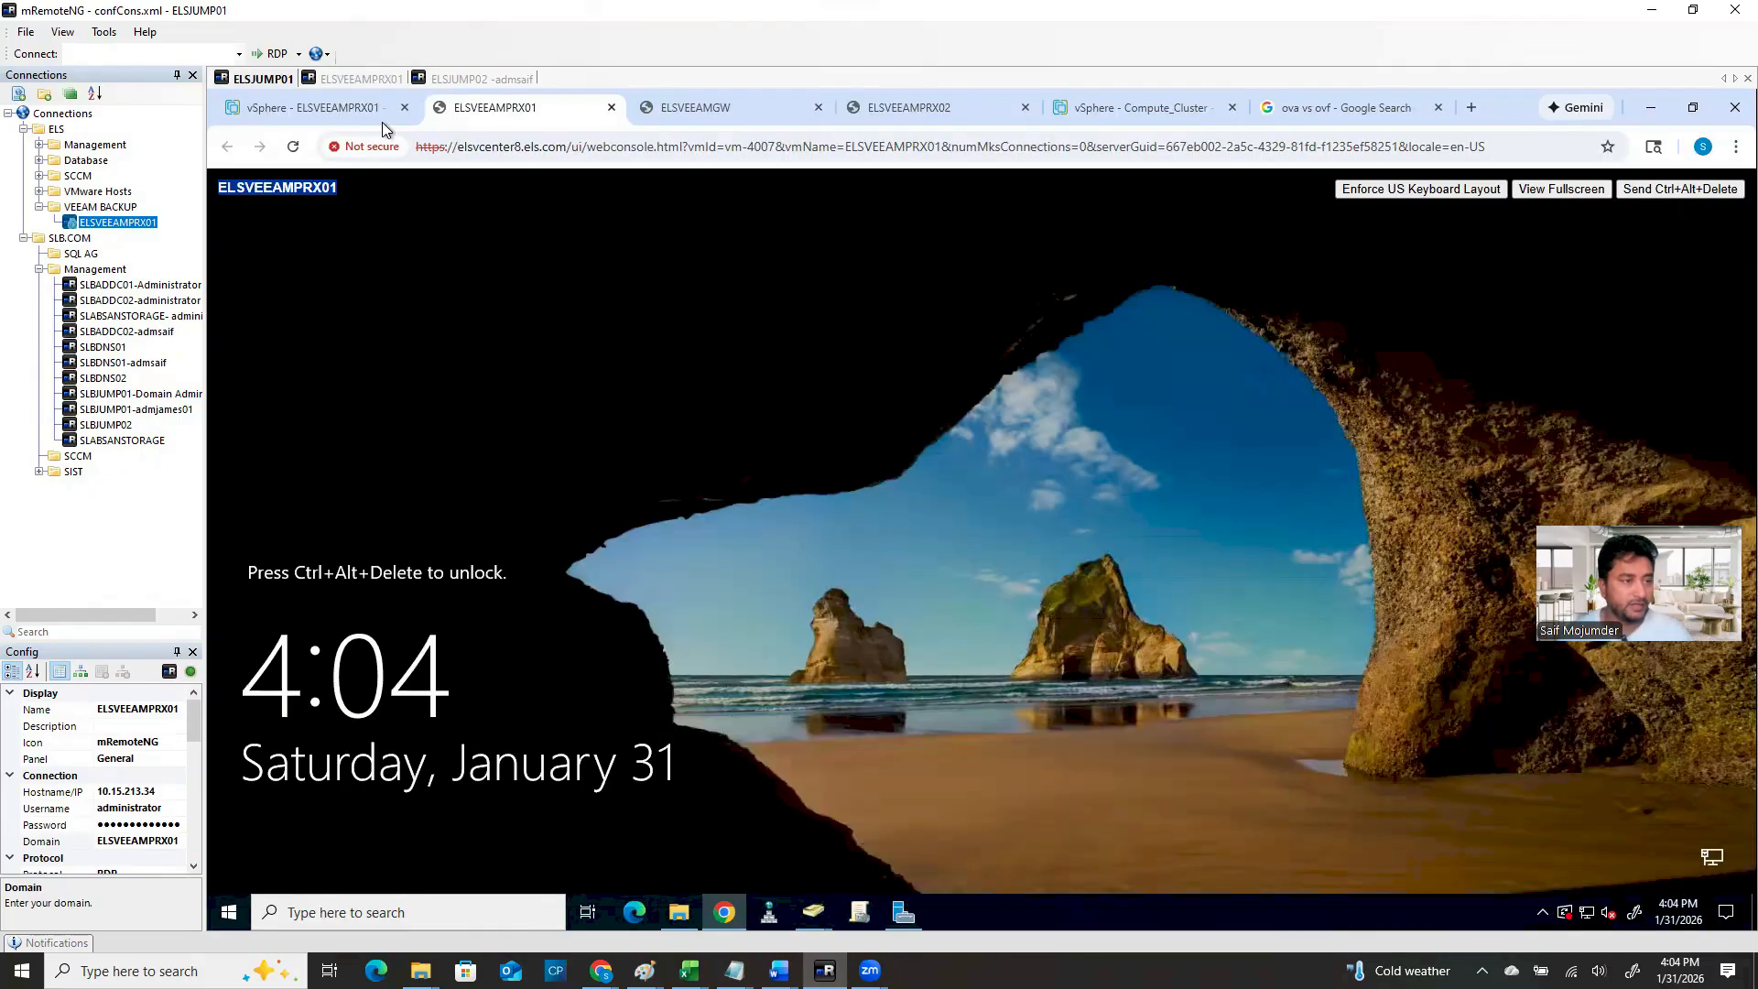
left_click(611, 107)
left_click(610, 107)
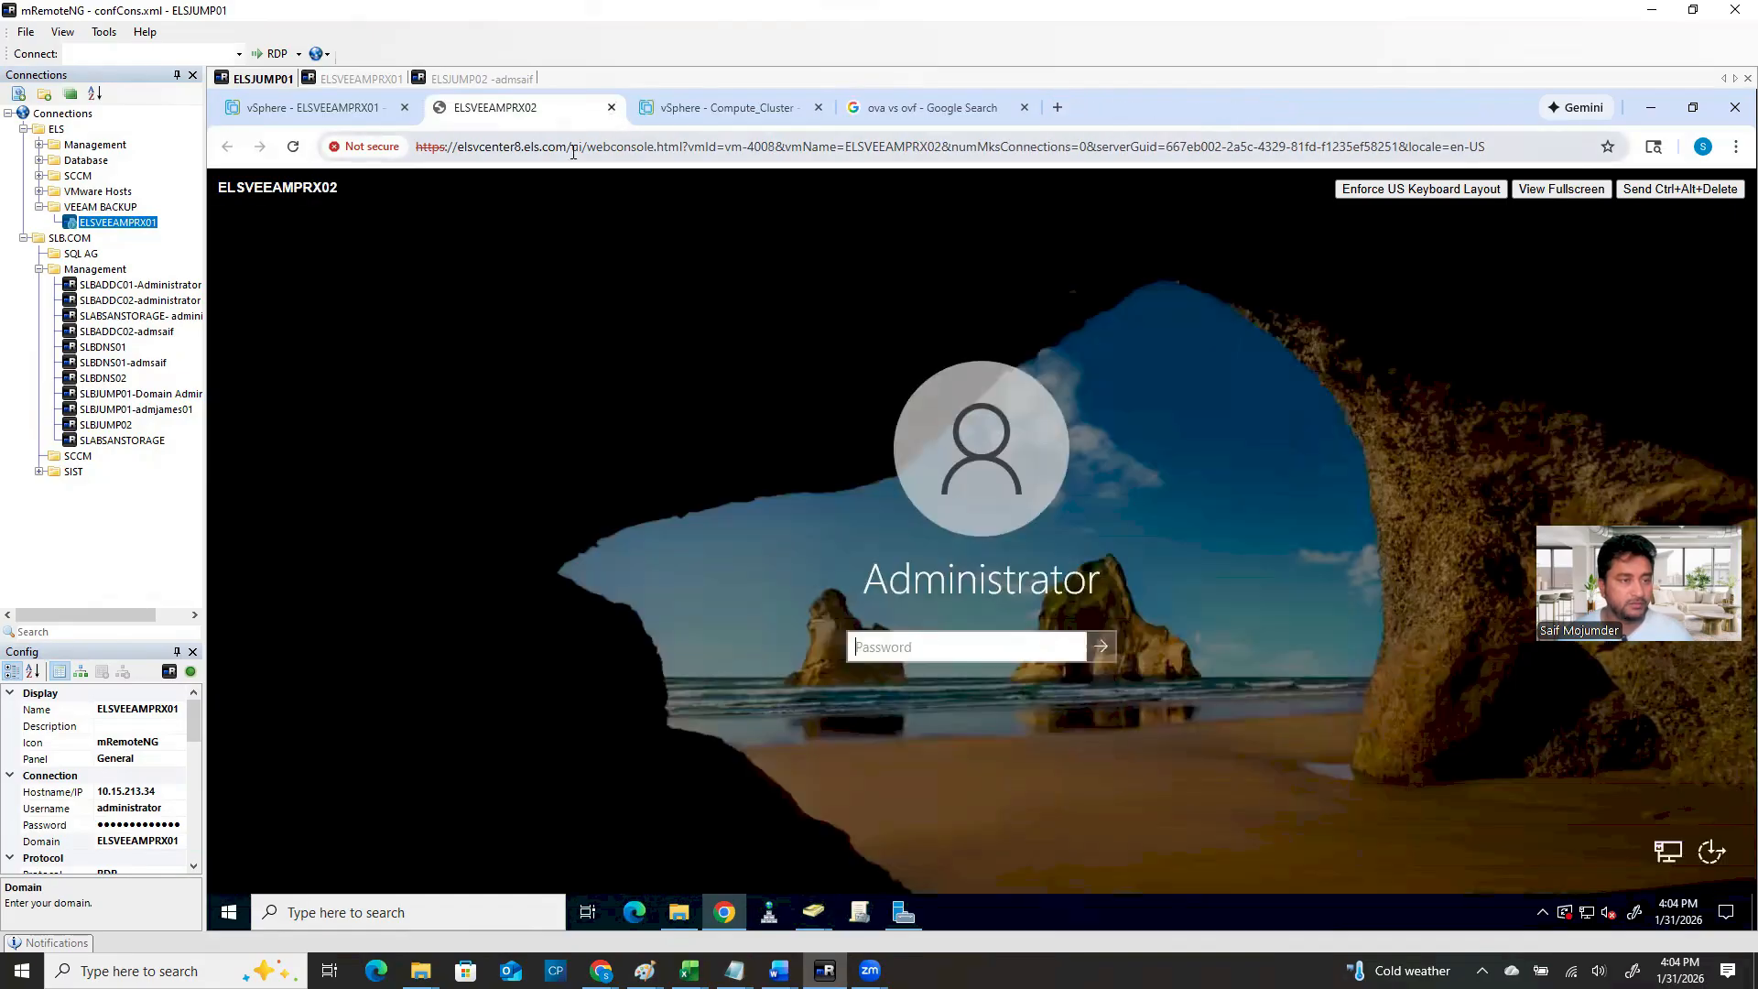
- Duplicate it as ELSVEEAMPRX02 with host 10.15.213.35 and domain ELSVEEAMPRX02, then connect
right_click(126, 223)
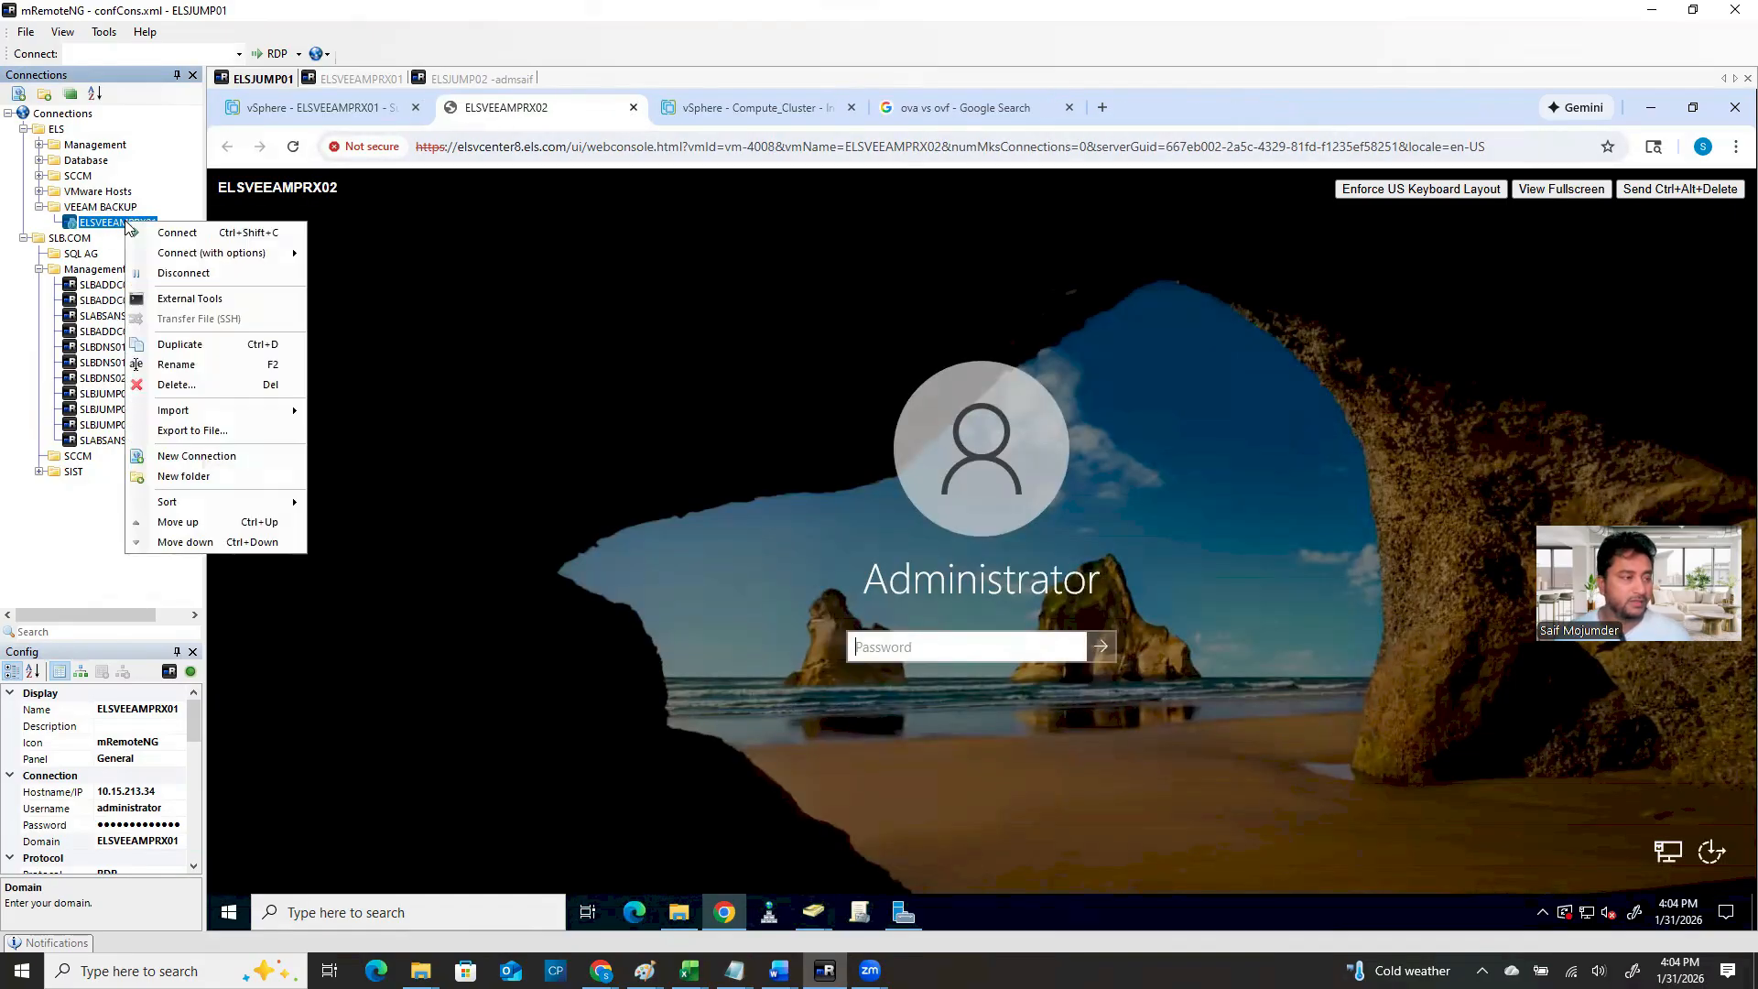
left_click(181, 345)
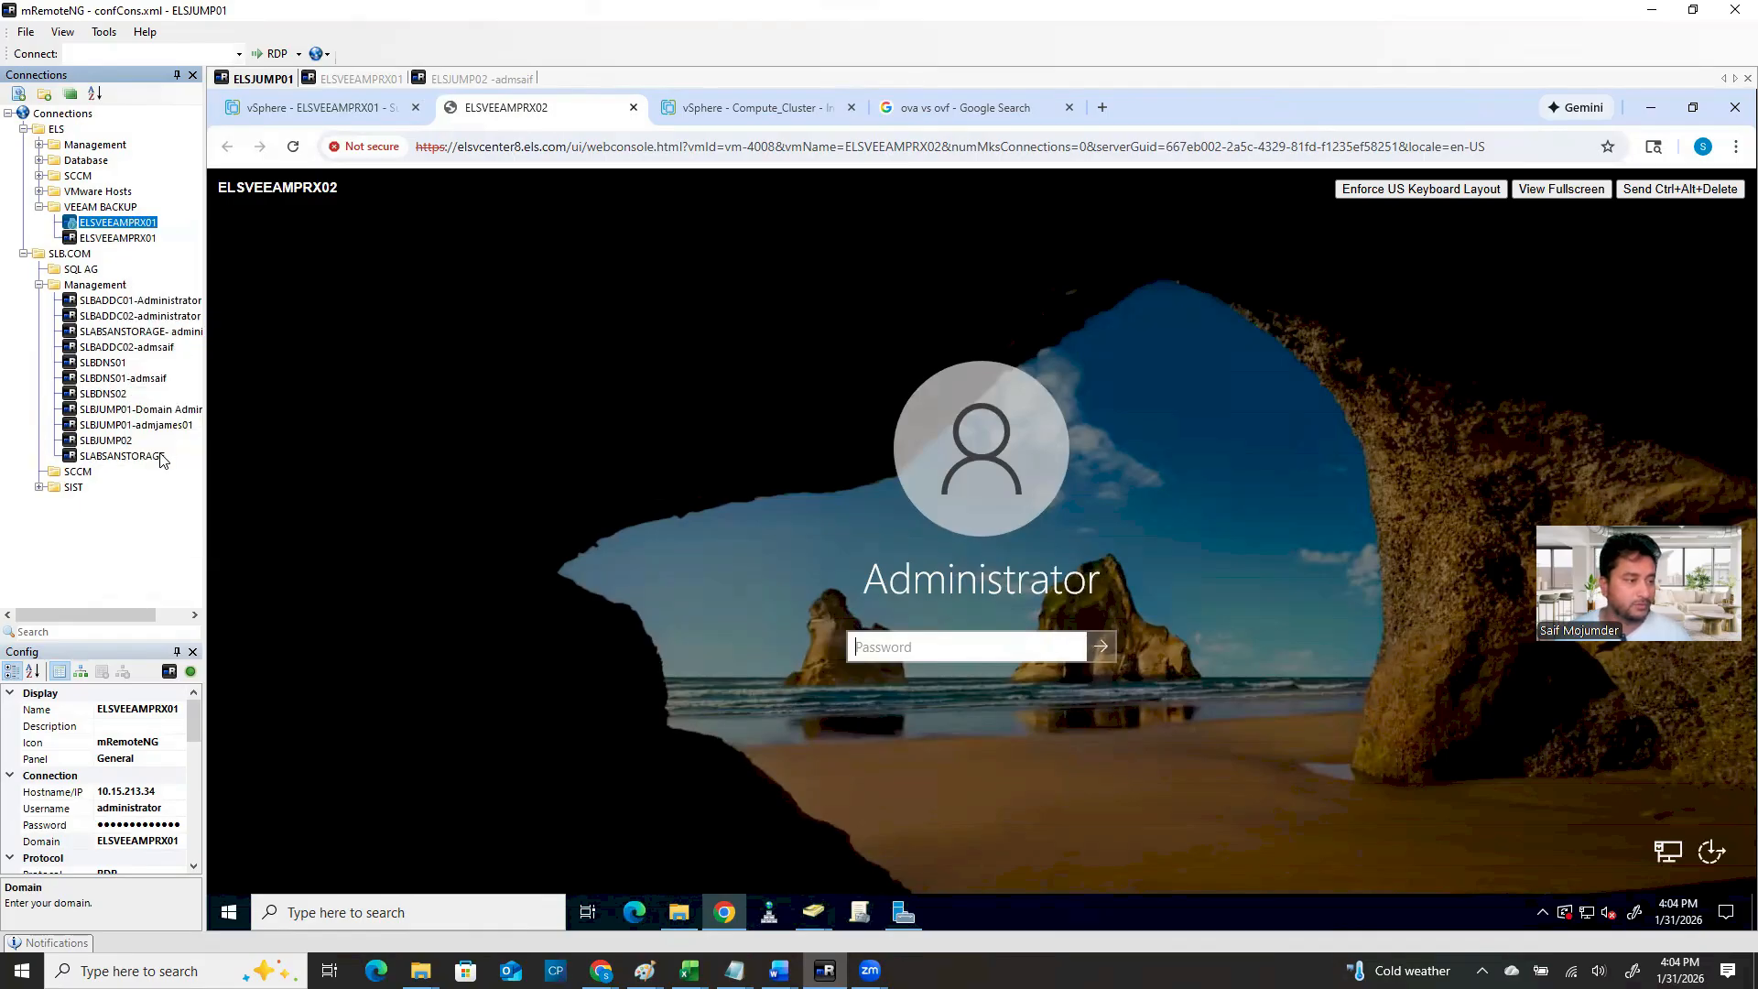
left_click(177, 711)
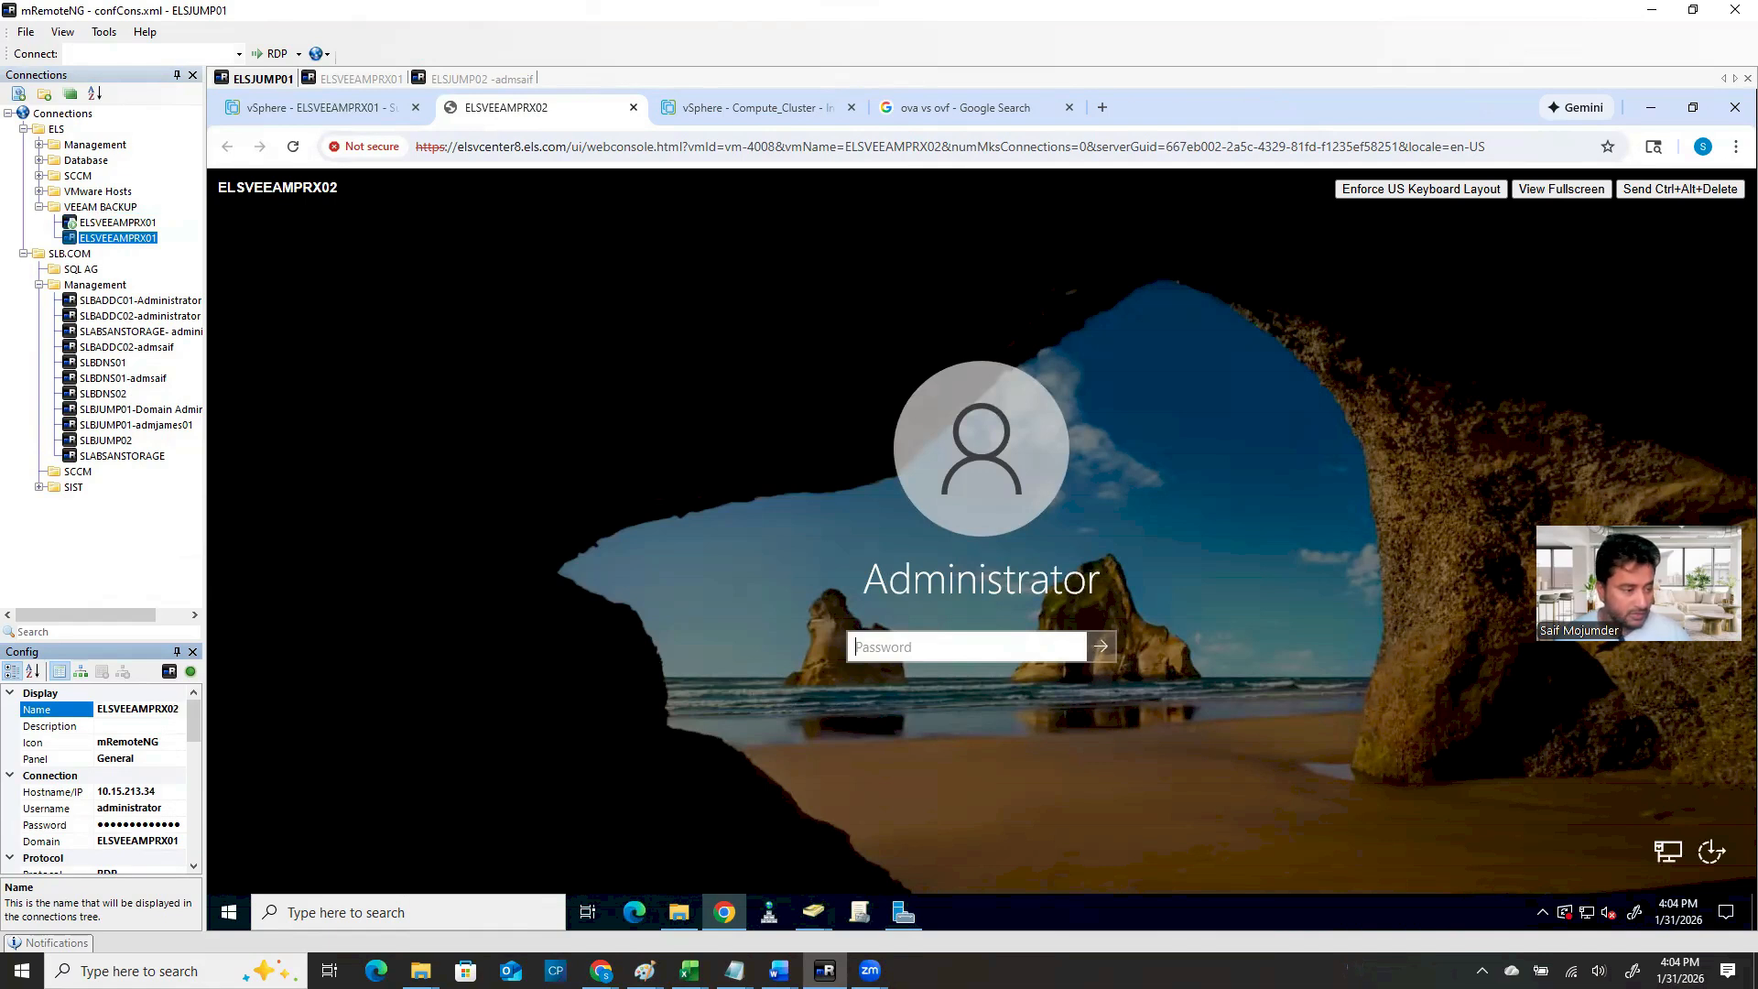
left_click(169, 793)
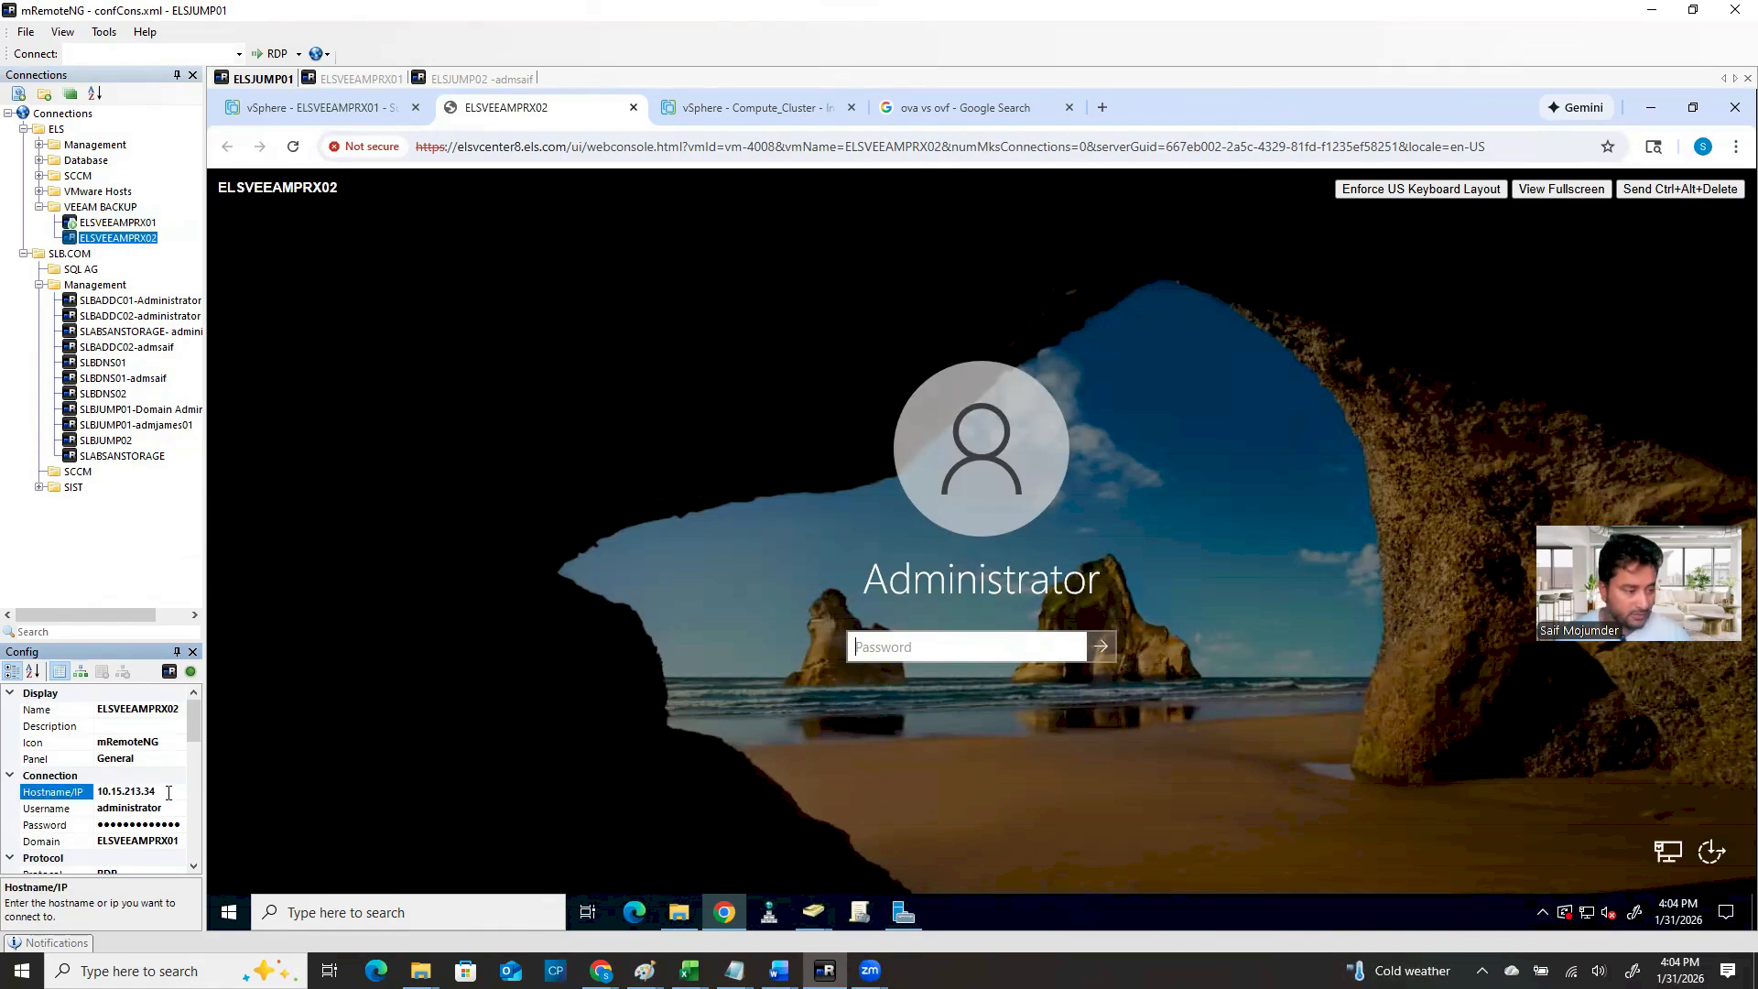
type("5")
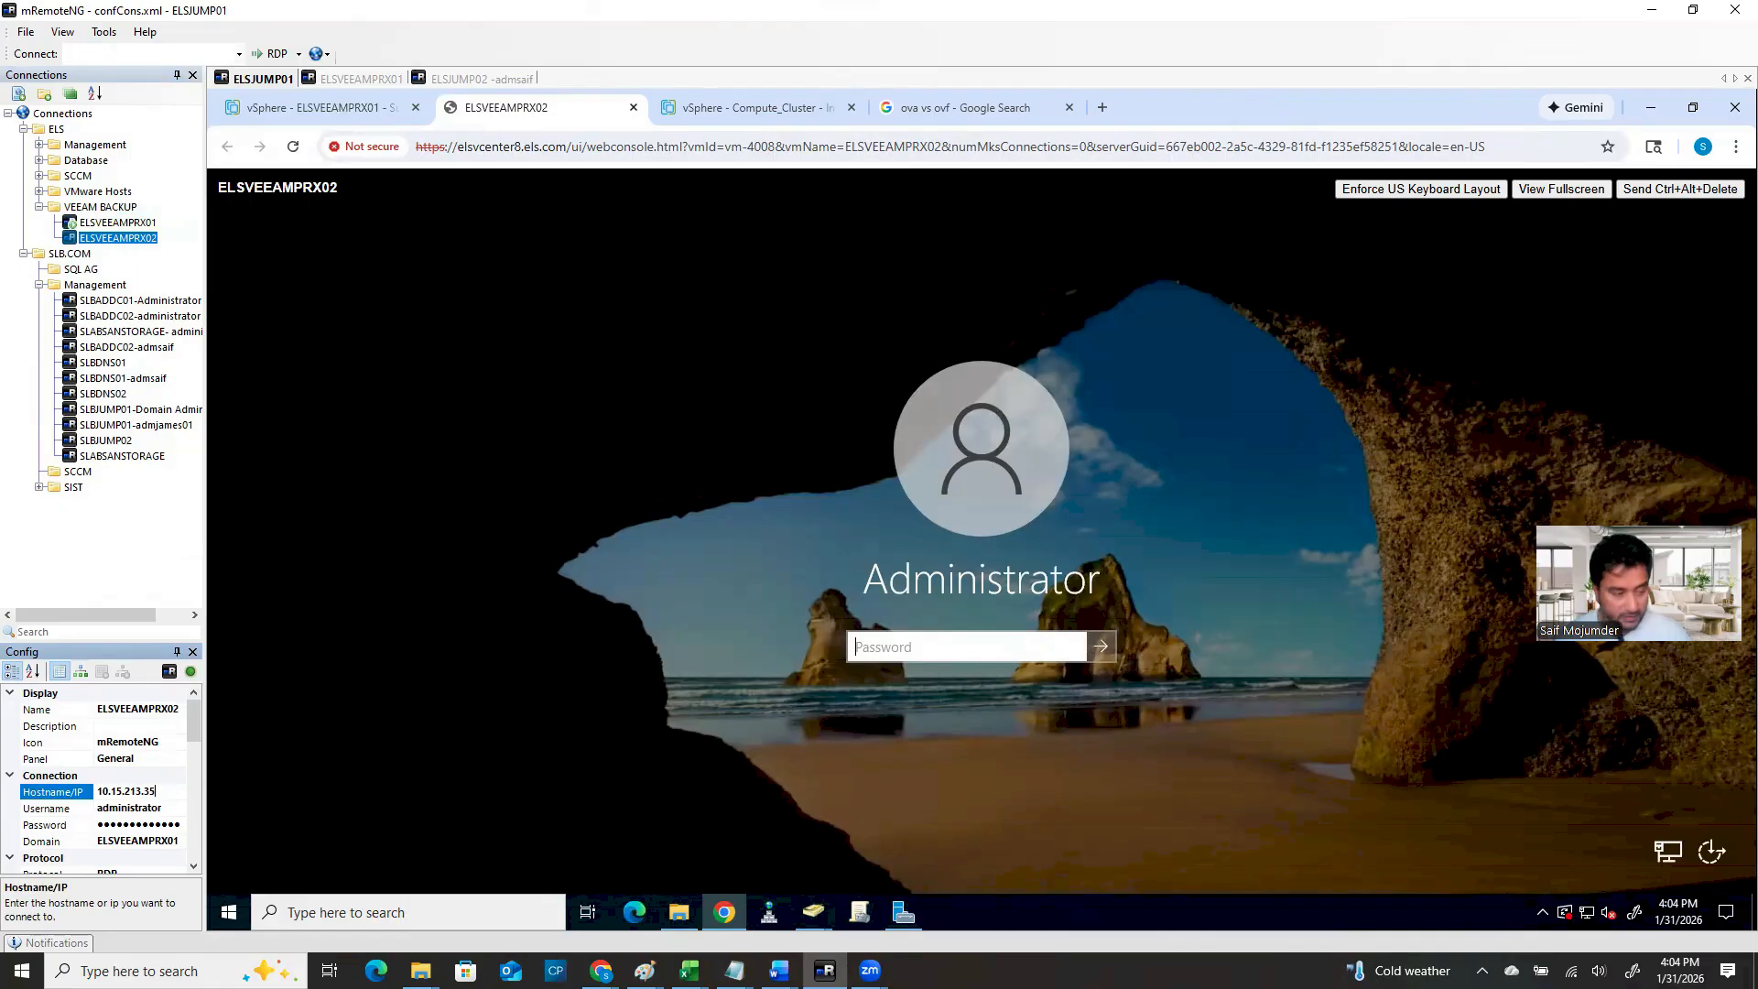
left_click(168, 840)
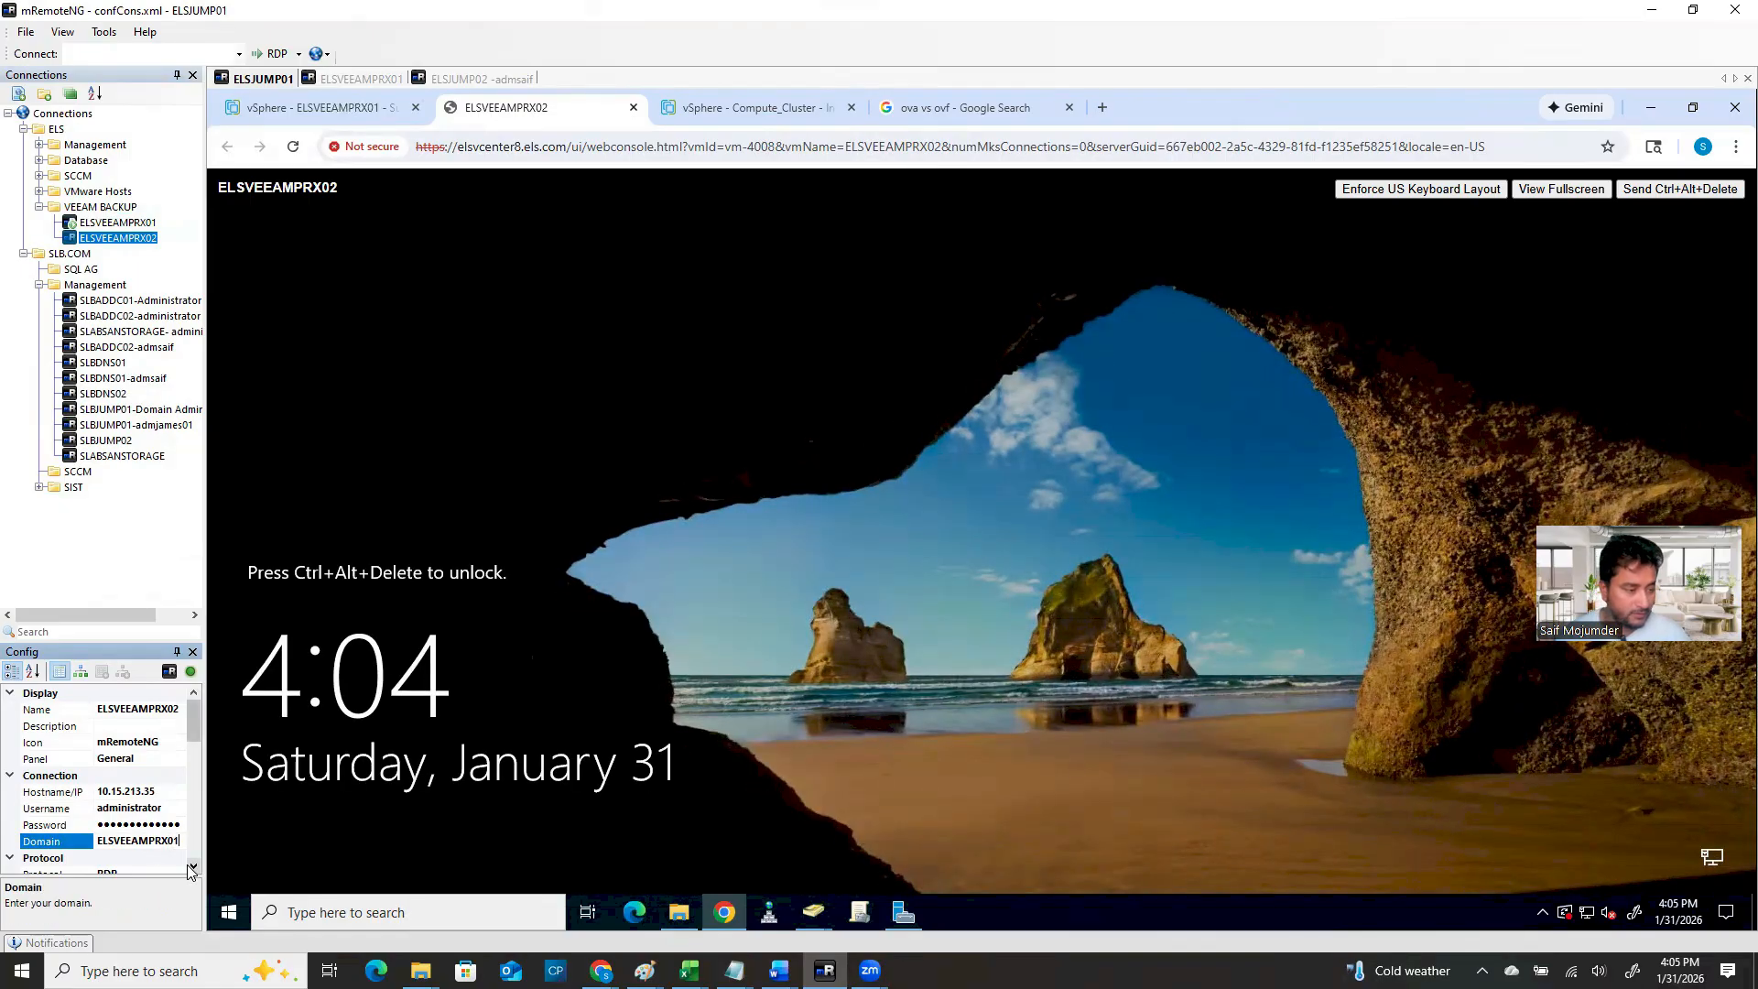
type("ELSVEEAMPRX02")
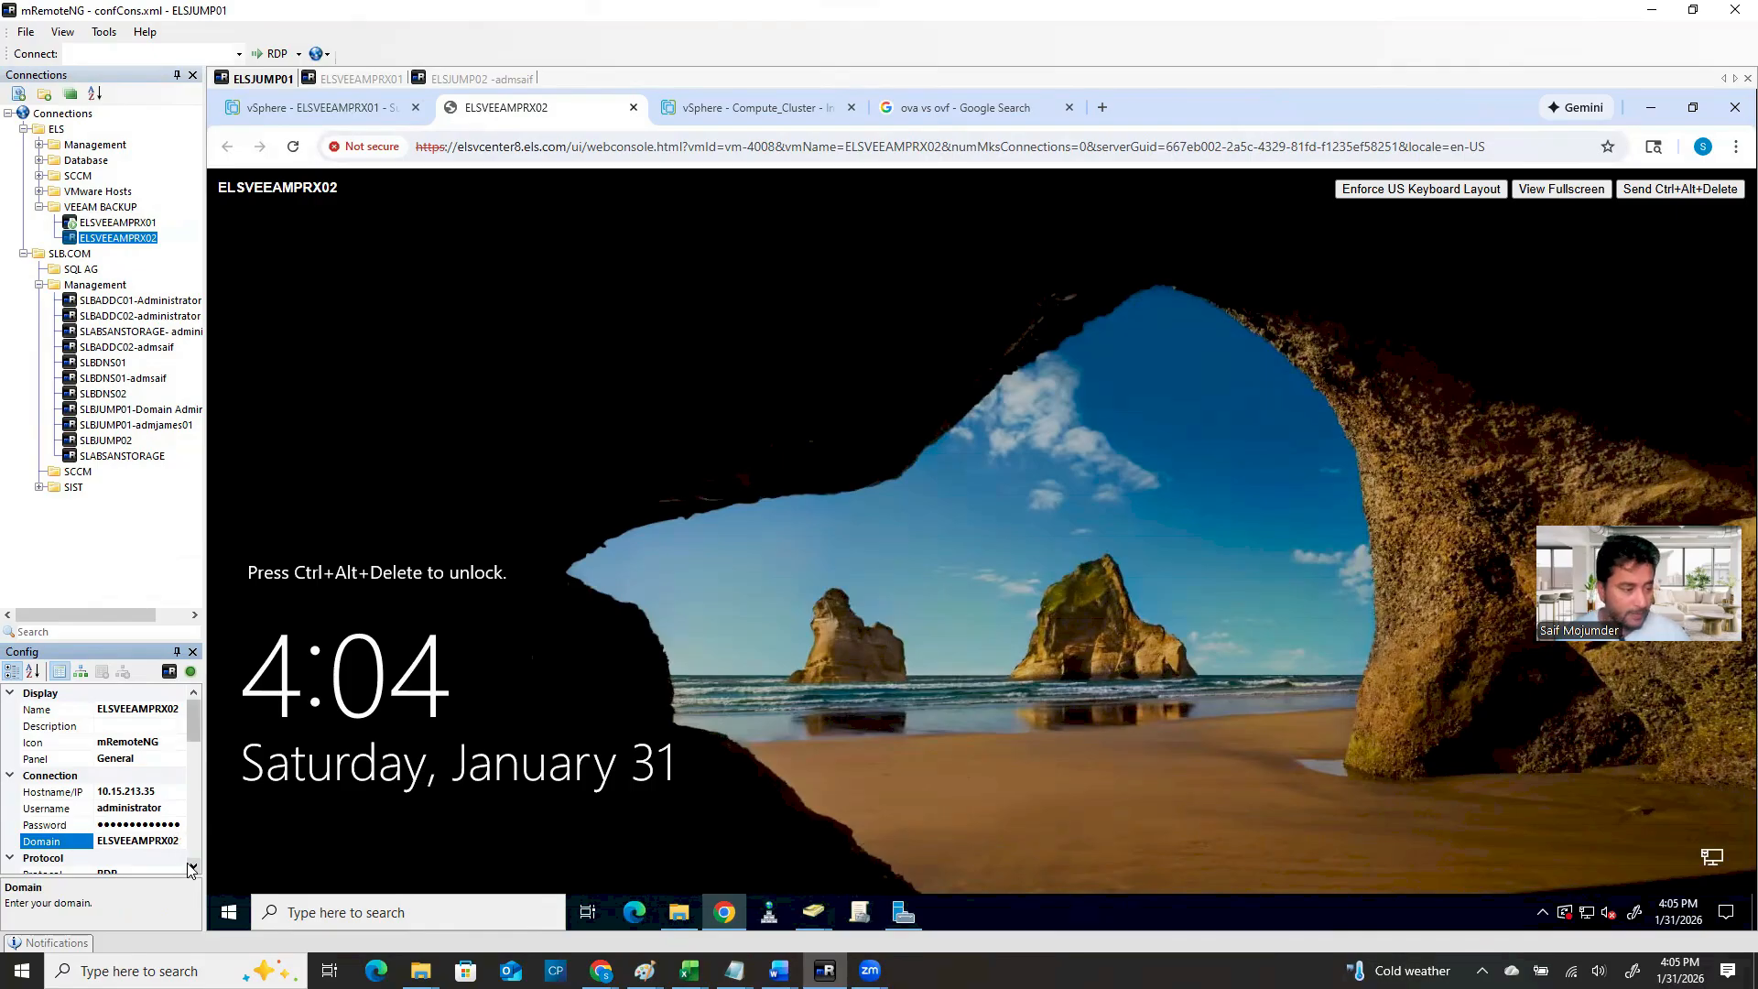
double_click(140, 239)
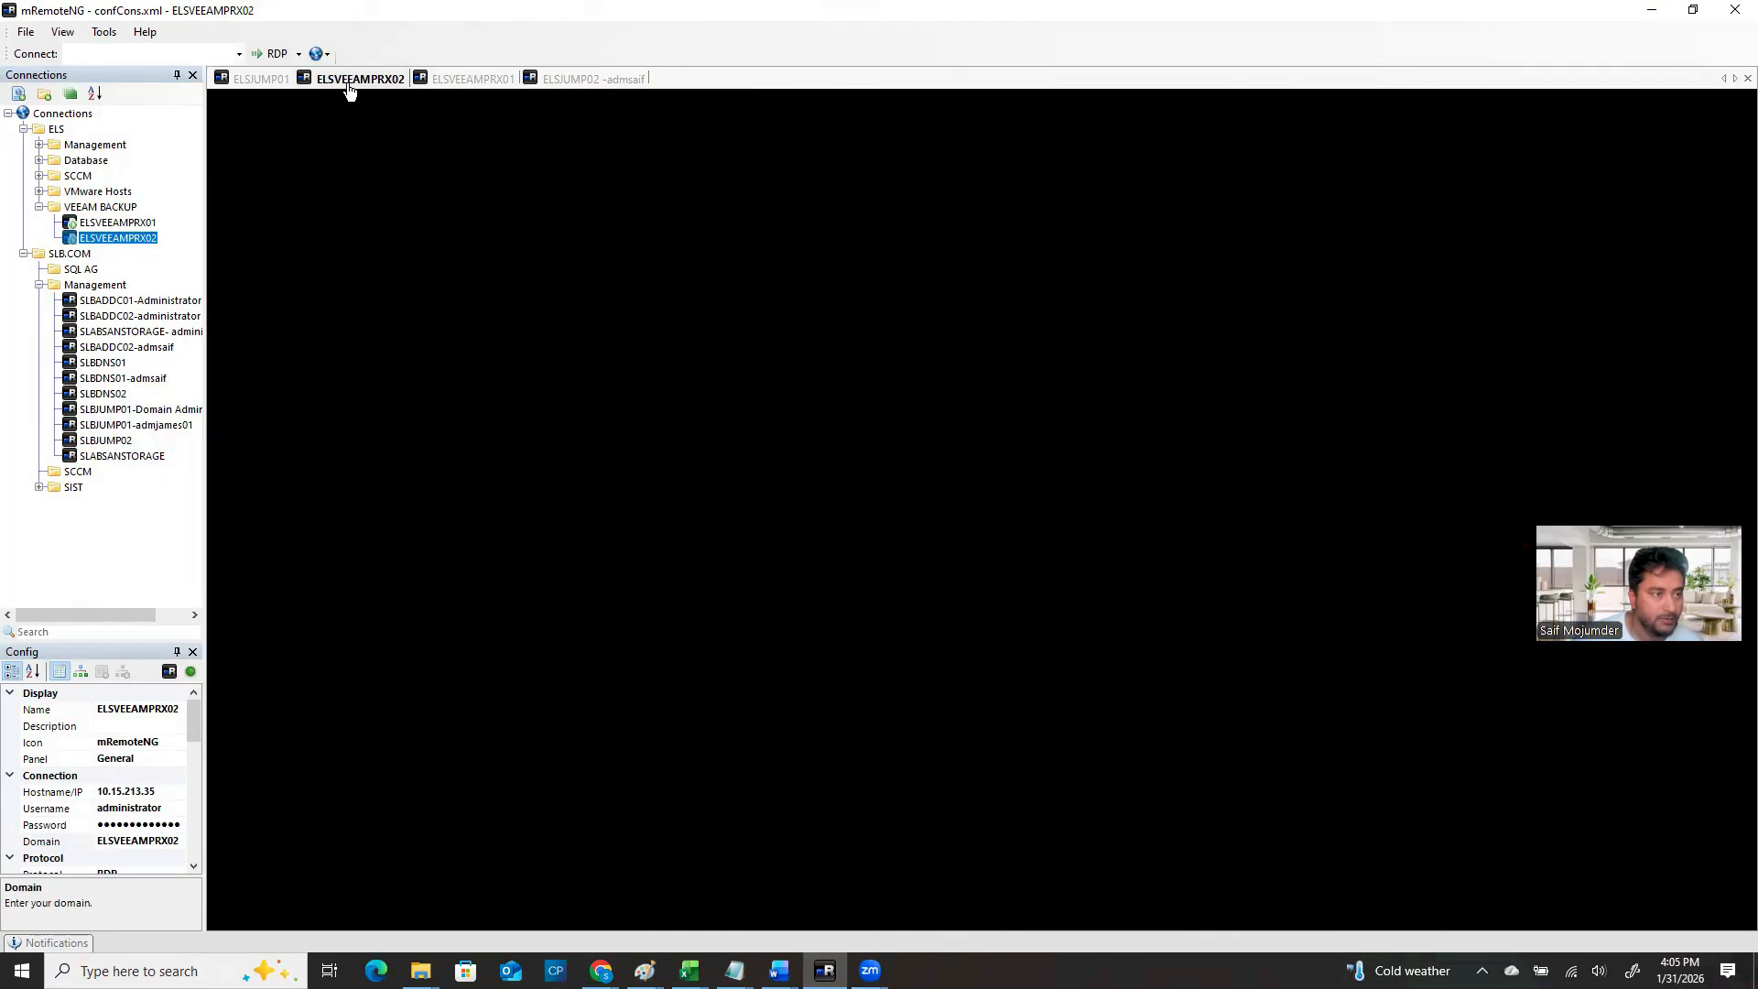
- Review the connection settings of ELSVEEAMPRX01 and ELSVEEAMPRX02
left_click(492, 80)
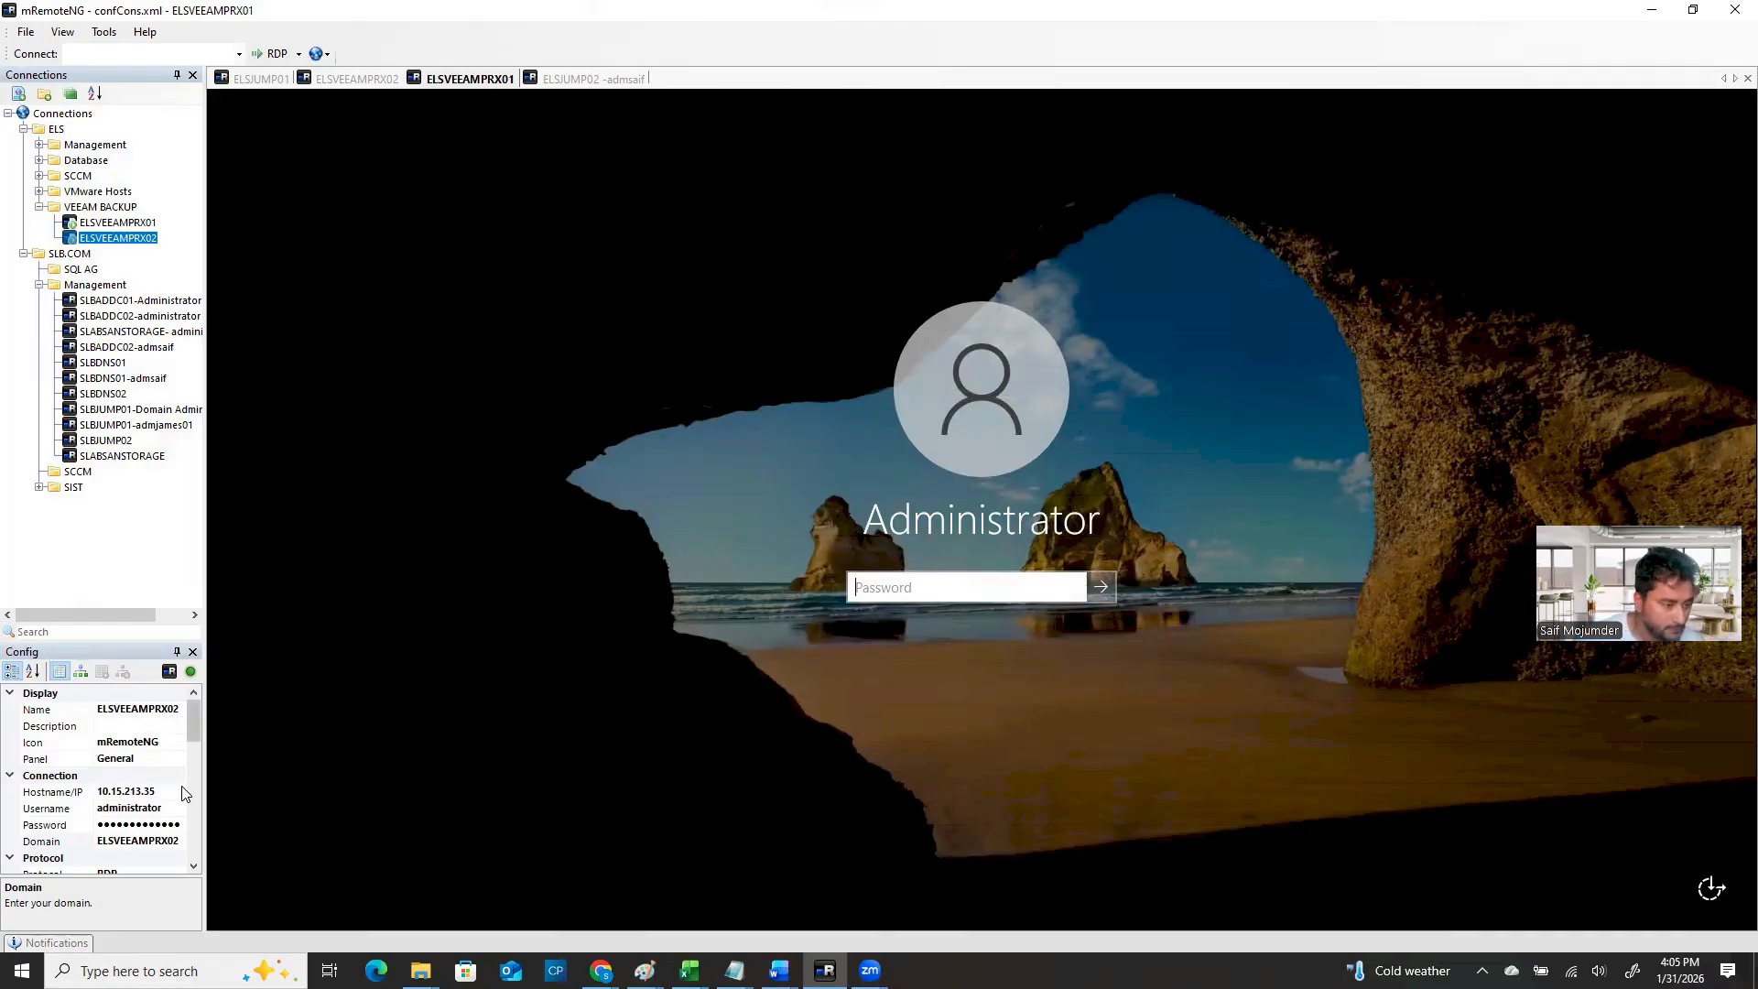
left_click(122, 225)
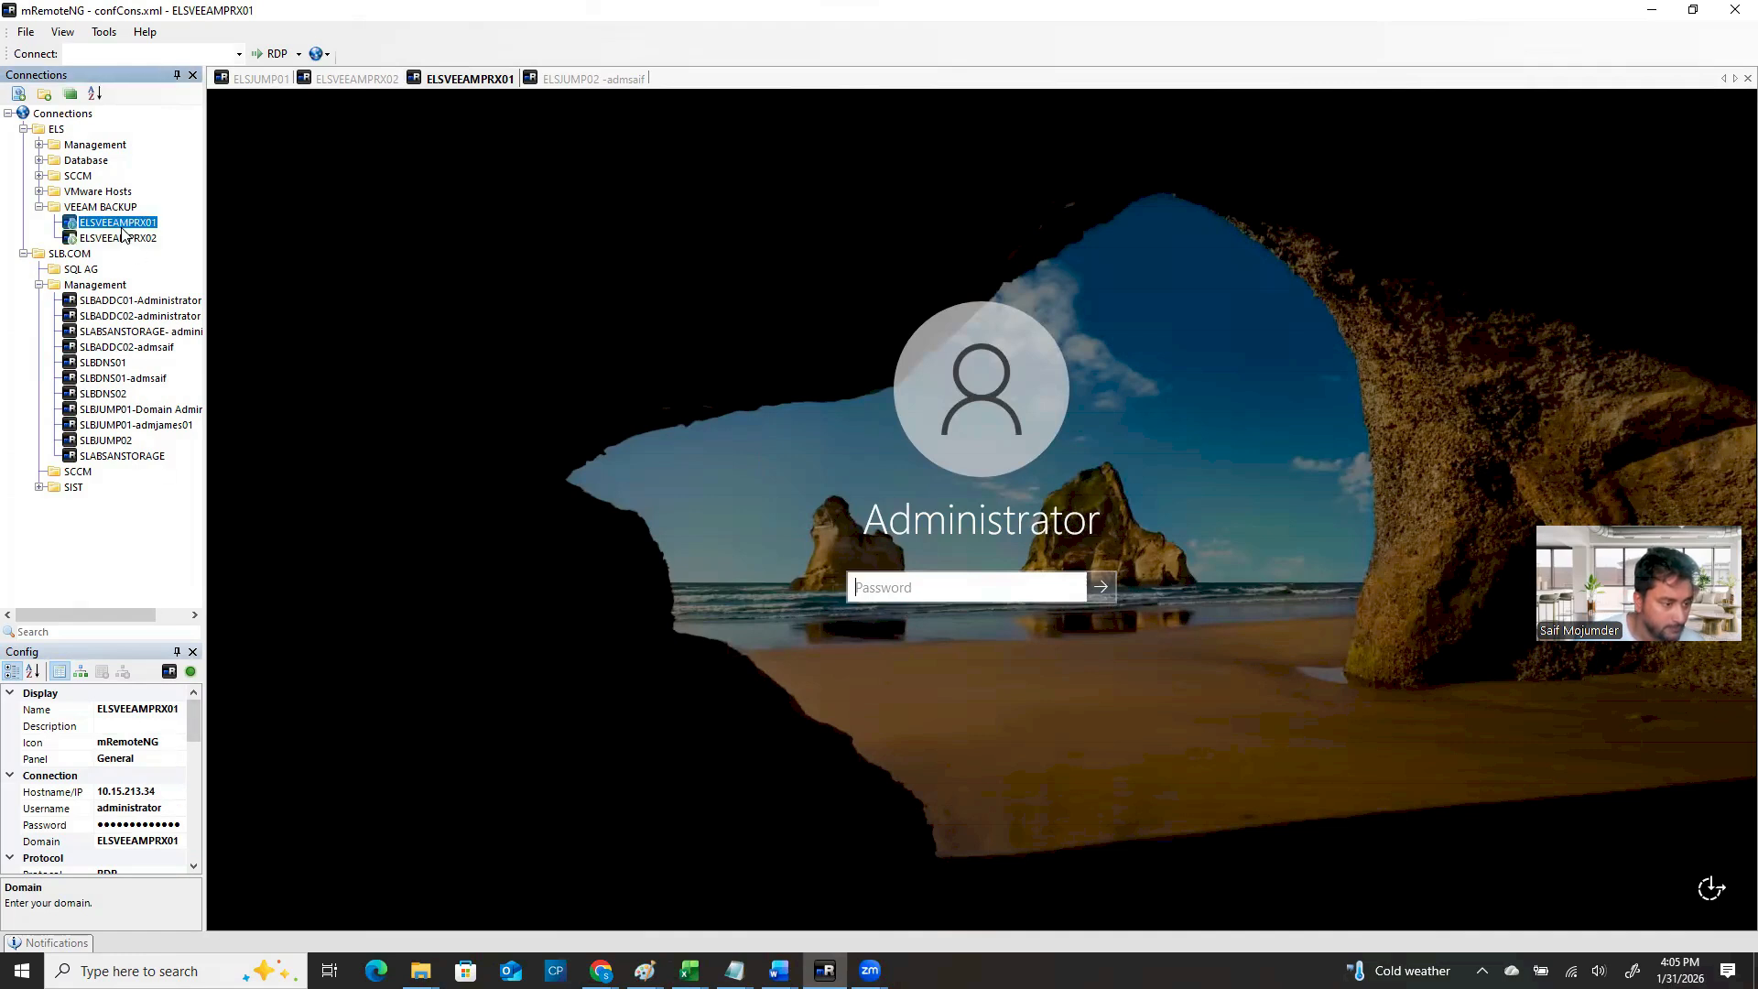
left_click(132, 243)
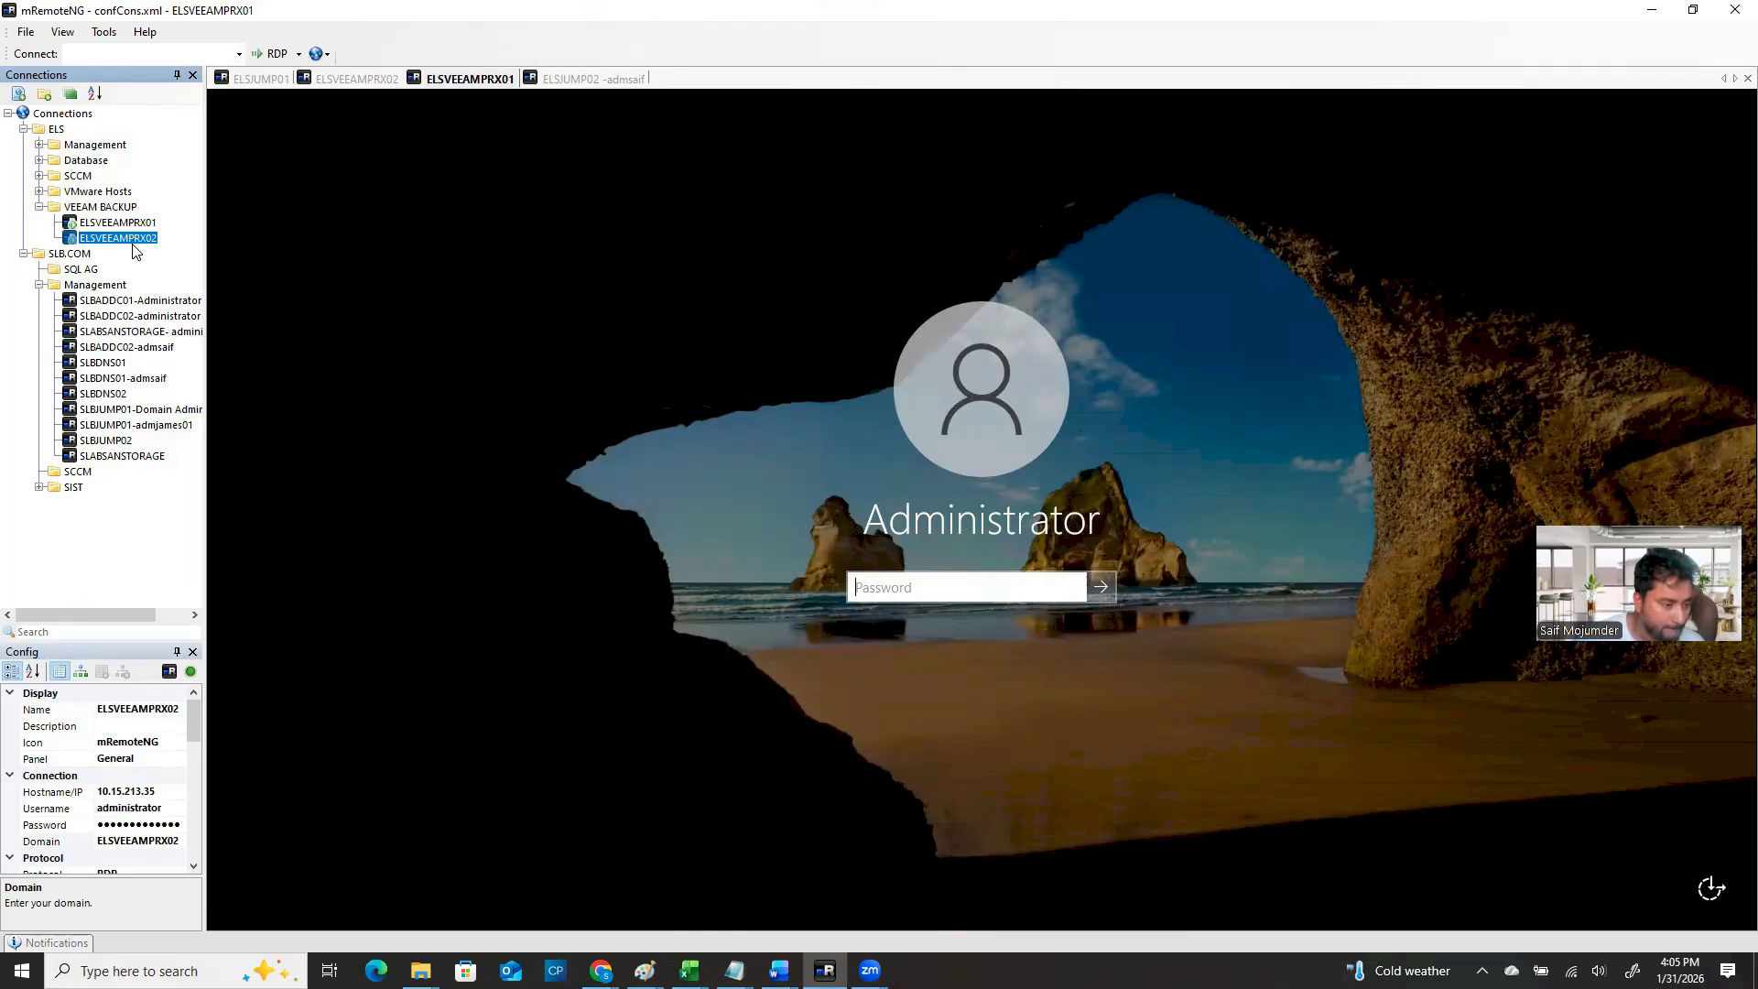
left_click(139, 225)
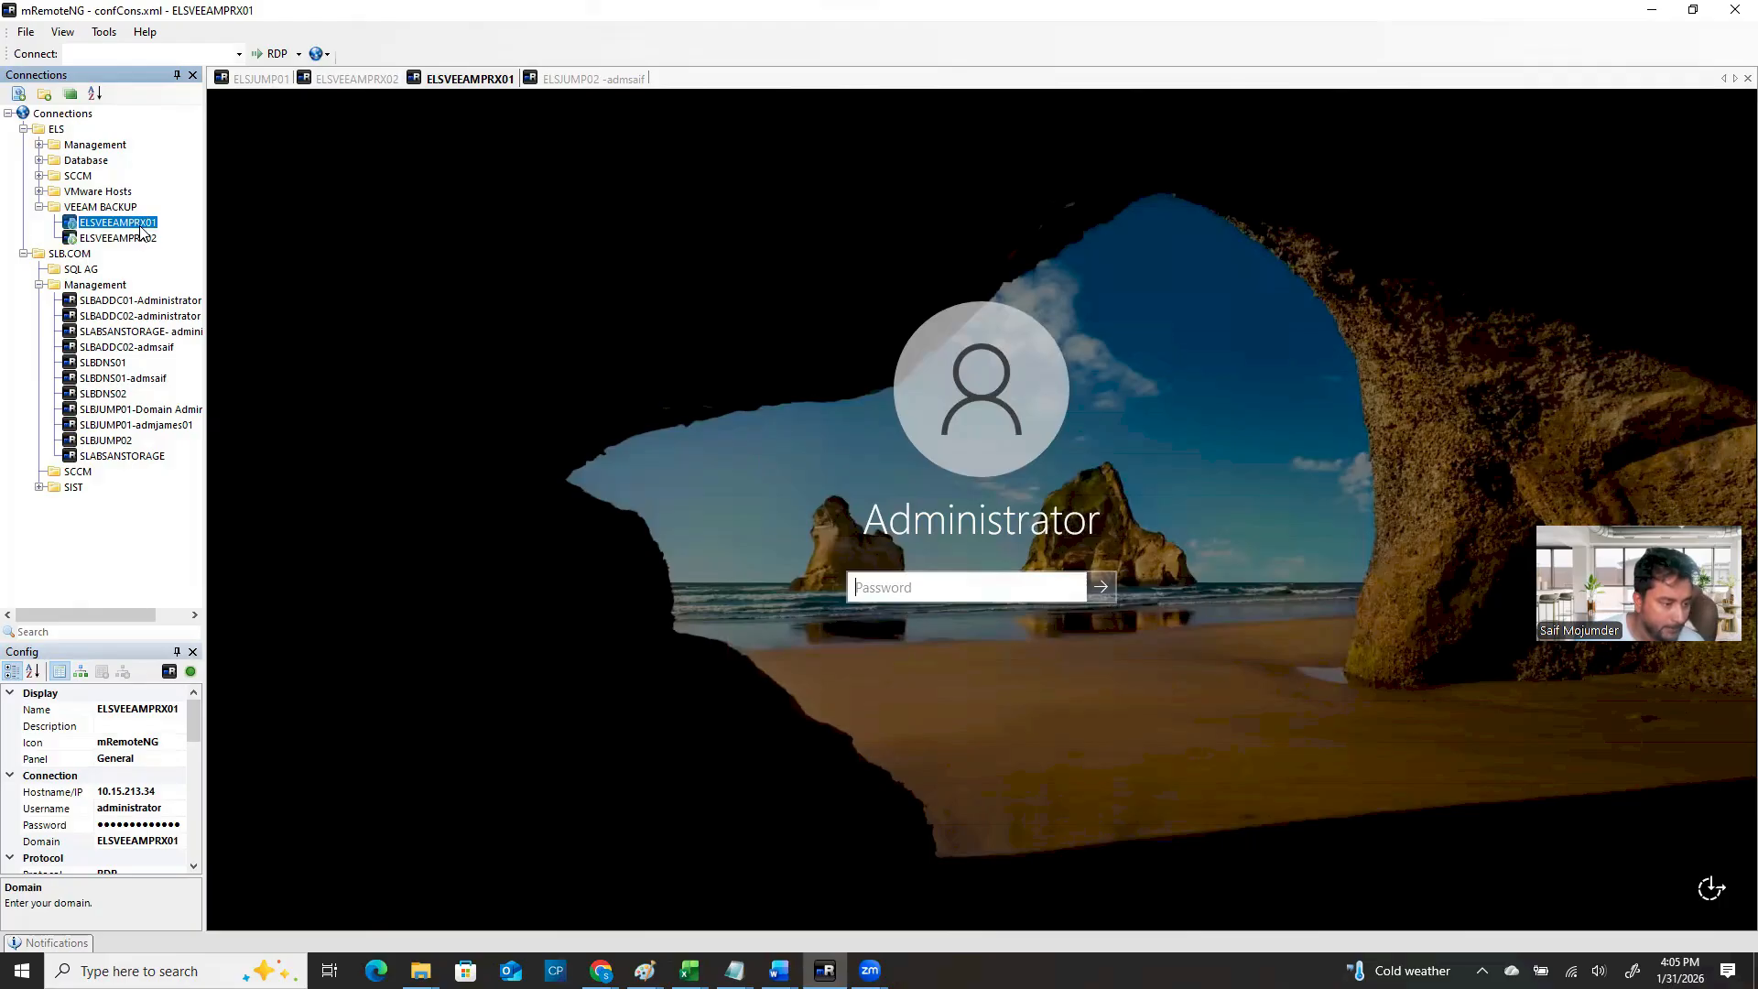
- Reconnect the ELSVEEAMPRX01 session, then bring the ELSJUMP01 session to the front
left_click(373, 81)
left_click(453, 80)
right_click(473, 80)
left_click(550, 226)
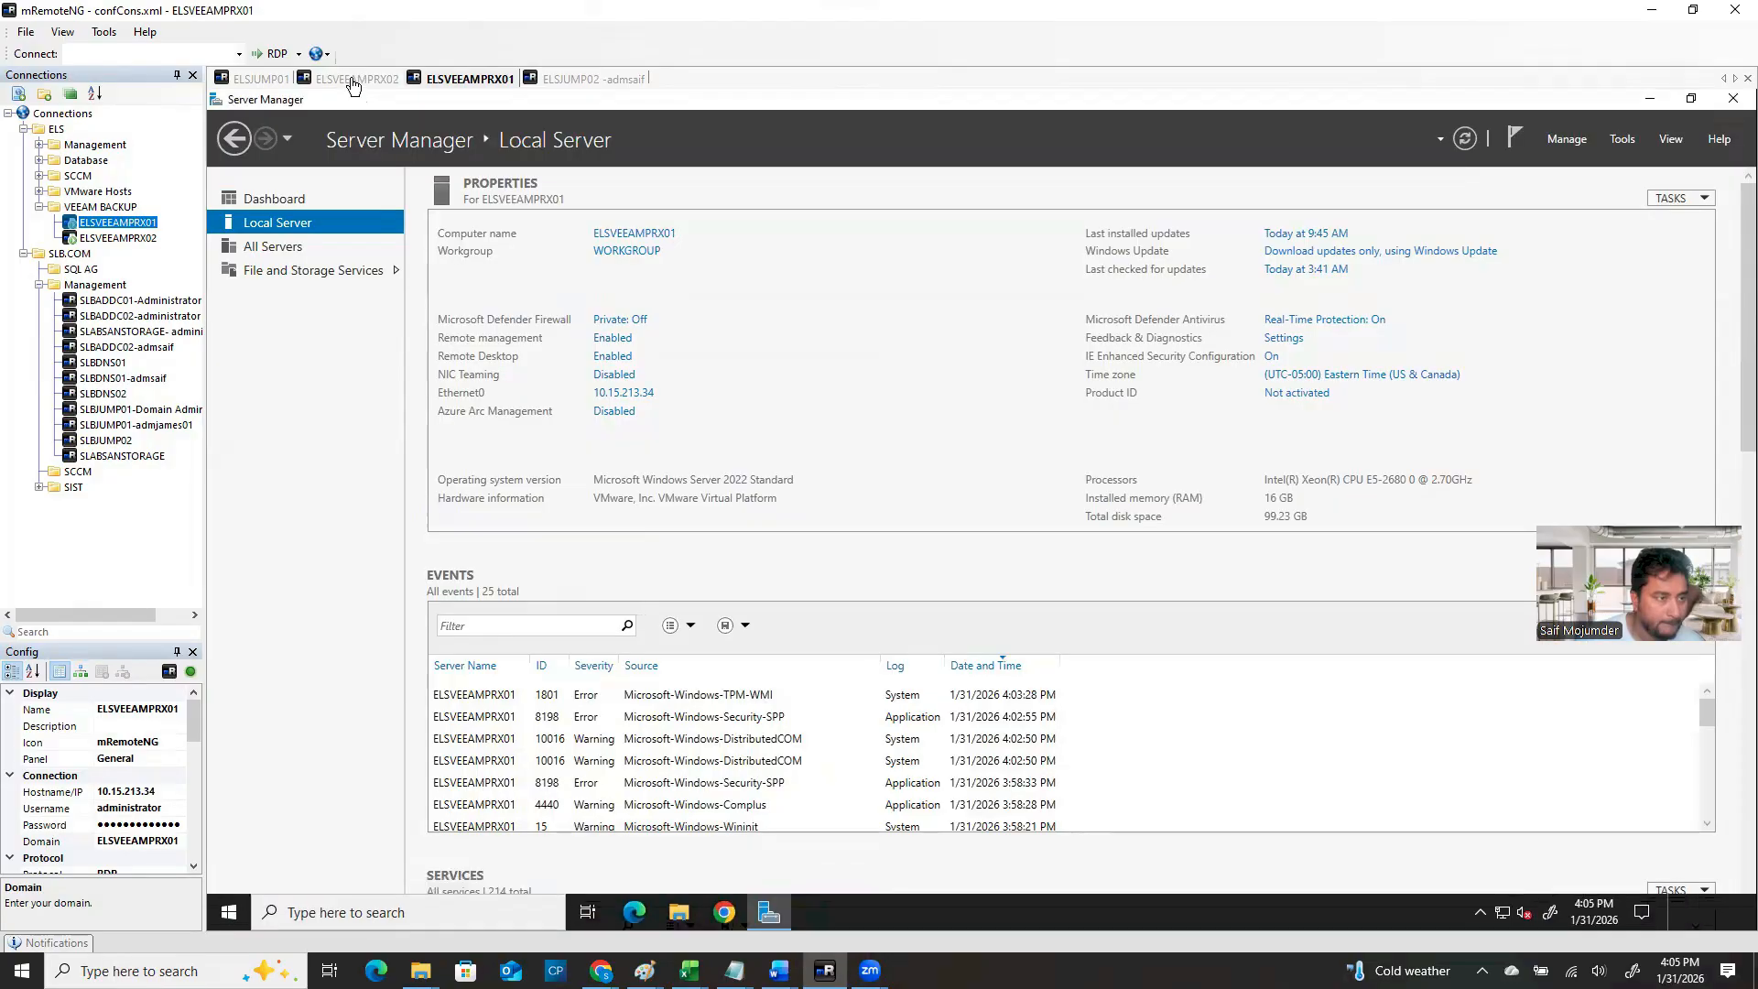
left_click(353, 81)
left_click(450, 84)
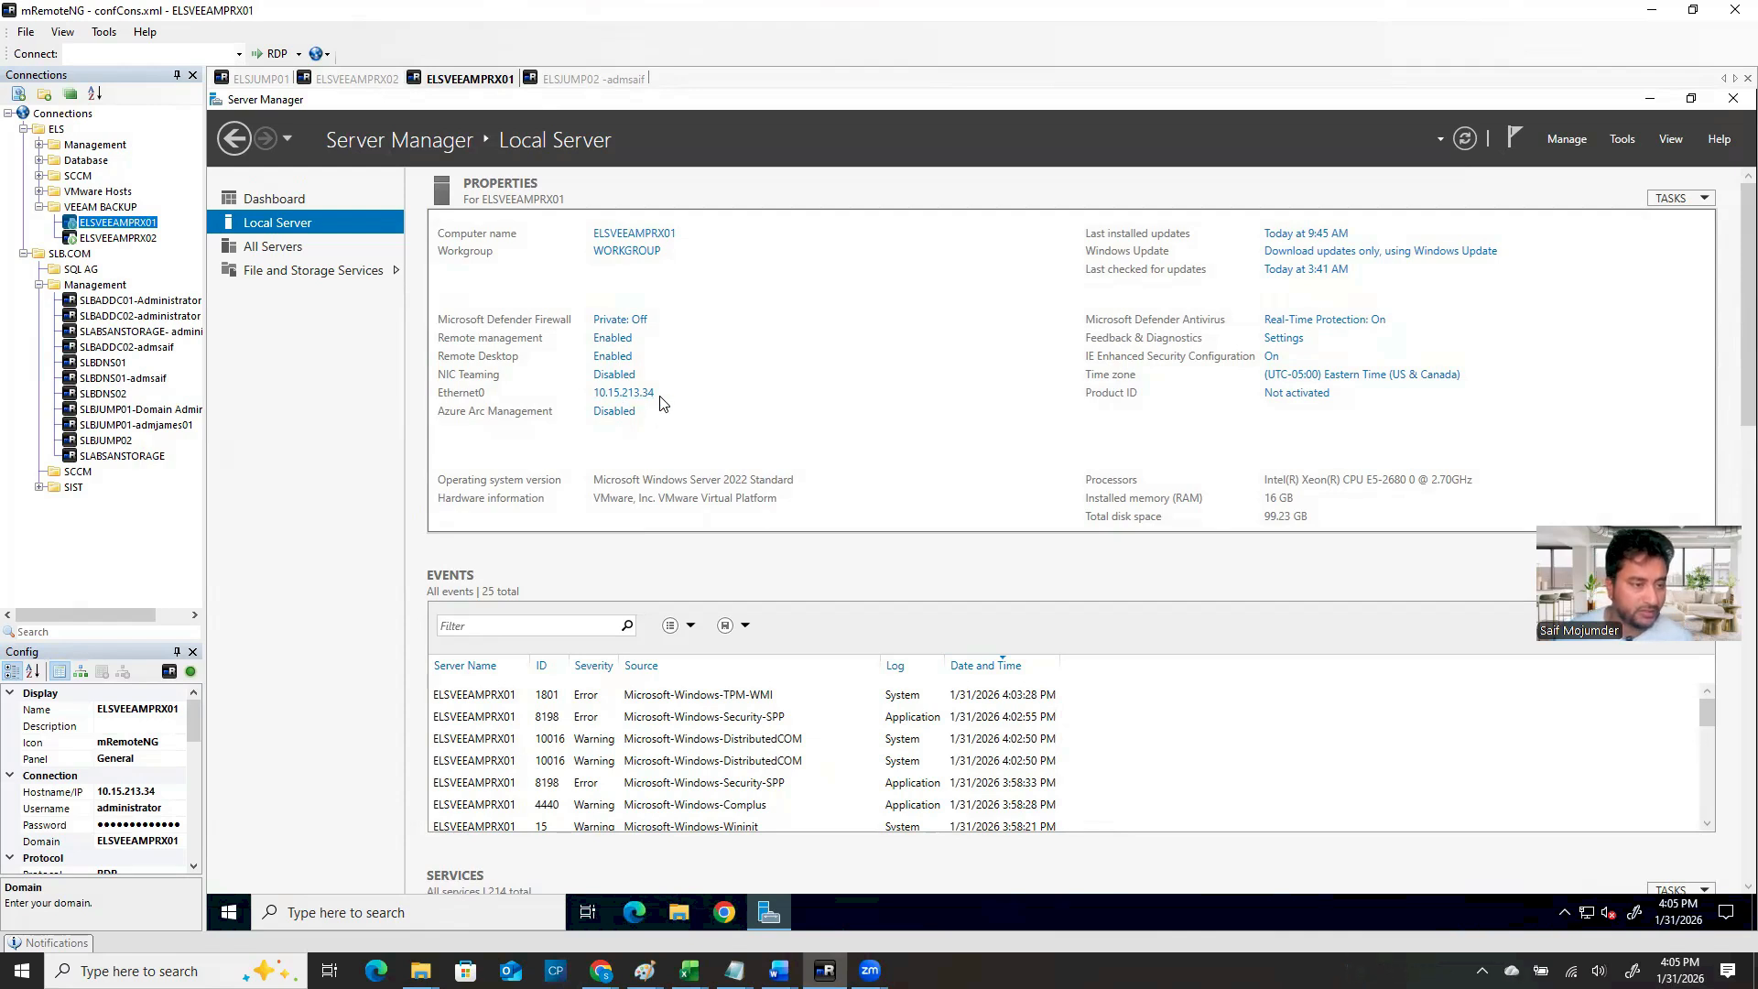
left_click(274, 79)
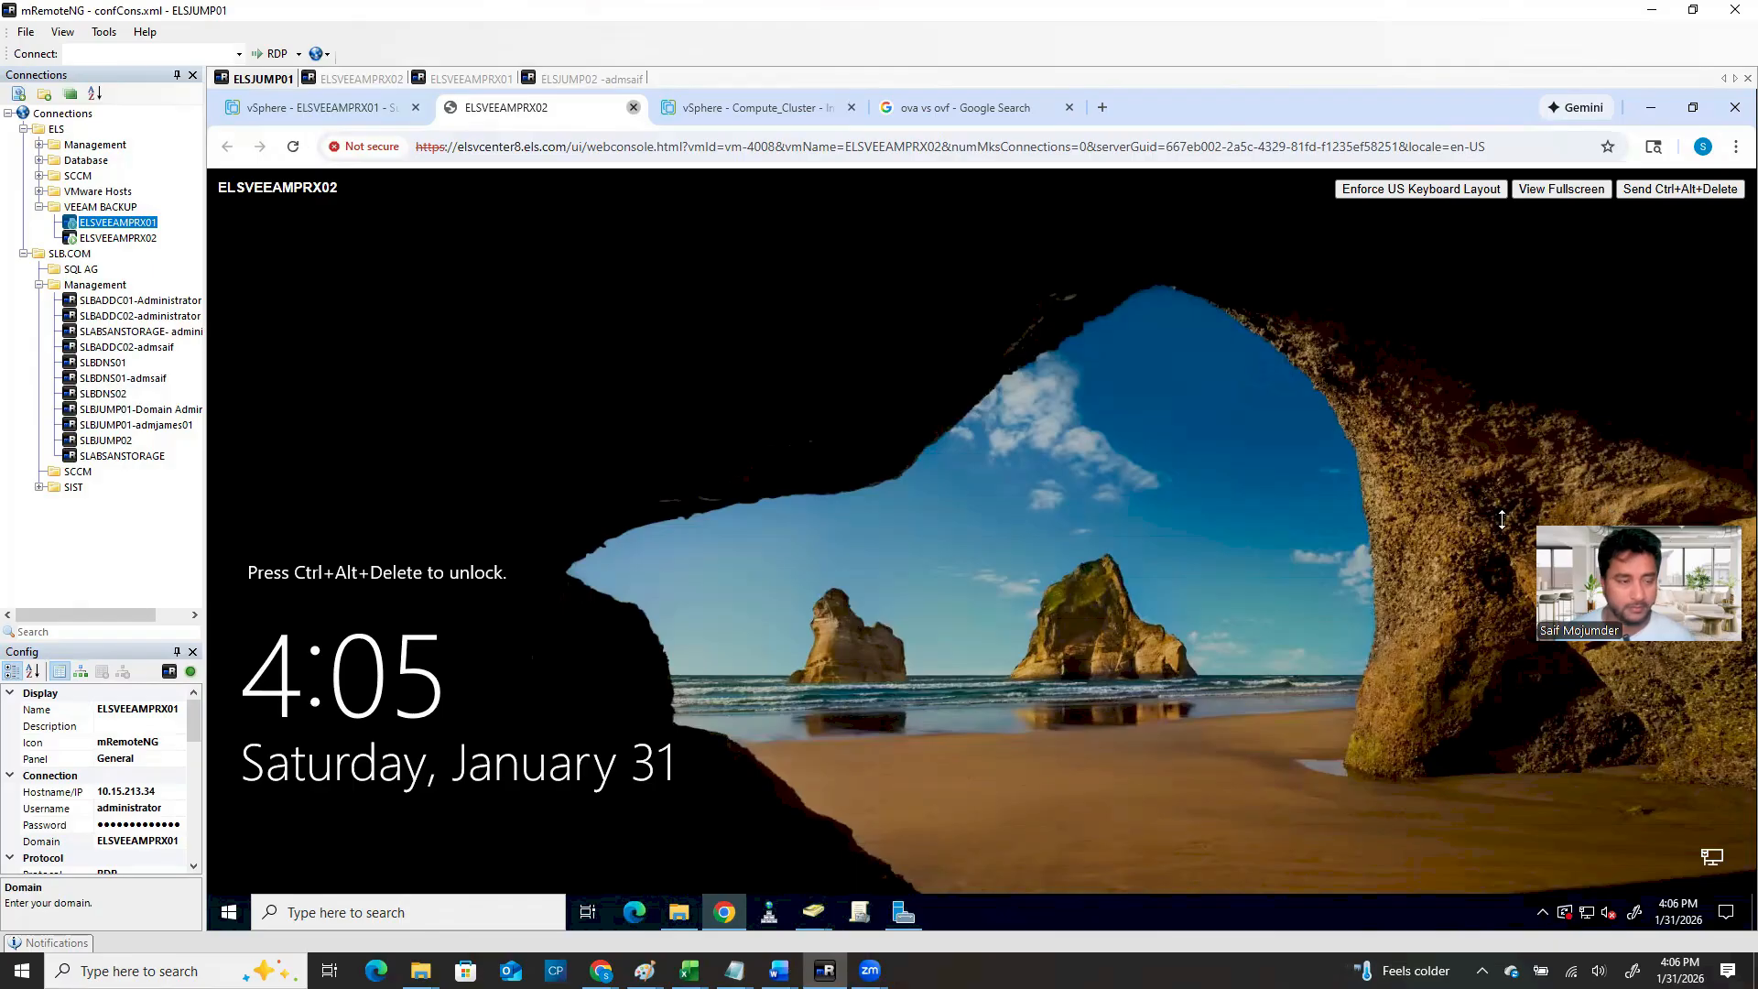
- Close the ELSVEEAMPRX02 web console and 'ova vs ovf' search pages
left_click_drag(1602, 525, 31, 570)
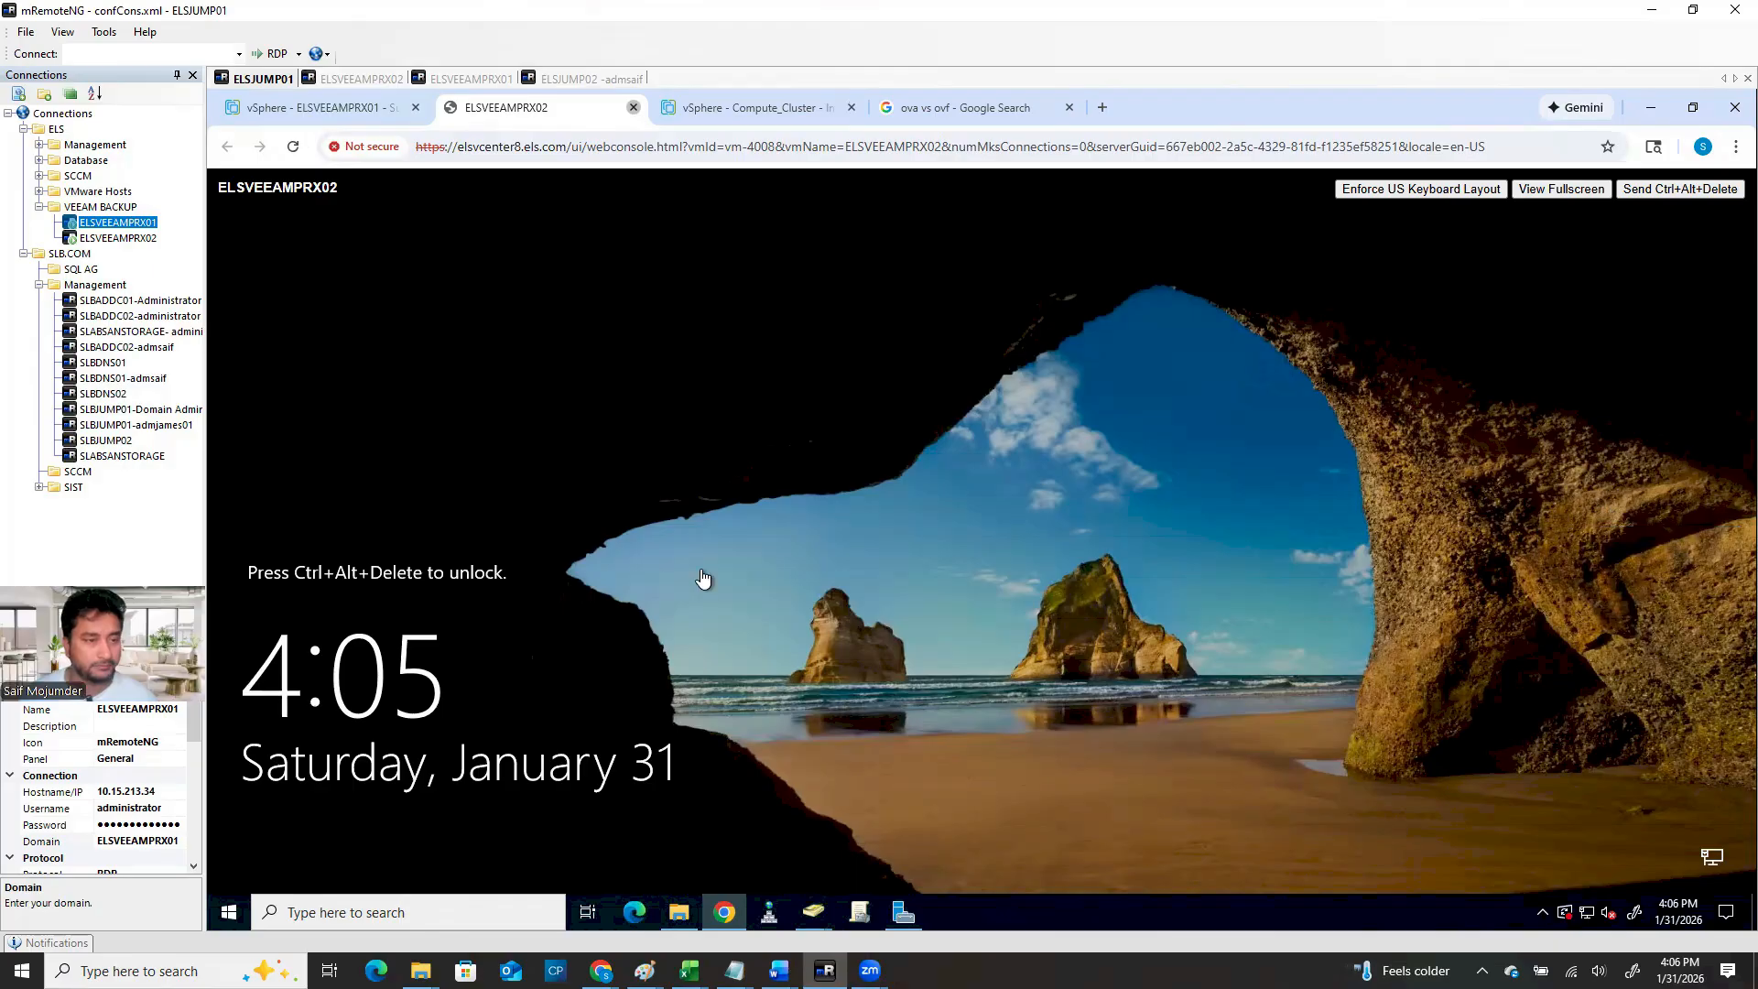
middle_click(514, 110)
middle_click(514, 110)
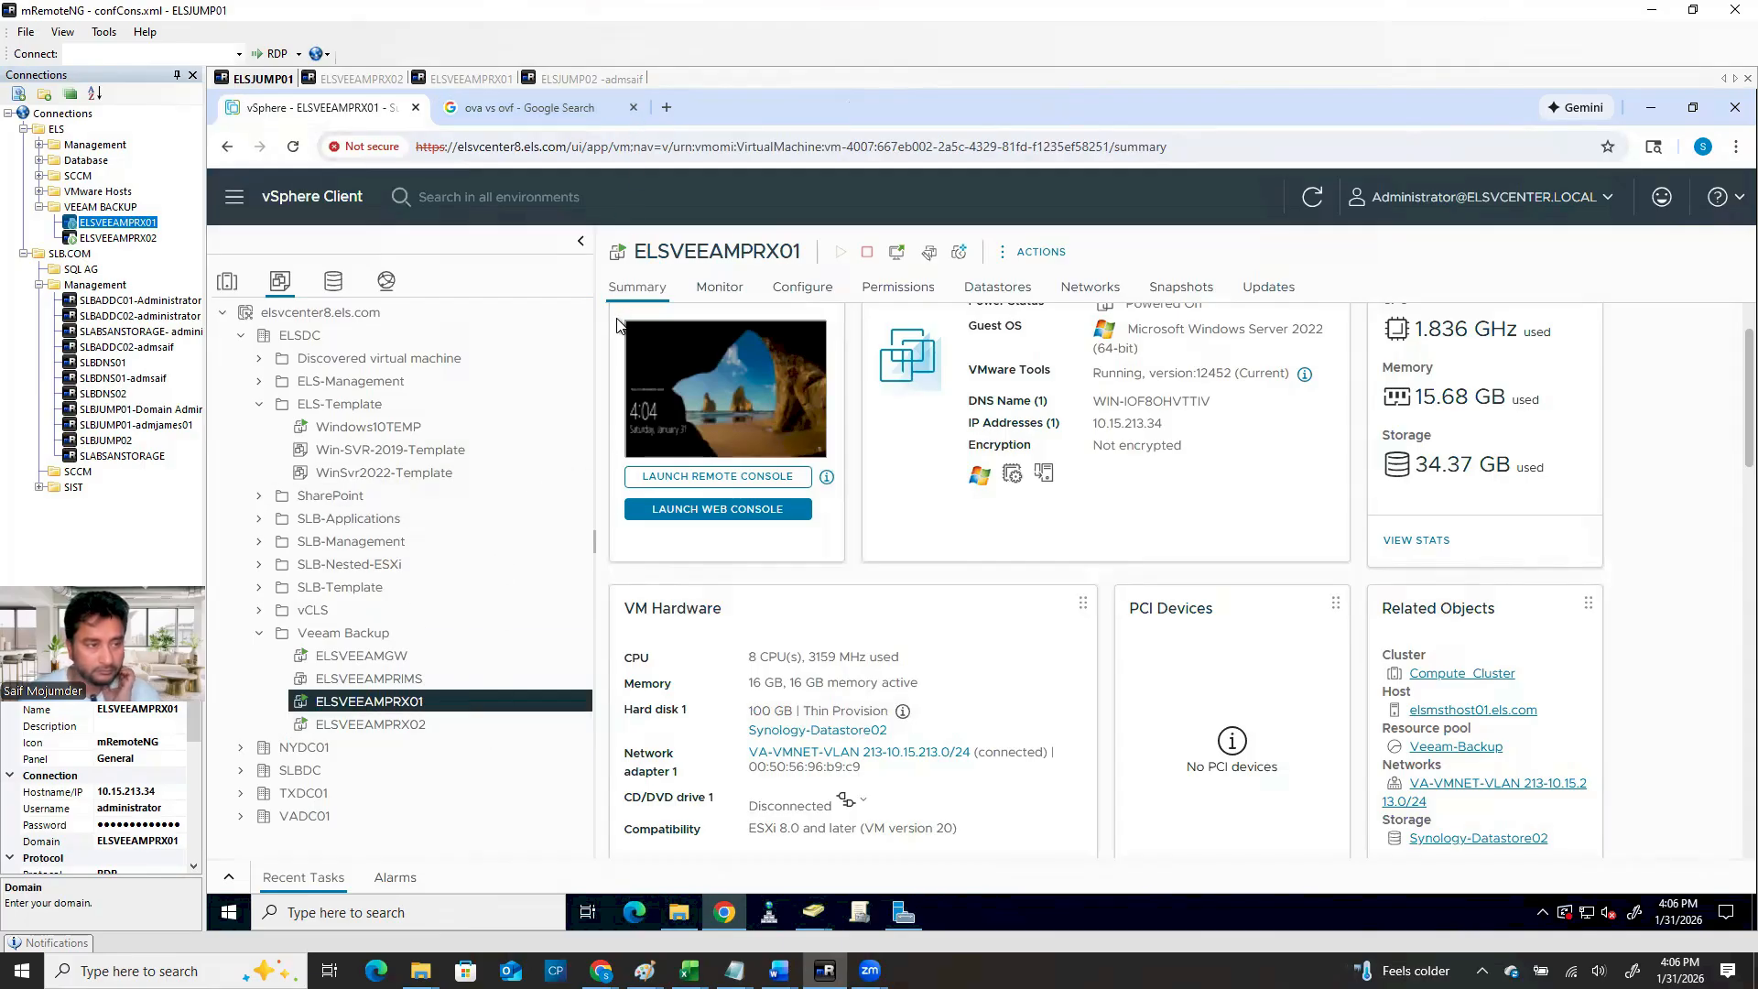
left_click(634, 108)
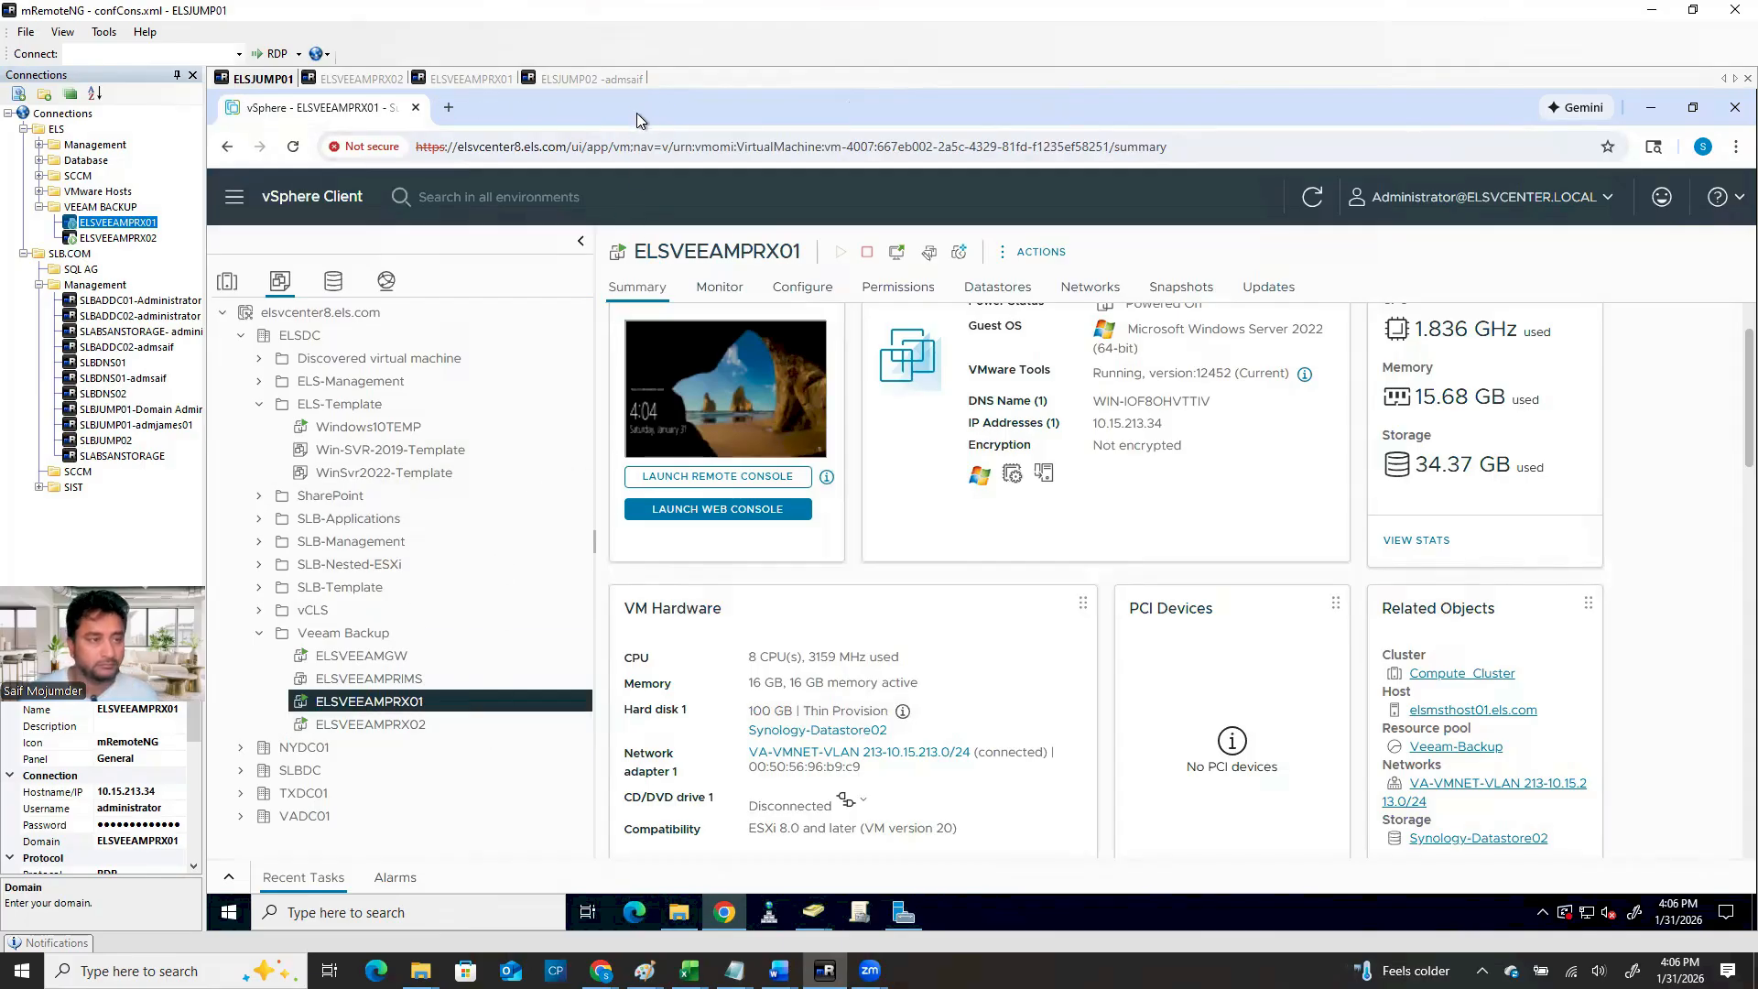
- Review the ELSVEEAMPRX02 and ELSVEEAMGW summaries and network in the Hosts and Clusters inventory
left_click(421, 732)
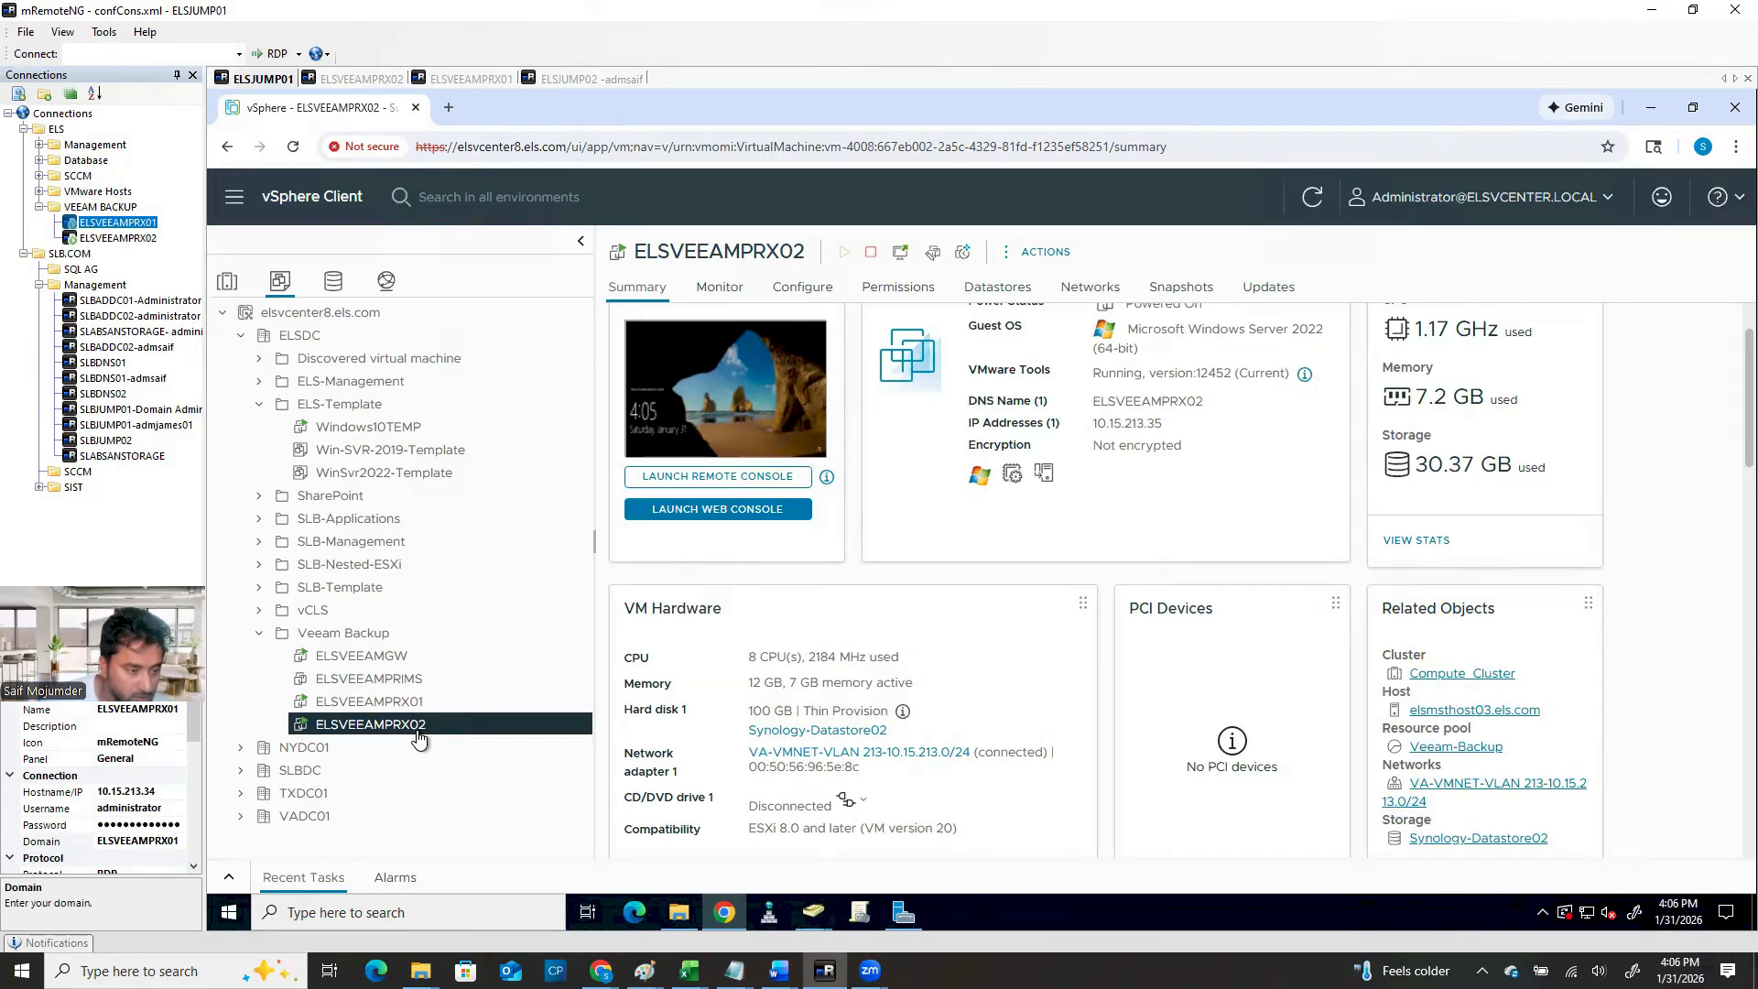
left_click(397, 657)
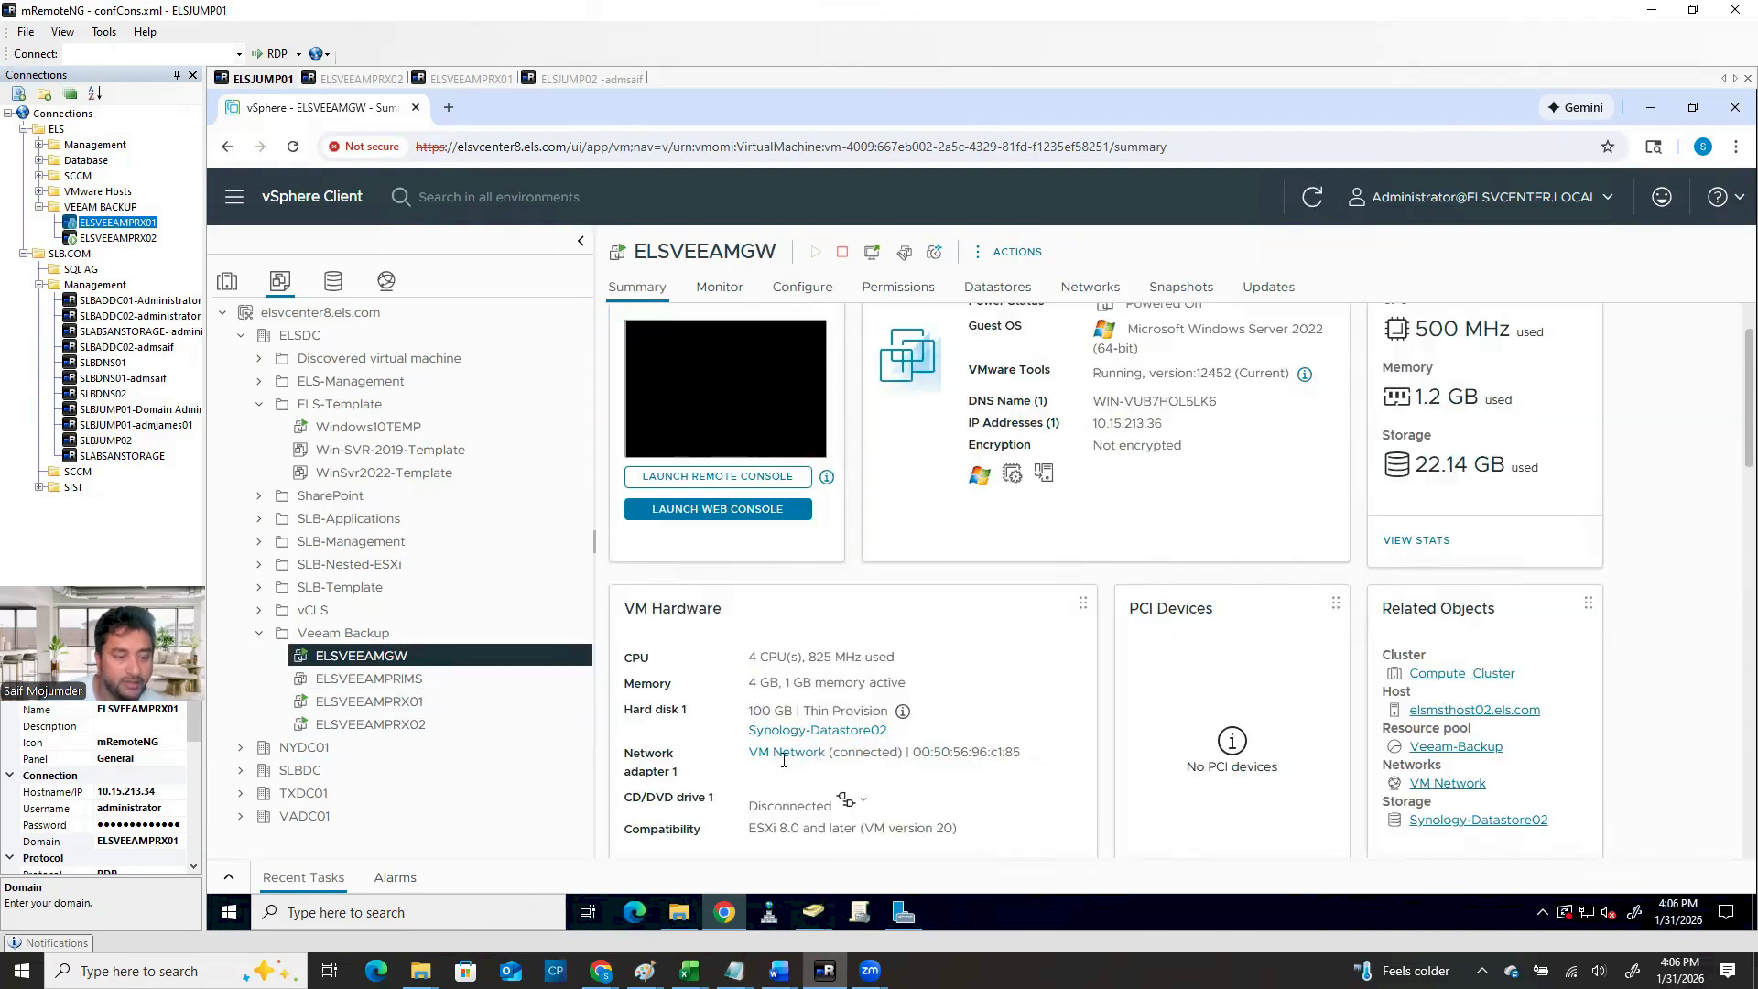
left_click_drag(751, 750, 826, 758)
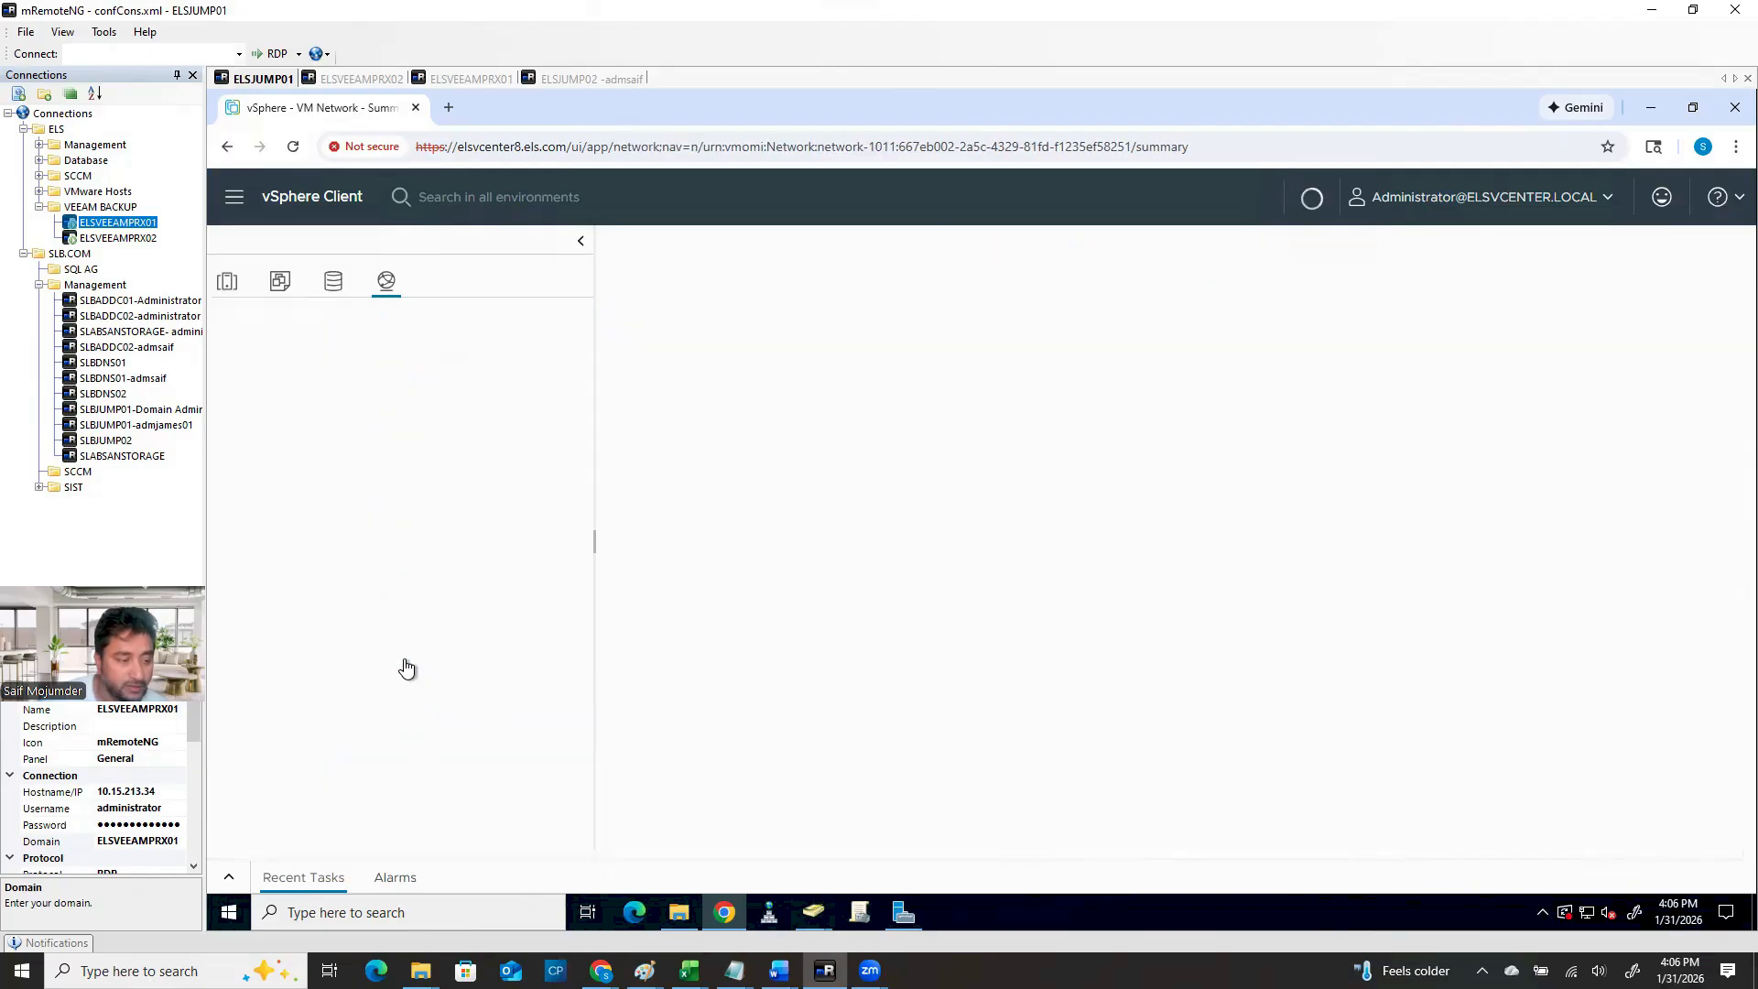
right_click(405, 660)
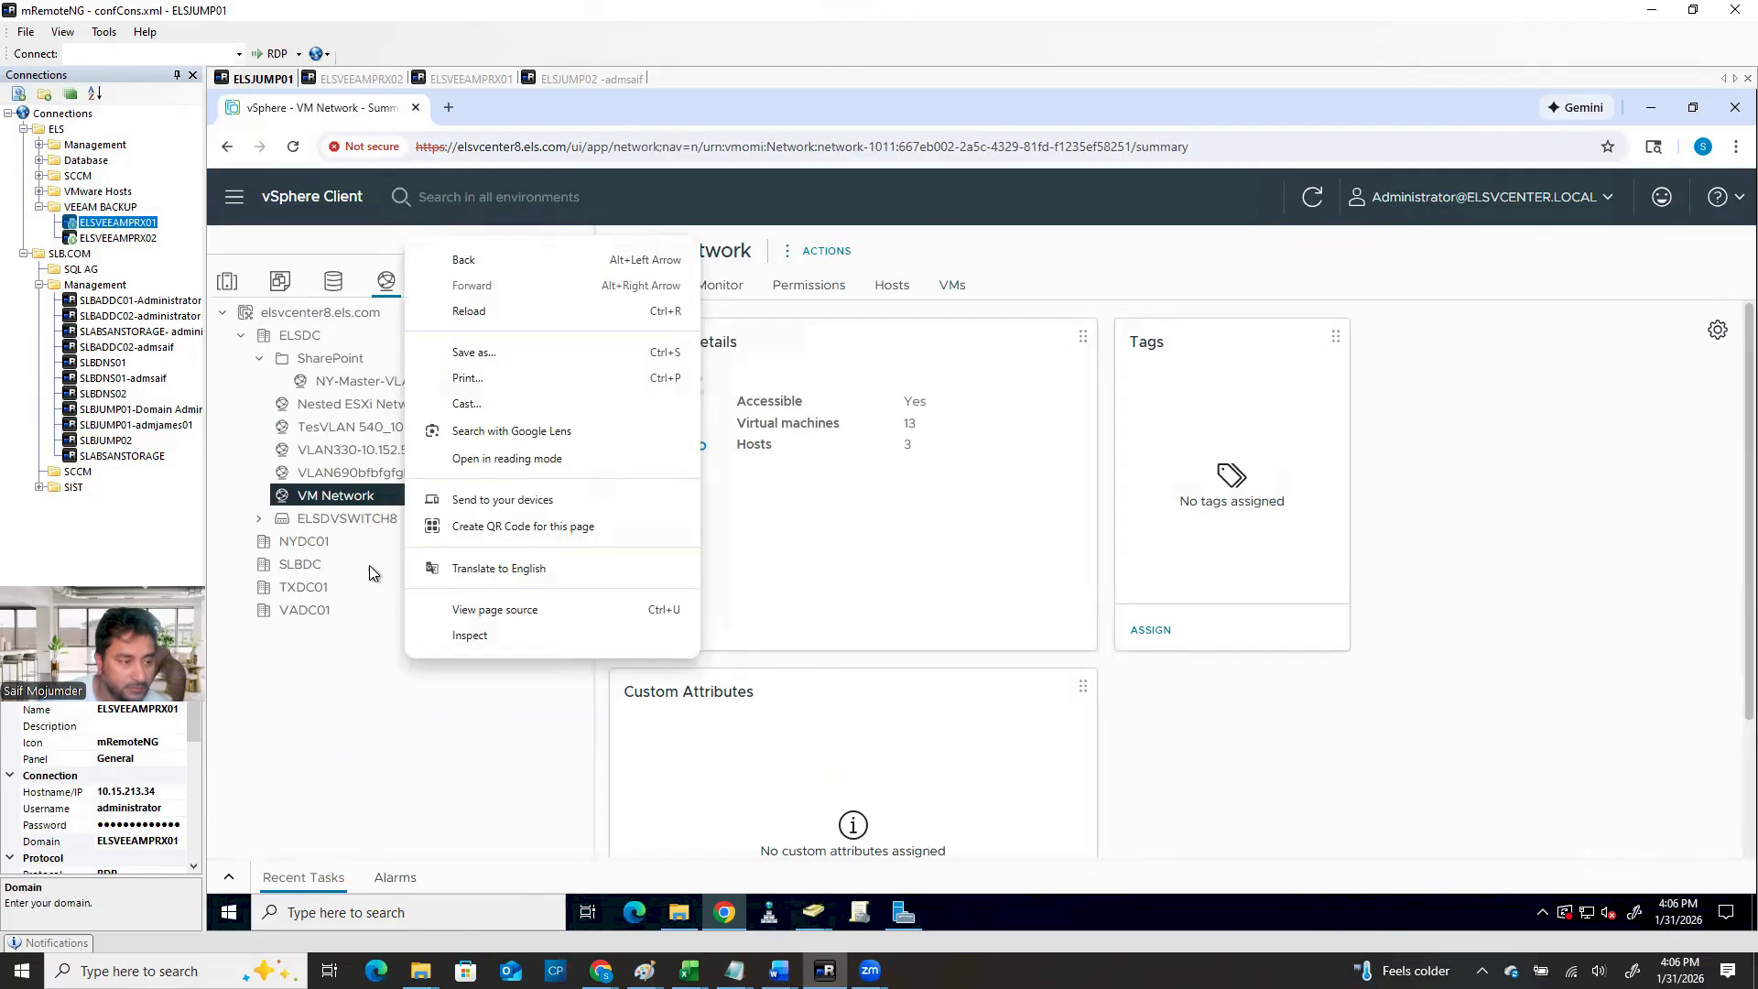
left_click(370, 564)
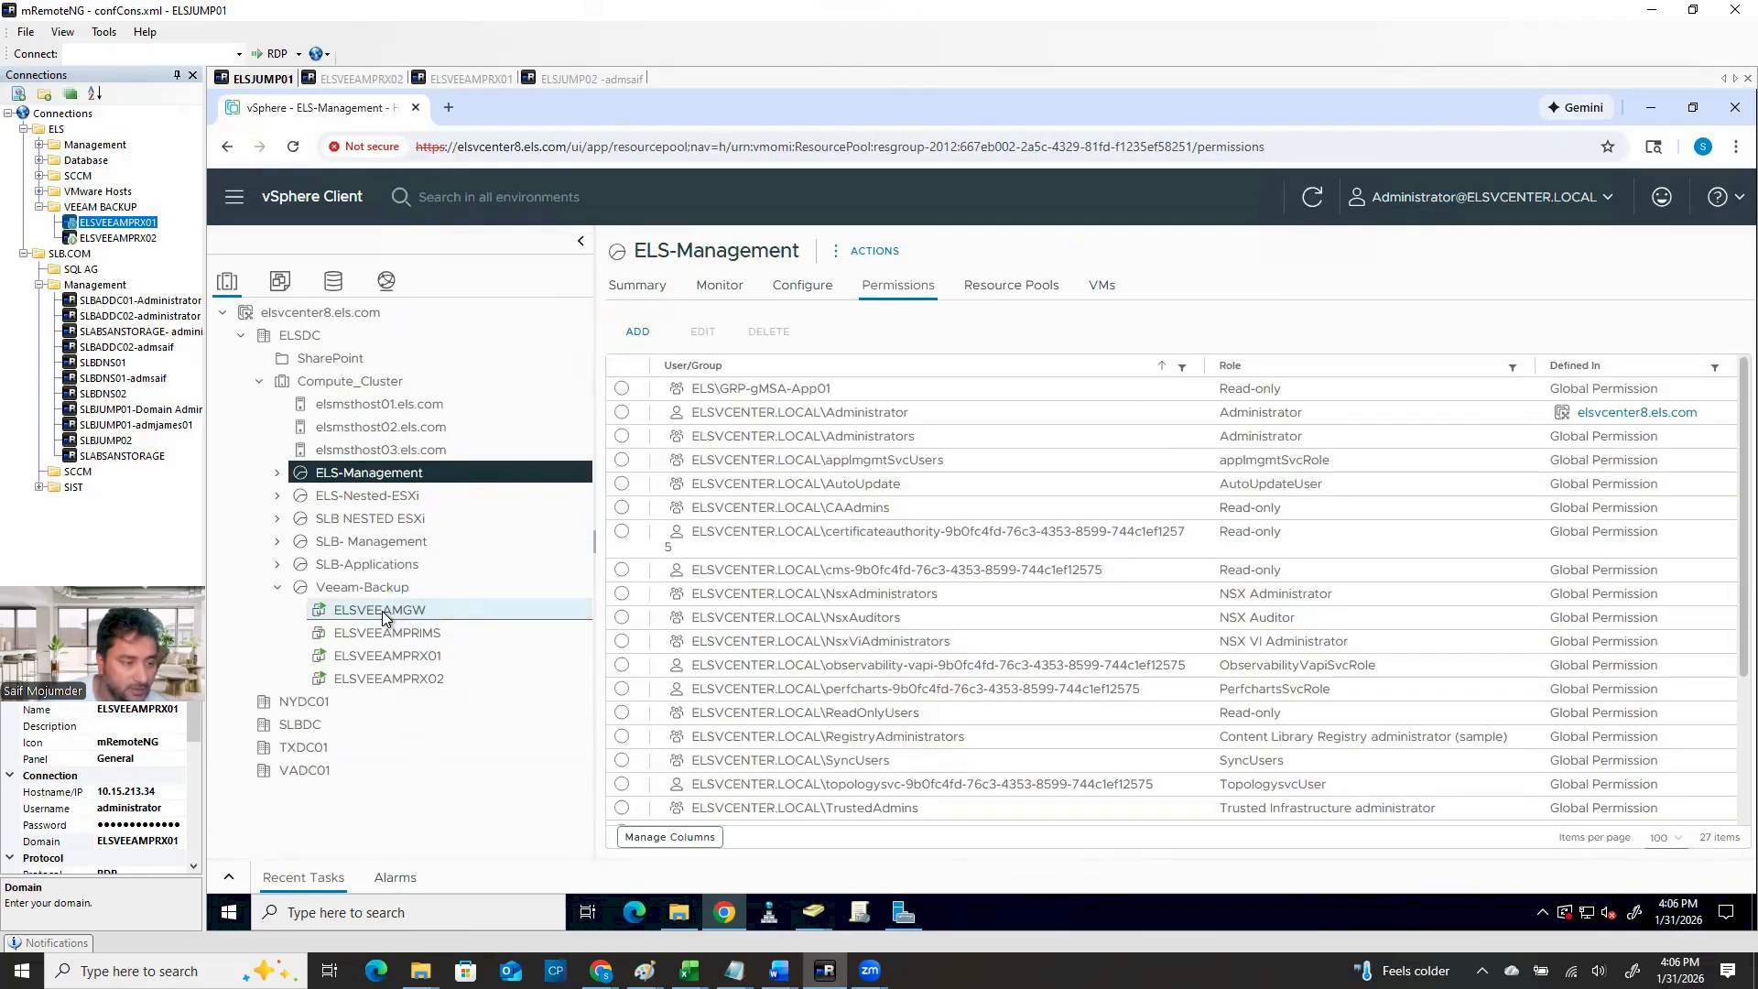
right_click(383, 619)
- Move ELSVEEAMGW's Network adapter 1 to VA-VMNET-VLAN 213-10.15.213.0/24 and save the VM settings
left_click(1176, 613)
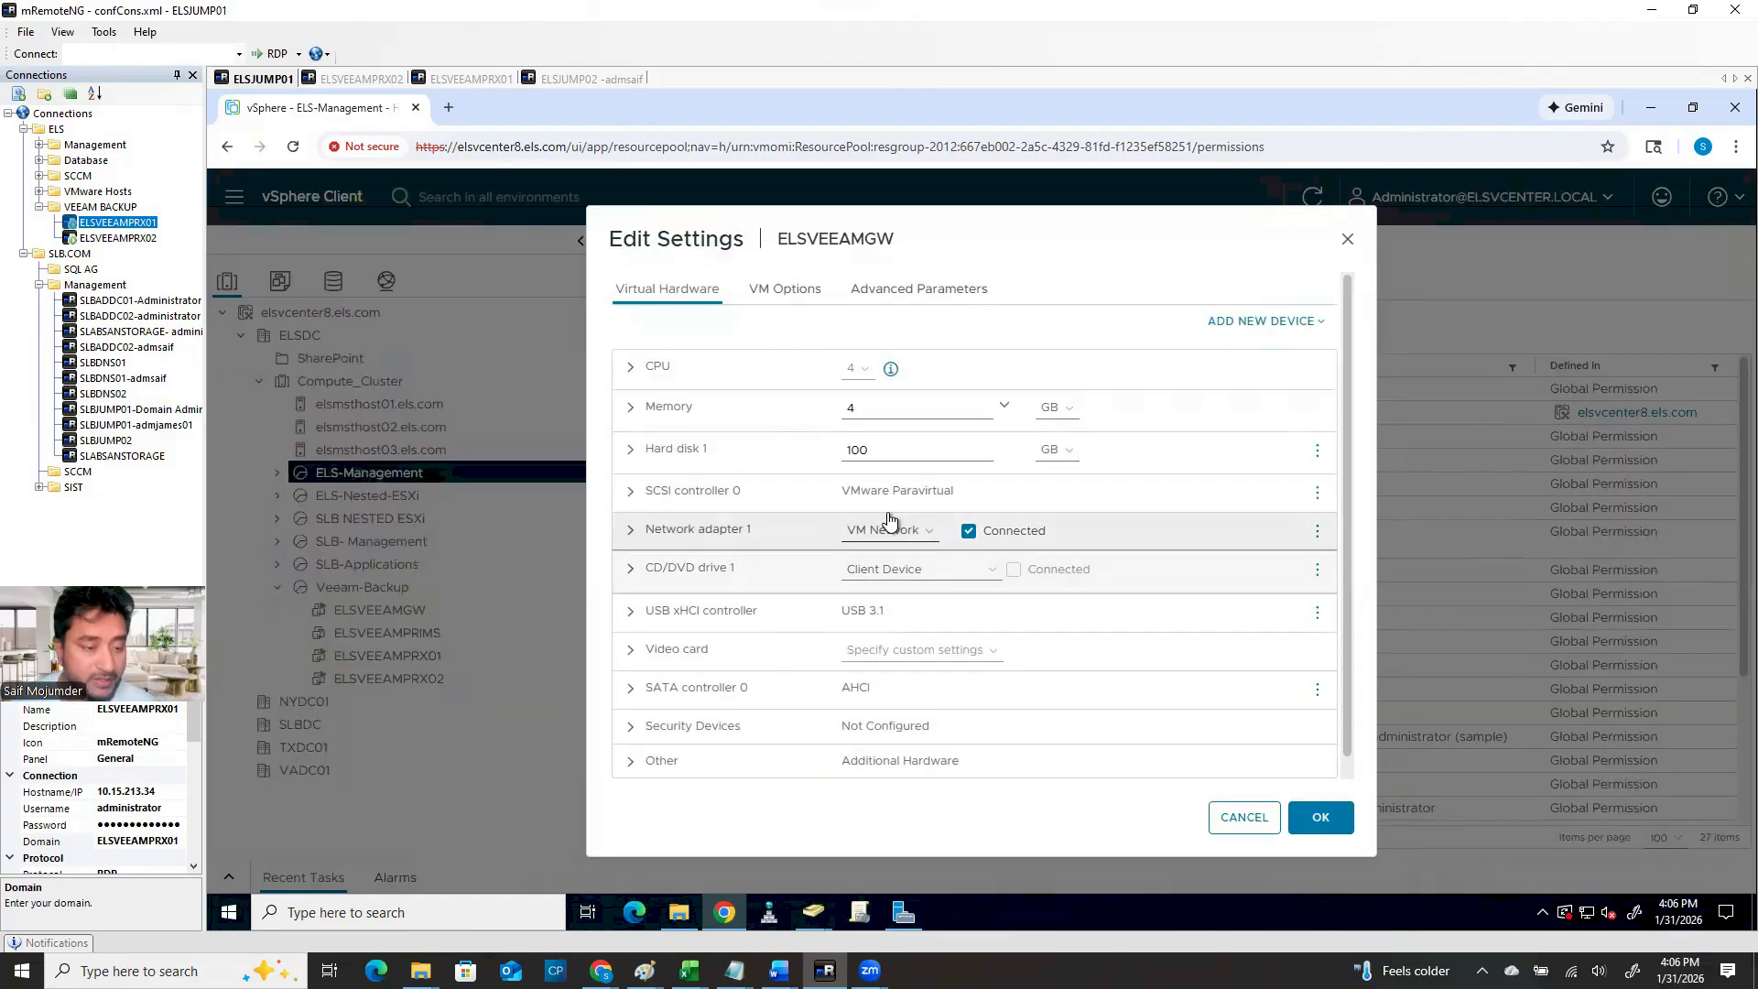
left_click(893, 528)
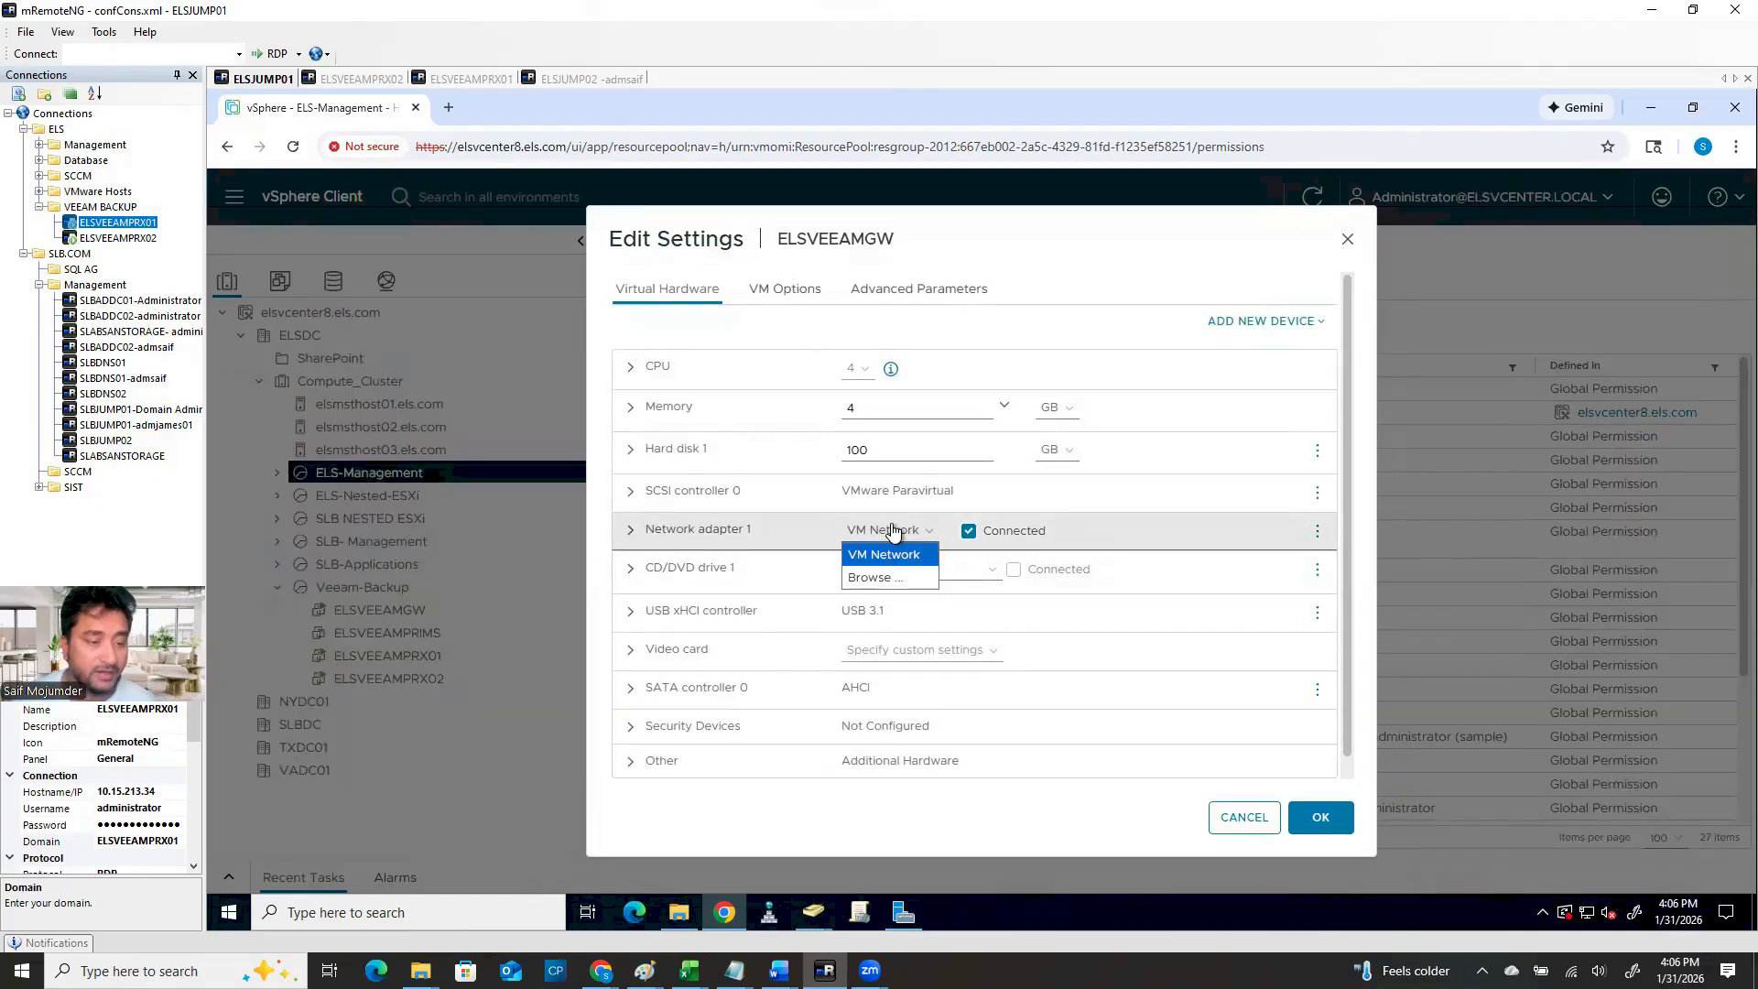
left_click(874, 578)
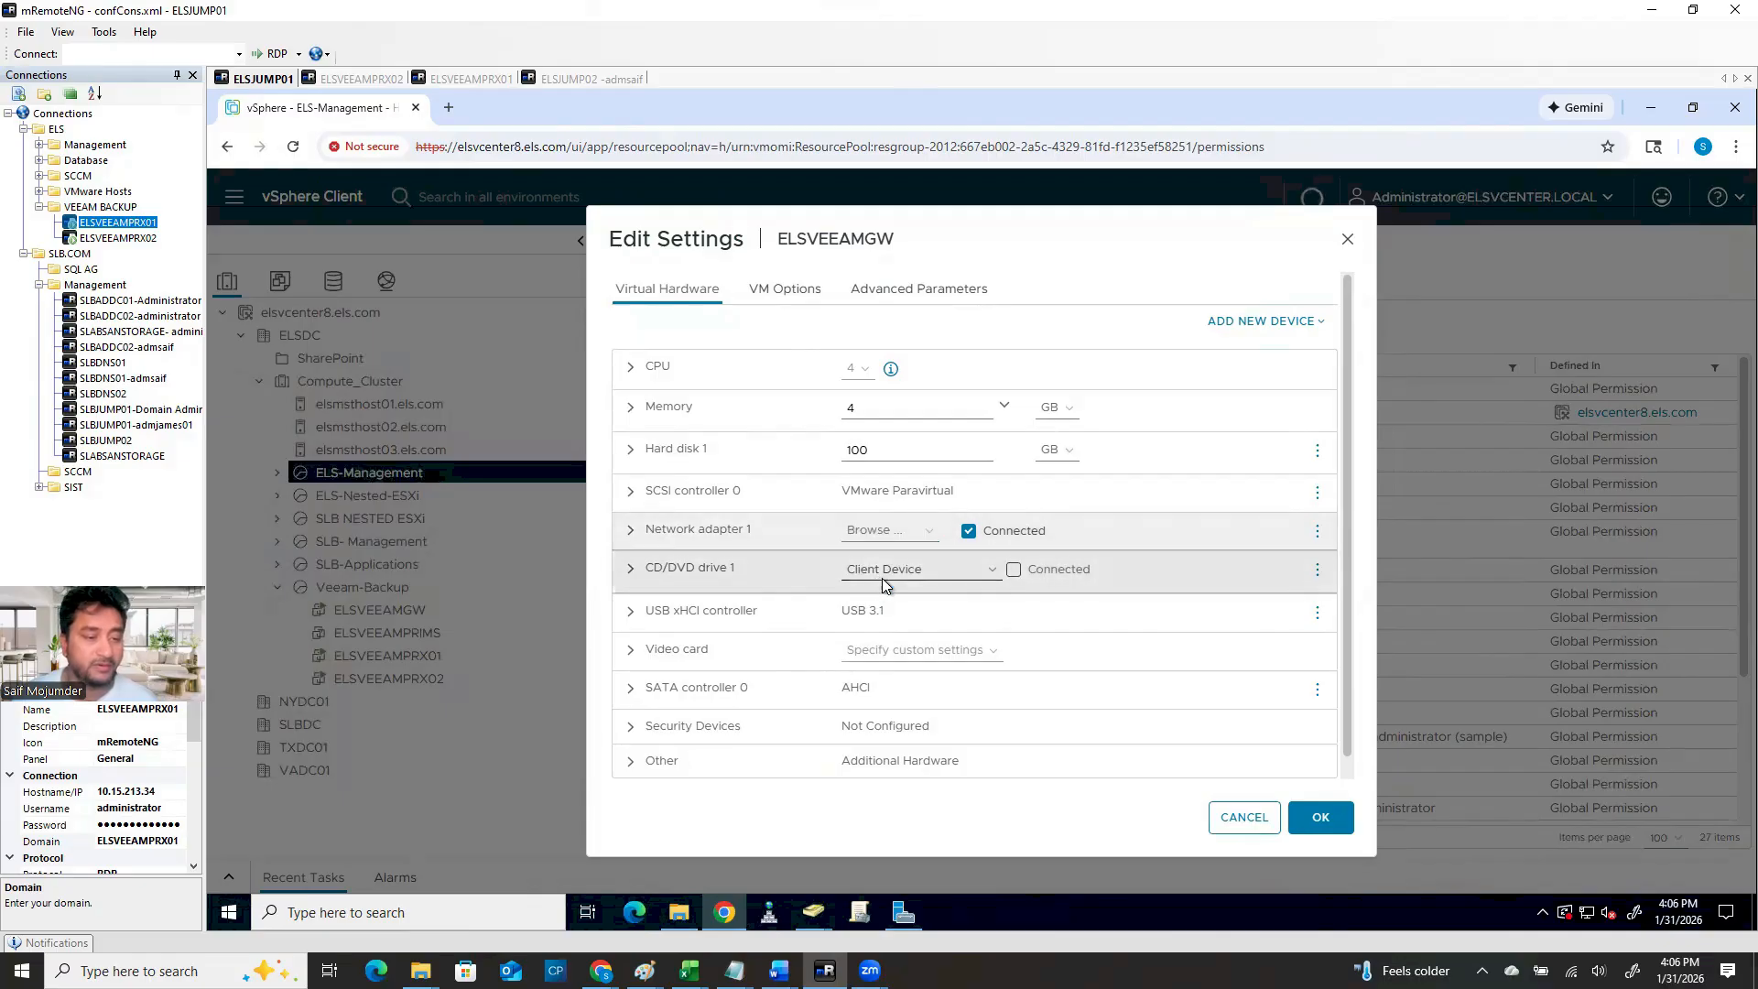
scroll(938, 550, "down", 5)
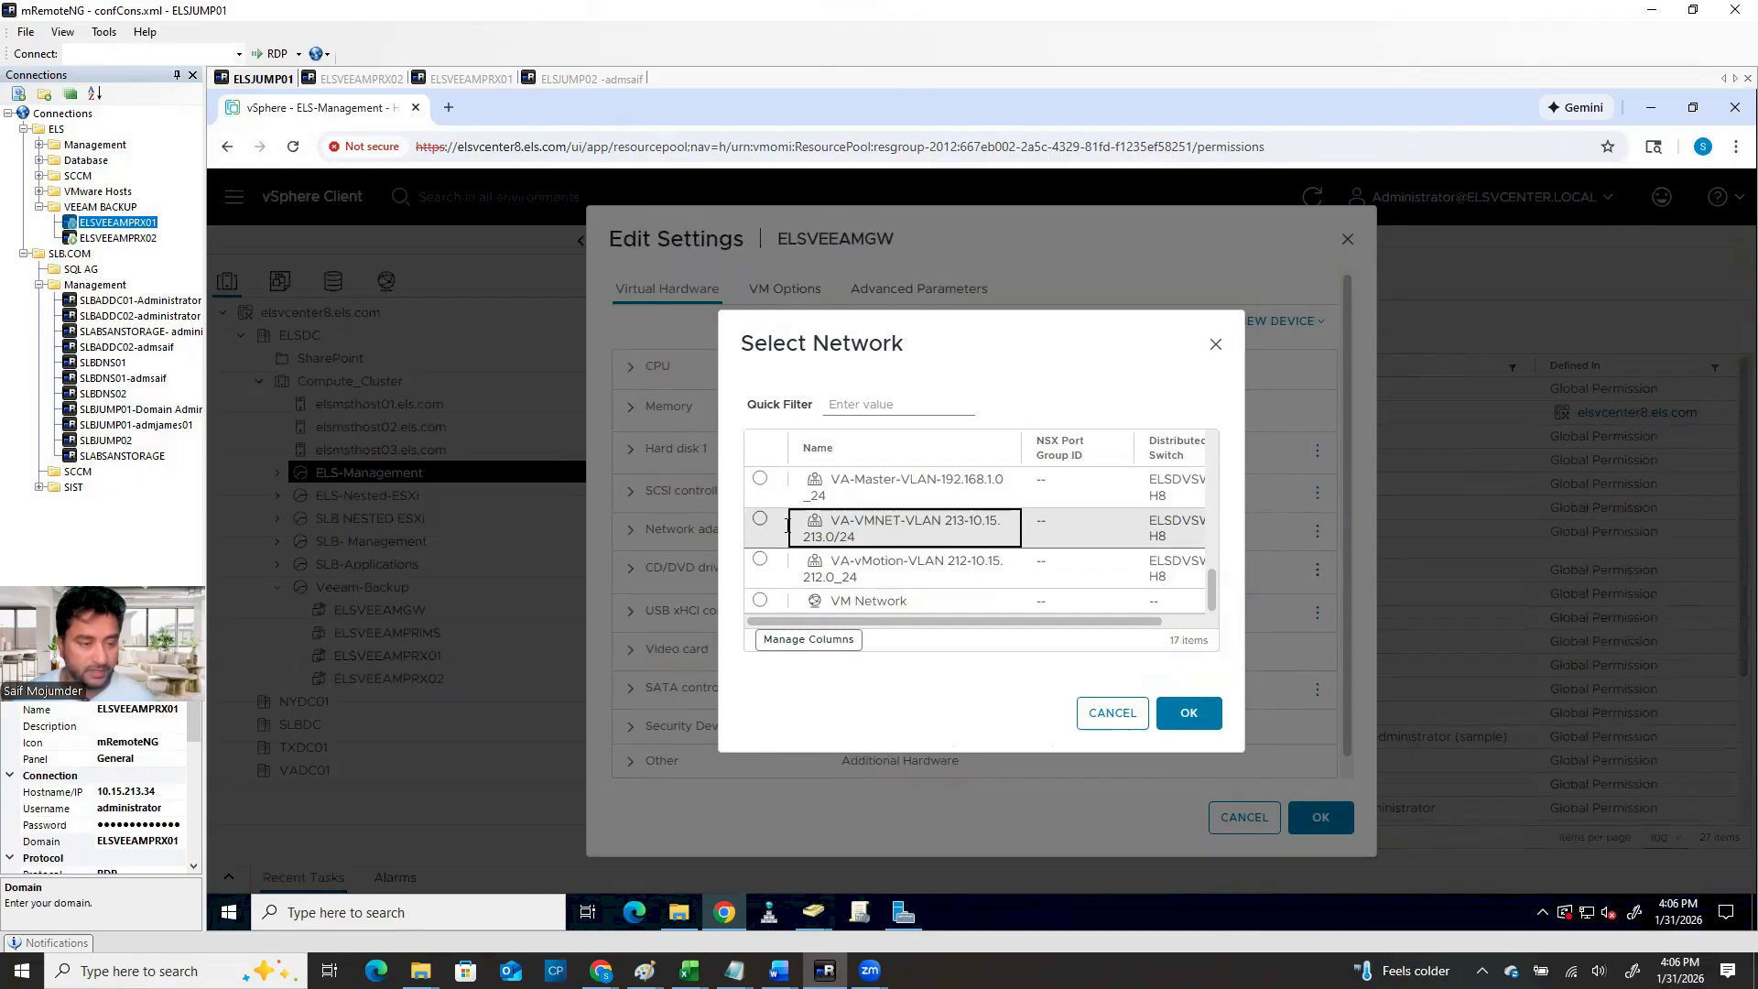
left_click(759, 520)
left_click(1188, 713)
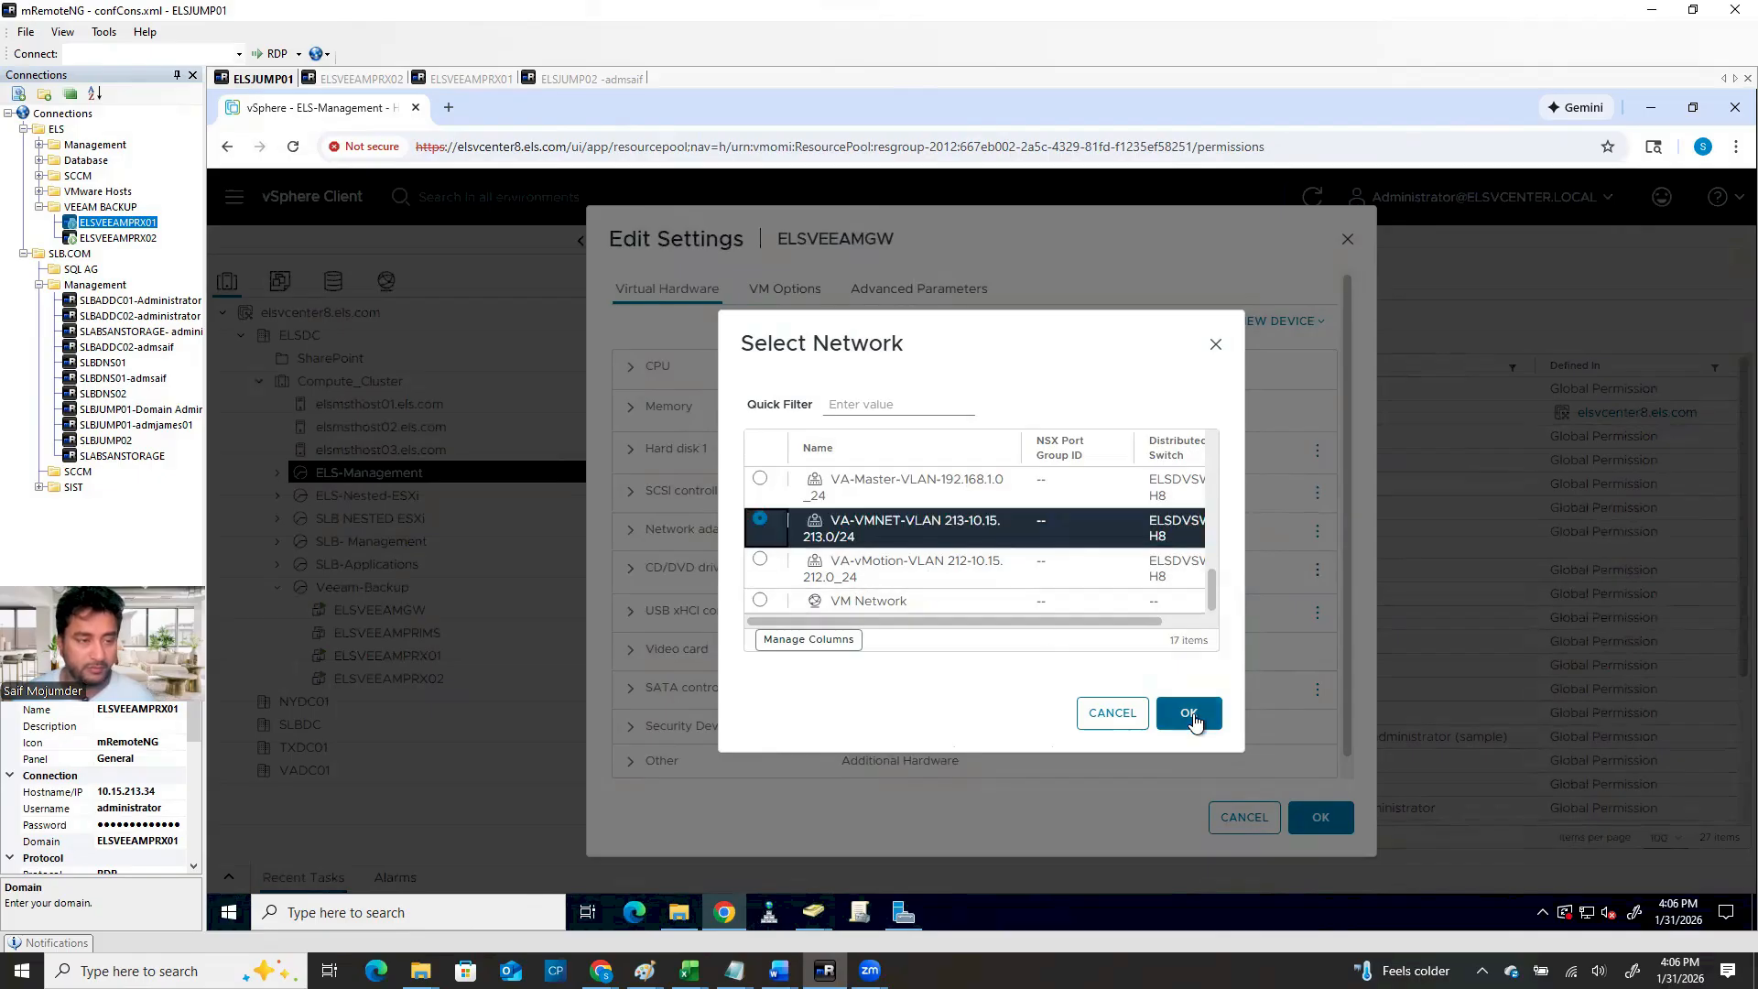
left_click(1321, 817)
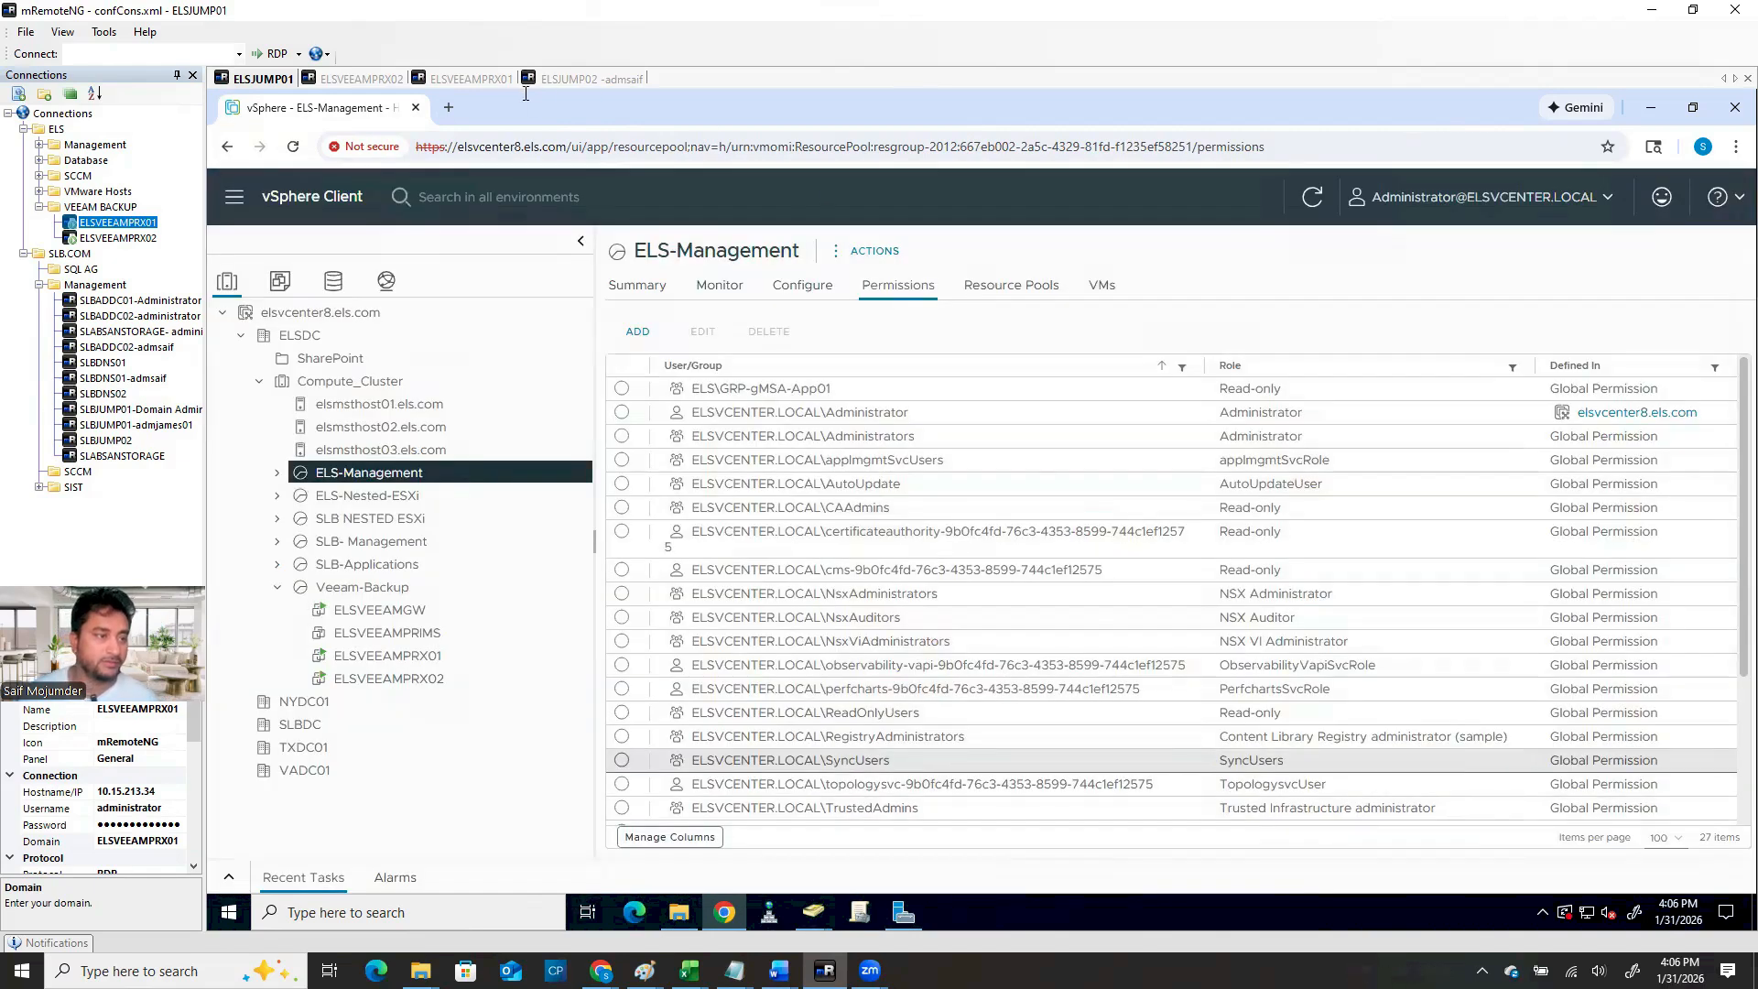
- Duplicate the ELSVEEAMPRX02 connection and copy the ELSVEEAMGW name from vSphere
left_click(126, 238)
right_click(125, 239)
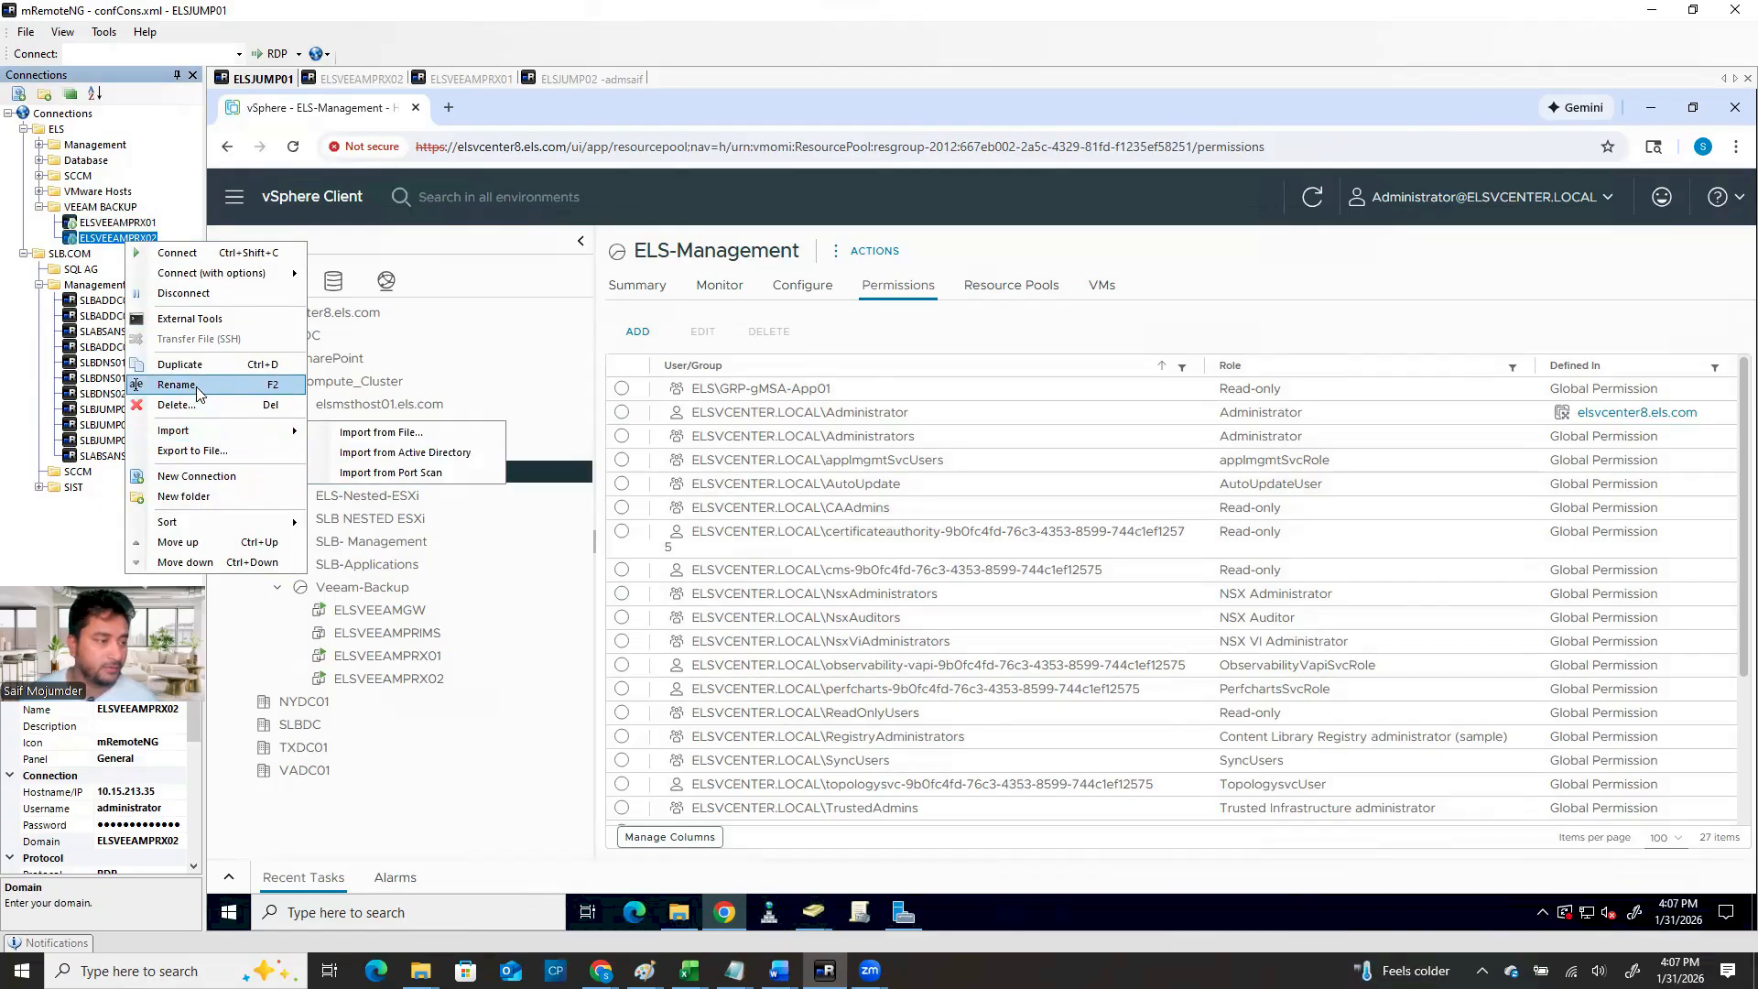
left_click(180, 365)
left_click(156, 254)
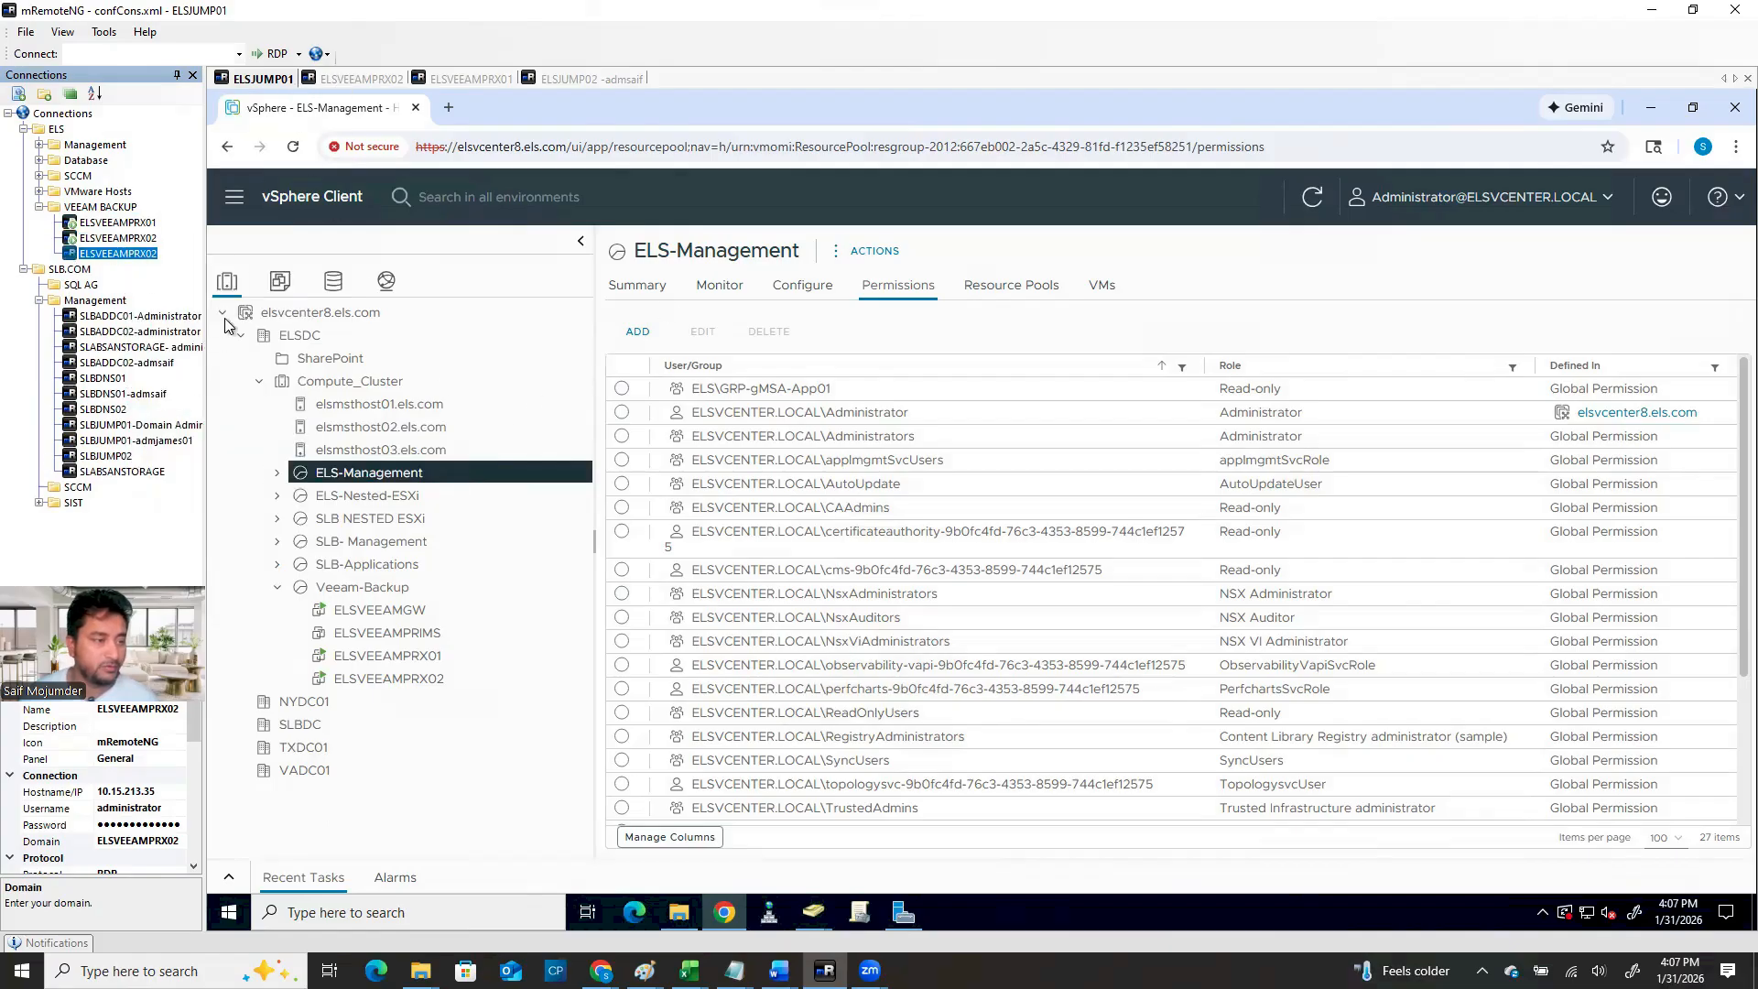
left_click(416, 611)
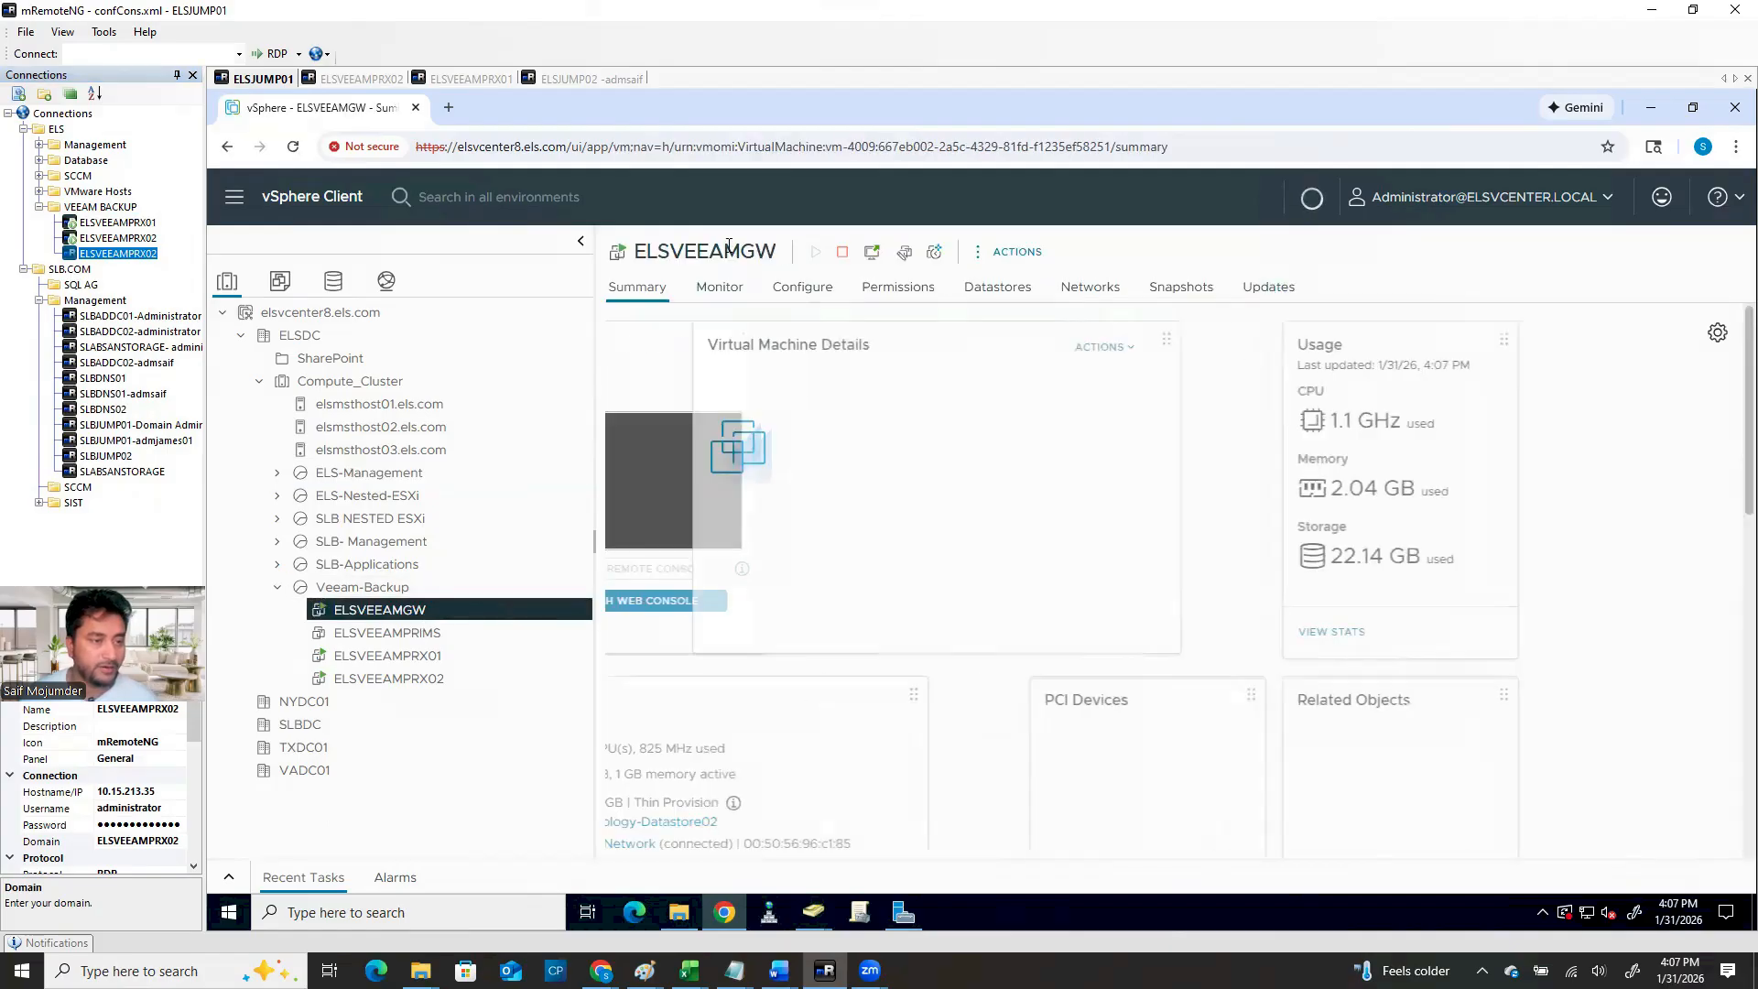
double_click(712, 253)
key("ctrl+c")
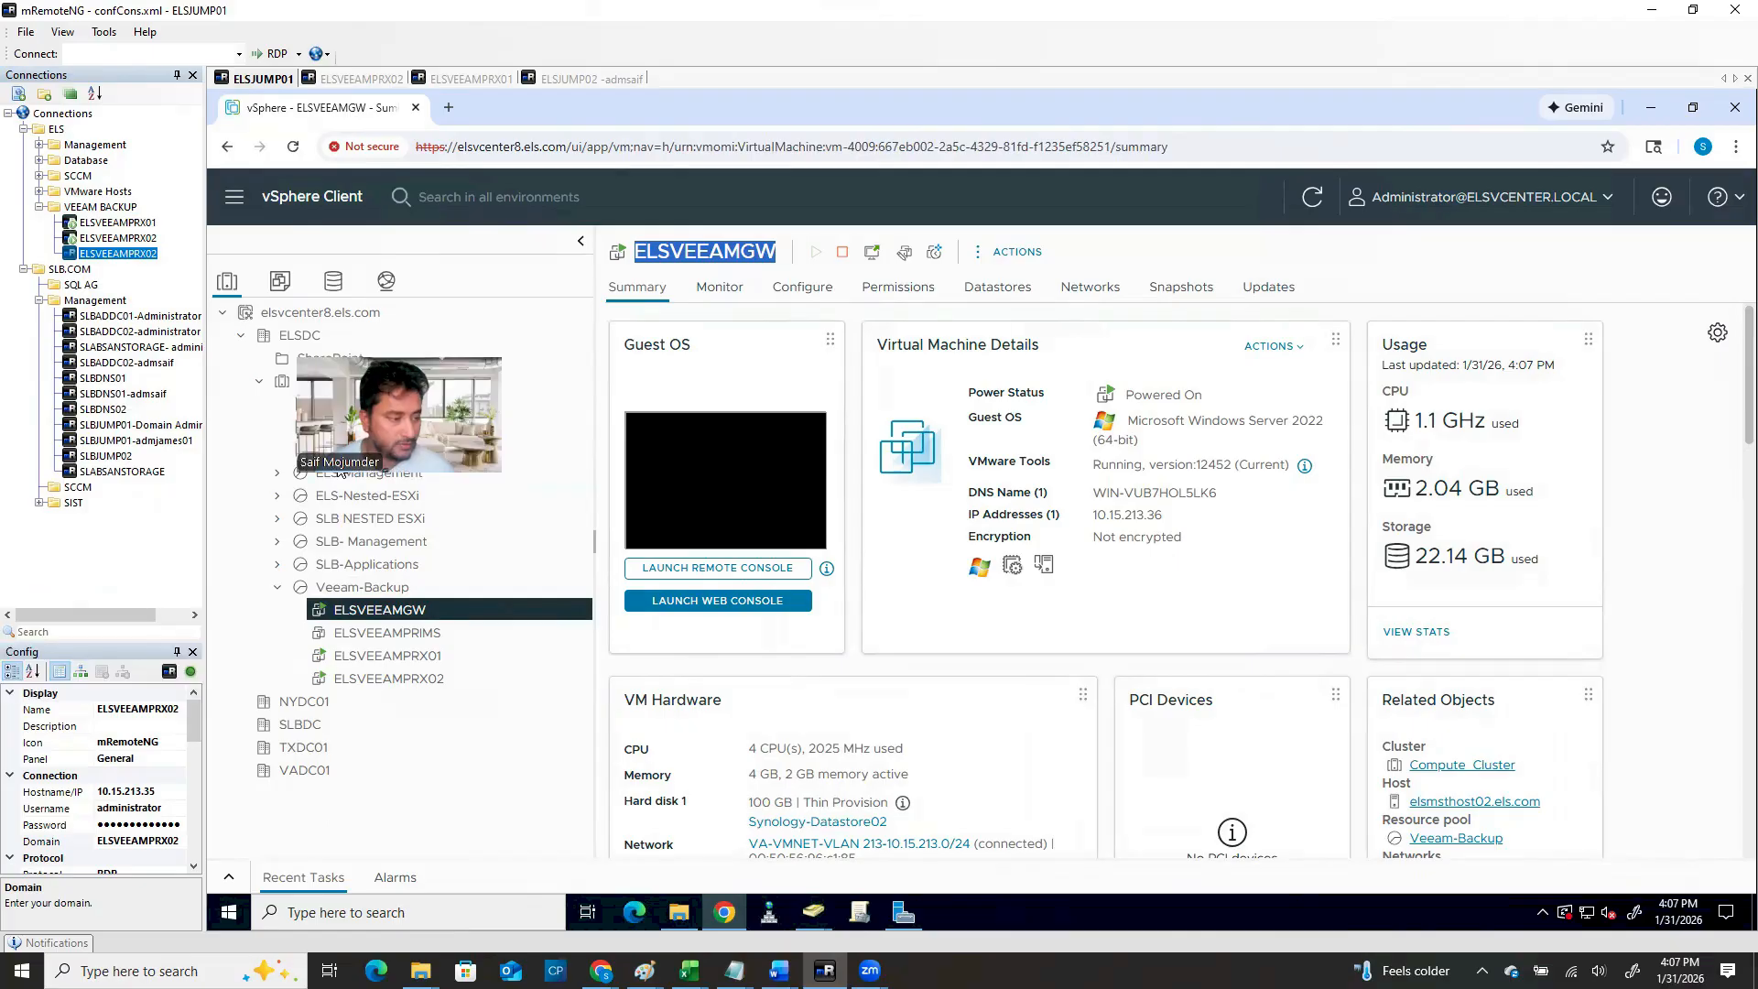
- Set the copy's name and domain to ELSVEEAMGW and its host to 10.15.213.36
double_click(168, 710)
key("ctrl+v")
double_click(161, 841)
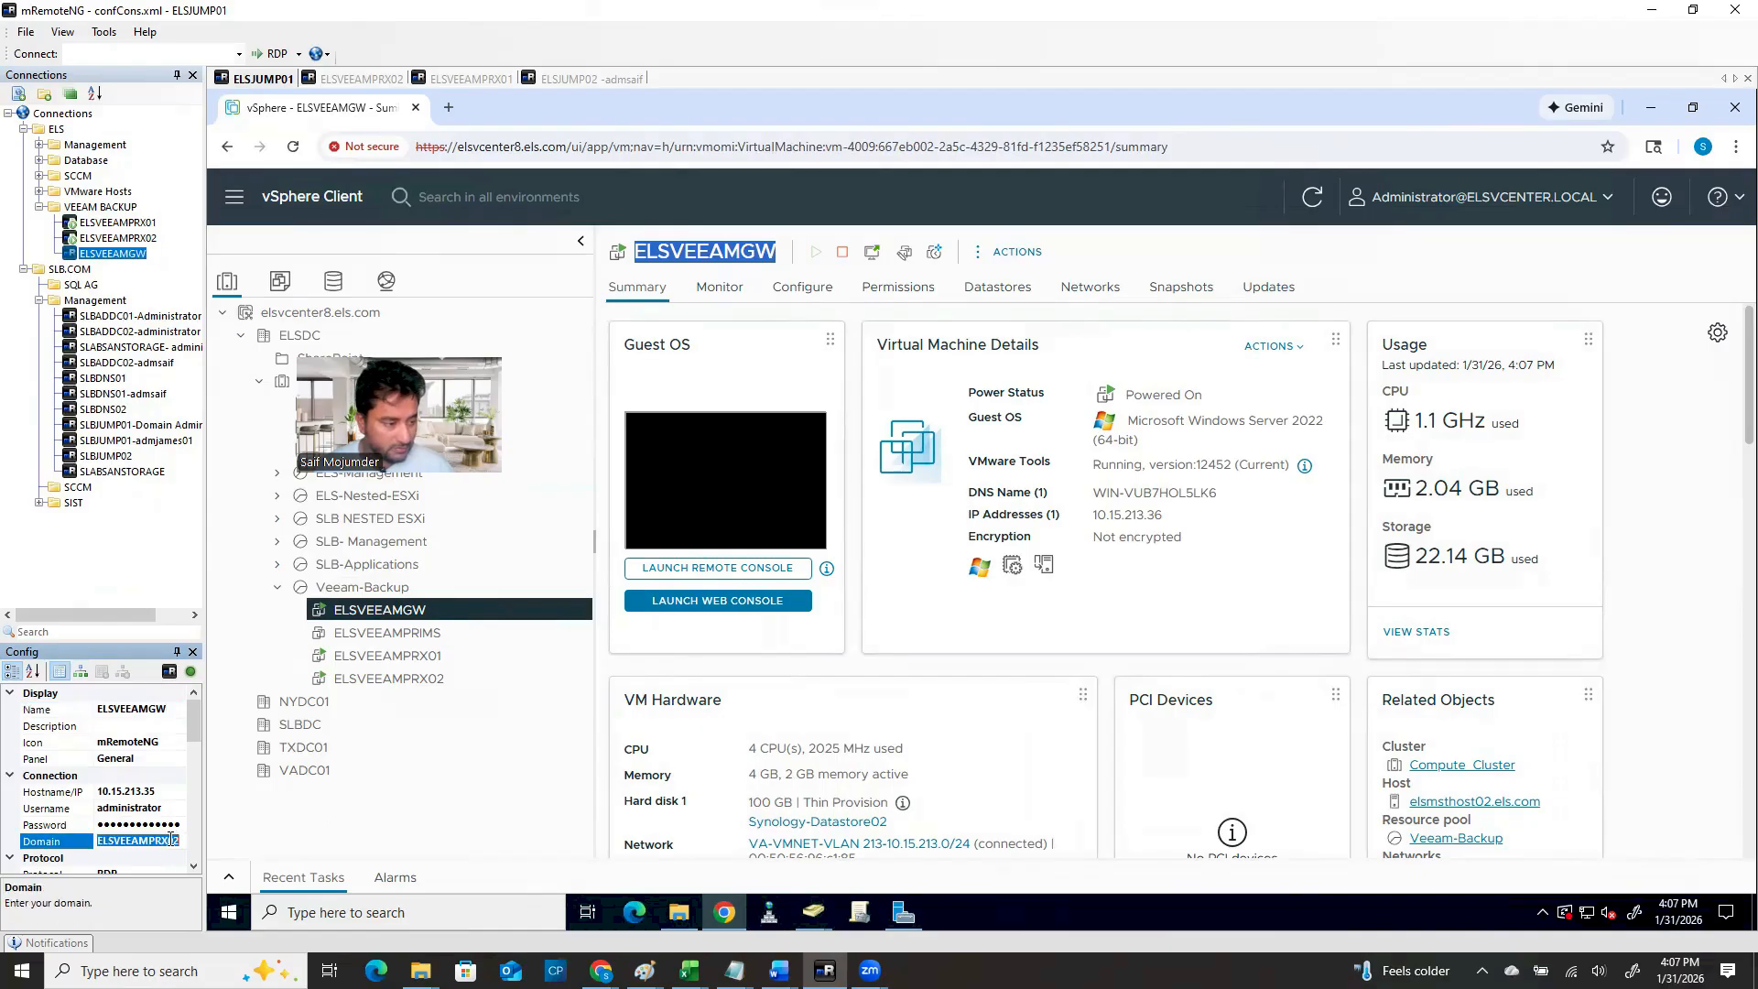
key("ctrl+v")
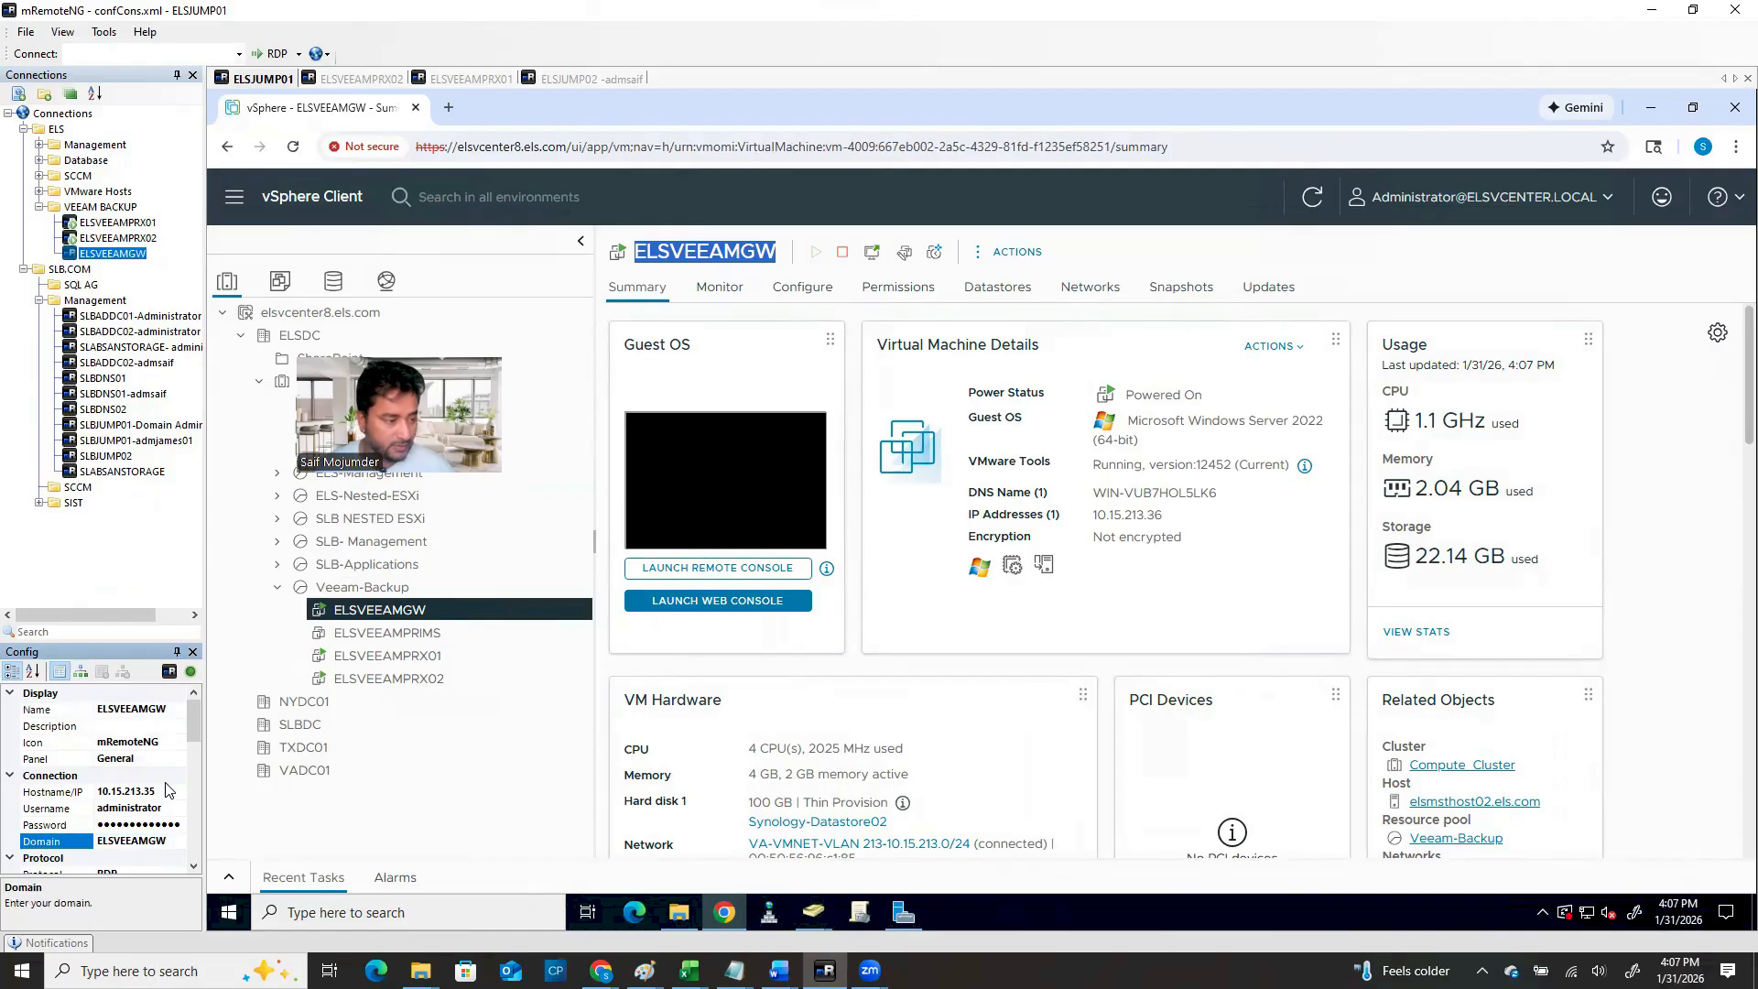
left_click(161, 776)
left_click(166, 794)
key("BackSpace")
type("6")
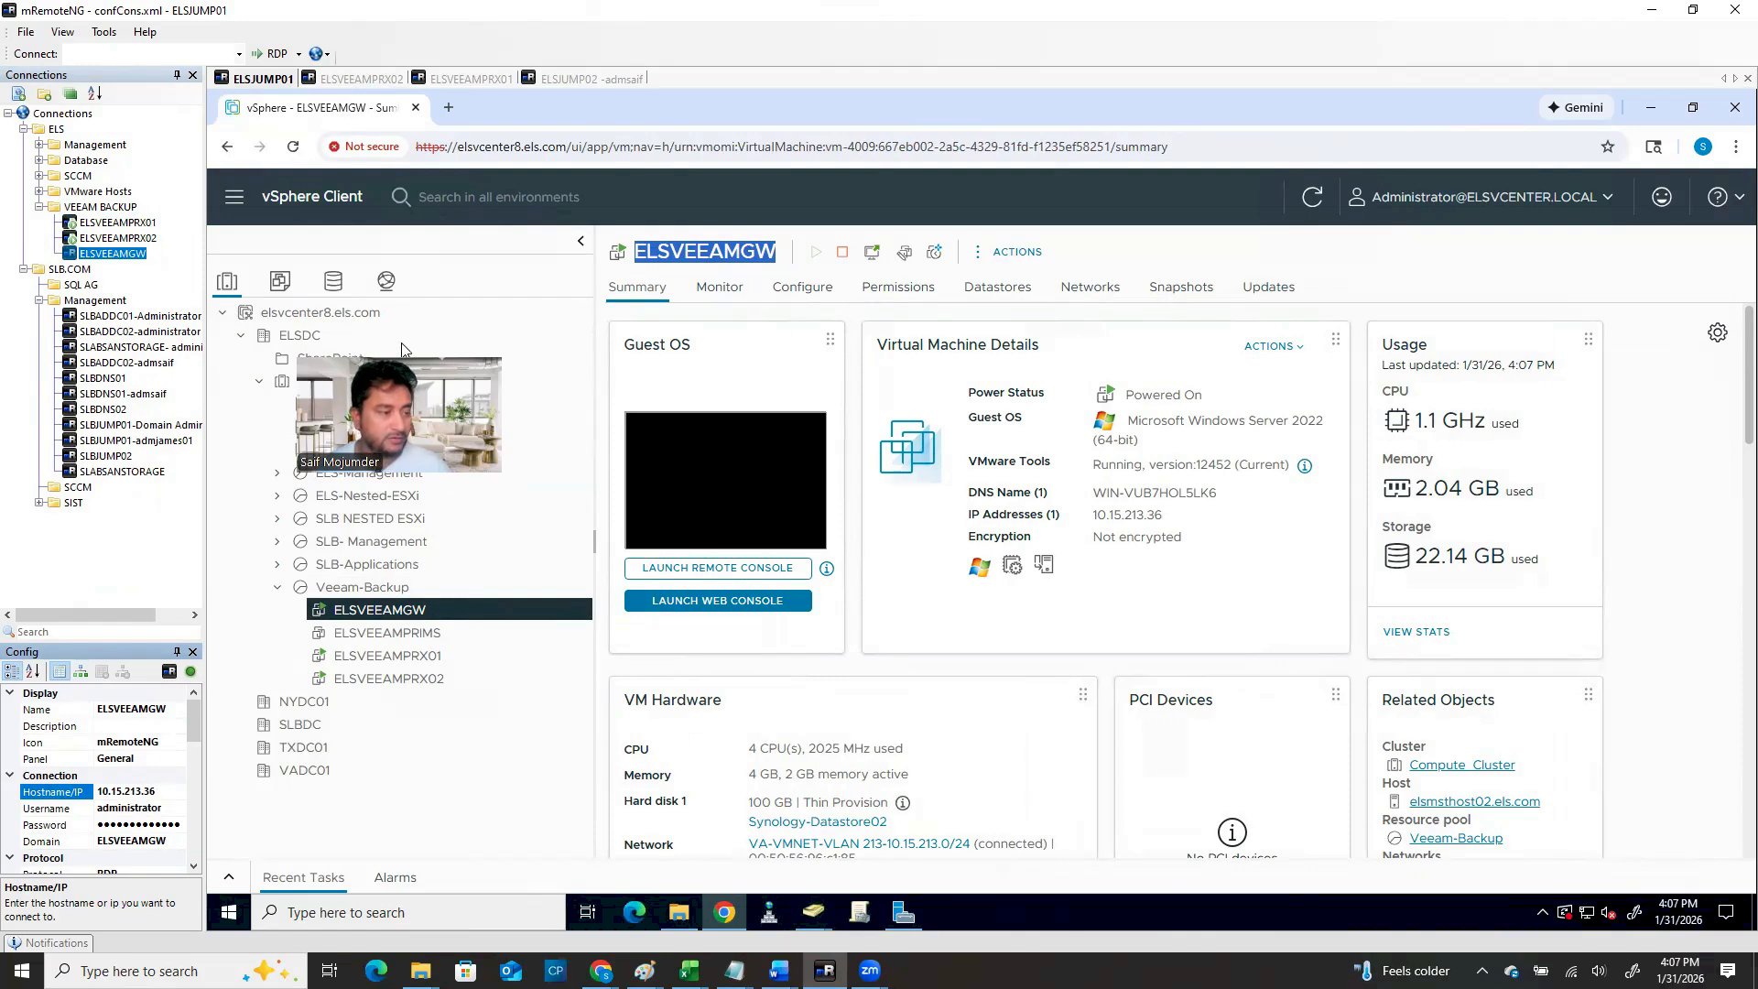
left_click_drag(402, 349, 110, 700)
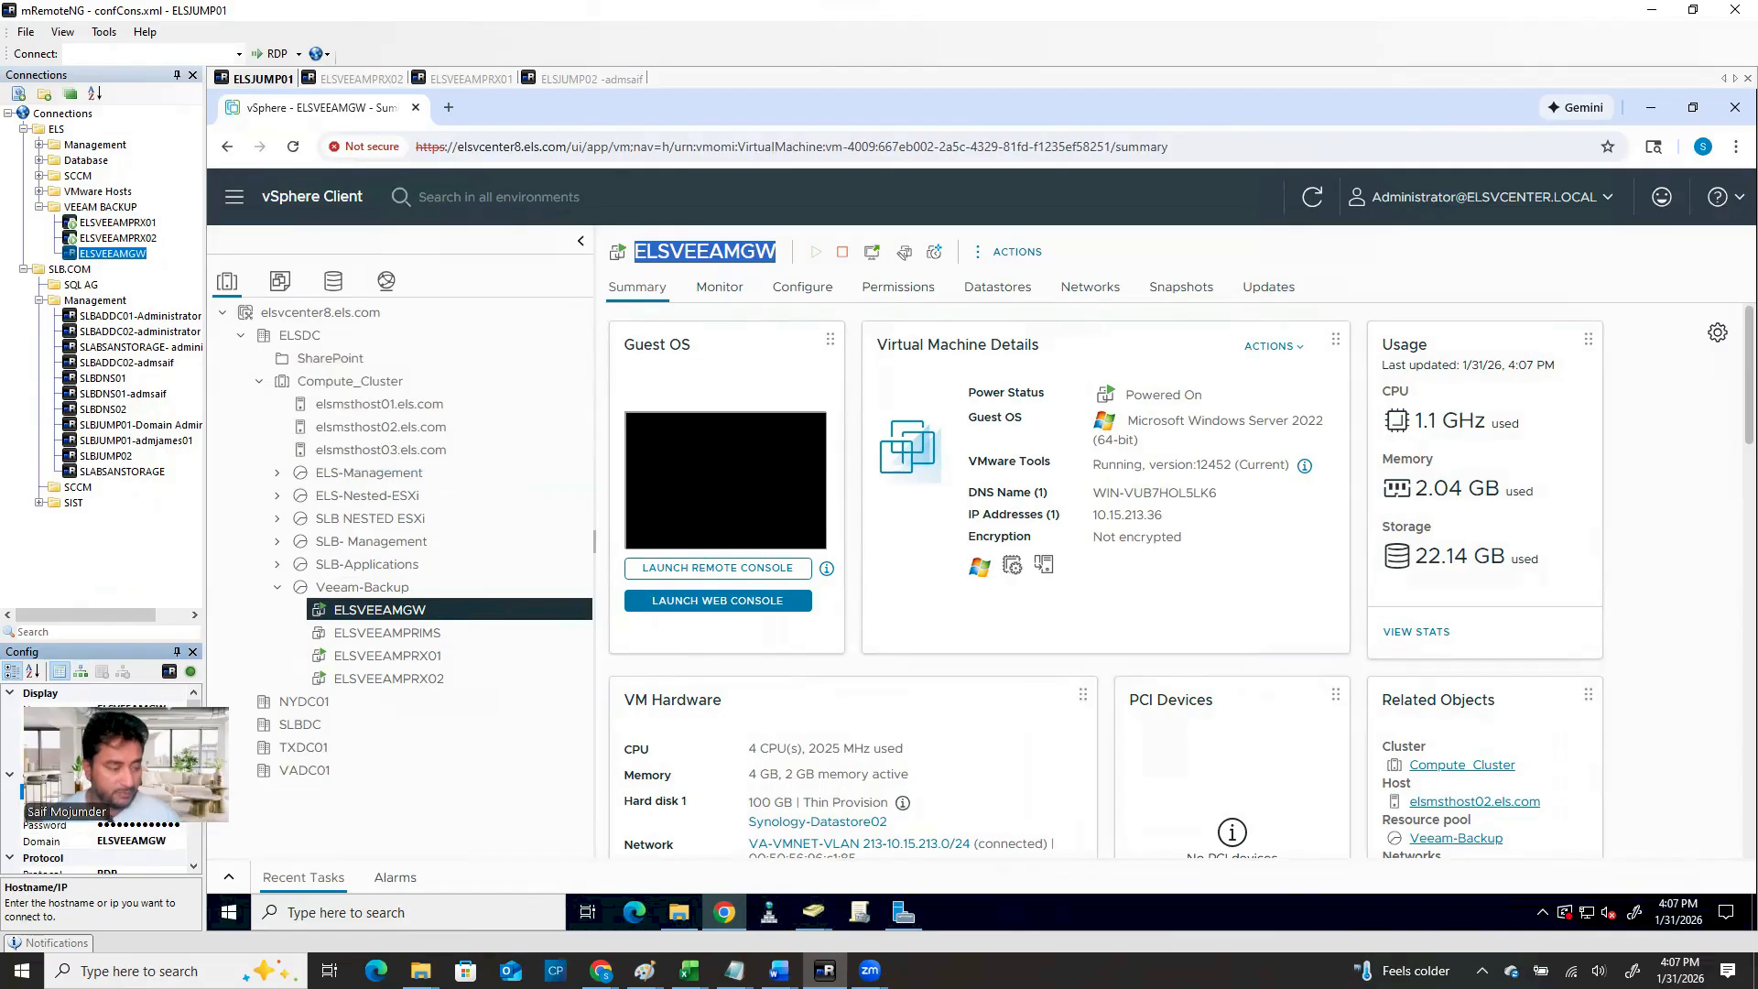
- Launch and dismiss Remote Desktop Connection, then connect to ELSVEEAMGW from mRemoteNG
left_click(211, 962)
type("rdp")
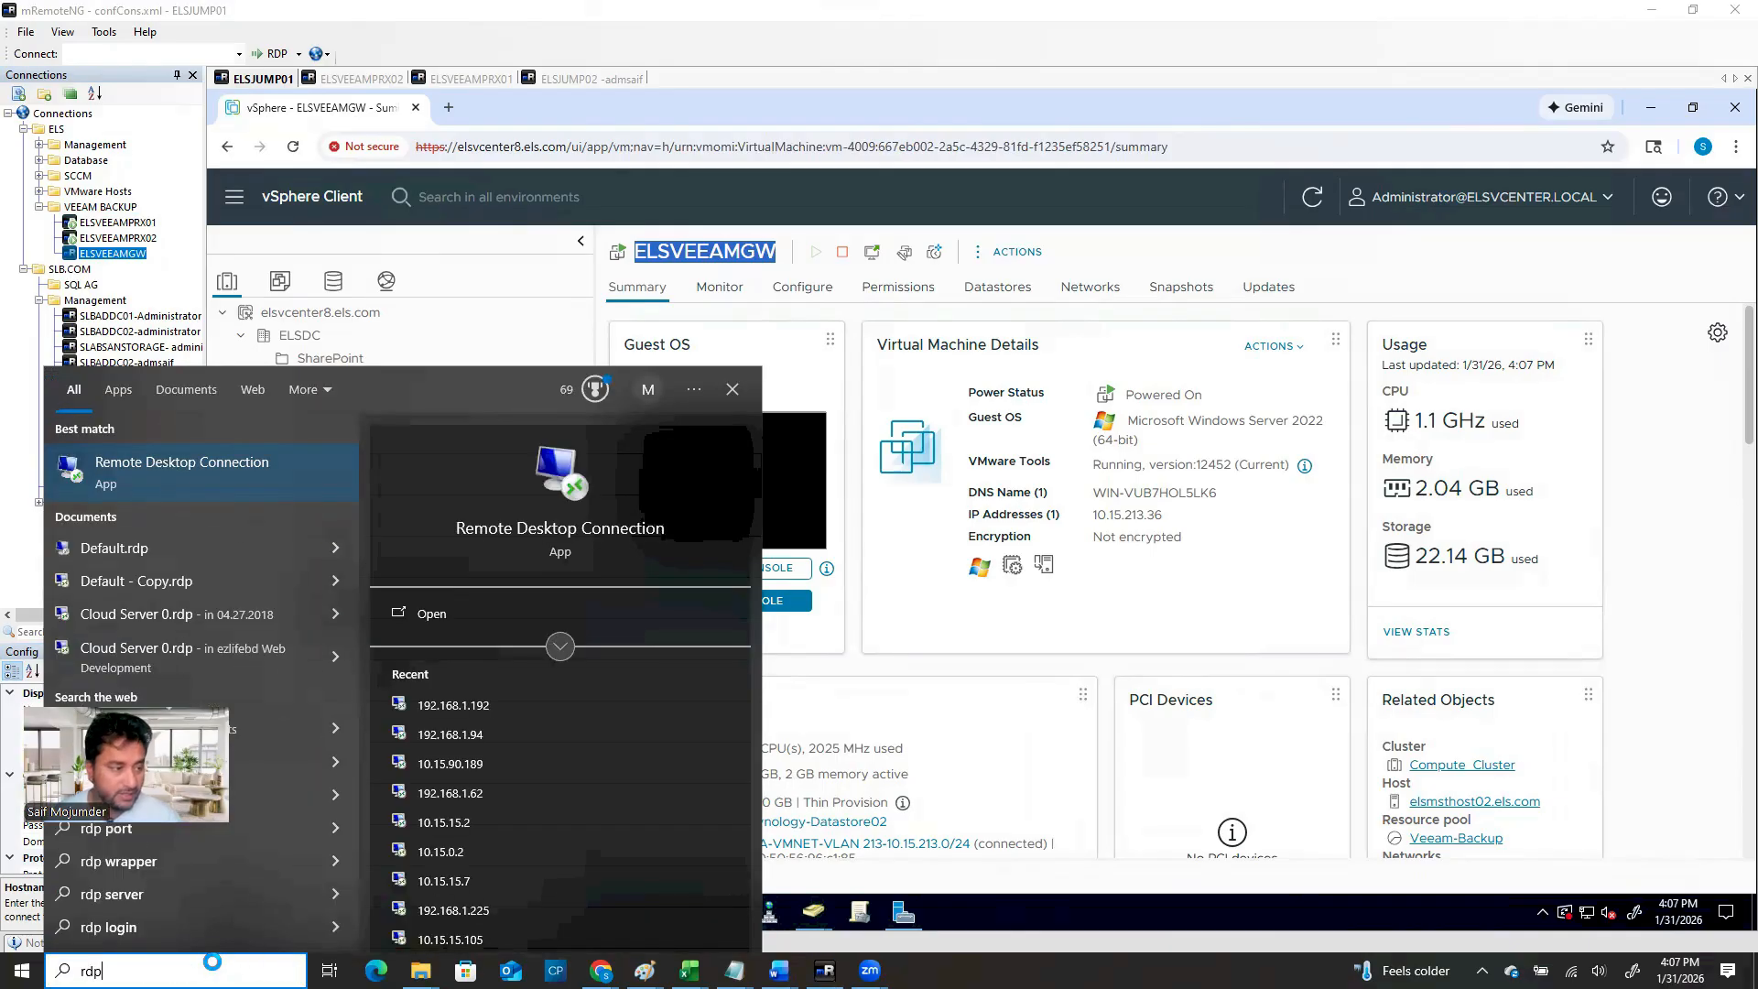
key("Return")
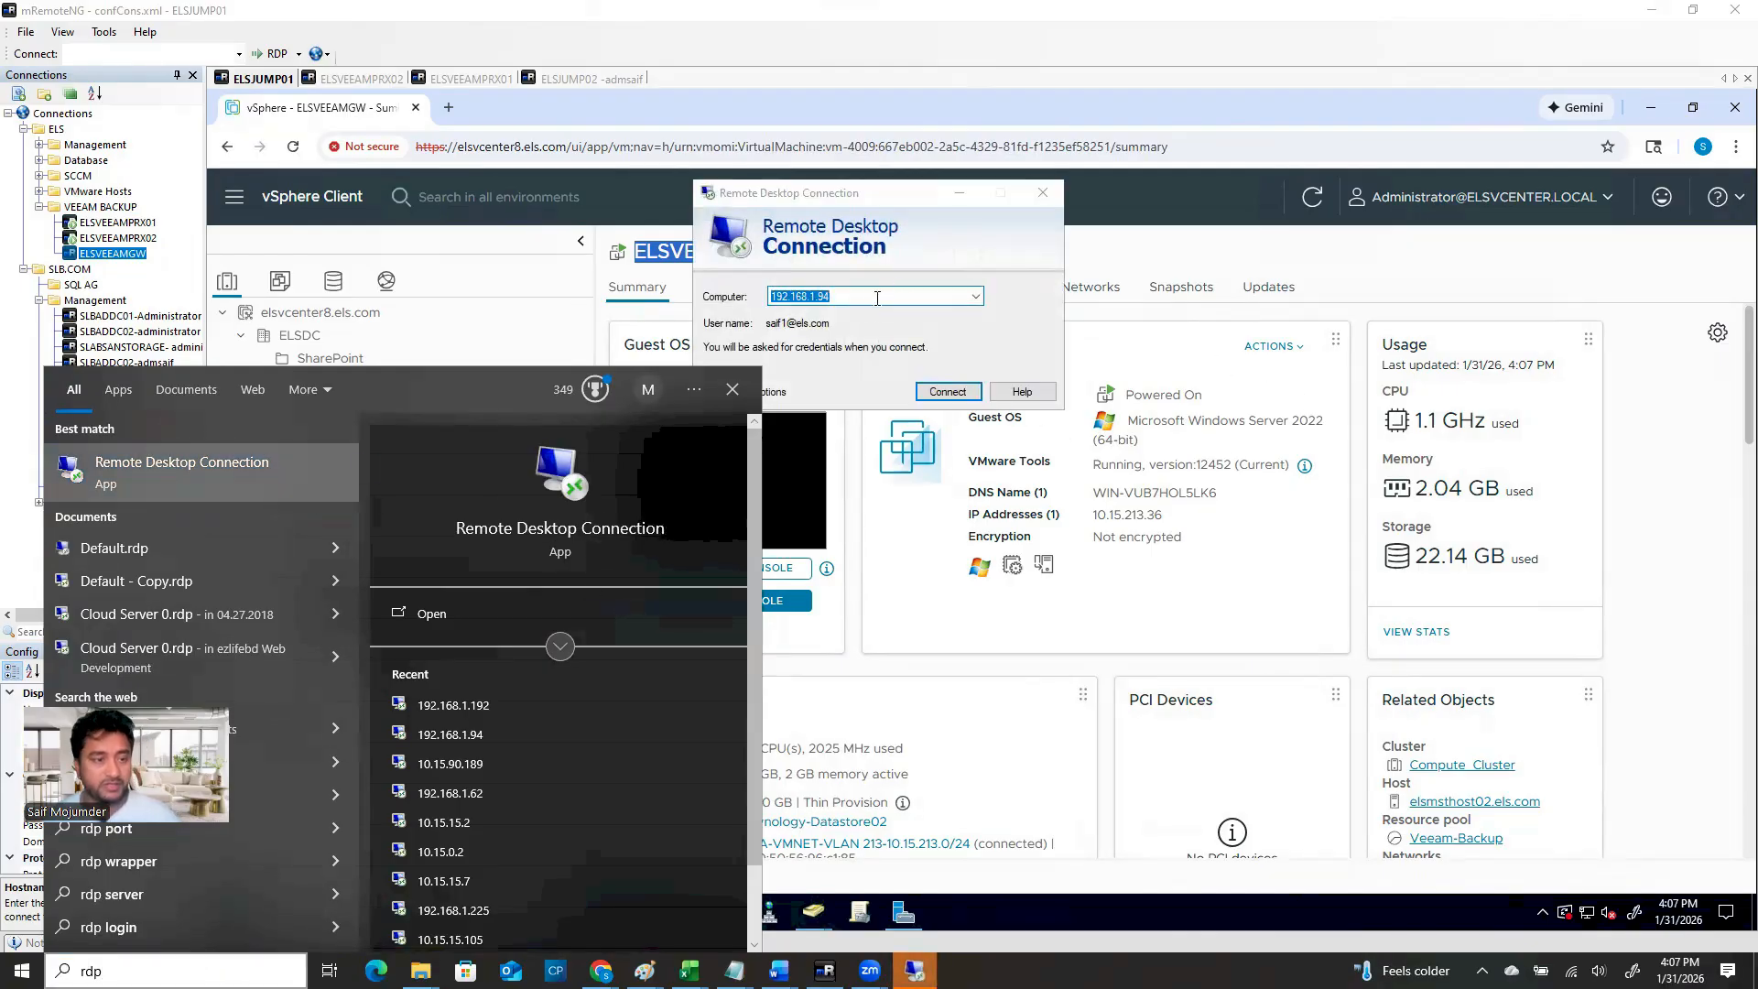
left_click(1053, 197)
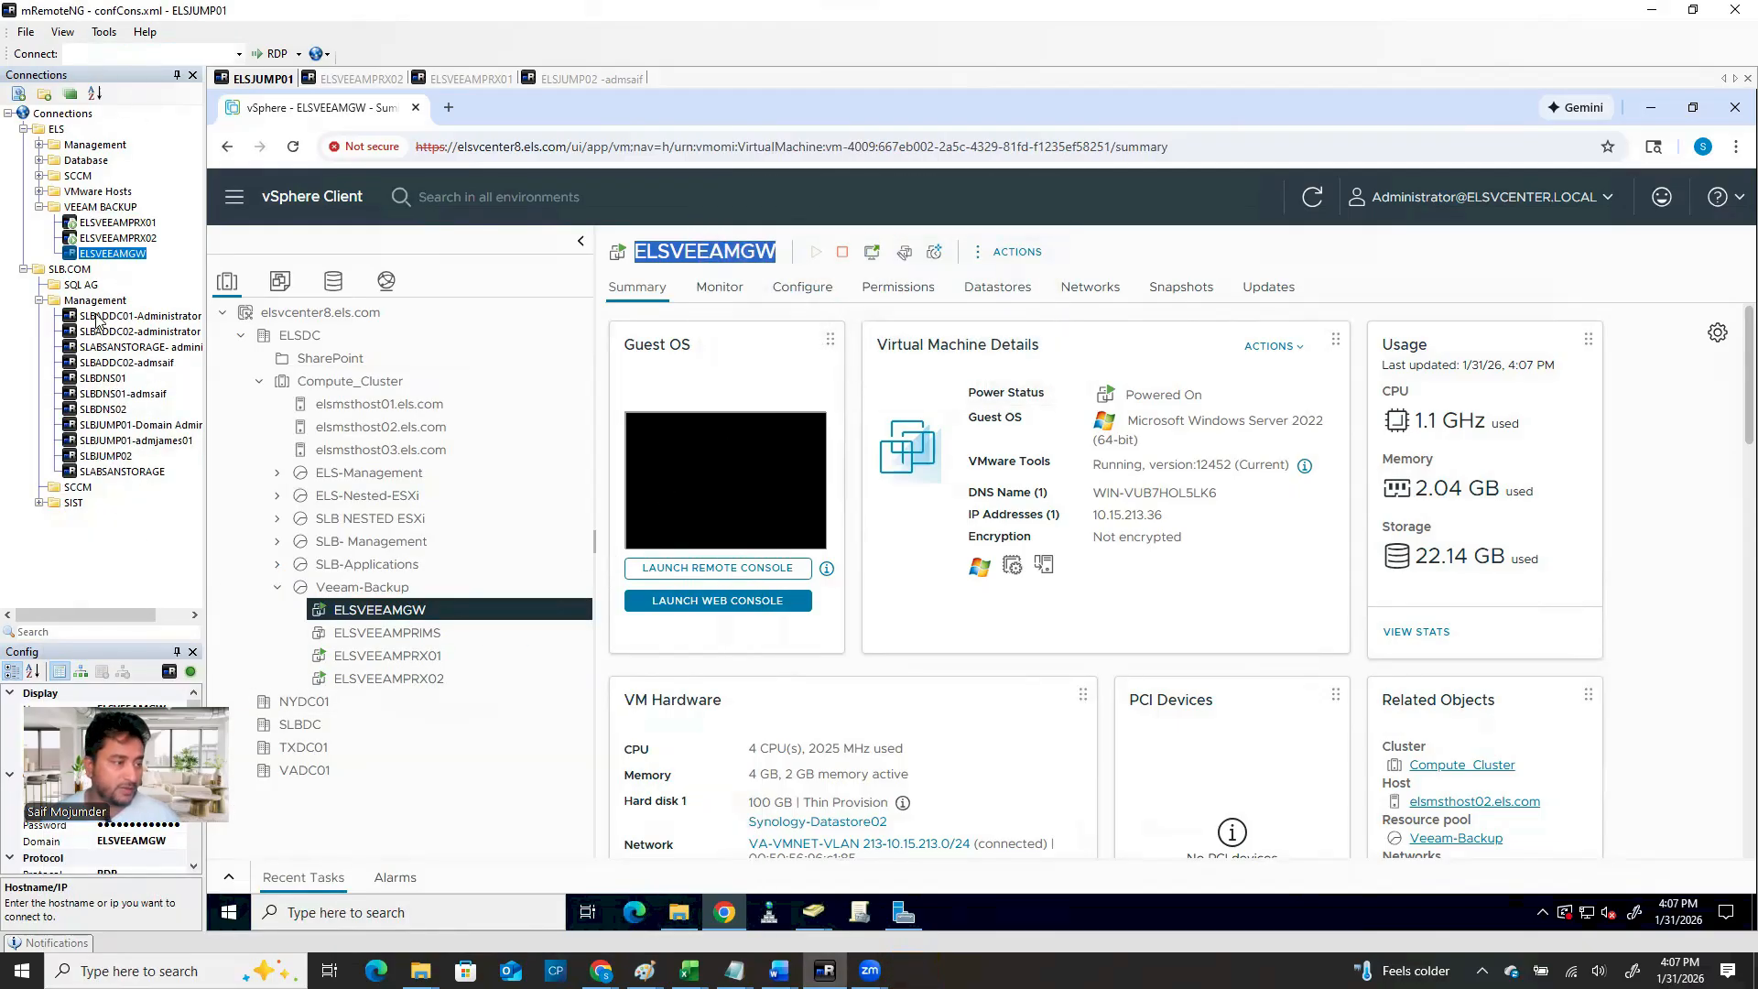
left_click(124, 259)
double_click(125, 259)
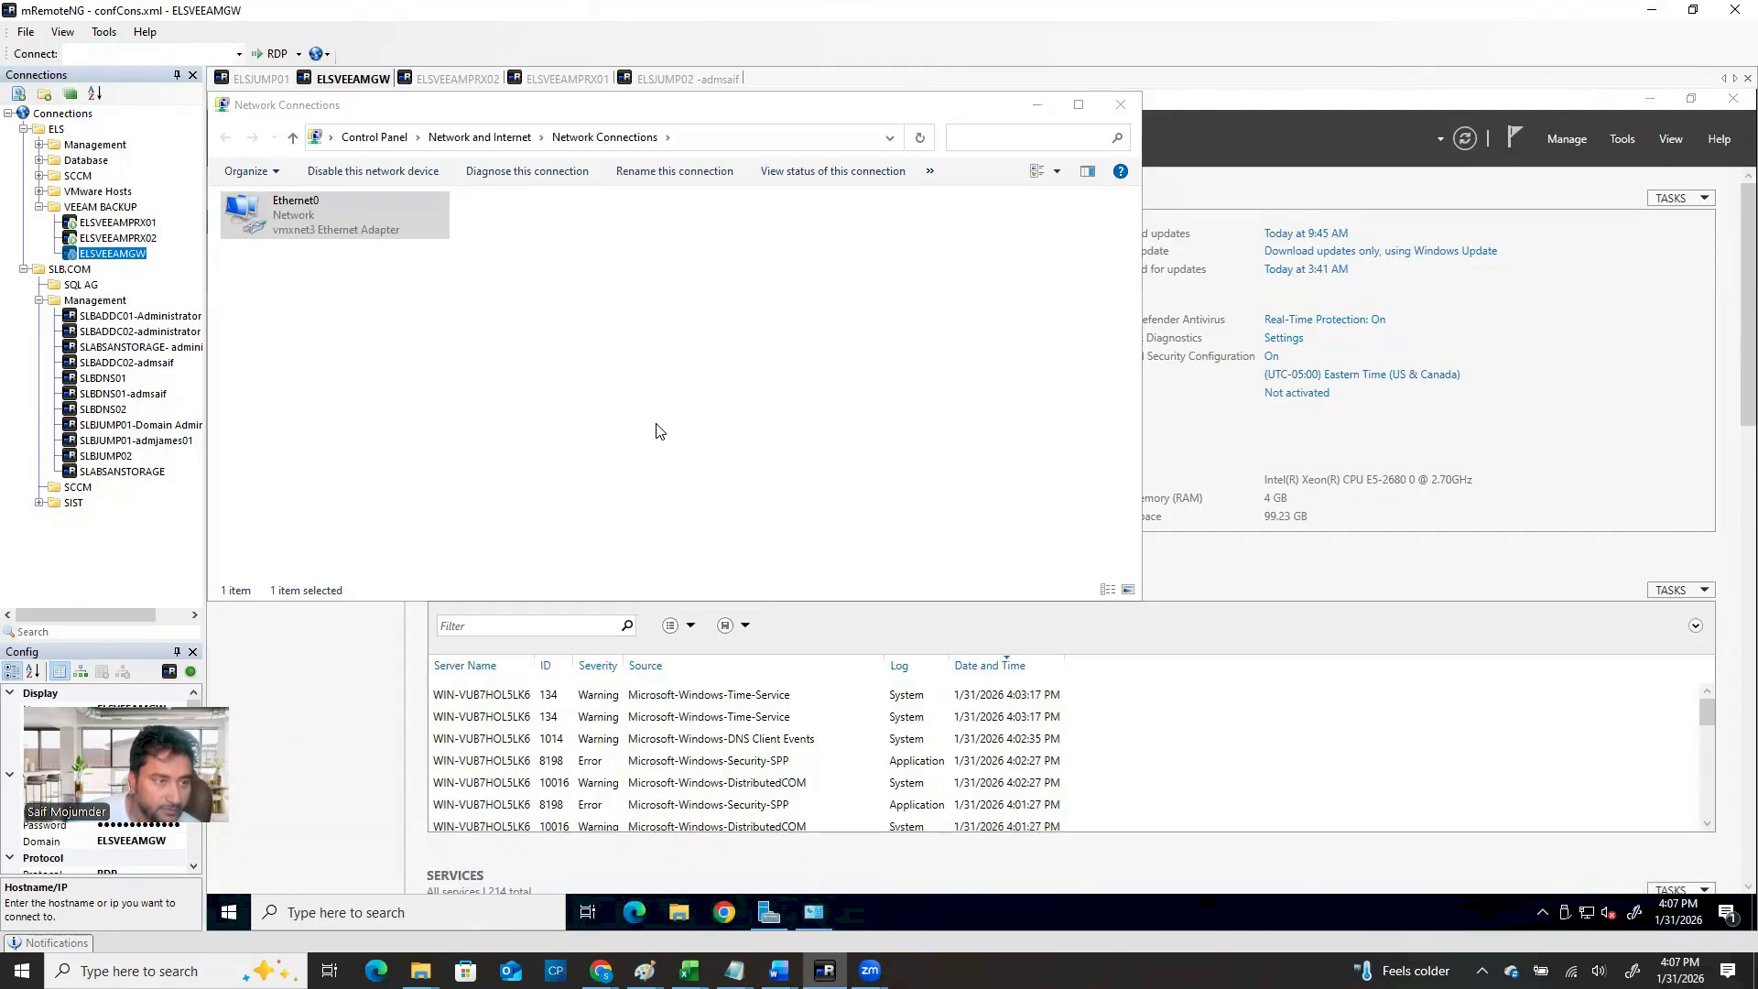
- Rename the gateway server's computer name to ELSVEEAMGW and restart it now
left_click(1120, 106)
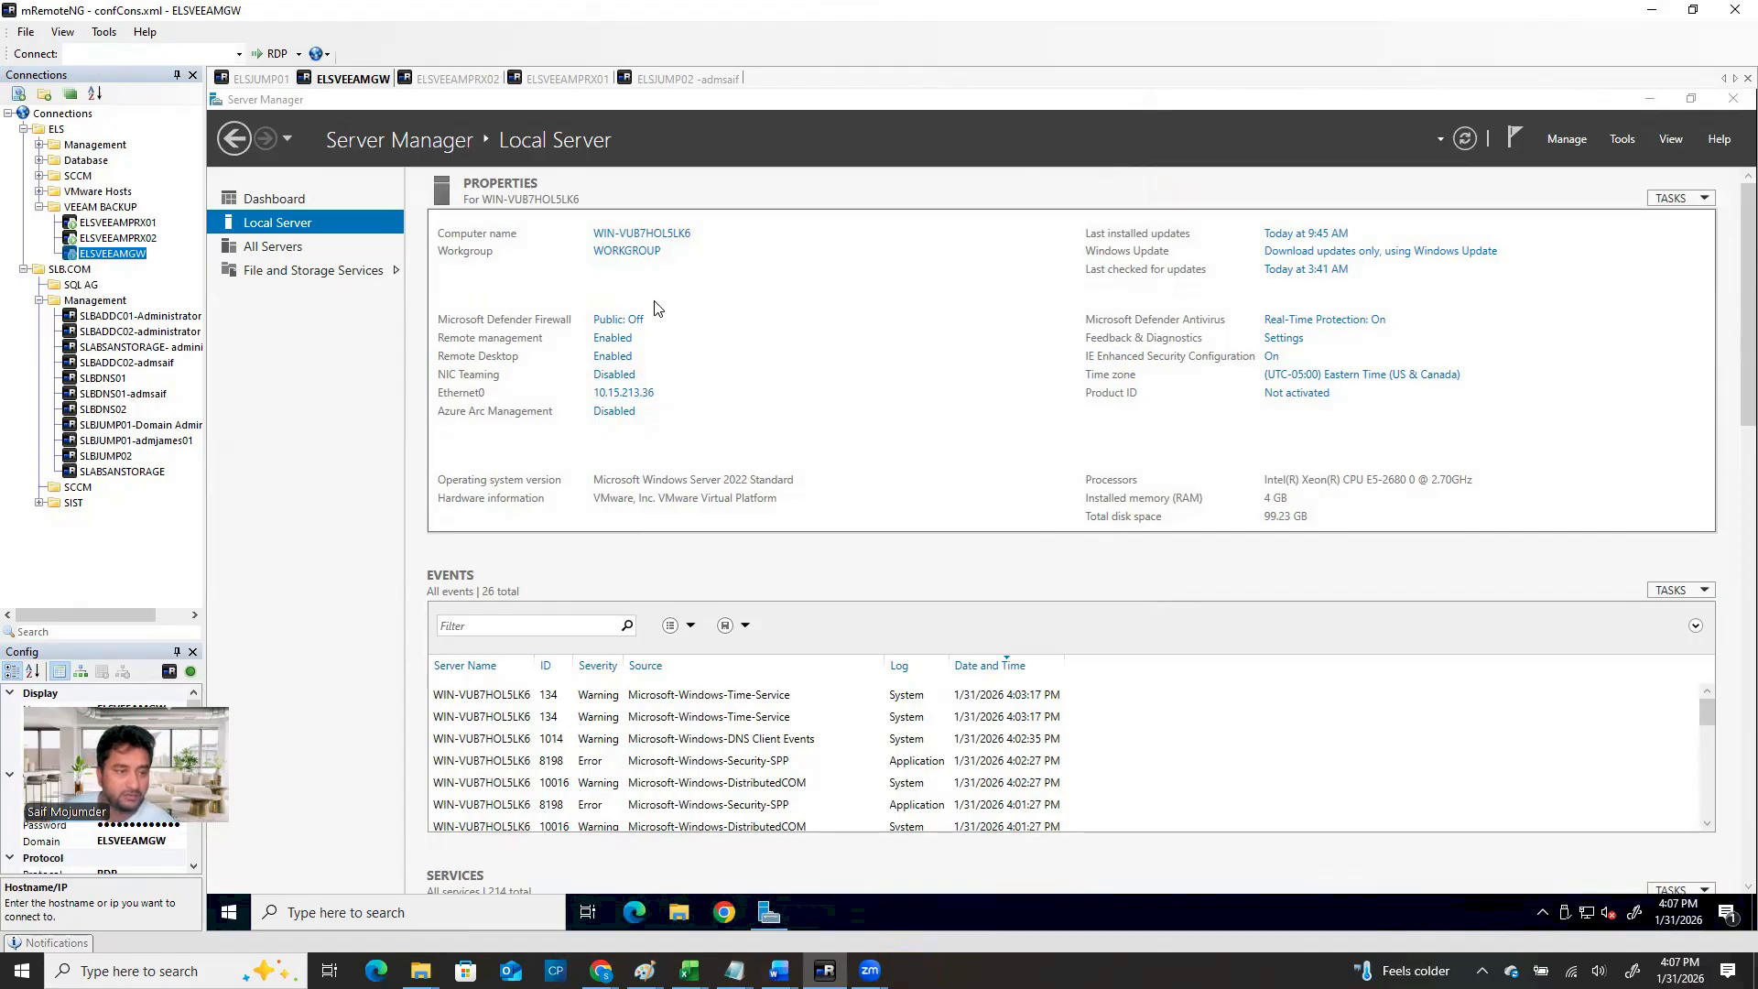
left_click(708, 262)
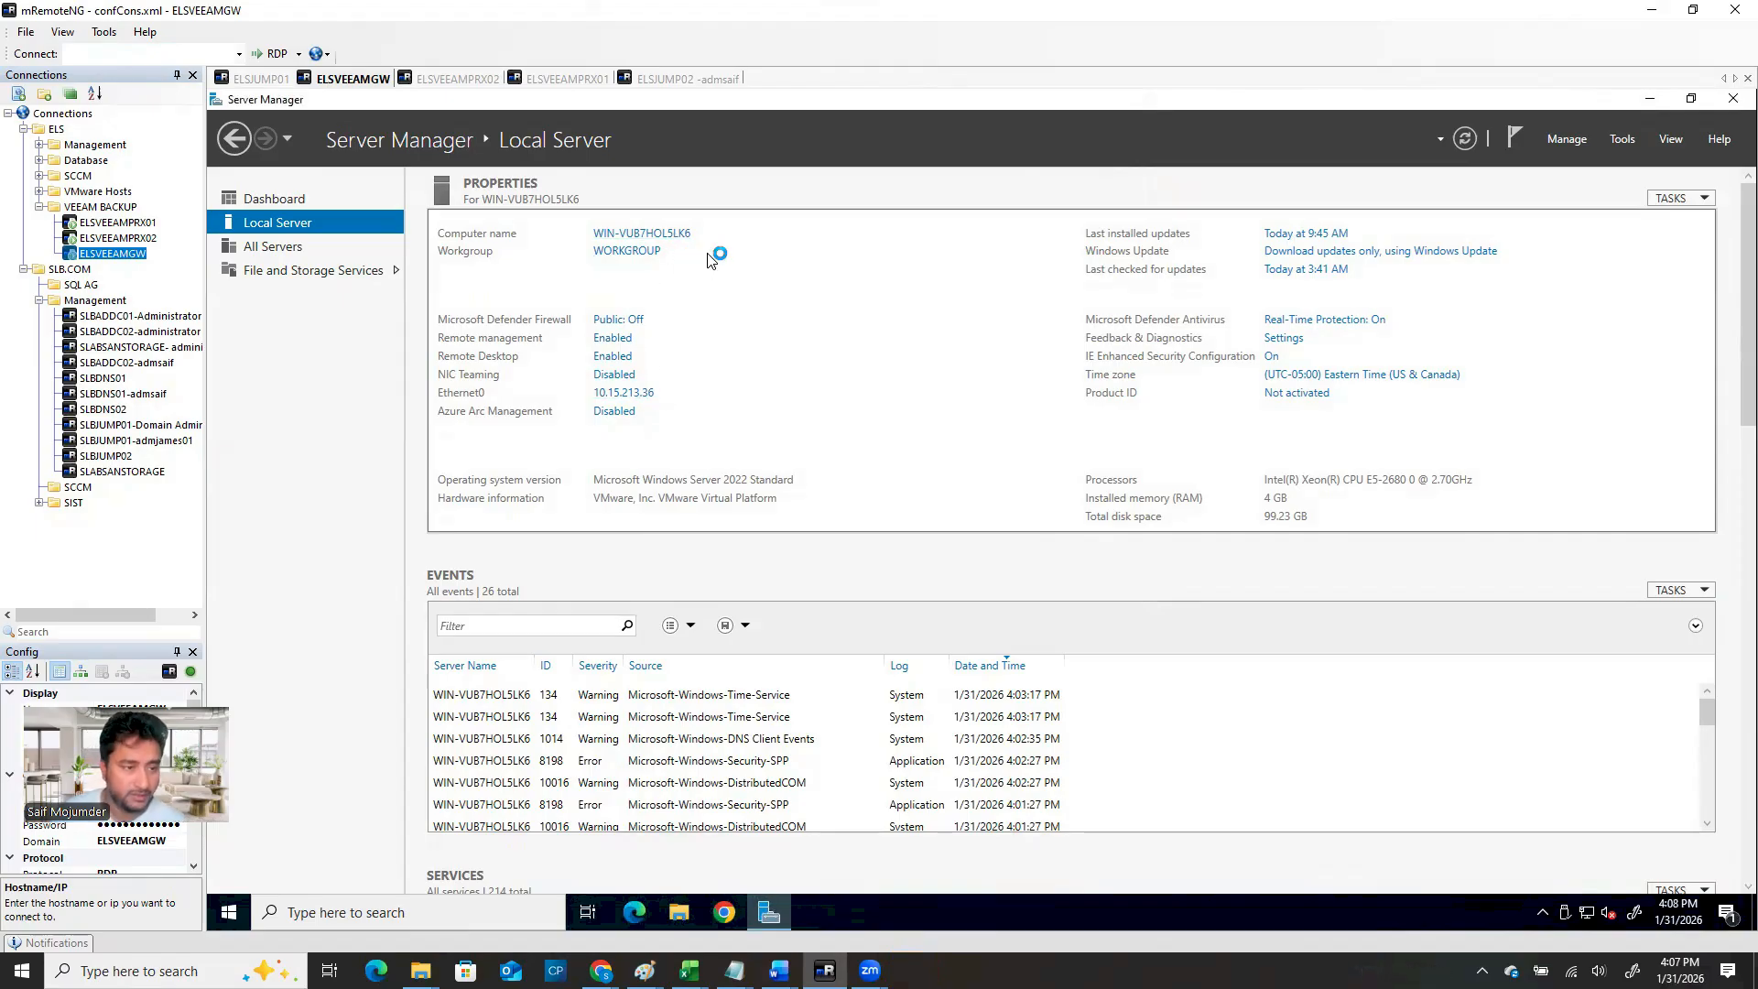
left_click(640, 432)
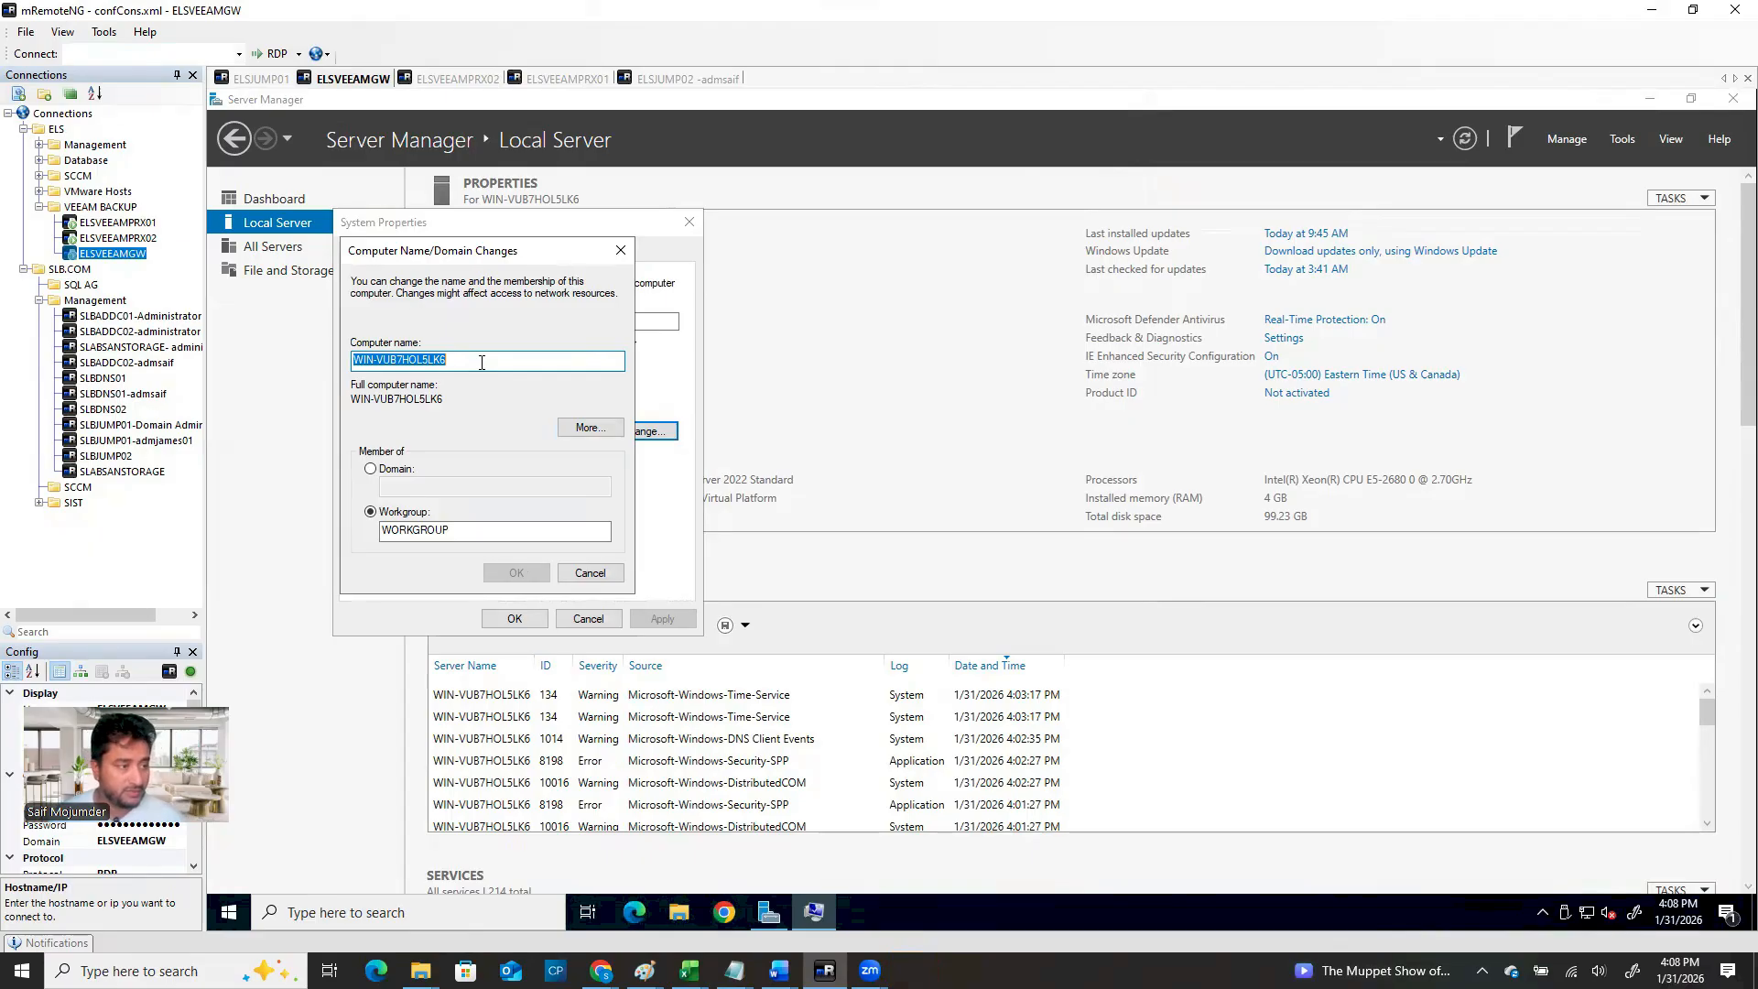
type("E")
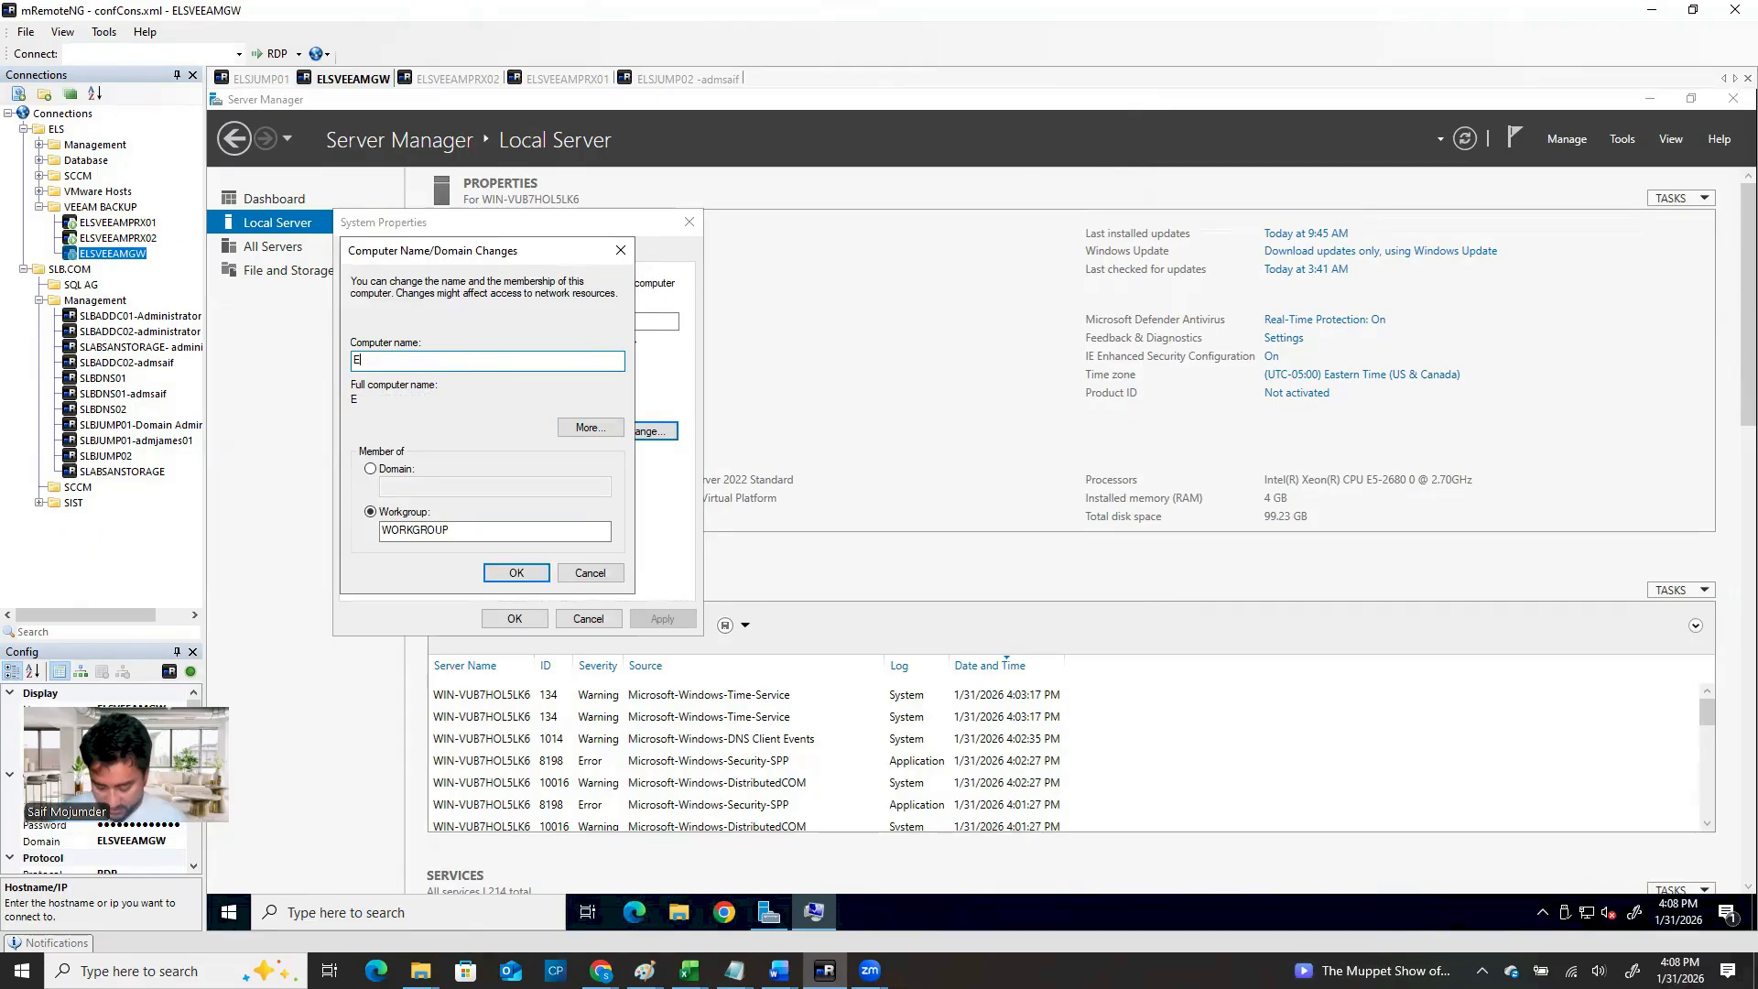
type("LSVEEAMGW")
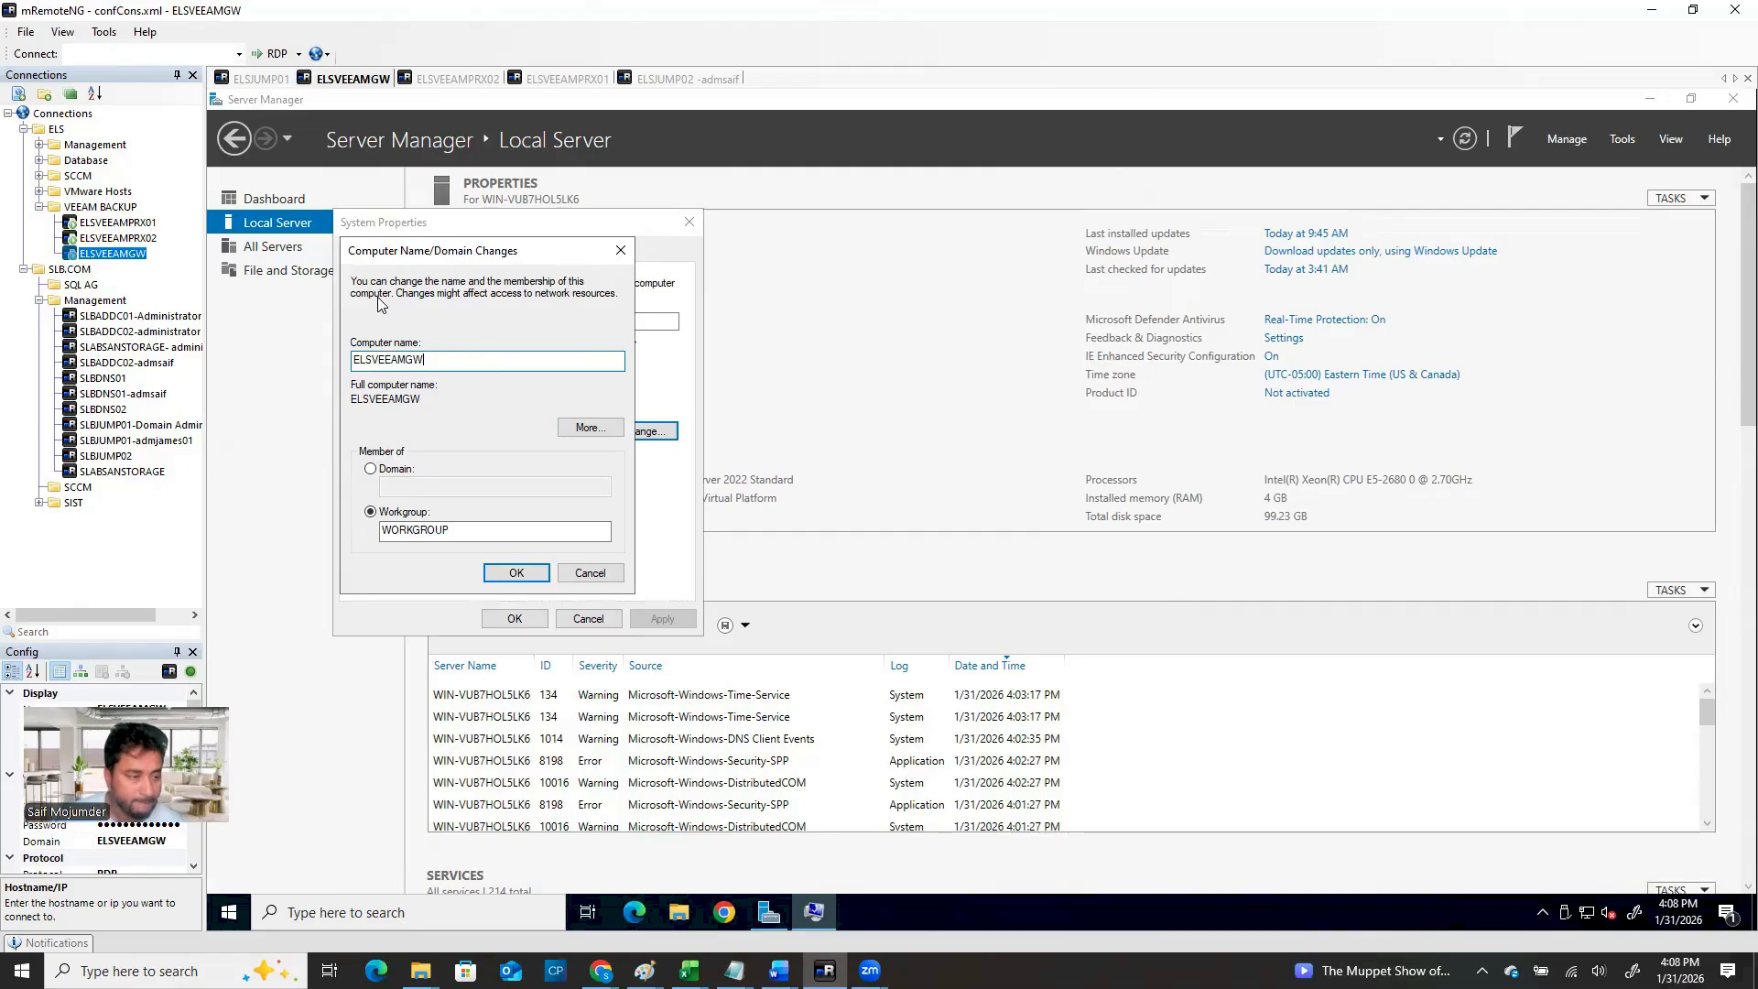
left_click_drag(423, 358, 348, 363)
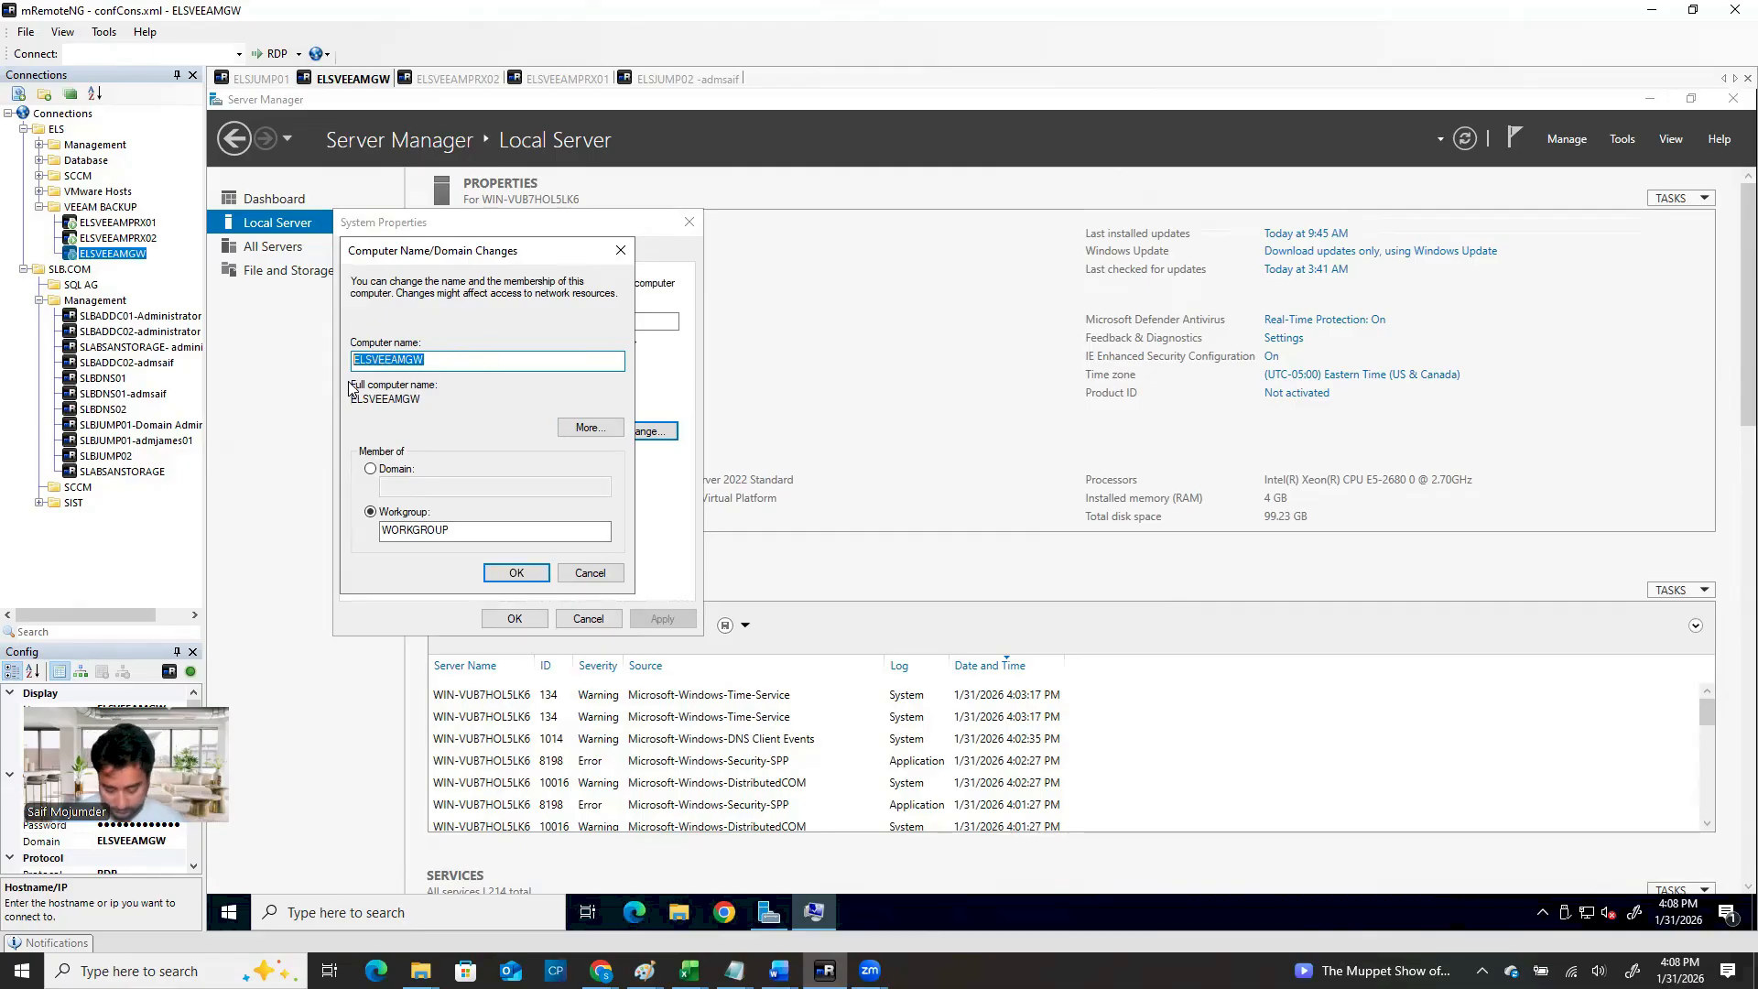
left_click(524, 574)
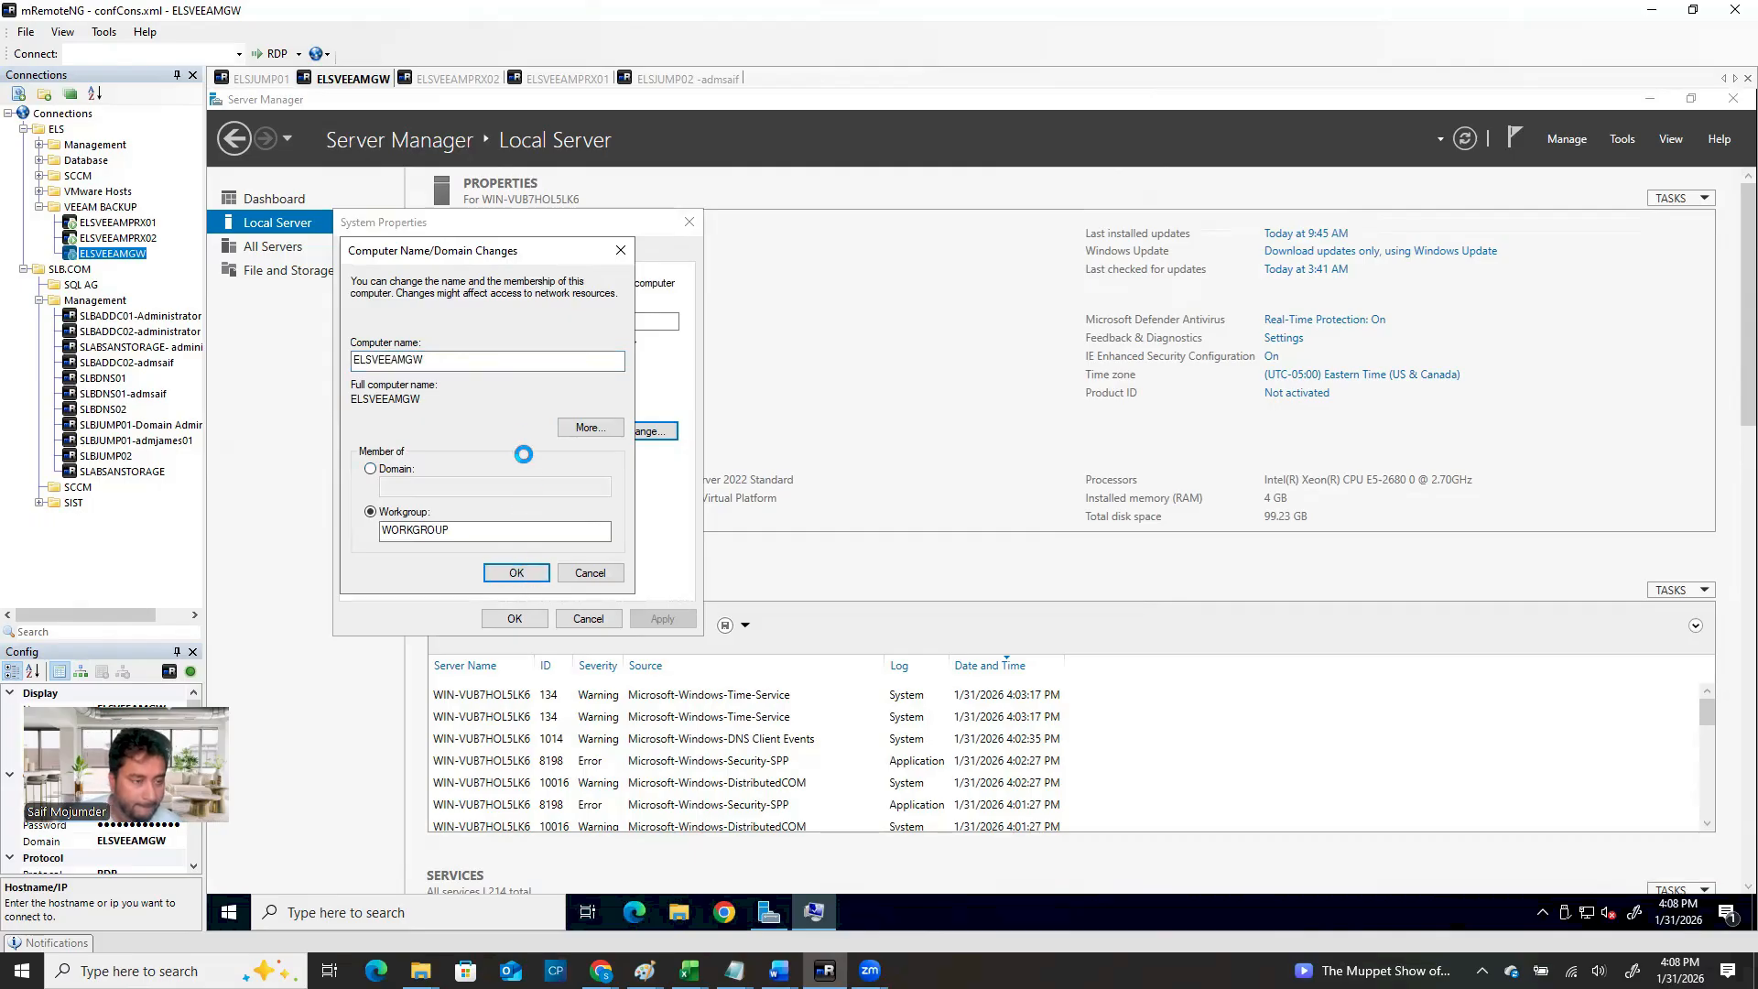
left_click(1092, 523)
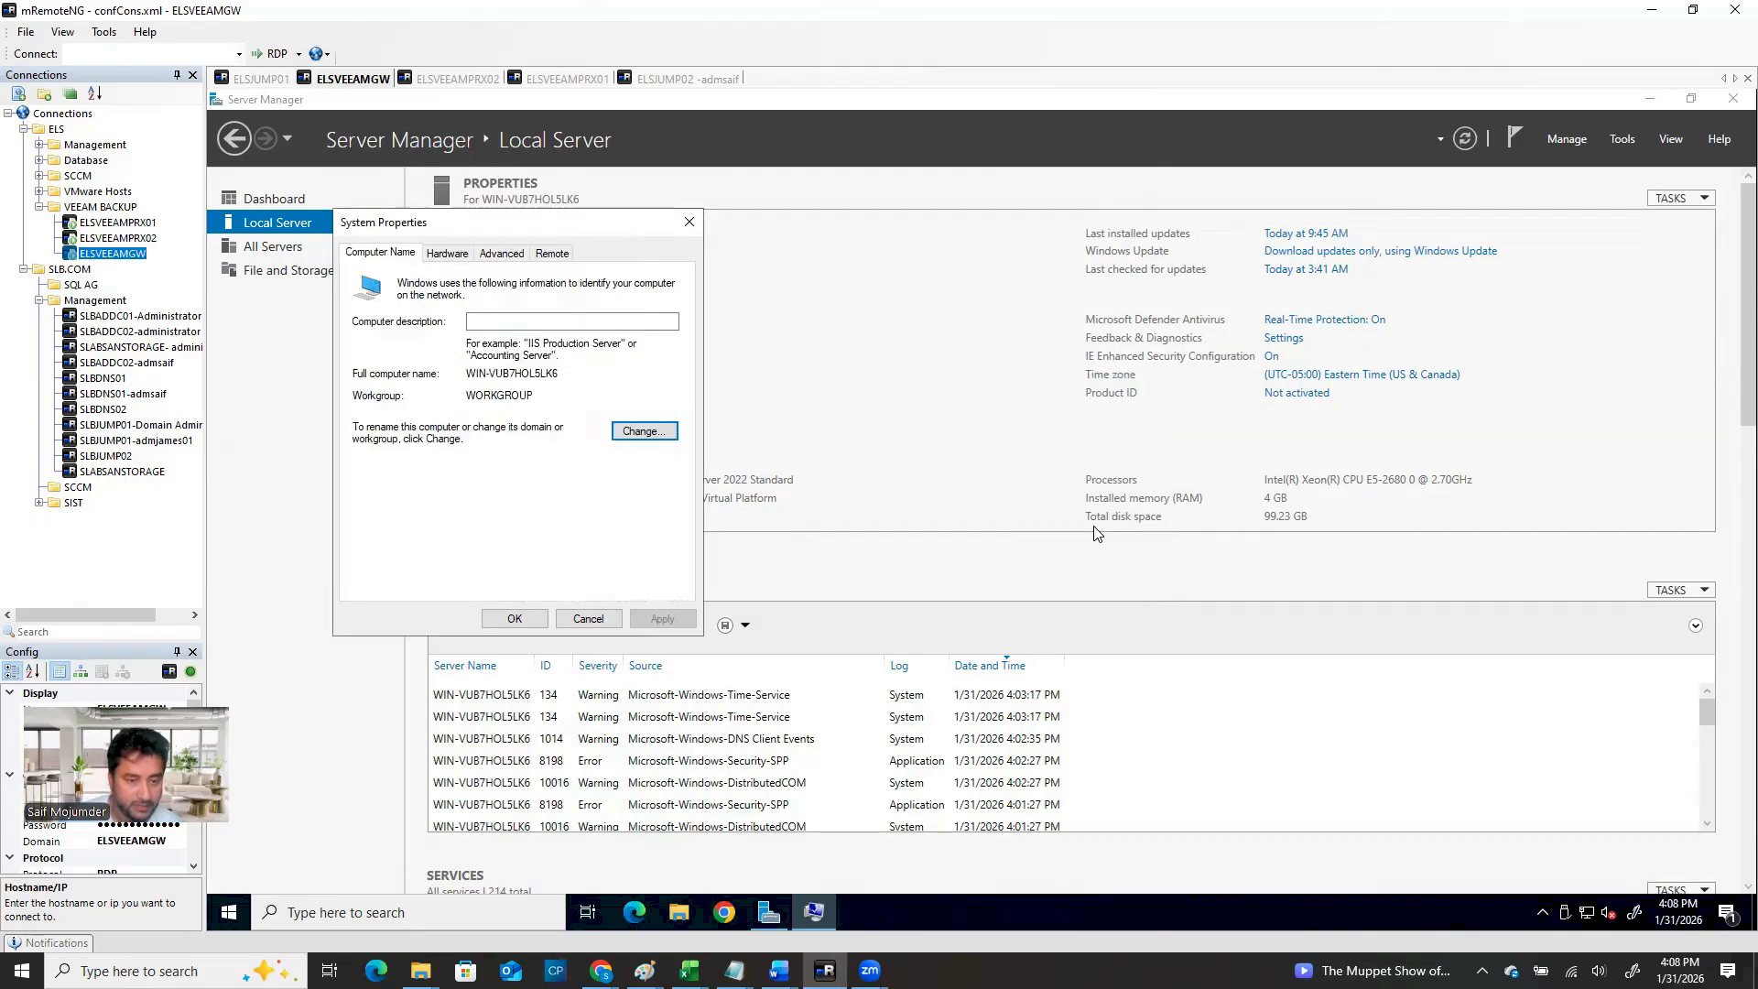
left_click(513, 619)
left_click(978, 519)
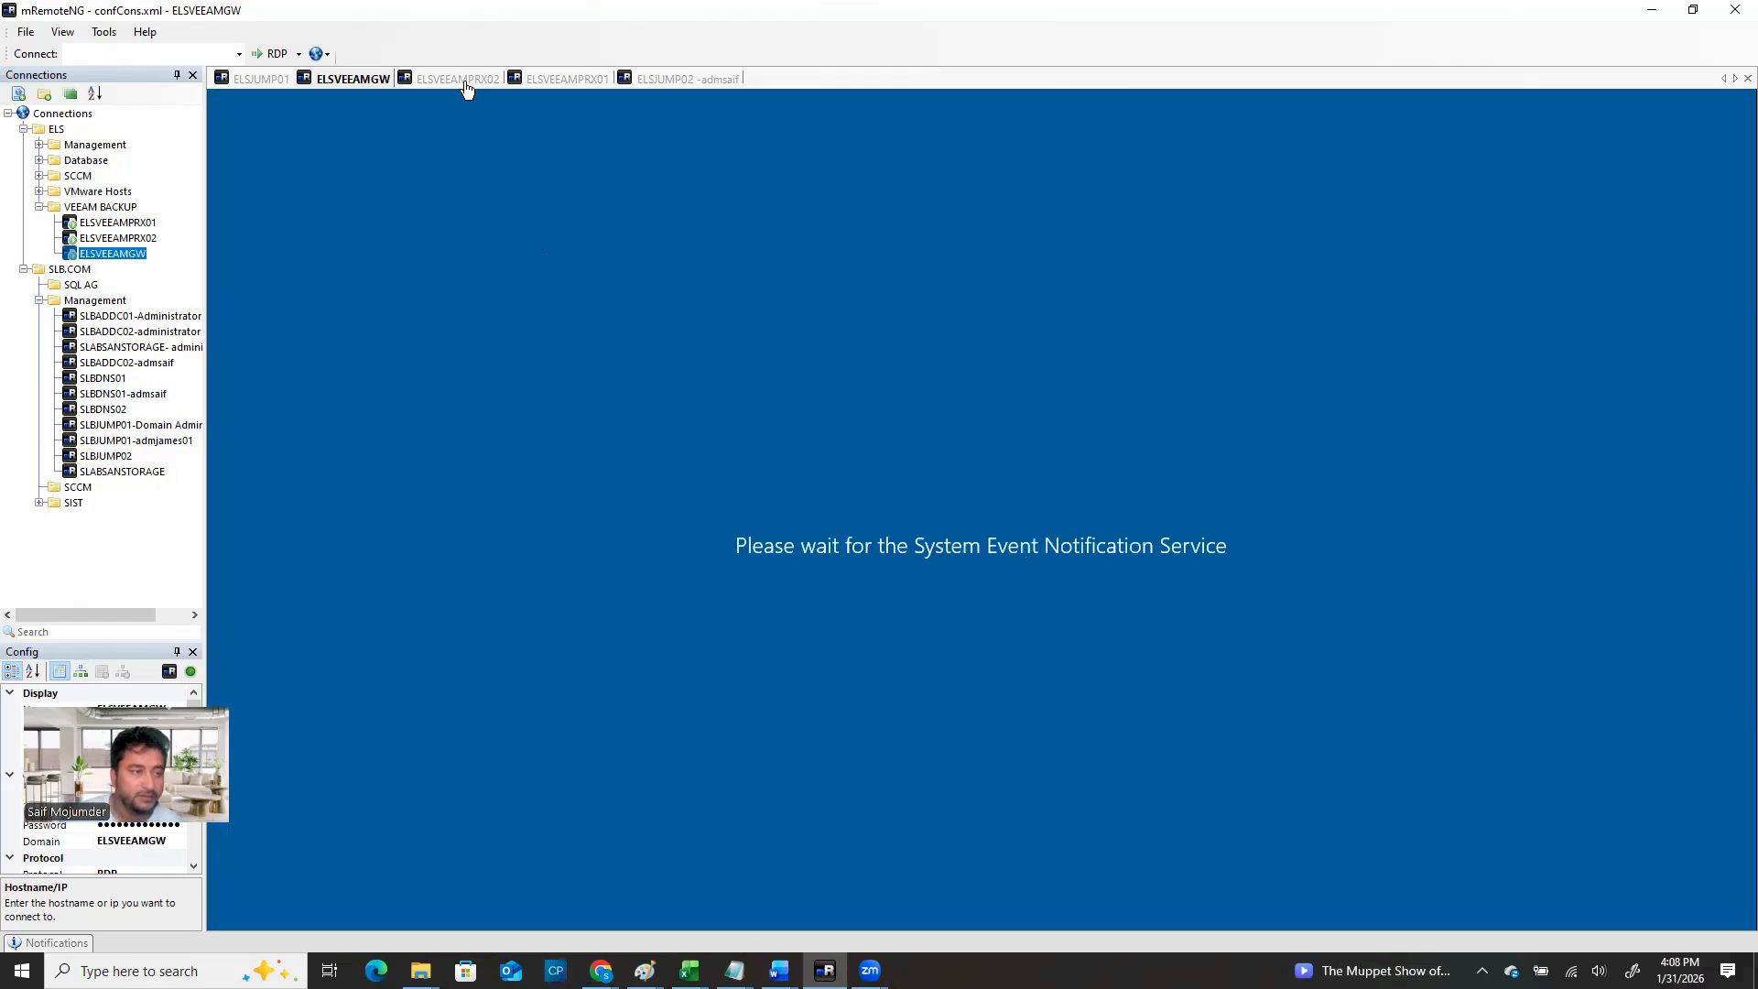
- Cycle through the ELSVEEAMPRX02 and ELSVEEAMPRX01 sessions, ending on ELSJUMP01
left_click(472, 80)
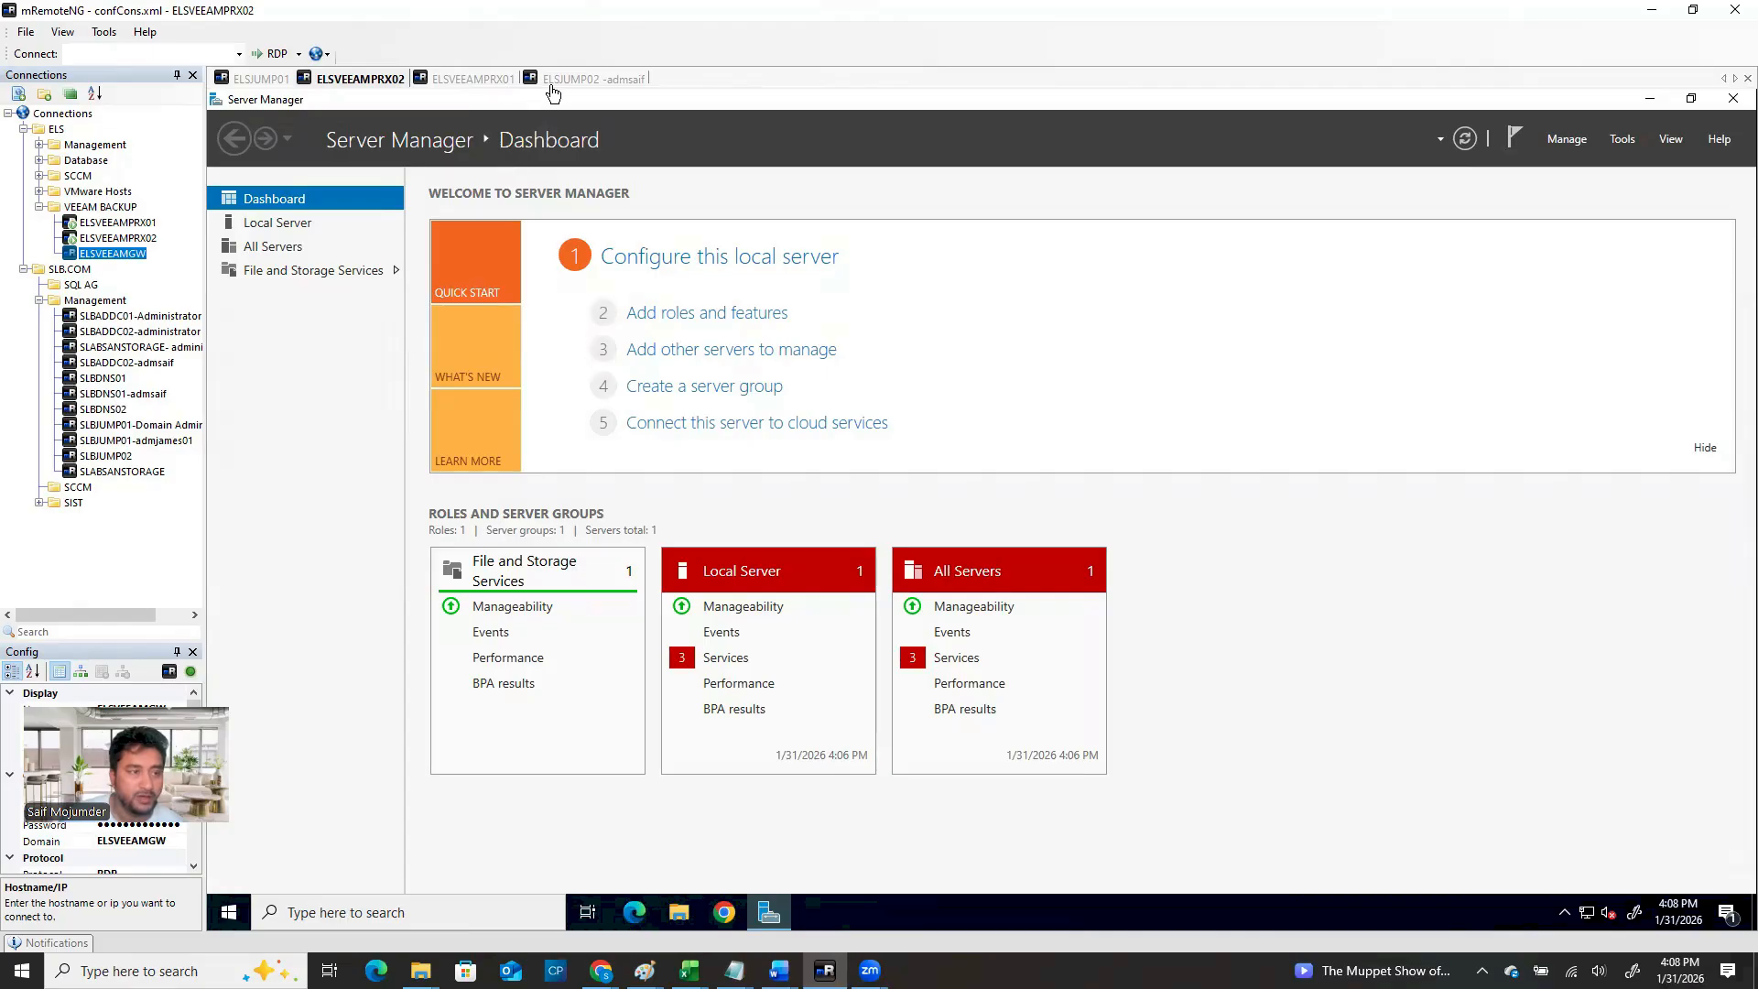
left_click(495, 81)
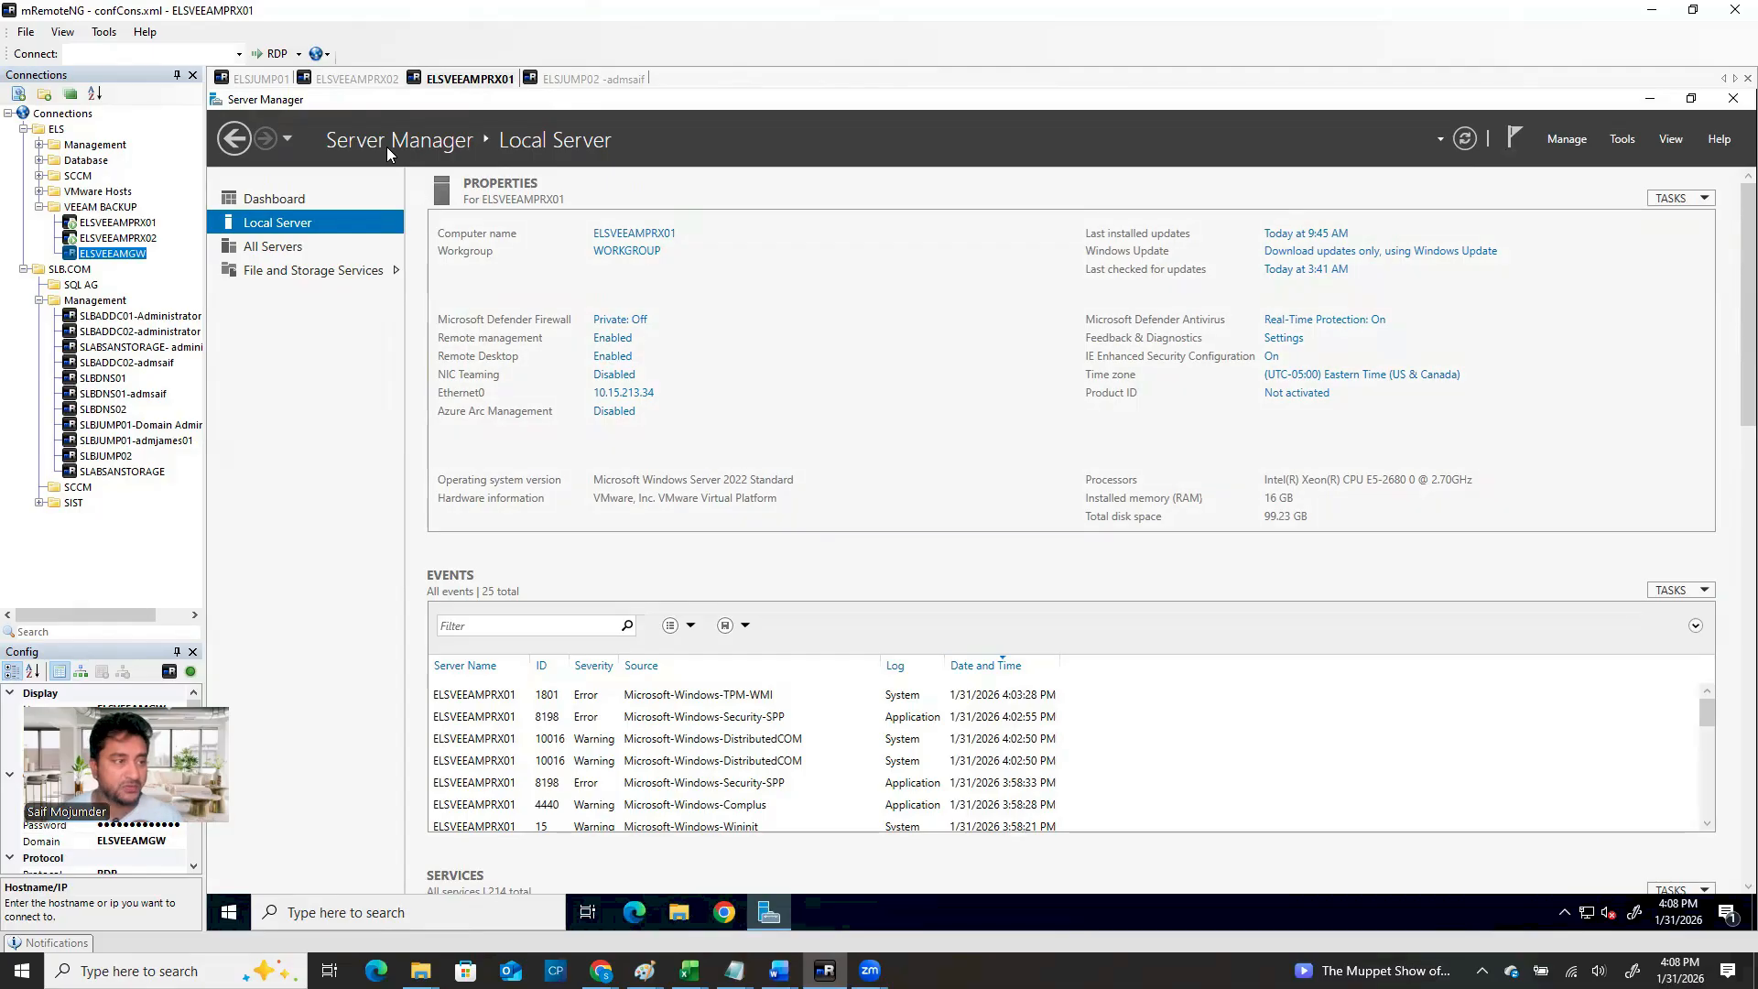
left_click(261, 78)
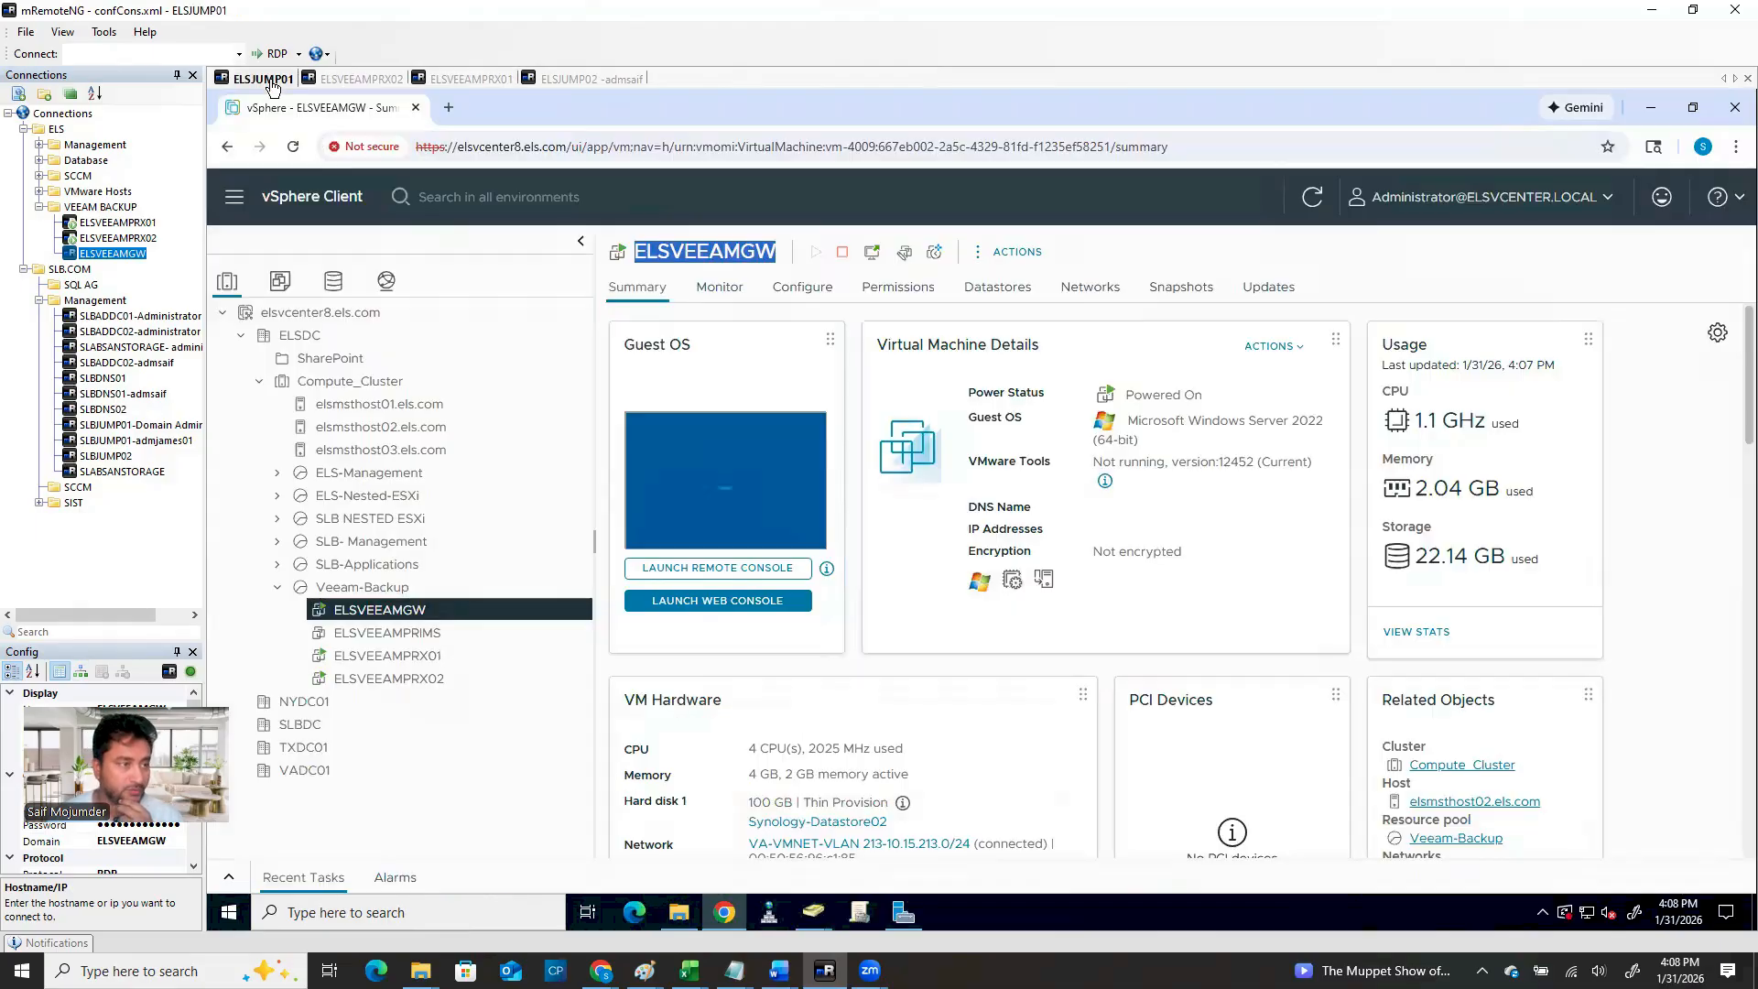
- In the second ADUC window, browse Computer-Objects > Windows Server 2022 > Production > Application
left_click(813, 913)
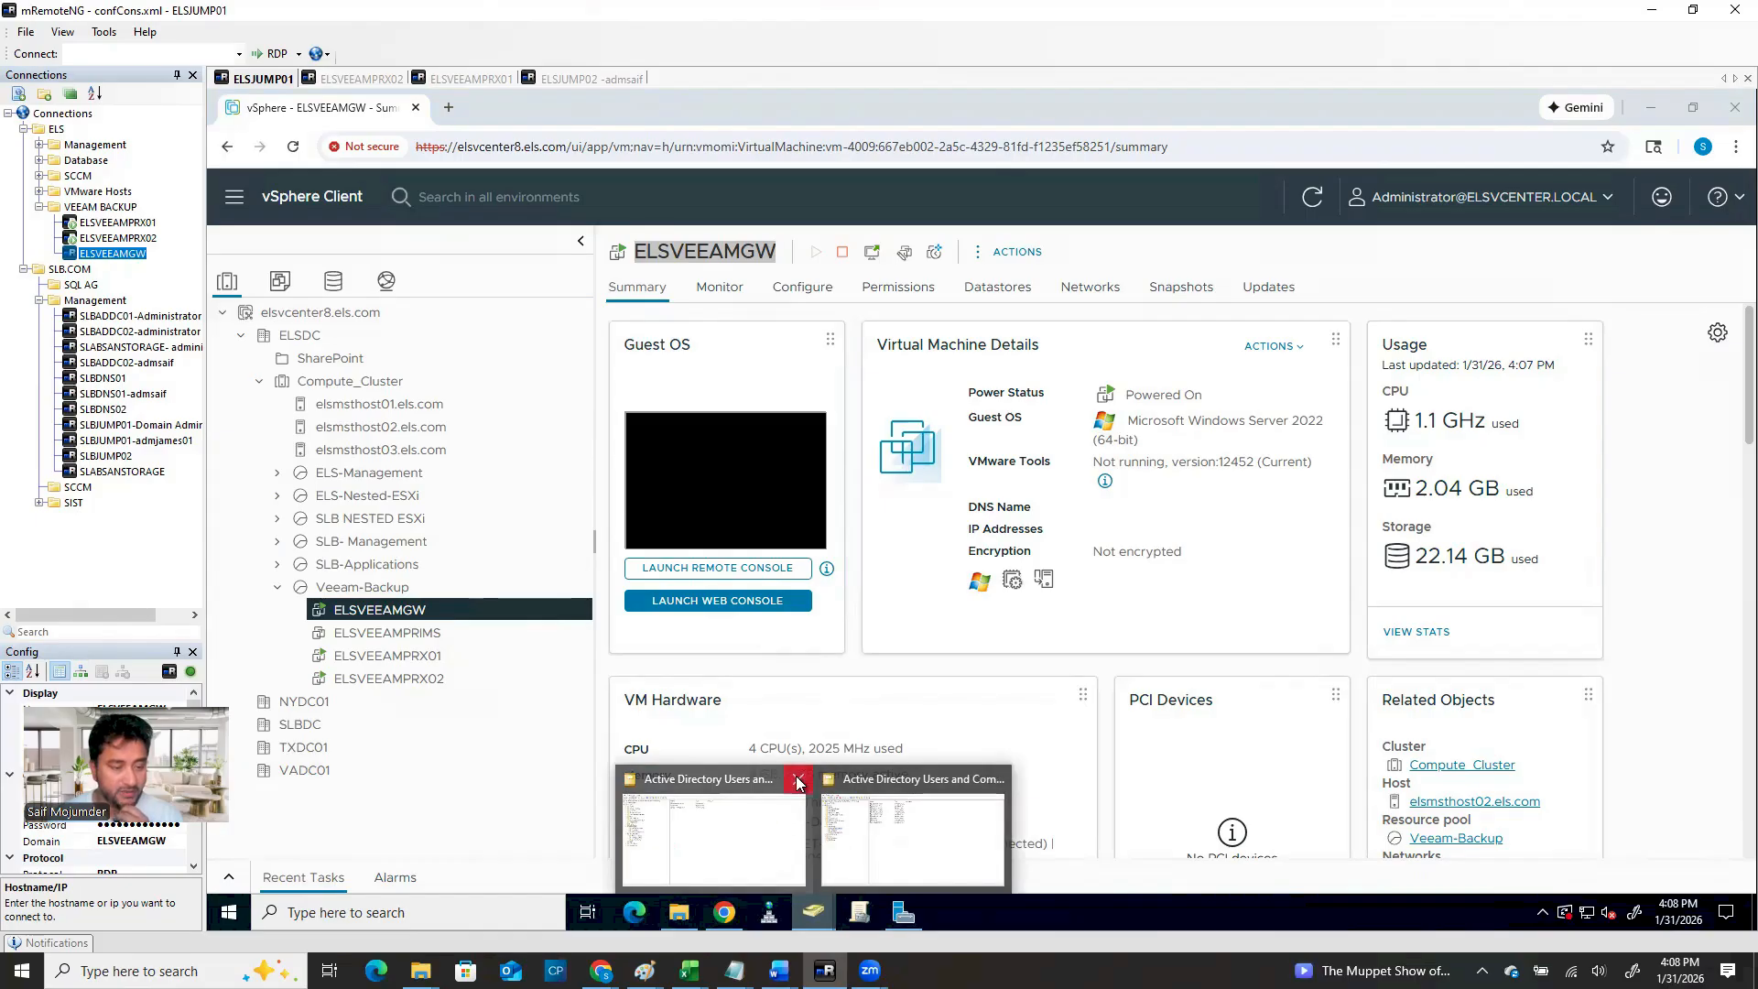
mouse_move(795, 789)
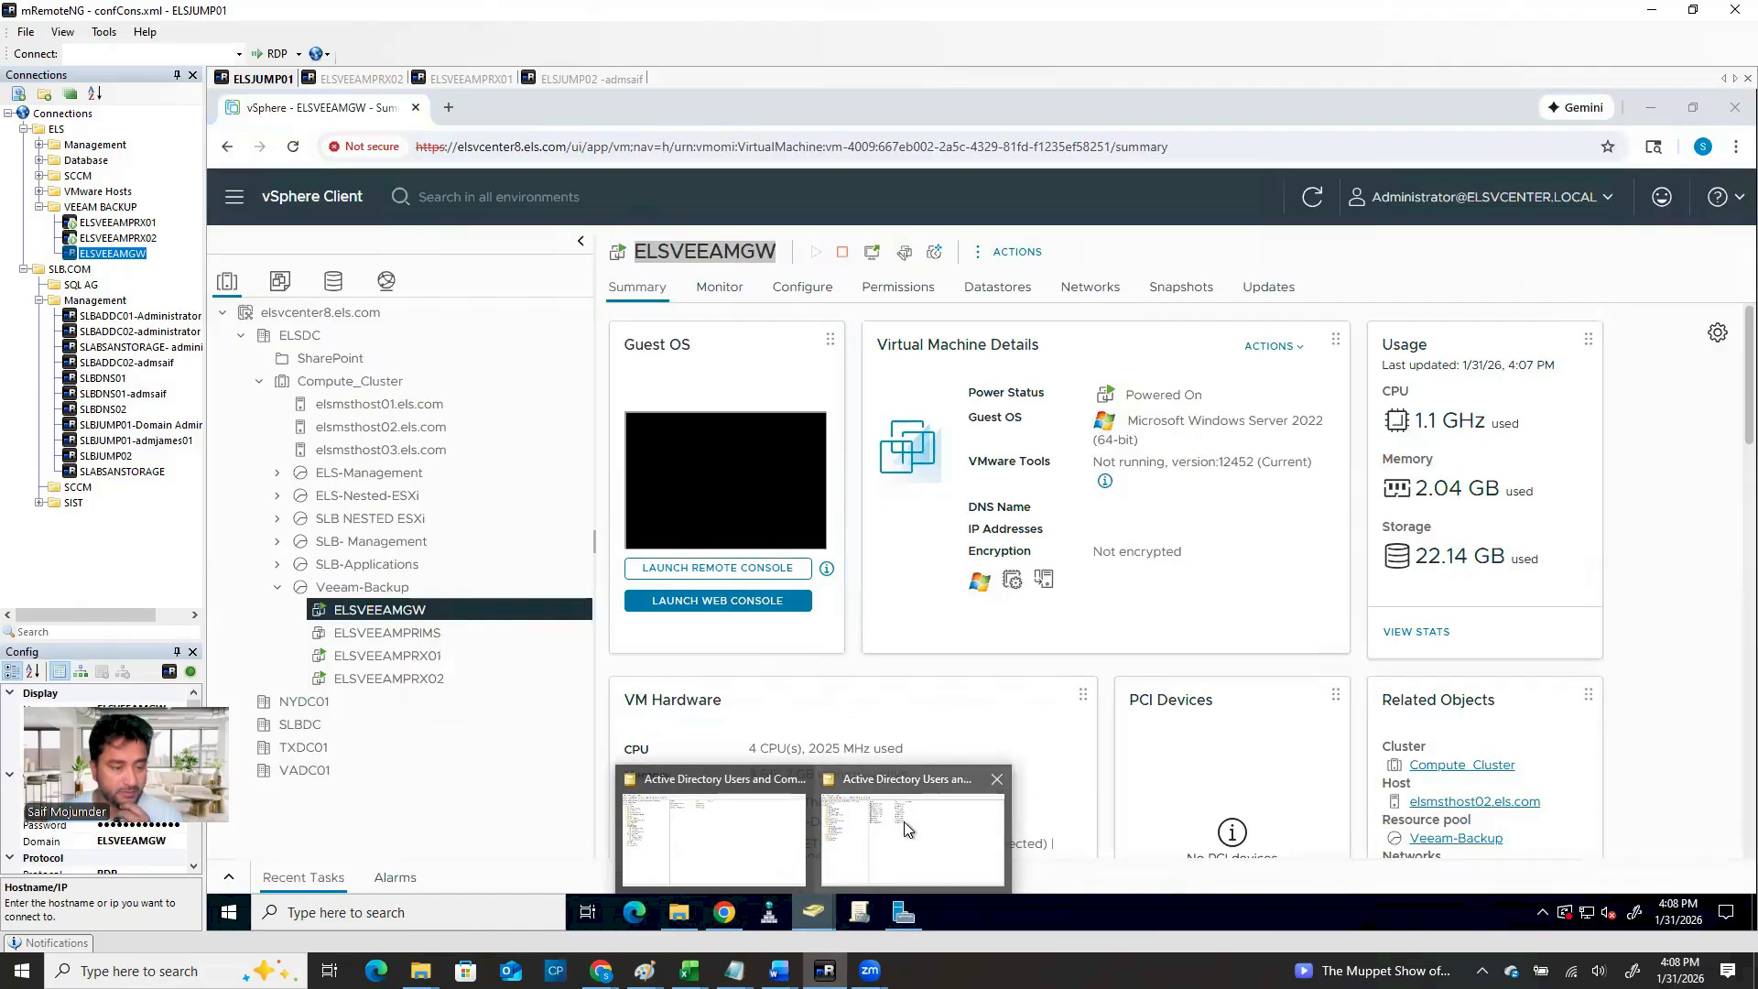
left_click(907, 834)
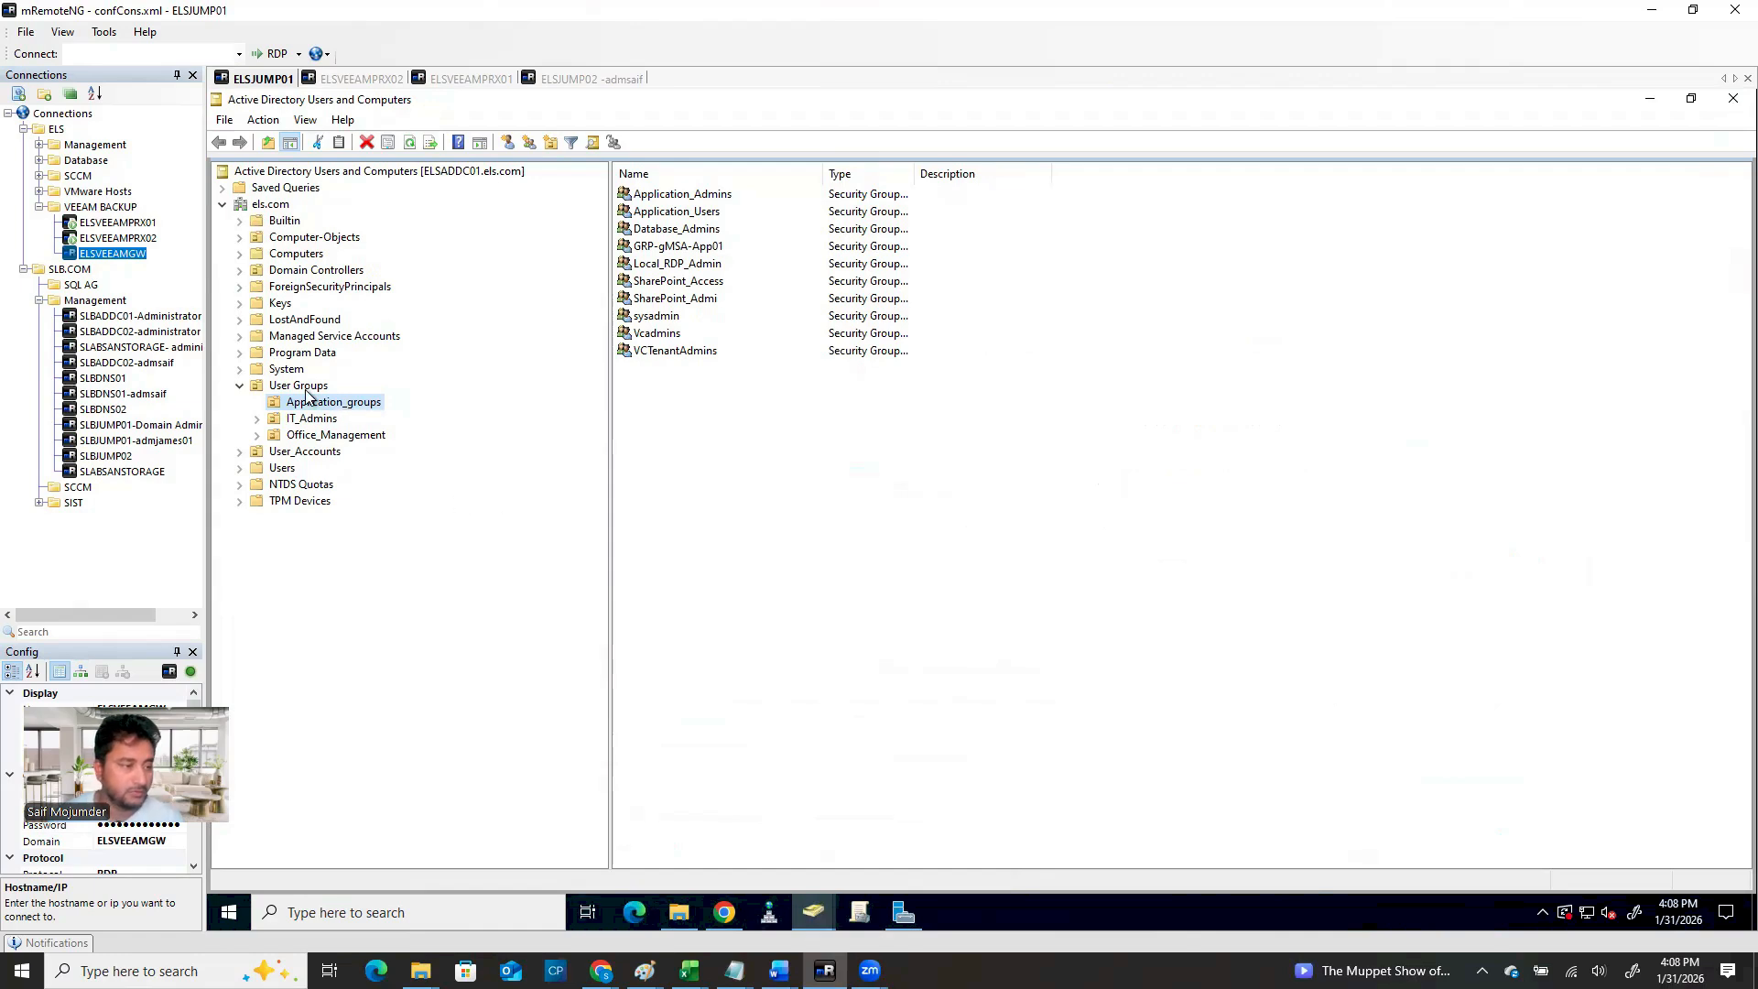
left_click(242, 237)
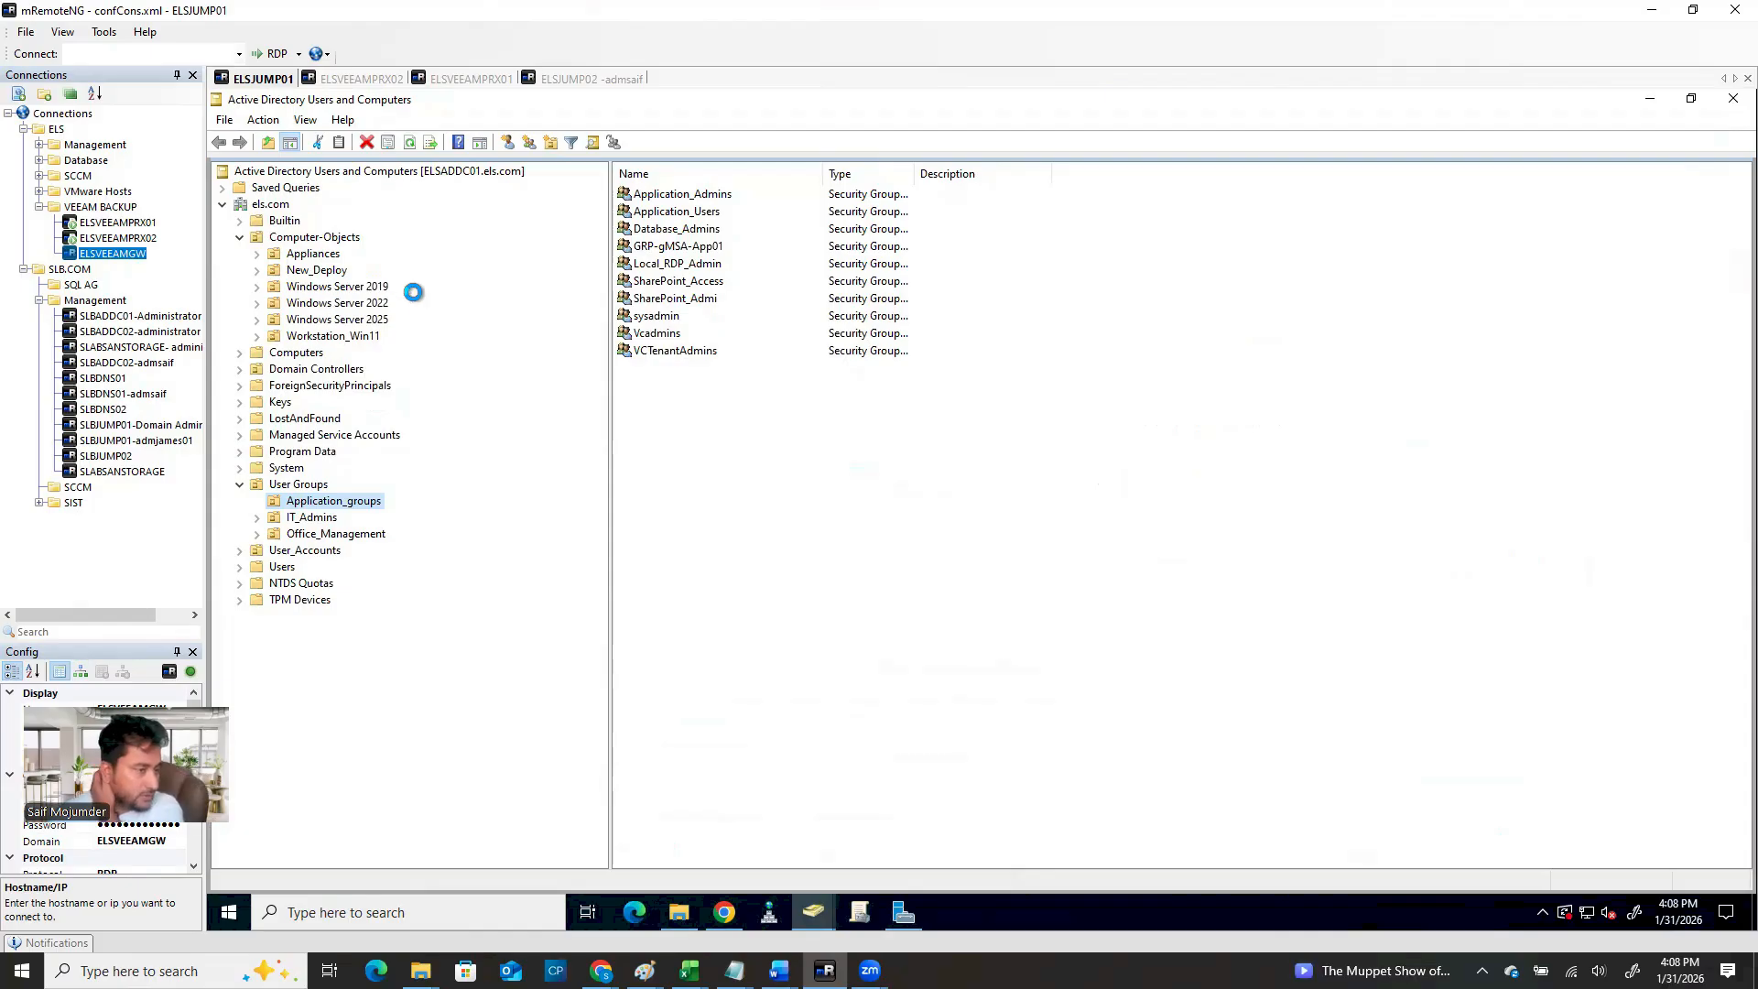
left_click(368, 304)
left_click(257, 303)
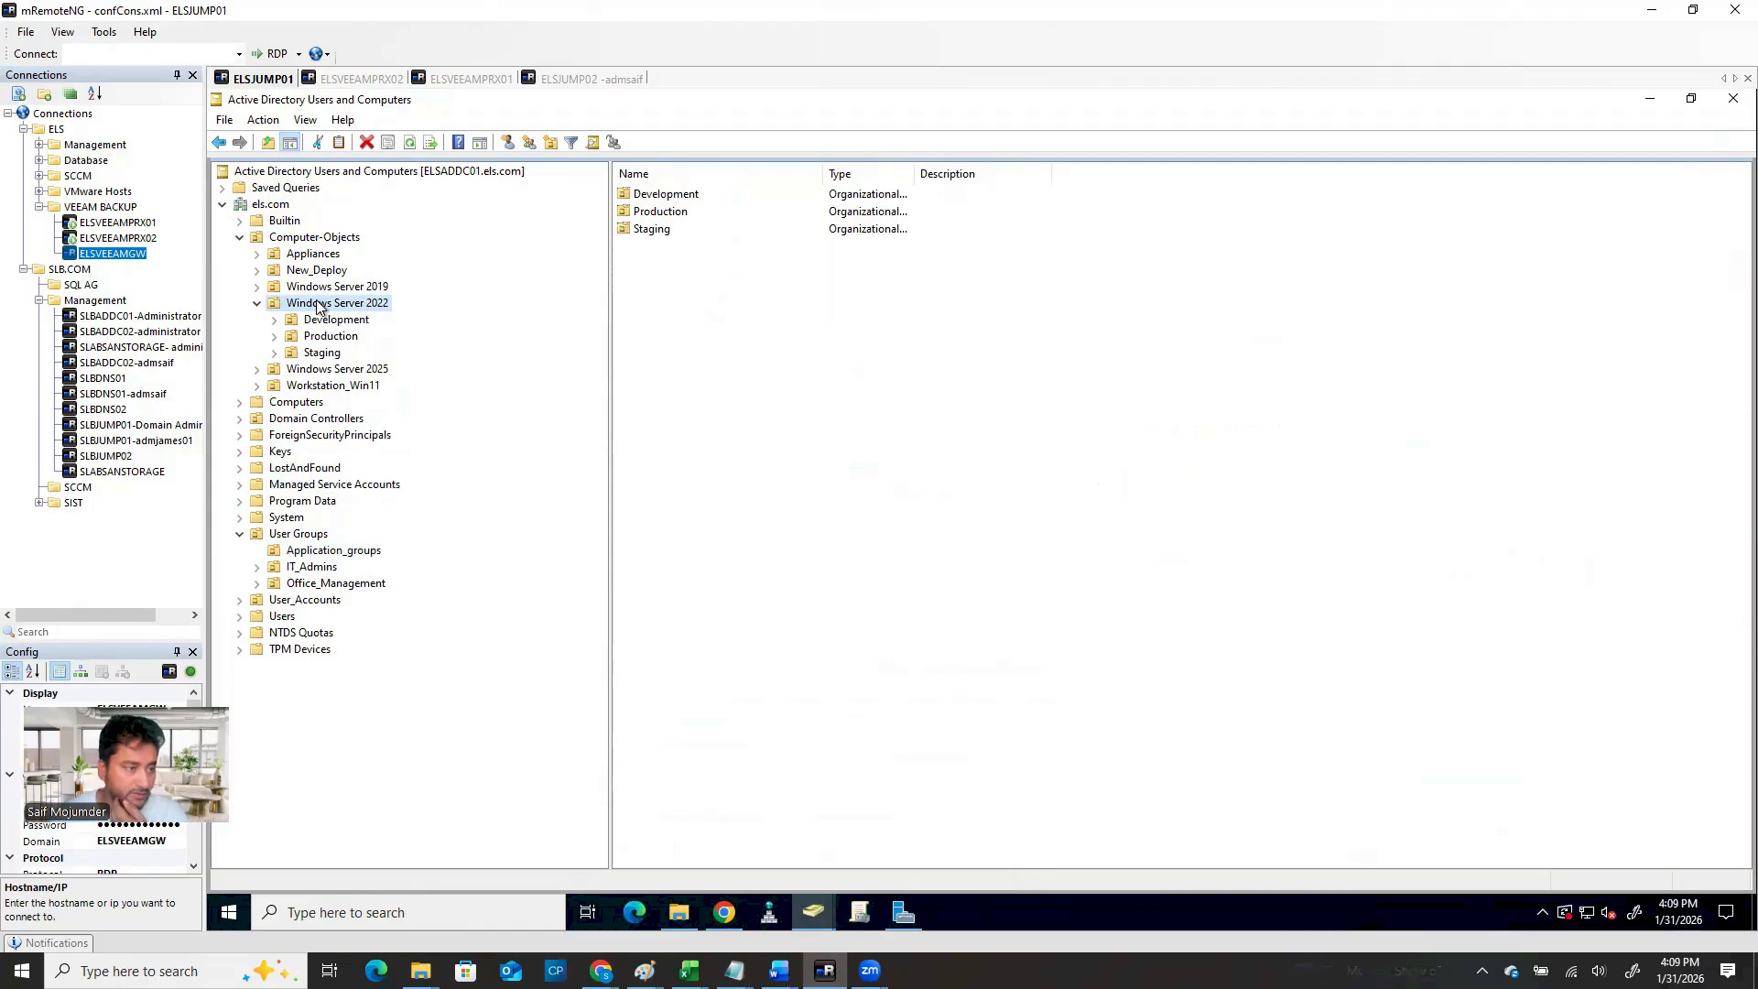
left_click(331, 337)
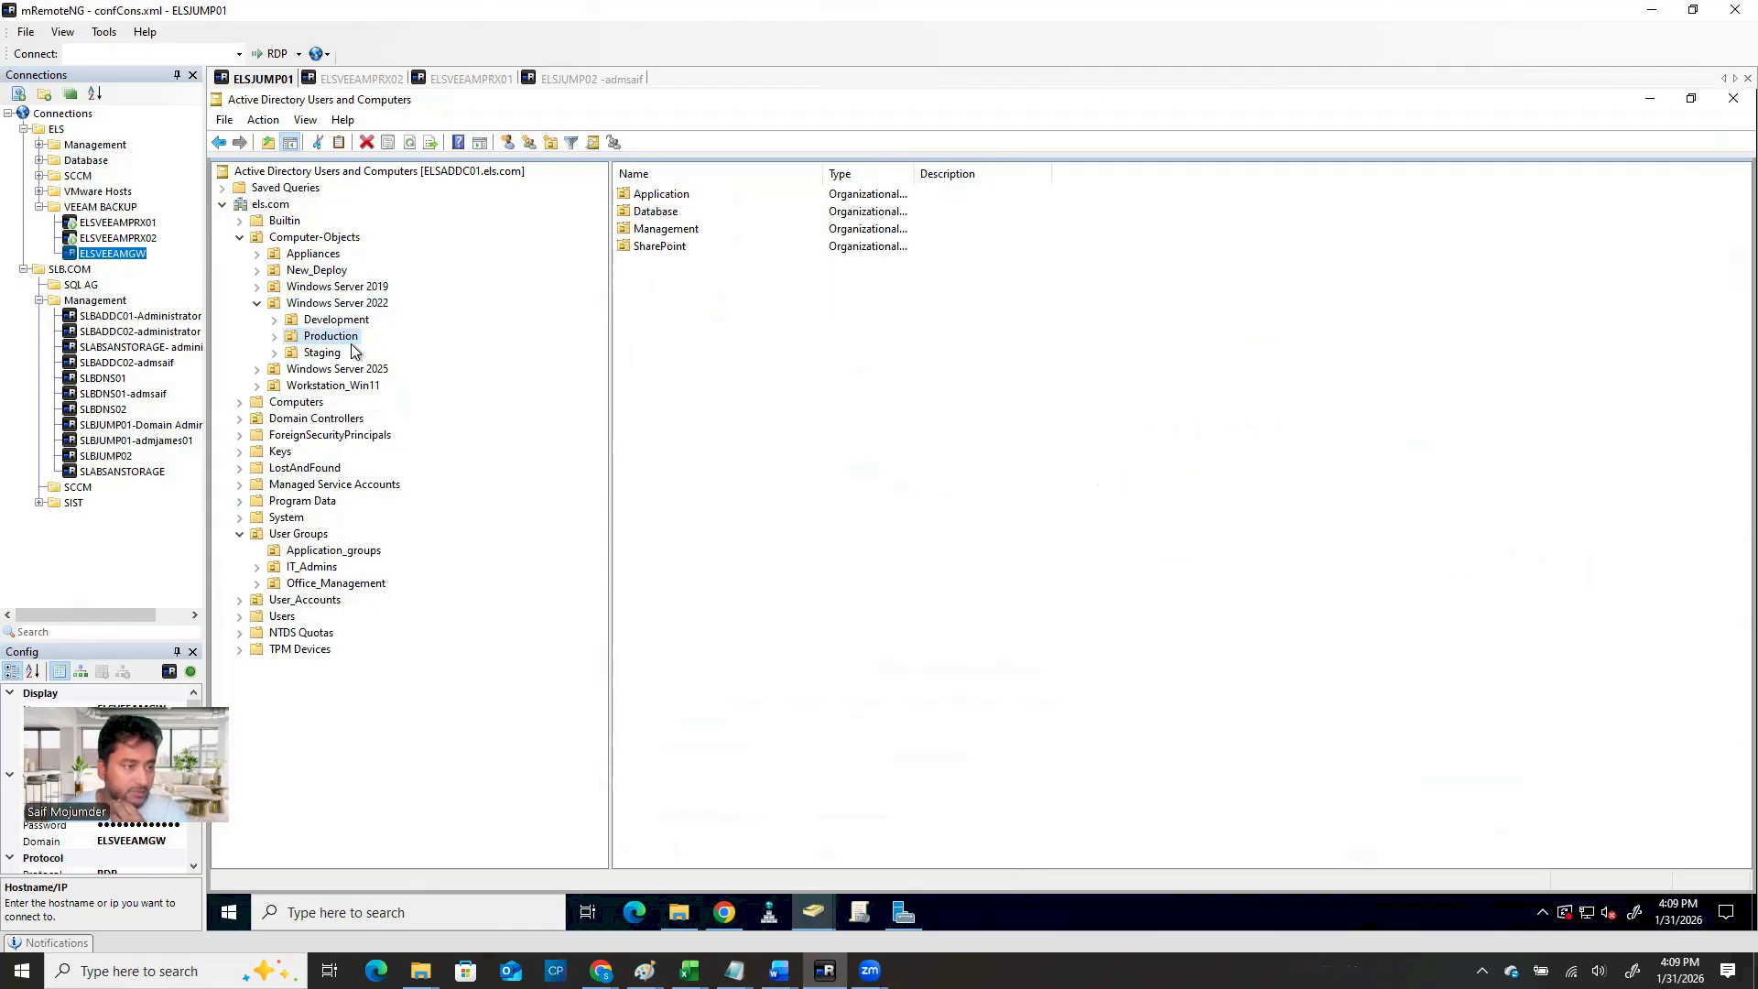
left_click(273, 337)
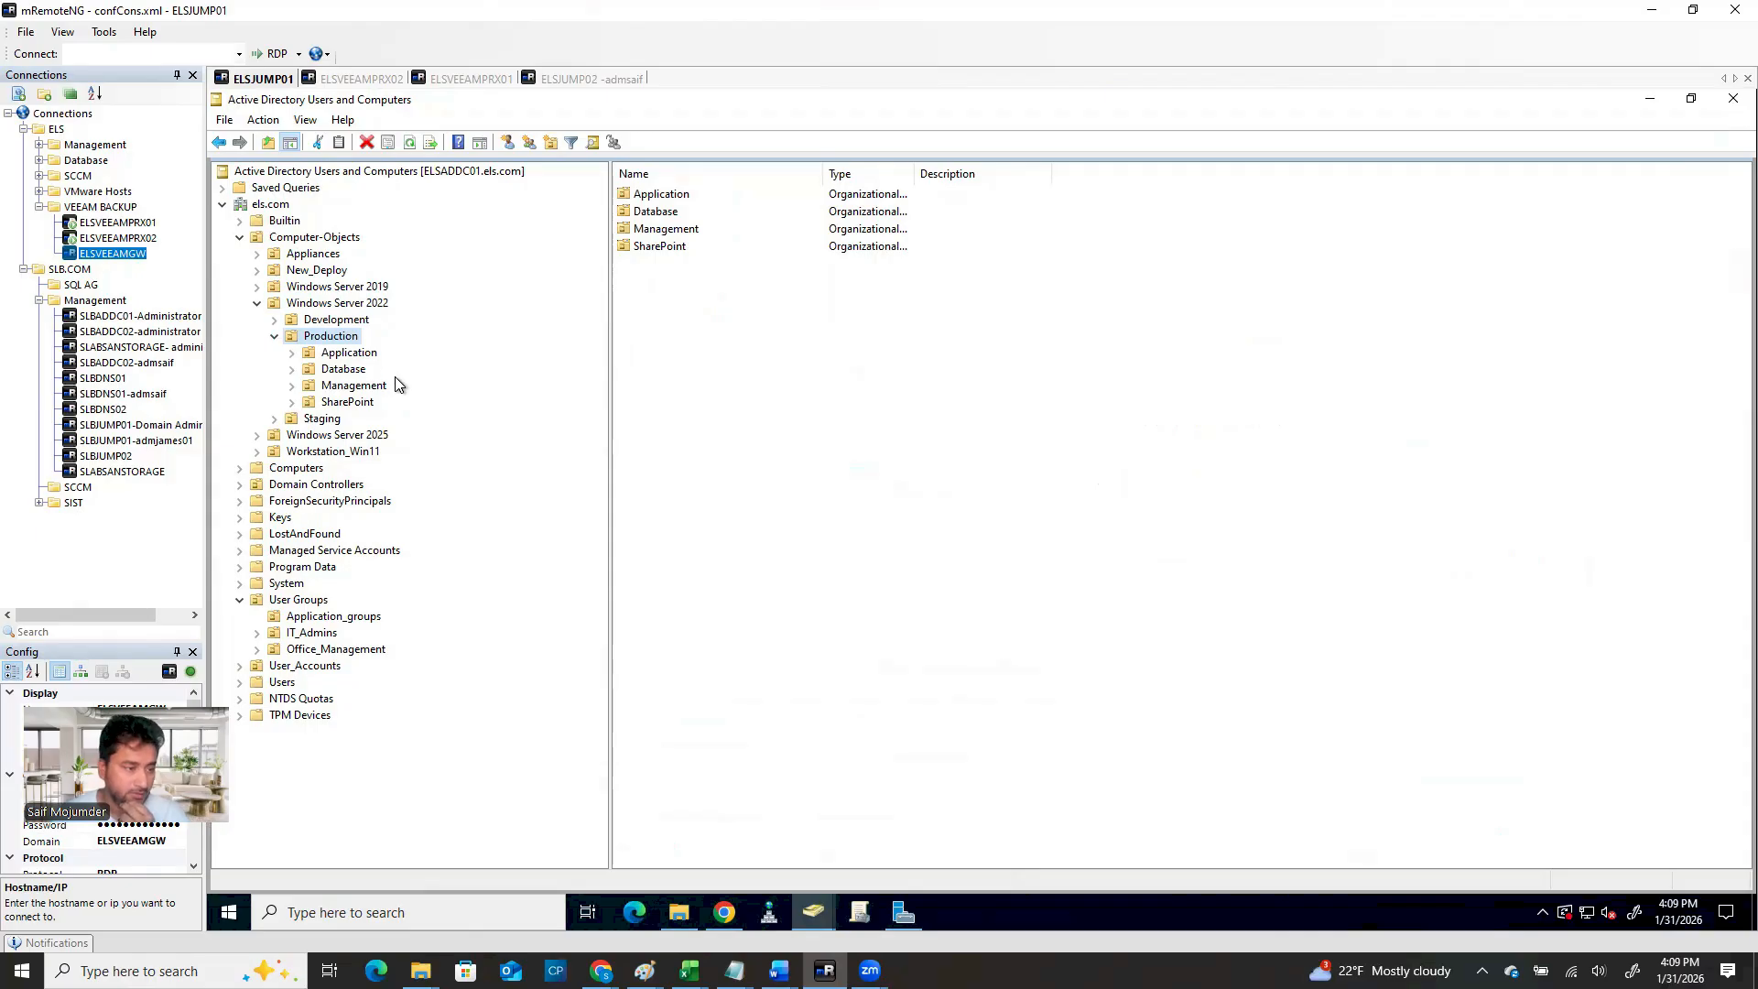
left_click(375, 354)
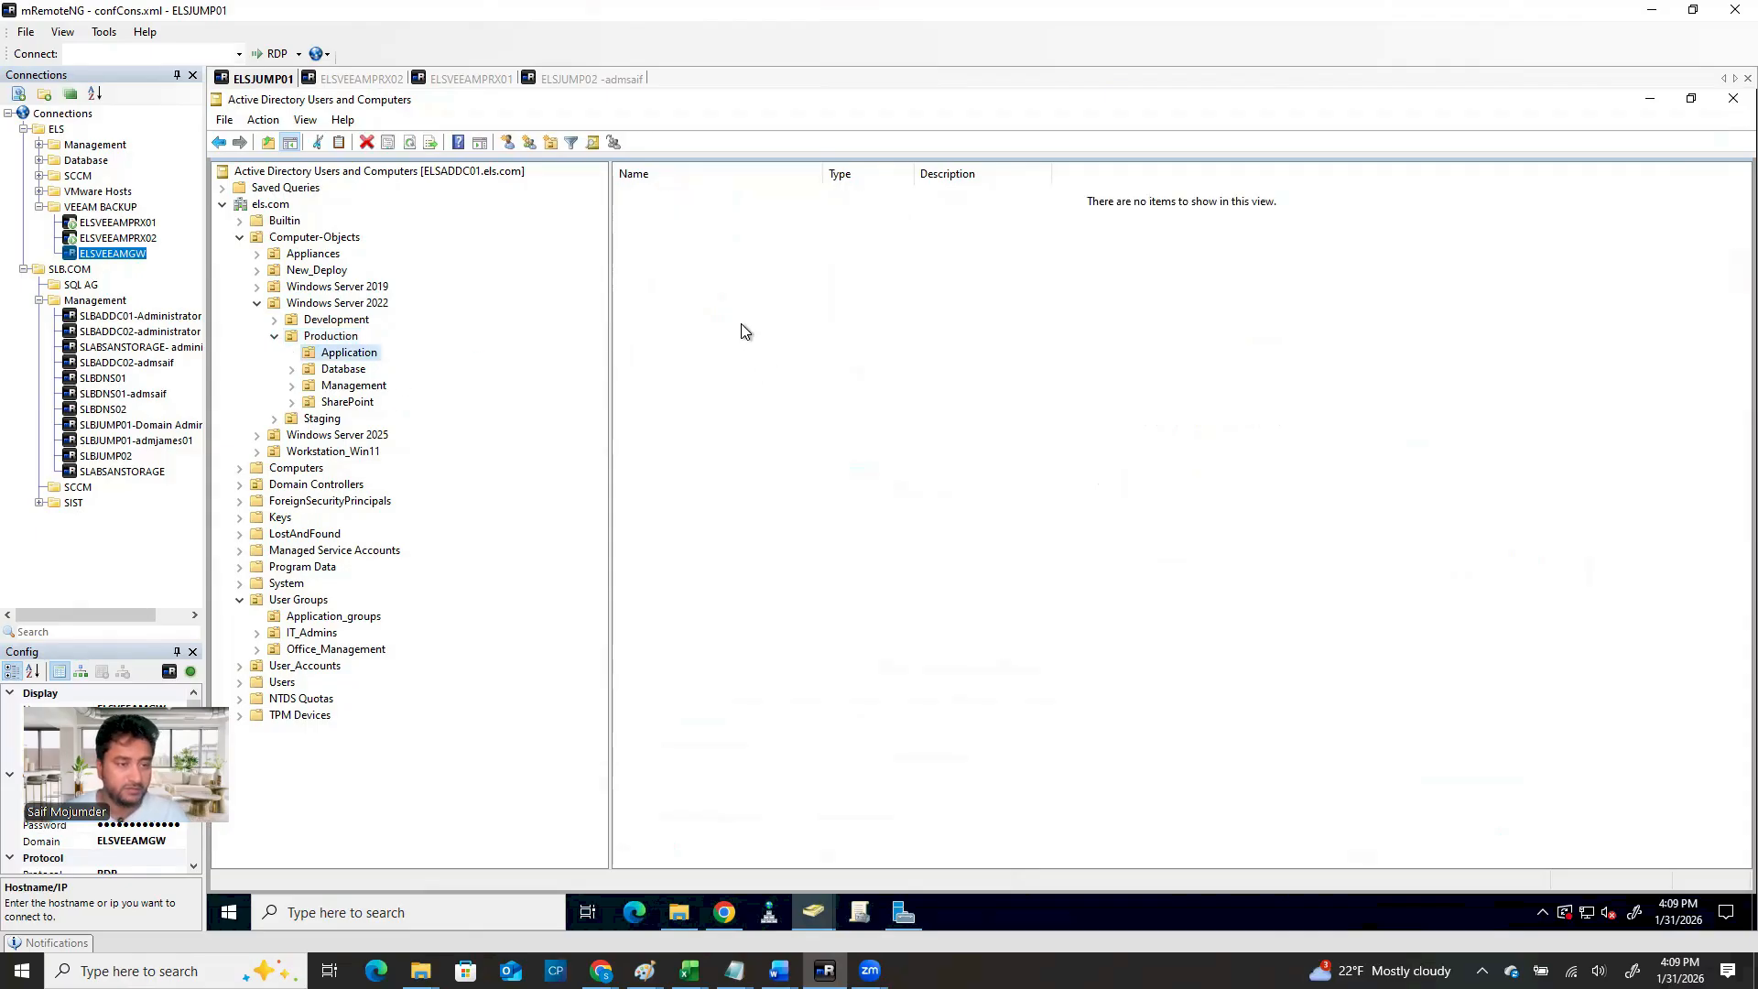
- Start a new computer object in the Application OU
right_click(822, 404)
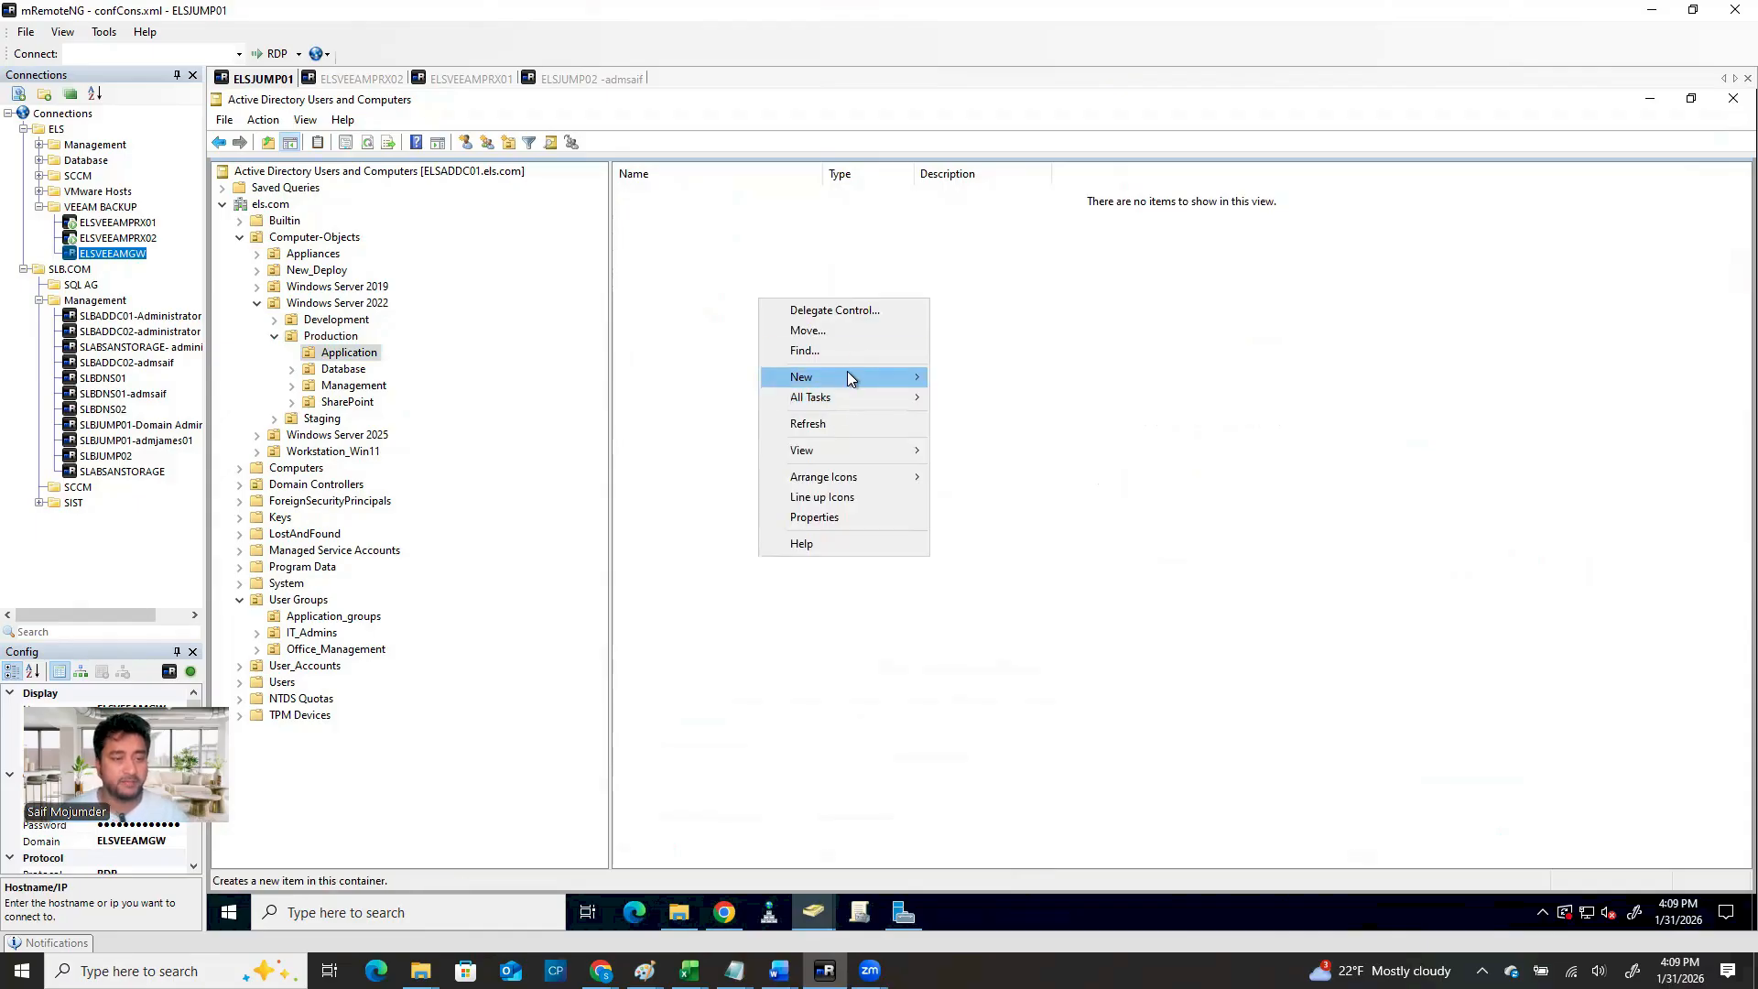
mouse_move(848, 374)
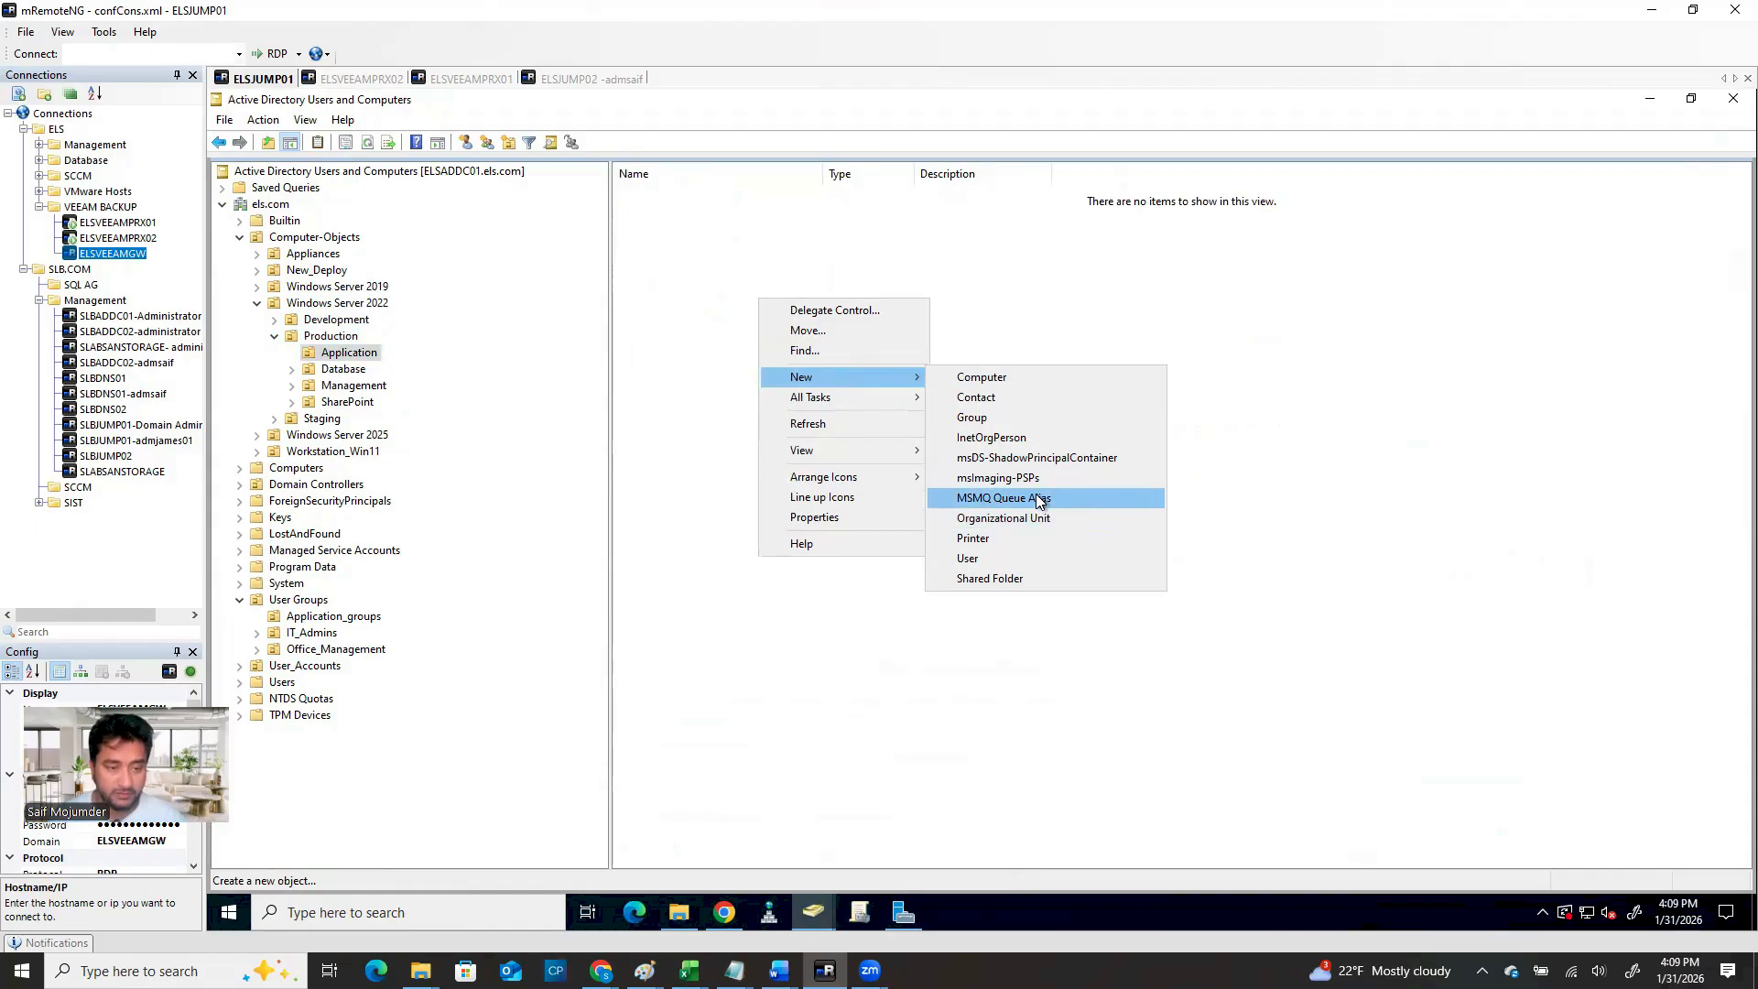
left_click(1022, 379)
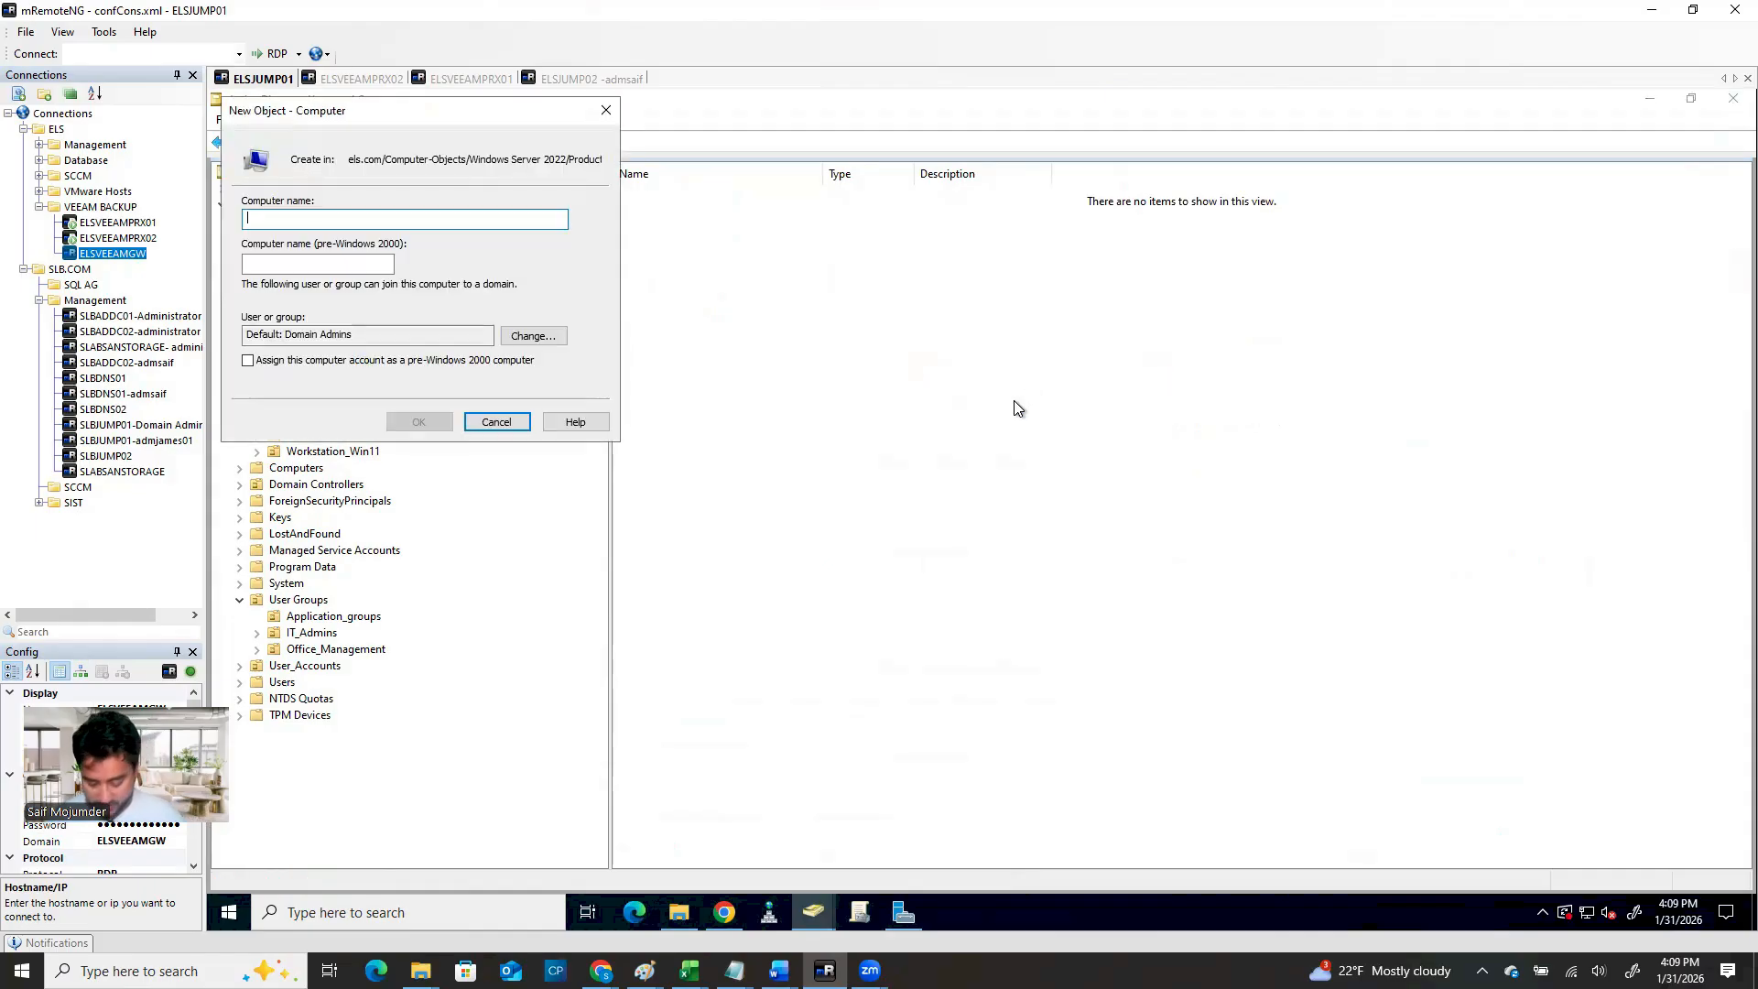
- Create computer accounts ELSVEEAMPRX01 and ELSVEEAMPRX02 in the Application OU
left_click_drag(507, 114, 1147, 266)
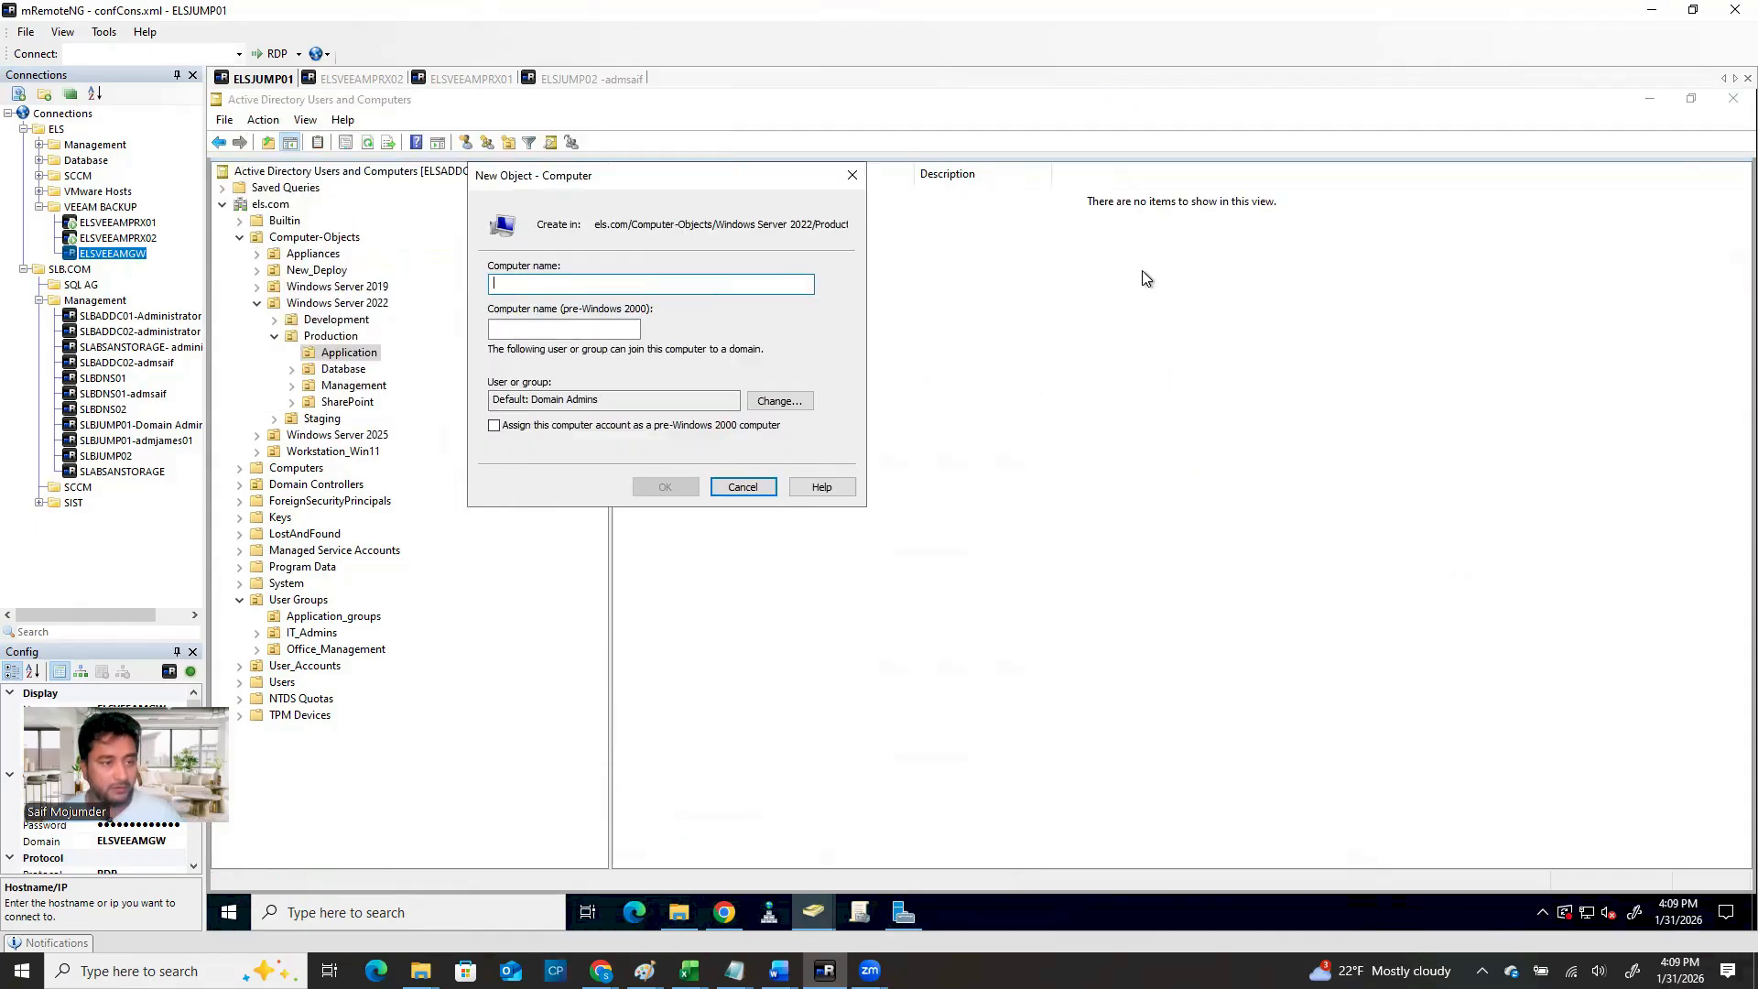
type("ELSVEEAMPRX01")
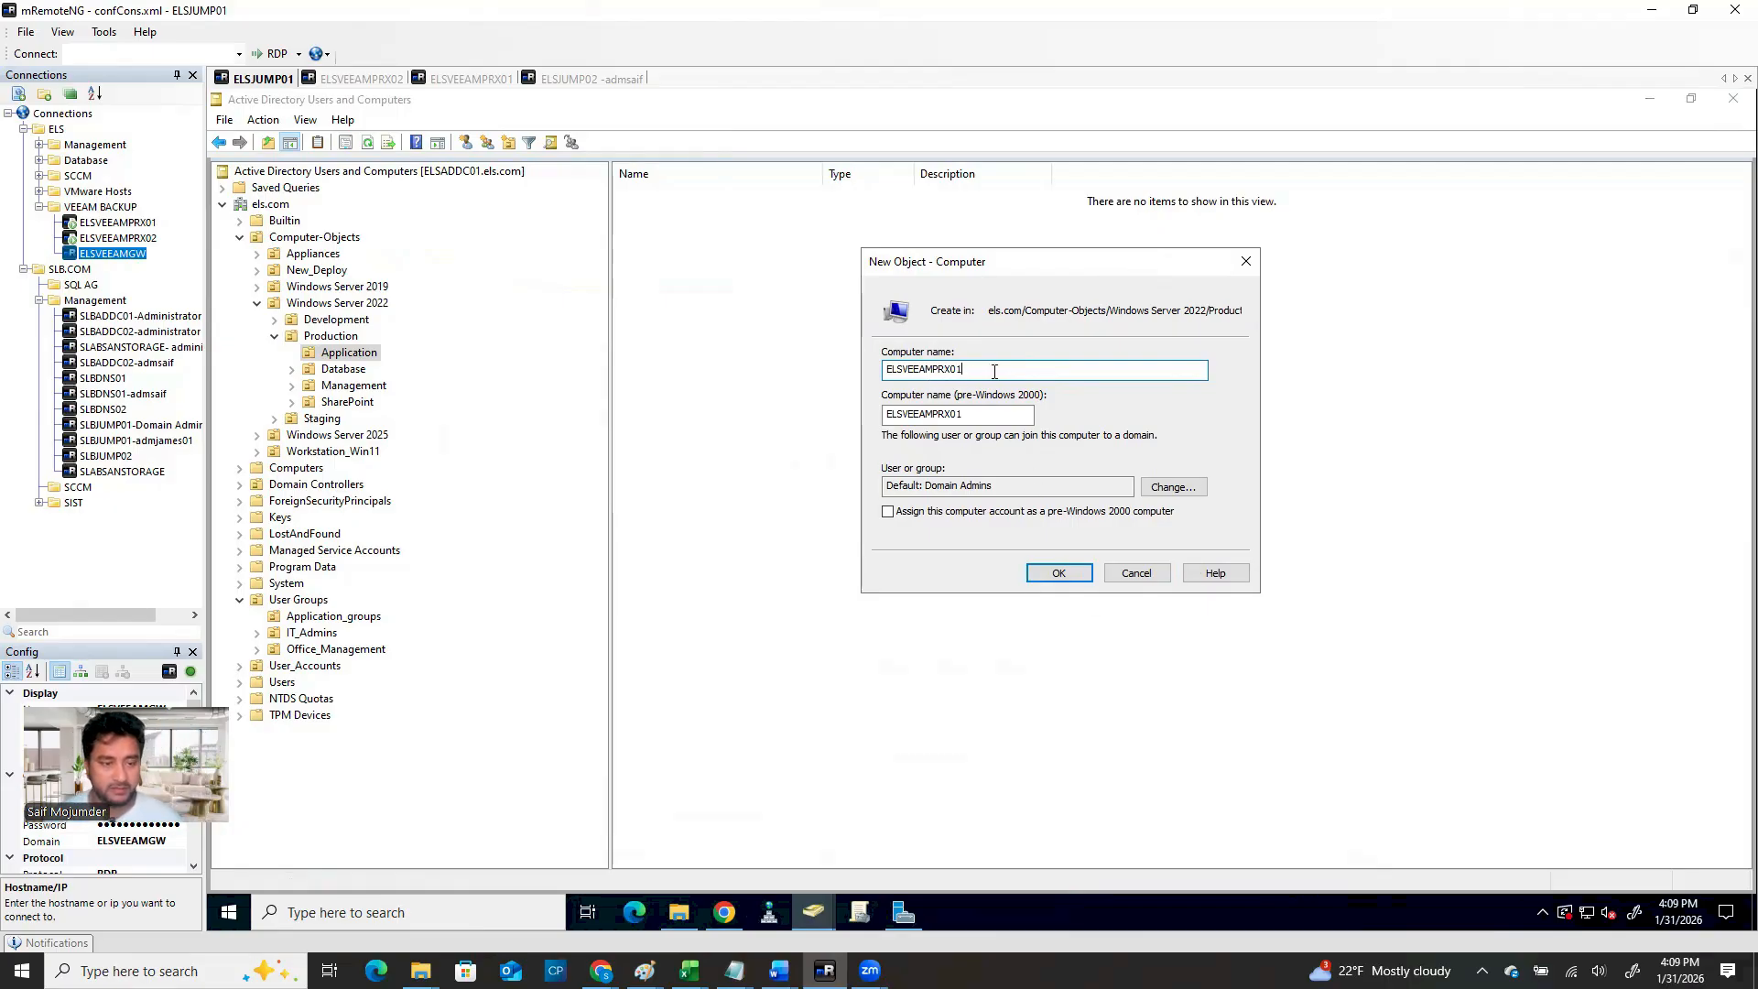
left_click_drag(994, 373, 792, 351)
key("ctrl+c")
left_click(1062, 575)
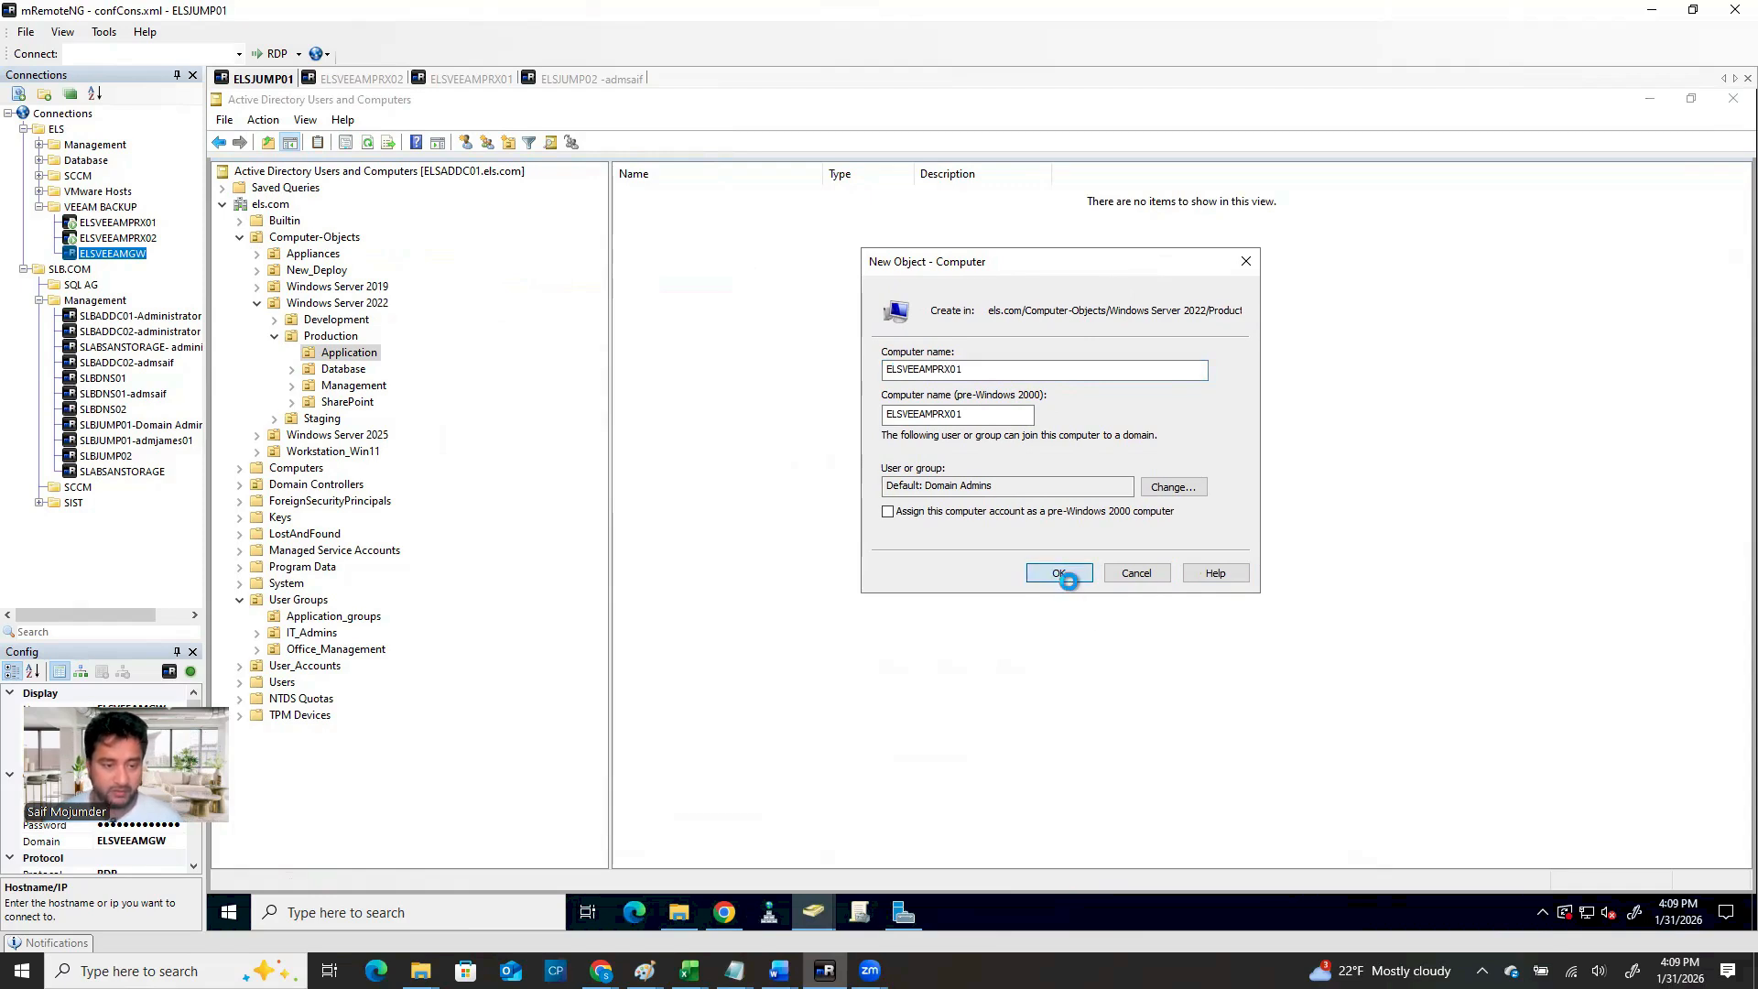
right_click(701, 278)
mouse_move(824, 356)
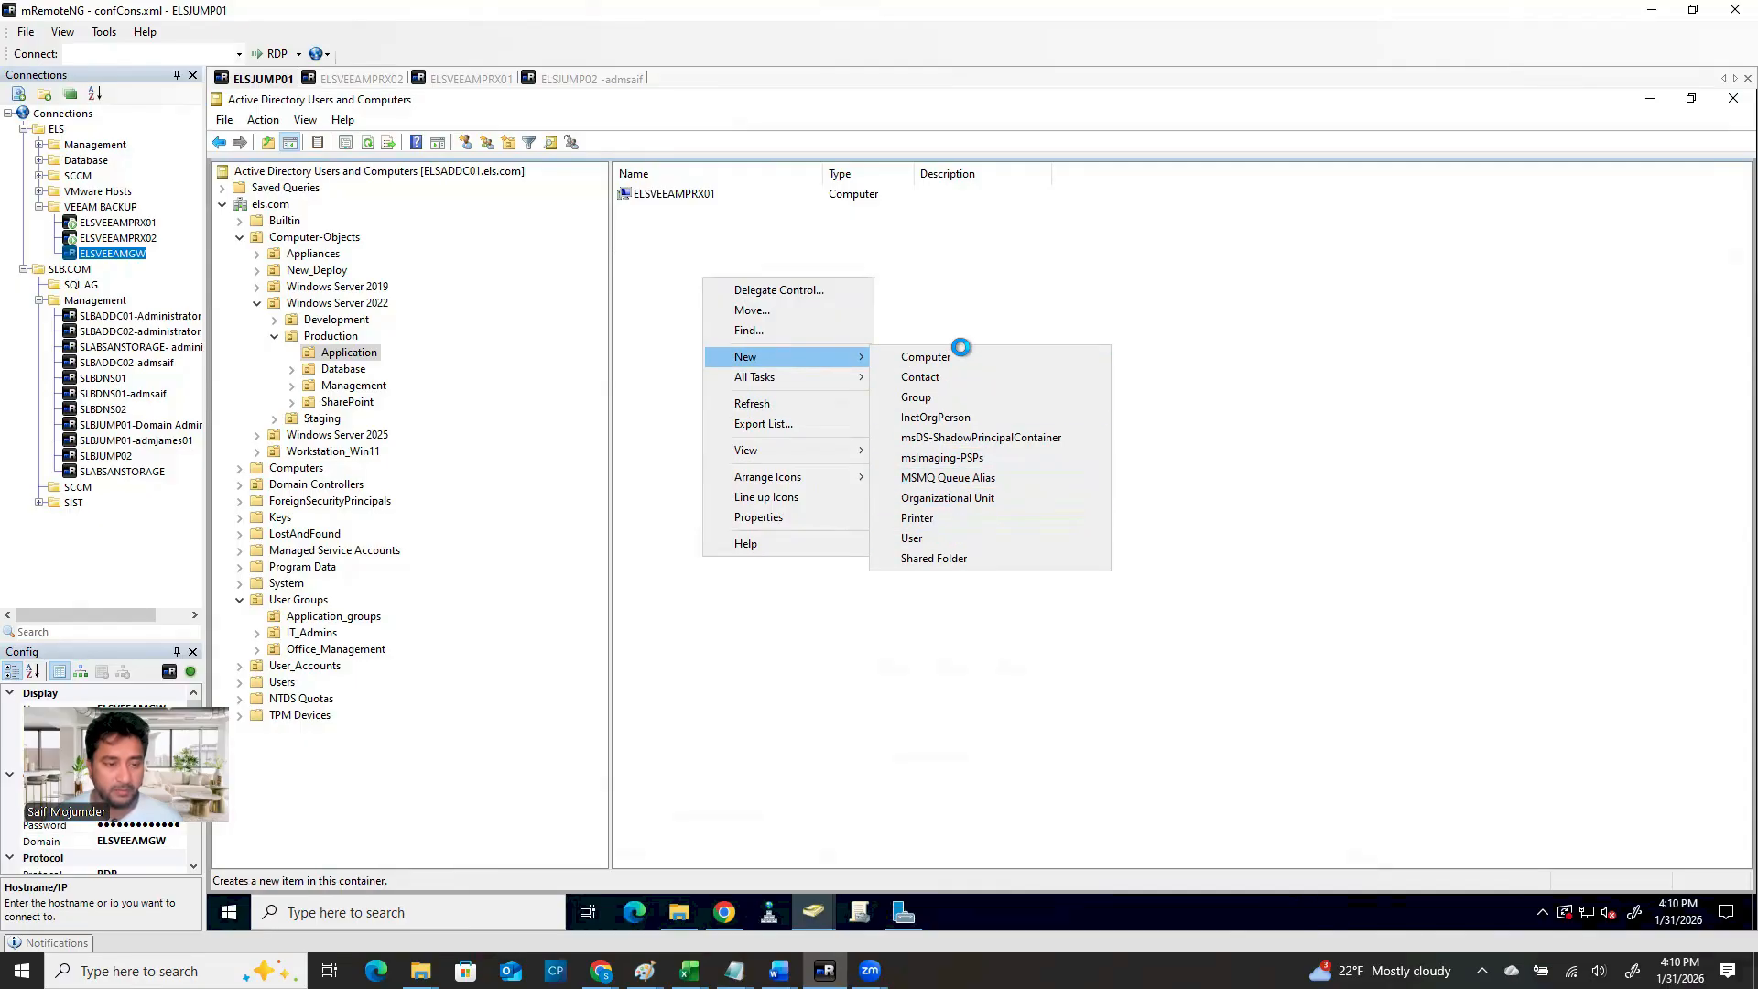
left_click(944, 356)
key("ctrl+v")
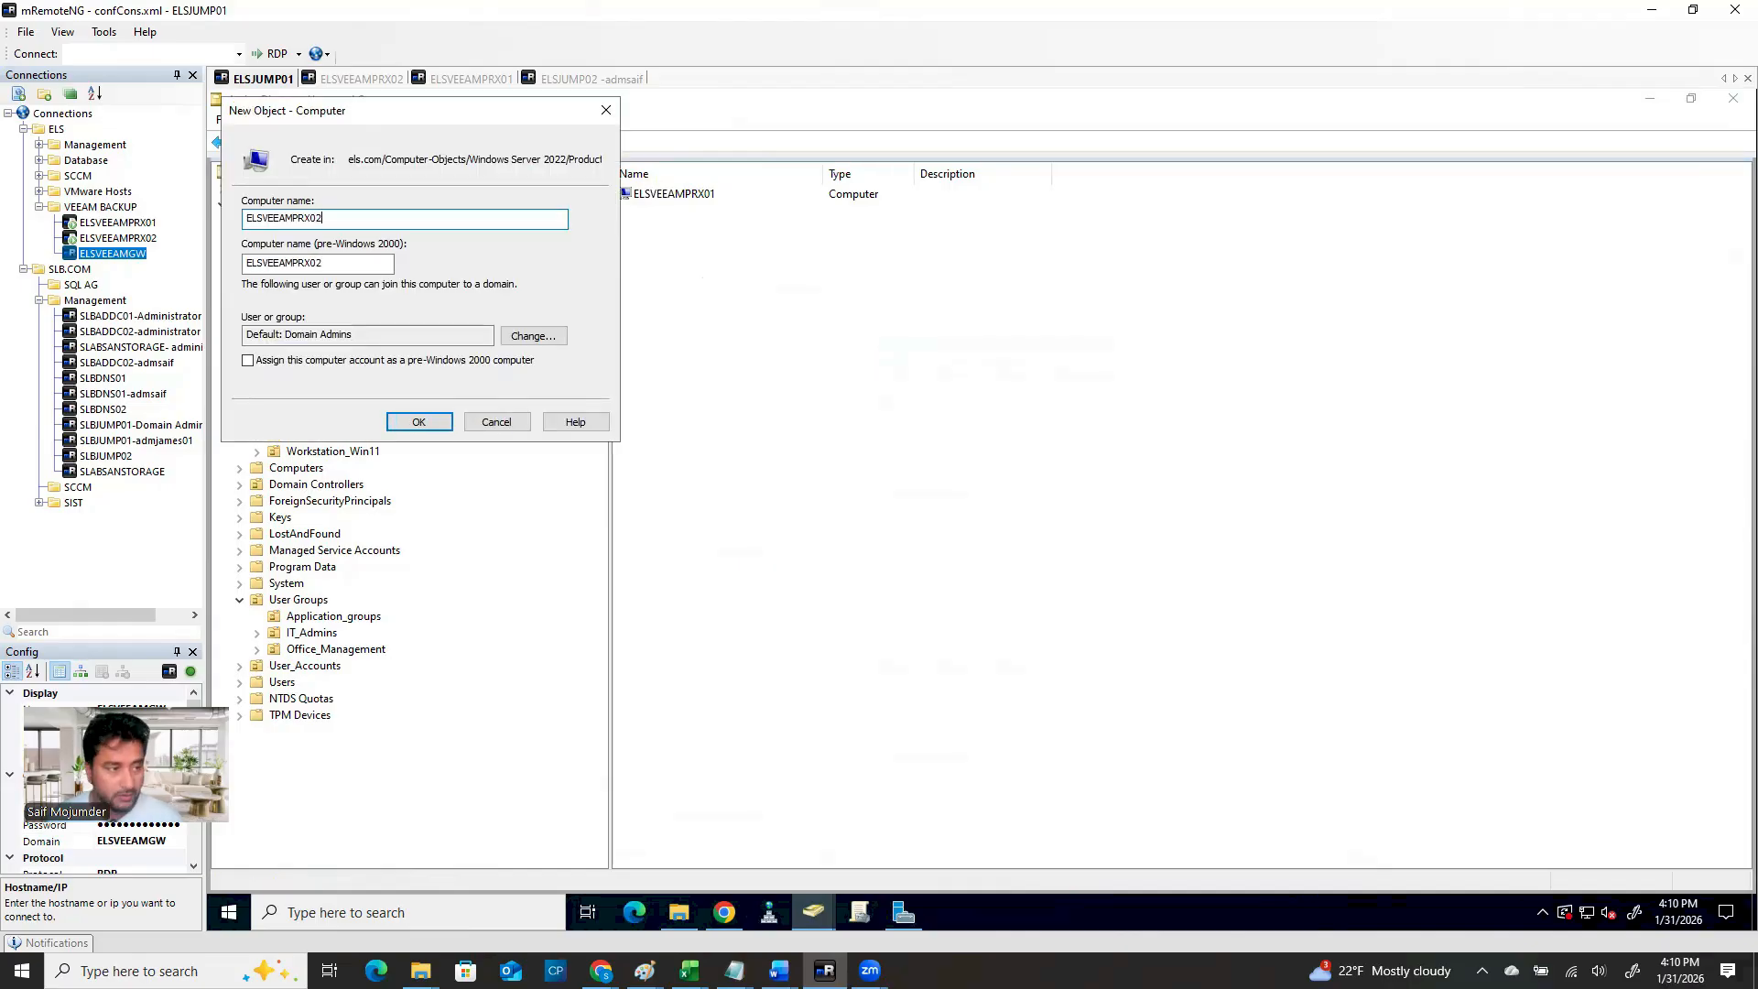
left_click(418, 423)
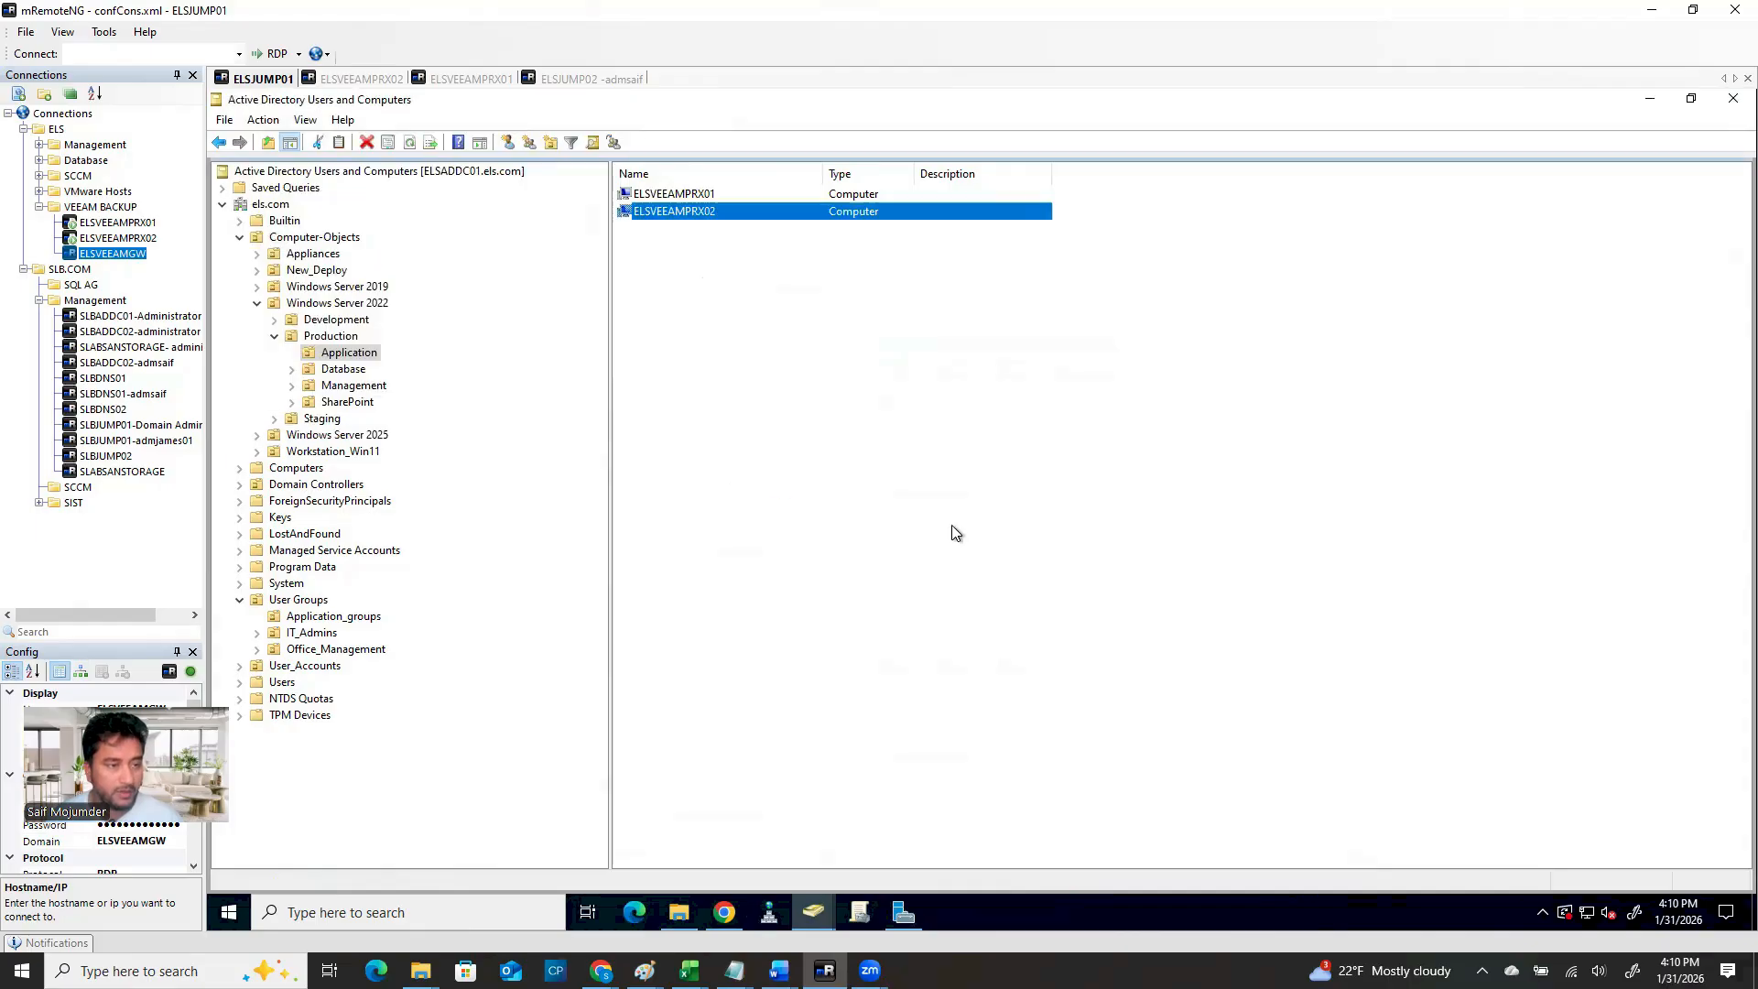
- Create the ELSVEEAMGW computer account, then open a remote session to ELSVEEAMGW
right_click(788, 376)
mouse_move(876, 449)
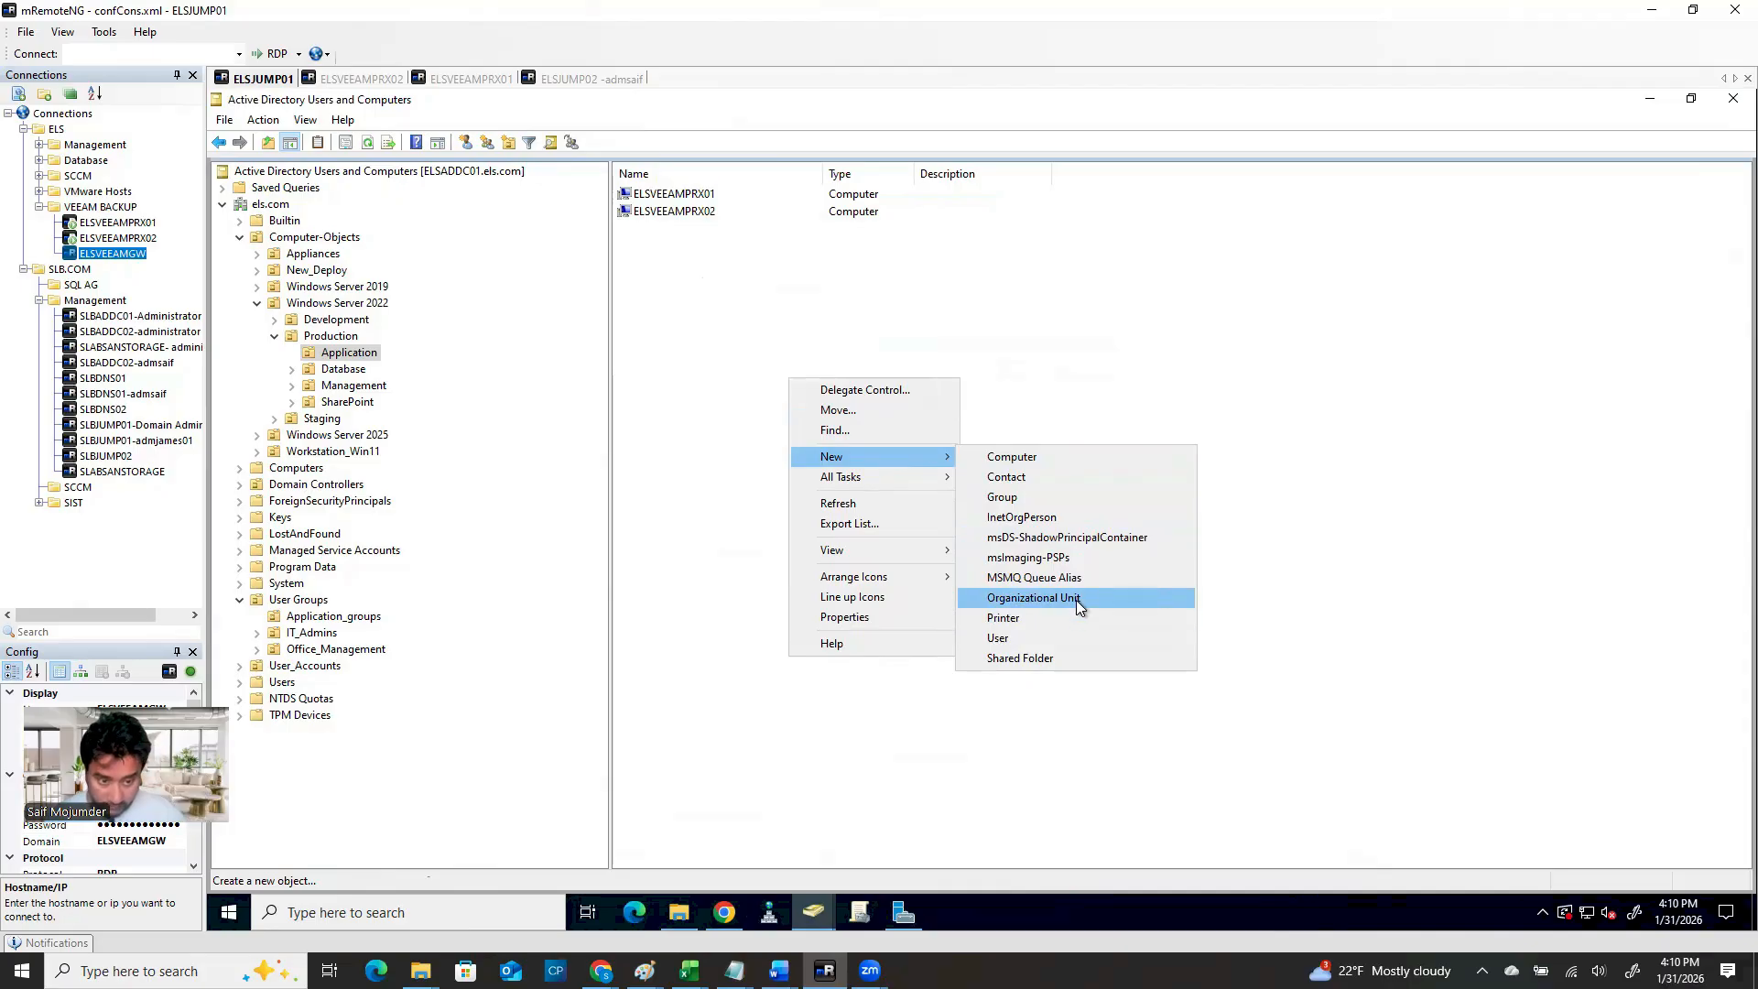
left_click(1042, 455)
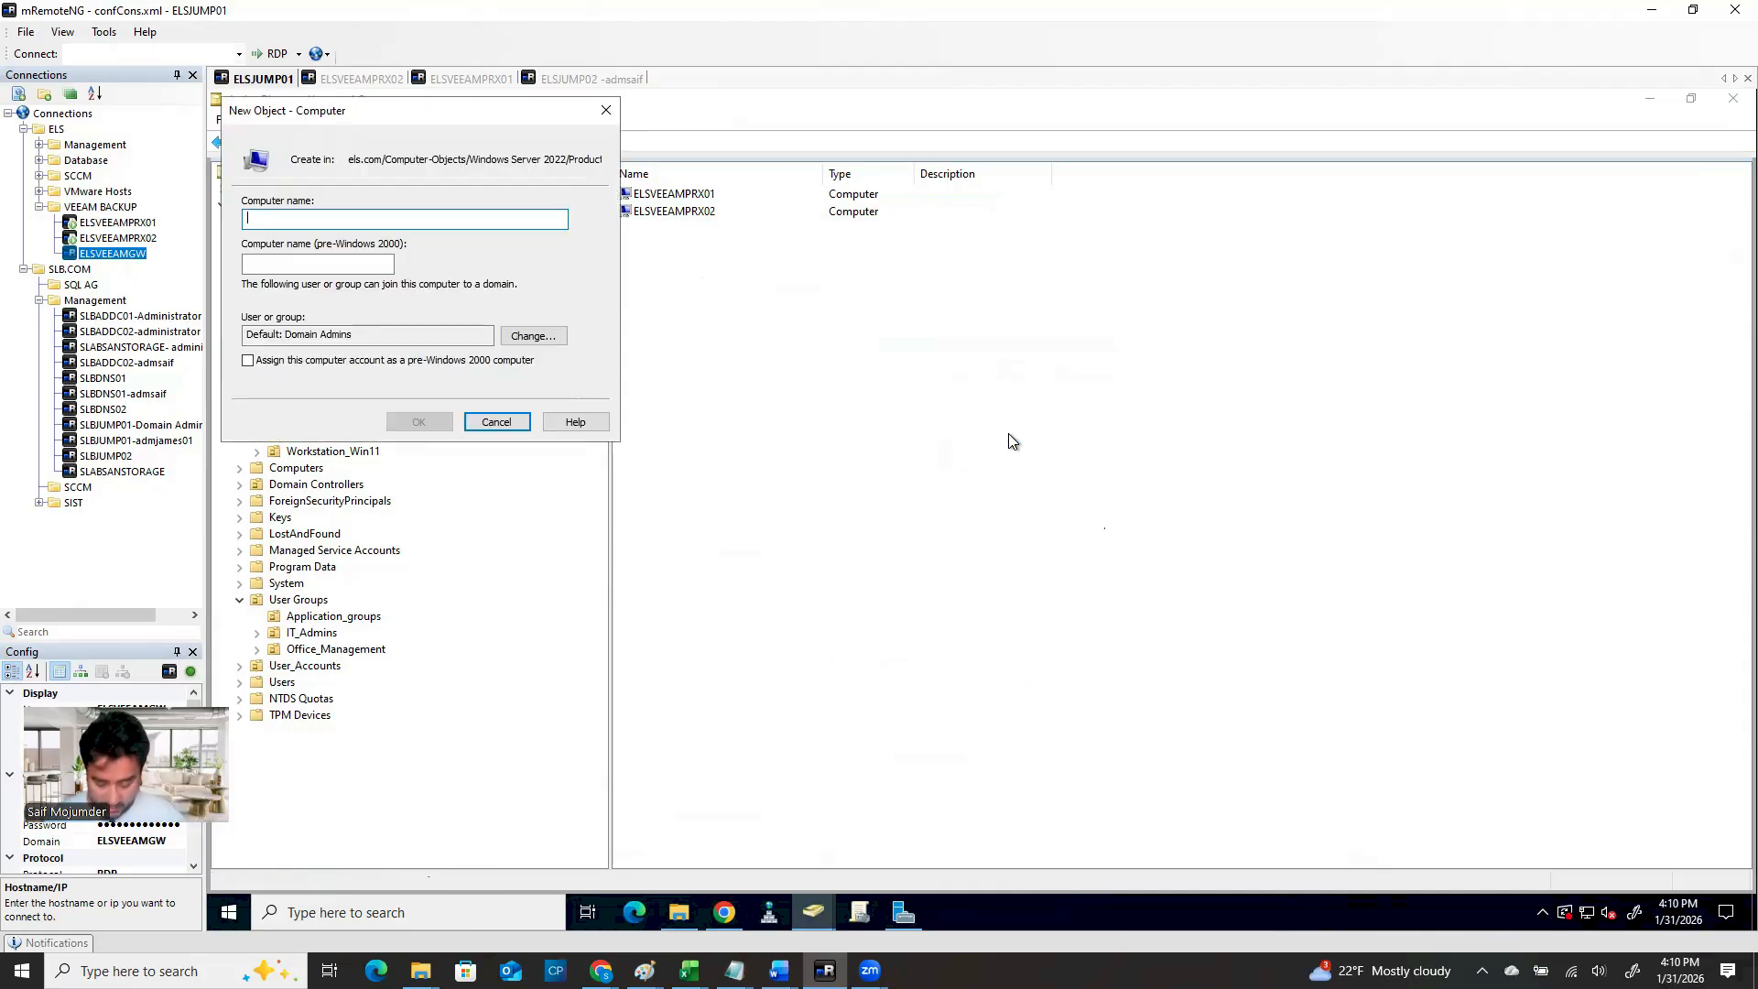
key("ctrl+v")
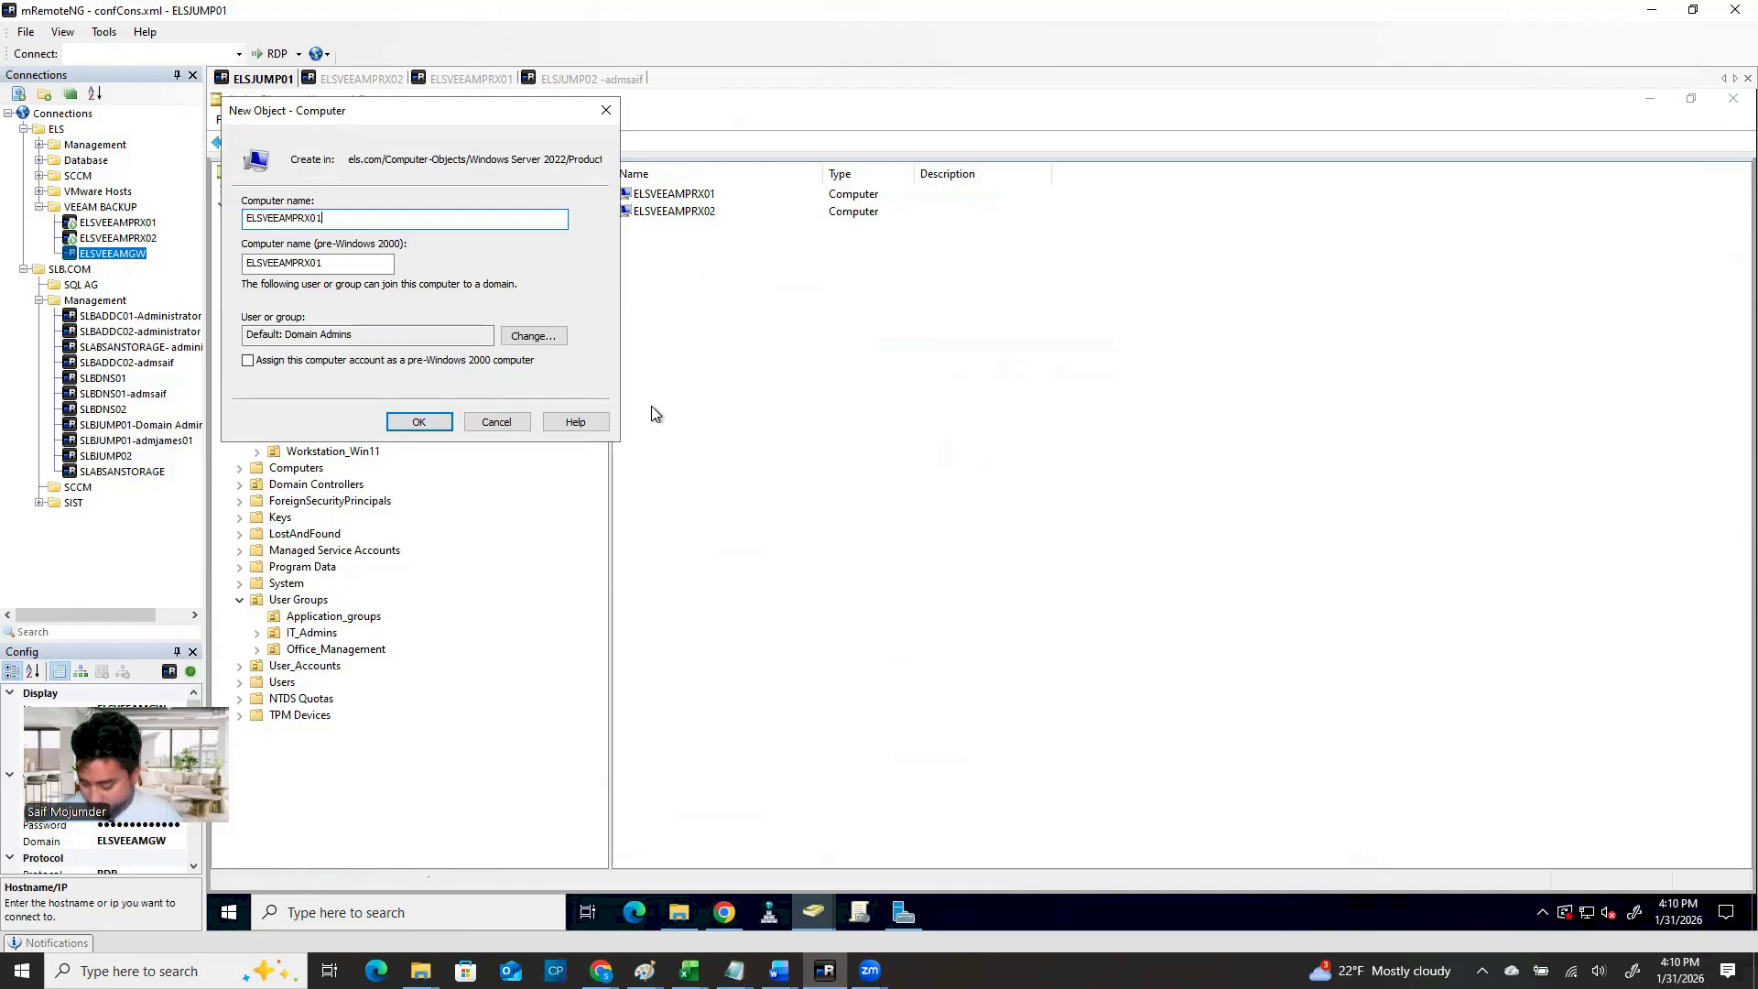
key("BackSpace")
key("BackSpace")
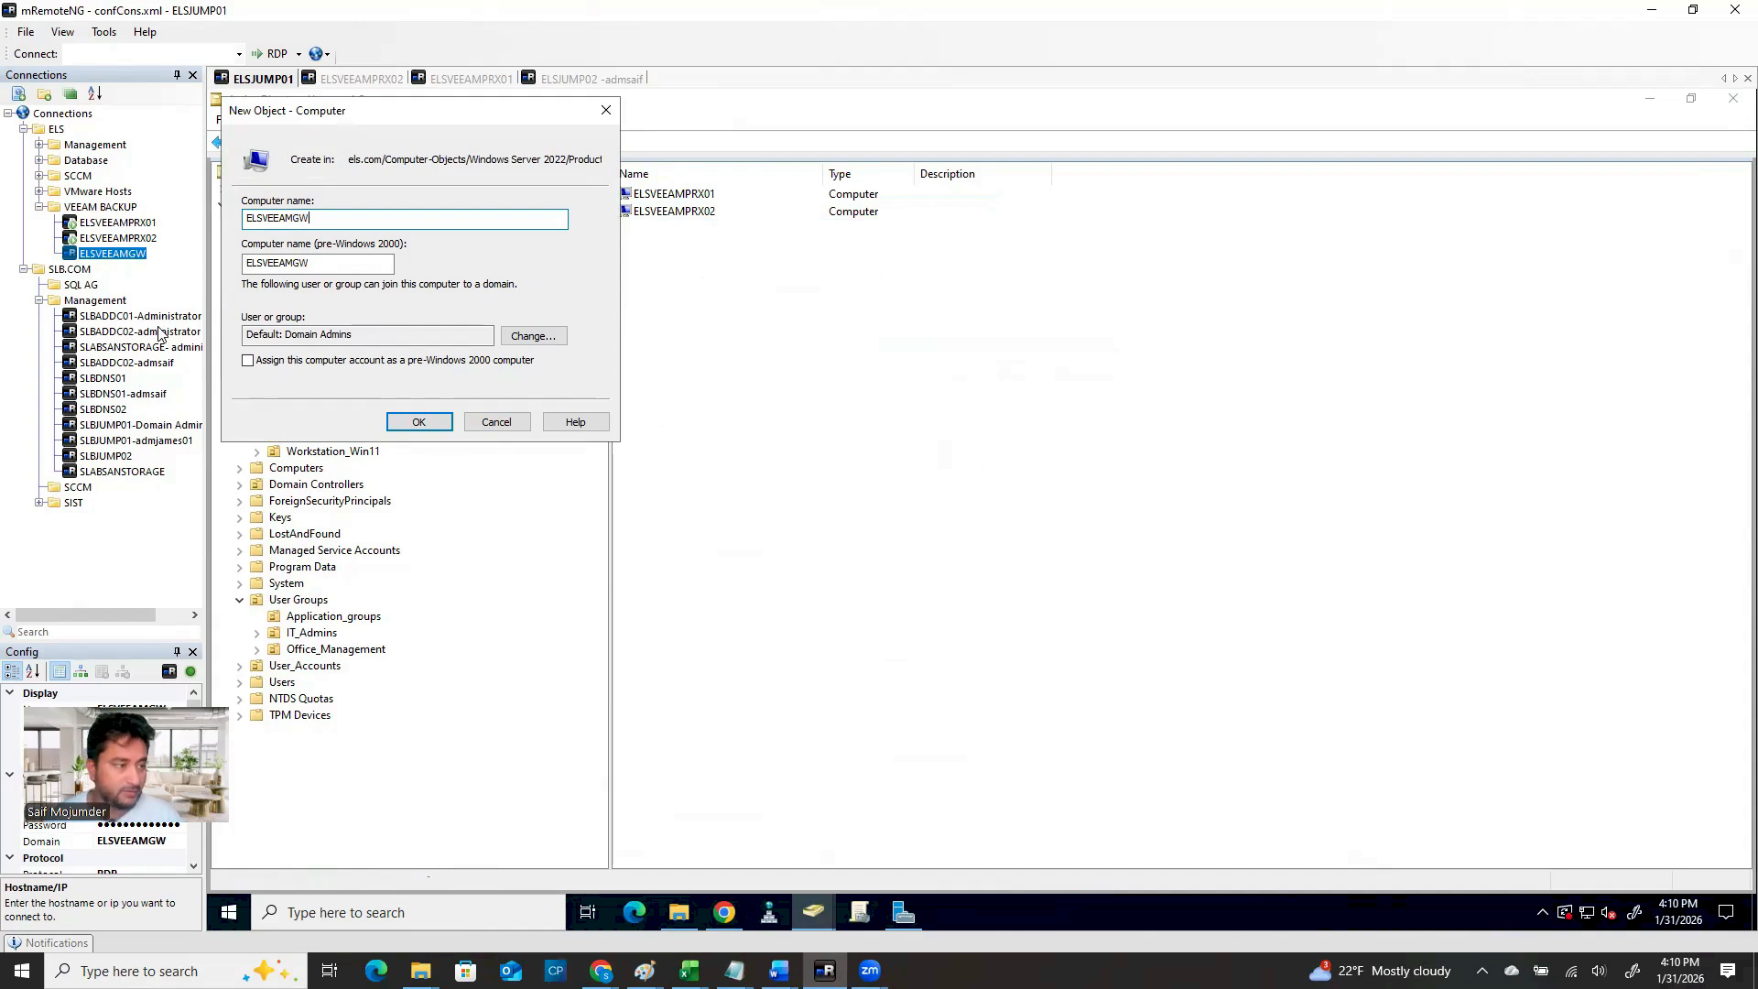
left_click(419, 422)
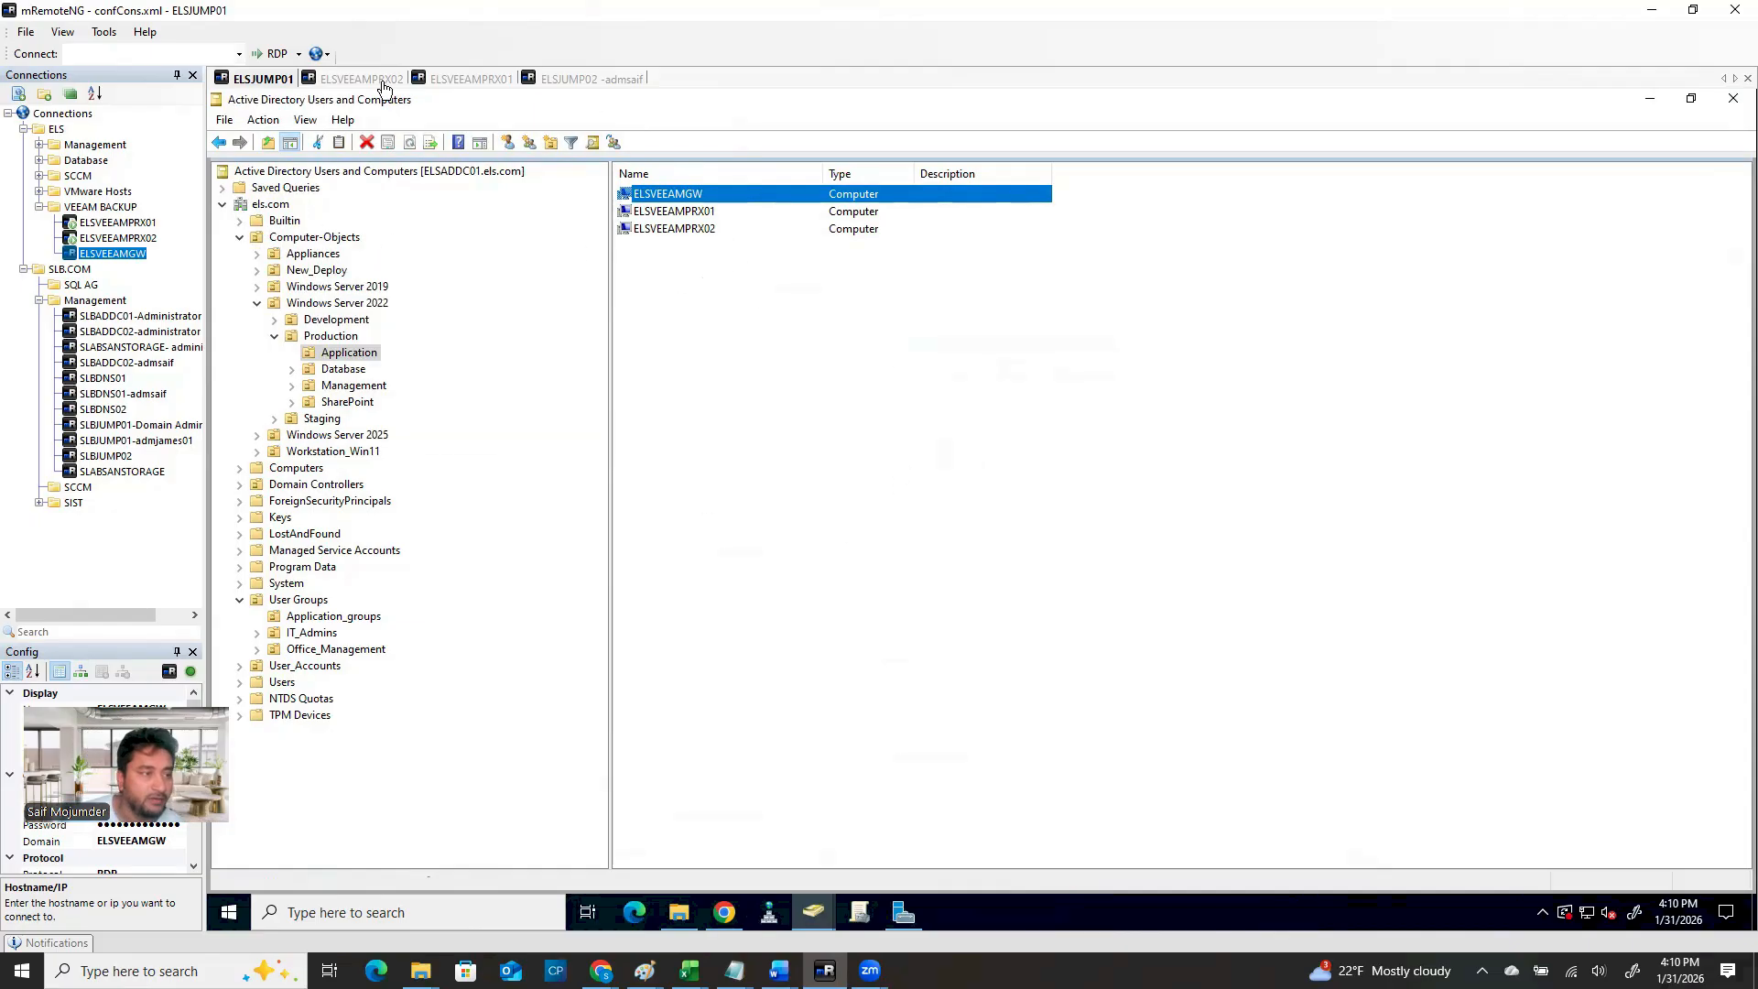
double_click(147, 260)
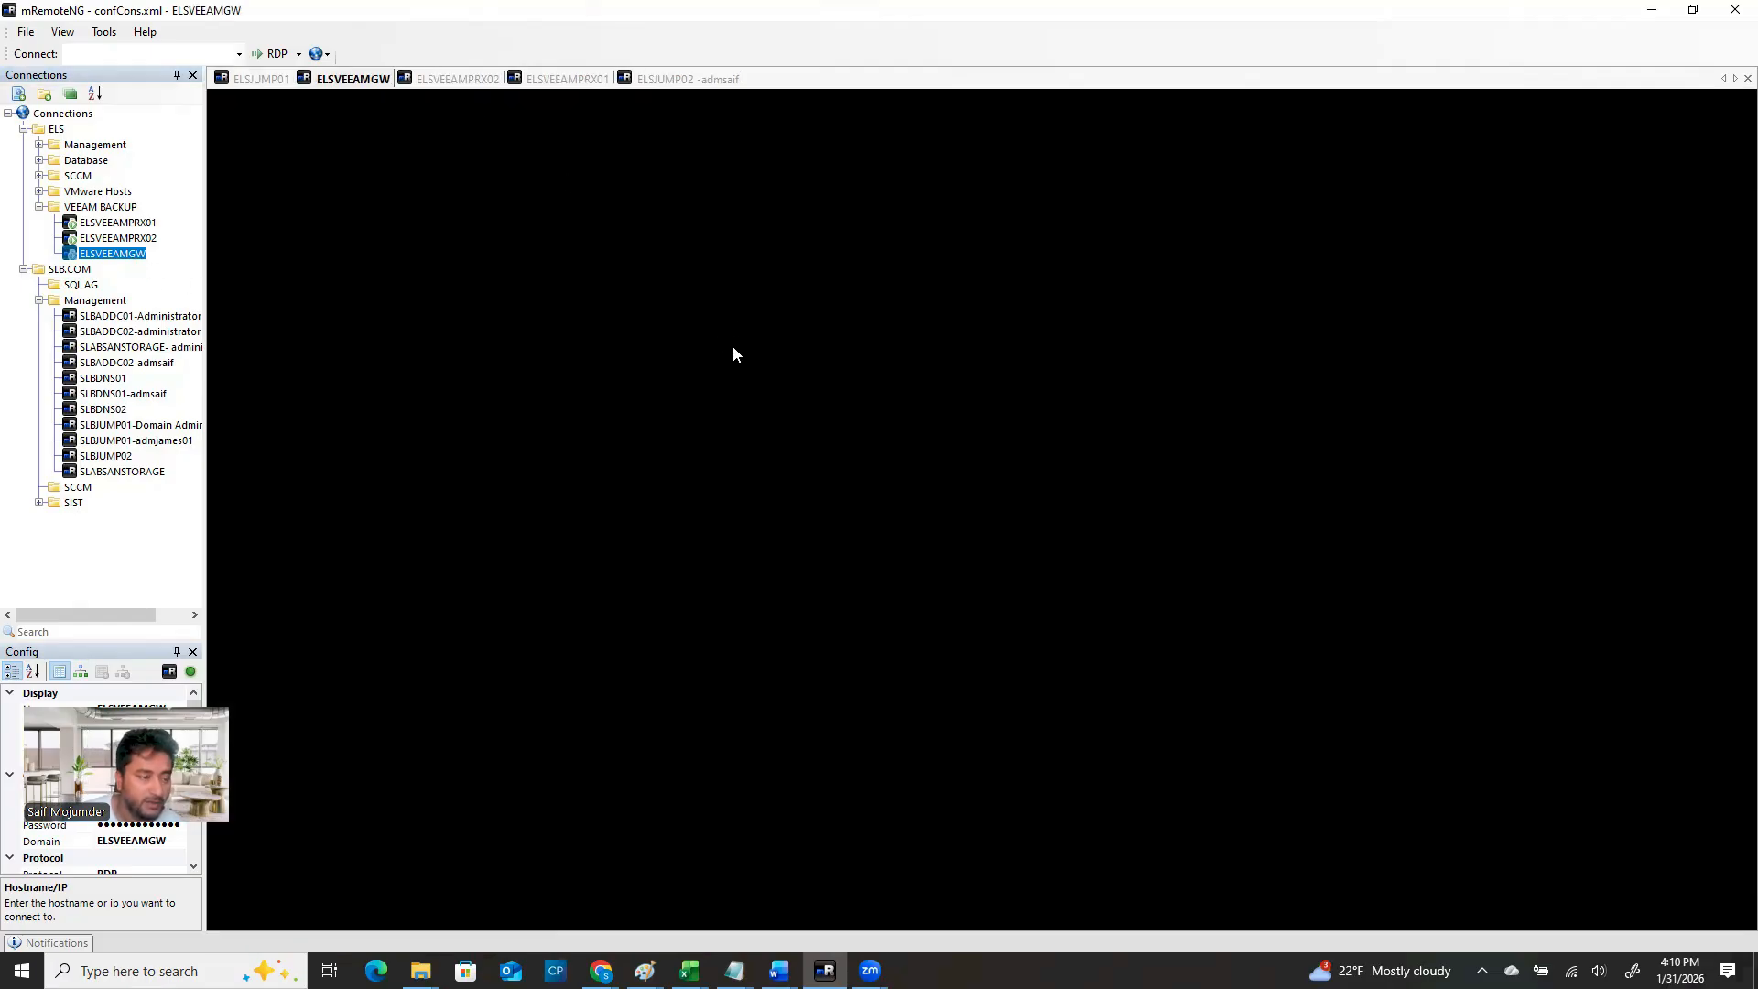
- On ELSVEEAMPRX01, change membership from workgroup to the els.com domain
left_click(453, 79)
left_click(565, 79)
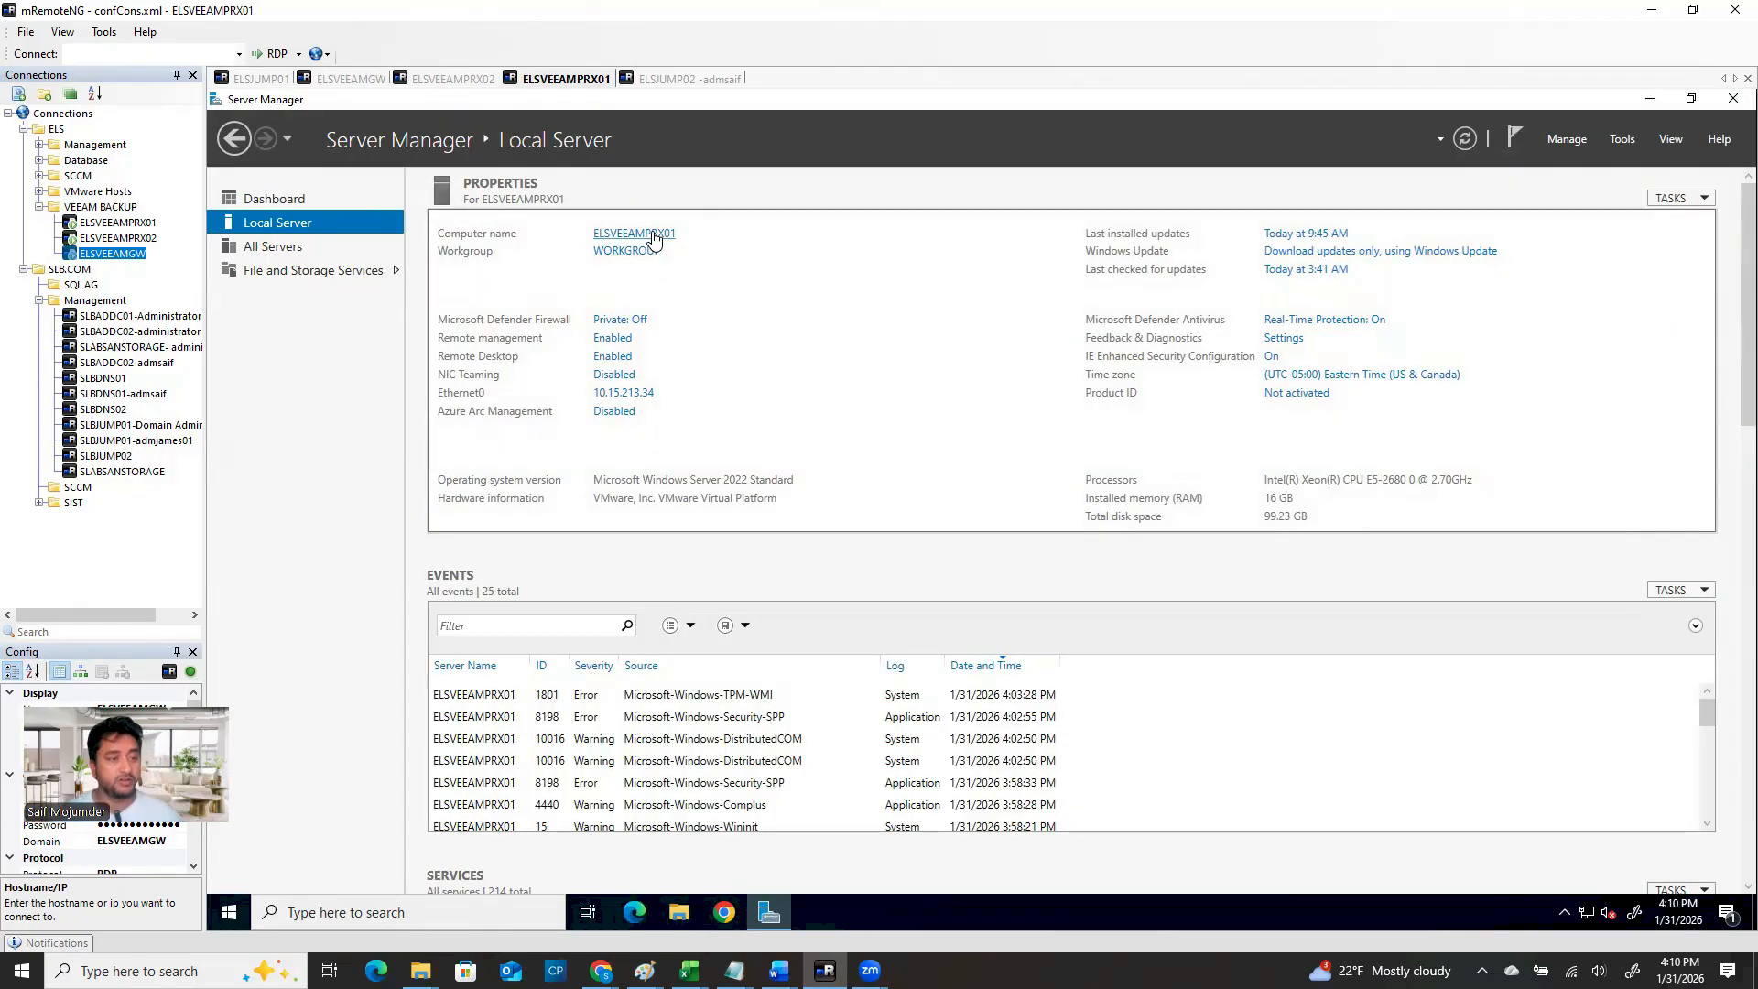
left_click(652, 235)
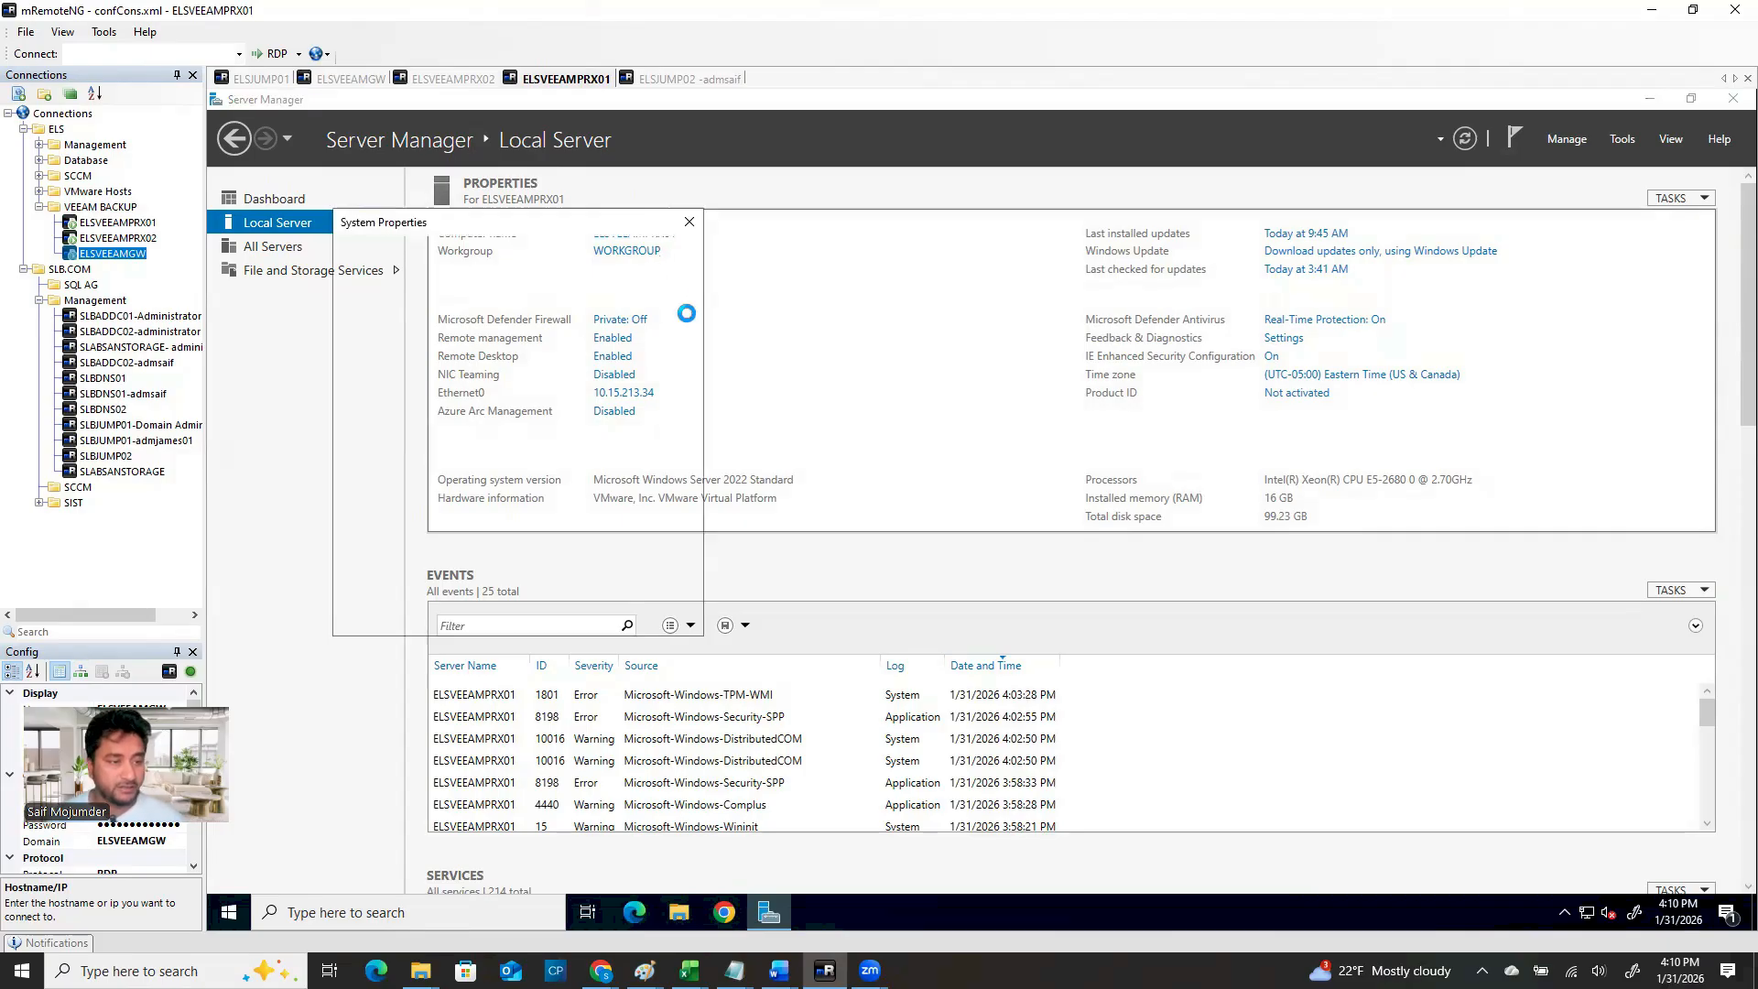
left_click(644, 431)
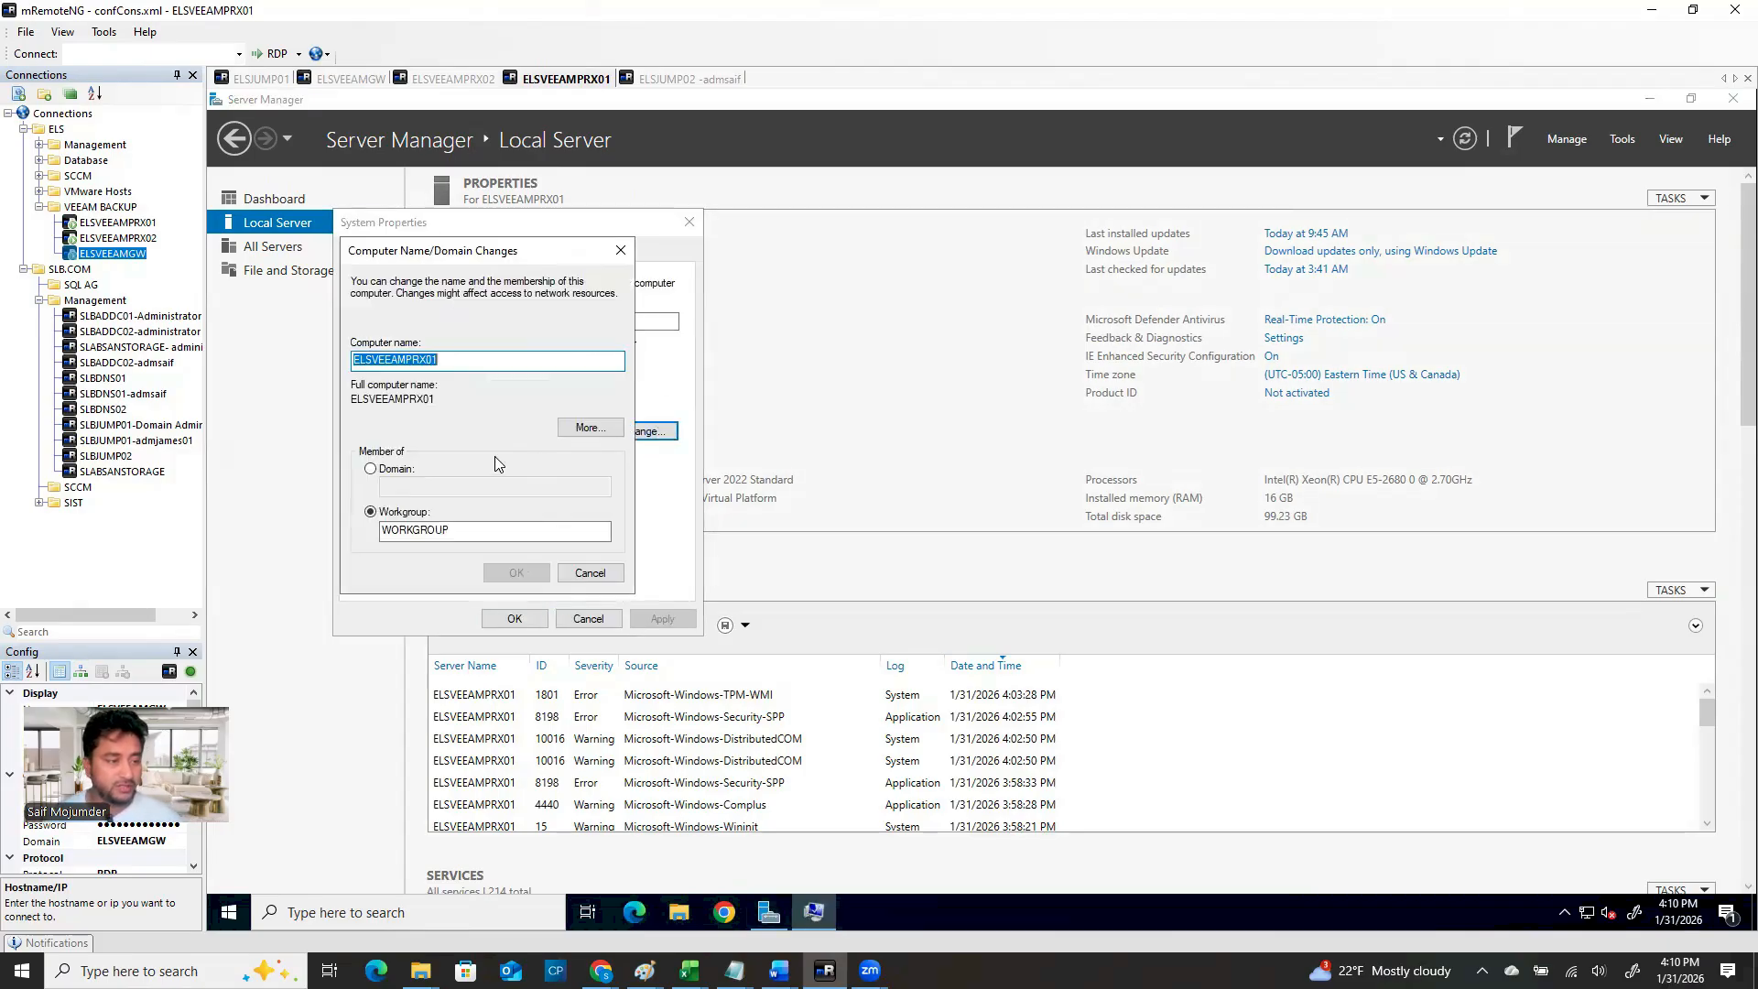
left_click(384, 470)
left_click(420, 486)
type("els.com")
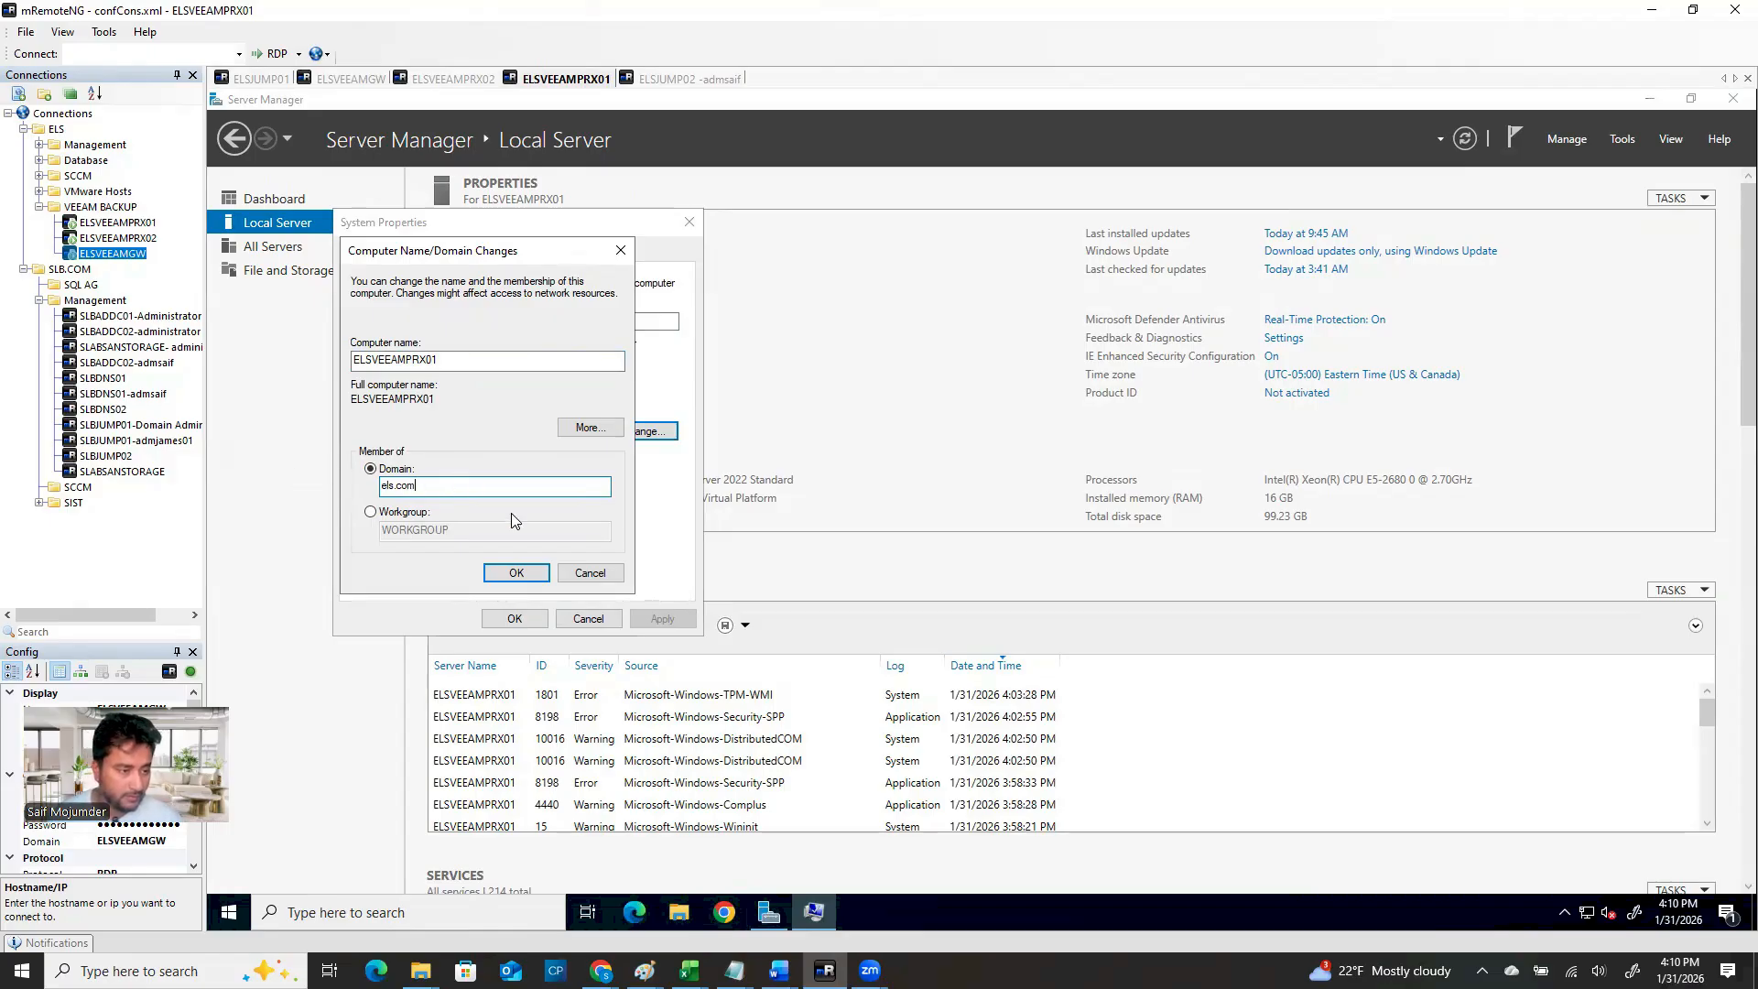
left_click(520, 573)
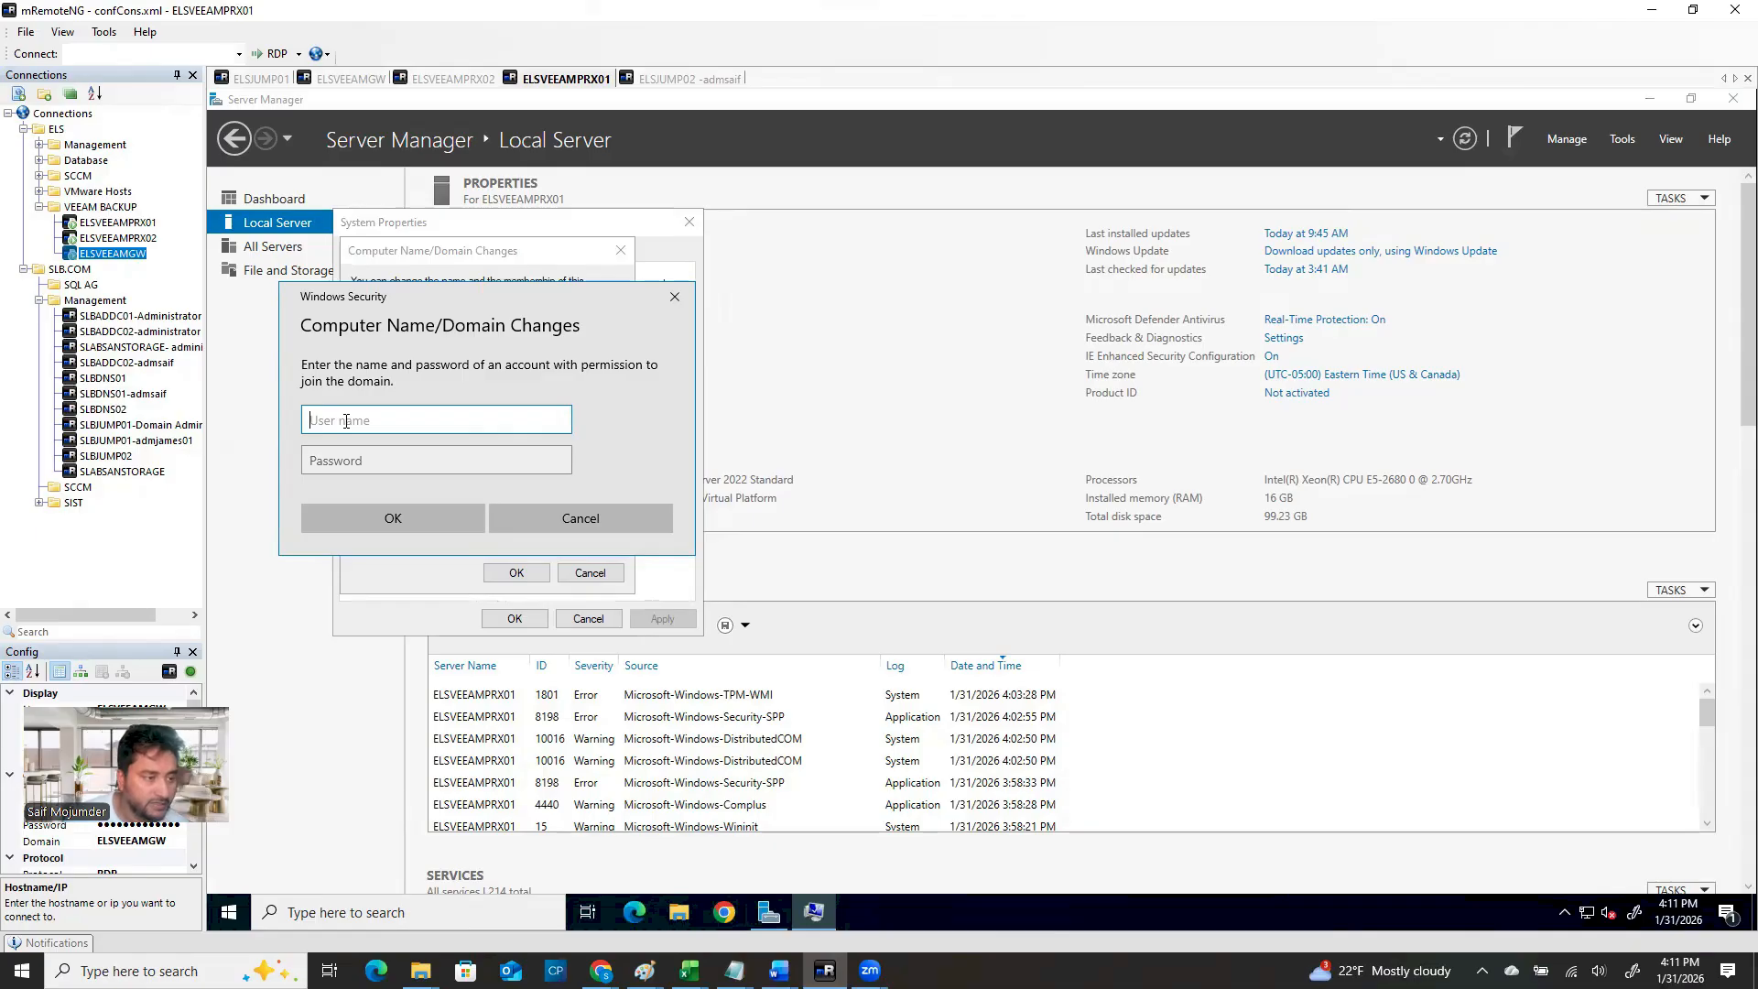
- Authenticate with domain admin credentials, acknowledge the prompts, and restart ELSVEEAMPRX01
type("admsaif")
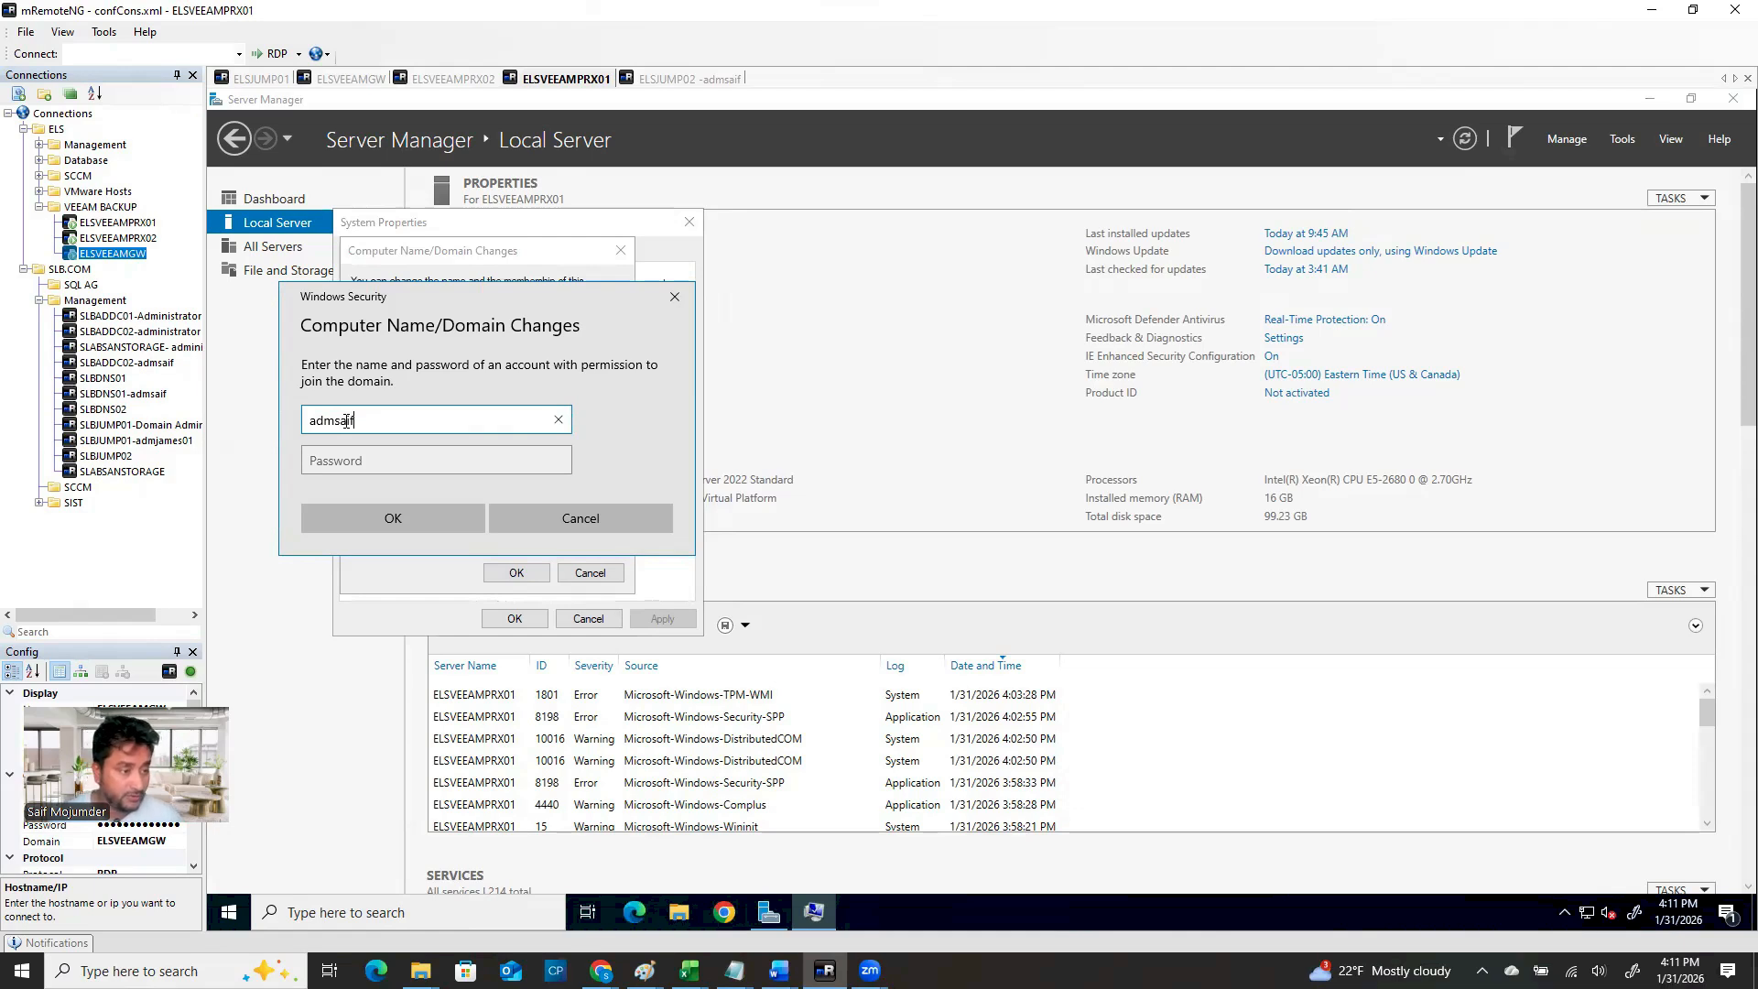
left_click(429, 460)
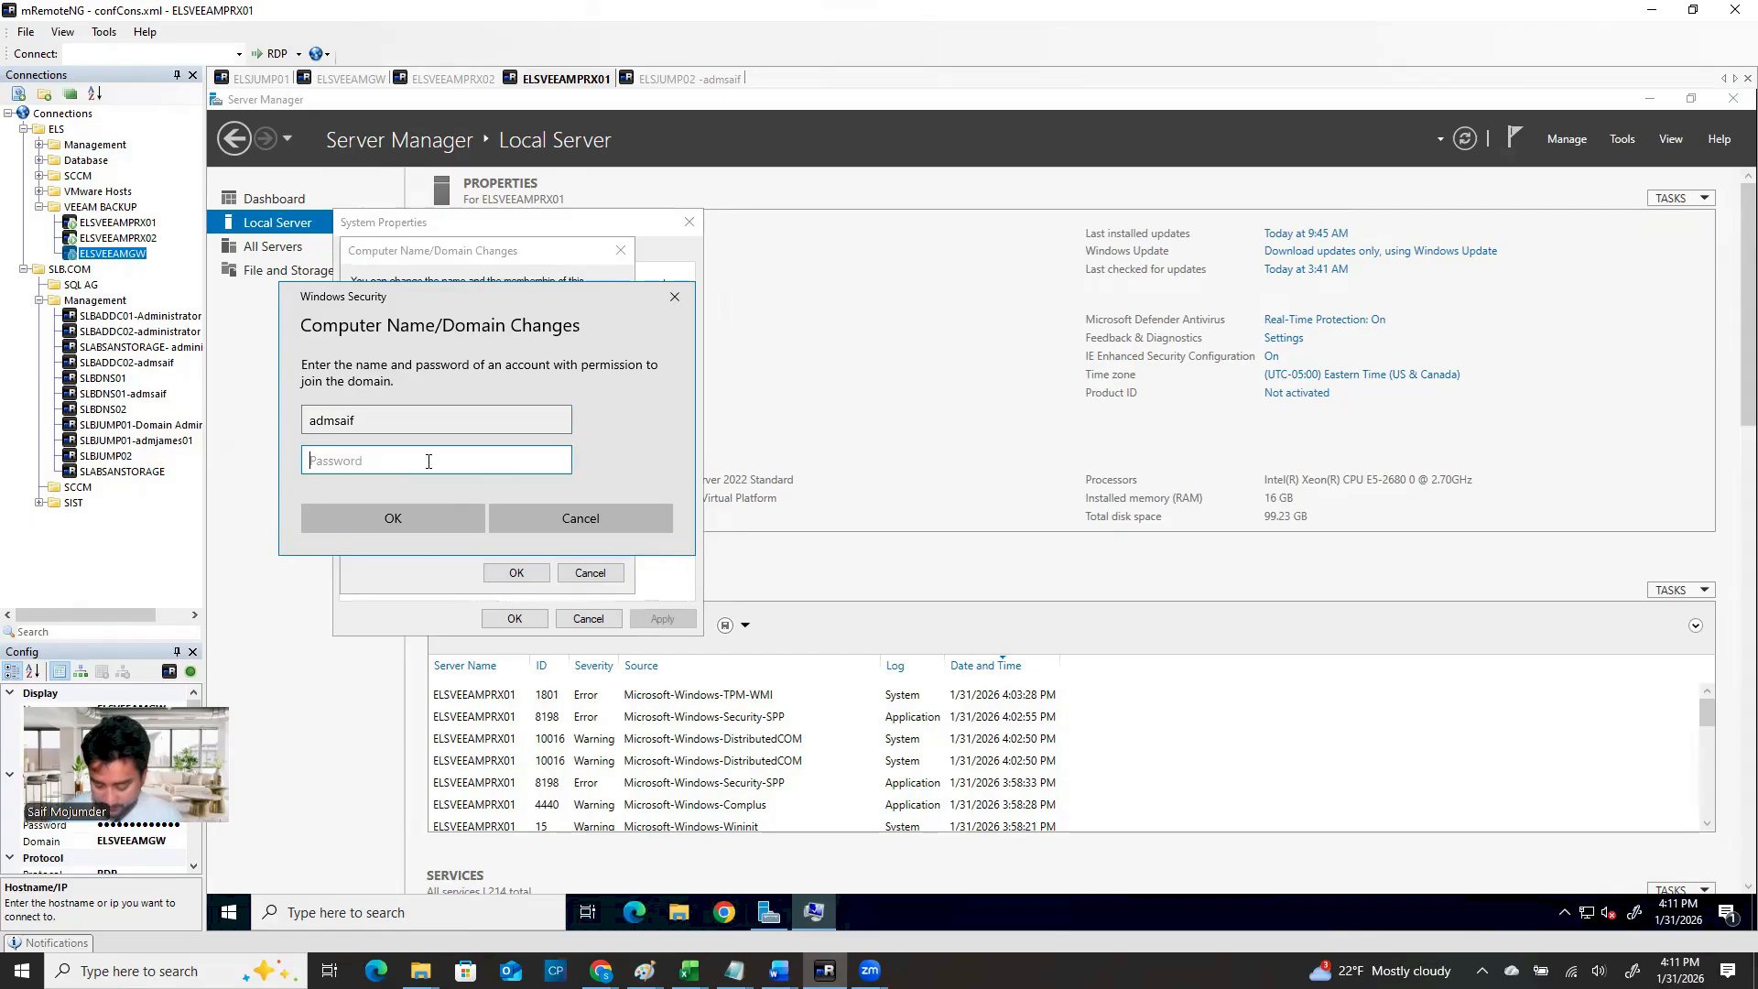
type("••••••••••")
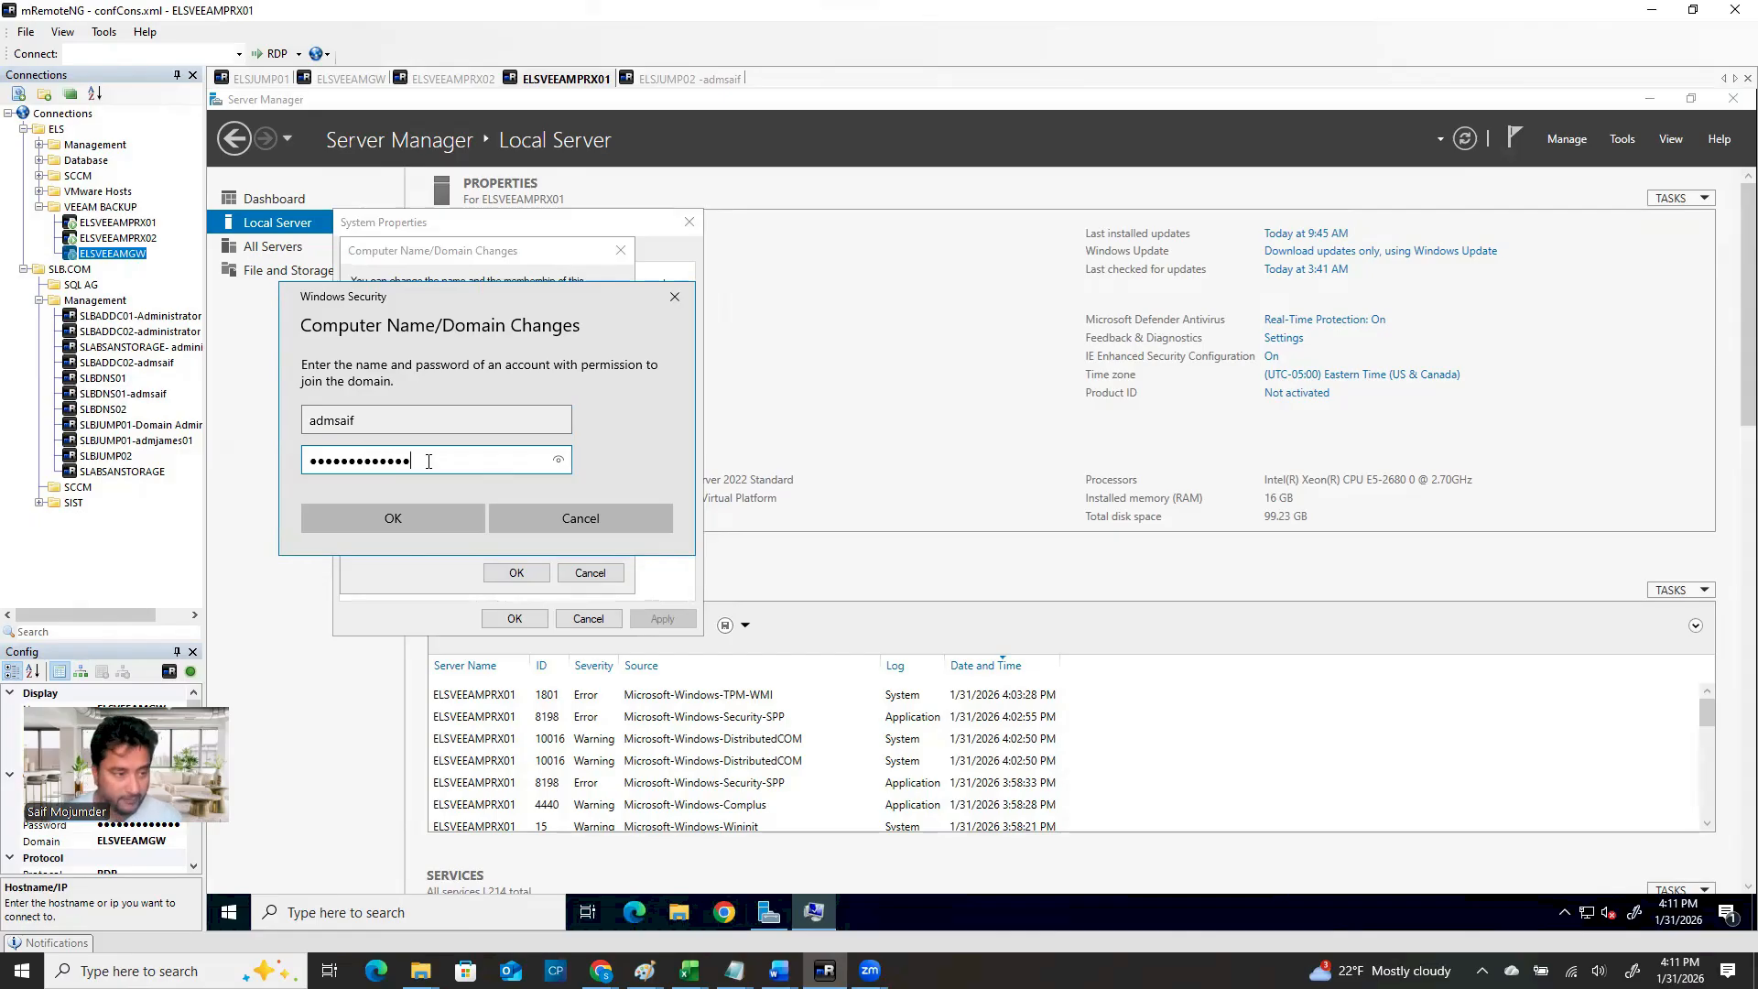
left_click(408, 518)
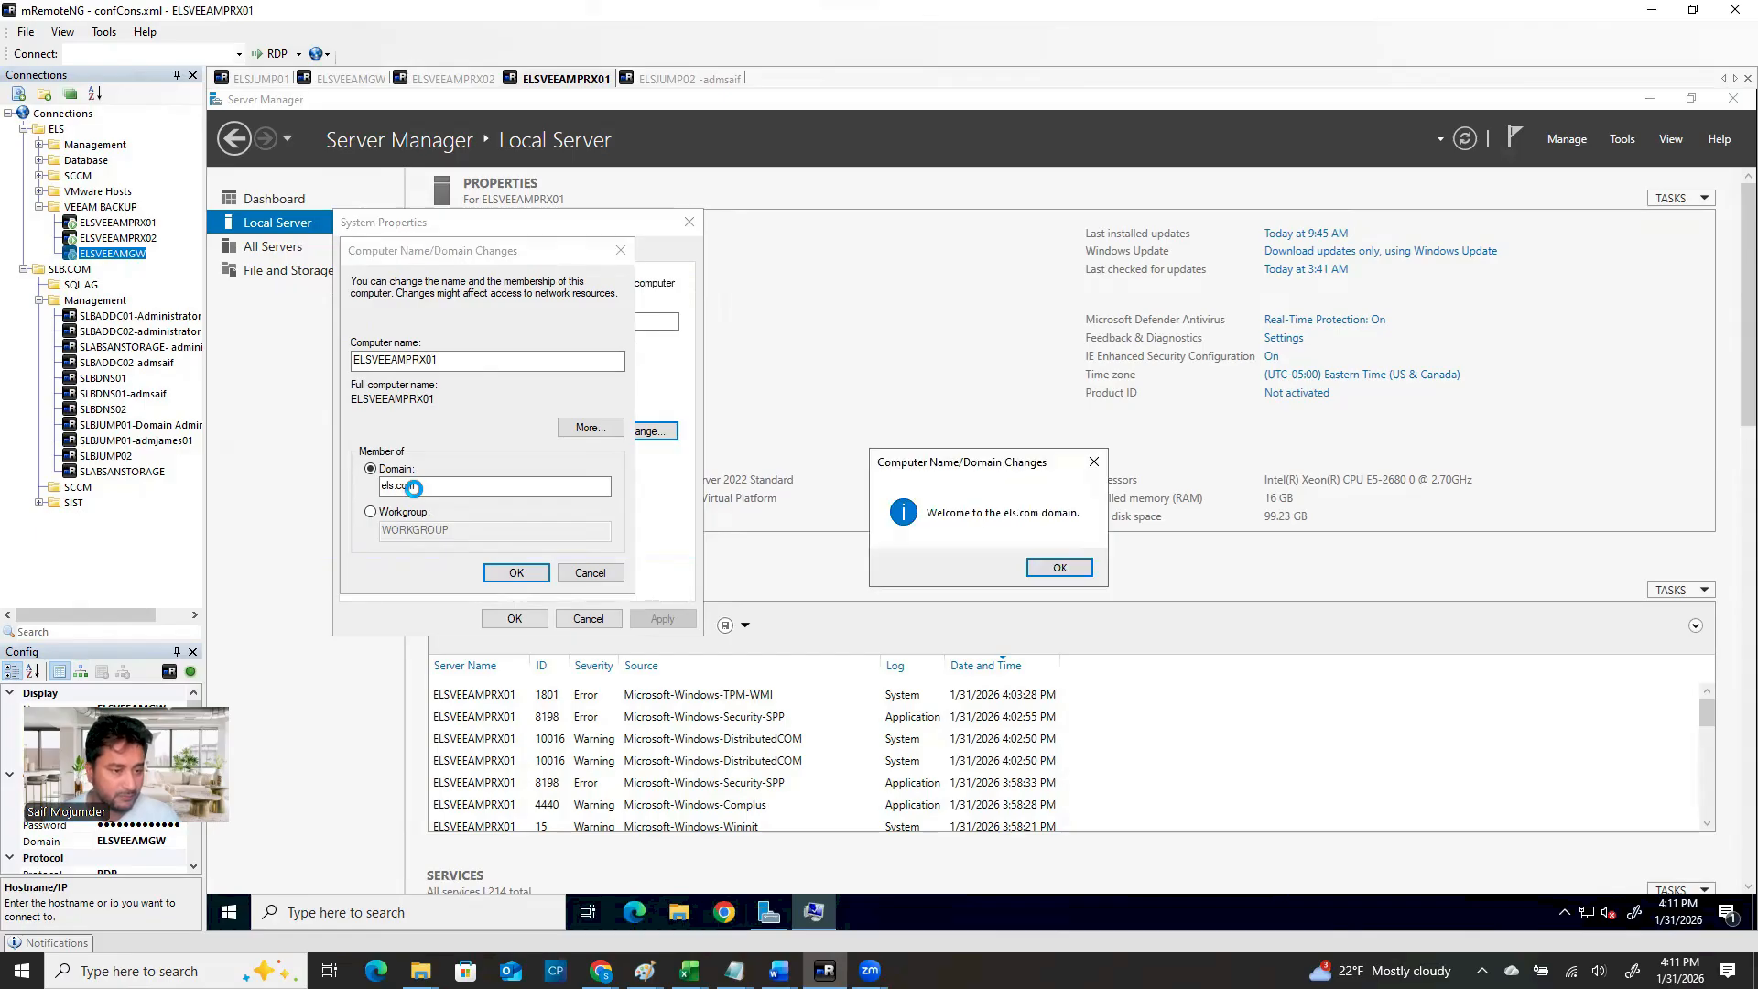
left_click(1060, 569)
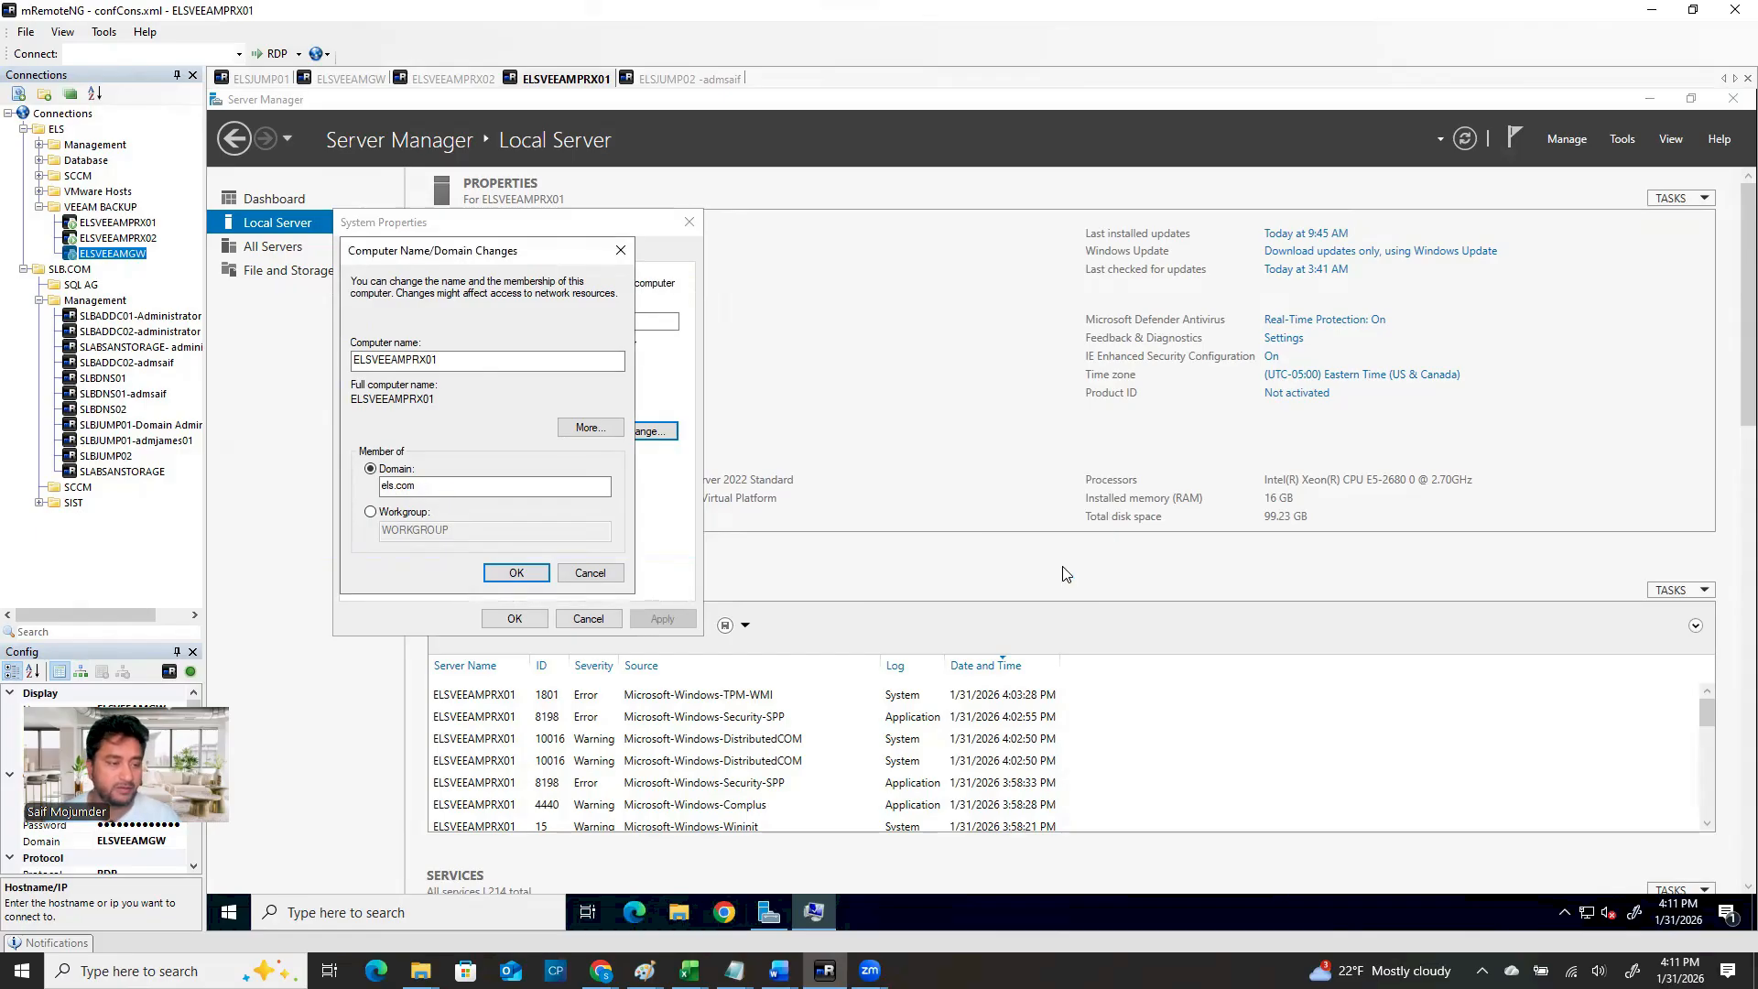
left_click(1094, 525)
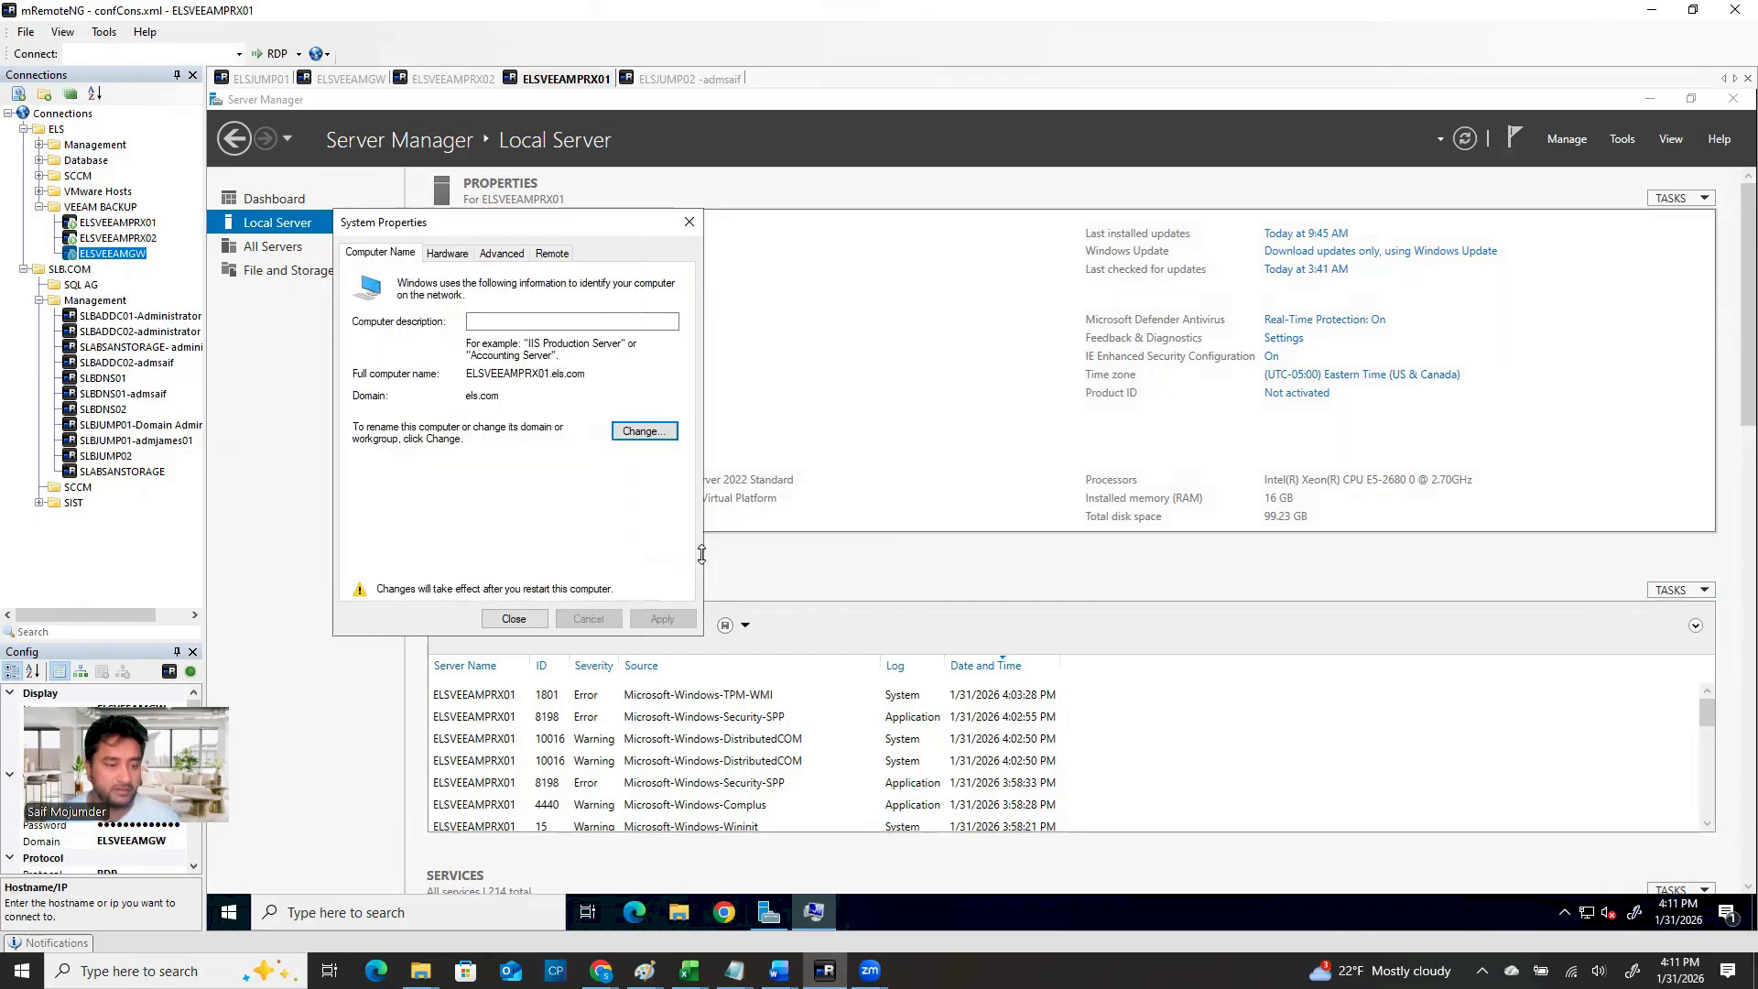
left_click(514, 619)
left_click(980, 519)
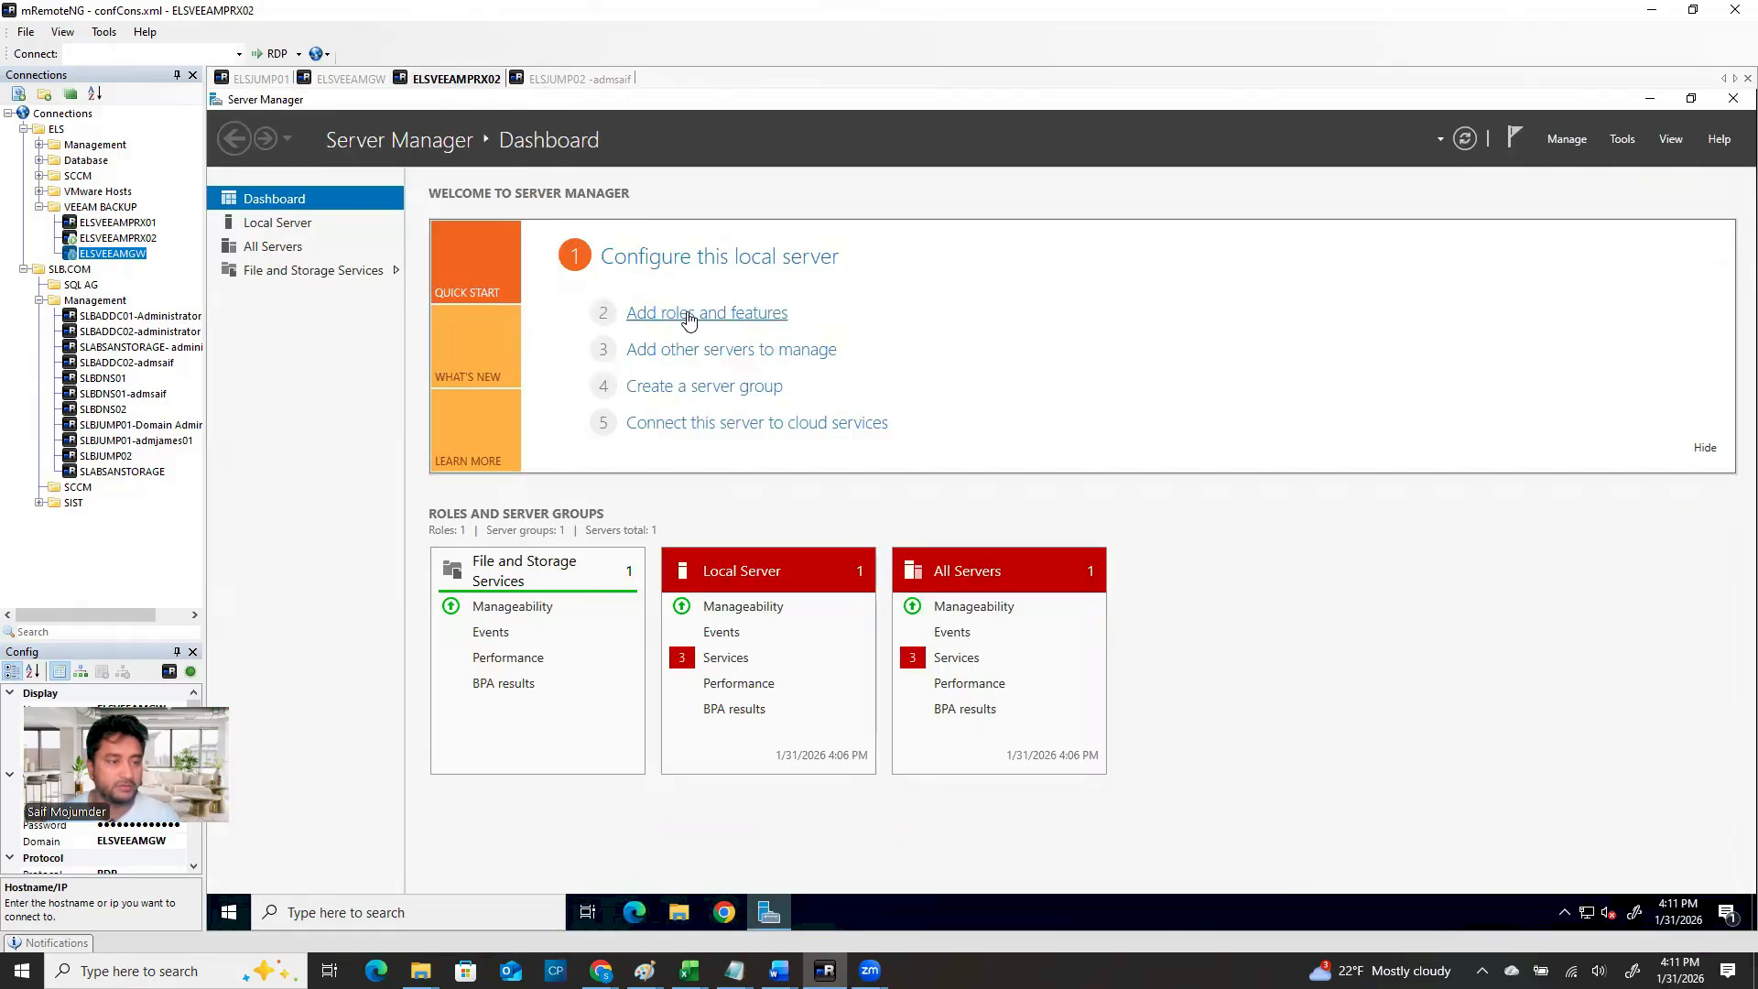
- On ELSVEEAMPRX02, change membership from workgroup to the els.com domain
left_click(699, 257)
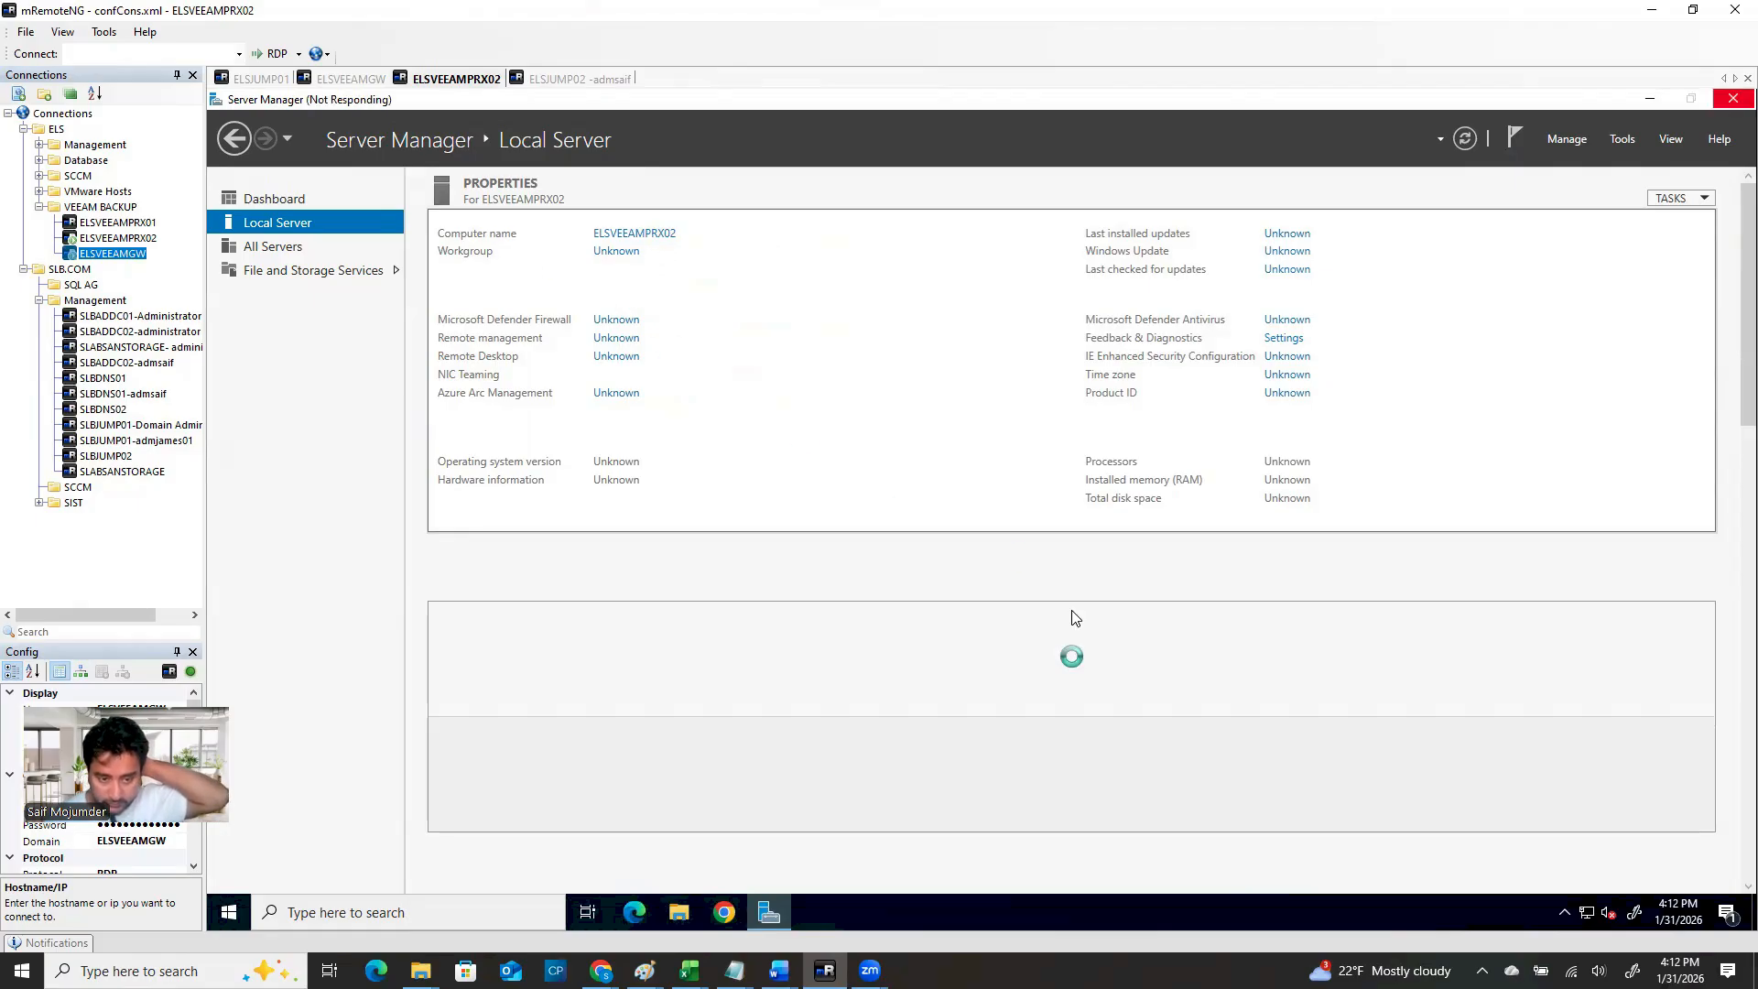
double_click(634, 234)
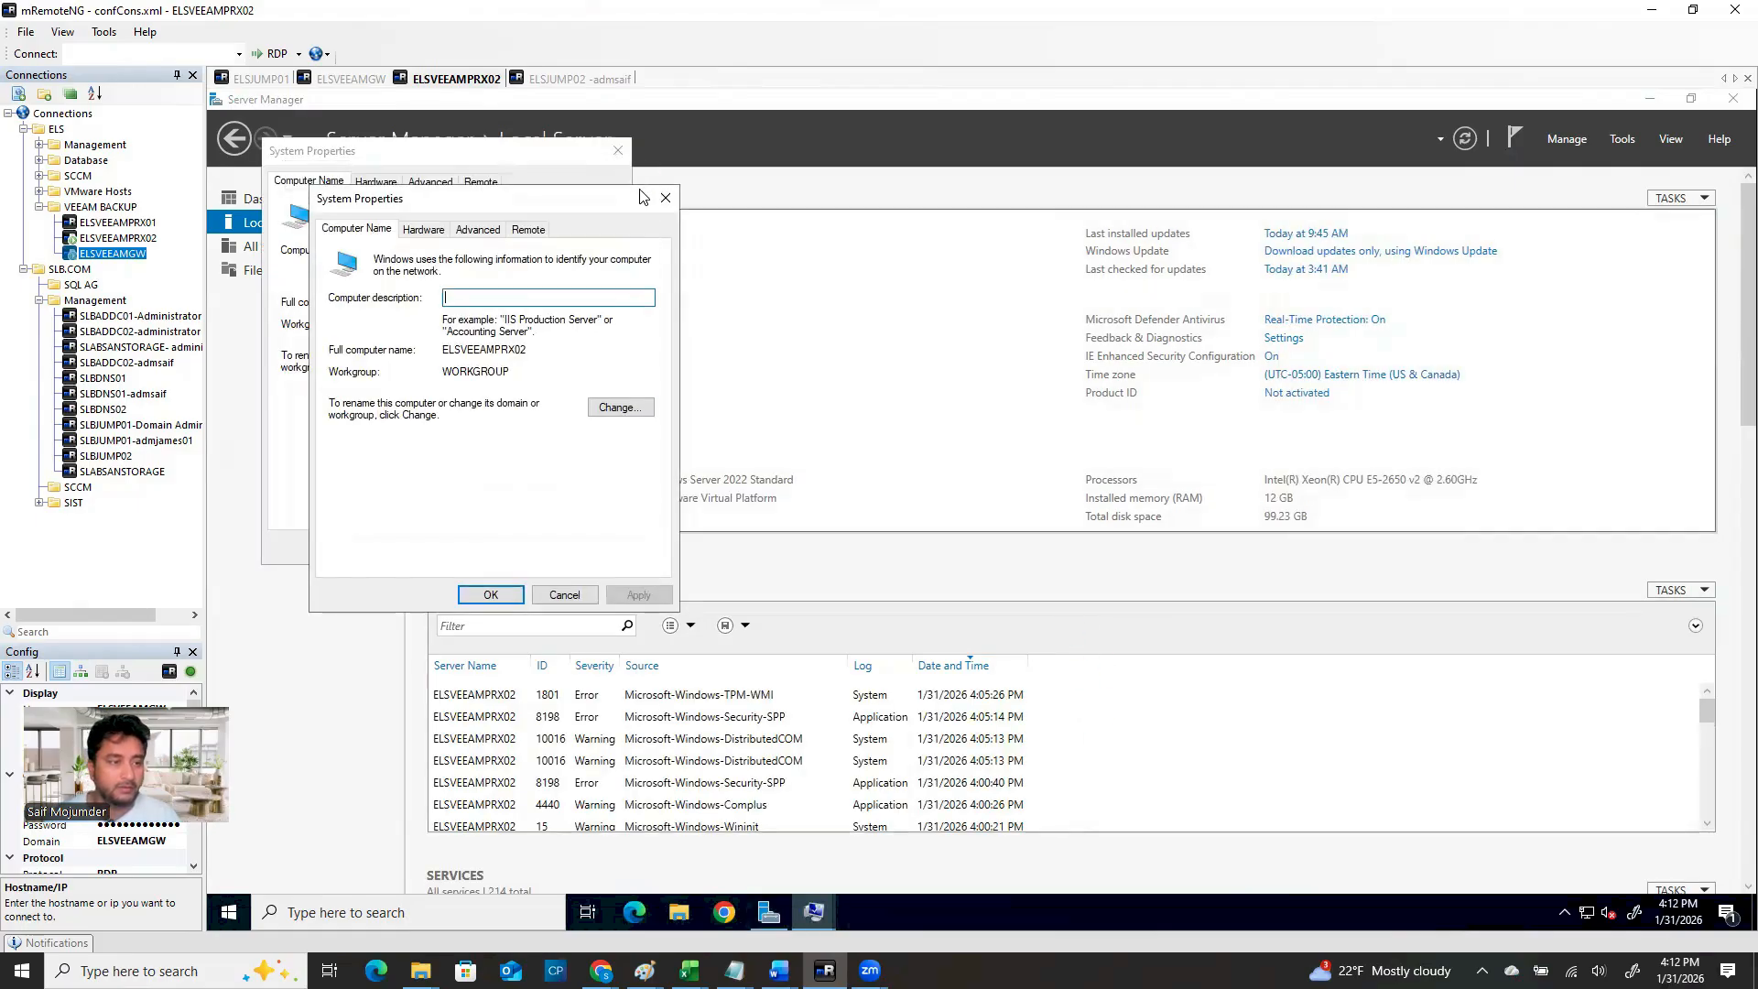
left_click(642, 175)
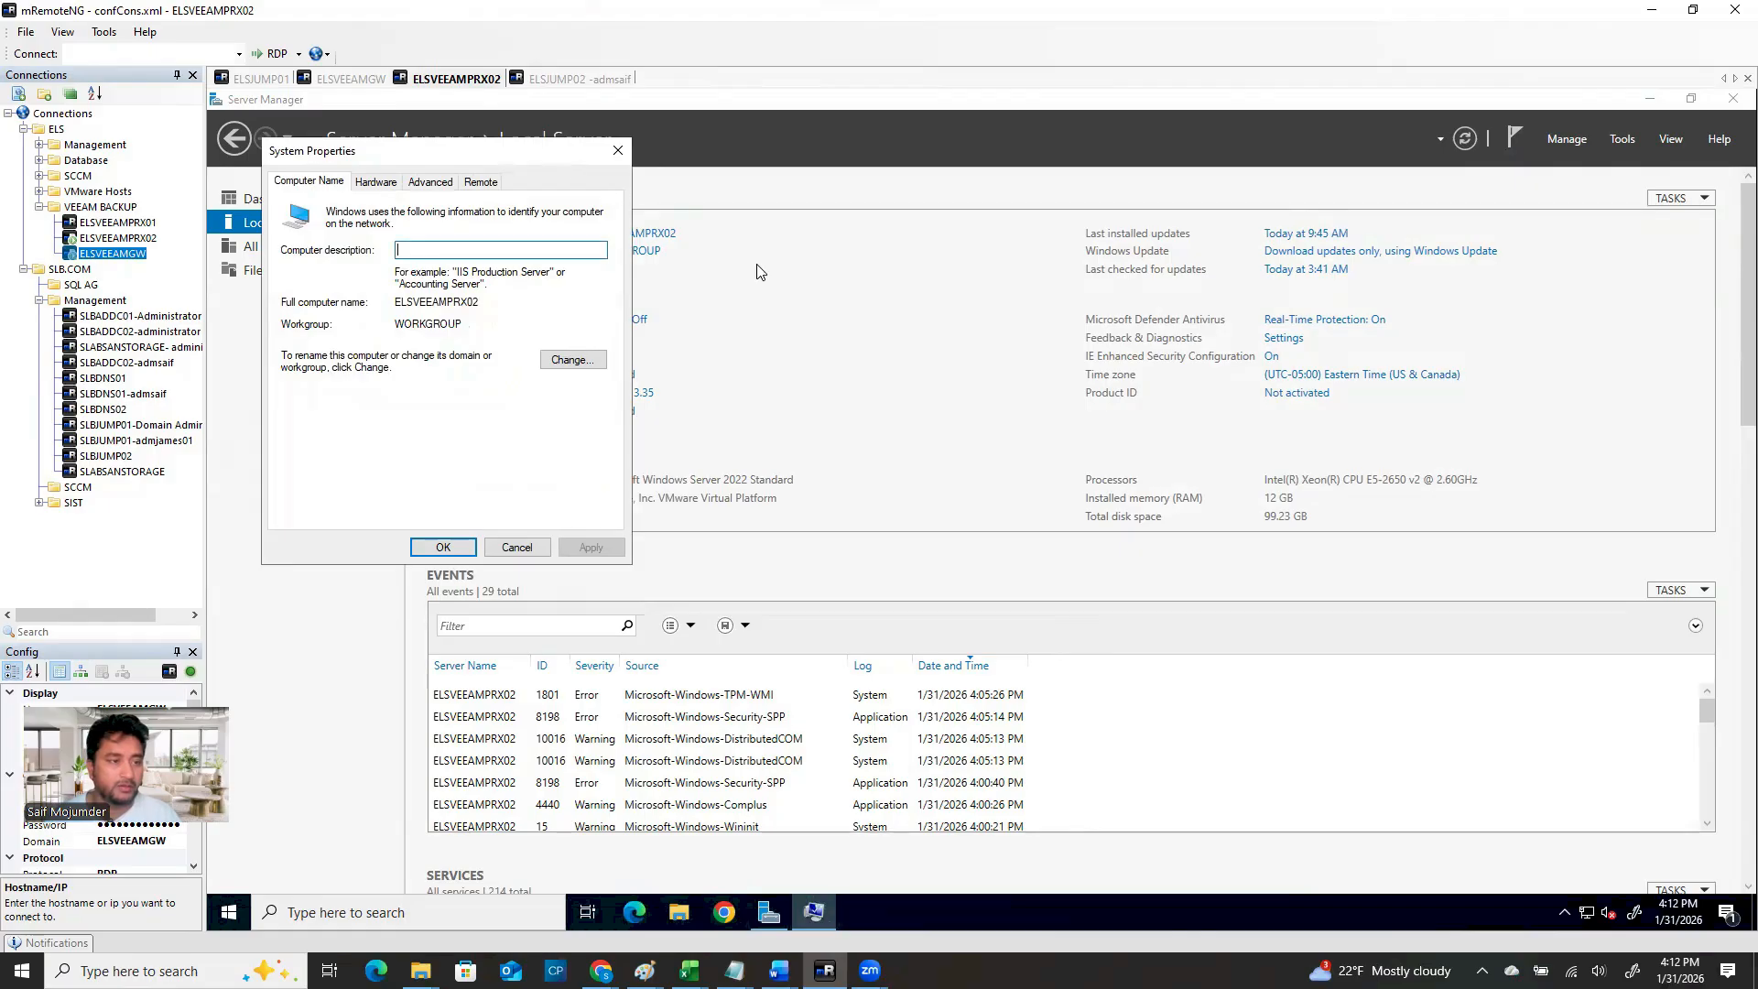
left_click(916, 430)
left_click(653, 468)
left_click(687, 485)
type("els.com")
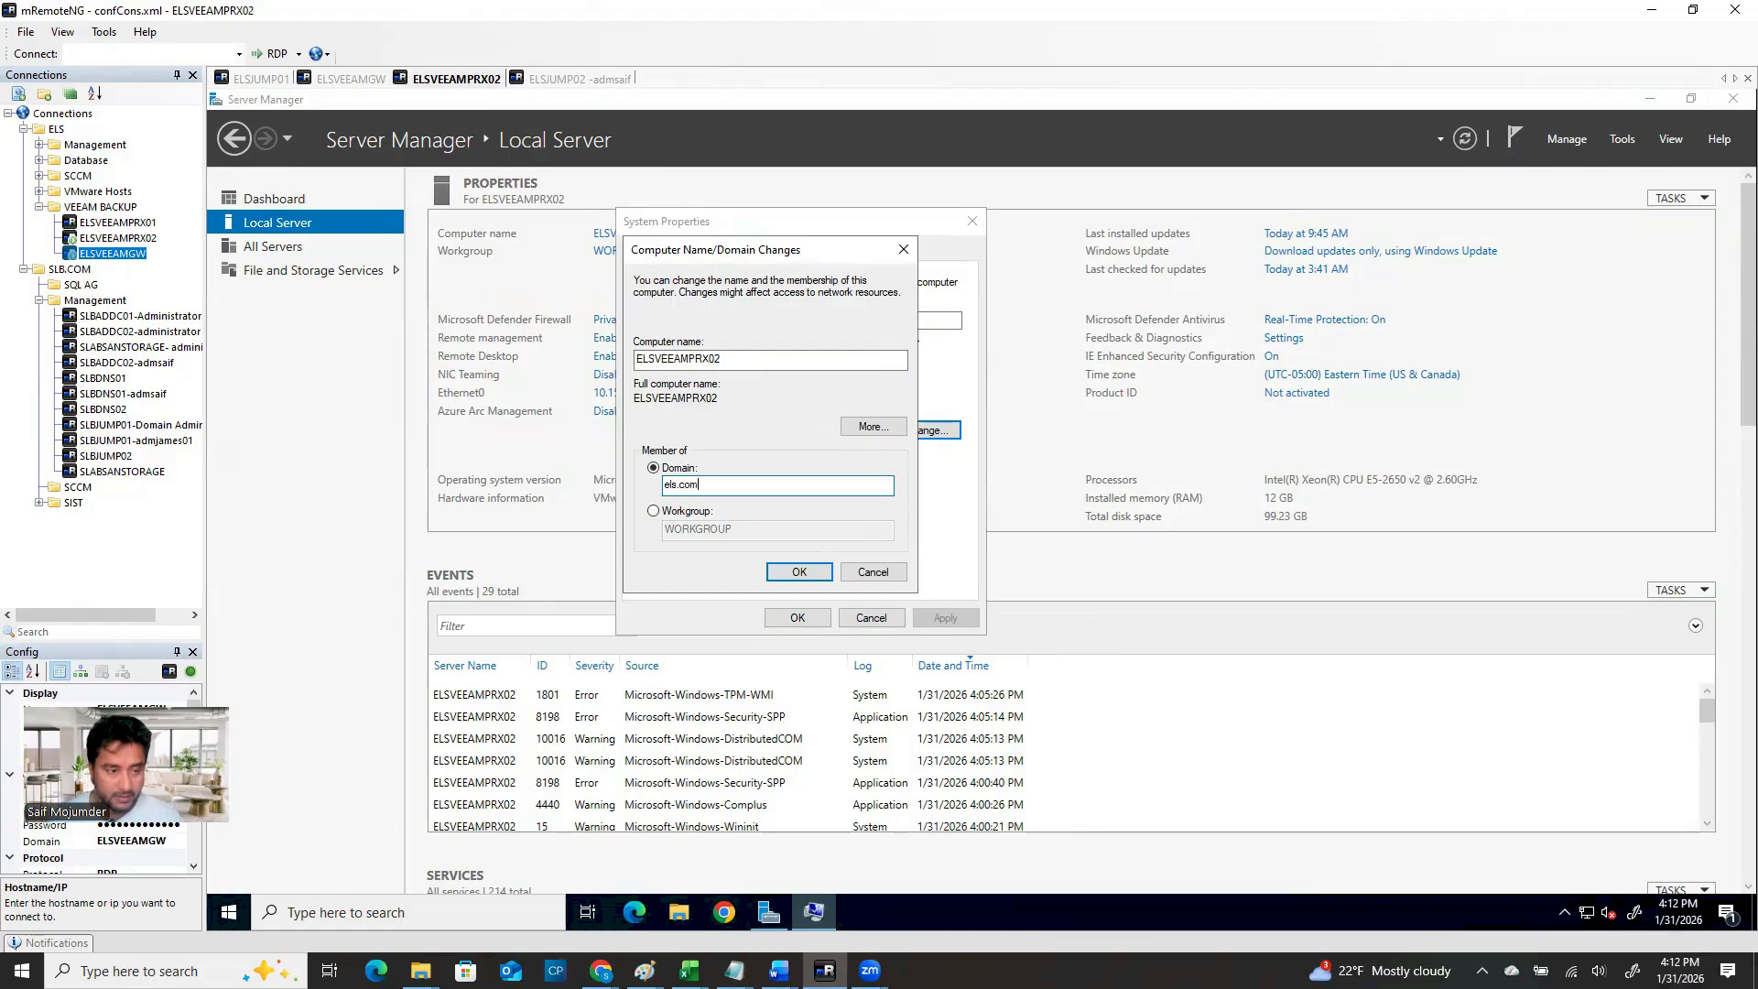
left_click(794, 577)
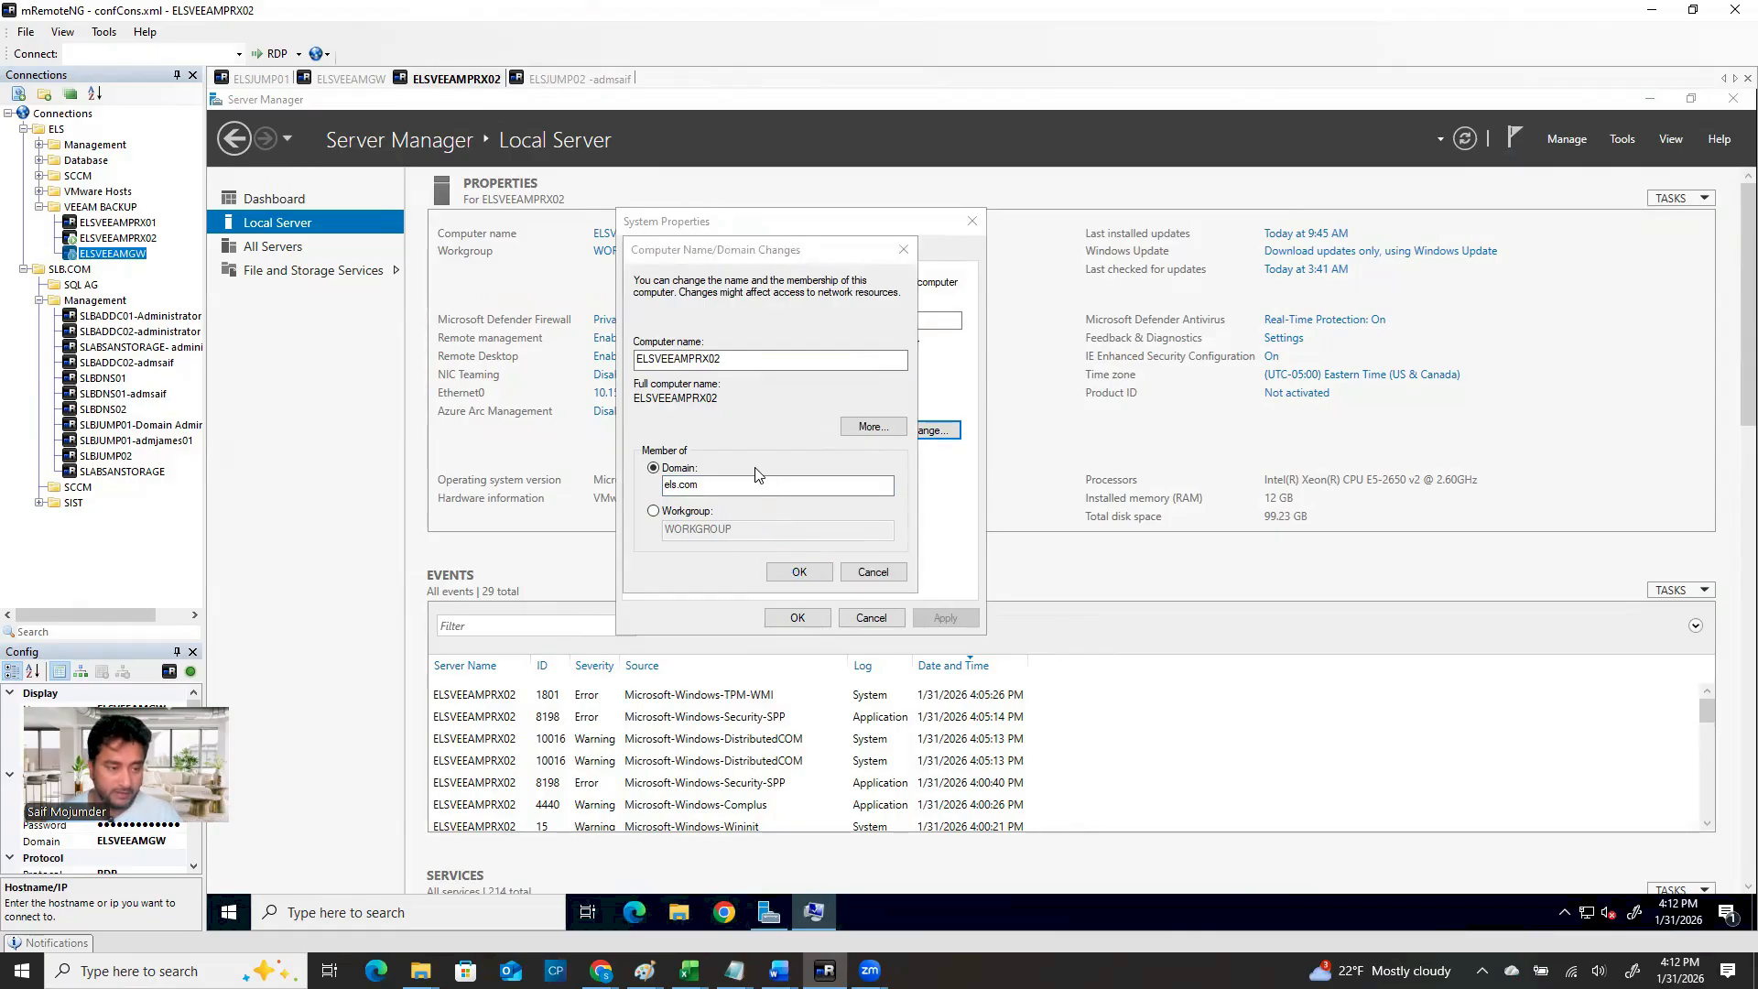
- Enter domain admin credentials, restart ELSVEEAMPRX02, and return to the ELSJUMP01 session
type("admsaif")
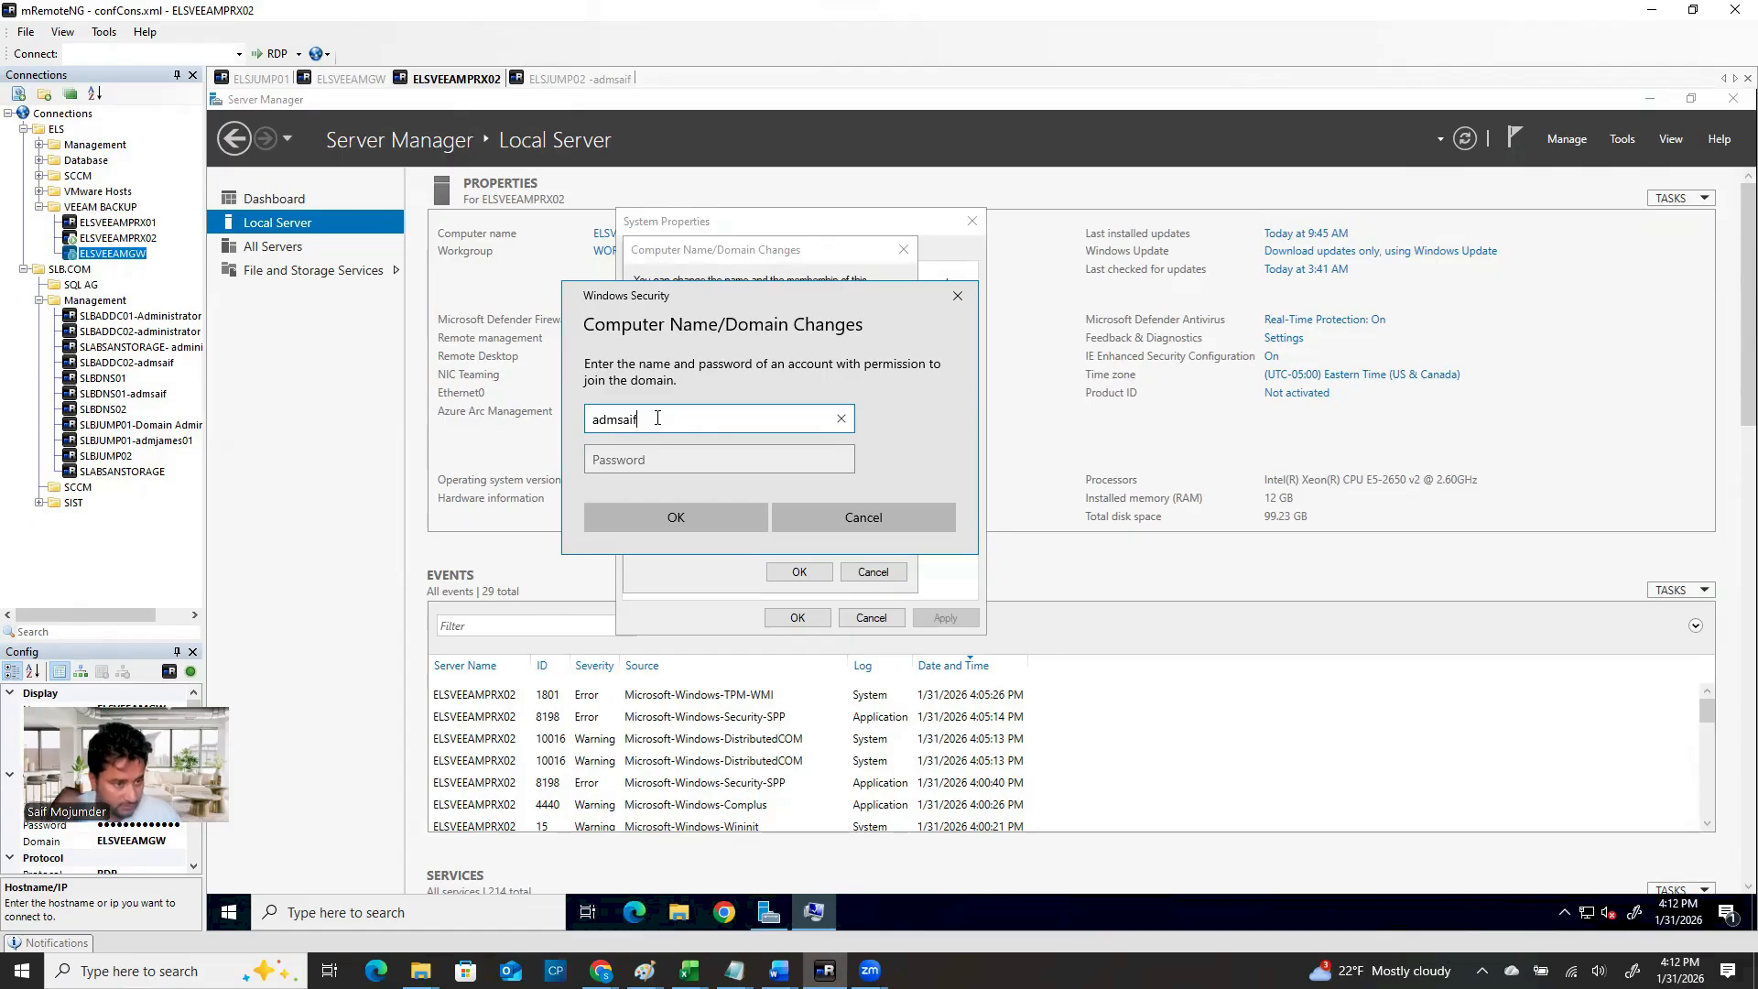
key("Tab")
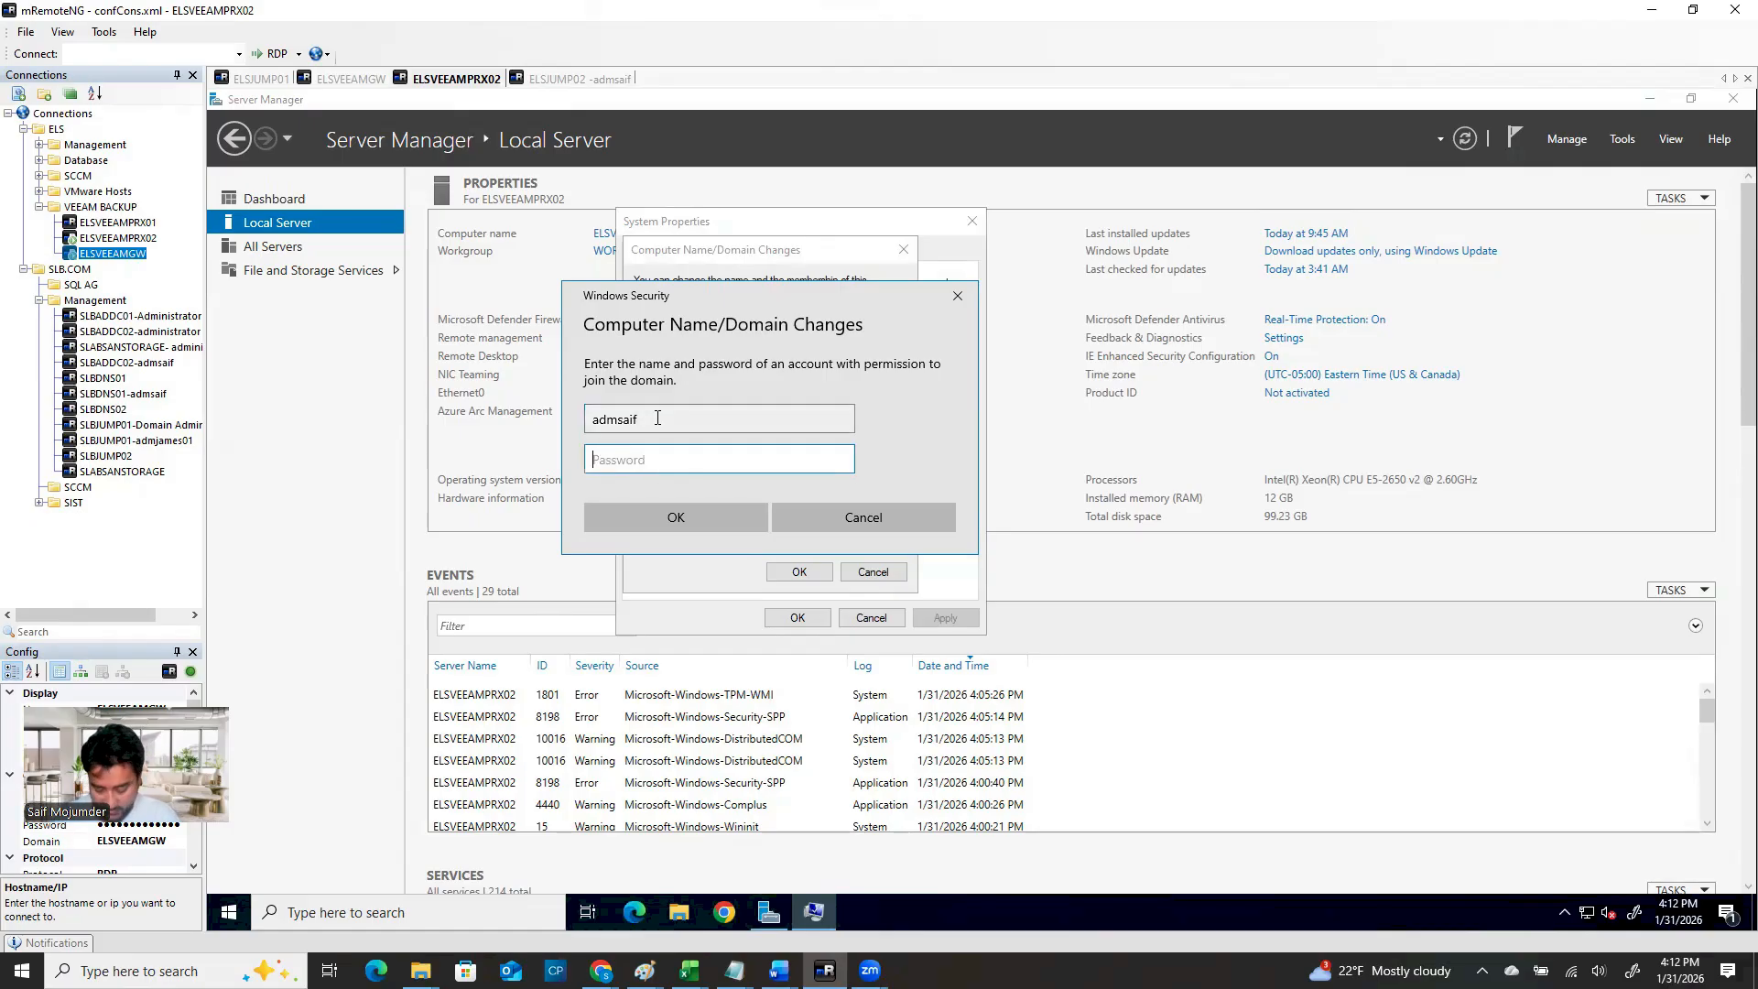
type("********")
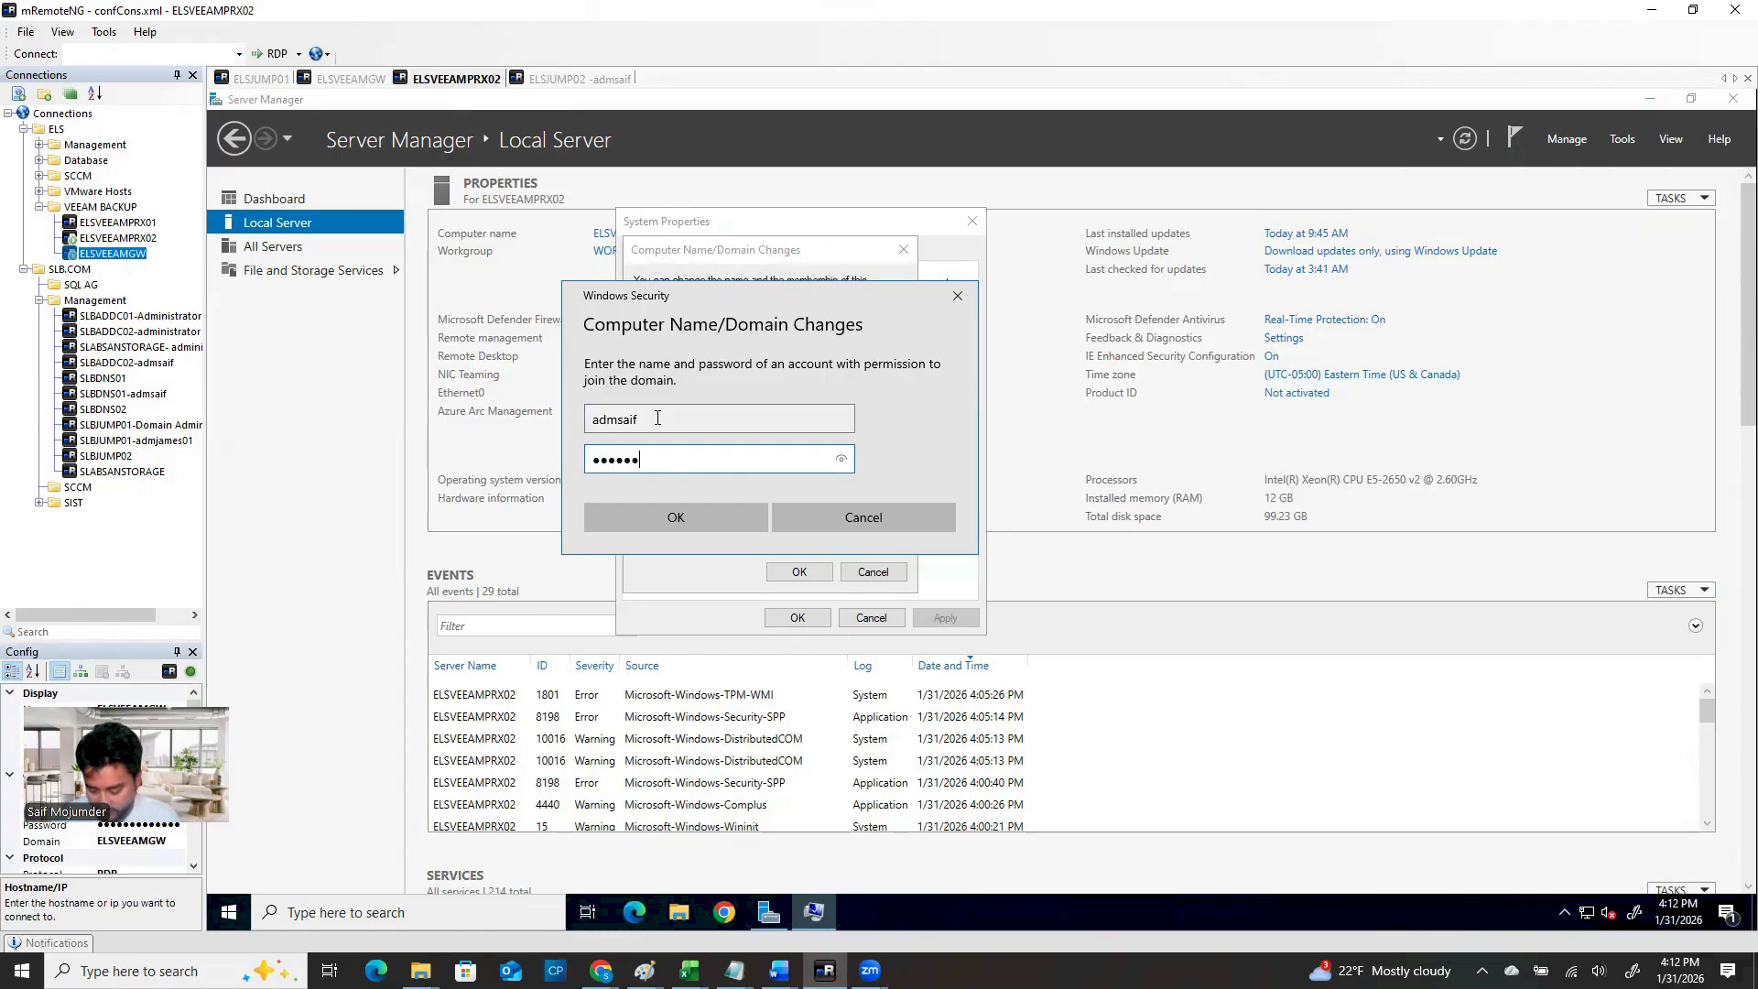
type("*****")
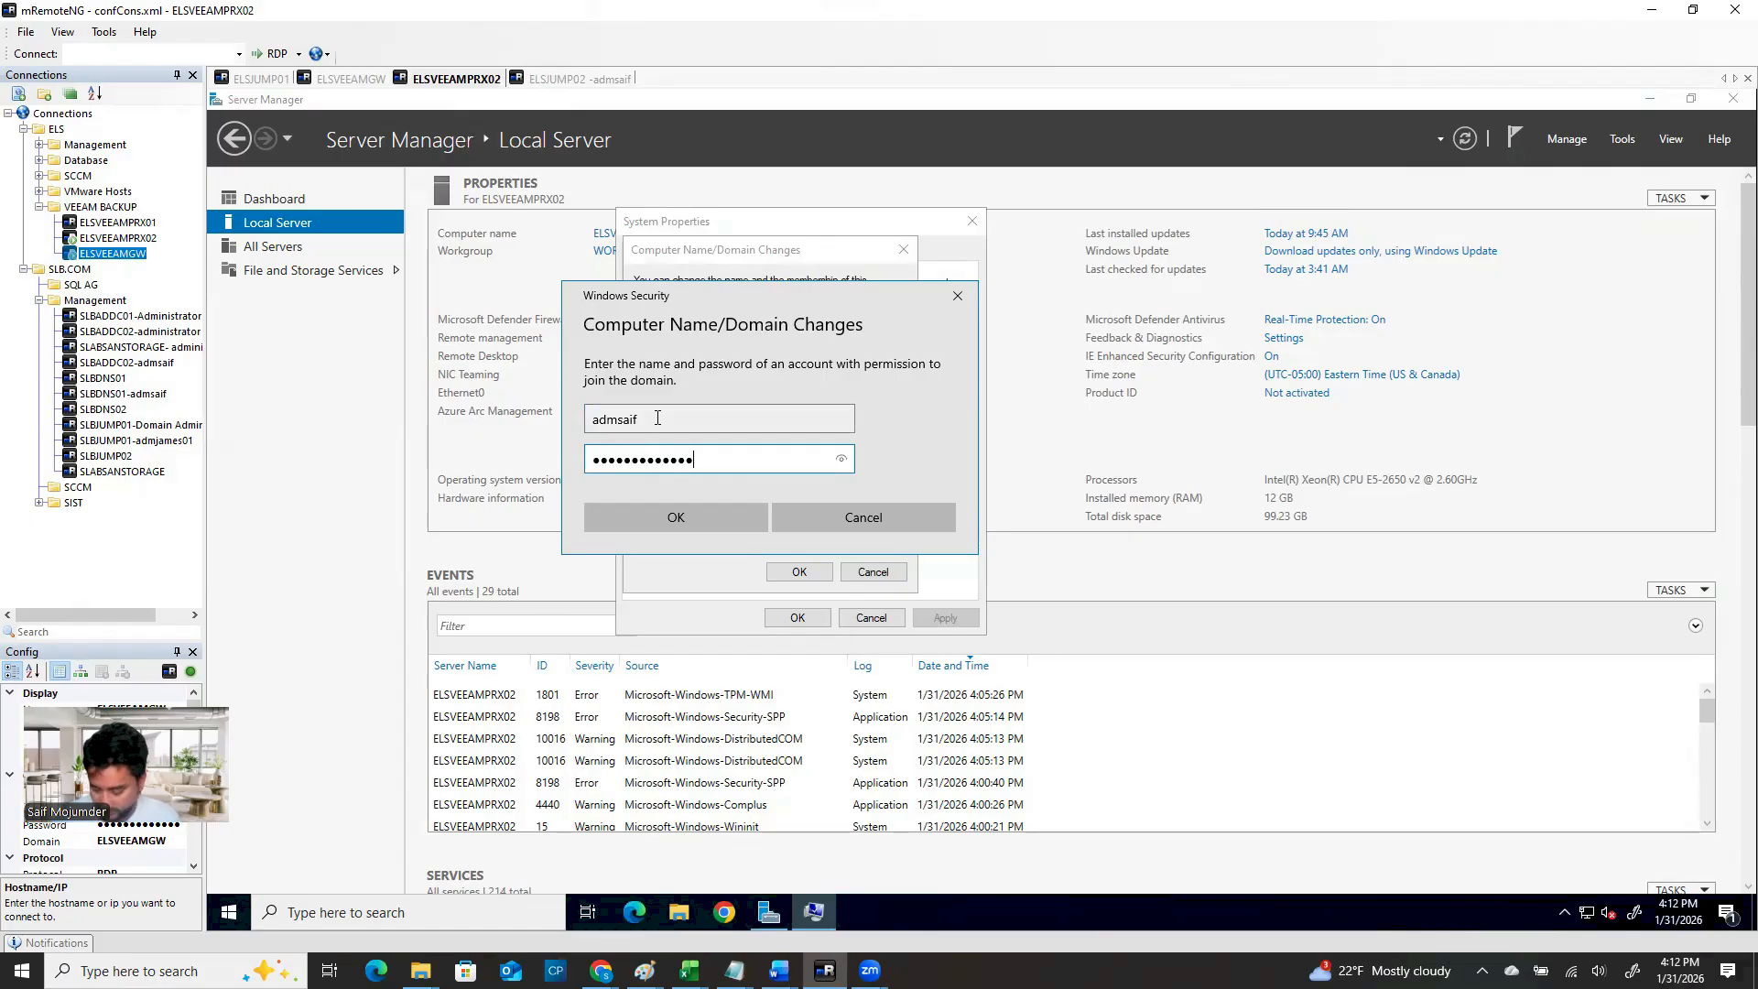
key("Return")
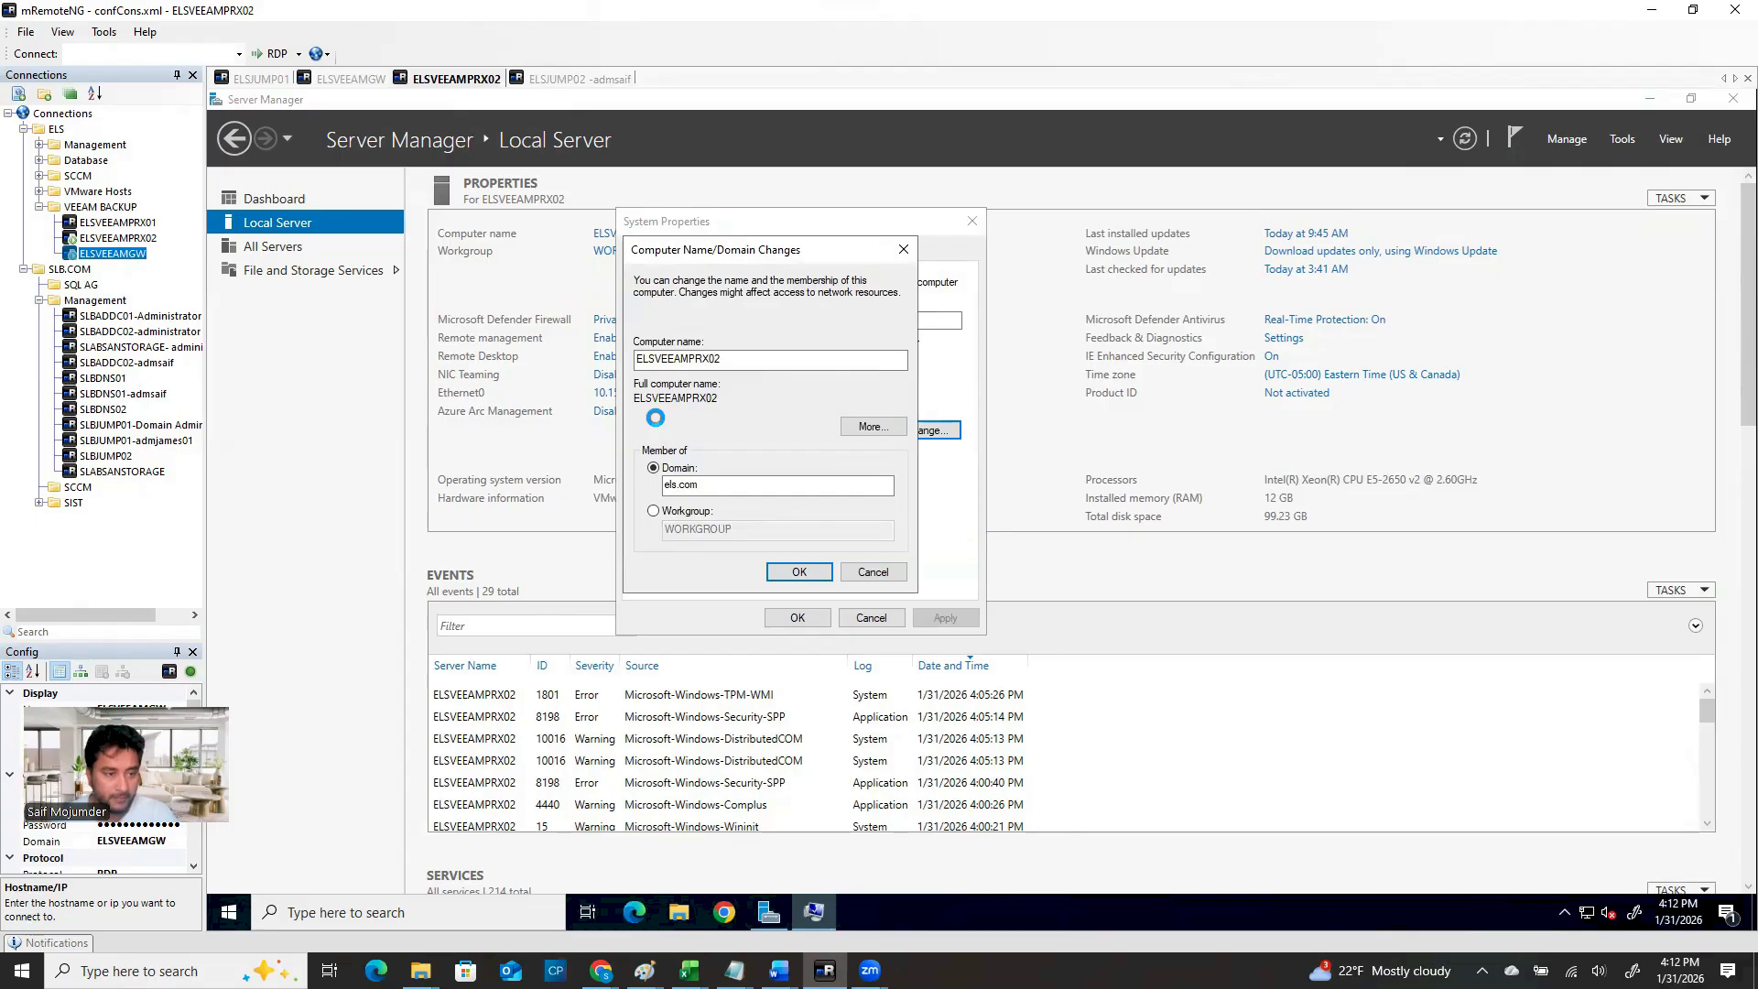
left_click(1062, 567)
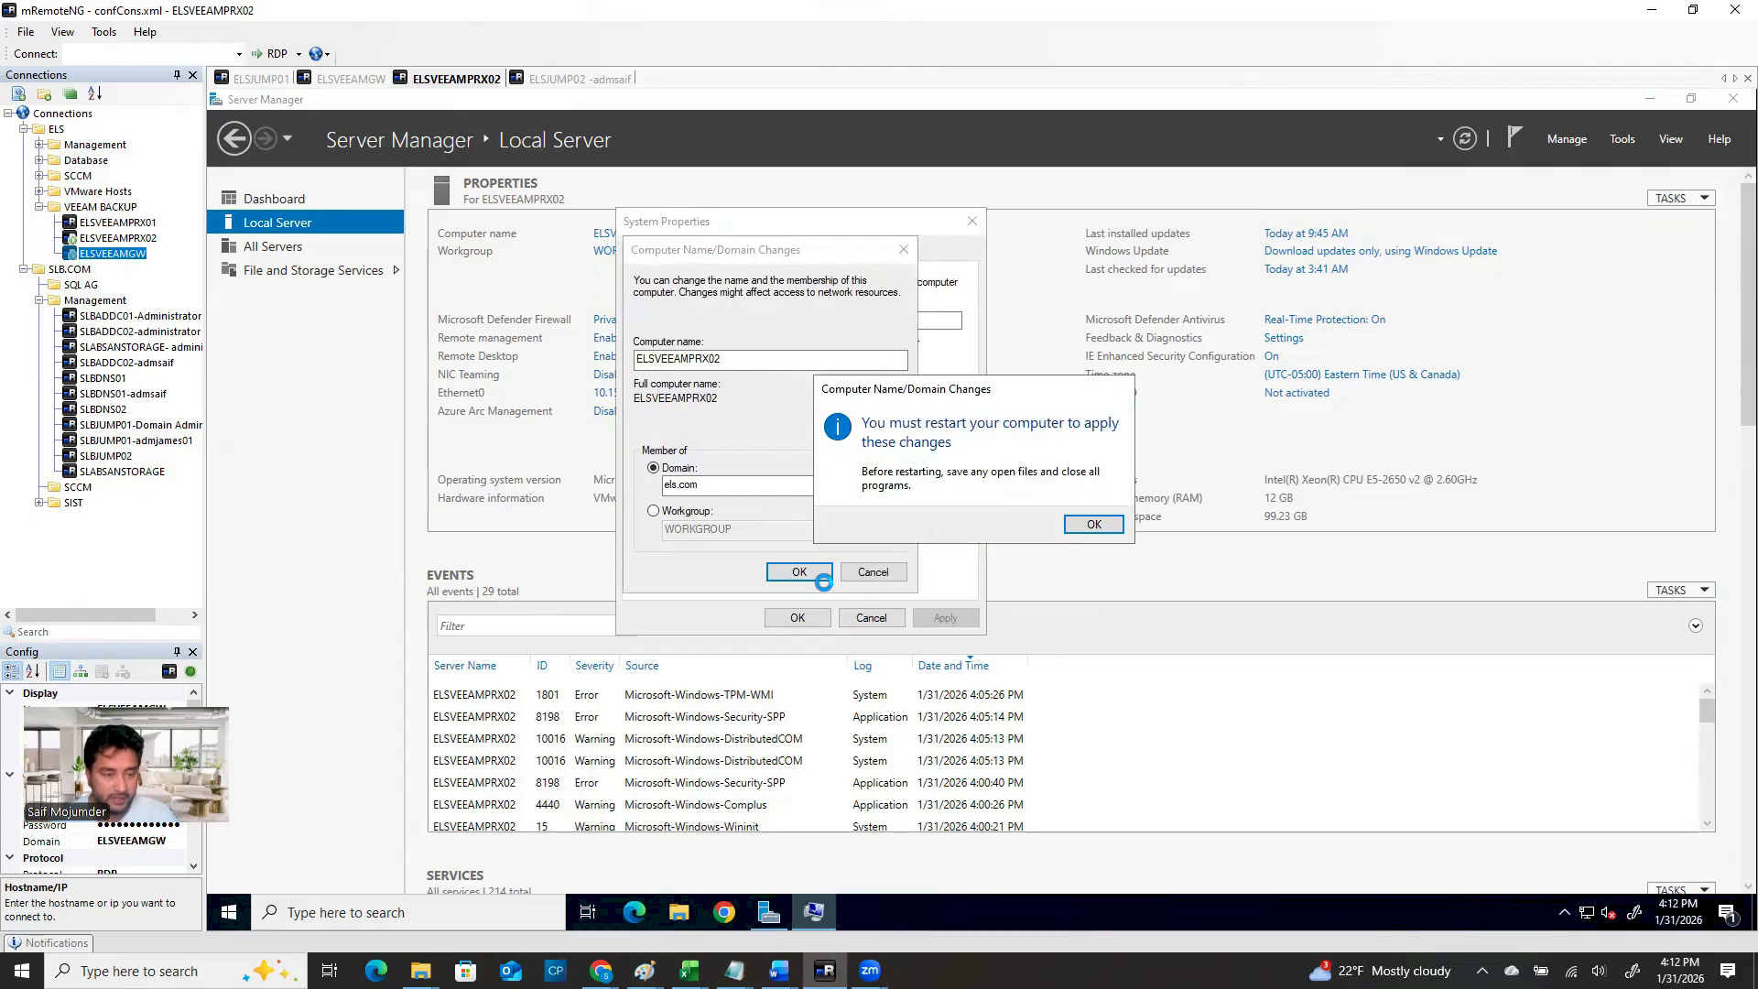
left_click(1099, 526)
left_click(806, 612)
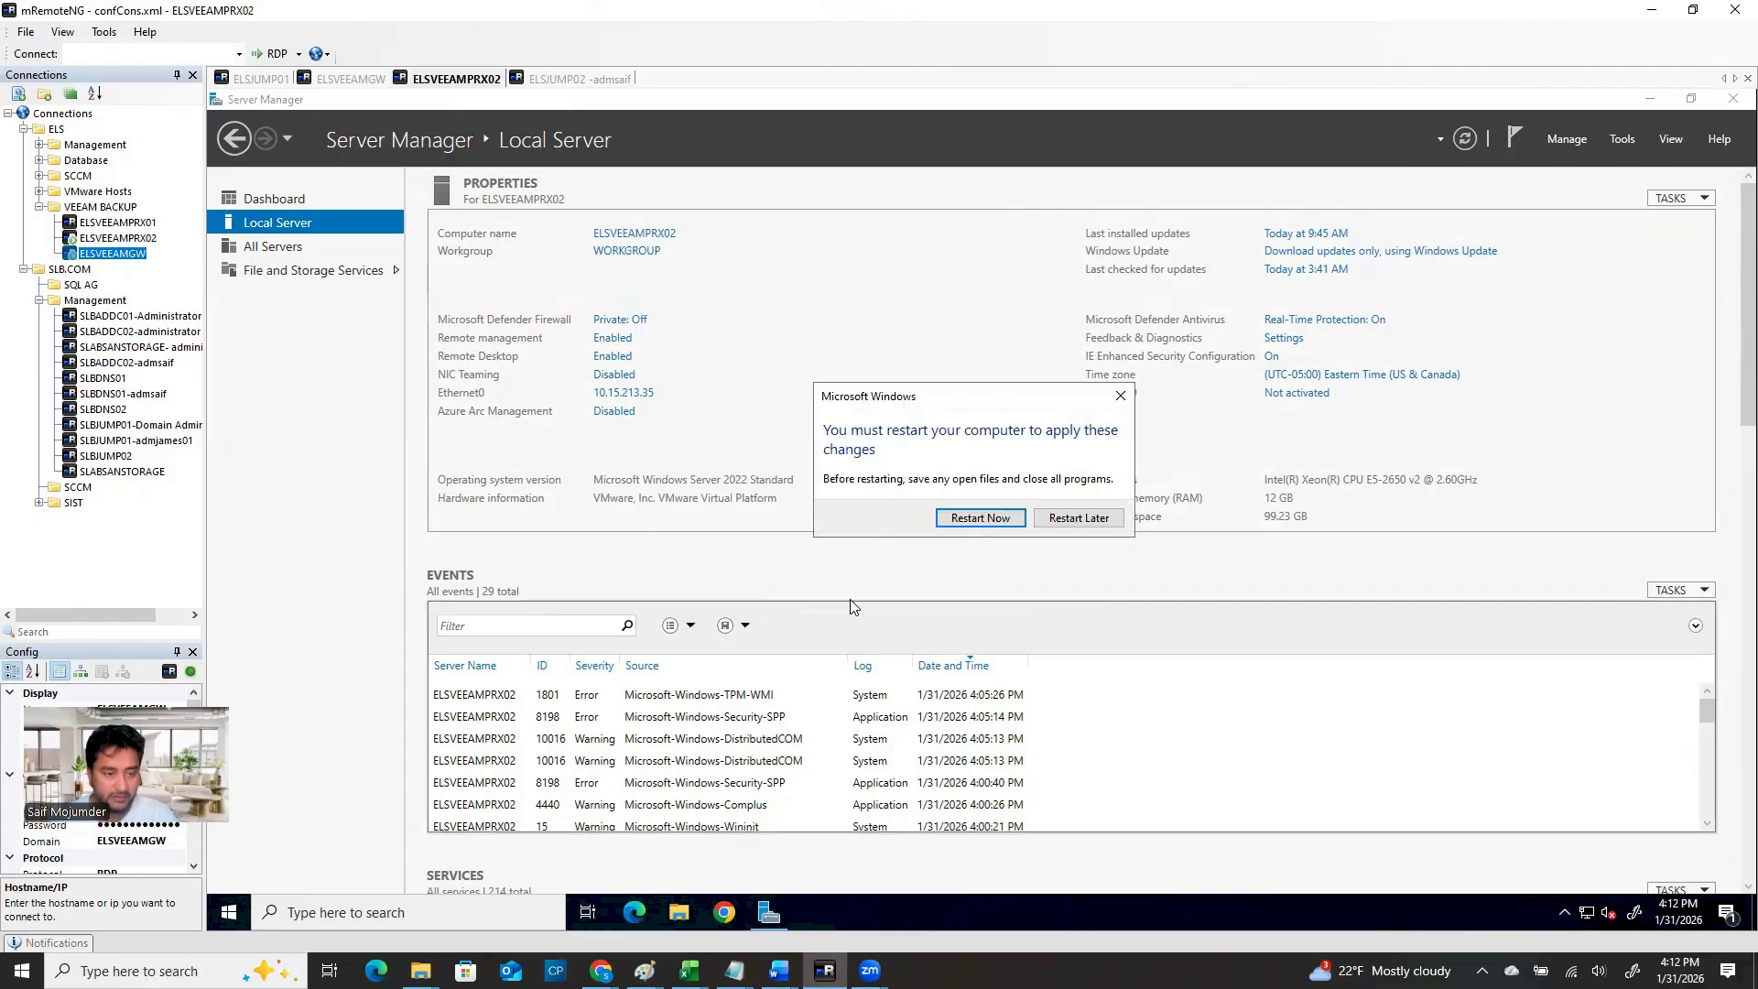
left_click(979, 518)
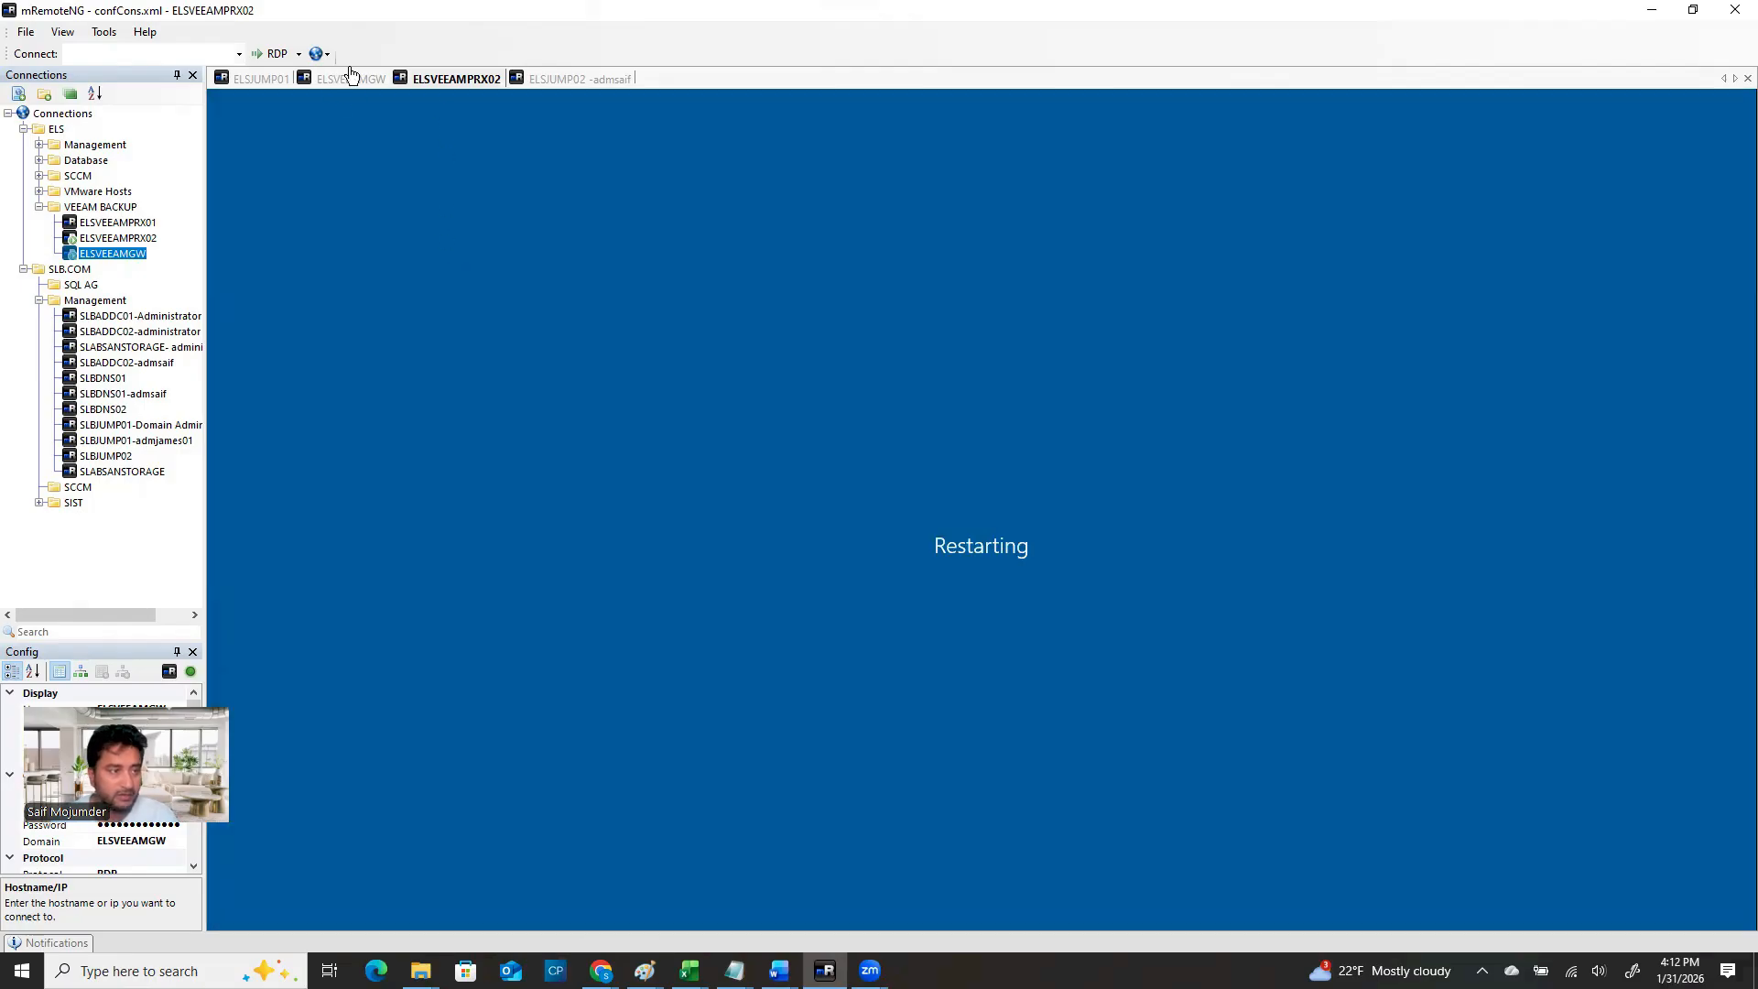
left_click(261, 78)
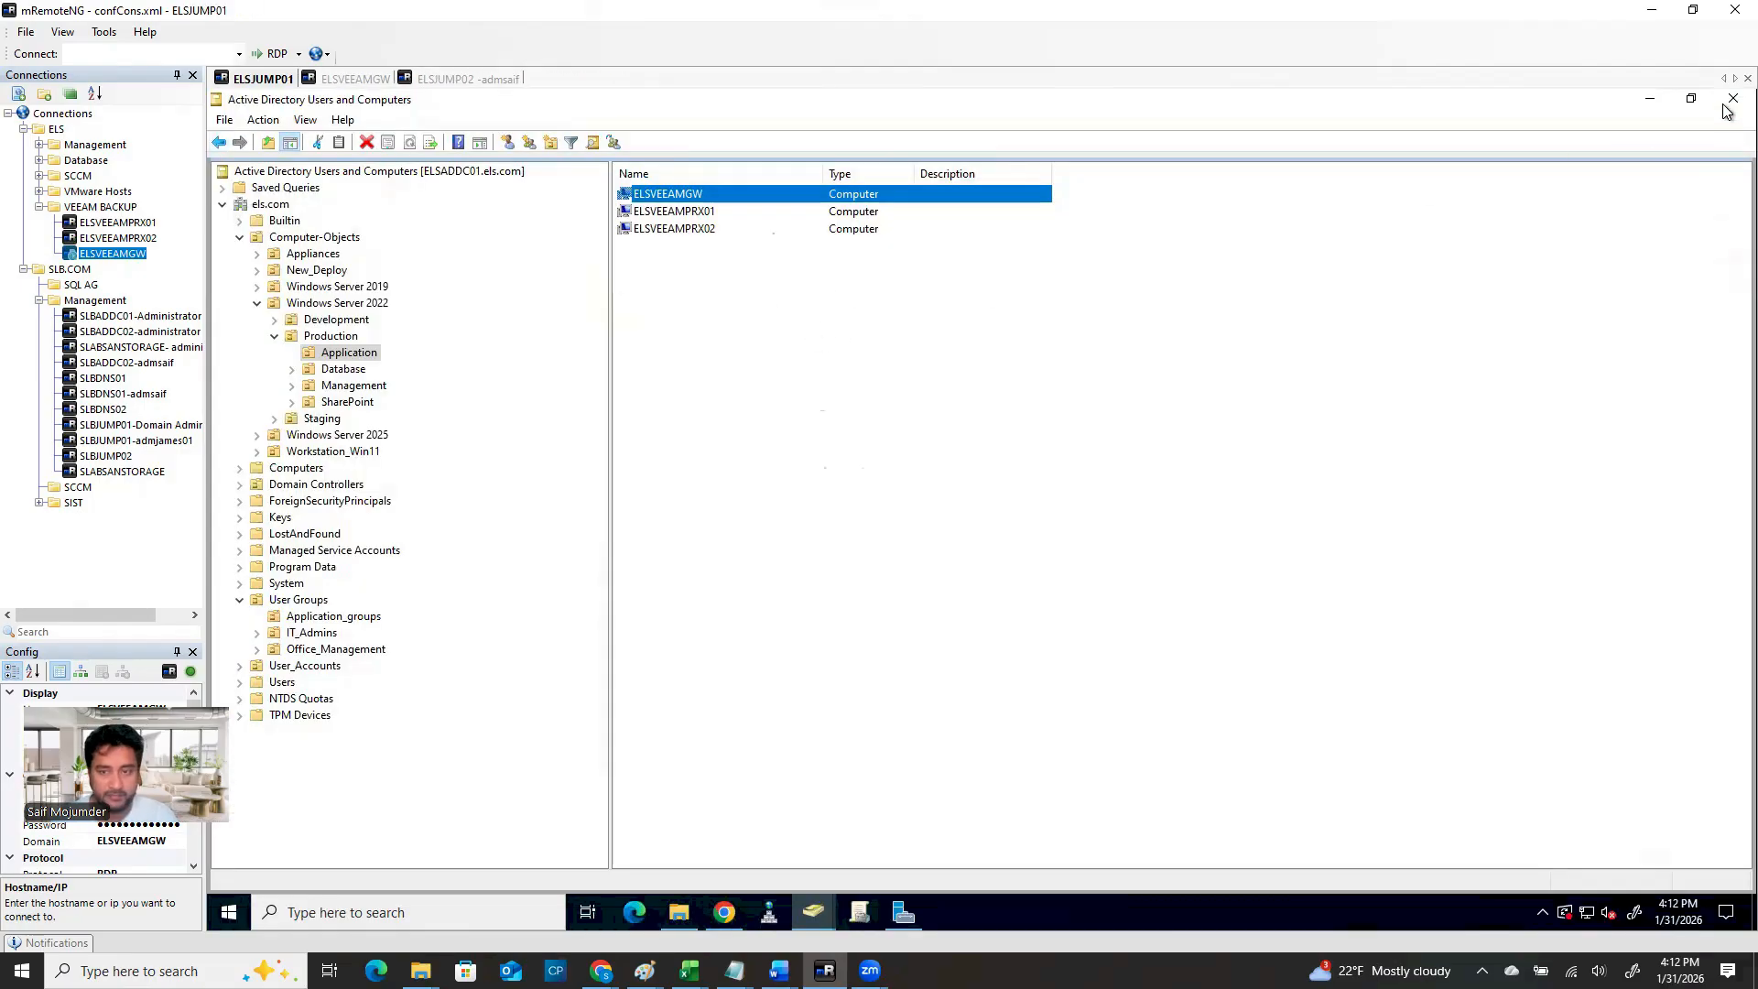
- On the ELSVEEAMGW session, set the computer to join domain els.com
left_click(354, 80)
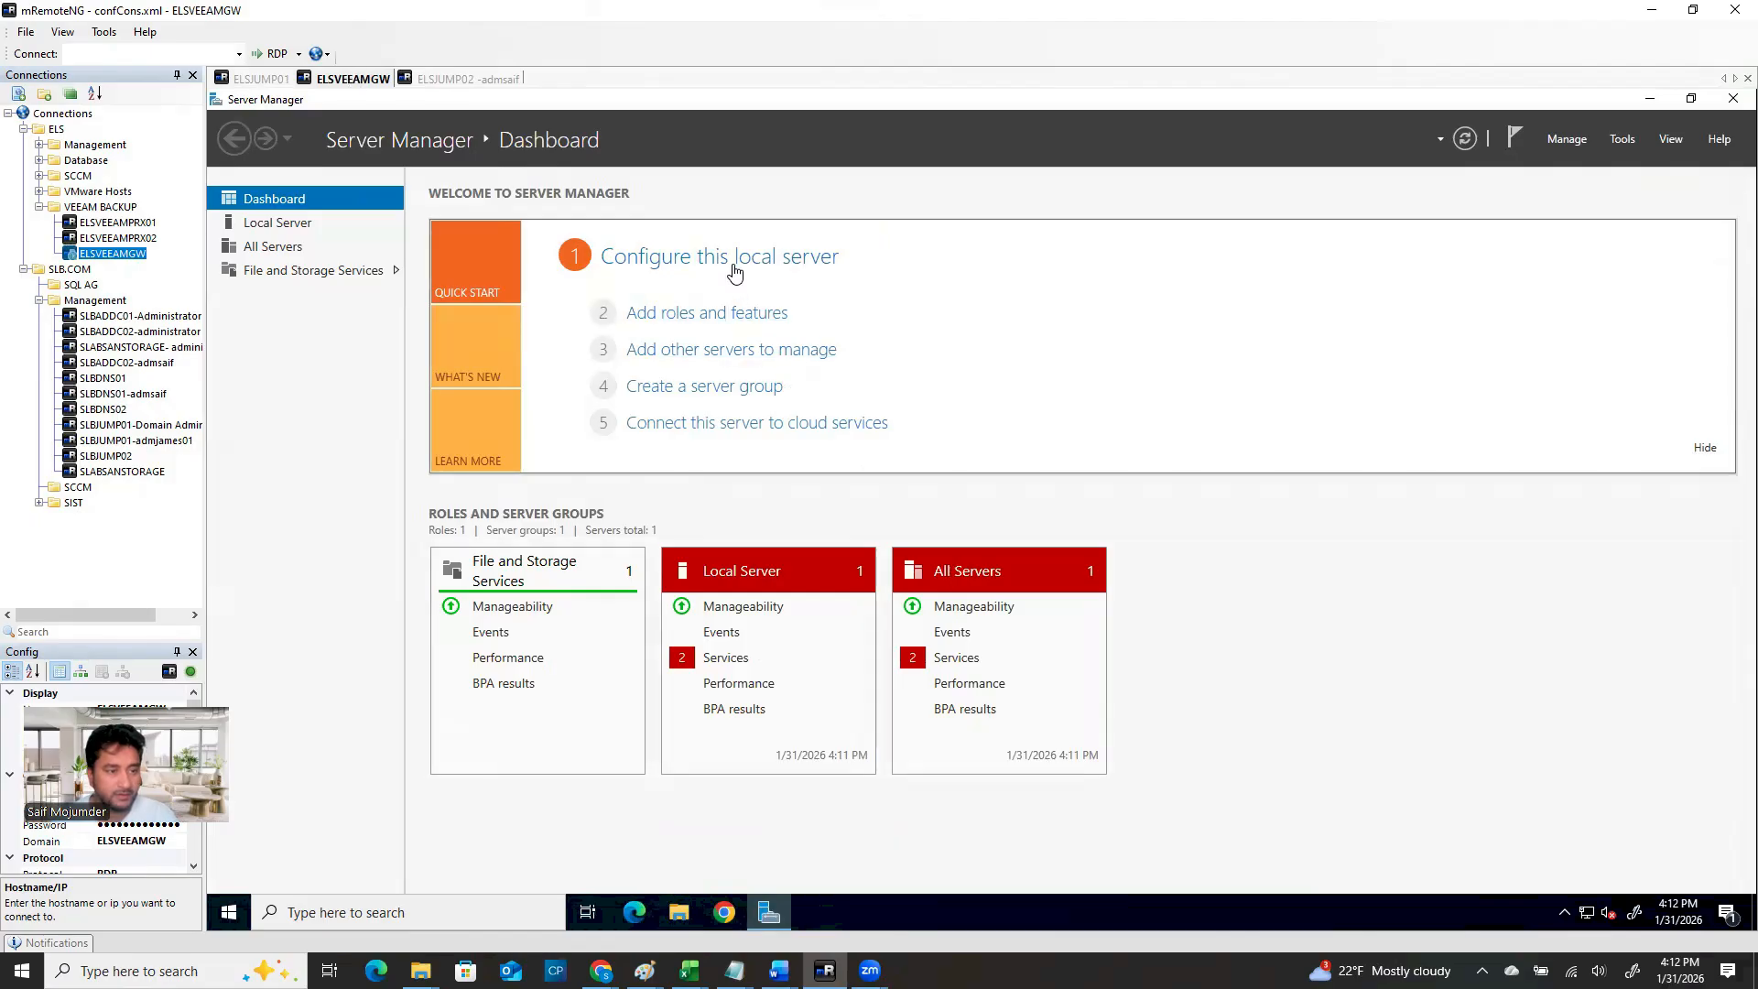
left_click(653, 259)
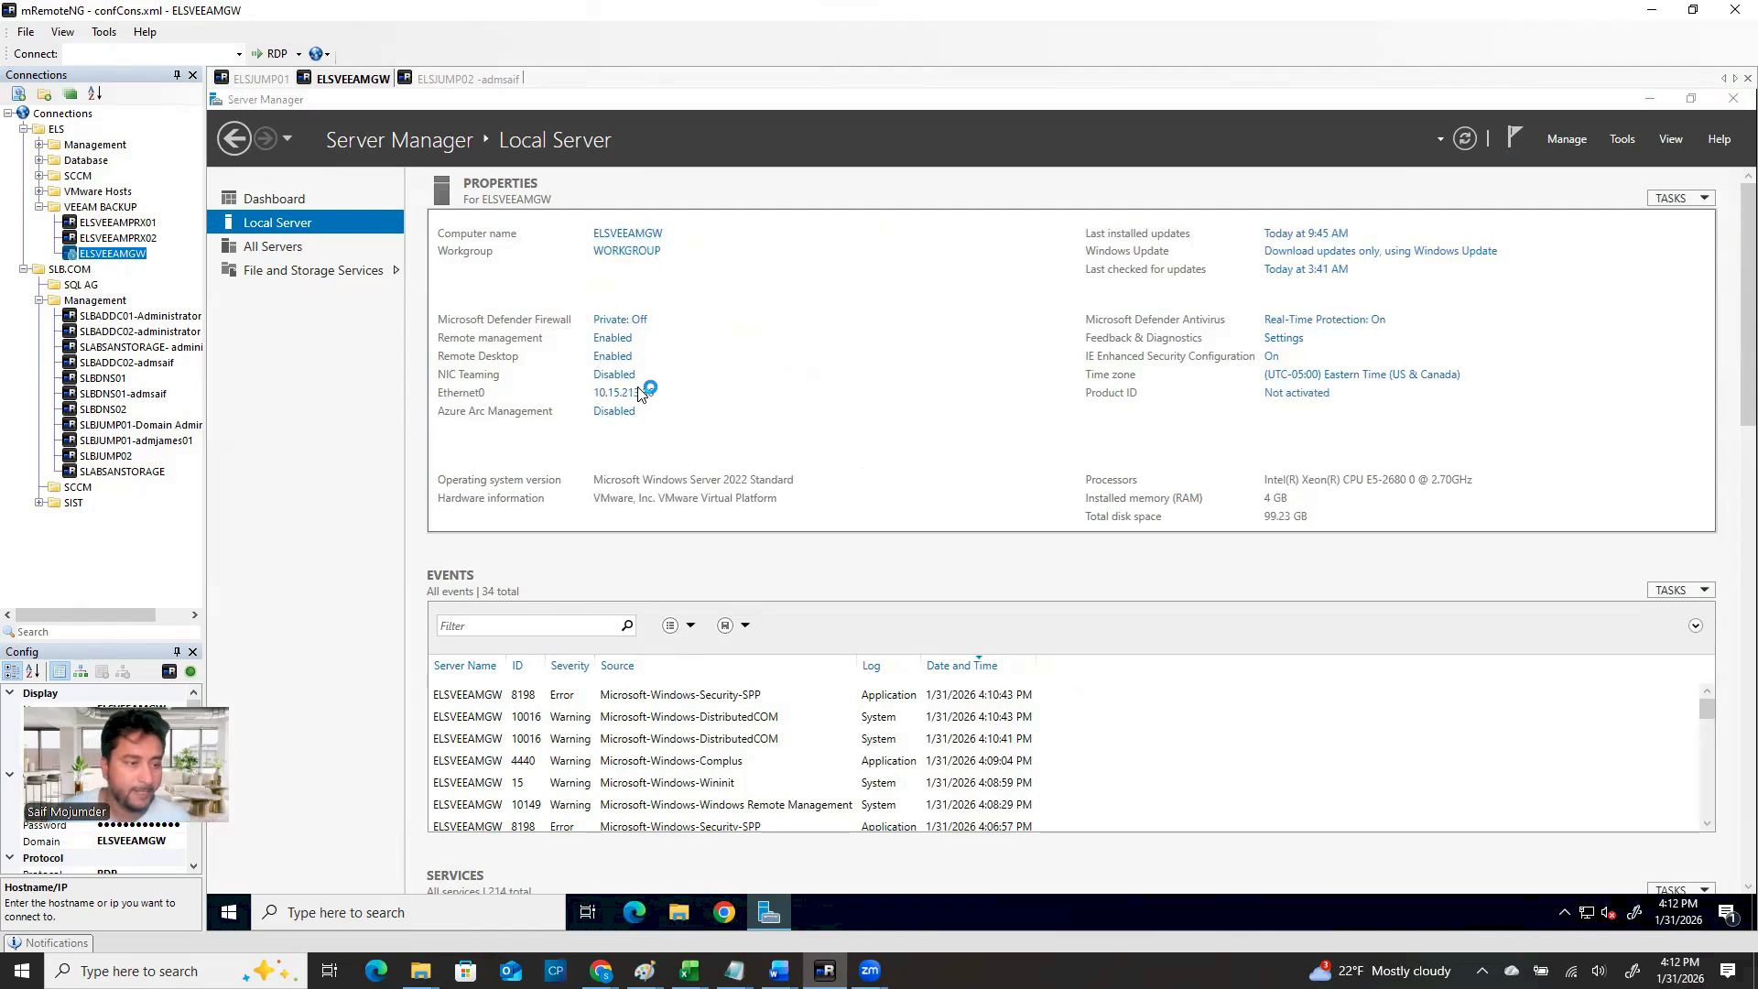
left_click(716, 503)
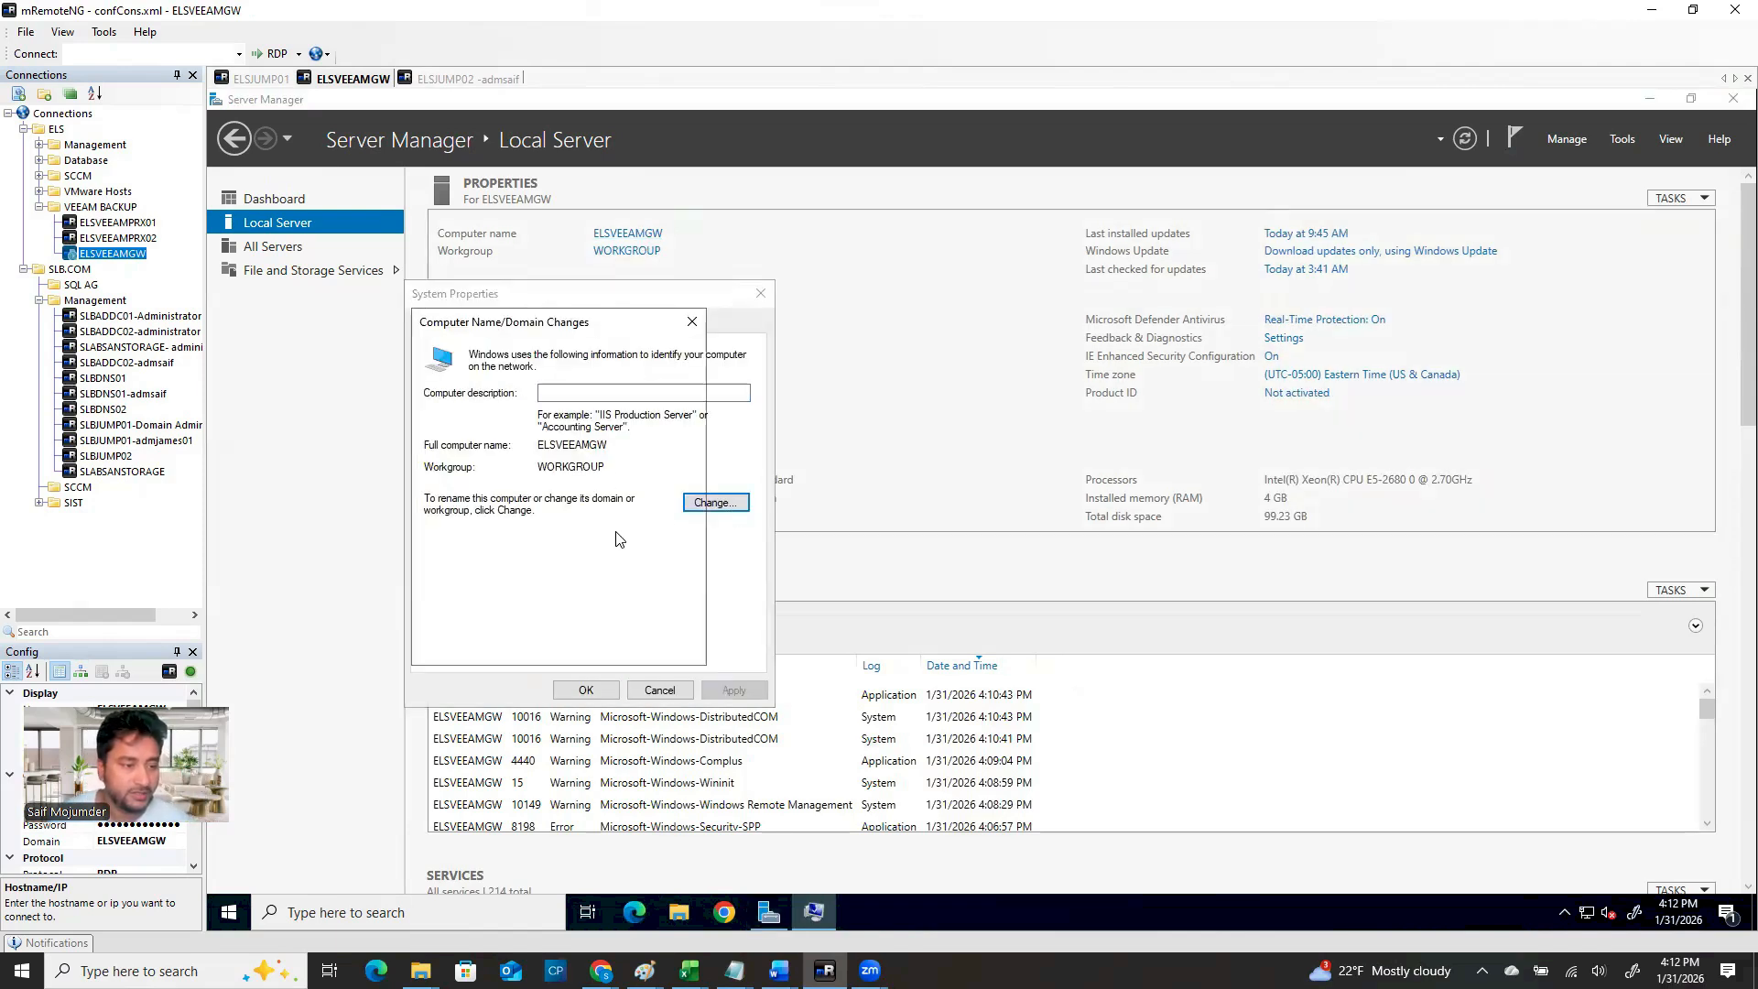
left_click(453, 540)
left_click(480, 562)
type("els")
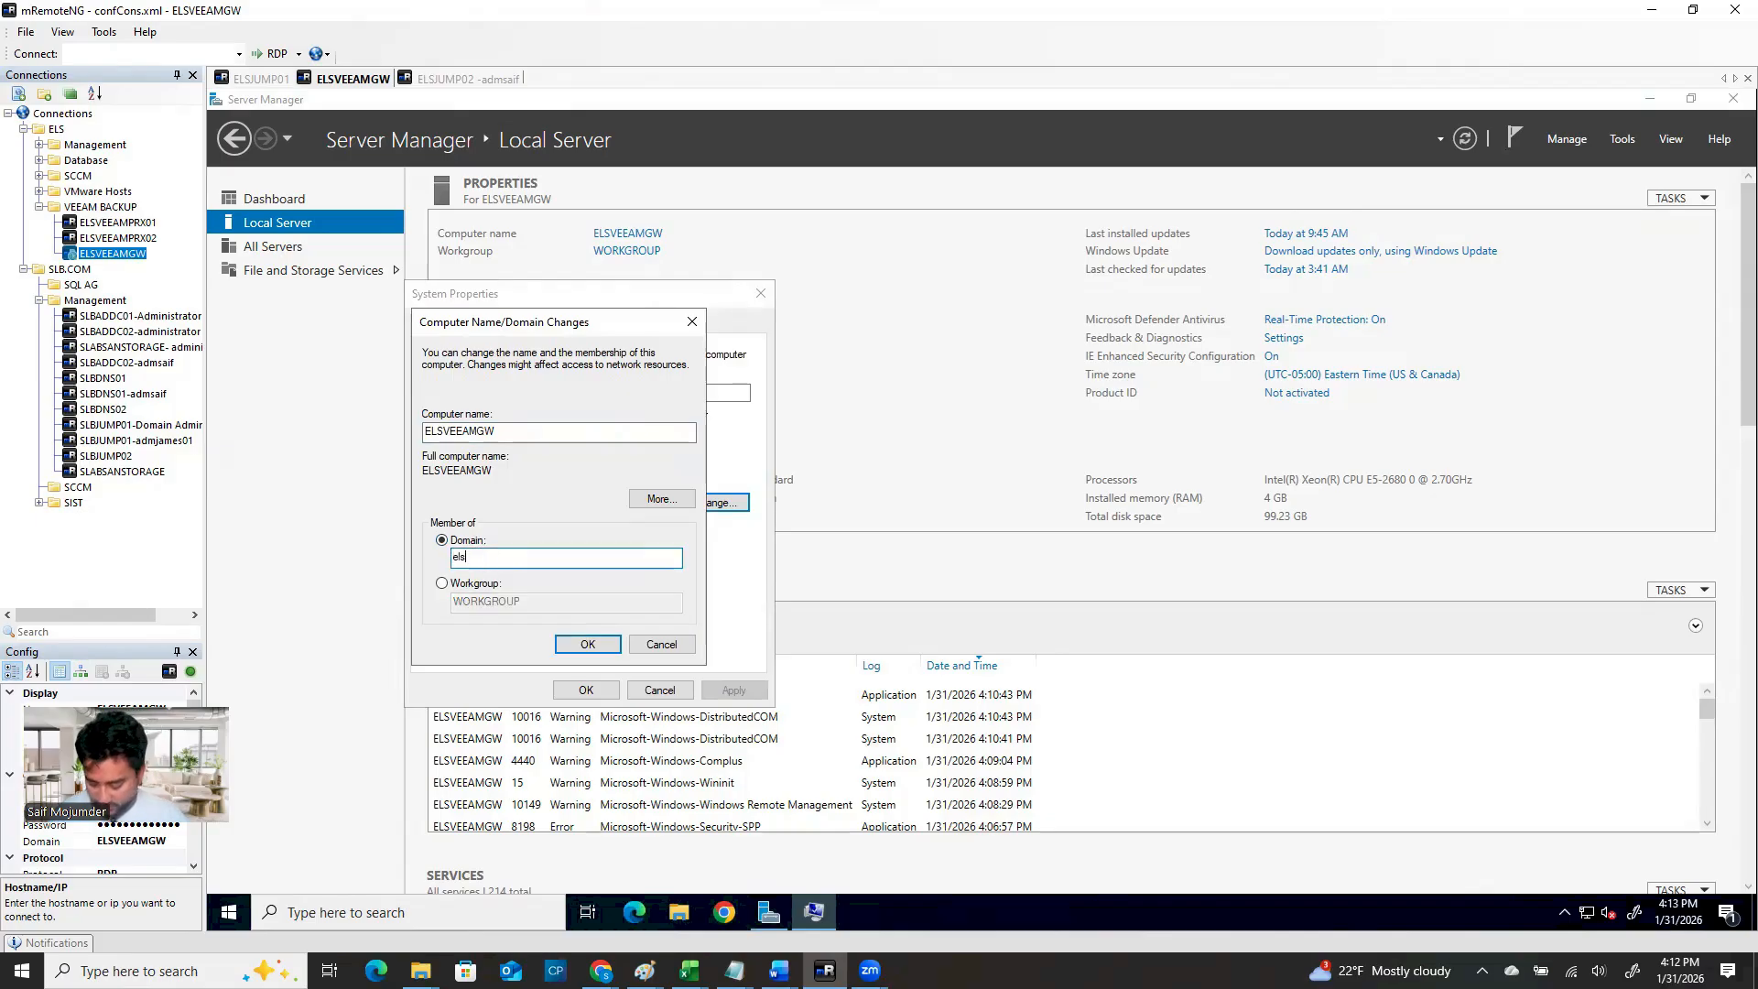
type(".com")
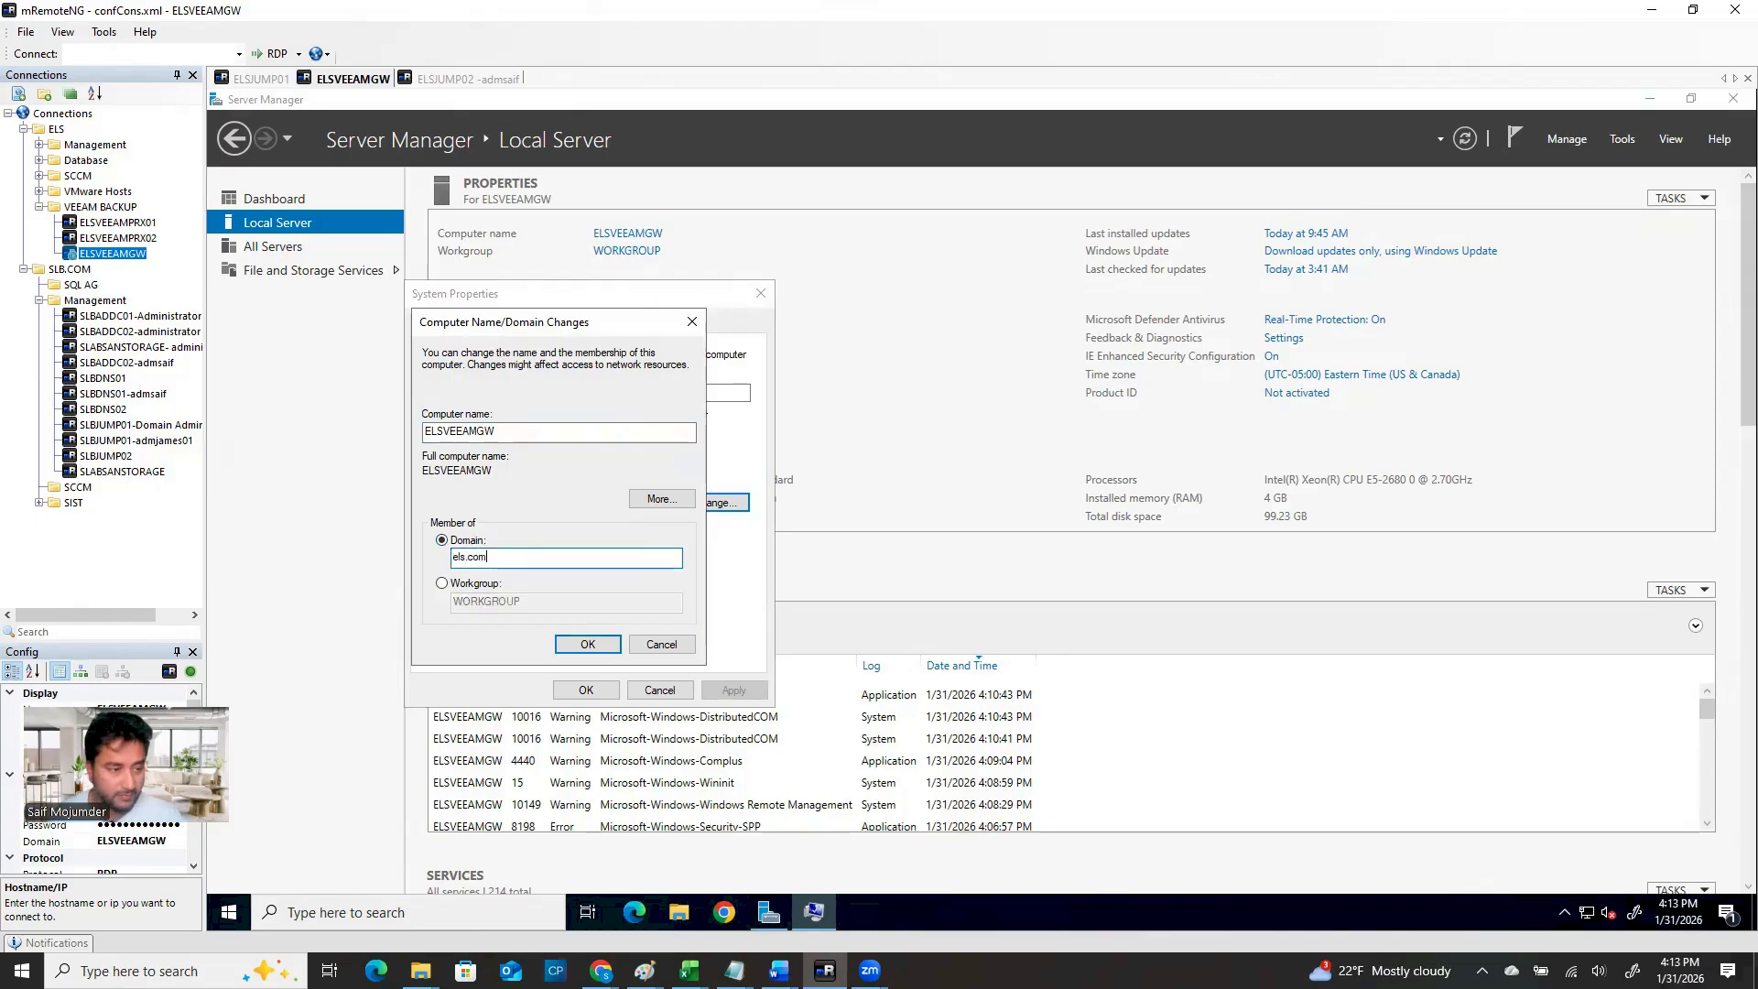
left_click(593, 645)
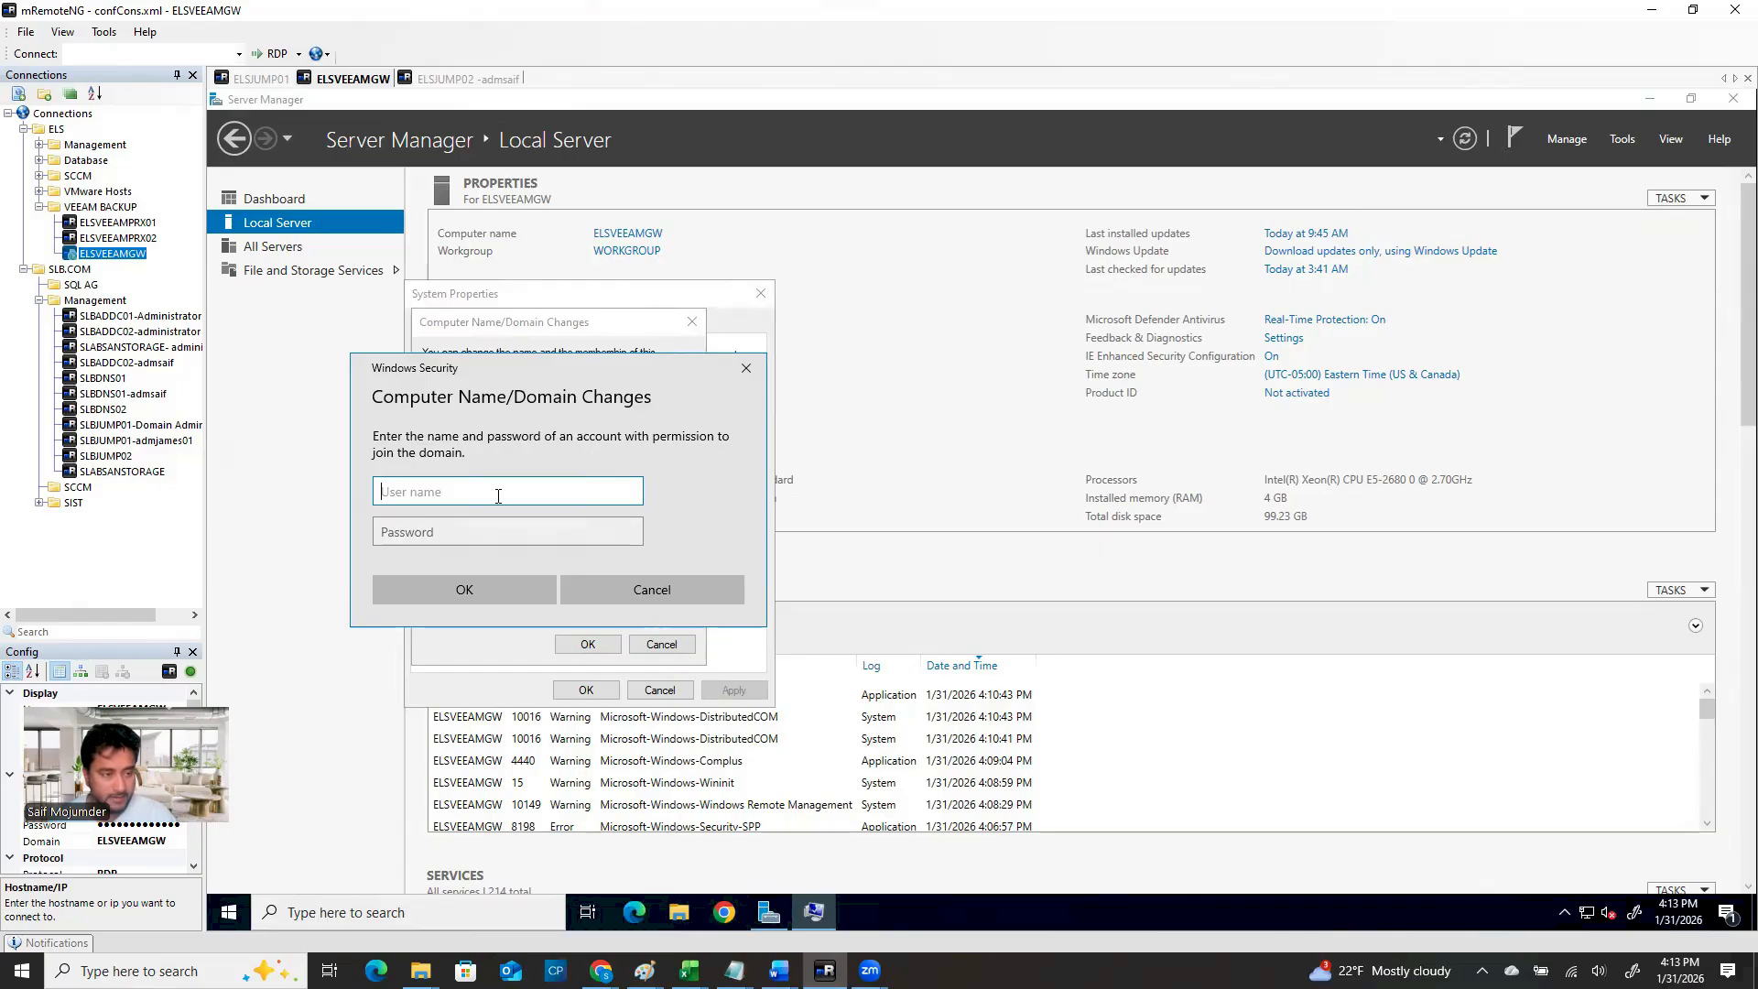
- Authenticate with domain admin credentials, accept the welcome, and restart ELSVEEAMGW
type("admsaif")
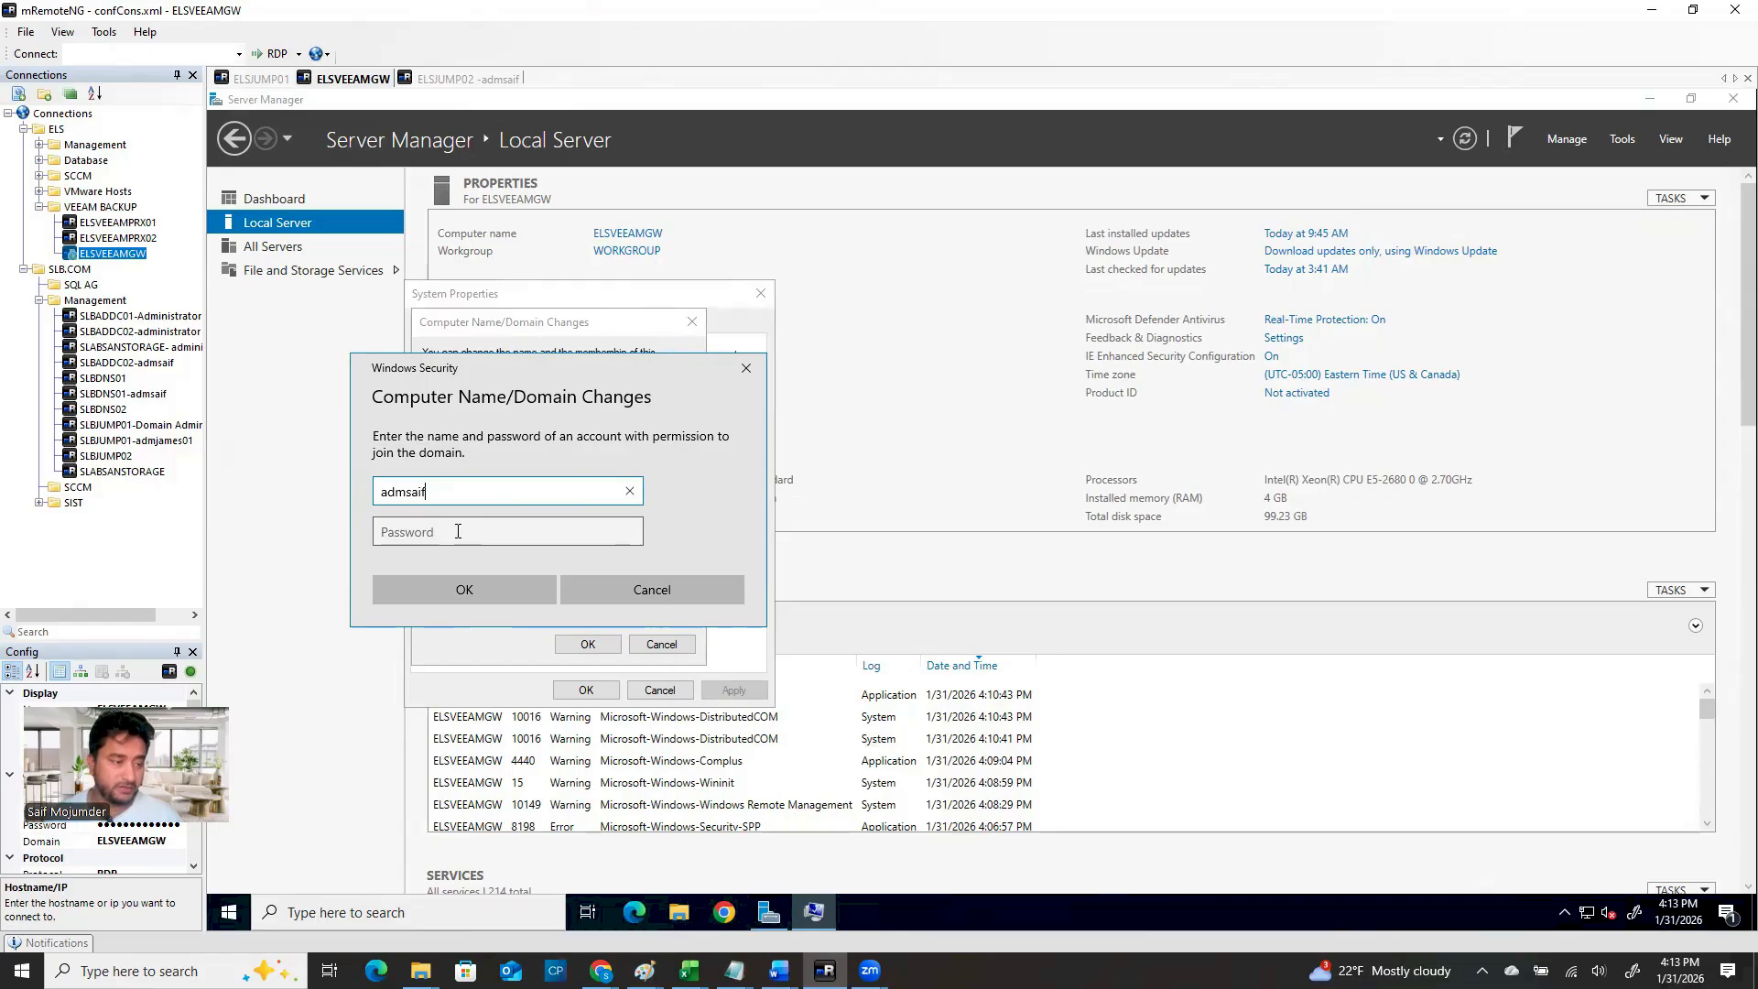
left_click(458, 531)
type("*************")
key("Return")
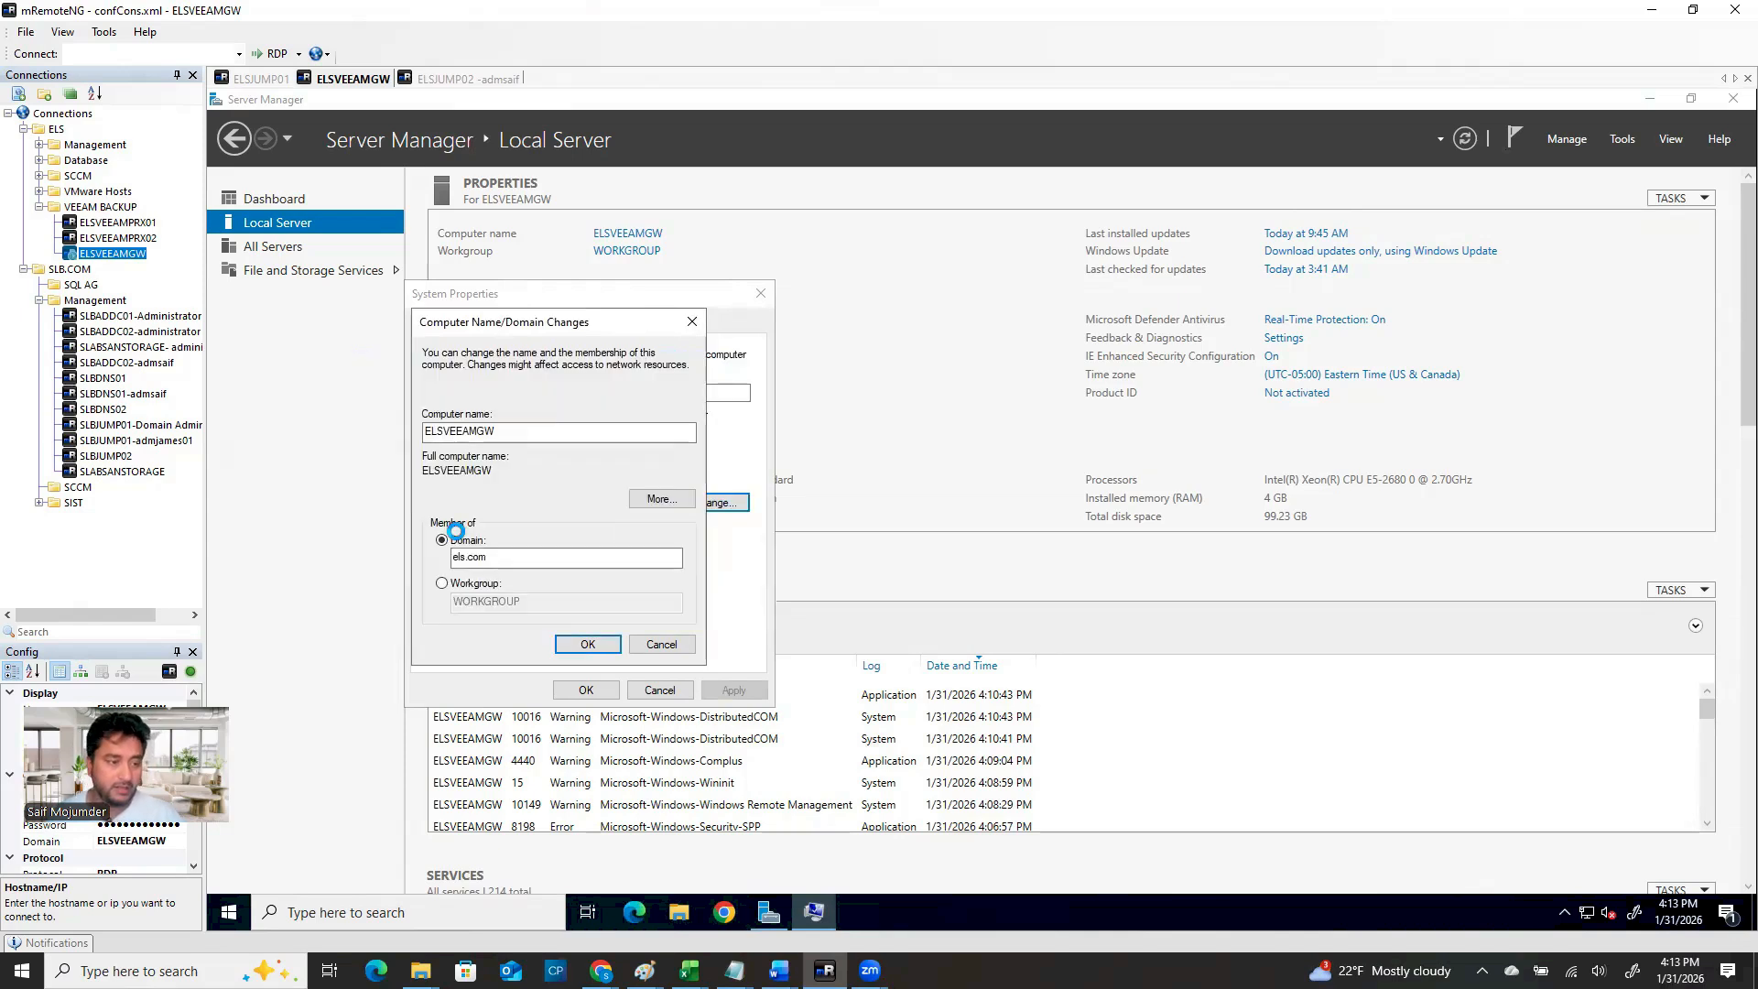
left_click(1041, 574)
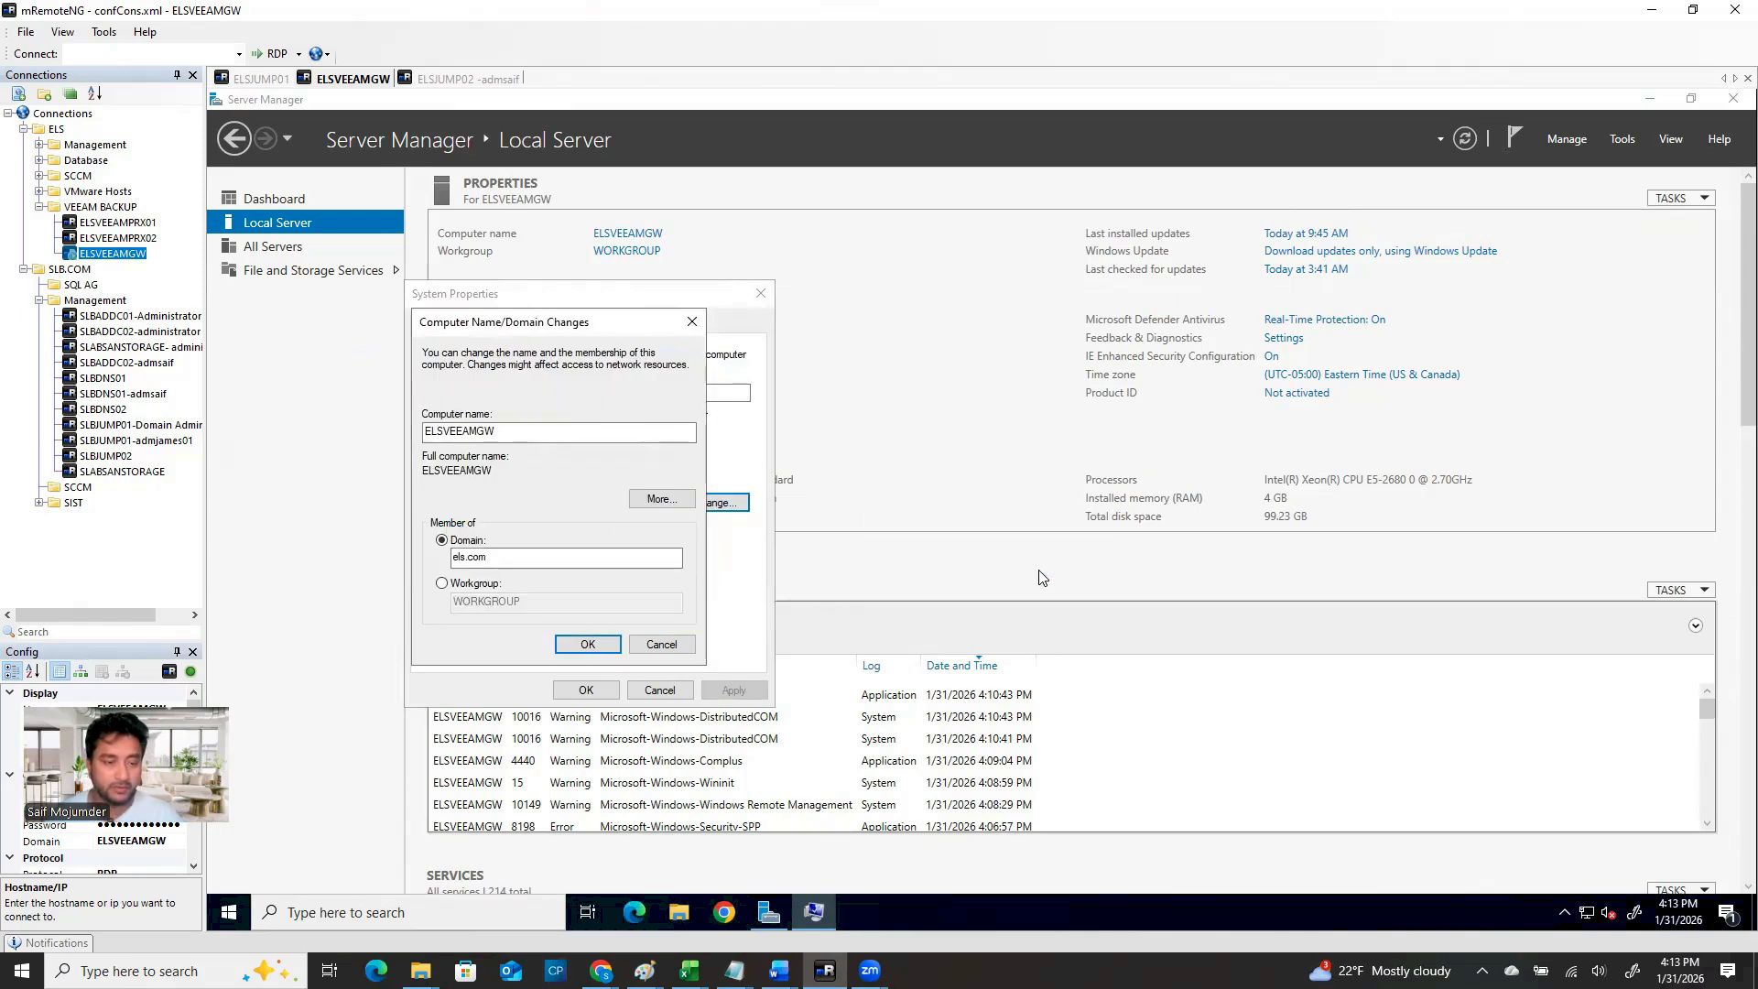
left_click(1104, 522)
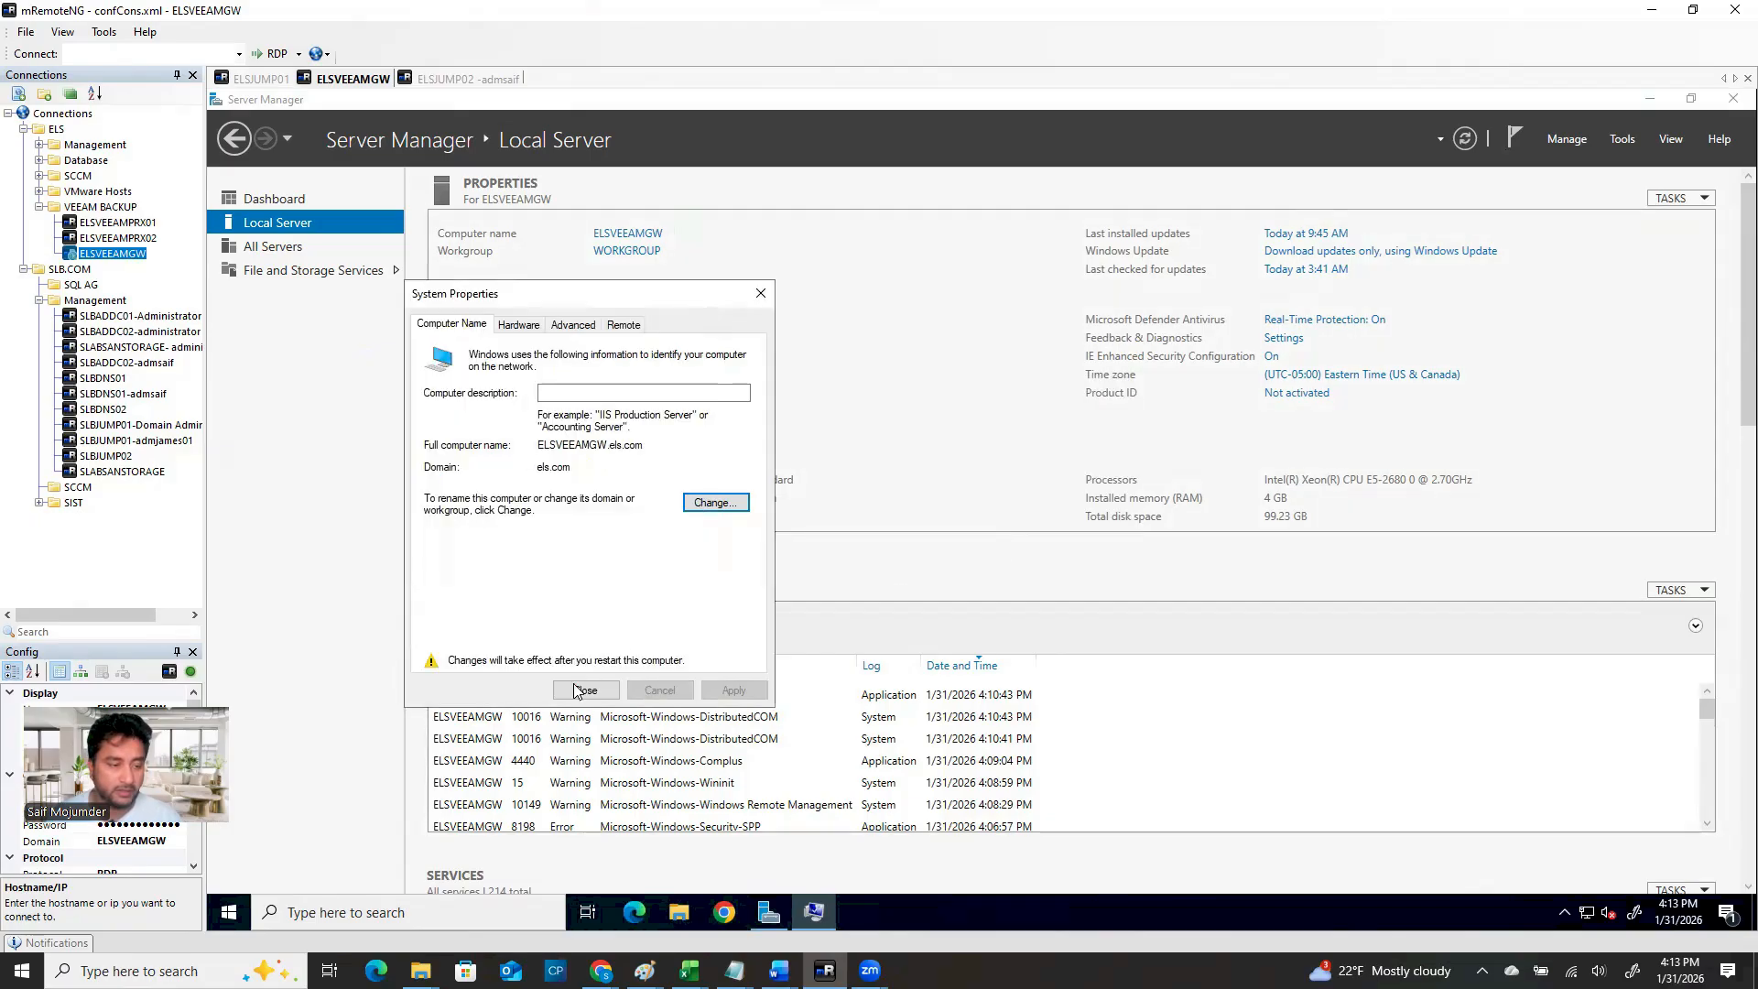
left_click(575, 689)
left_click(952, 523)
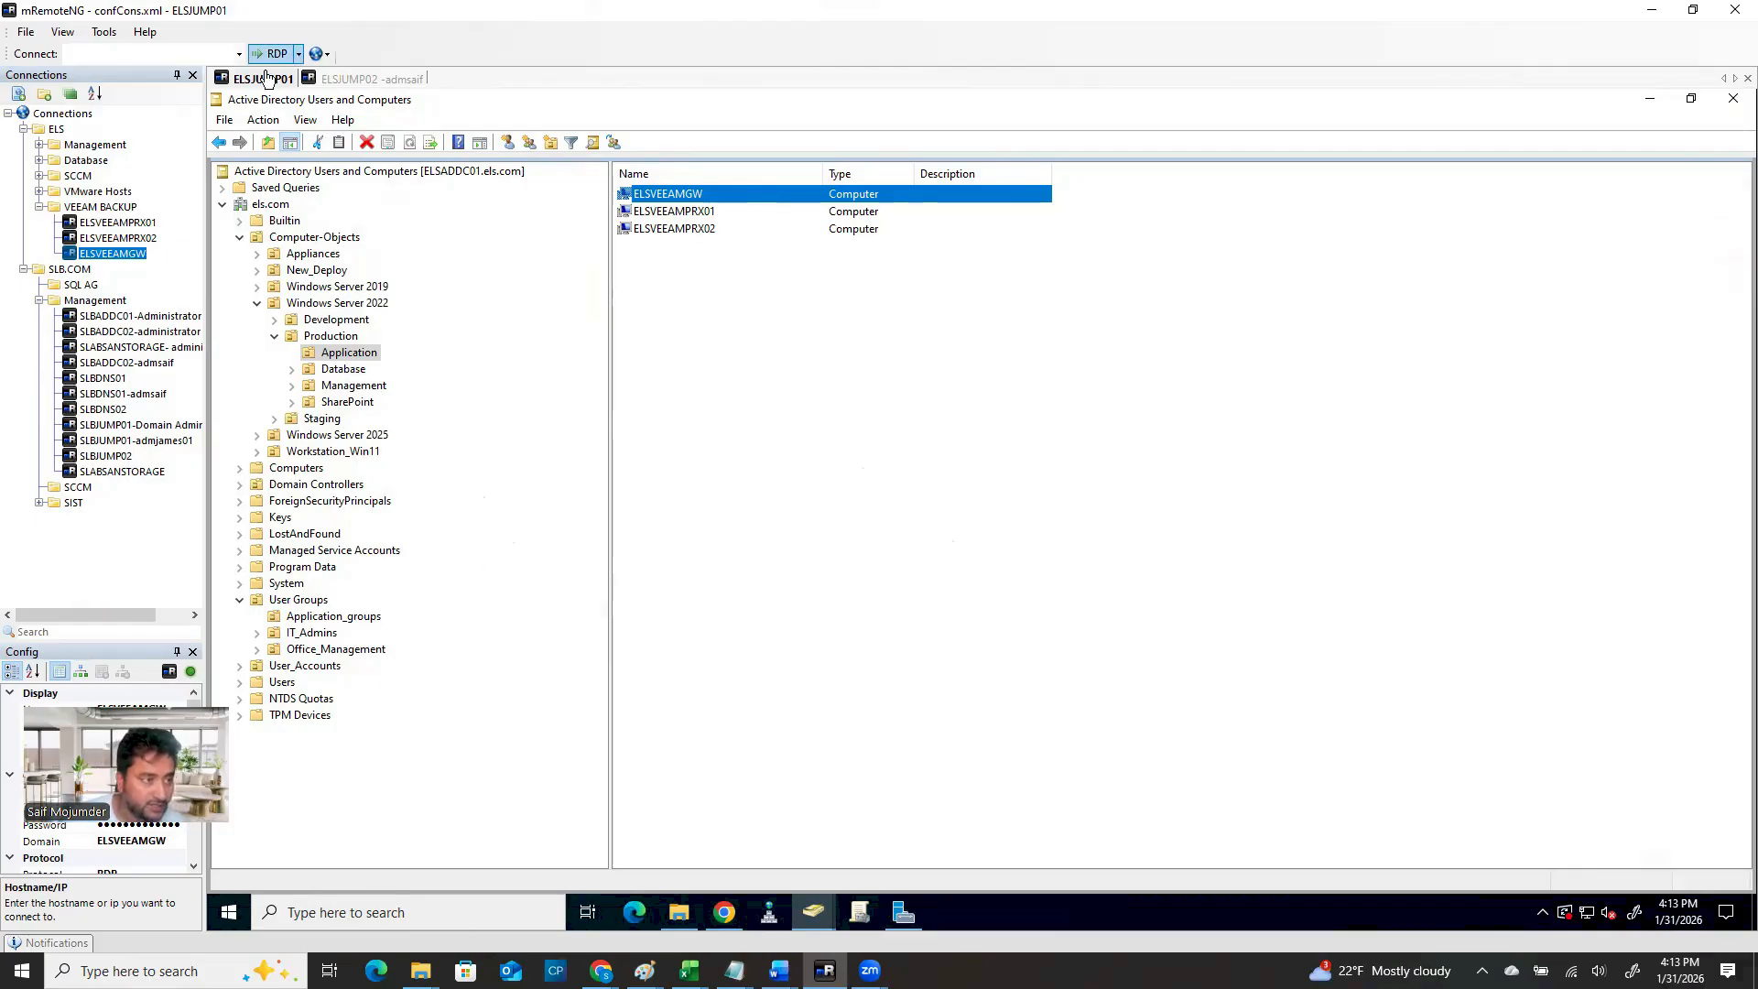
- In vSphere Client, review Recent Tasks sorted by status, then select ELSVEEAMPRIMS
left_click(723, 923)
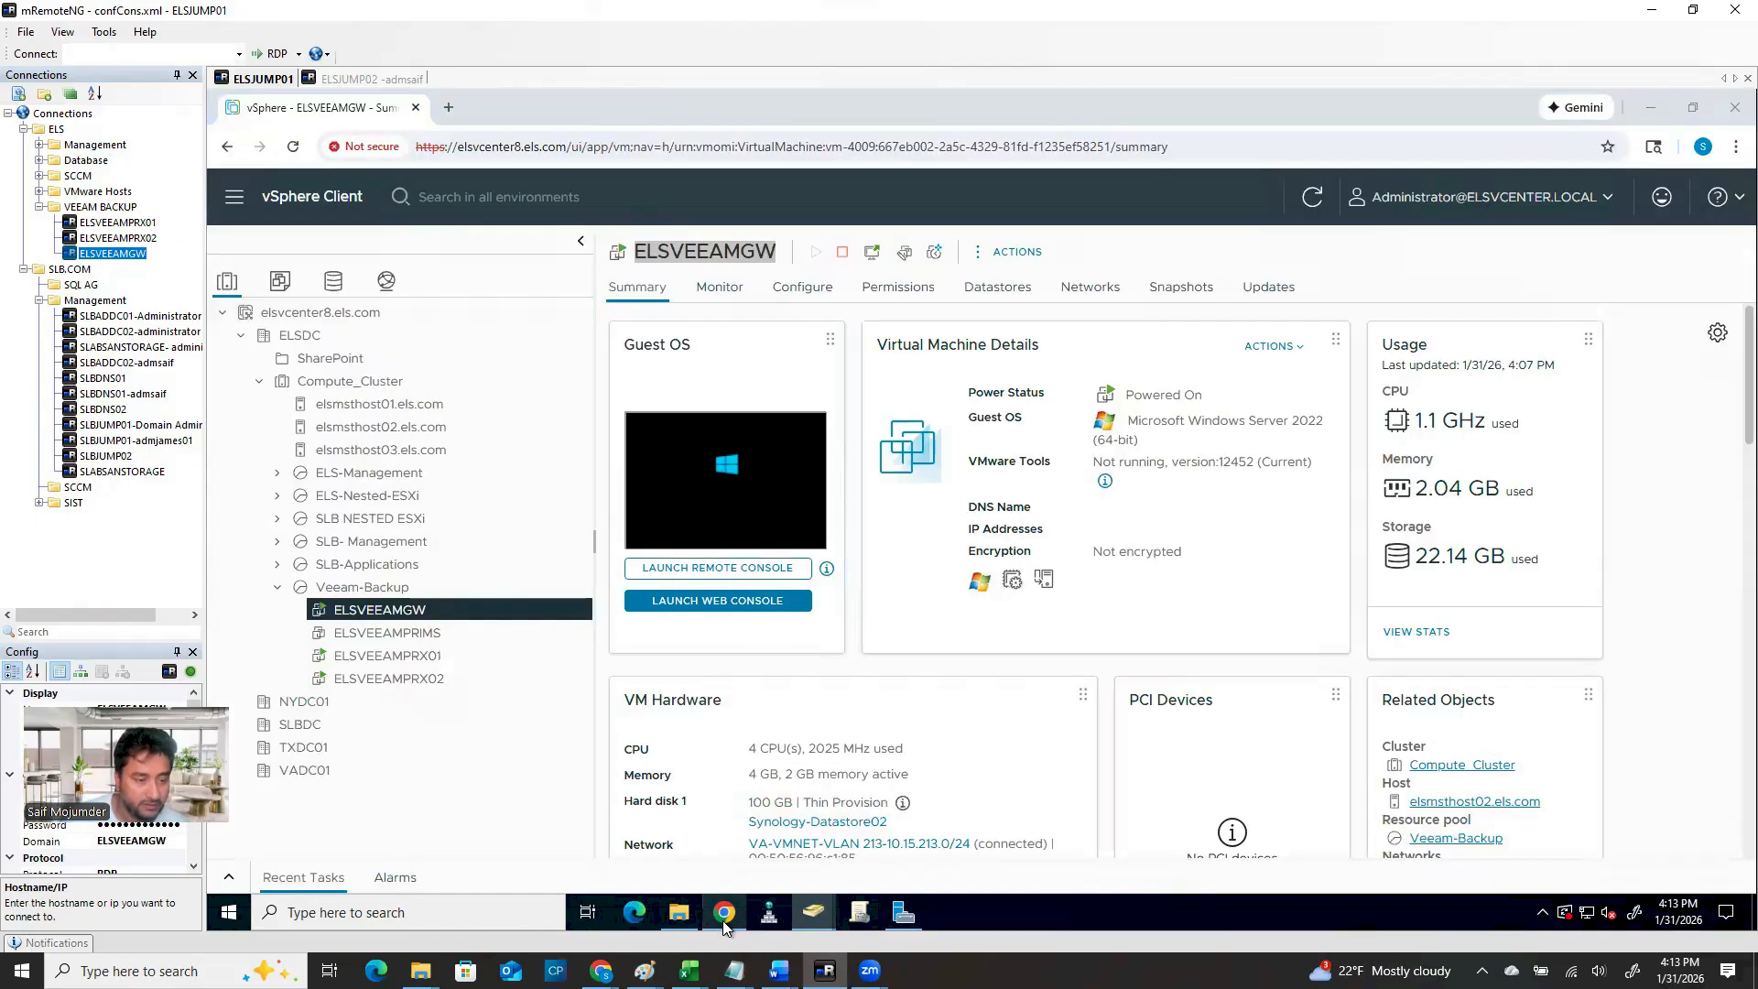
left_click(234, 882)
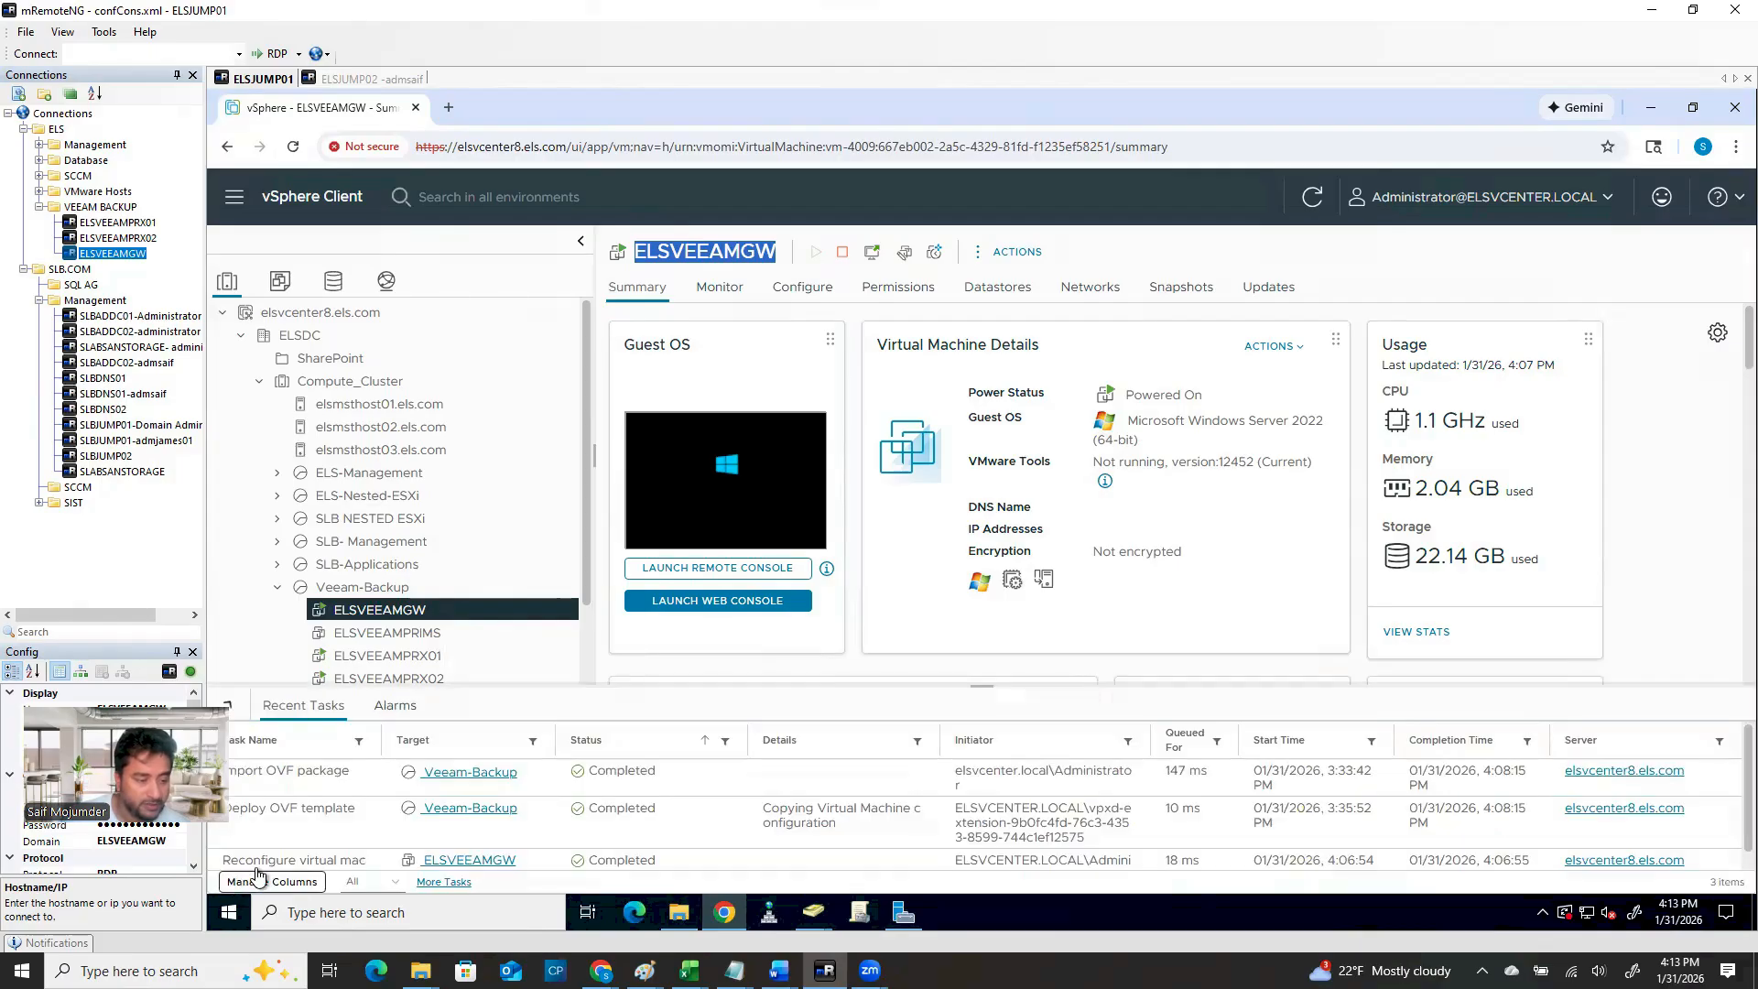
left_click(591, 741)
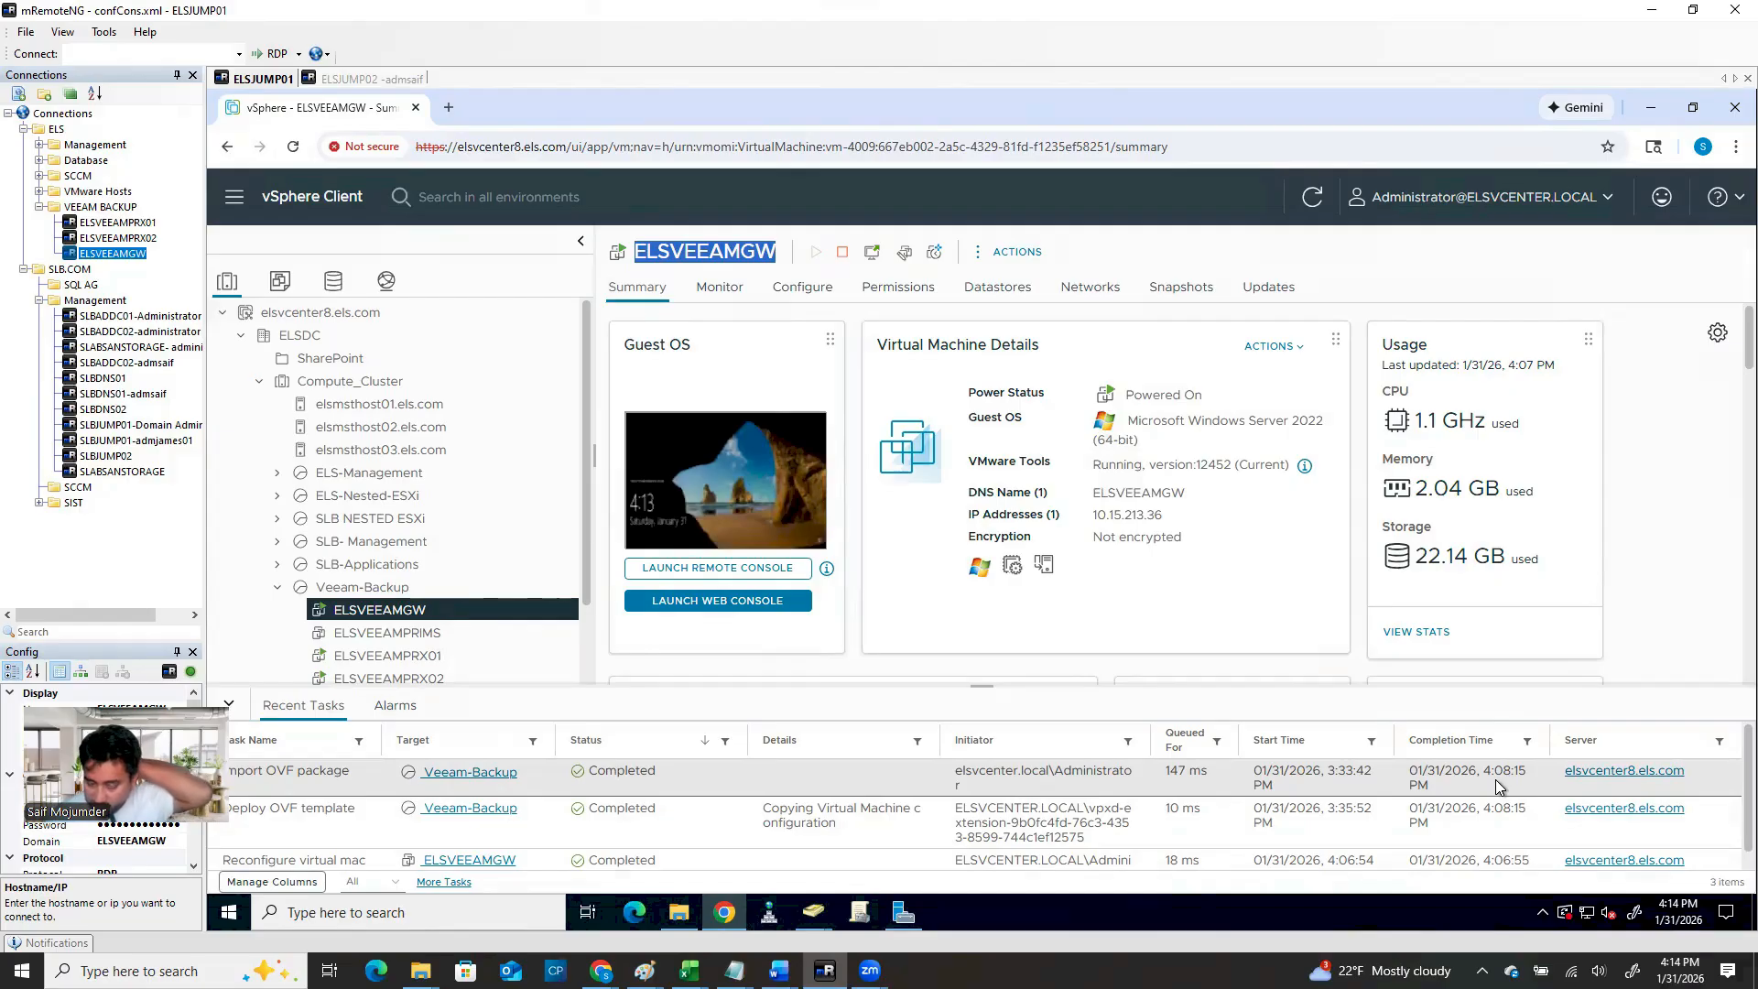
left_click(242, 711)
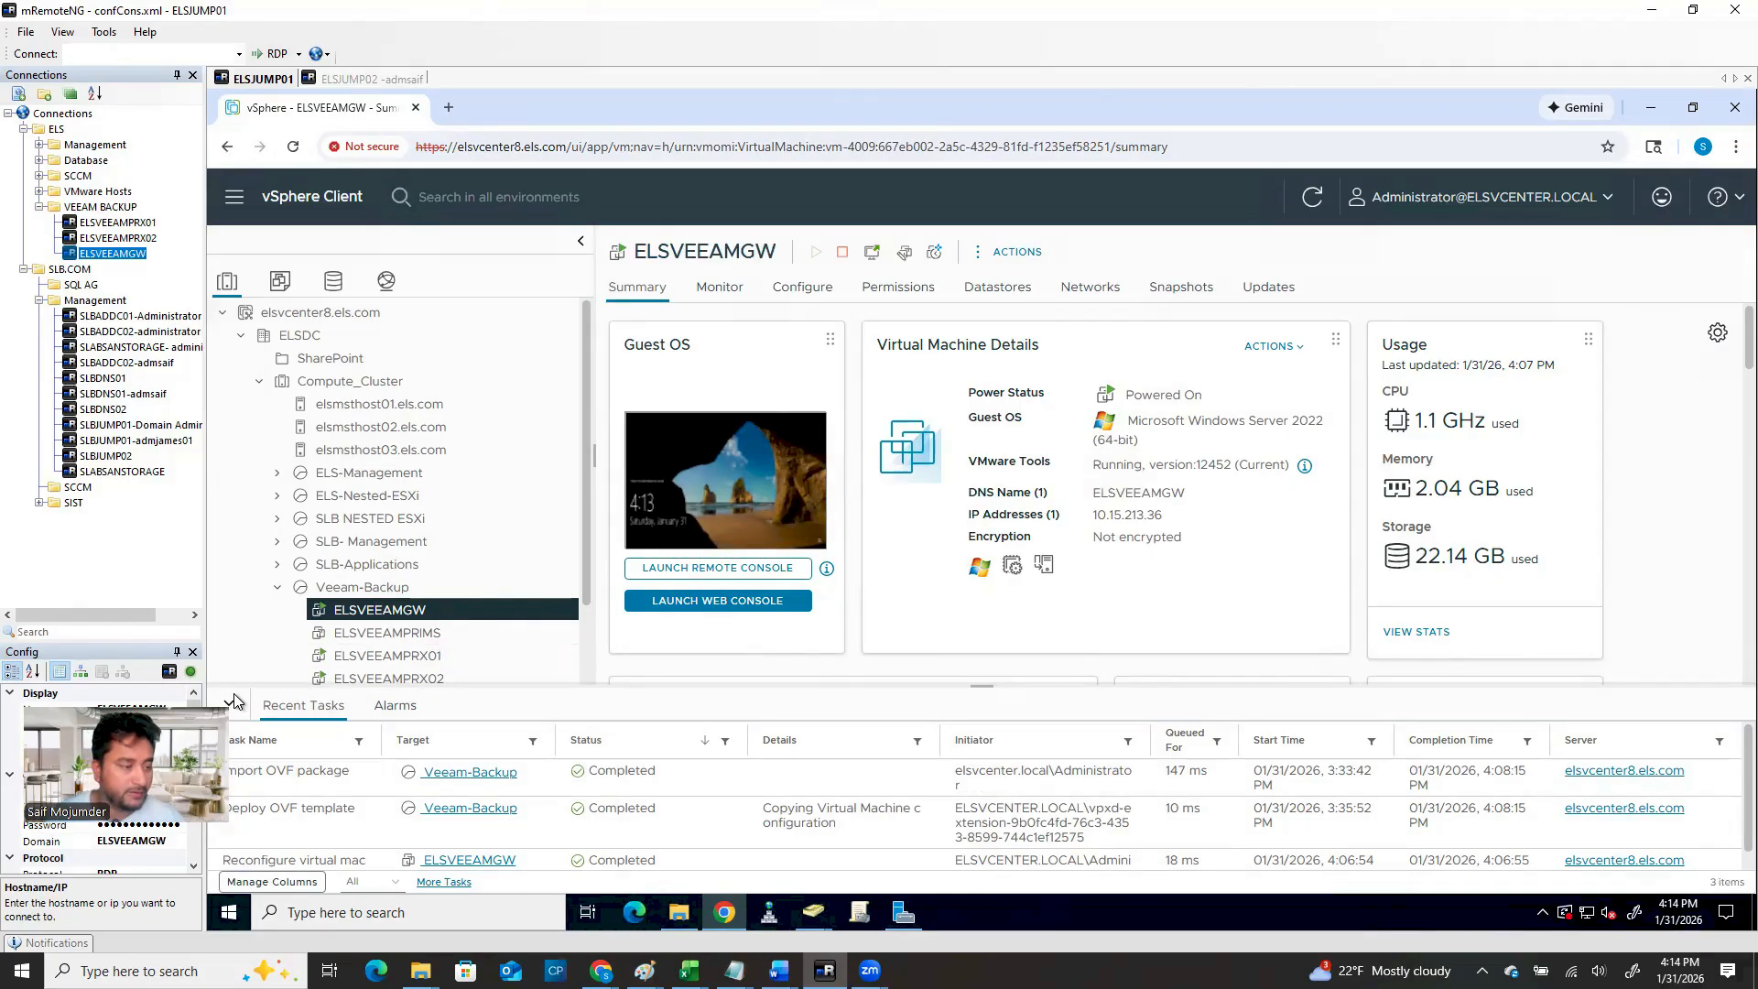
left_click(229, 706)
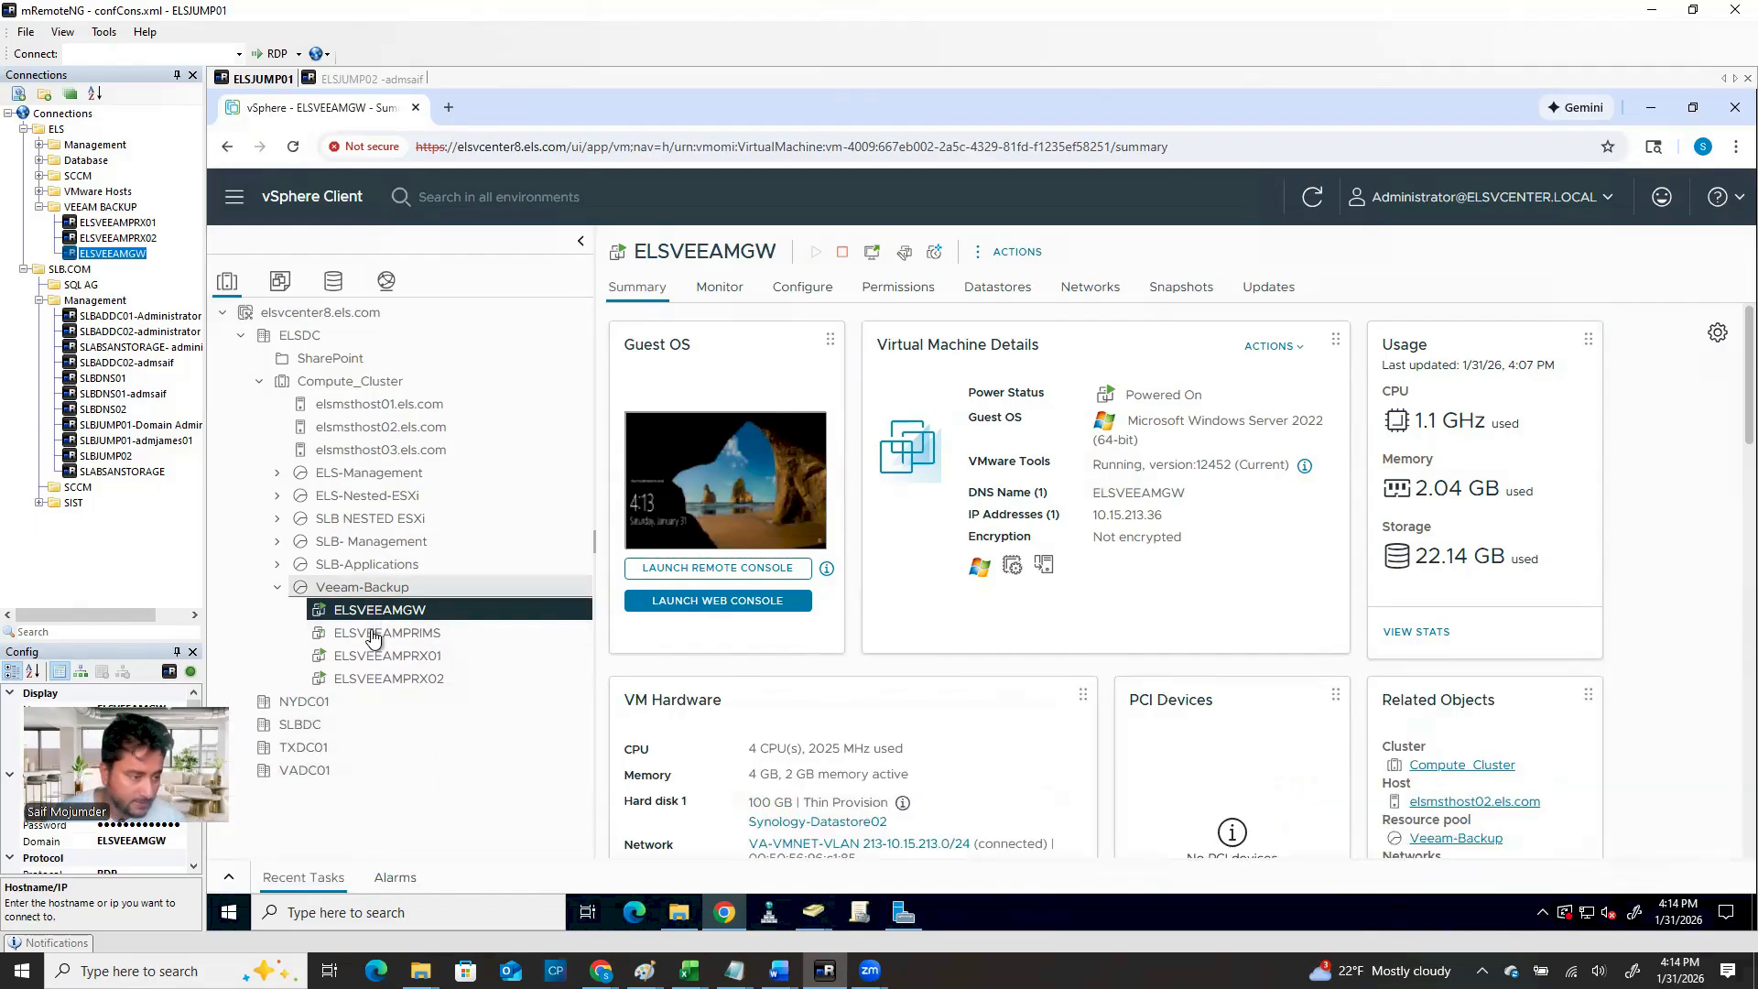
left_click(409, 633)
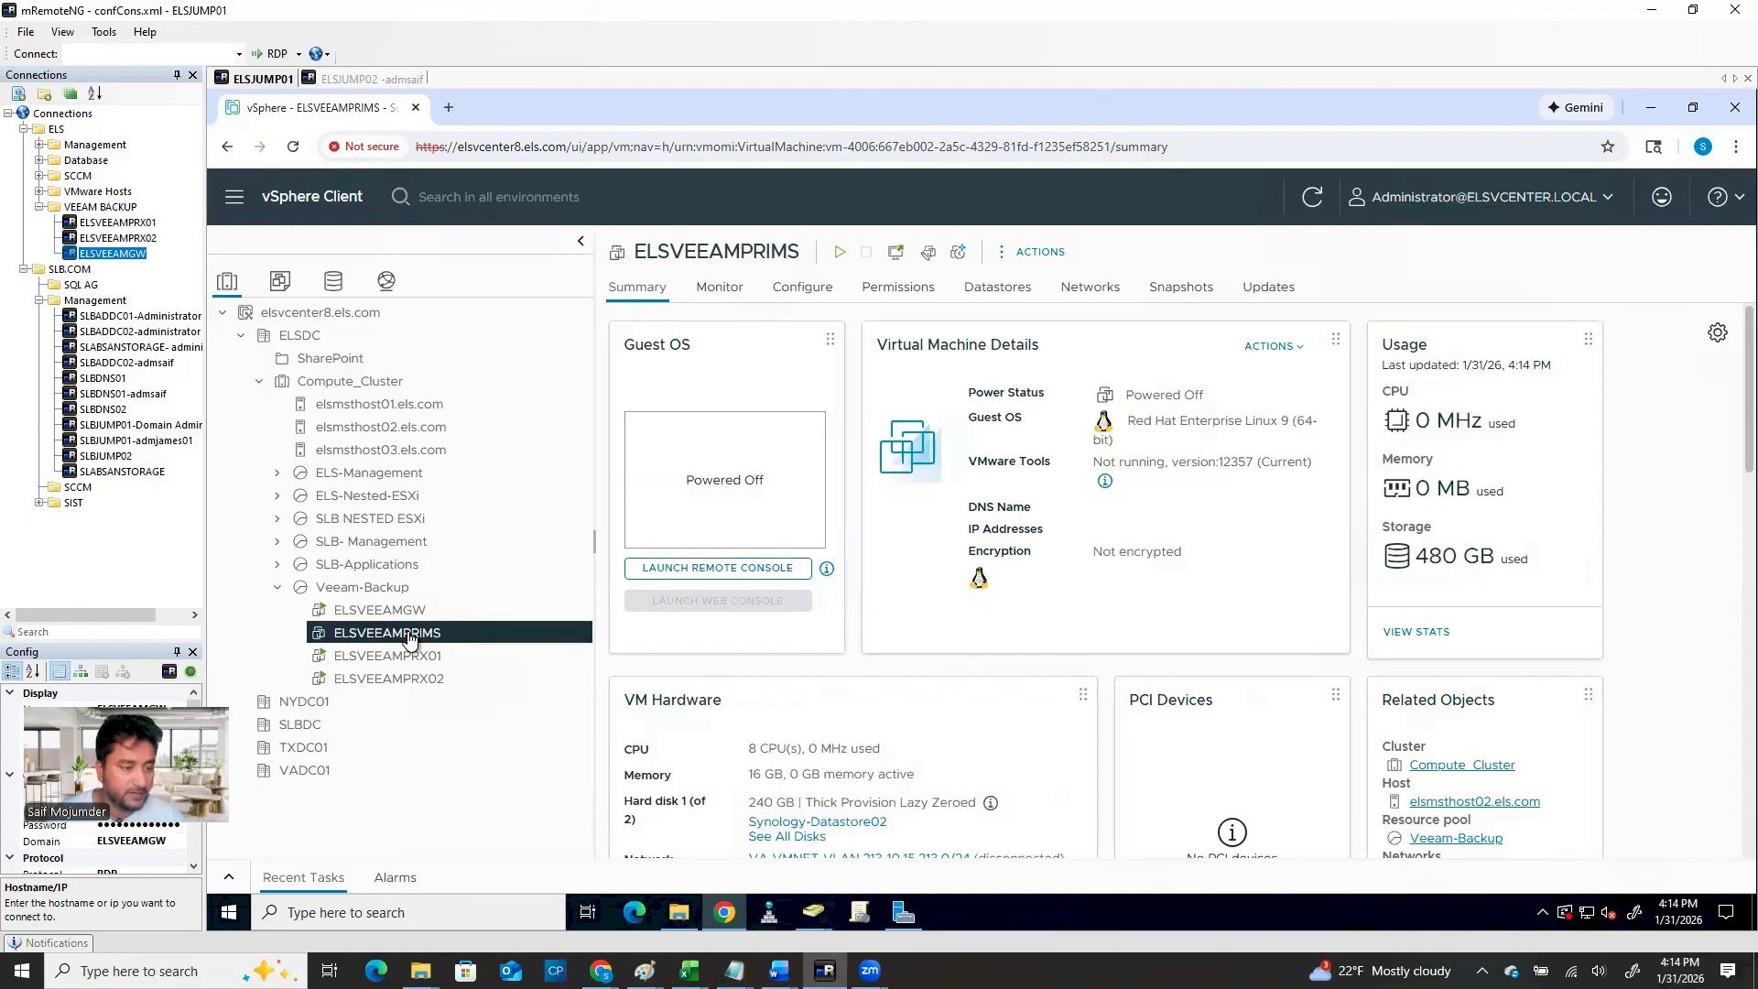
- Power on ELSVEEAMPRIMS, launch its web console, and boot Veeam Backup & Replication from GRUB
right_click(410, 637)
mouse_move(577, 218)
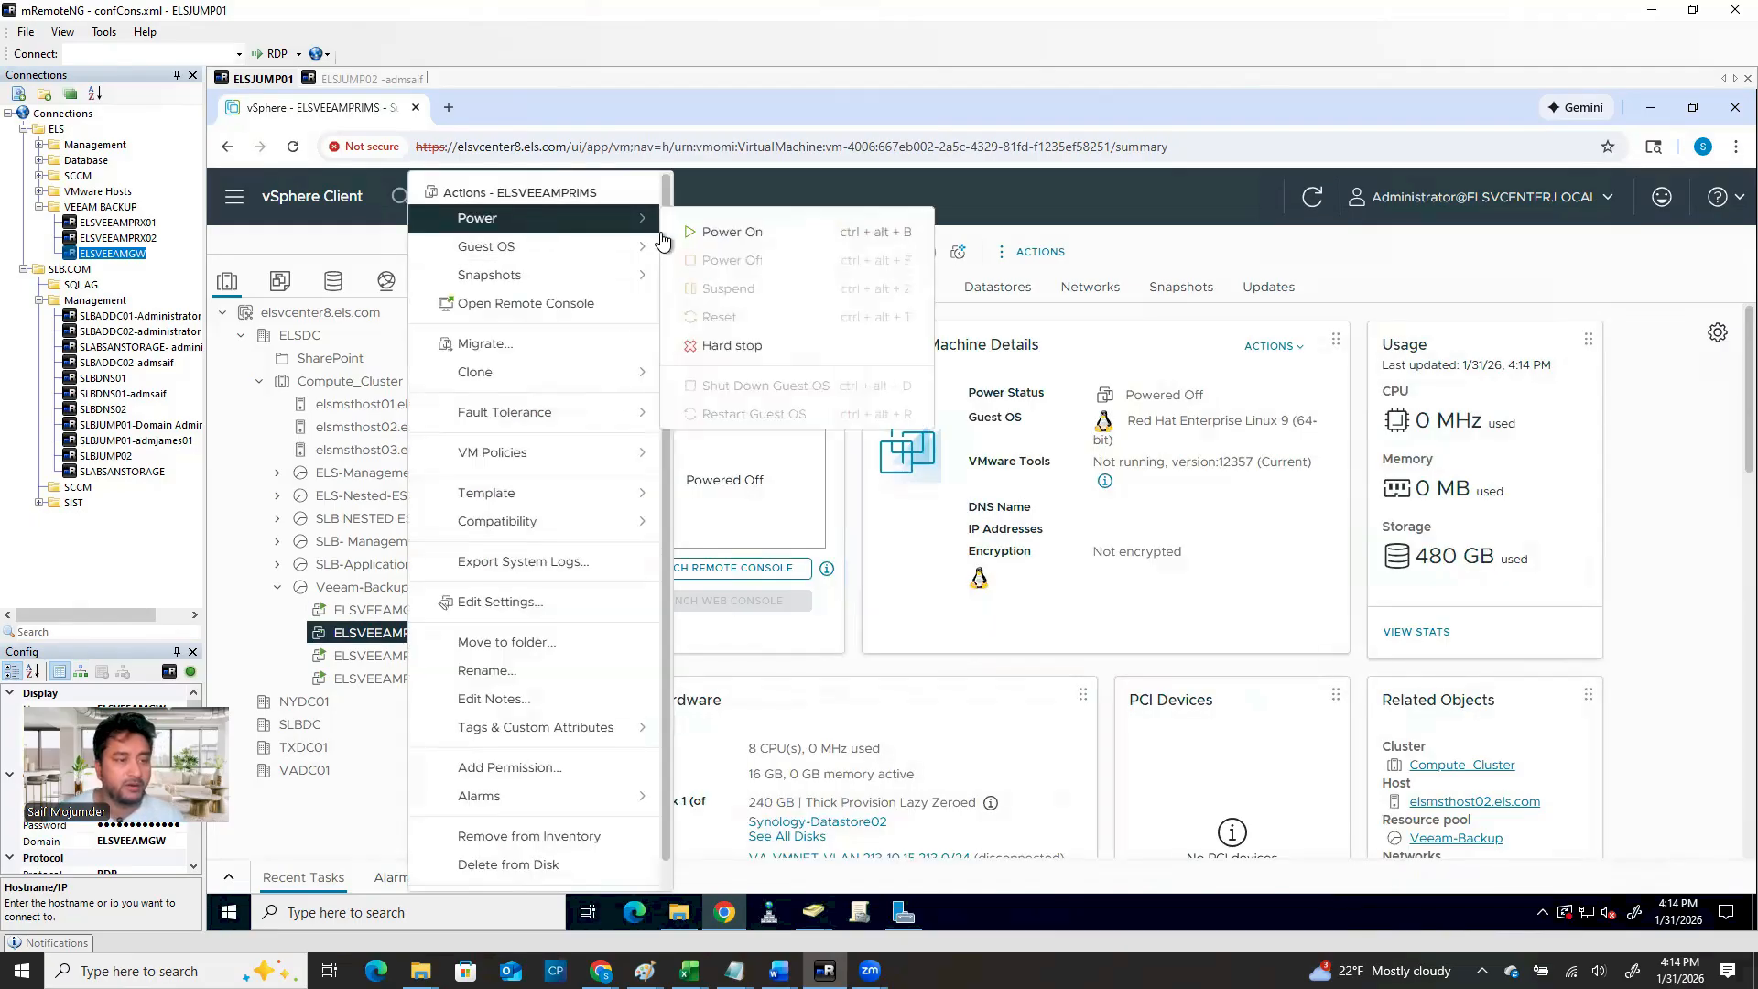
left_click(761, 251)
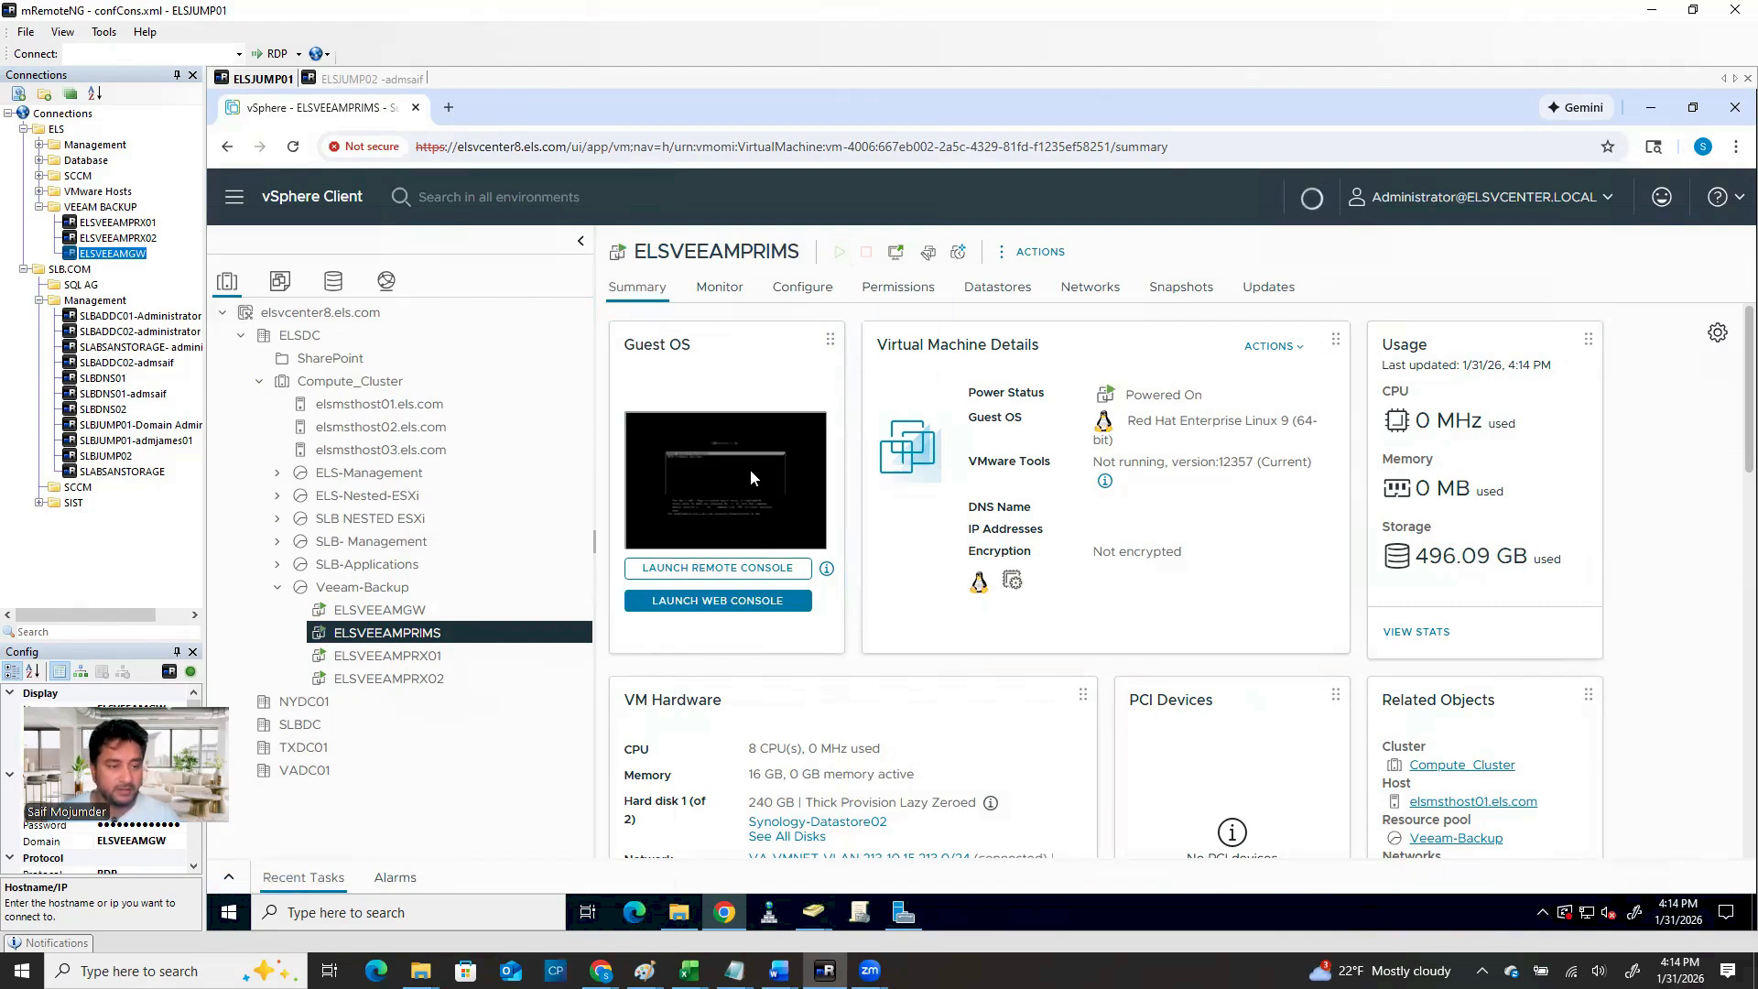
left_click(756, 474)
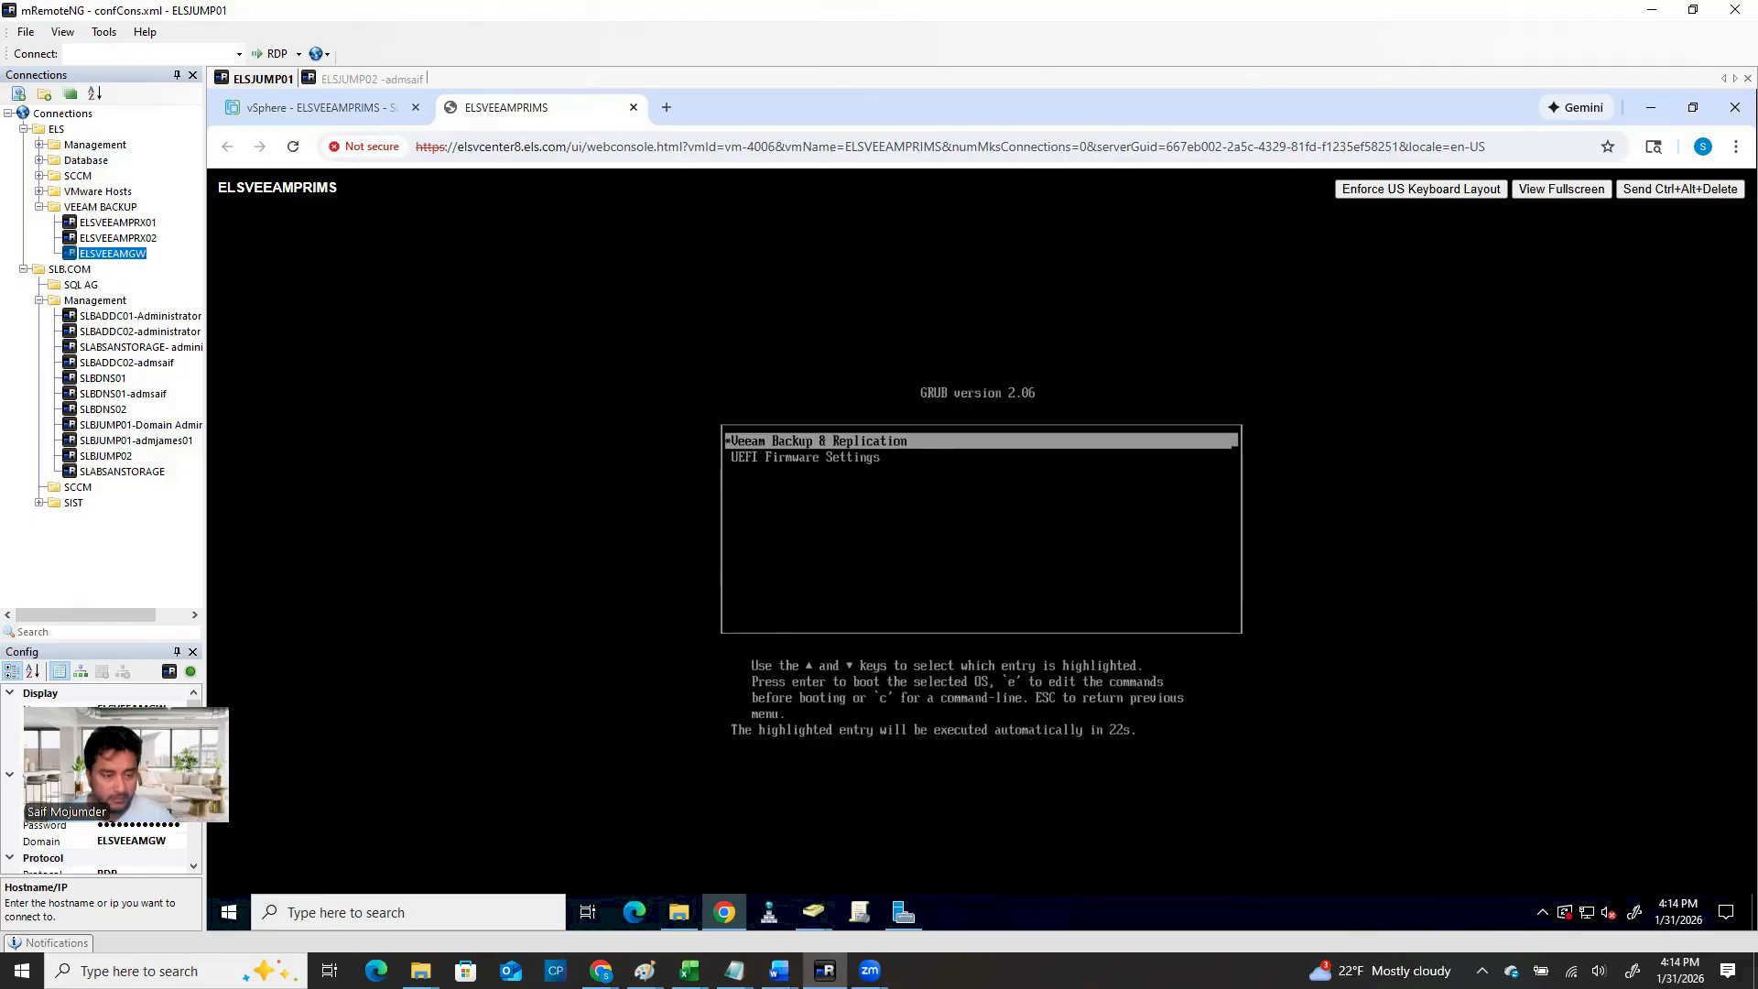
key("Return")
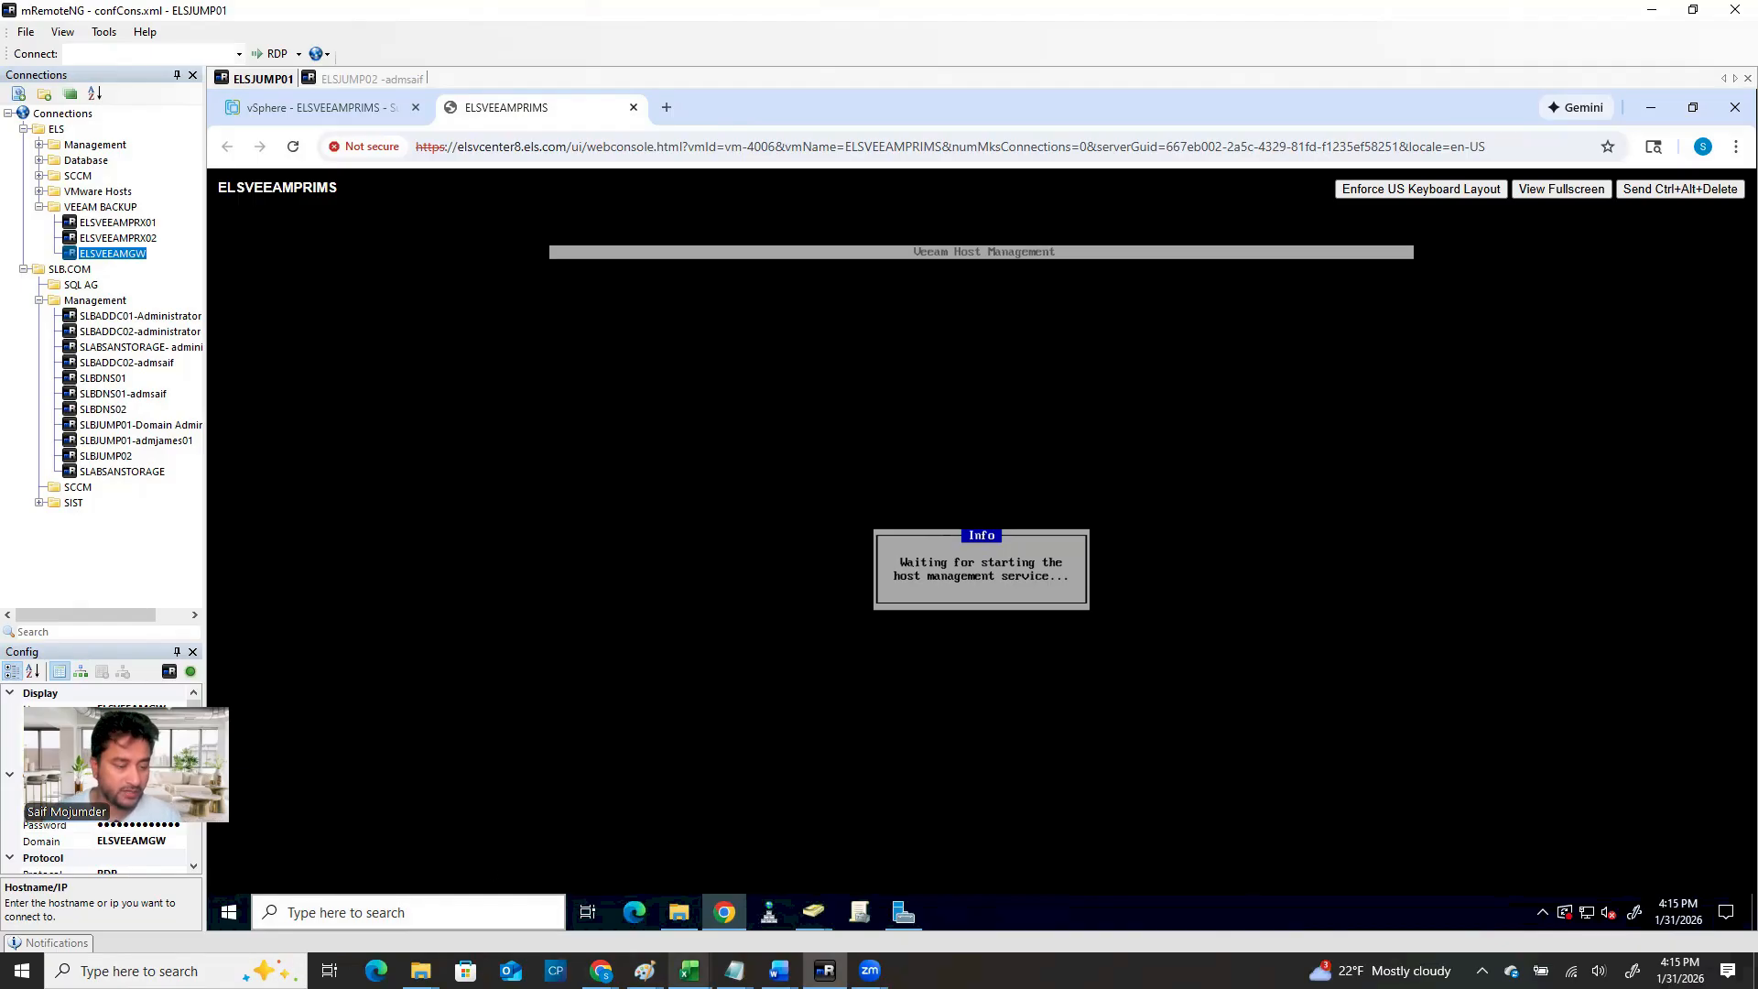
mouse_move(689, 970)
left_click(760, 932)
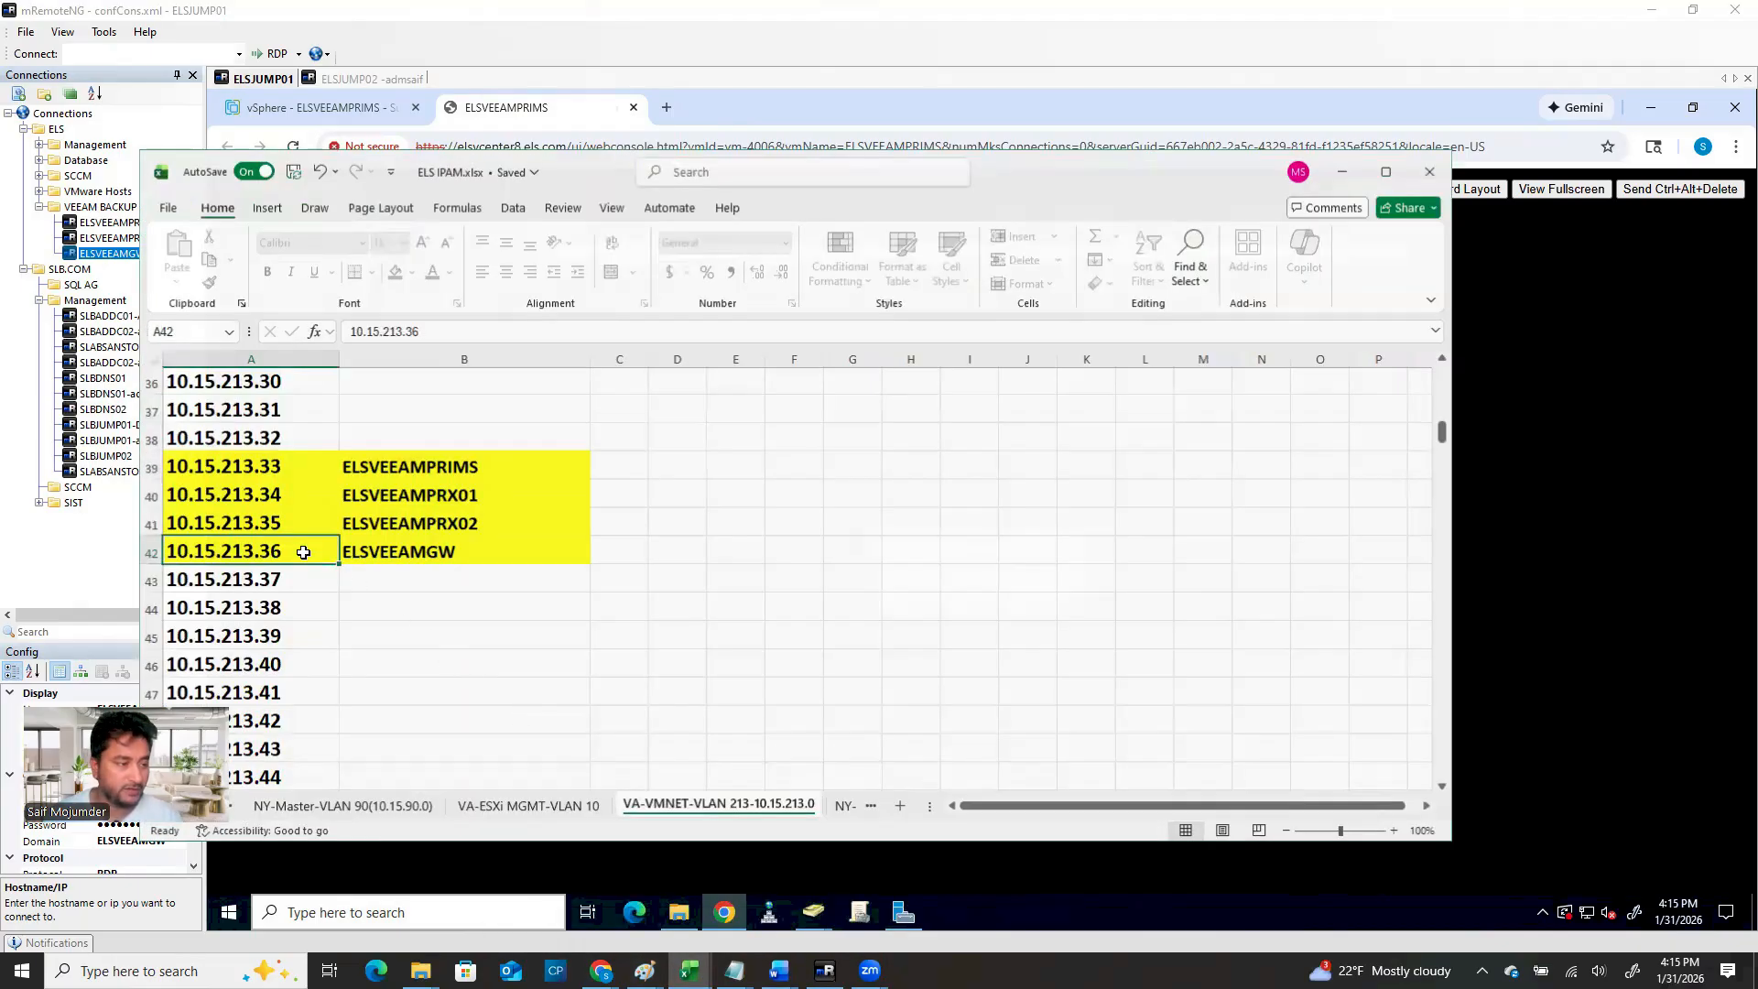
left_click(444, 463)
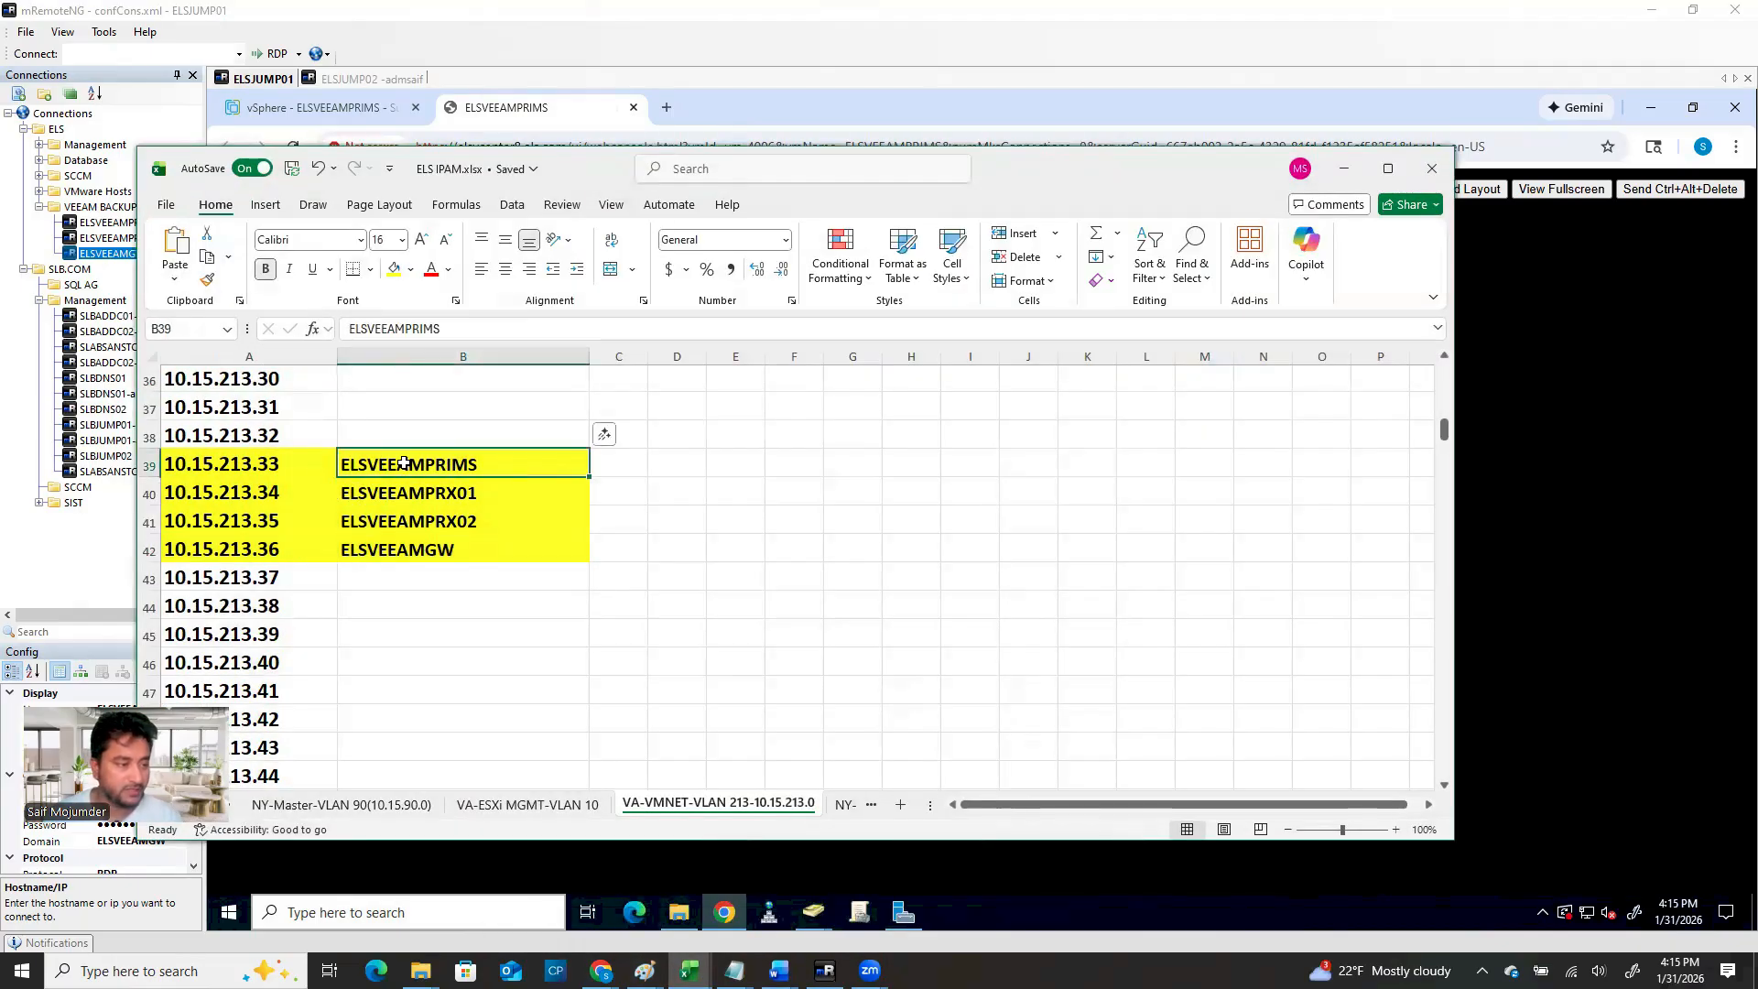
double_click(269, 466)
left_click_drag(289, 465, 163, 466)
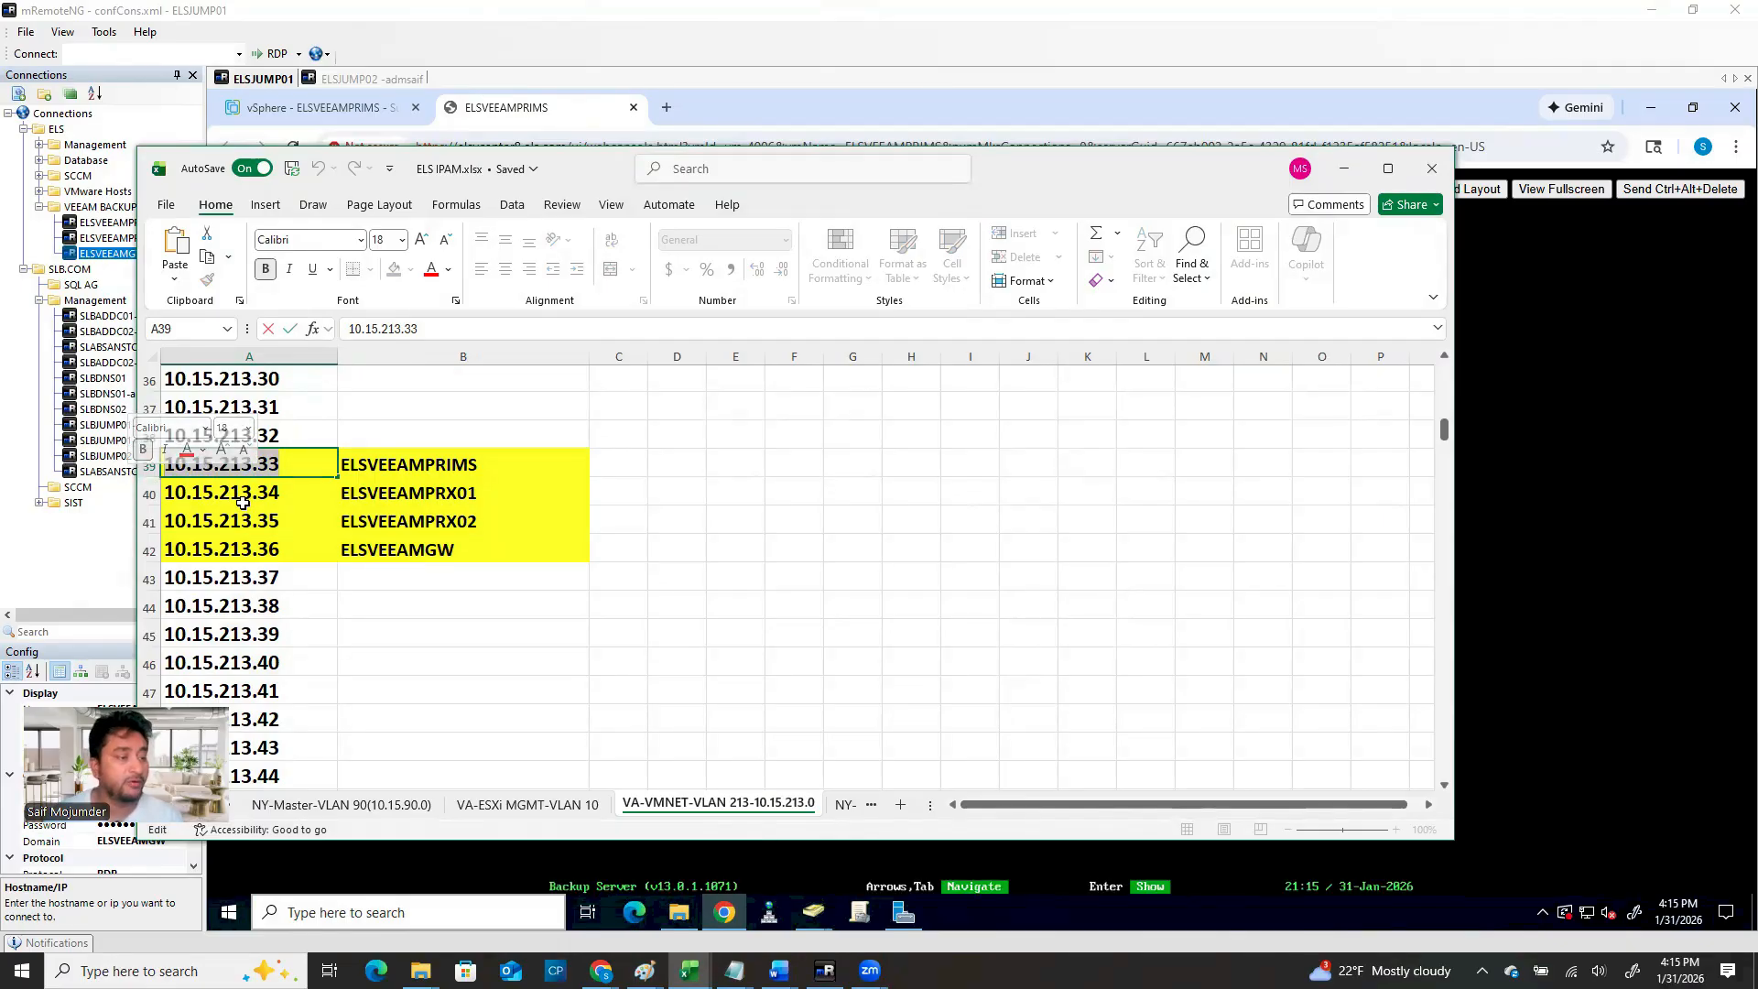
left_click(294, 466)
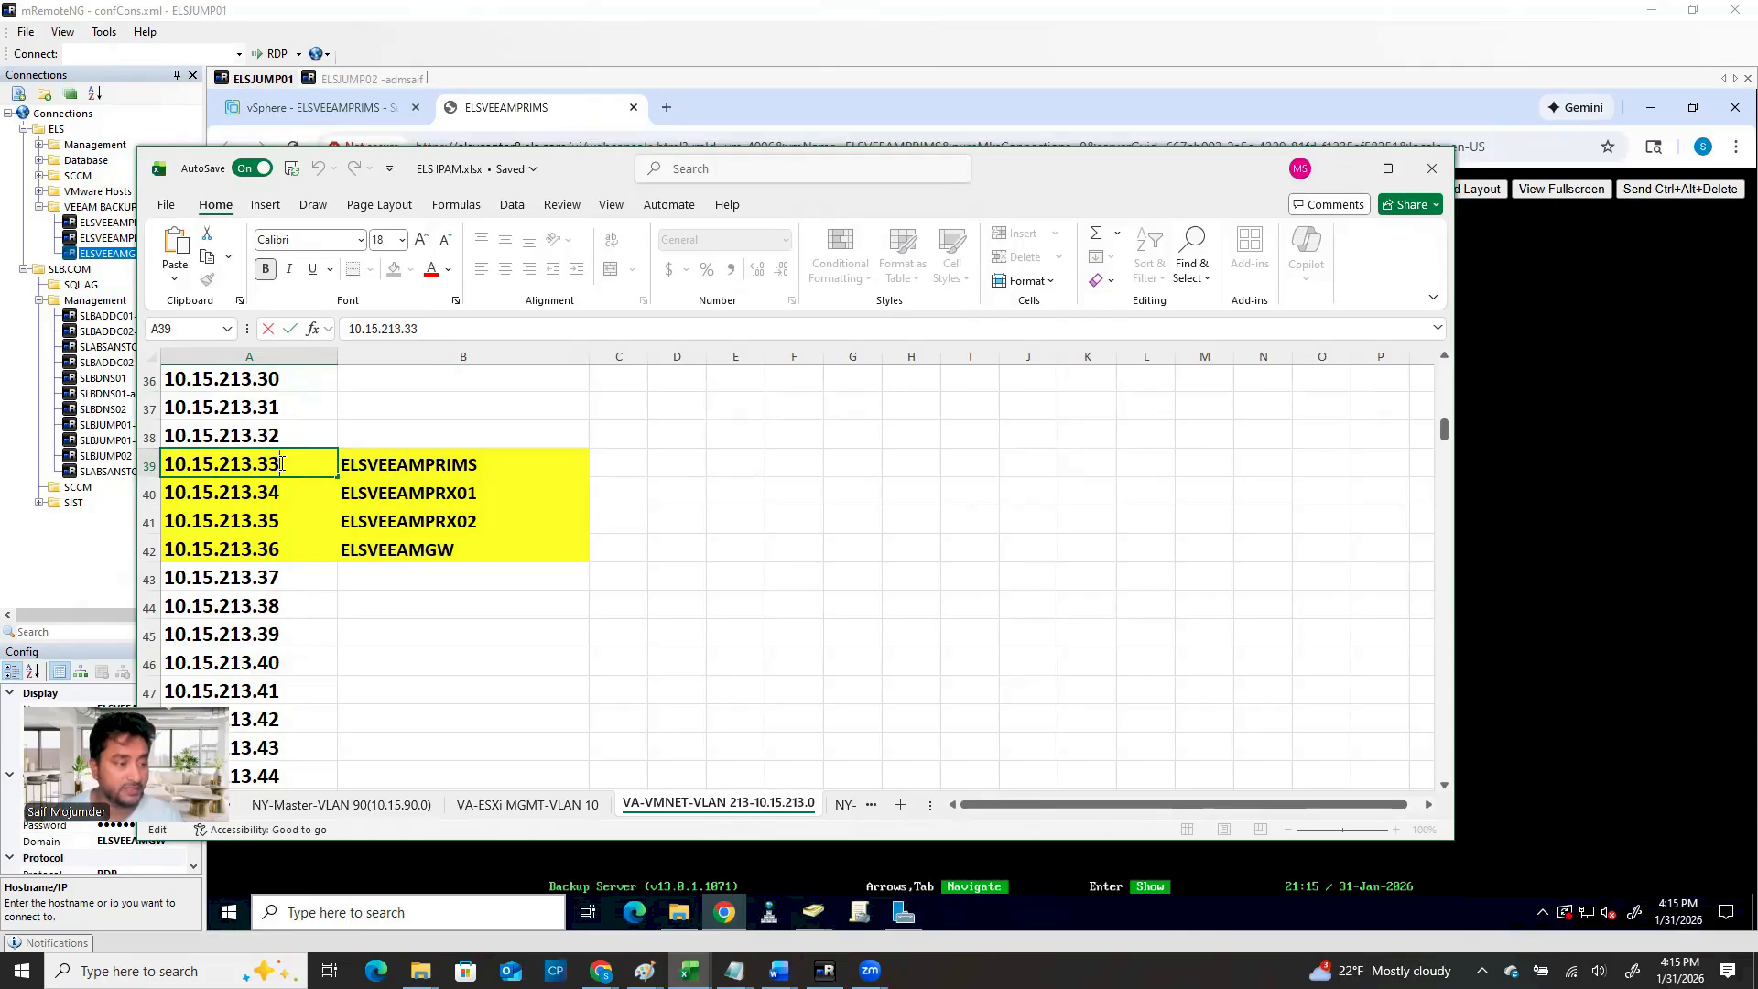
left_click(1340, 174)
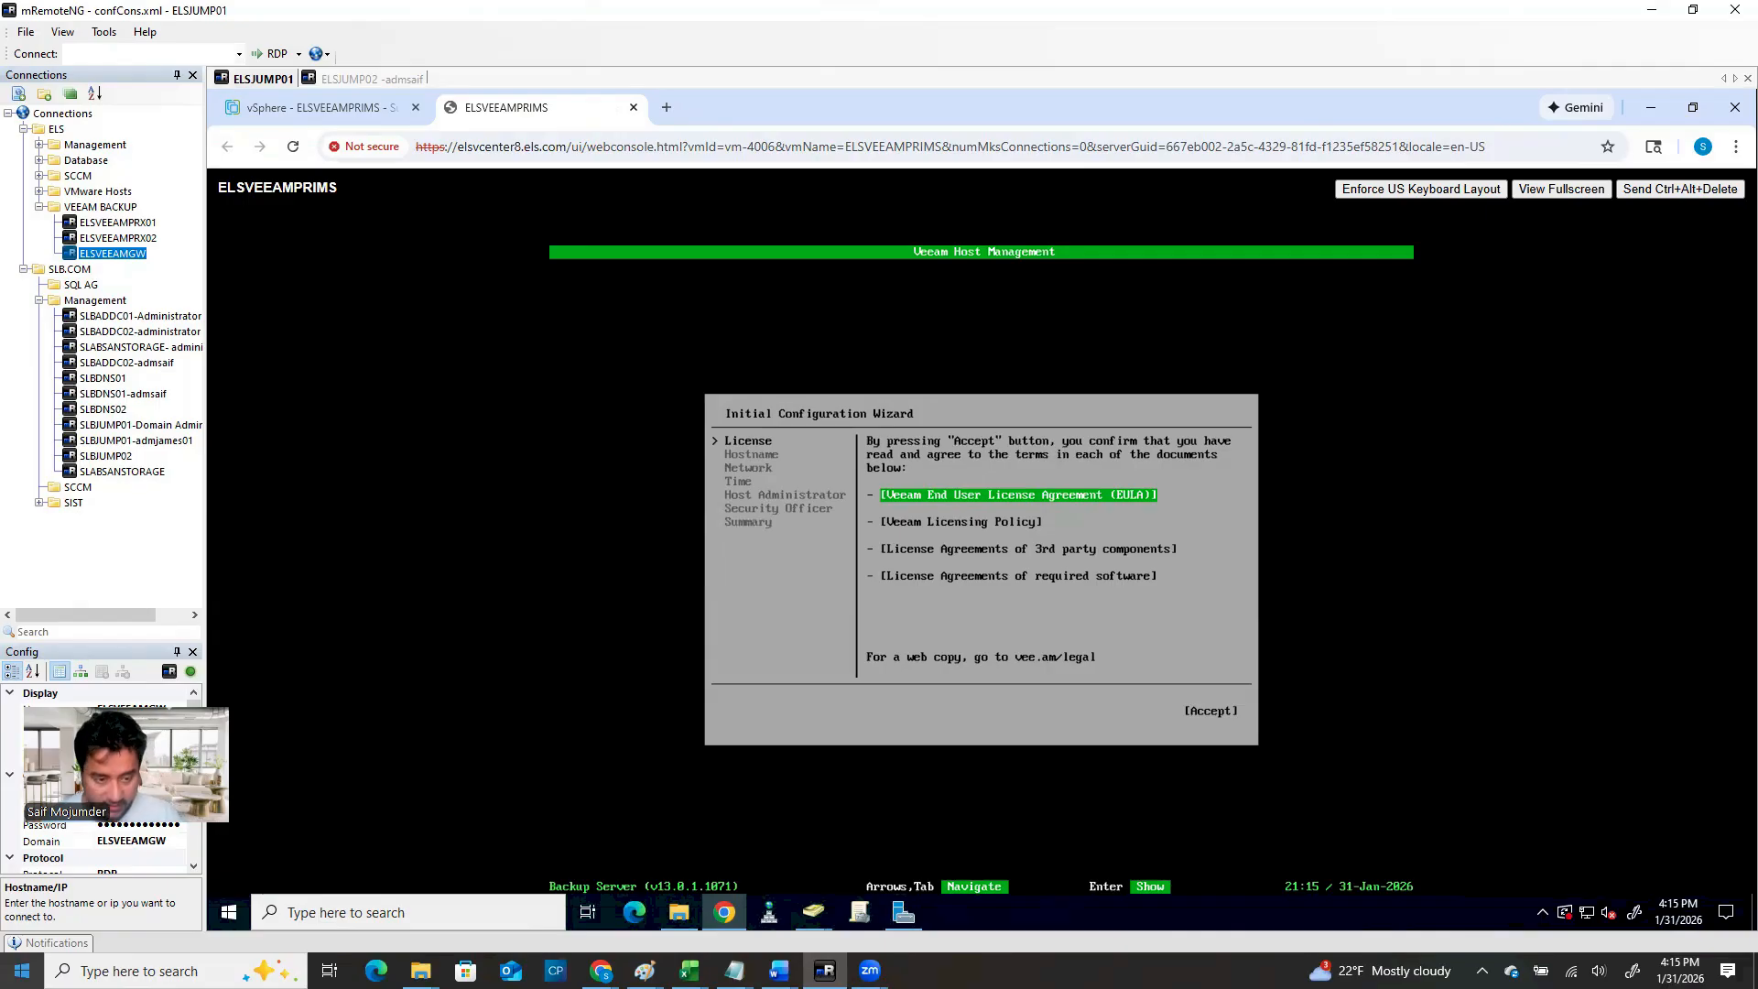
- Accept the Veeam license agreements and set the hostname to ELSVEEAMPRIMS
key("Tab")
key("Tab")
key("Tab")
key("Tab")
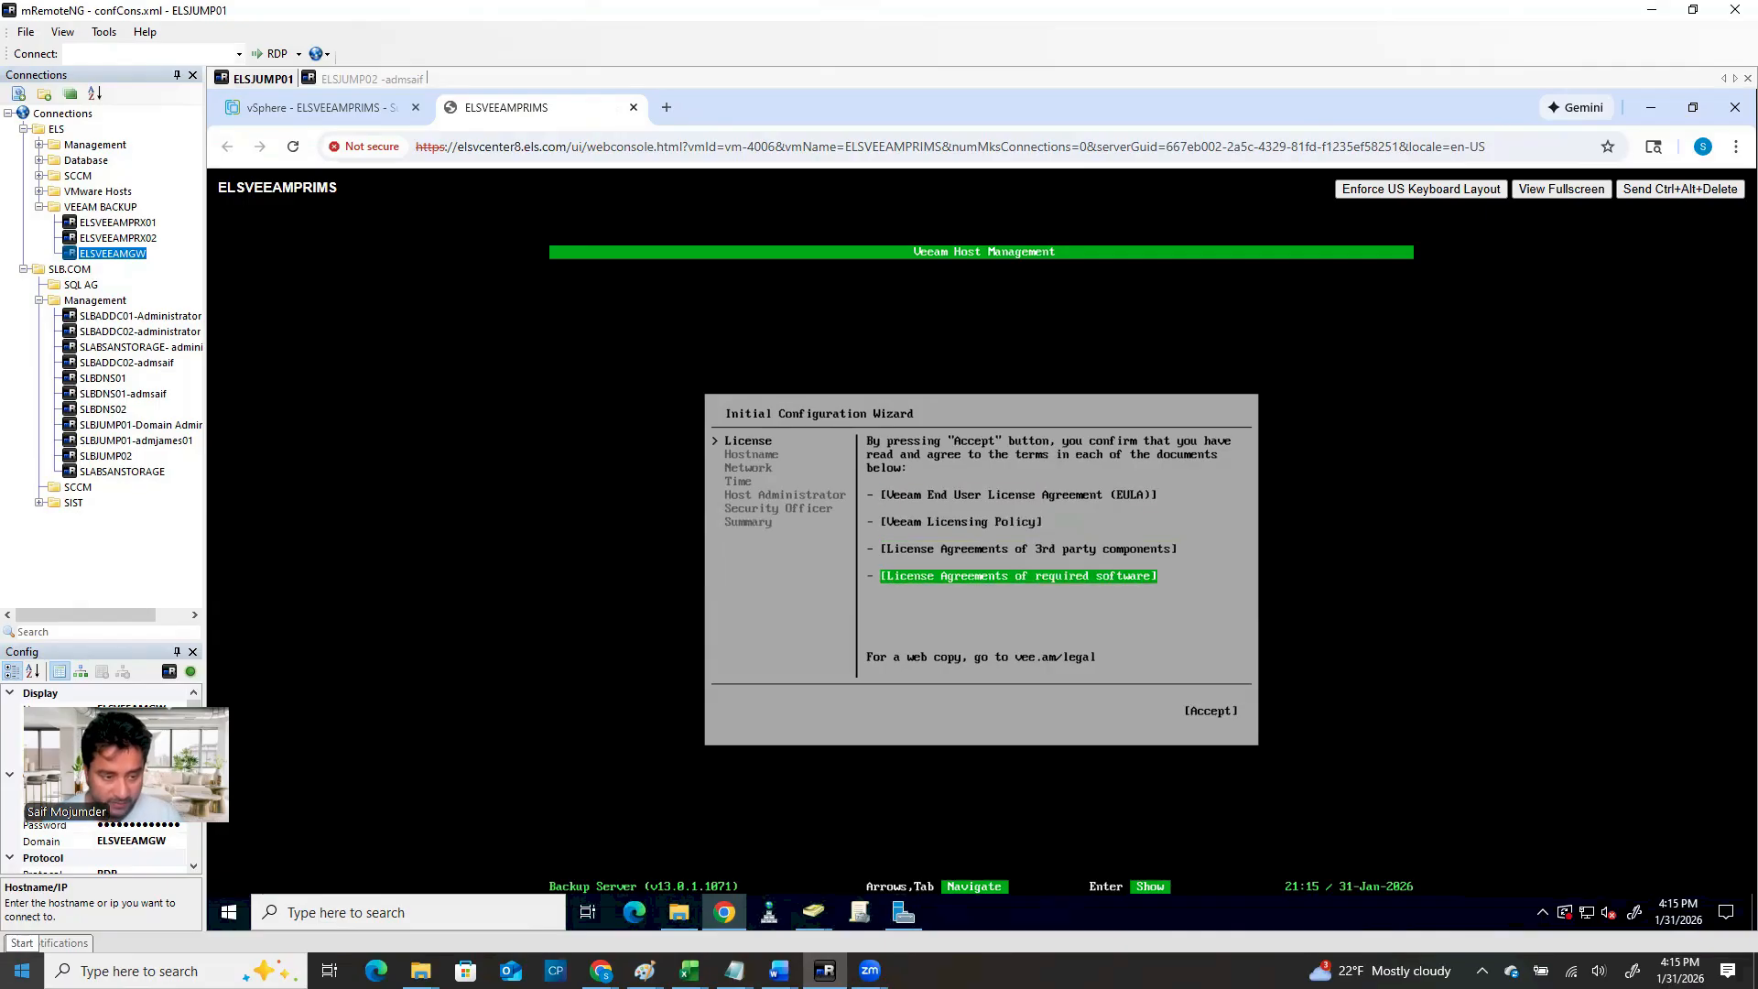
key("Return")
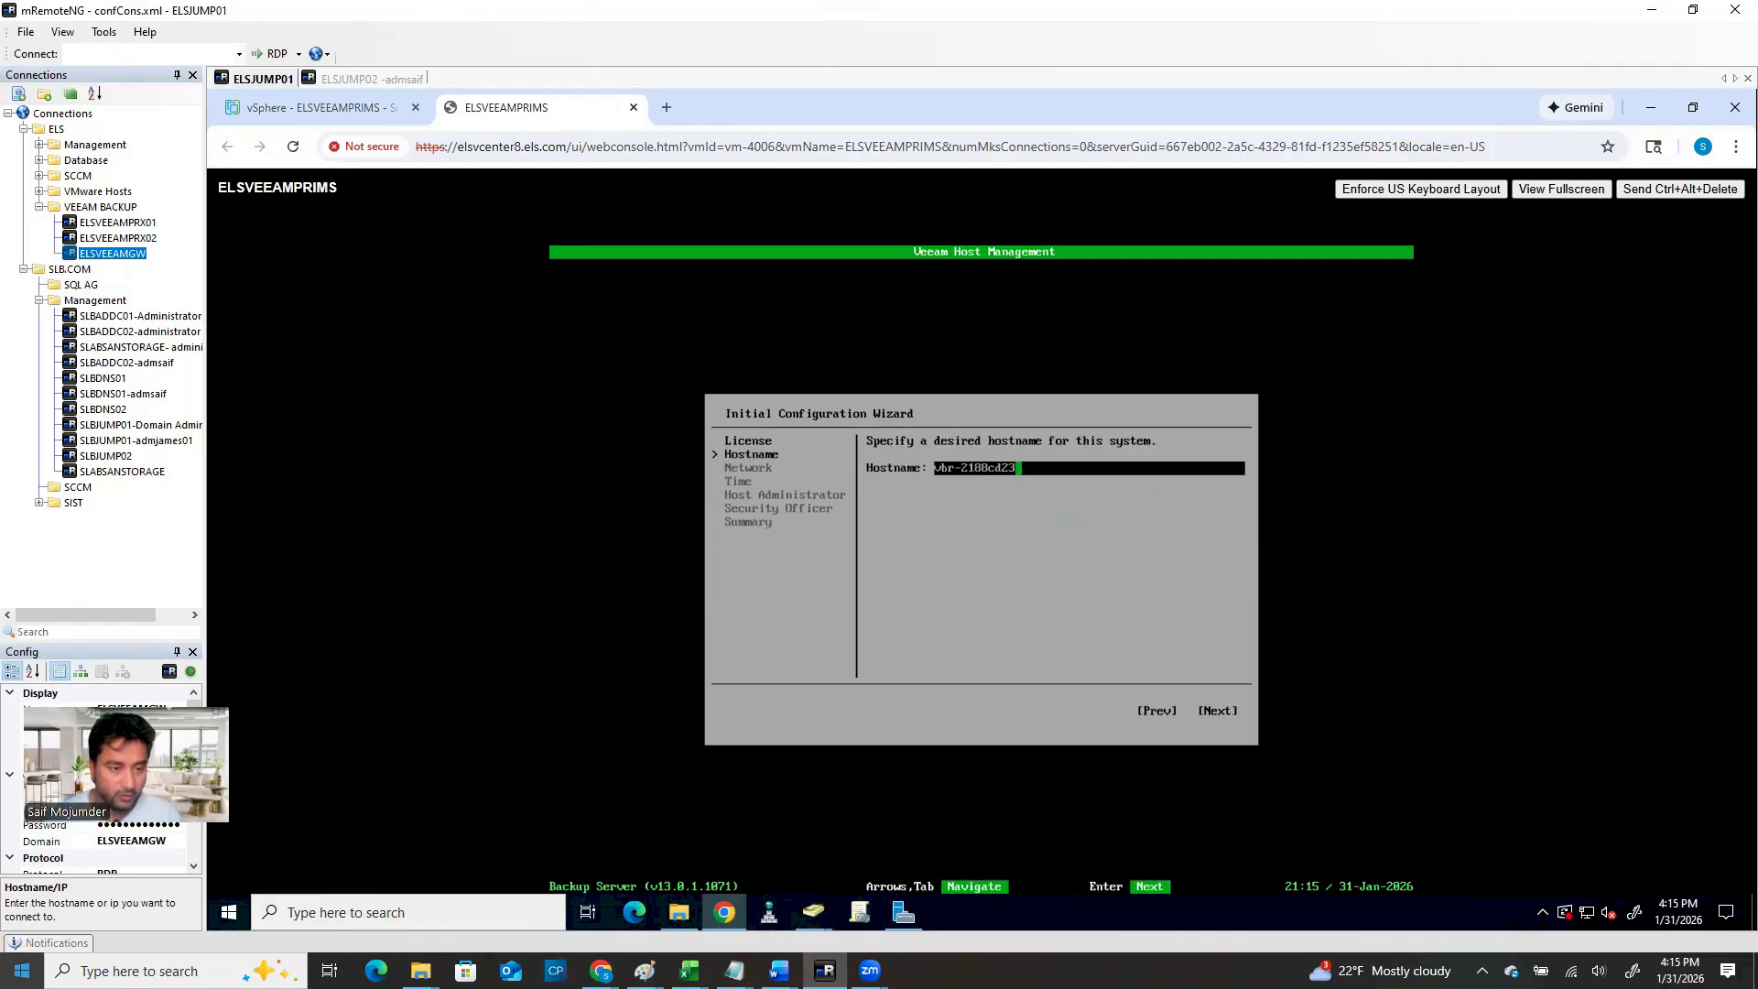
key("BackSpace")
key("BackSpace")
key("BackSpace")
key("BackSpace")
key("BackSpace")
key("BackSpace")
key("BackSpace")
key("BackSpace")
key("BackSpace")
key("BackSpace")
key("BackSpace")
key("BackSpace")
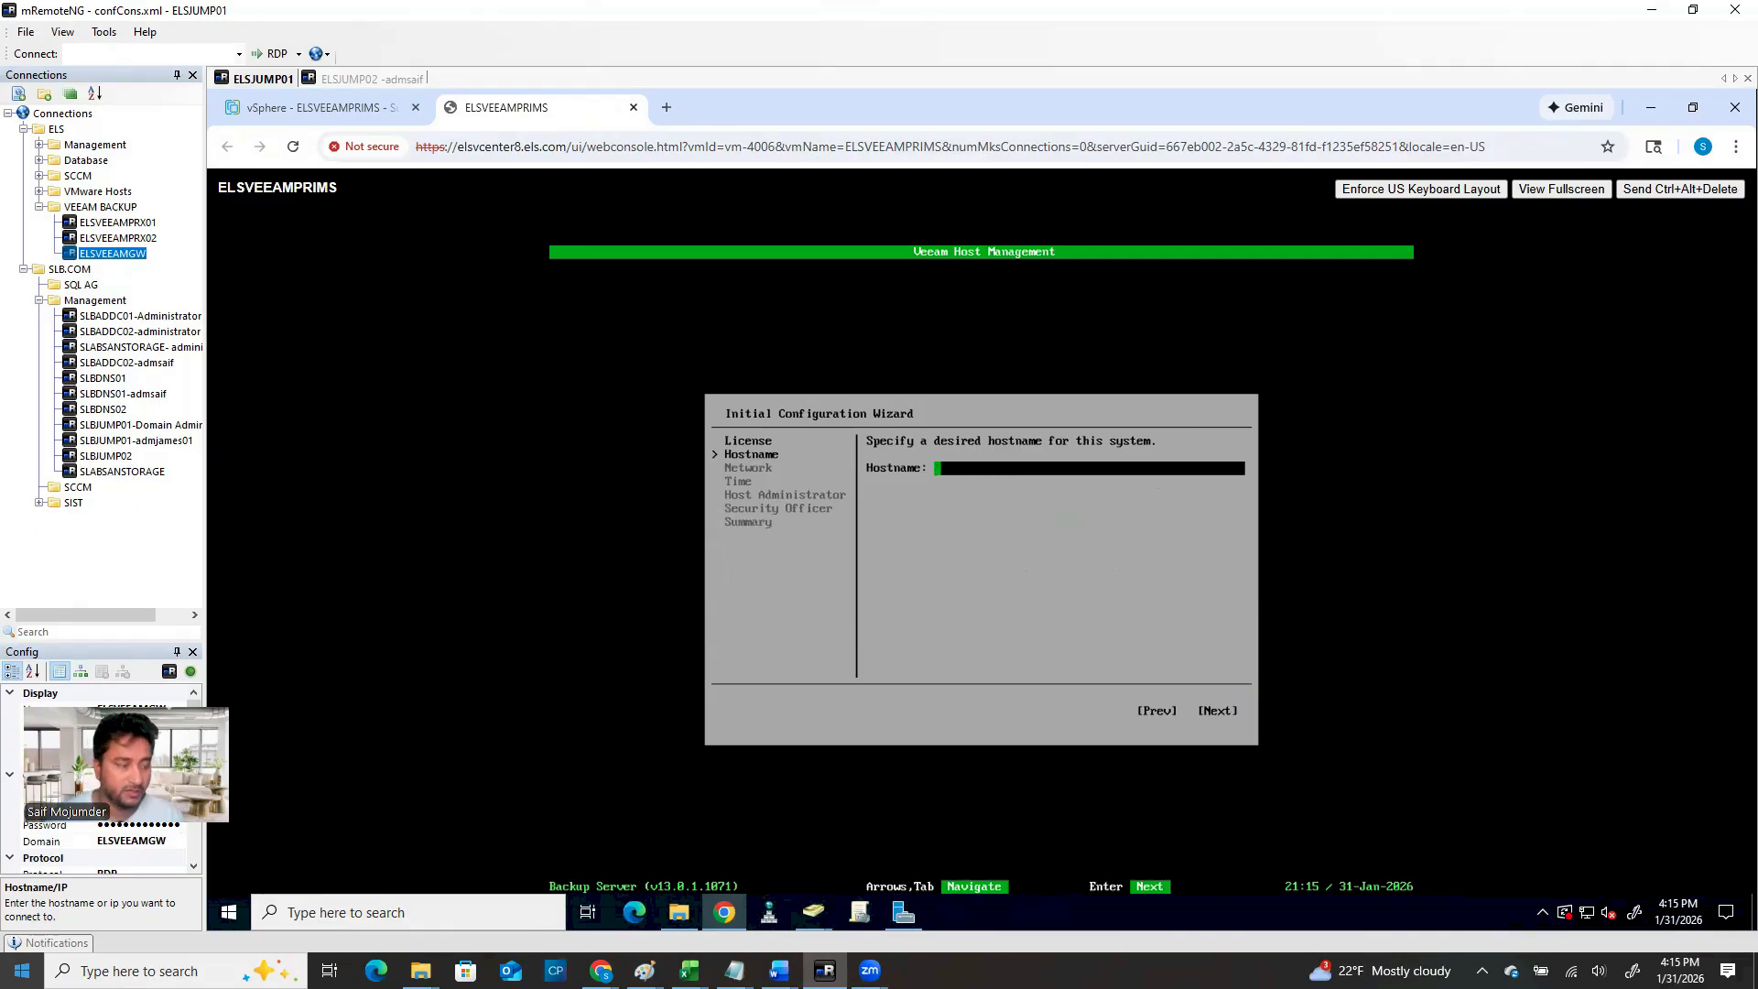
type("ELS")
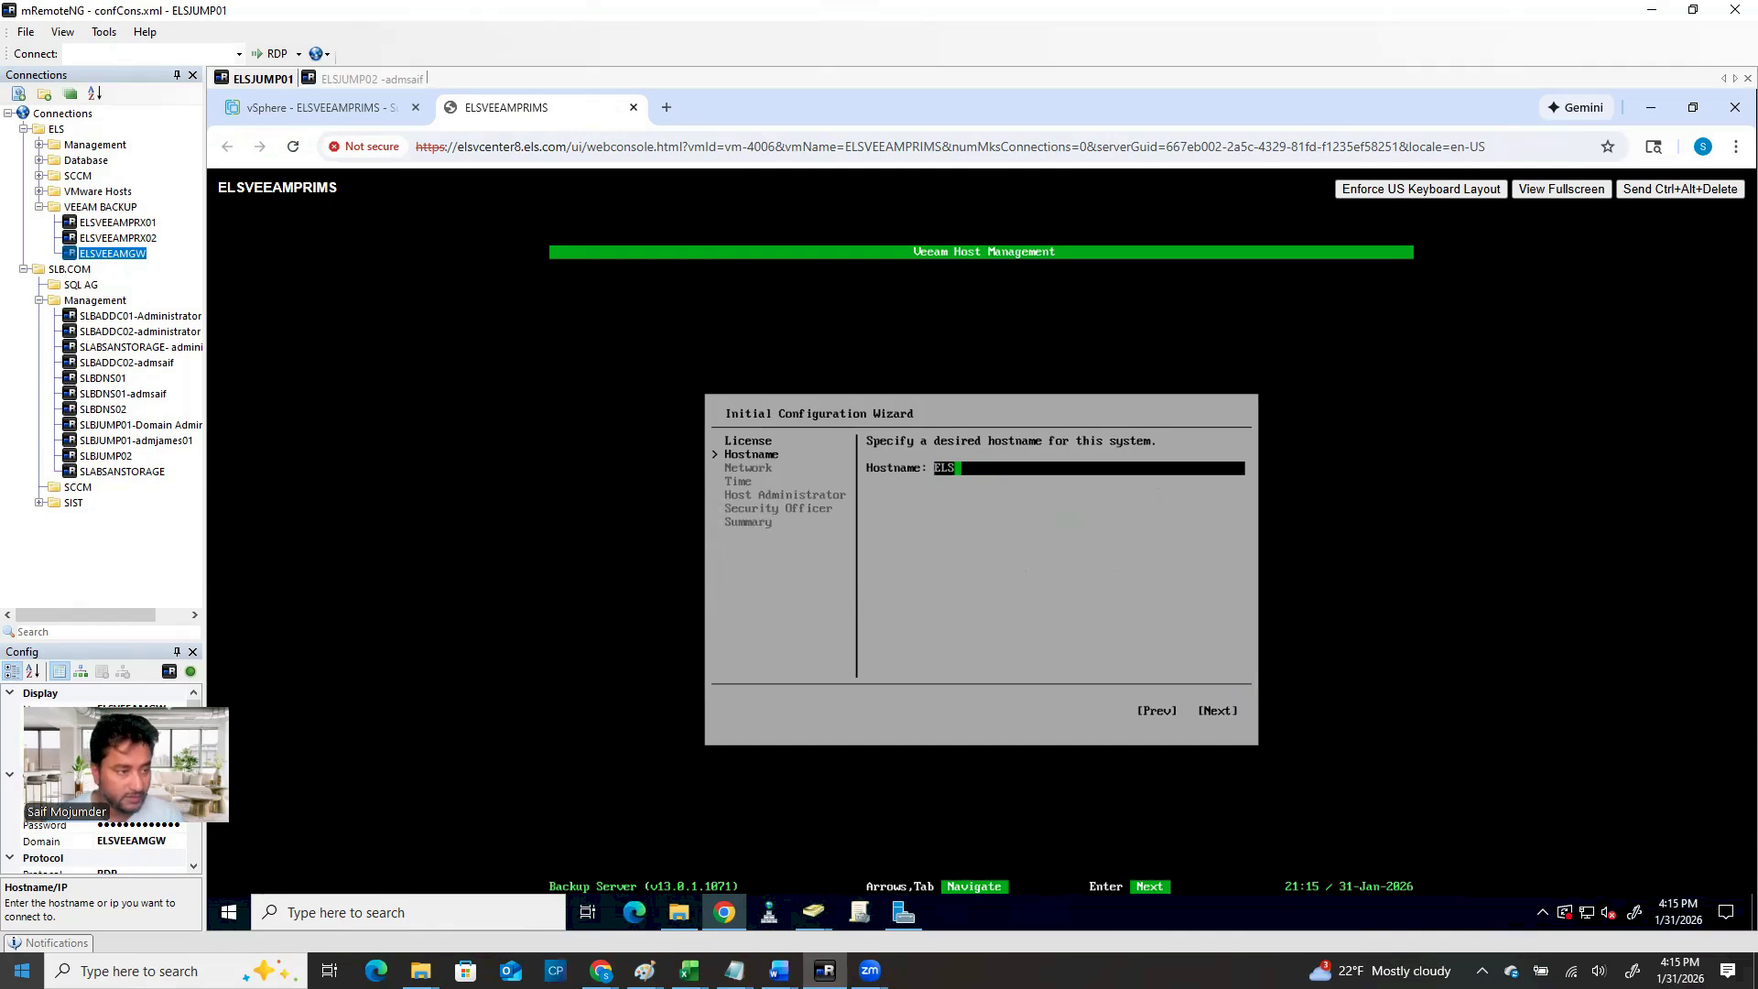
type("VEEAM")
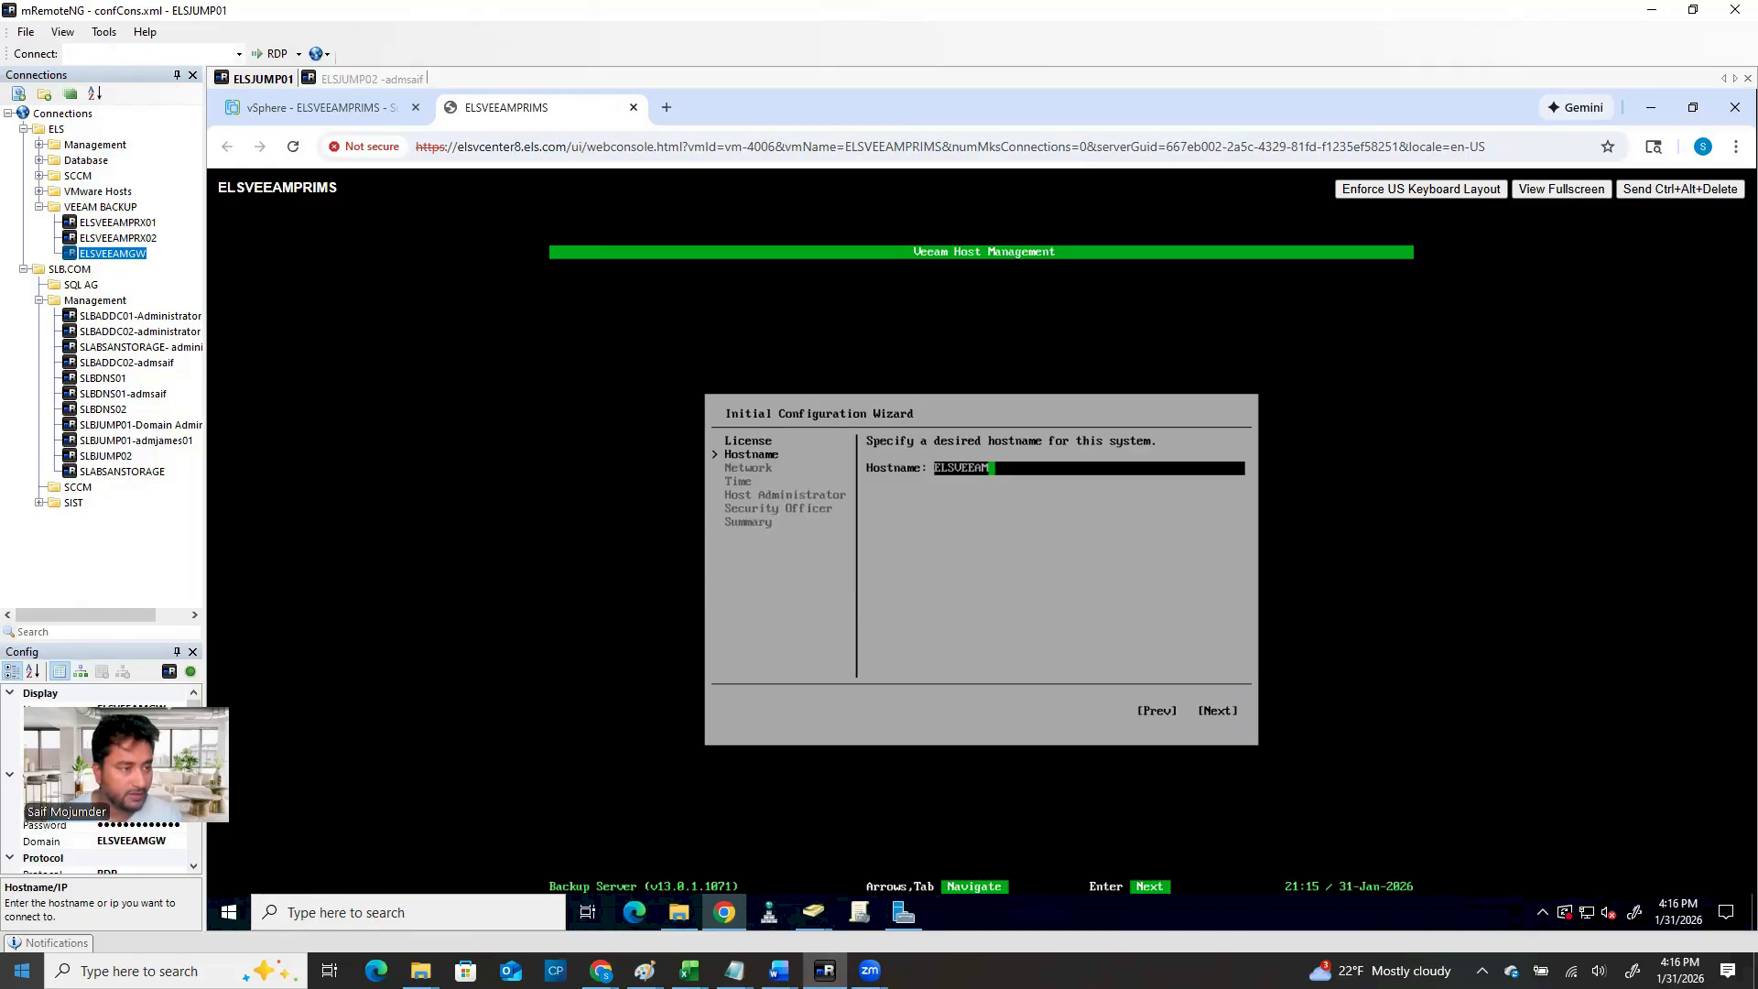
type("PR")
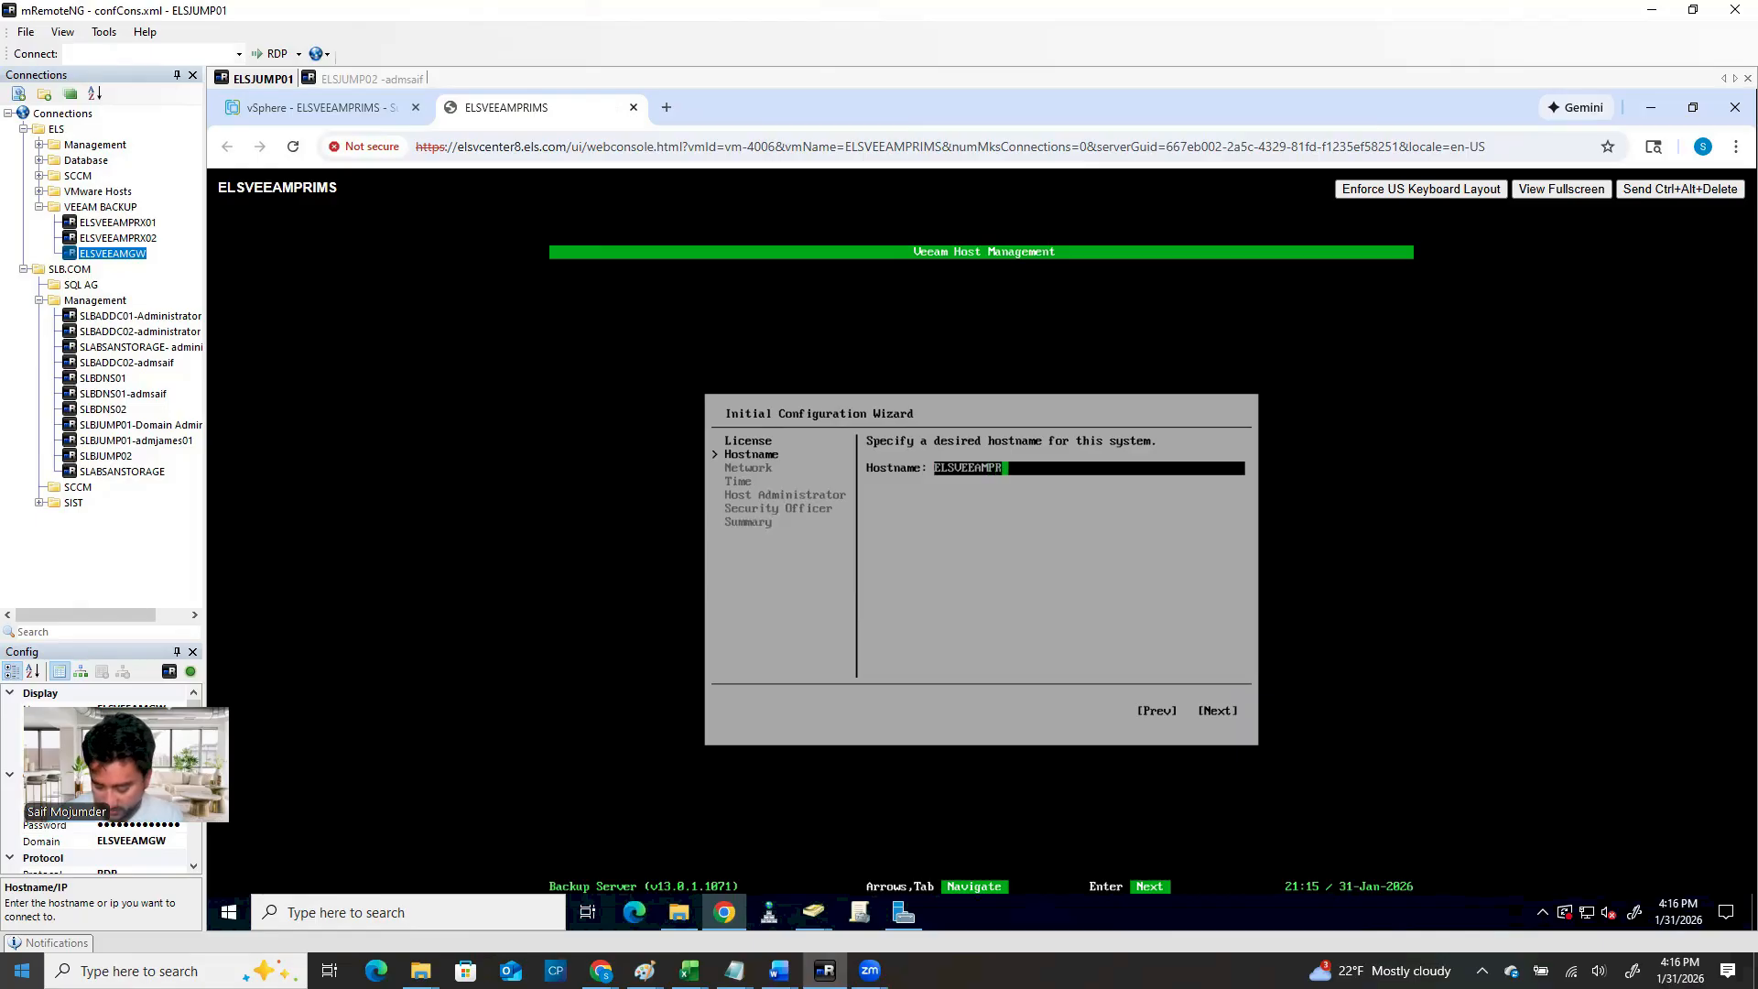
type("IMS")
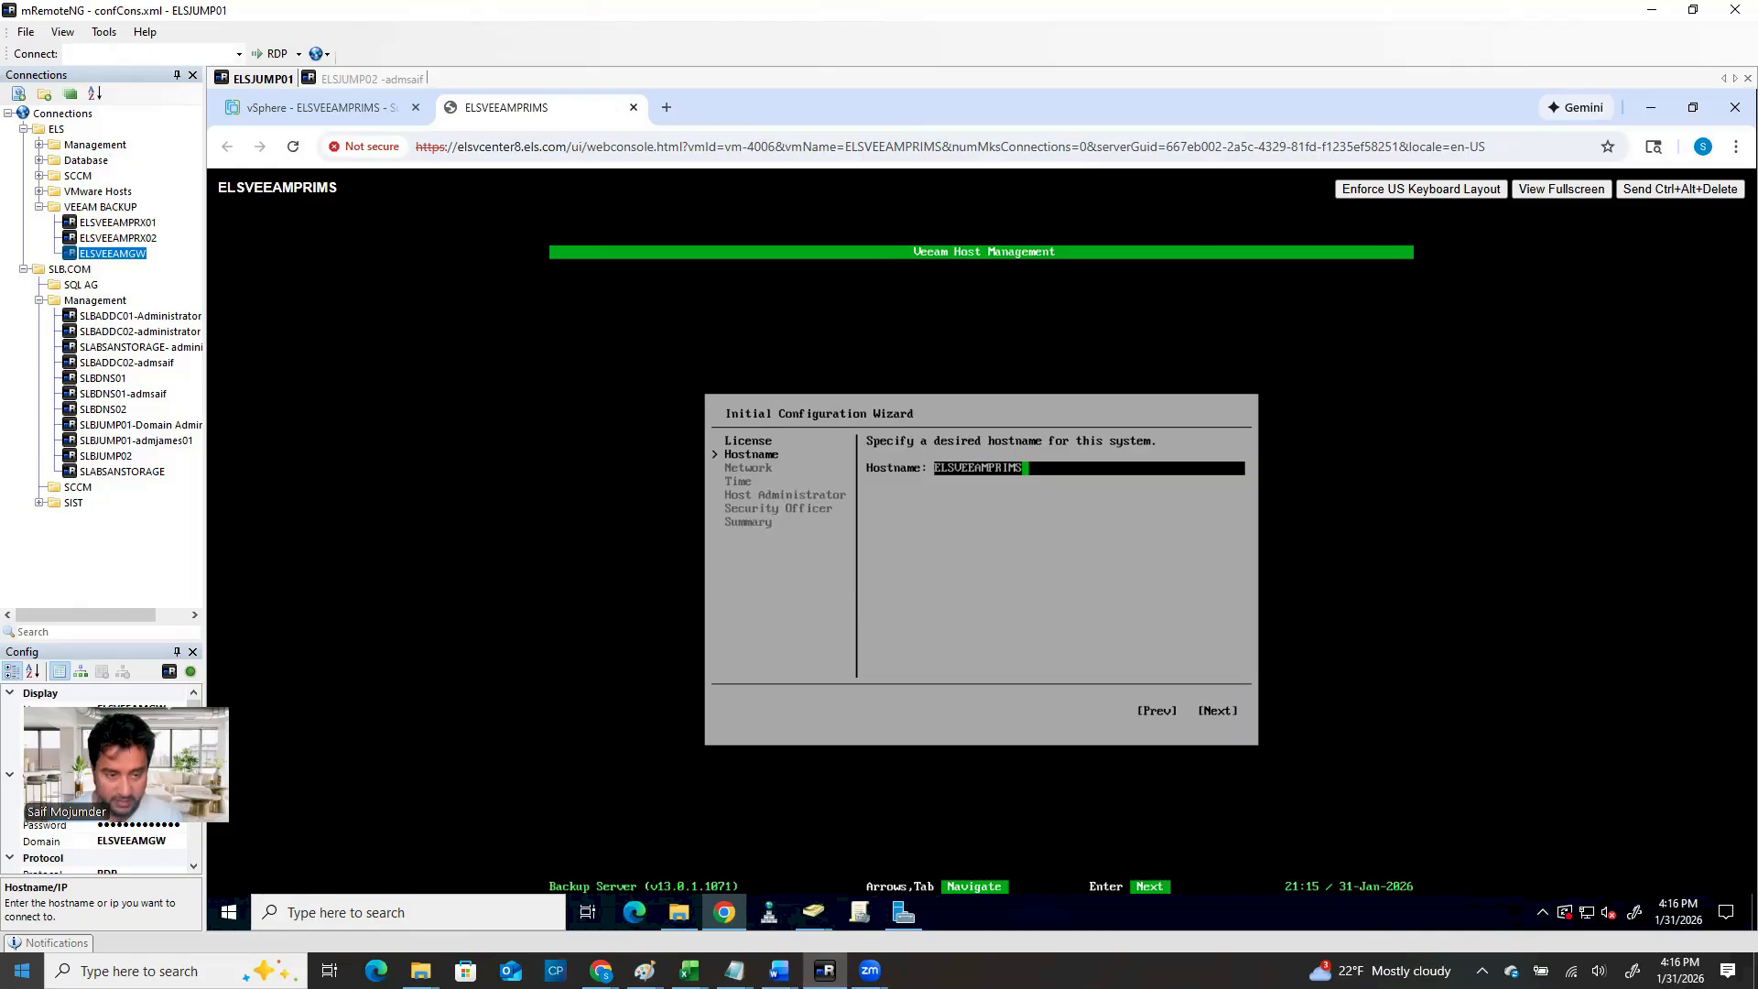
key("Tab")
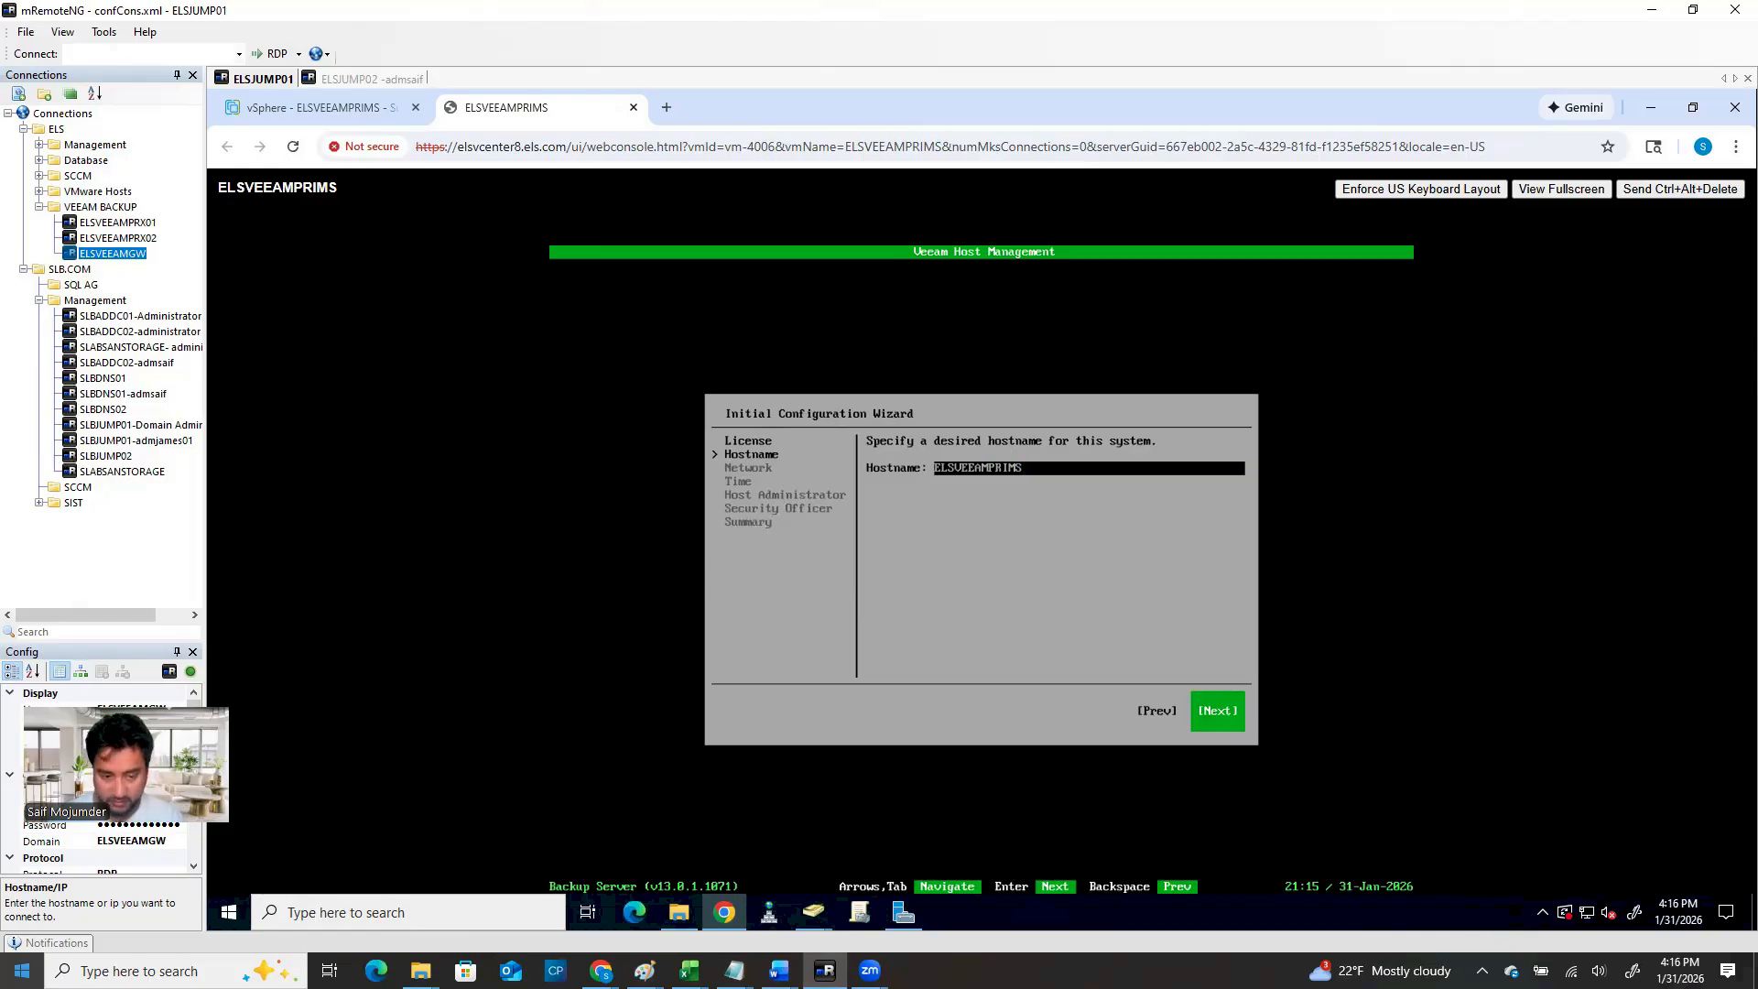
key("Return")
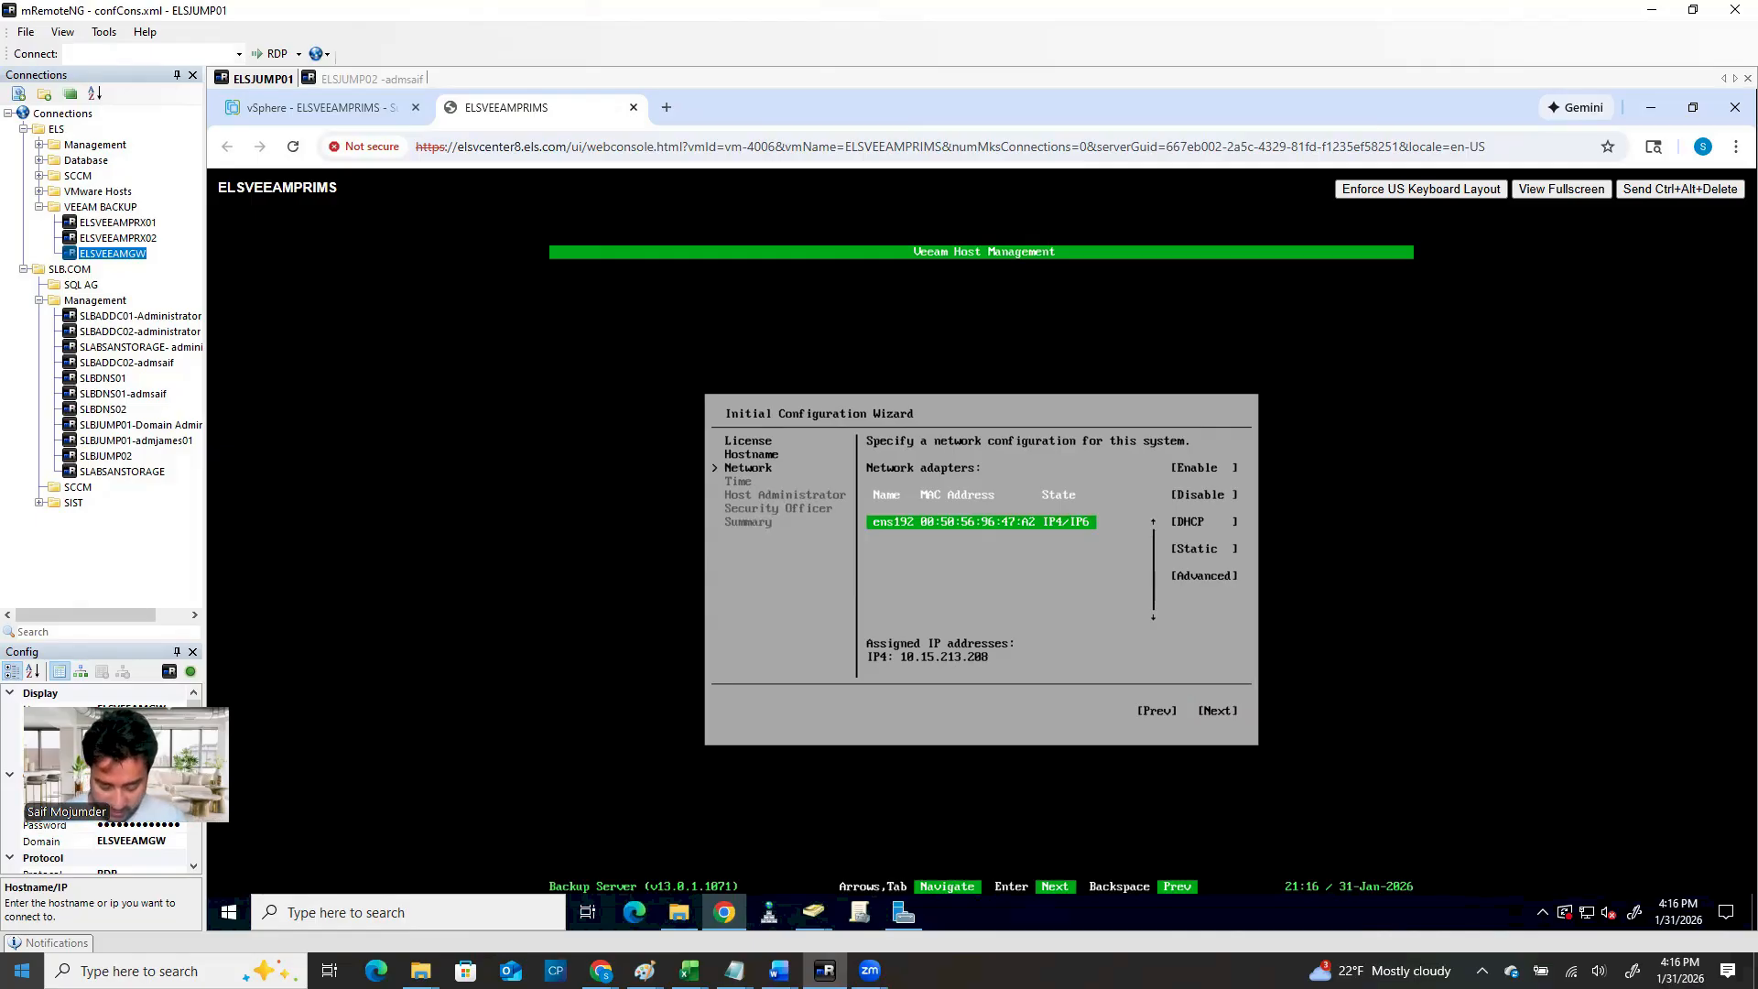
- Give ens192 static IP 10.15.213.33, mask 255.255.255.0, gateway 10.15.213.1
key("Tab")
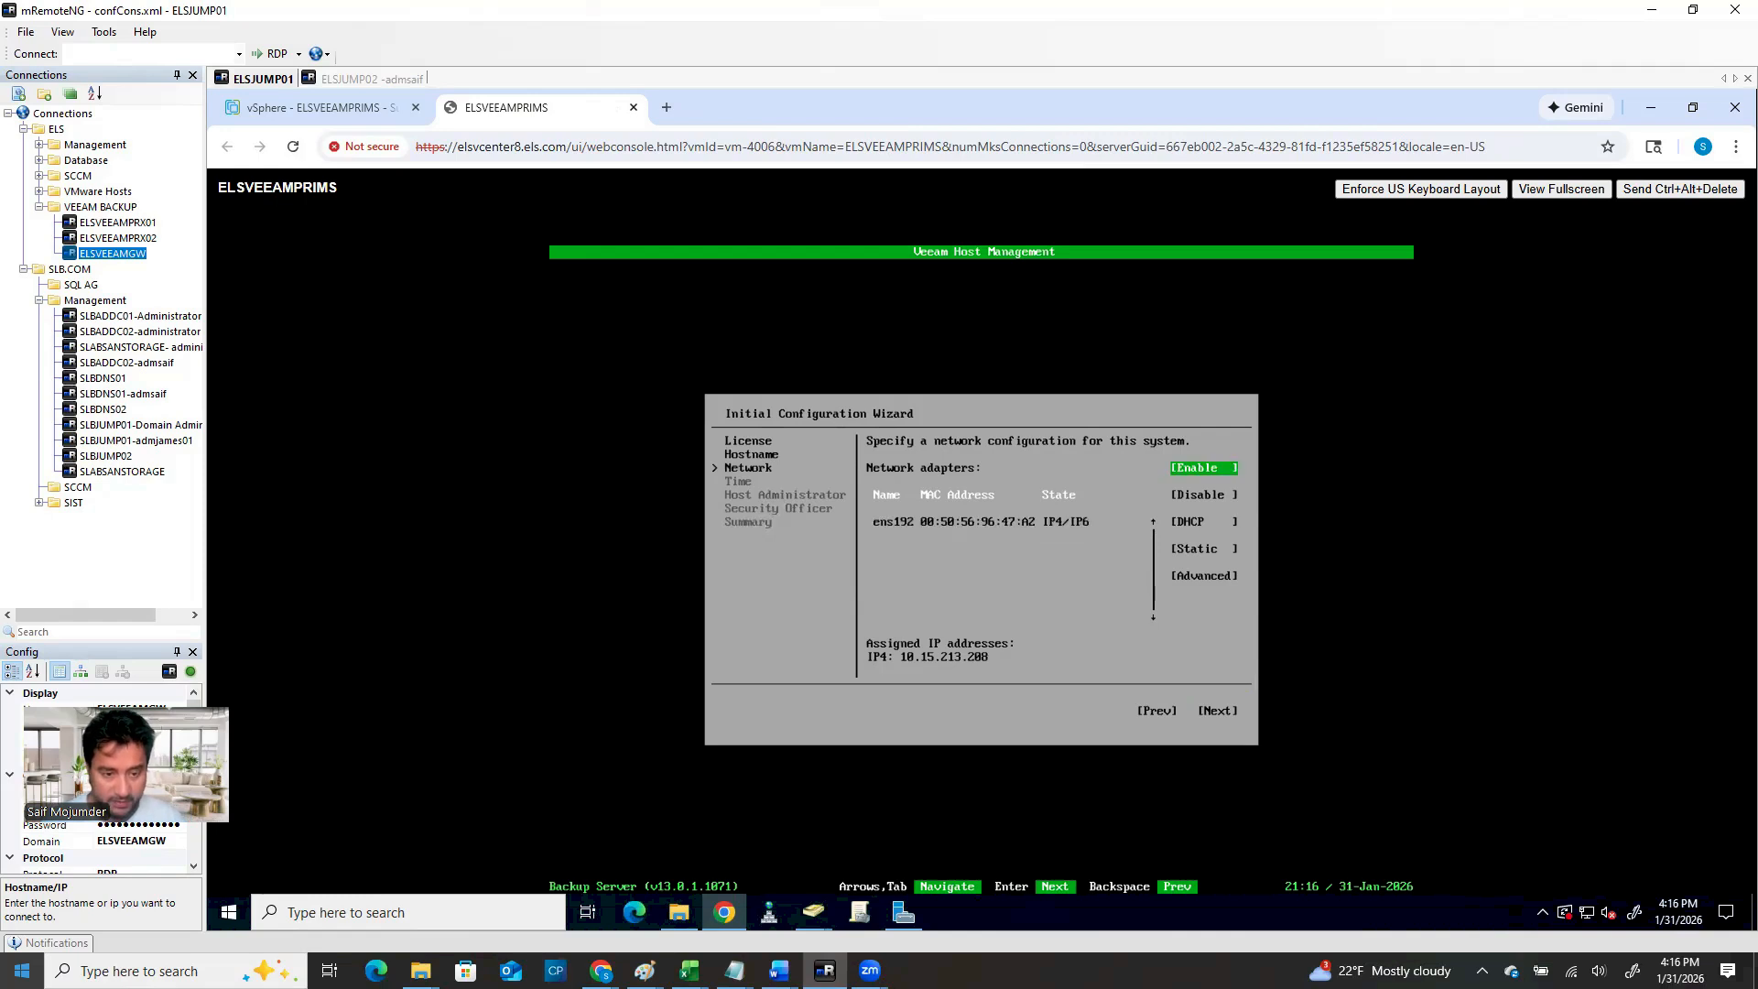
key("Tab")
key("Tab")
key("Tab")
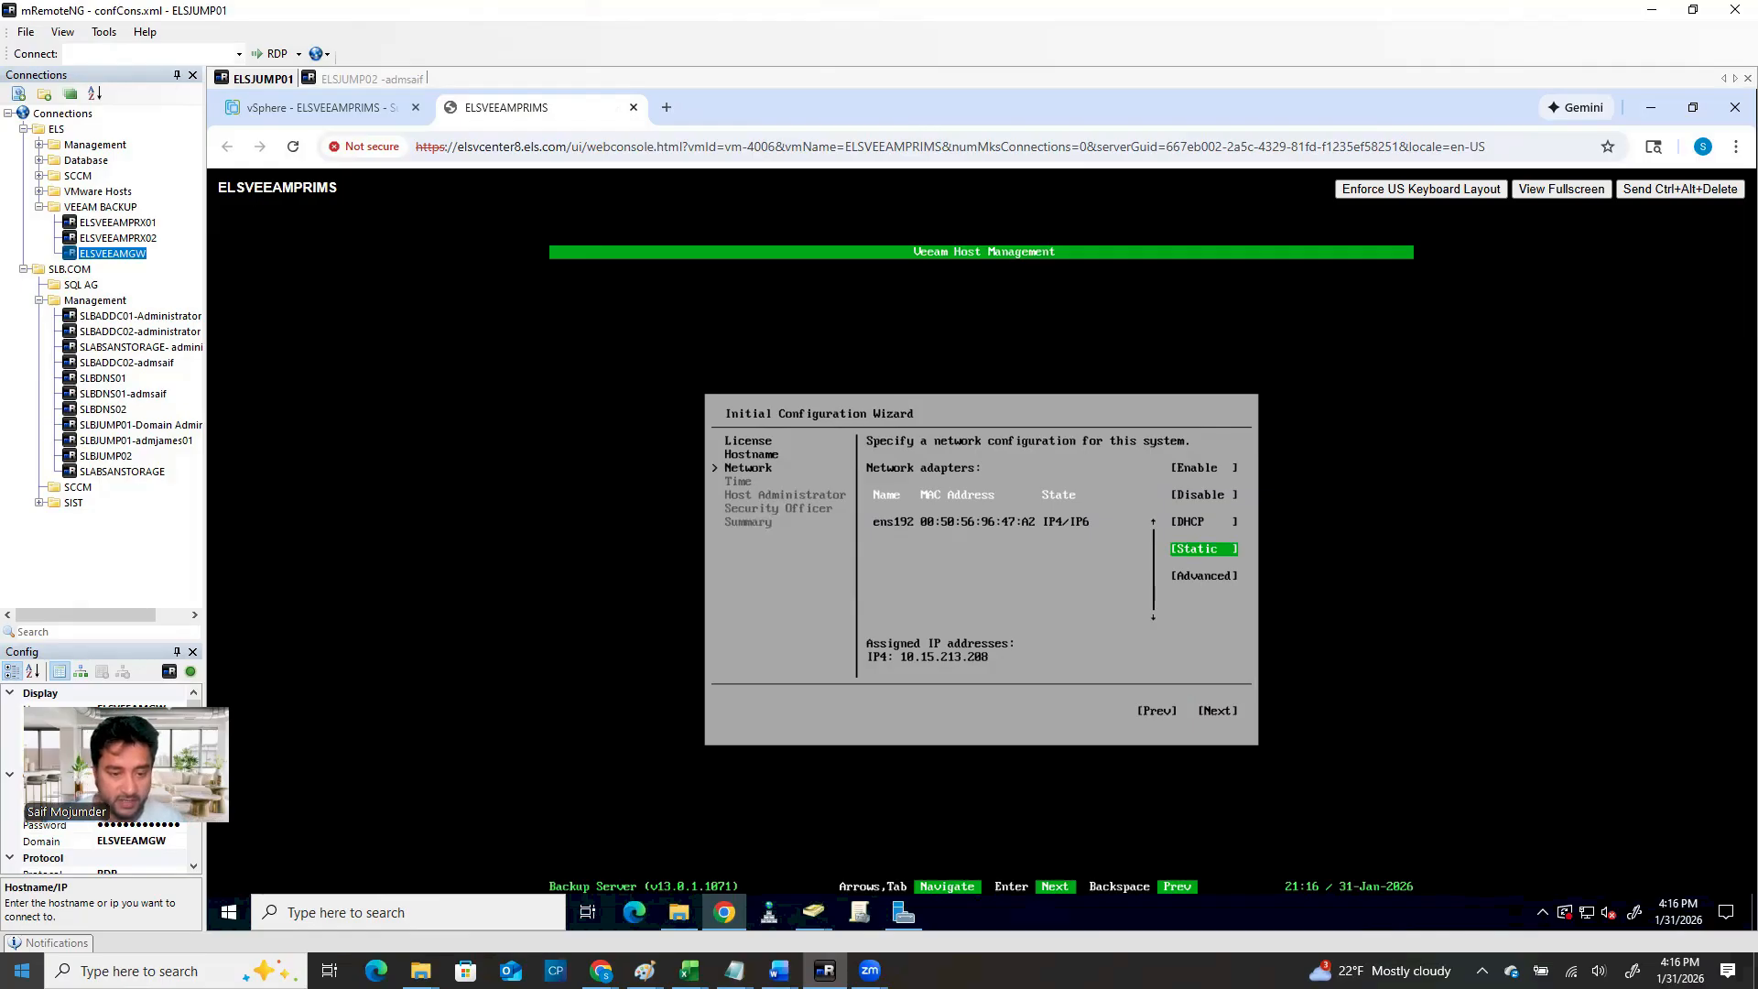
key("Return")
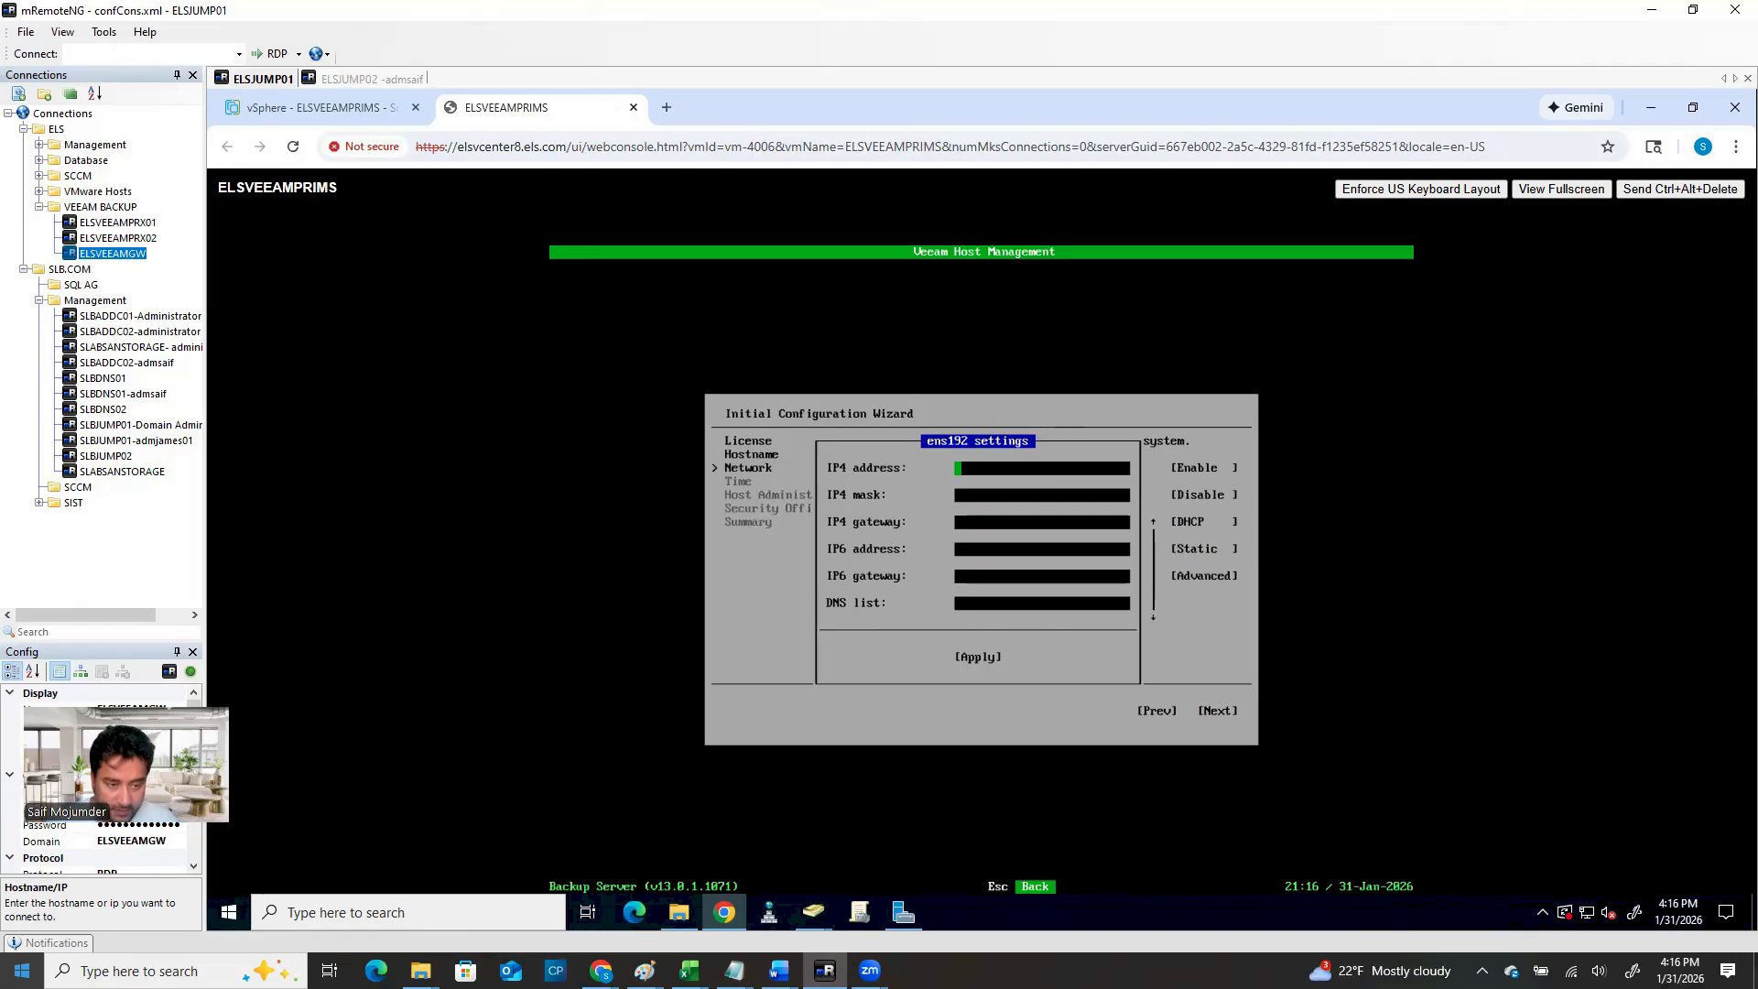
type("10")
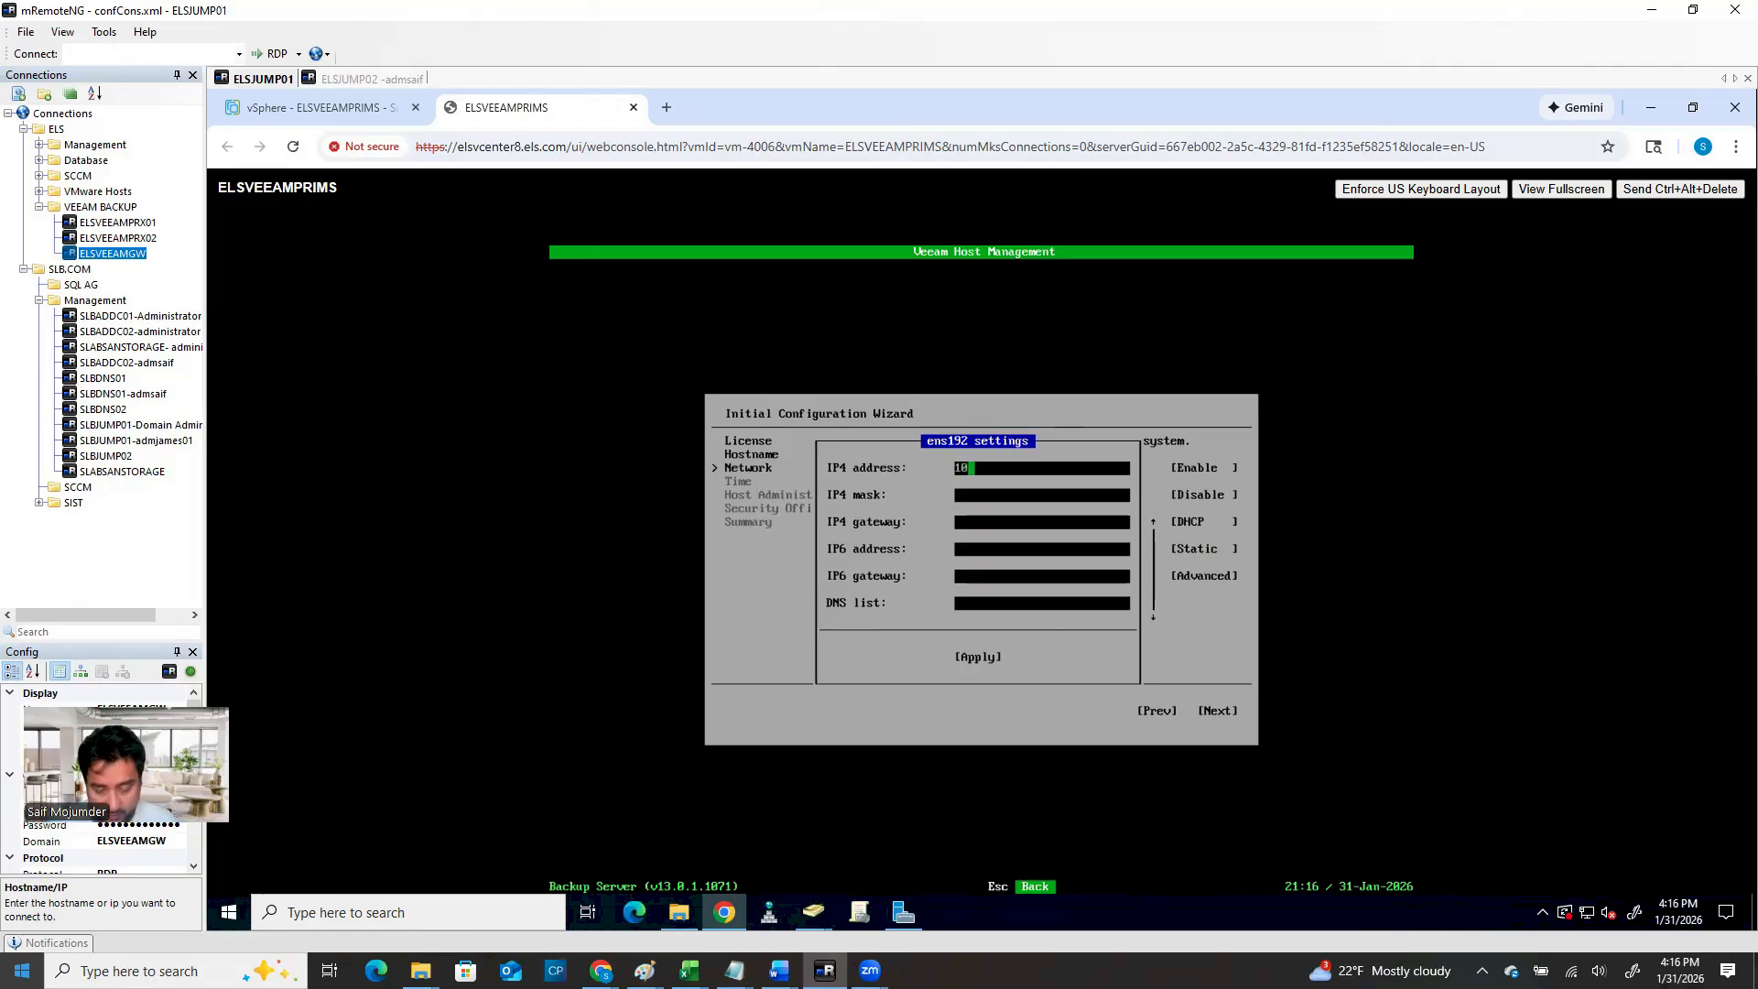
type(".1")
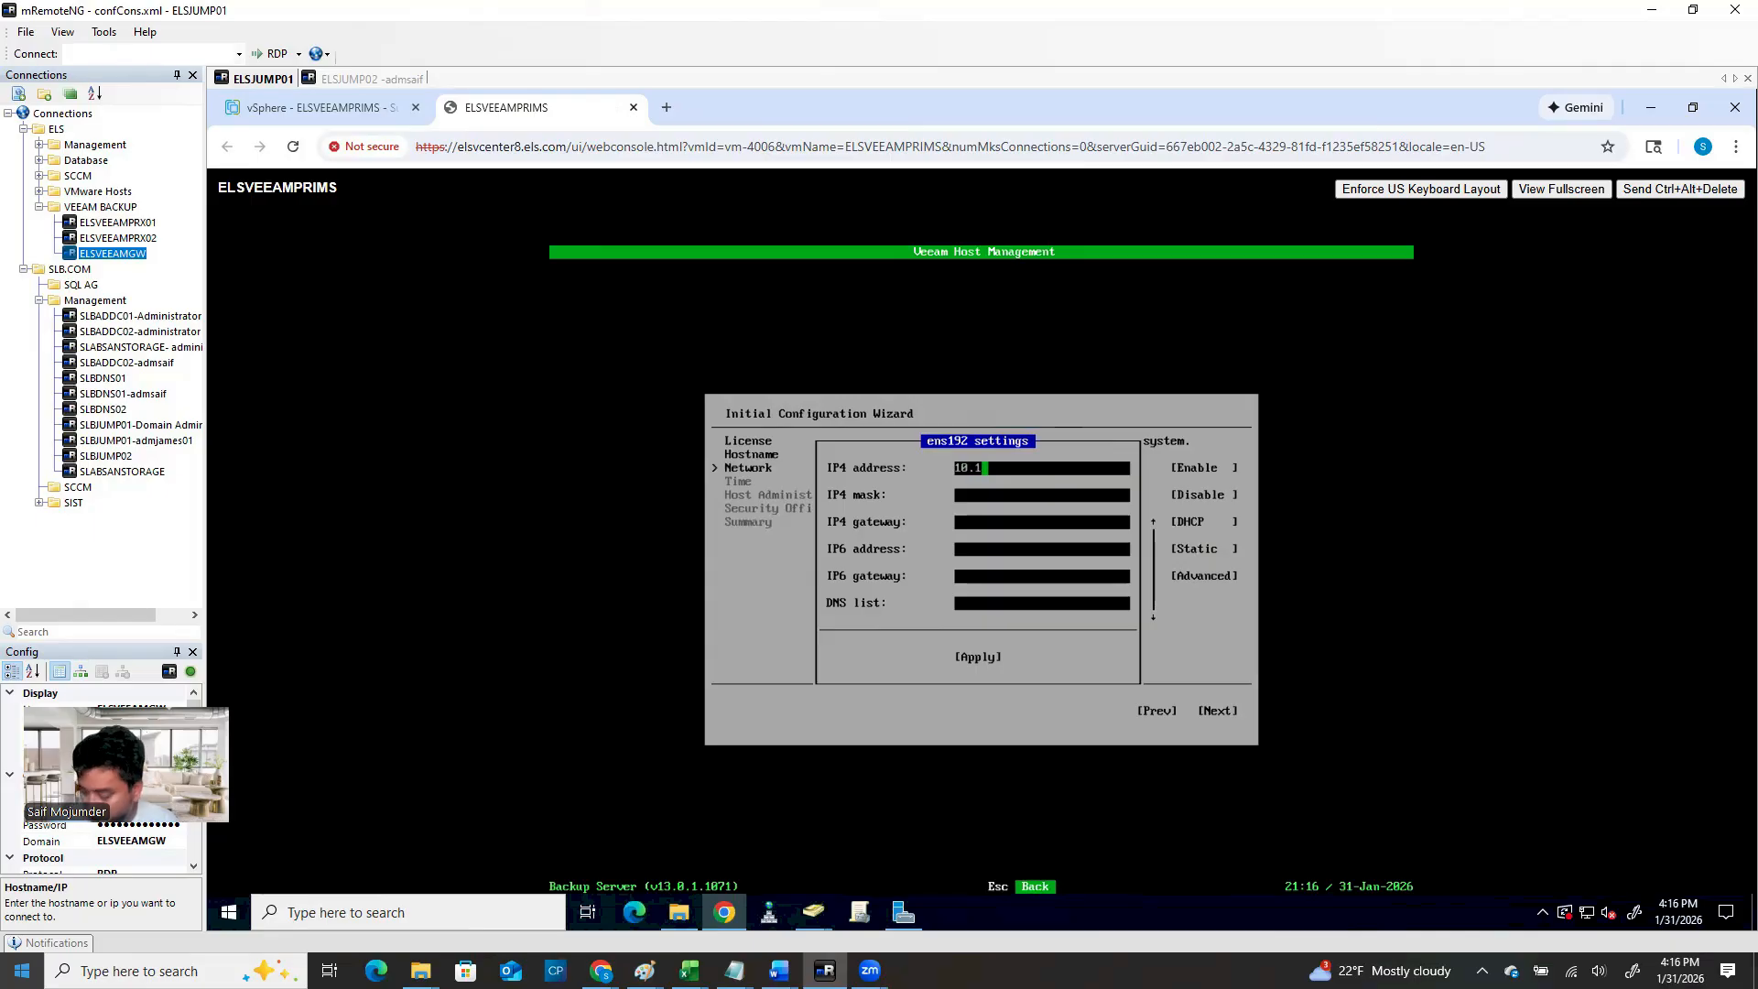
type("5.")
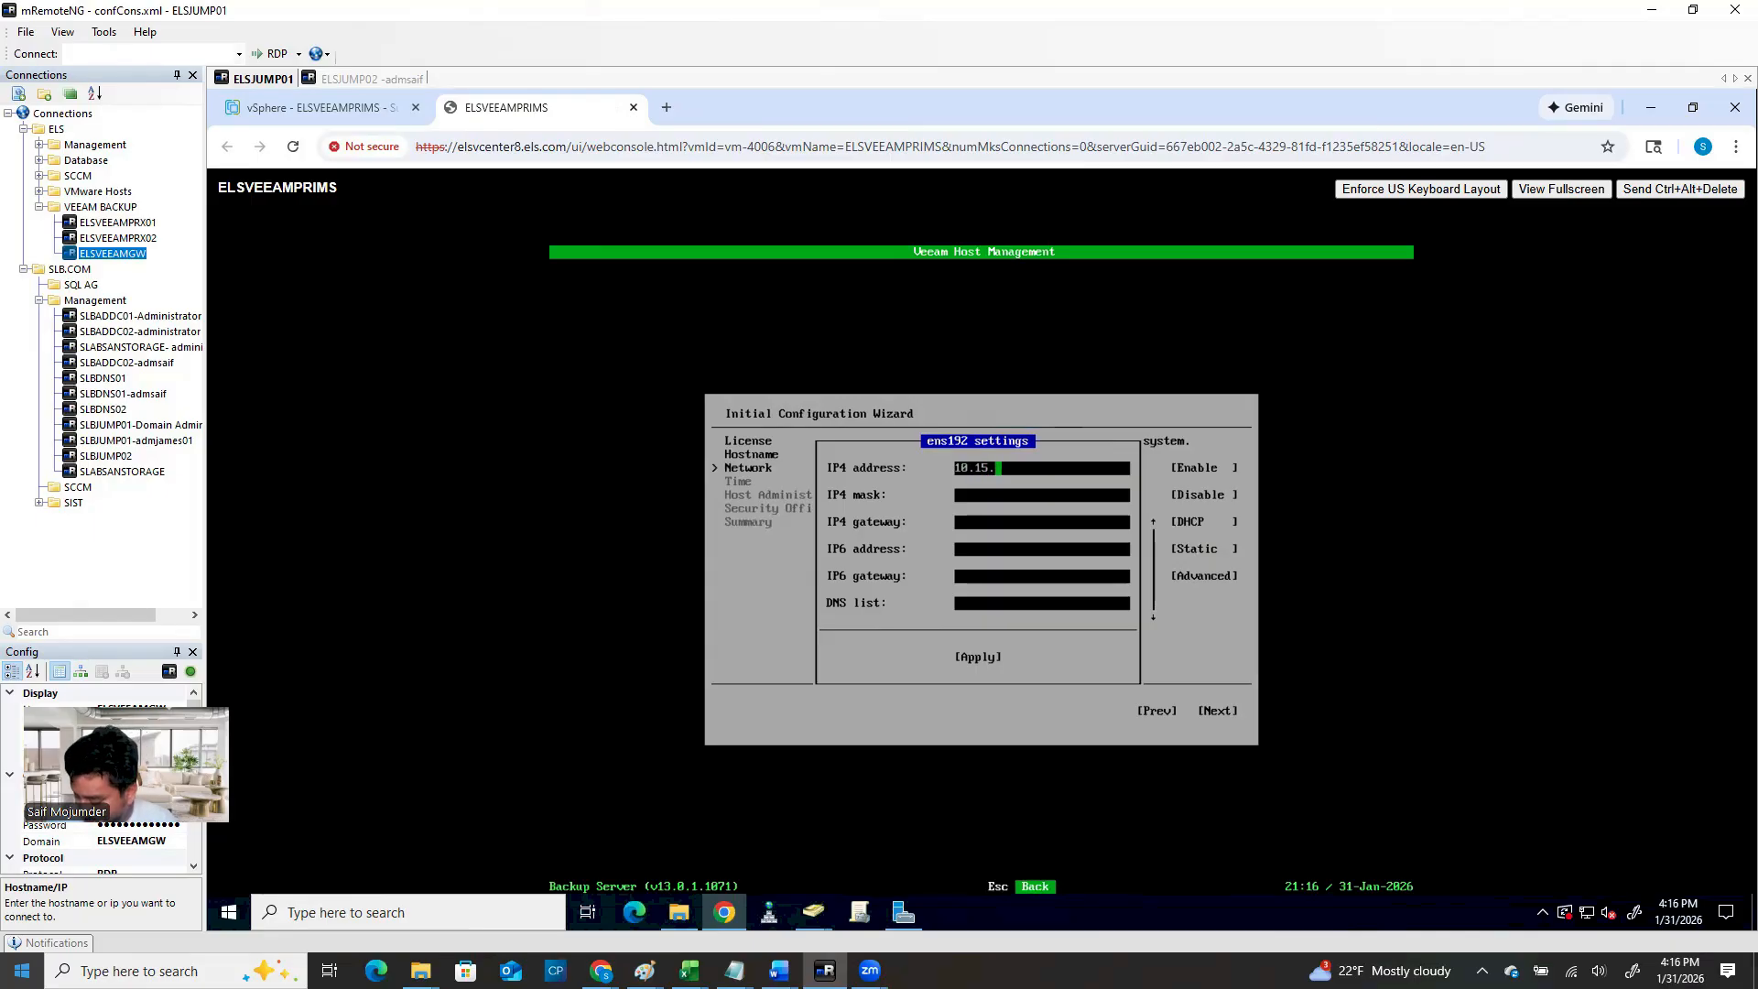
type("213.")
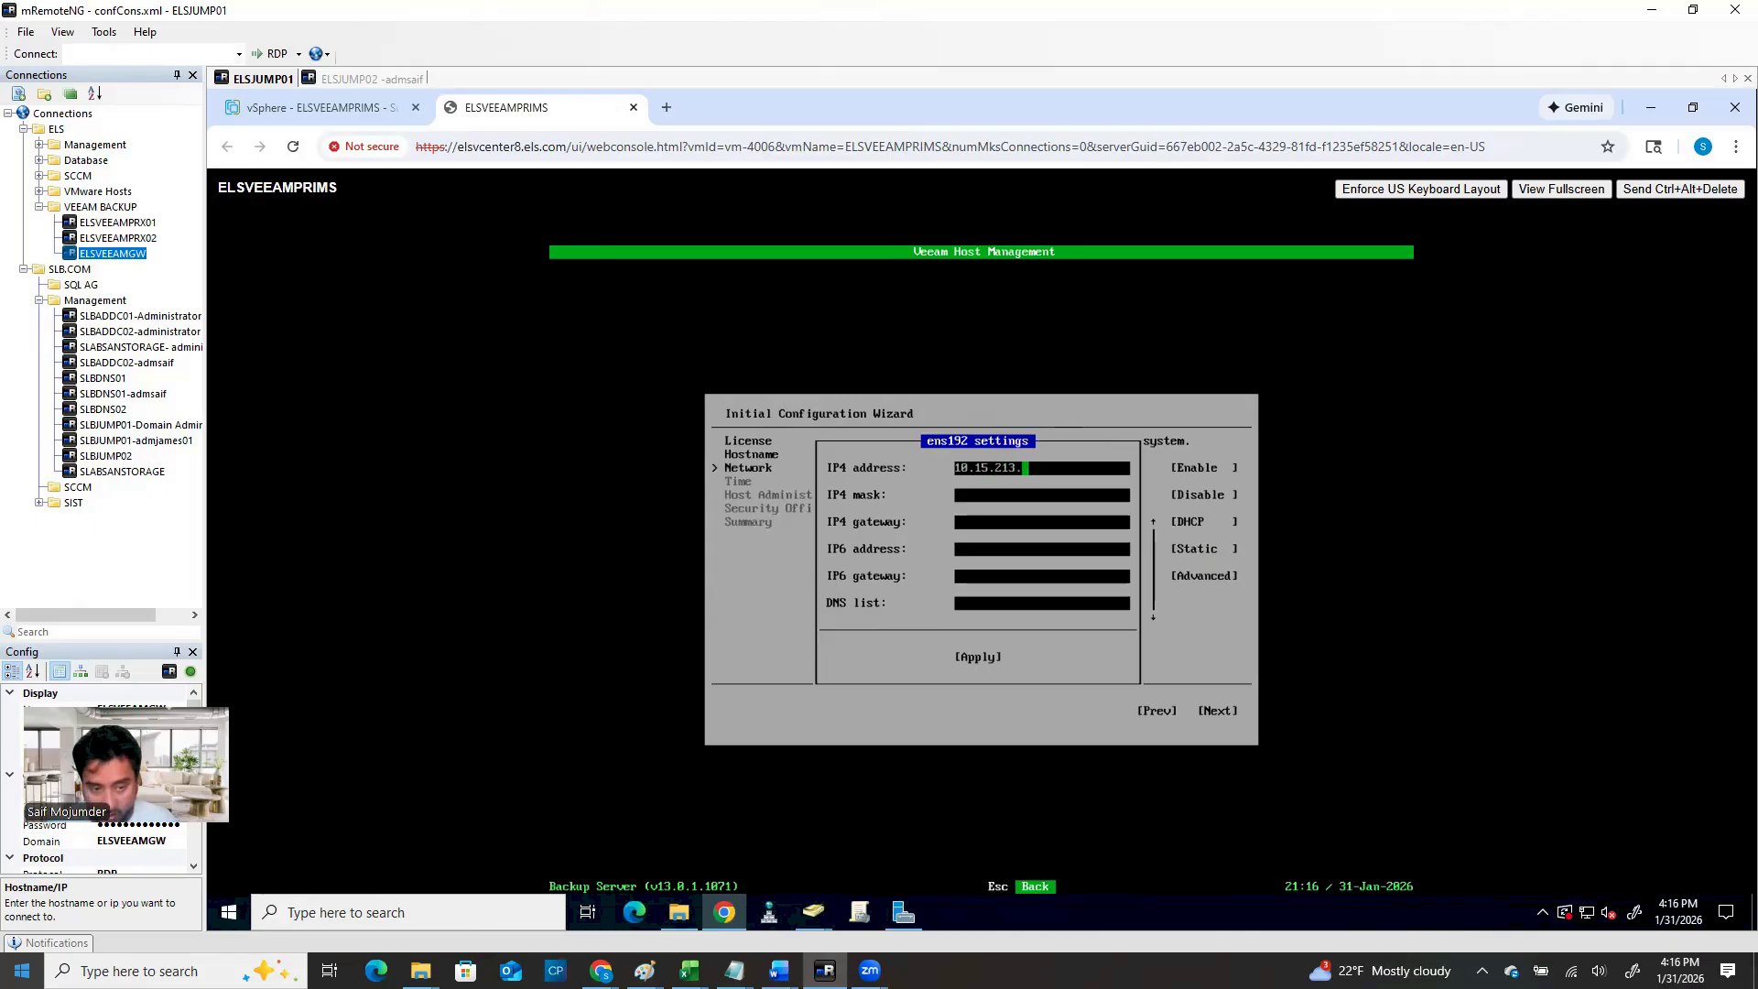
type("33")
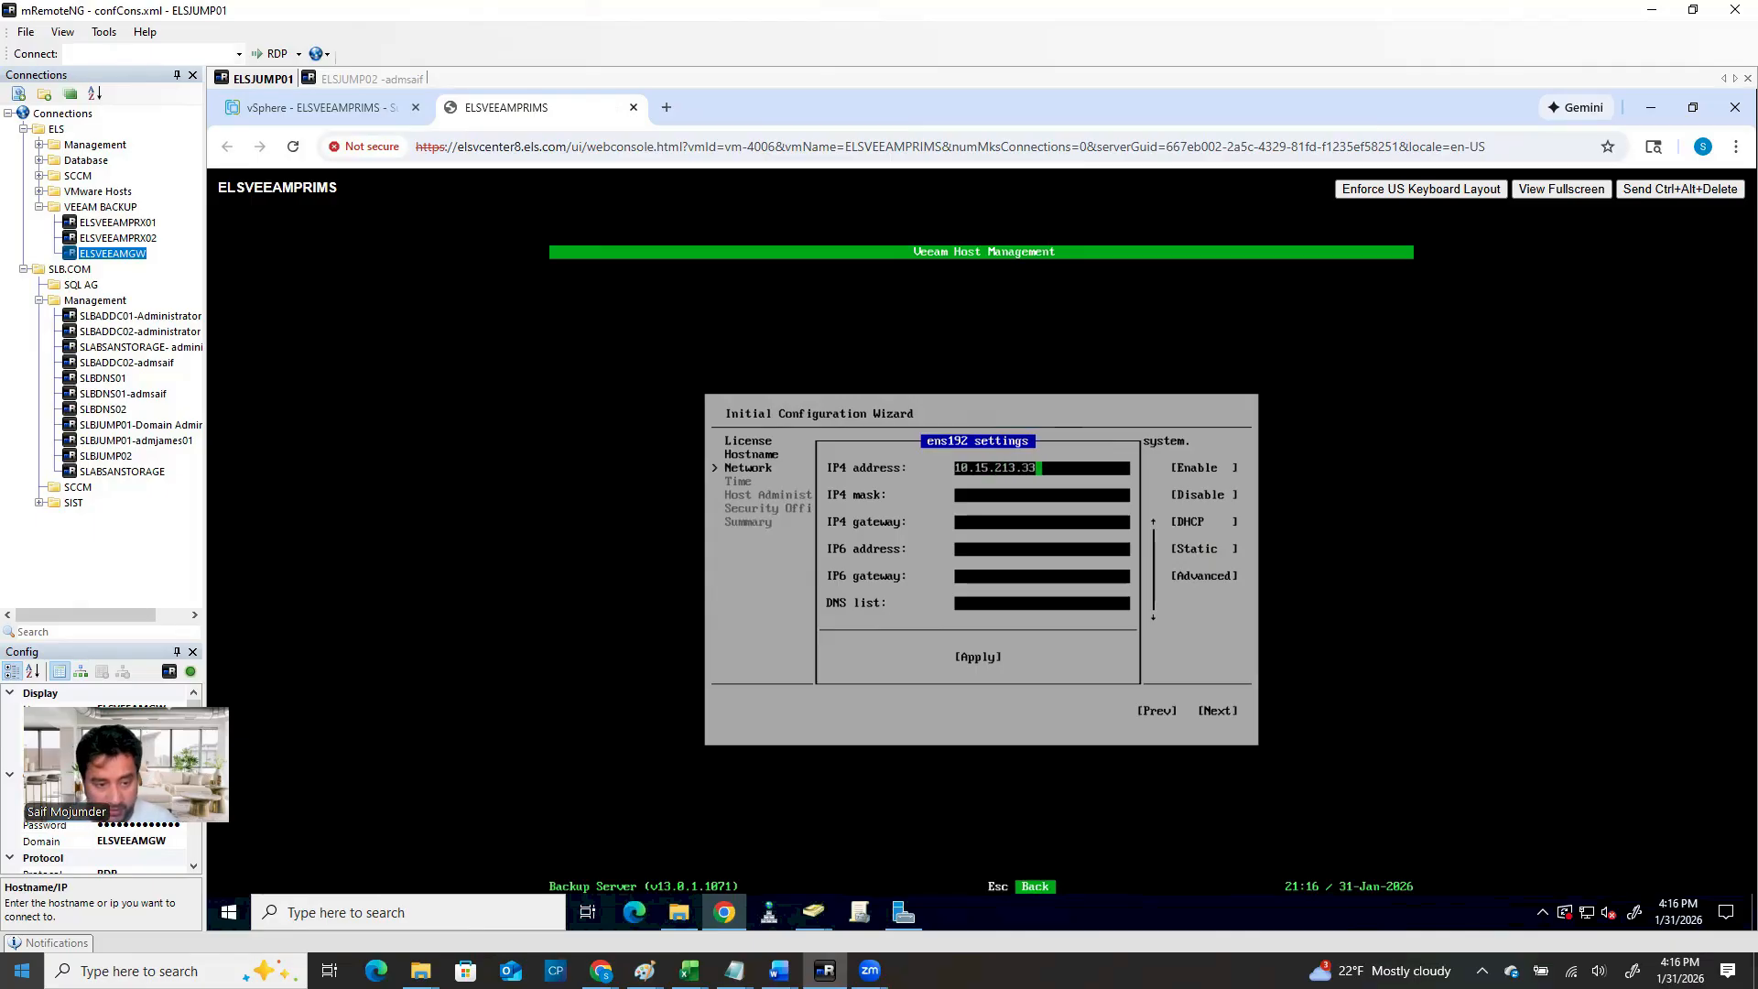
left_click(958, 495)
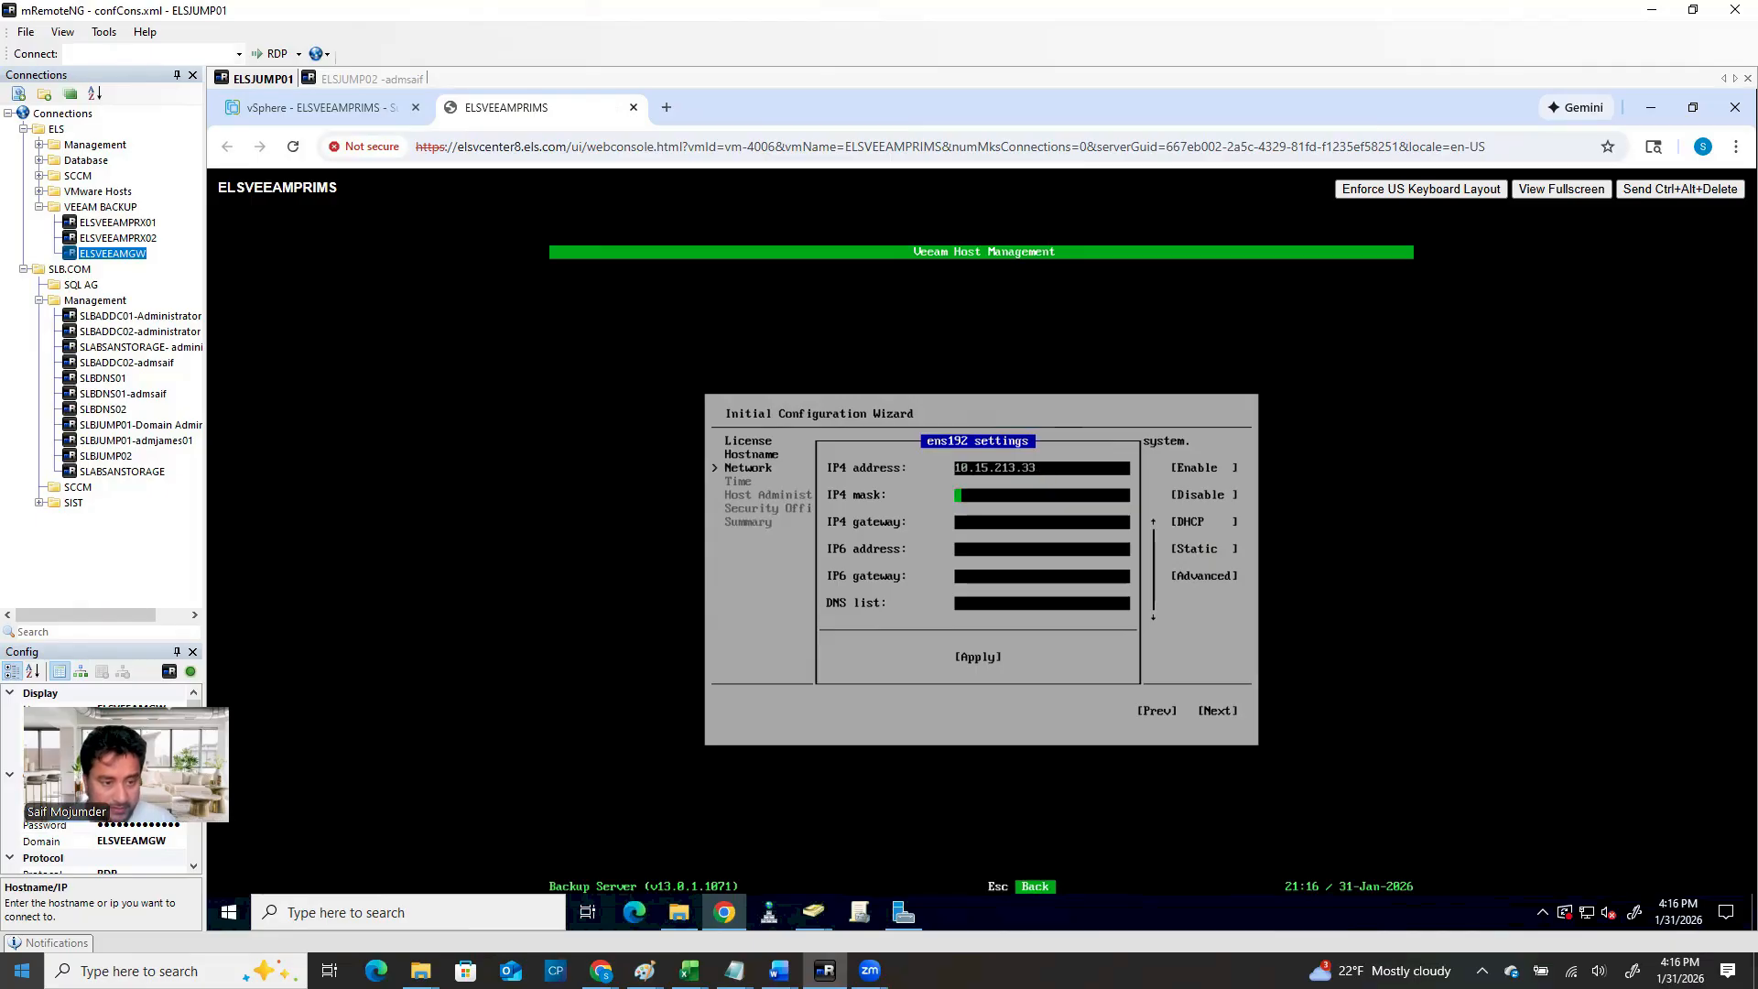
type("255.")
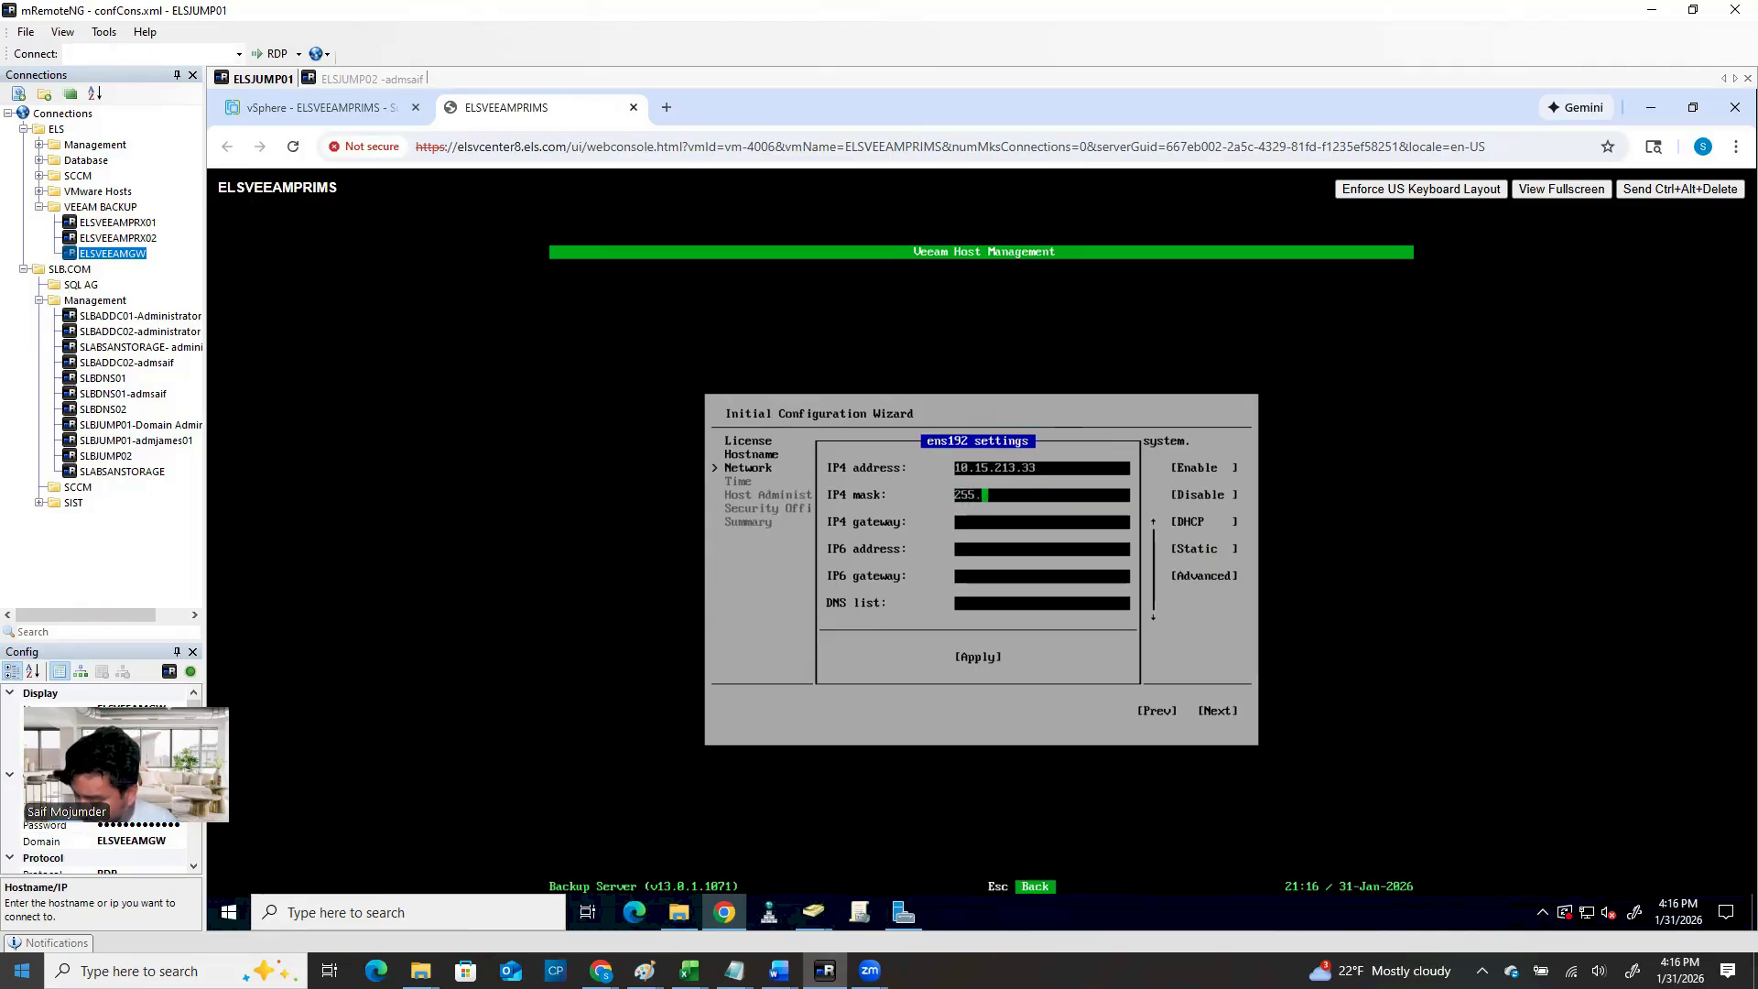
type("255.255.")
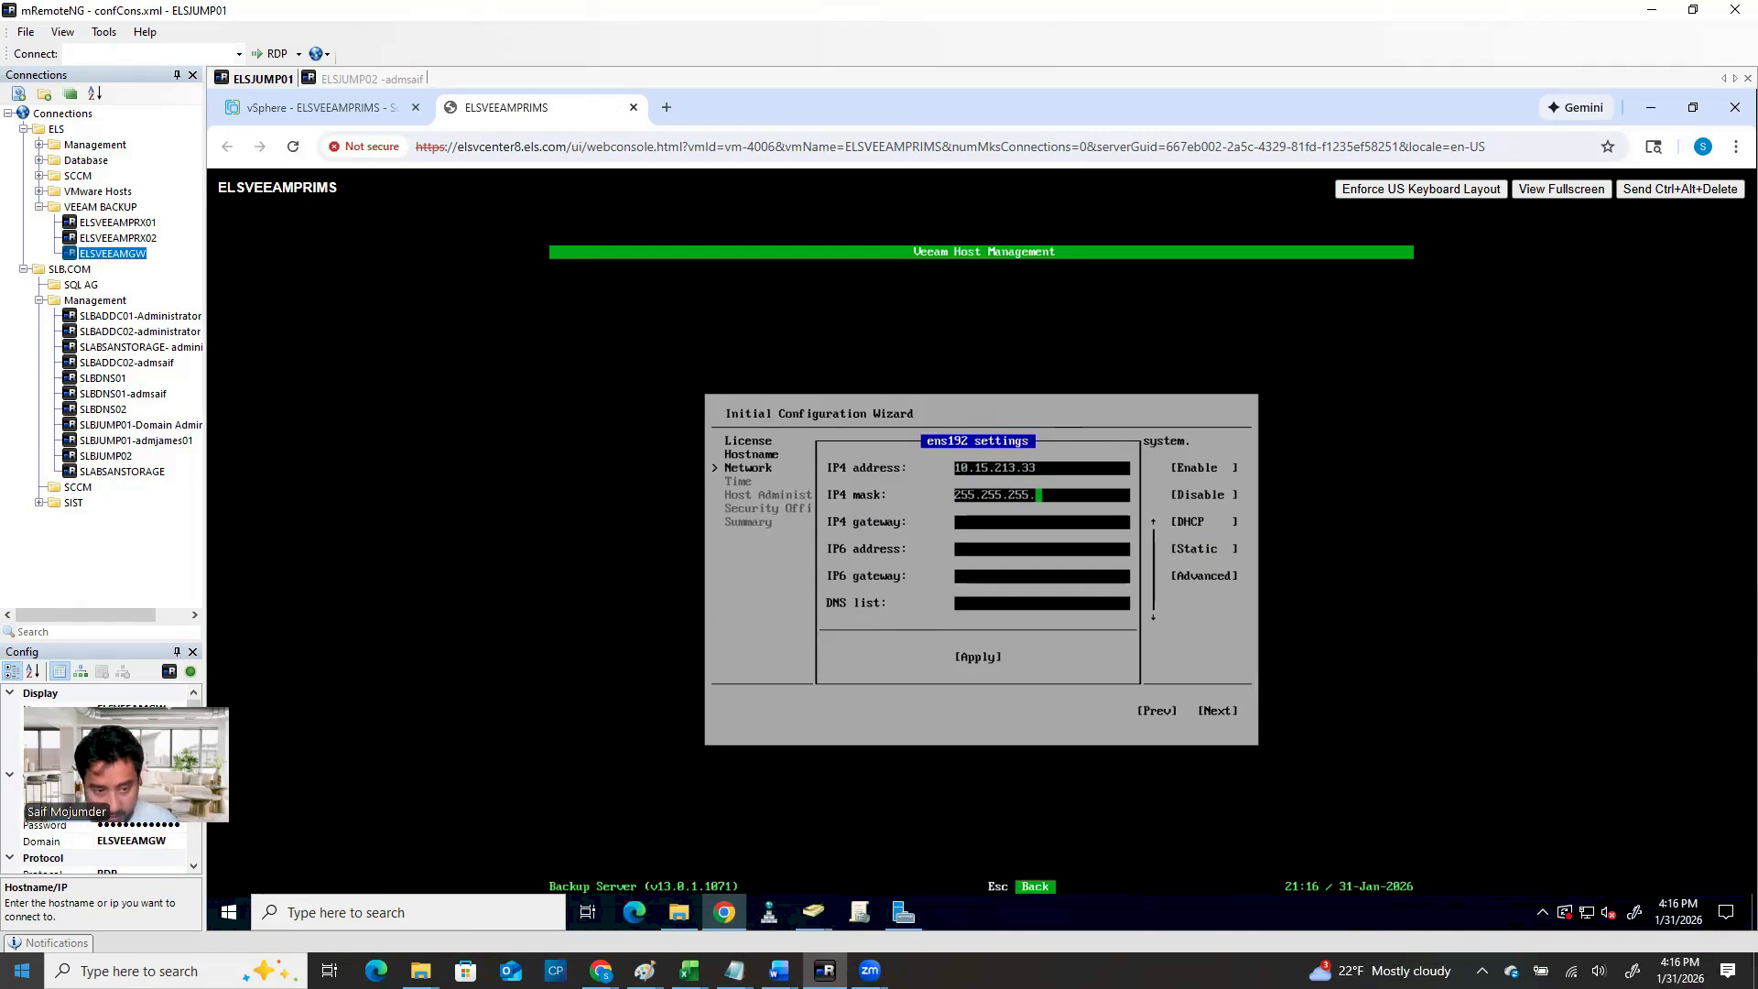
type("0")
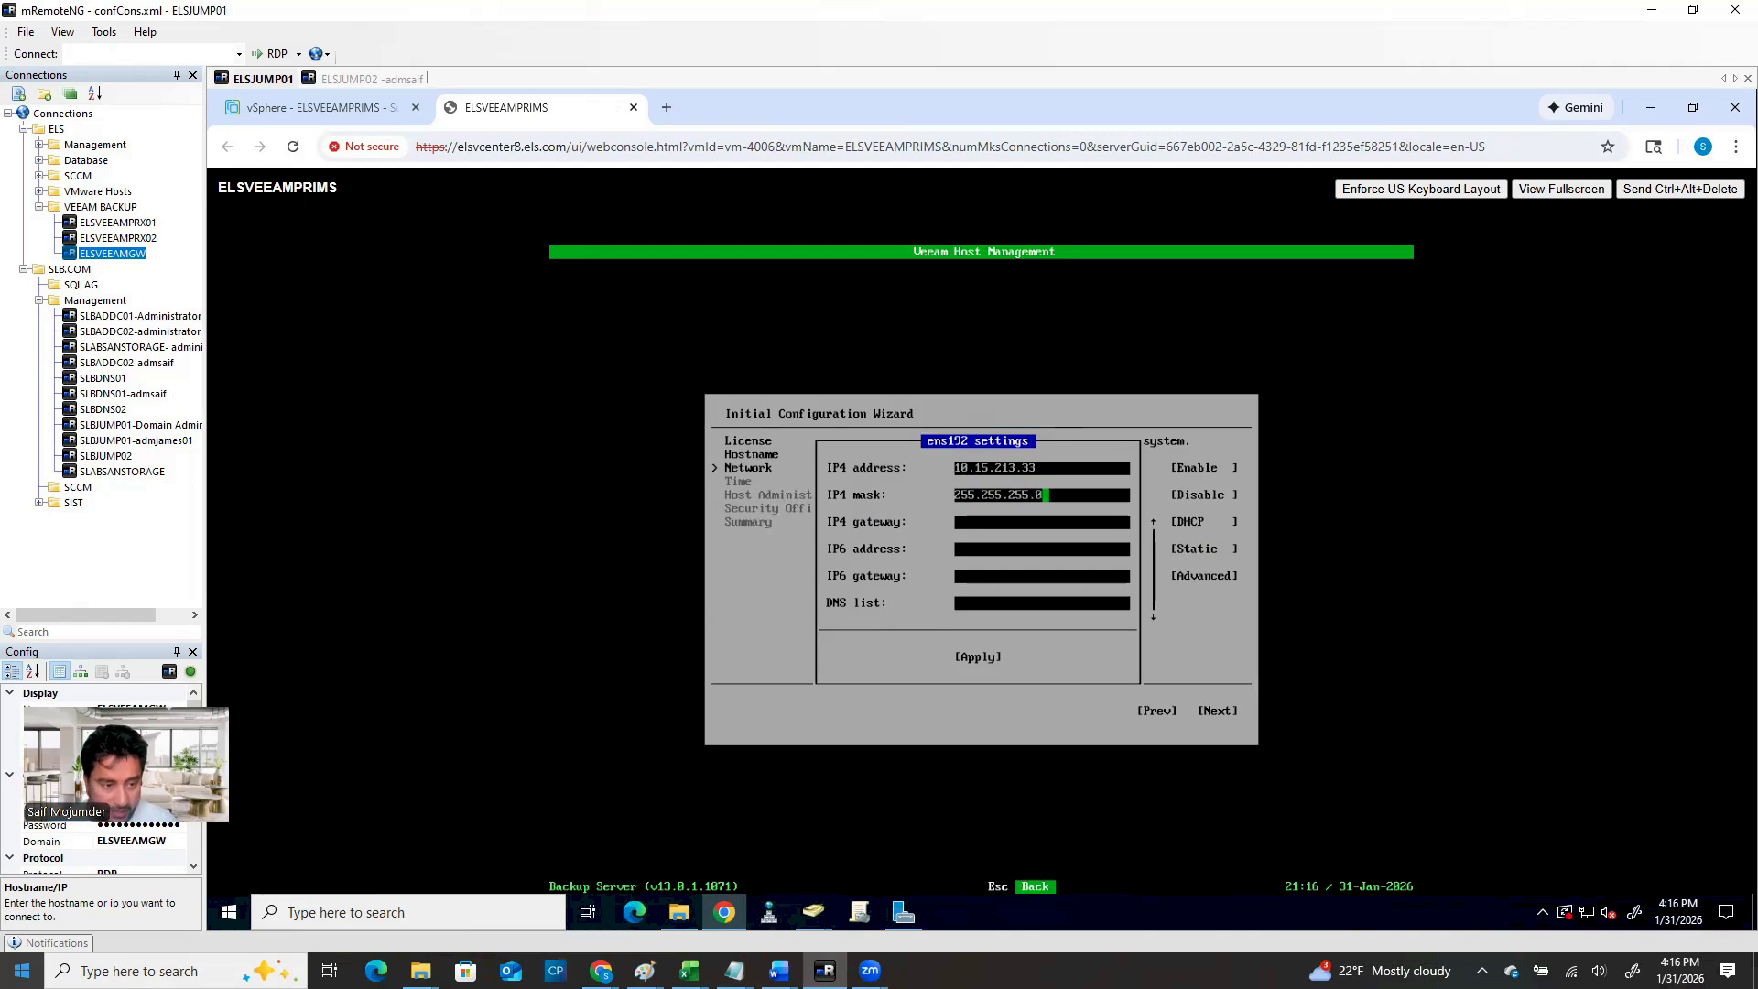
left_click(958, 522)
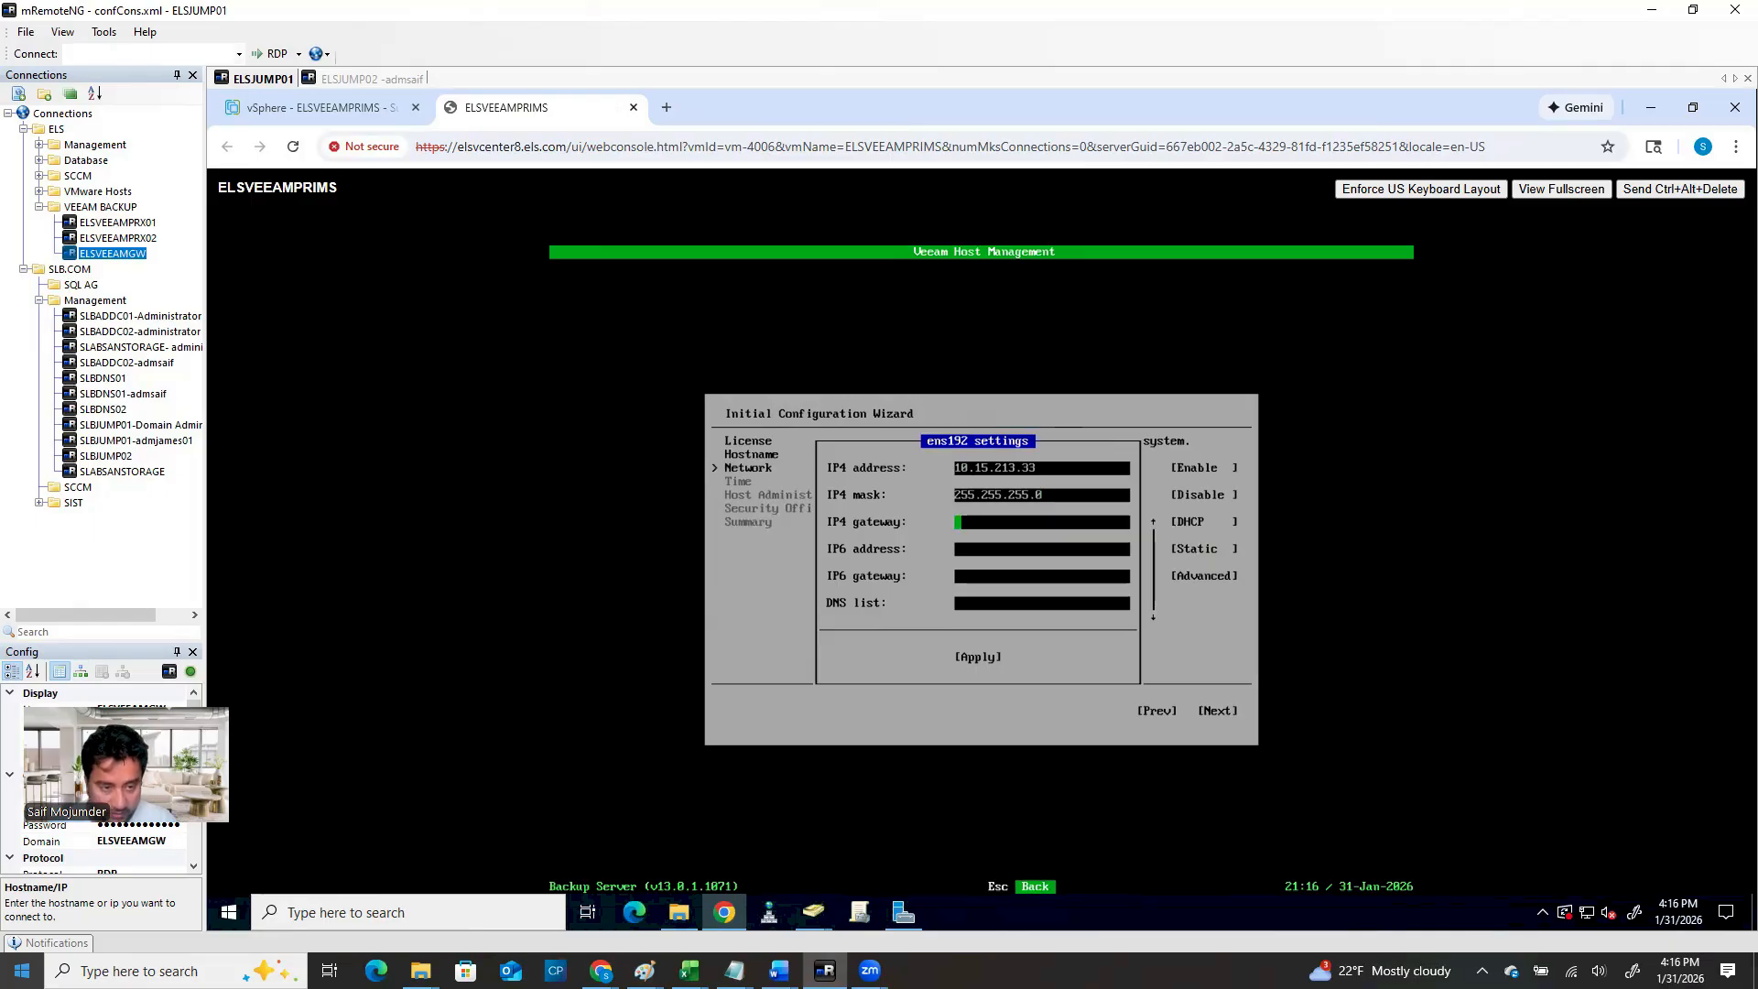
type("10.15")
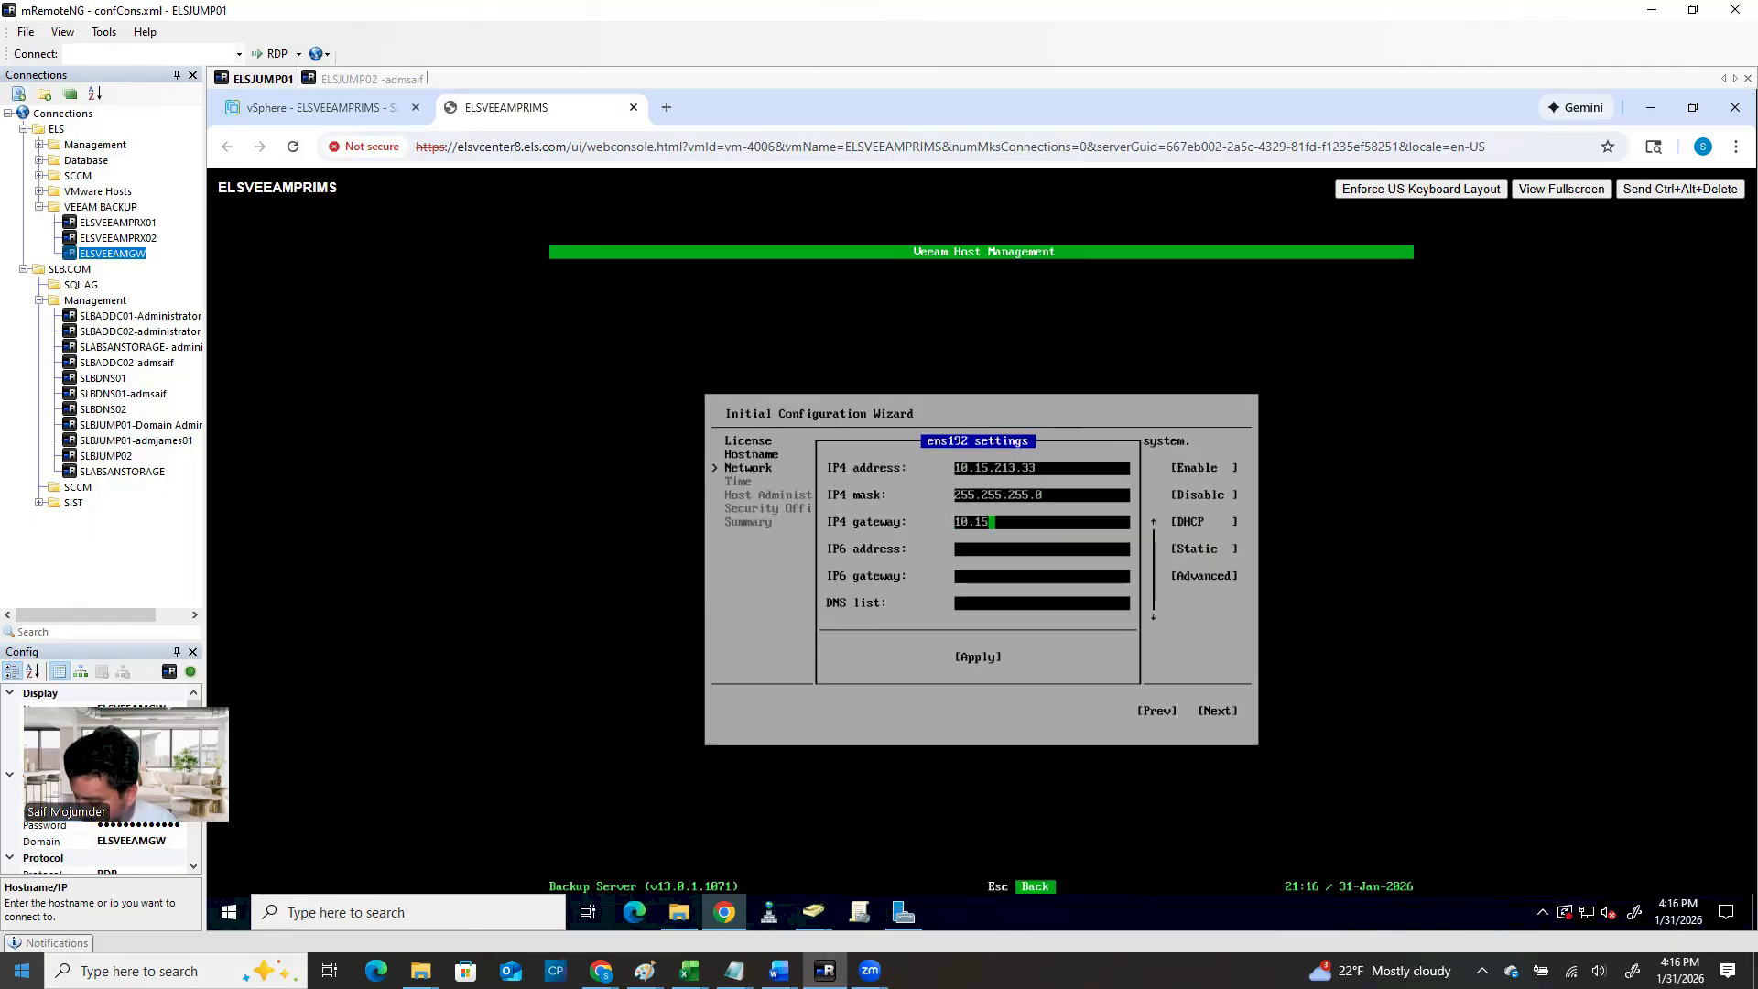
type(".213.1")
- Set DNS server 192.168.1.4 and apply the ens192 network settings
key("Tab")
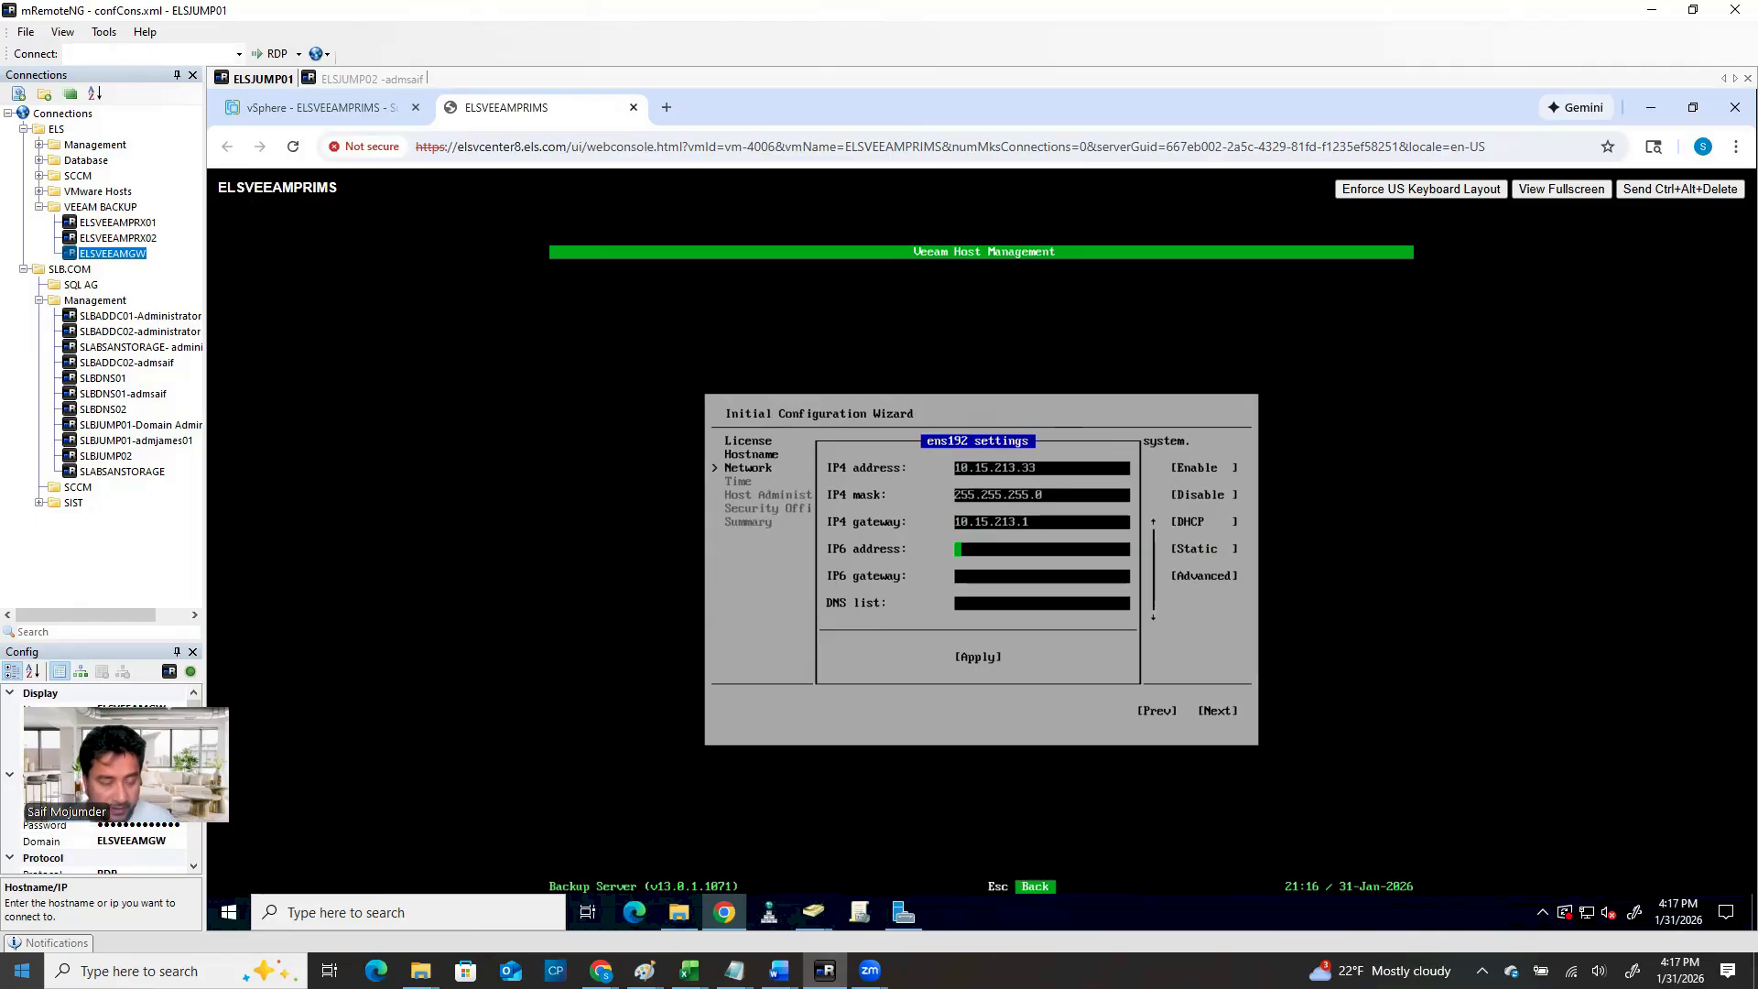
key("Tab")
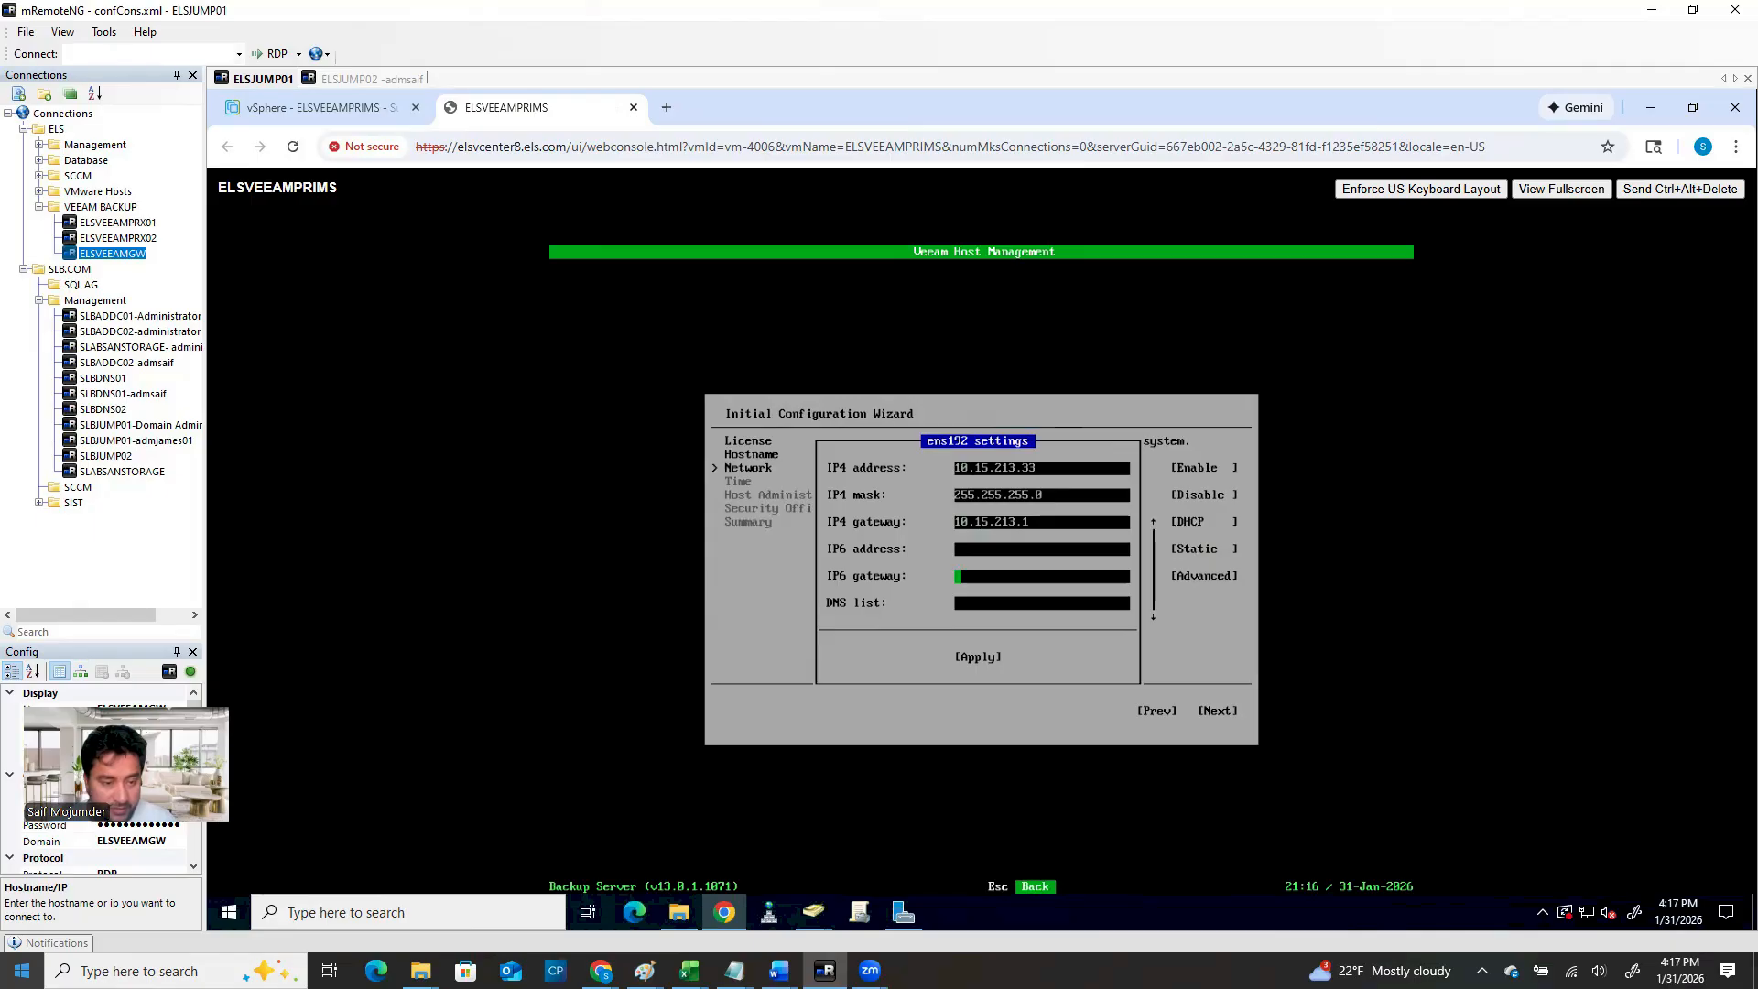
key("Tab")
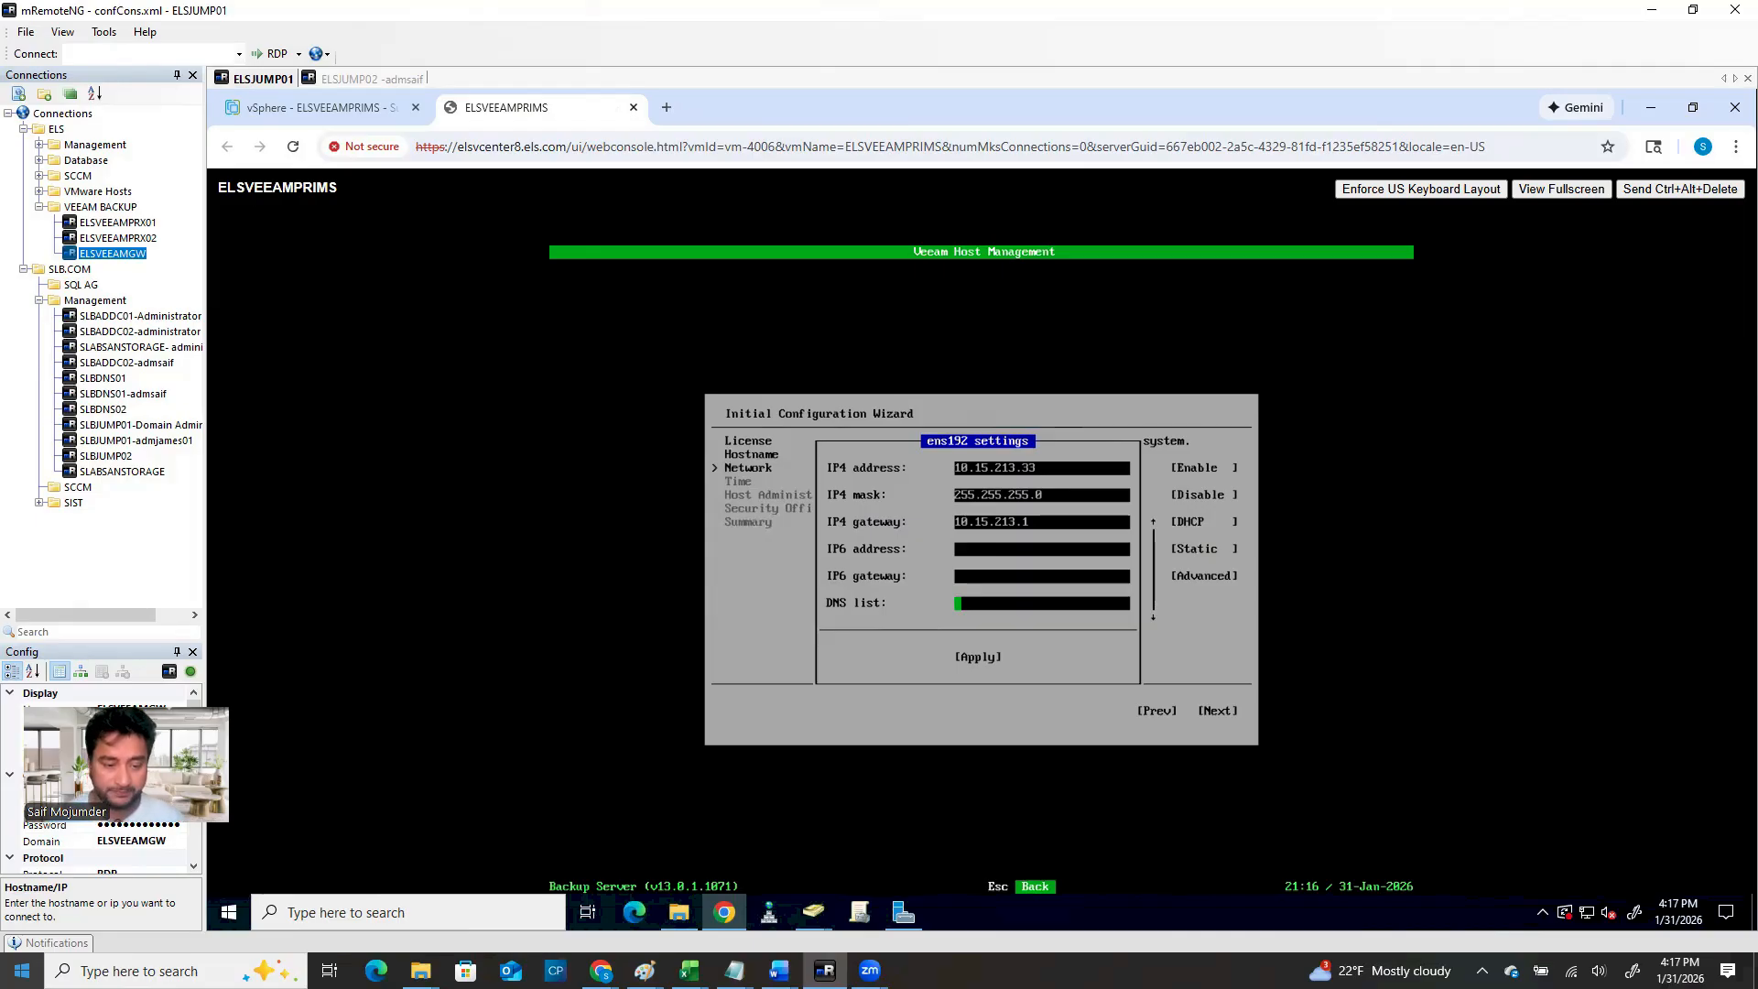
type("1")
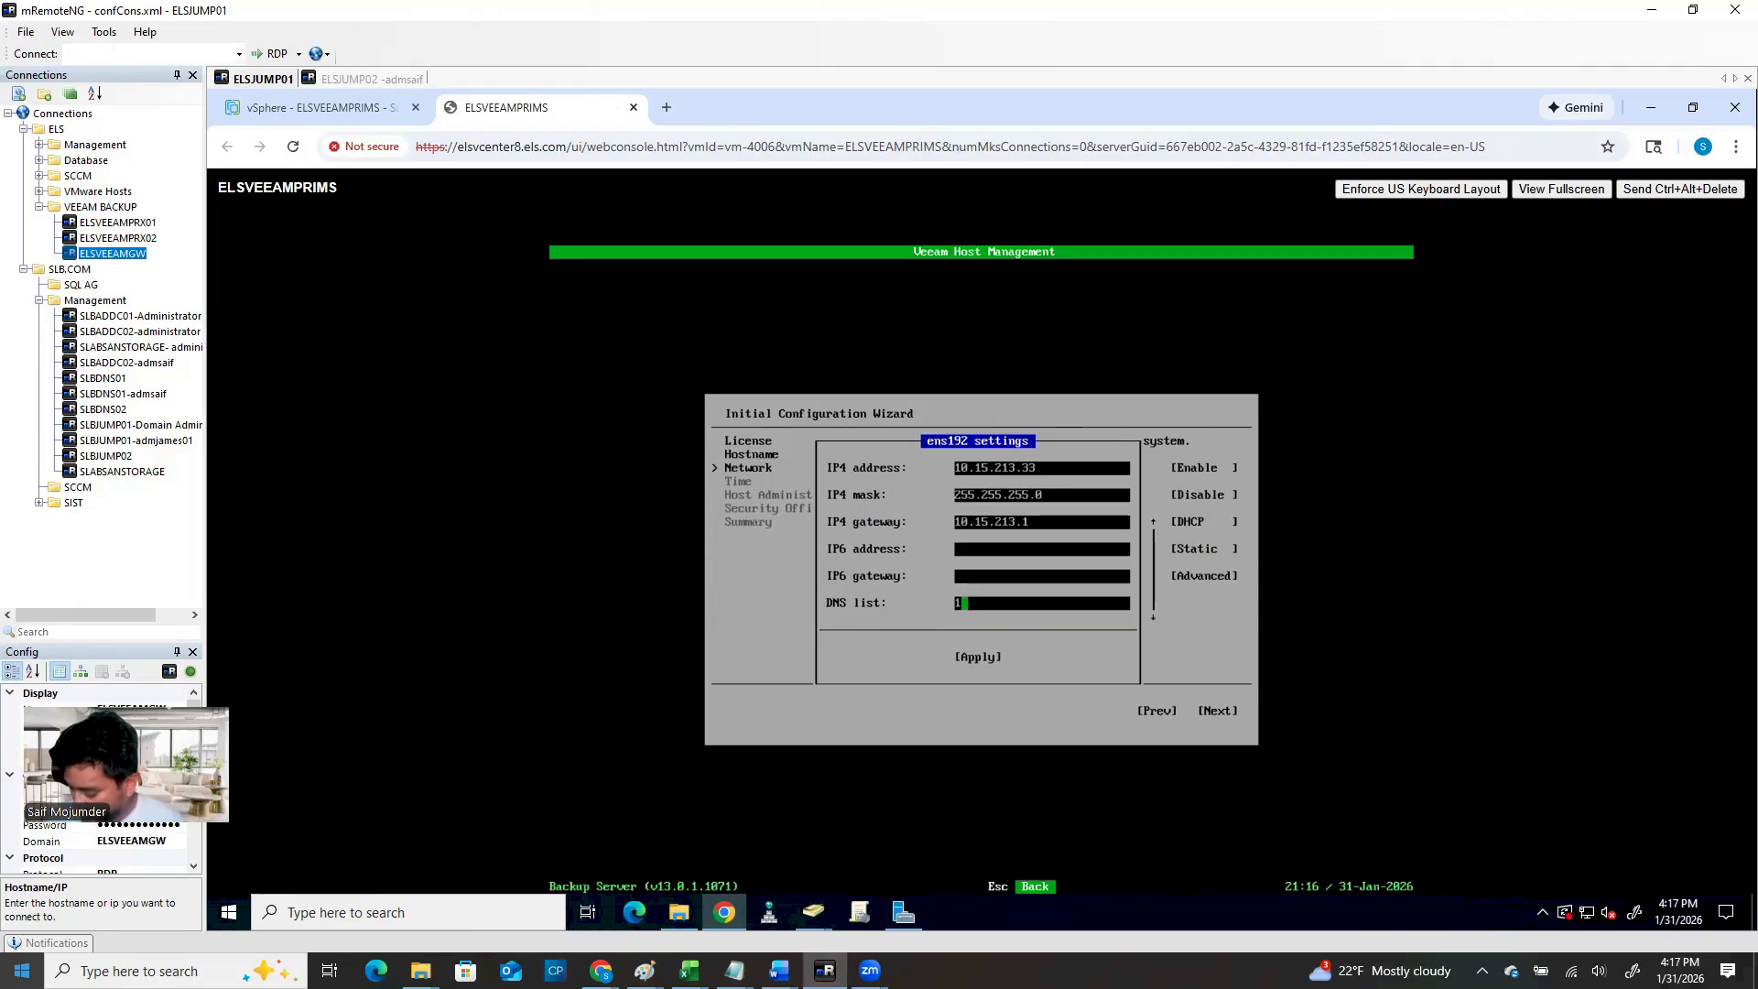
type("92.168.1")
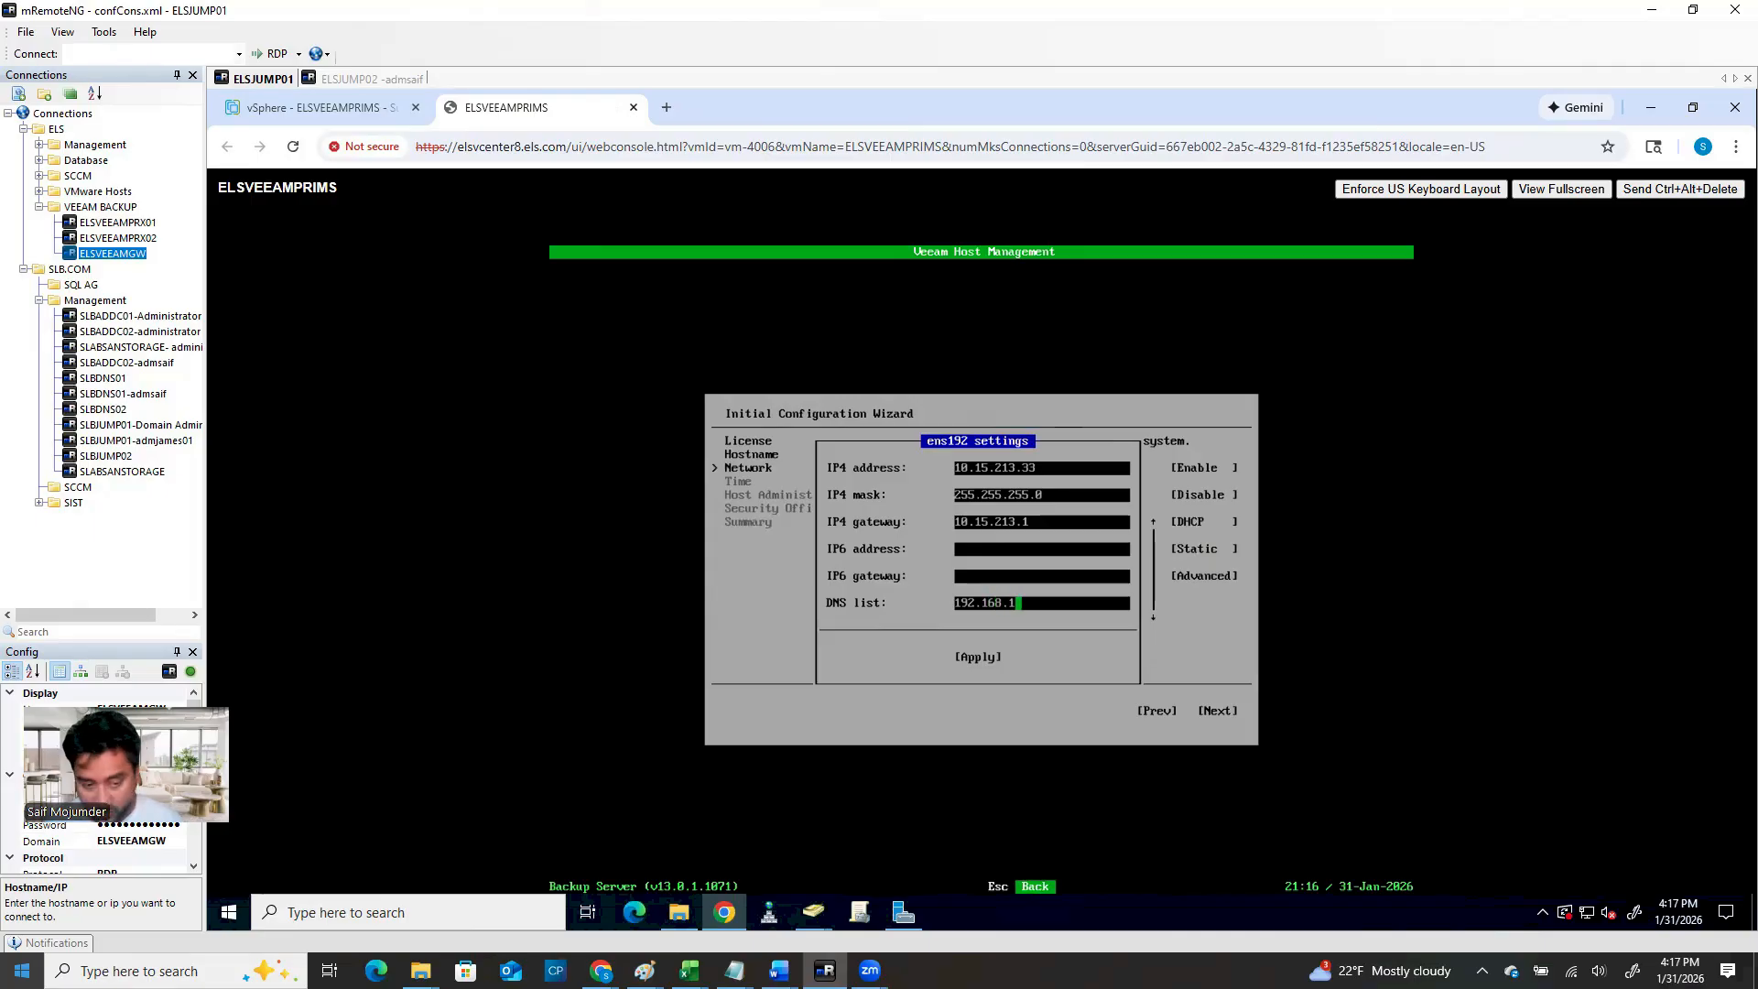
type(".4")
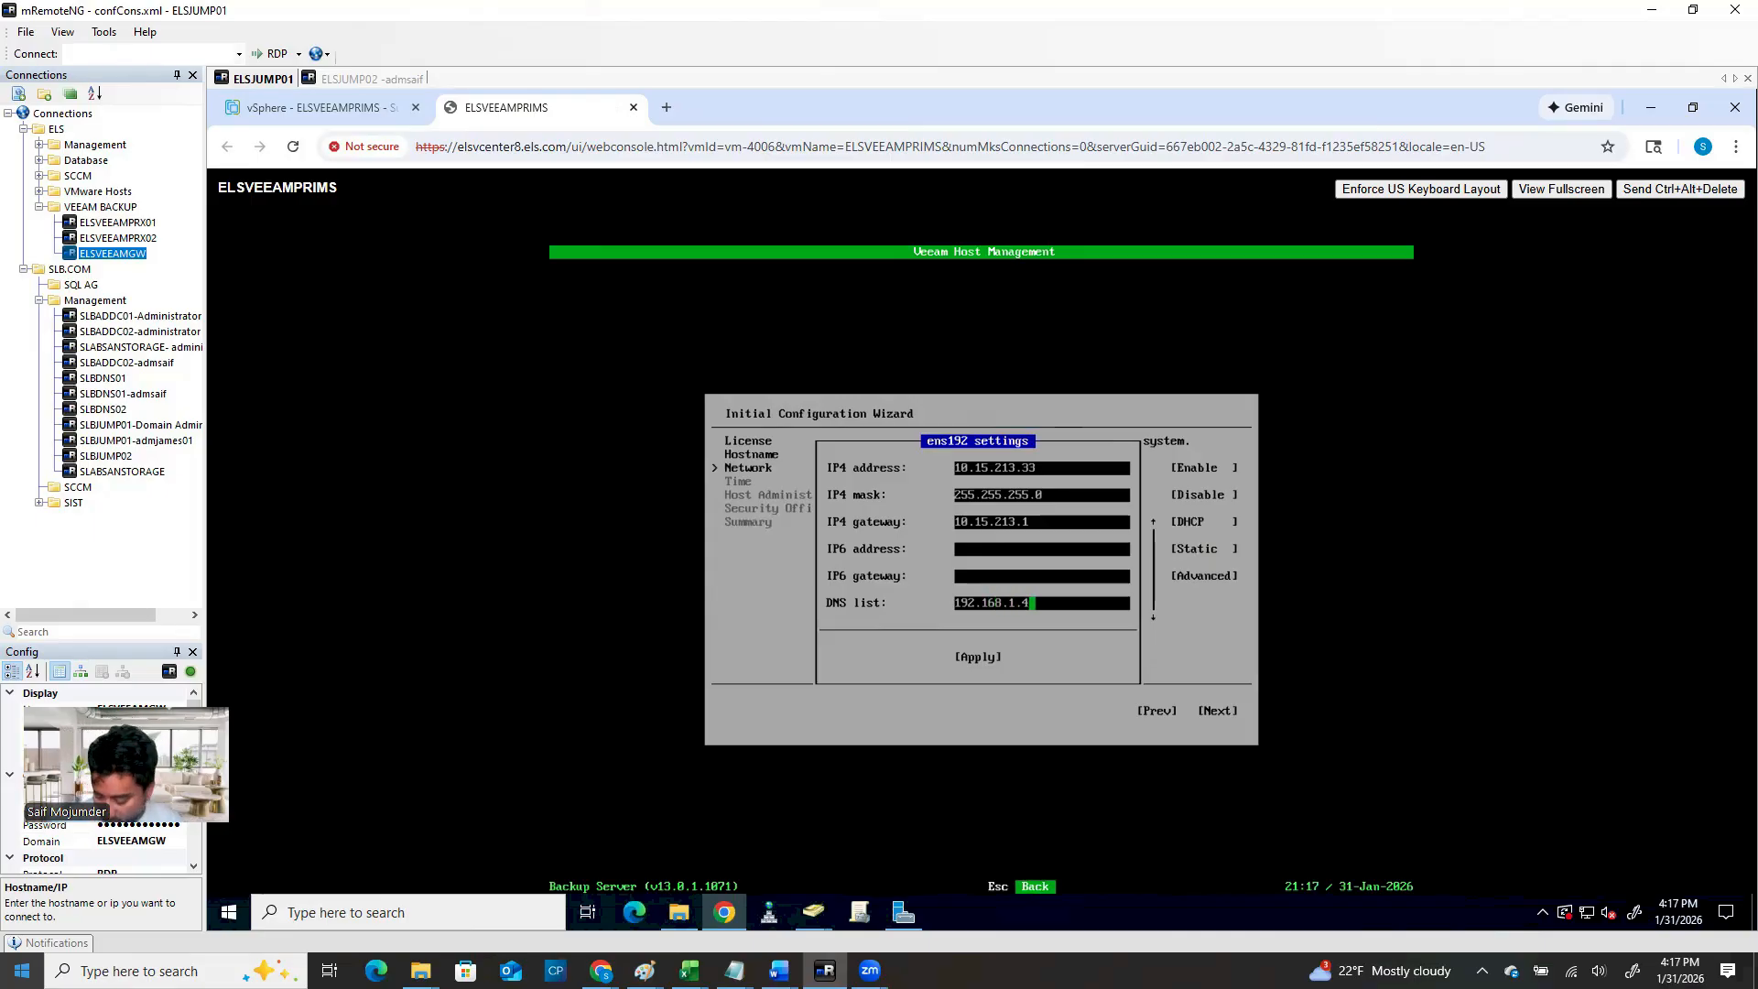
type(",")
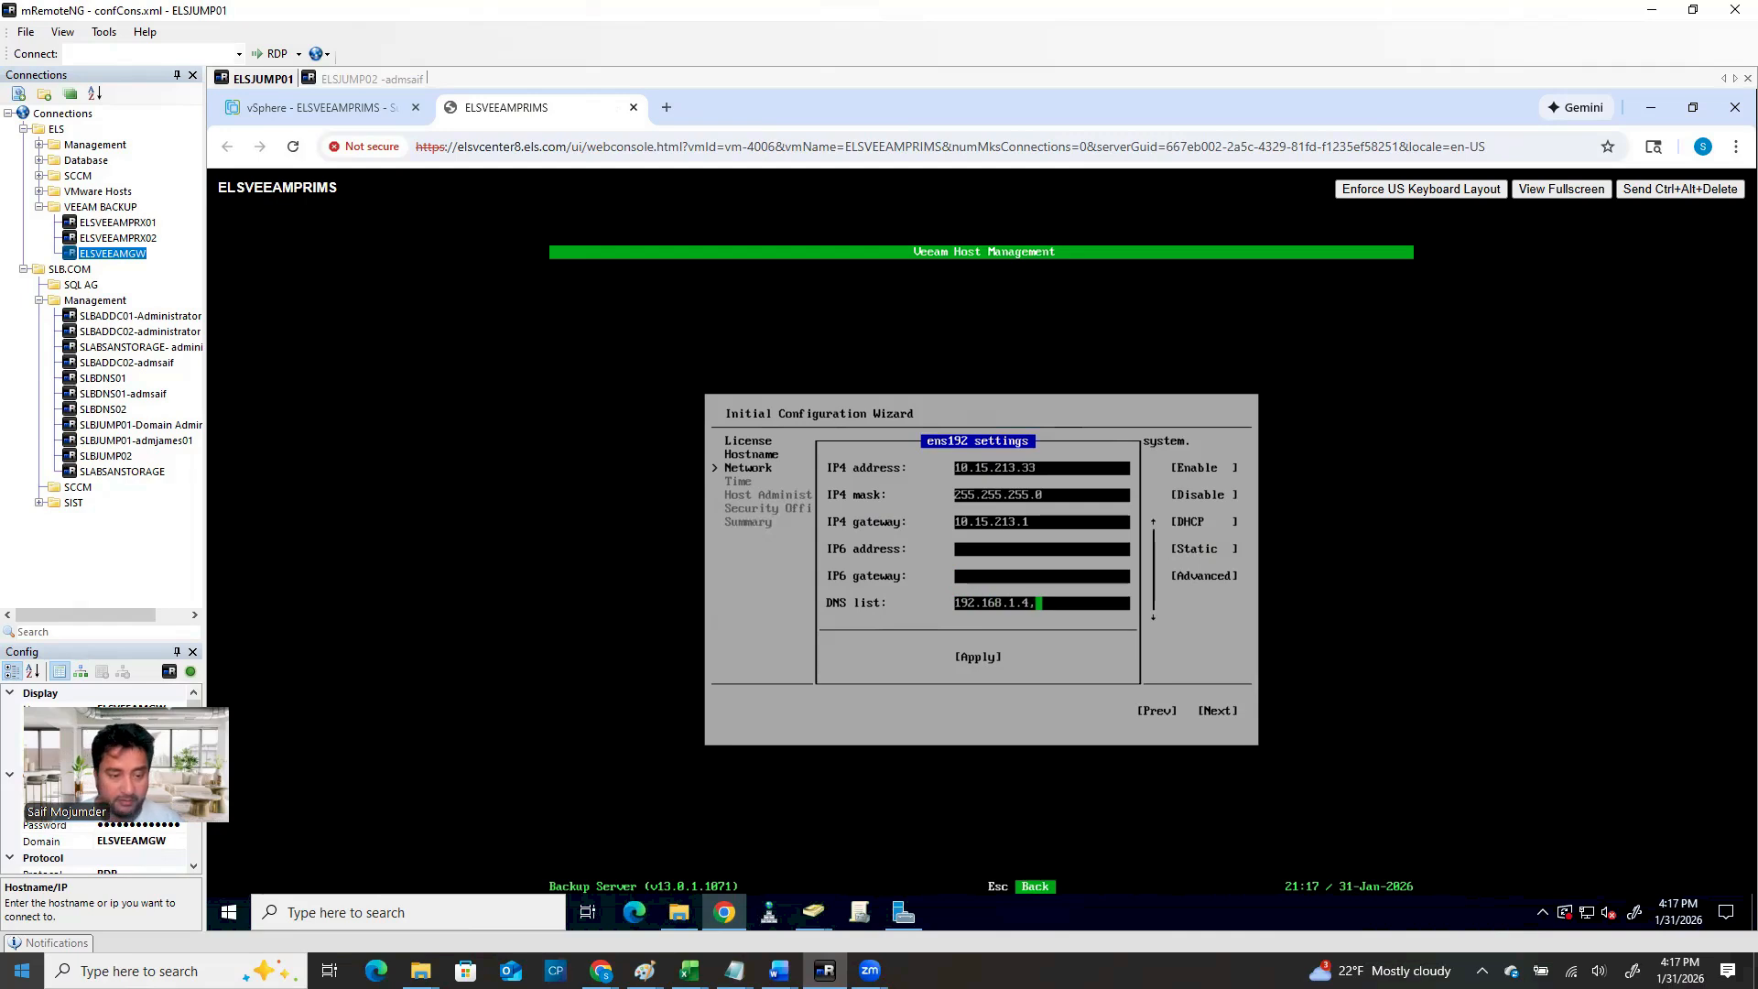
key("BackSpace")
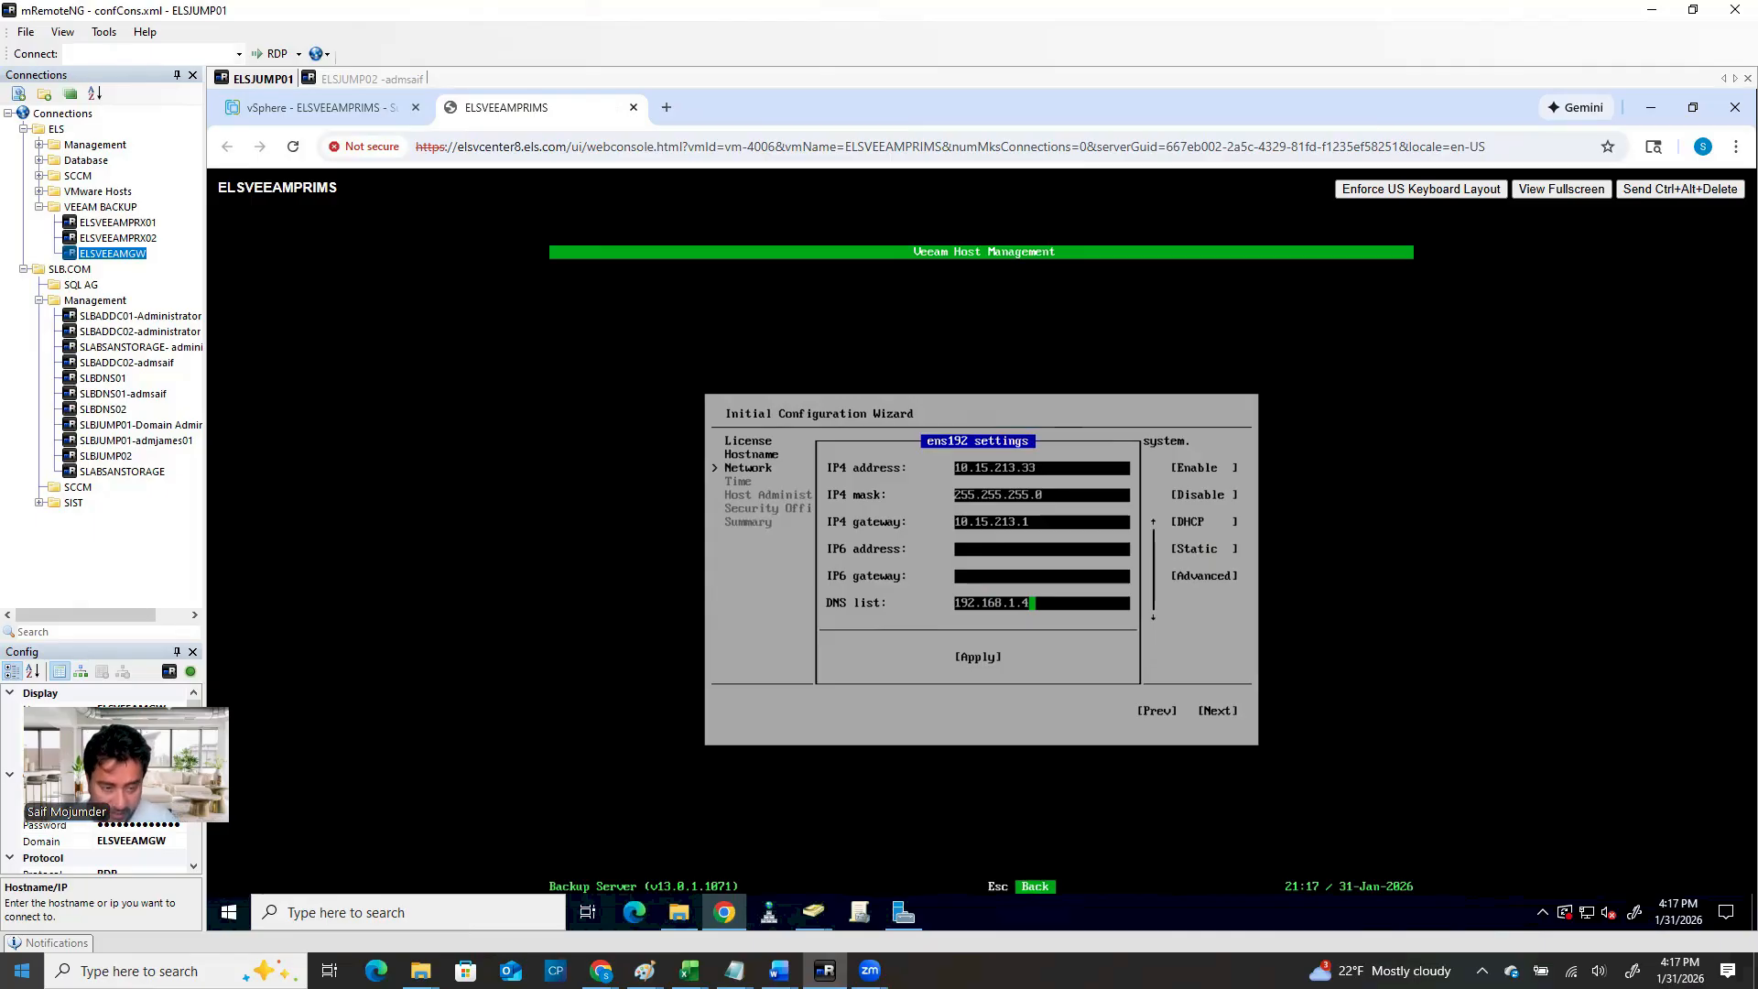
key("Tab")
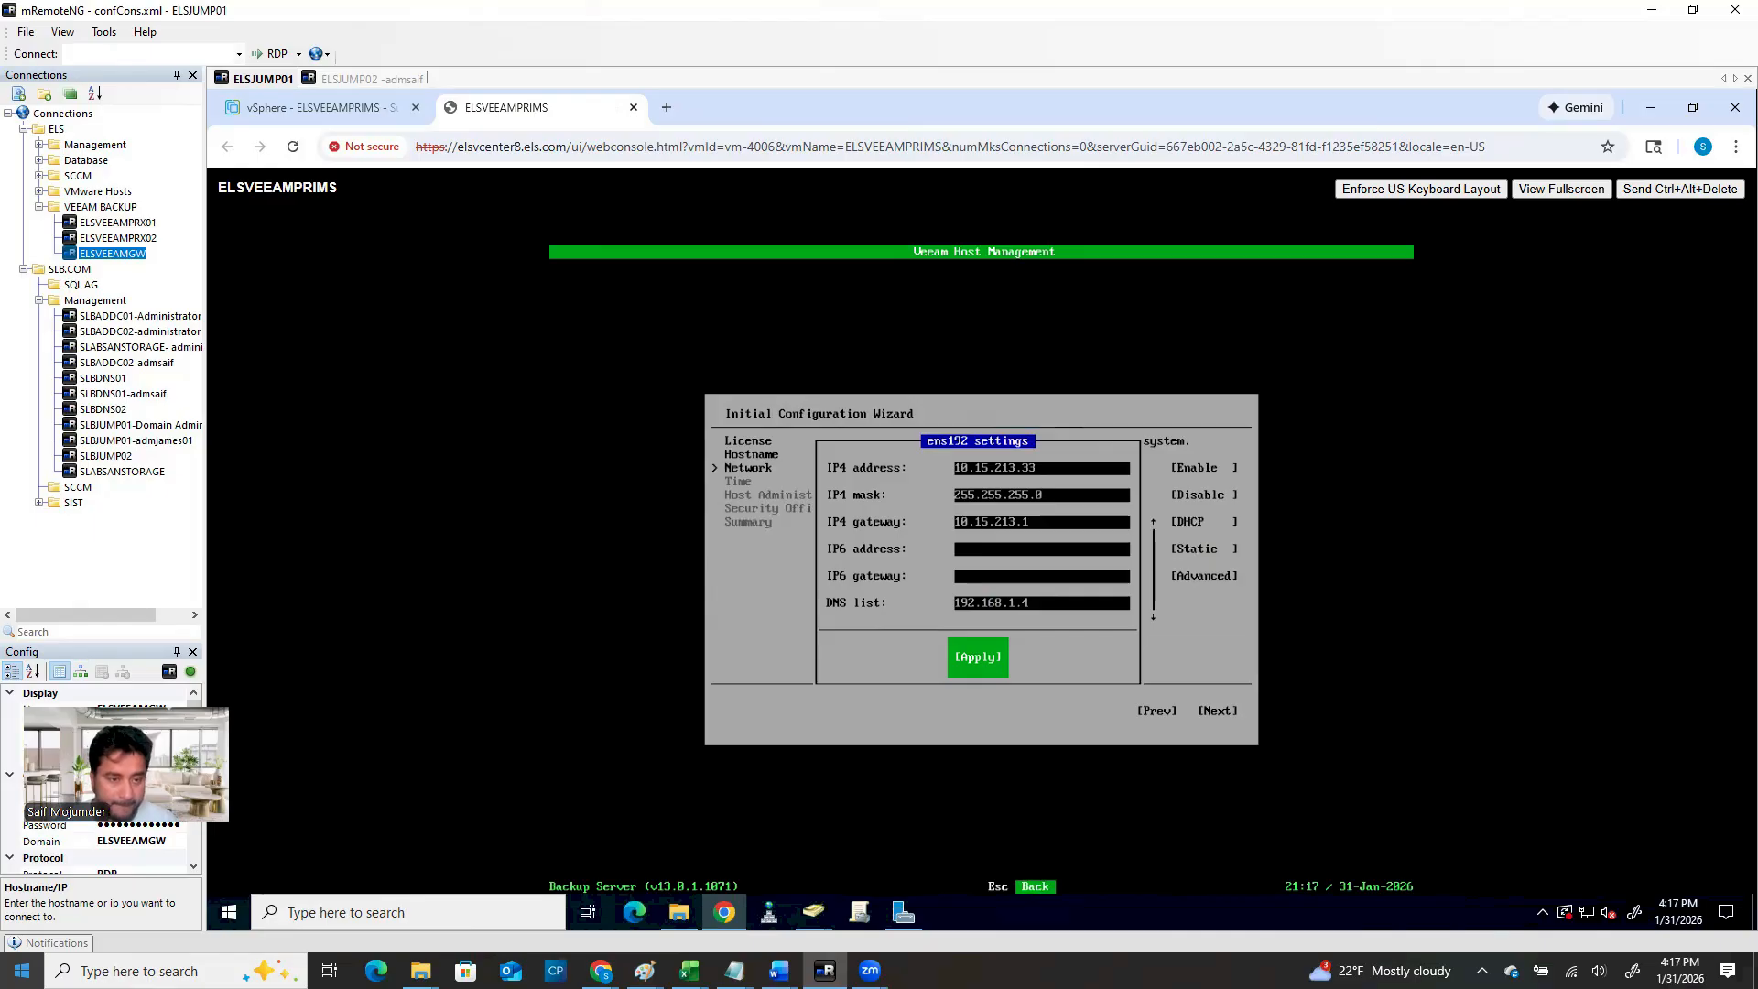
key("Return")
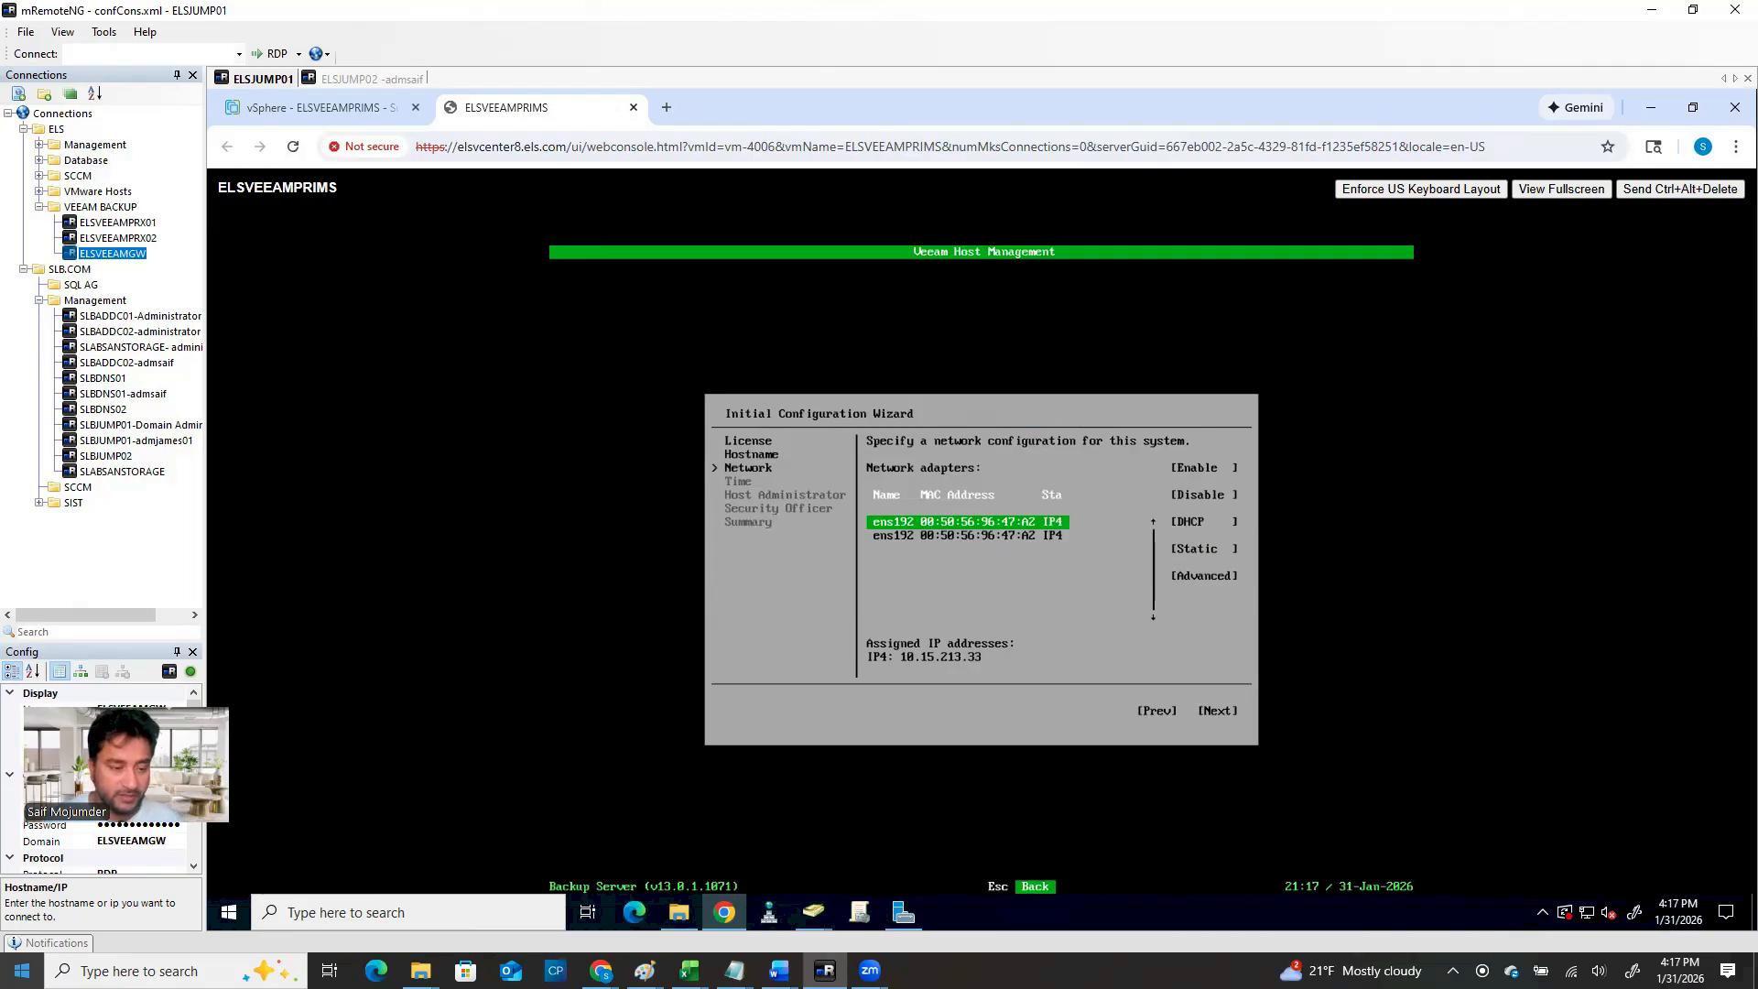
- Continue from the network settings to the Time page
key("Tab")
key("Down")
key("Down")
key("Down")
key("Down")
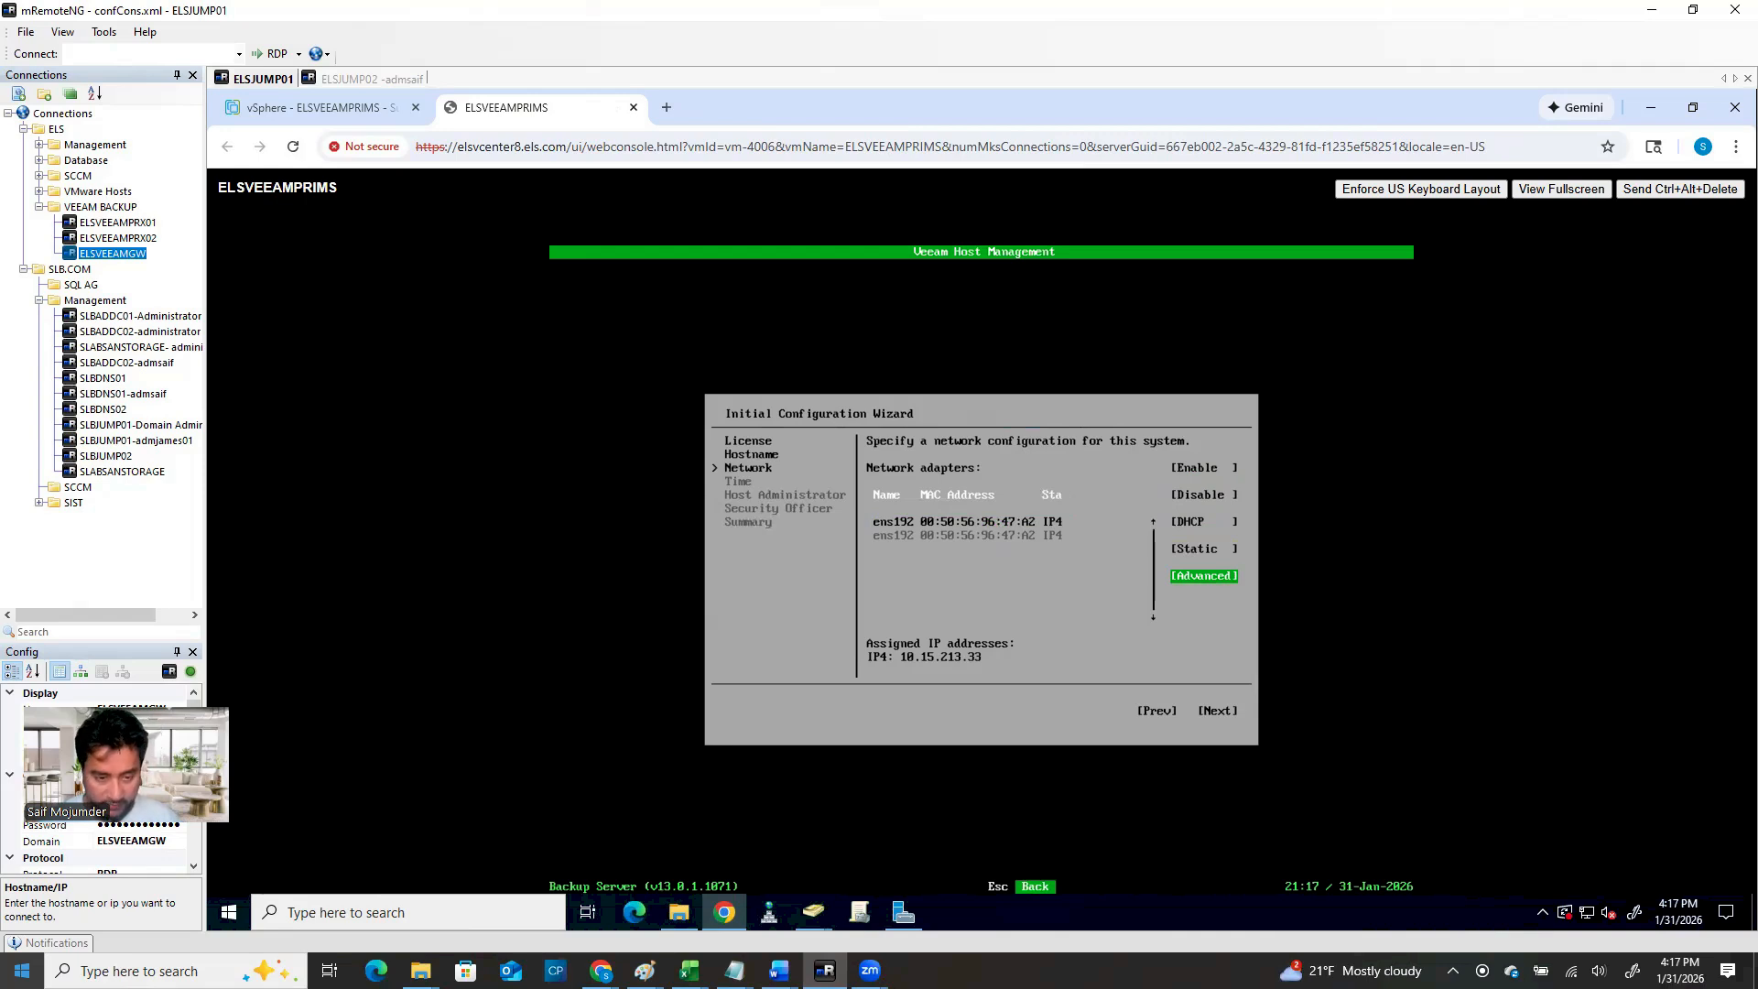
key("Tab")
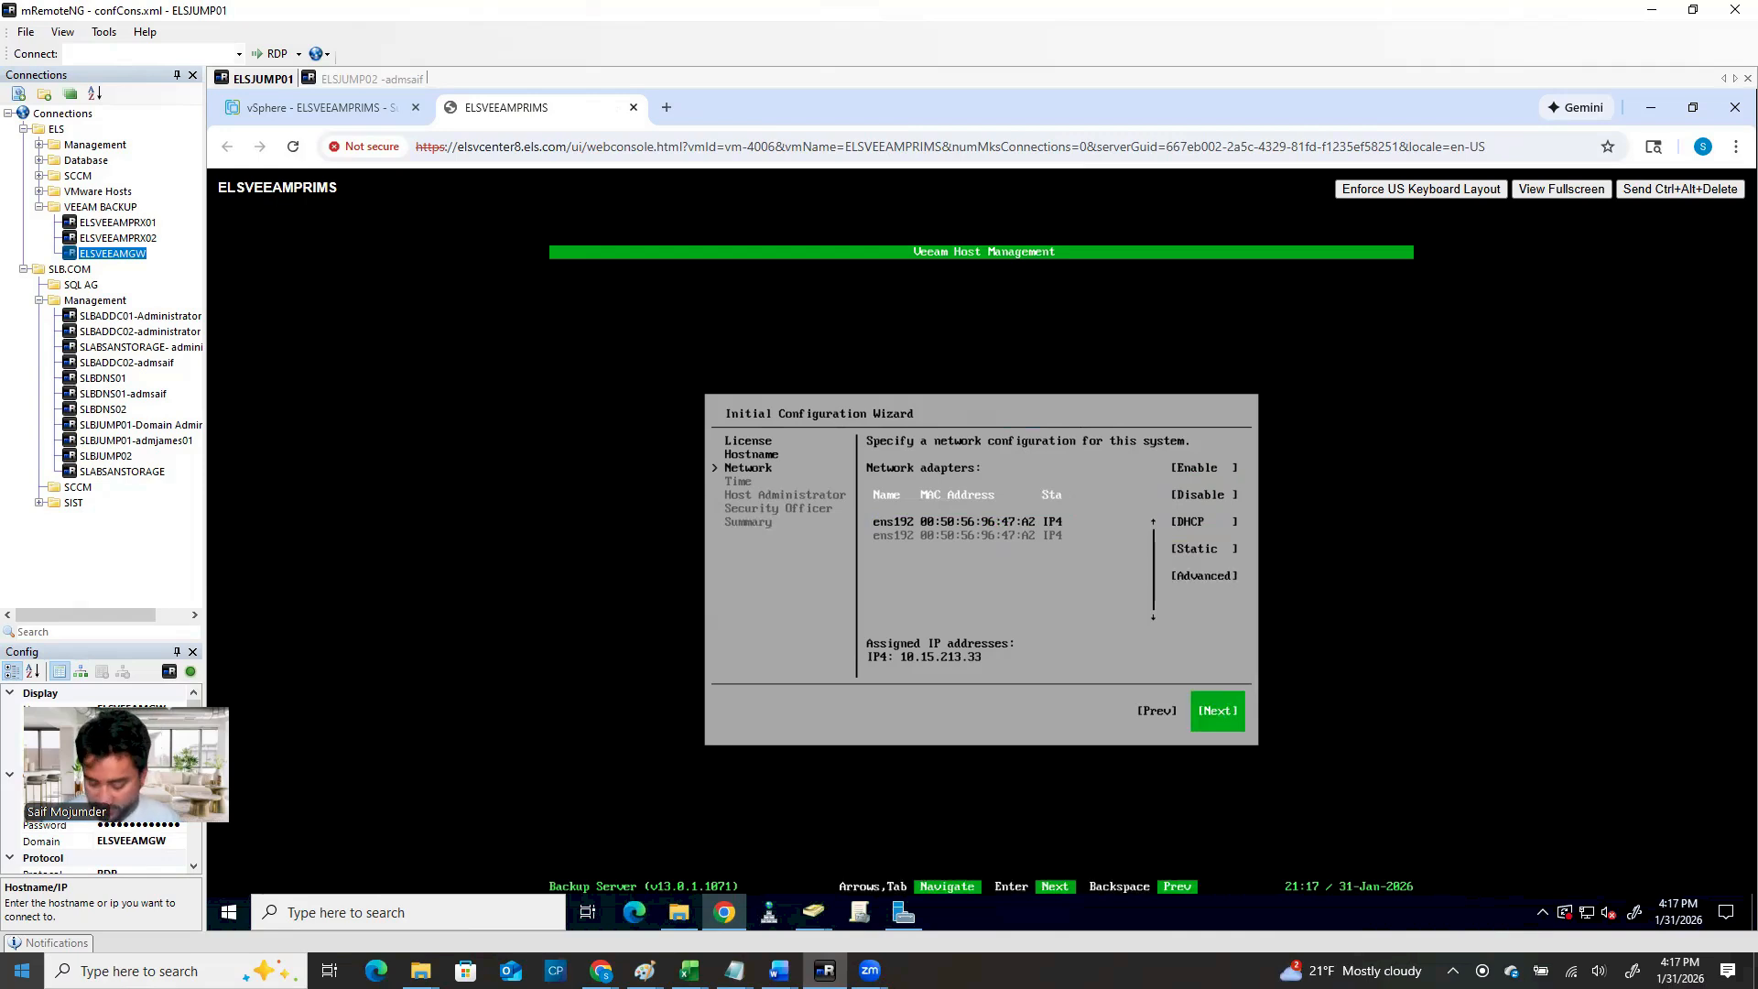
key("Return")
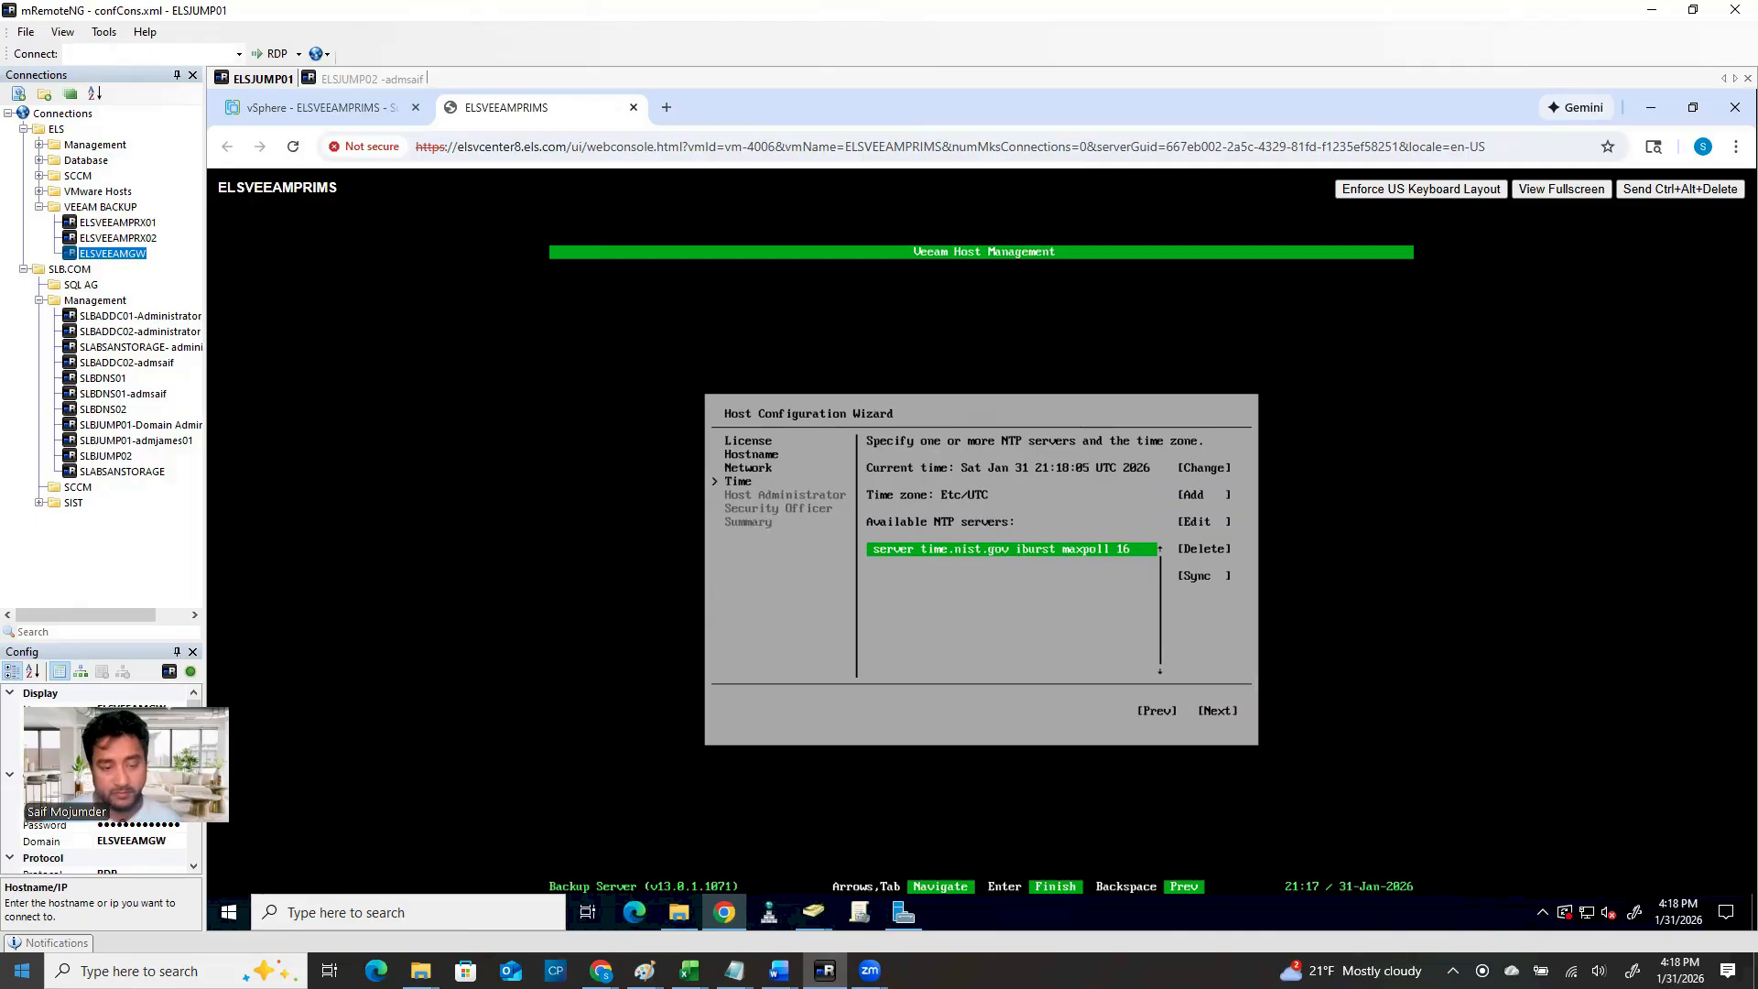
- Accept the time.nist.gov NTP server with Etc/UTC and advance the wizard past the Time page
key("Tab")
key("Tab")
key("Tab")
key("Tab")
key("Tab")
key("Tab")
key("Tab")
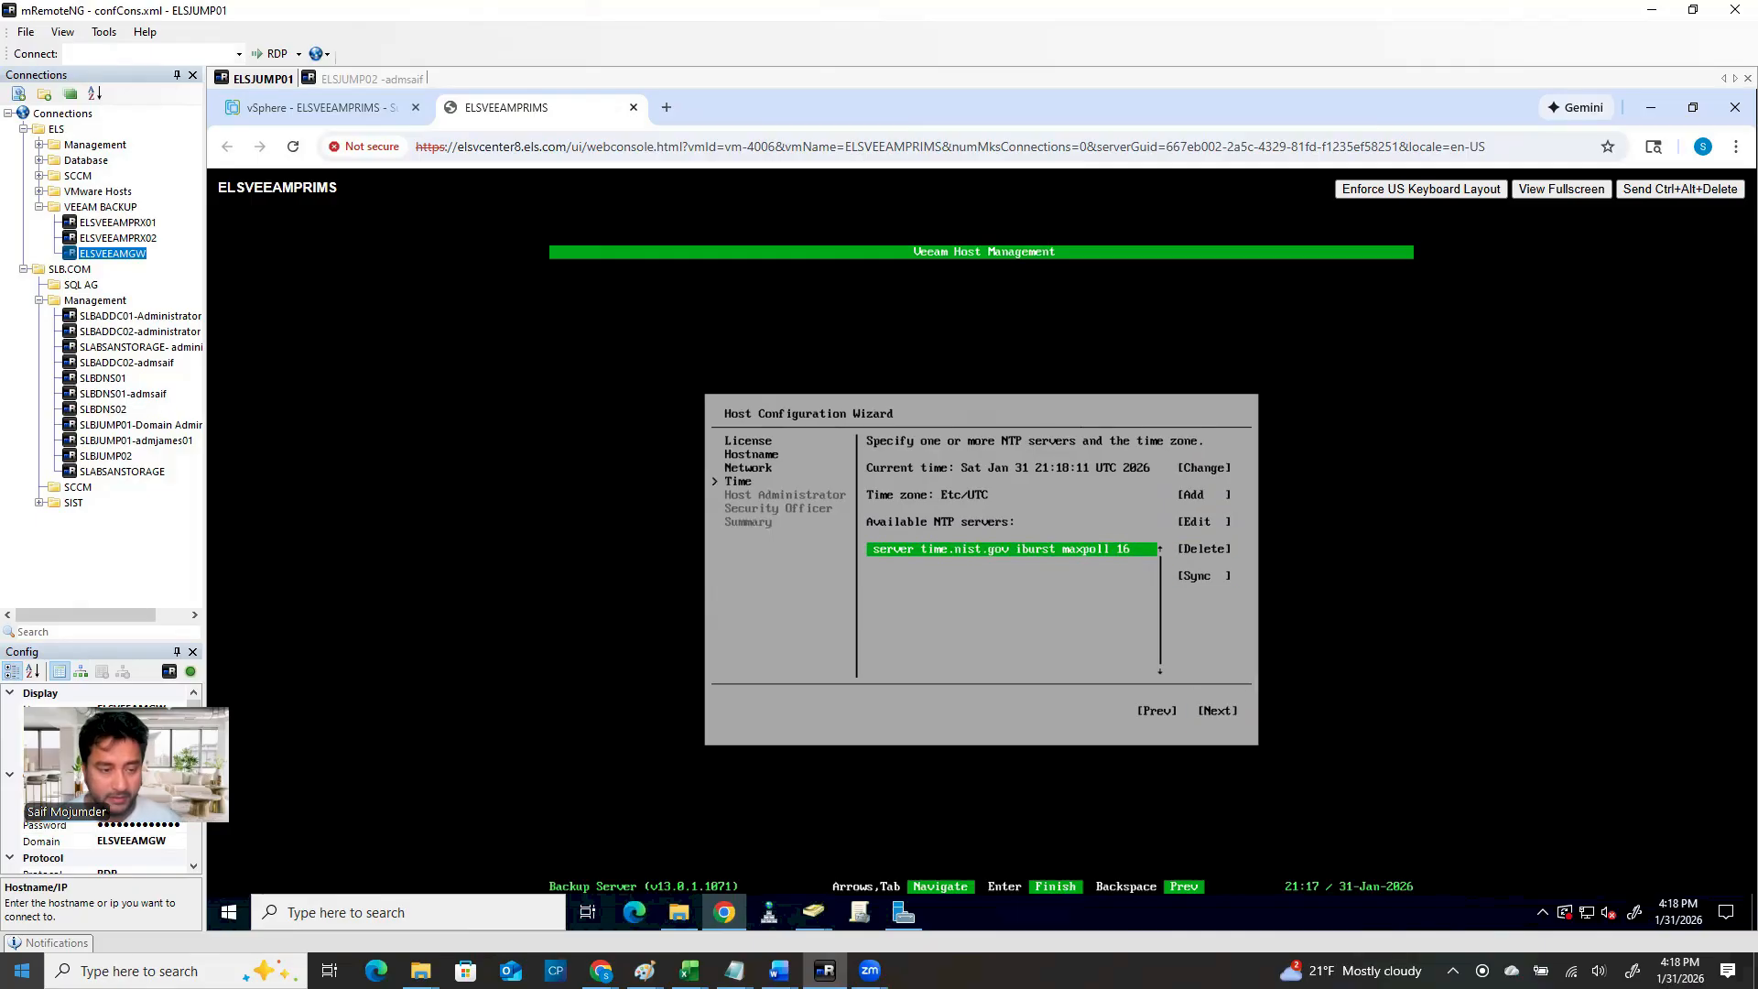
key("Tab")
key("Tab")
key("Tab")
key("Tab")
key("Tab")
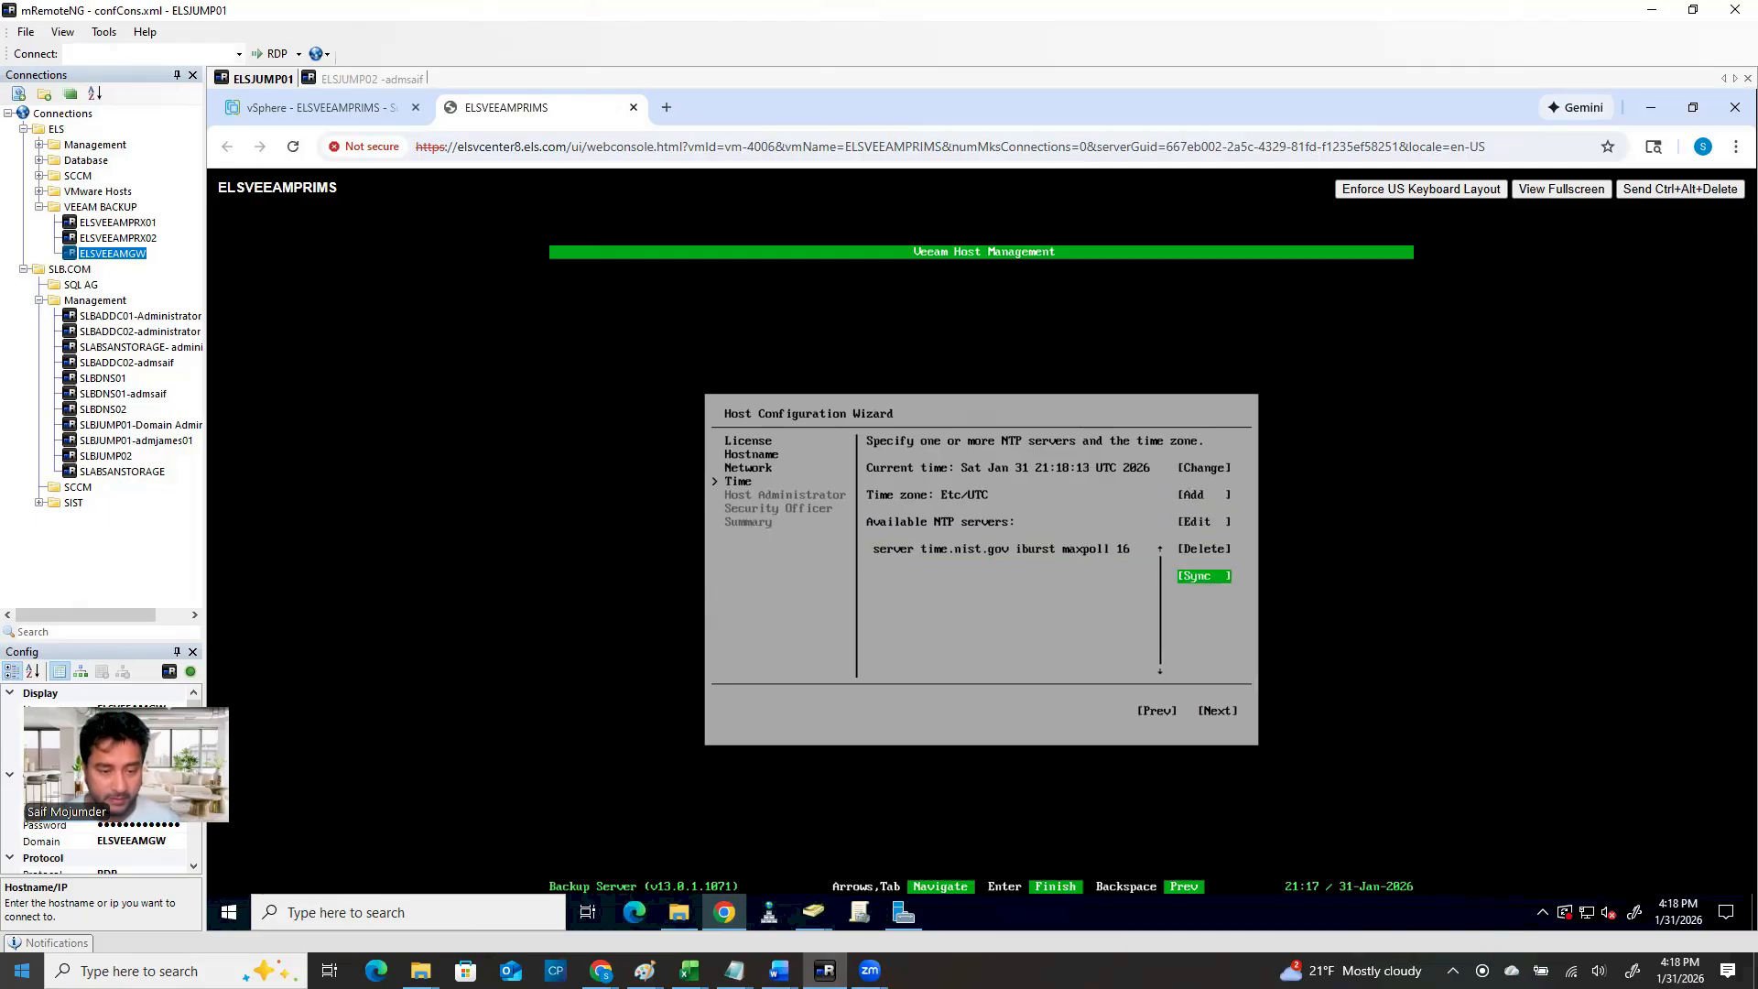
key("Tab")
key("Return")
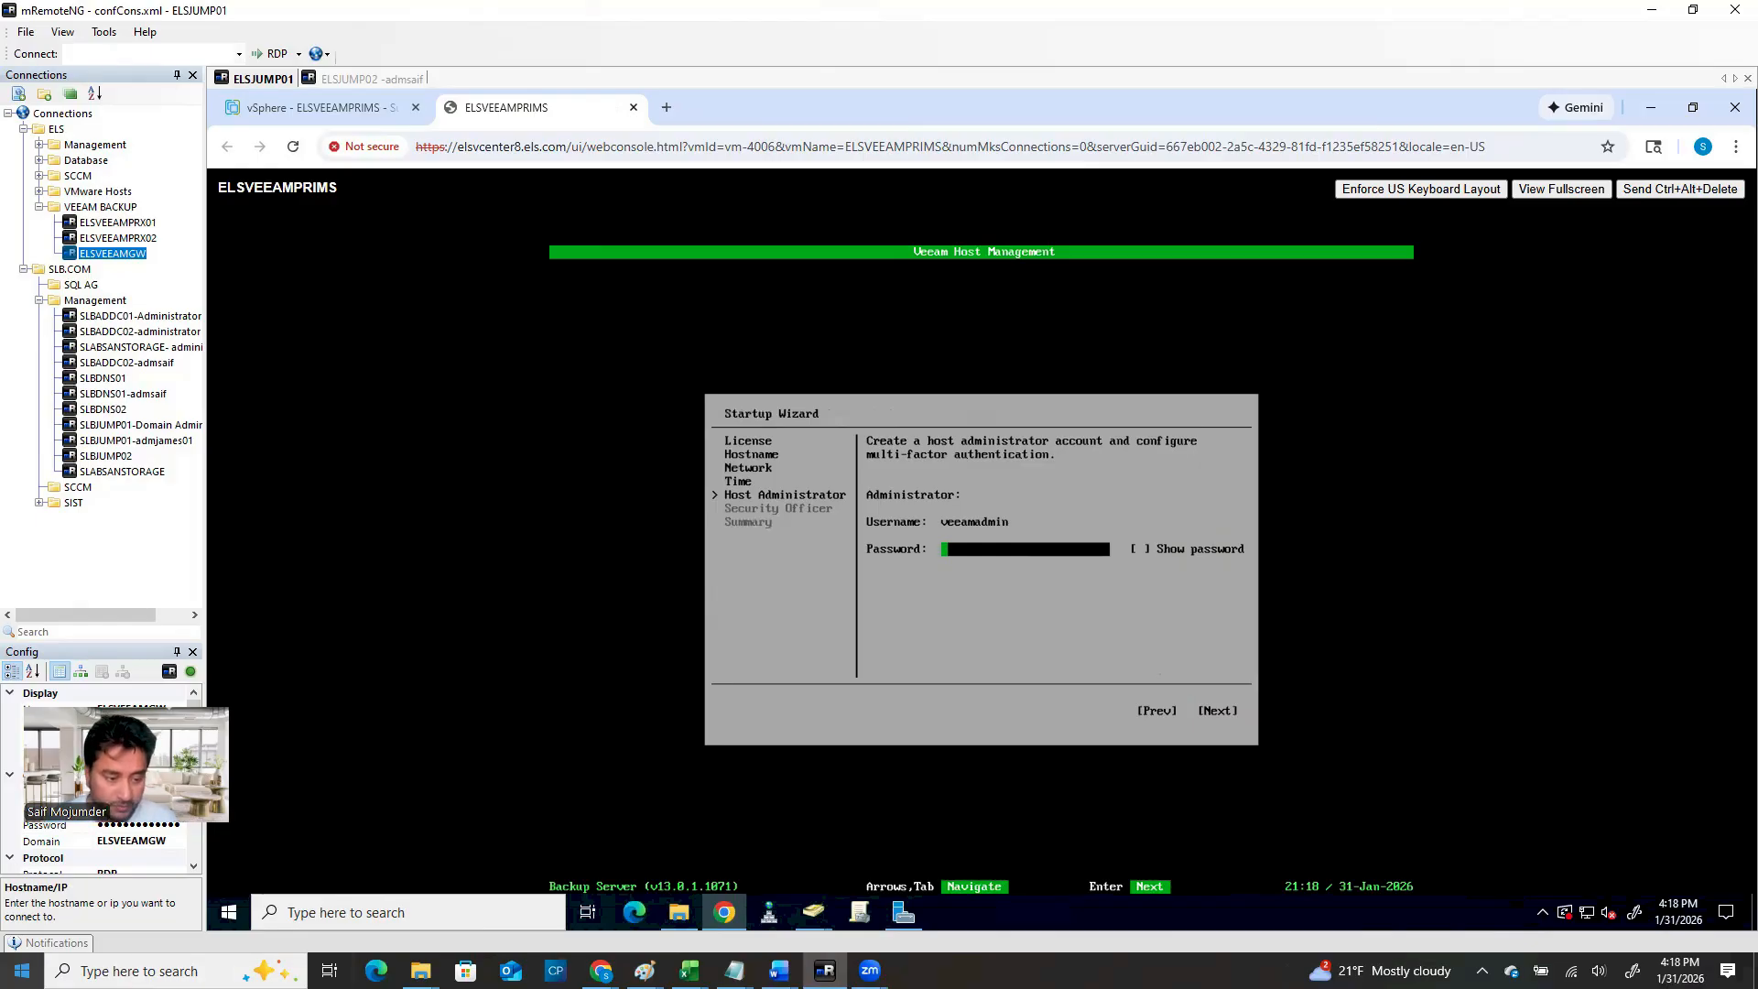
- Look up the veeamadmin password in the Notepad notes and enter it in the console's Password field
left_click(734, 971)
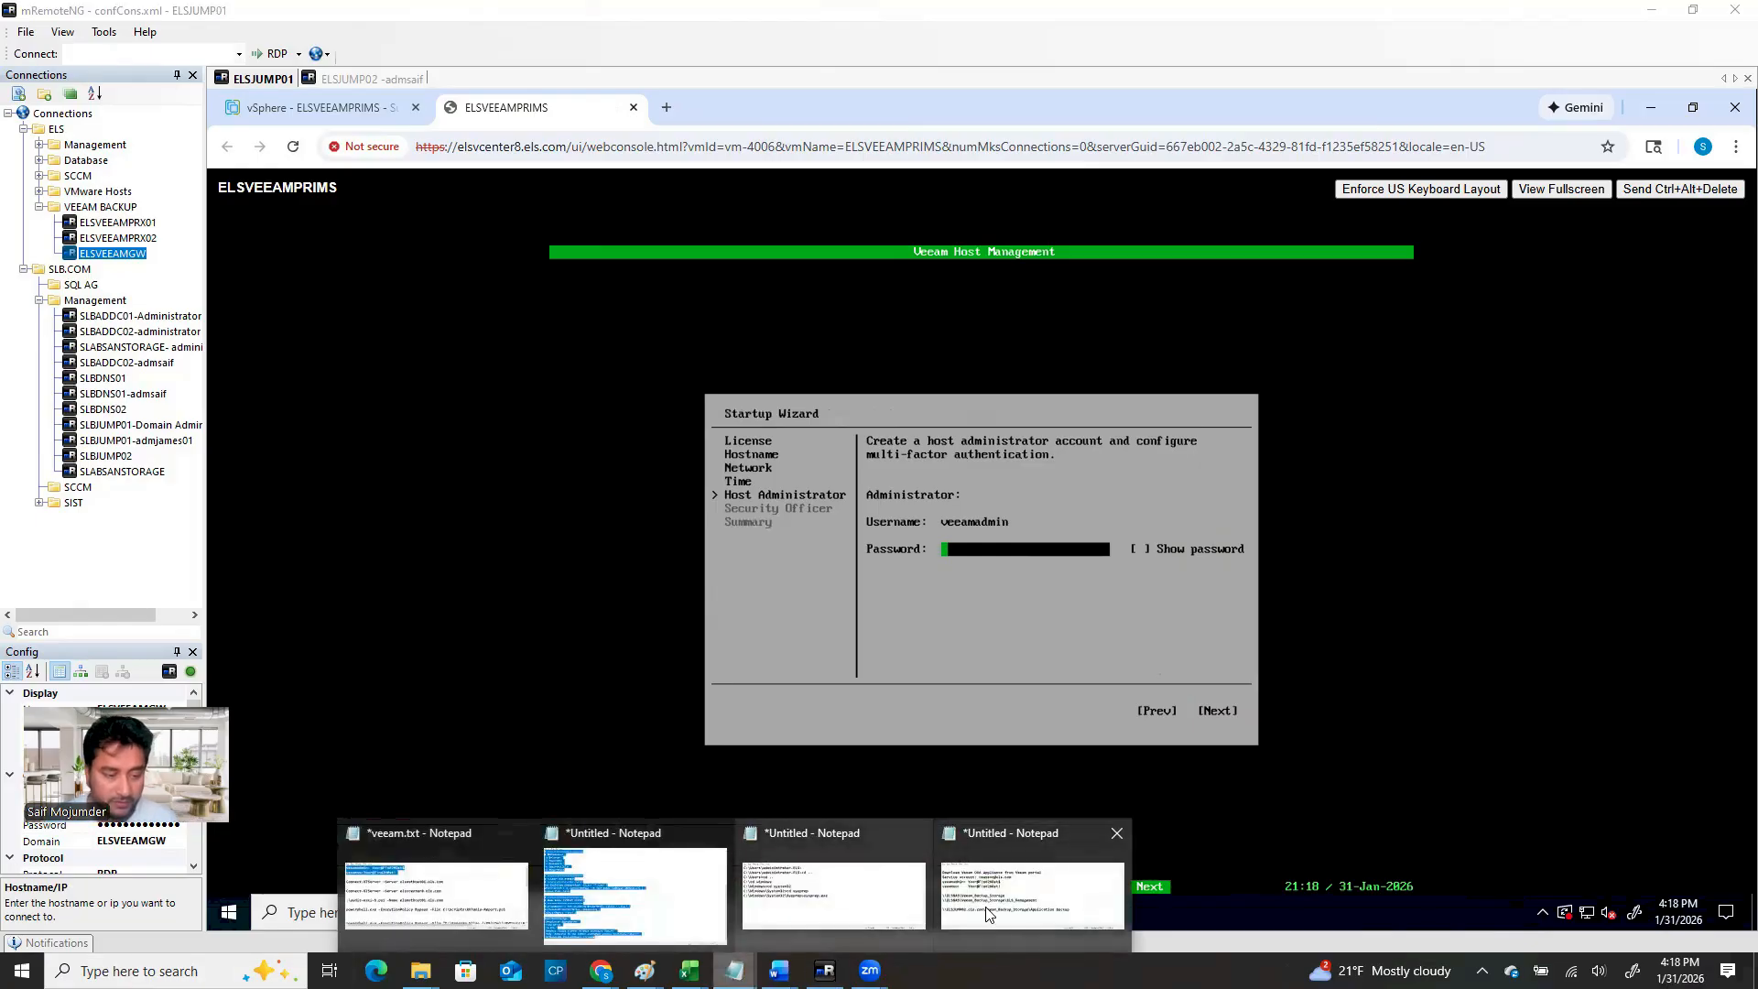
left_click(1033, 893)
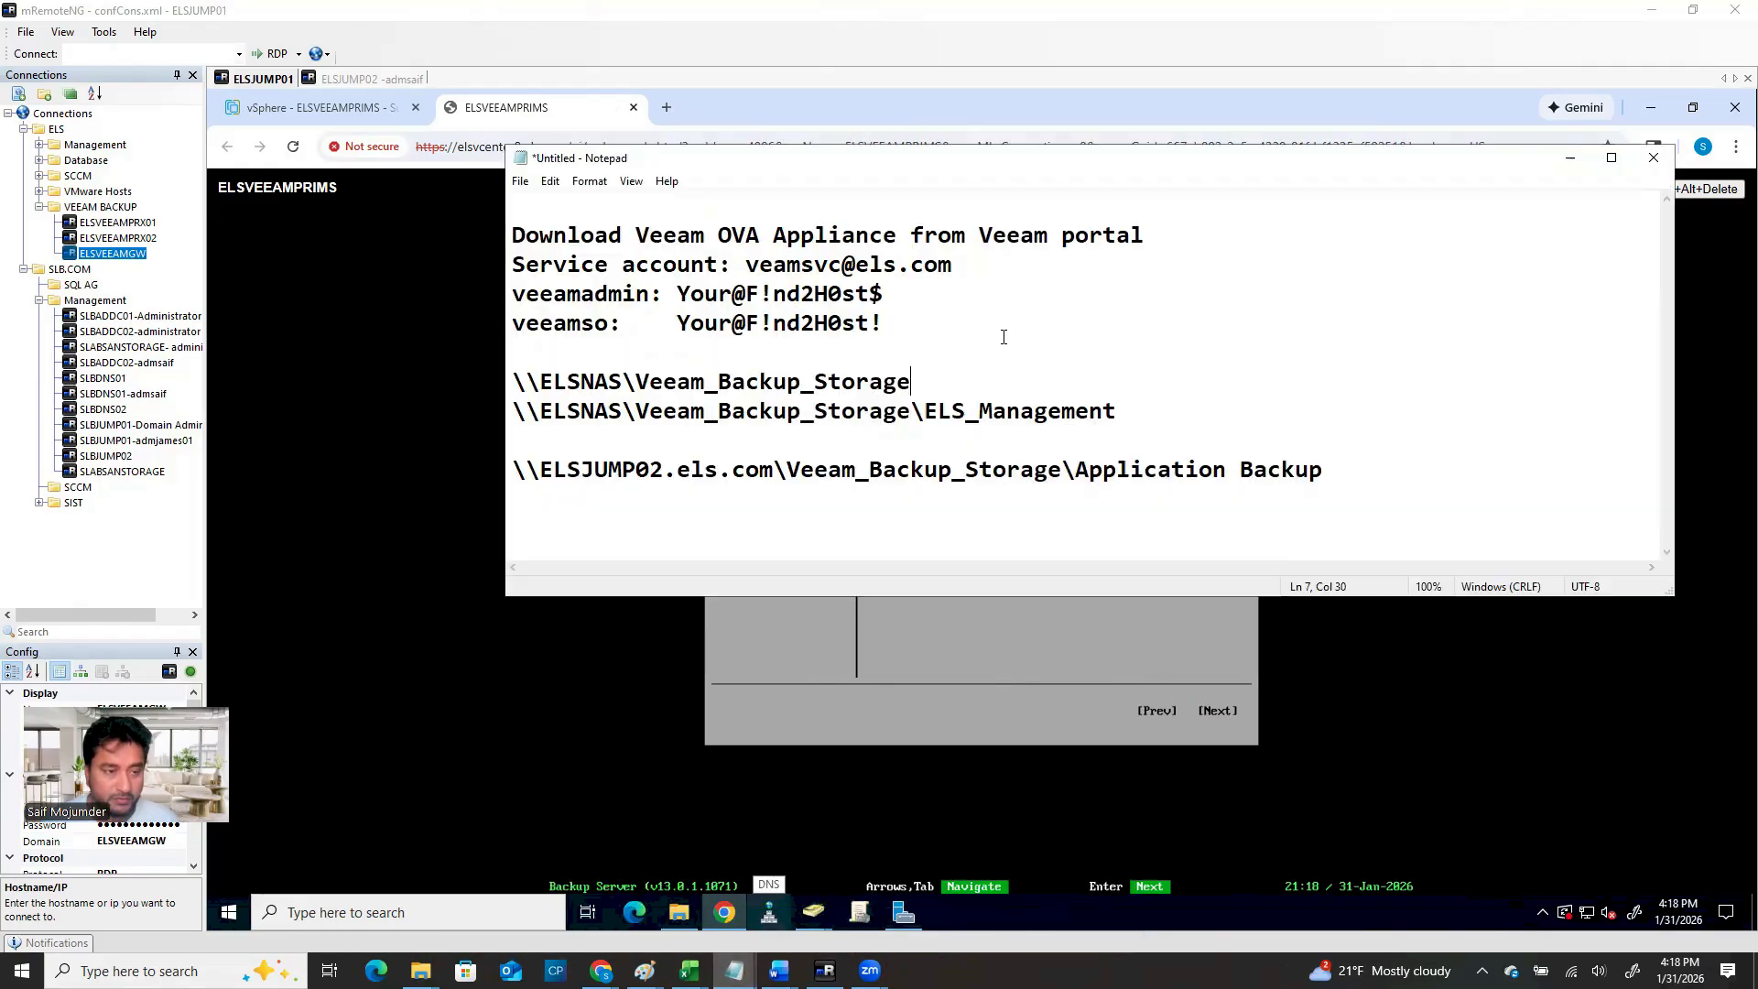
key("alt+Tab")
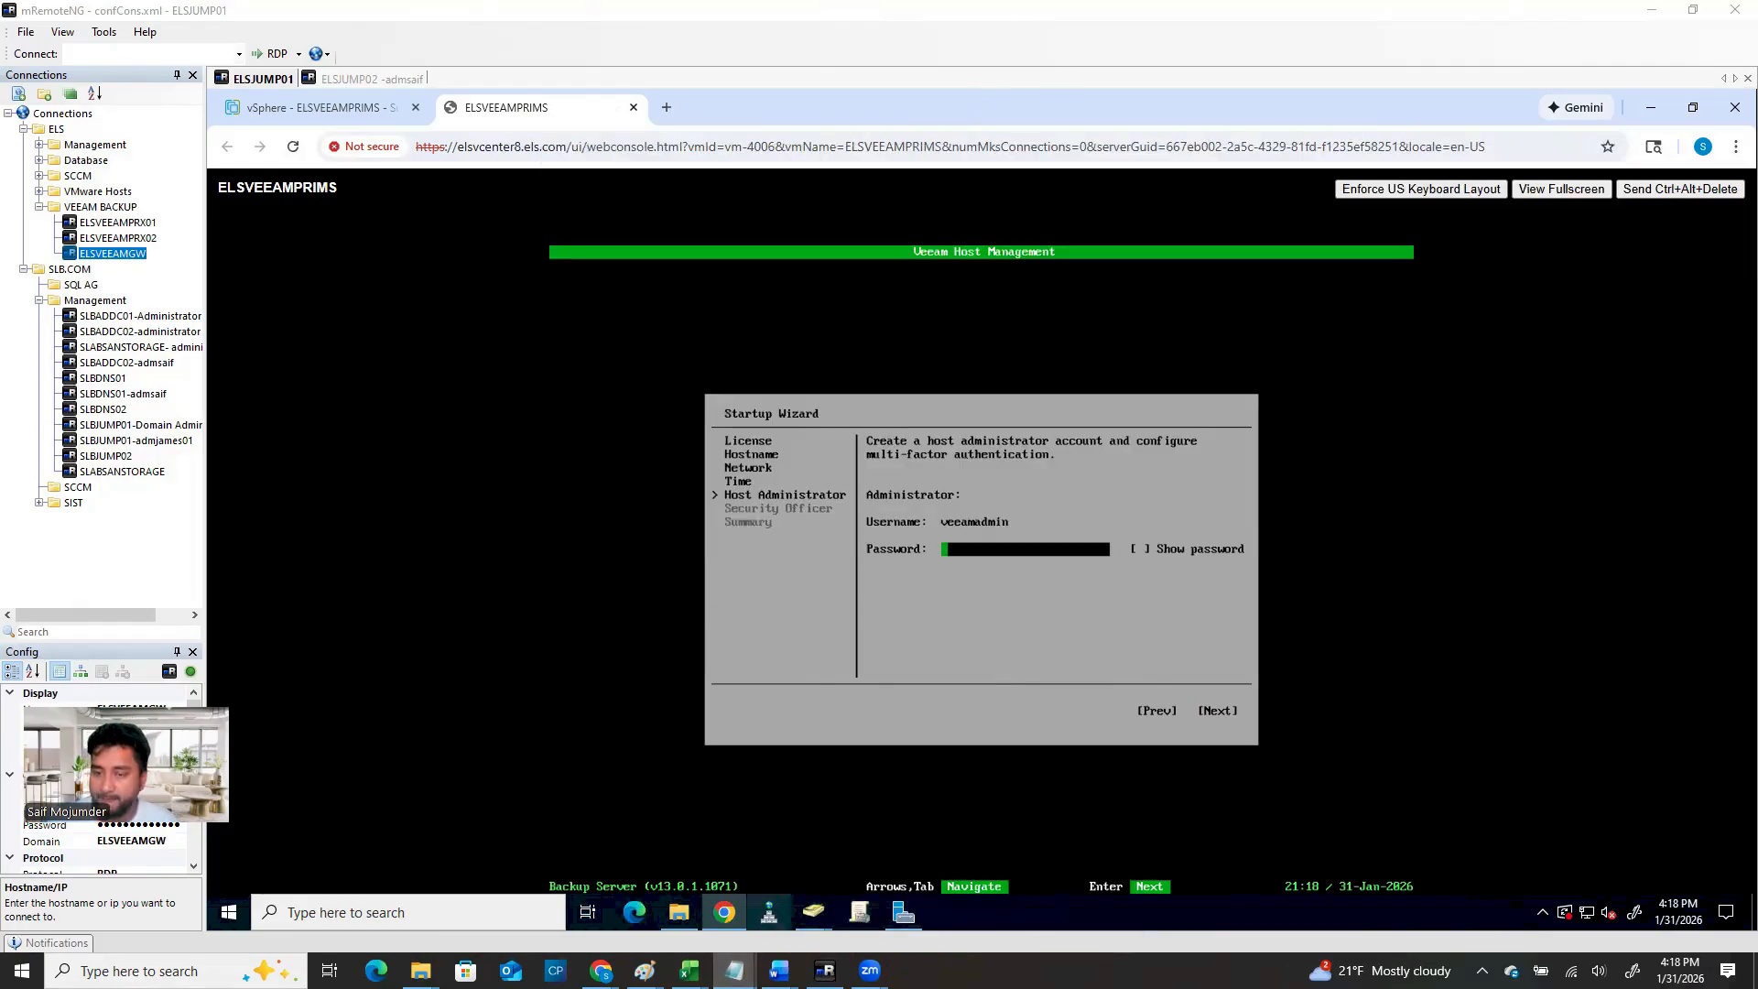
left_click(1053, 554)
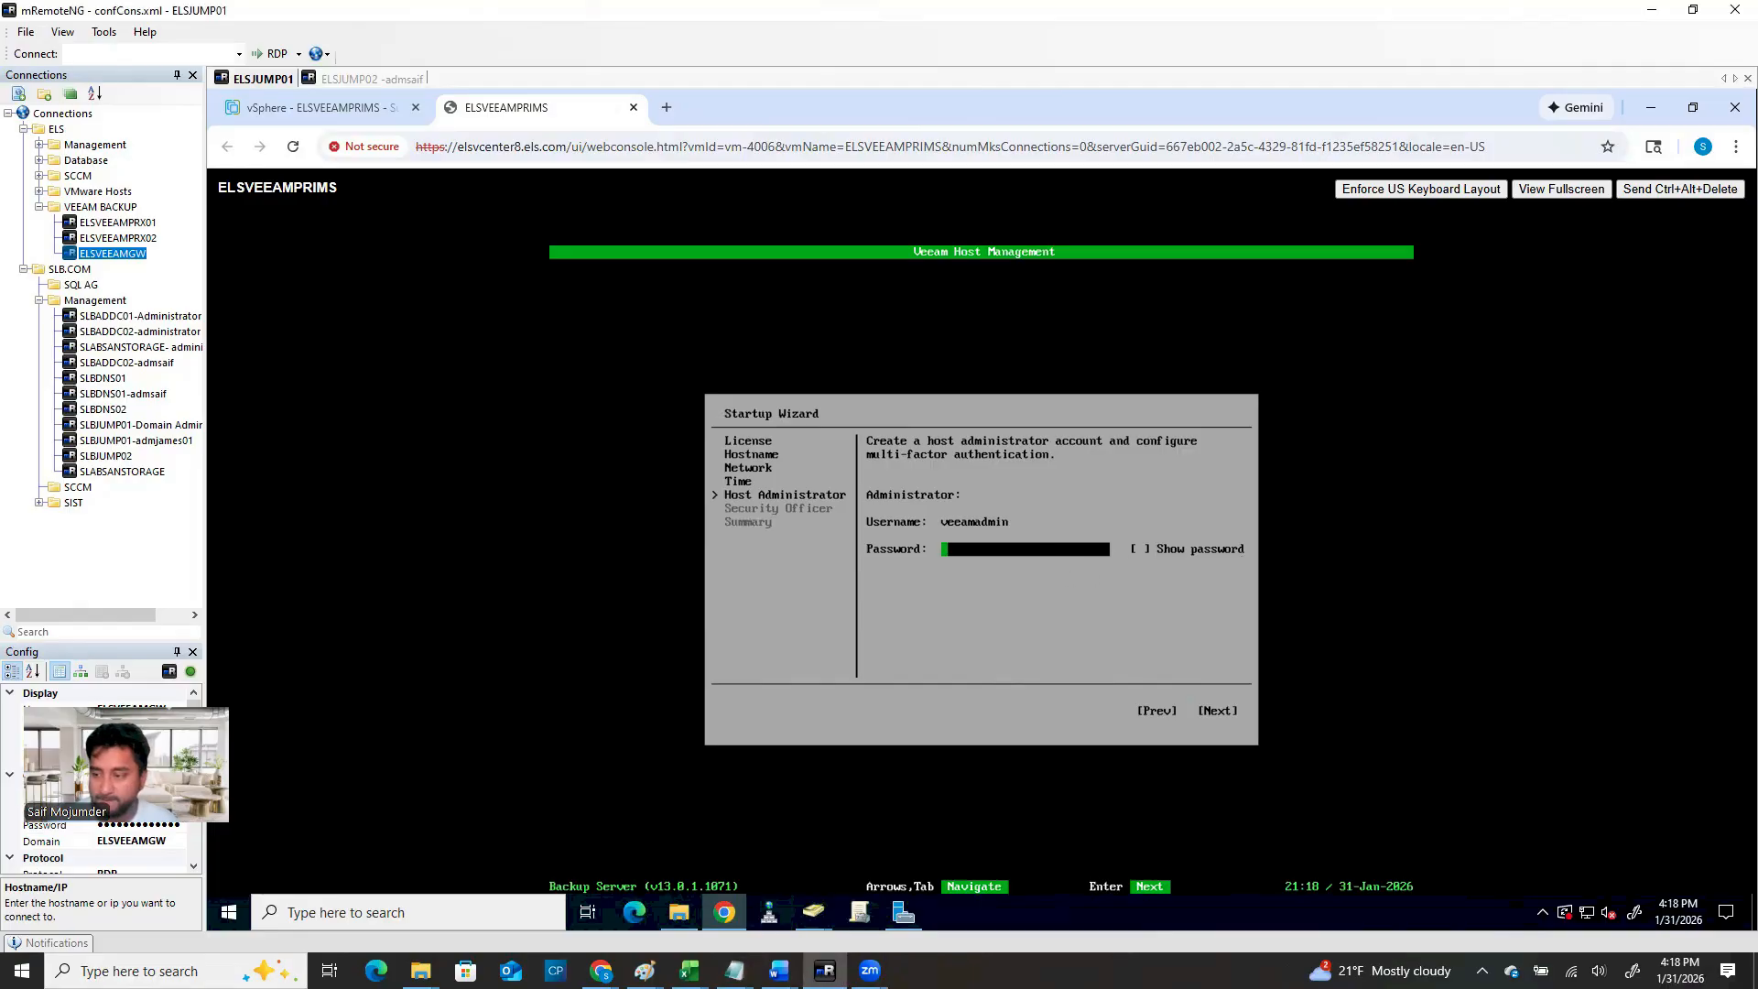
type("****")
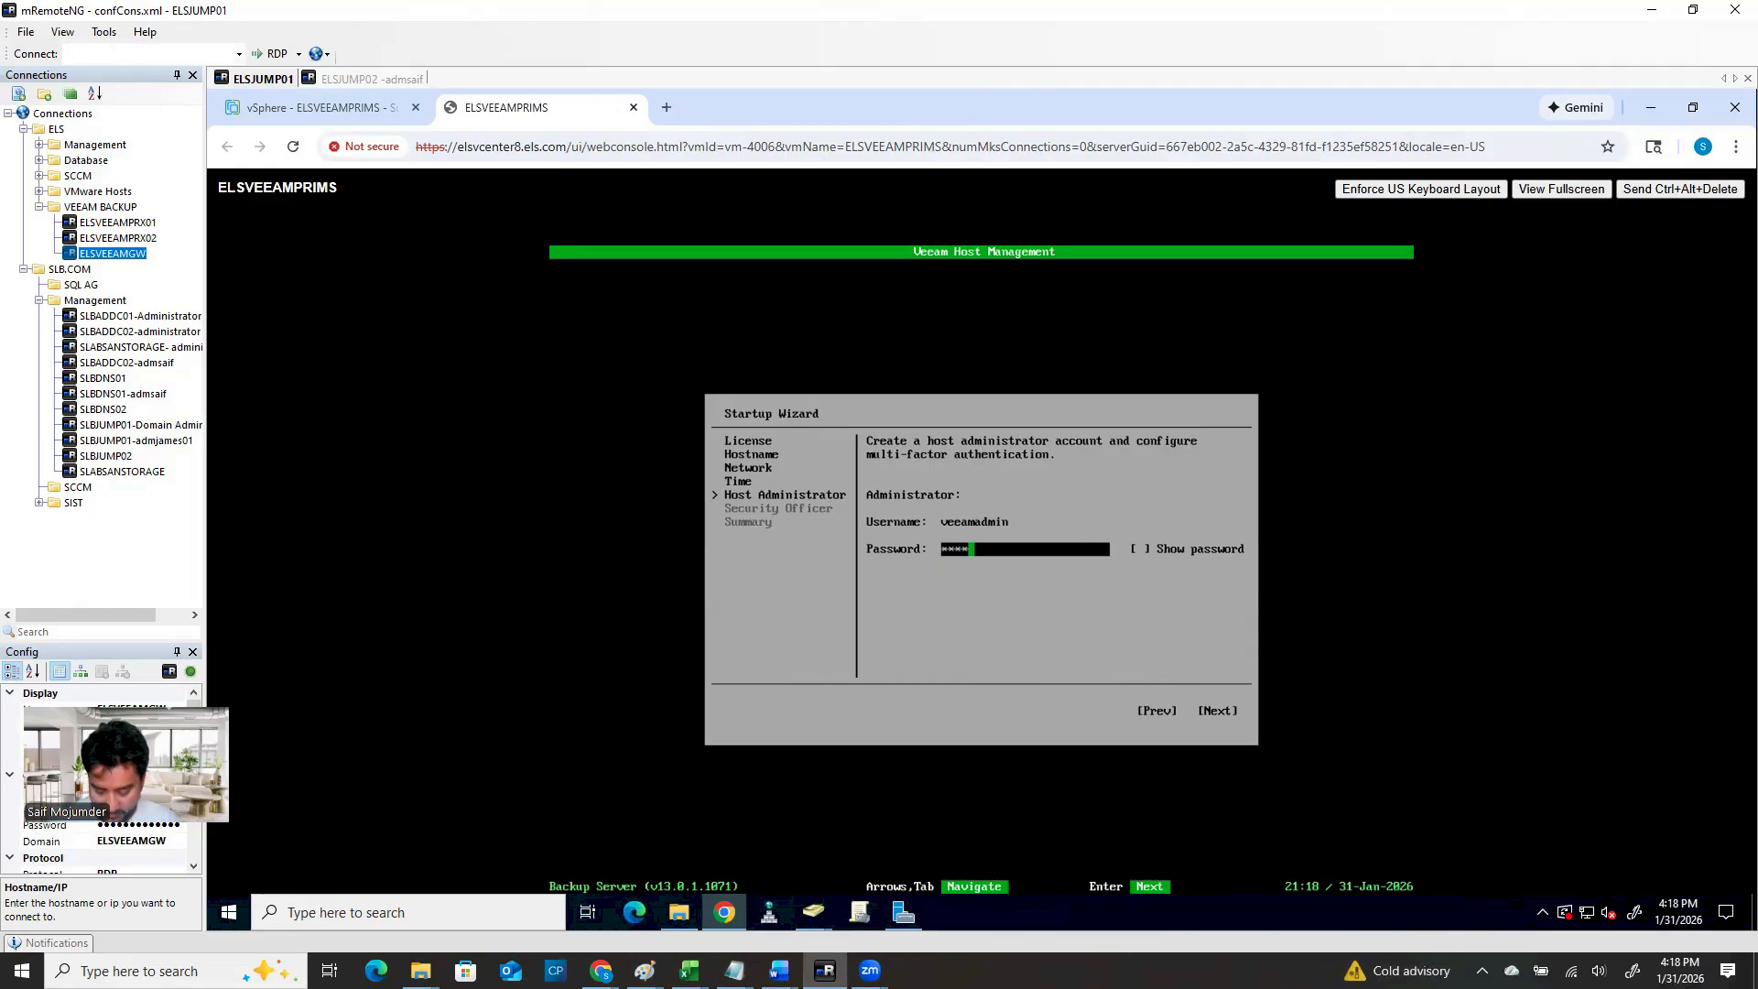
type("*")
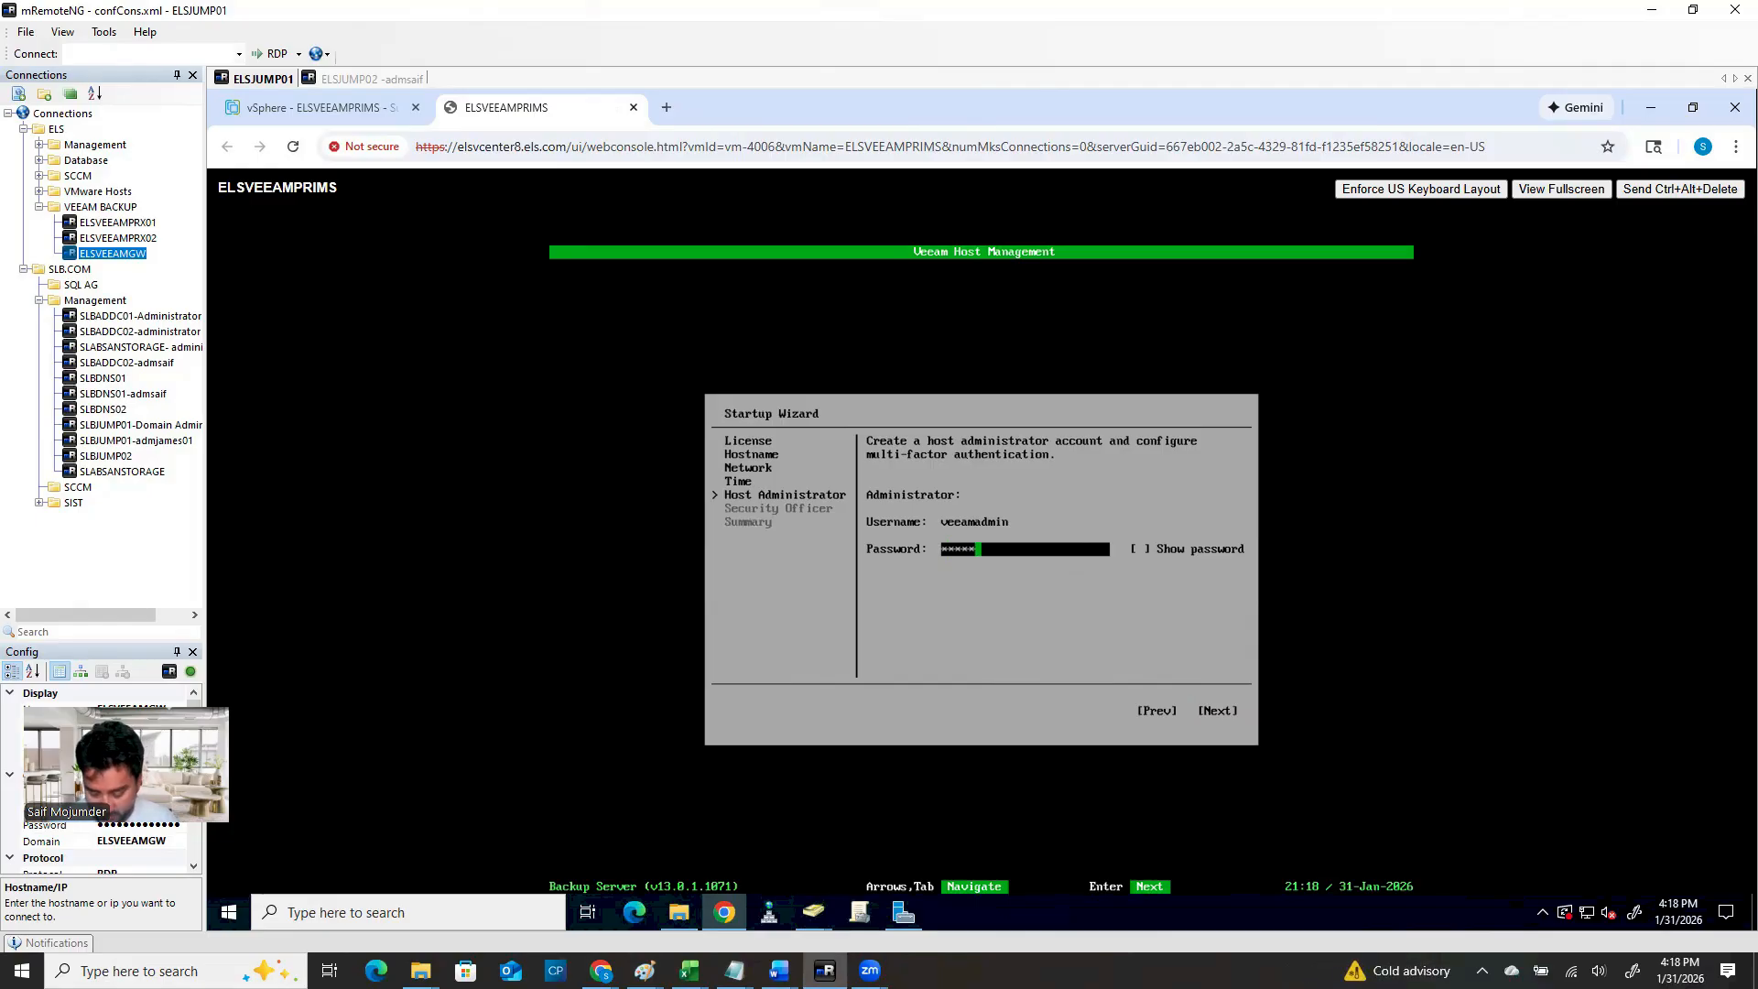
type("*")
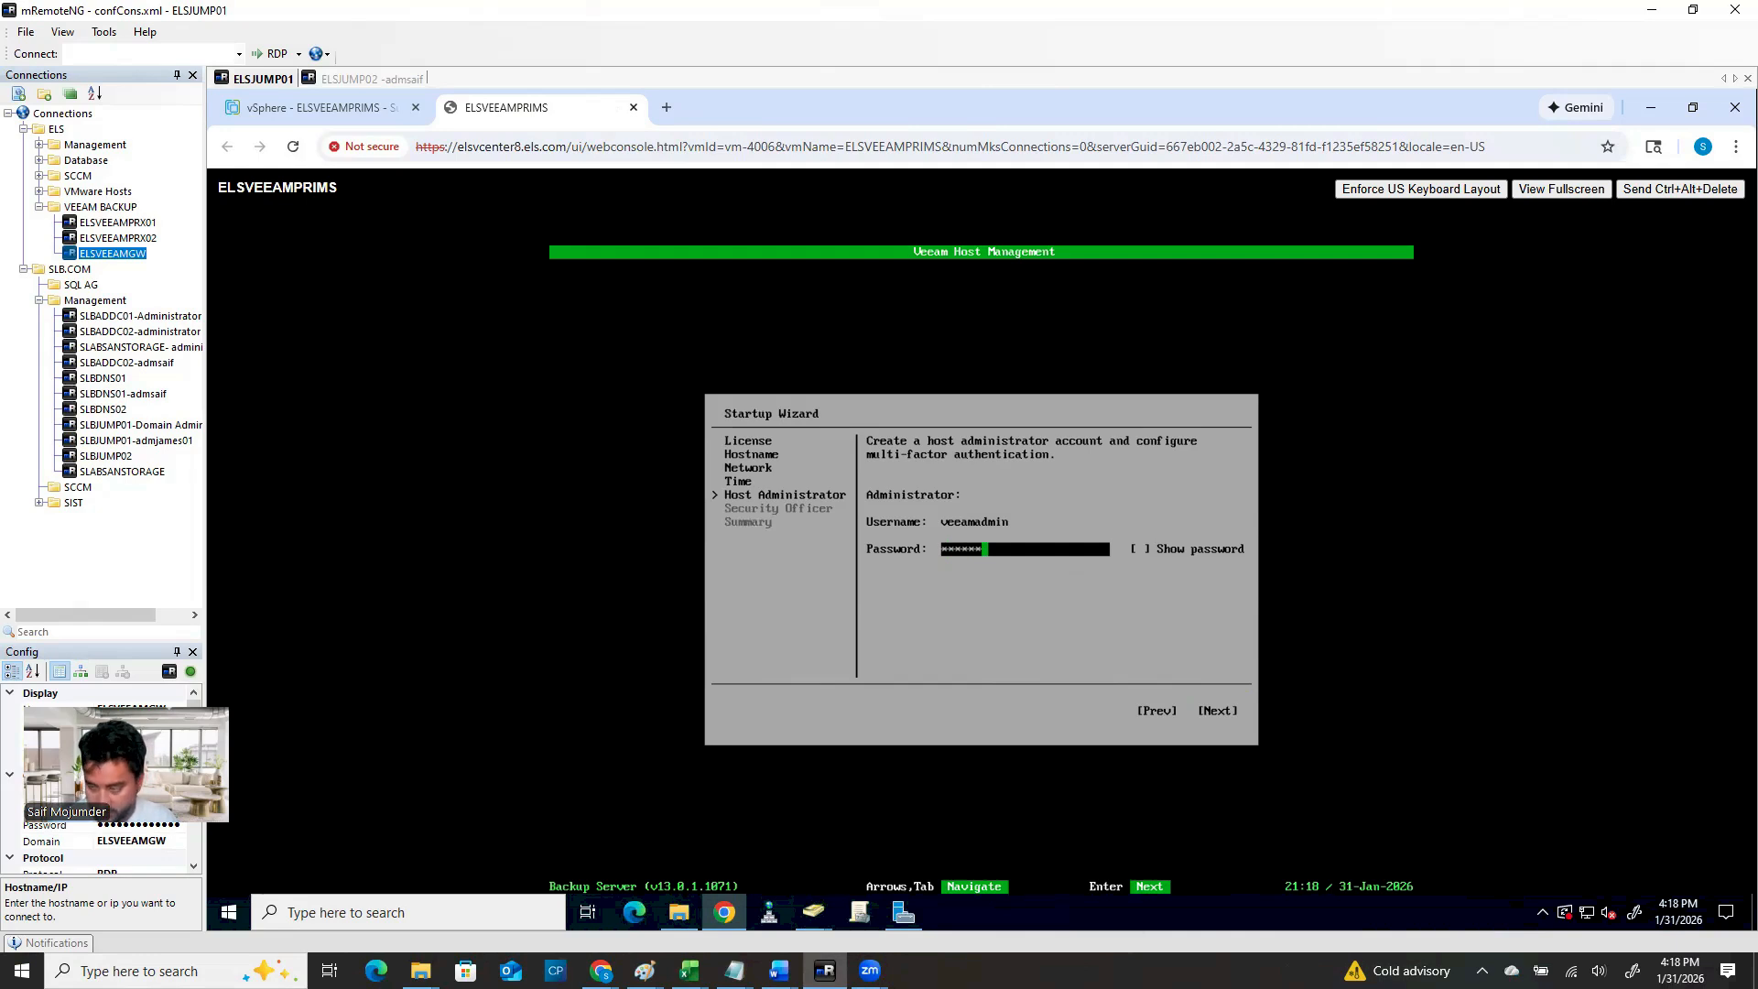
type("*")
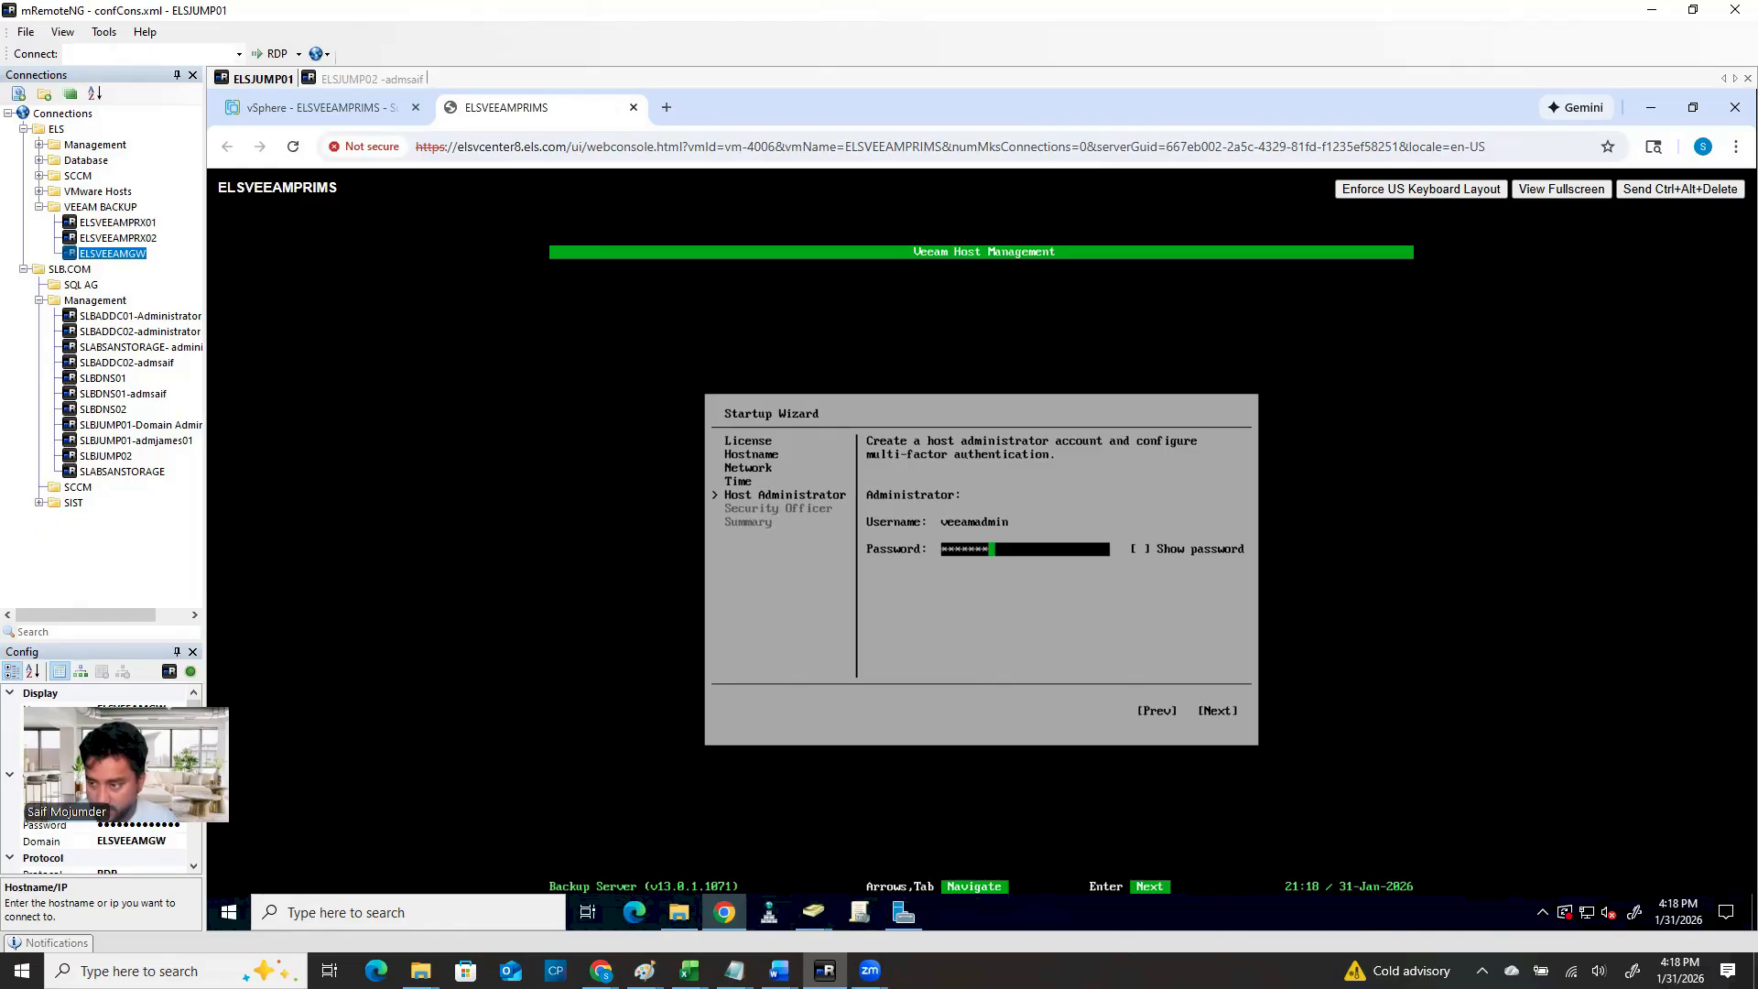
type("**")
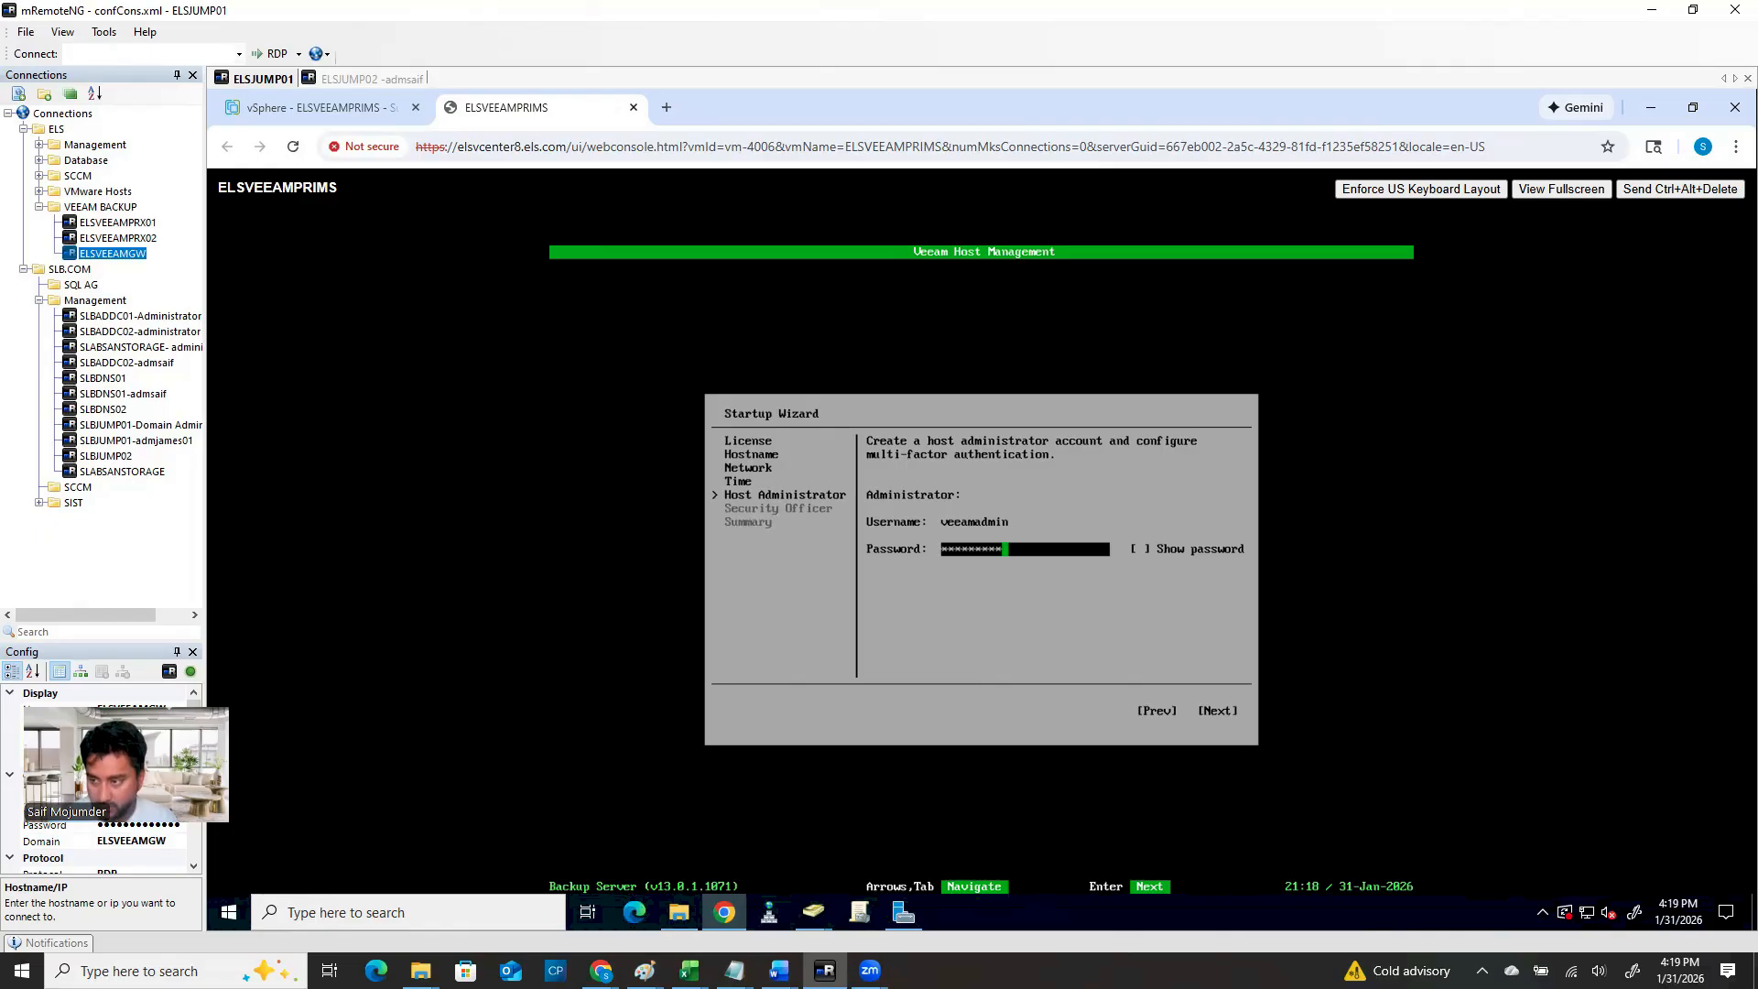
type("*")
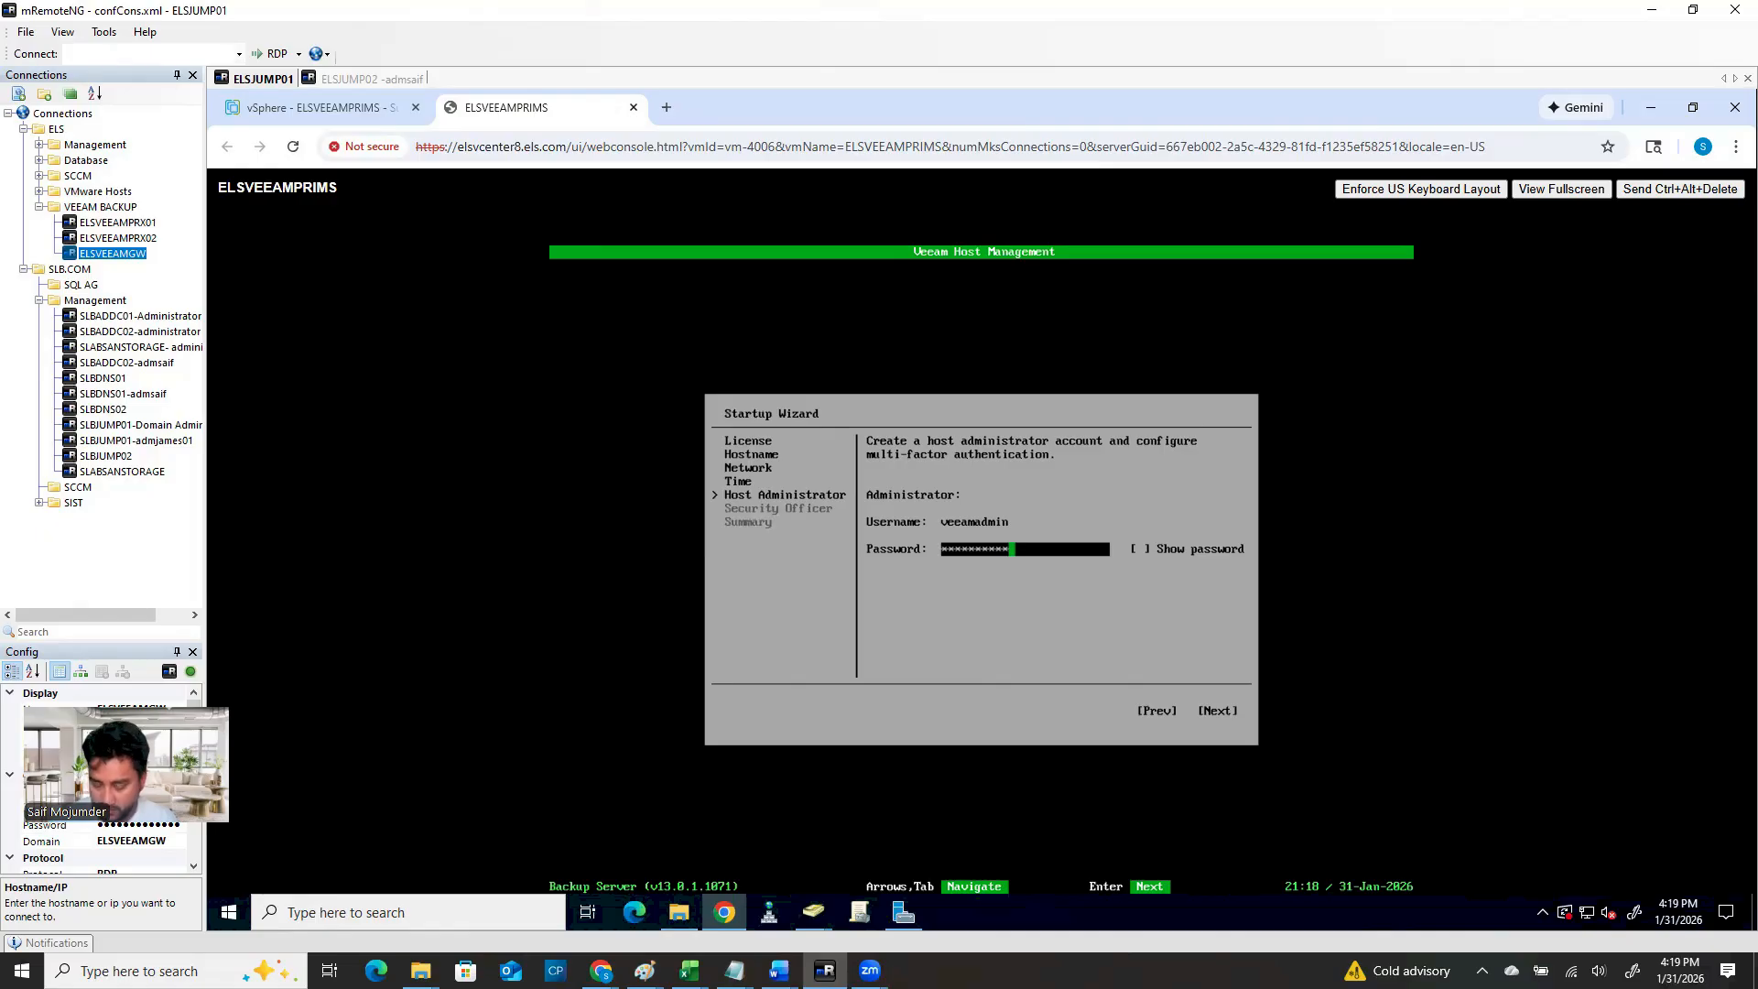
type("**")
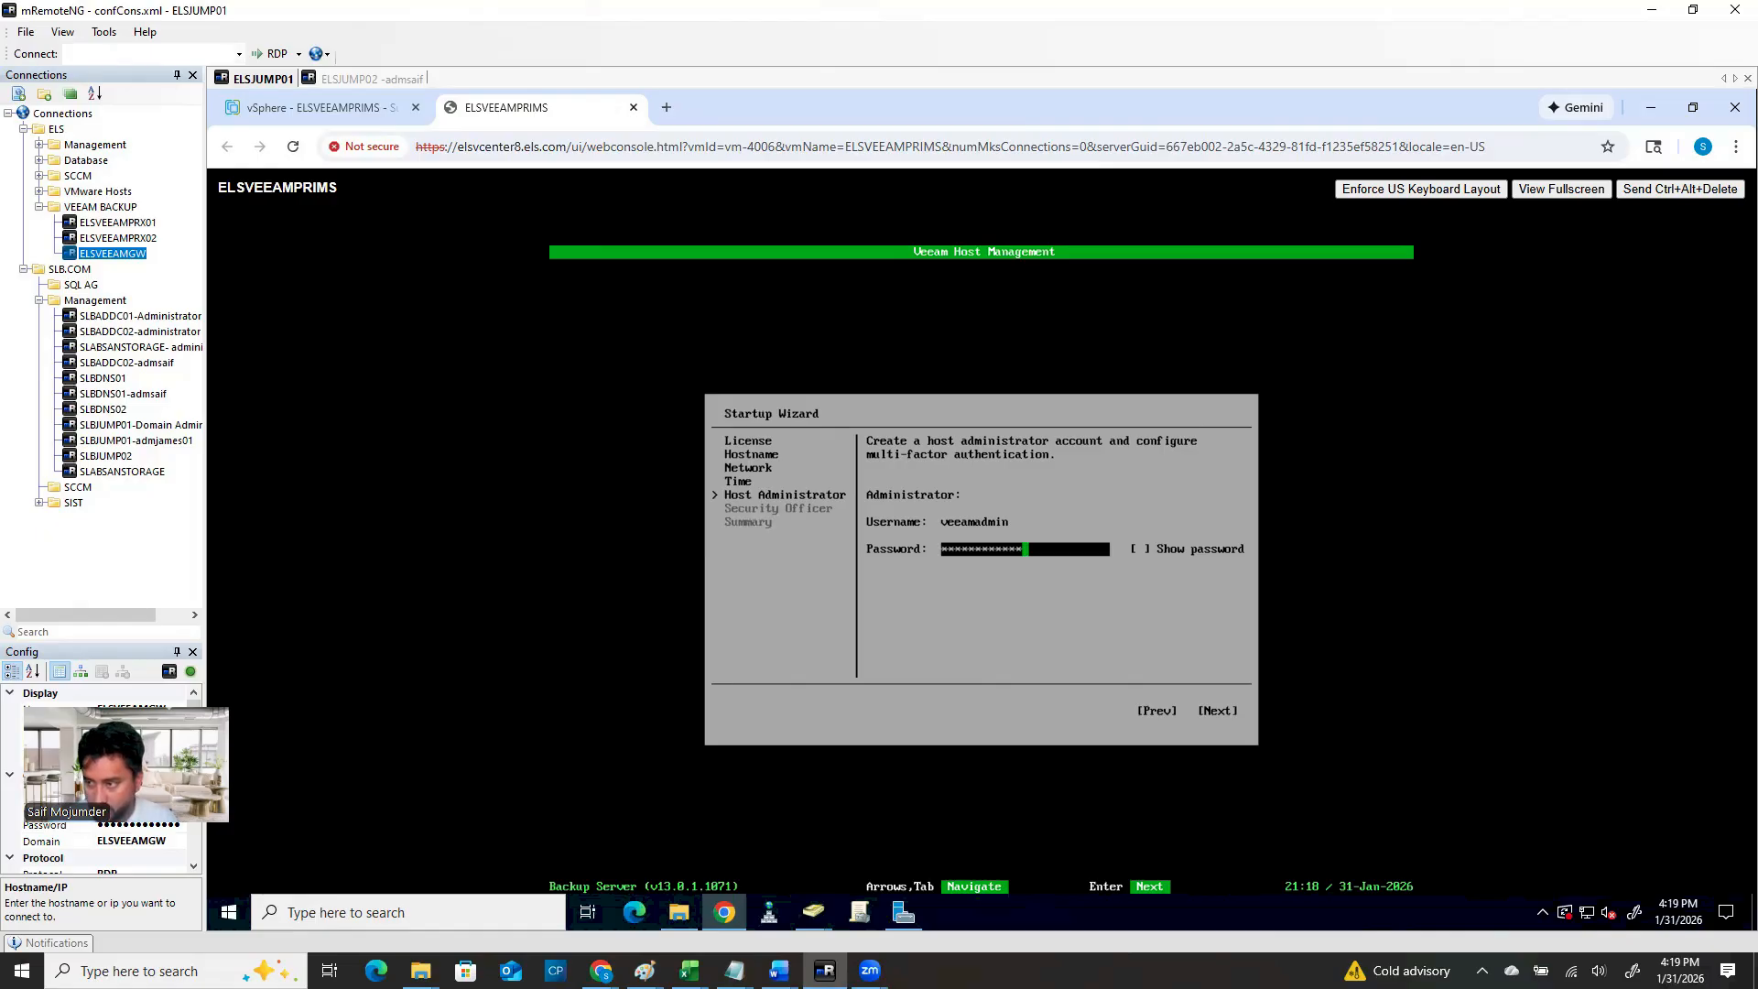
type("**")
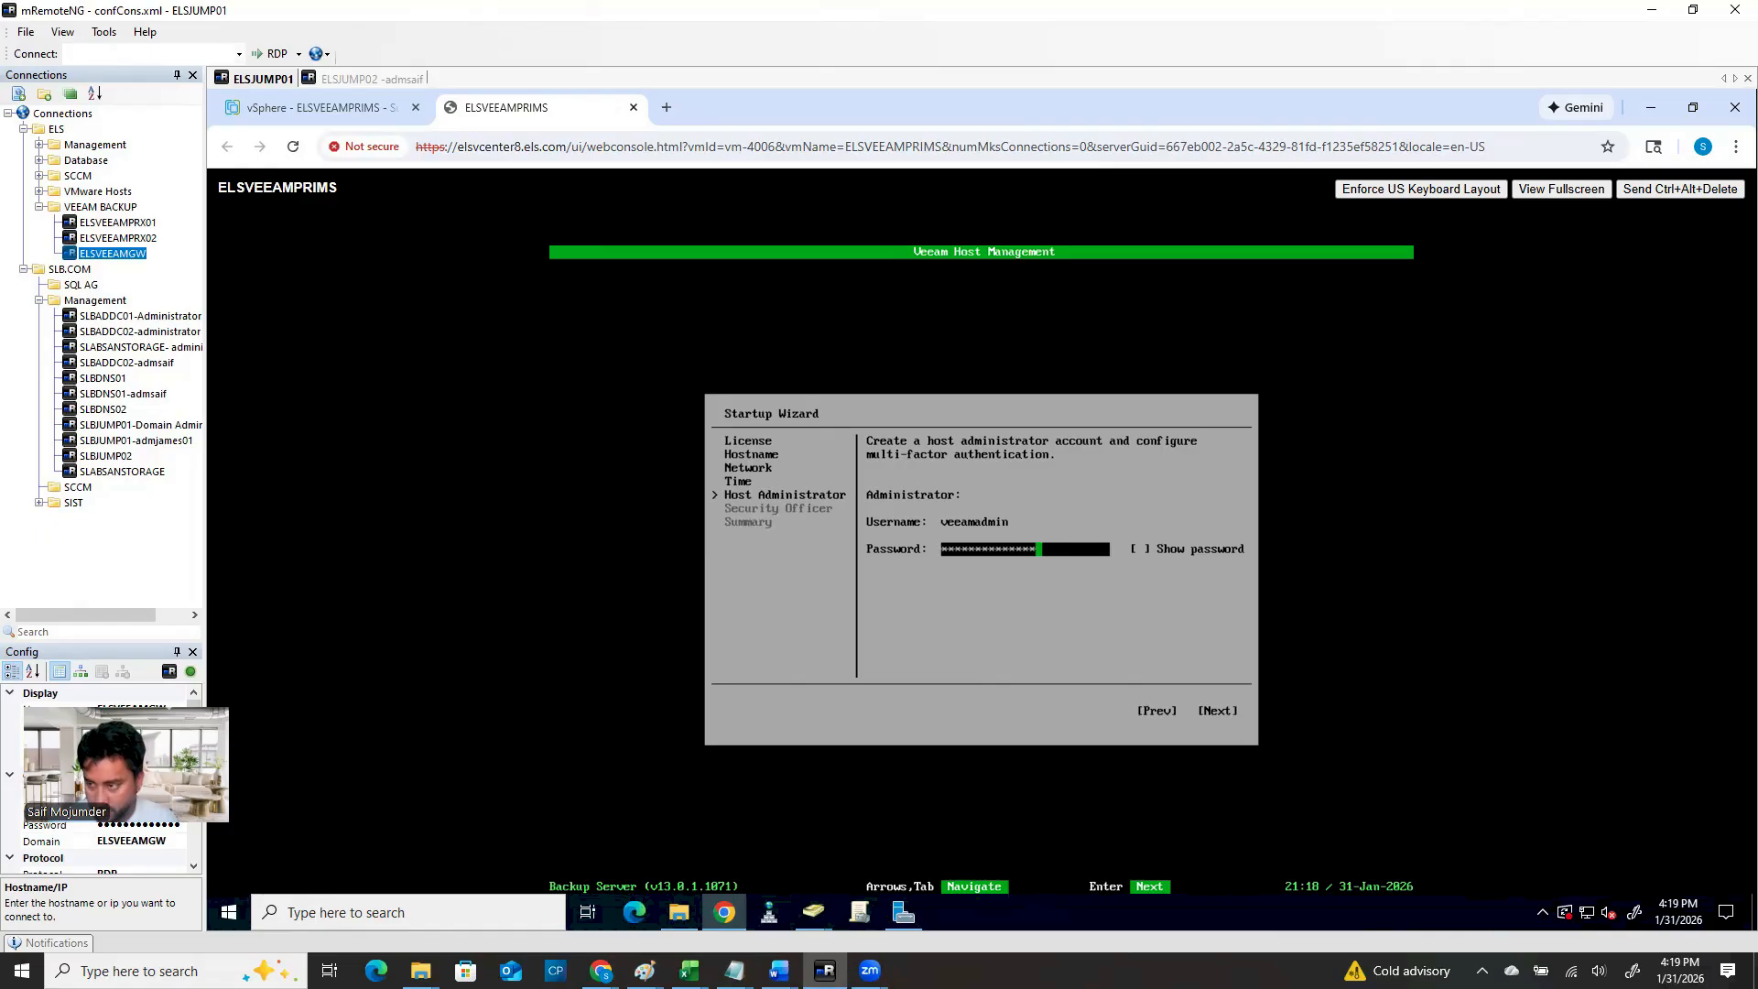
type("*")
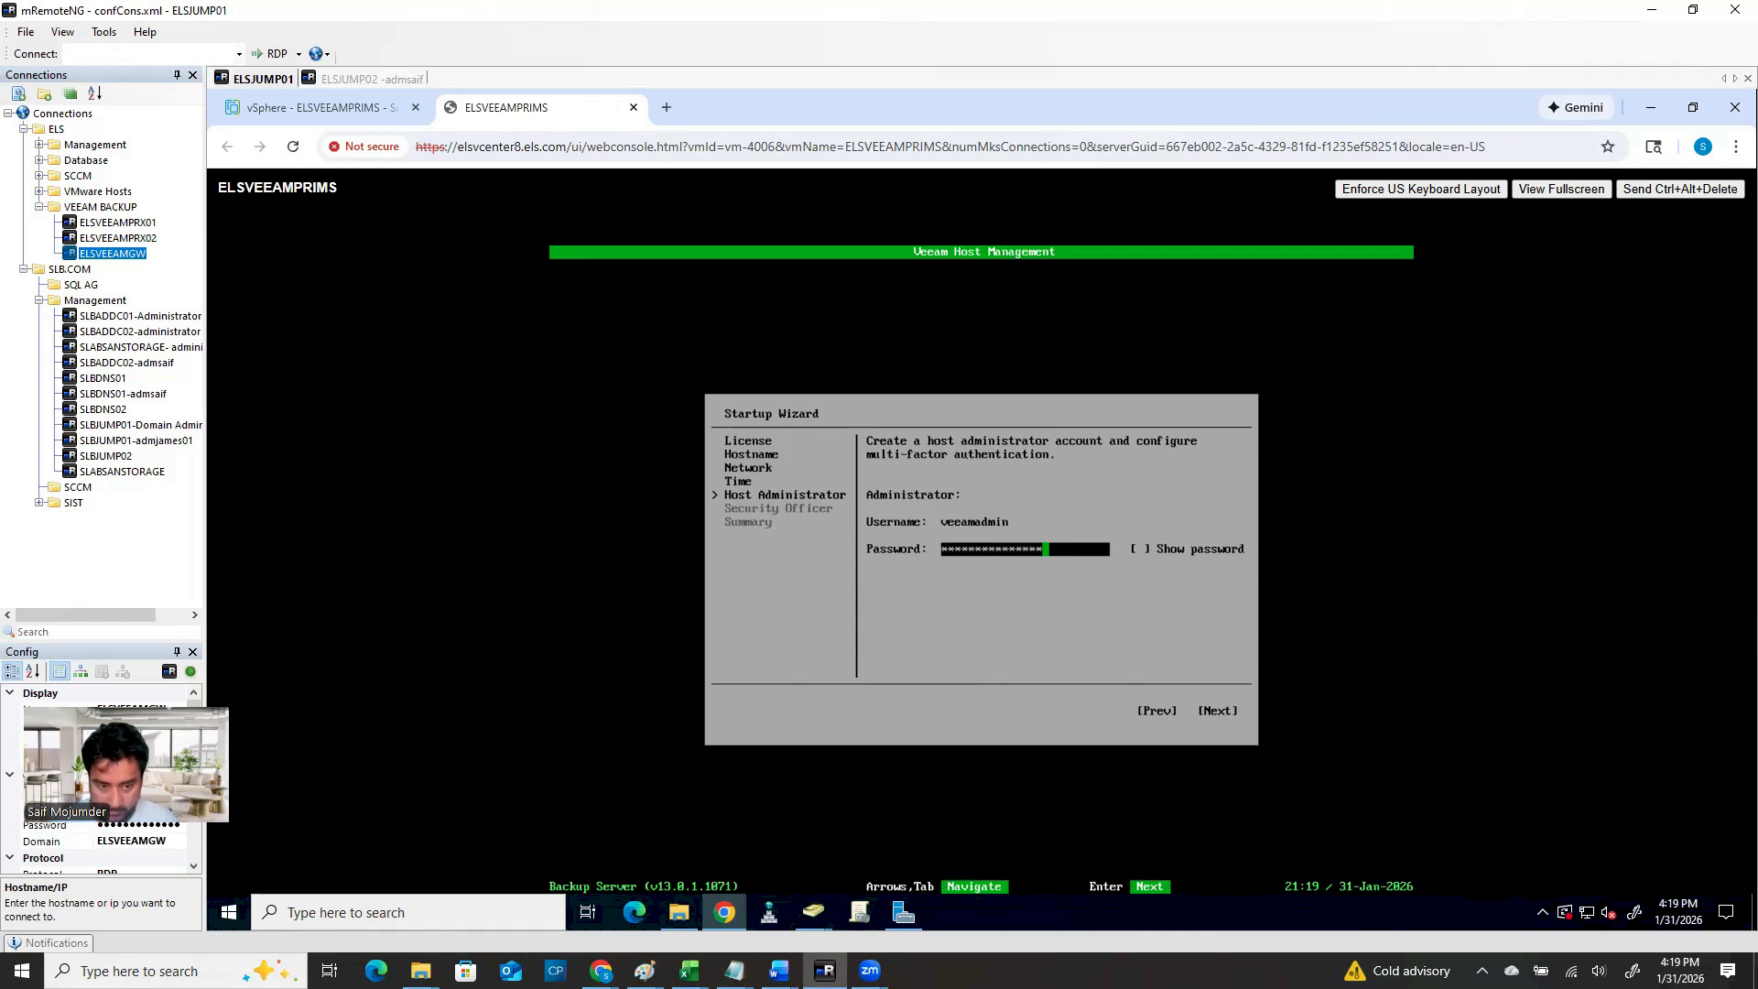
- Tick Show password to verify the entry, then confirm the Host Administrator page
key("Tab")
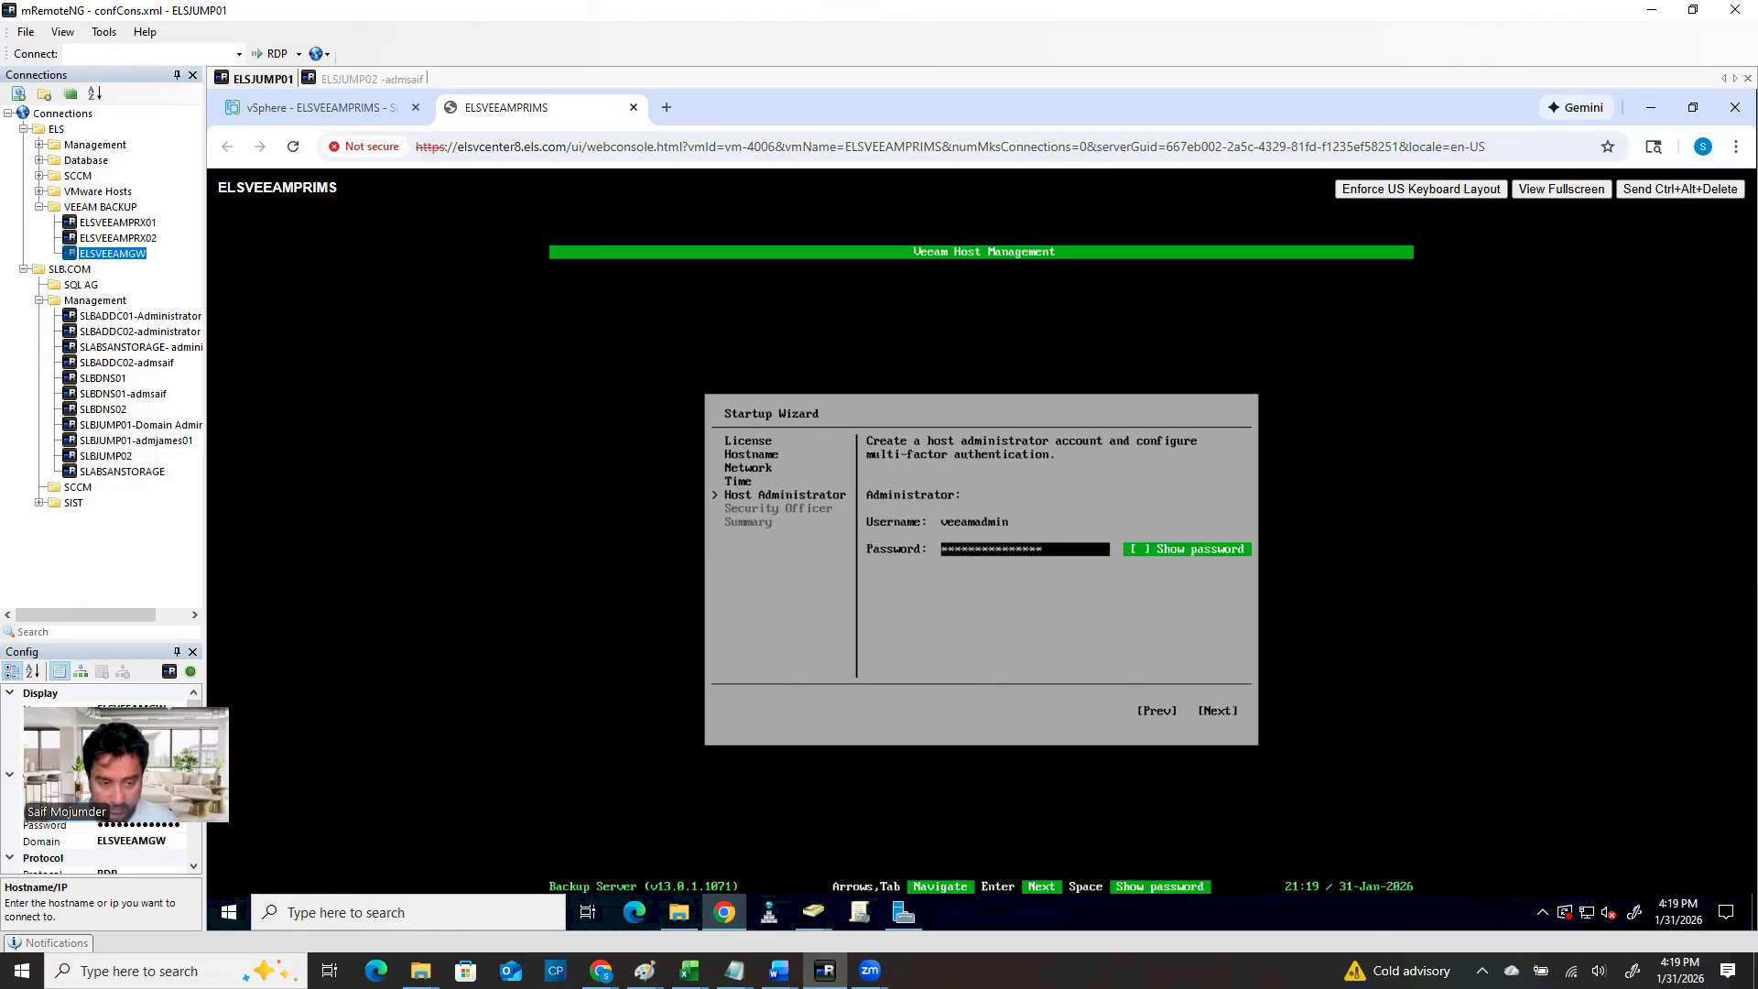
key("space")
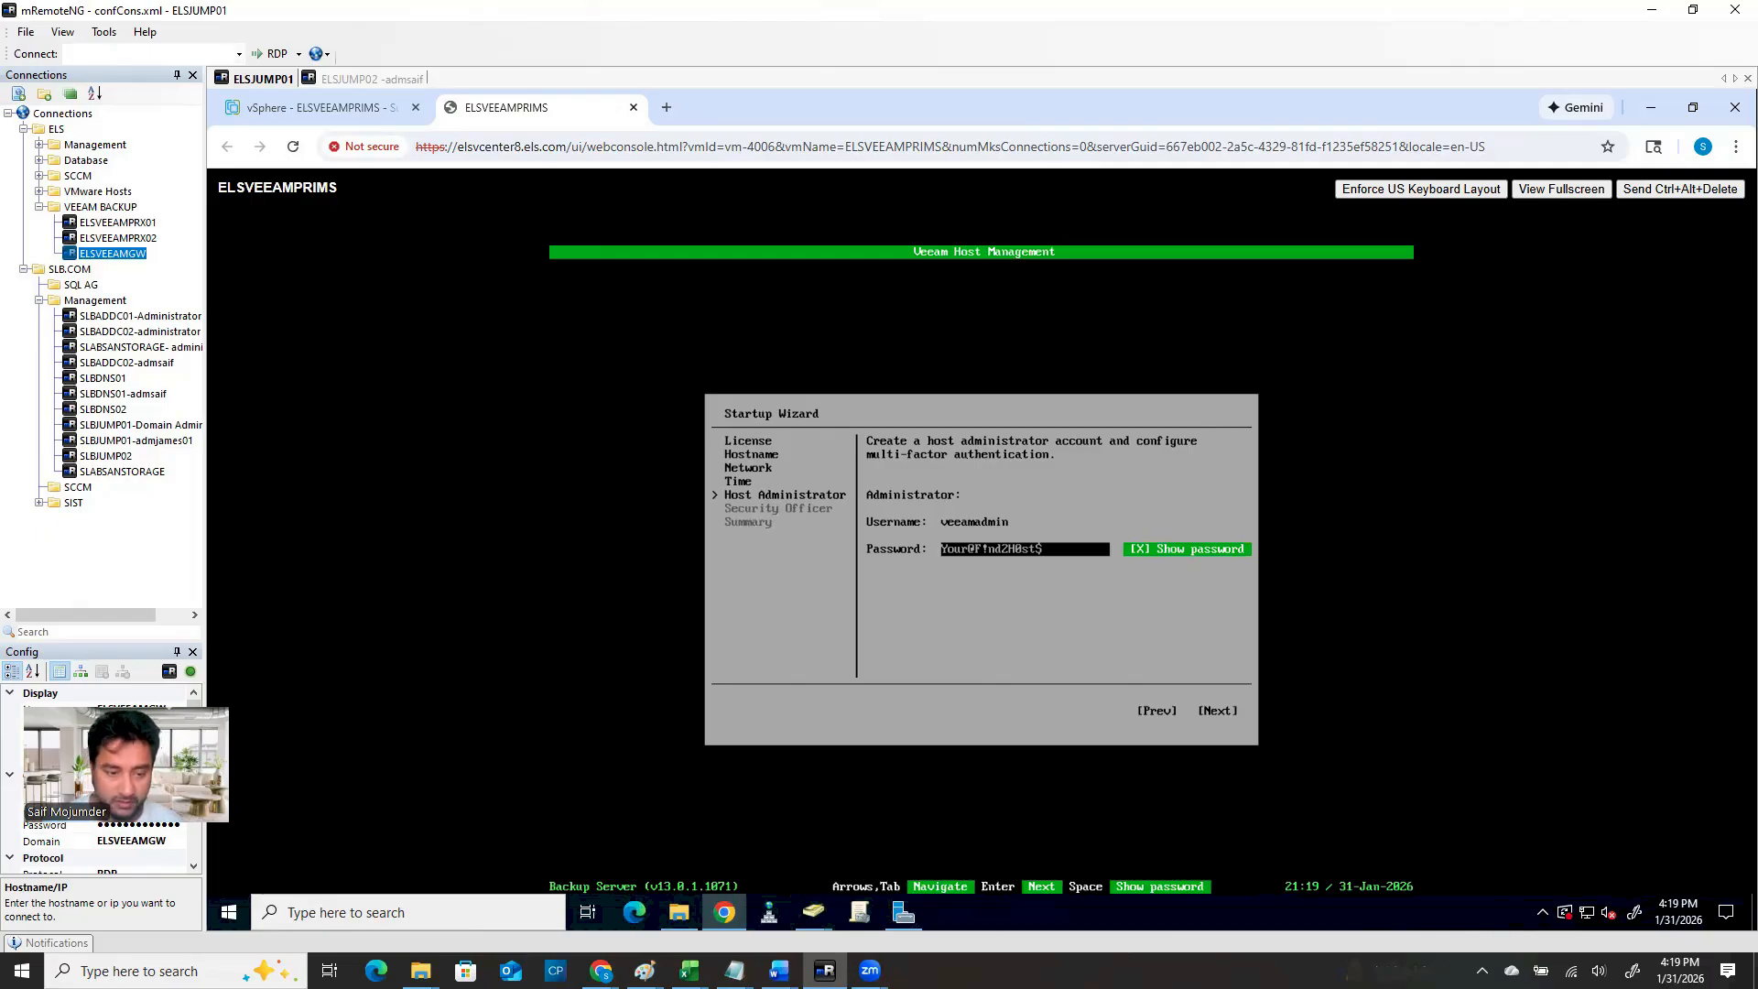
key("Tab")
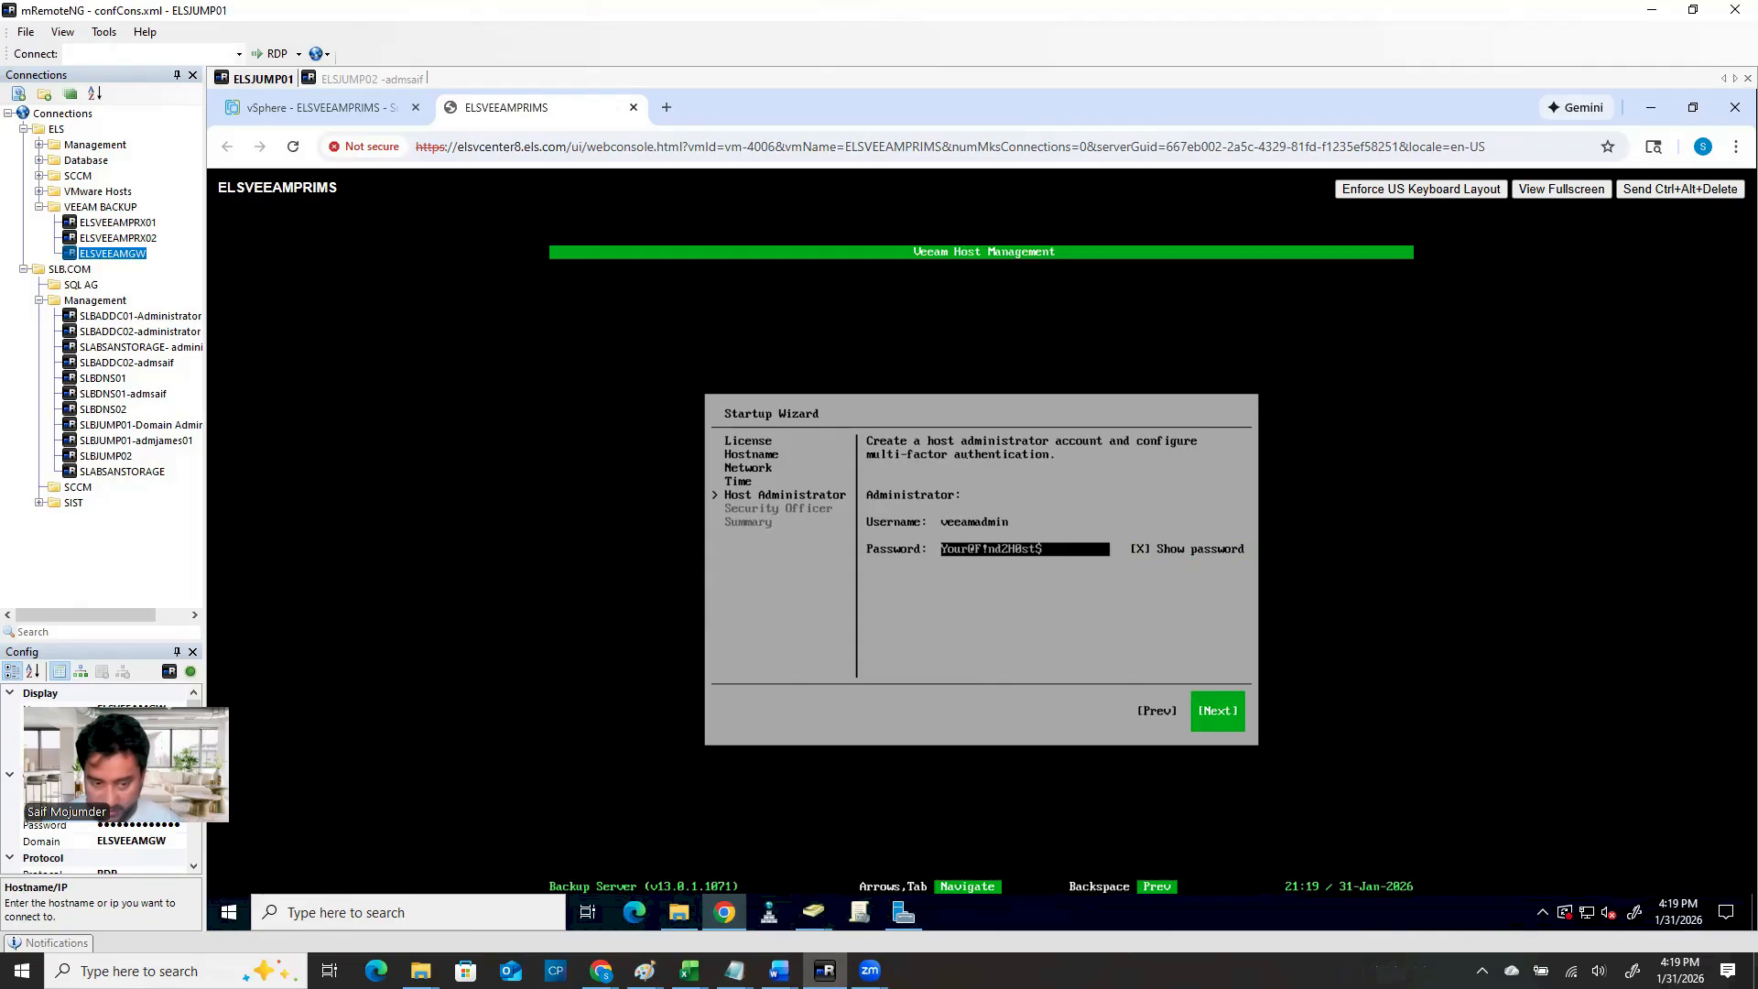
key("Return")
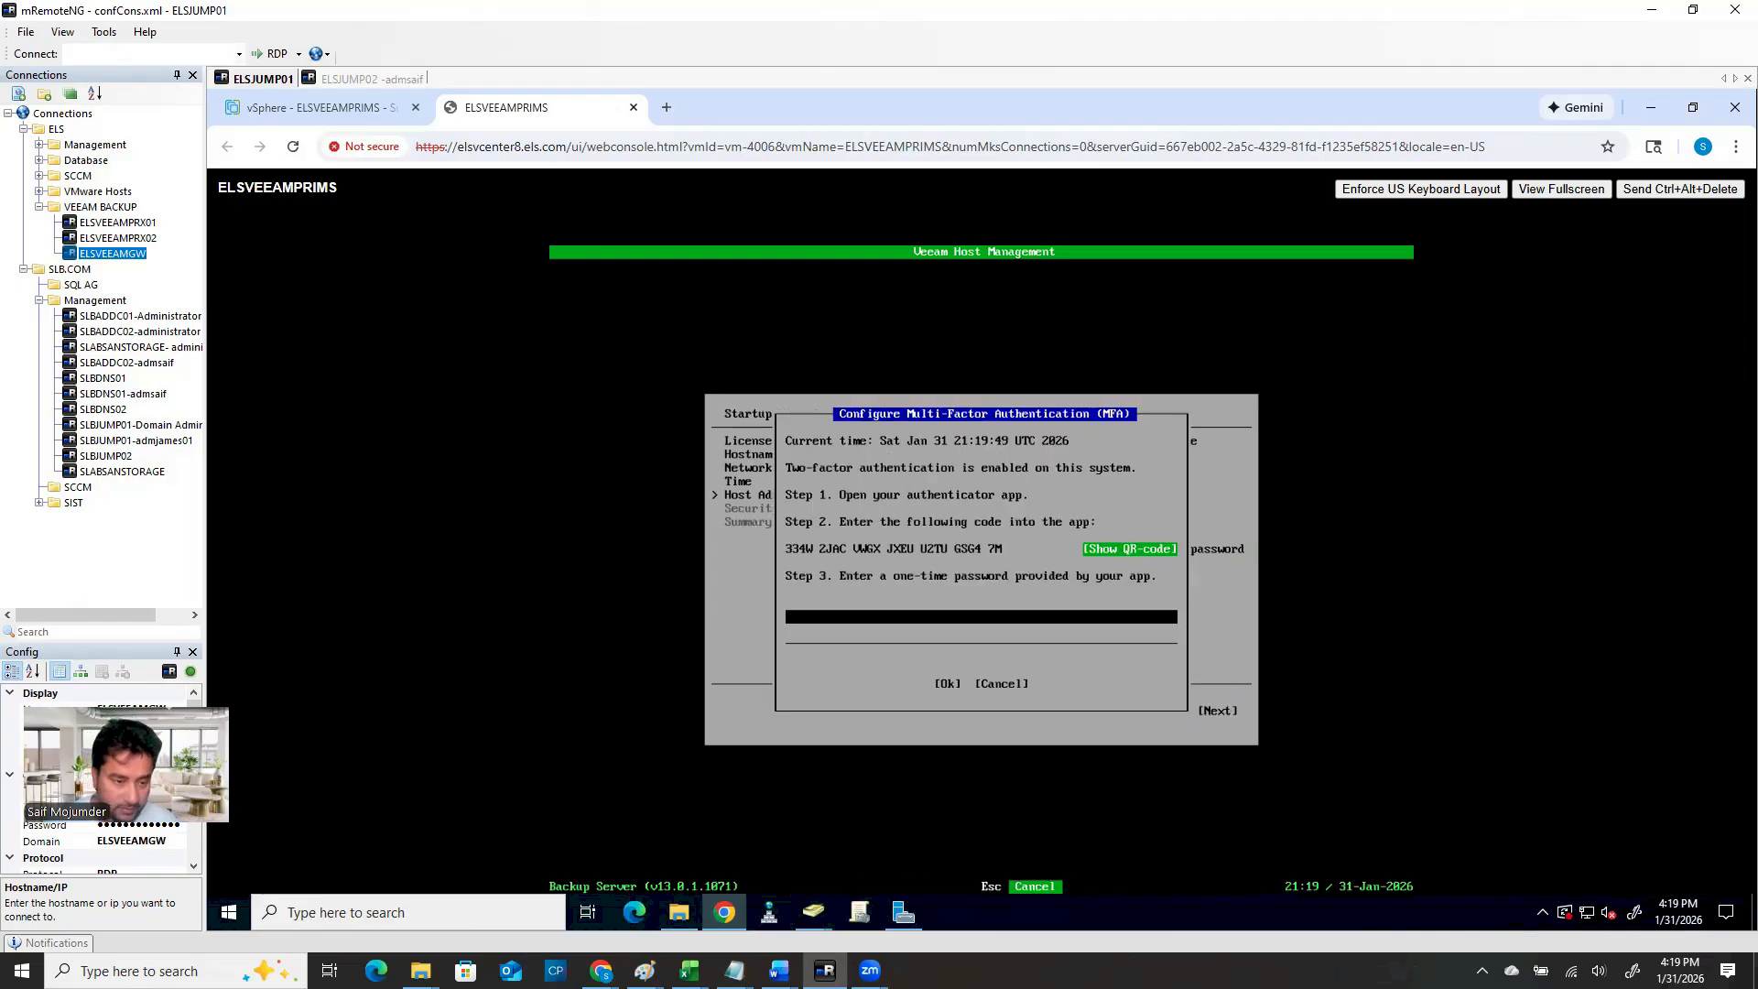
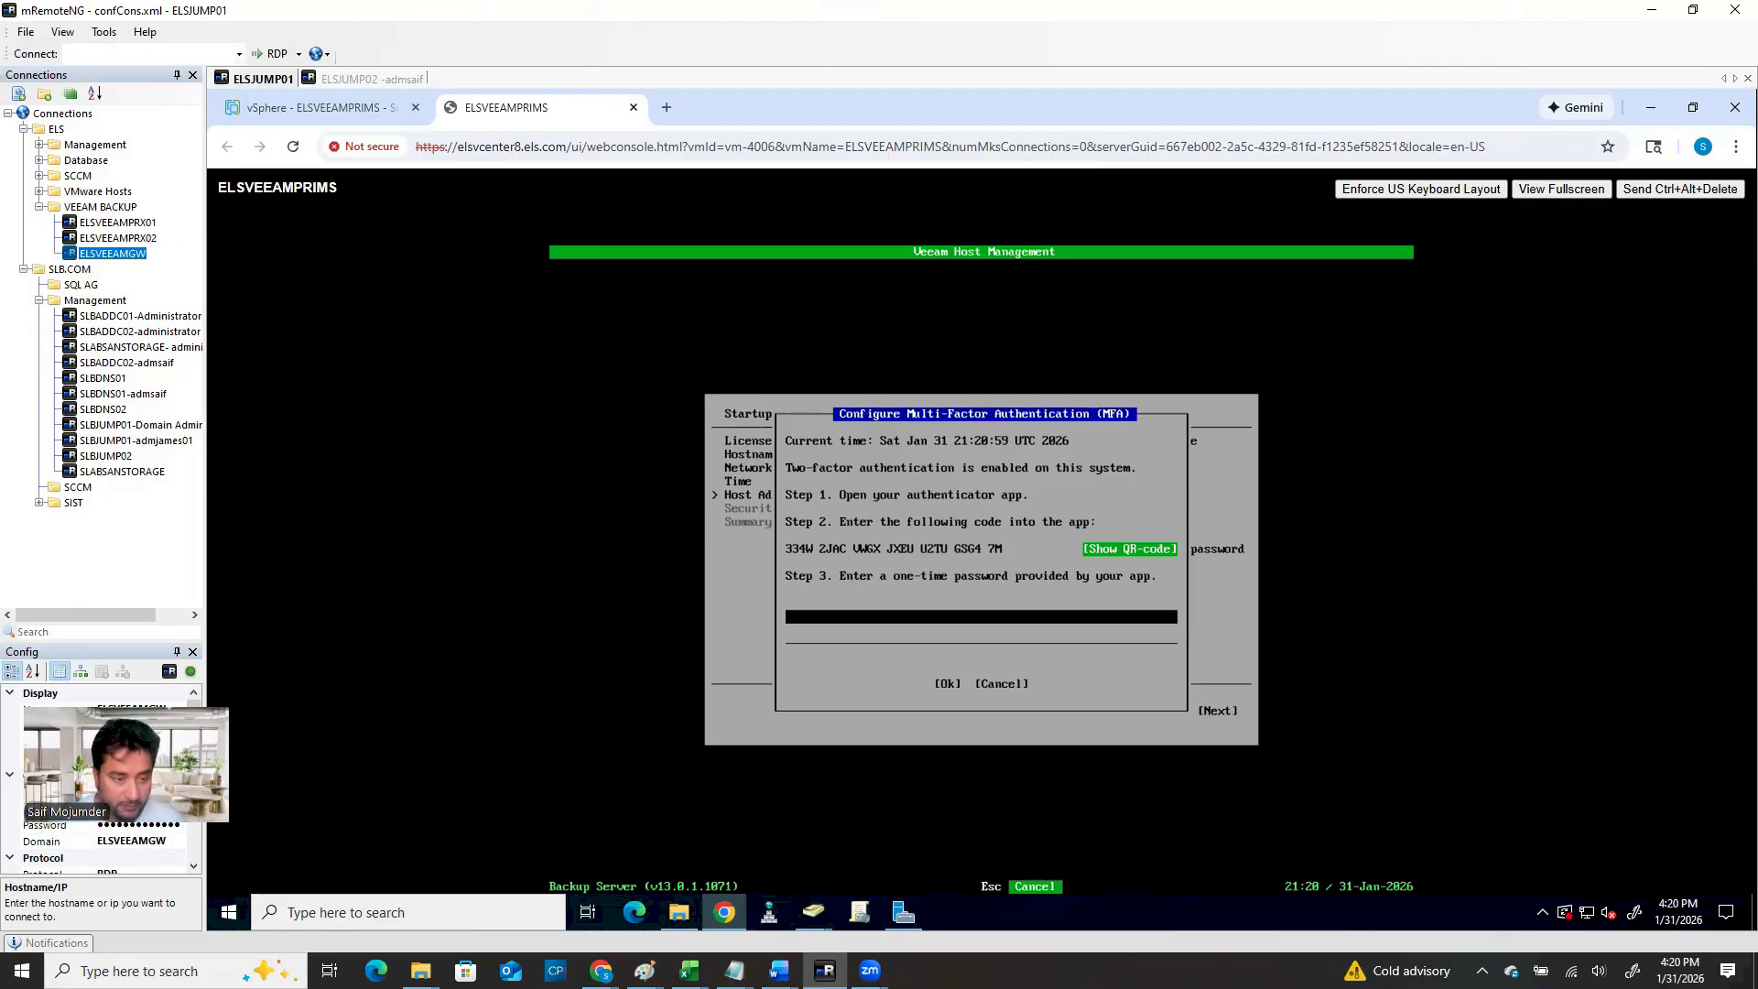
- Return to the appliance console and display the MFA setup code as a QR code
left_click(734, 919)
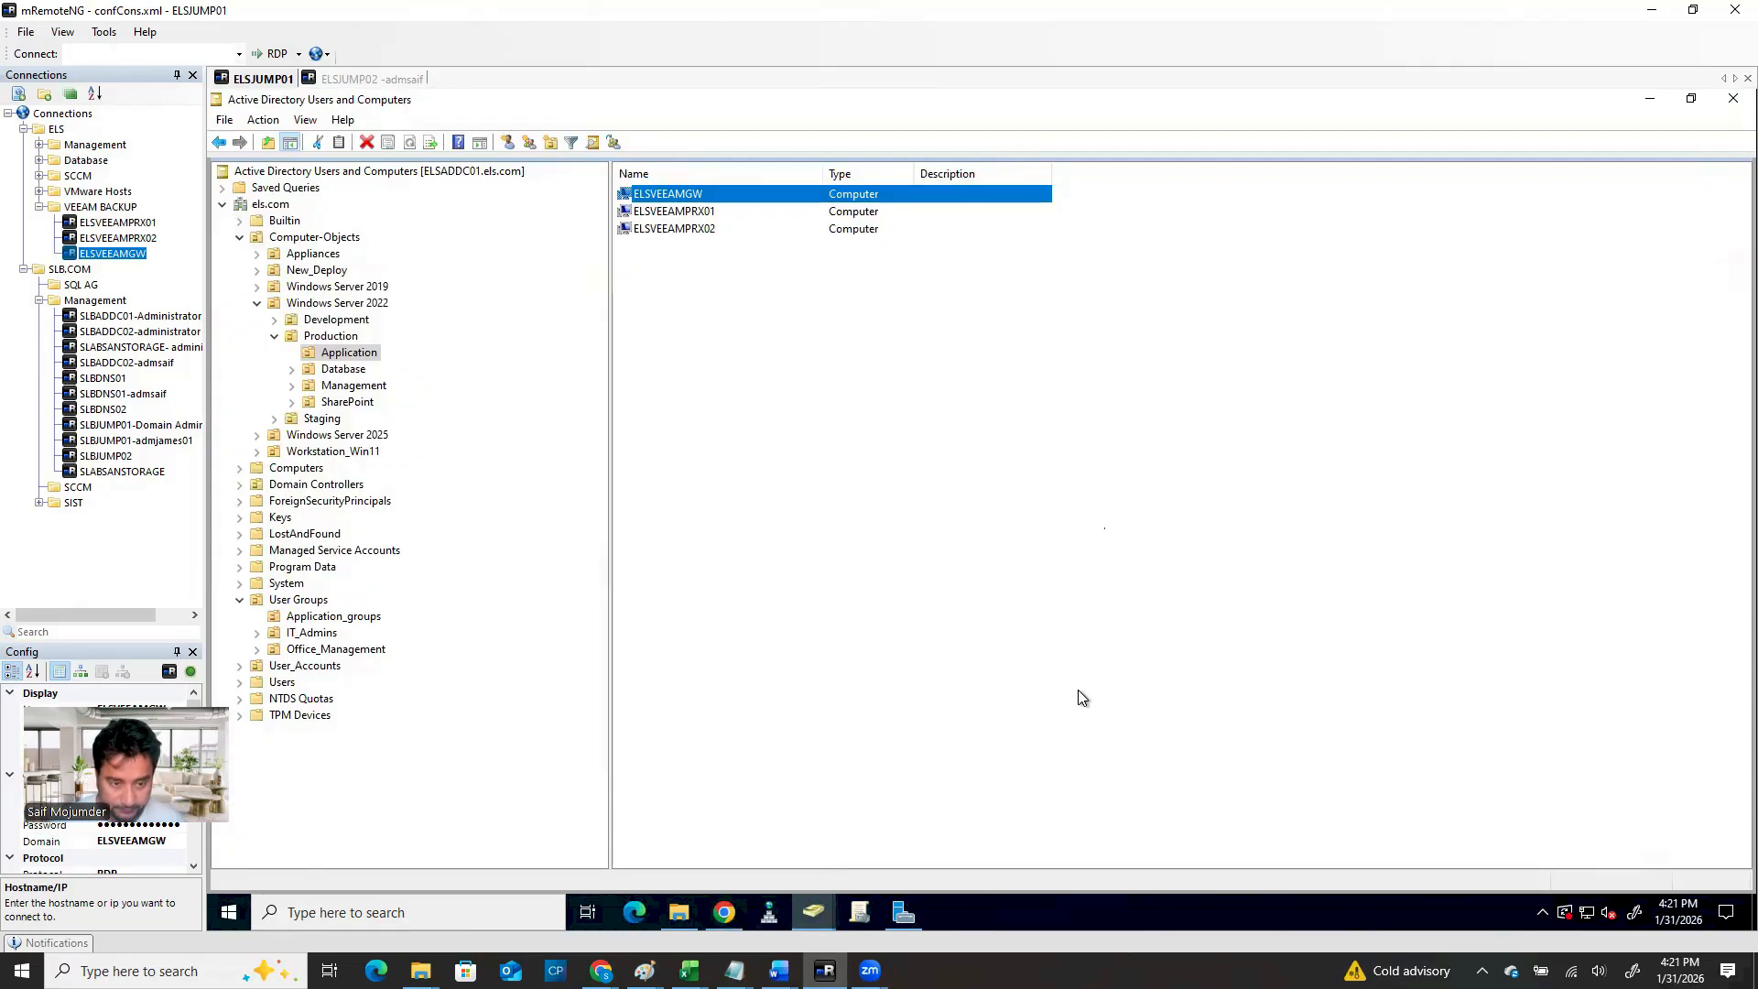
left_click(723, 916)
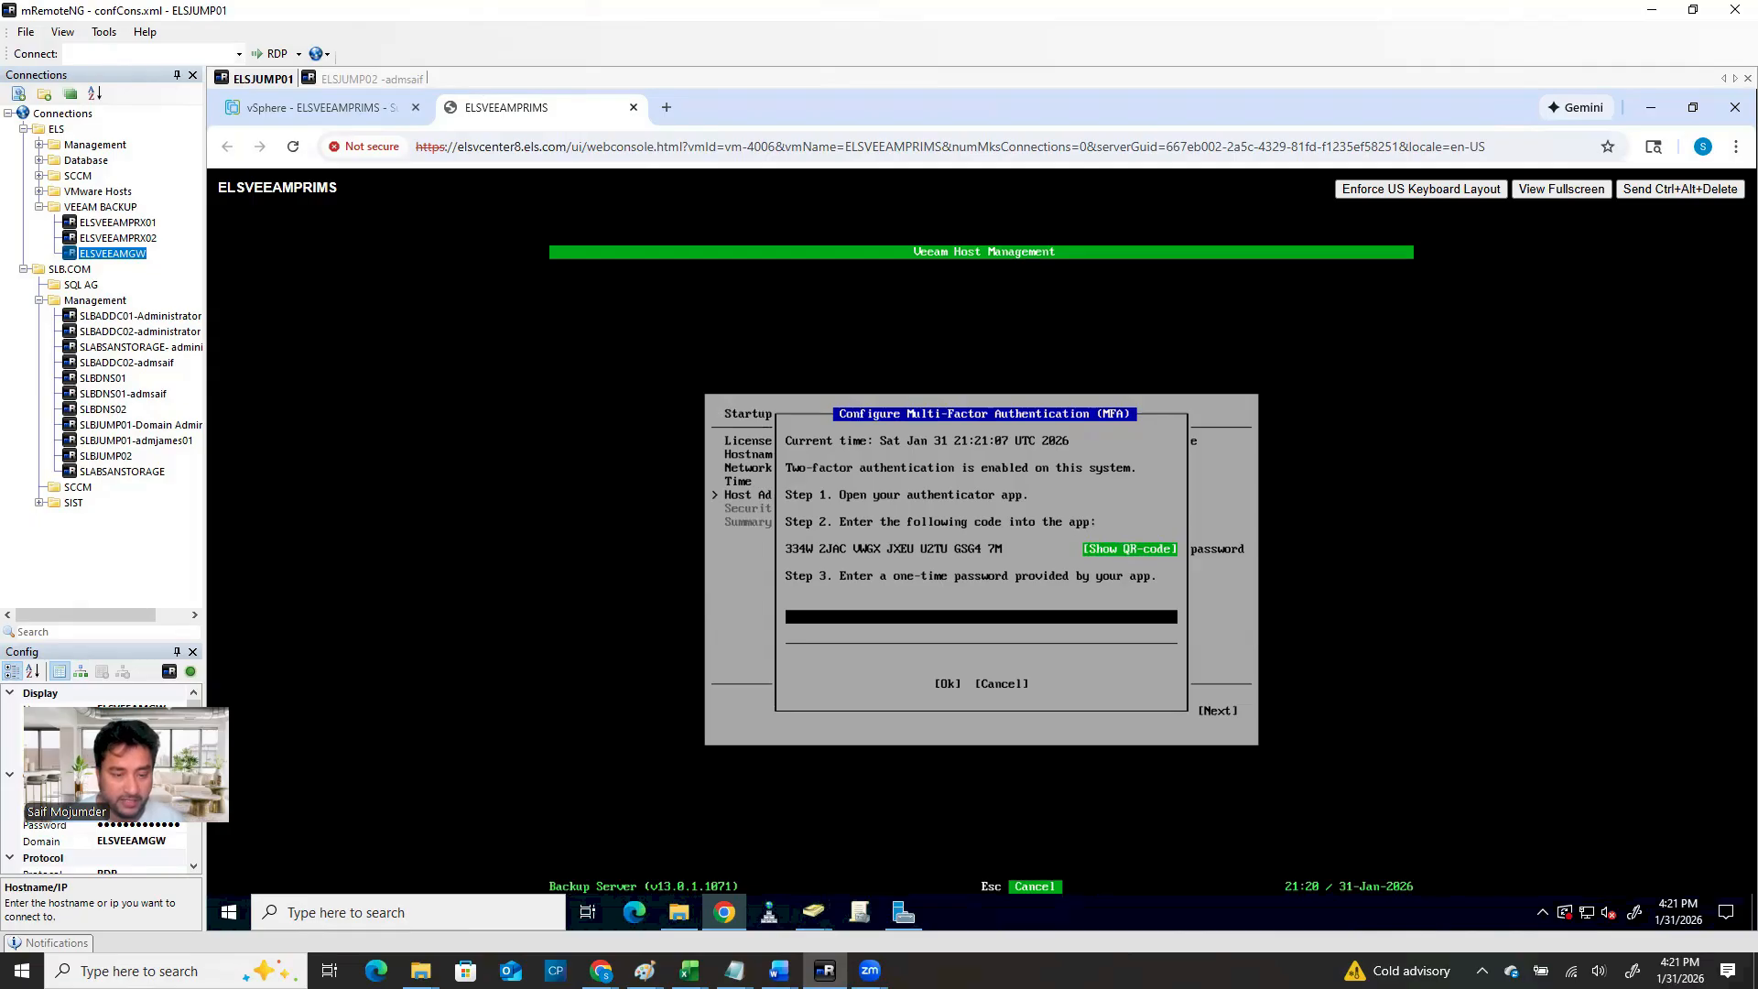
key("Return")
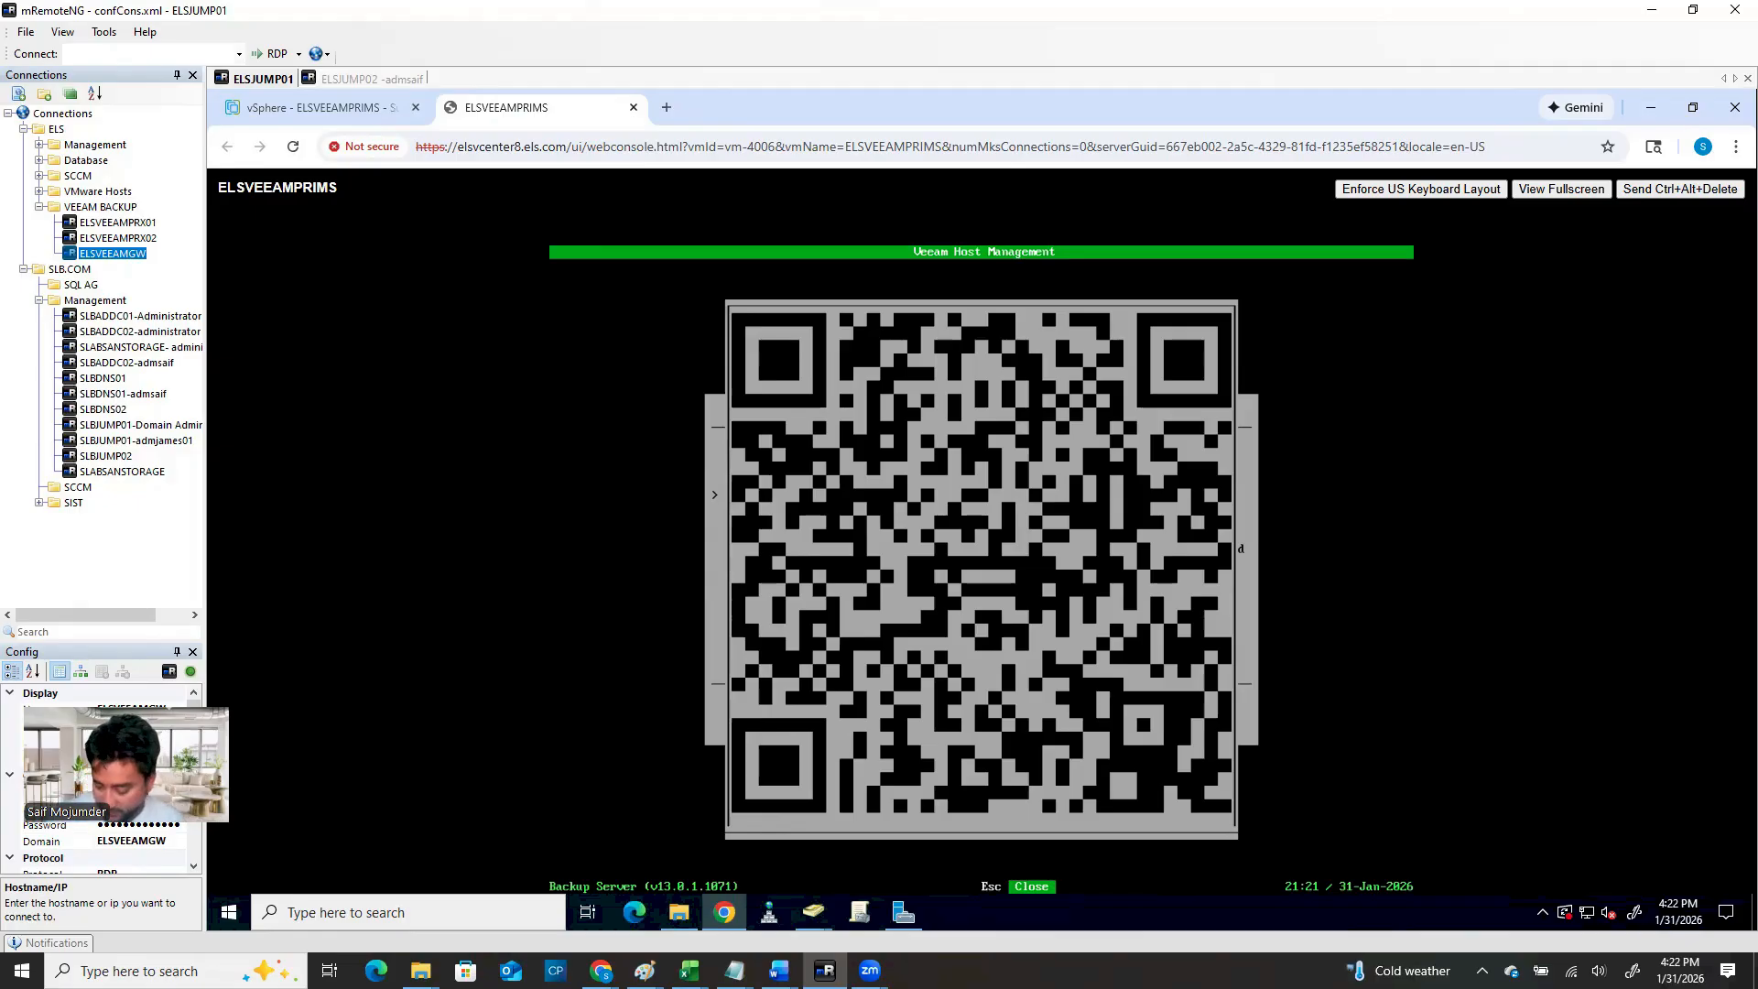
- Capture the QR code screenshot into a new Paint window, then close the QR code on the console
key("Print")
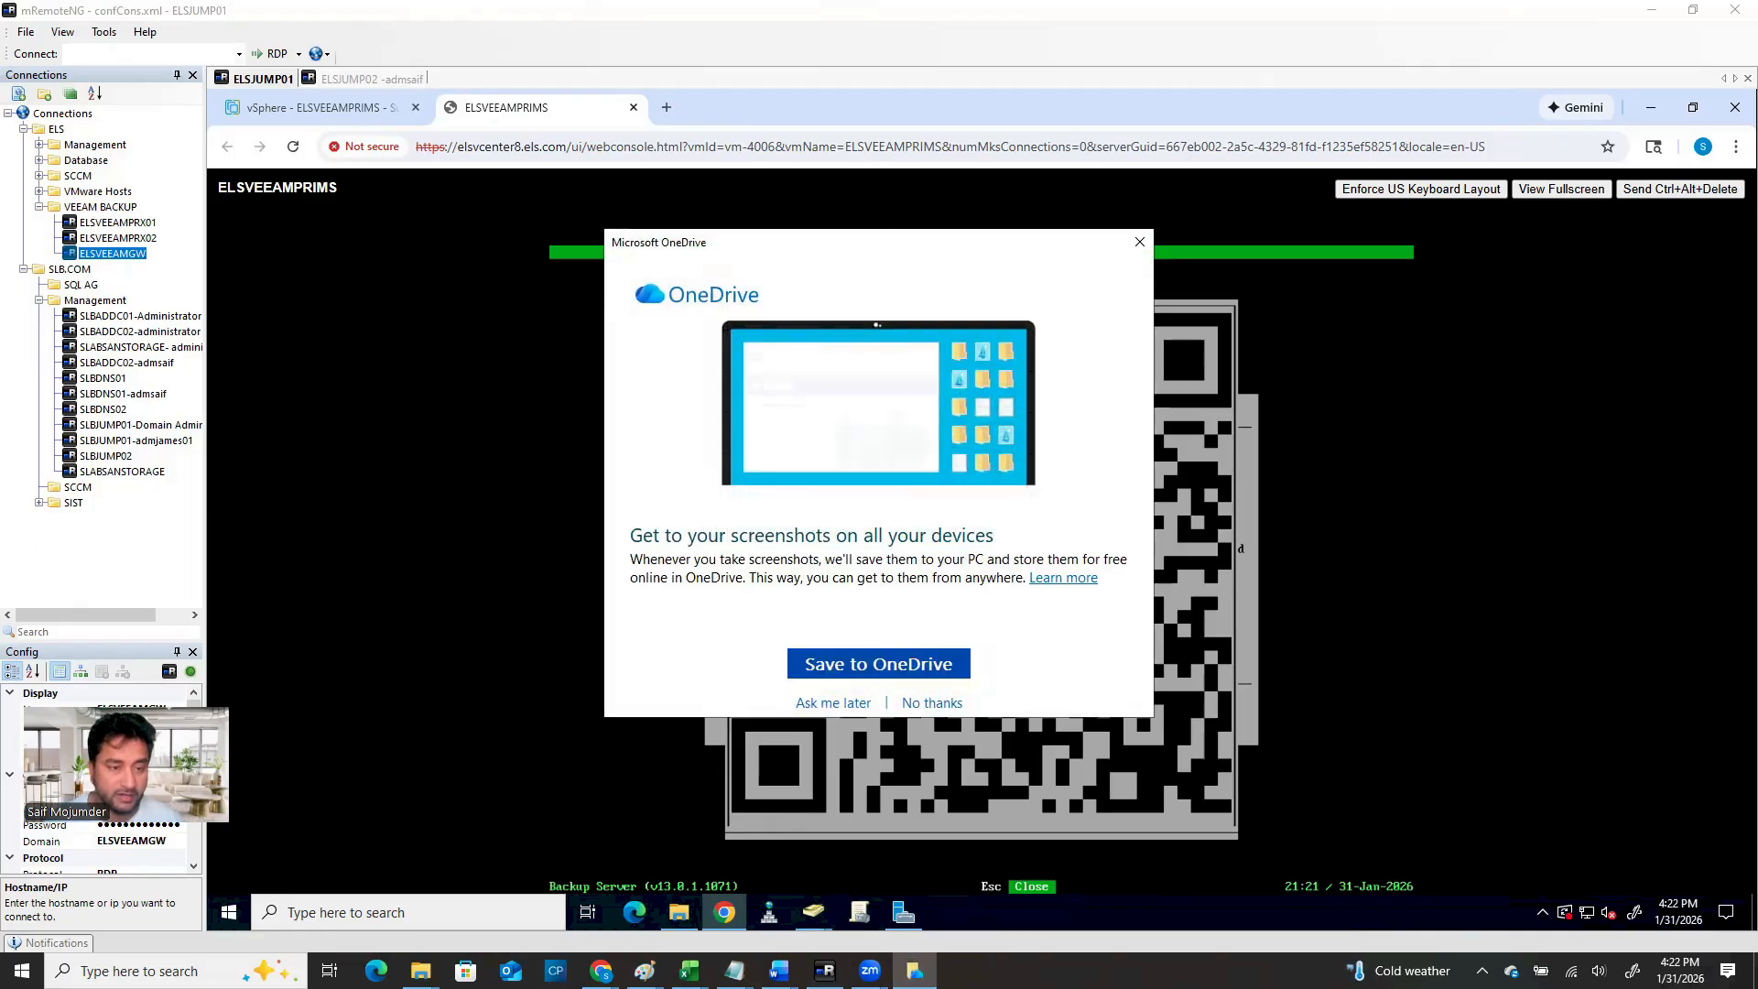
left_click(1140, 242)
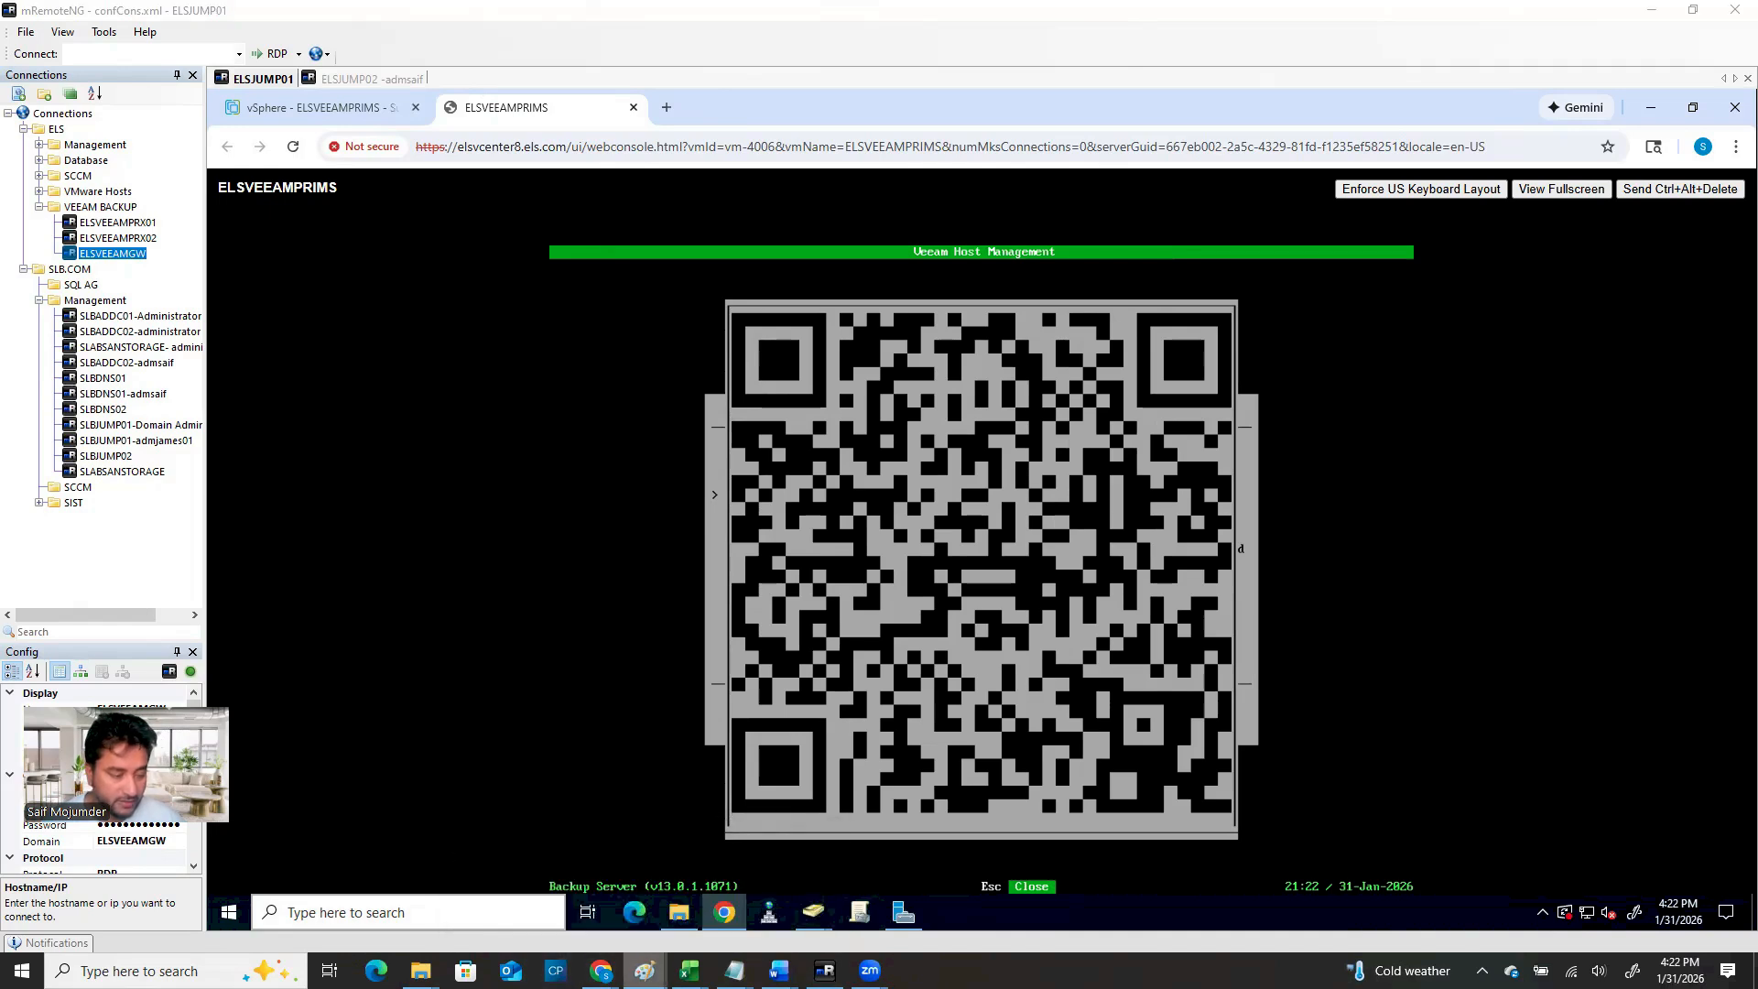
right_click(645, 970)
left_click(578, 873)
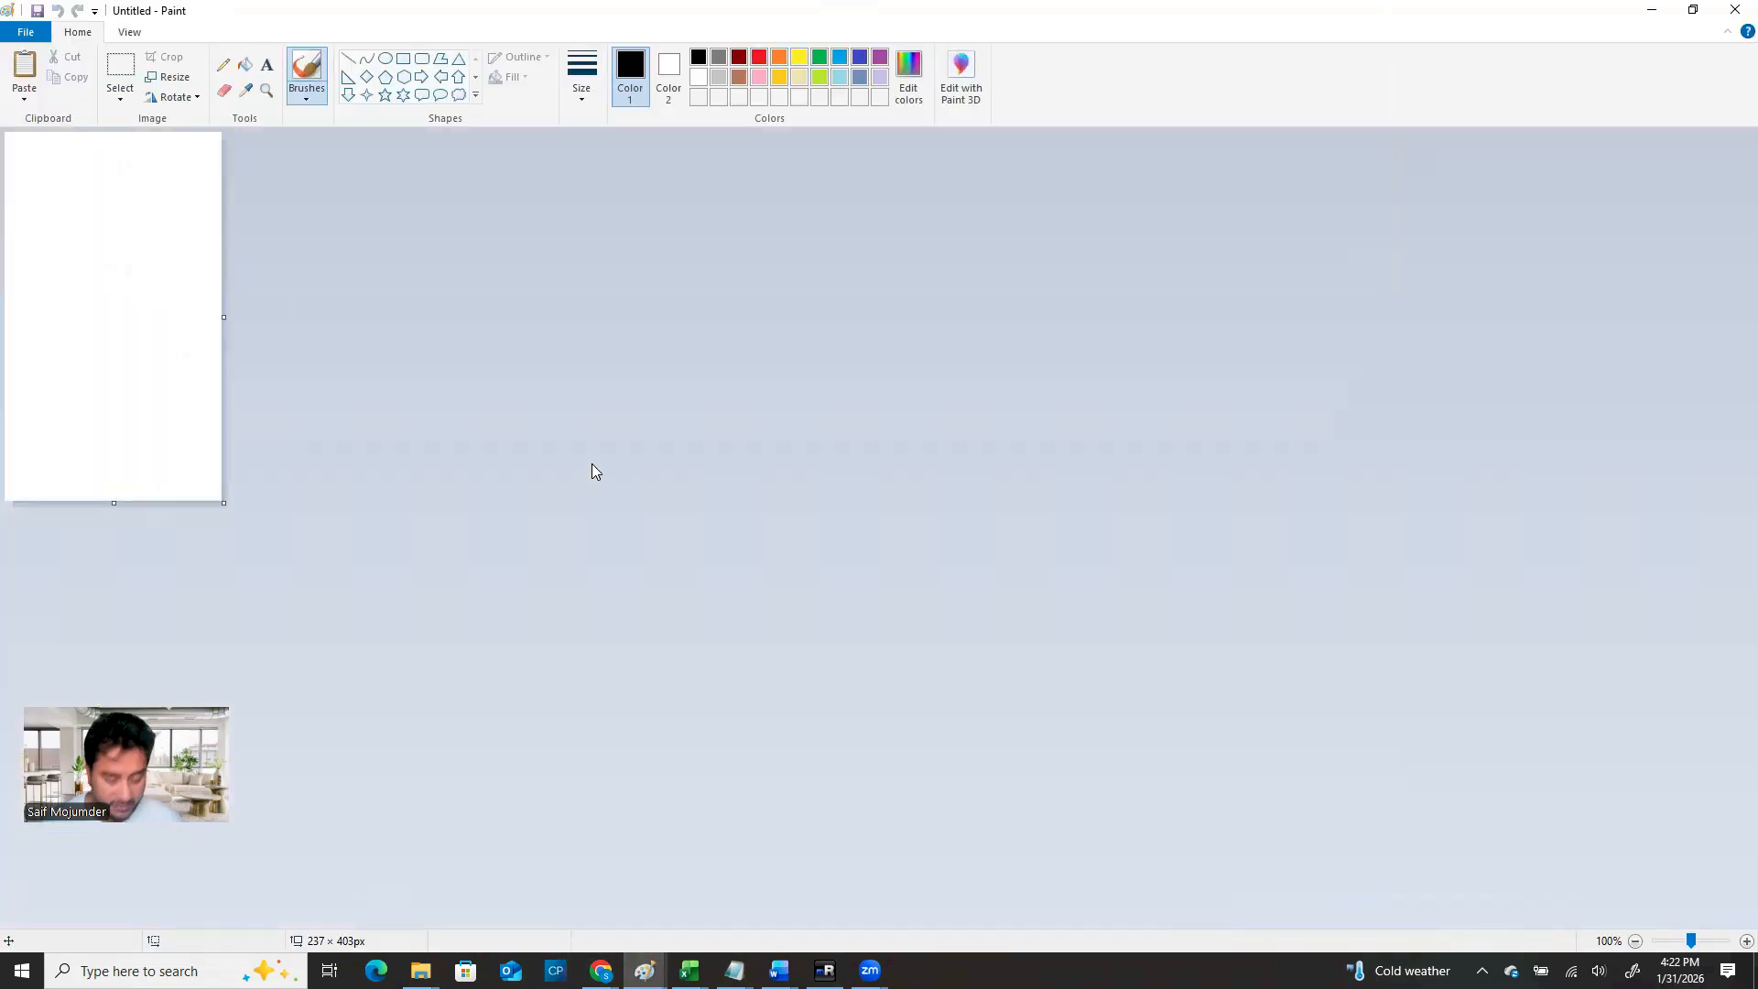
key("ctrl+v")
mouse_move(1606, 503)
left_mouse_down()
mouse_move(1605, 338)
mouse_move(1553, 405)
left_mouse_up()
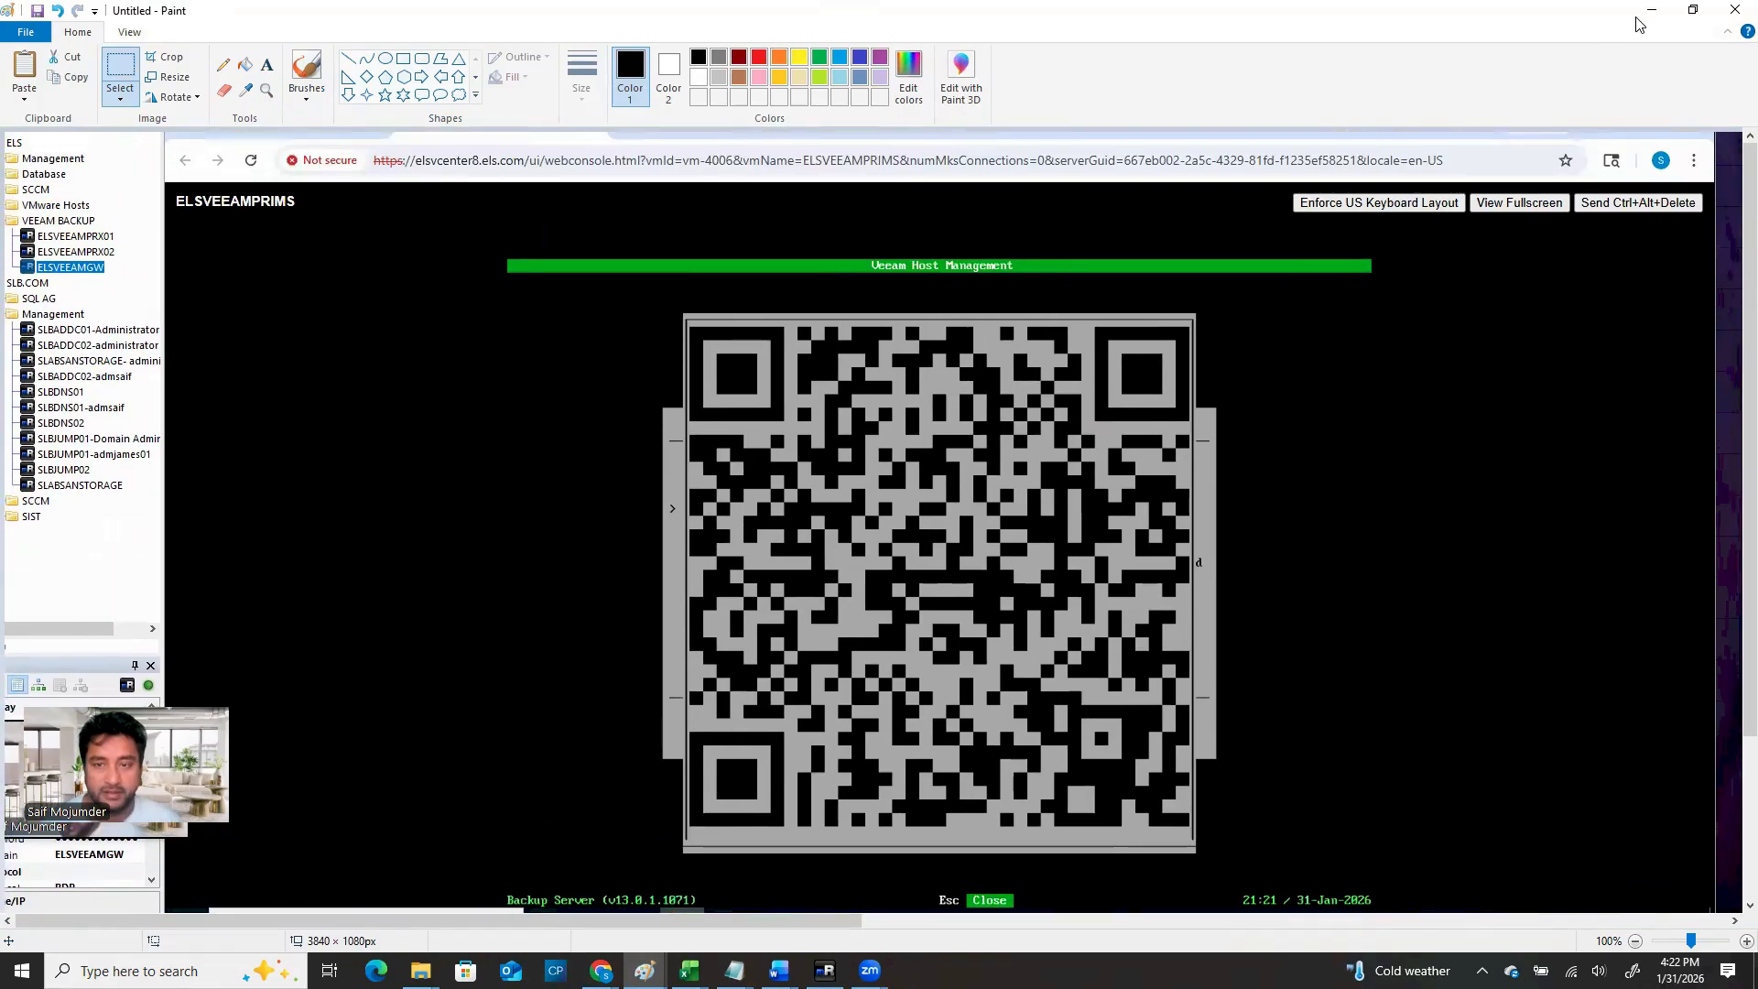
left_click(1648, 13)
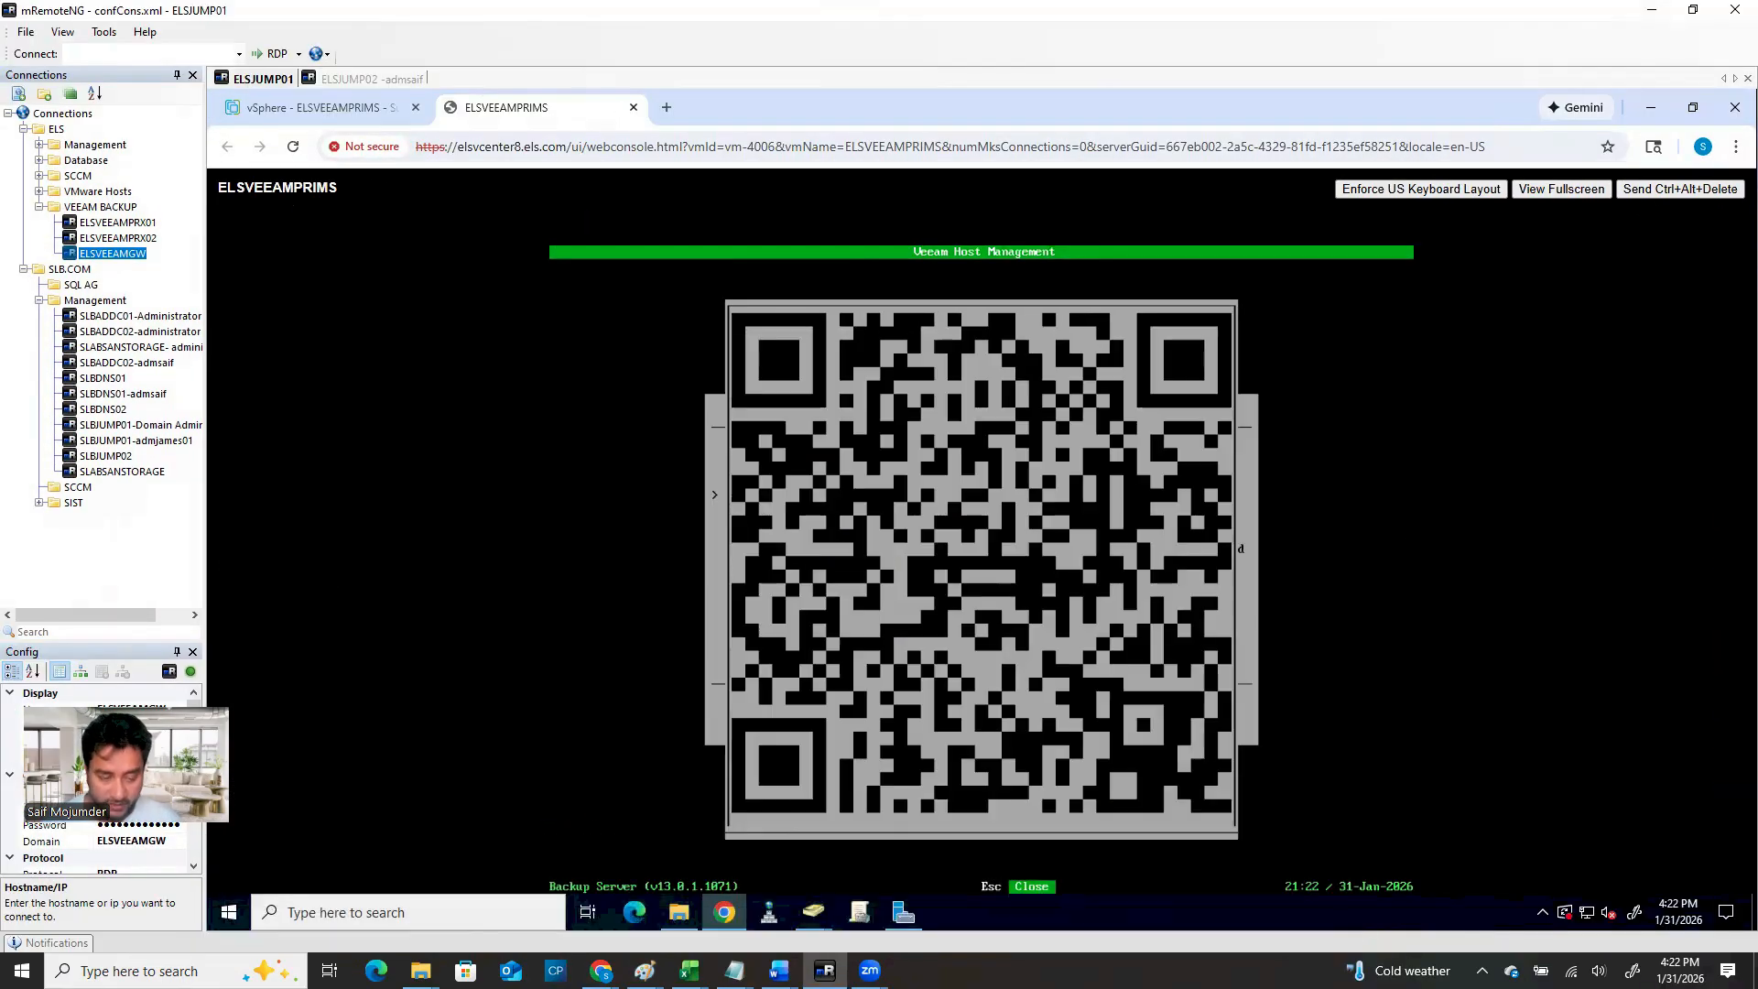
key("Escape")
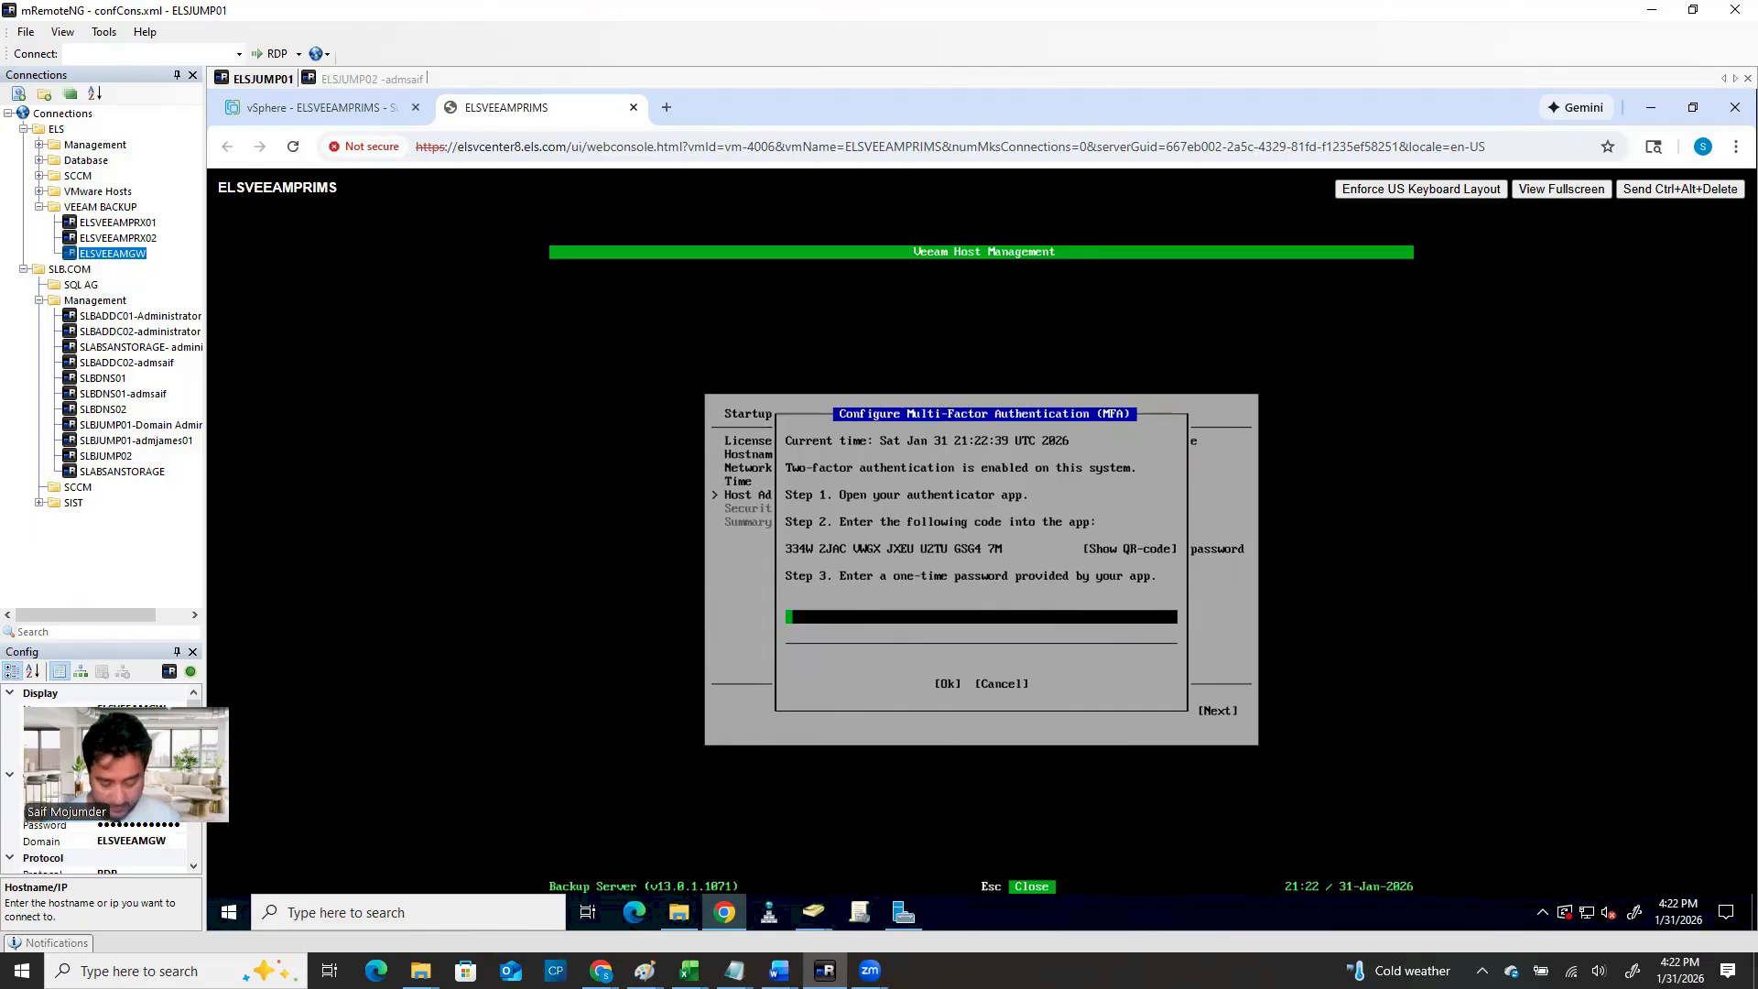
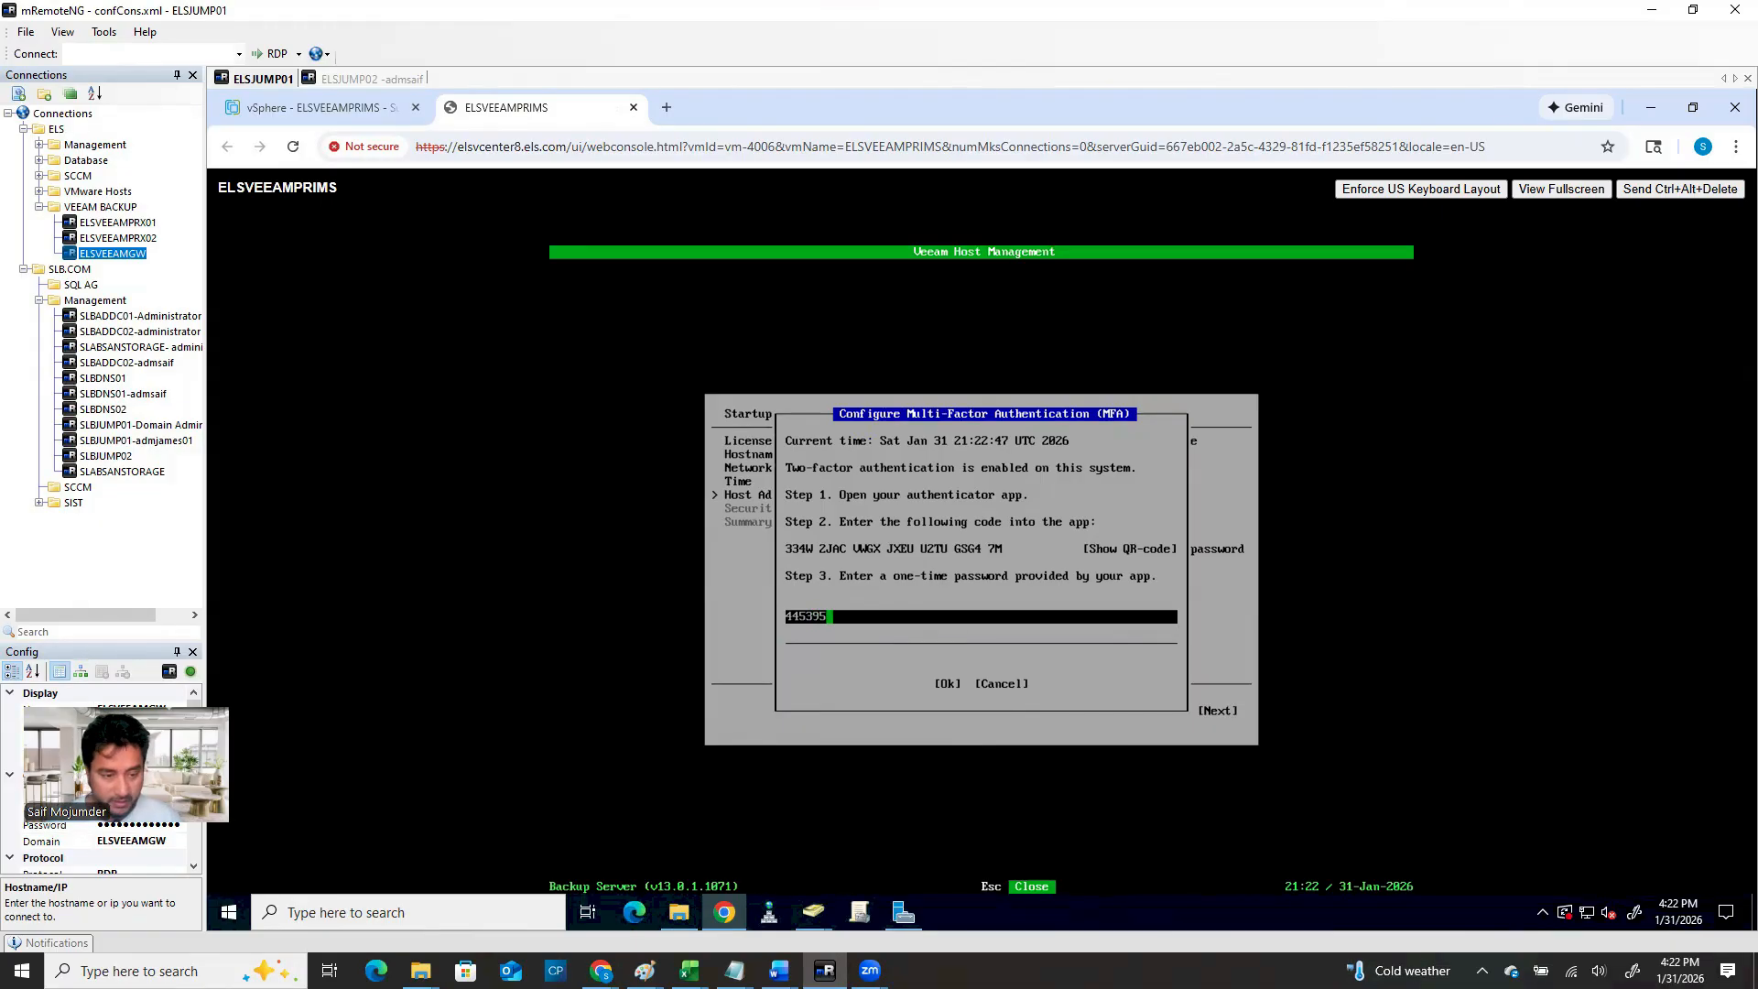
- Confirm MFA with the authenticator's one-time password and advance past the Host Administrator page
key("Tab")
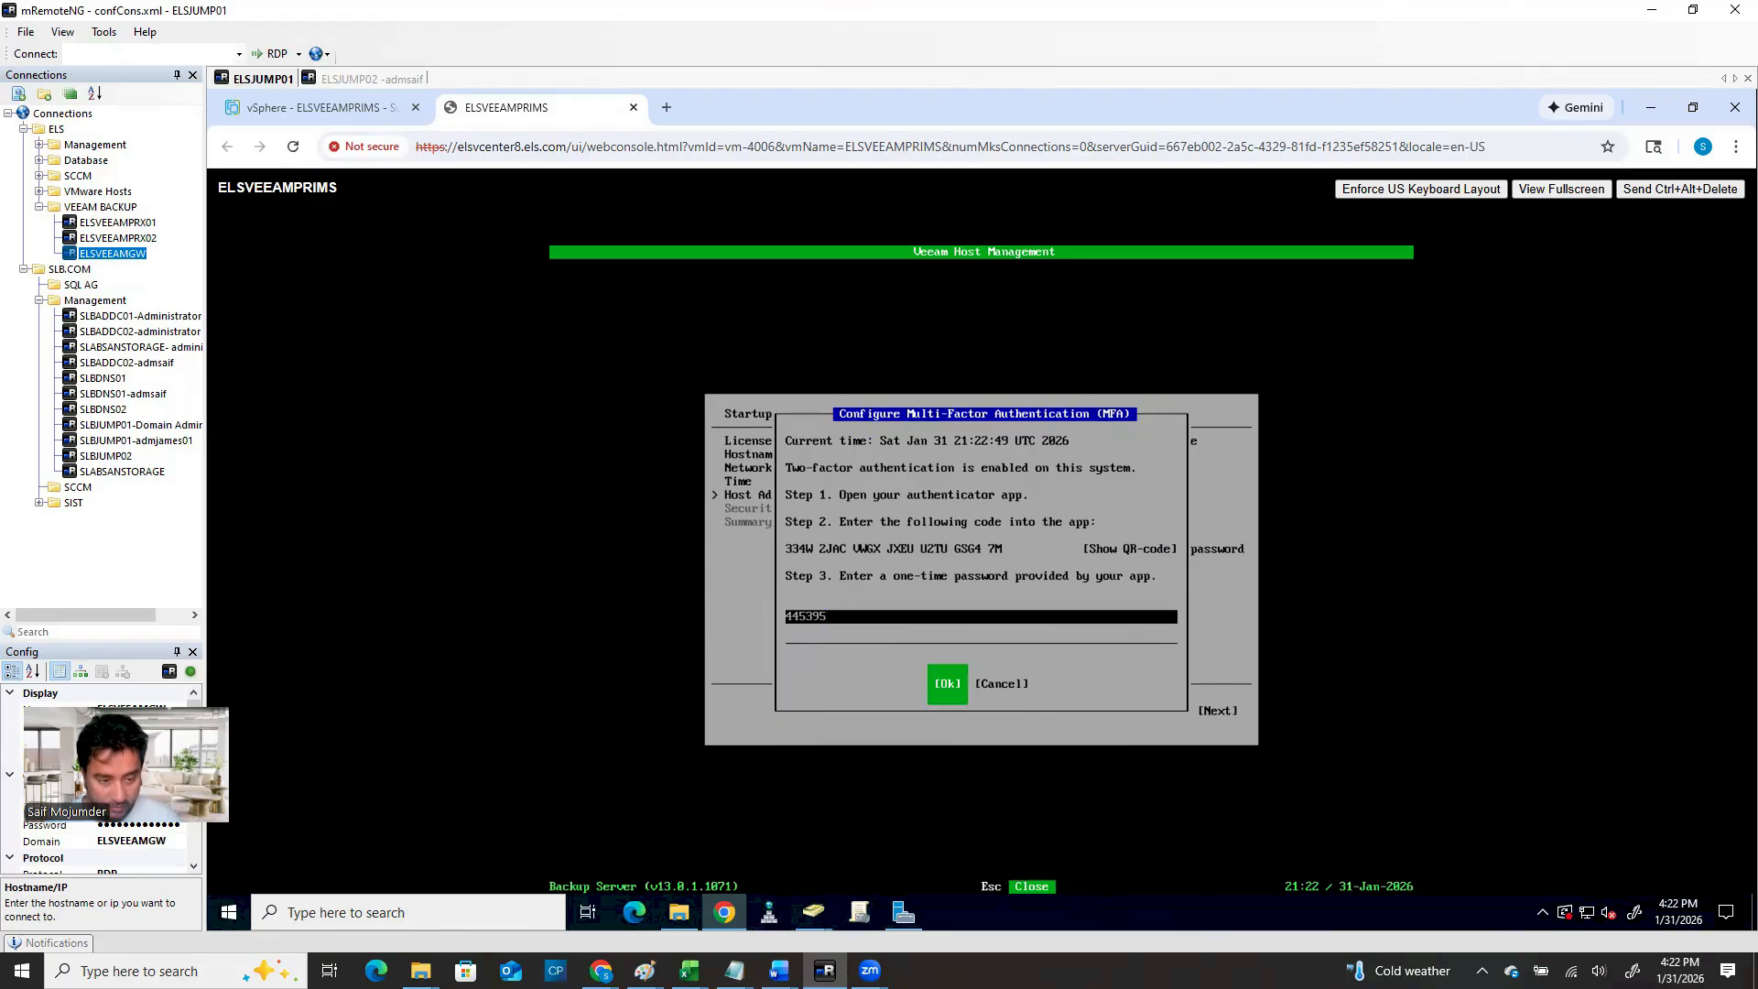
key("Return")
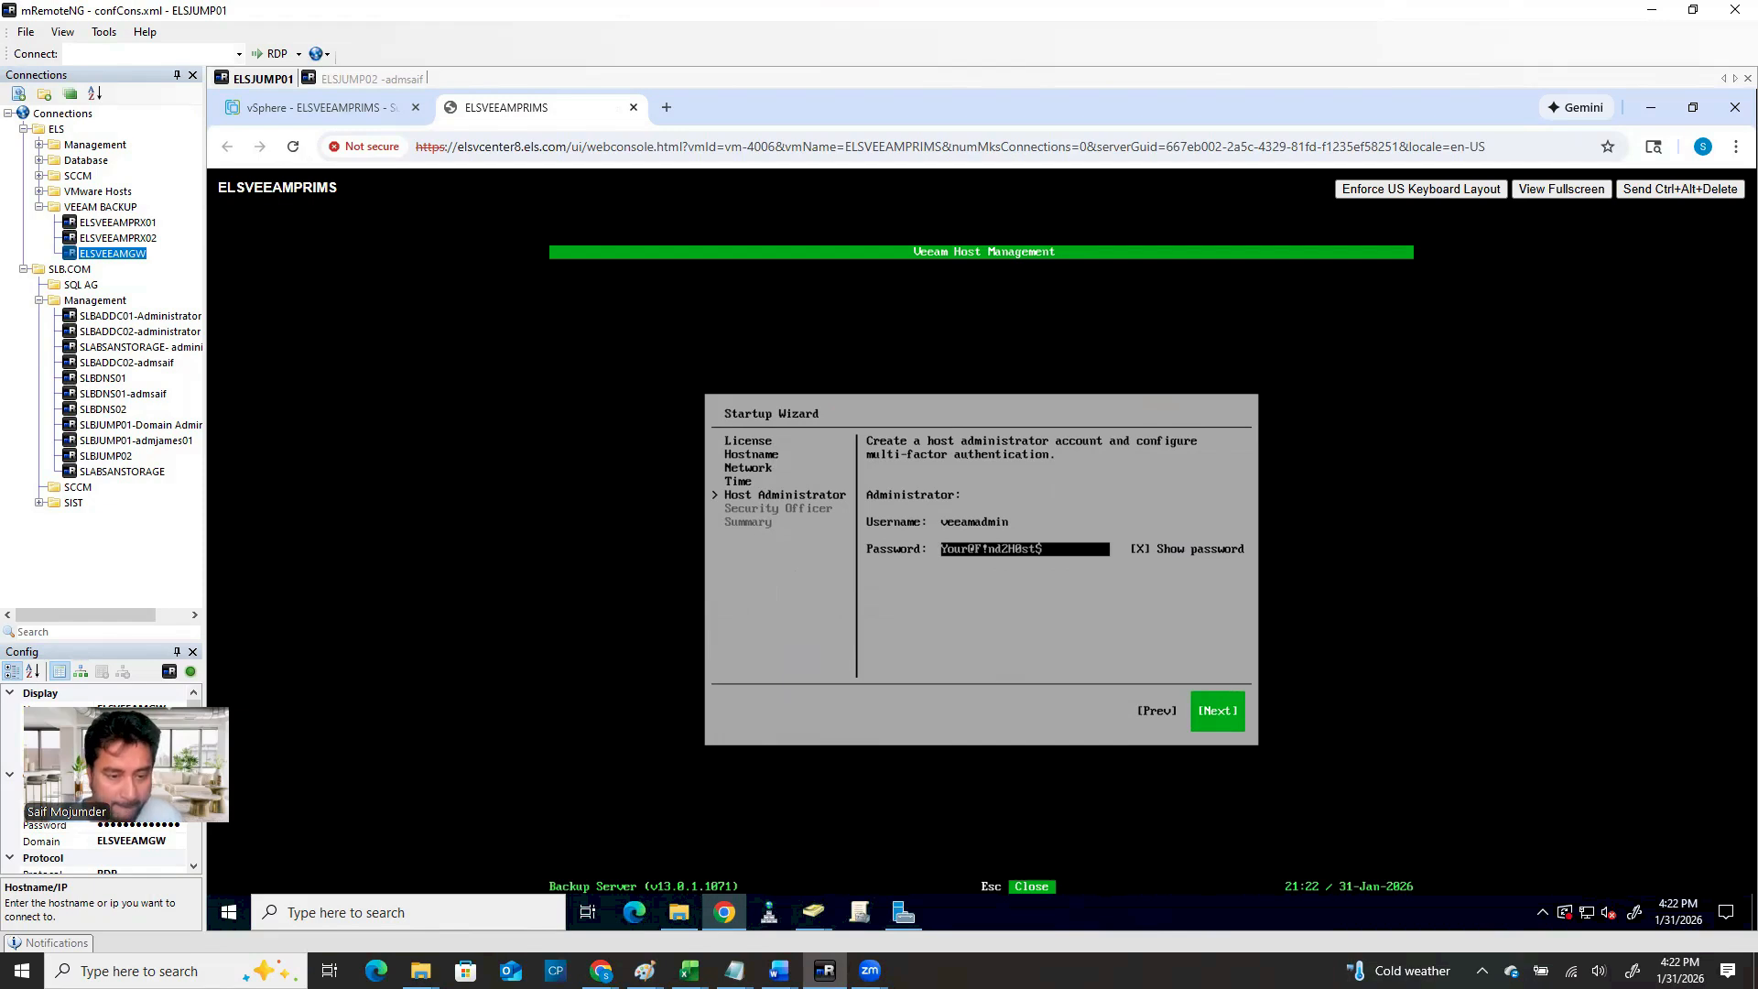
key("Return")
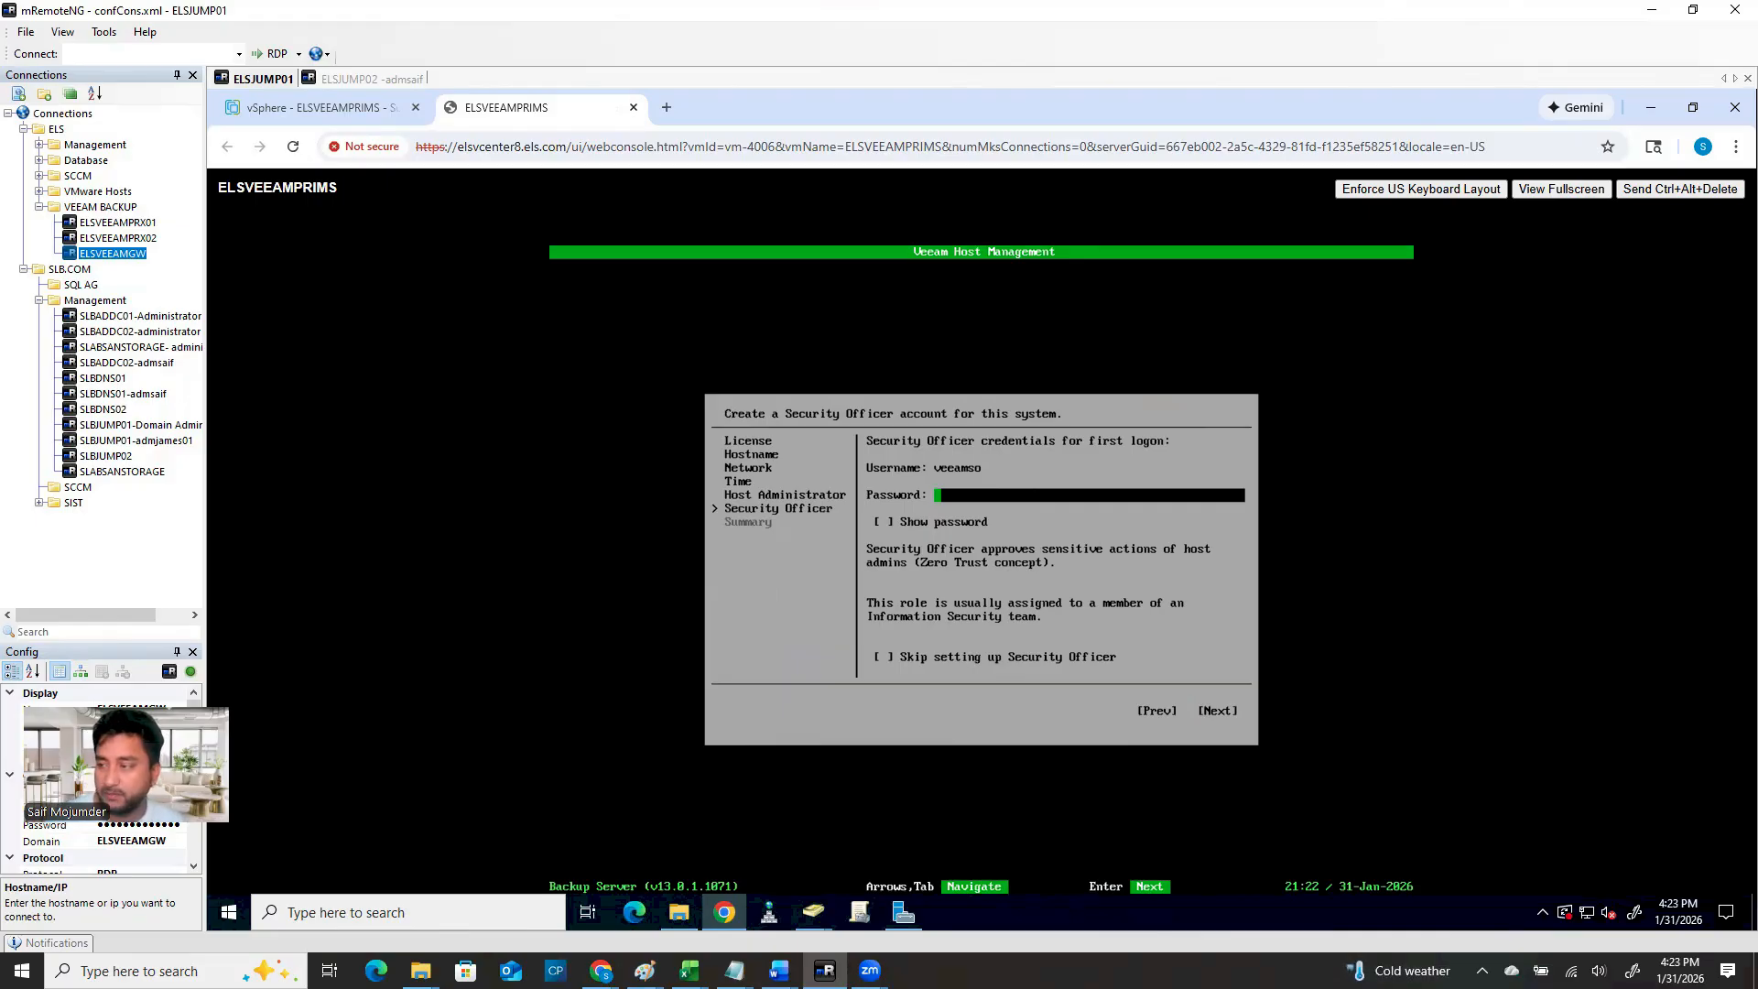
- Enter the Security Officer password from the Notepad notes, verify it with Show password, and continue to Summary
left_click(734, 970)
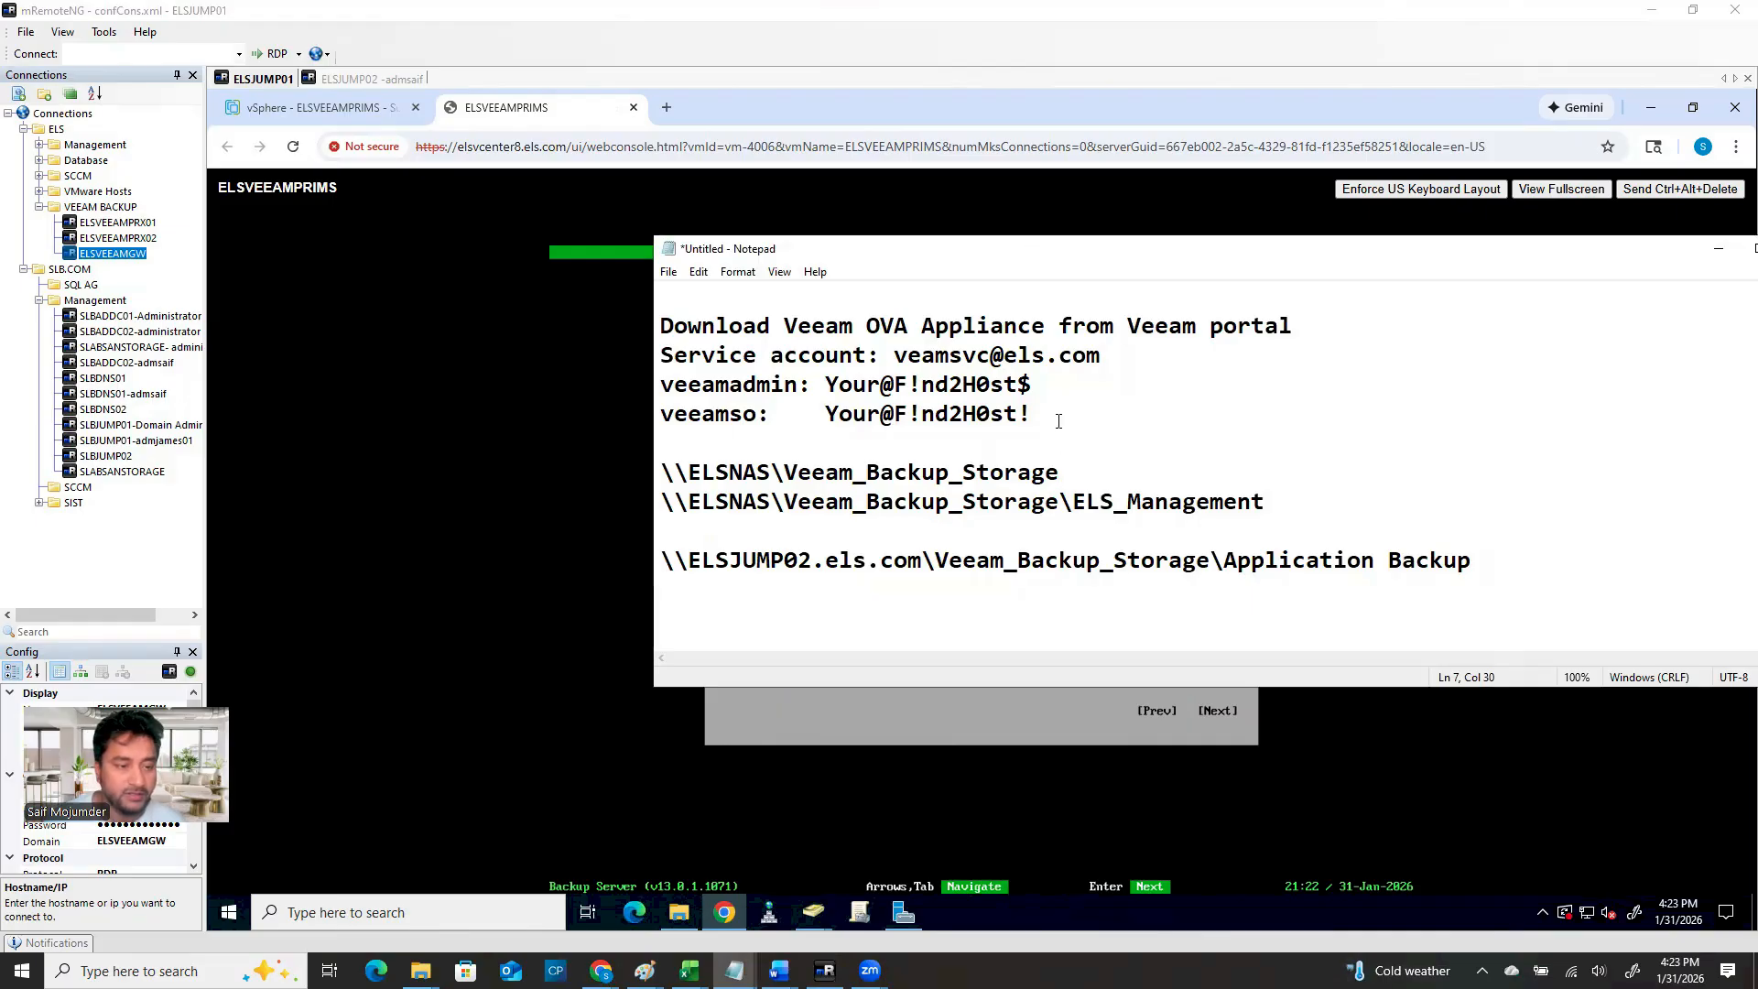
left_click(1242, 243)
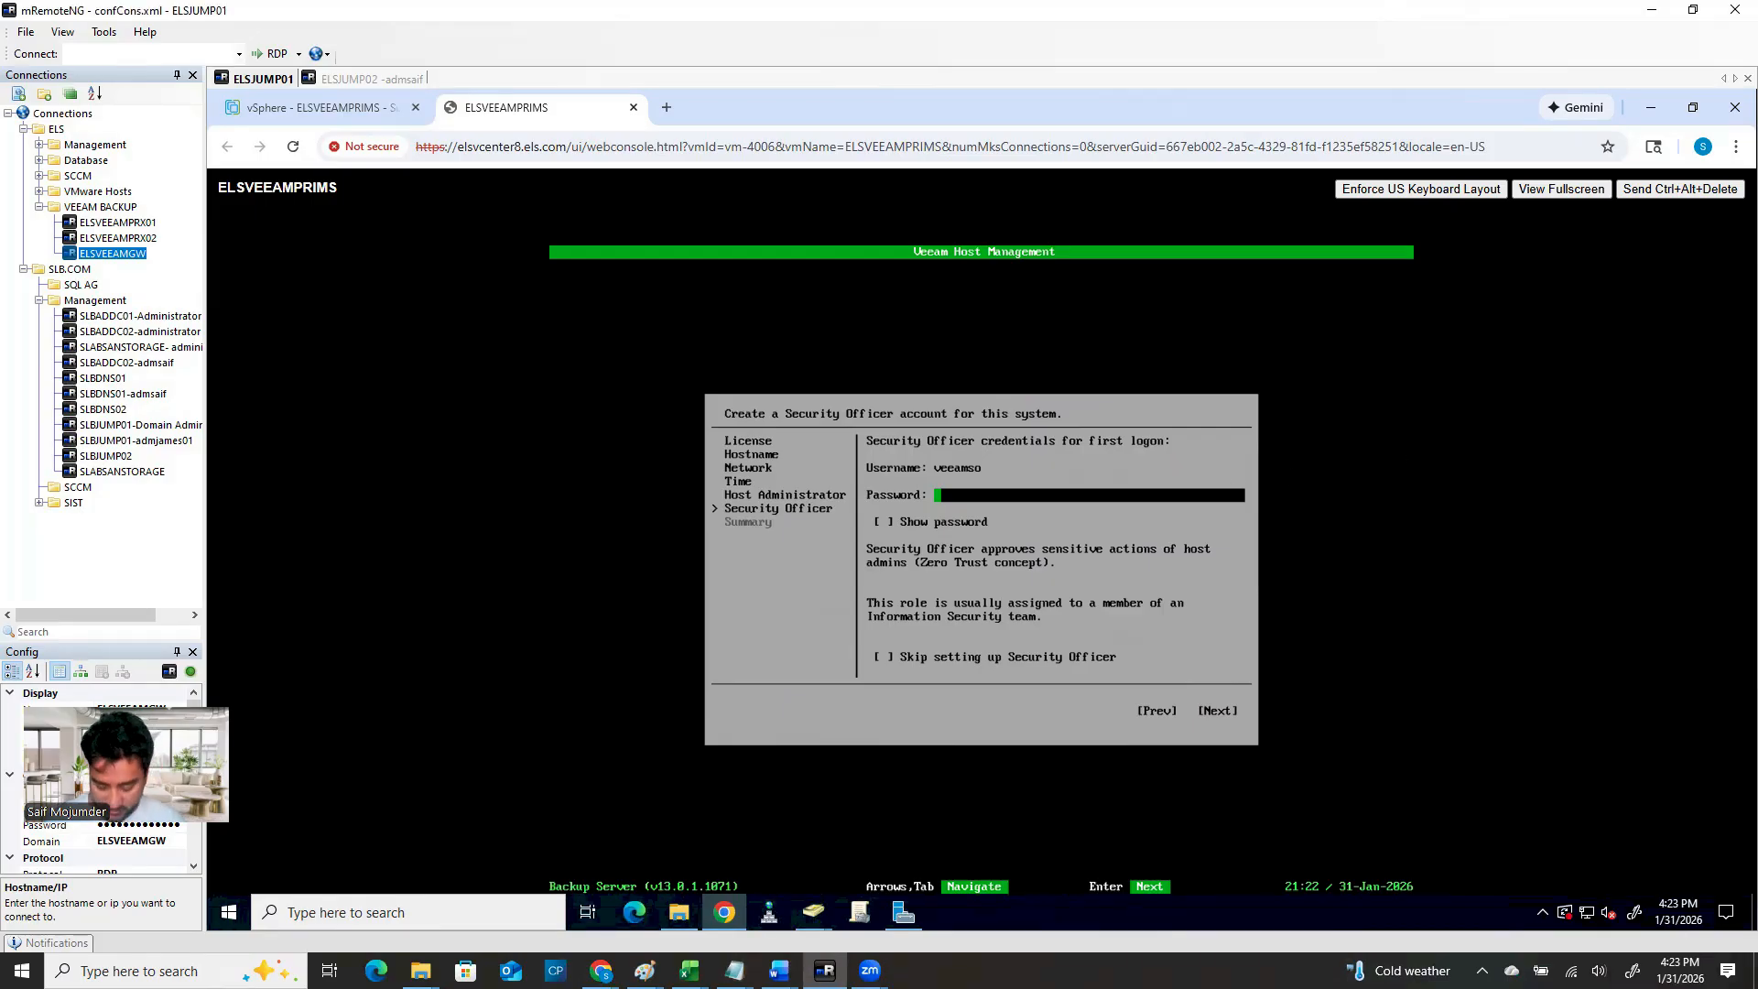
type("****")
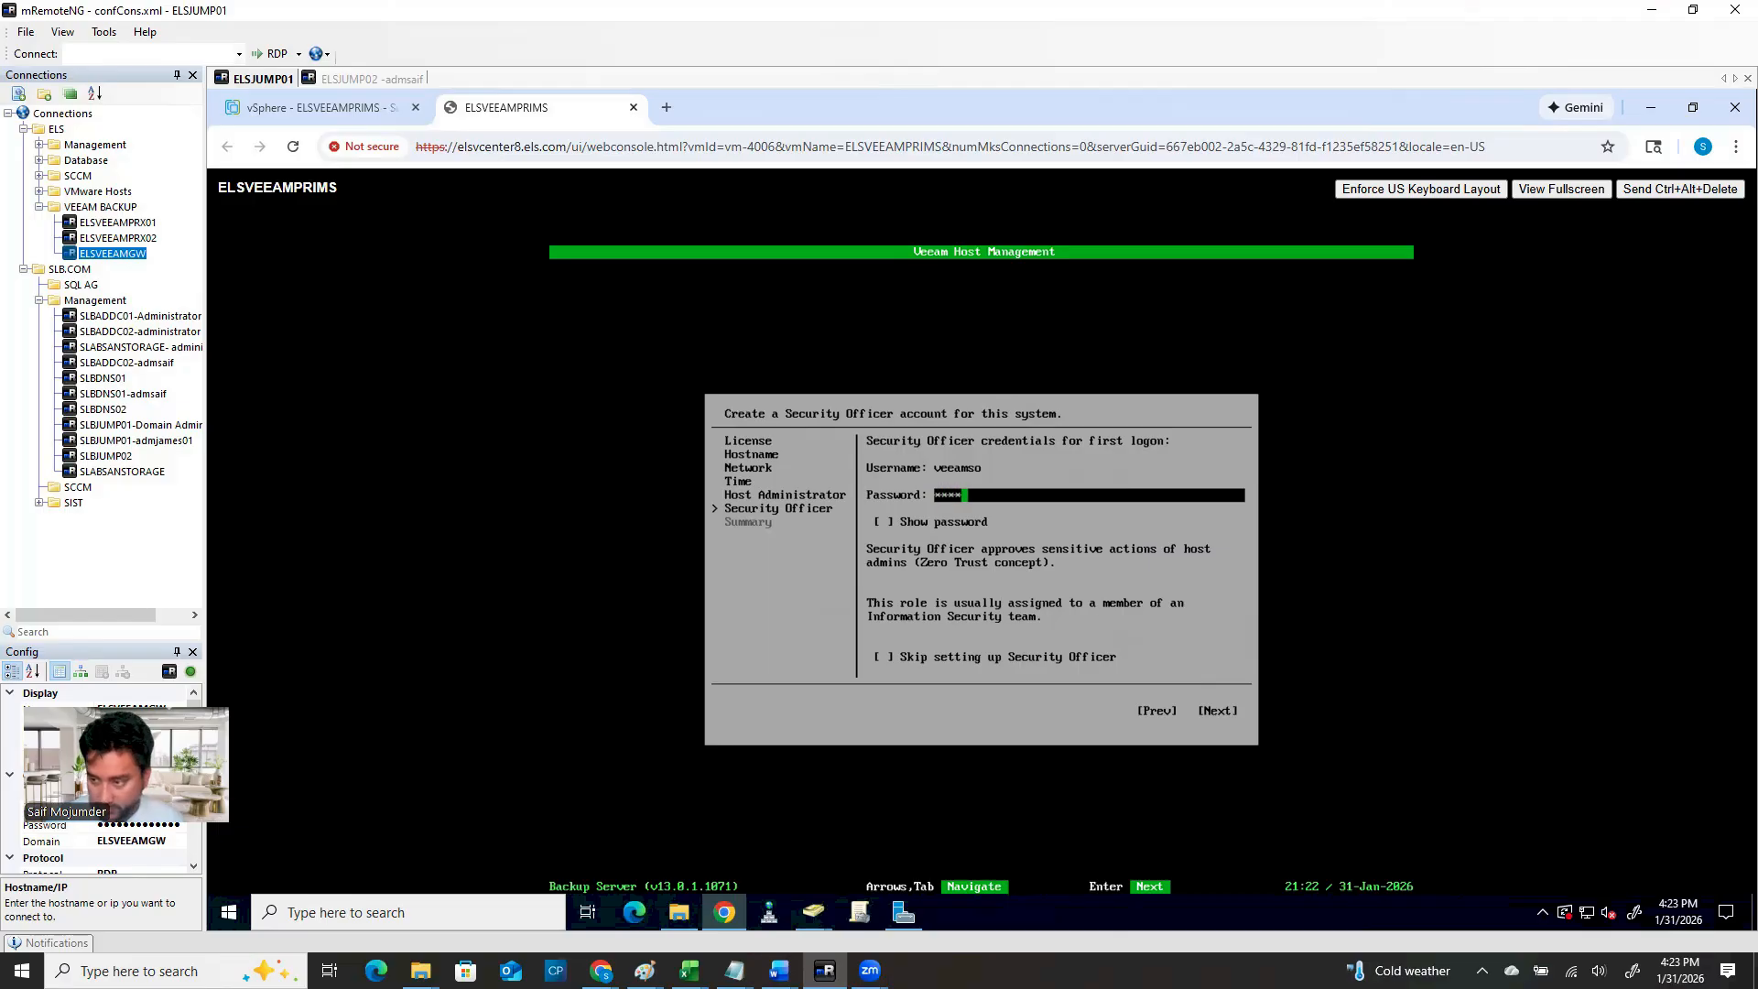
type("**")
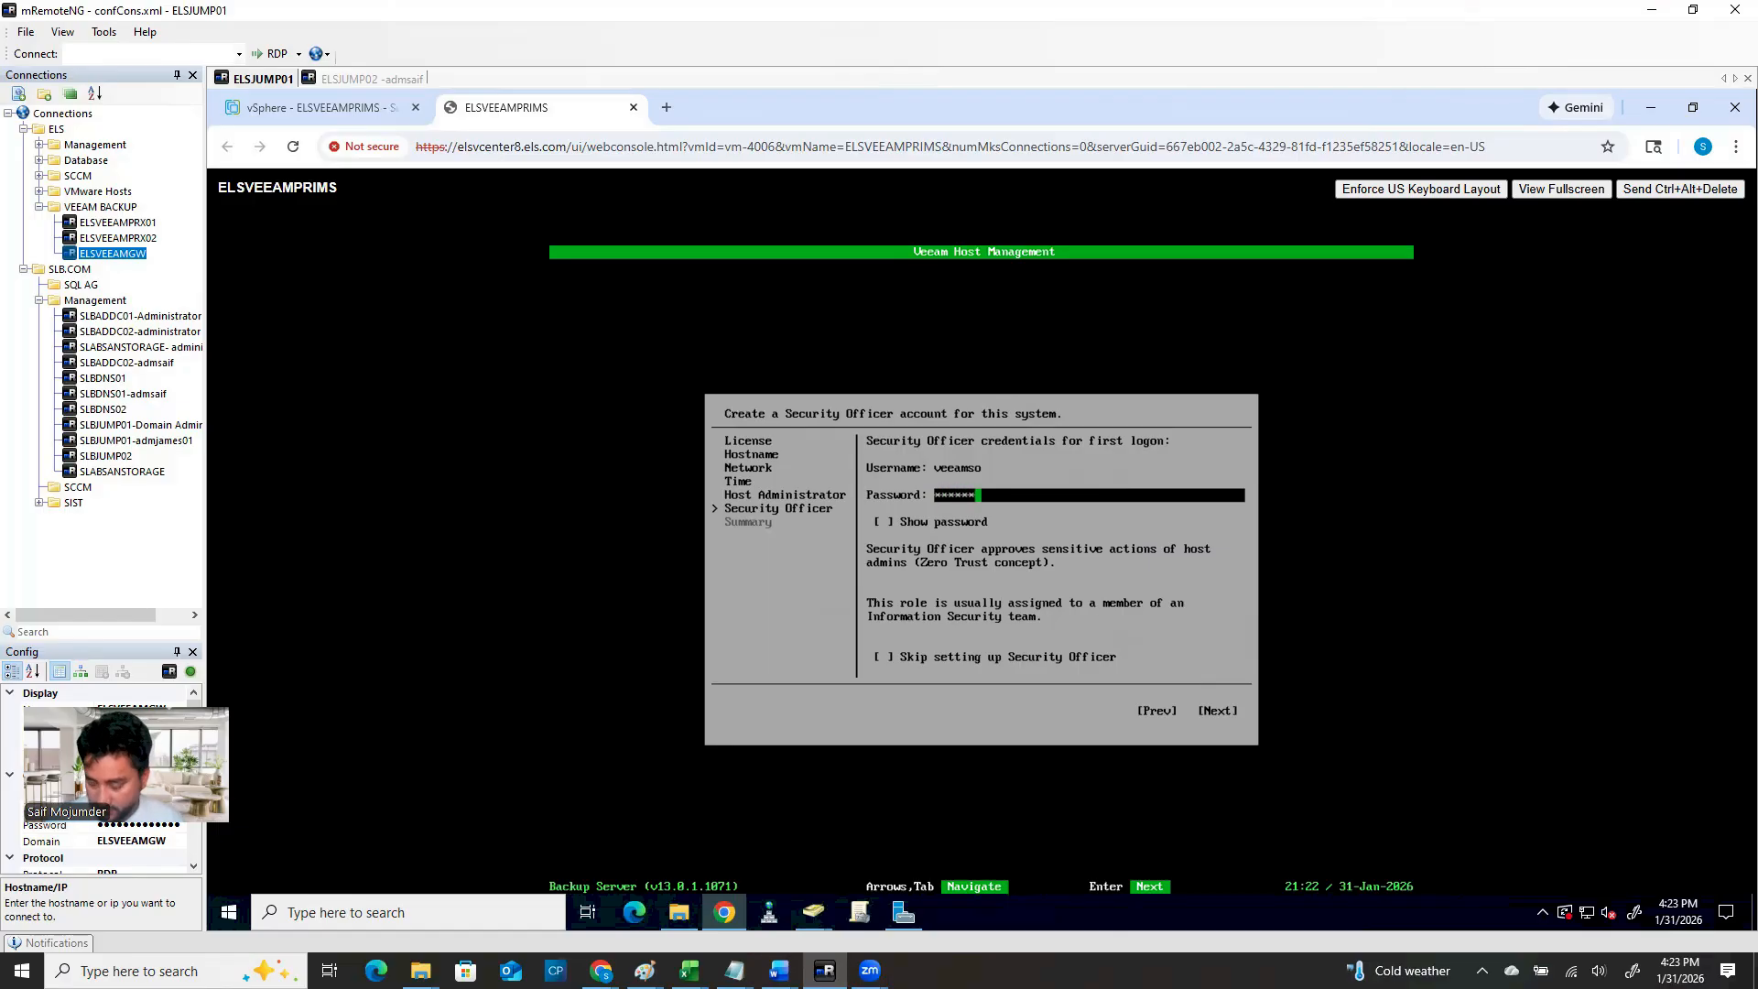
type("*")
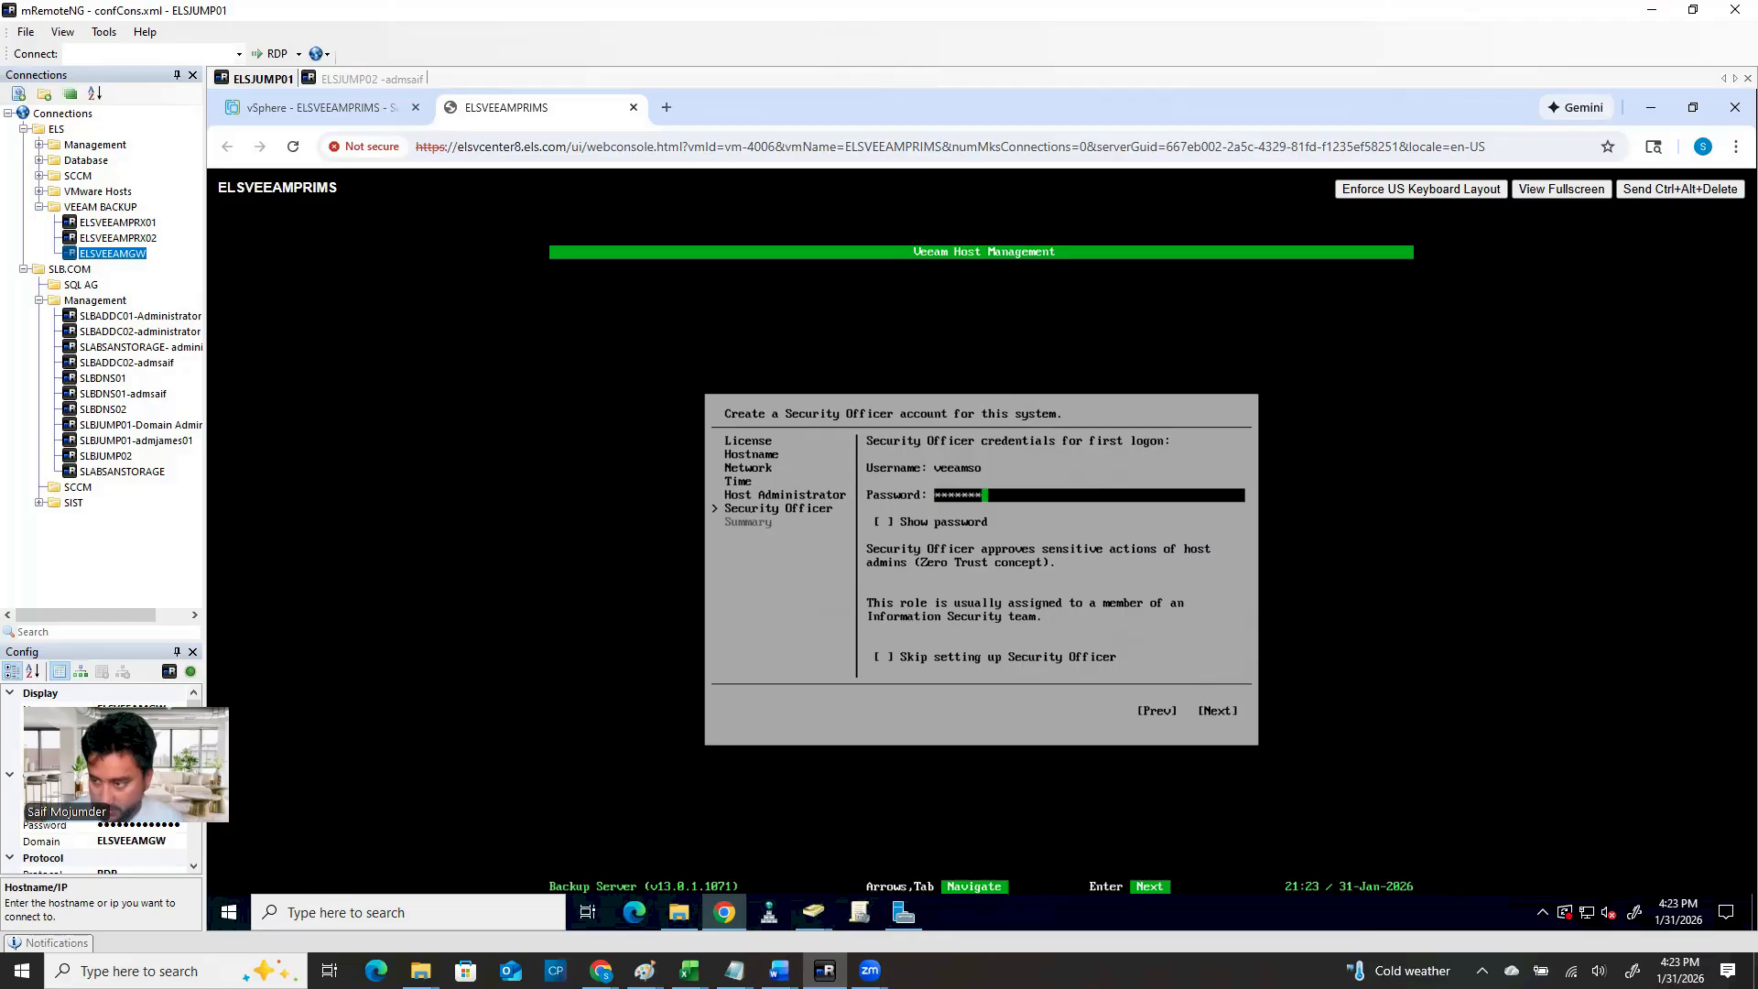
type("**")
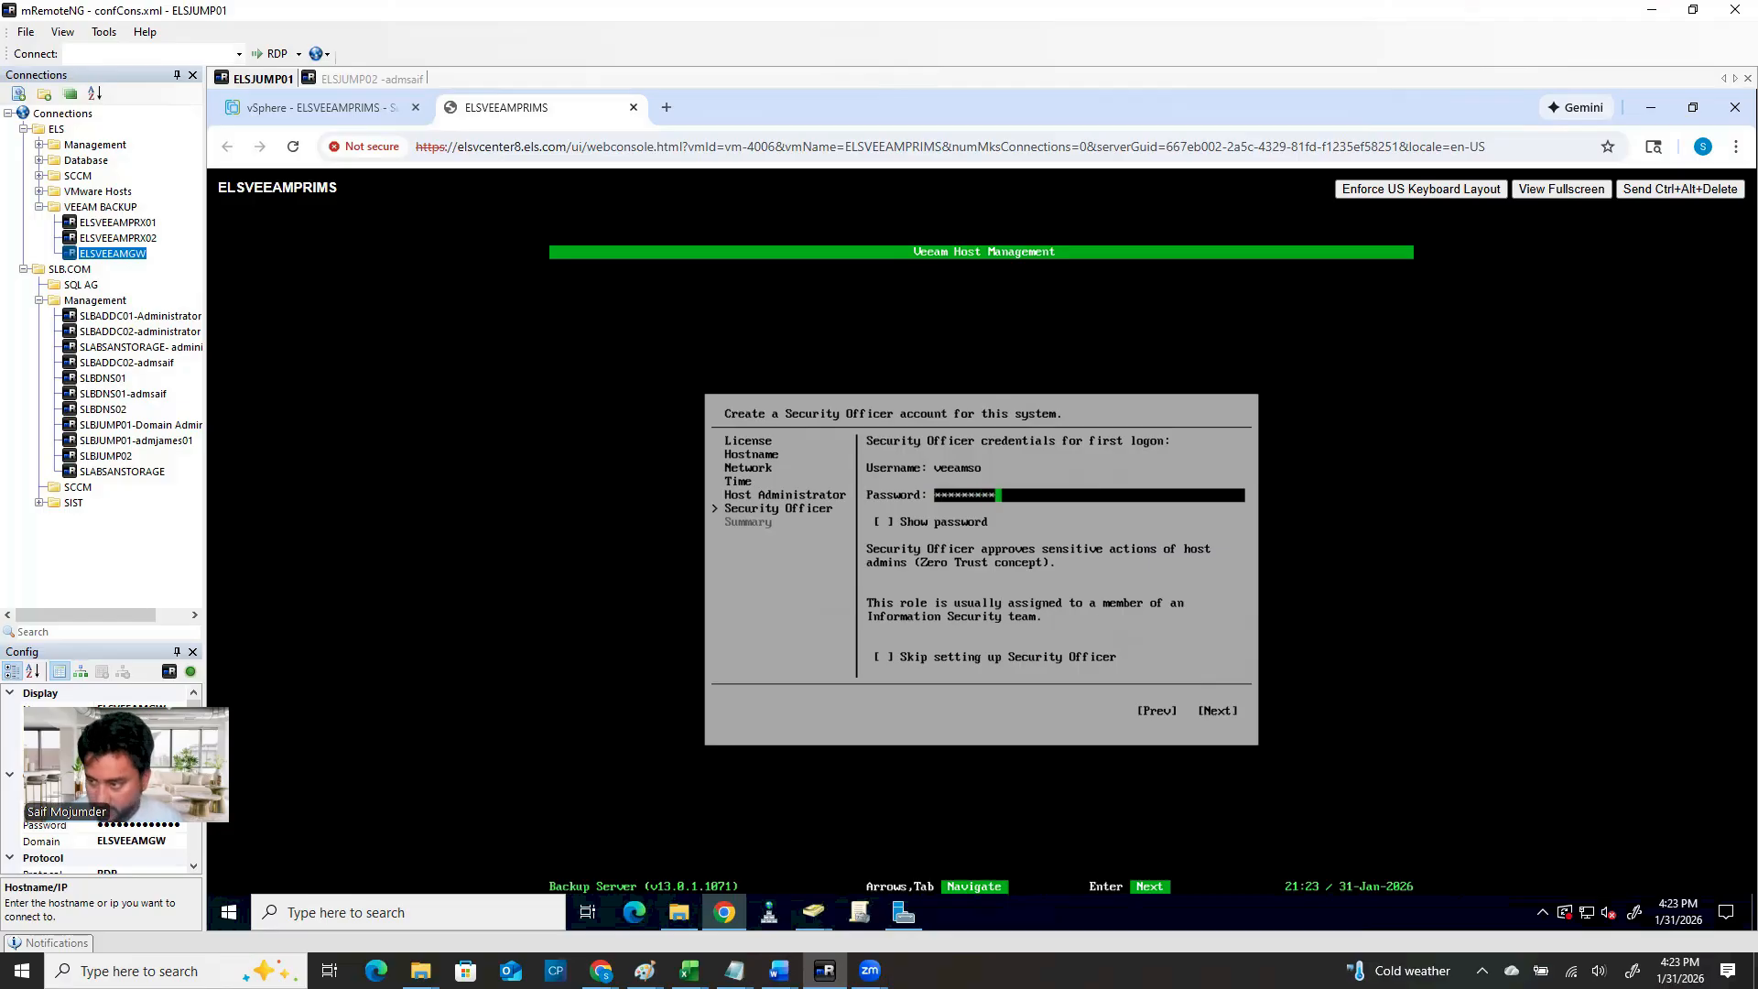
type("**")
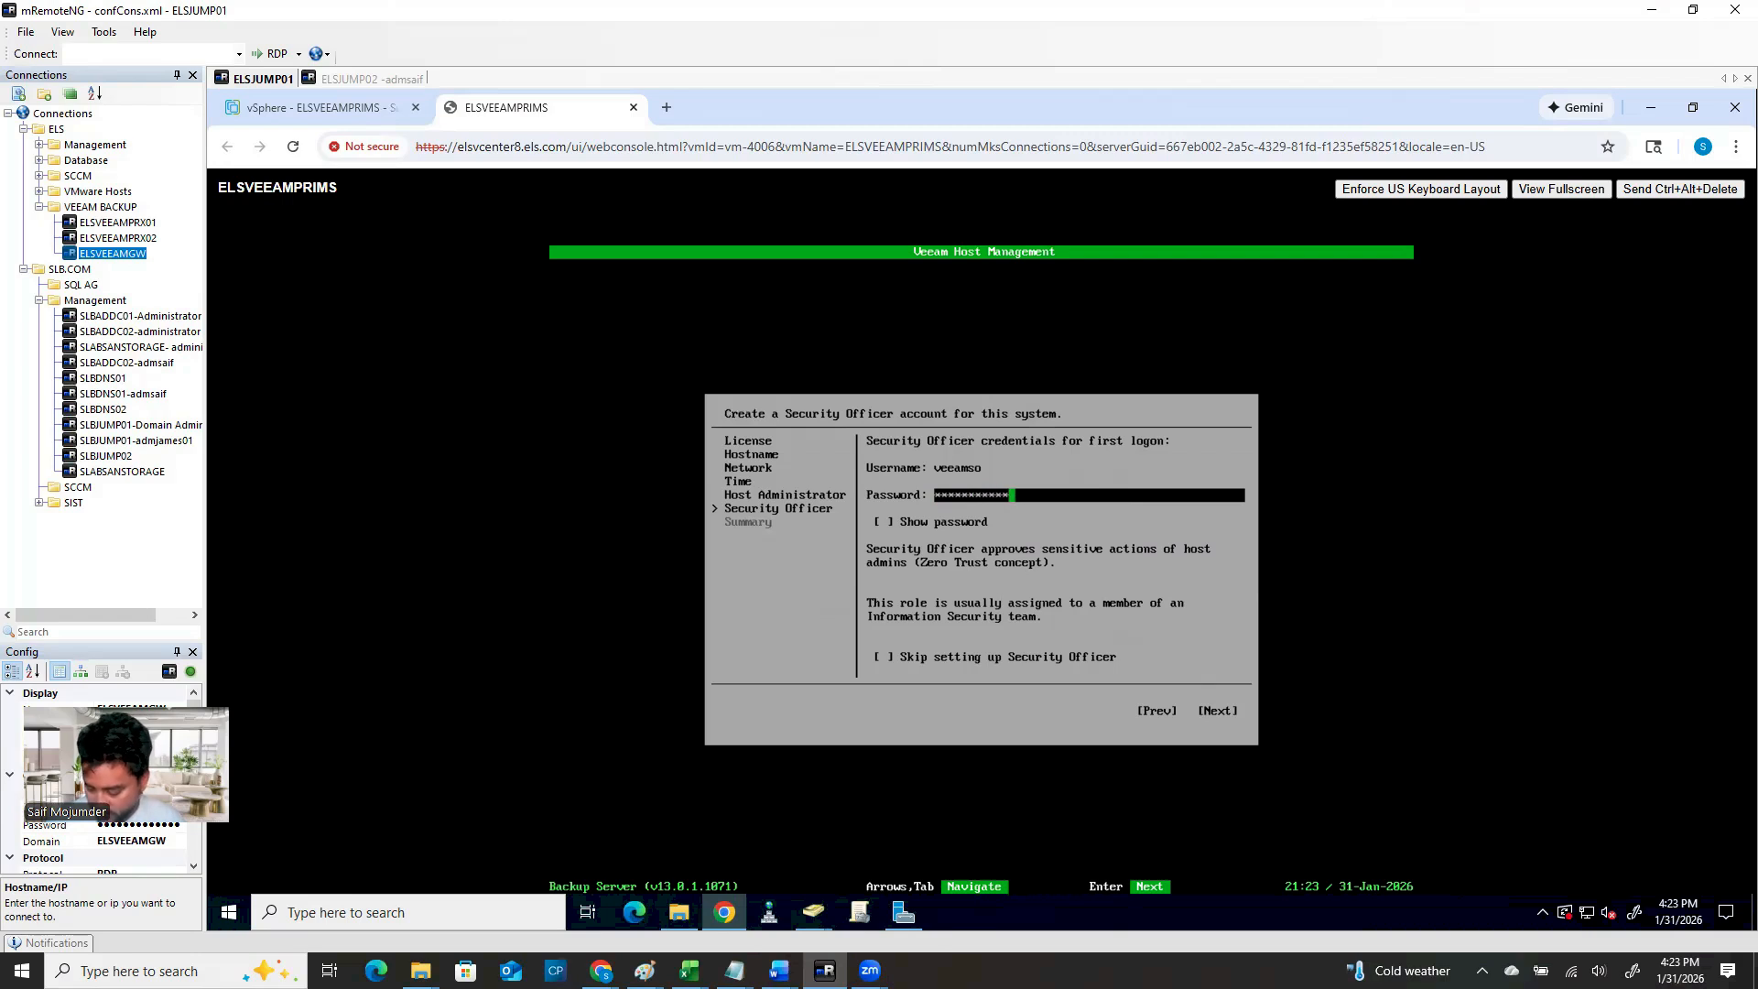
type("*")
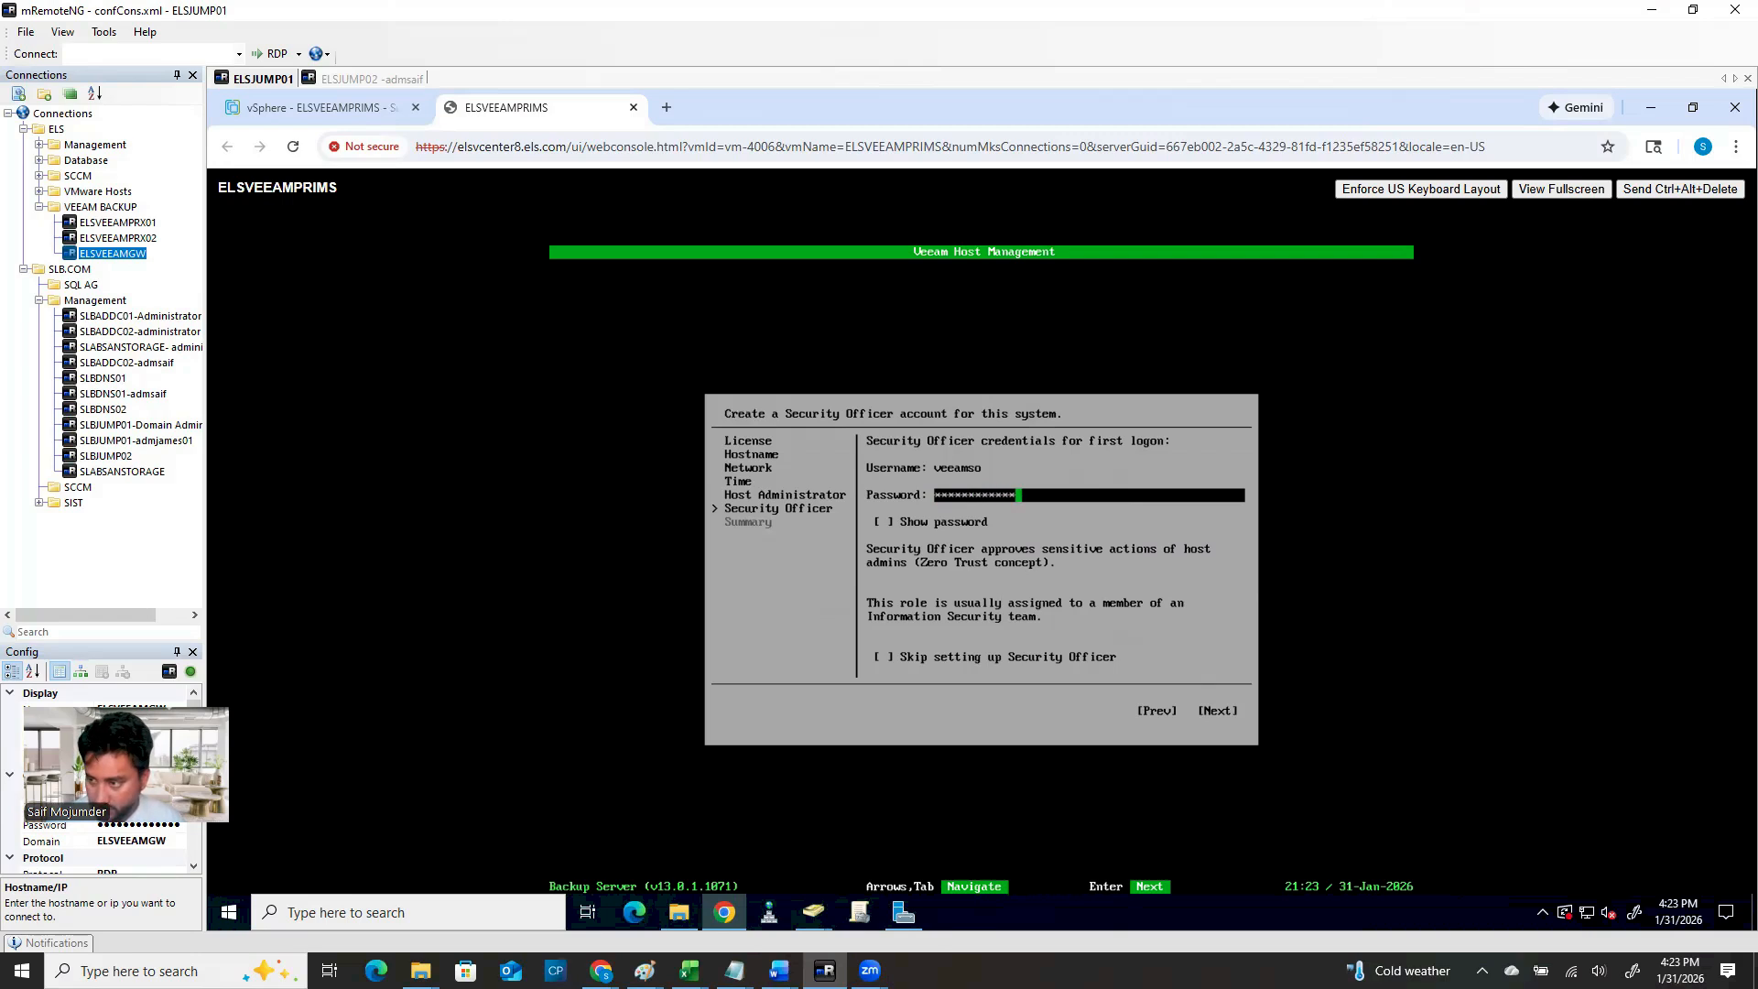
type("***")
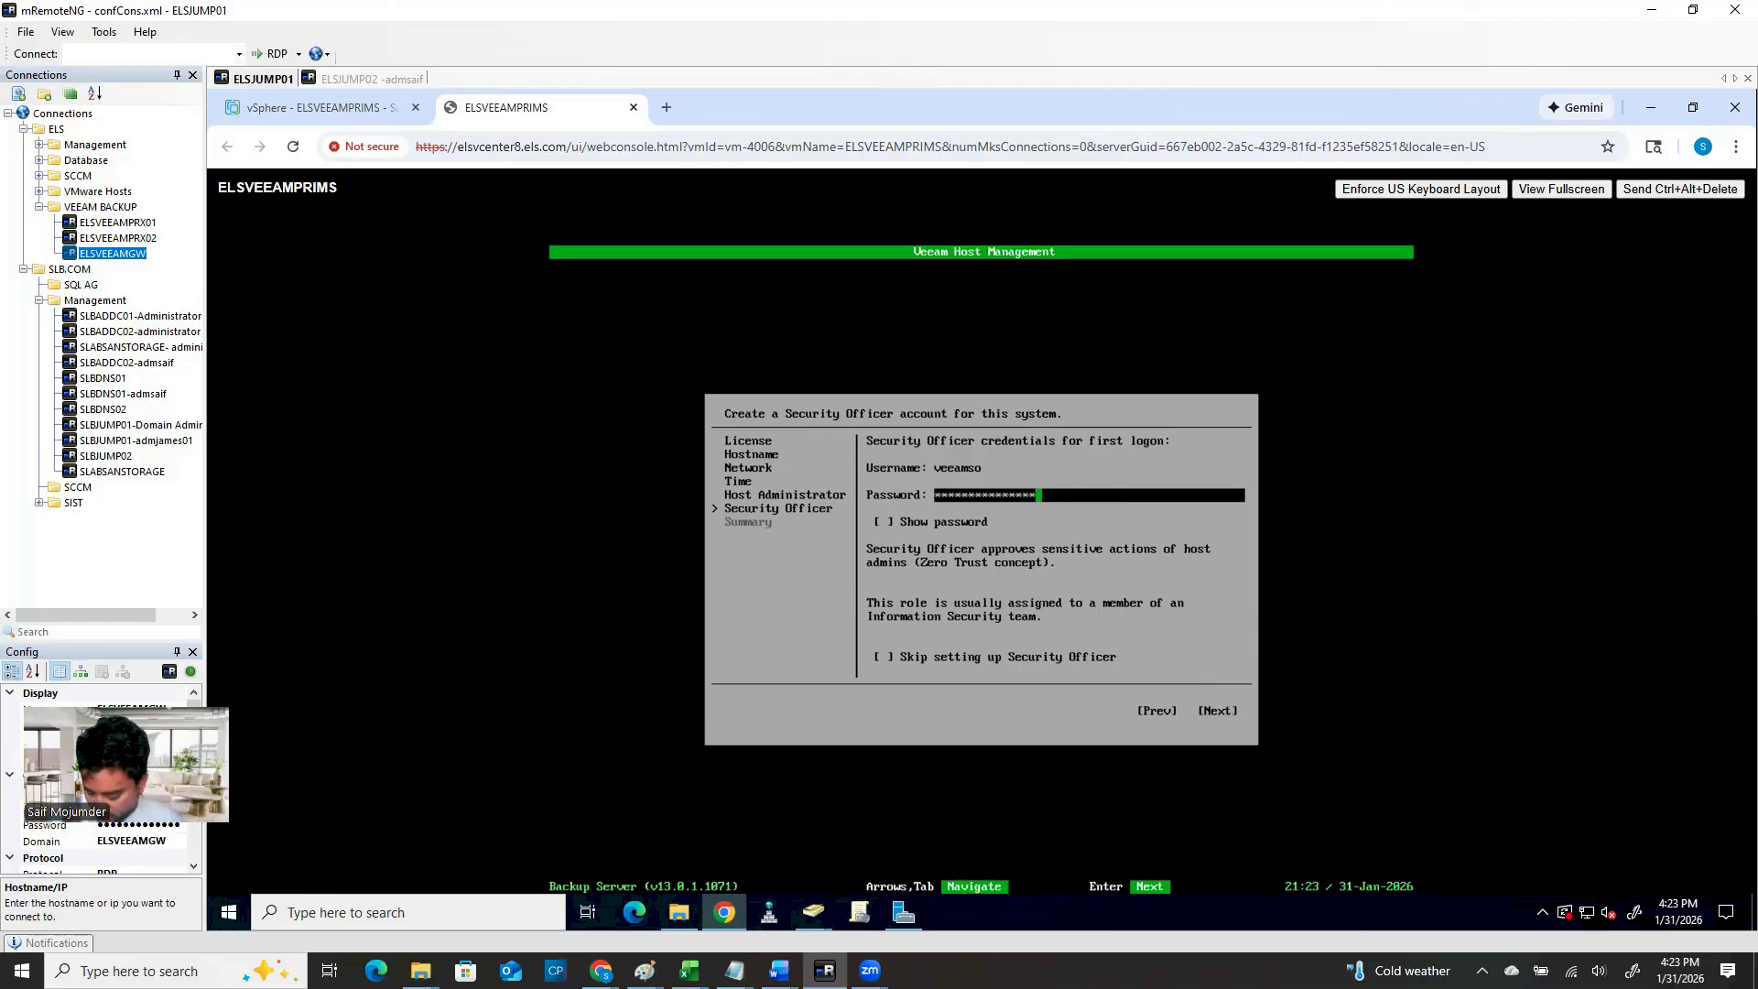
key("Tab")
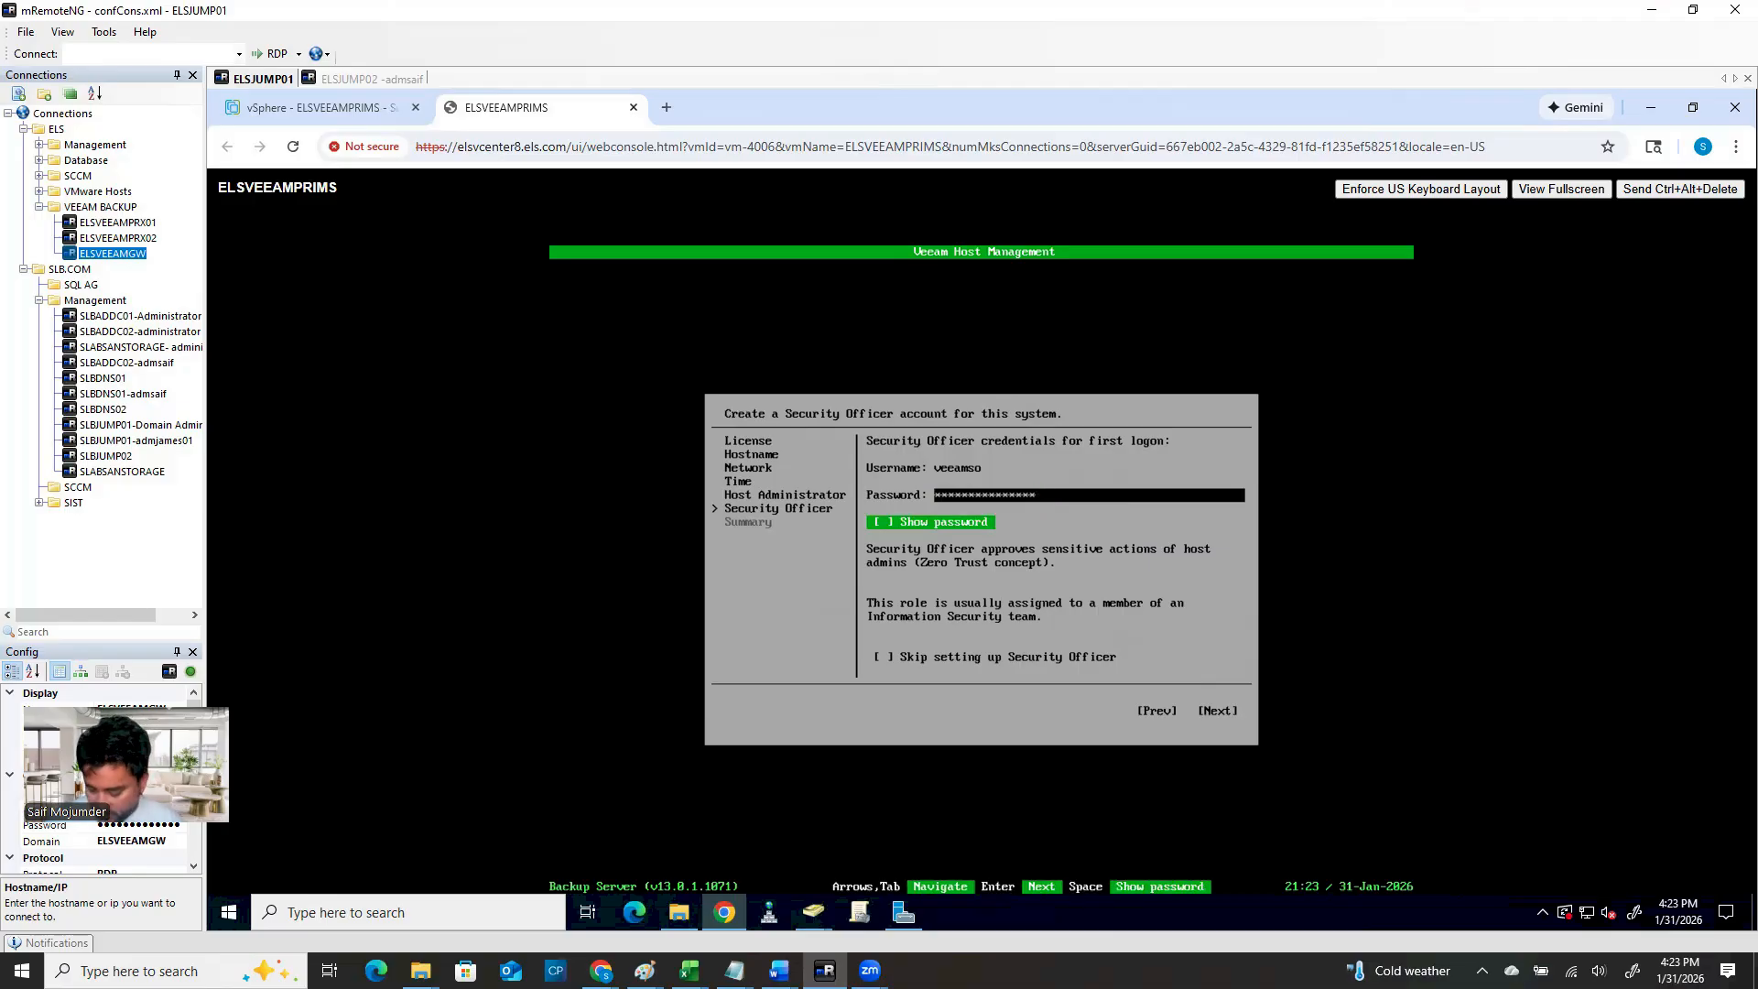
key("space")
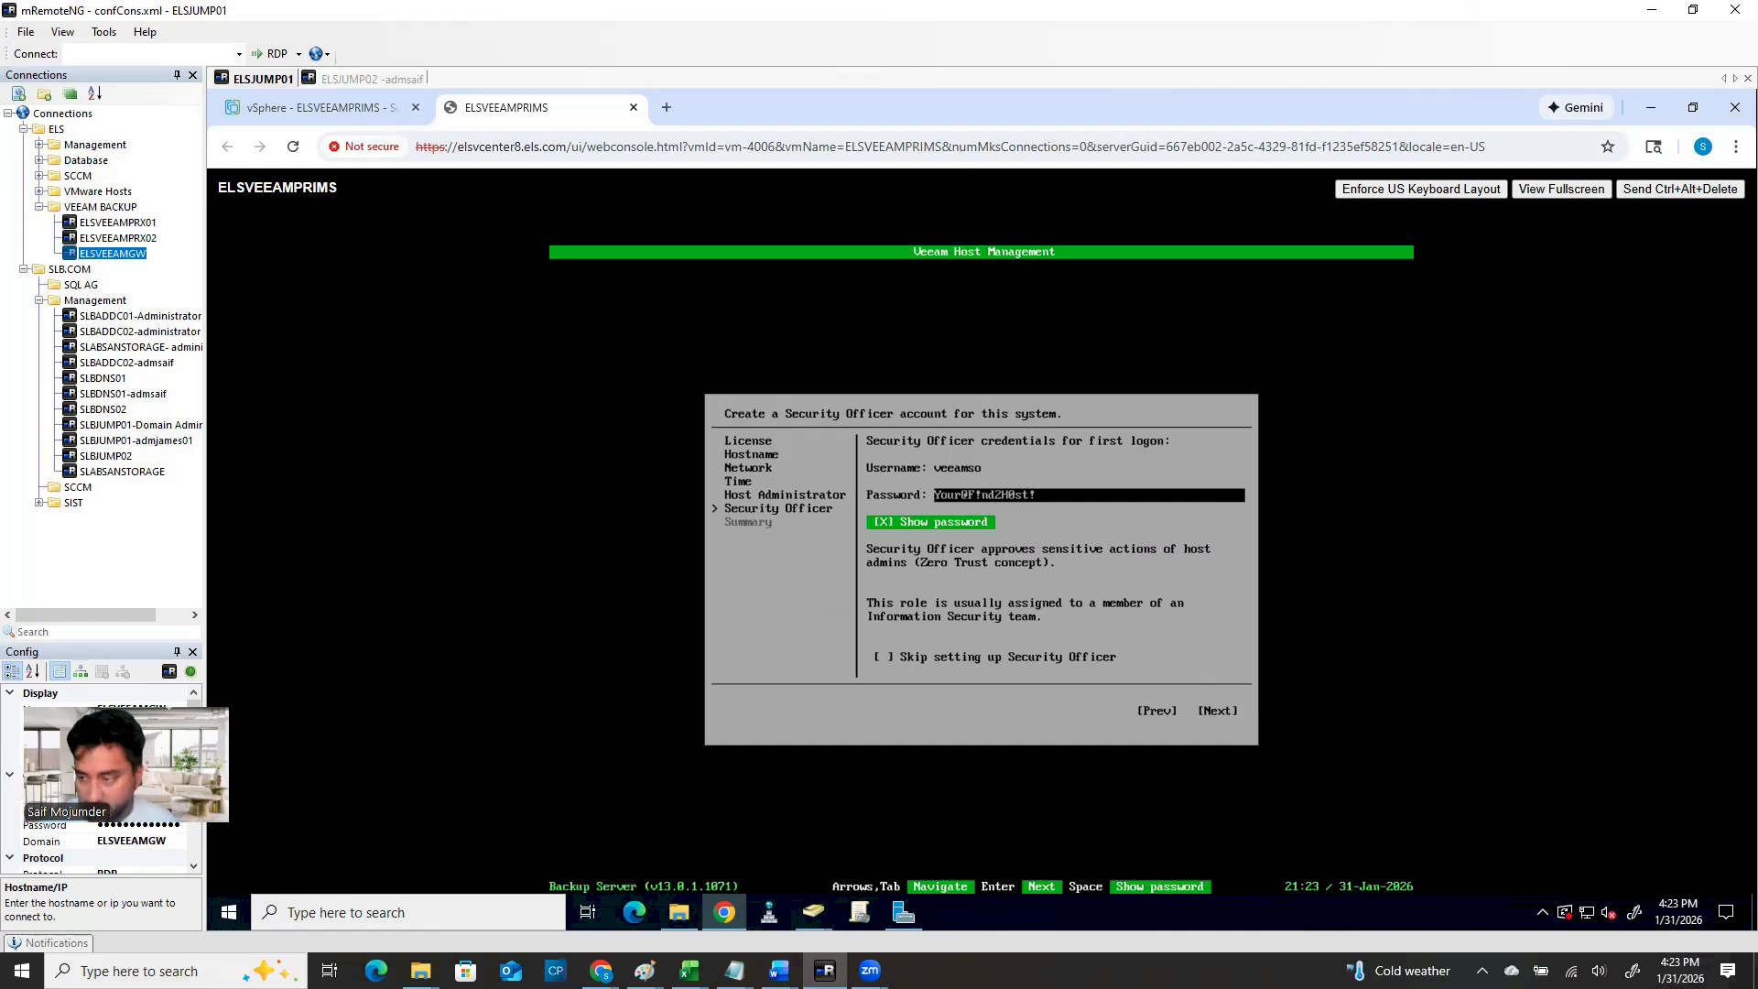
key("Tab")
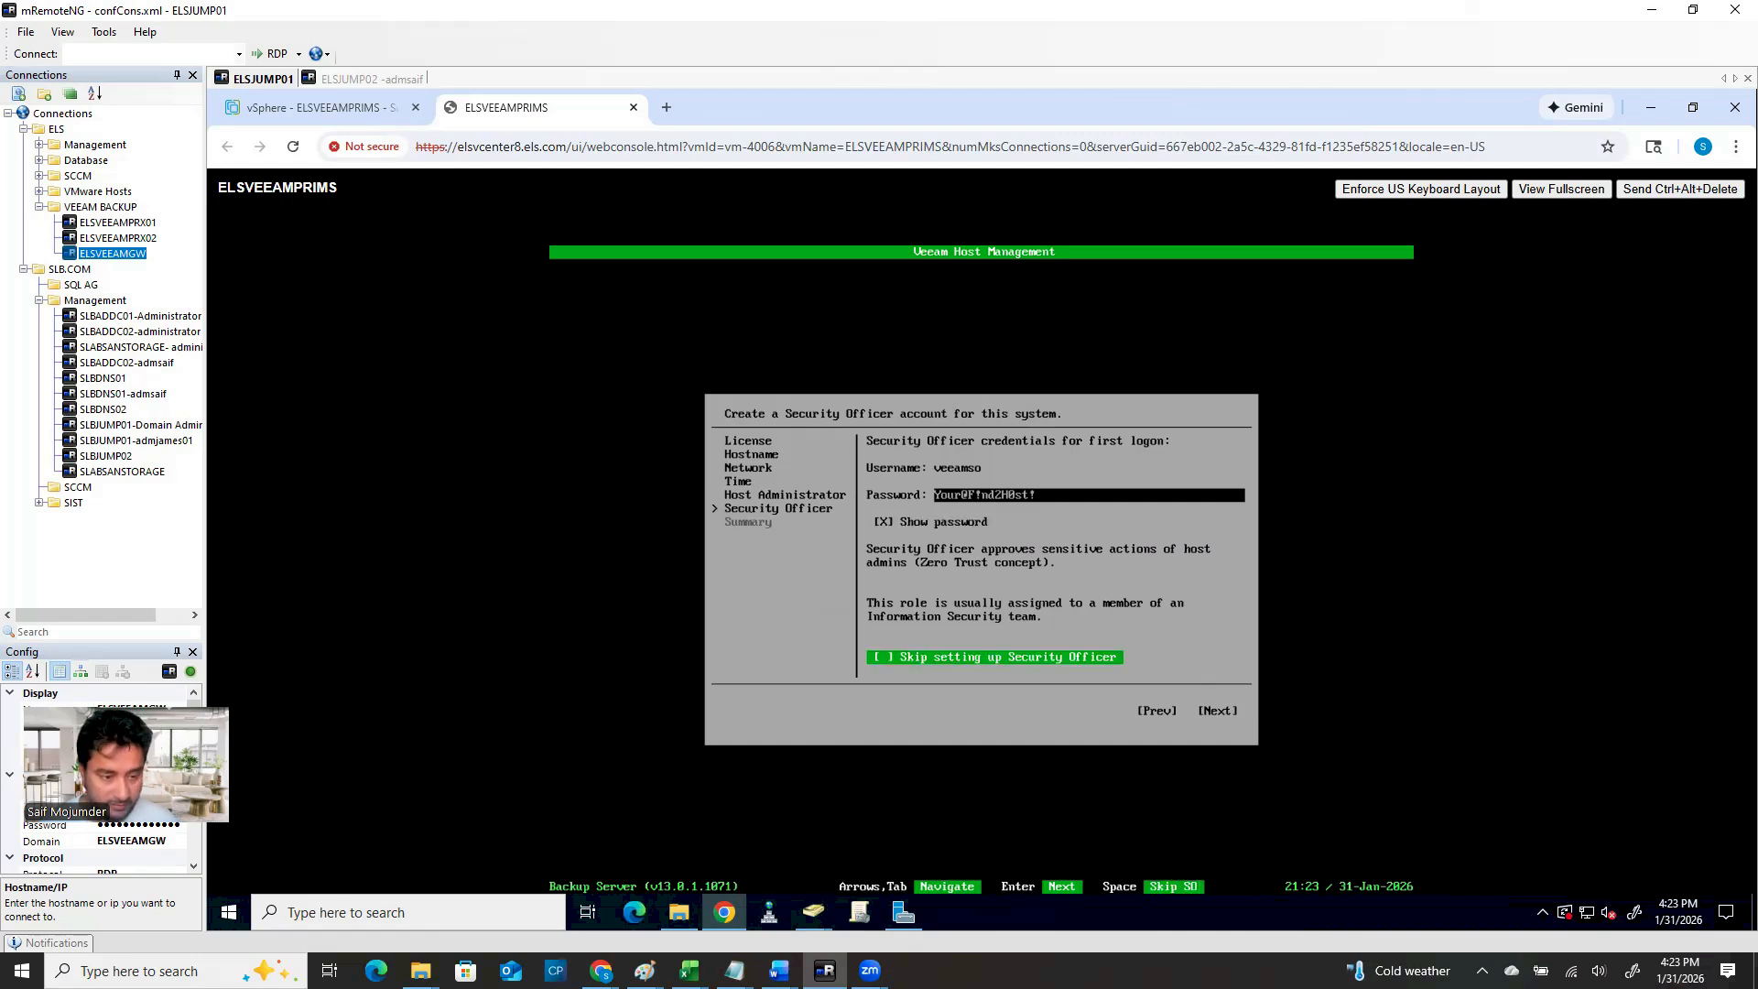
key("Tab")
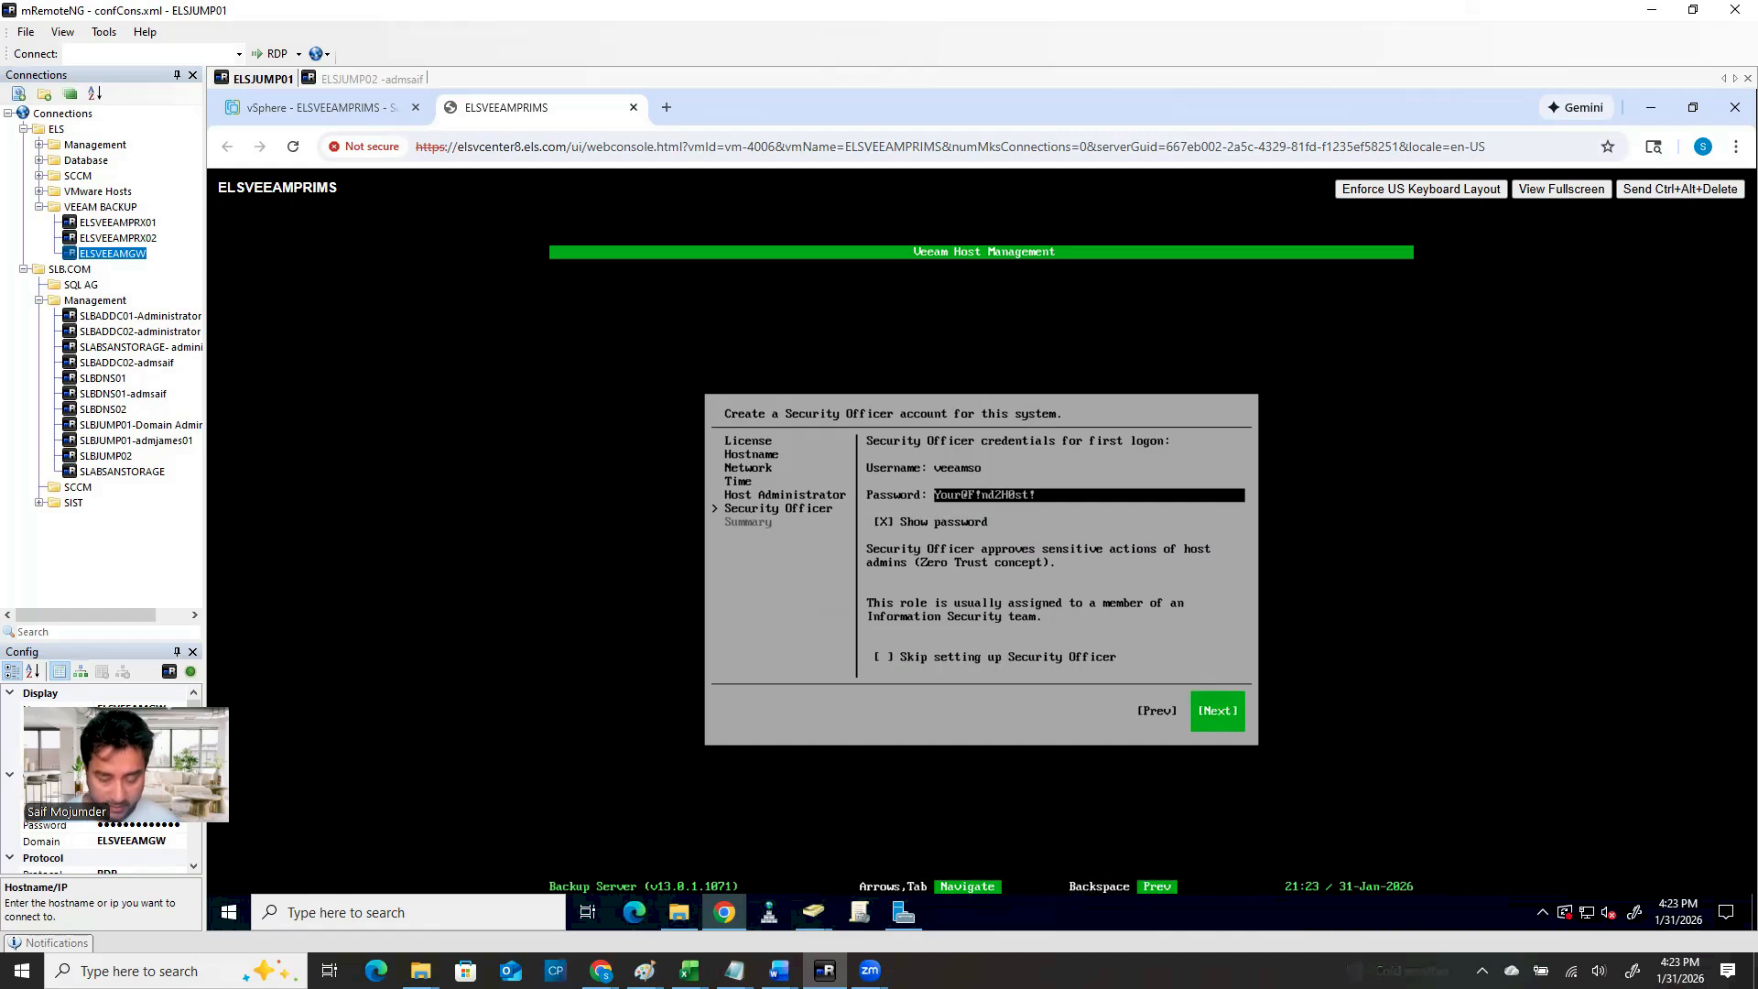
key("Return")
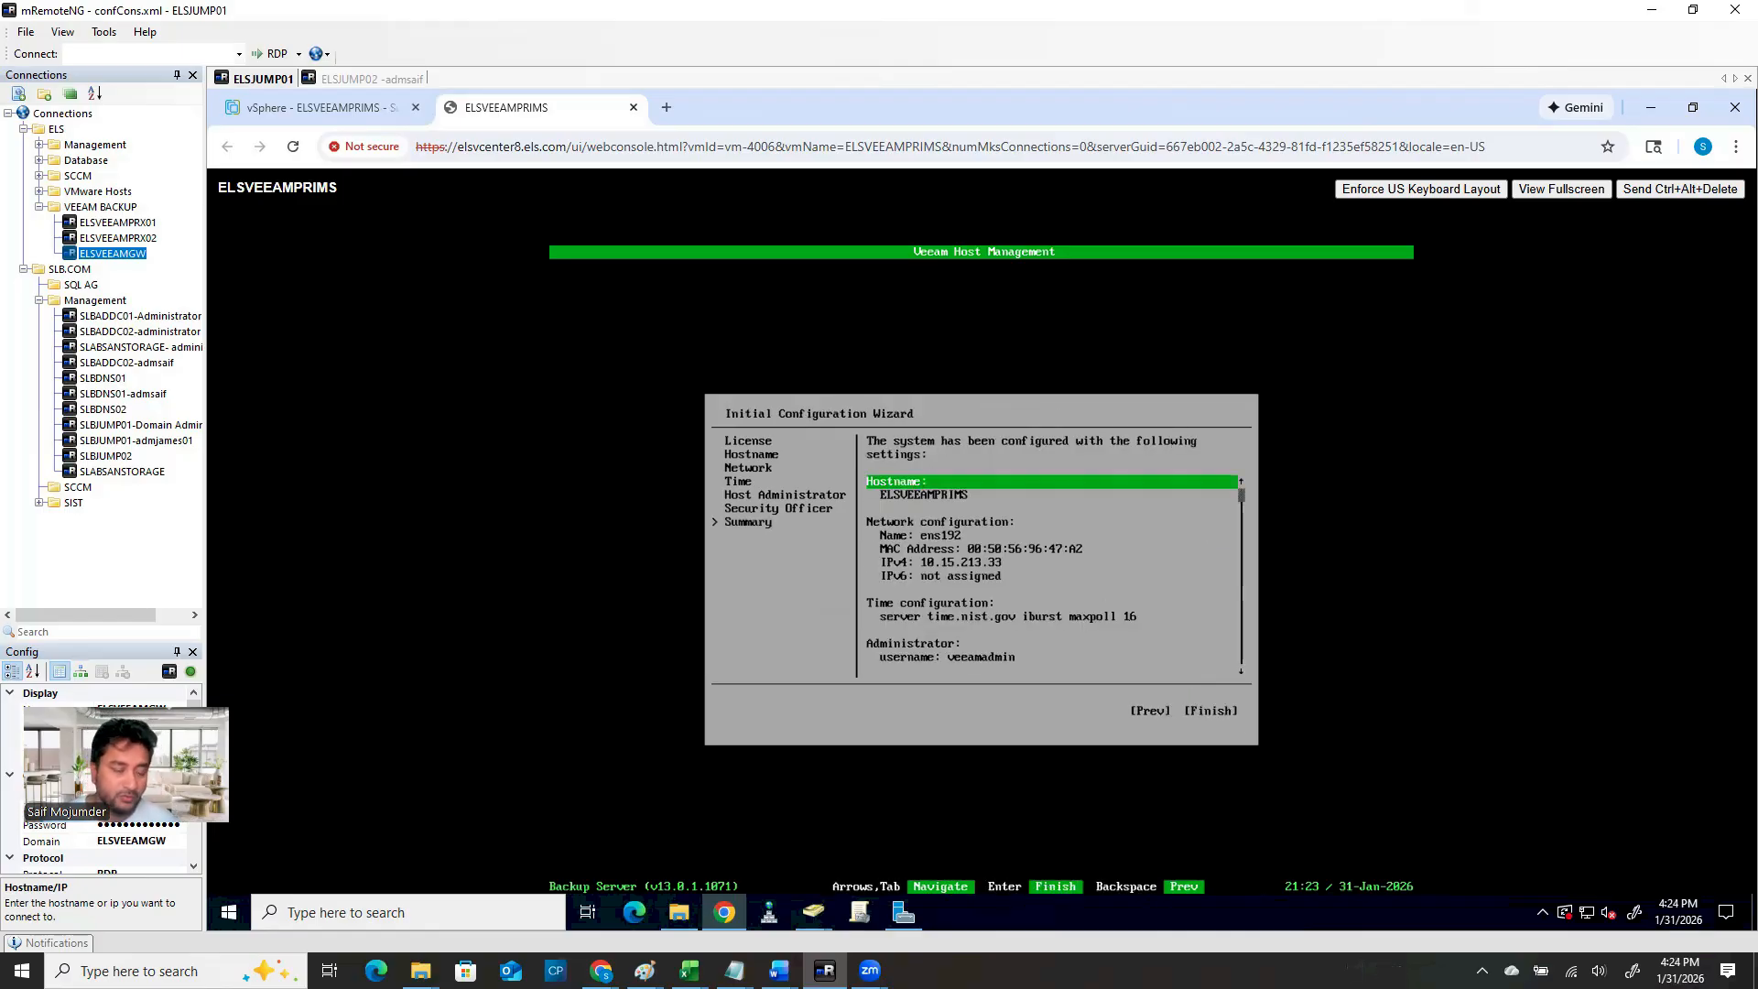
- Finish the Initial Configuration Wizard from its summary page
key("Tab")
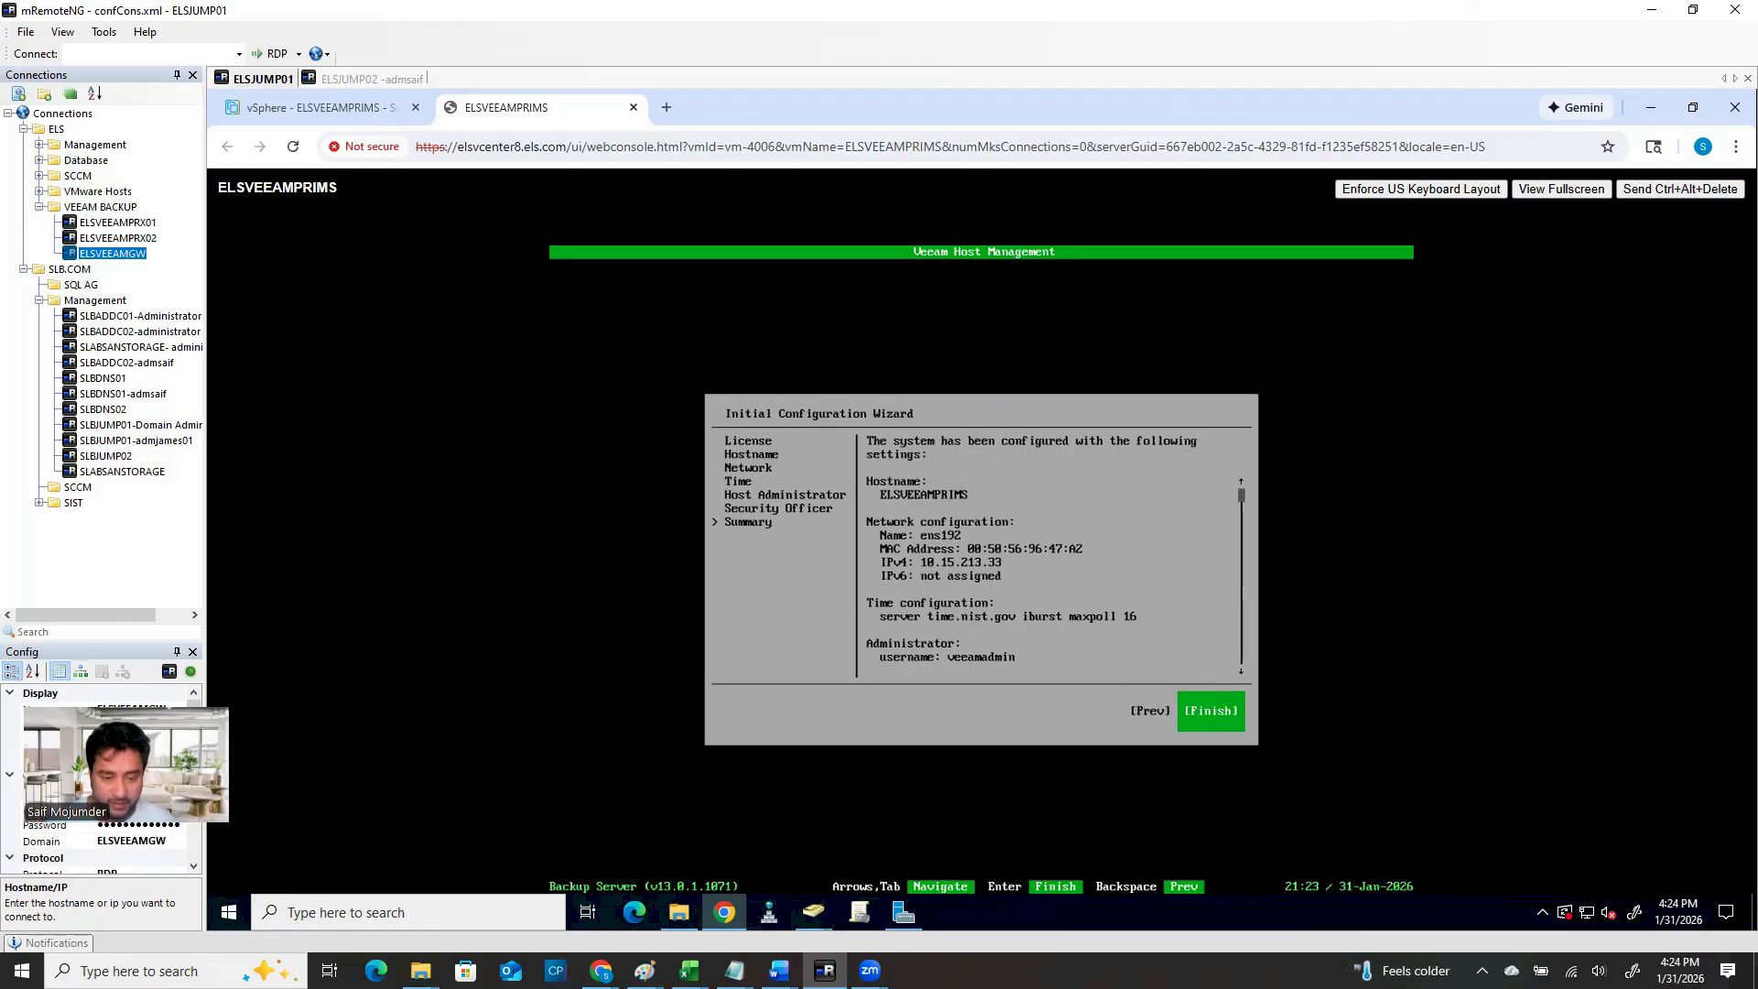
key("Return")
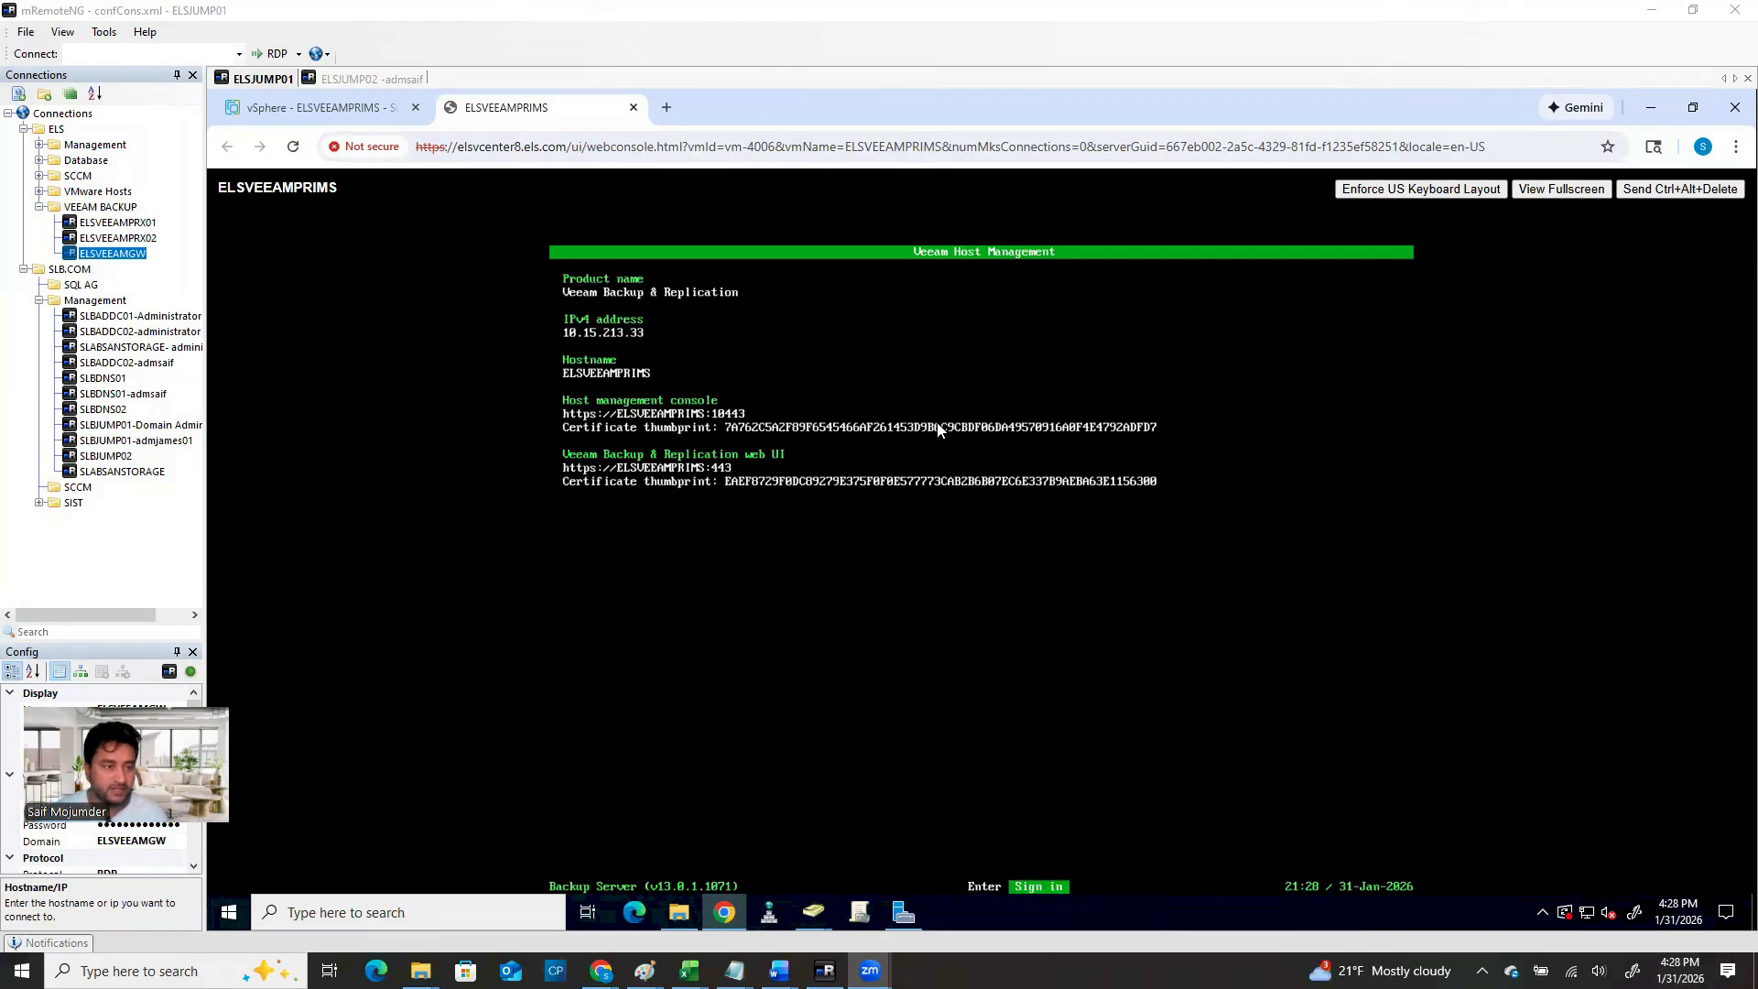
left_click(915, 627)
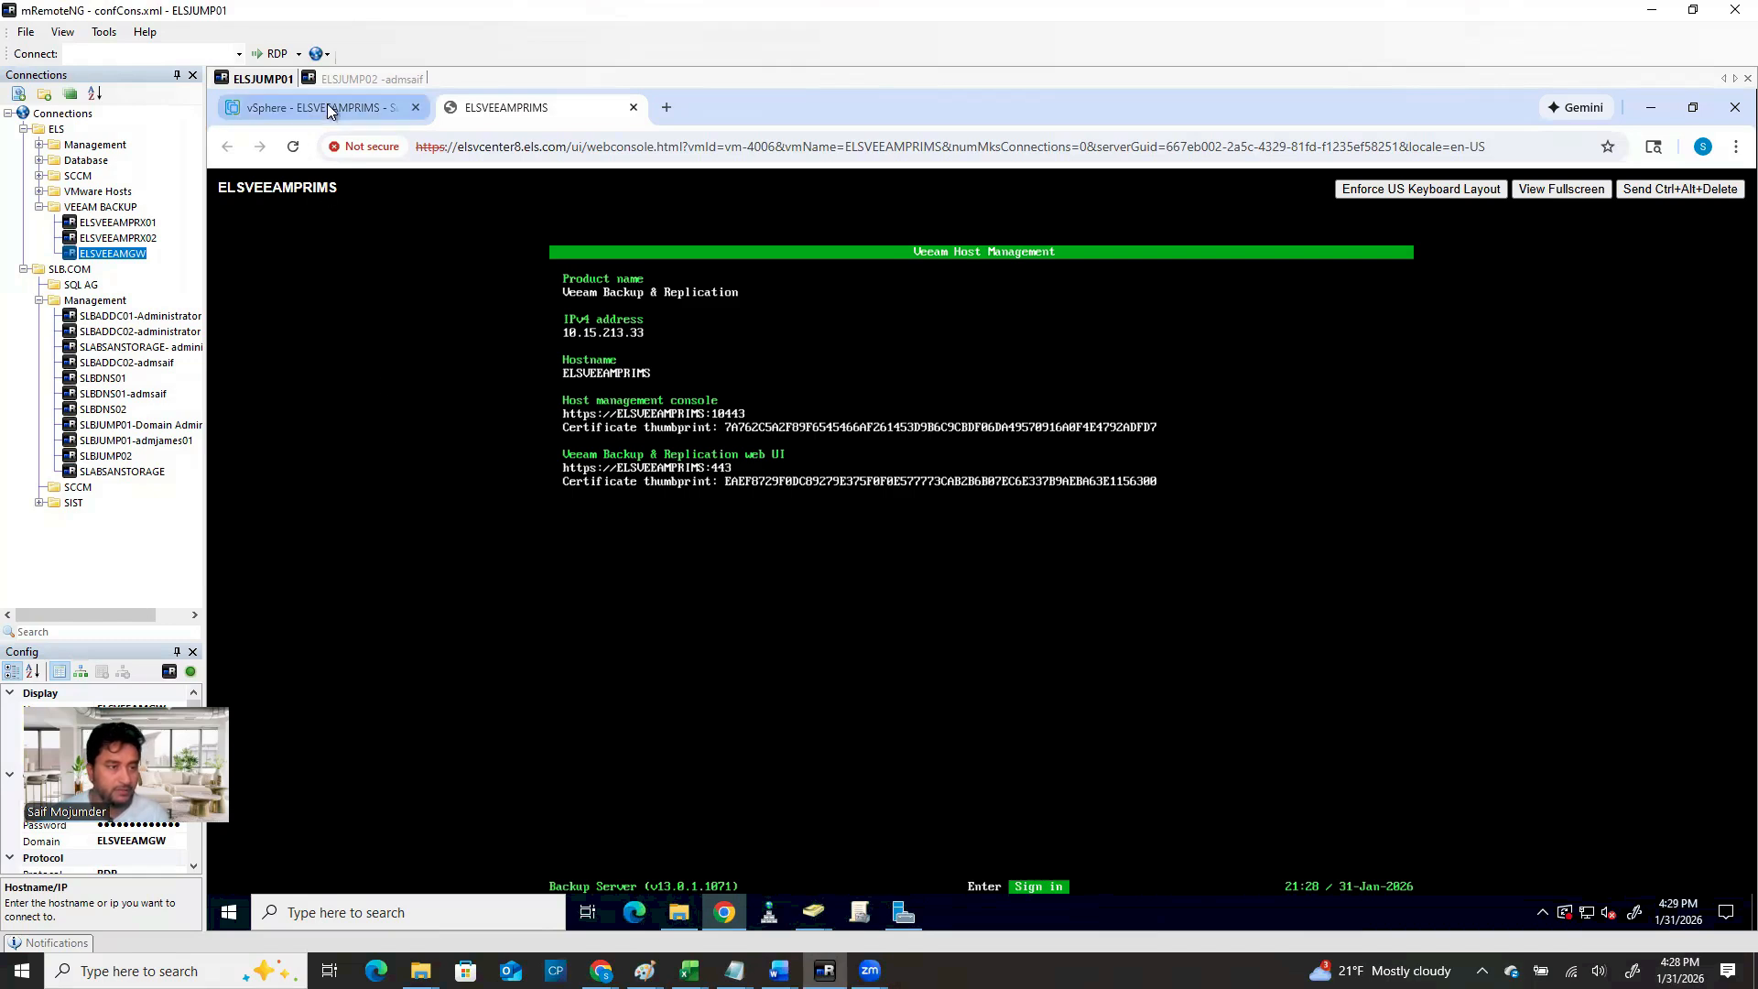
- Open 10.15.213.33 in a new Chrome tab and proceed past the certificate warning
left_click(668, 108)
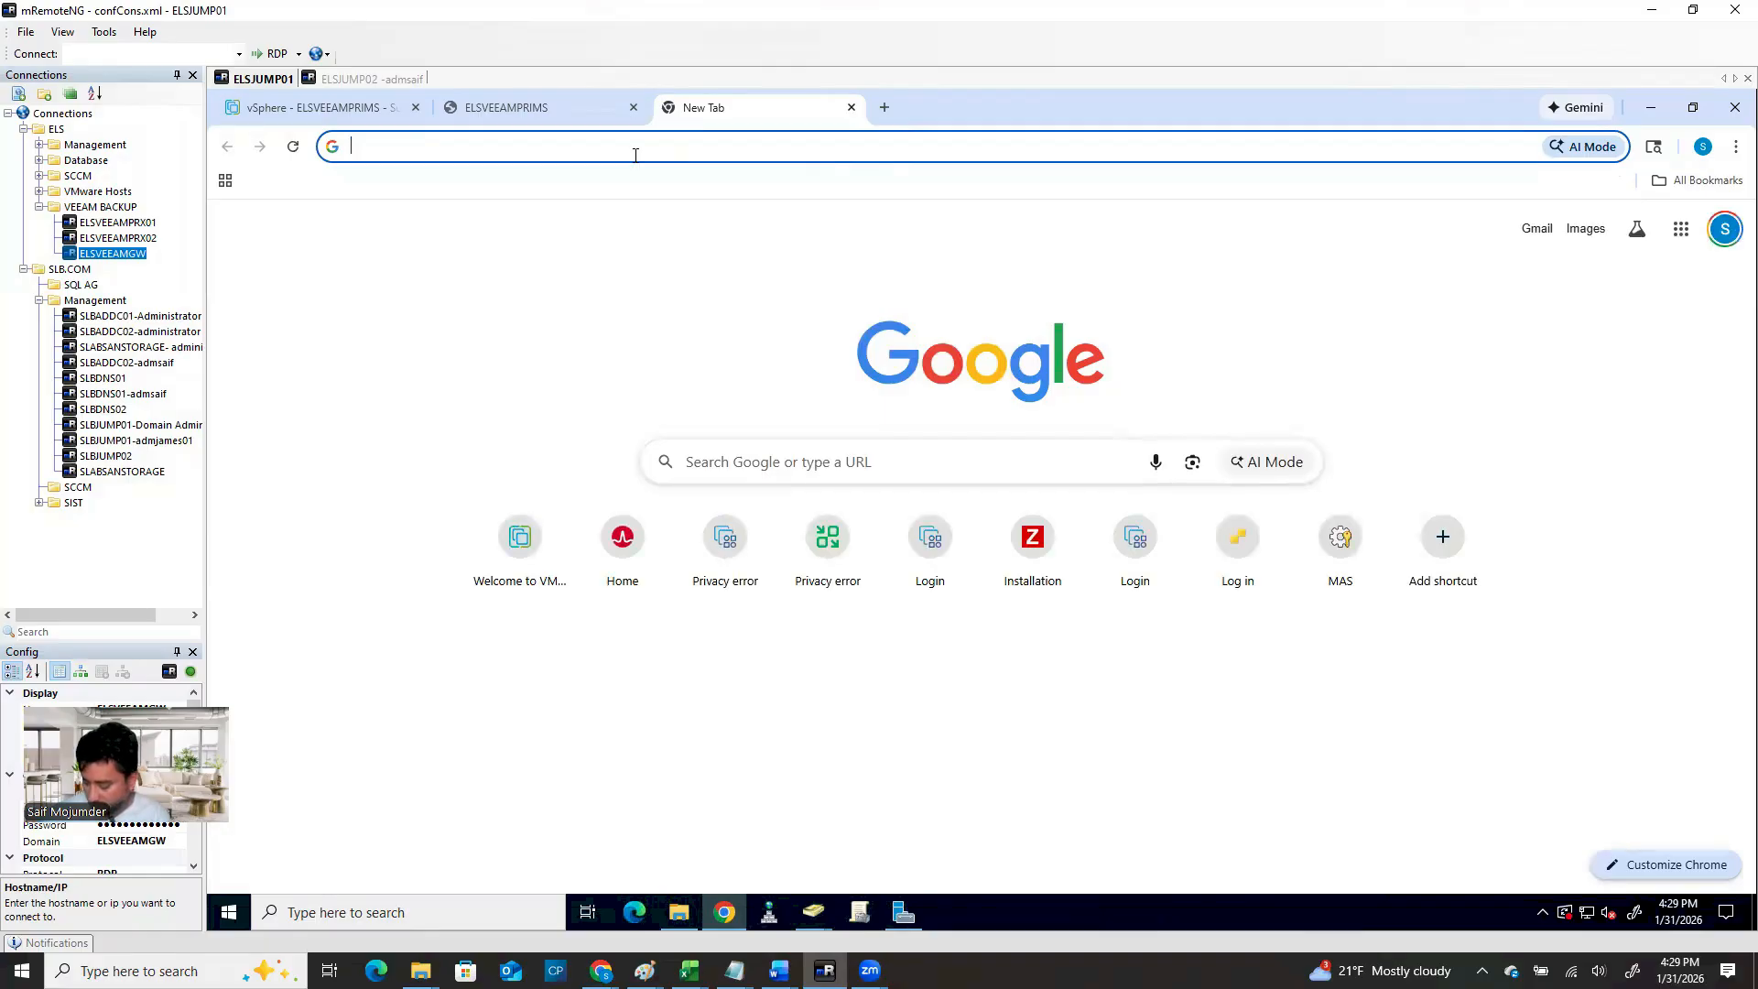
type("10.15.213.33")
key("Return")
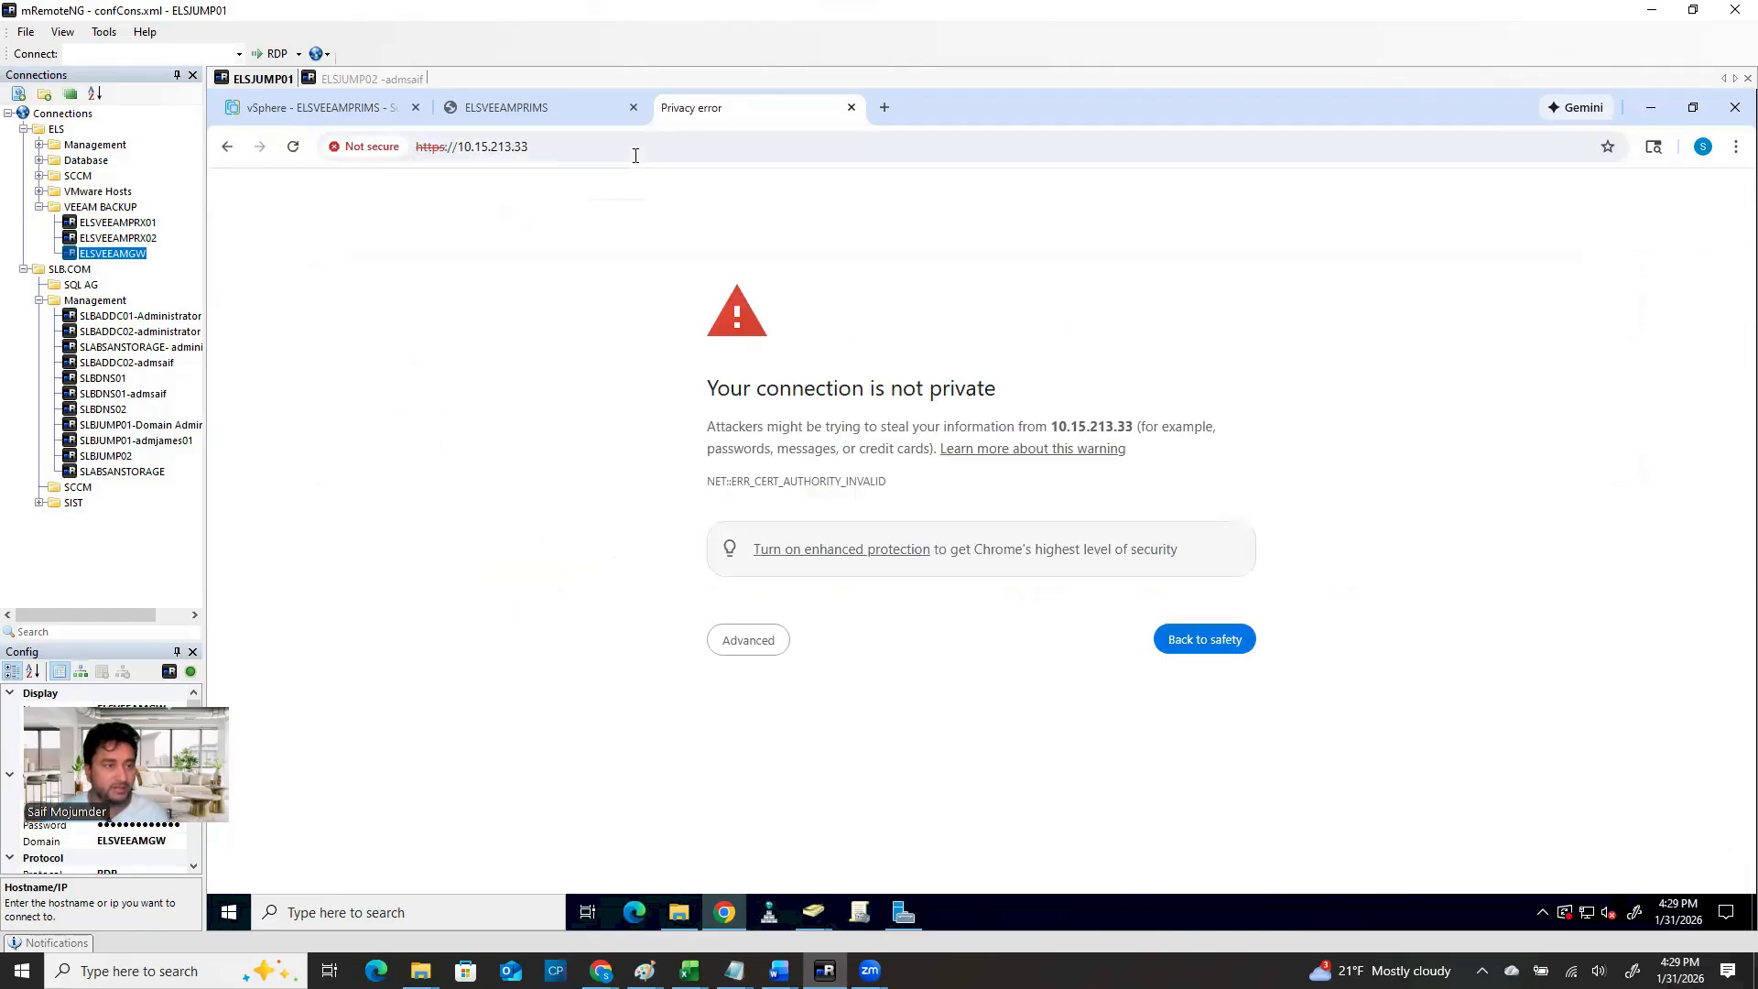
left_click(757, 641)
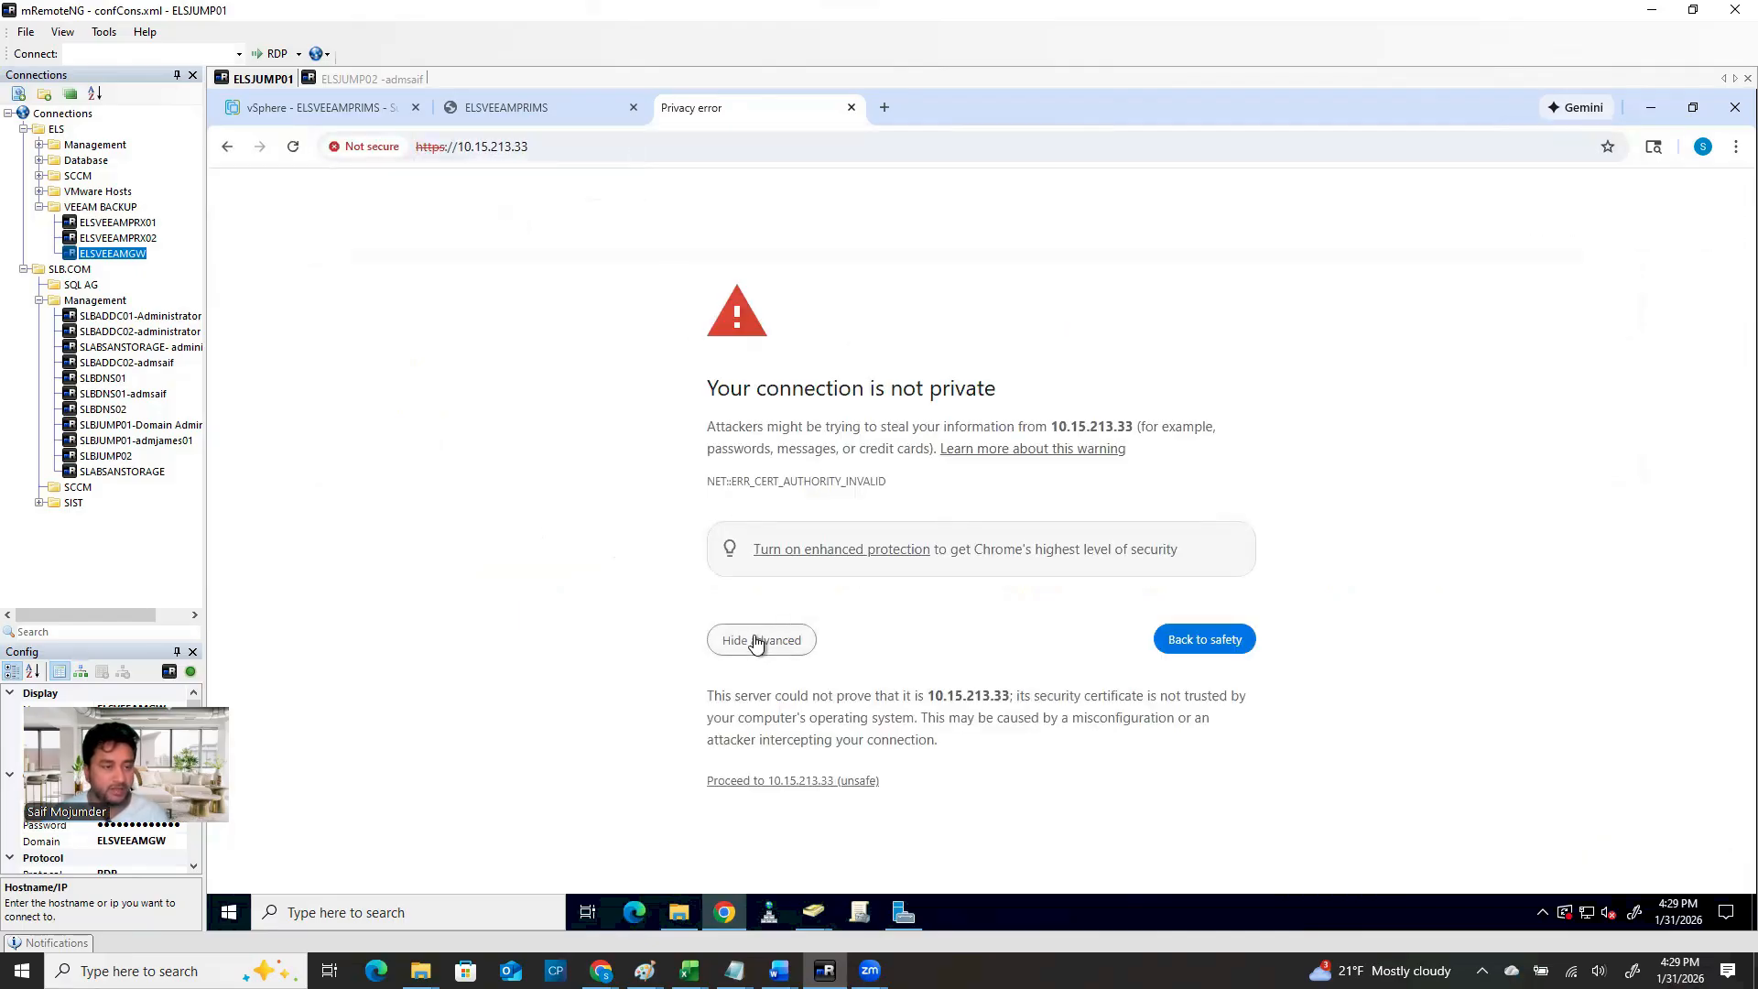
left_click(756, 784)
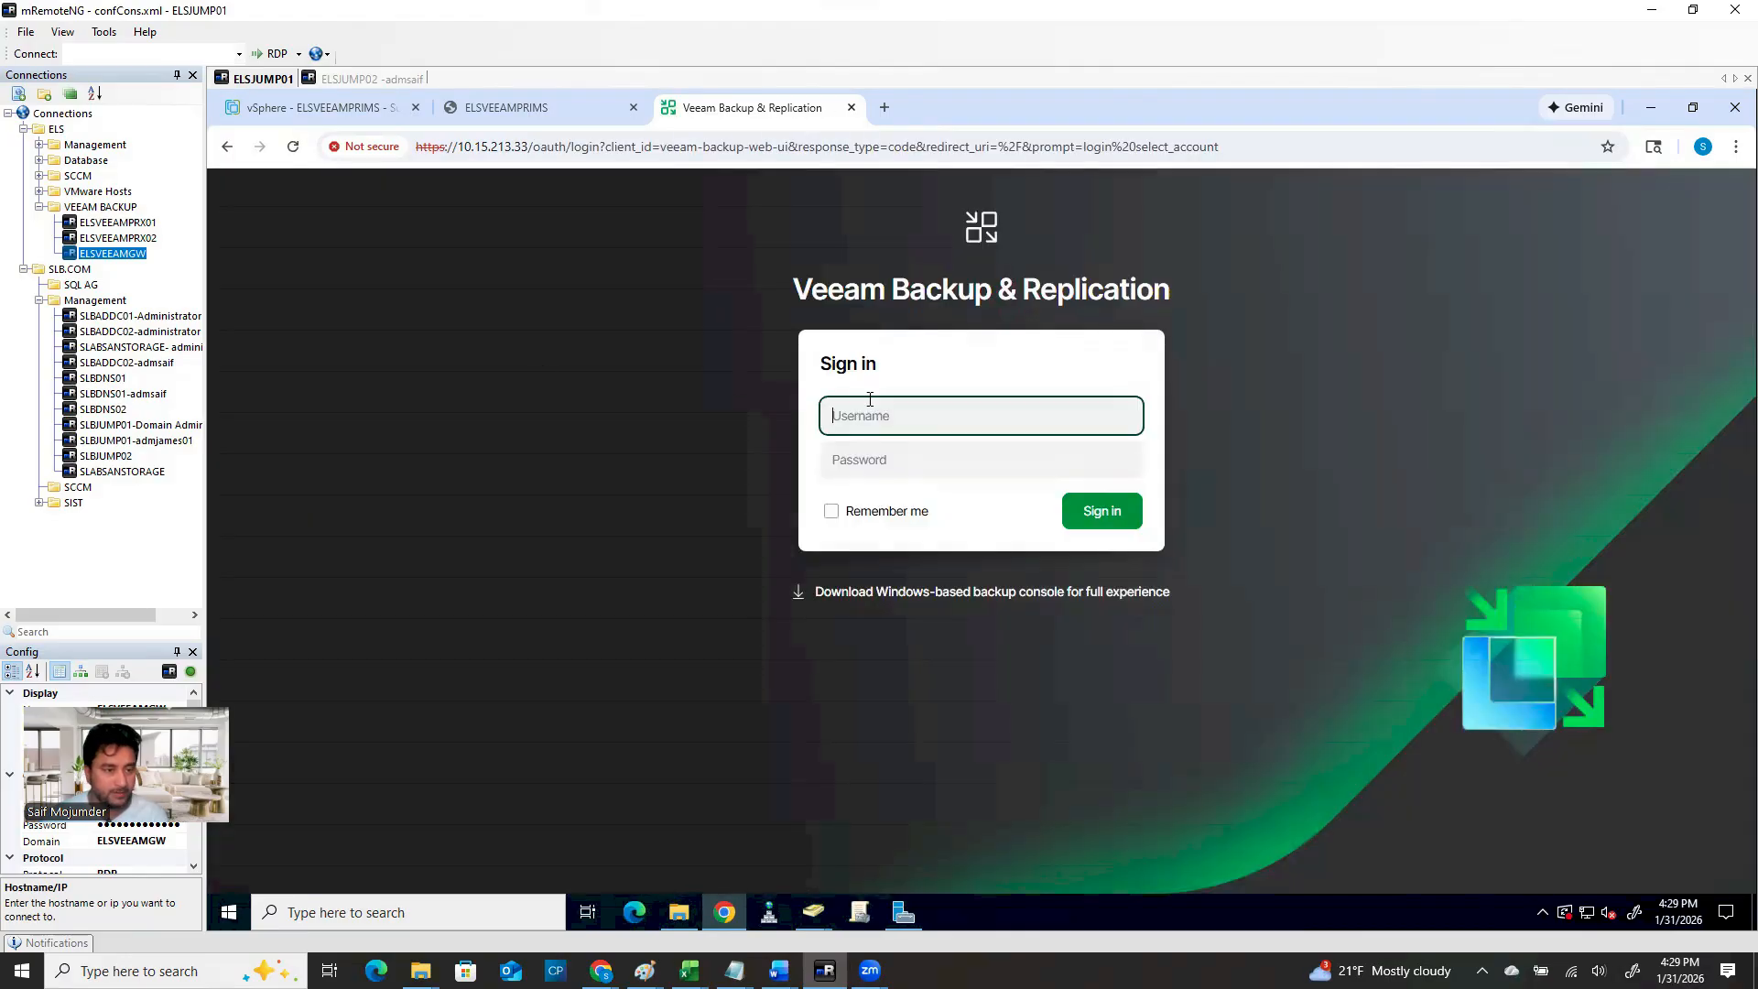
- Sign in to the web UI with the saved admin username and pasted password, with Remember me ticked
left_click(879, 418)
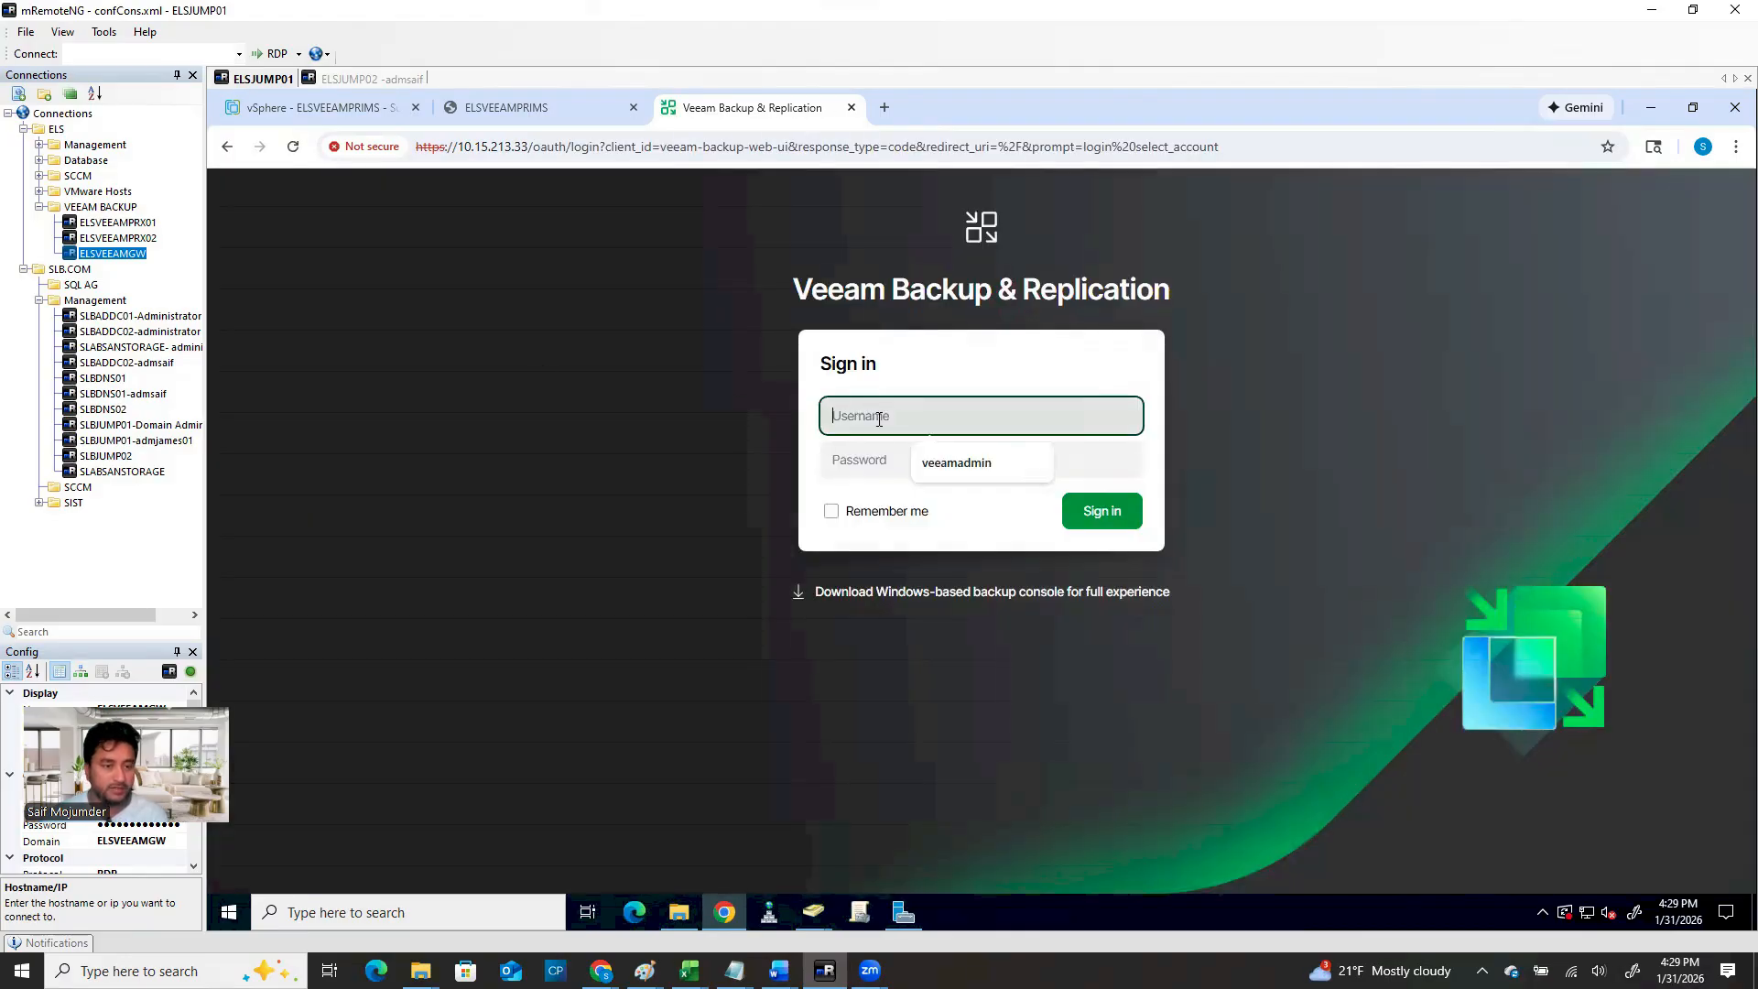
left_click(952, 464)
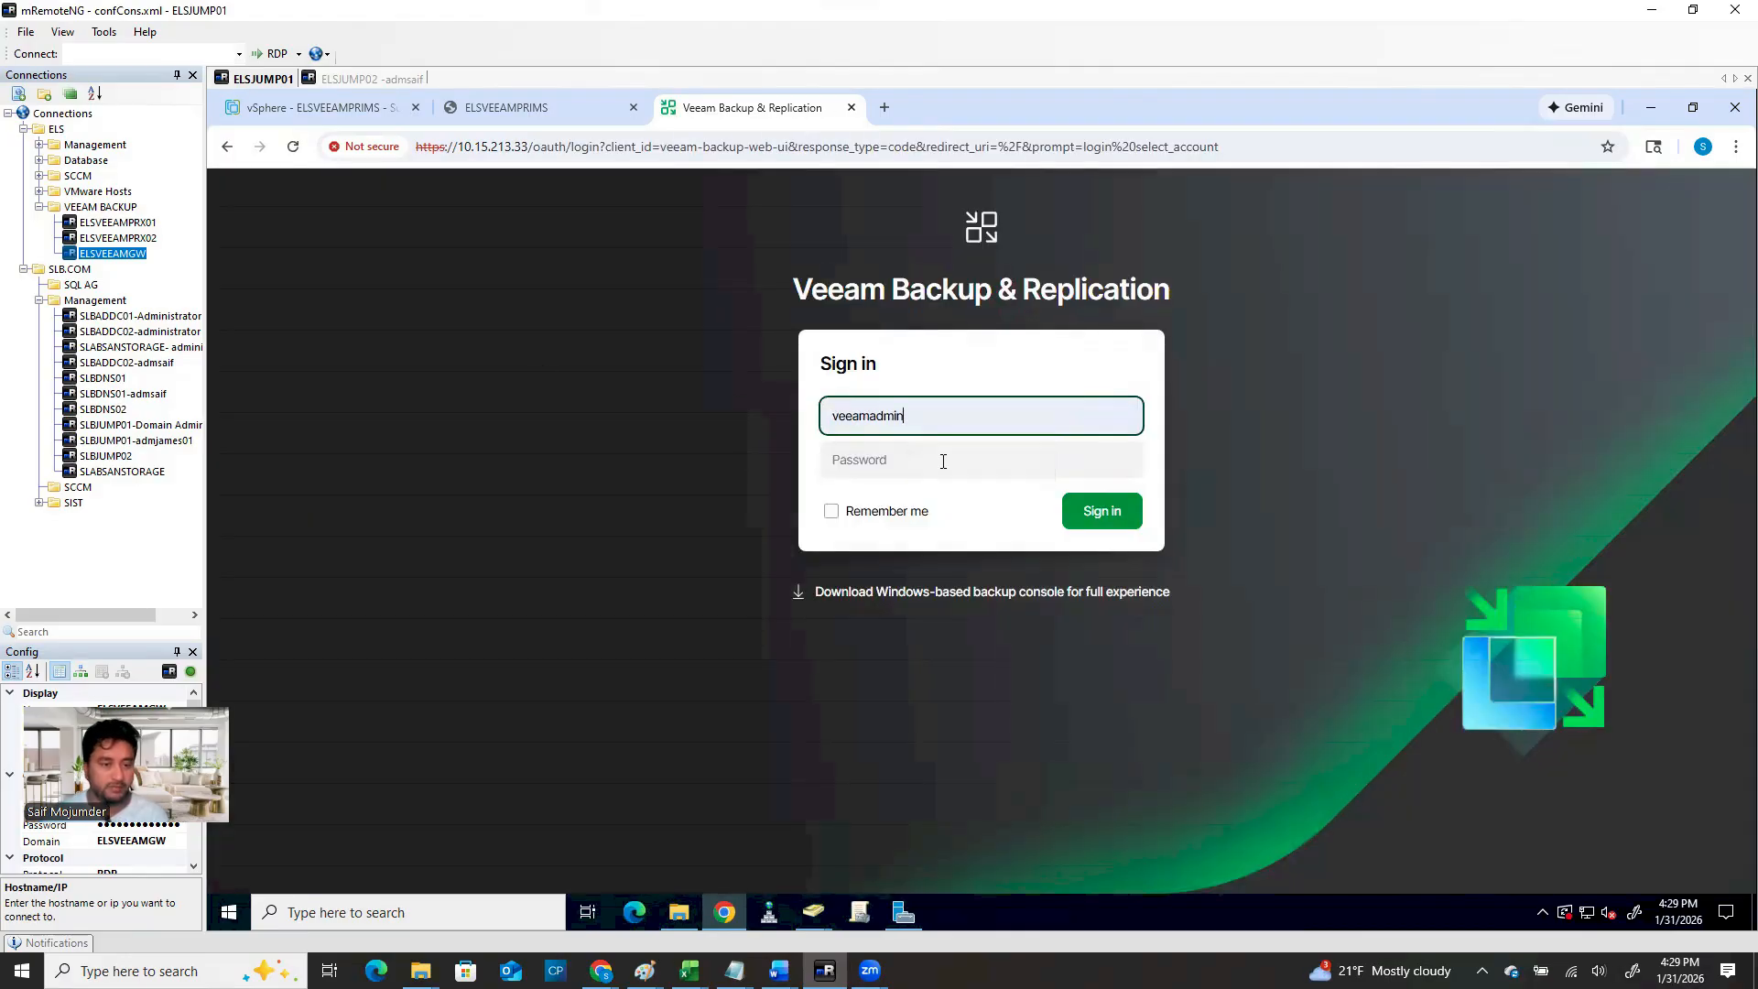
left_click(878, 469)
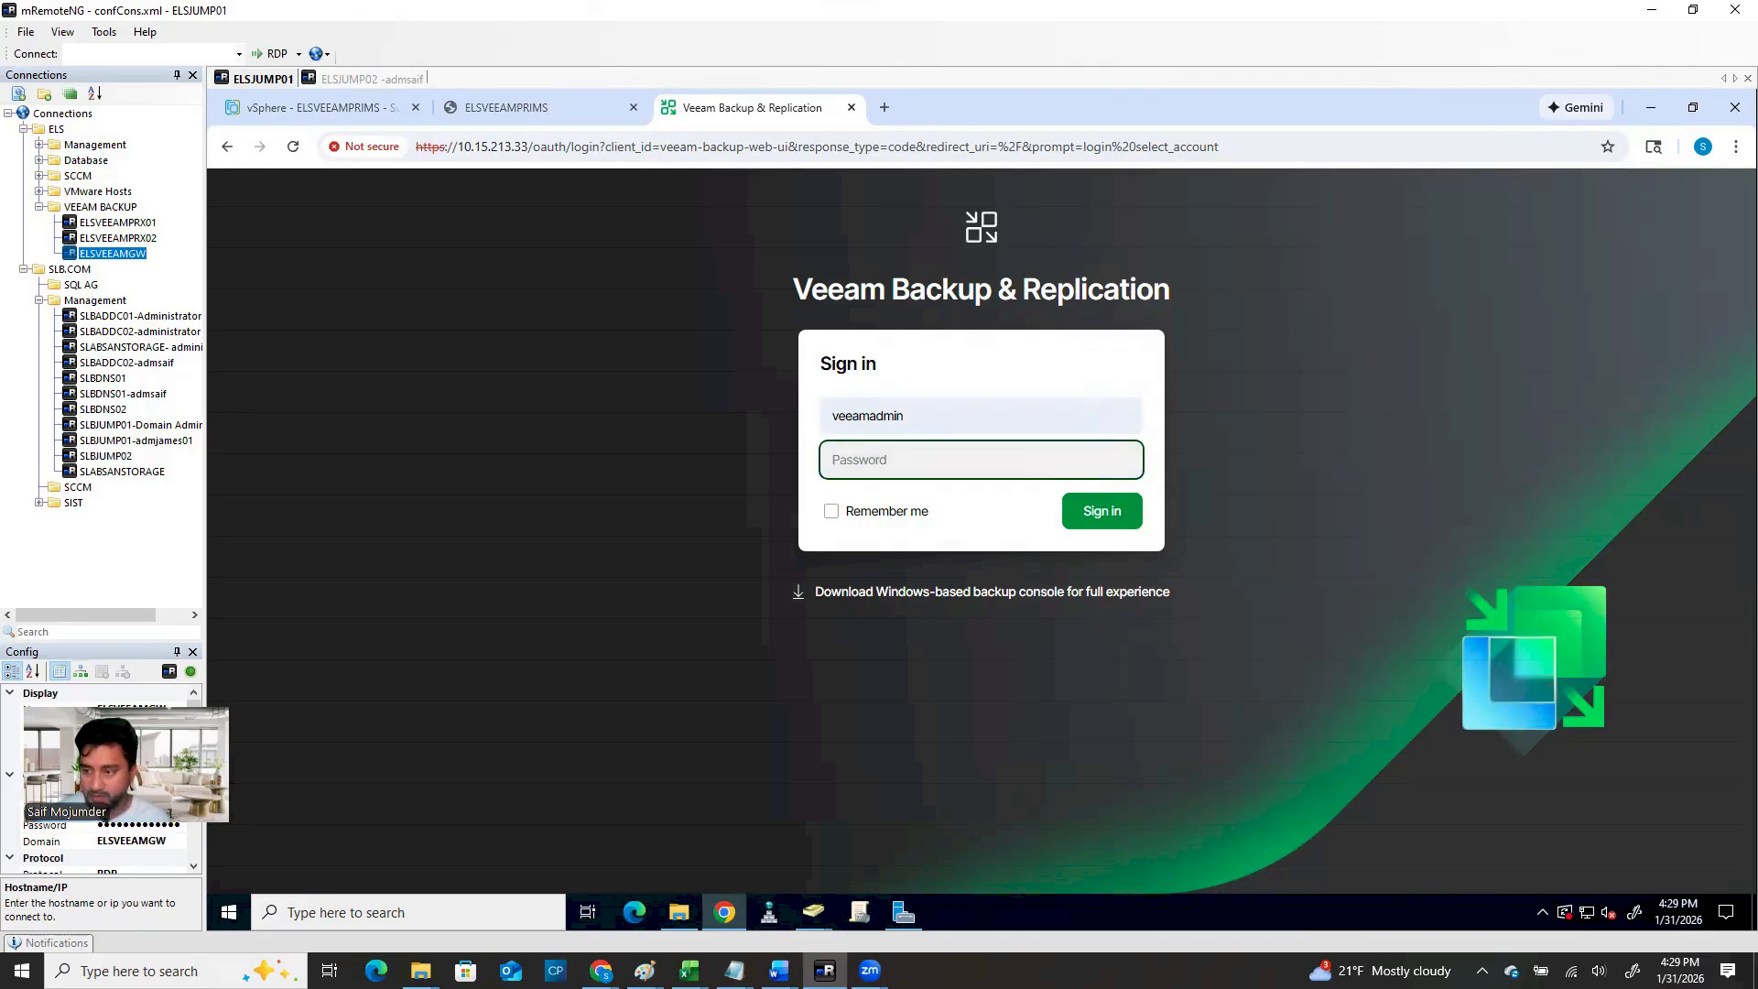
key("alt+Tab")
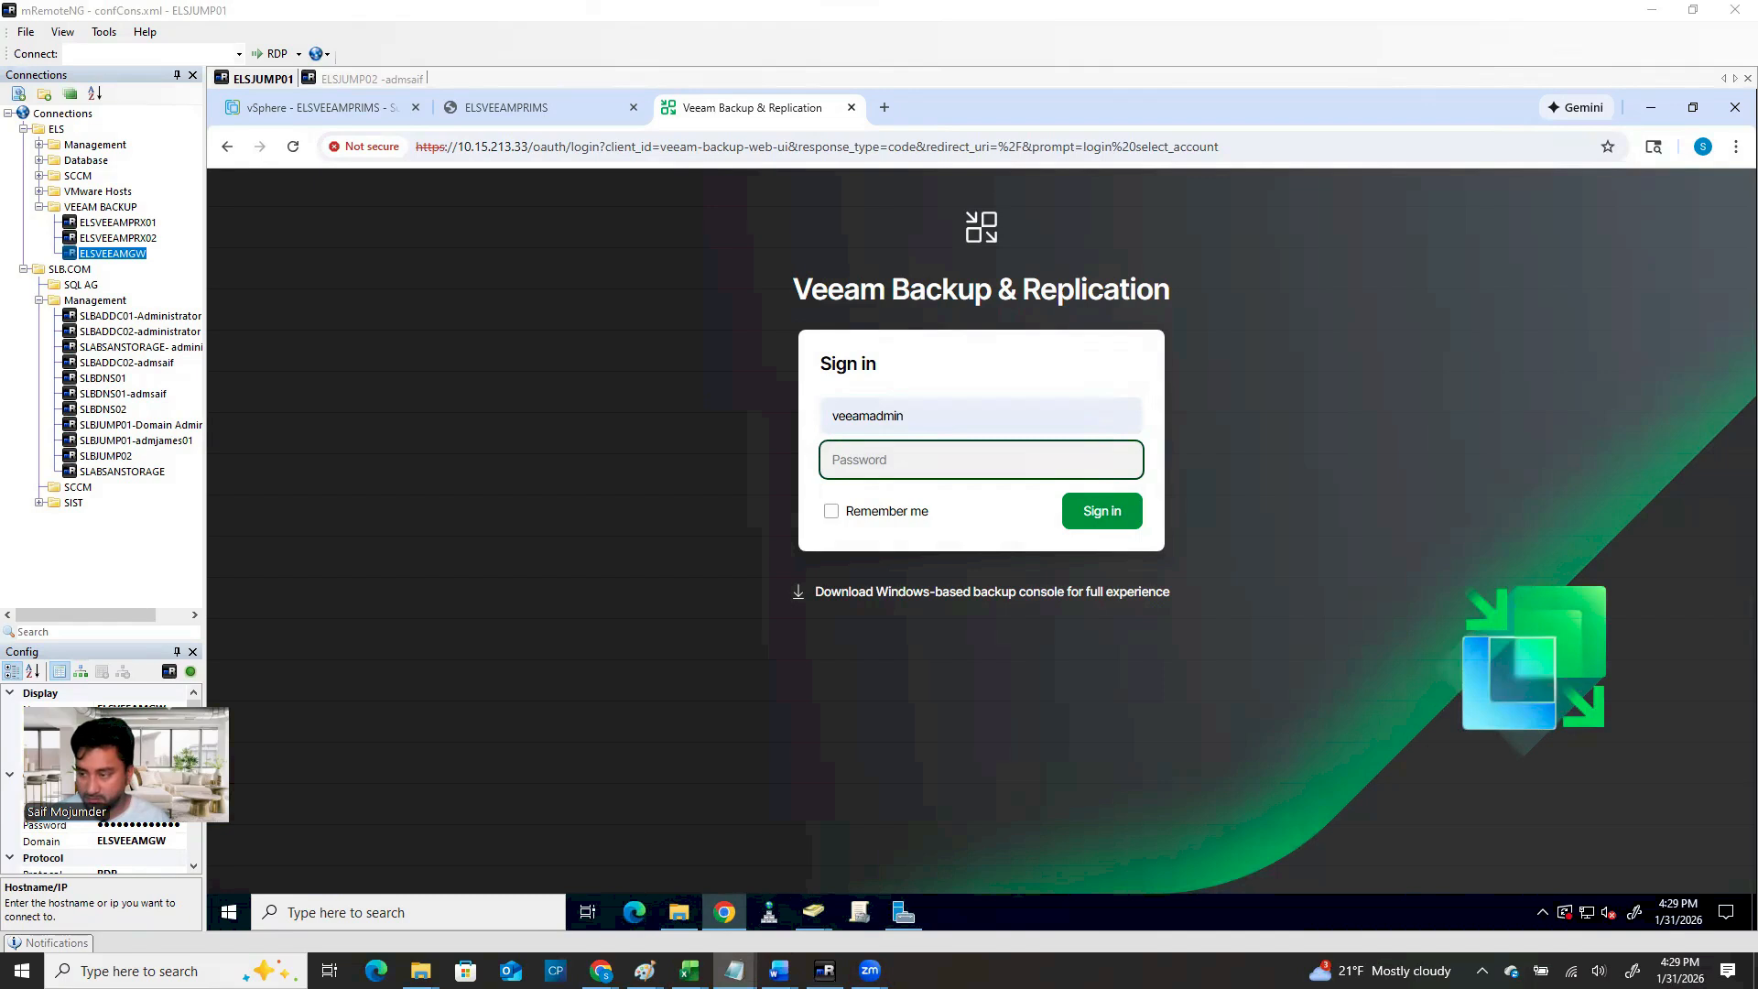
key("alt+Tab")
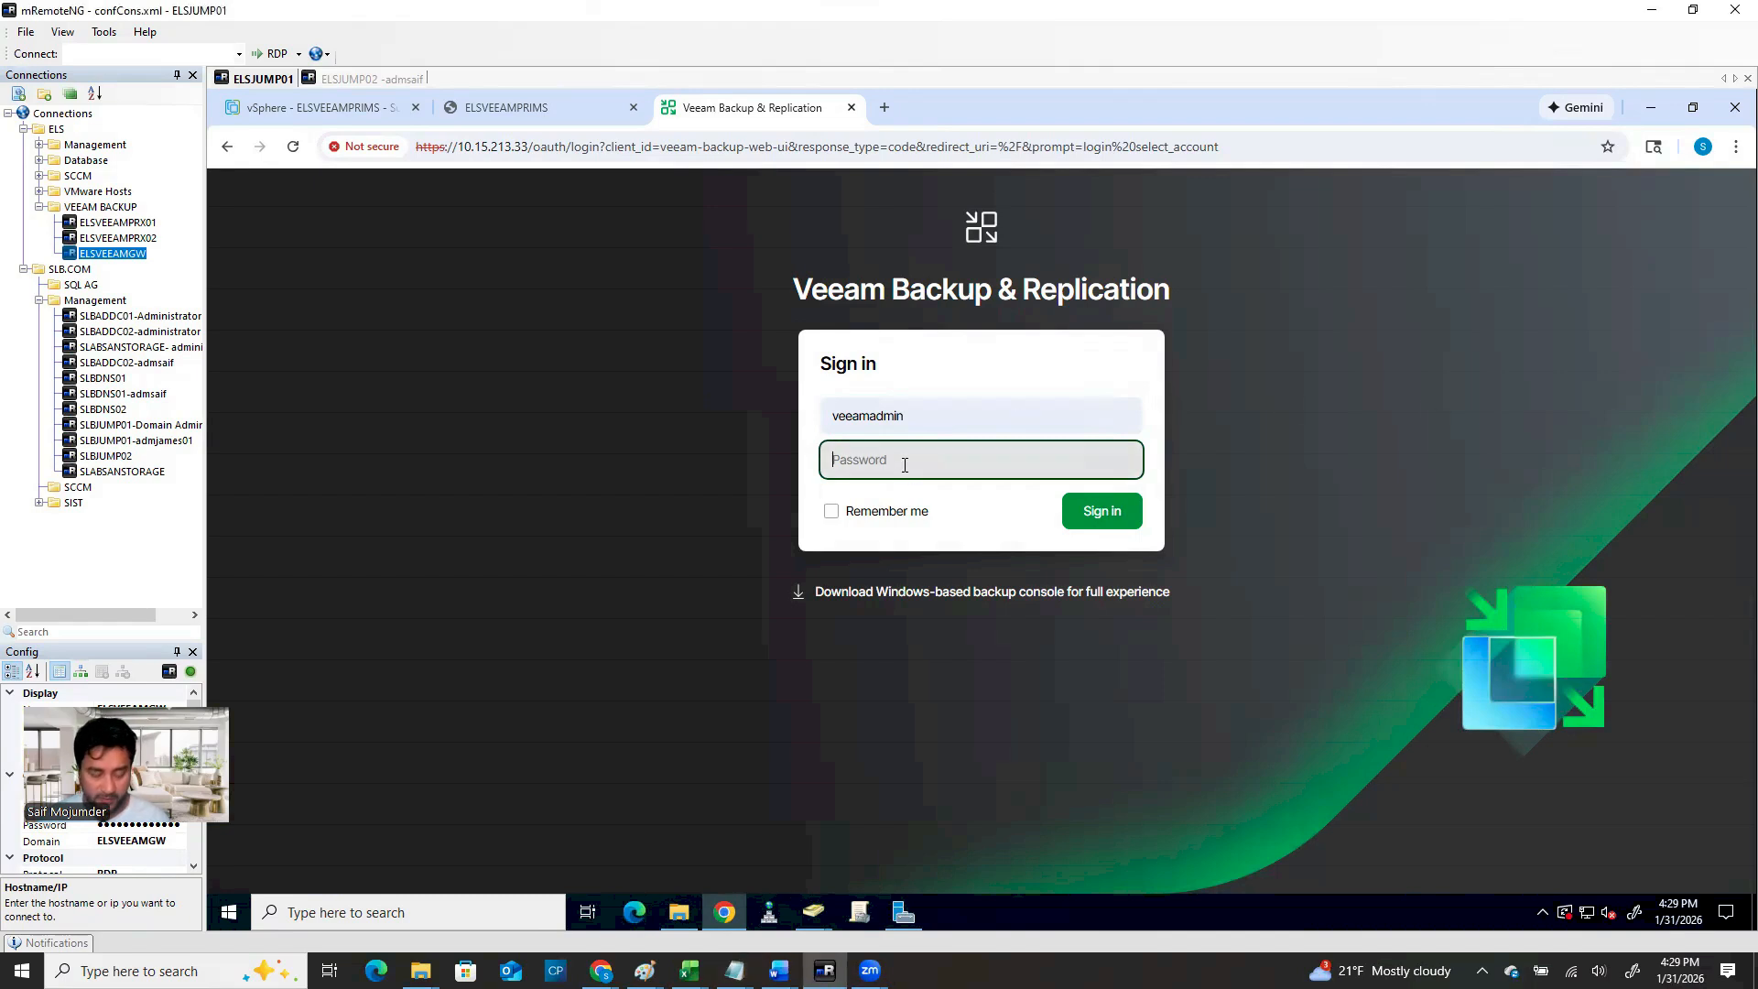
key("ctrl+v")
left_click(851, 515)
left_click(1102, 520)
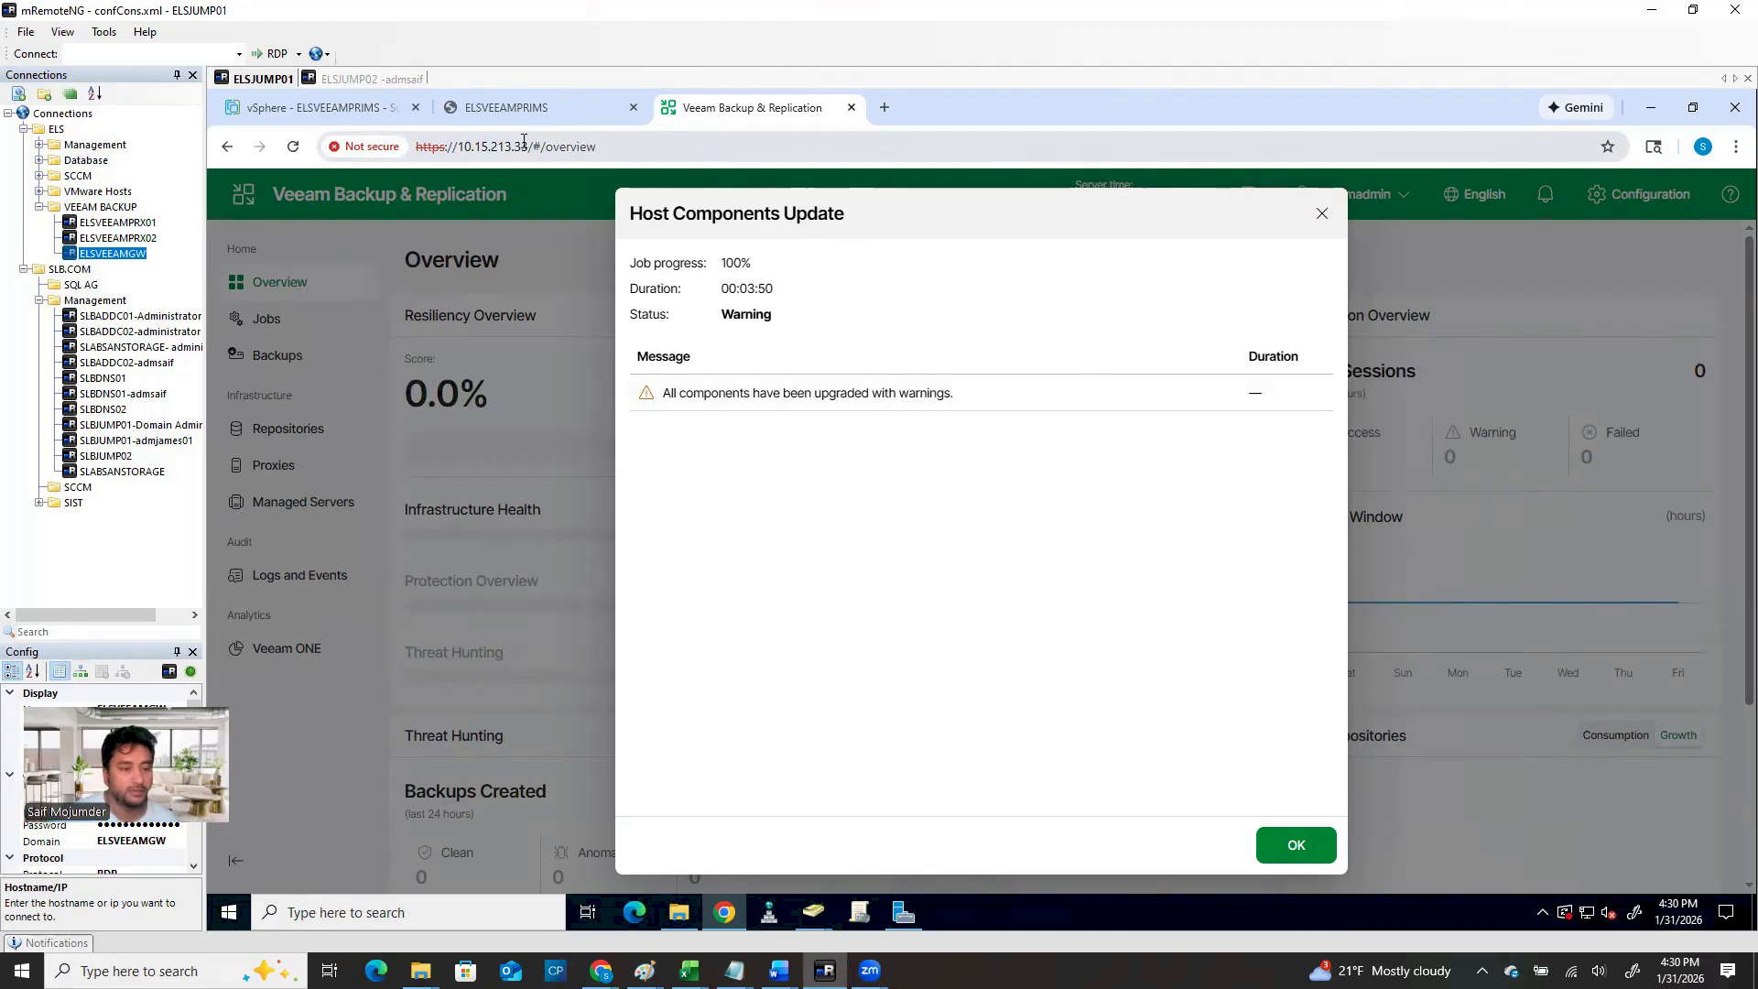
- Select the Host Components Update warning message to read it, then clear the selection
triple_click(729, 403)
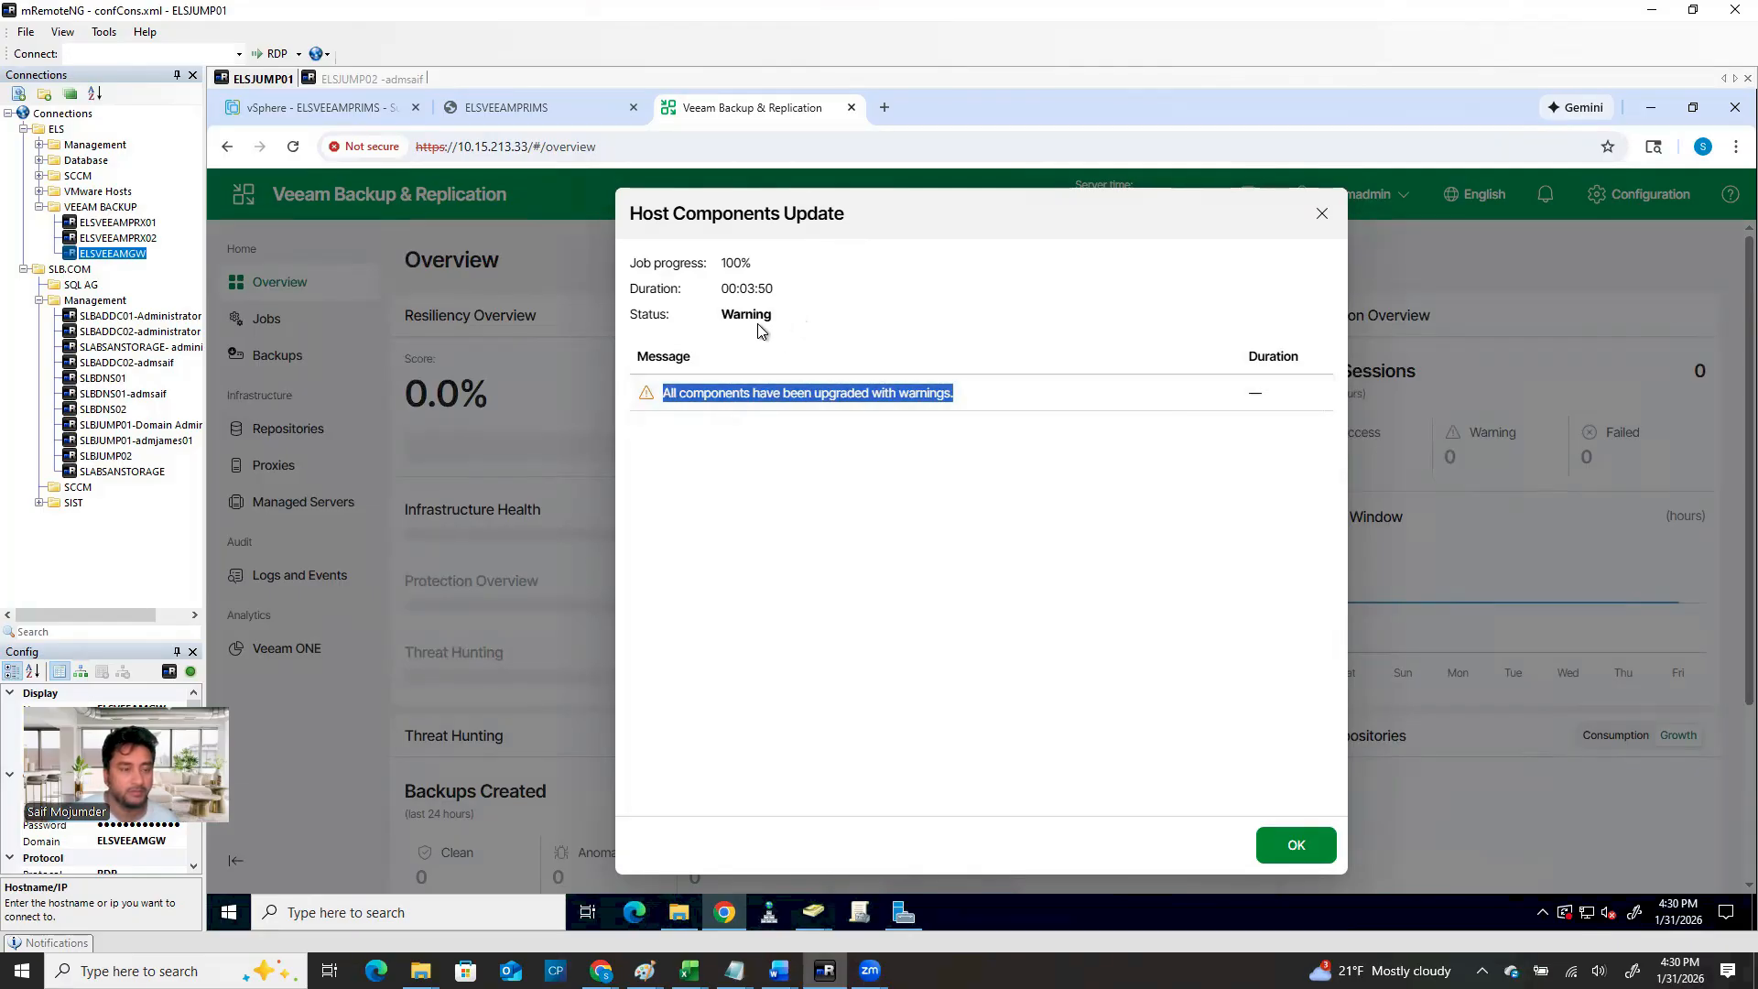
left_click(1343, 710)
- Close the update report, install veeam_data_platform_premium_evaluation_1000.lic, and dismiss the trial notification
left_click(1297, 845)
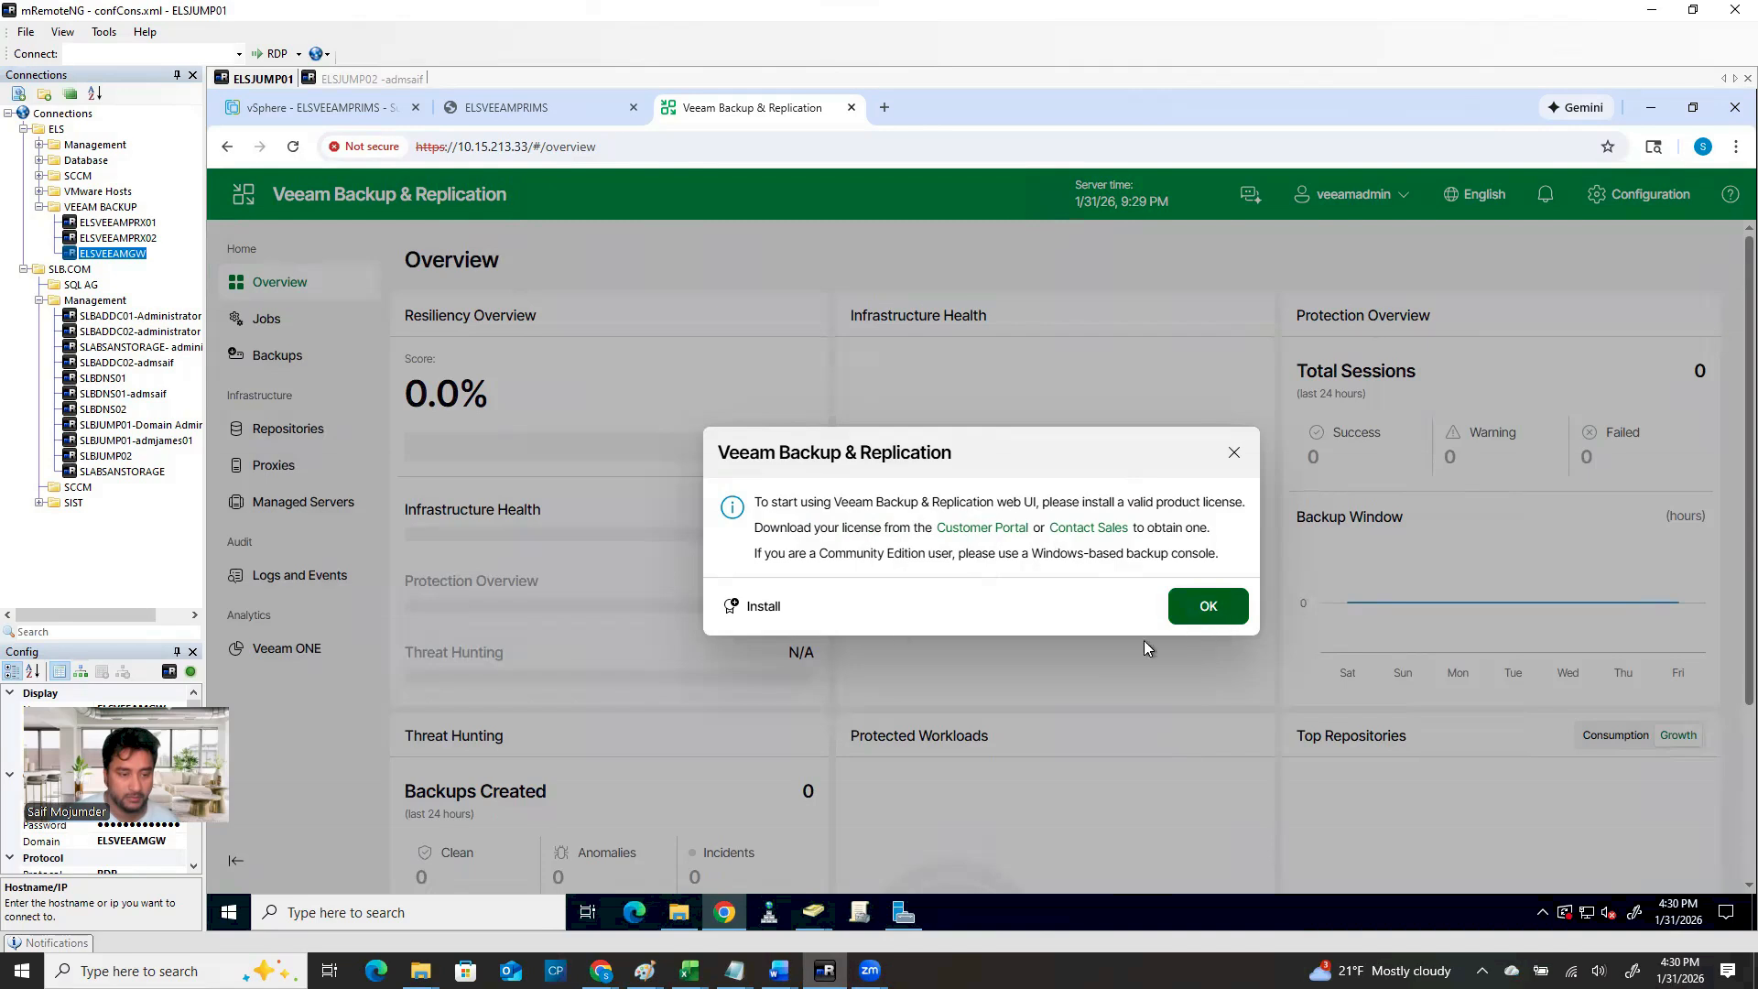
left_click(765, 608)
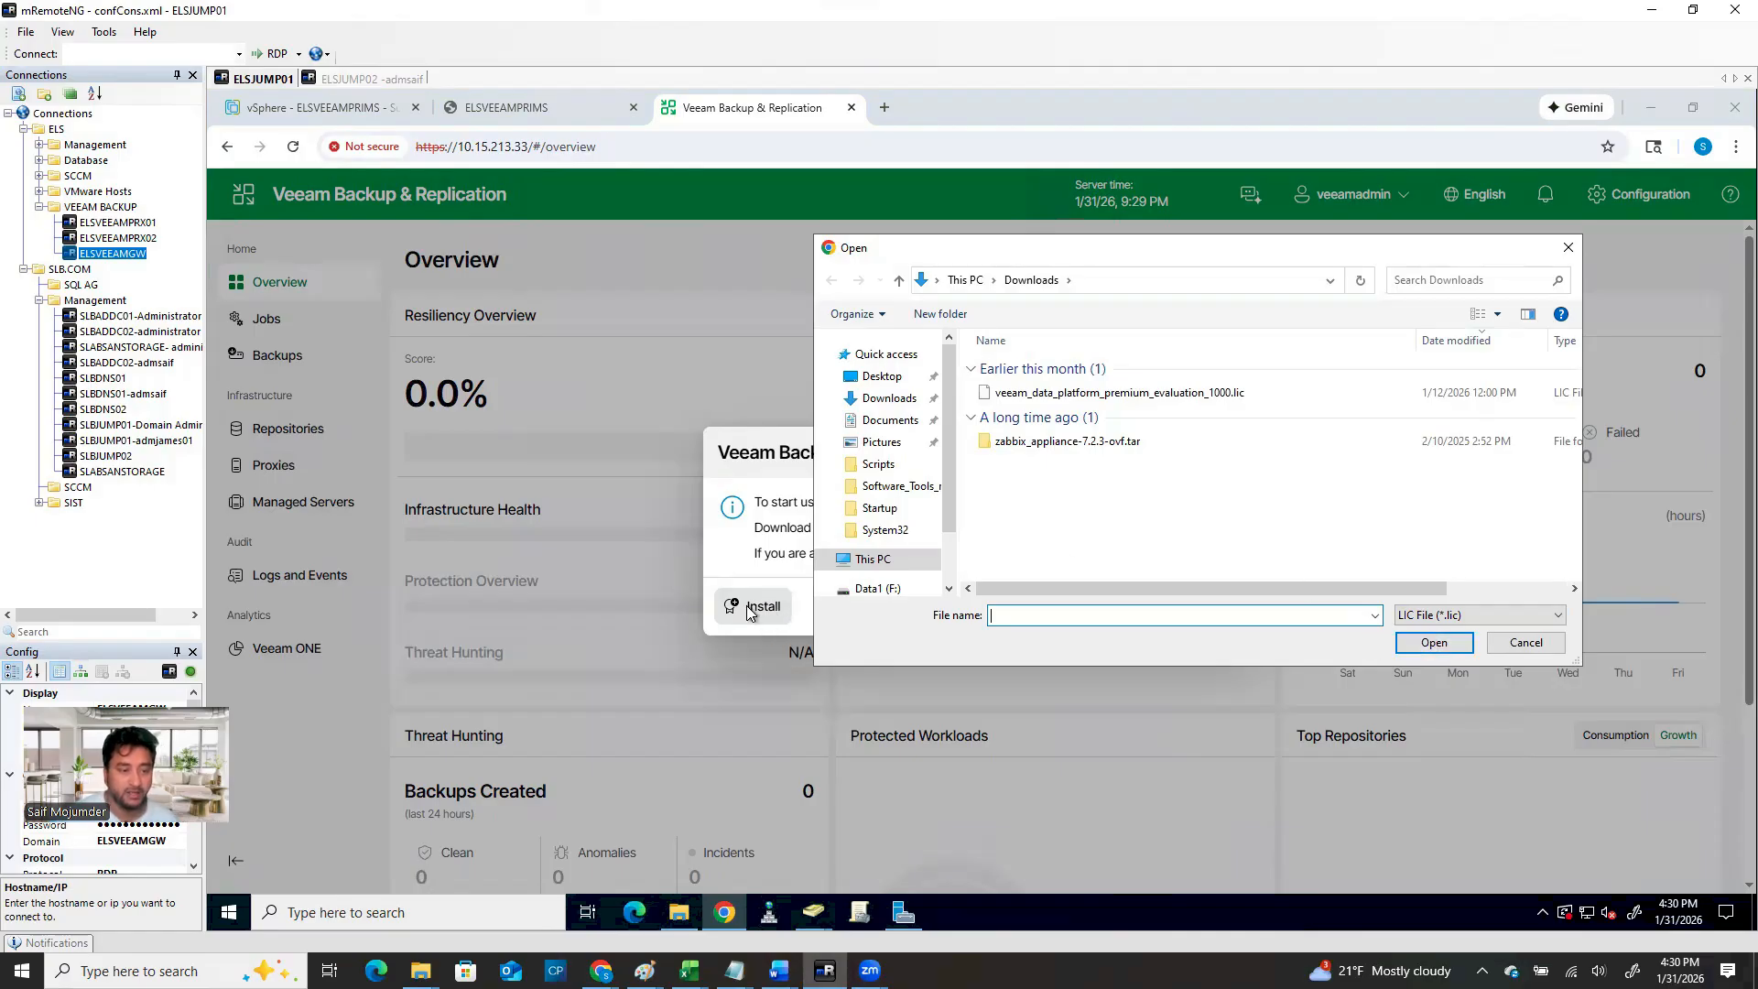
left_click(1155, 394)
left_click(1435, 644)
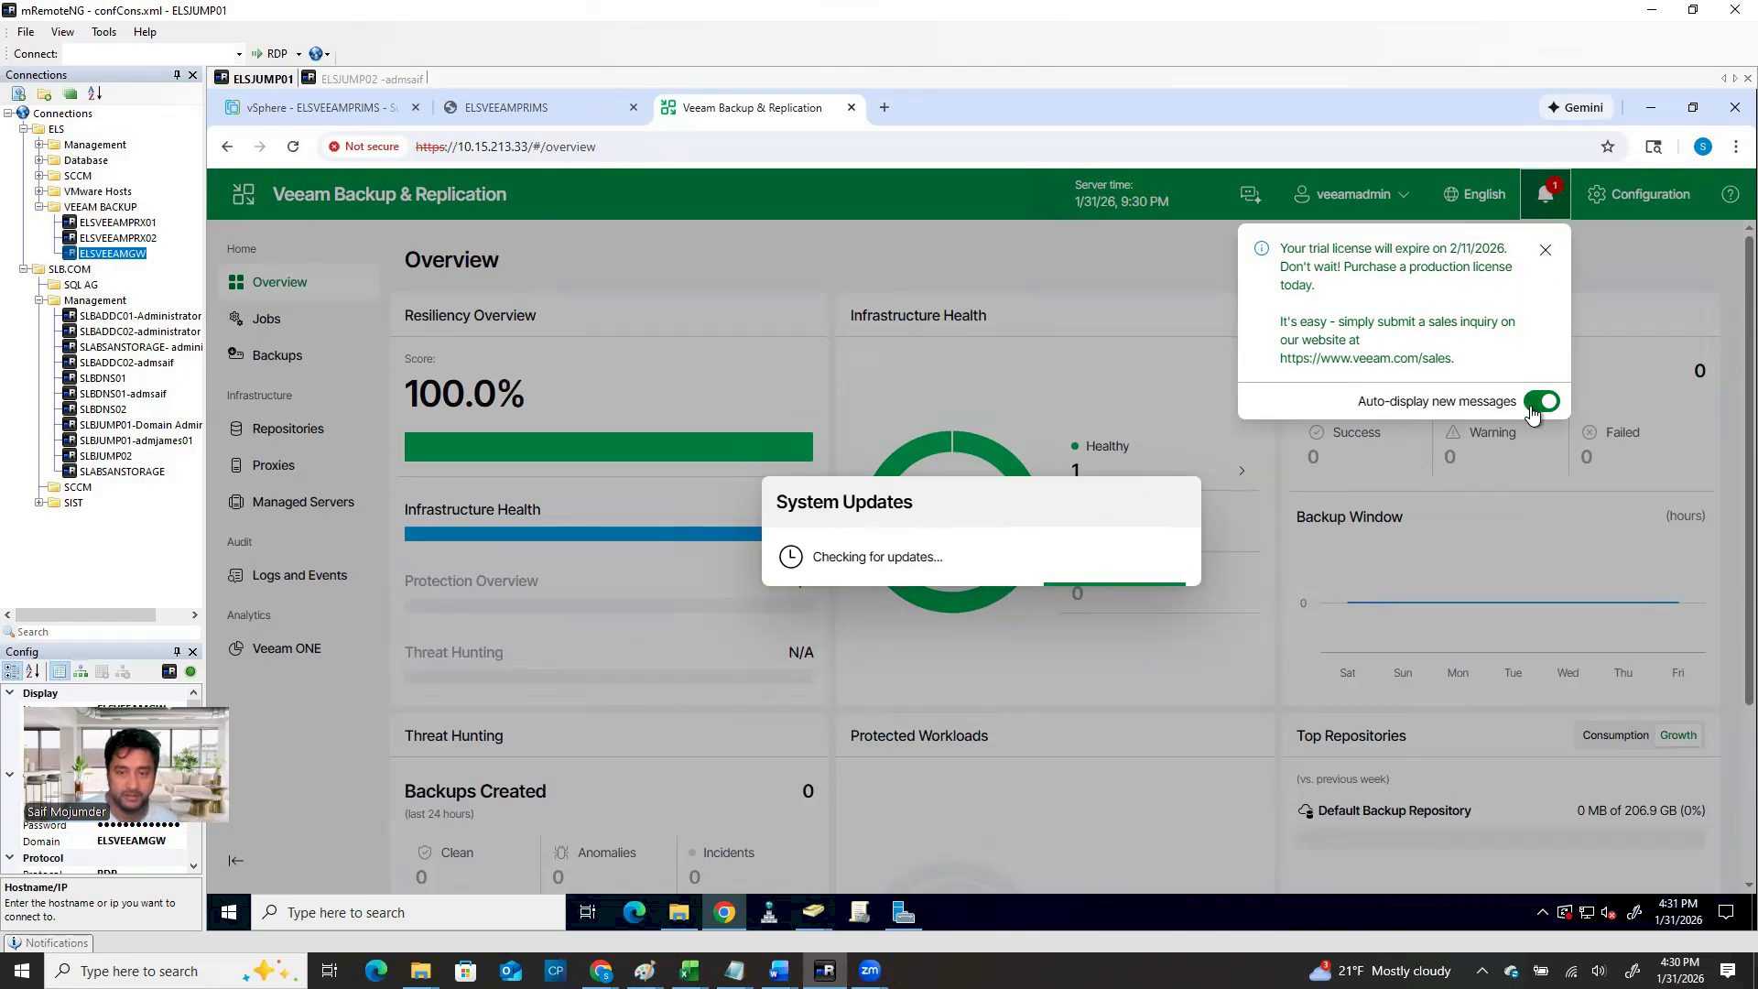
left_click(1545, 249)
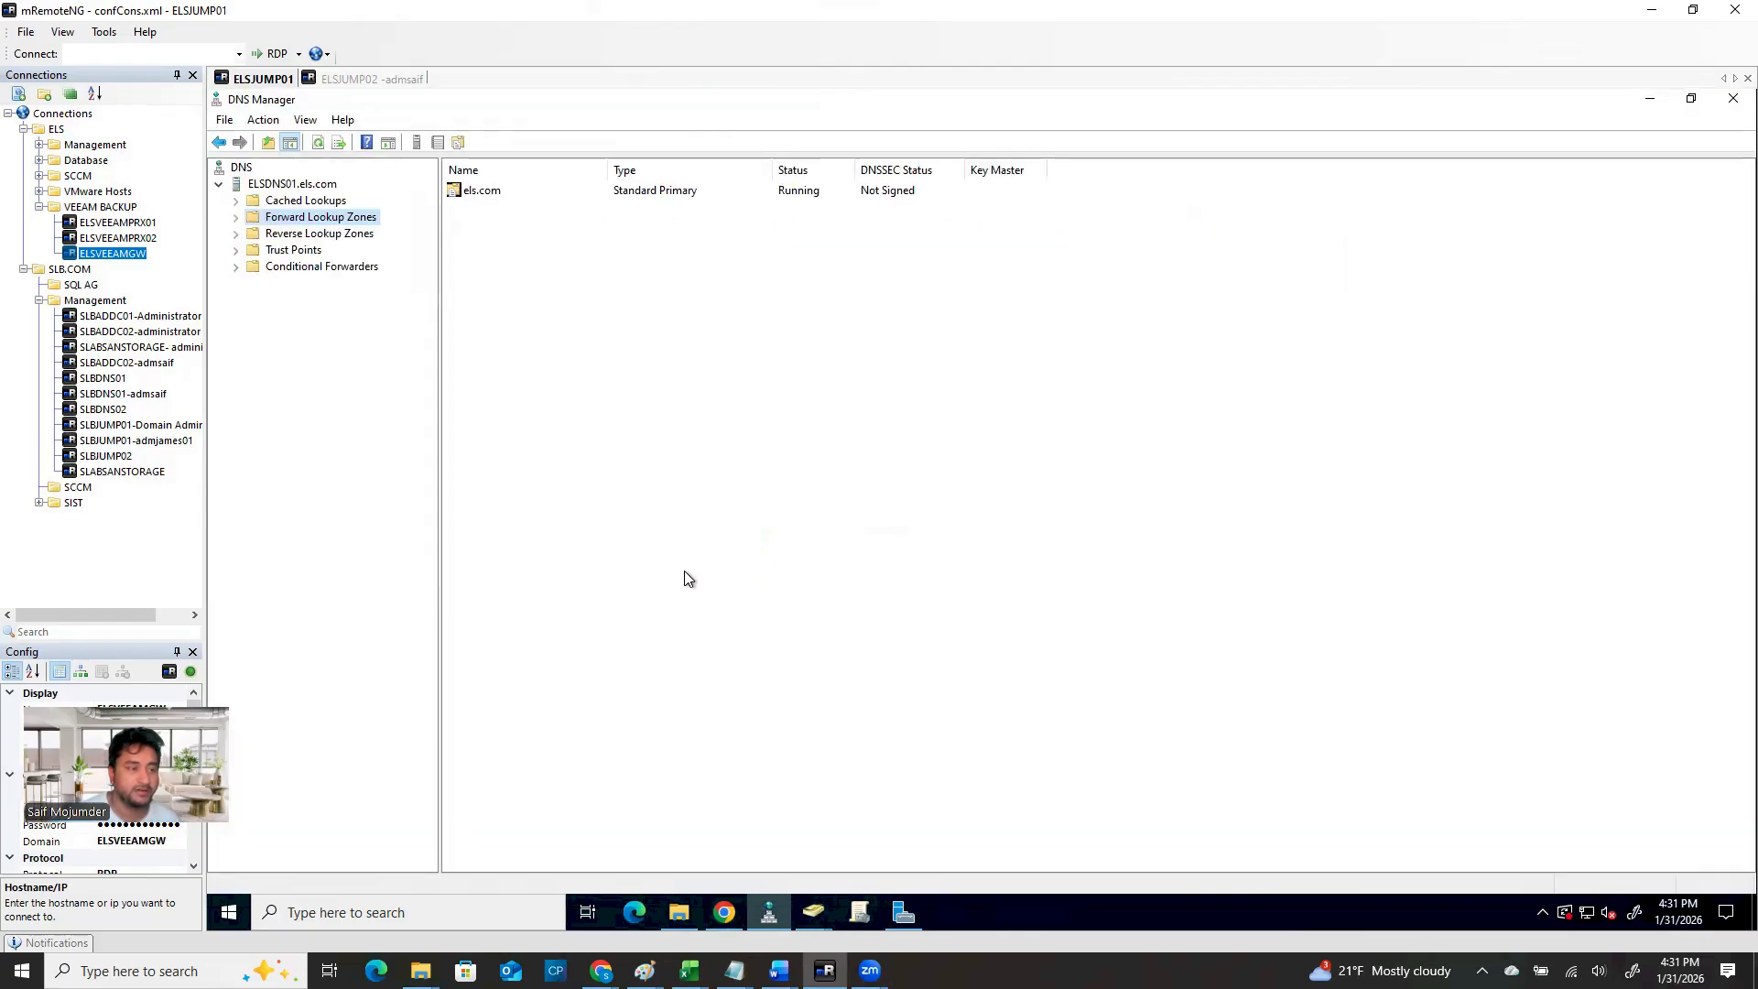
- Browse the els.com forward lookup zone and select the ELSVEEAMPRS host record
left_click(235, 217)
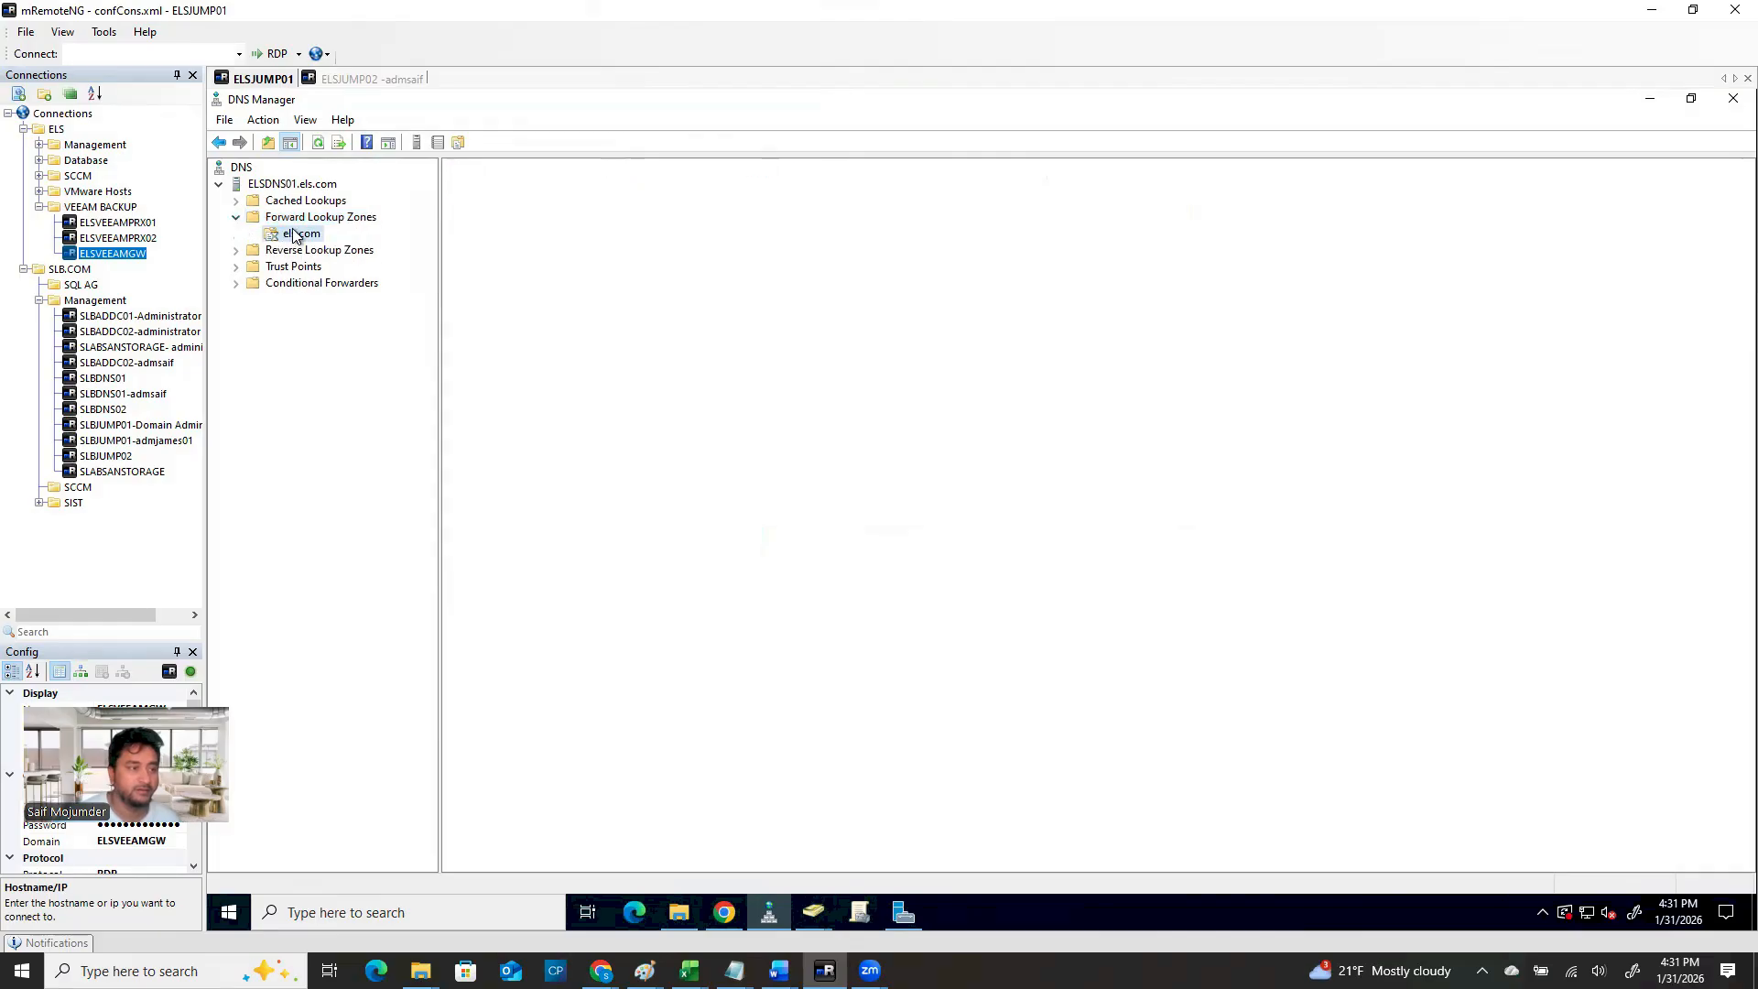
left_click(293, 235)
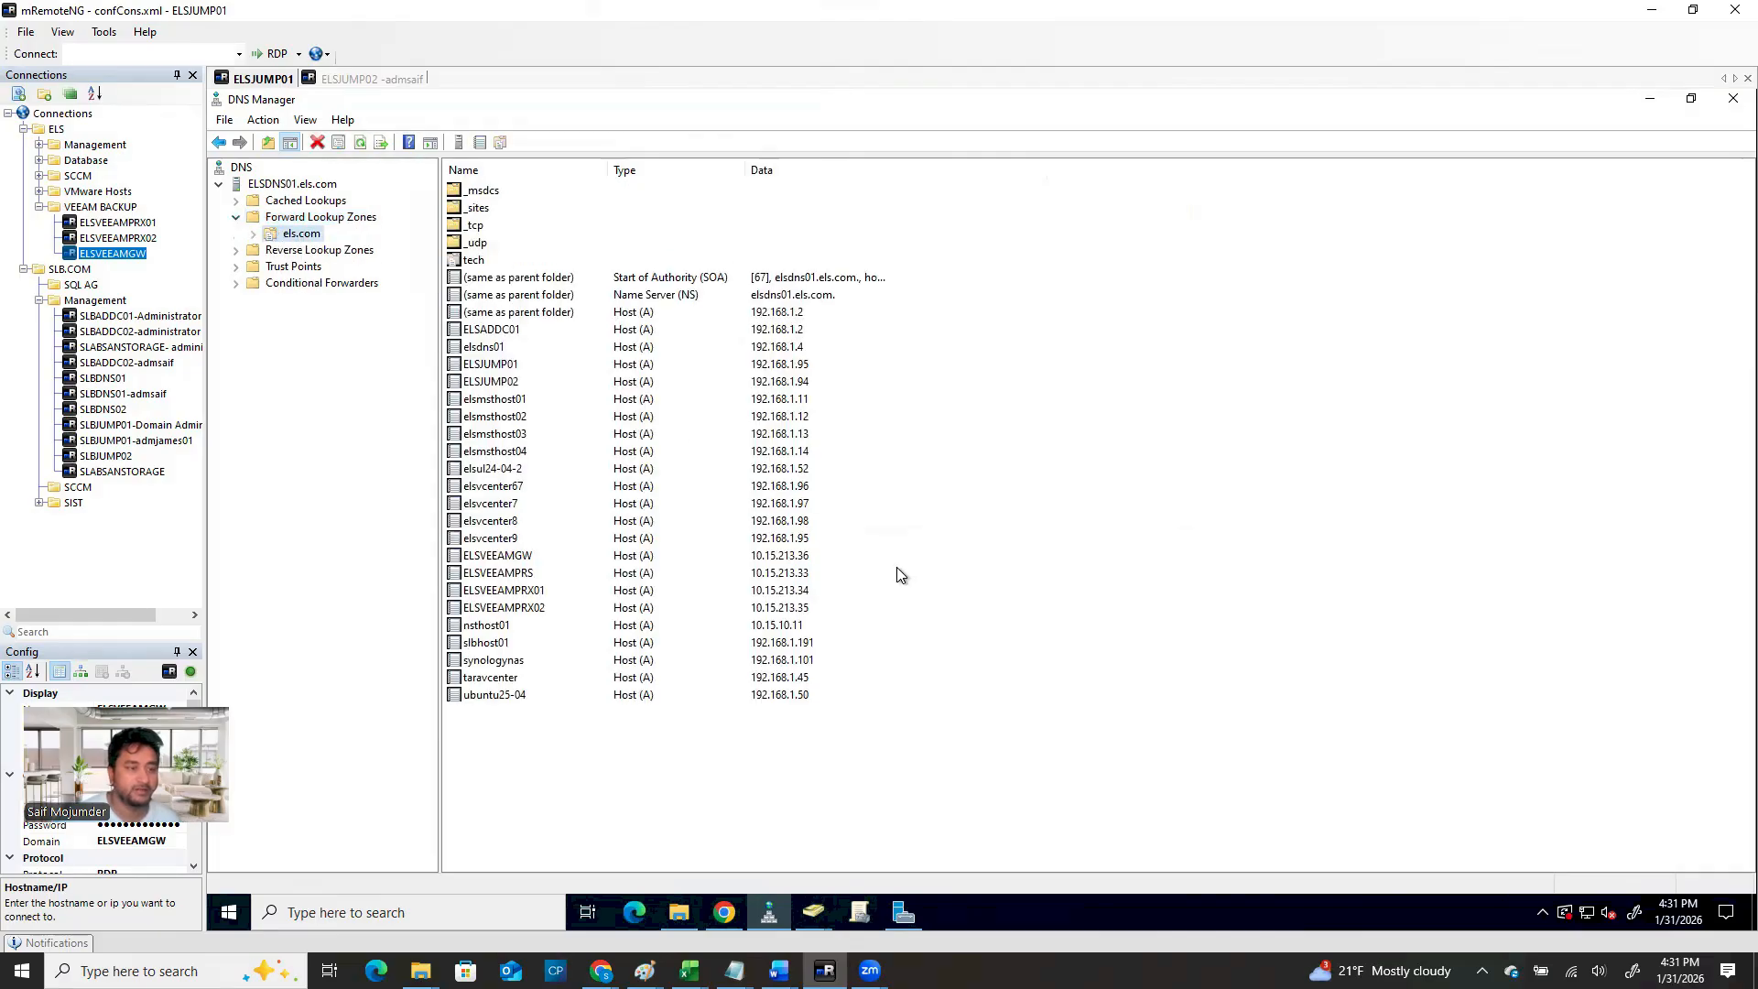
right_click(648, 765)
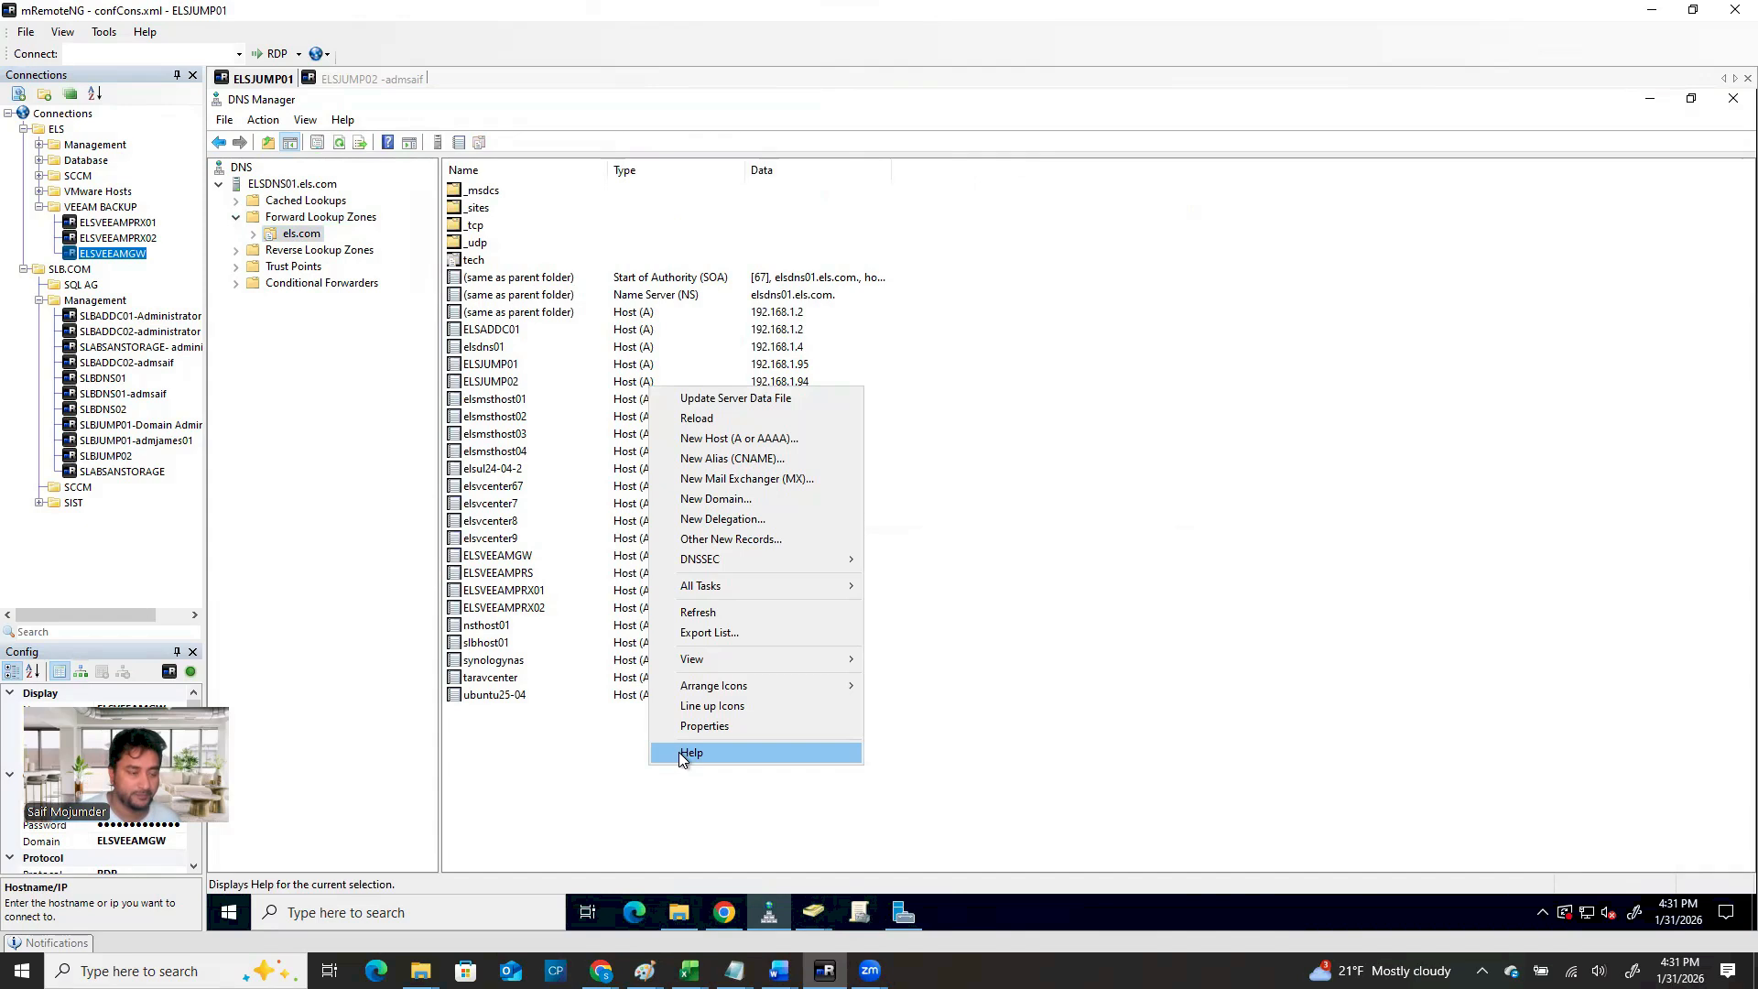
left_click(499, 785)
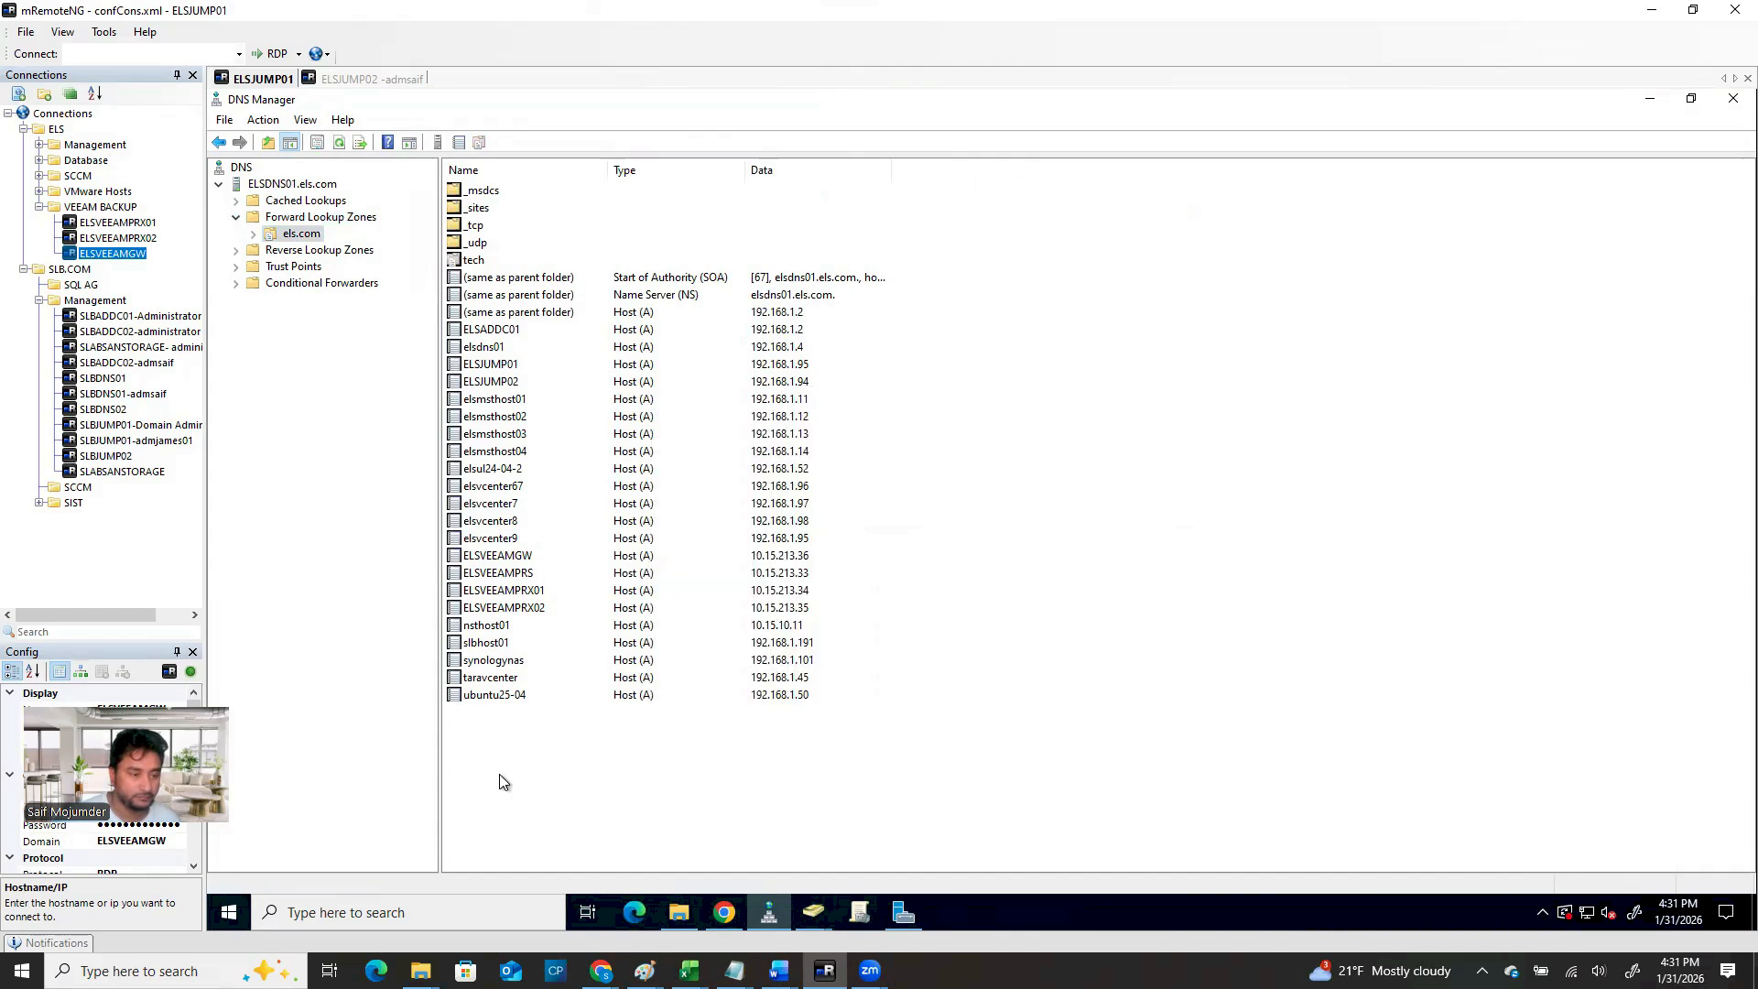
left_click(519, 577)
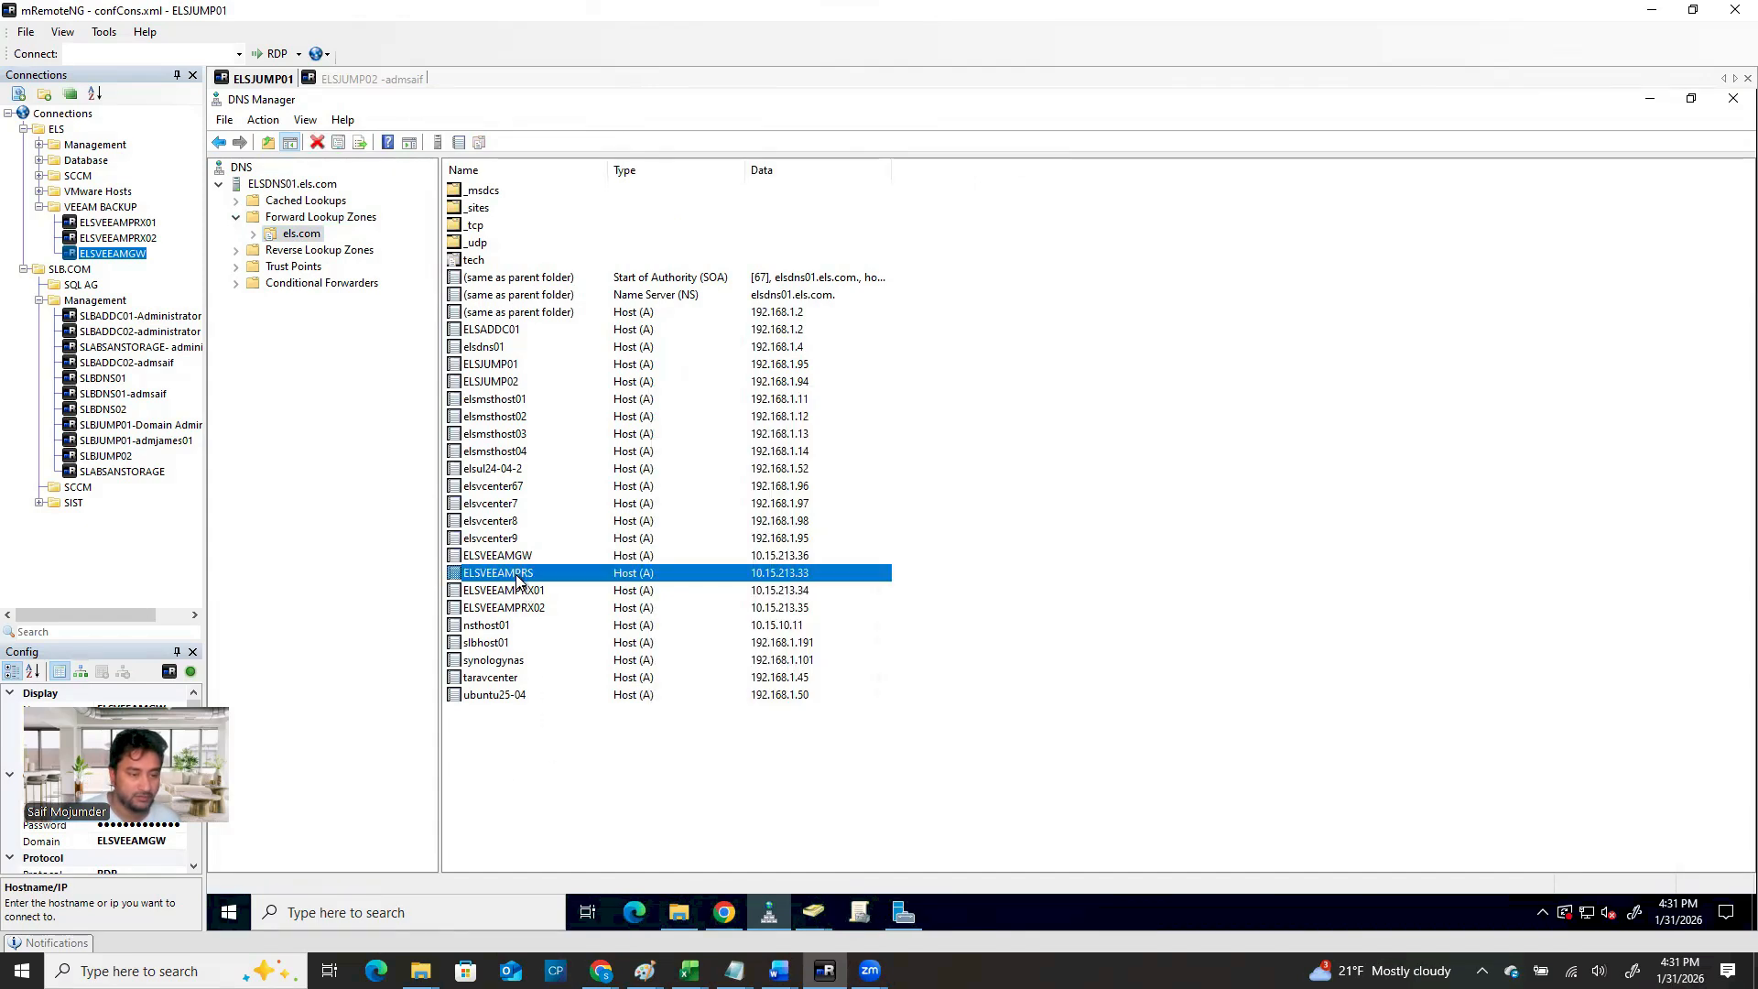
- Start a new host record named ELSVEEAMPRIMS, copied from the appliance console, then cancel it
right_click(1363, 499)
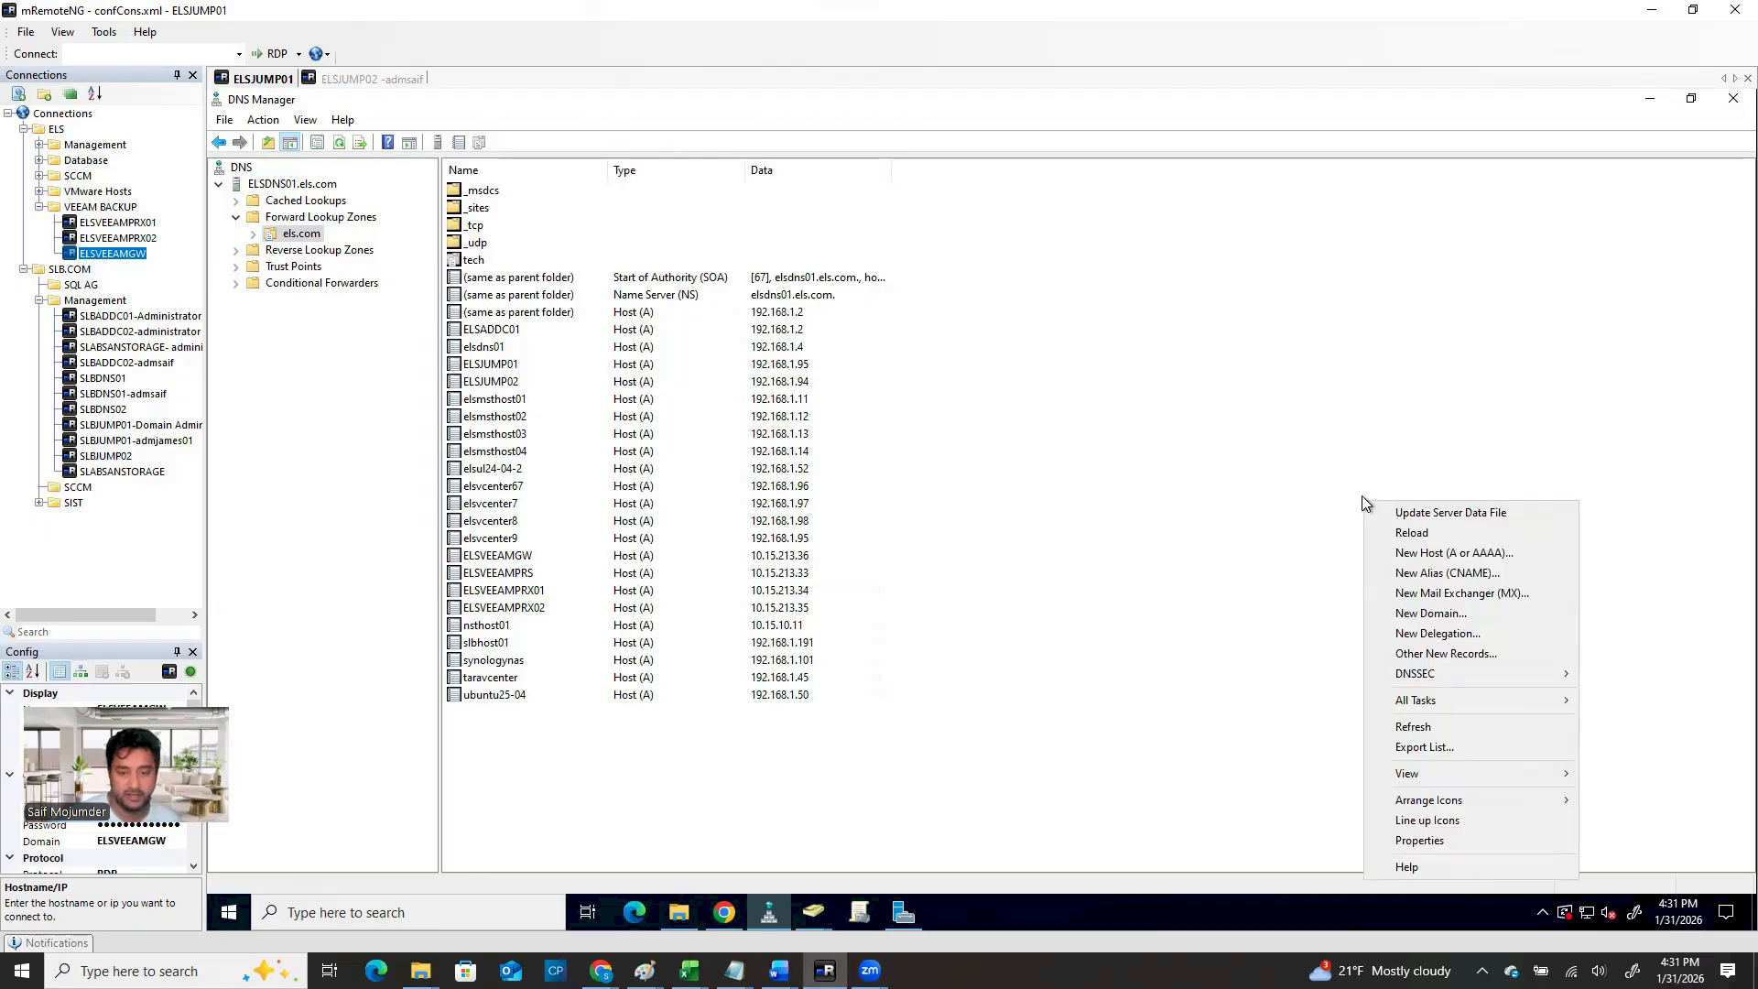
left_click(1417, 554)
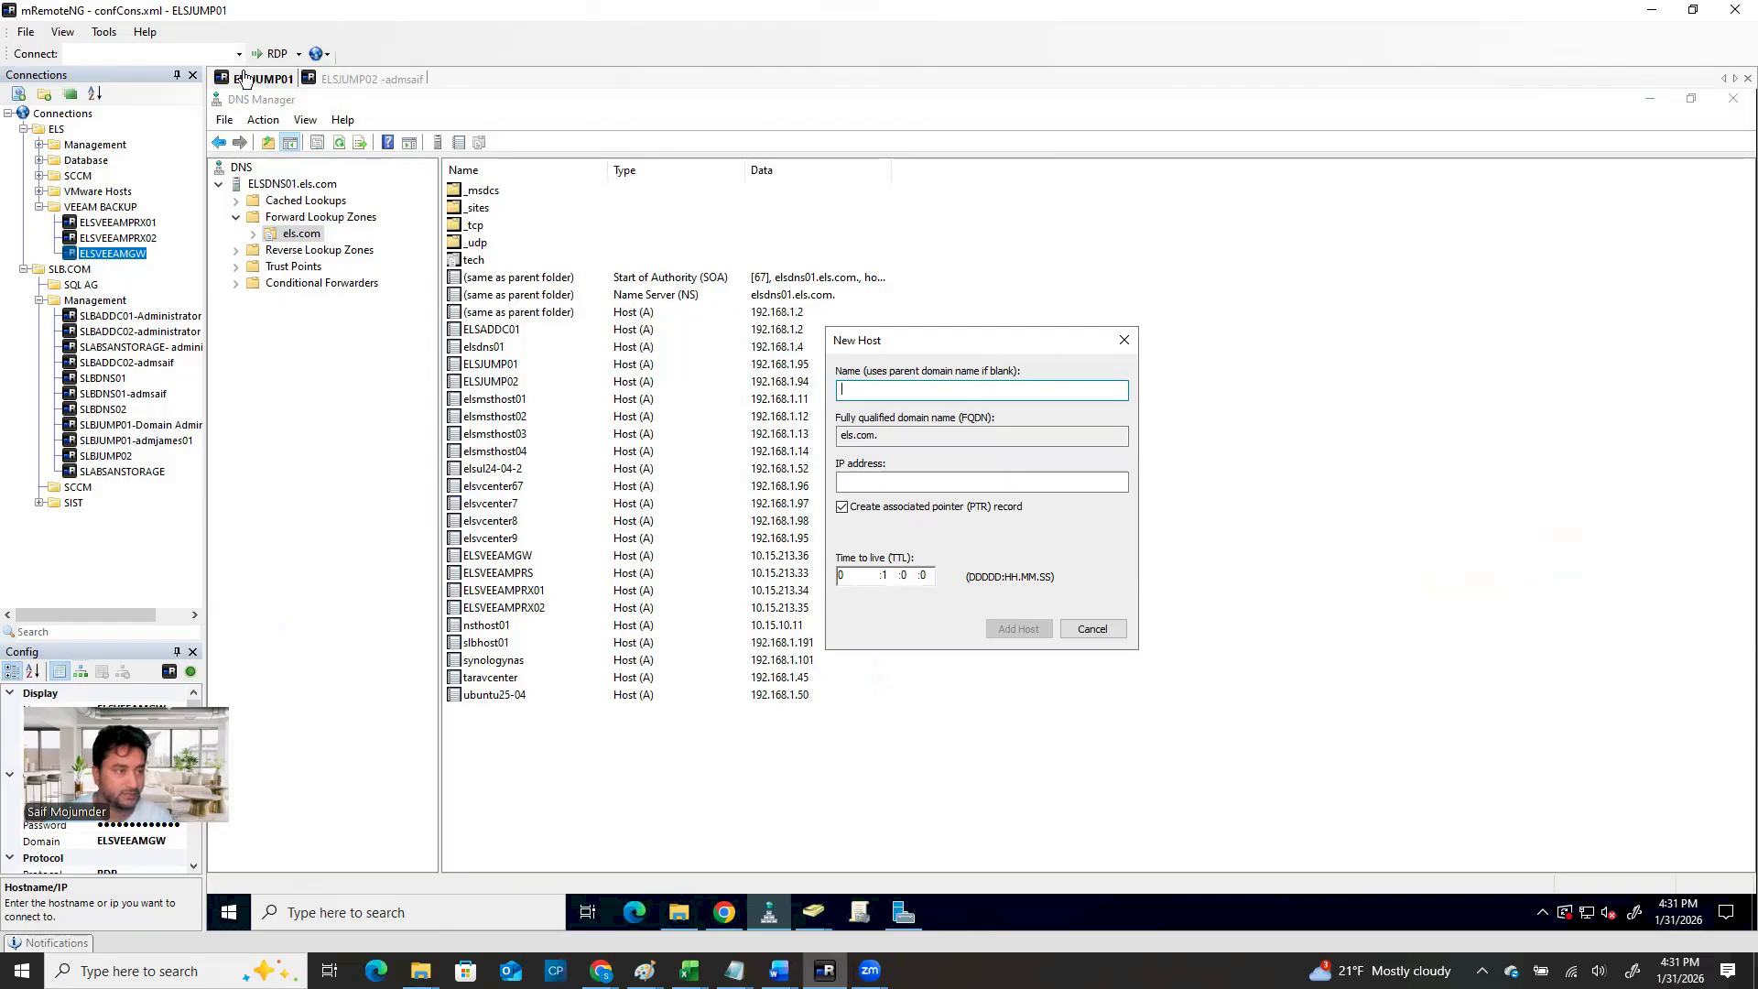
left_click(724, 912)
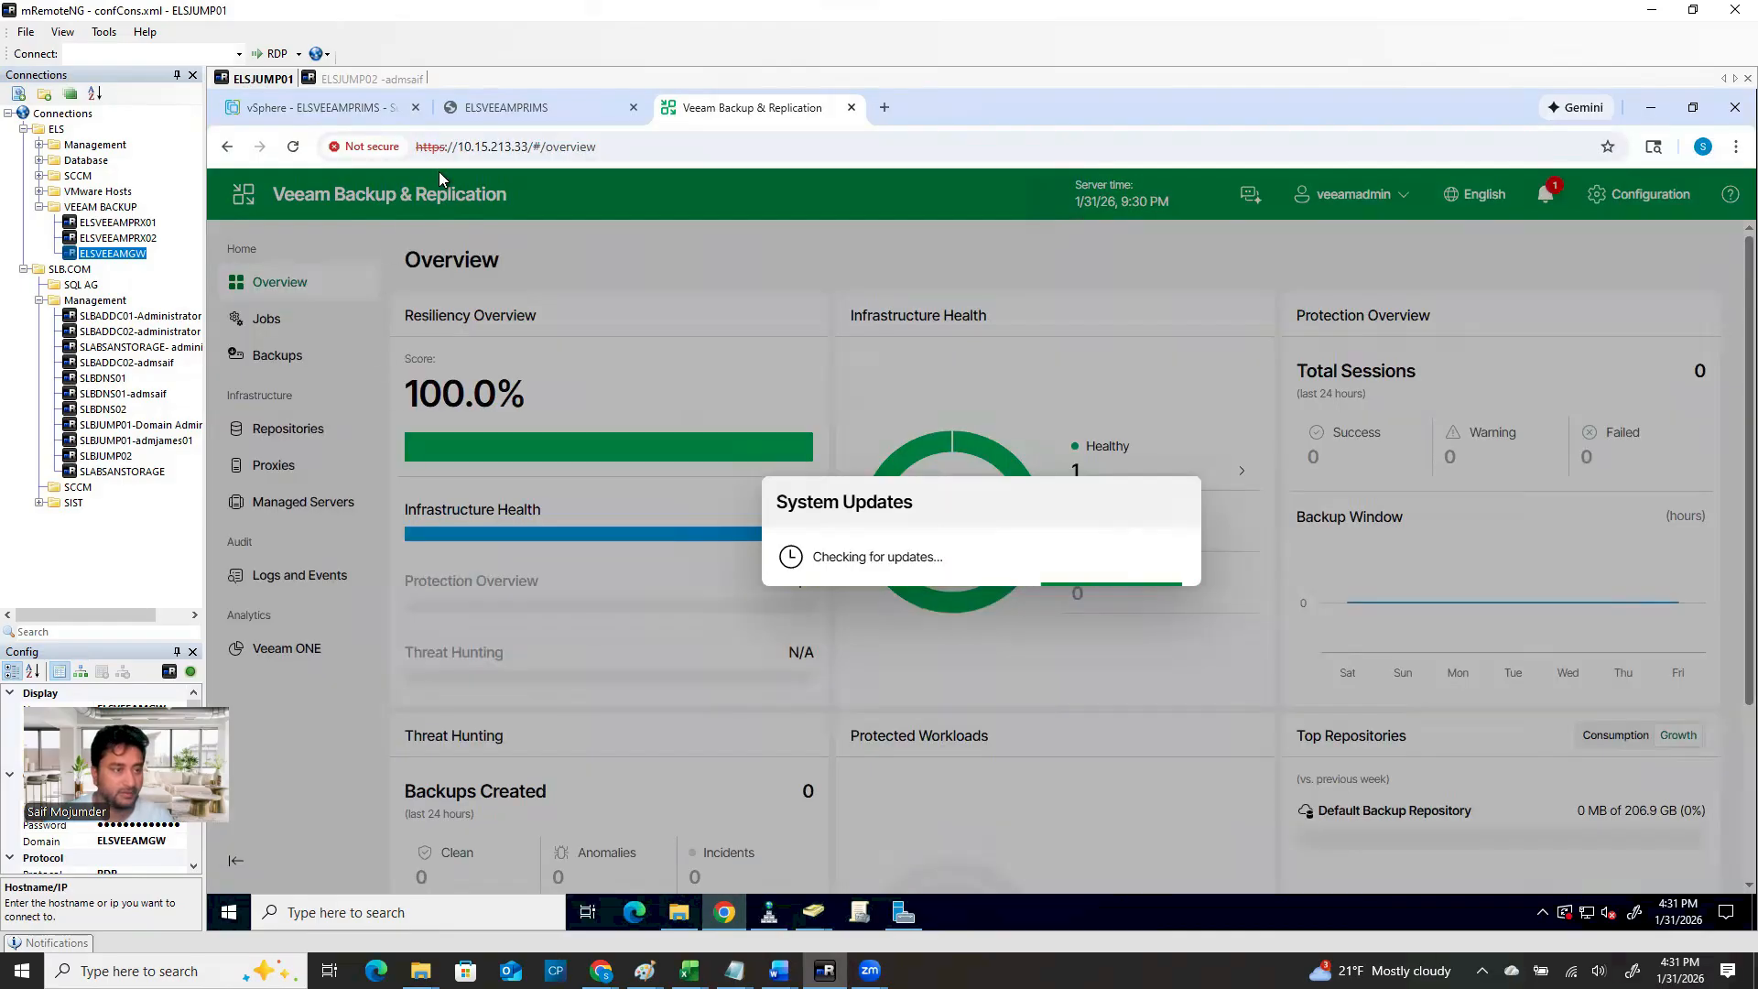
left_click(511, 109)
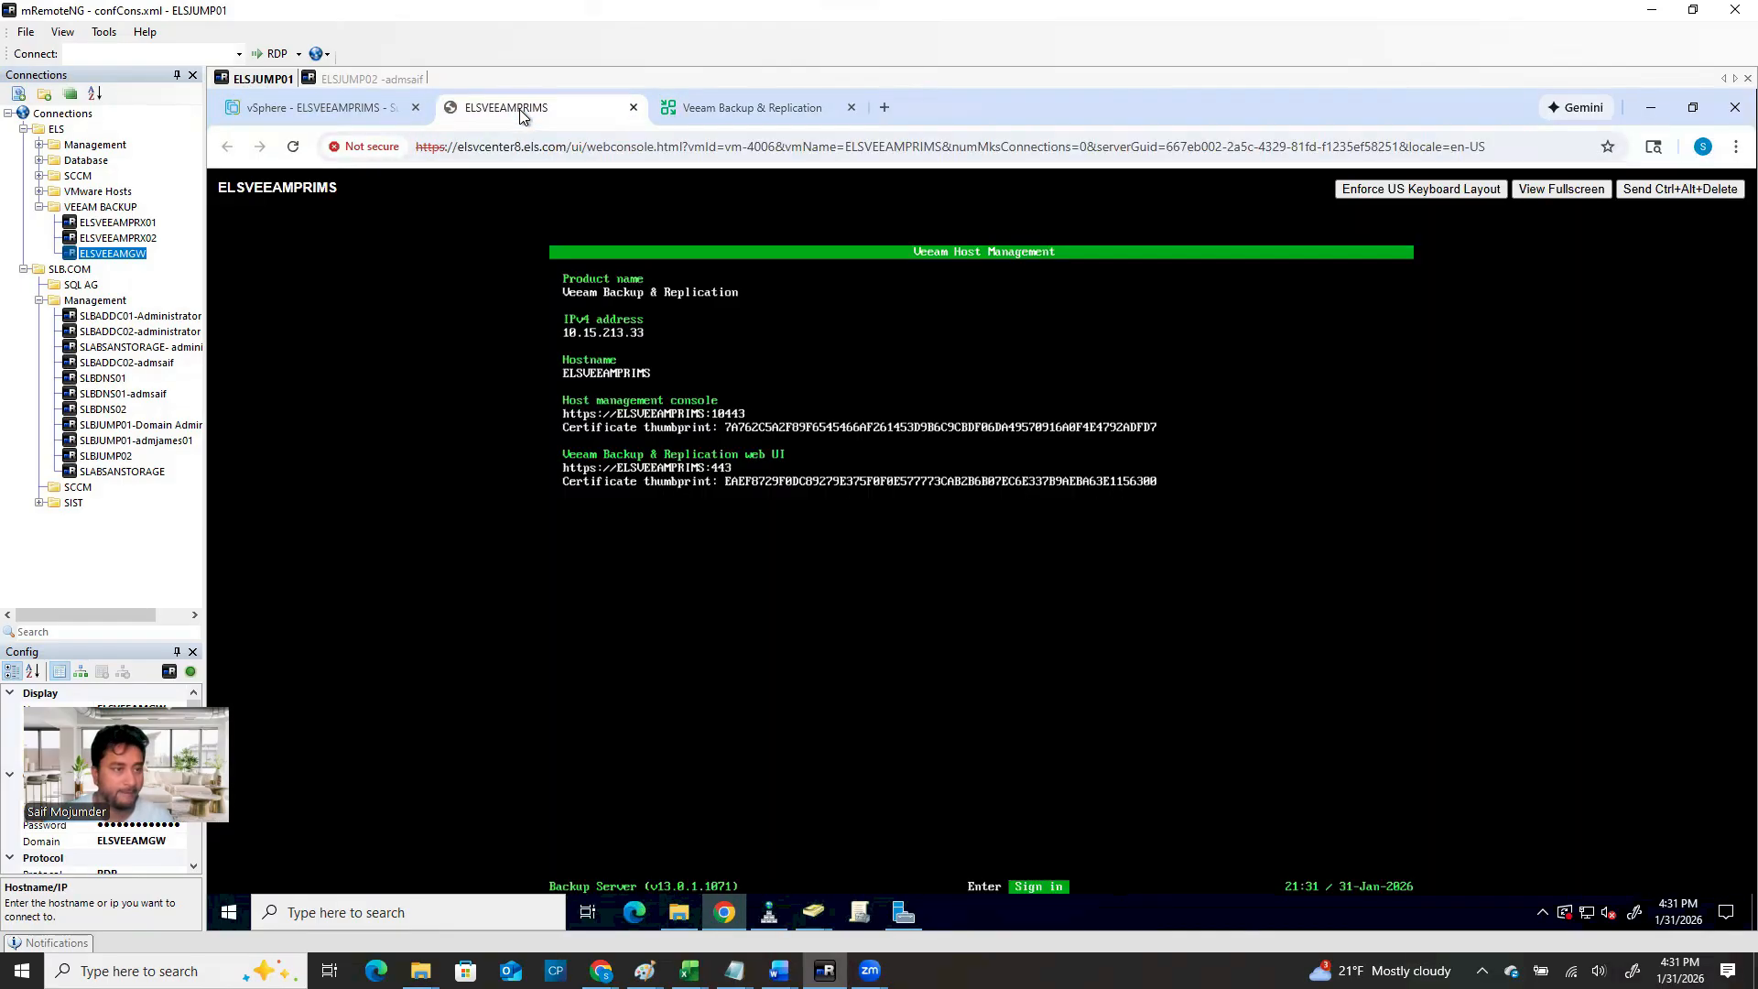
double_click(325, 188)
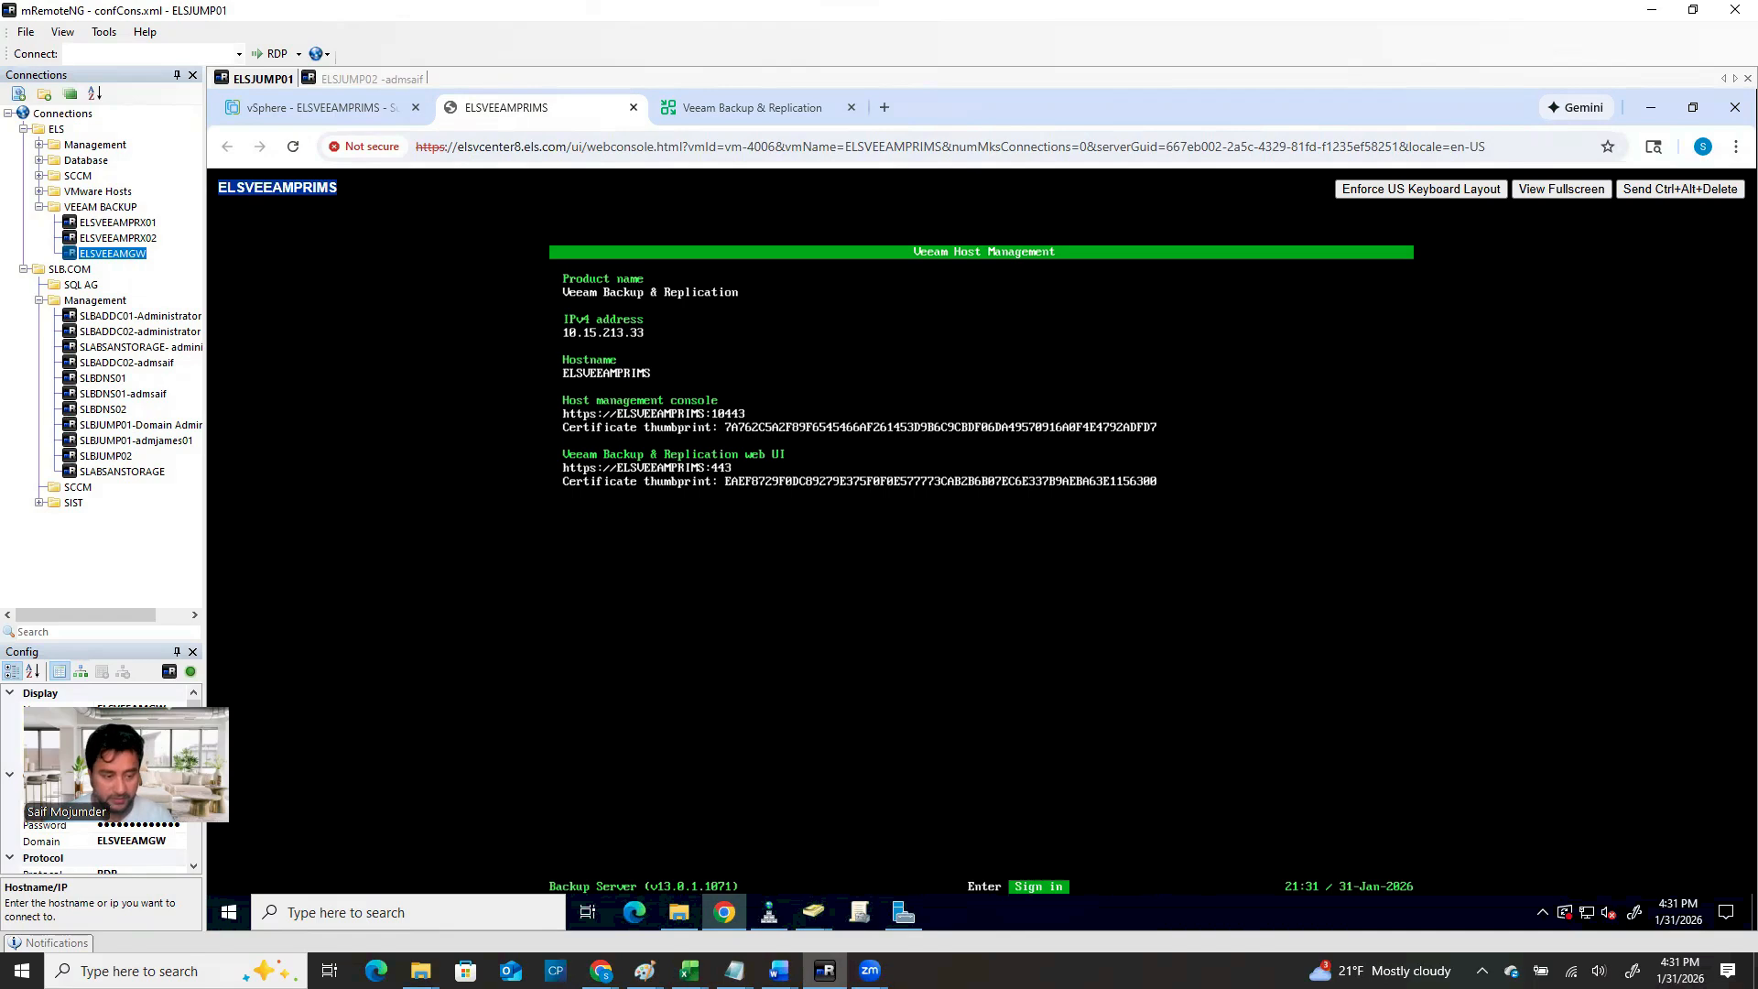
left_click(769, 911)
type("ELSVEEAMPRIMS")
left_click(873, 481)
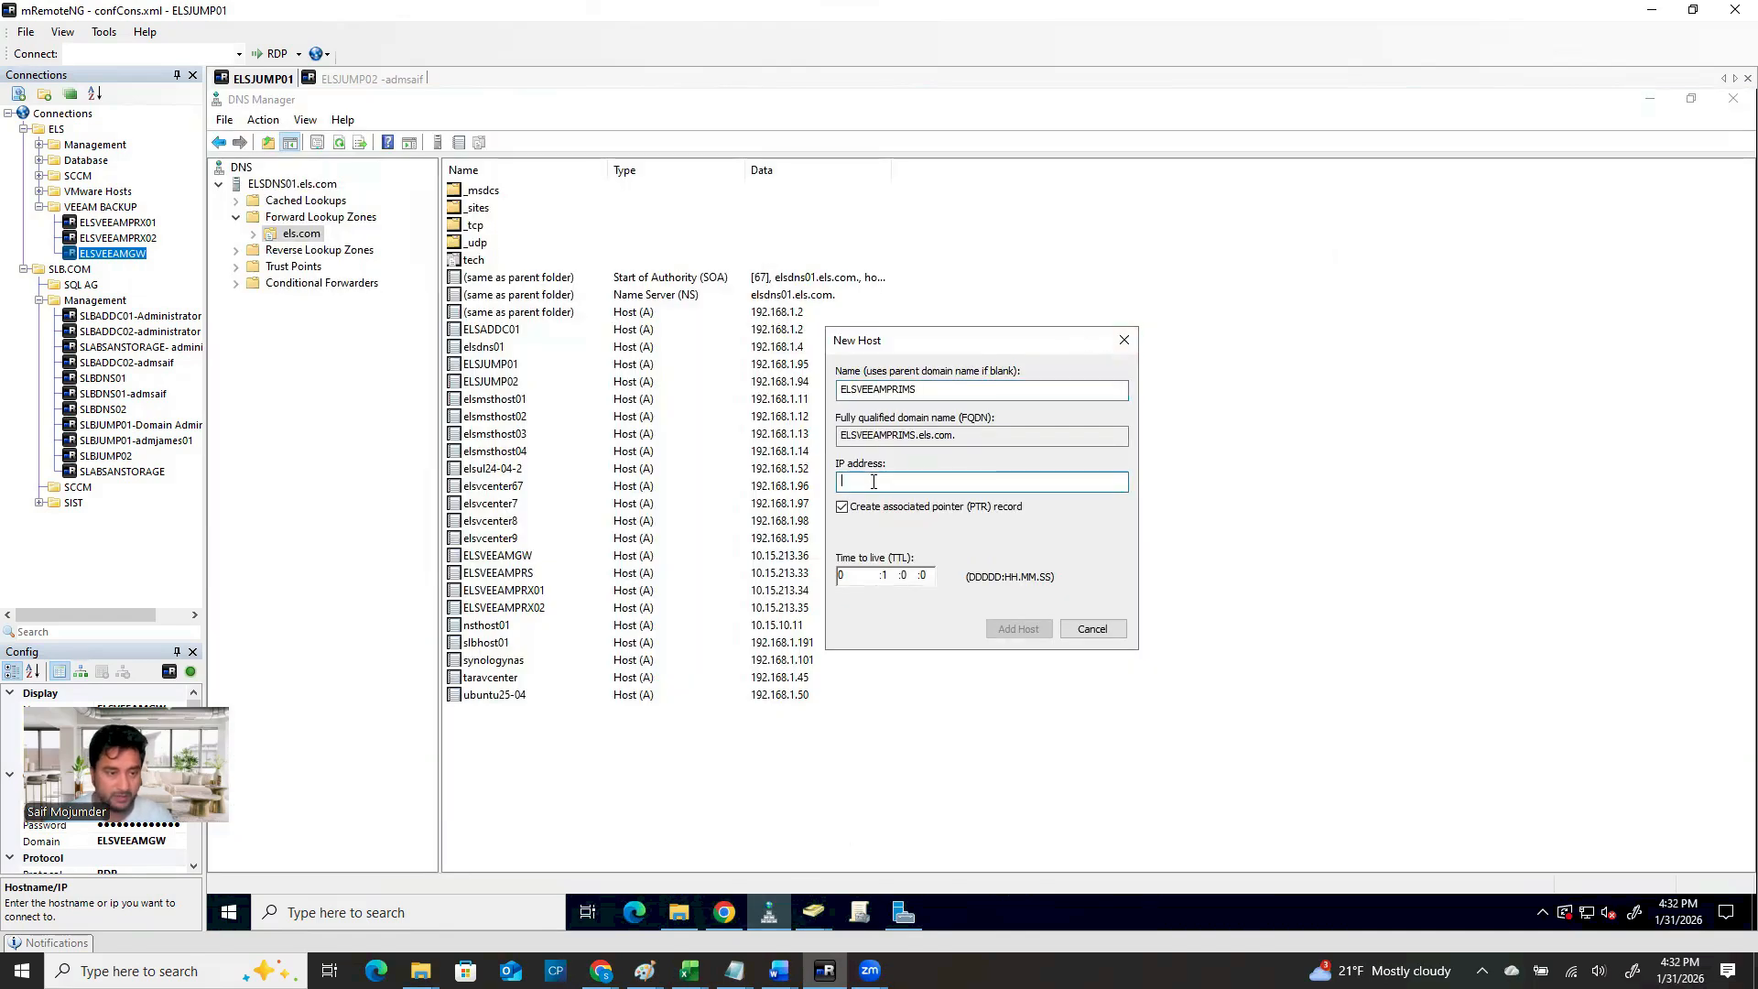
left_click(1092, 629)
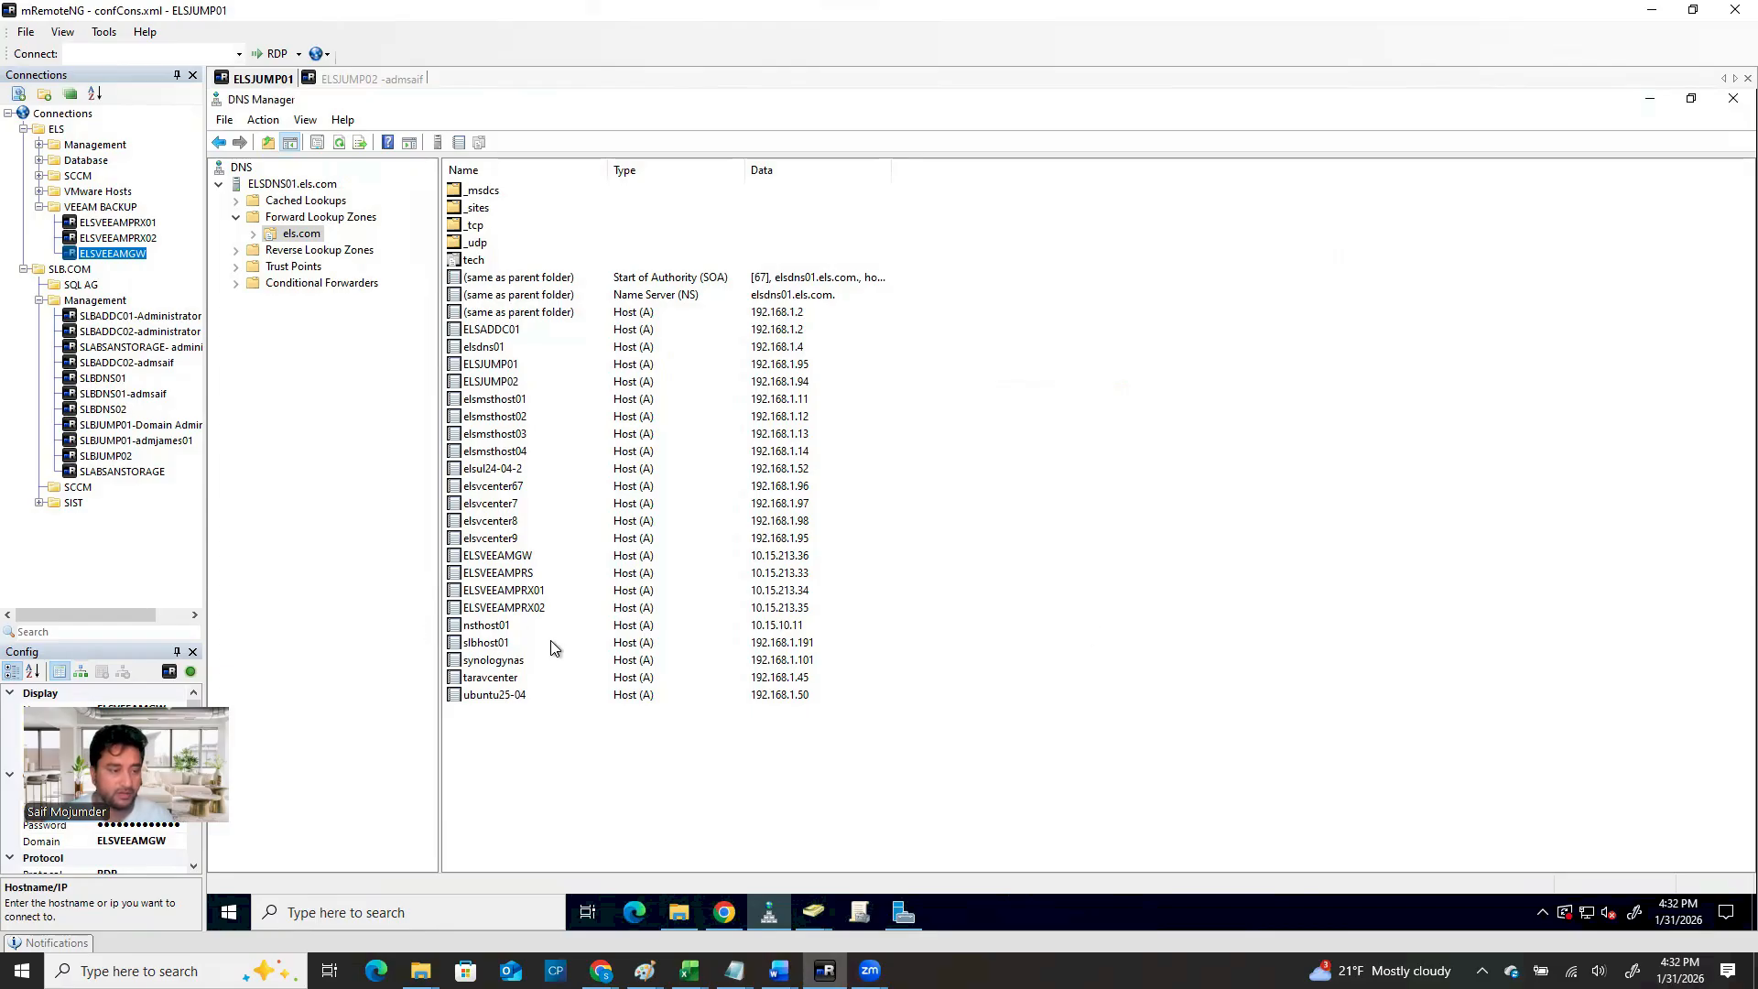
- Delete the ELSVEEAMPRS host record from the els.com zone
left_click(528, 577)
right_click(530, 579)
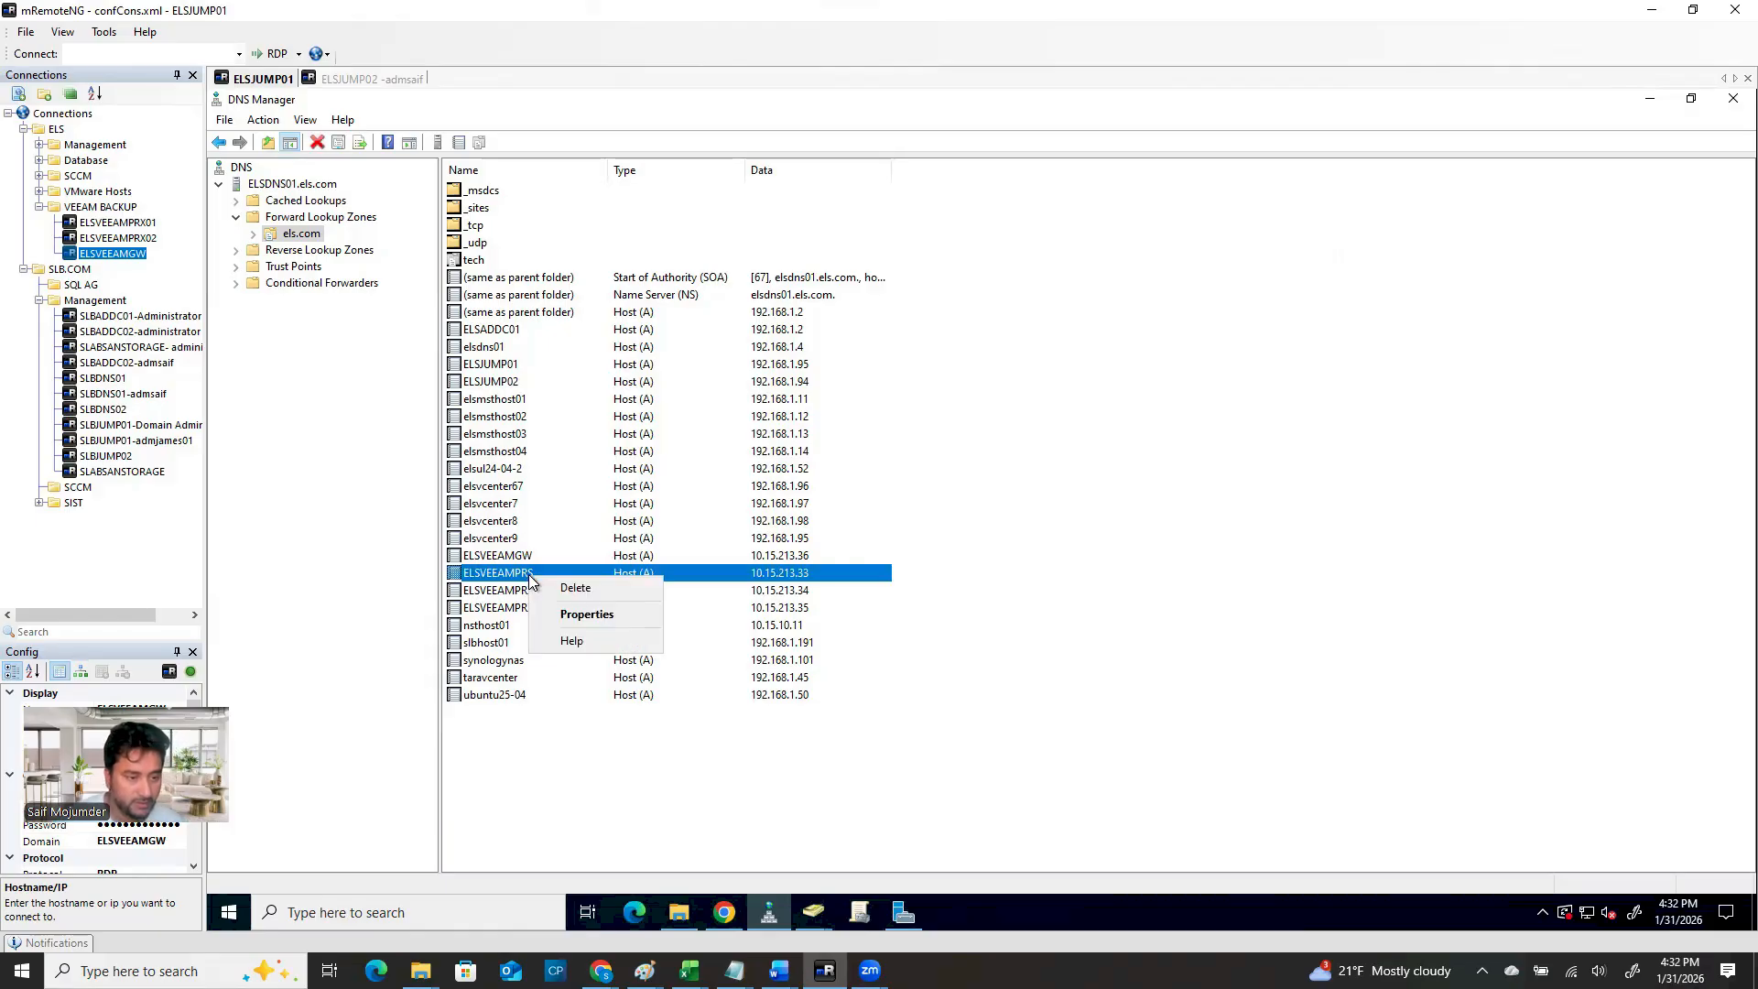
left_click(573, 589)
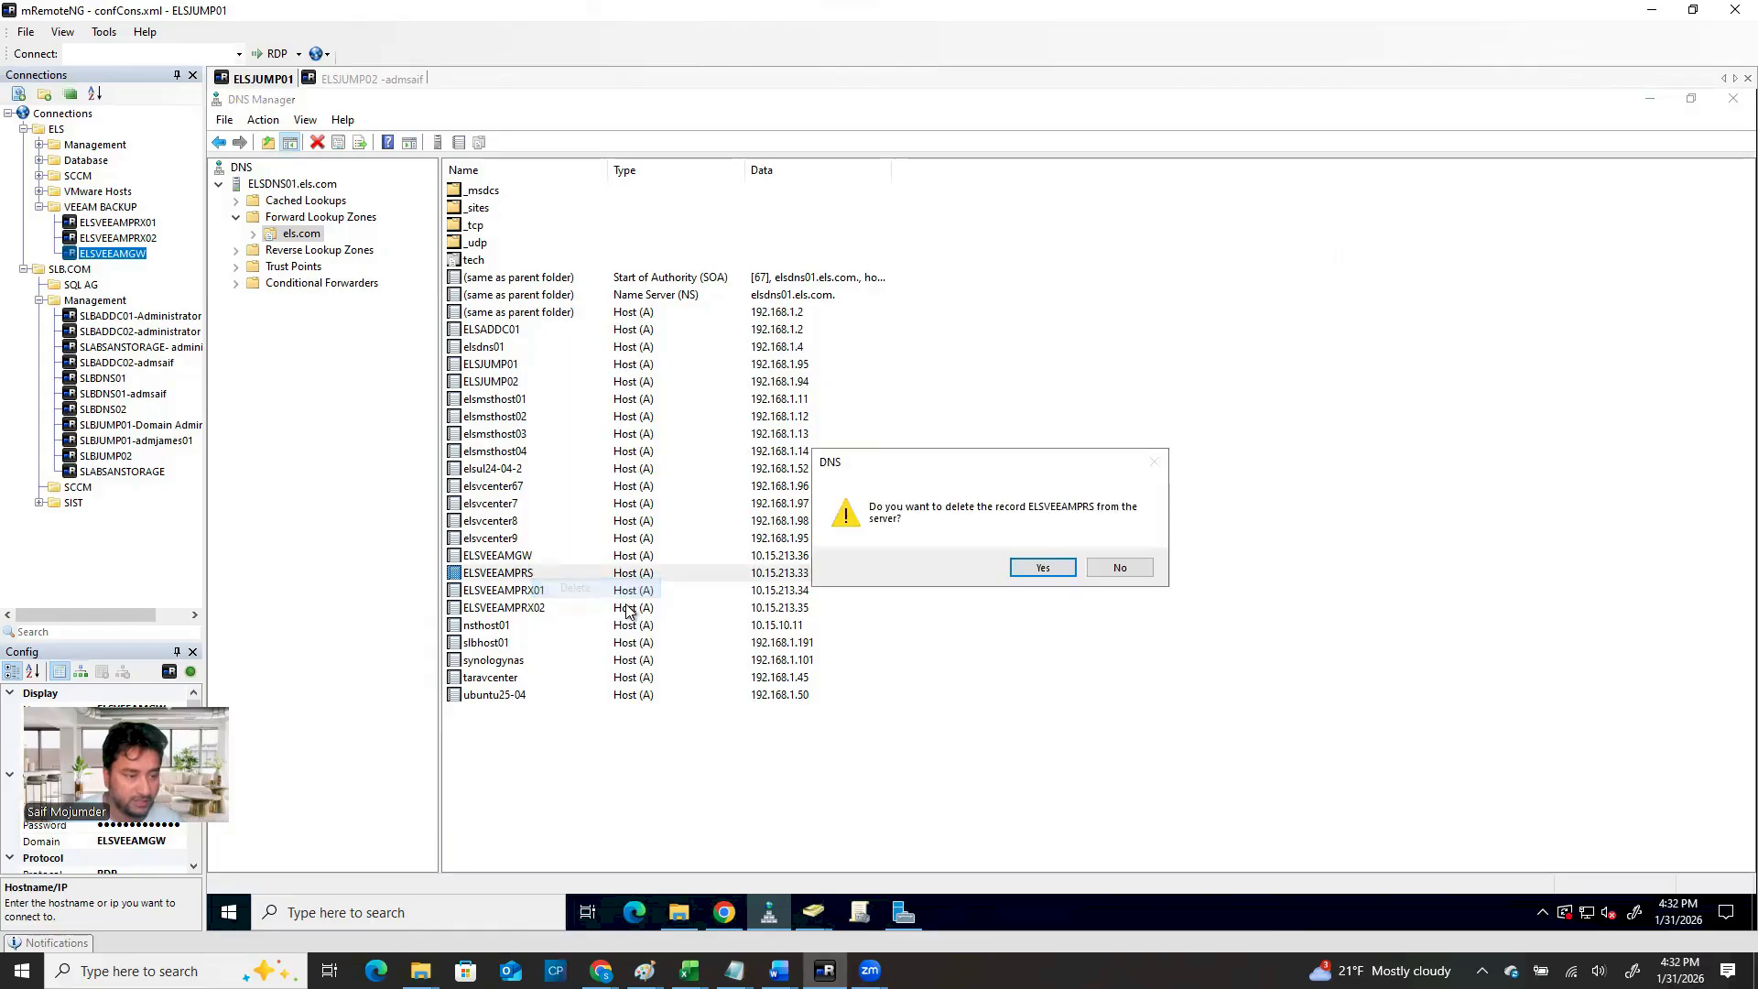
left_click(1061, 574)
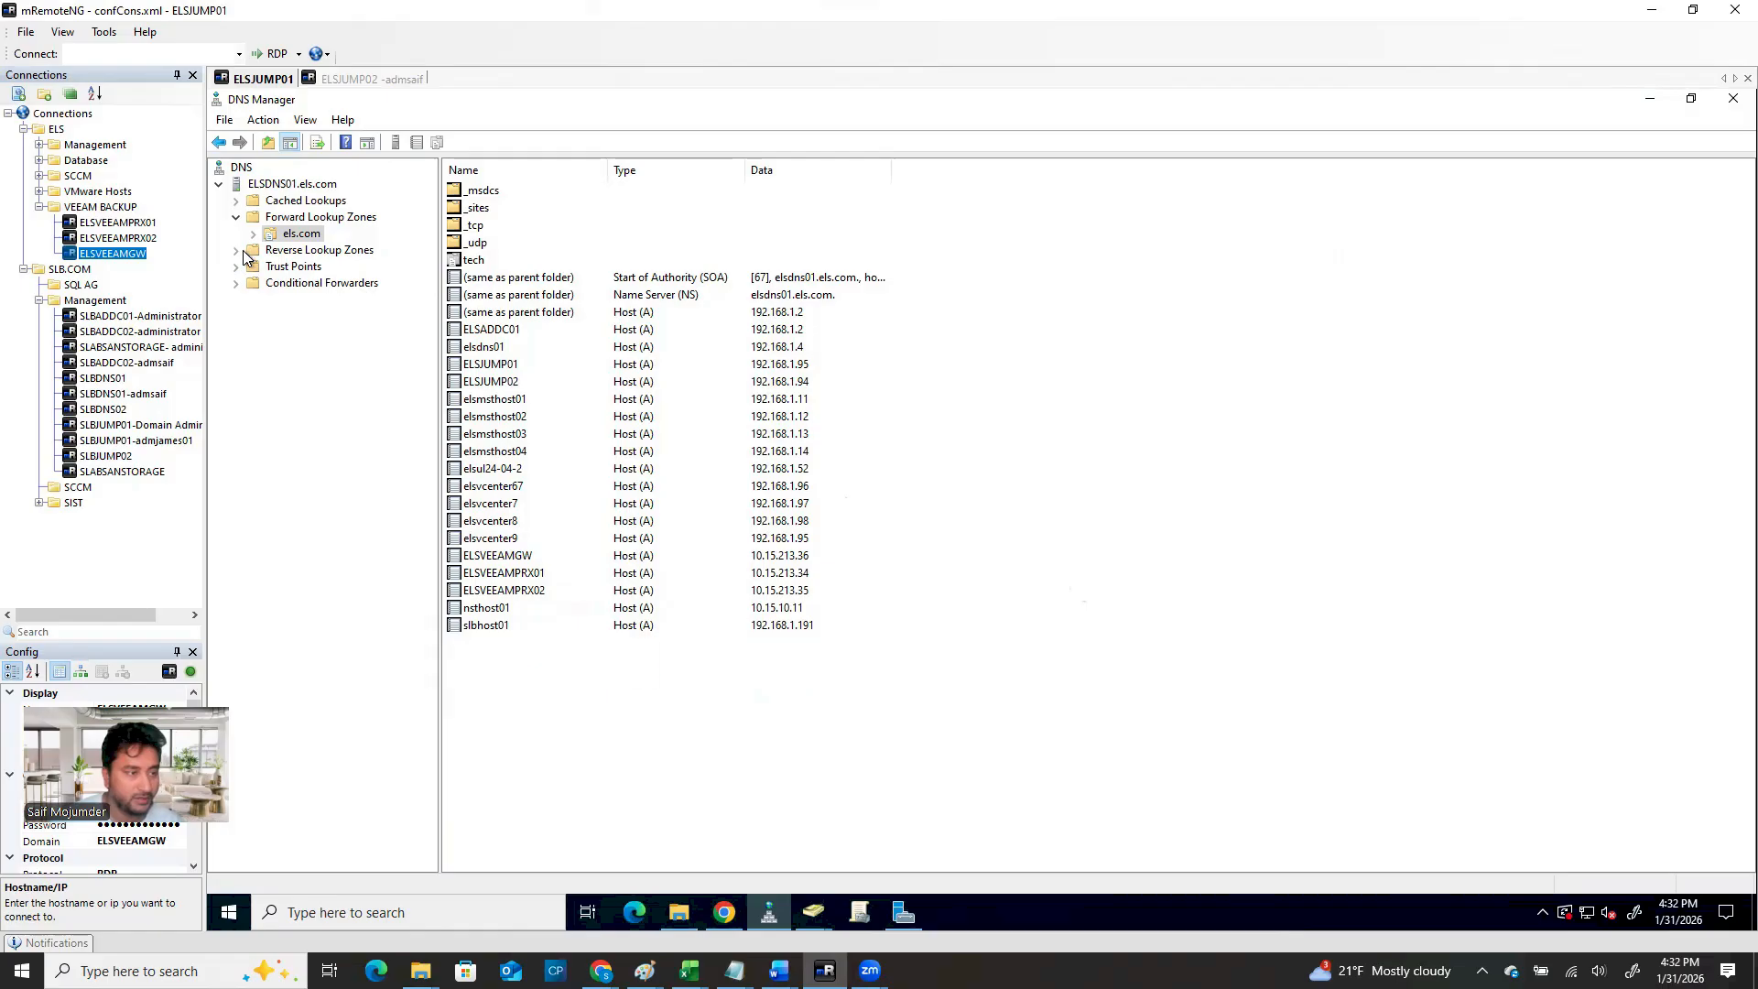
- Refresh the 213.15.10.in-addr.arpa reverse zone to confirm no PTR for 10.15.213.33 remains
double_click(307, 250)
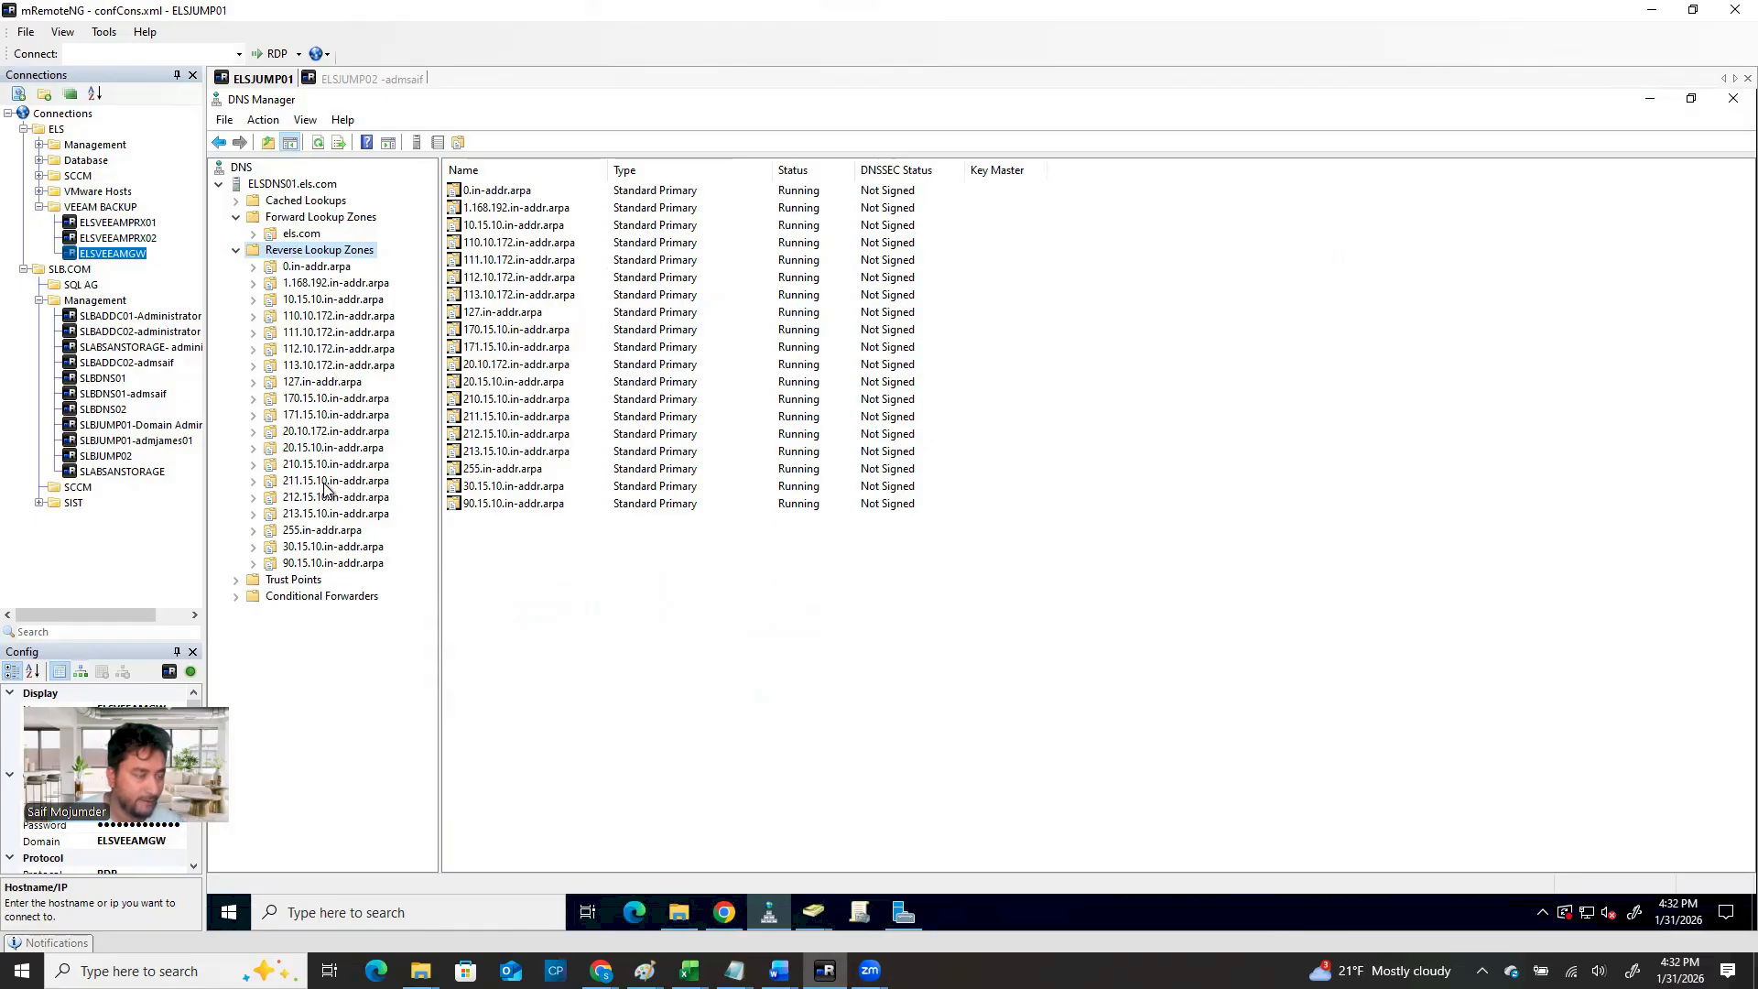
left_click(335, 514)
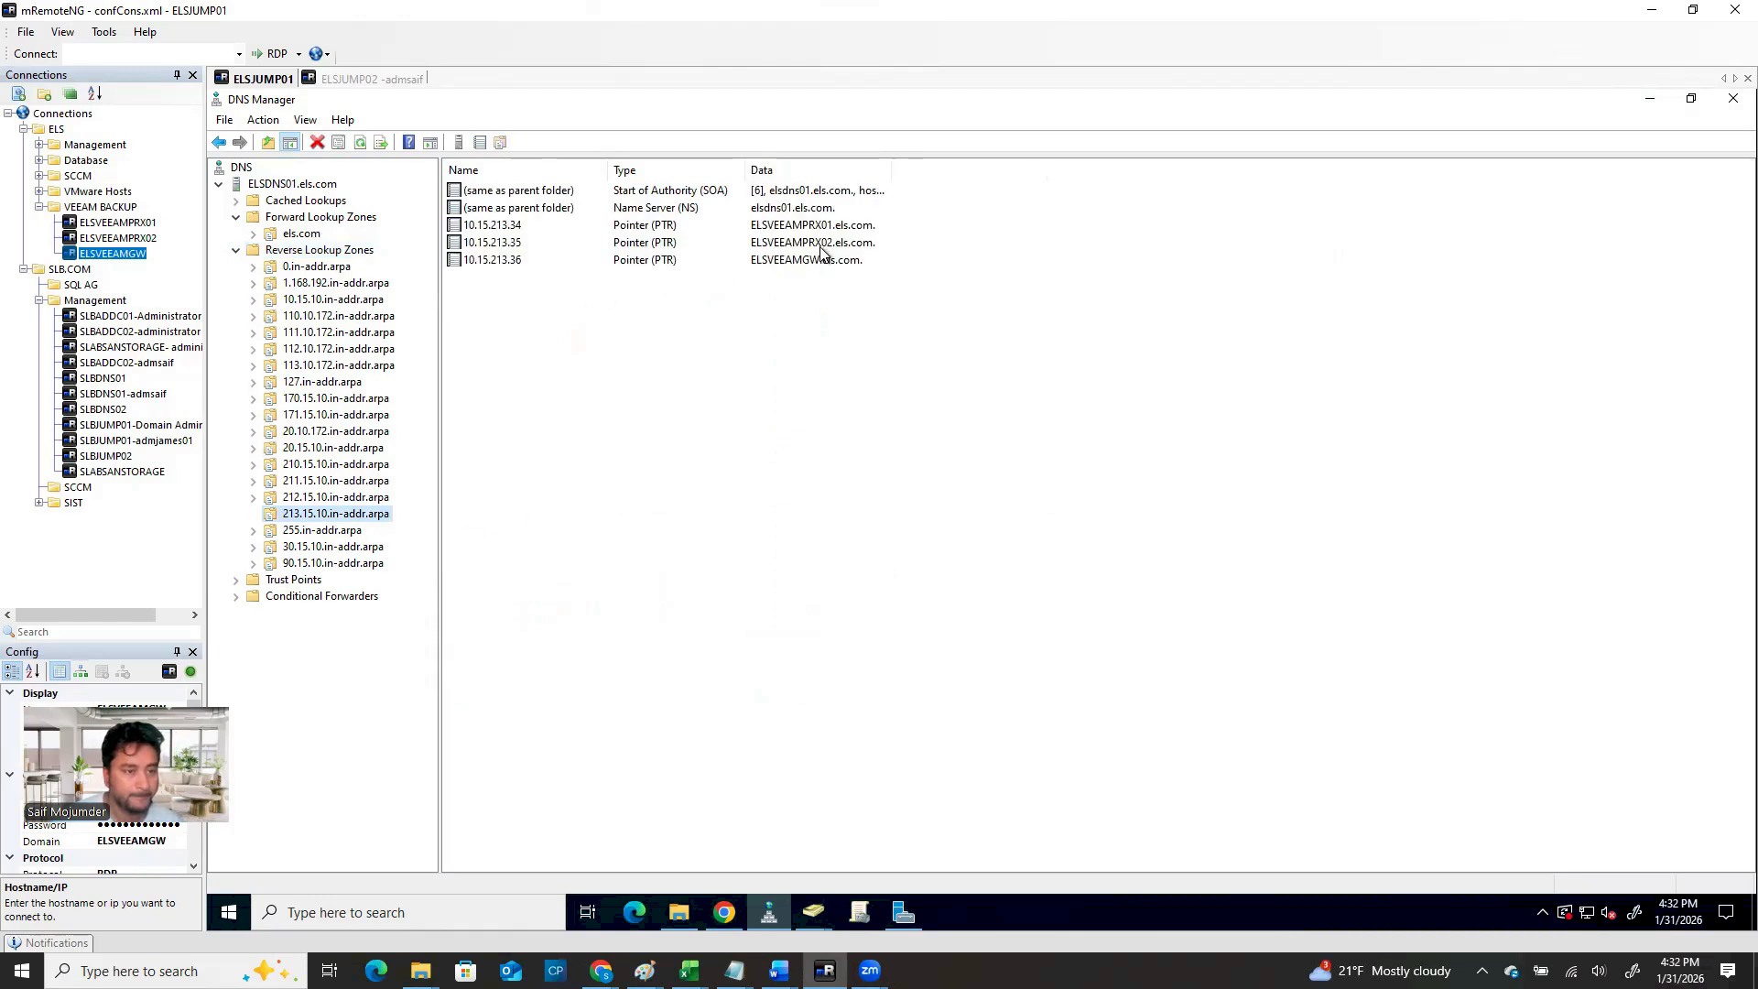
right_click(655, 401)
left_click(722, 584)
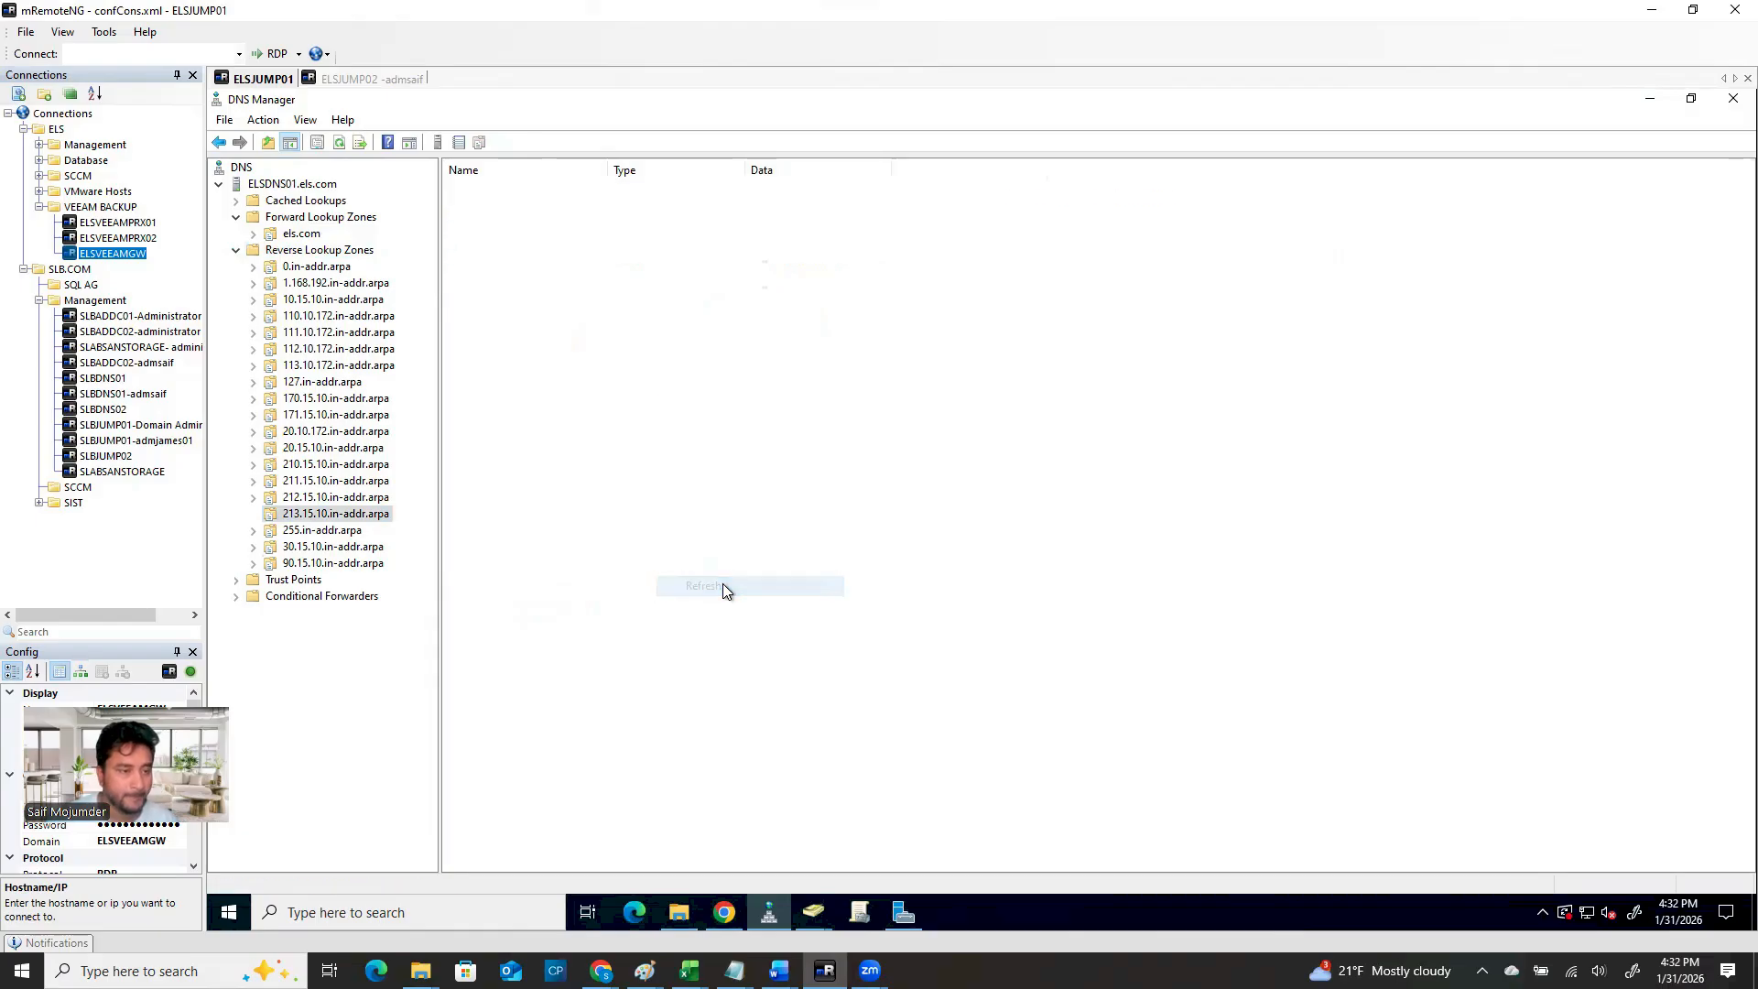
left_click(311, 234)
- Add host record ELSVEEAMPRIMS at 10.15.213.33 to els.com
right_click(1530, 395)
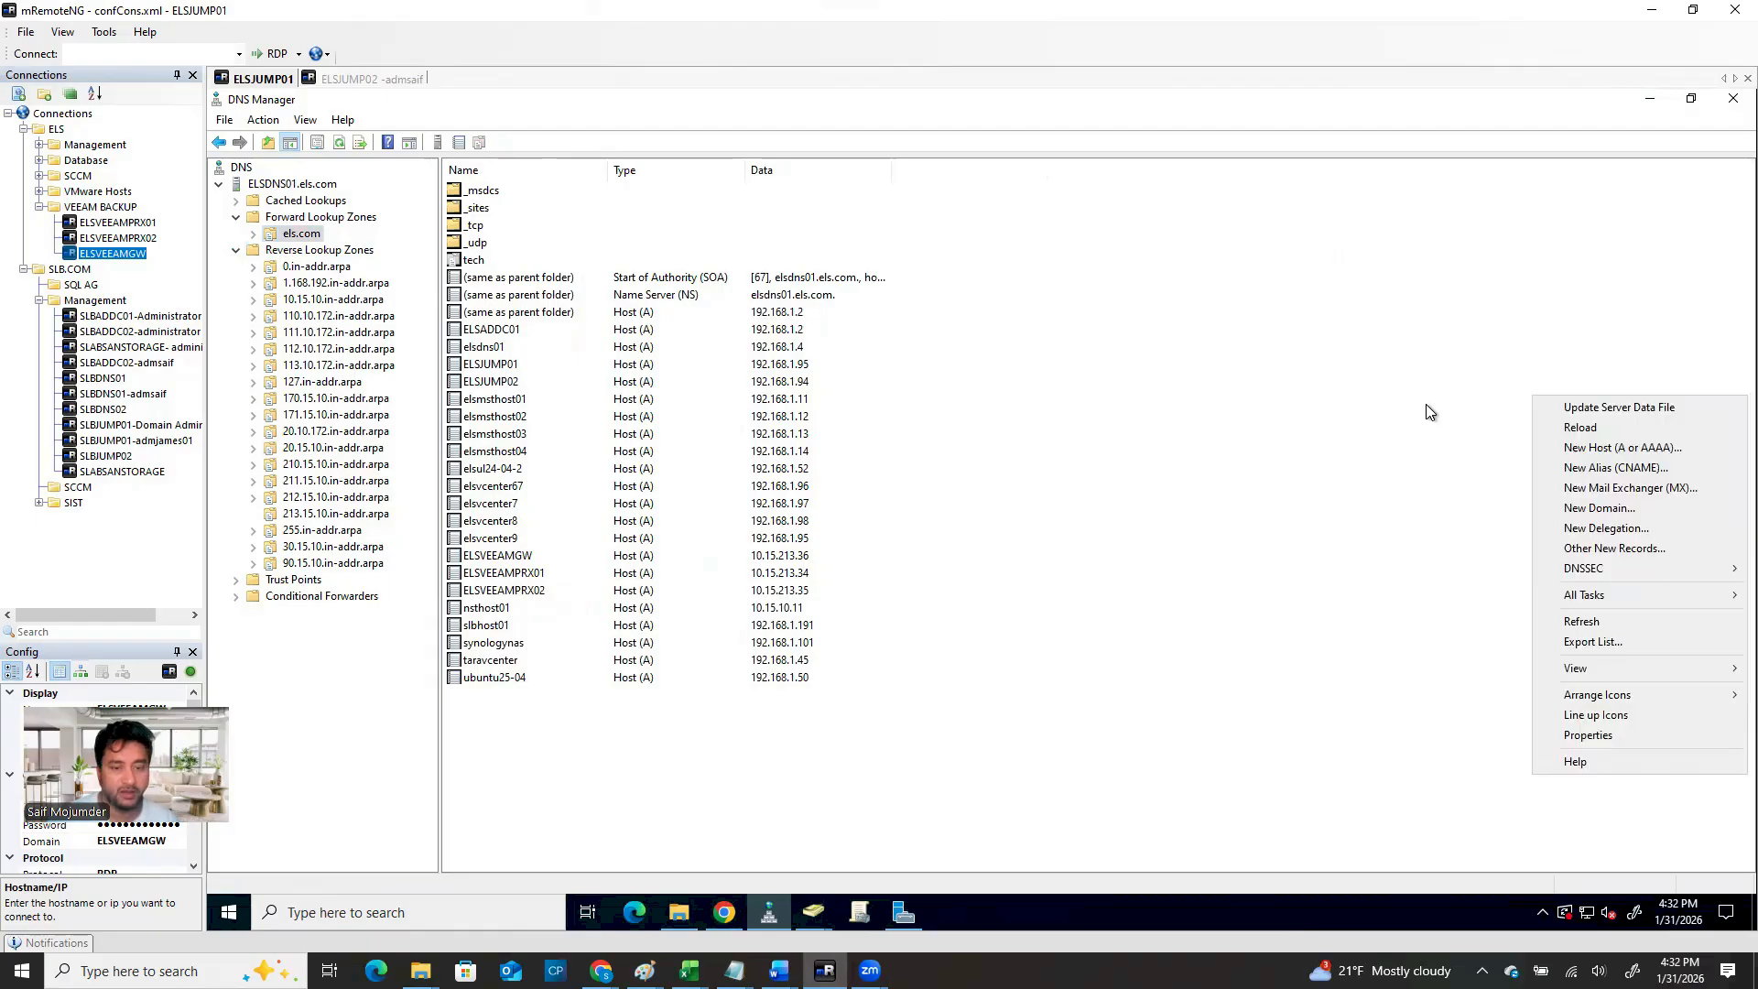
left_click(1540, 445)
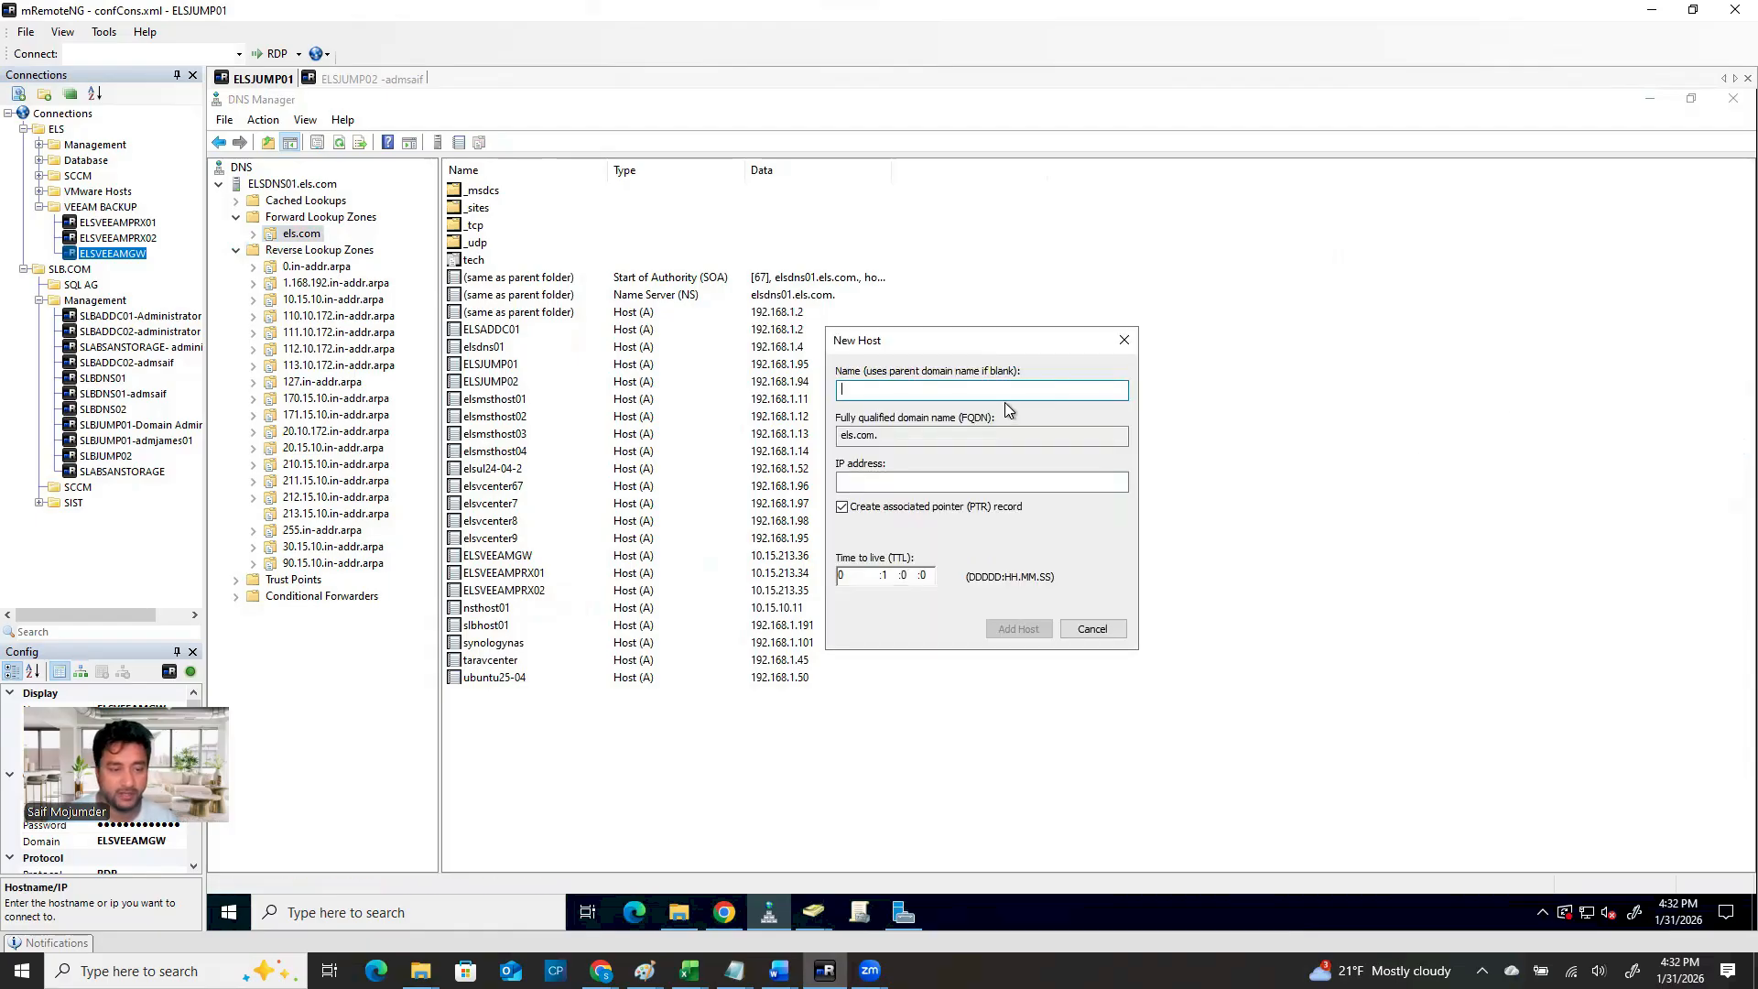
type("ELSVEEAMPRIMS")
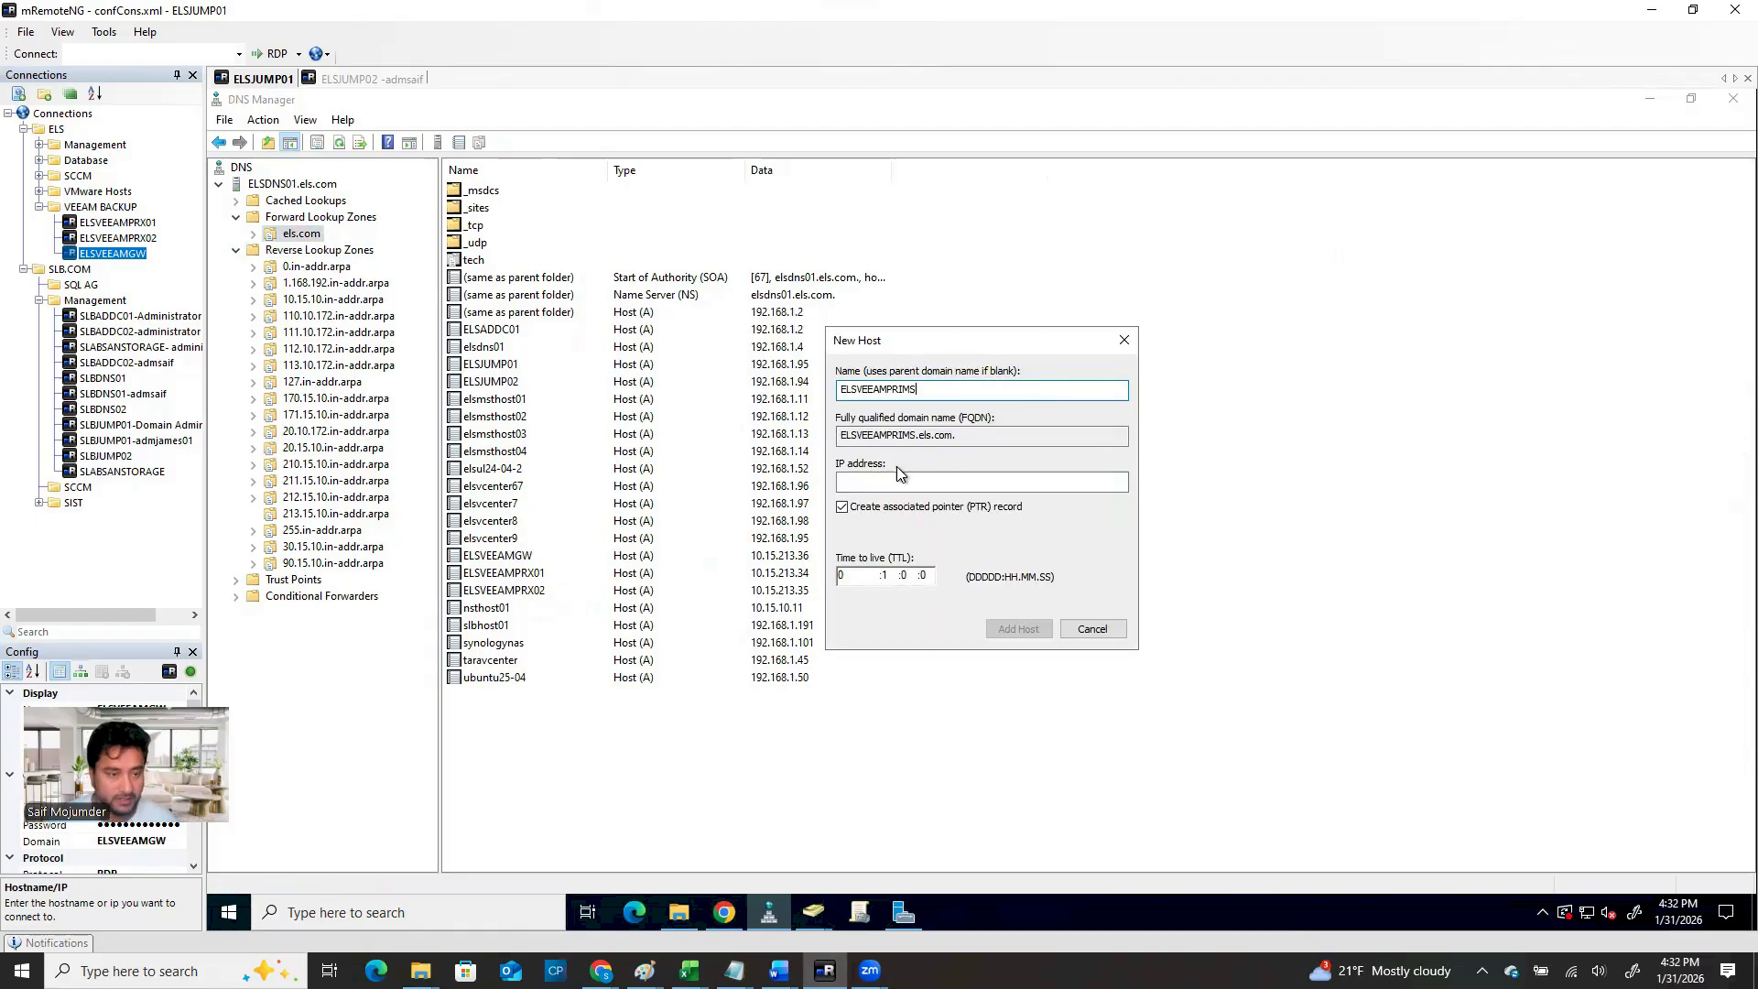
left_click(866, 484)
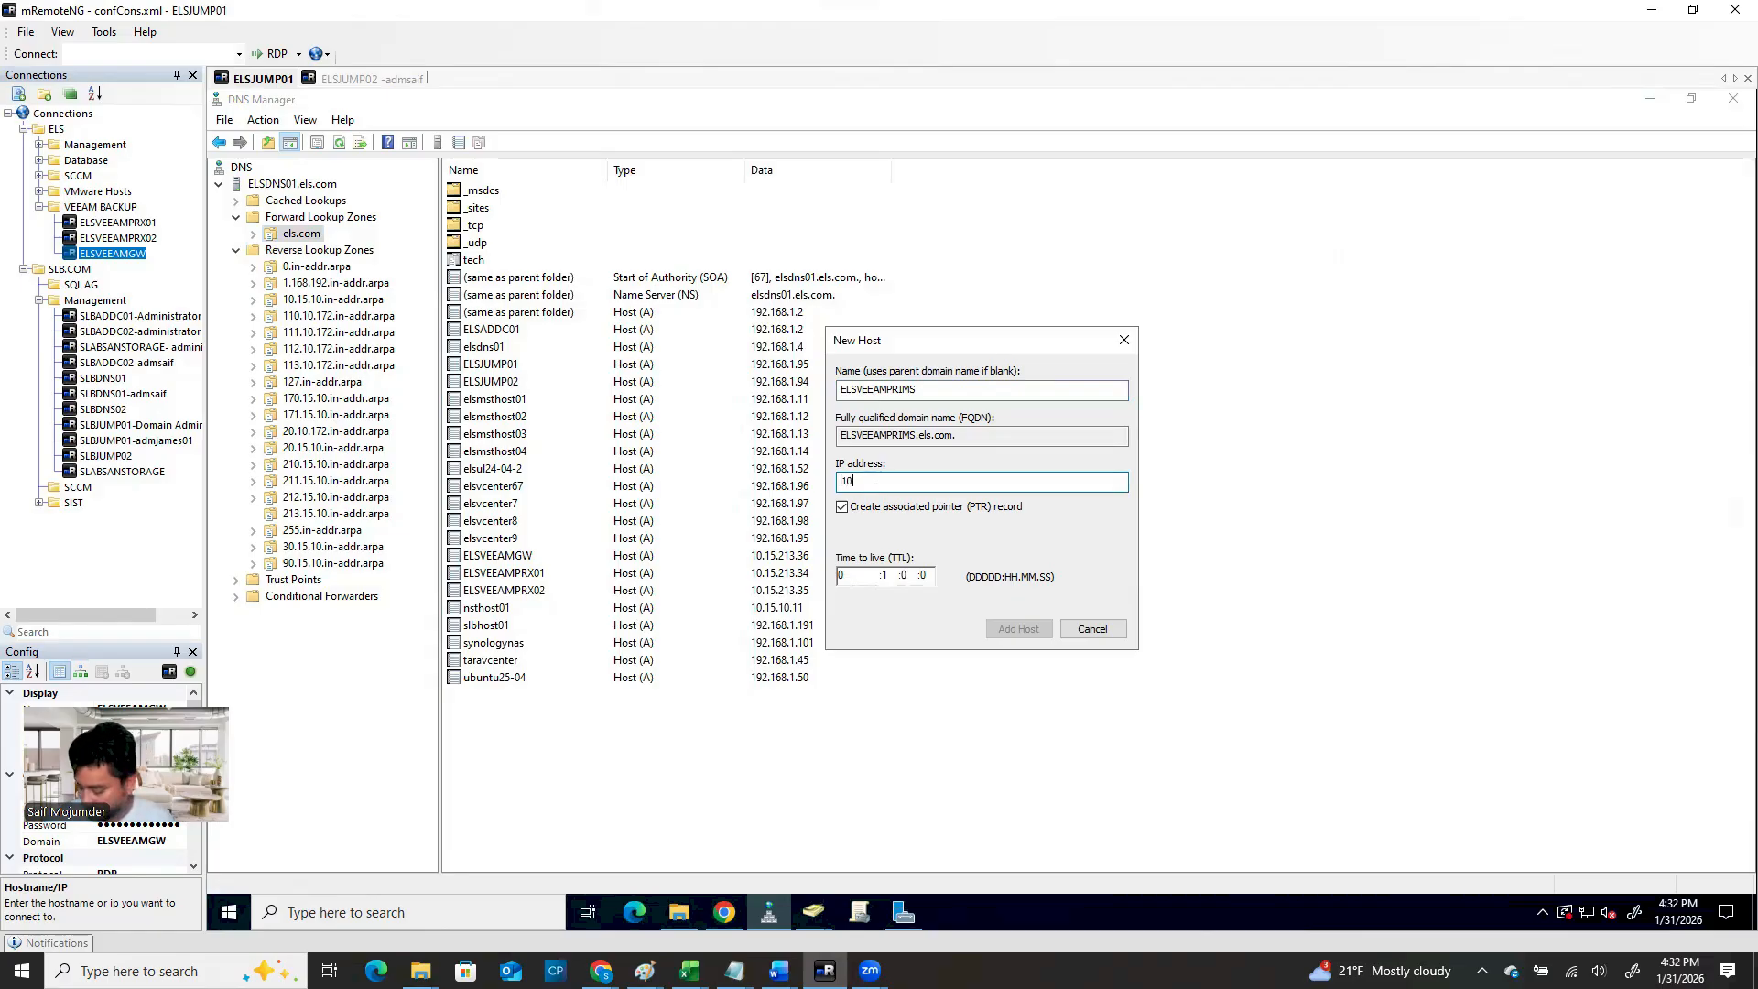
type("10.15.213.333")
key("BackSpace")
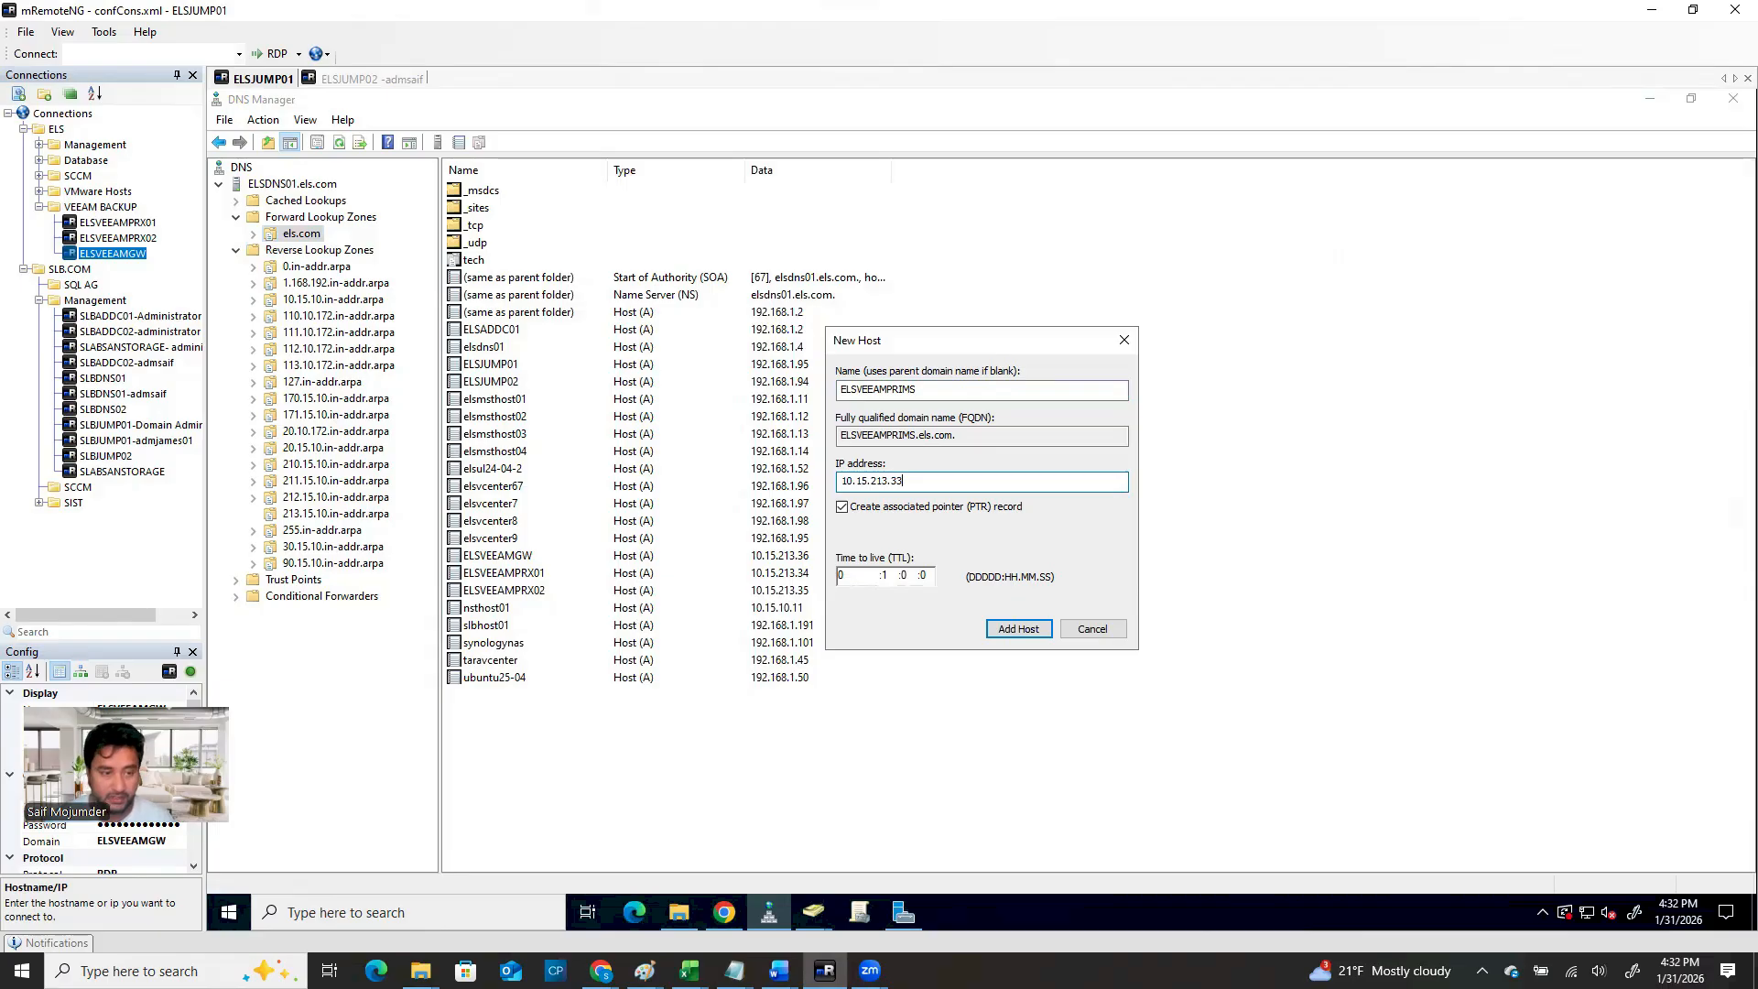
left_click(1007, 631)
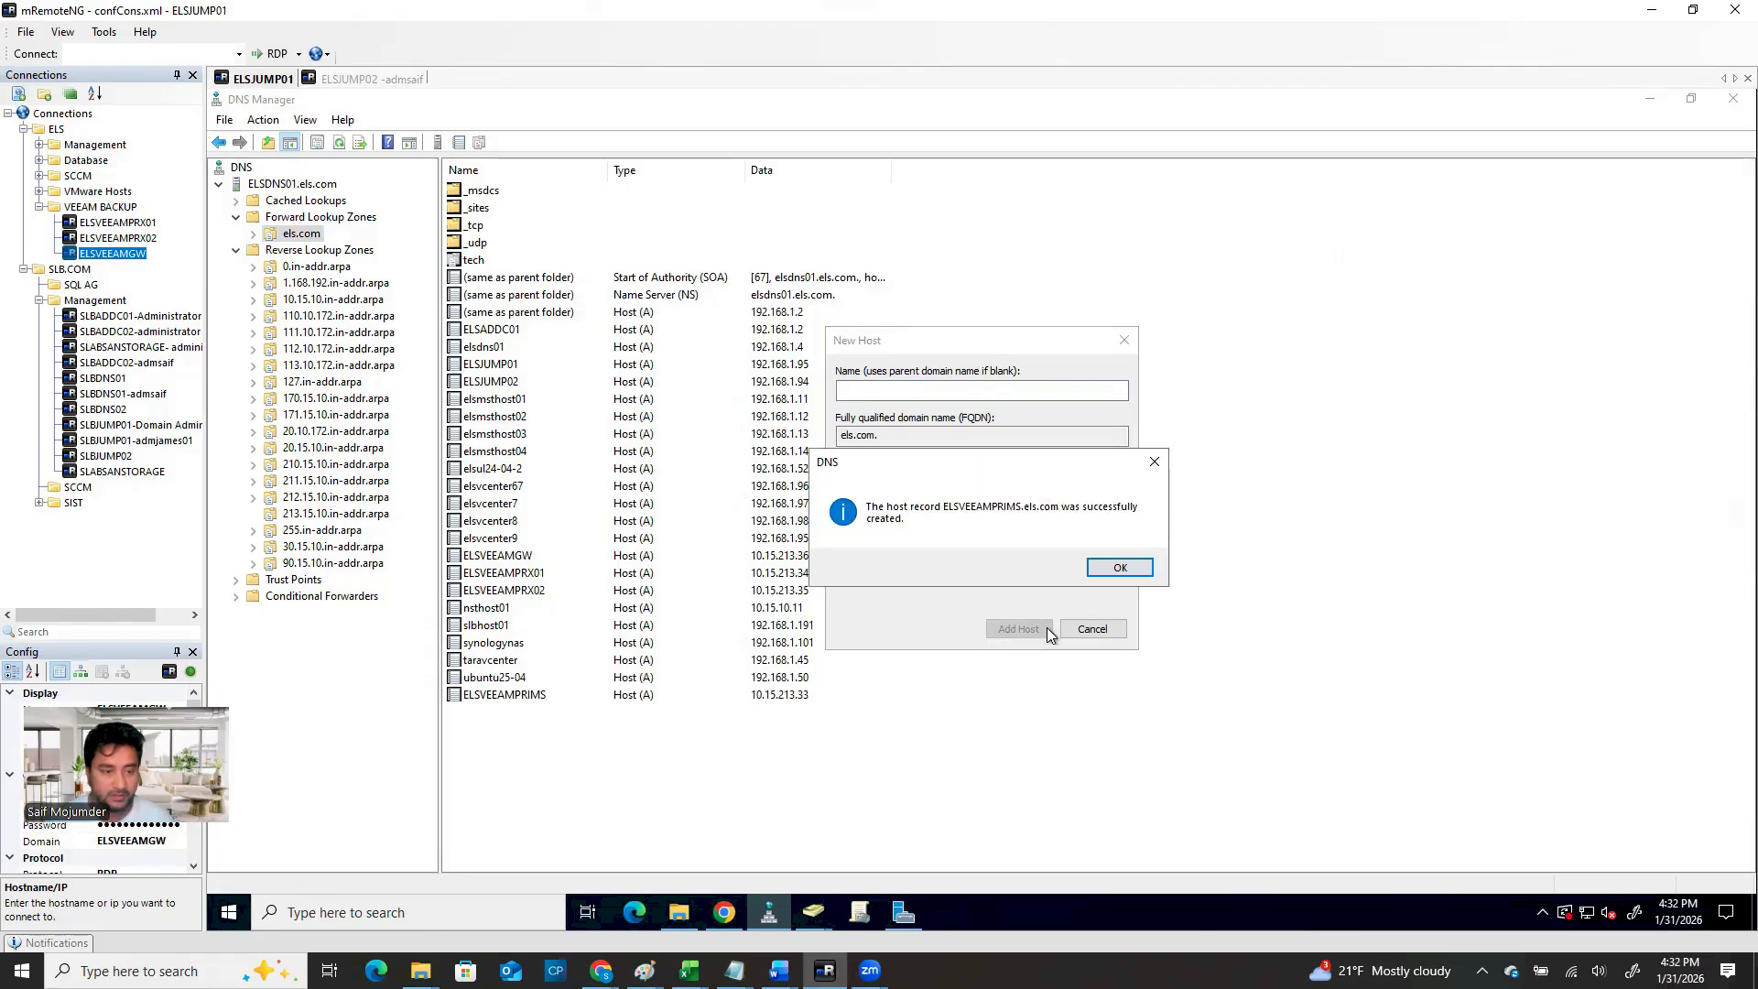
left_click(1107, 574)
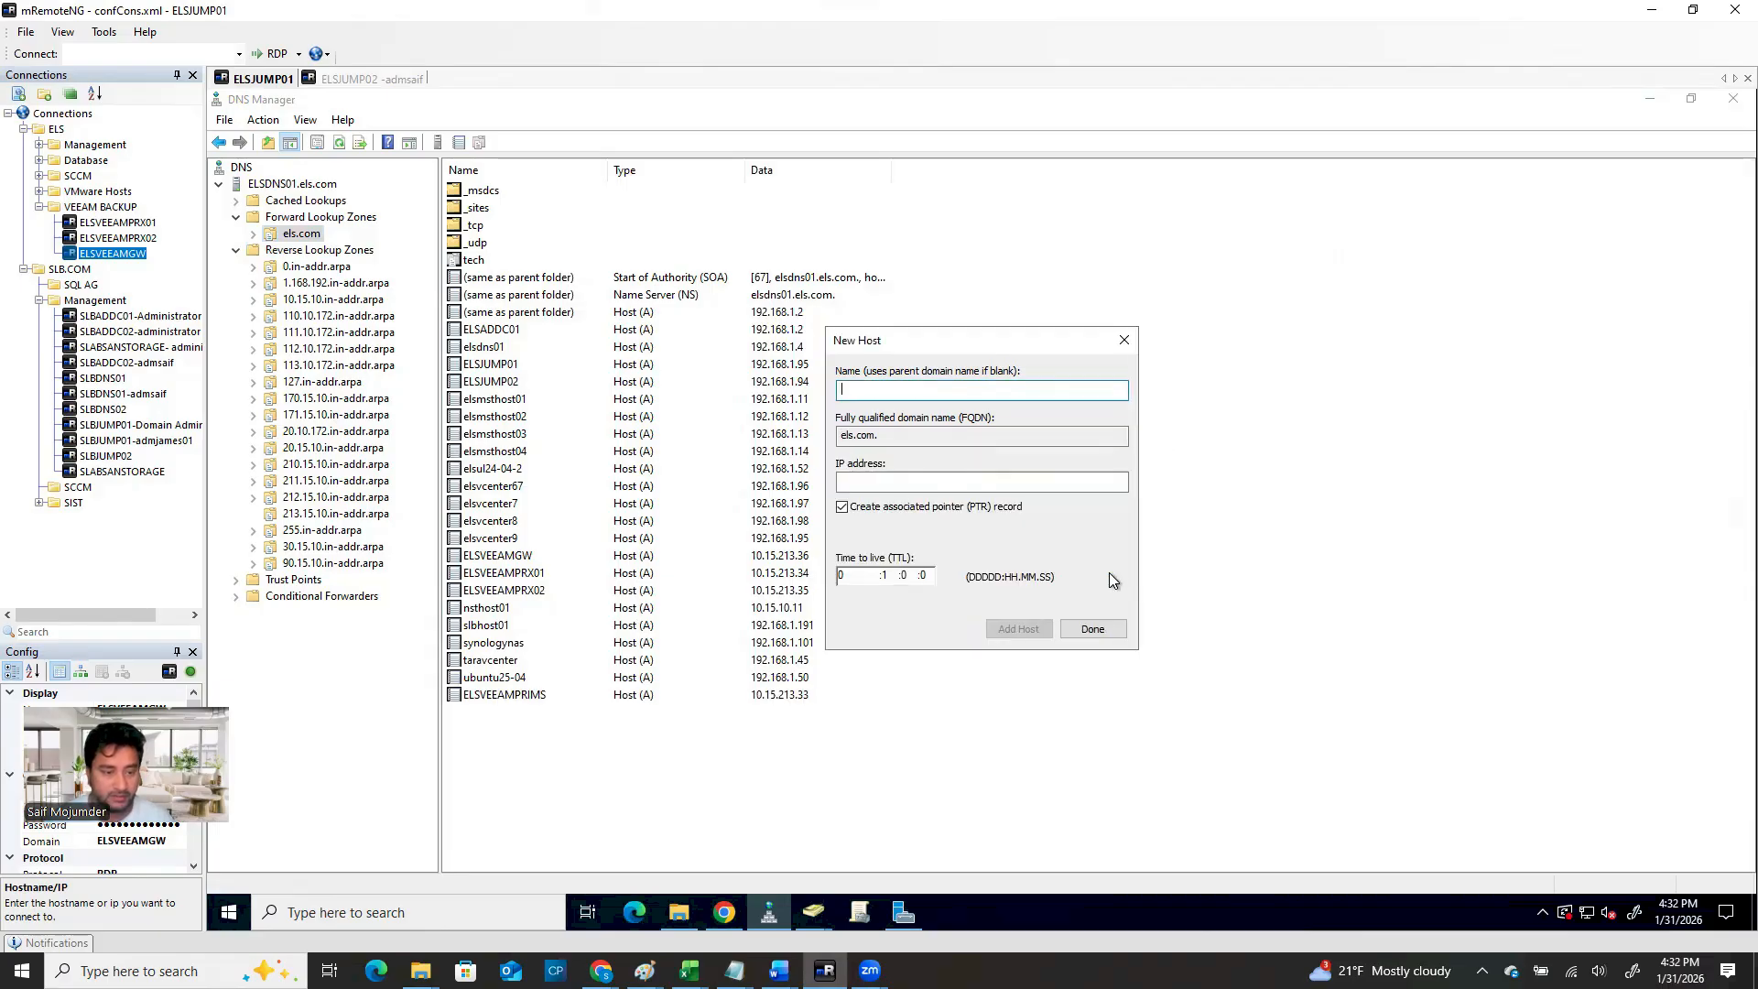
left_click(1094, 630)
- Inspect the ELSVEEAMPRIMS record's properties, then go to the Veeam tab in Chrome
double_click(513, 696)
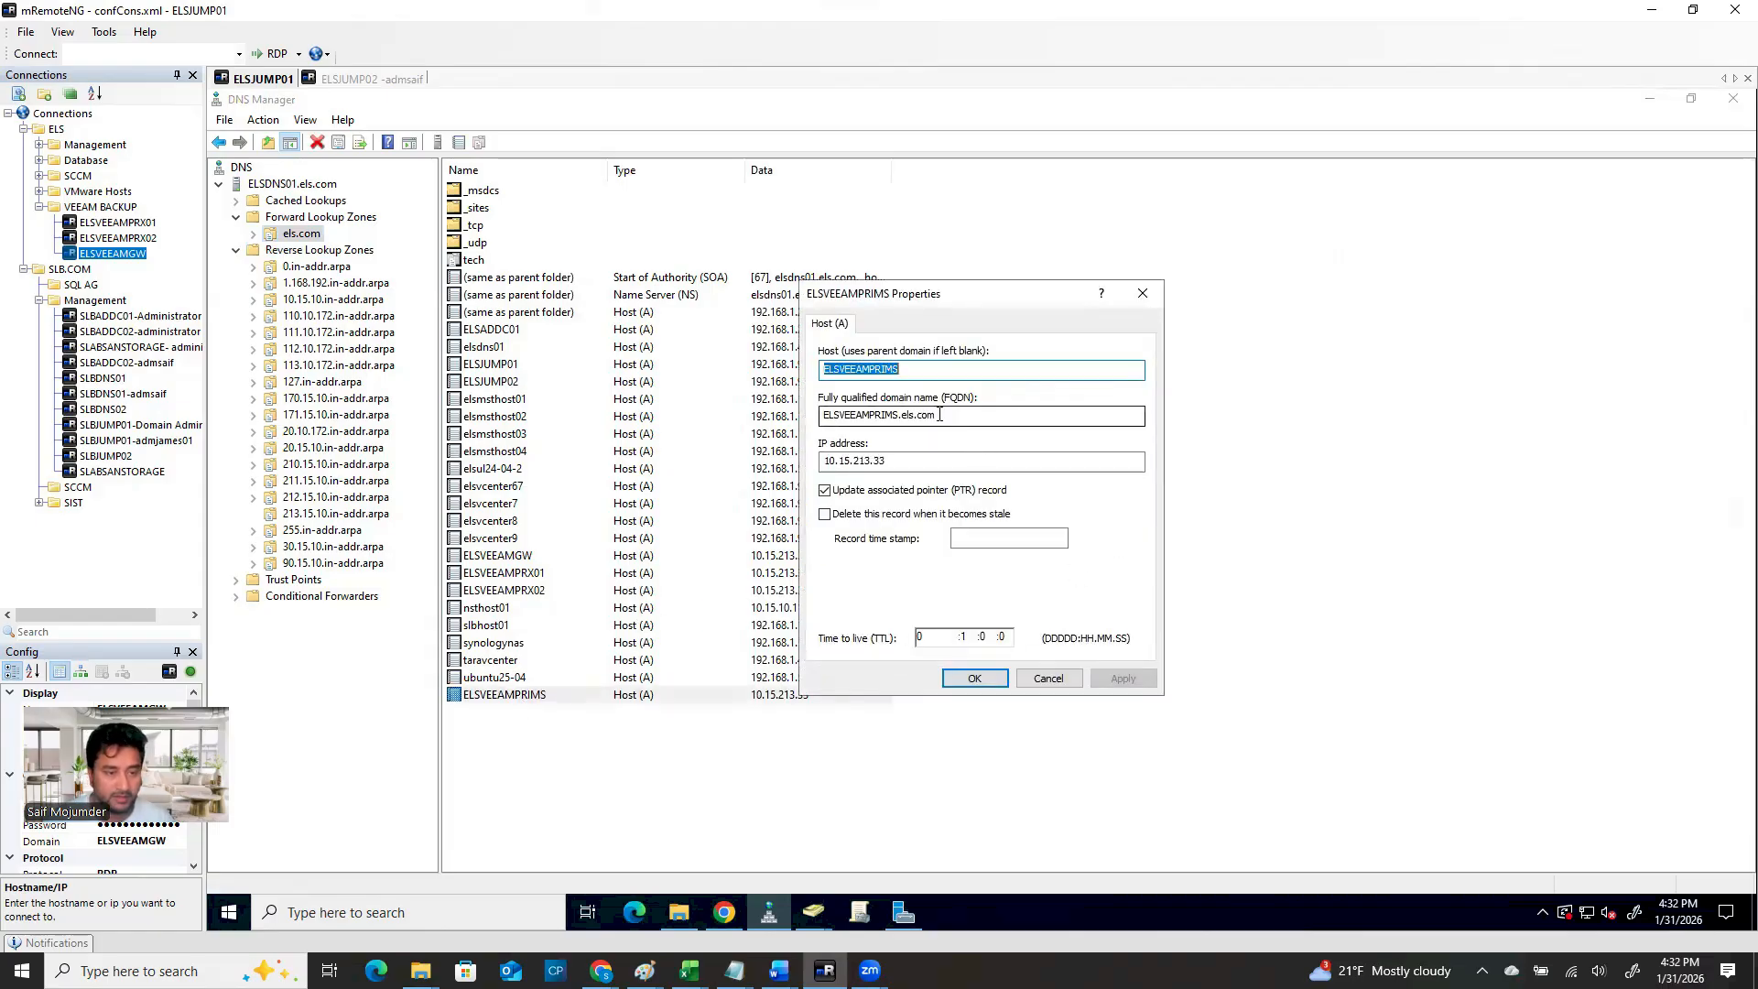
key("Tab")
key("ctrl+c")
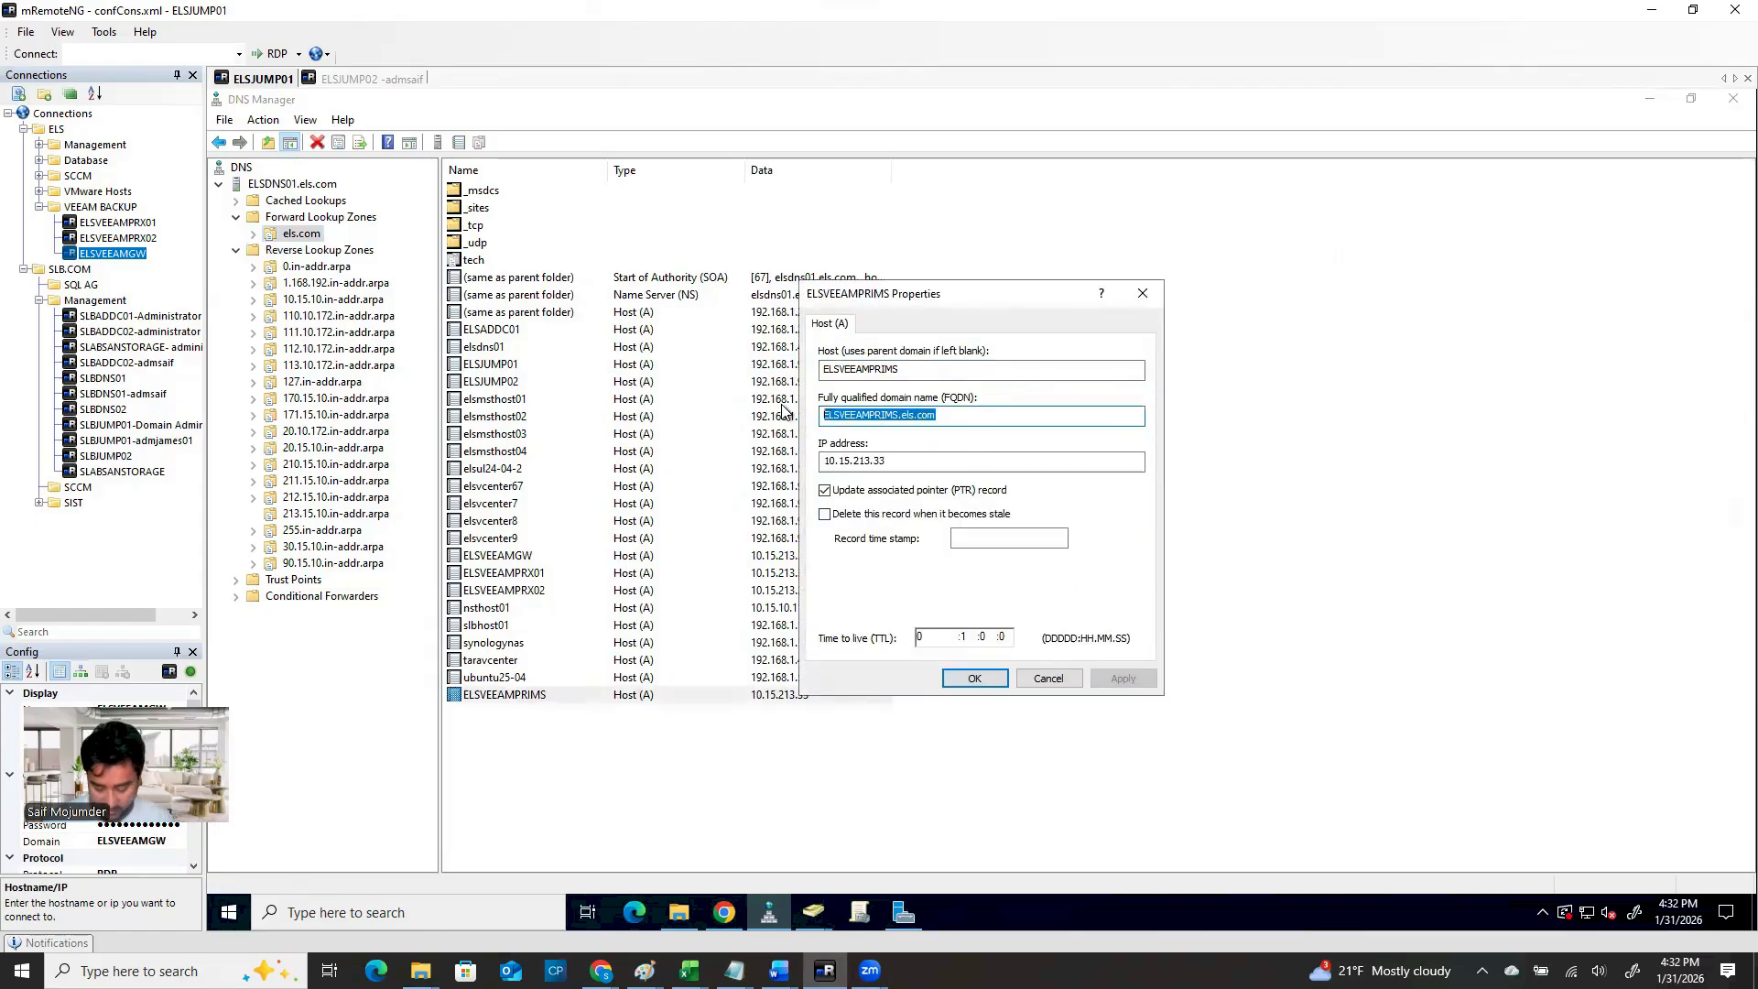
left_click(723, 912)
left_click(799, 110)
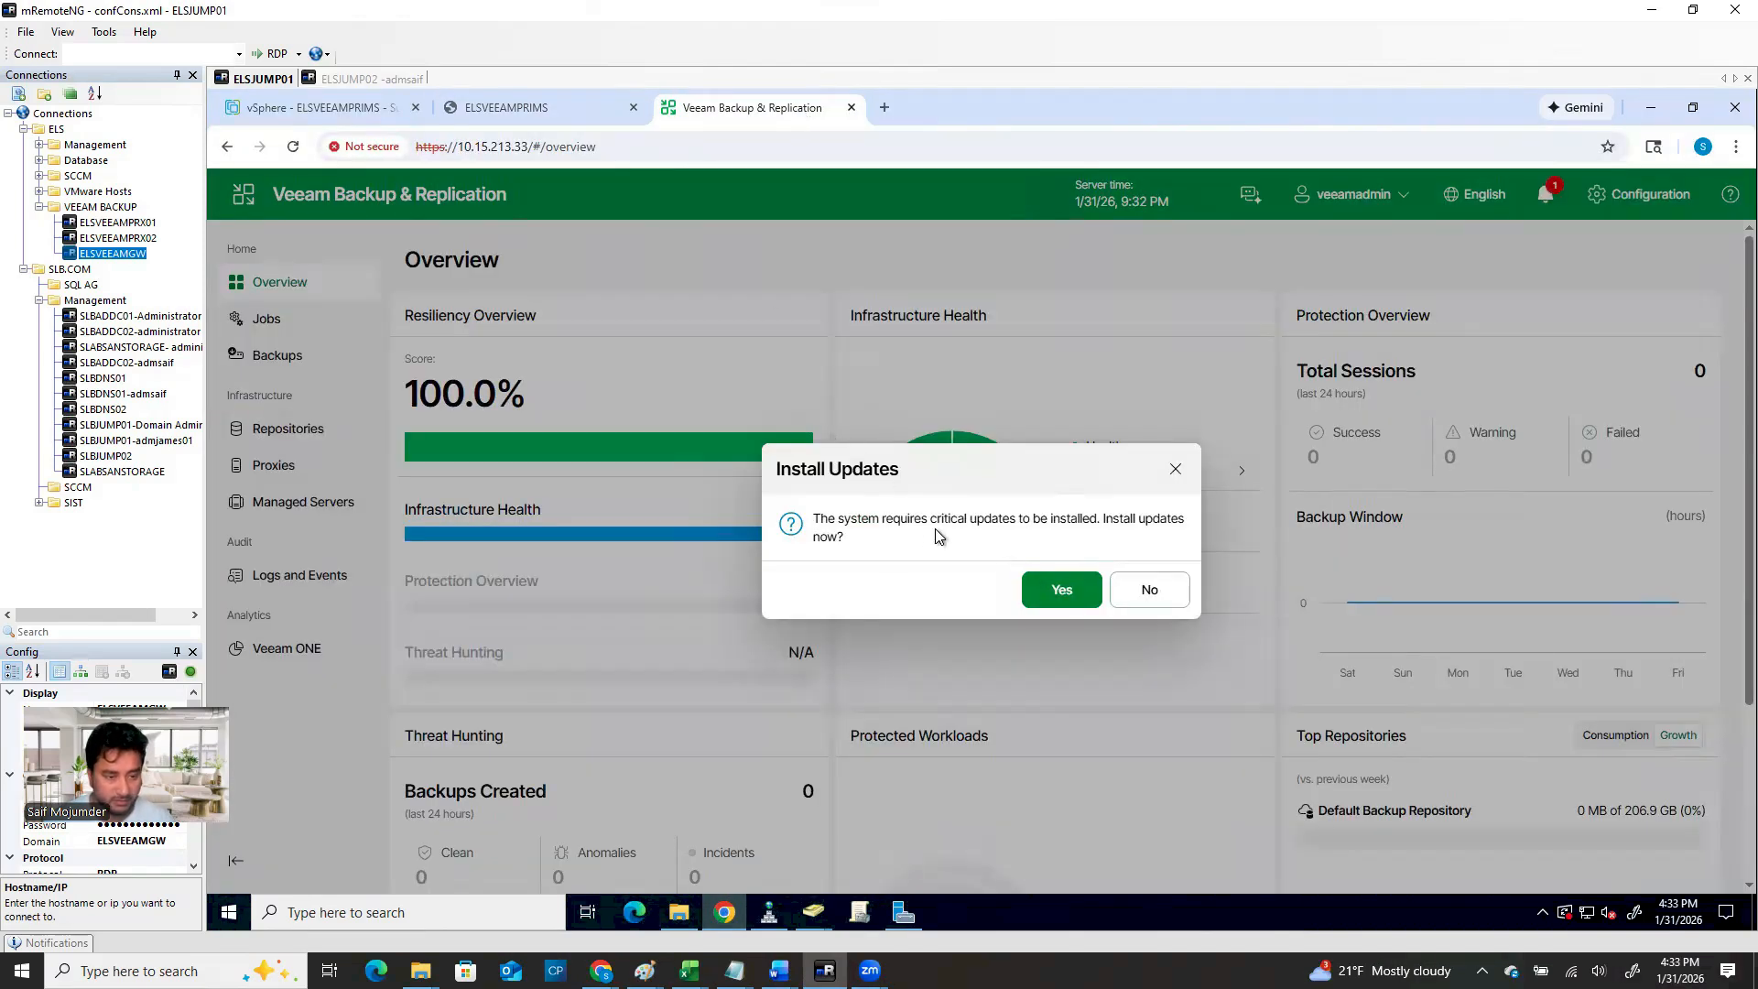
- Accept the critical updates and load elsveeamprims.els.com in a new tab past the certificate warning
left_click(1061, 586)
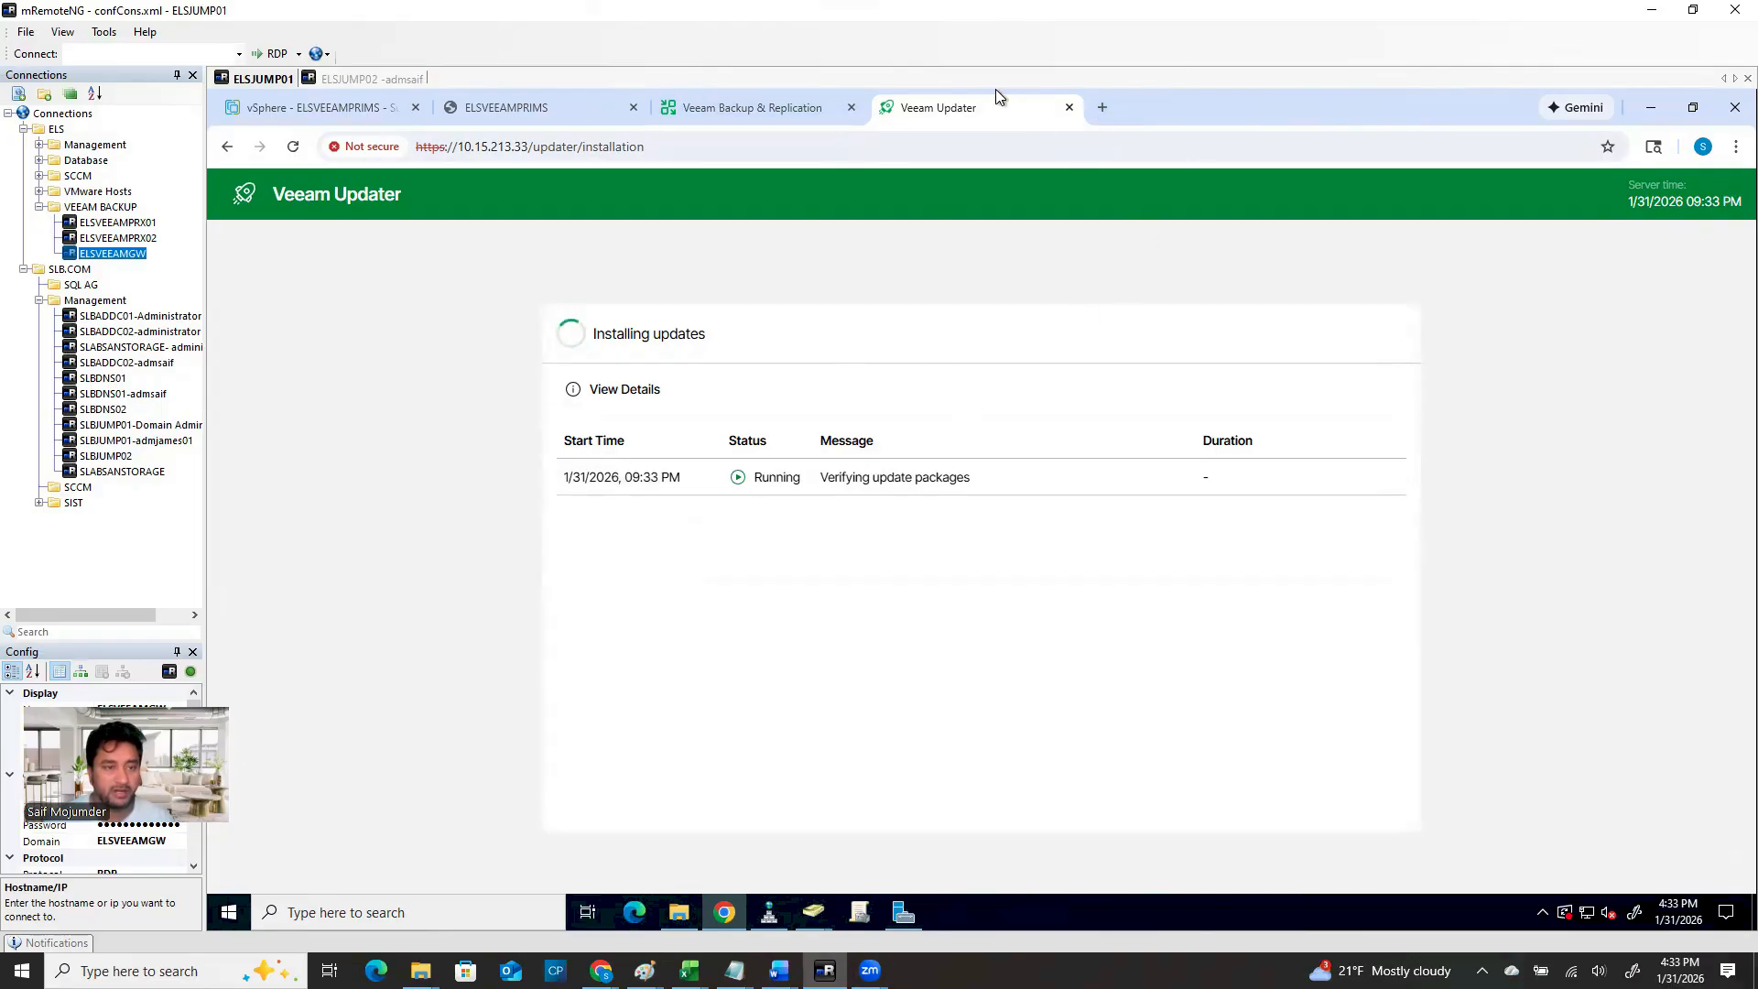
left_click(1103, 107)
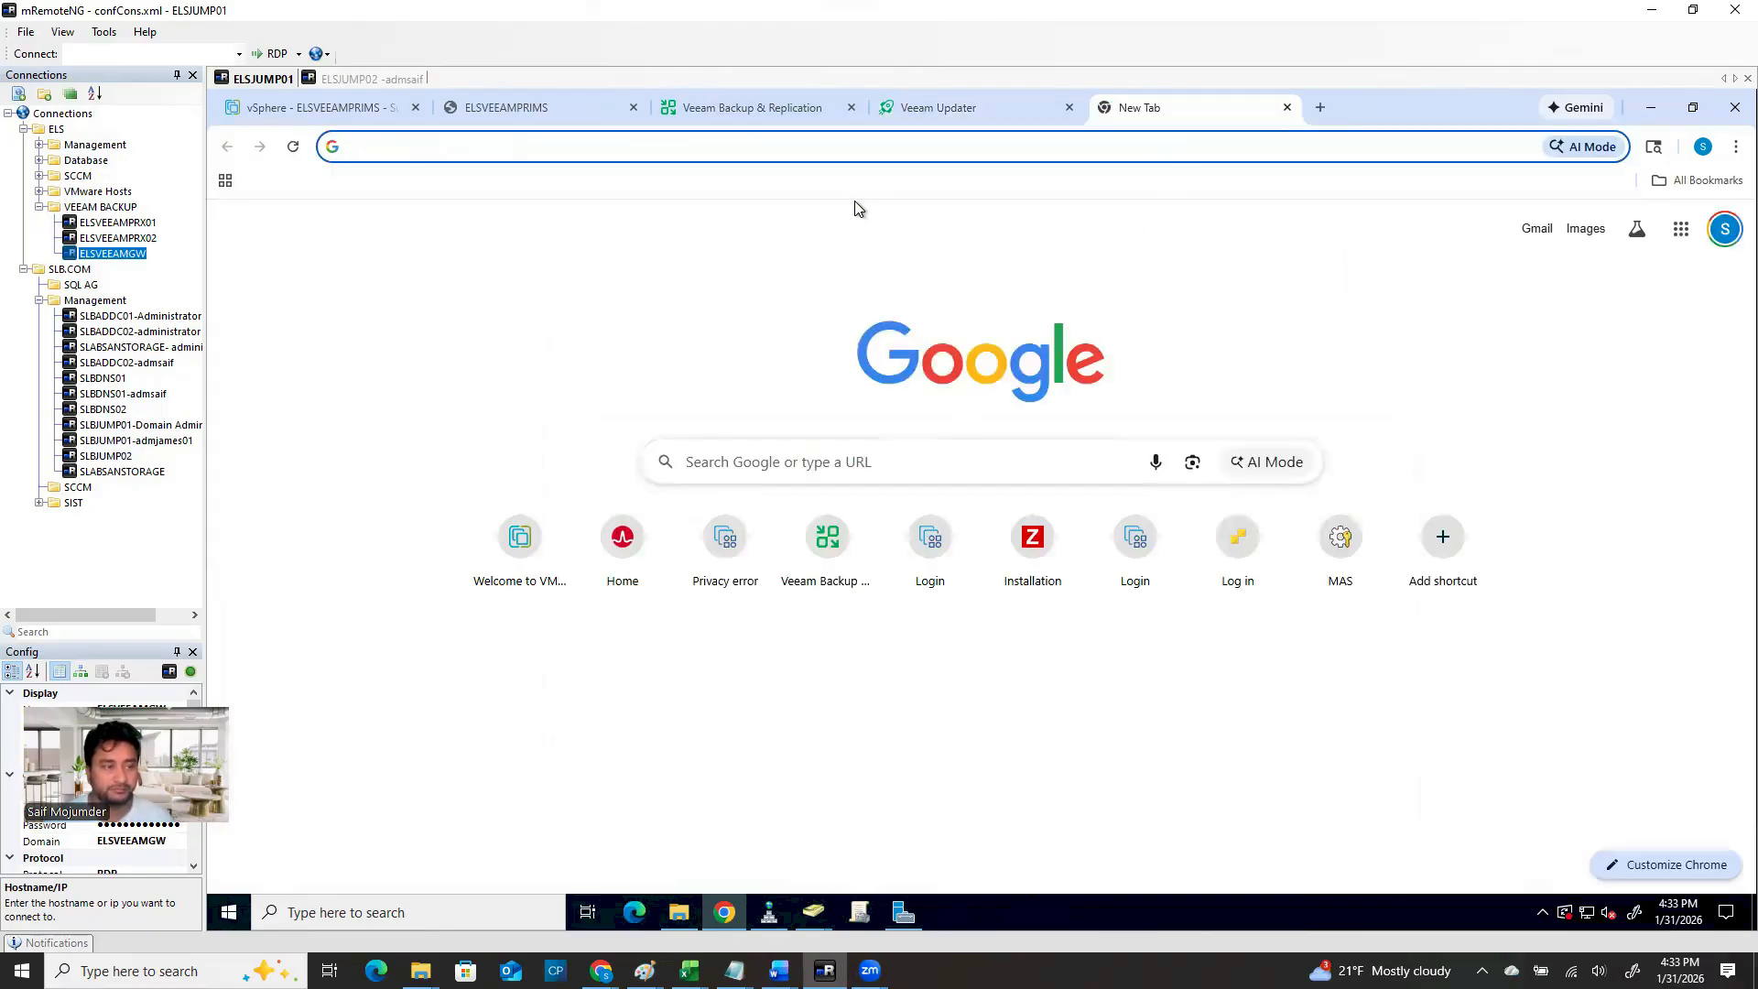
key("ctrl+v")
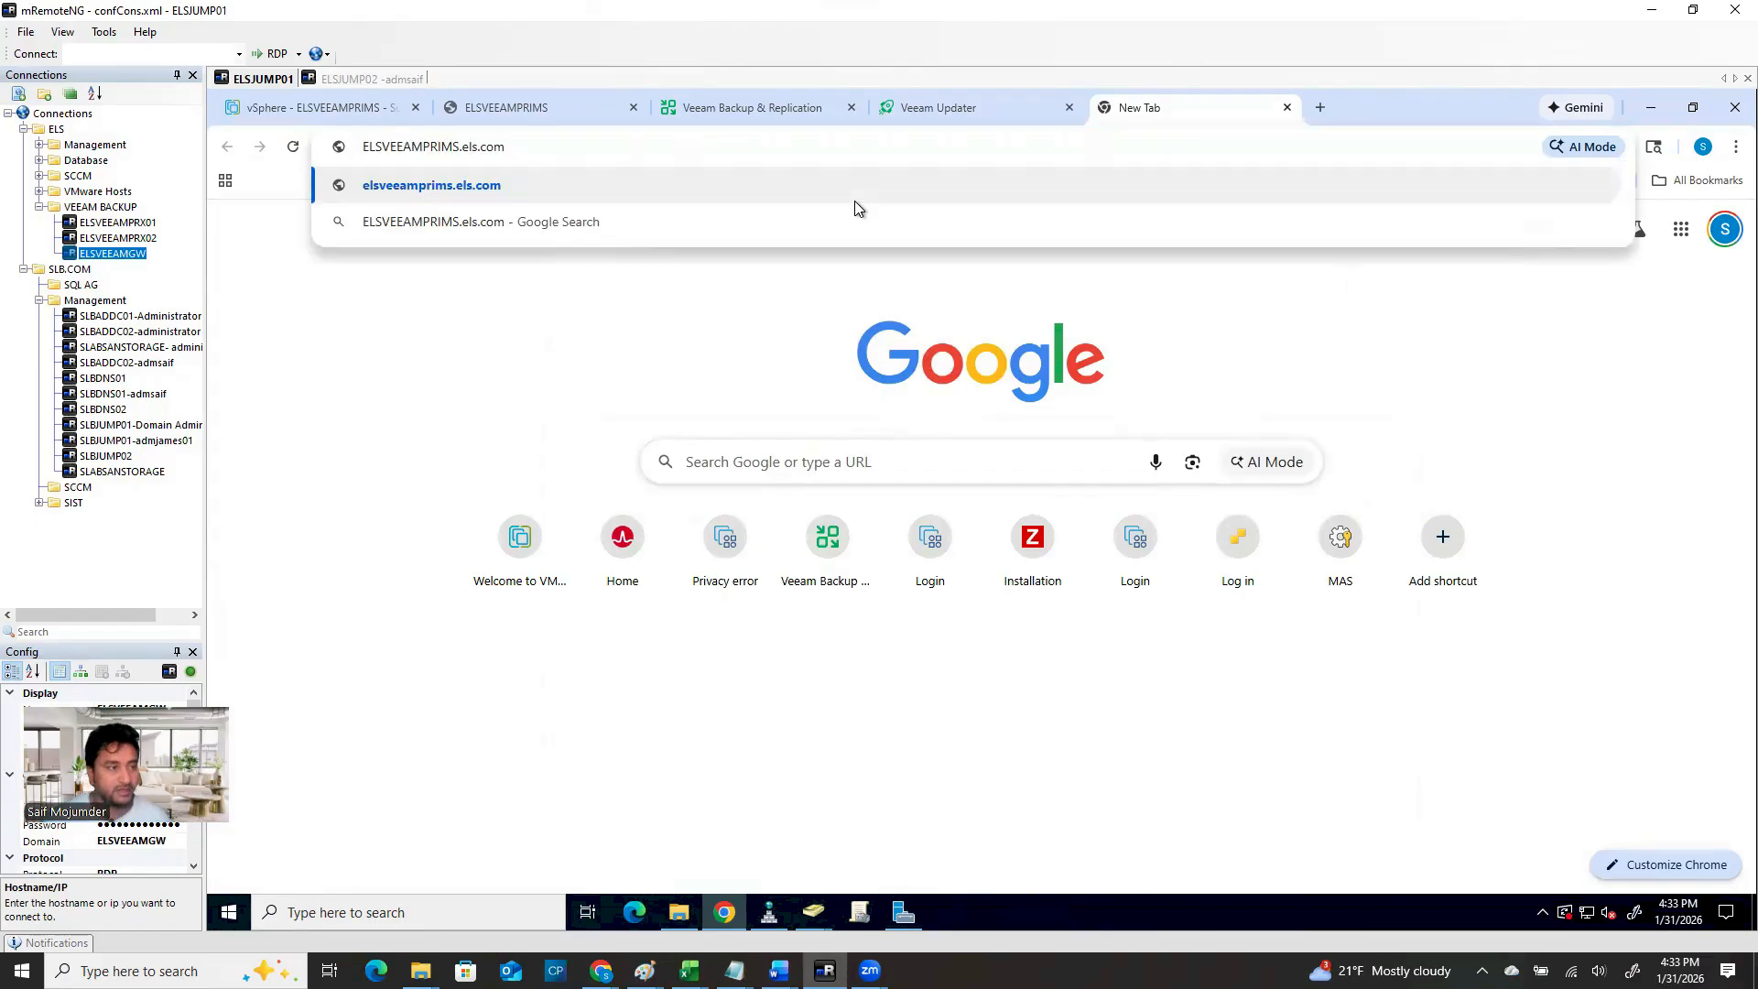
key("Return")
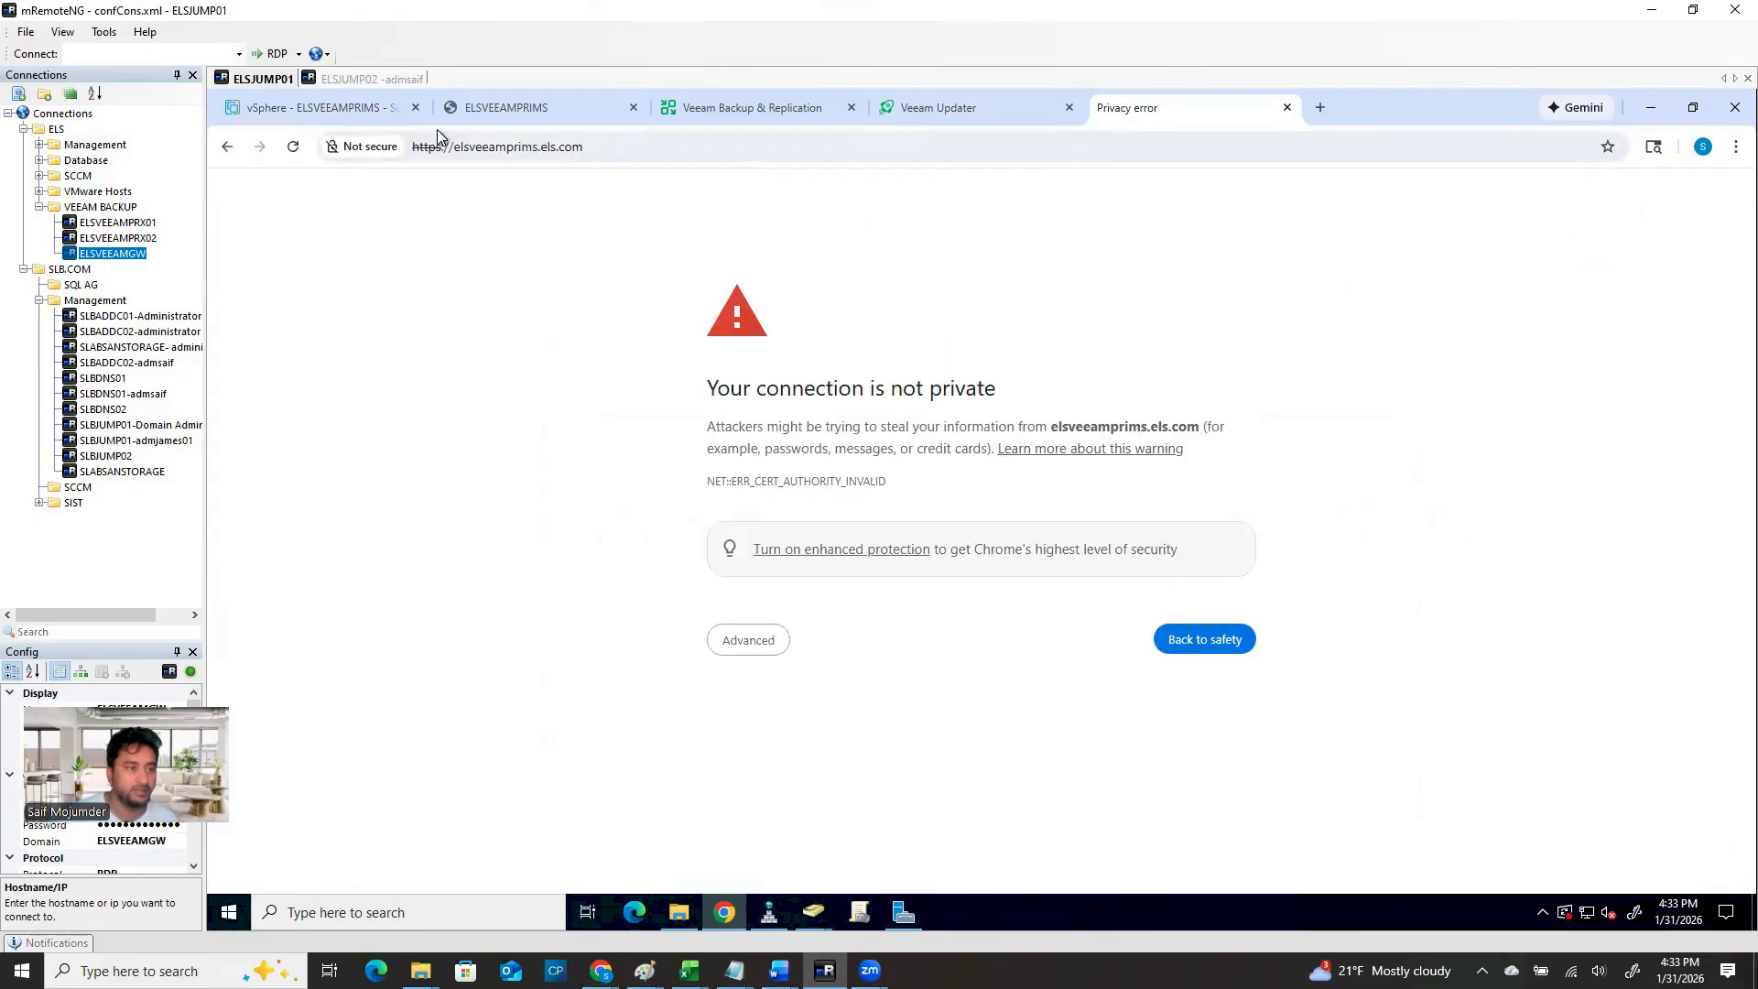
left_click(744, 646)
left_click(767, 781)
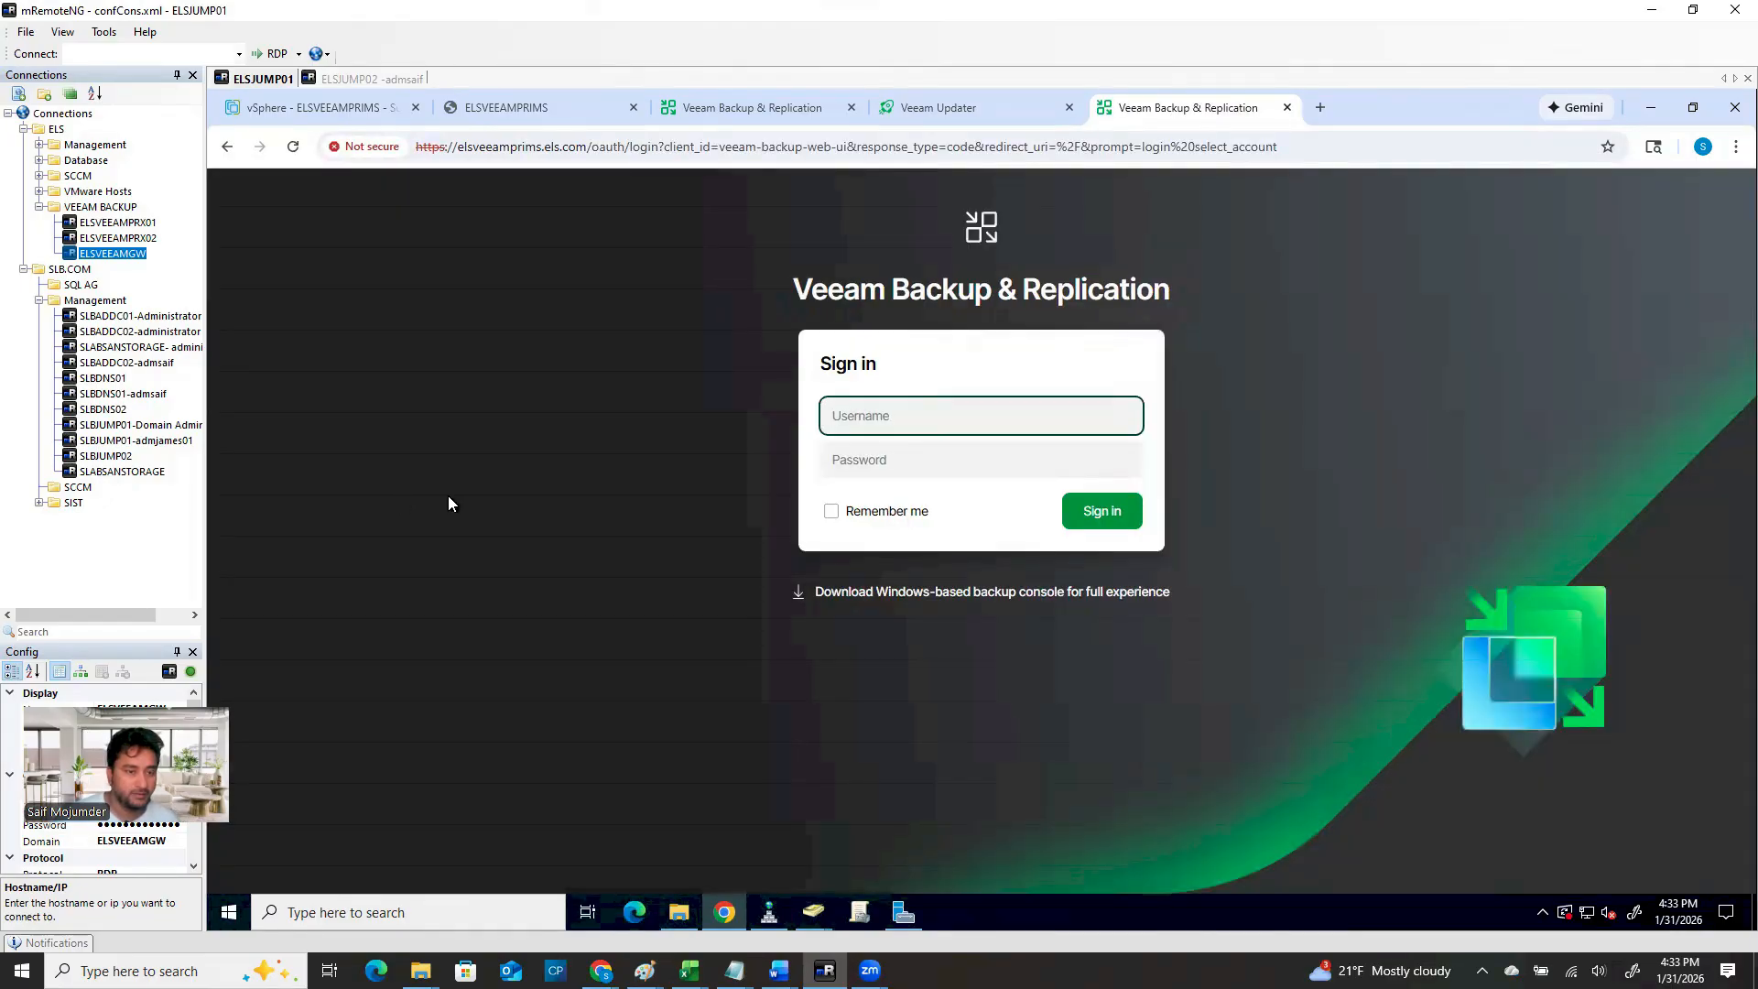
left_click(929, 461)
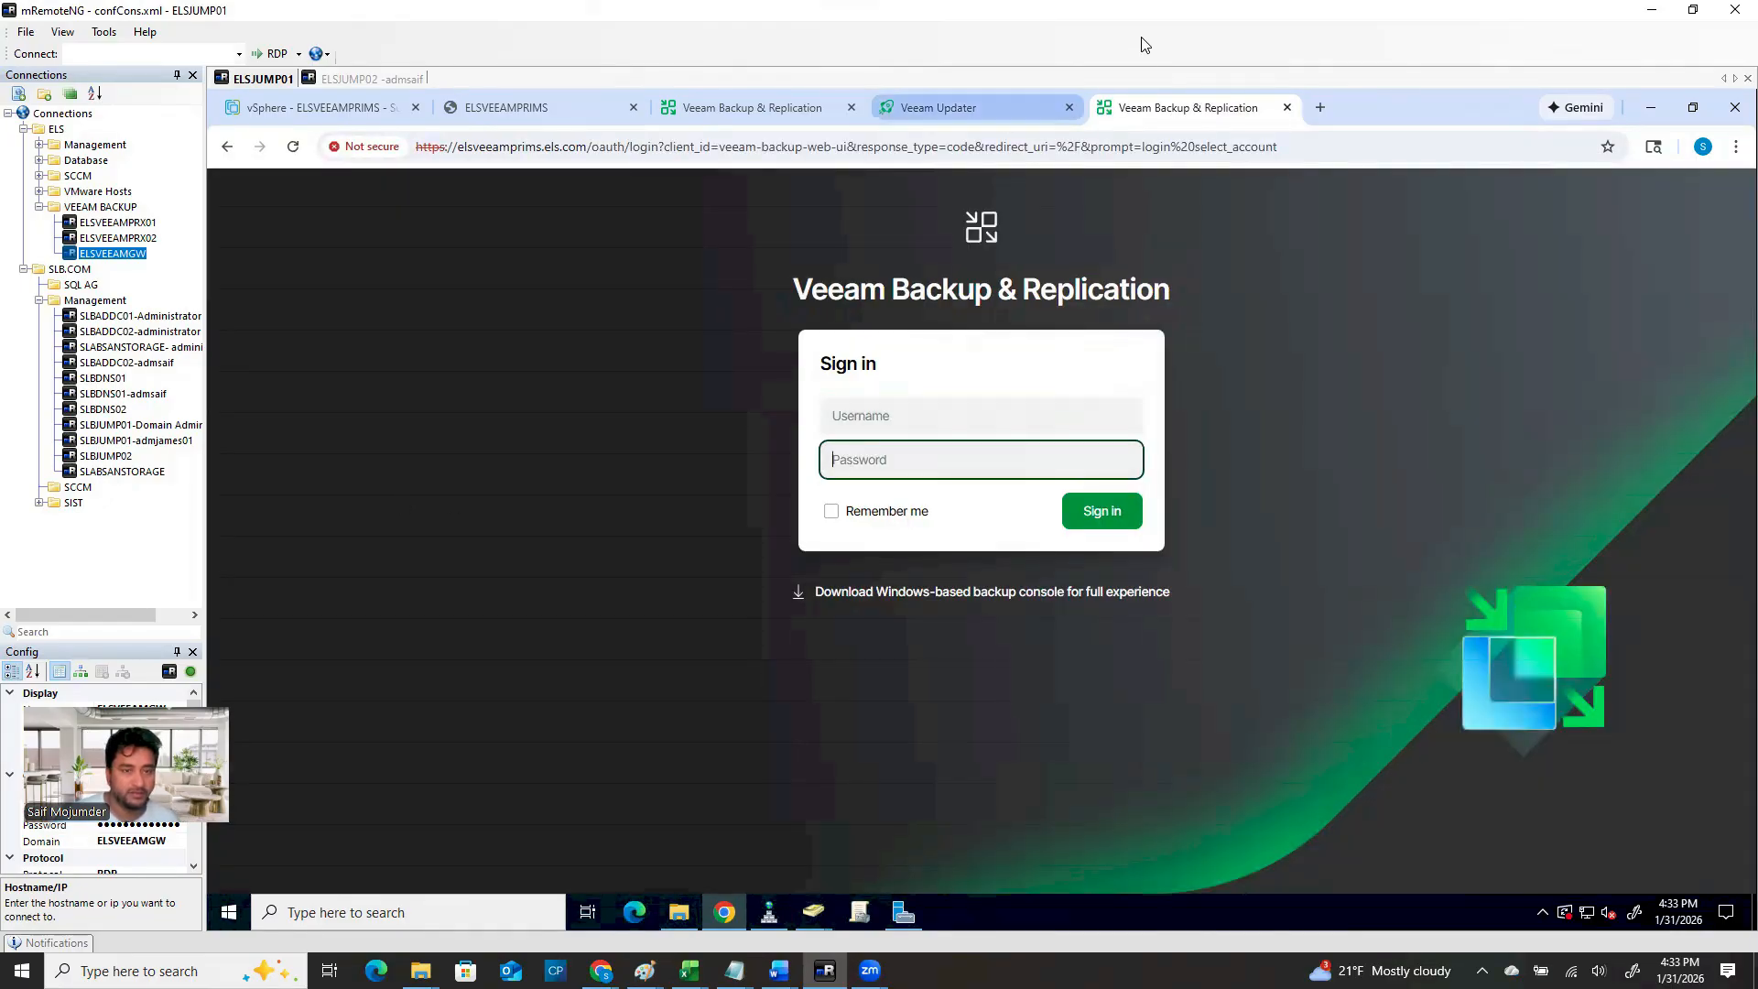
- Review Managed Servers, Repositories, Jobs and the Configuration notification settings in the console
left_click(665, 110)
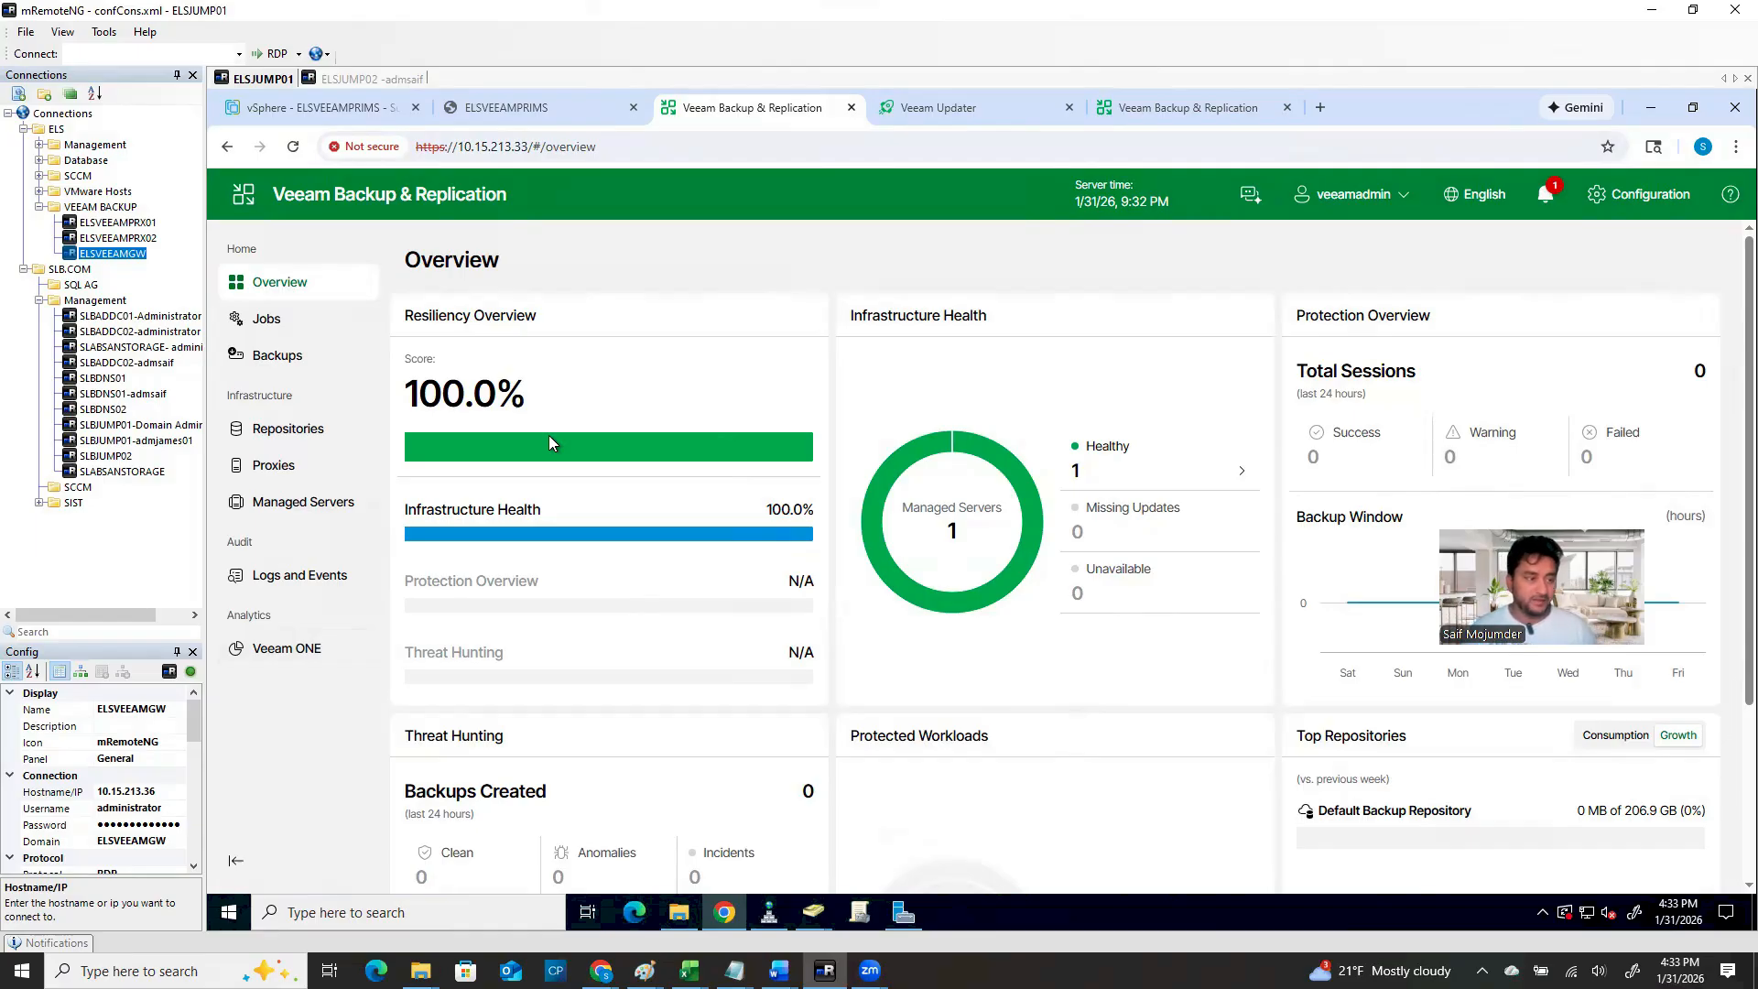
left_click(313, 504)
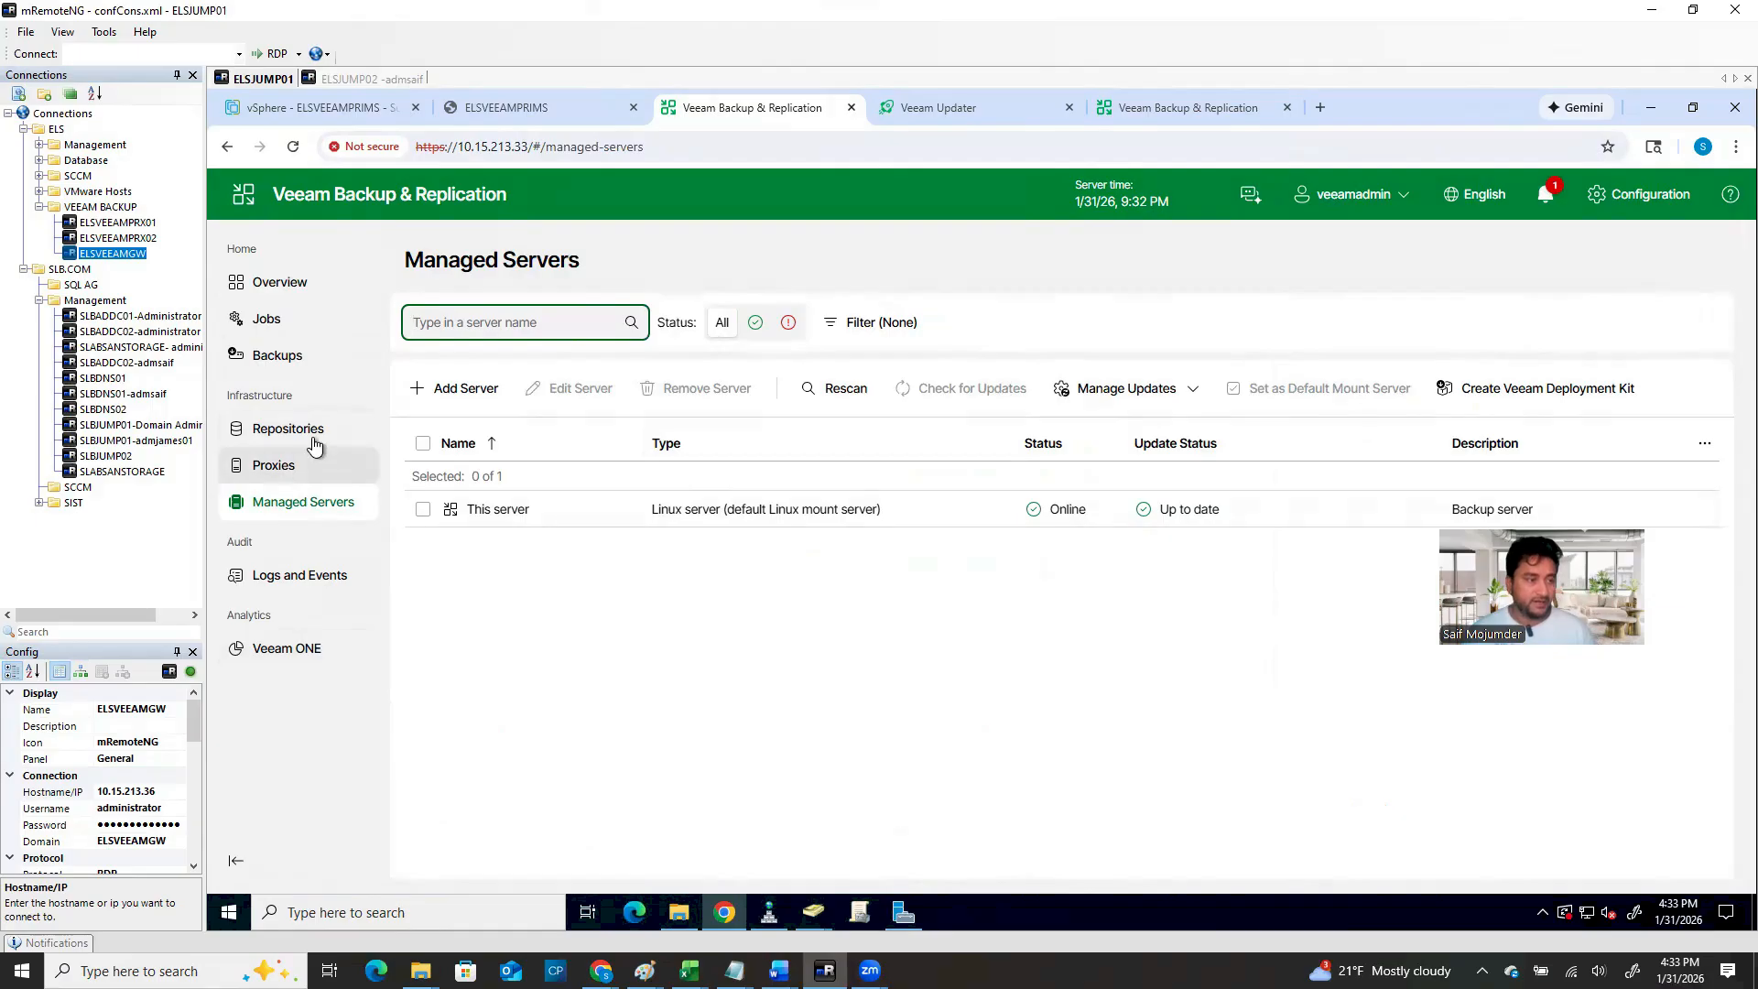
left_click(308, 439)
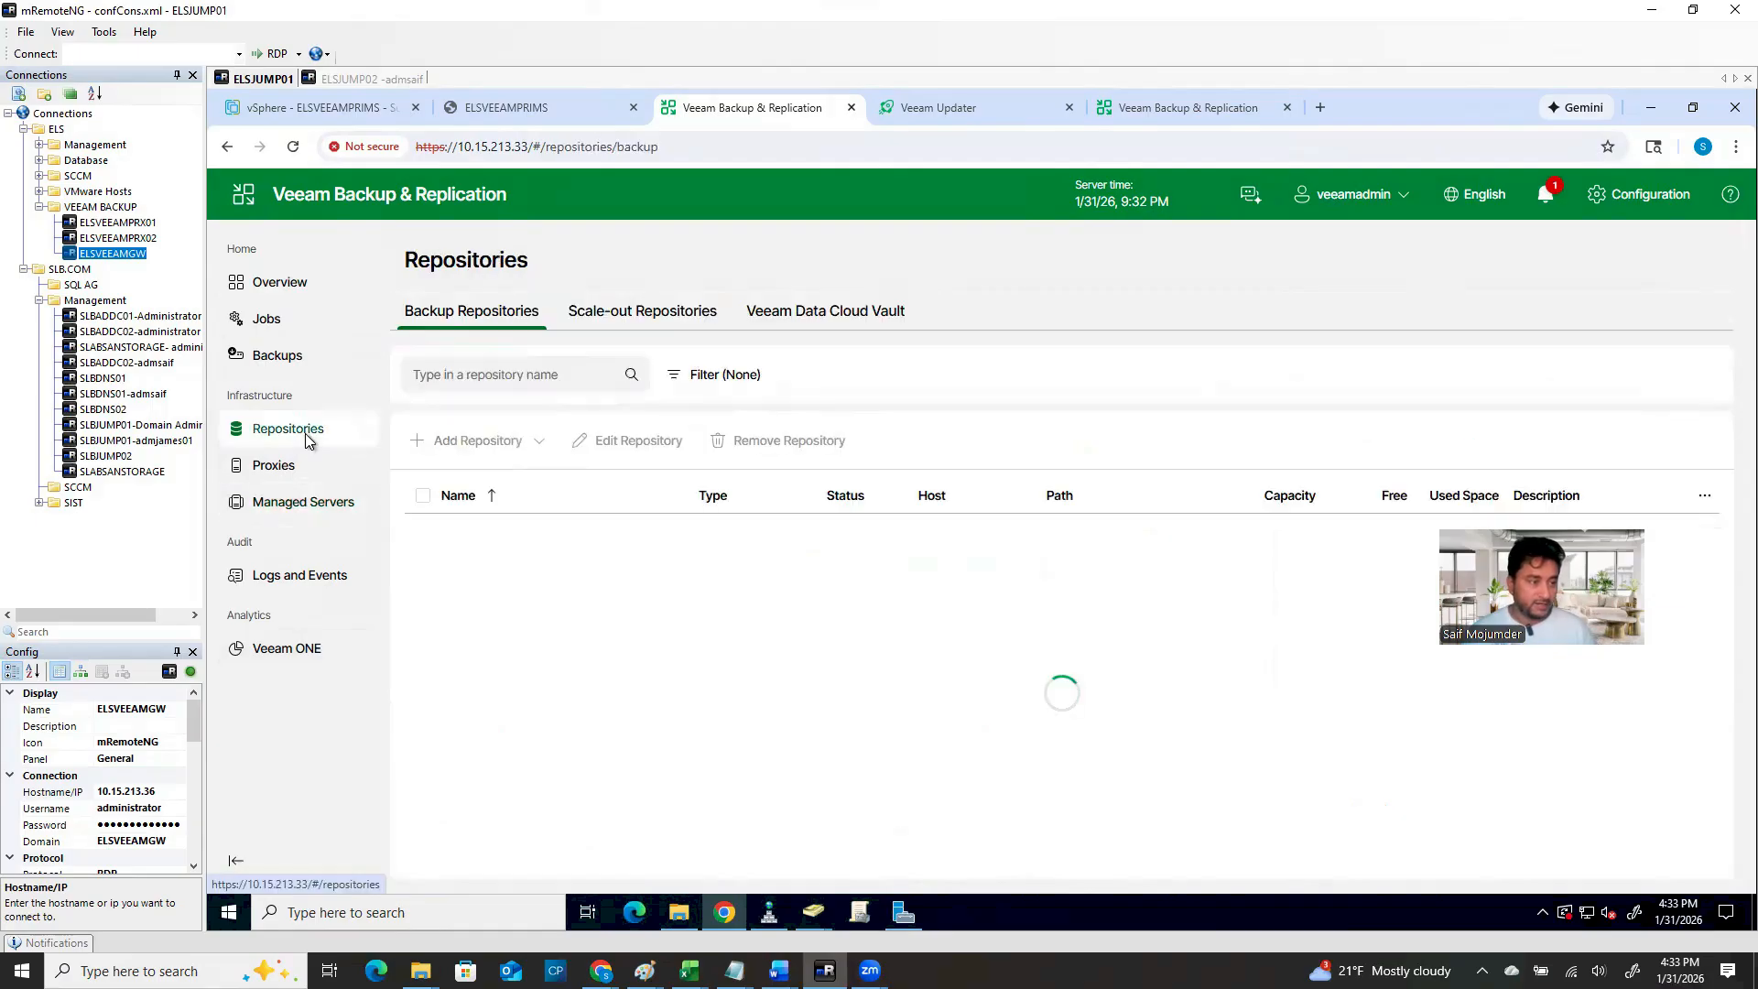
left_click(268, 319)
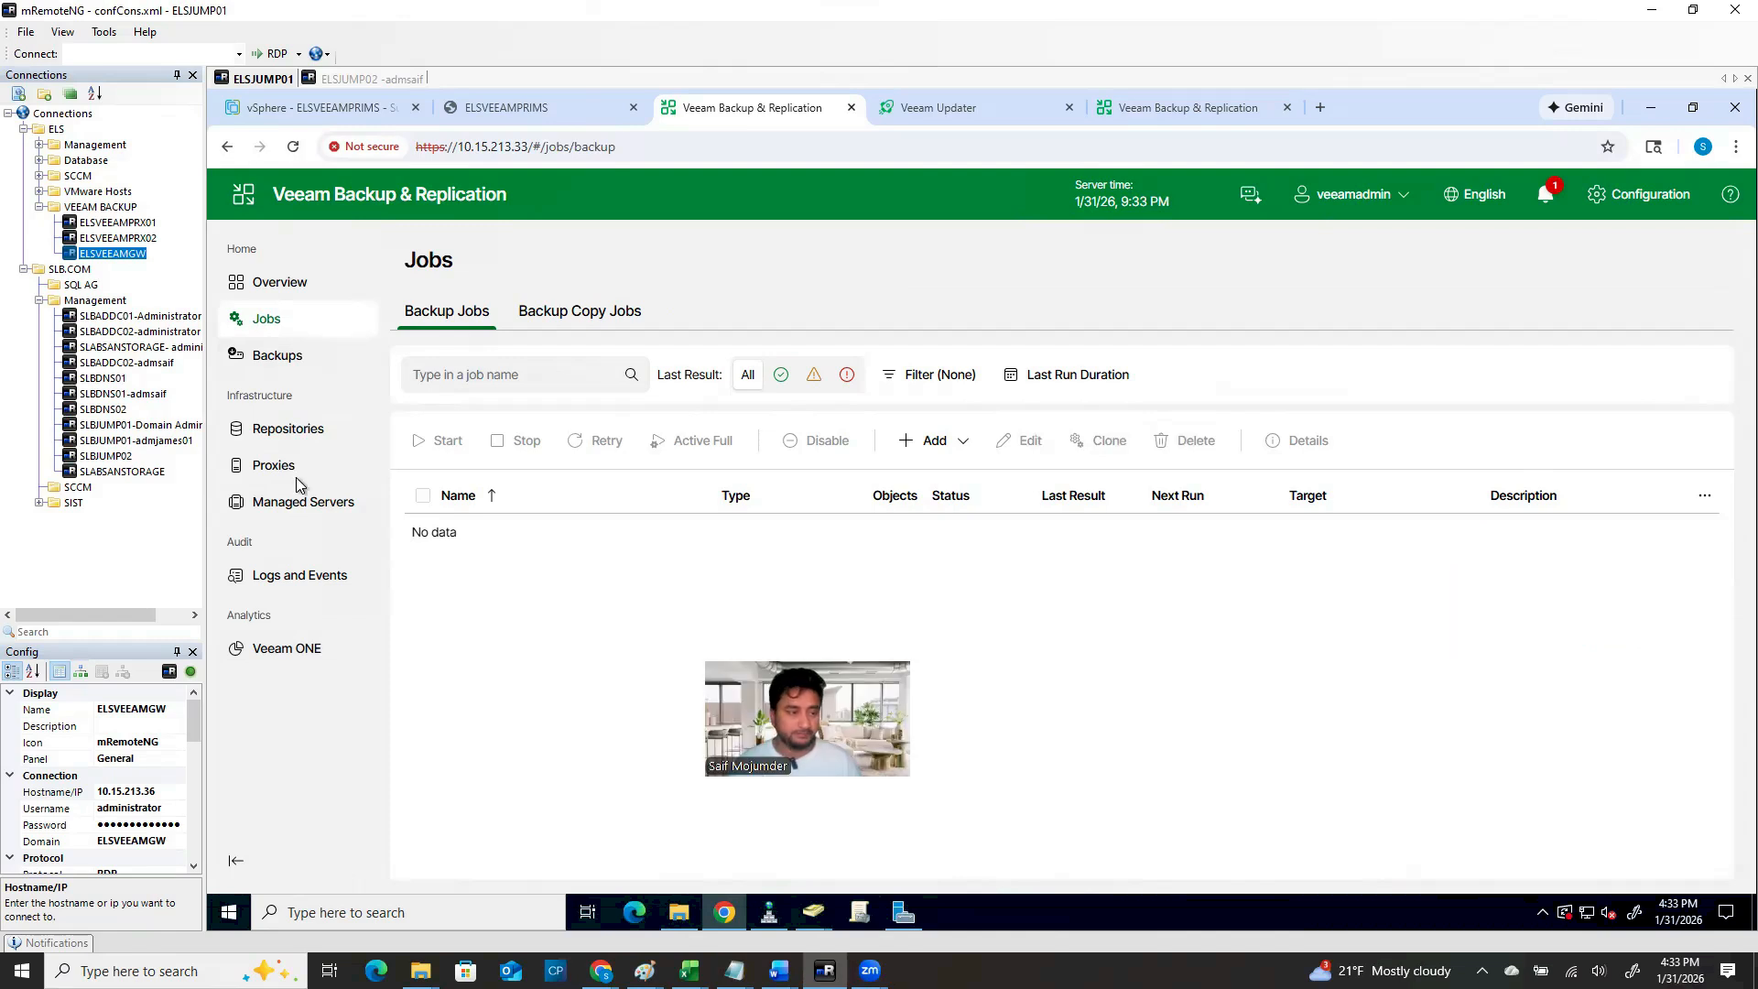
left_click(1644, 194)
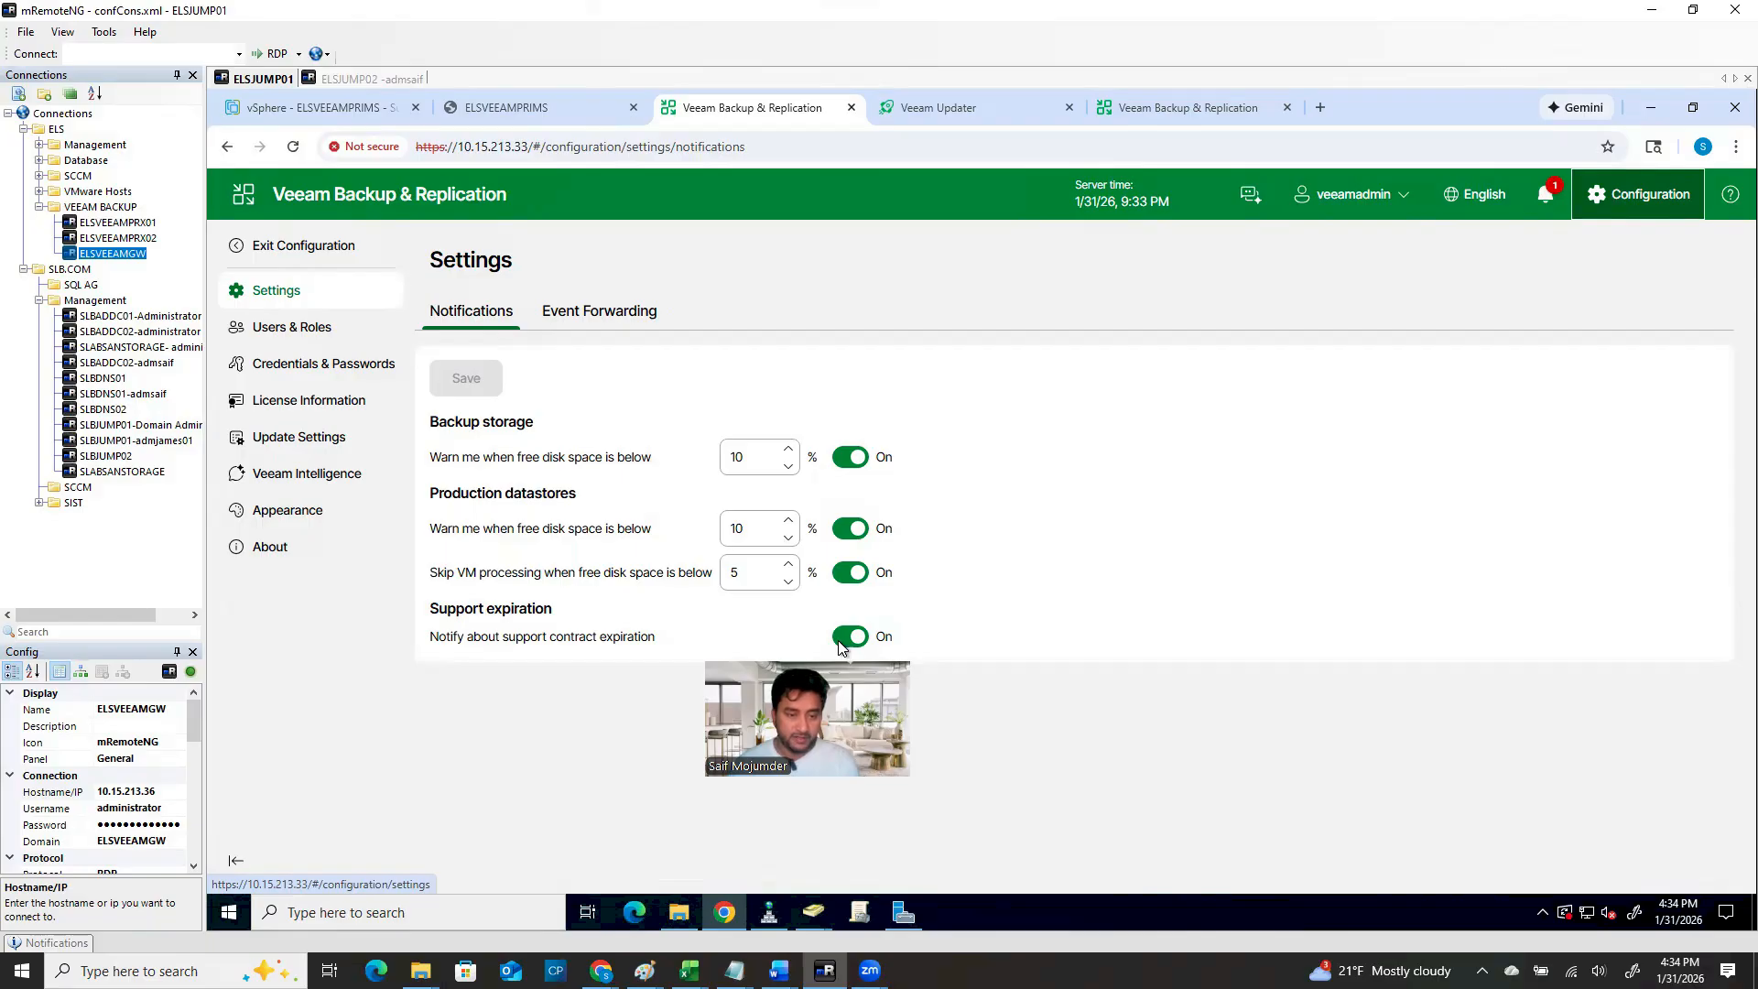
left_click_drag(796, 651, 1162, 453)
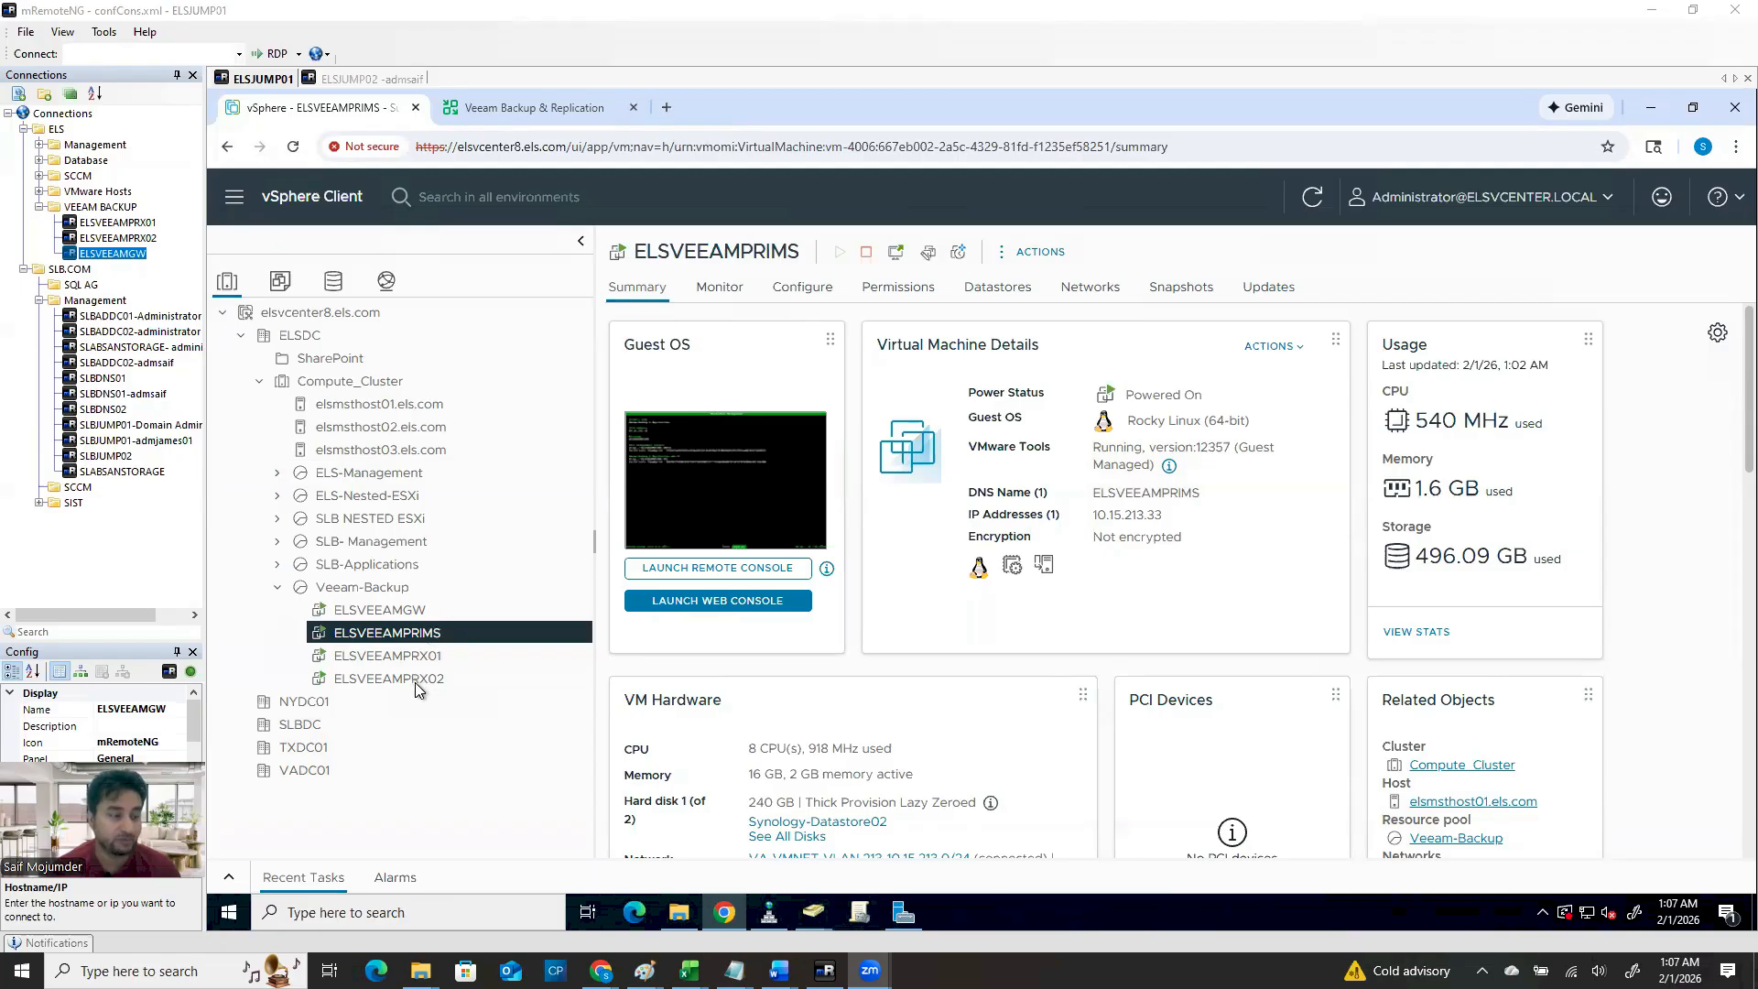
- Check the ELSVEEAMGW, ELSVEEAMPRX01, ELSVEEAMPRX02 and ELSVEEAMPRIMS VM summaries in vSphere, then return to Veeam
left_click(400, 611)
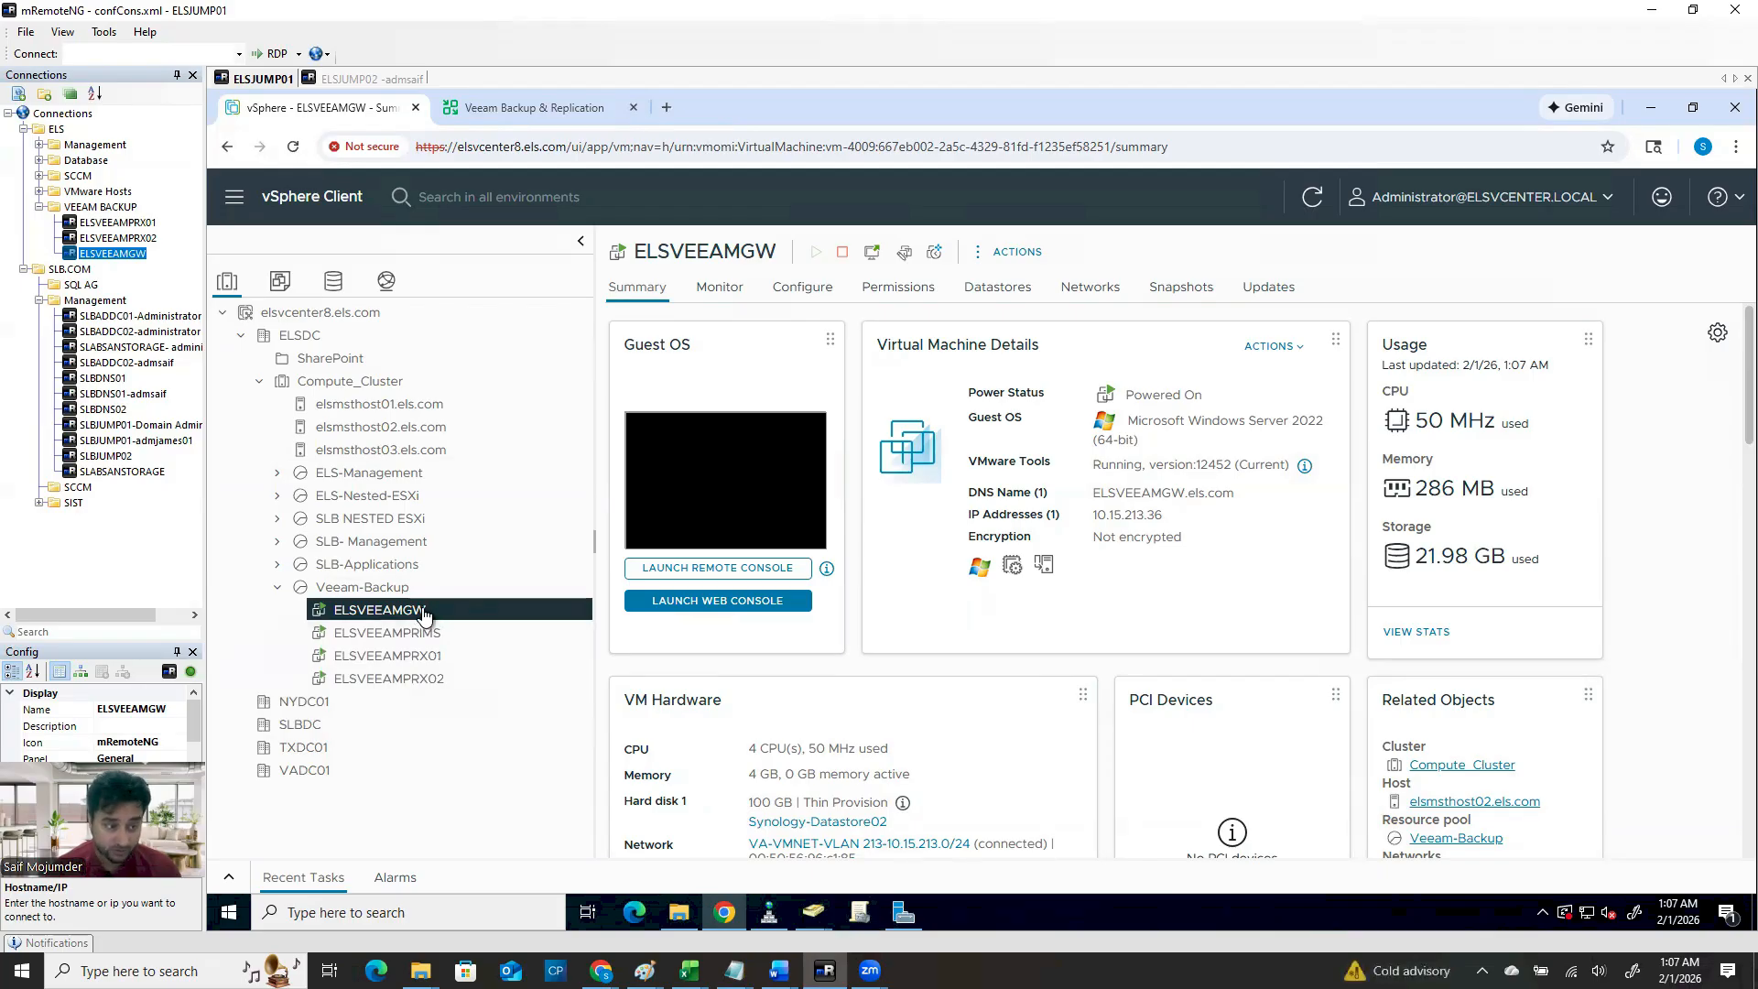
left_click(435, 663)
left_click(439, 680)
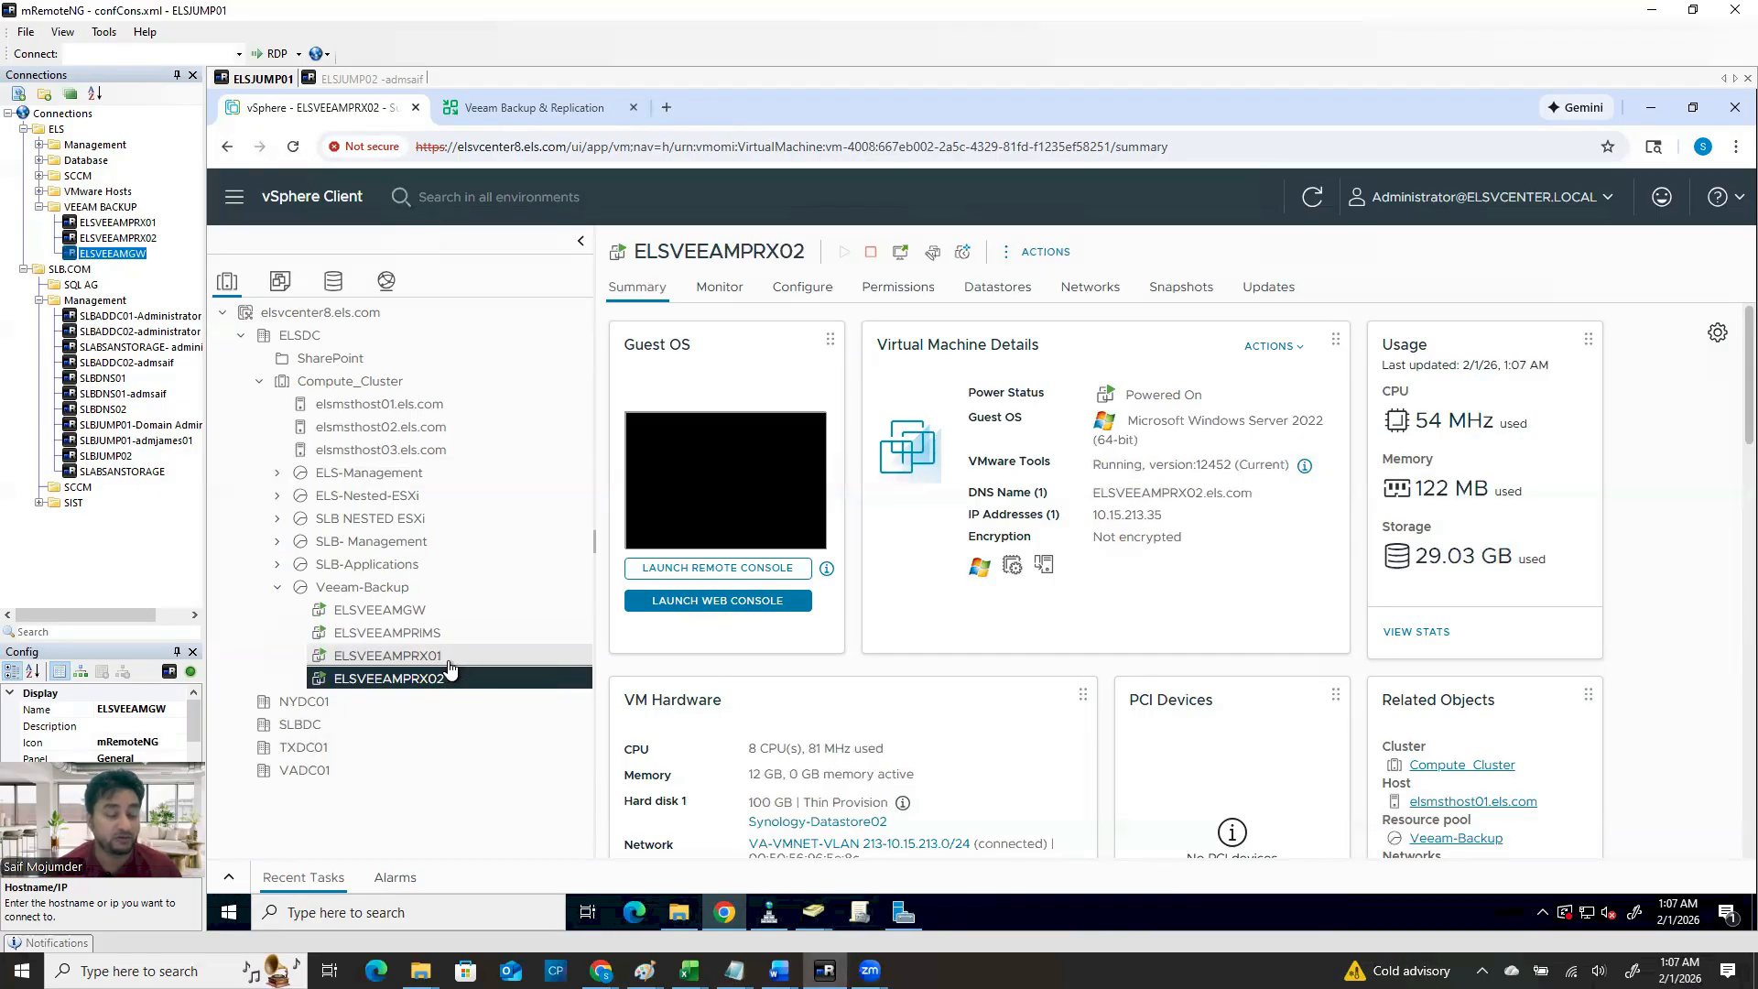
left_click_drag(1122, 491, 1267, 496)
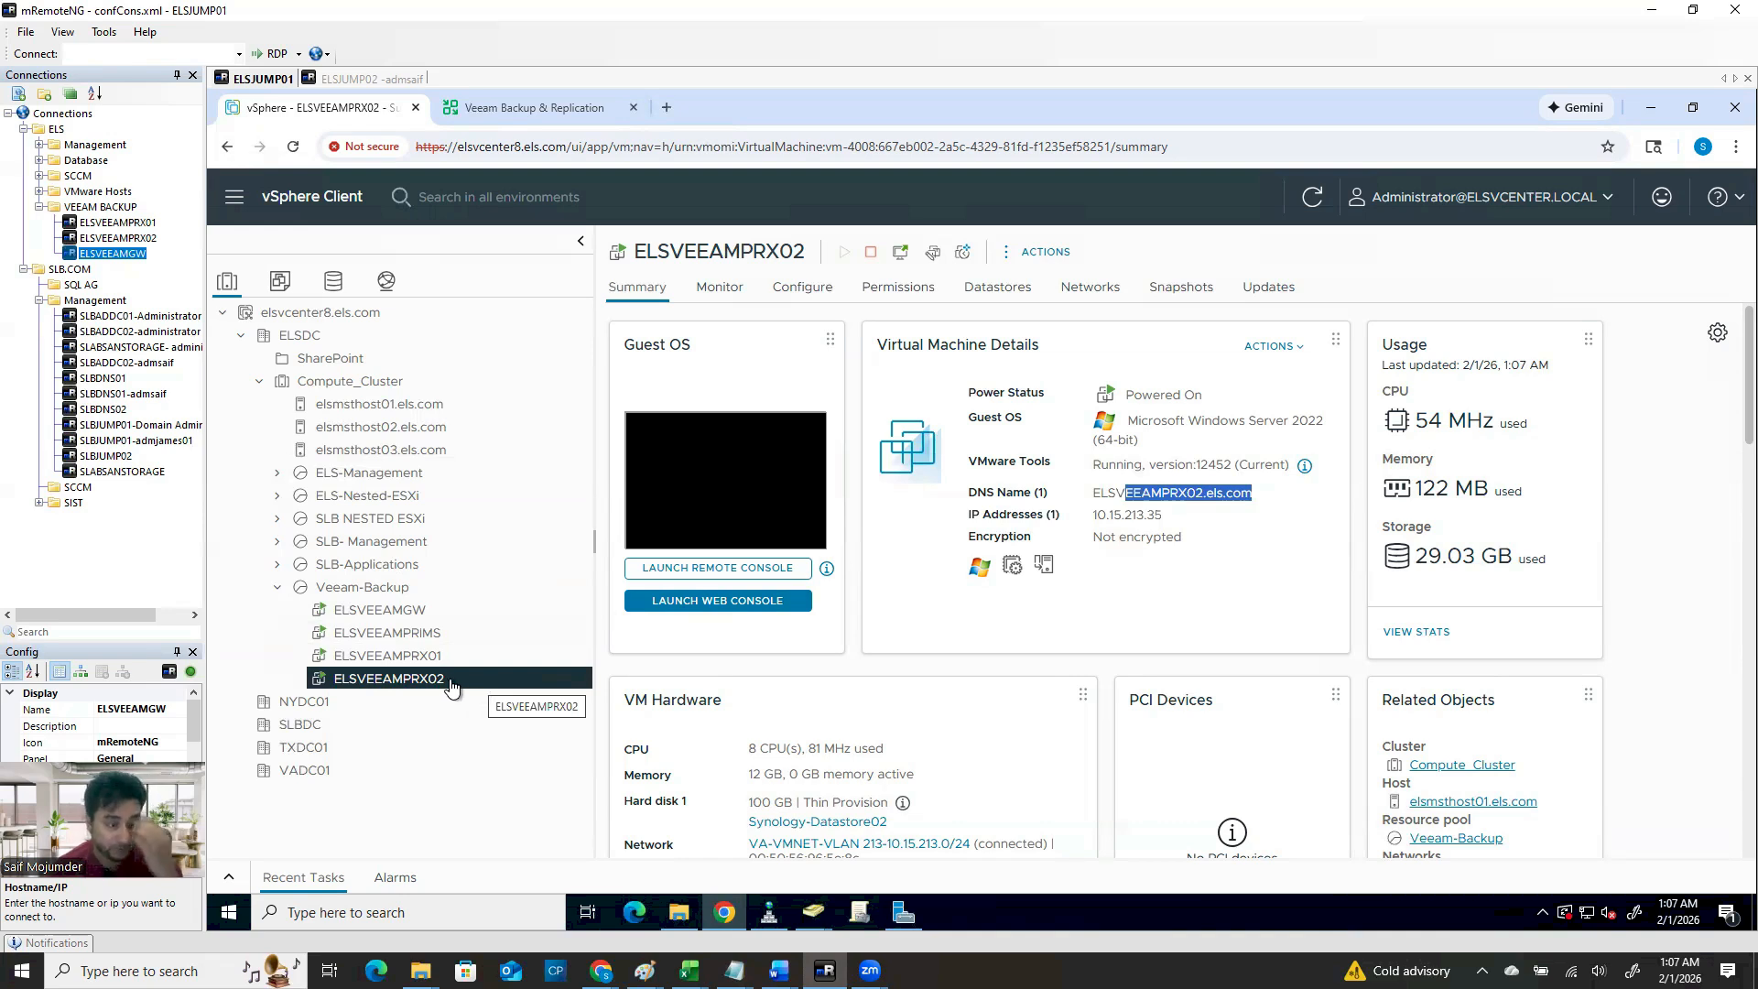
left_click(431, 635)
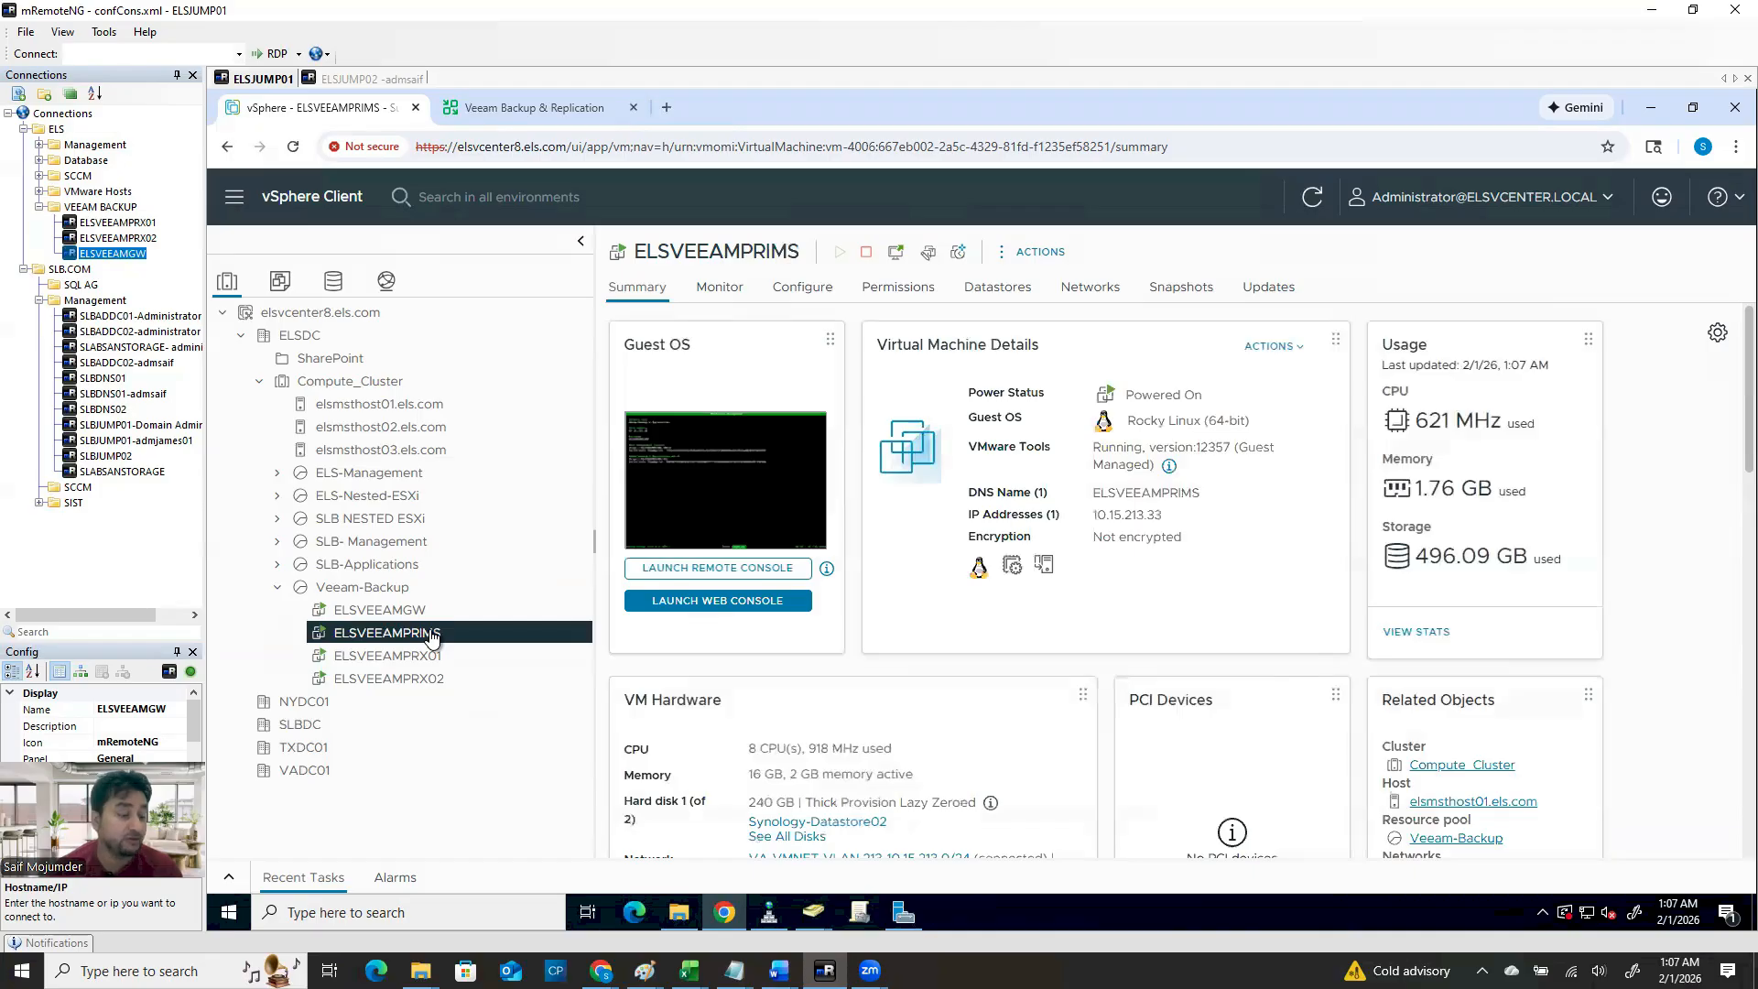
left_click(529, 108)
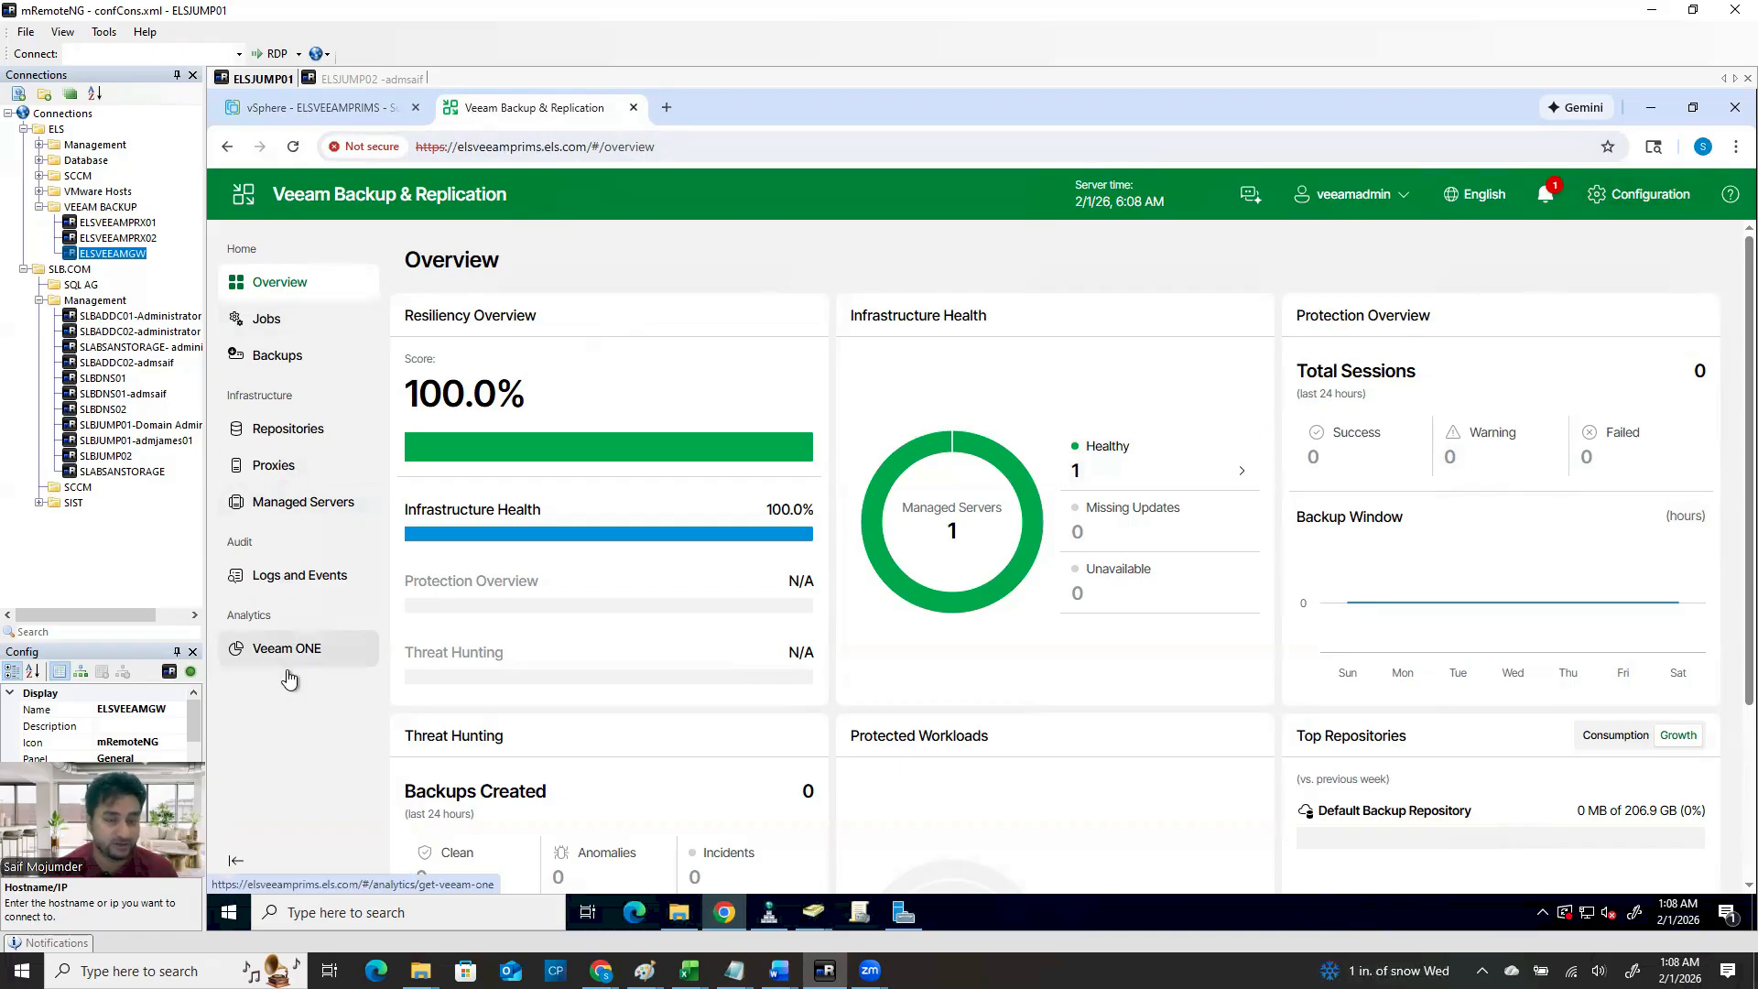
- Open Users & Roles and review the new-user roles without adding anyone
left_click(1666, 213)
left_click(291, 330)
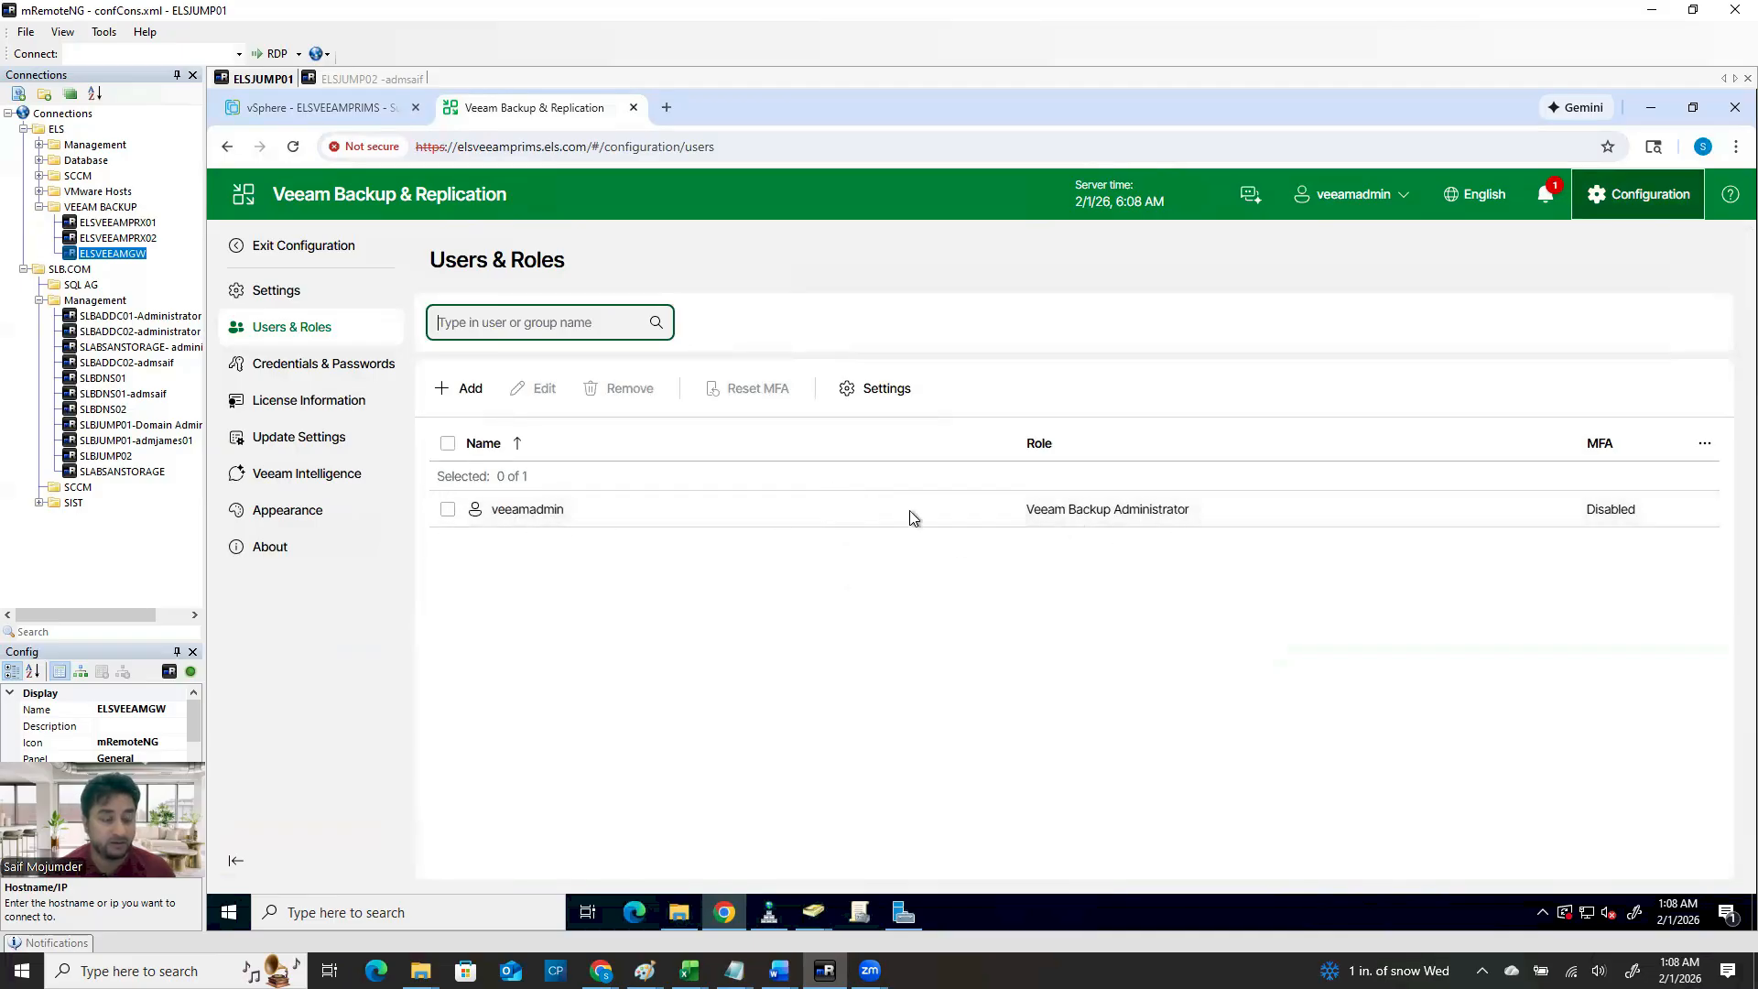
left_click(480, 396)
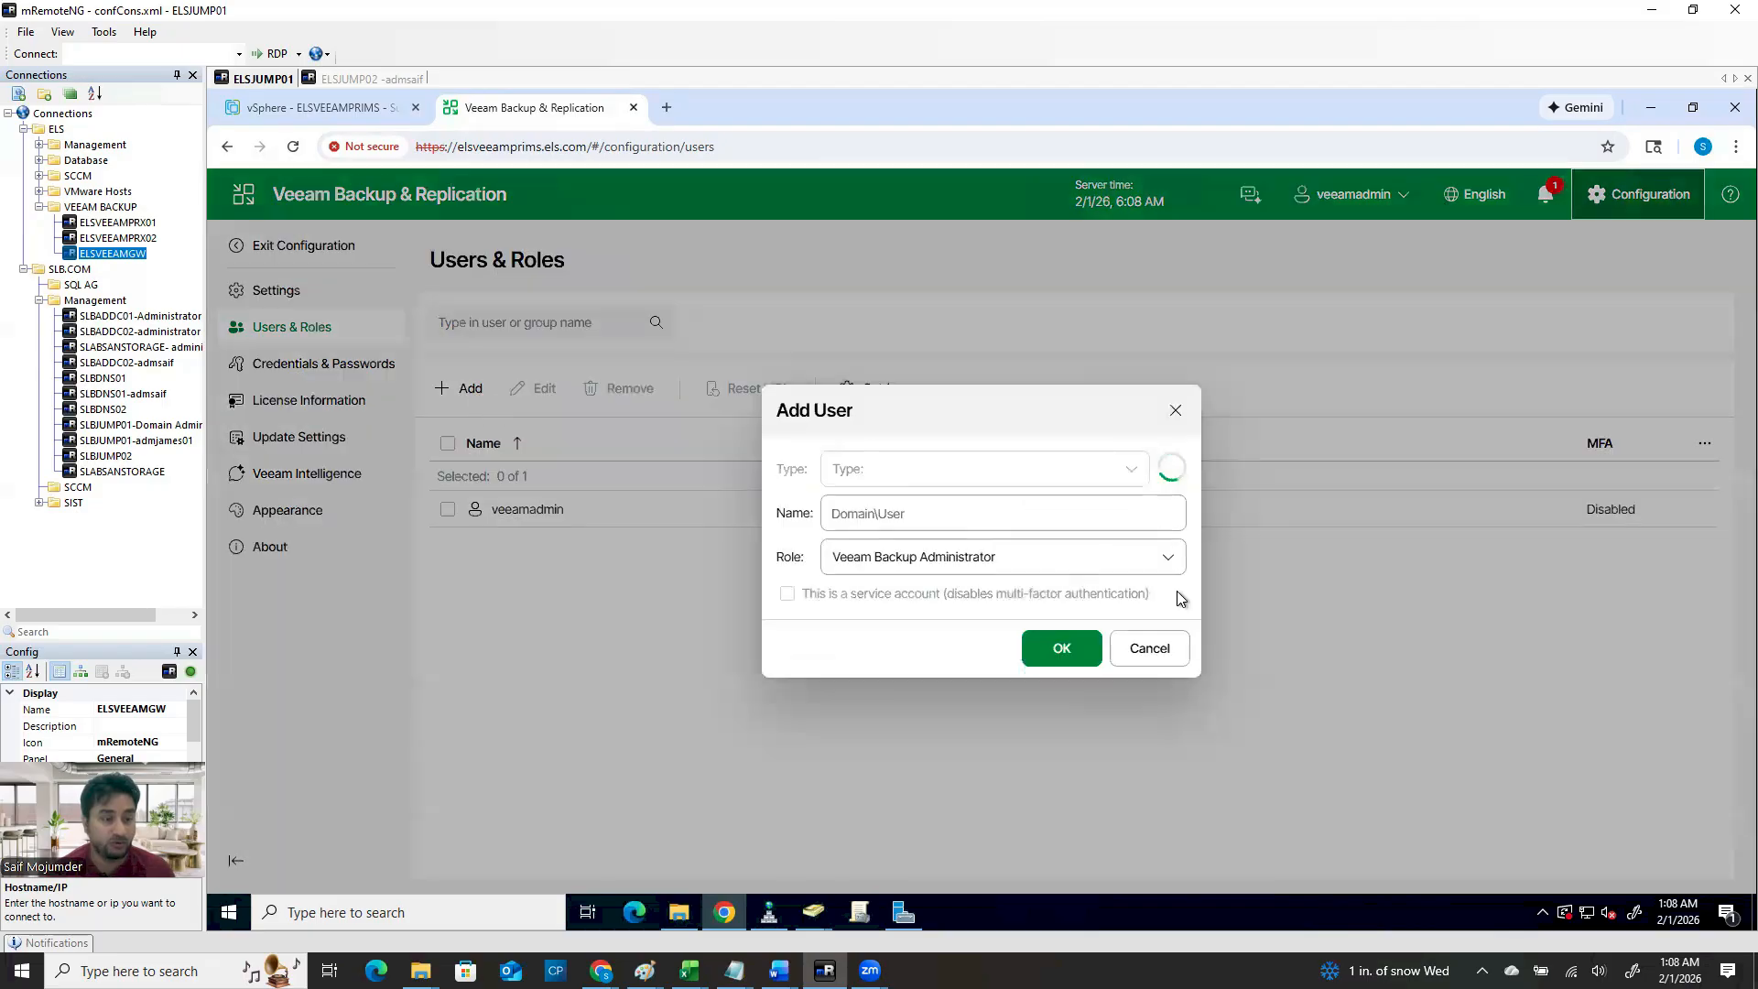
left_click(967, 521)
left_click(986, 562)
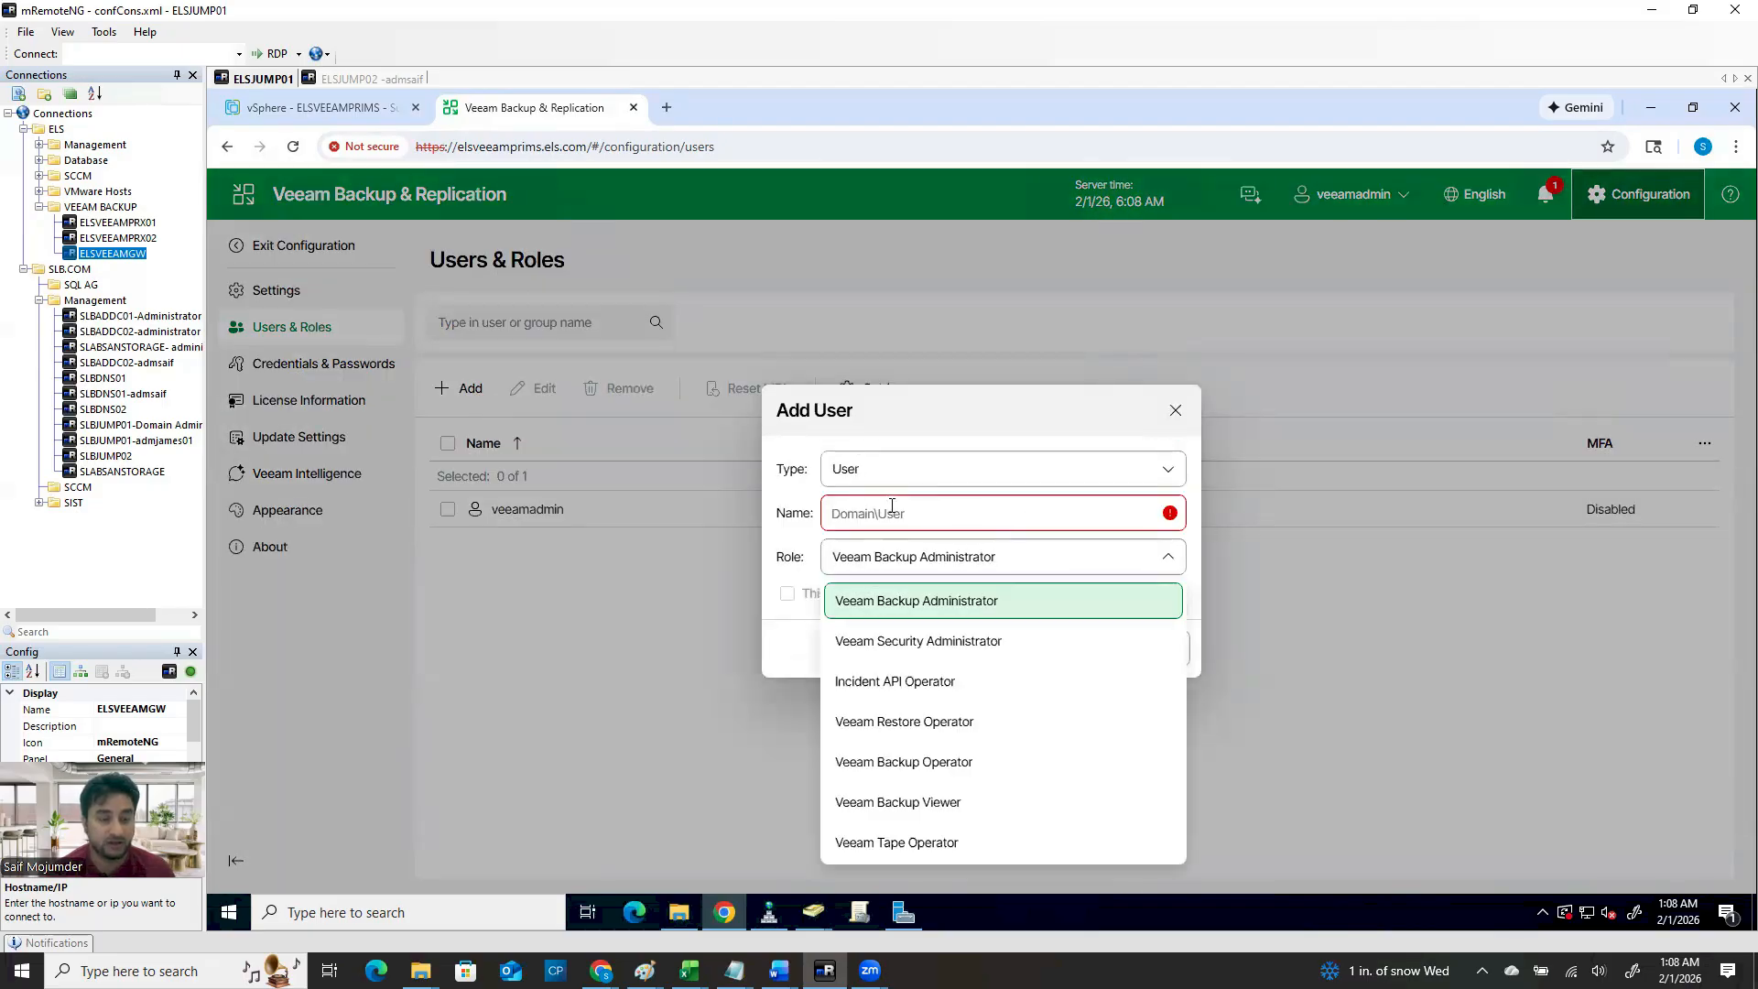
left_click(777, 638)
left_click(1152, 648)
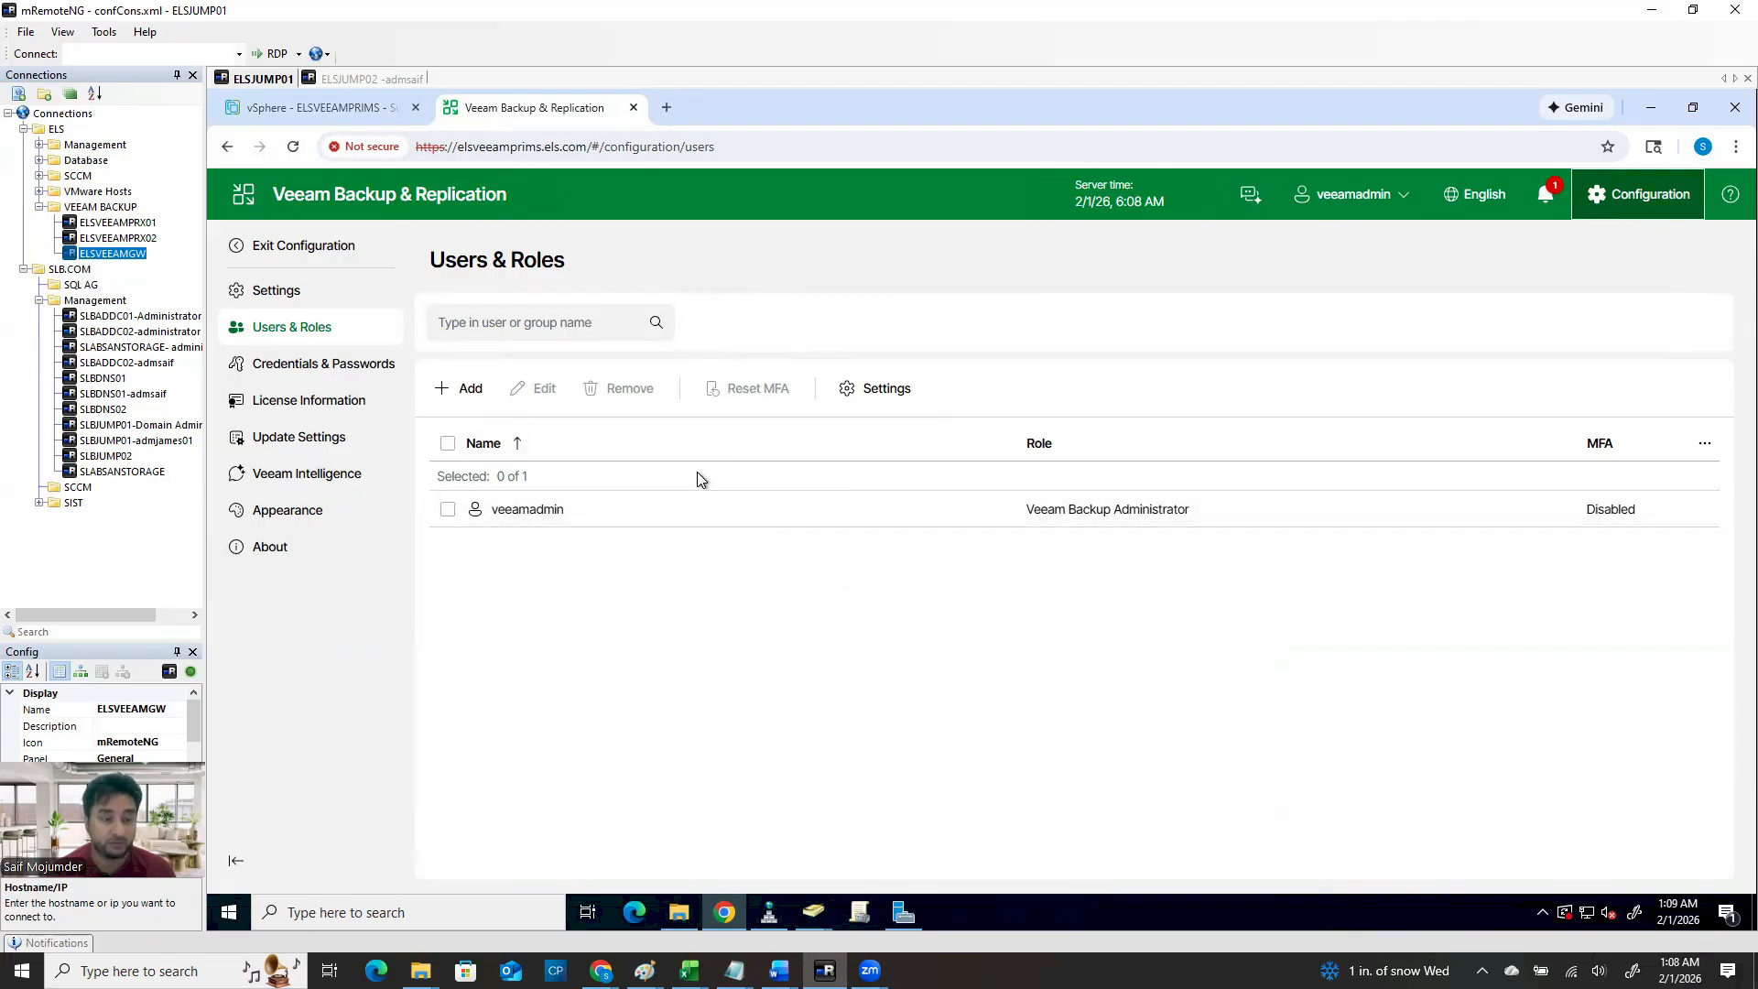
- Review MFA and auto logoff security settings unchanged, then view Credentials & Passwords
left_click(863, 398)
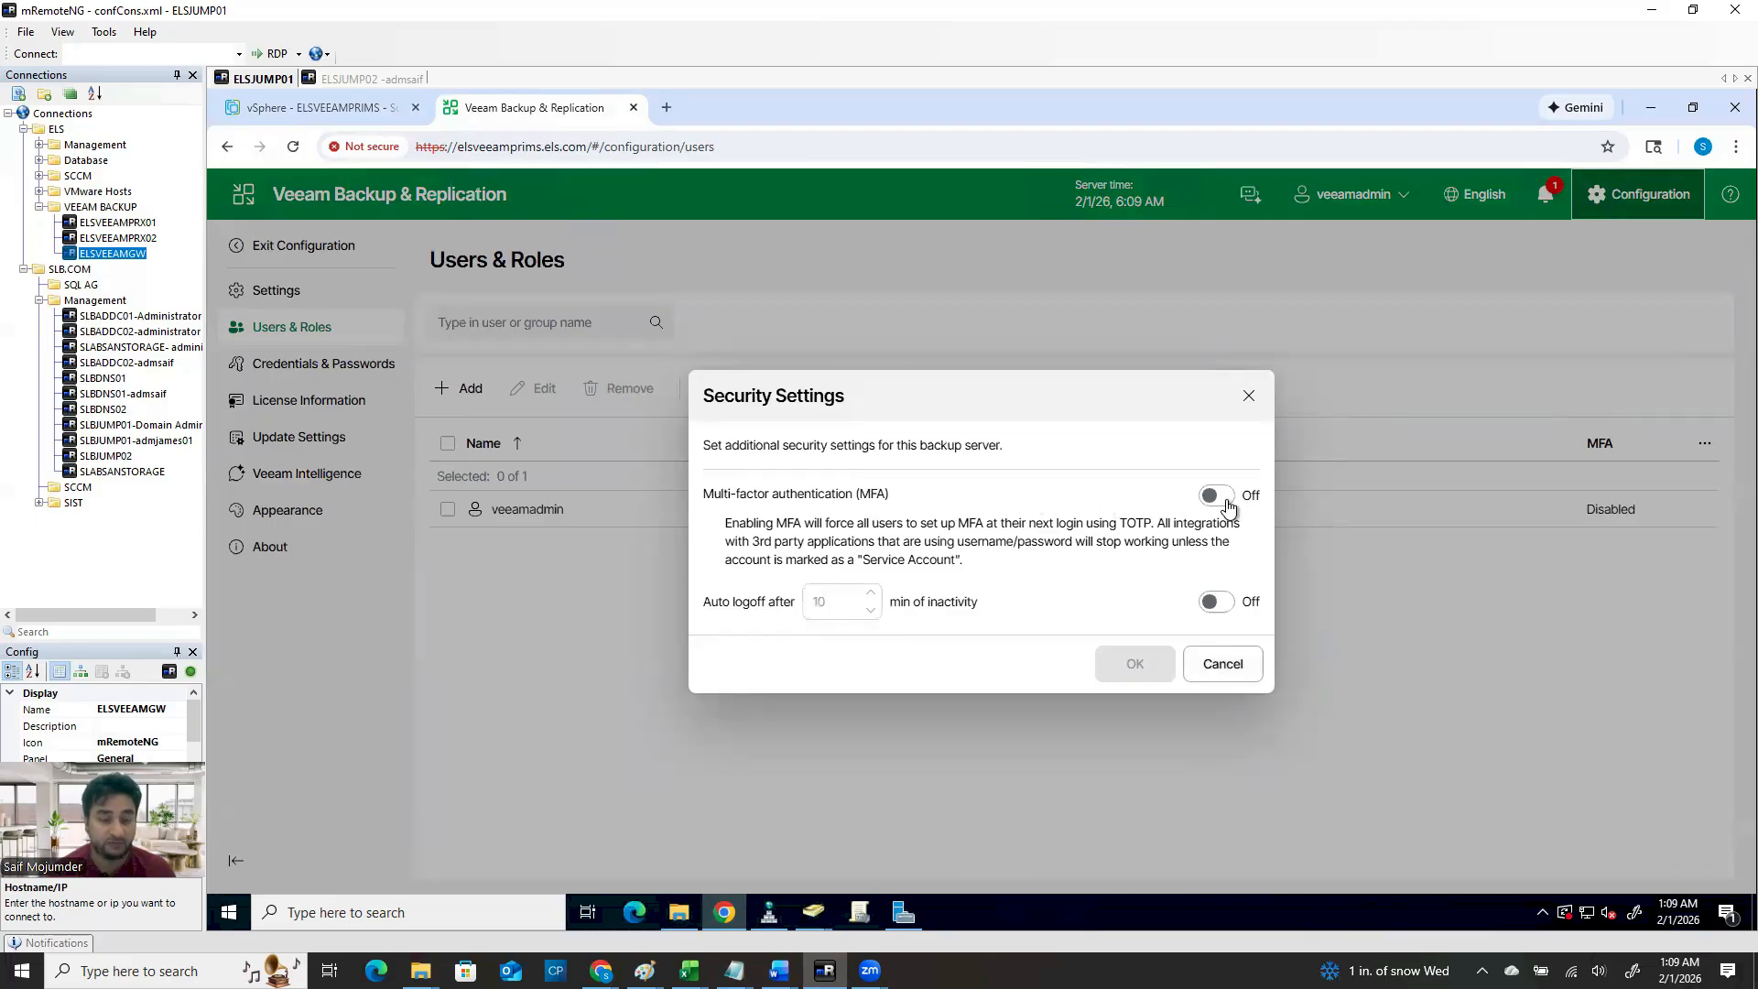
left_click(1248, 667)
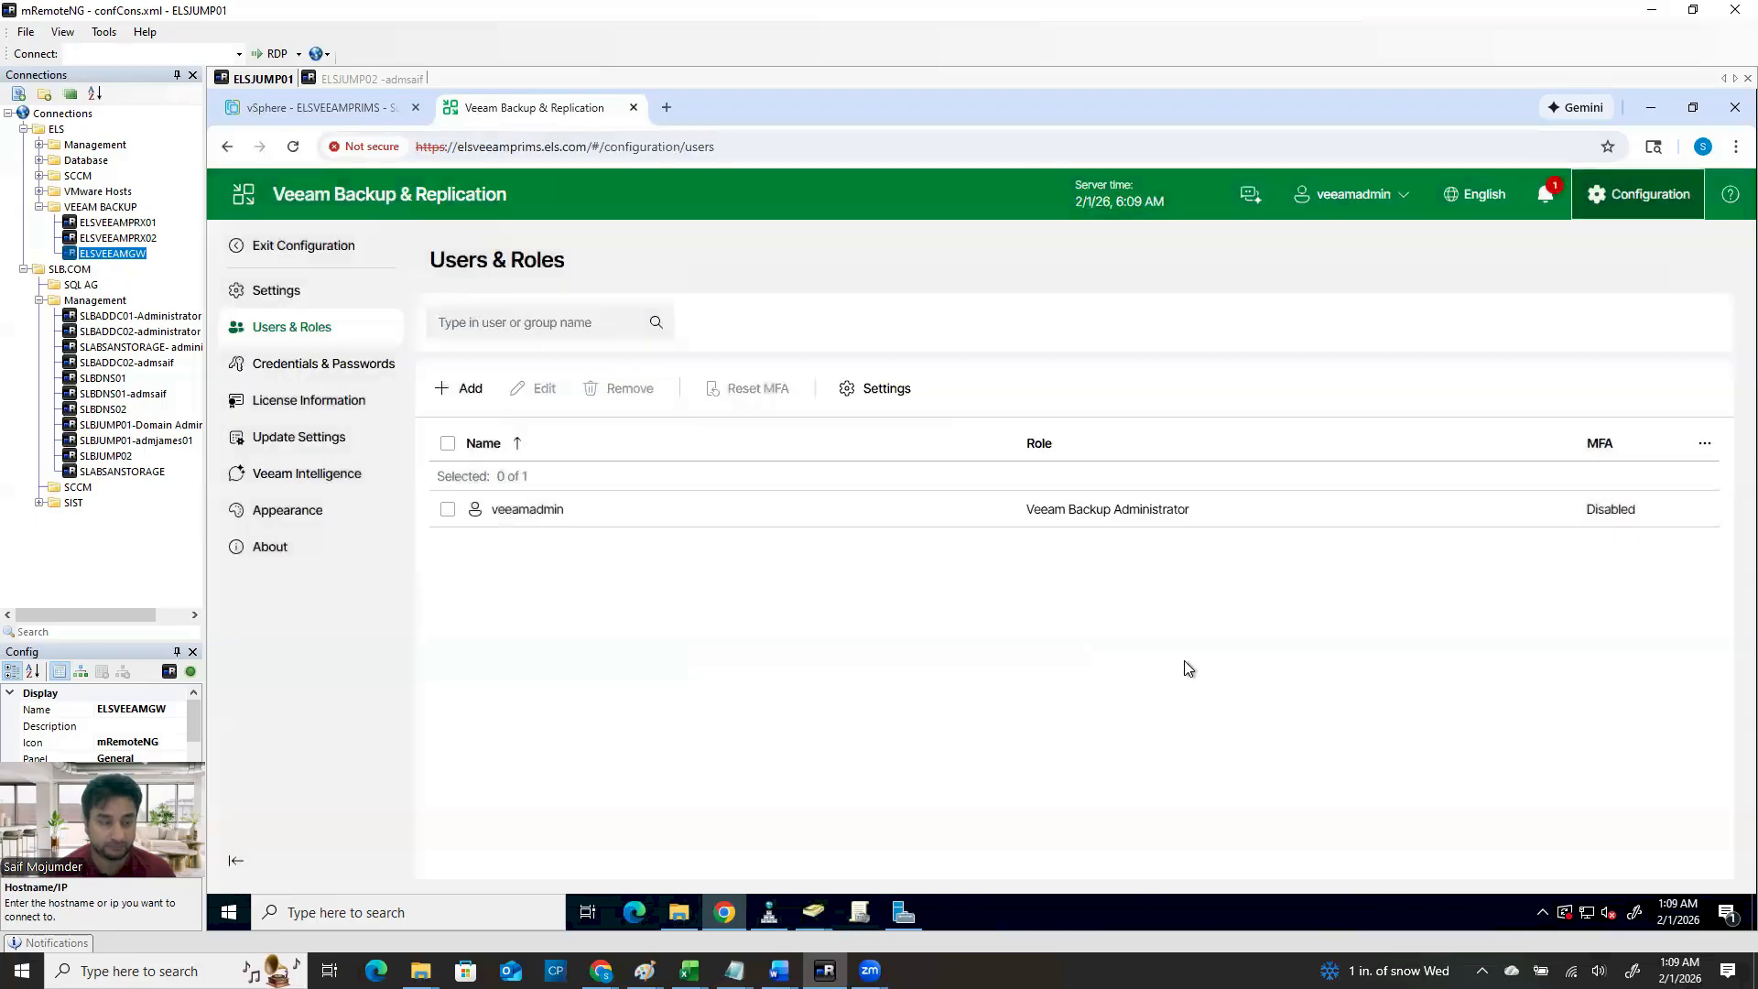
left_click(332, 375)
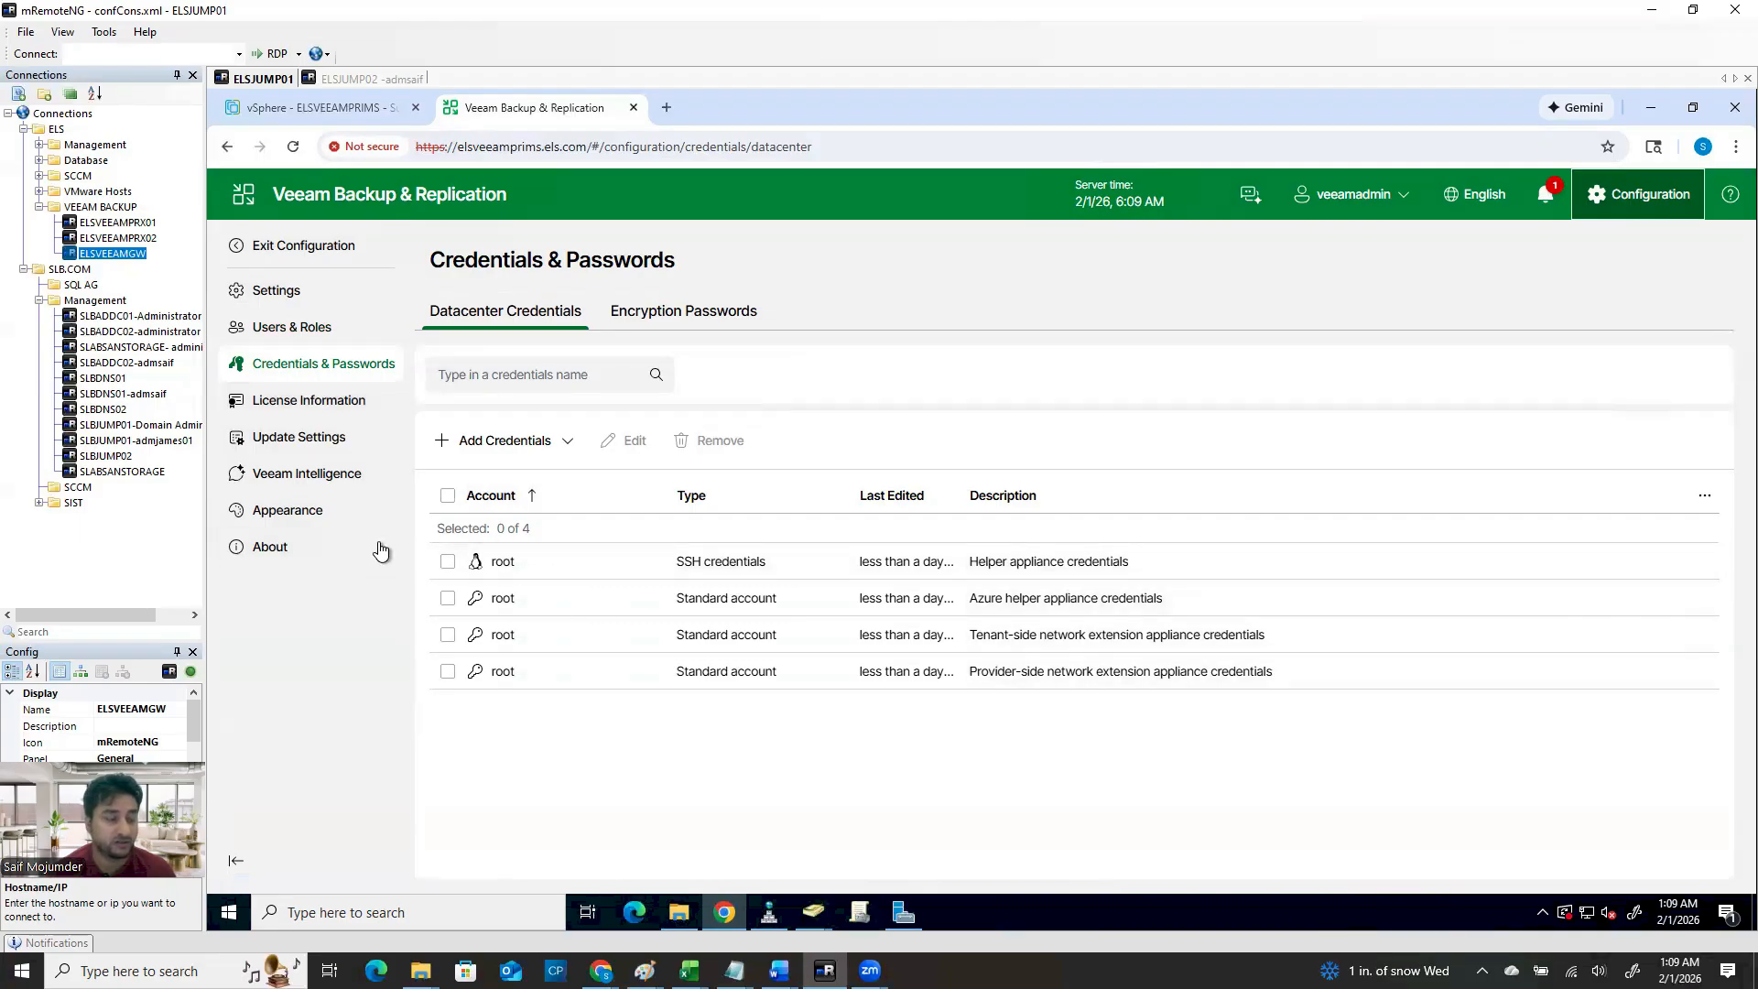
- Review the license: 1000 instances, support expiring 2/10/2026
left_click(310, 405)
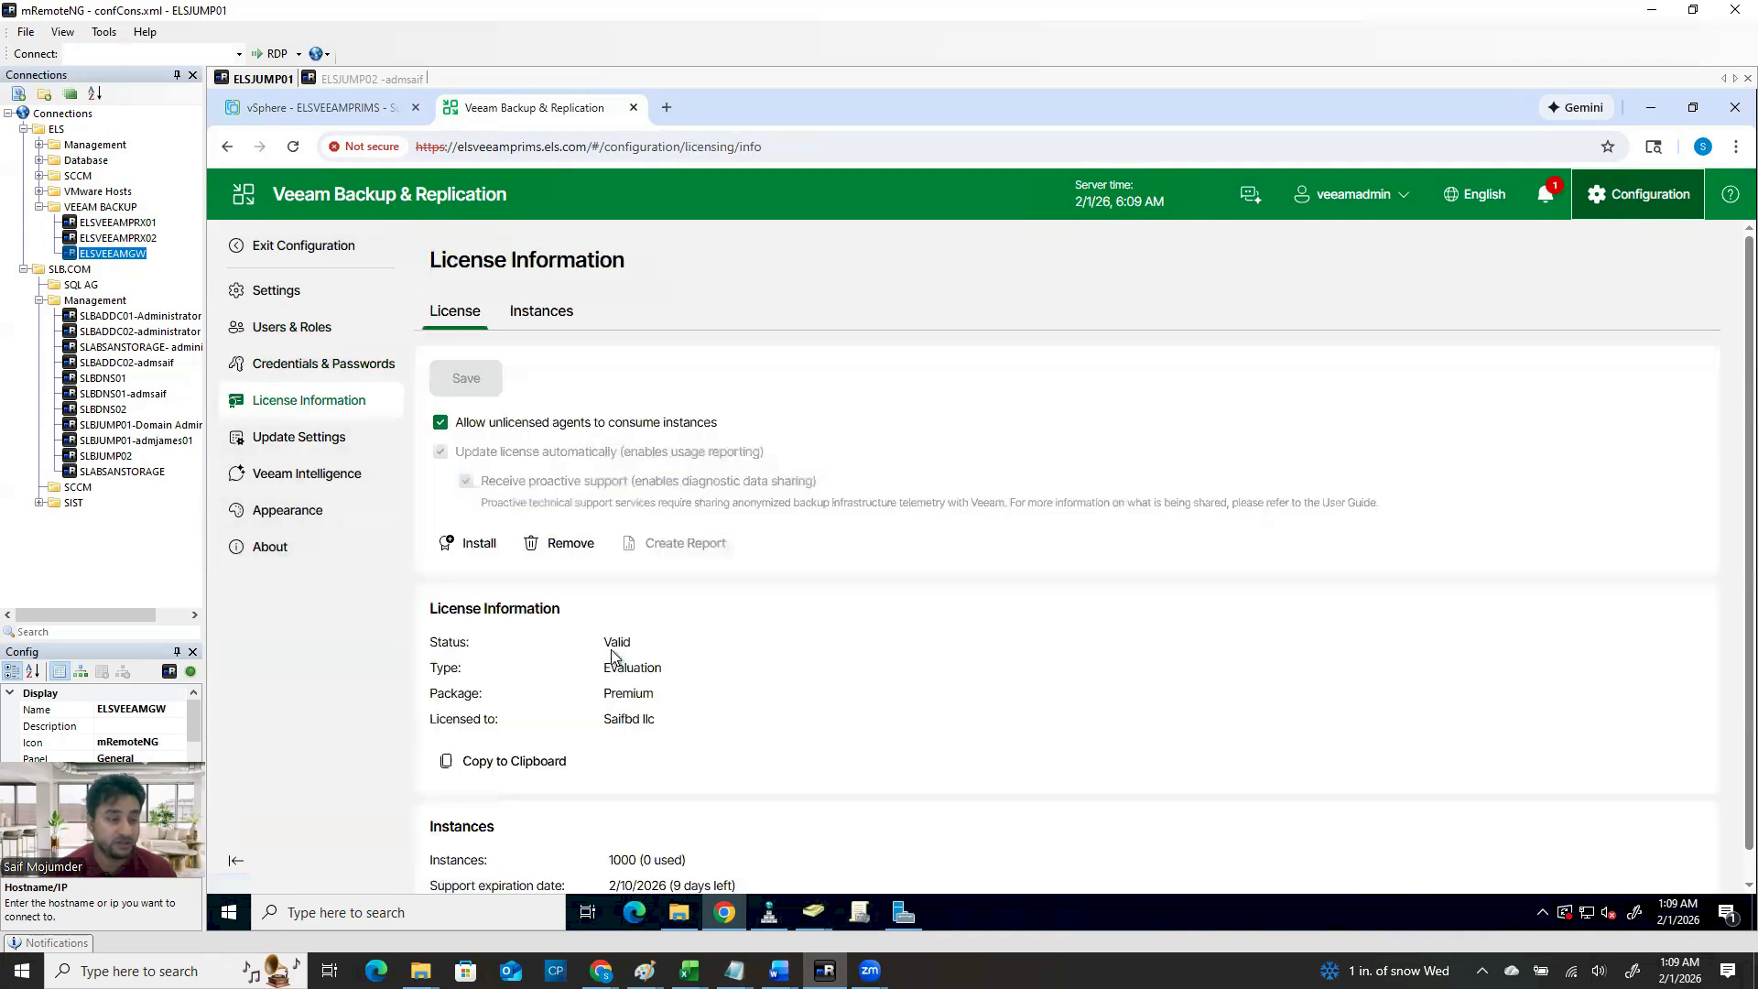
scroll(777, 783, "down", 1)
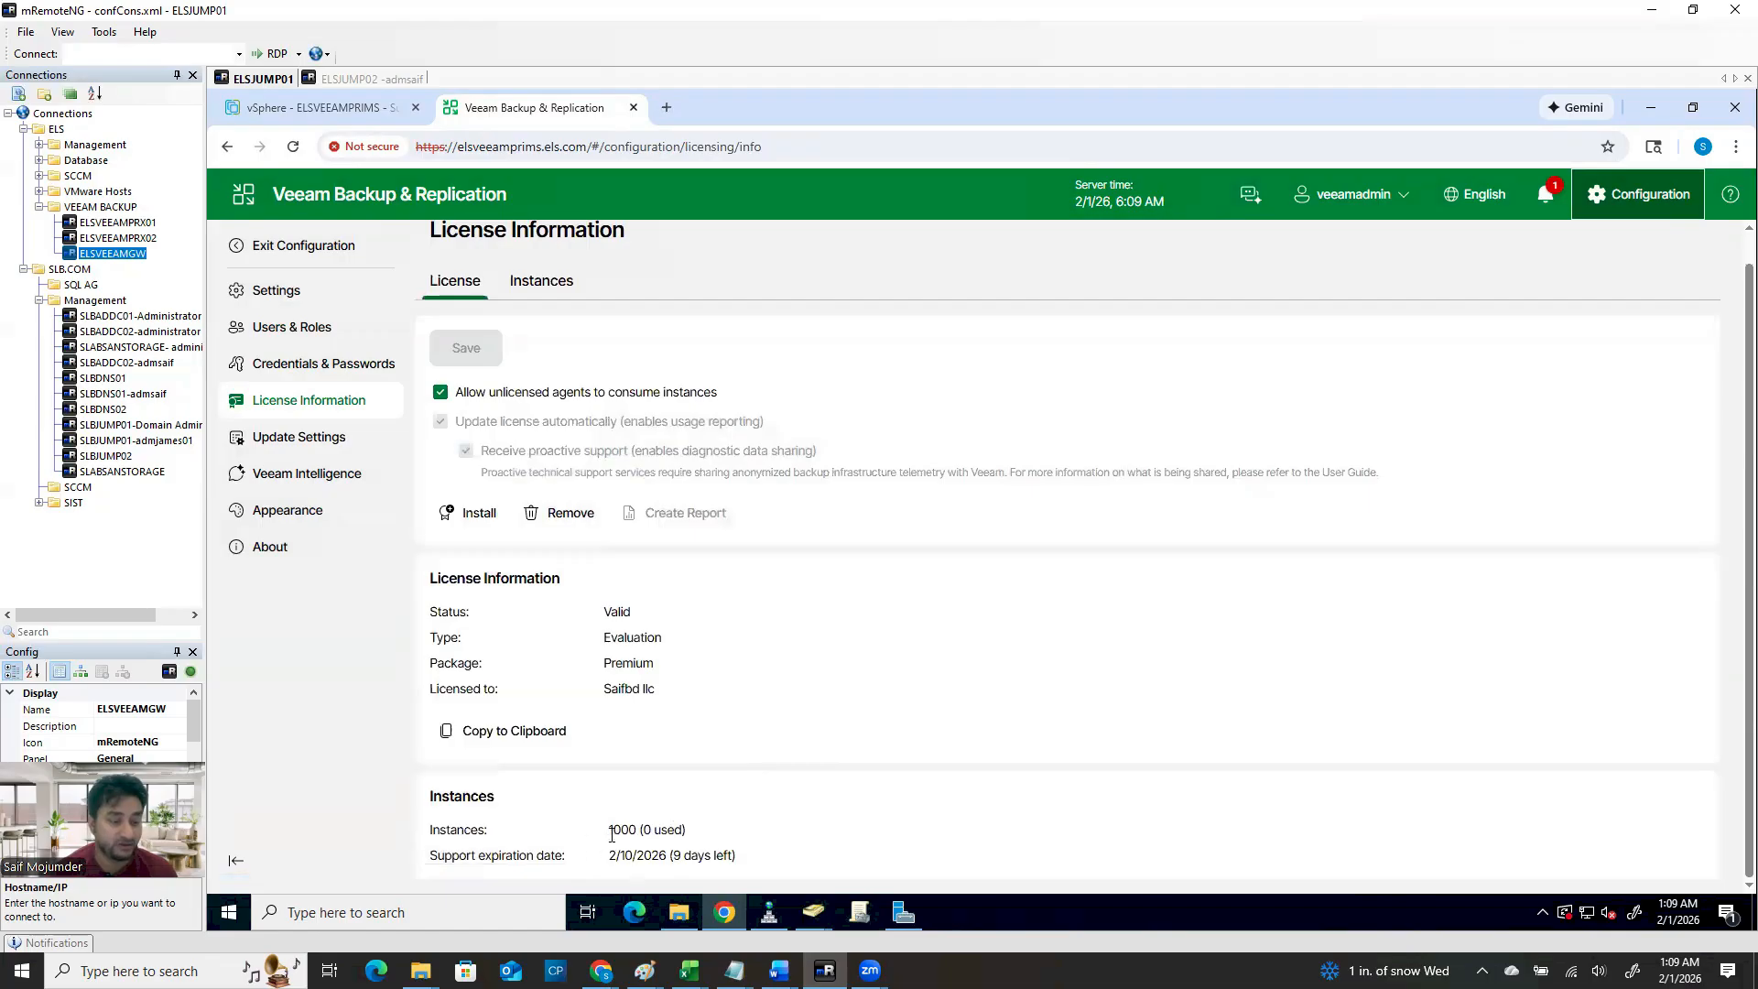
left_click_drag(612, 835, 634, 843)
left_click_drag(643, 847, 636, 847)
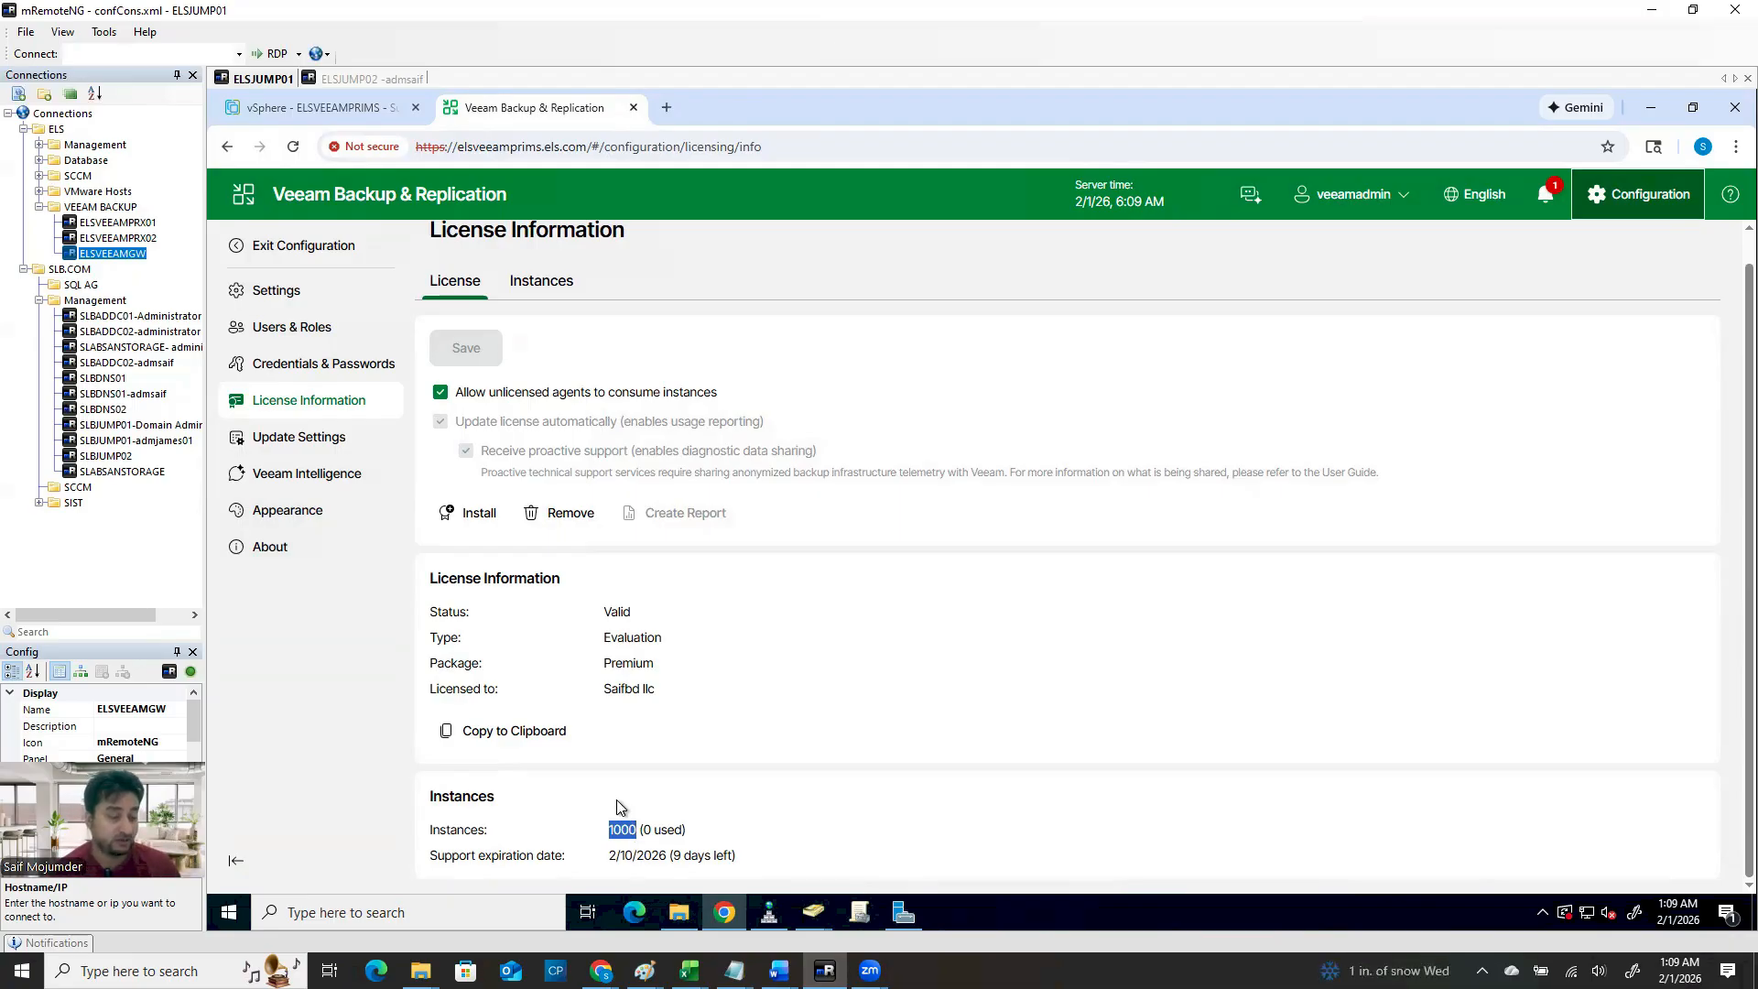
left_click_drag(437, 858, 793, 861)
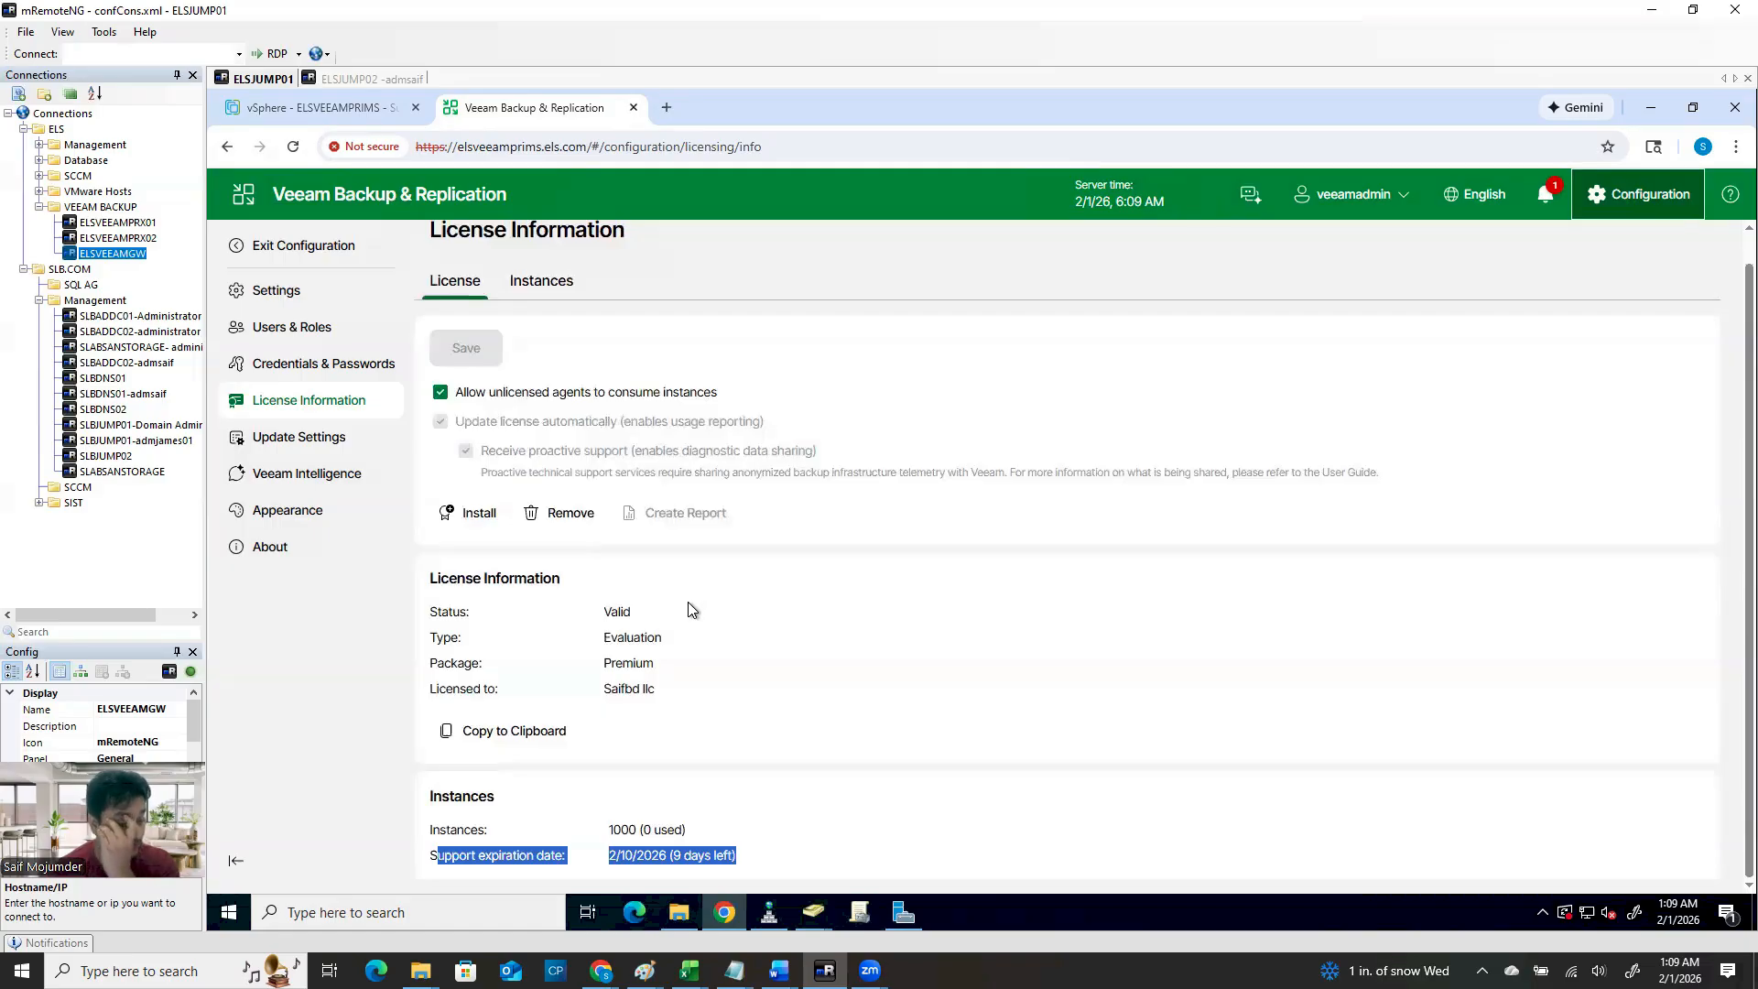
- Review Update Settings: security-only installs, Sunday 14:00 window, 30-day compliance deadline
left_click(295, 437)
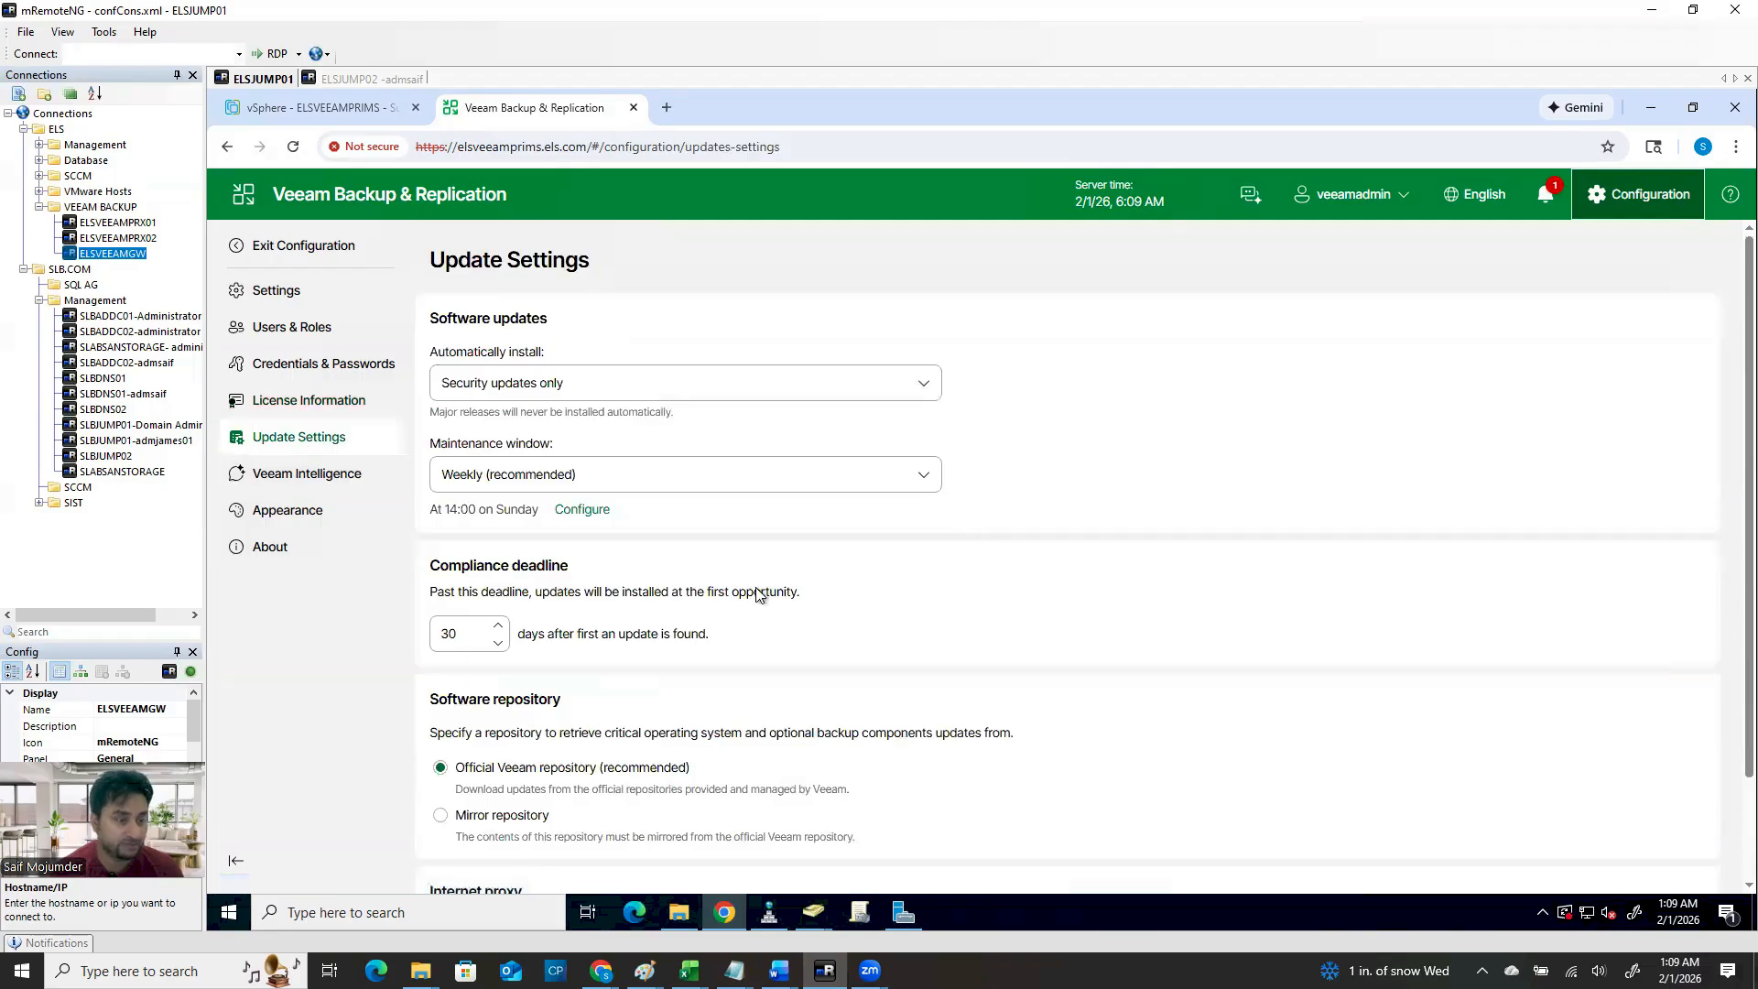
scroll(781, 658, "down", 2)
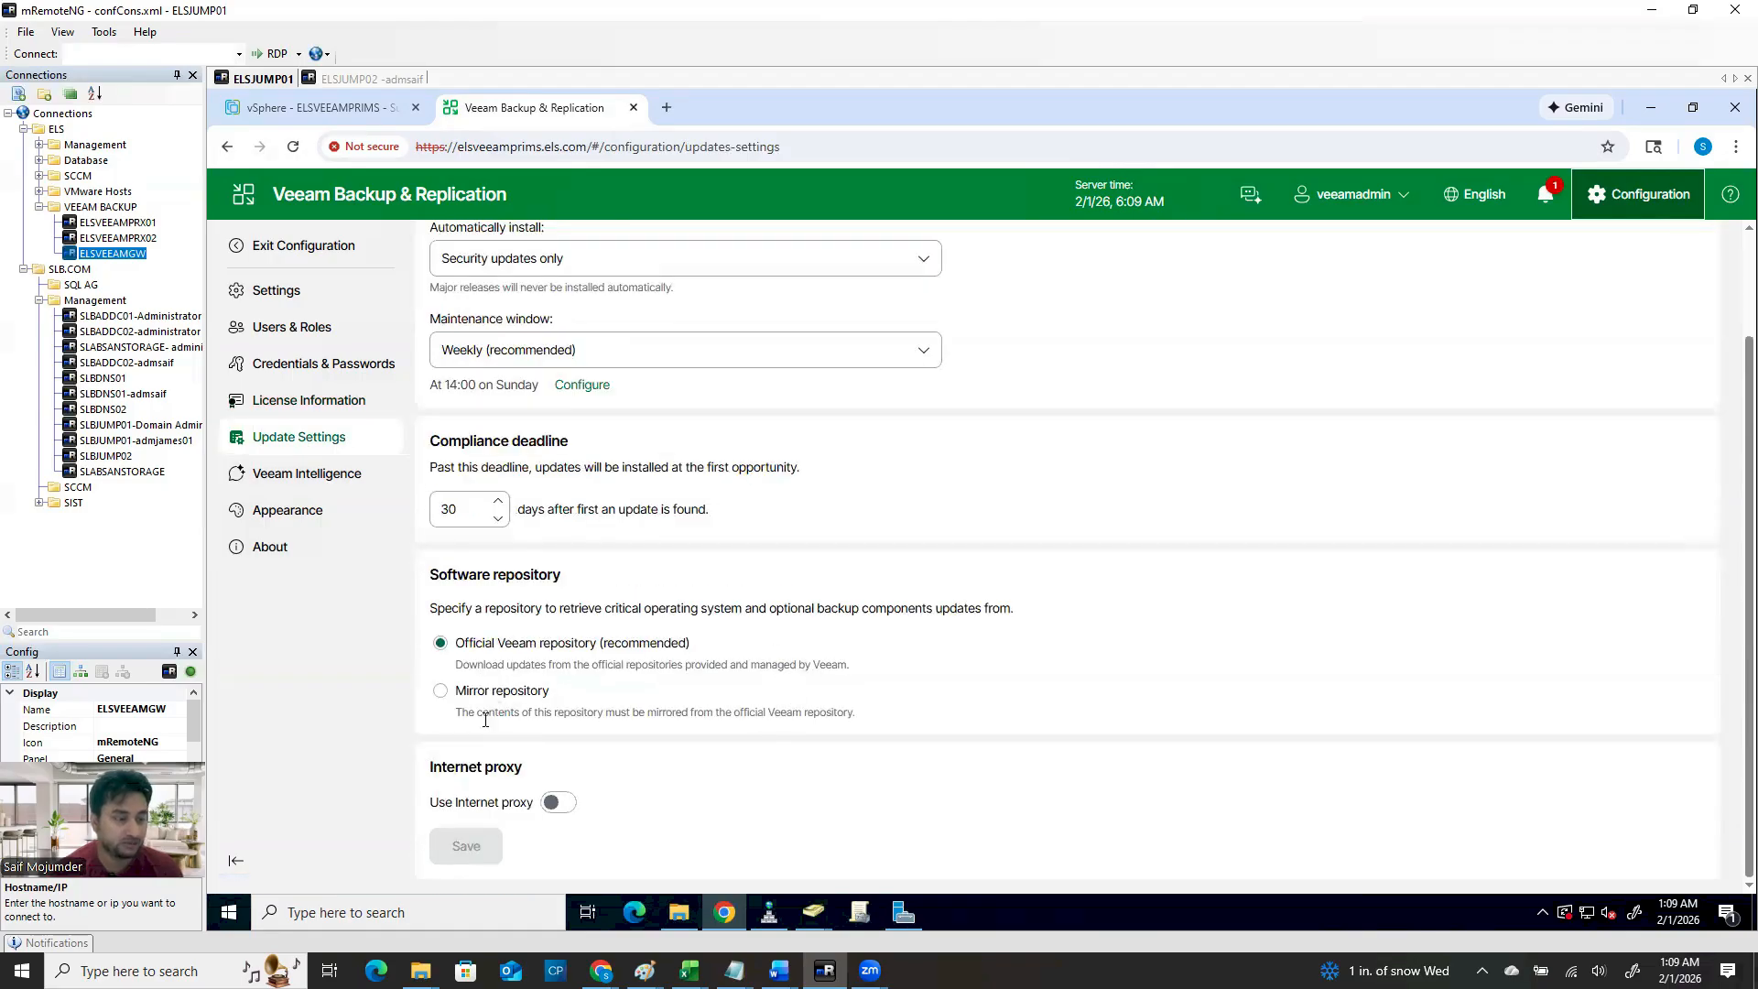
scroll(651, 427, "up", 2)
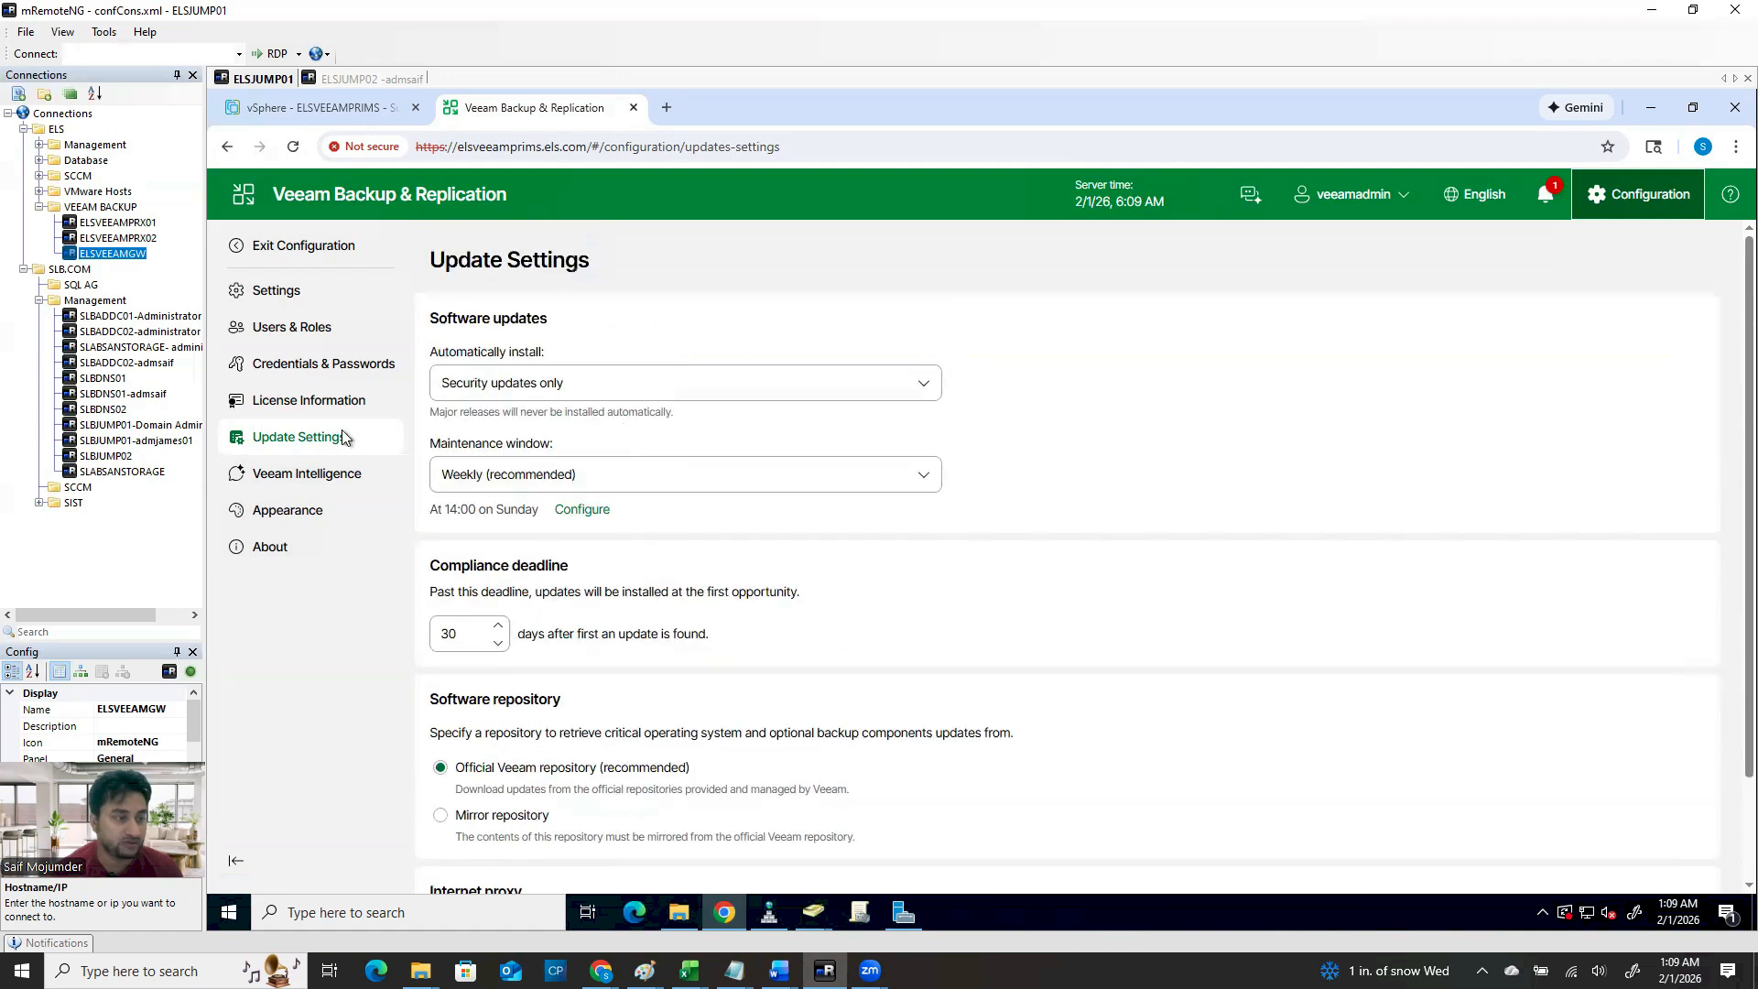
- Look at Veeam Intelligence settings, then the About page showing build 13.0.1.1071
left_click(311, 472)
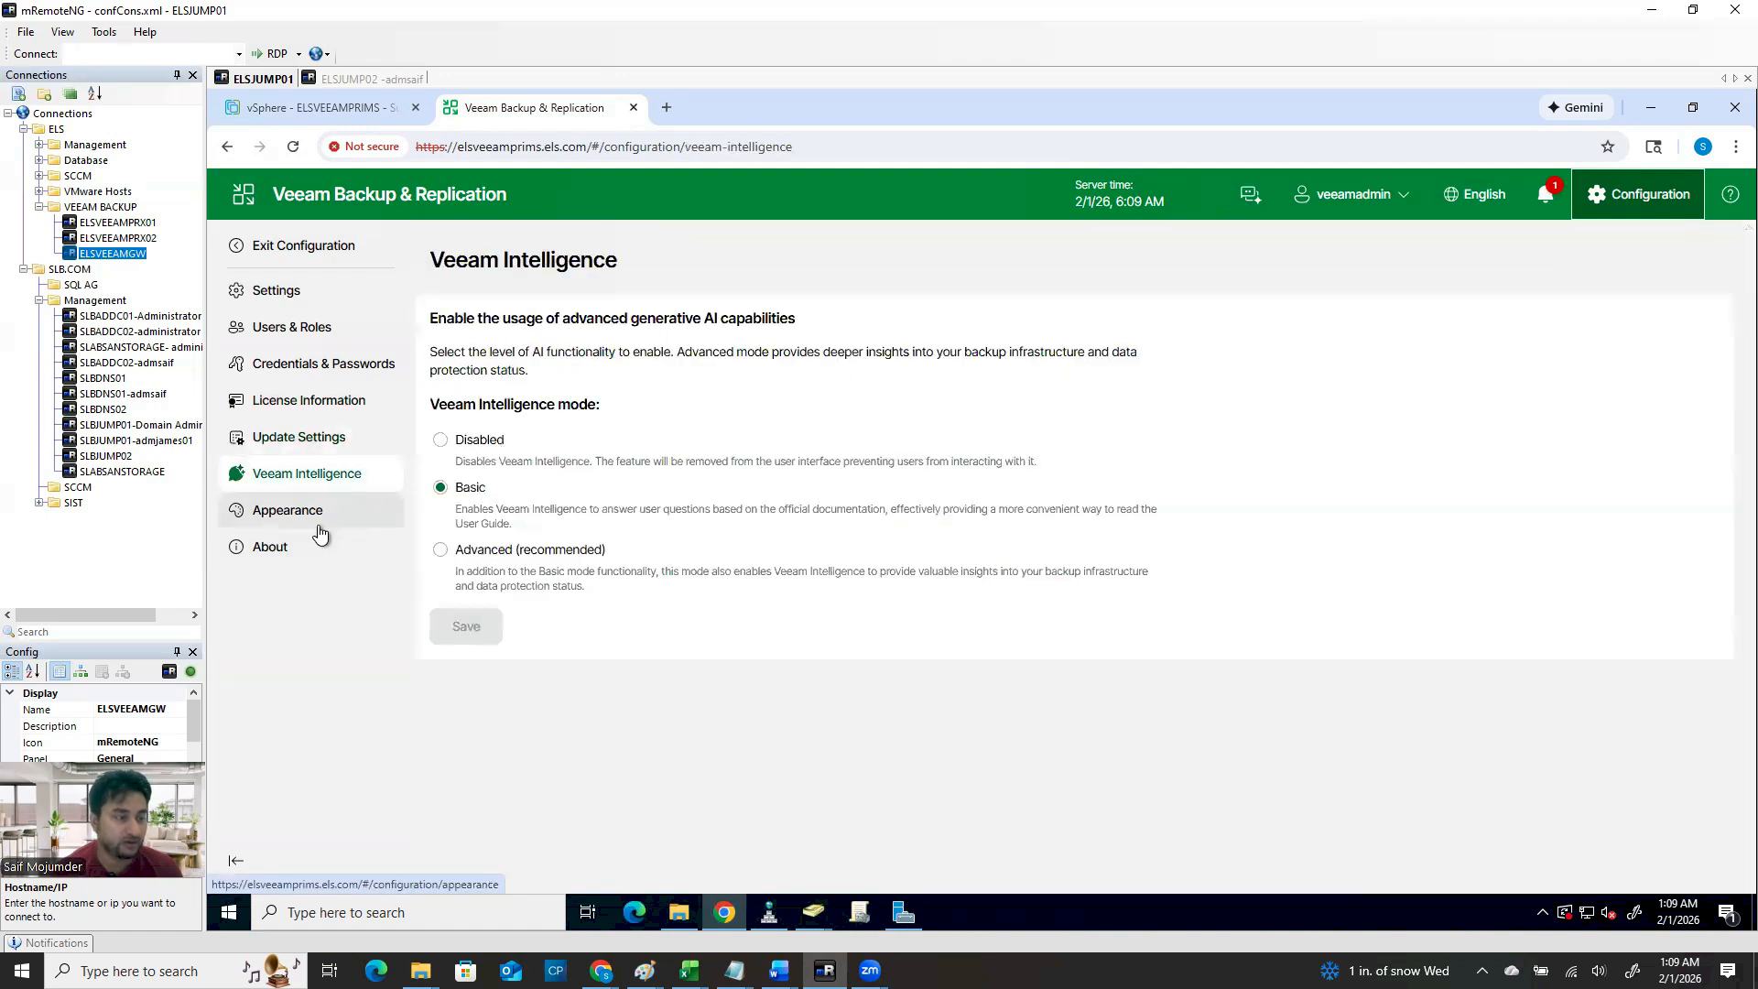
left_click(271, 552)
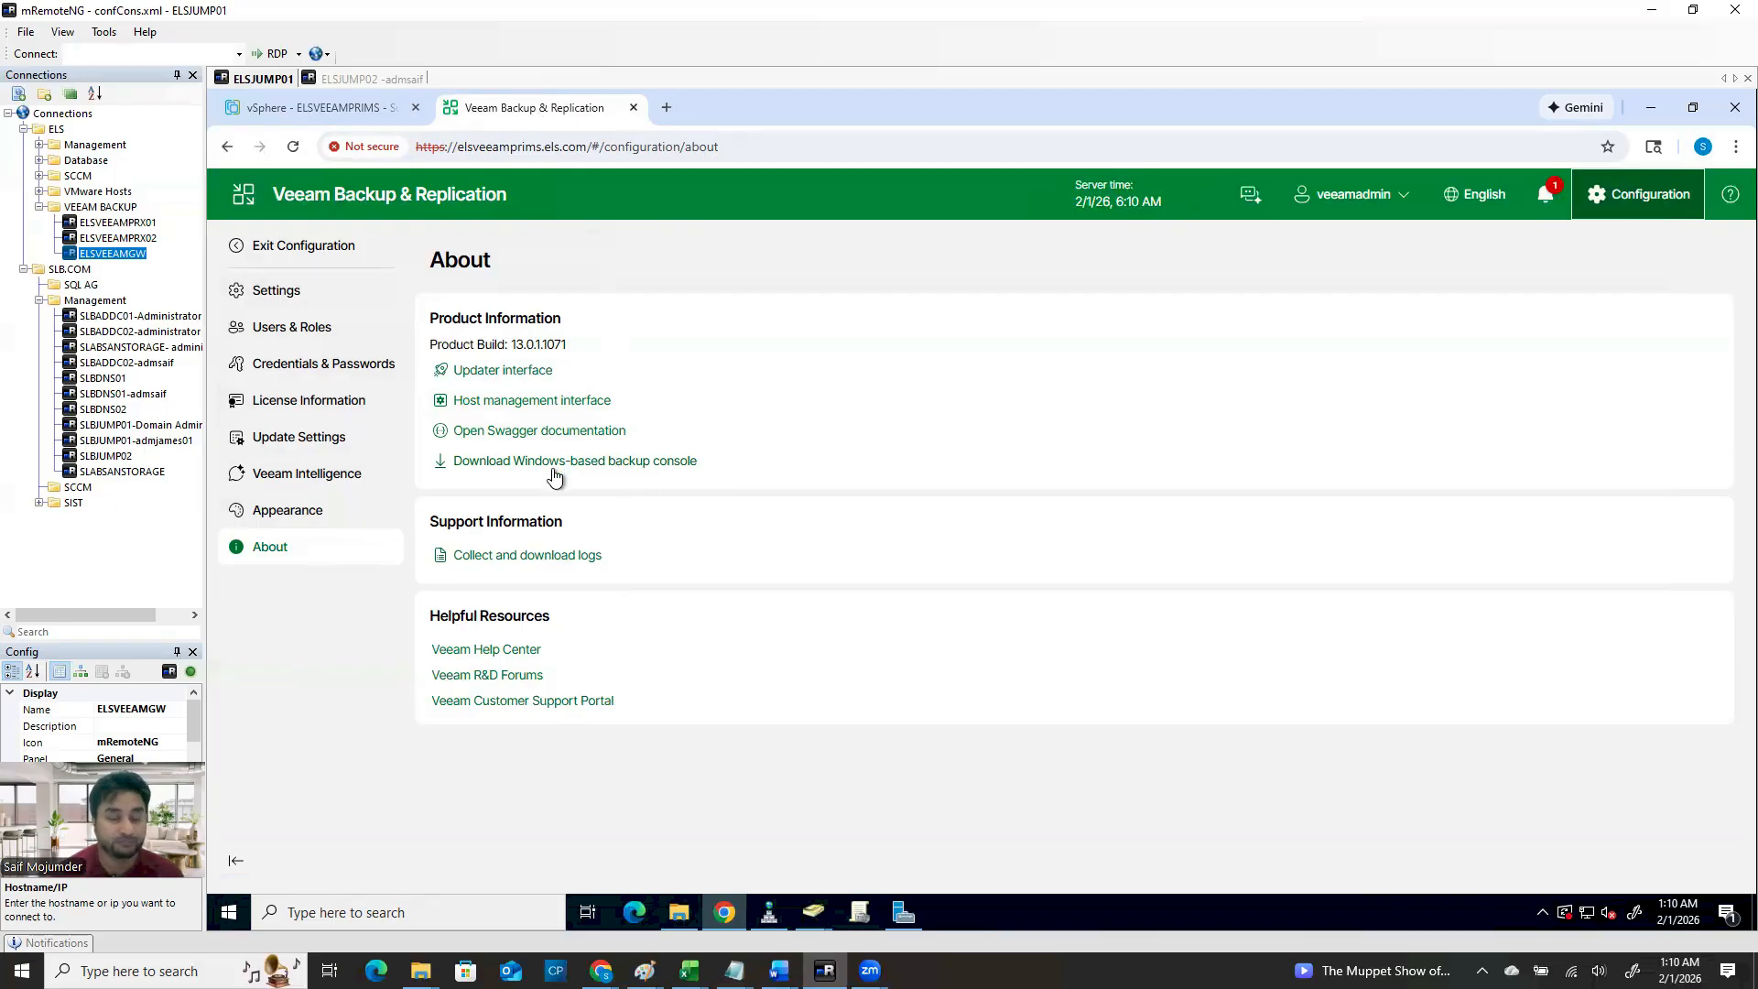
- Download the 1.5 GB VeeamBackup&ReplicationConsole_13.0.1.180 installer and check its progress
left_click(554, 460)
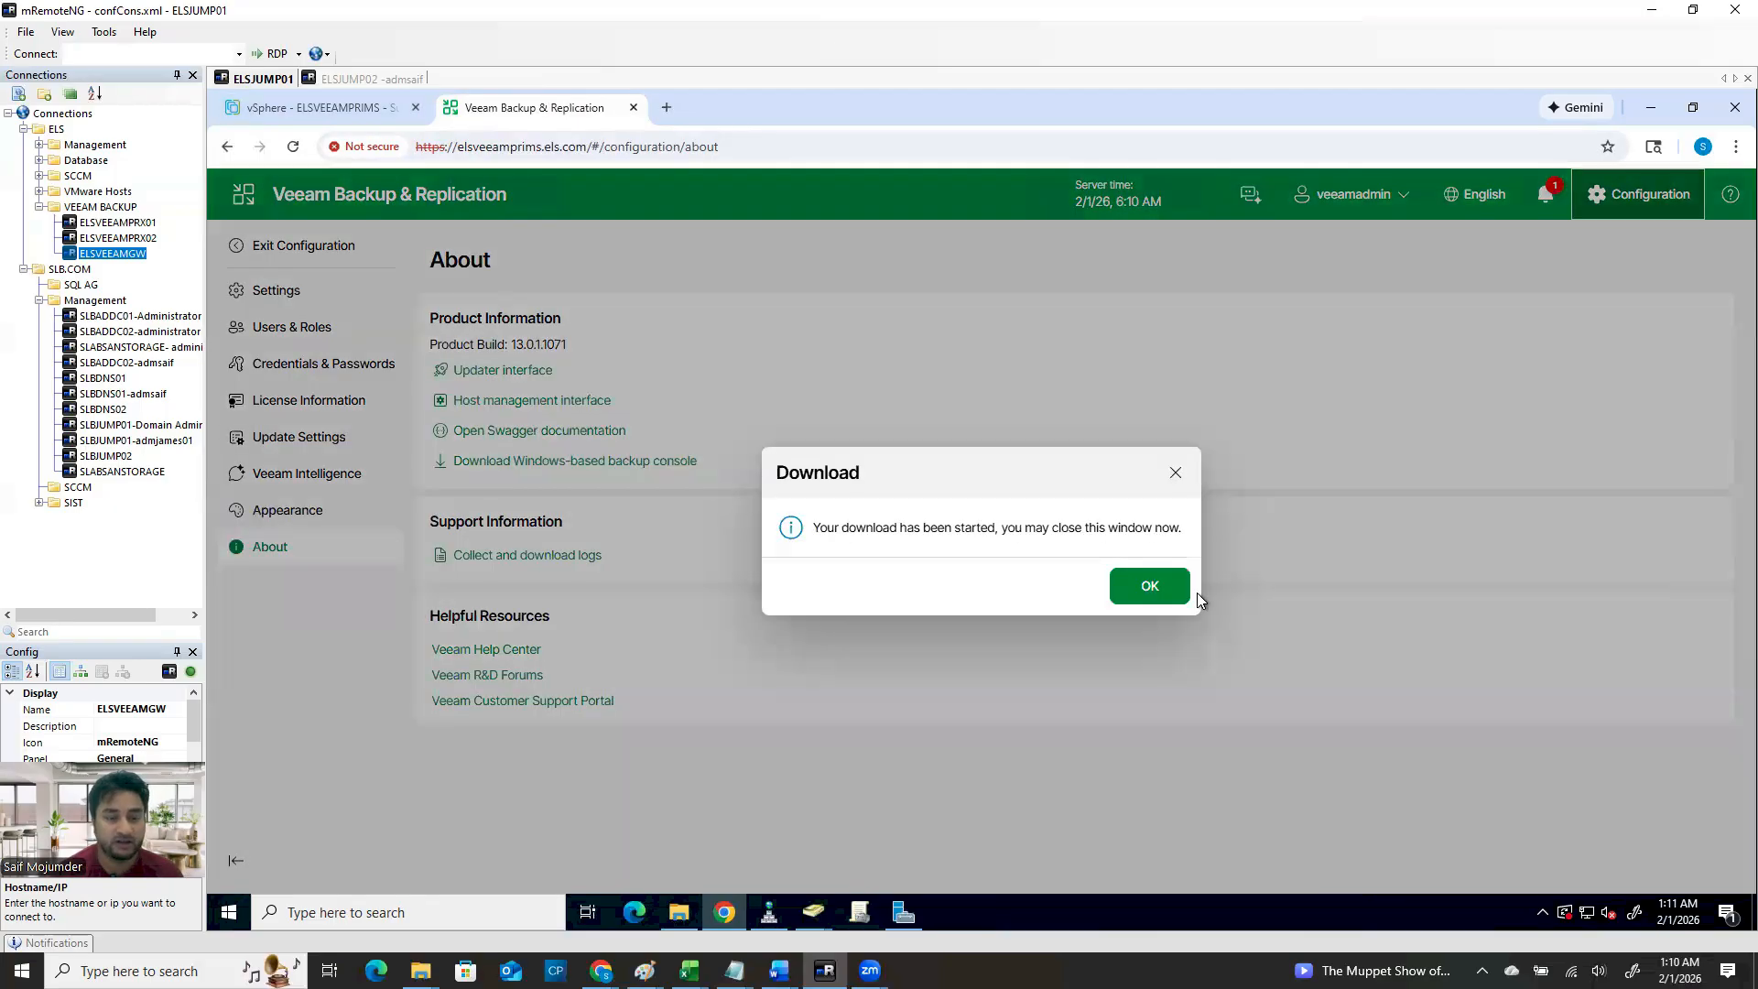
left_click(1150, 587)
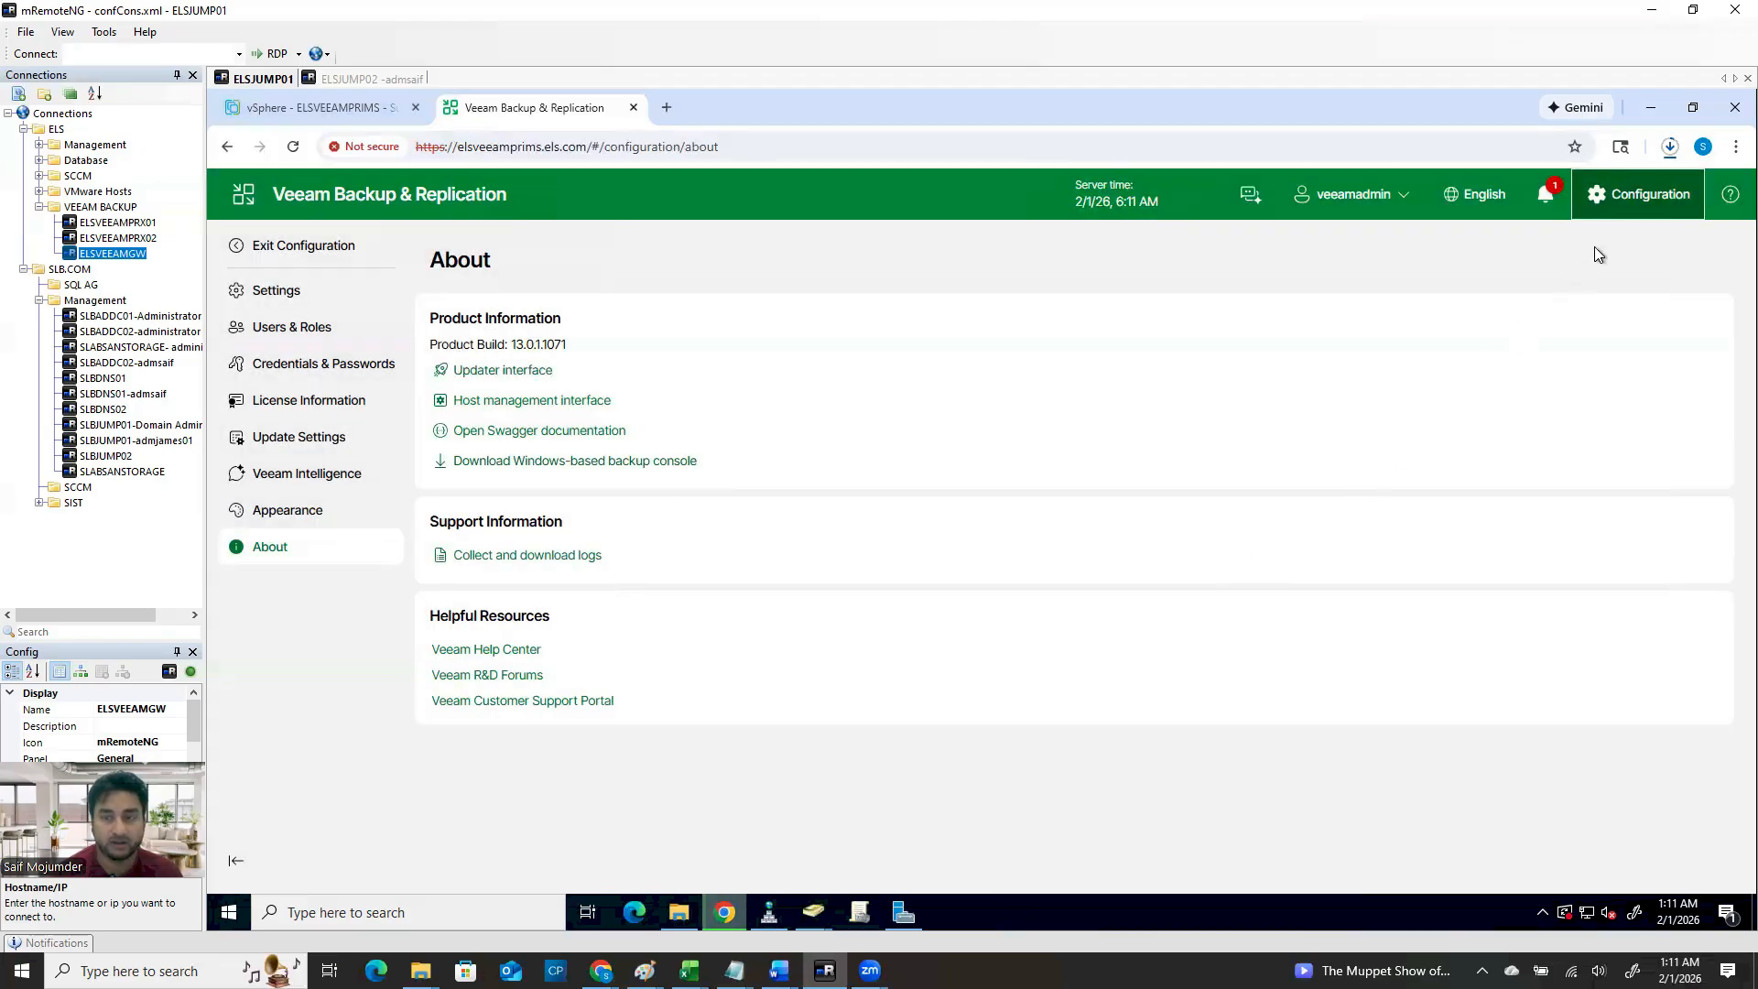
left_click(1671, 146)
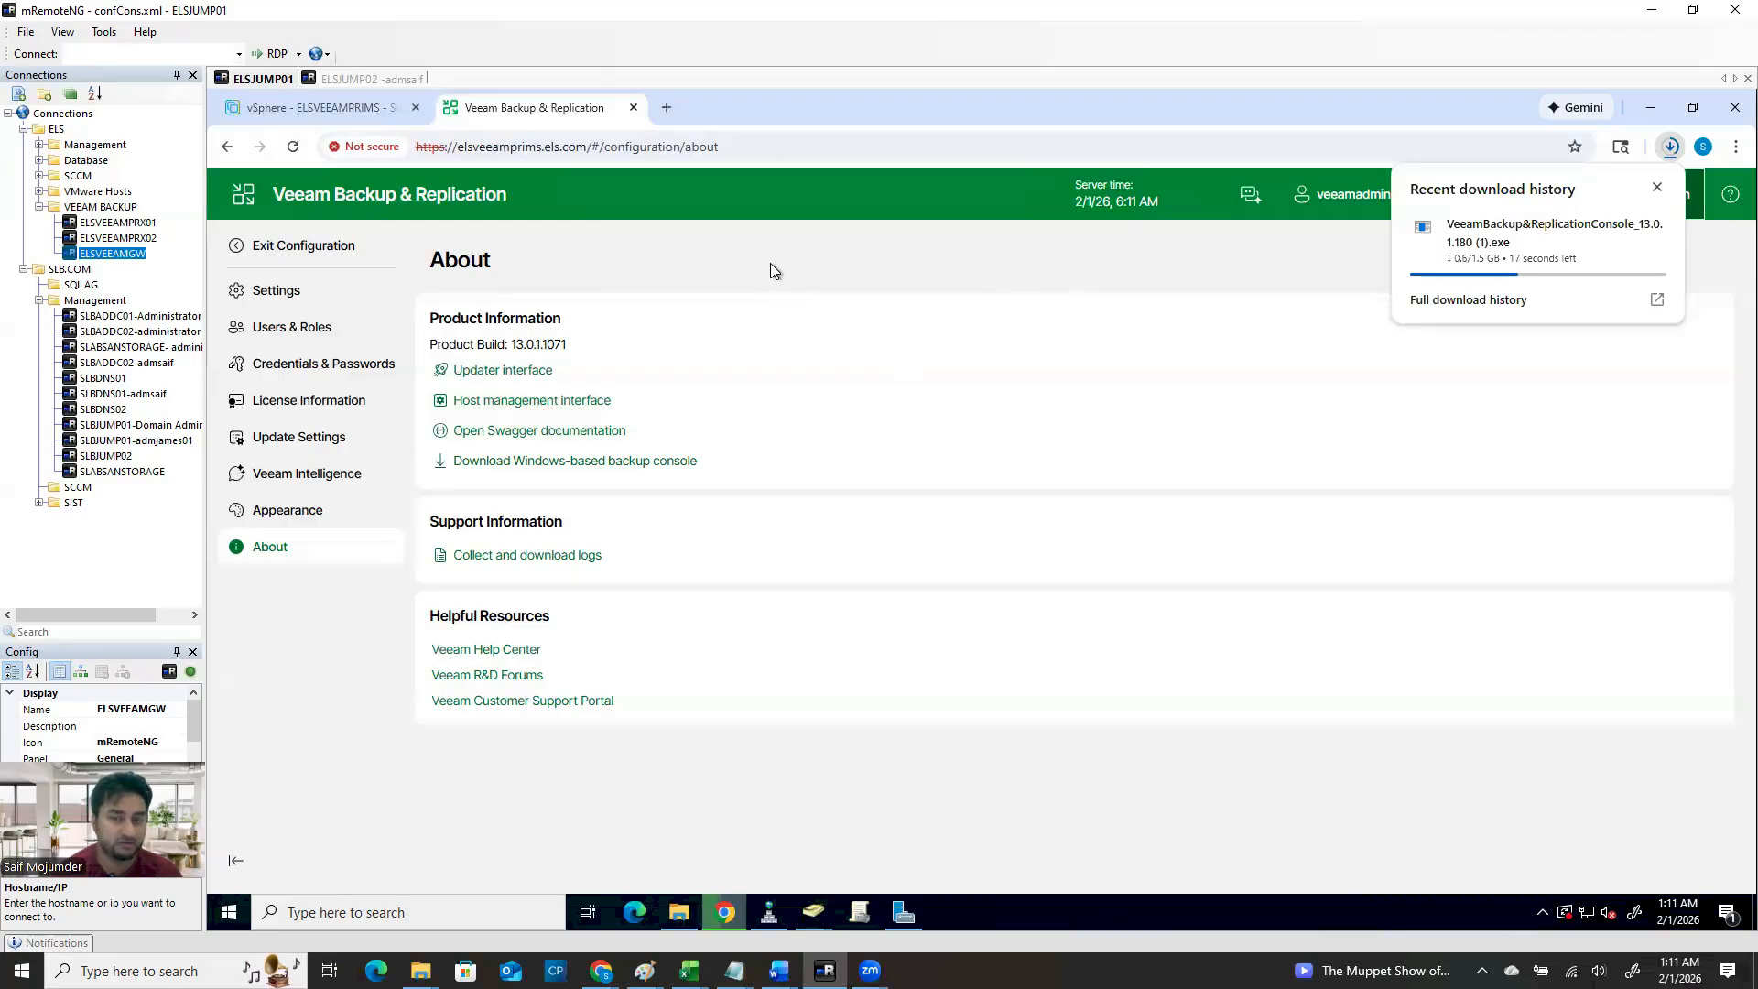
mouse_move(1558, 262)
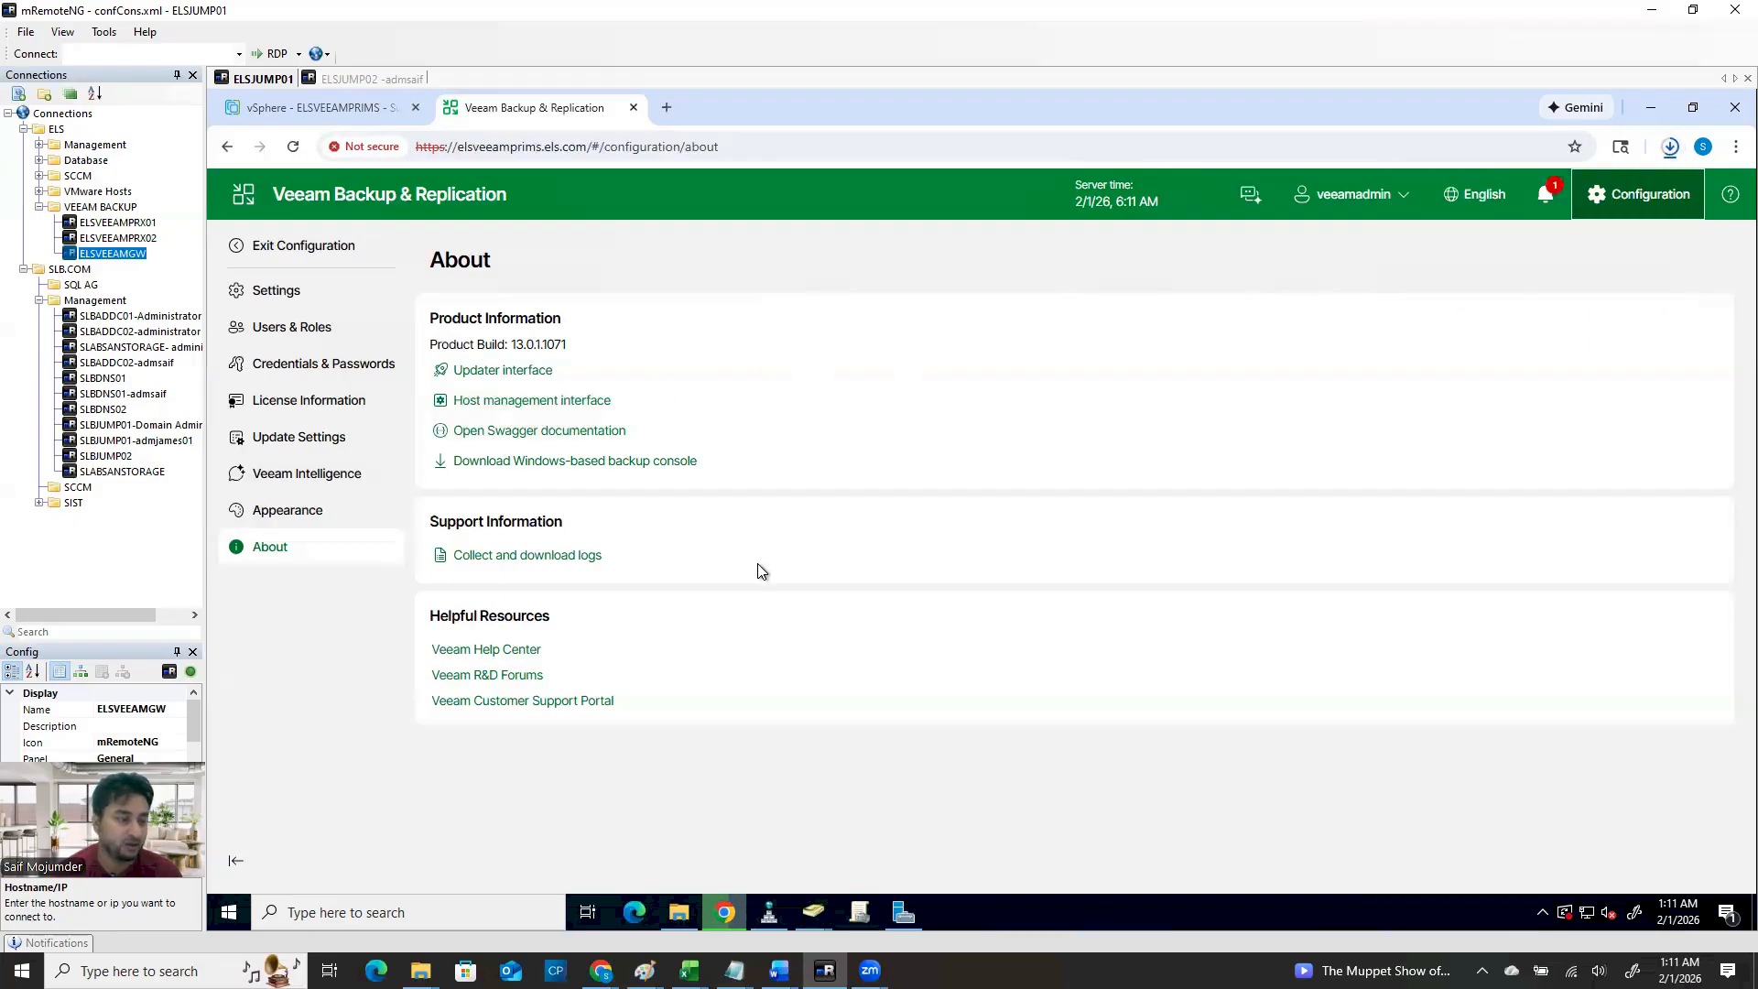
- Open the Veeam Host Management site in a new tab past the certificate warning
left_click(511, 403)
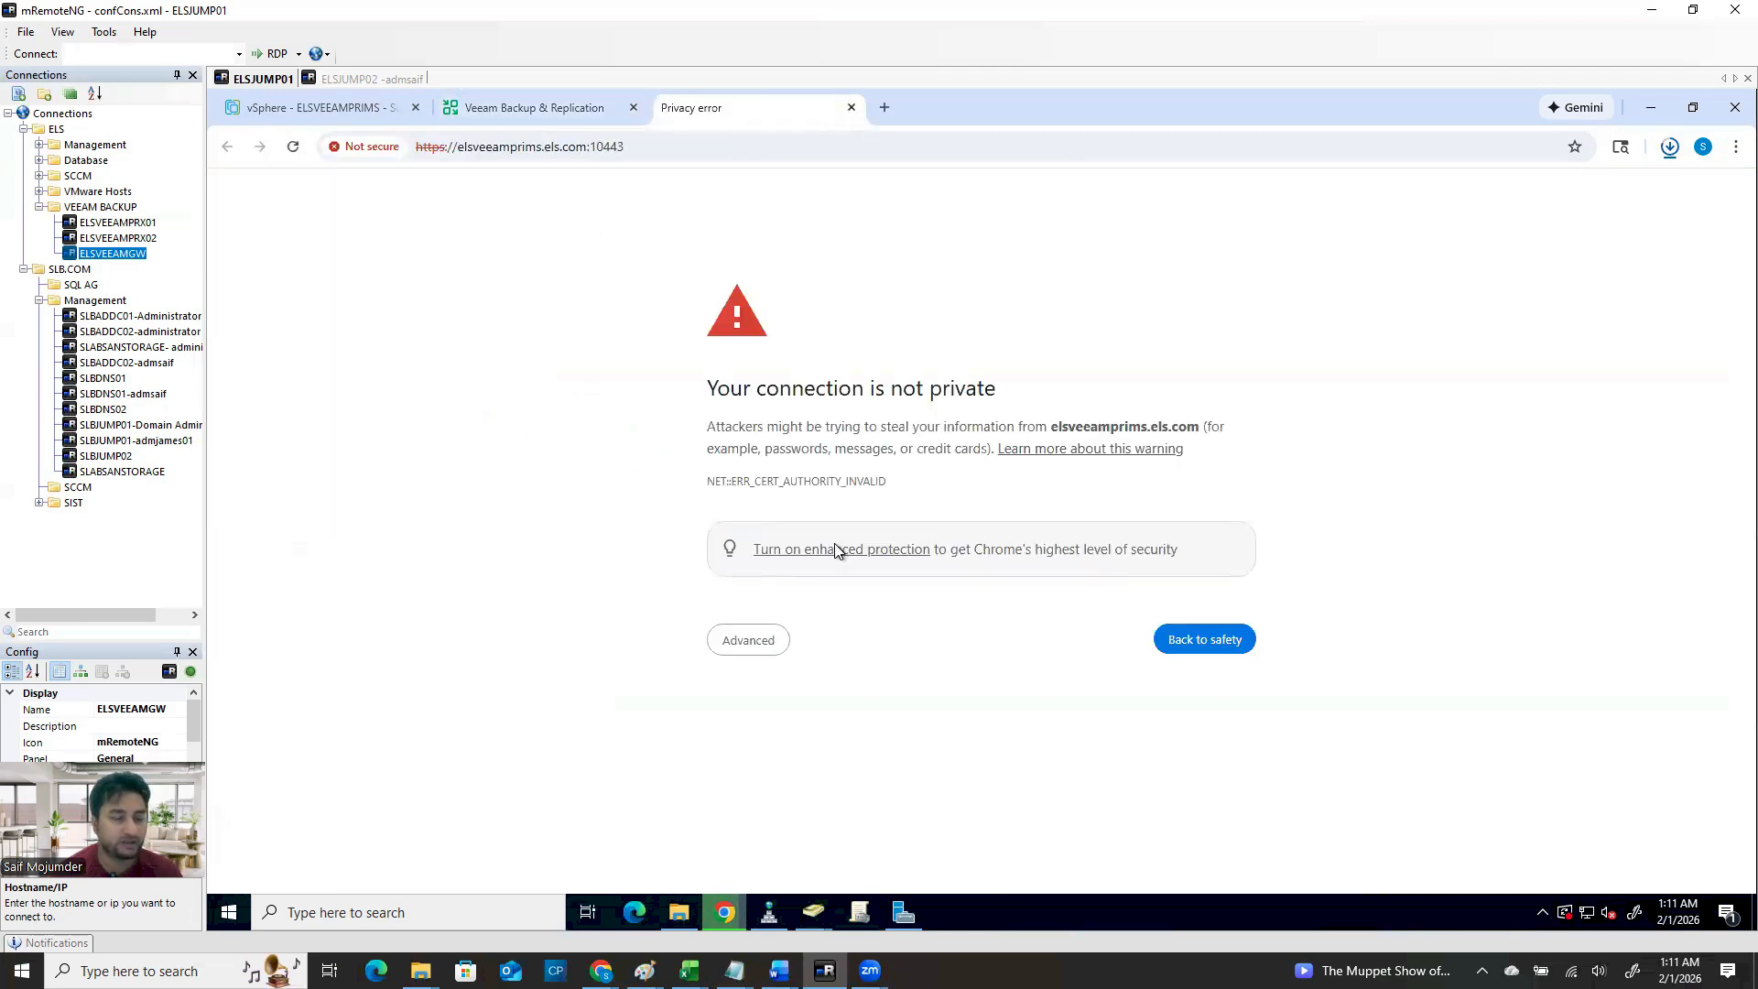
left_click(746, 639)
left_click(769, 781)
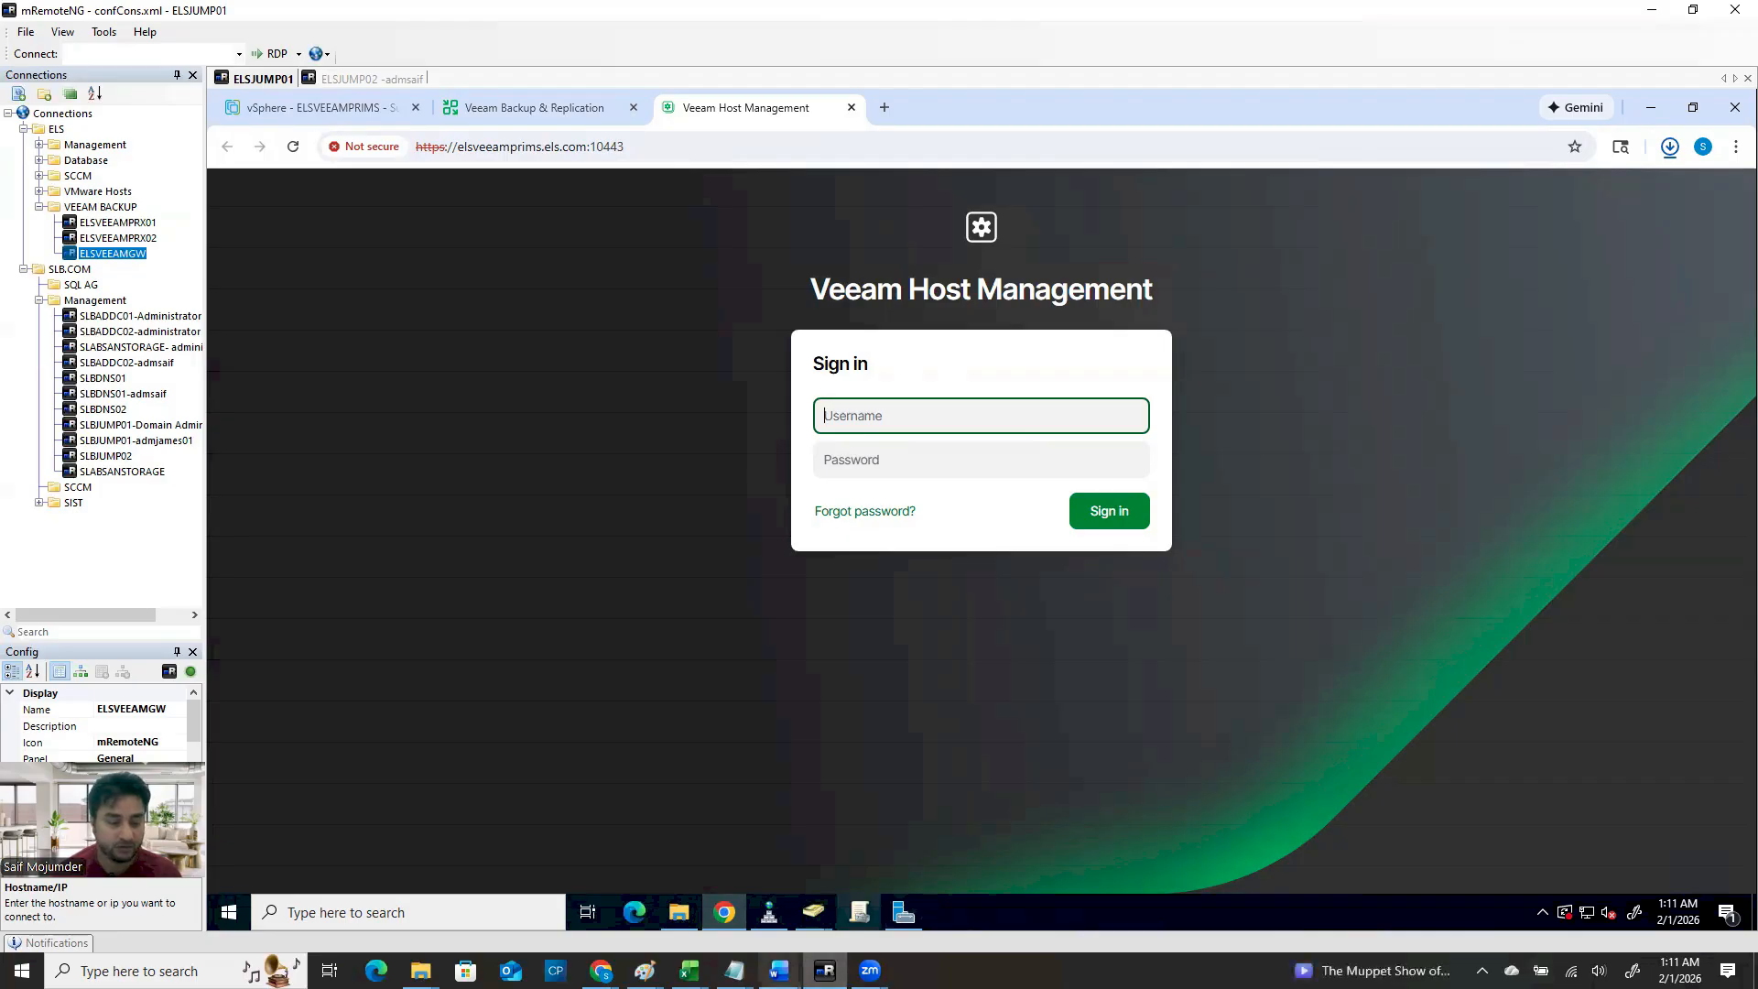
mouse_move(733, 971)
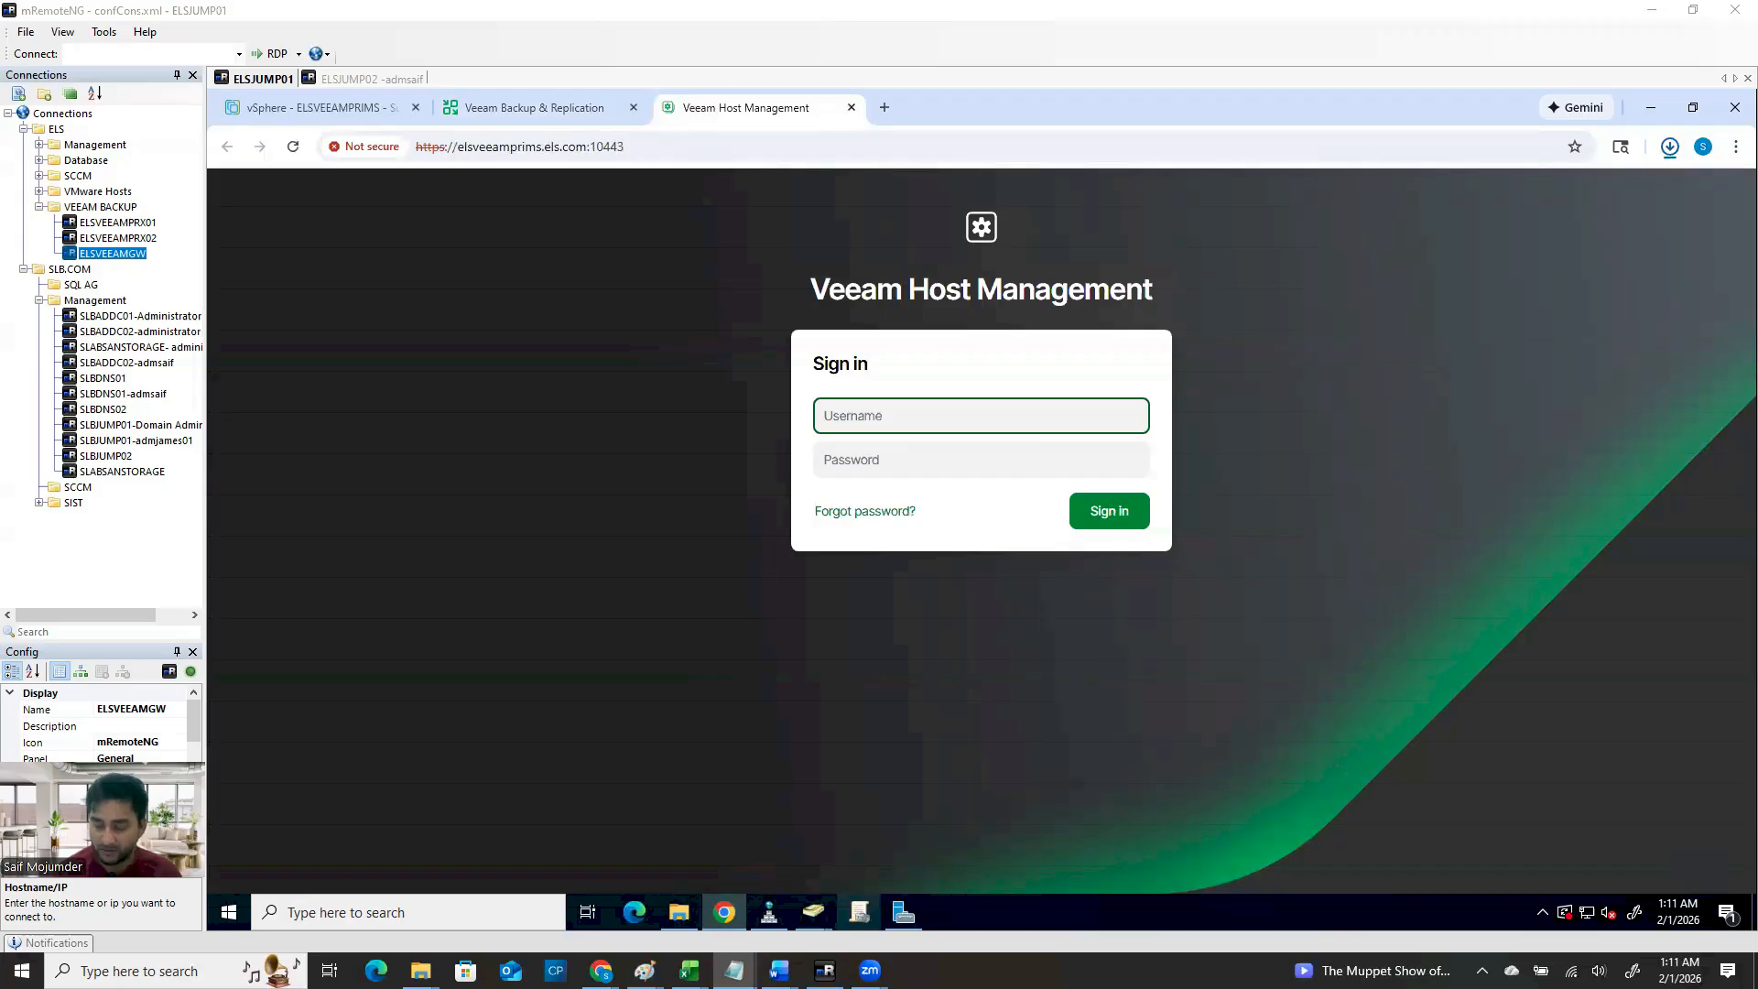
- Sign in with the admin username and password, then submit the six-digit MFA code
left_click(930, 423)
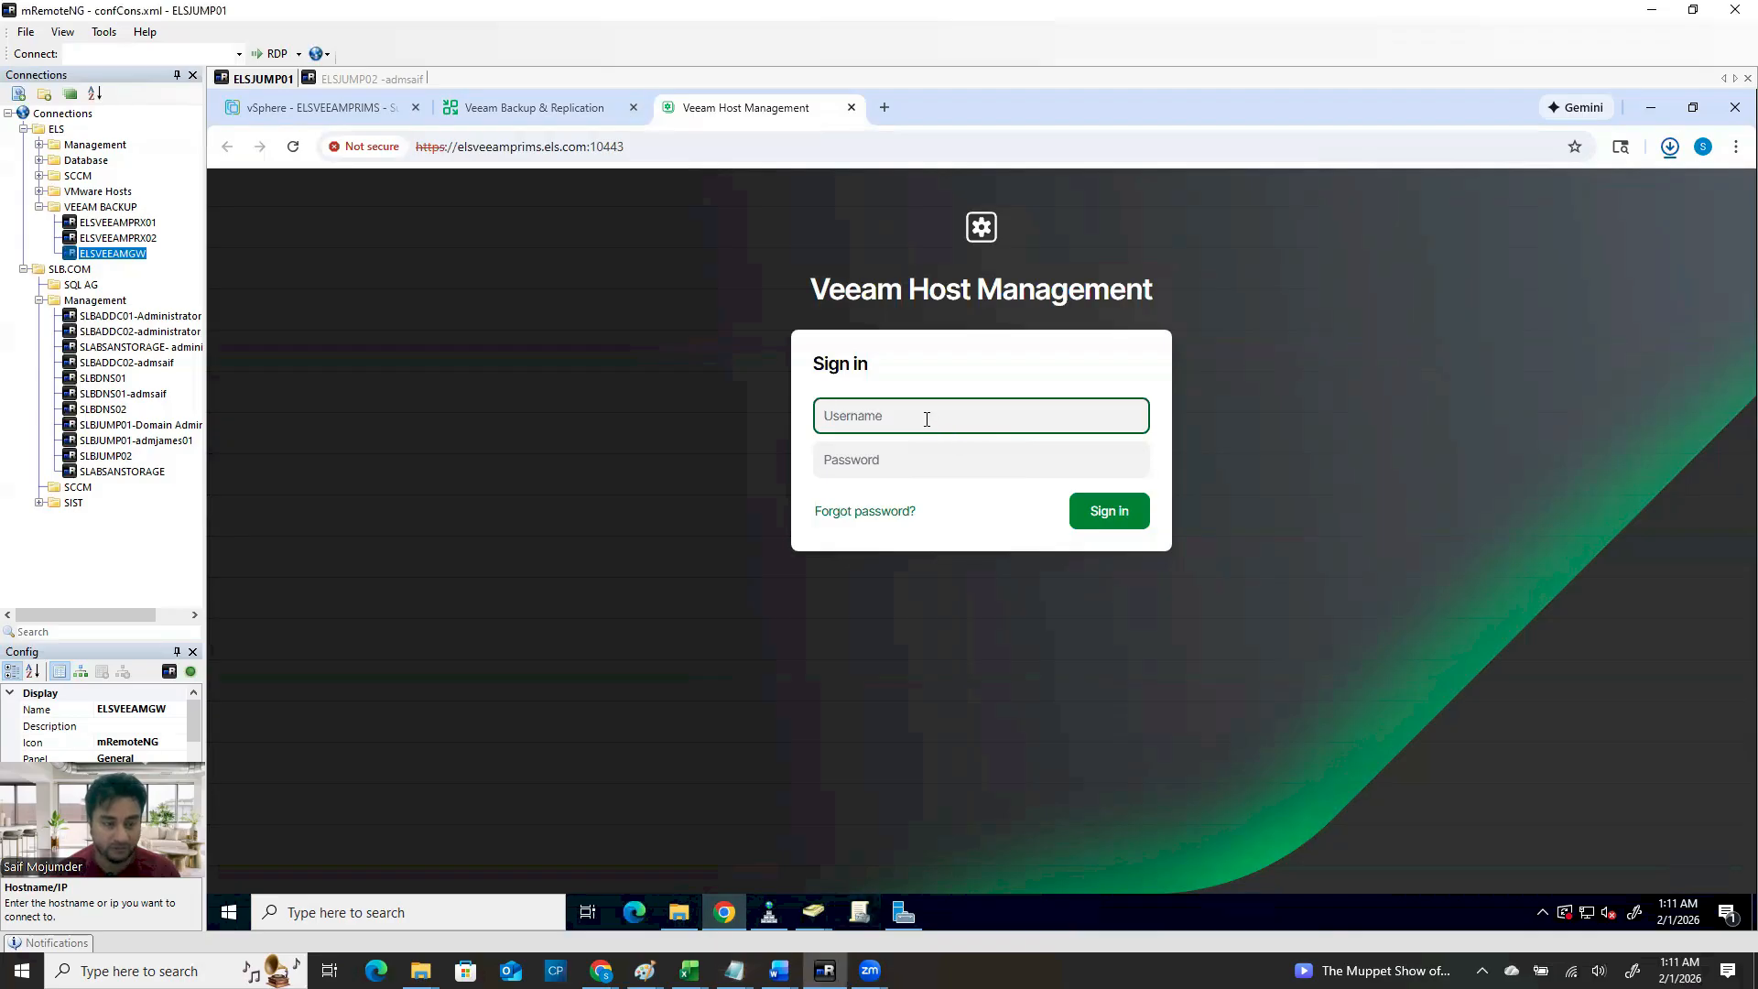
type("veeamadmin")
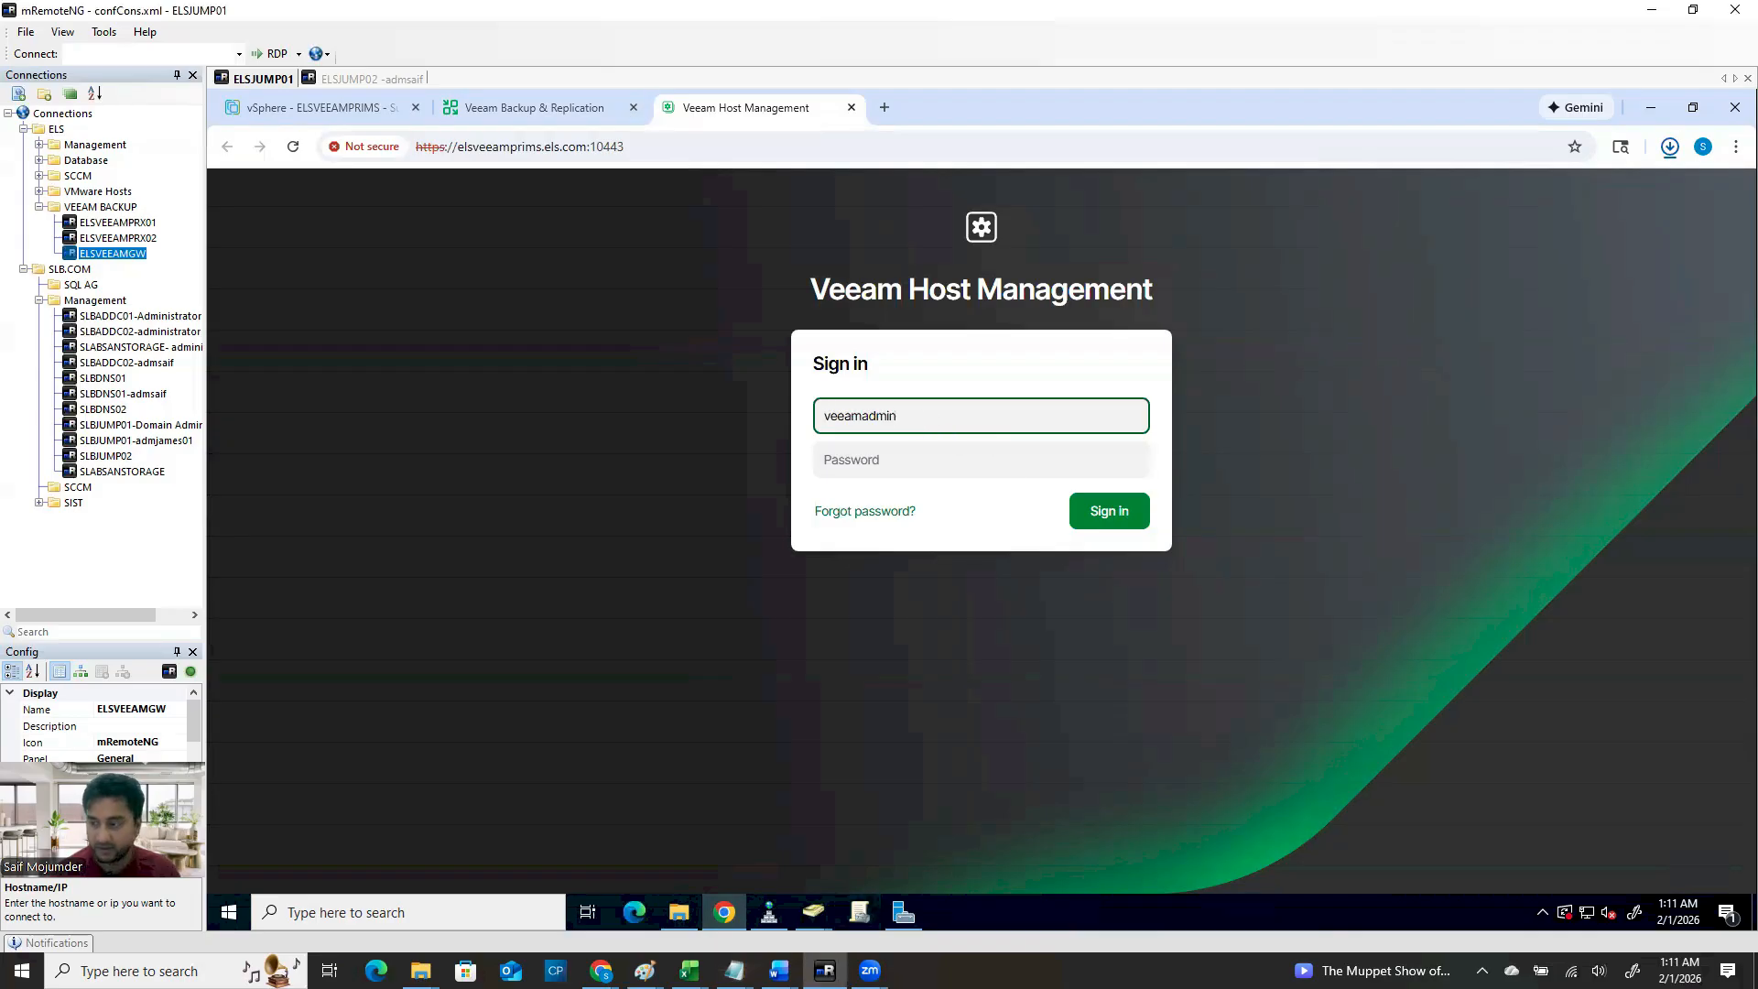
key("alt+Tab")
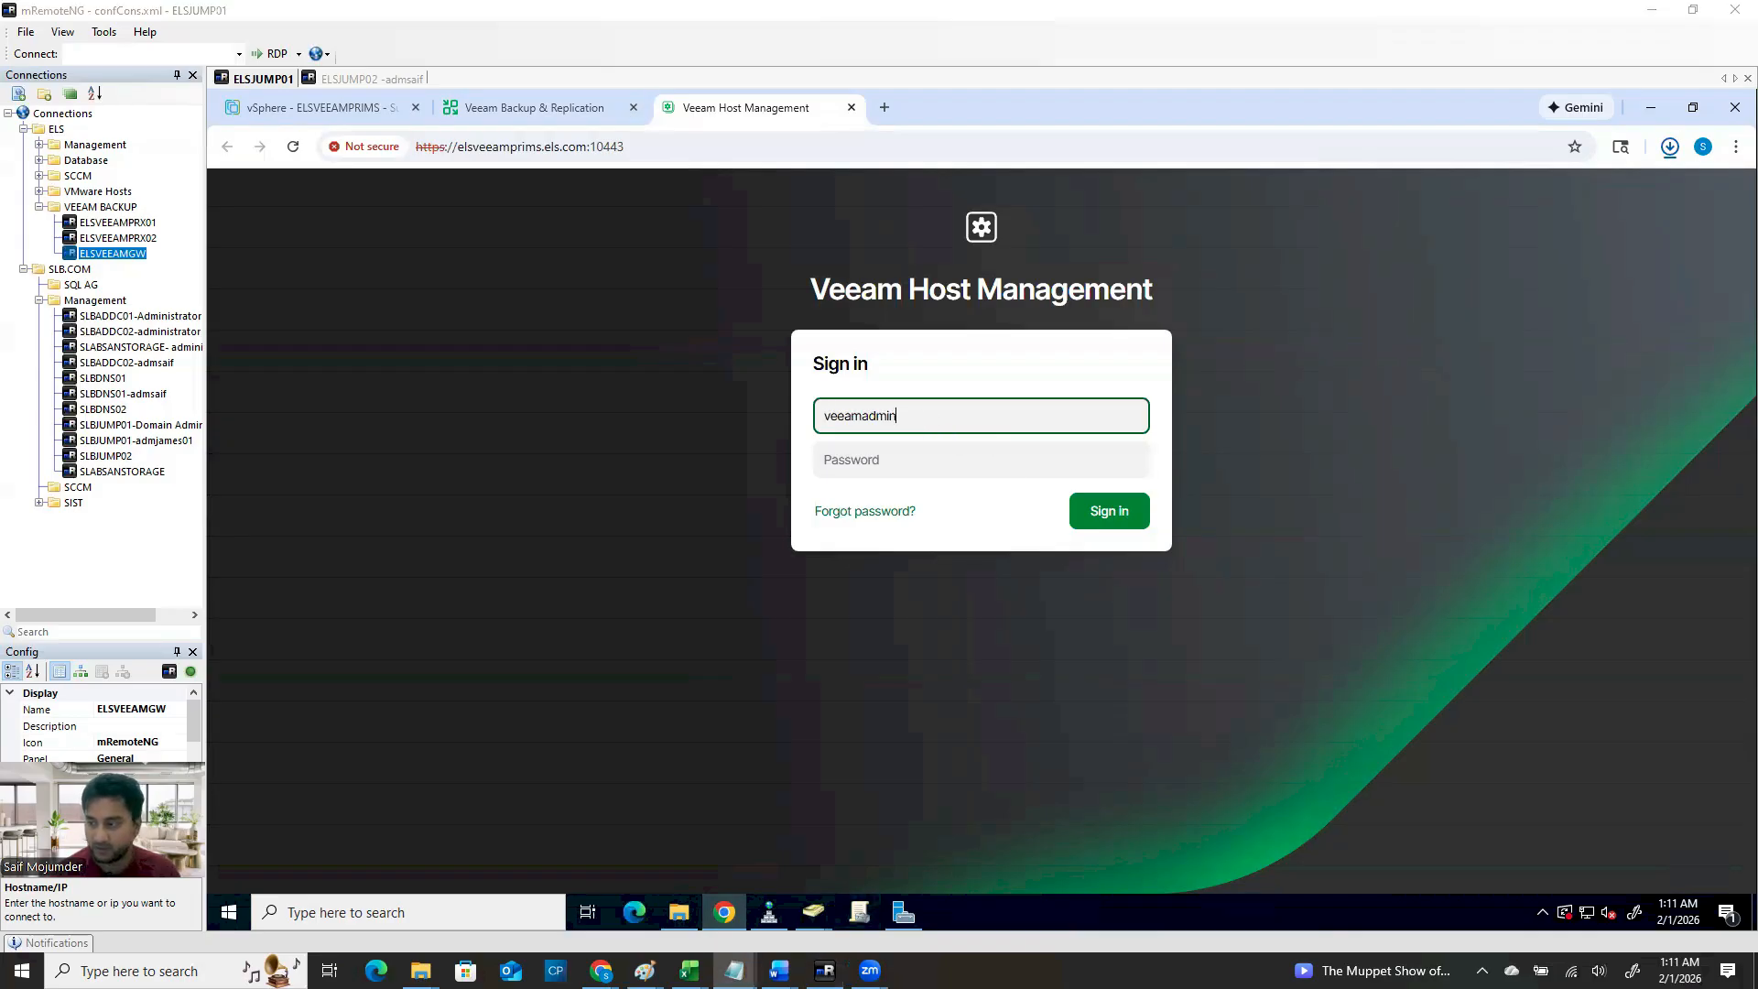
left_click(1029, 464)
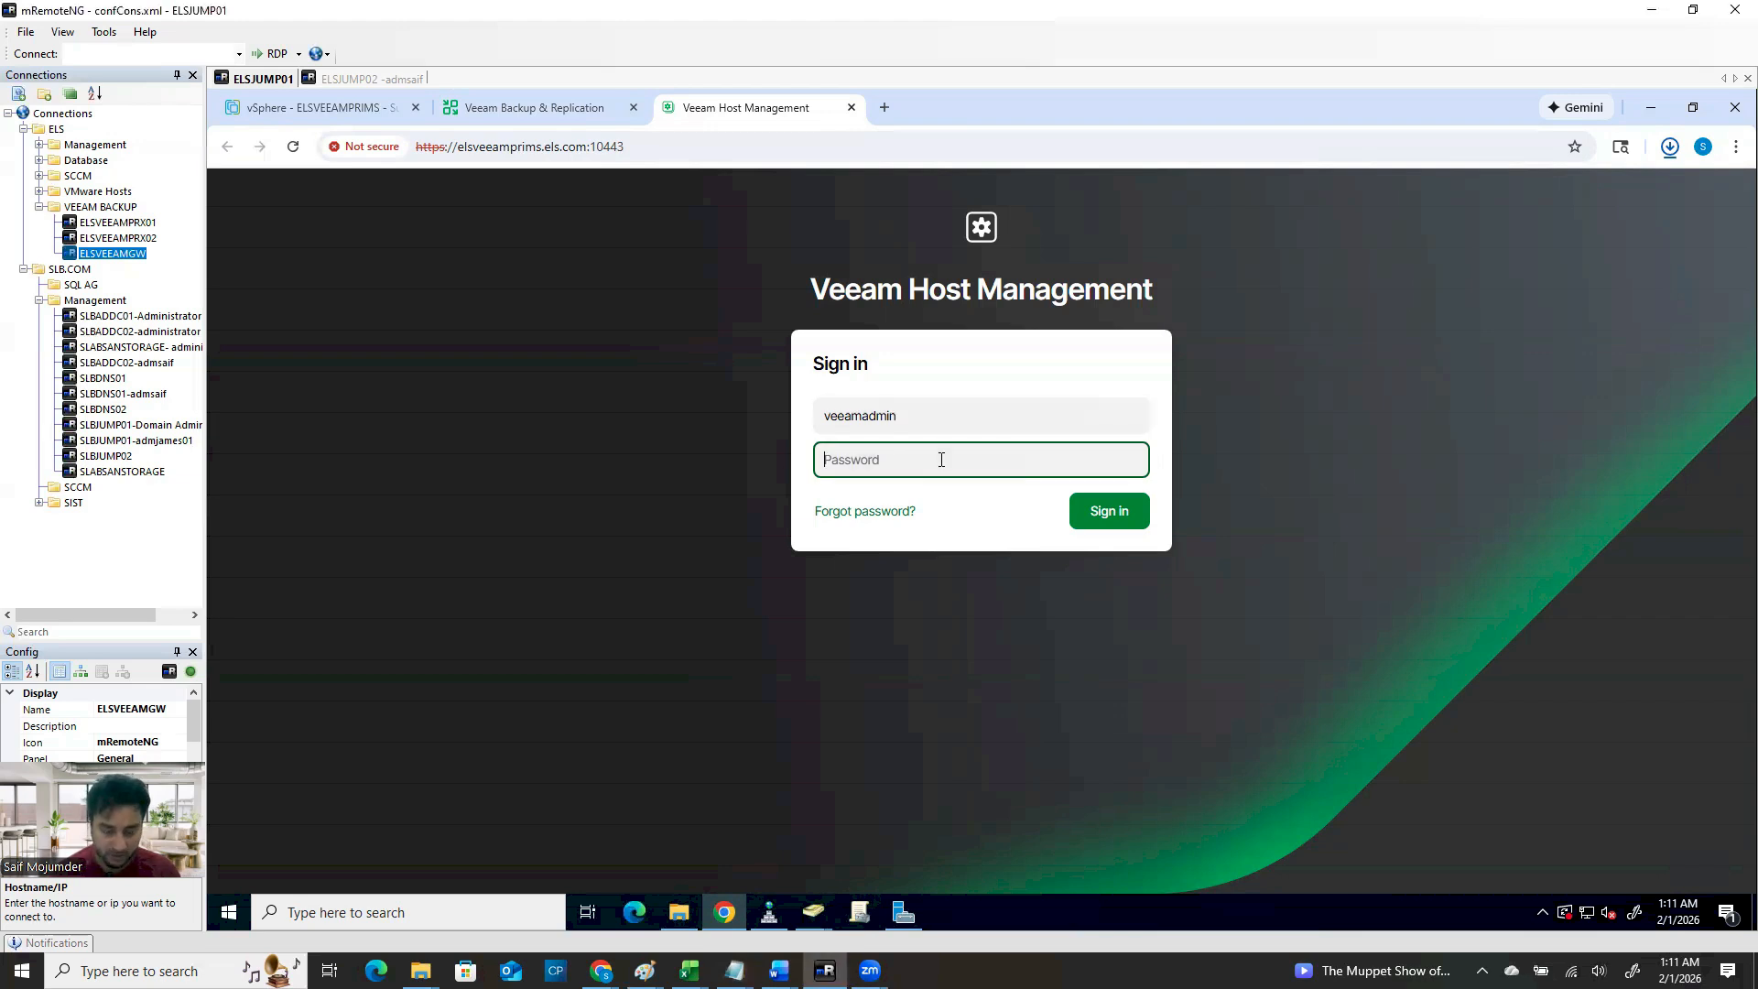
key("ctrl+v")
left_click(1091, 502)
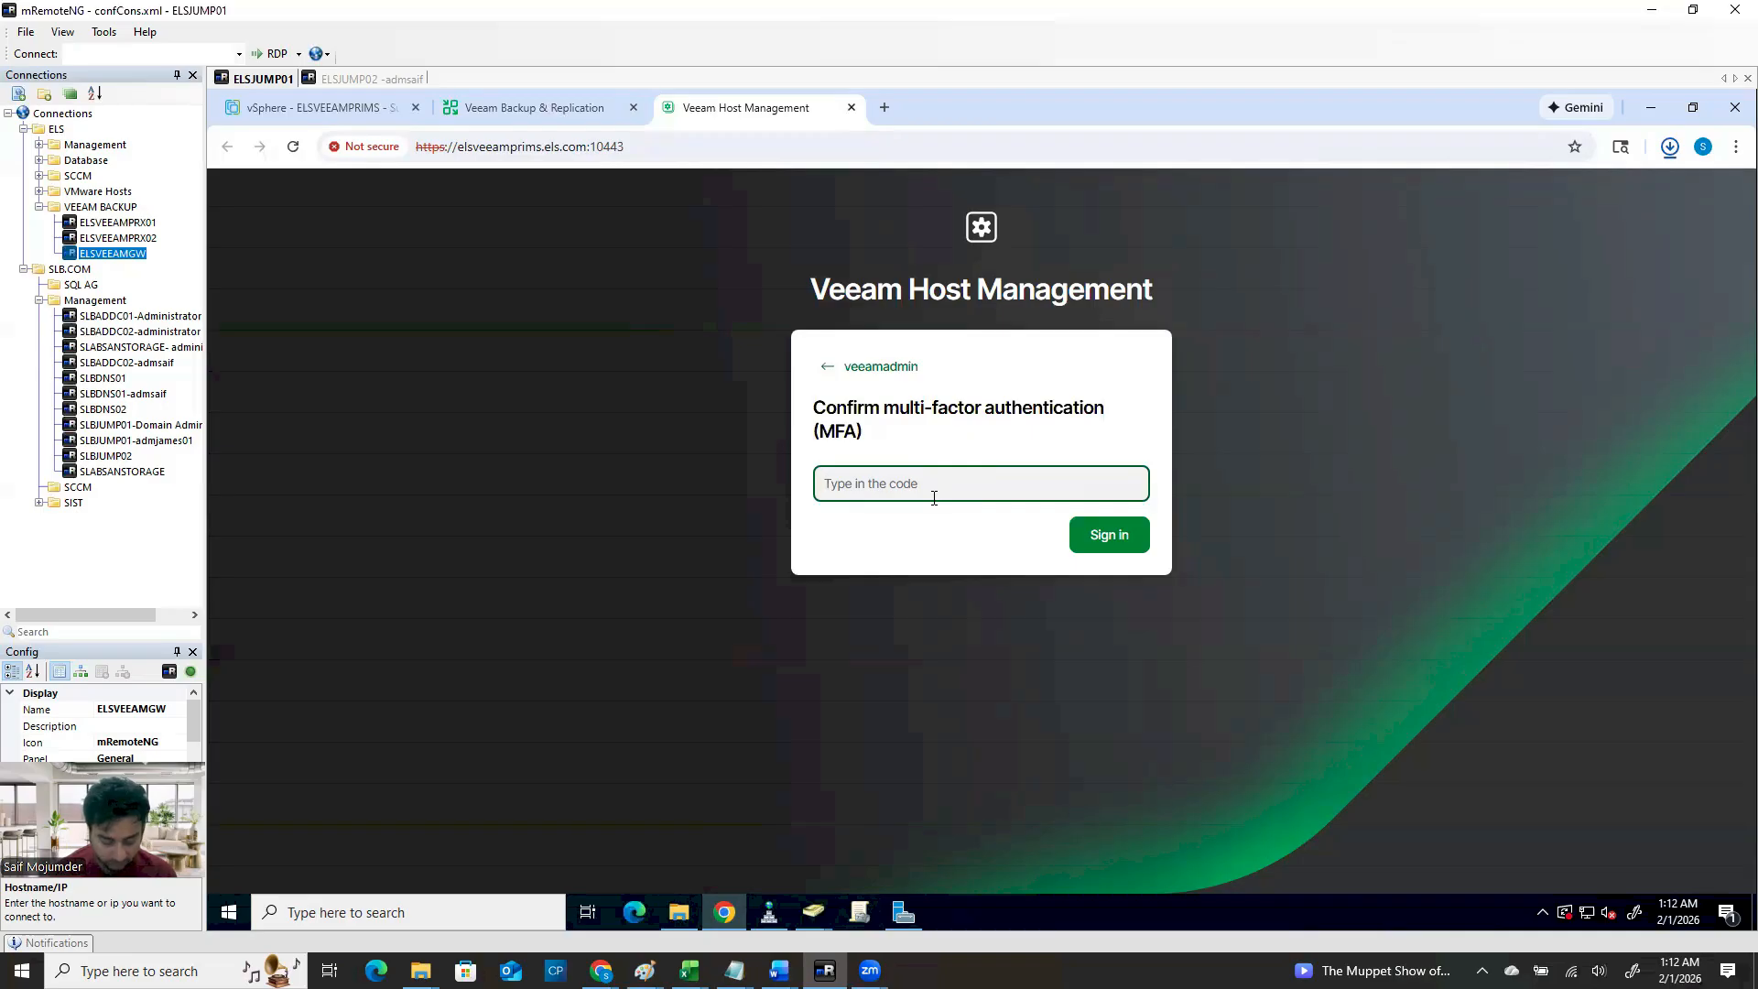
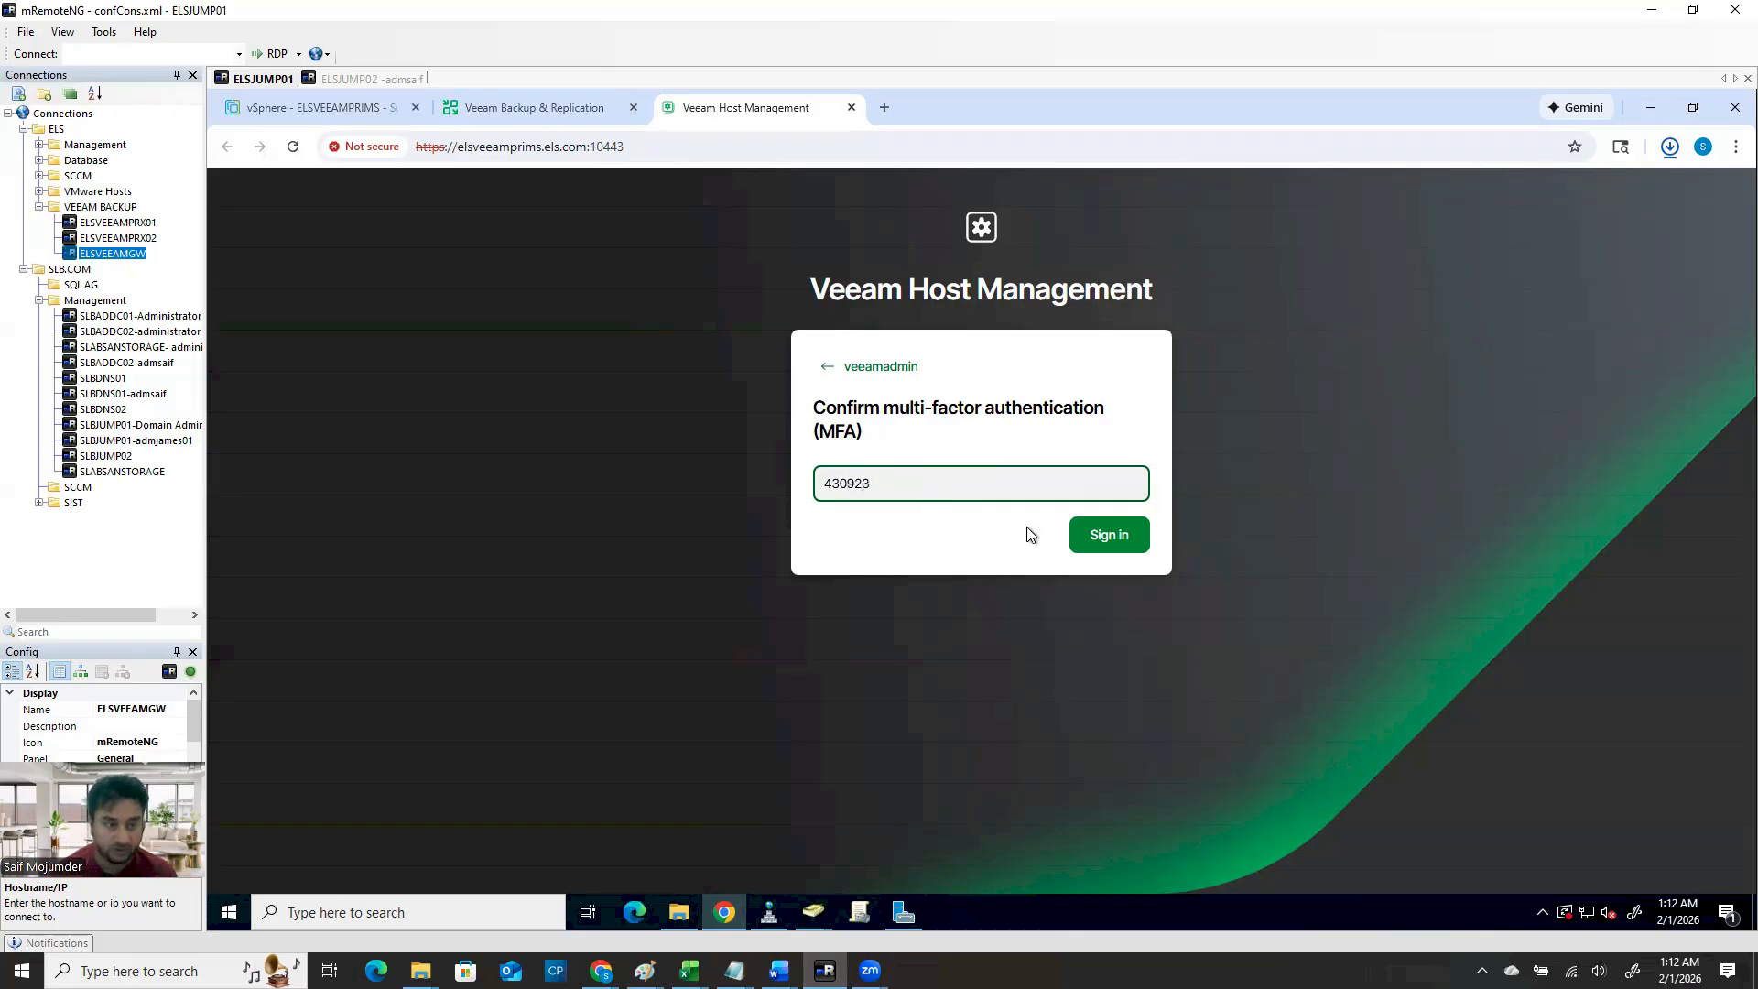
left_click(1114, 547)
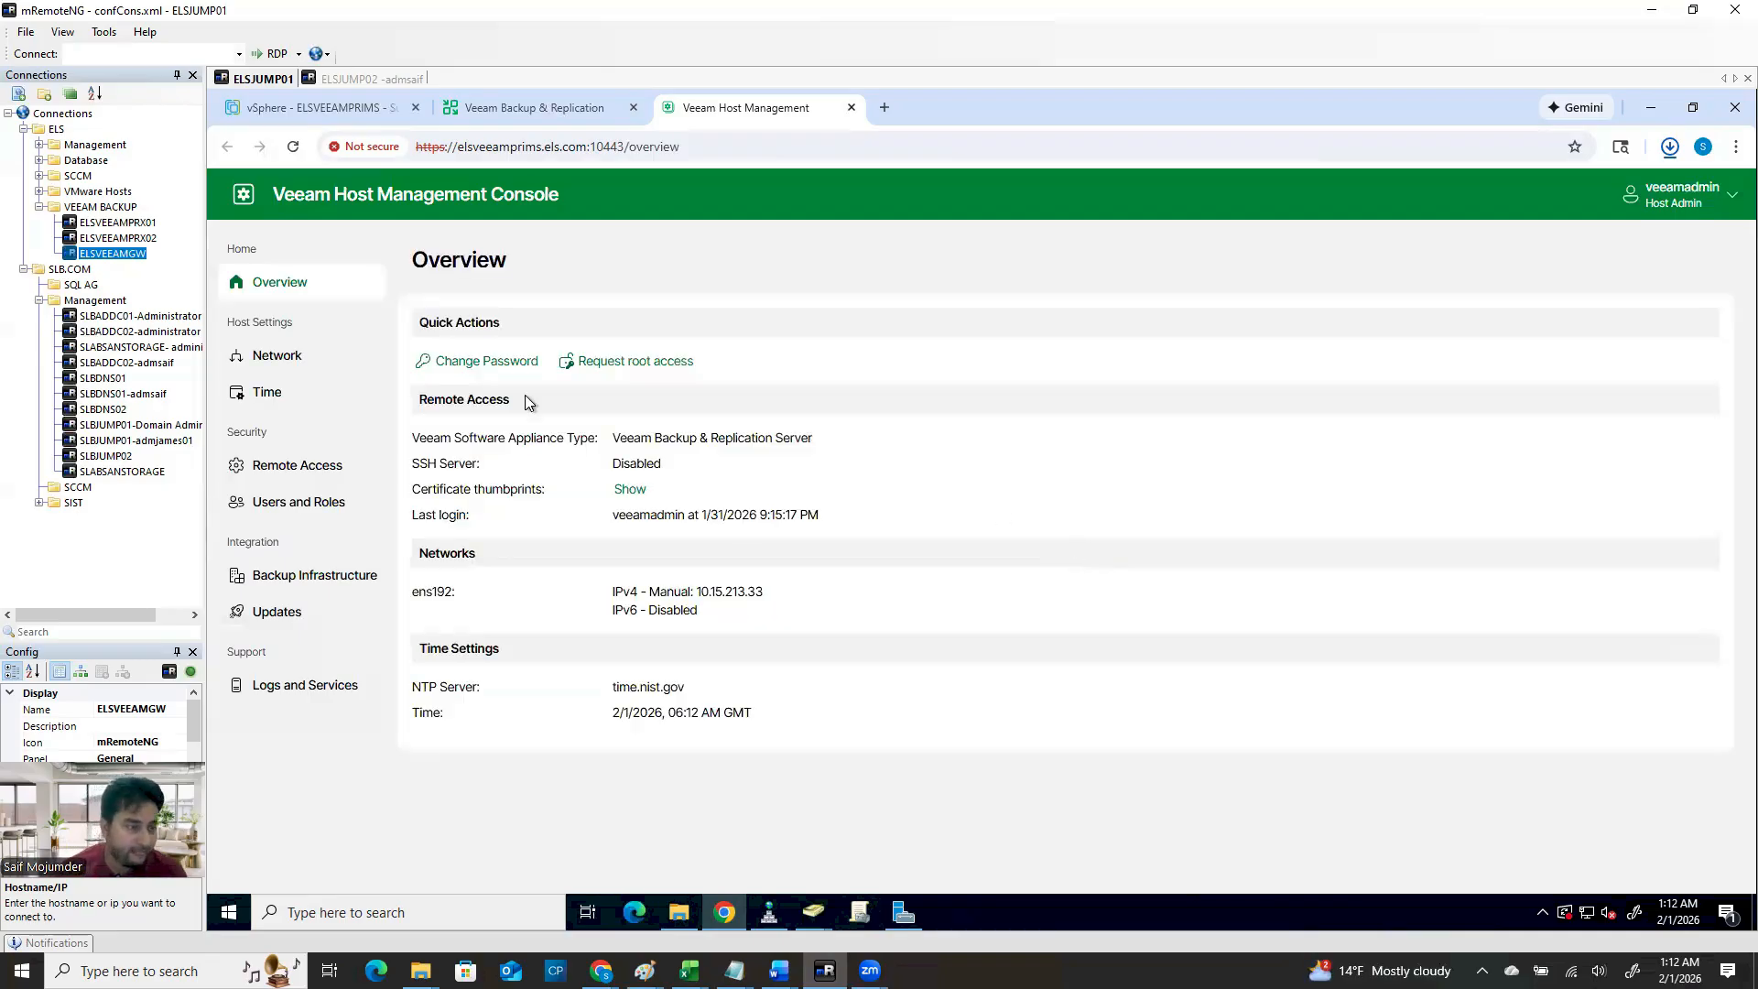
- Review Remote Access, Users and Roles, Updates (up to date) and Time (Etc/UTC, time.nist.gov)
left_click(304, 469)
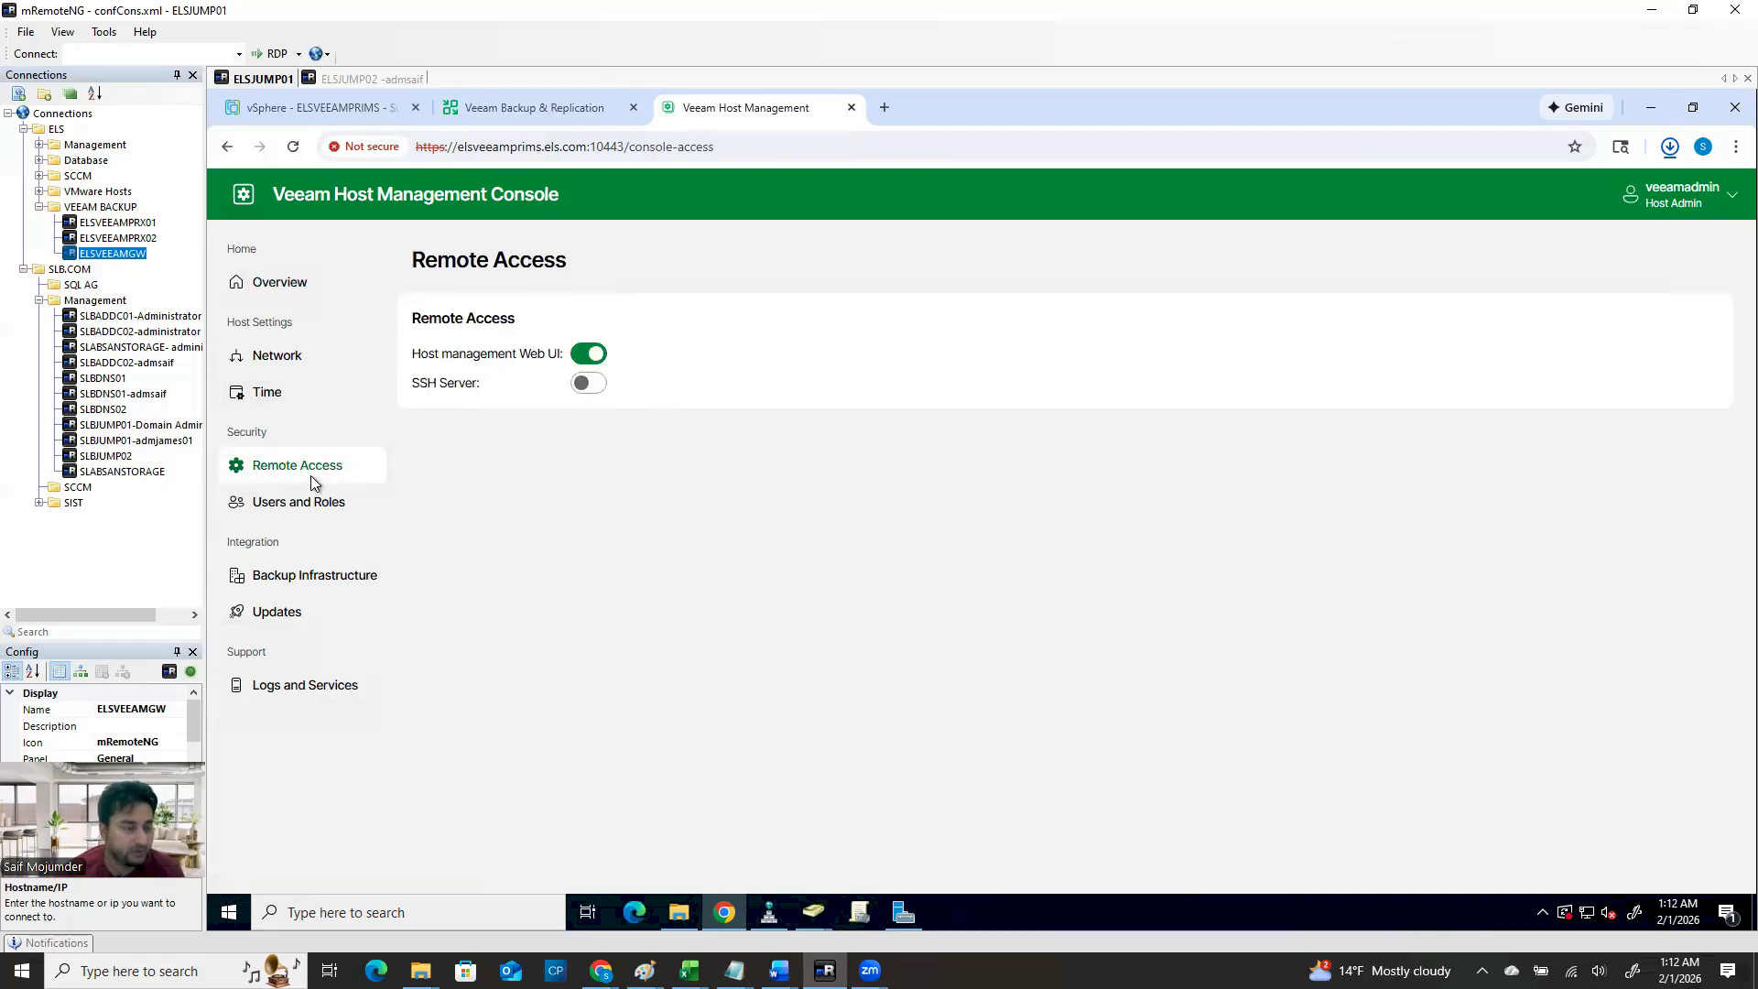
left_click(279, 509)
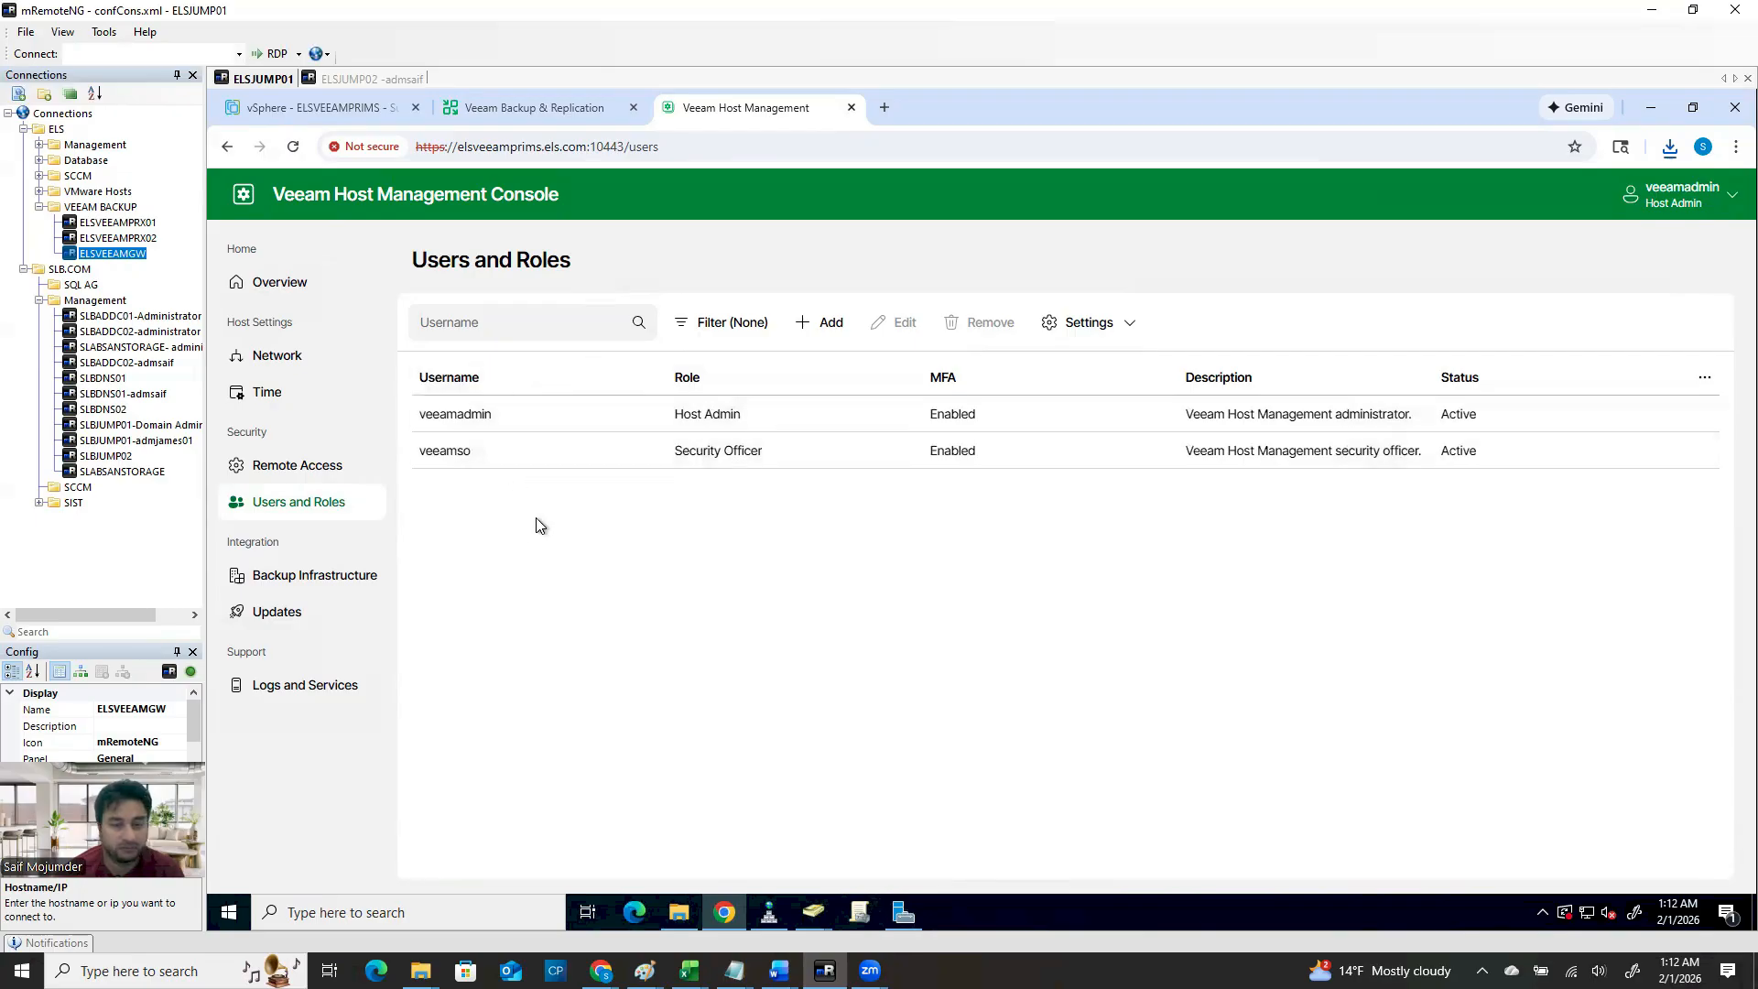
left_click(277, 611)
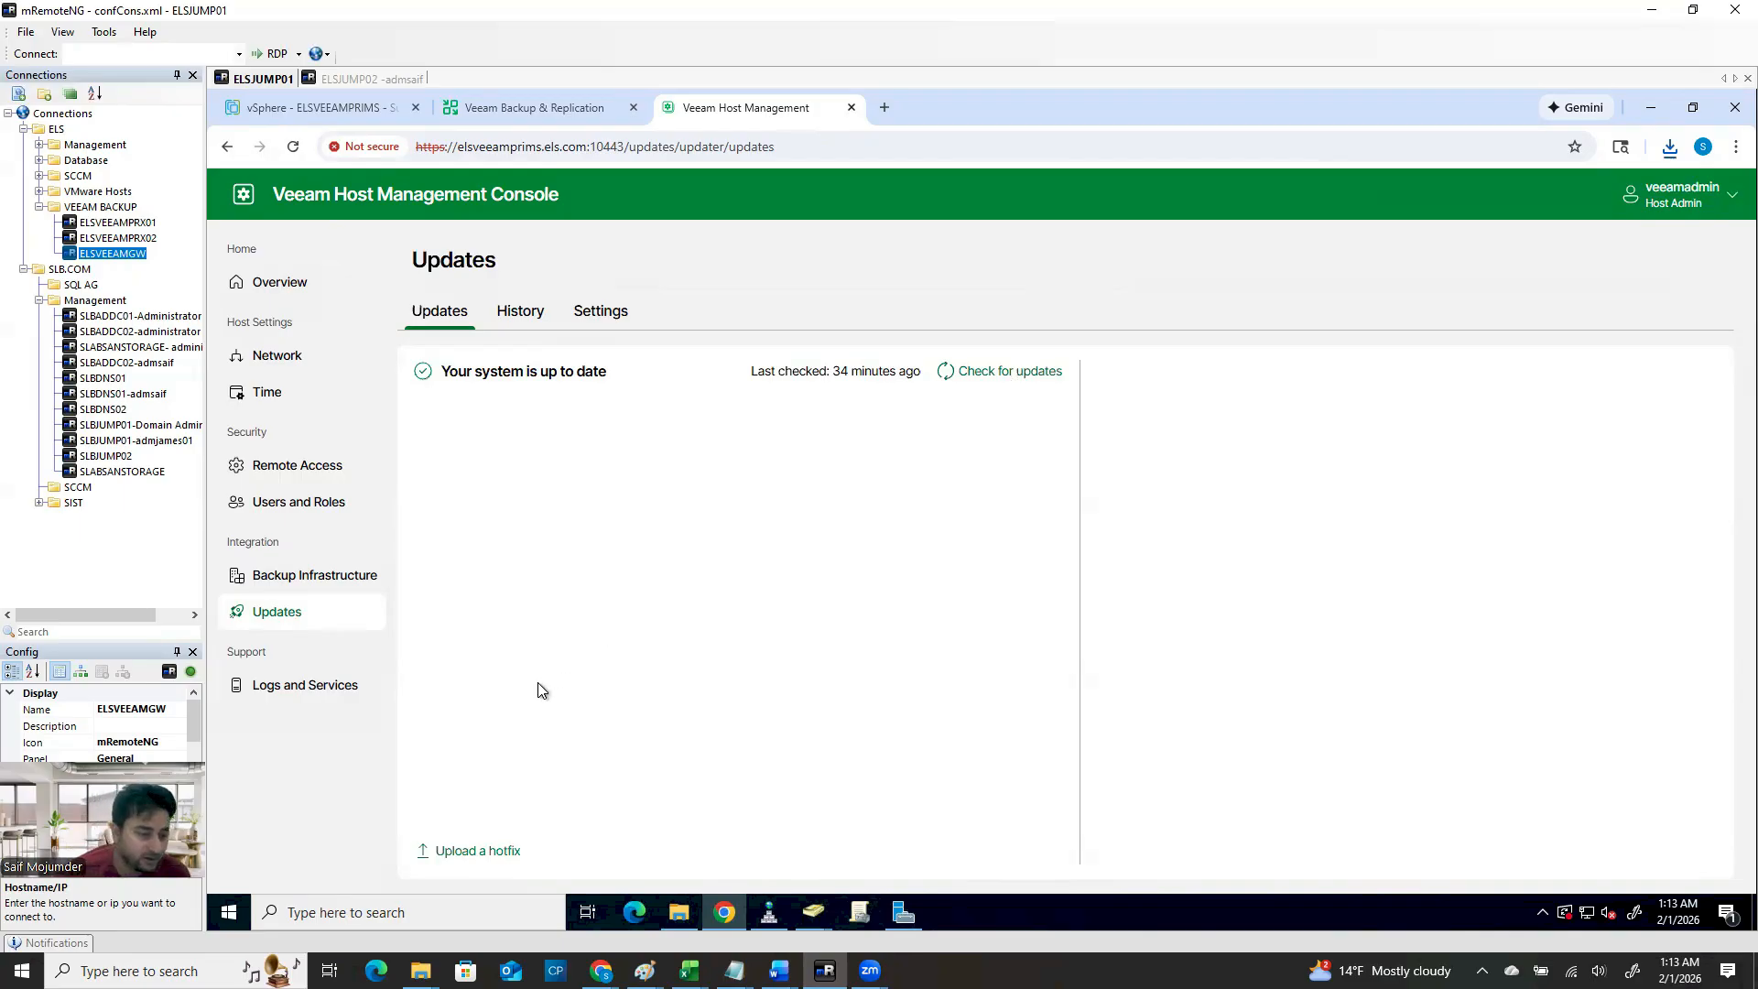
left_click(279, 393)
- Change the host's server timezone to US/Eastern so the time reads 01:14 AM GMT-05:00
left_click(671, 388)
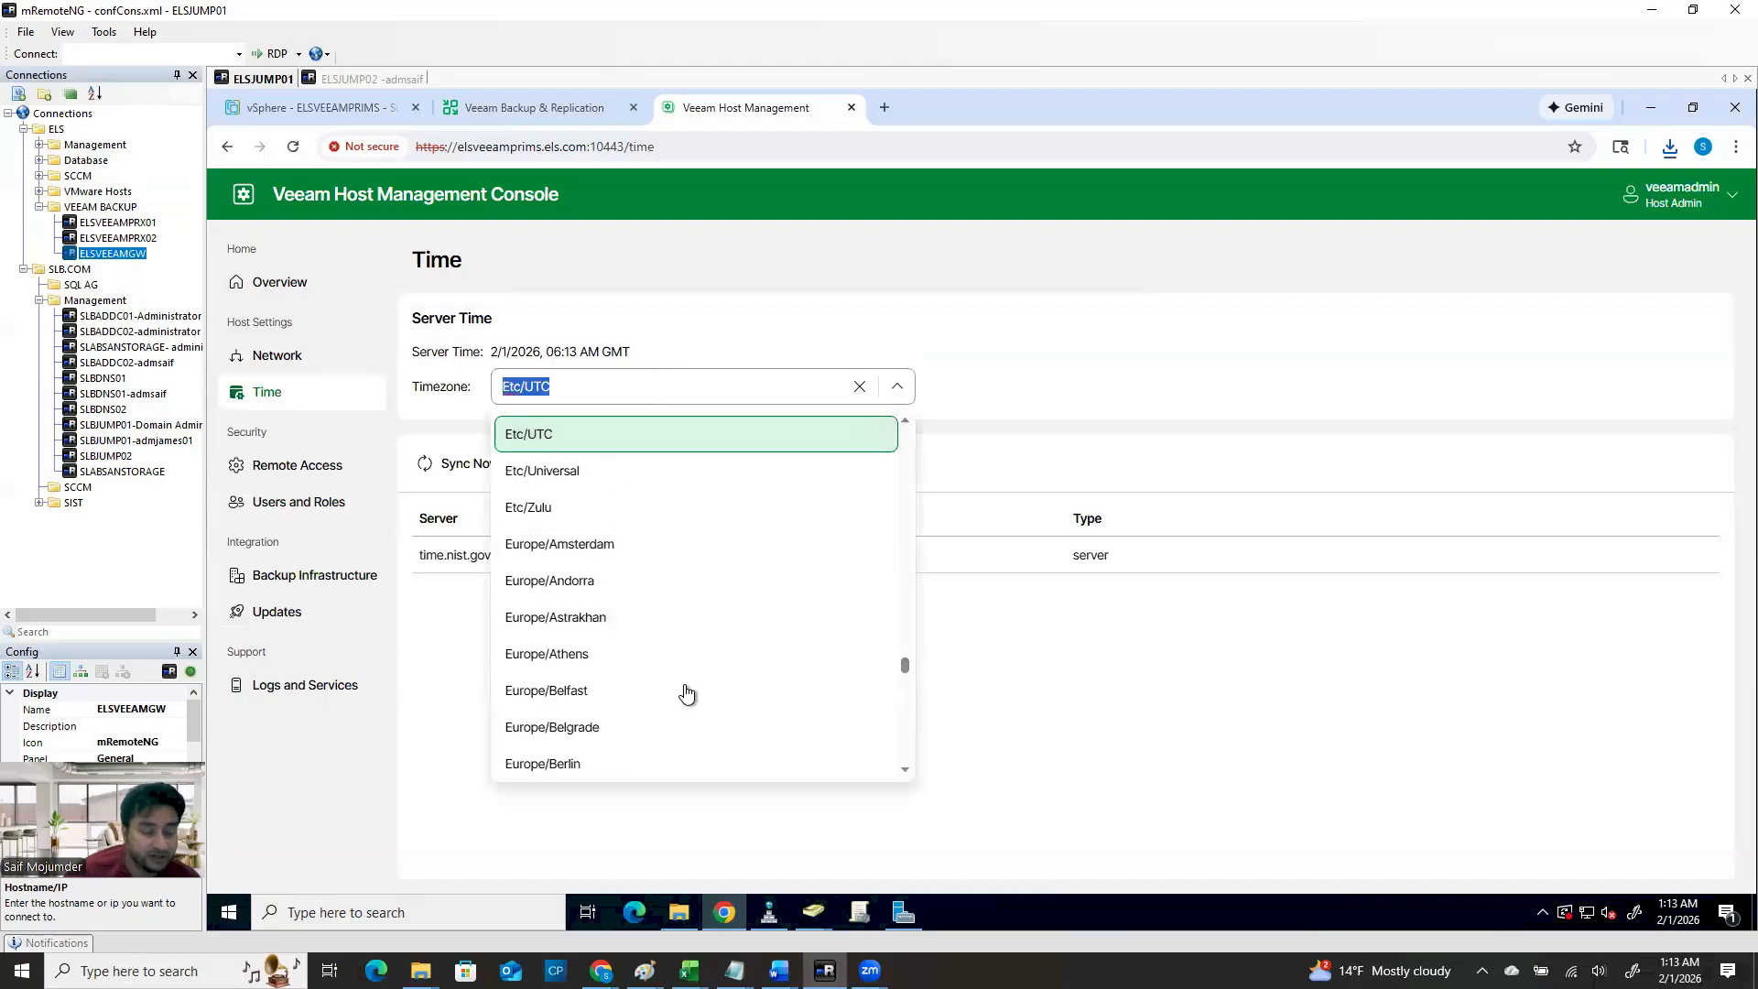
scroll(687, 693, "down", 13)
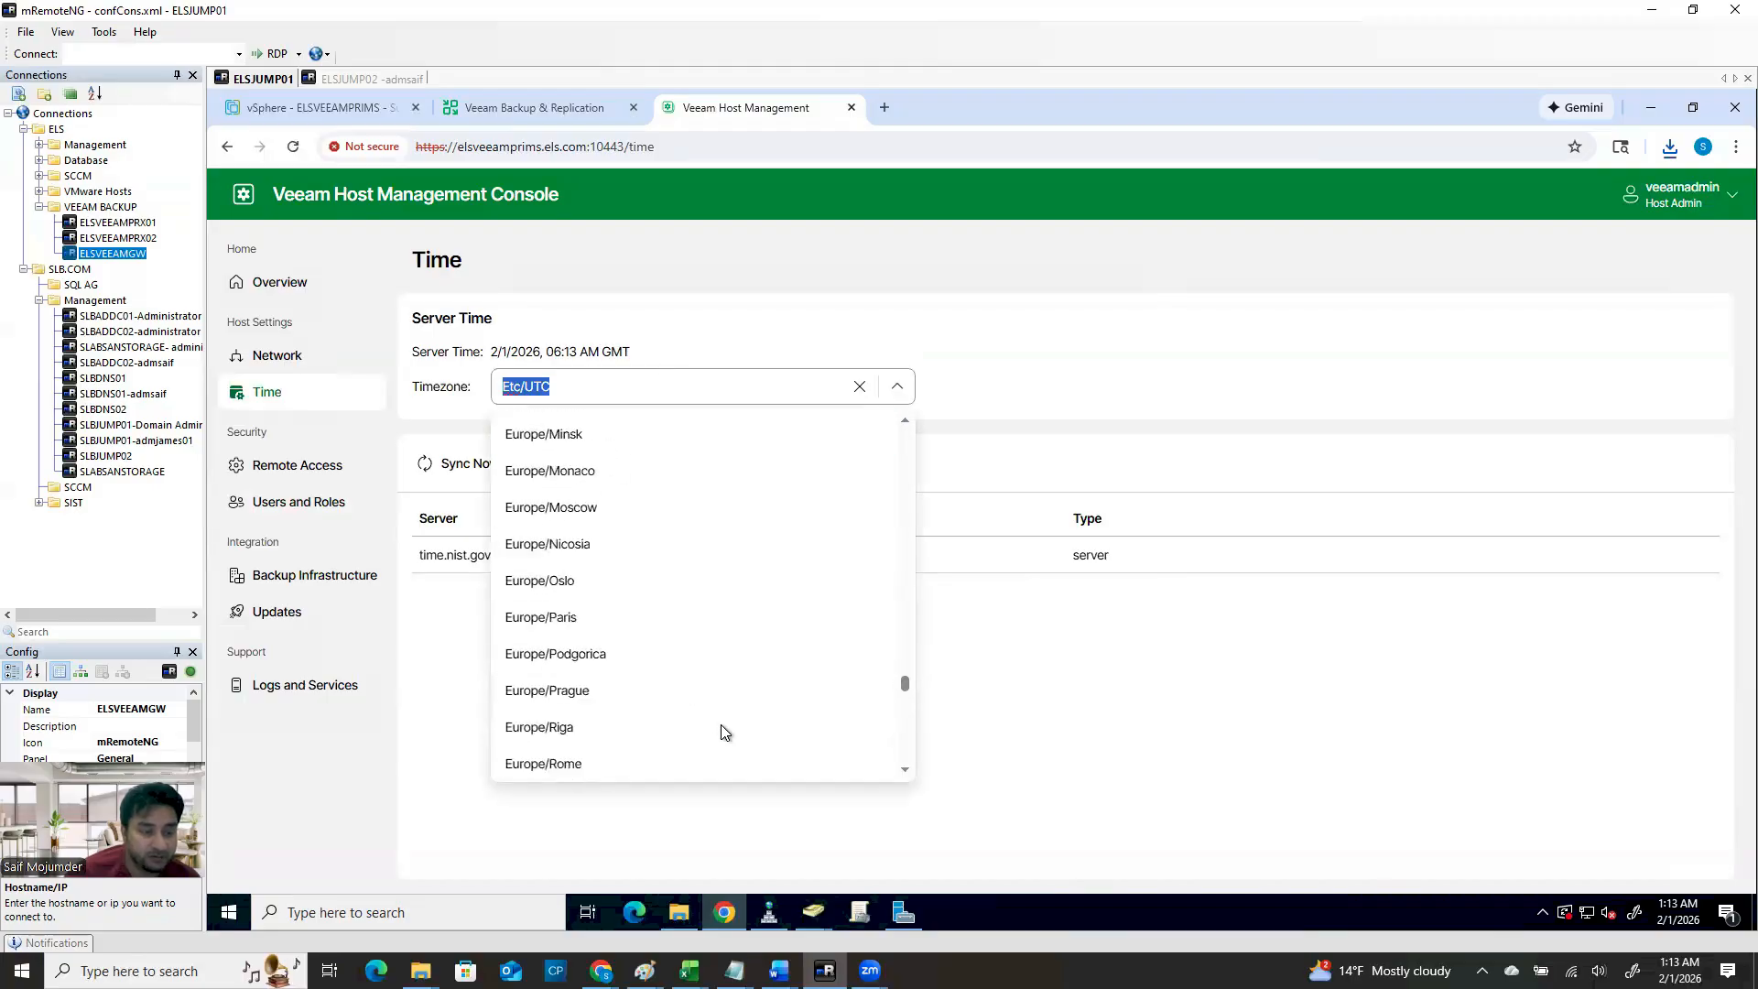
scroll(723, 734, "down", 1)
scroll(723, 734, "down", 2)
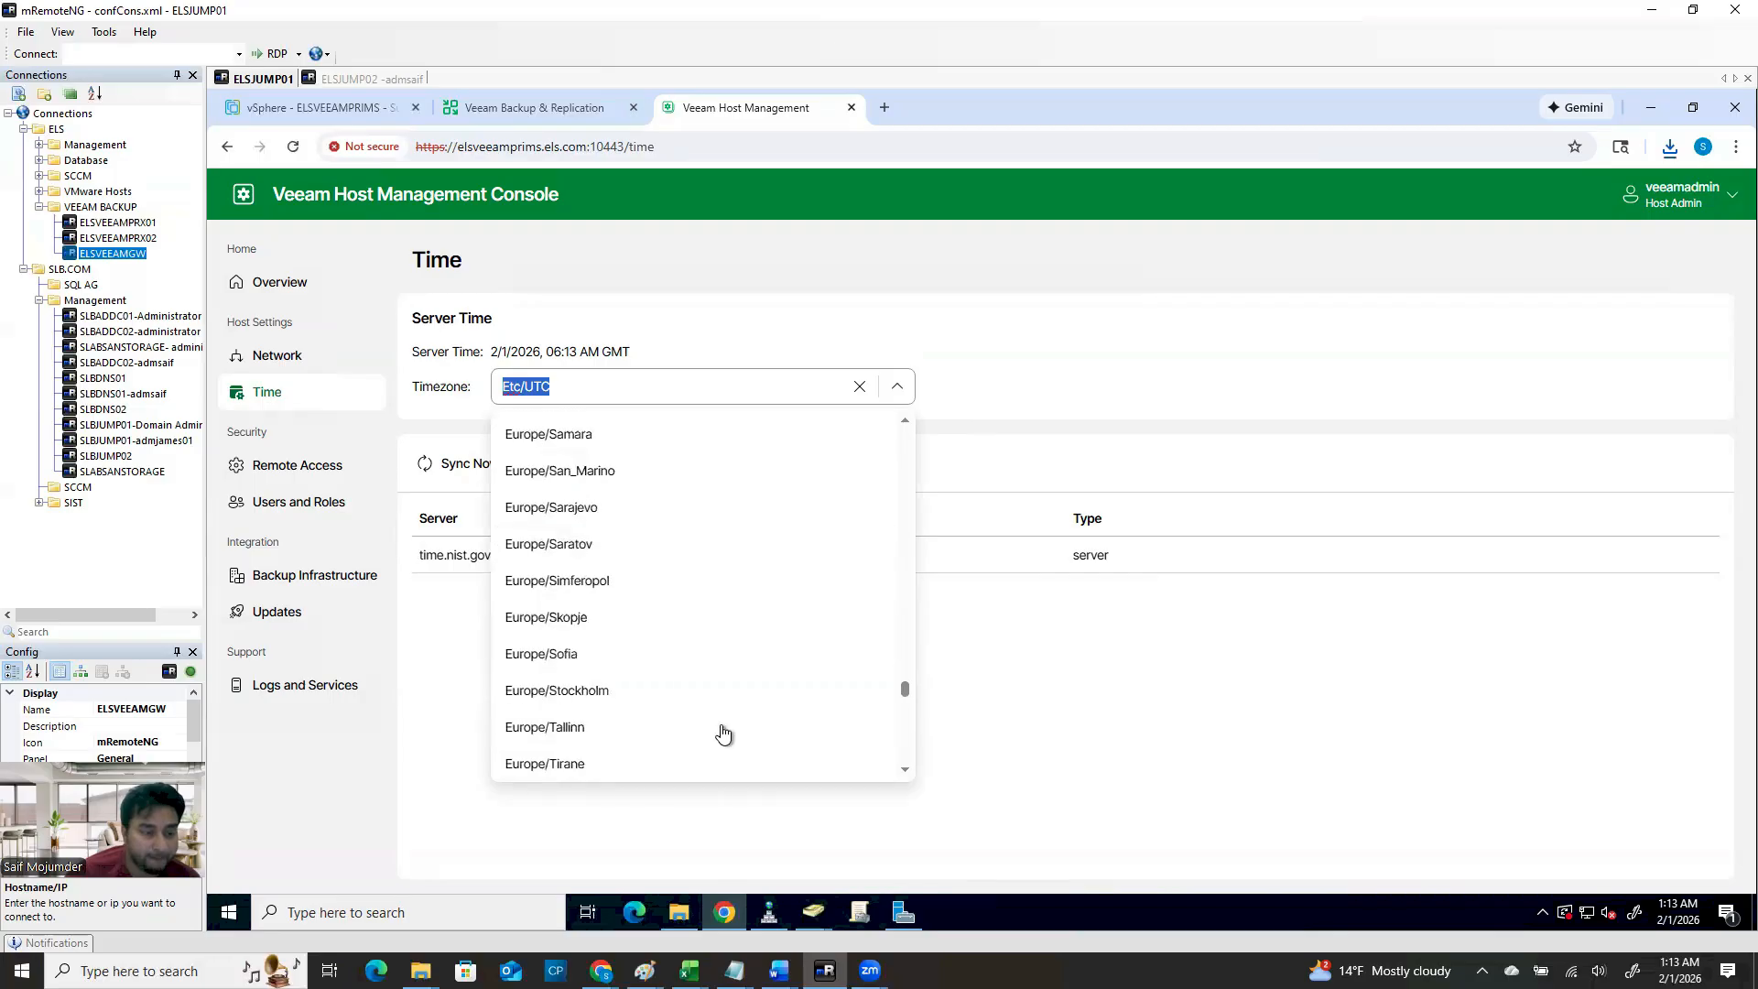
scroll(721, 730, "down", 20)
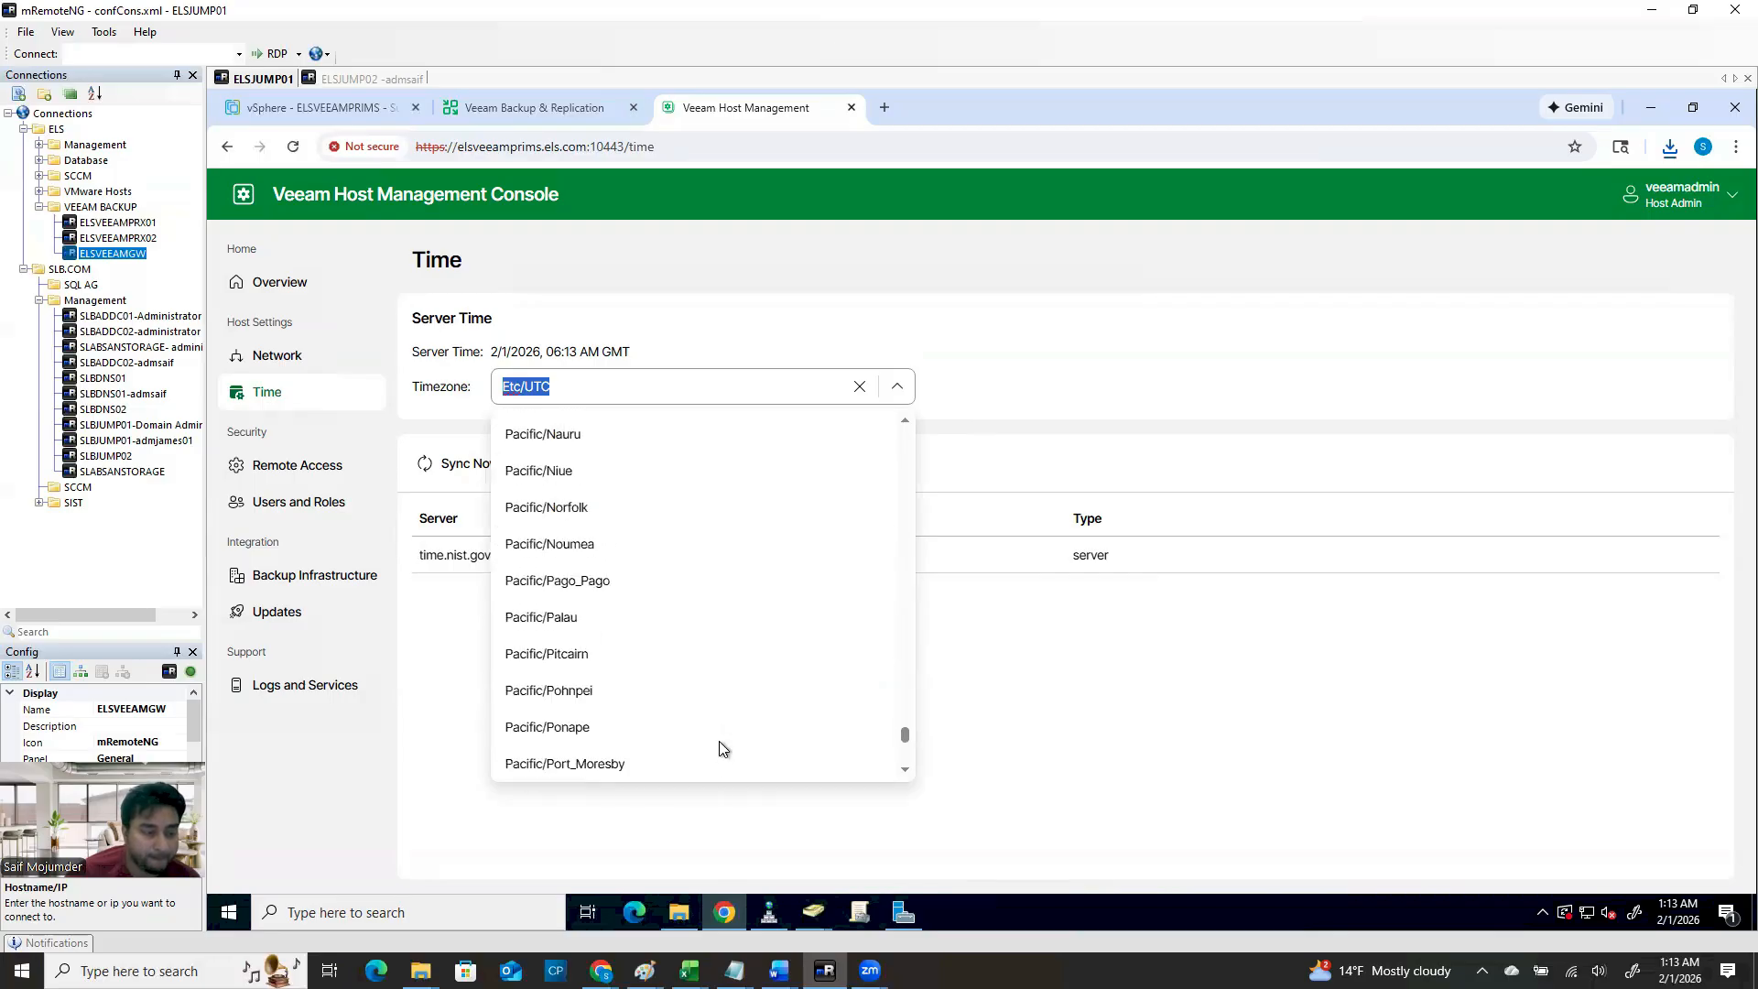
scroll(720, 749, "down", 5)
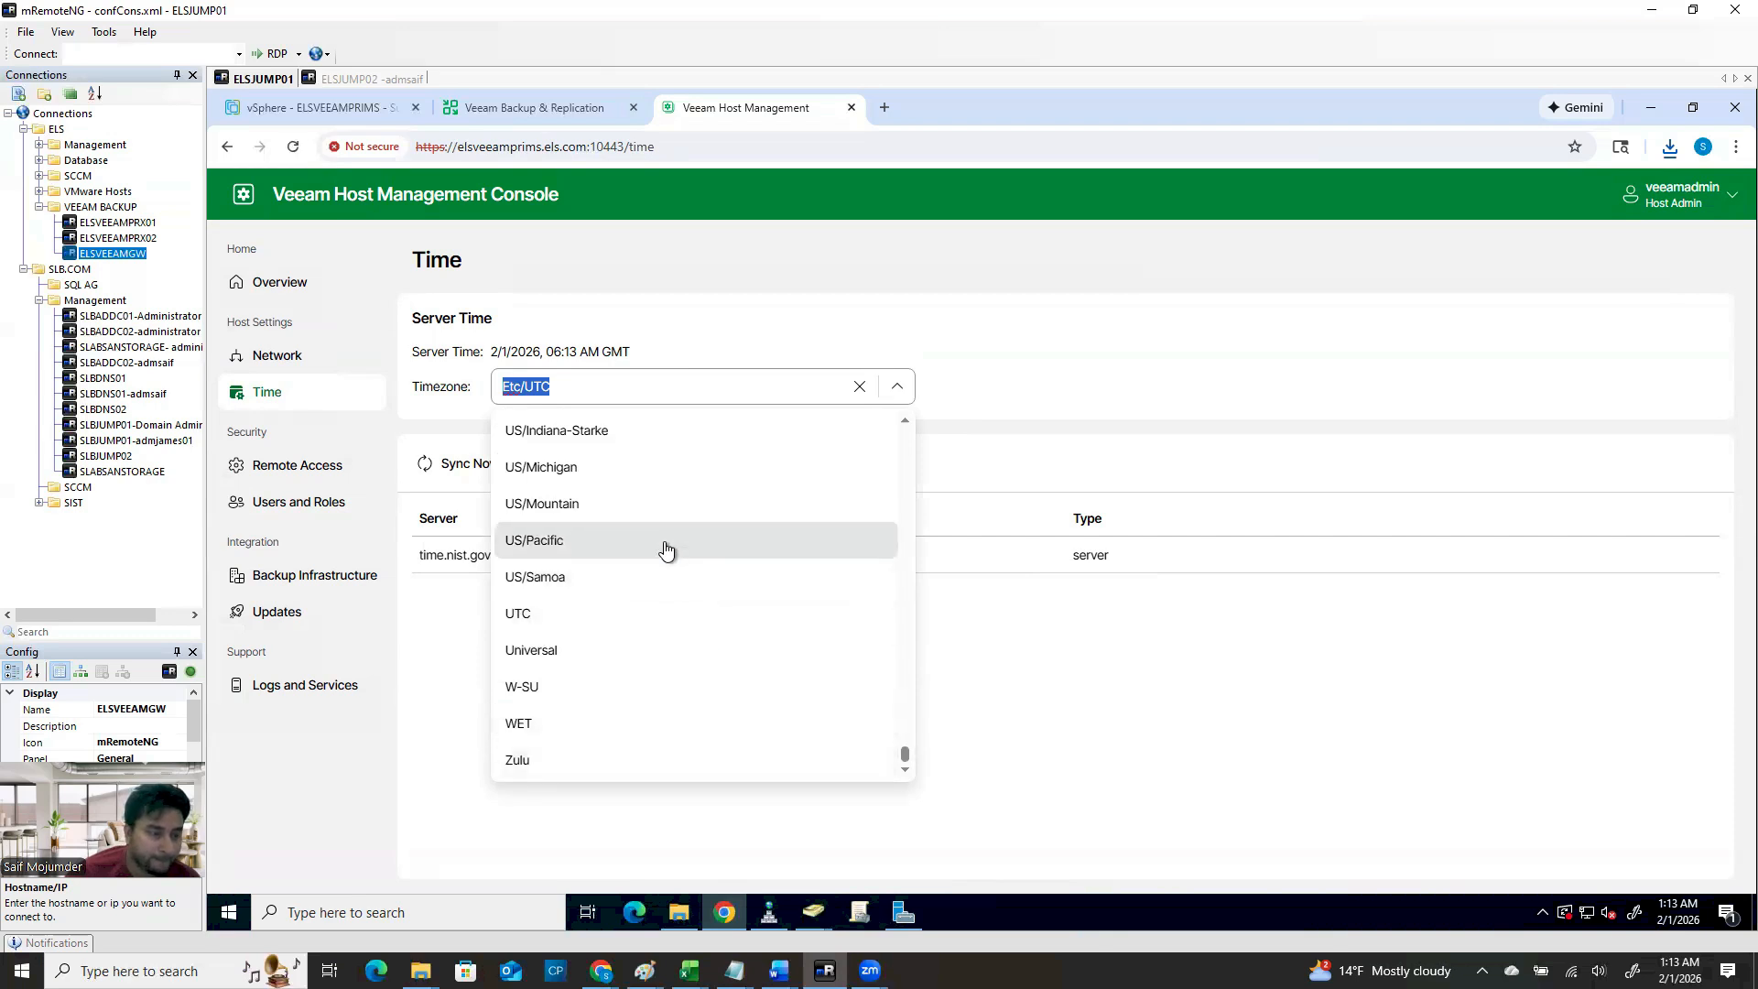
scroll(664, 488, "up", 2)
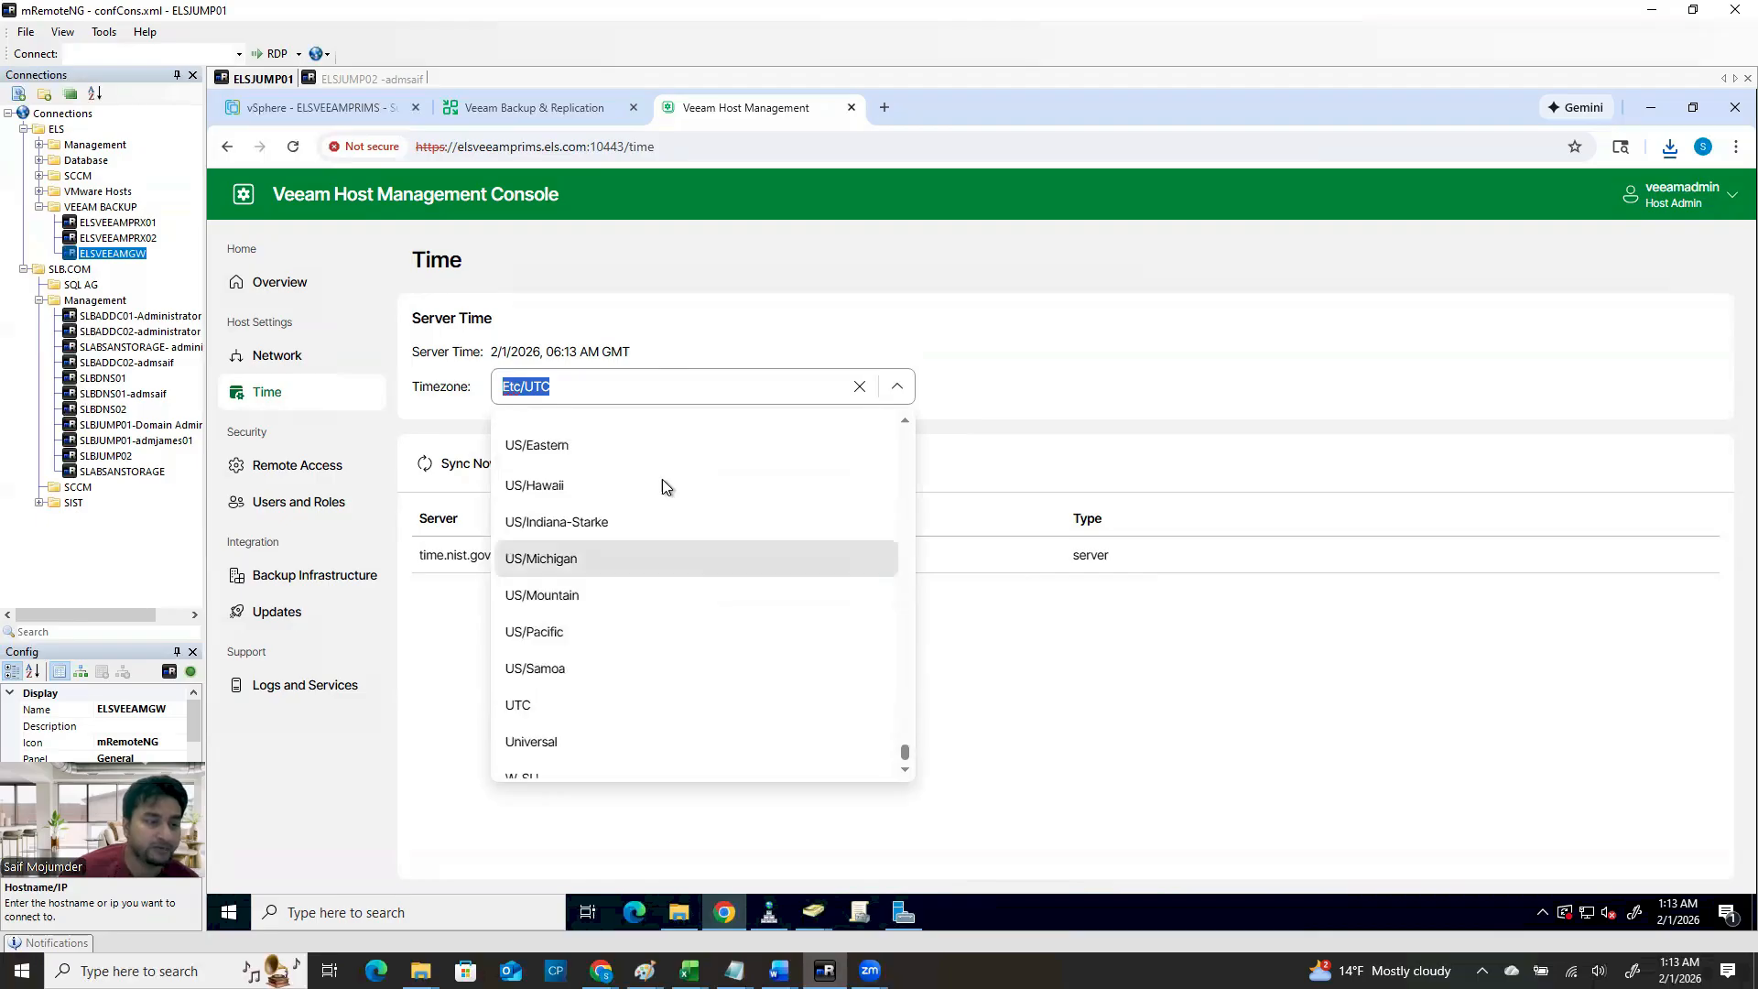
left_click(555, 453)
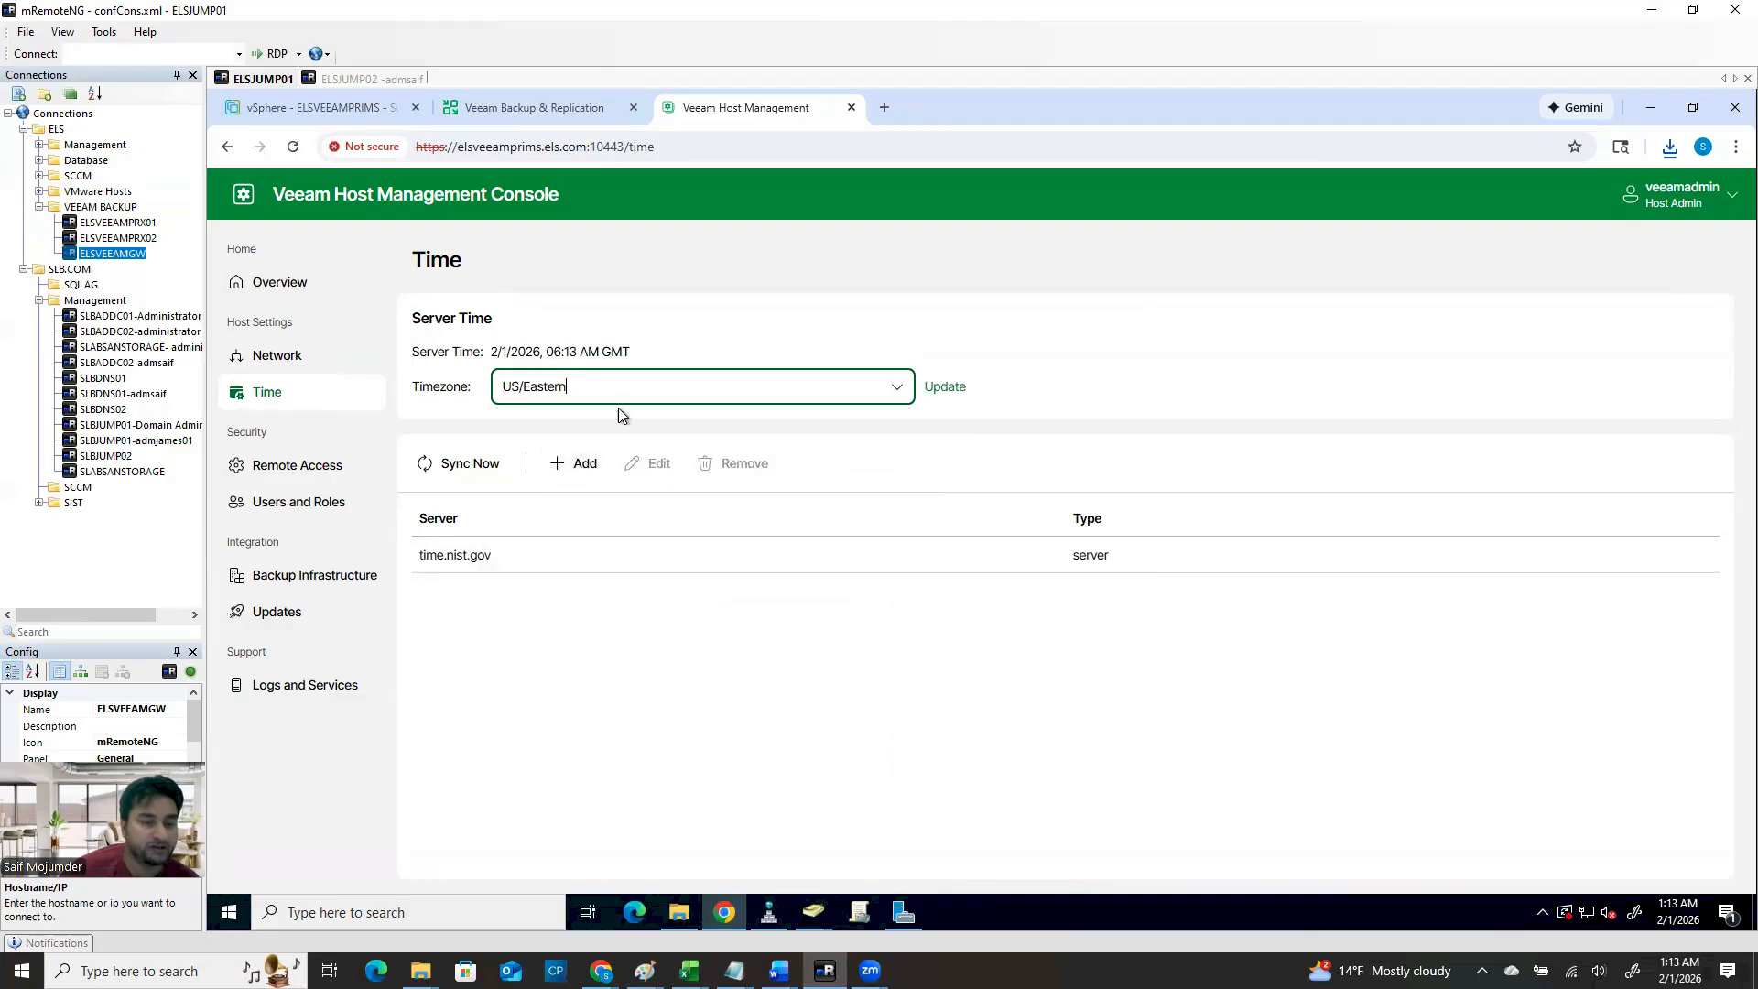
left_click(952, 394)
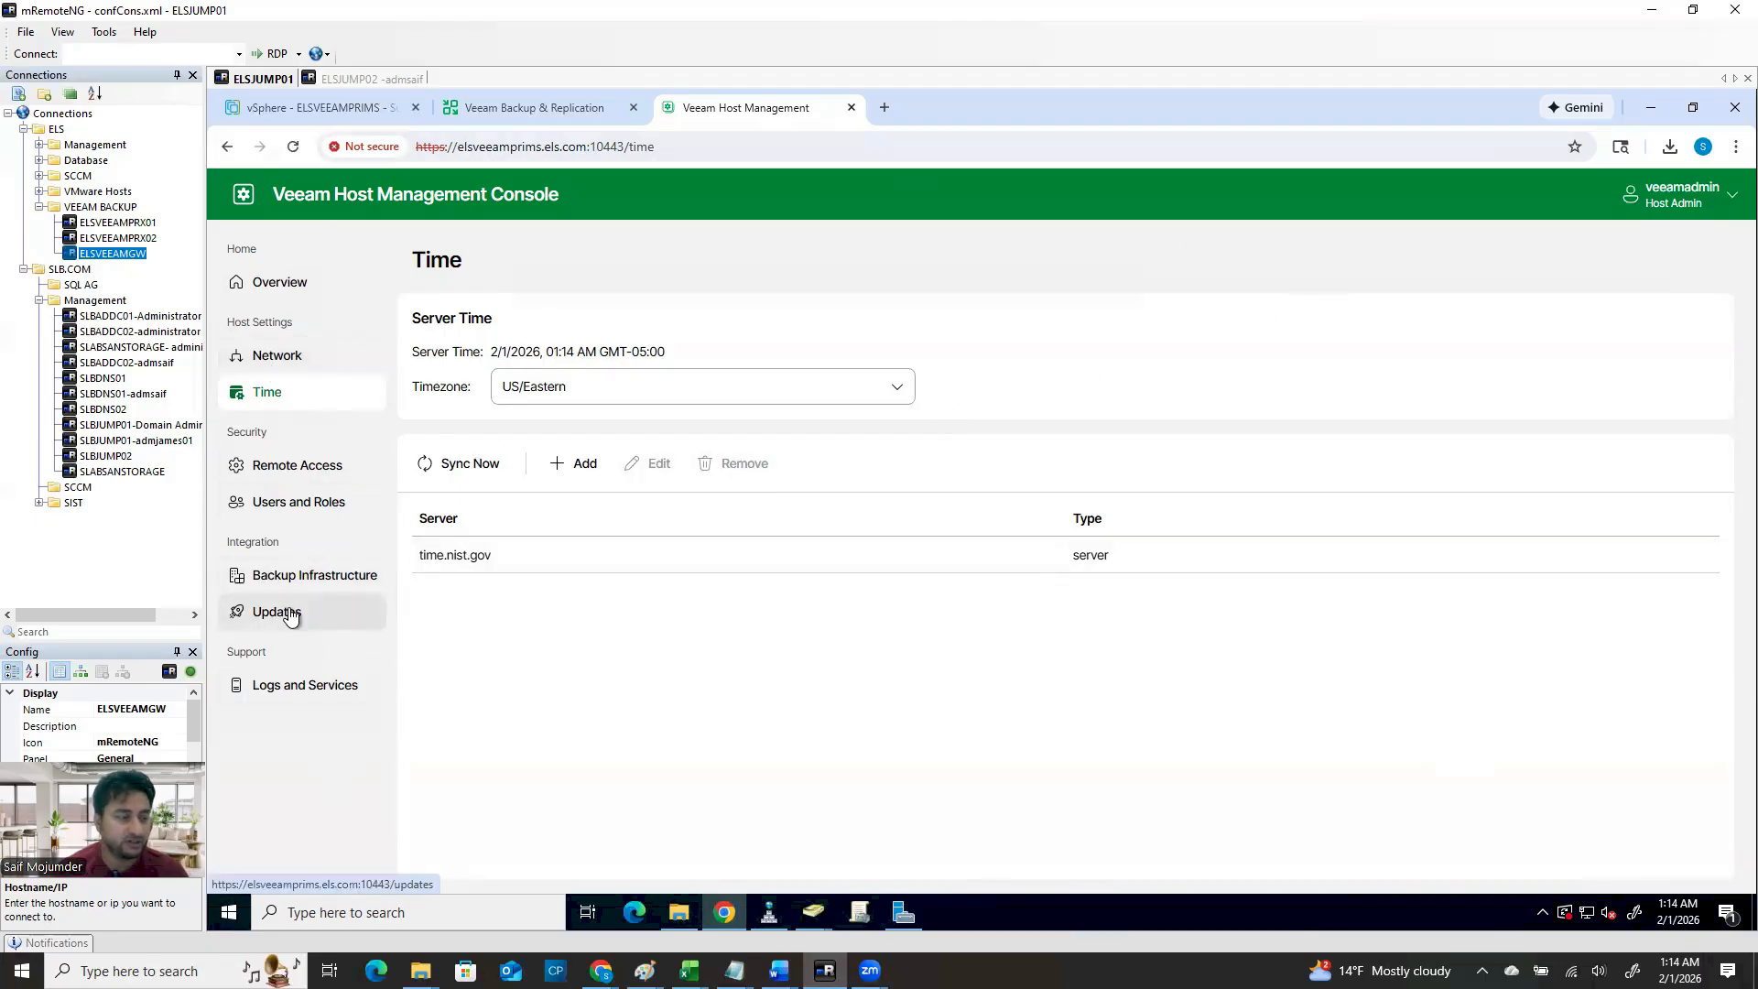
- Check the downloaded console installer in Chrome's download history, then minimize Chrome
left_click(547, 111)
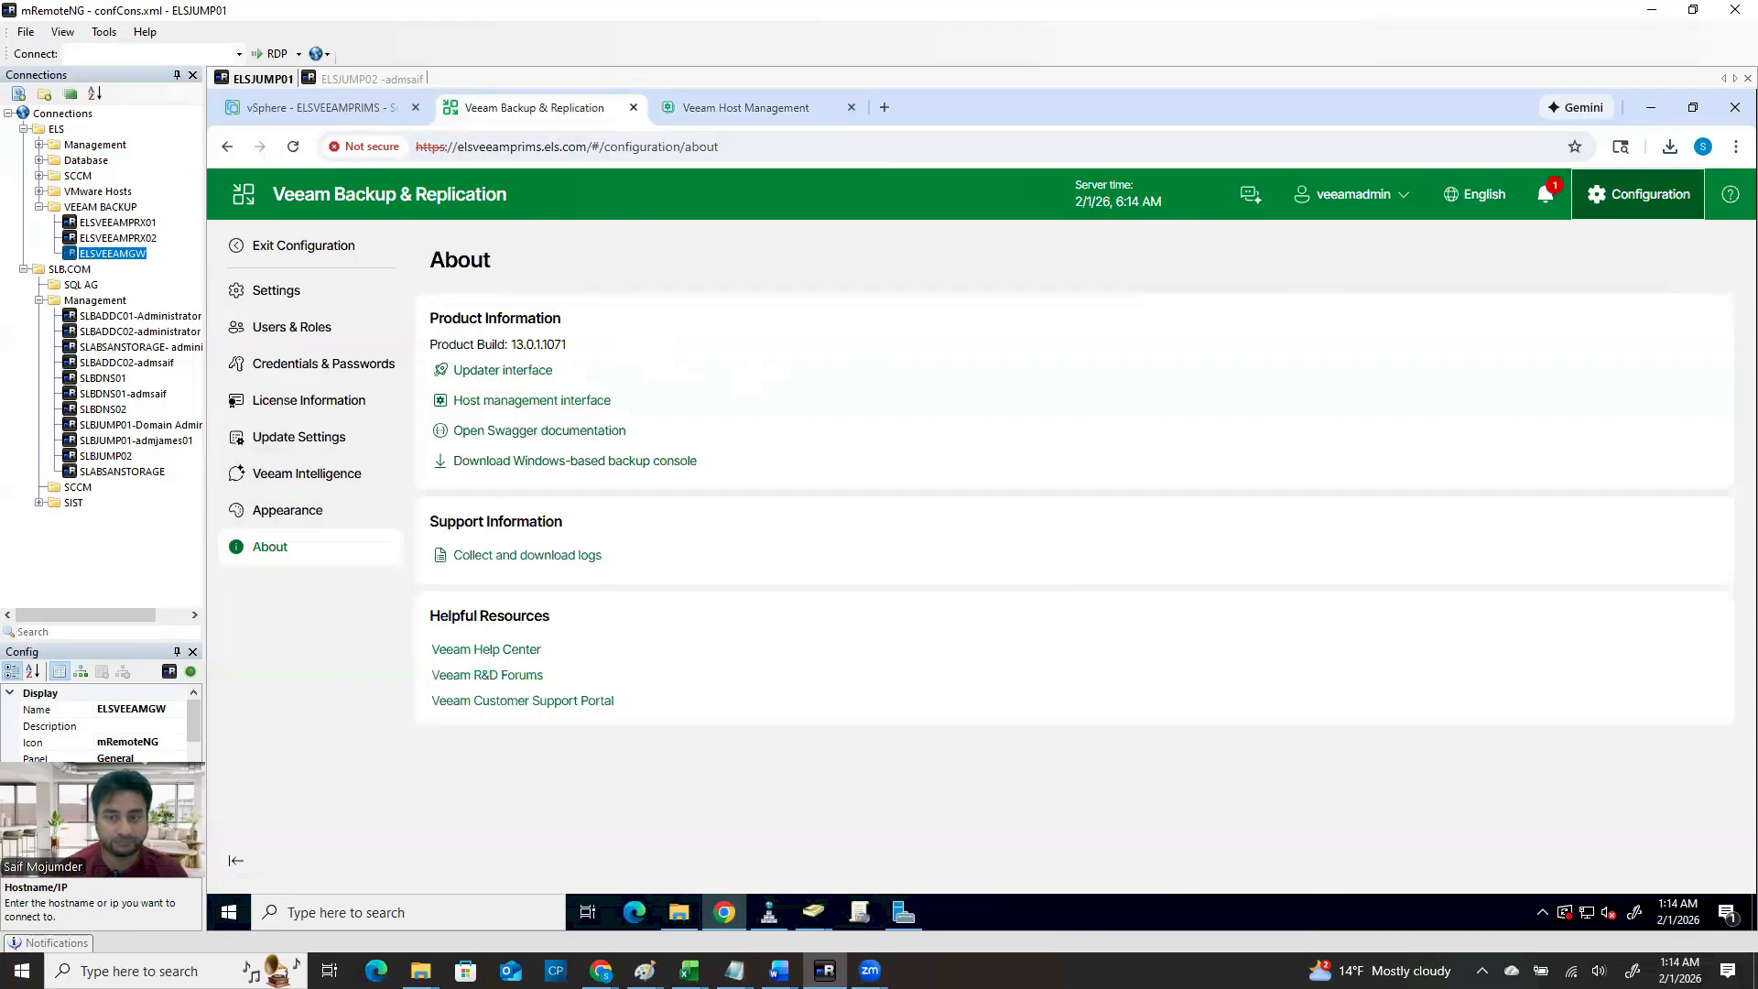
left_click(1670, 146)
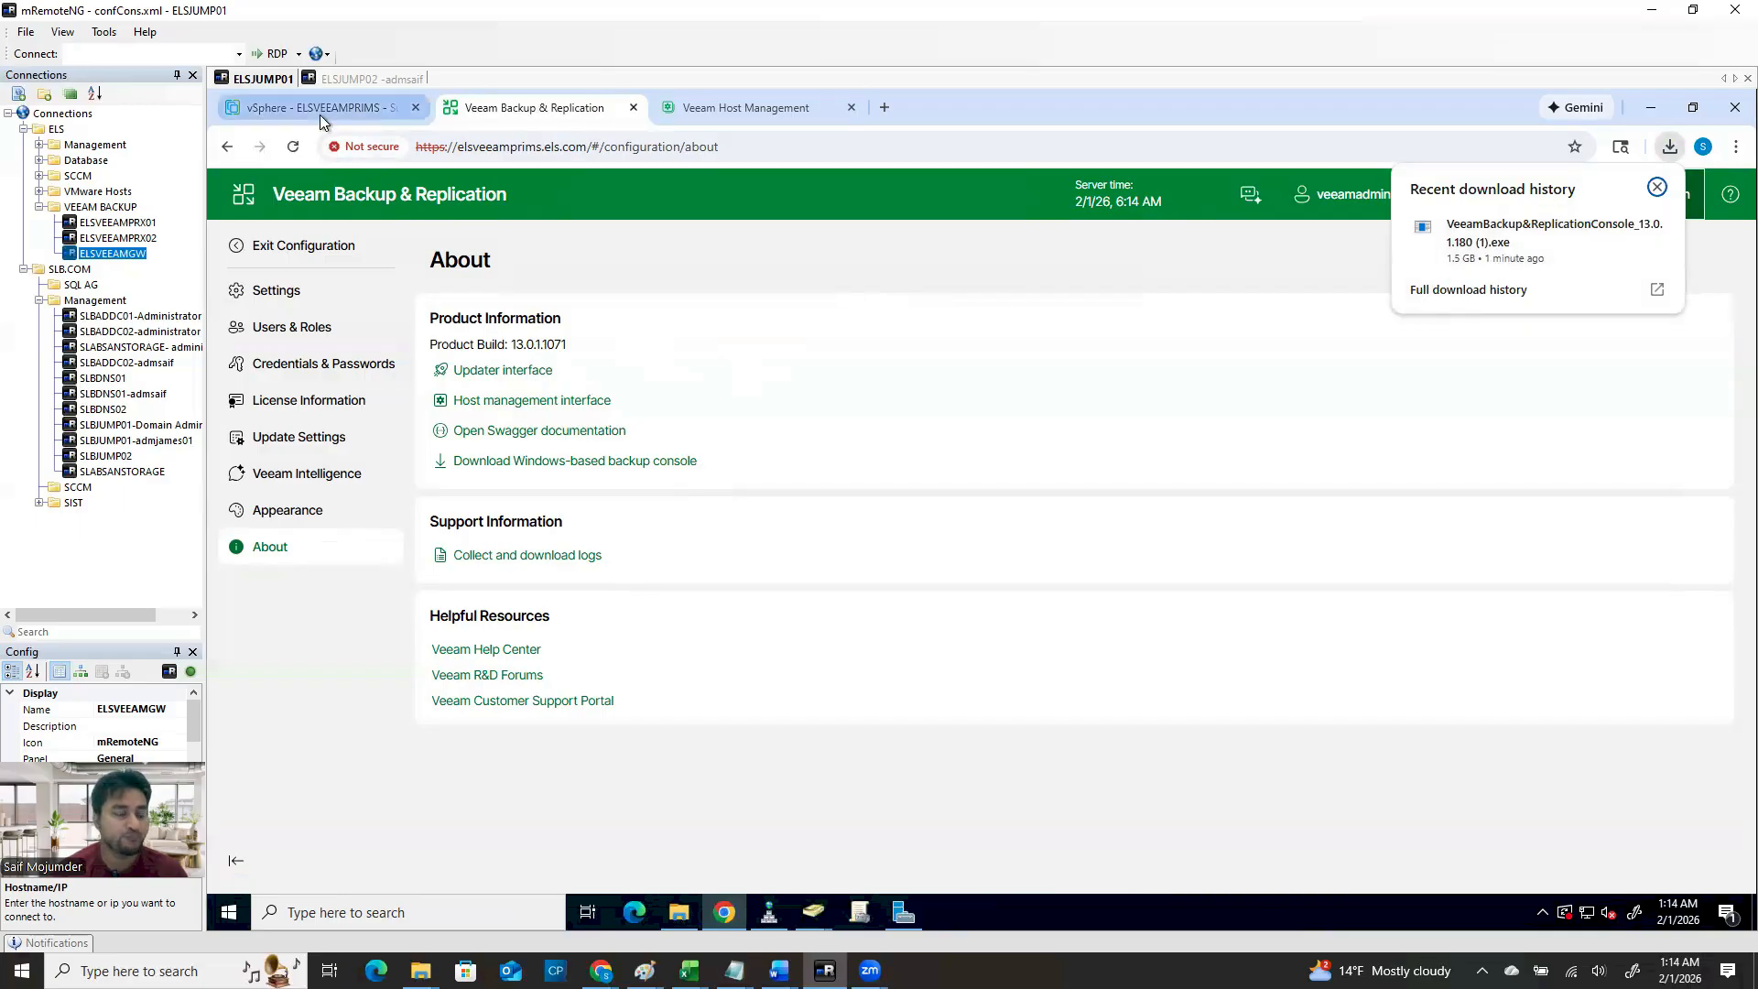
left_click(1652, 107)
left_click(1651, 106)
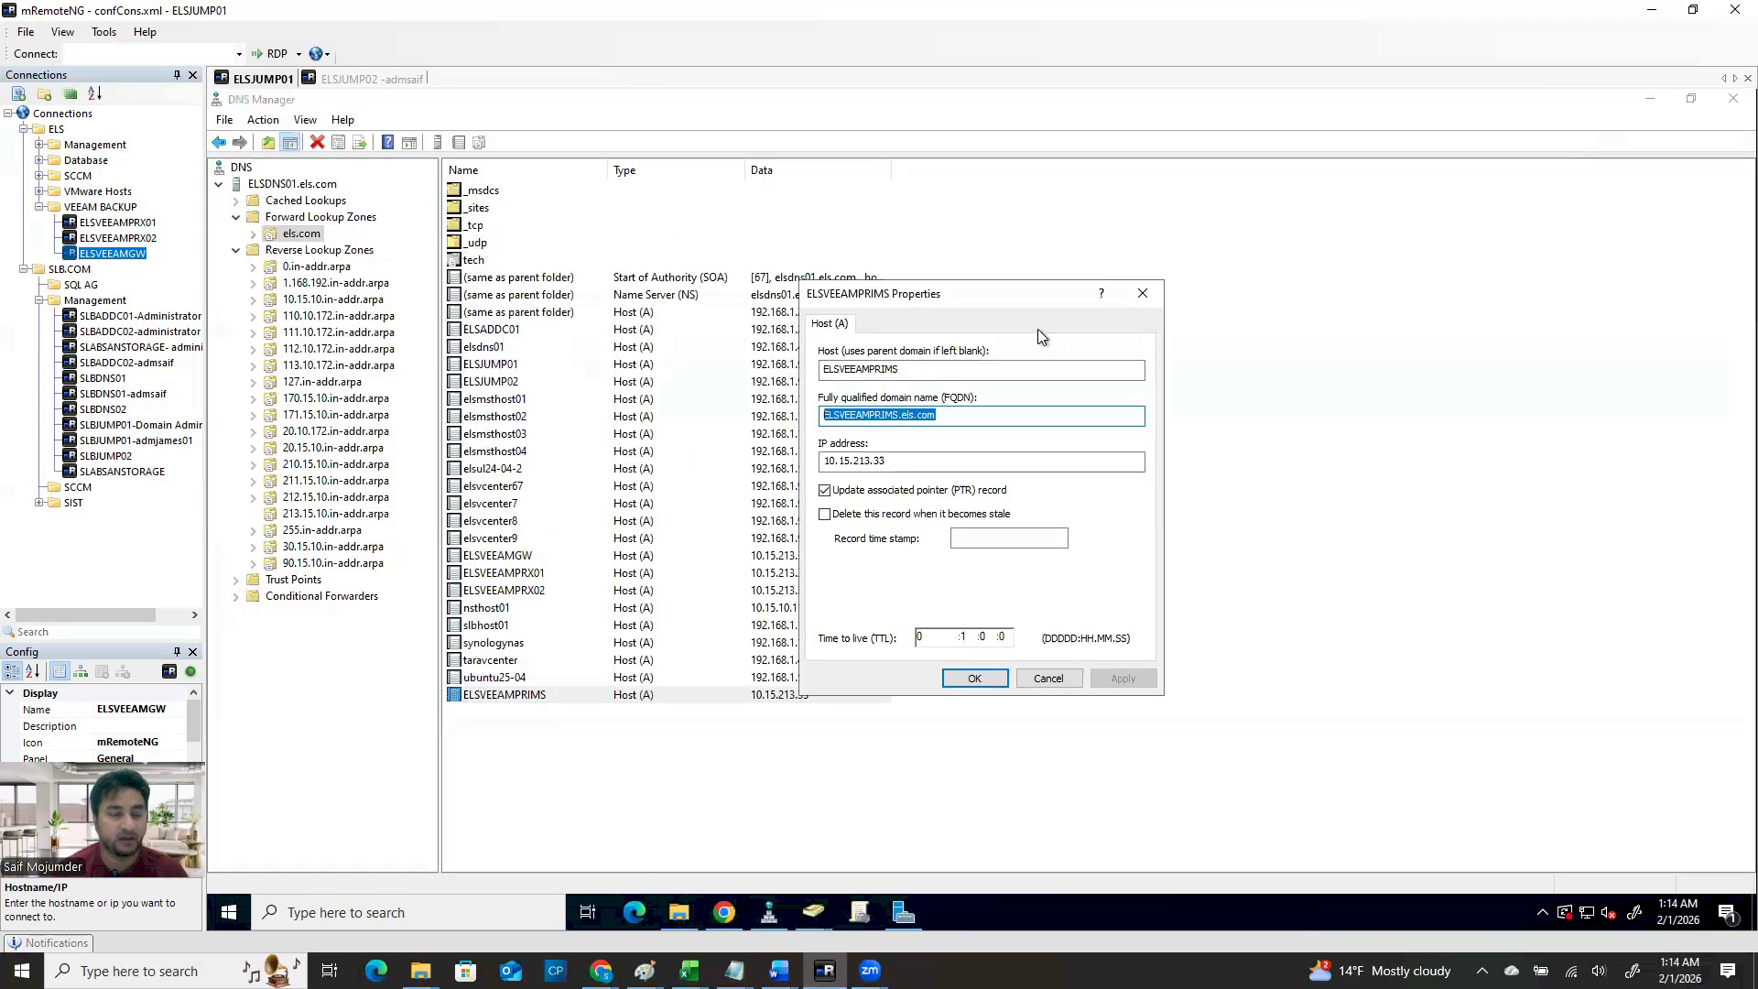
- Close the DNS record properties and minimize DNS Manager, ADUC, Downloads and Server Manager
left_click(1142, 293)
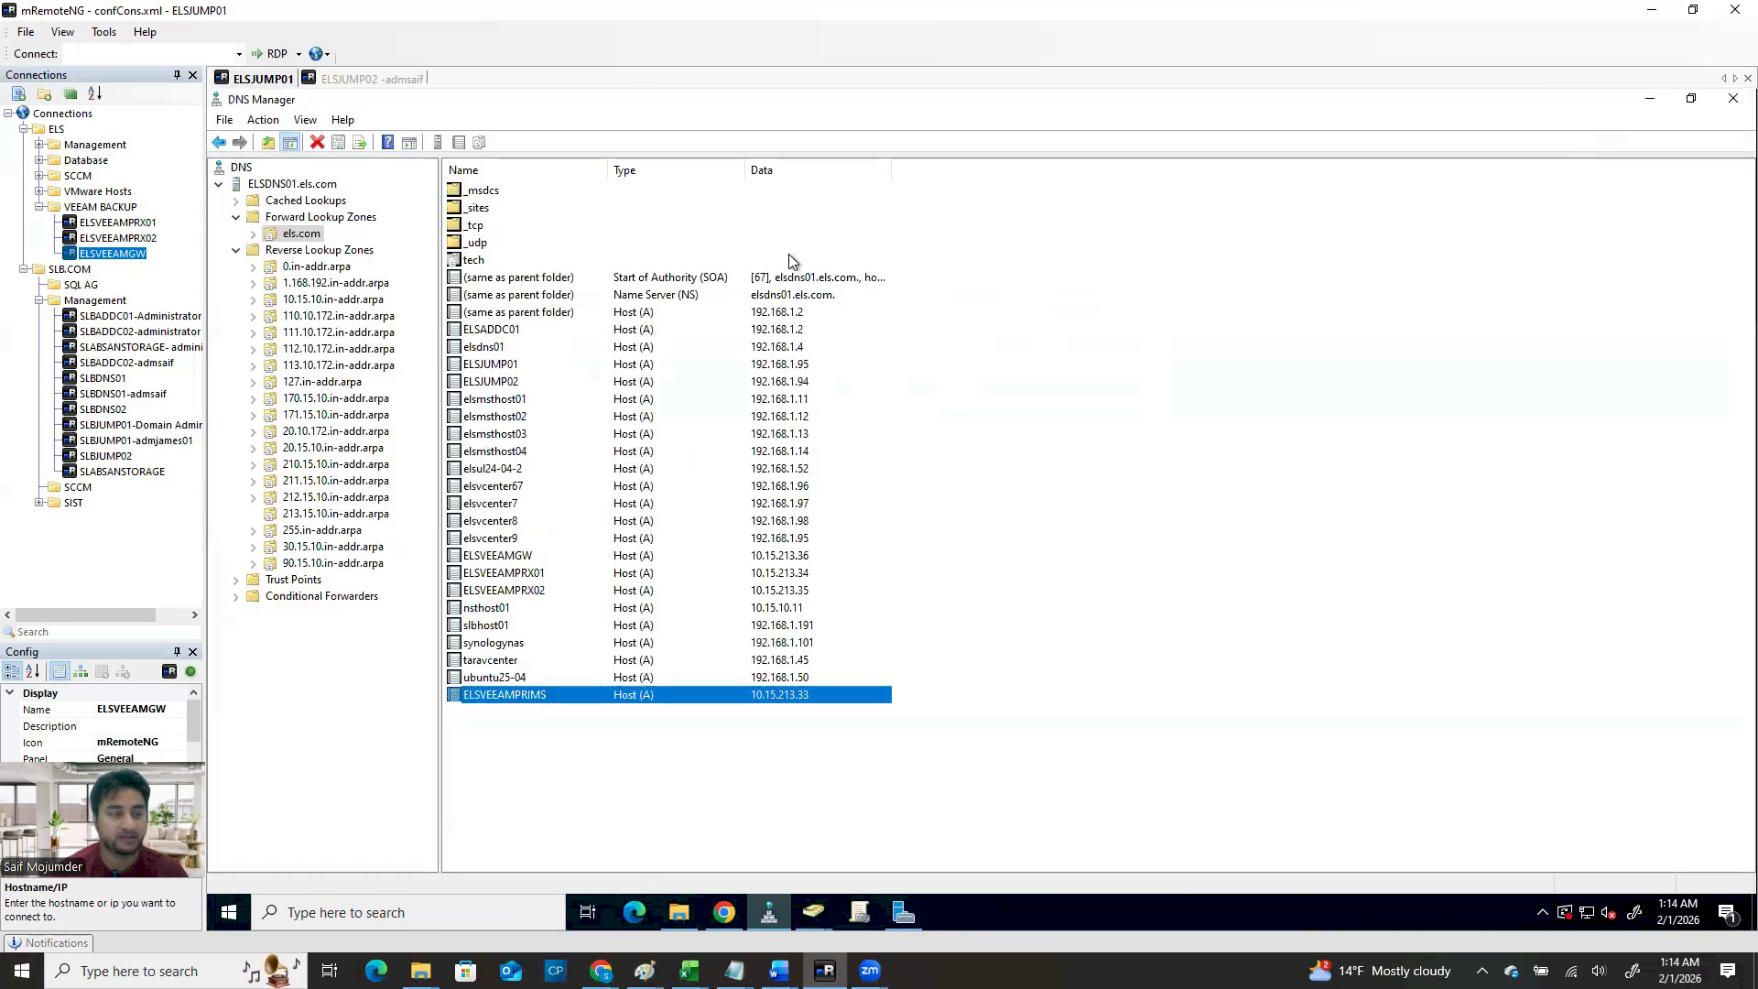
left_click(1649, 98)
left_click(1649, 98)
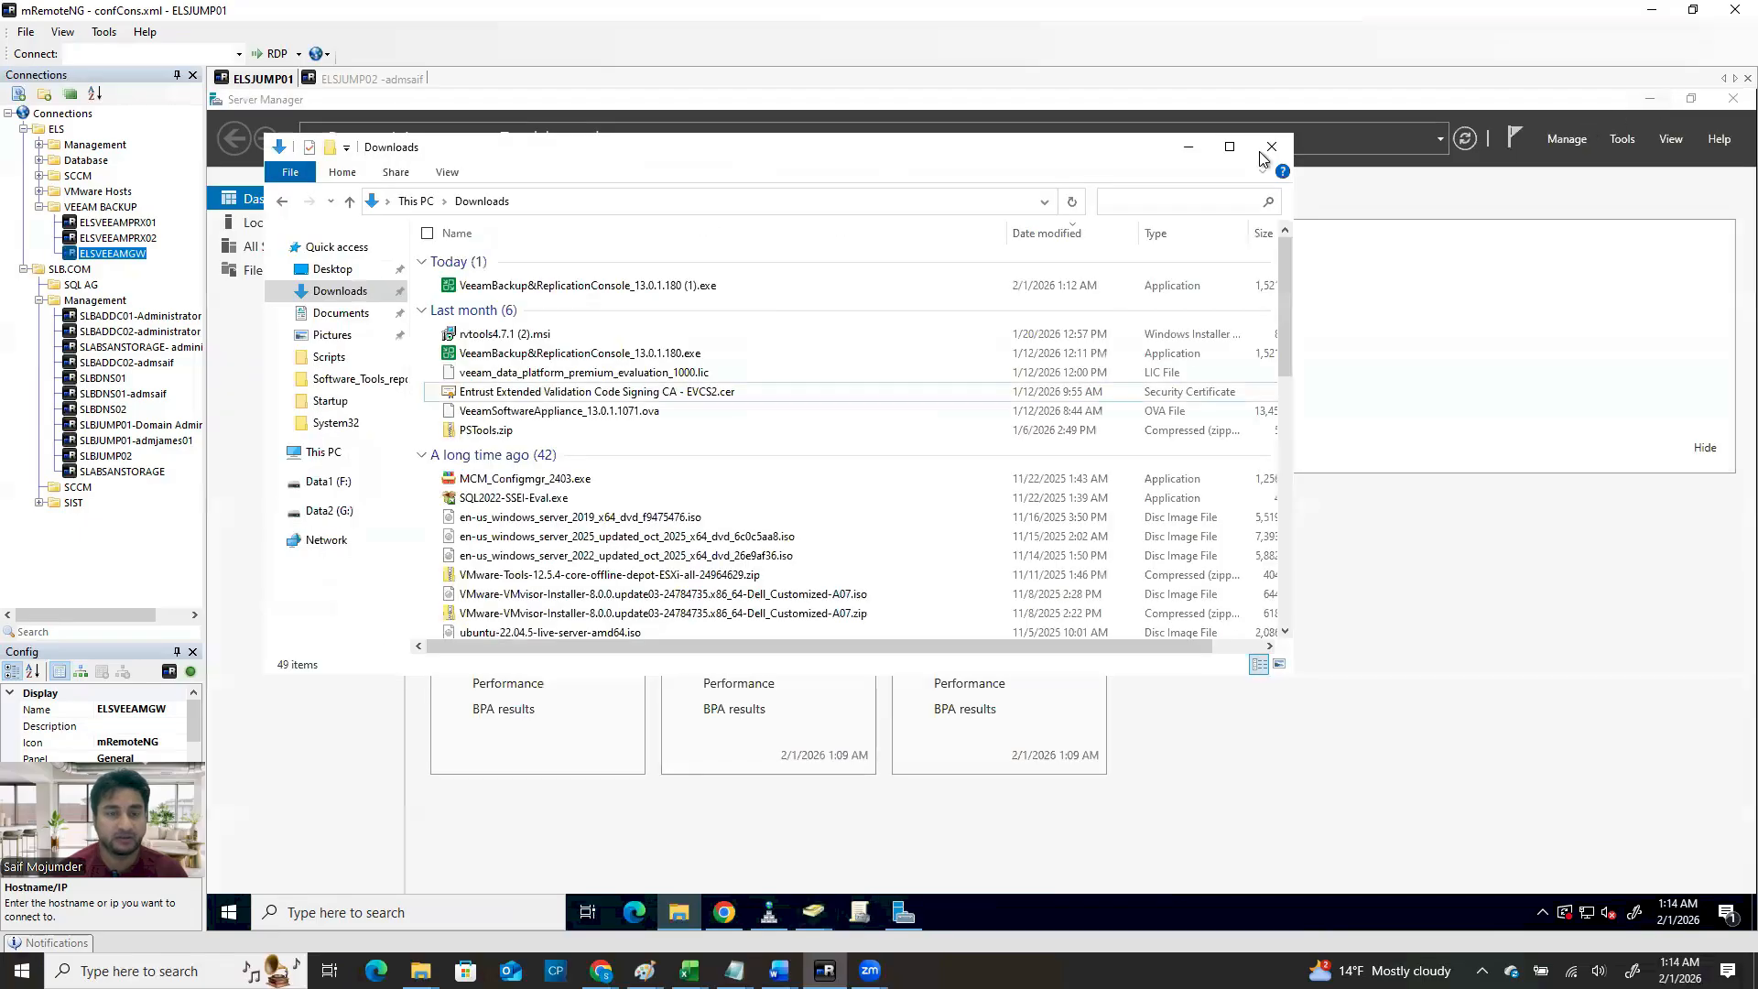
left_click(1190, 145)
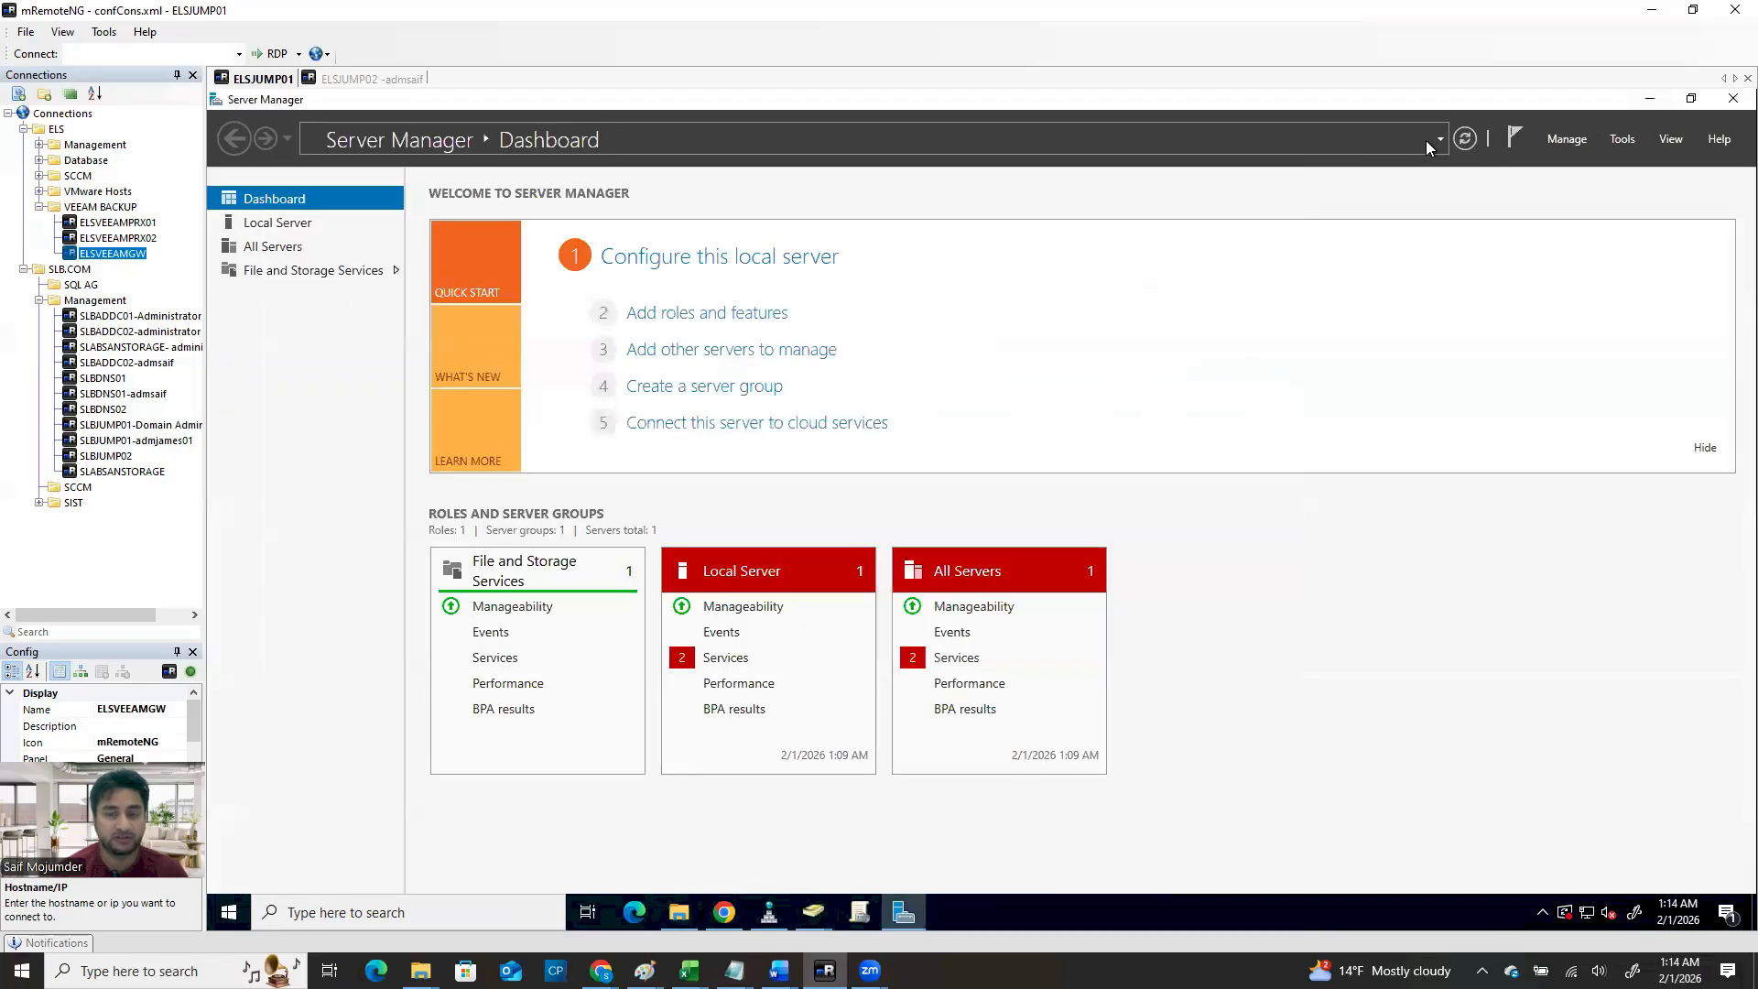
left_click(1654, 106)
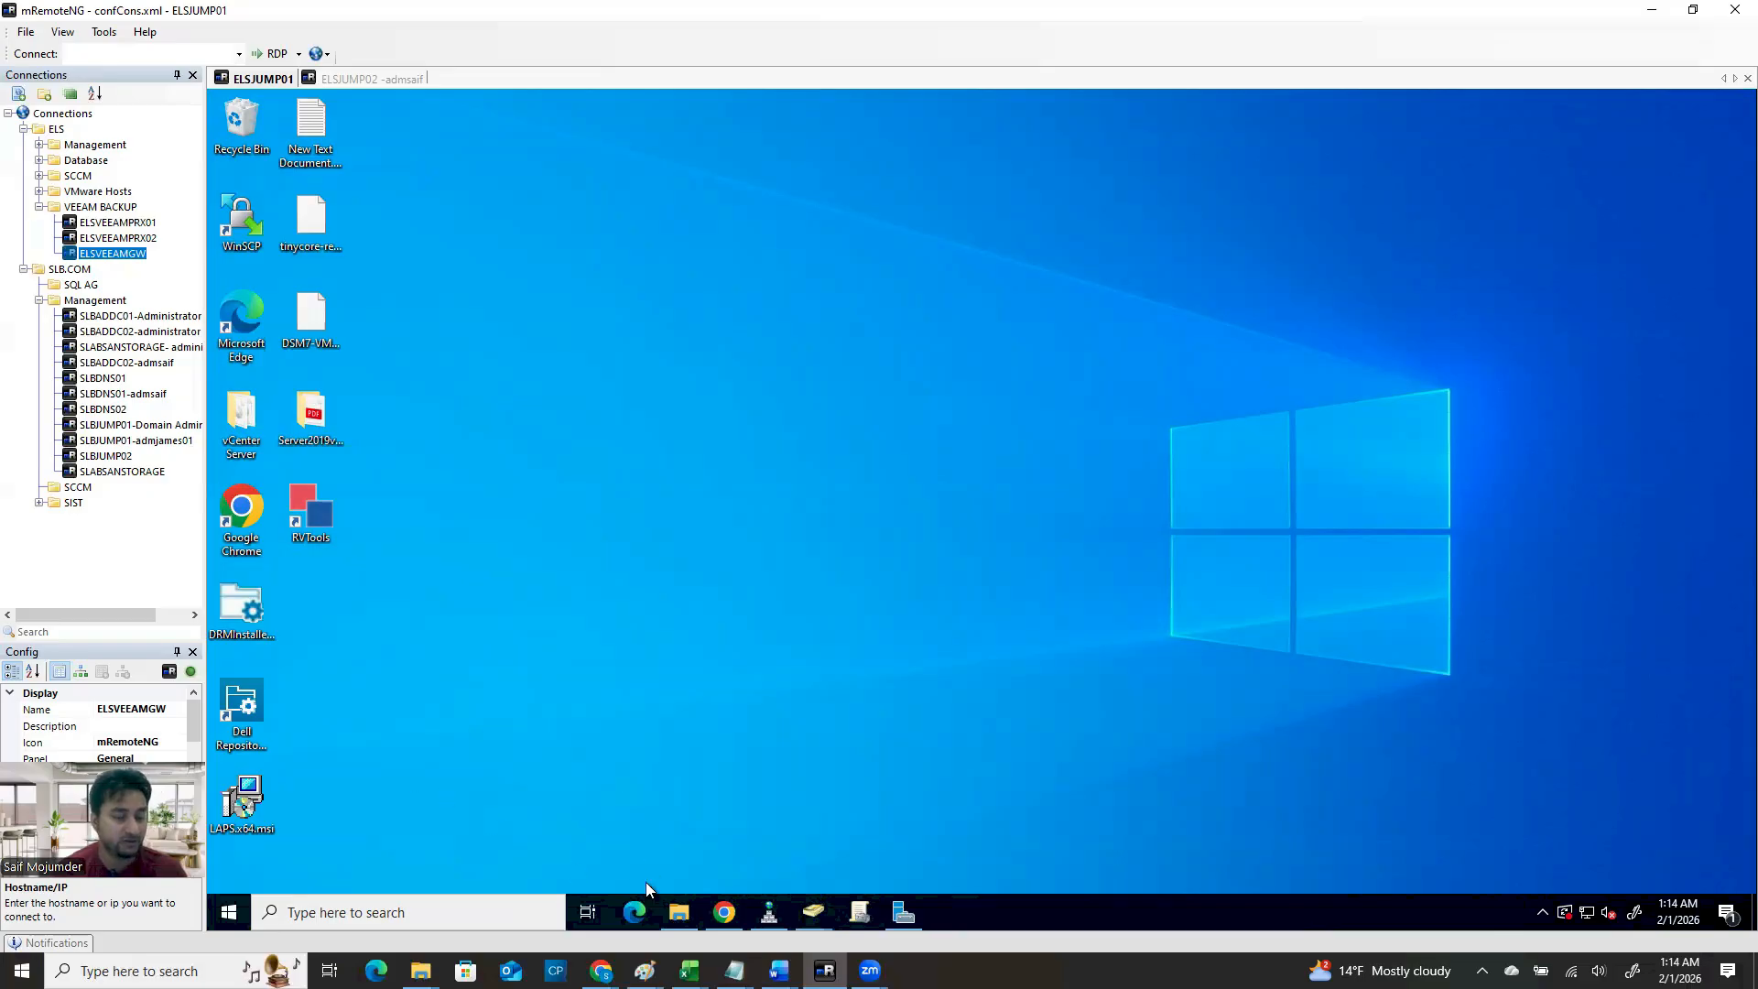
- Run VeeamBackup&ReplicationConsole_13.0.1.180 (1).exe from Downloads as administrator, then return to Chrome
left_click(678, 913)
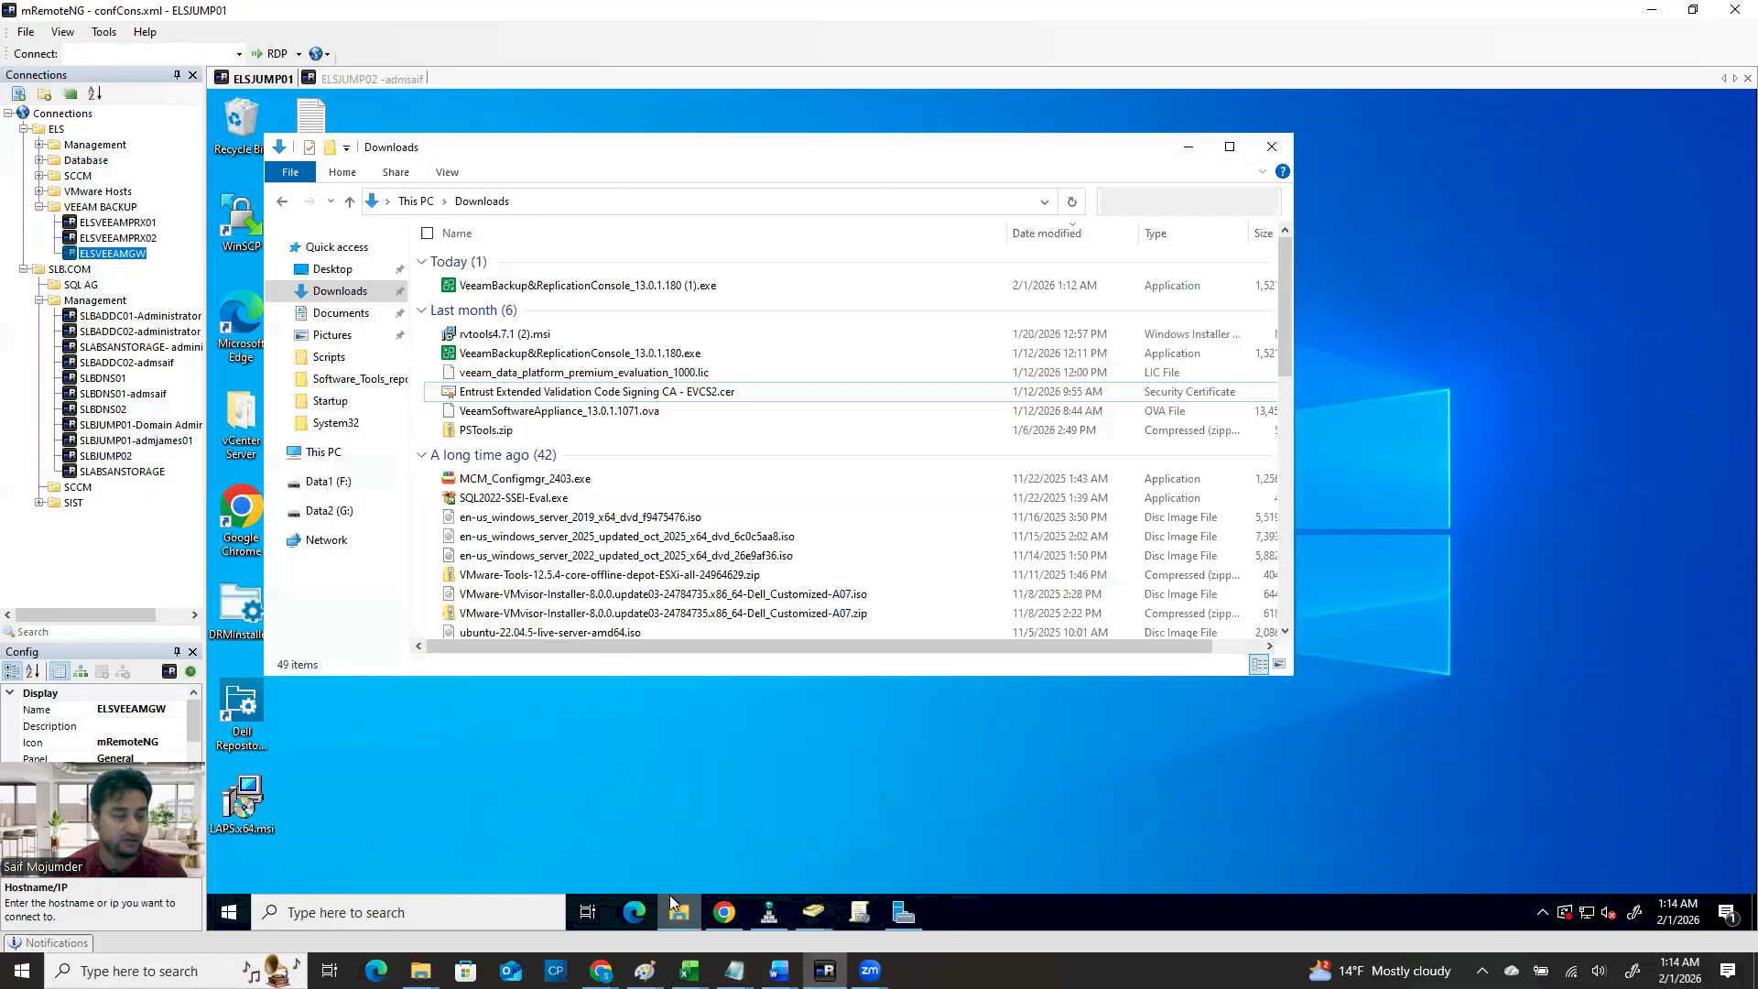
left_click(540, 287)
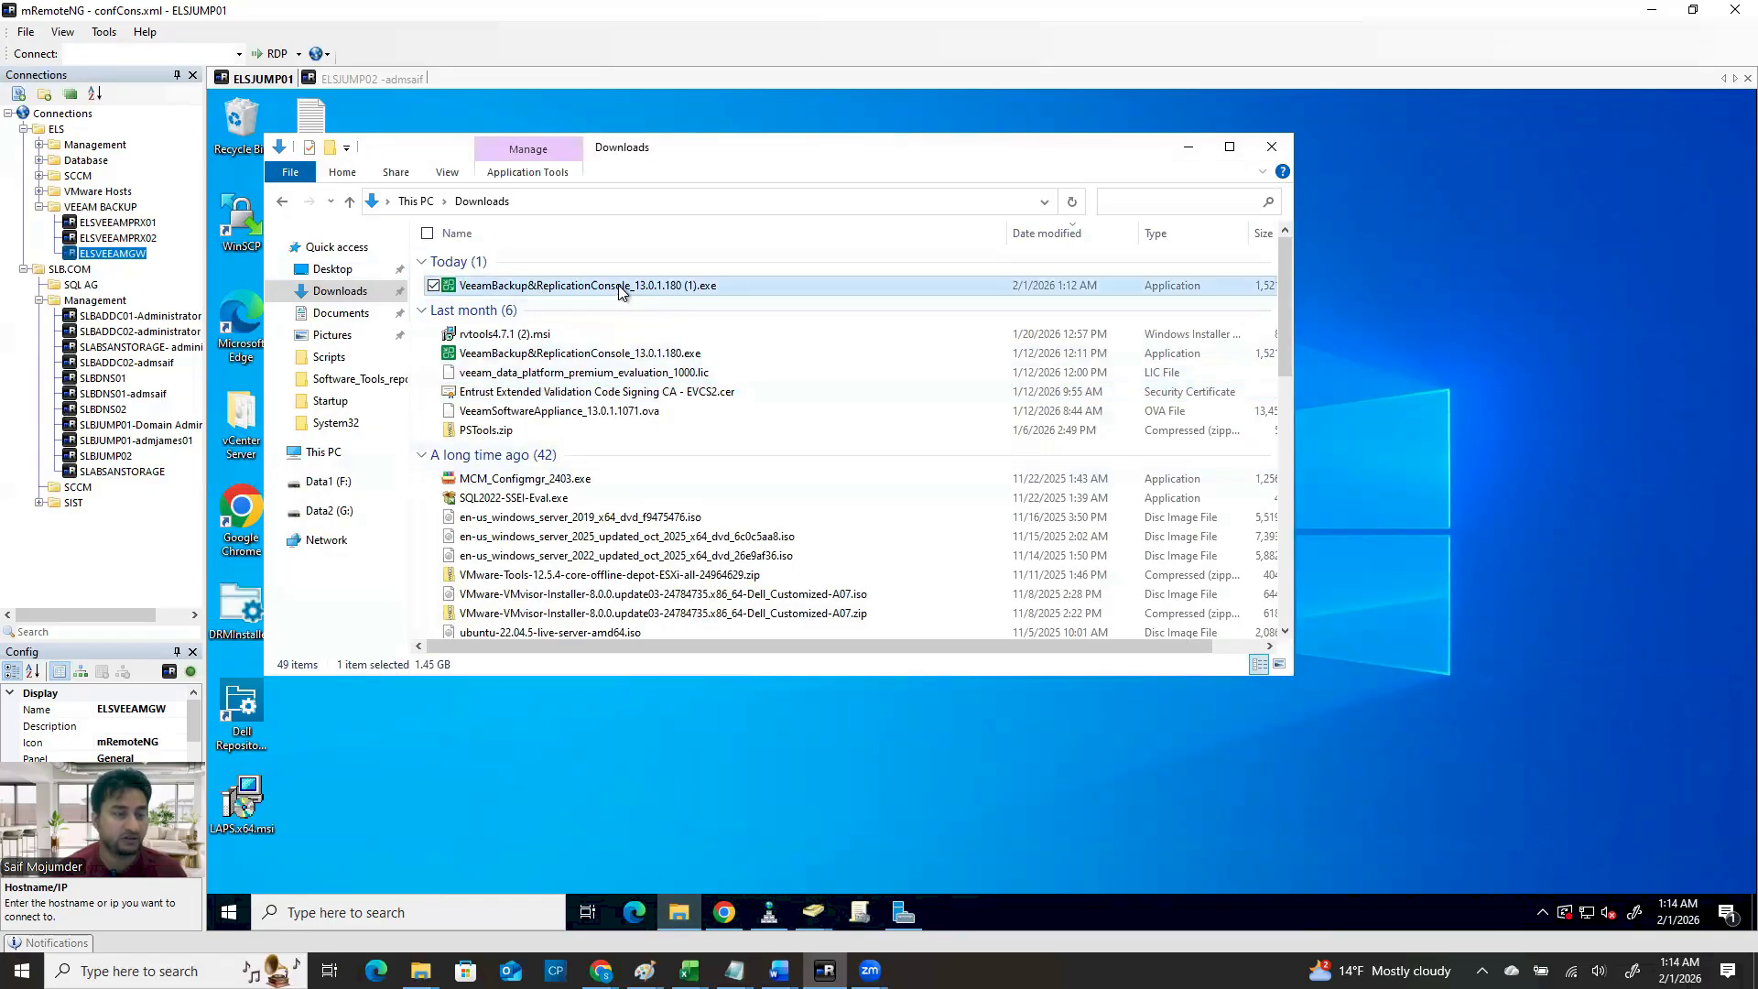
right_click(615, 291)
left_click(512, 323)
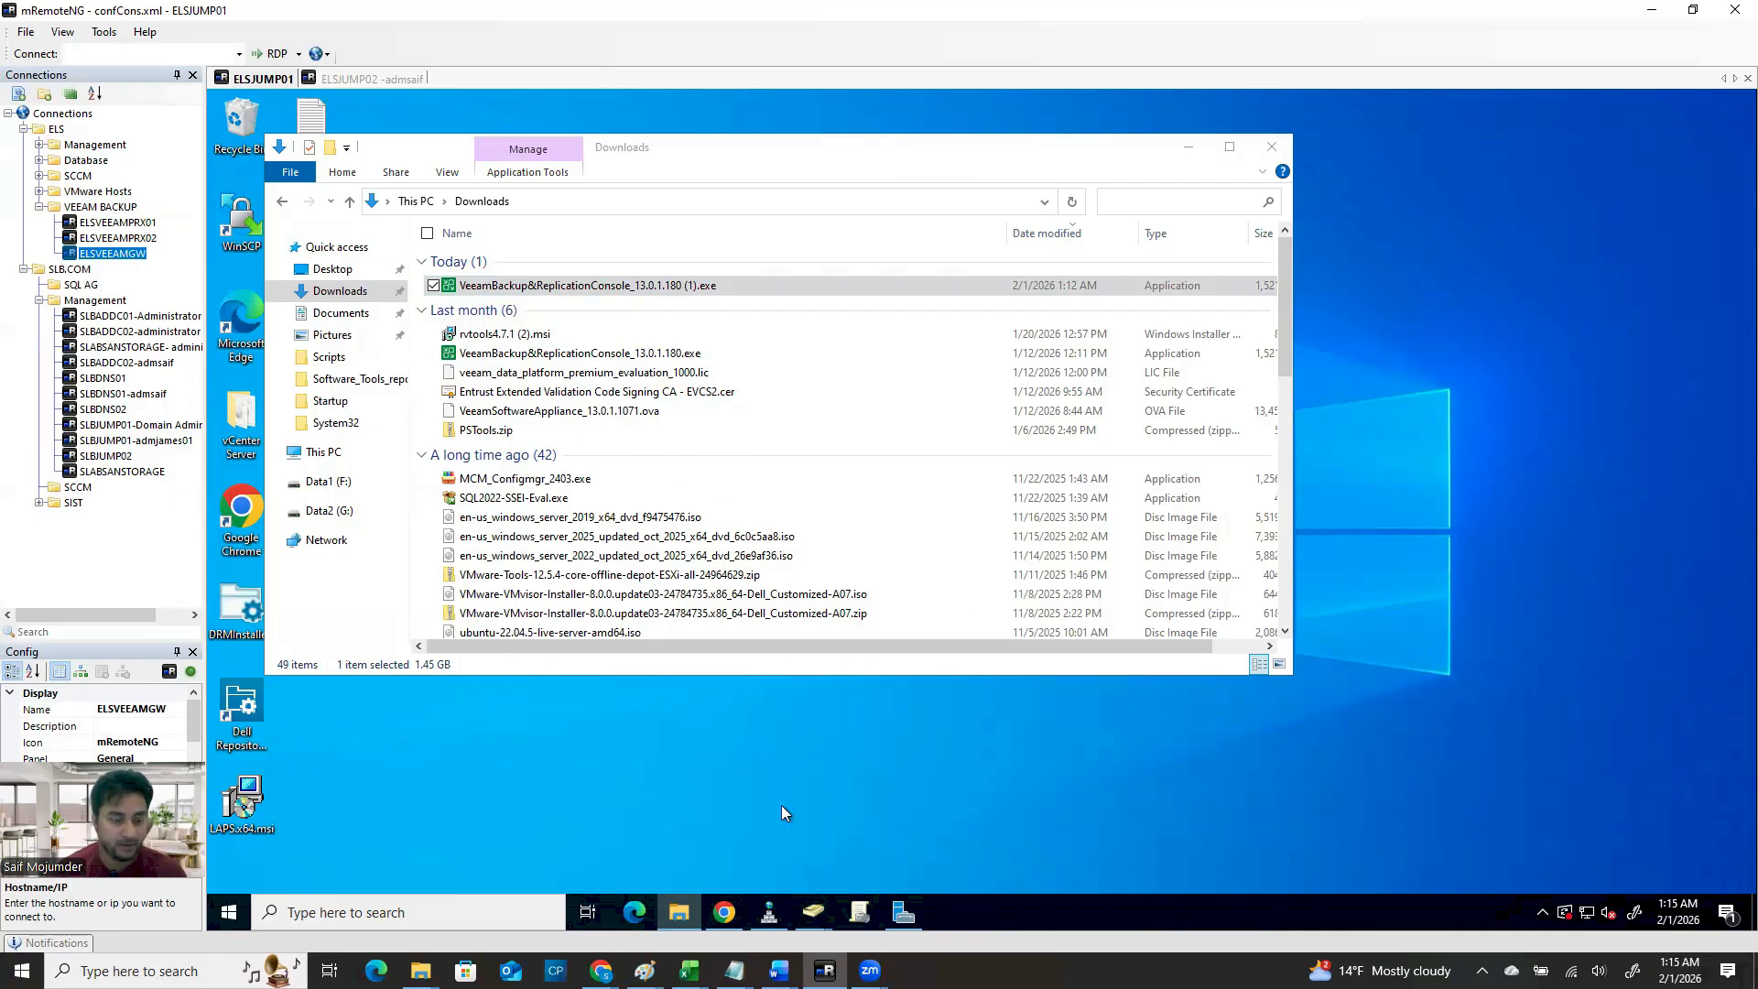
left_click(723, 912)
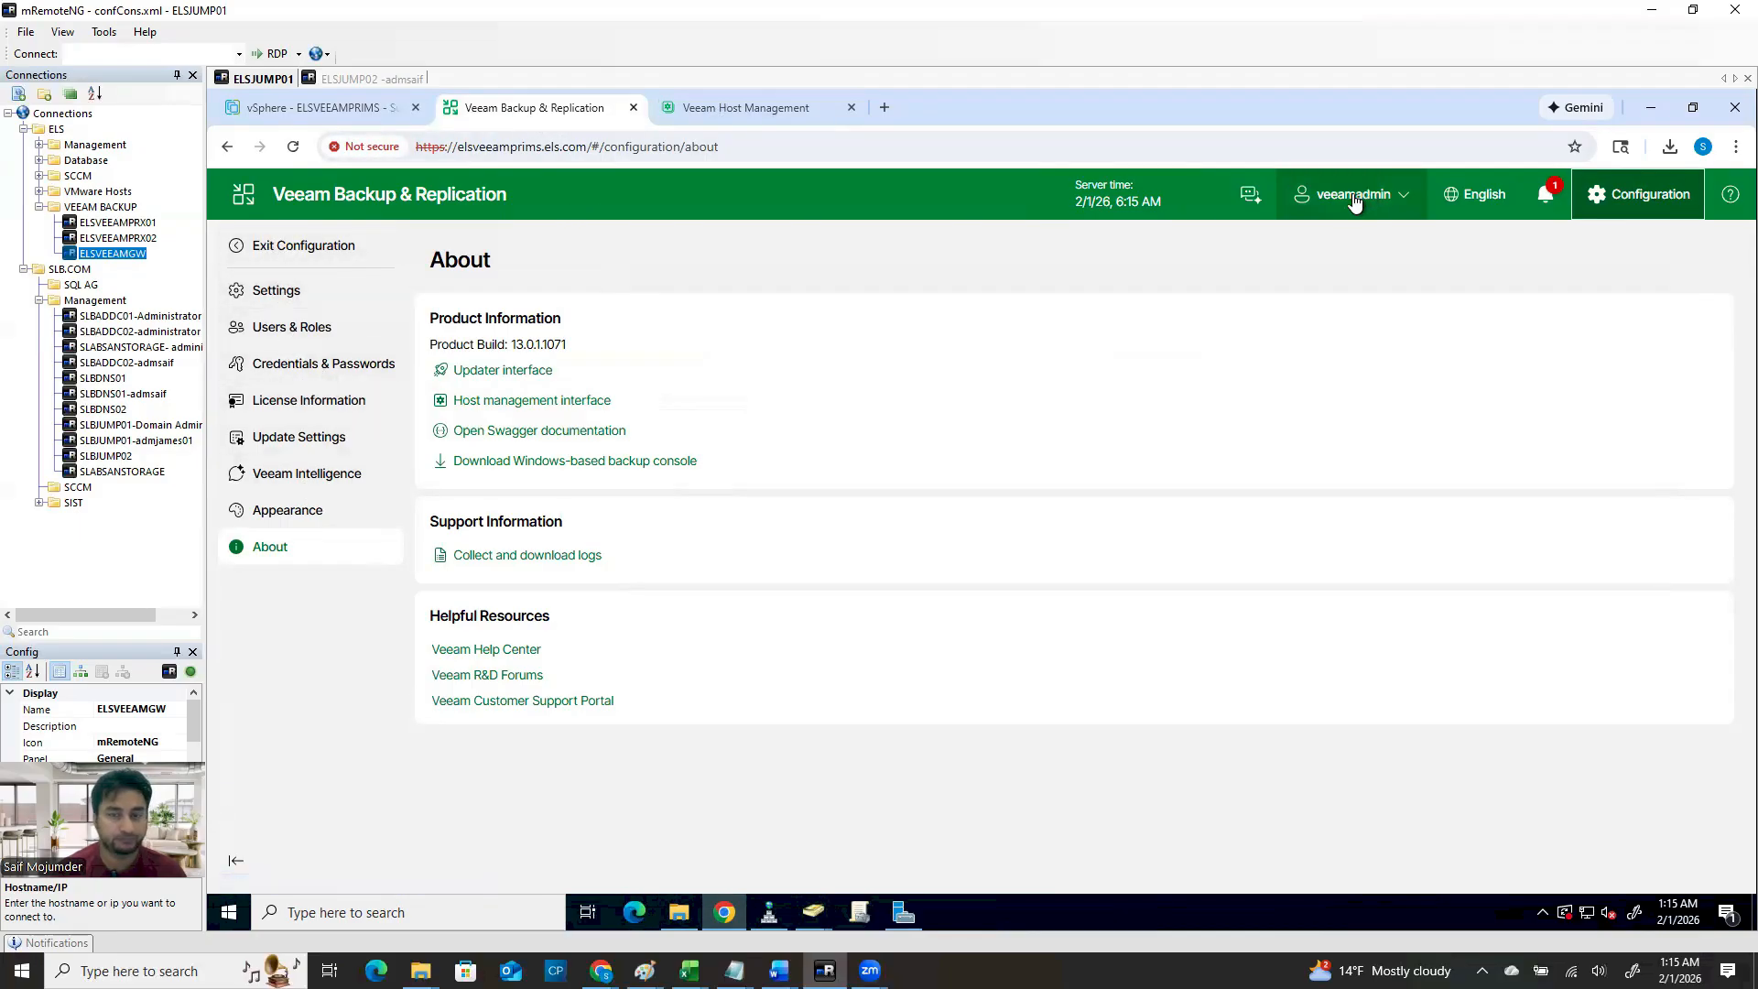
- Exit configuration, browse Backups, Repositories and Managed Servers, and create a Veeam Deployment Kit
left_click(240, 240)
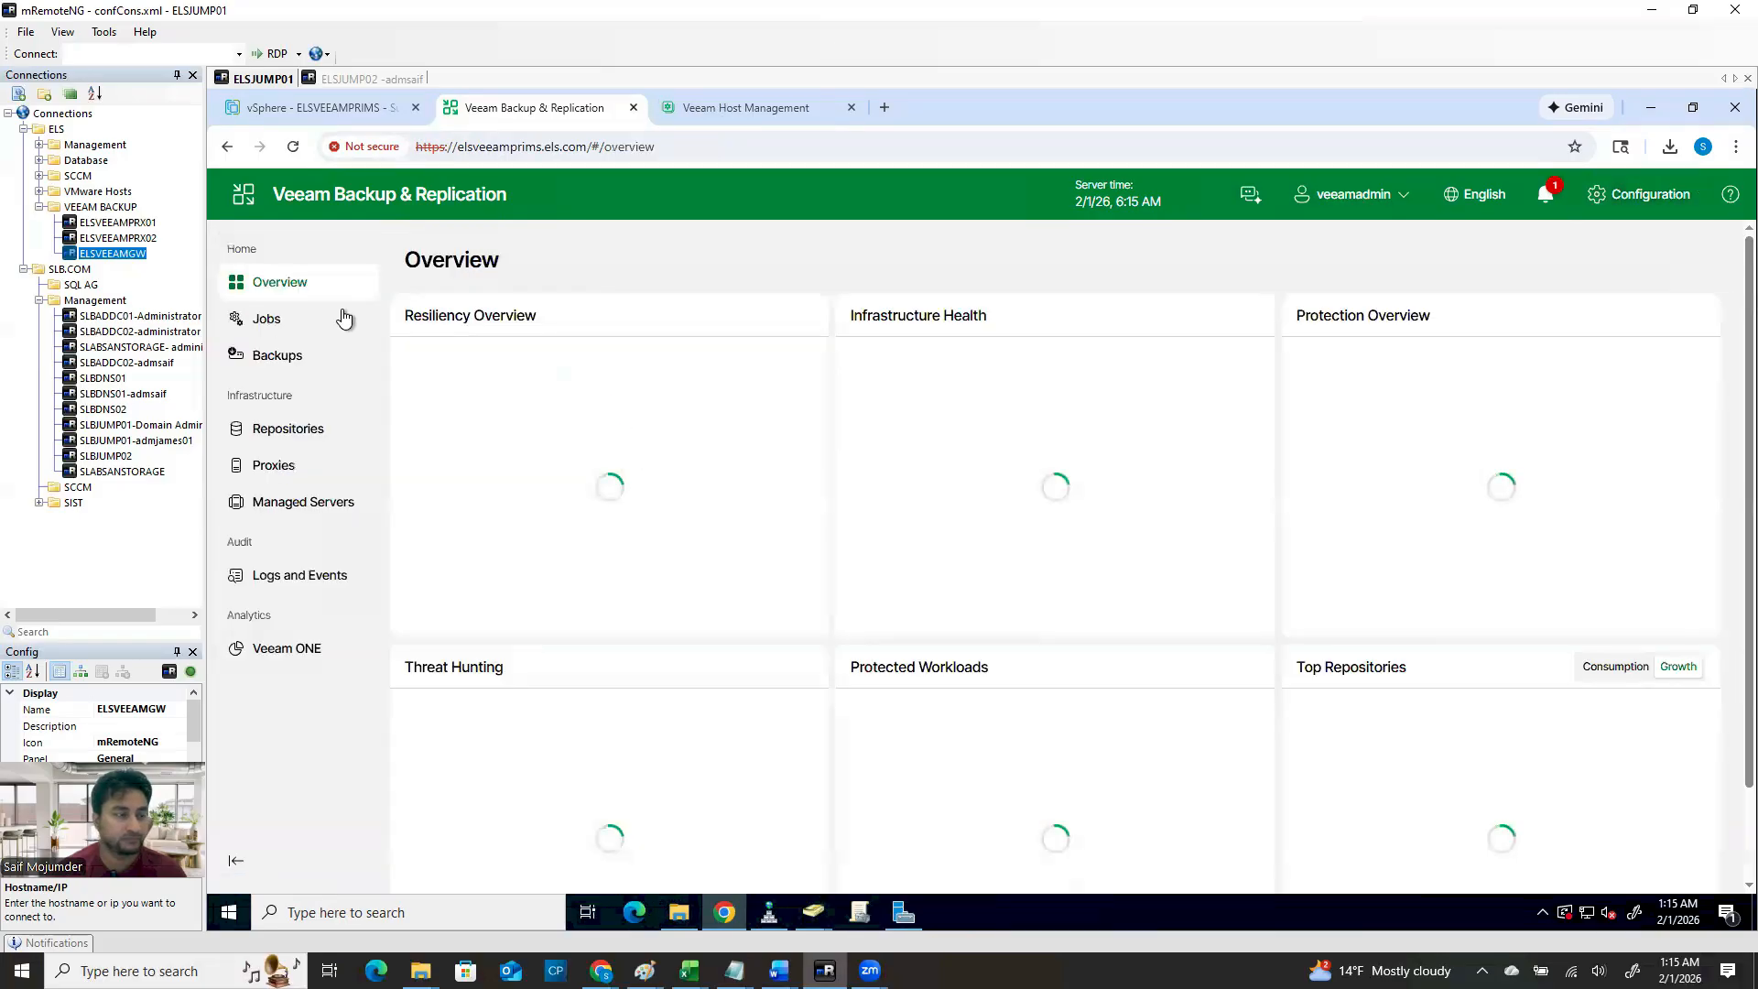
left_click(297, 355)
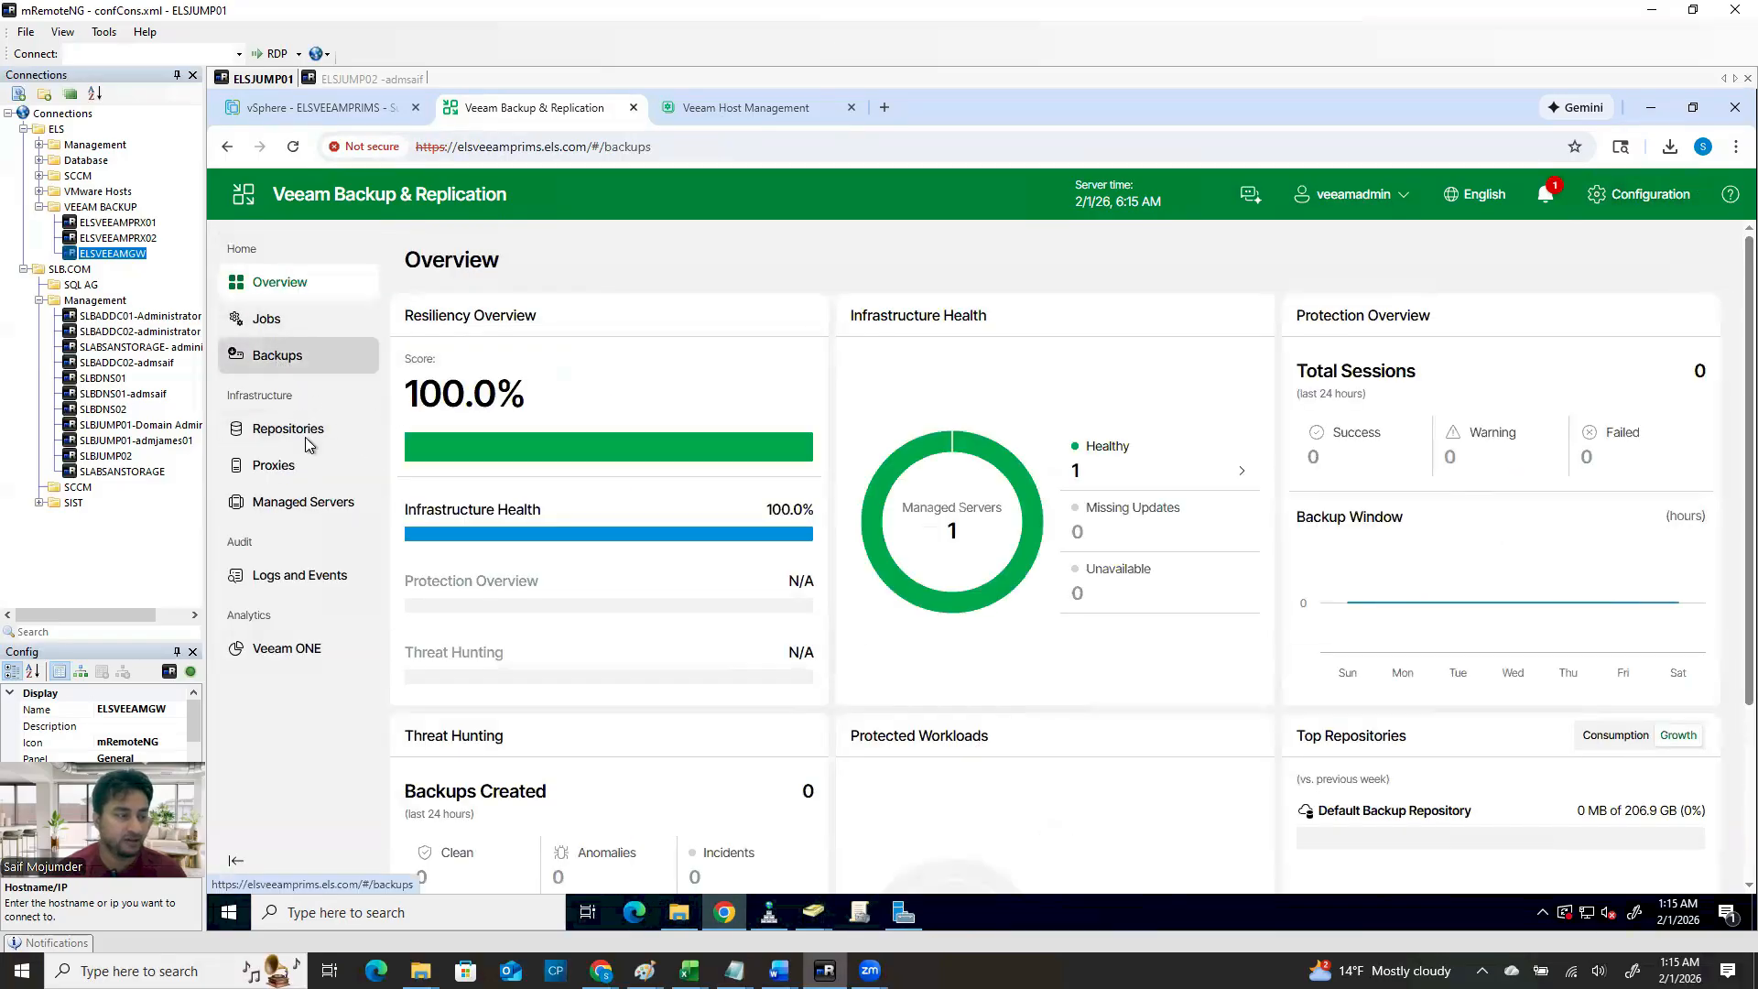
left_click(302, 431)
left_click(294, 510)
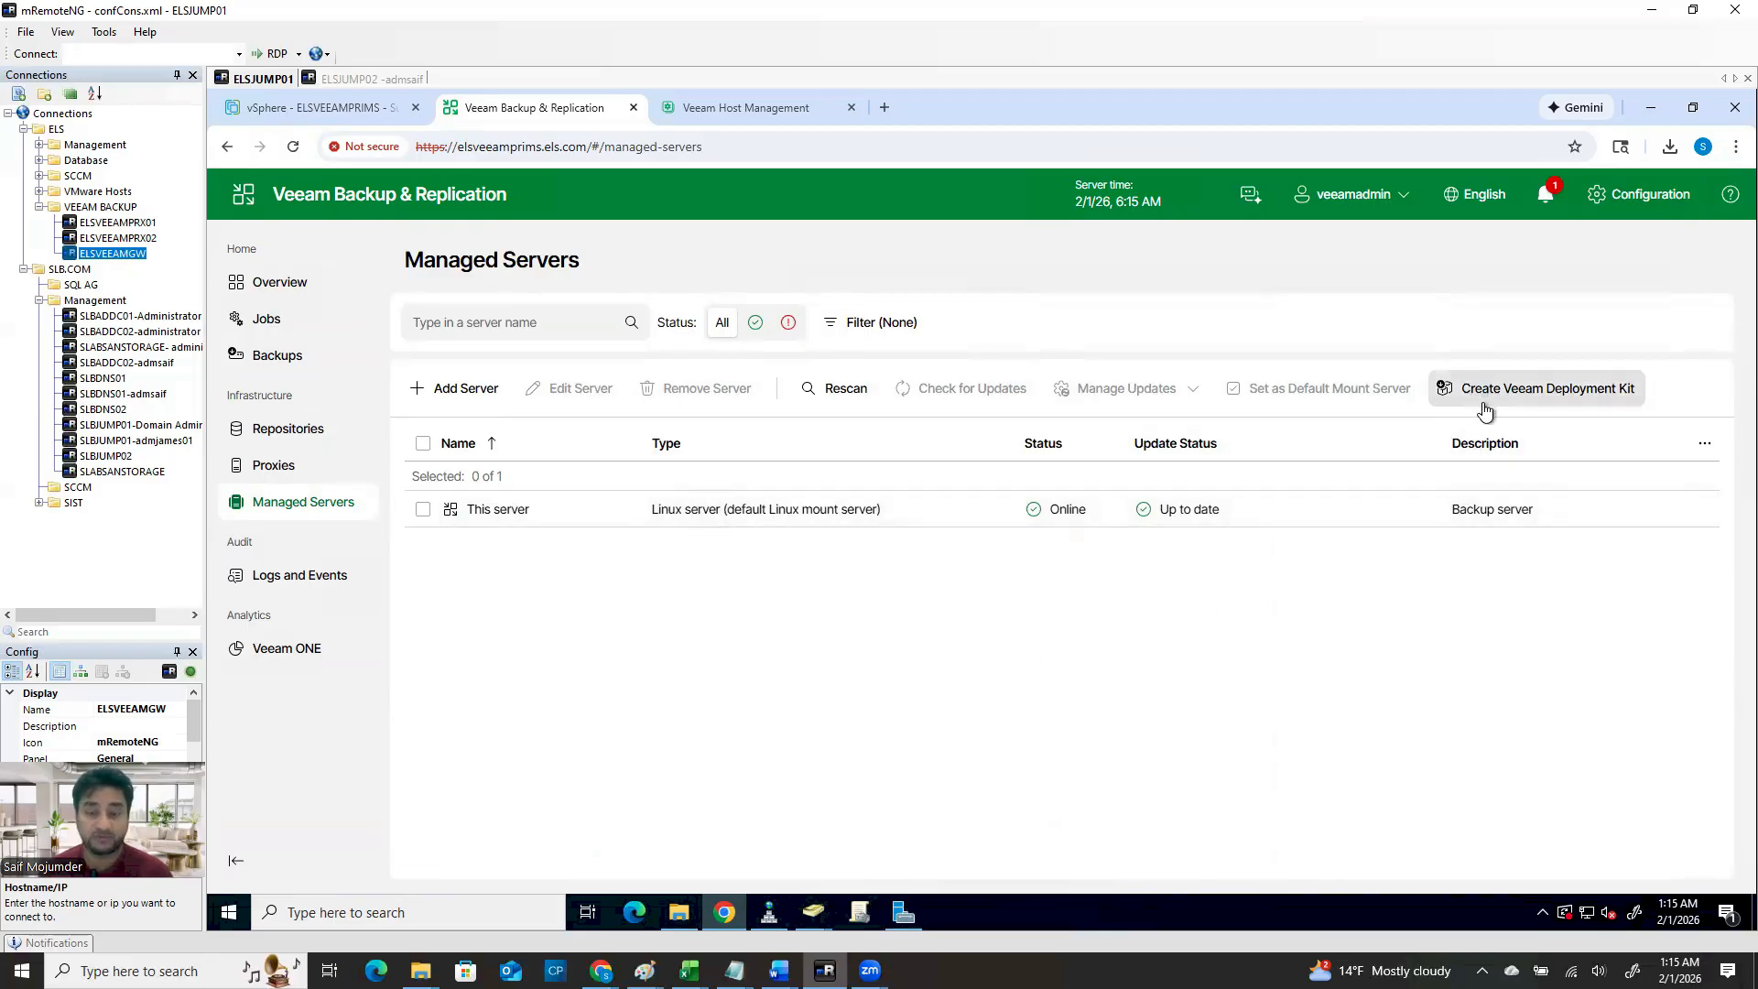
left_click(1529, 388)
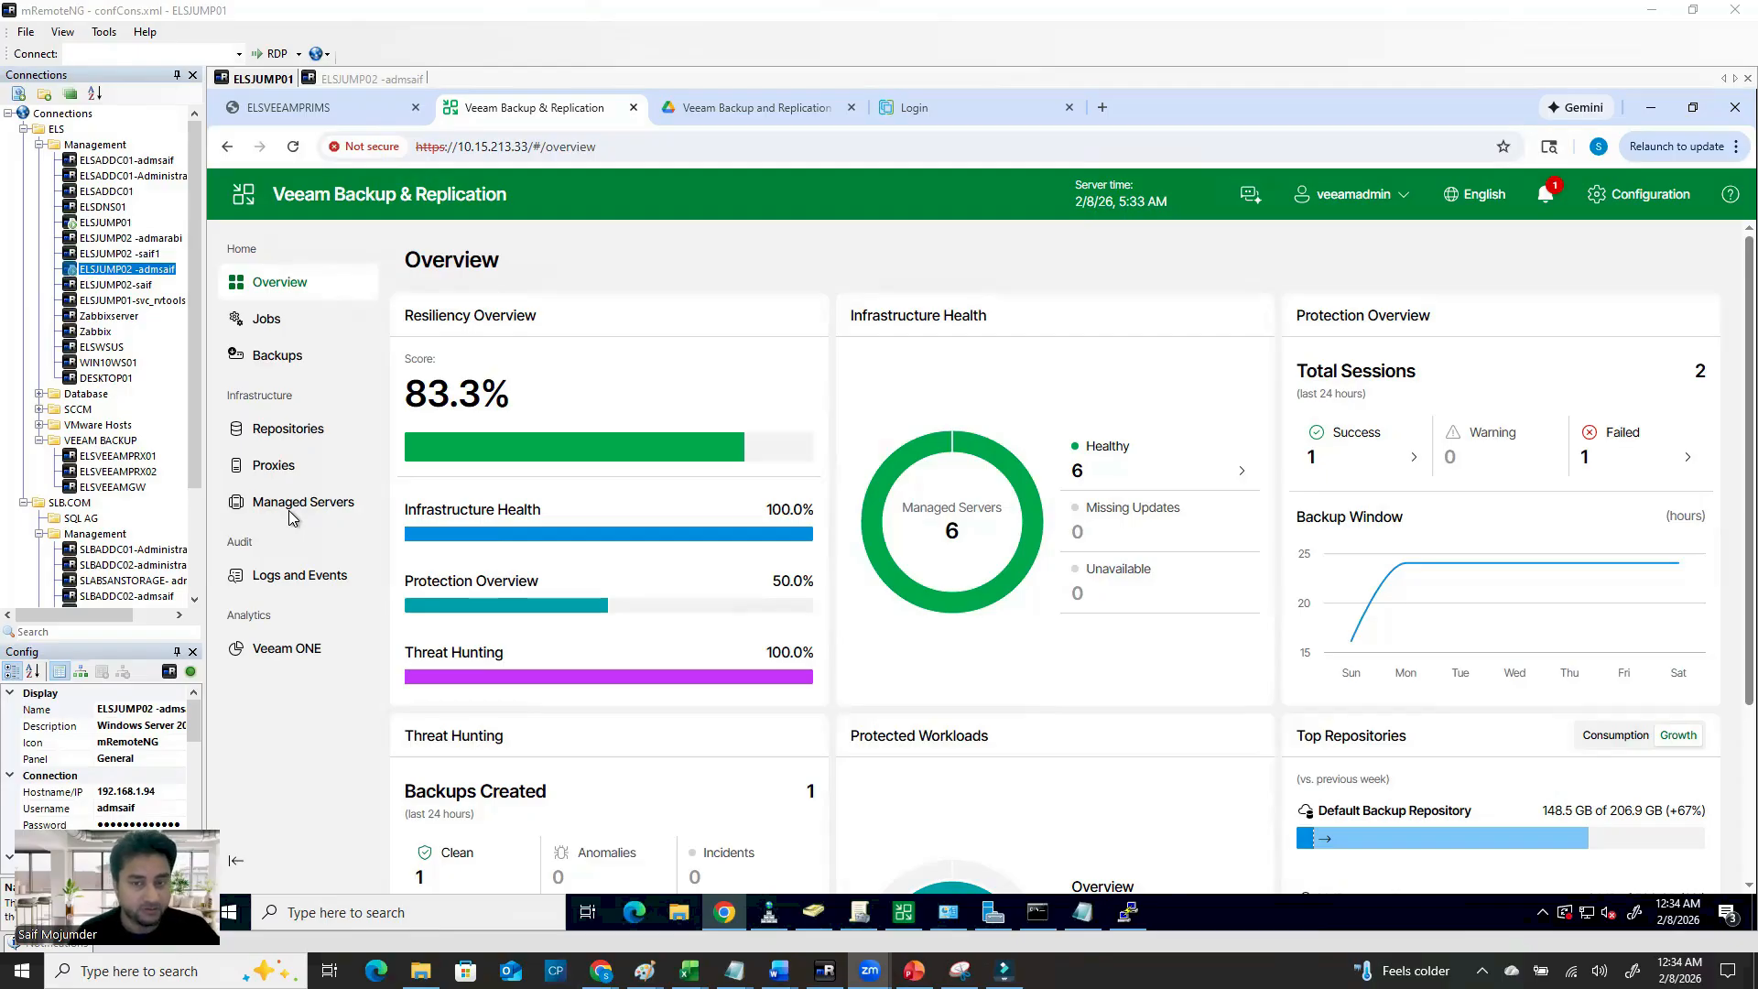
- Run InstallDeploymentKit.bat from Downloads\veeam-deployment-kit as administrator
left_click(678, 914)
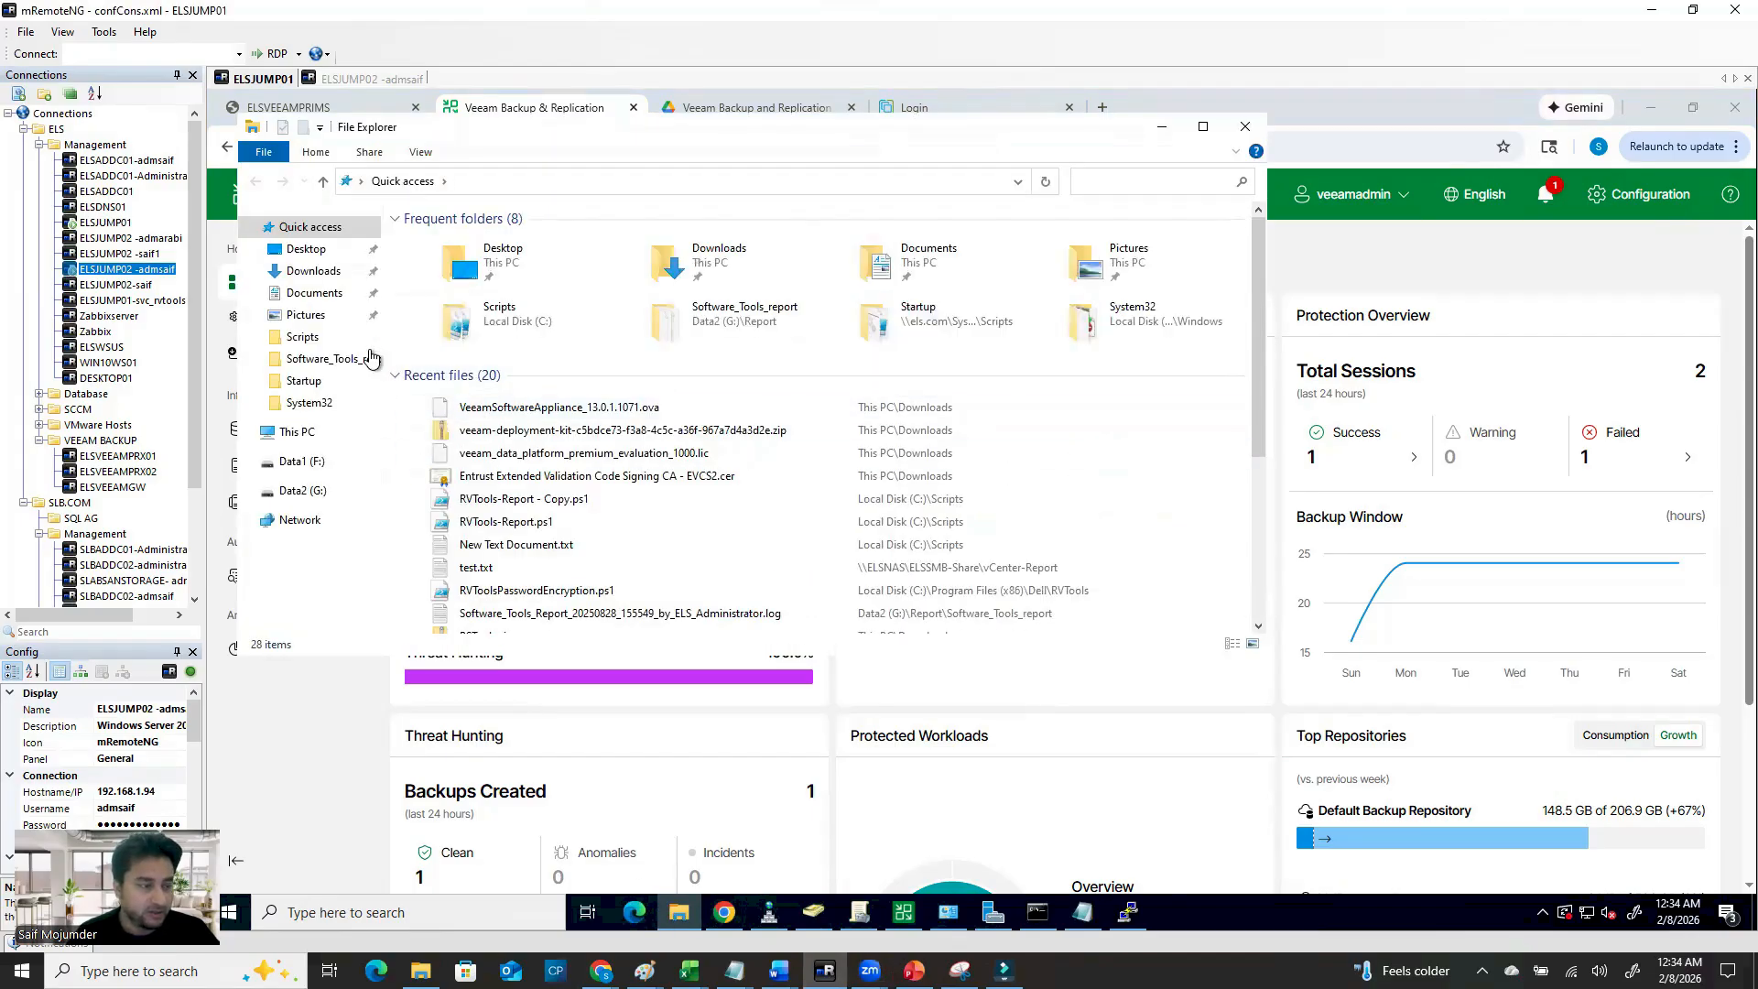
left_click(313, 270)
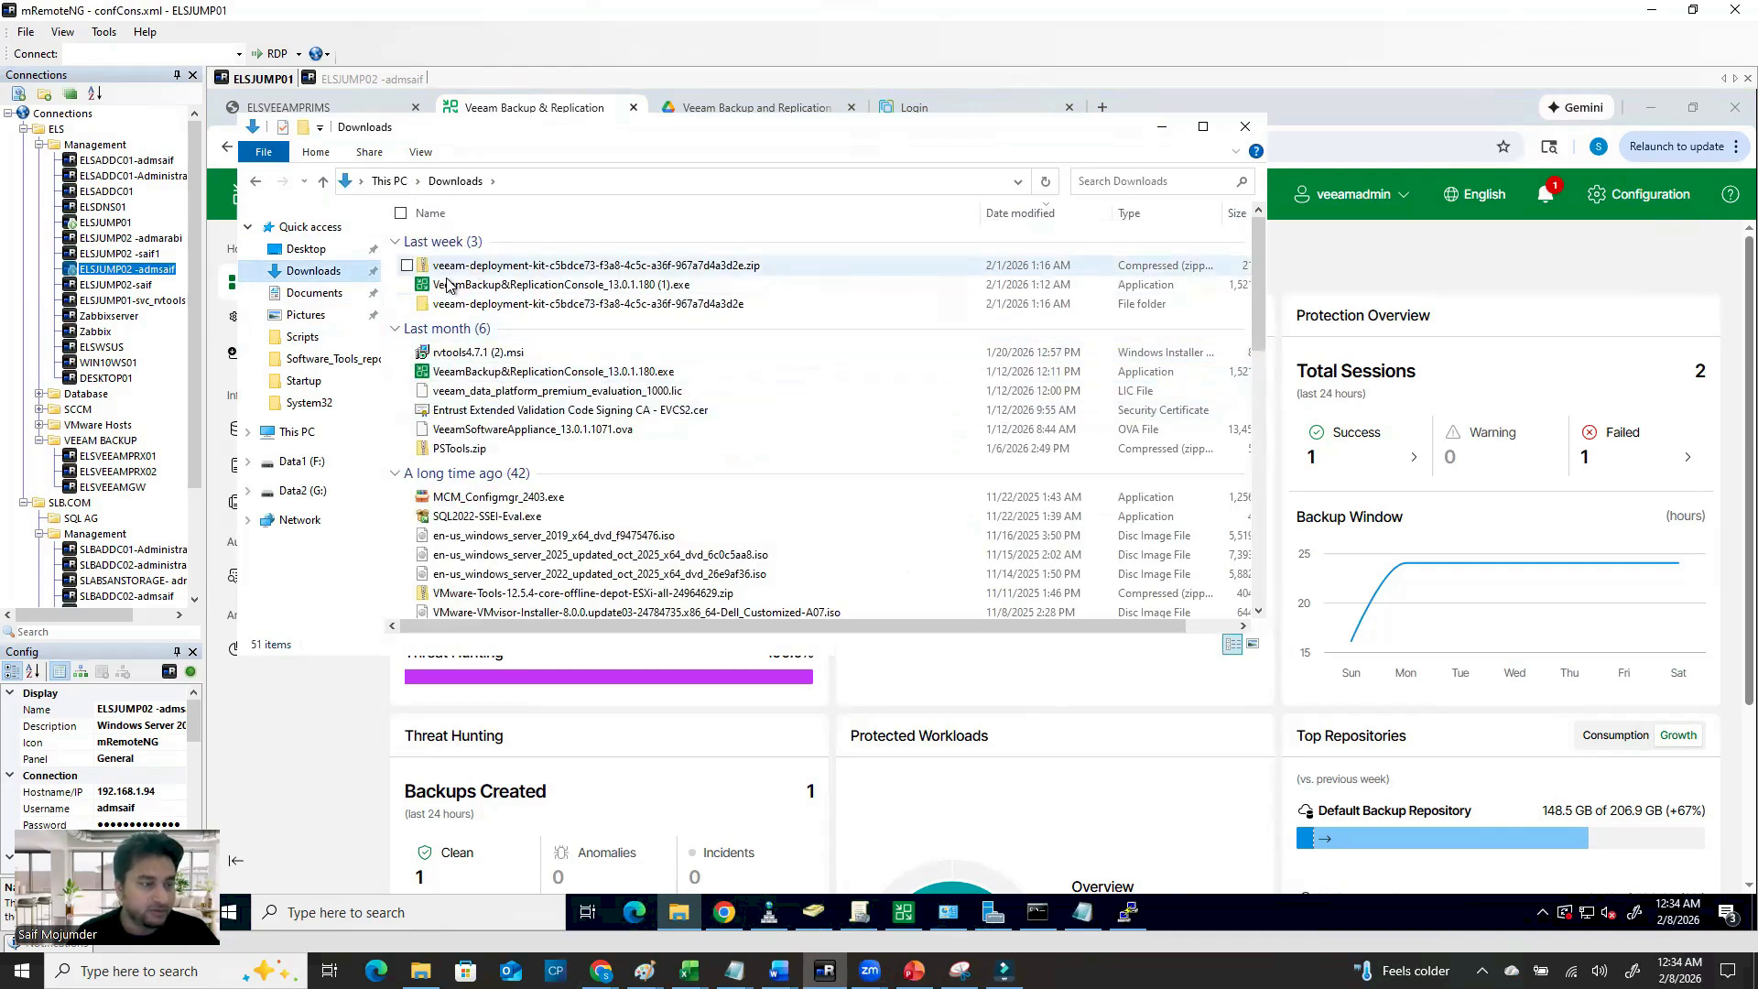
double_click(536, 305)
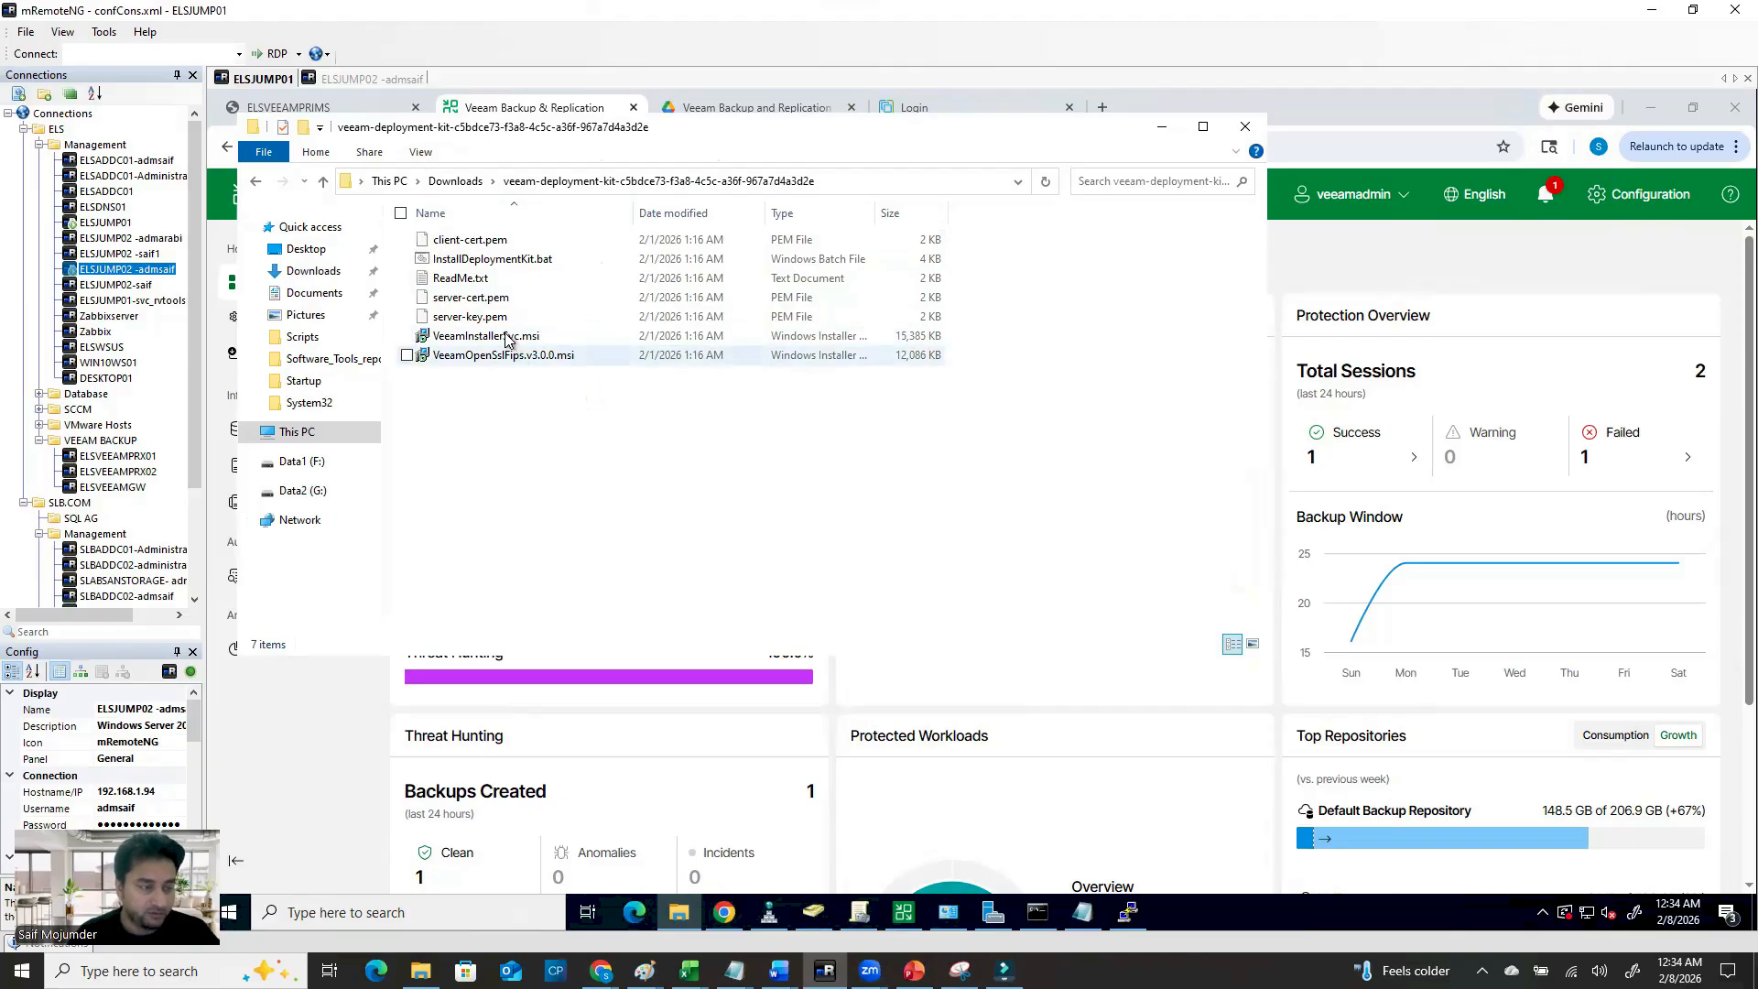
left_click(484, 262)
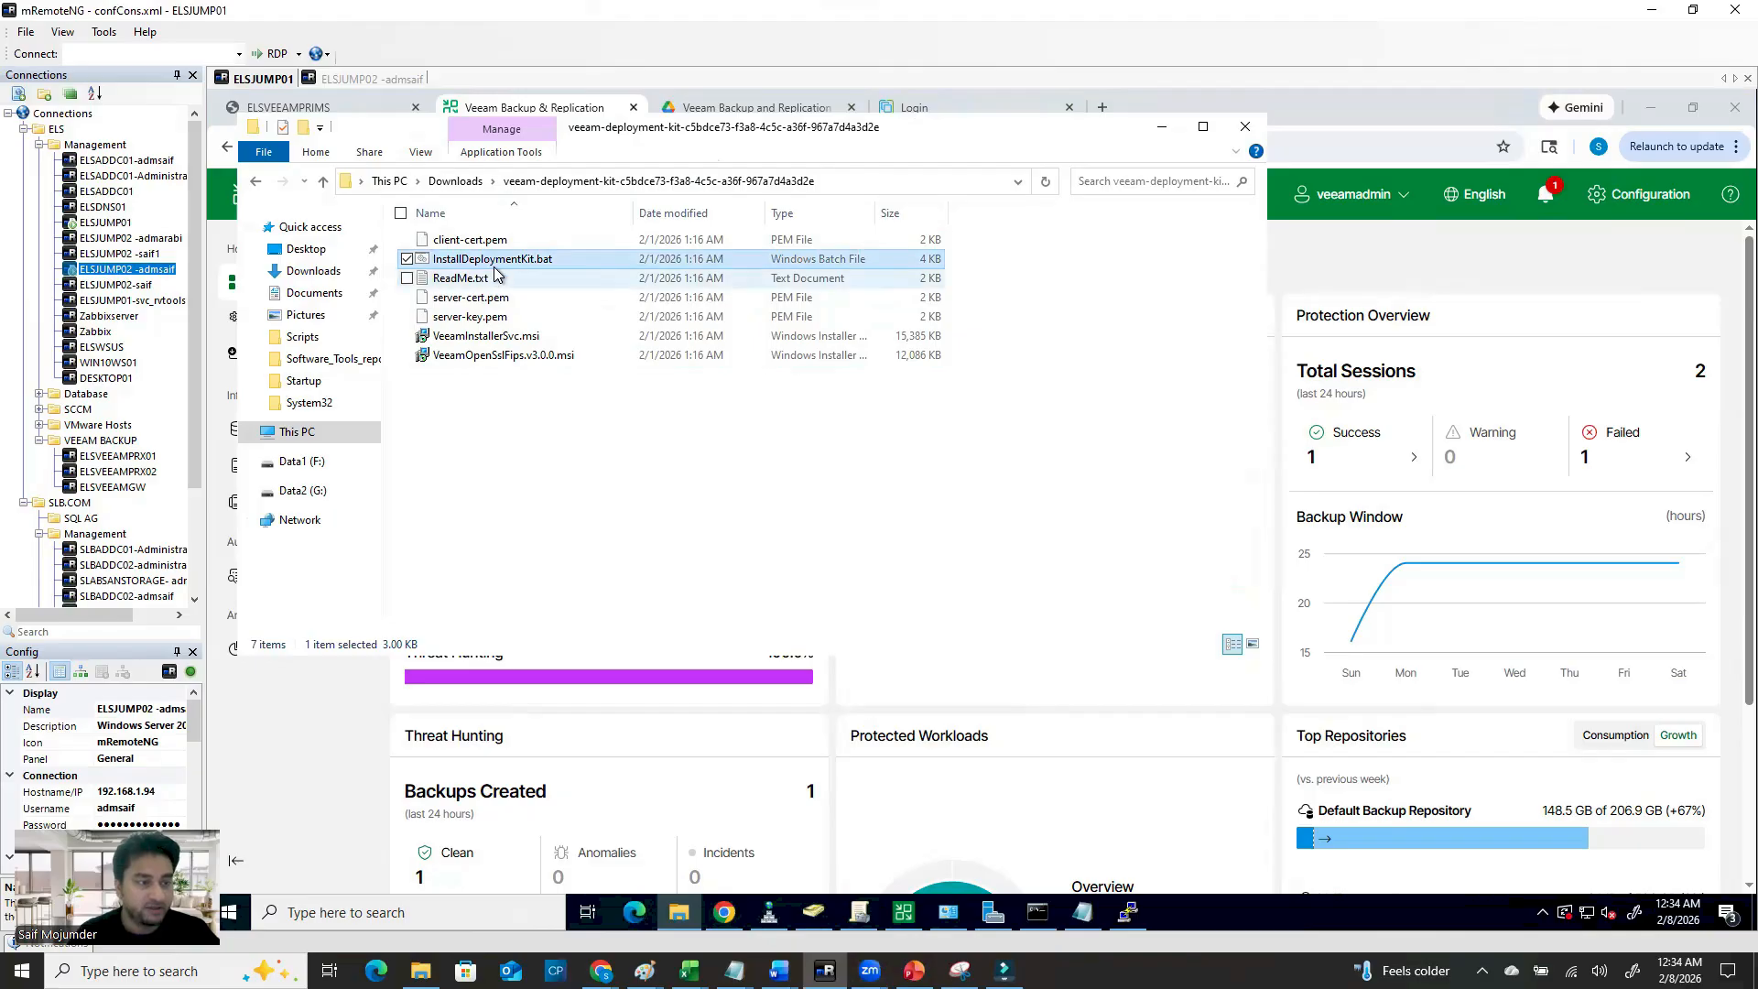
right_click(496, 266)
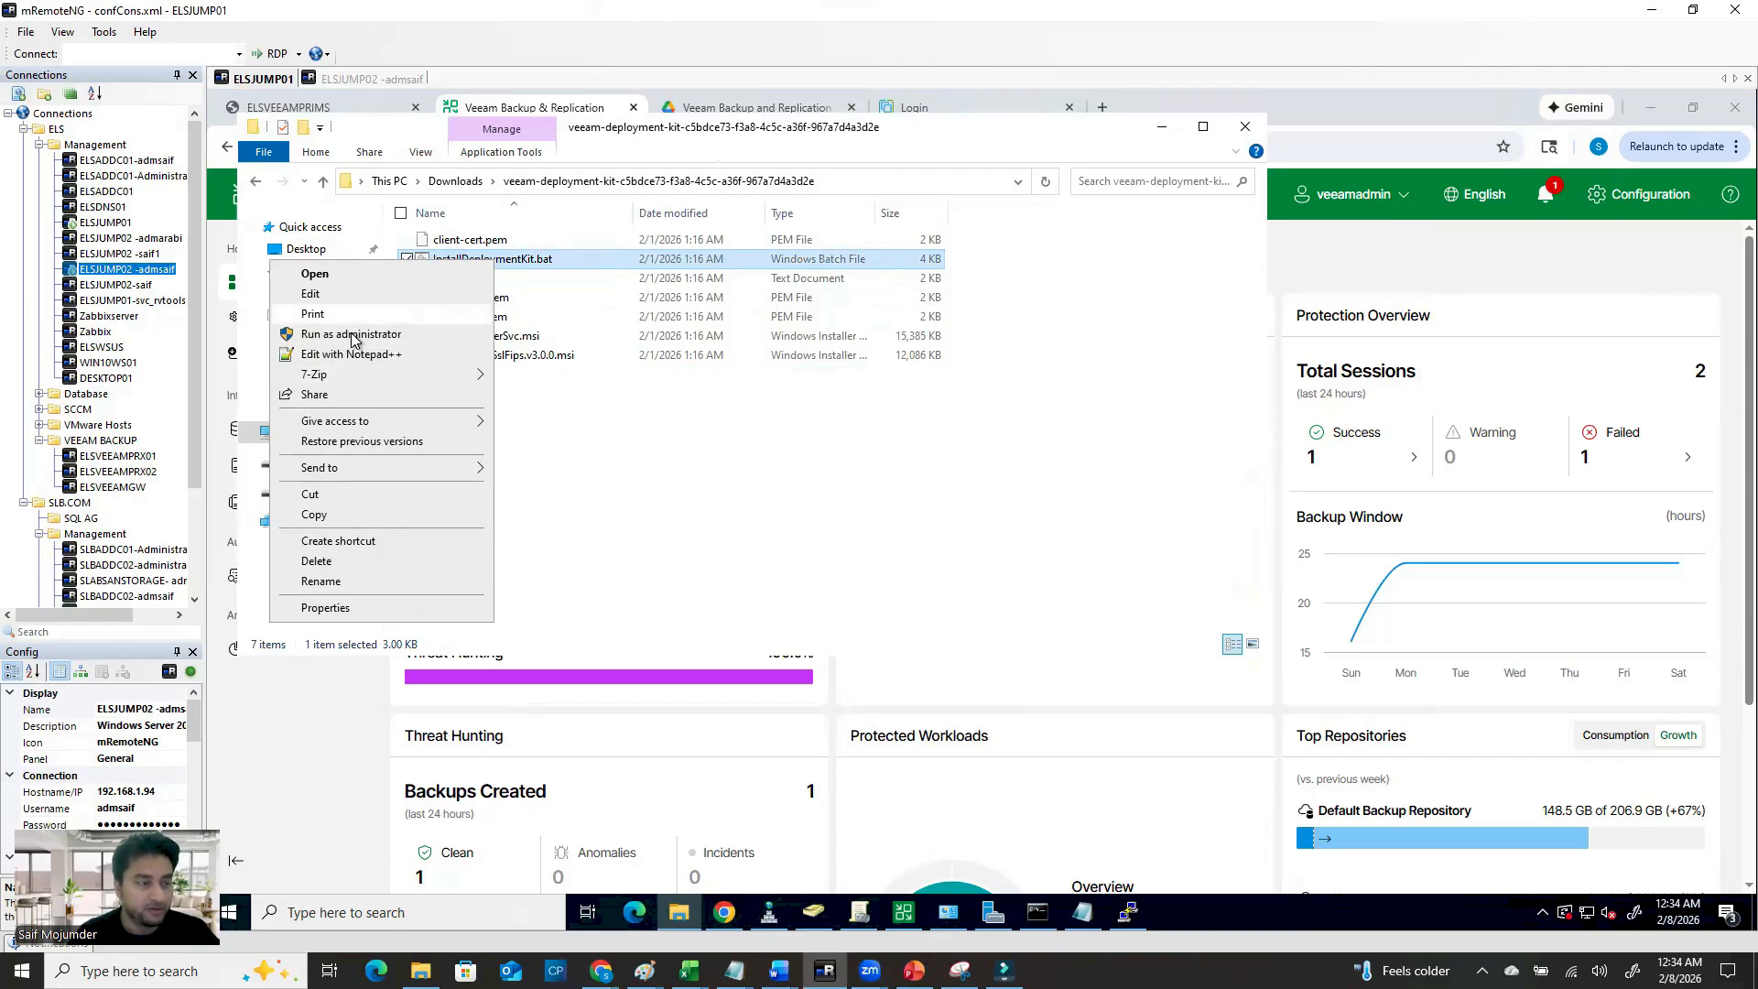
left_click(618, 393)
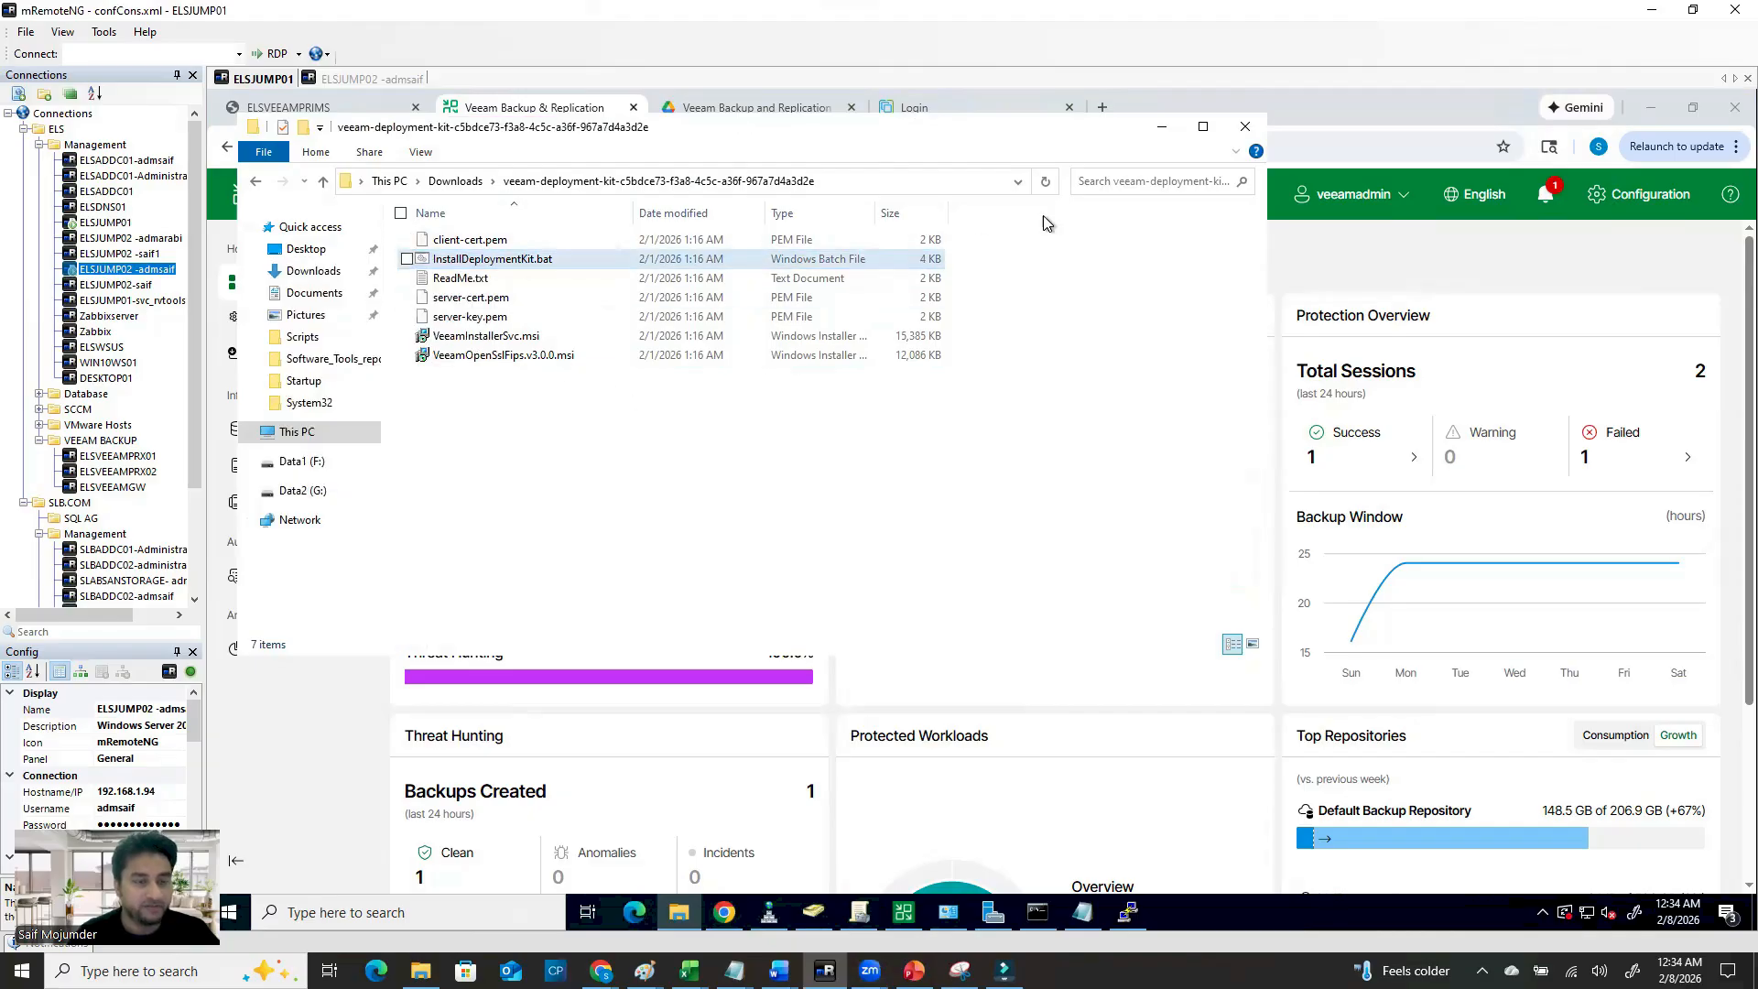
left_click(1161, 128)
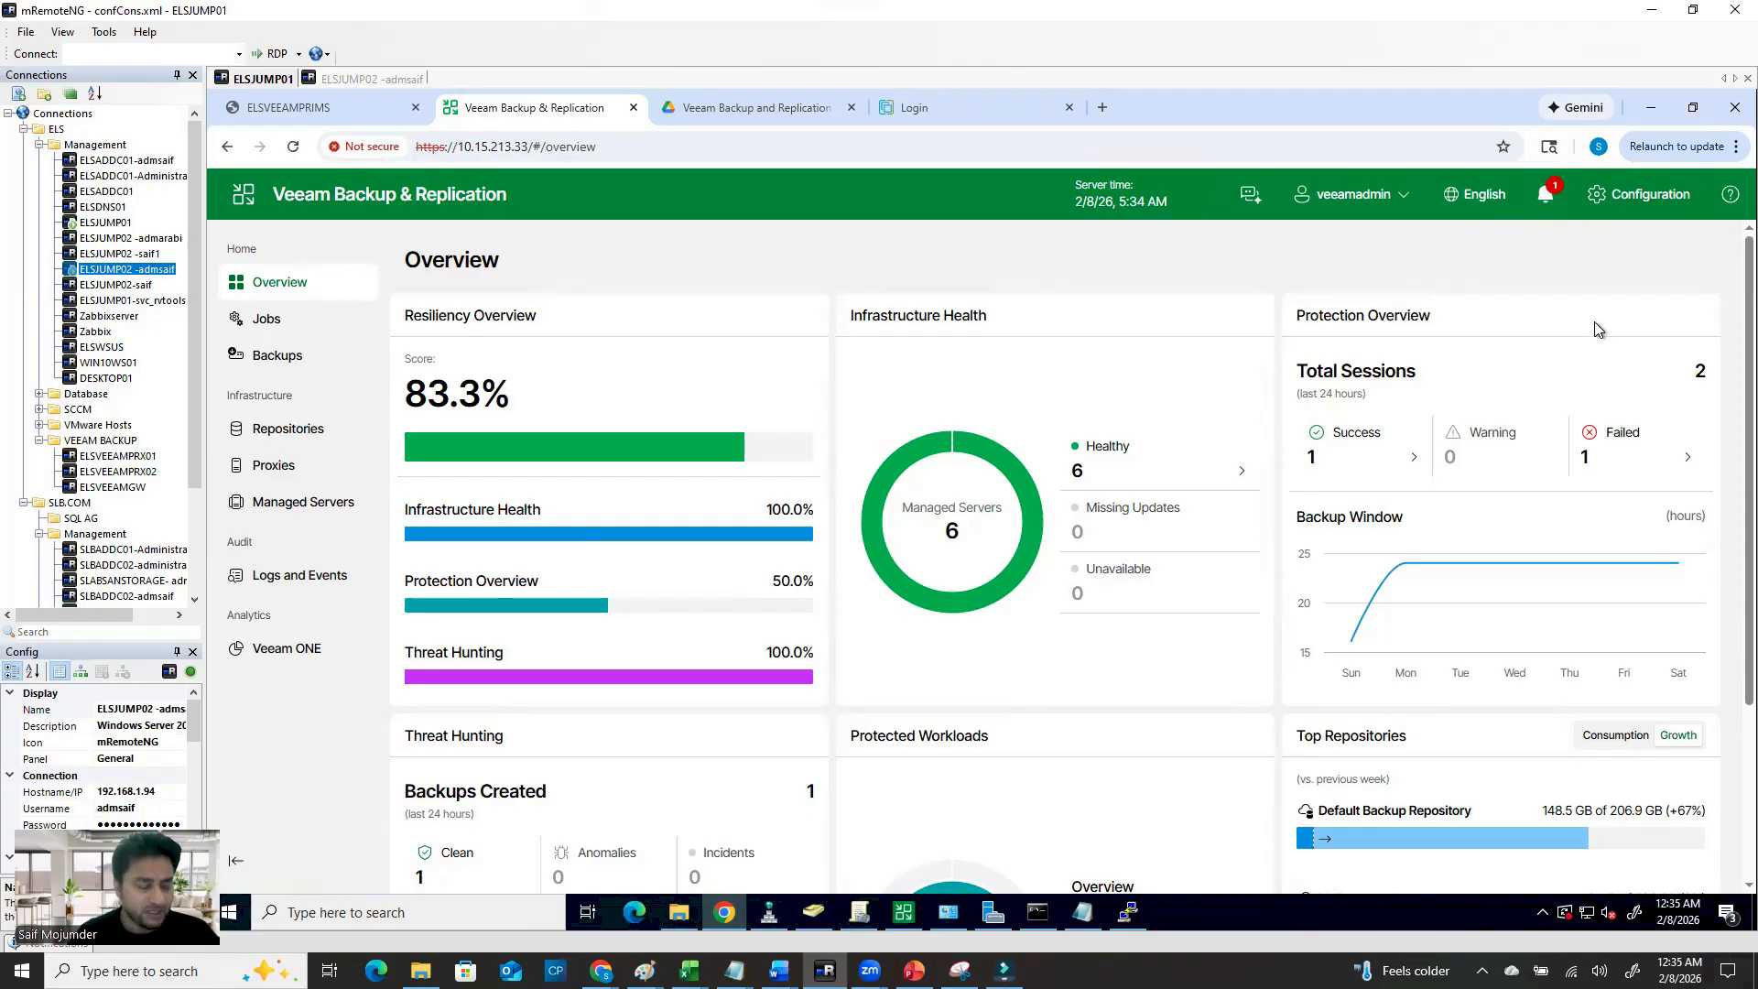
- Open Configuration > About to check product build 13.0.1.1071
left_click(1630, 196)
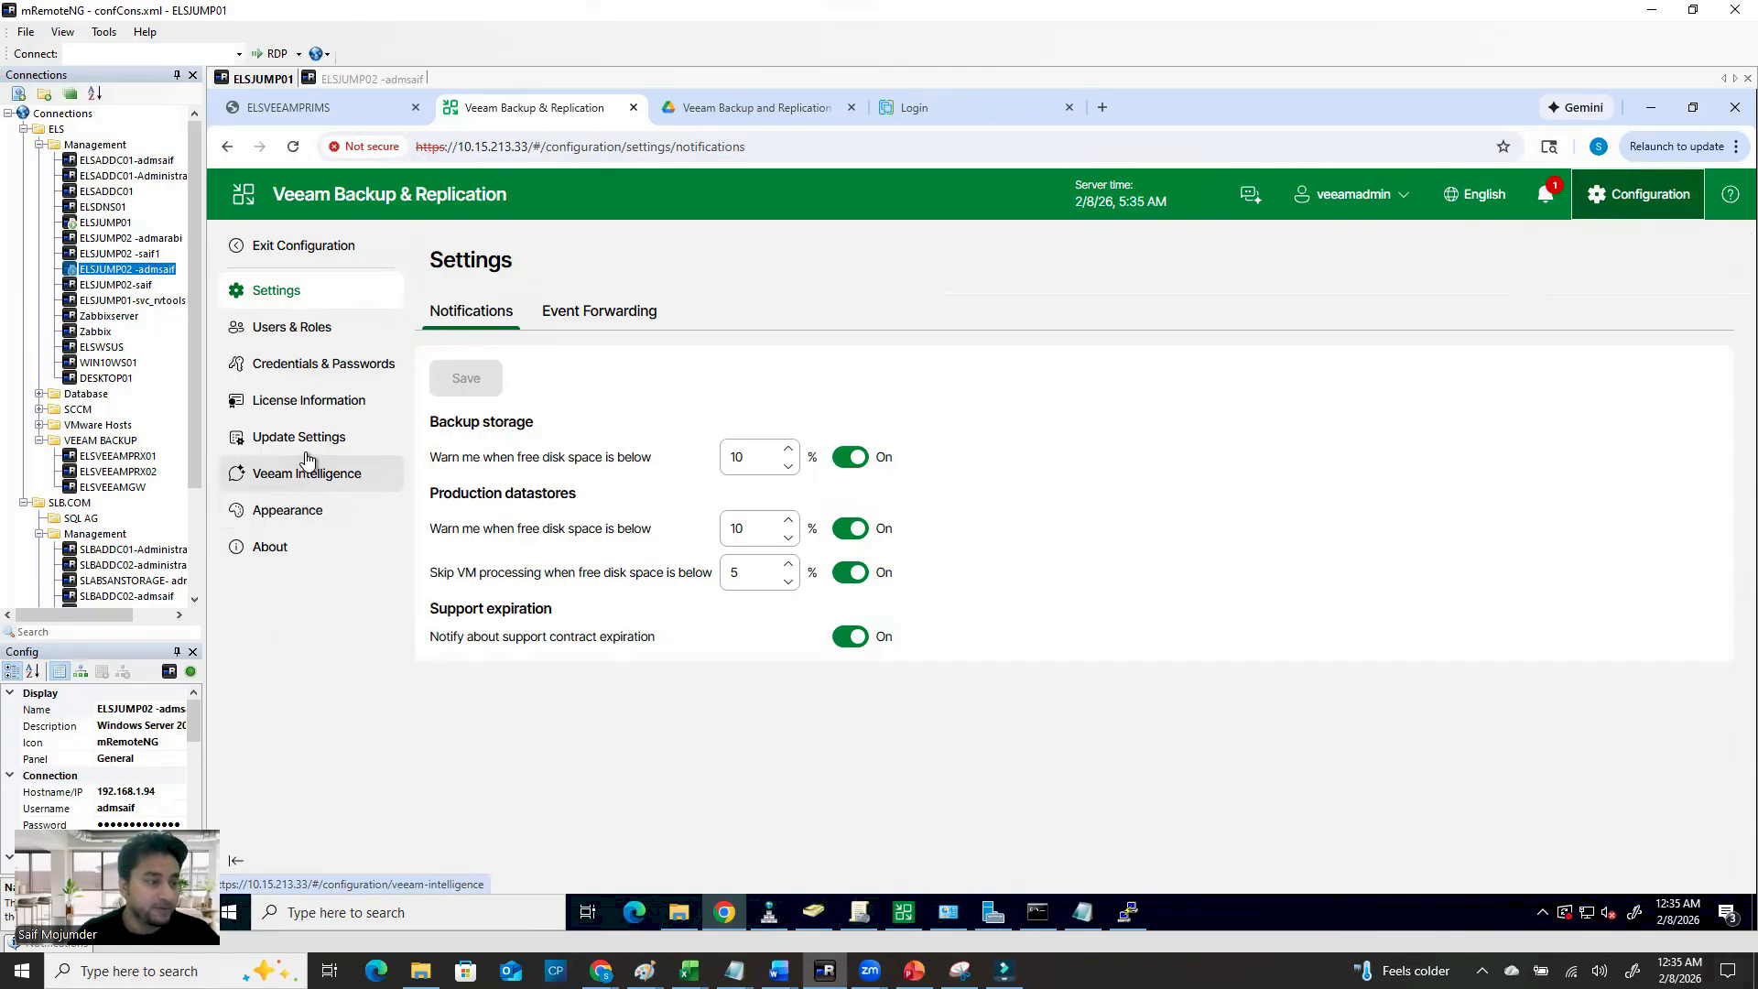
left_click(285, 554)
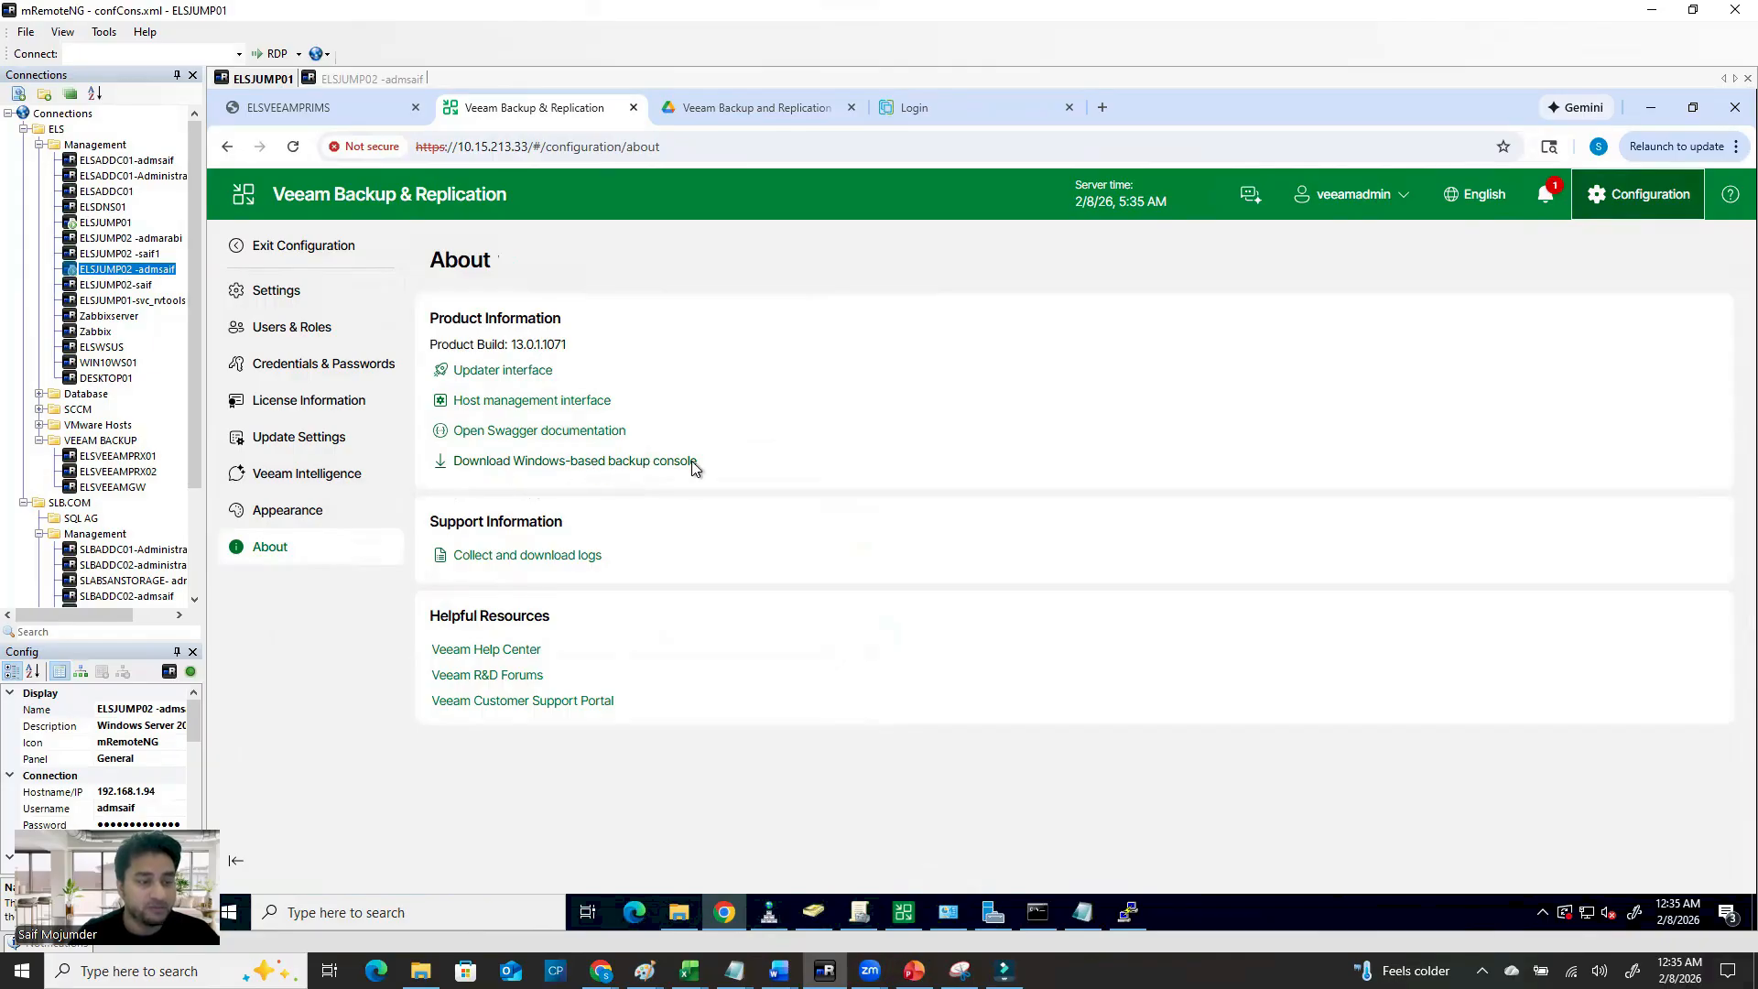
left_click(678, 909)
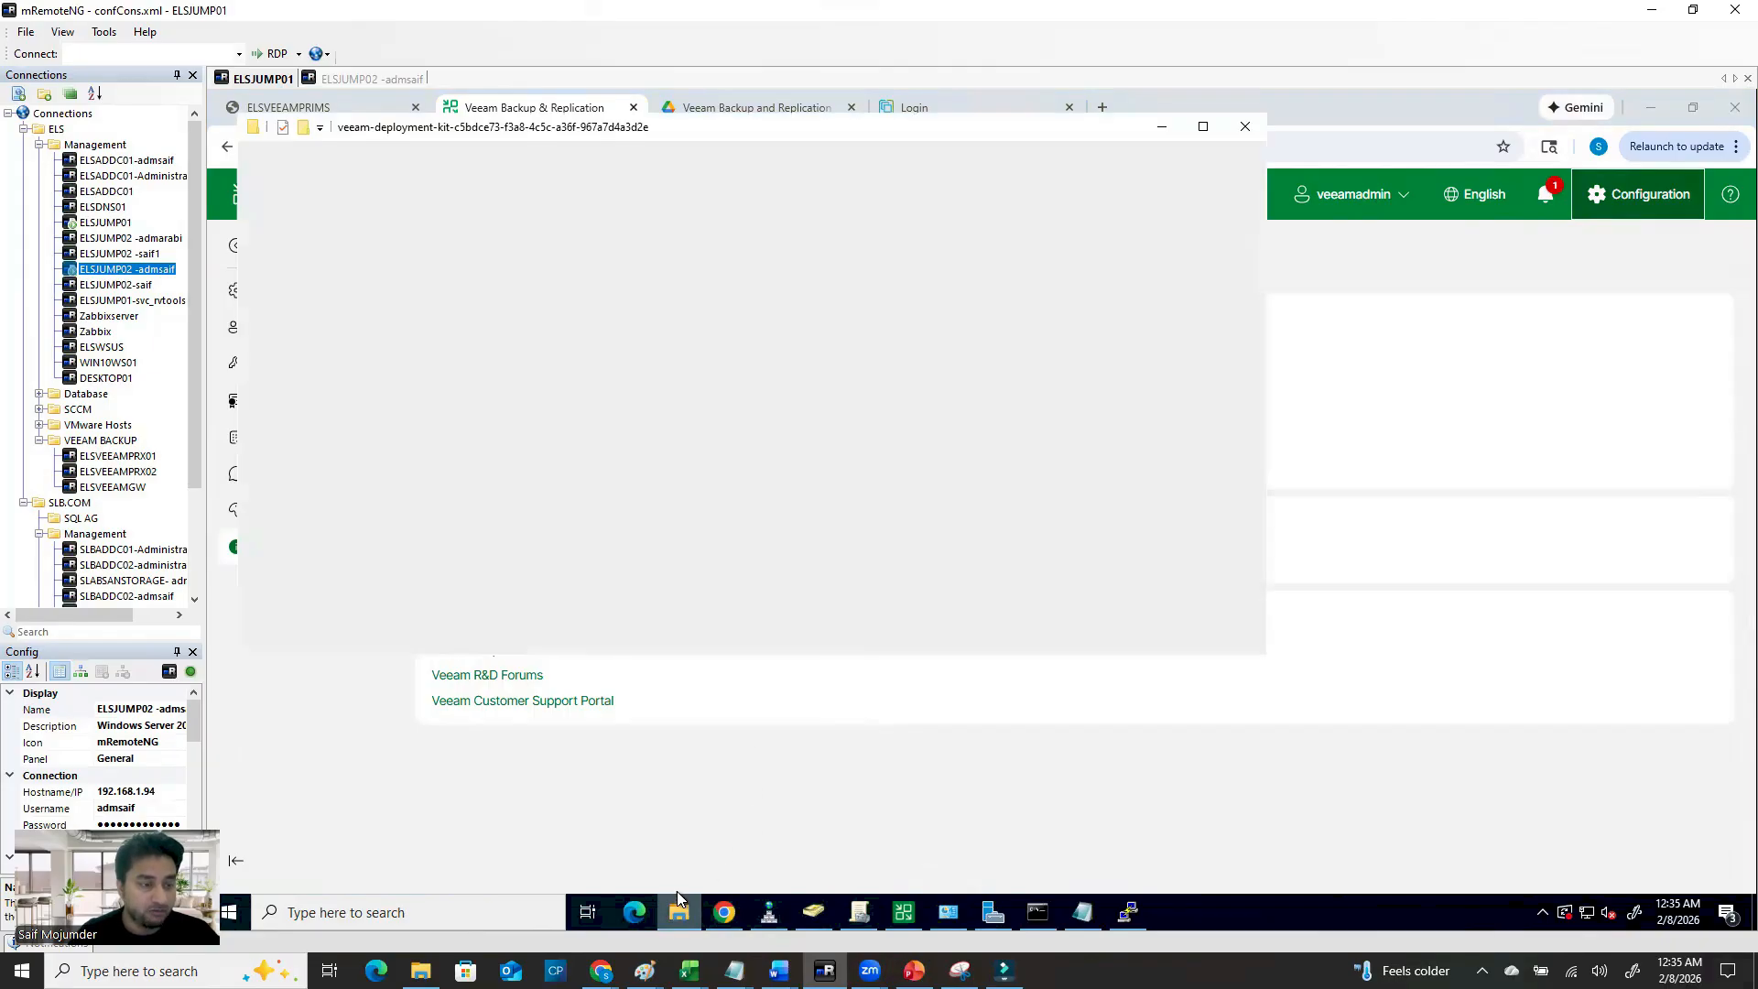
- Locate VeeamBackup&ReplicationConsole_13.0.1.180.exe in Downloads and run it as administrator
right_click(678, 907)
left_click(311, 271)
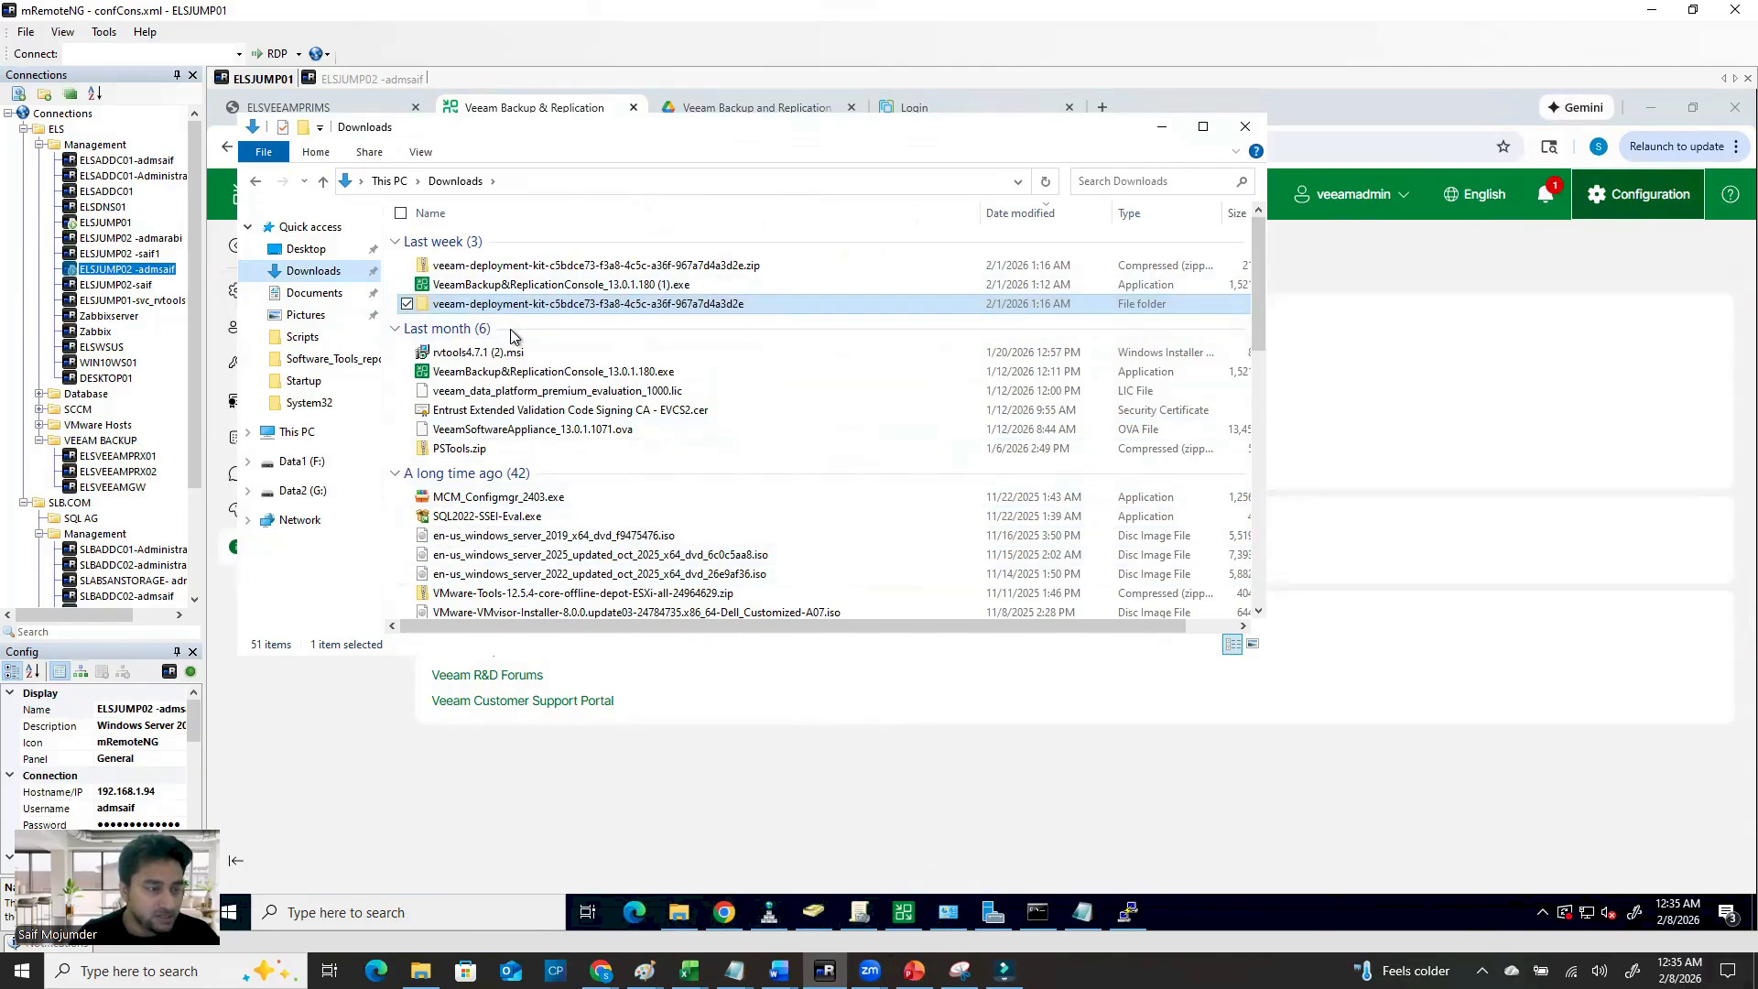
scroll(505, 335, "down", 1)
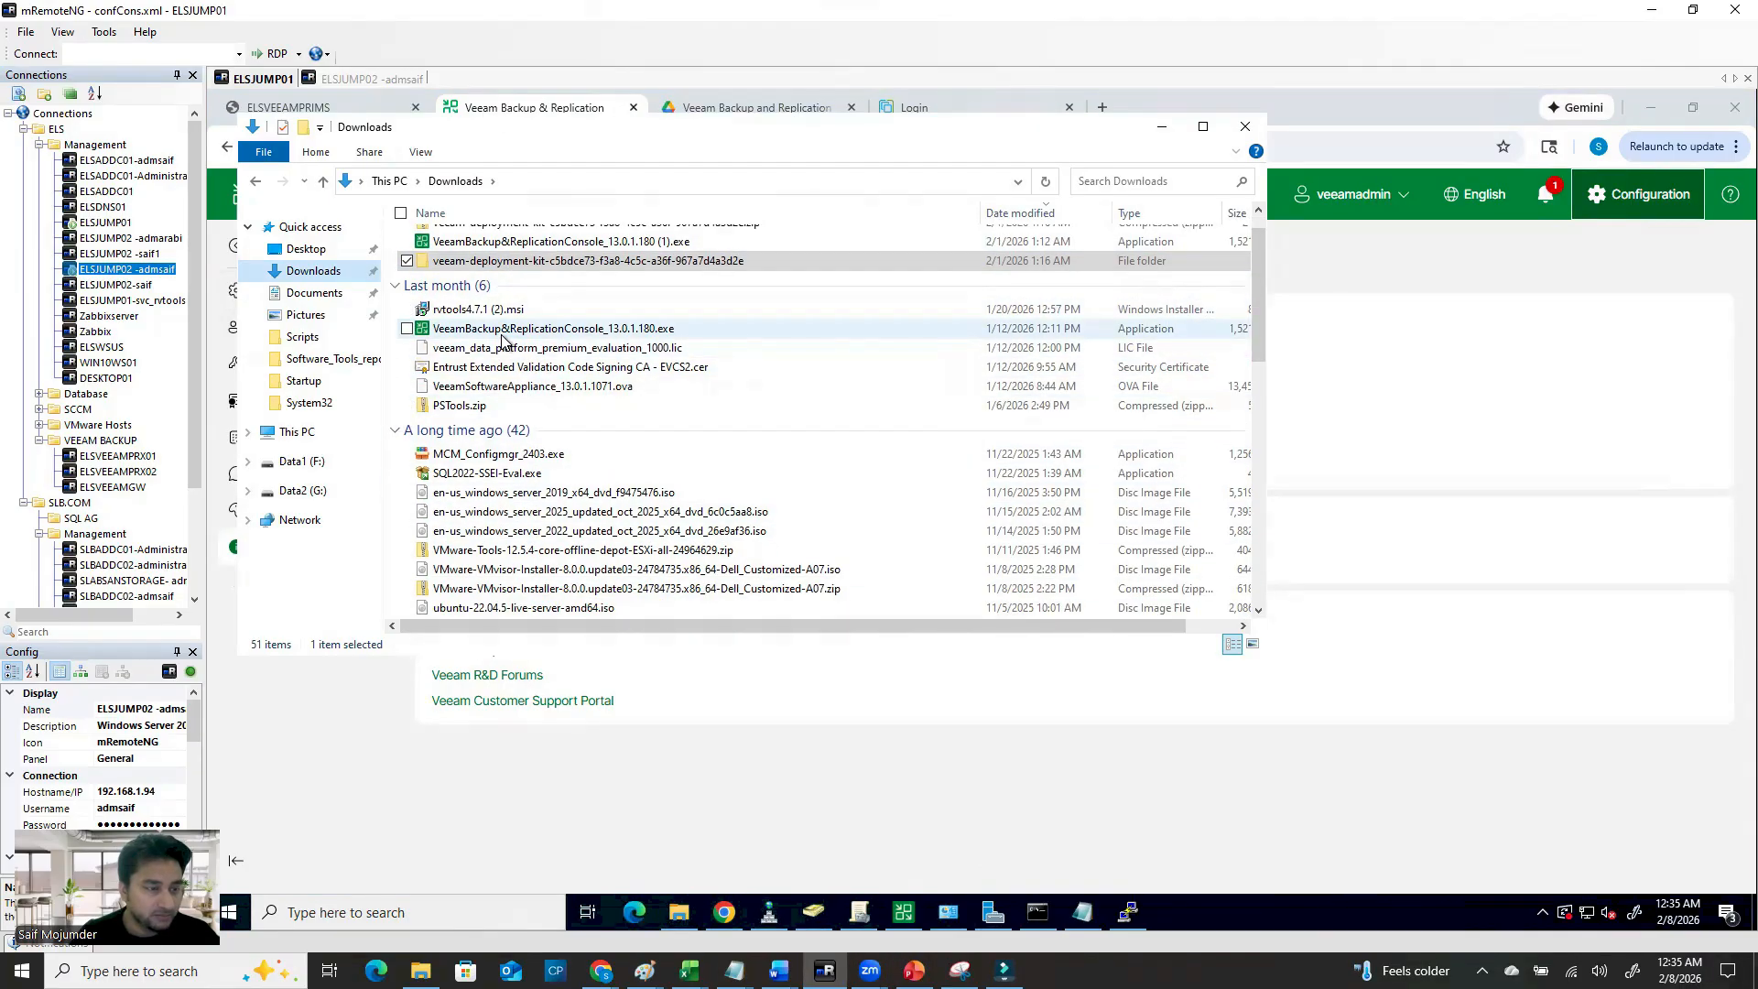
left_click(514, 330)
key("Up")
key("Up")
key("Up")
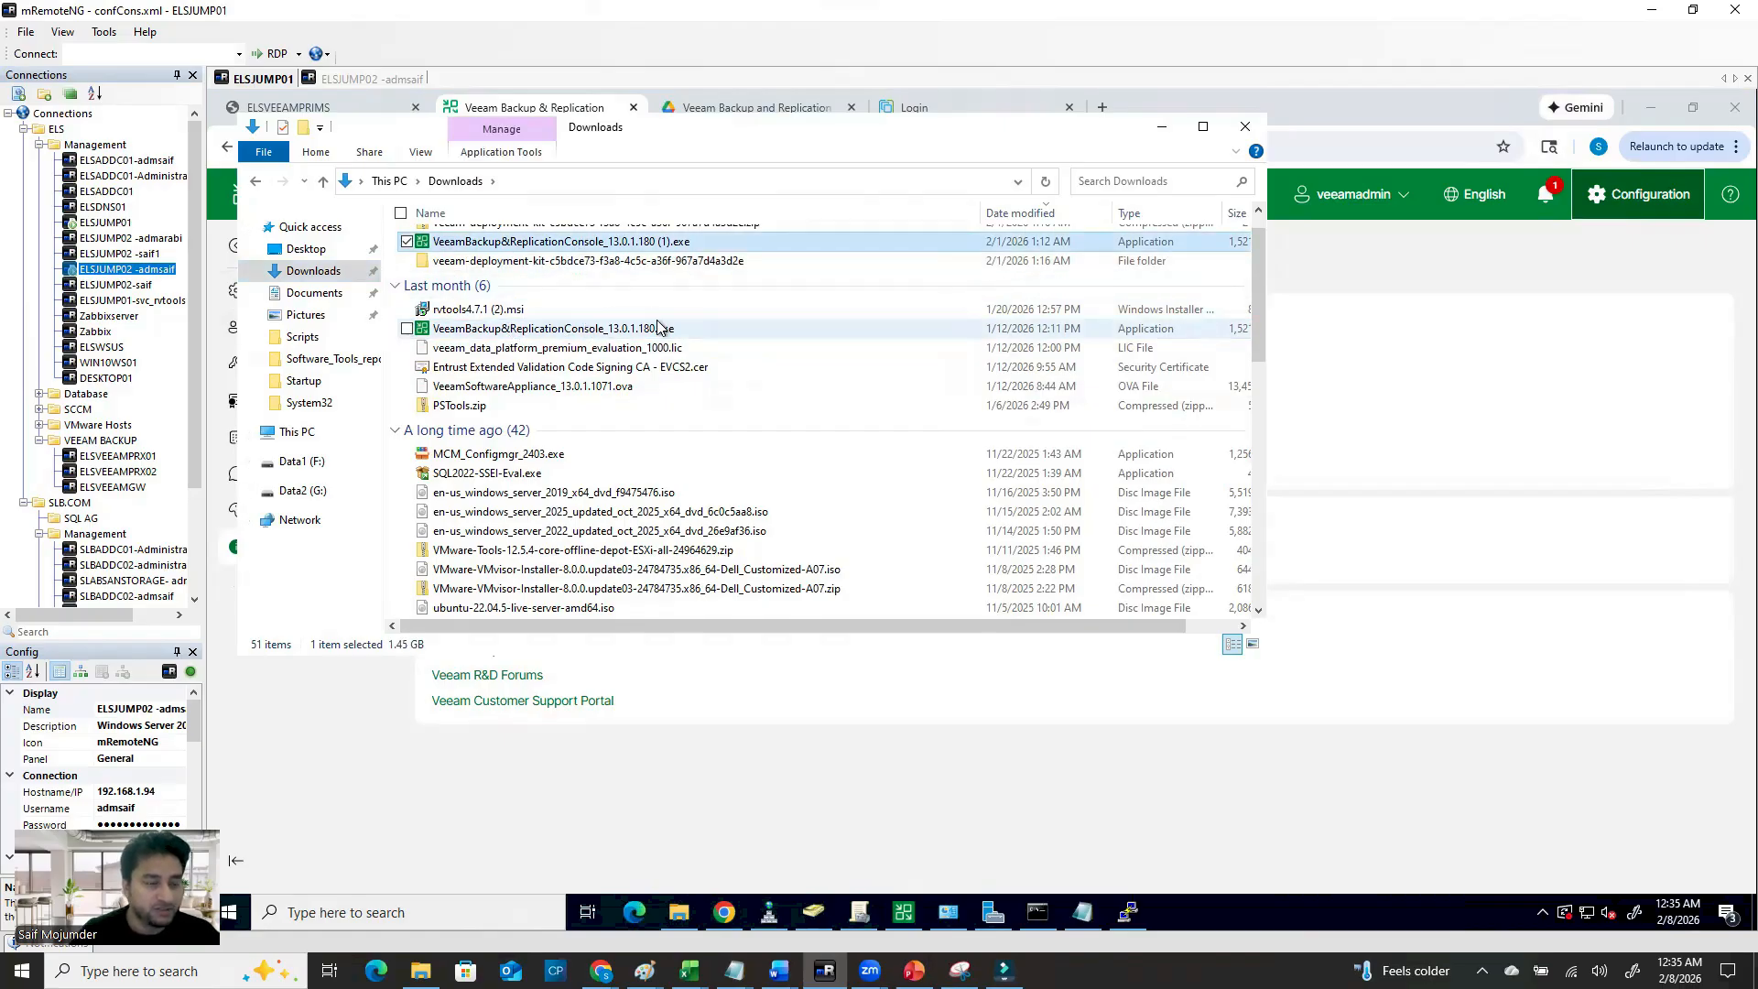
left_click(602, 327)
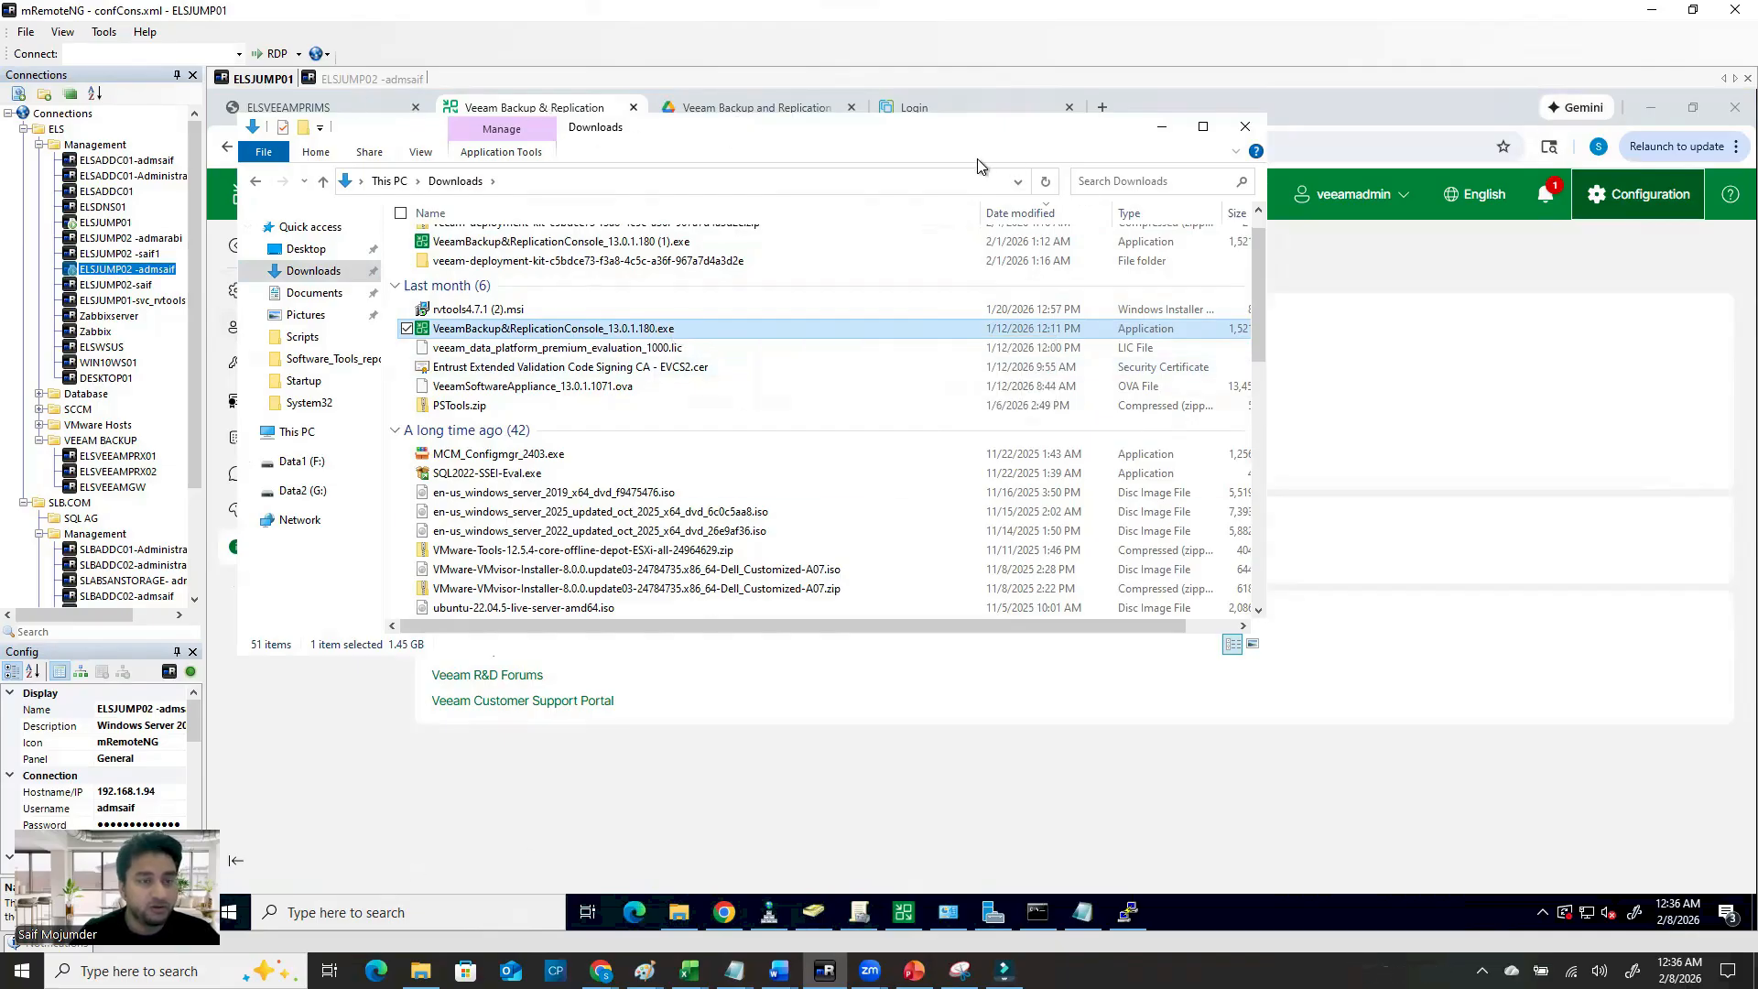
left_click_drag(920, 129, 717, 94)
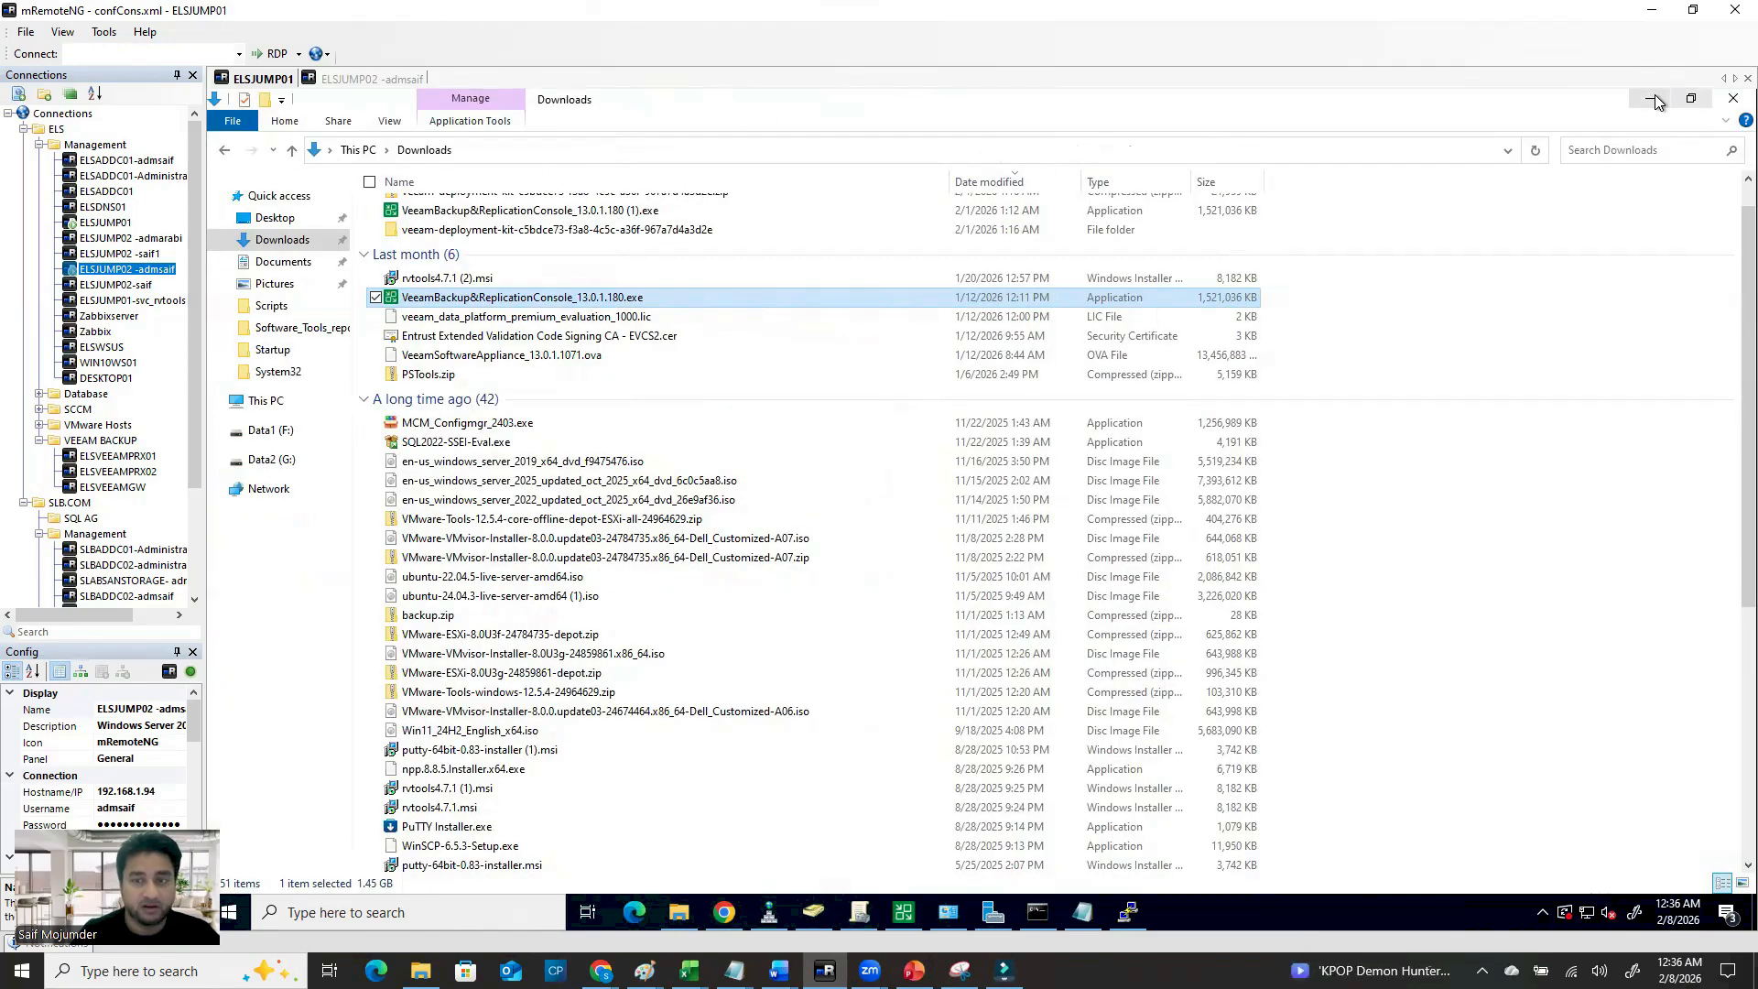
left_click(1651, 101)
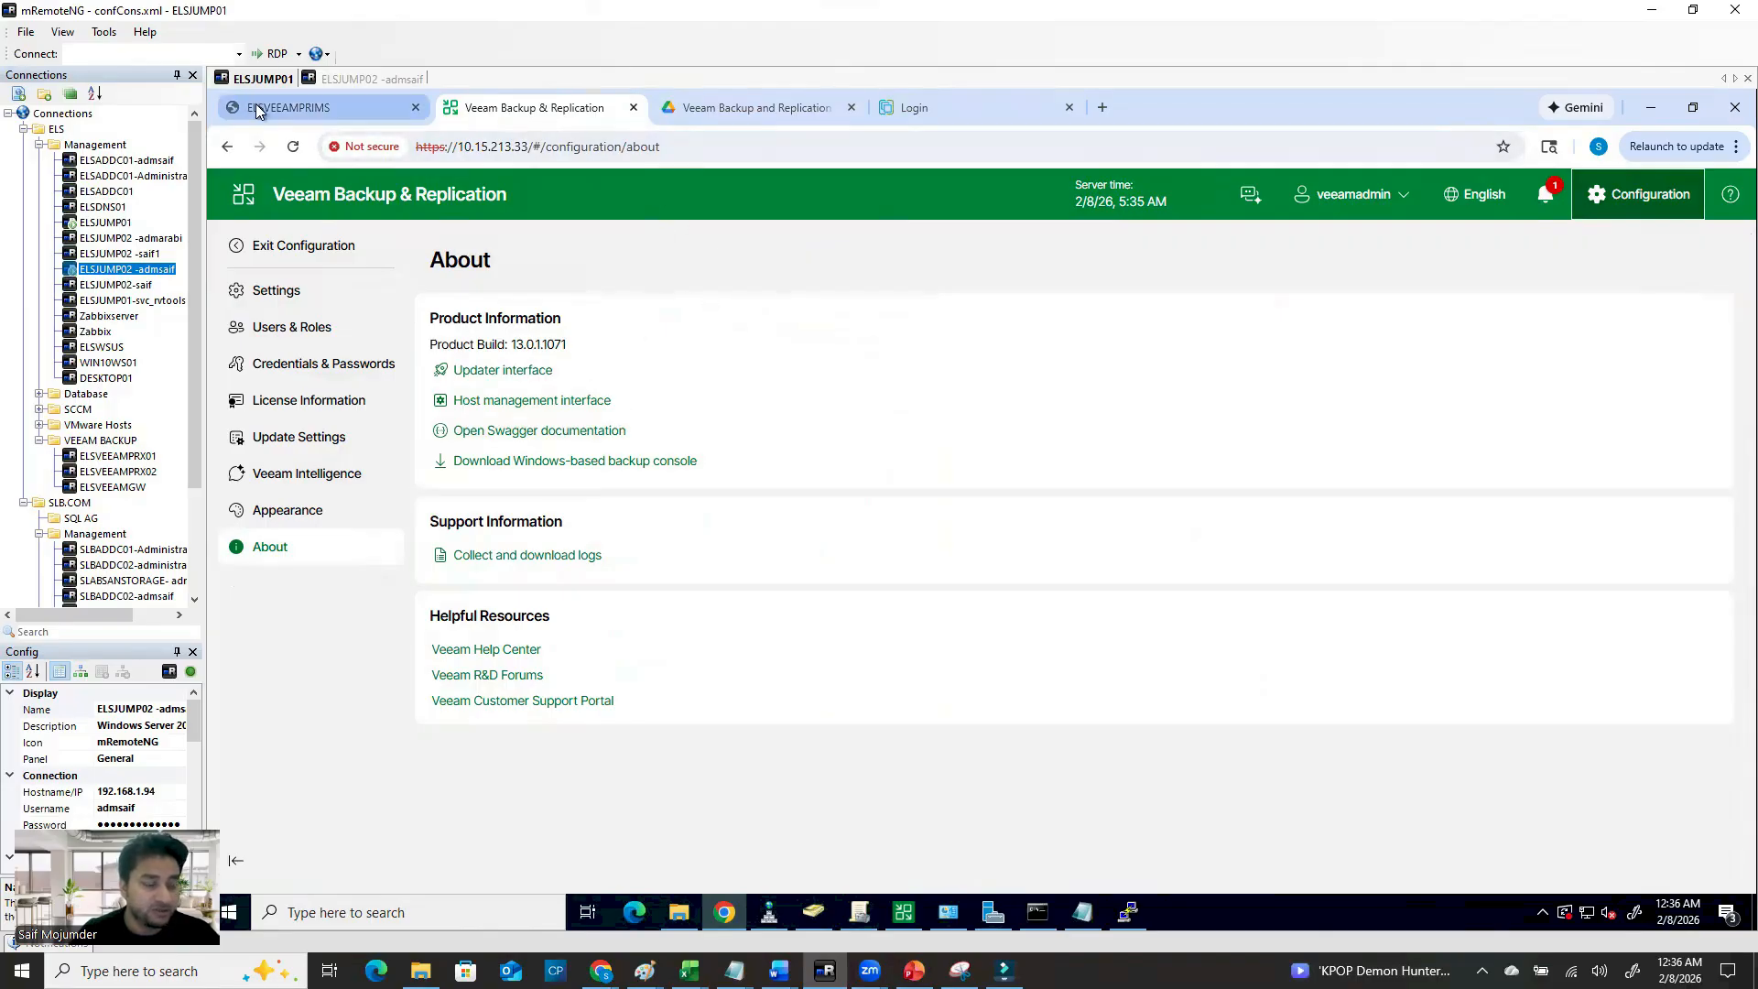
left_click(678, 915)
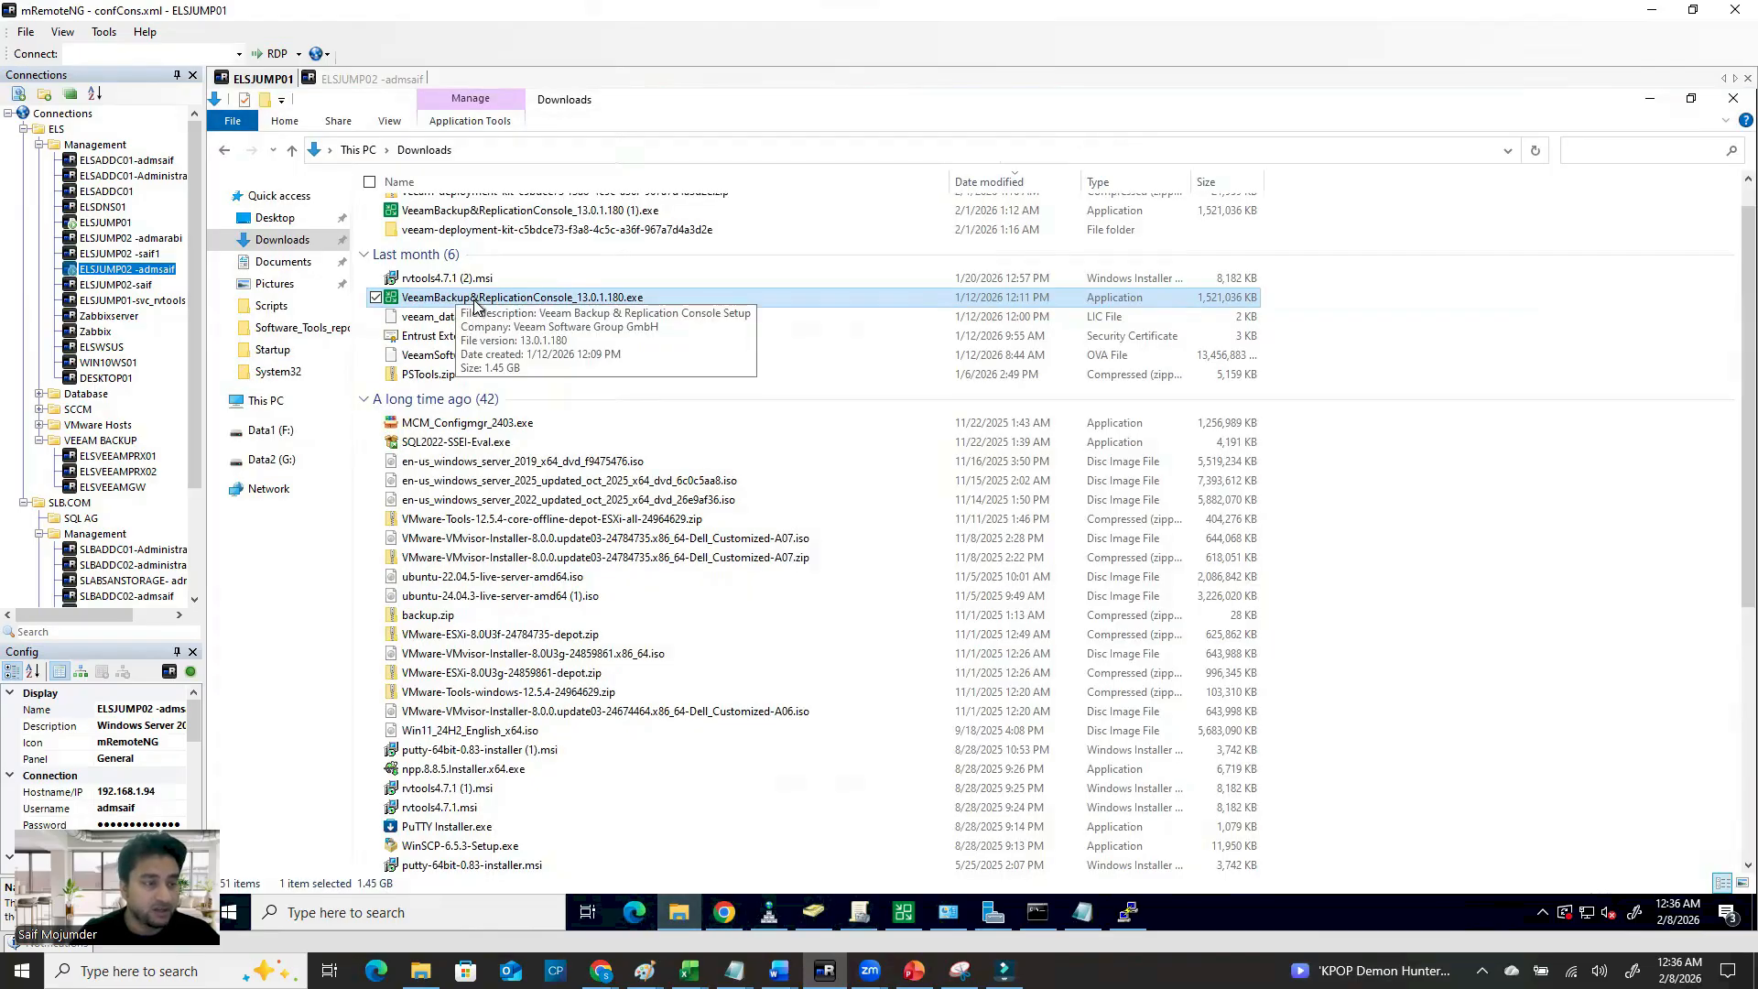
right_click(475, 305)
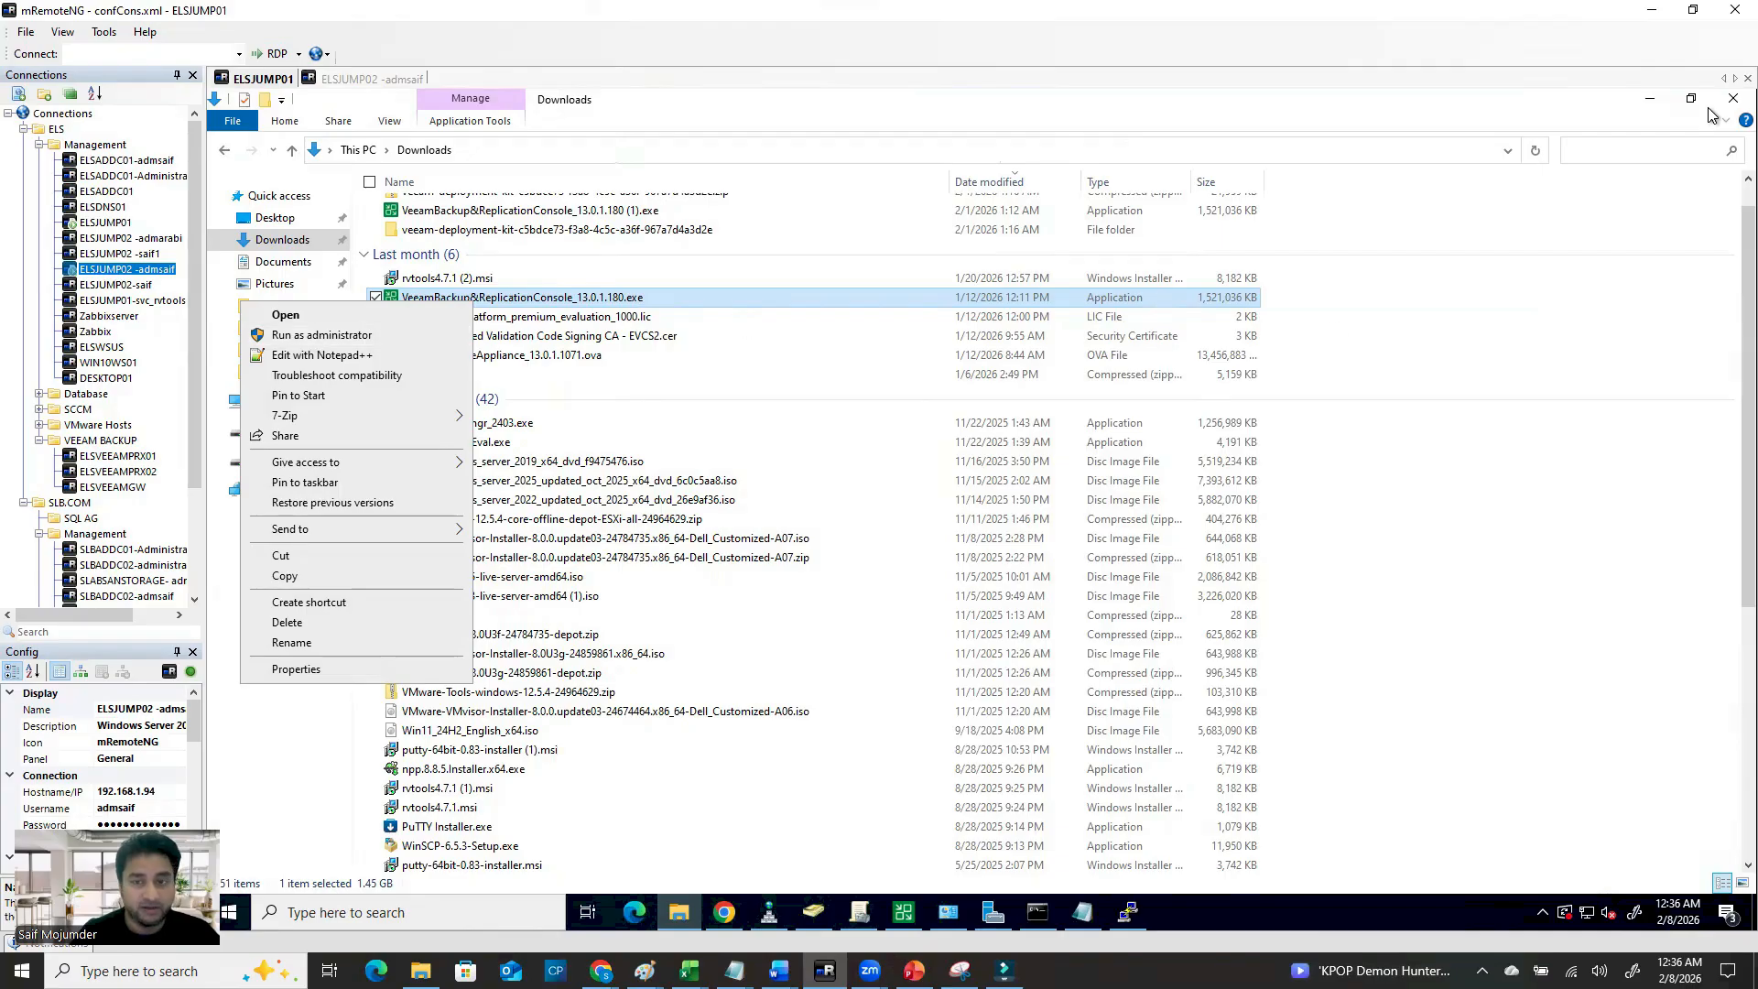
left_click(1641, 101)
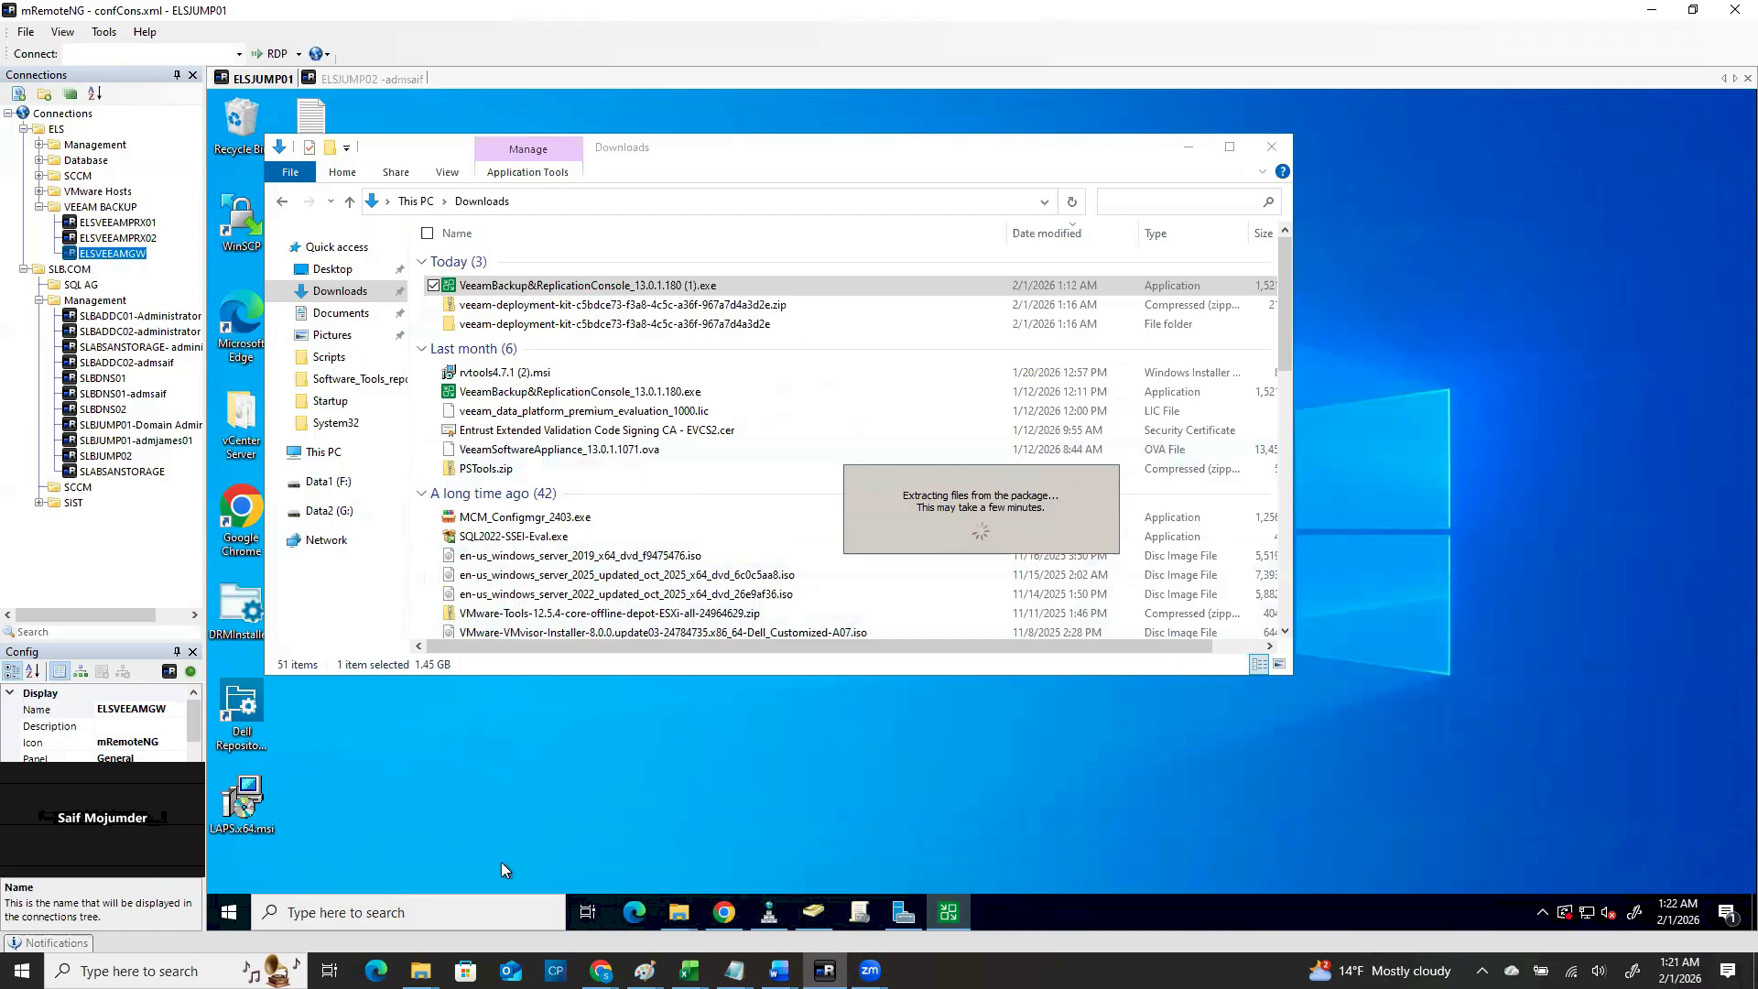
- Open Control Panel's Programs and Features and refresh the installed programs list
left_click(229, 912)
left_click(848, 526)
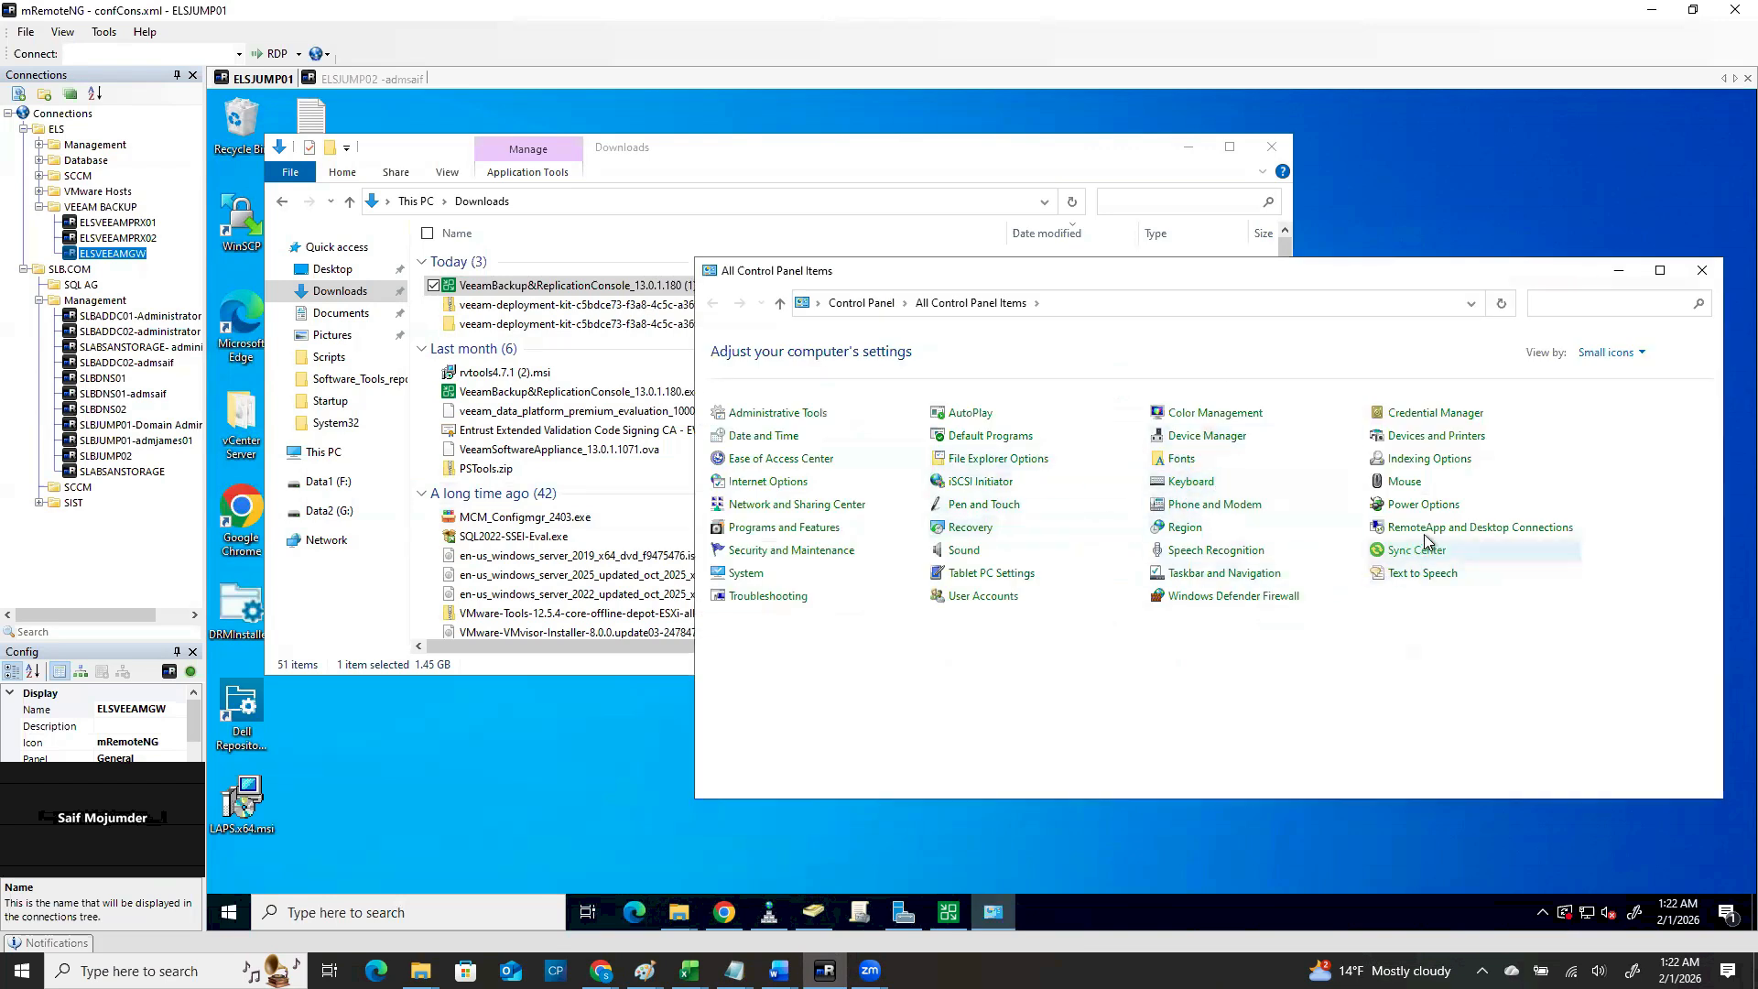
left_click(798, 529)
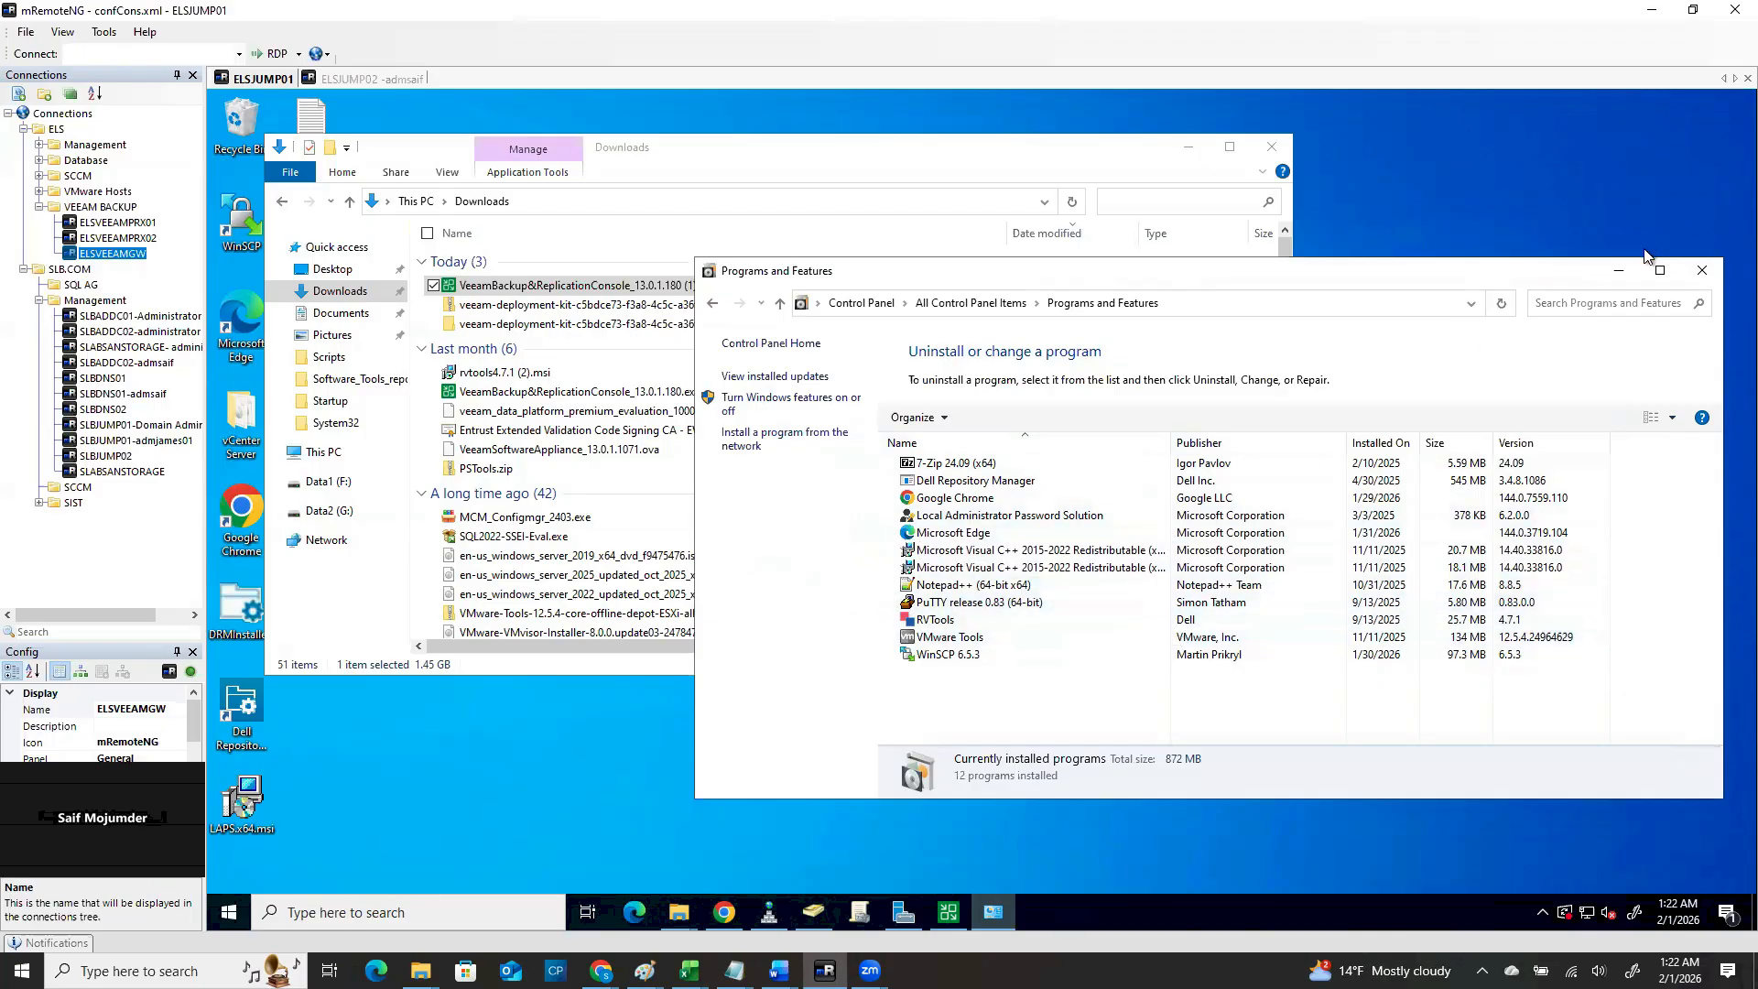
left_click(1618, 270)
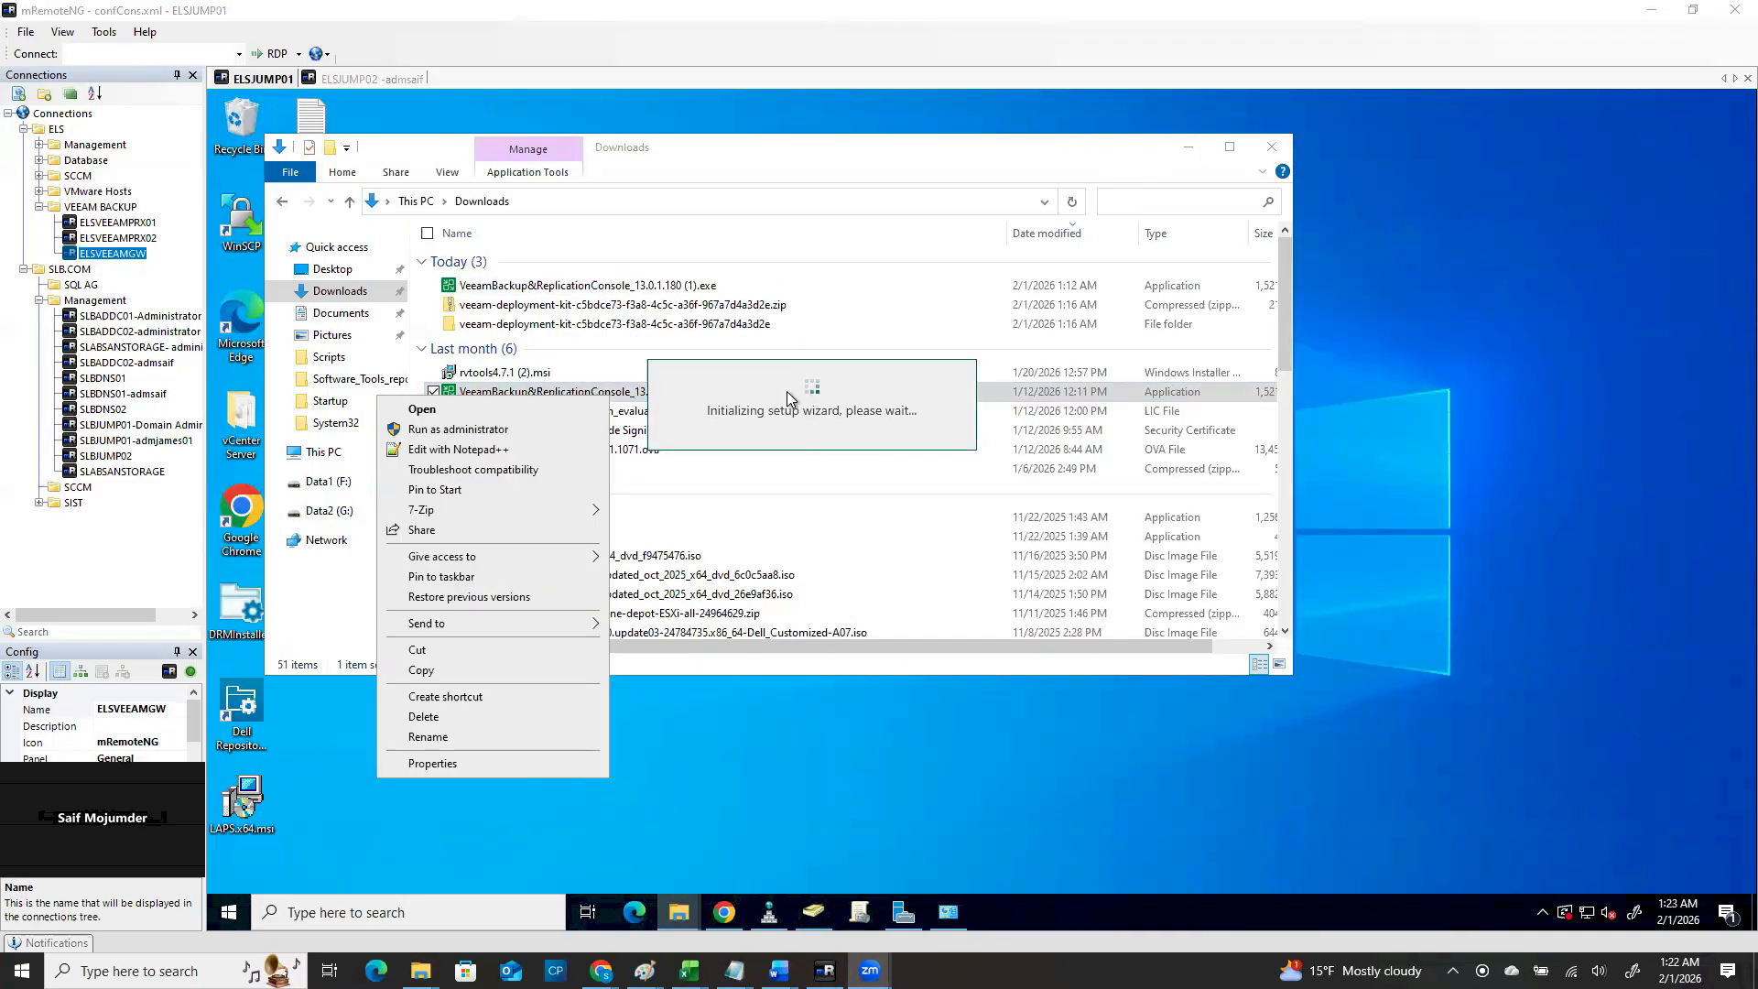
left_click(952, 916)
left_click(950, 914)
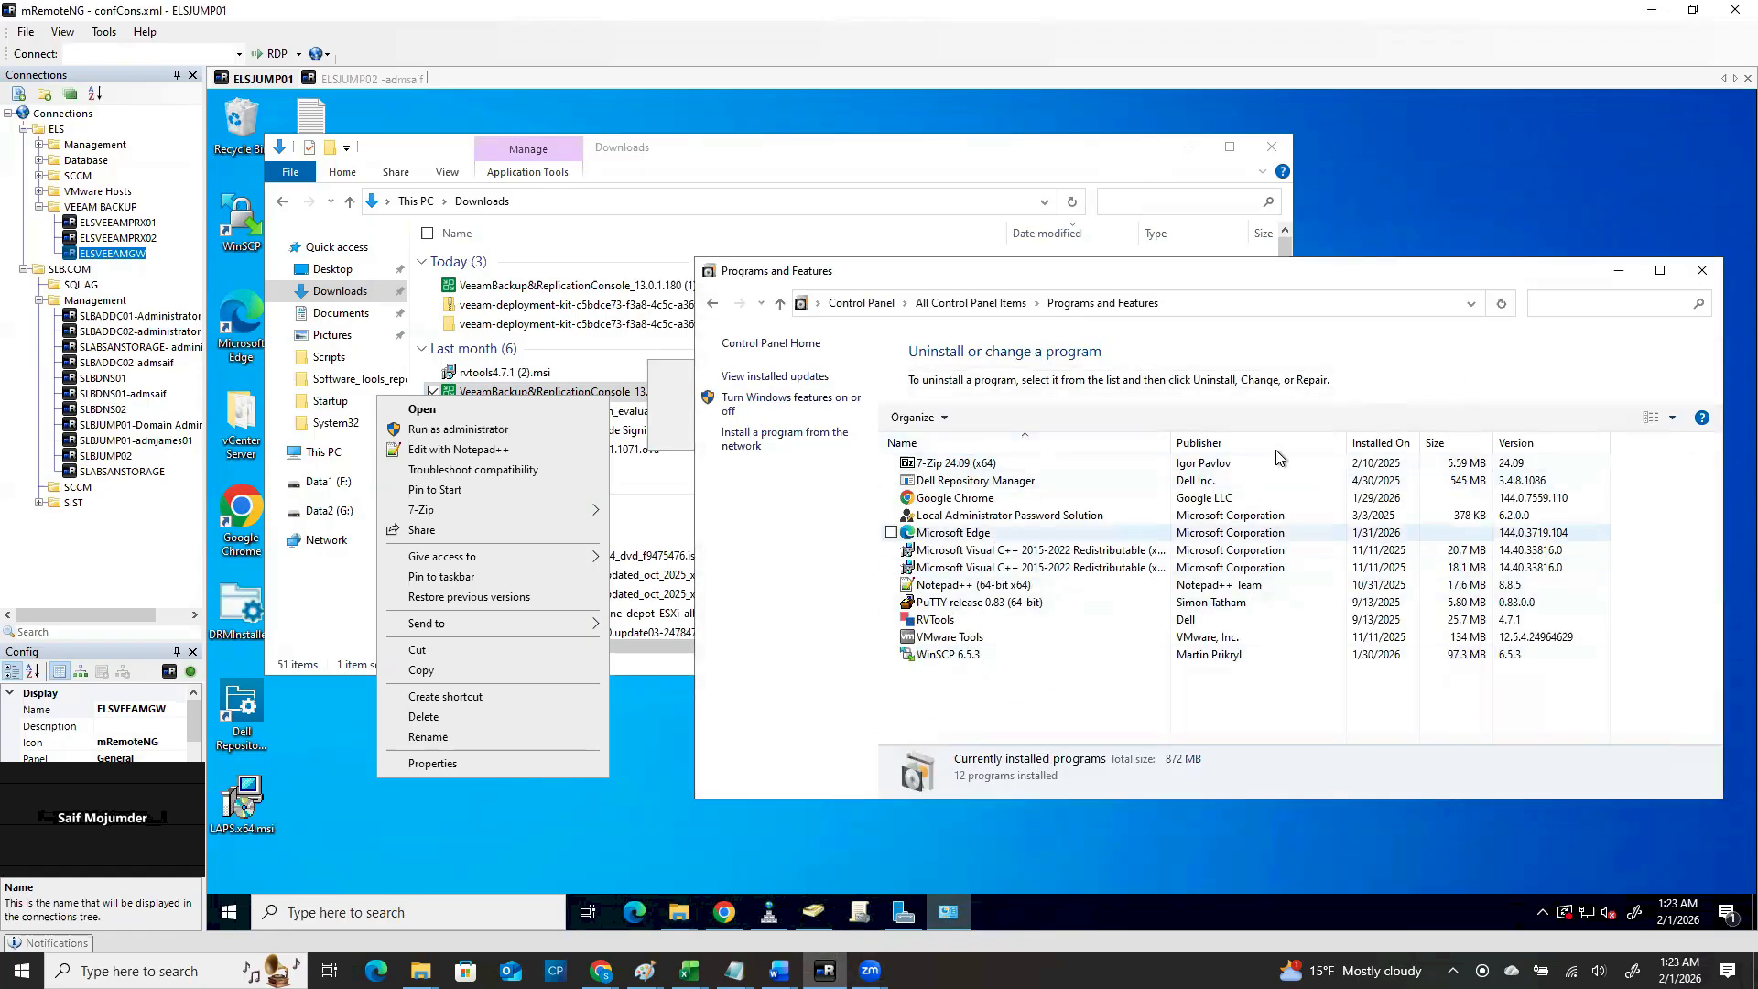
left_click(1502, 305)
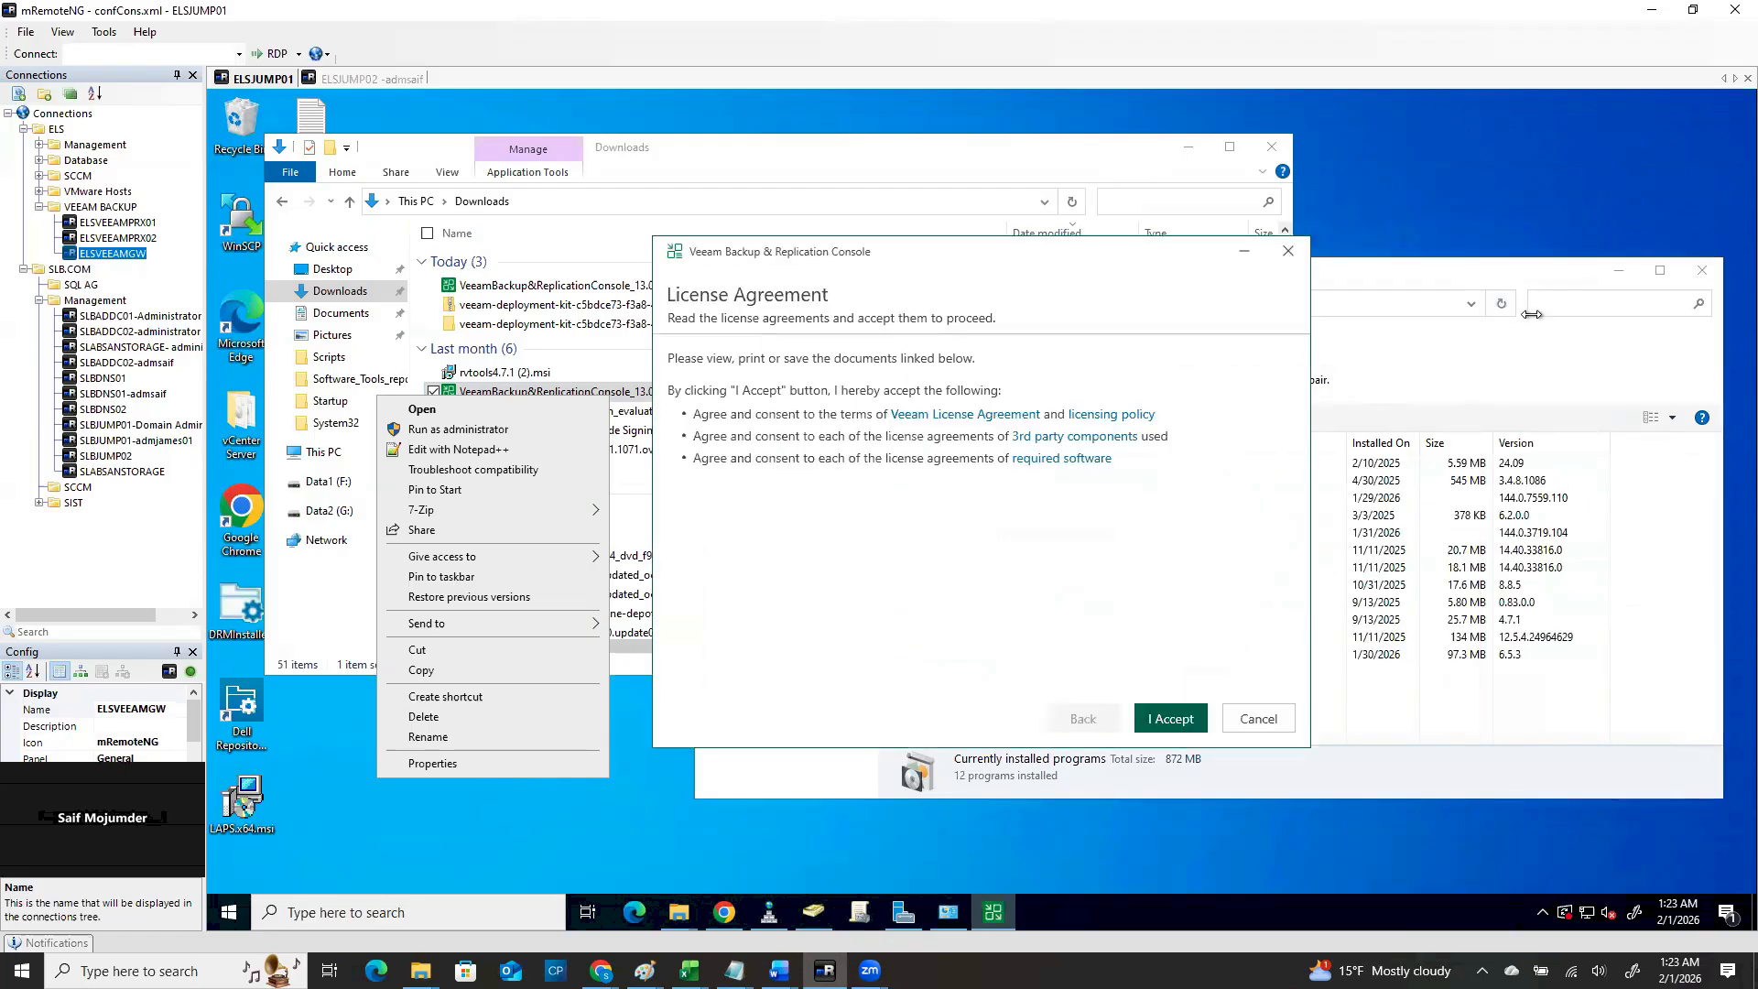
- Accept the licence and install the console into C:\Program Files\Veeam\Backup and Replication
left_click(1619, 269)
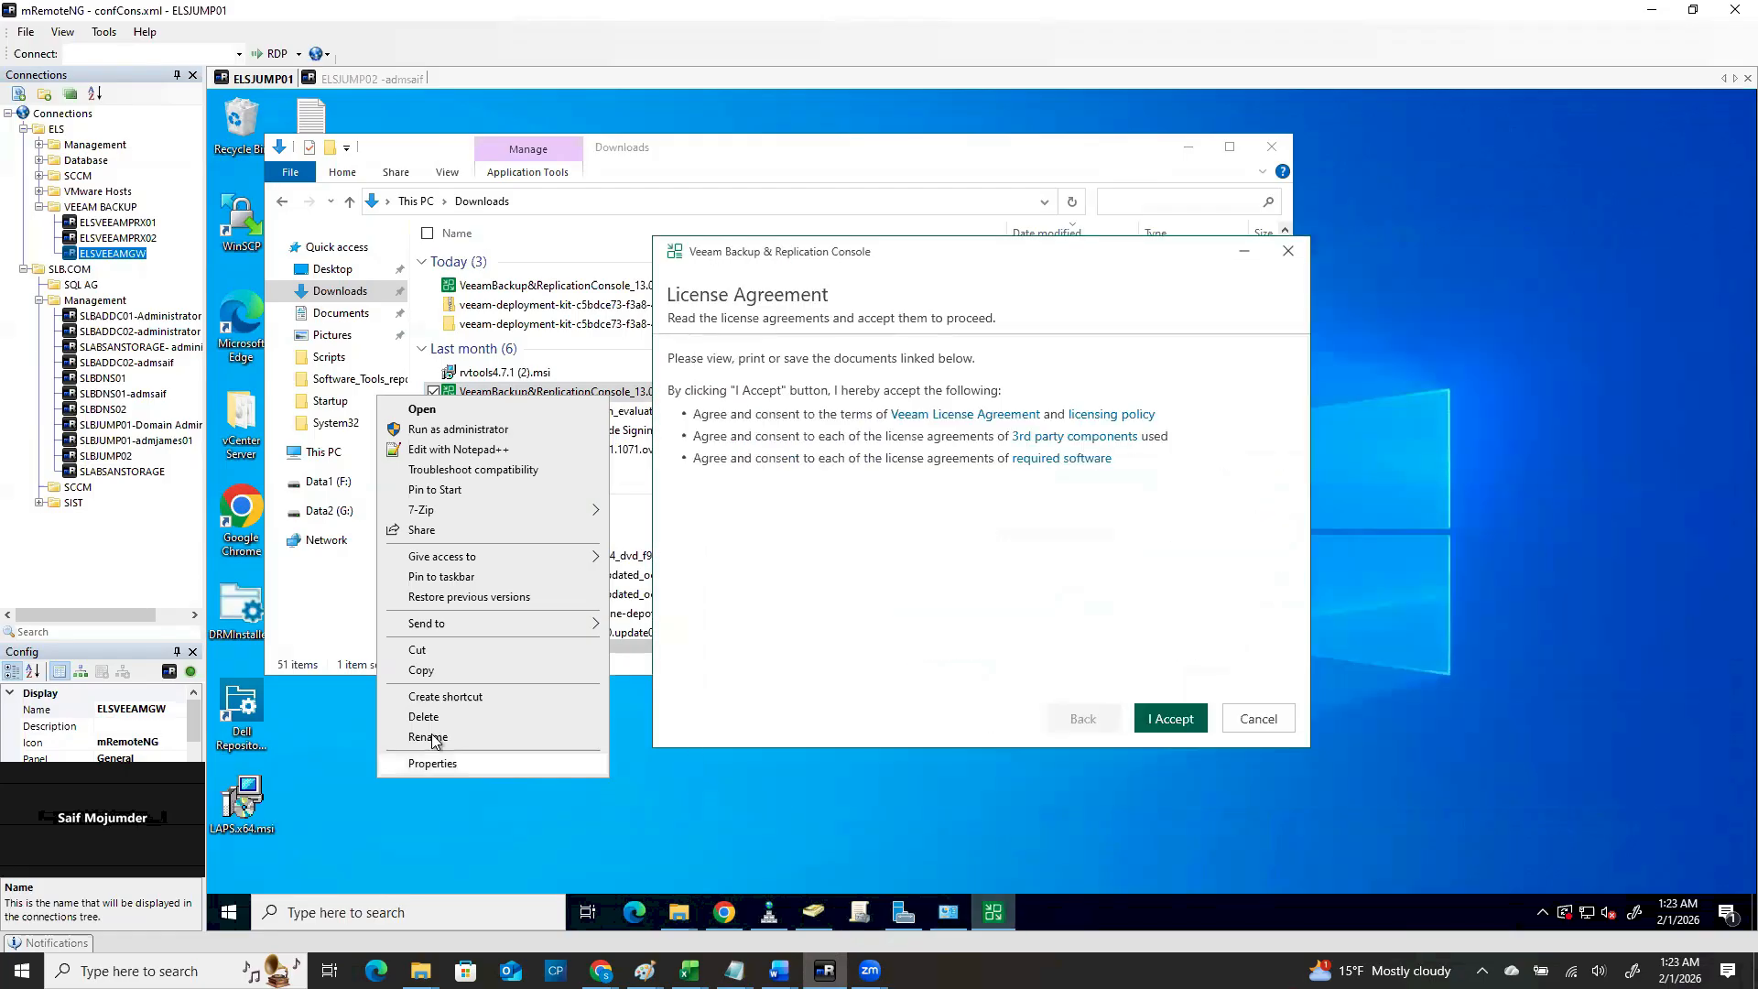
left_click(1188, 148)
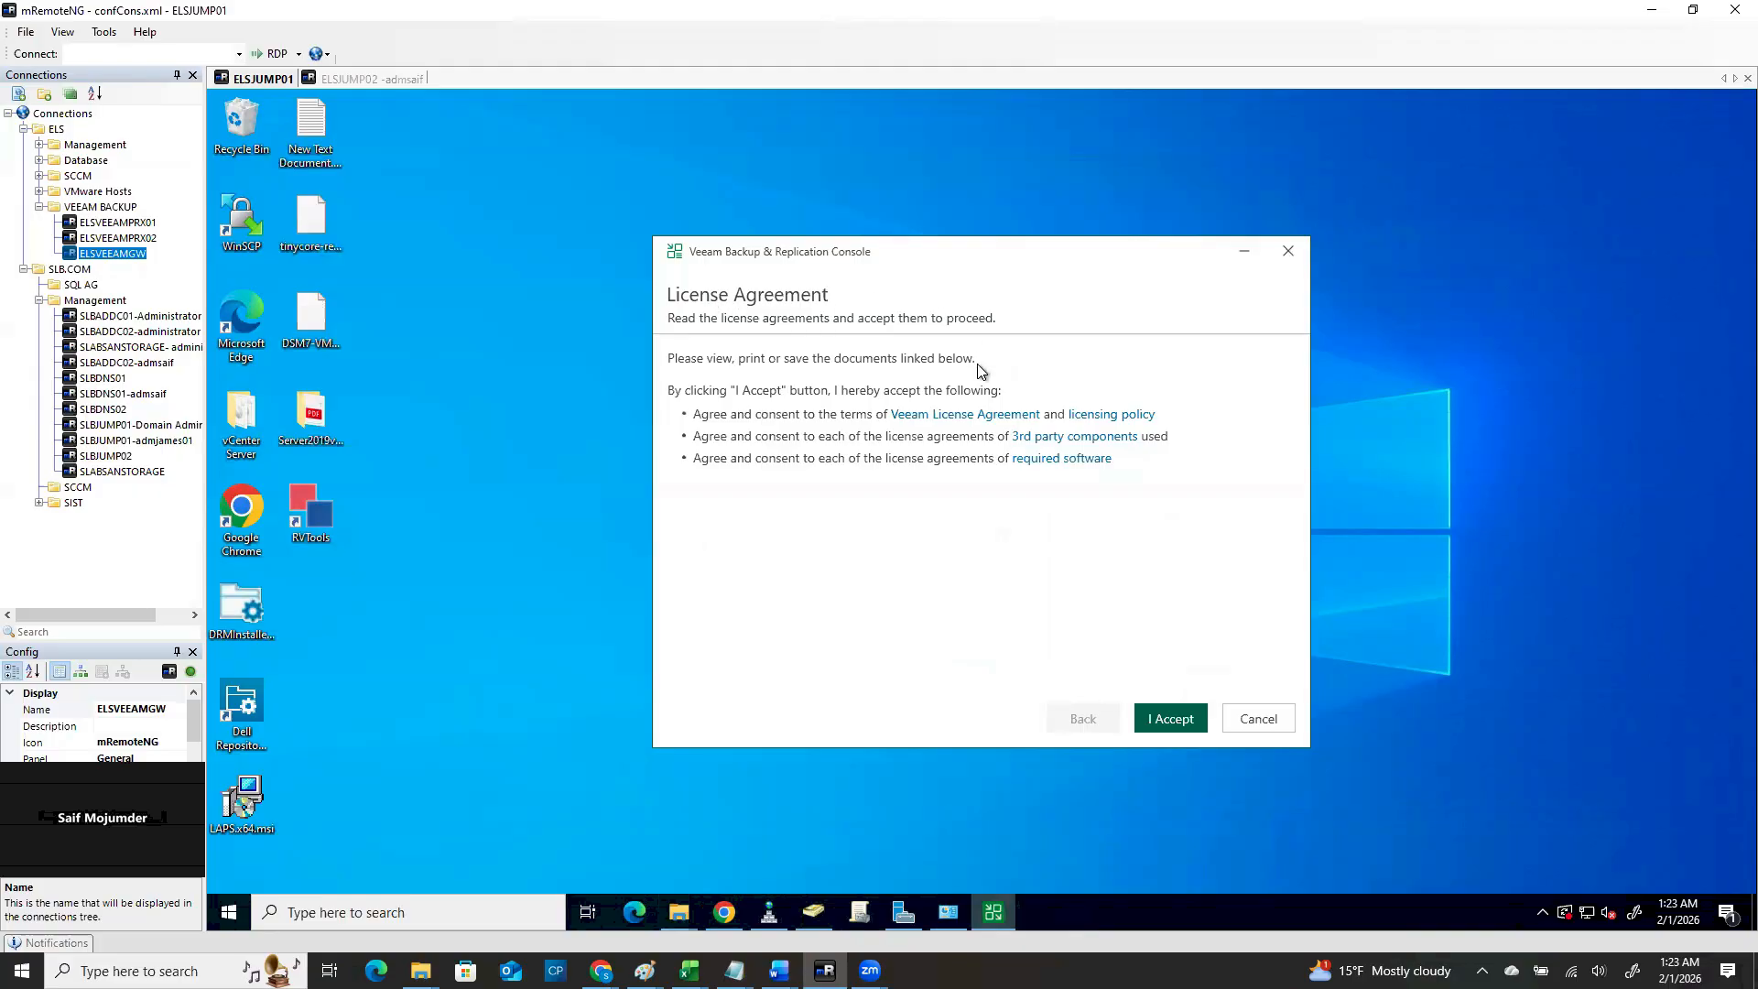
left_click(1161, 718)
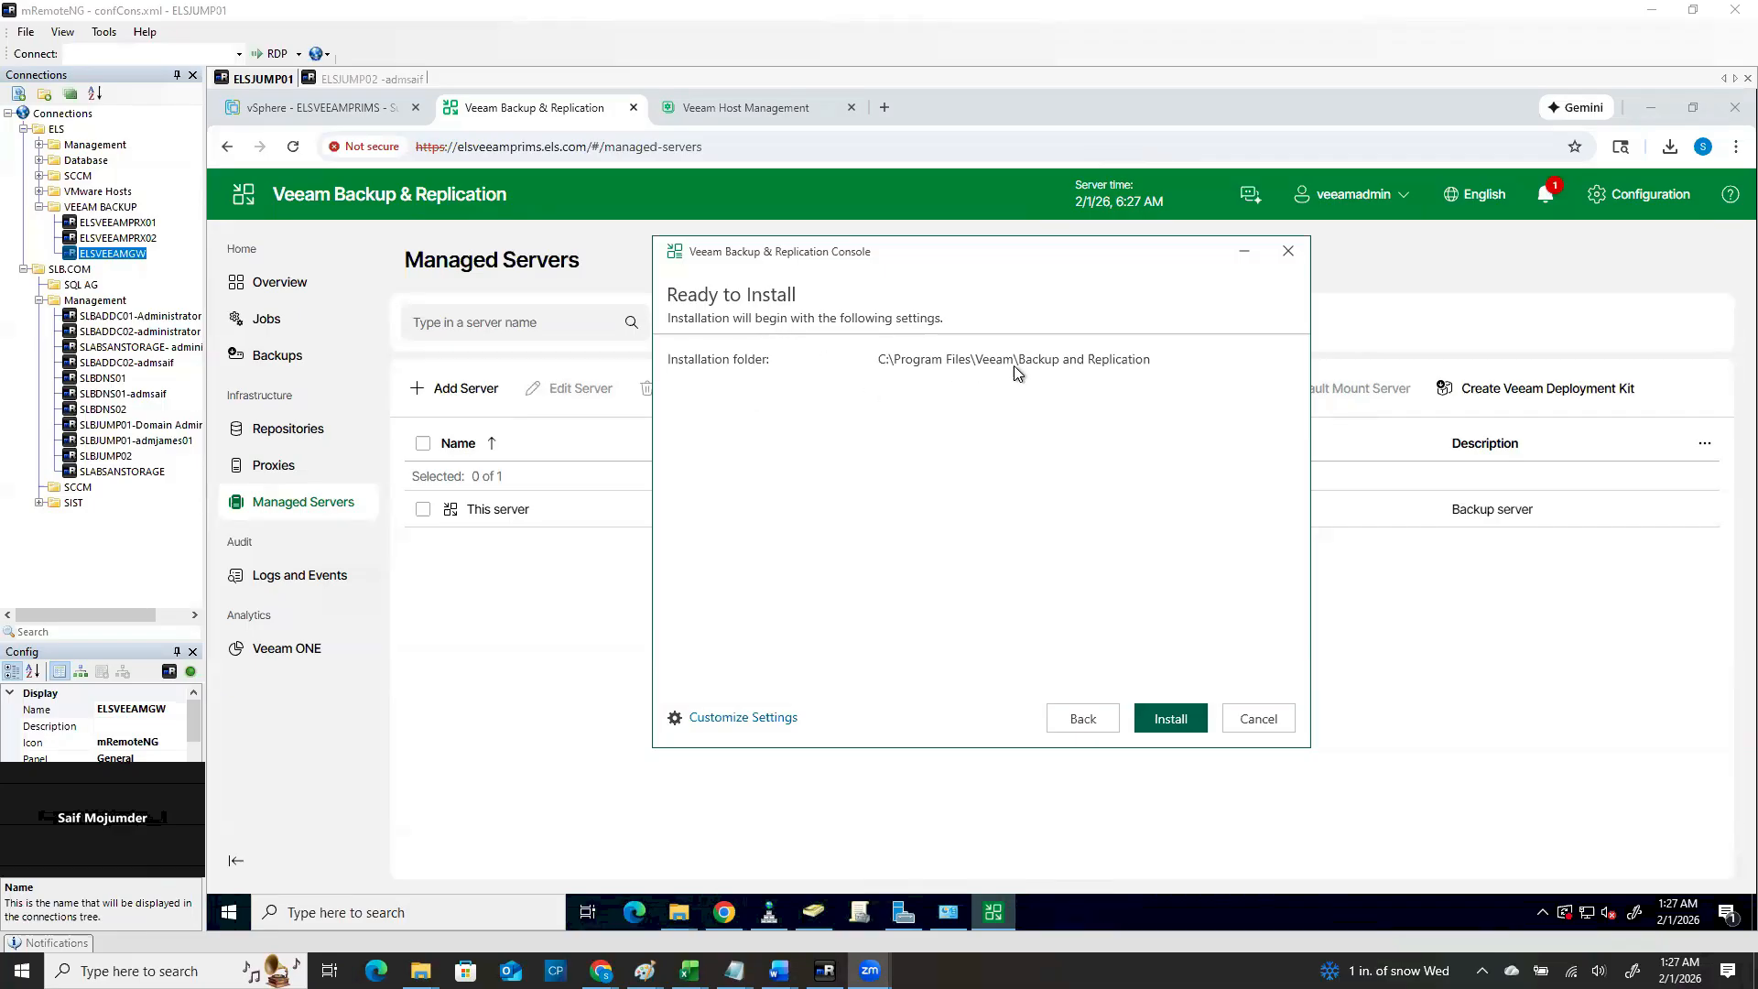
left_click(1168, 718)
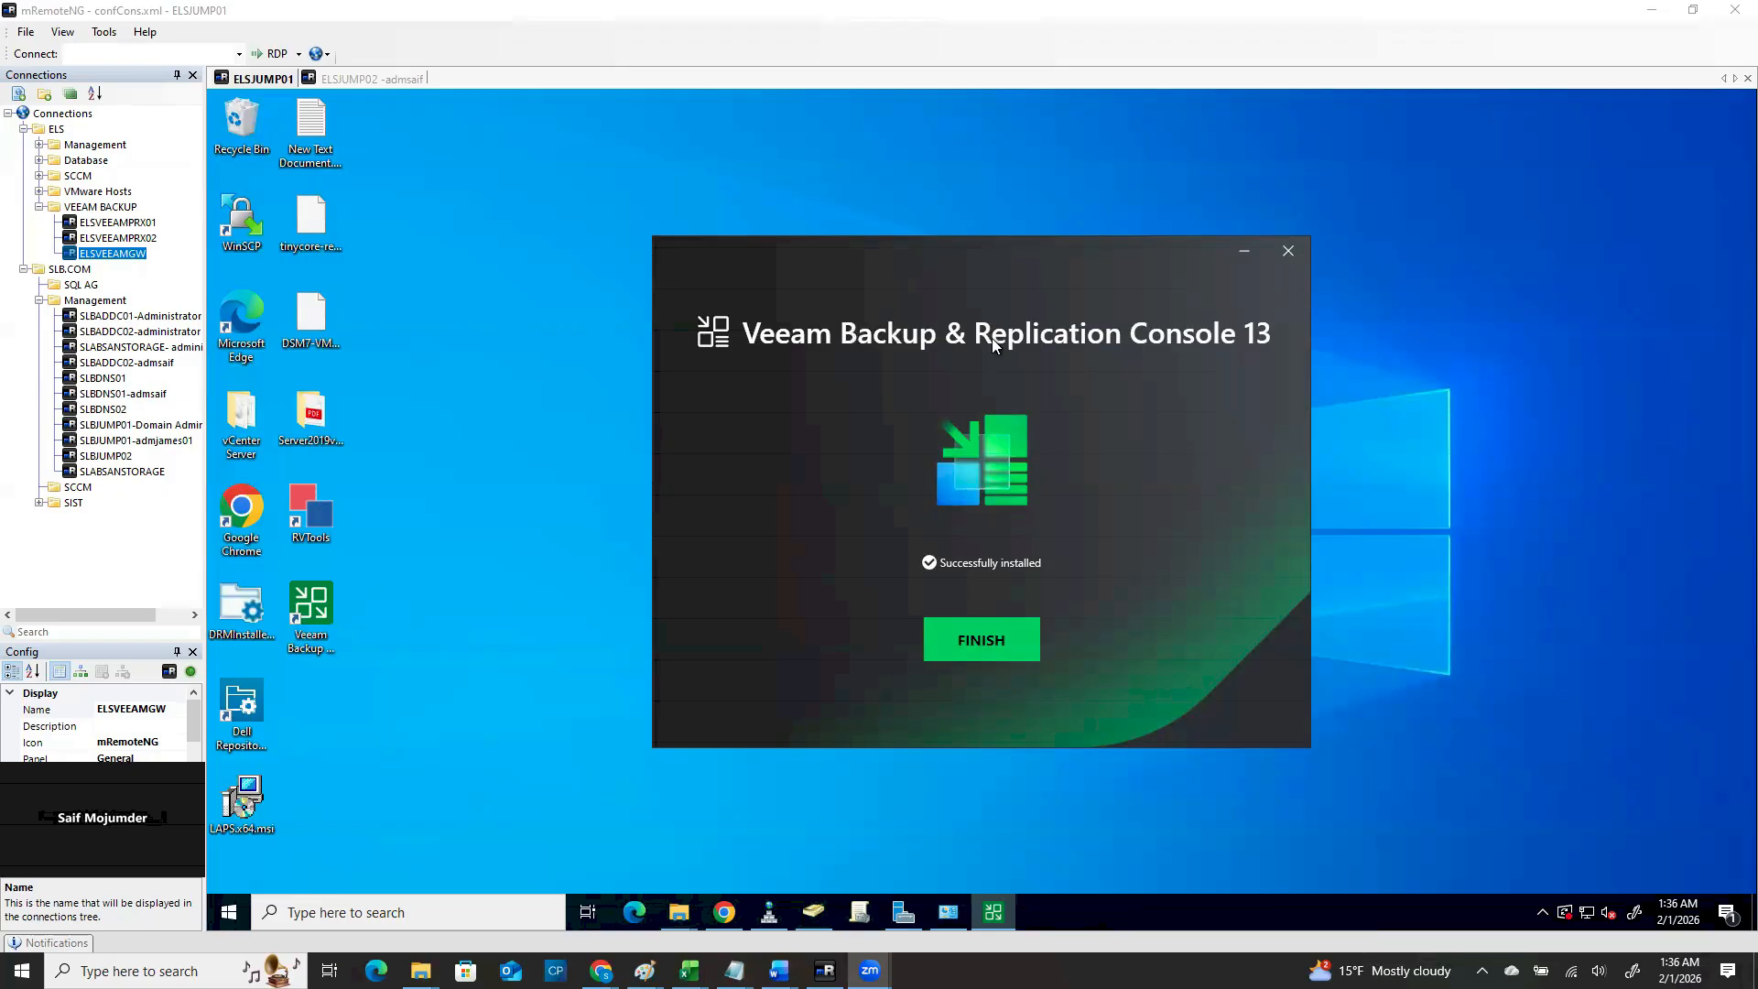
- Close the finished installer and launch the Veeam Backup & Replication console
left_click(981, 641)
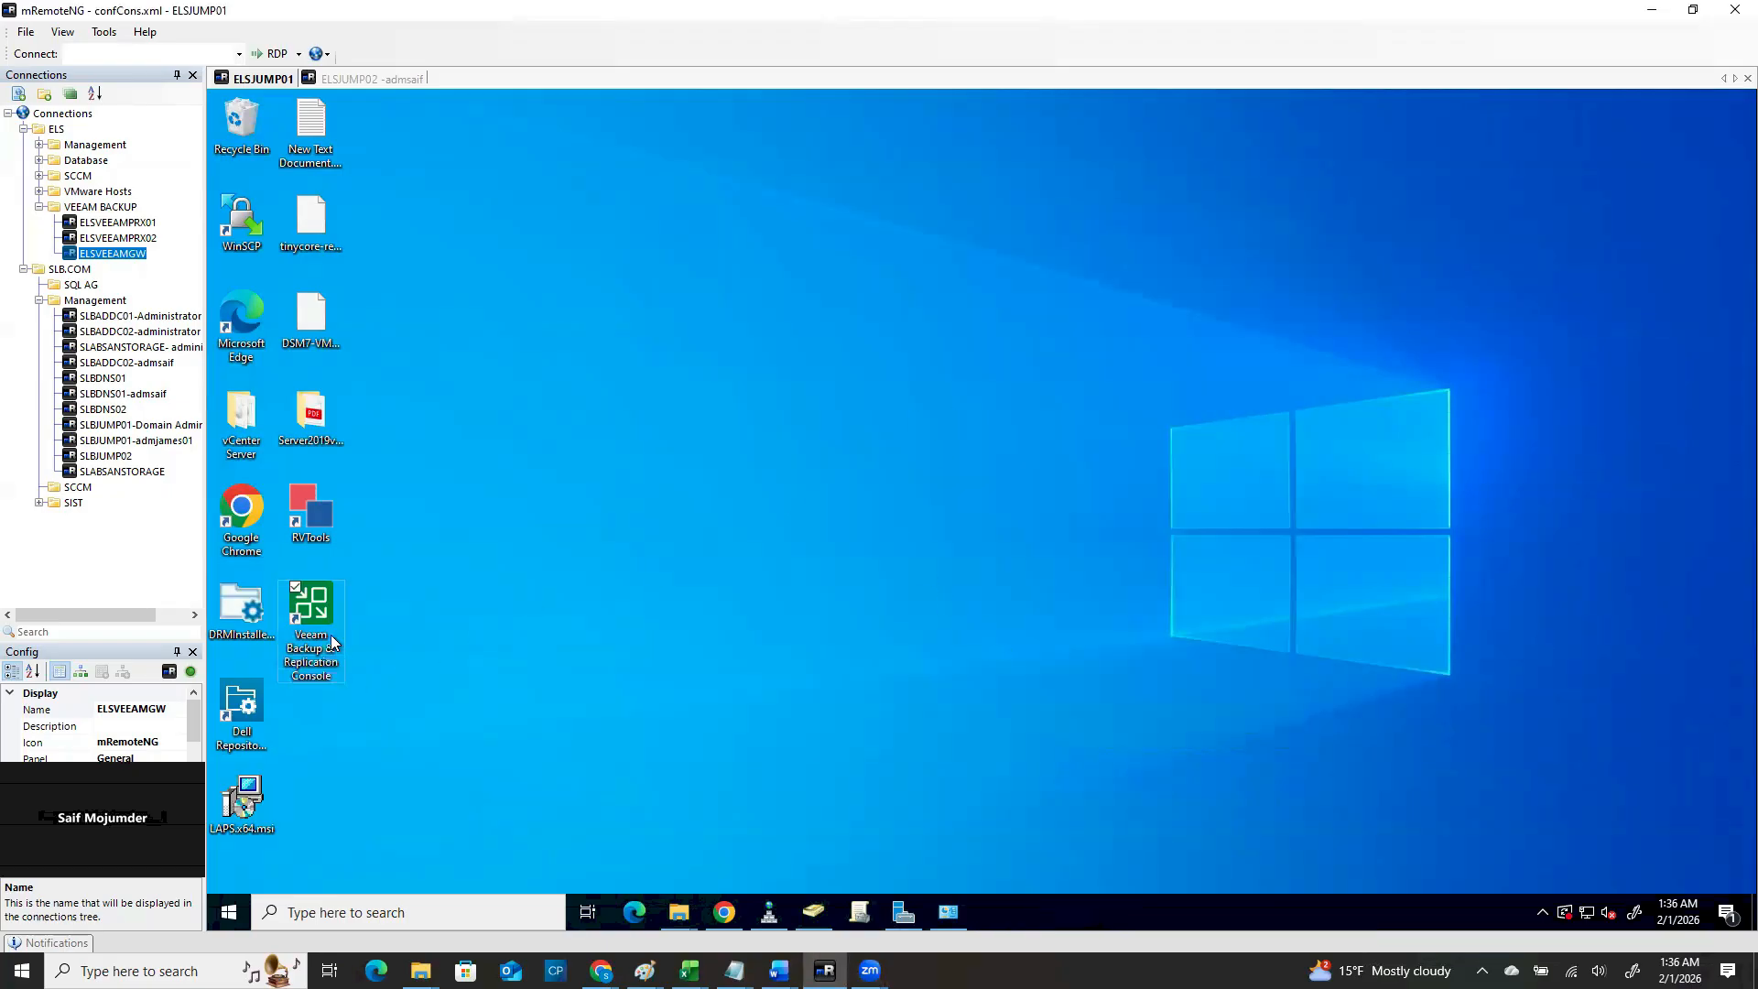
double_click(312, 608)
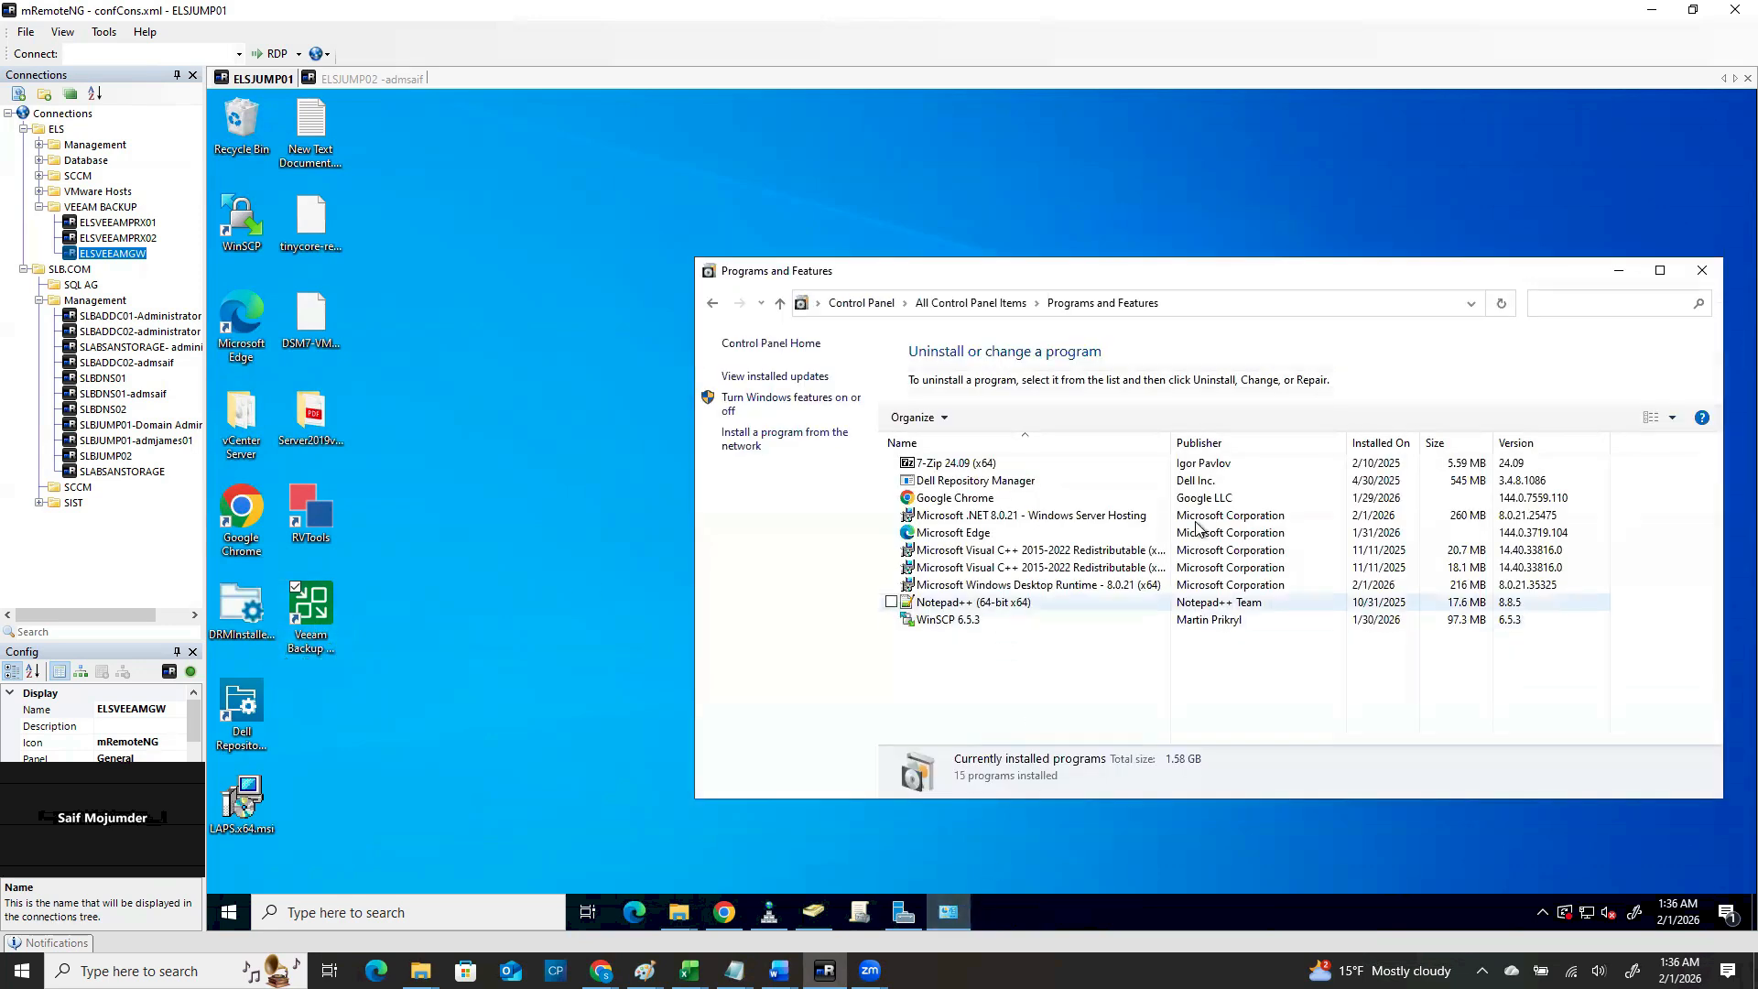
left_click(1502, 304)
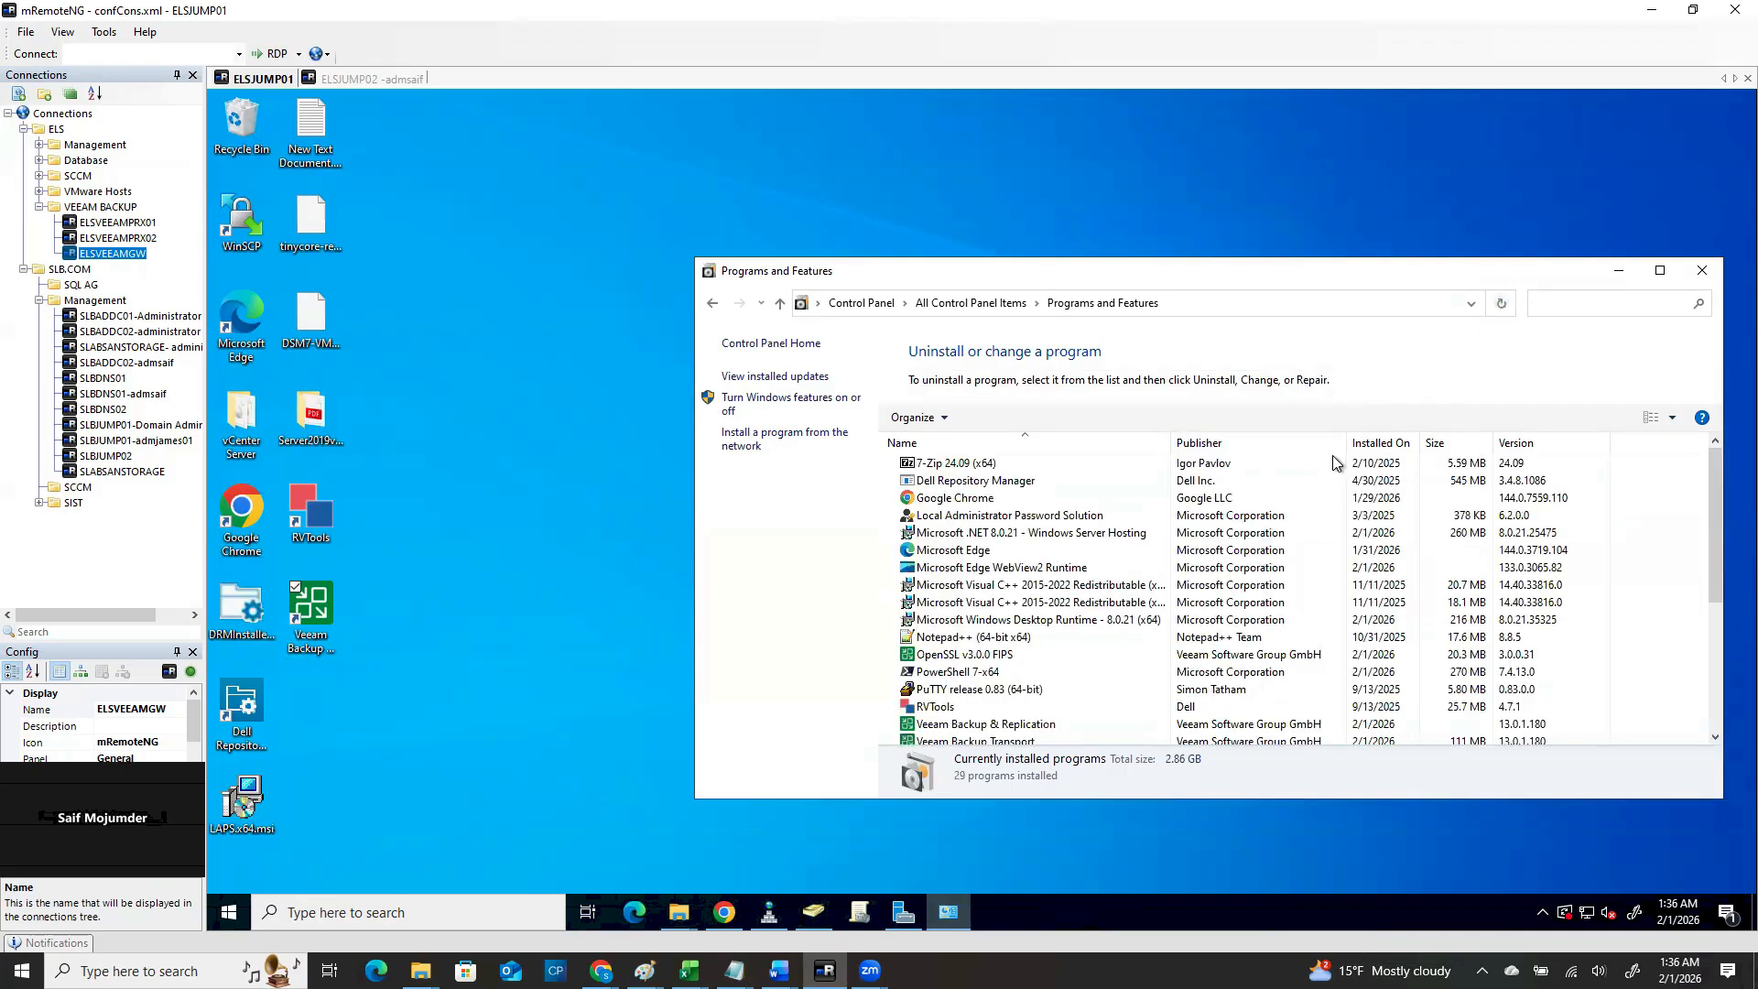
scroll(1002, 643, "down", 4)
scroll(1099, 604, "down", 2)
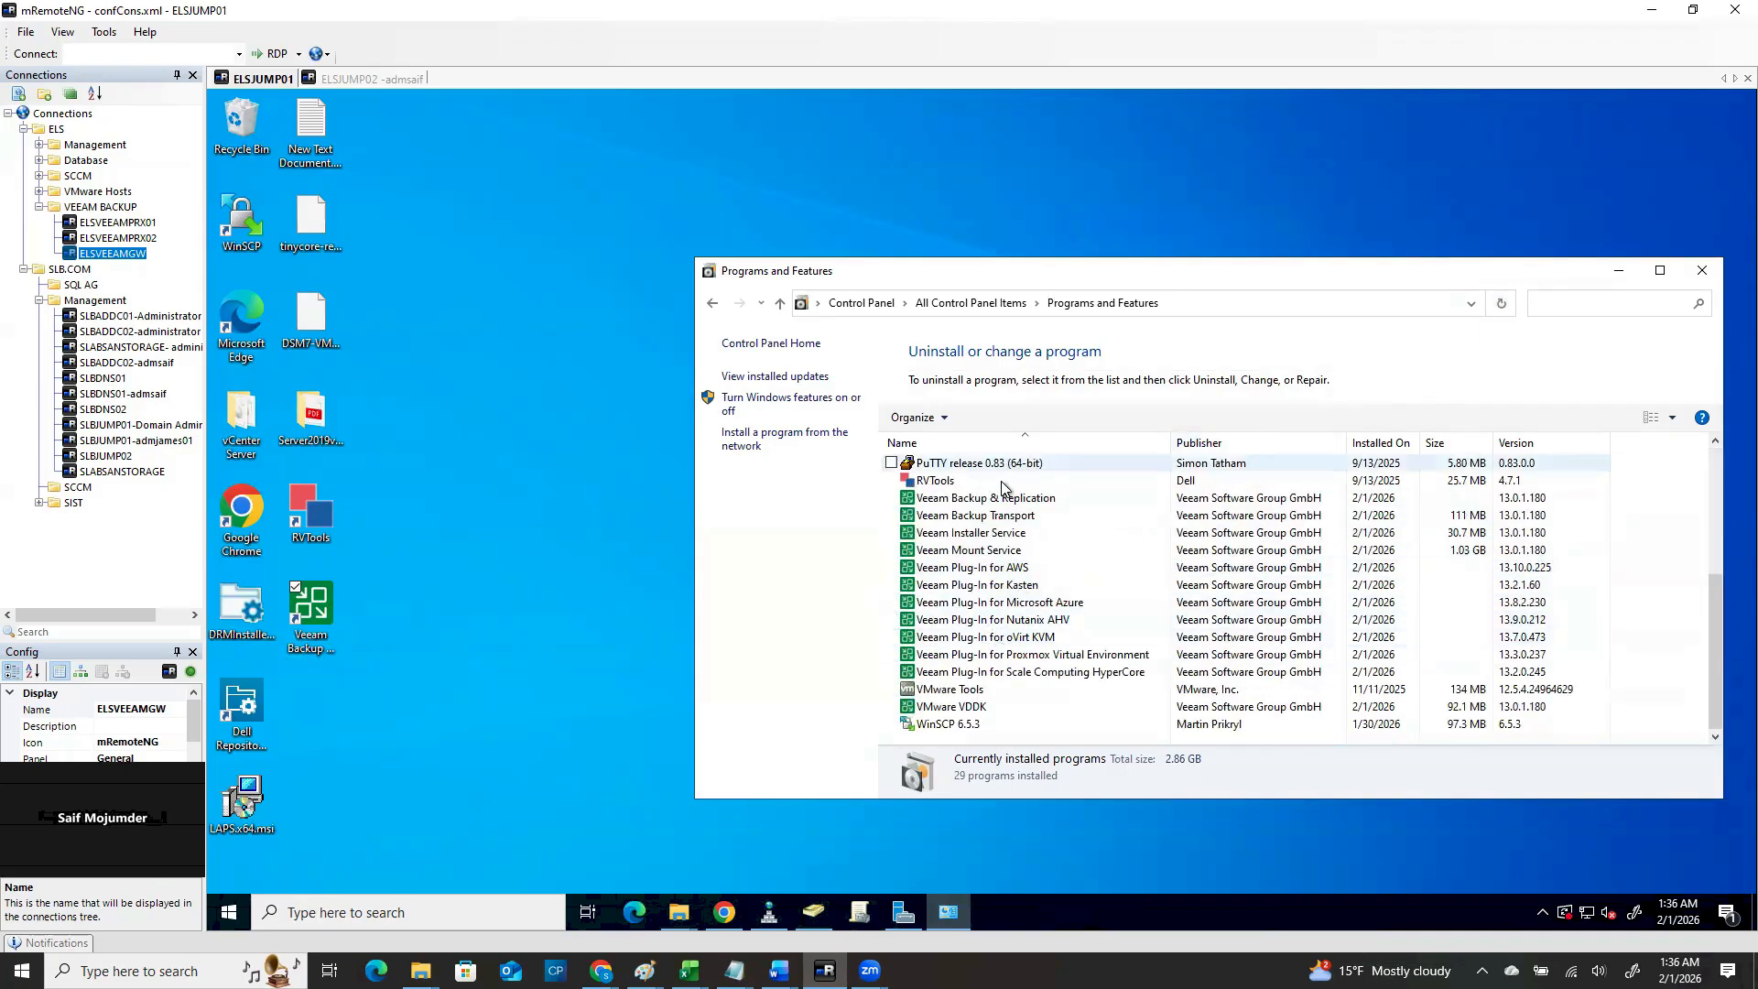
key("super+d")
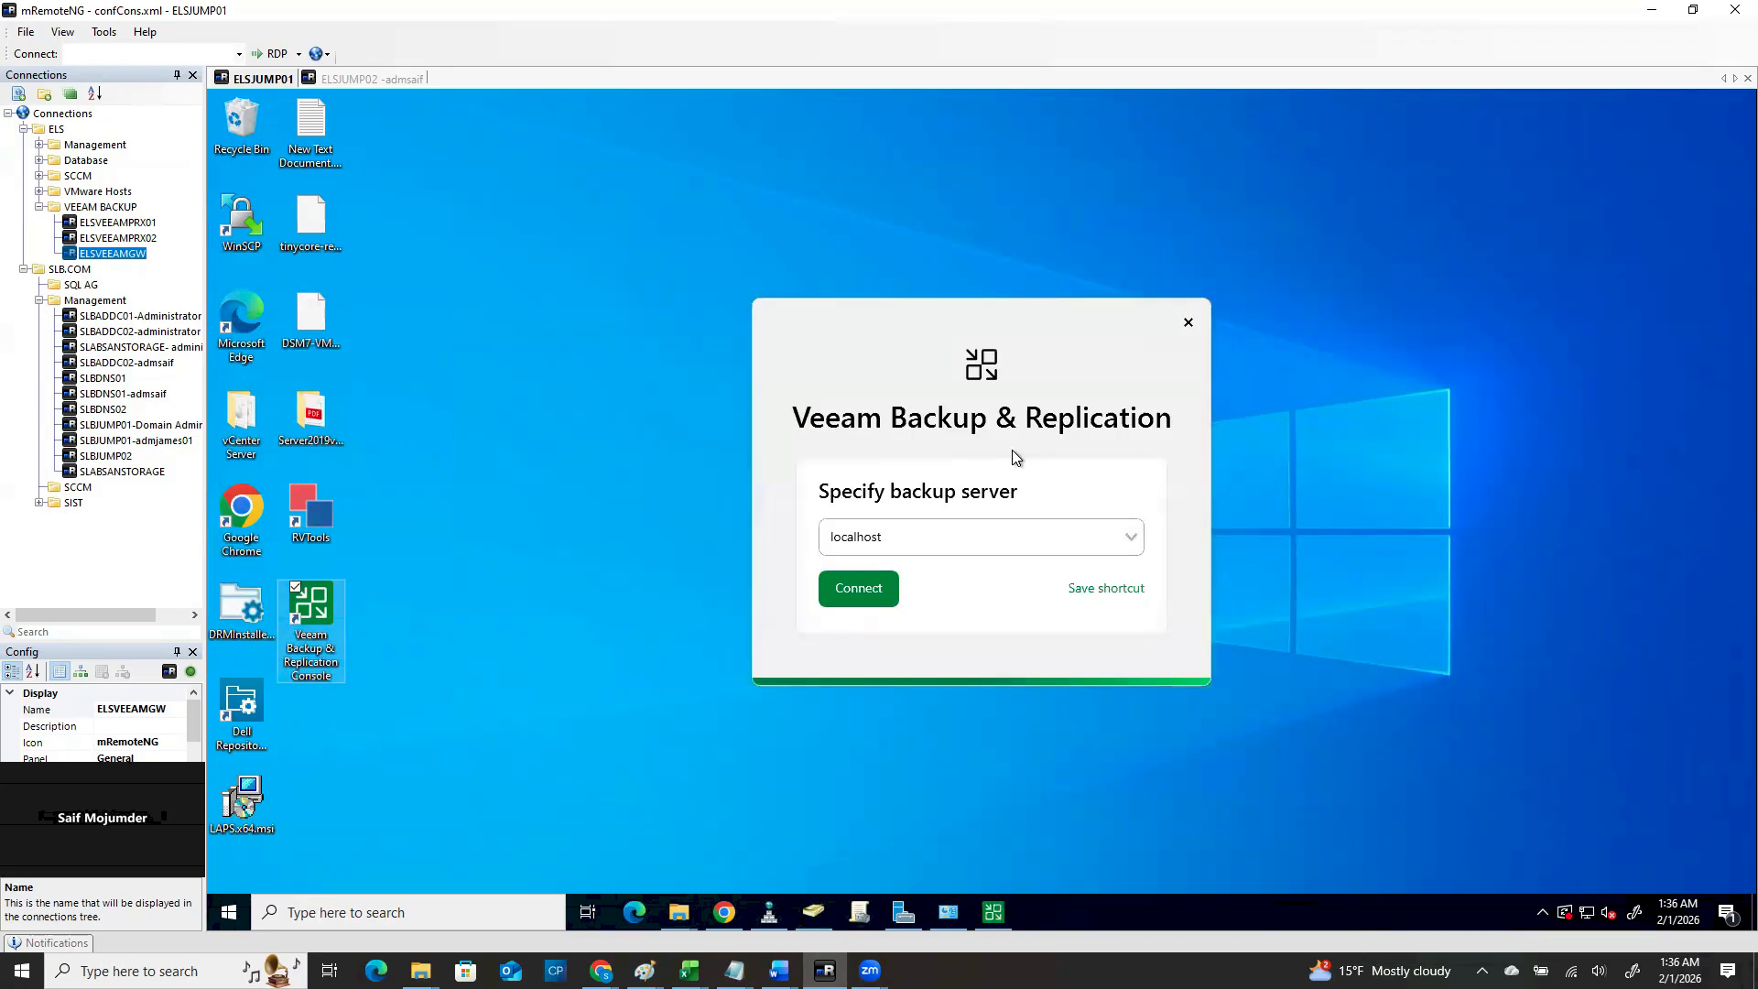
left_click(959, 541)
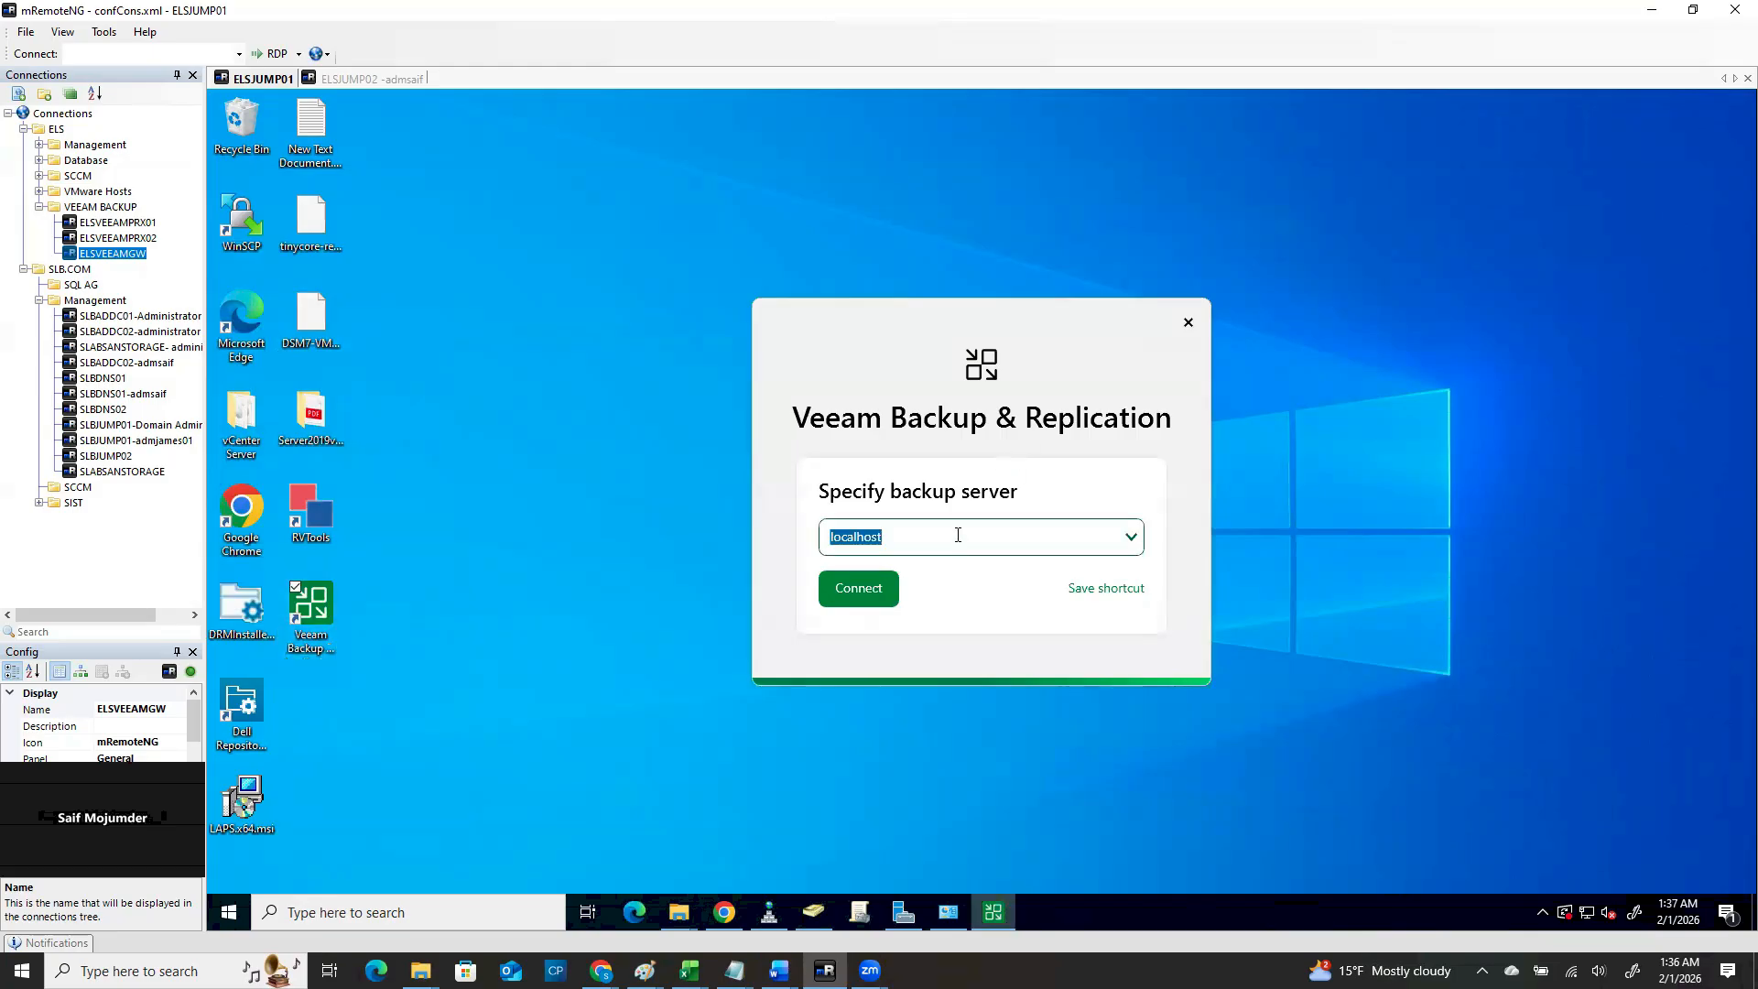
left_click(1129, 538)
left_click(1014, 566)
- Look up the appliance FQDN in DNS Manager and connect the console to ELSVEEAMPRIMS.els.com
left_click(723, 912)
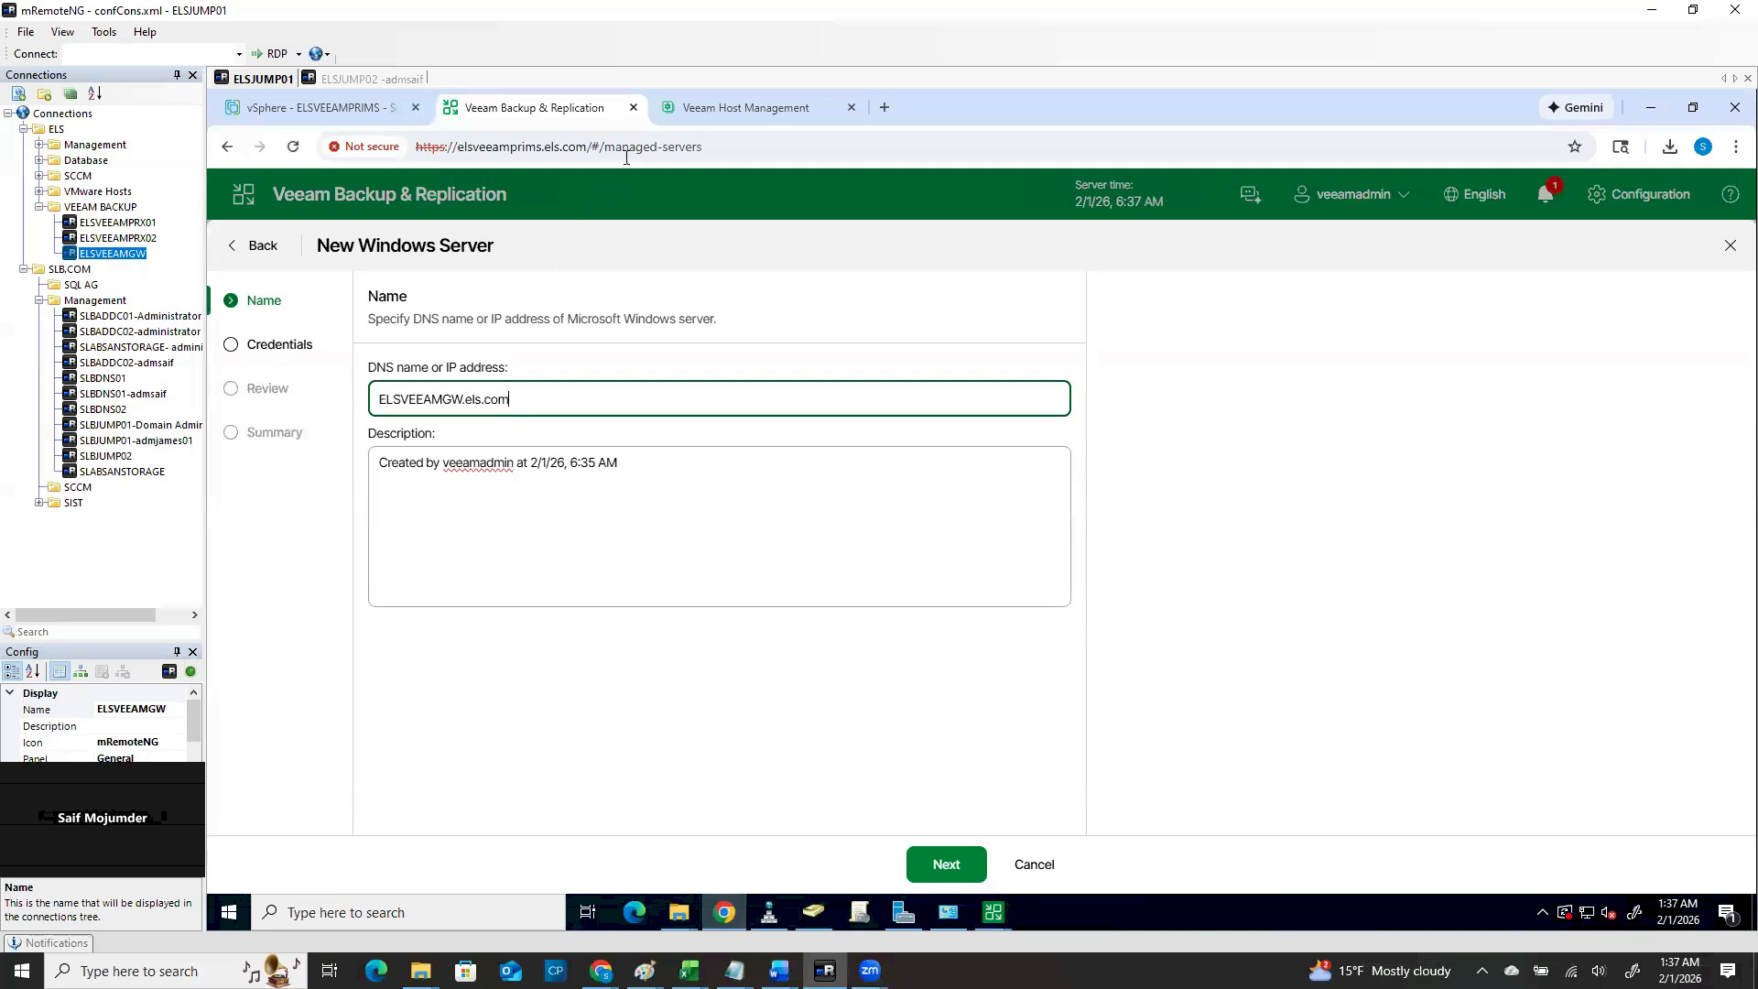
left_click(709, 108)
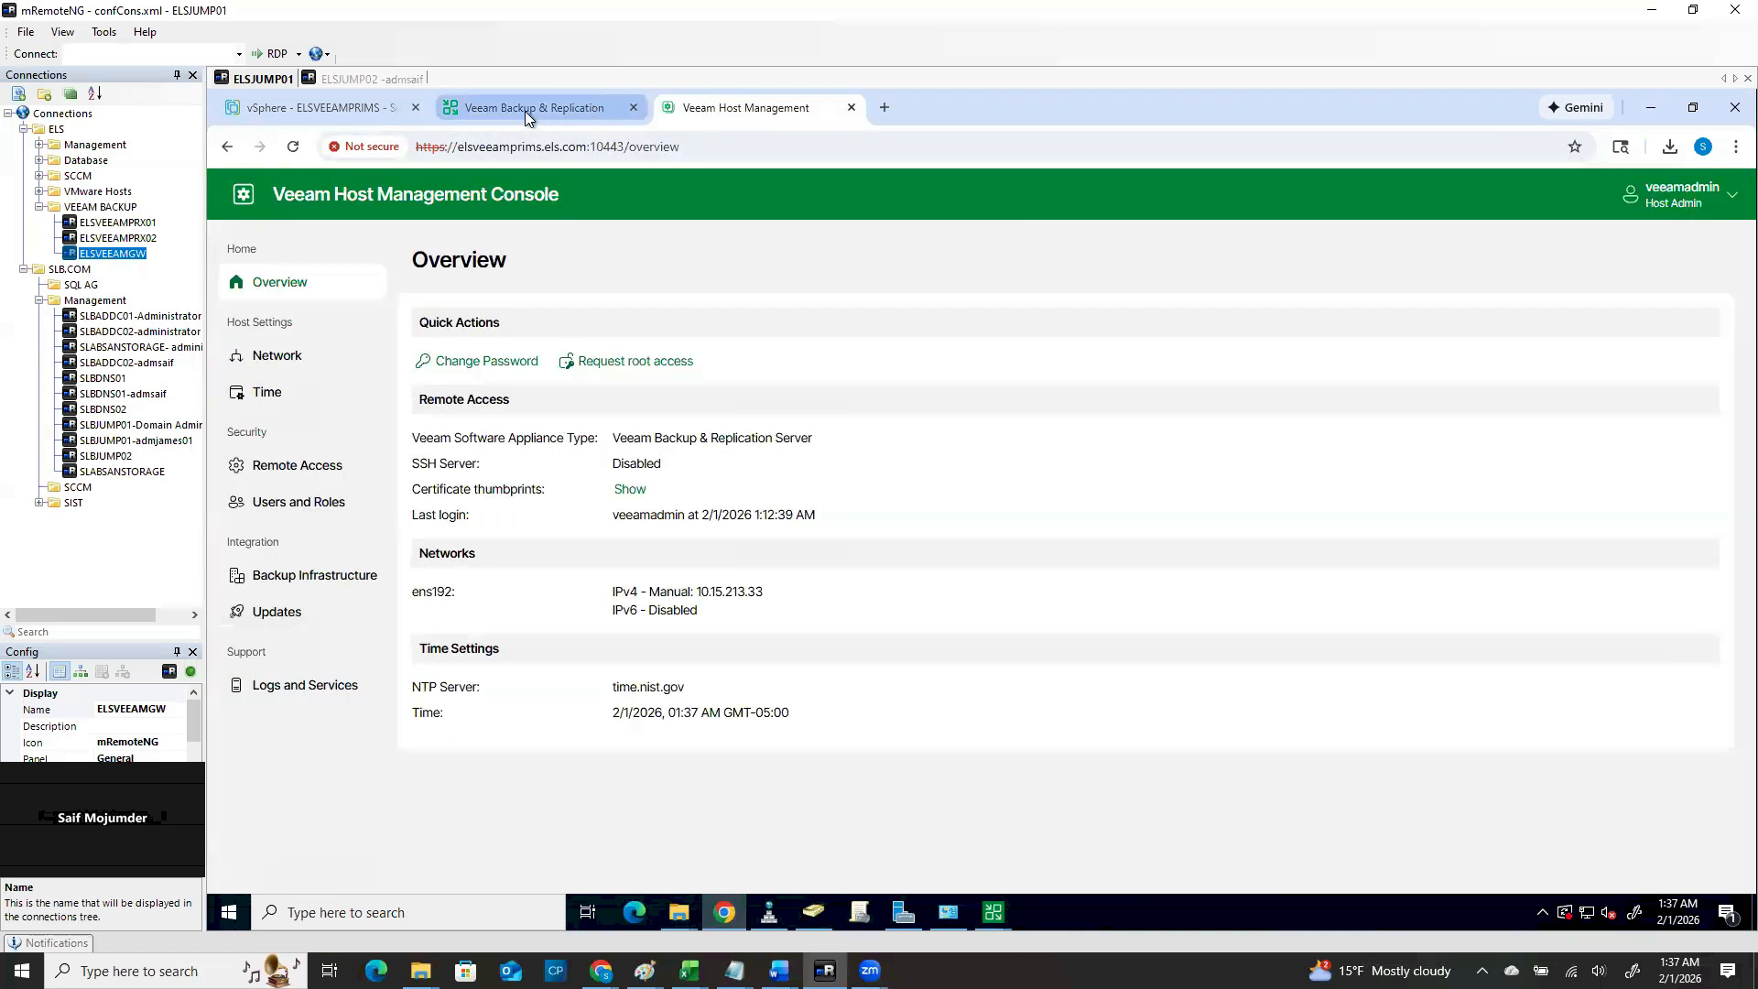
left_click(769, 912)
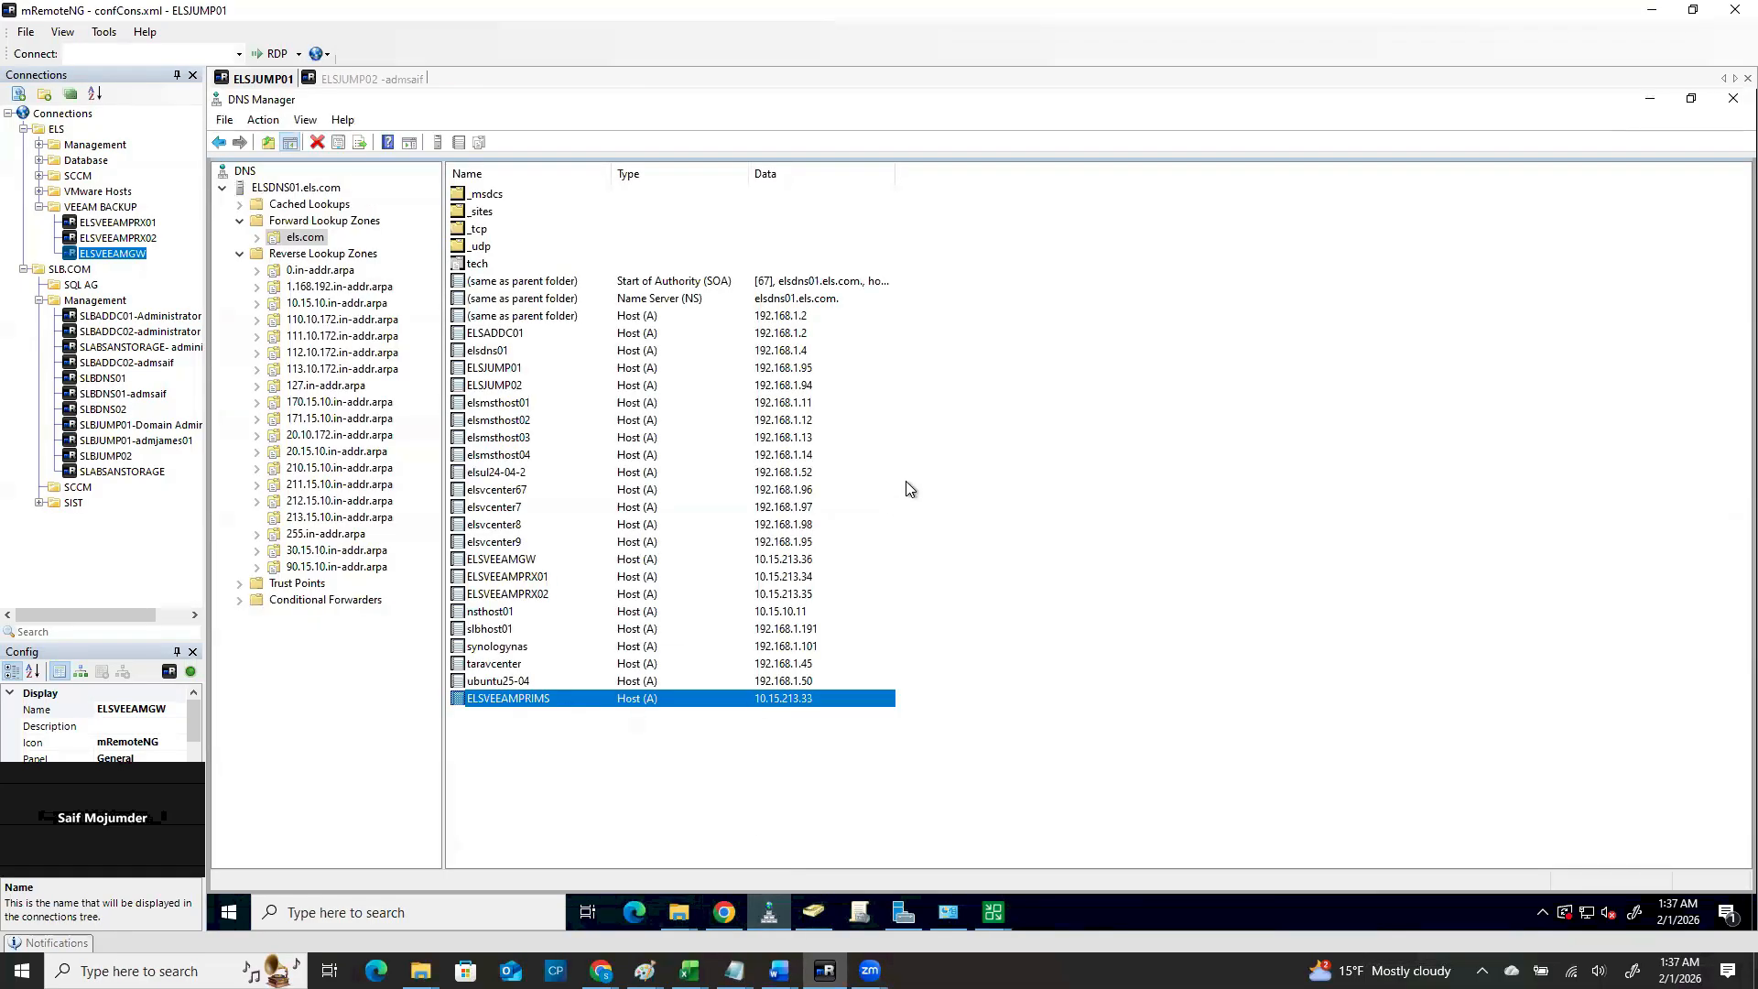
key("alt+Return")
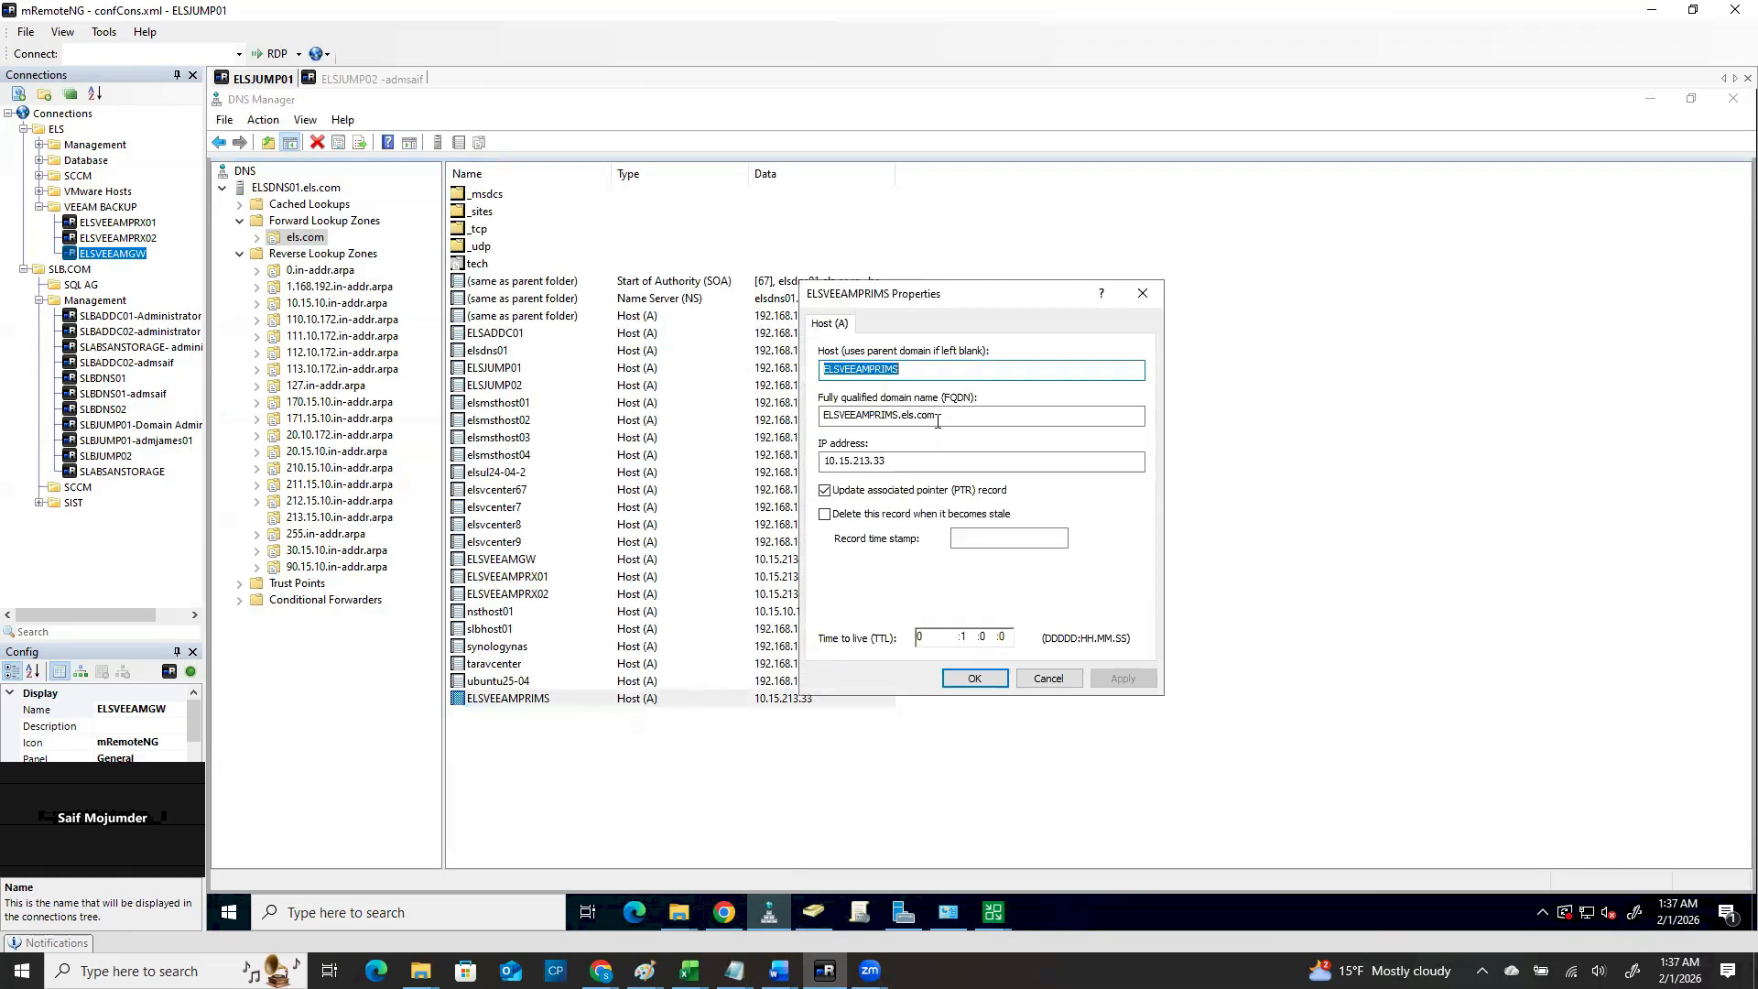
key("Tab")
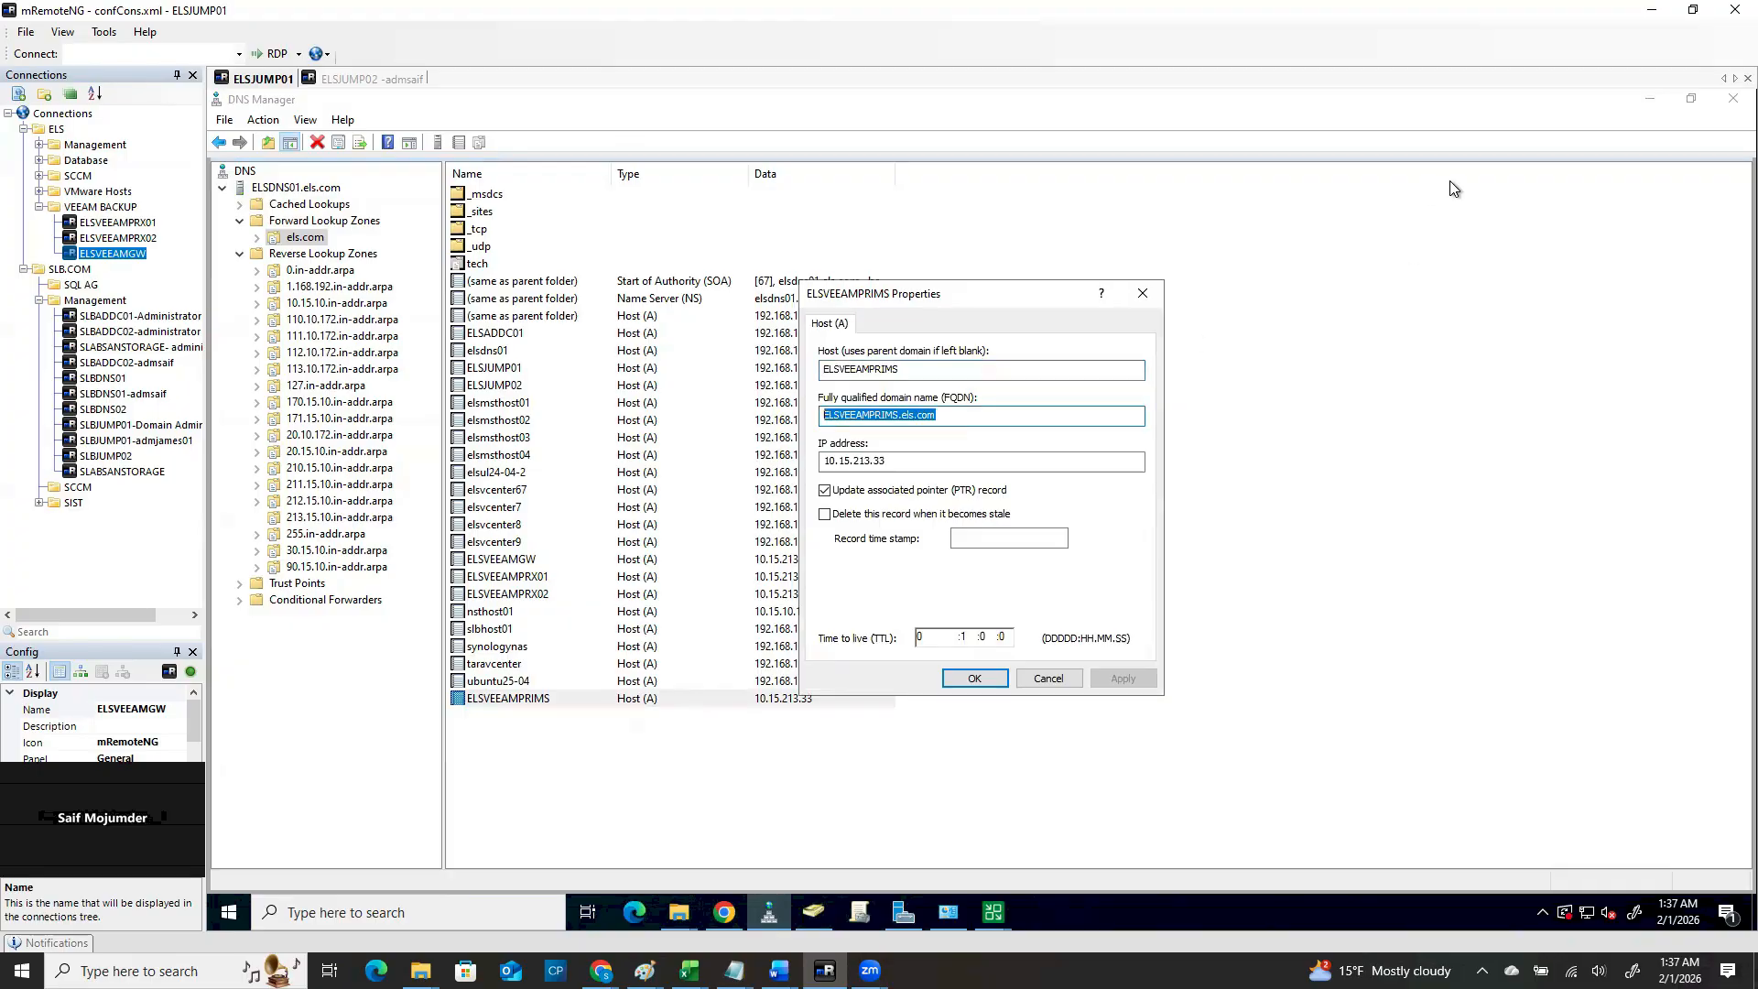
left_click(1650, 99)
left_click(860, 589)
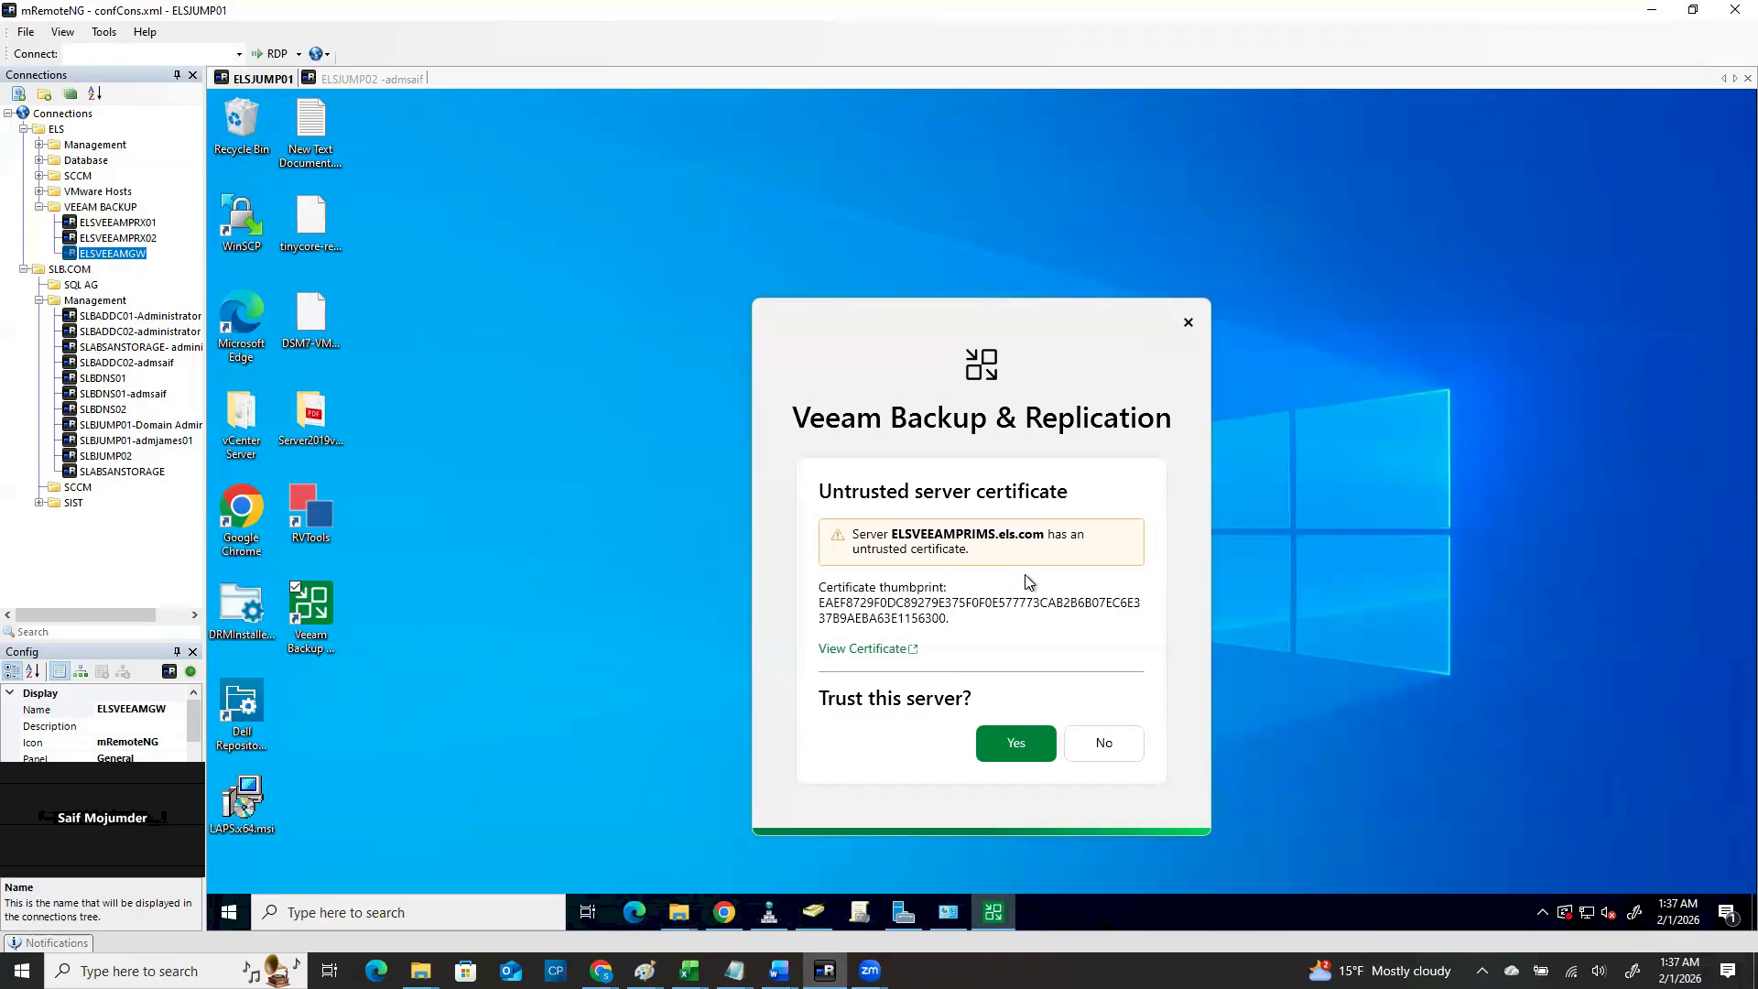
- Trust the appliance's certificate and sign in with the account username and password
left_click(861, 650)
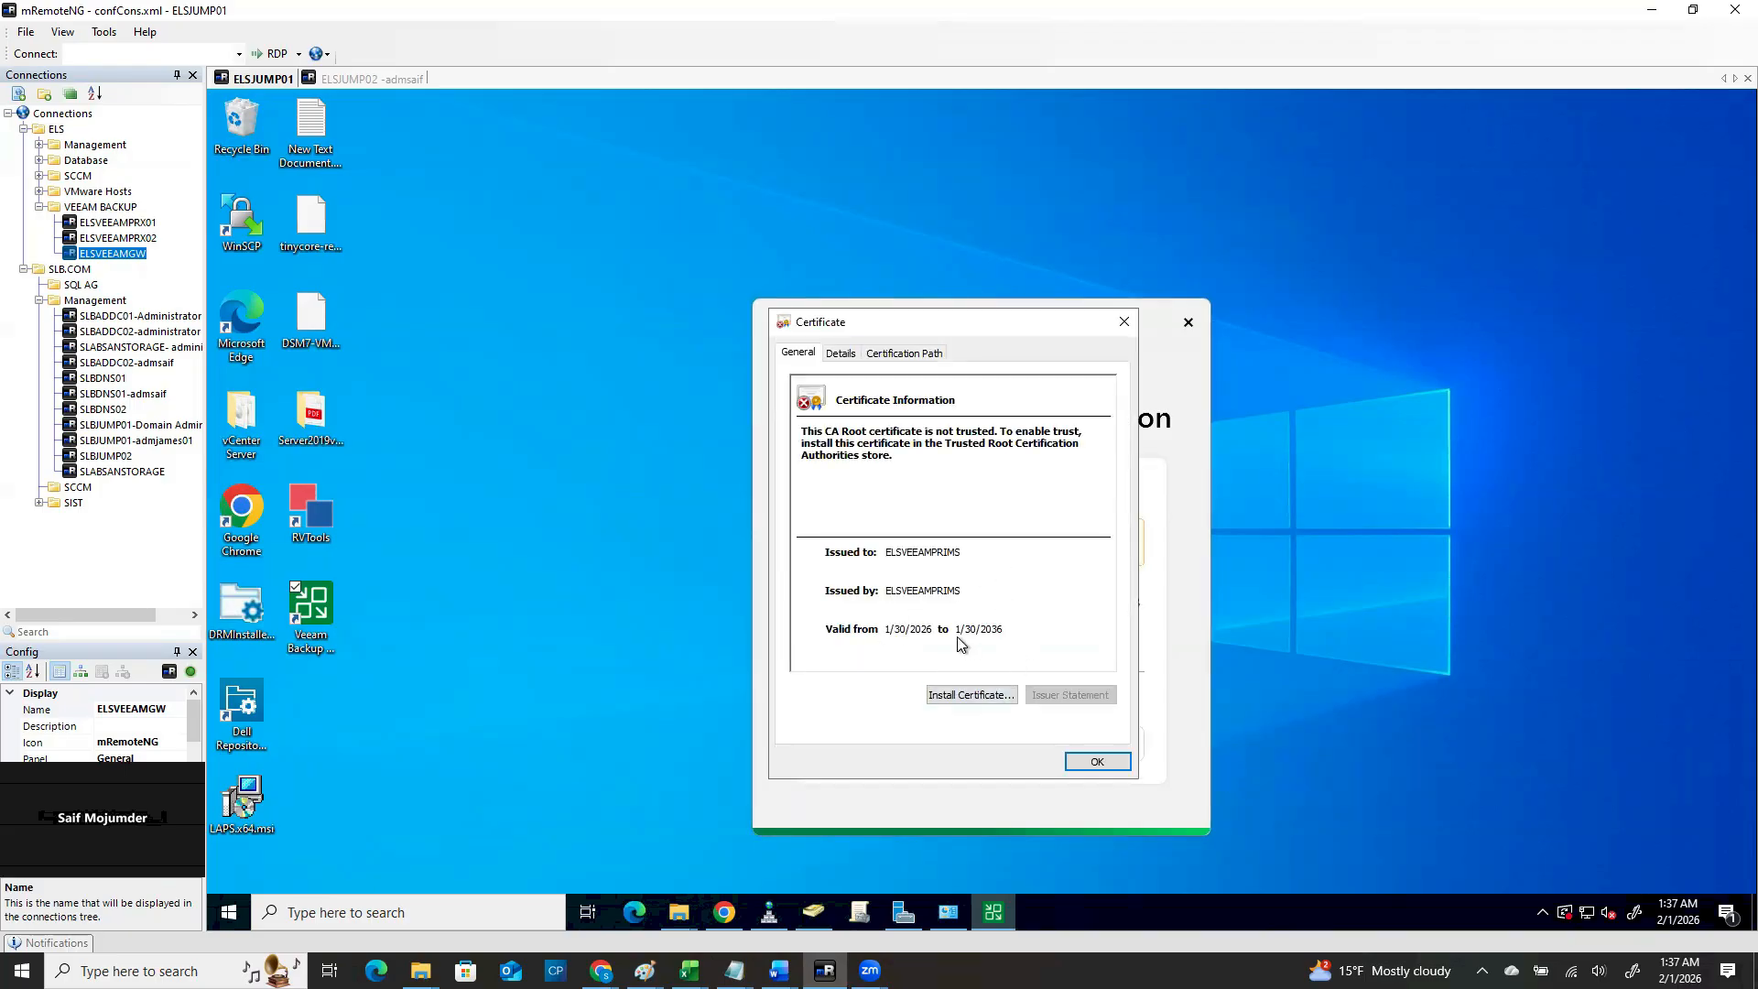
left_click(1082, 764)
left_click(1028, 746)
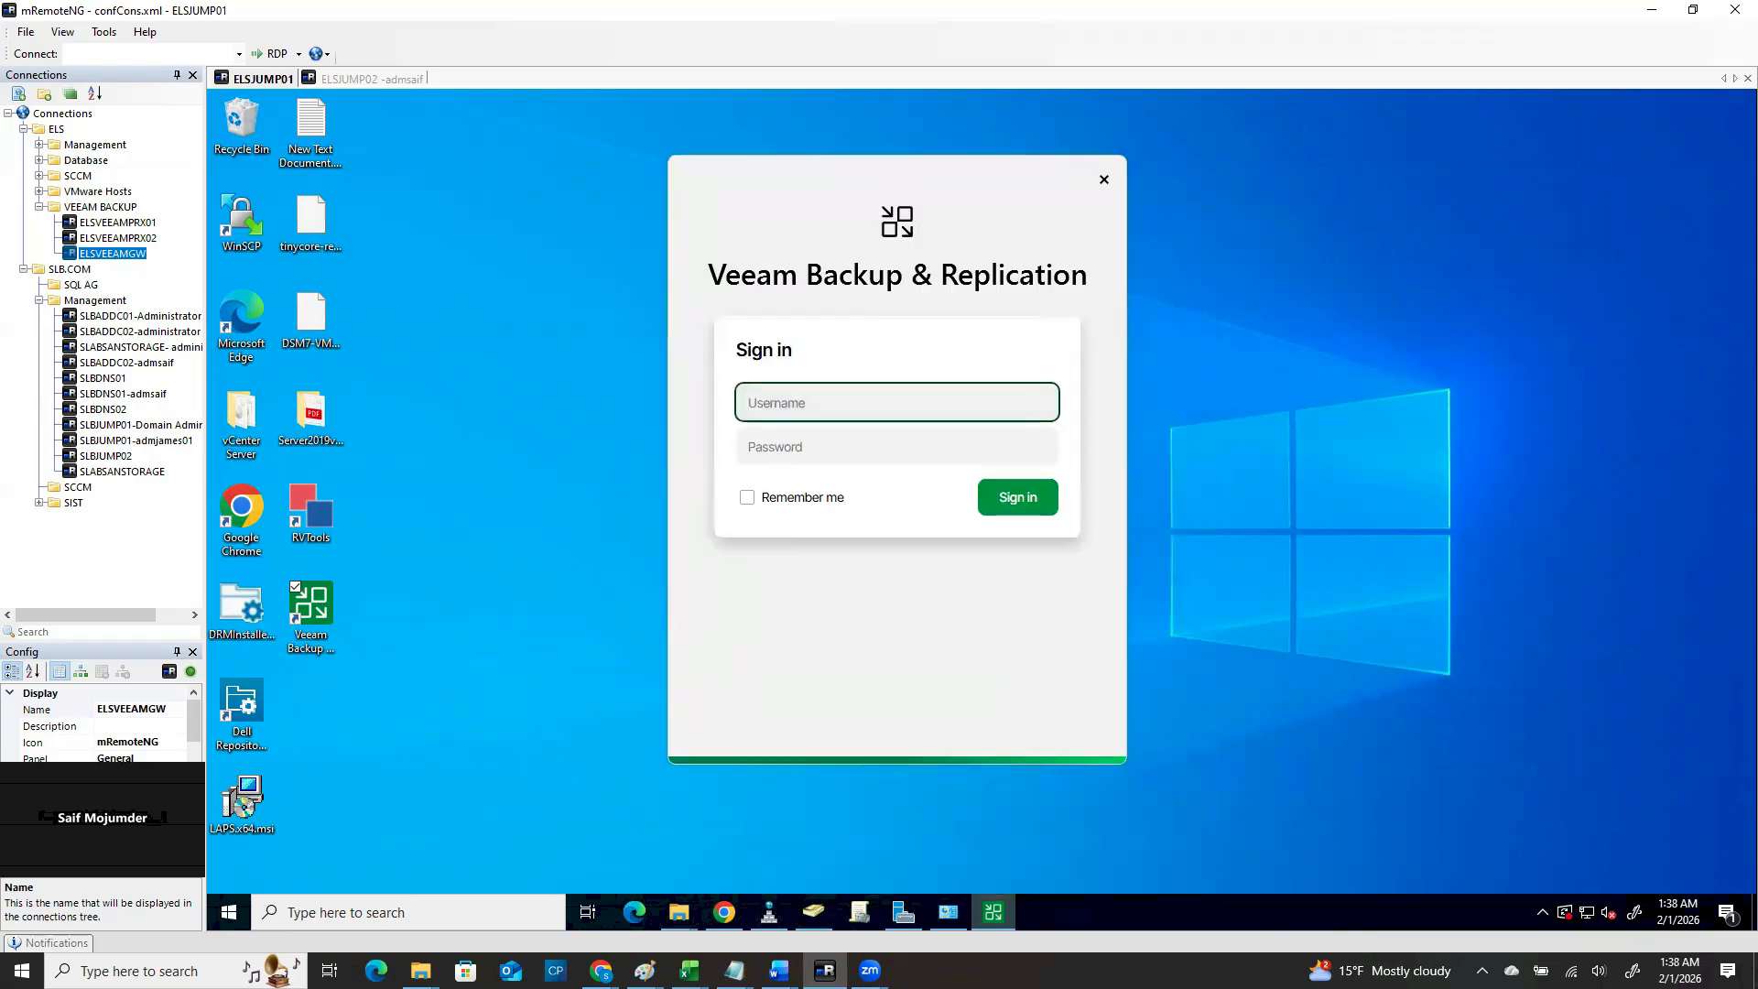
key("alt+Tab")
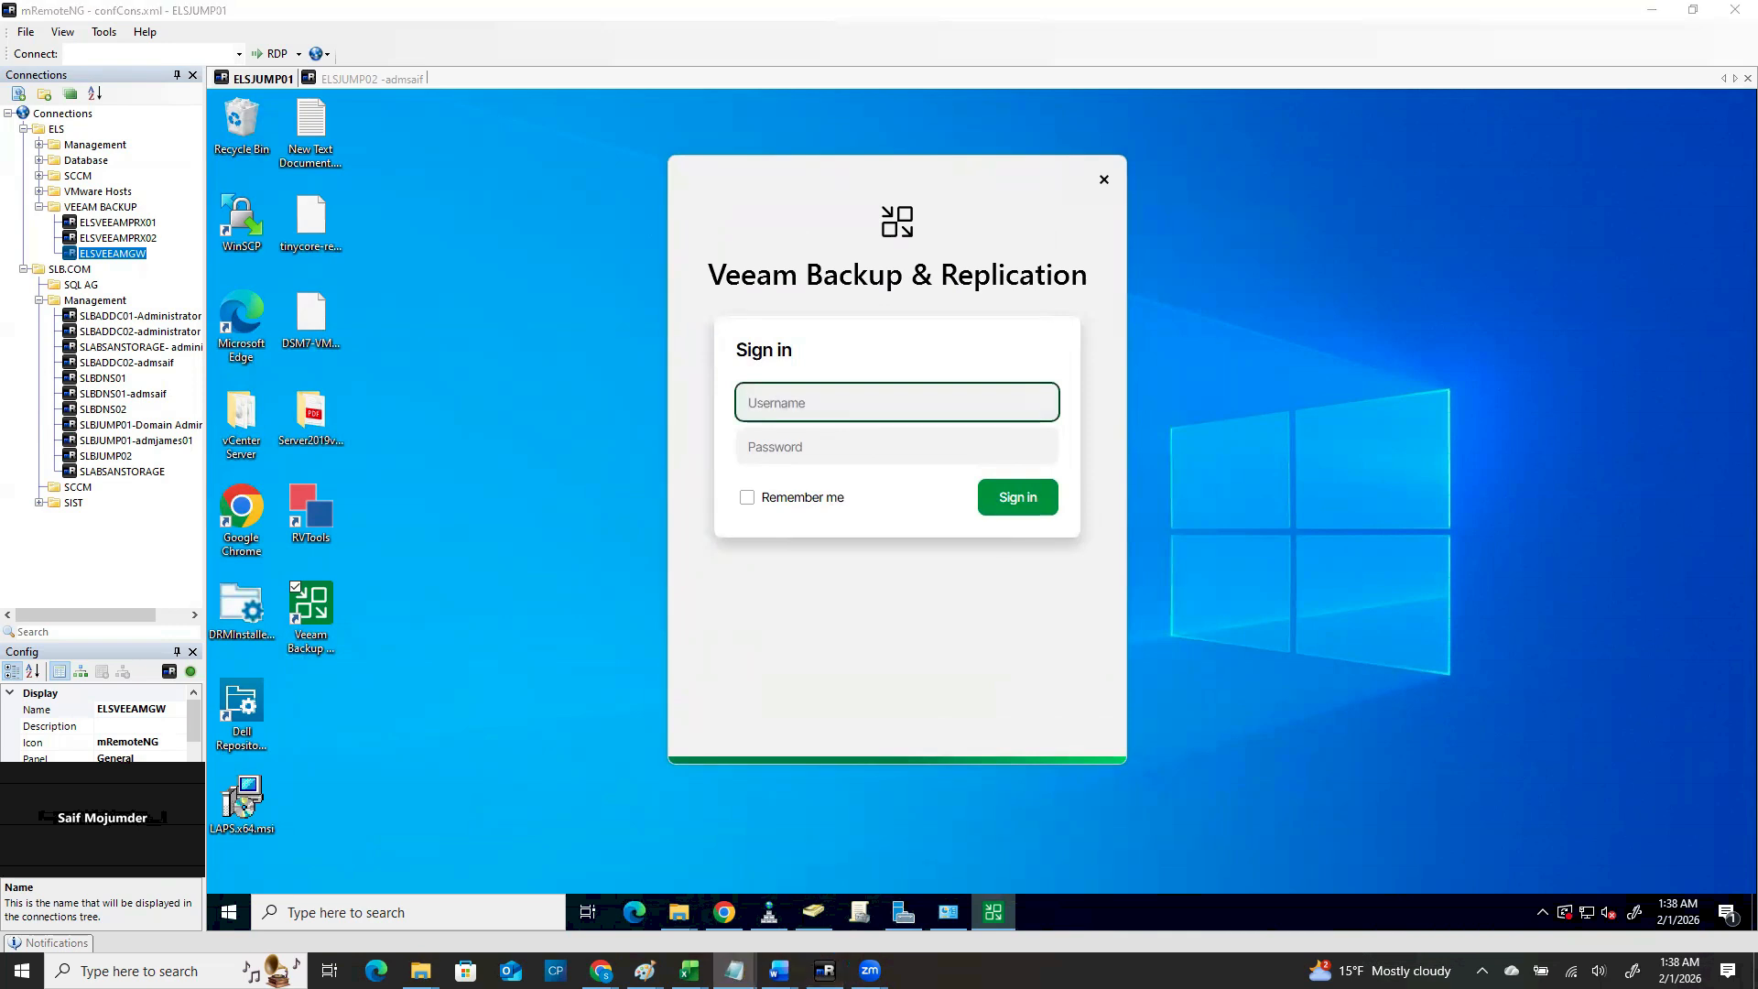
left_click(836, 401)
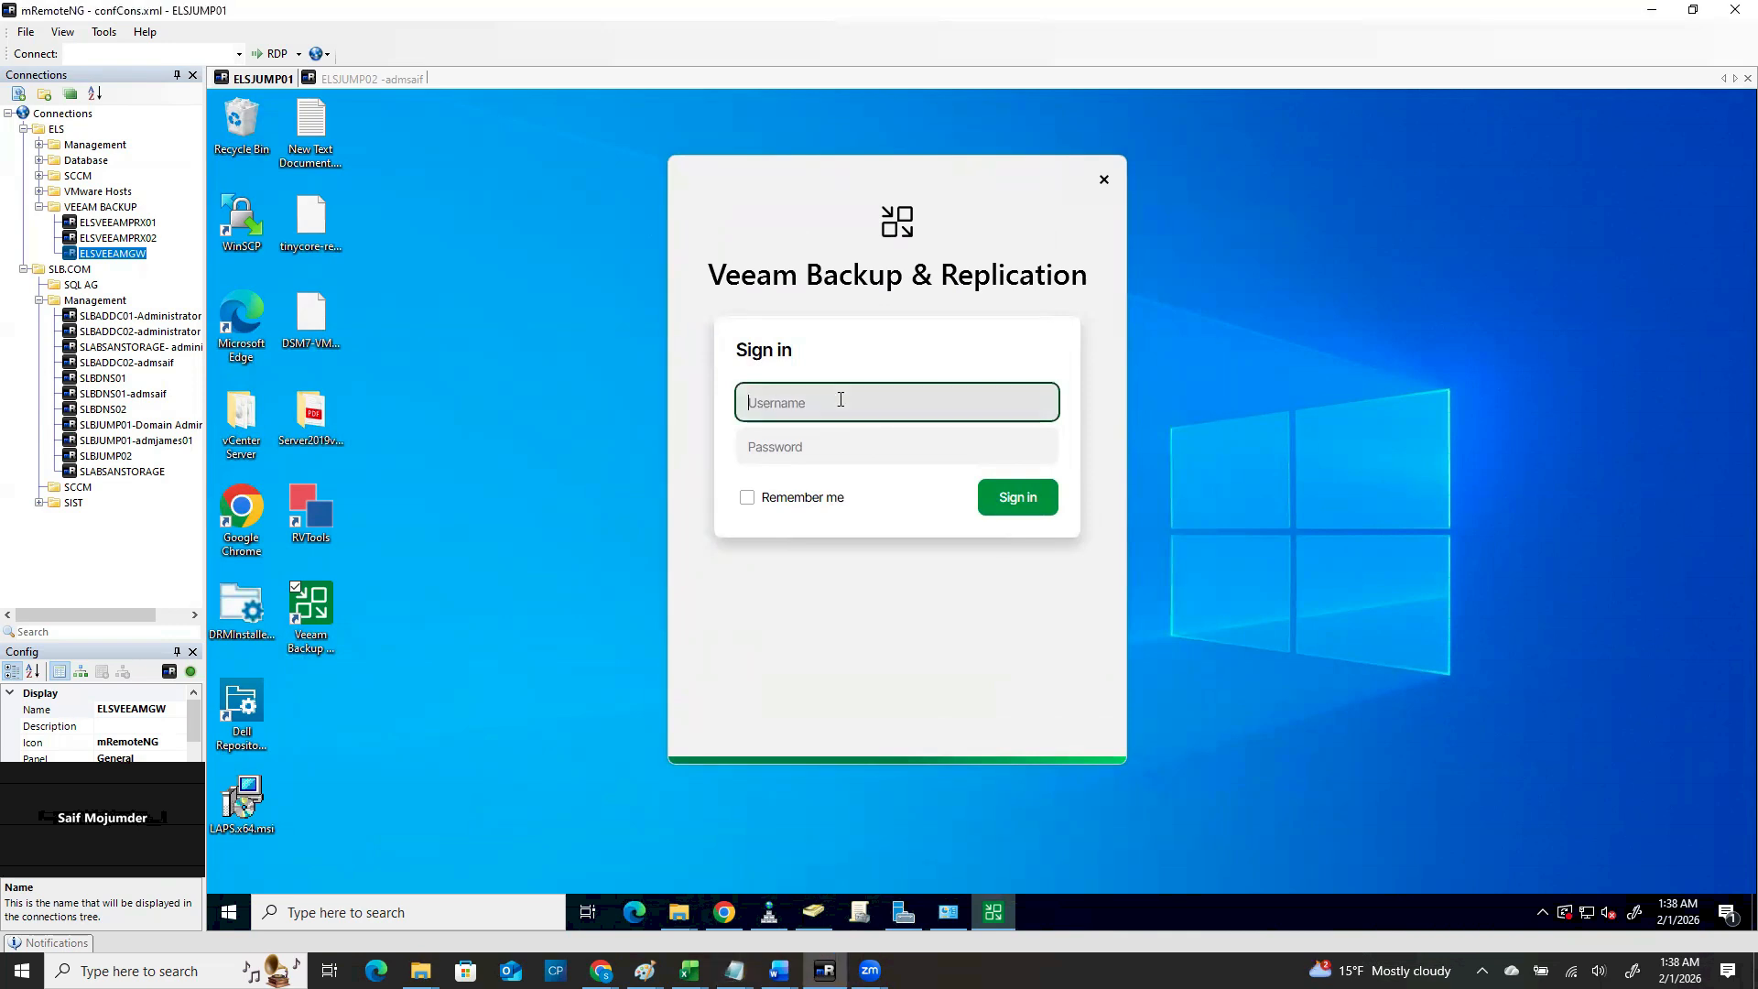
type("veeamadmin")
key("alt+Tab")
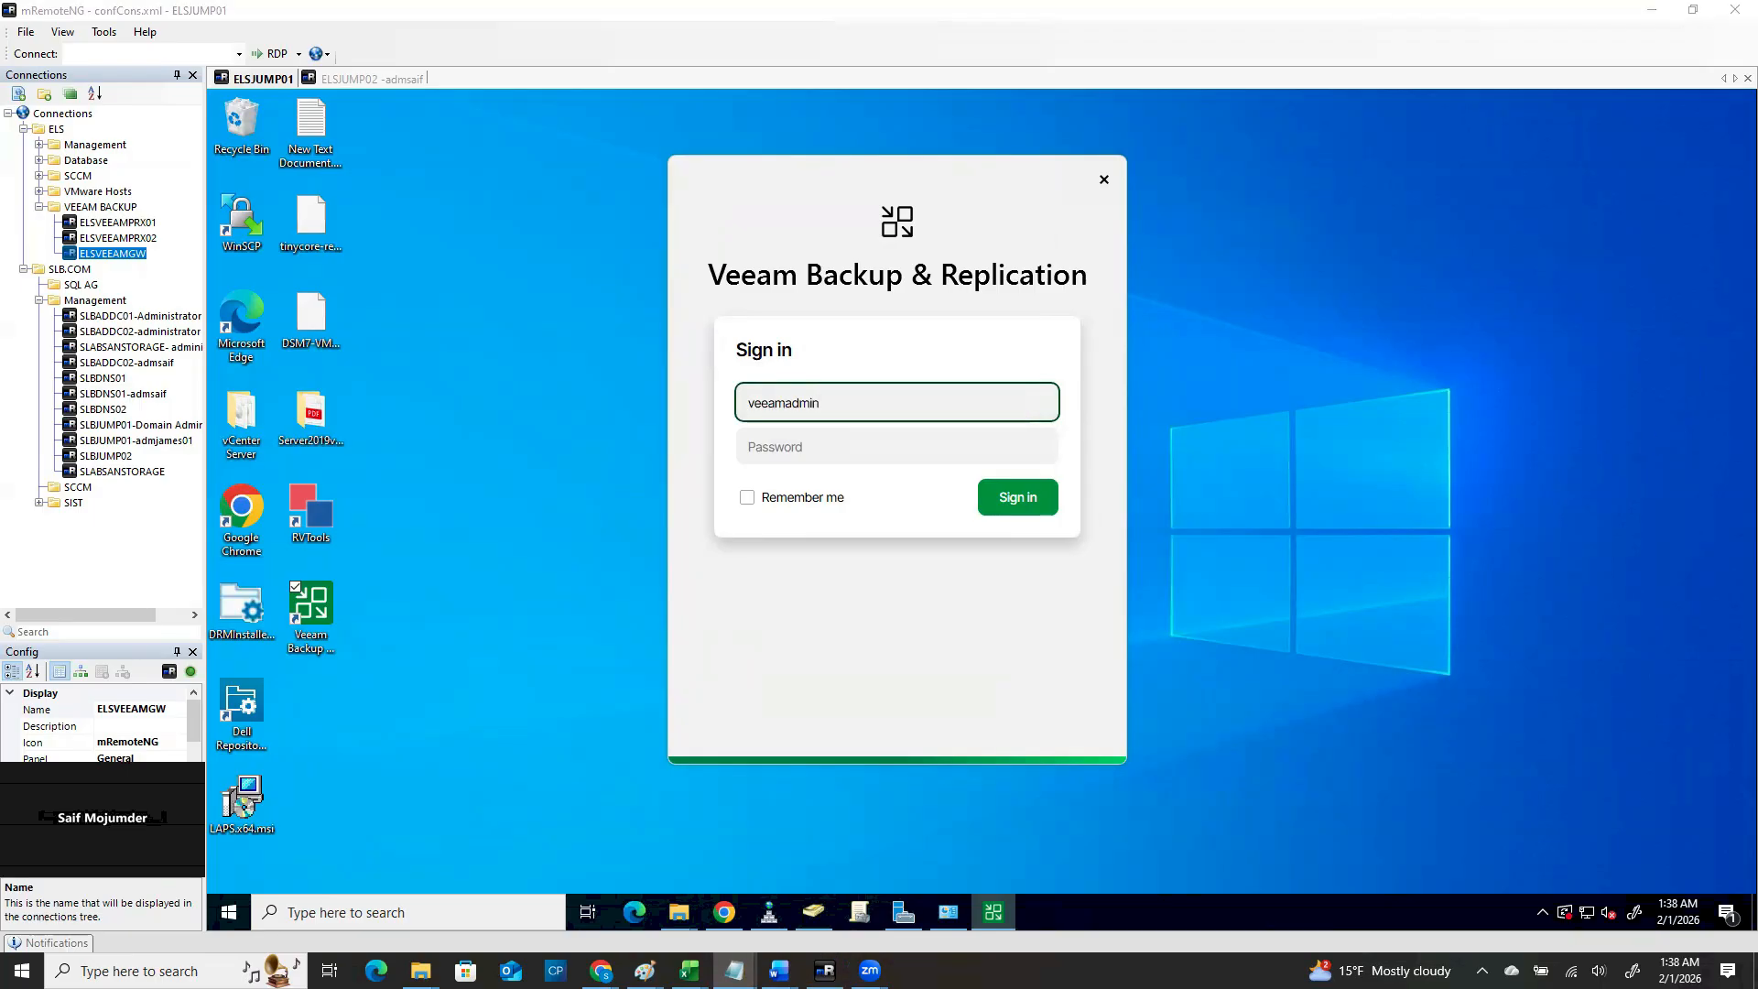
left_click(1018, 497)
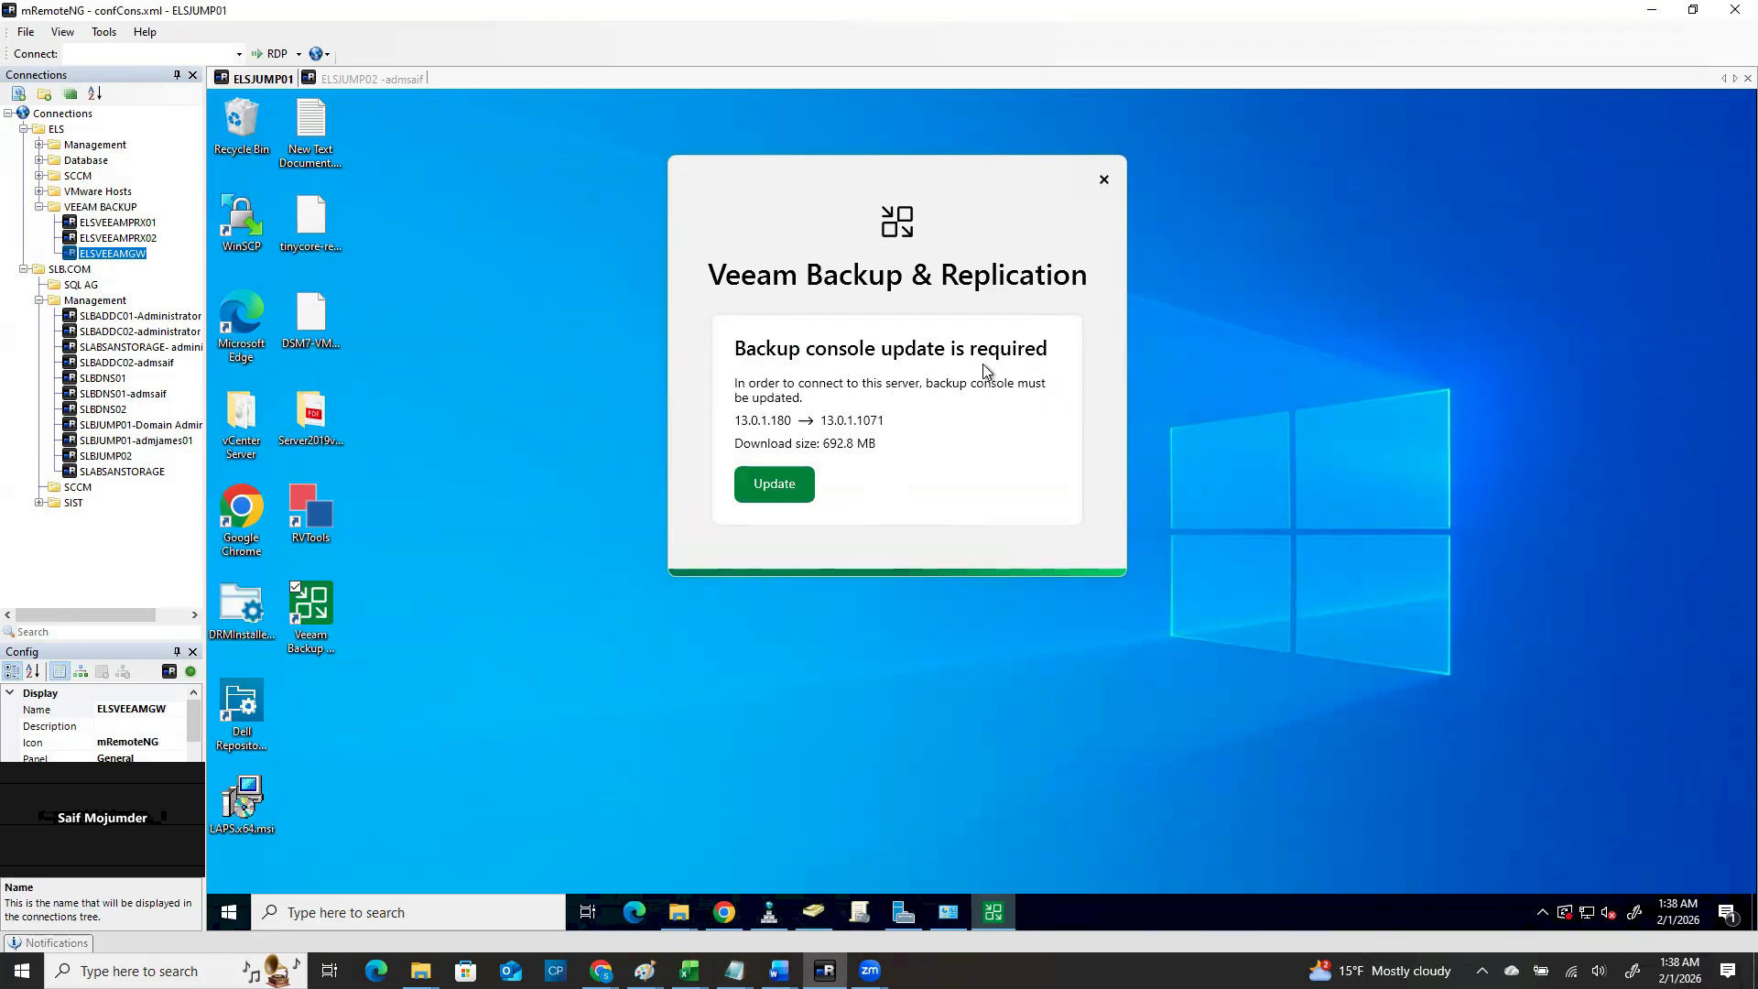
- Update the console and connect to elsveeamprims.els.com with the saved admin account
left_click(788, 484)
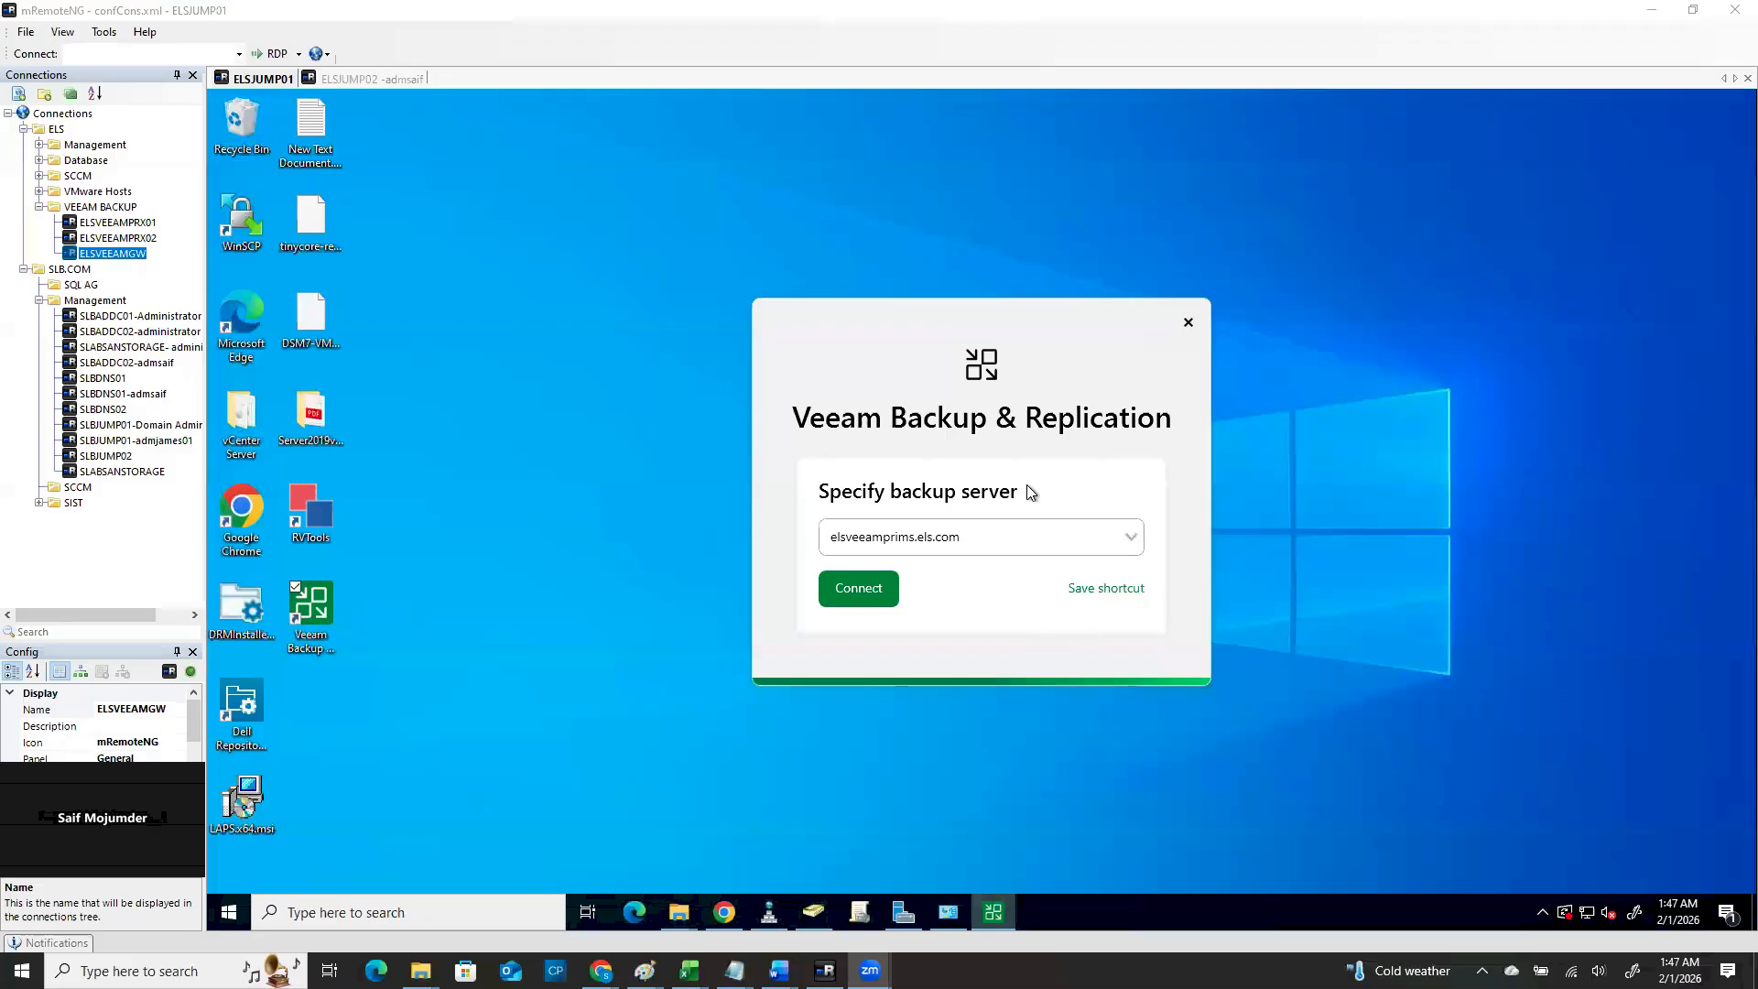
left_click(869, 595)
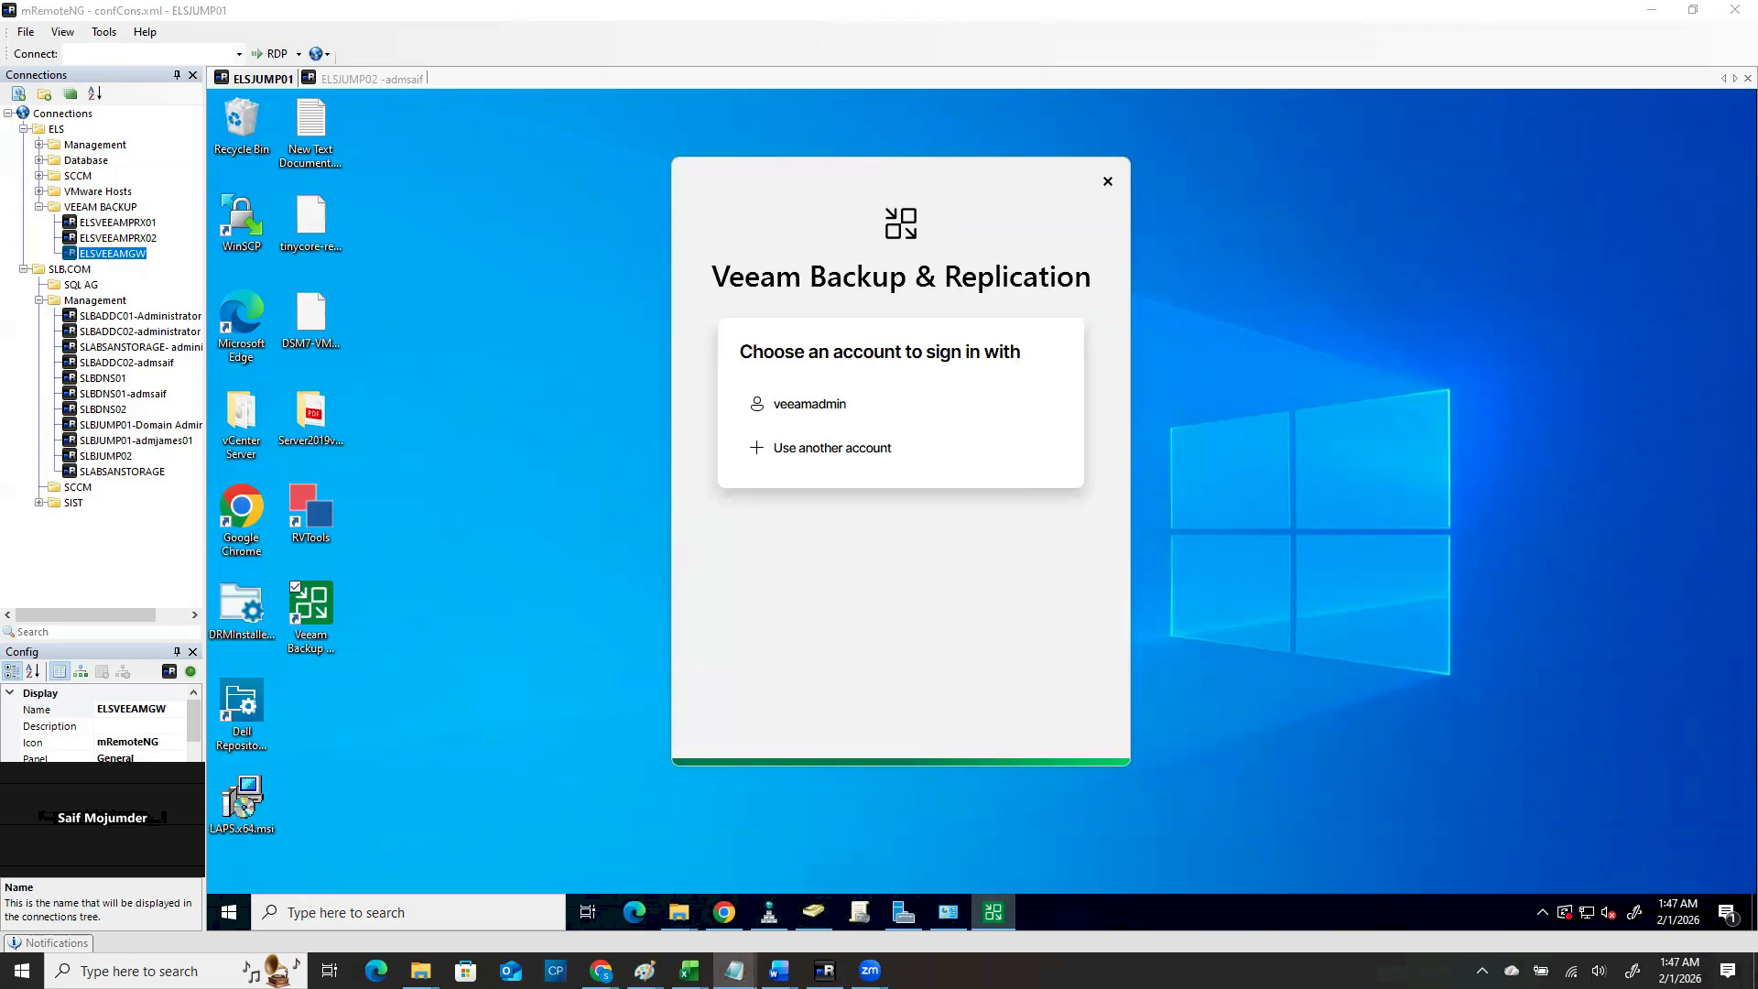
left_click(810, 404)
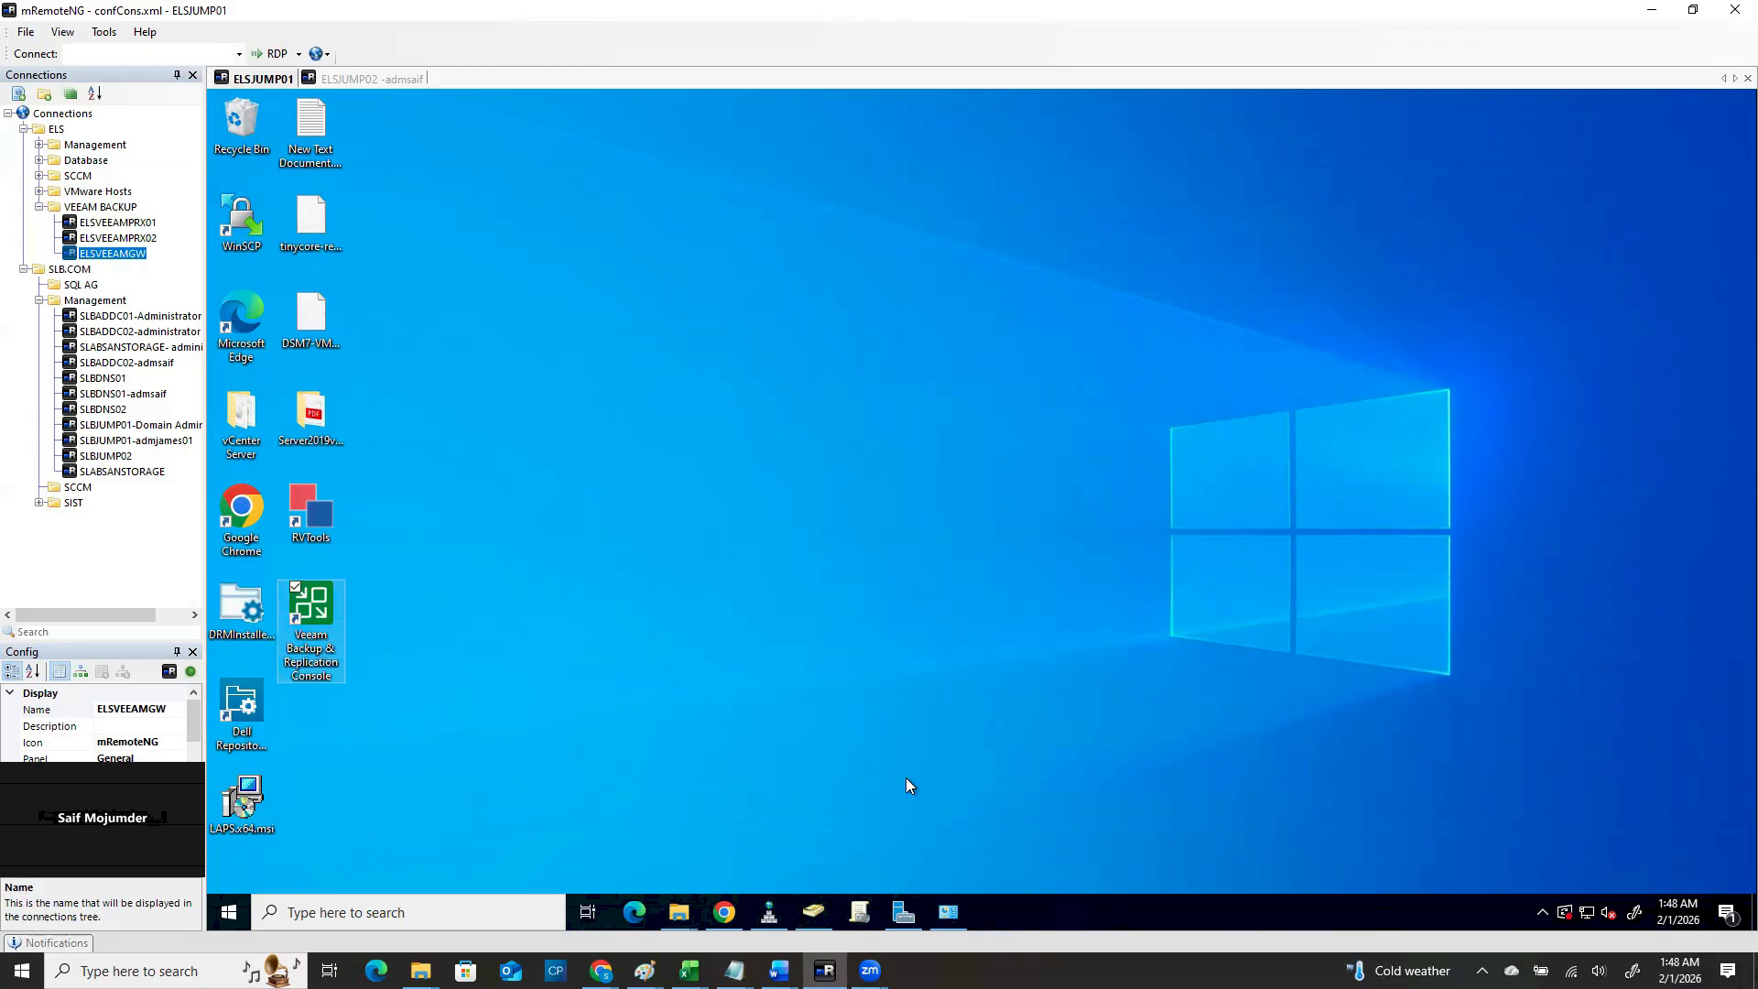
- Minimize the installed programs window and open the desktop's shortcut menu while the console relaunches
left_click(952, 925)
left_click(943, 925)
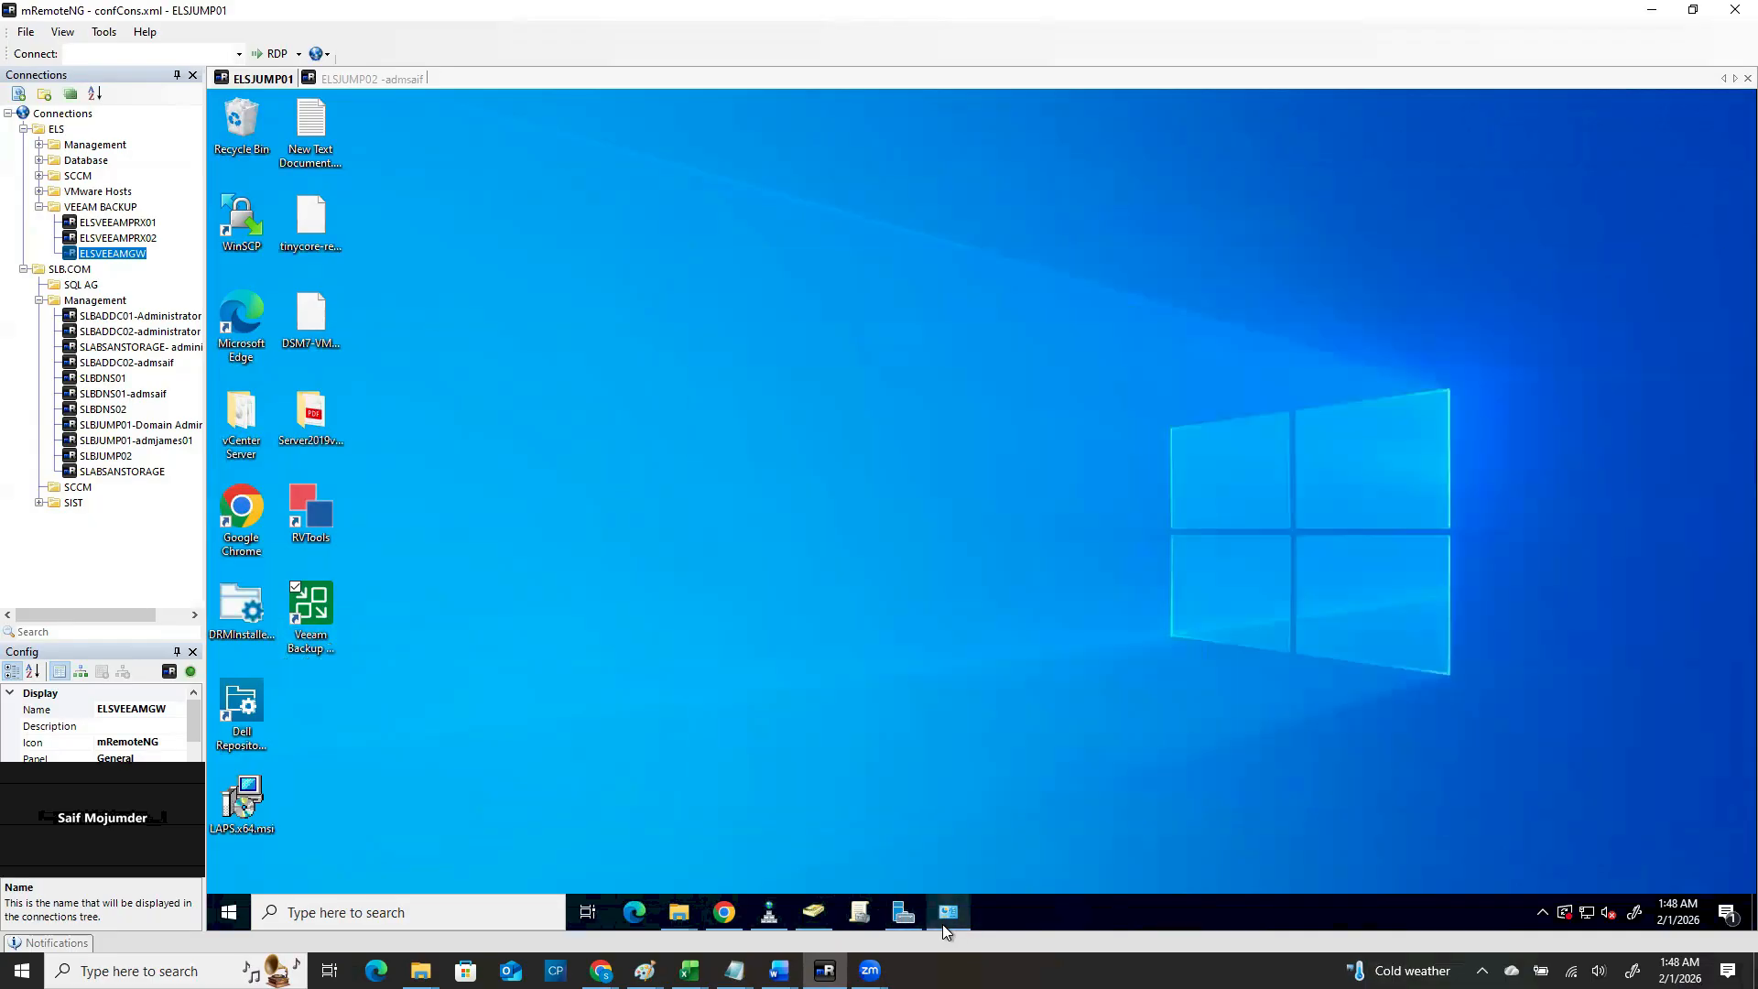
right_click(519, 546)
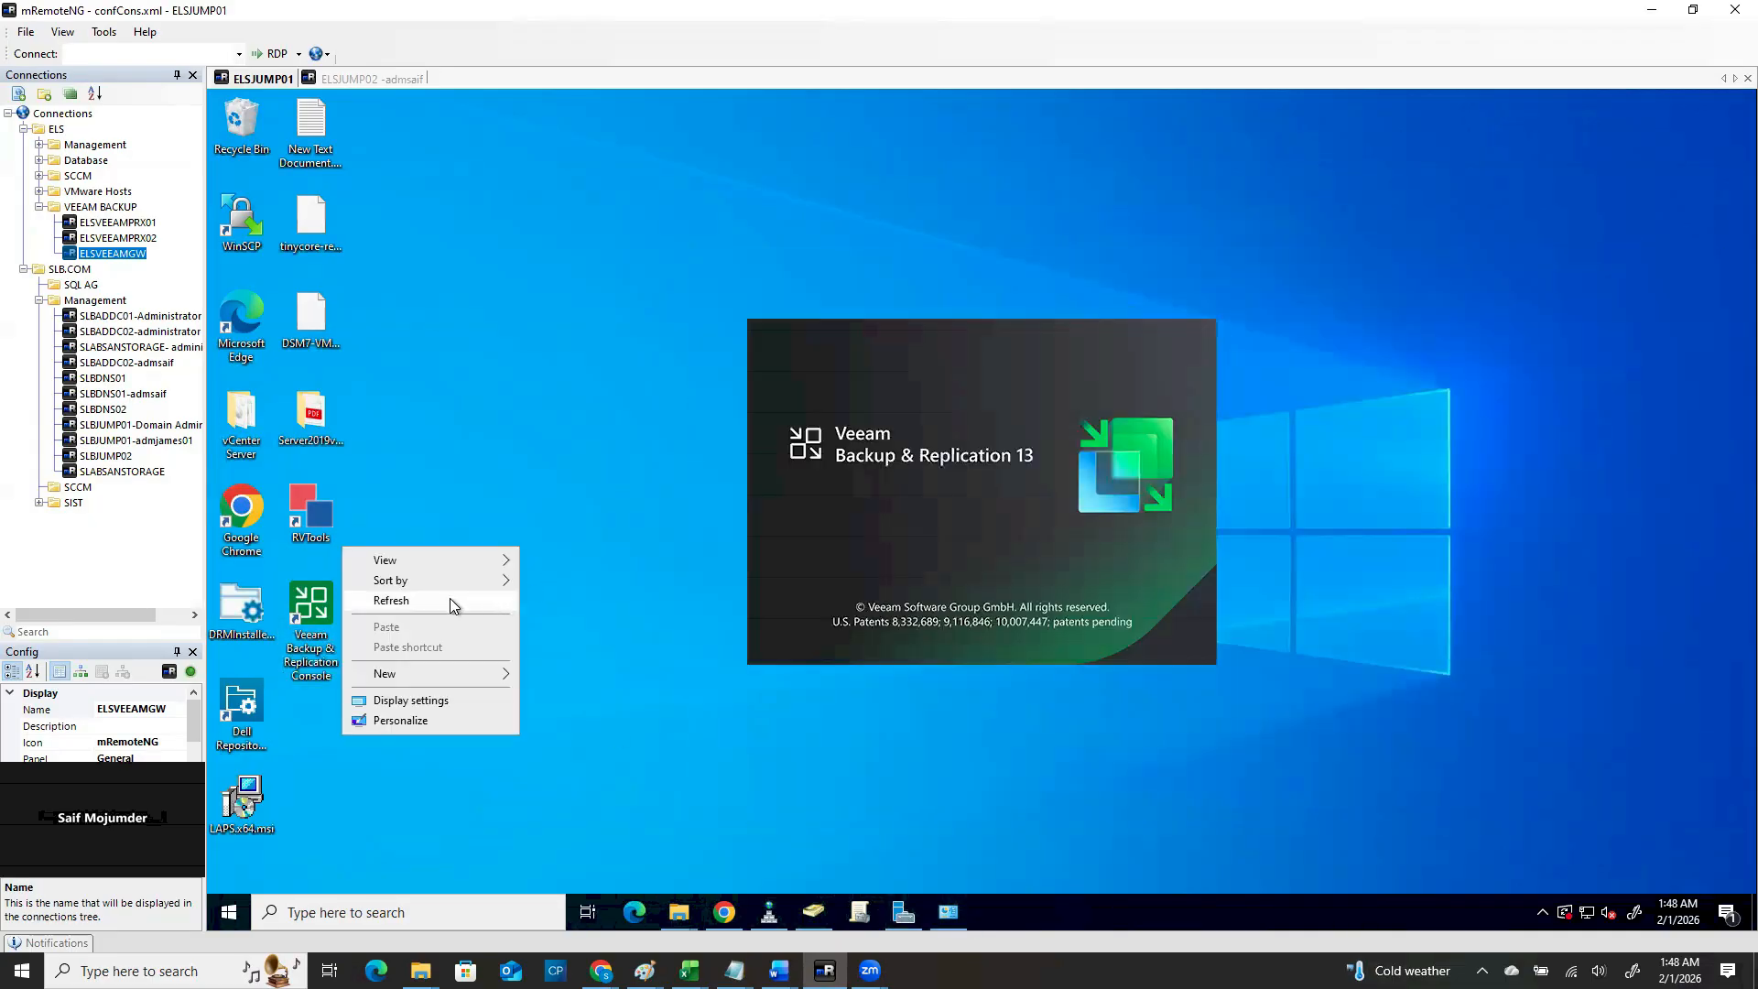
- Refresh the desktop icons and look through the console's View and Home ribbon tabs
left_click(448, 598)
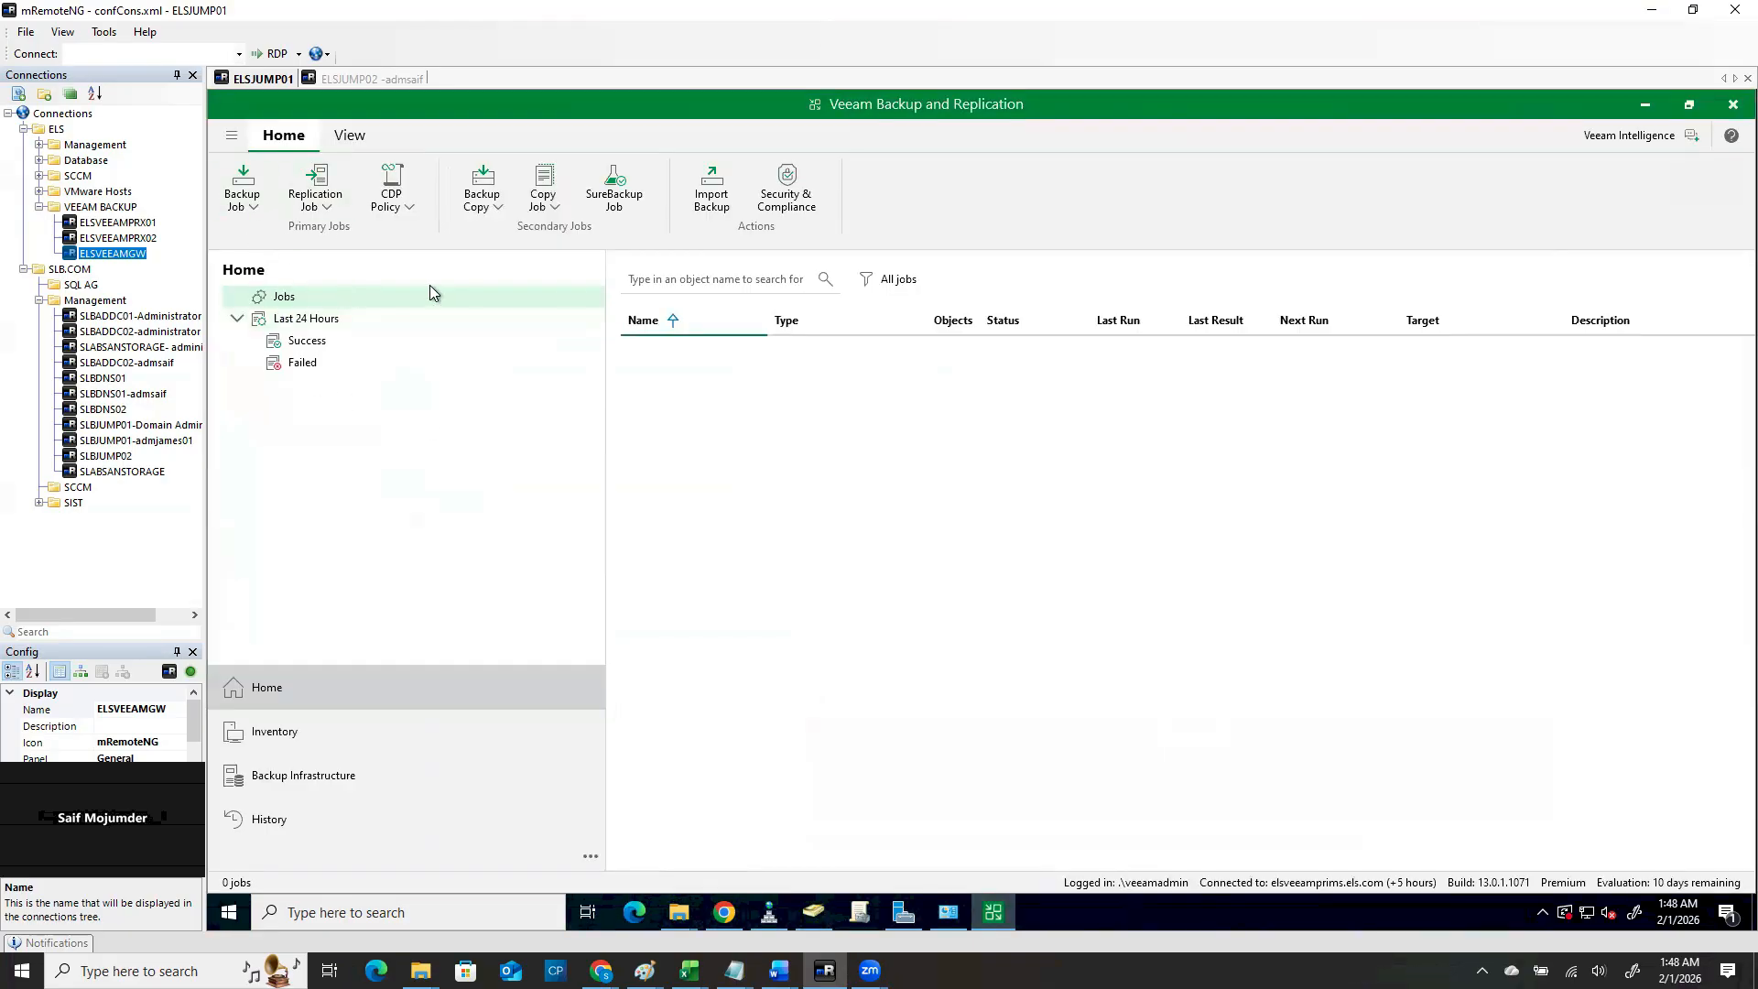
left_click(353, 137)
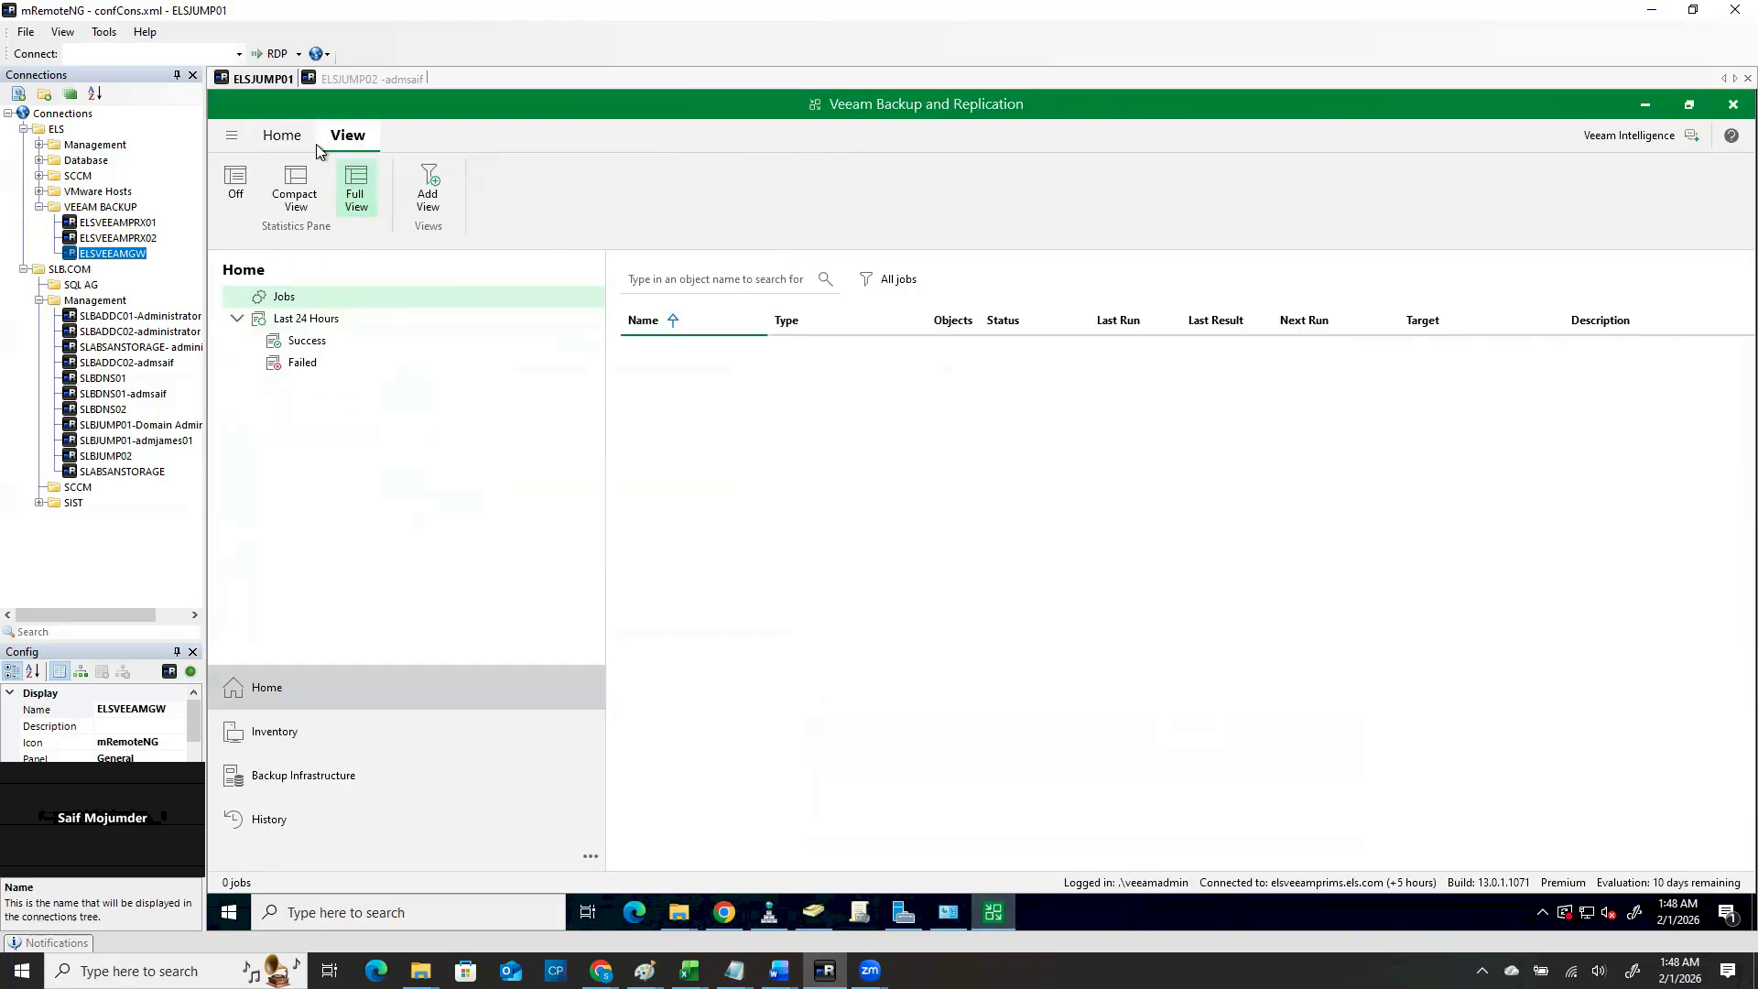
left_click(274, 137)
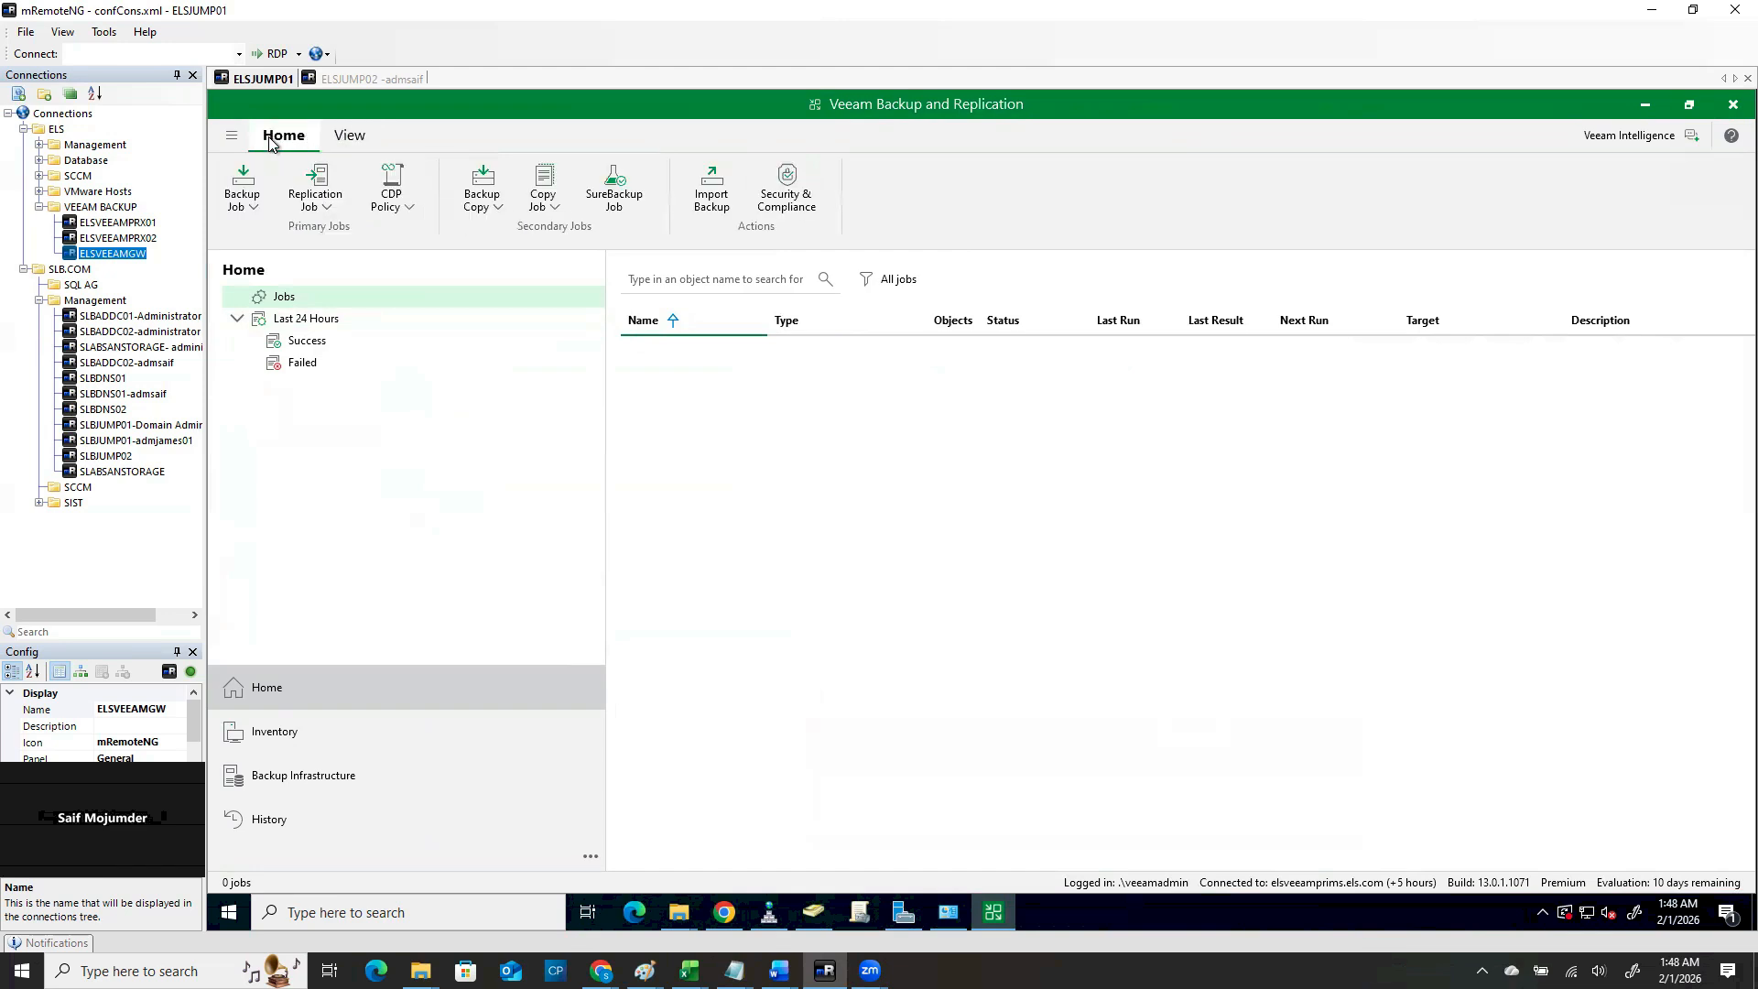
- Review the Jobs list and the 5 sessions from the last 24 hours, then bring up the web UI's Managed Servers page
left_click(293, 318)
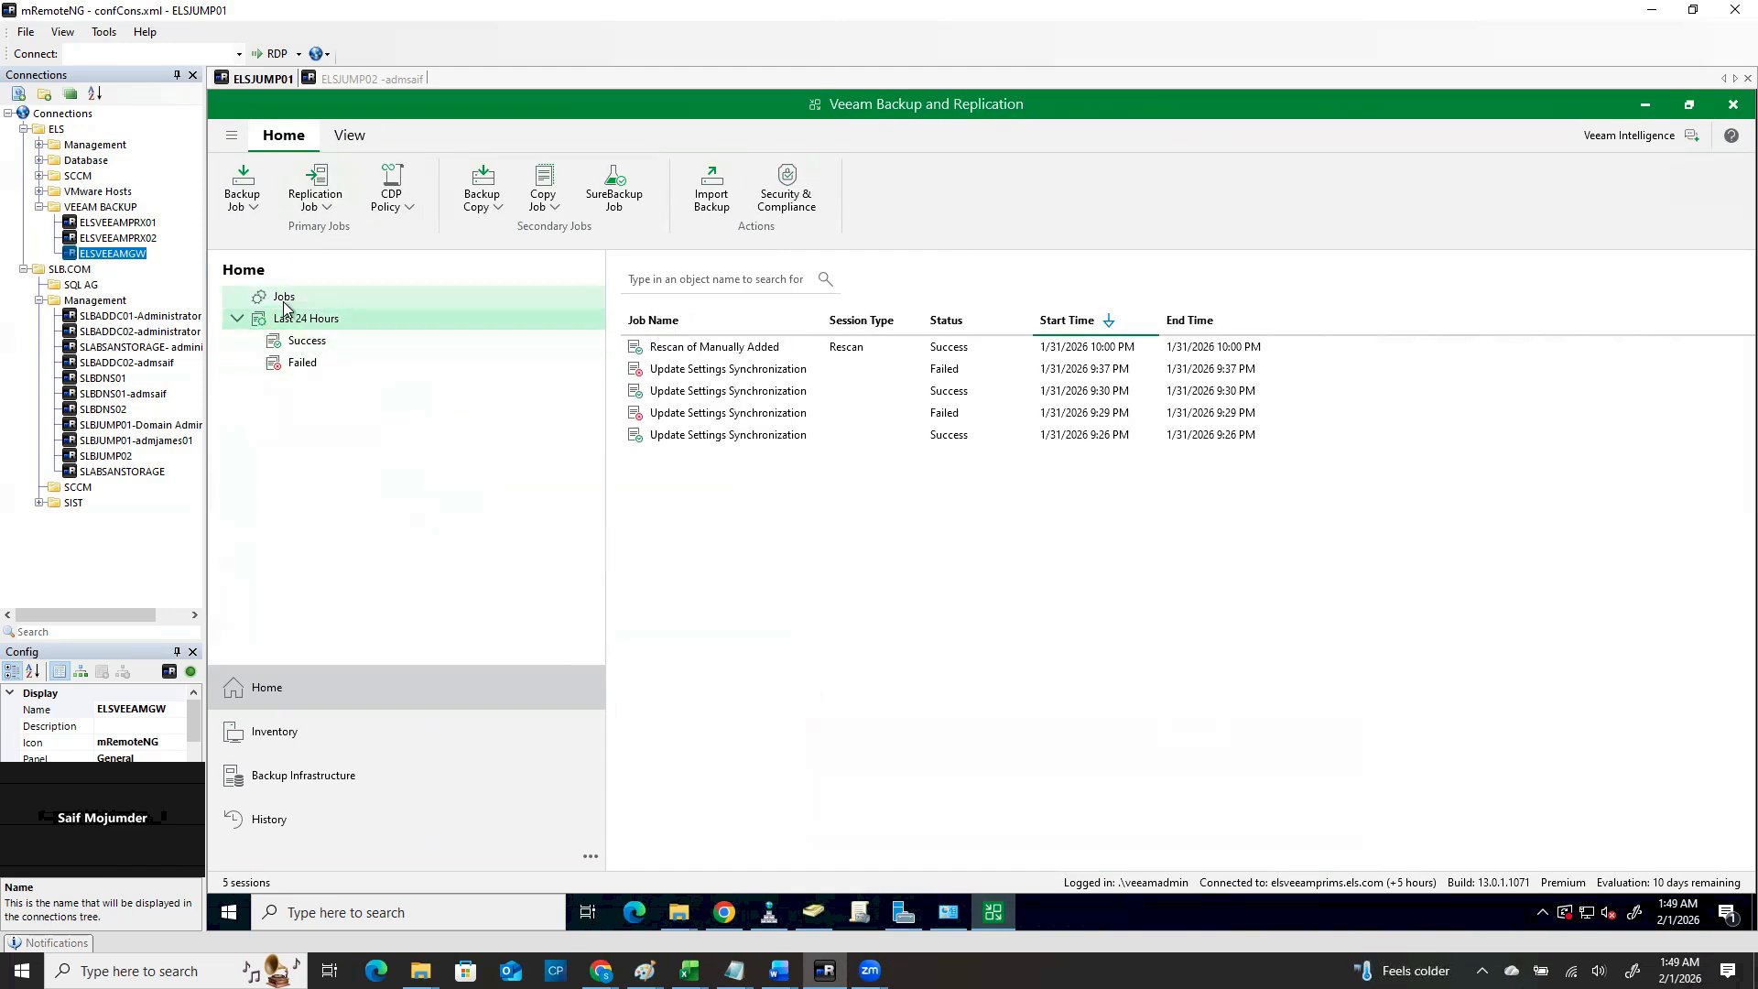
left_click(293, 296)
left_click(471, 316)
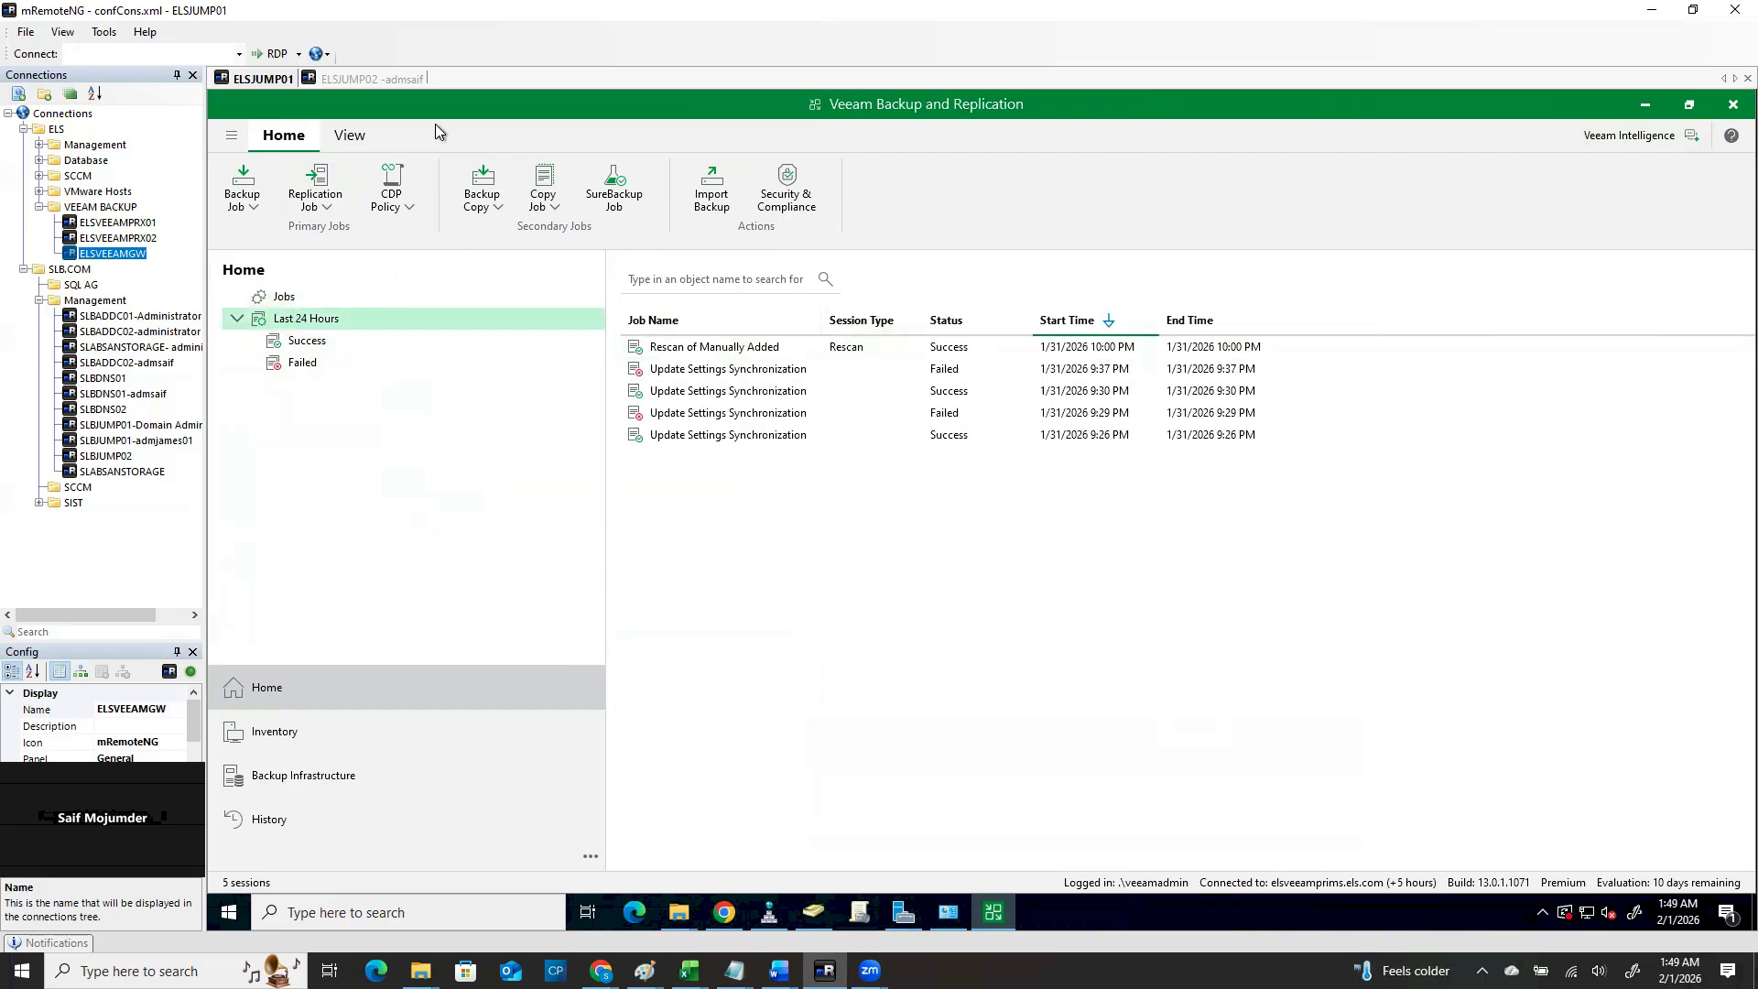
left_click(723, 912)
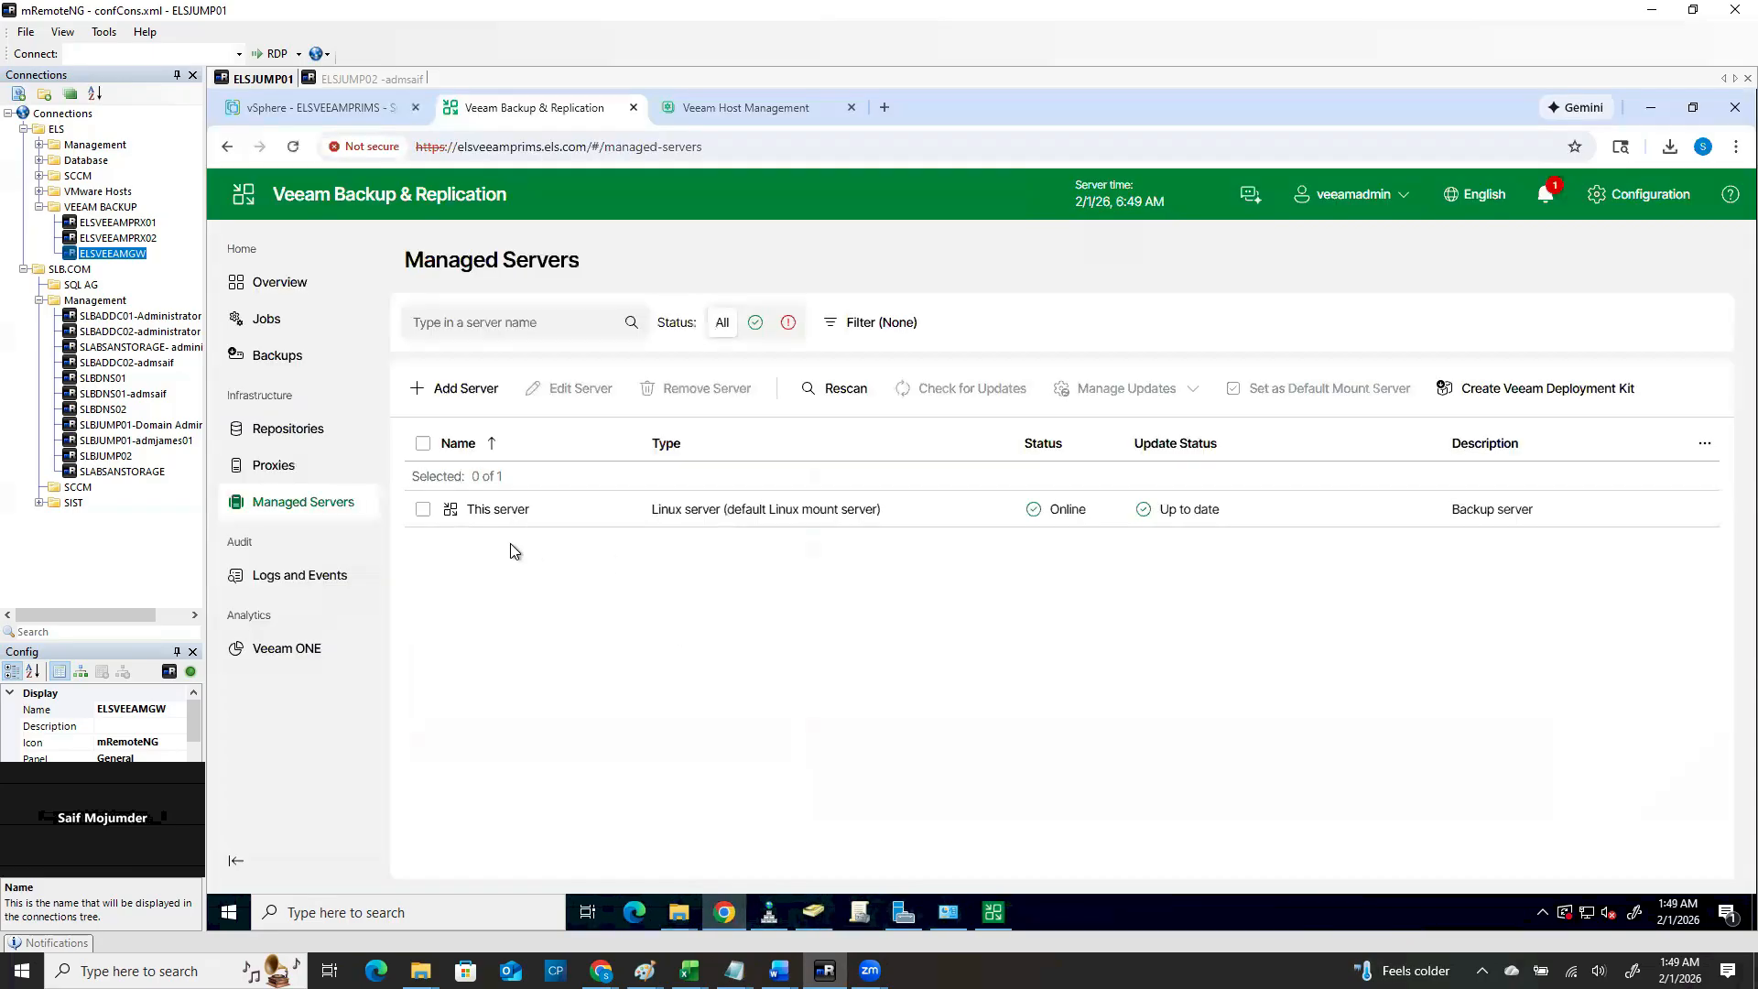
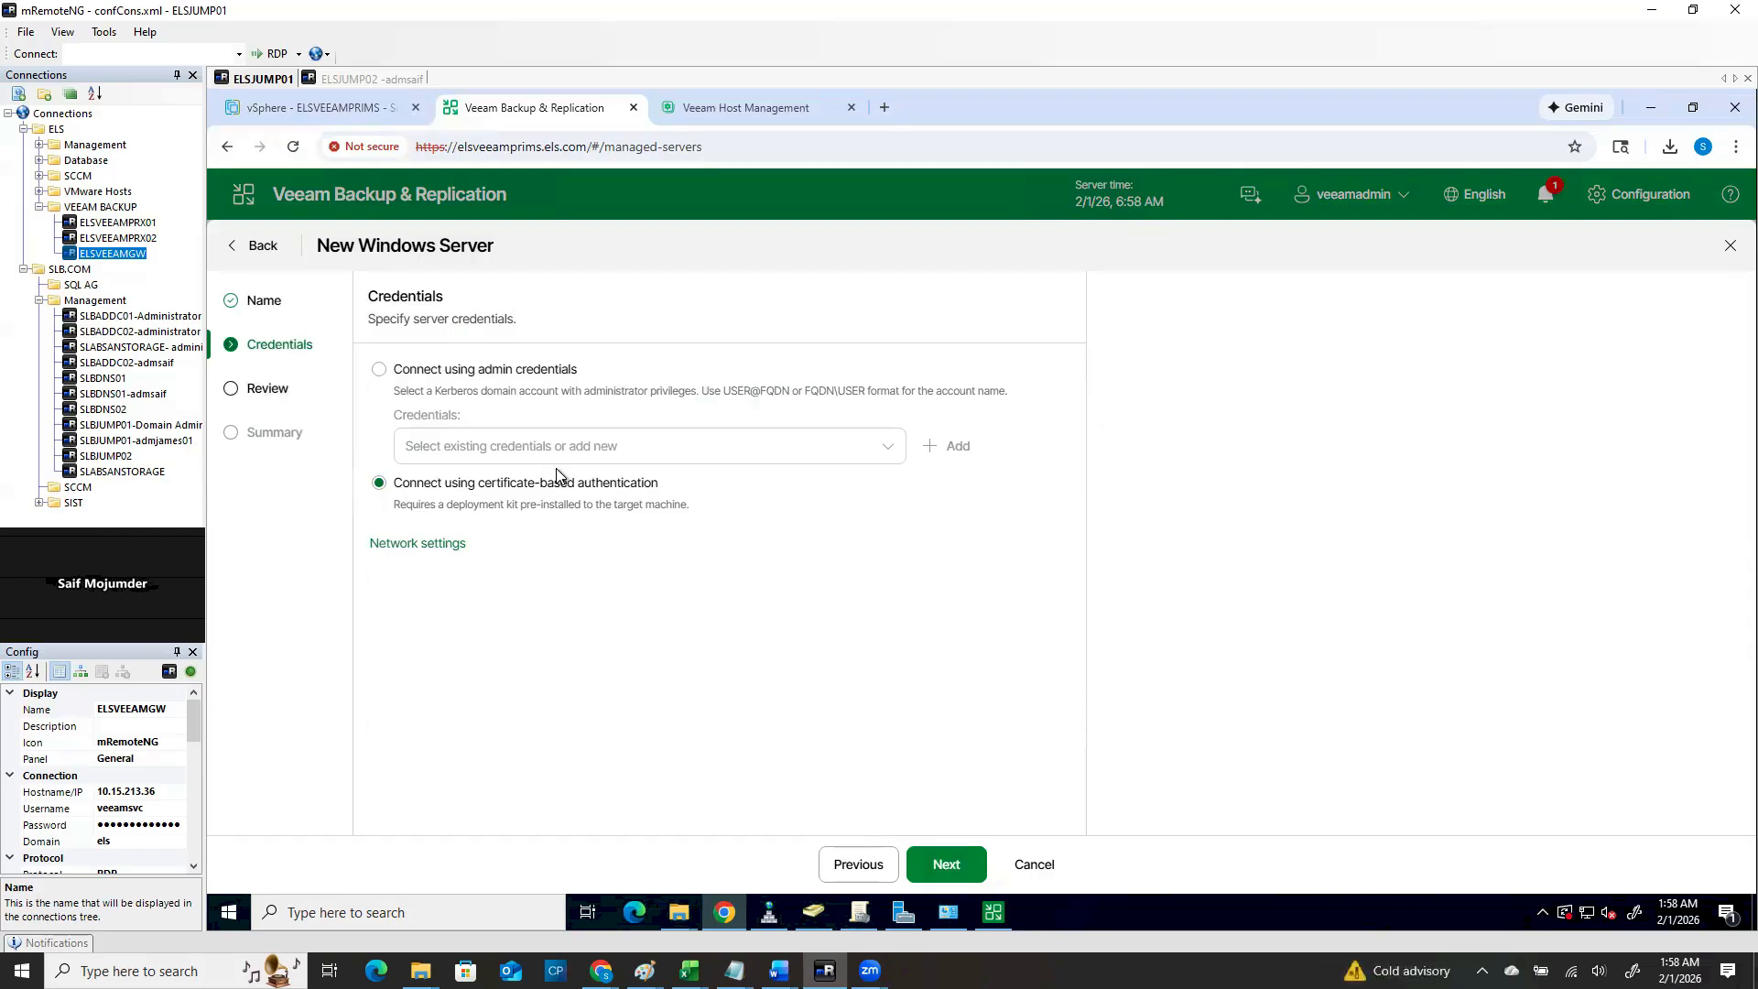
- Bring the Veeam console forward, copy the deployment kit folder from Downloads, and close Explorer
left_click(1645, 107)
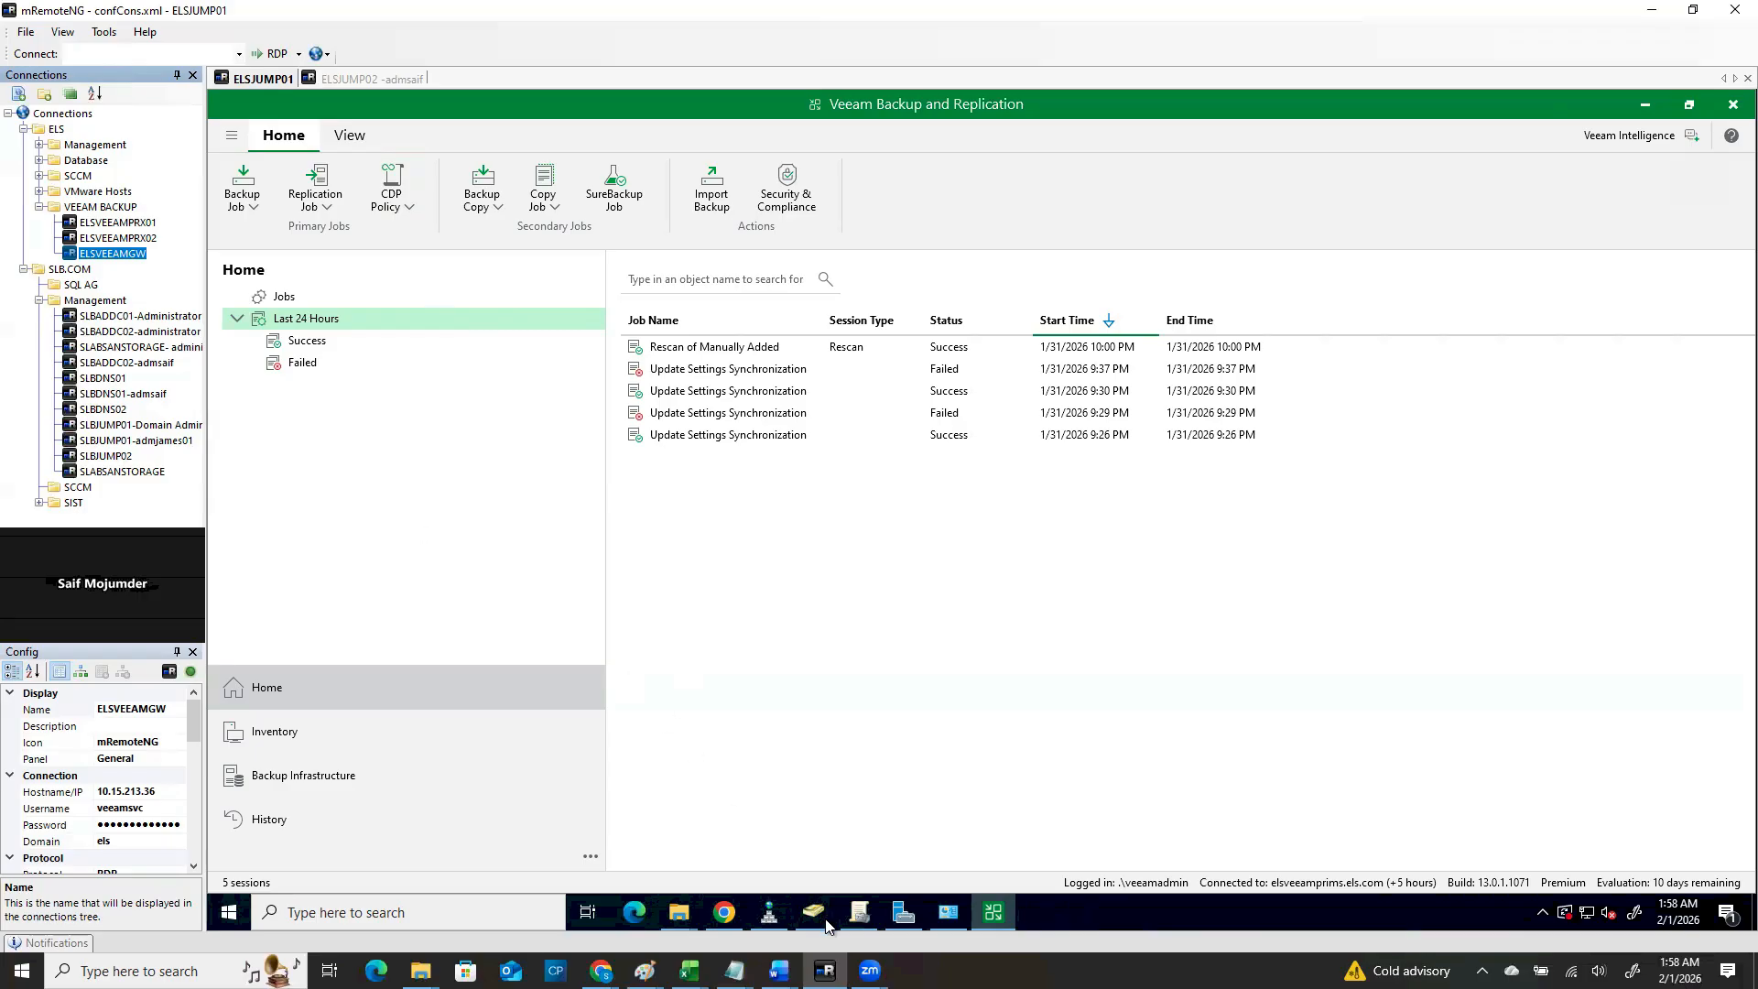
mouse_move(698, 890)
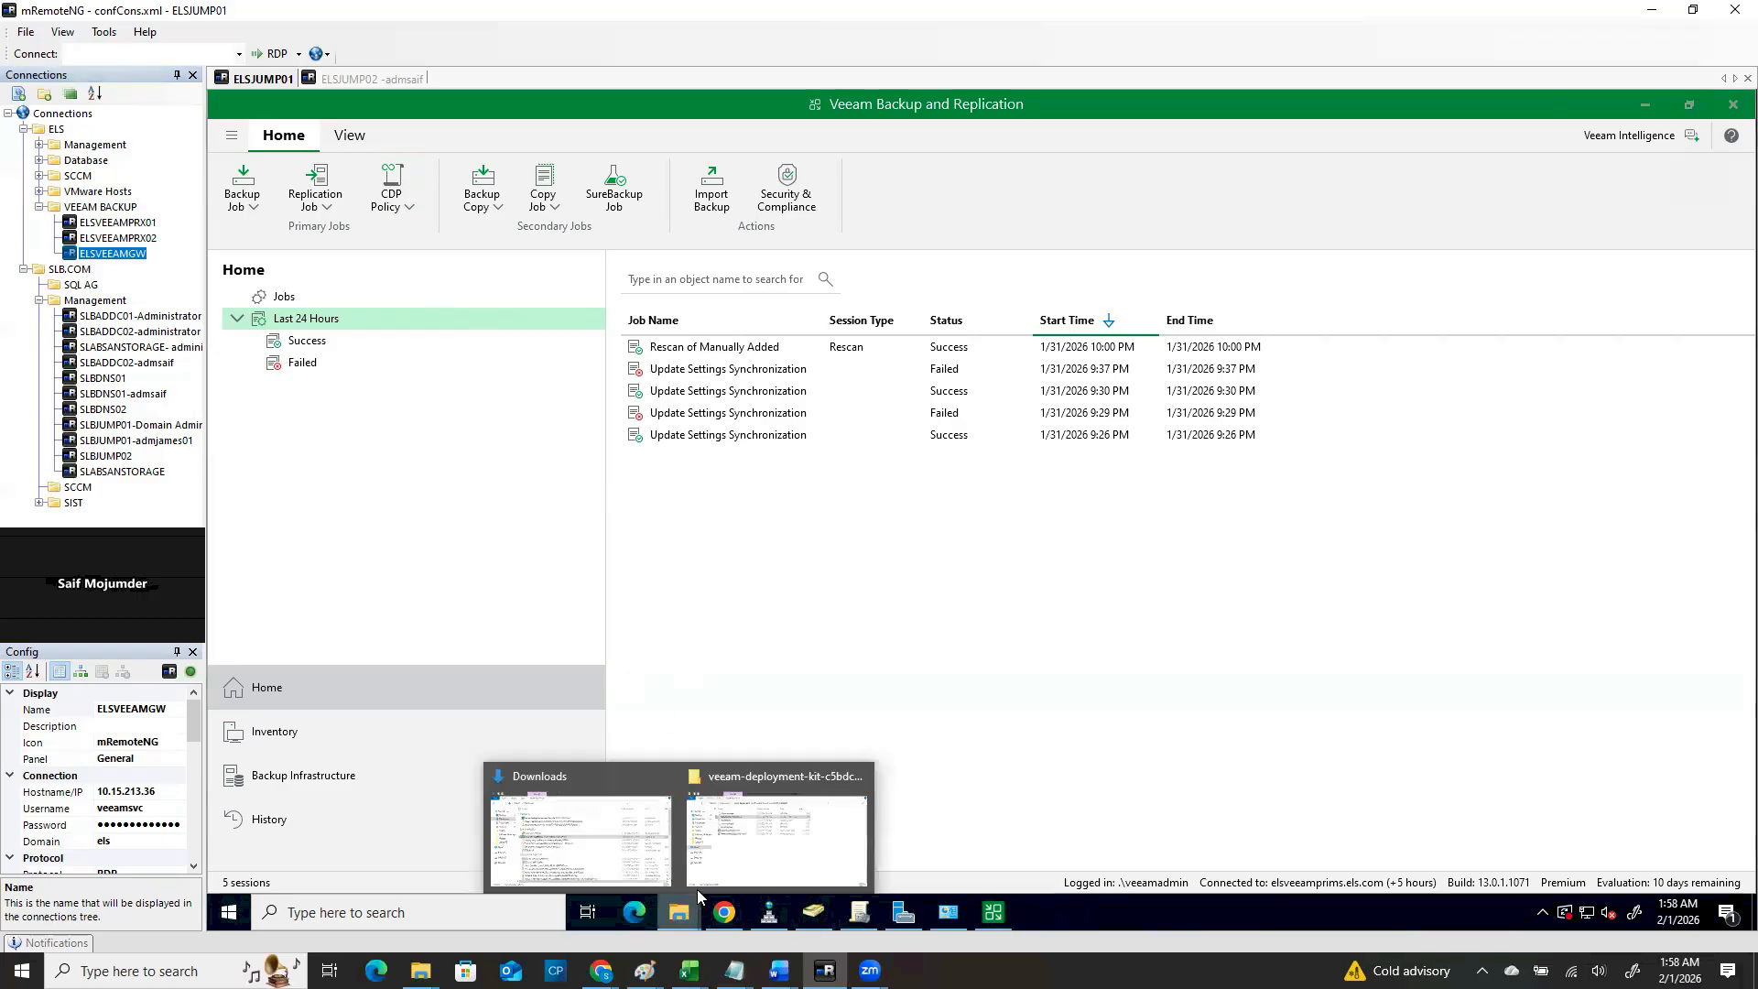
left_click(776, 835)
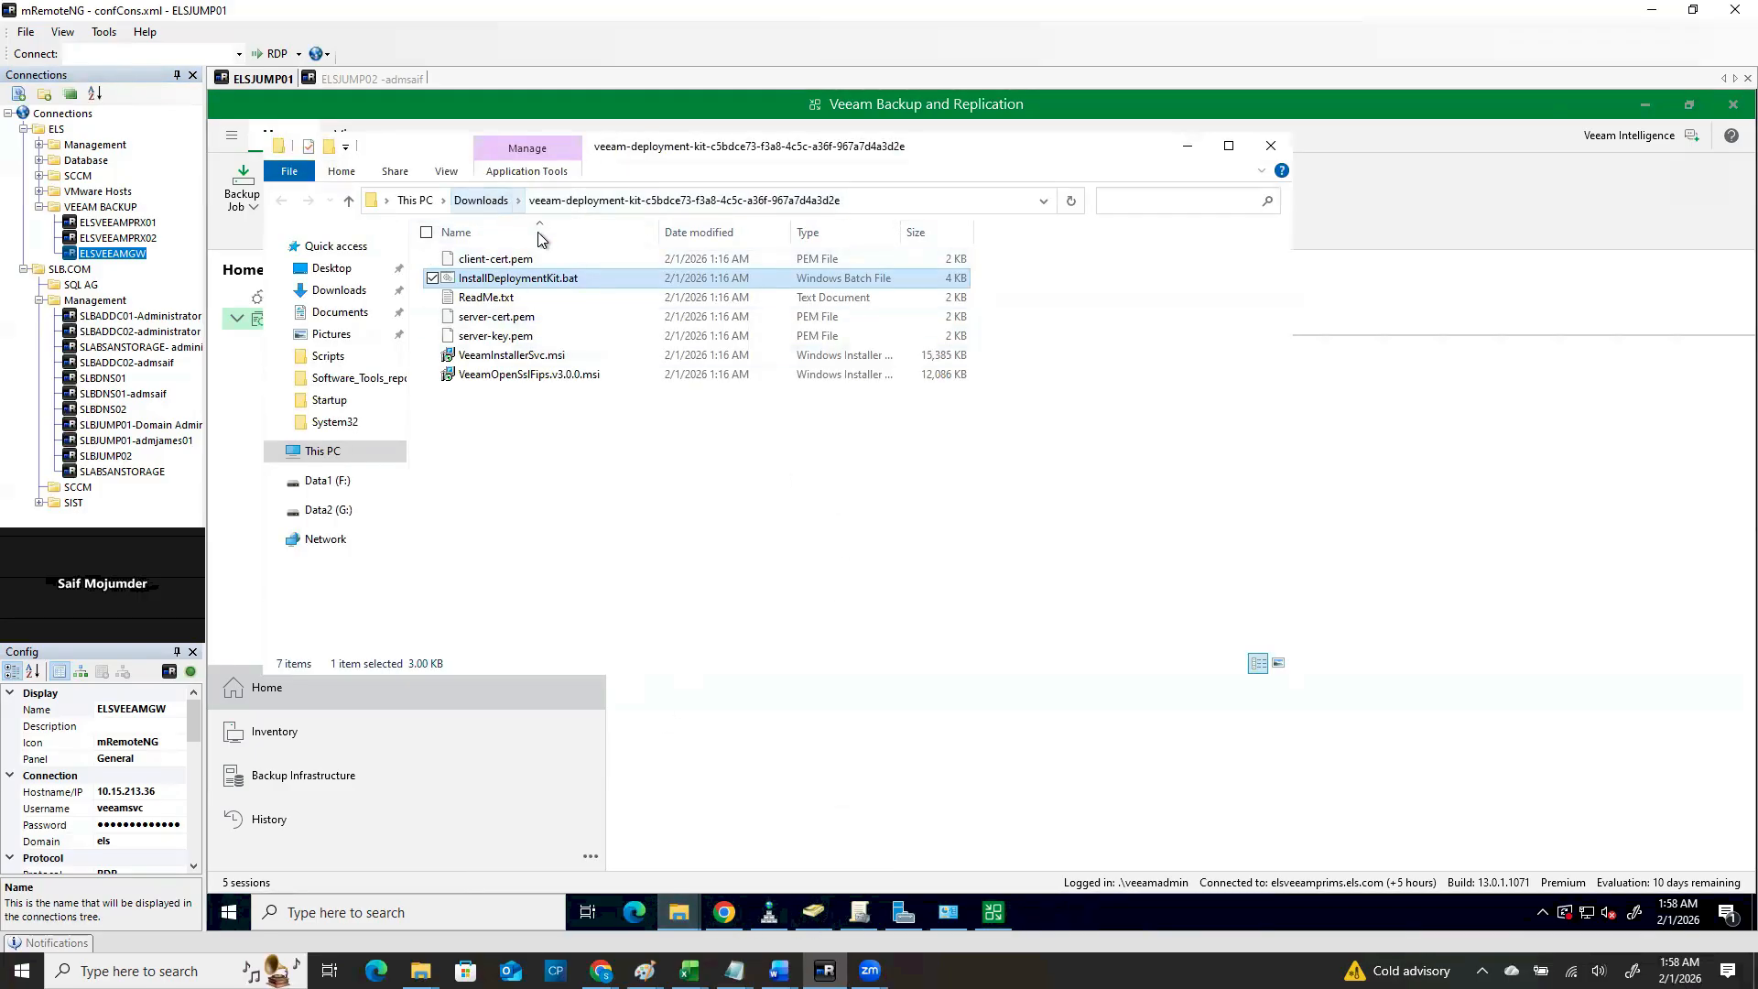
left_click(481, 200)
right_click(545, 328)
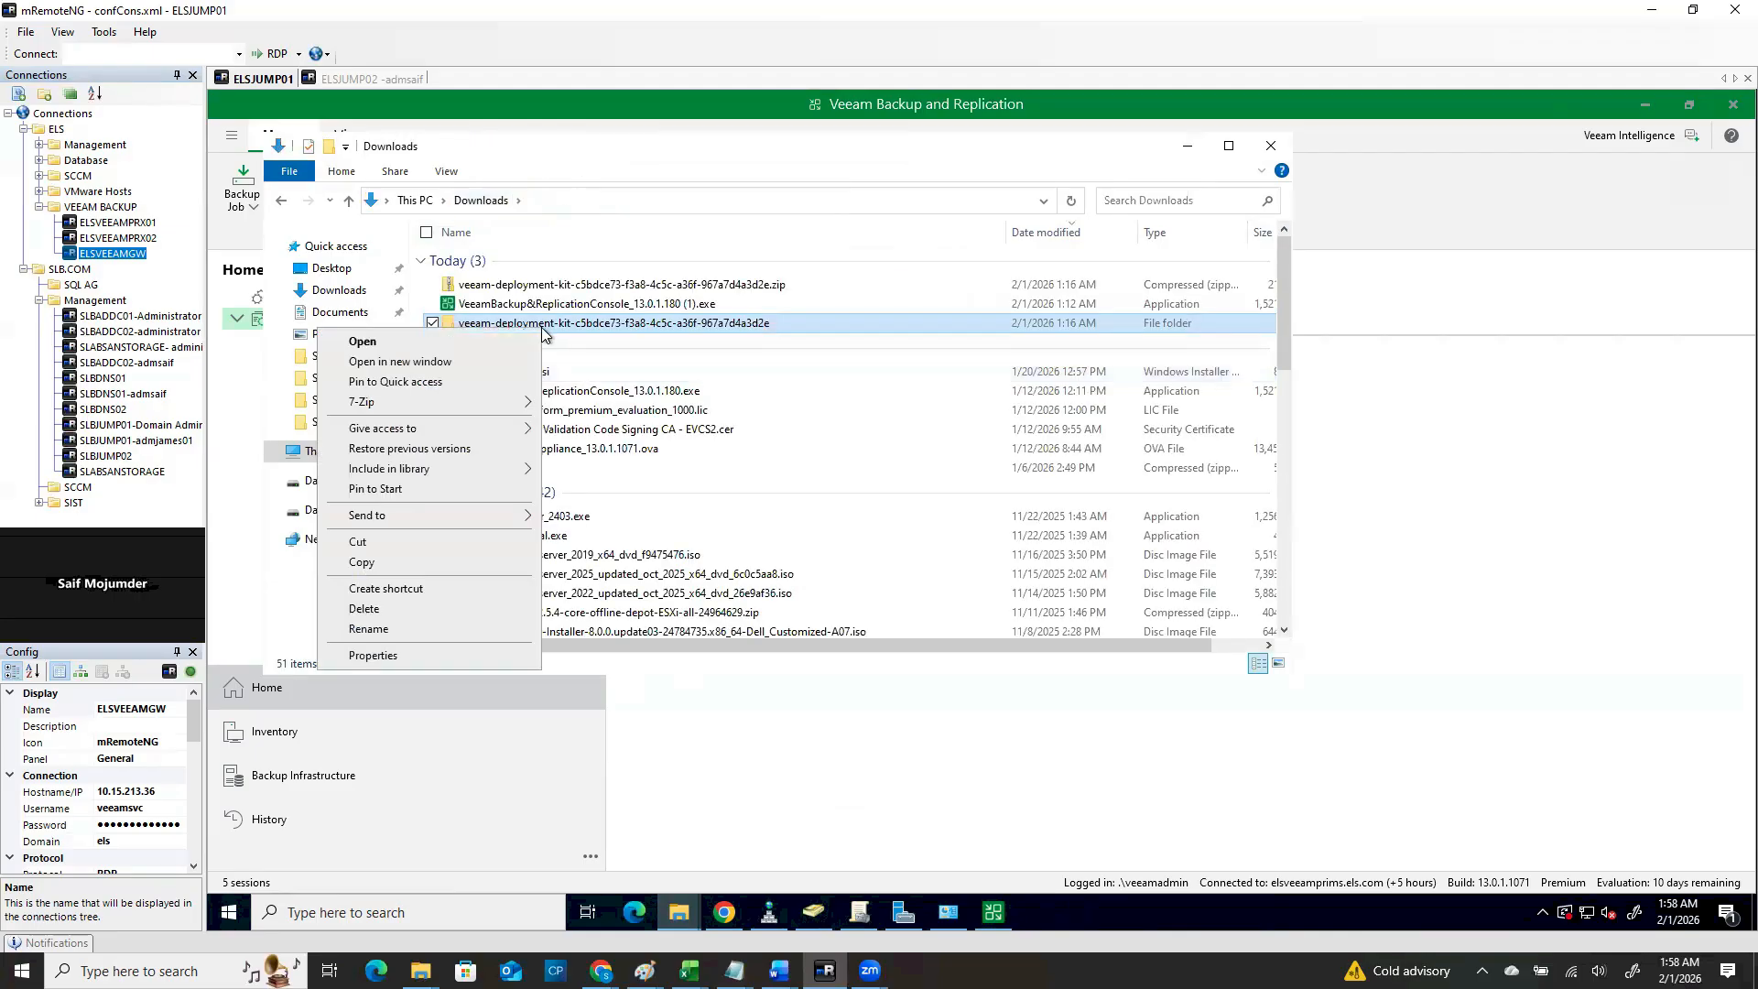
left_click(384, 561)
left_click(1271, 147)
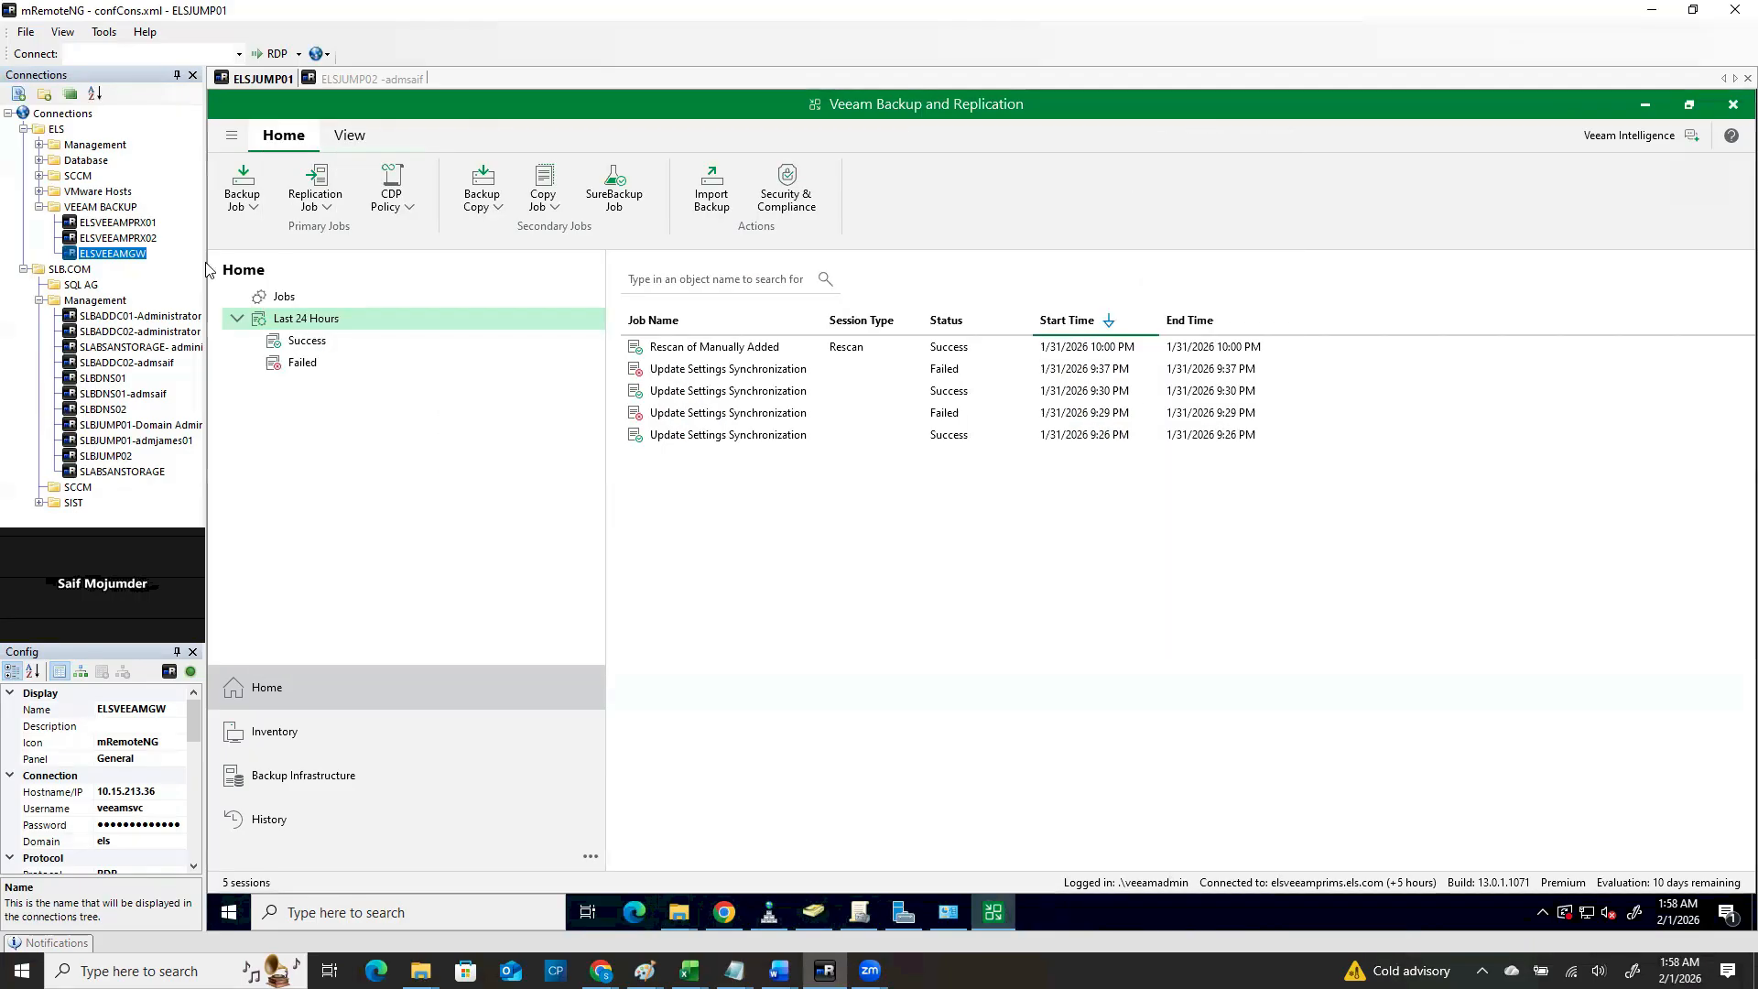
- Set the ELSVEEAMGW connection's username to administrator and connect to it
left_click(130, 255)
left_click(152, 807)
type("administrator")
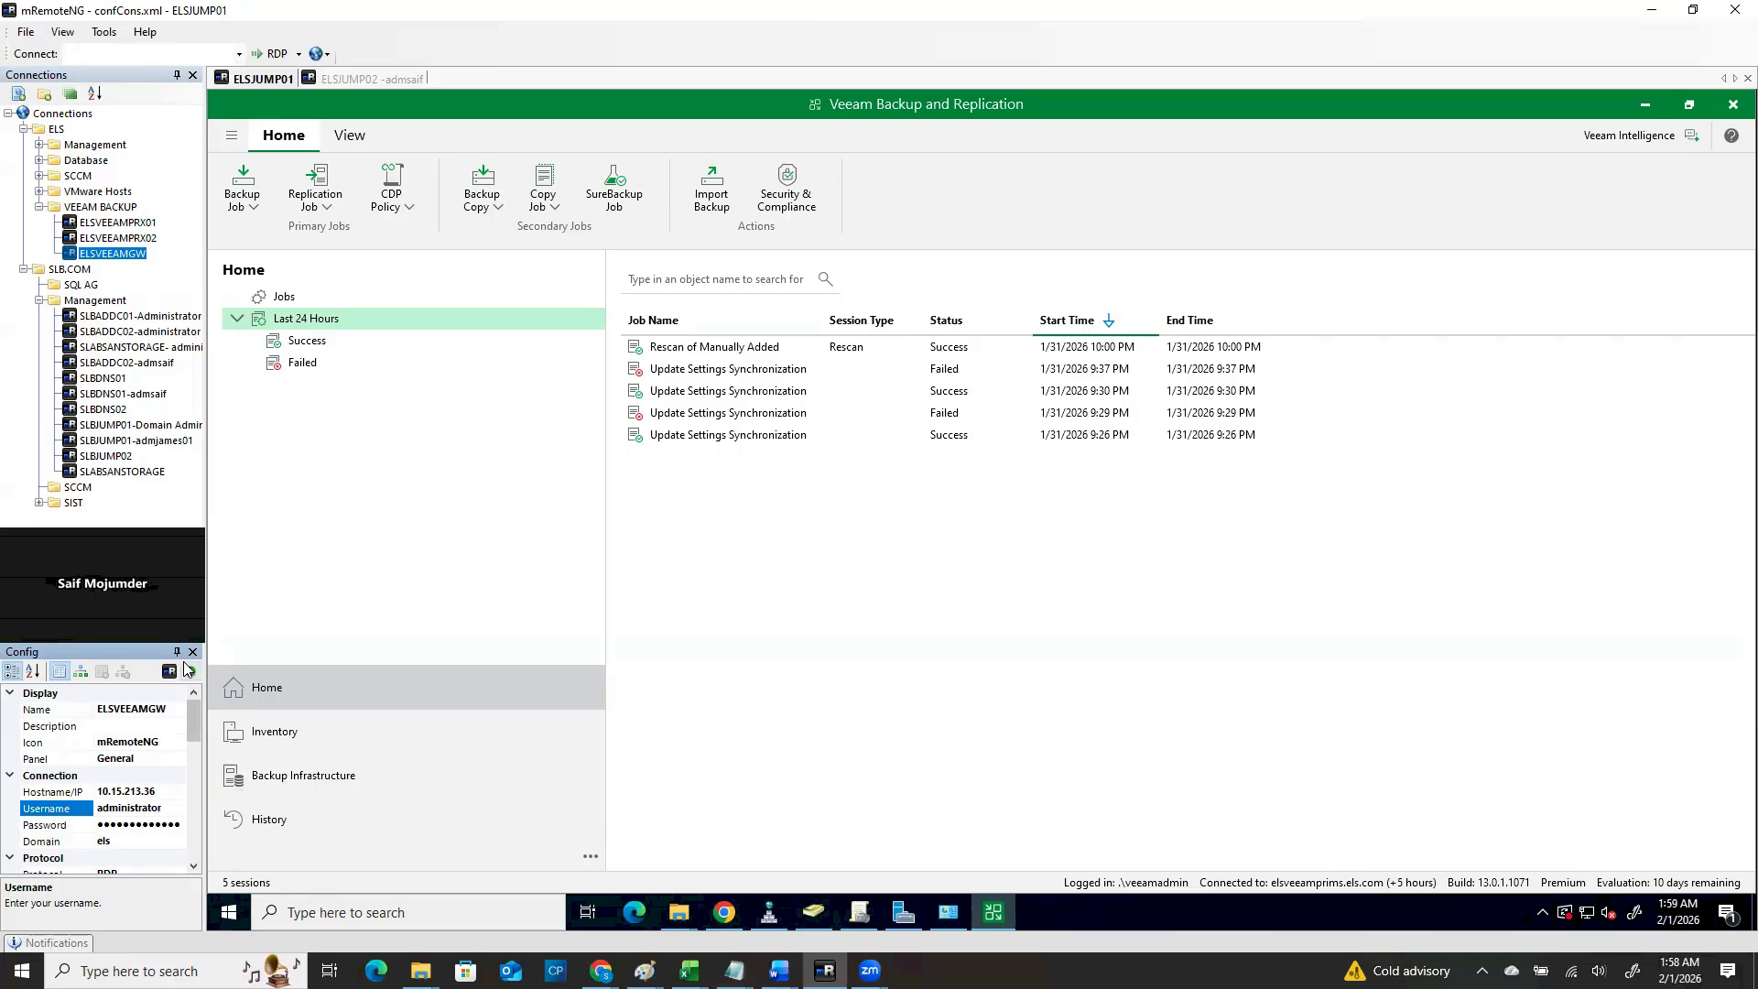
double_click(114, 251)
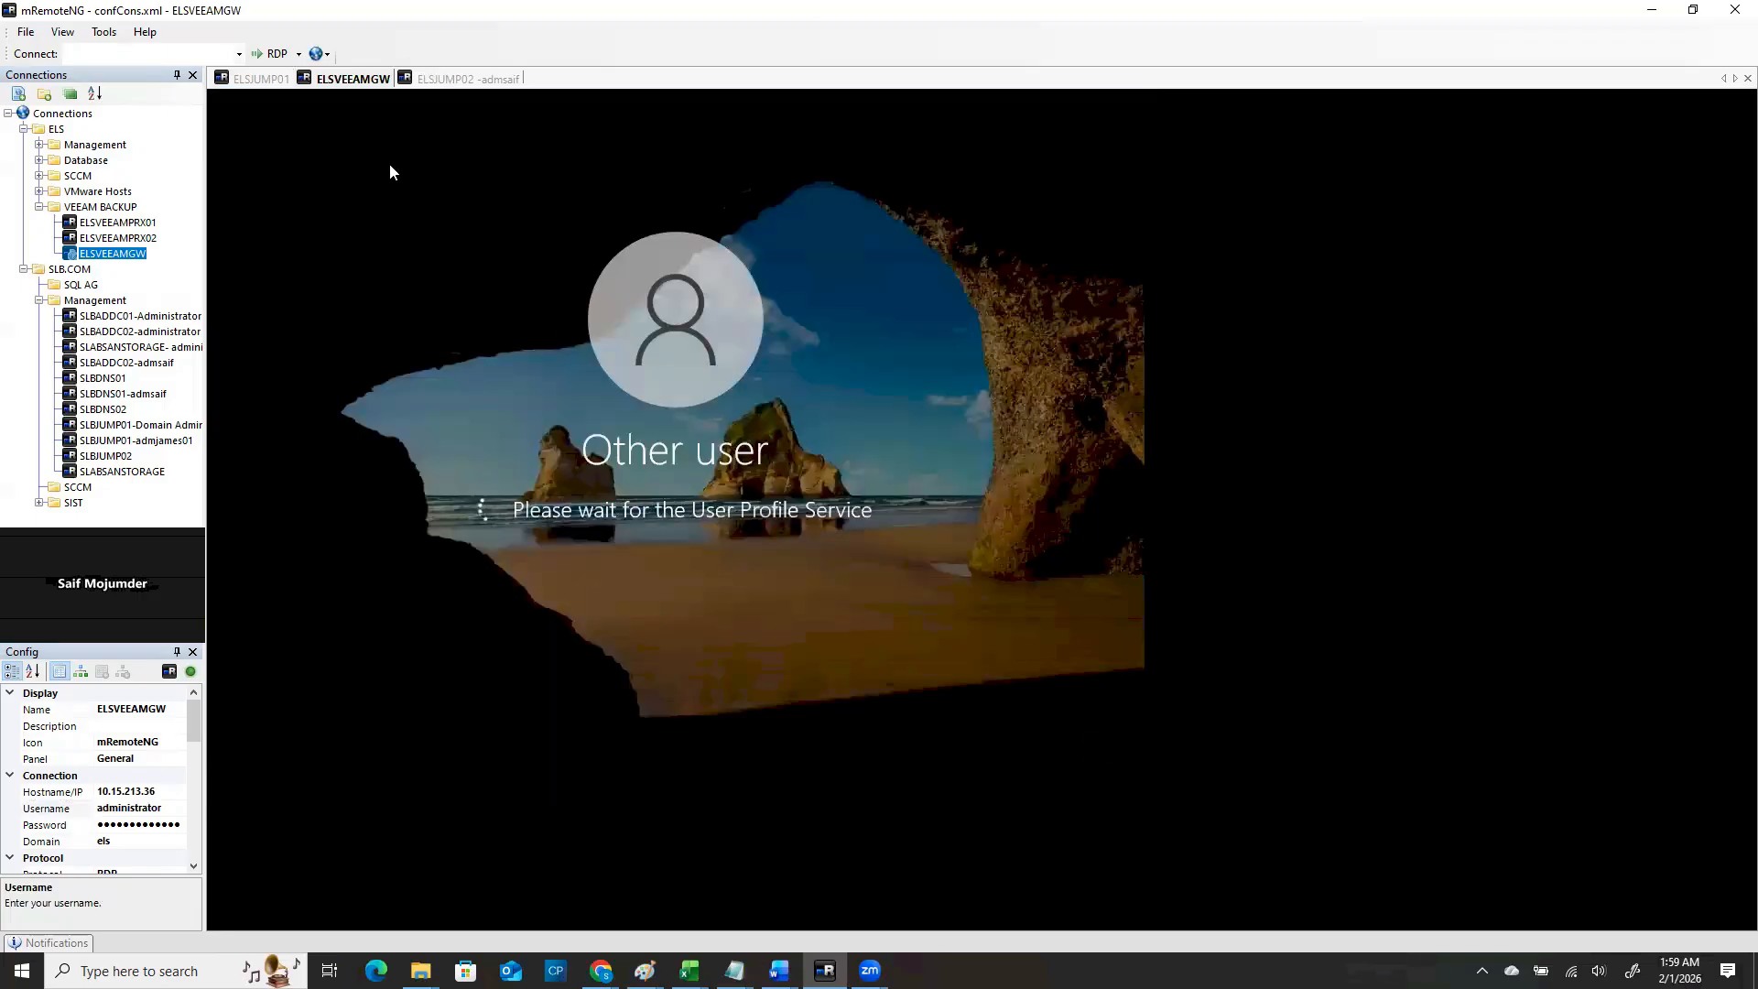
- Copy the deployment kit folder on ELSJUMP01, then bring up ELSVEEAMGW's File Explorer windows
left_click(257, 82)
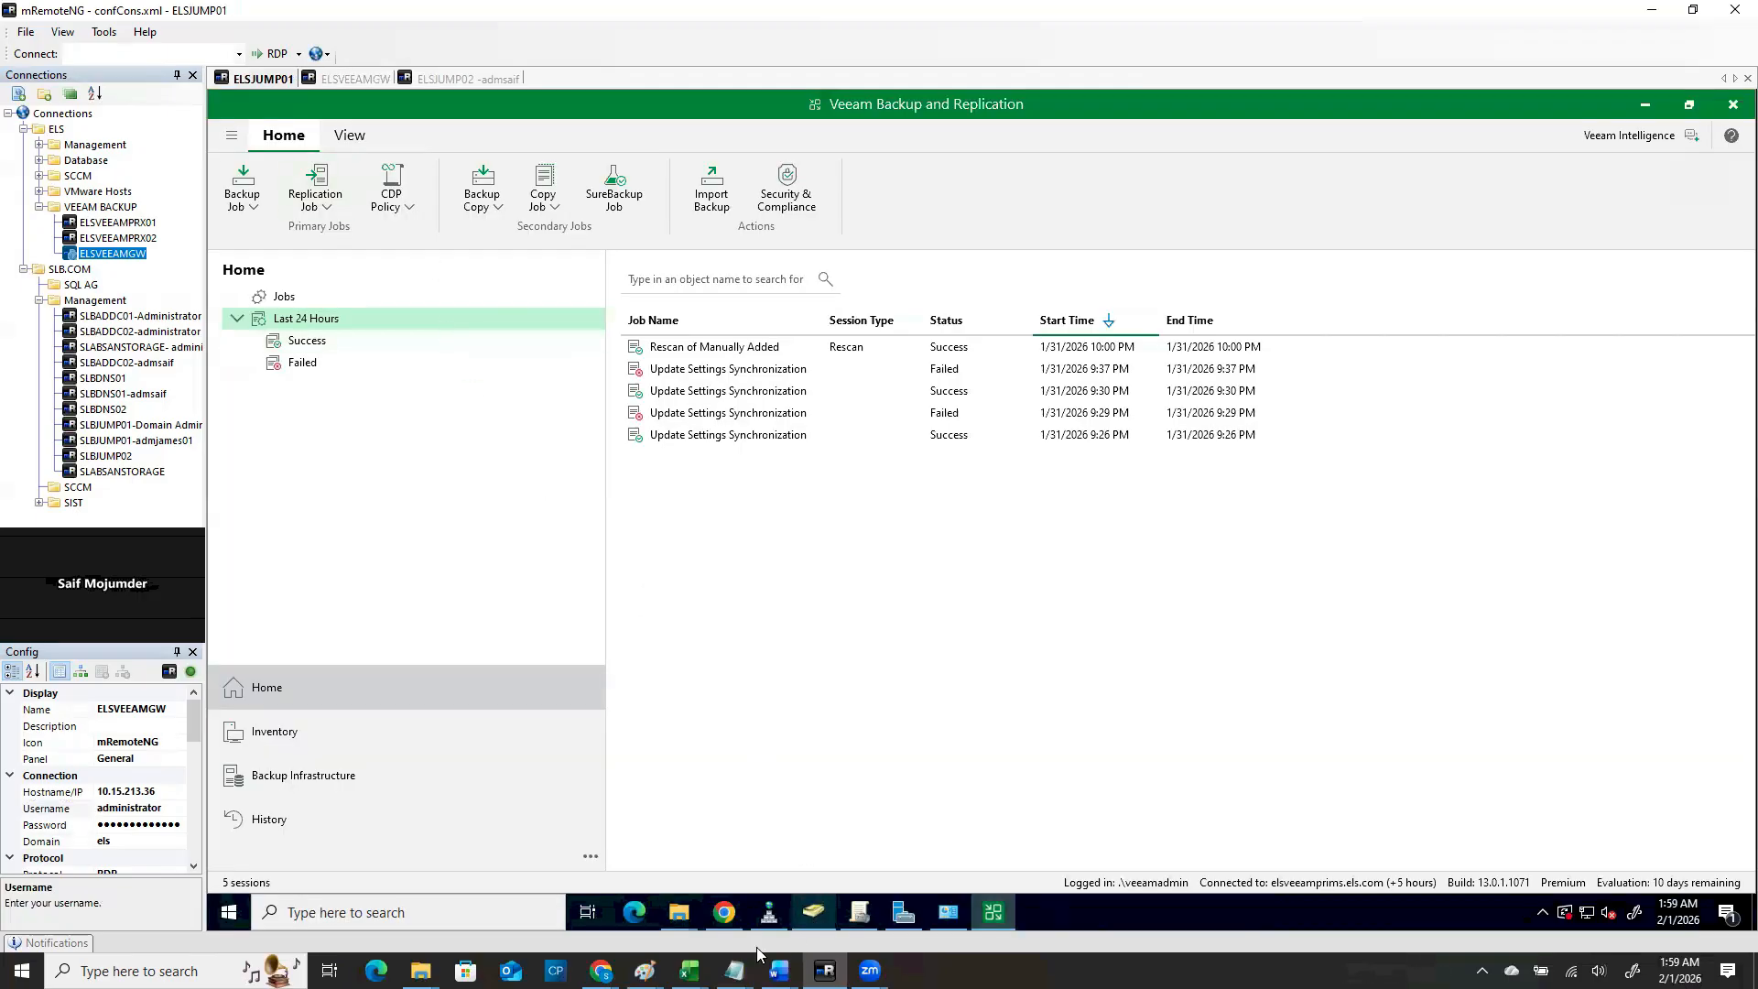
mouse_move(679, 916)
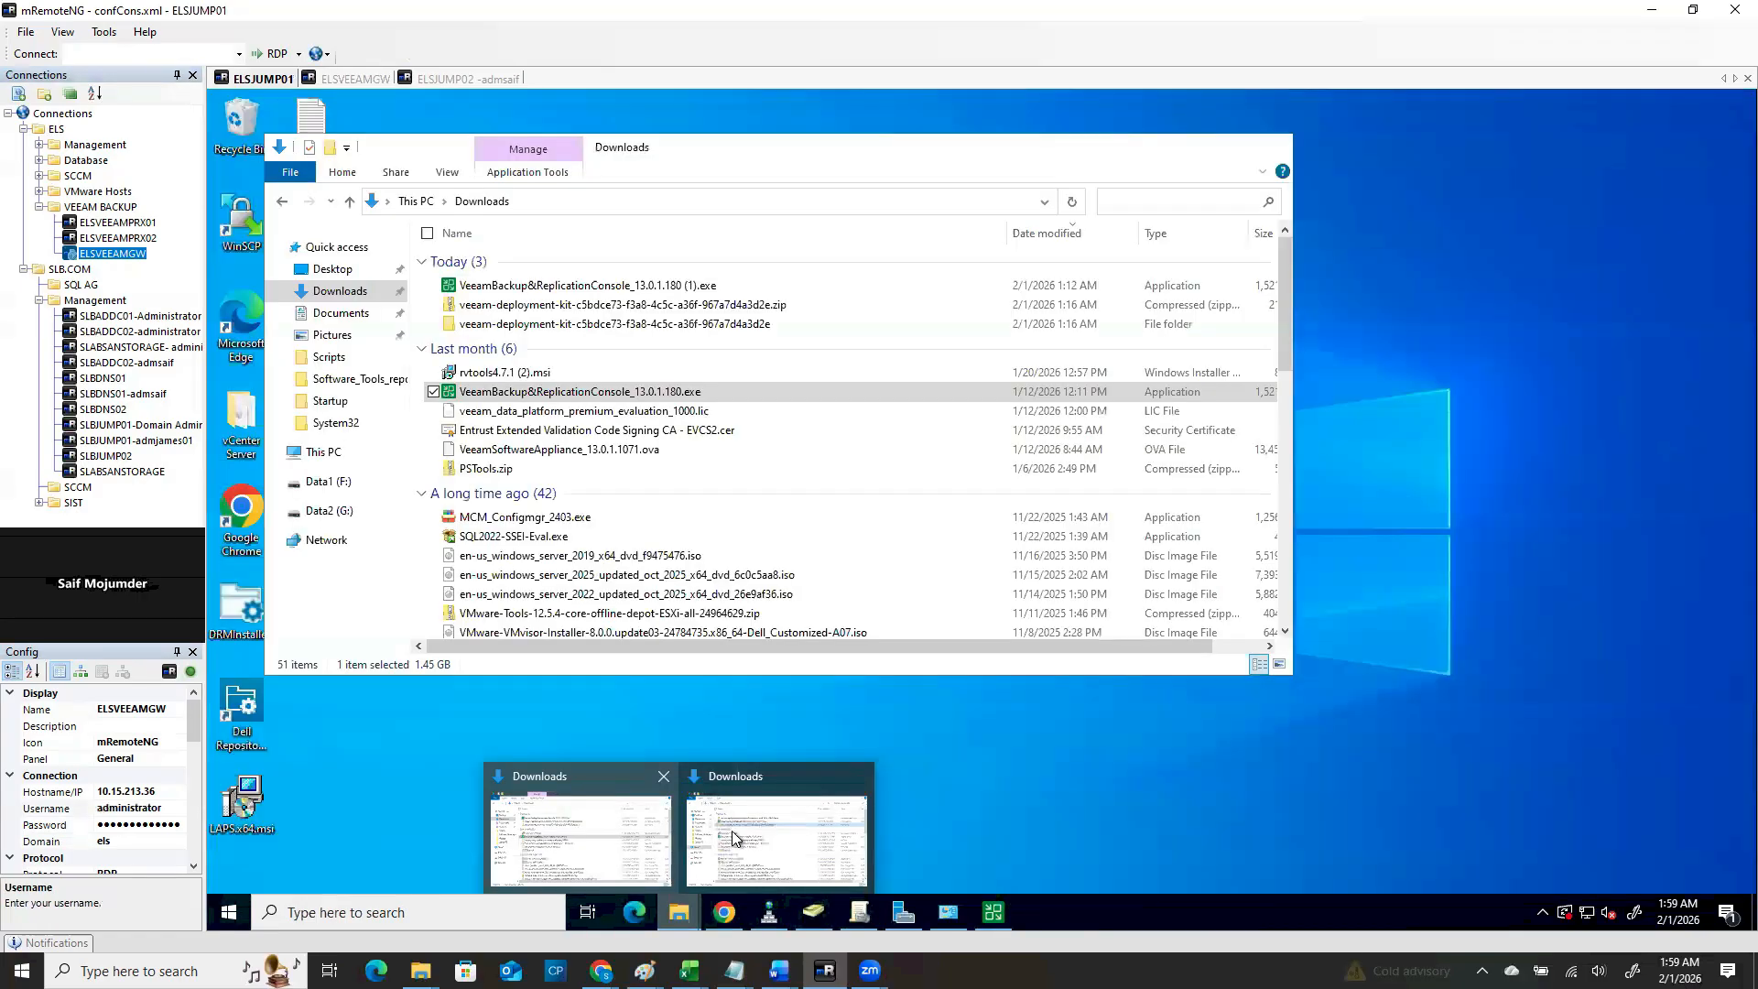
left_click(732, 733)
right_click(515, 322)
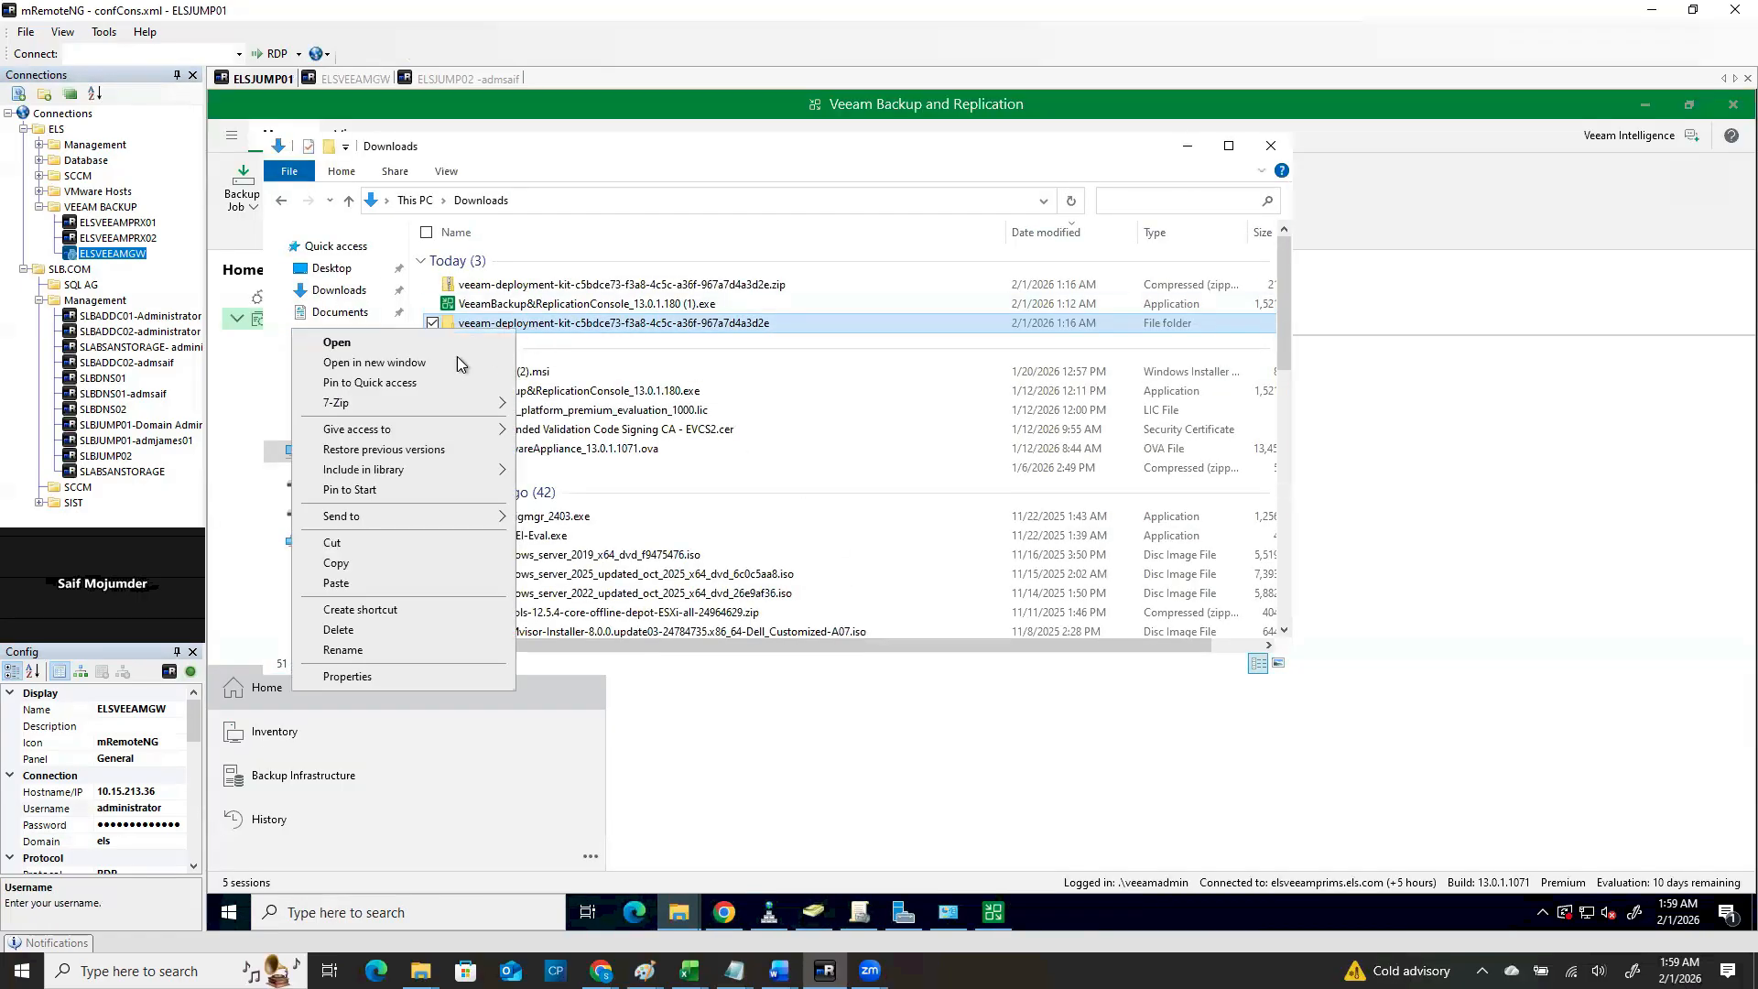
left_click(348, 563)
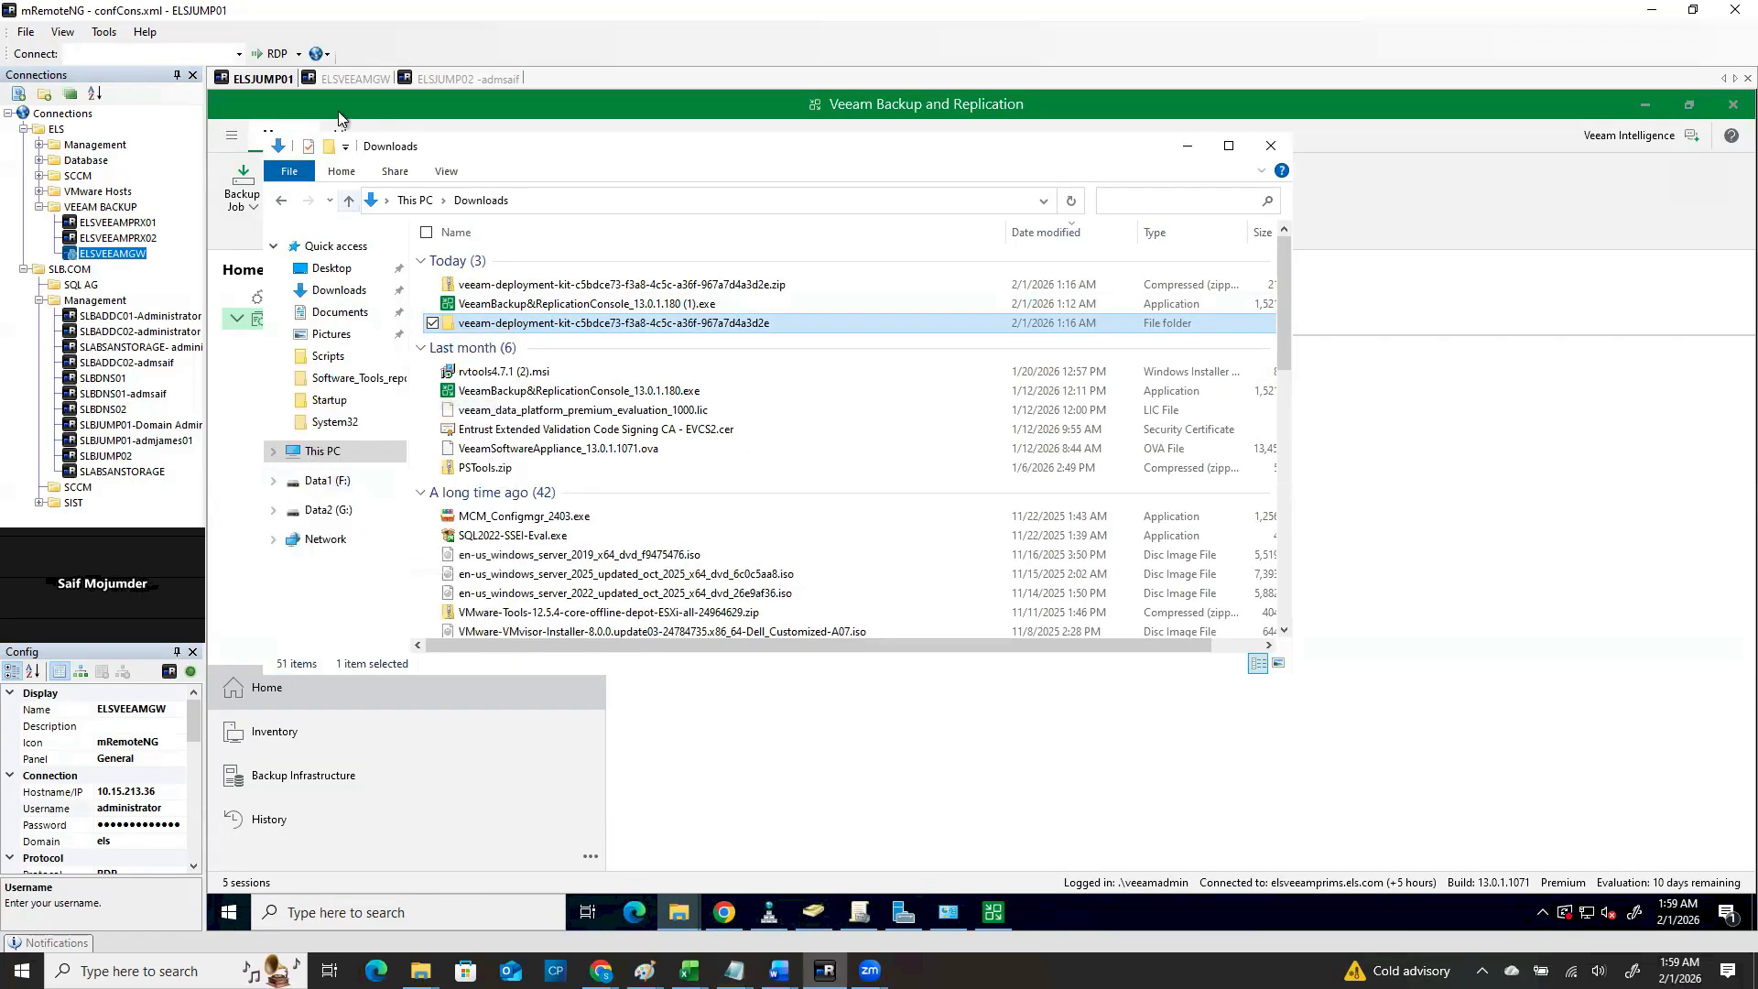
left_click(357, 80)
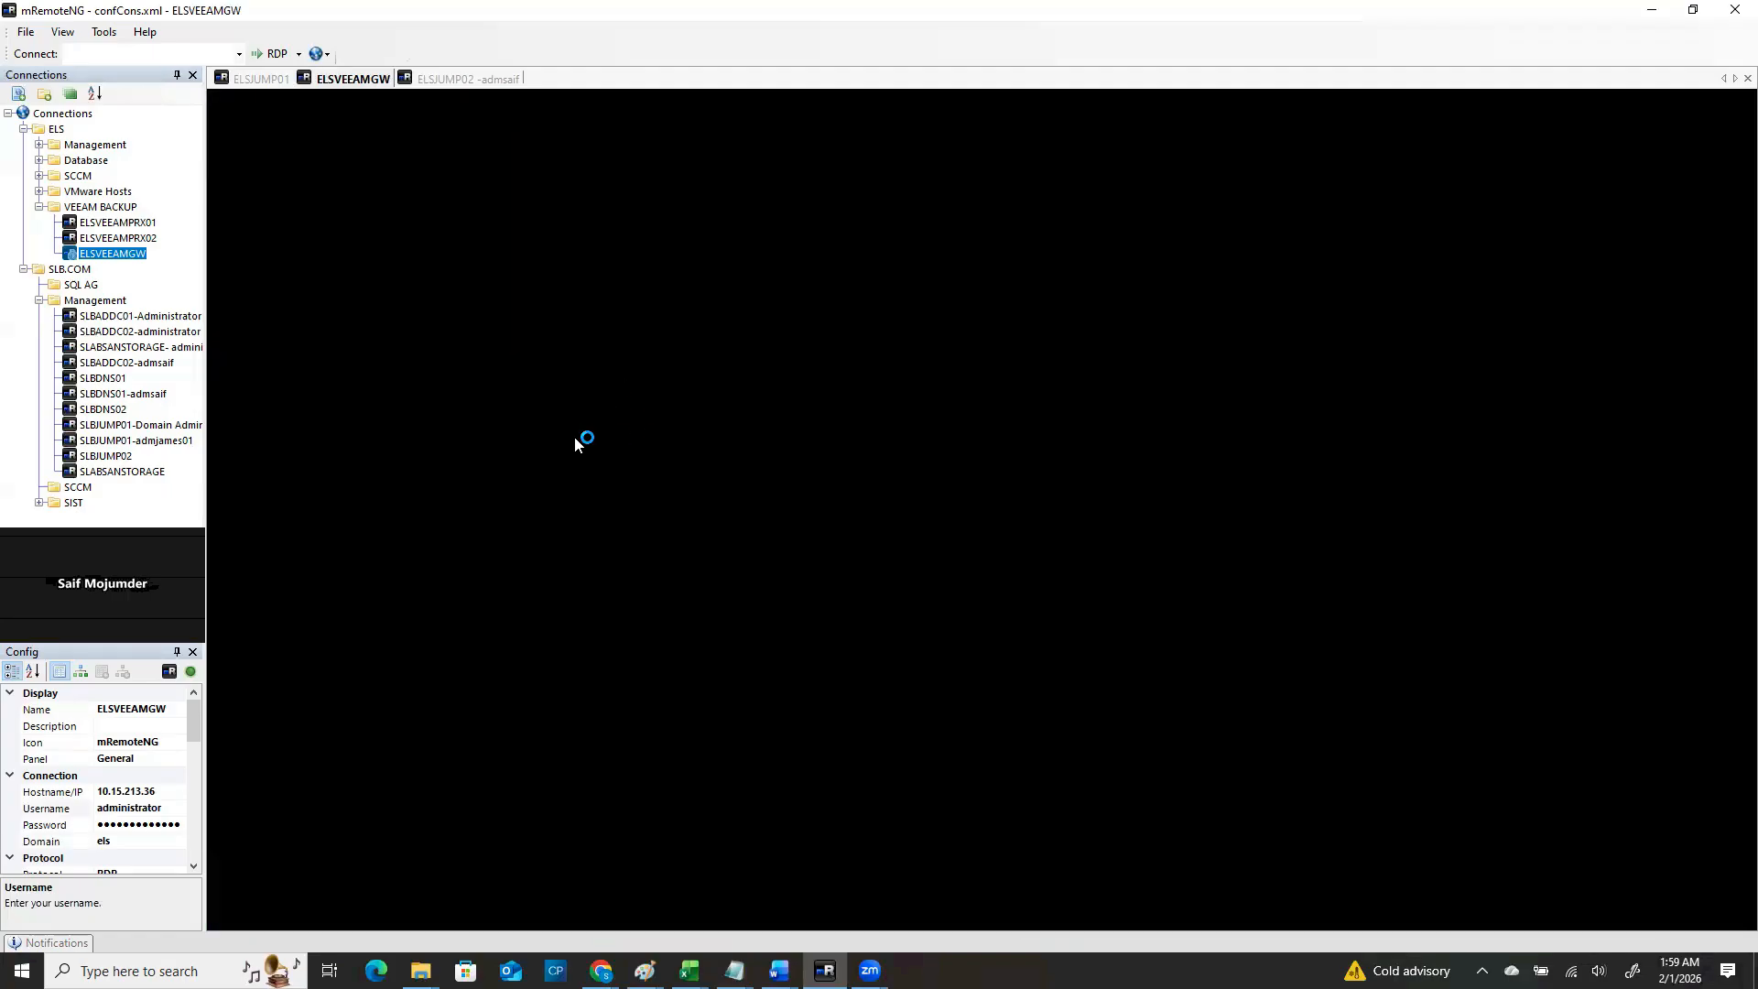
left_click(420, 970)
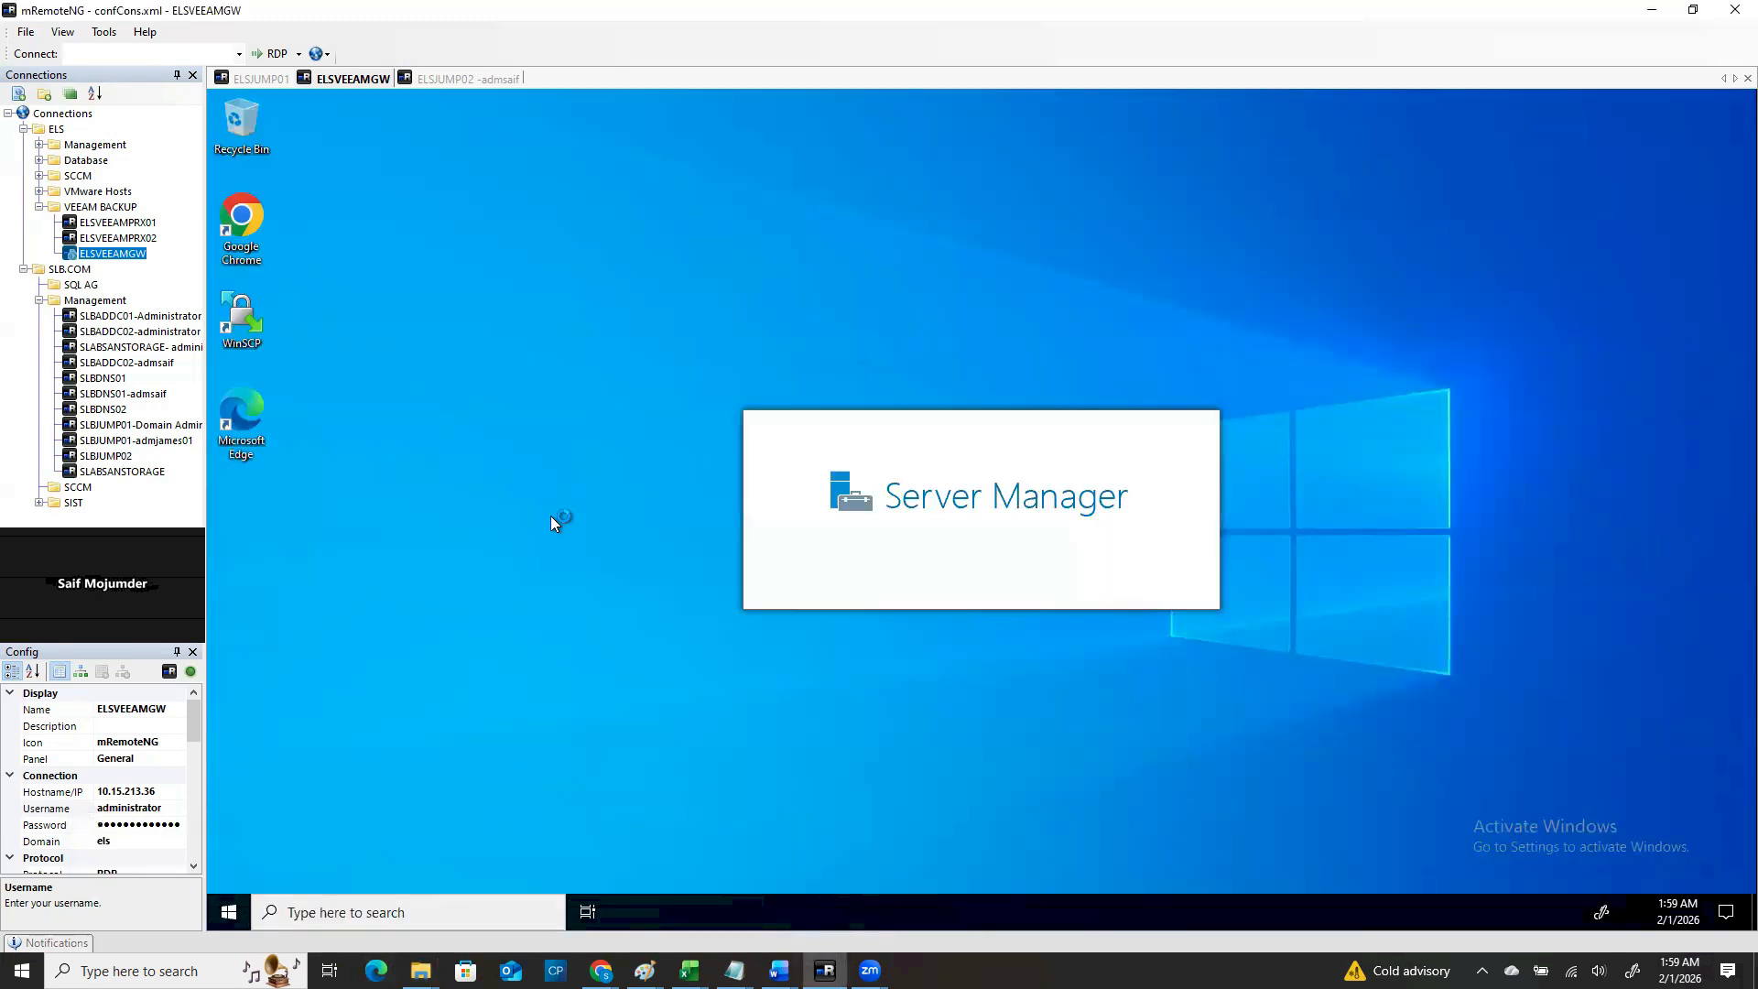
left_click(420, 971)
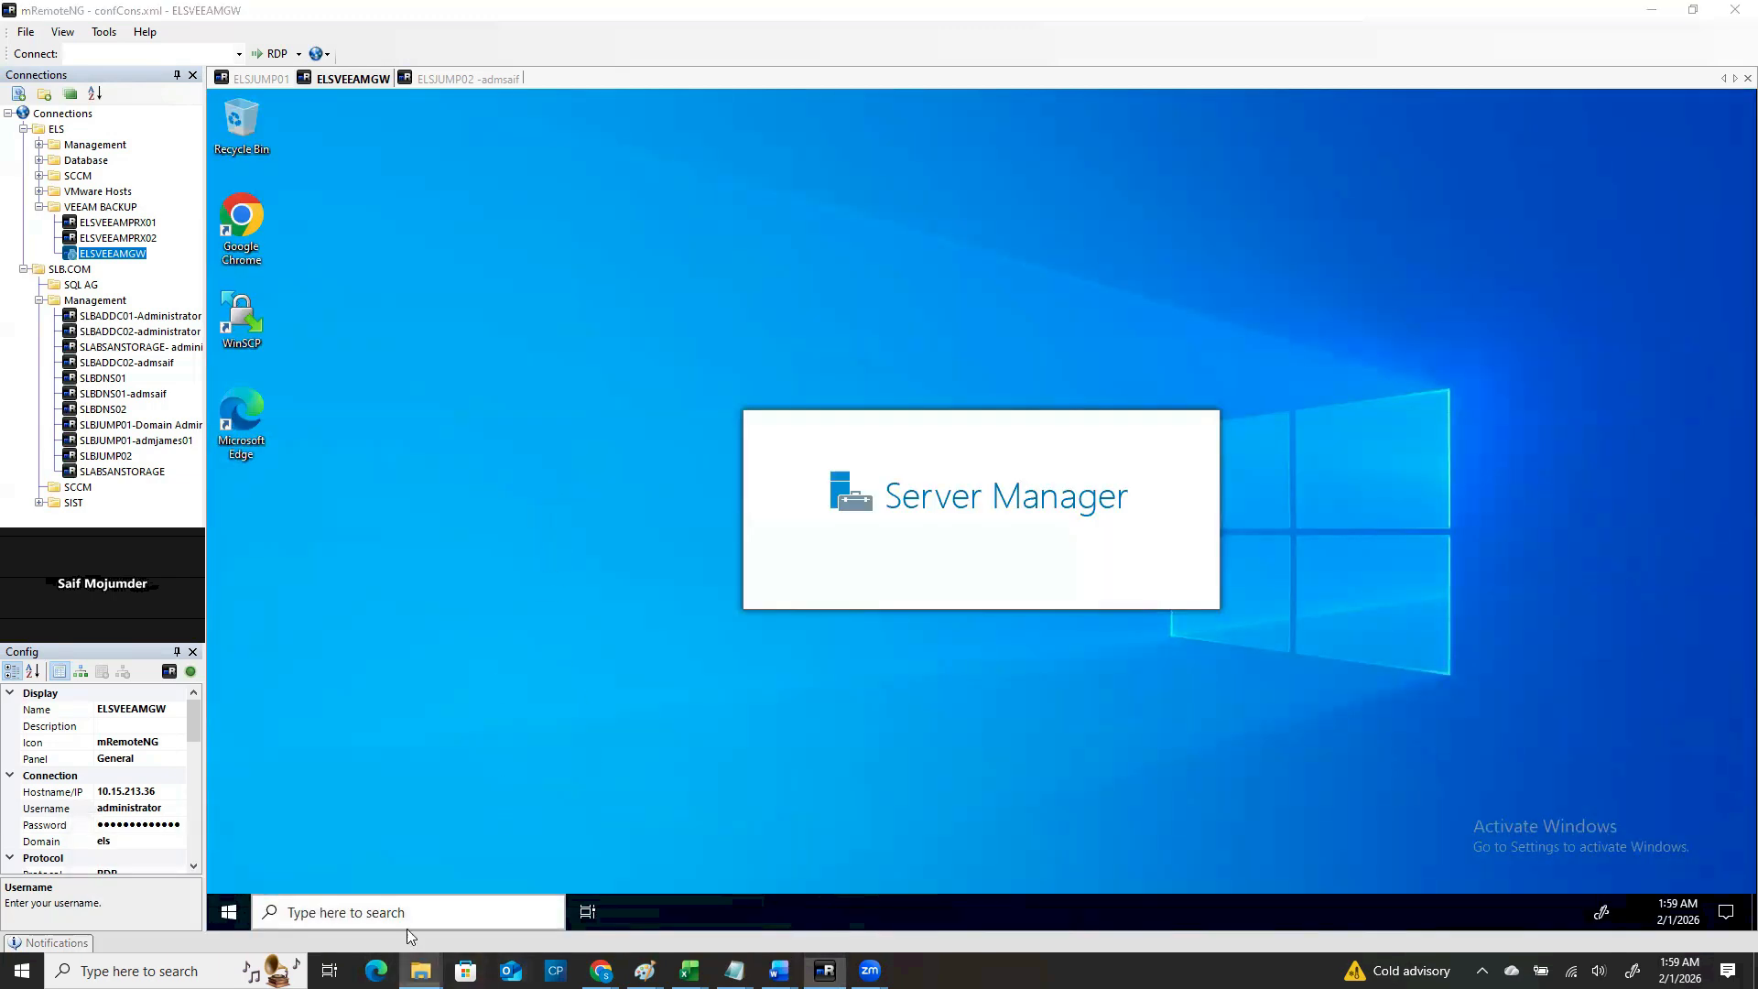
- Paste the deployment kit folder into the \\ELSNAS\Veeam_Backup_Storage share and check its contents
left_click(261, 79)
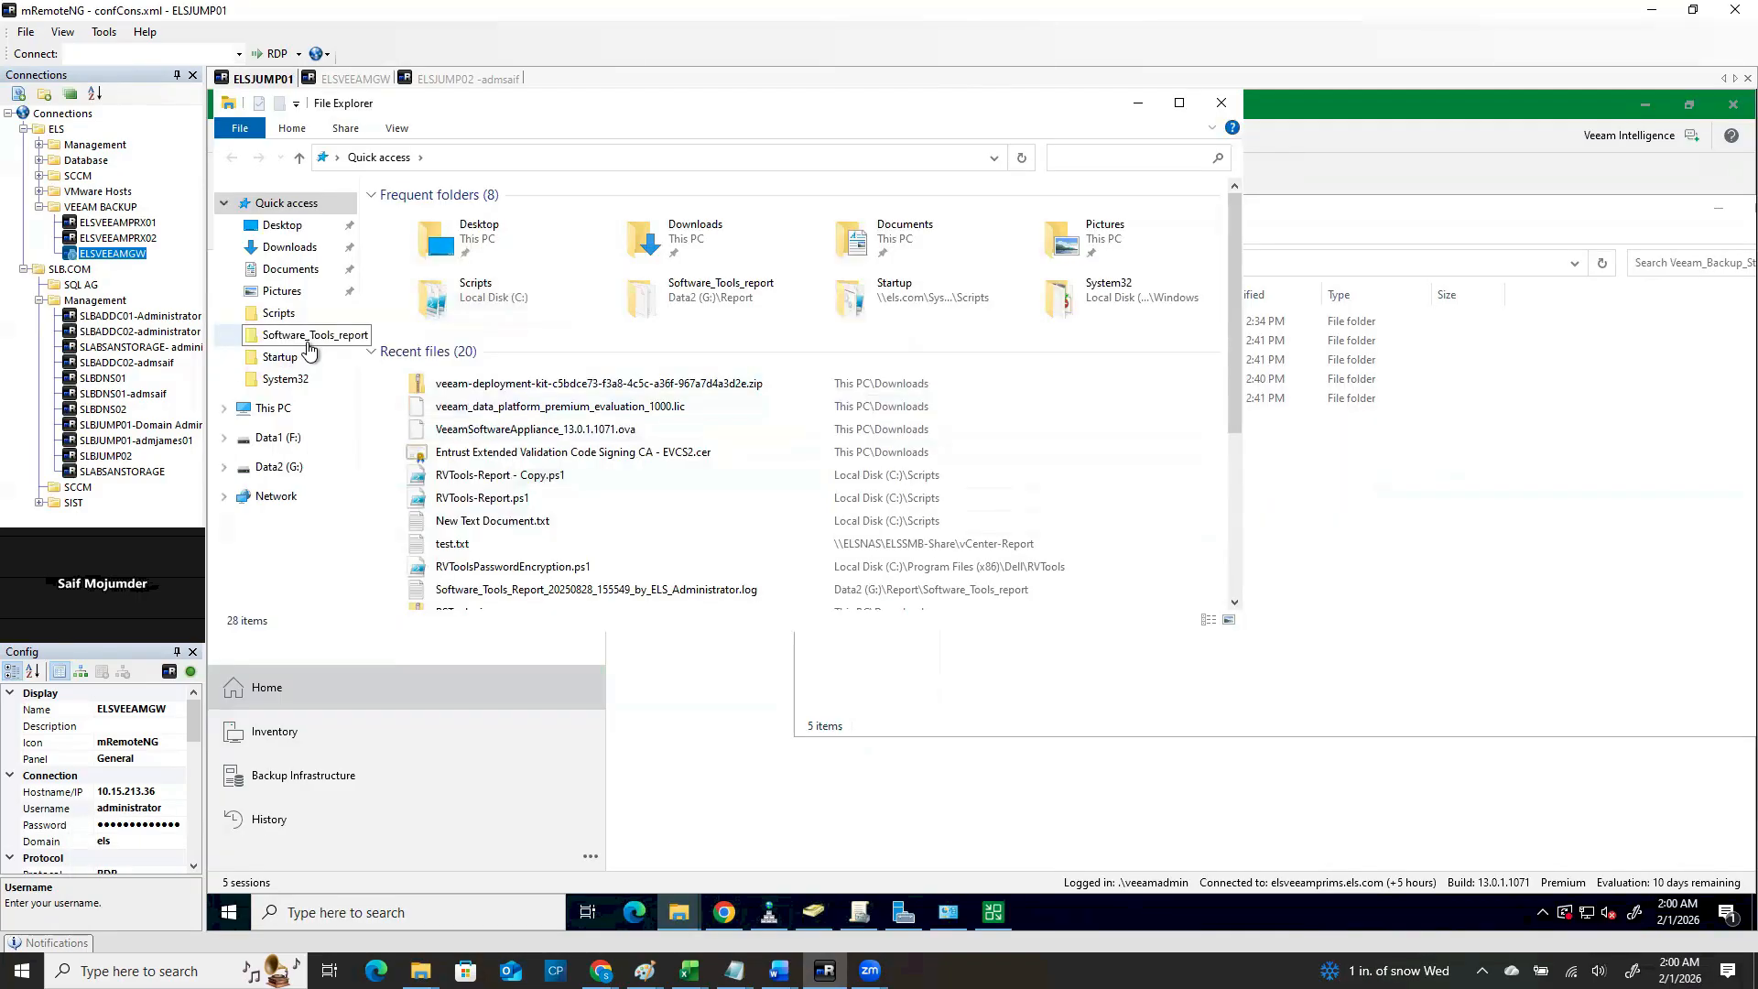
left_click(289, 248)
left_click(502, 283)
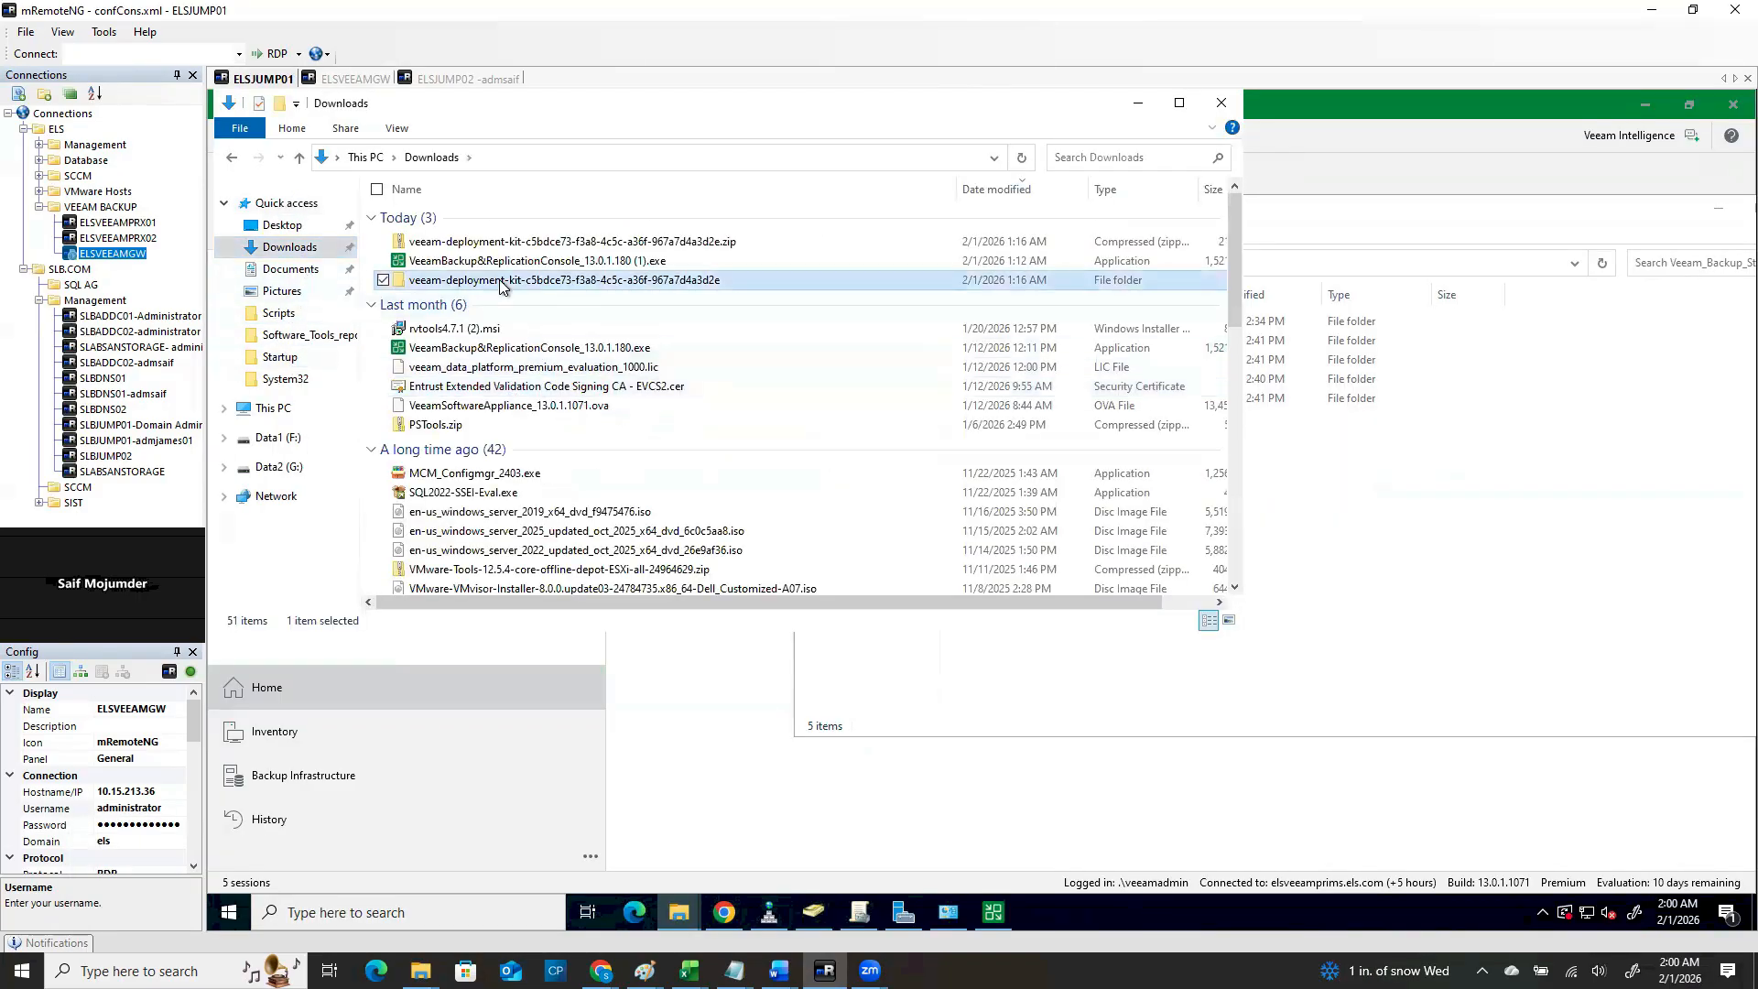
right_click(500, 285)
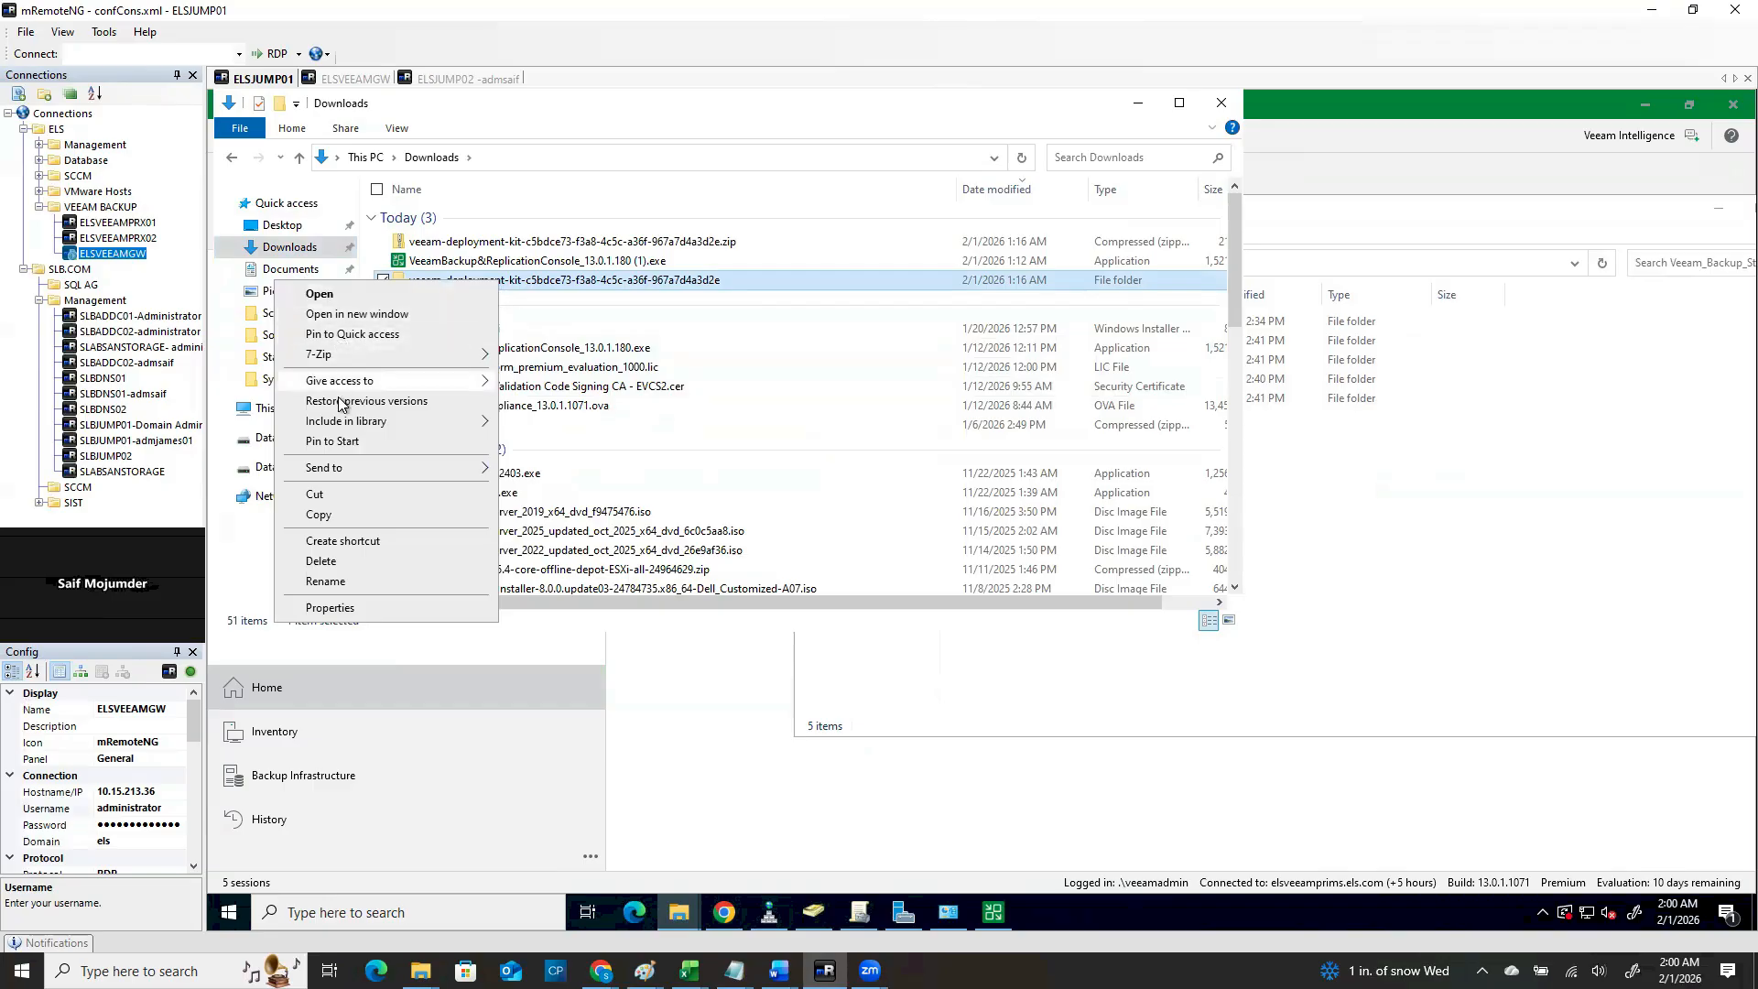
left_click(325, 515)
left_click(1469, 442)
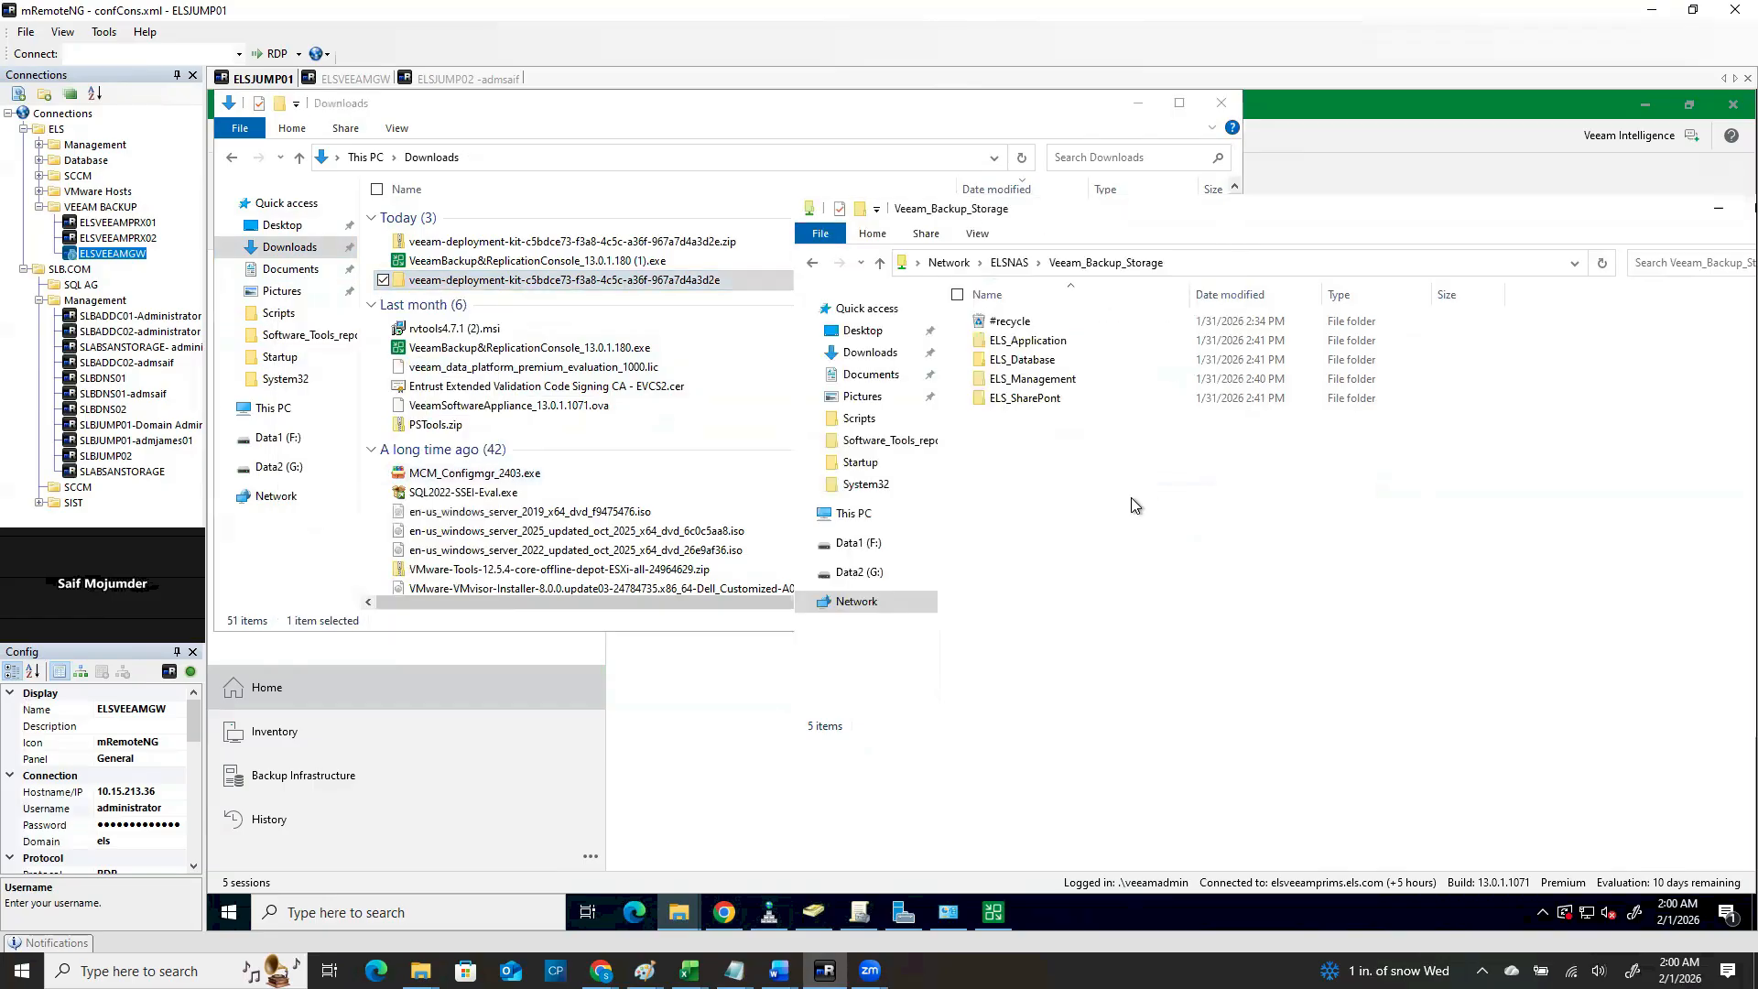
right_click(1129, 498)
left_click(985, 627)
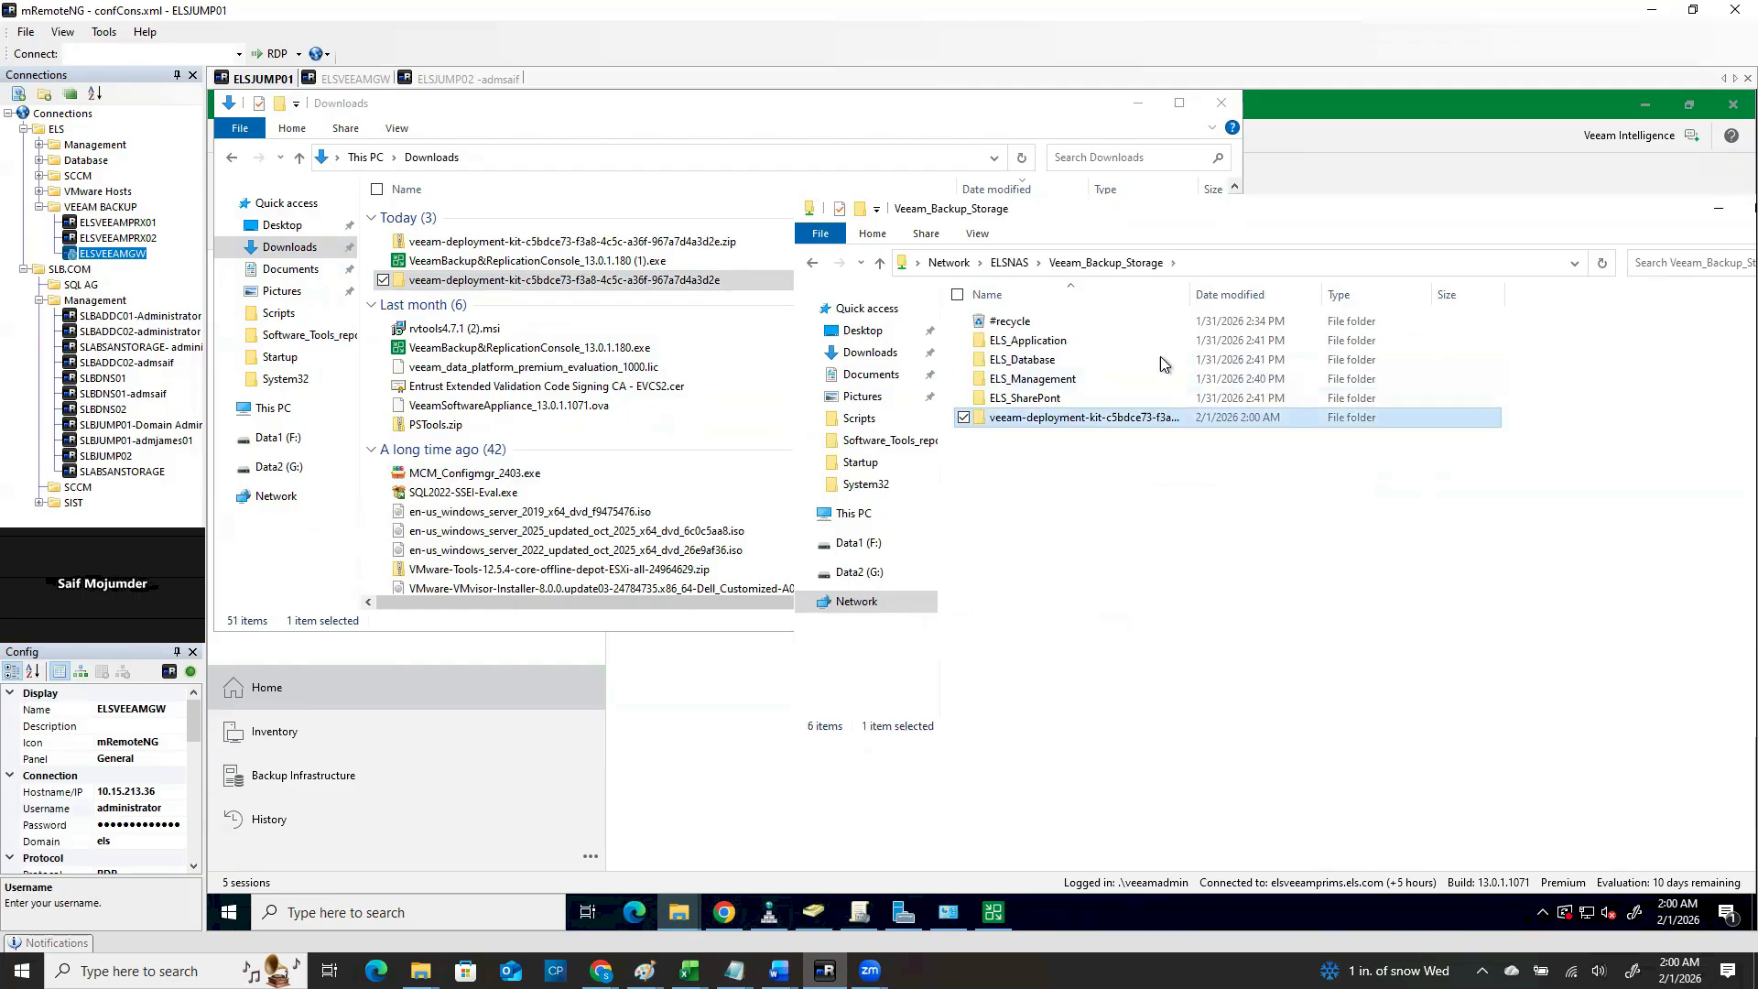
double_click(1115, 419)
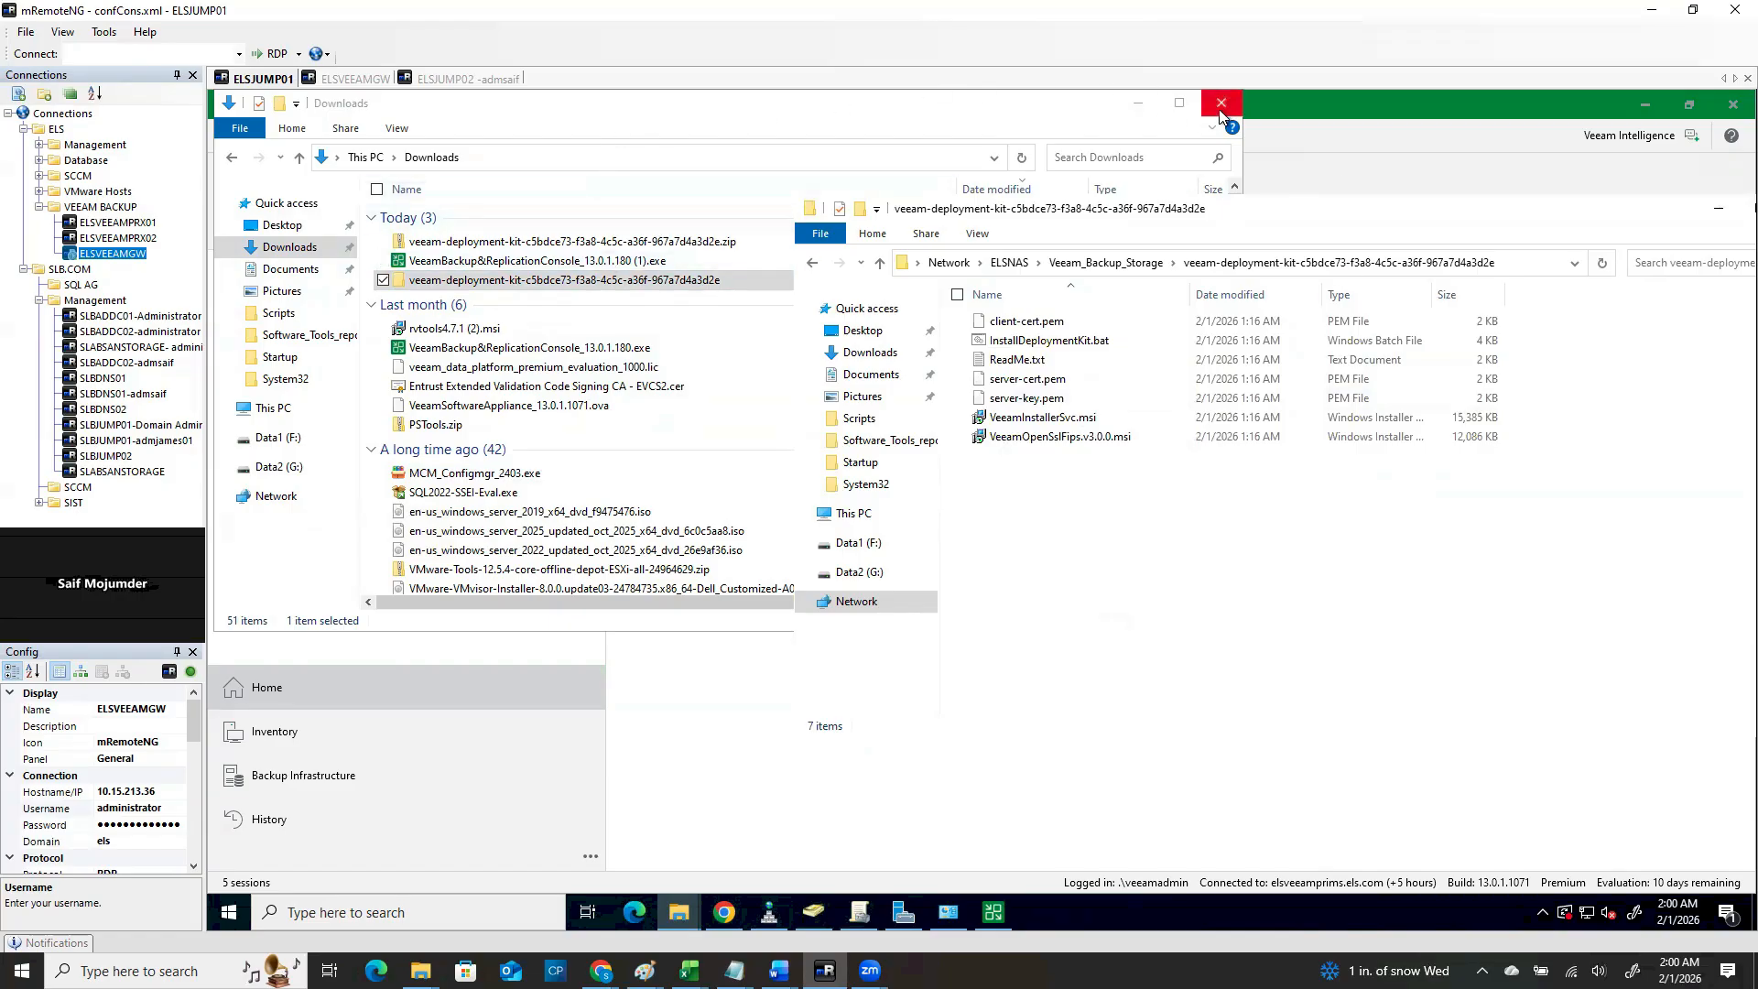
left_click_drag(1711, 209, 1343, 326)
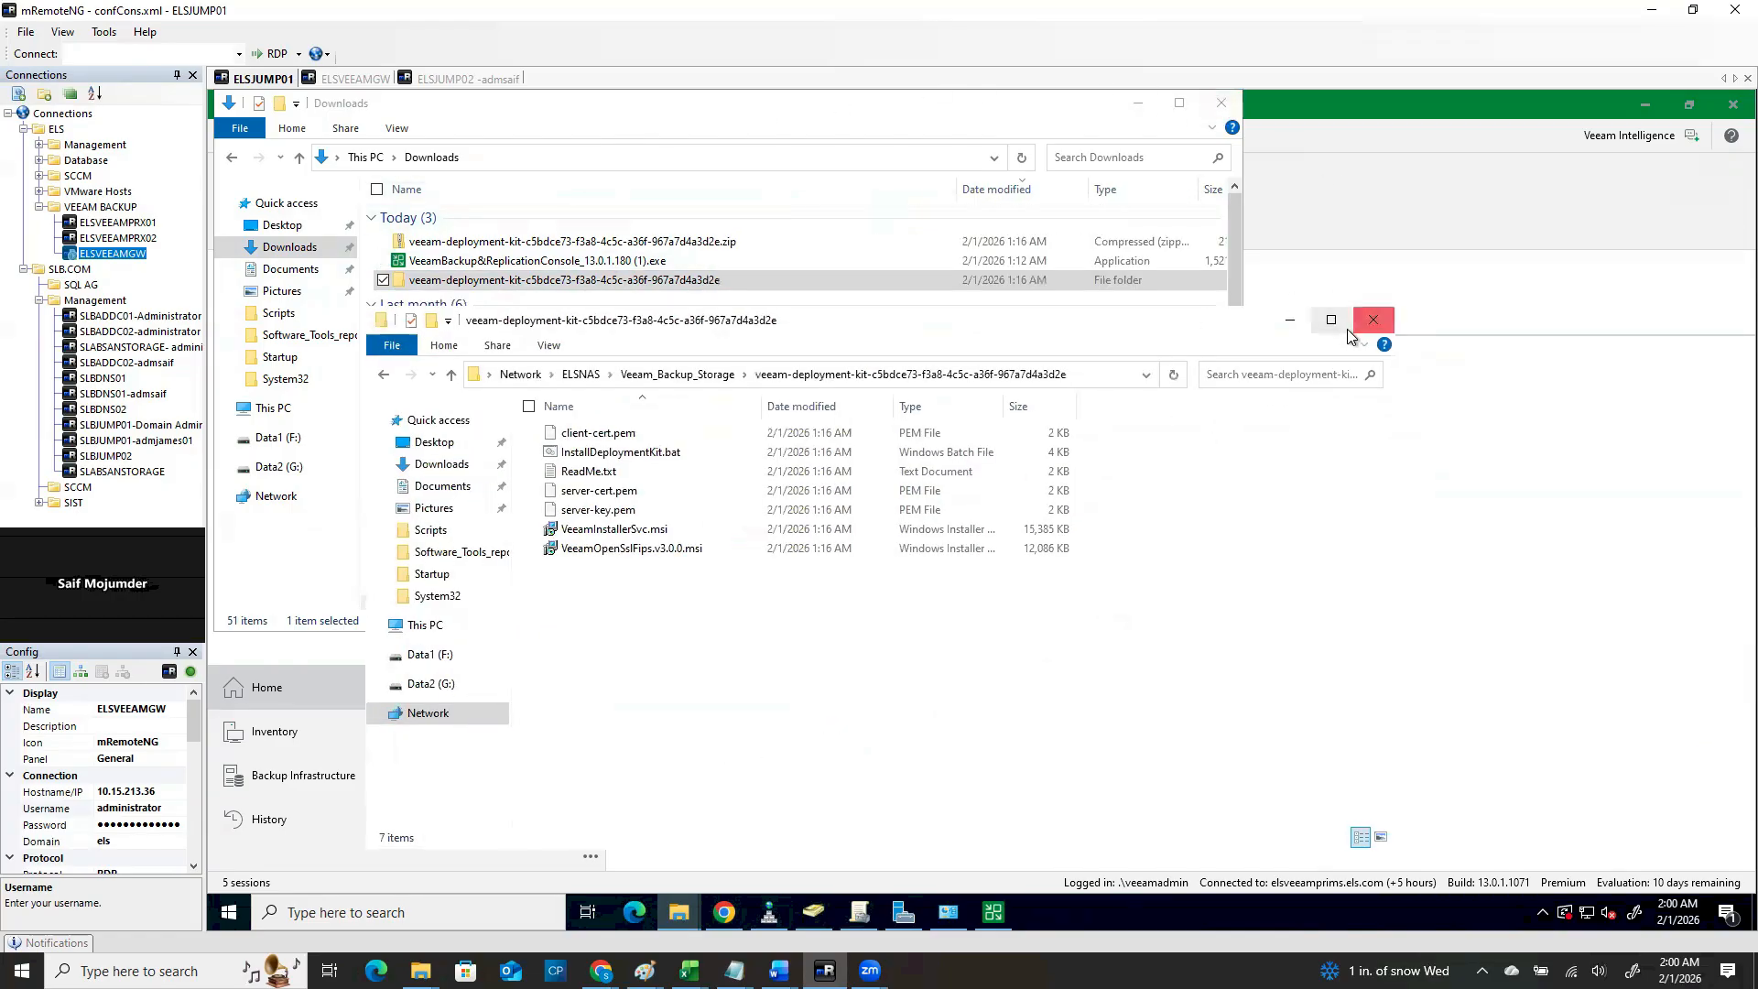
left_click(1350, 319)
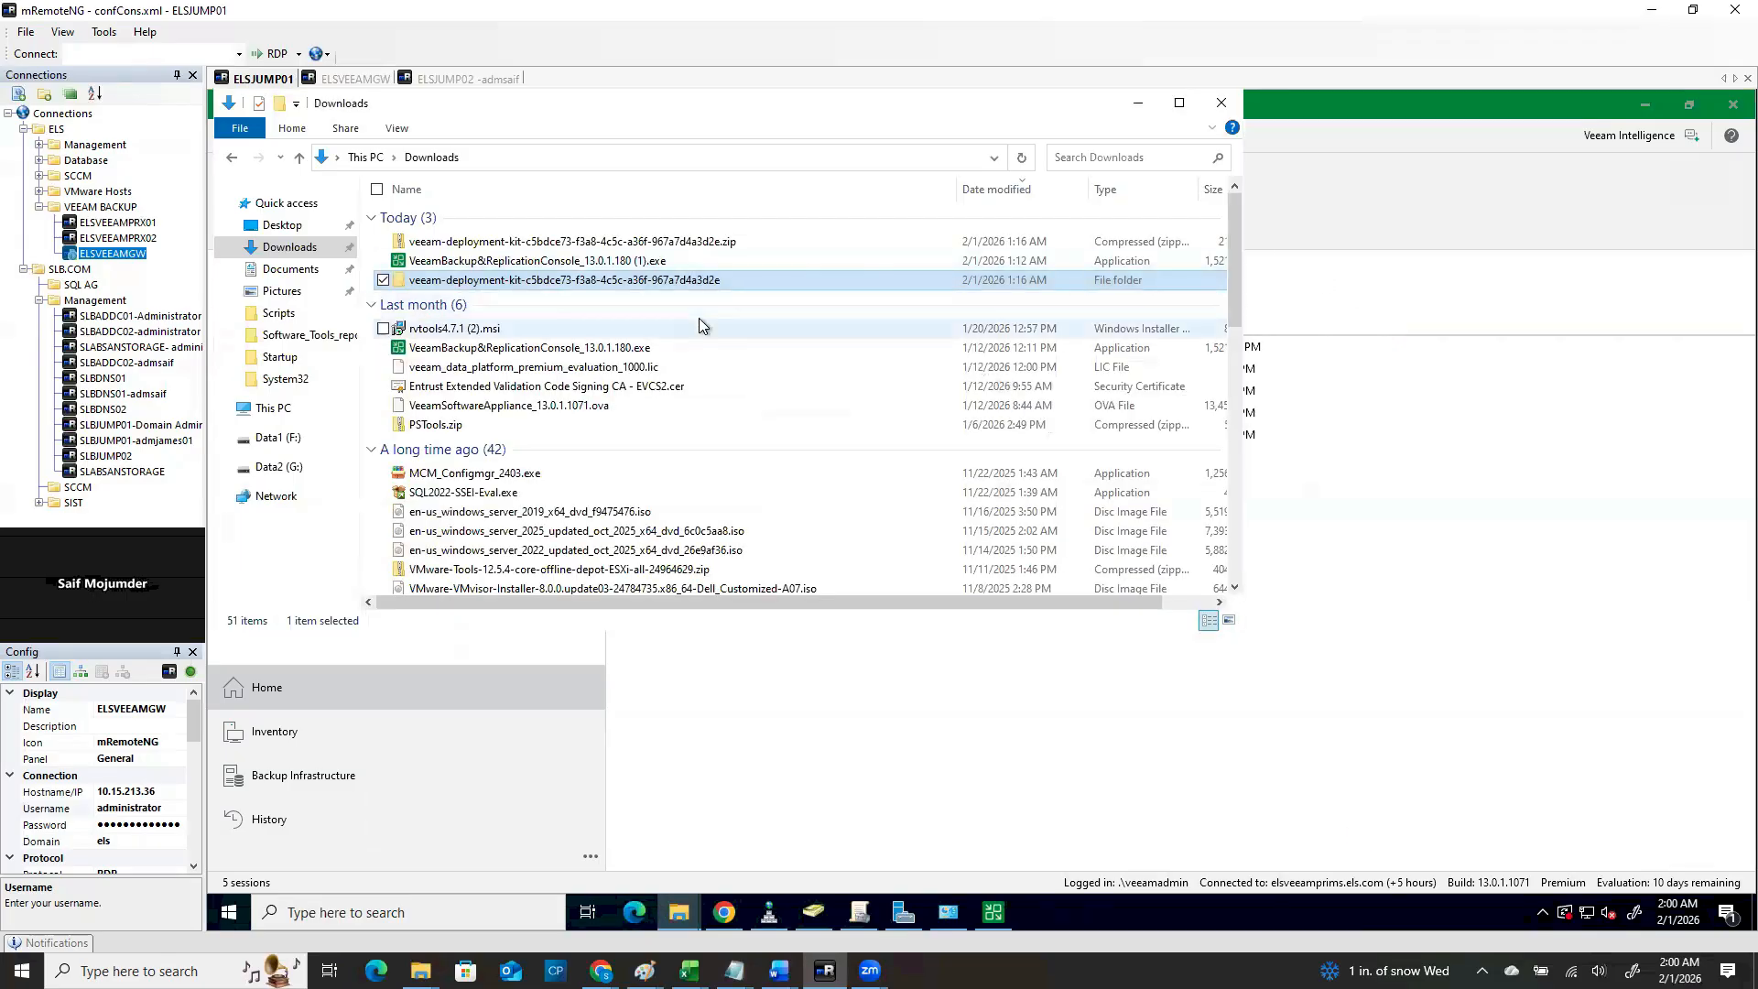
- Copy the kit folder again and bring up the ELSVEEAMGW desktop's shortcut menu
right_click(661, 281)
left_click(512, 512)
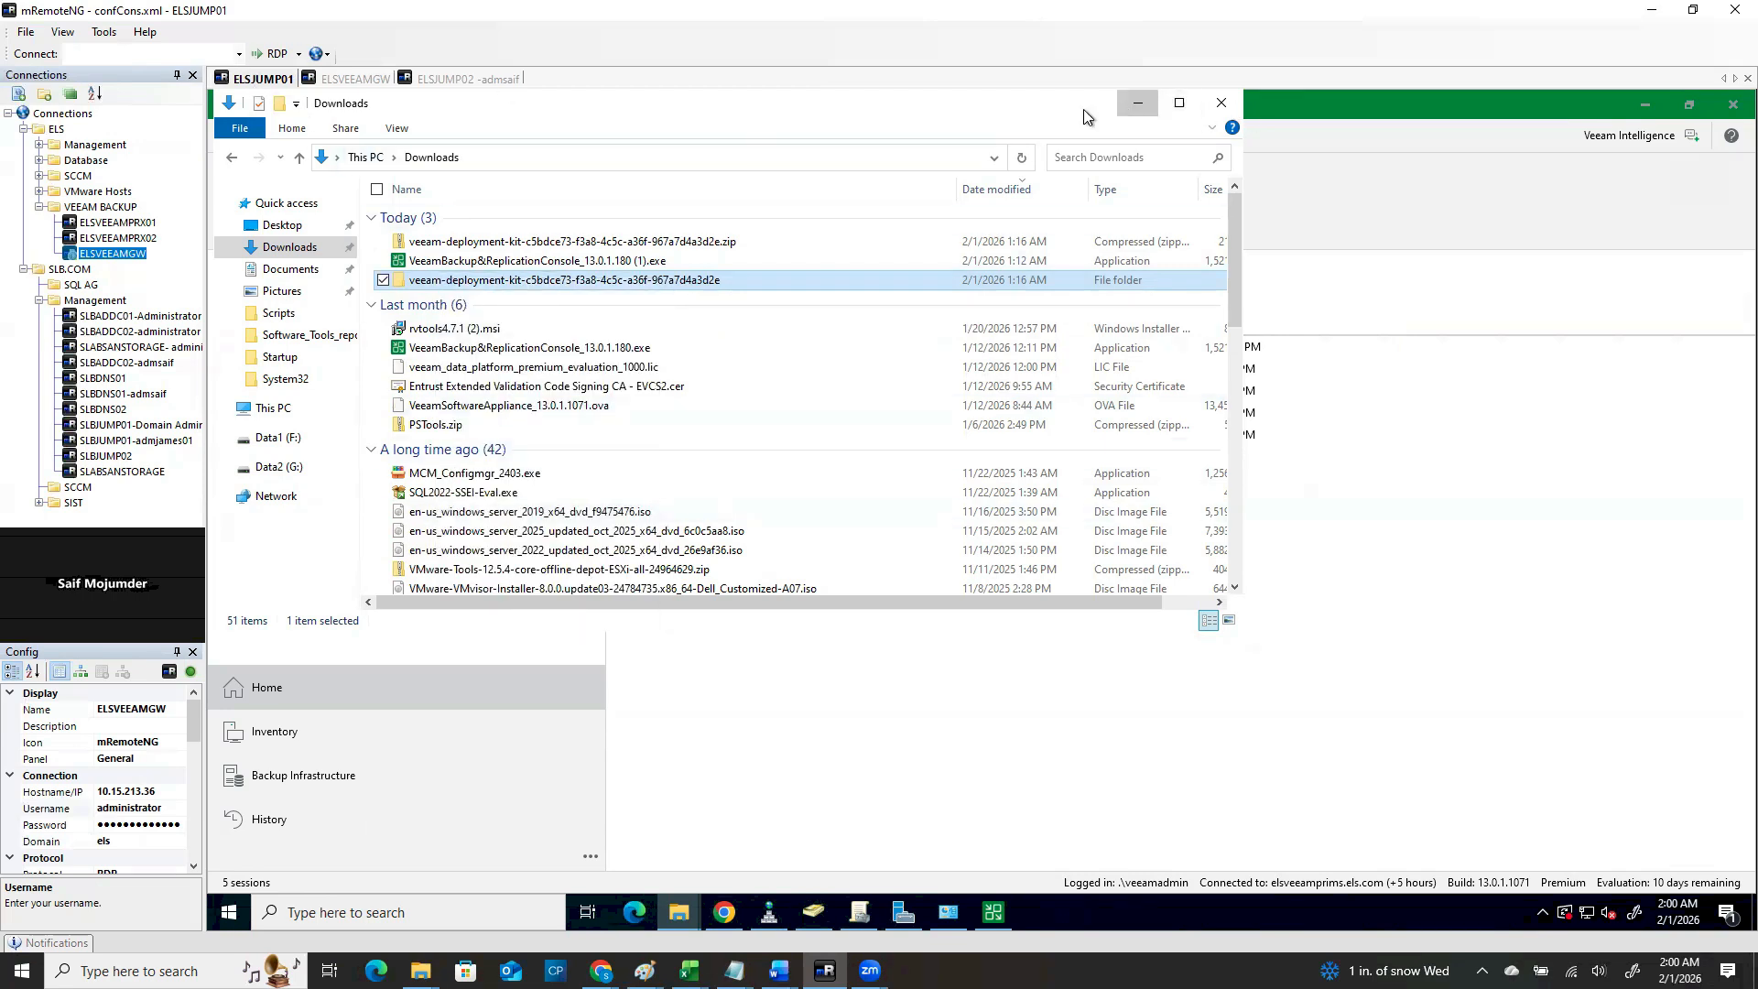
left_click(1138, 102)
left_click(356, 80)
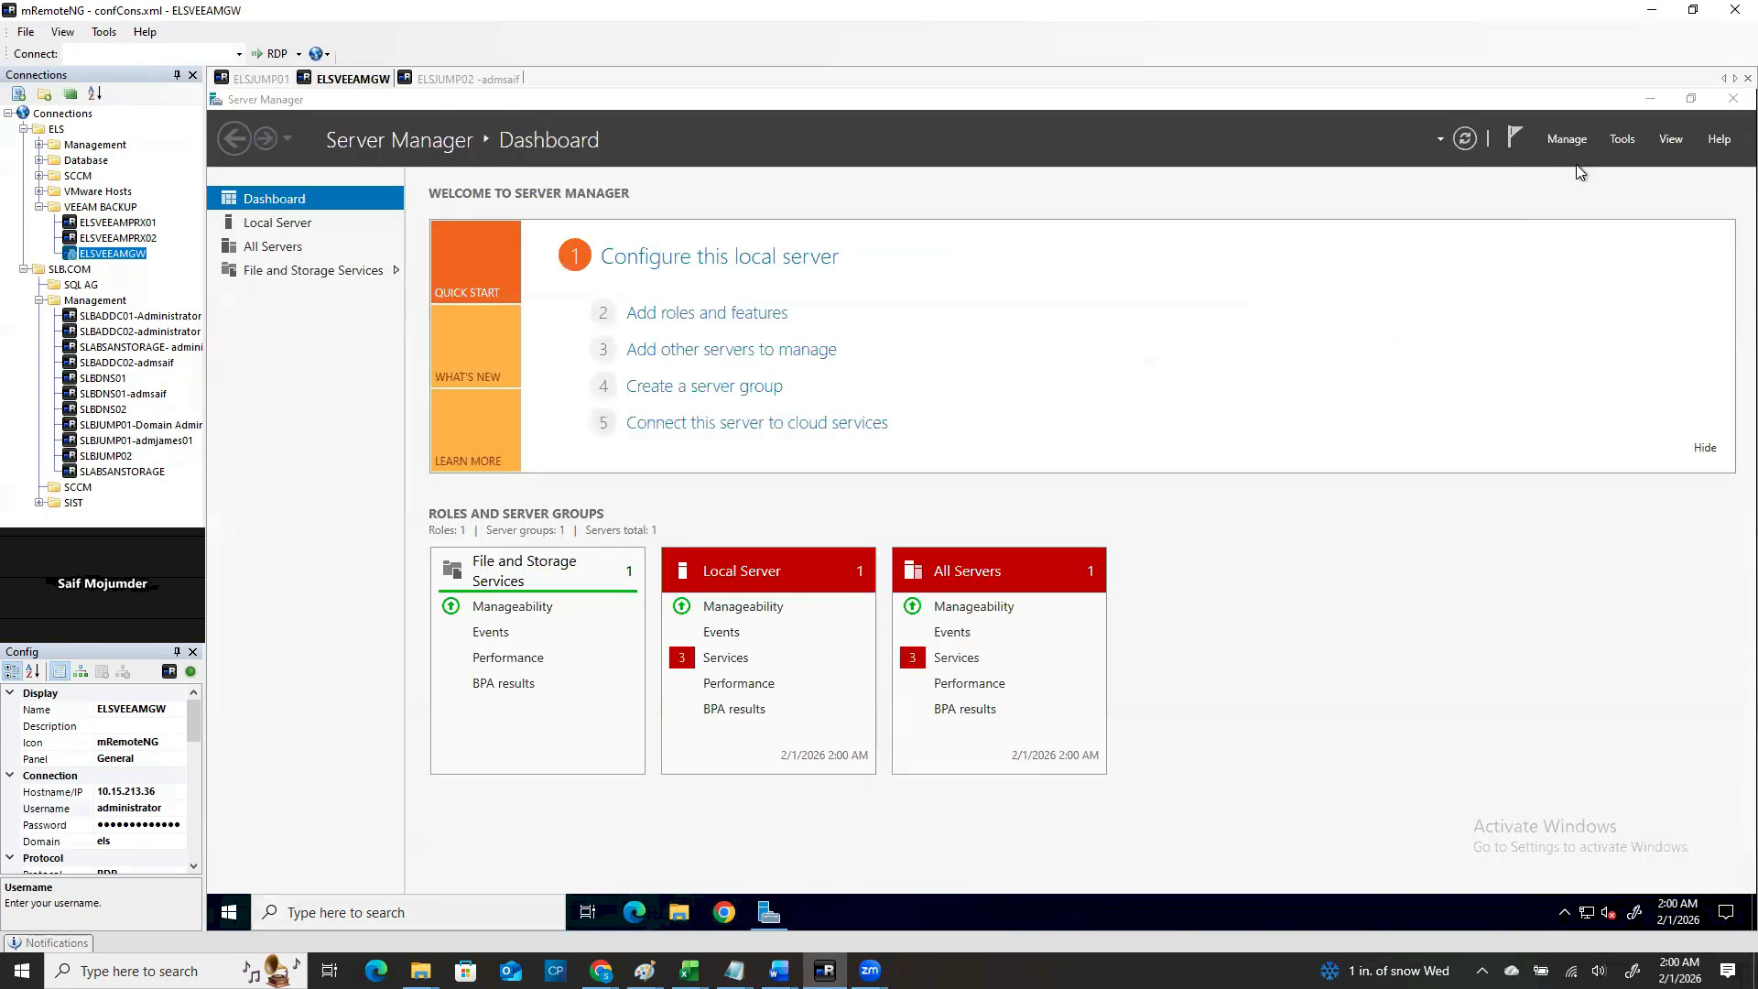
left_click(1651, 98)
right_click(651, 372)
- Paste the deployment kit onto the ELSVEEAMGW desktop and open the folder
left_click(558, 452)
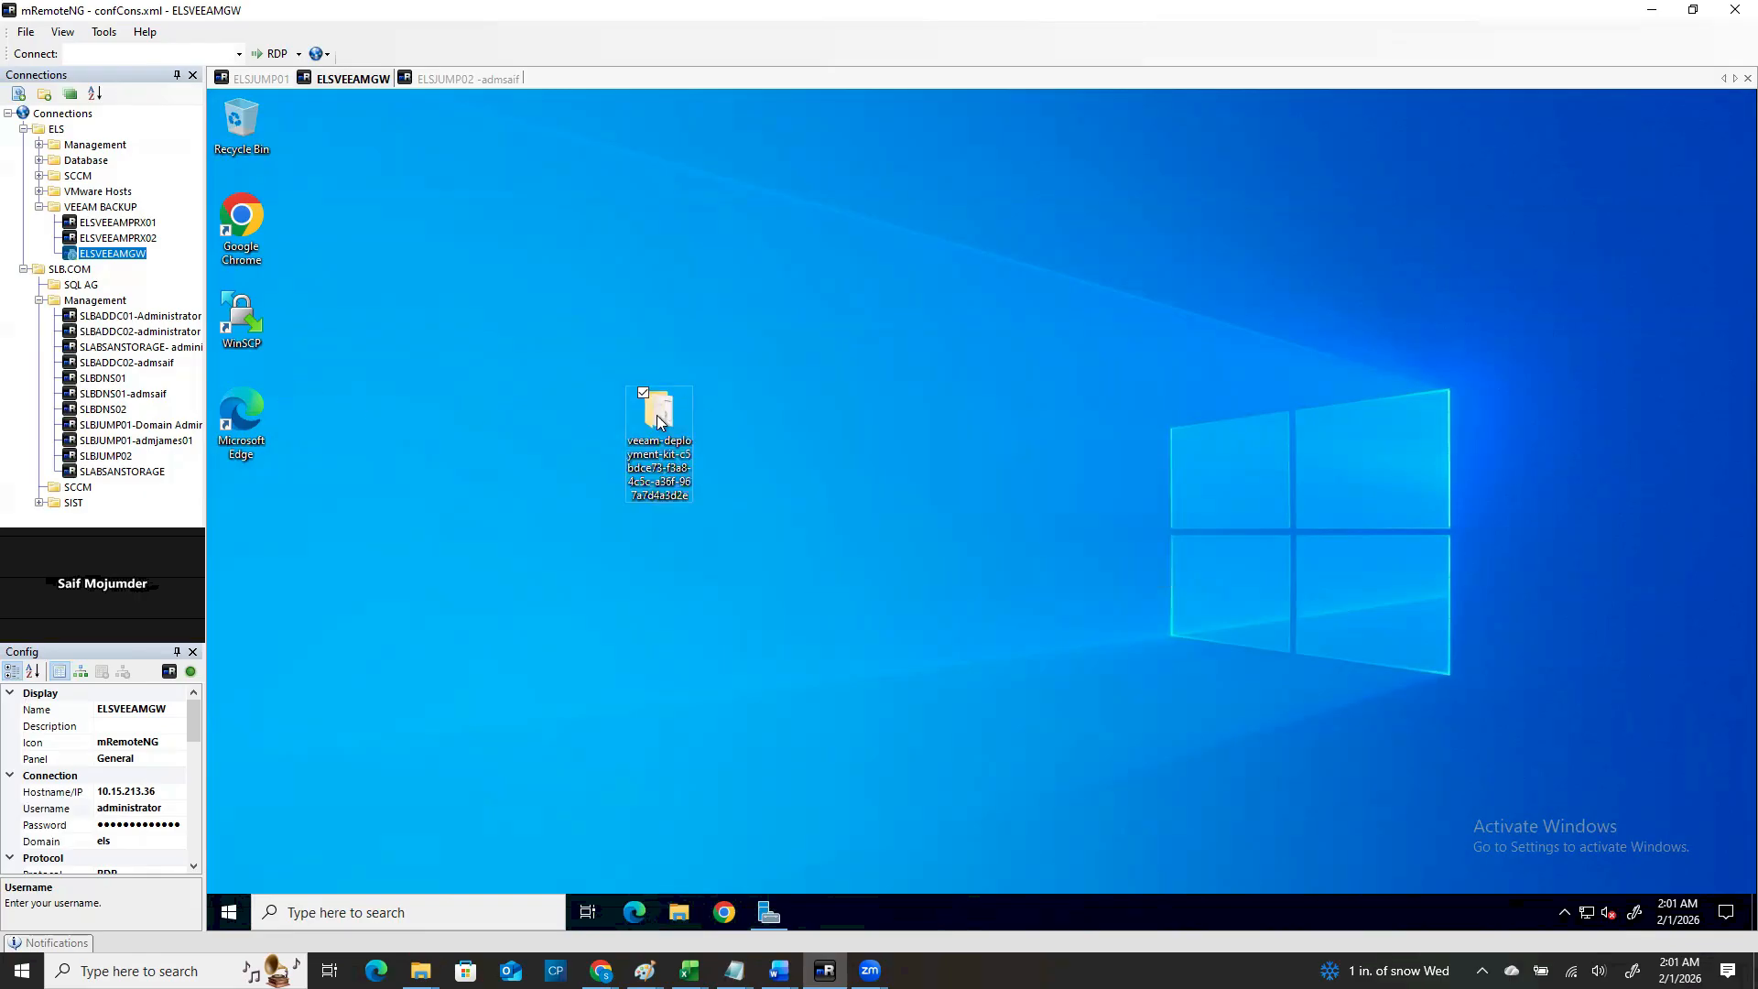
right_click(657, 410)
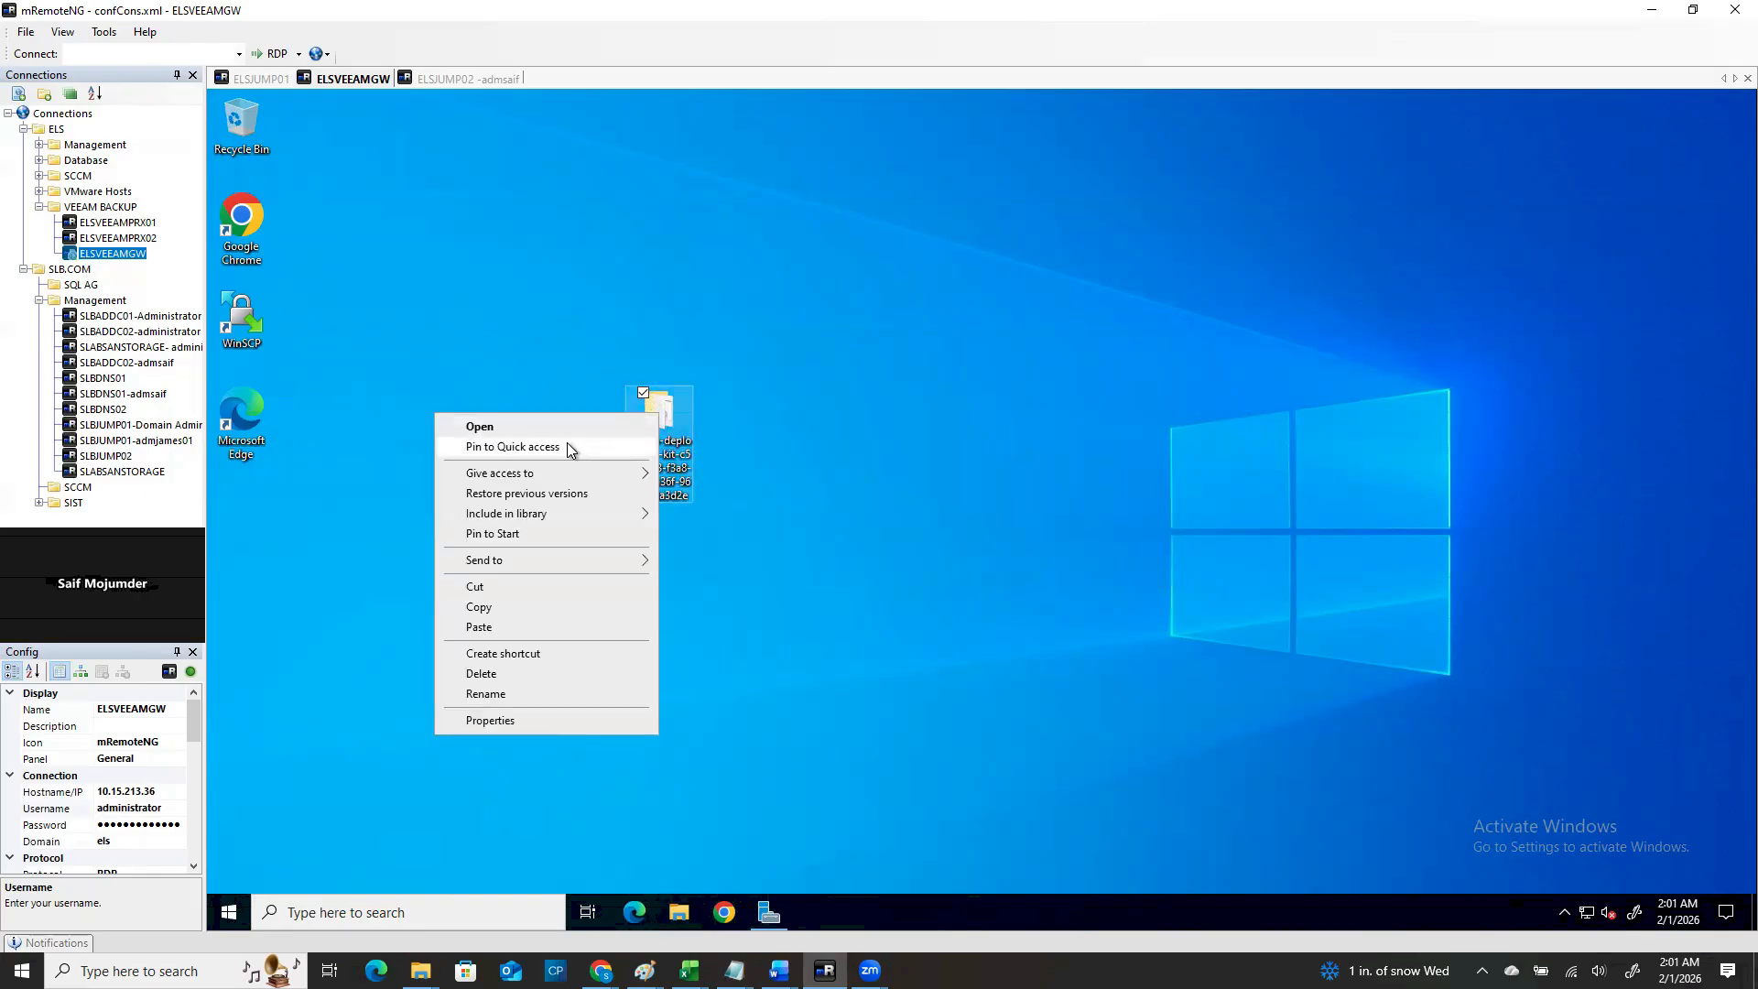
left_click(667, 406)
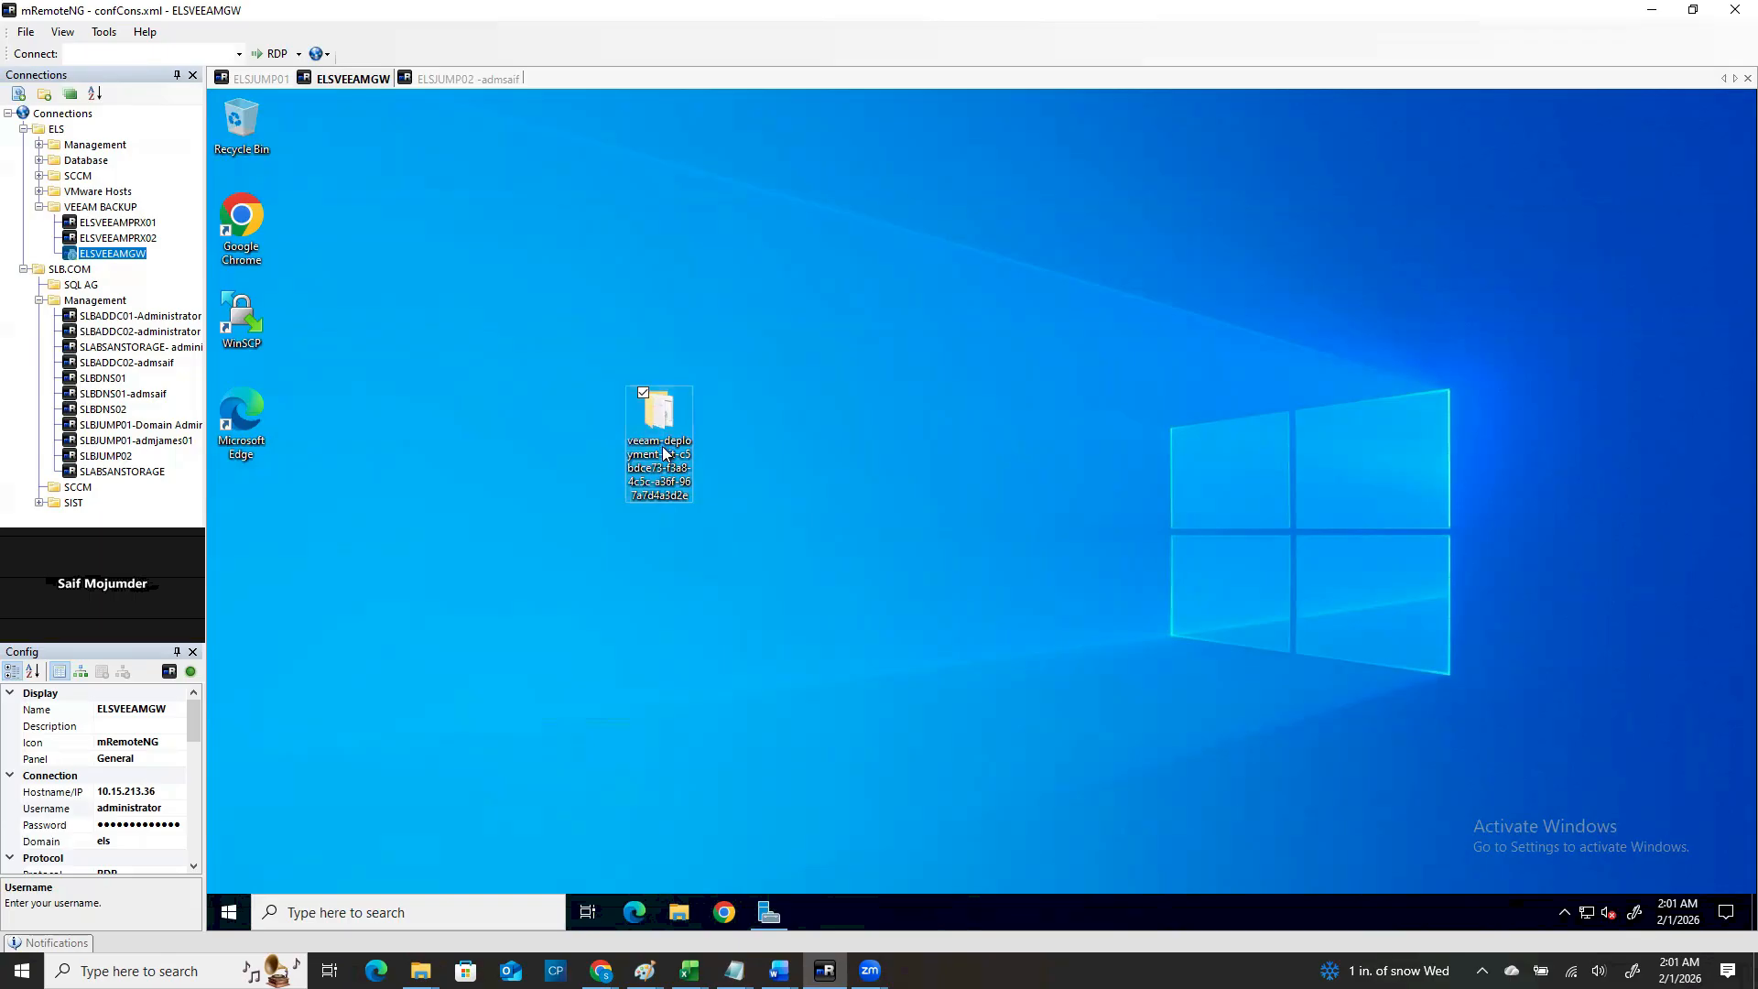
right_click(663, 444)
left_click(561, 480)
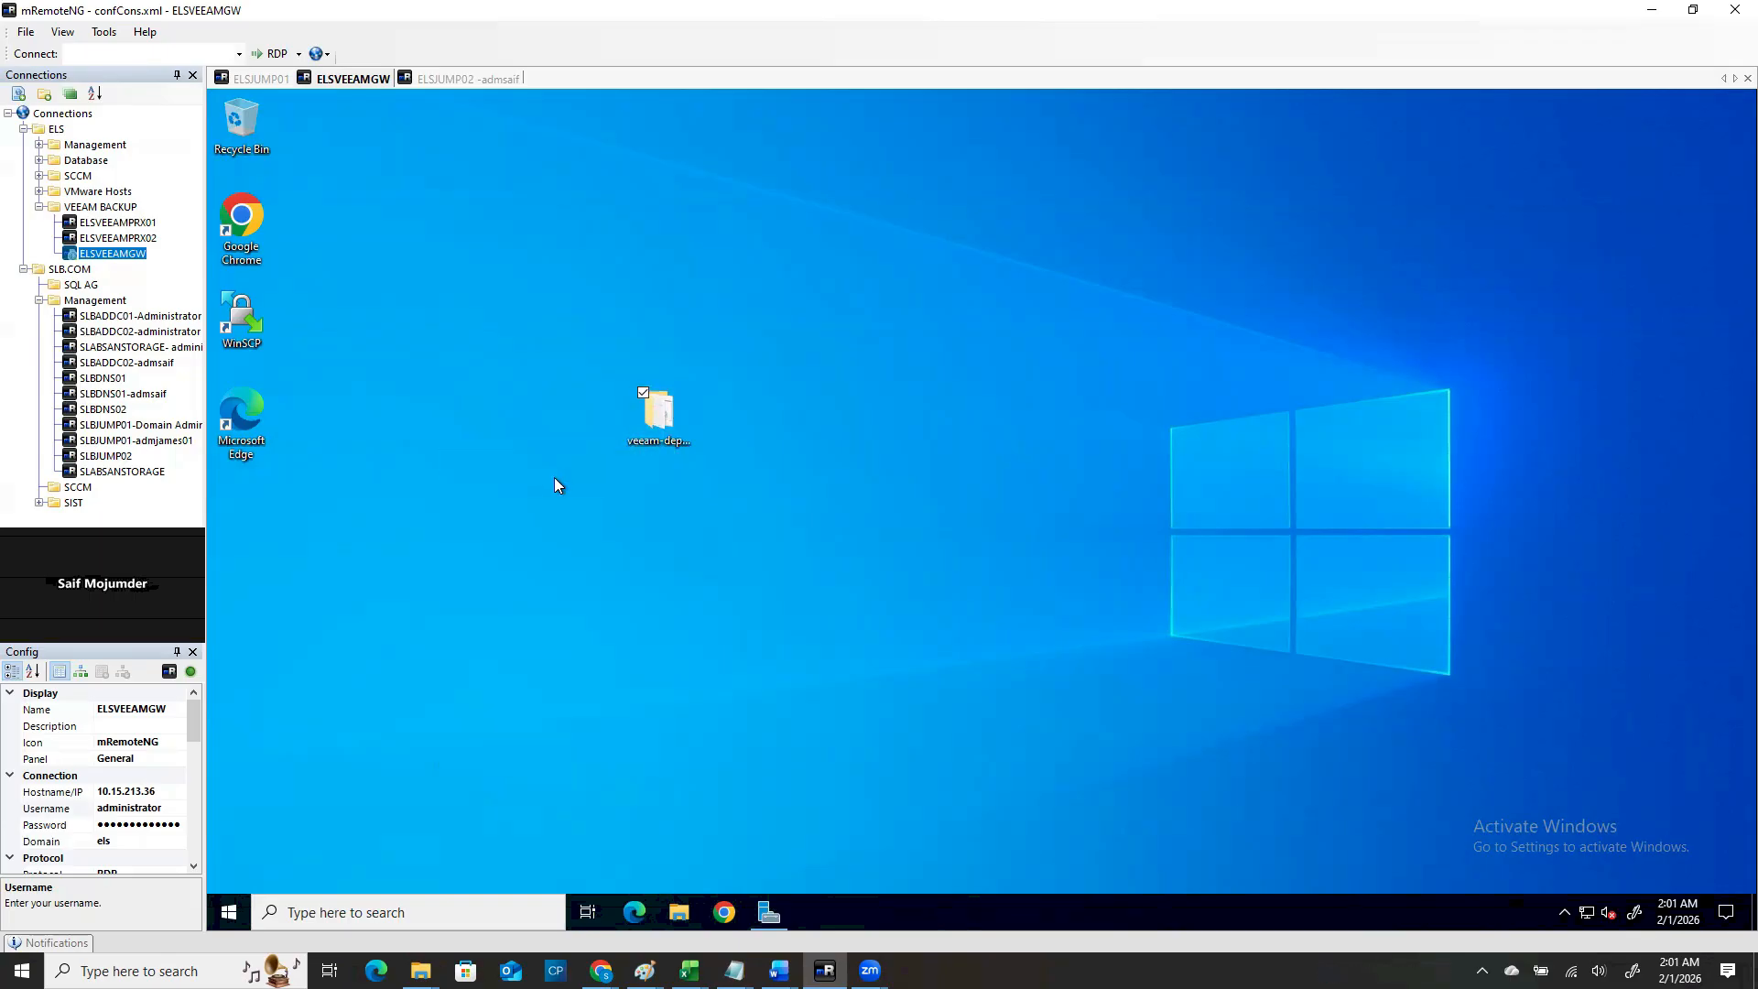
double_click(657, 433)
- Run InstallDeploymentKit as administrator, minimize the kit folder, and select ELSVEEAMPRX01
left_click(659, 412)
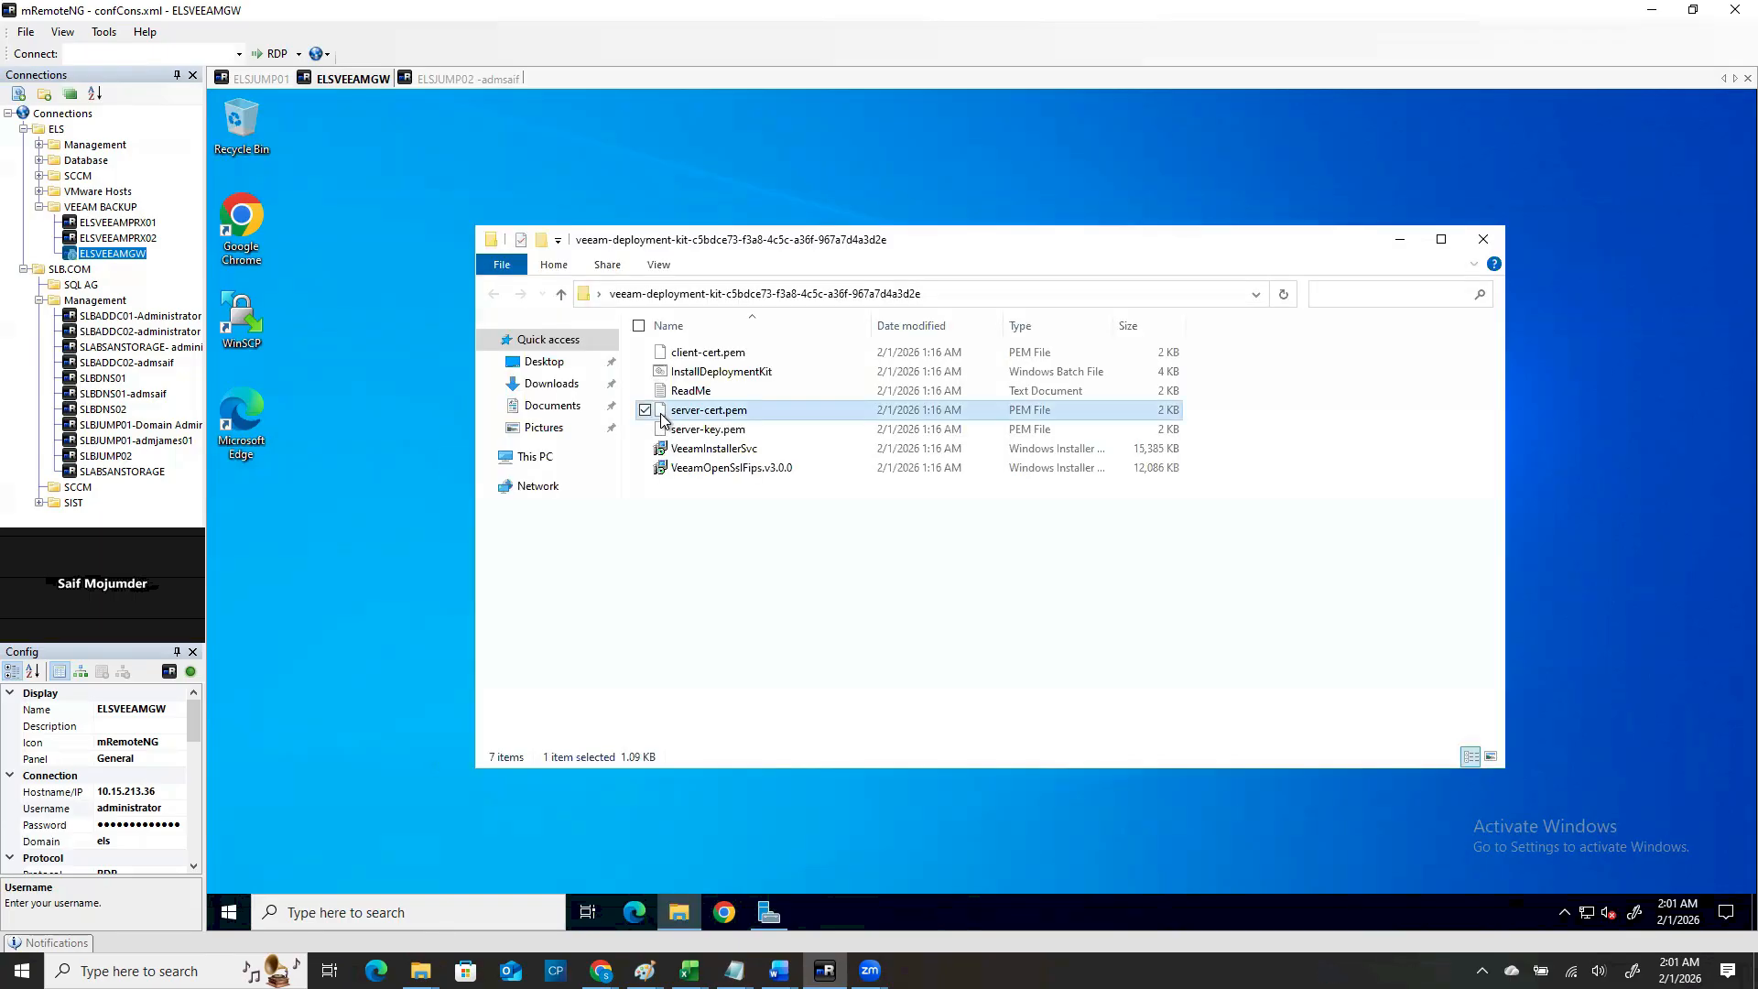
left_click(741, 373)
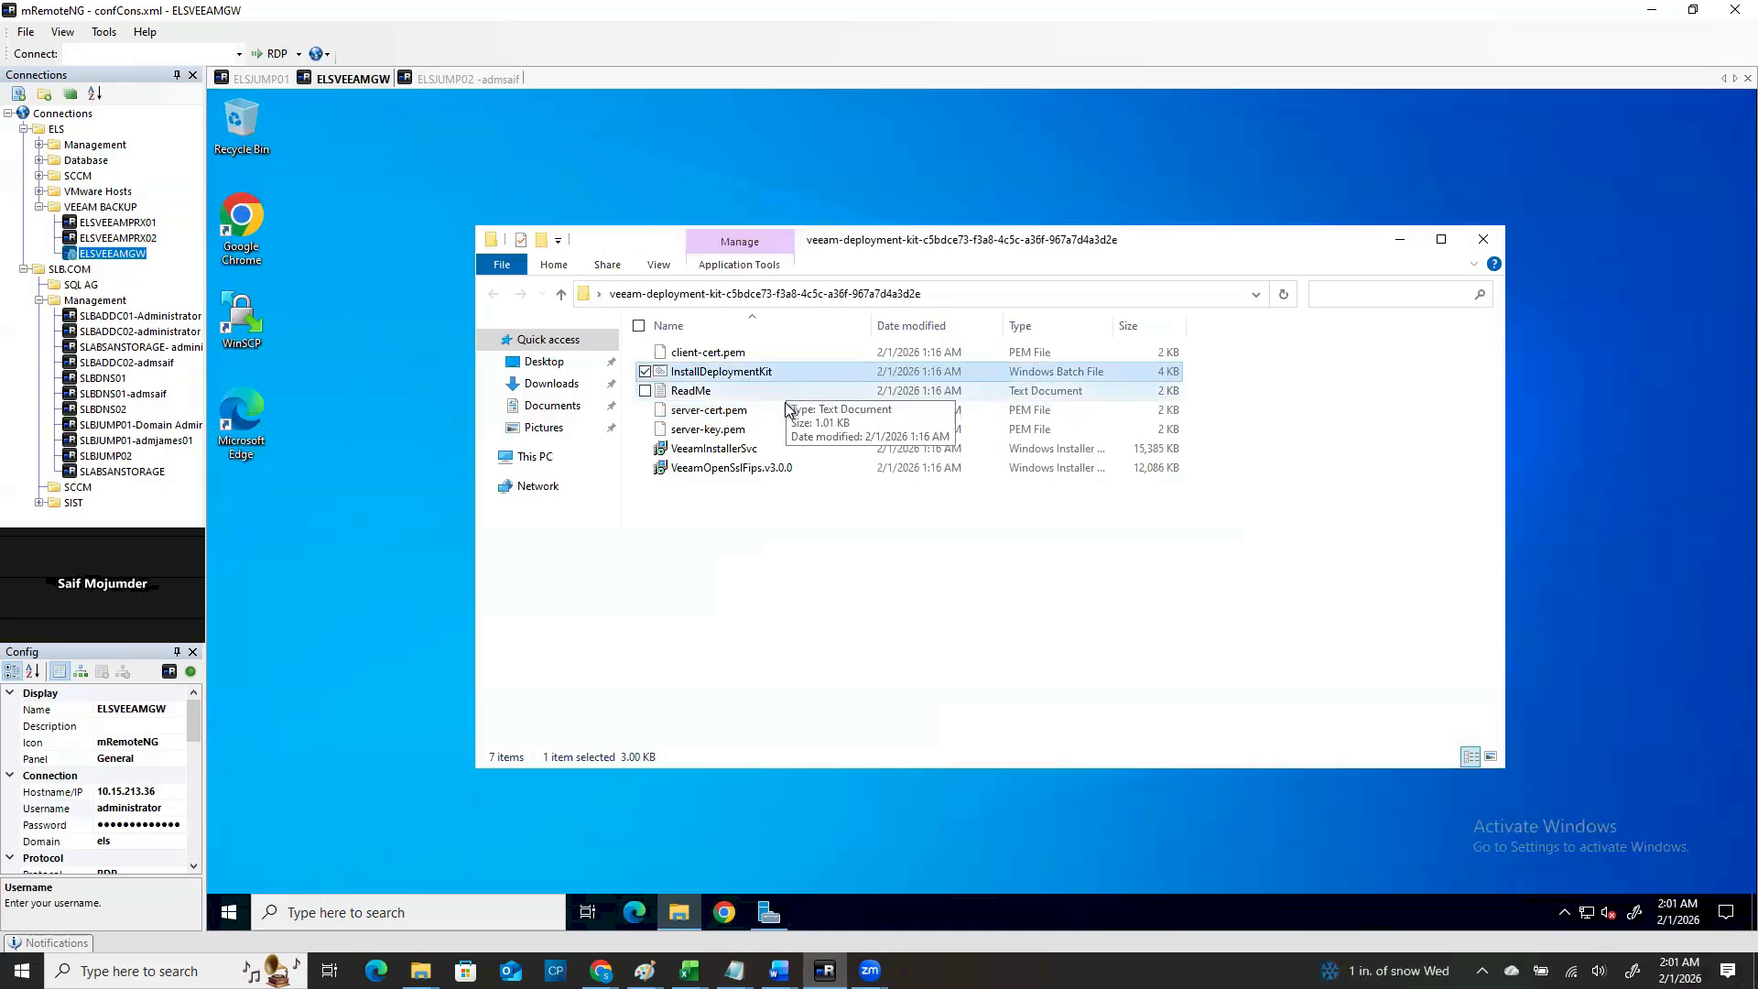
right_click(761, 374)
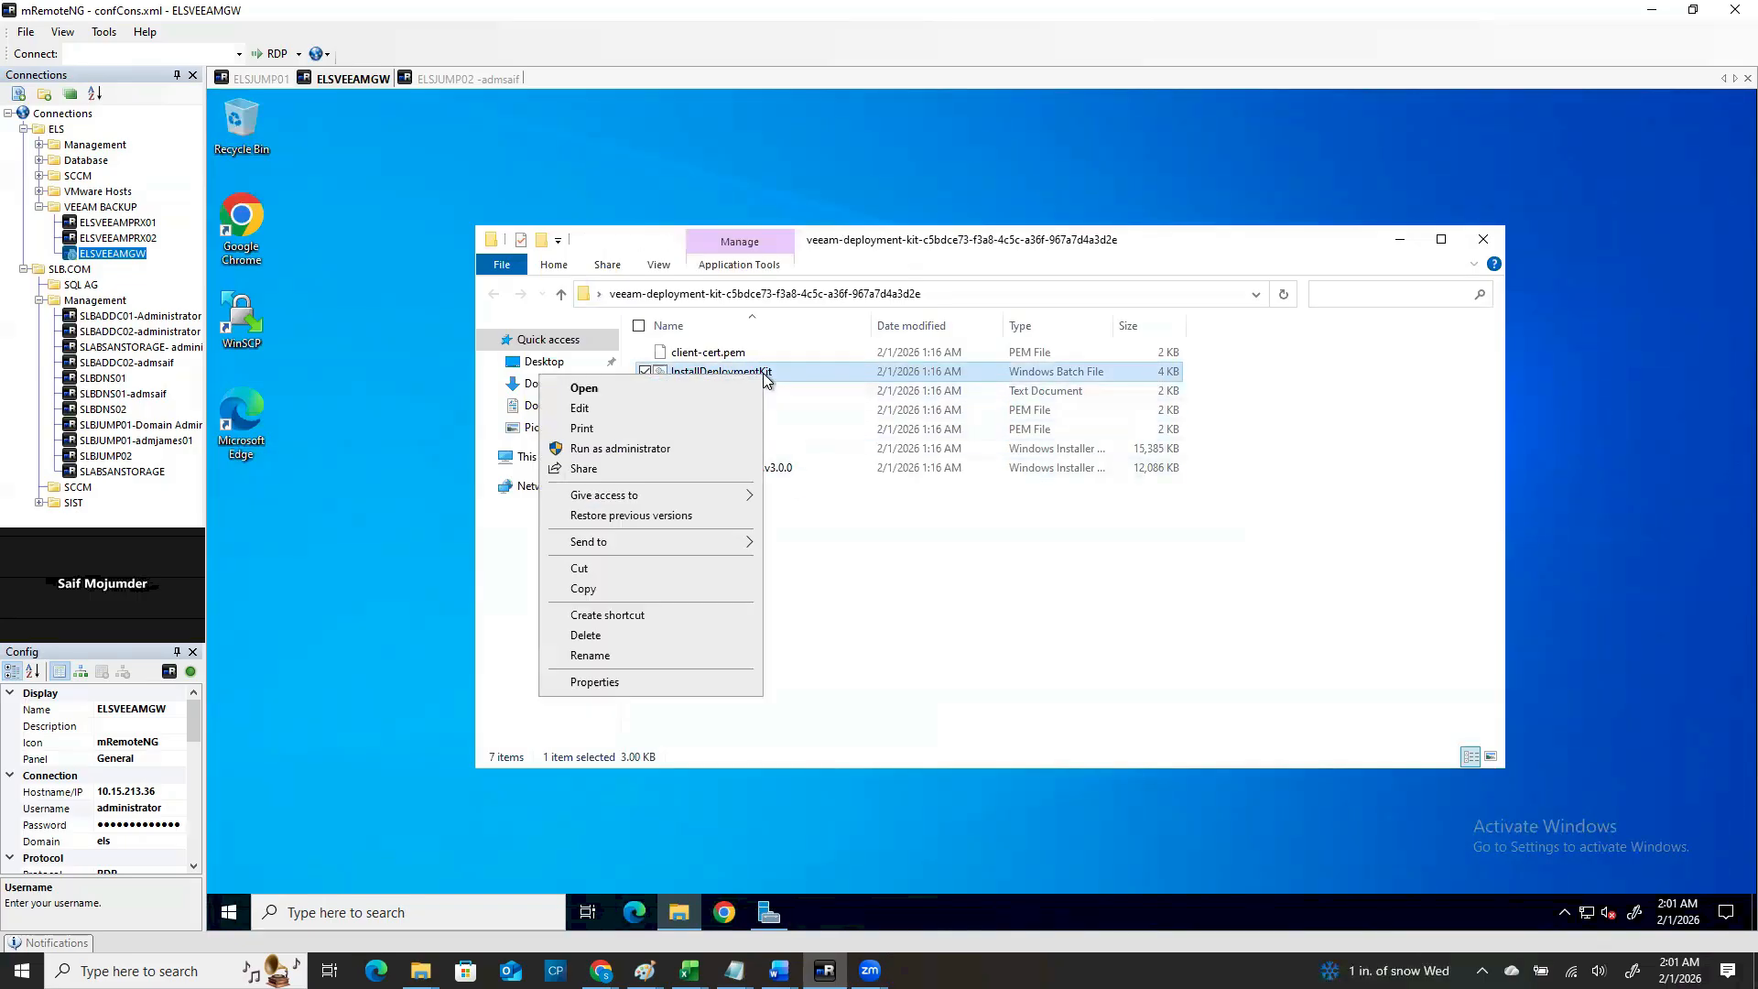
left_click(635, 449)
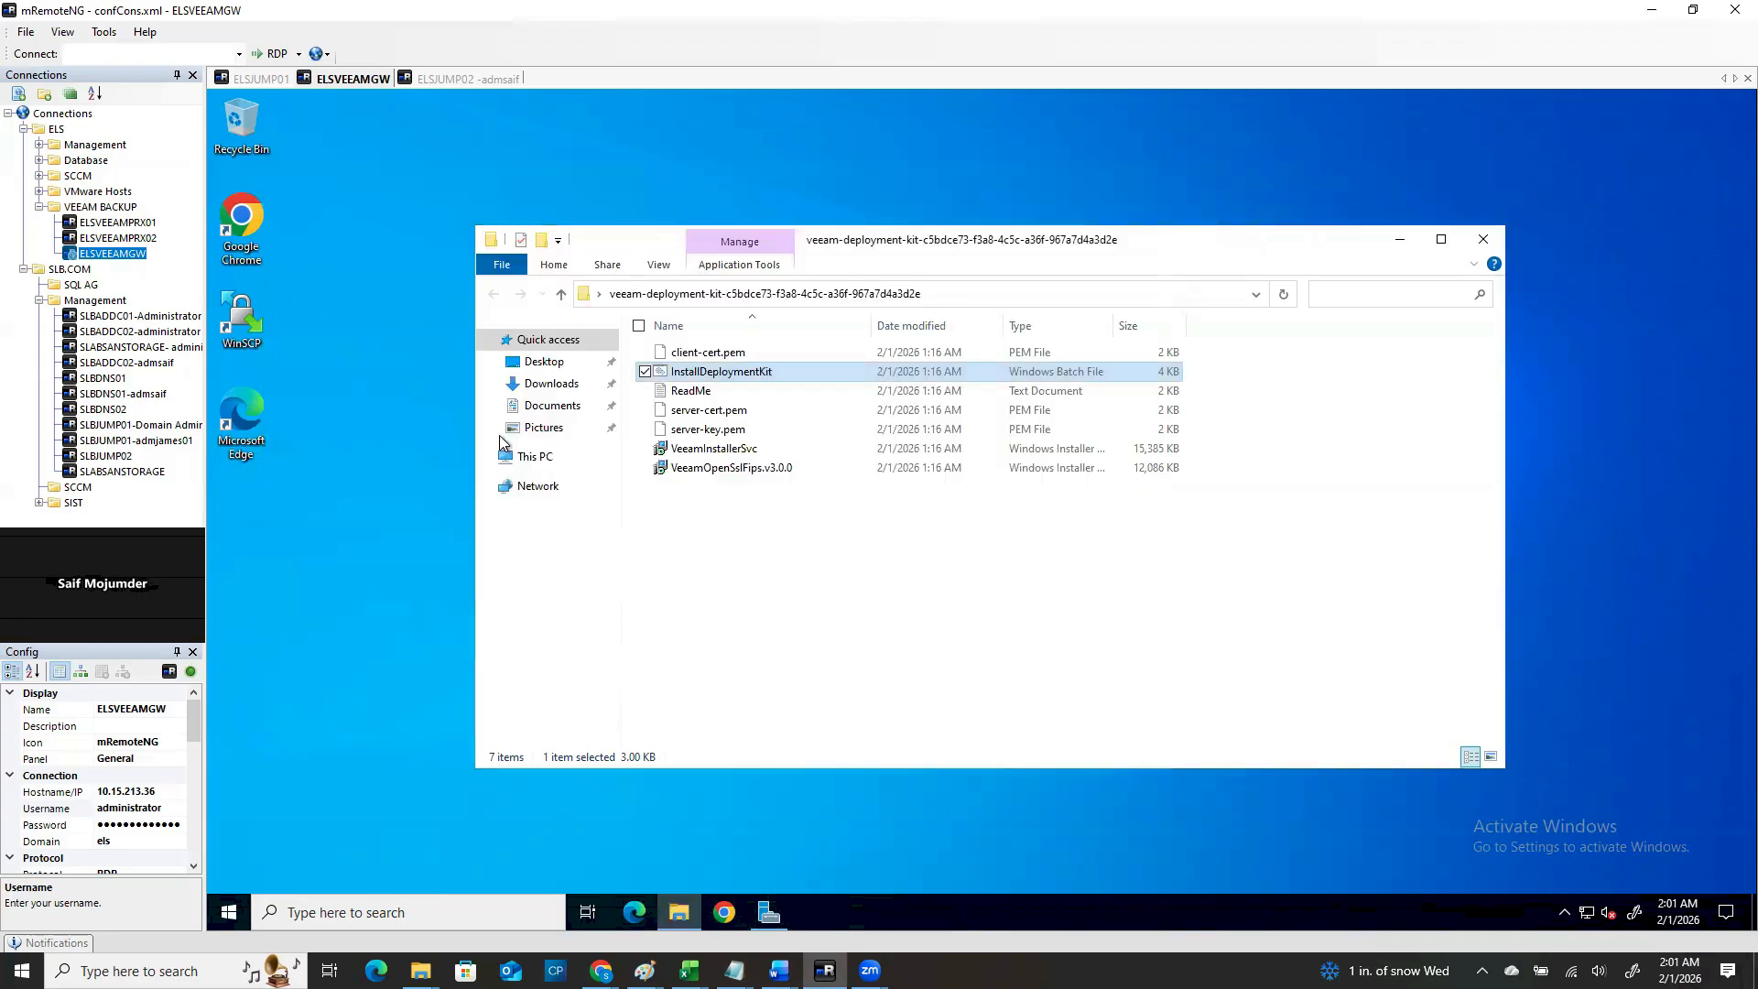
left_click(1405, 244)
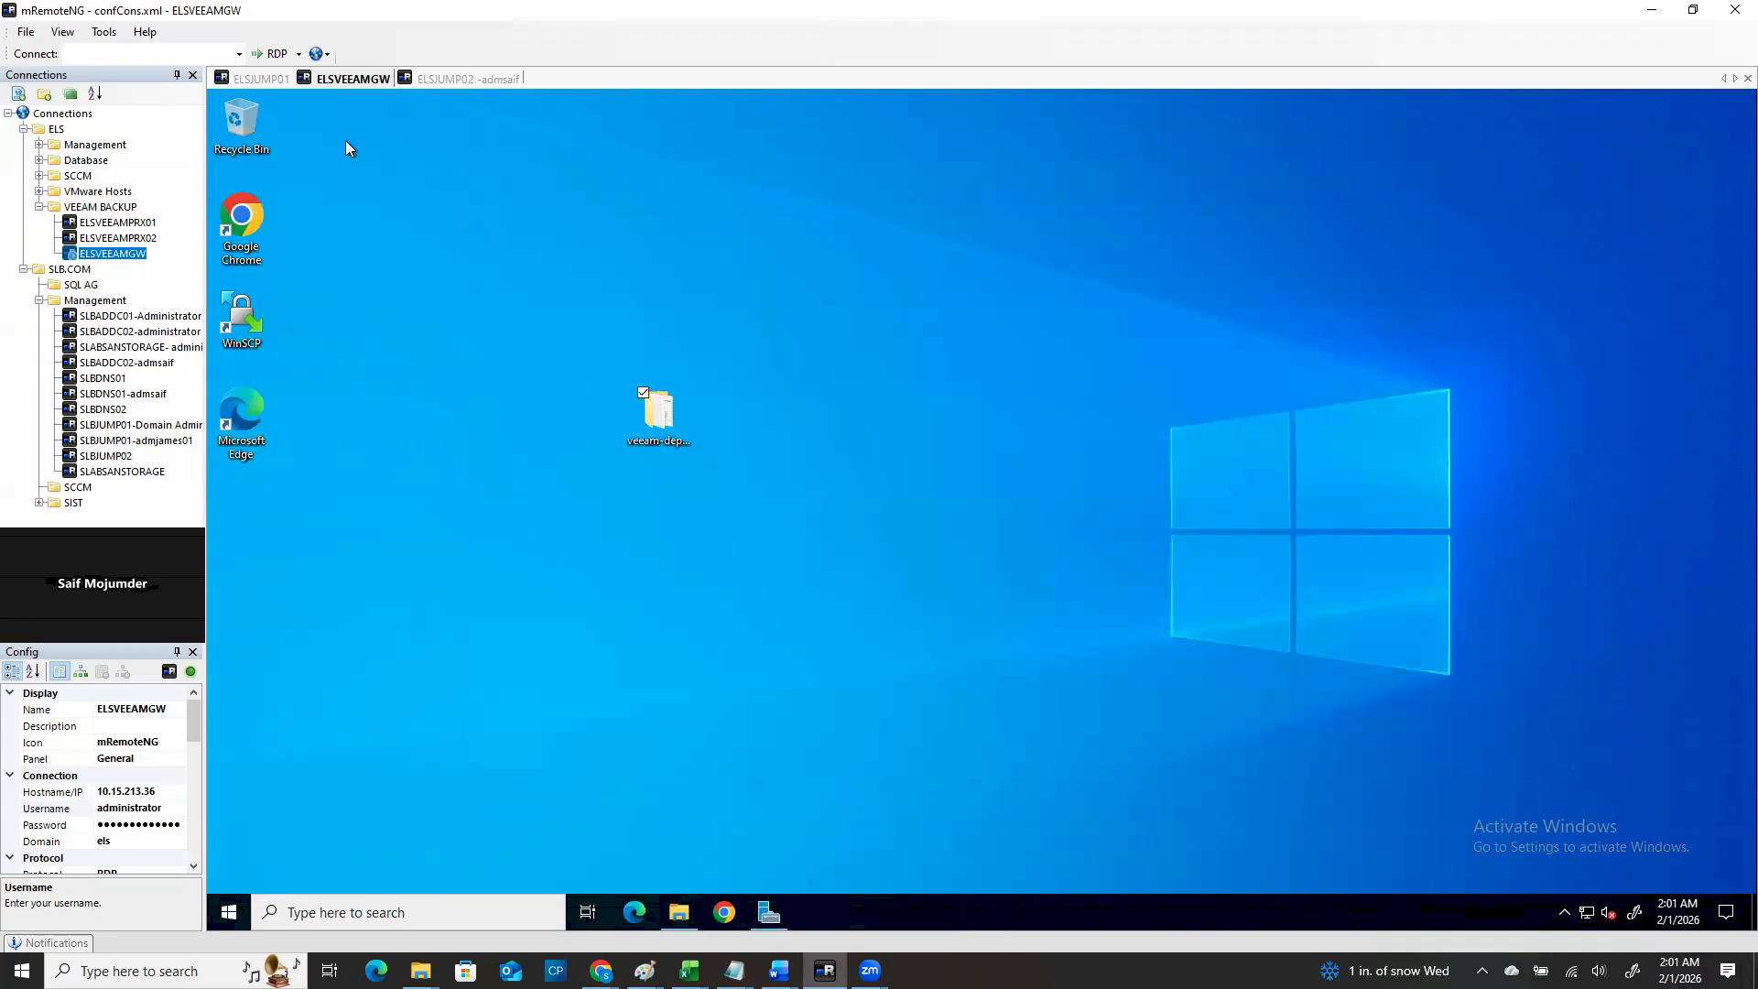
left_click(122, 224)
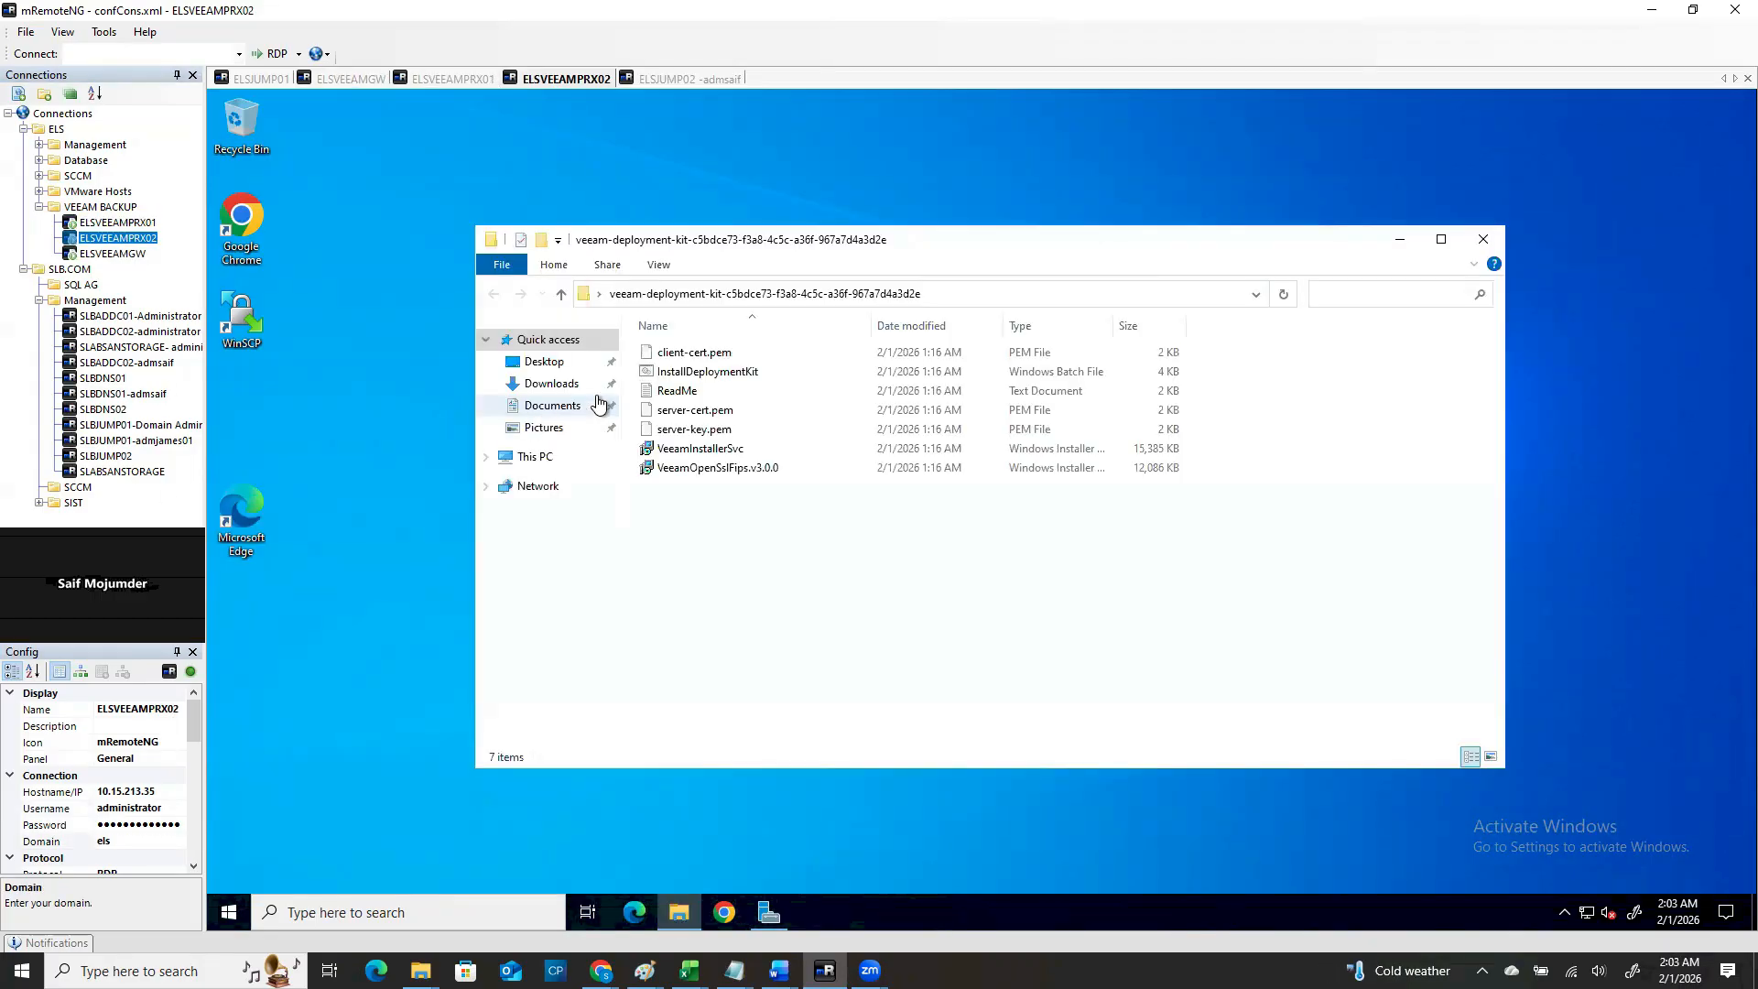
- Run InstallDeploymentKit as administrator on ELSVEEAMPRX02
left_click(723, 373)
right_click(721, 376)
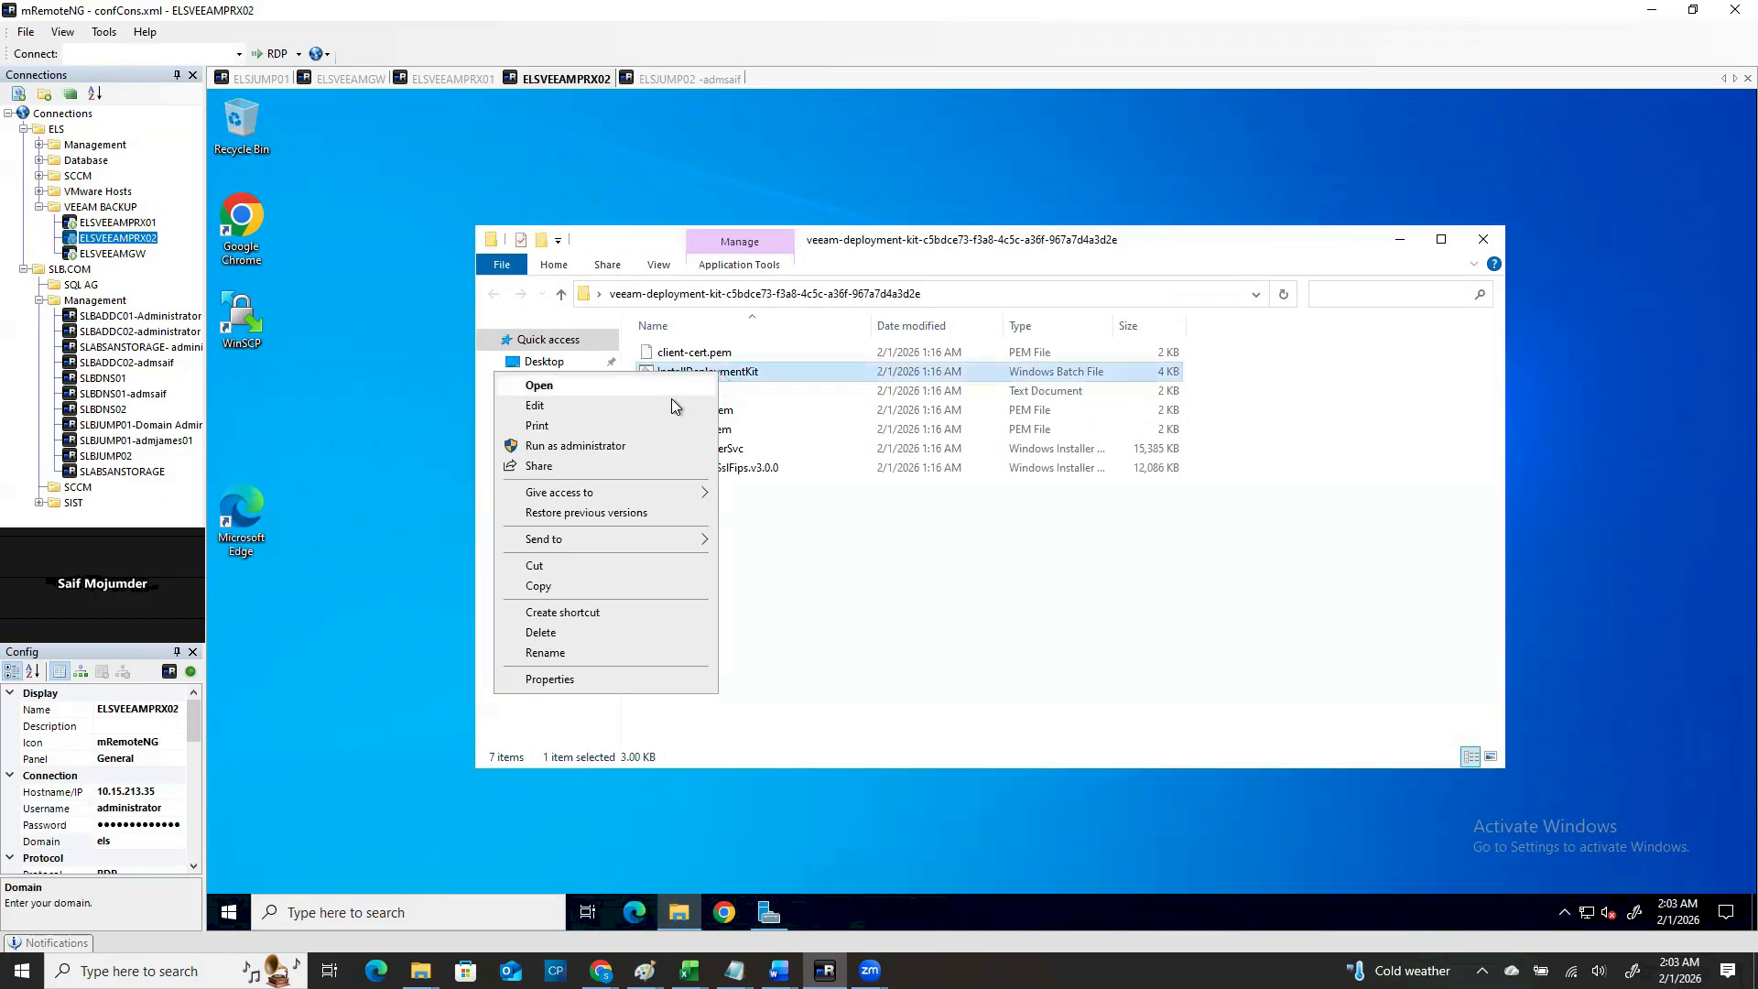
left_click(601, 447)
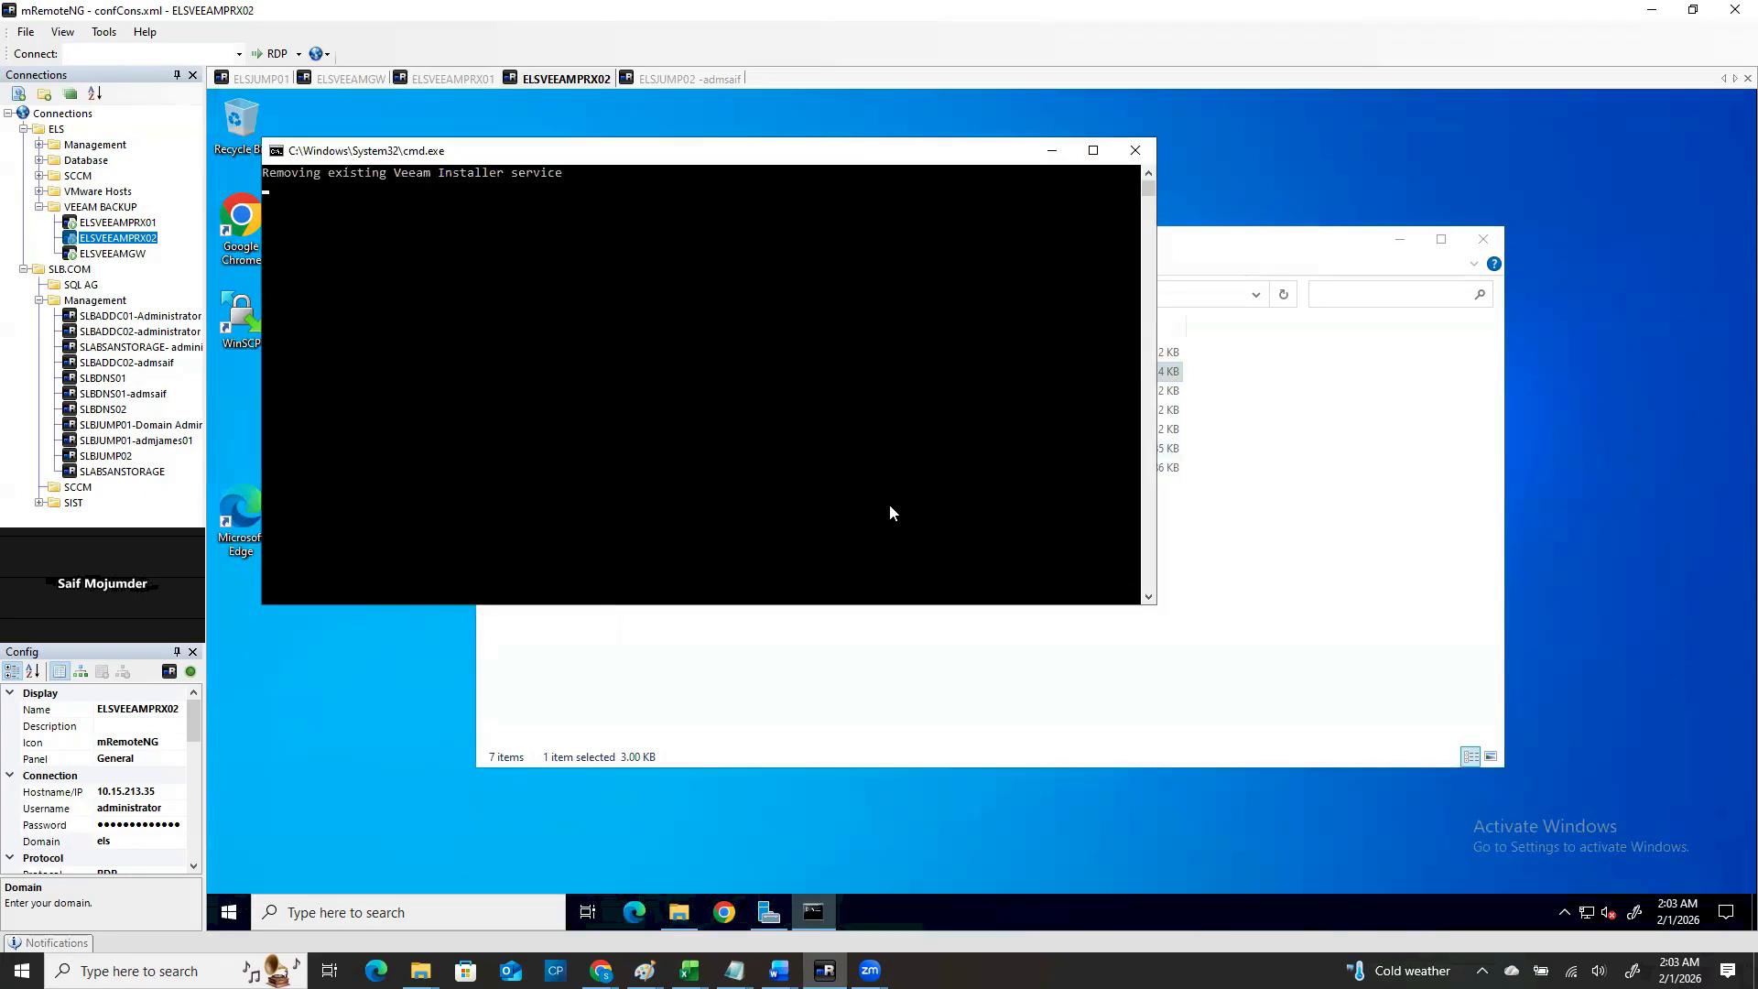
- Check the PRX01, PRX02 and ELSVEEAMGW sessions, then return to ELSJUMP01
left_click(455, 81)
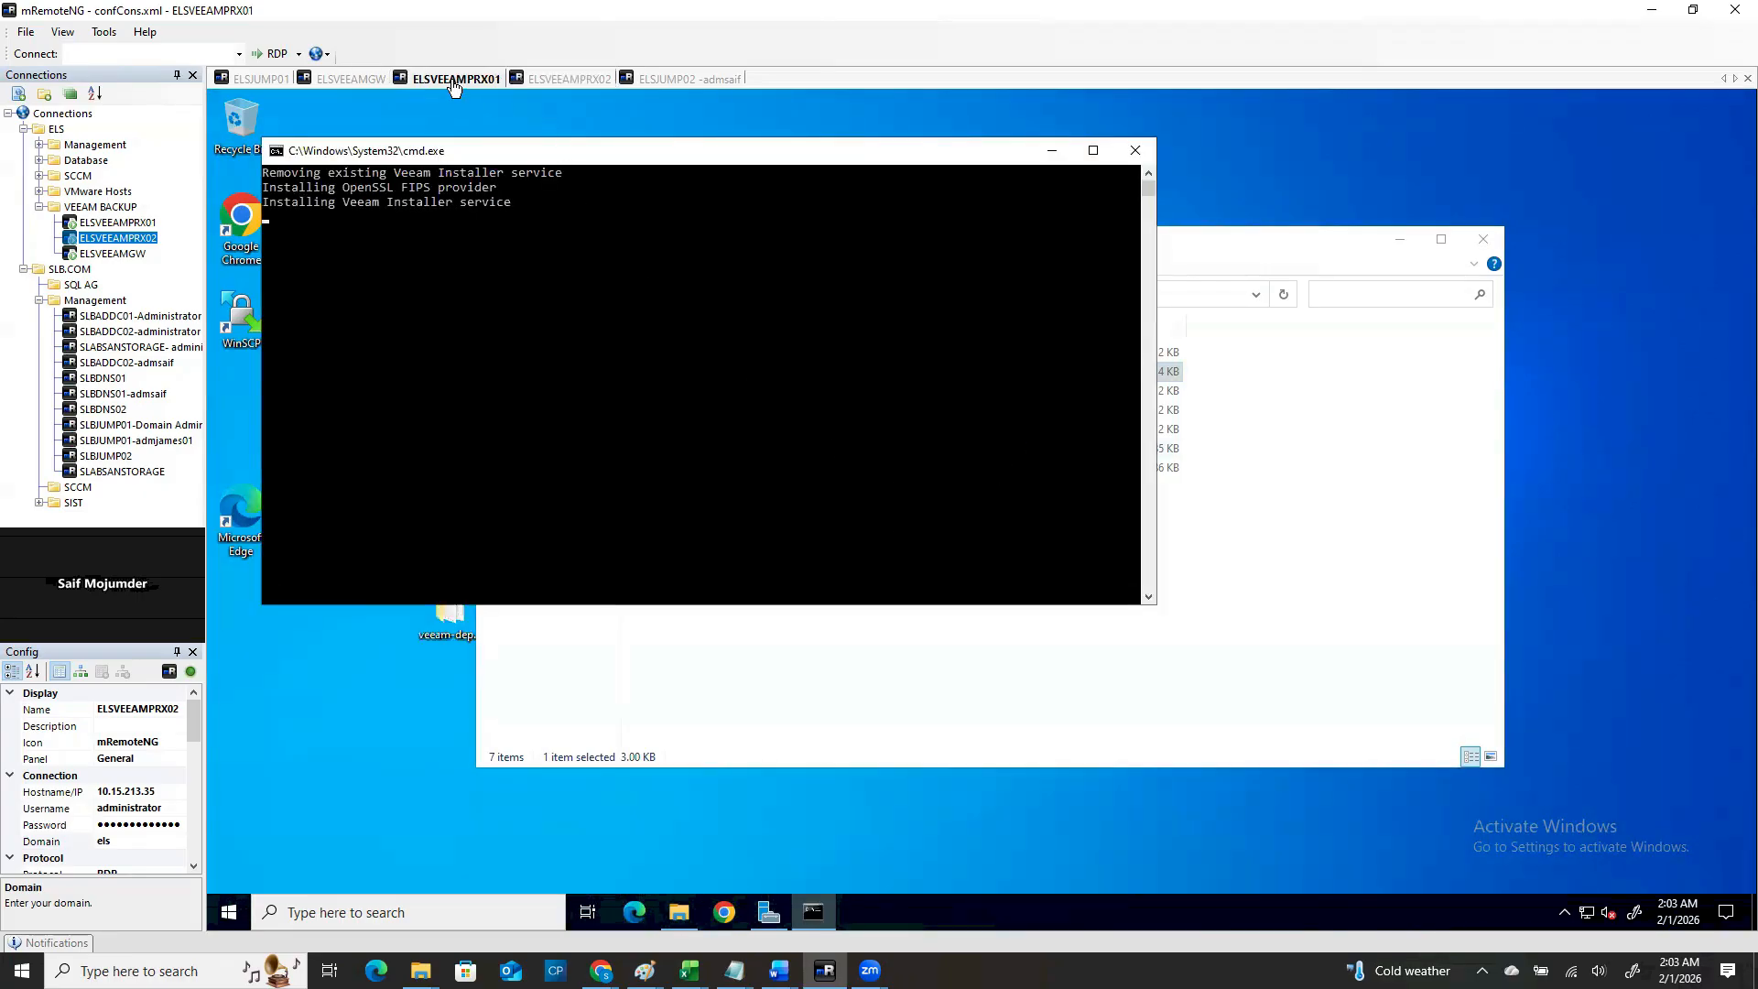
left_click(551, 83)
left_click(348, 82)
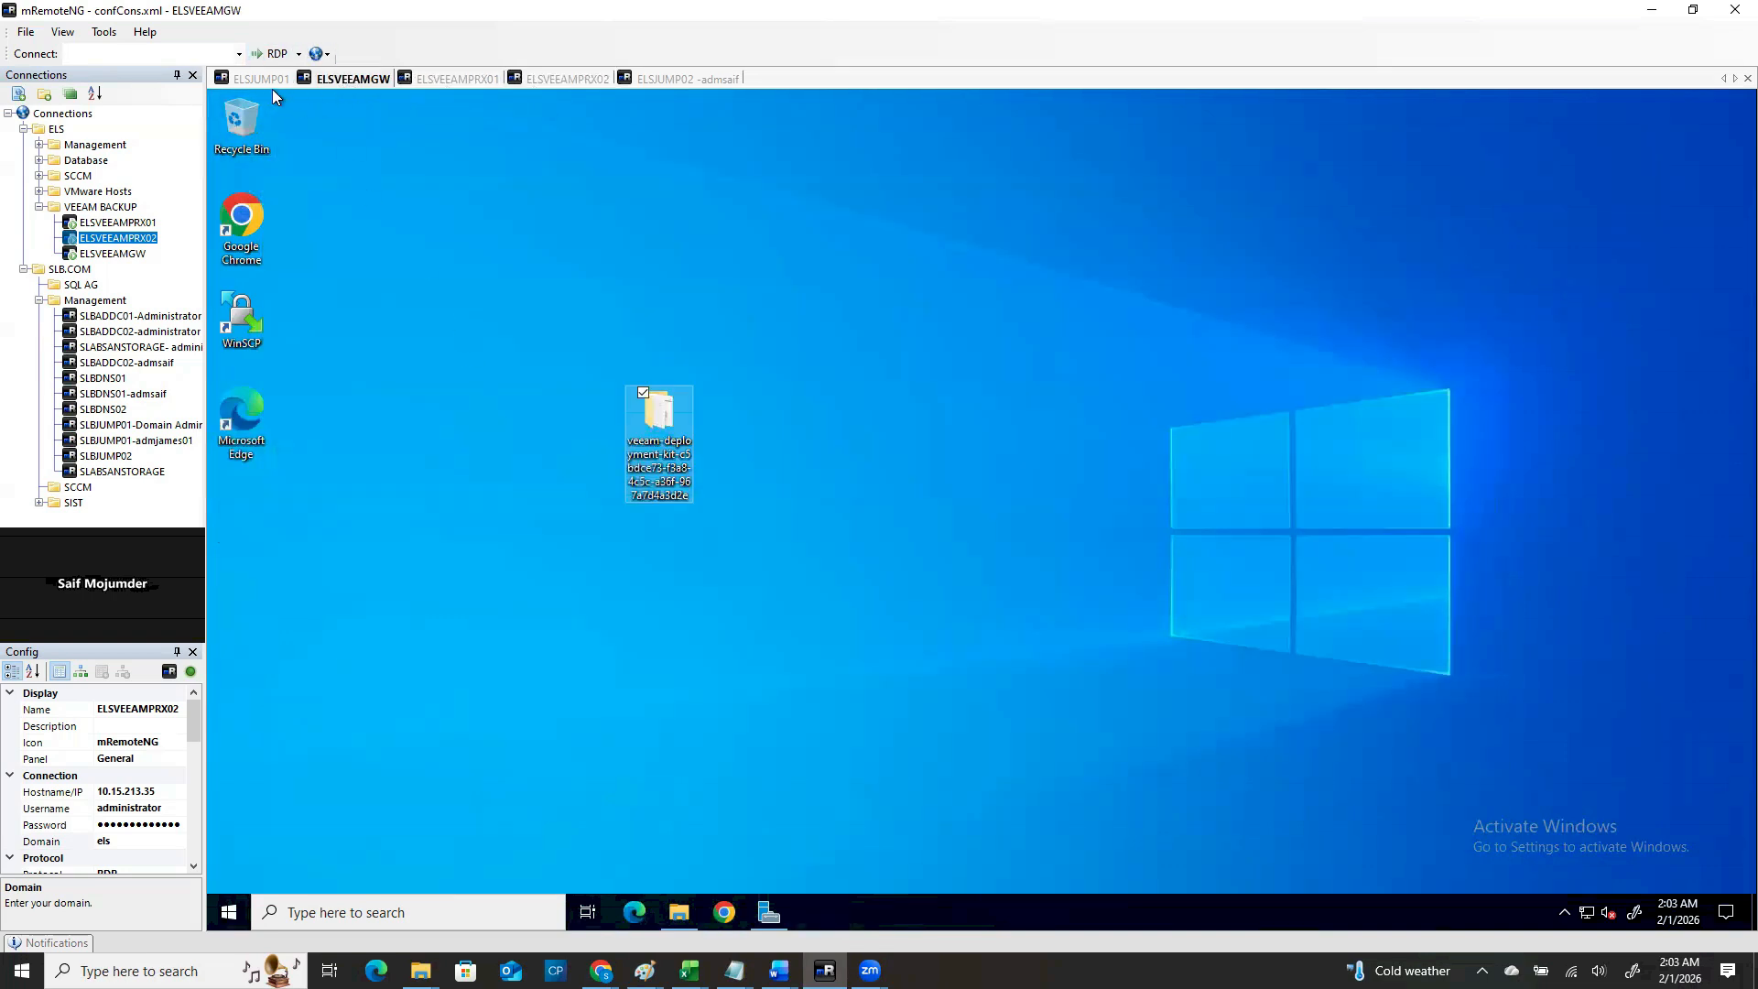
left_click(722, 914)
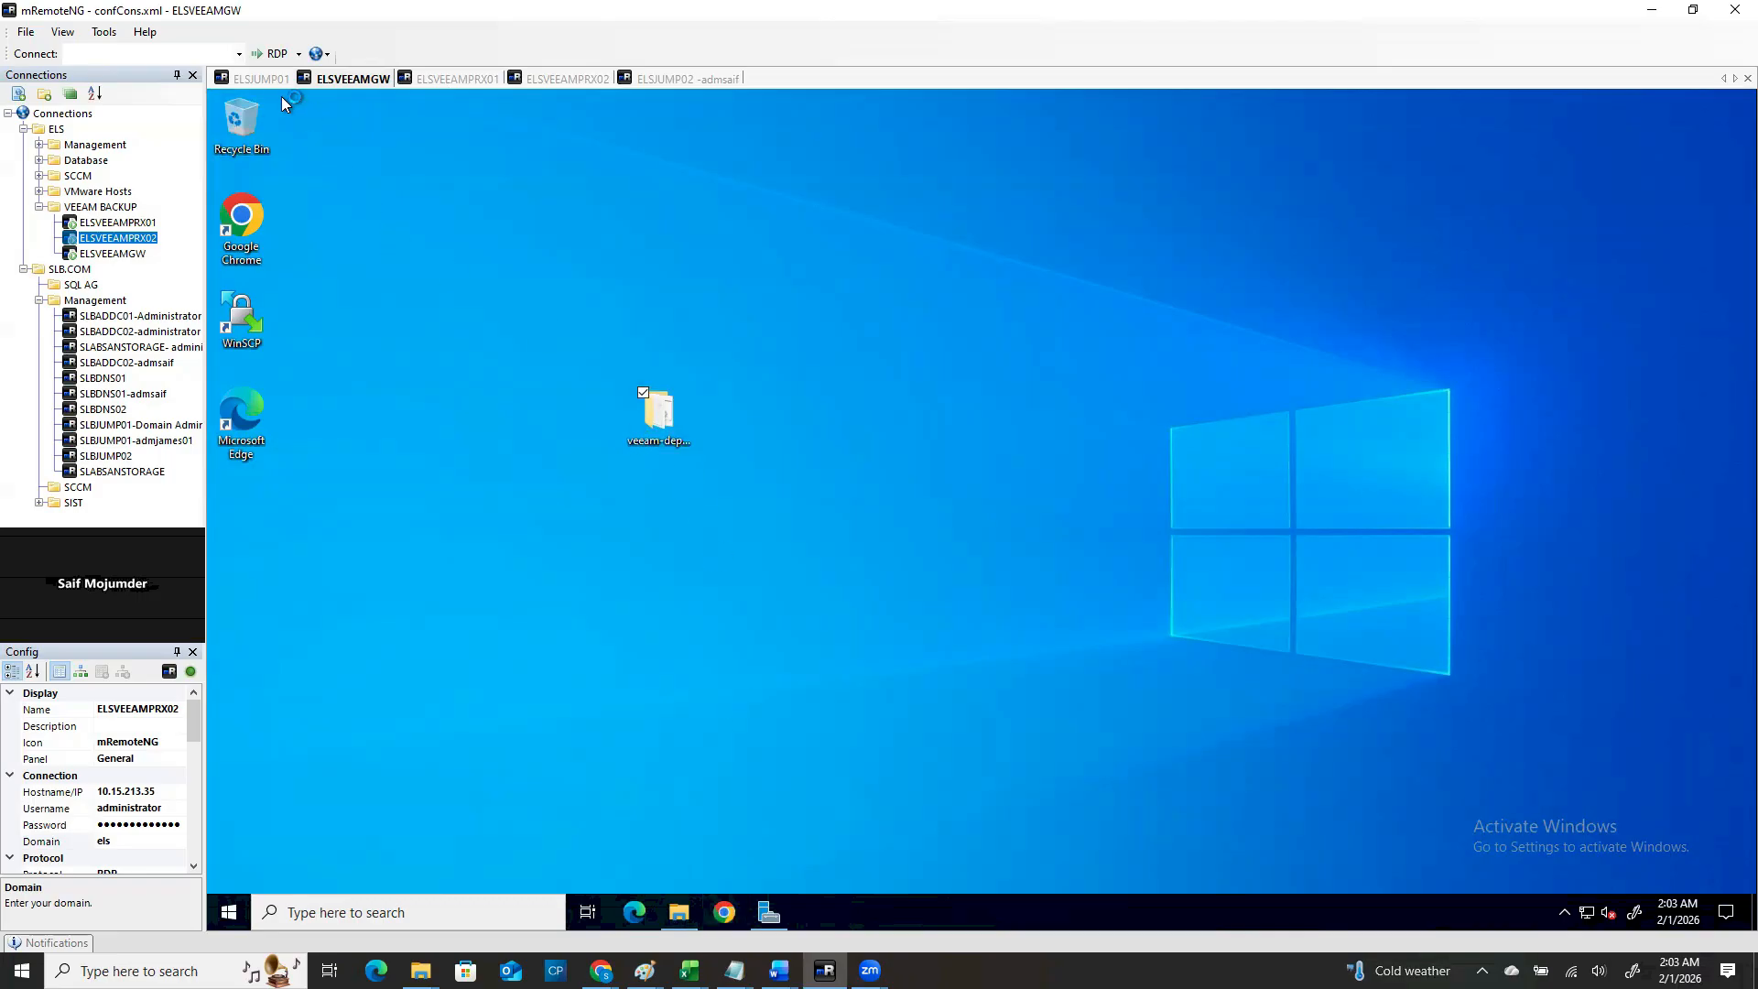
left_click(263, 78)
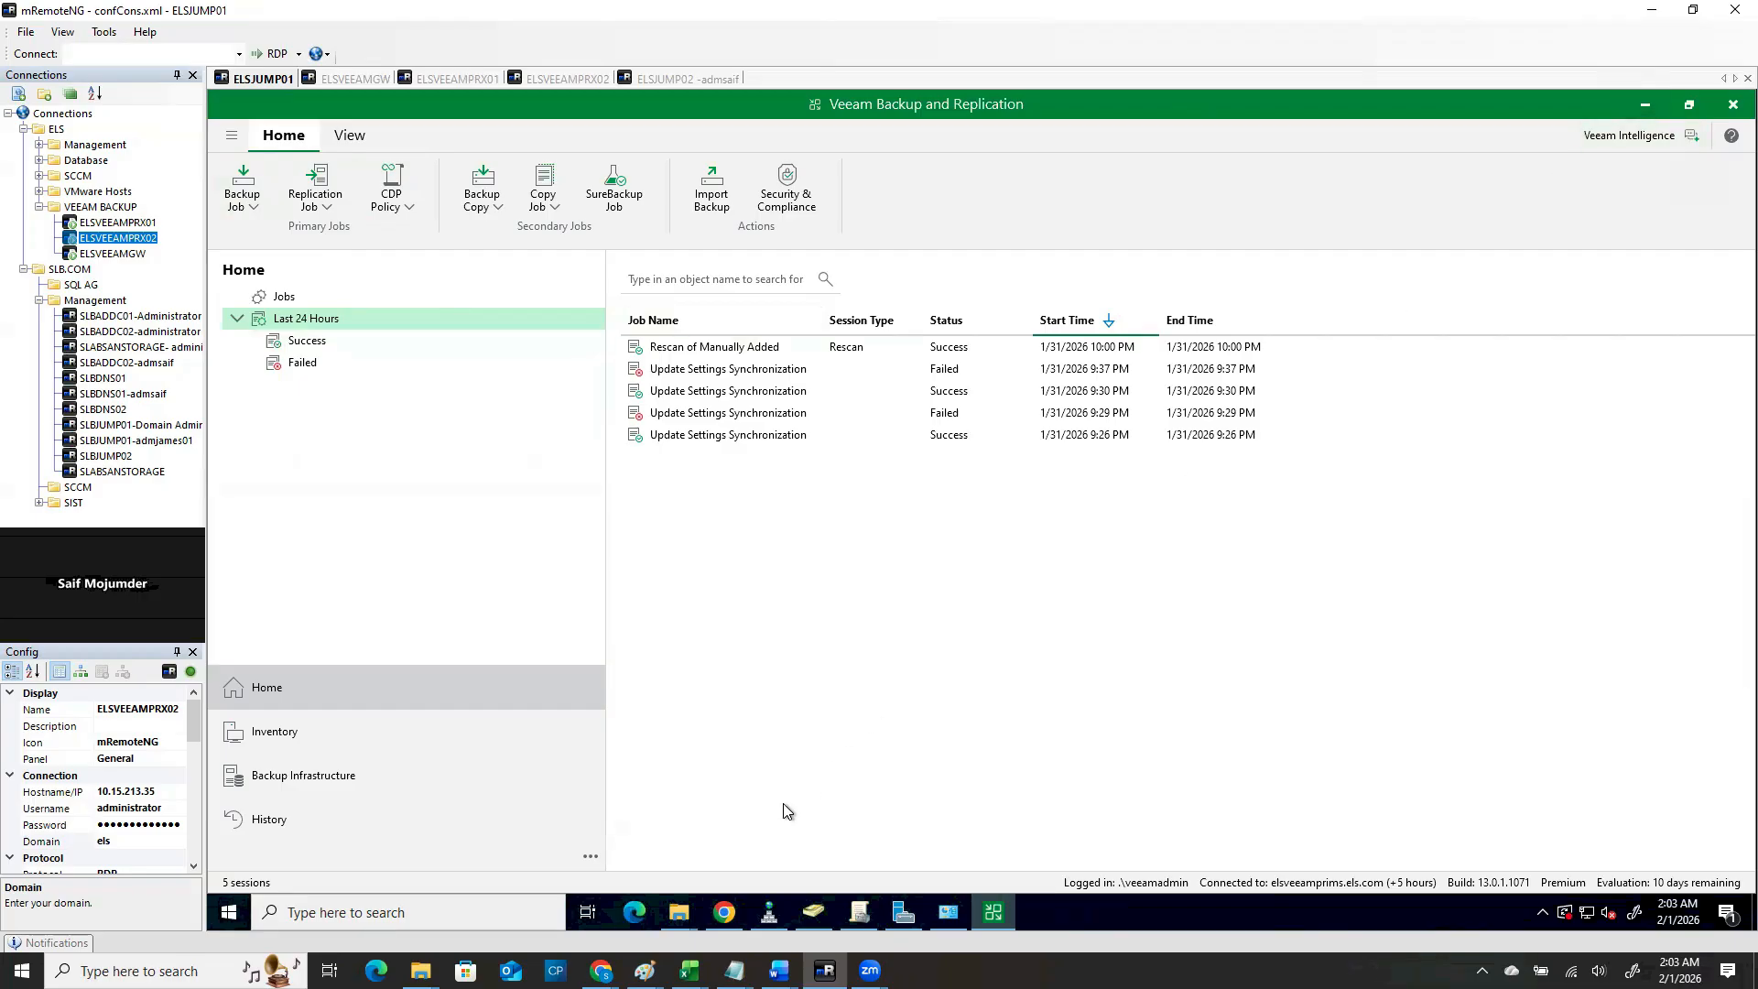
- Finish the New Windows Server wizard to add ELSVEEAMGW.els.com with certificate-based authentication
left_click(720, 920)
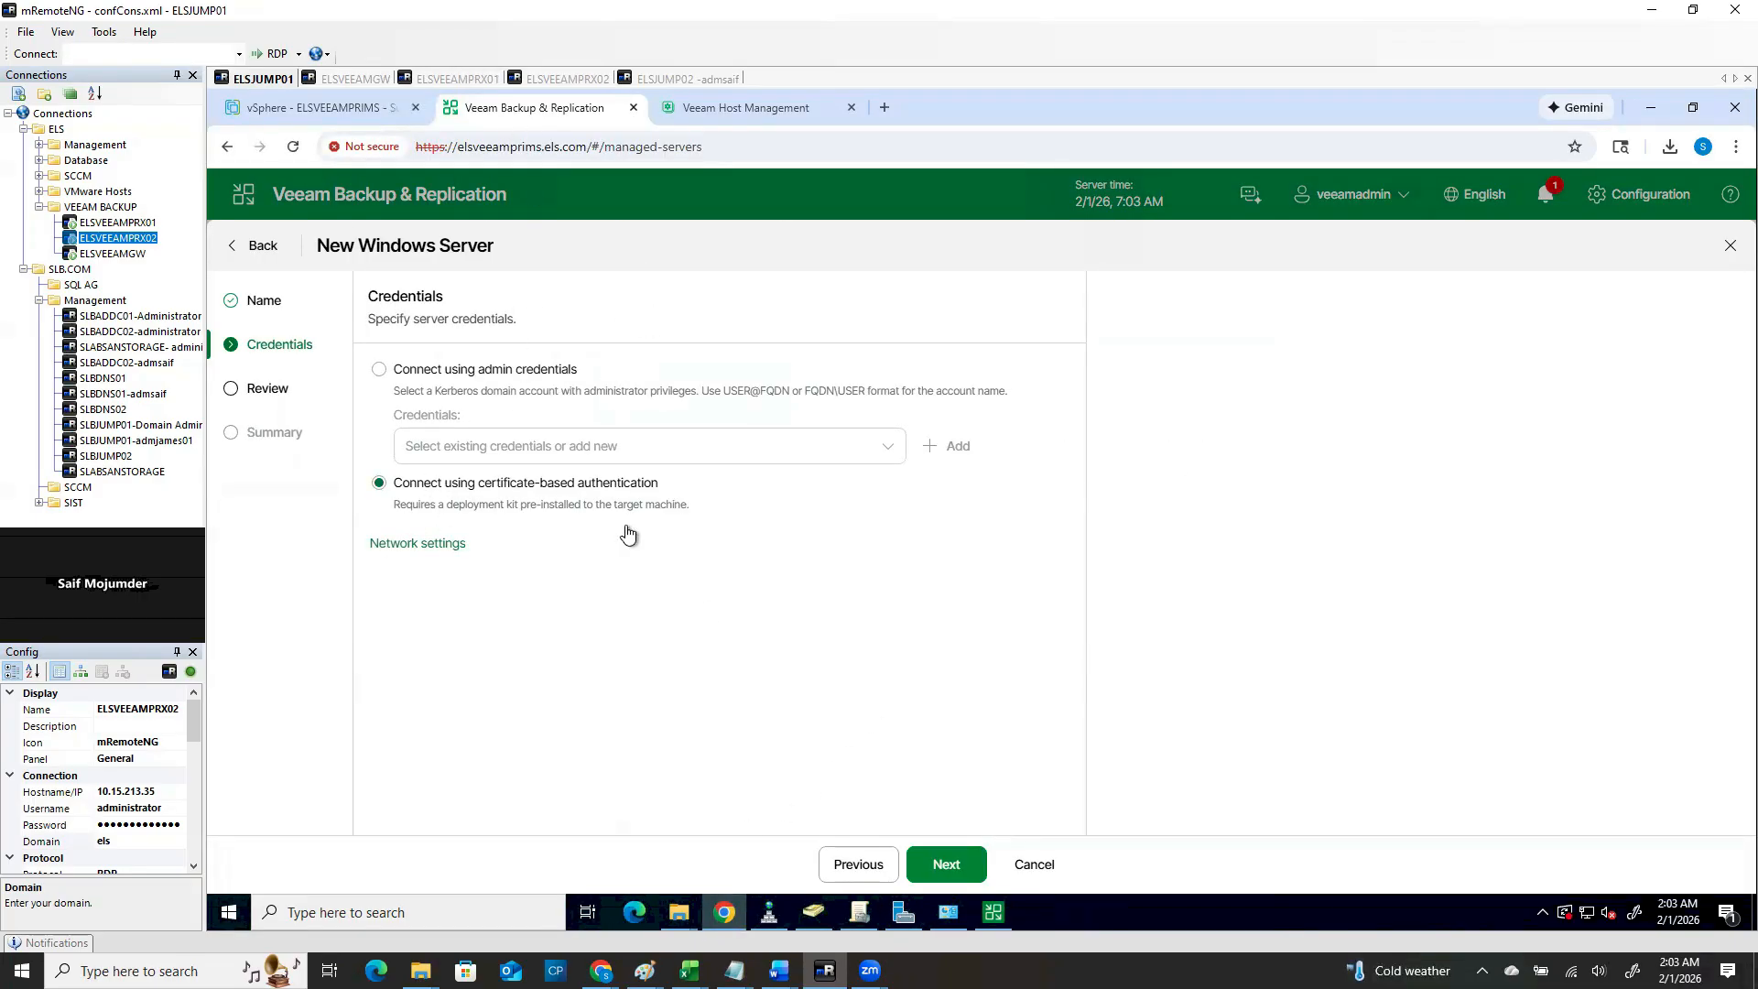
left_click(939, 864)
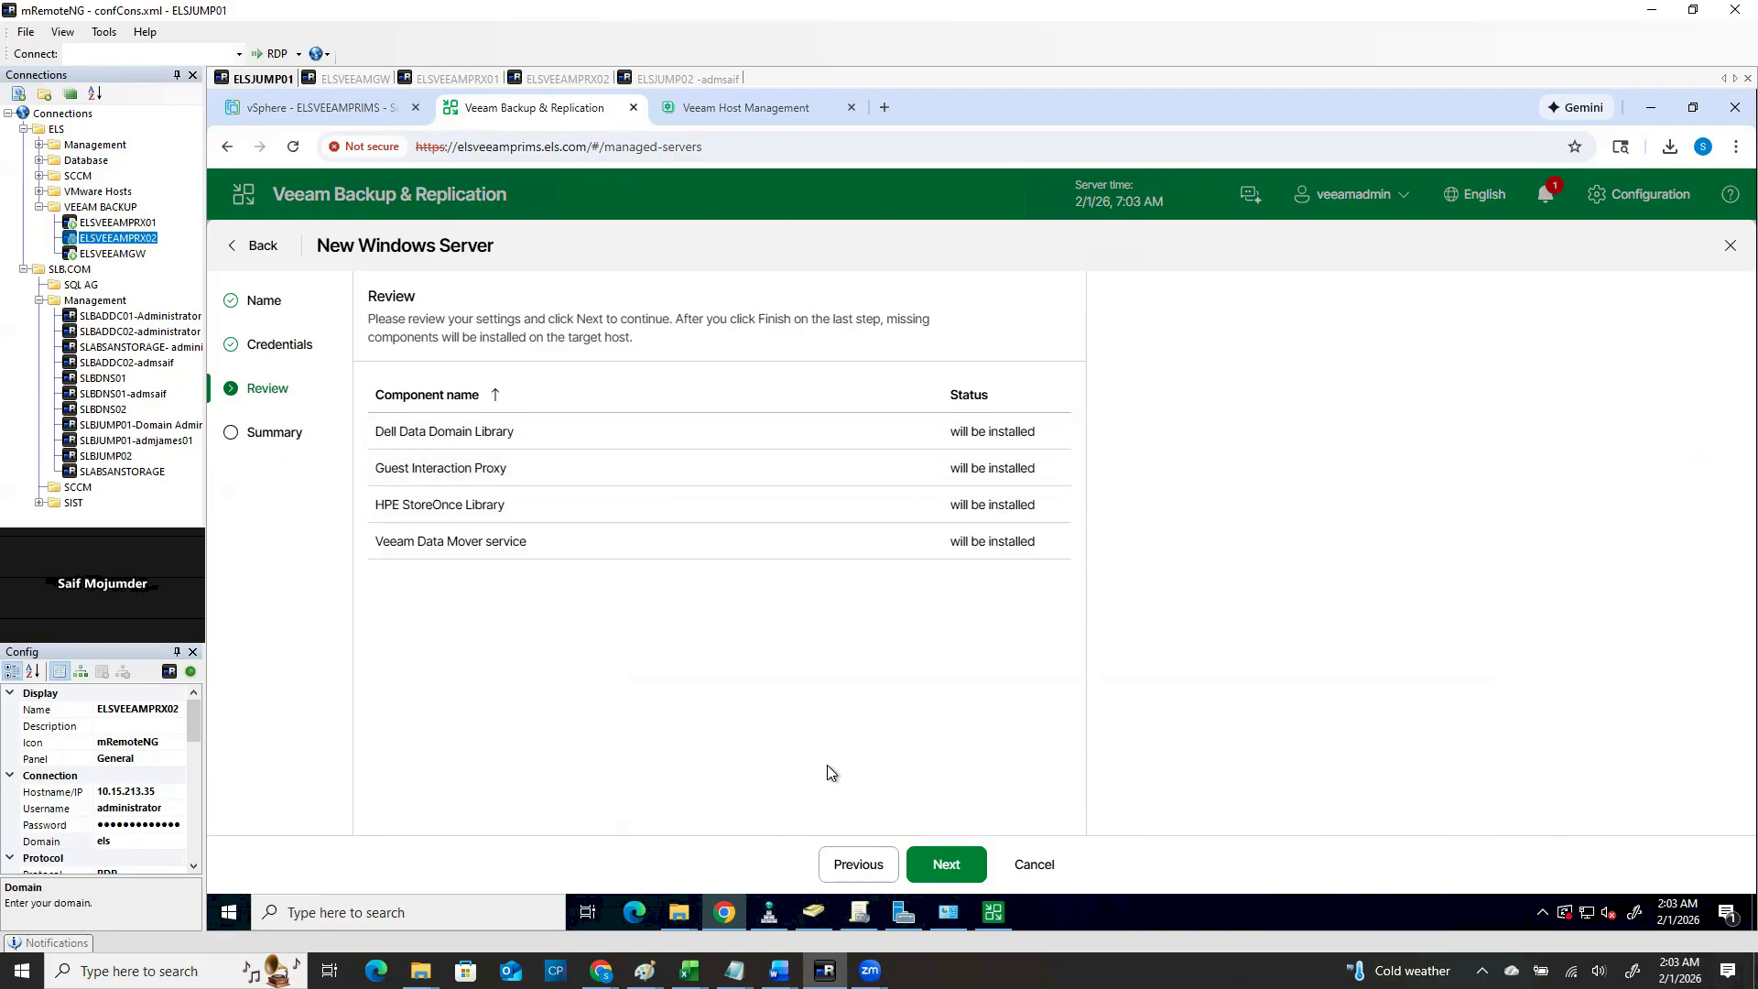
left_click(954, 867)
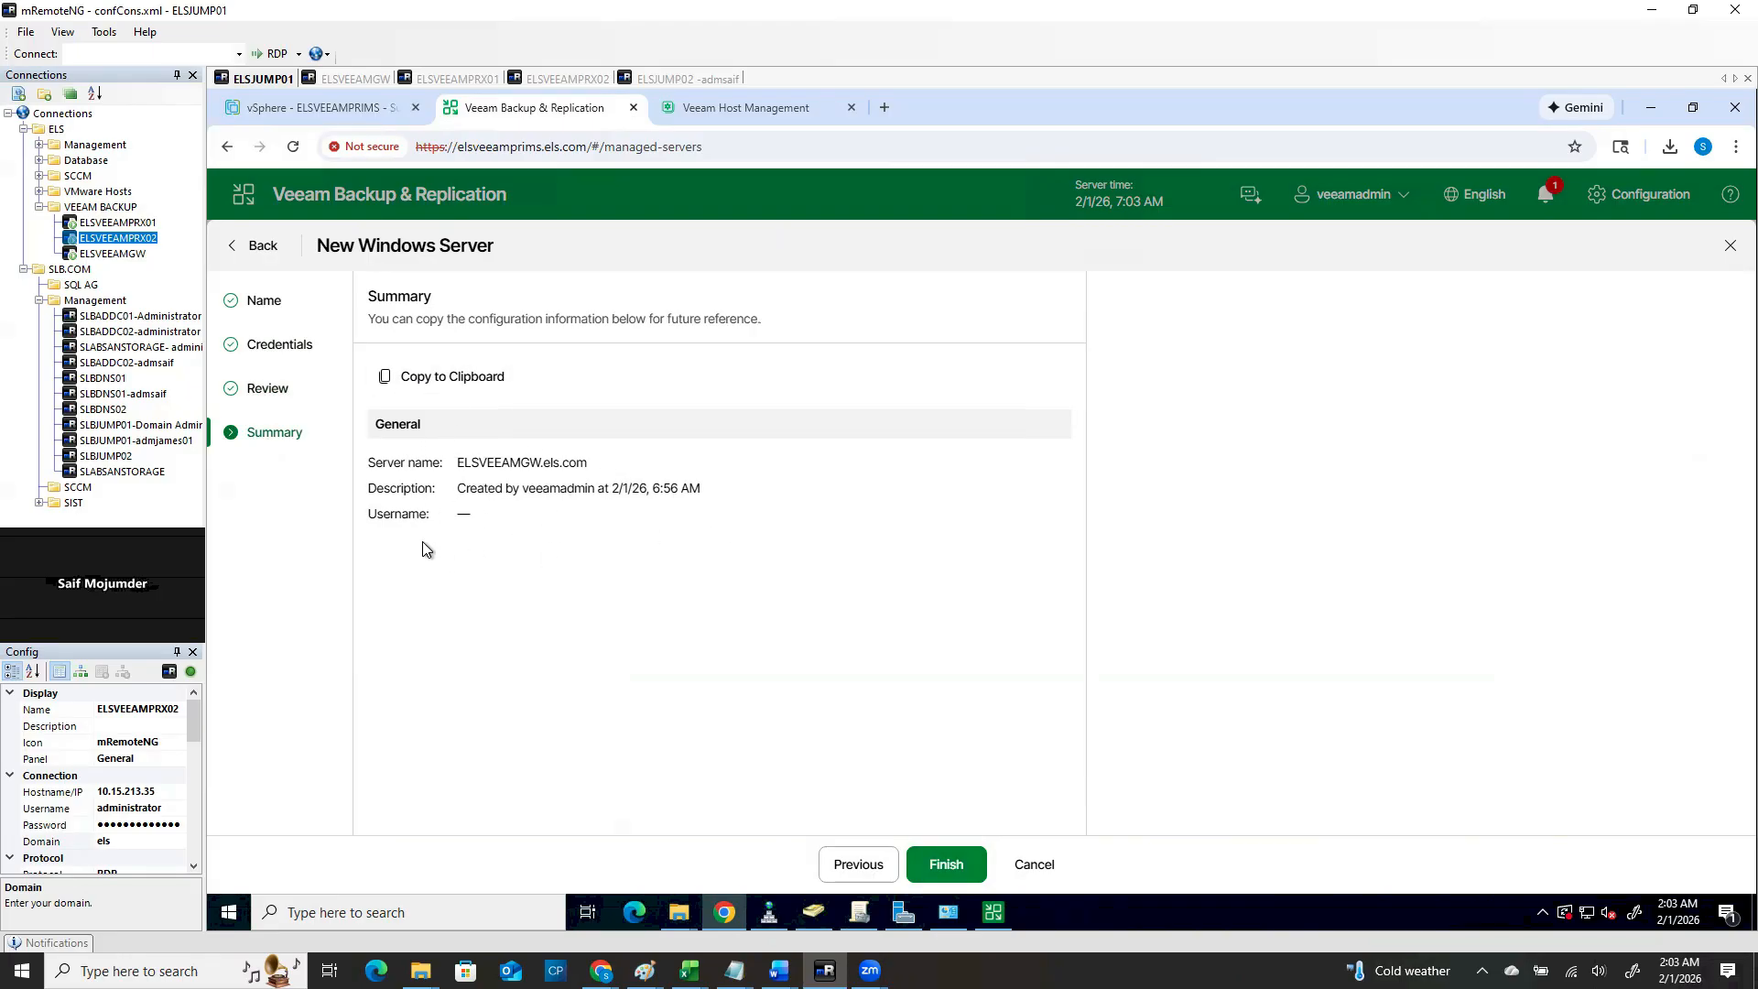
left_click(935, 861)
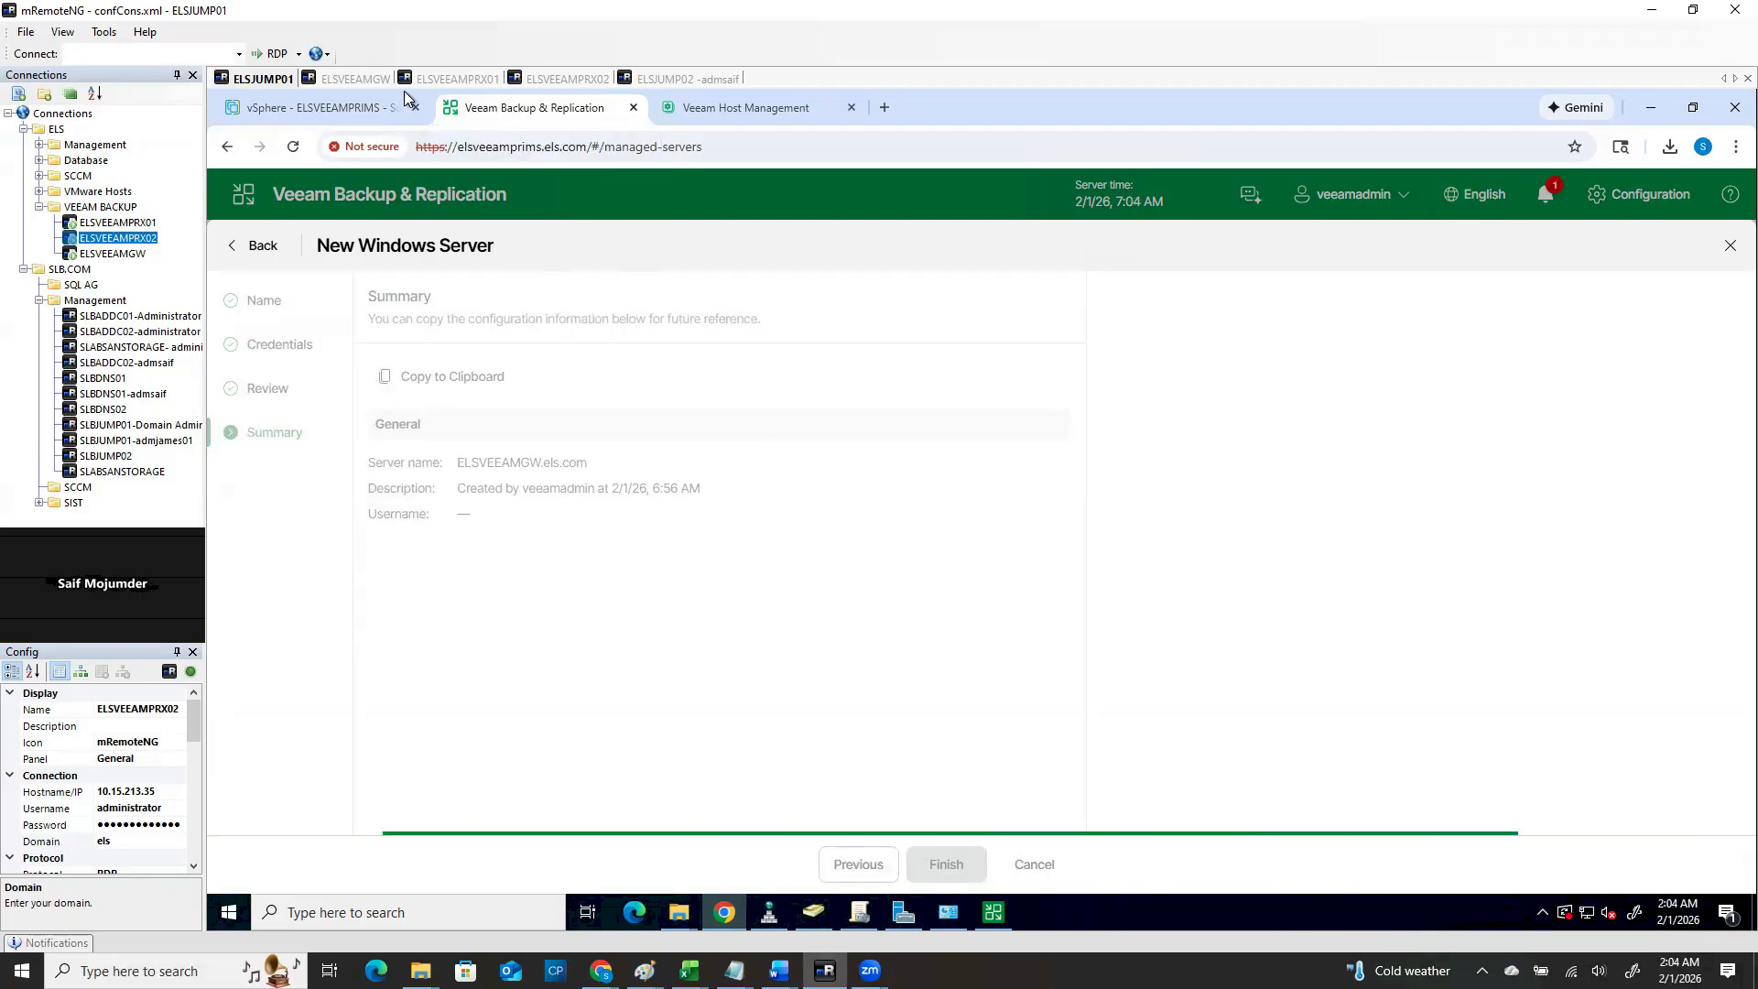
- On ELSVEEAMPRX01, close the deployment kit folder window and bring up the folder's actions
left_click(443, 80)
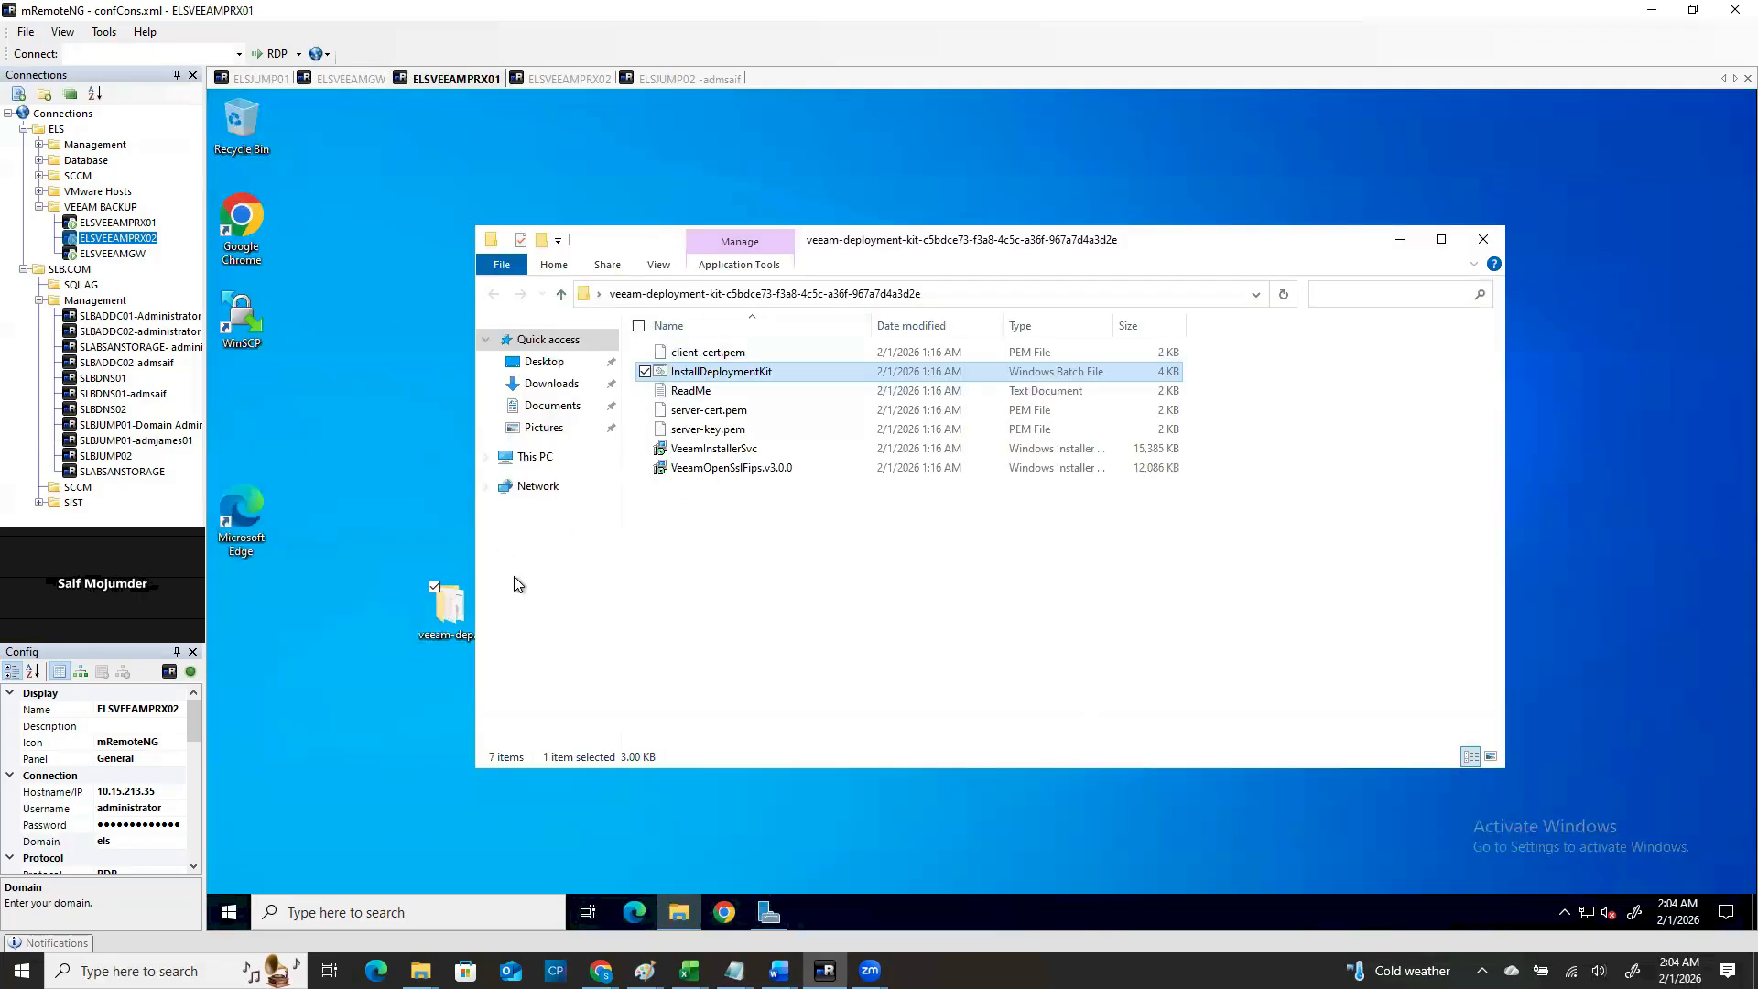
left_click(1483, 237)
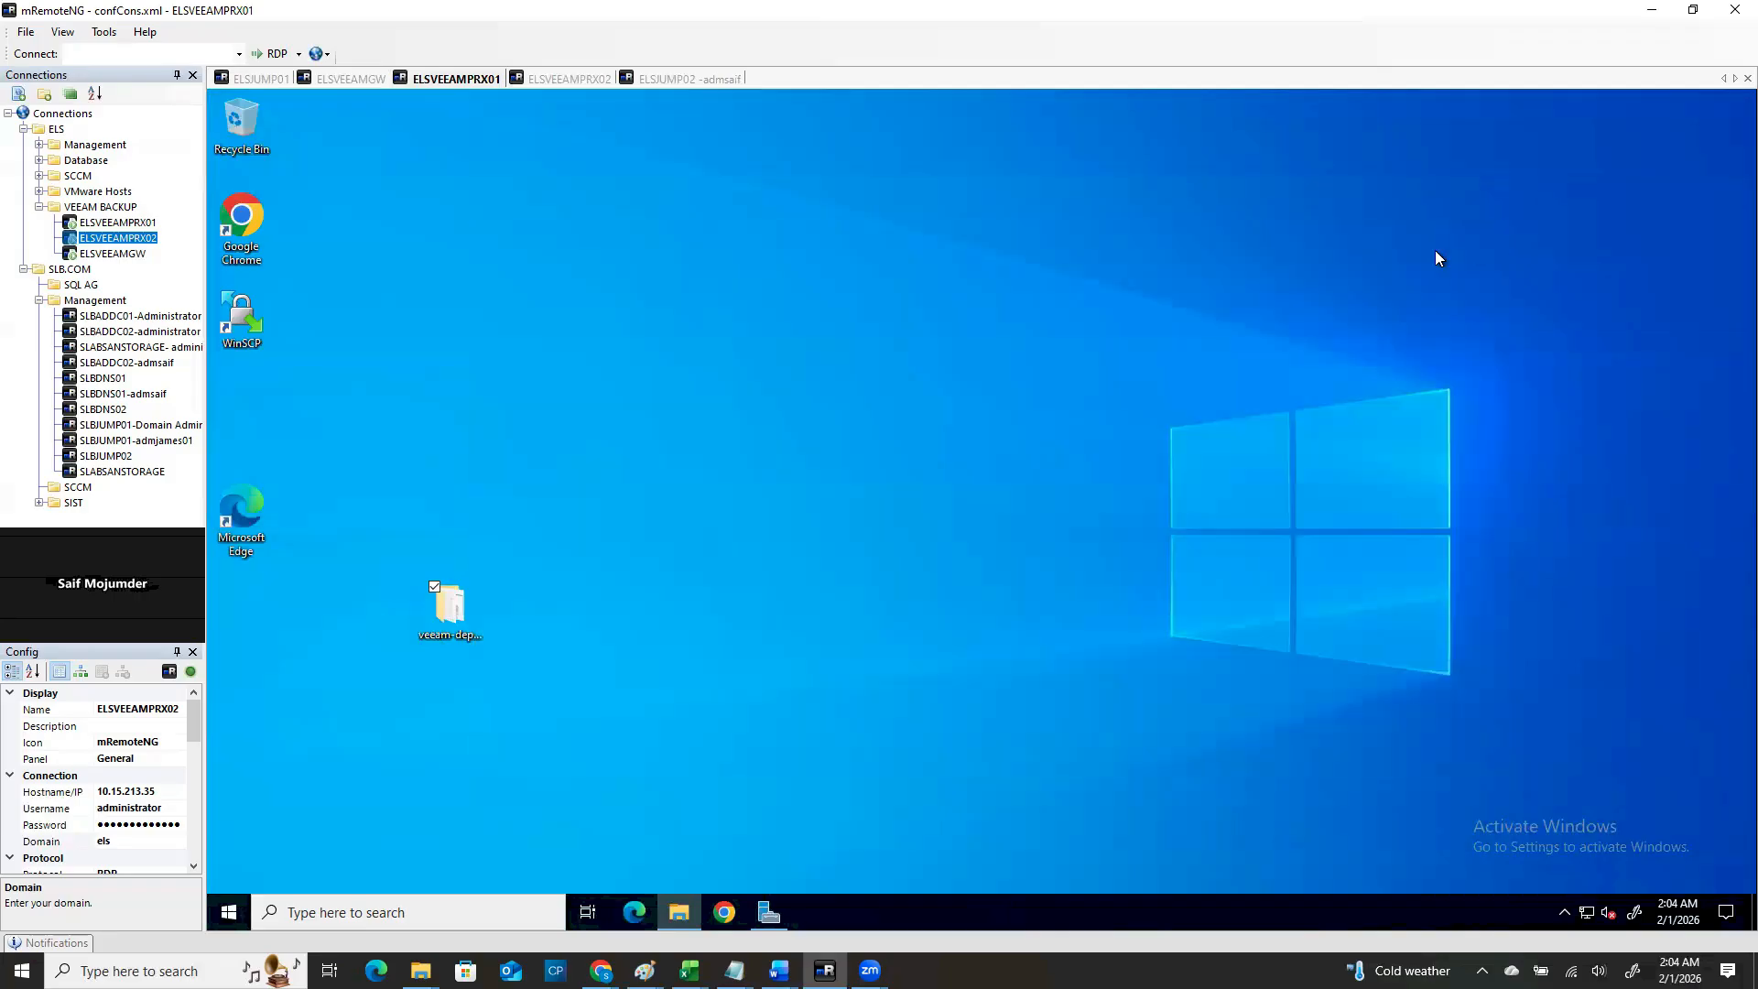
right_click(451, 626)
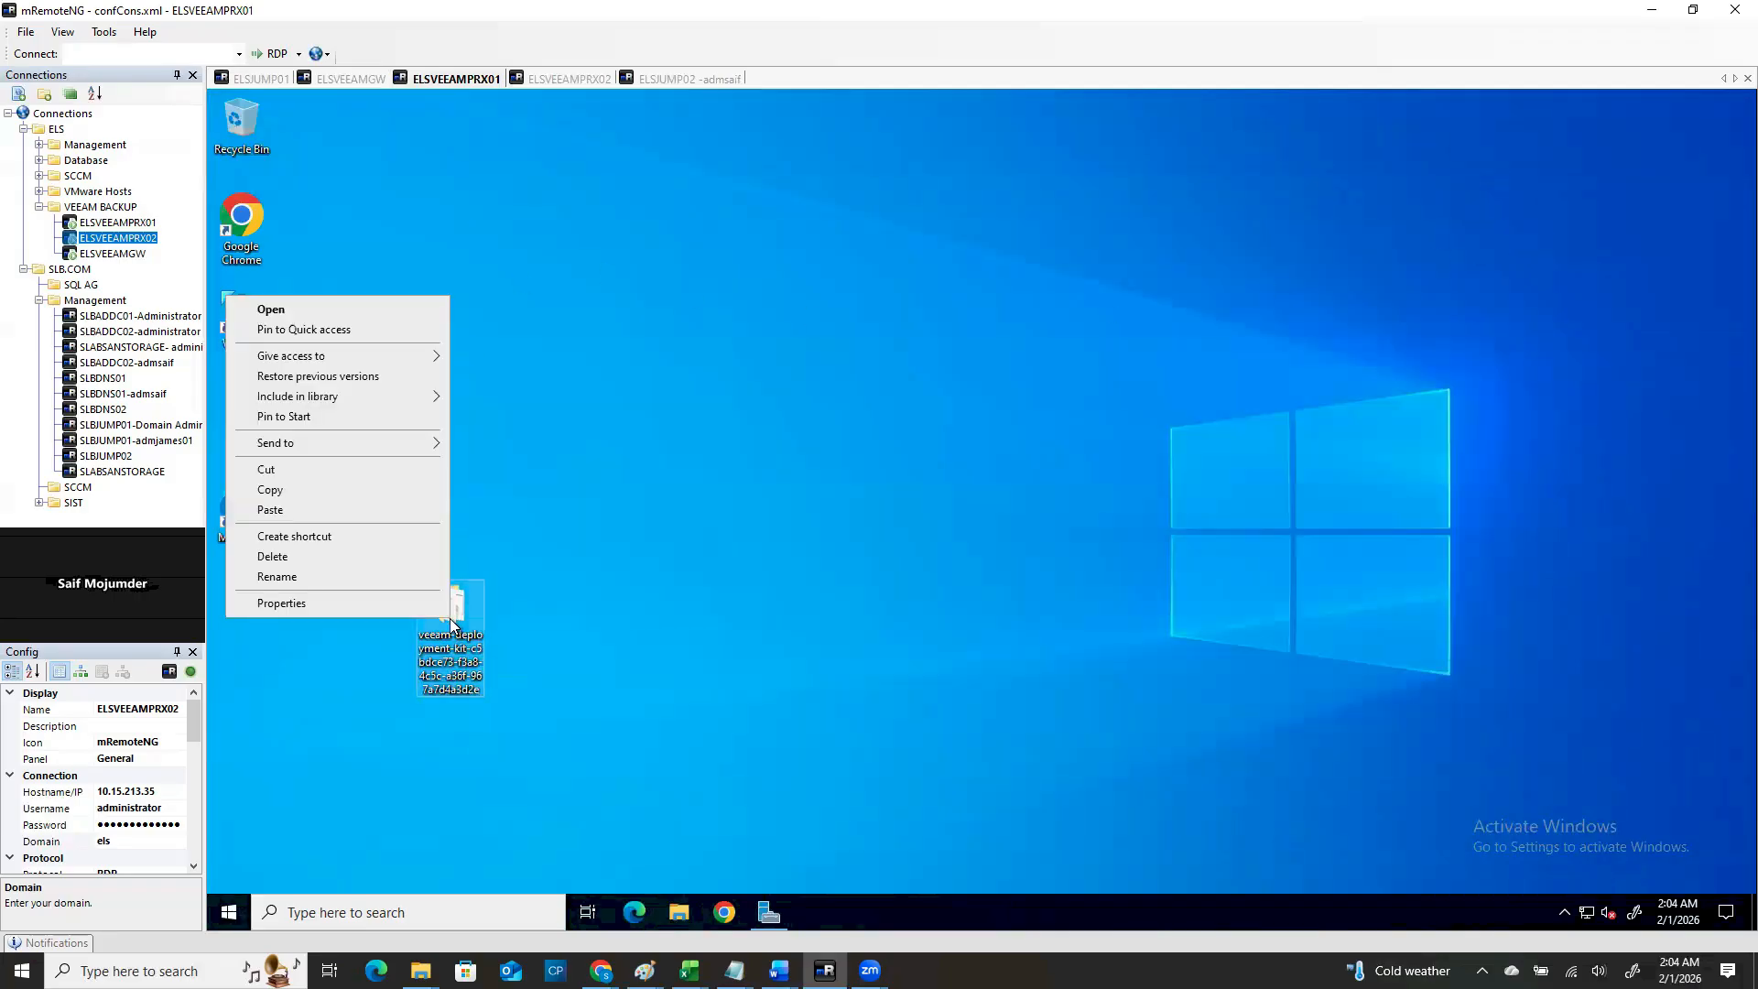
- Delete the deployment kit folders from the ELSVEEAMPRX01 and ELSVEEAMPRX02 desktops, then return to ELSJUMP01
left_click(294, 554)
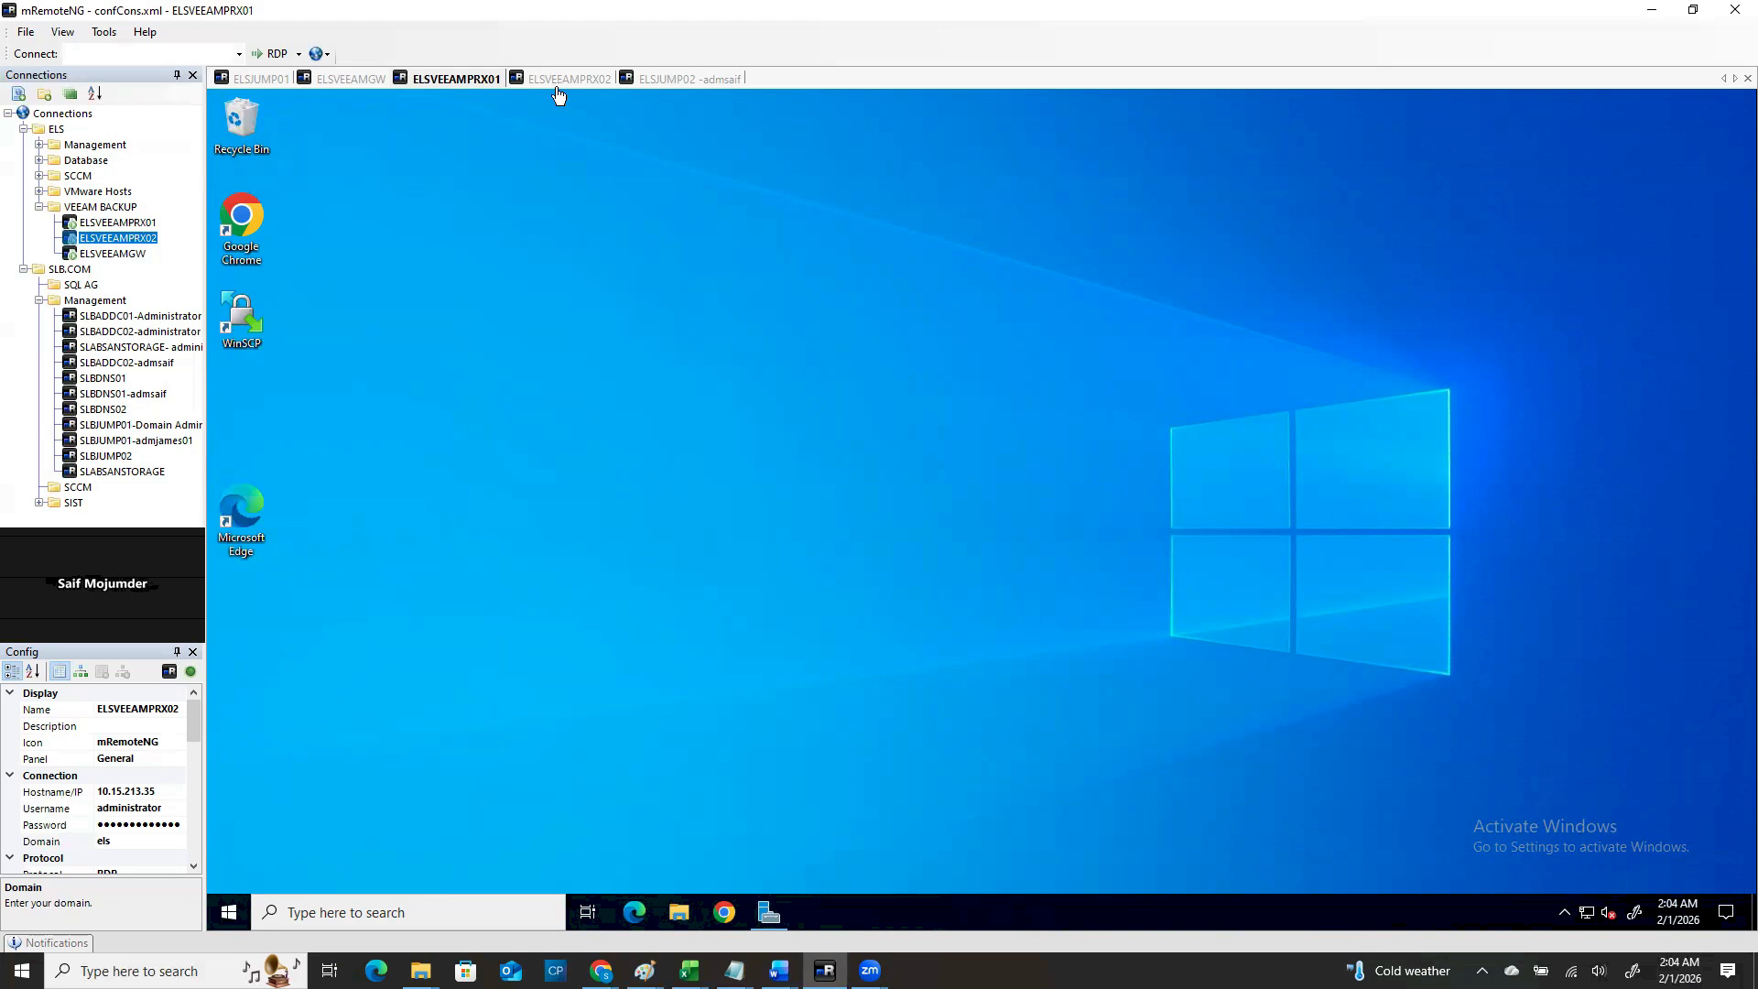
left_click(562, 80)
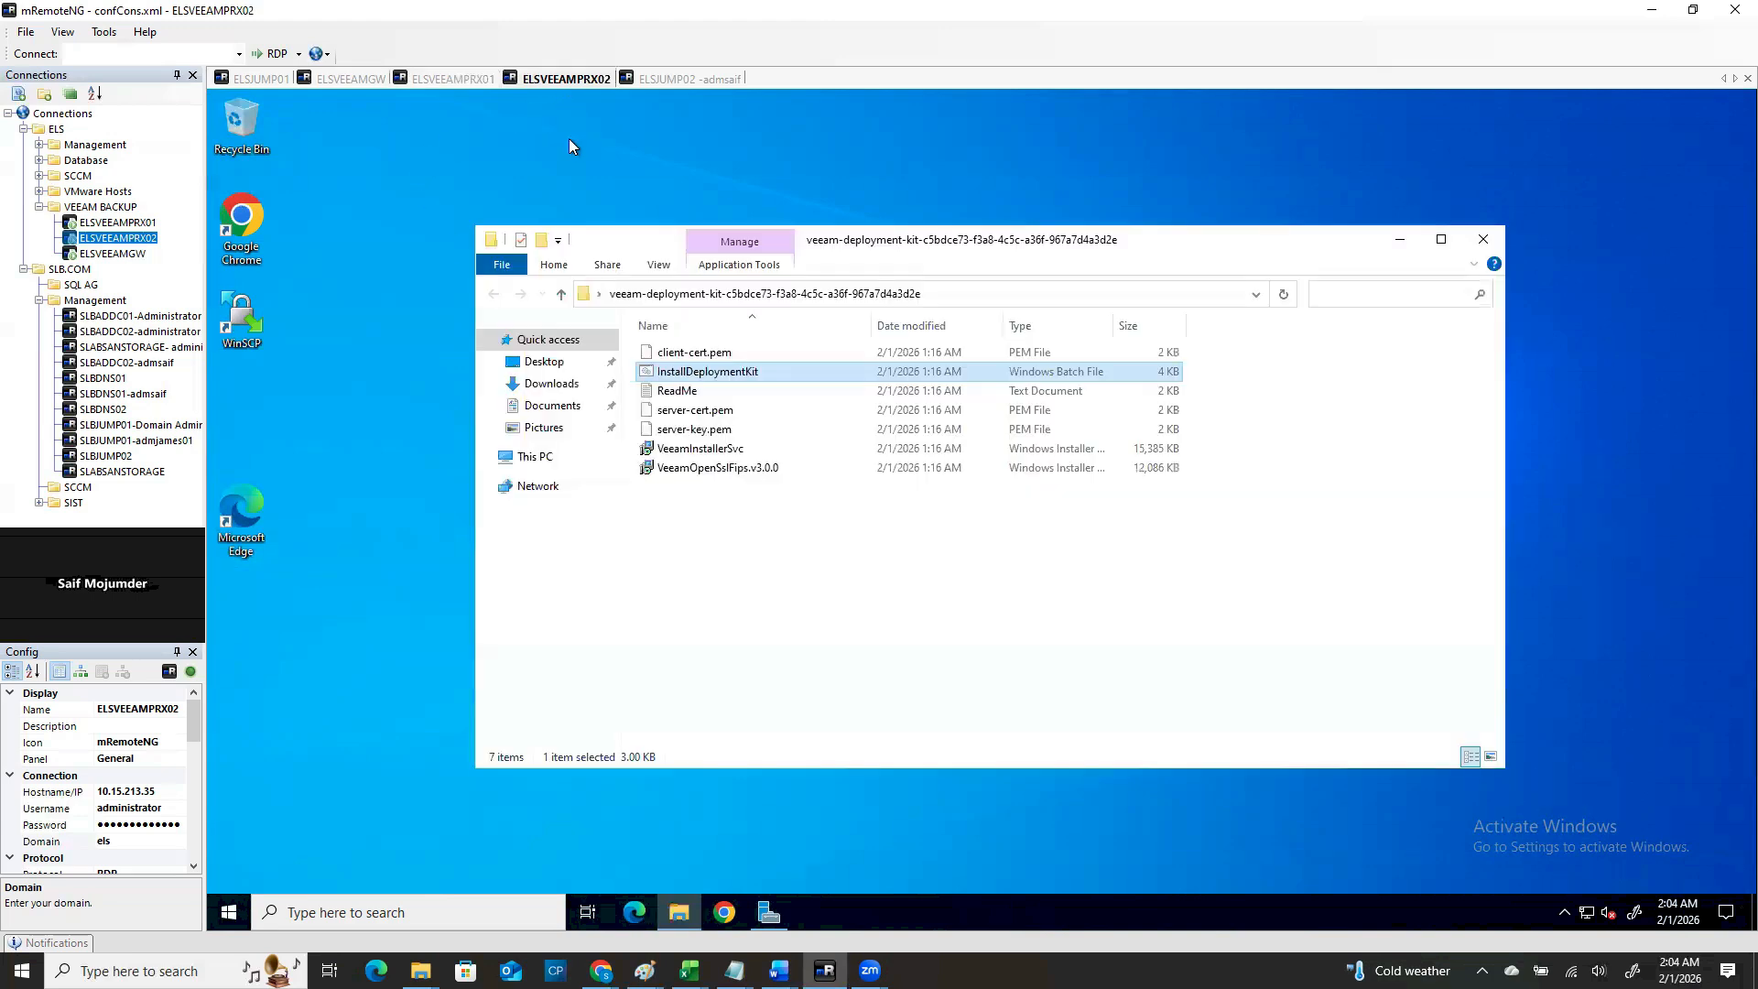
left_click(1485, 240)
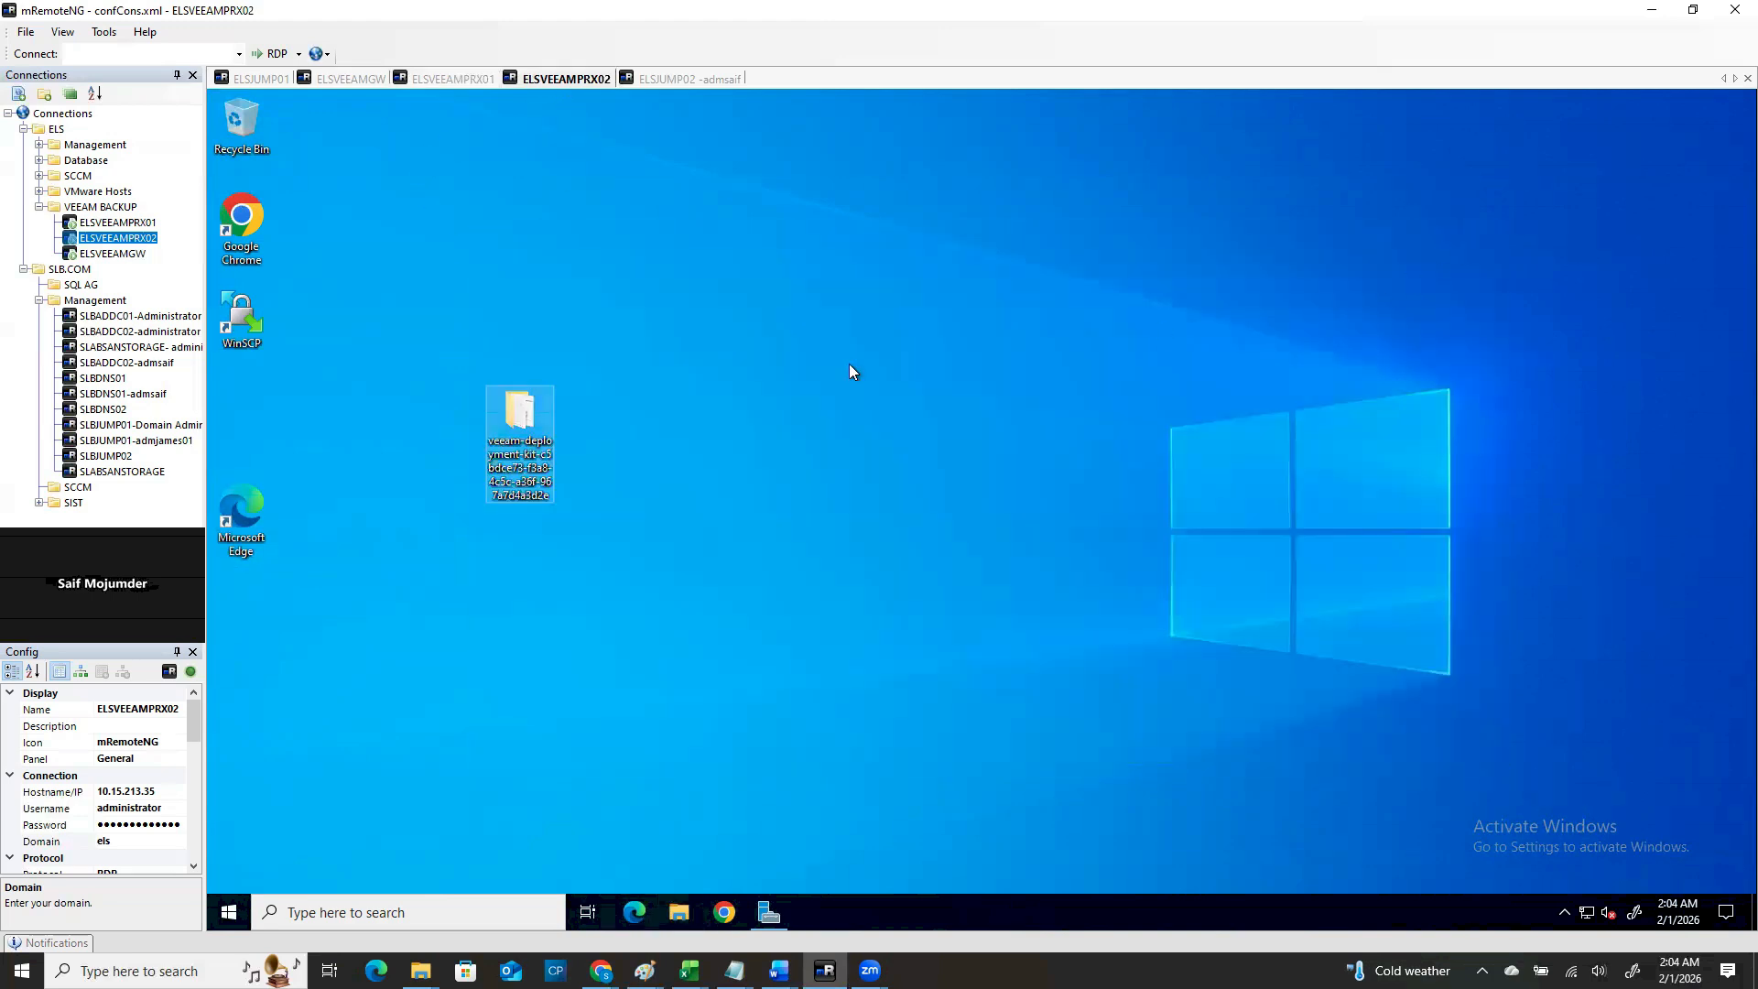
right_click(509, 407)
left_click(344, 667)
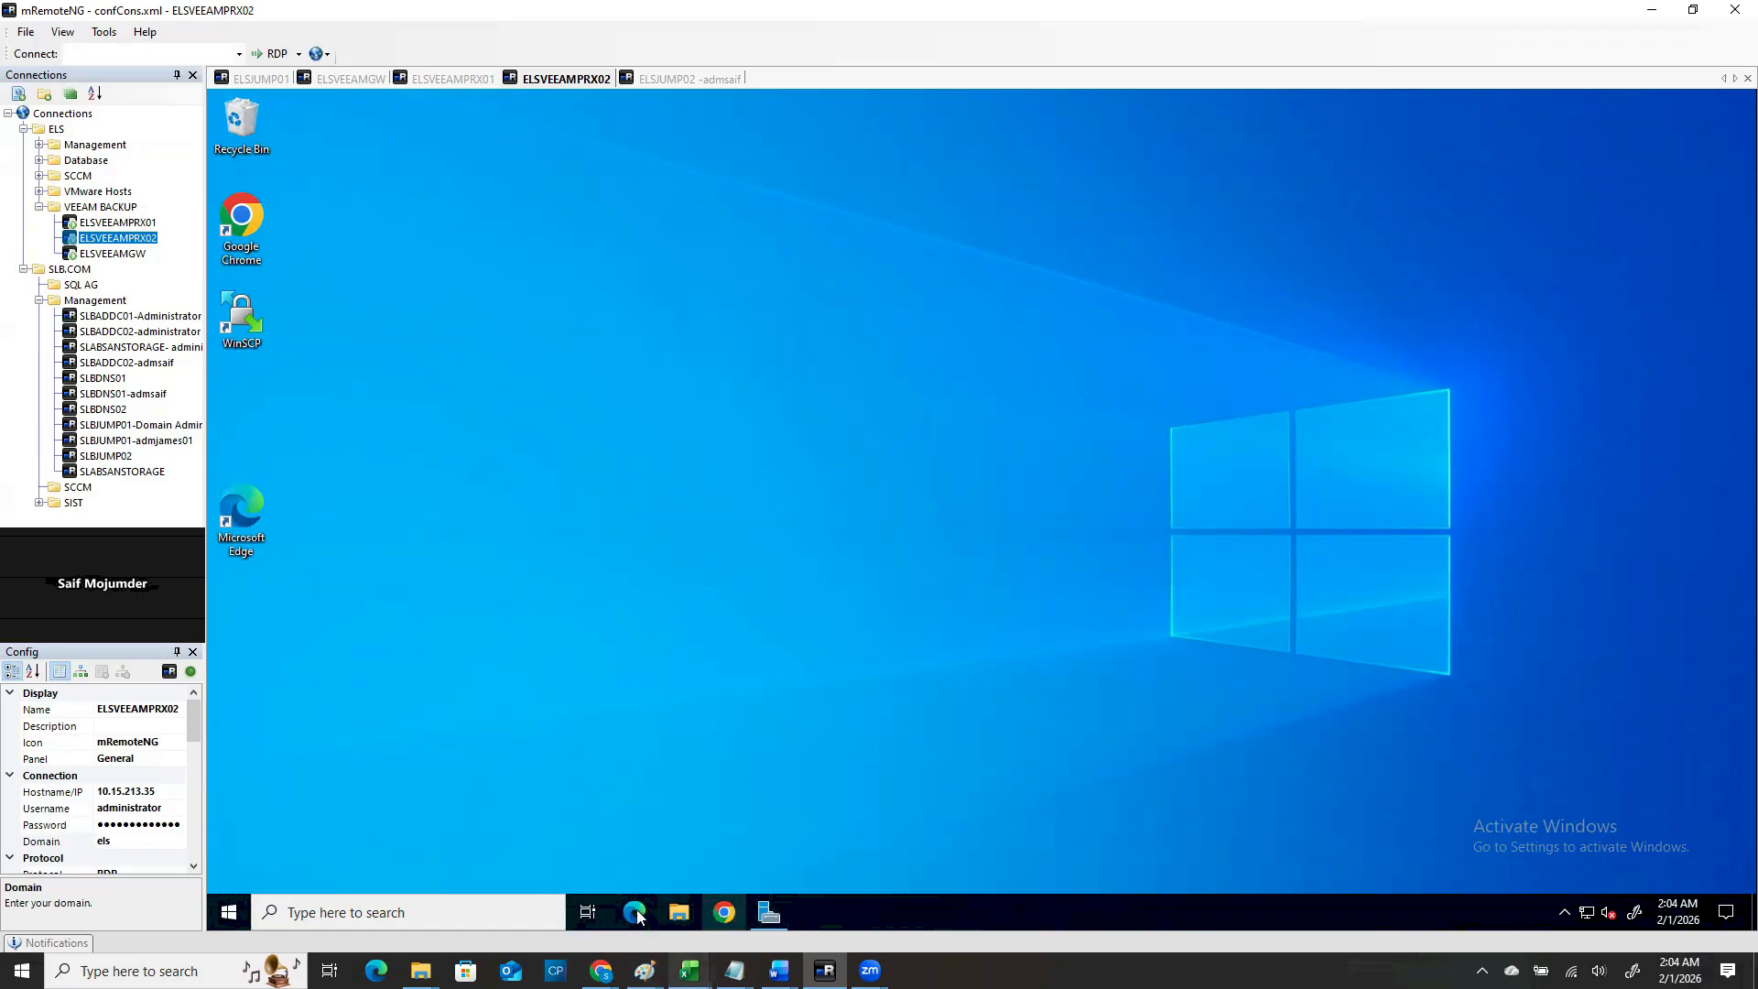
left_click(238, 80)
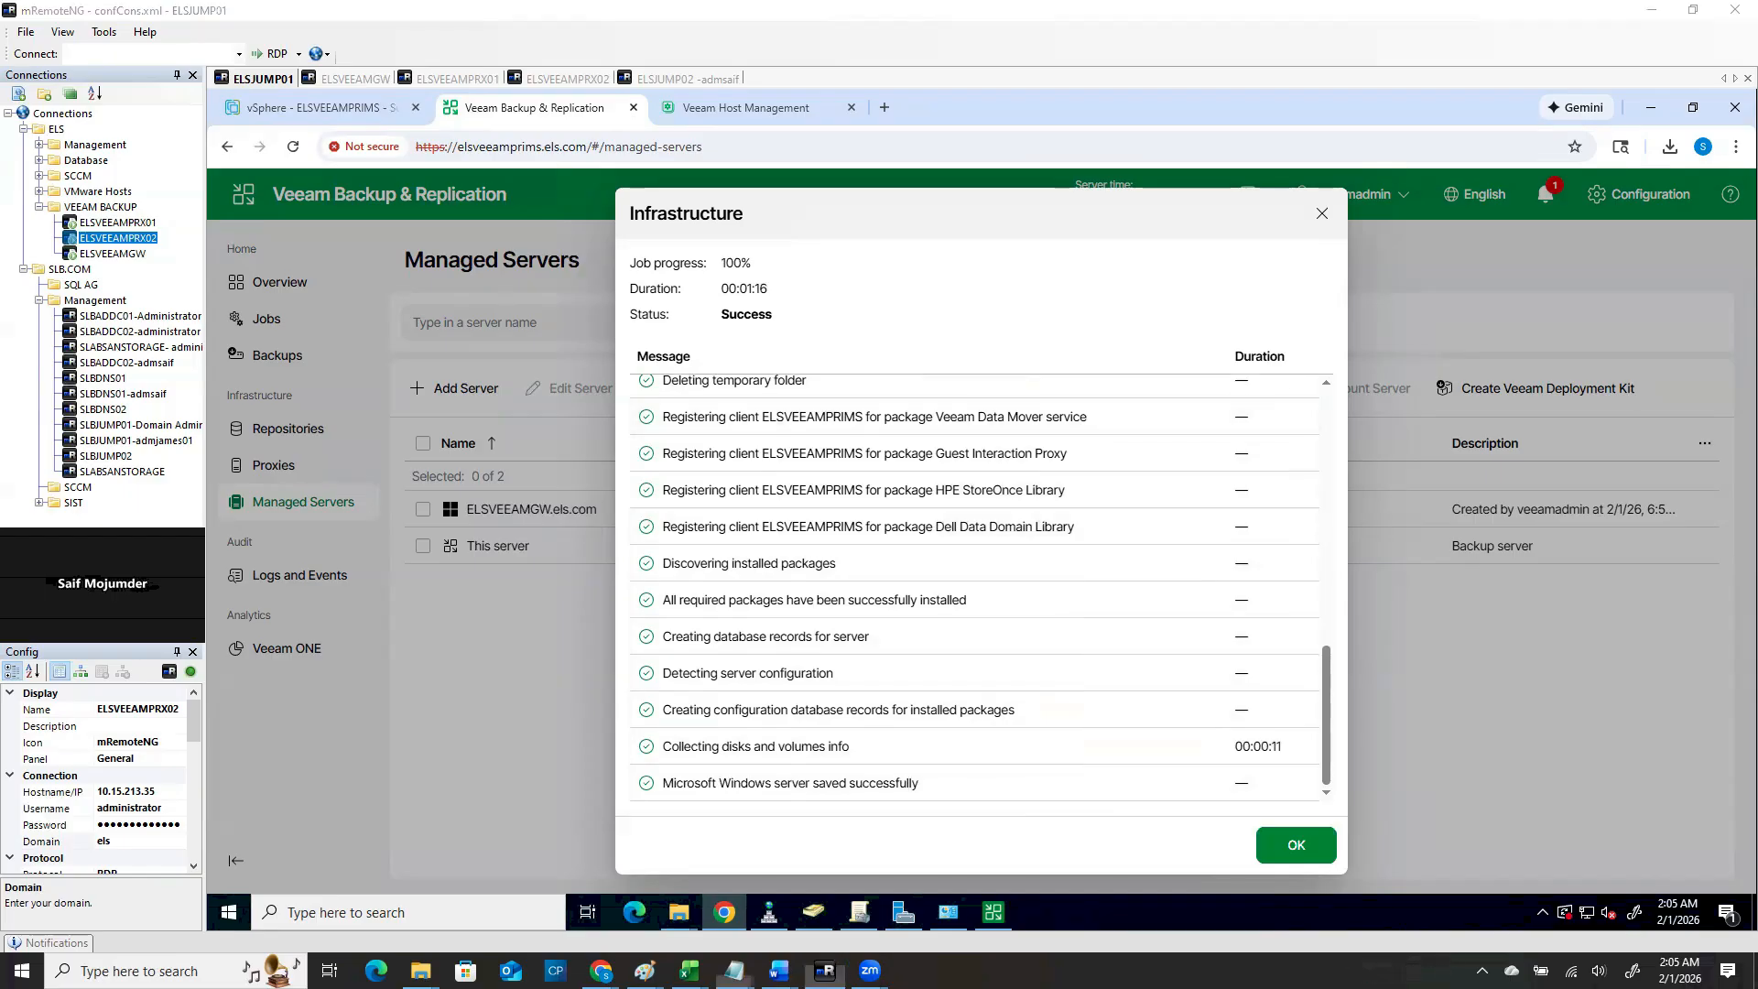
- Check the backup storage share paths in the setup notes
key("alt+Tab")
left_click_drag(1044, 514, 564, 475)
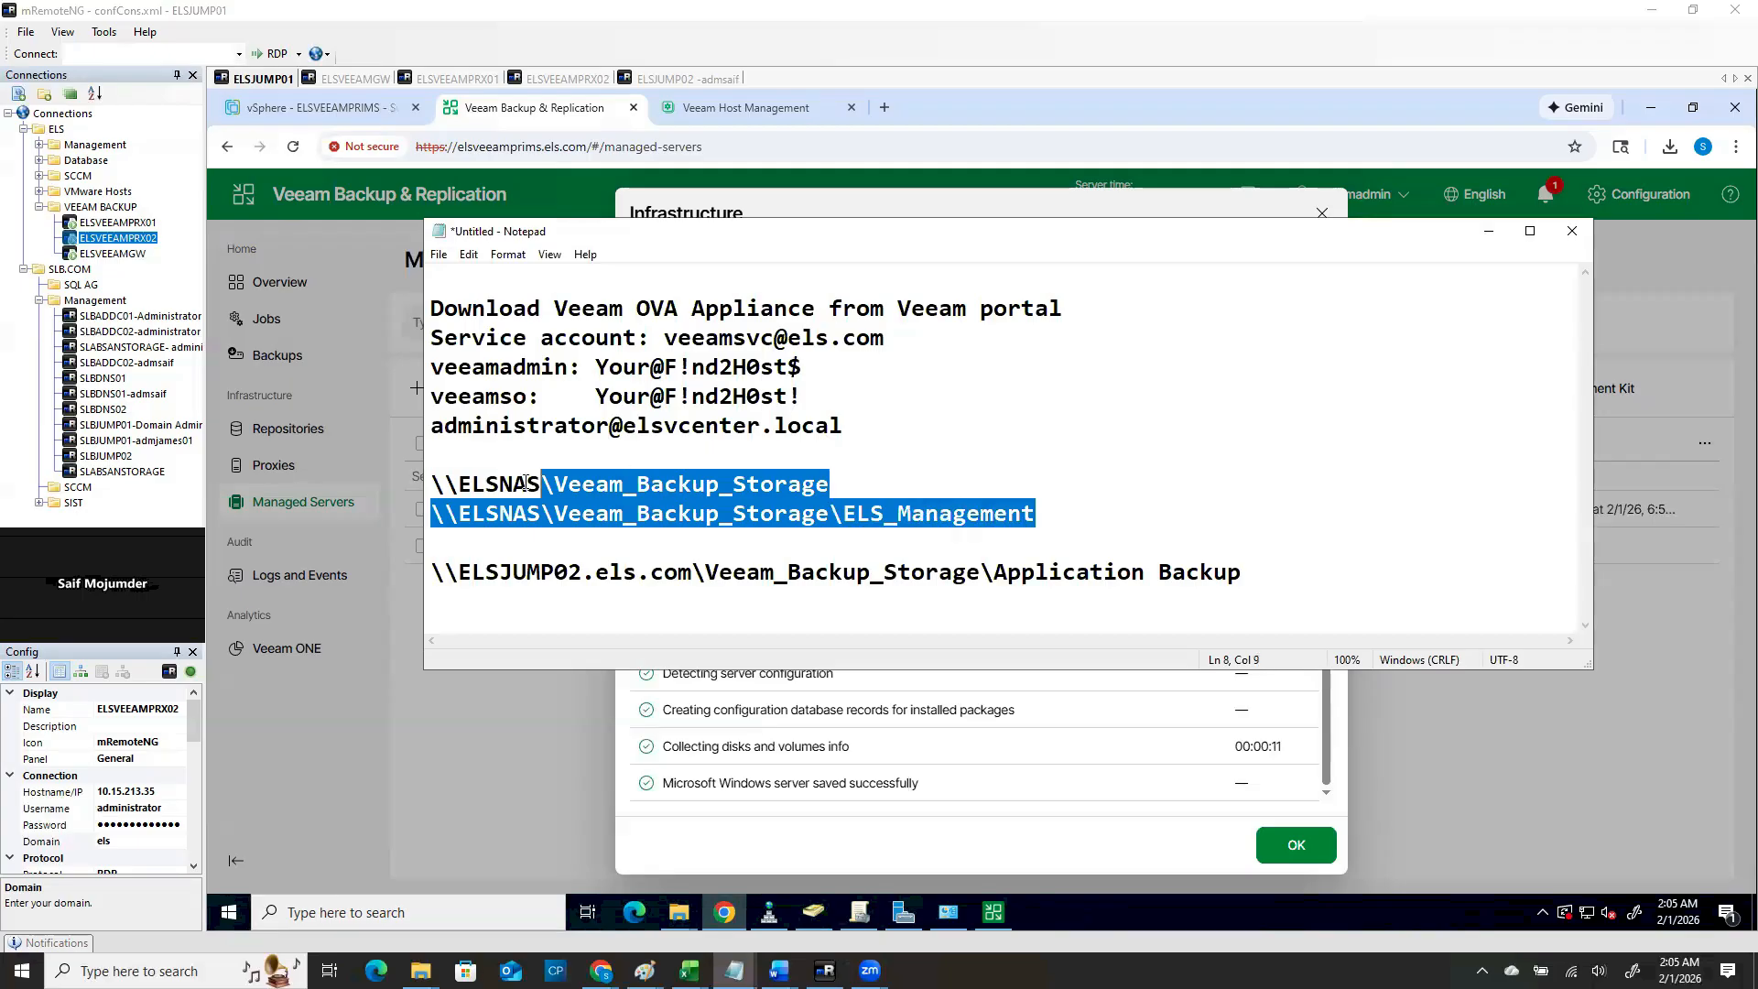
left_click(467, 528)
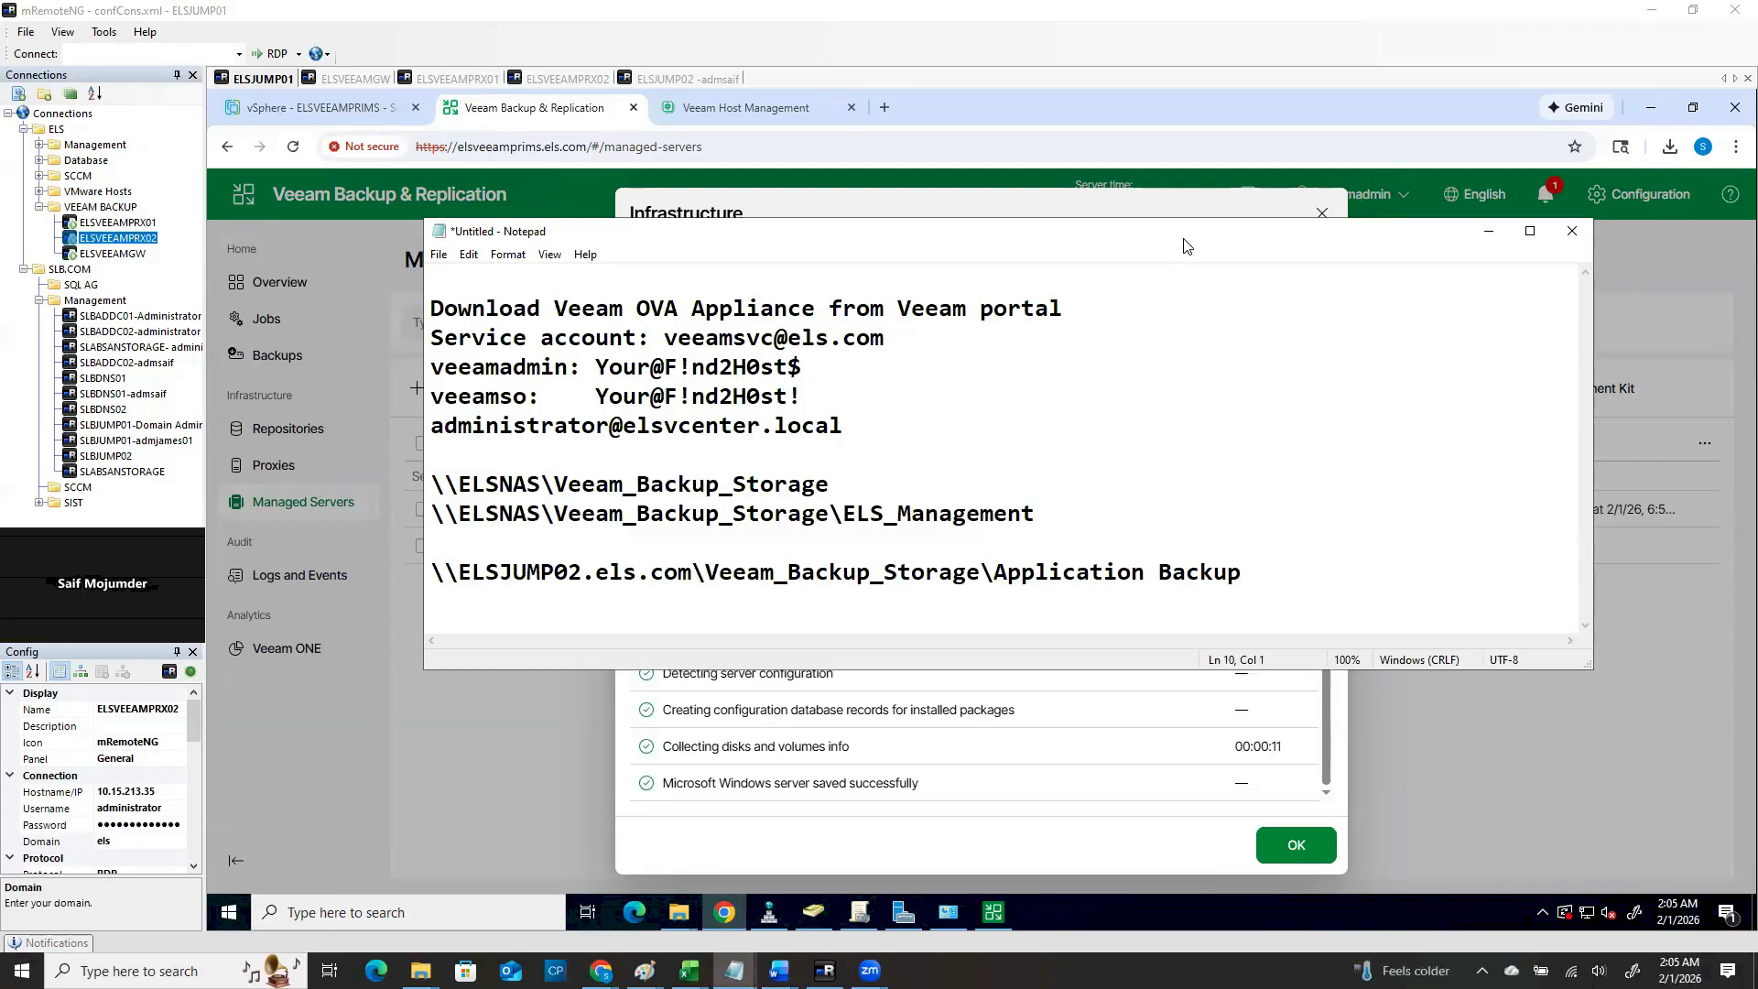
key("alt+Tab")
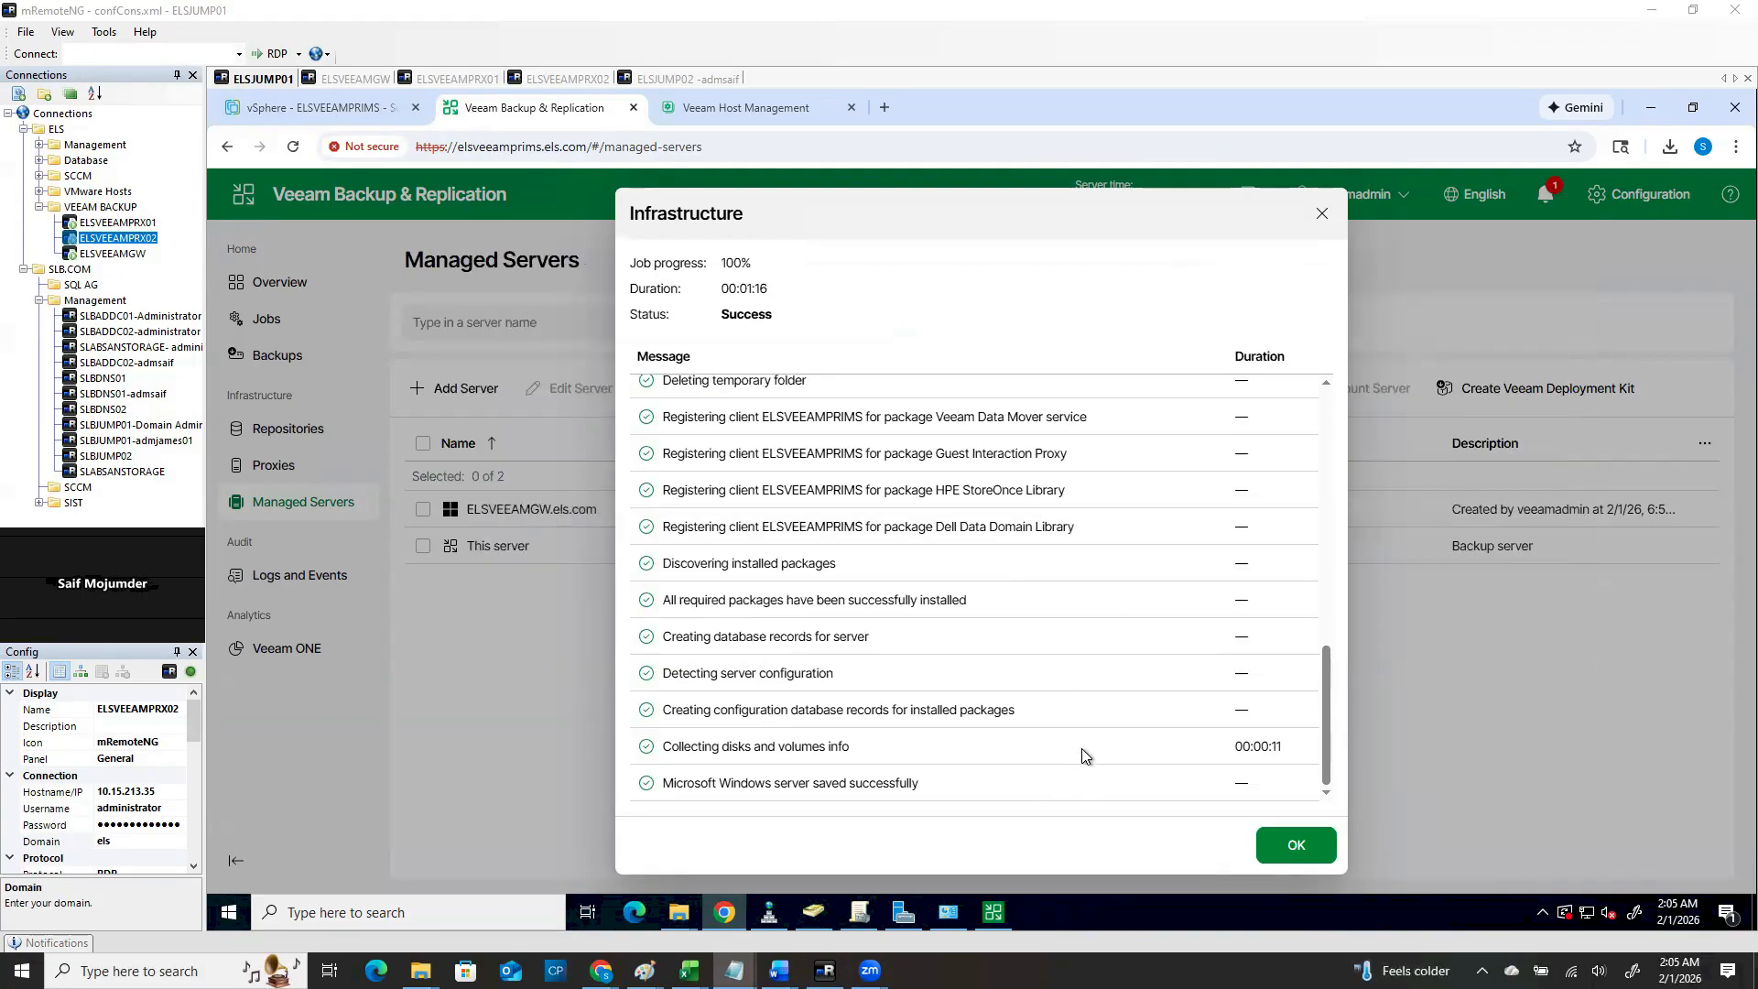
- Close the job report, select ELSVEEAMGW.els.com, view Add Repository options, then switch to the desktop console
left_click(1284, 844)
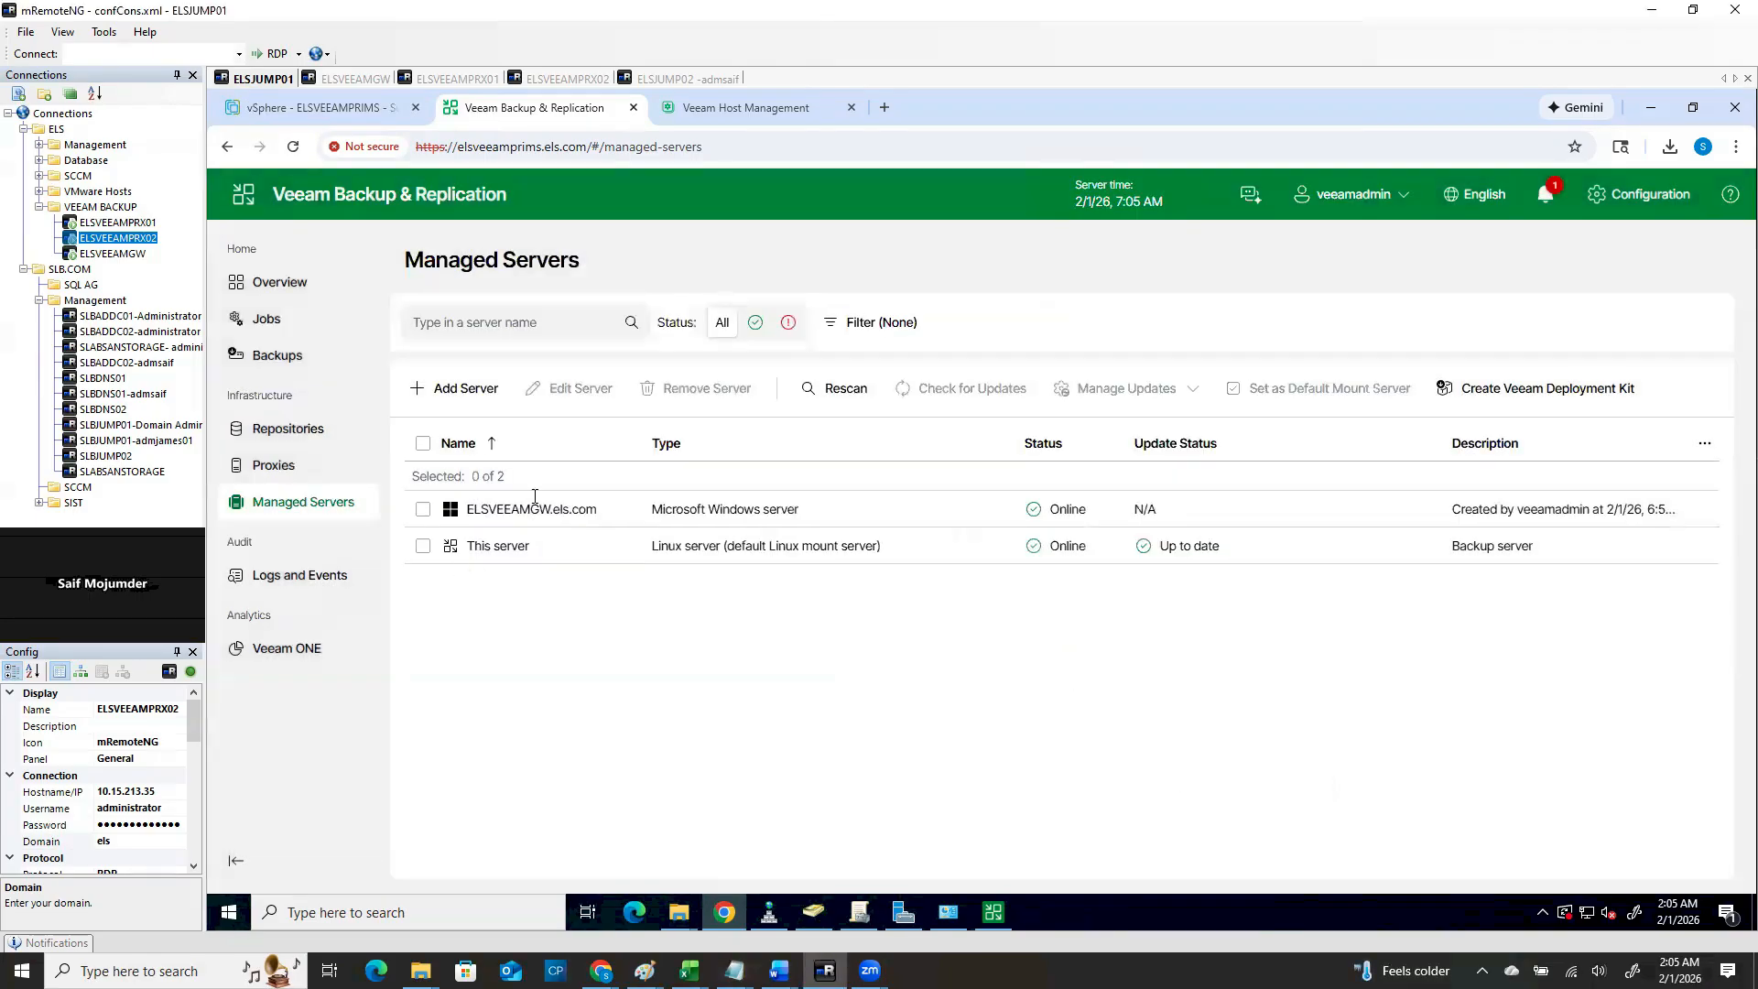
left_click(518, 508)
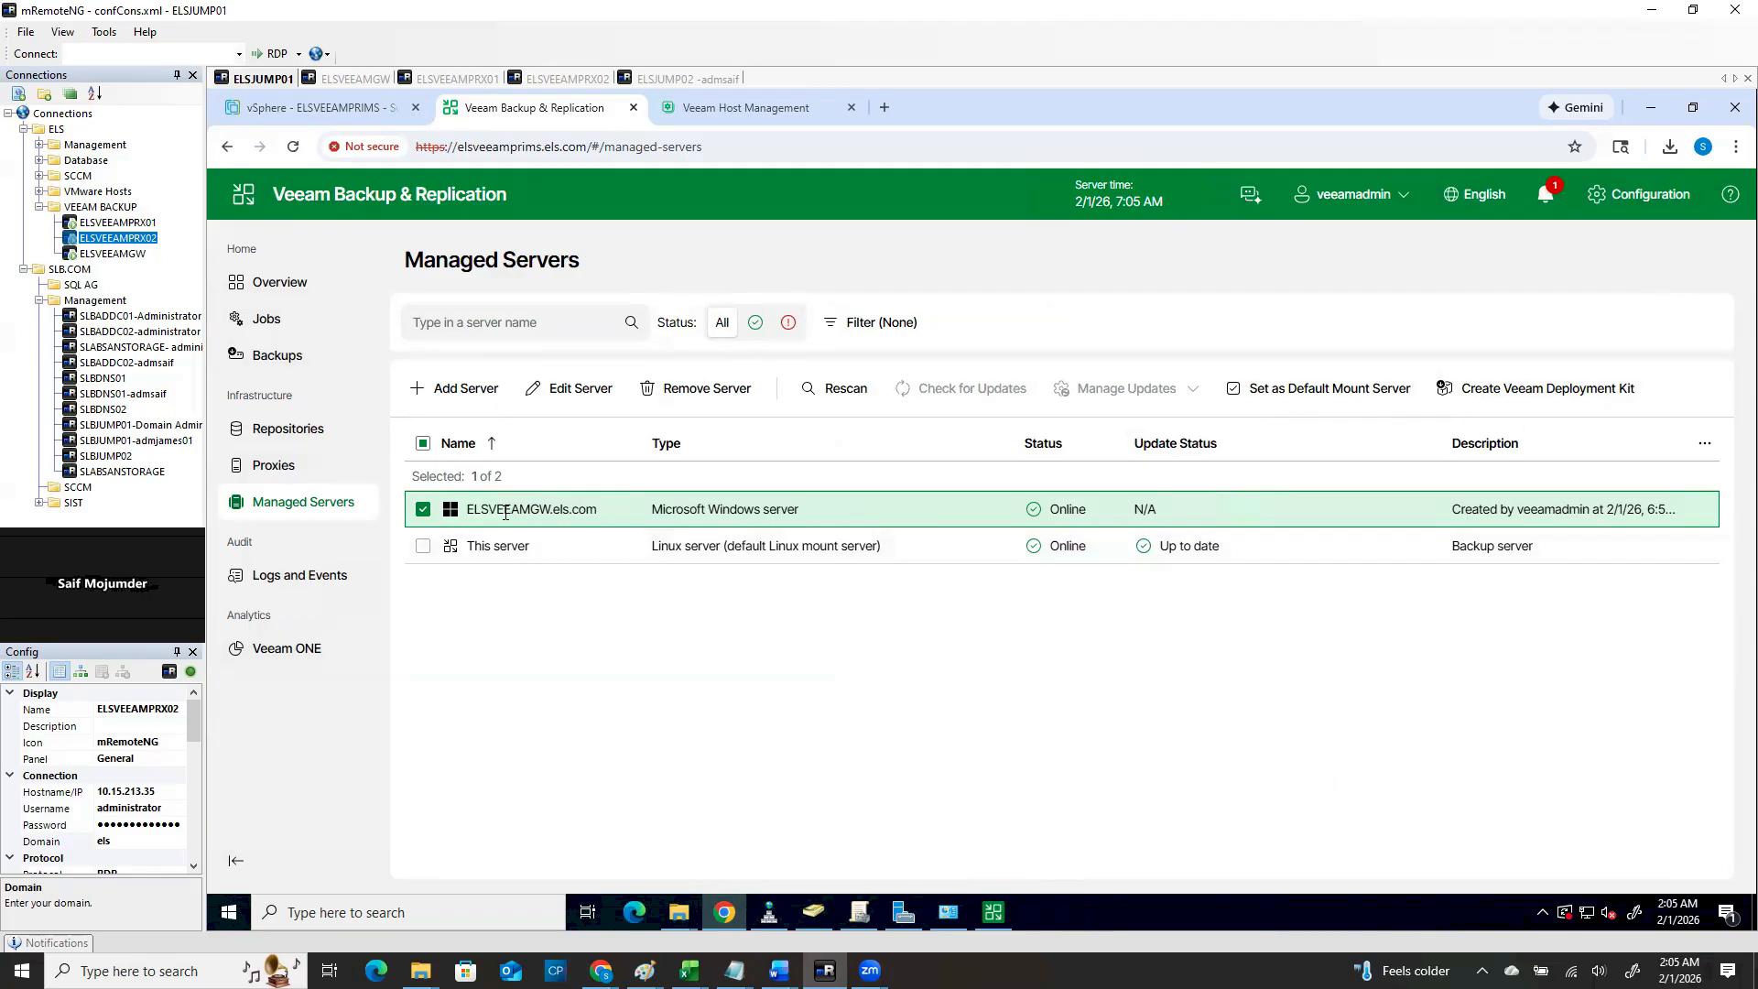
left_click(274, 429)
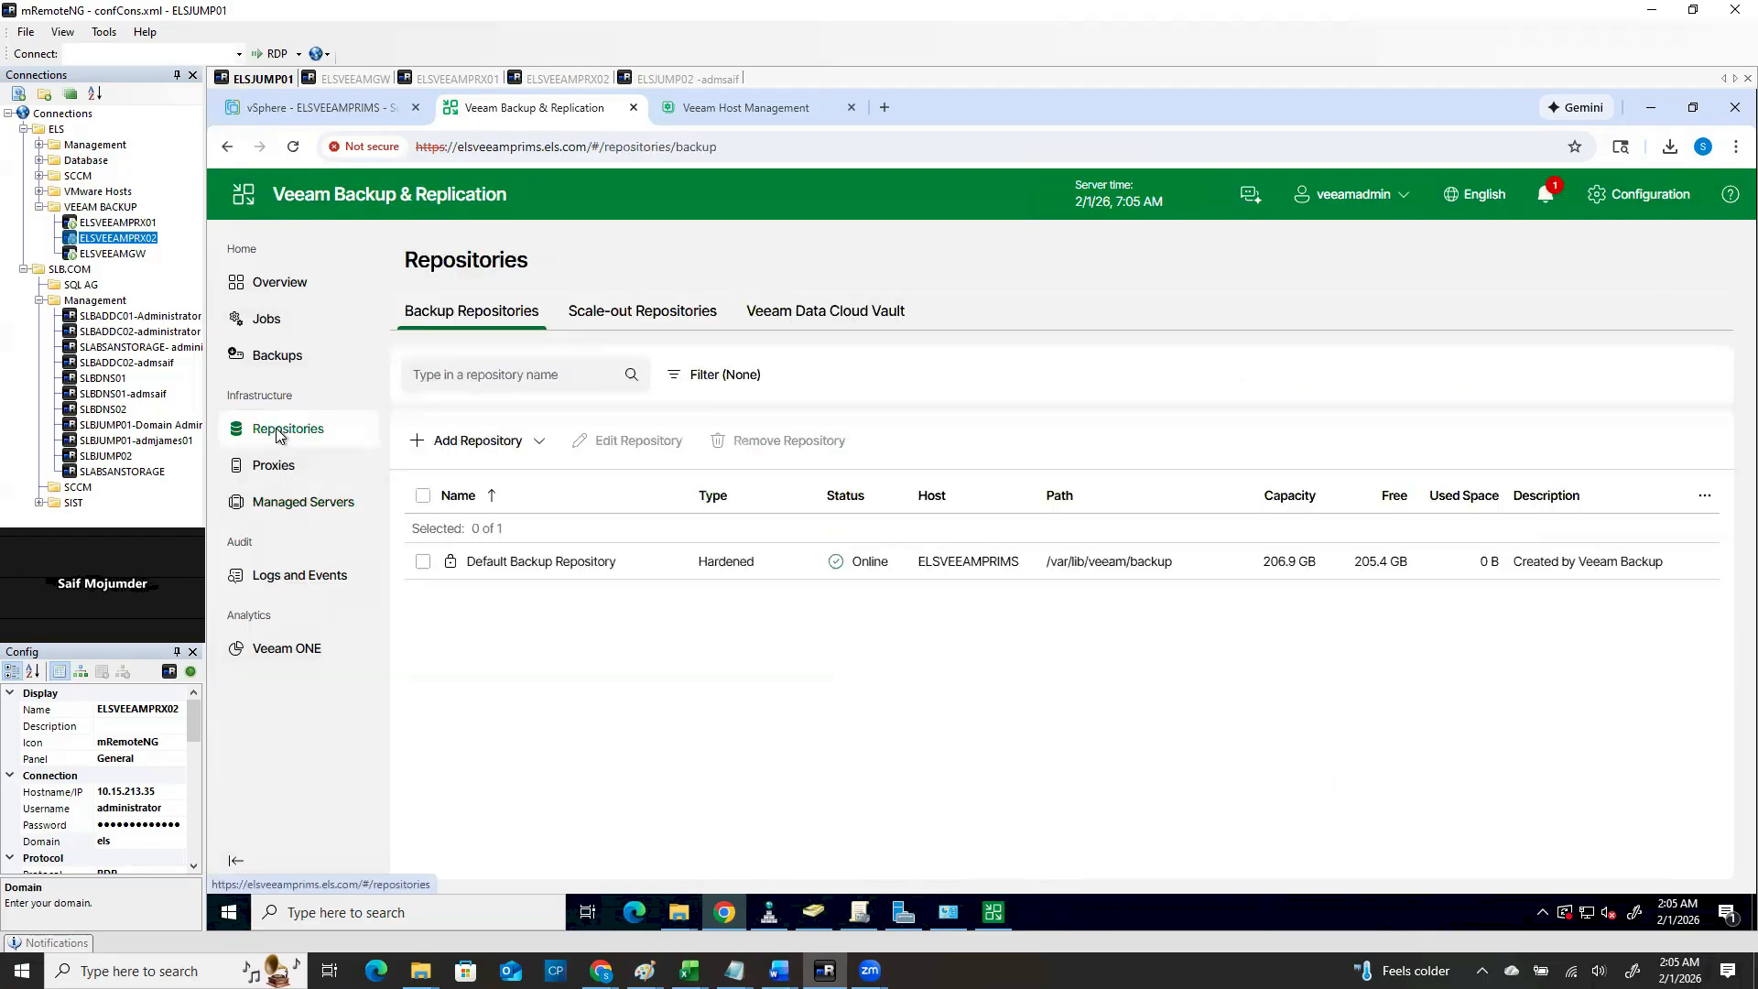
left_click(483, 442)
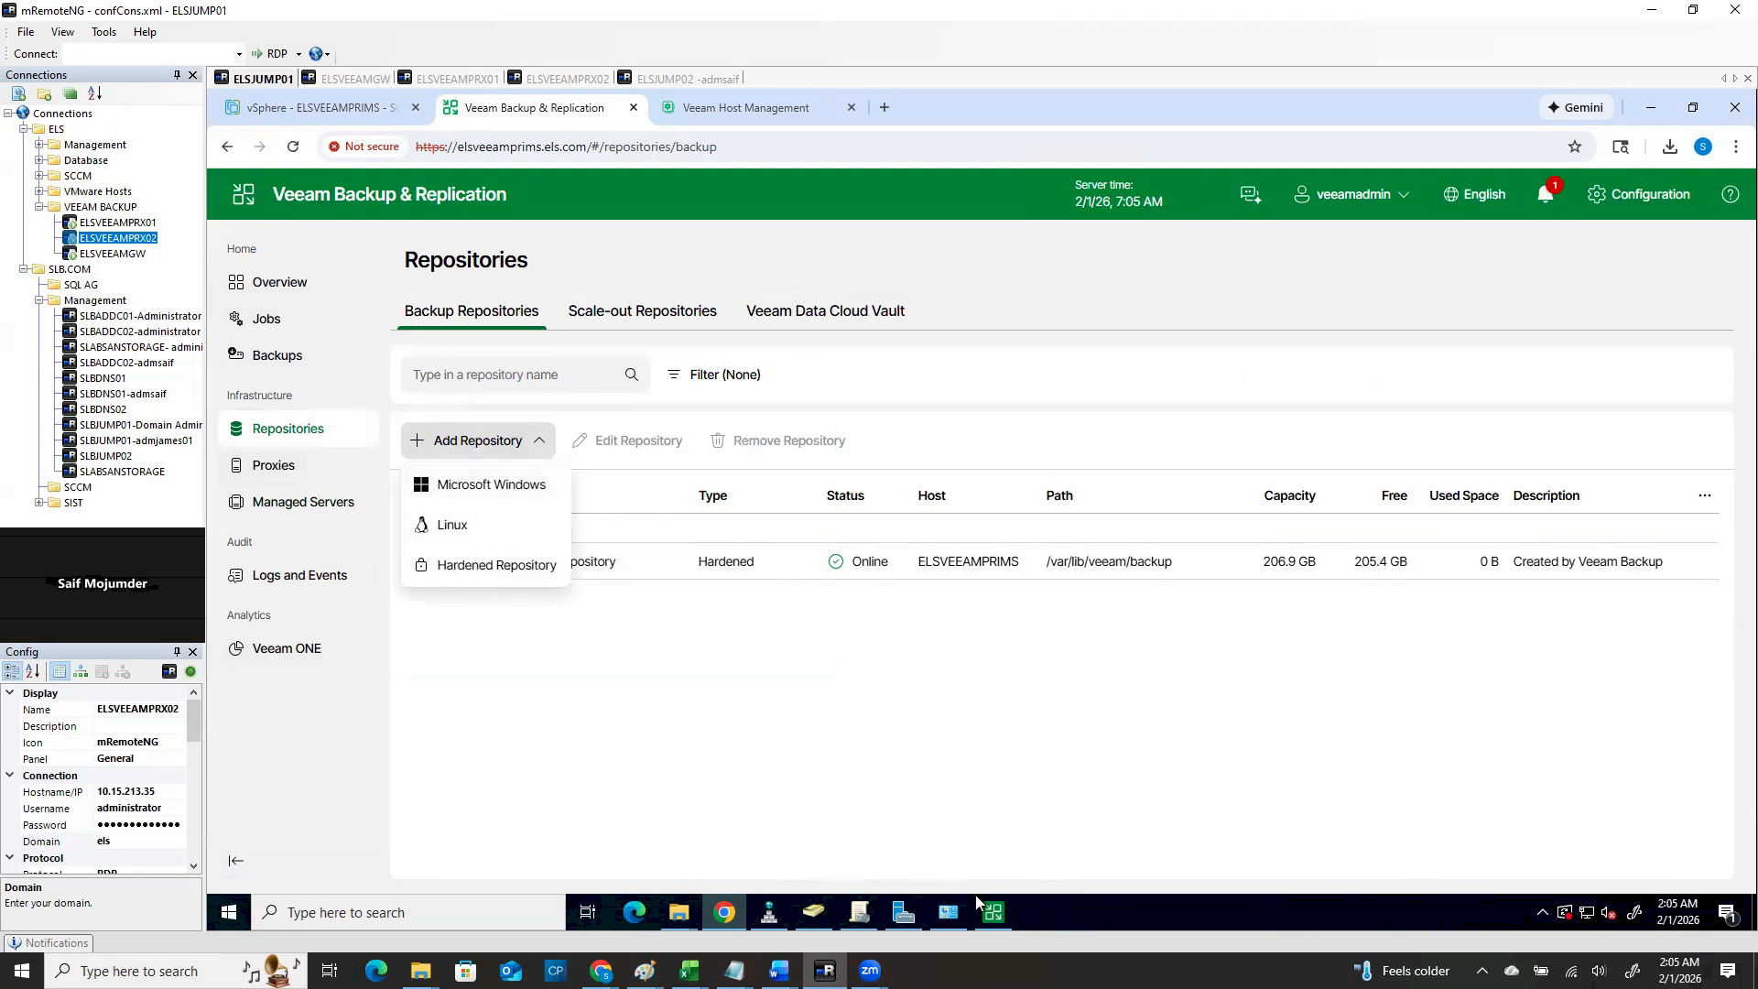
left_click(1000, 917)
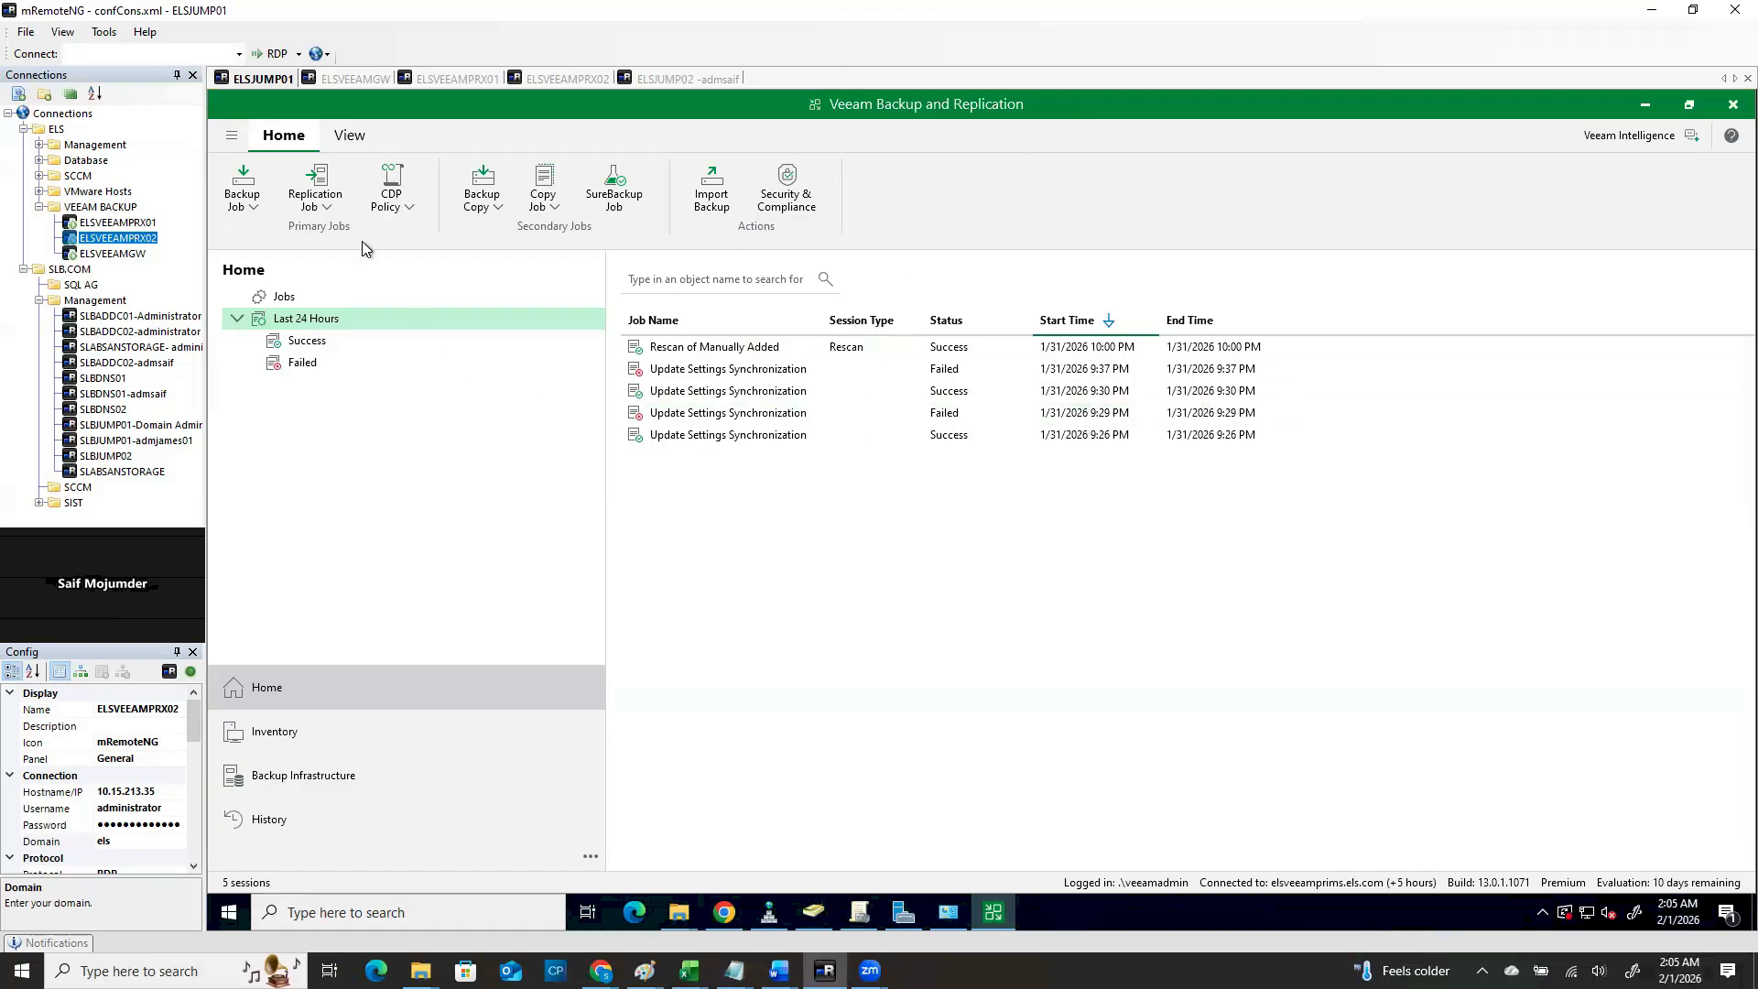
- Browse the Home view's Jobs and Last 24 Hours lists, then open Inventory and Backup Infrastructure
left_click(287, 734)
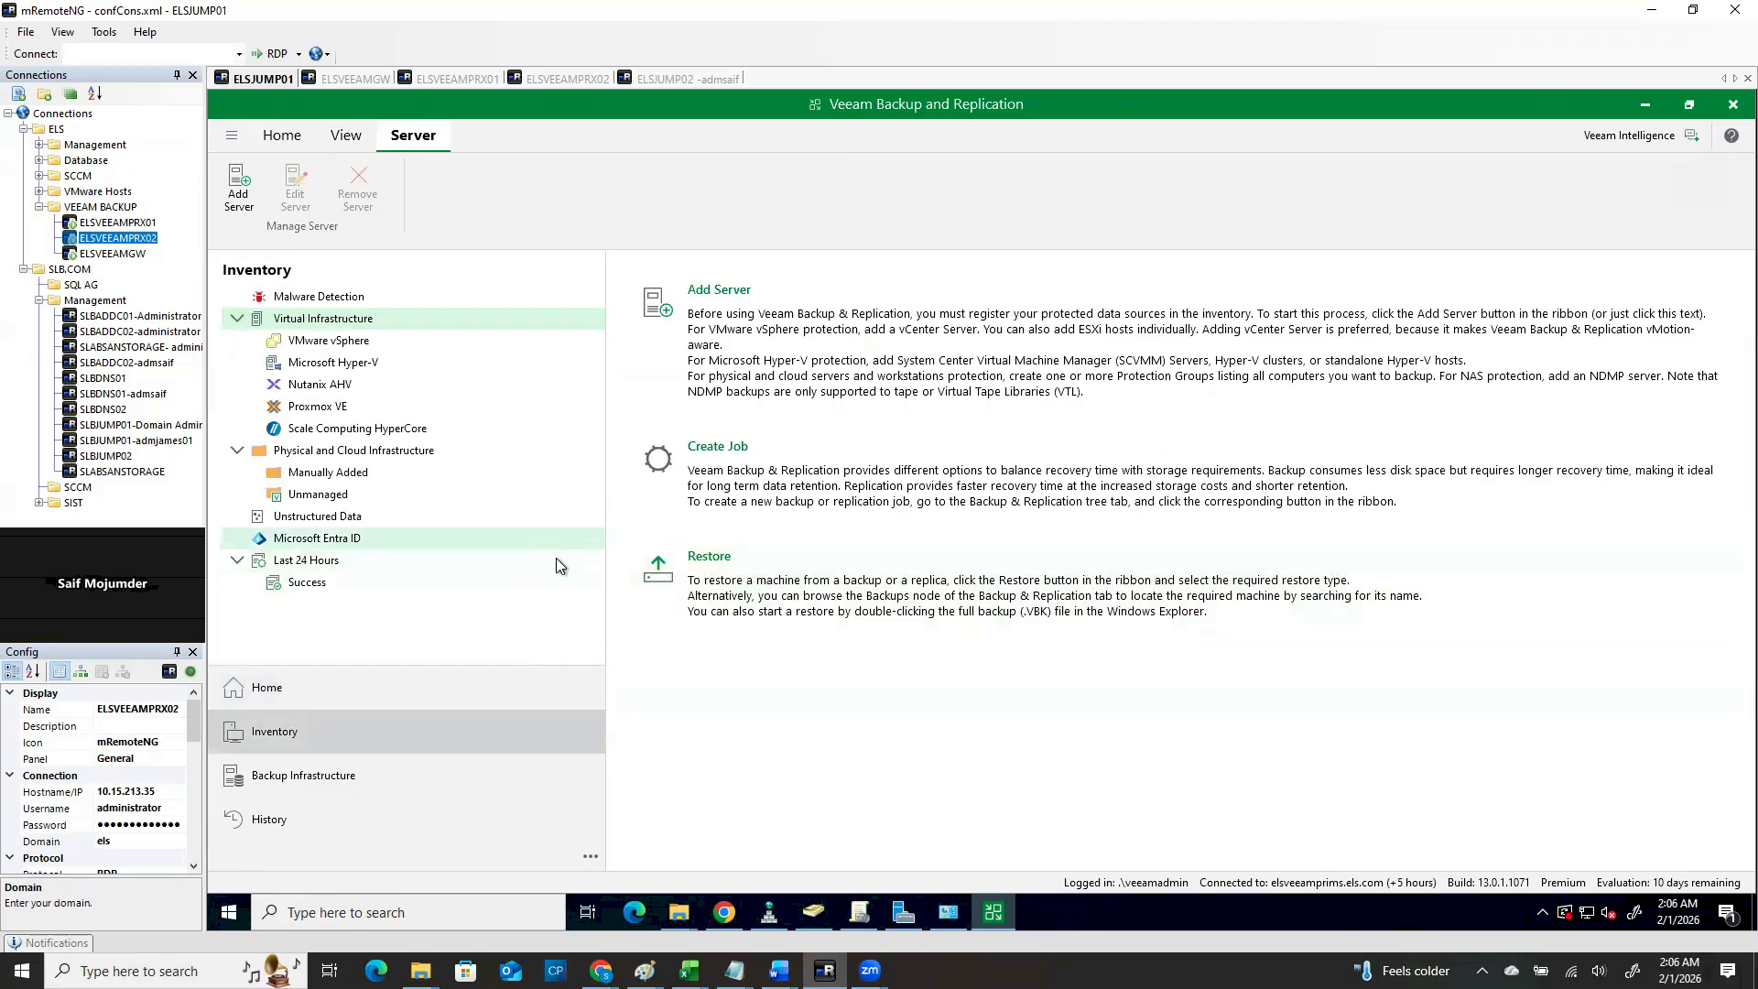
left_click(293, 678)
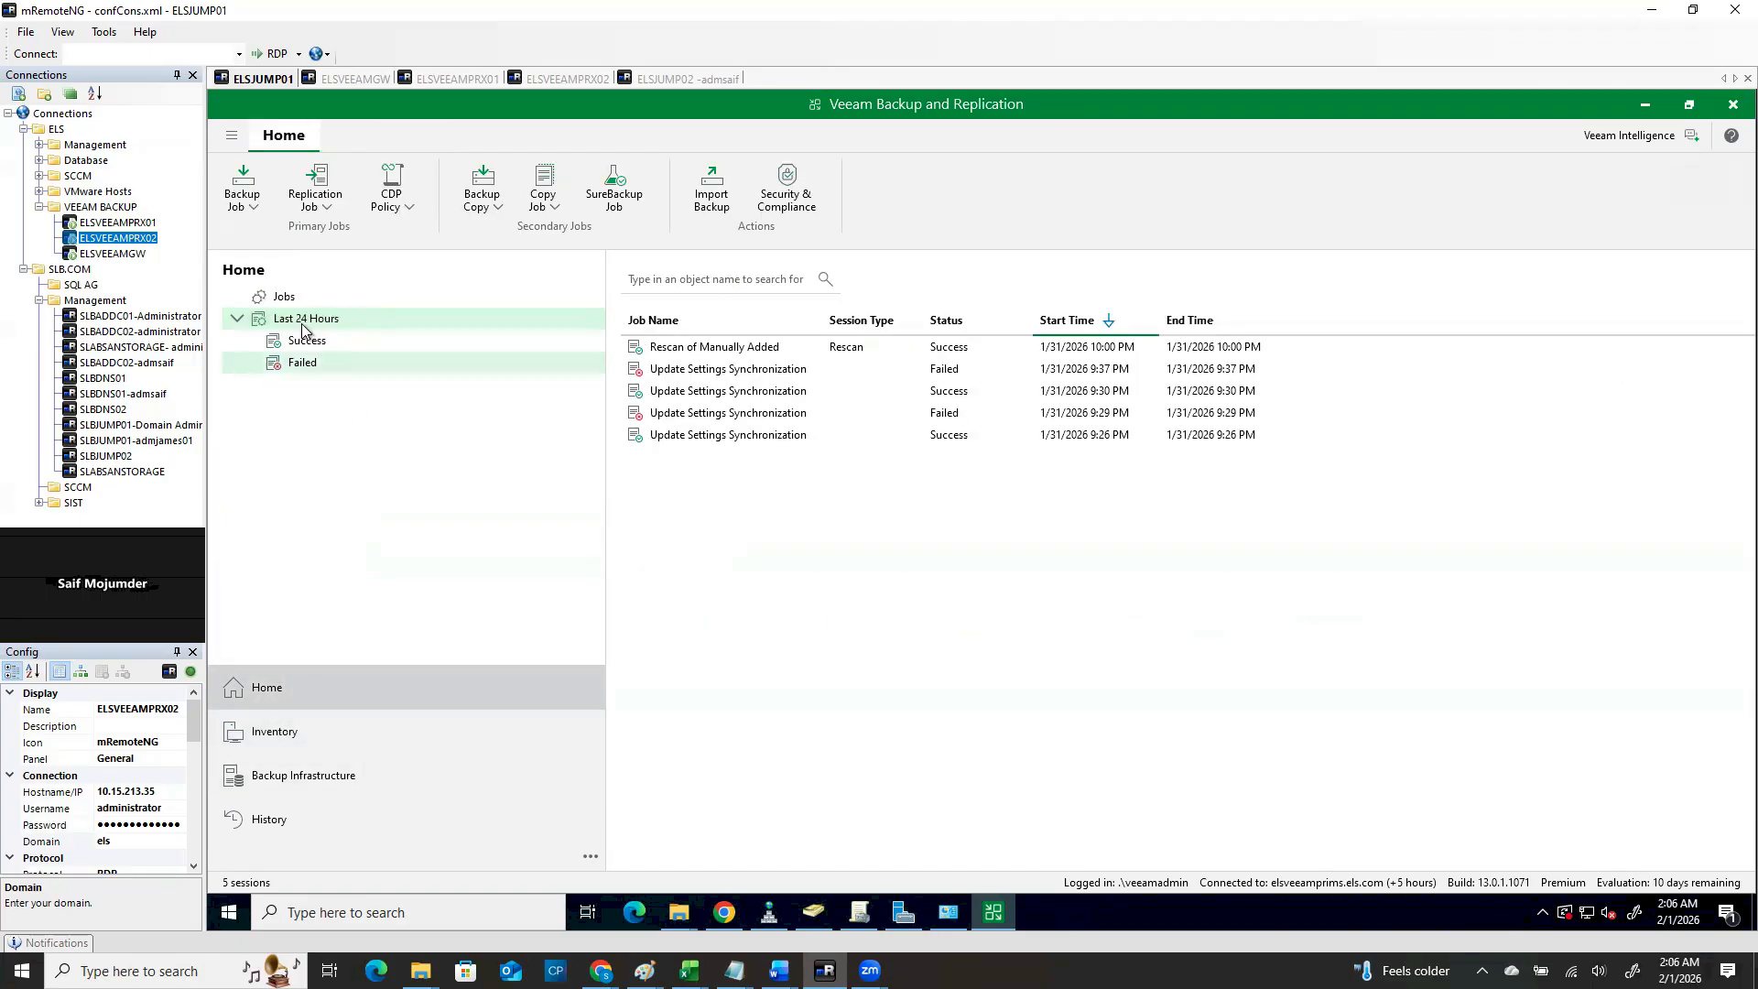
left_click(315, 295)
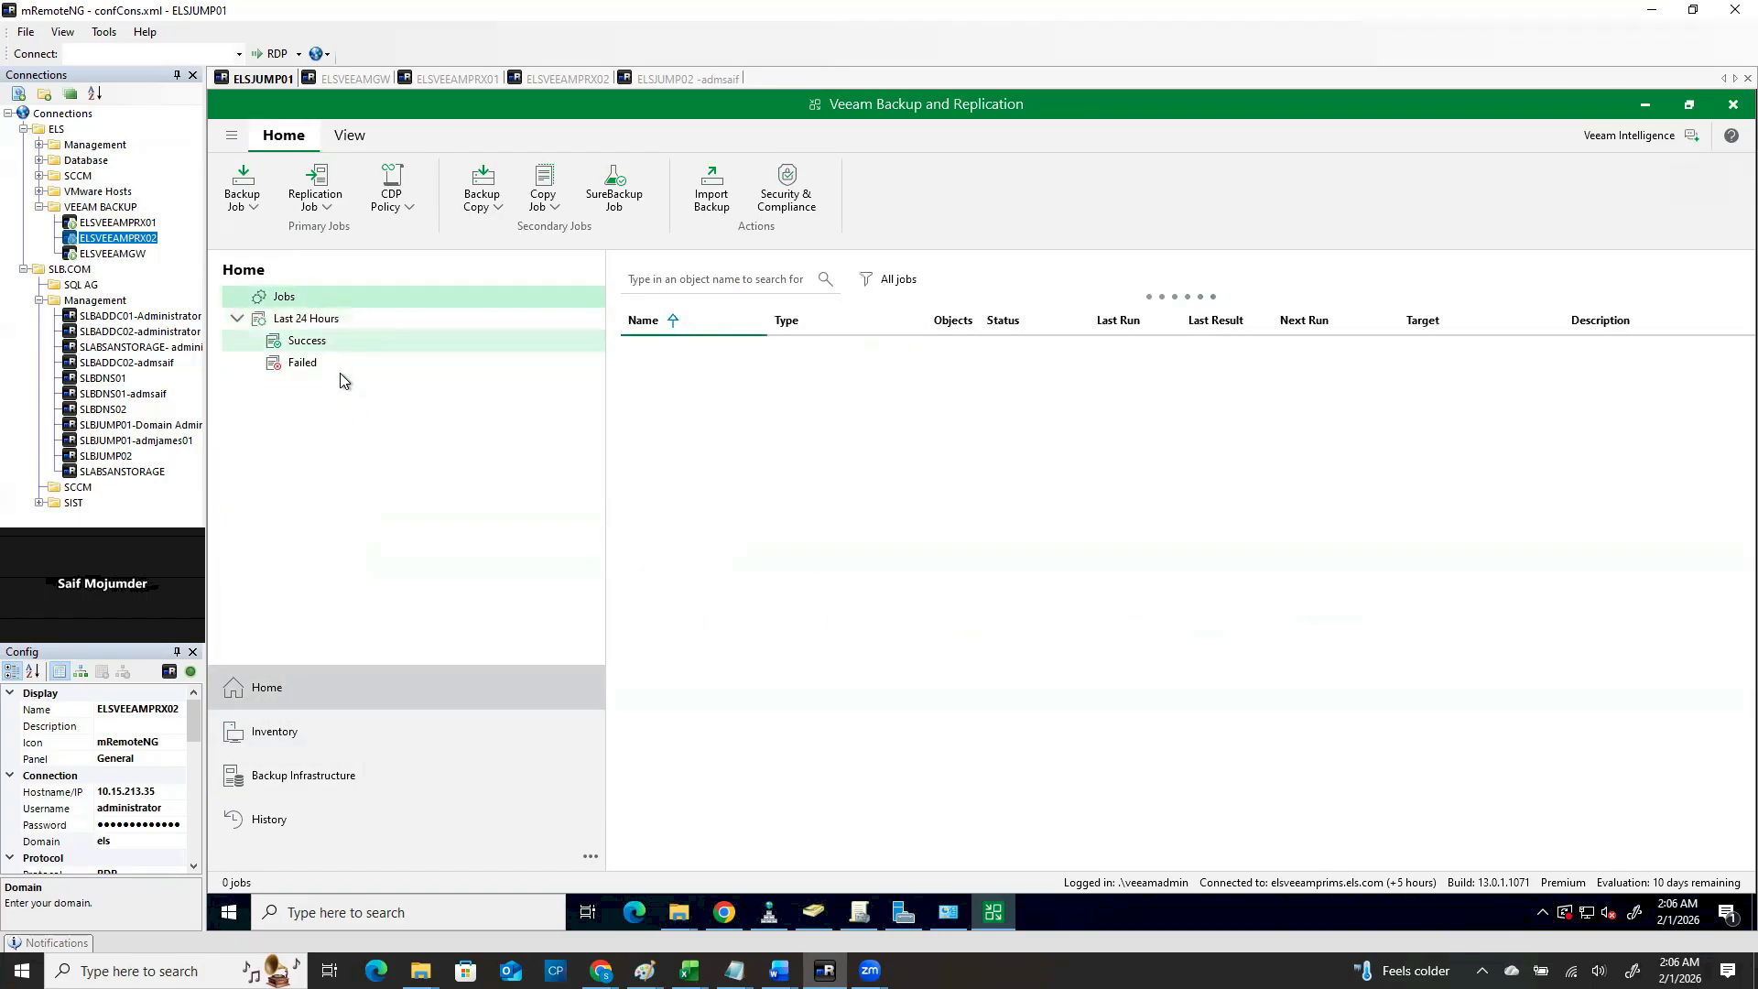
left_click(311, 320)
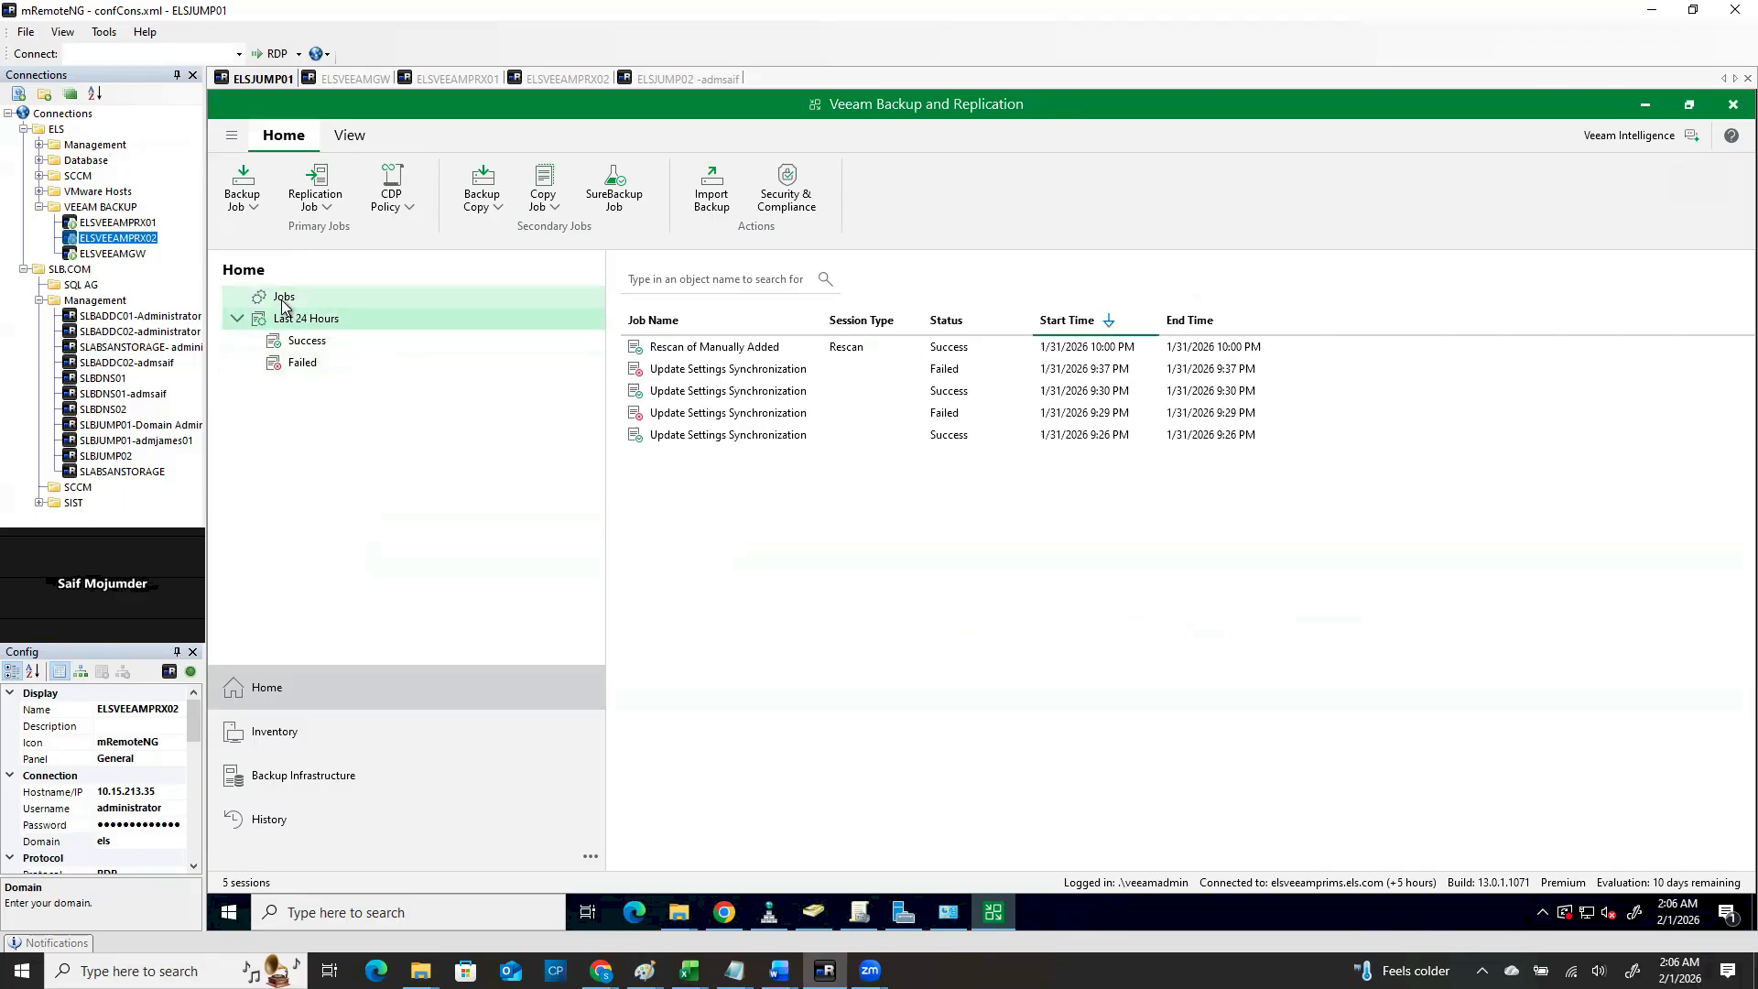
left_click(283, 300)
right_click(289, 302)
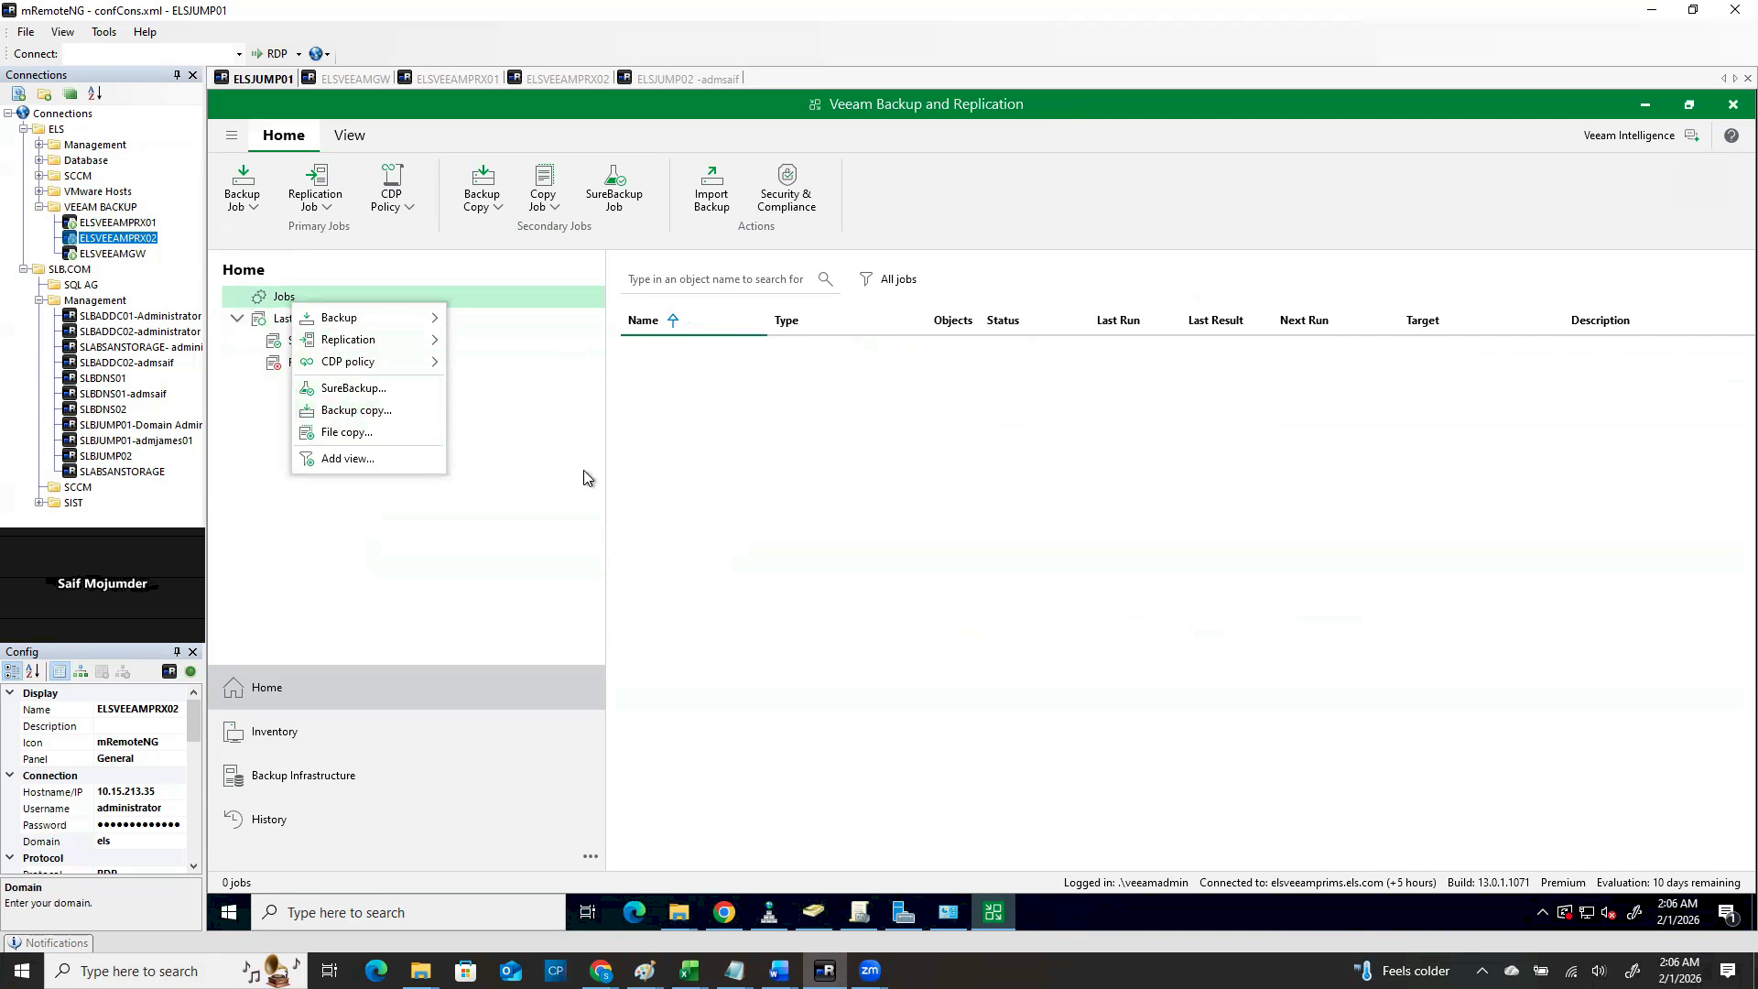
left_click(757, 515)
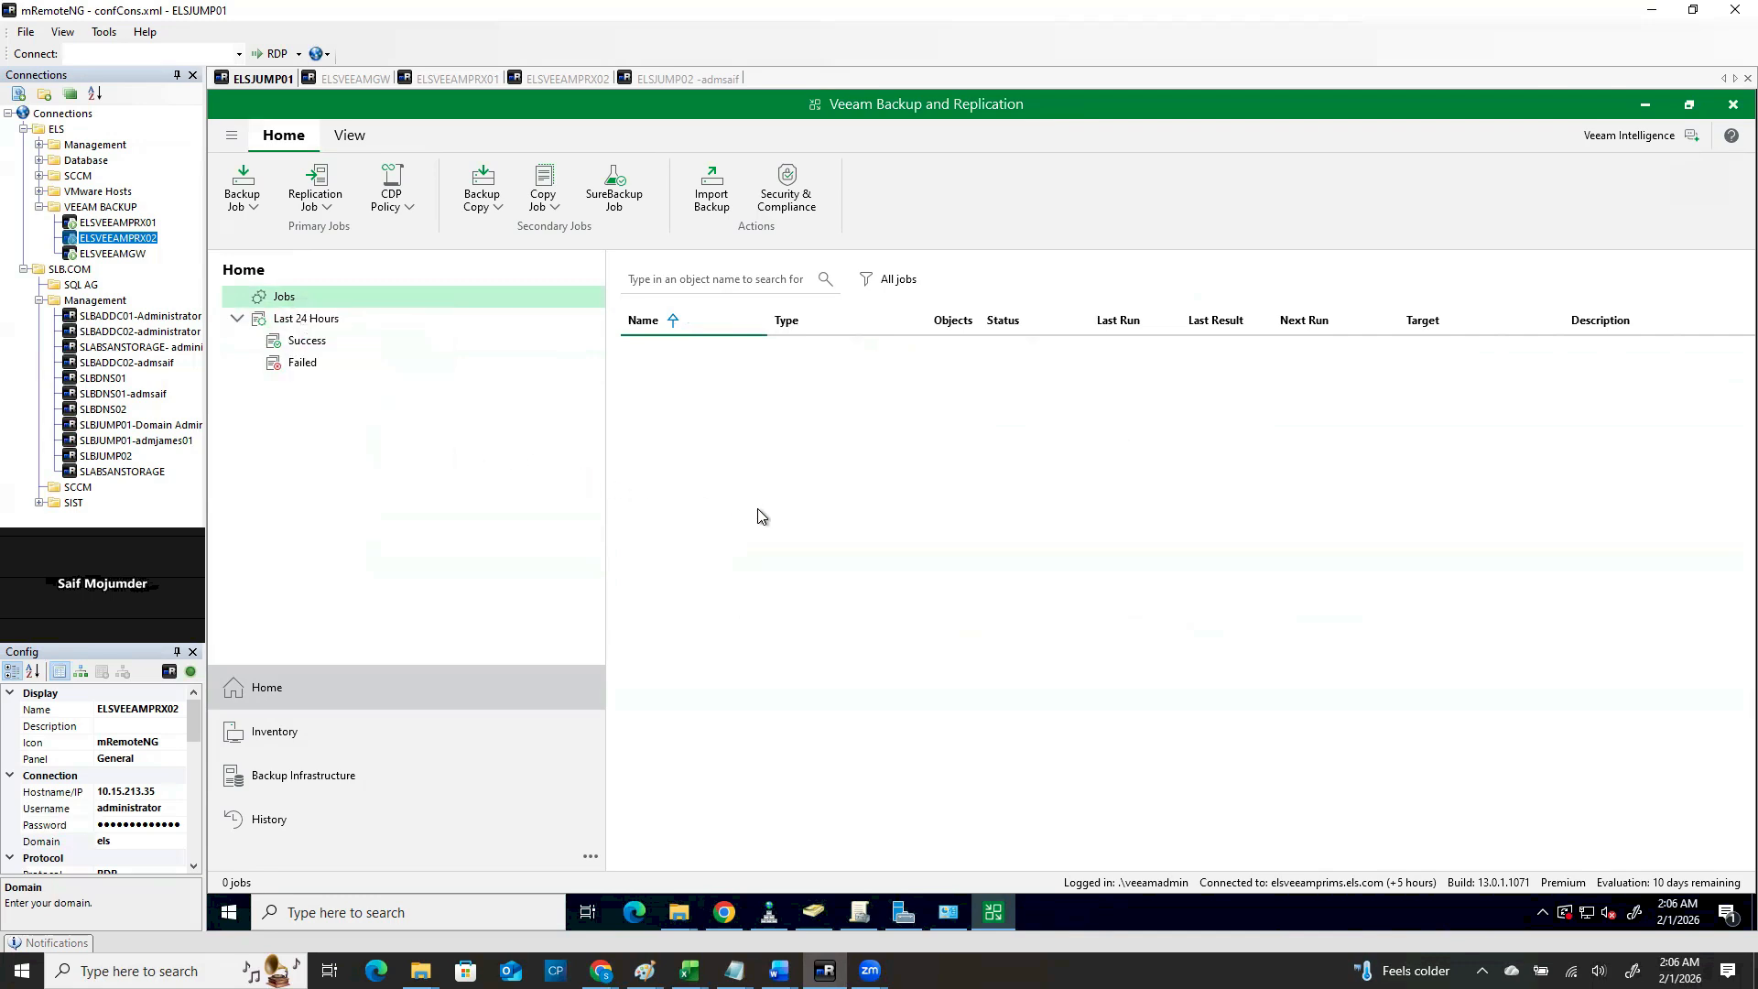
left_click(288, 737)
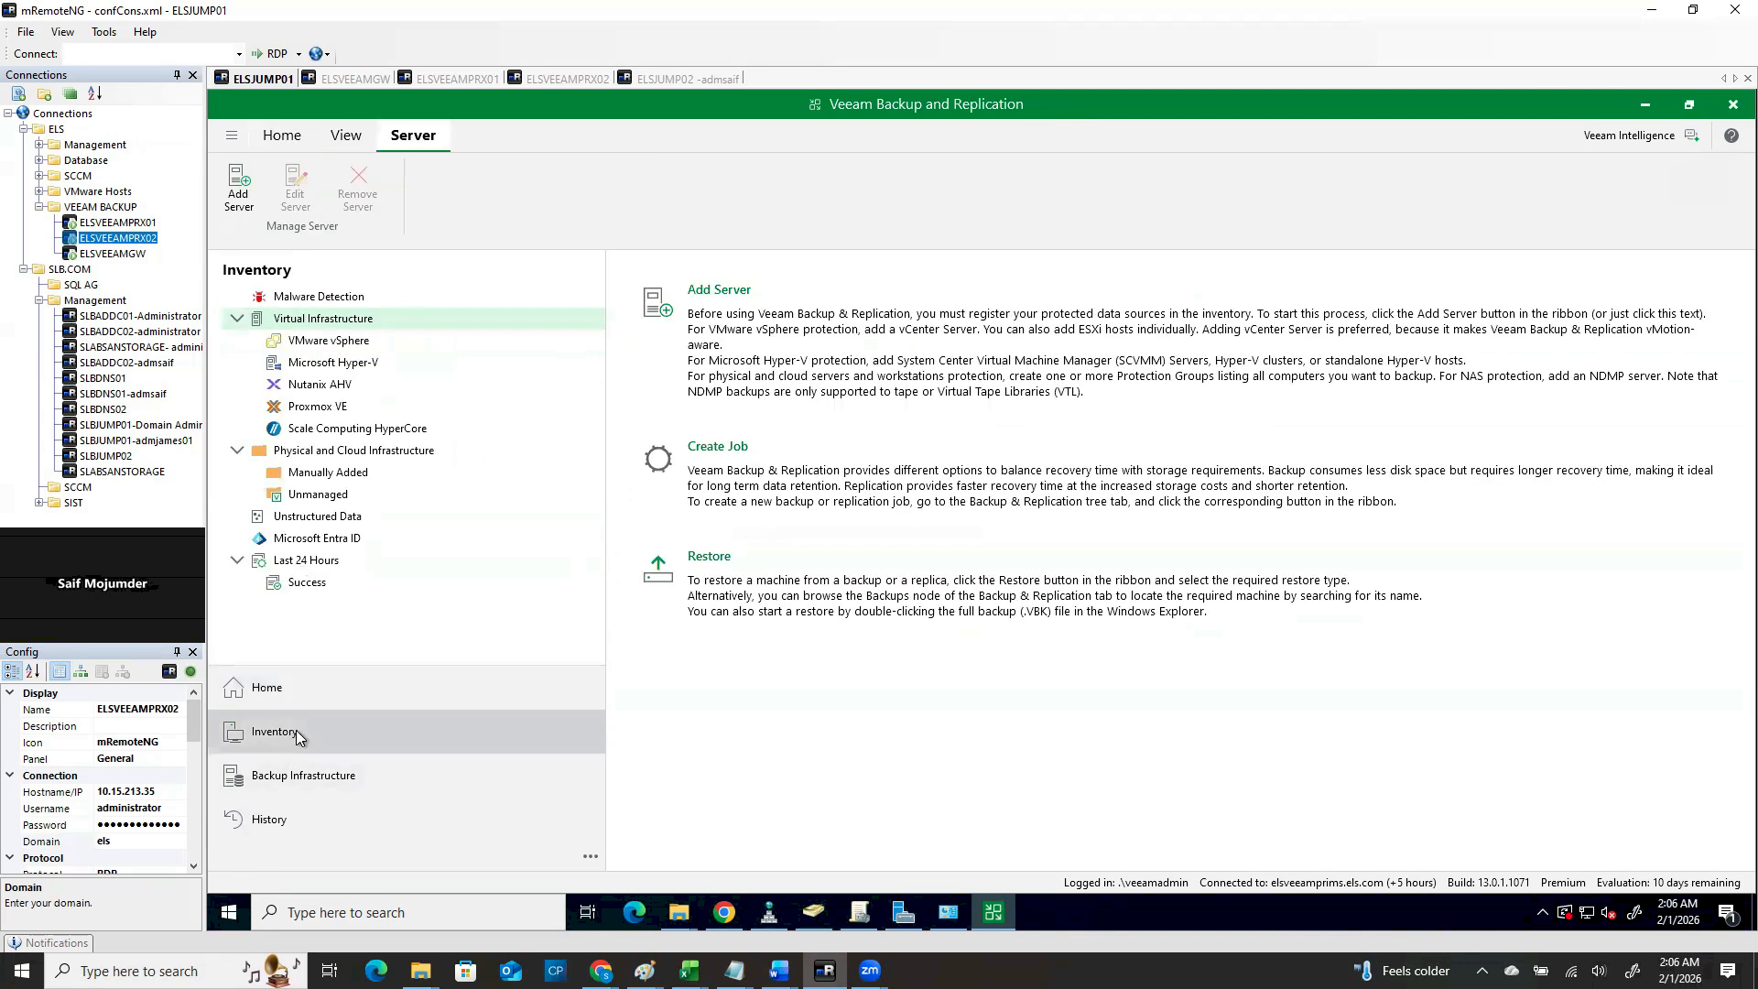
left_click(301, 780)
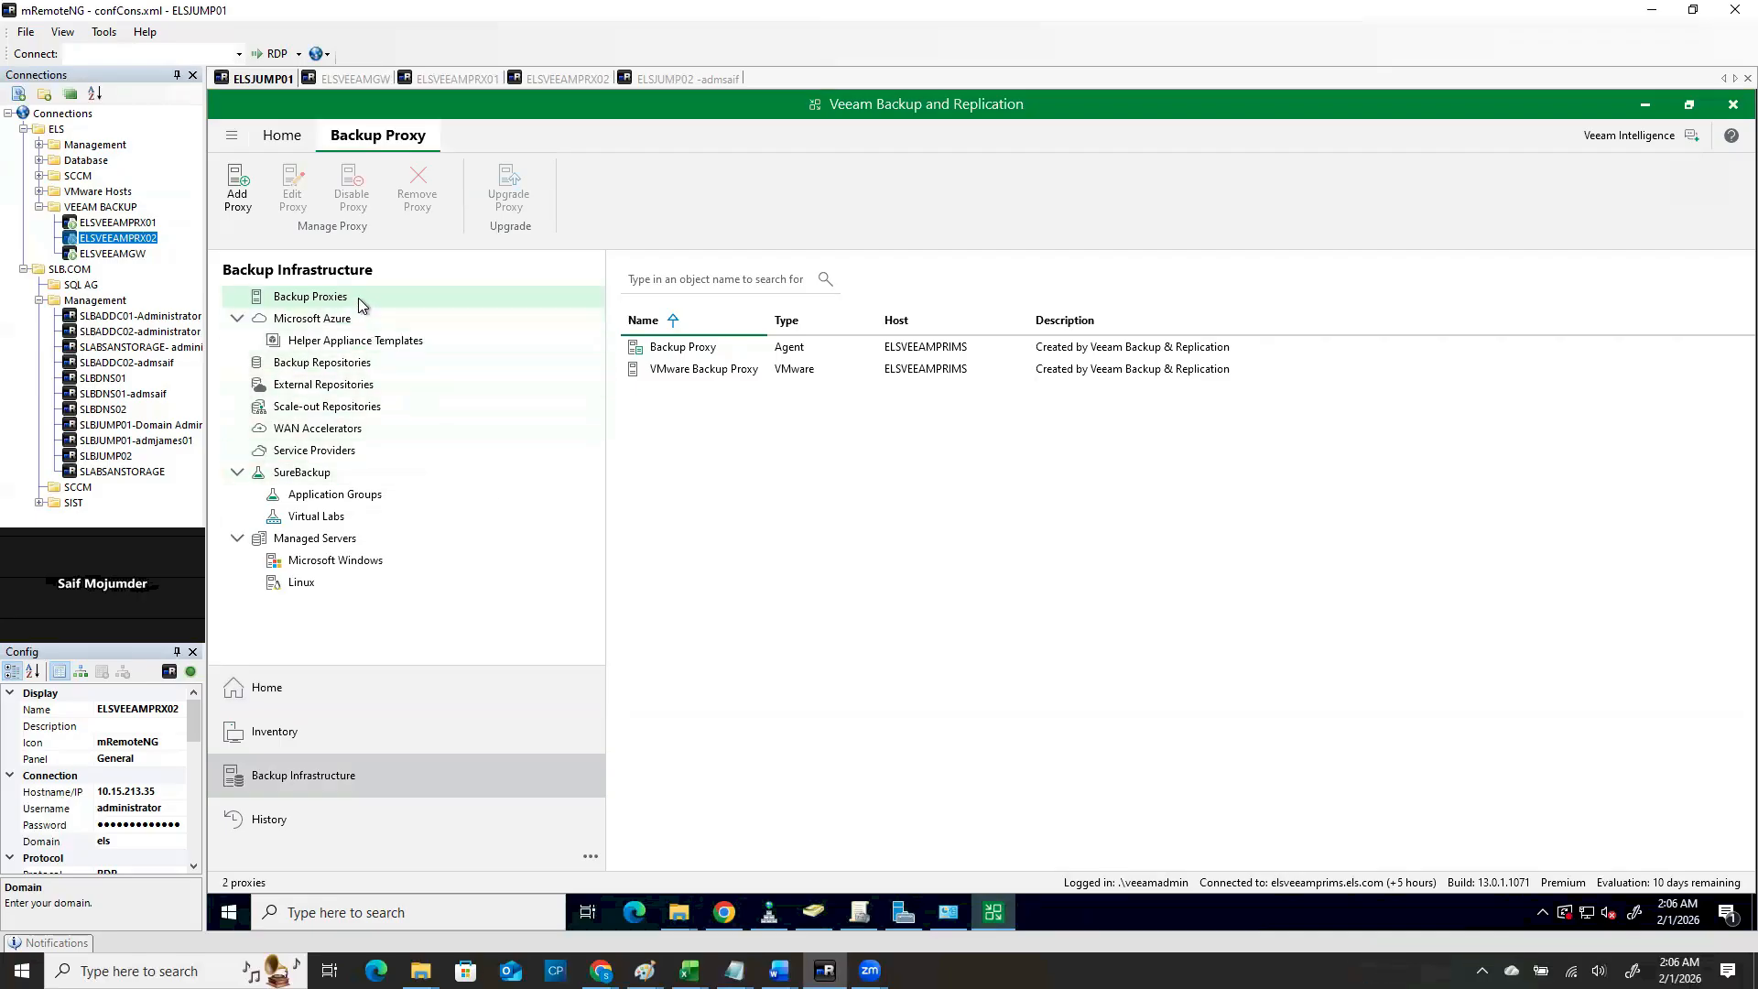
- From Backup Repositories, add a repository of type Network attached storage > SMB share
left_click(339, 370)
right_click(339, 370)
left_click(410, 392)
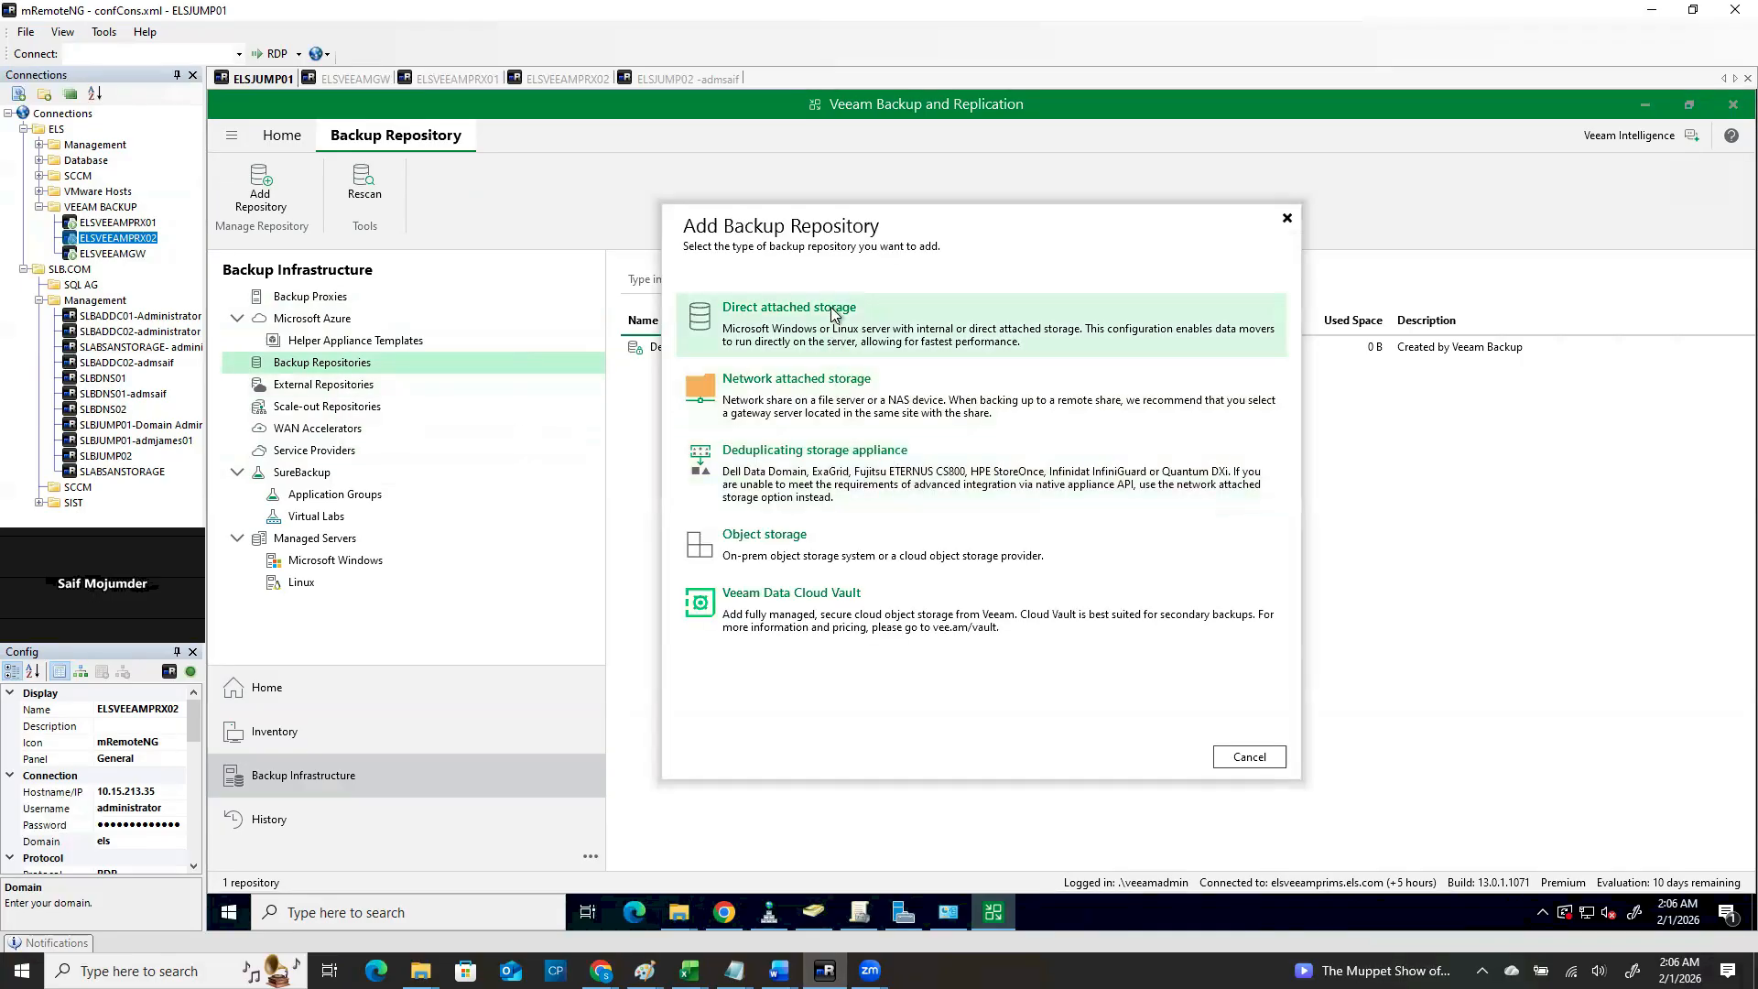
left_click(821, 402)
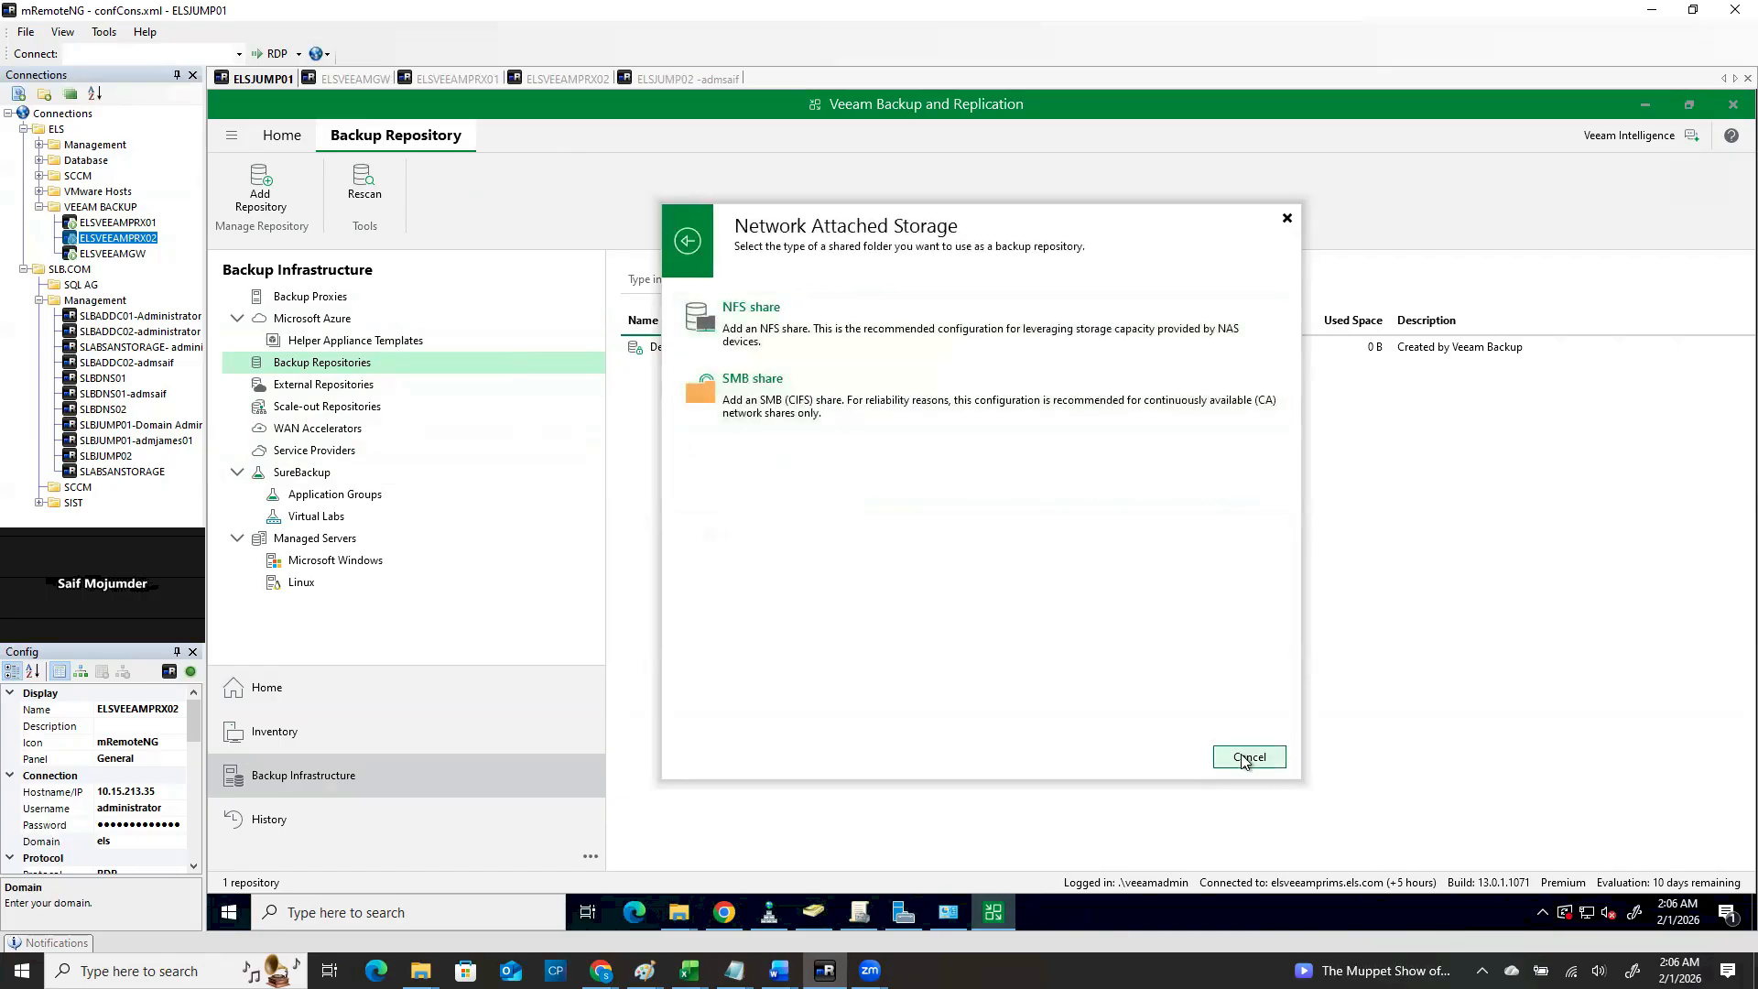
key("Escape")
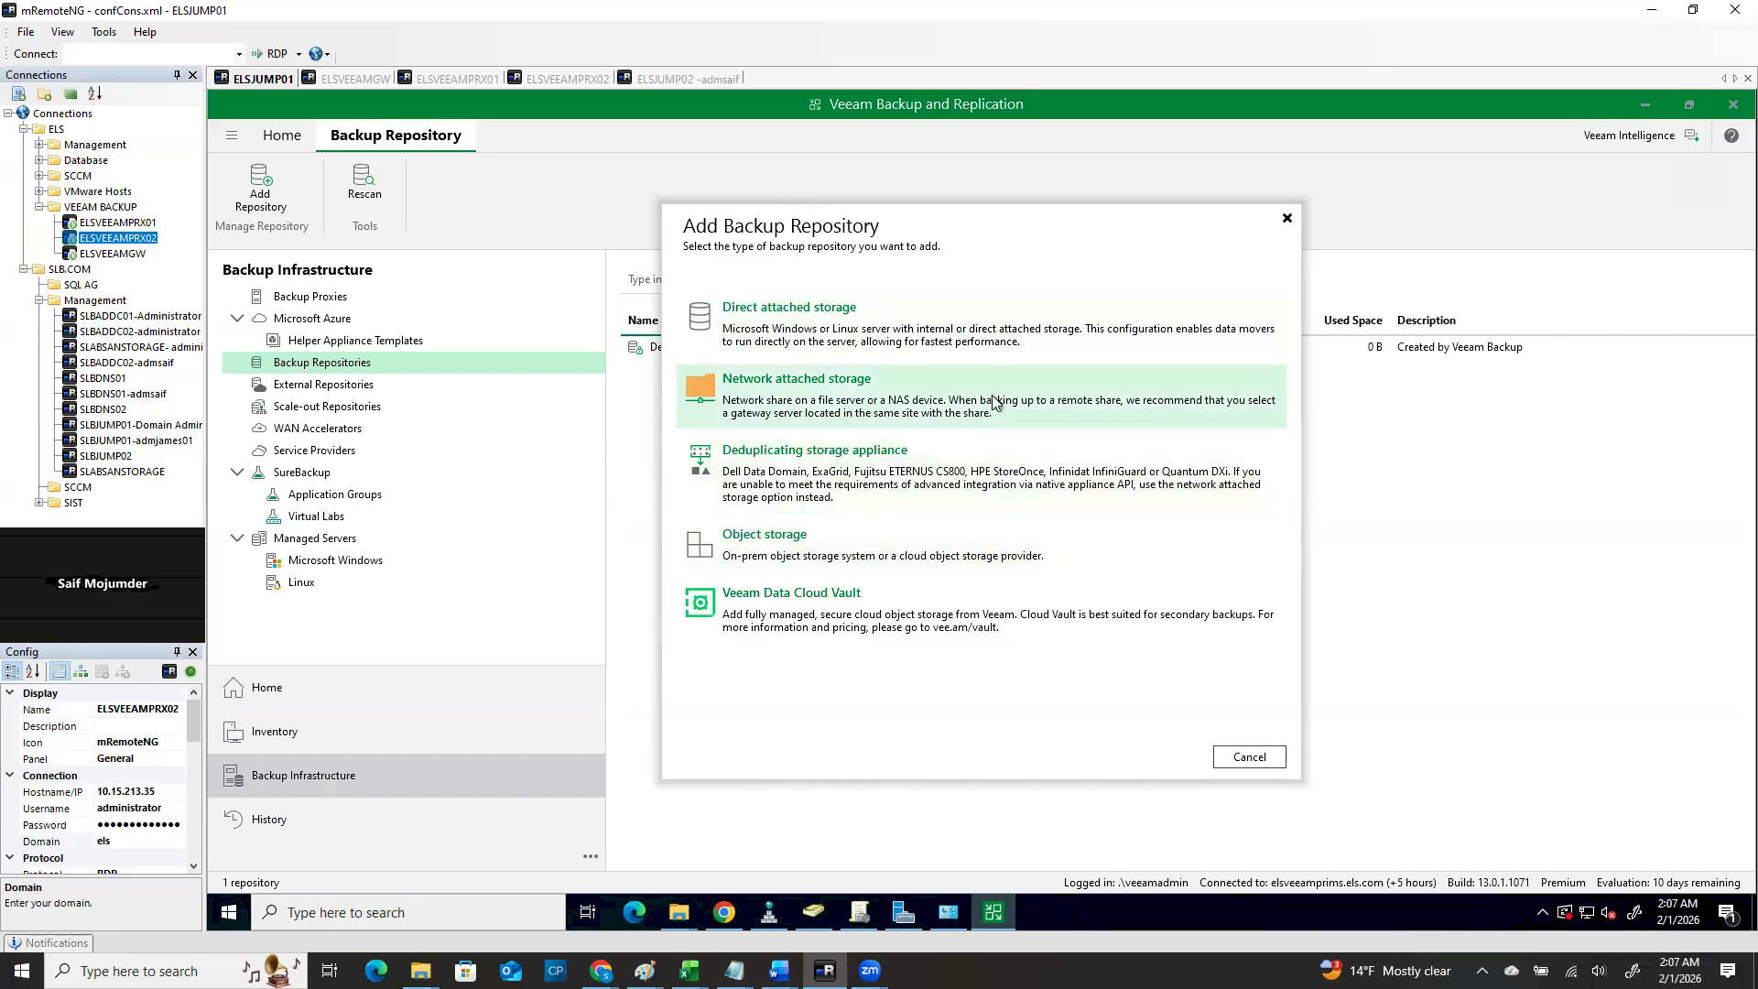
left_click(782, 398)
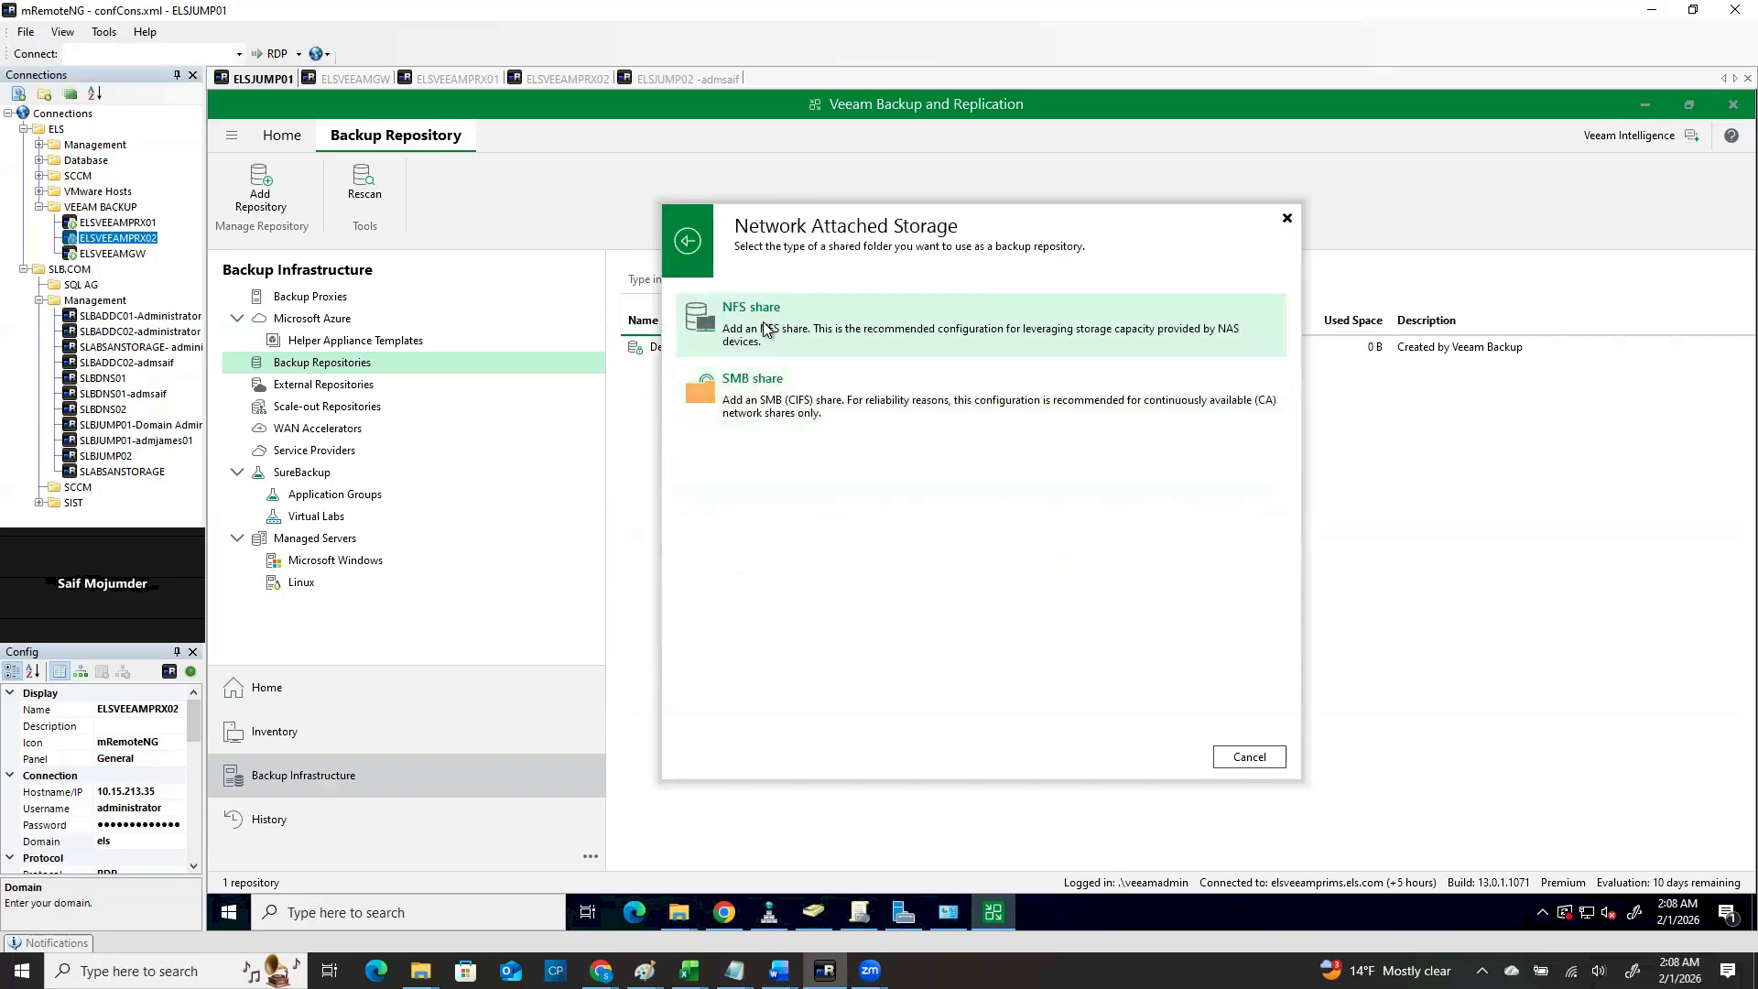
left_click(789, 405)
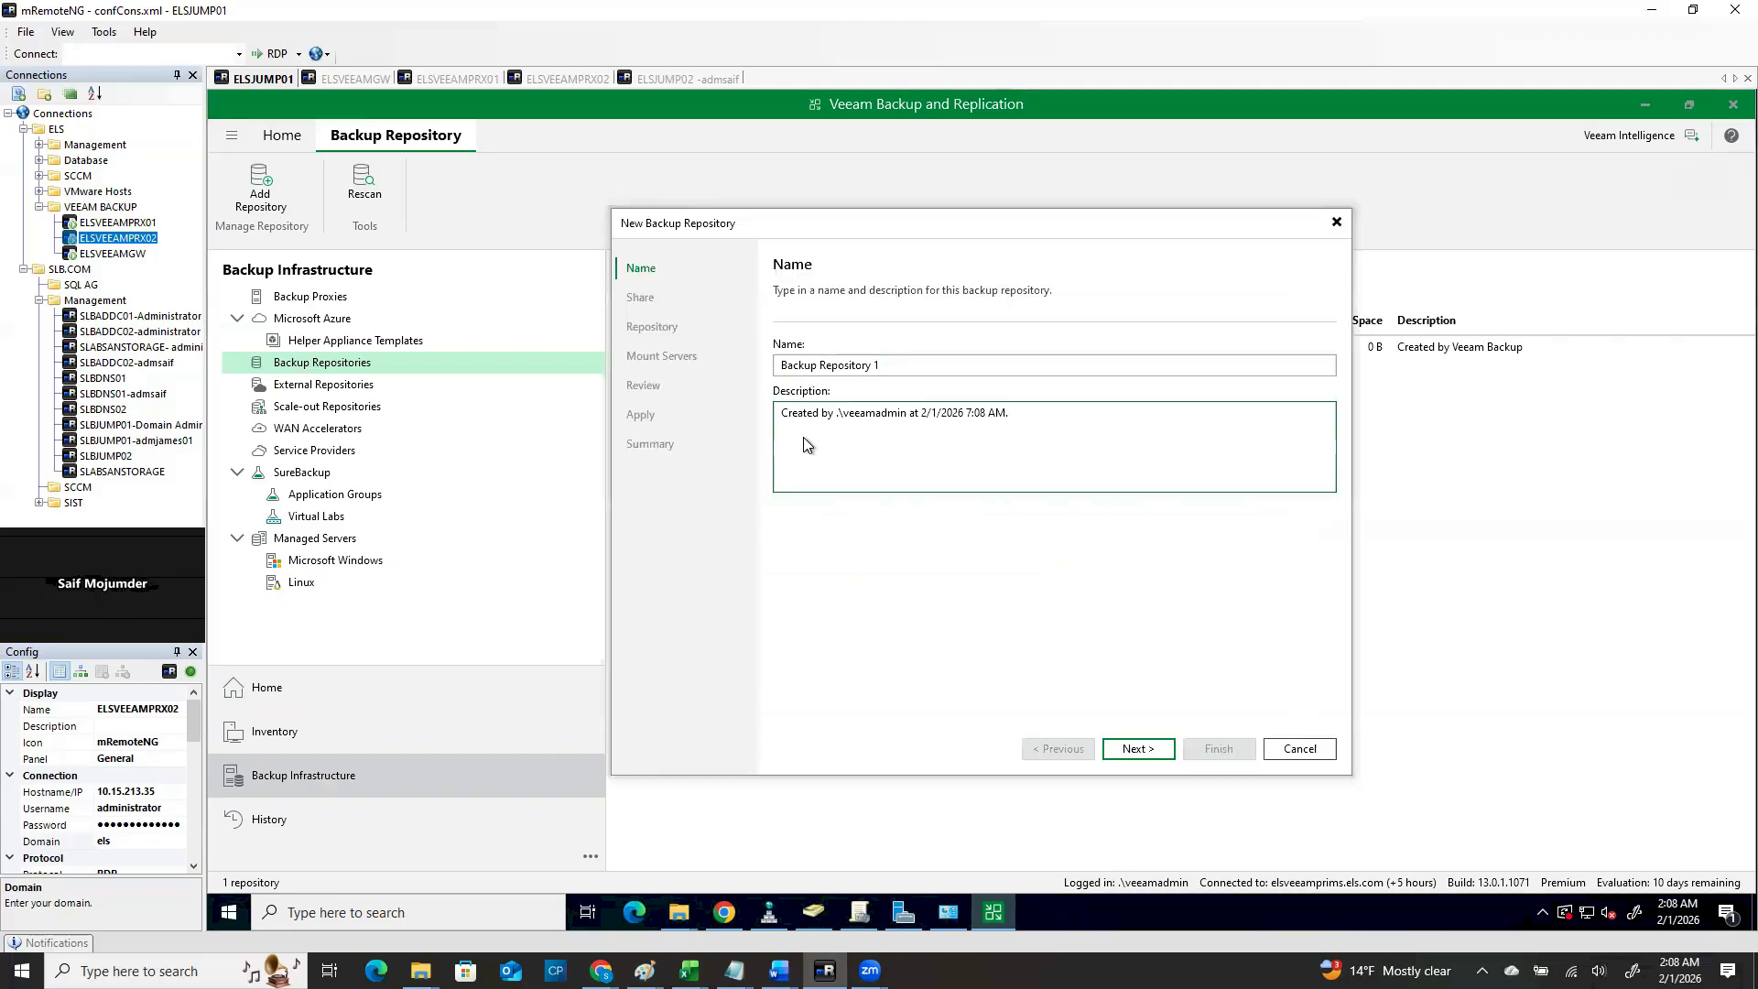
- Select the default repository name and bring the File Explorer Downloads window forward
left_click(906, 363)
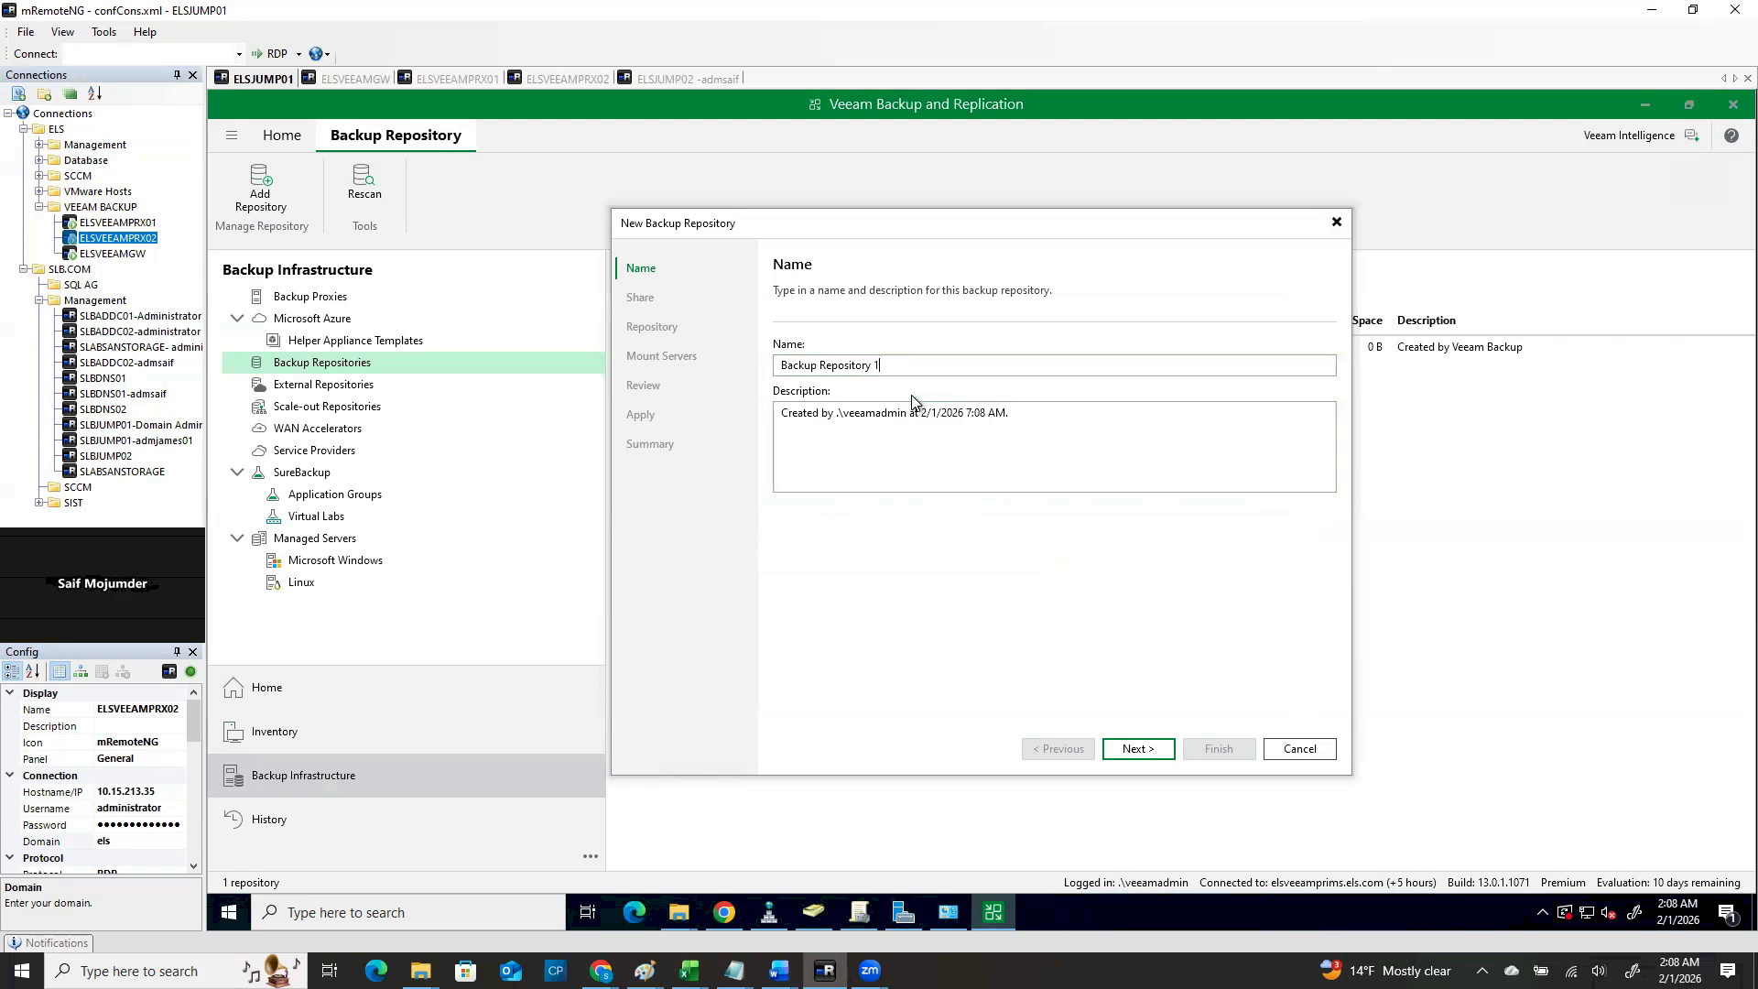
left_click_drag(897, 370, 739, 339)
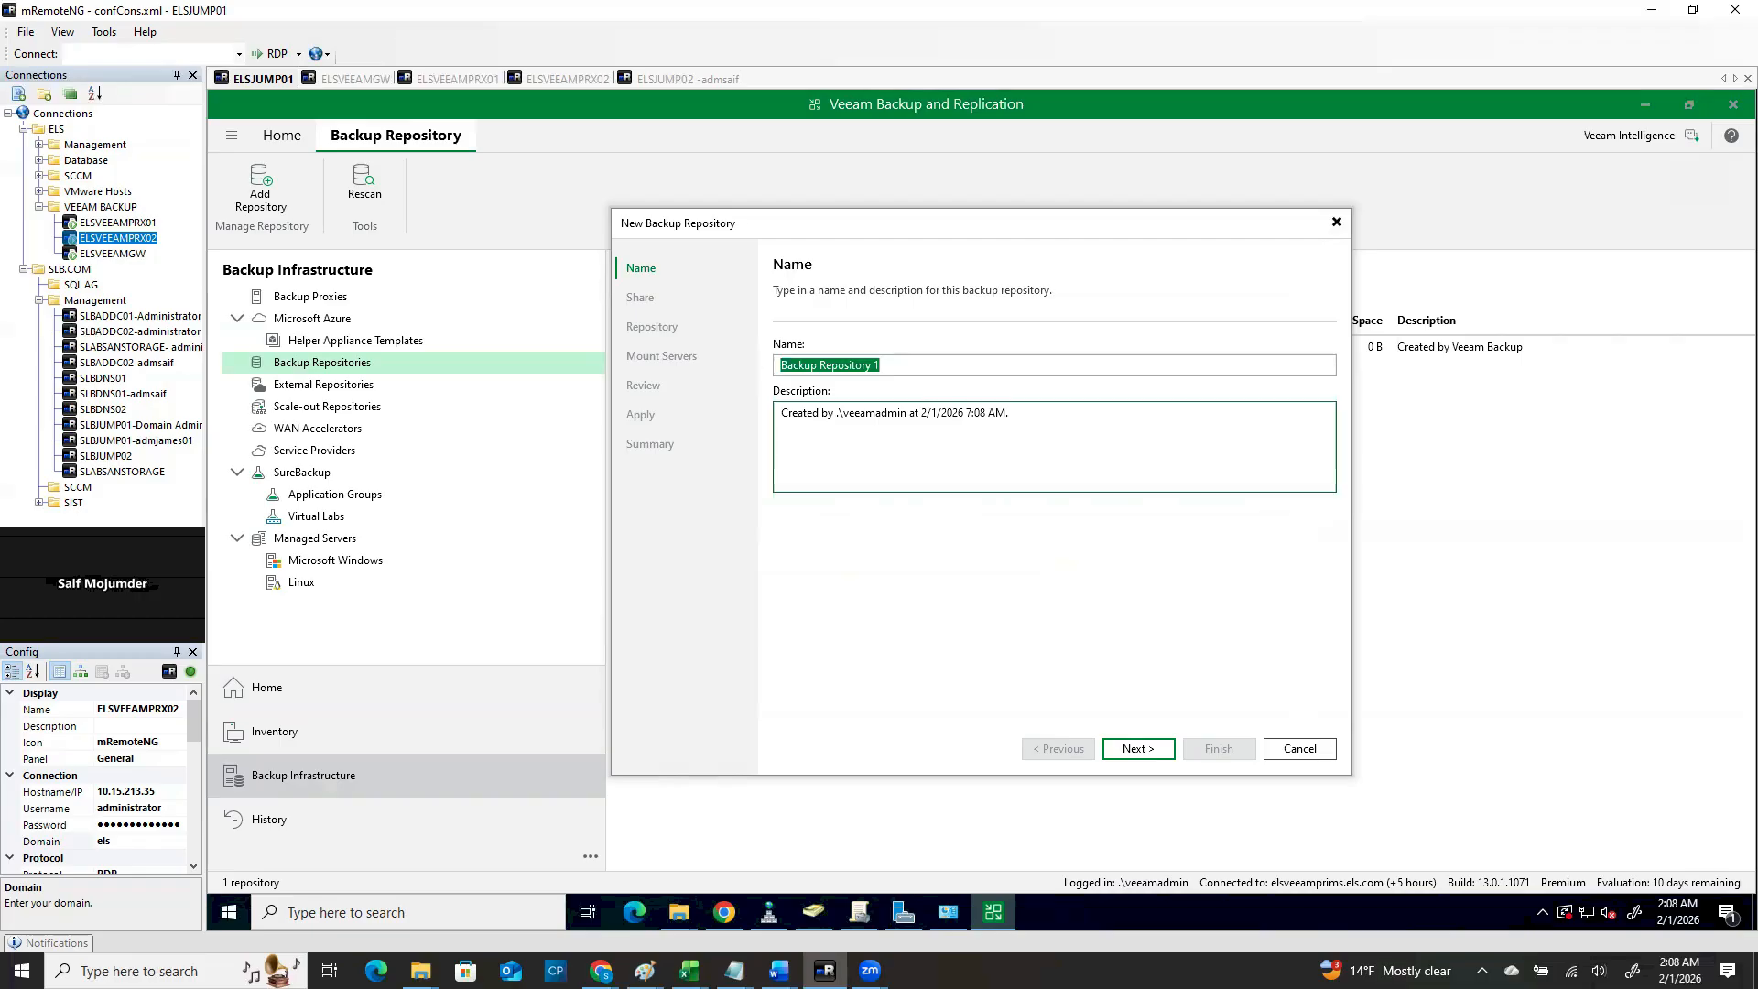
key("alt+Tab")
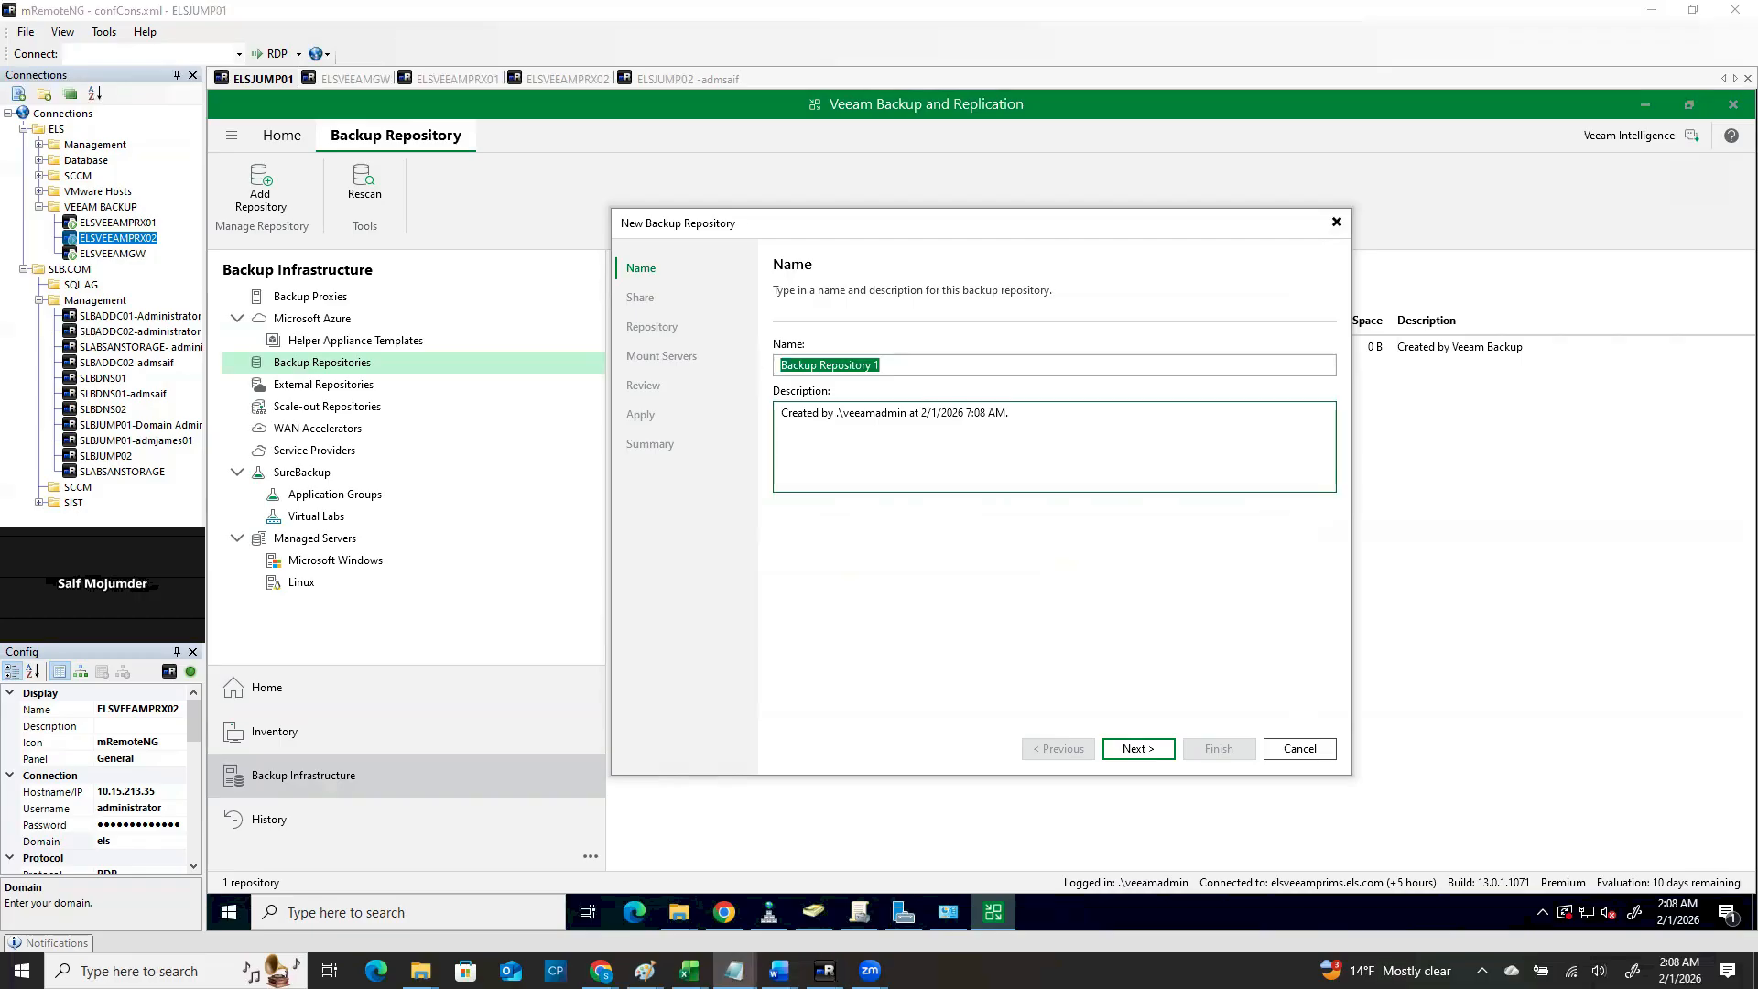
left_click(685, 909)
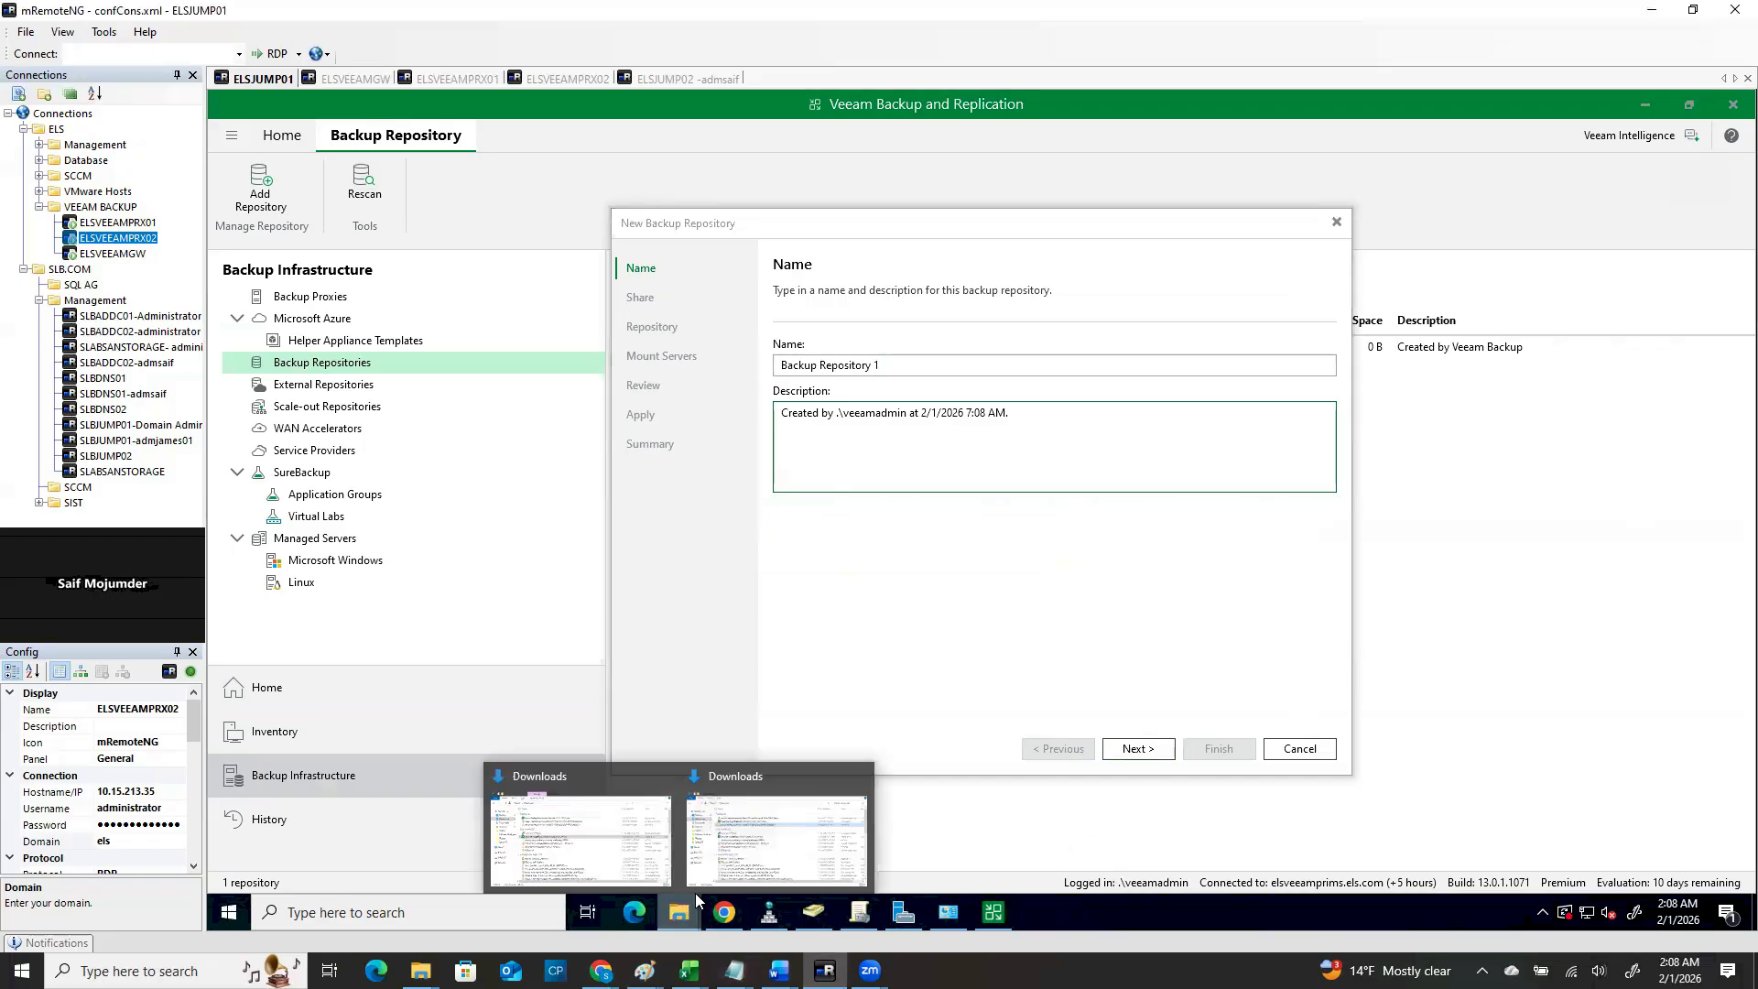
left_click(633, 859)
- Browse to the \\ELSNAS\Veeam_Backup_Storage share, then switch to the ELSJUMP02 session
left_click(686, 203)
type("\\\\ELSNAS\\Veeam_Backup_Storage")
key("ctrl+a")
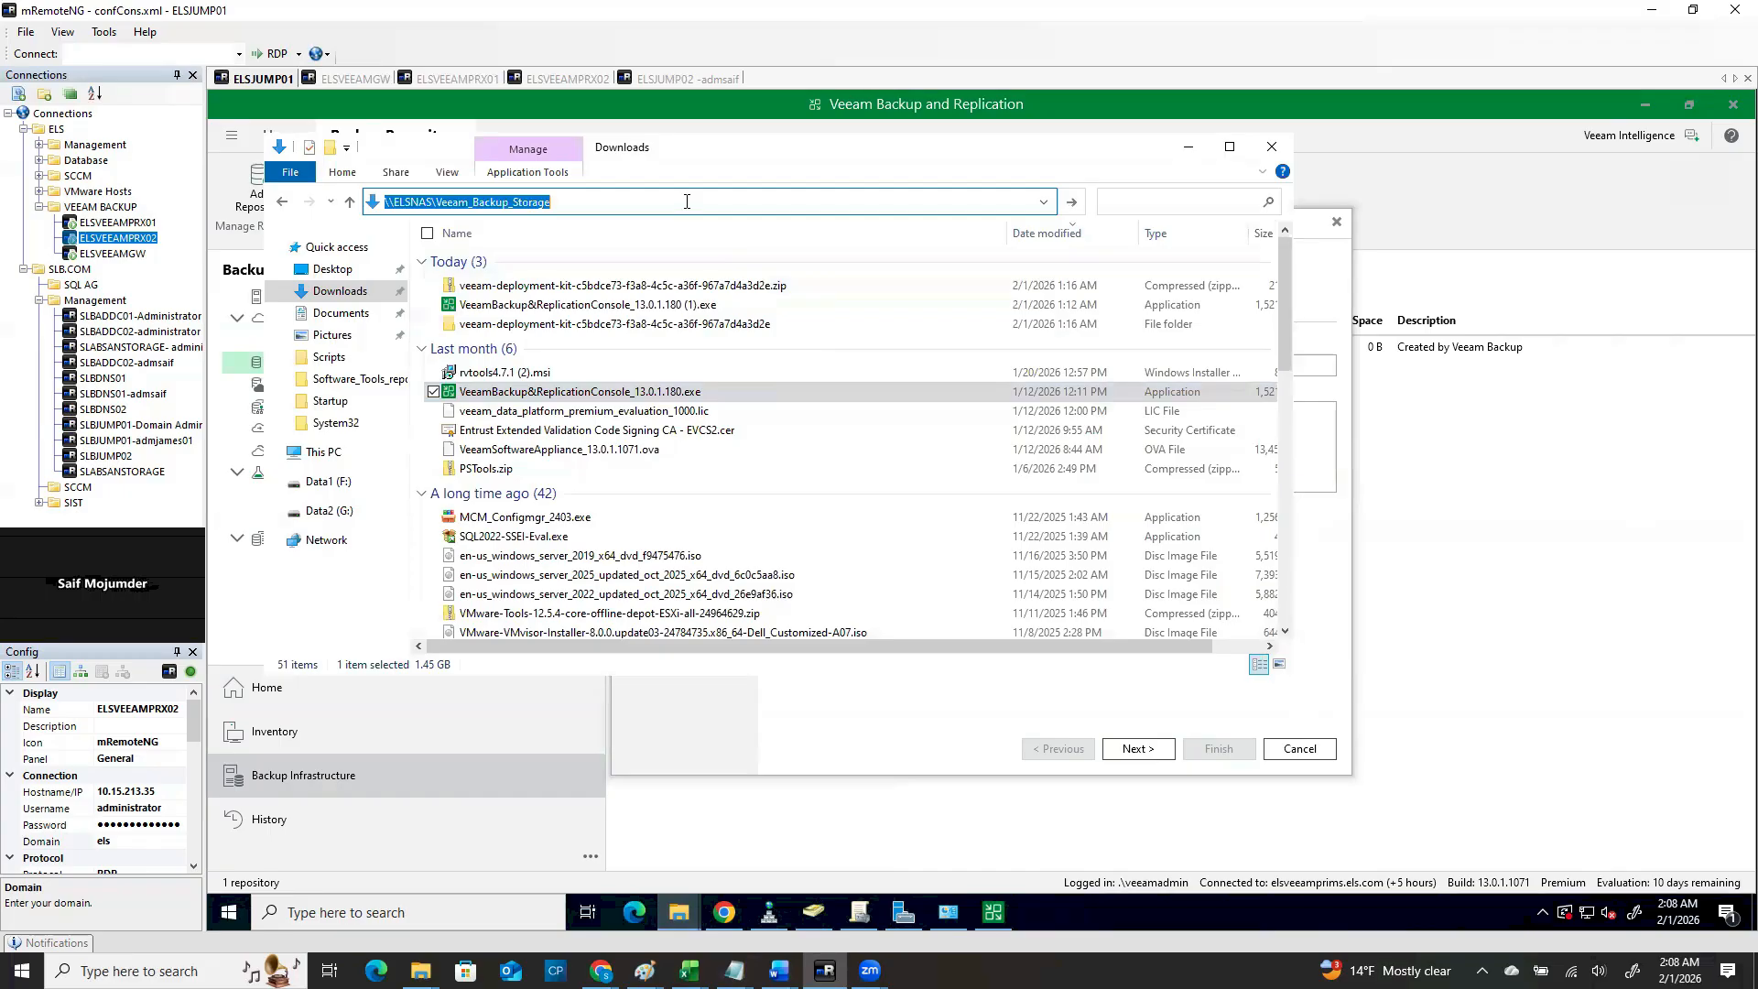
key("Return")
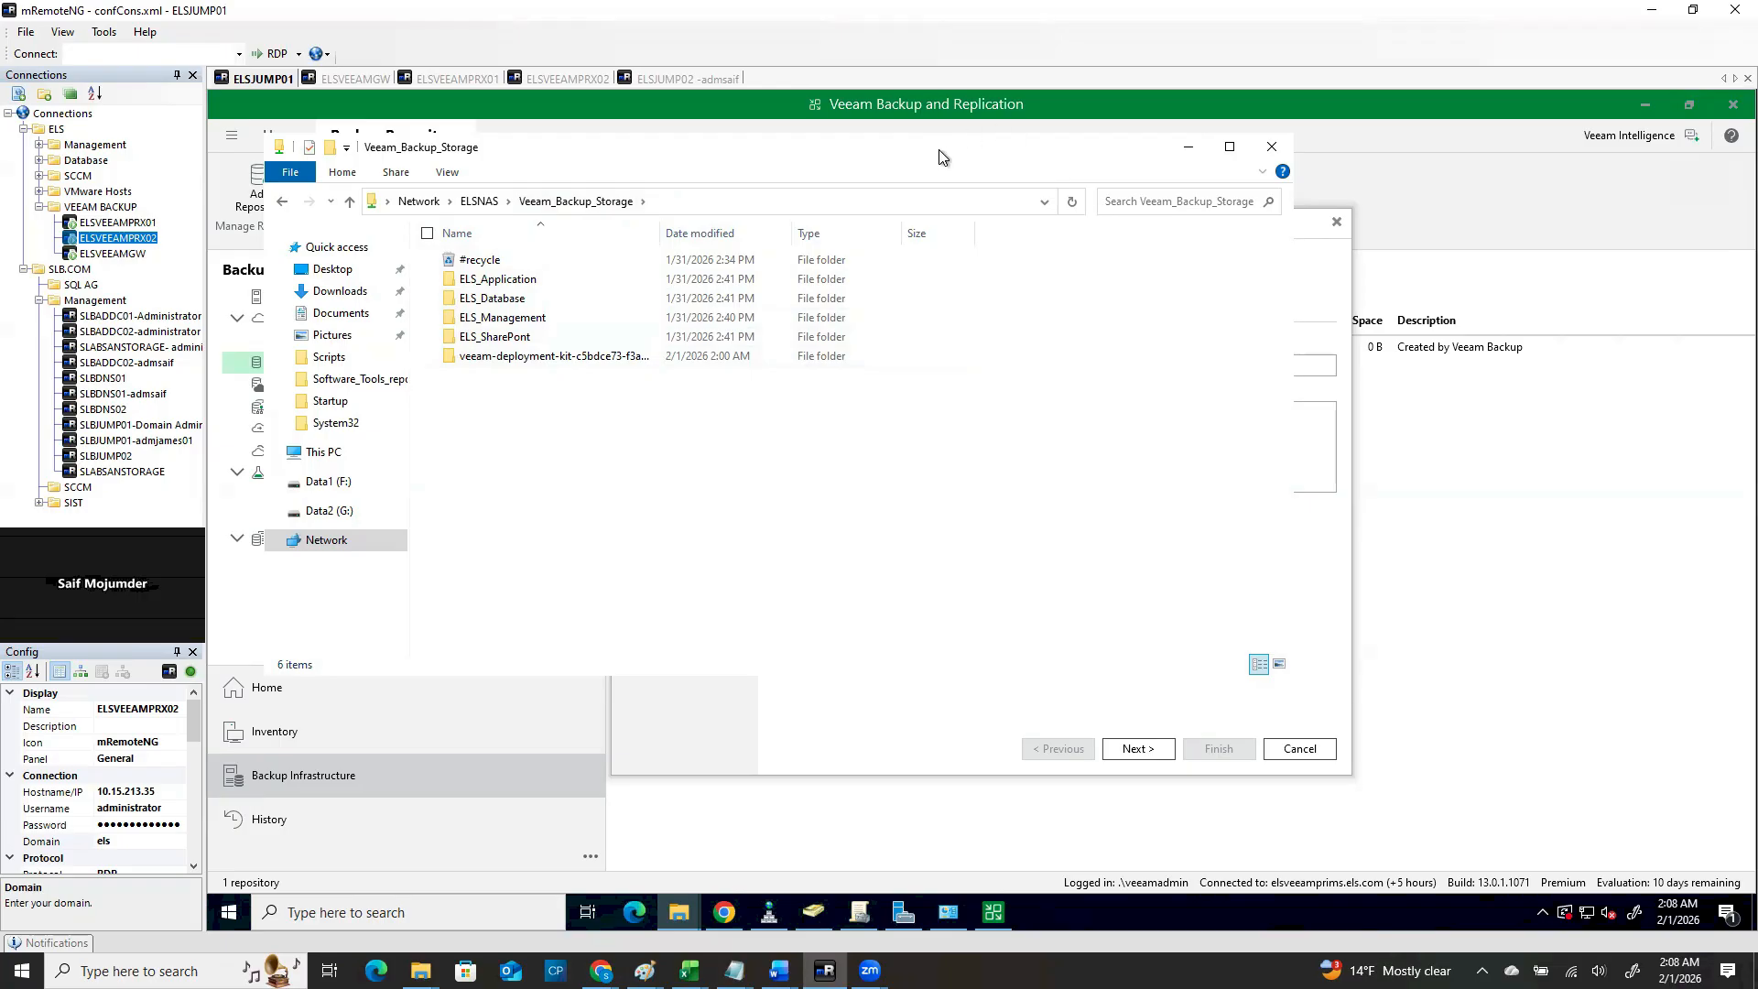
left_click_drag(922, 165, 1374, 237)
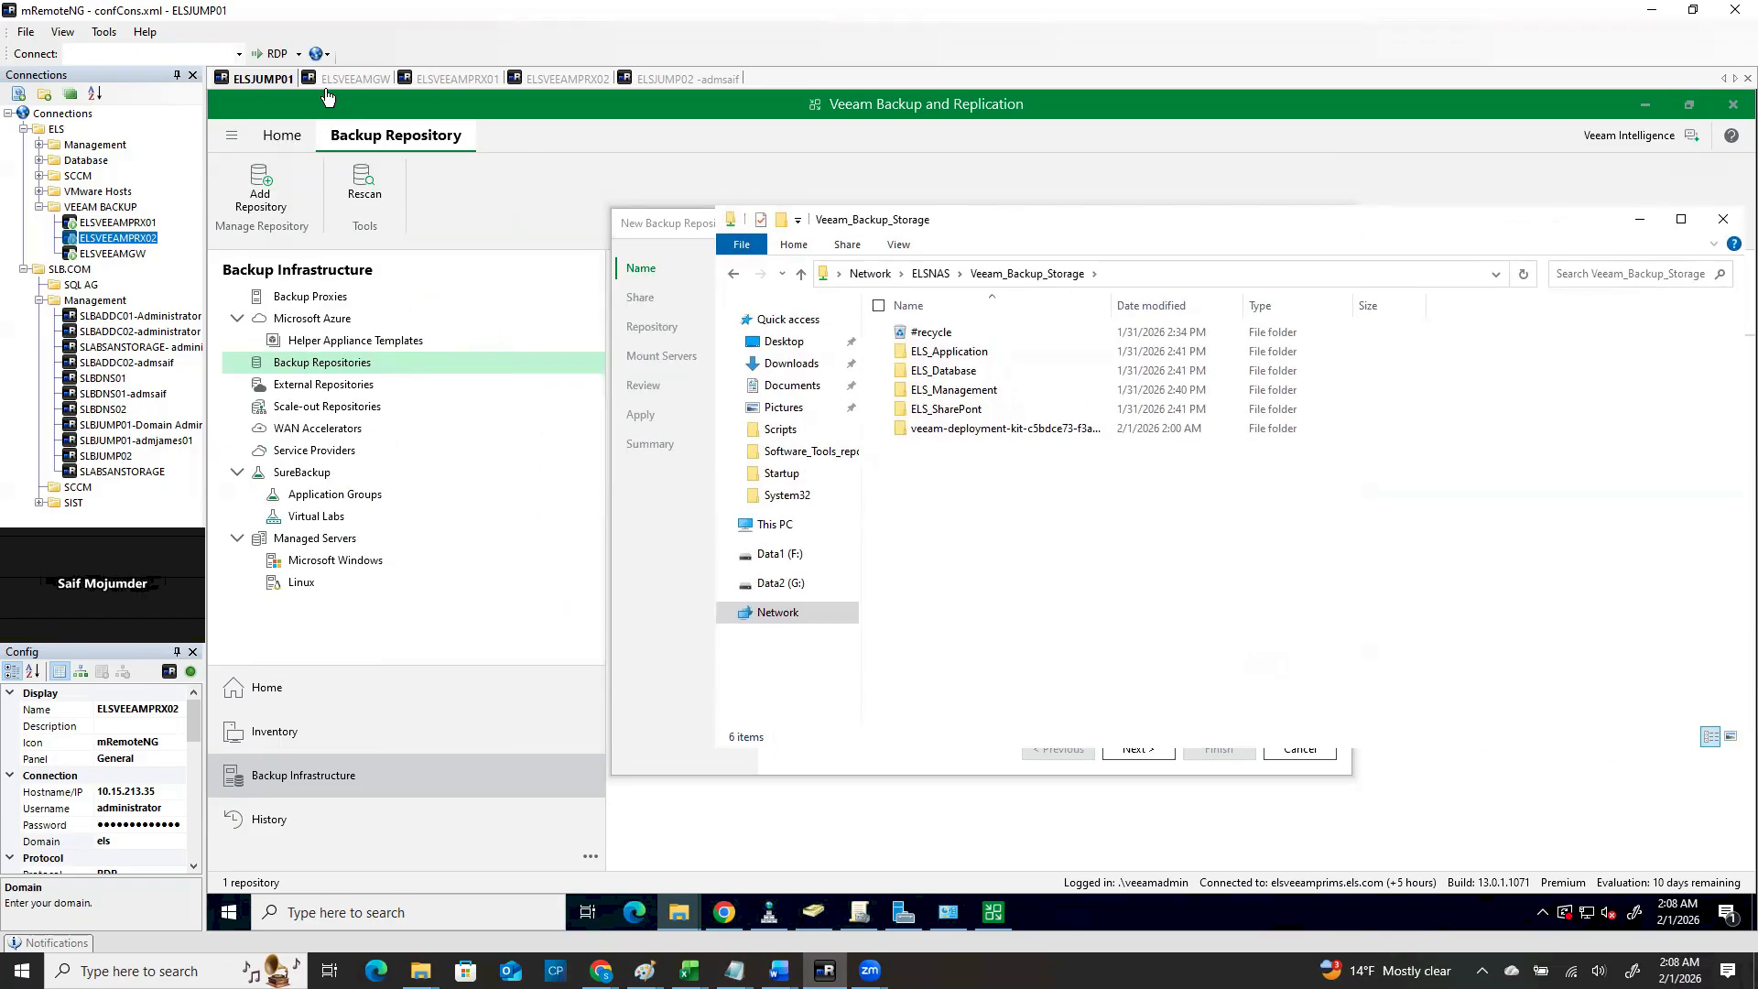
left_click(698, 76)
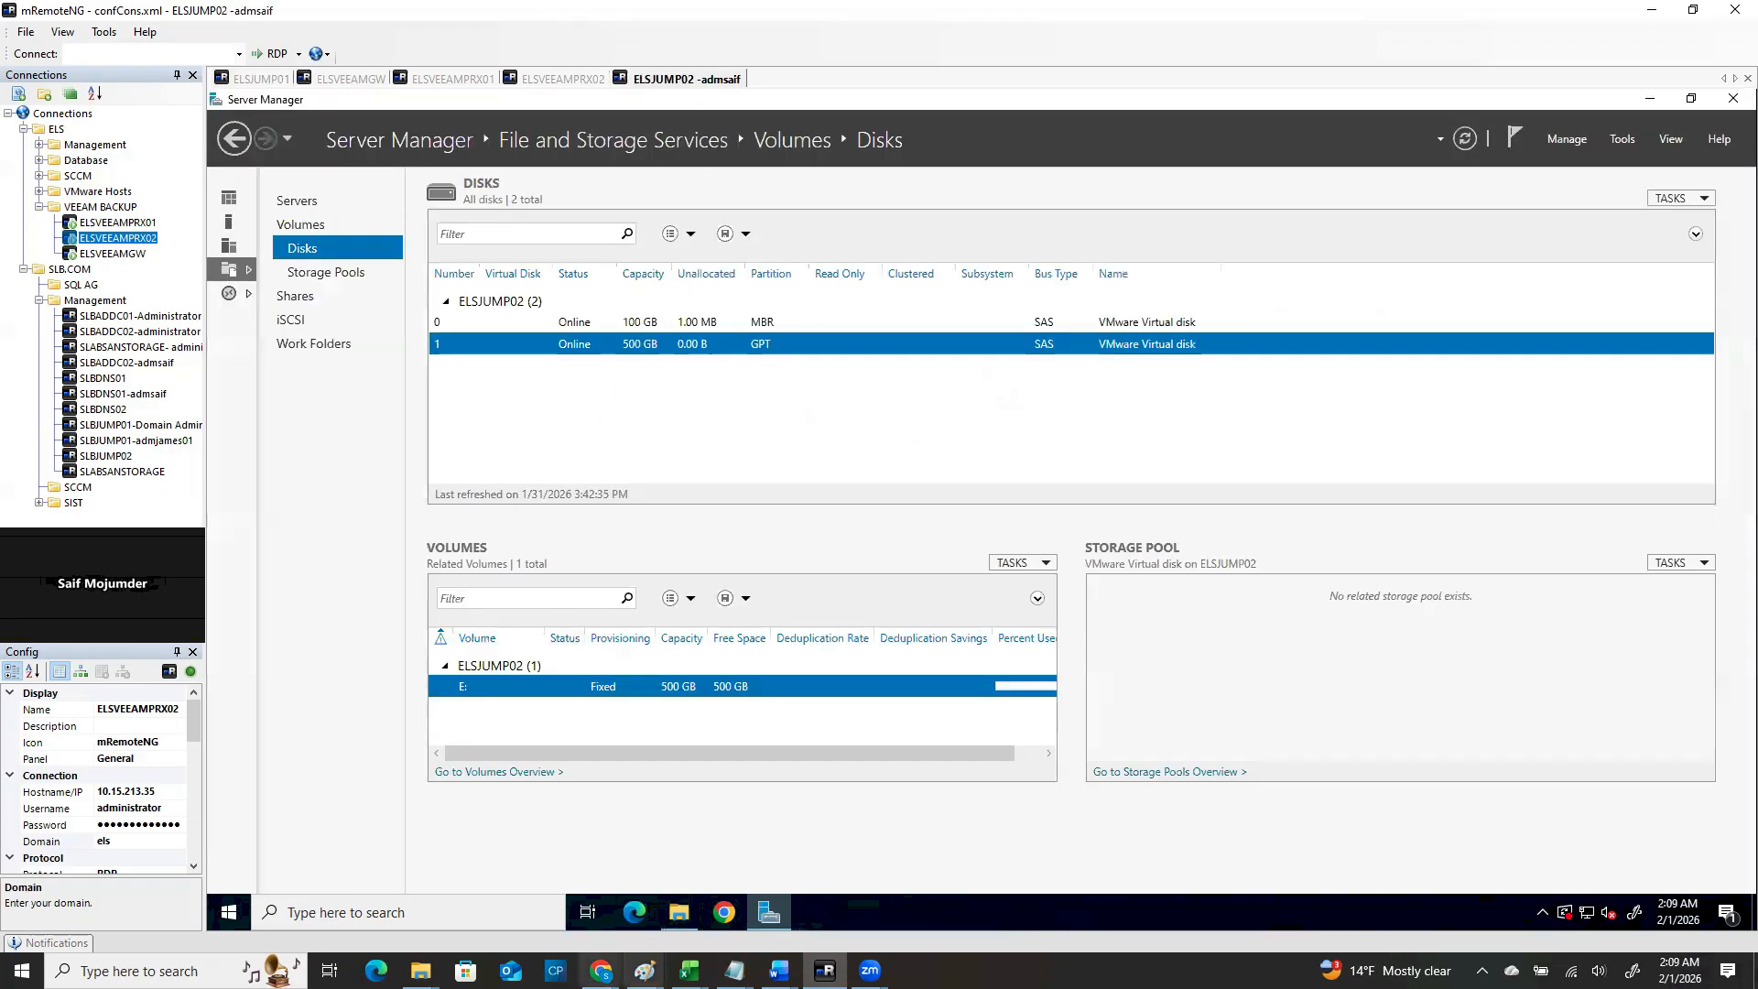
- Open Veeam_Backup_Storage, look at the Application Backup folder, and go up to Backup (E:)
left_click(689, 920)
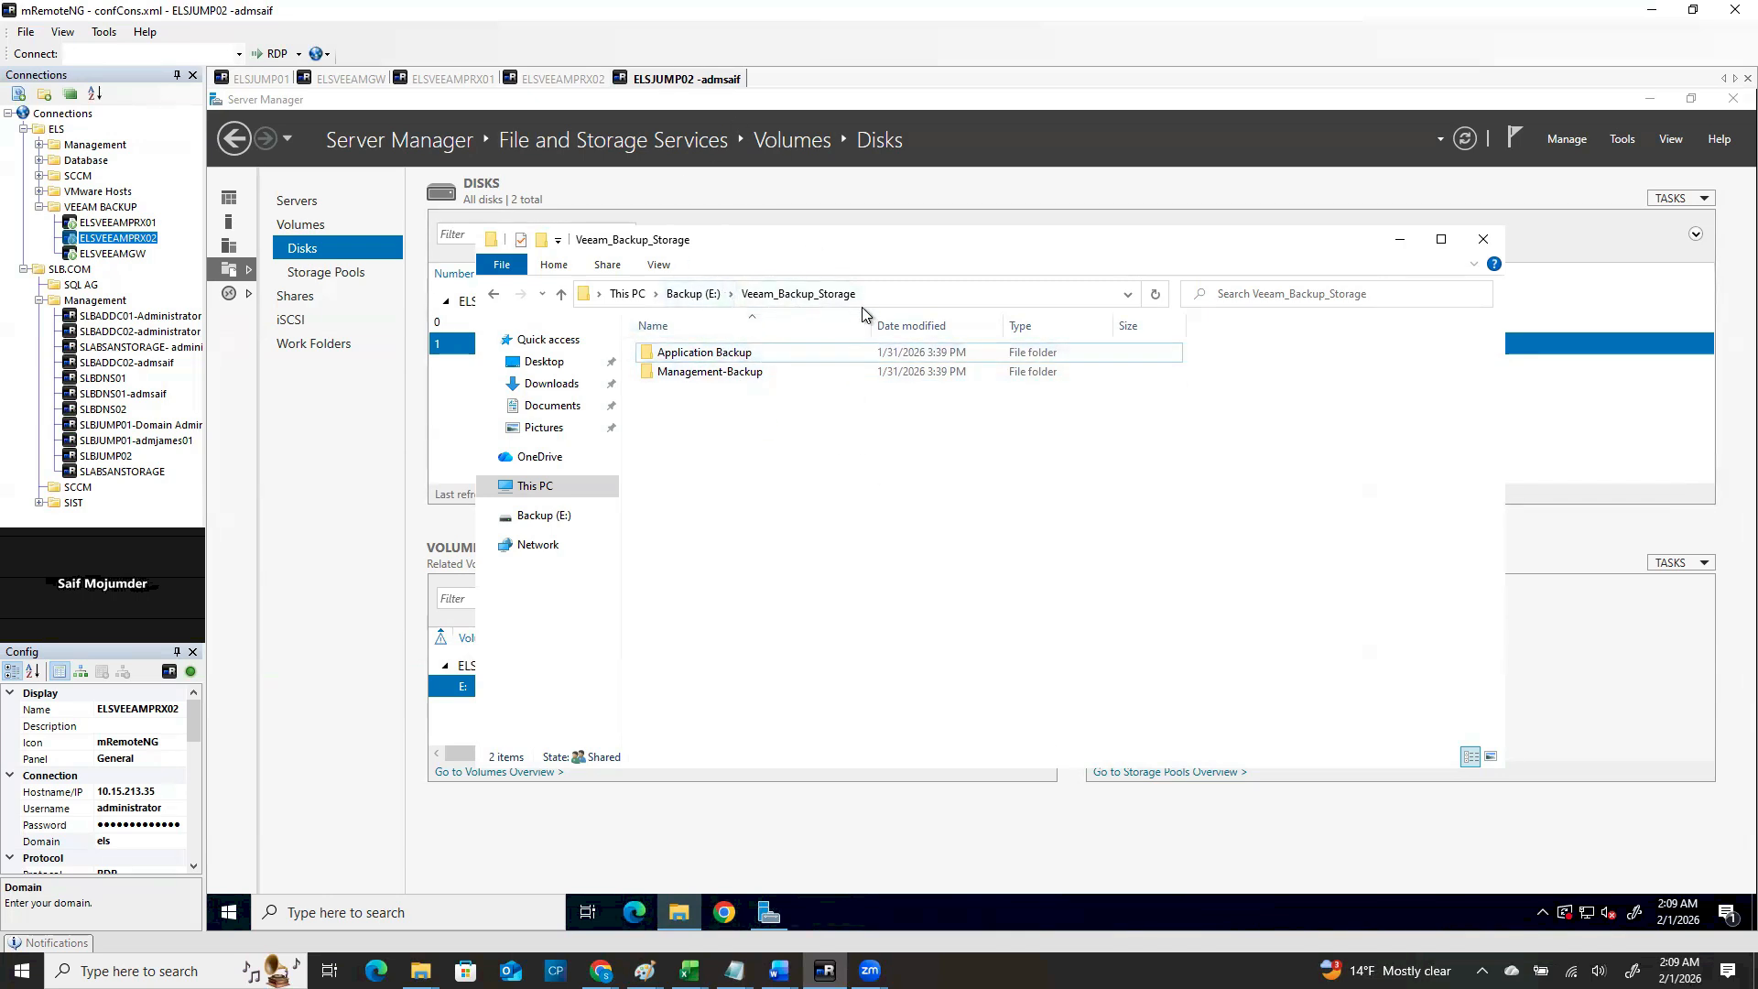
left_click(782, 583)
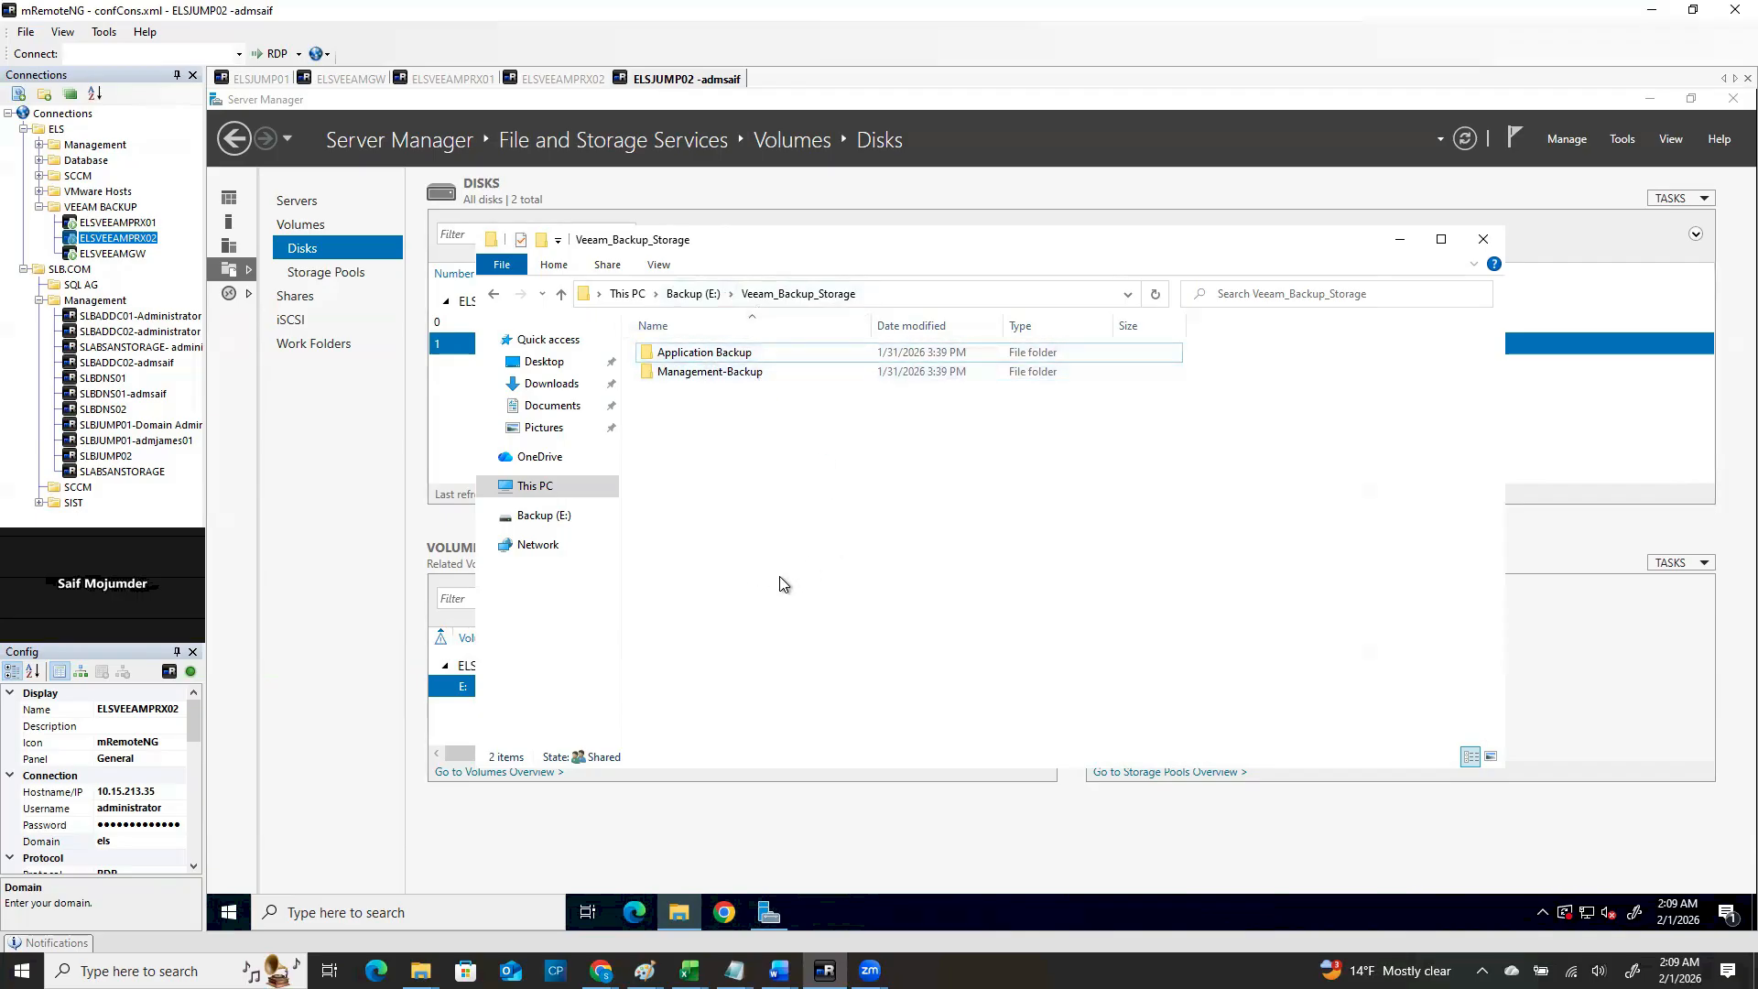
left_click(762, 355)
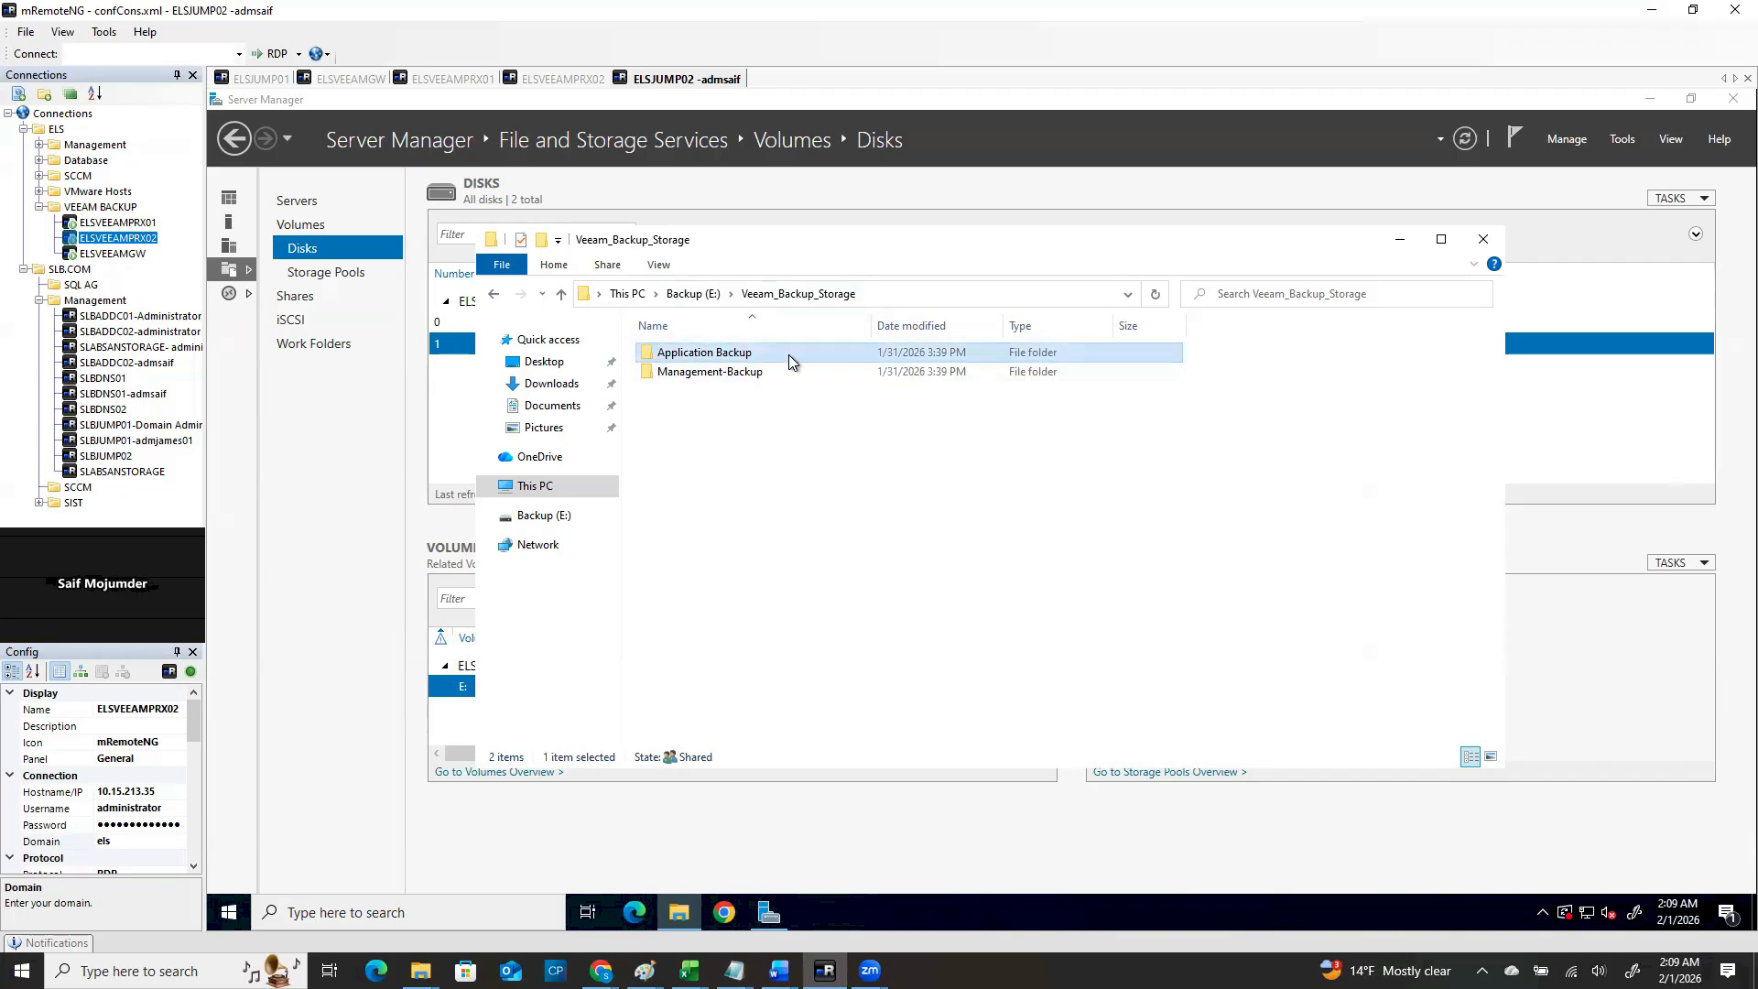
left_click(712, 292)
- Review the Veeam service account's security permissions on Veeam_Backup_Storage without changing them
right_click(736, 359)
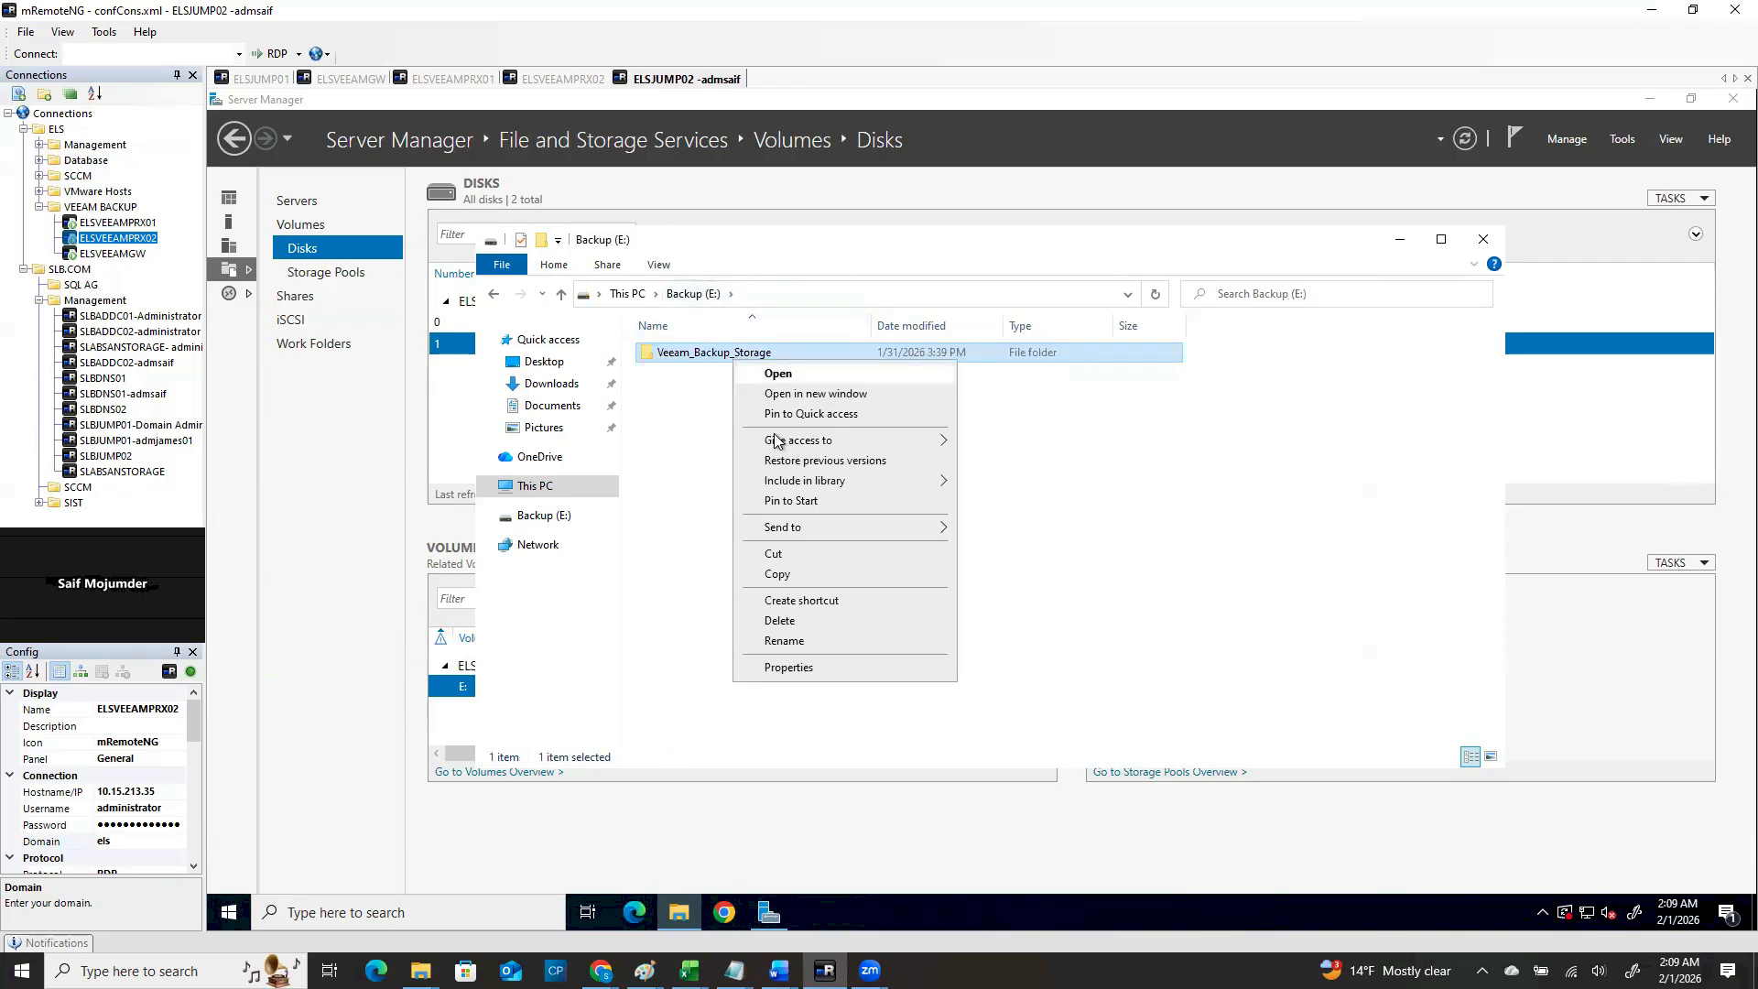
left_click(832, 669)
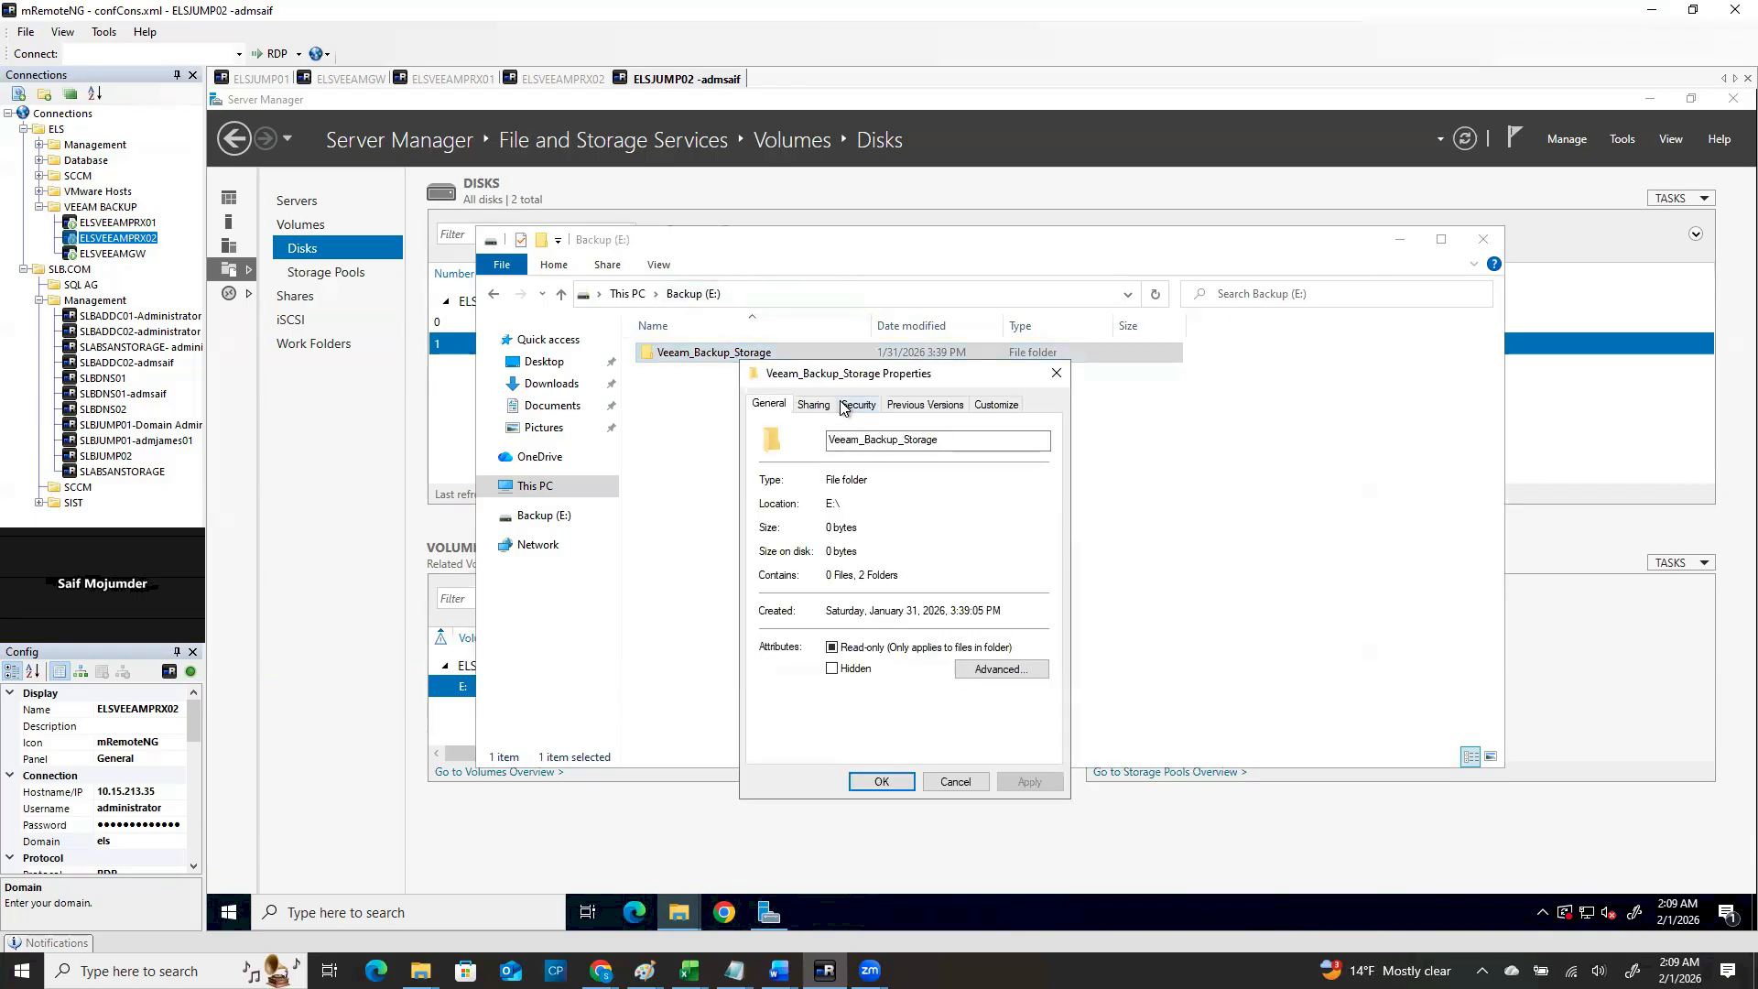
left_click(840, 407)
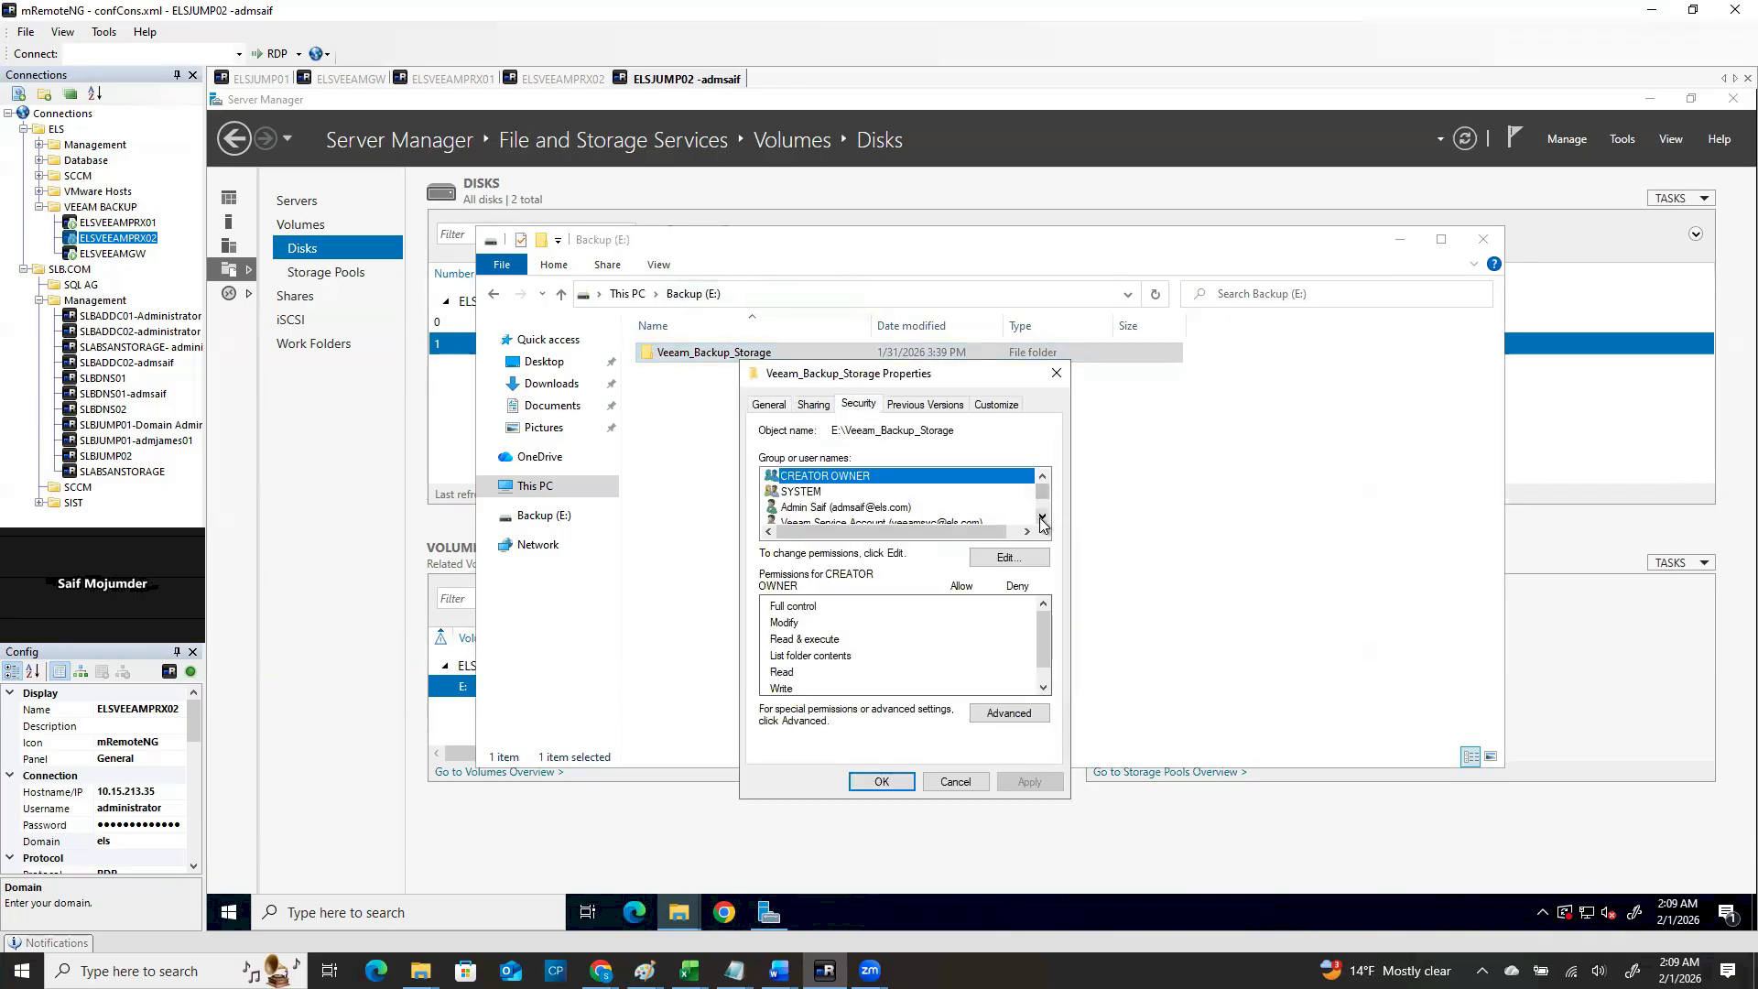
left_click(1041, 520)
left_click(833, 509)
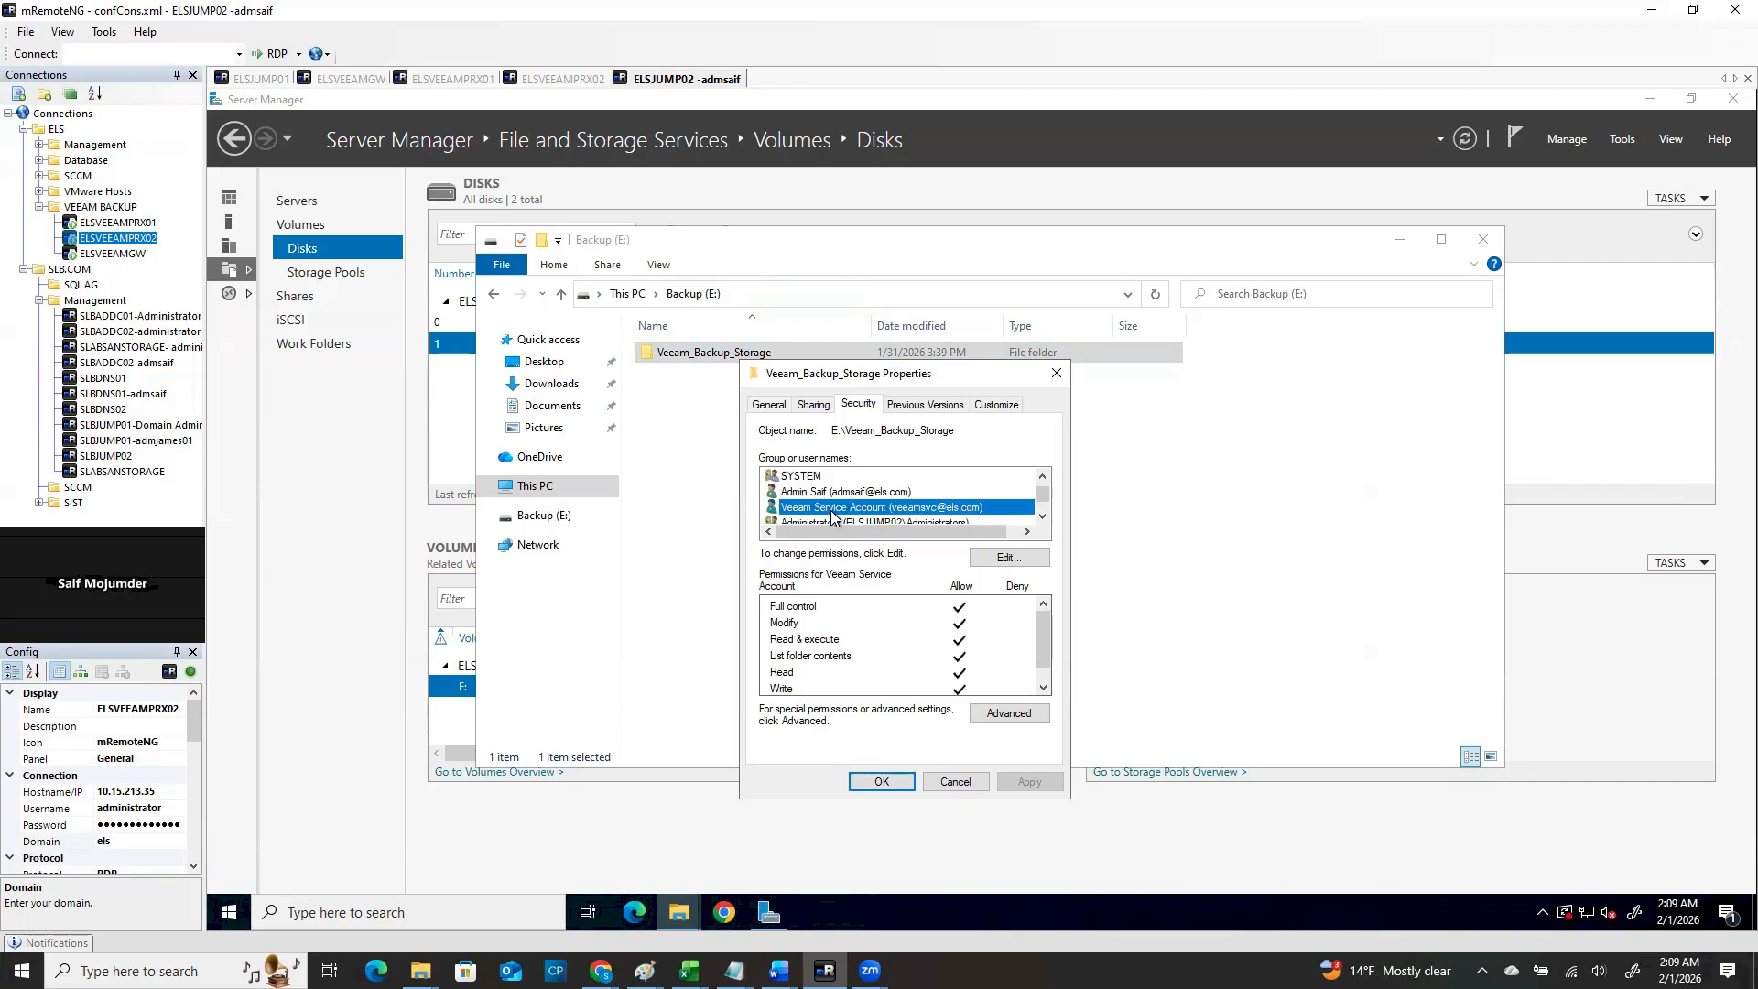
left_click(951, 785)
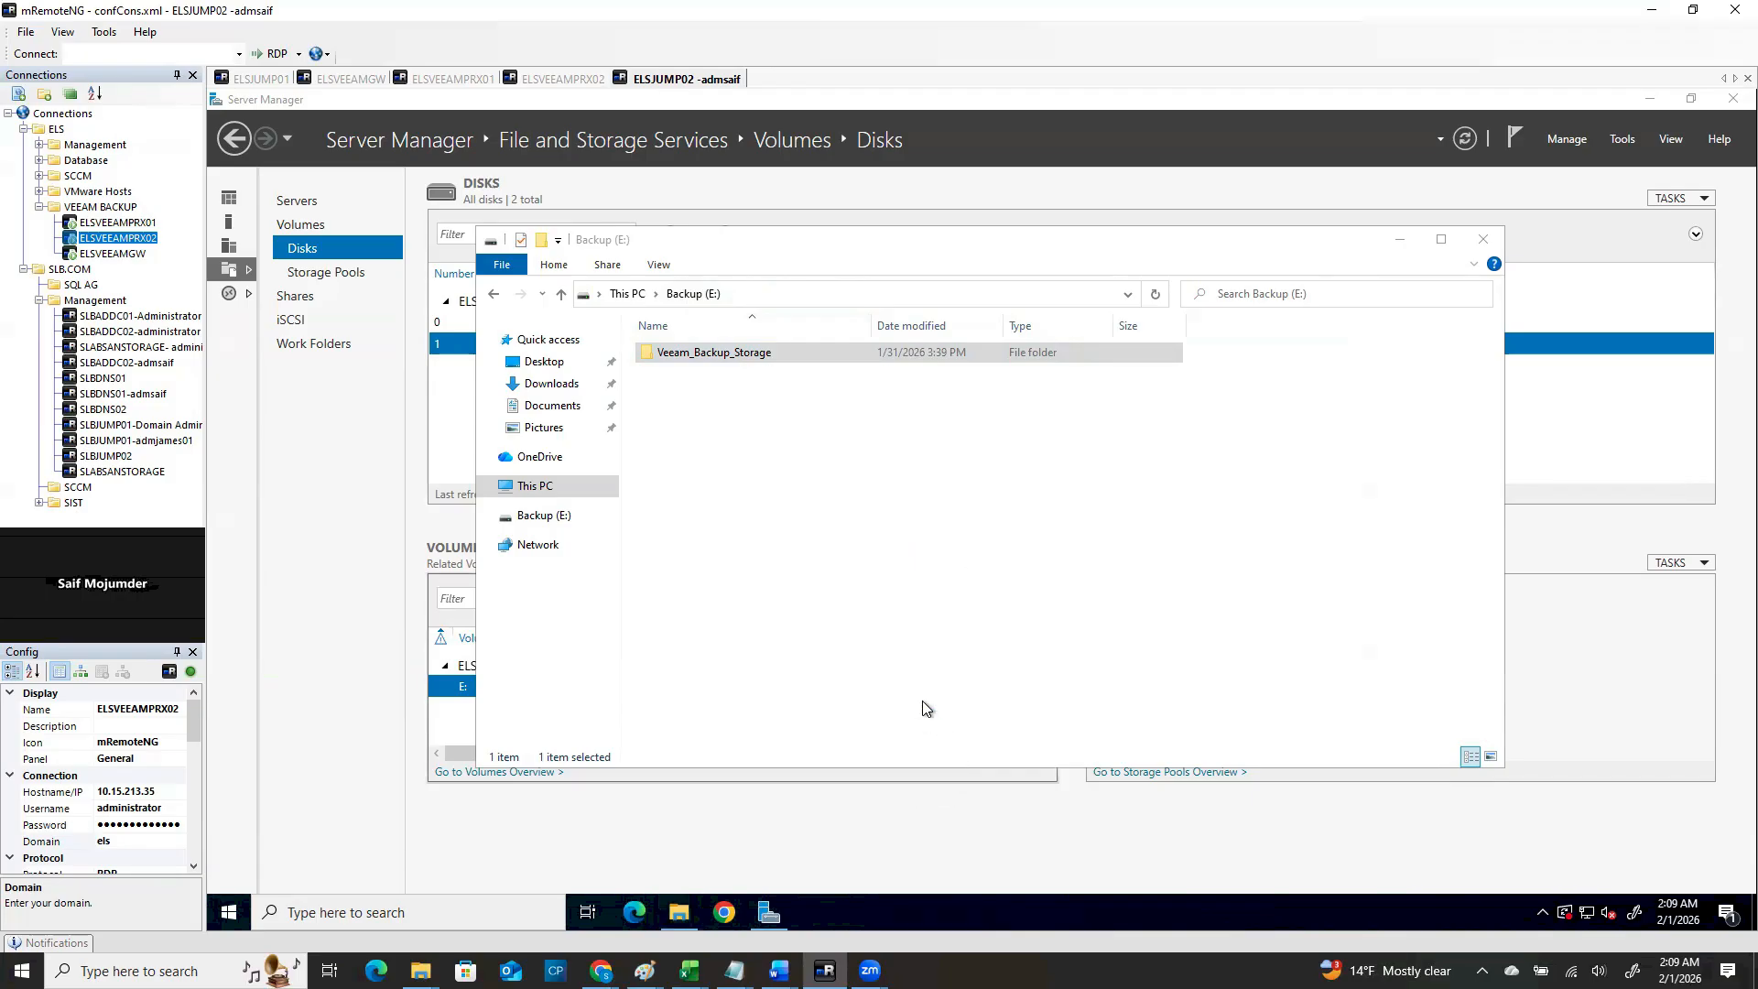
- Open Veeam_Backup_Storage and select the Management-Backup folder, keeping its name unchanged
double_click(739, 359)
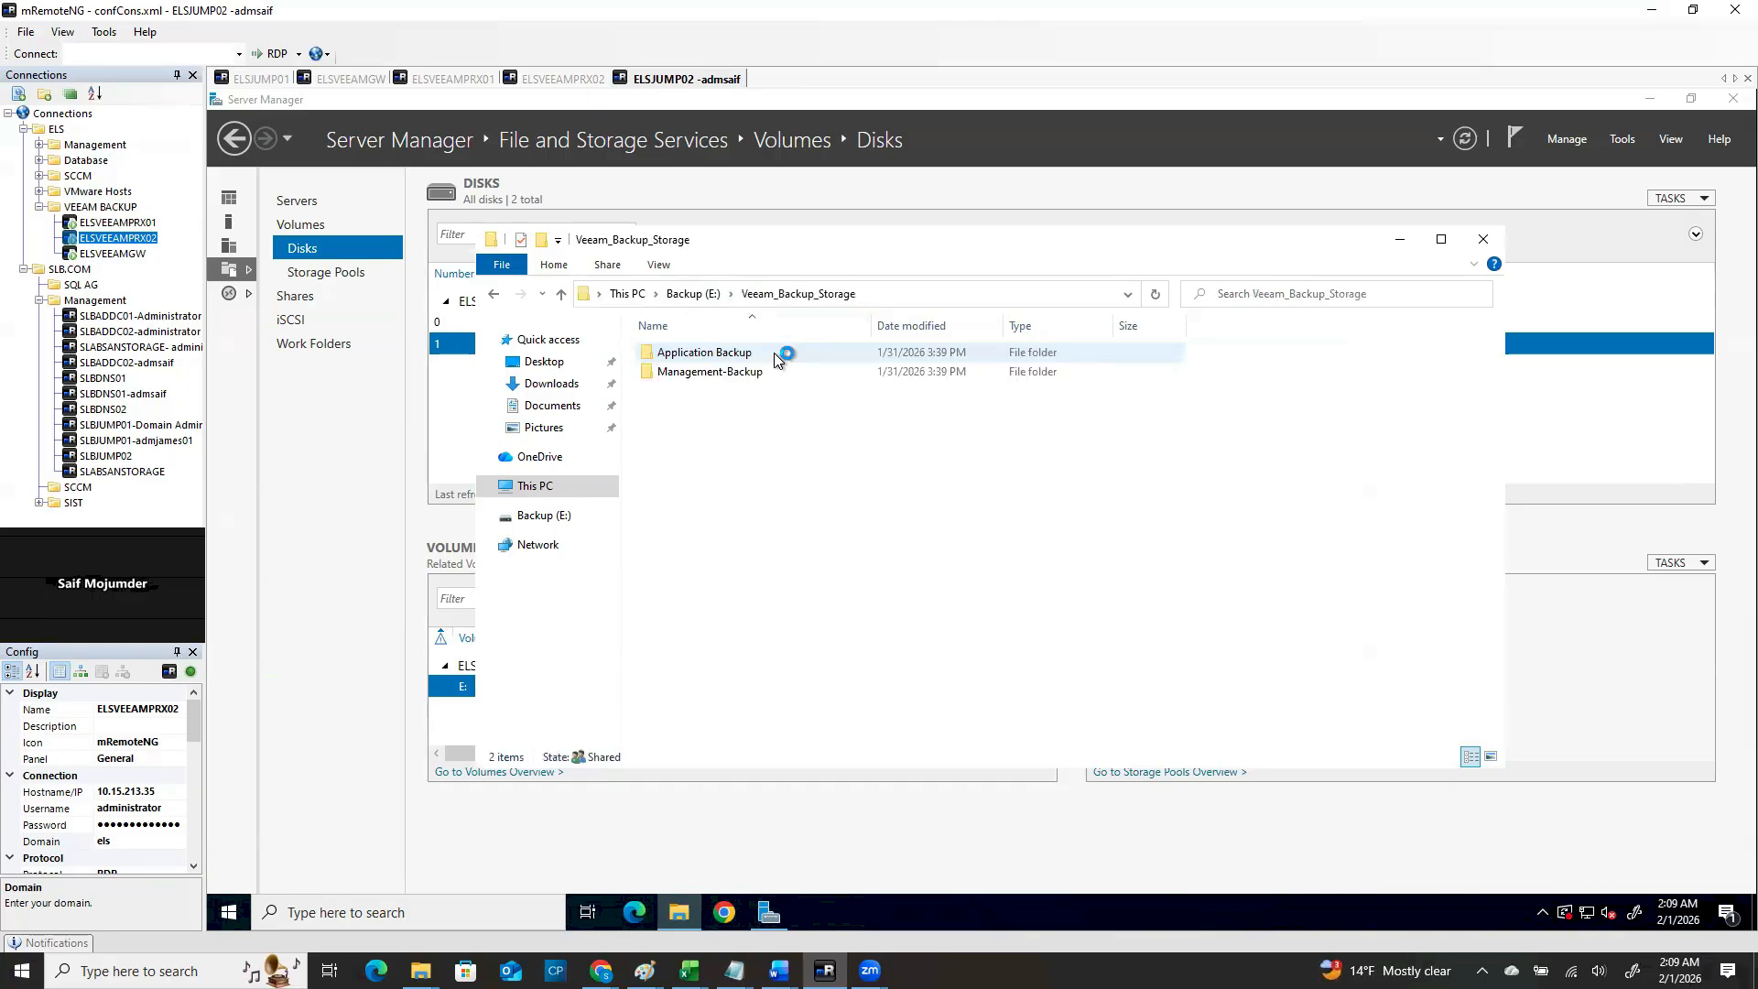
right_click(700, 372)
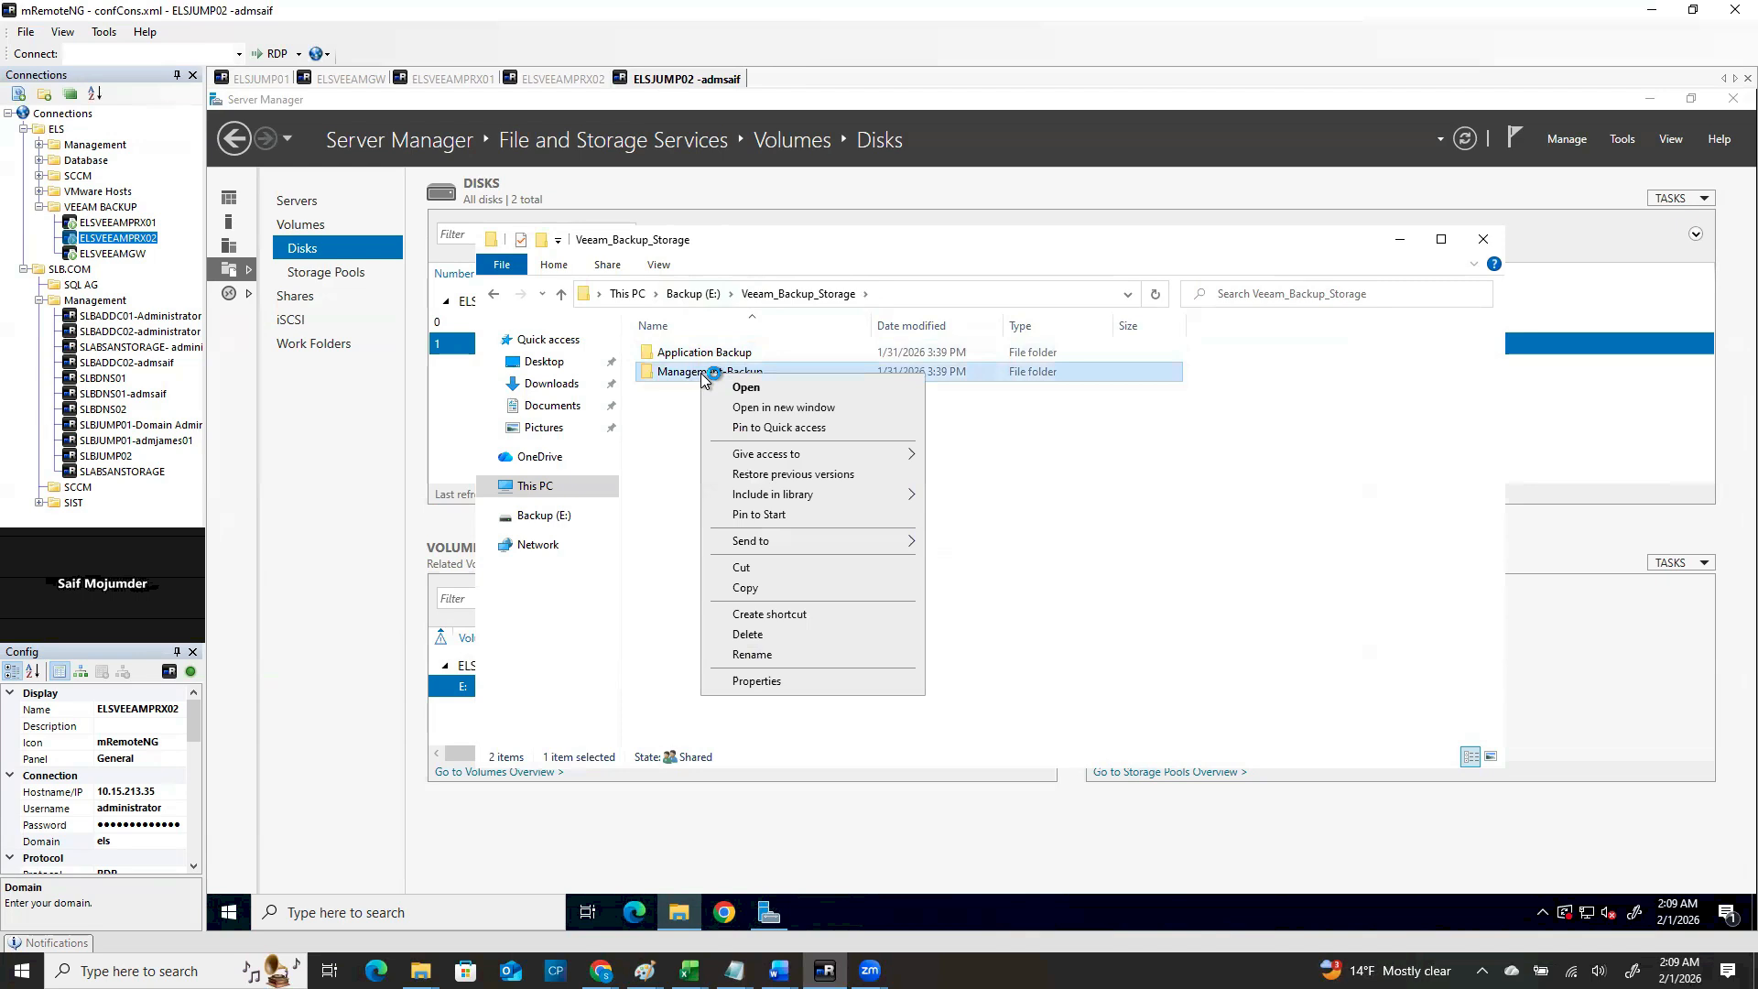
left_click(756, 656)
key("ctrl+c")
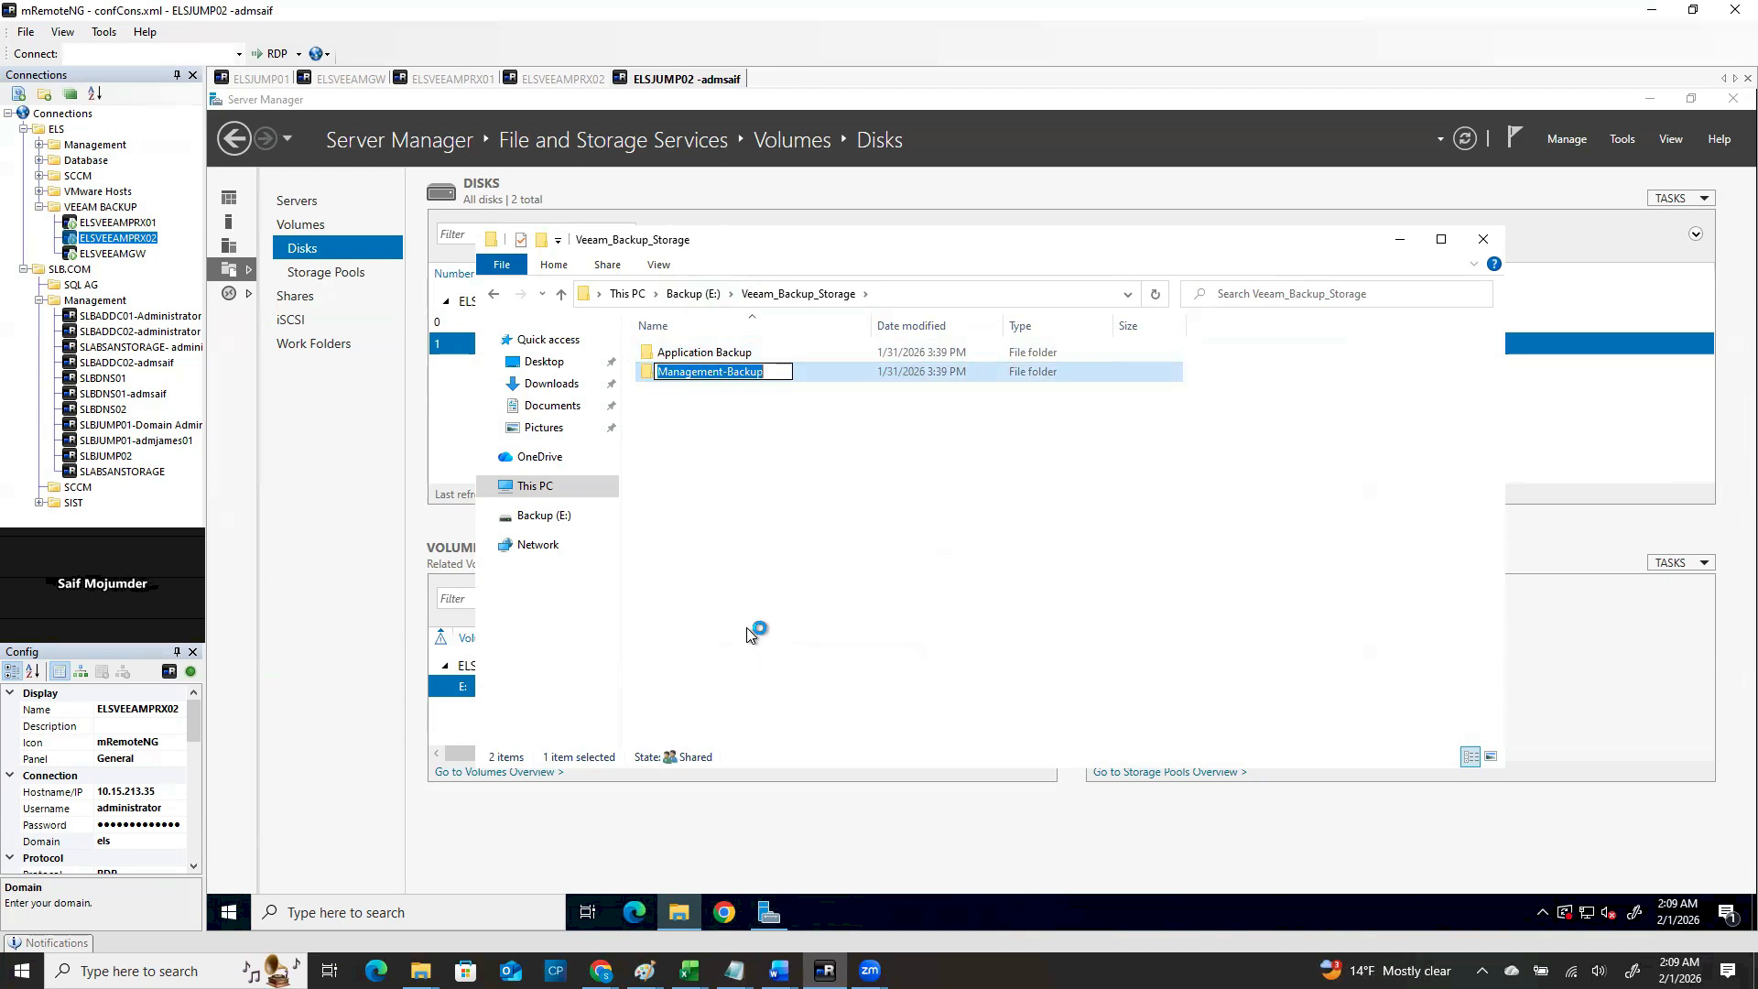
left_click(798, 540)
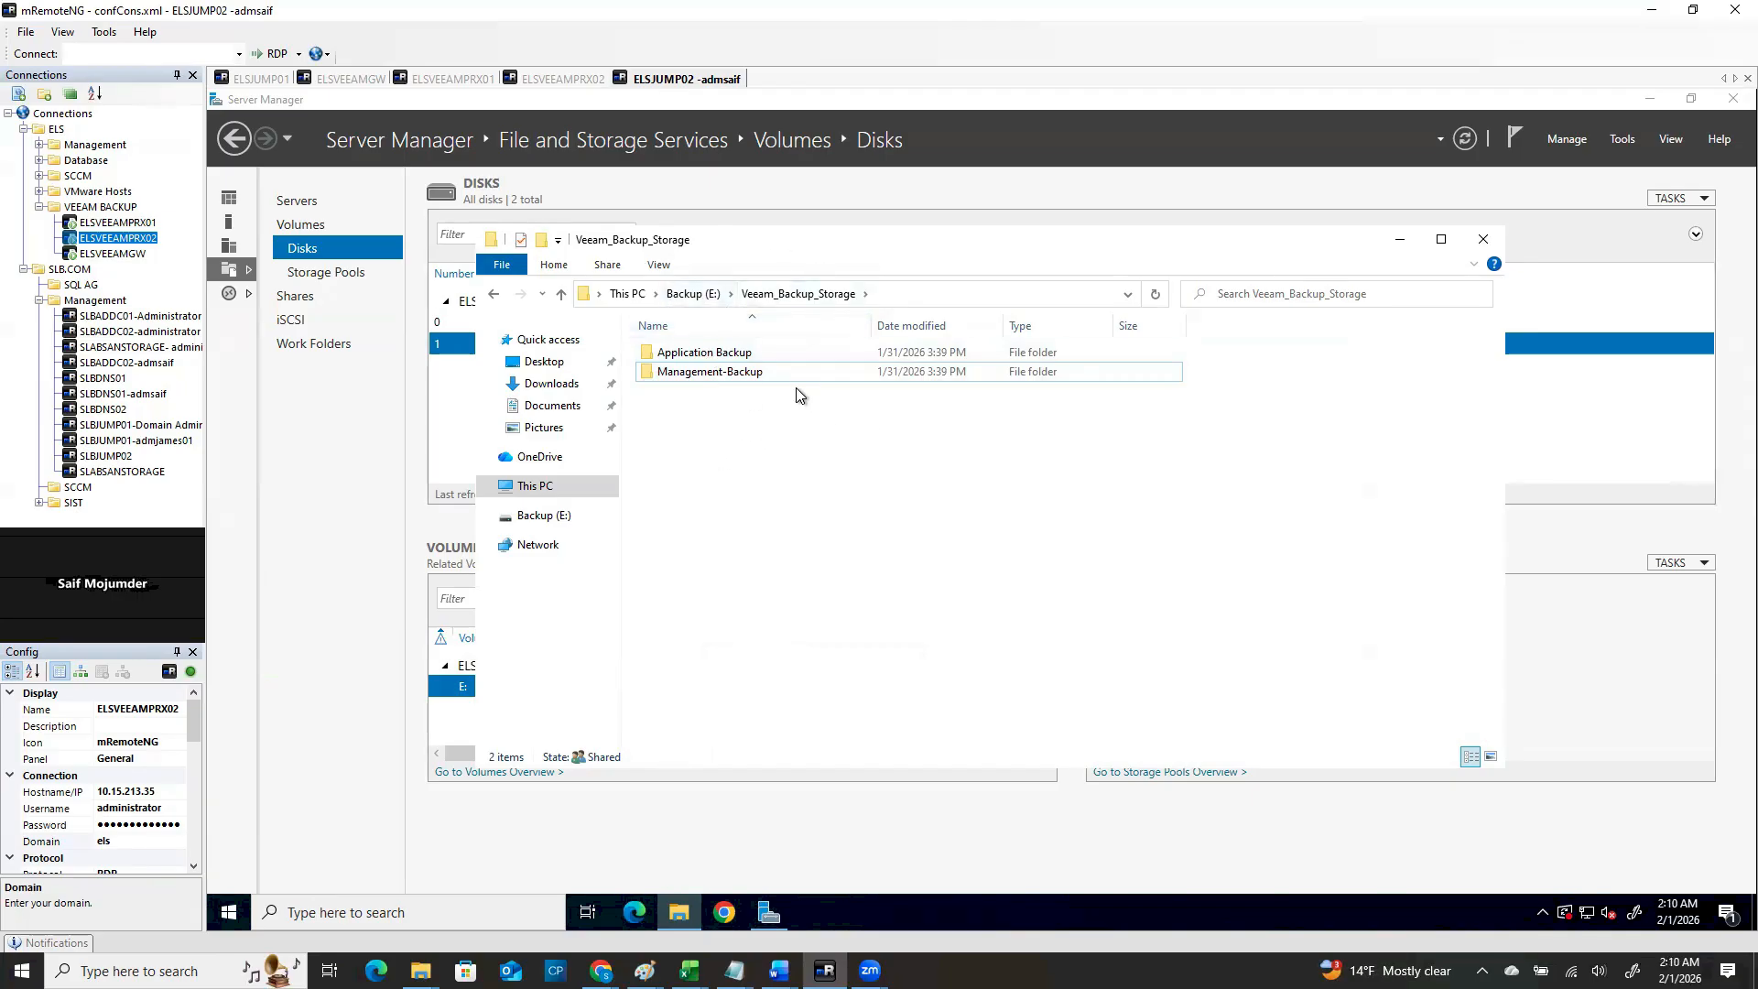
left_click(743, 375)
- Name the repository 'Management-Backup-local servr' and advance to the Shared folder field
left_click(268, 82)
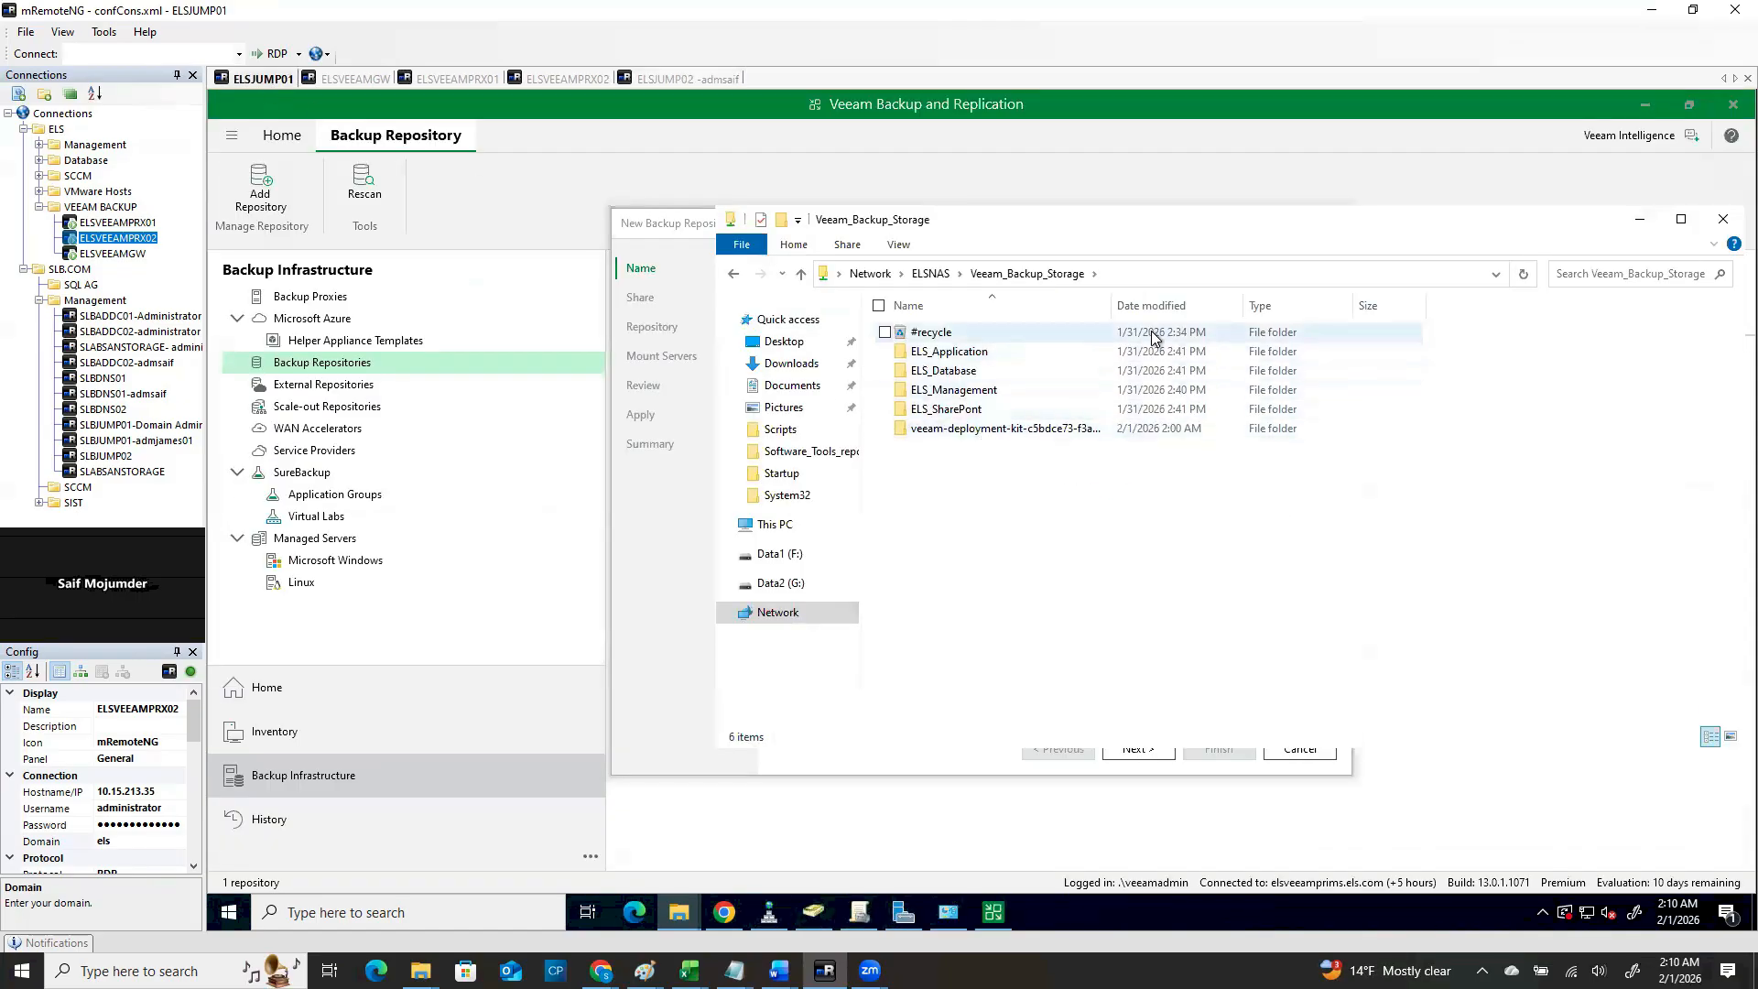
left_click(1721, 221)
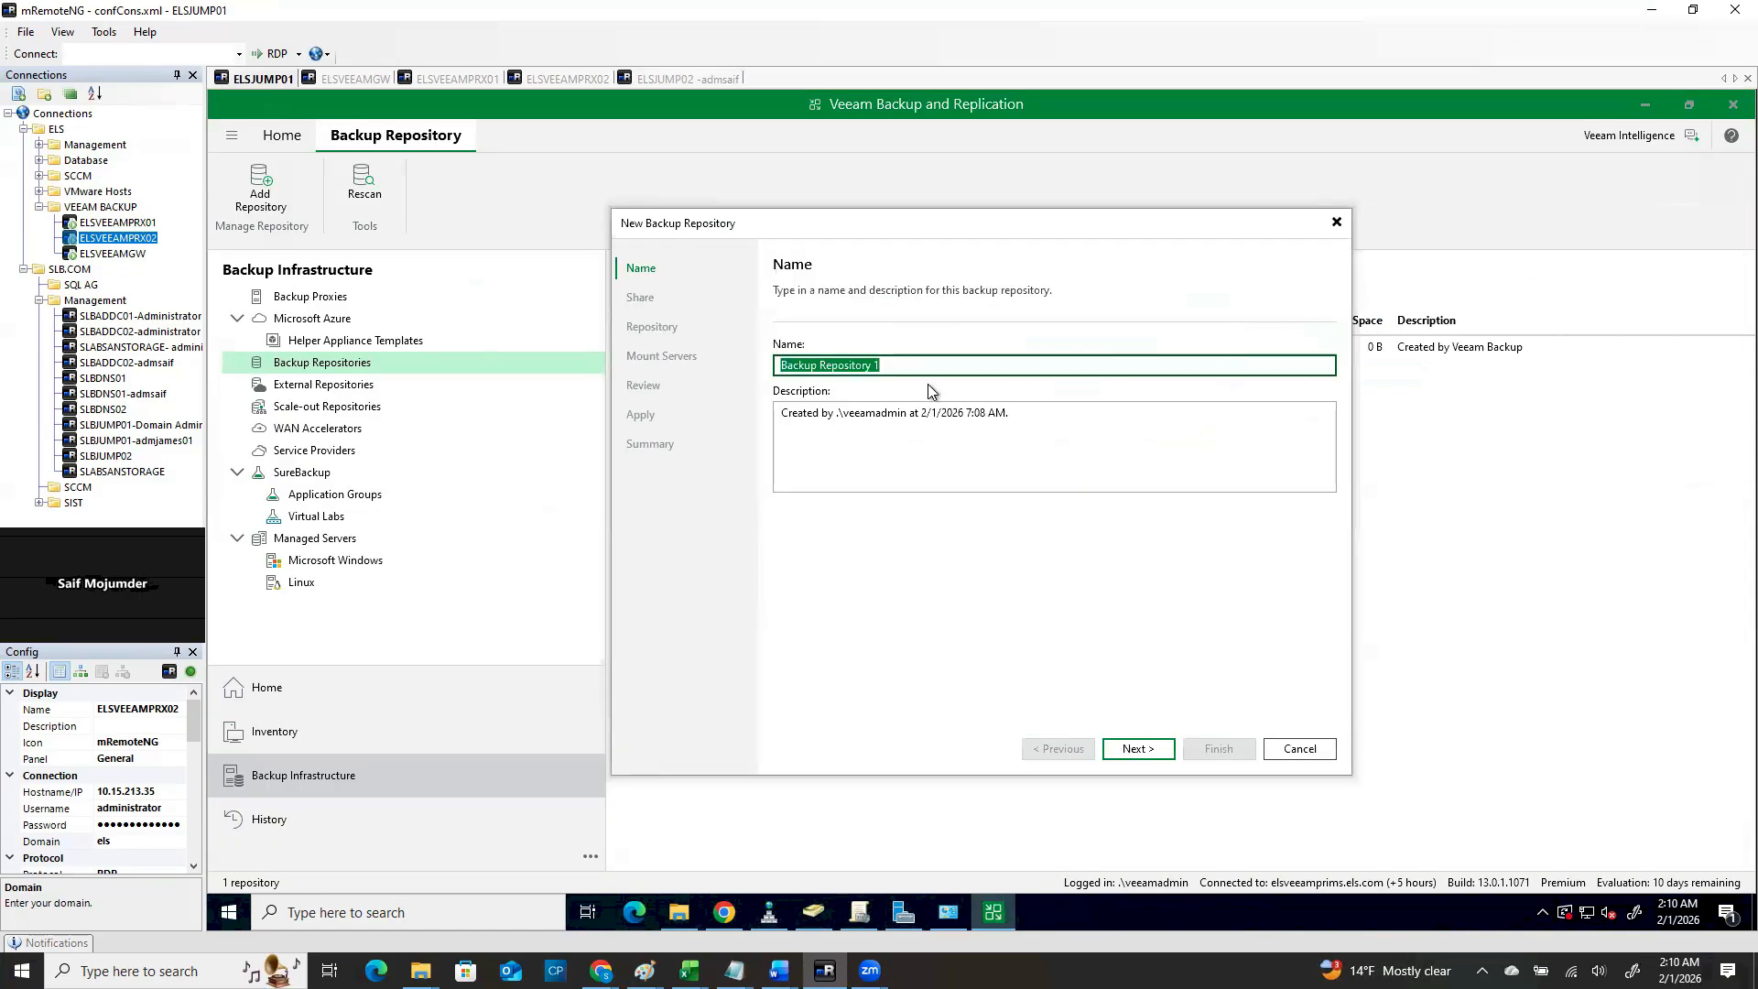
key("ctrl+v")
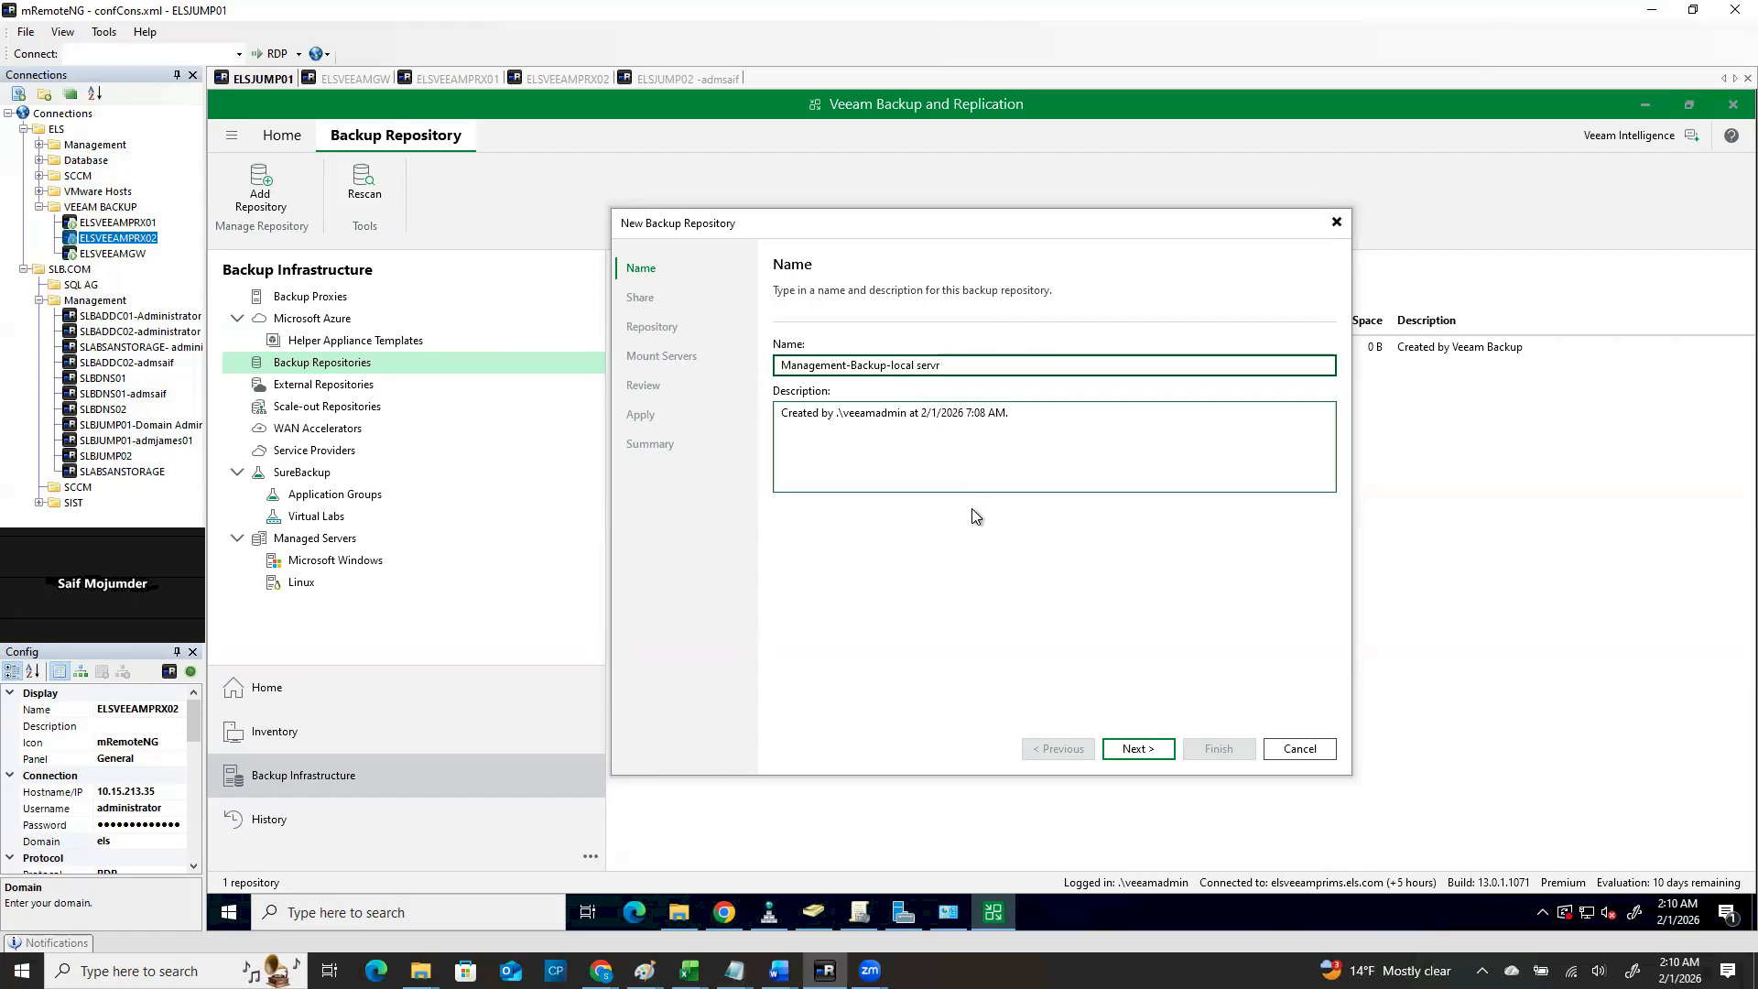
left_click(1139, 748)
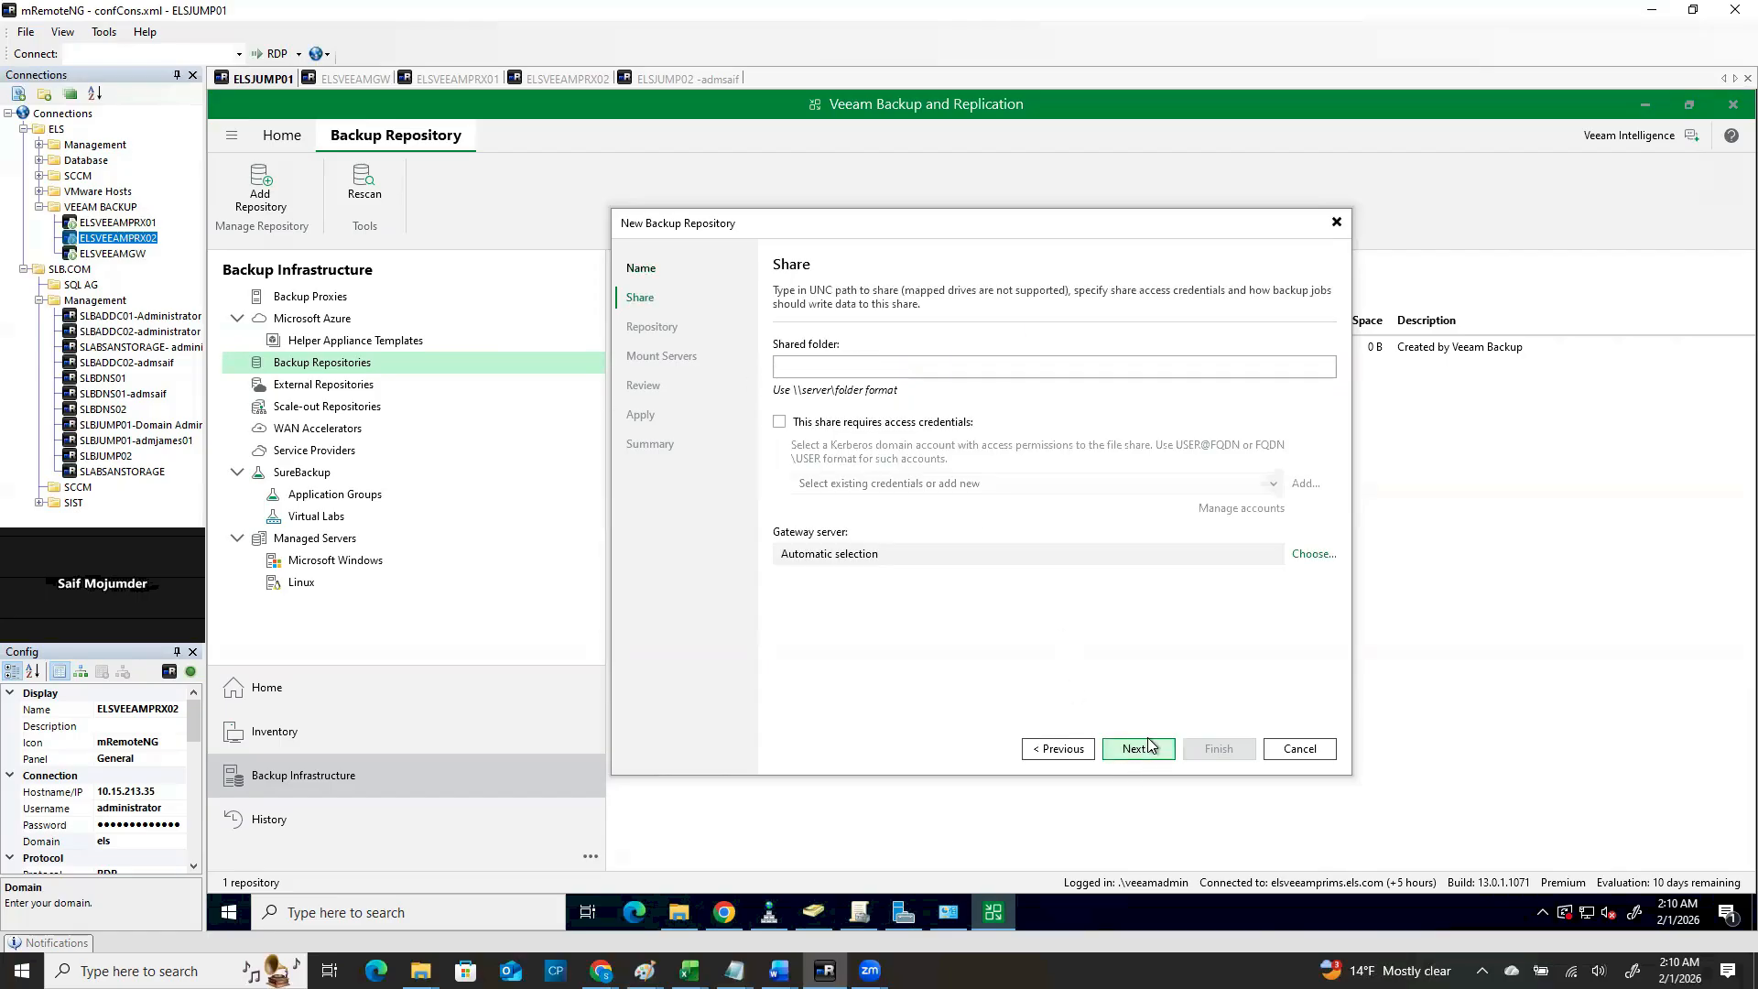
left_click(817, 366)
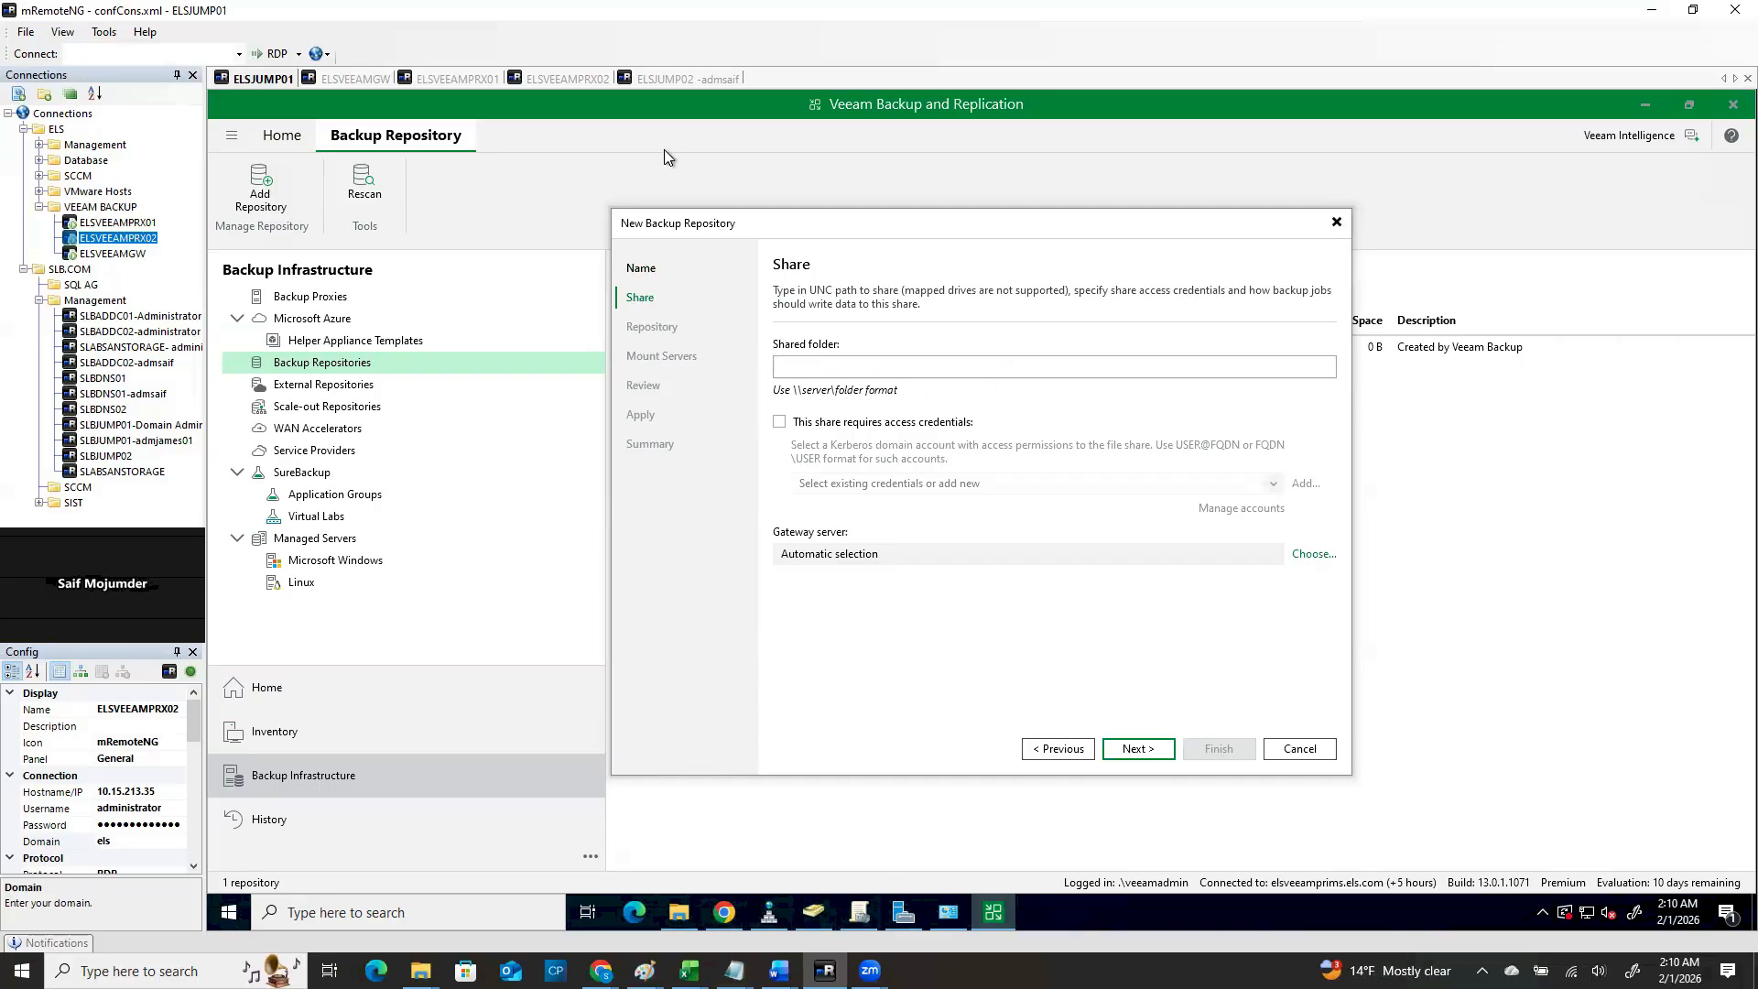
left_click(704, 82)
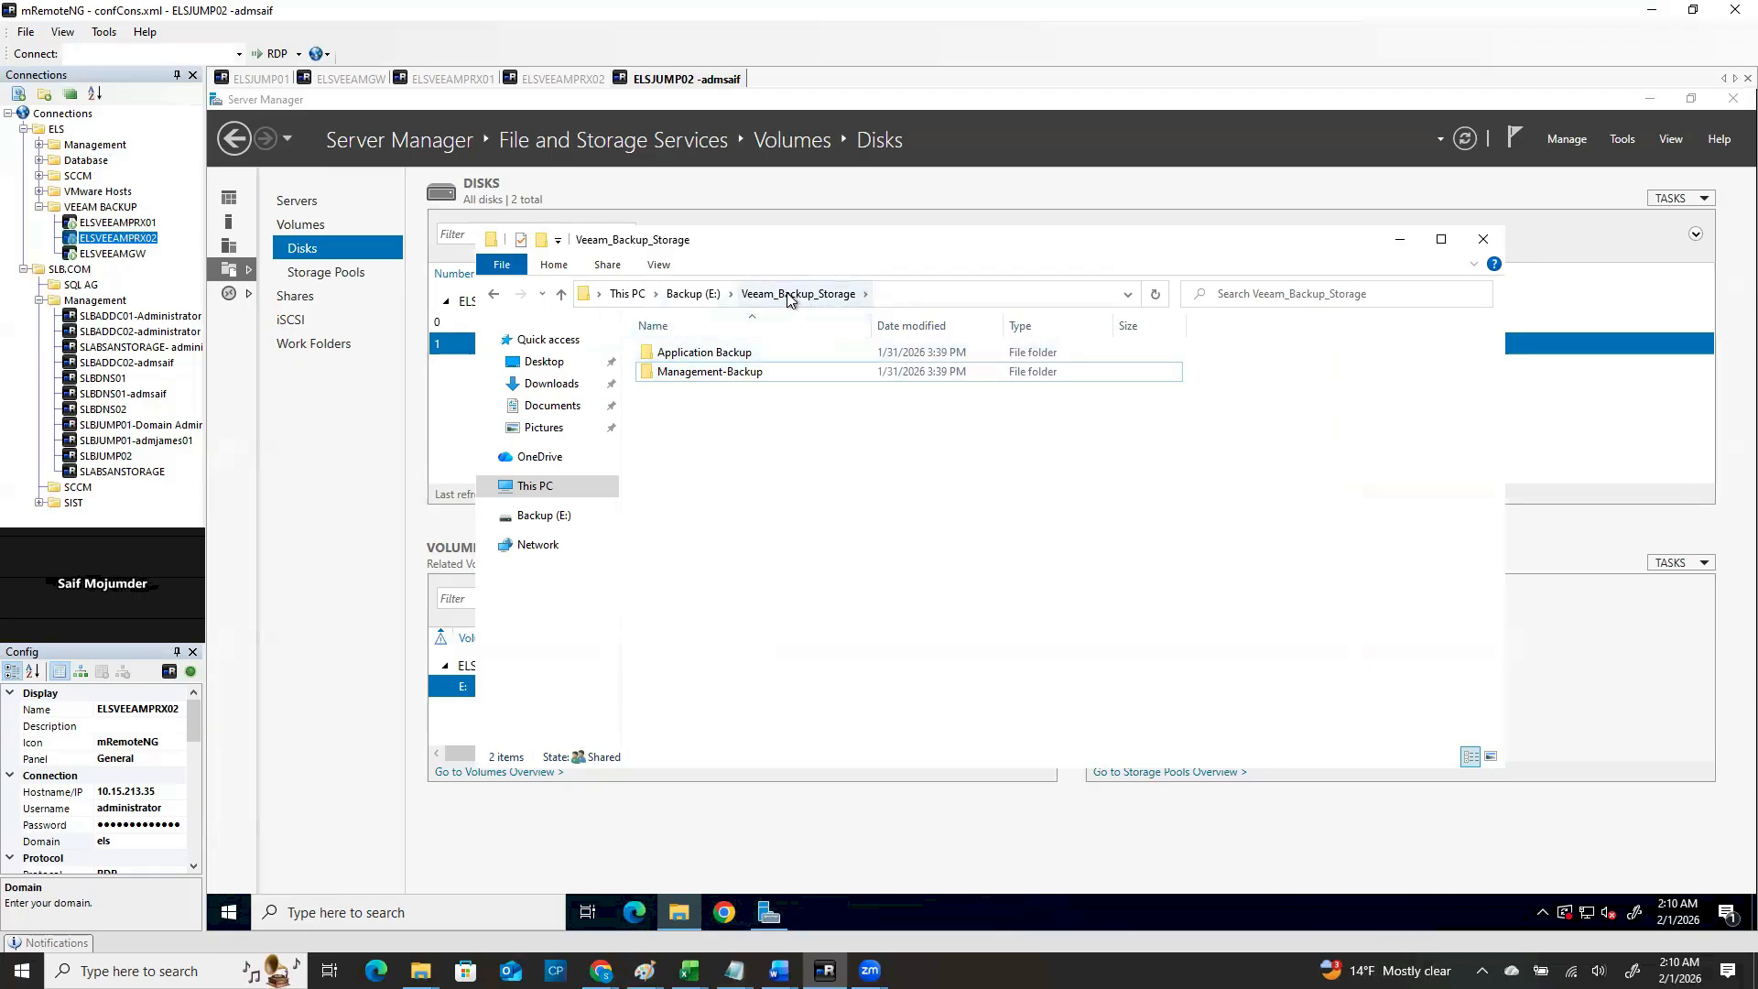
- Copy Management-Backup's network path \\ELSJUMP02\Veeam_Backup_Storage\Management-Backup from its Sharing properties
double_click(734, 382)
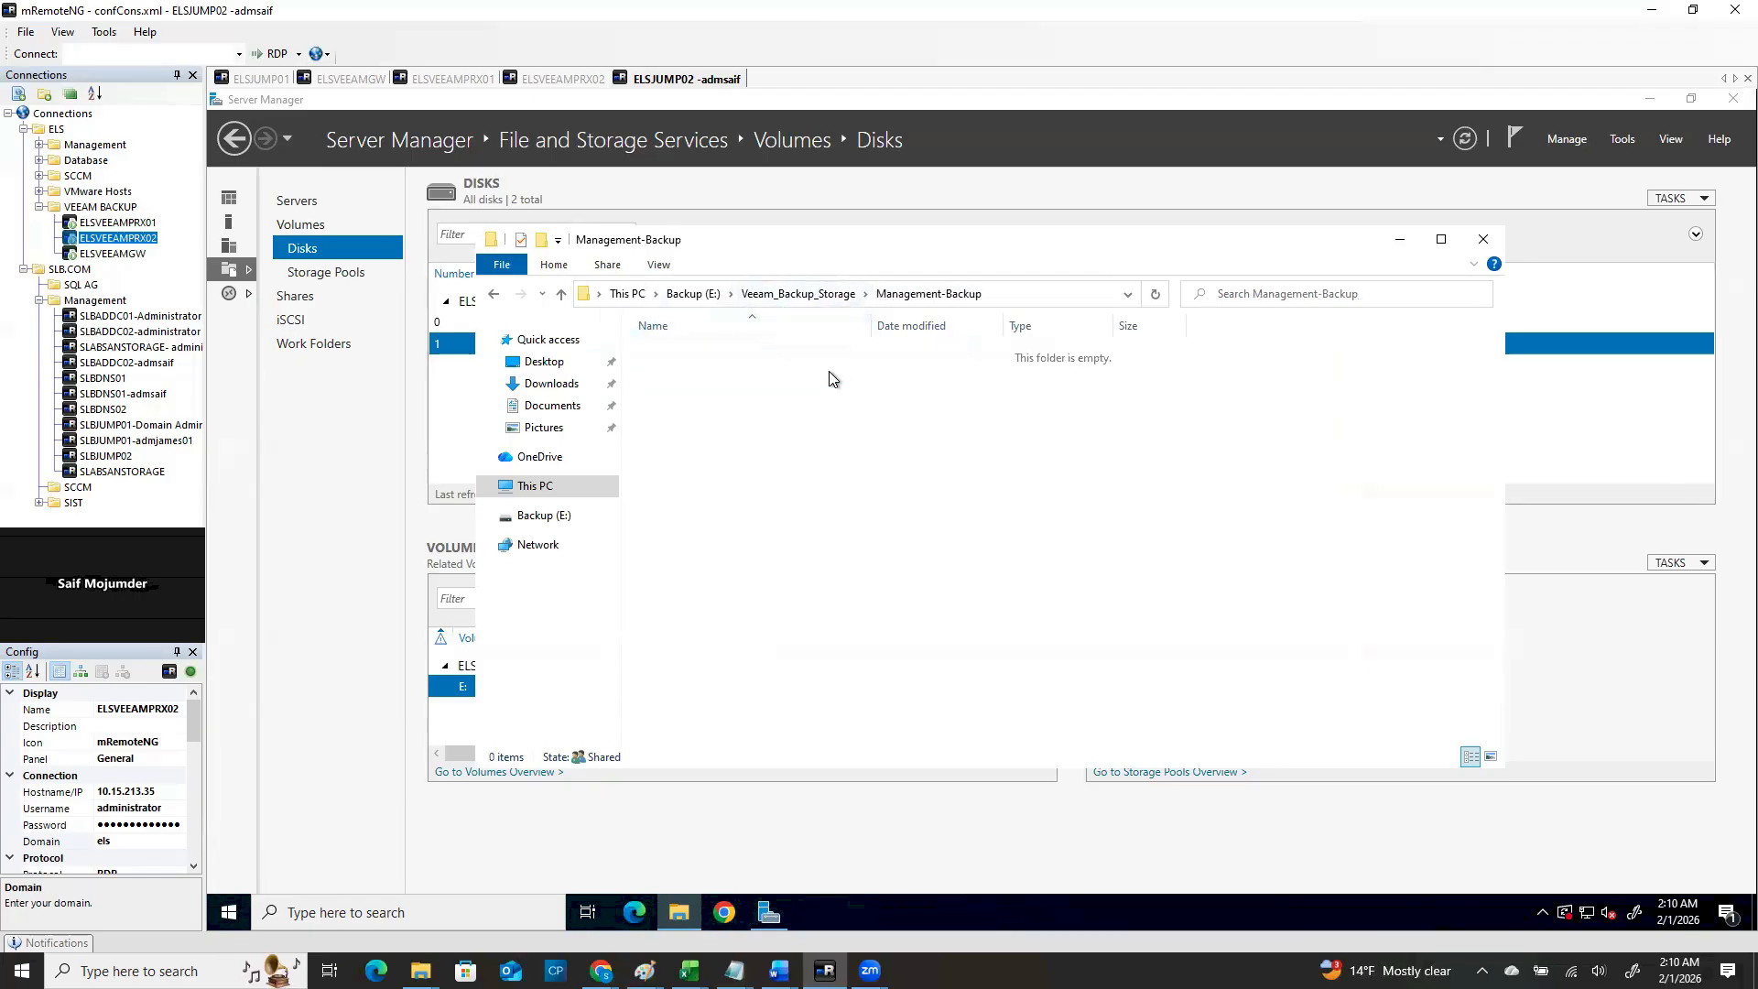
left_click(797, 293)
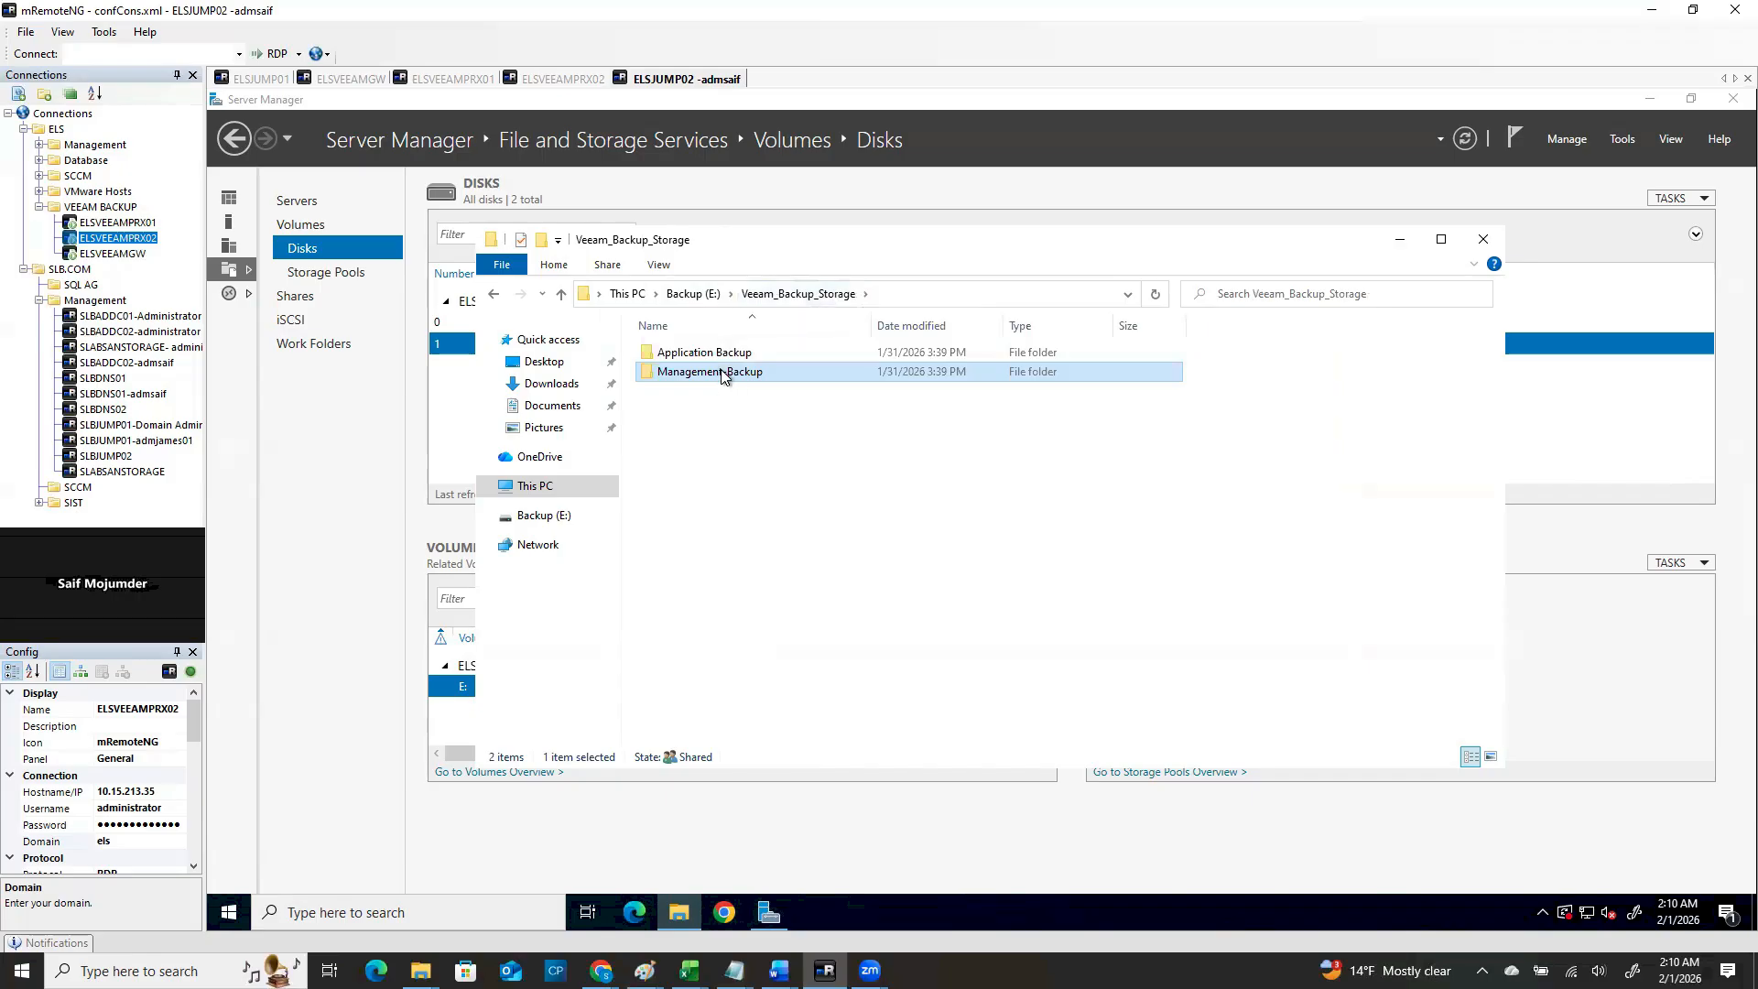
right_click(723, 375)
left_click(784, 678)
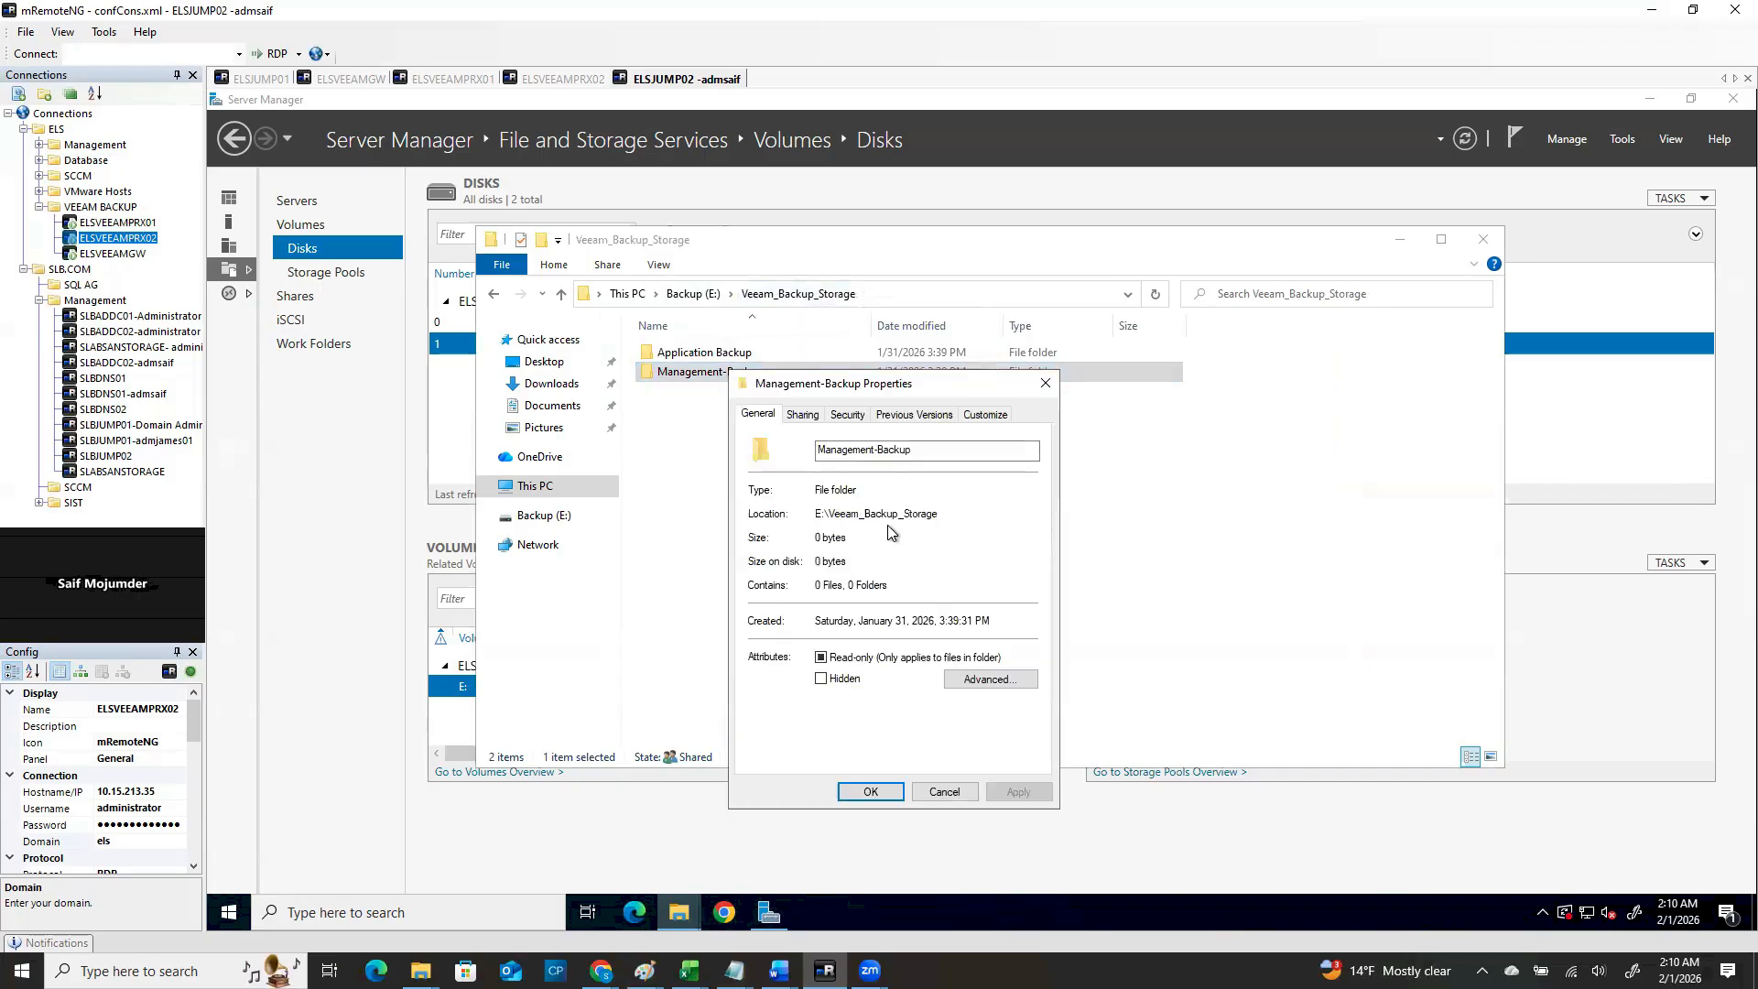
left_click(803, 414)
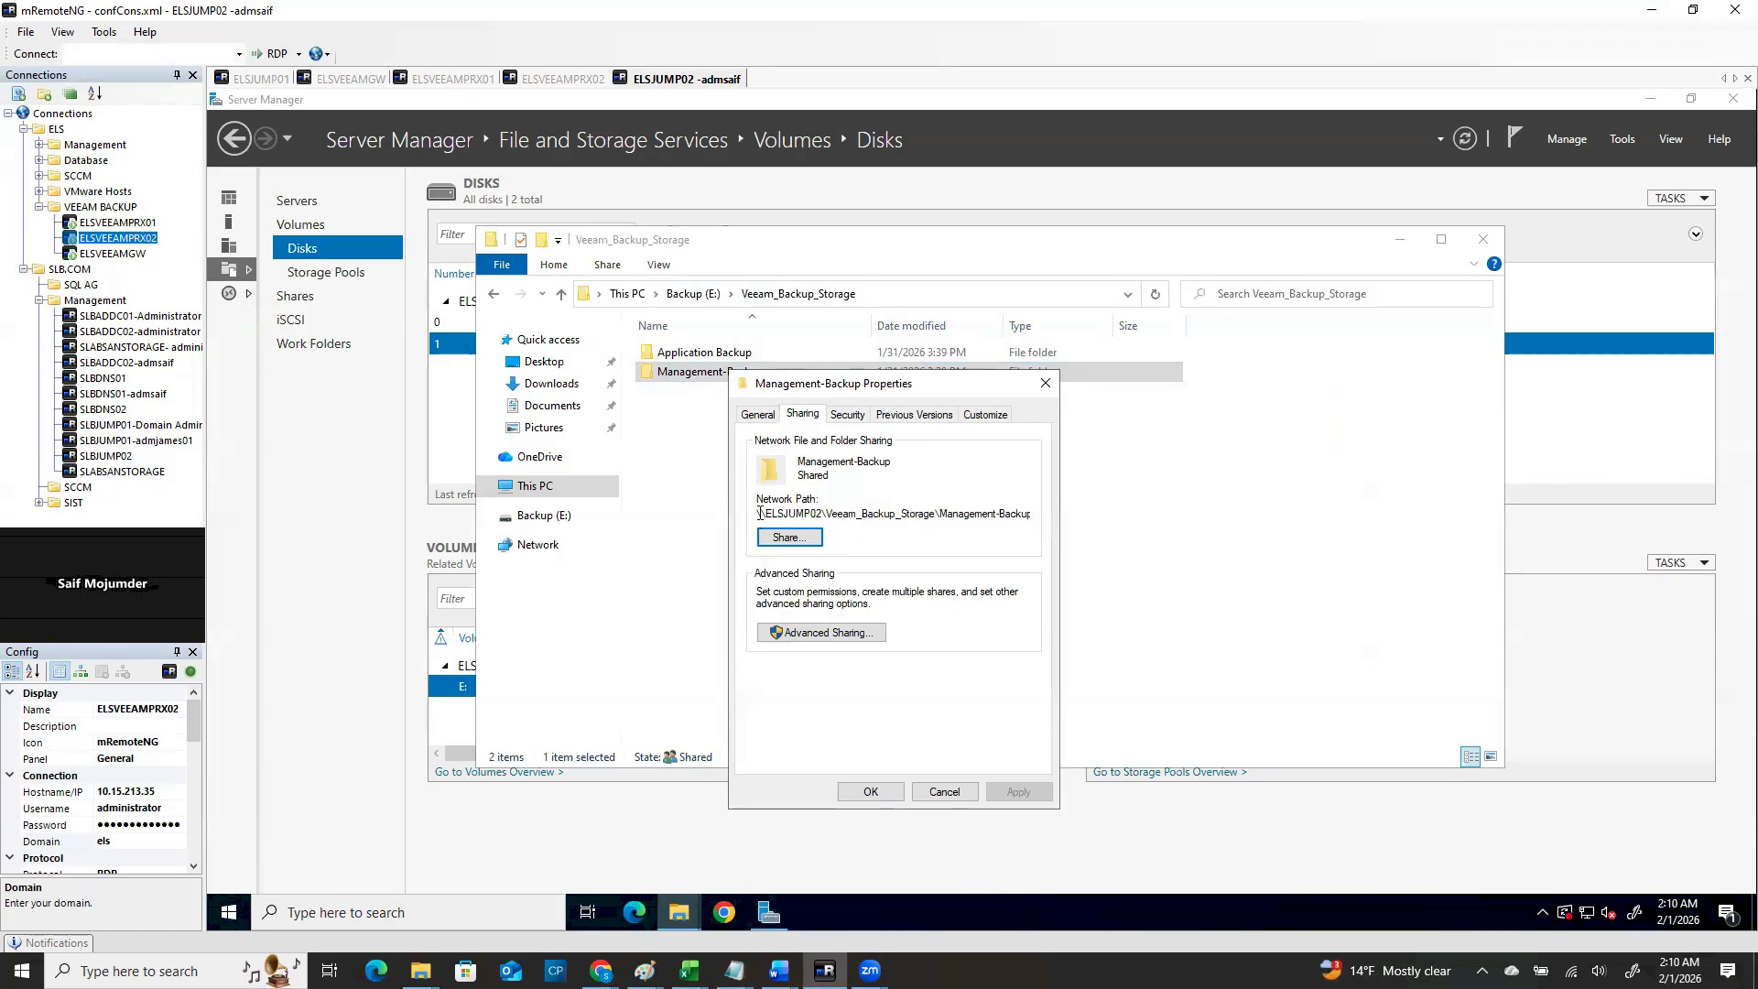
left_click_drag(758, 513, 1033, 516)
key("ctrl+c")
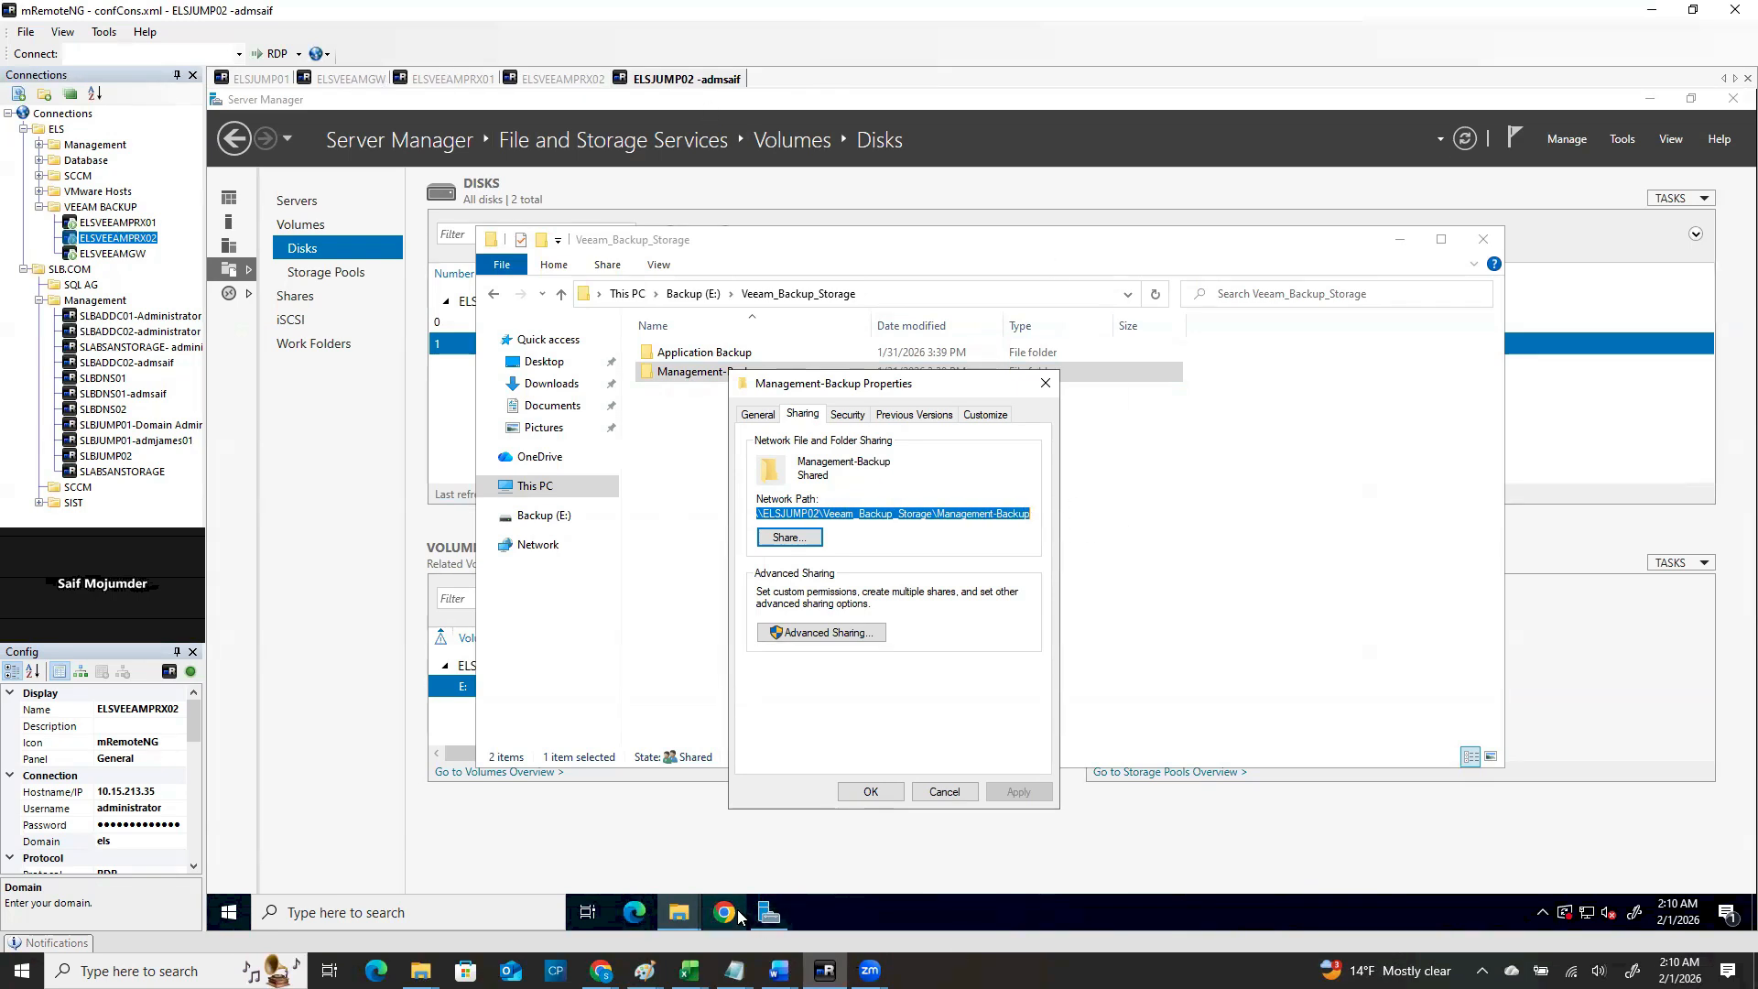
left_click(265, 81)
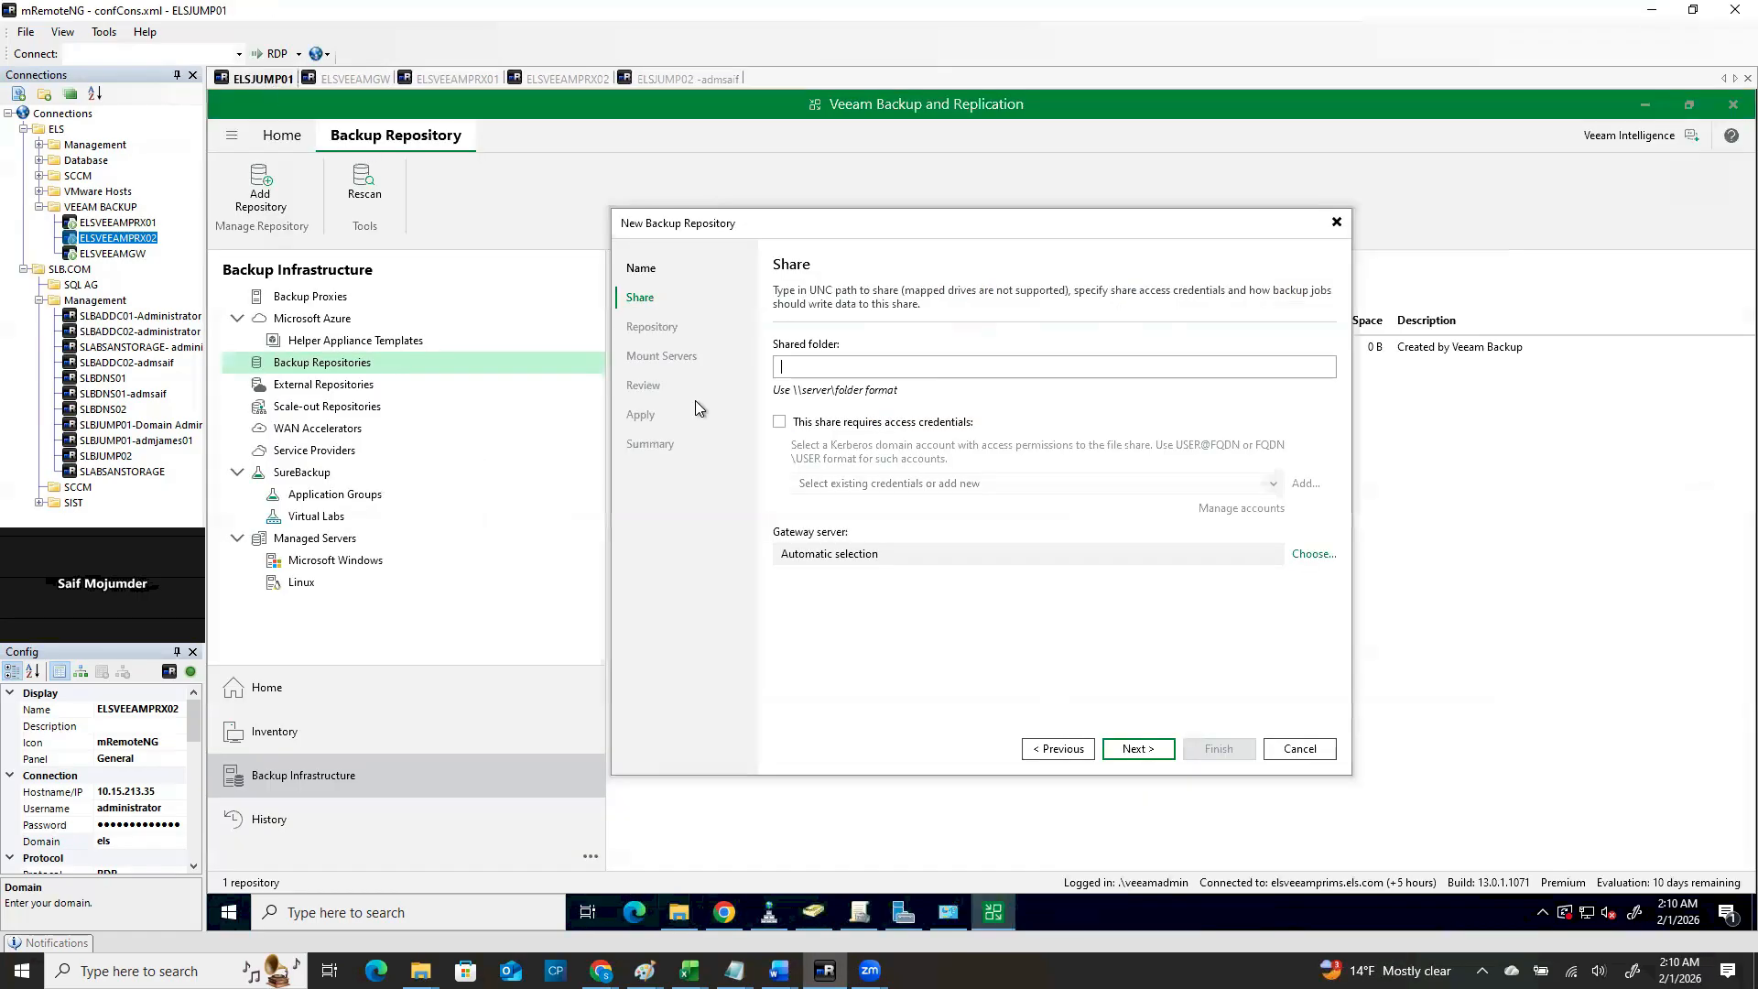
- Set the shared folder to \\ELSJUMP02\Veeam_Backup_Storage\Management-Backup and continue, closing the Explorer properties
key("ctrl+v")
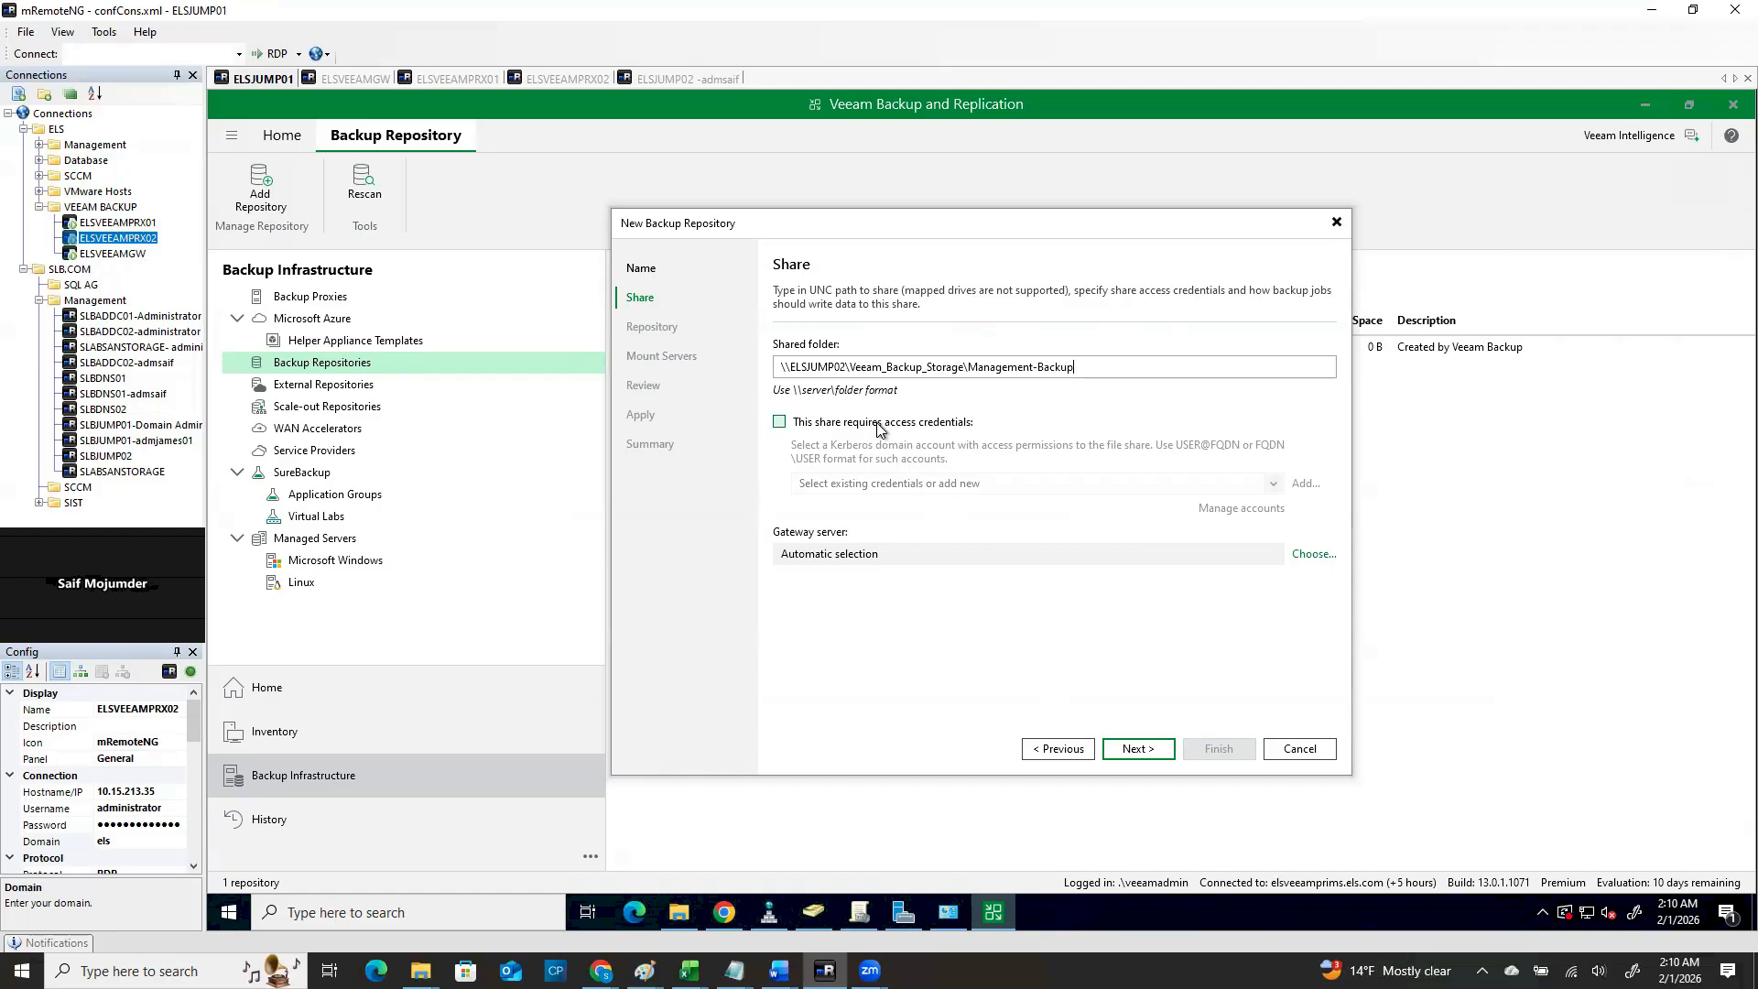
left_click(1137, 750)
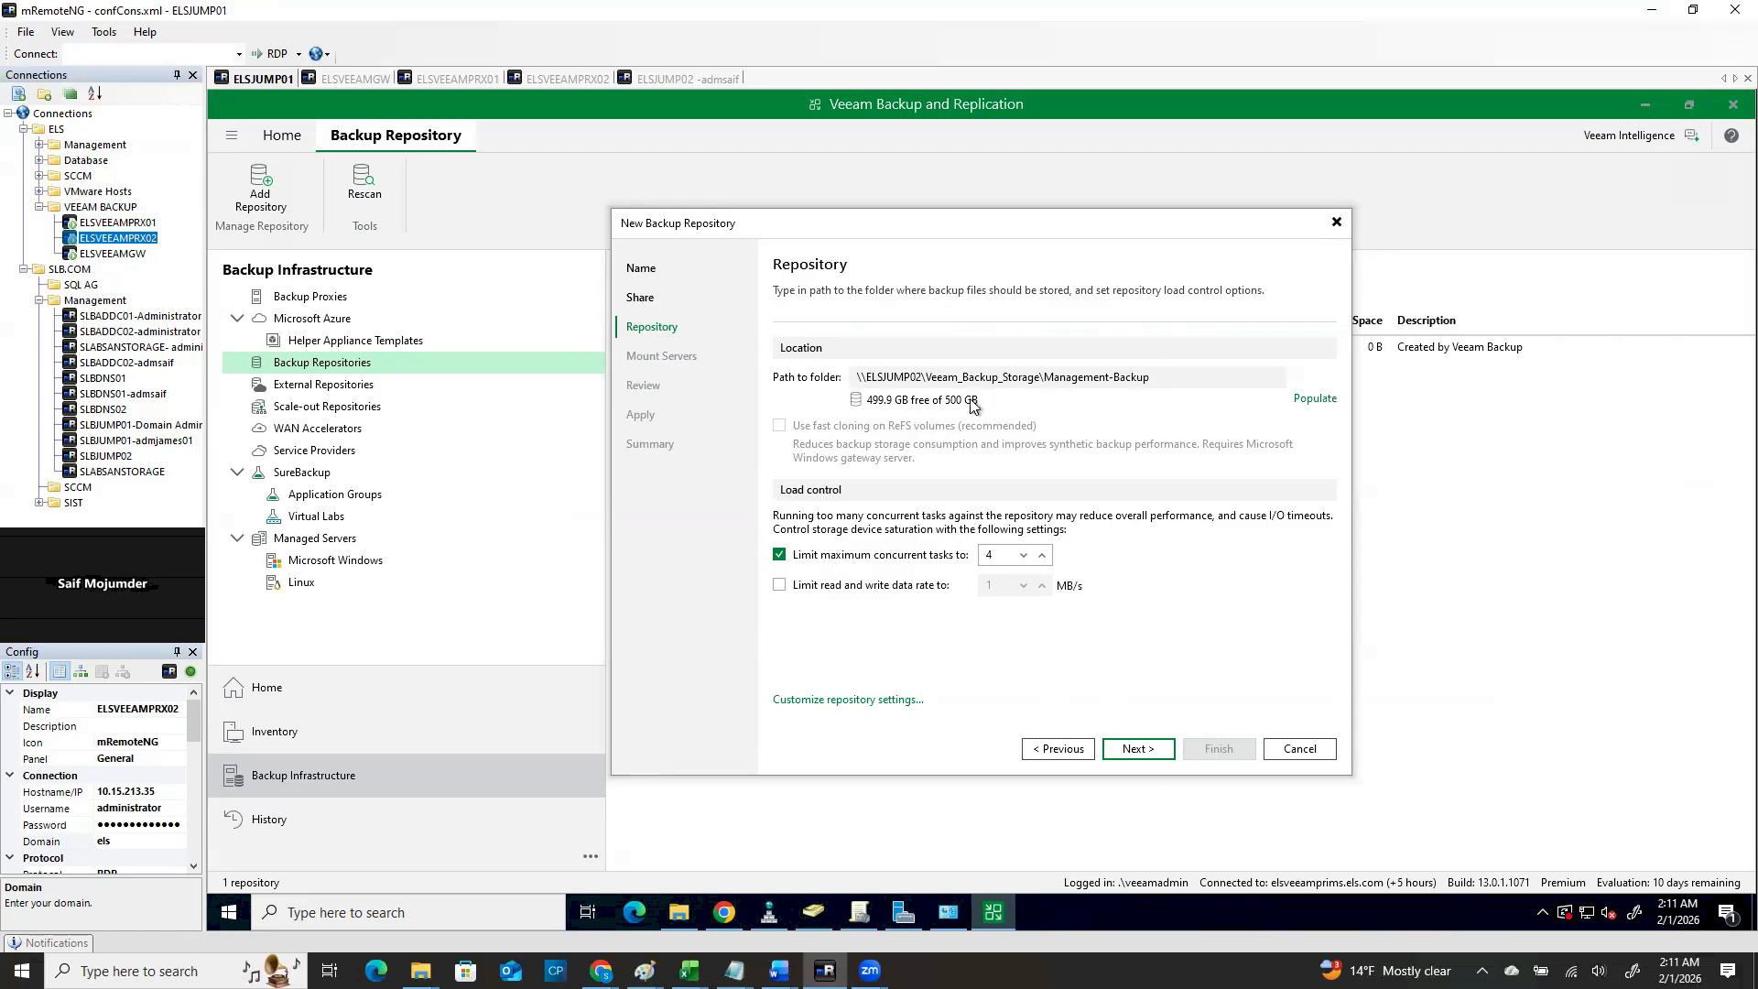
left_click(676, 80)
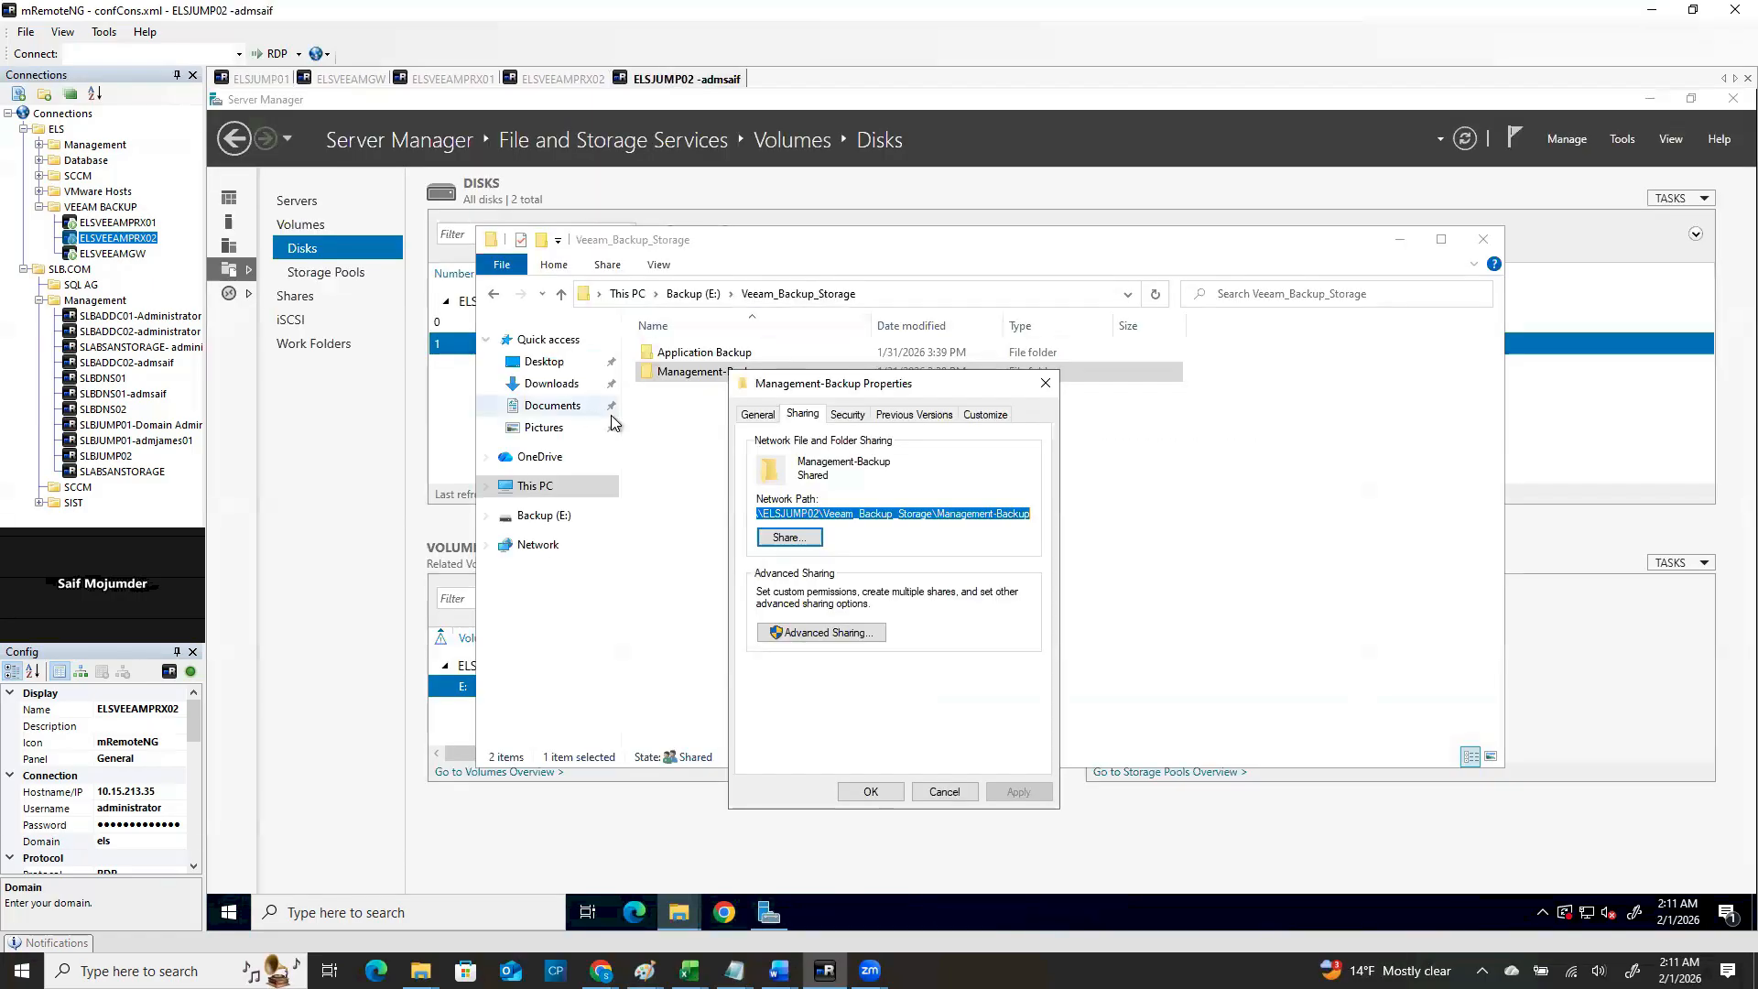
left_click(1044, 383)
left_click(693, 294)
left_click(627, 293)
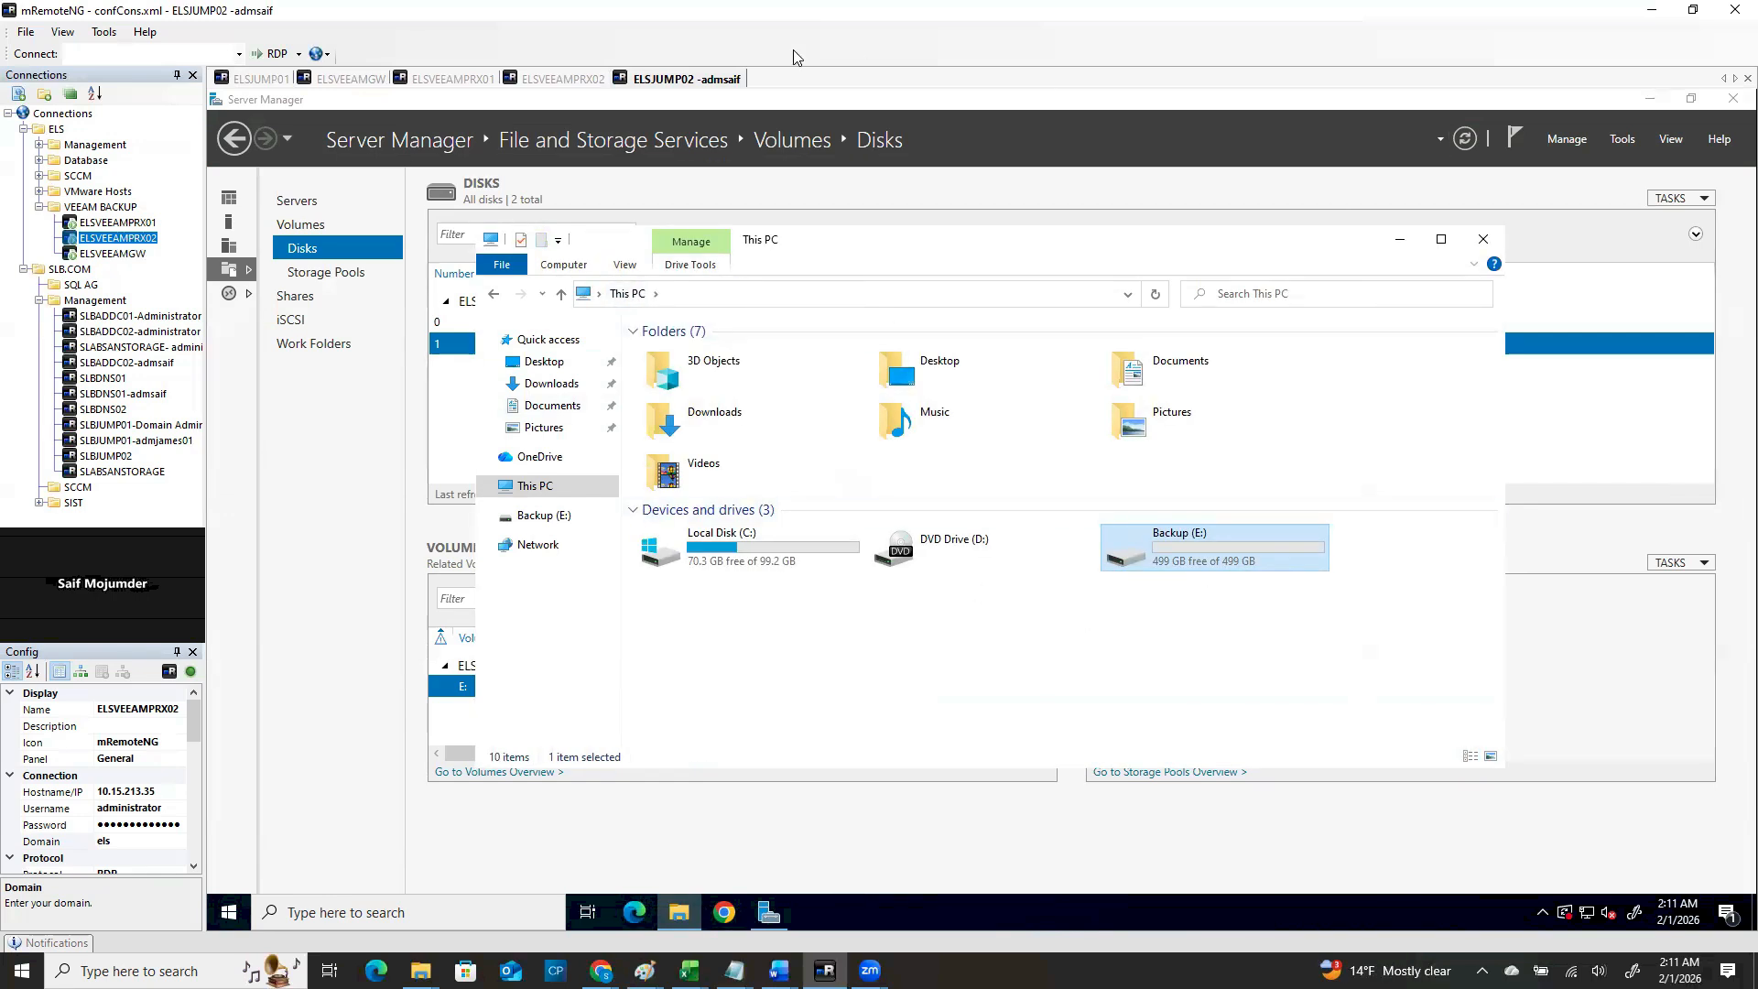
left_click(255, 88)
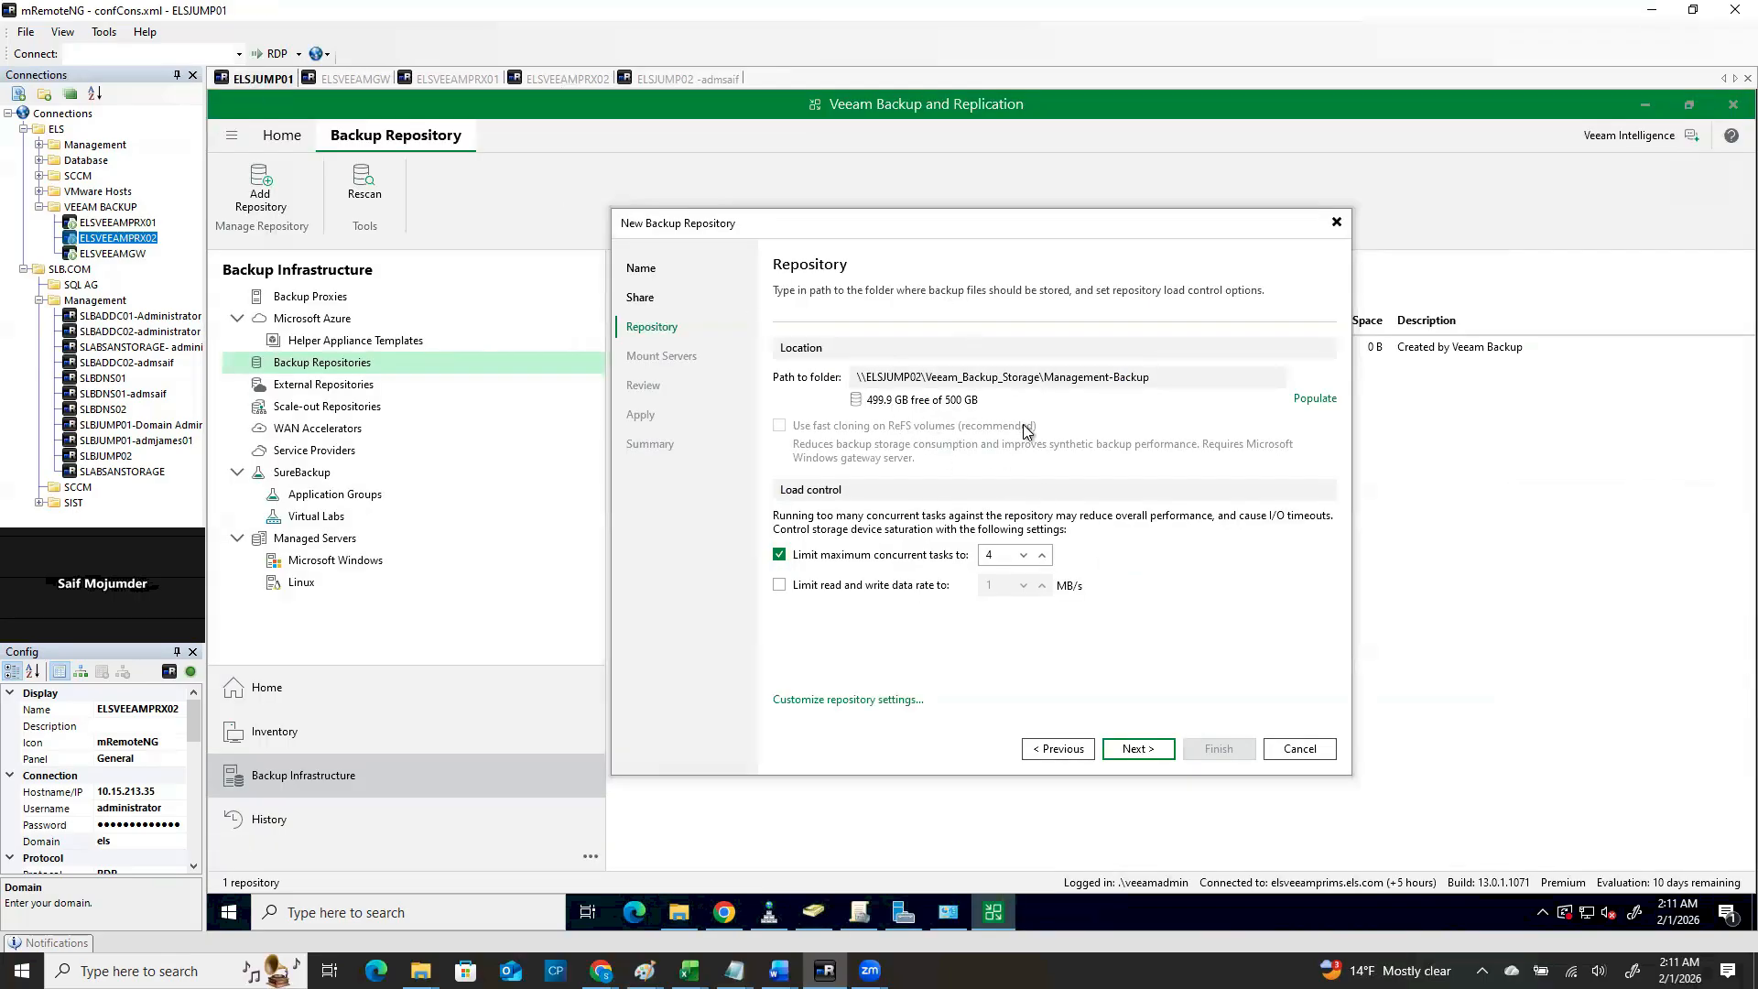
- Choose ELSVEEAMGW.els.com as the Windows mount server and continue to Review
left_click(1132, 751)
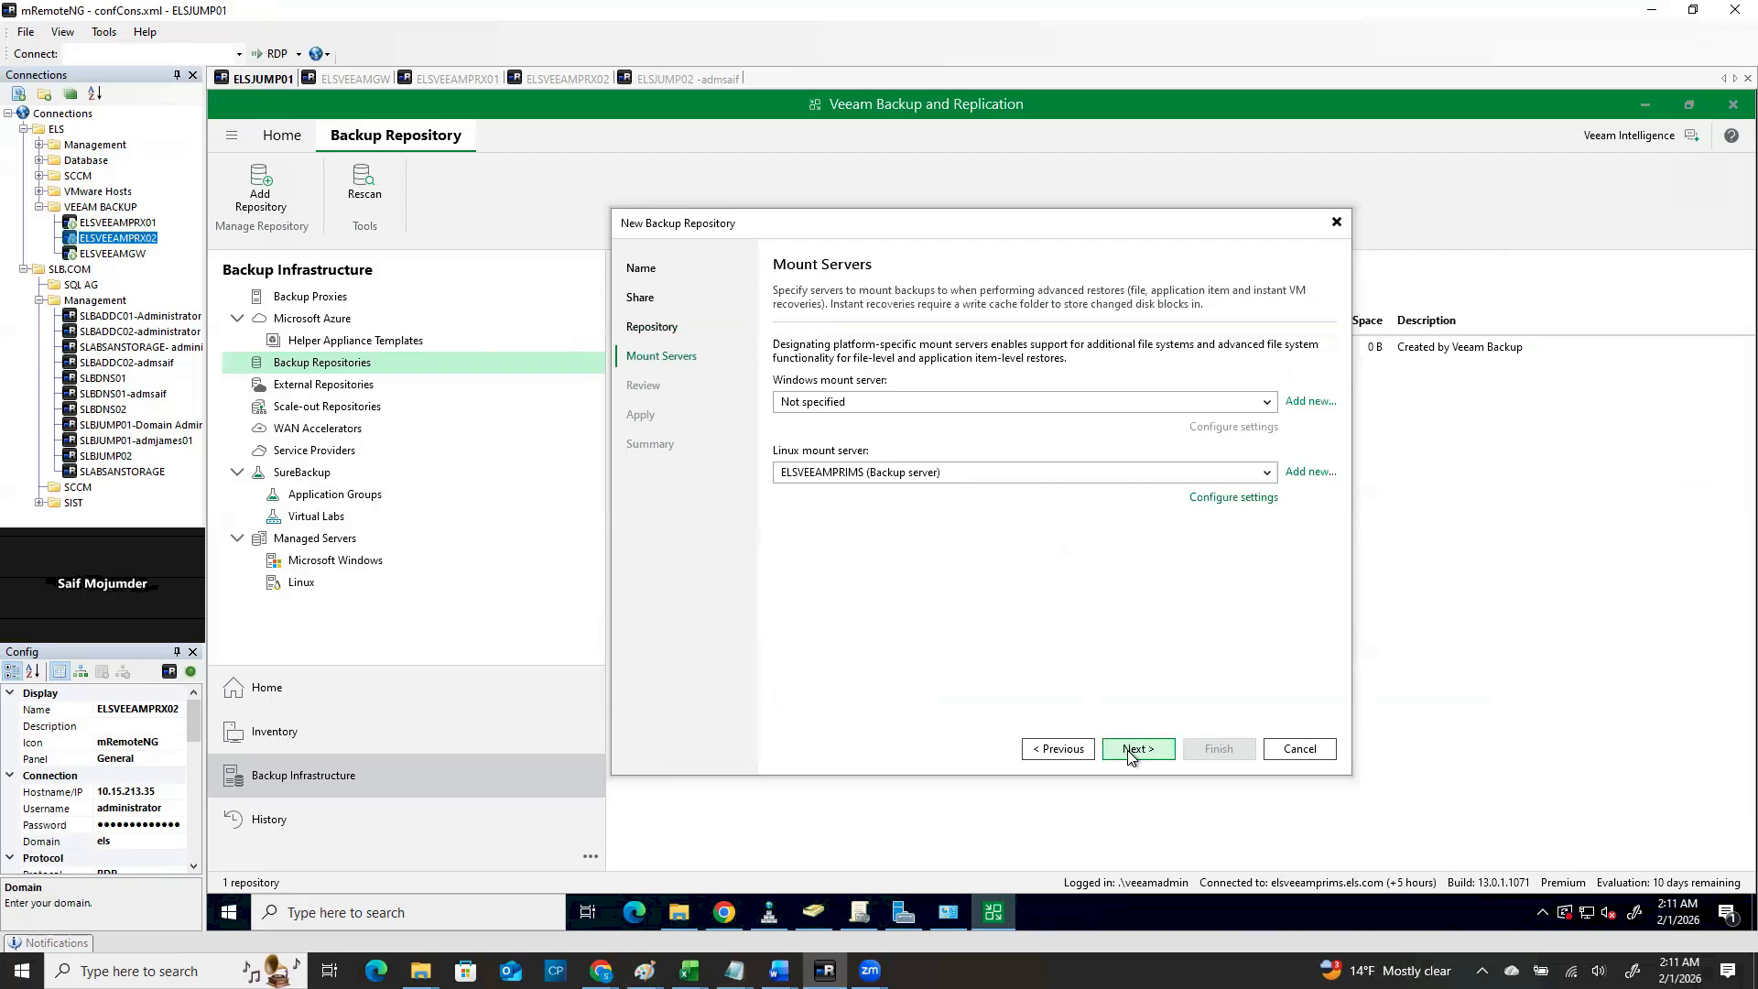
left_click(871, 409)
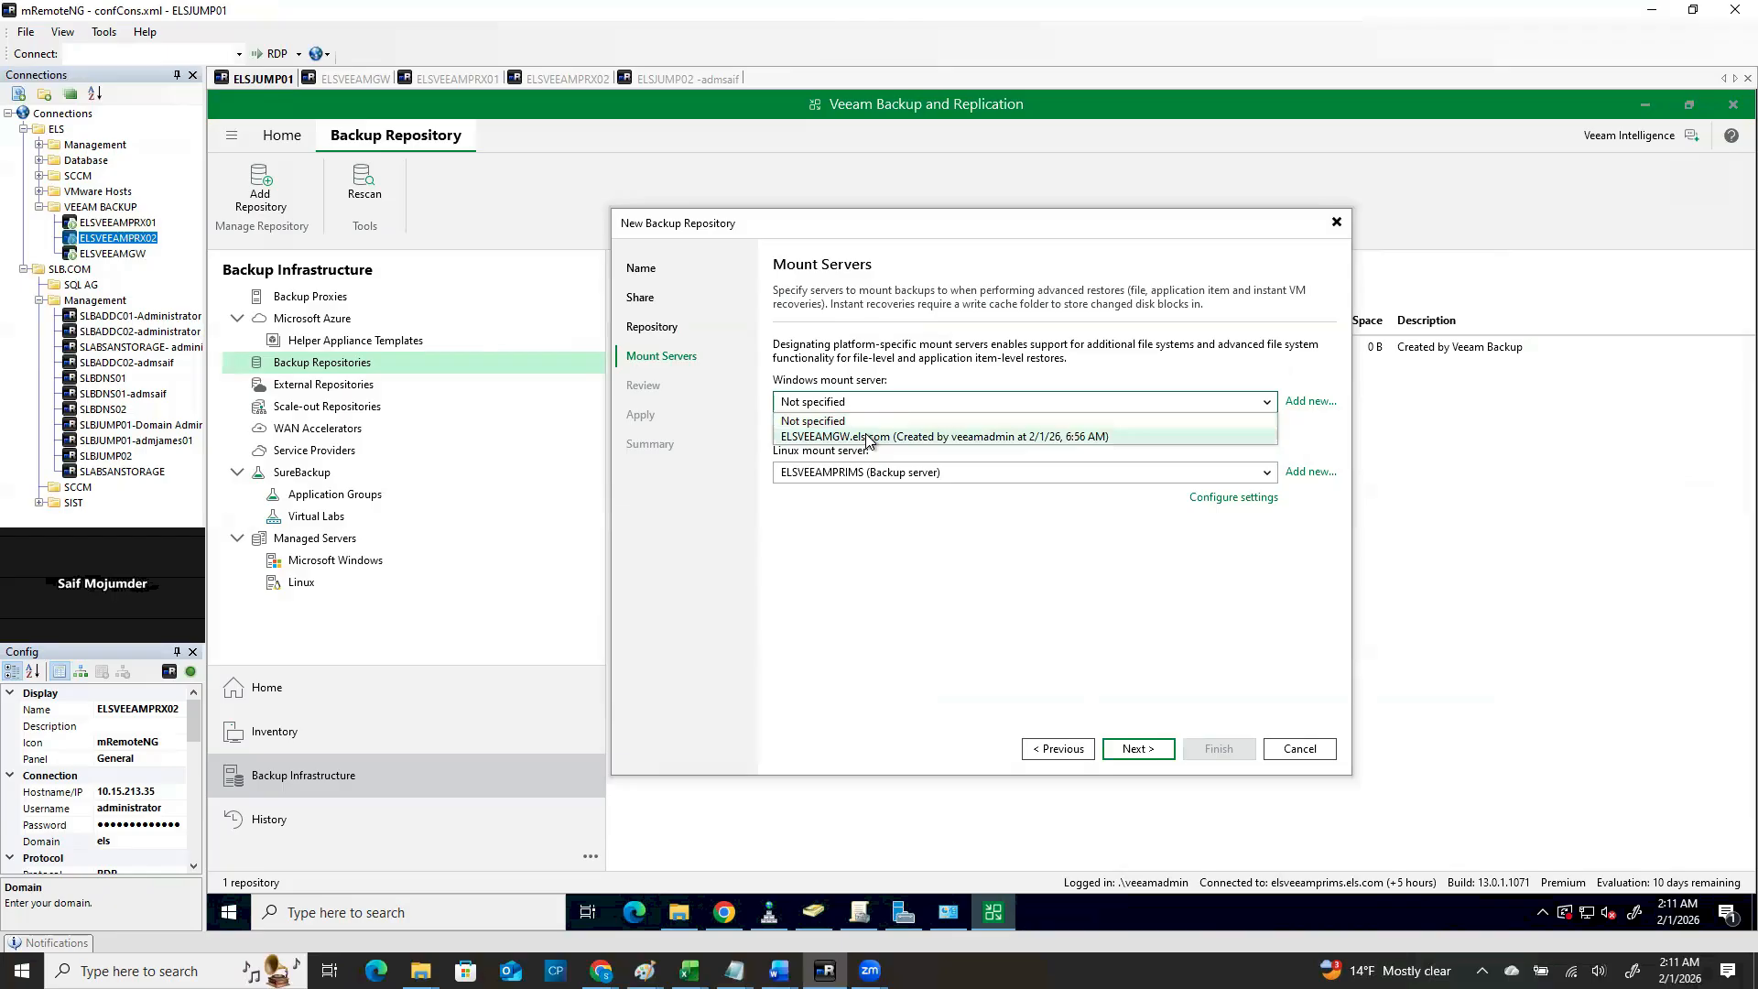
left_click(839, 550)
left_click(875, 403)
left_click(873, 436)
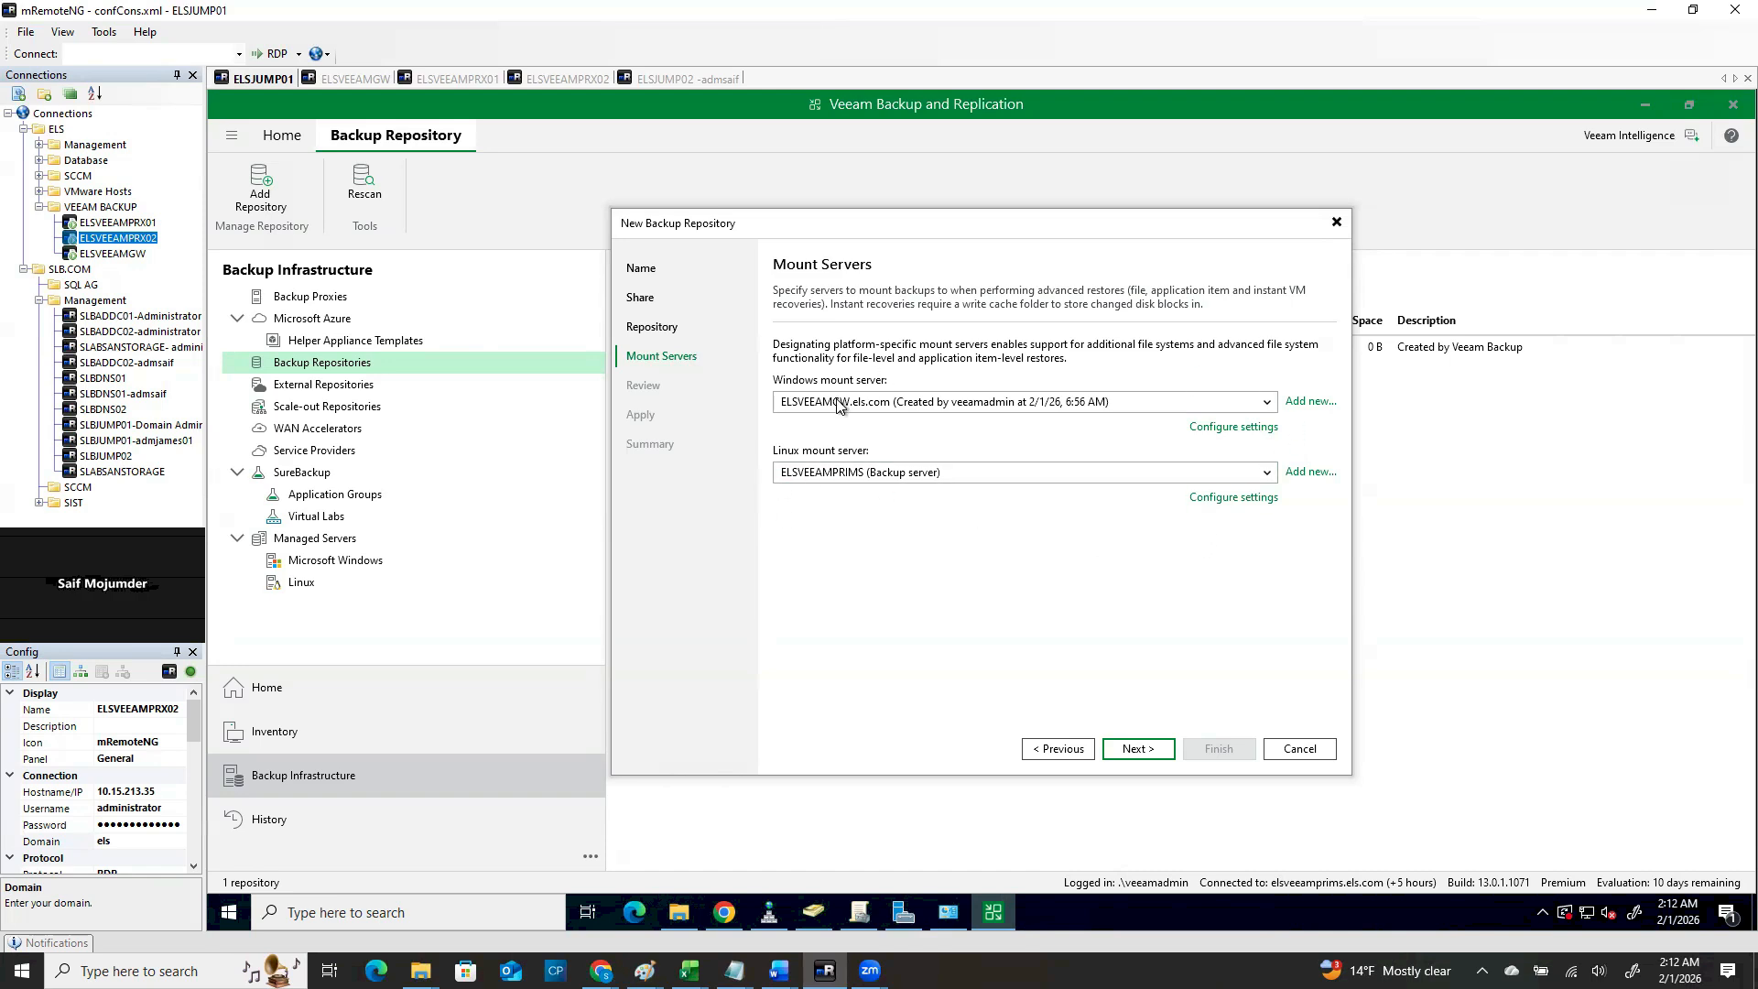
left_click(1150, 754)
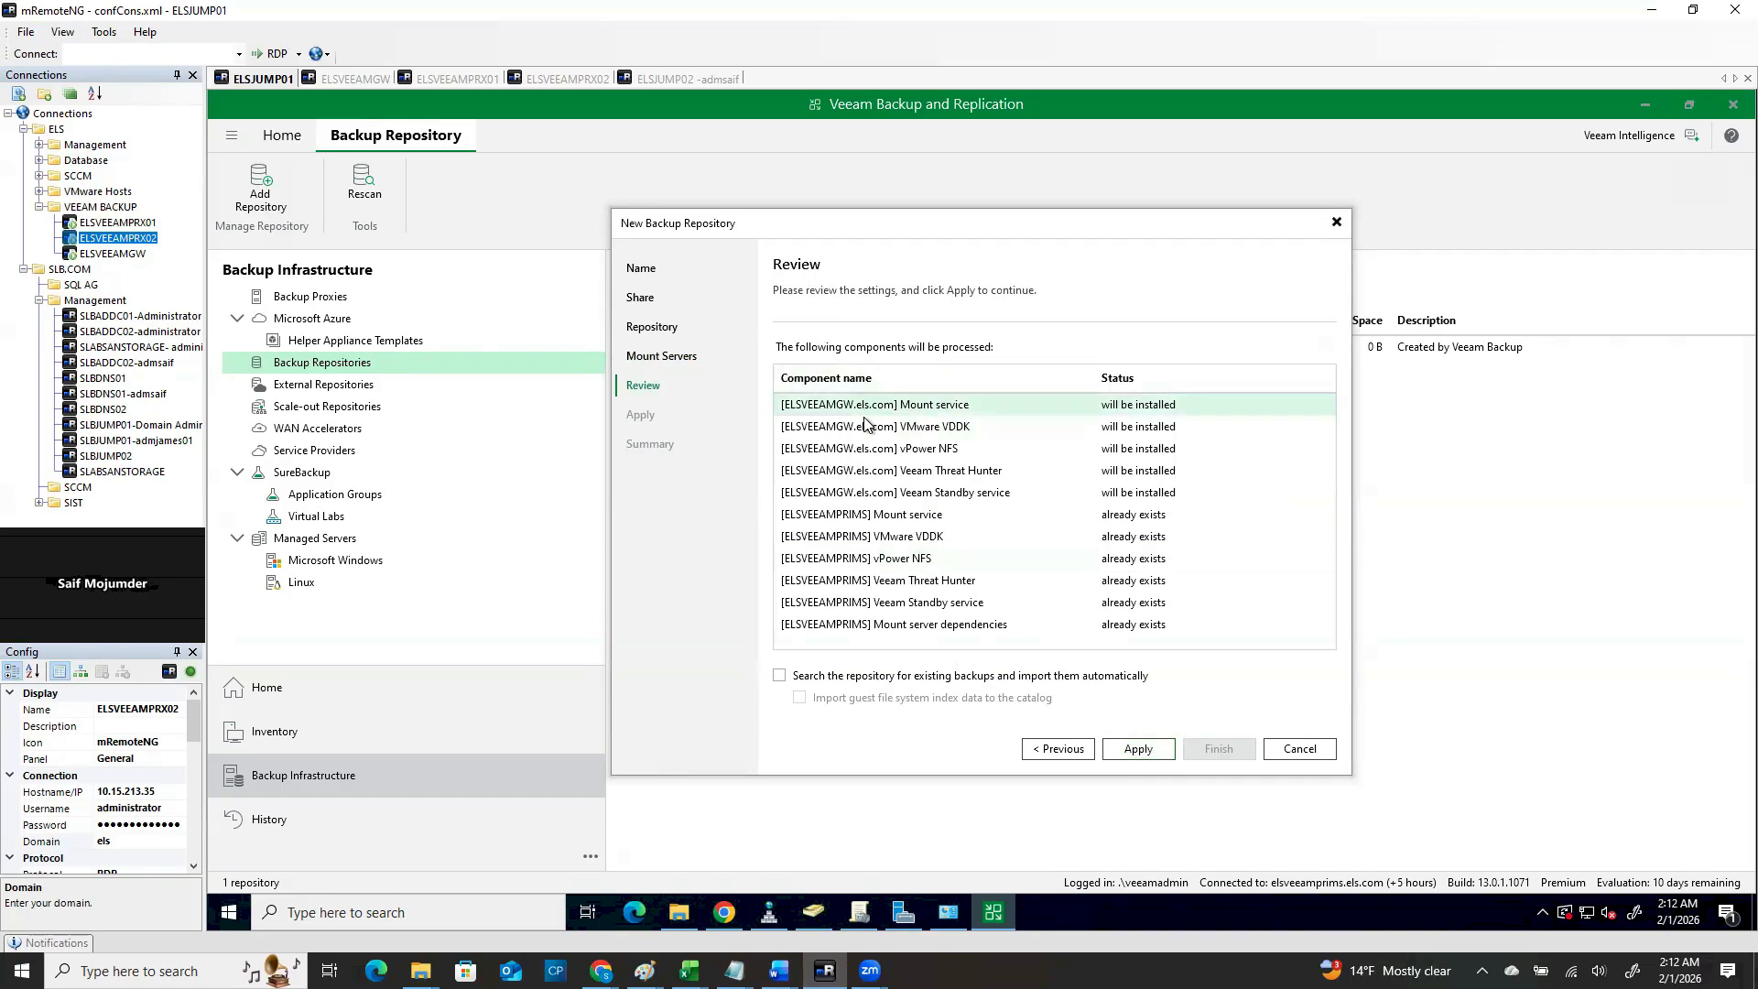
- Apply the repository settings so components install on ELSVEEAMGW
left_click(1138, 750)
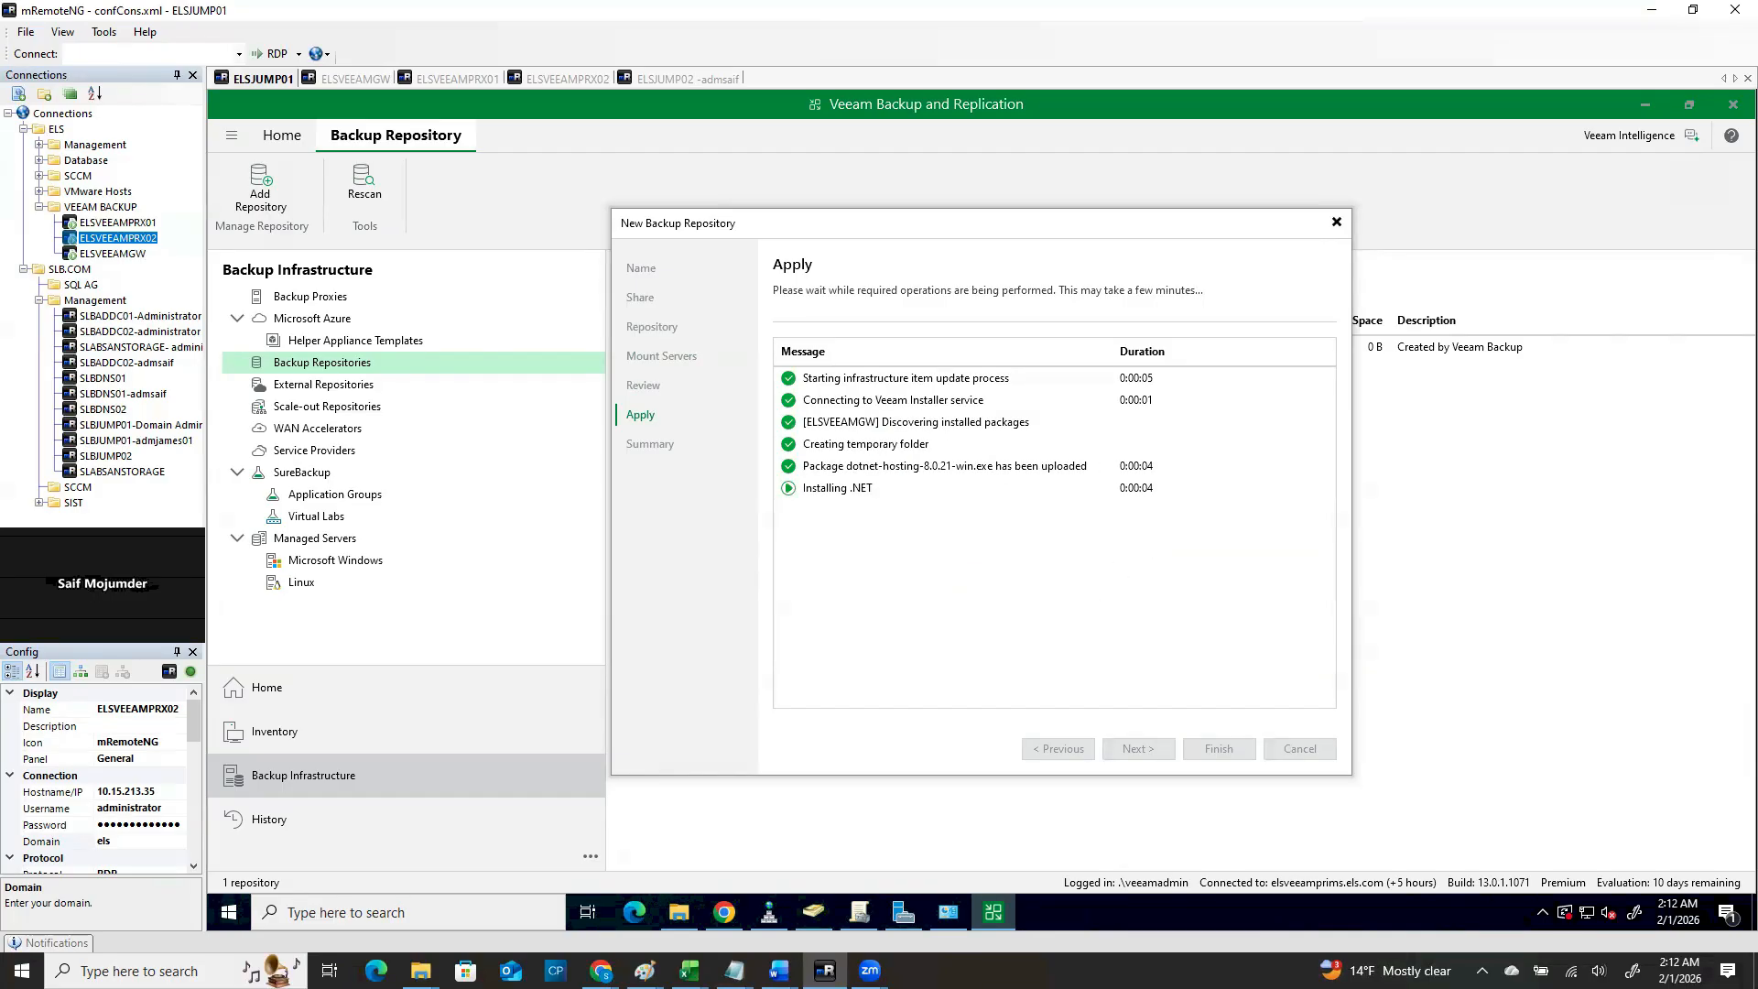
key("alt+Tab")
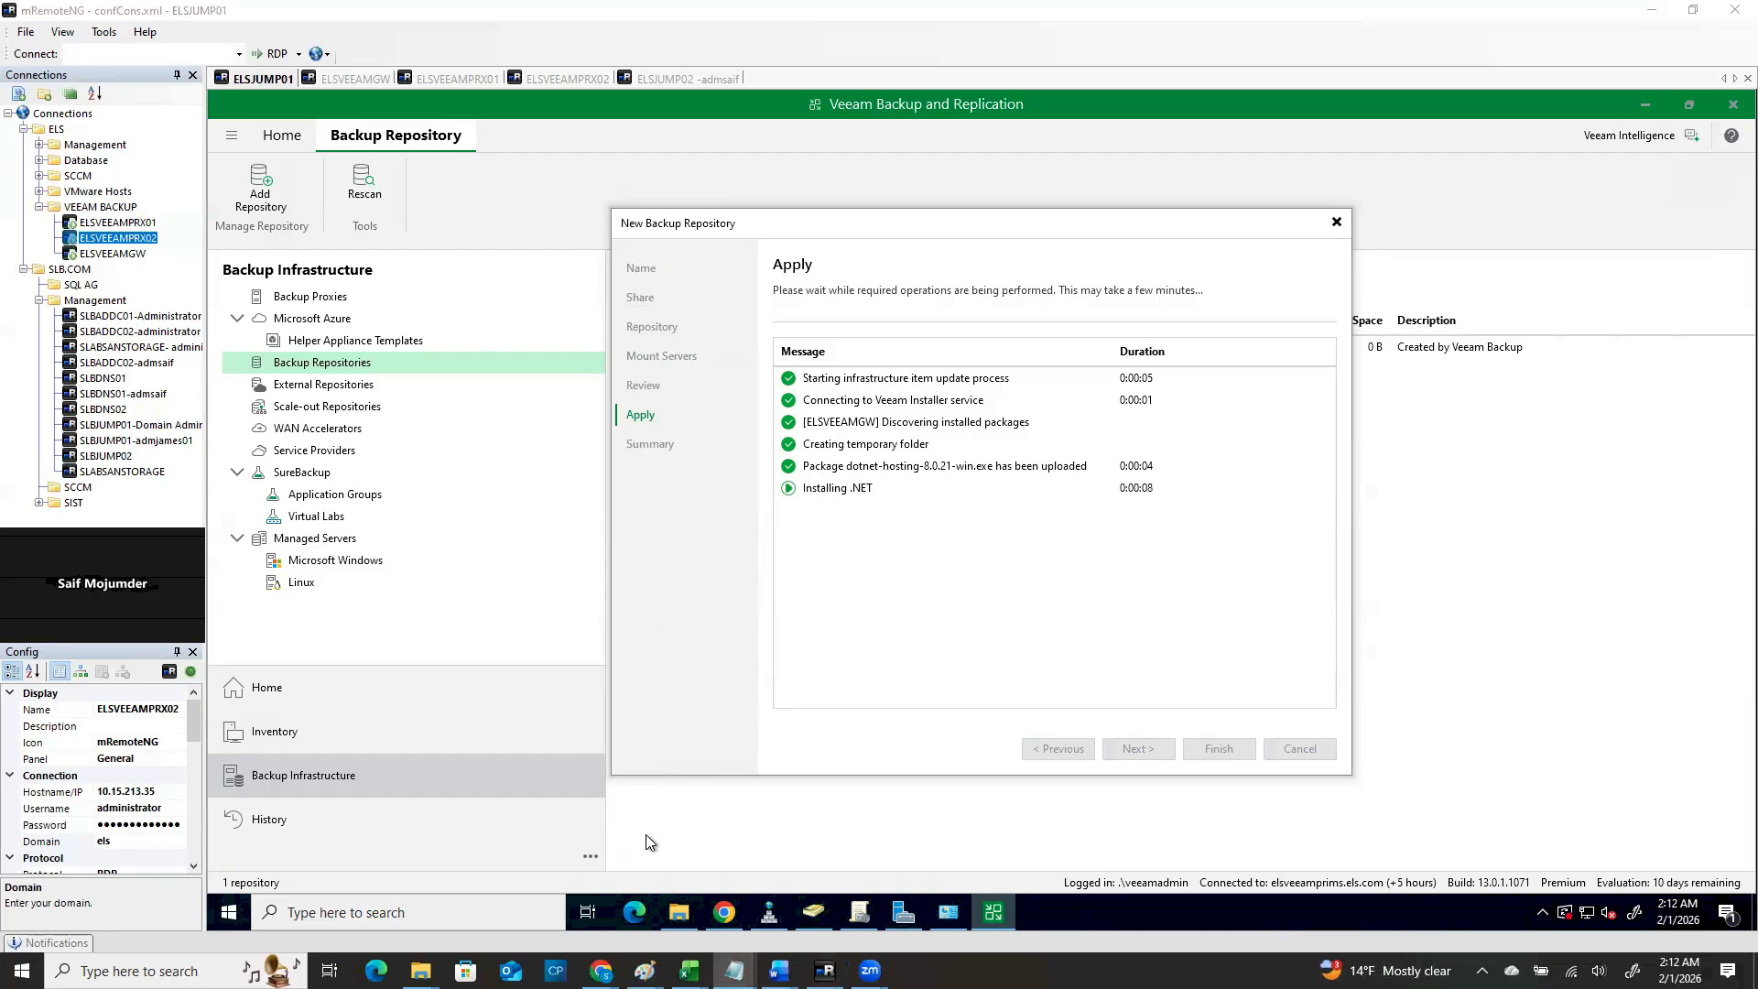
- Browse to \\ELSNAS\Veeam_Backup_Storage and open the ELS_Management folder's properties
left_click(680, 913)
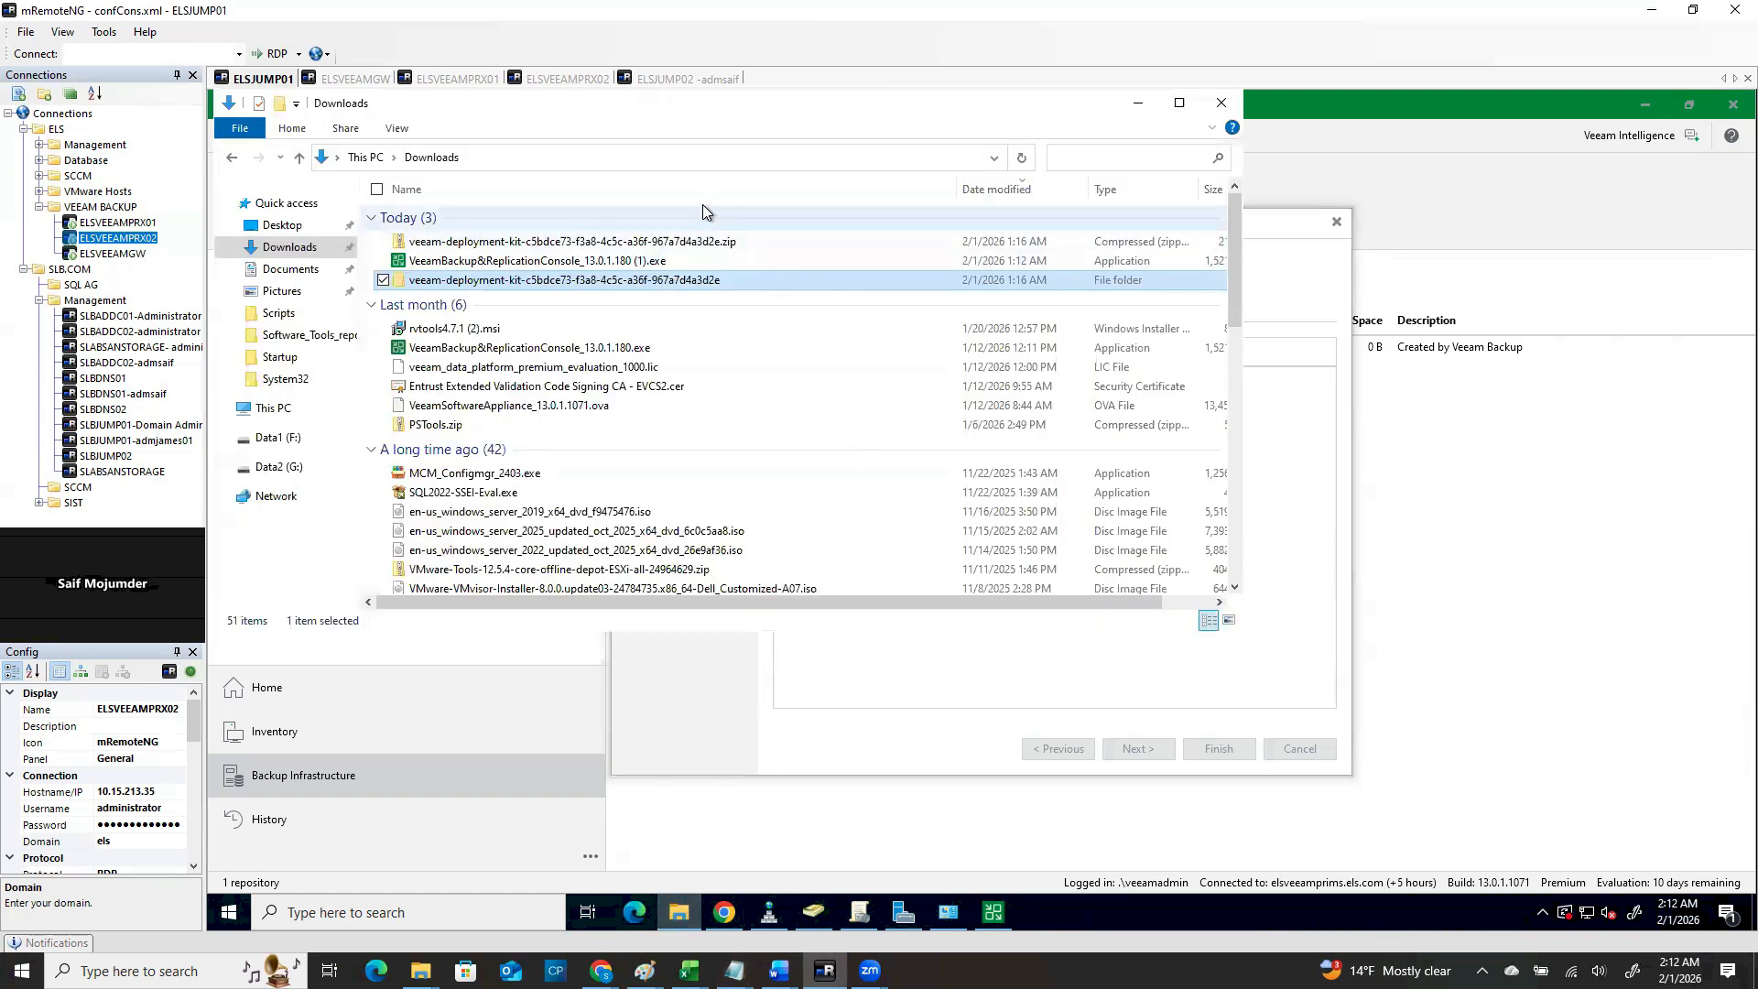
left_click(633, 159)
type("\\\\ELSNAS\\Veeam_Backup_Storage")
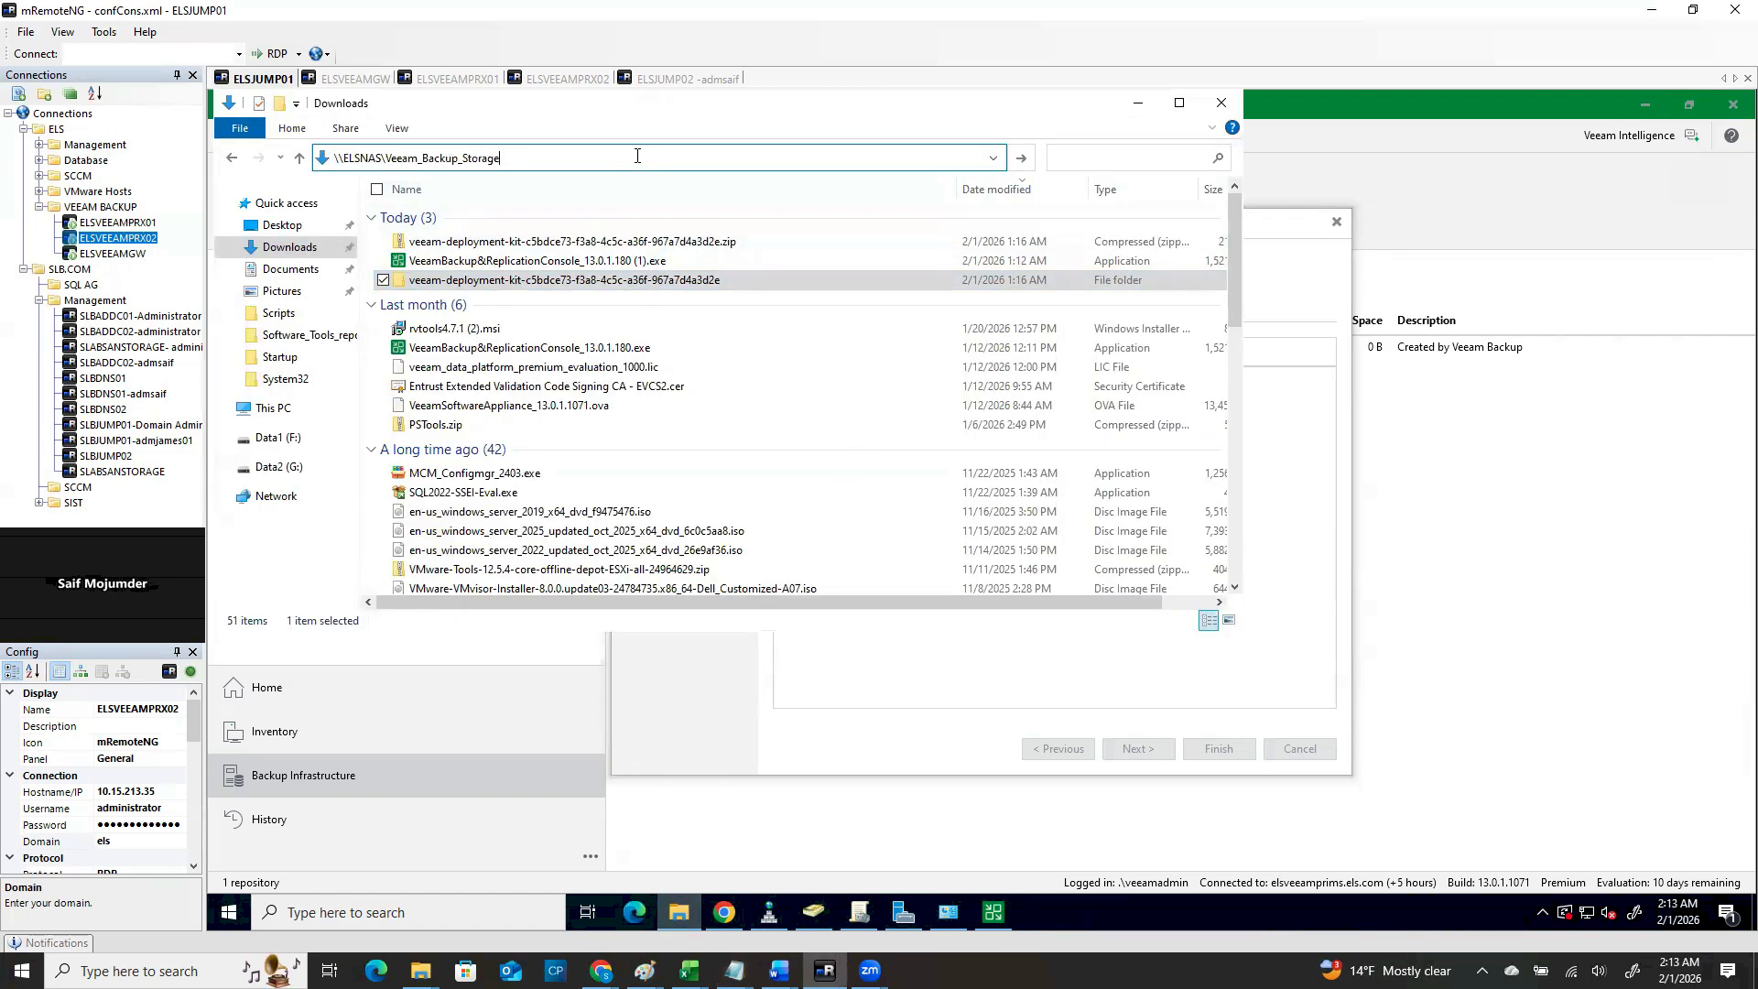
key("Return")
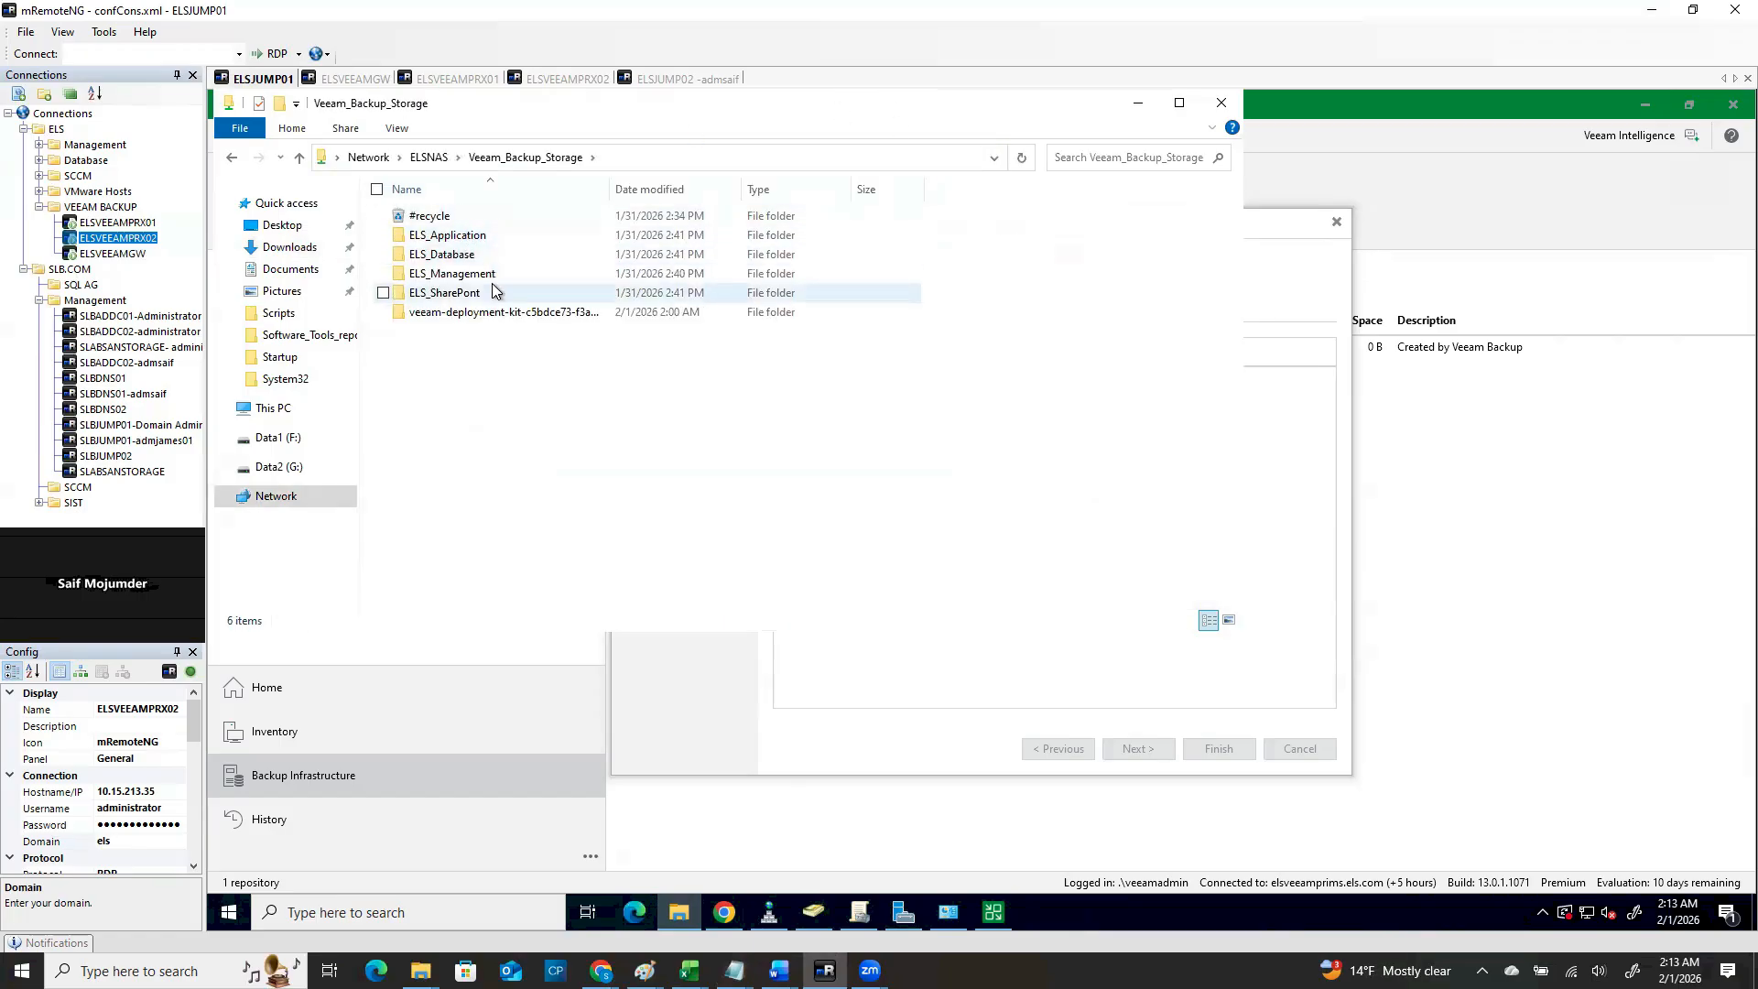
left_click(490, 276)
right_click(490, 276)
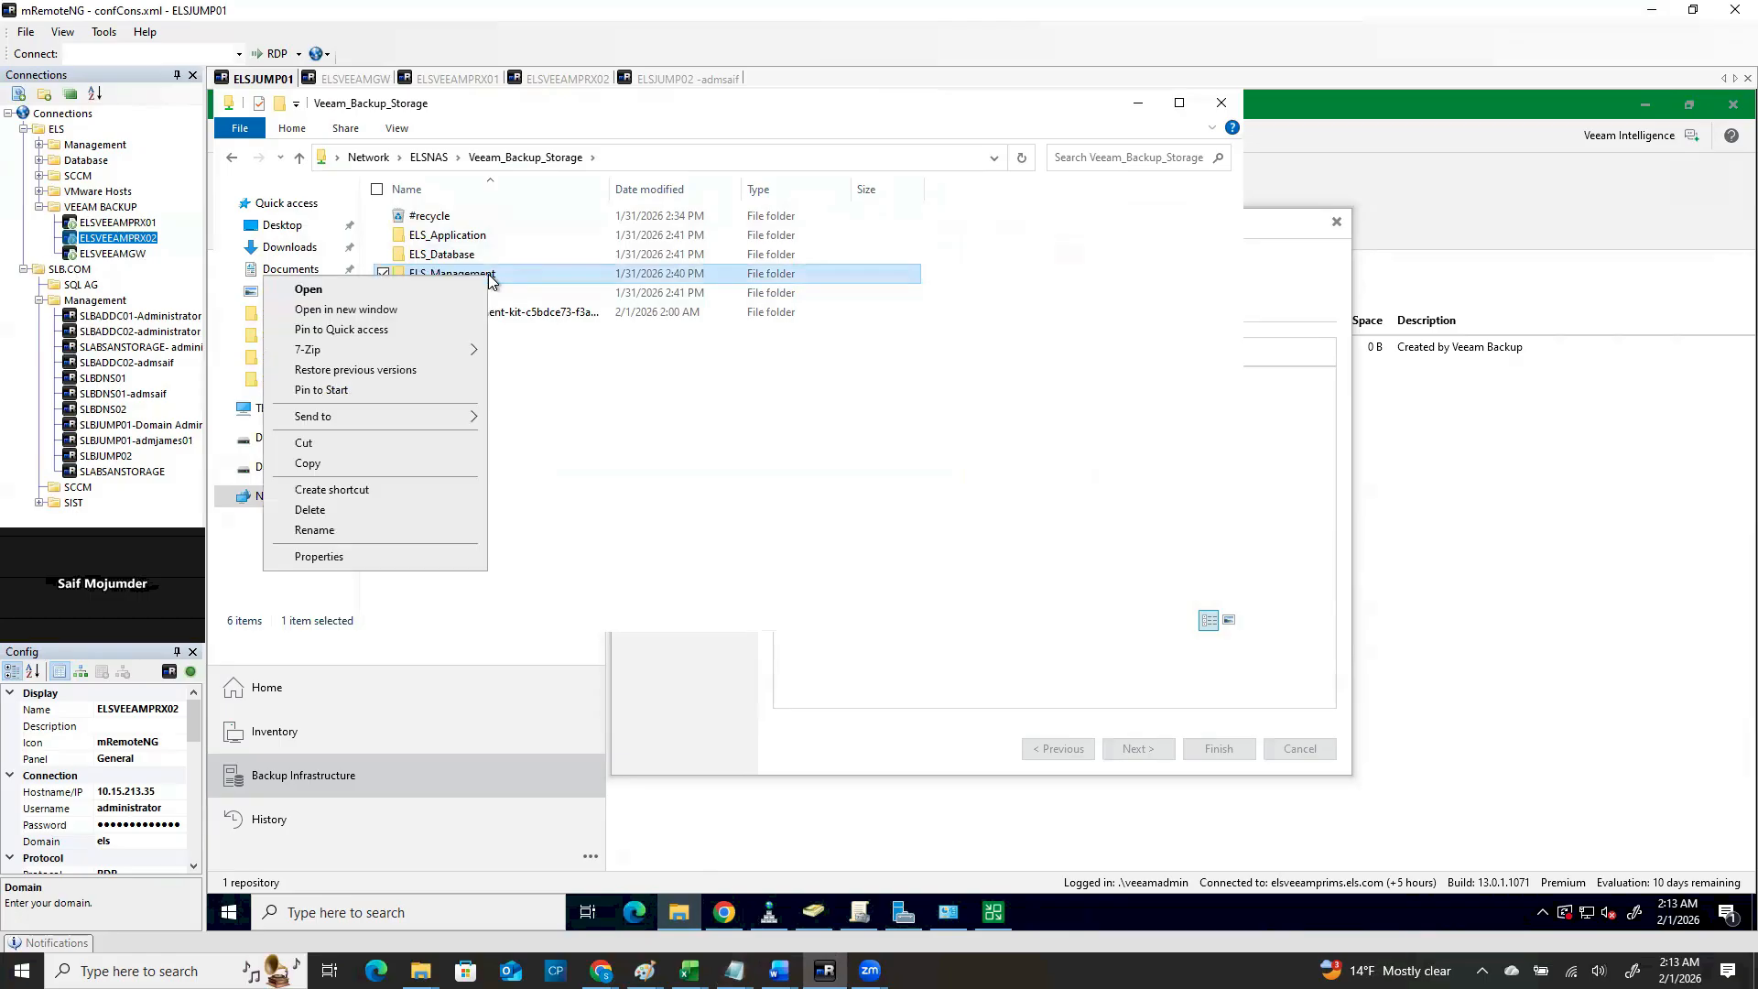
left_click(394, 551)
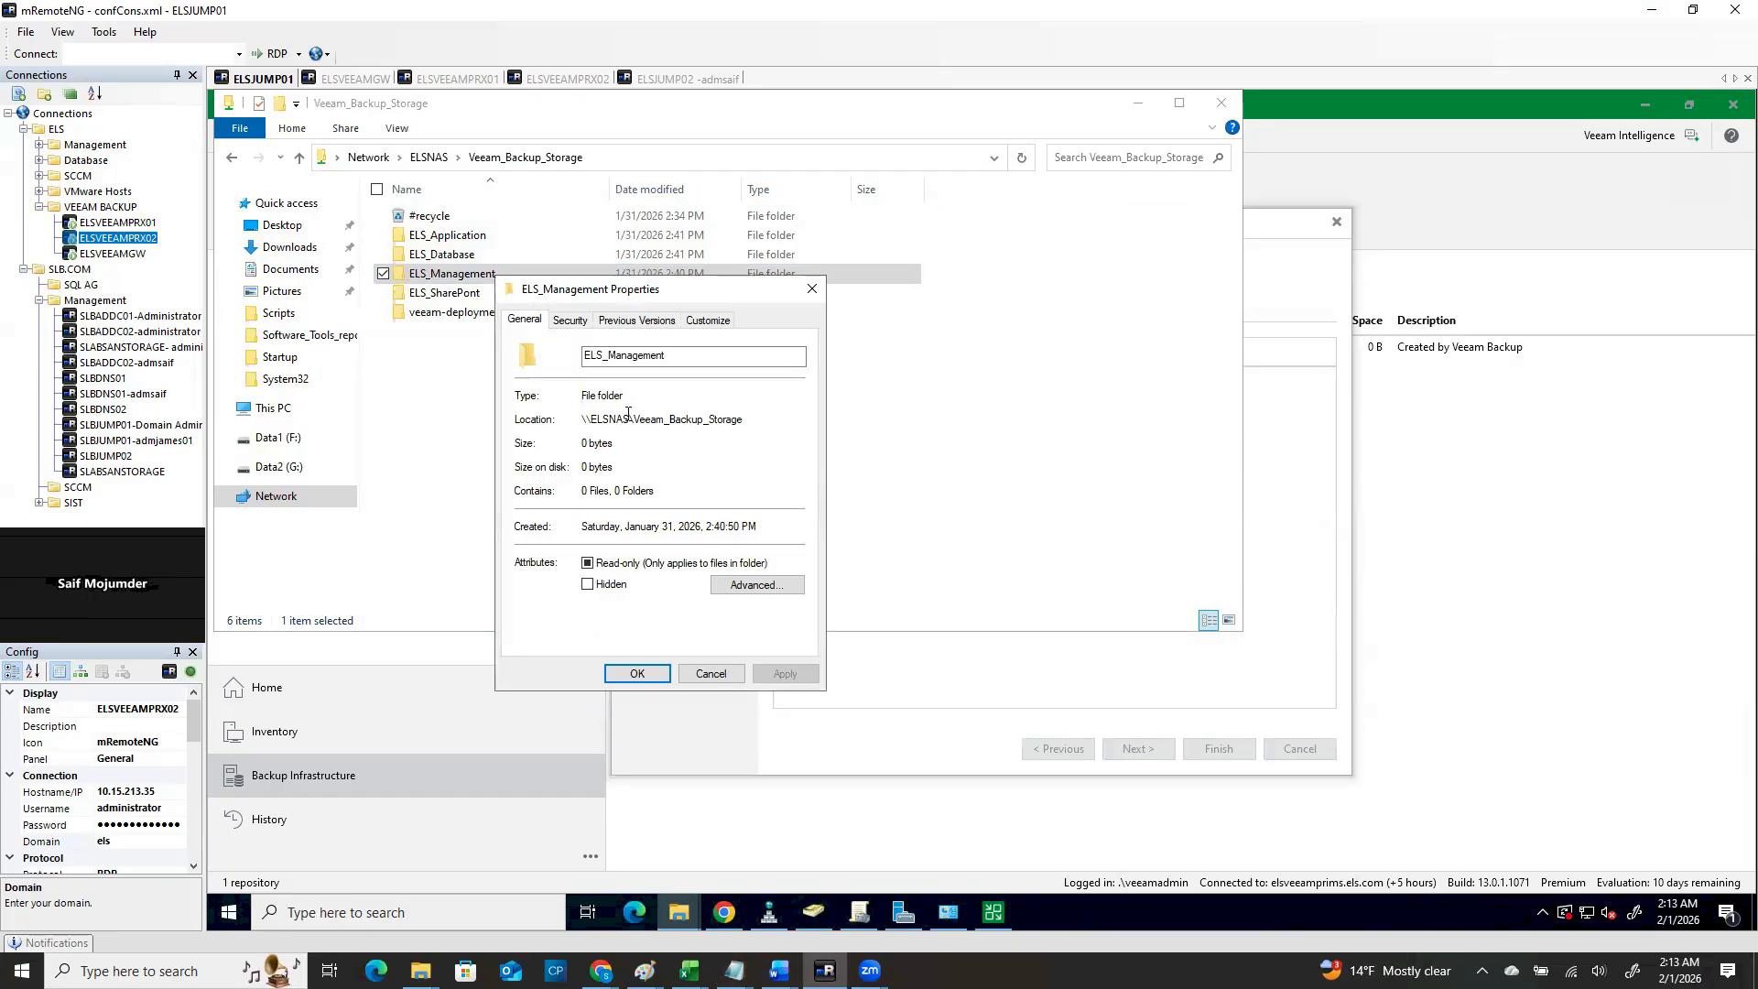
left_click(994, 912)
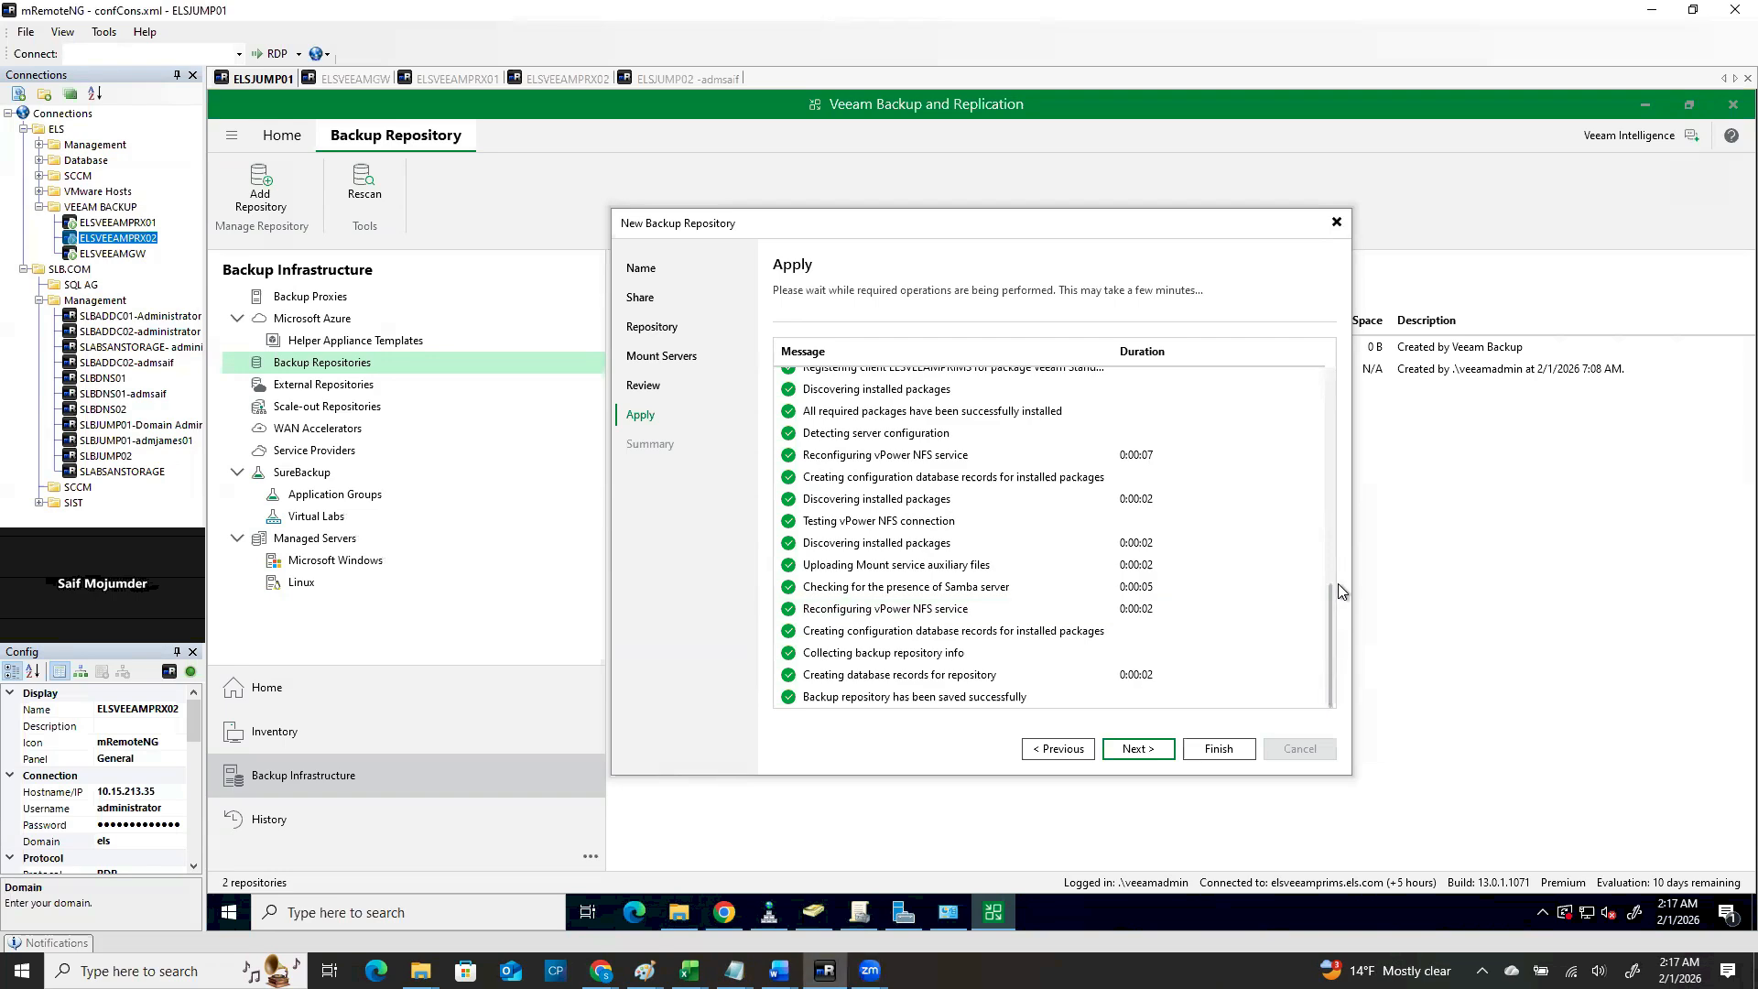
- Finish the repository wizard, answer the configuration backup prompt, and select the new SMB repository
left_click_drag(1331, 612, 1335, 701)
left_click(1151, 750)
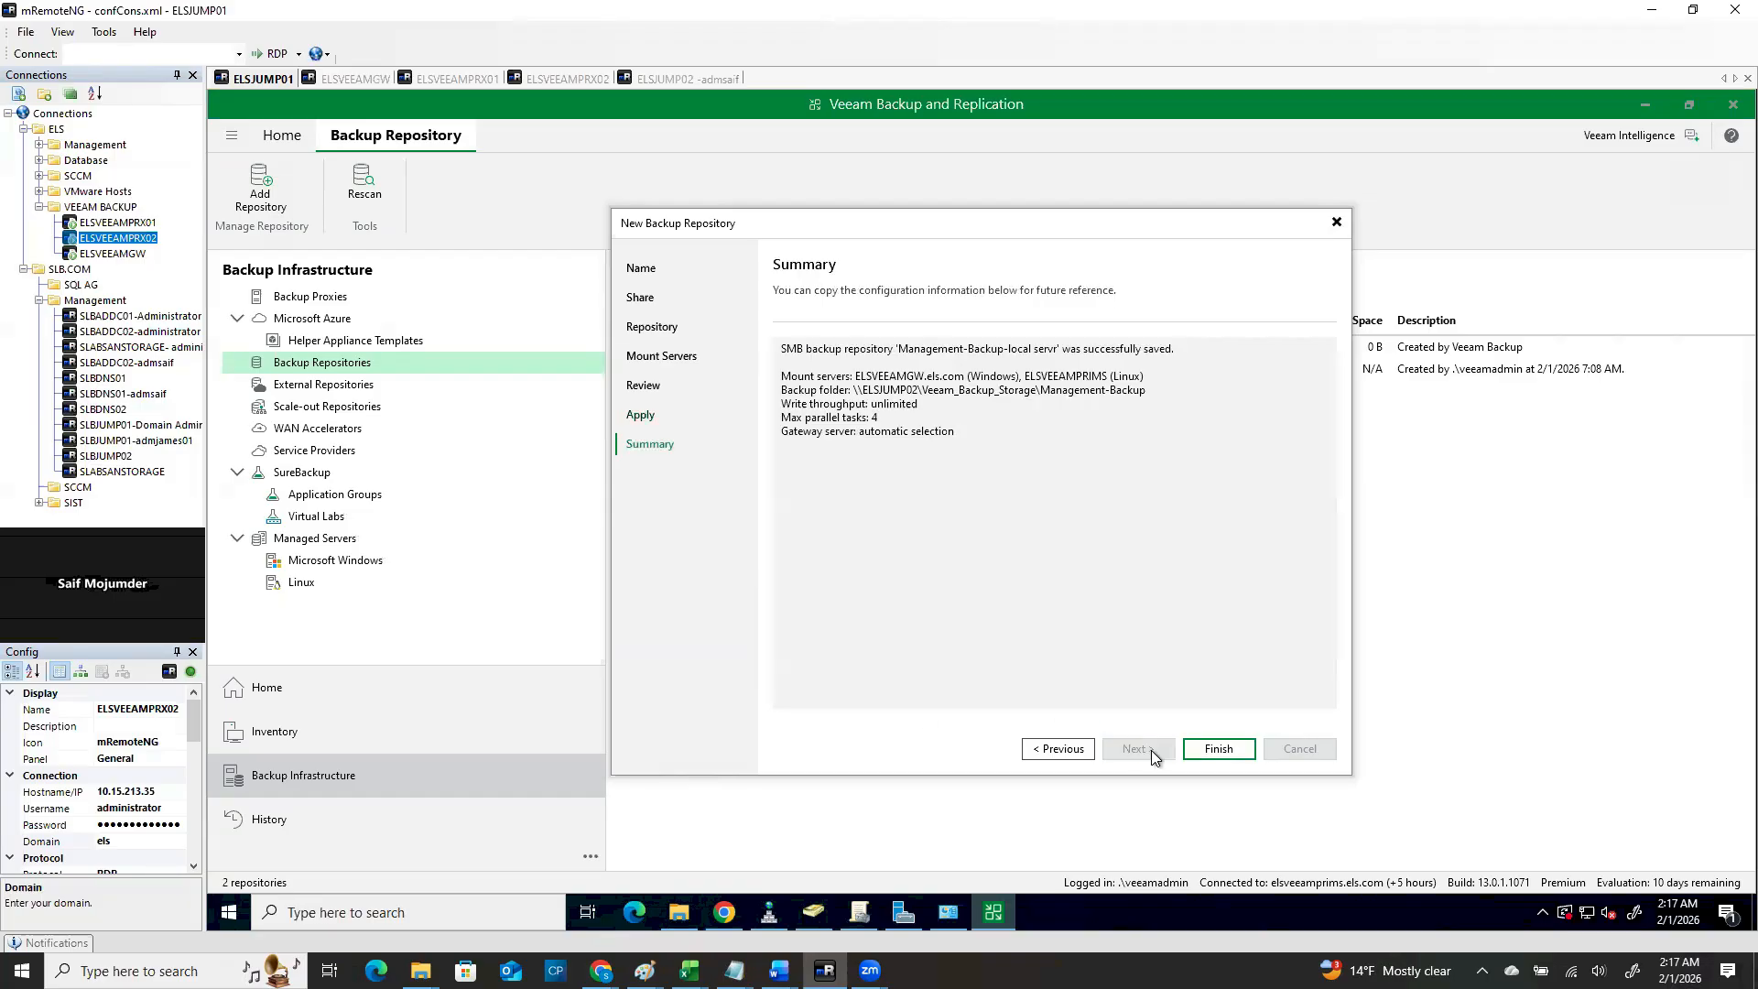
left_click(1218, 749)
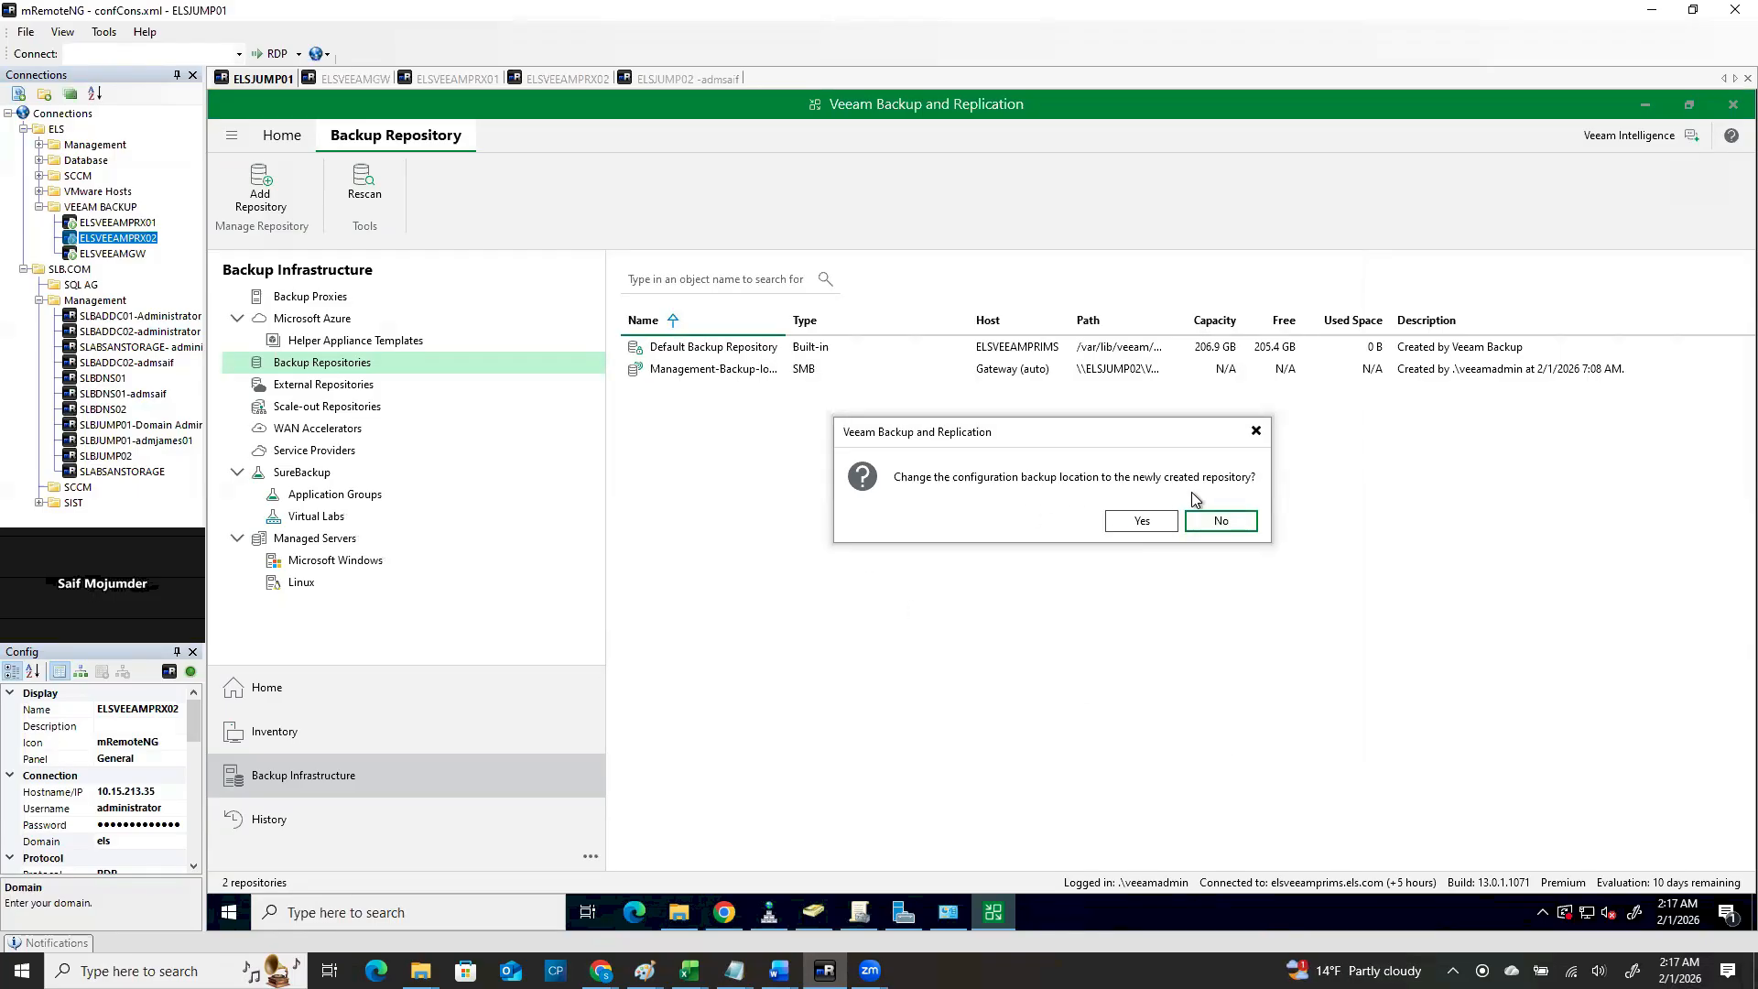
left_click(1142, 520)
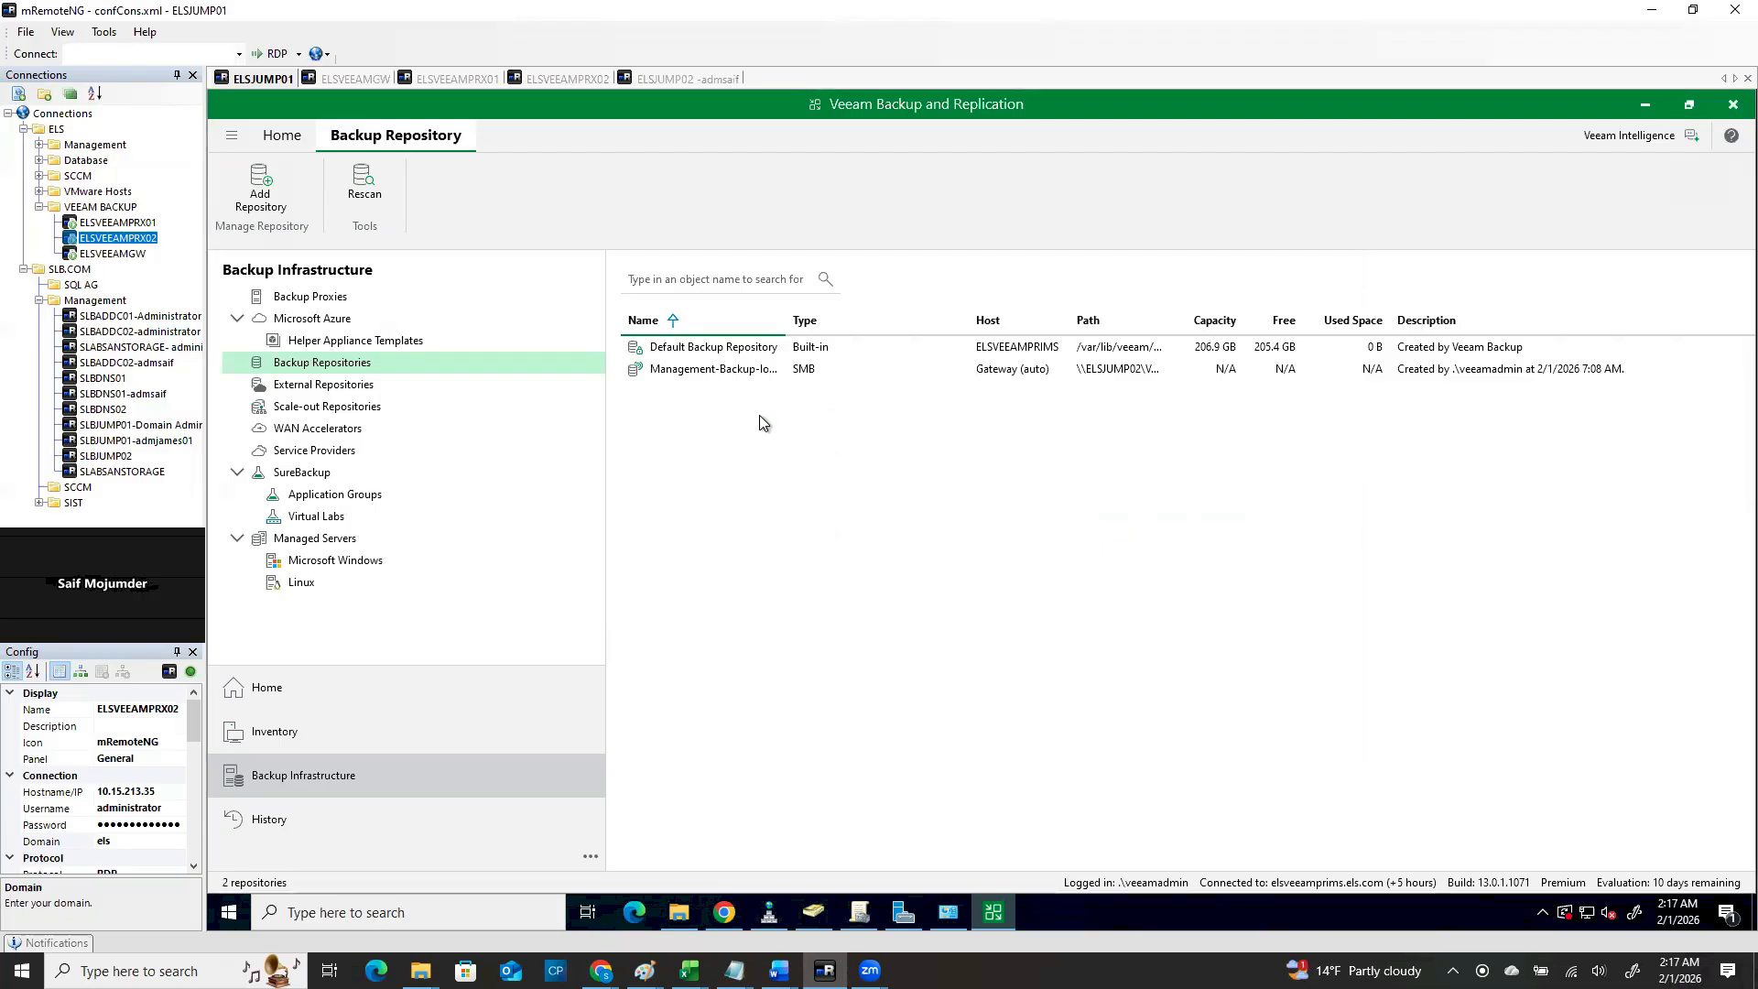
left_click(719, 369)
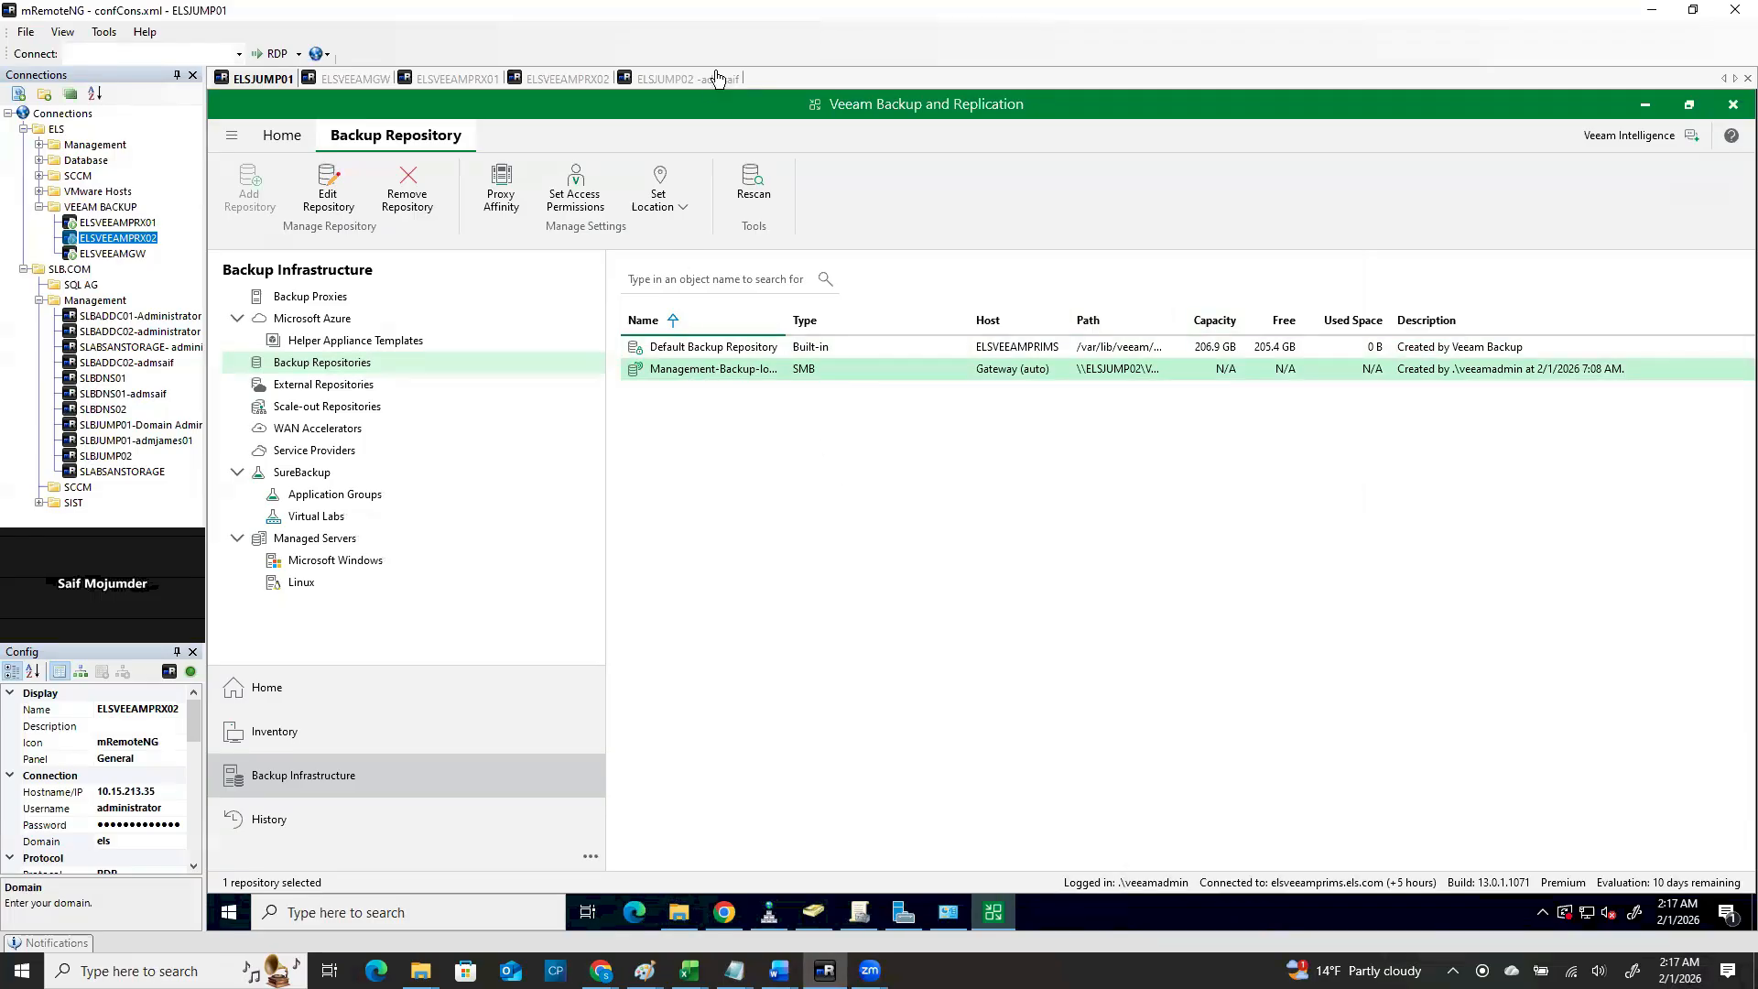
left_click(689, 80)
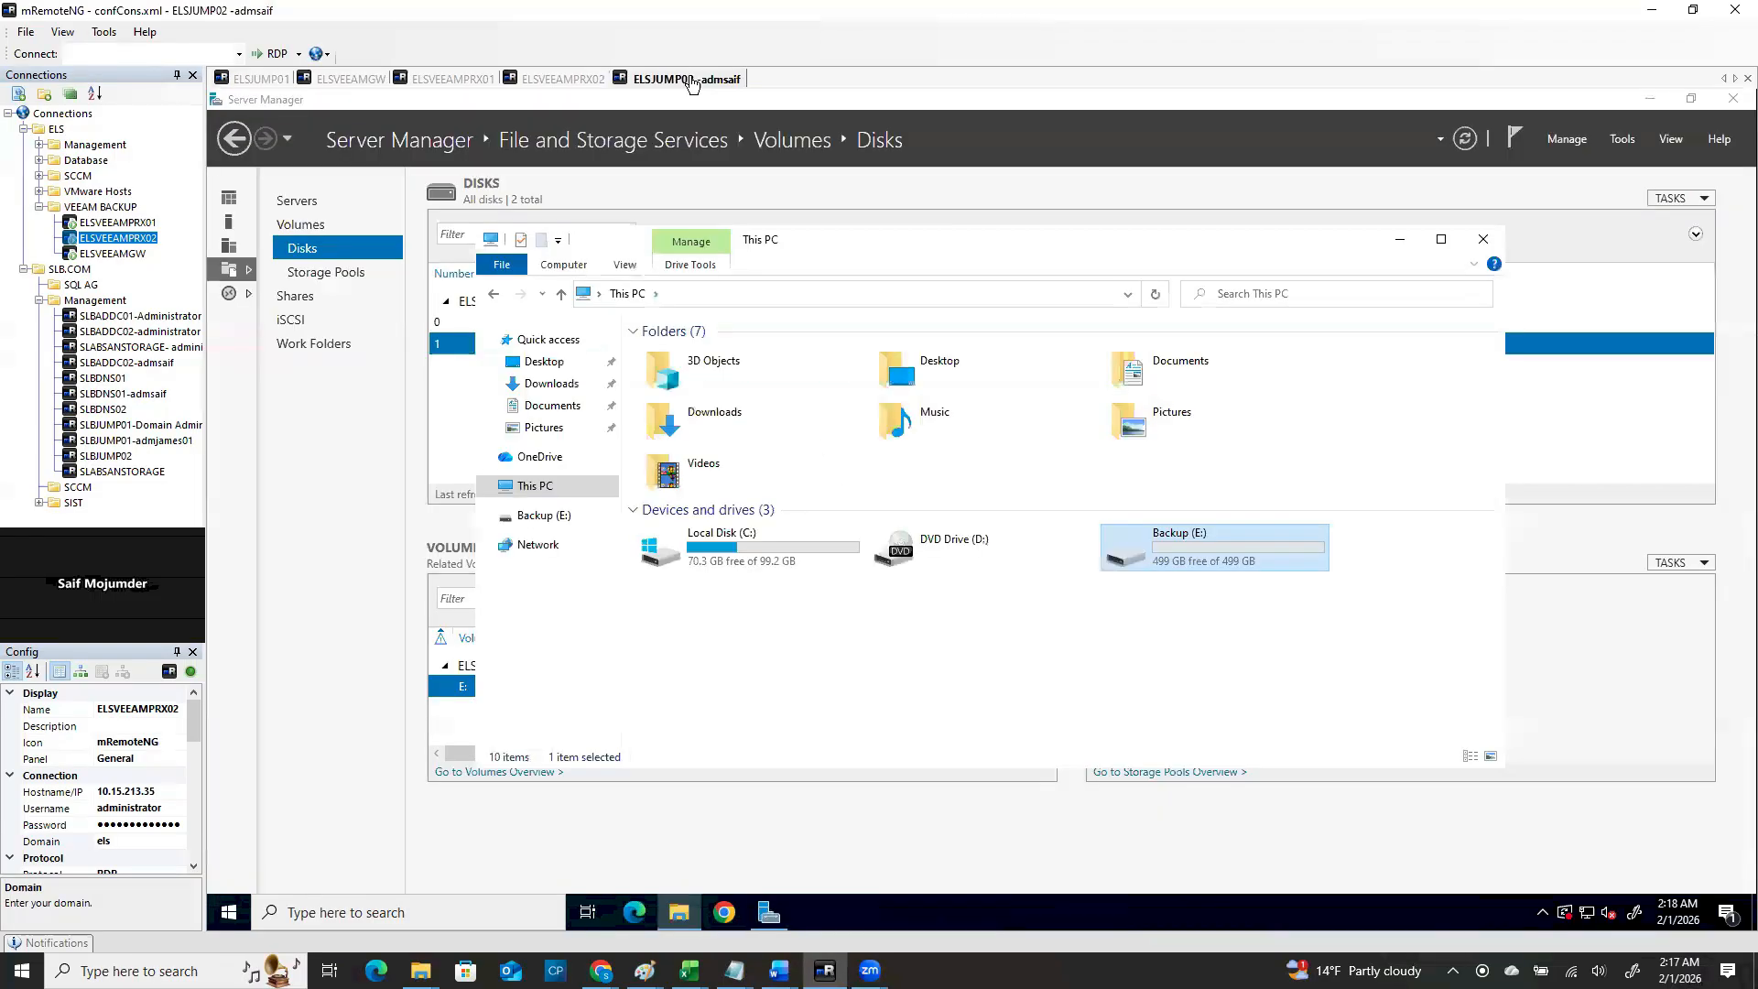
- Confirm Backup (E:)\Veeam_Backup_Storage\Management-Backup on ELSJUMP02 is still empty
double_click(1172, 552)
double_click(714, 353)
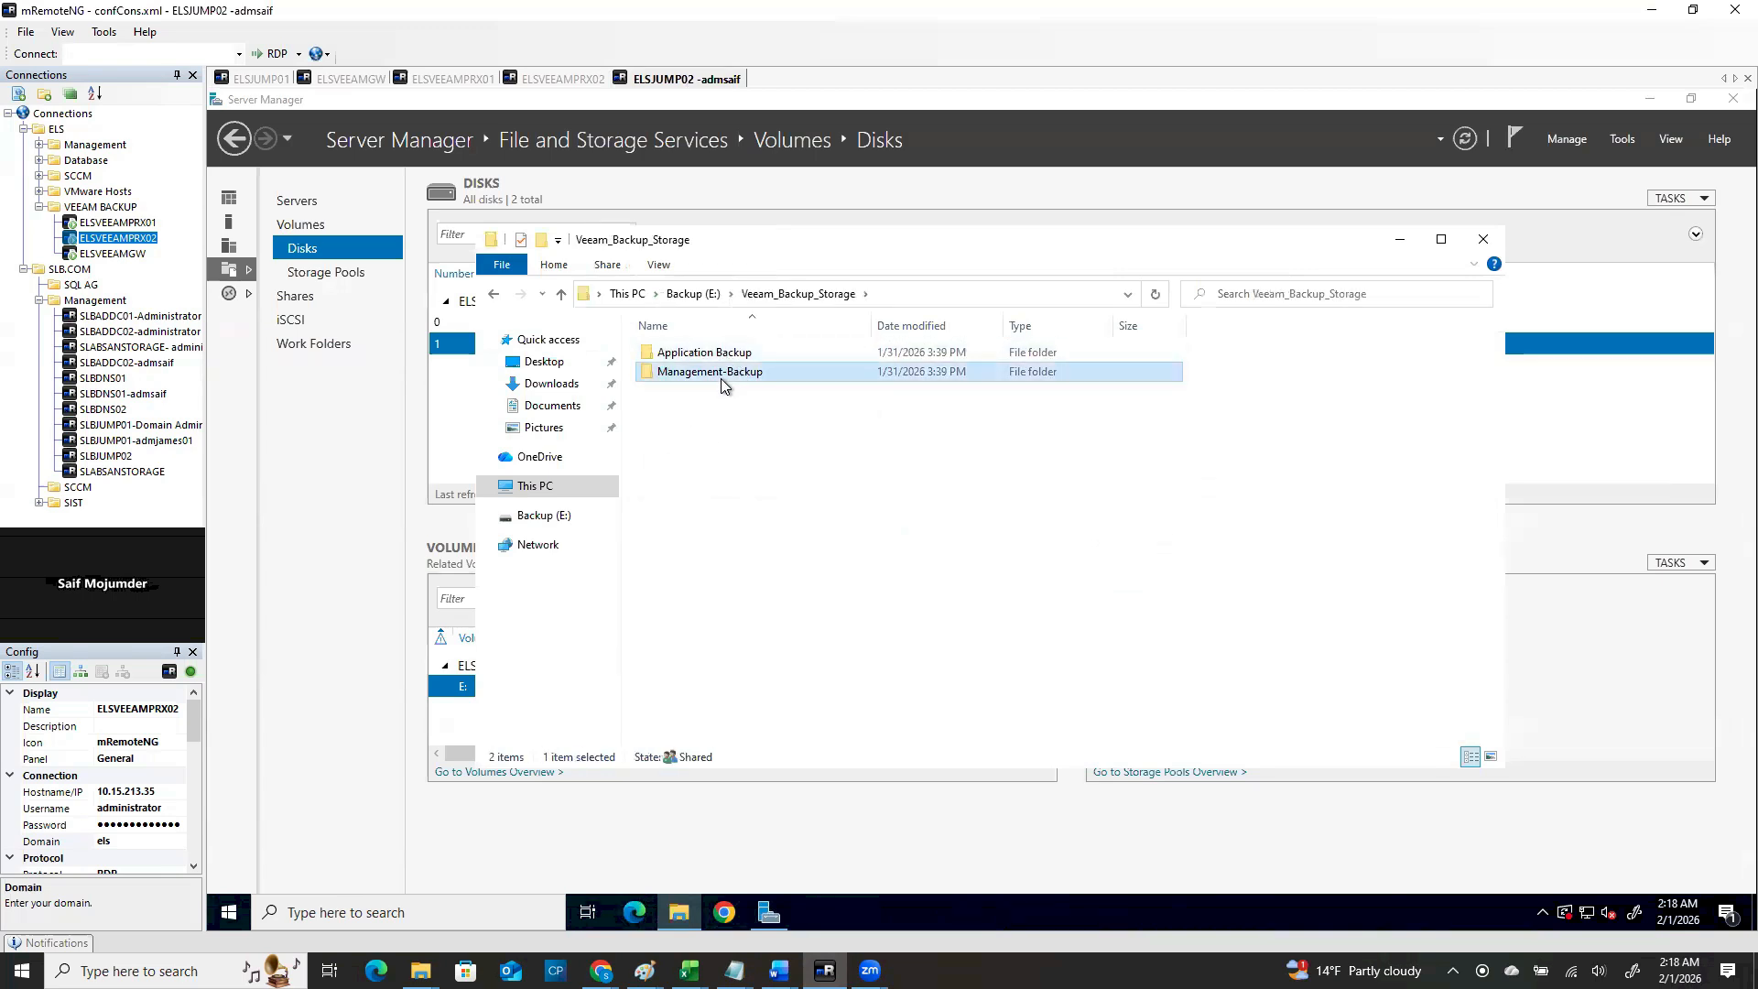
double_click(721, 377)
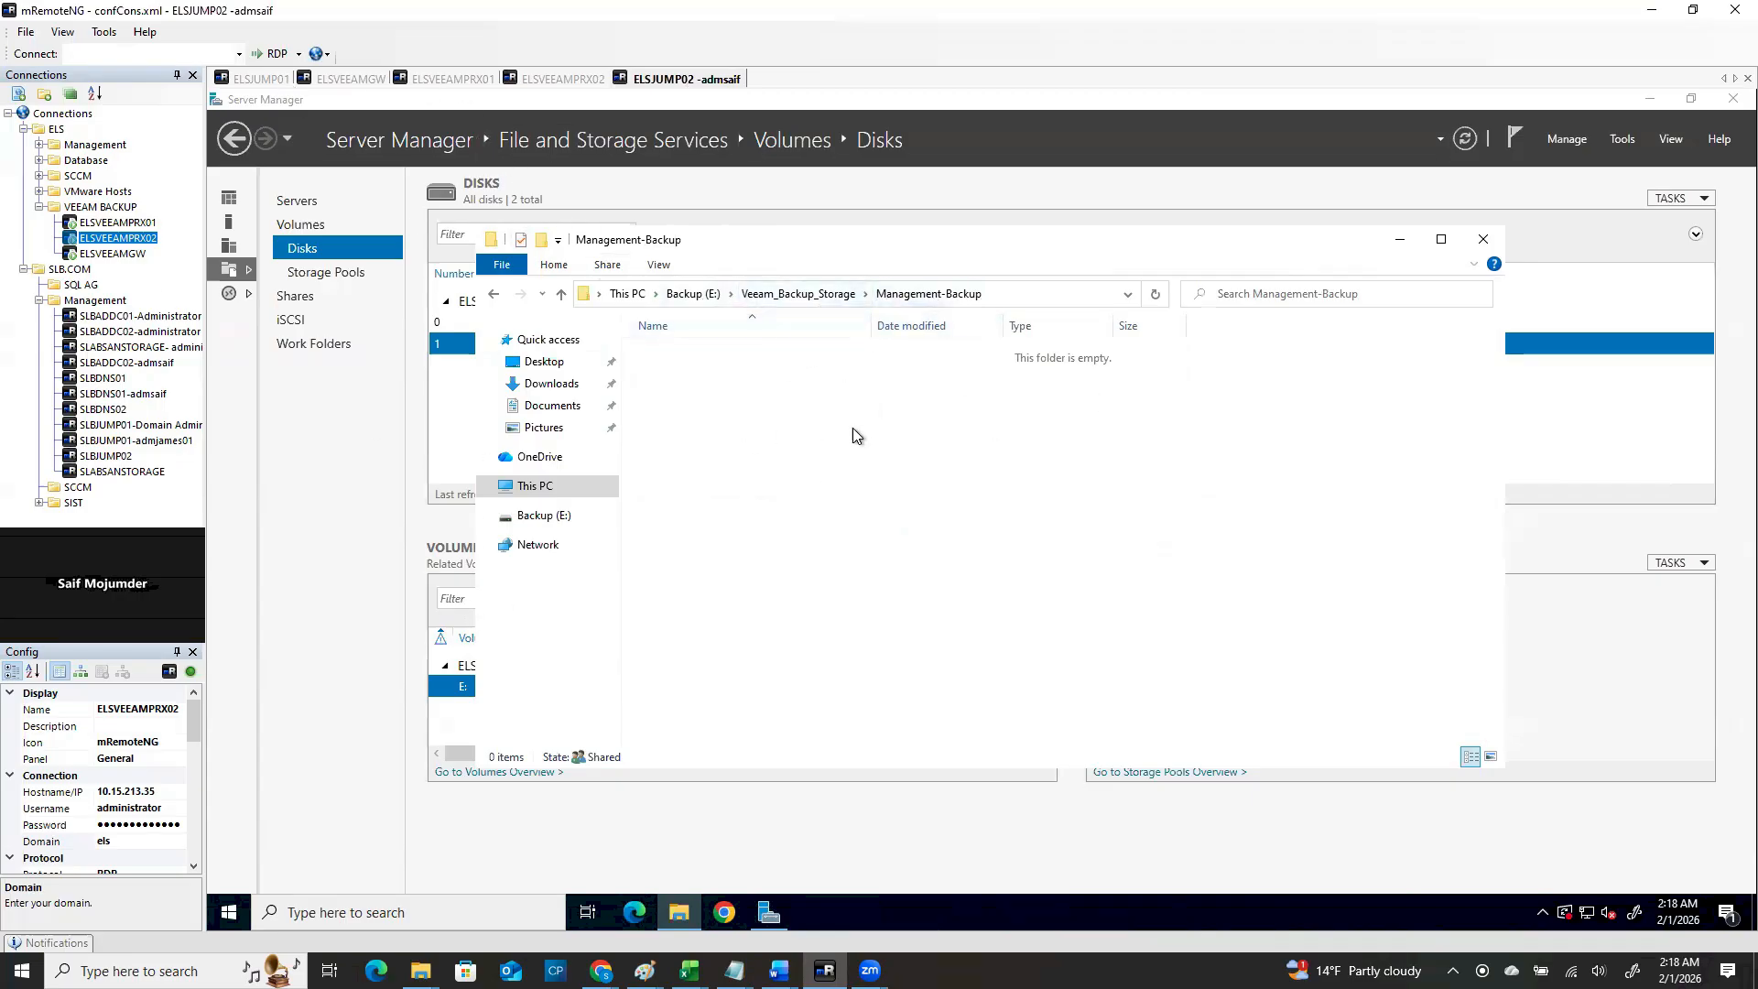
left_click(262, 80)
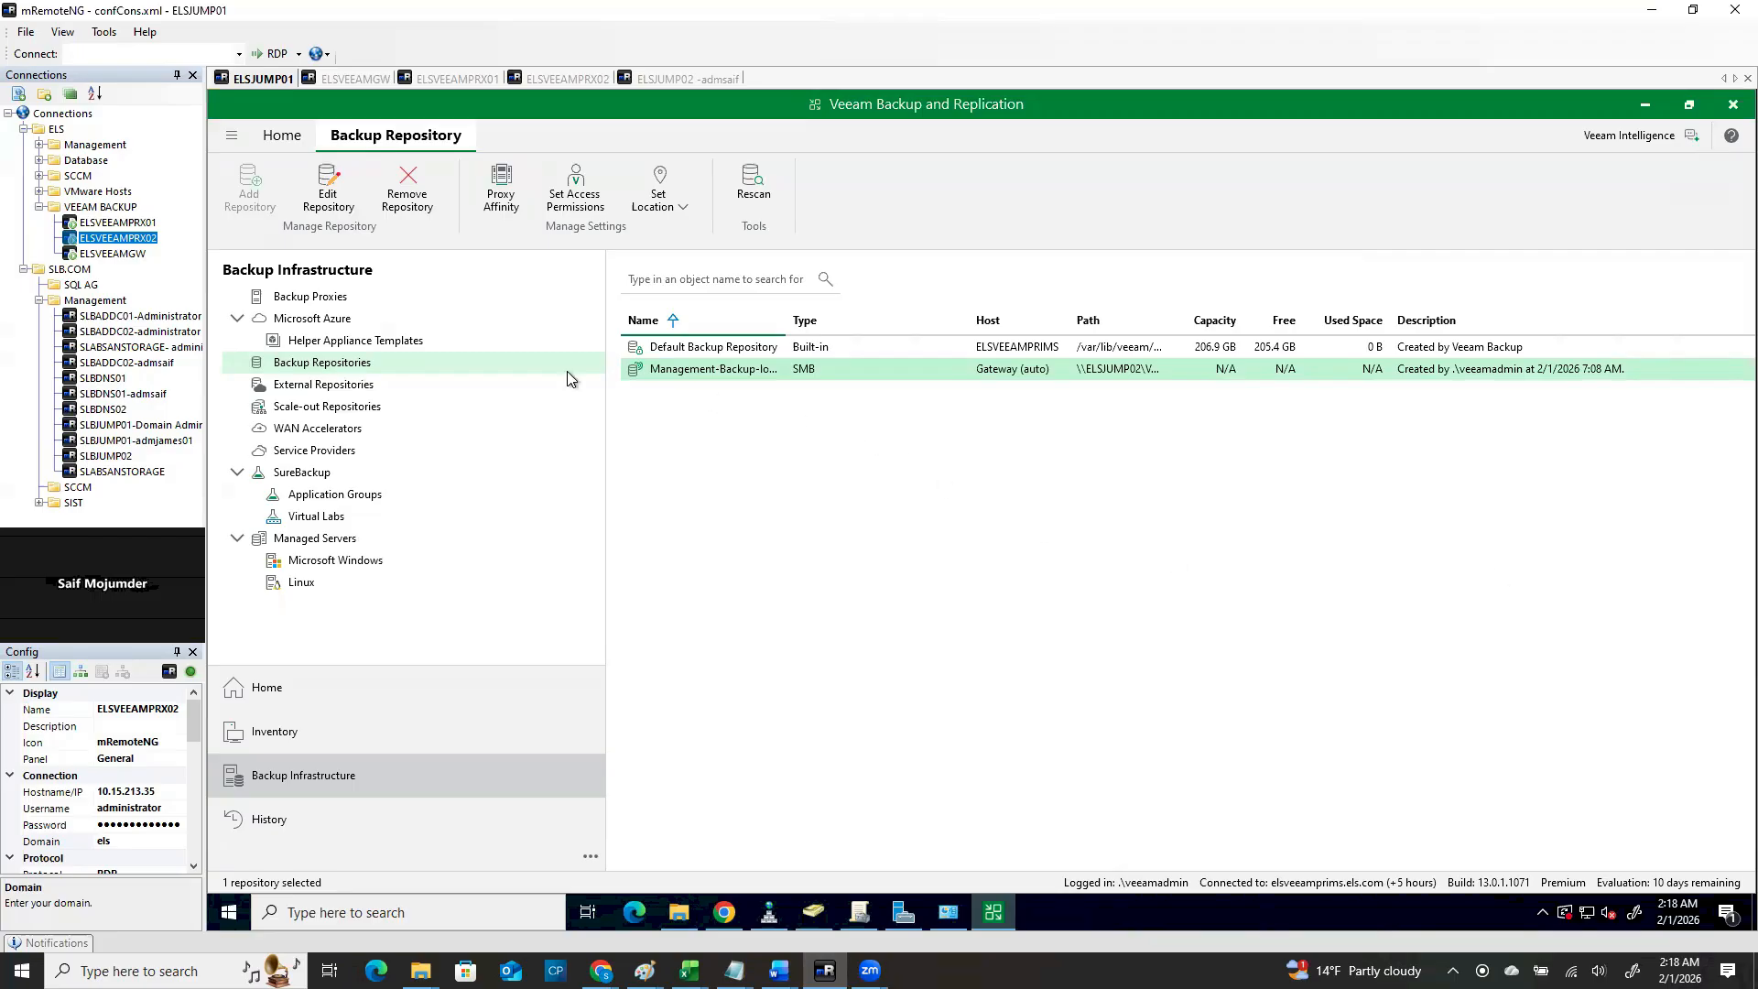
- Add an SMB share backup repository named ELS_Management and advance to its Share step
right_click(322, 370)
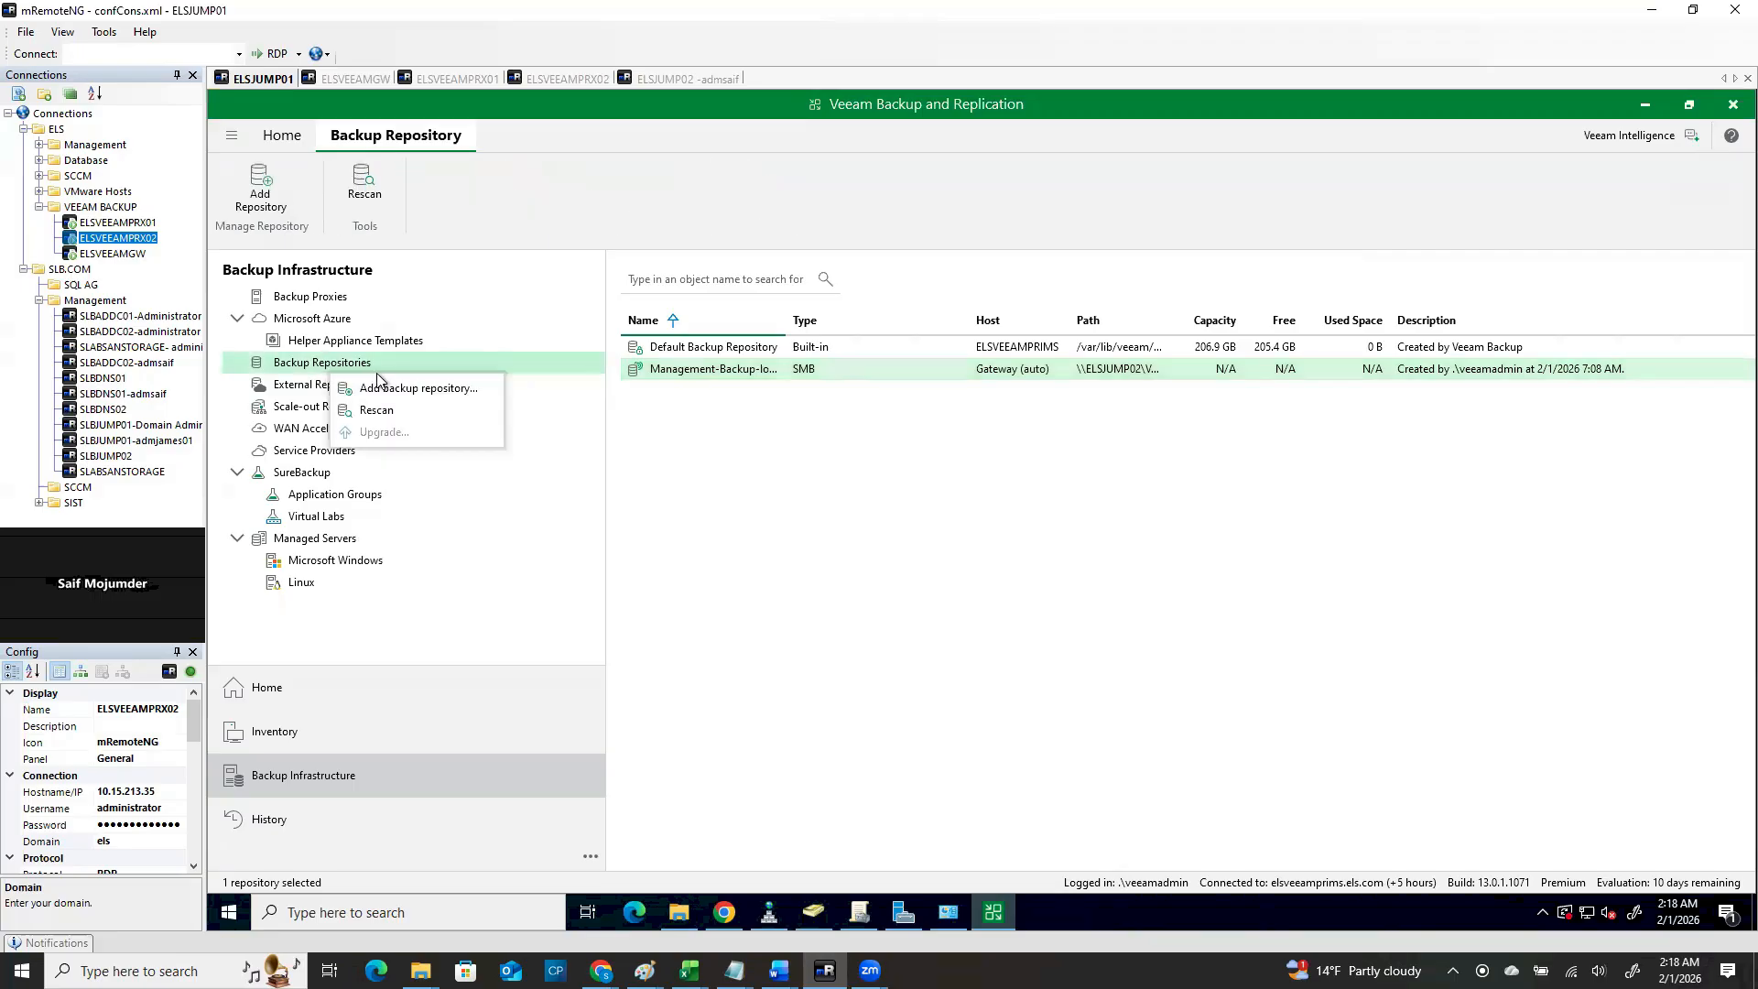
left_click(392, 385)
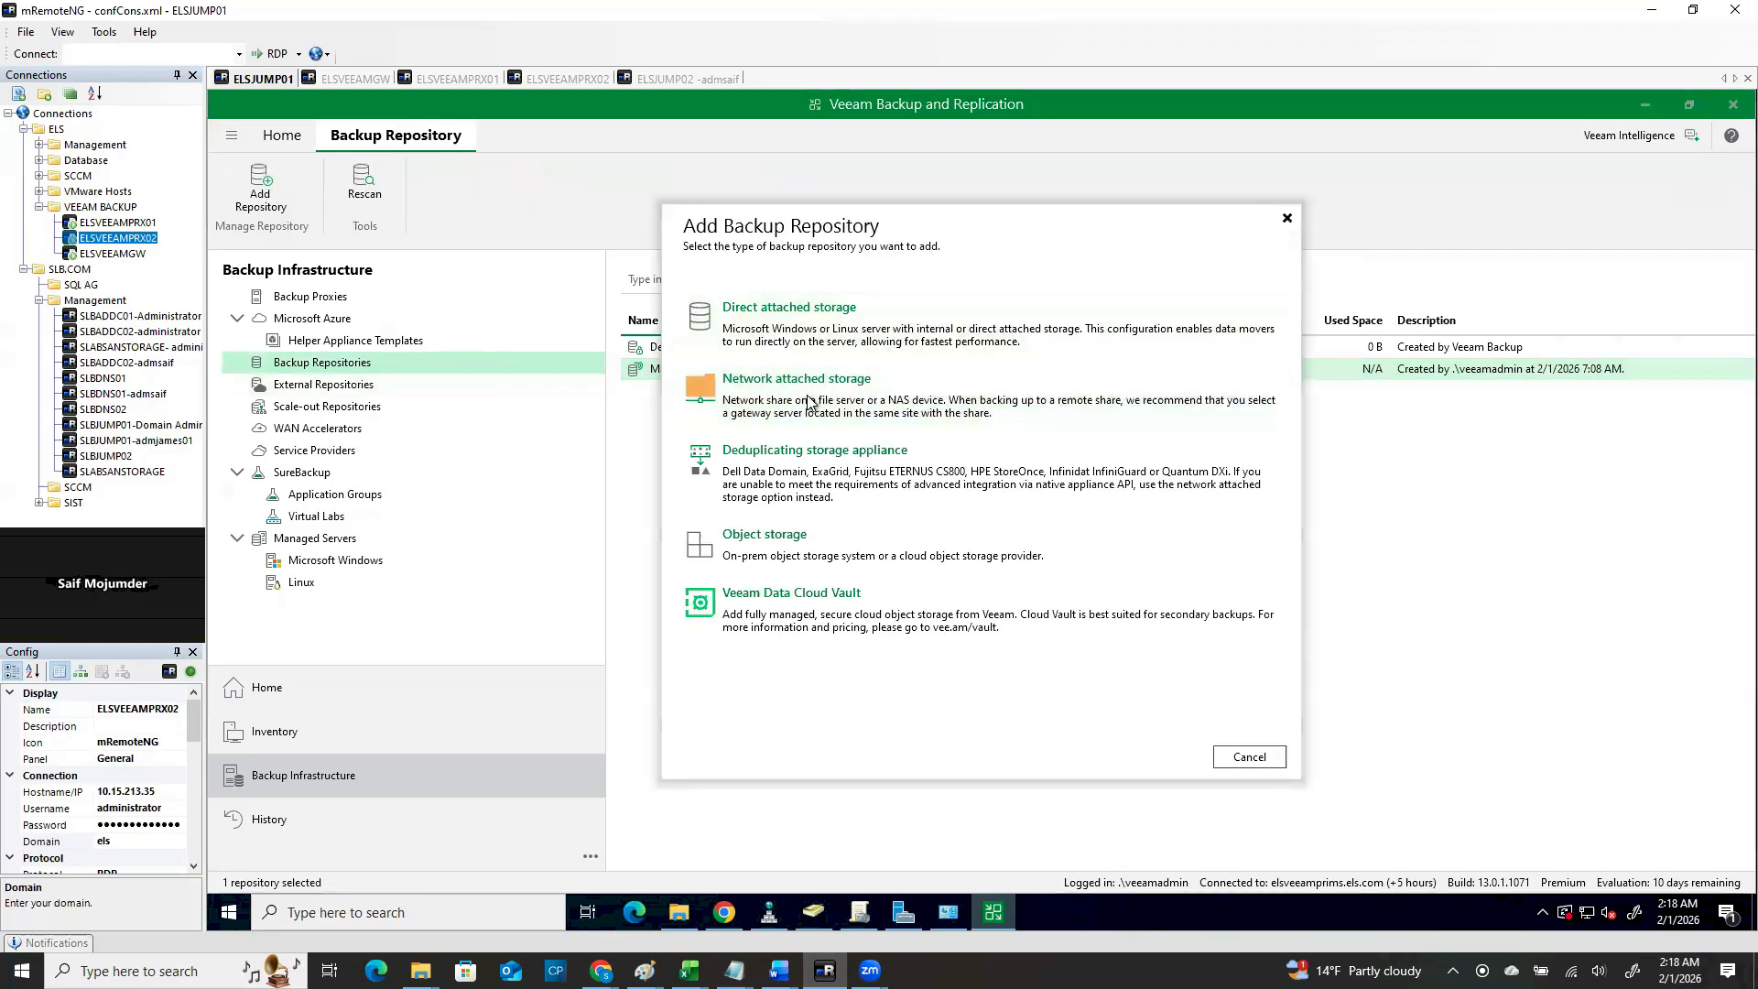
left_click(772, 423)
left_click(780, 414)
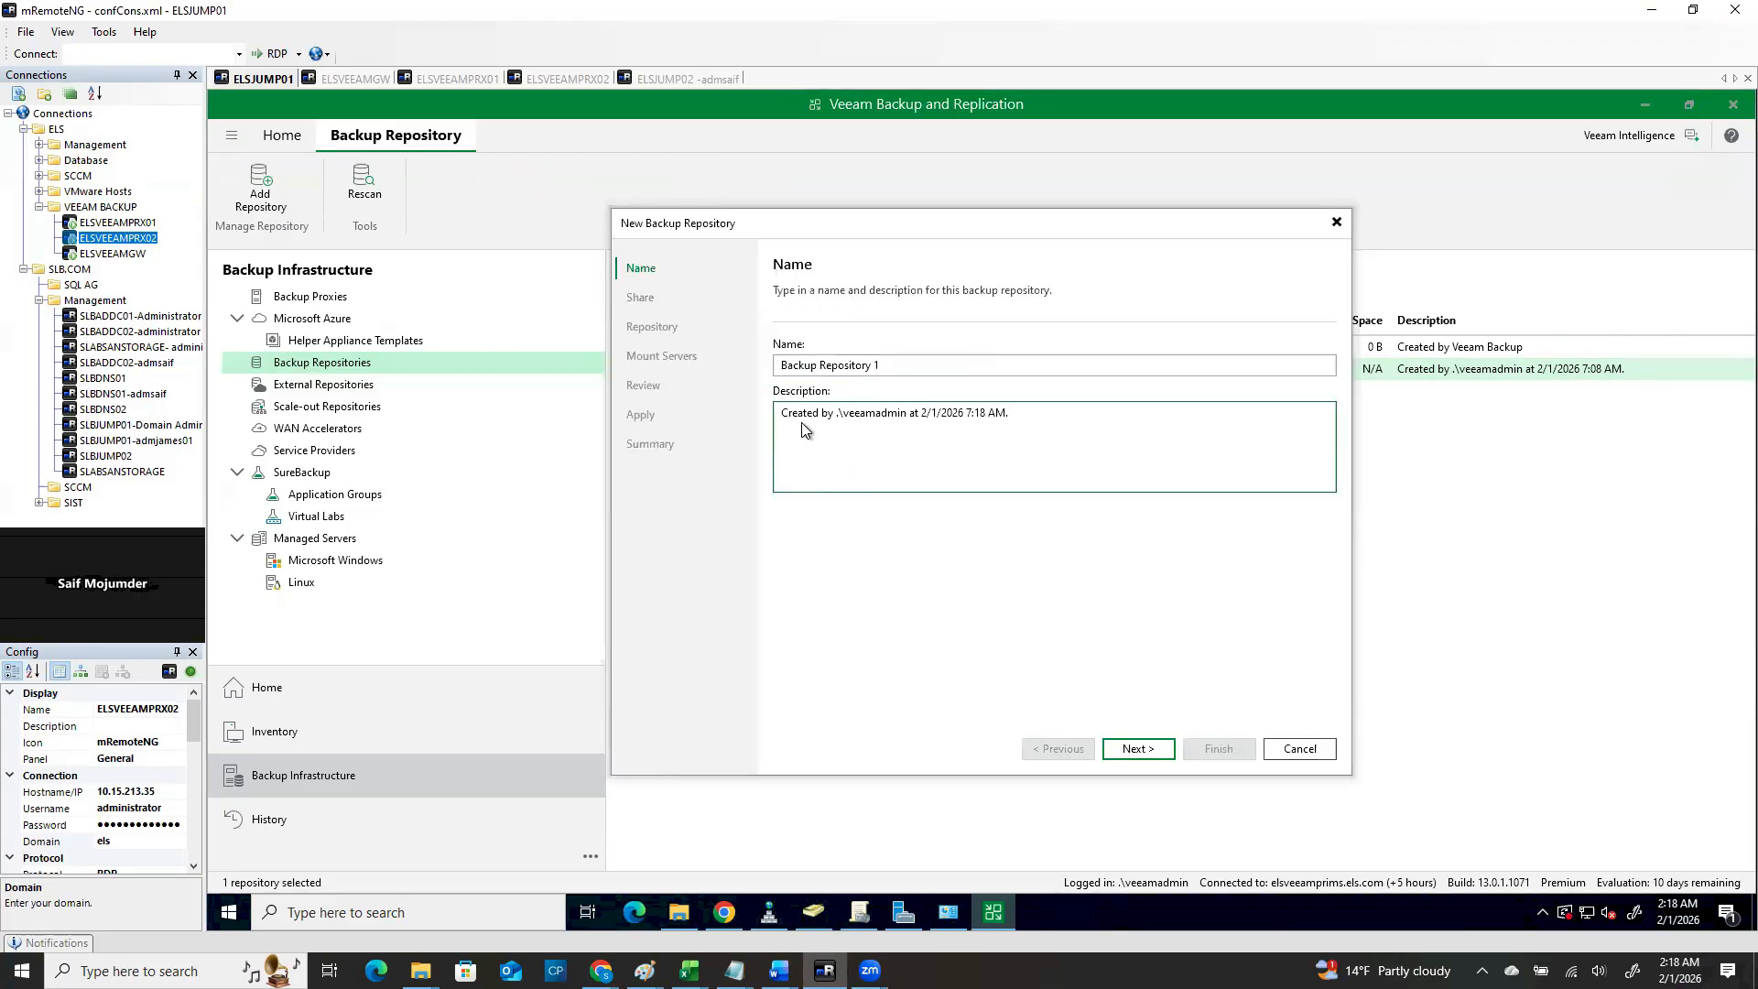
key("ctrl+a")
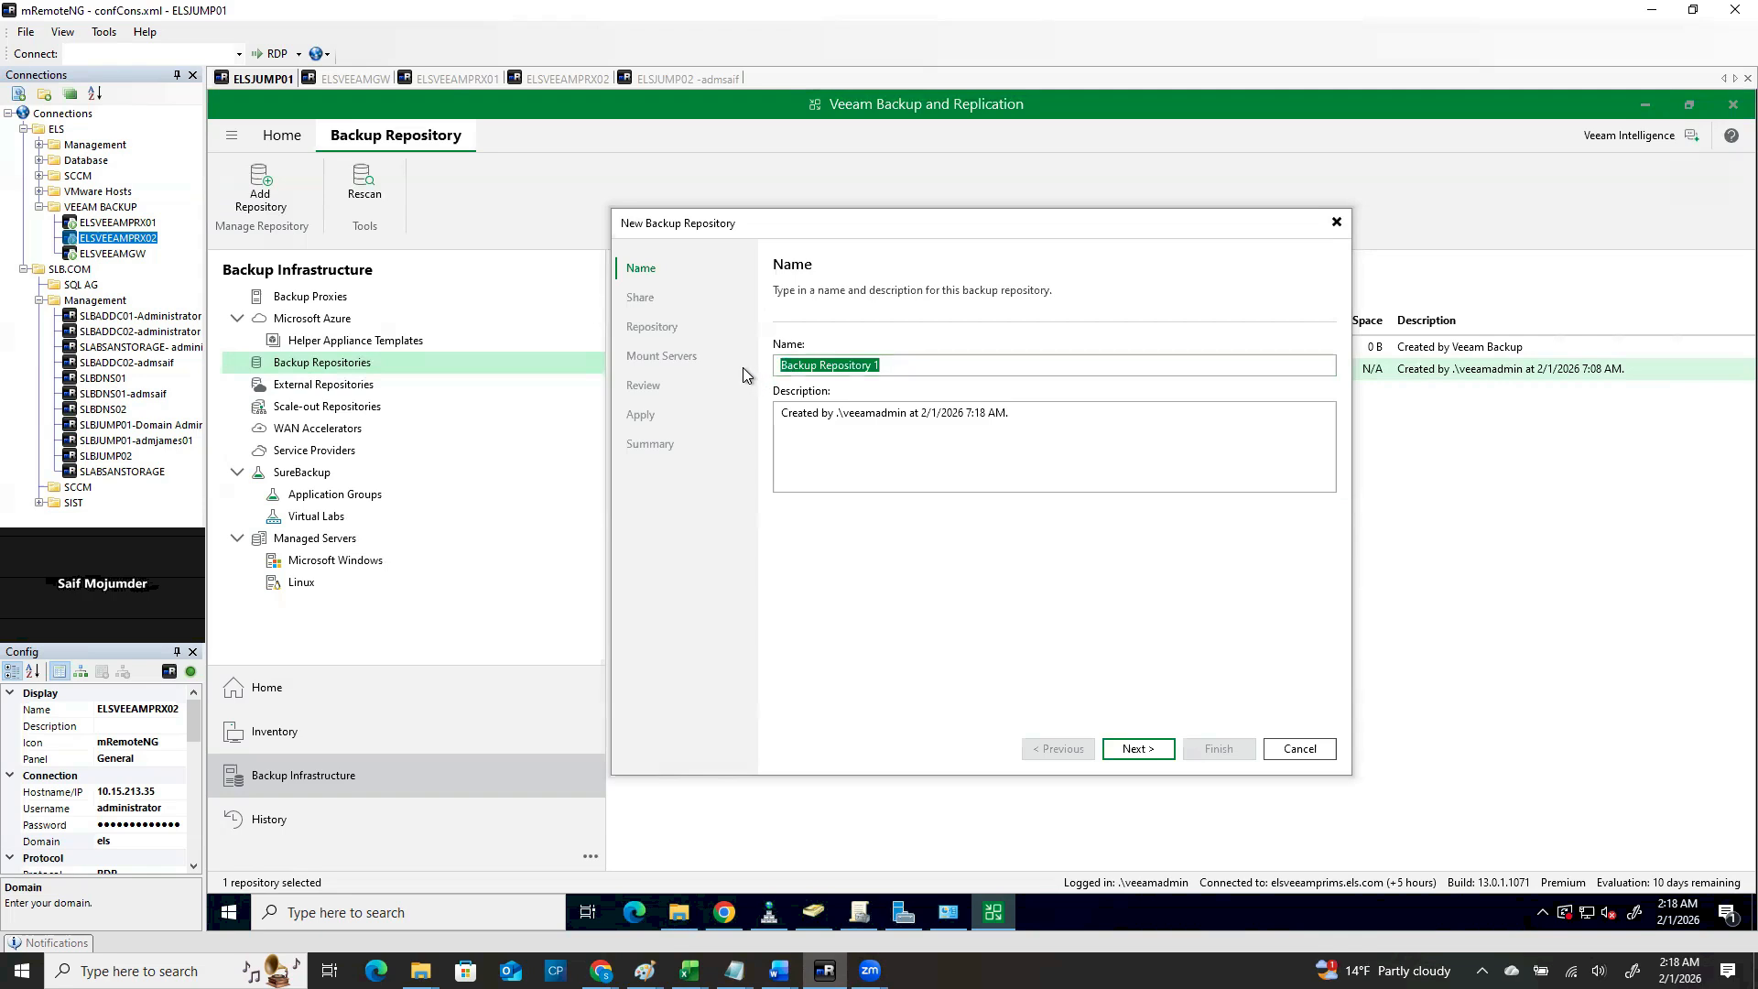
type("ELS_Management")
left_click(1135, 749)
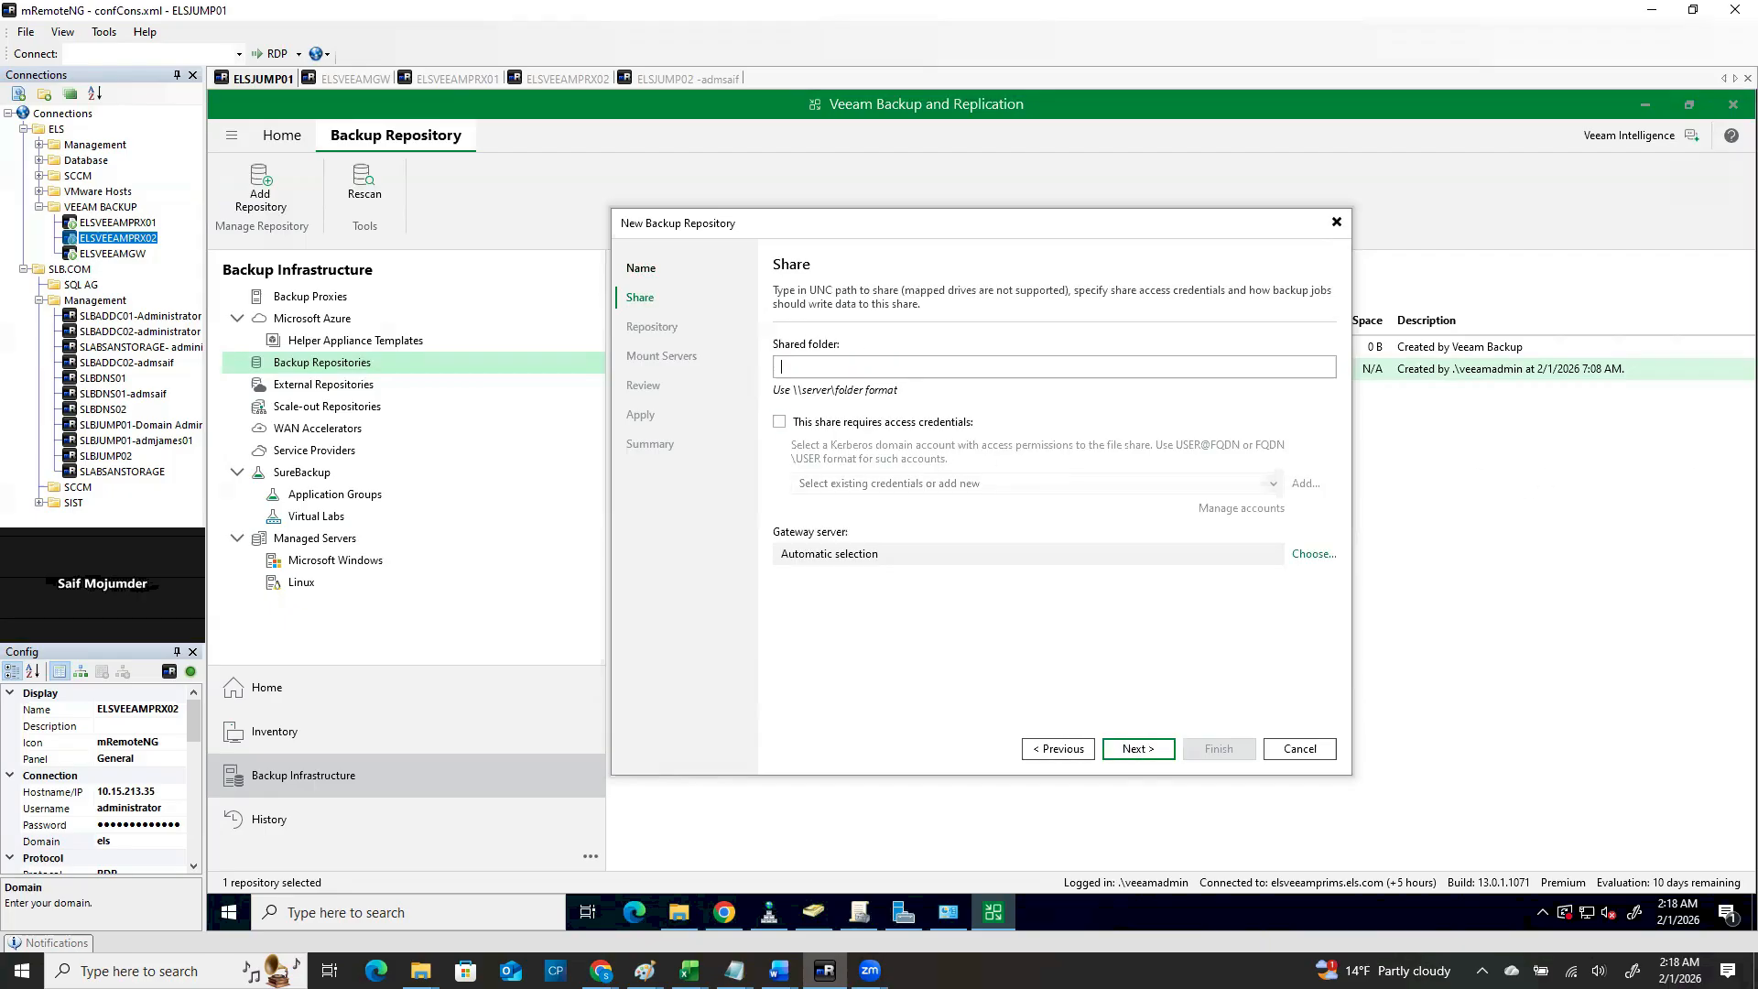
key("alt+Tab")
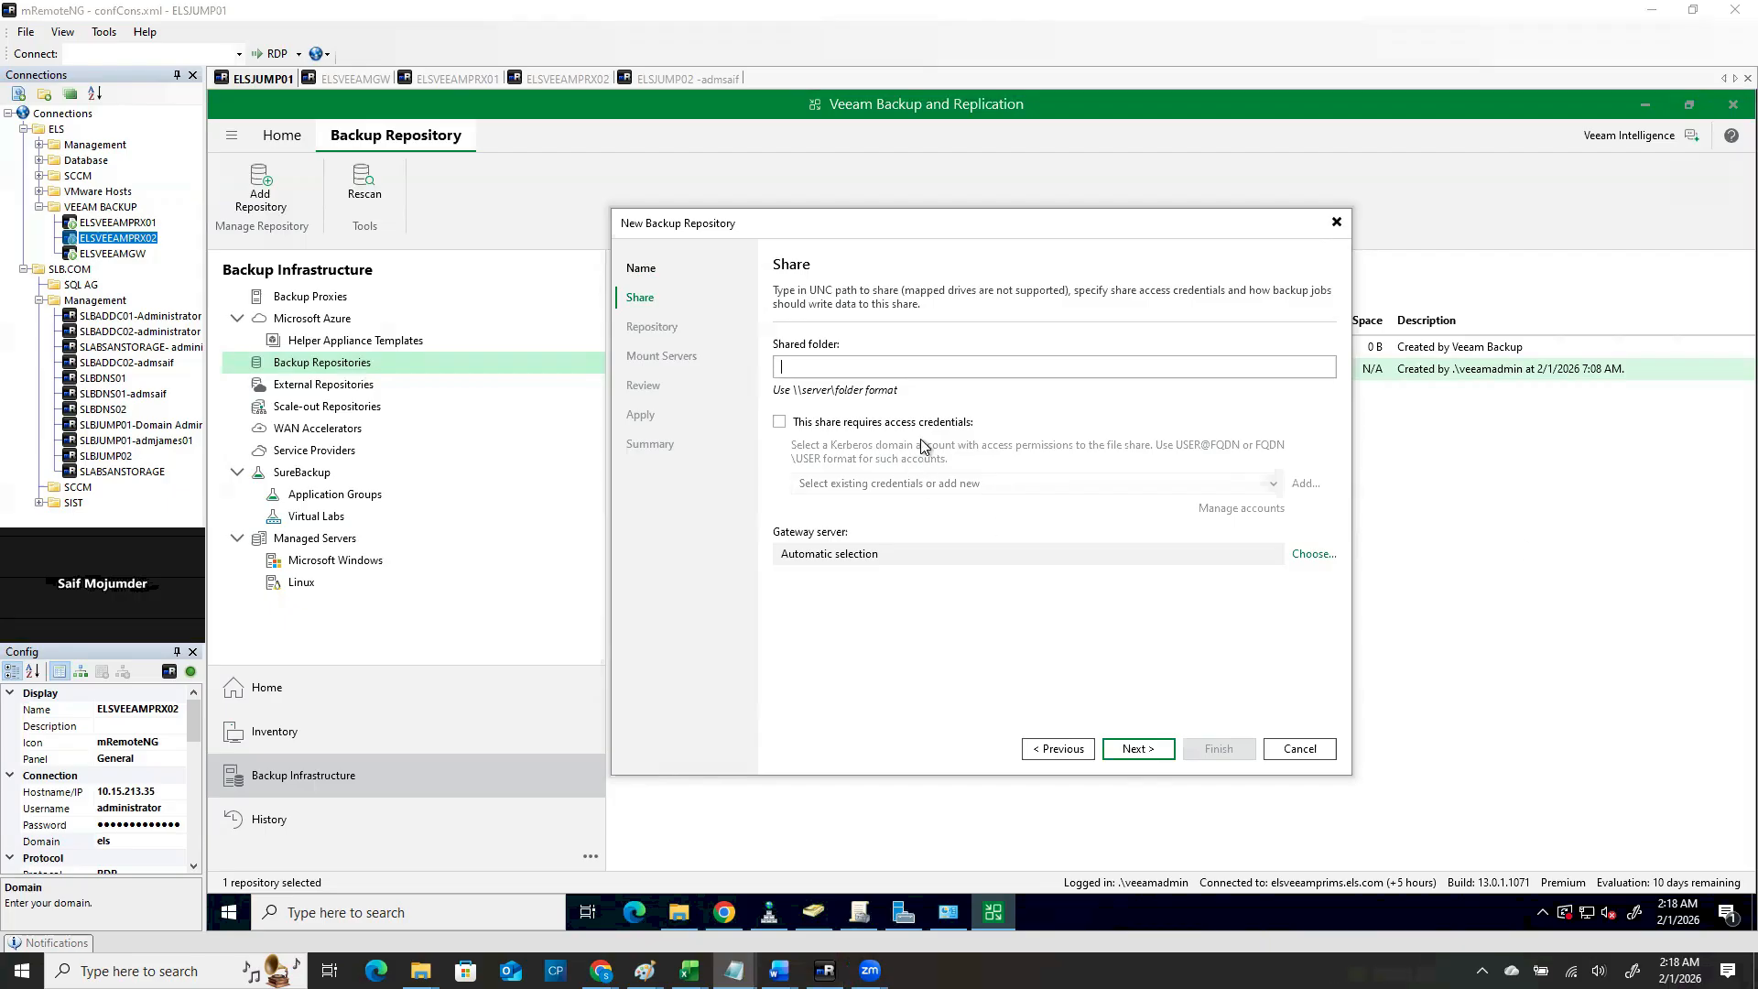
left_click(678, 912)
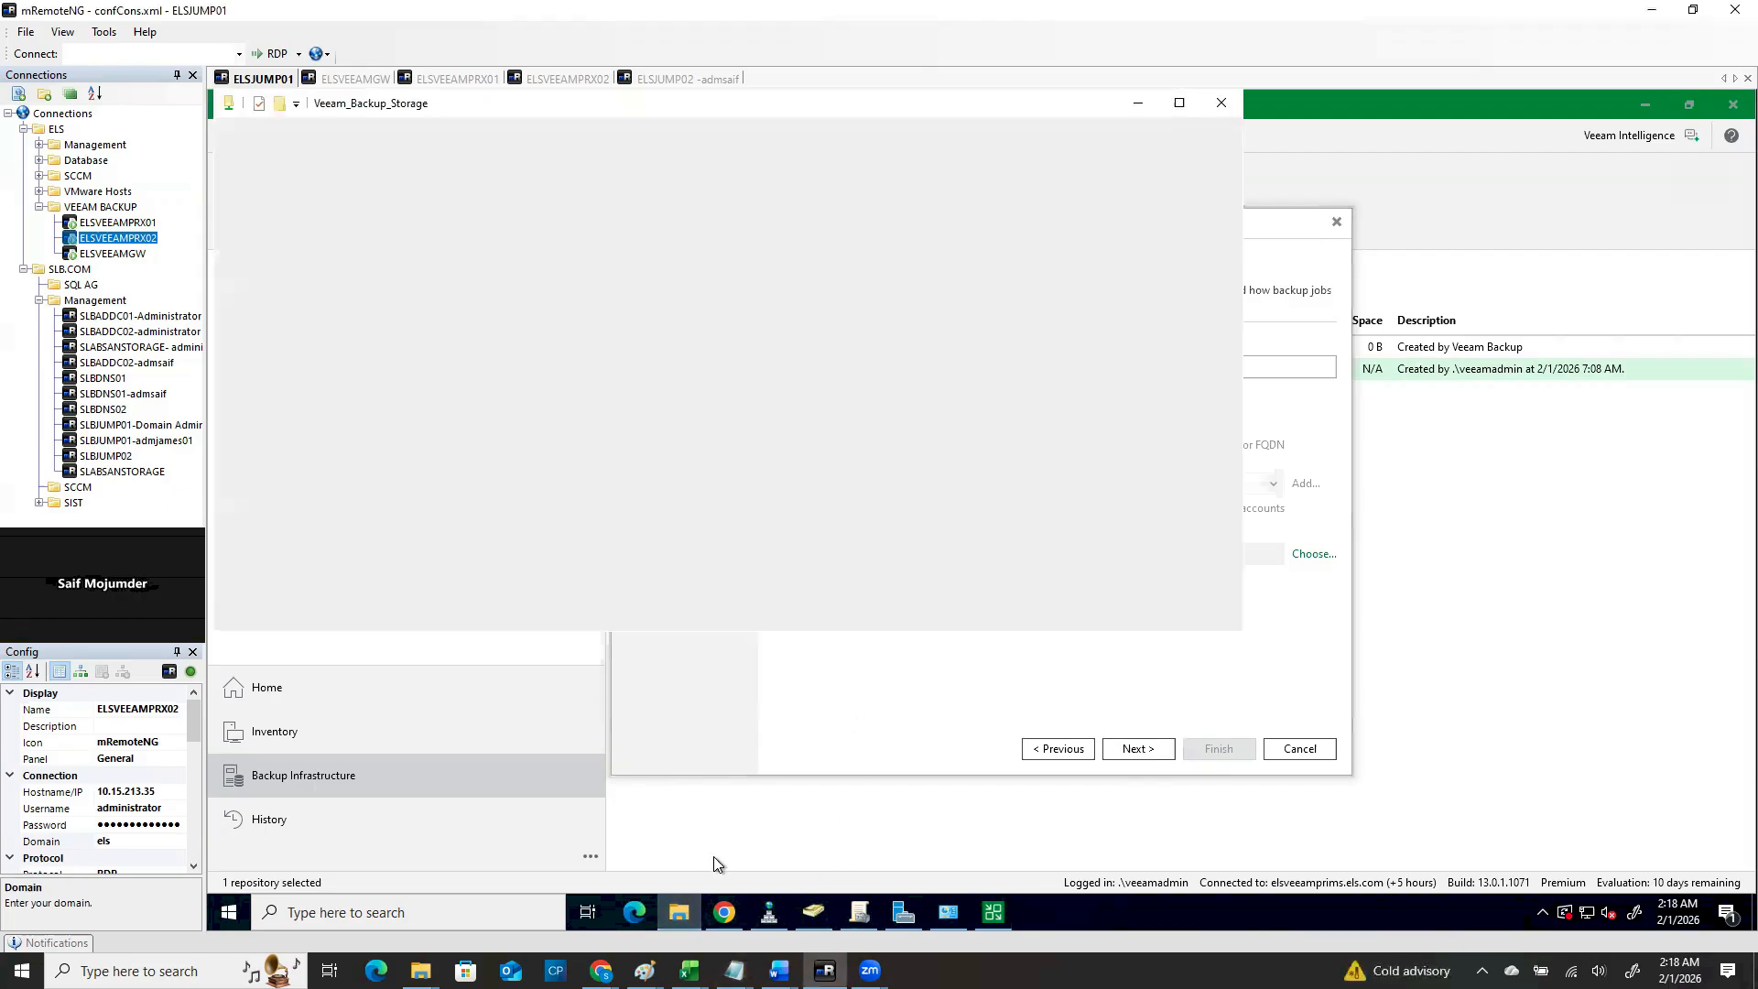
- Inspect the ELS_Management folder's properties, security permissions and network location
right_click(474, 279)
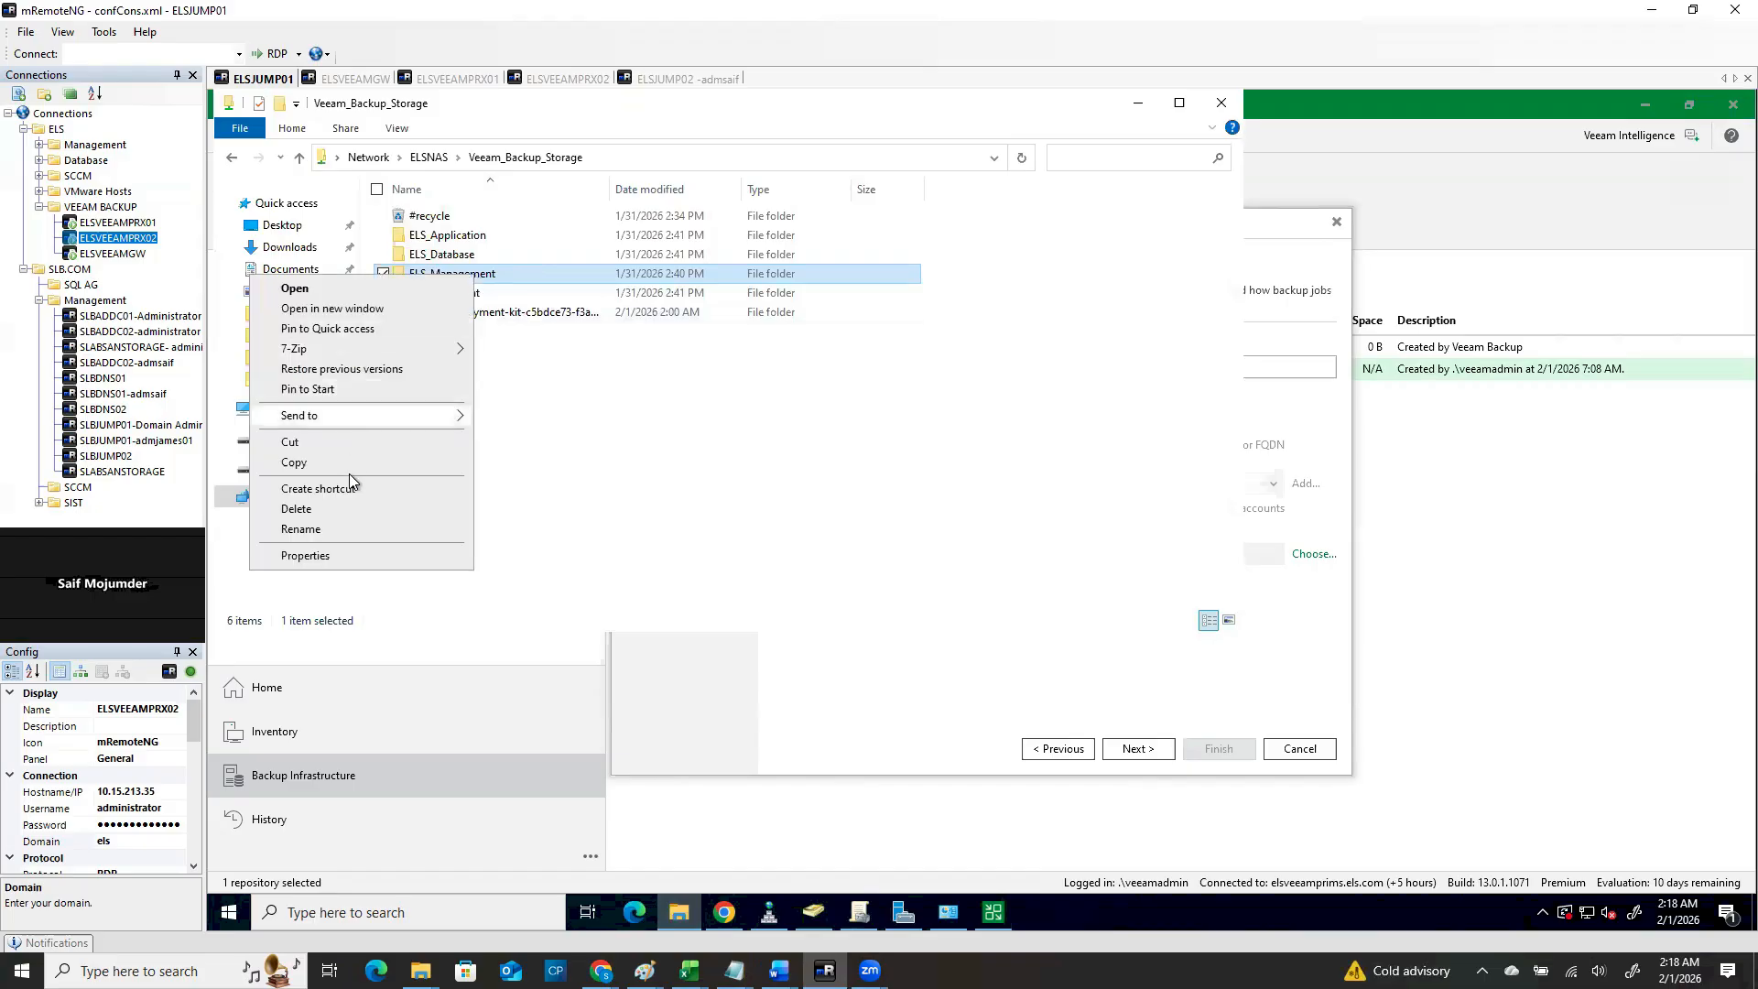
left_click(338, 561)
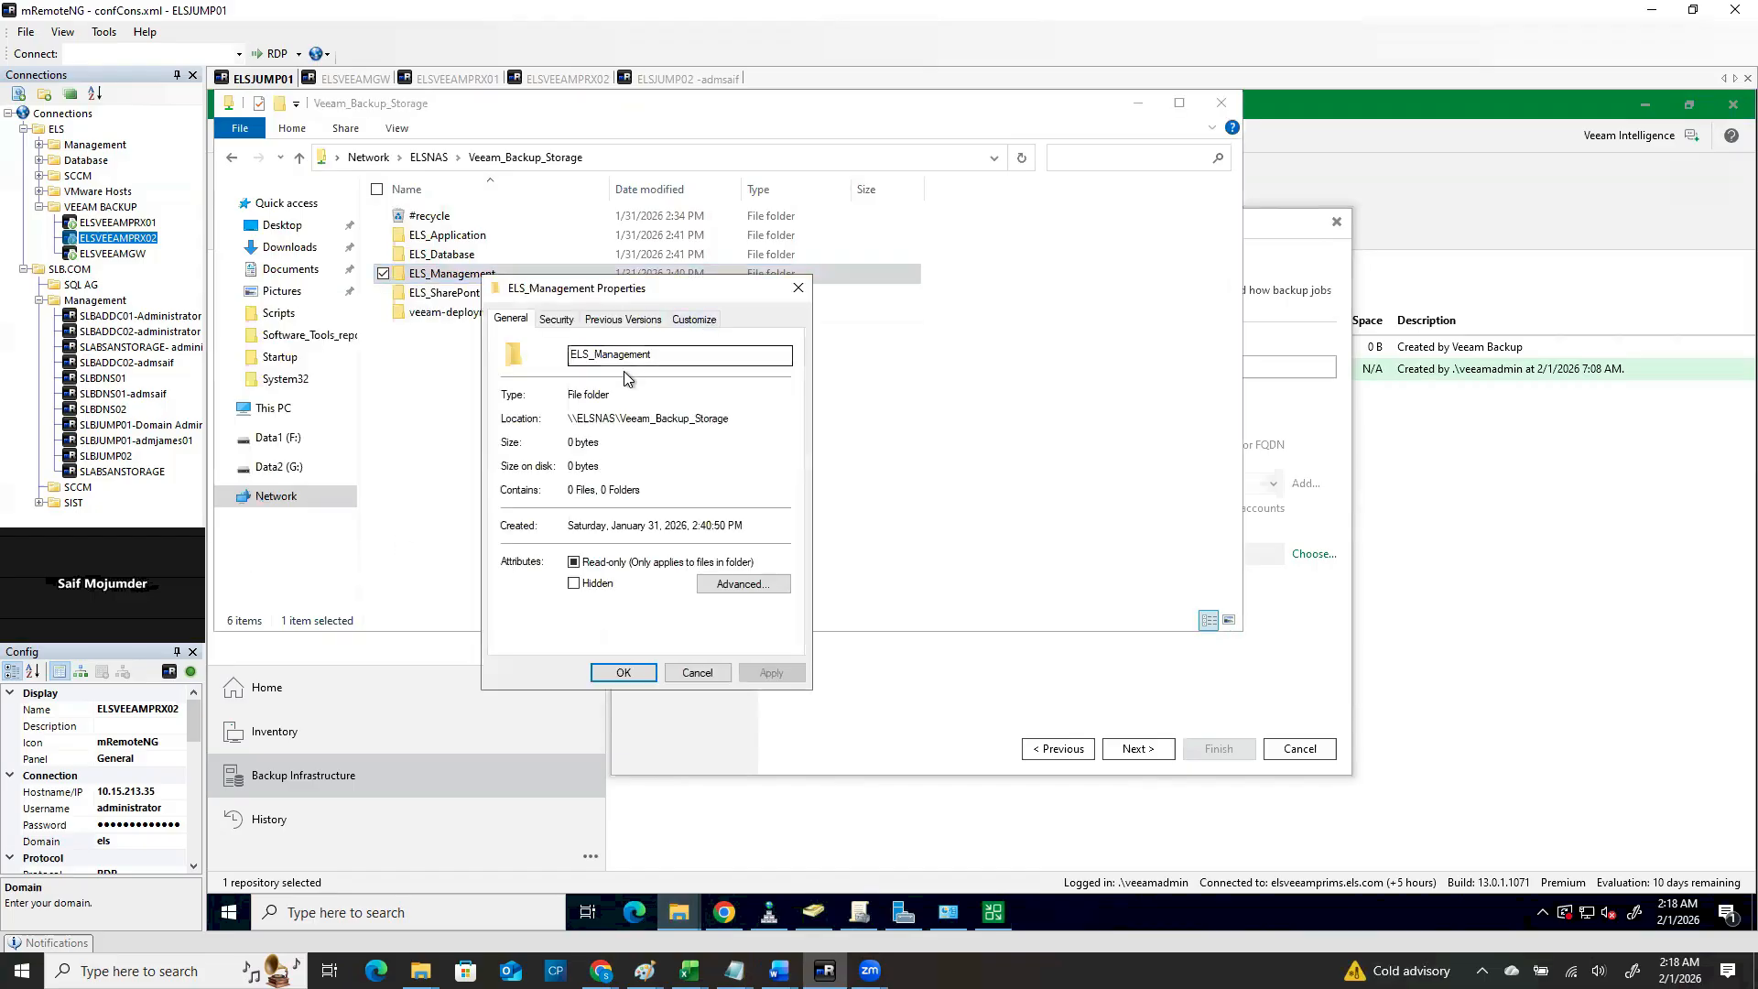
left_click(556, 319)
left_click(515, 319)
left_click_drag(735, 424, 566, 422)
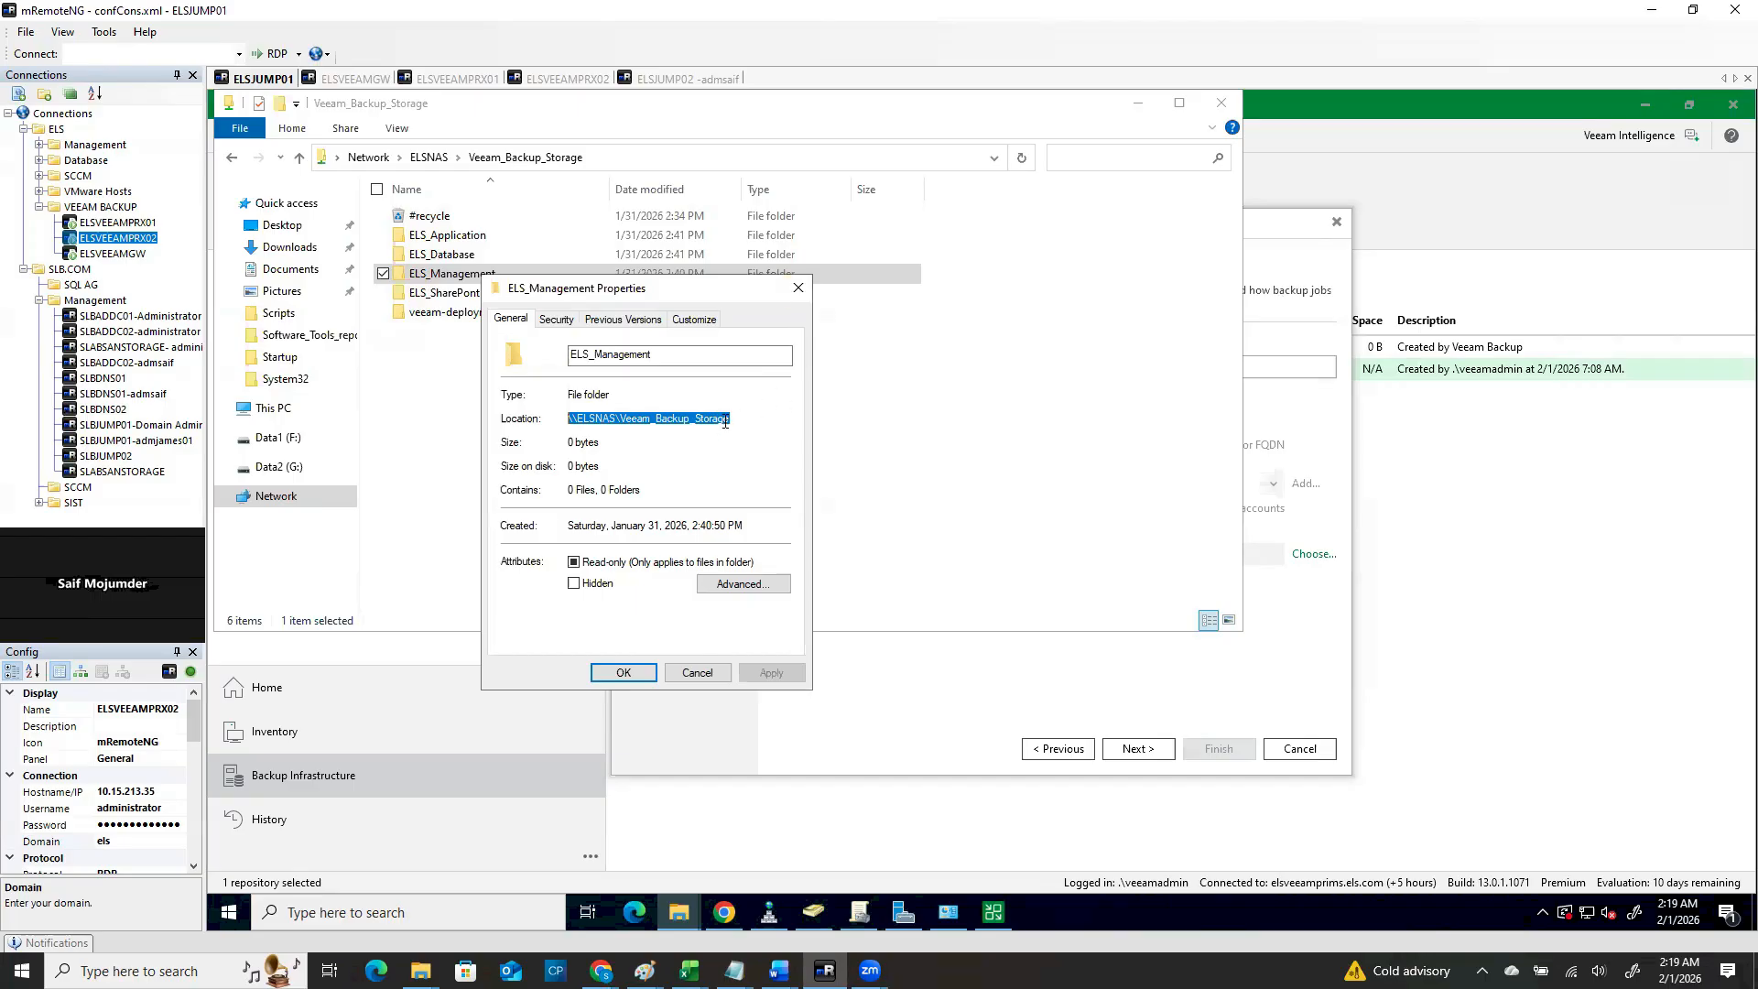
left_click(798, 287)
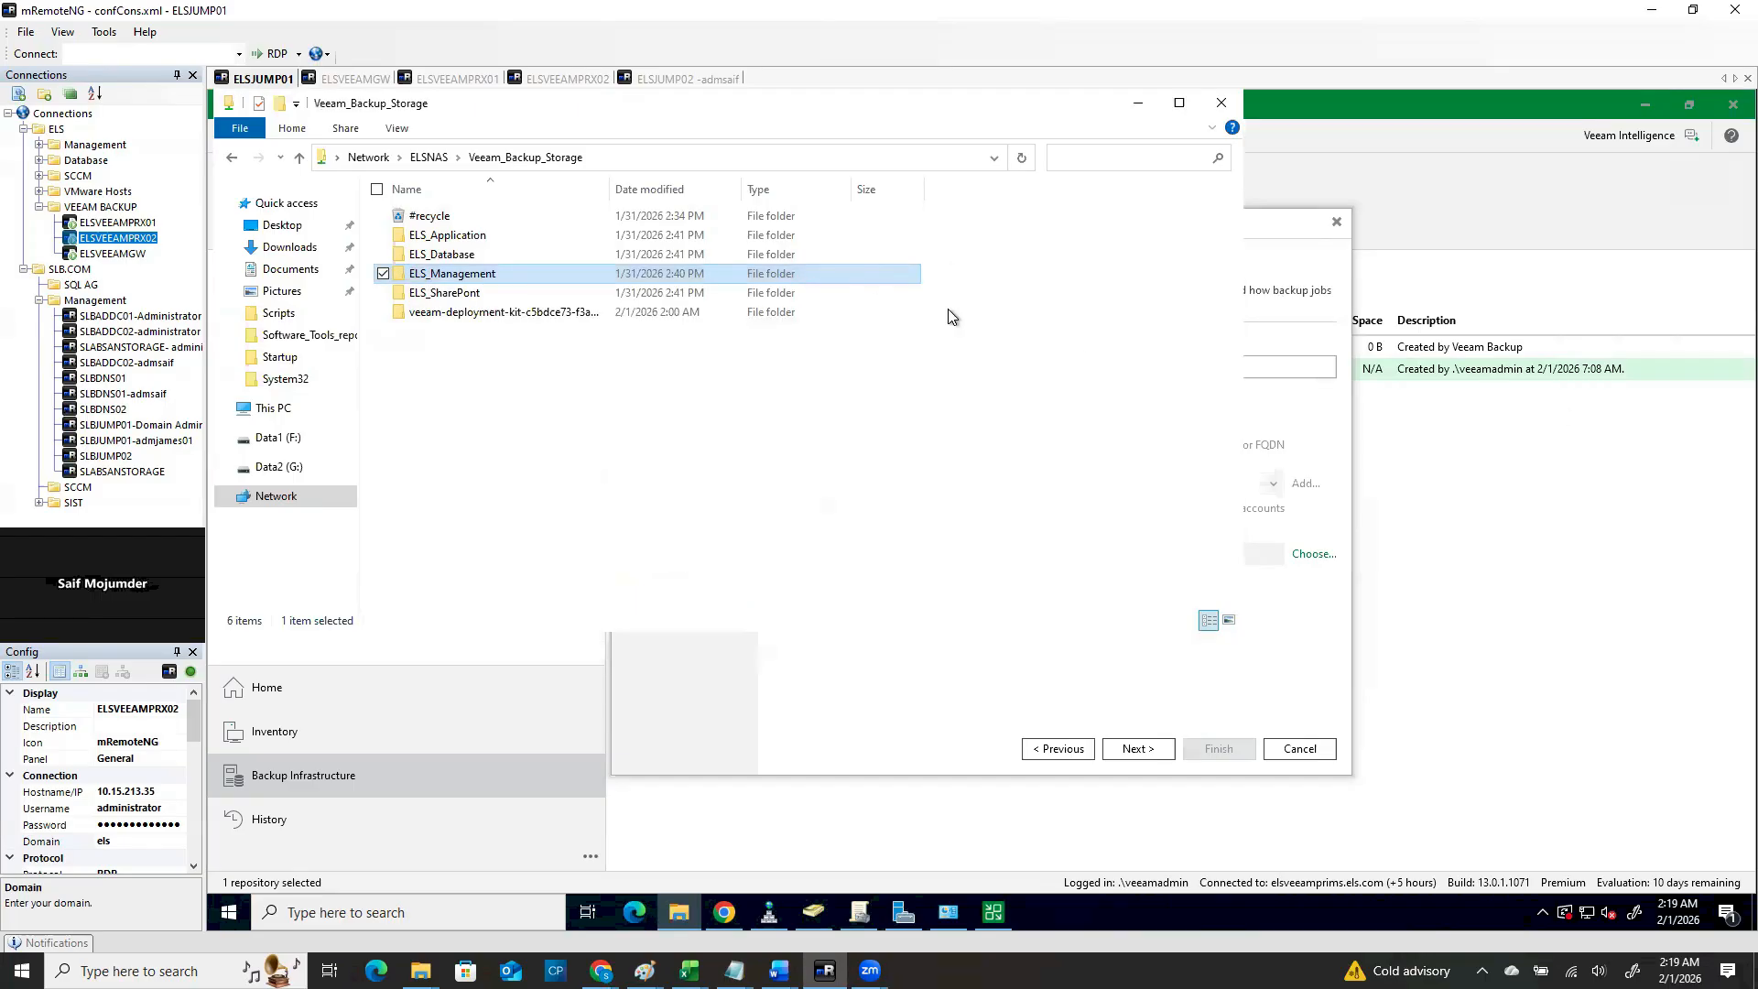
right_click(511, 270)
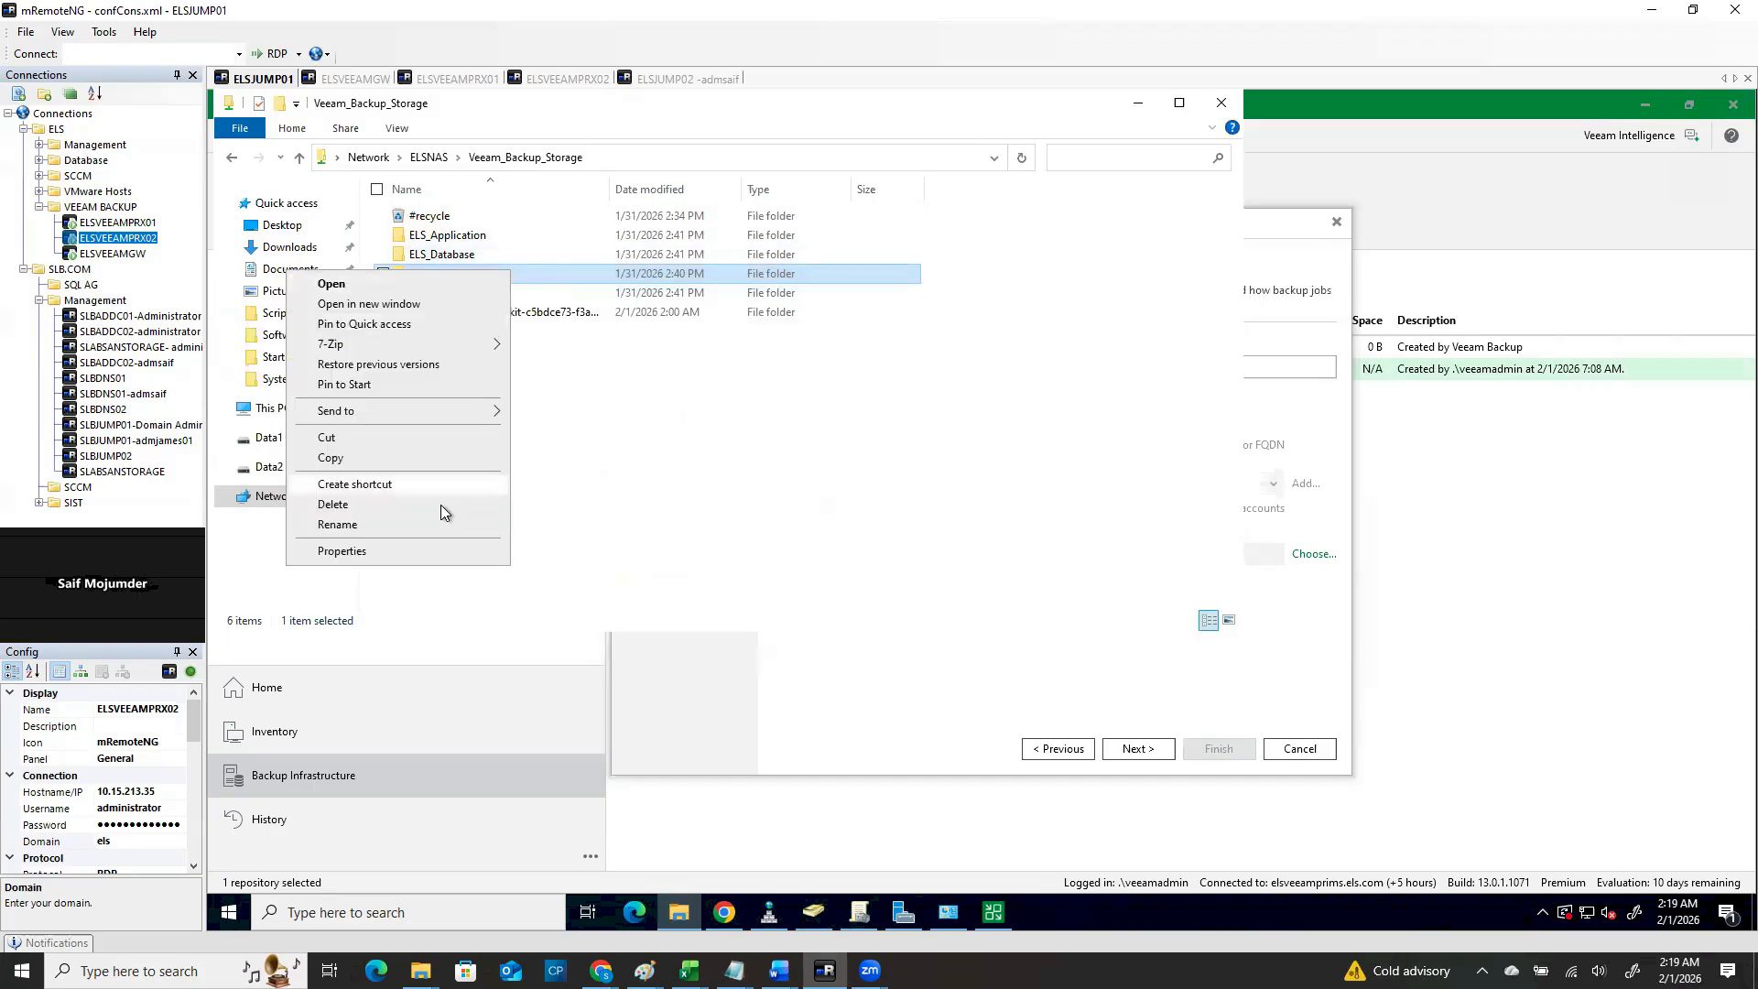
left_click(404, 546)
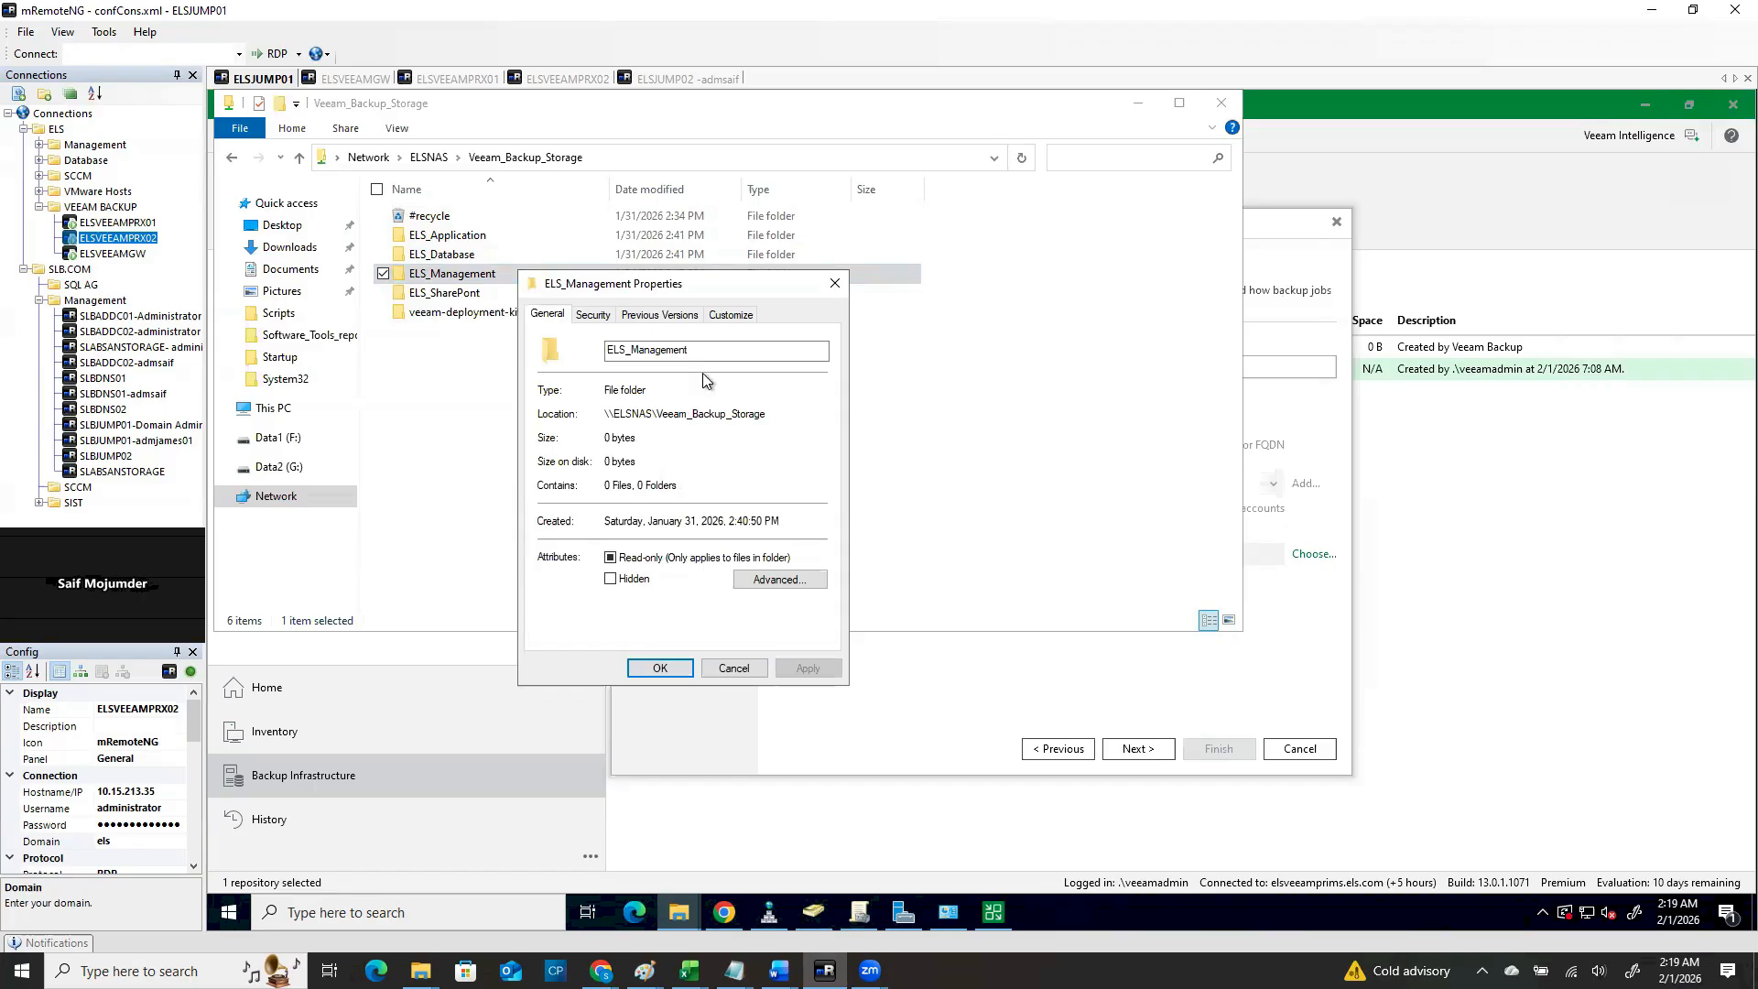
left_click(834, 283)
- Check the ELS_Database folder's properties
left_click(449, 255)
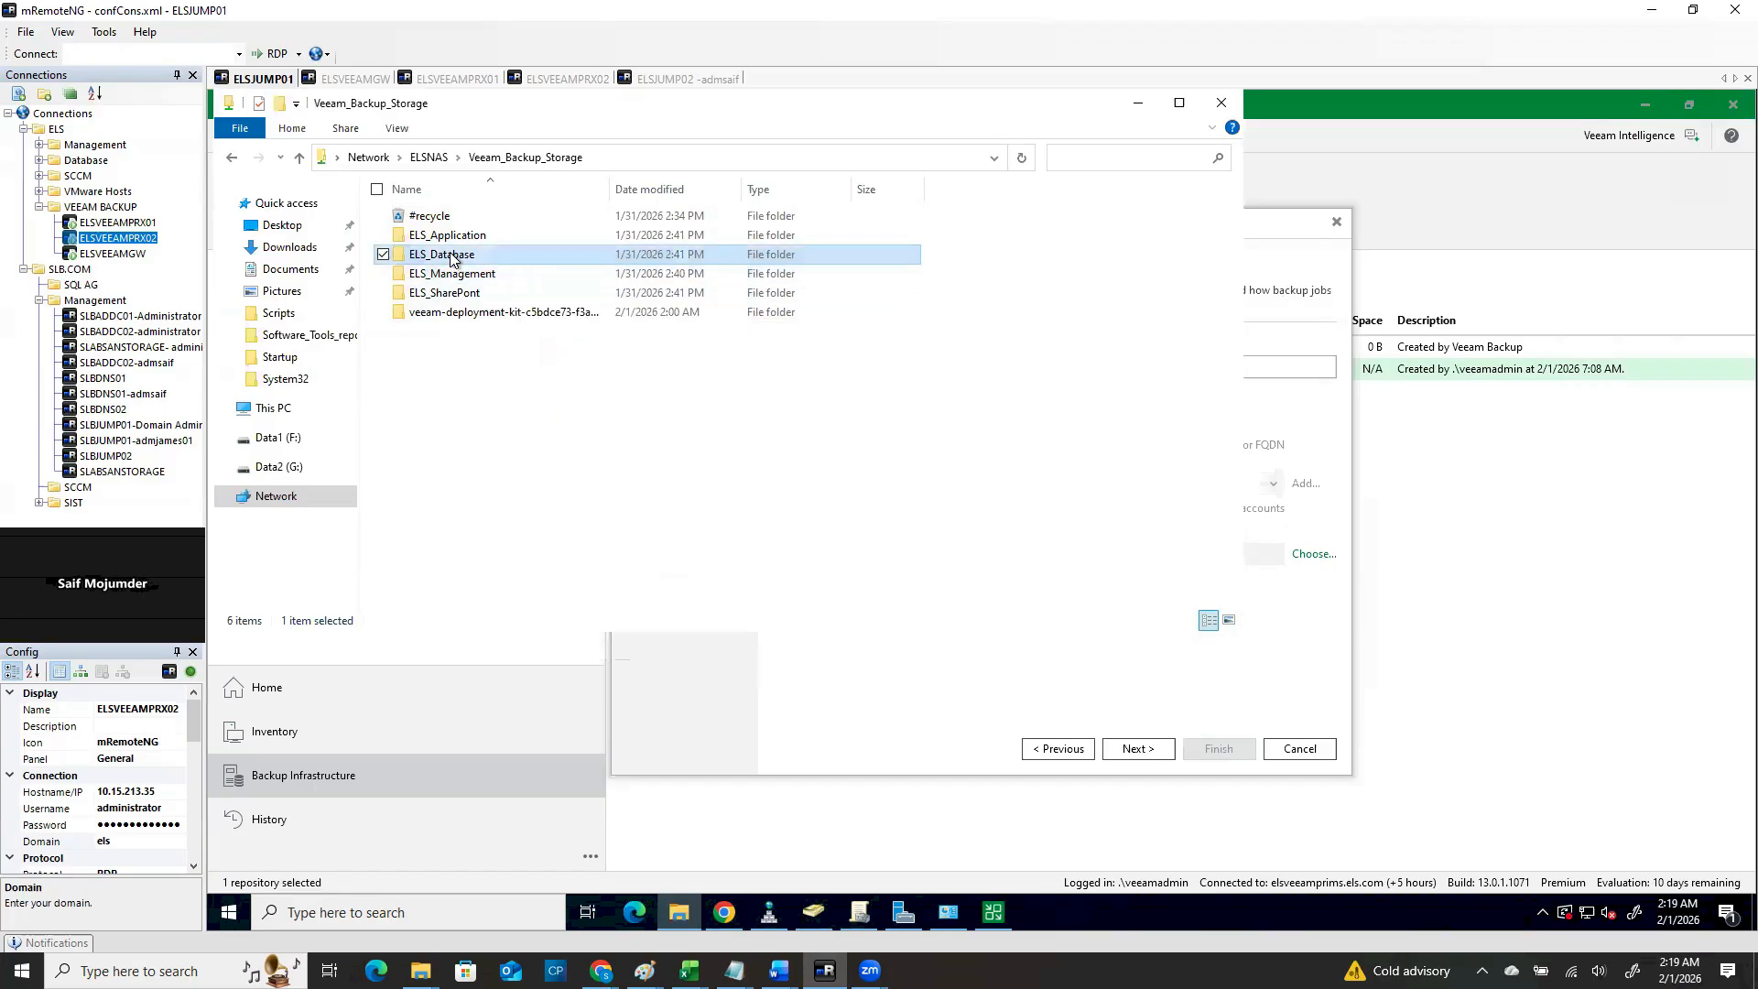
right_click(449, 257)
left_click(323, 536)
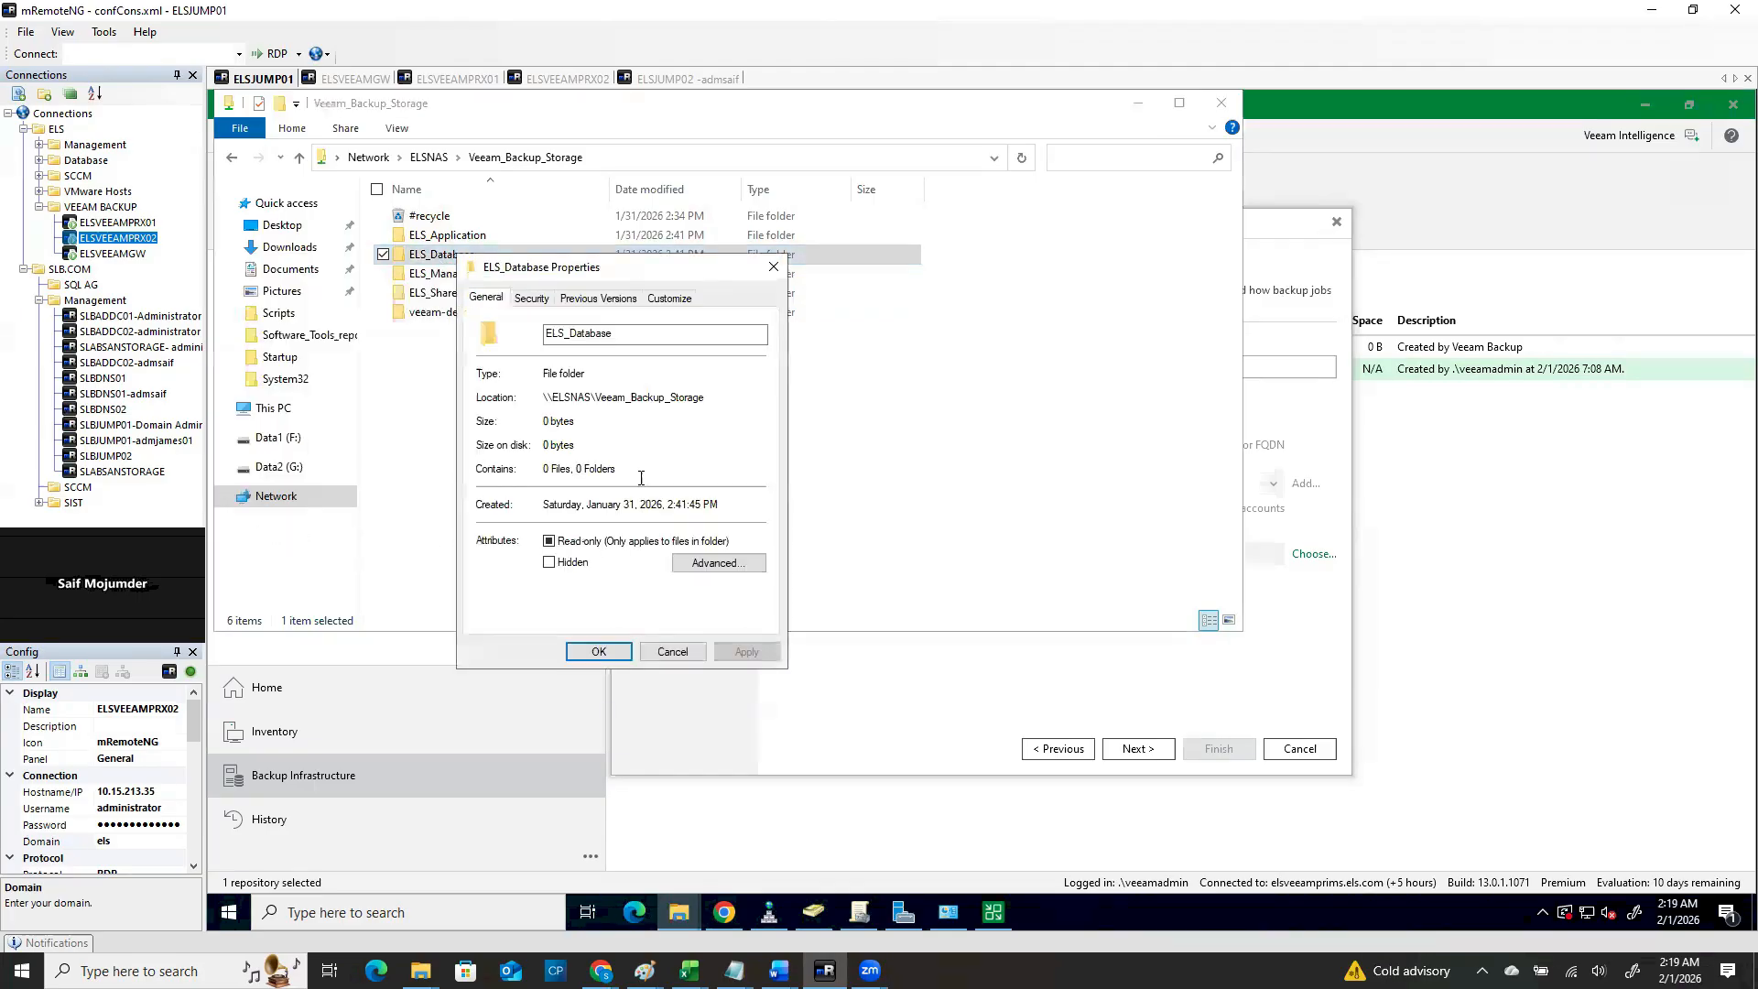
left_click(775, 268)
key("alt+Tab")
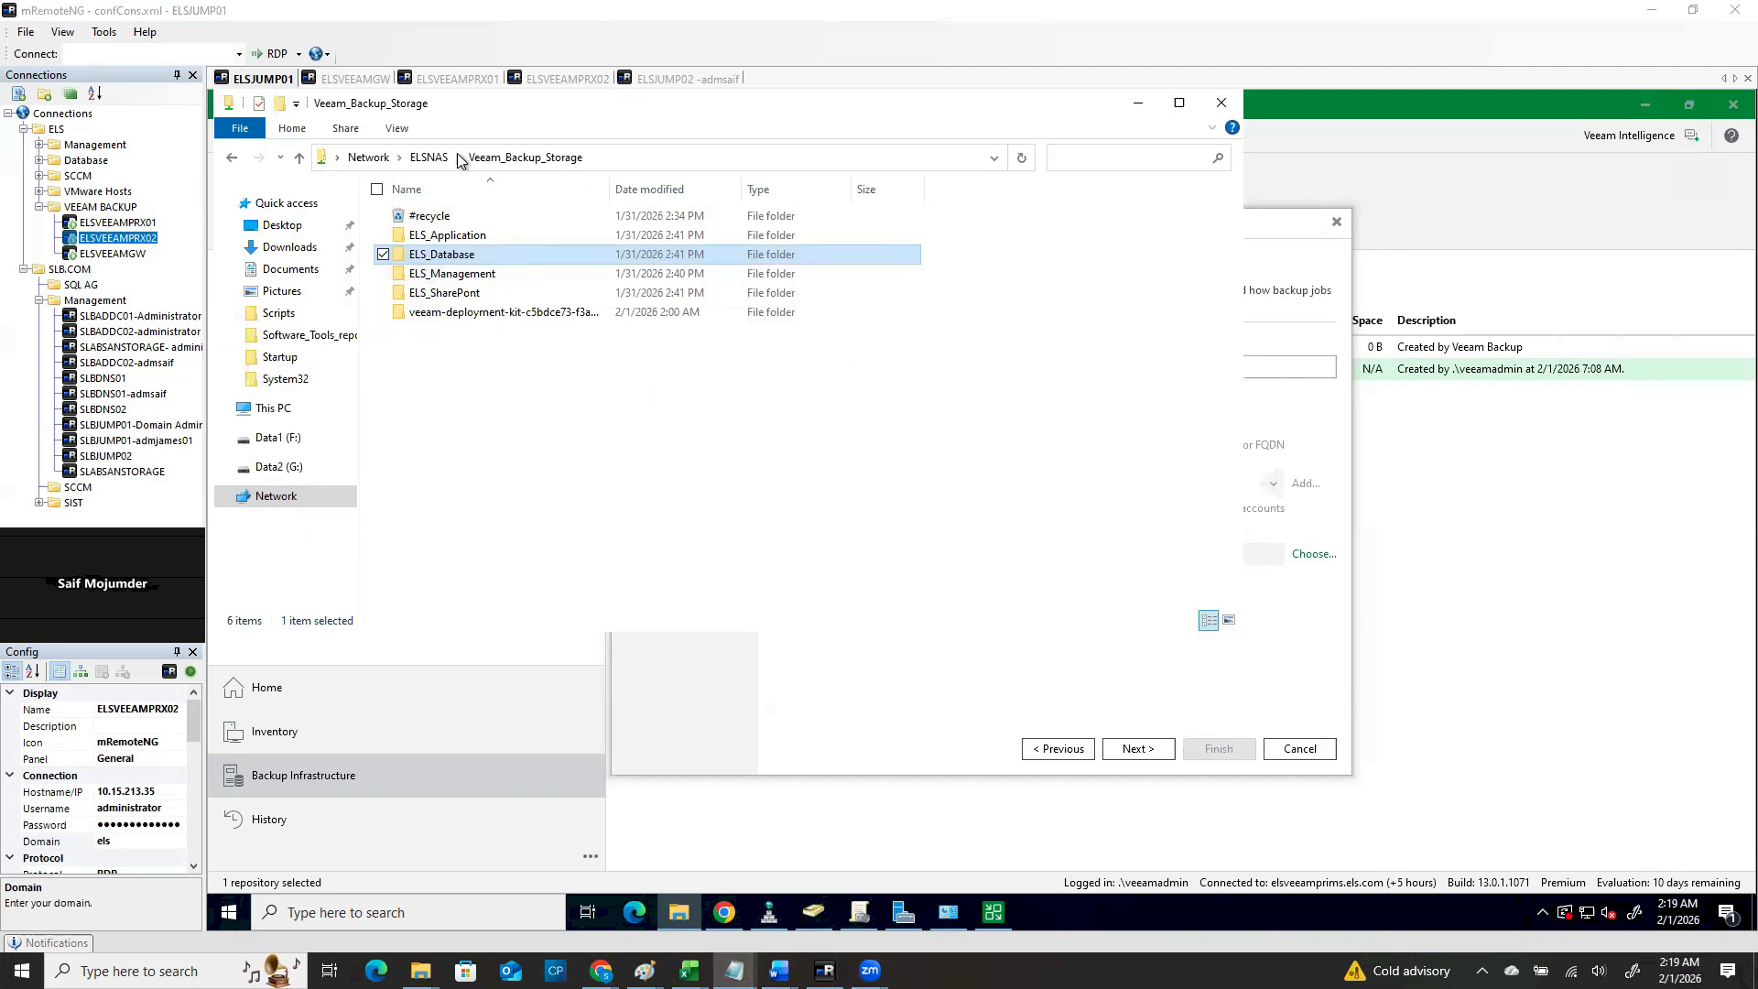
- Open the ELS_Management folder and copy its full network path
double_click(486, 273)
left_click(694, 158)
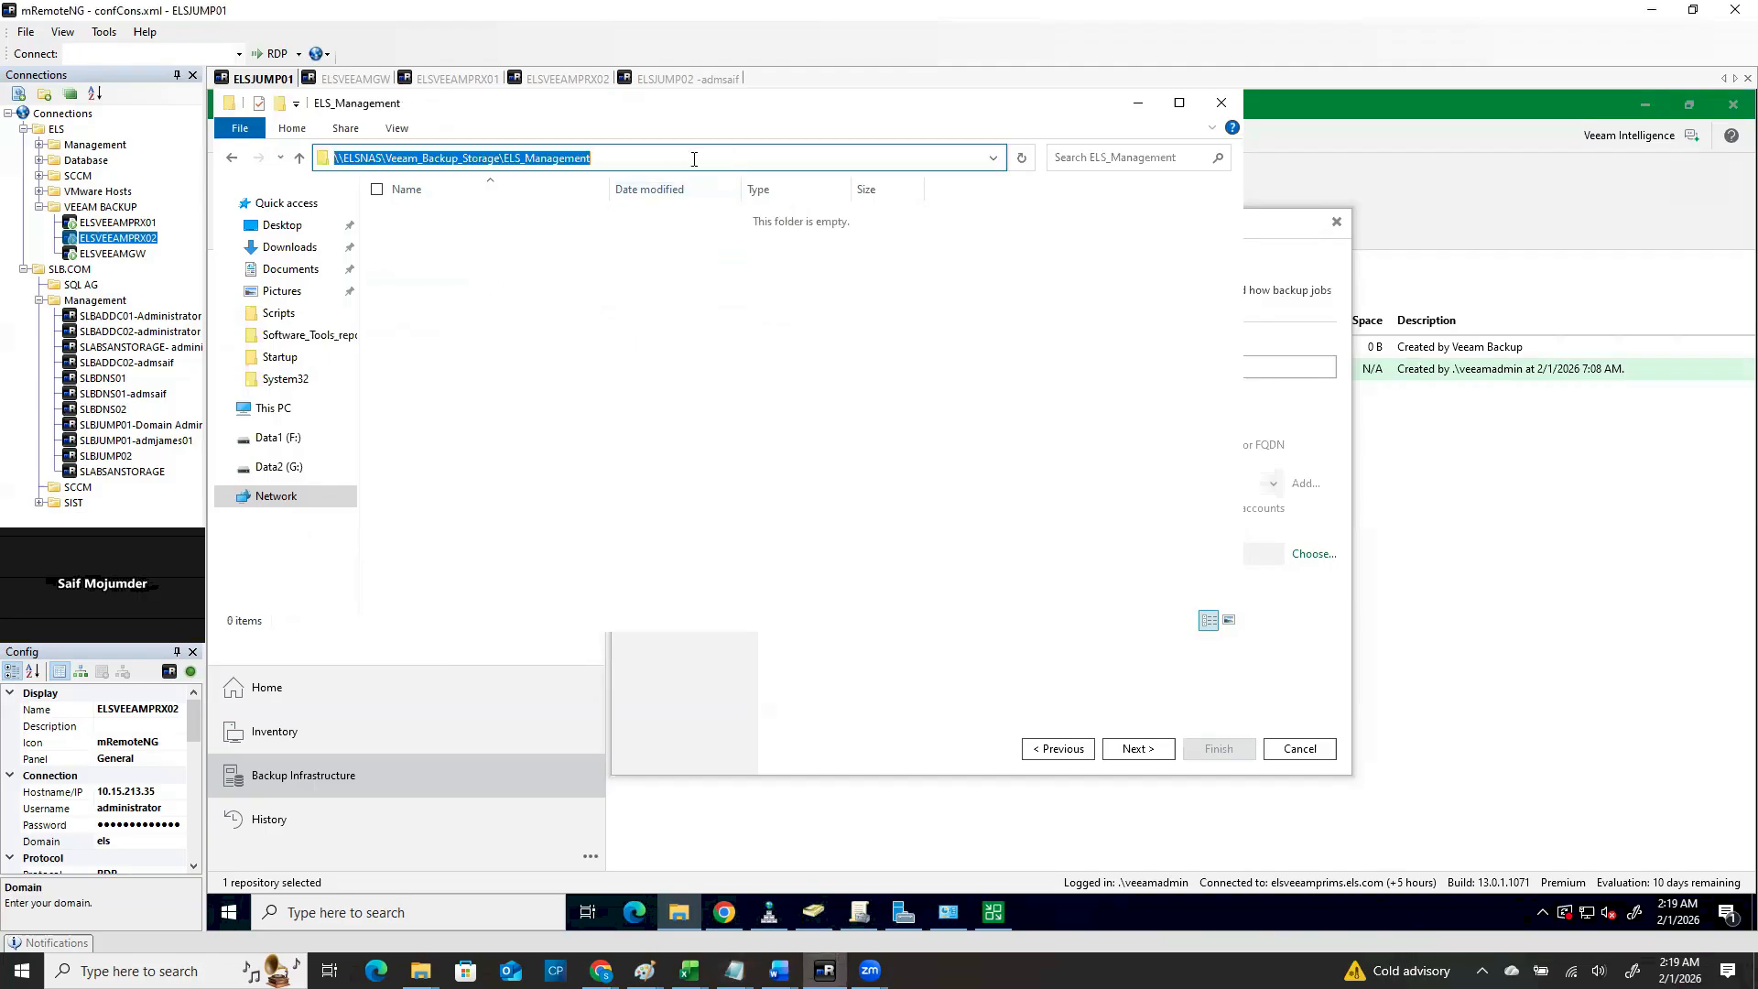
right_click(494, 157)
left_click(338, 221)
- Paste the ELS_Management path as the shared folder and toggle the access-credentials option
left_click(1138, 103)
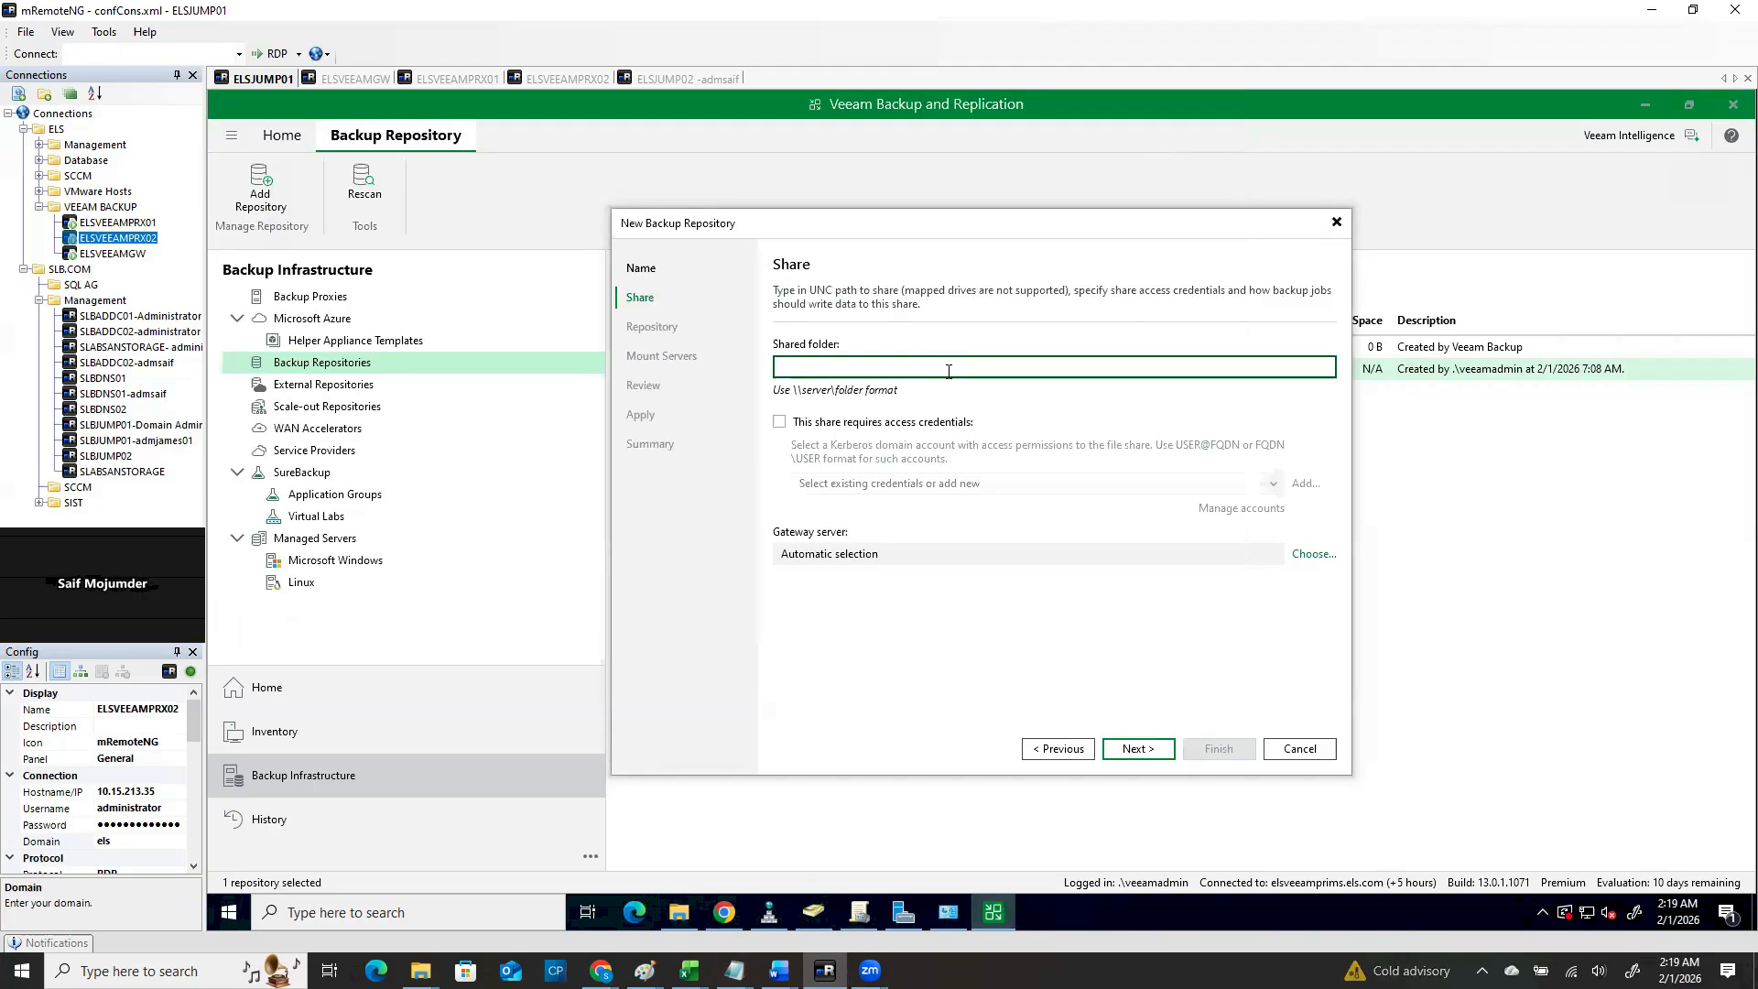
key("ctrl+v")
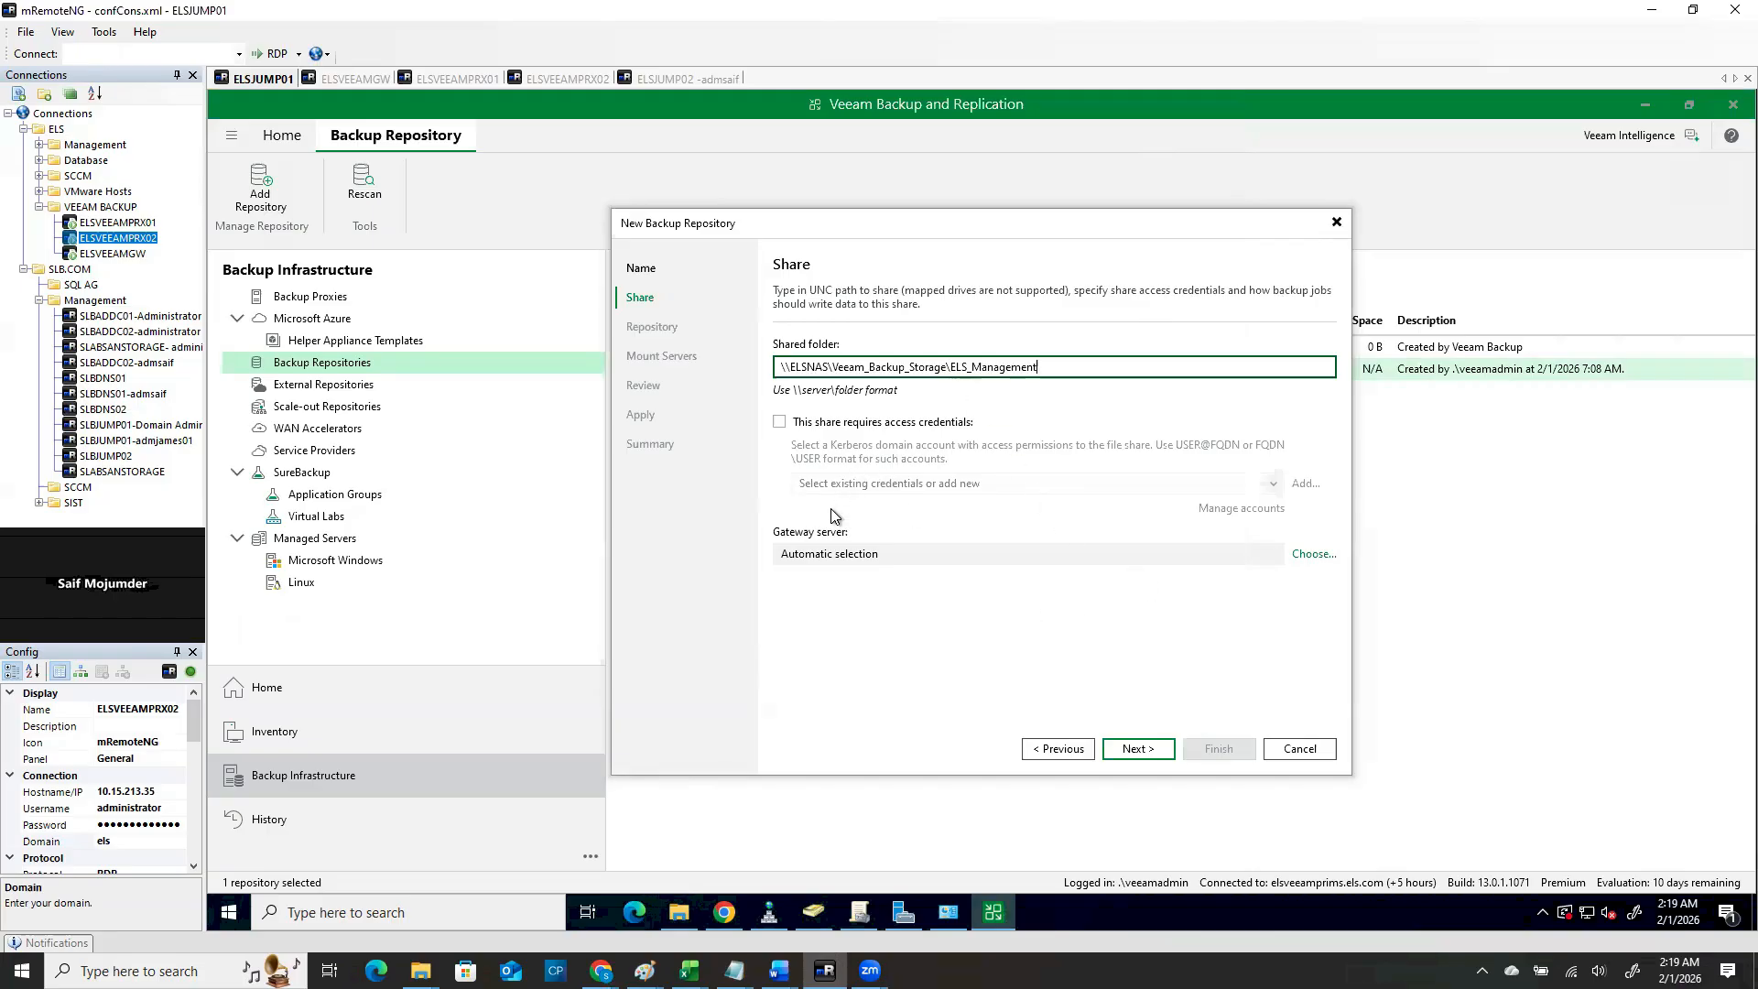
key("Tab")
key("space")
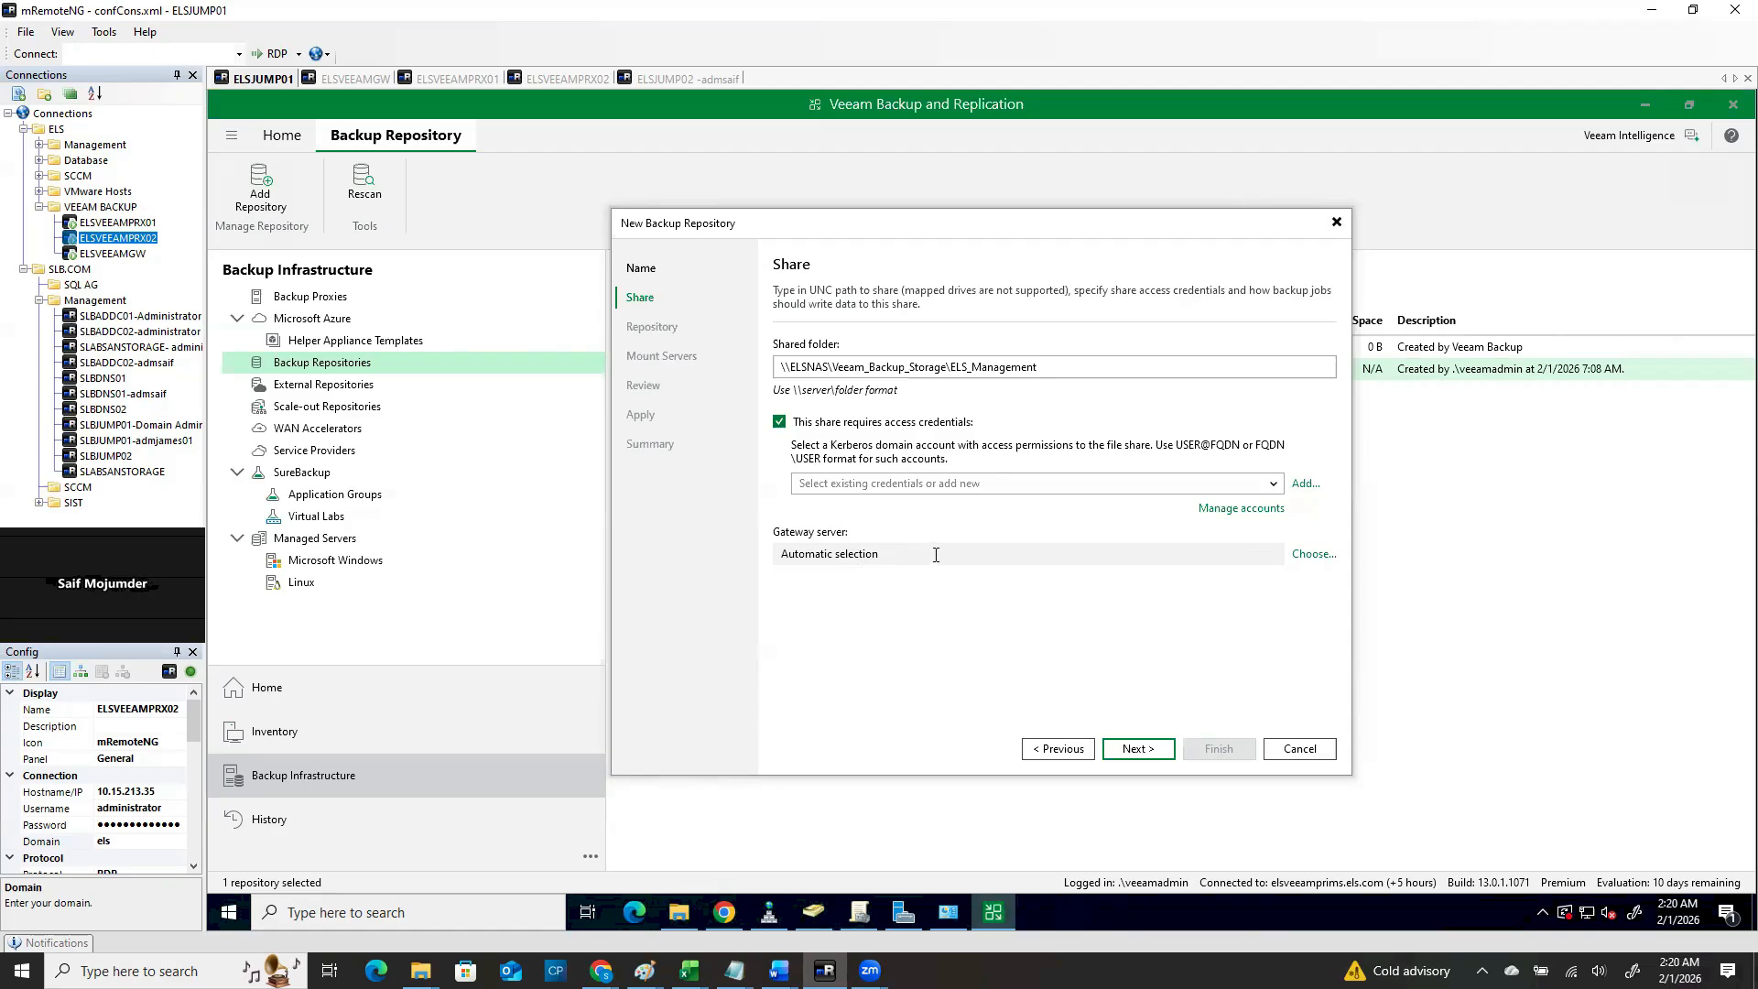
- Restrict the gateway to ELSVEEAMGW.els.com and dismiss the path-not-found error
left_click(1312, 554)
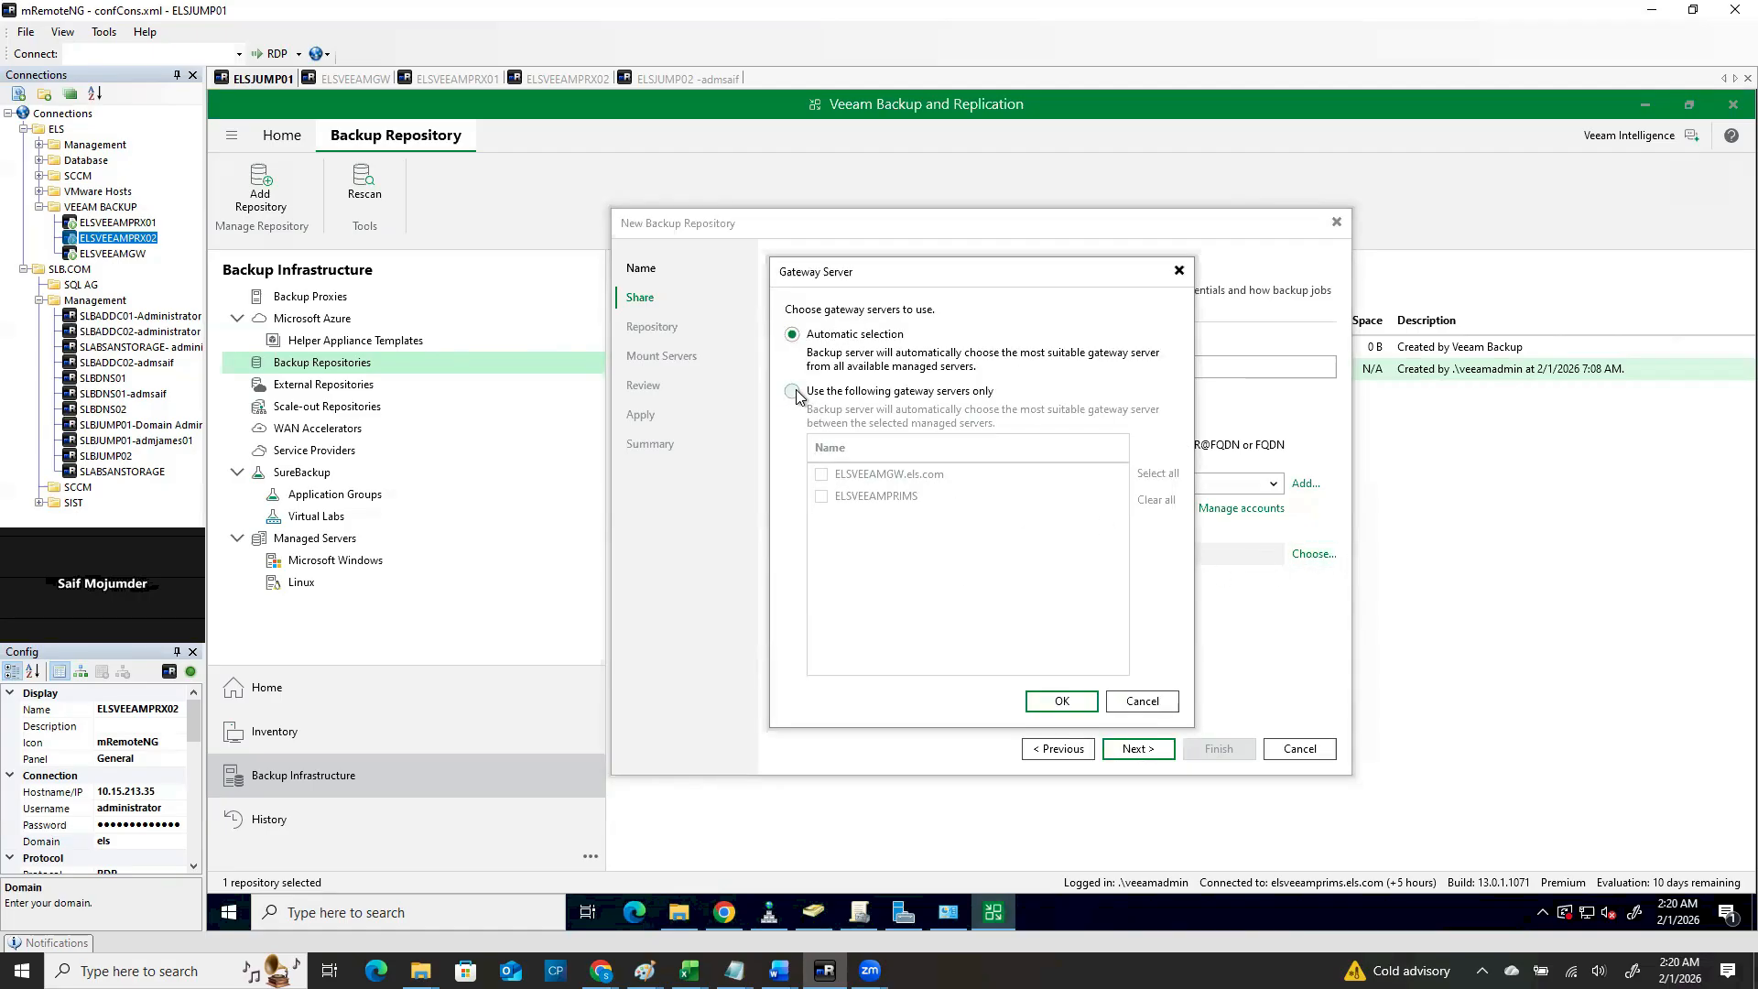
left_click(799, 393)
left_click(822, 473)
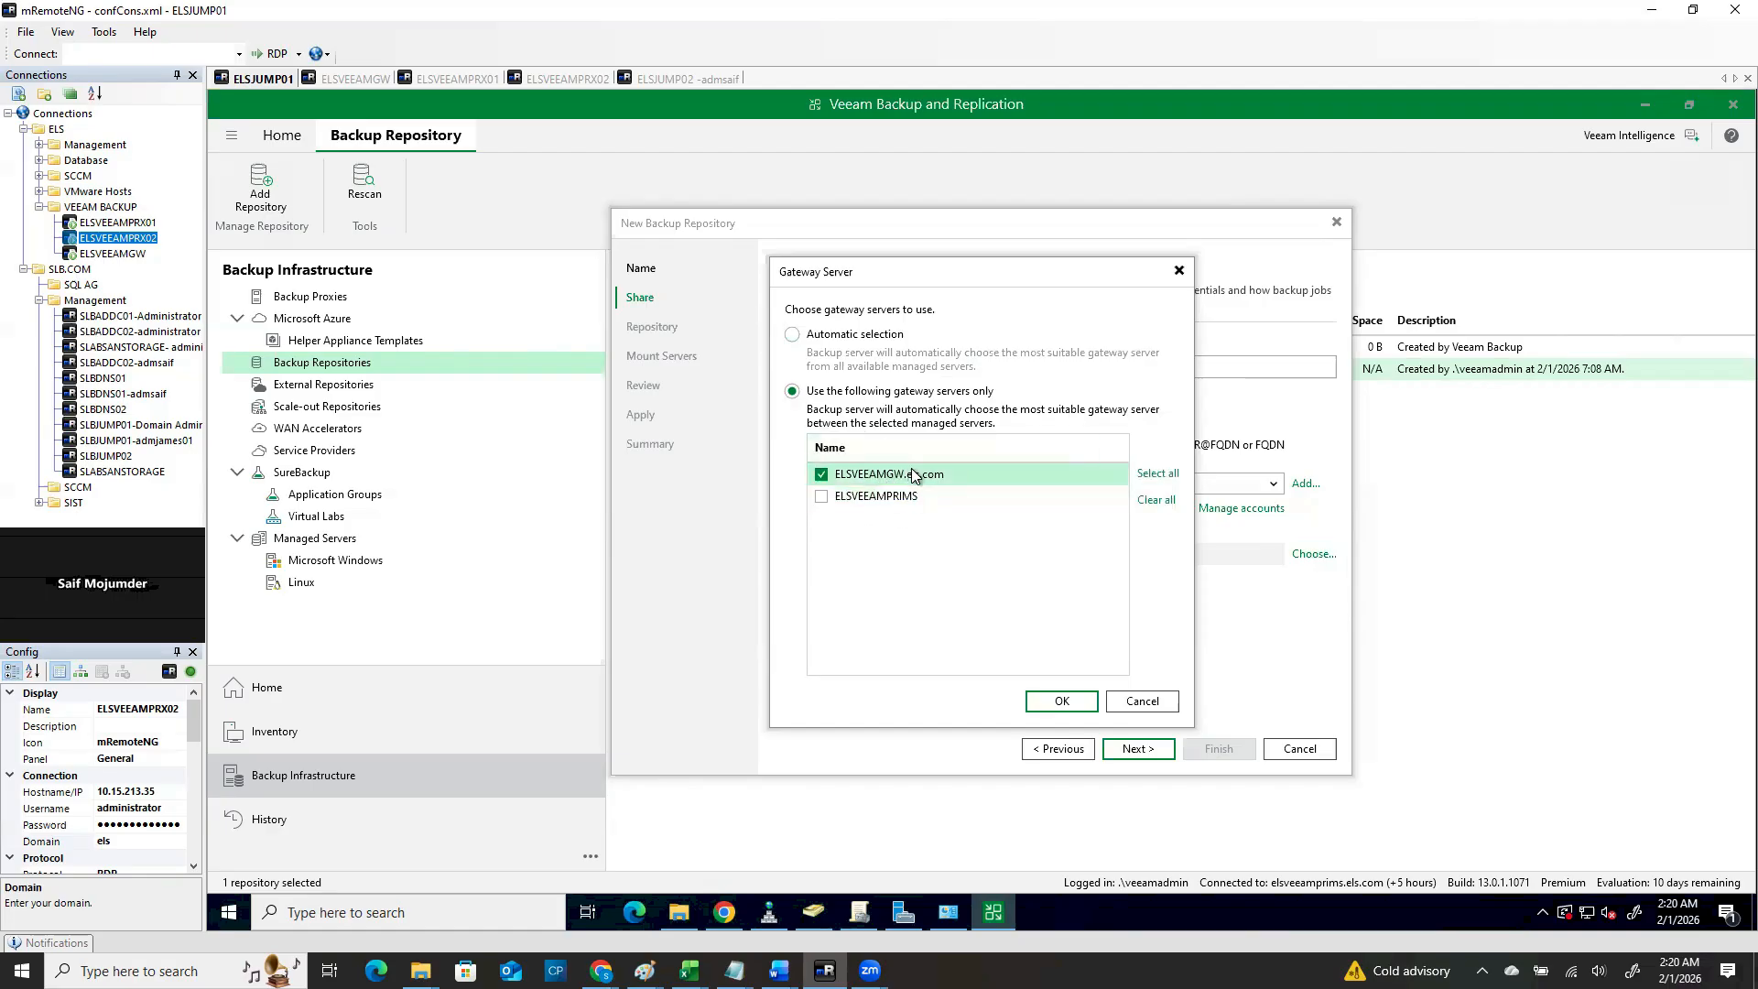
left_click(1061, 701)
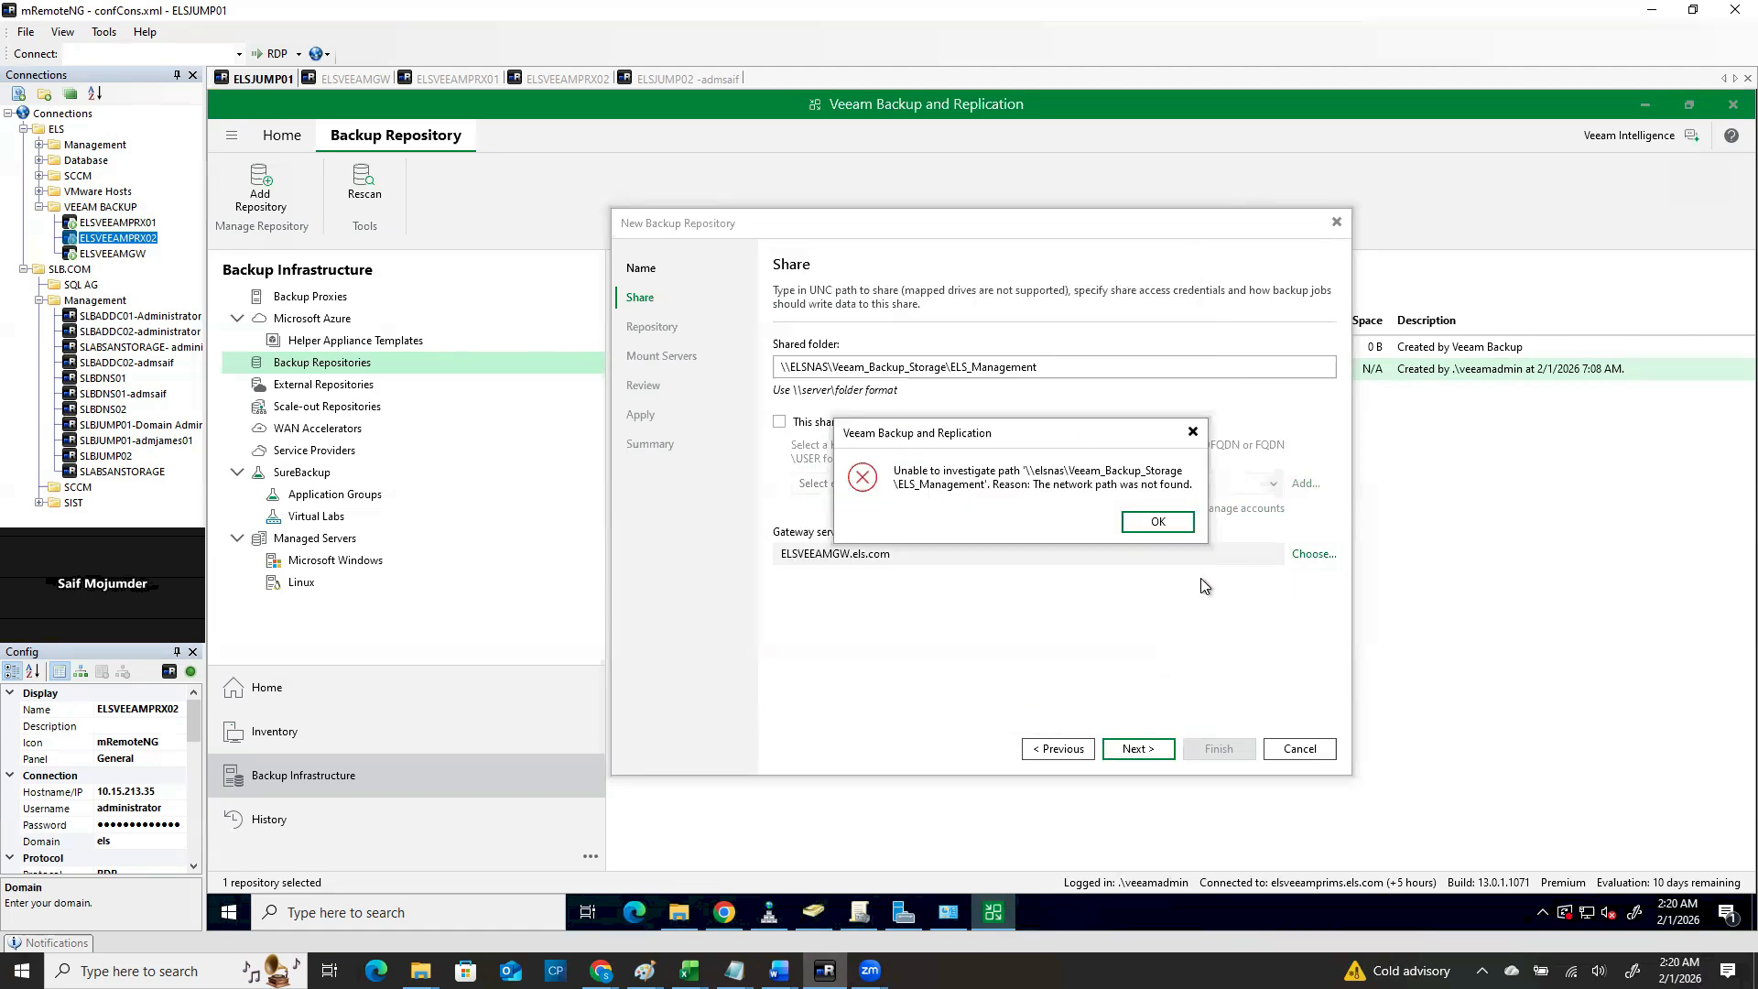
left_click(1174, 528)
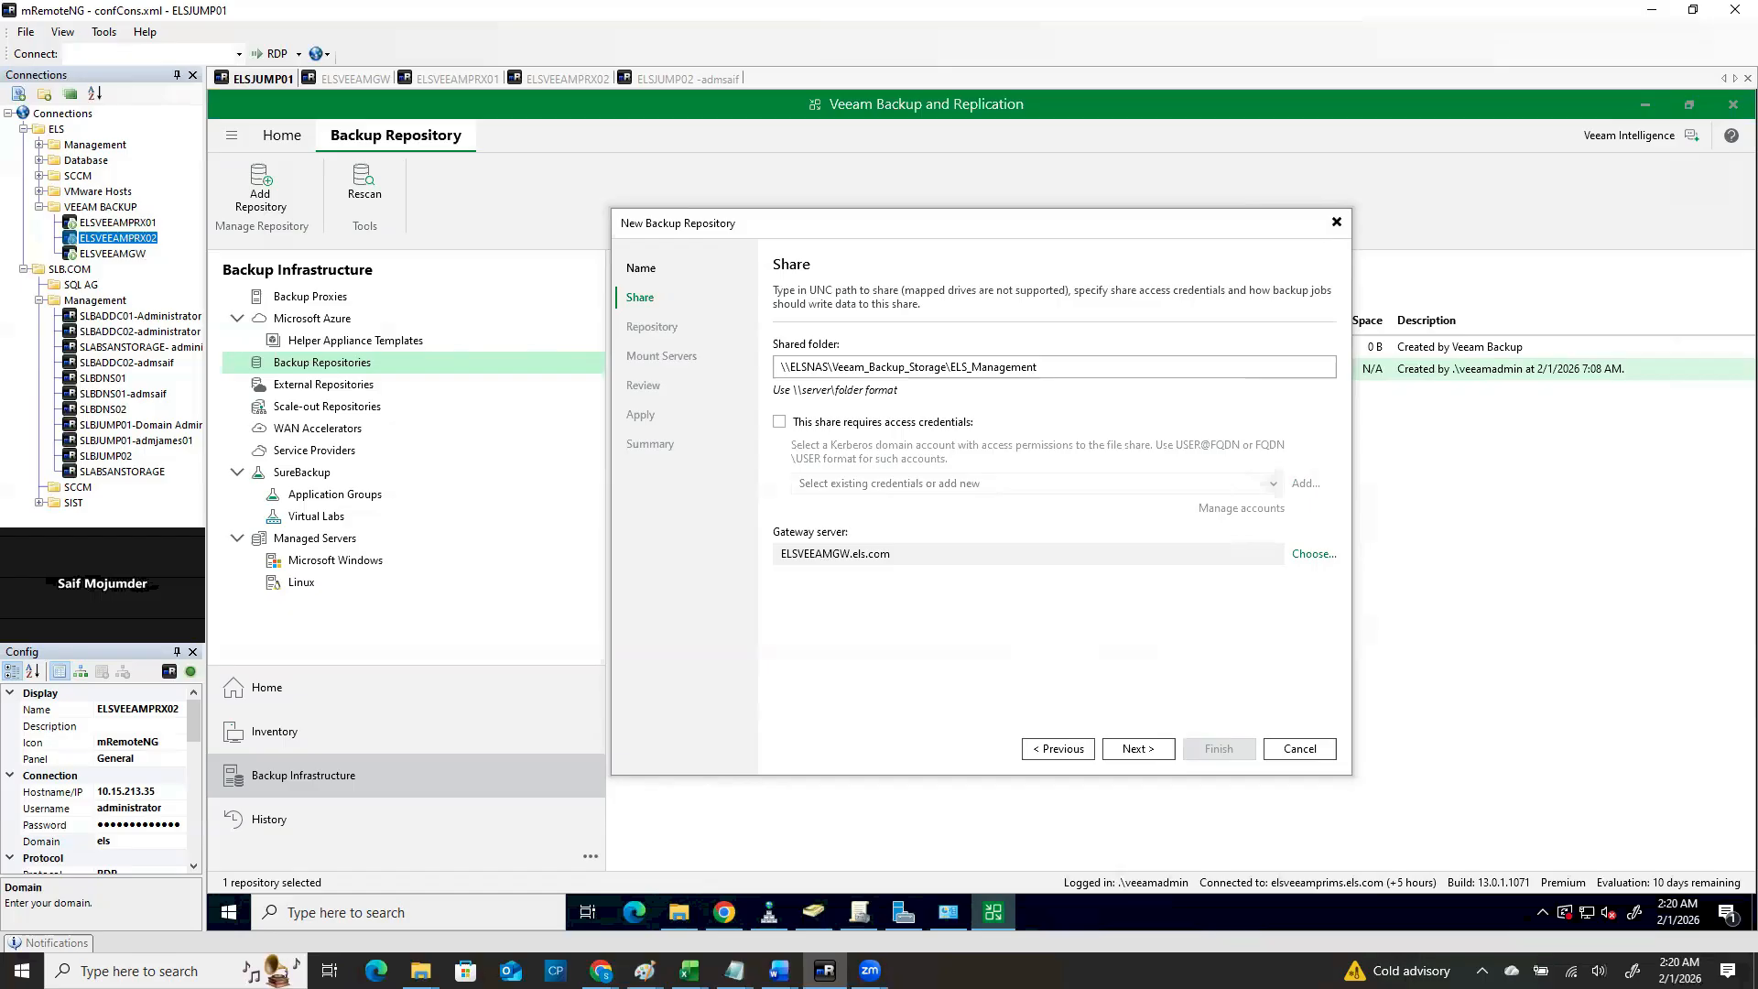
- Copy the UNC path from Explorer and replace the Shared folder with \\ELSNAS\Veeam_Backup_Storage\ELS_Management
left_click(678, 912)
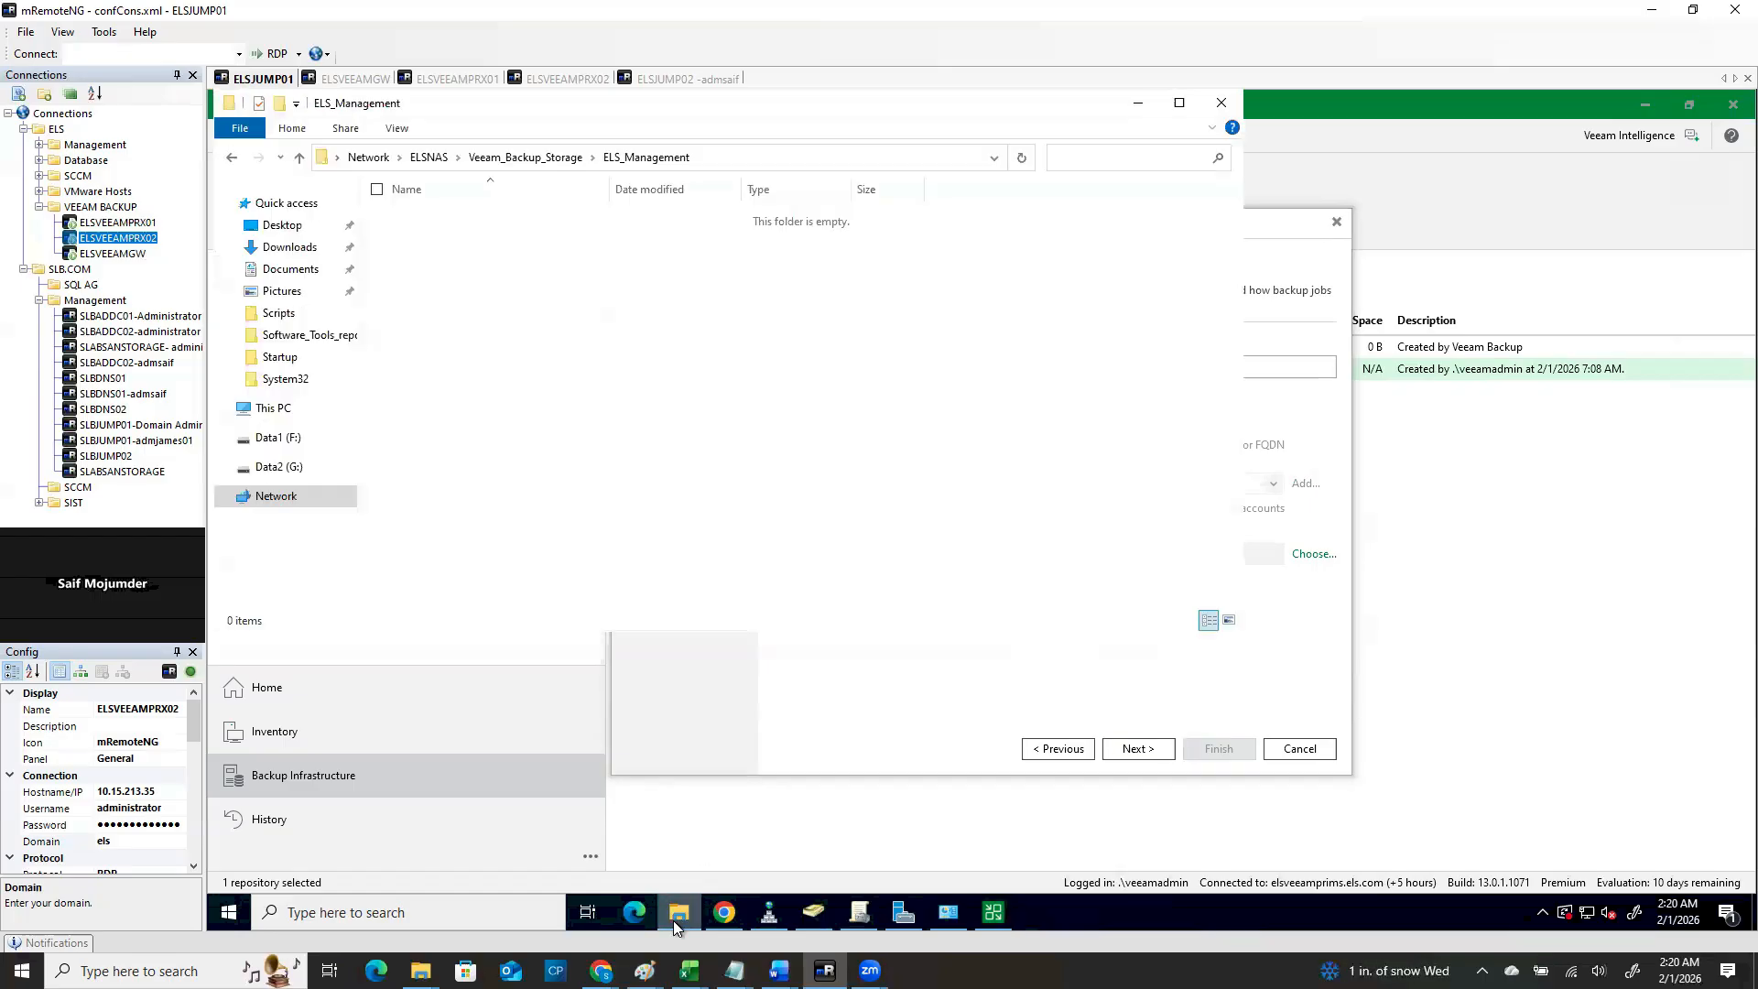
left_click(513, 158)
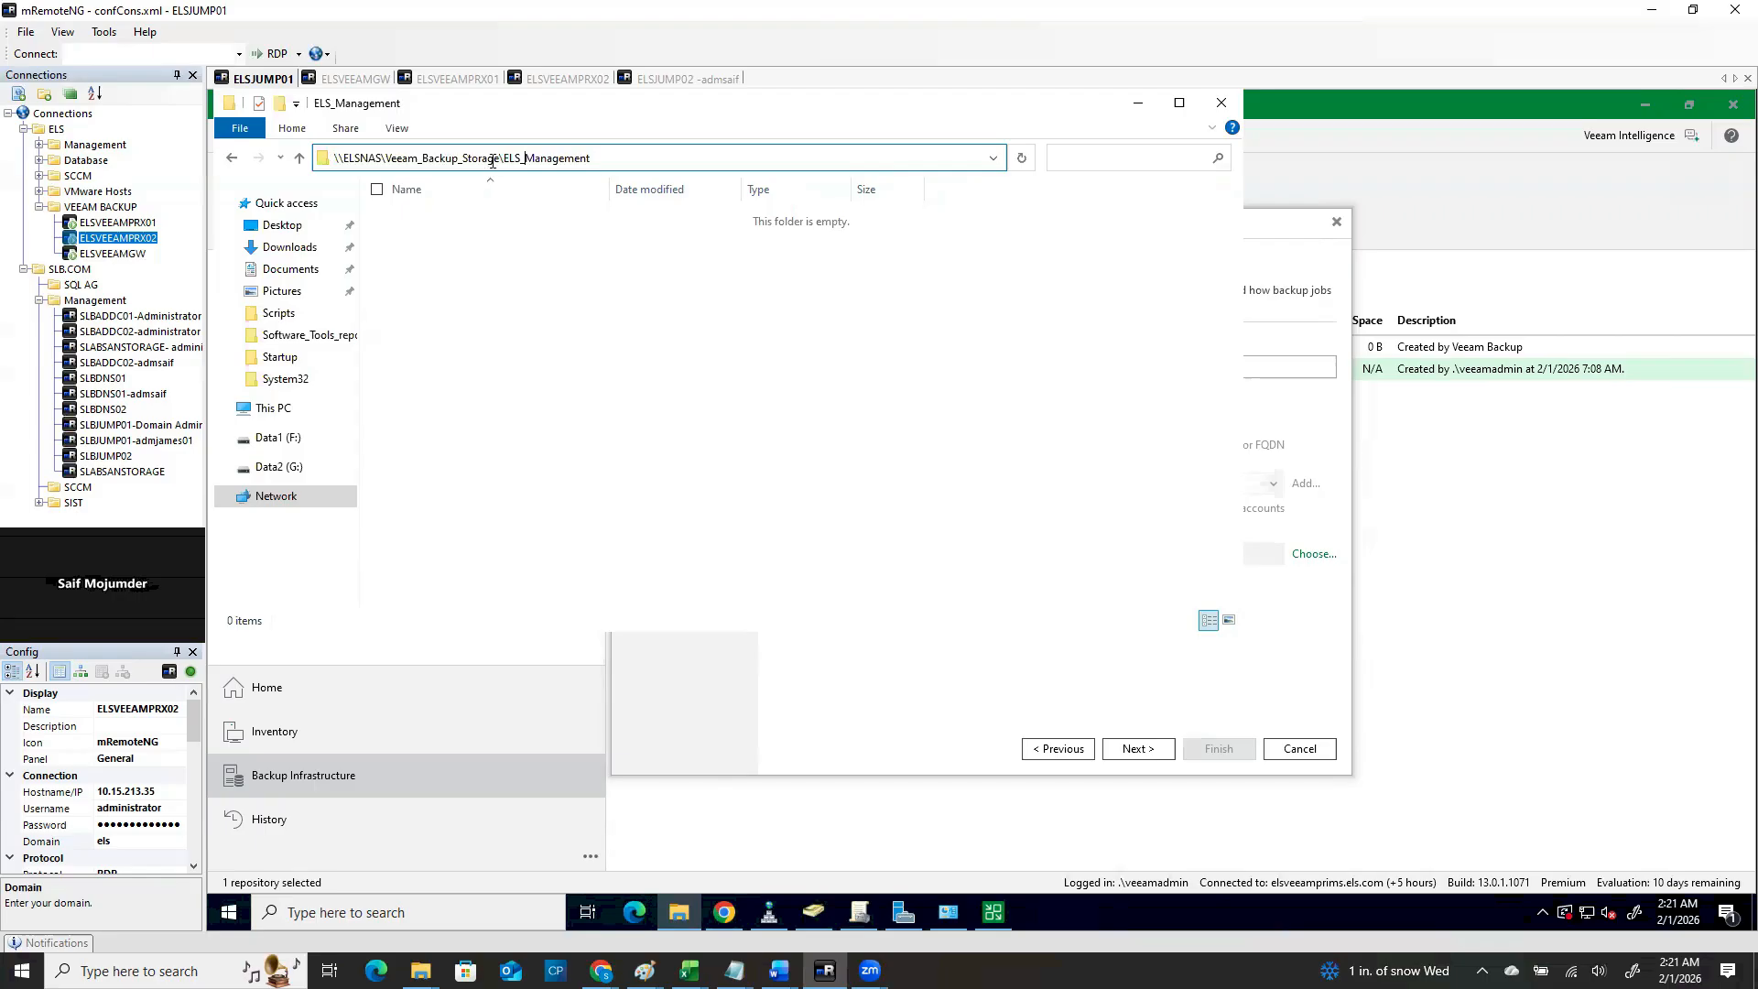
left_click_drag(500, 160, 245, 161)
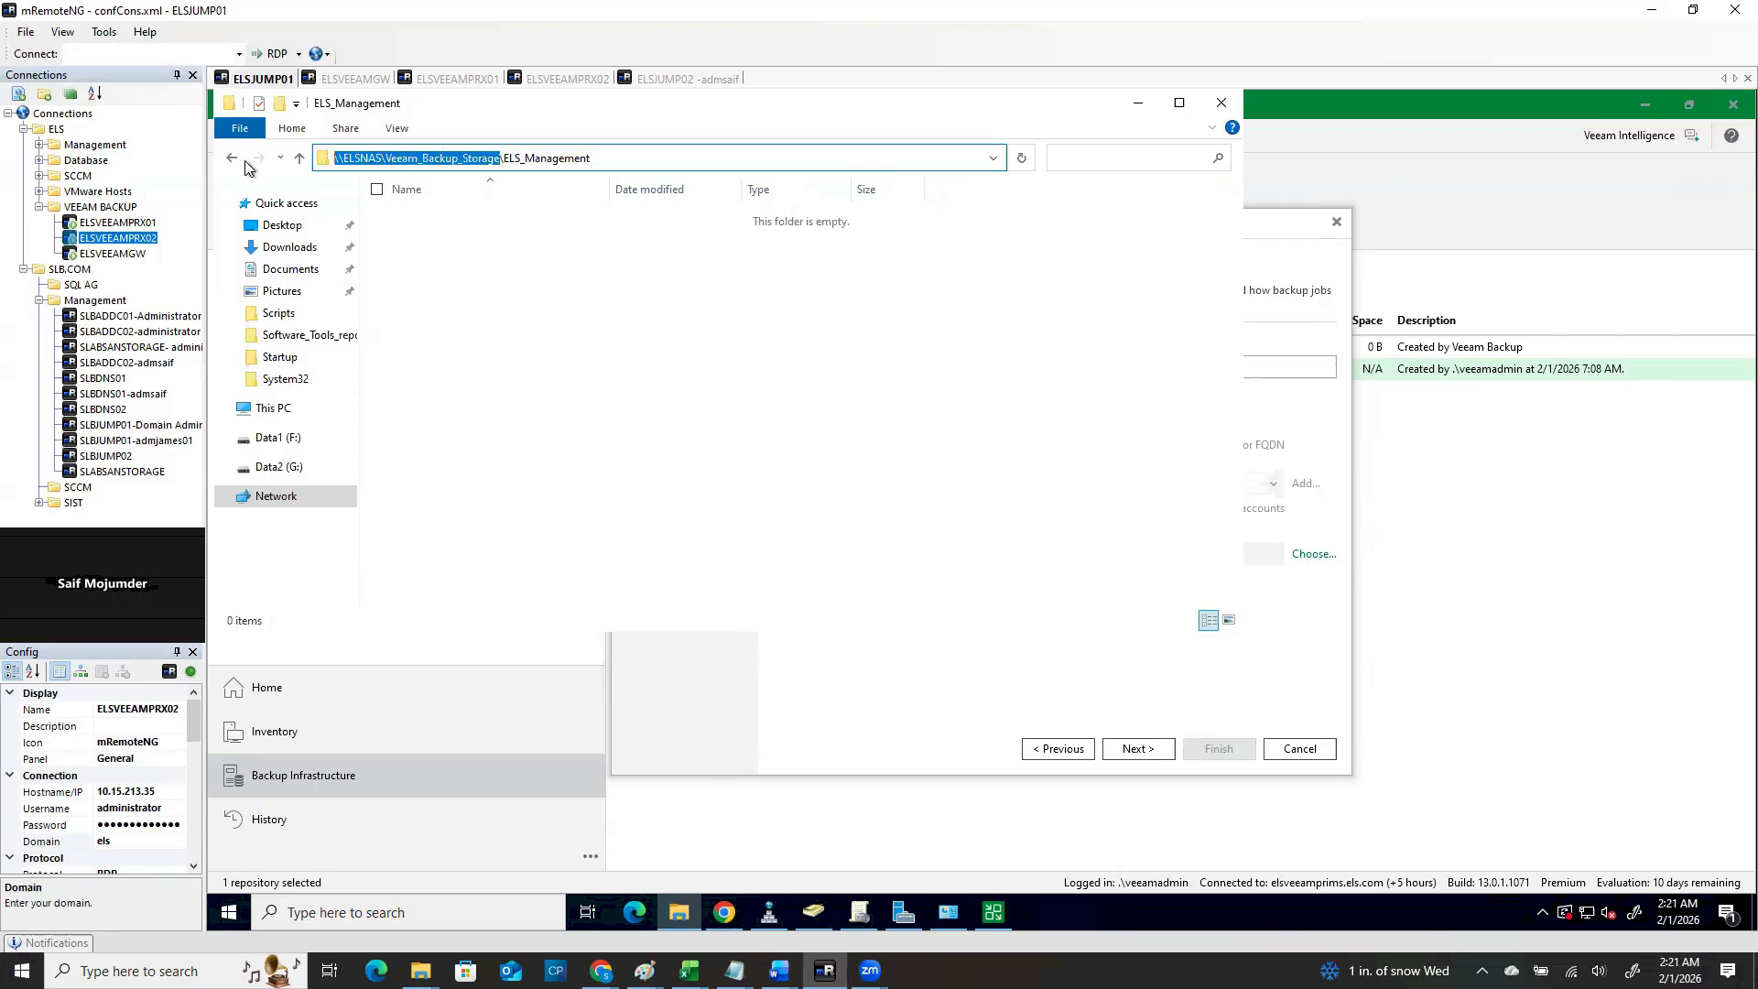
left_click(1139, 103)
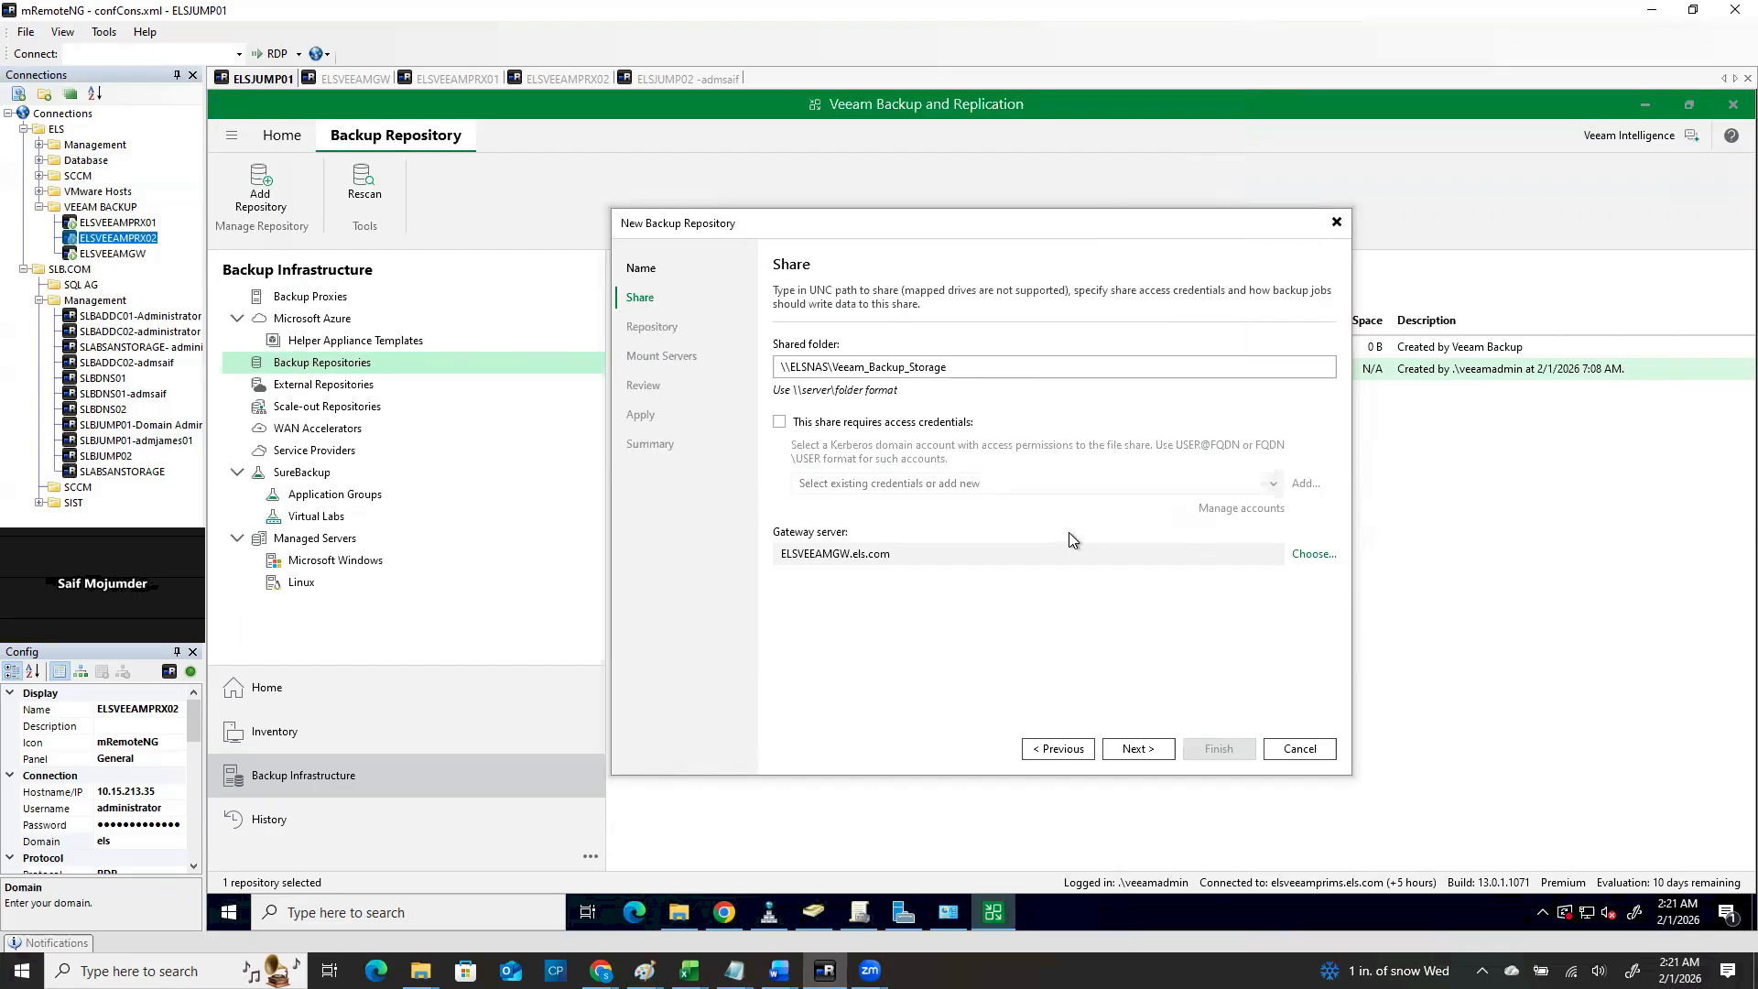
left_click(995, 367)
key("alt+Tab")
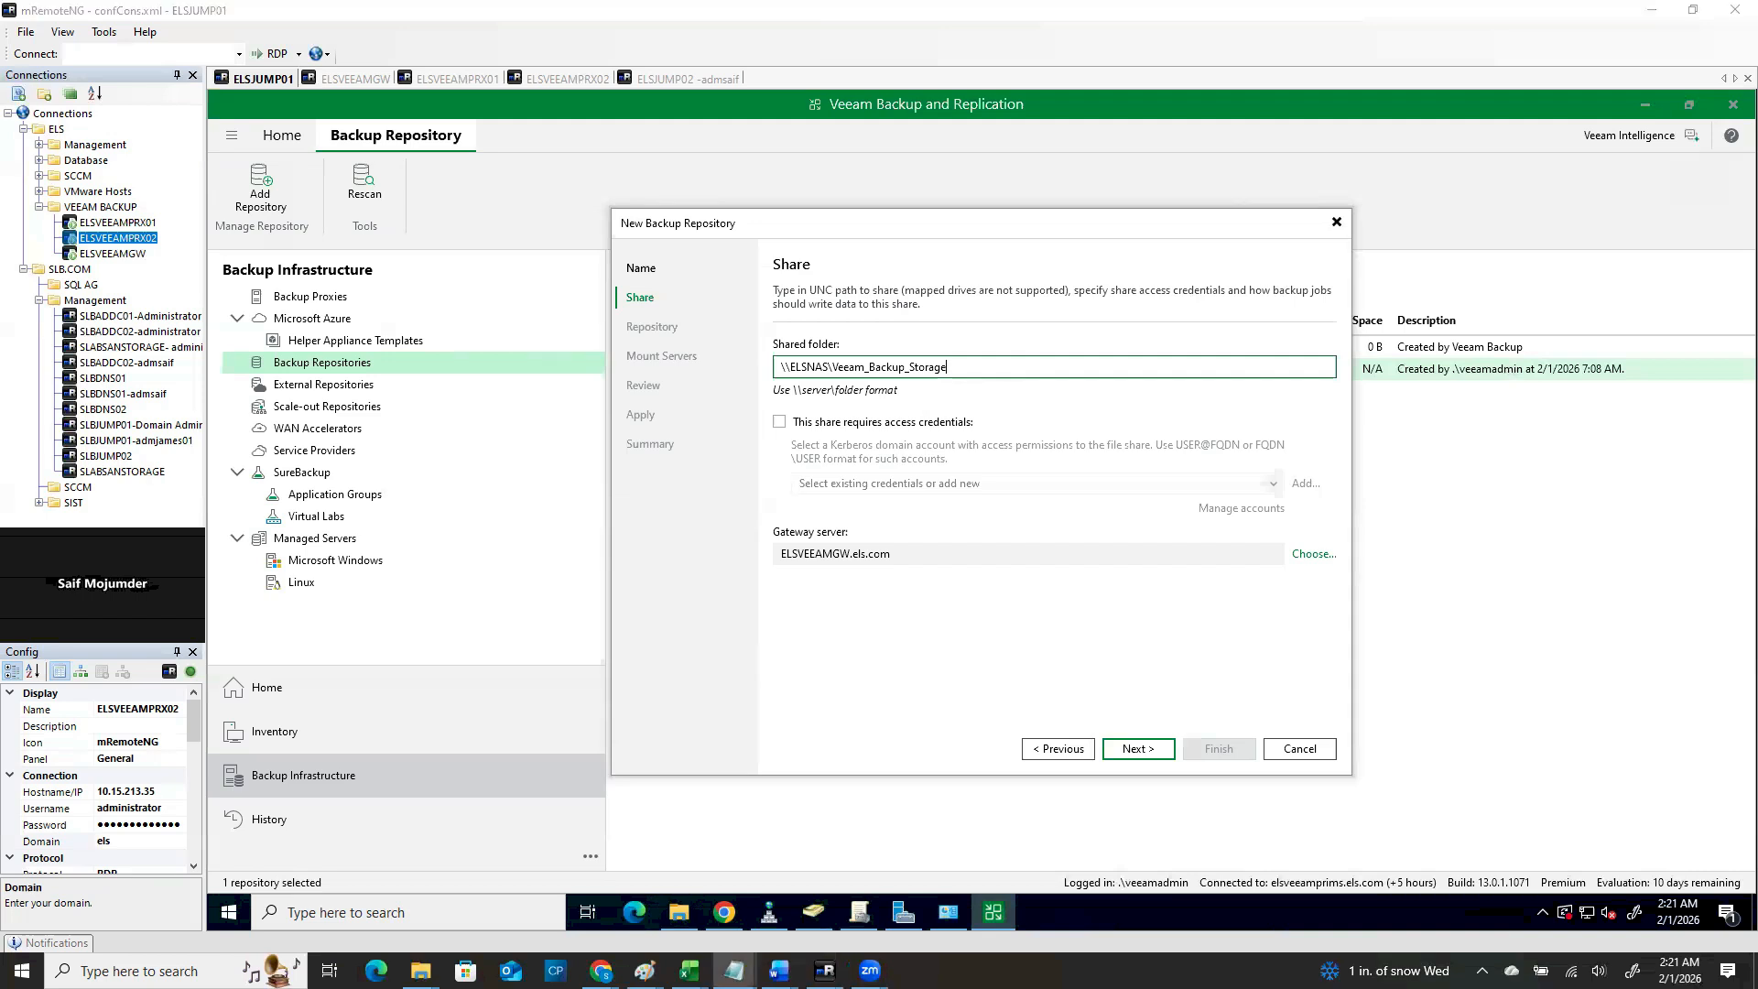
key("alt+Tab")
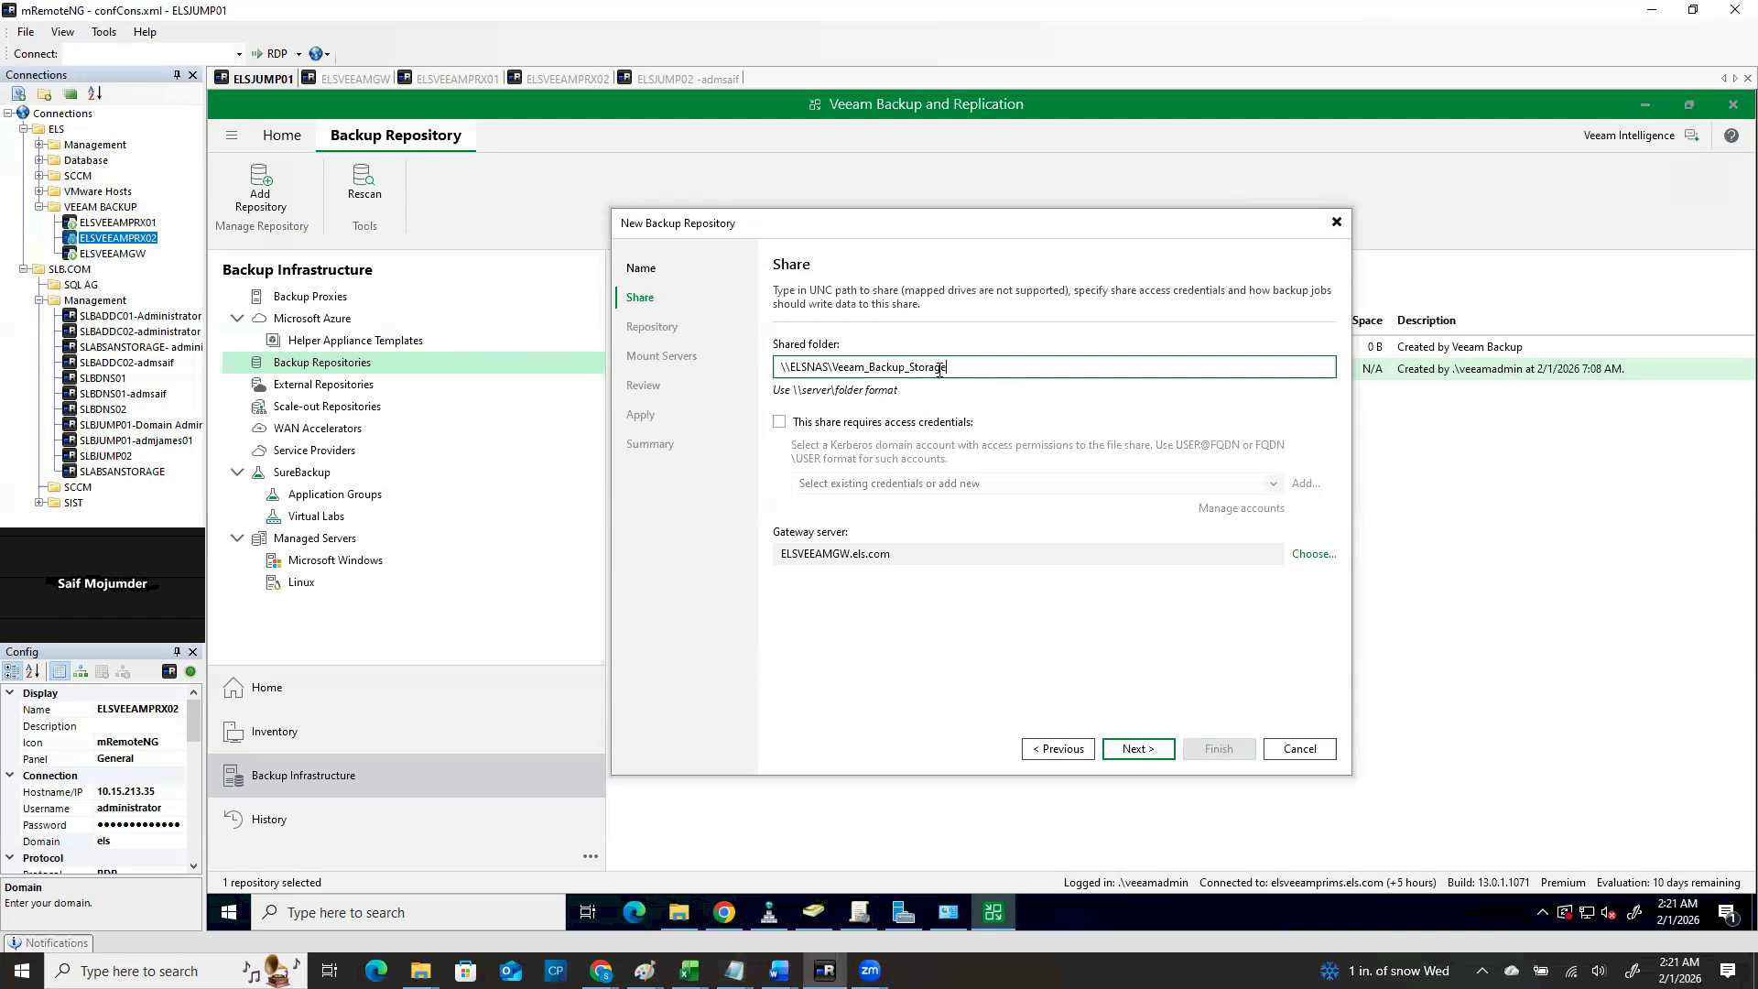
key("ctrl+a")
key("ctrl+v")
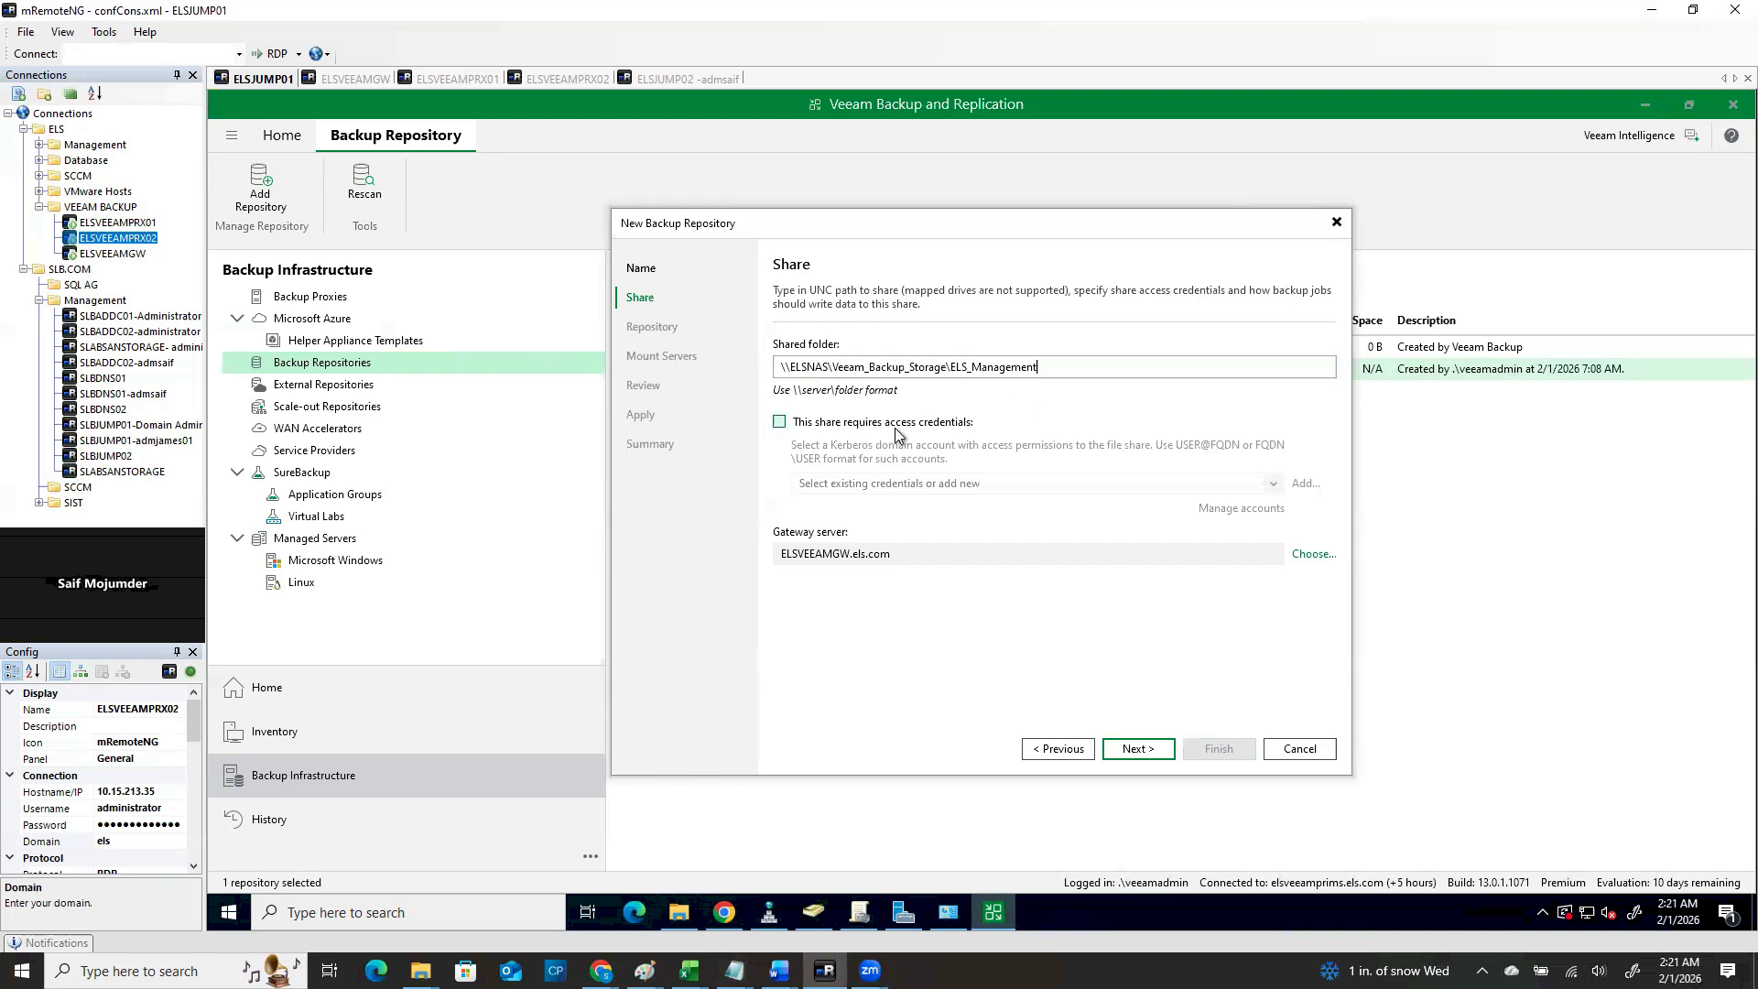
- Enable 'This share requires access credentials' and review the saved credential accounts
left_click(780, 422)
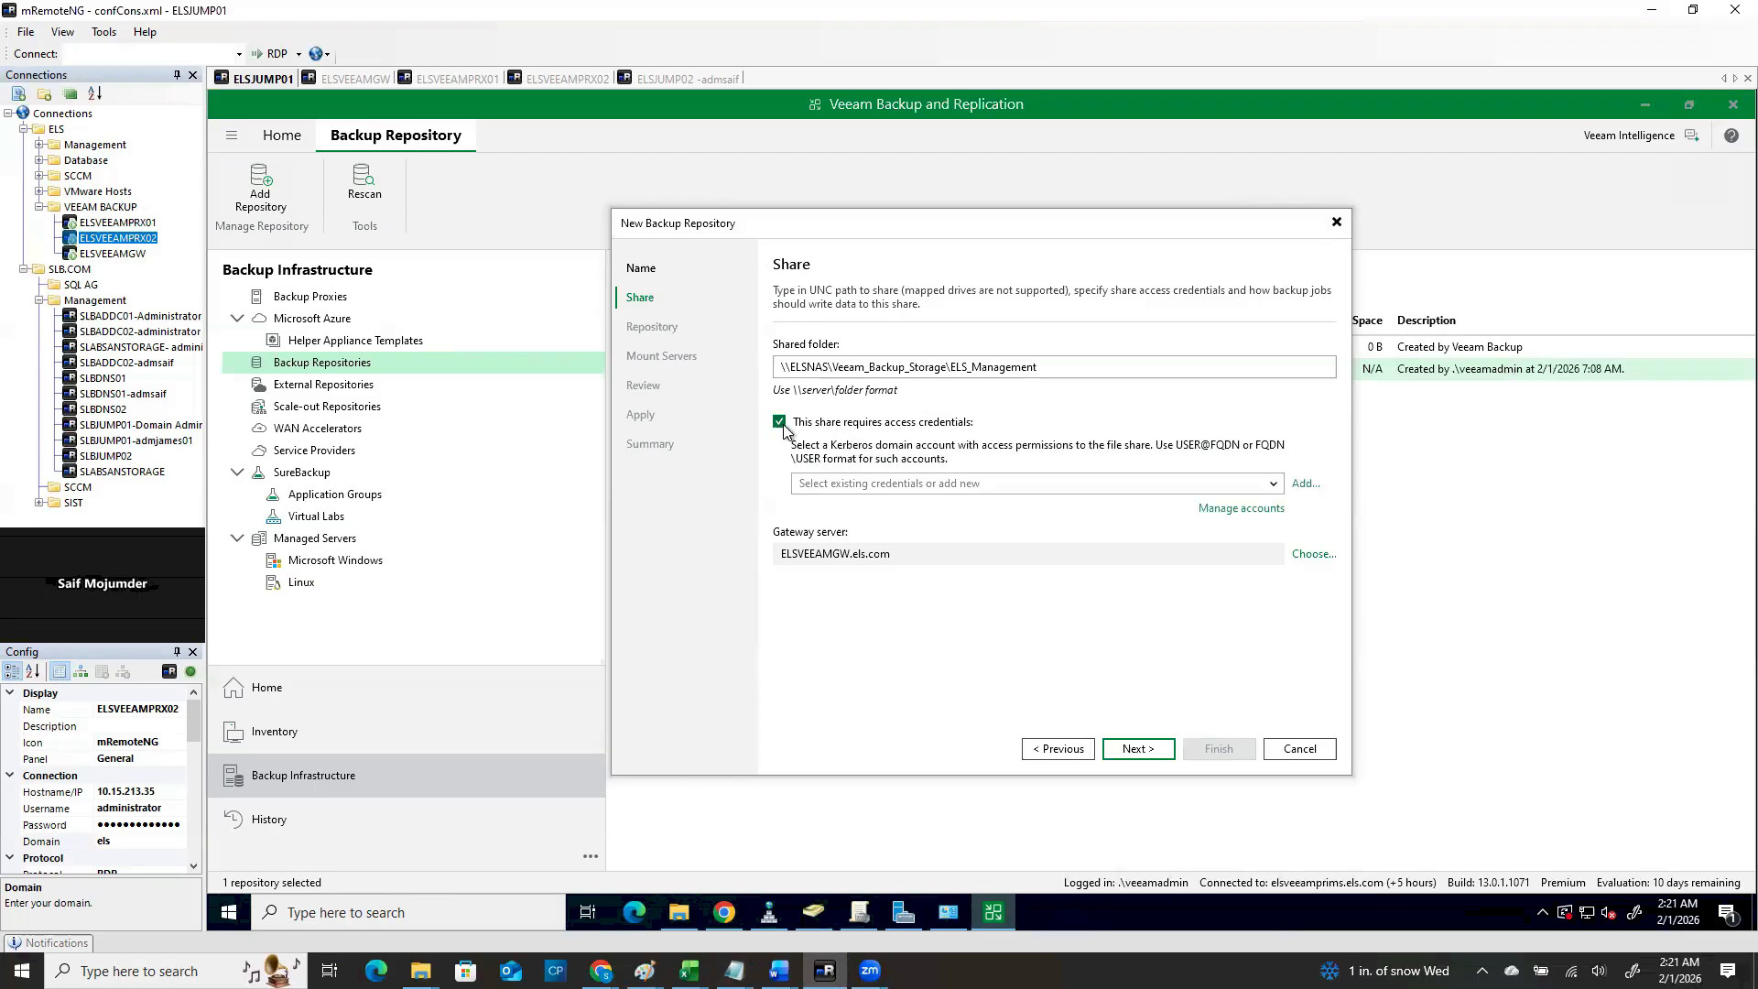
left_click(1301, 487)
left_click(1180, 376)
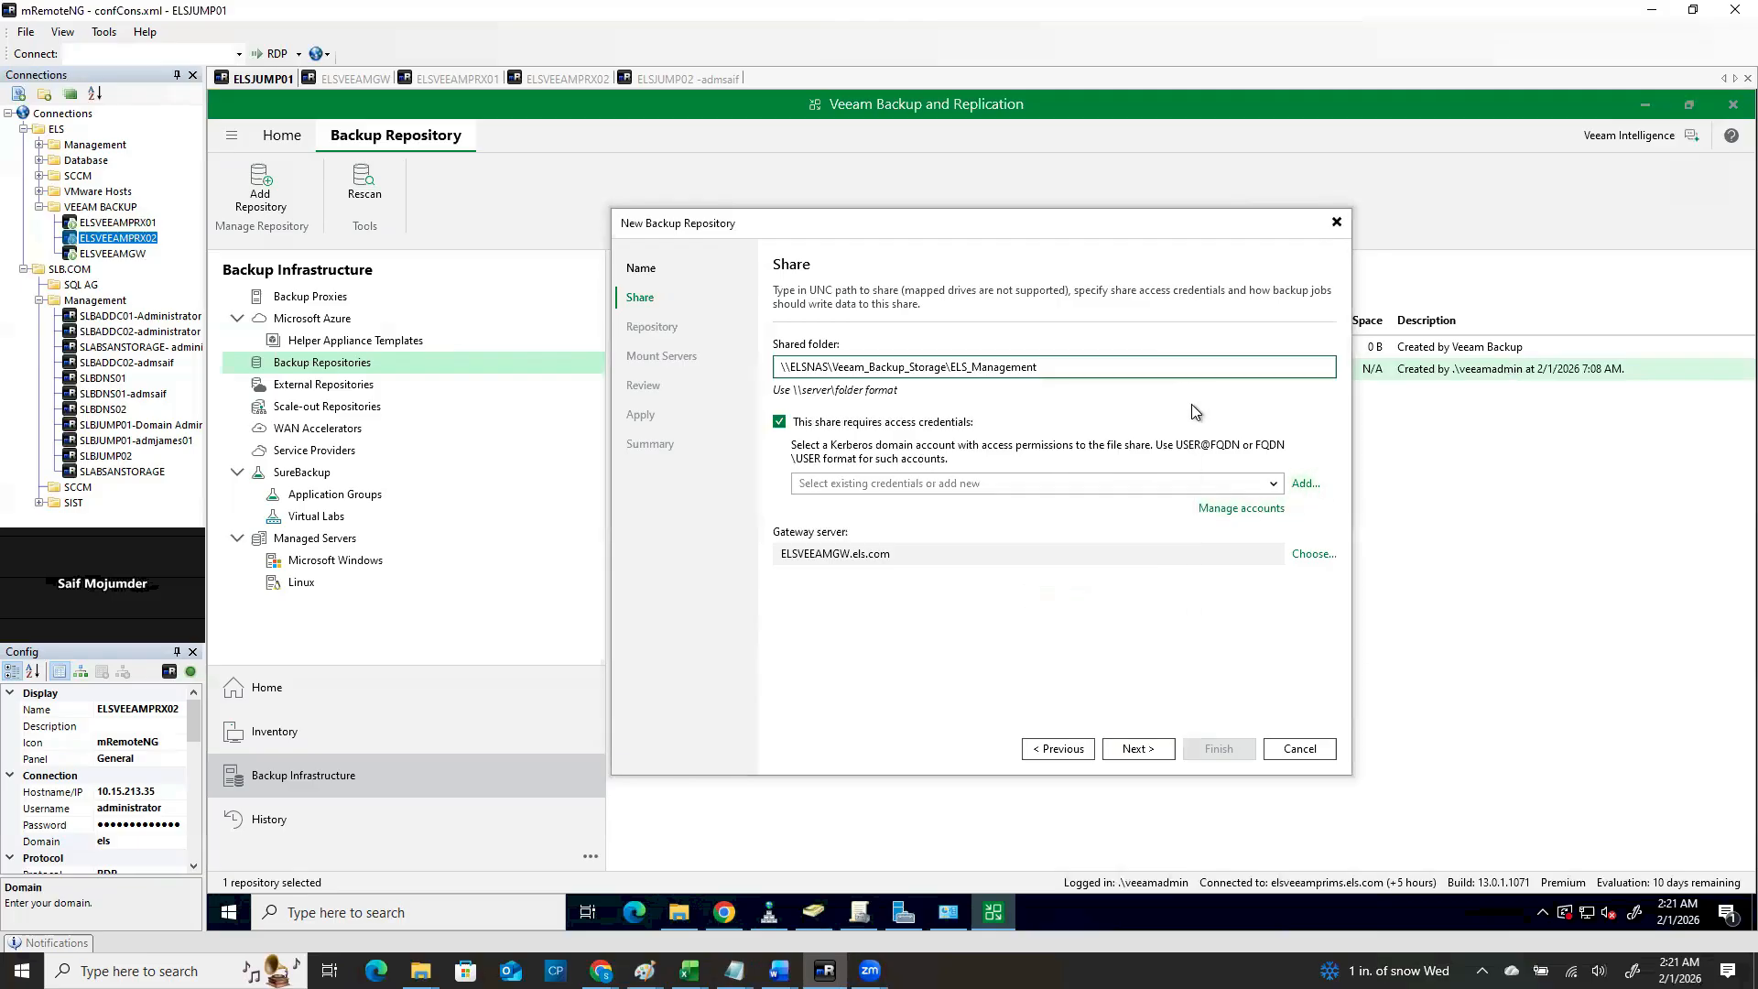
left_click(1227, 508)
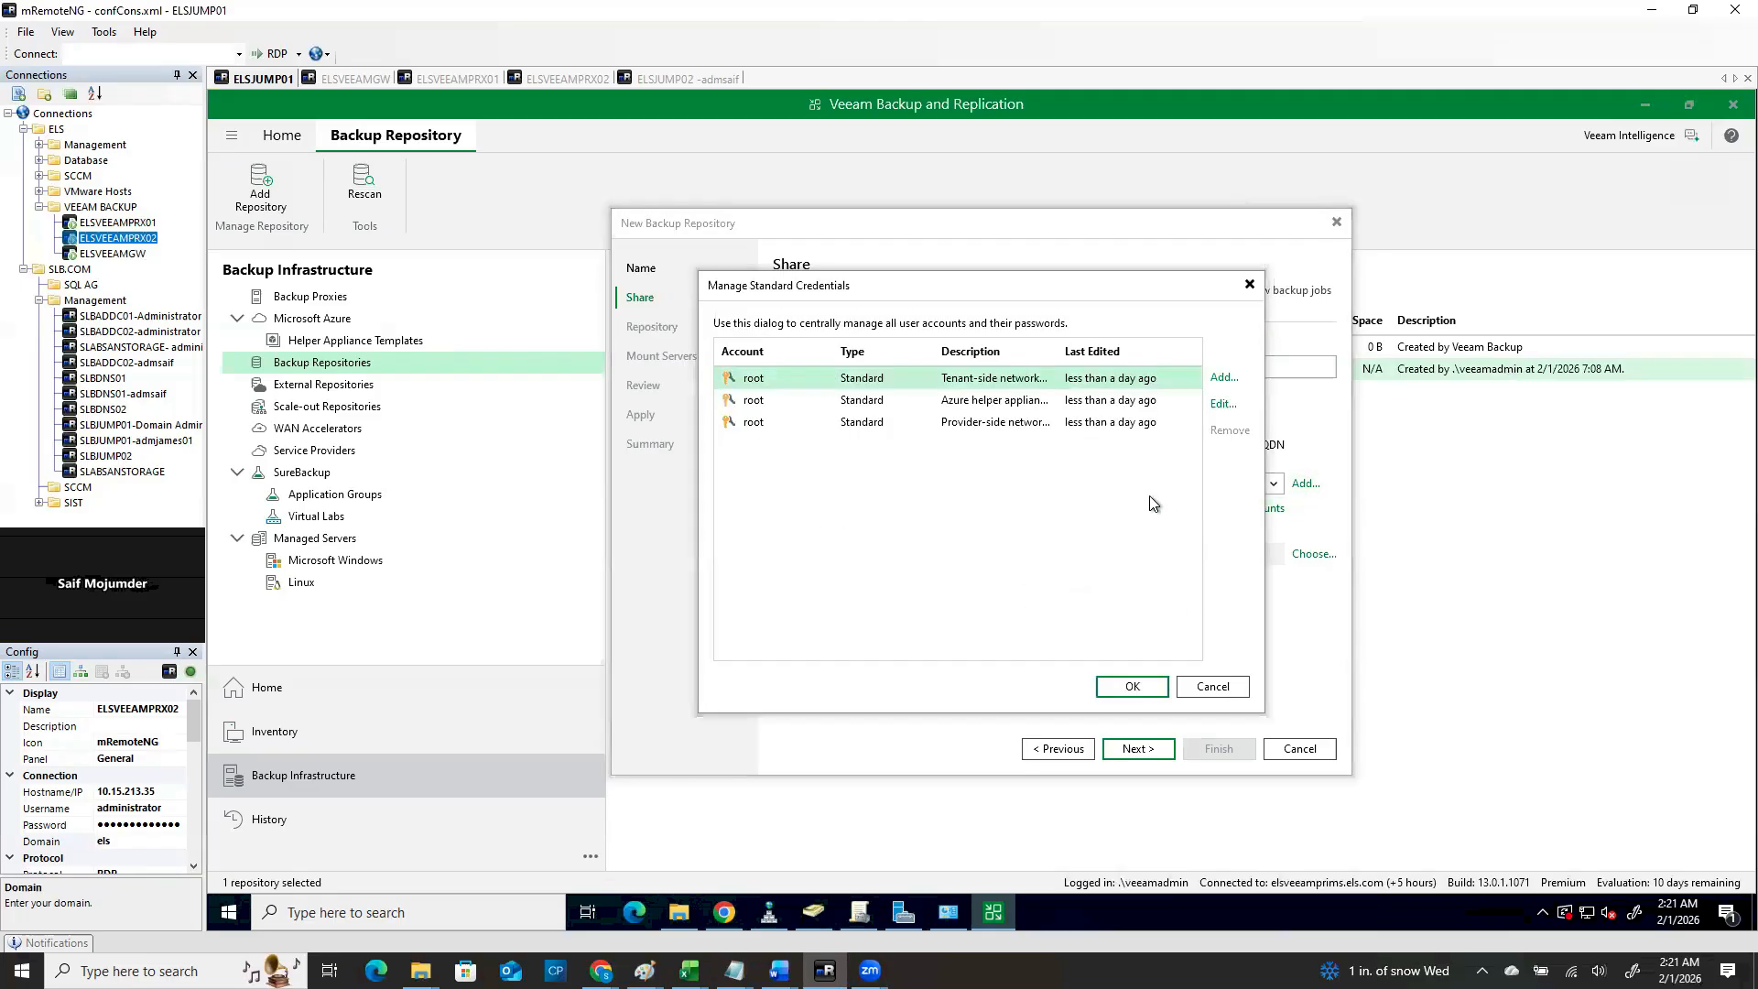
left_click(1250, 285)
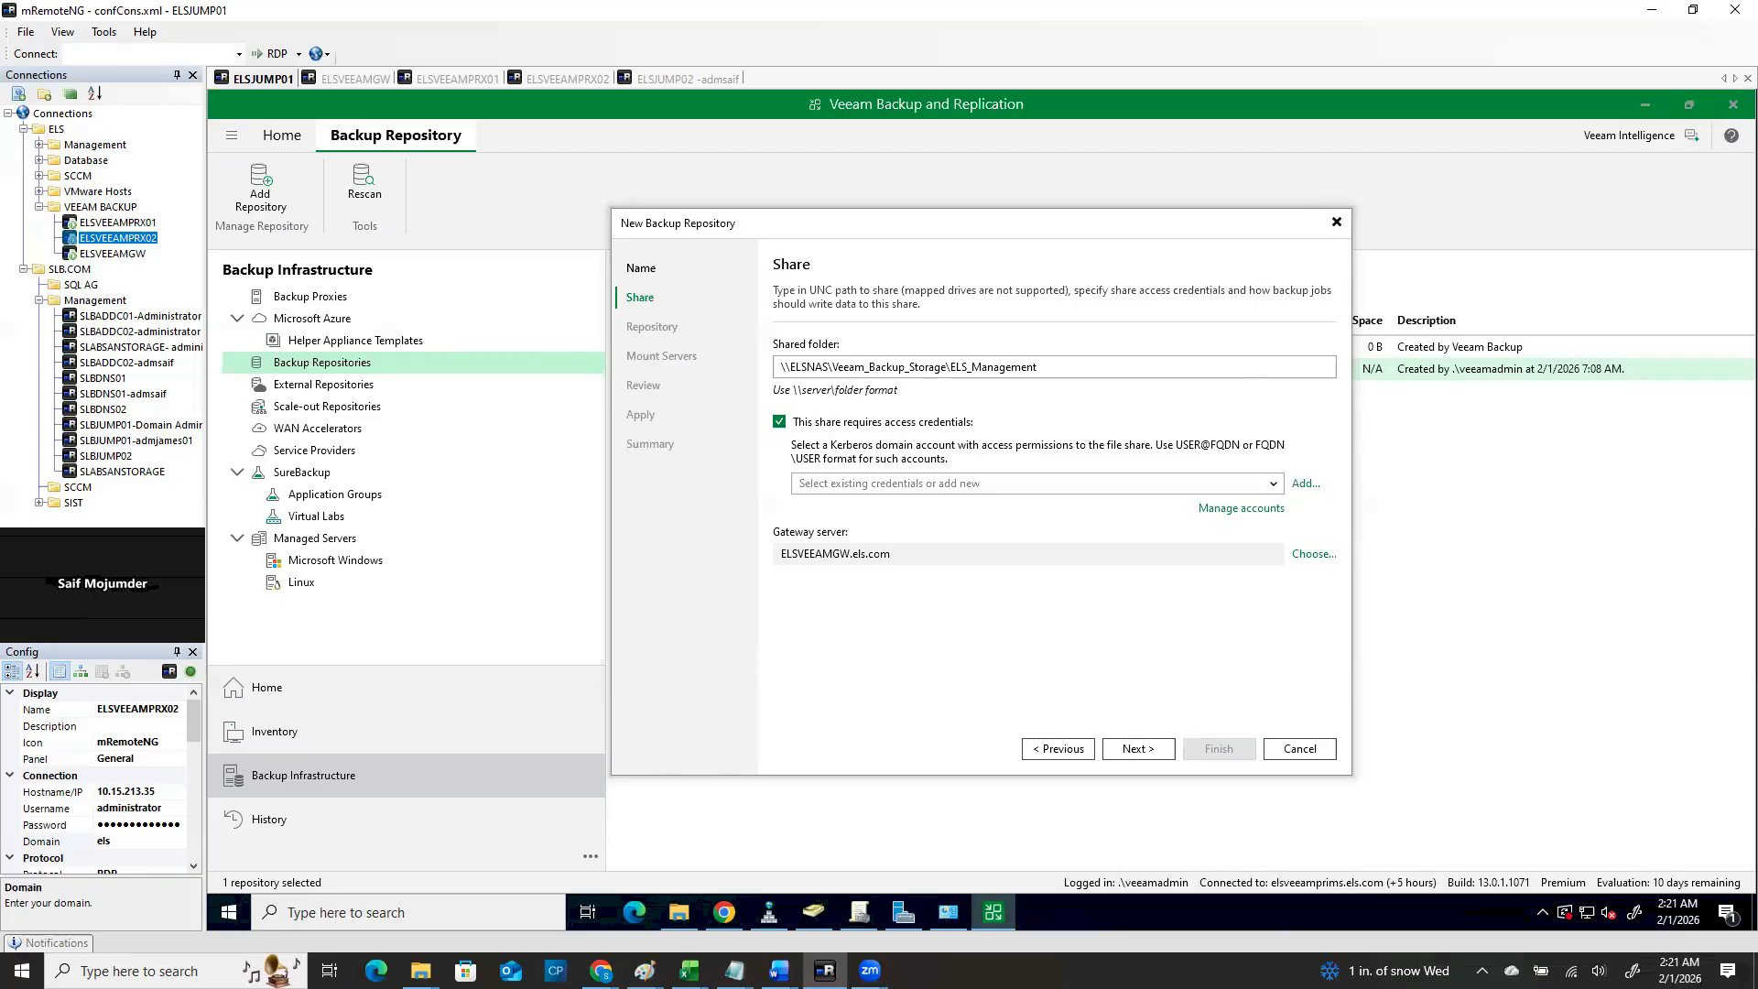
key("alt+Tab")
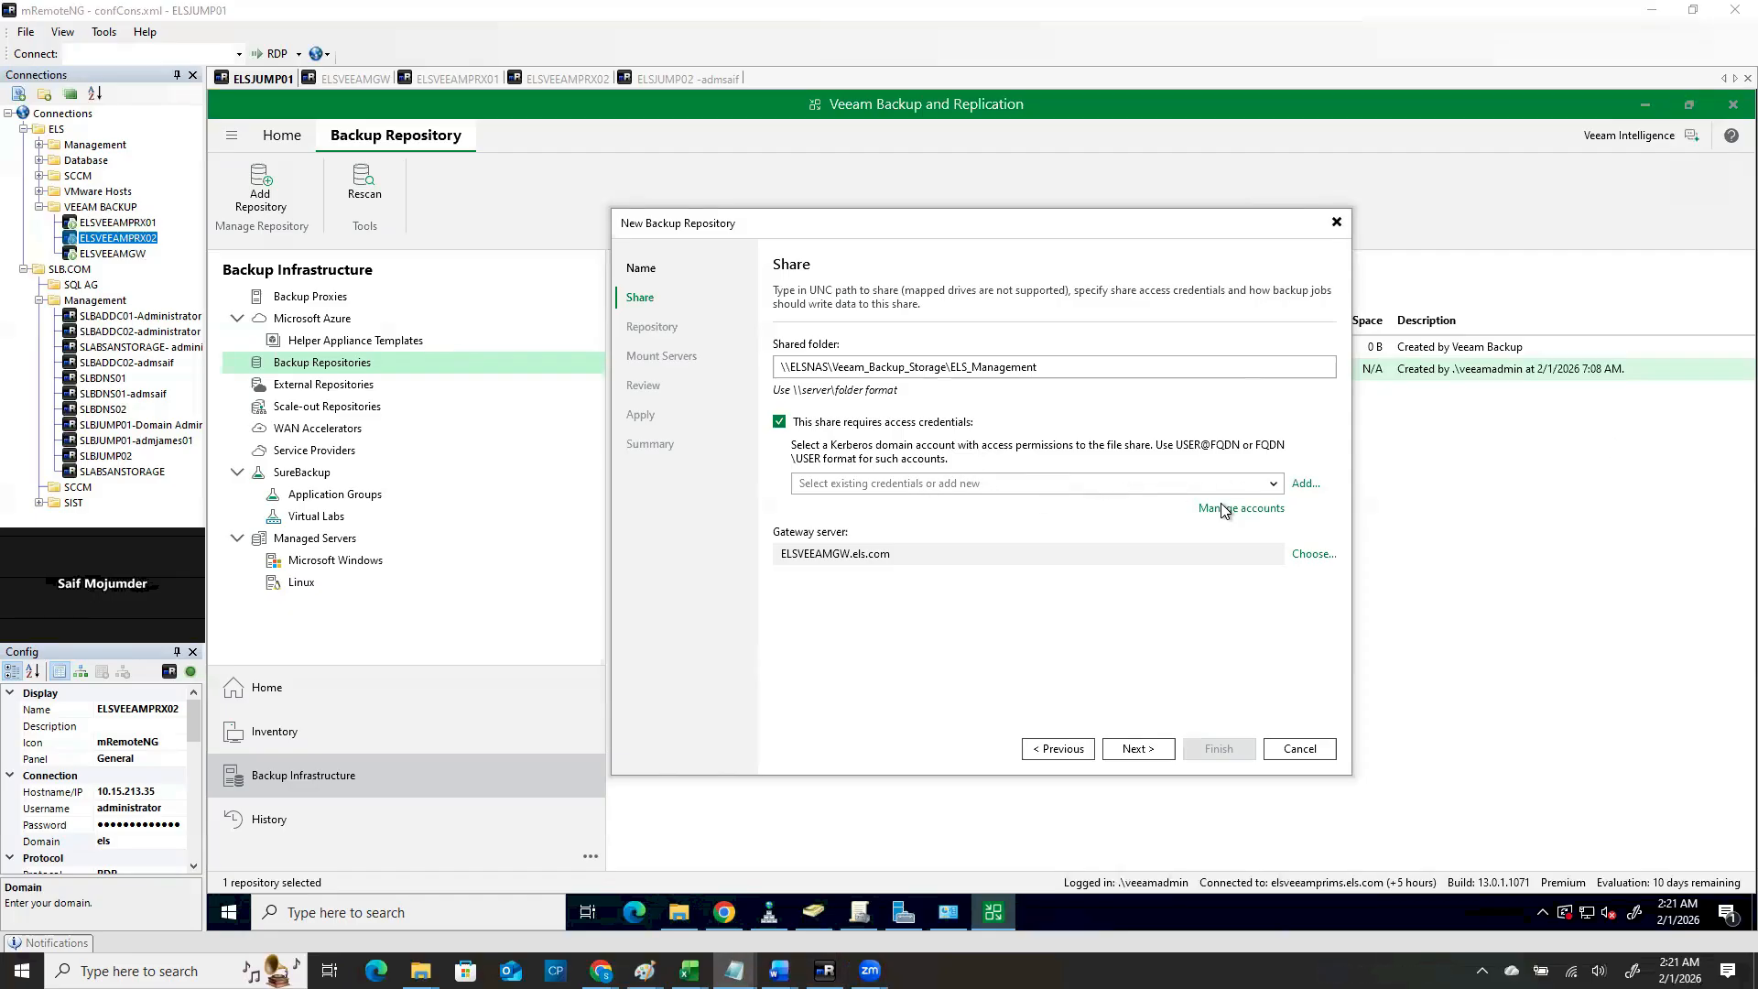
- Add the Veeam service account credential with its password, retry Next, and dismiss the path error
left_click(1305, 482)
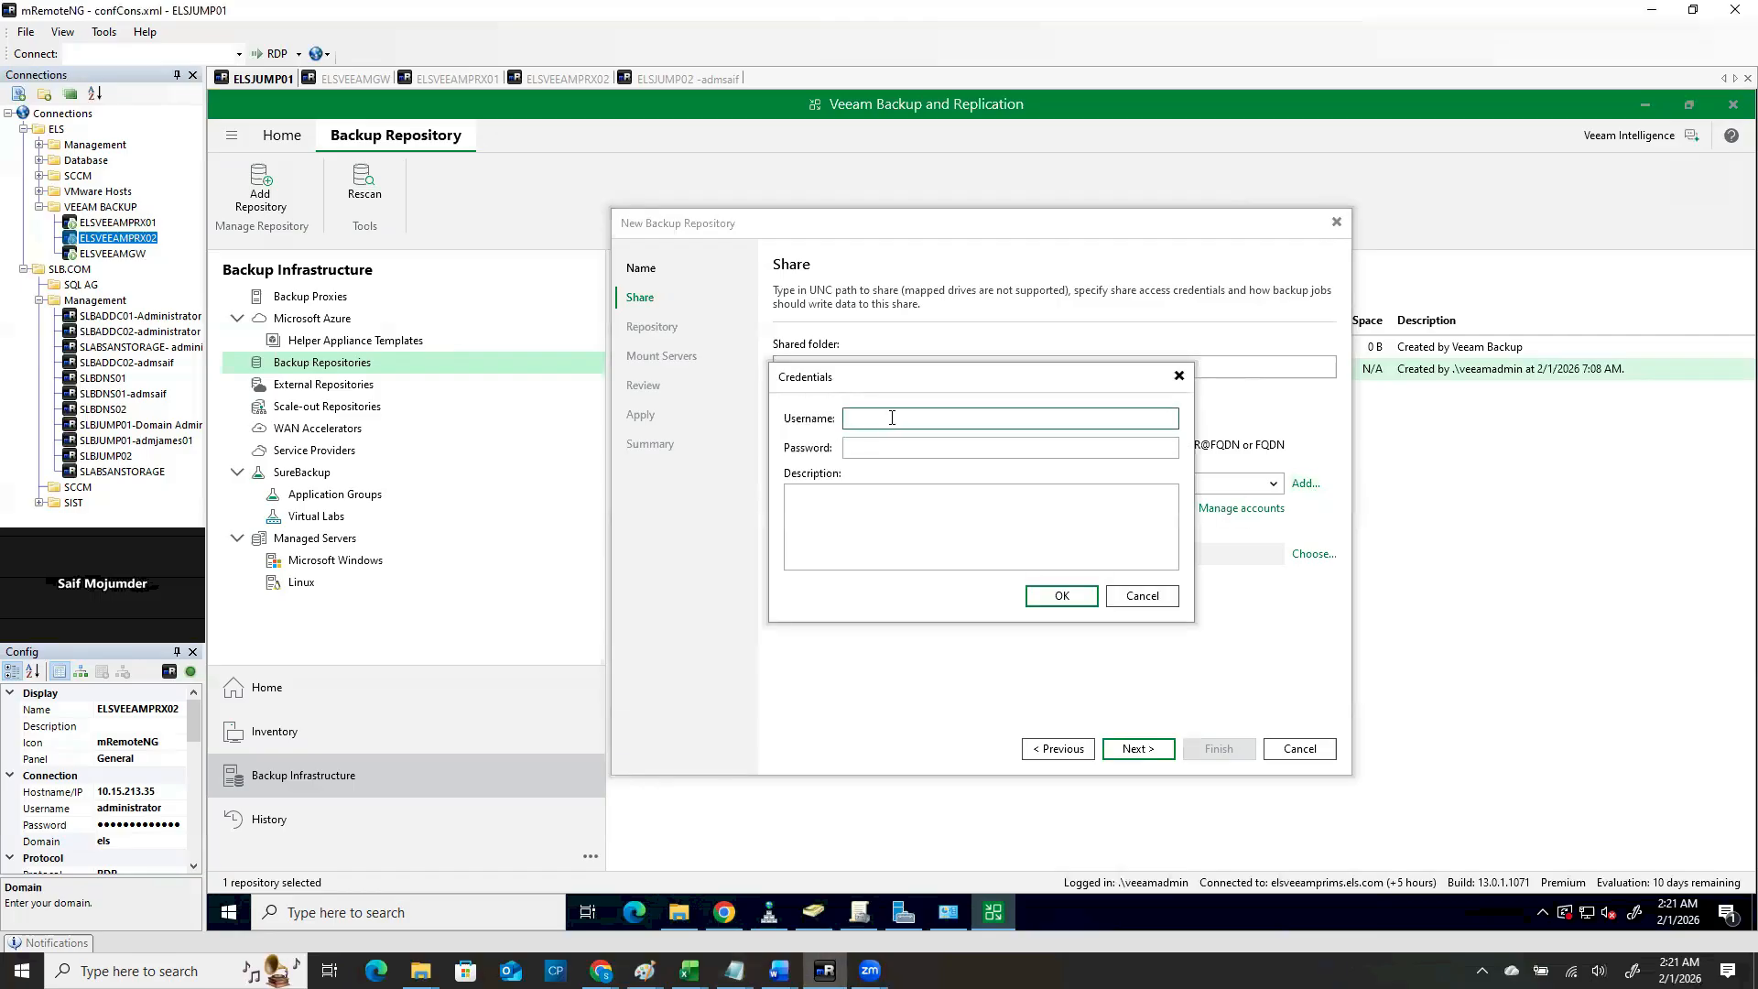
key("ctrl+v")
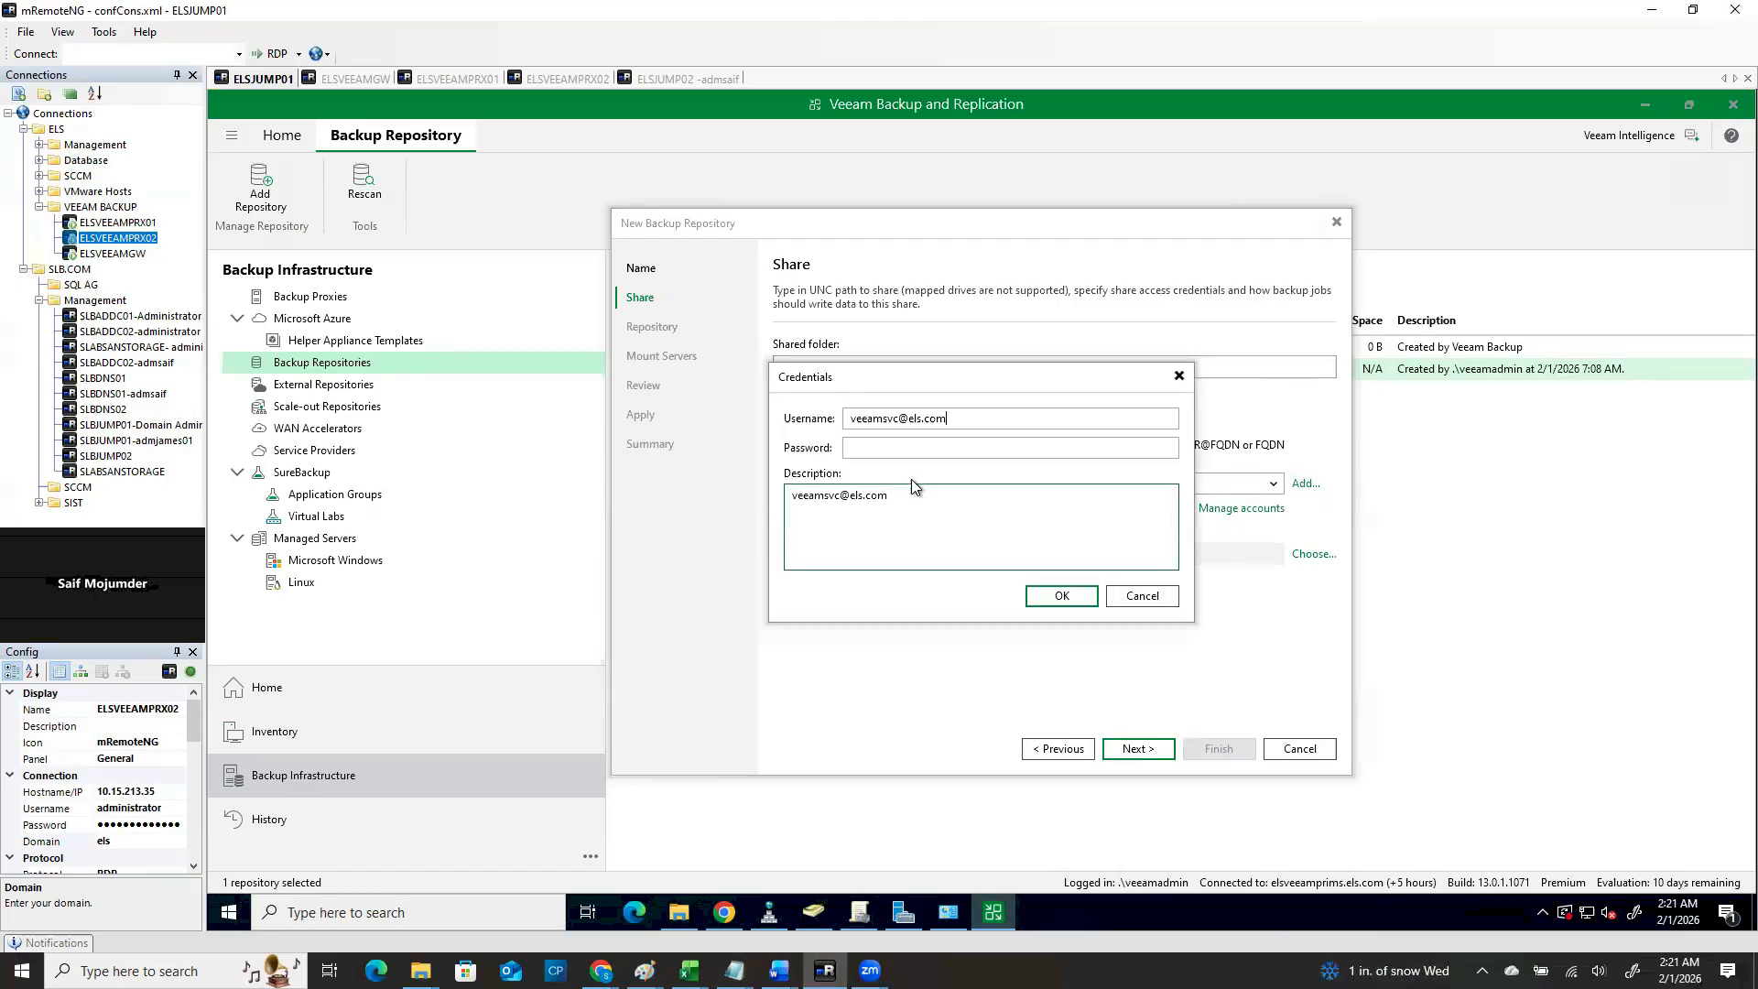
key("Tab")
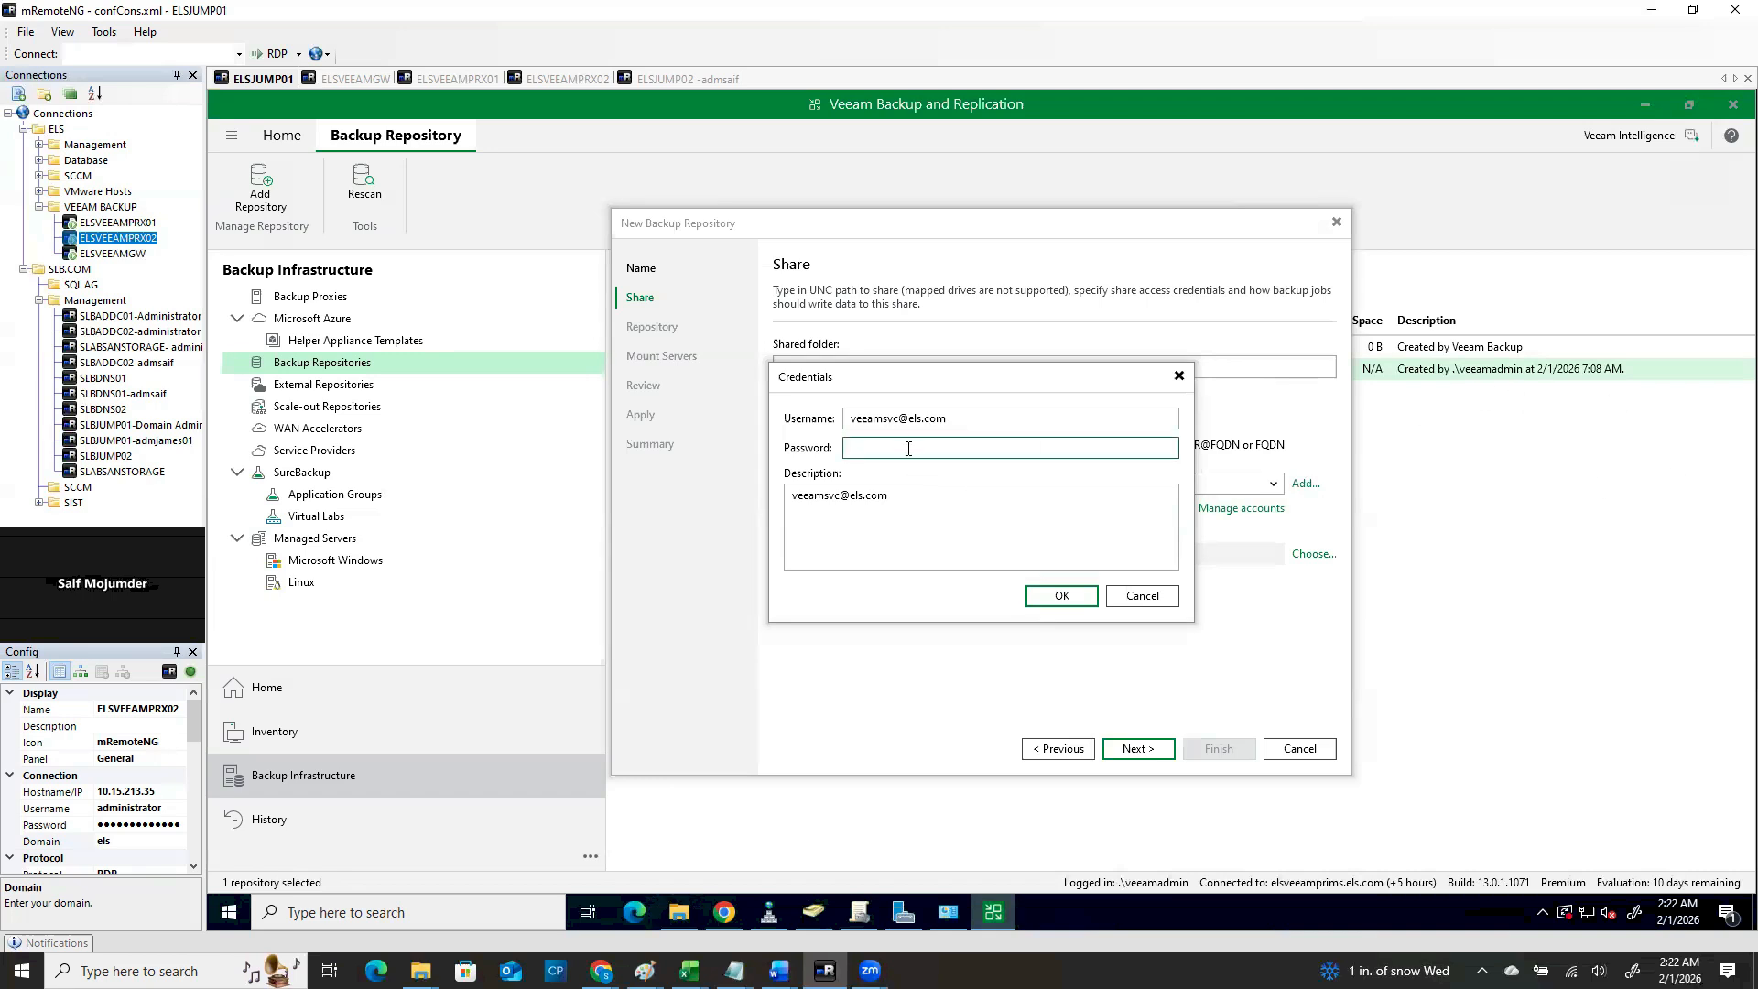
type("•••••••••••")
left_click(1130, 526)
left_click(1055, 596)
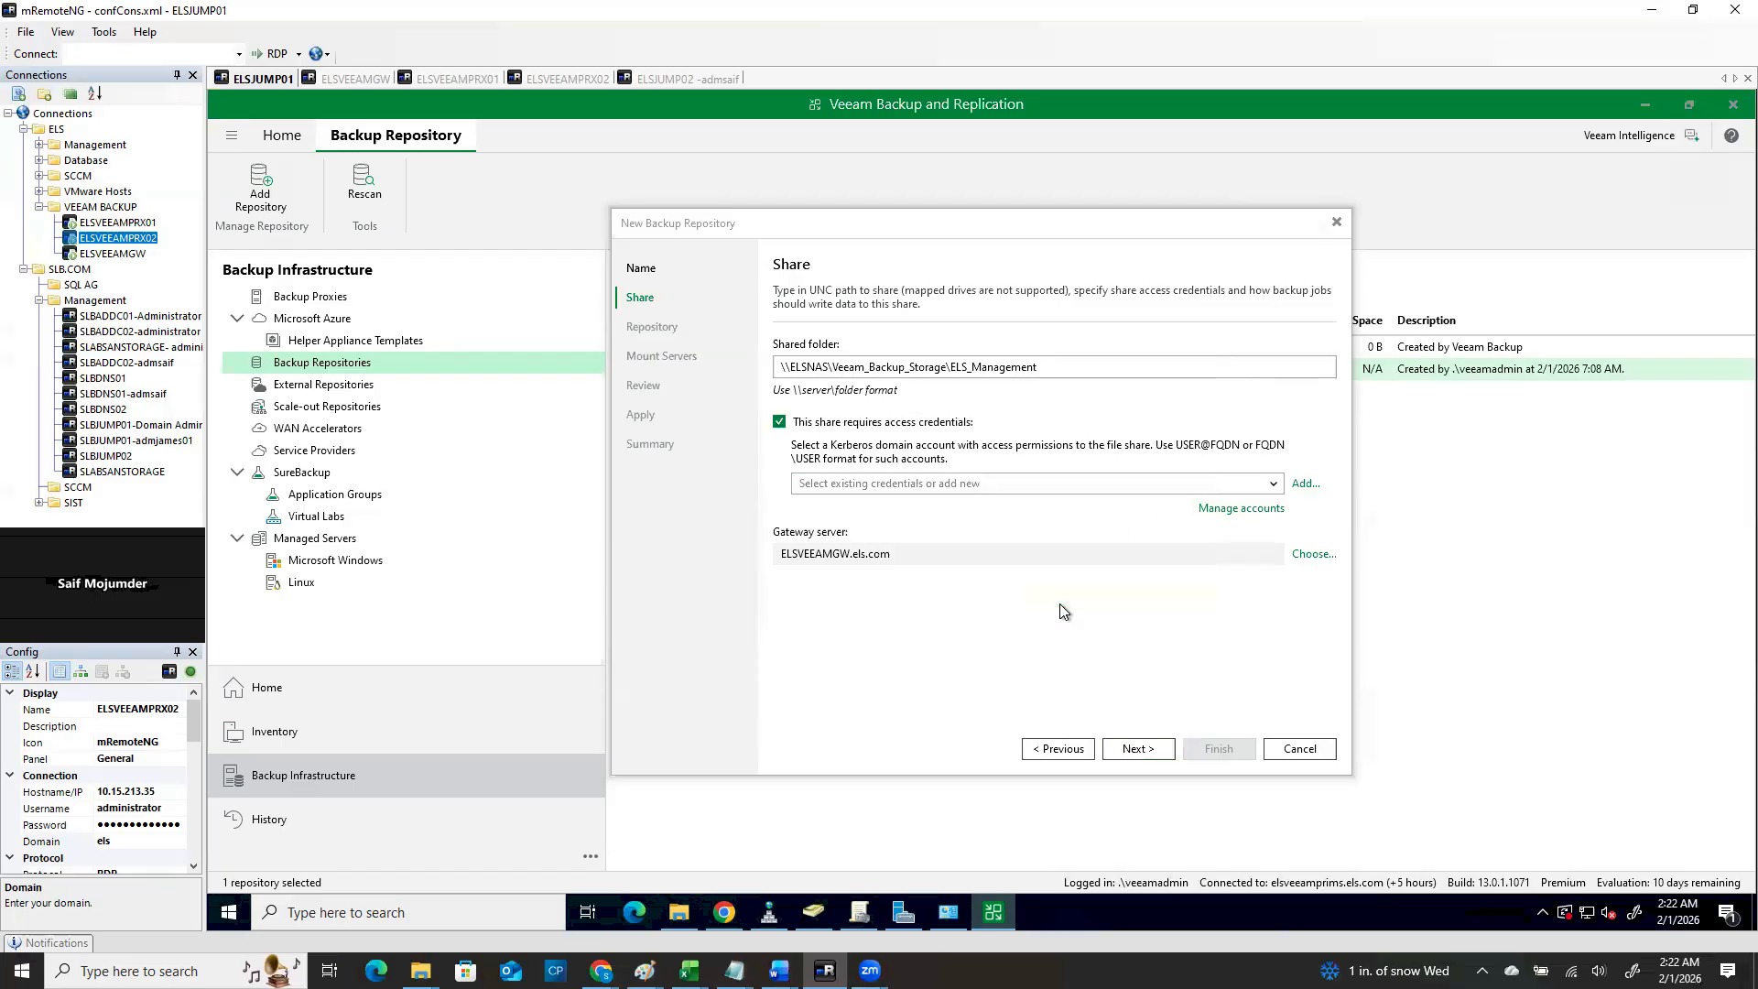
left_click(1146, 762)
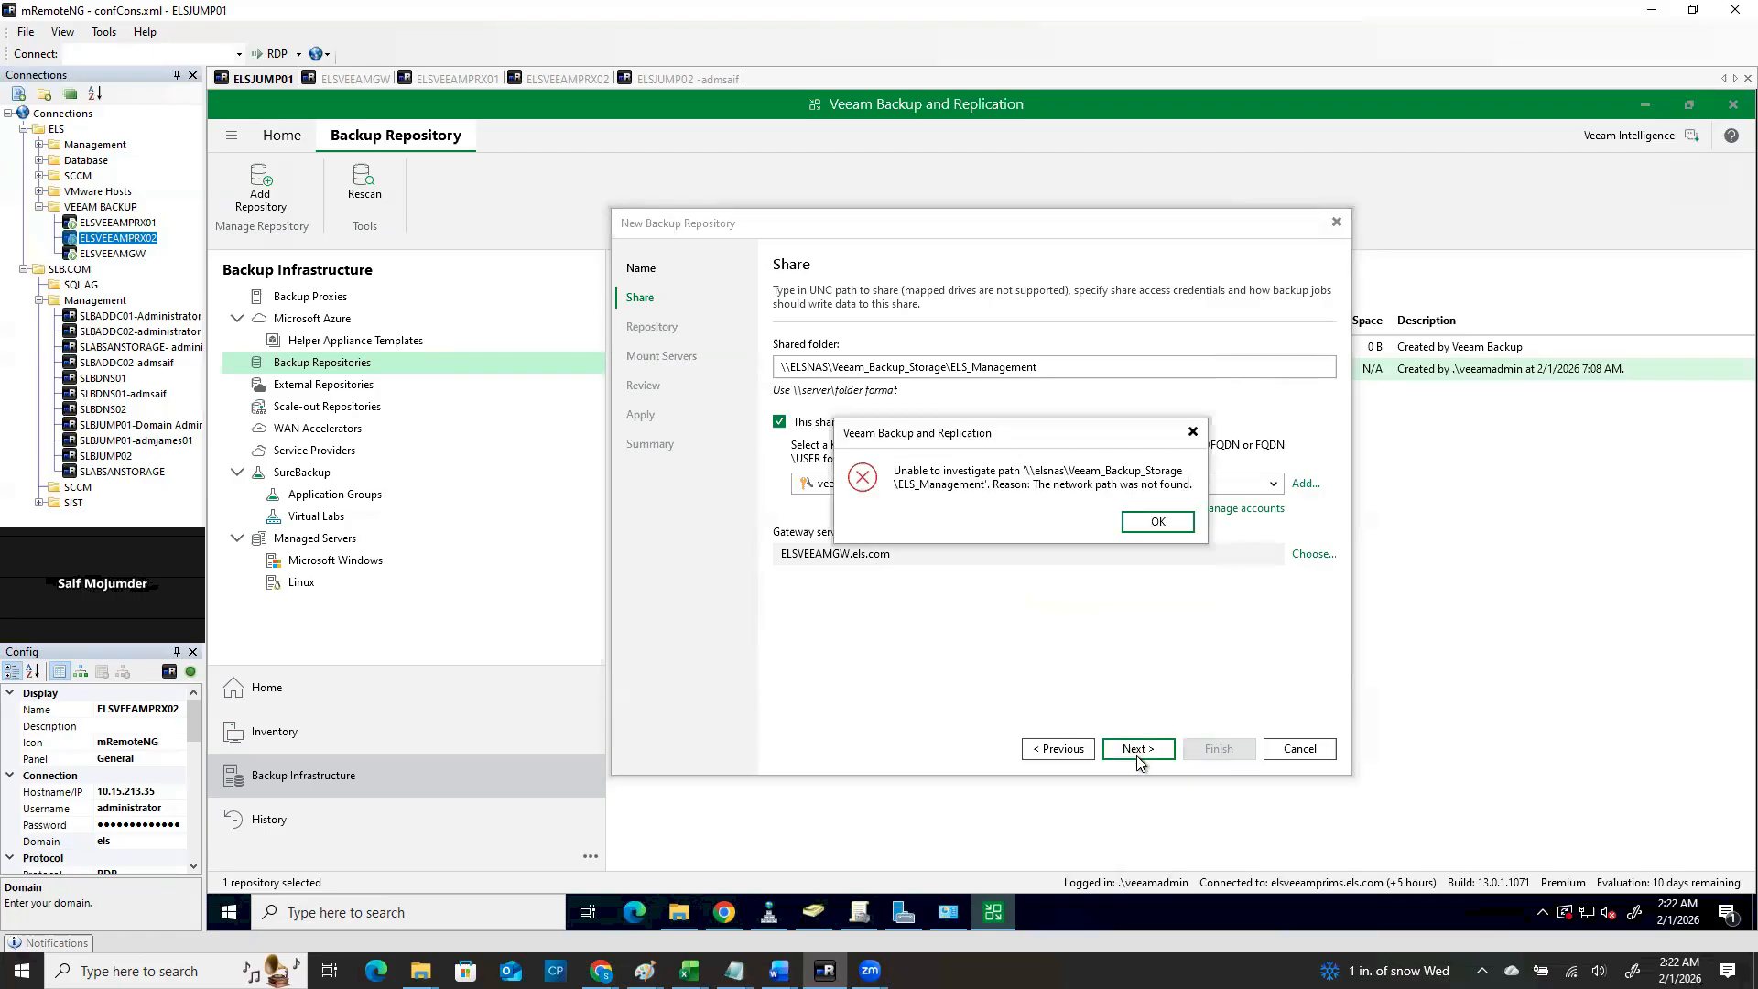
left_click(1158, 521)
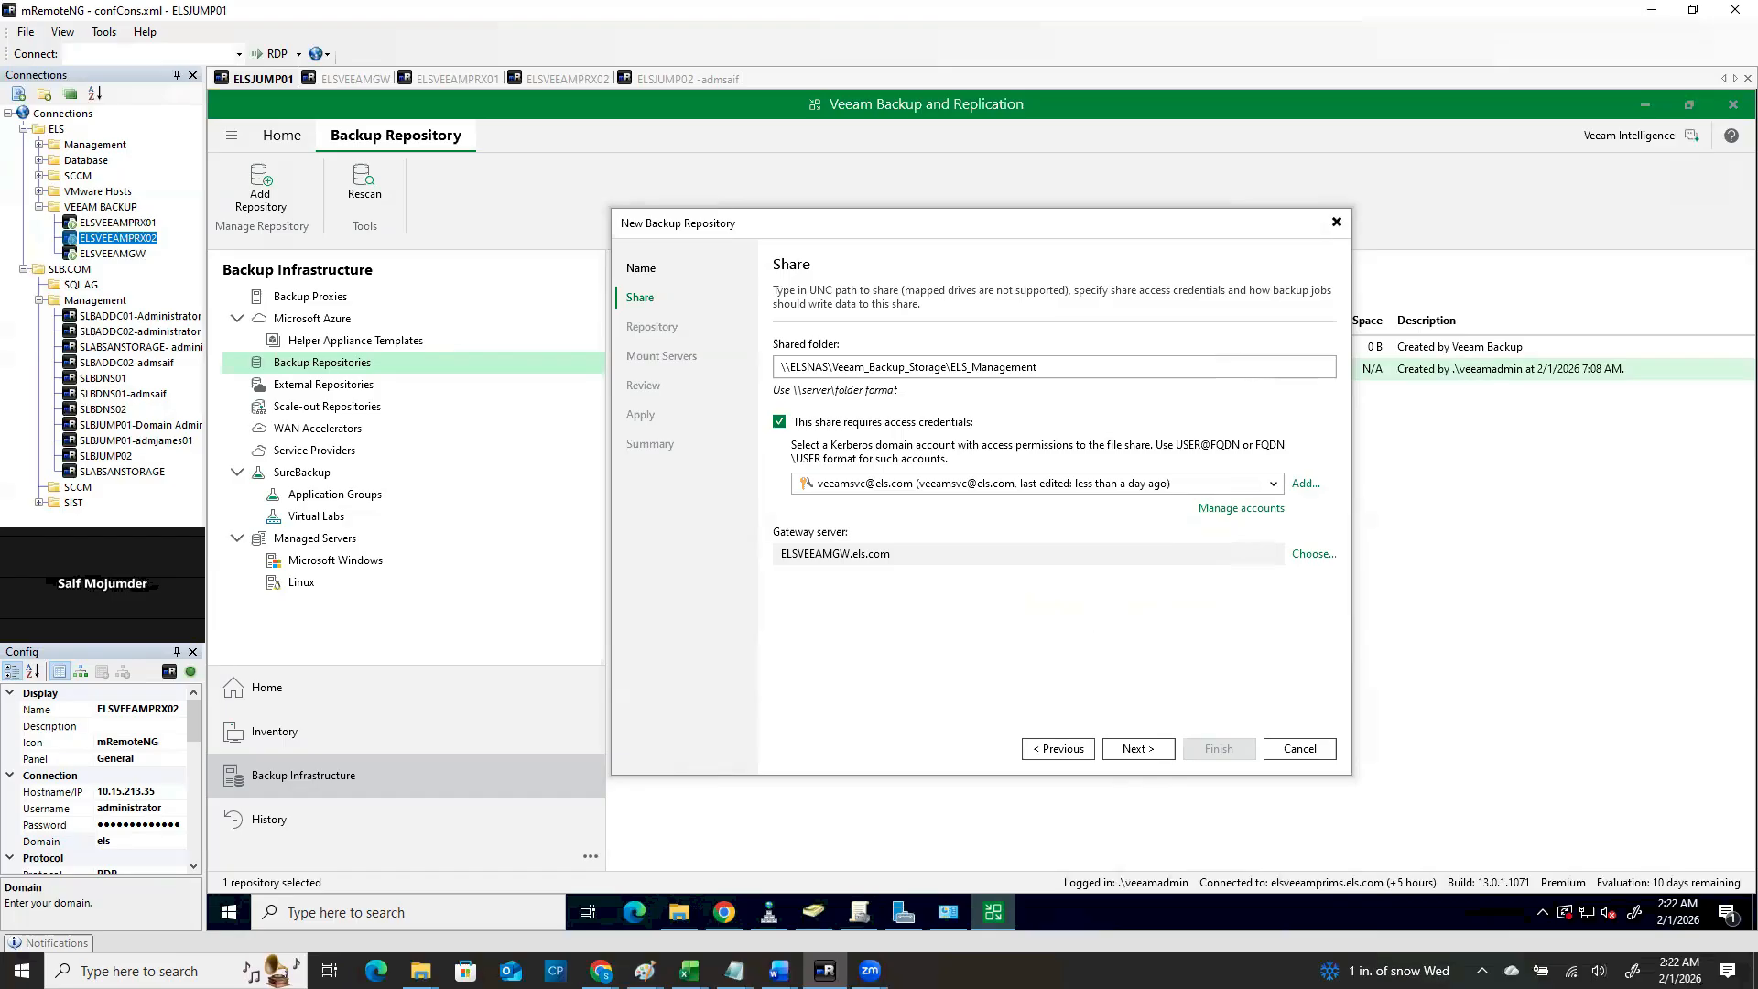
- Sign back in to DSM on ELSNAS in the maximized browser with the NAS username
left_click(601, 970)
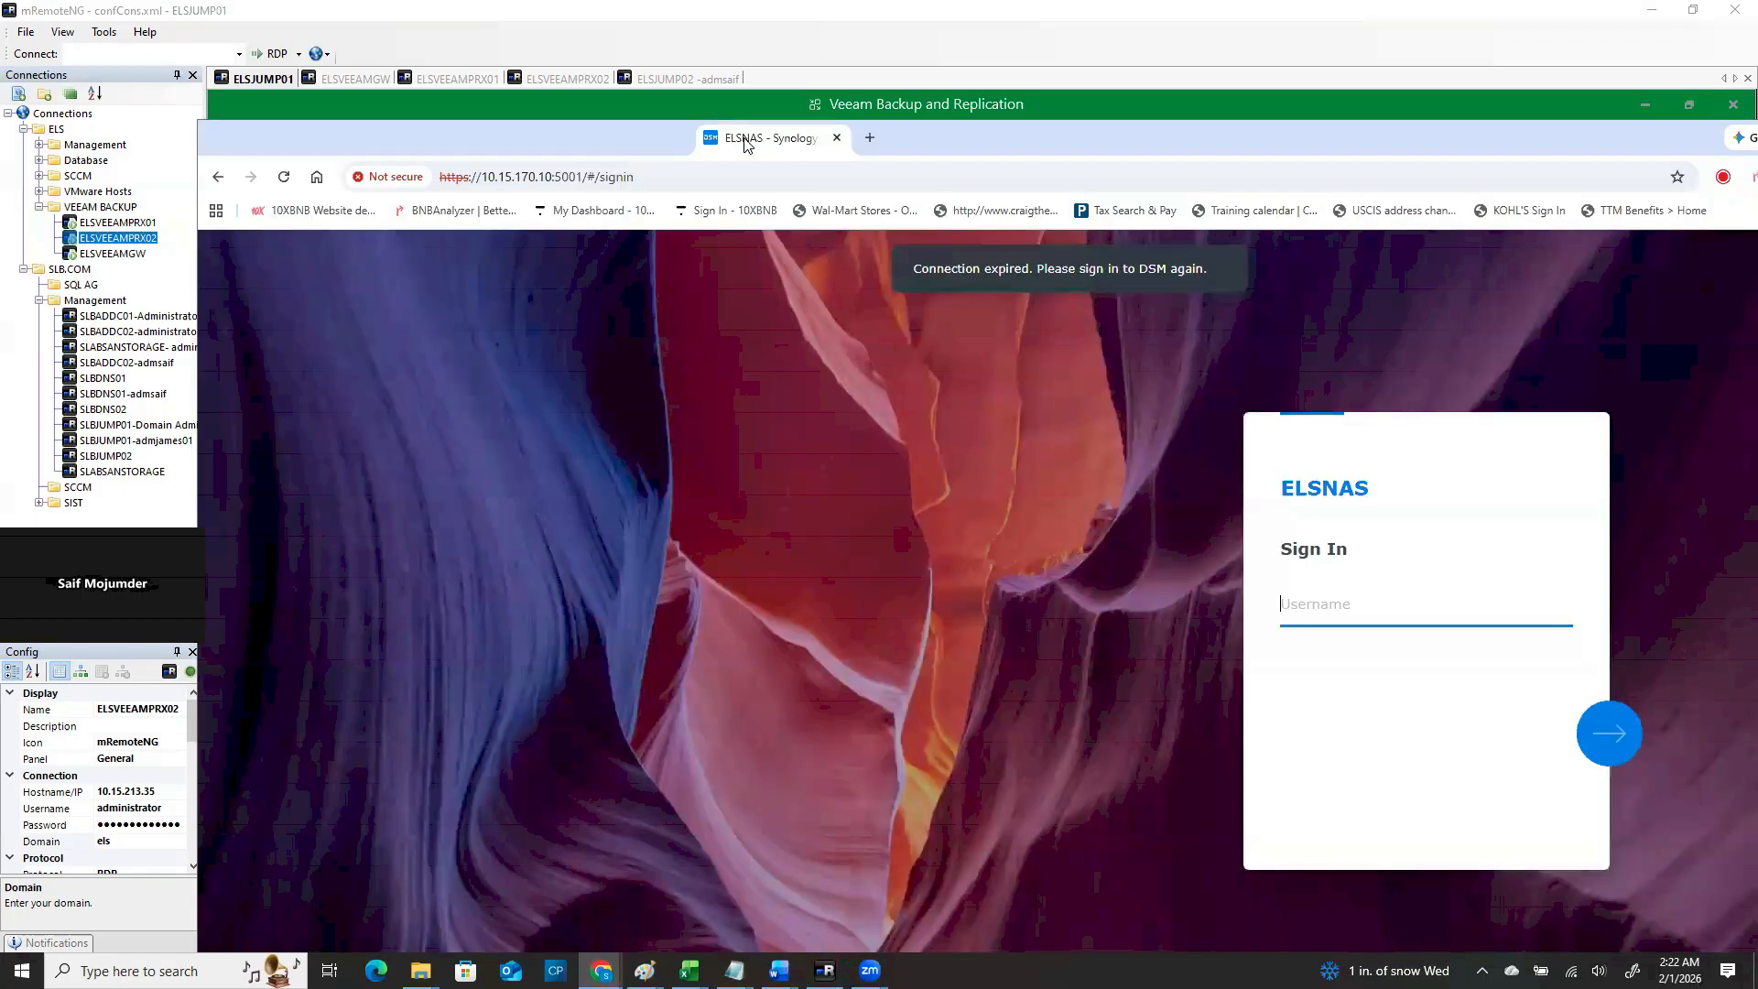
double_click(1183, 136)
left_click(1178, 495)
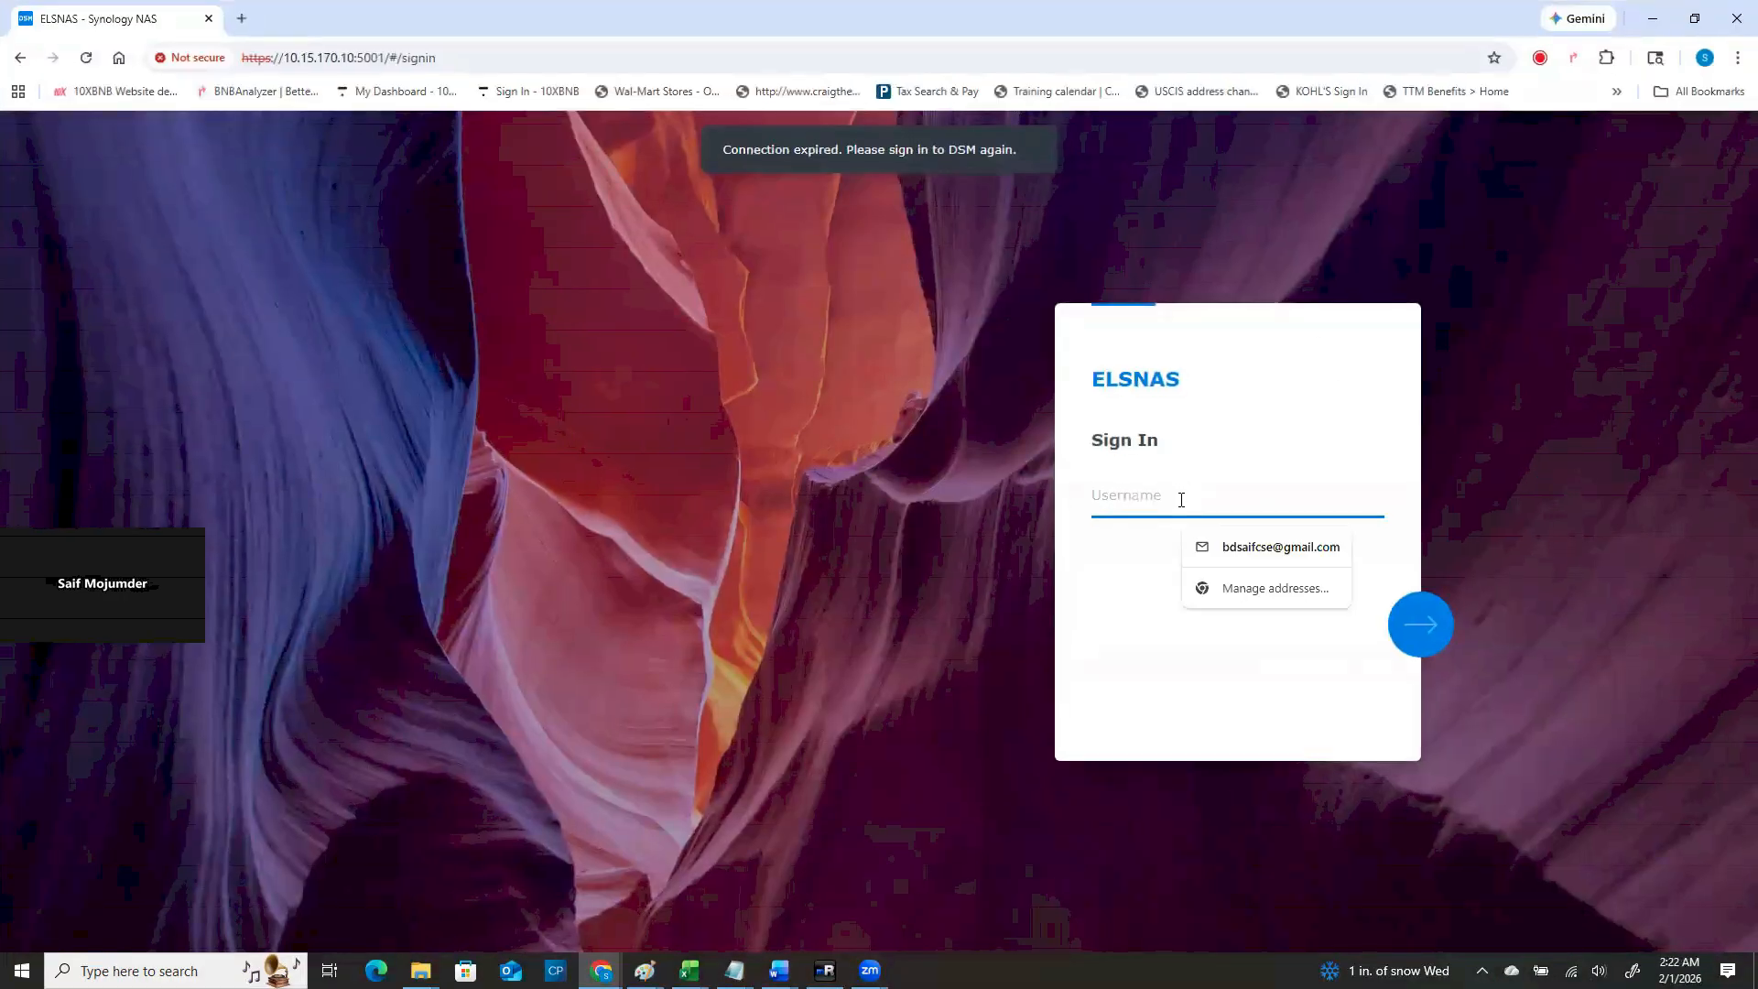
type("bdsaifcse")
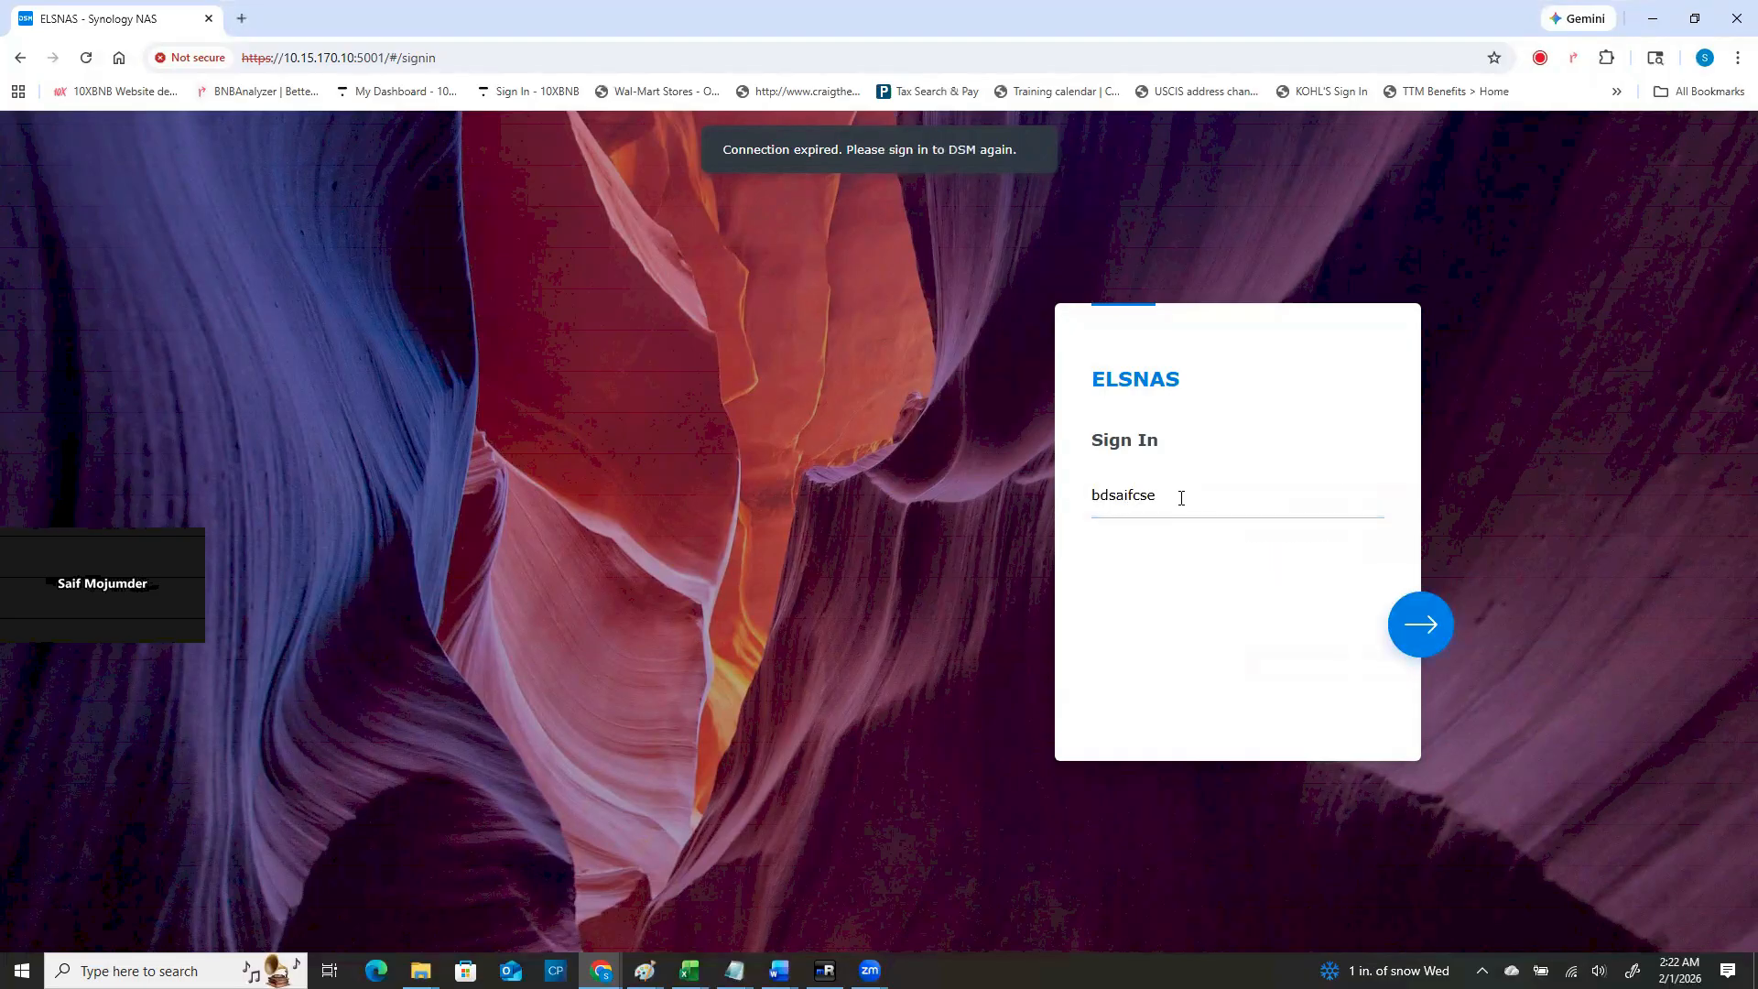
left_click(1410, 636)
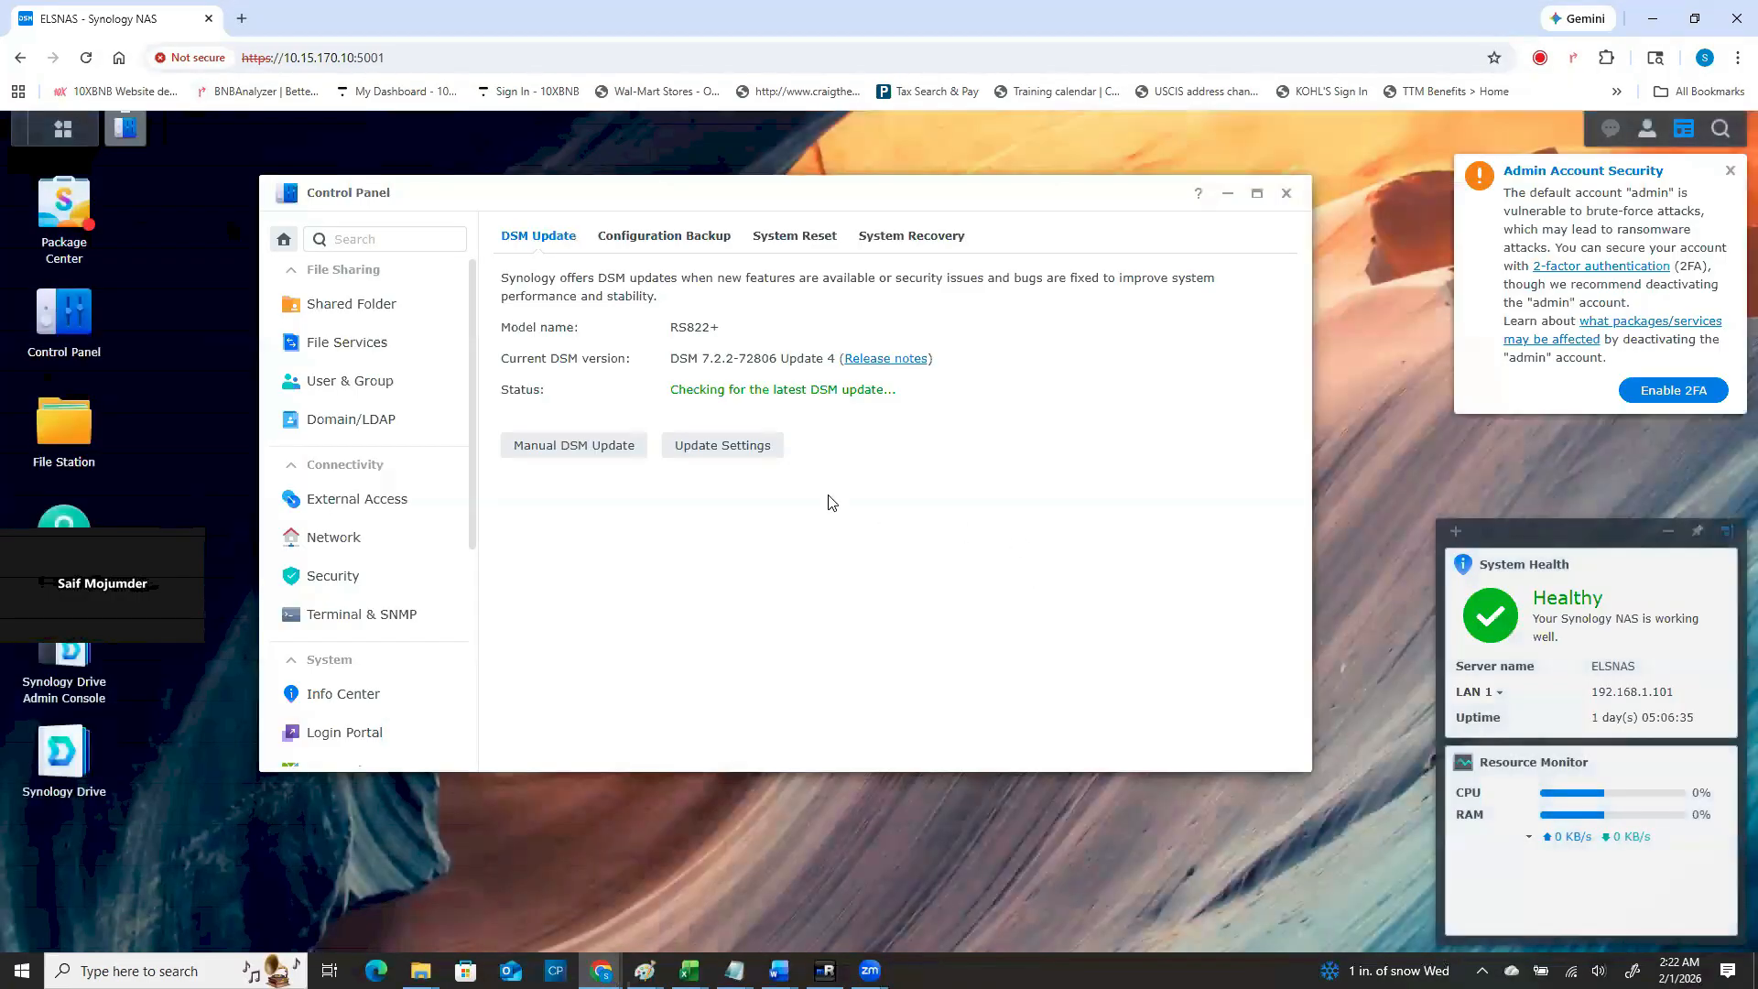
- Edit the Veeam_Backup_Storage shared folder and list its permissions for domain users
left_click(357, 305)
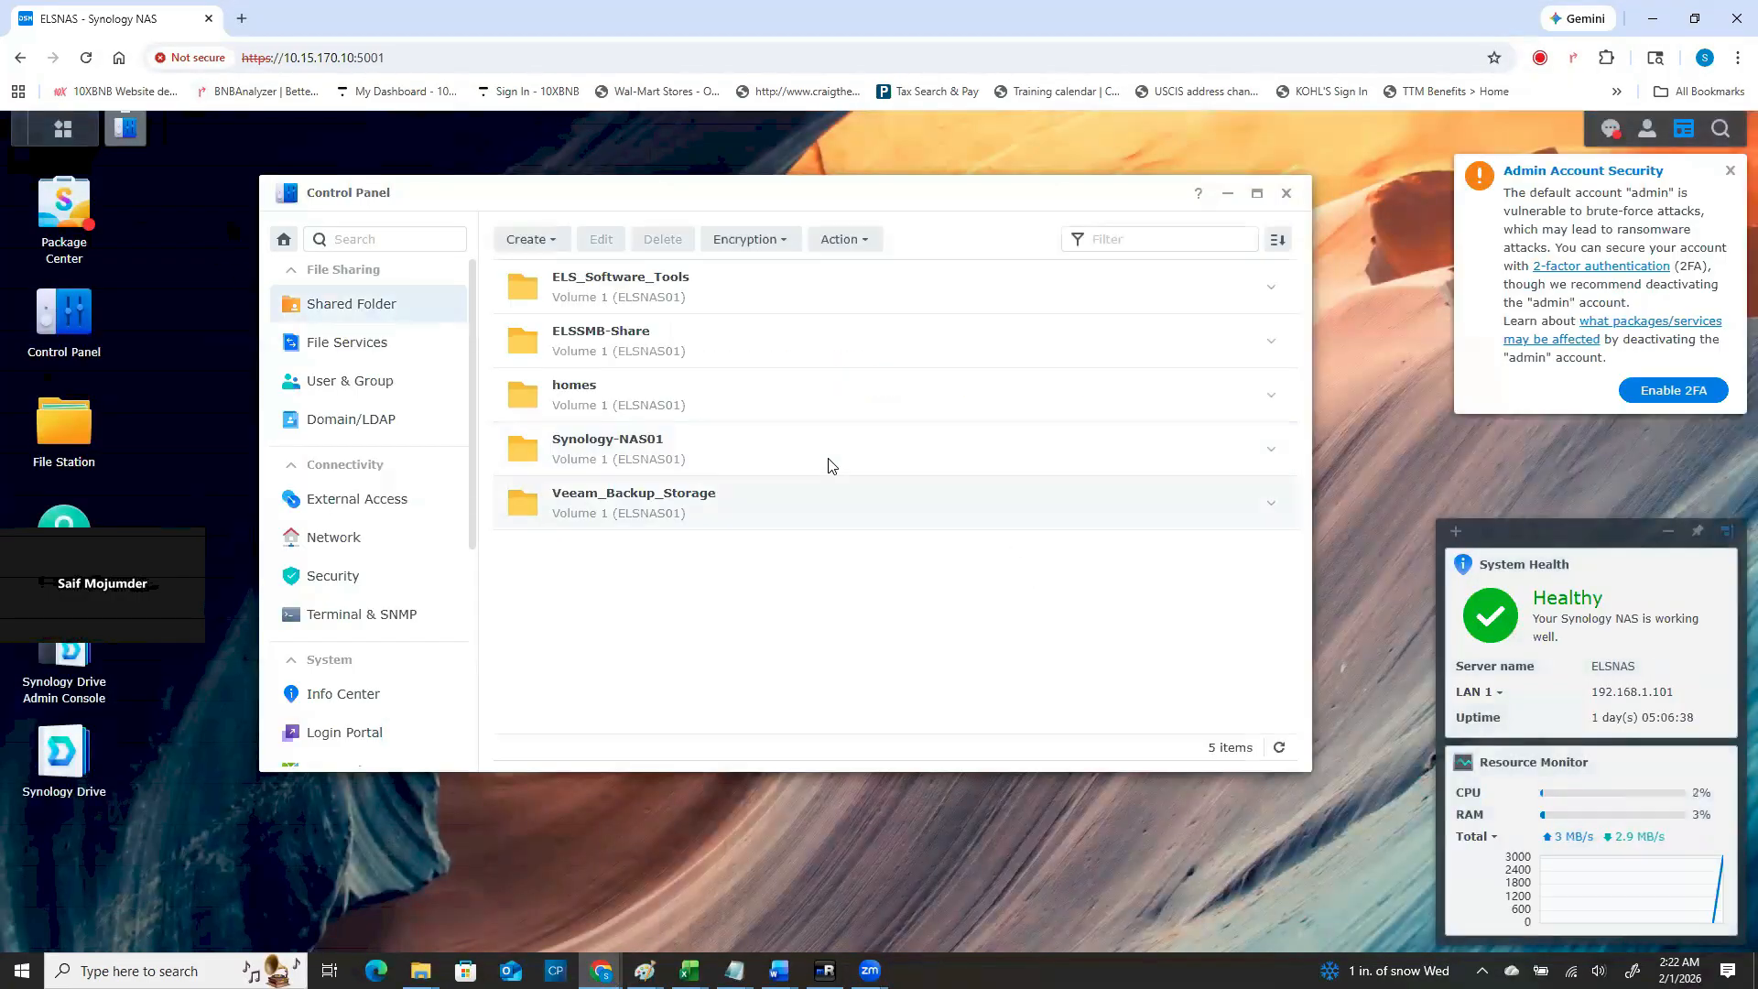
left_click(634, 504)
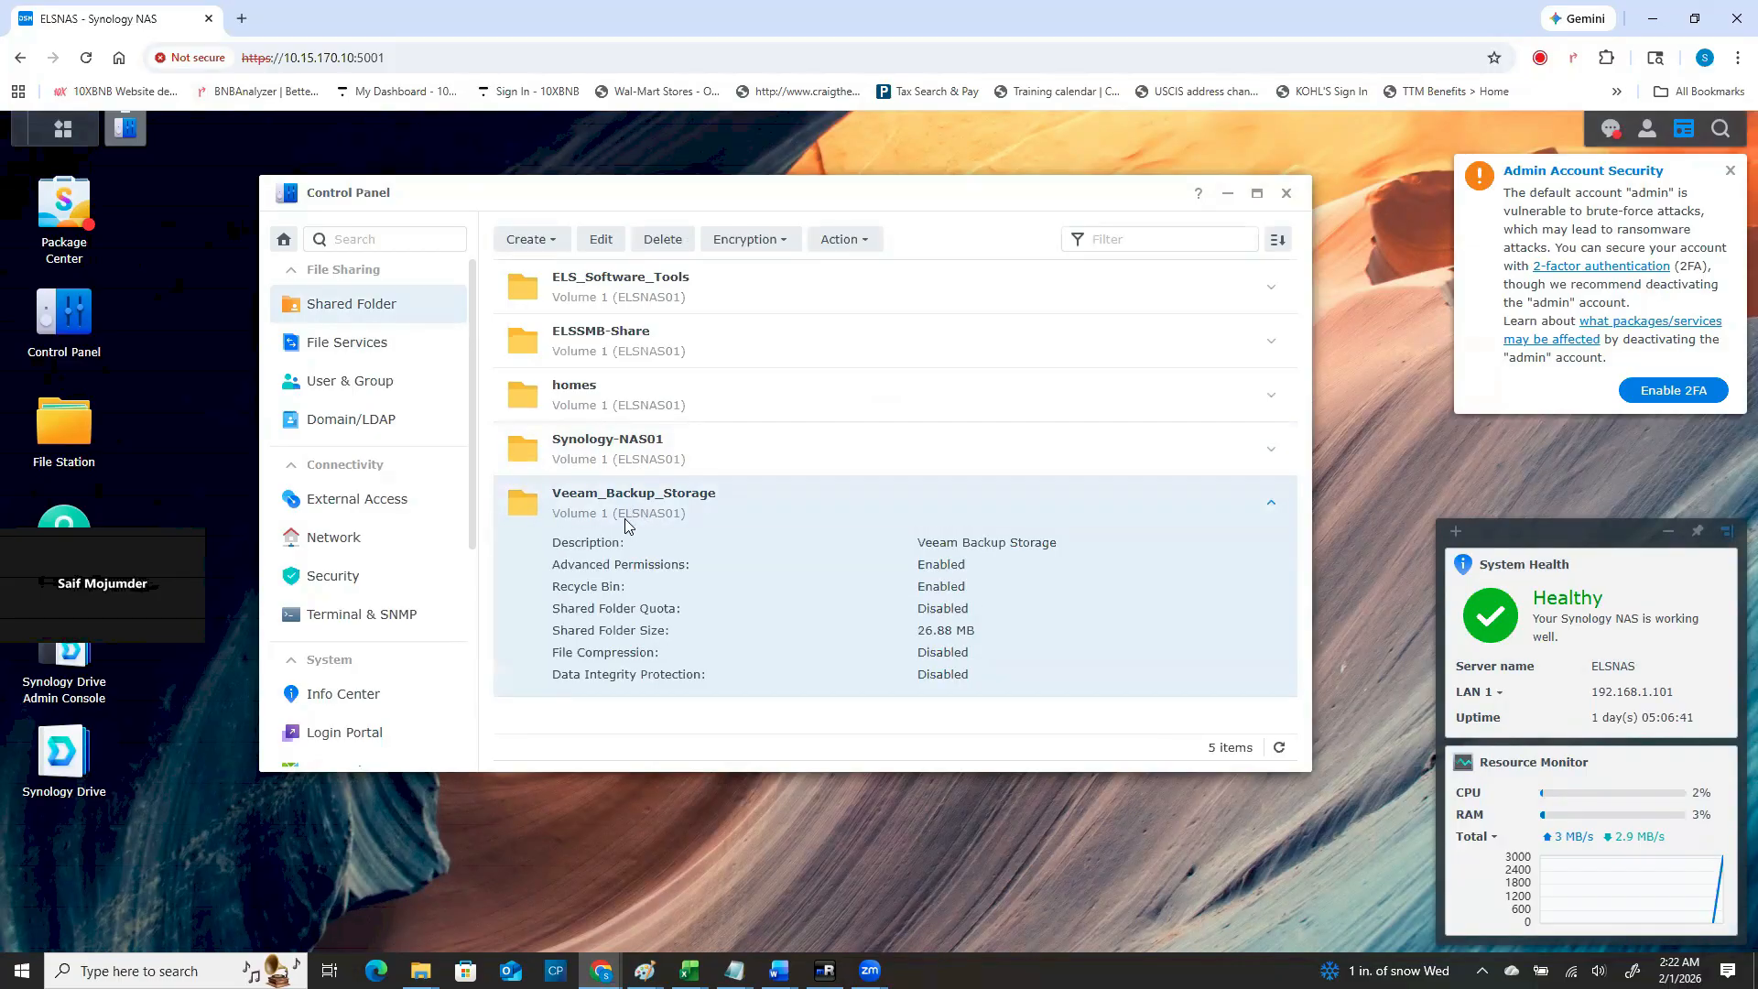
right_click(633, 529)
left_click(660, 567)
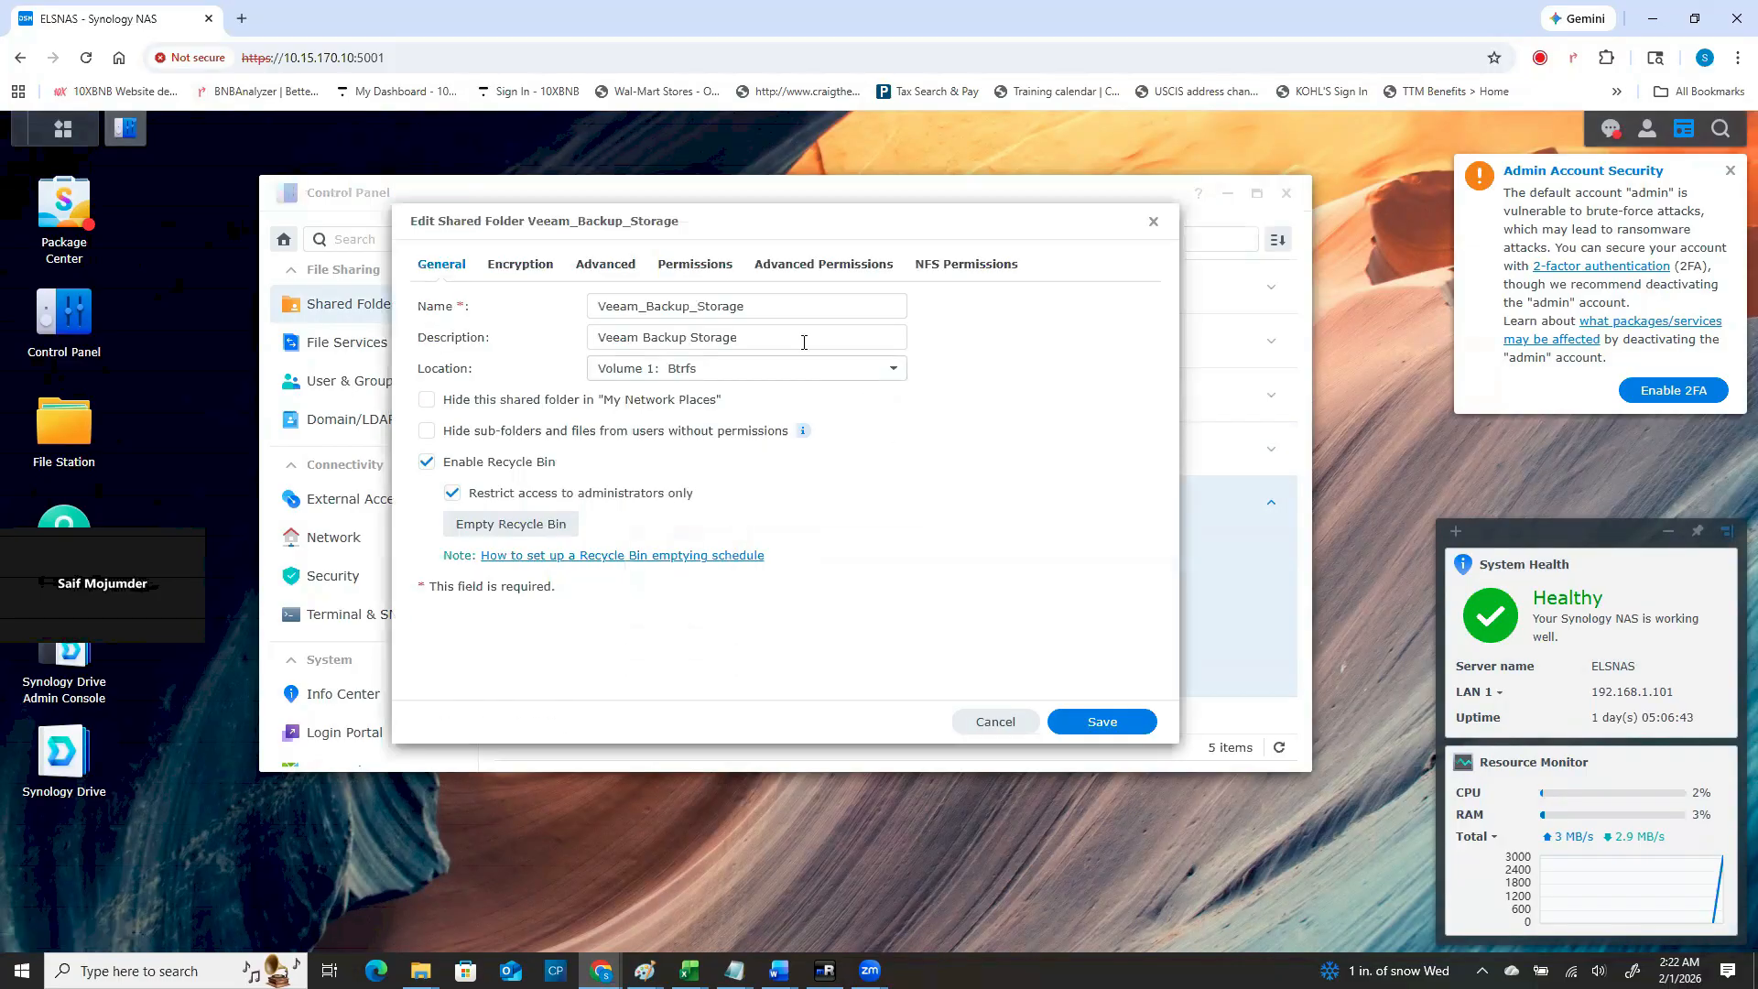
left_click(682, 271)
left_click(490, 316)
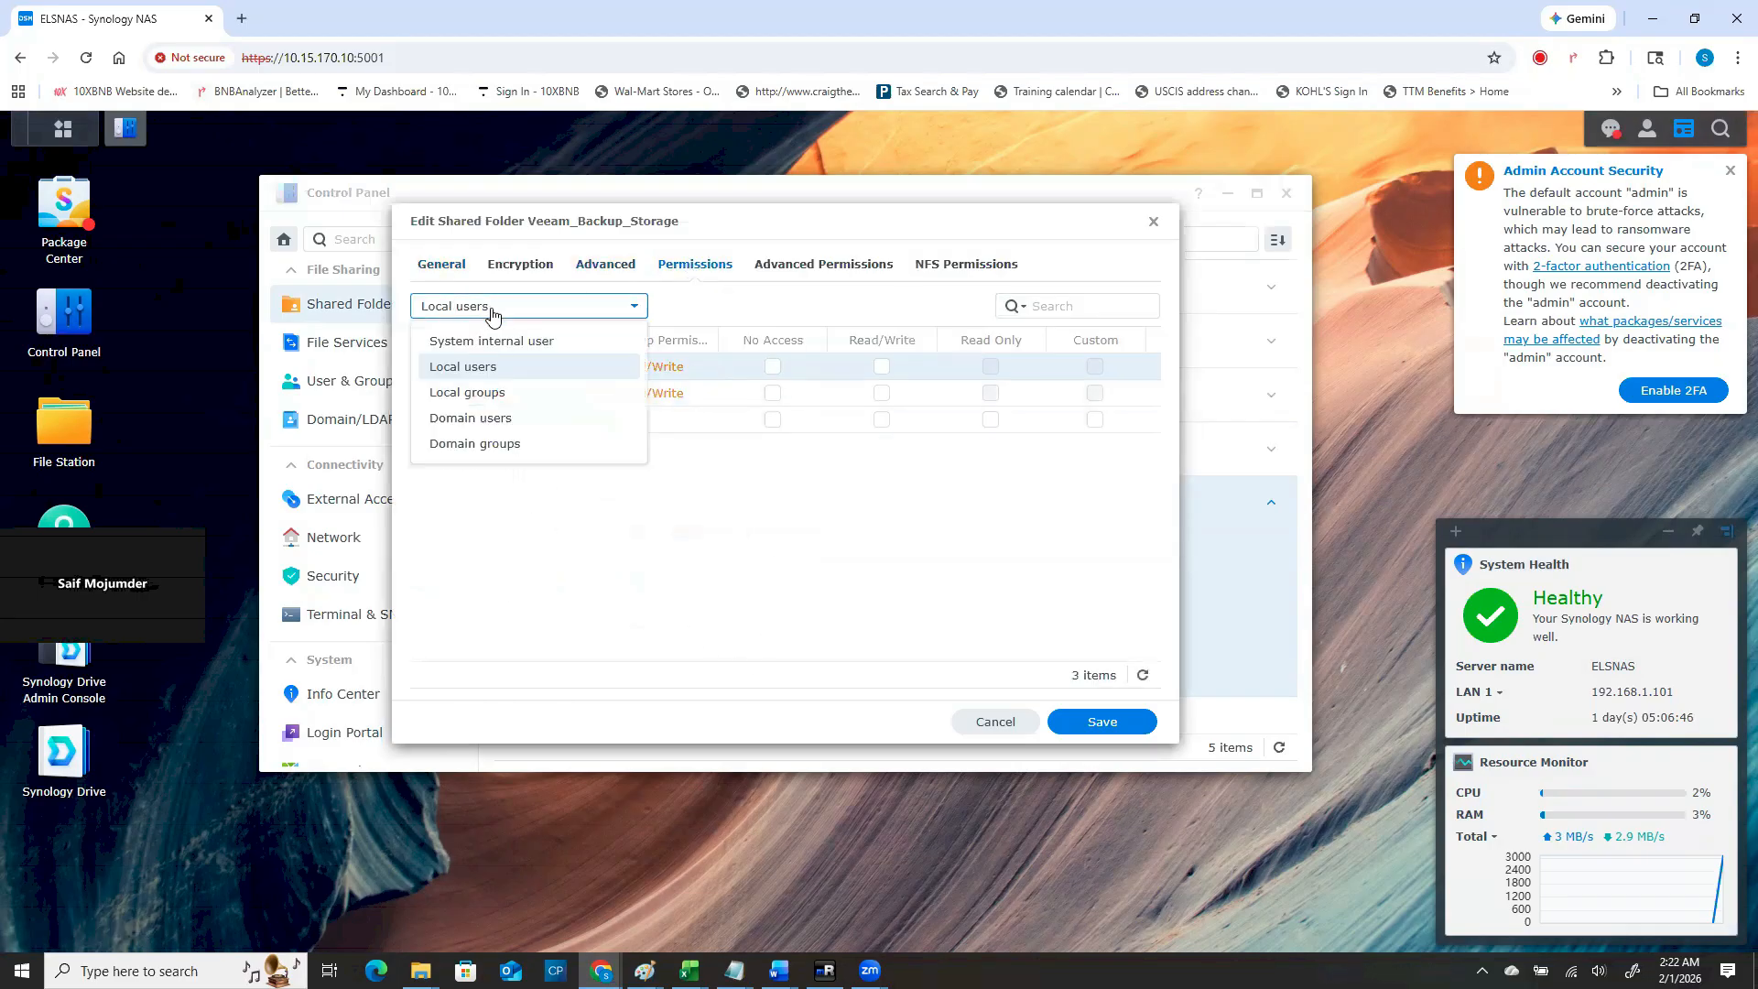
left_click(519, 420)
left_click_drag(499, 340, 741, 341)
scroll(502, 644, "down", 3)
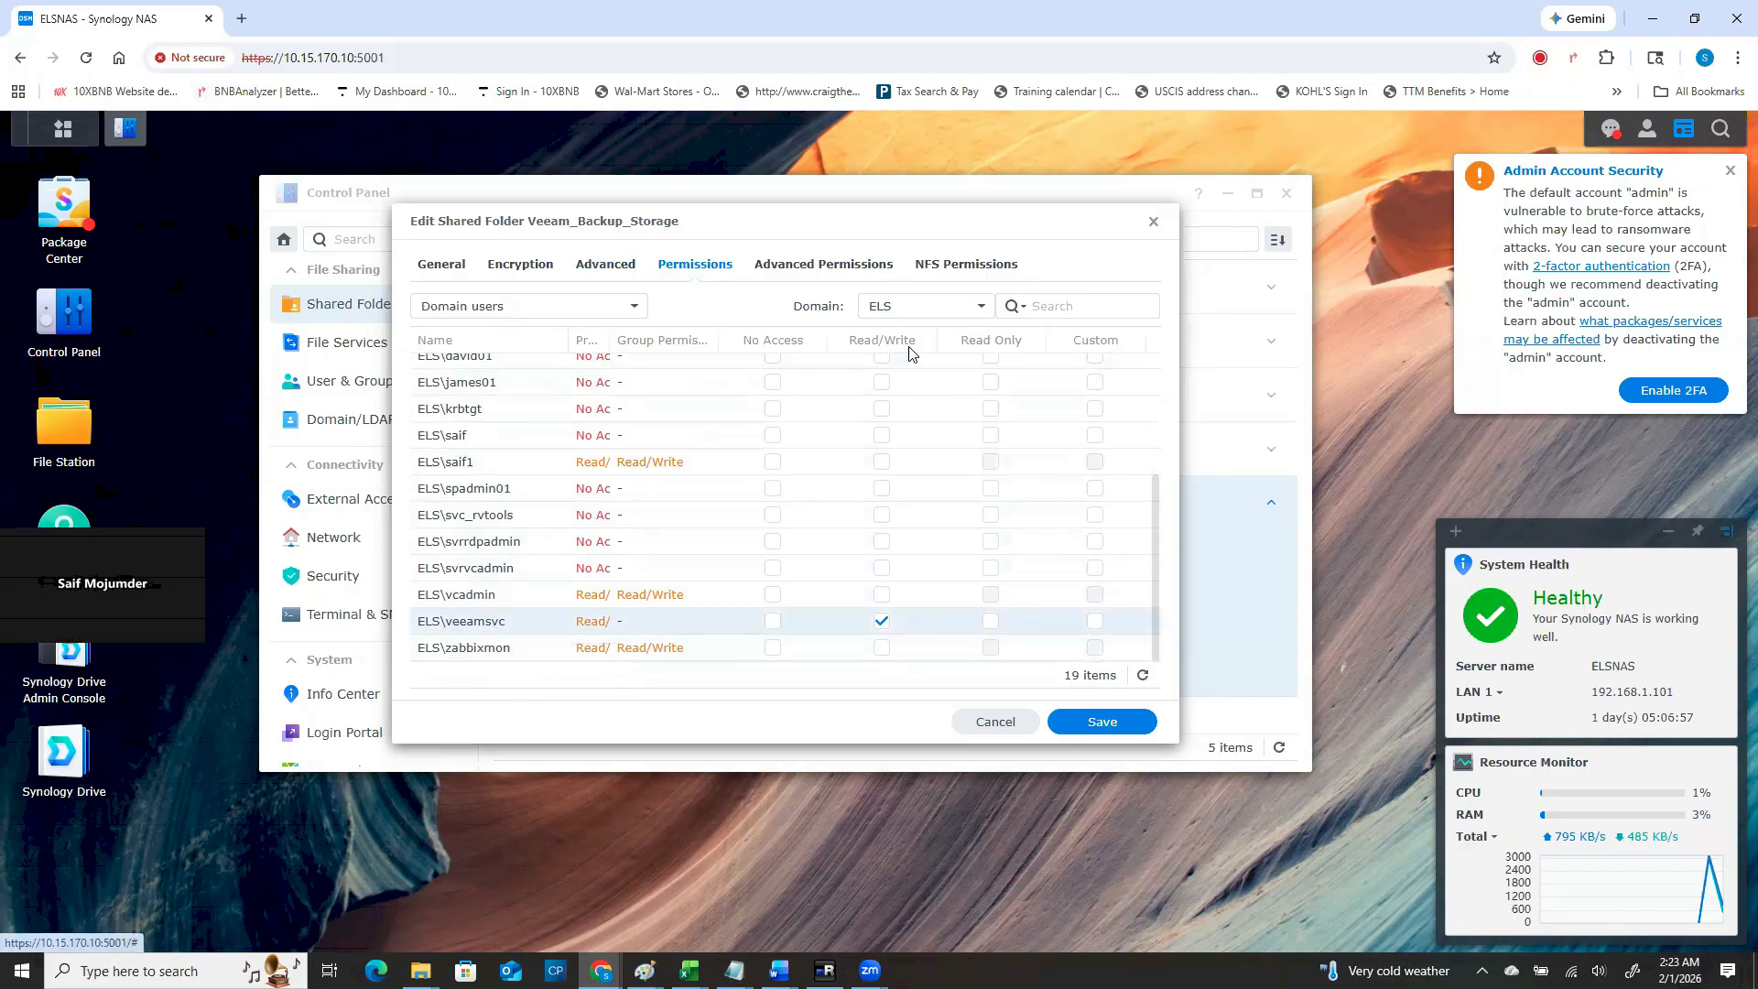
- Switch to the folder's Advanced Permissions tab and review its settings
left_click(799, 265)
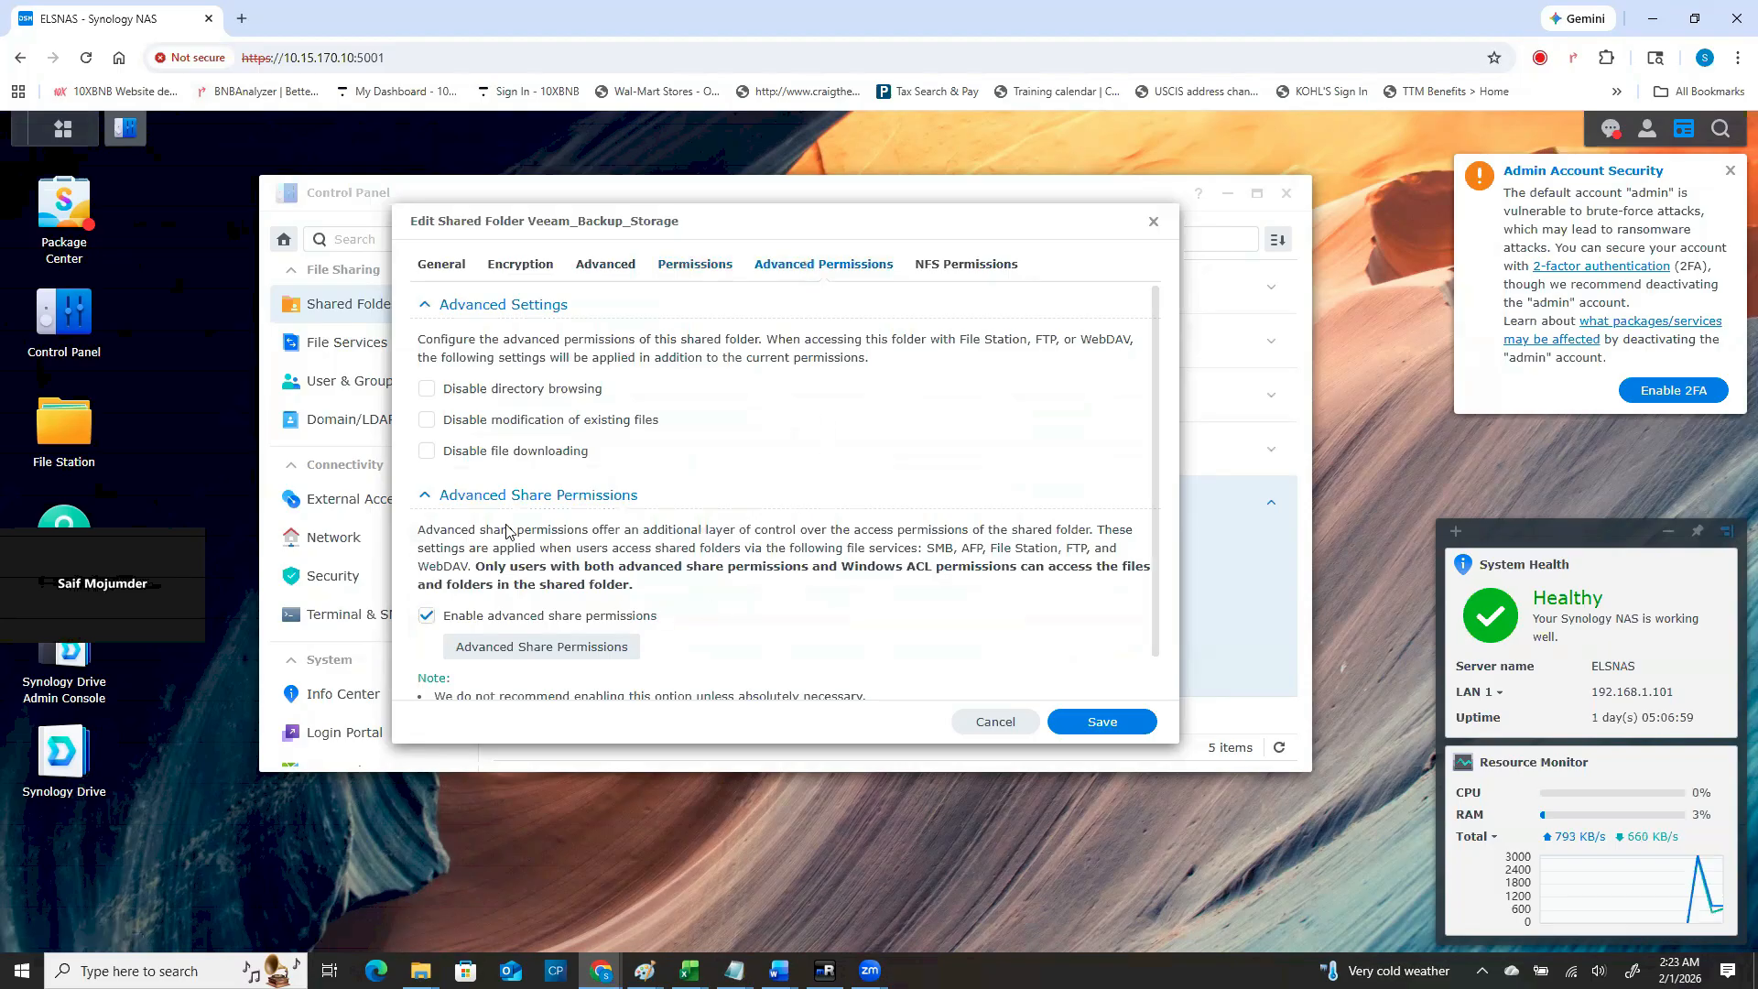
scroll(641, 576, "down", 1)
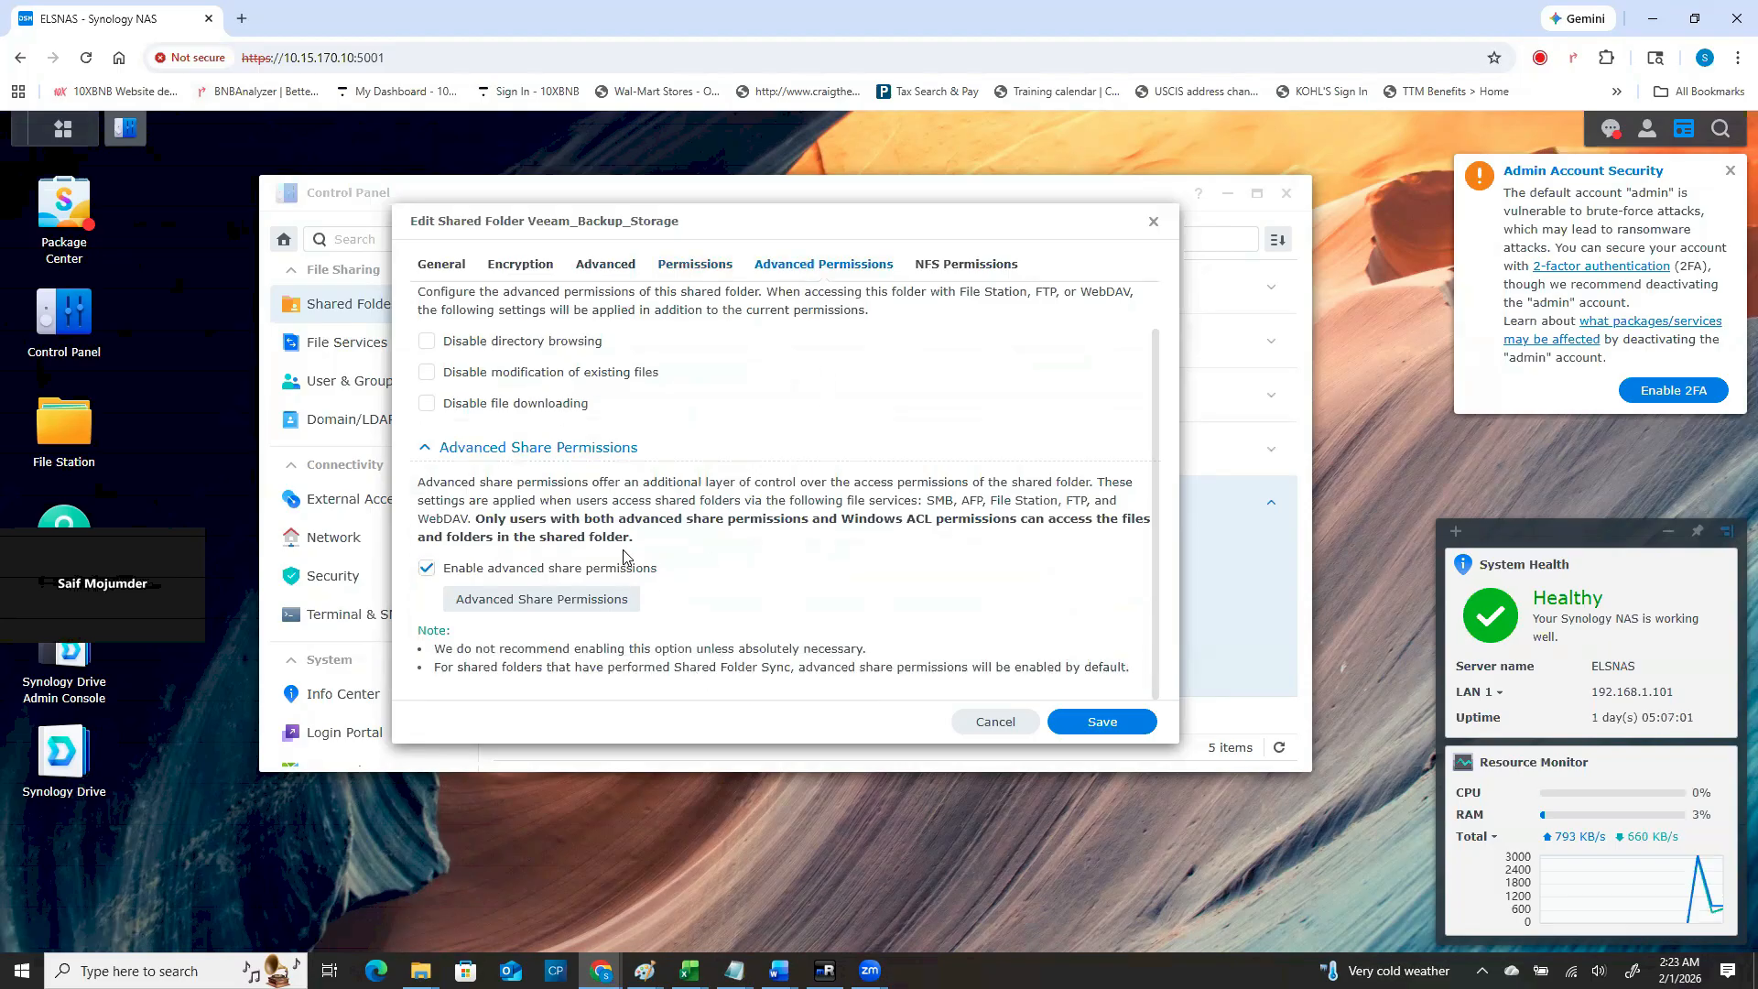
scroll(624, 556, "up", 1)
scroll(623, 556, "down", 1)
- Grant the Veeam service account Read/Write in Advanced Share Permissions for domain users
left_click(604, 603)
left_click(549, 366)
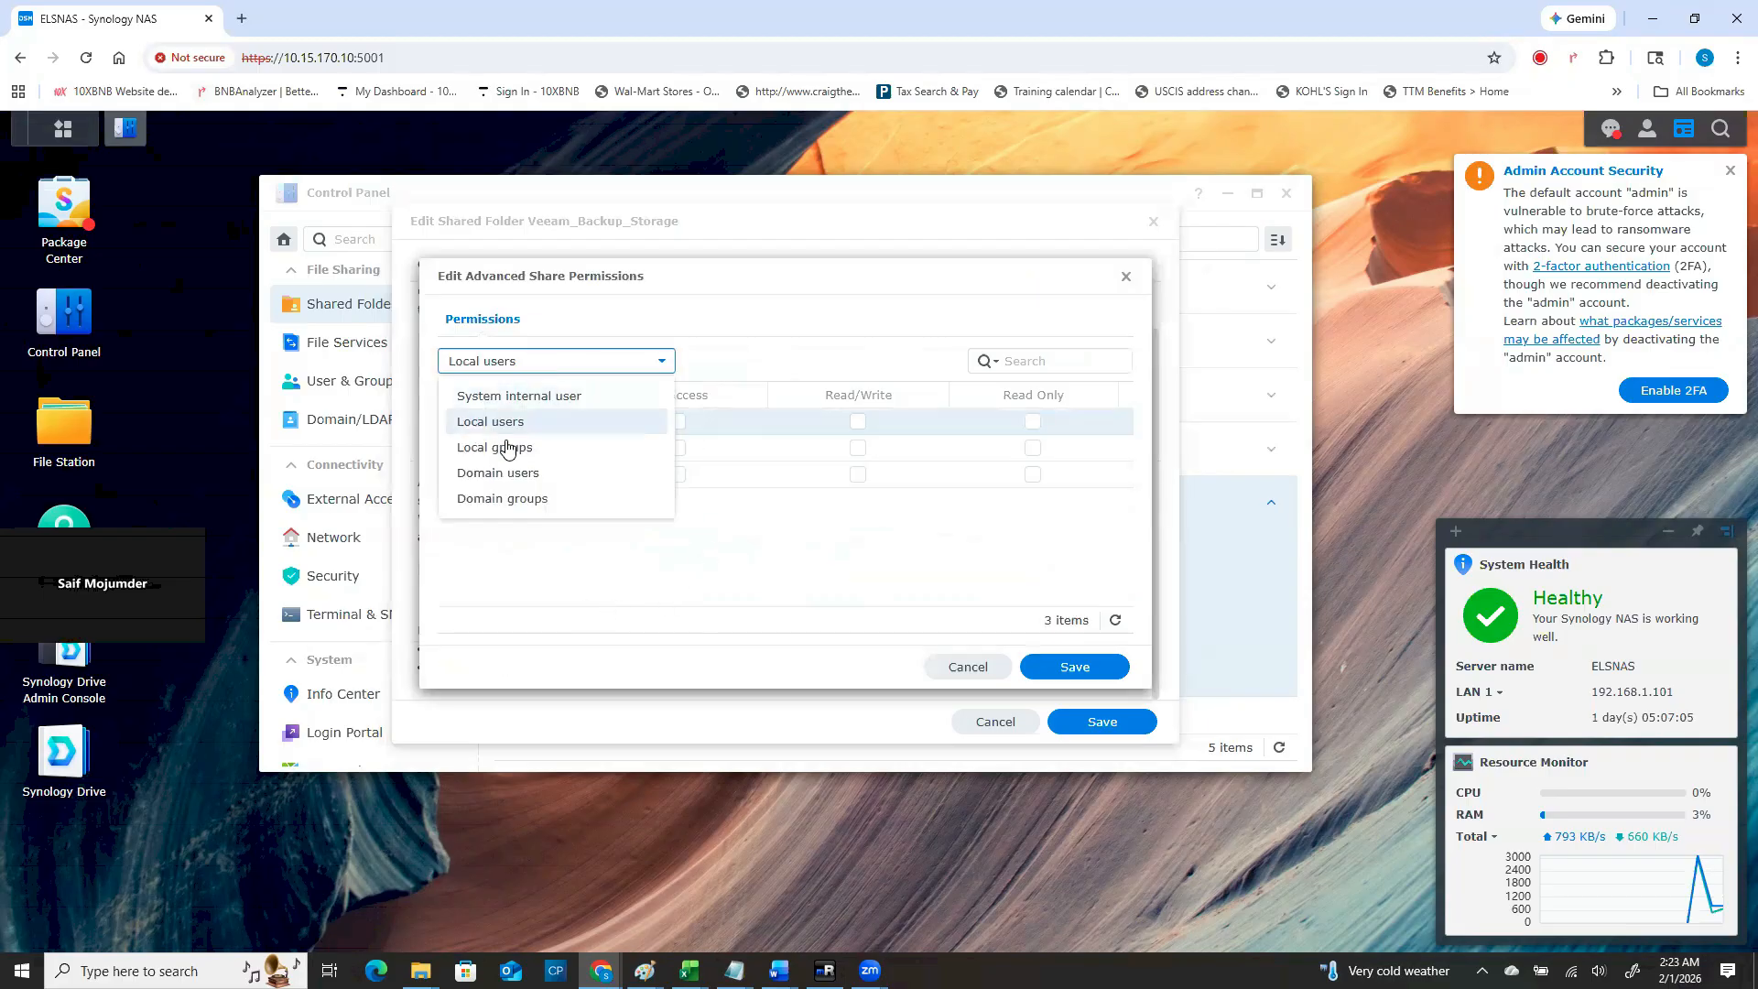
left_click(523, 476)
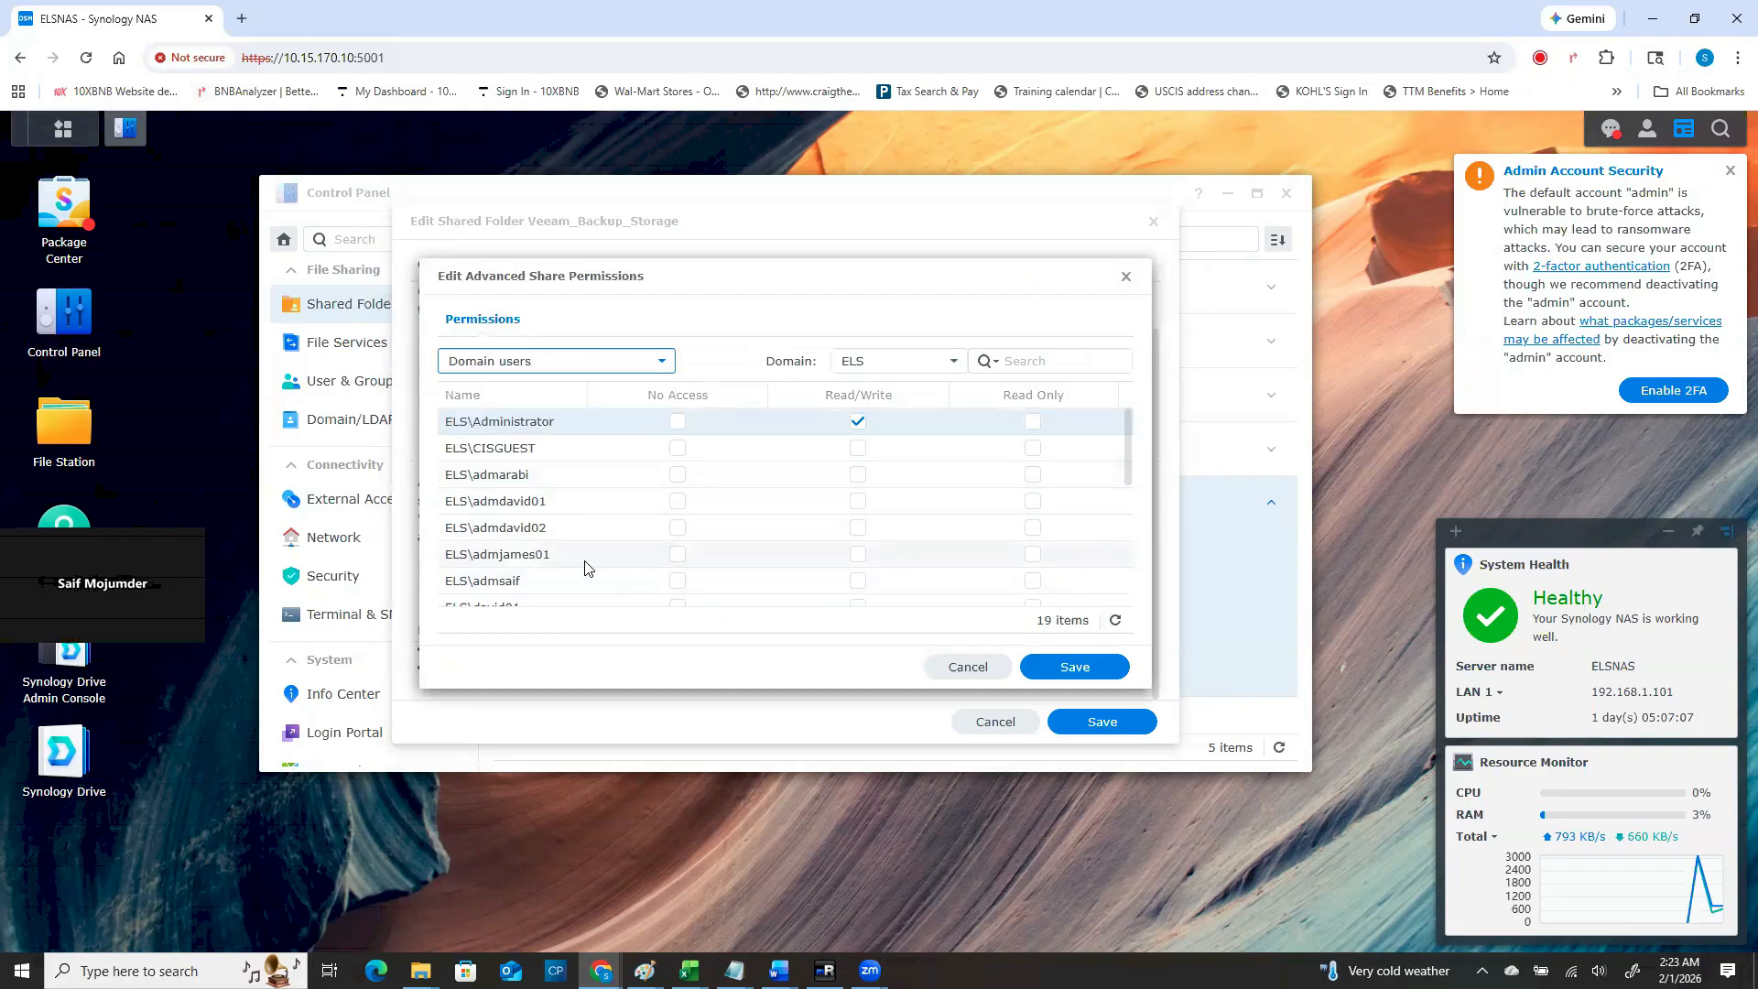
scroll(586, 569, "down", 4)
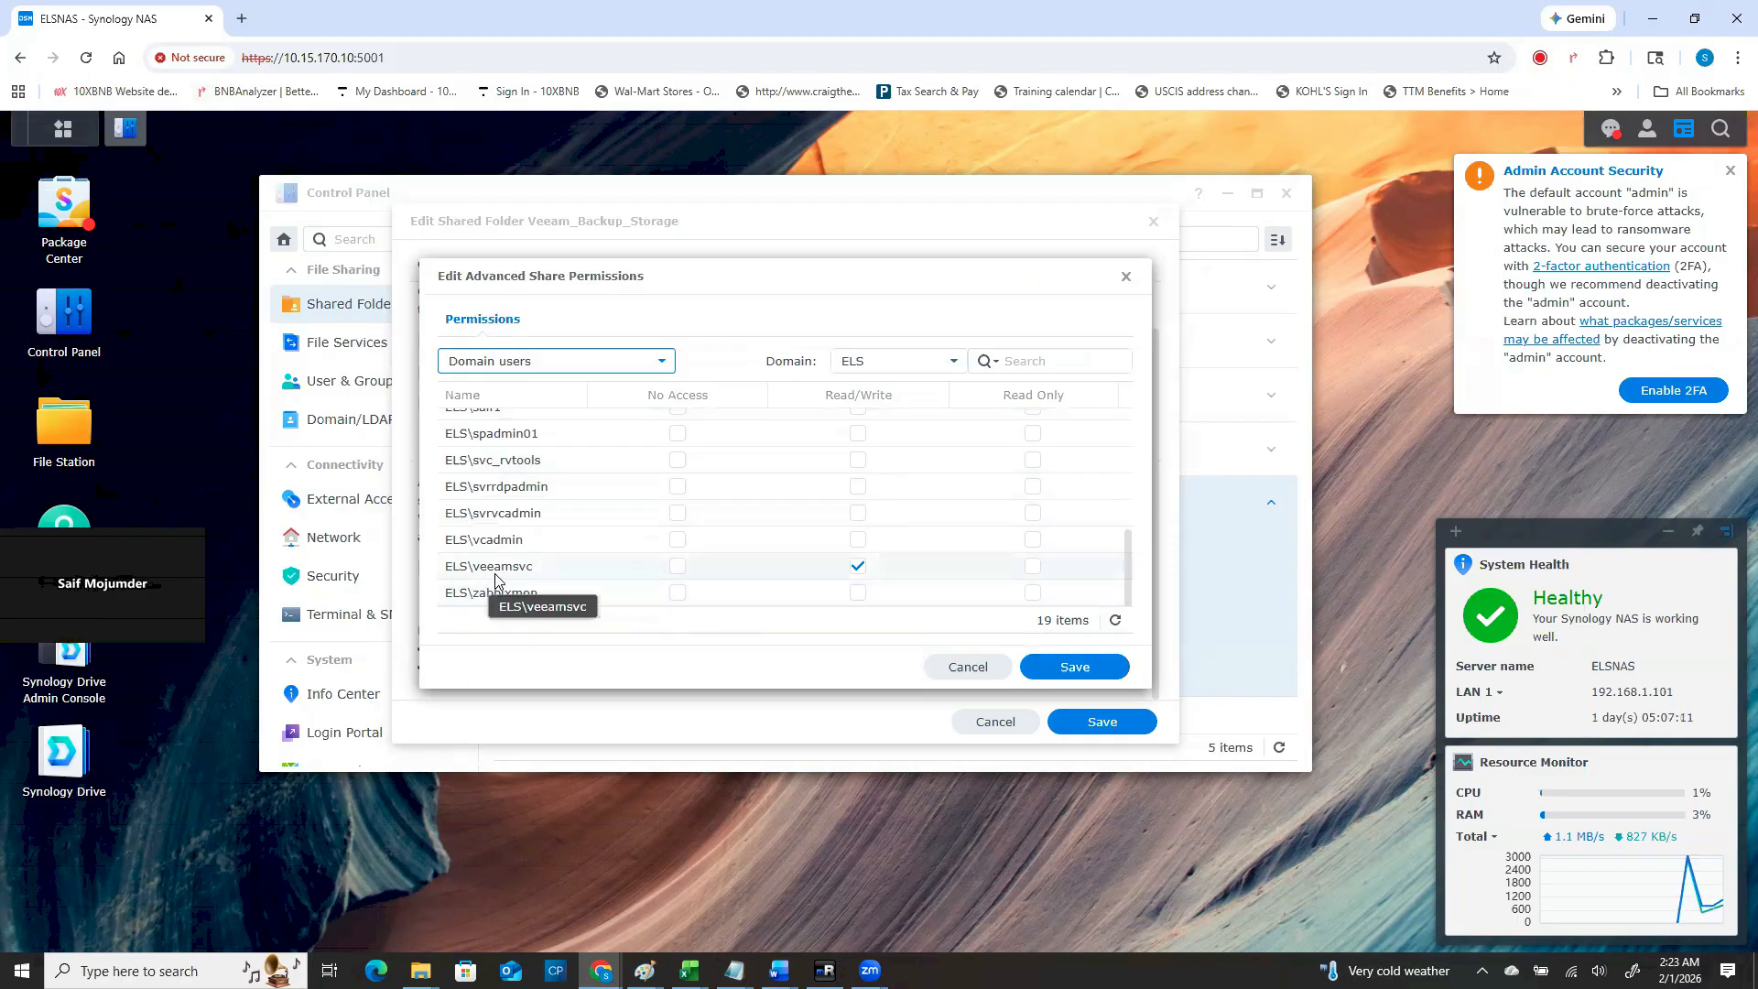
left_click(533, 573)
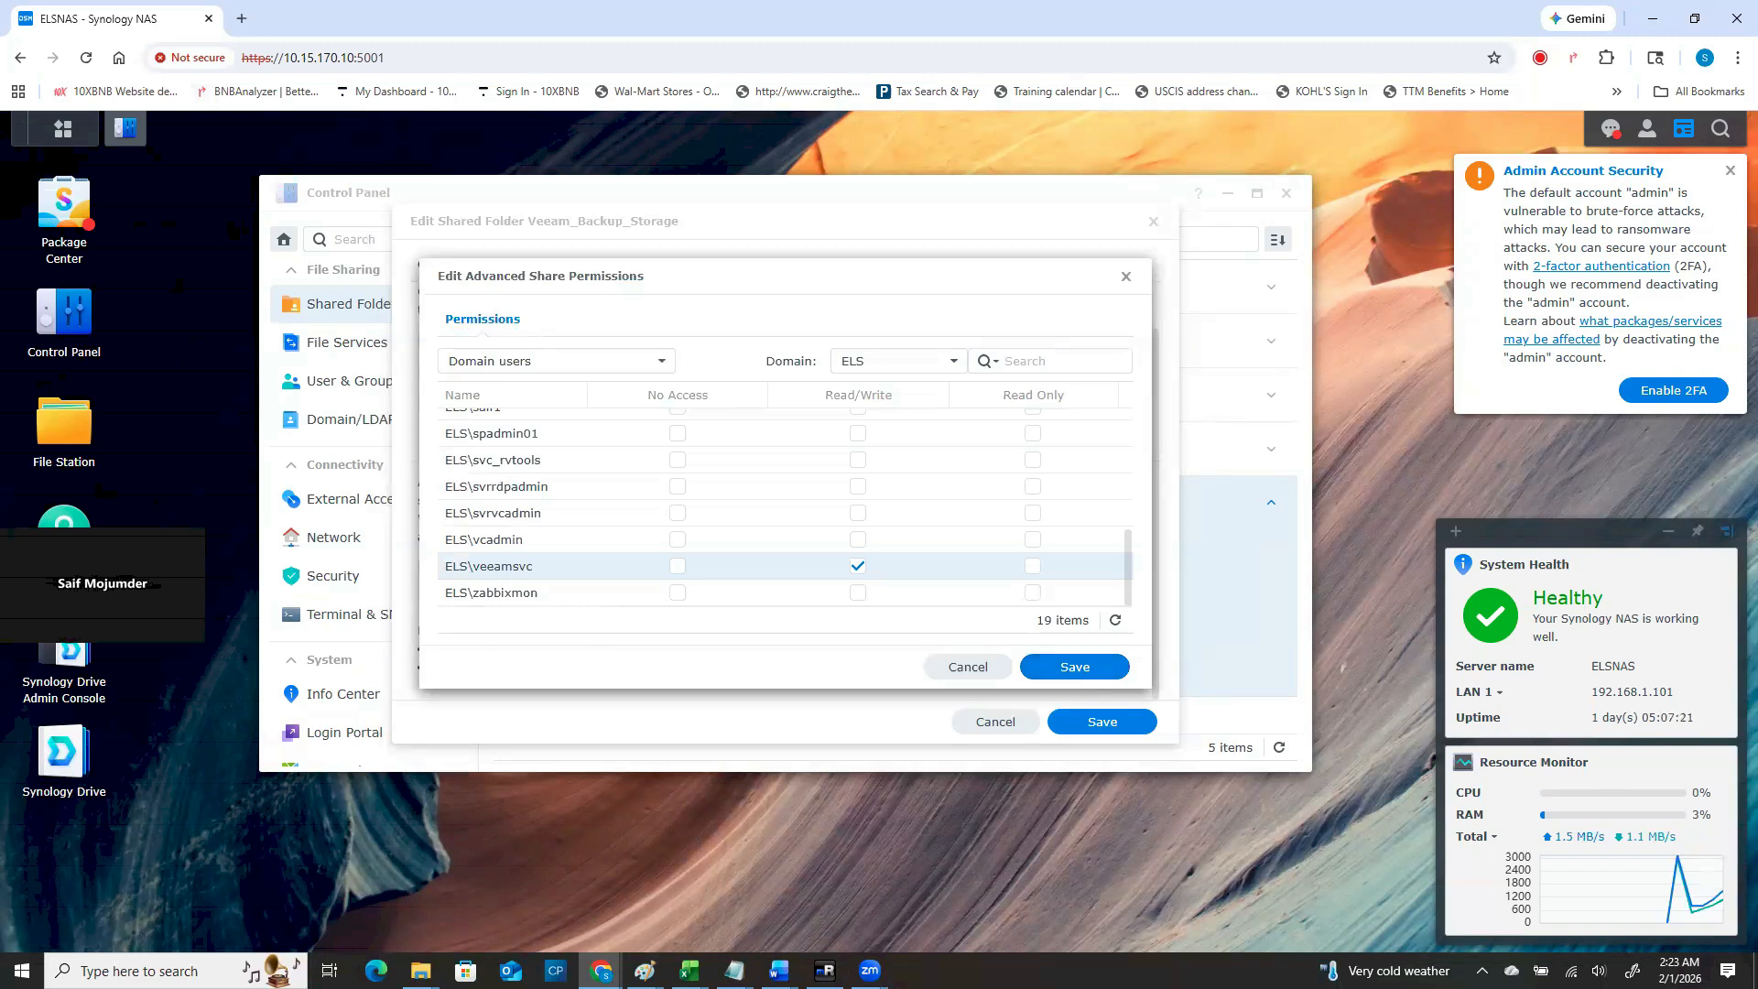
key("alt+Tab")
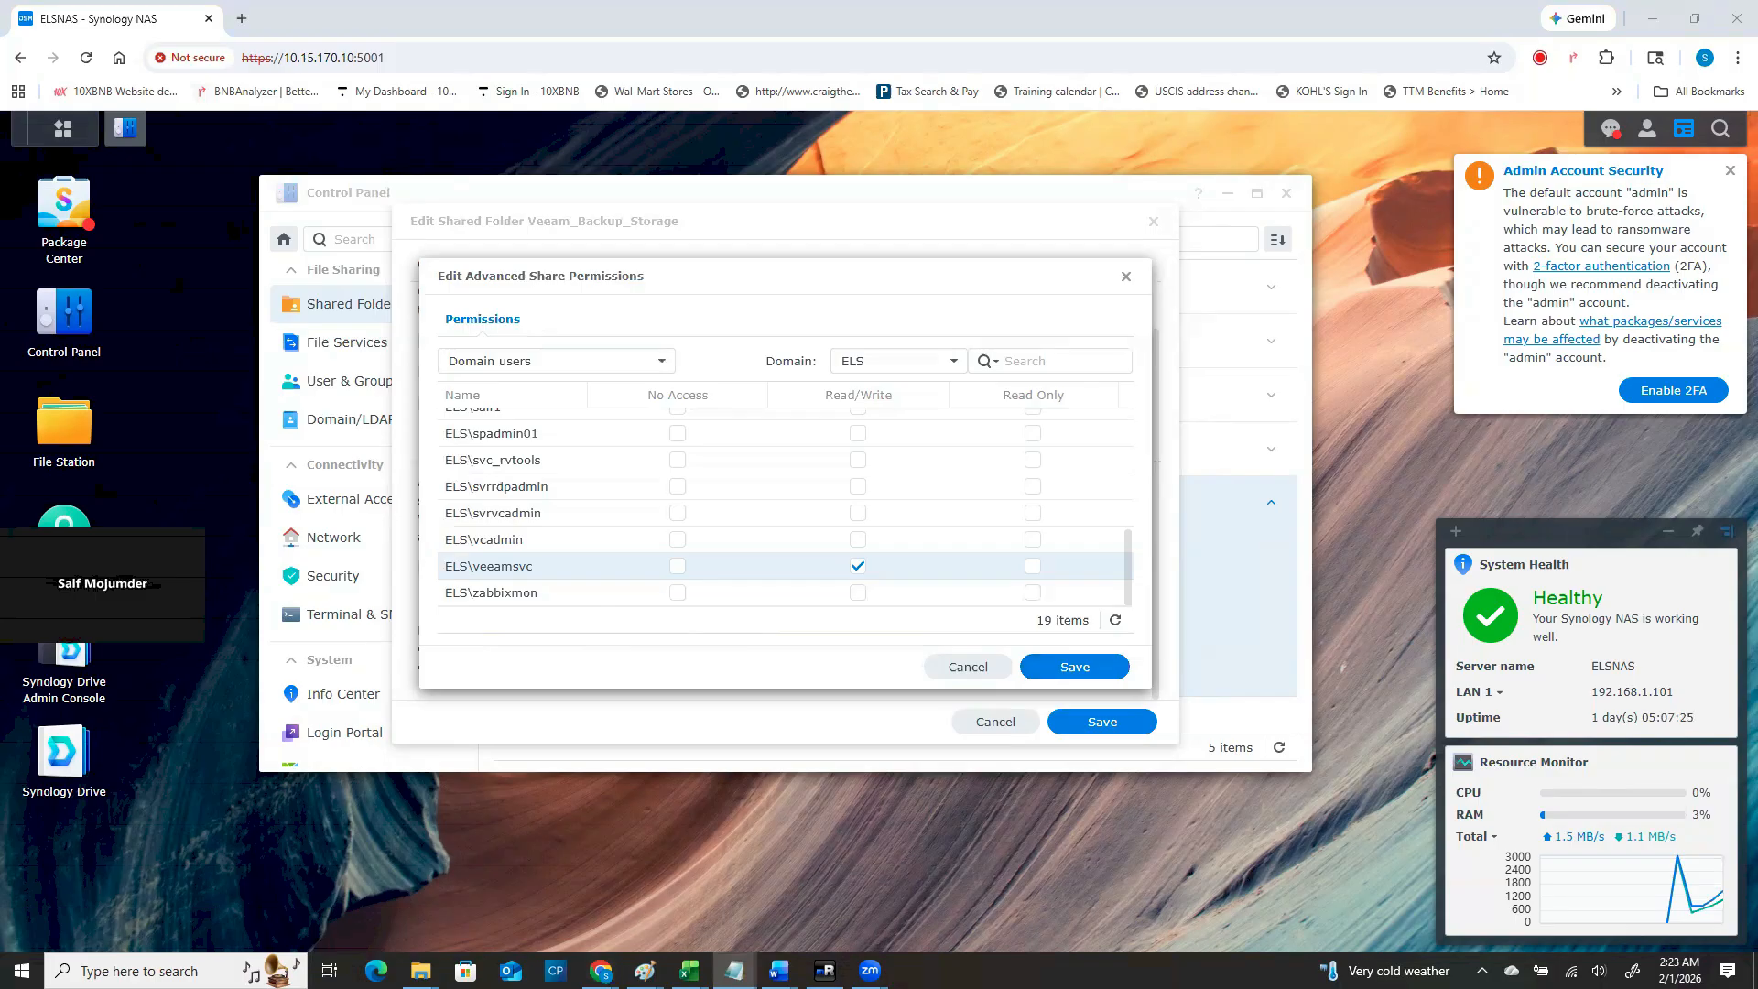
- Save the permission and shared folder changes, close Control Panel and minimize the browser
left_click(1075, 667)
left_click(1103, 719)
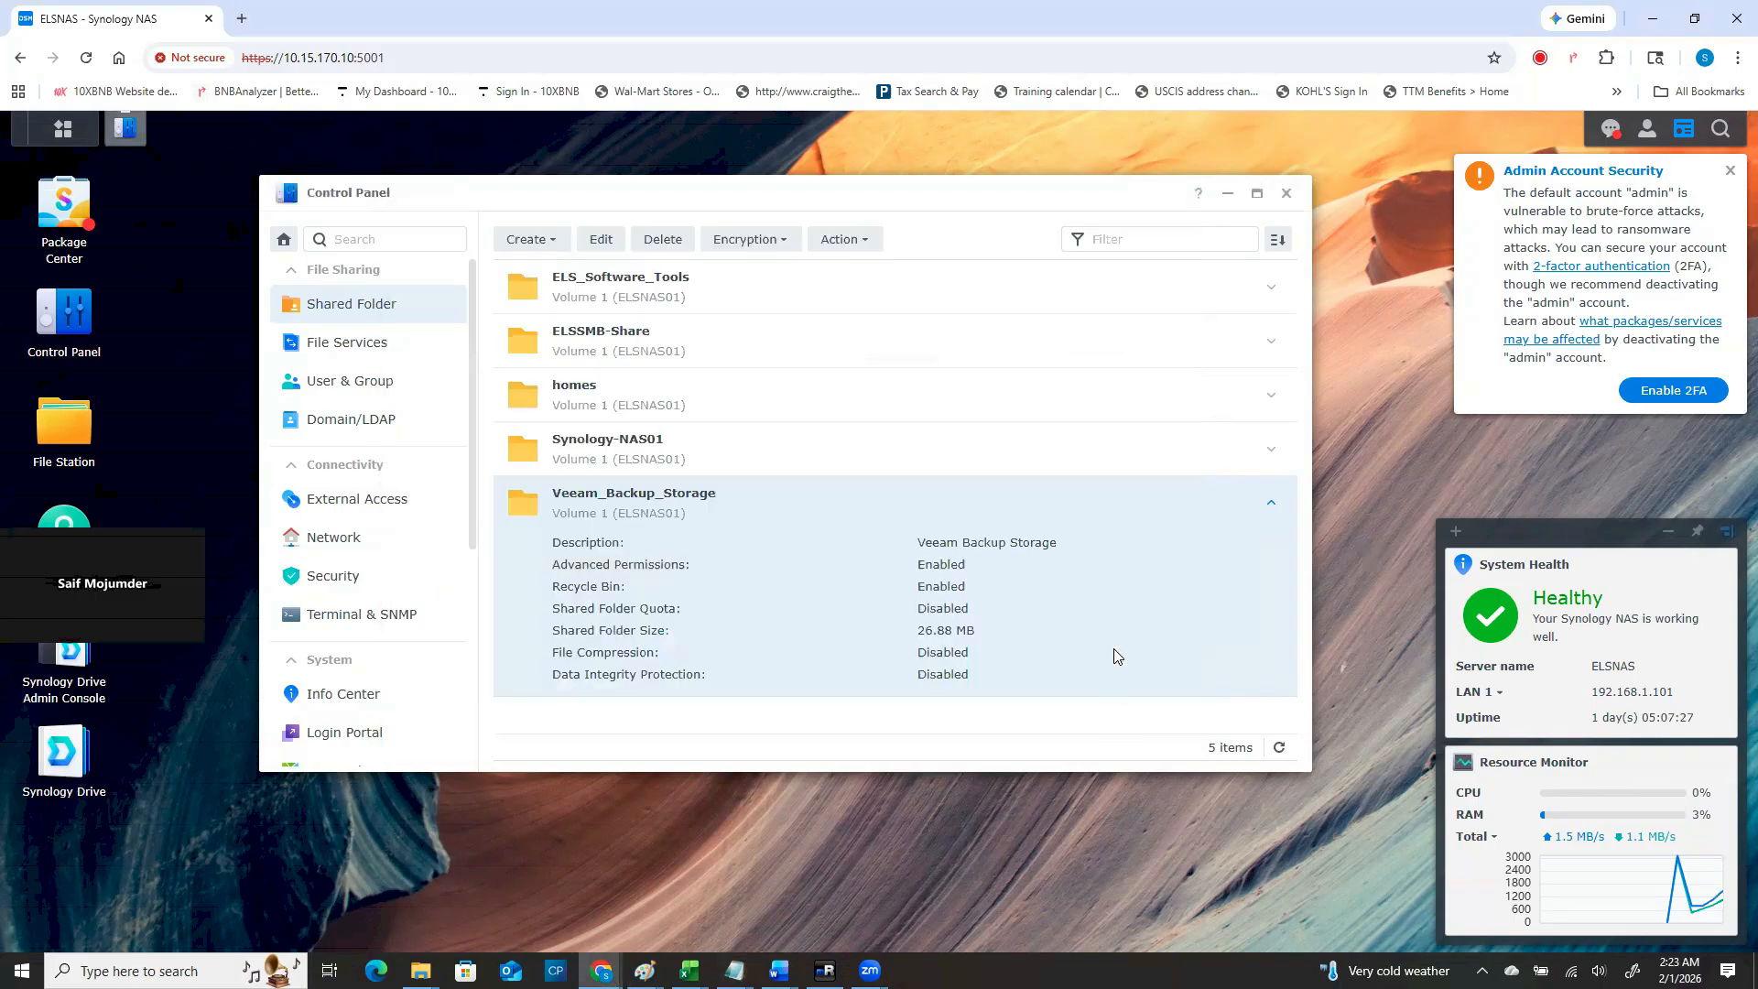
left_click(1287, 193)
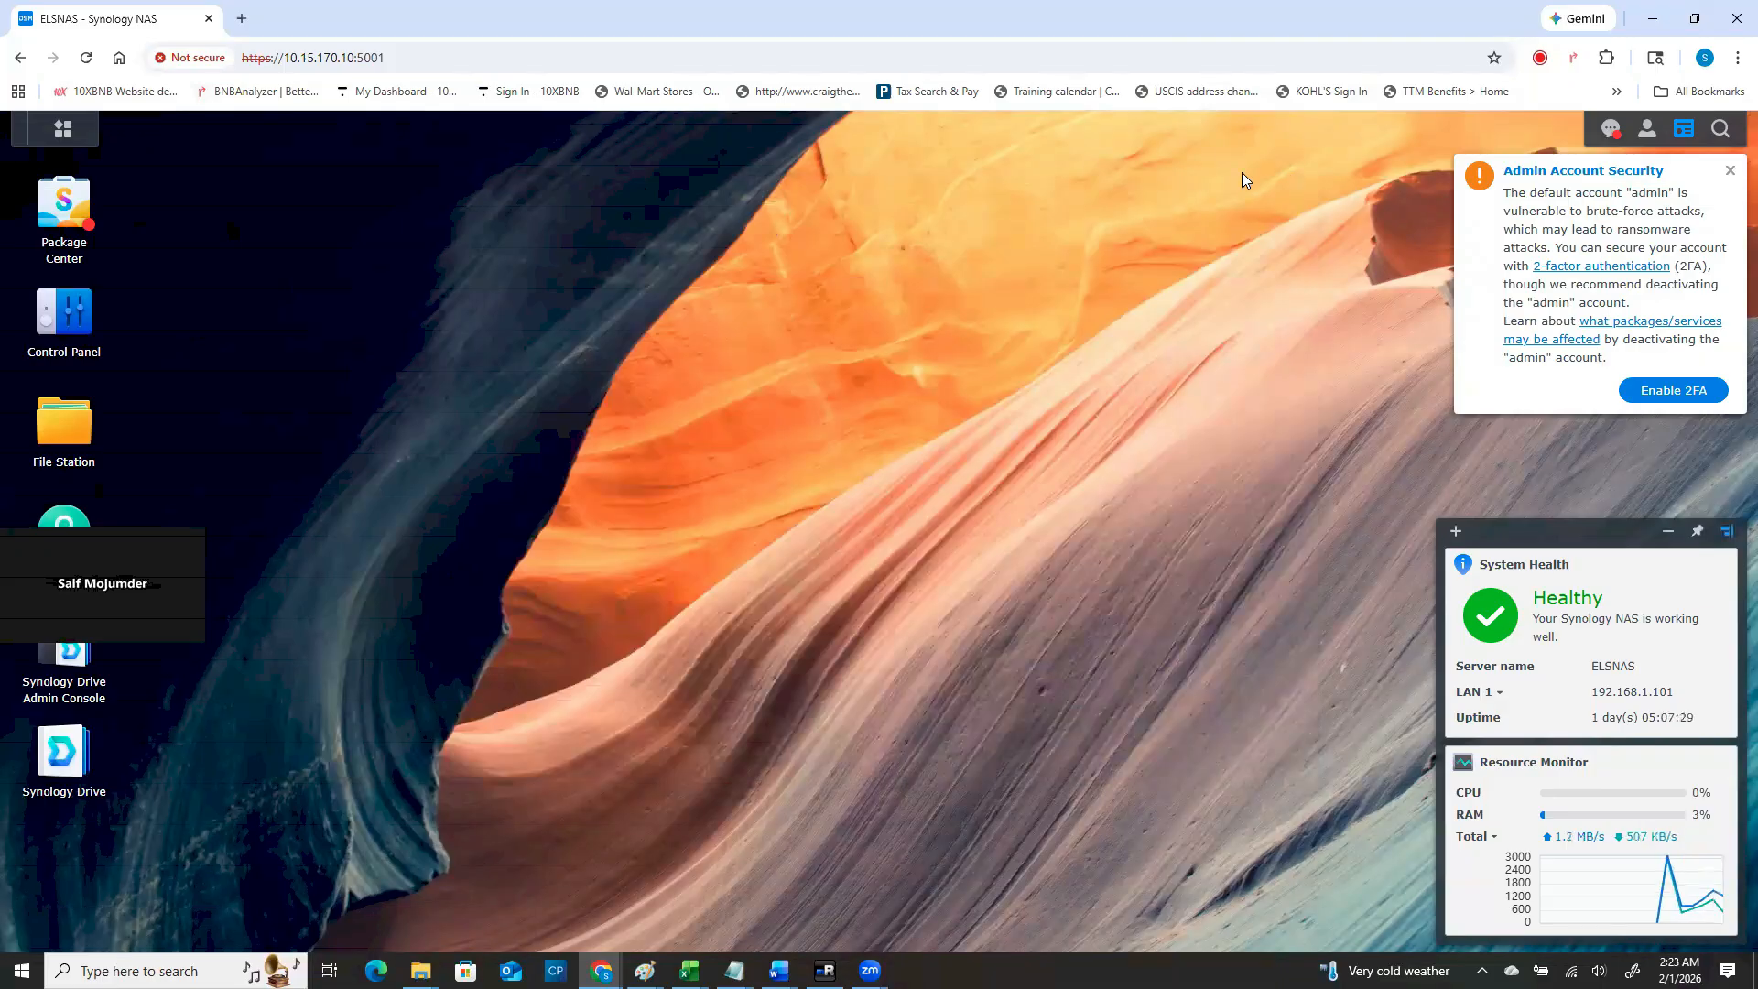
left_click(1655, 20)
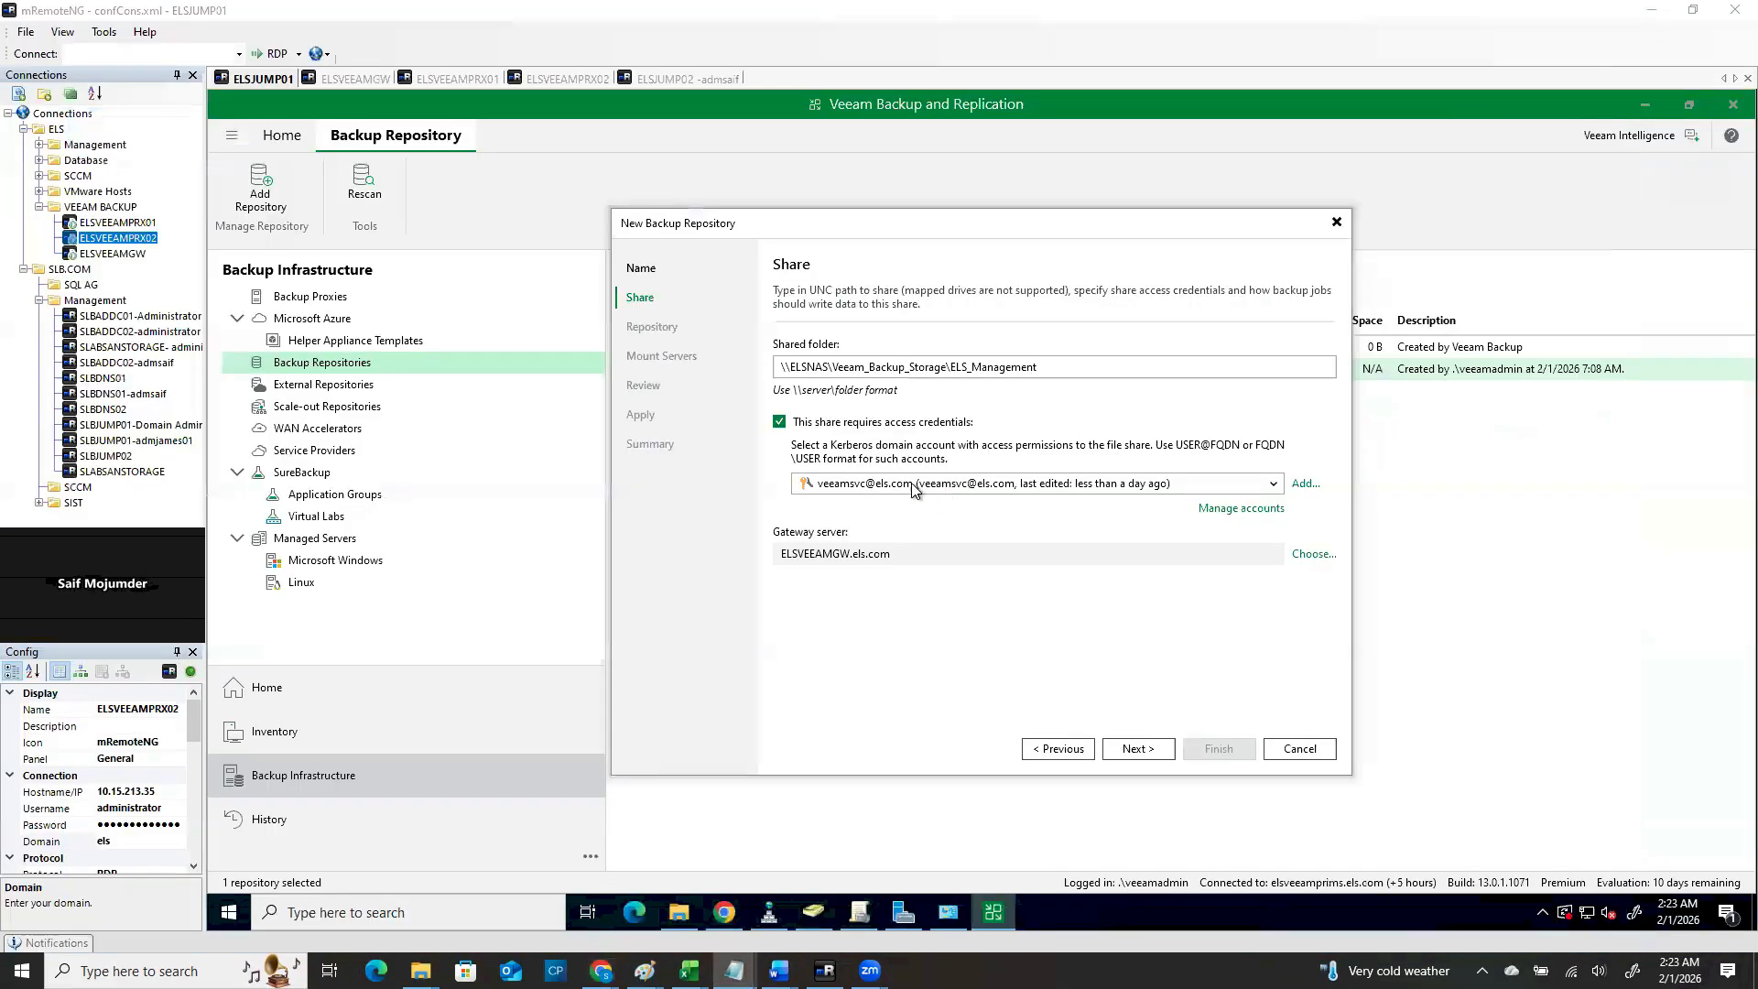
- Select the Veeam service account credential and change its username to the els\ domain\username form
left_click(1173, 486)
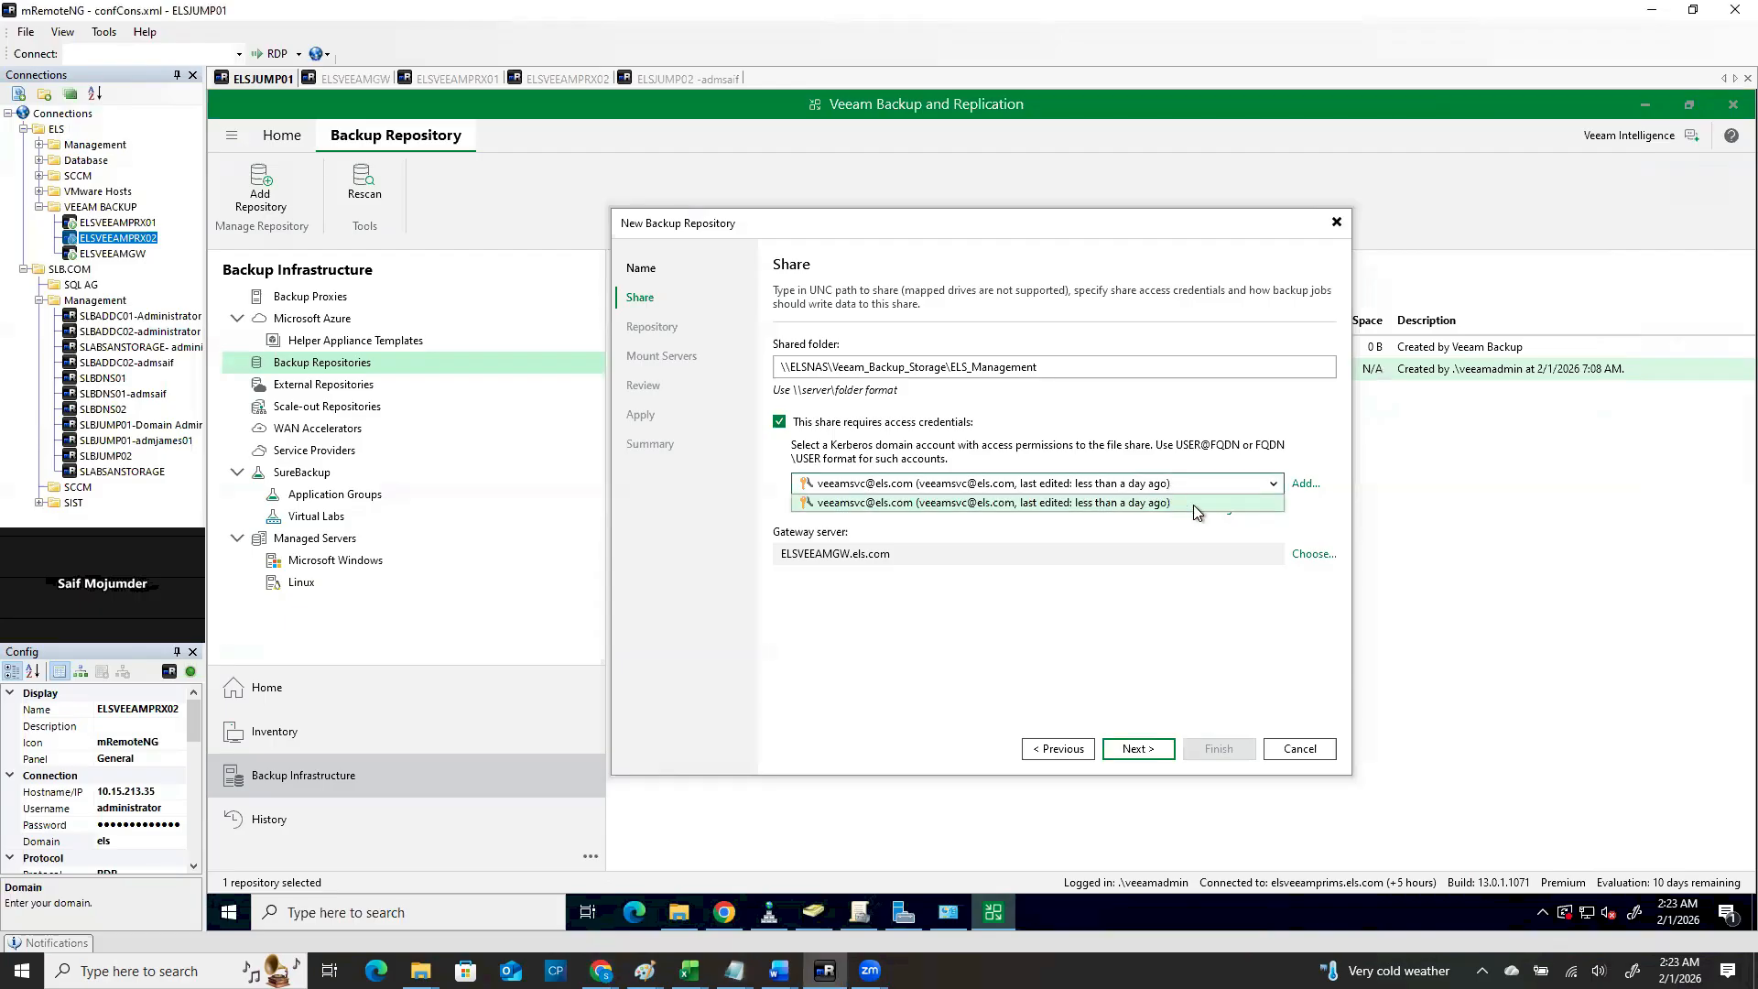
left_click(1173, 503)
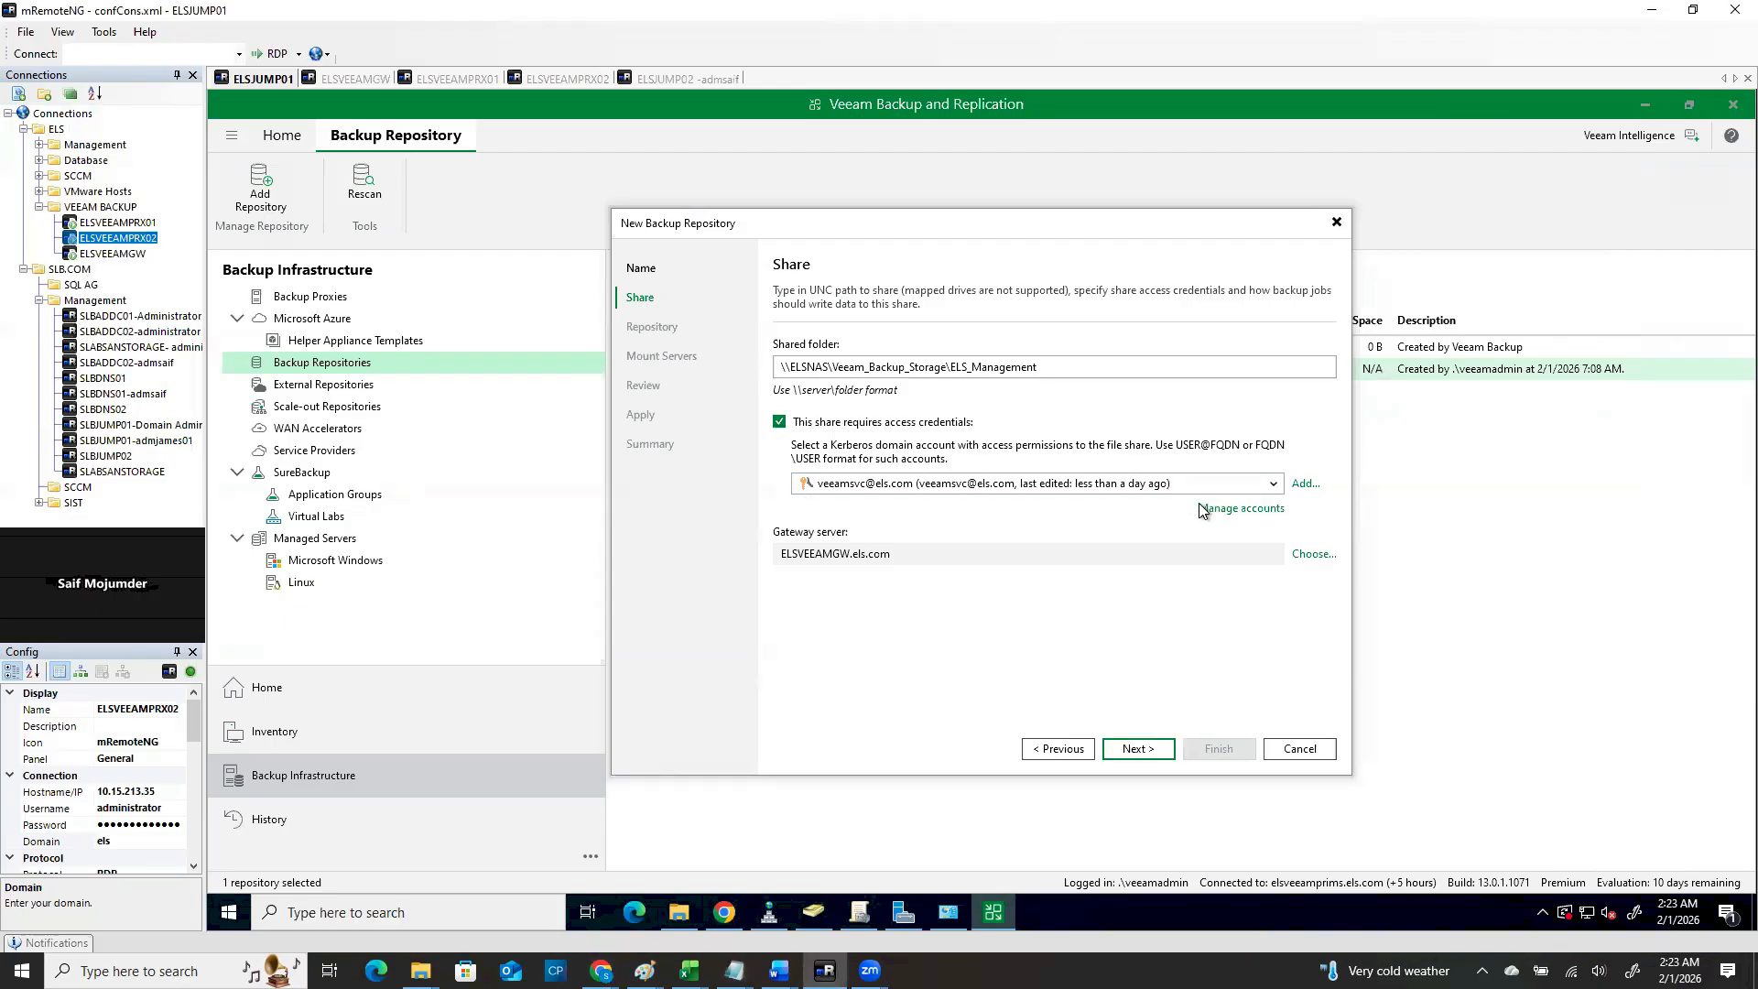
left_click(1303, 485)
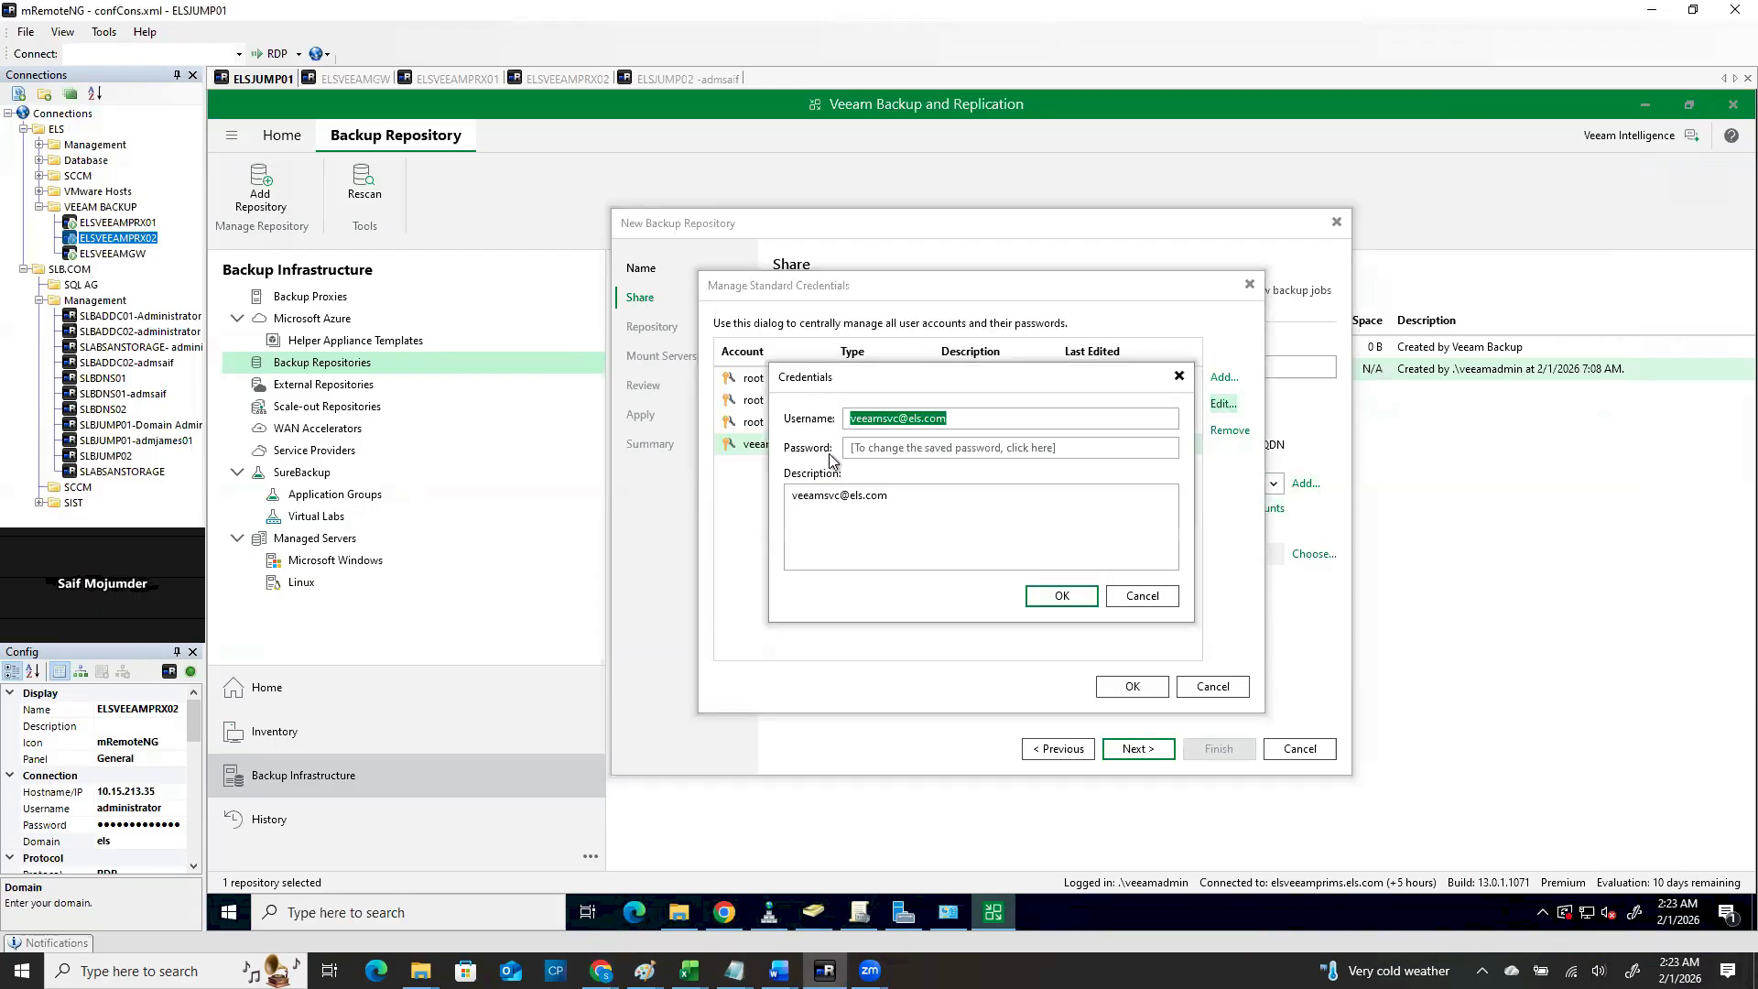
left_click(927, 419)
left_click_drag(949, 418, 897, 419)
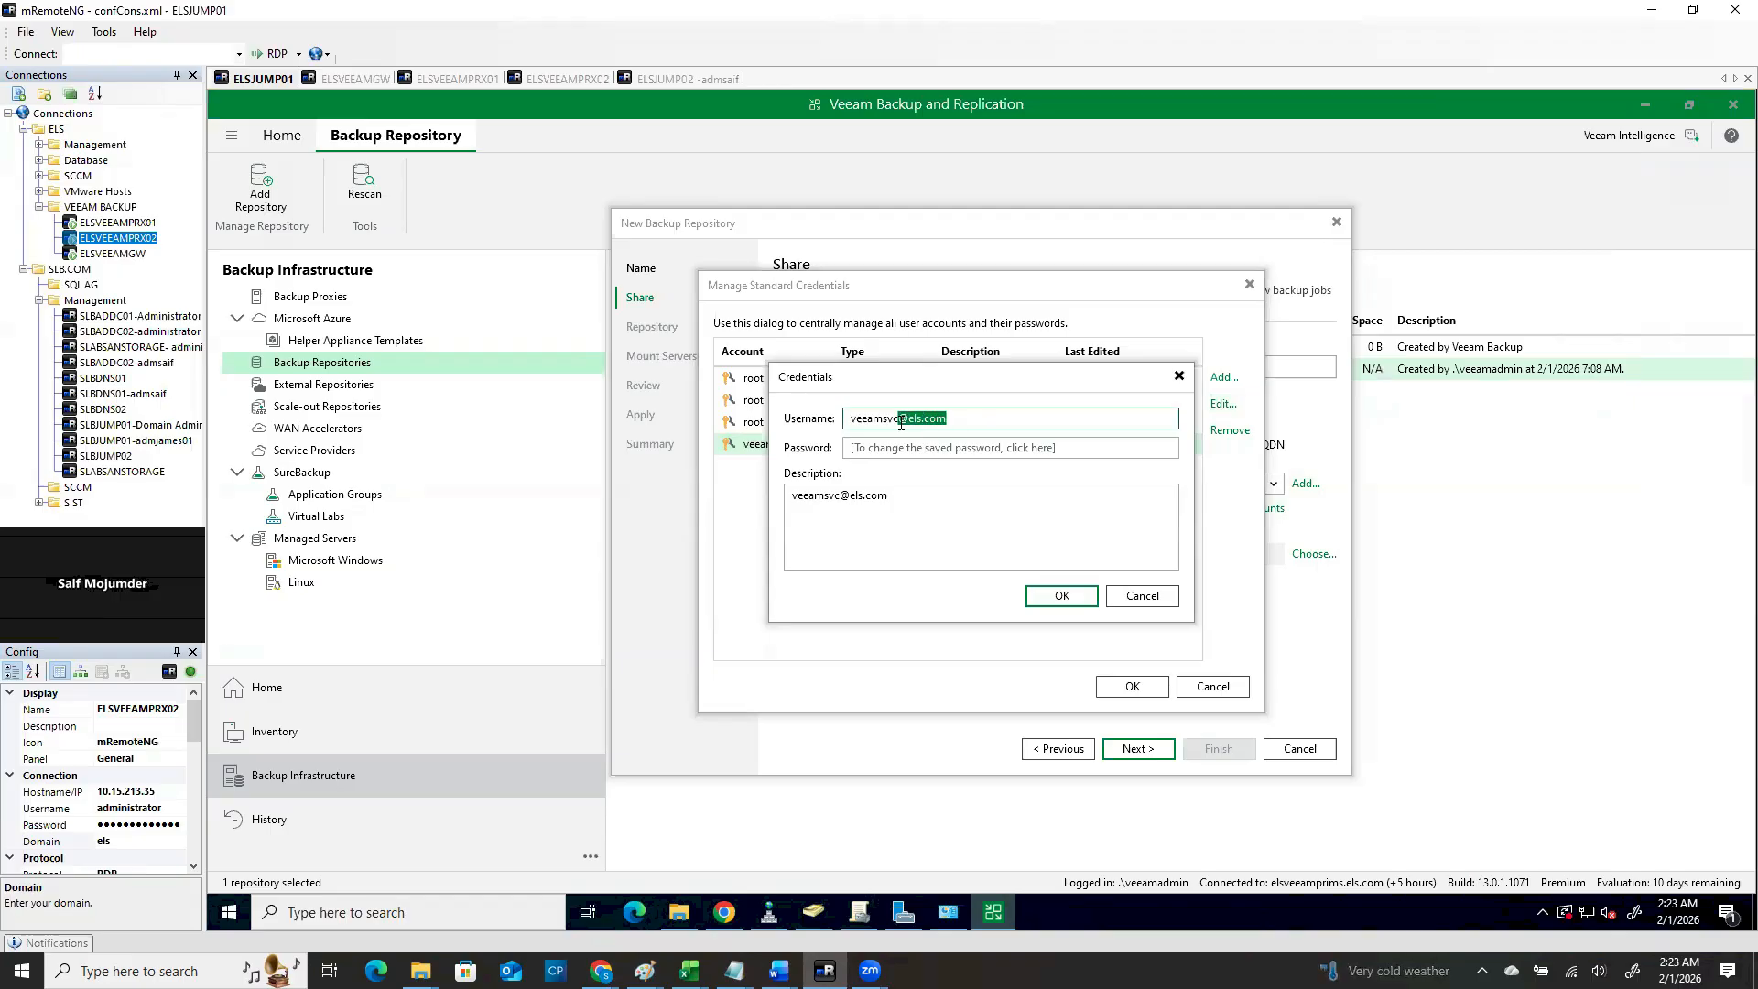
key("BackSpace")
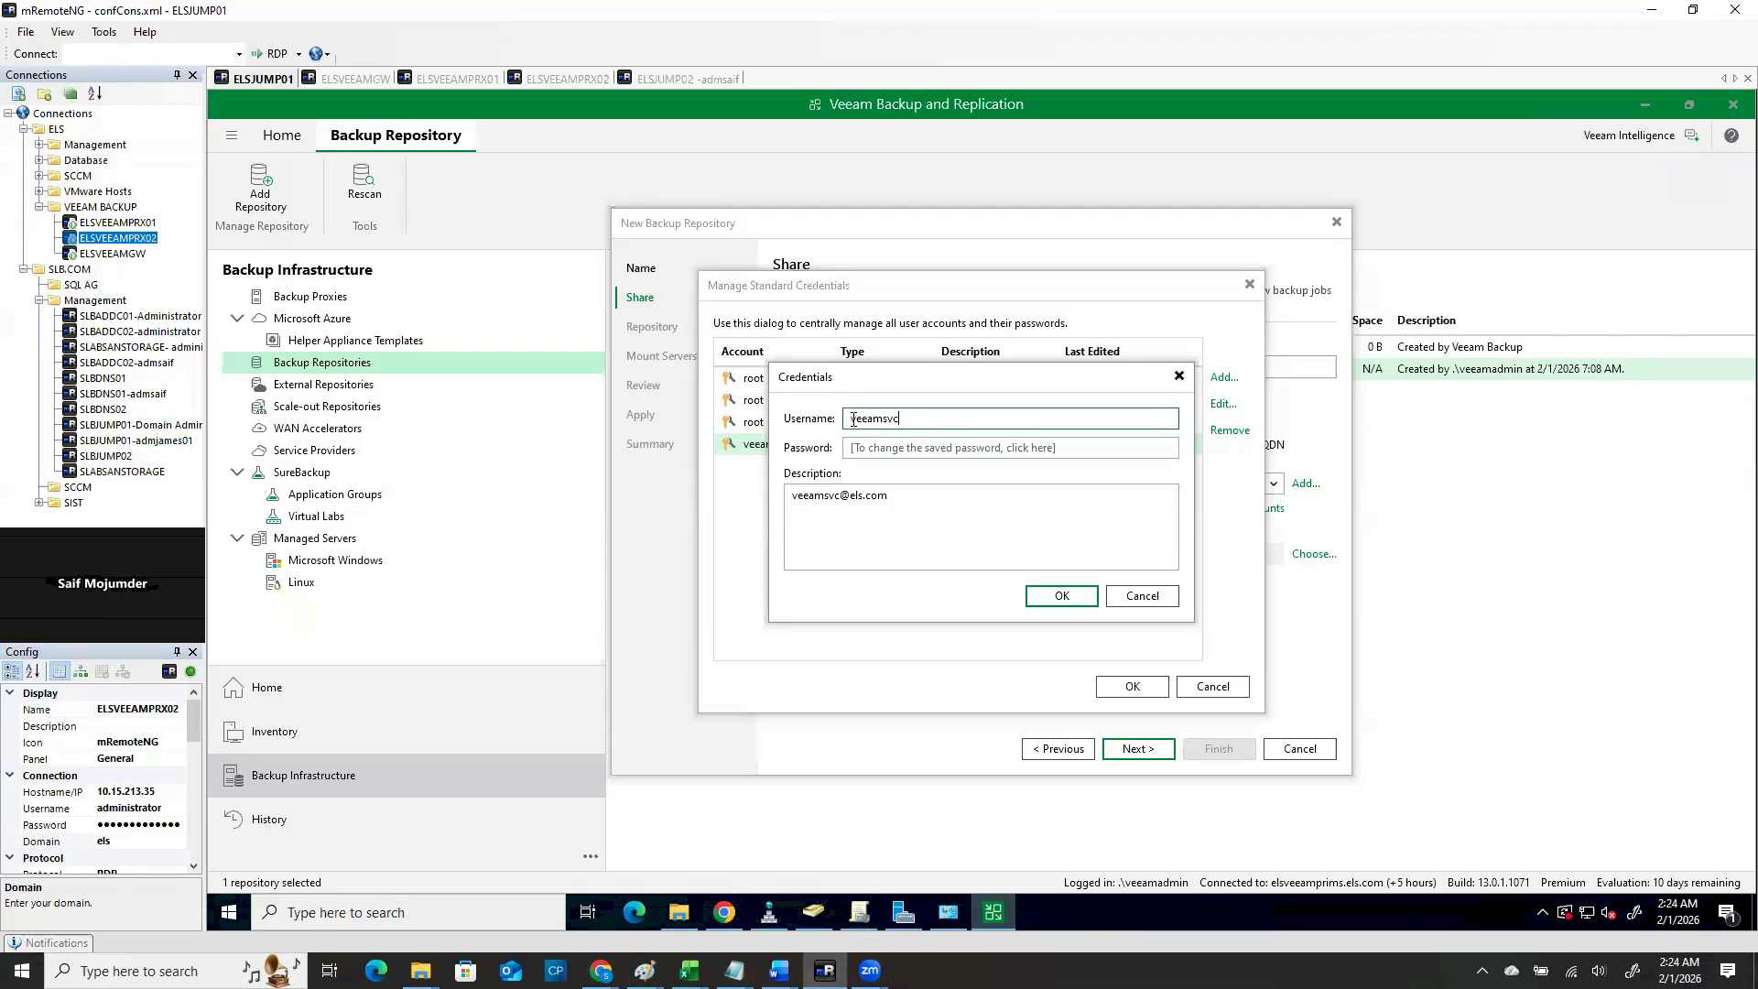
type("els")
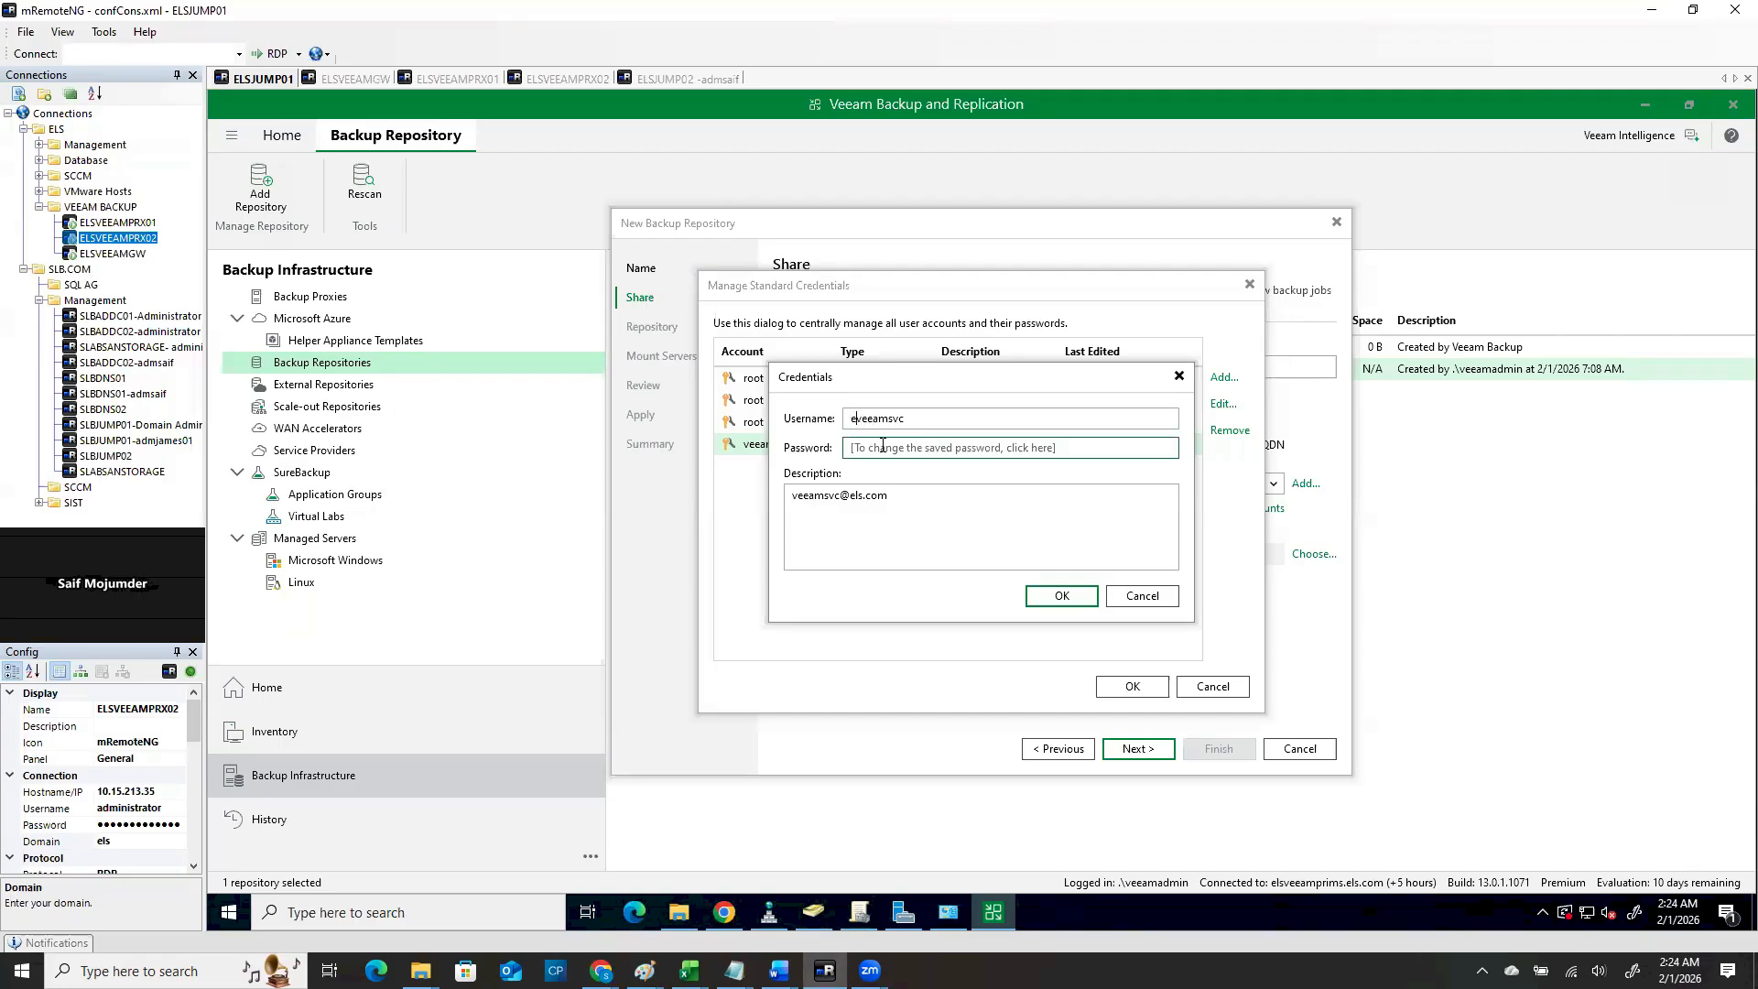
type("\\")
left_click(1038, 448)
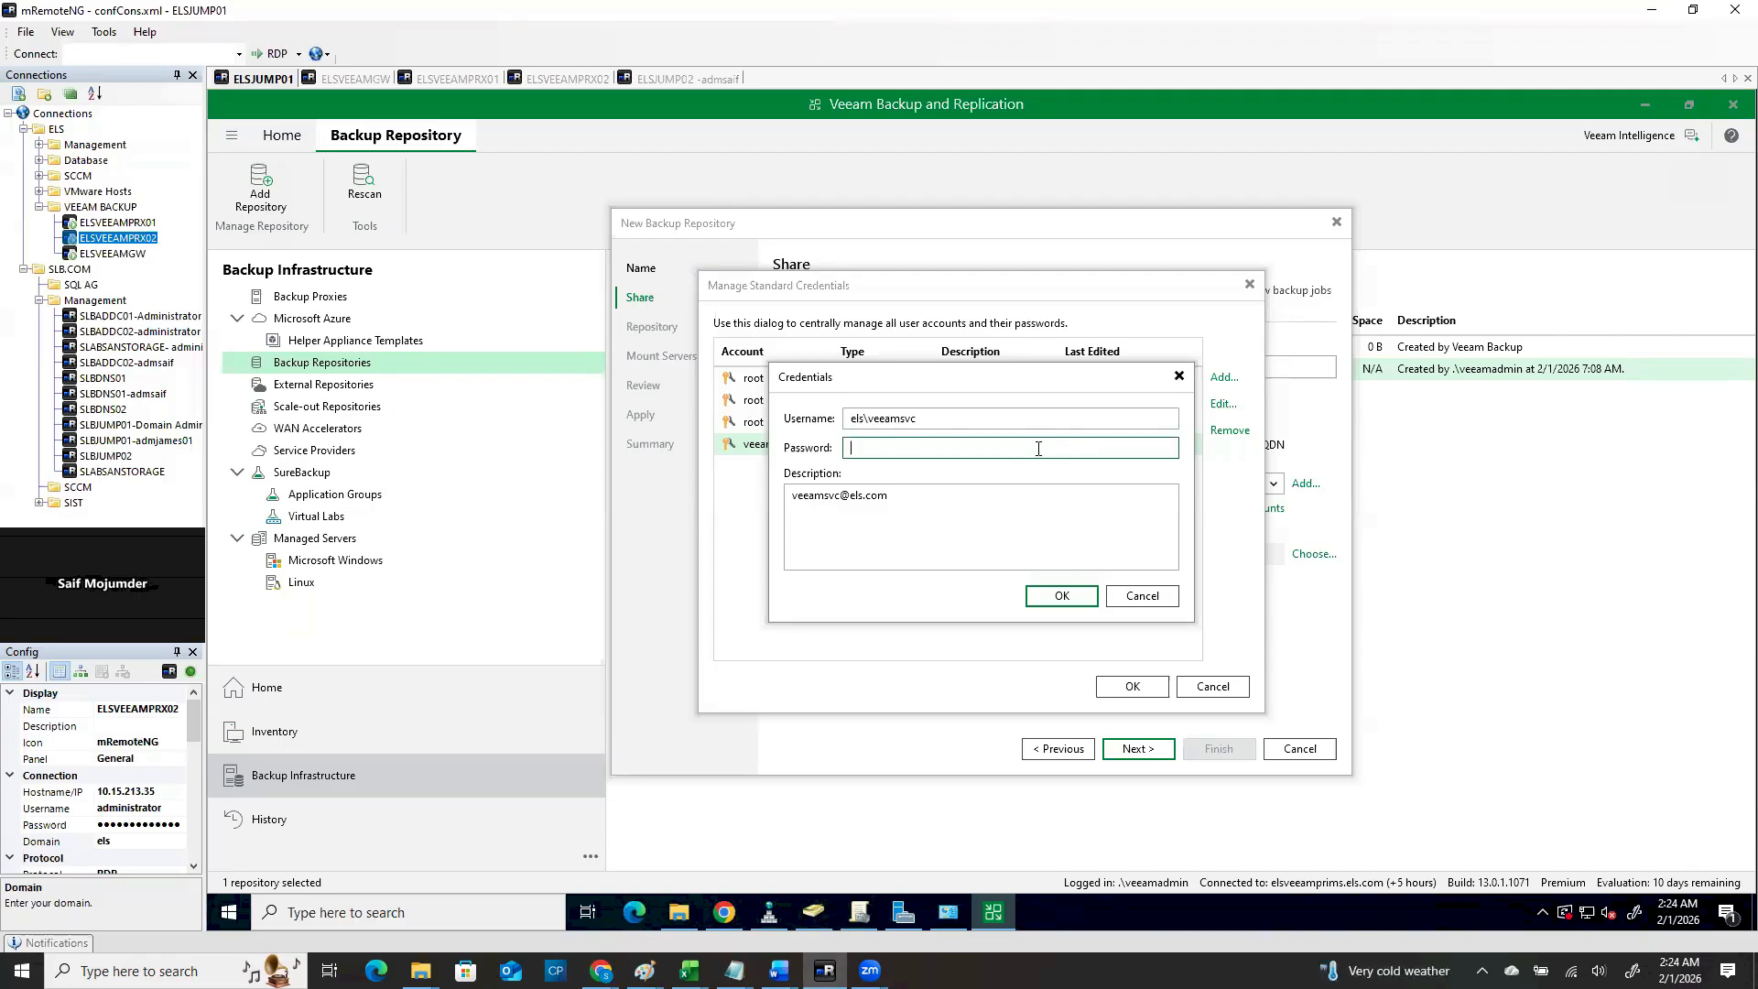
key("Return")
key("Return")
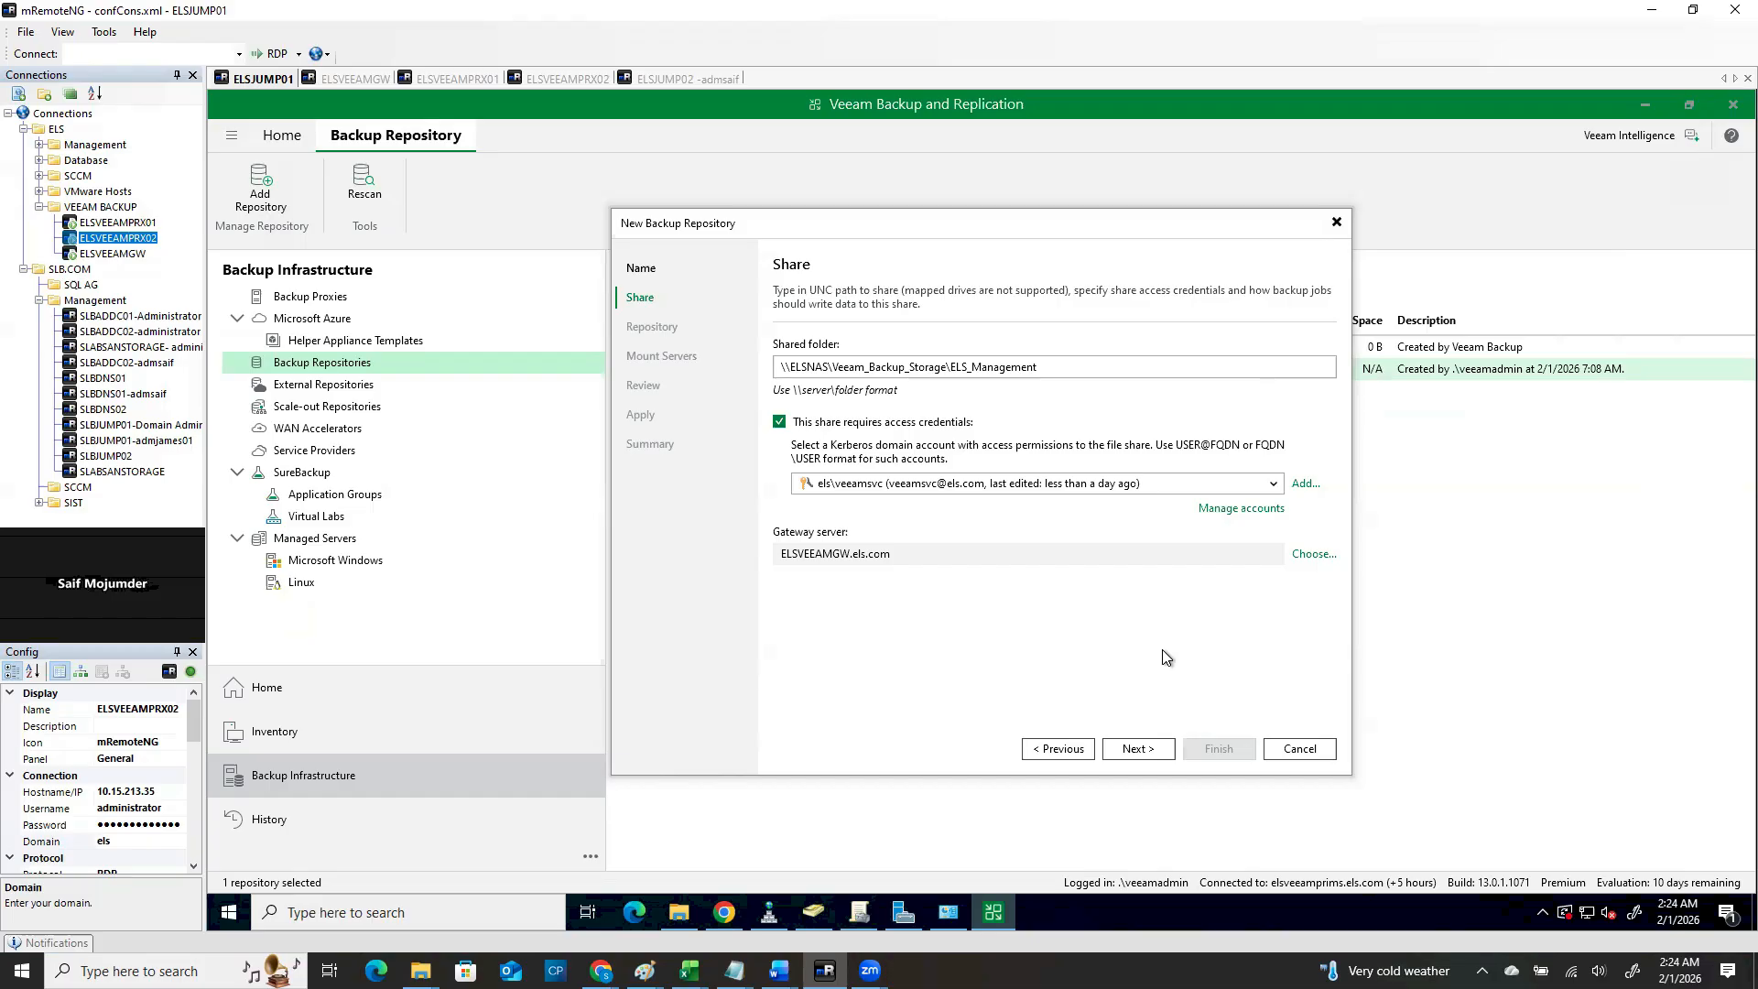
left_click(1245, 509)
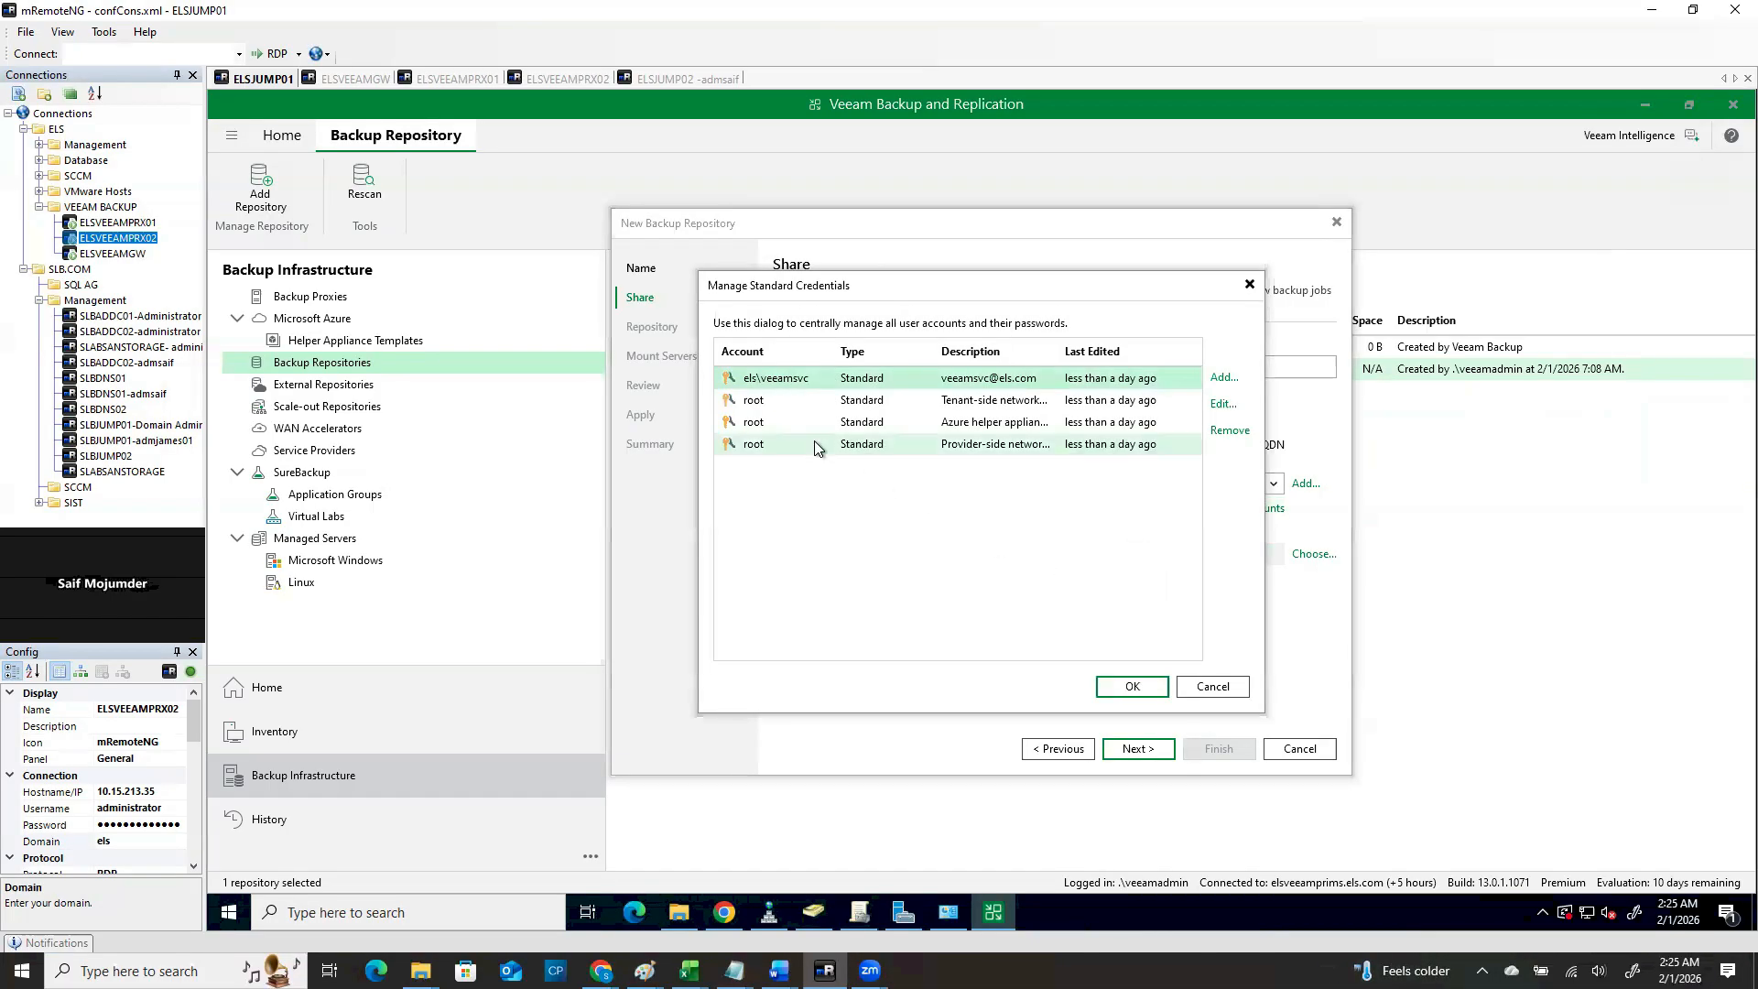
left_click(1192, 686)
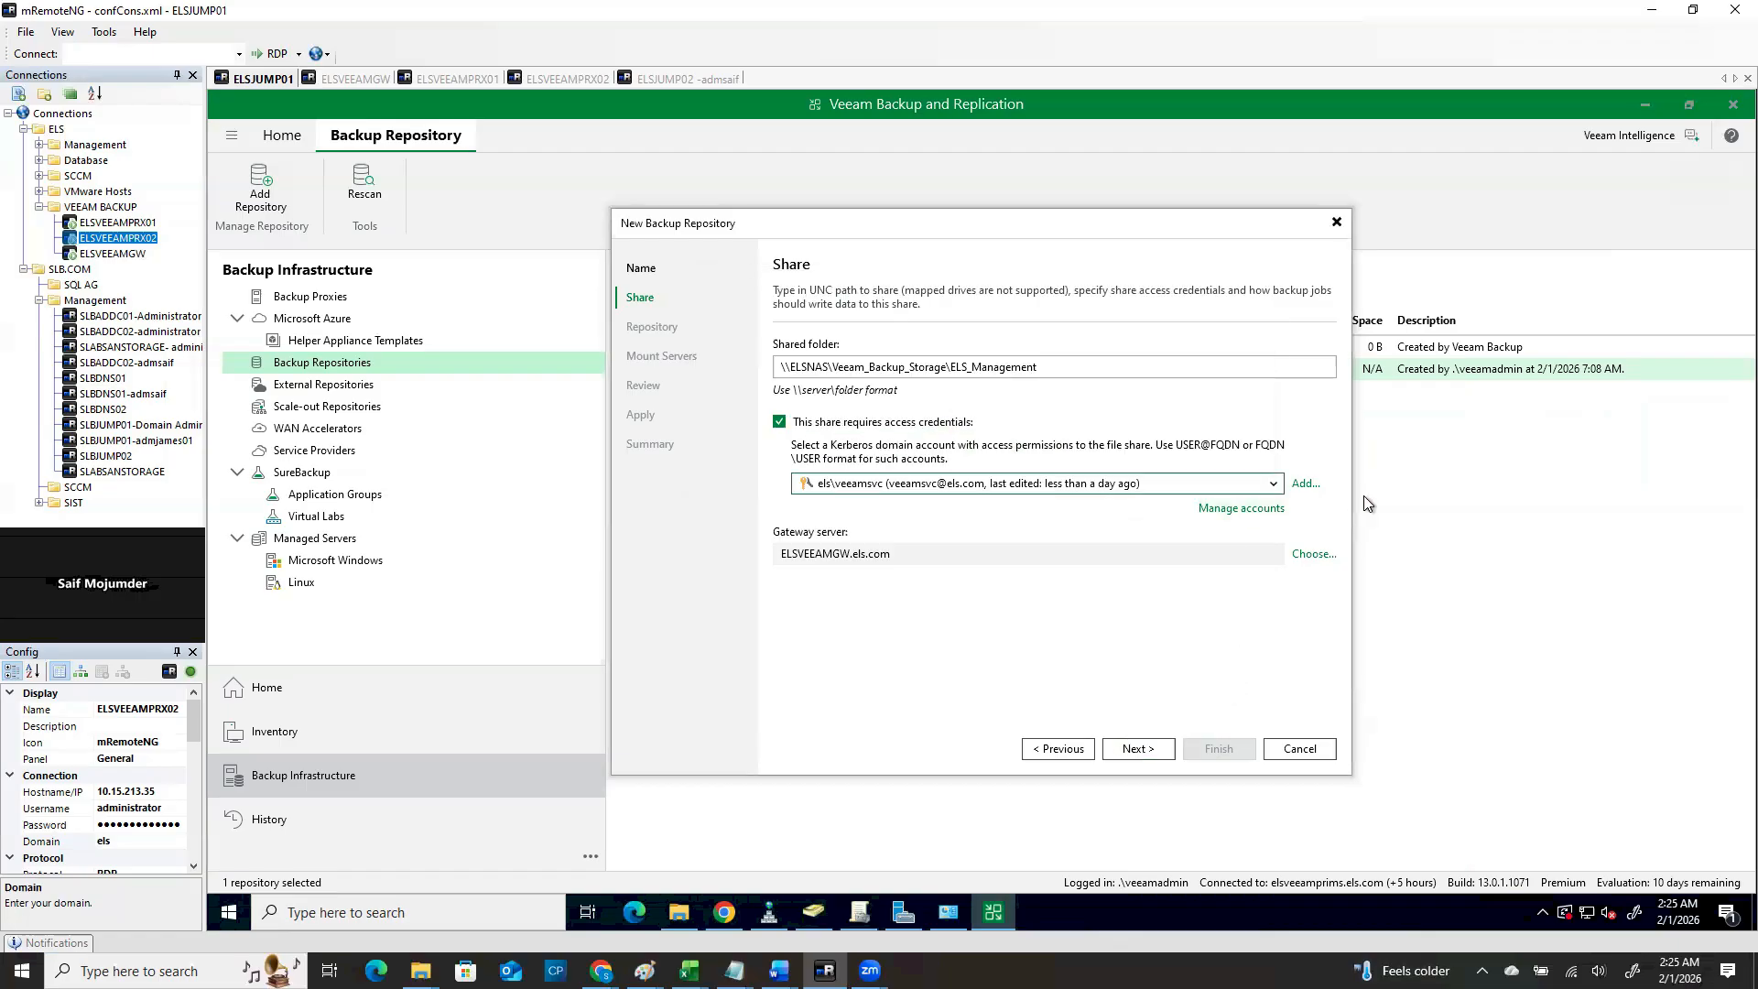
- Add a domain administrator credential for the share and close the ELS_Management folder window
left_click(1298, 485)
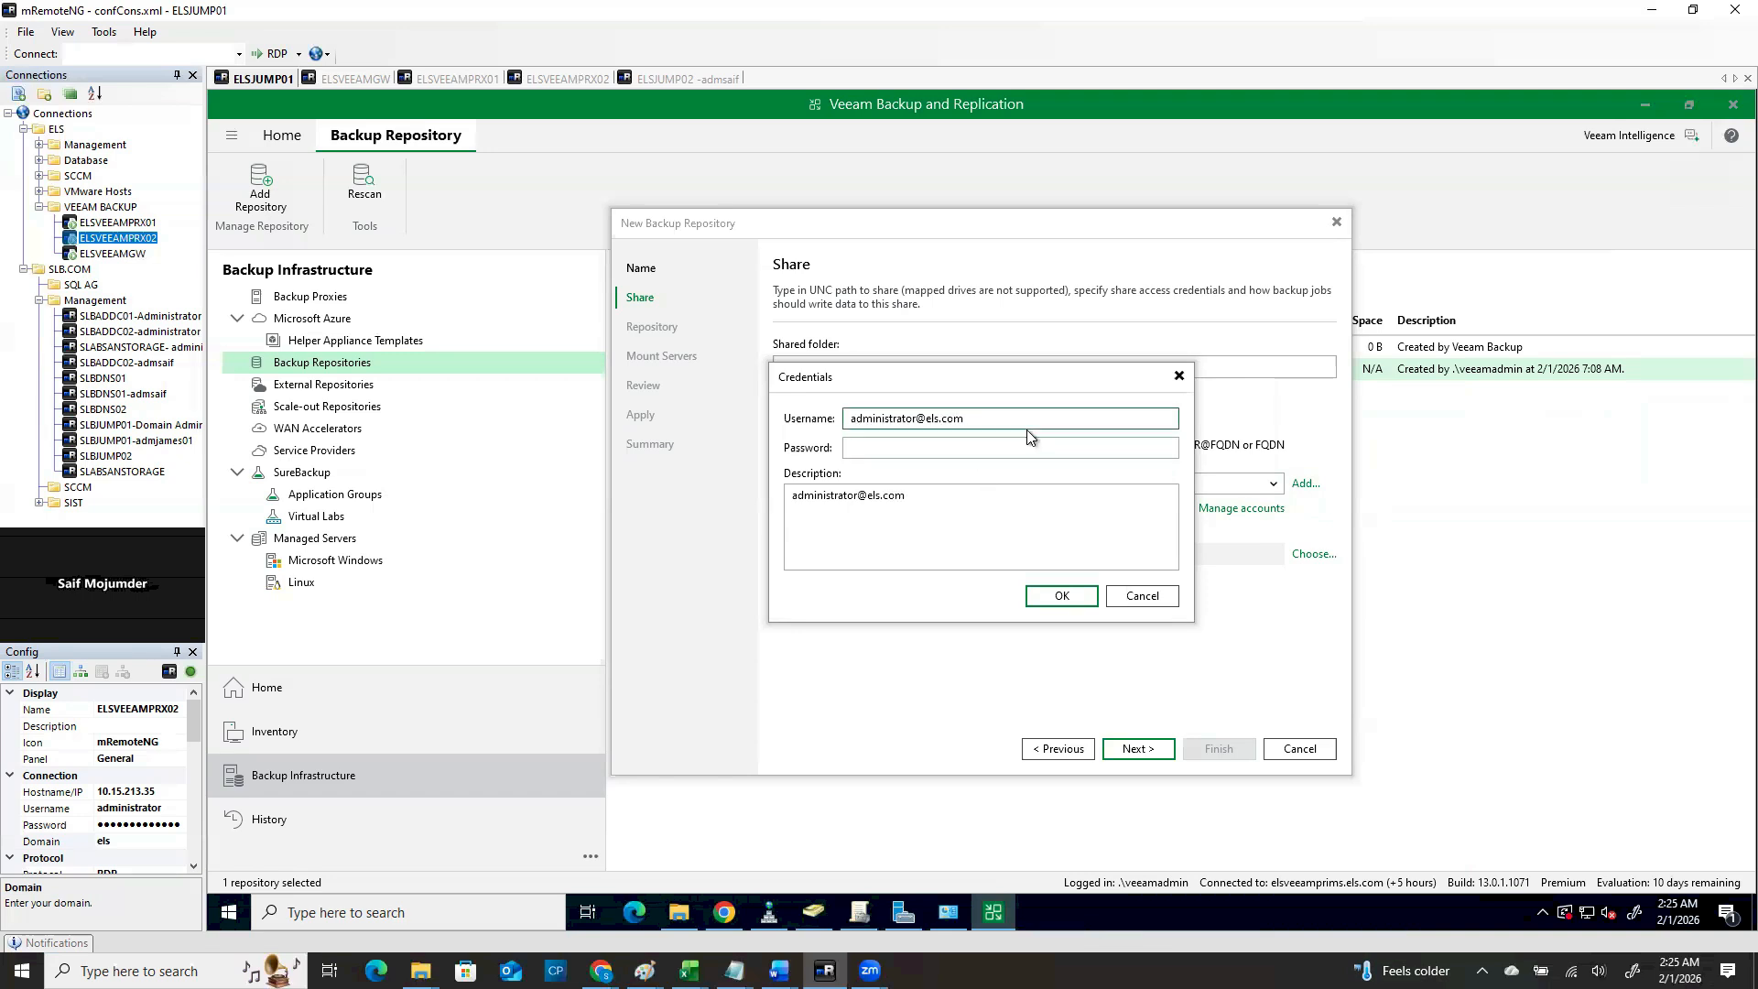
key("Return")
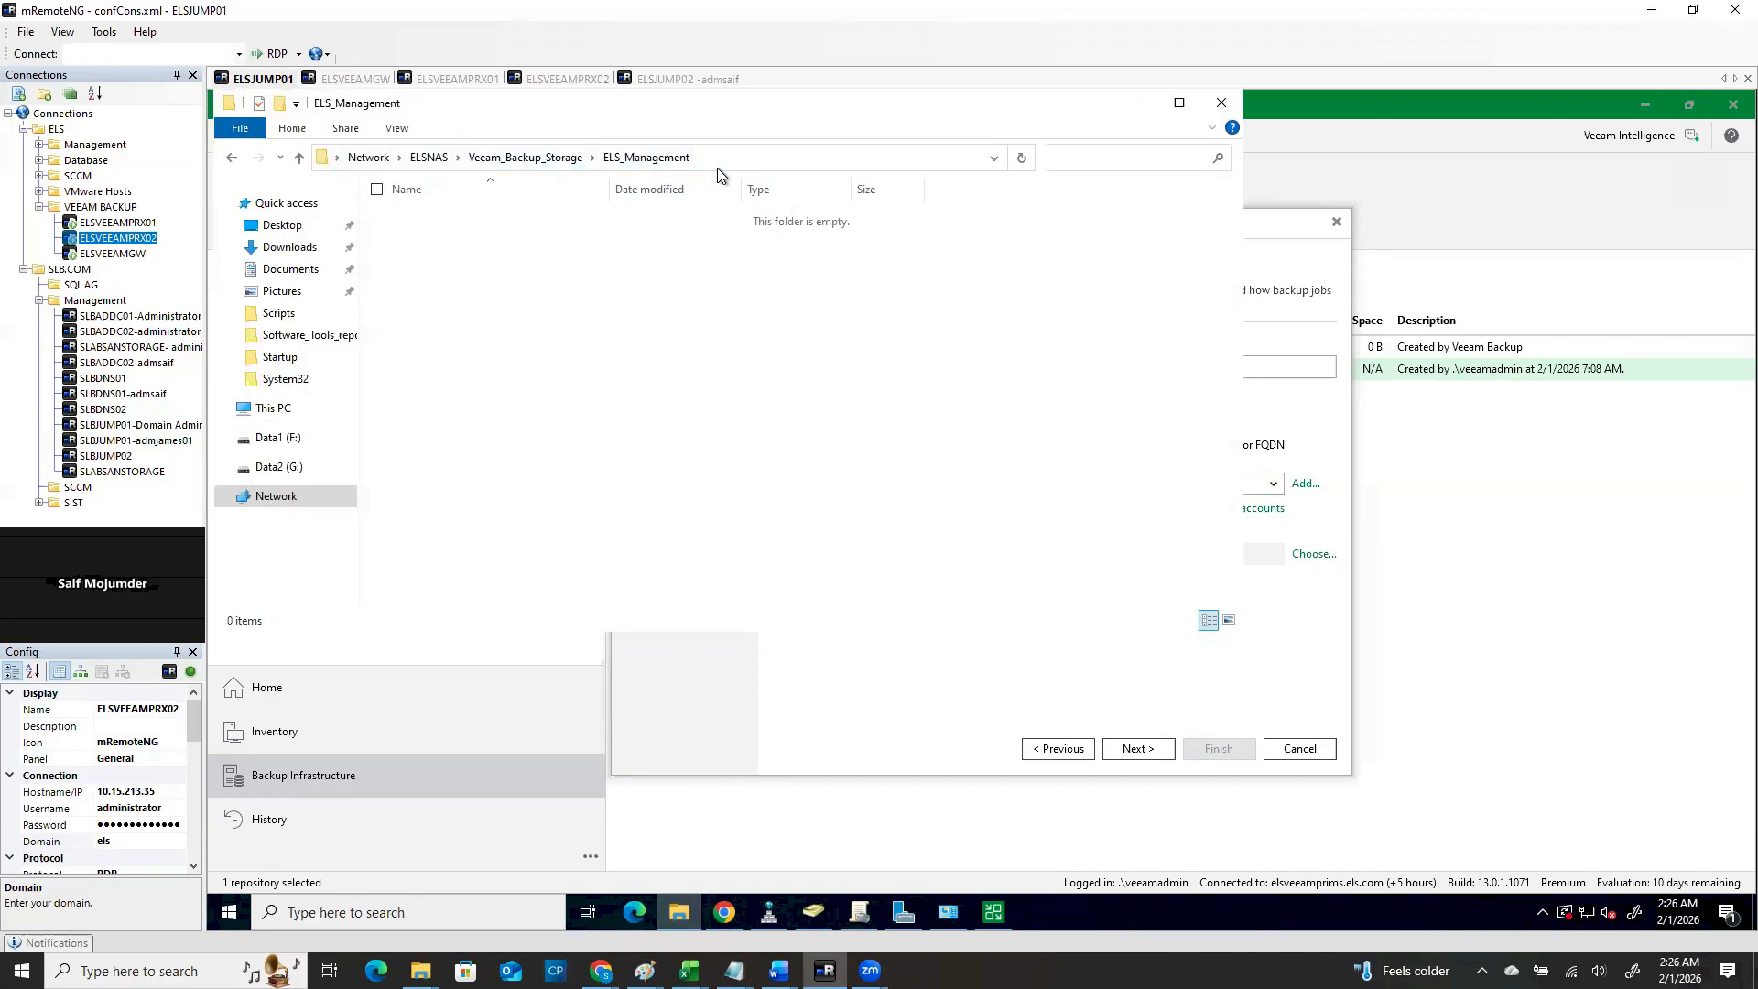
key("alt+F4")
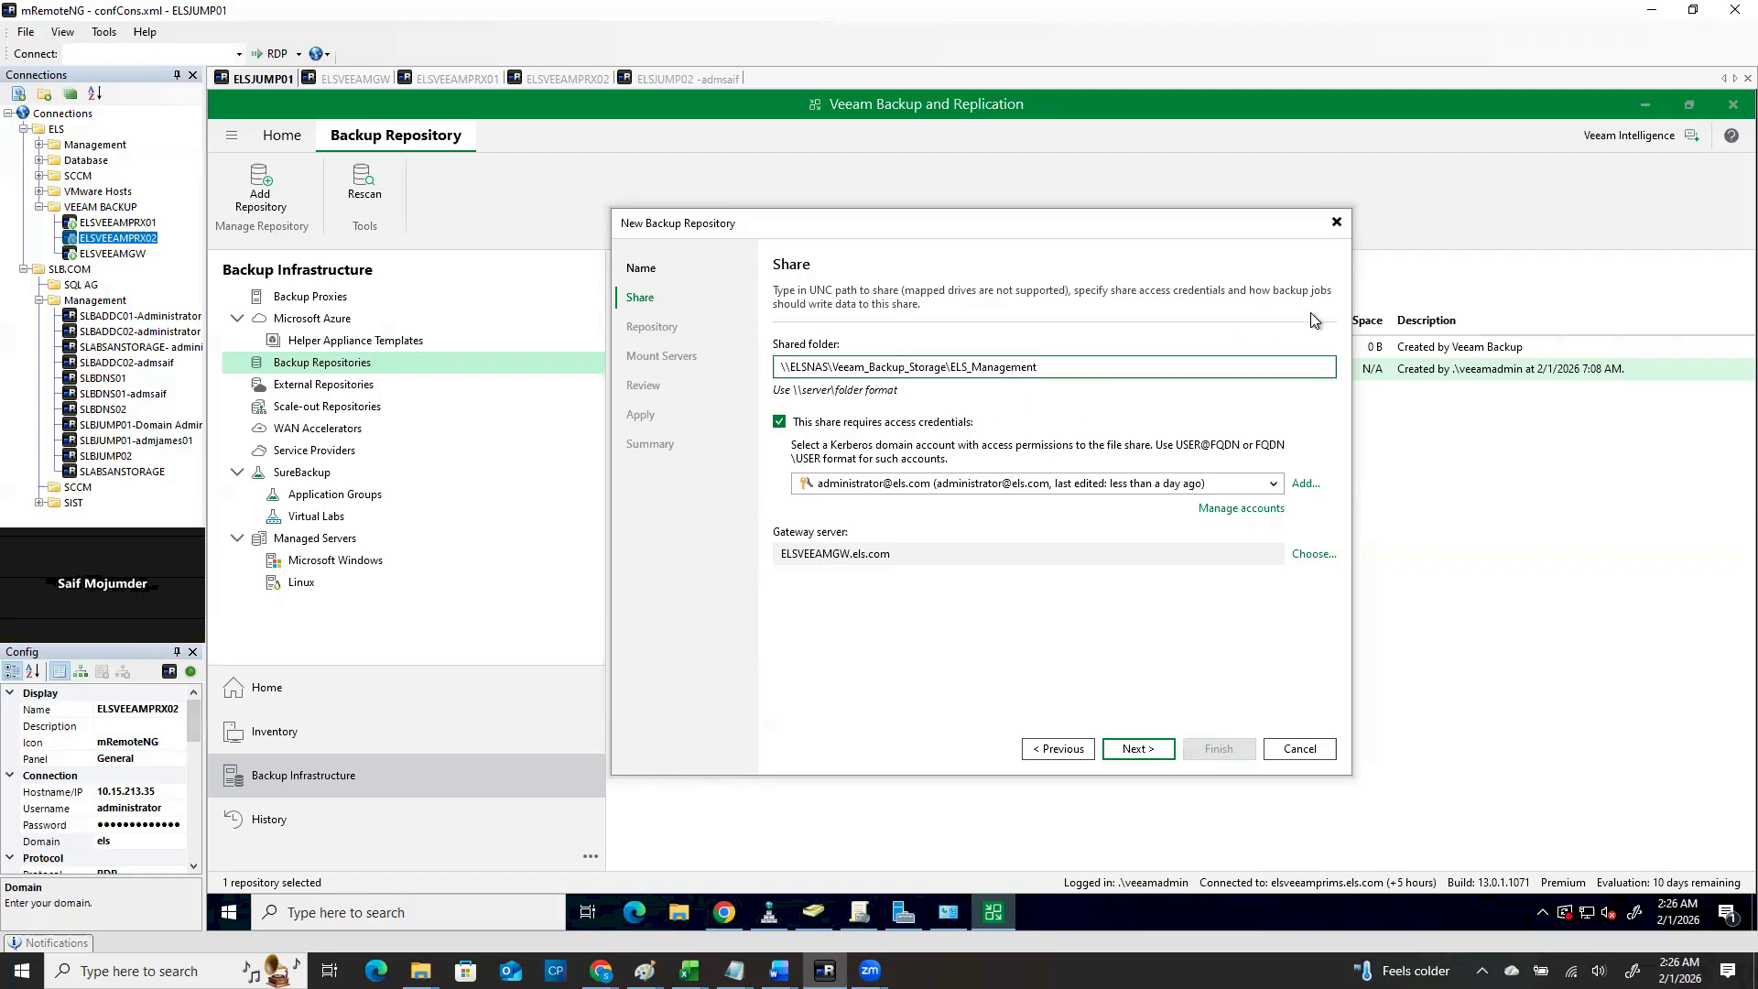
- Exit the ELS_Management repository wizard without saving and return to the web console's Backup Repositories list
left_click(1336, 223)
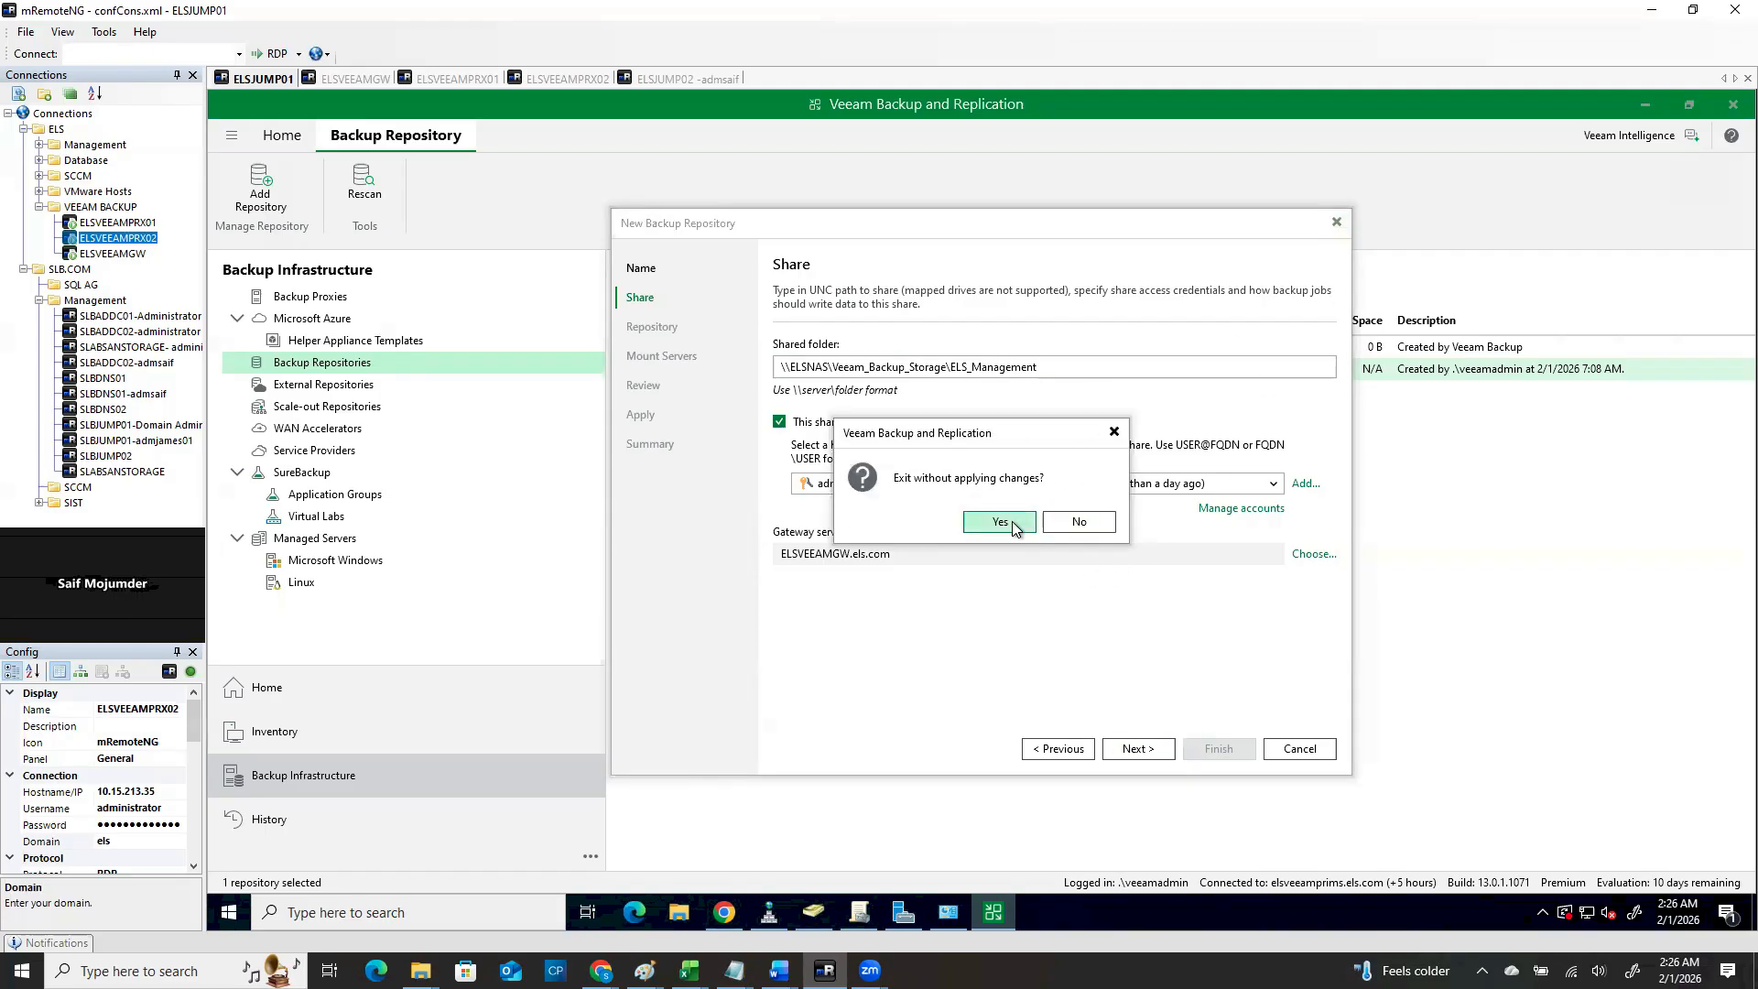
left_click(1114, 431)
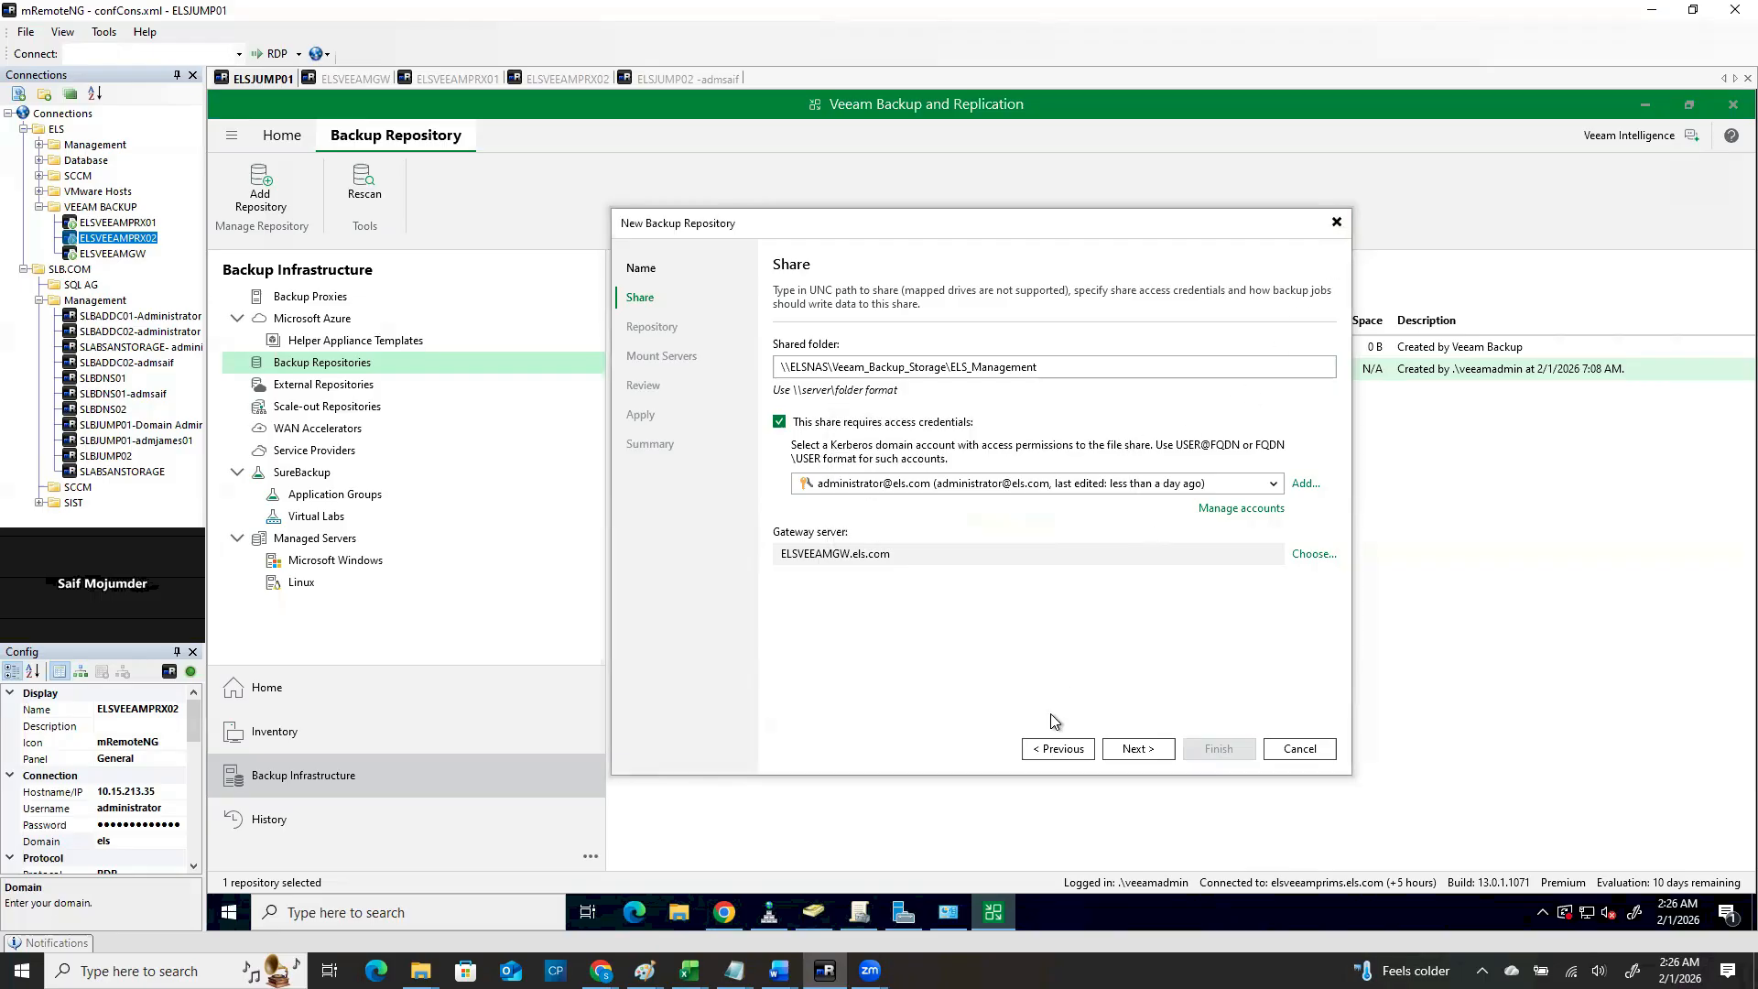
left_click(1276, 756)
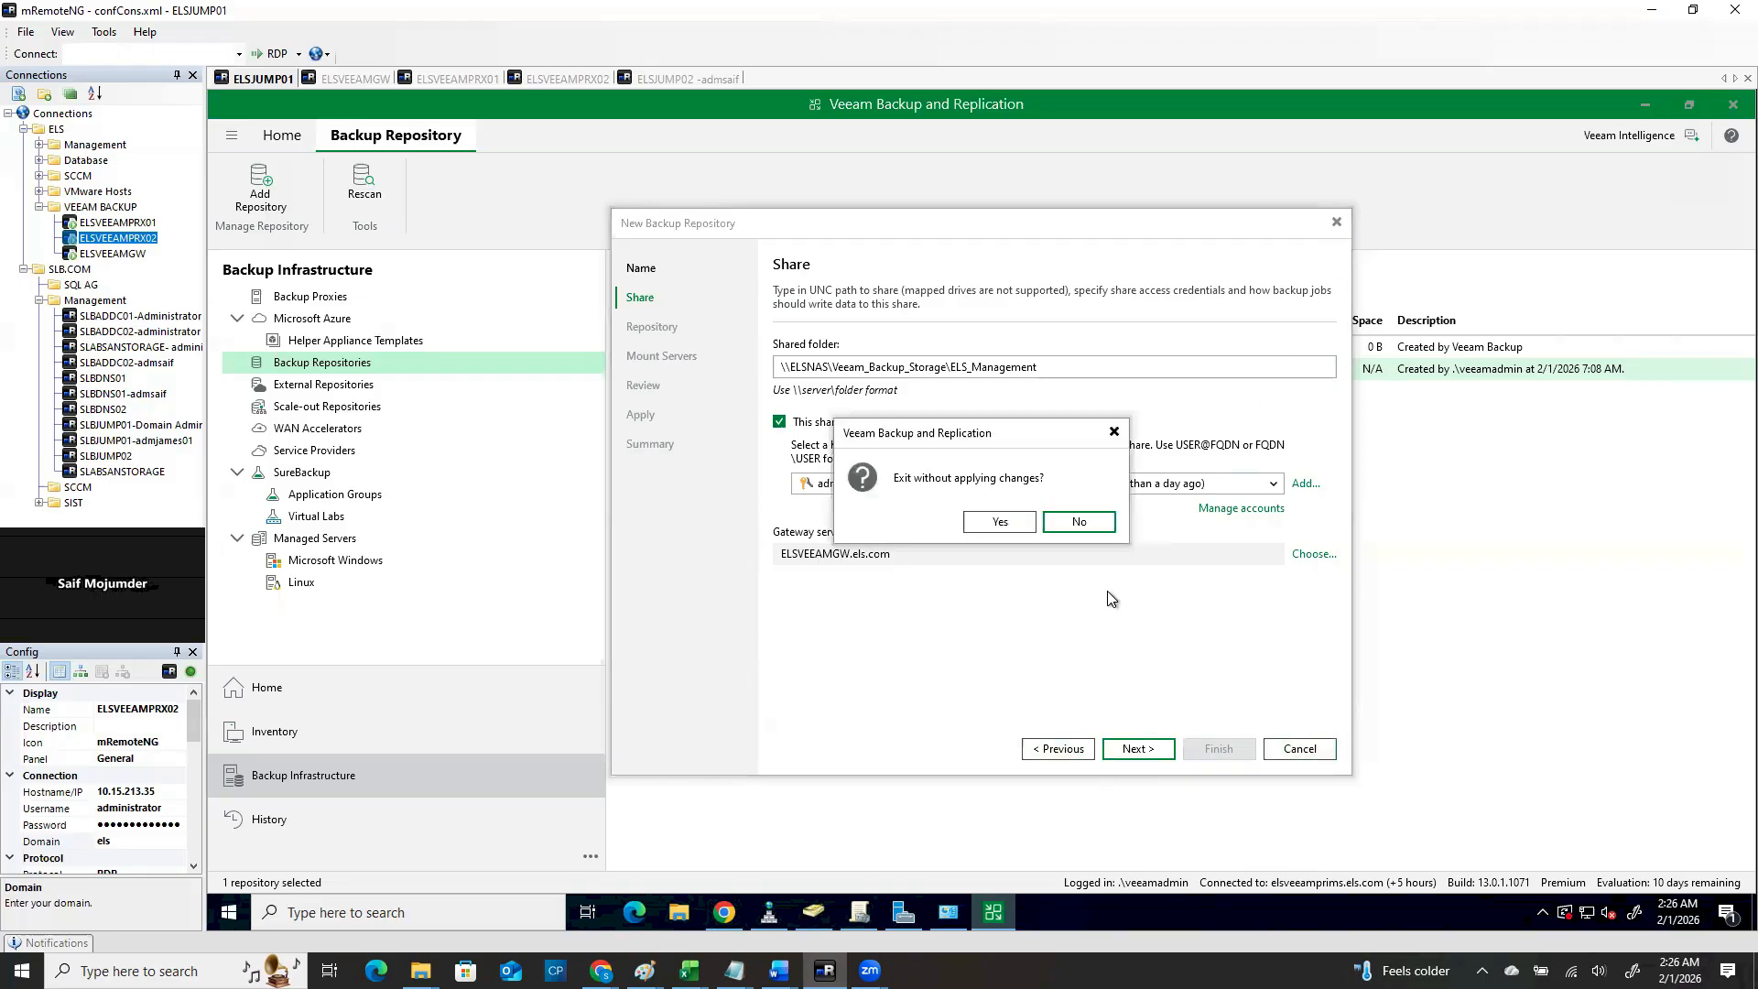
left_click(996, 524)
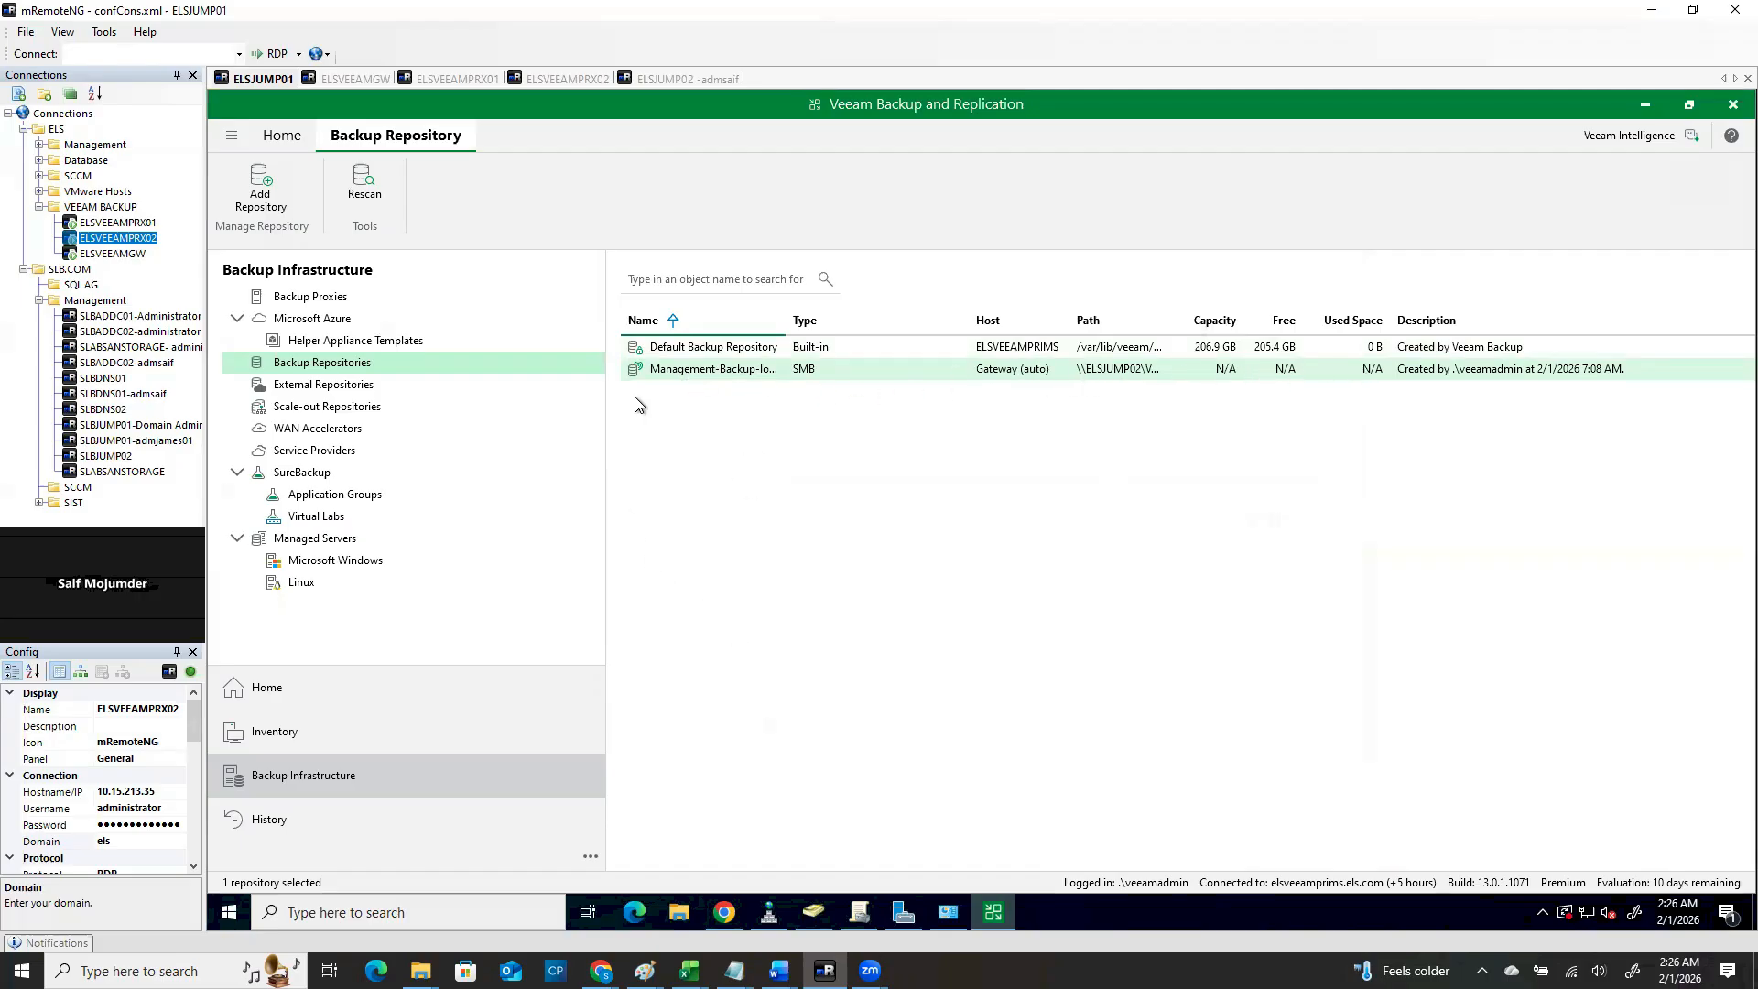
left_click(724, 915)
left_click(512, 689)
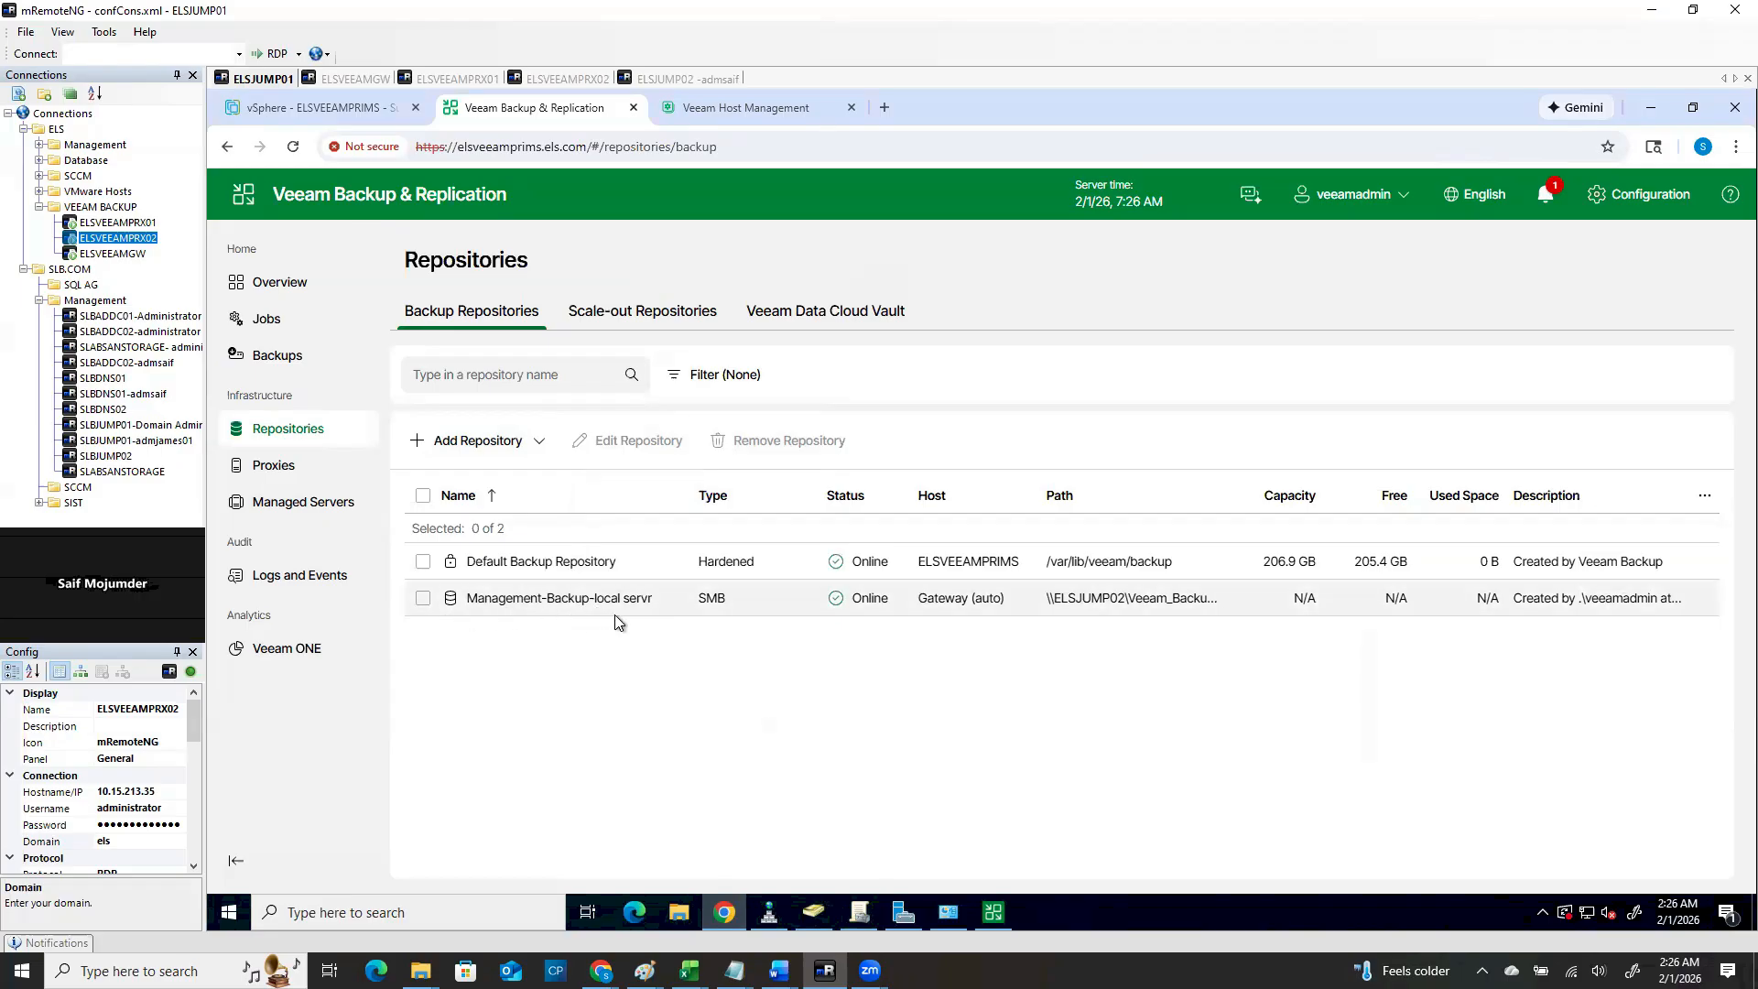
- Browse the SMB repository and proxy types, then start Add Server on the Managed Servers page
double_click(703, 597)
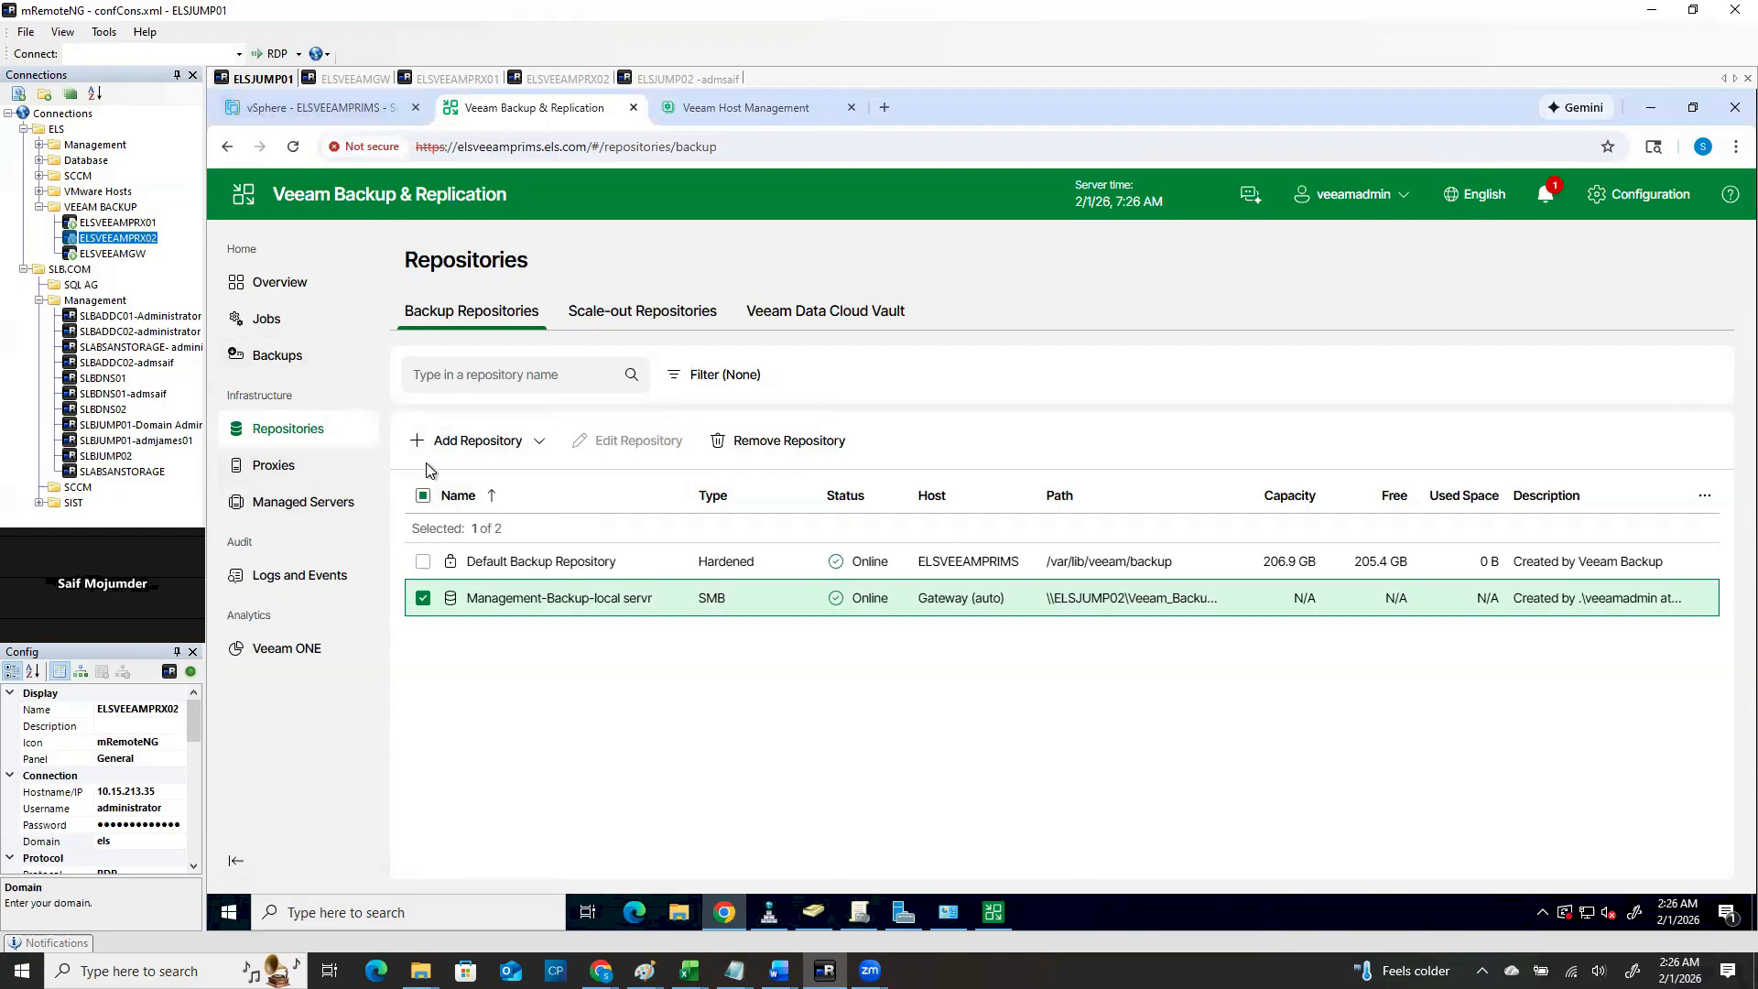
left_click(285, 467)
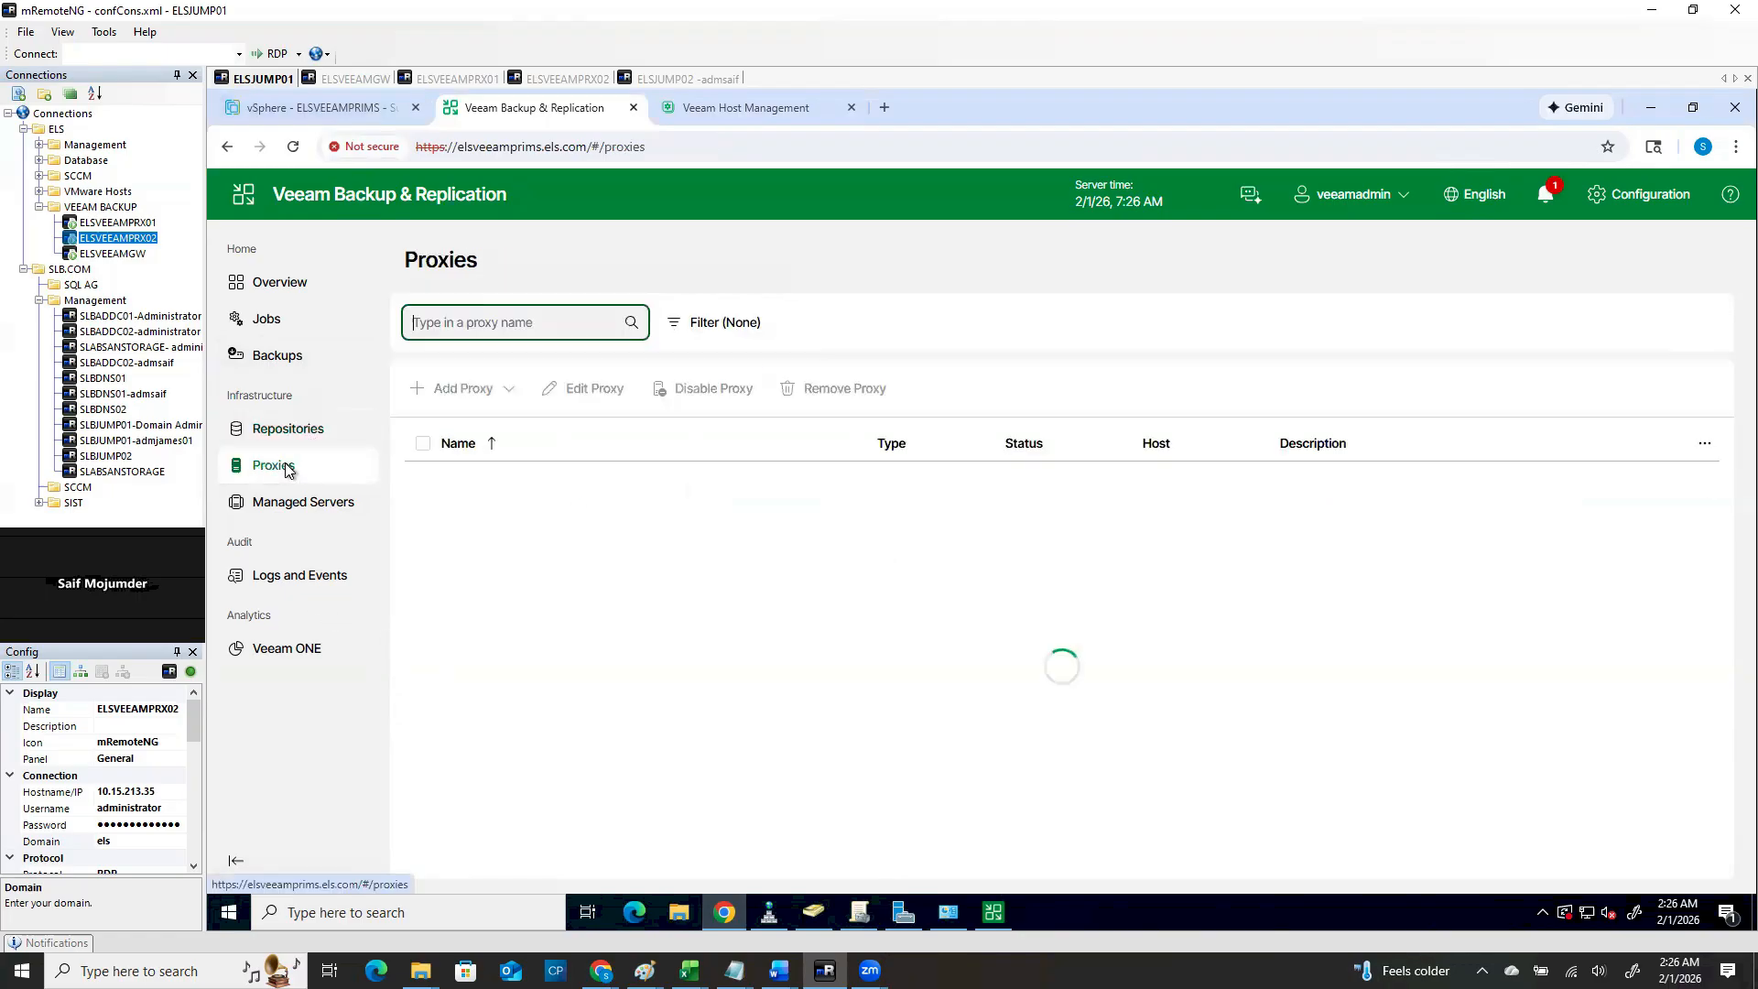
left_click(464, 388)
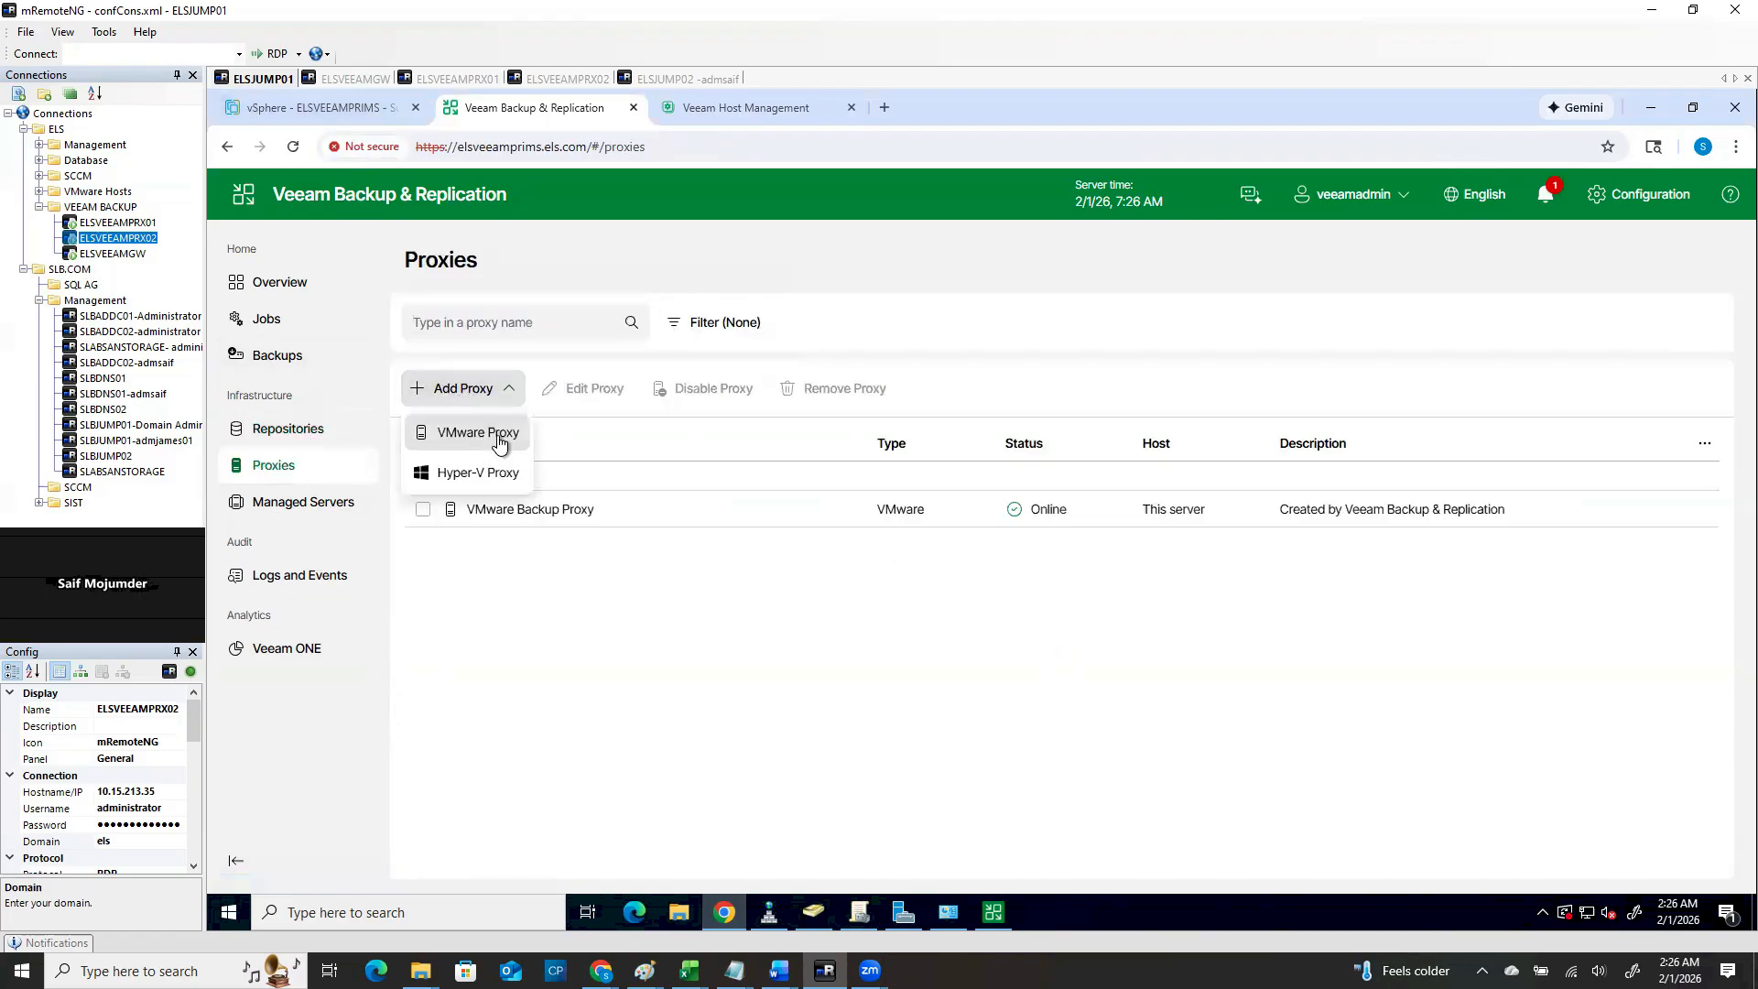
left_click(514, 620)
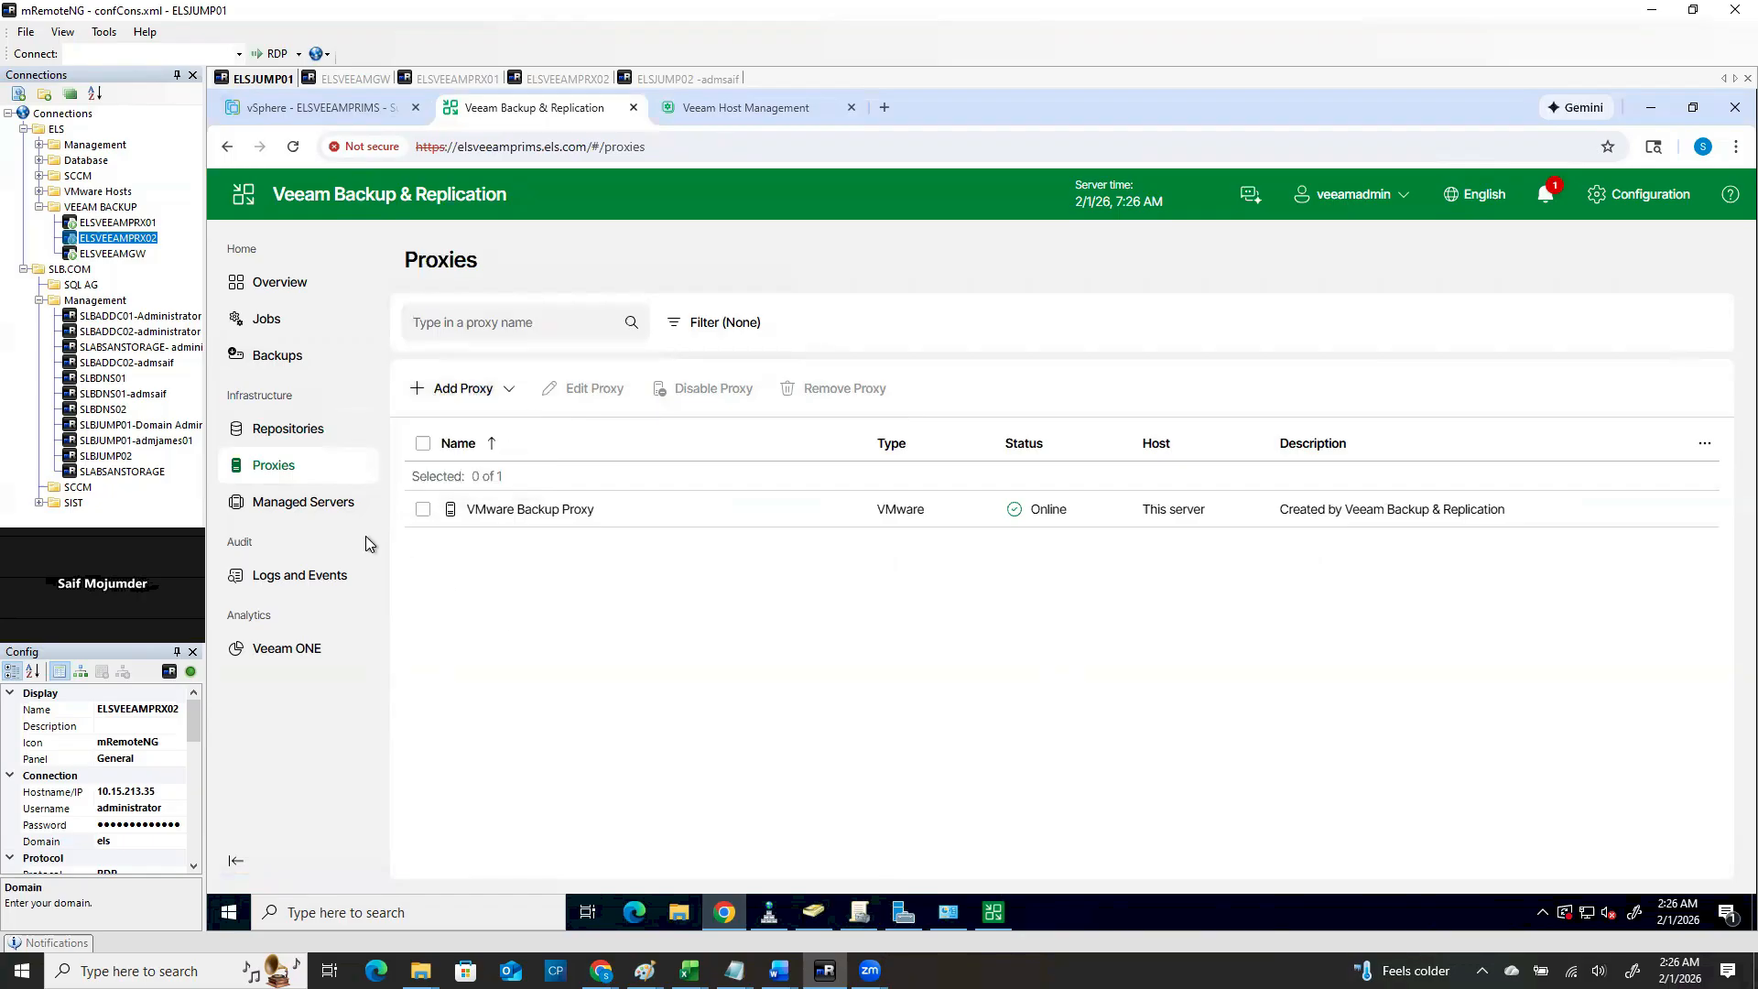
left_click(319, 515)
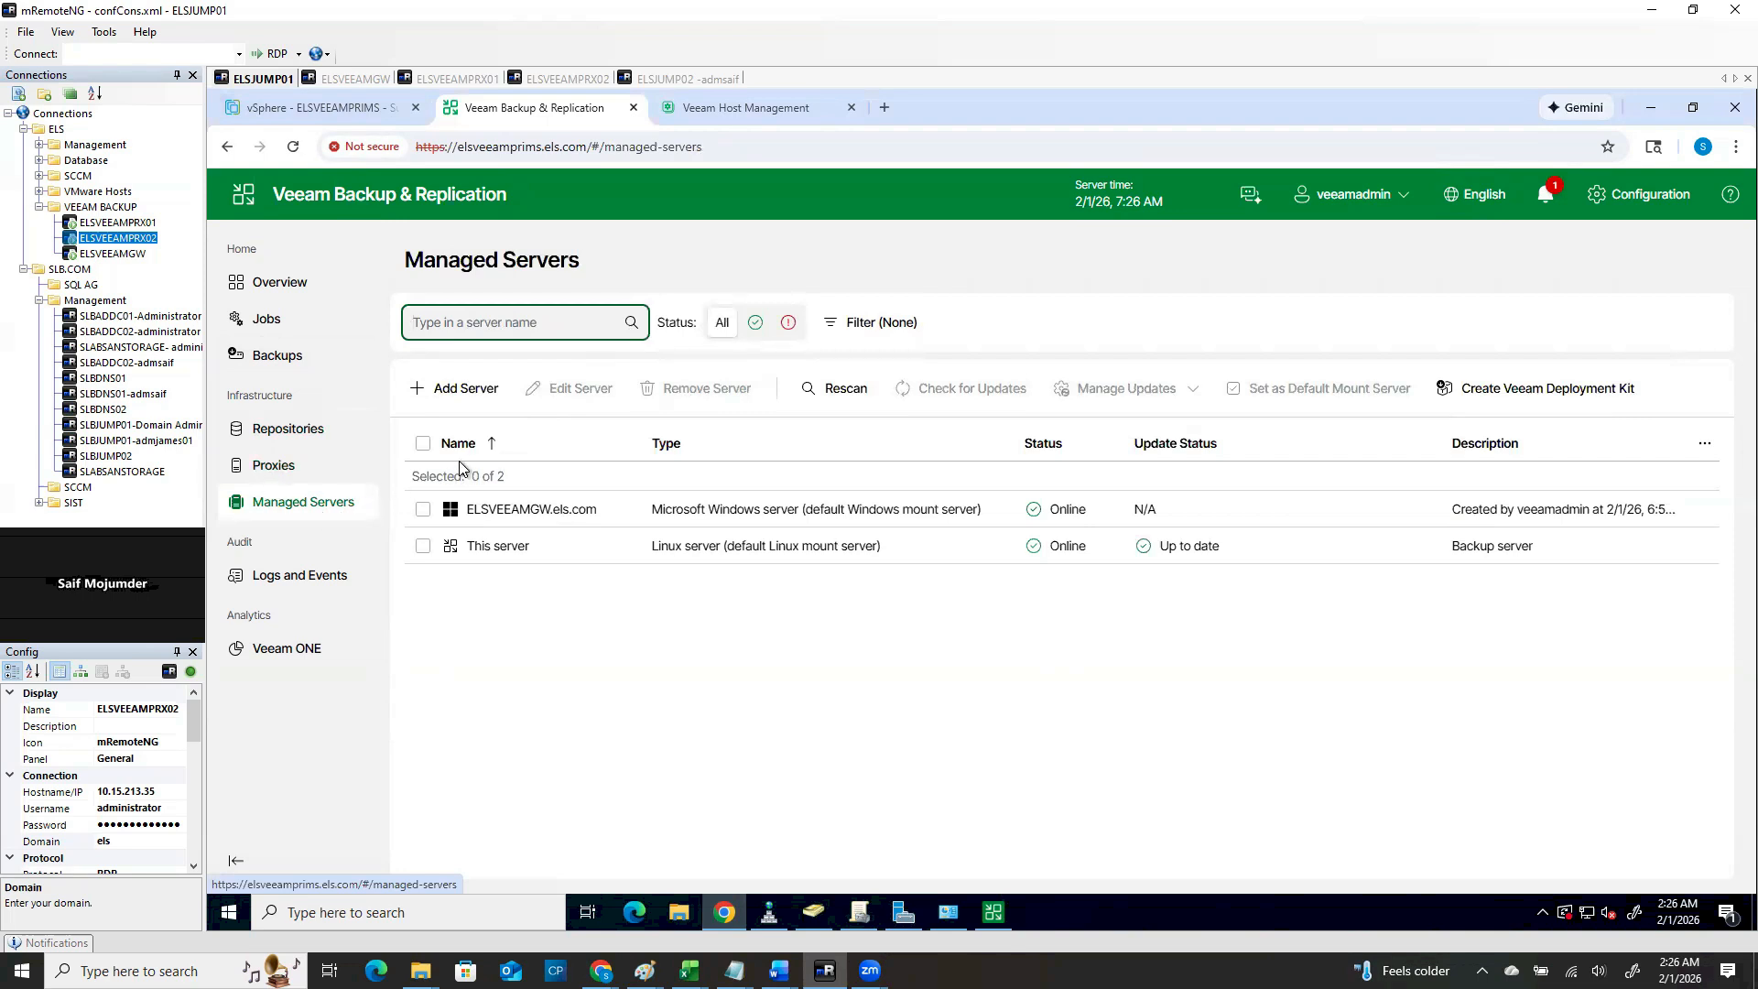
left_click(463, 389)
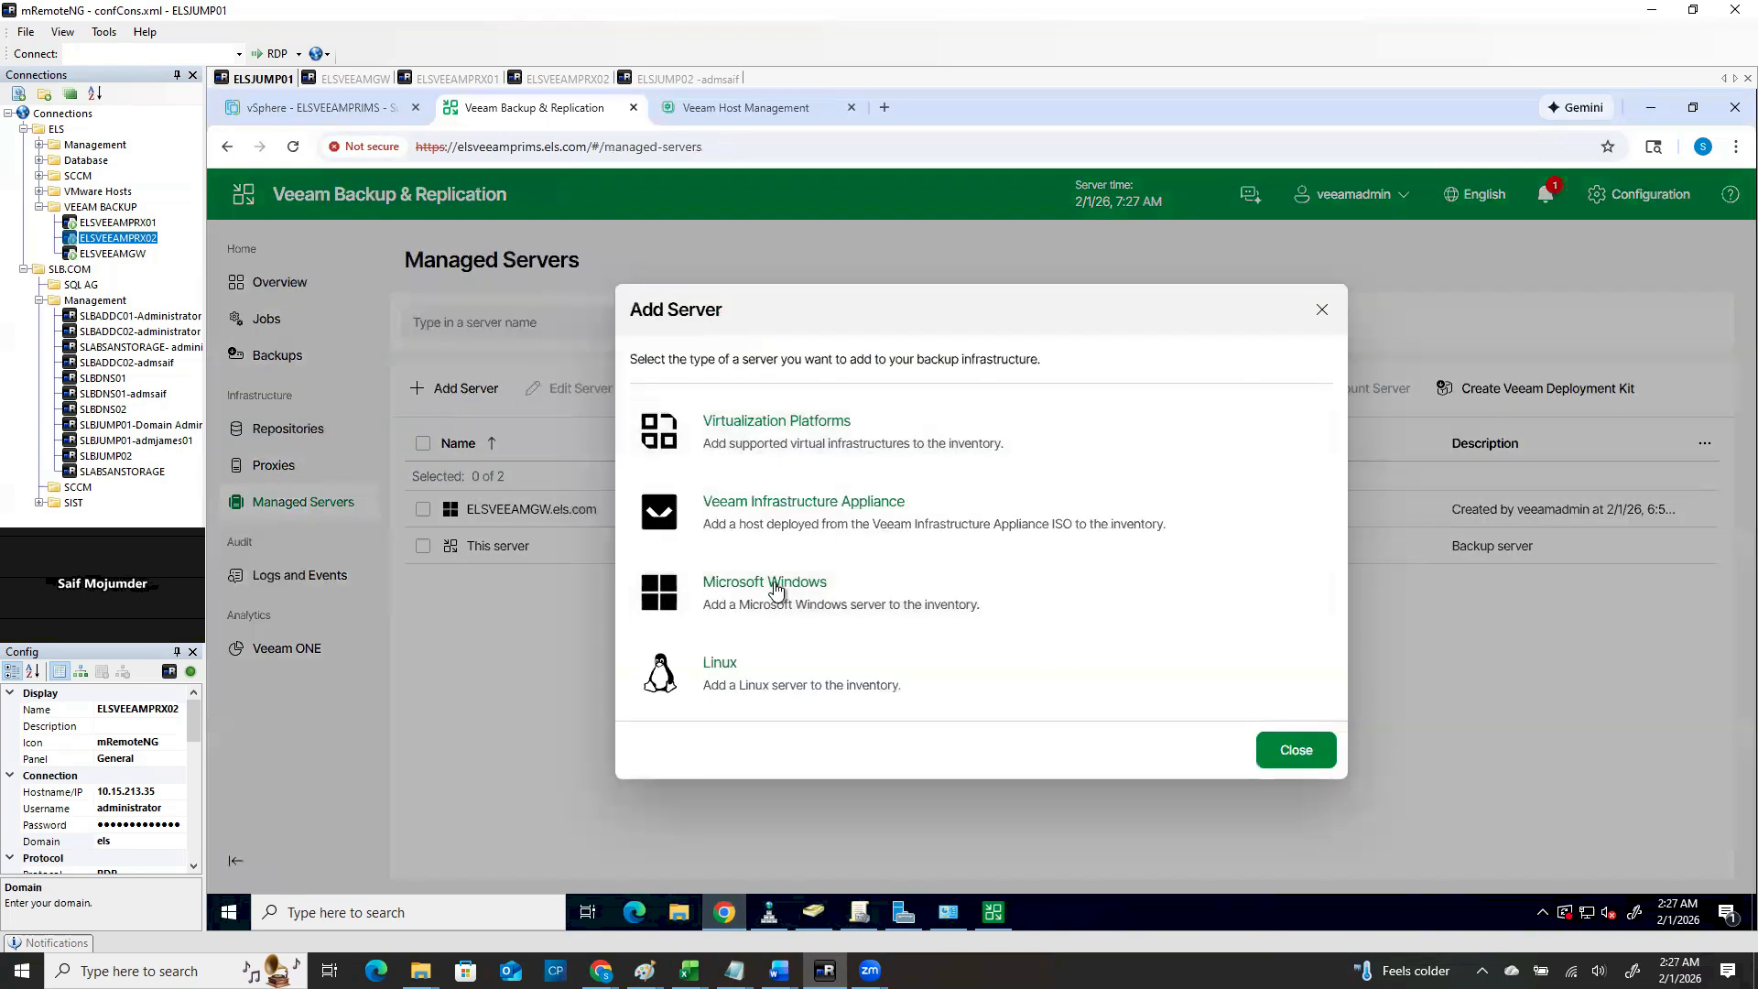
- Start adding a Microsoft Windows server with DNS name ELSVEEAMPRX01.els.com
left_click(768, 611)
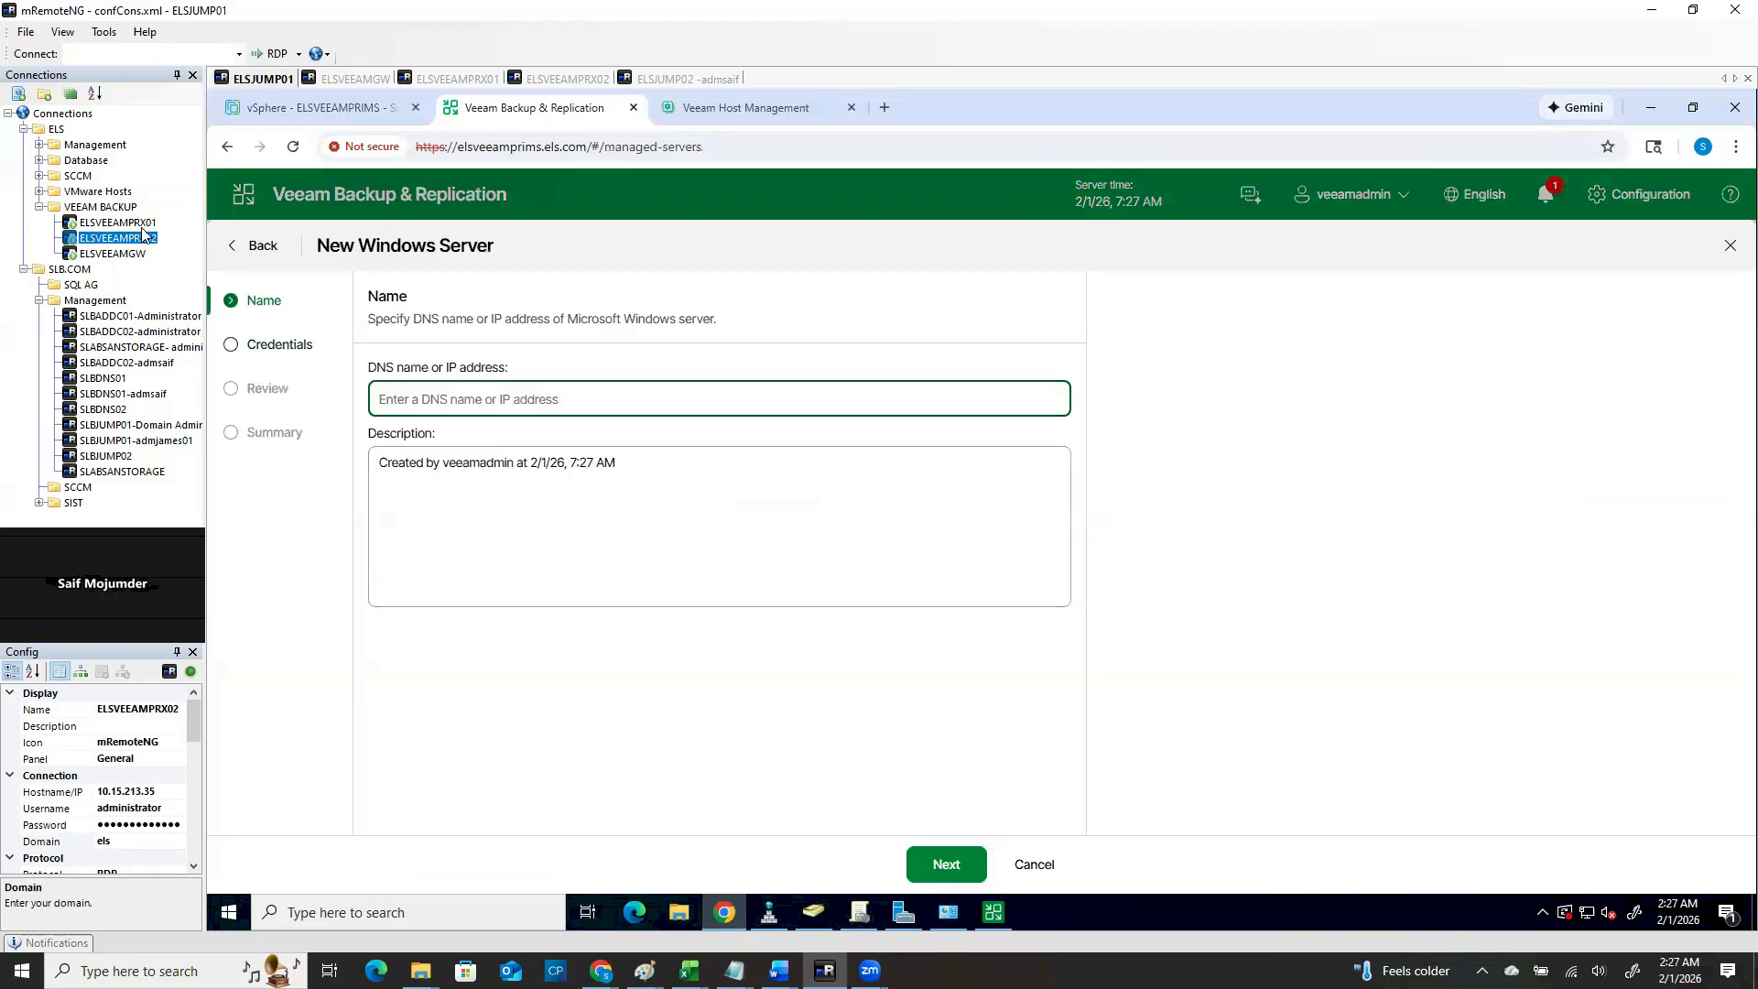
key("Up")
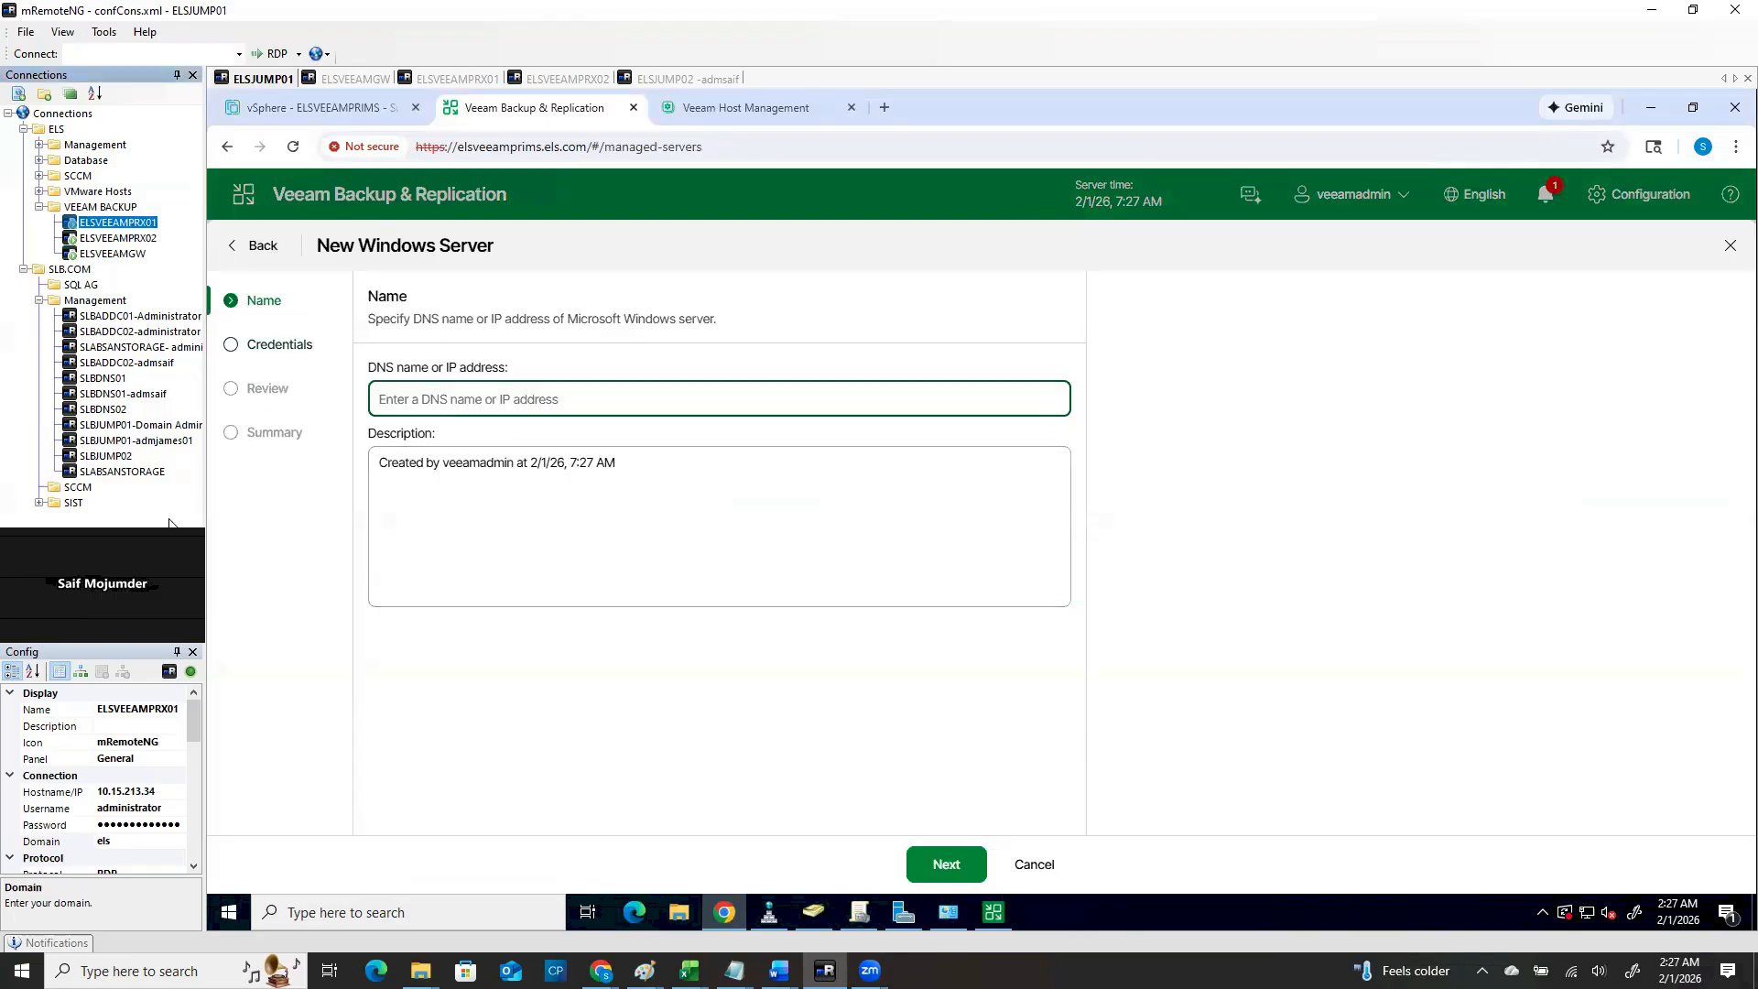
left_click(143, 709)
key("ctrl+c")
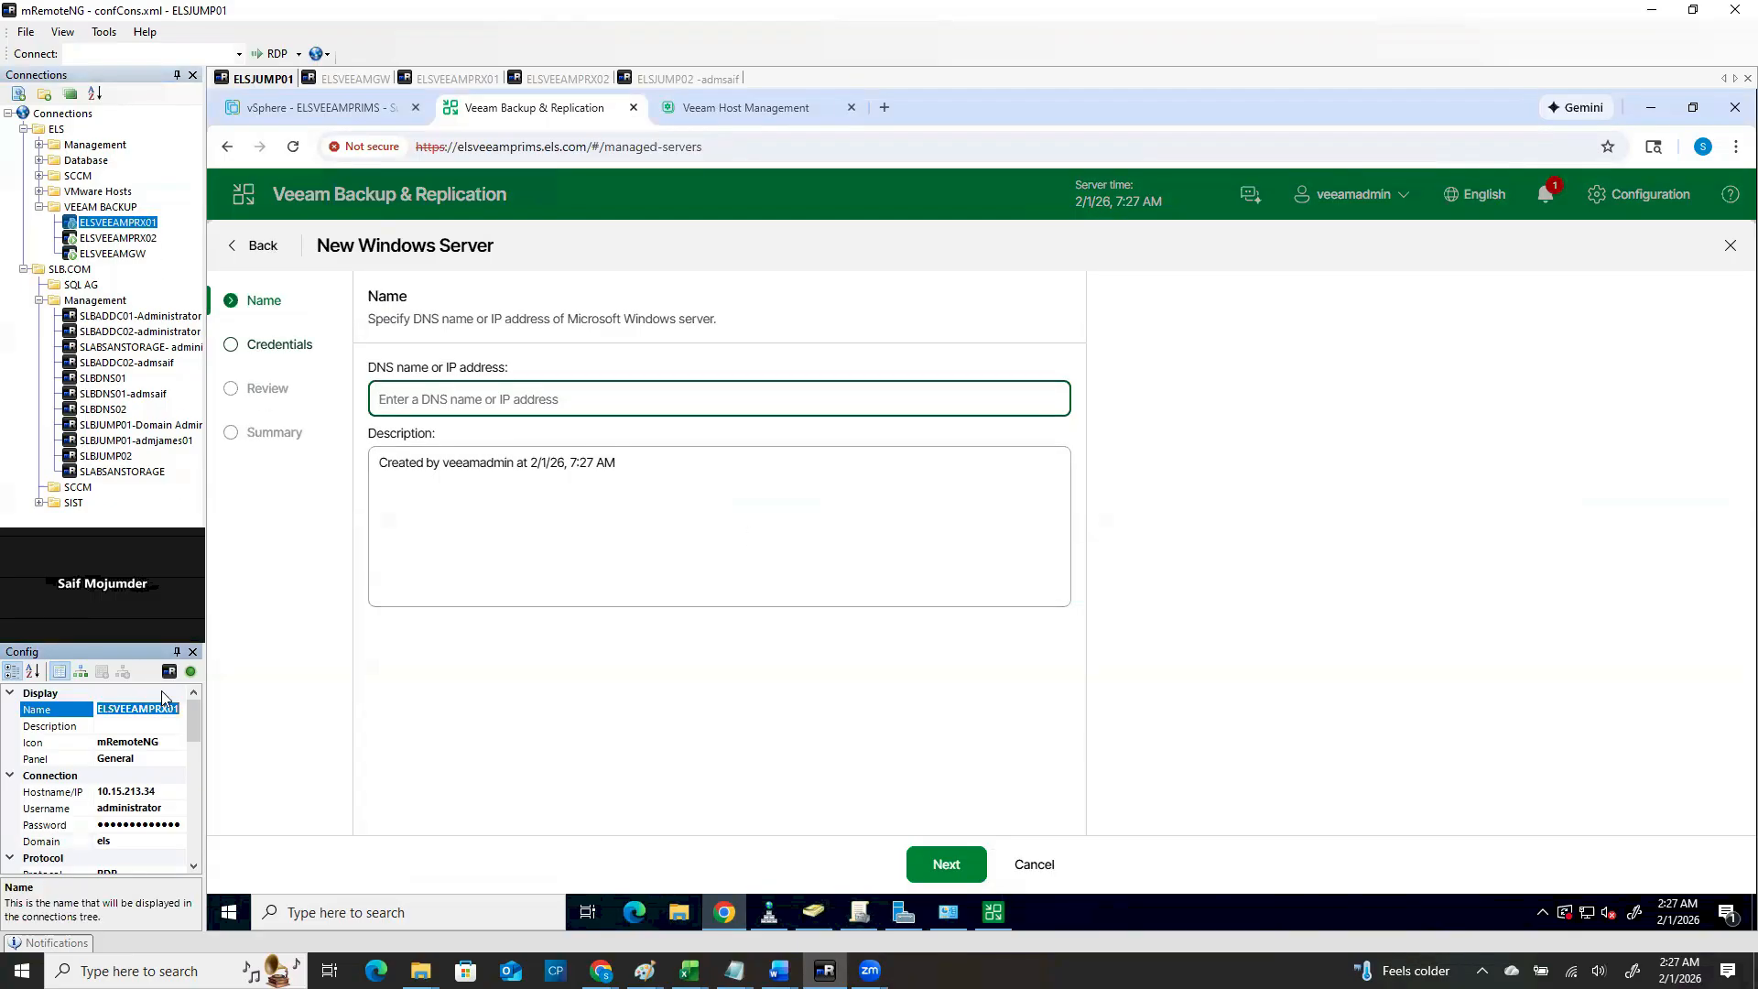
left_click(479, 398)
key("ctrl+v")
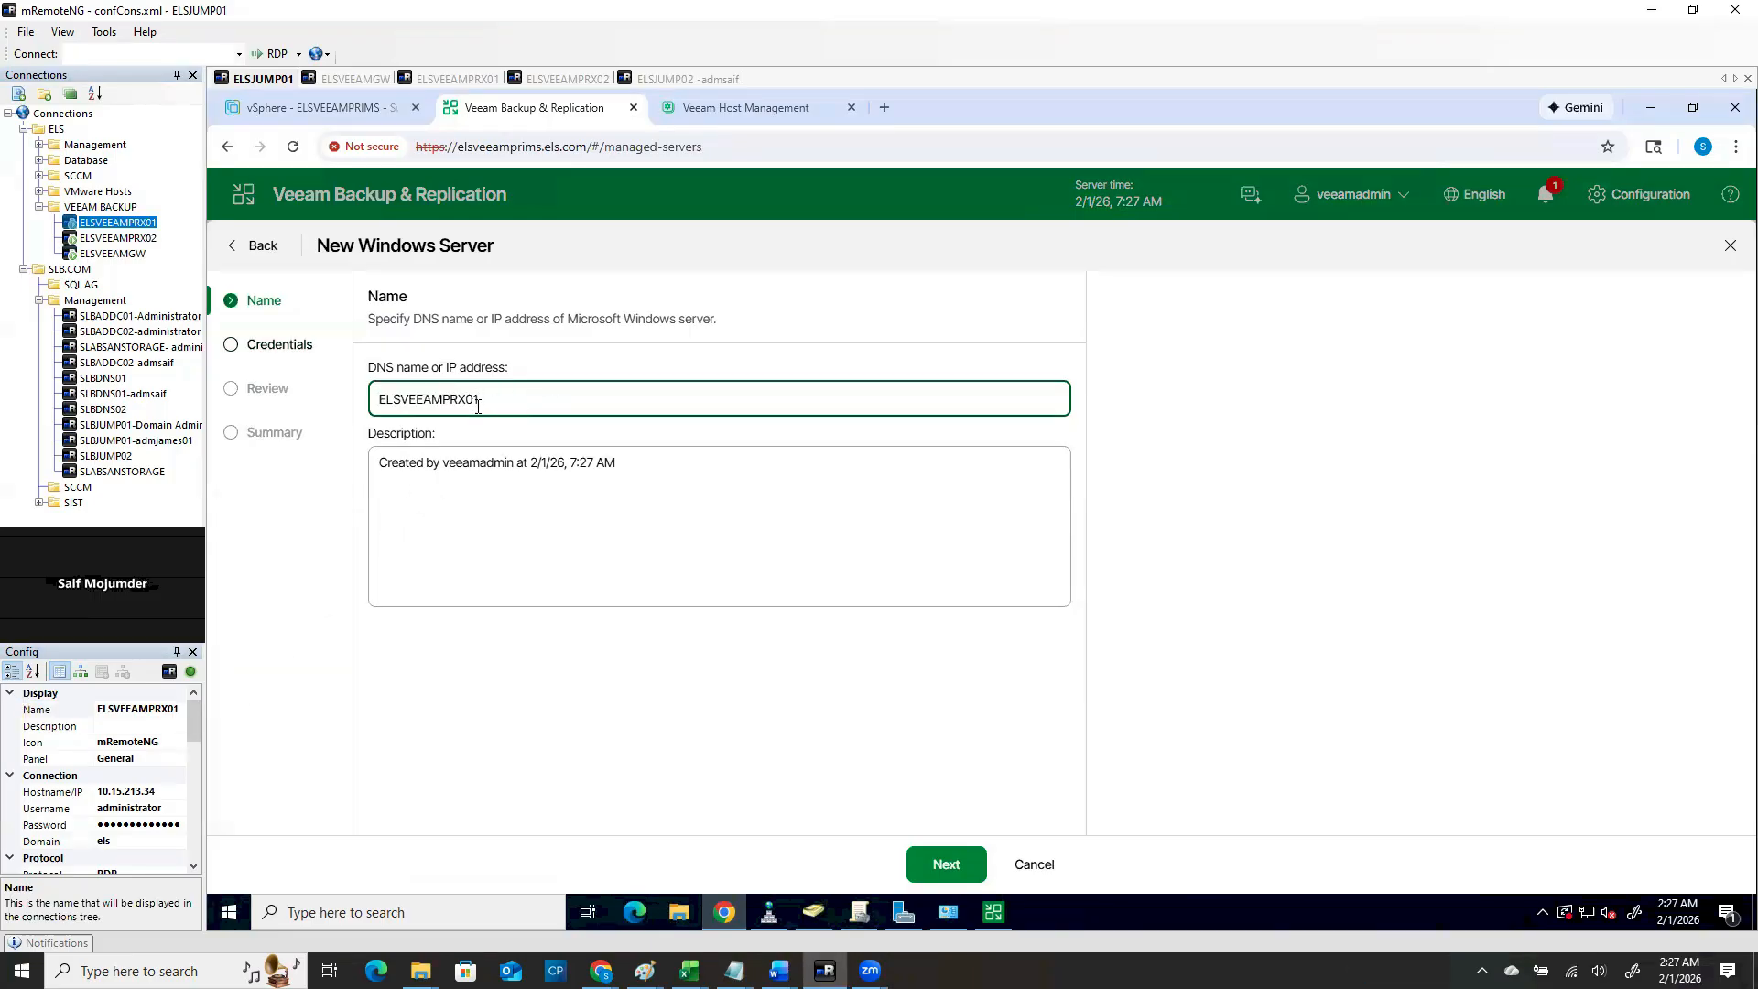
type(".els.com")
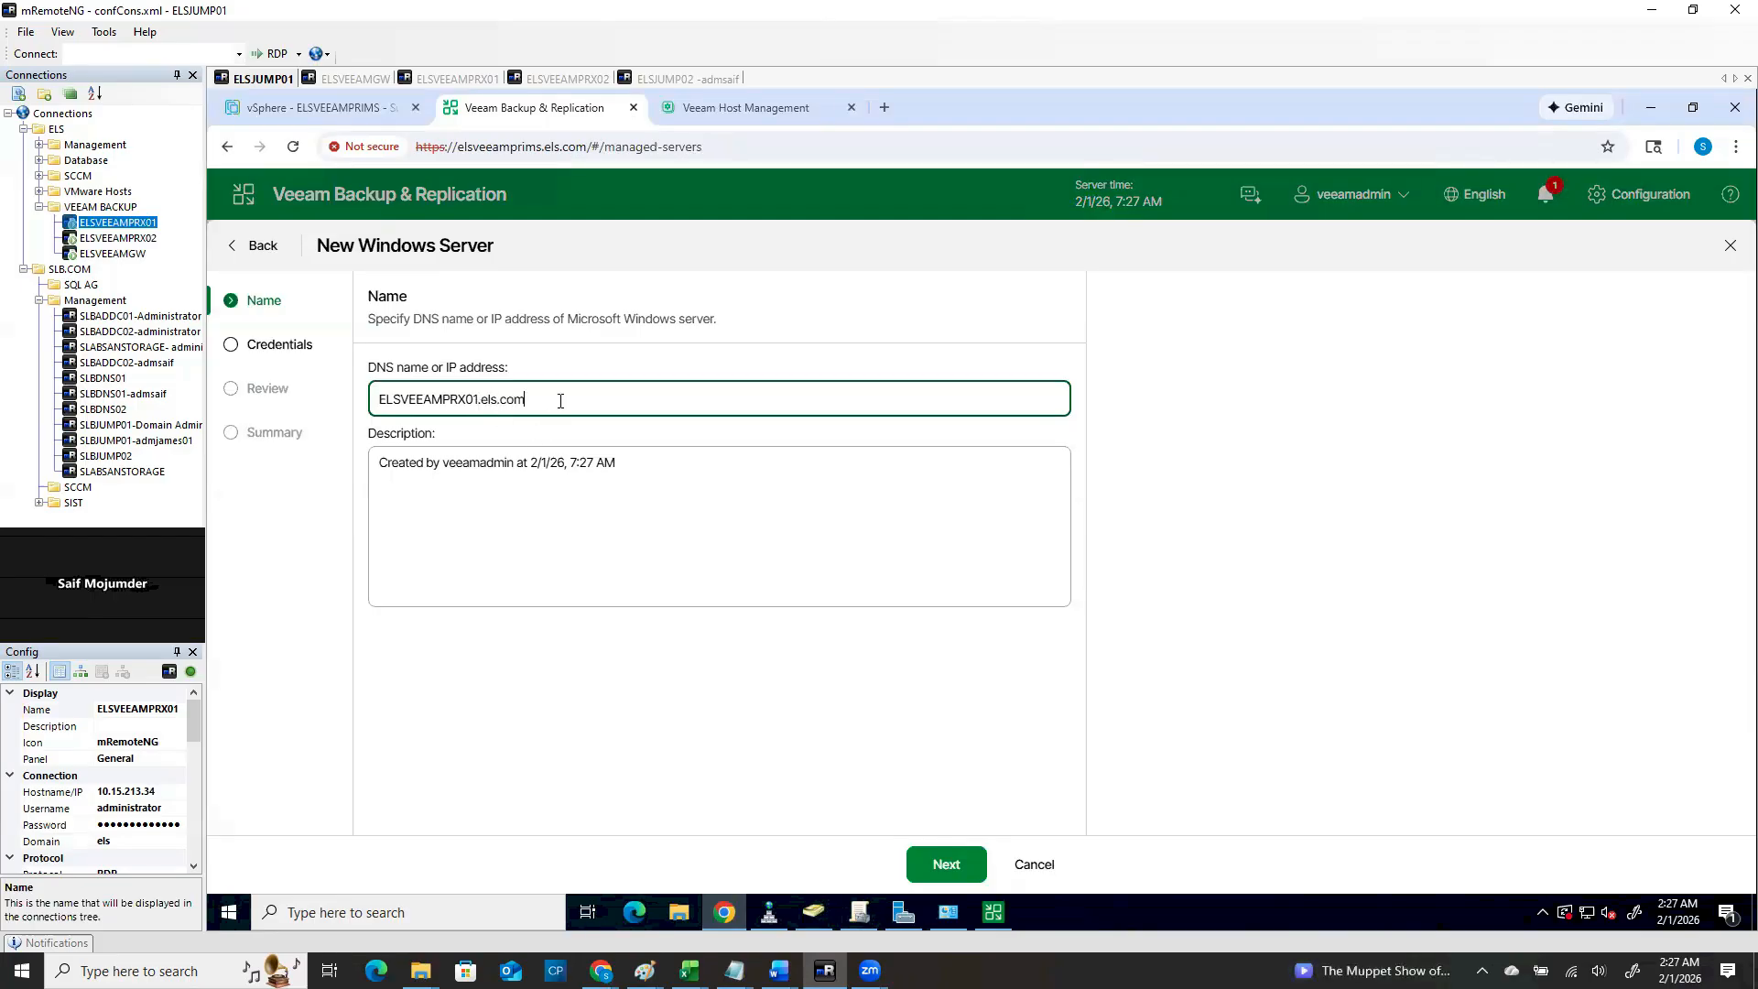
key("ctrl+a")
key("ctrl+c")
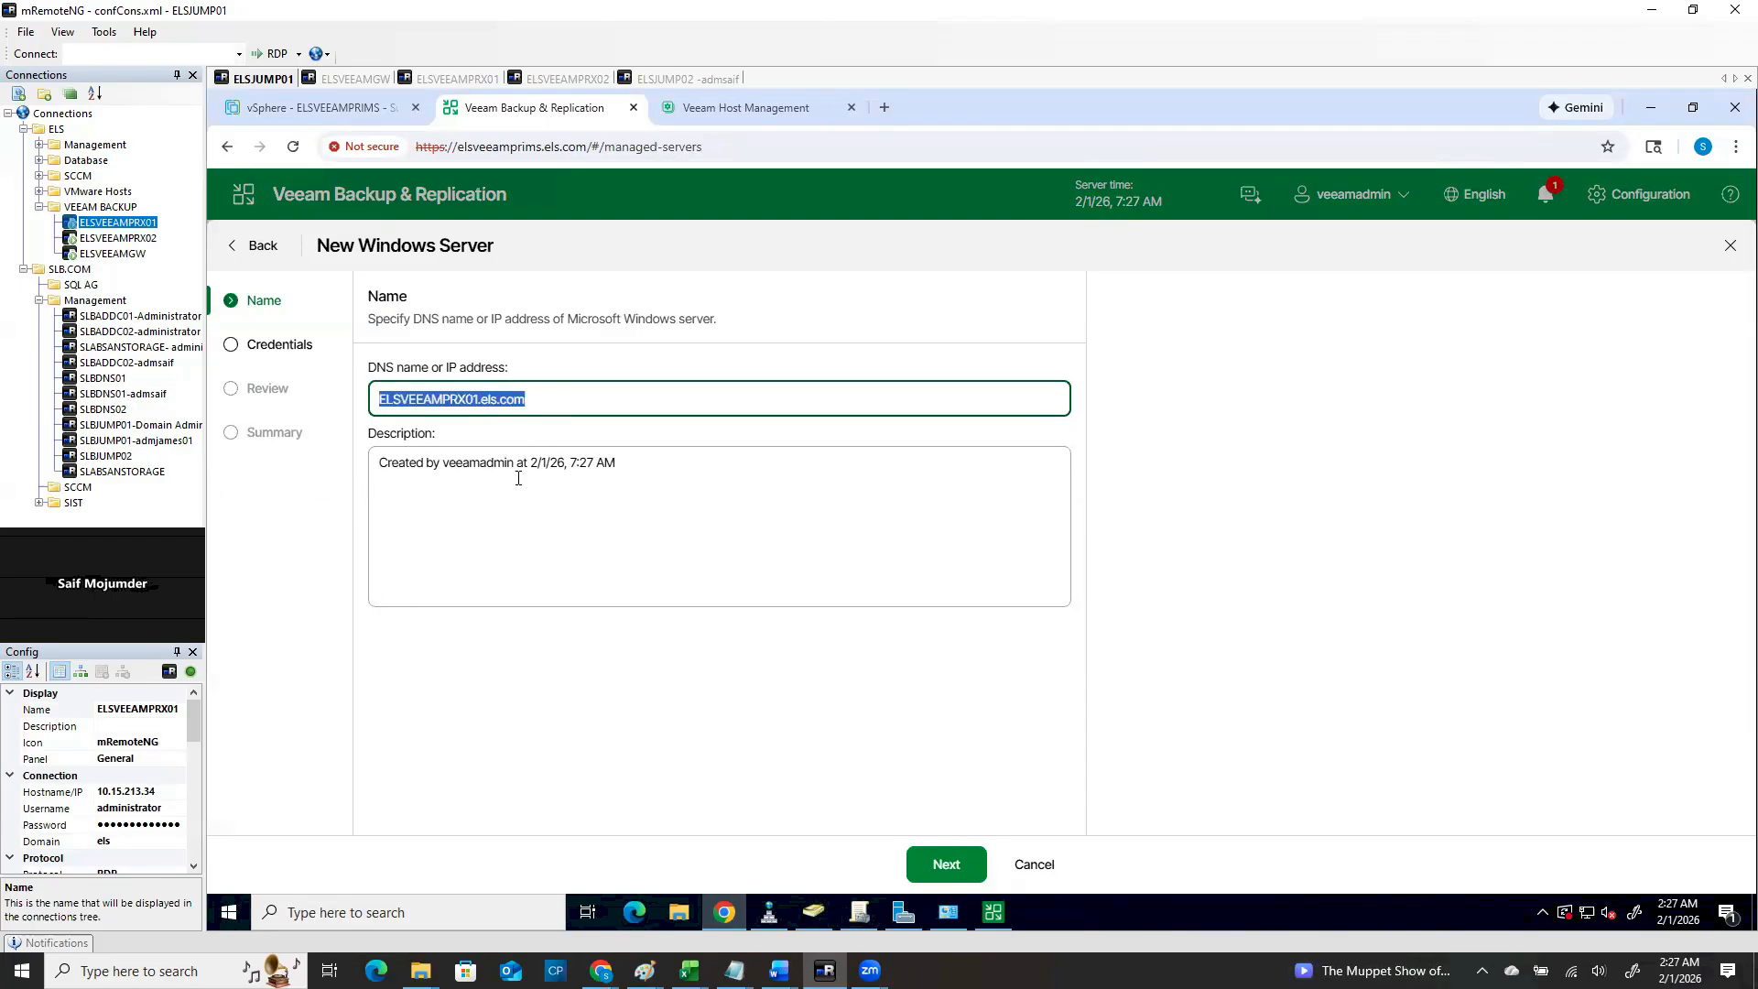
- Use certificate-based authentication, finish adding the server, and close the job log
left_click(948, 863)
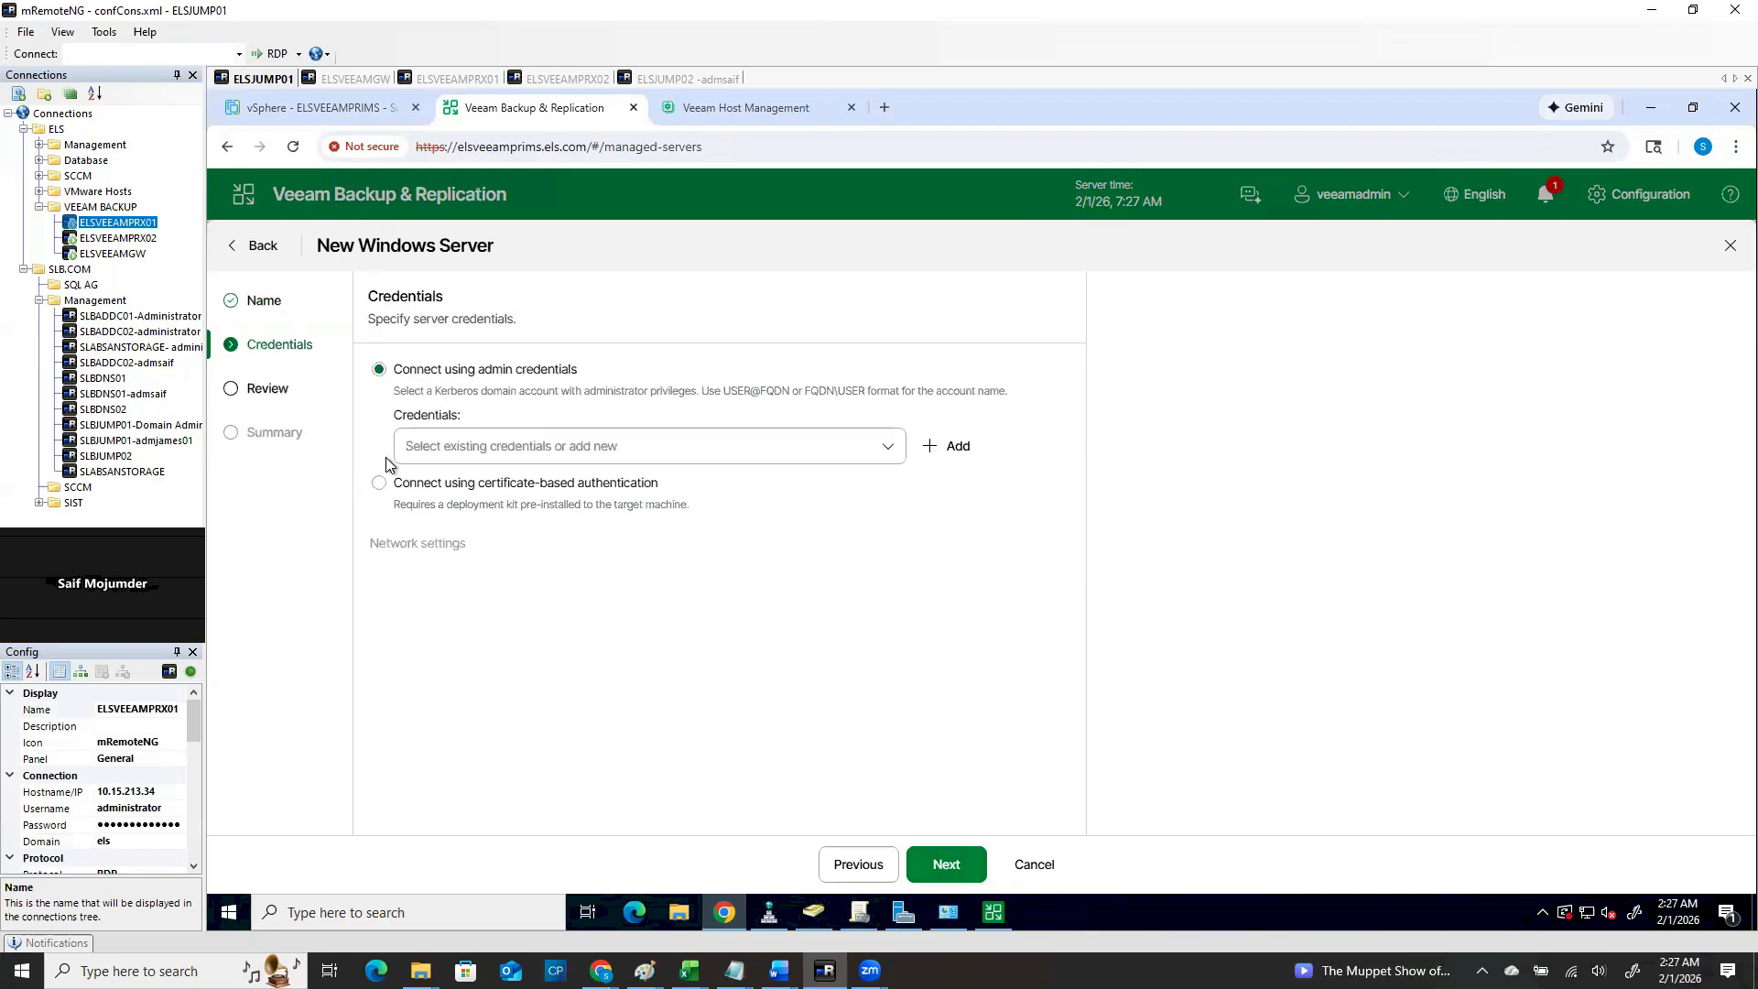
left_click(379, 483)
left_click(947, 865)
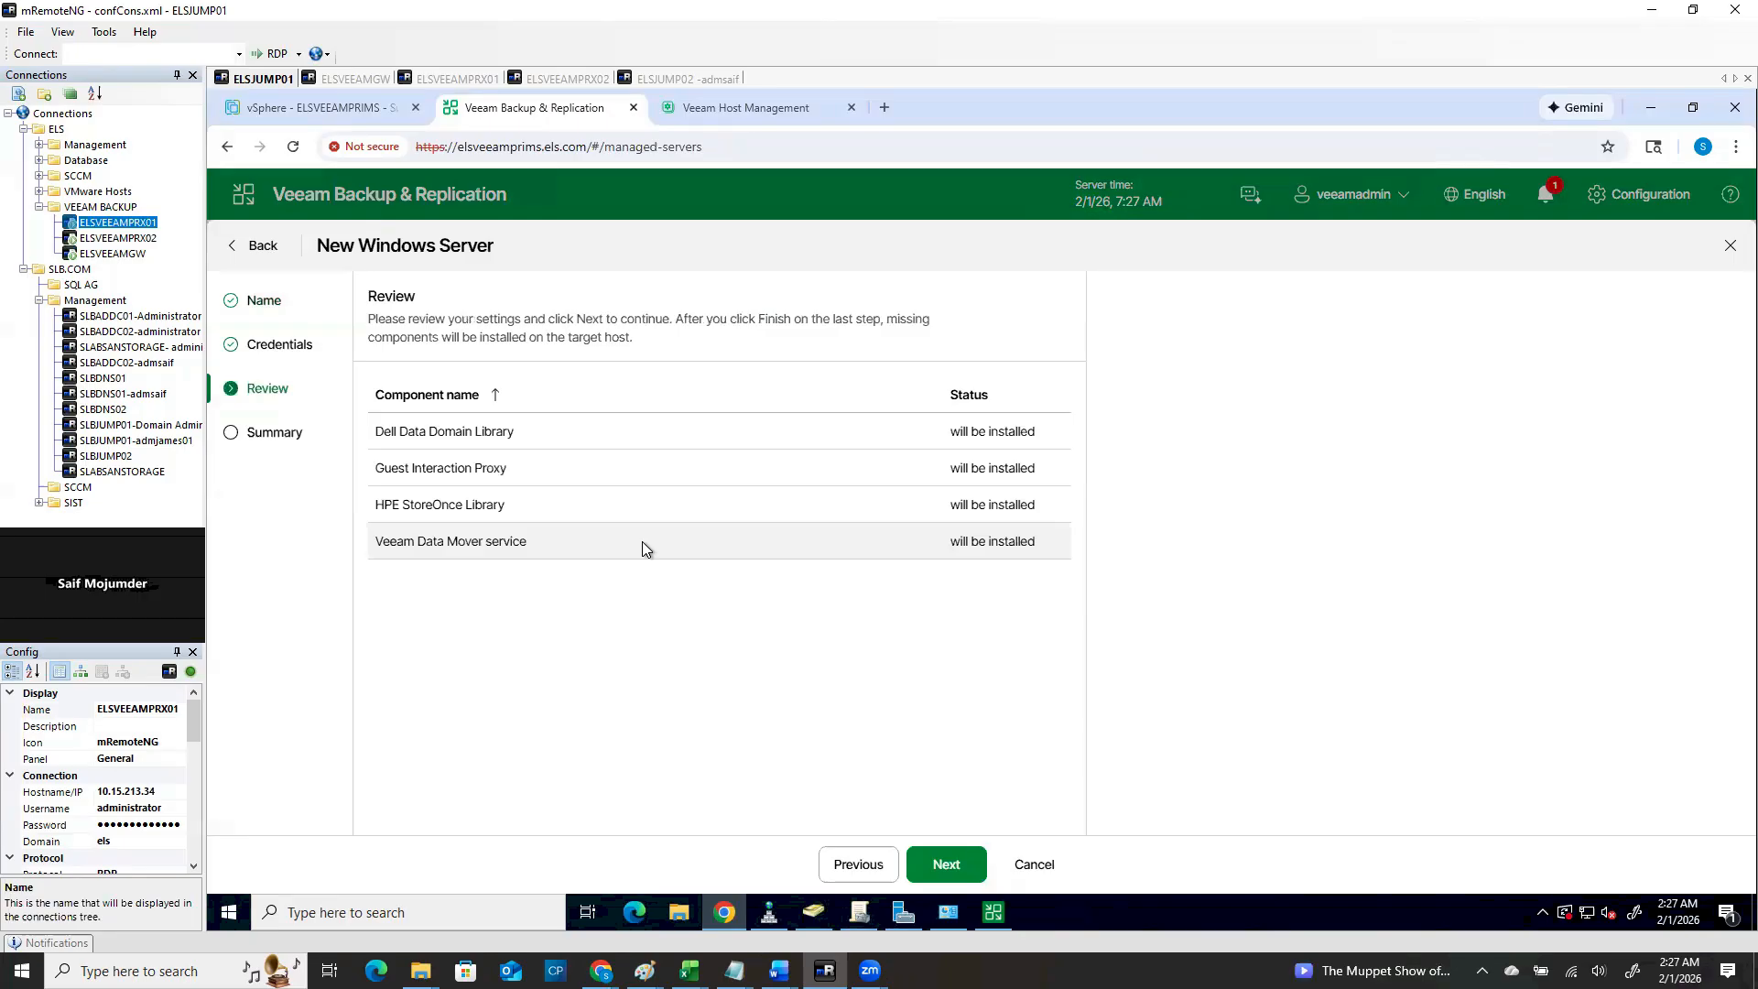
left_click(958, 876)
left_click(947, 864)
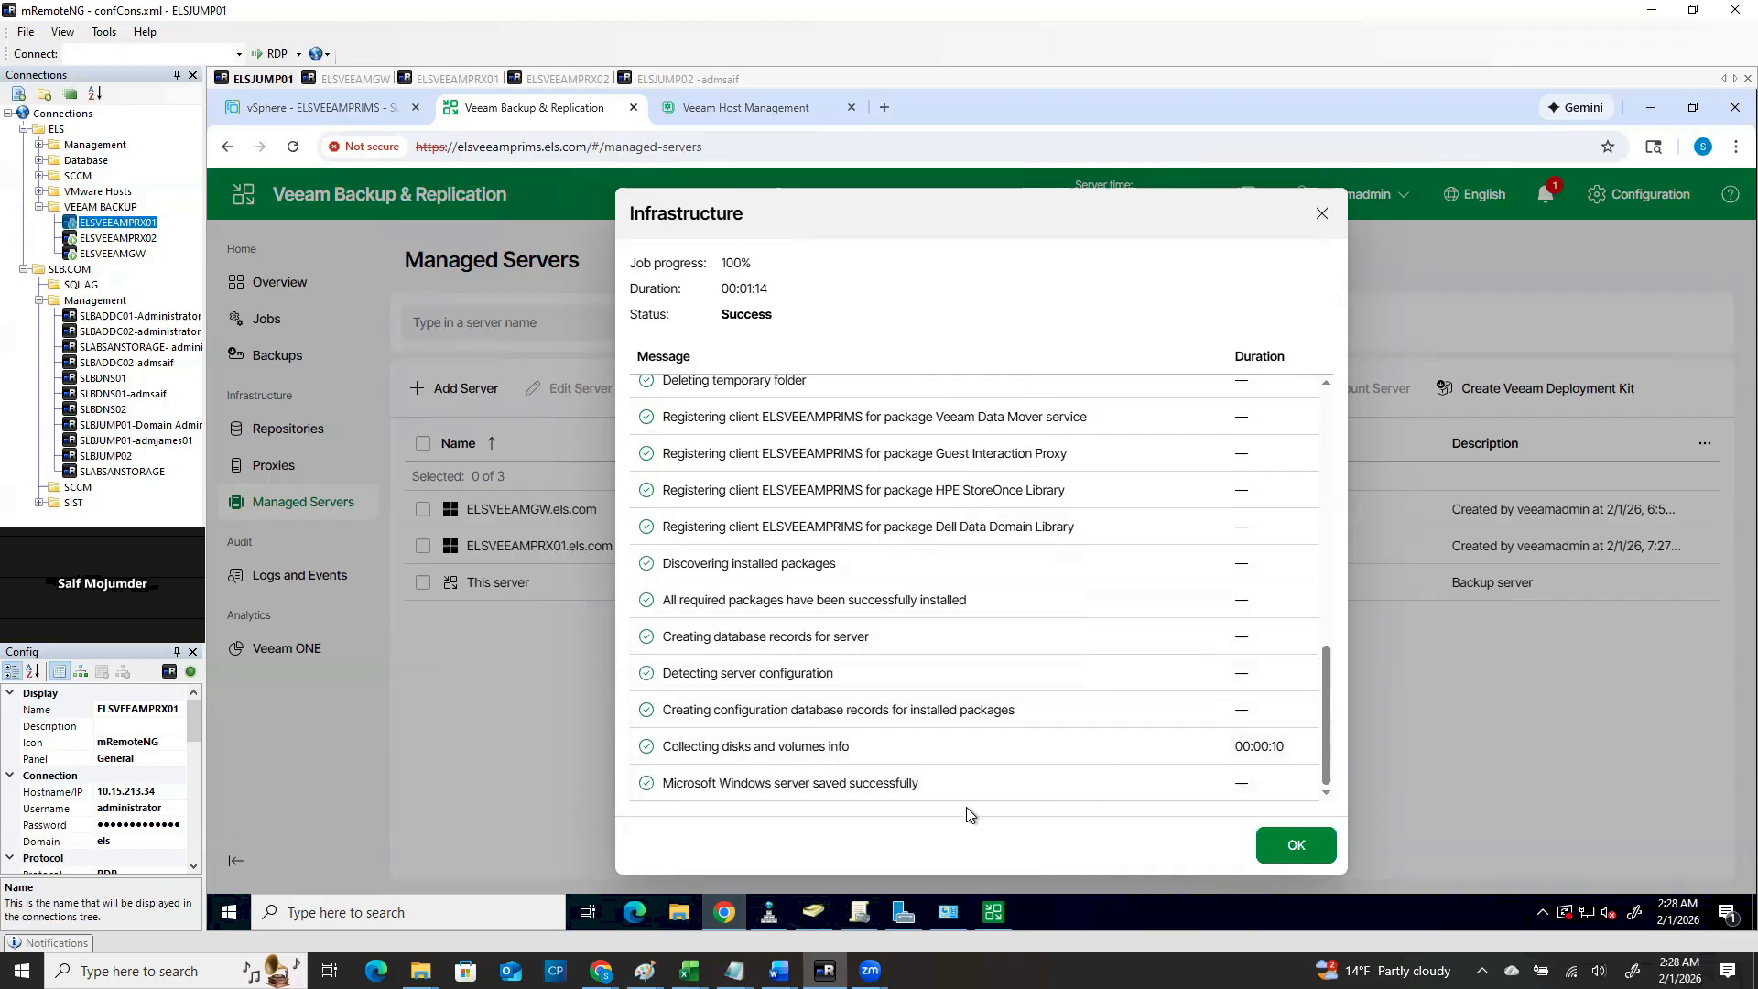
left_click(1264, 839)
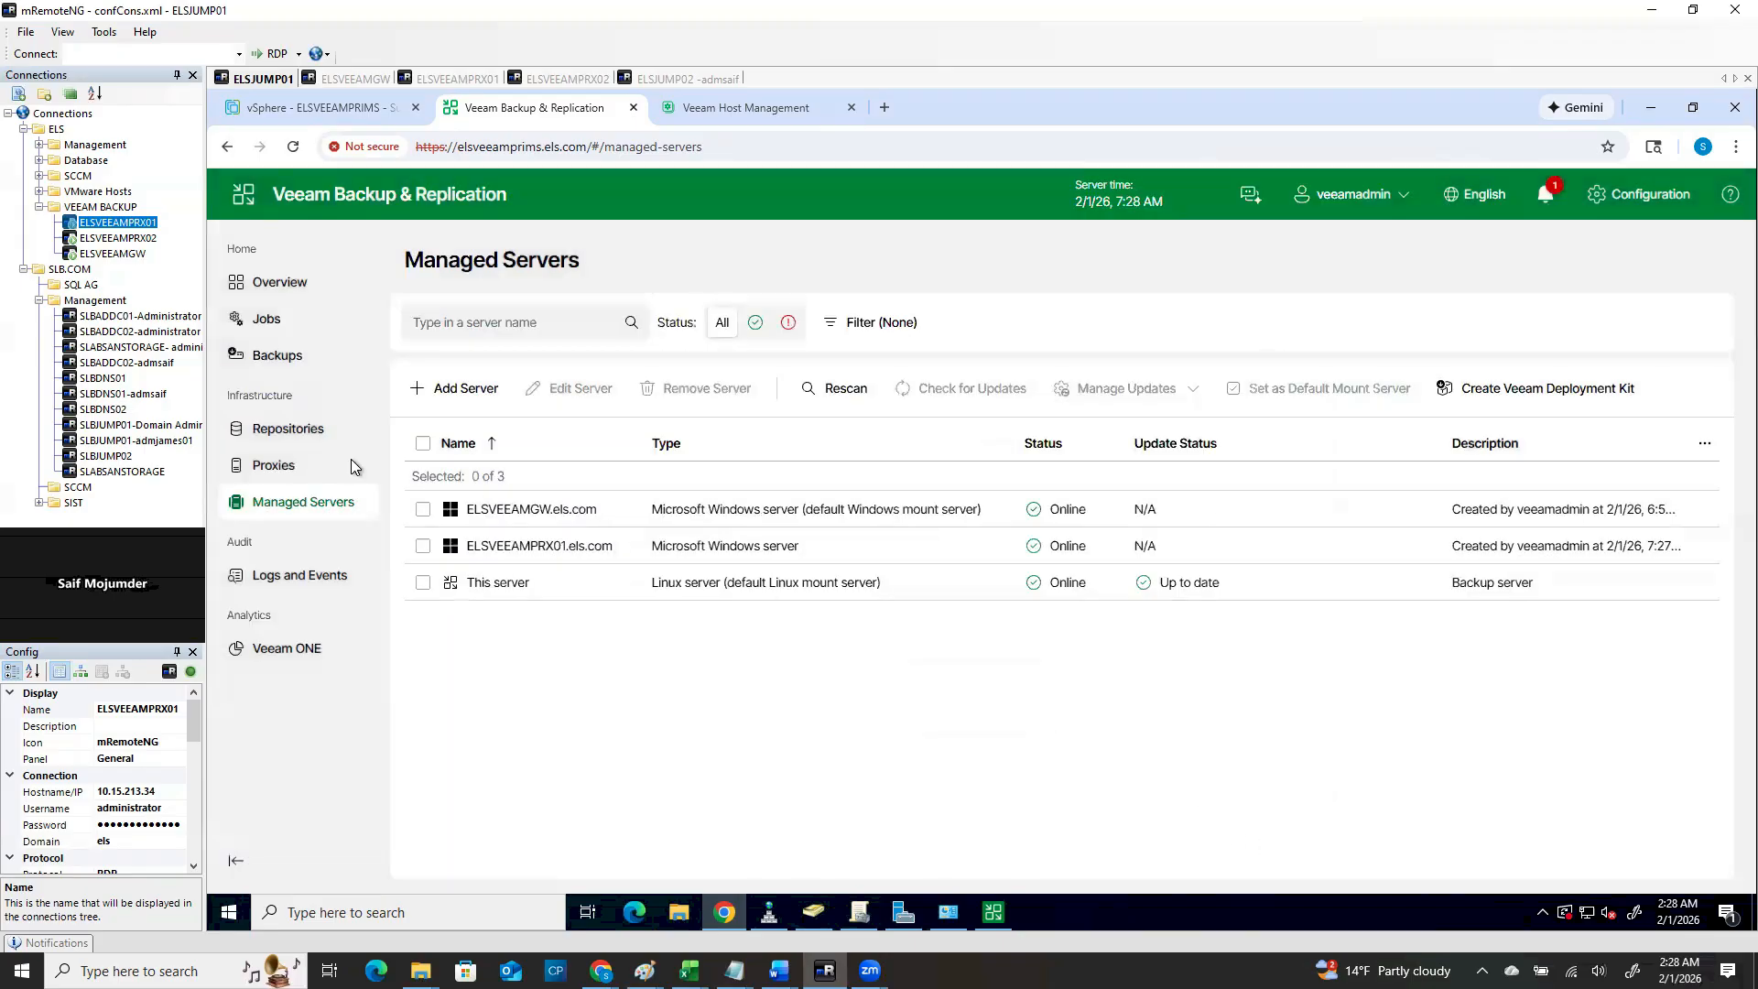
- Add ELSVEEAMPRX02.els.com as a Microsoft Windows managed server using certificate-based authentication
left_click(445, 392)
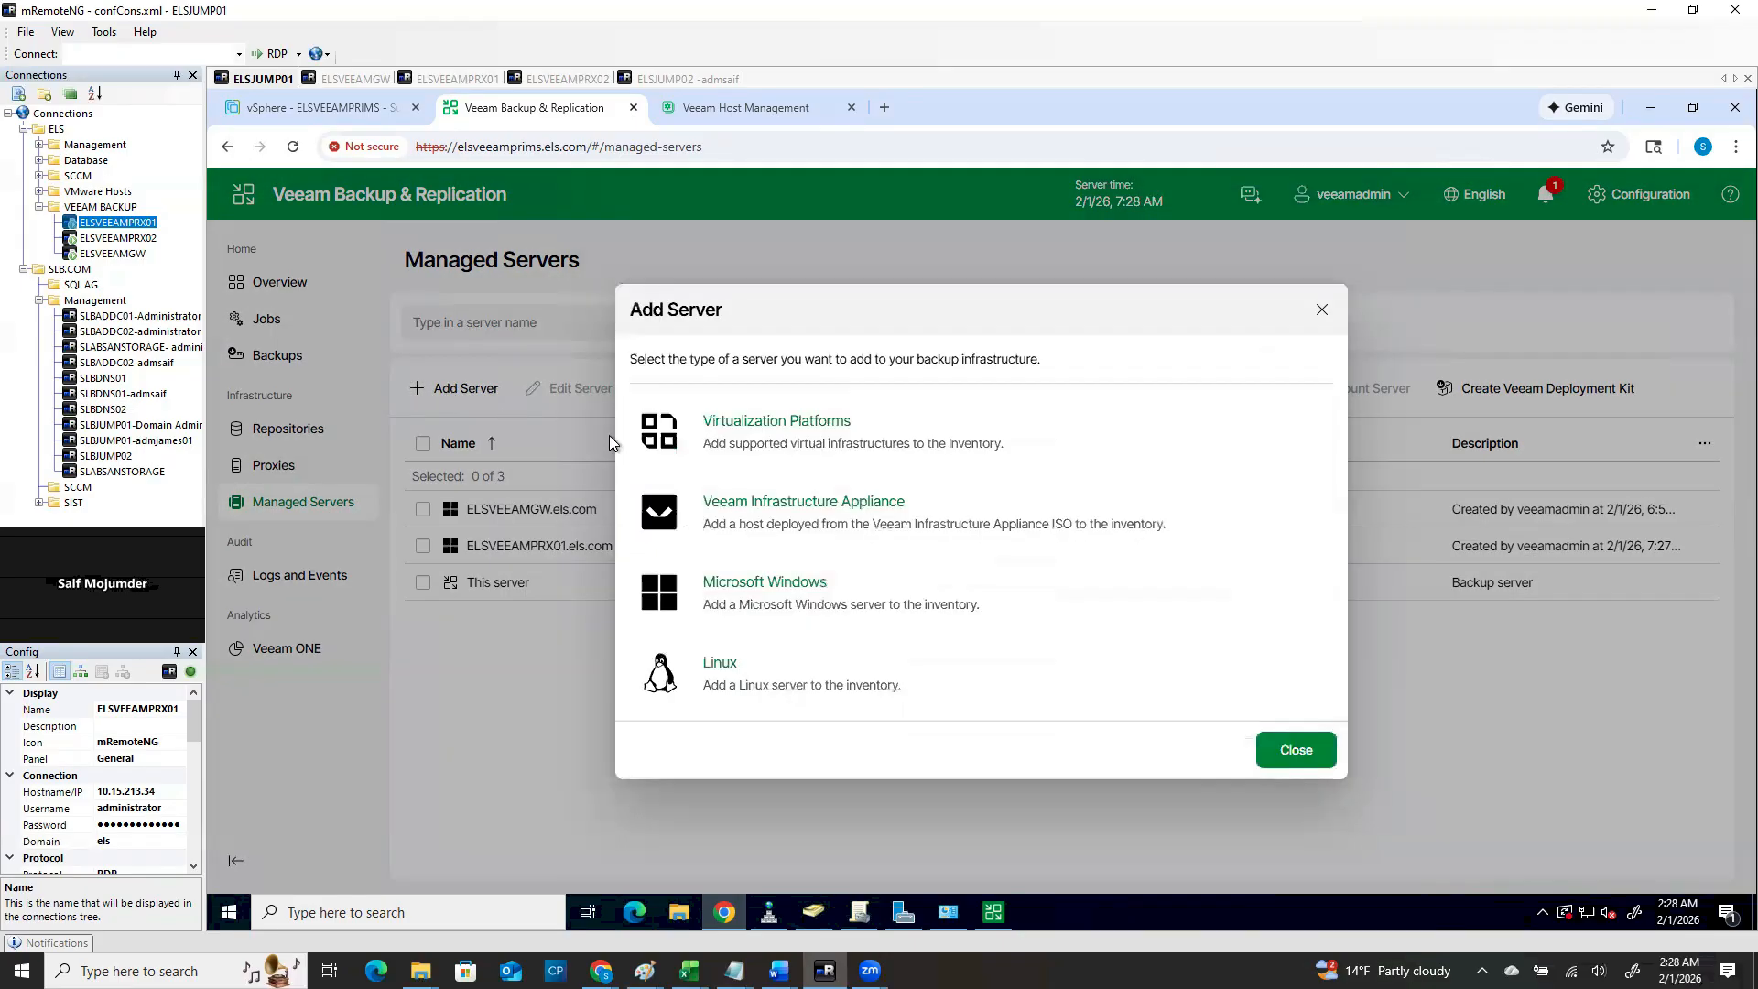
left_click(775, 605)
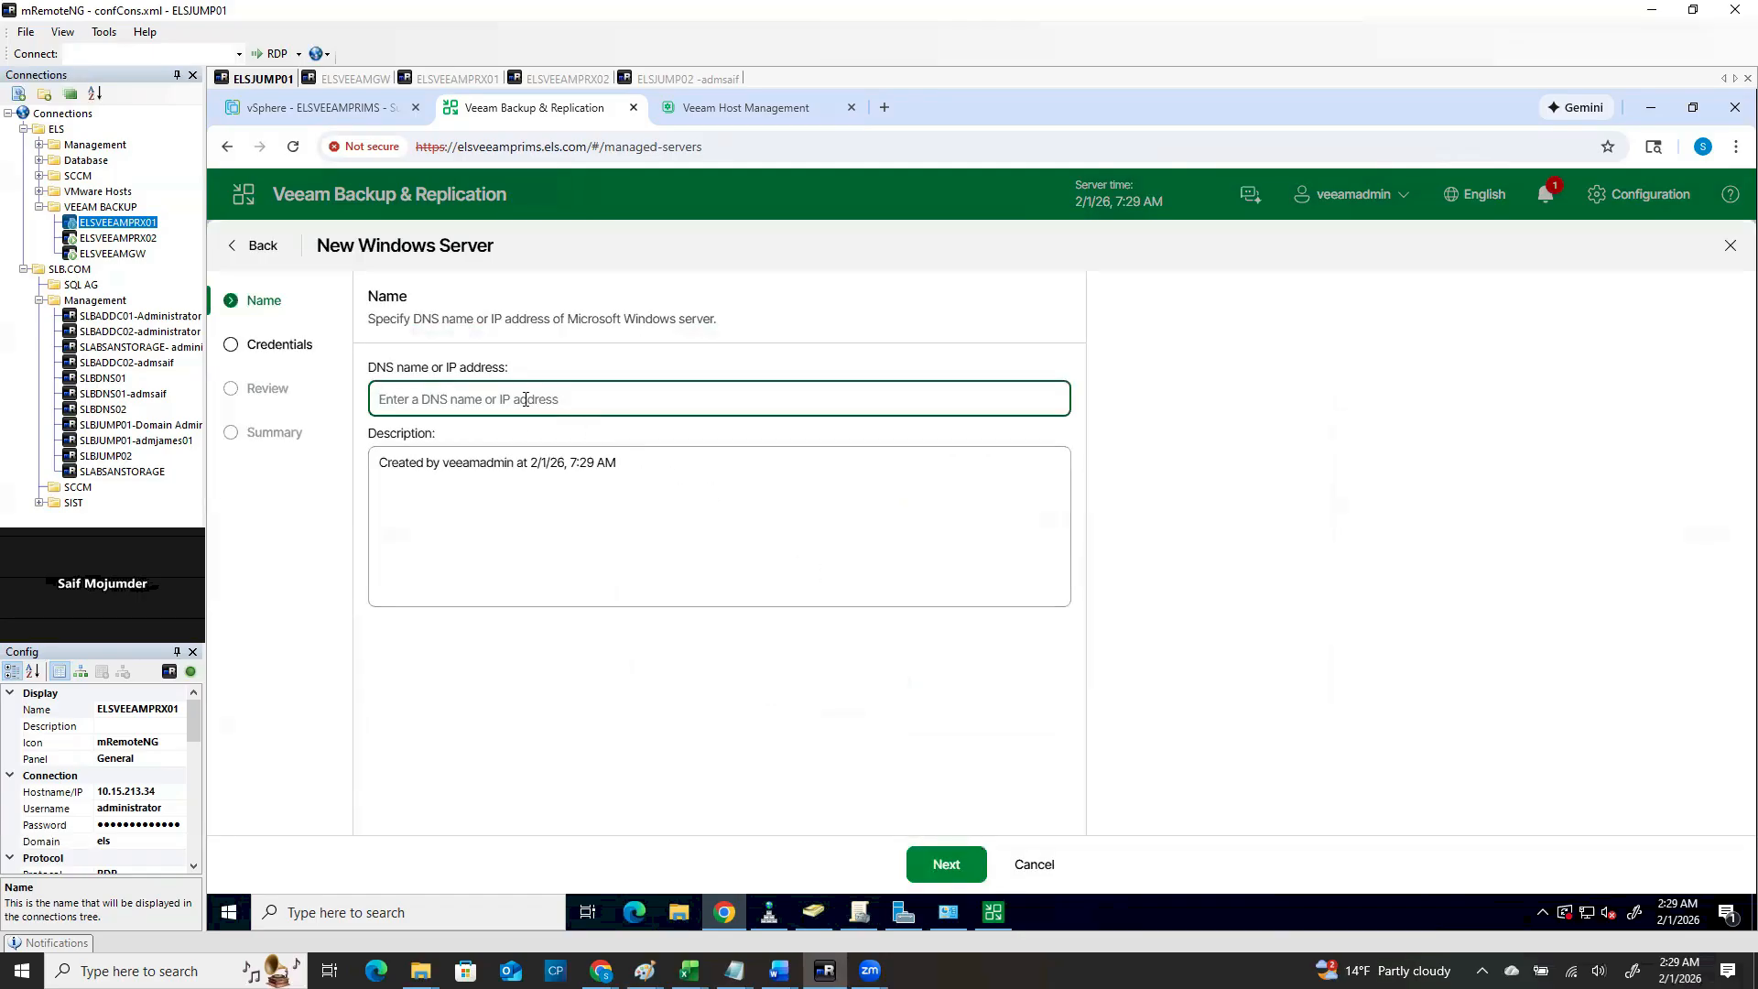
key("ctrl+v")
left_click(943, 864)
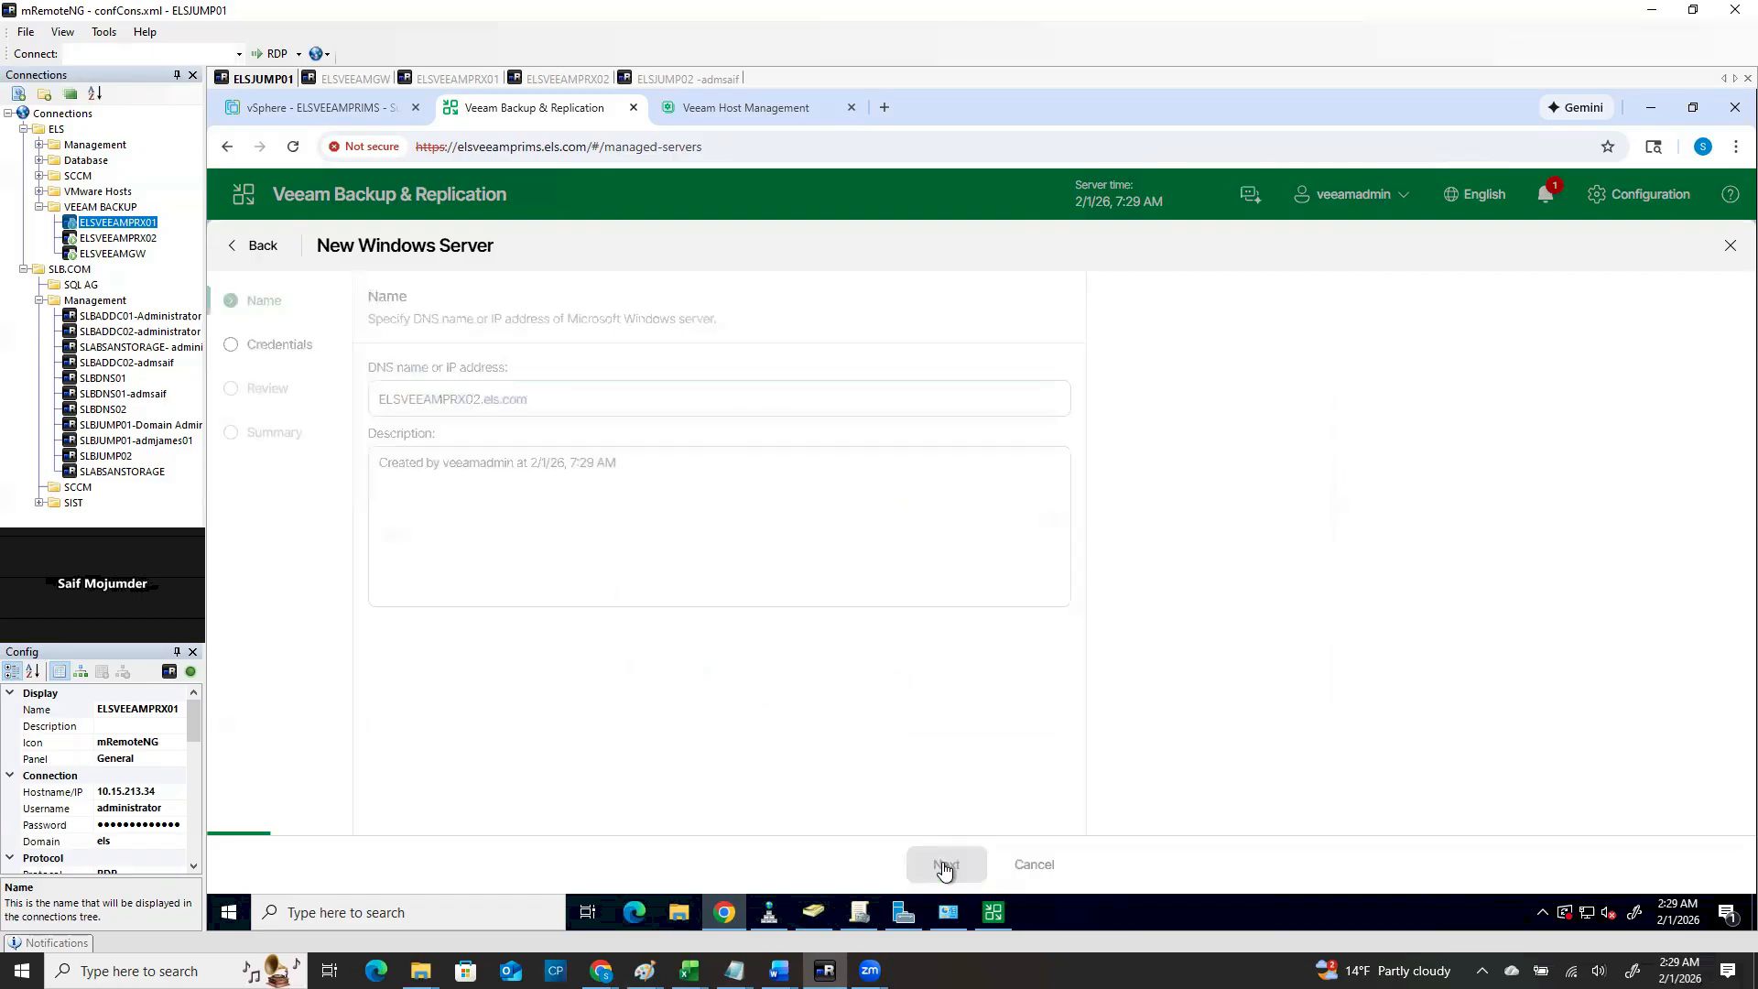
left_click(380, 482)
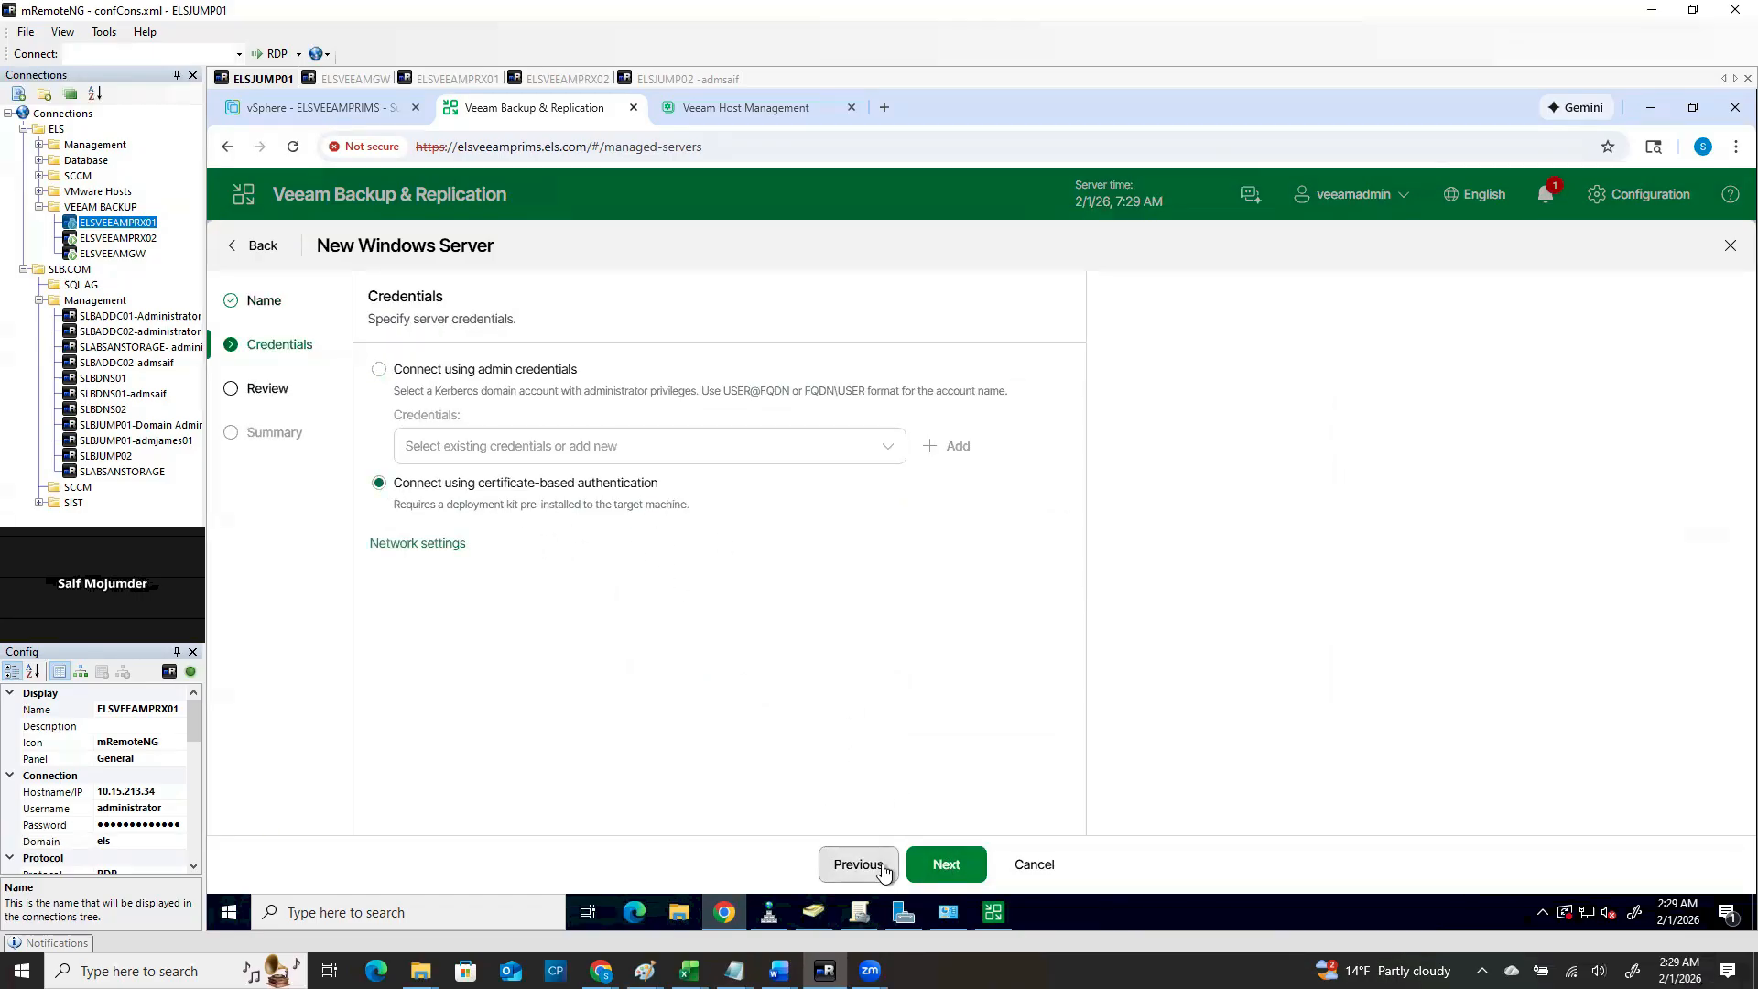
left_click(939, 860)
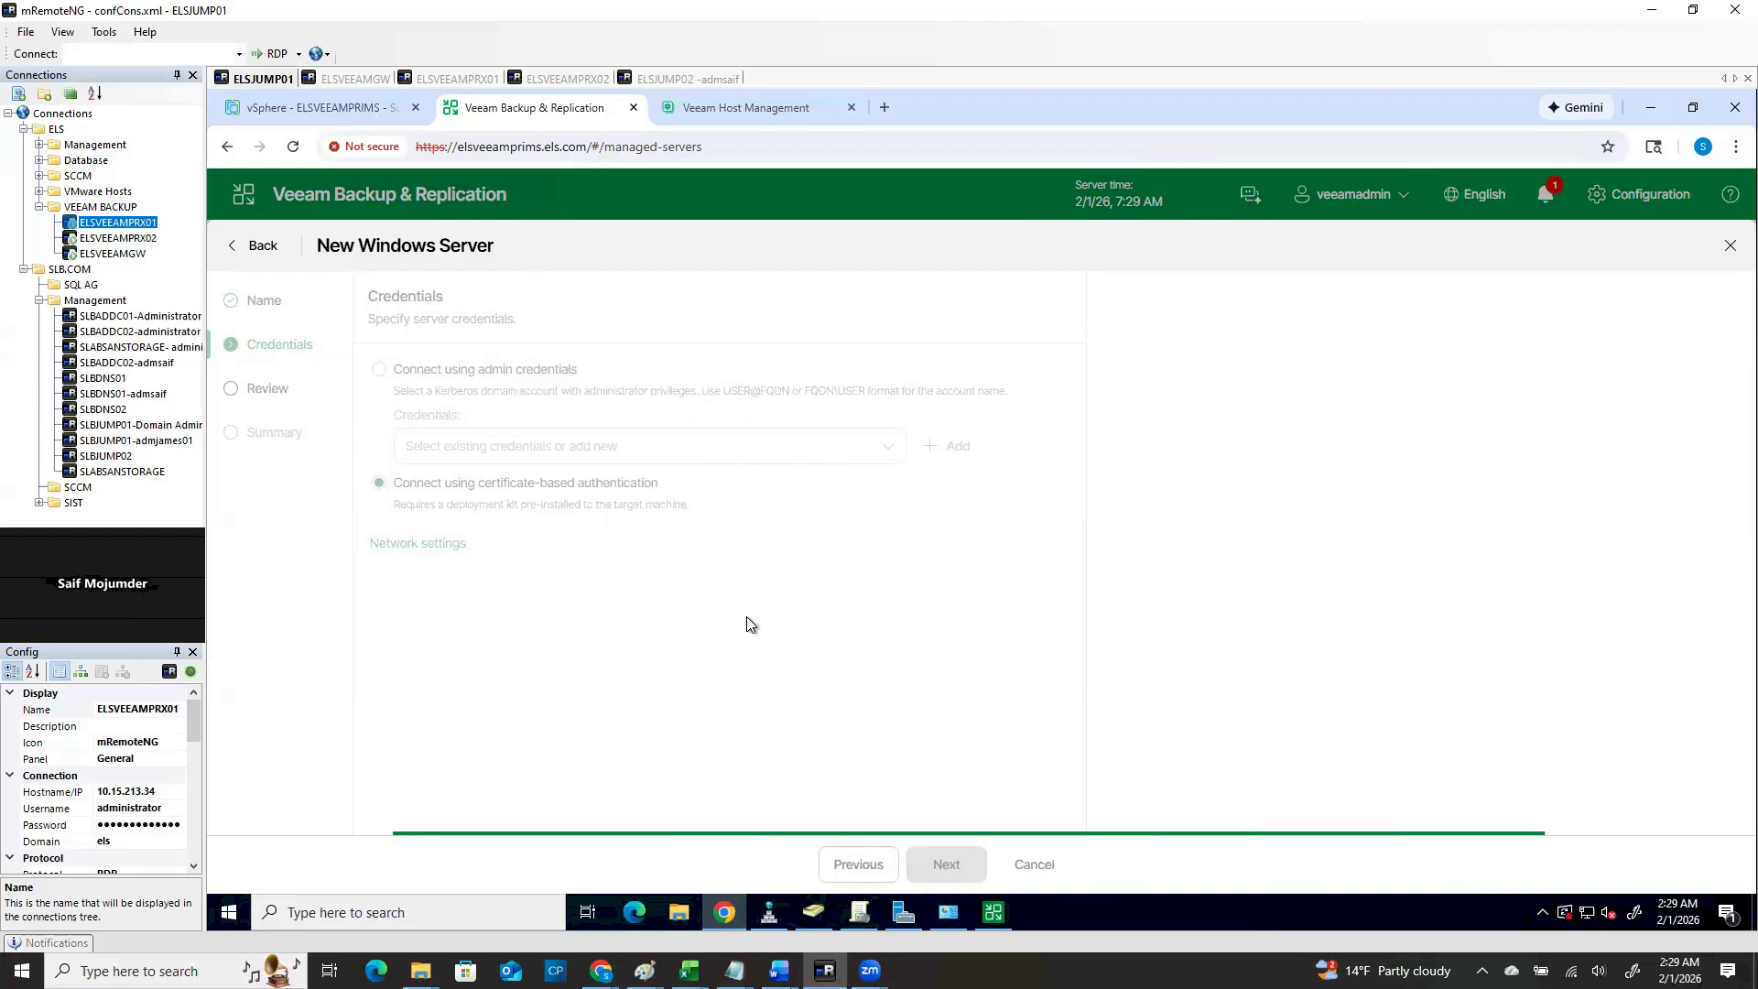
left_click(951, 865)
left_click(950, 867)
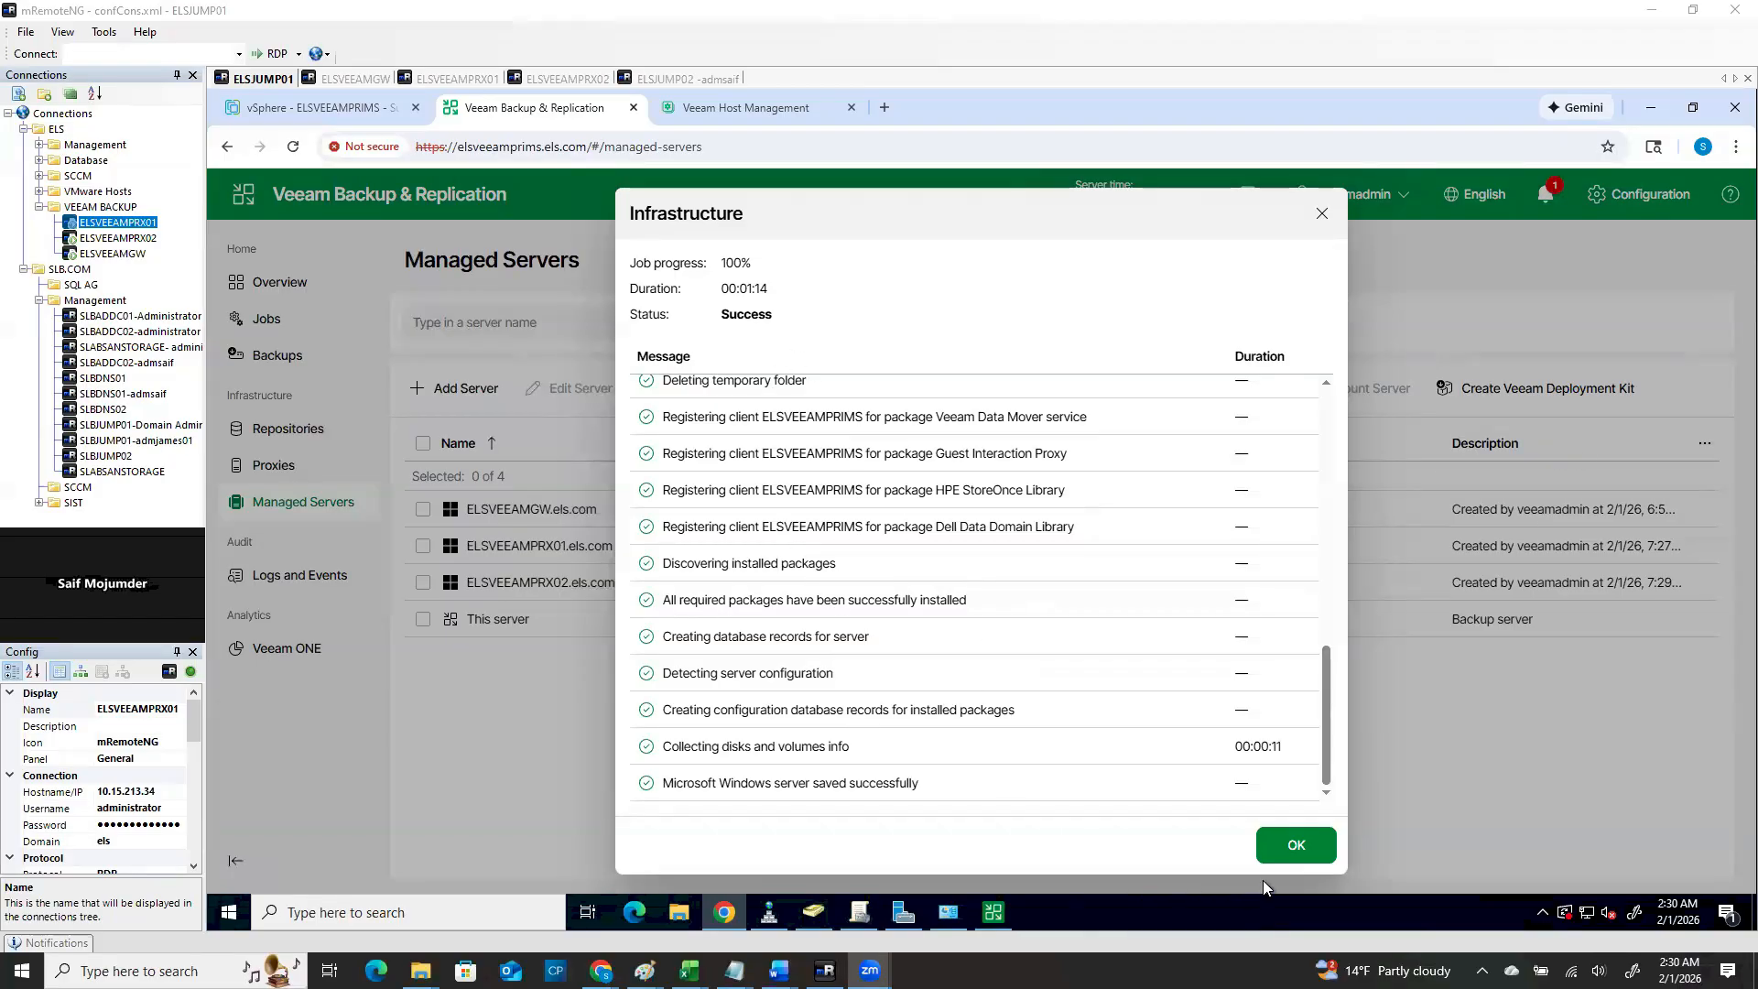
left_click(1295, 851)
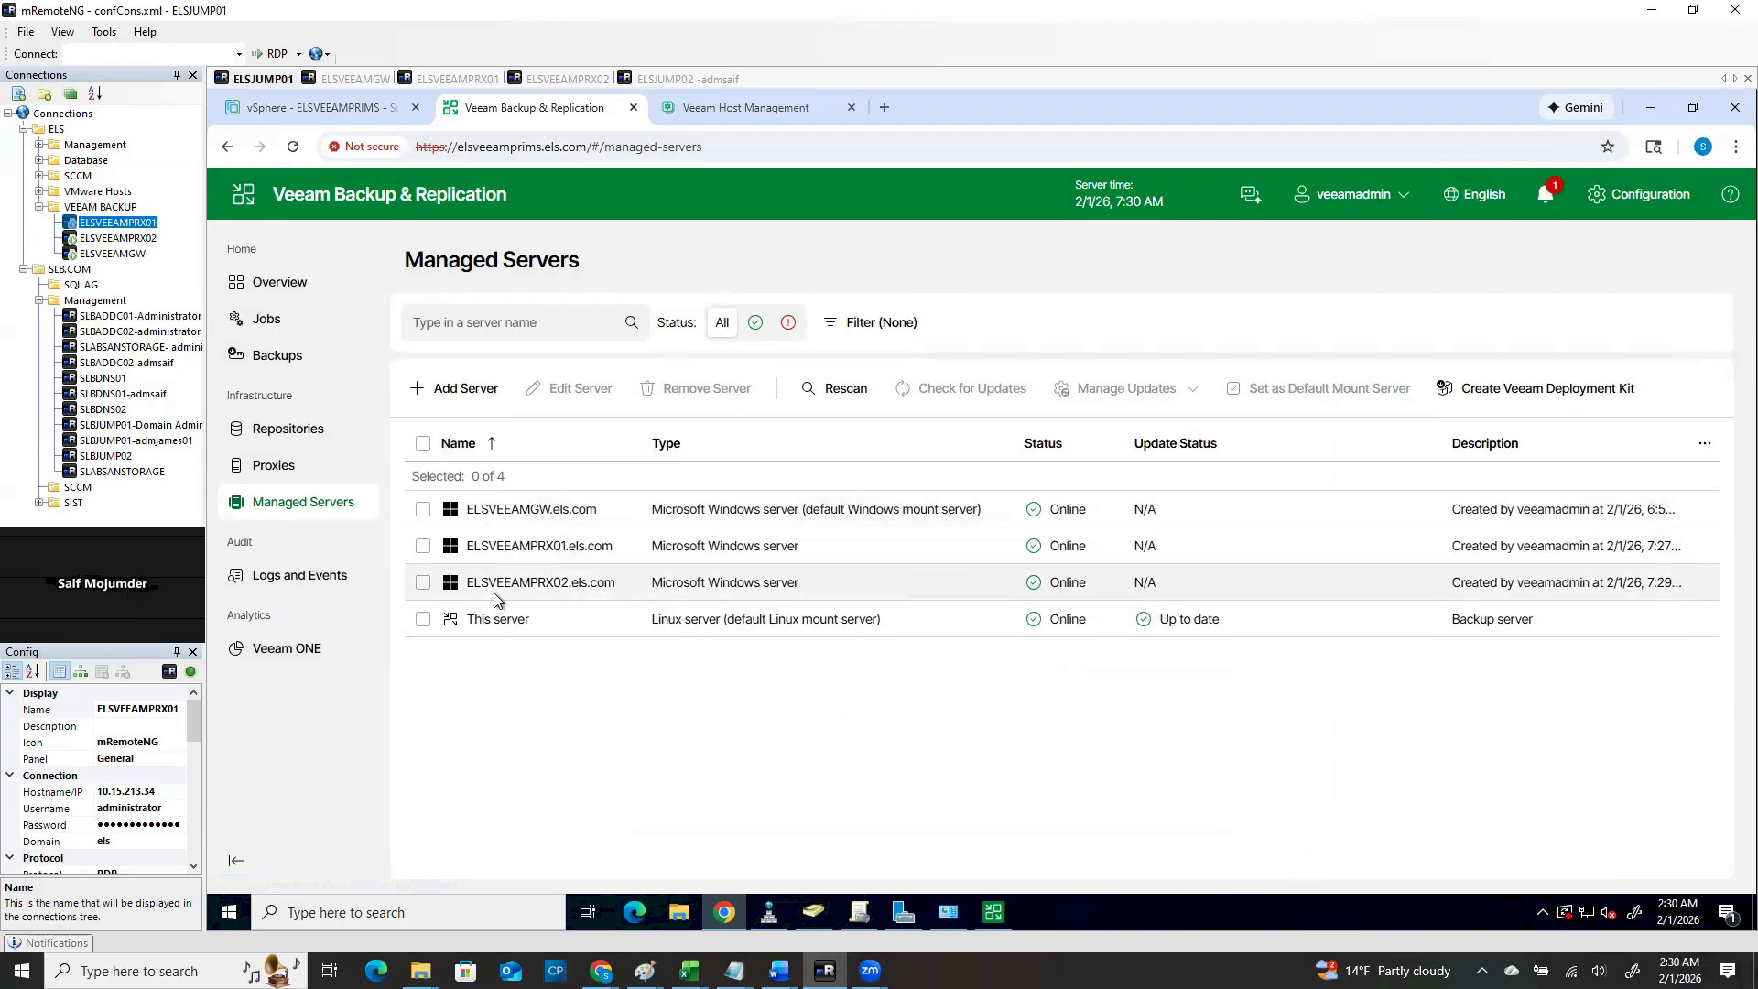
- Check the ELSVEEAMGW row, then go to Proxies and list the proxy types to add
left_click(537, 511)
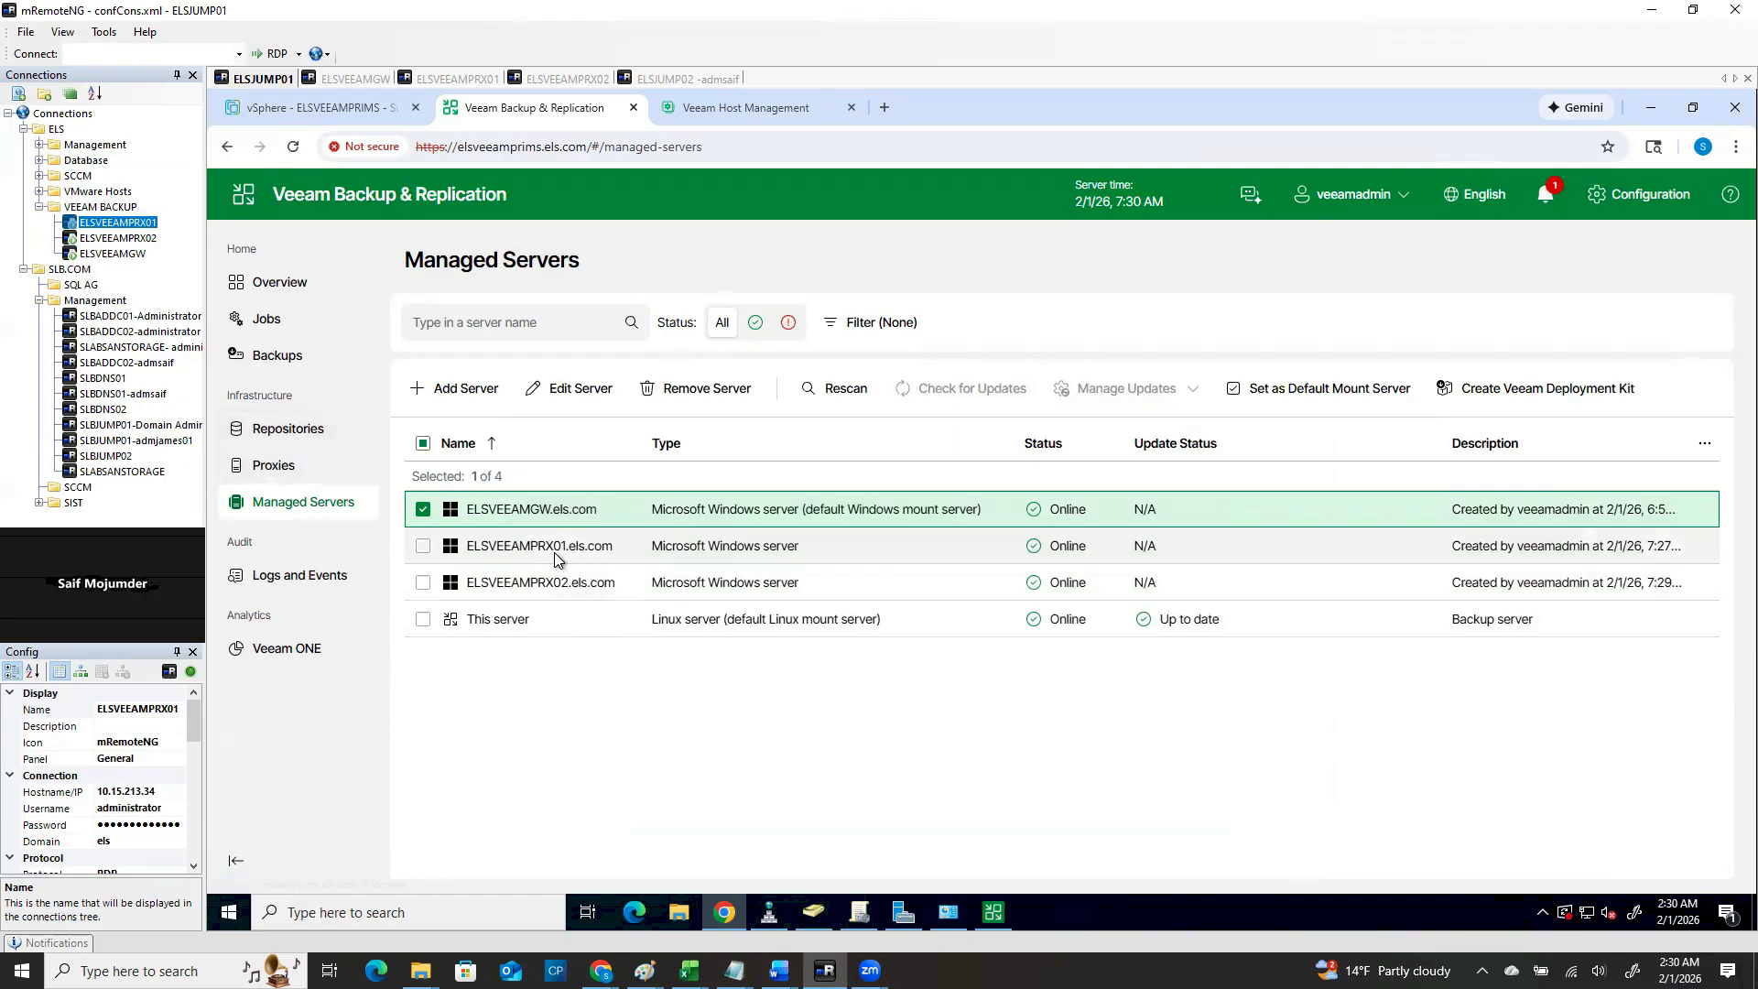
left_click(423, 509)
left_click(275, 465)
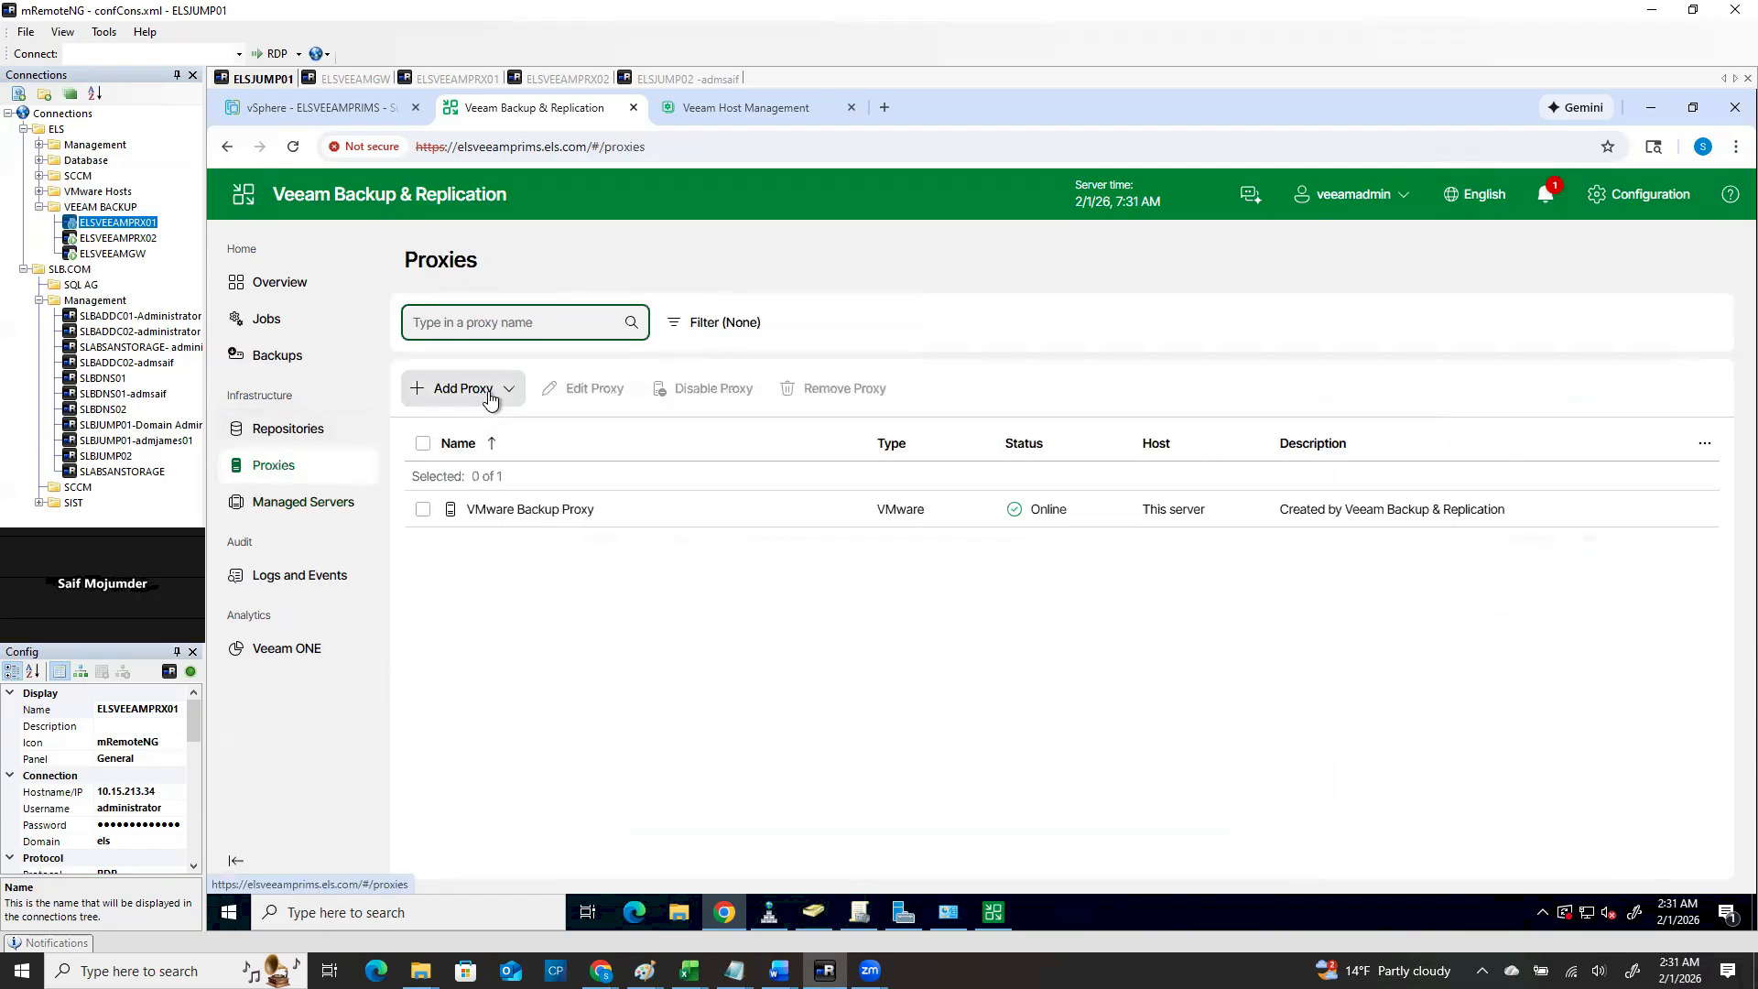
left_click(472, 388)
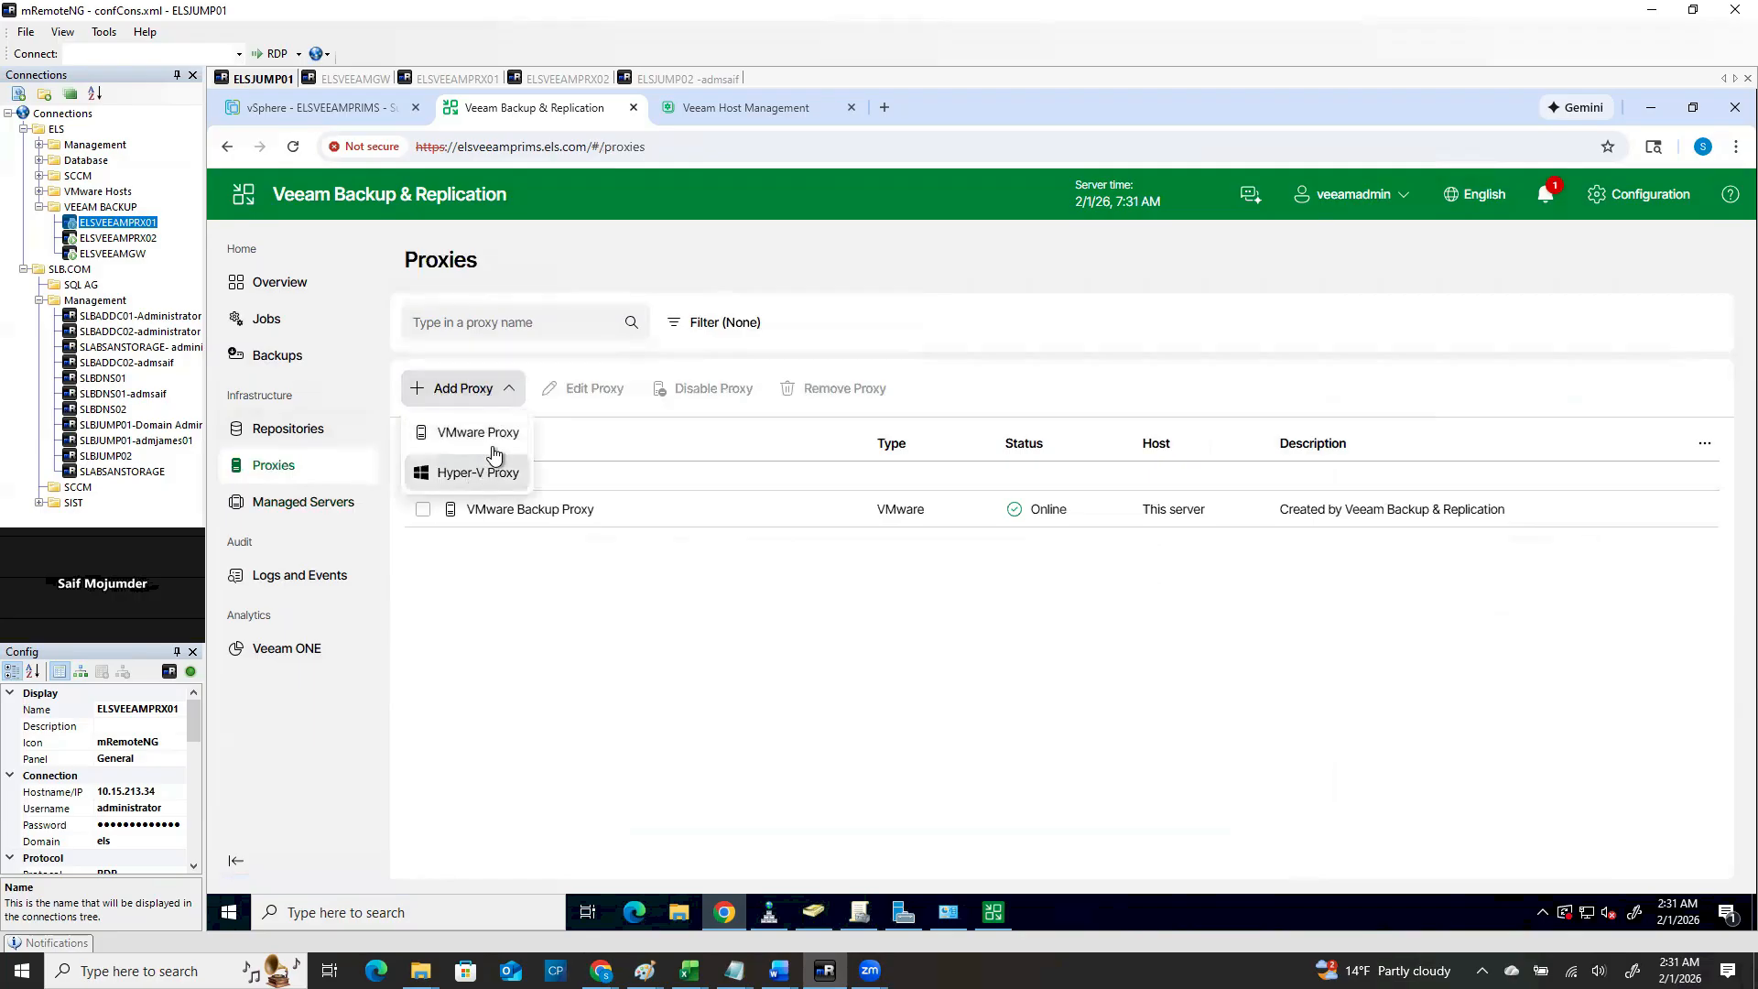
- In the desktop console, go to Backup Proxies and start adding a new proxy
left_click(544, 578)
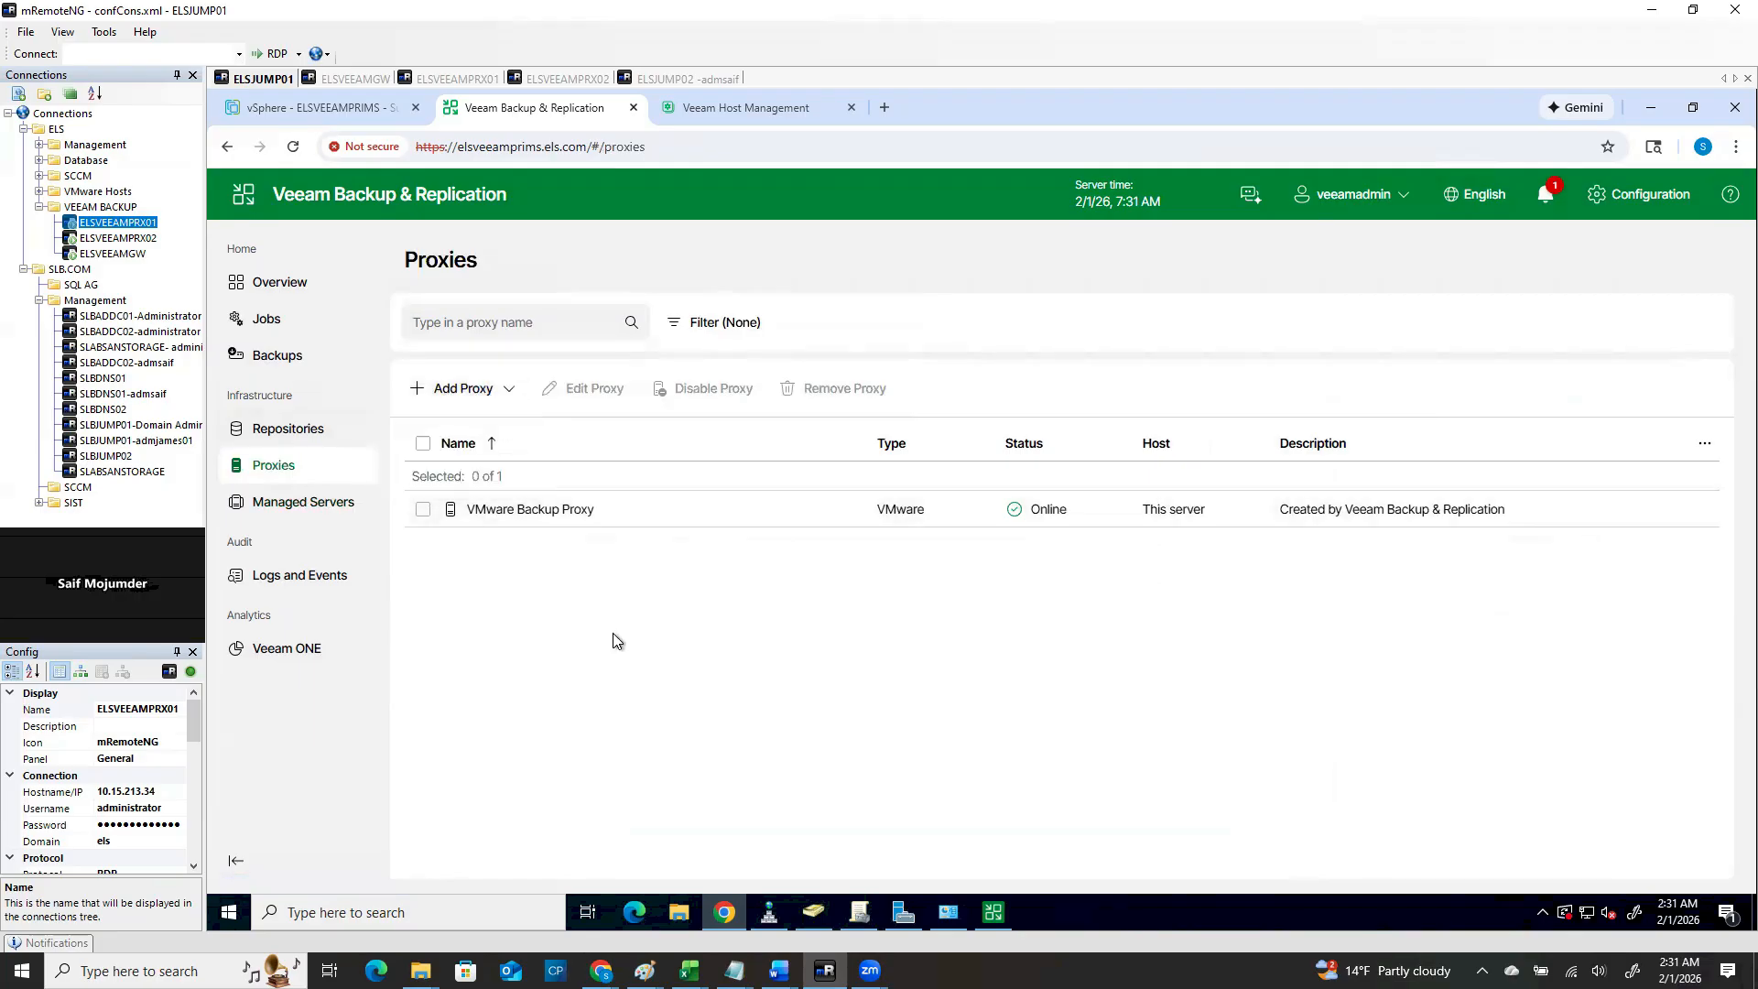
left_click(992, 925)
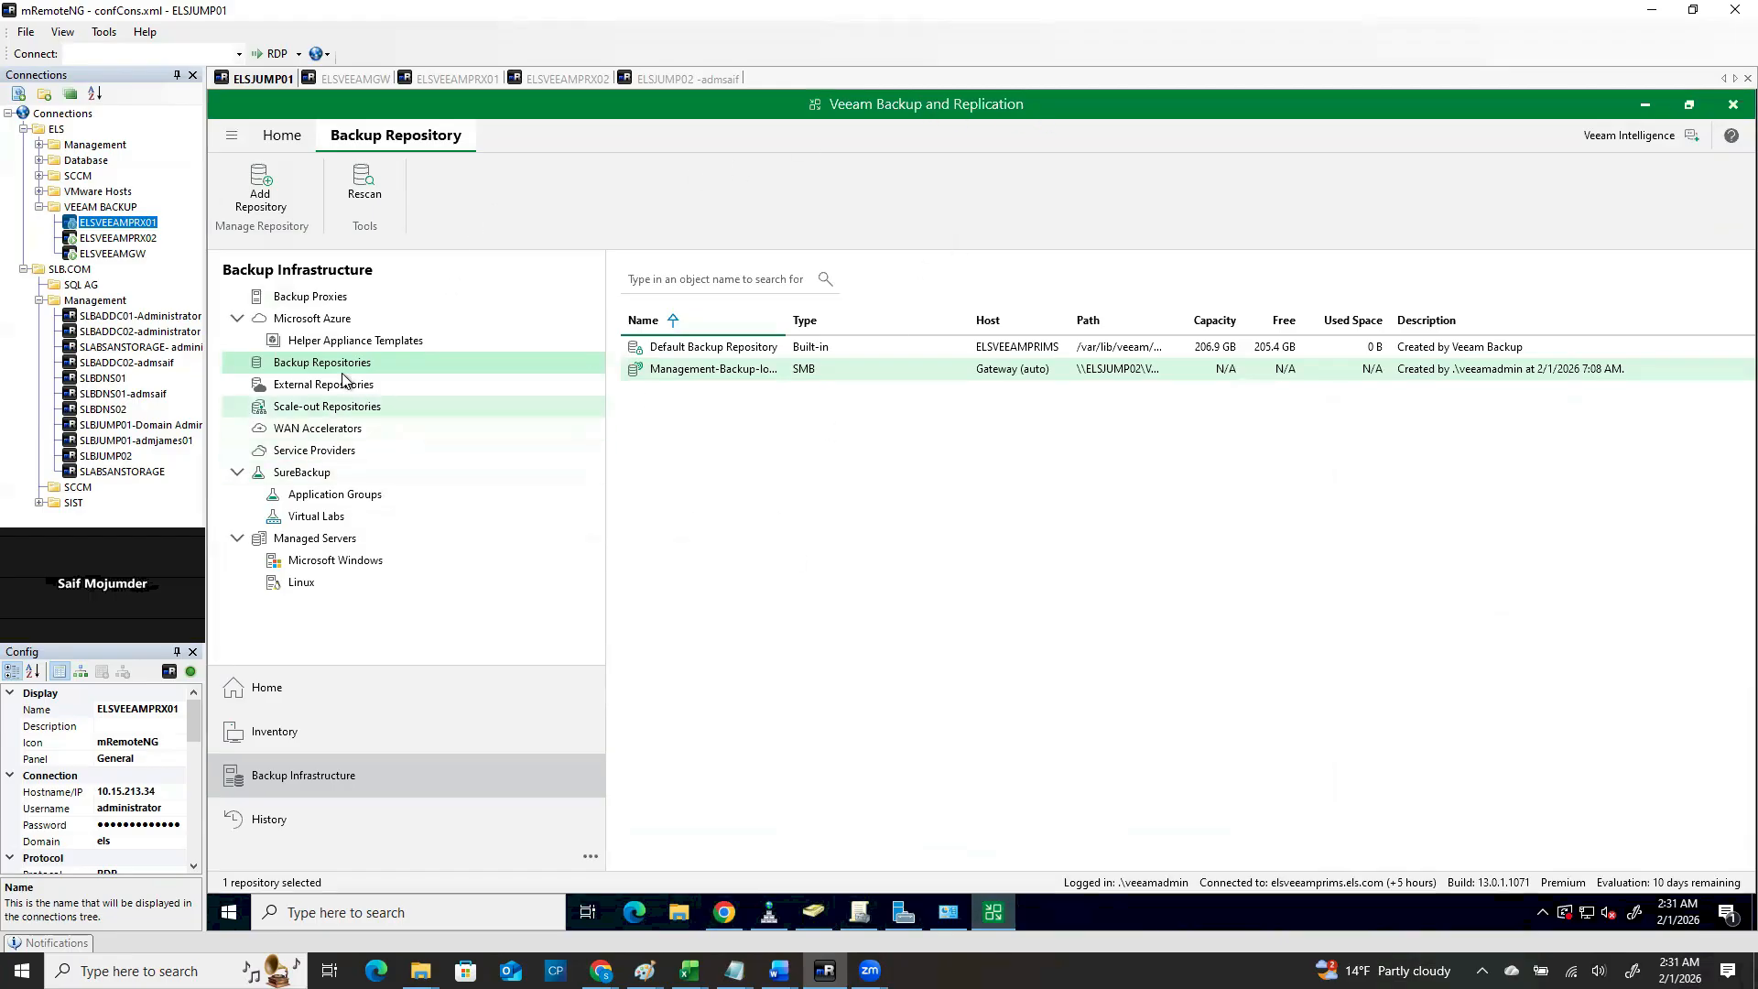
left_click(332, 303)
right_click(332, 303)
left_click(393, 322)
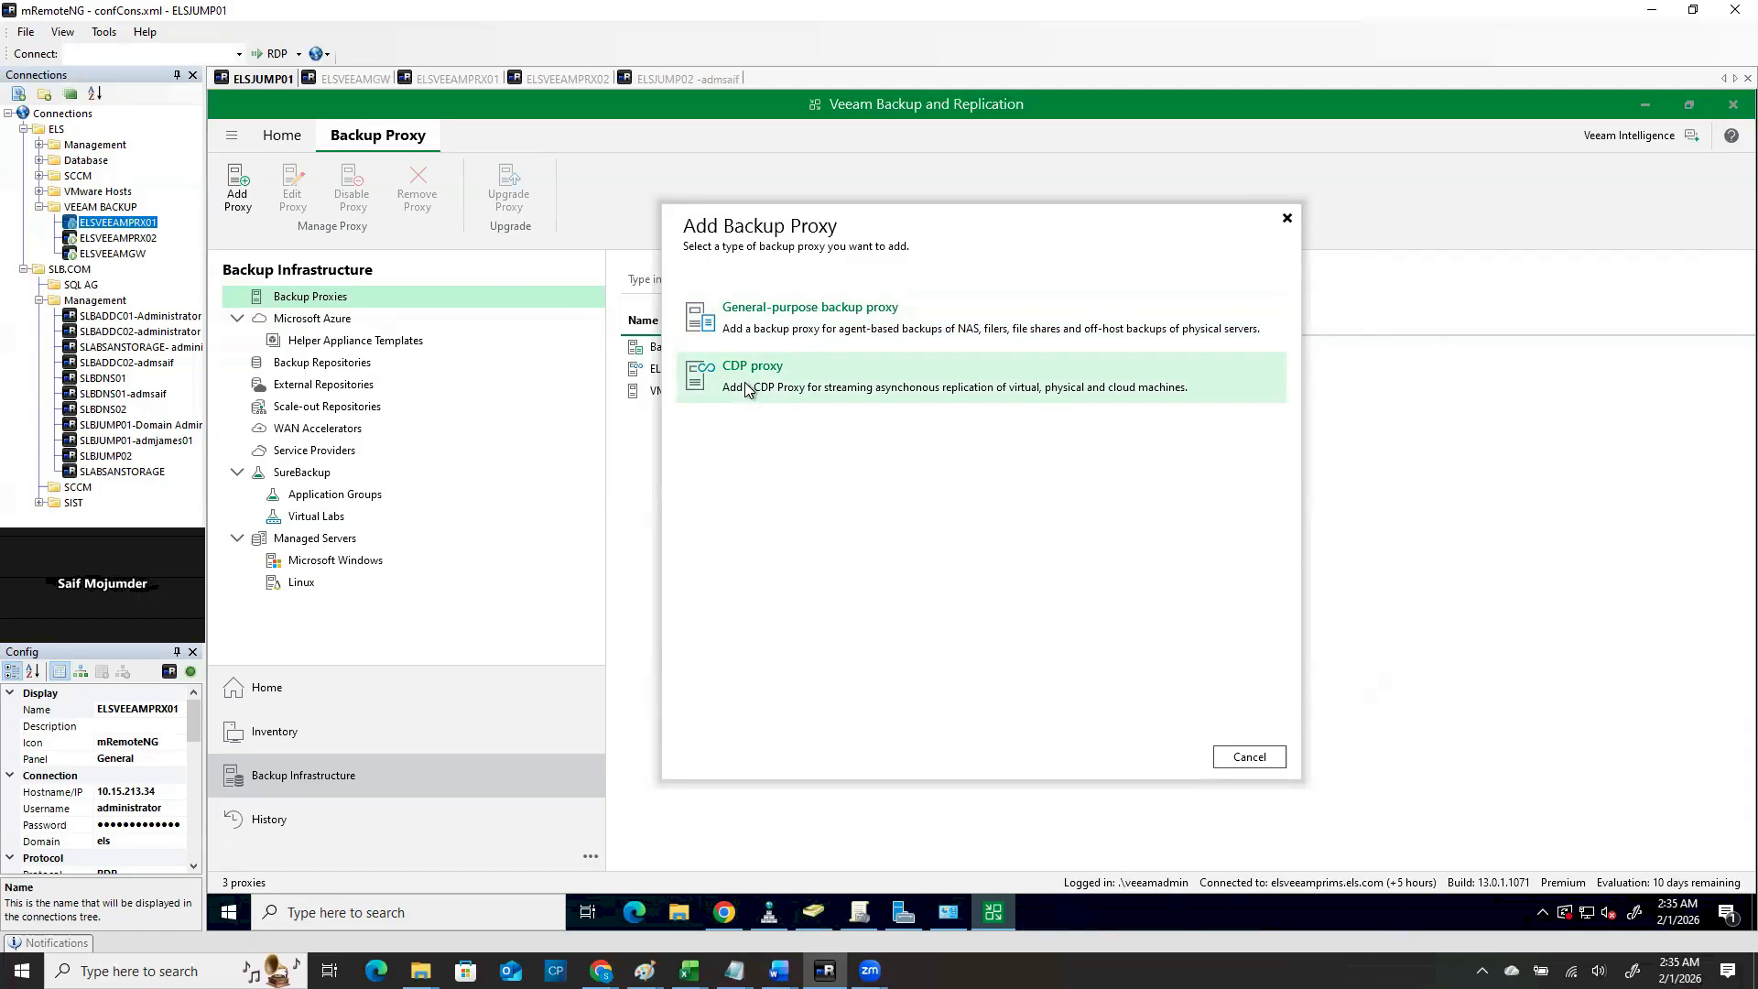
- Install ELSVEEAMPRX02 as a general-purpose backup proxy with default traffic rules and apply it
left_click(783, 321)
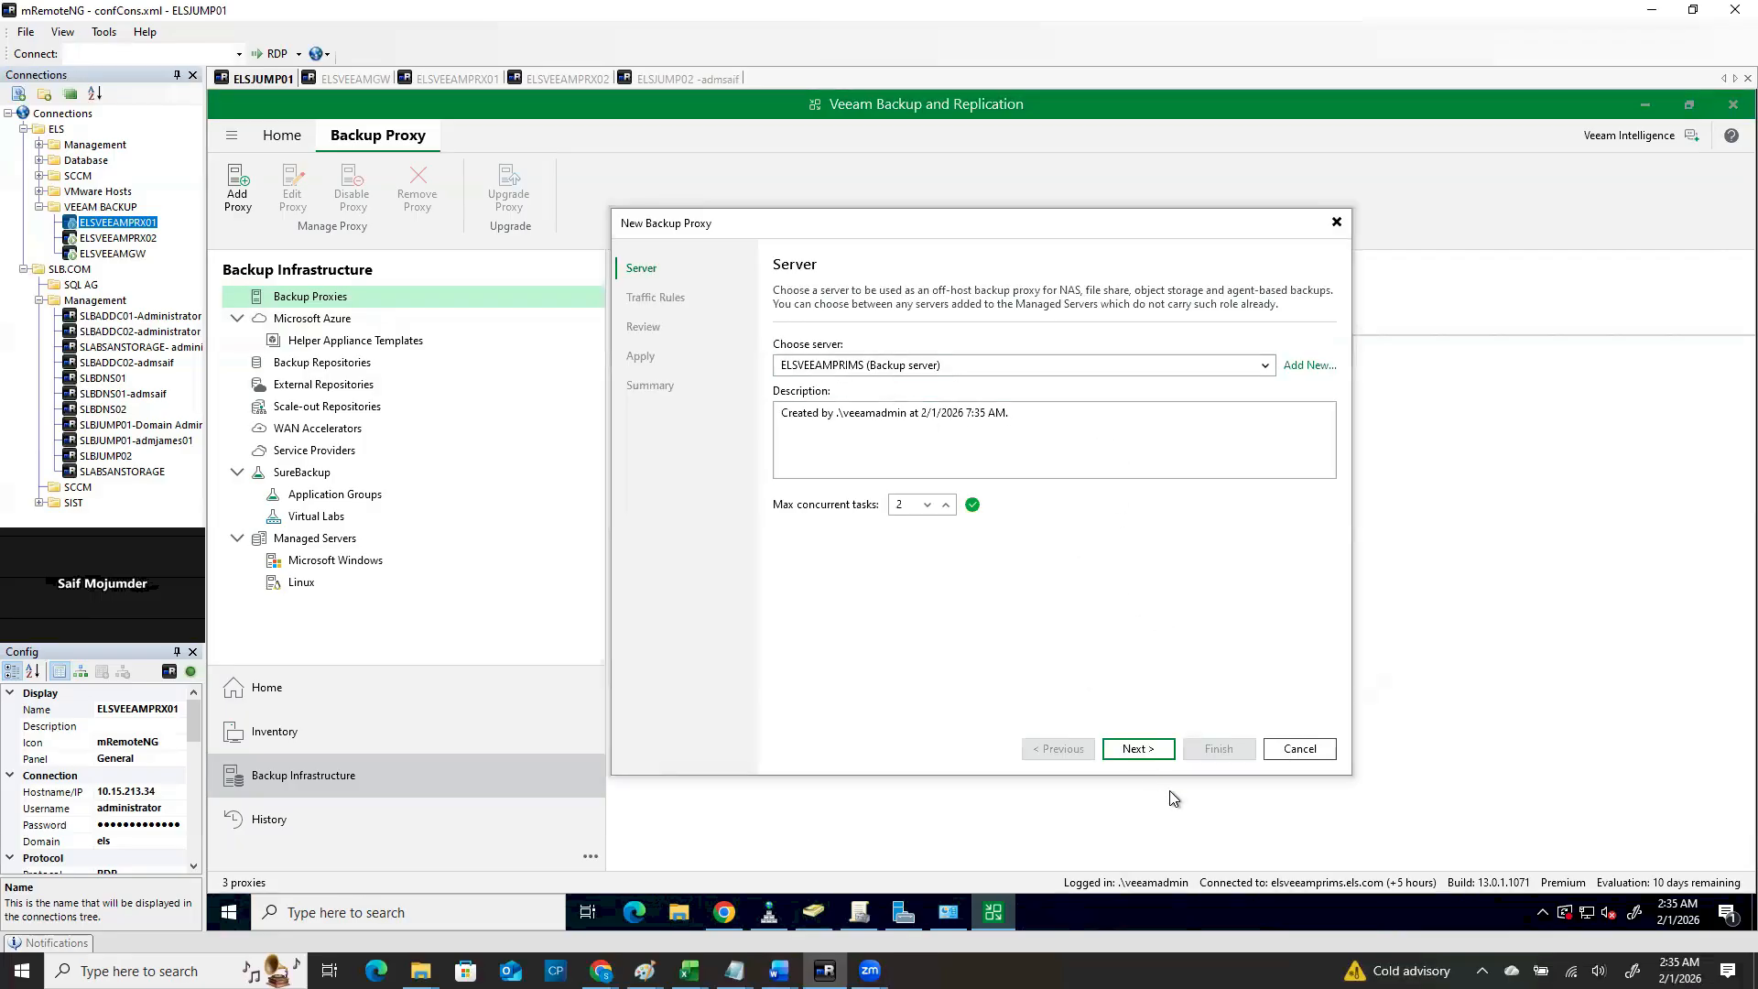
left_click(1155, 759)
left_click(1127, 518)
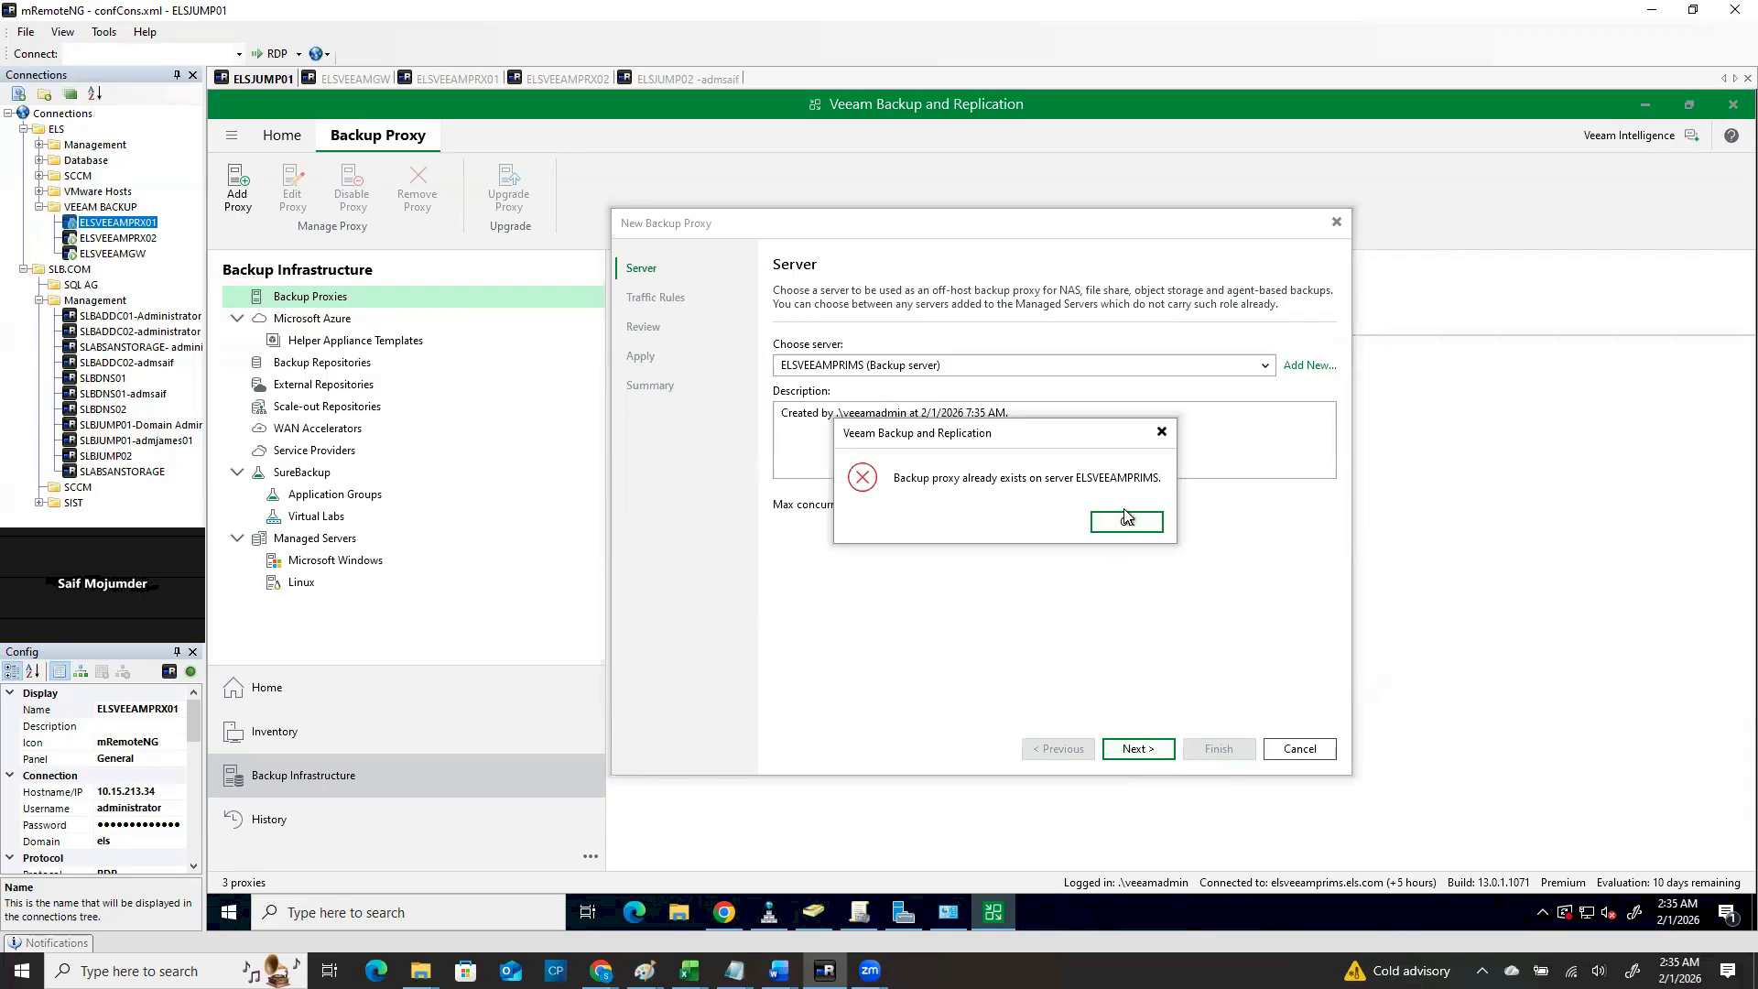
left_click(1051, 365)
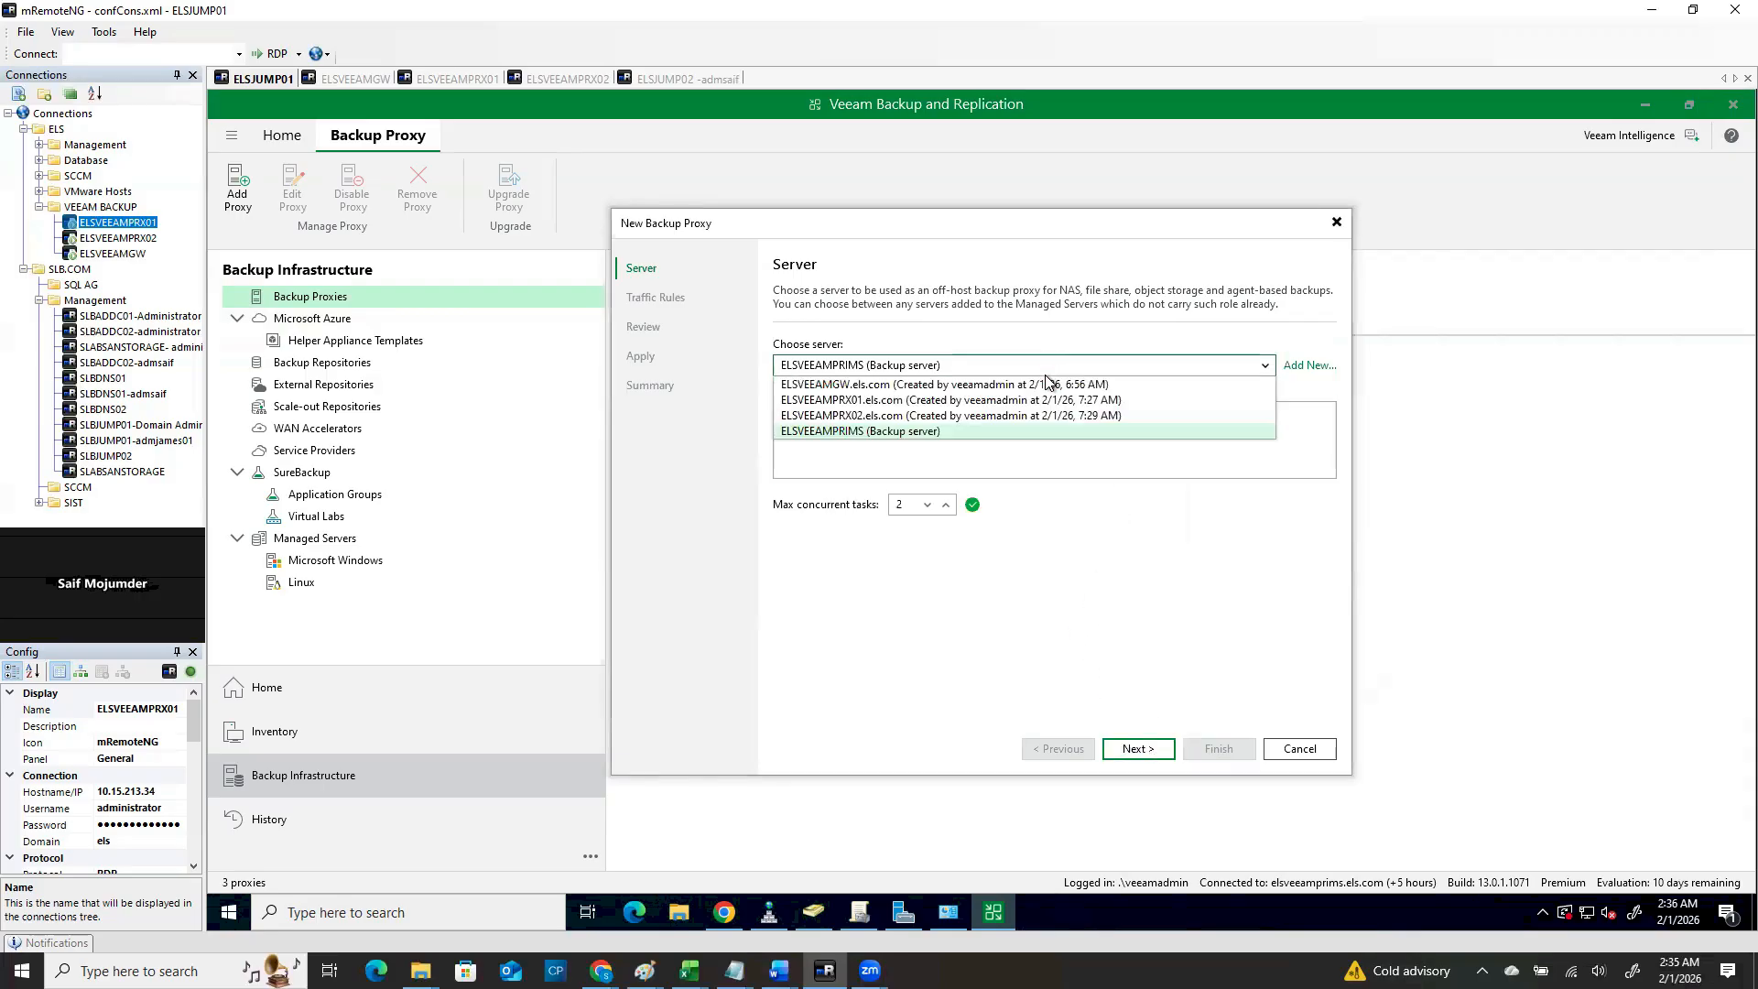
left_click(993, 416)
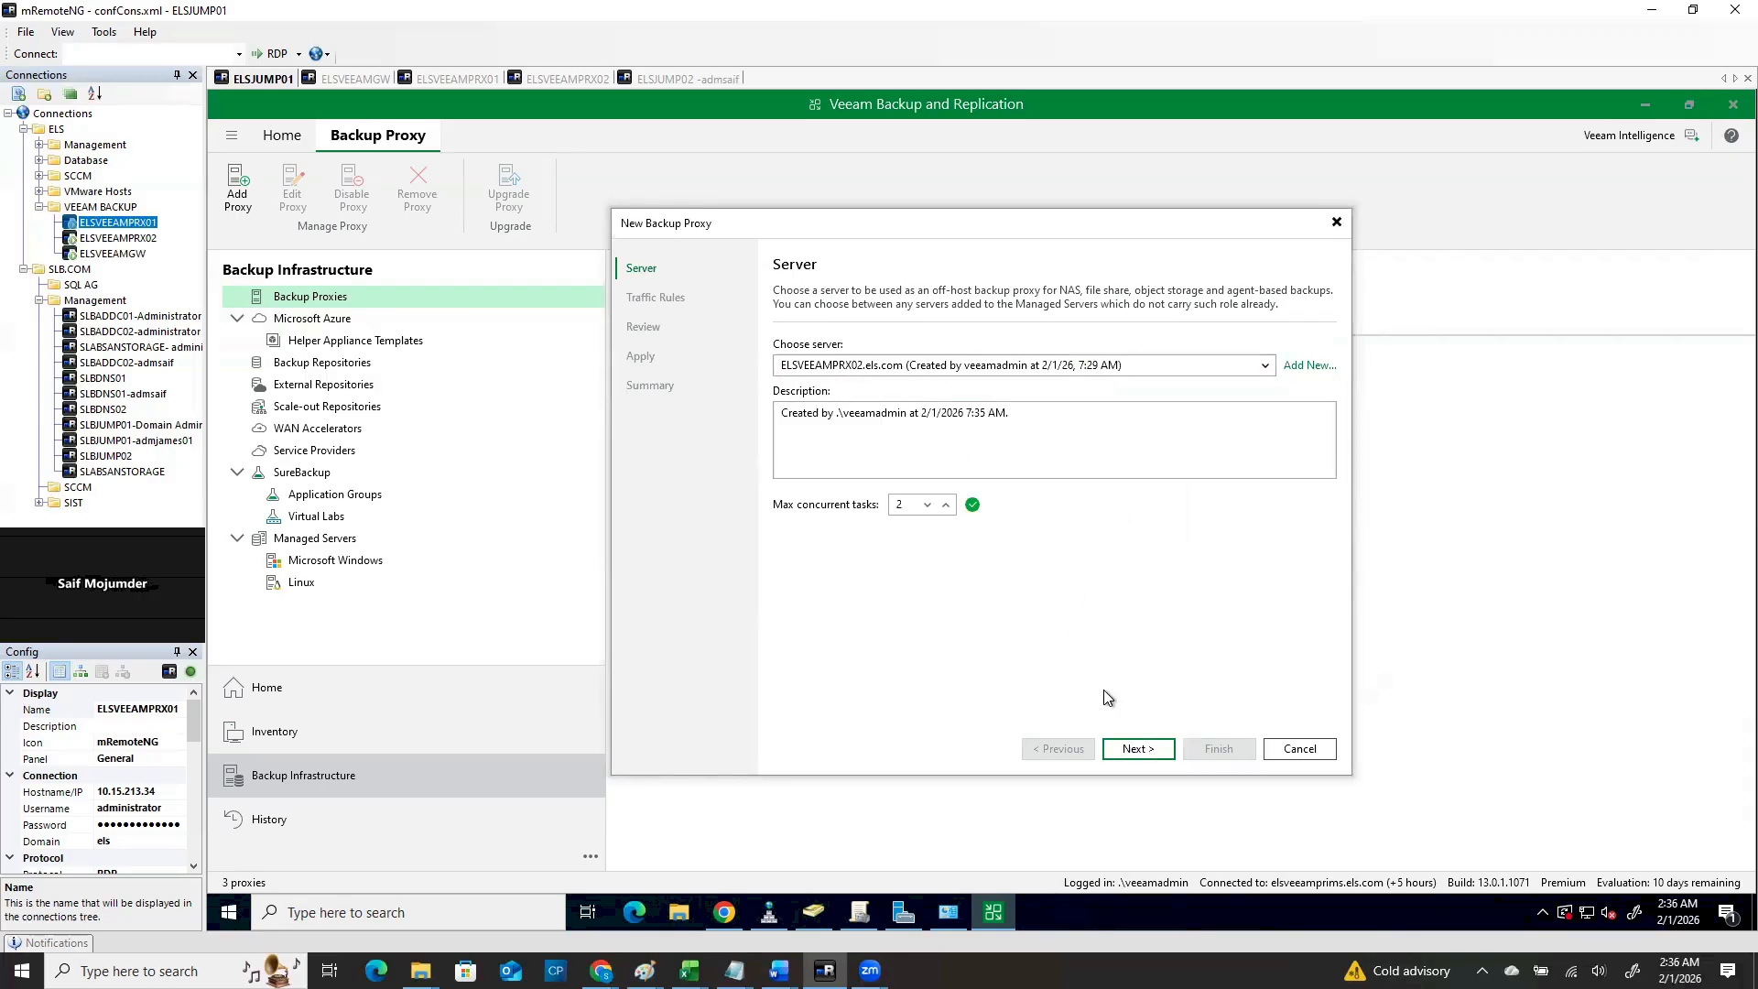
left_click(1138, 750)
left_click(1135, 758)
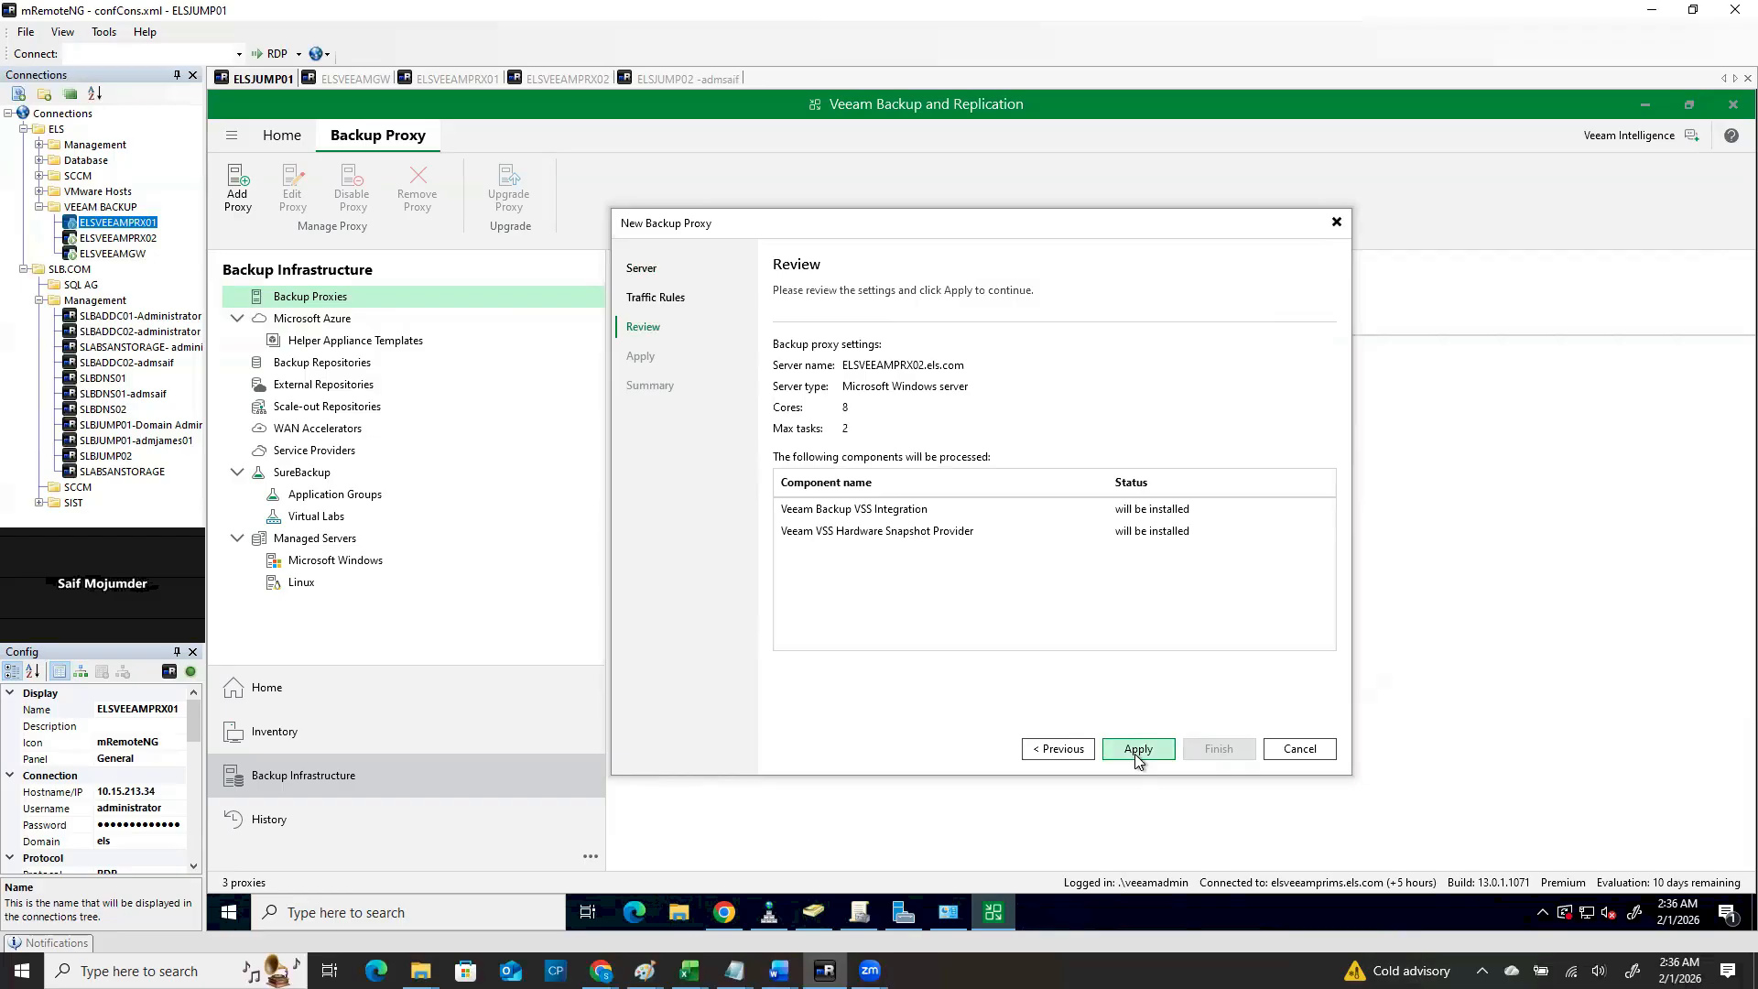
left_click(1134, 754)
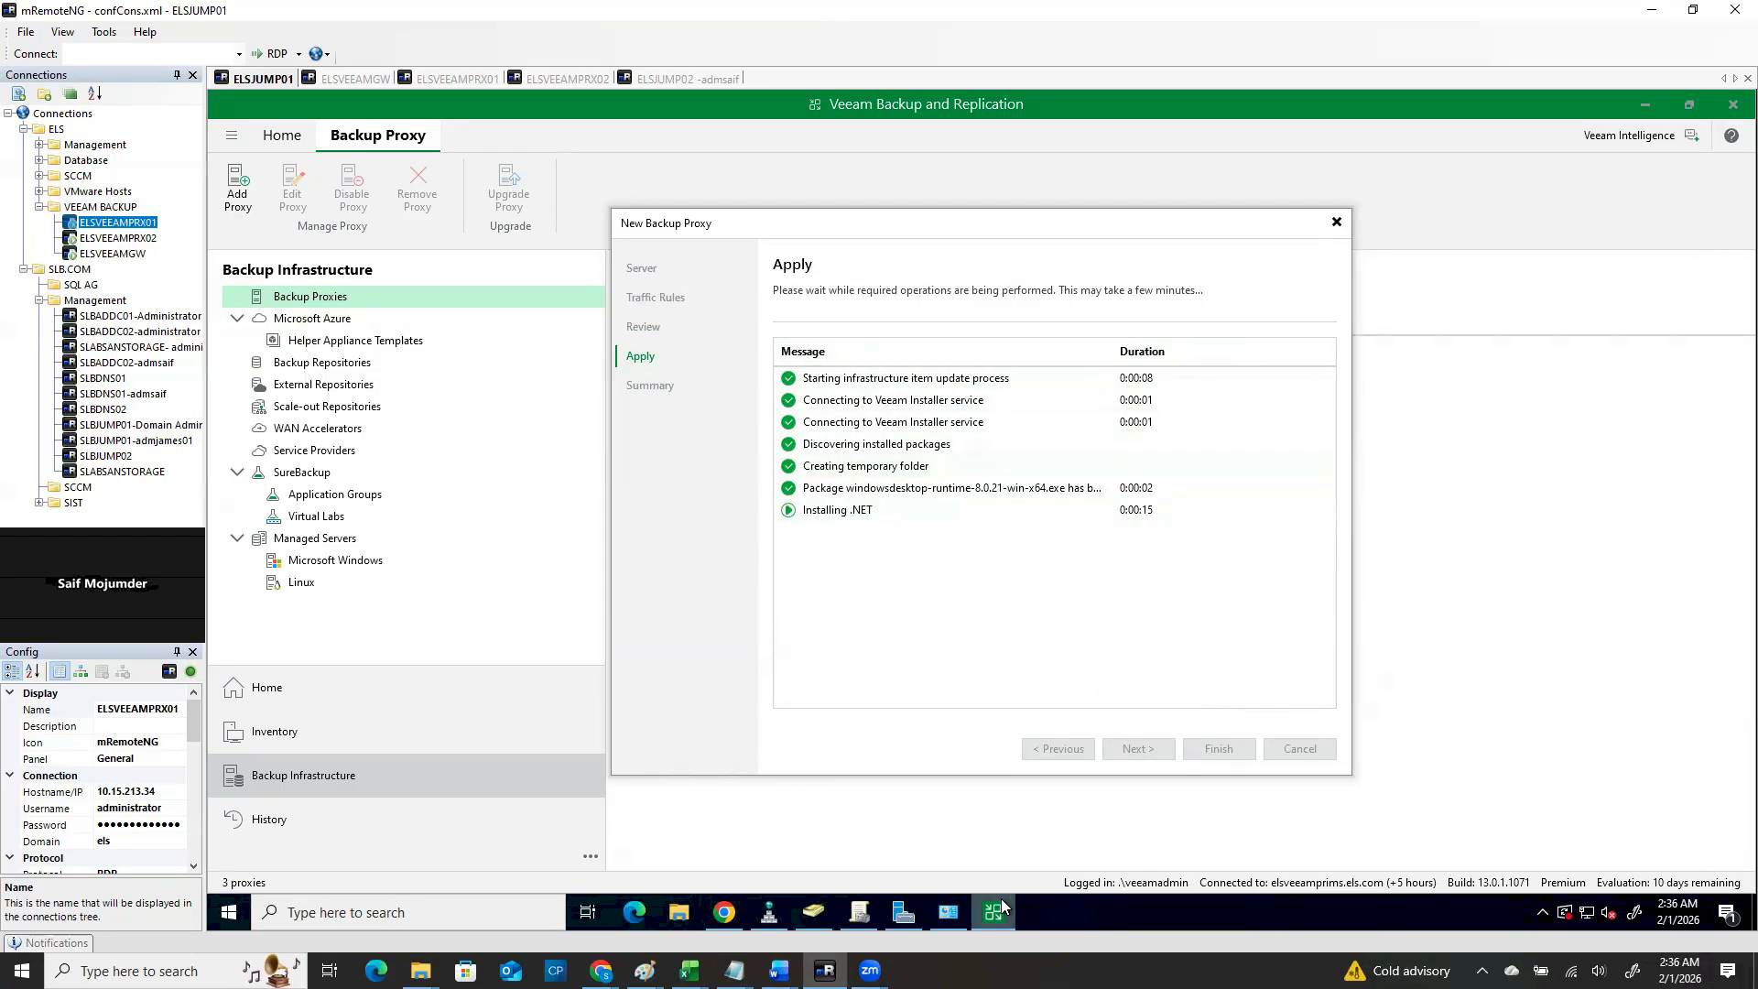
left_click(733, 916)
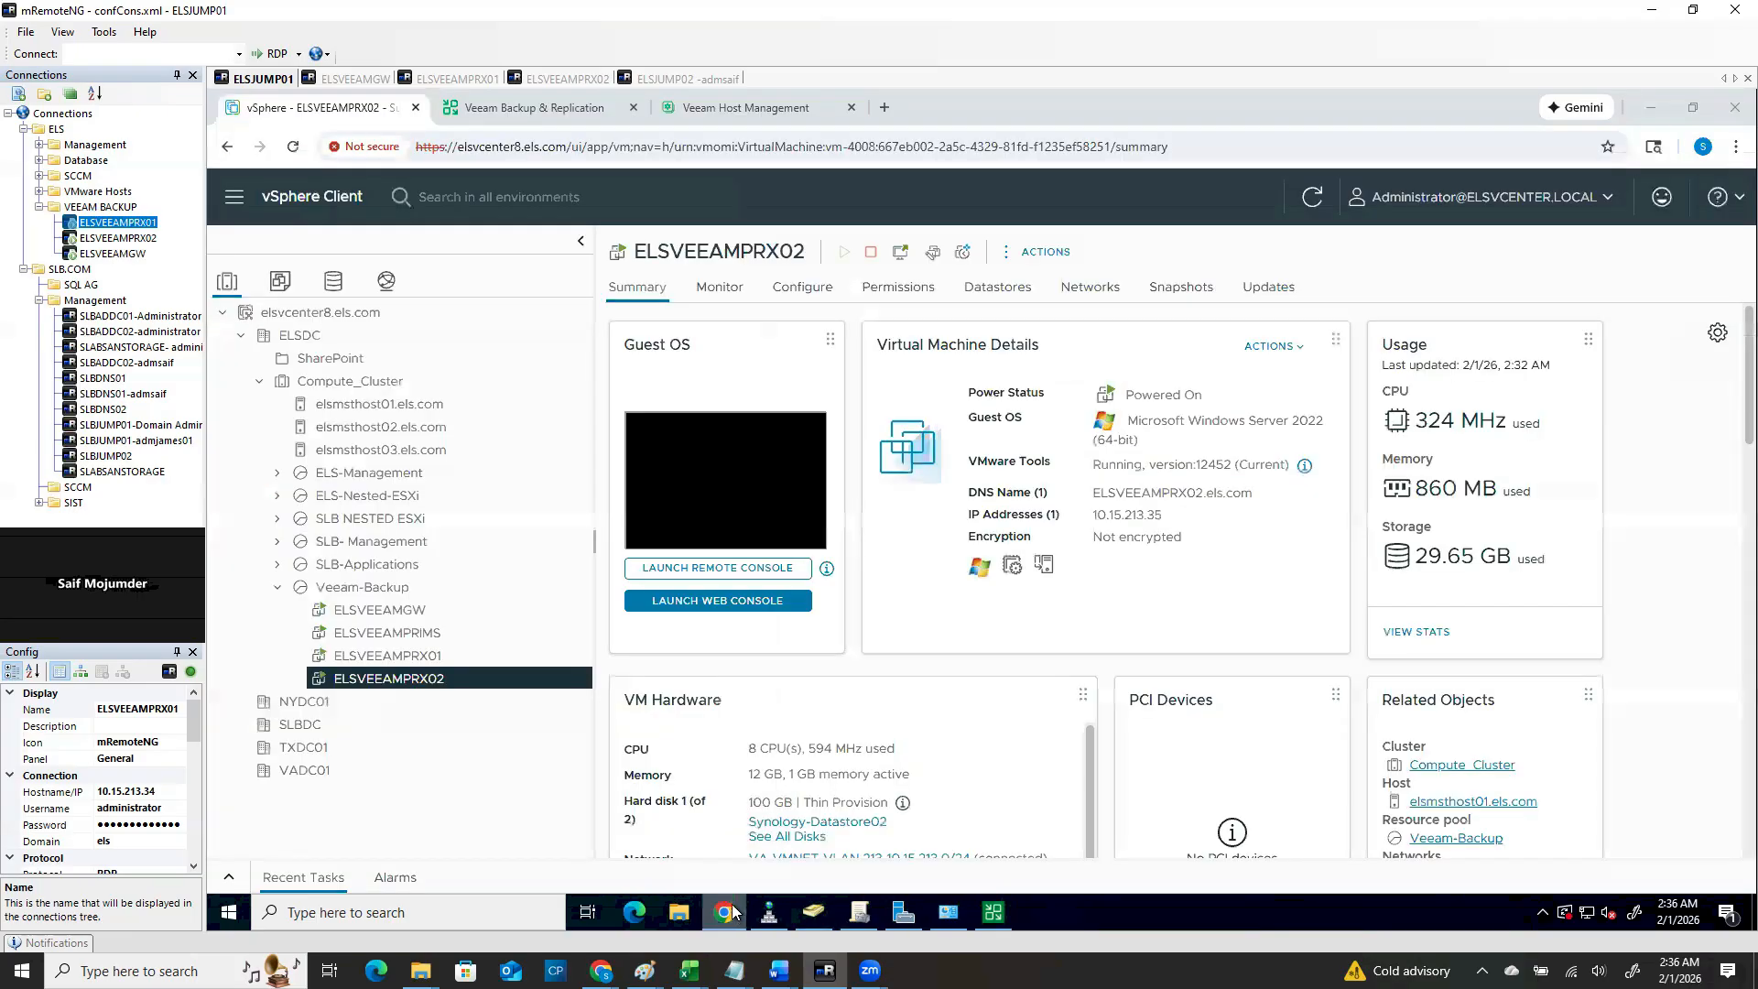
- Move through the web console's Backups, Repositories and Proxies pages and review the Add Proxy types
left_click(549, 107)
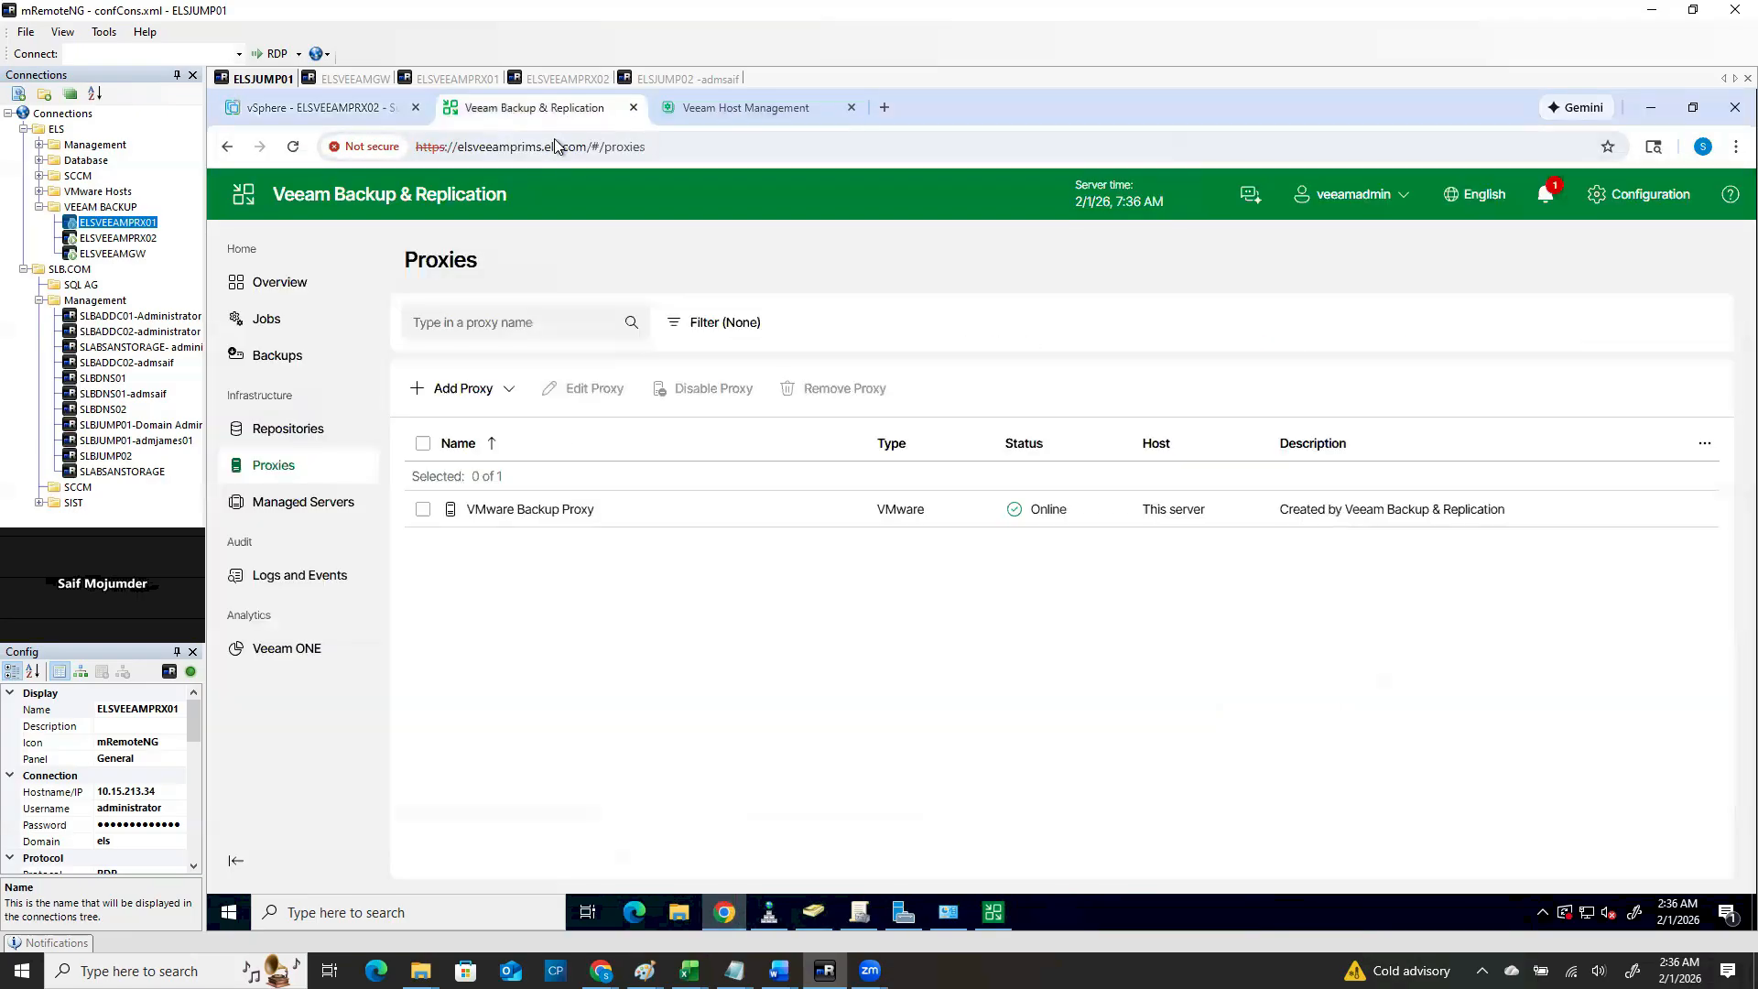
left_click(279, 357)
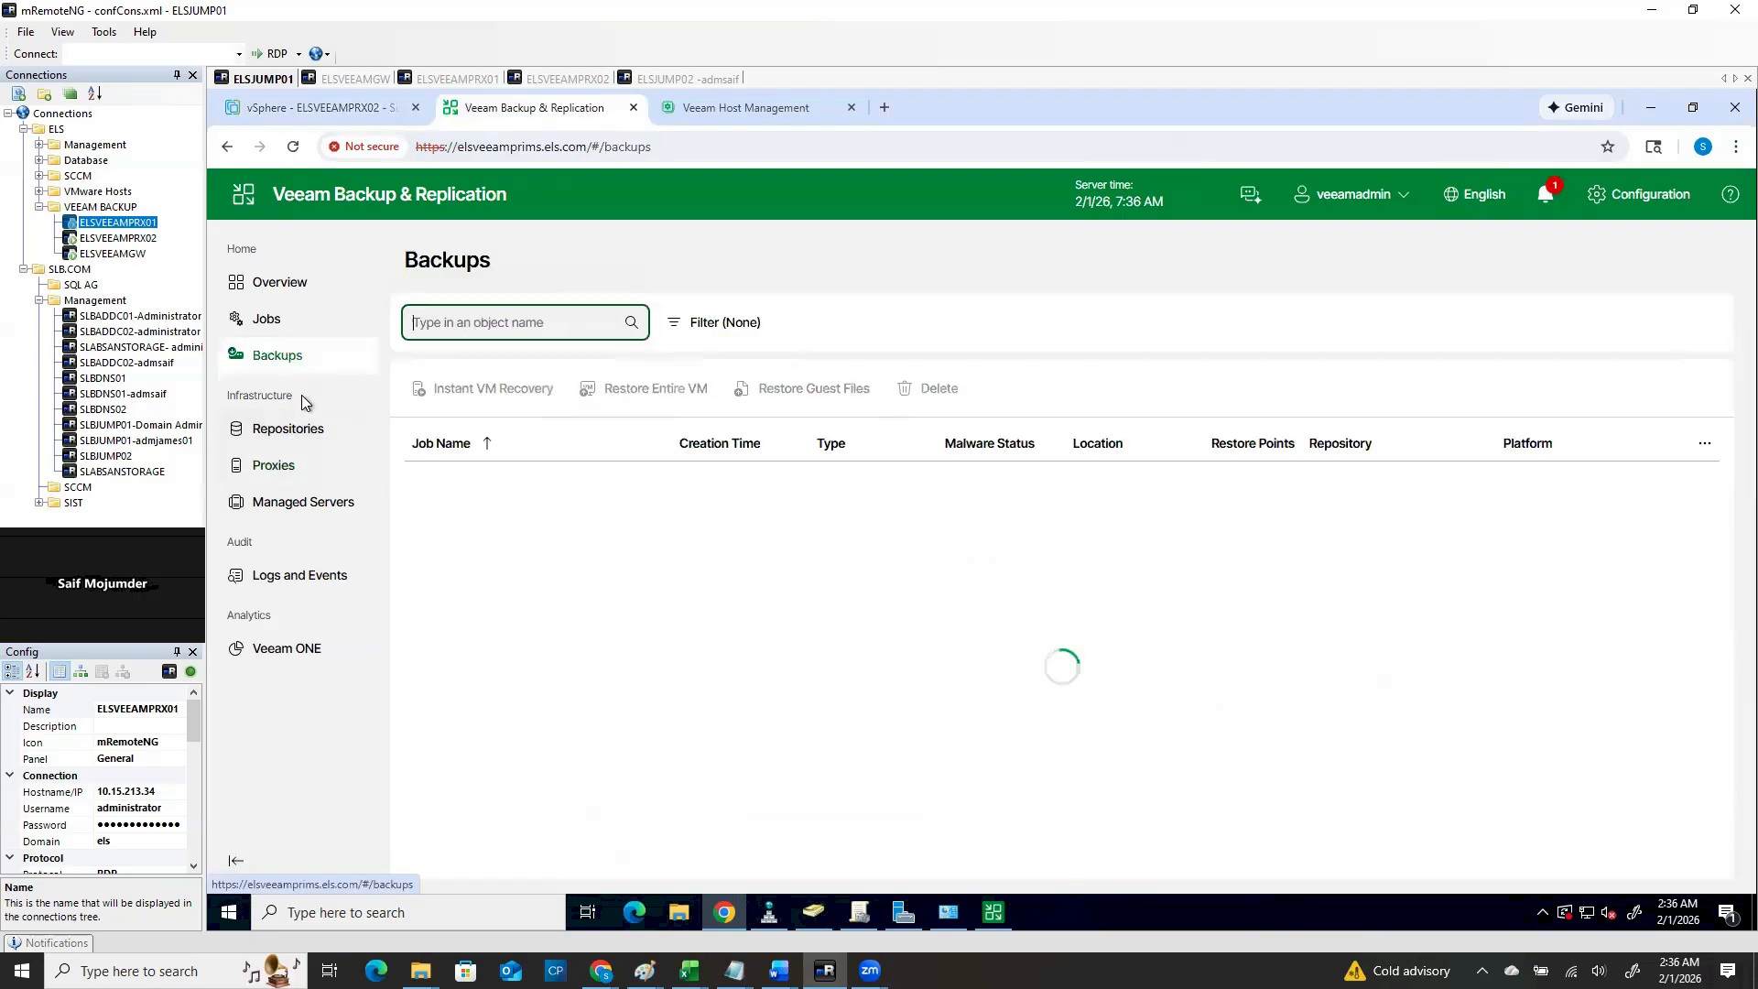
left_click(299, 430)
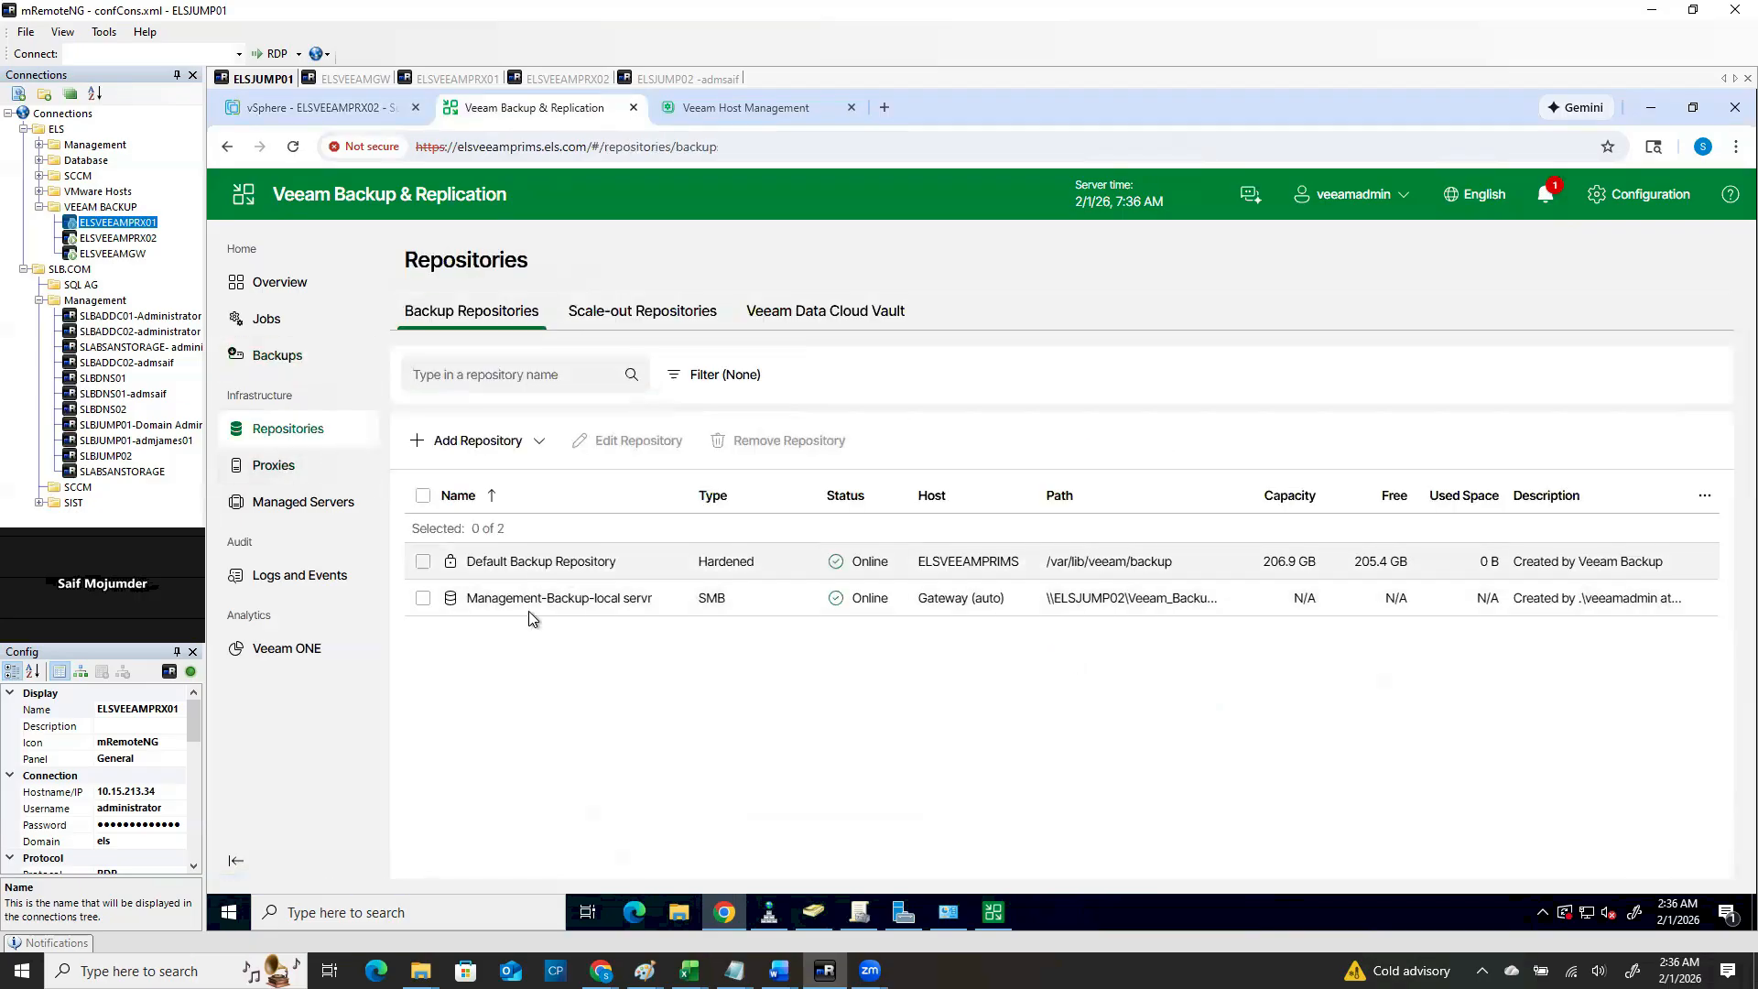
left_click(277, 467)
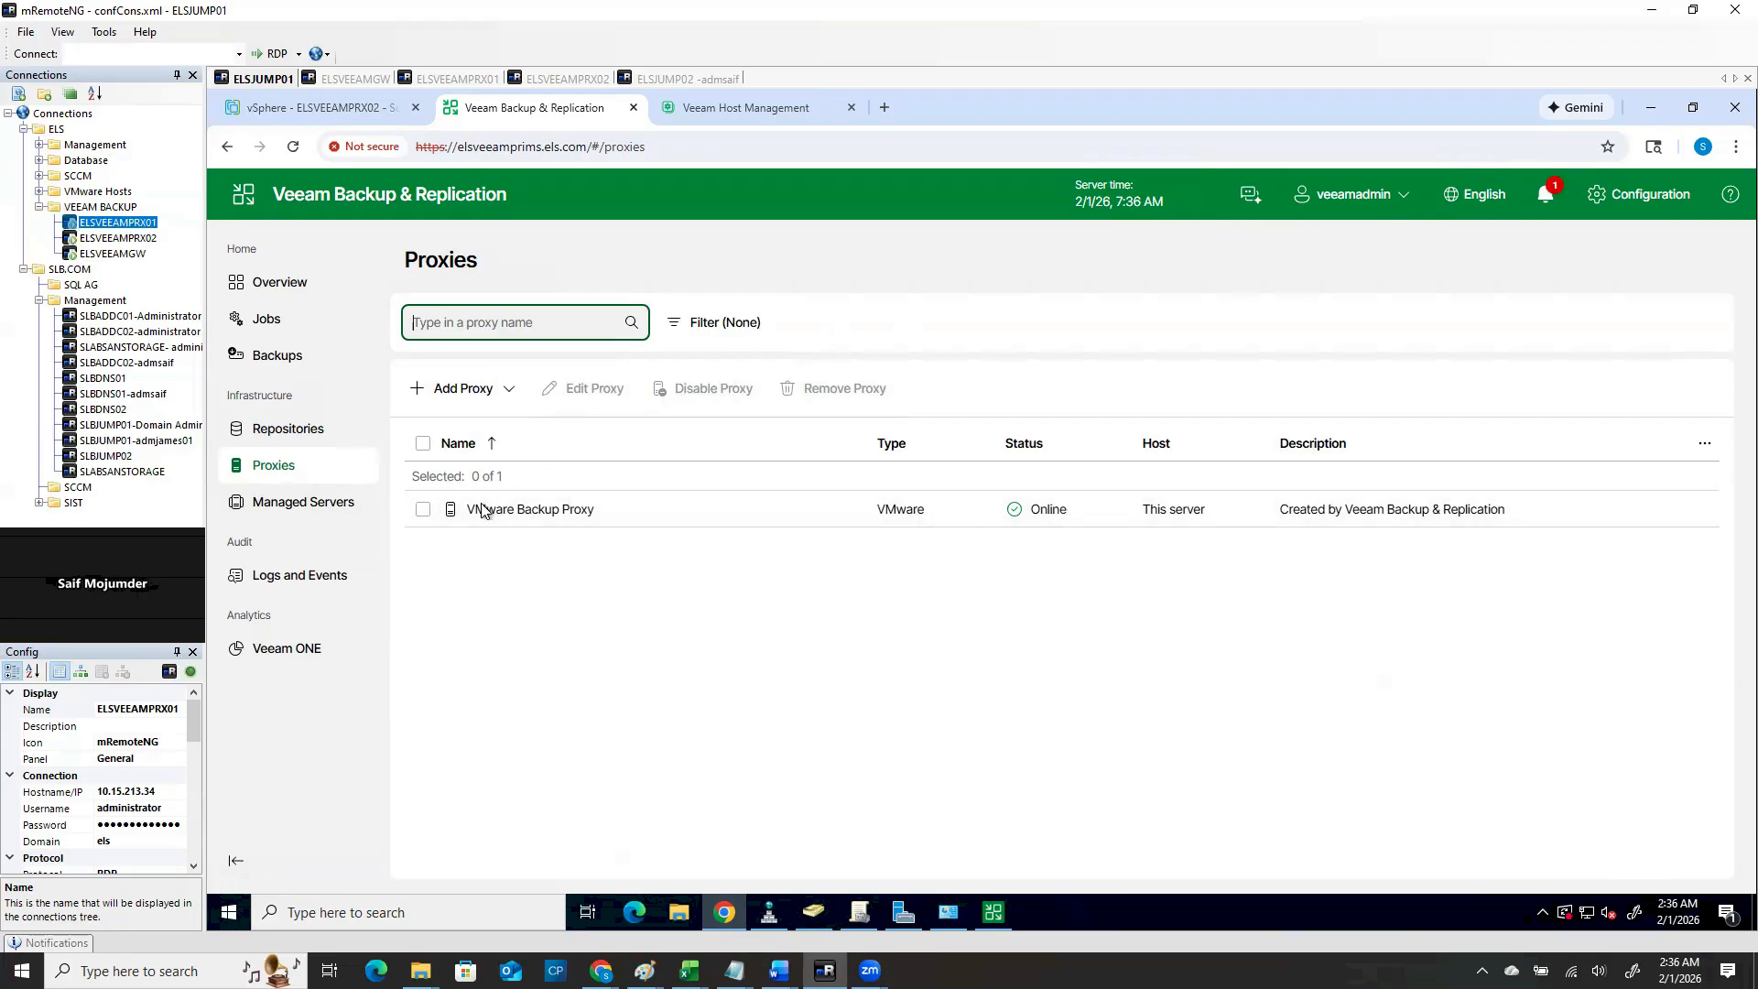
left_click(293, 471)
right_click(293, 469)
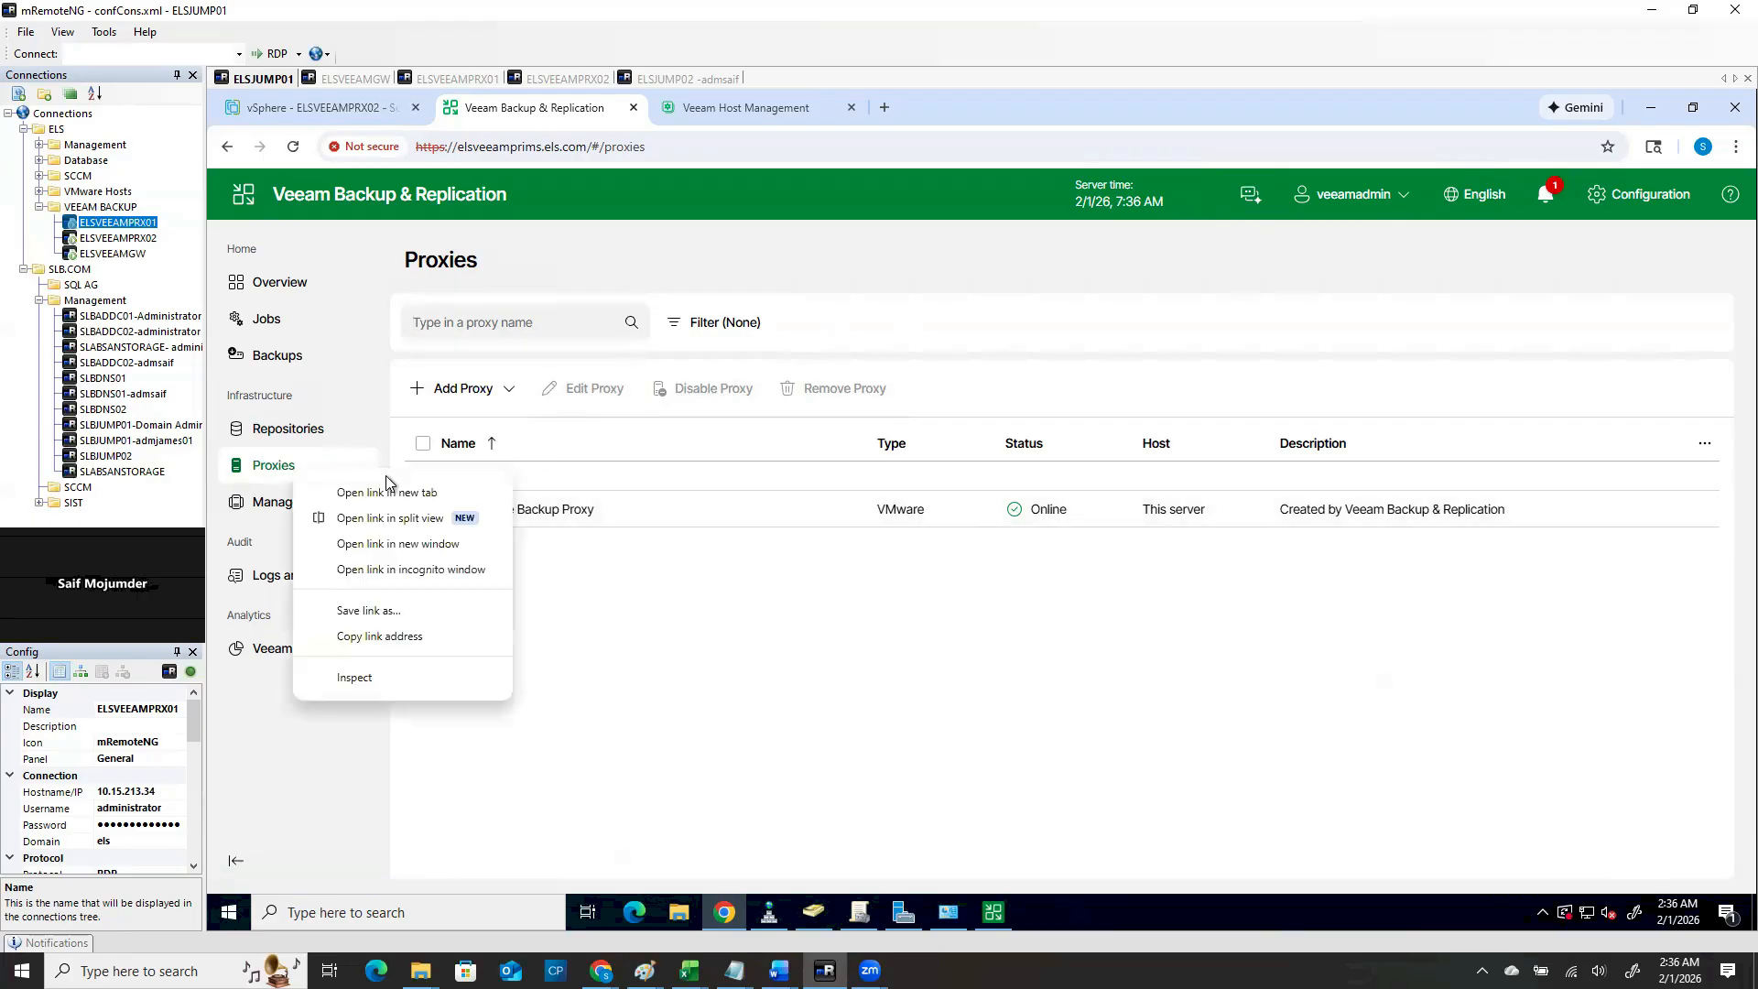
left_click(323, 463)
left_click(459, 390)
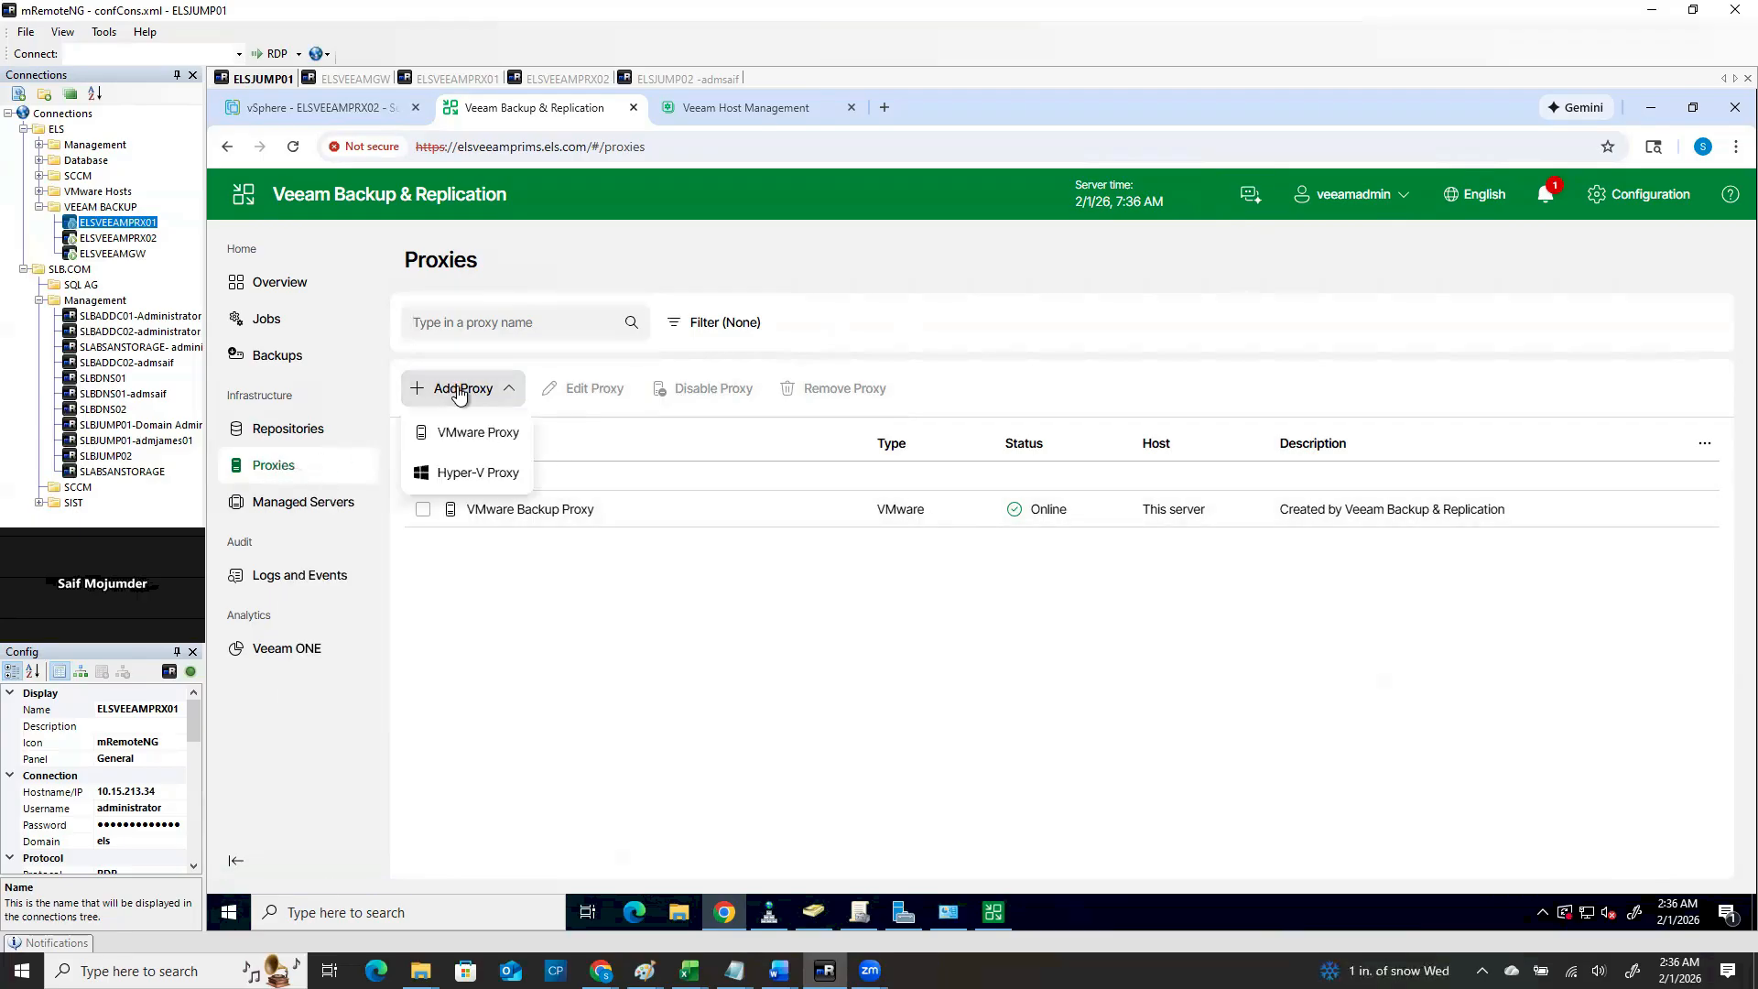
left_click(641, 680)
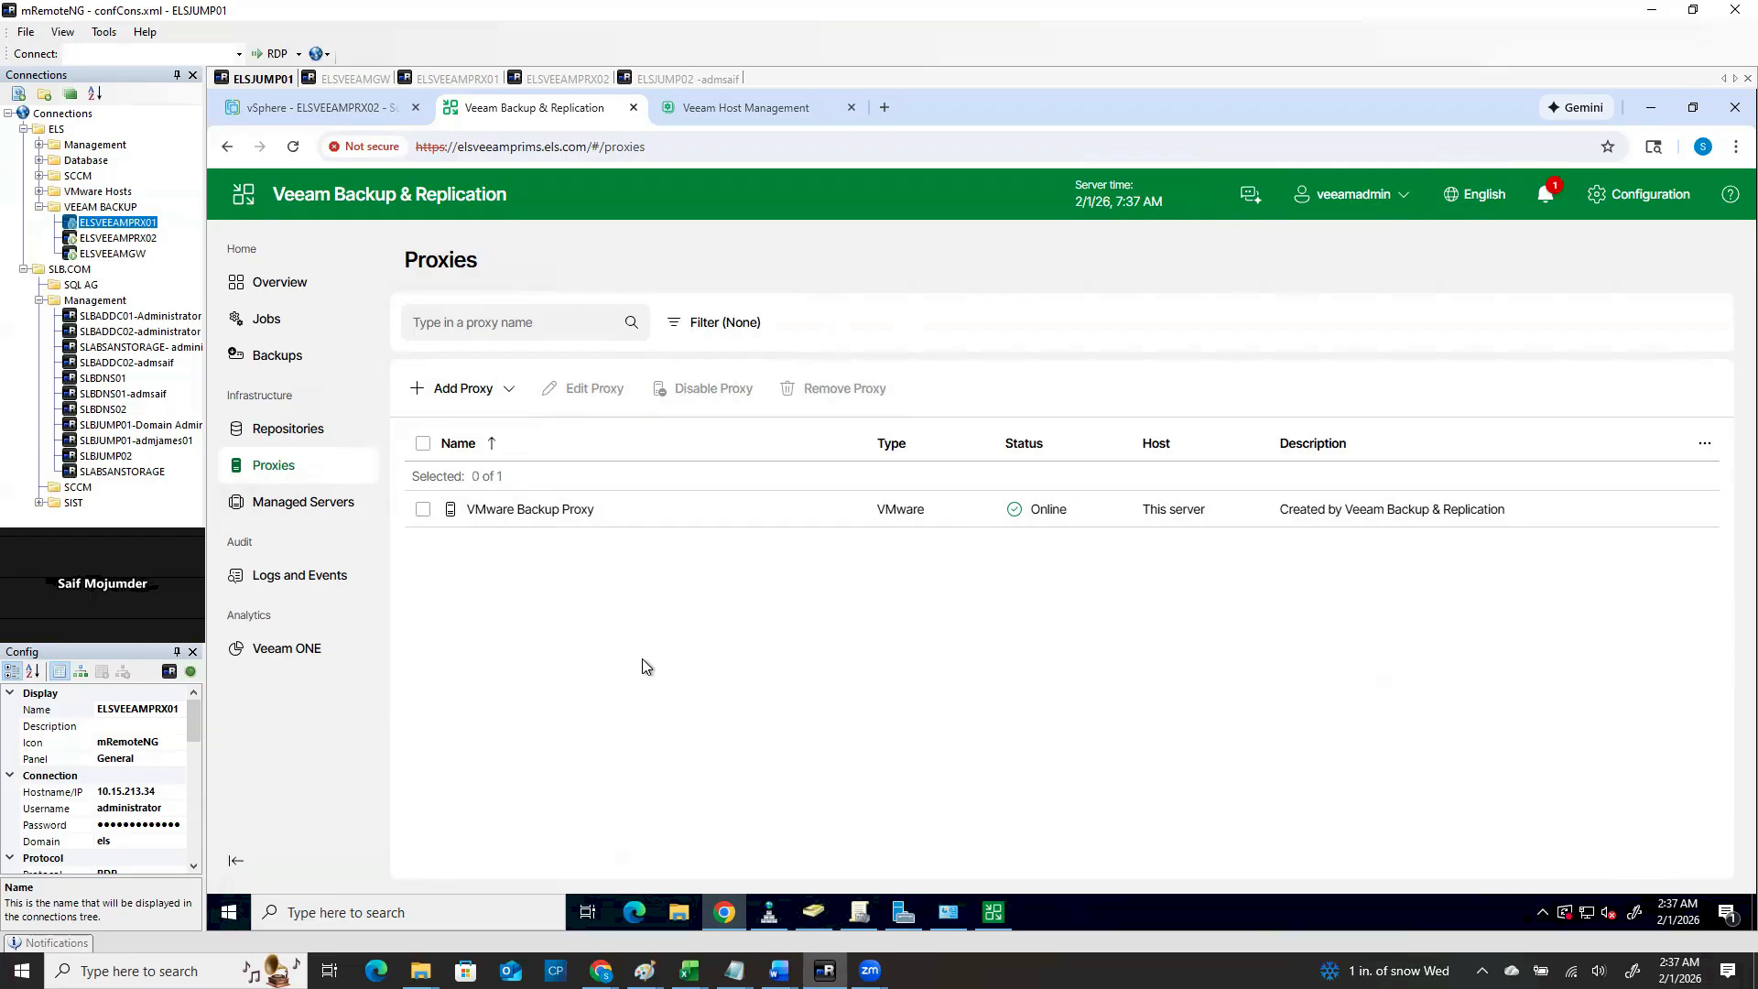
- Revisit Repositories and Managed Servers, then return to Proxies and list VMware and Hyper-V proxy types
left_click(687, 156)
key("Escape")
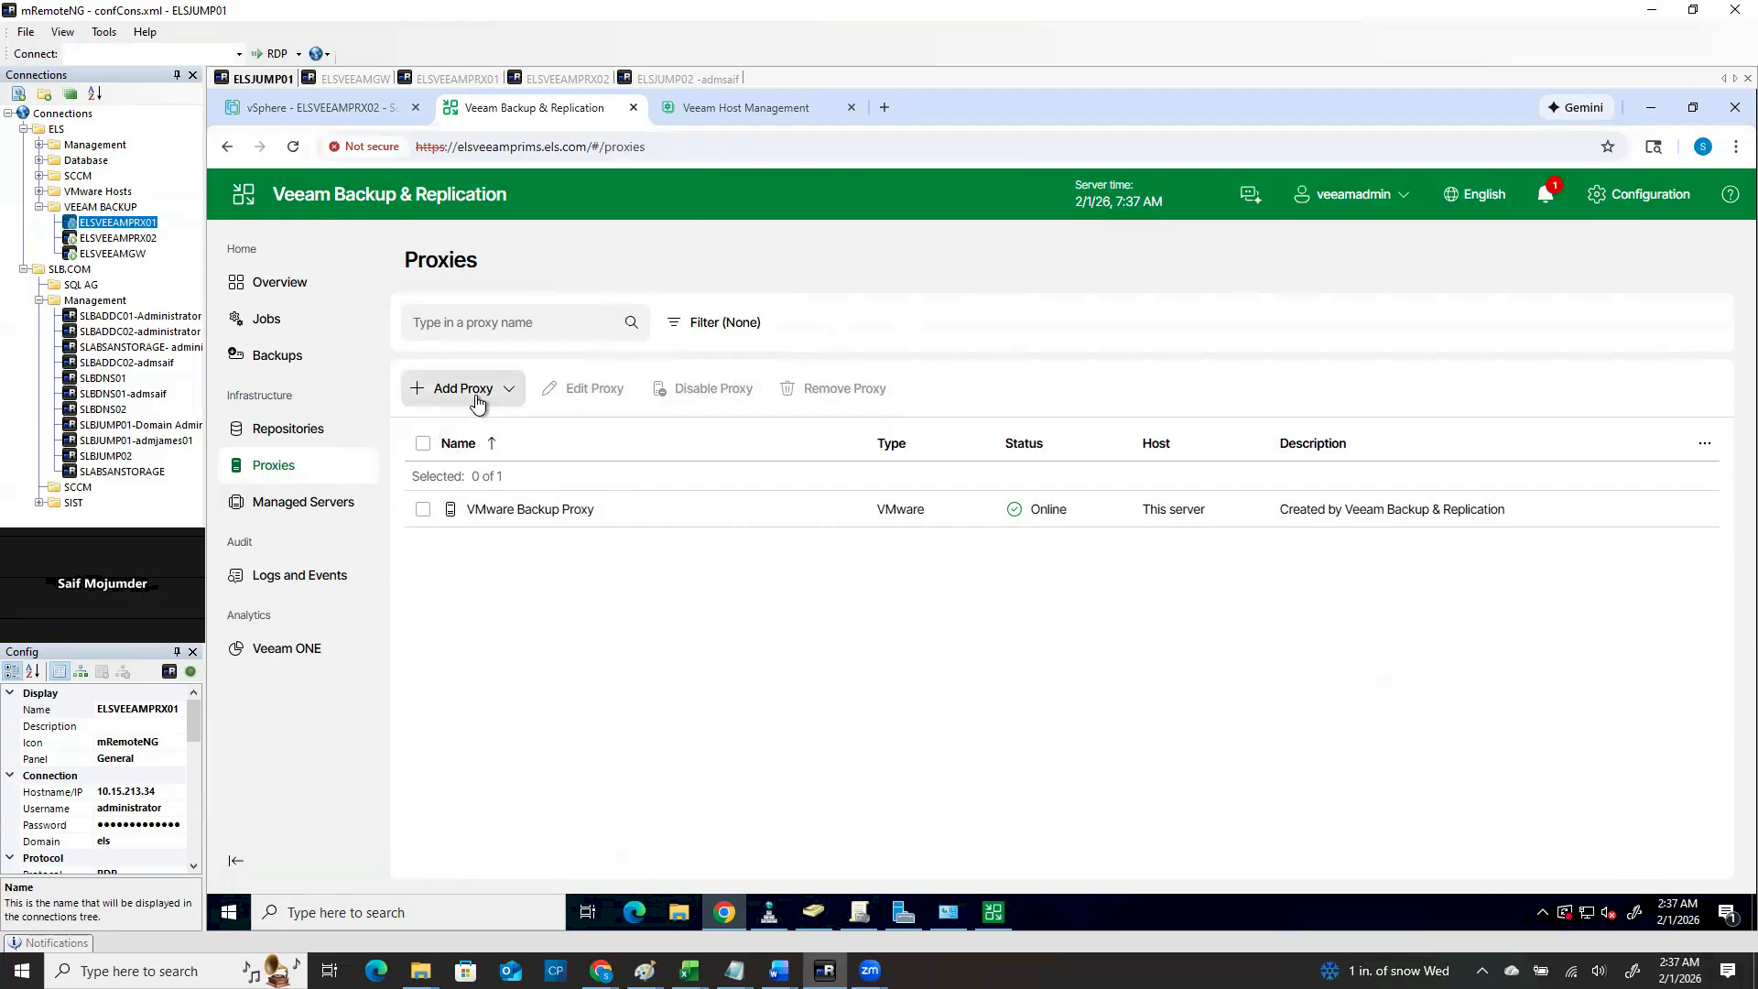
left_click(306, 430)
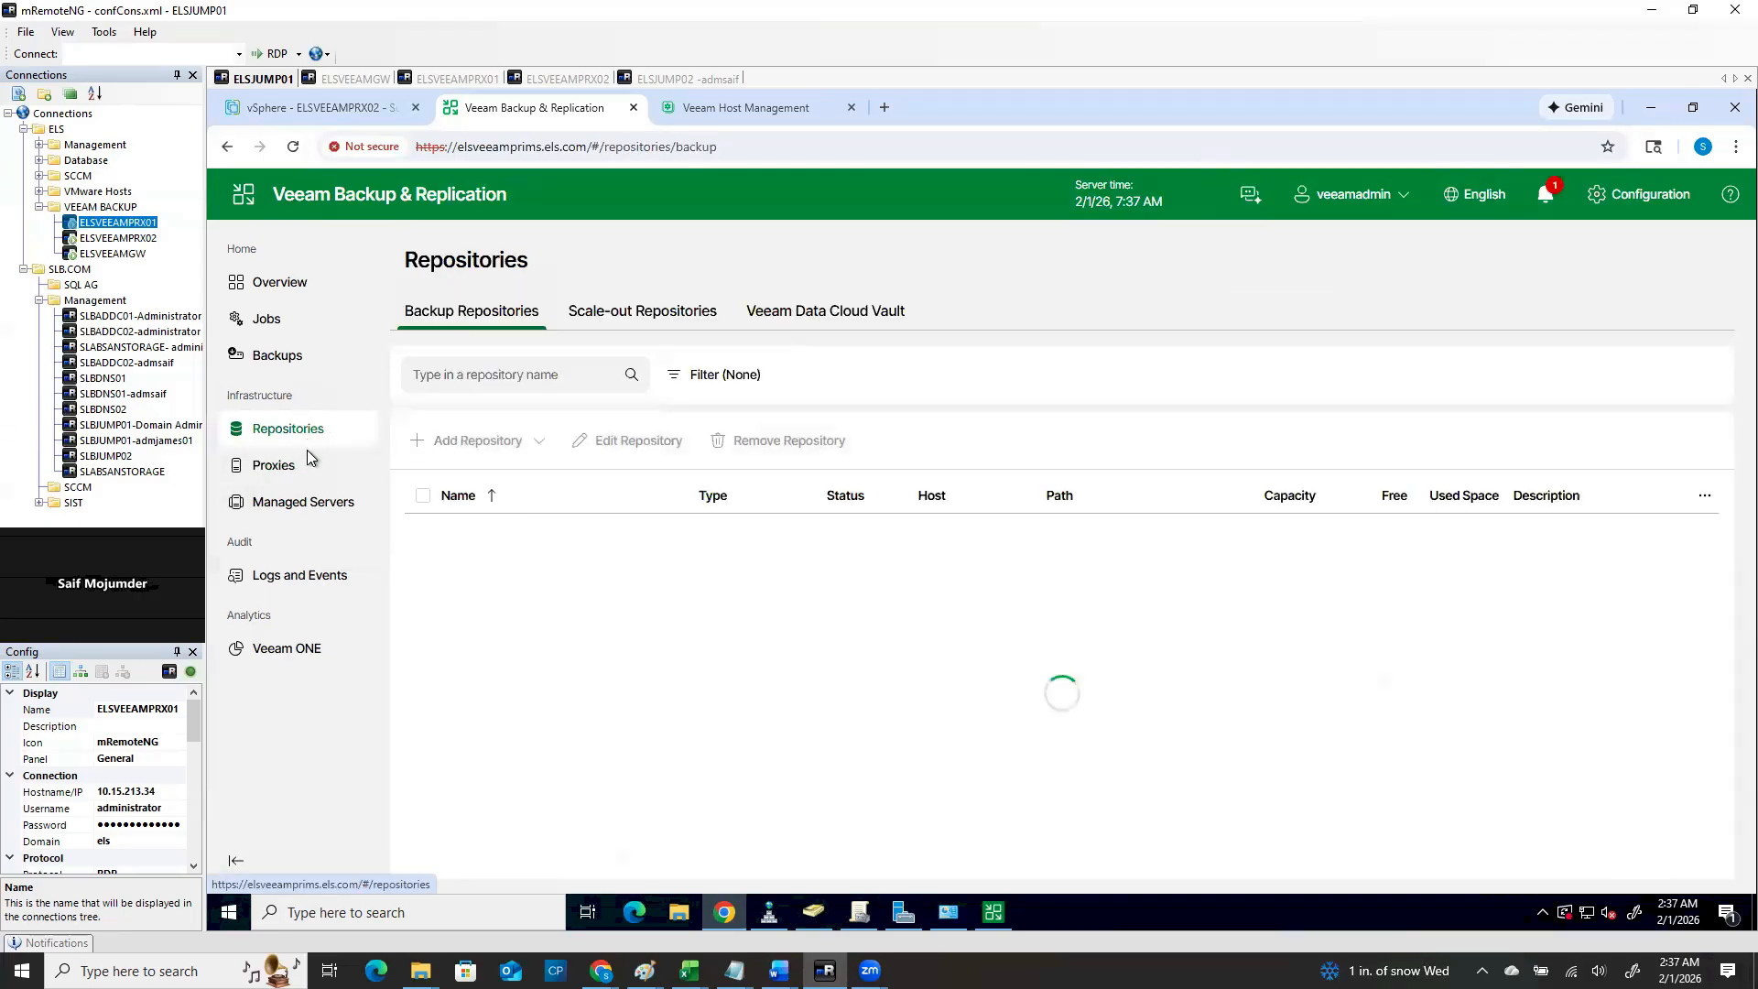
left_click(309, 506)
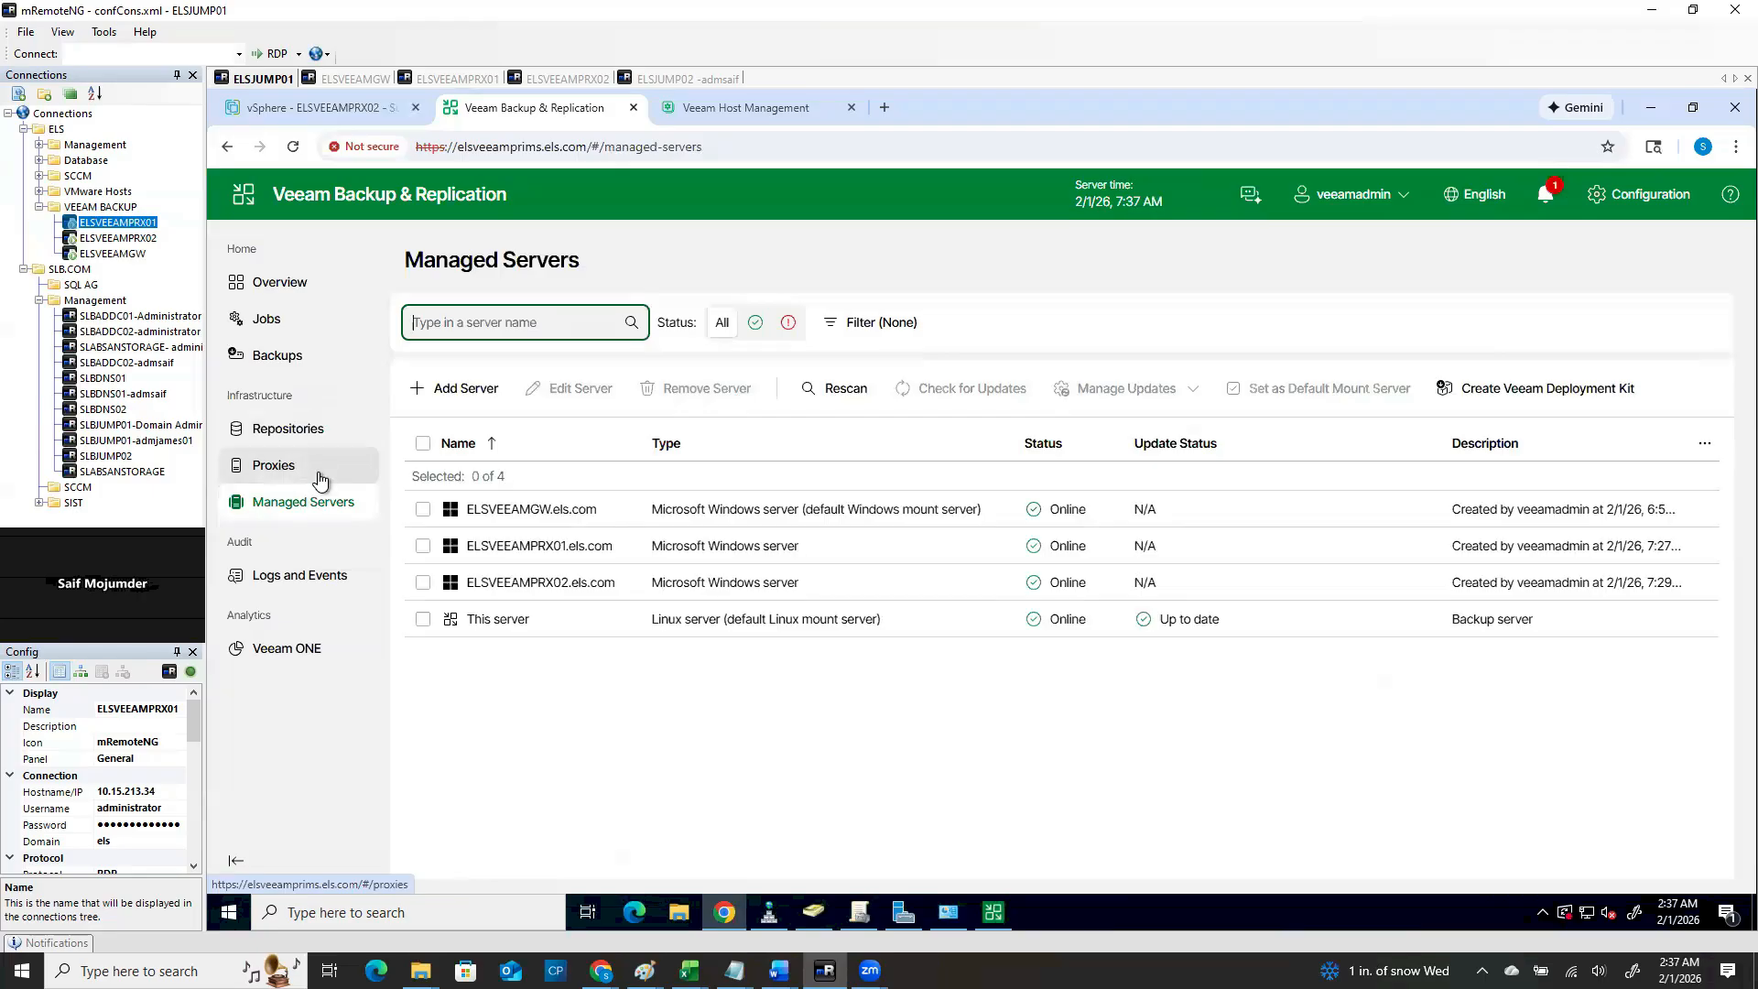
left_click(289, 468)
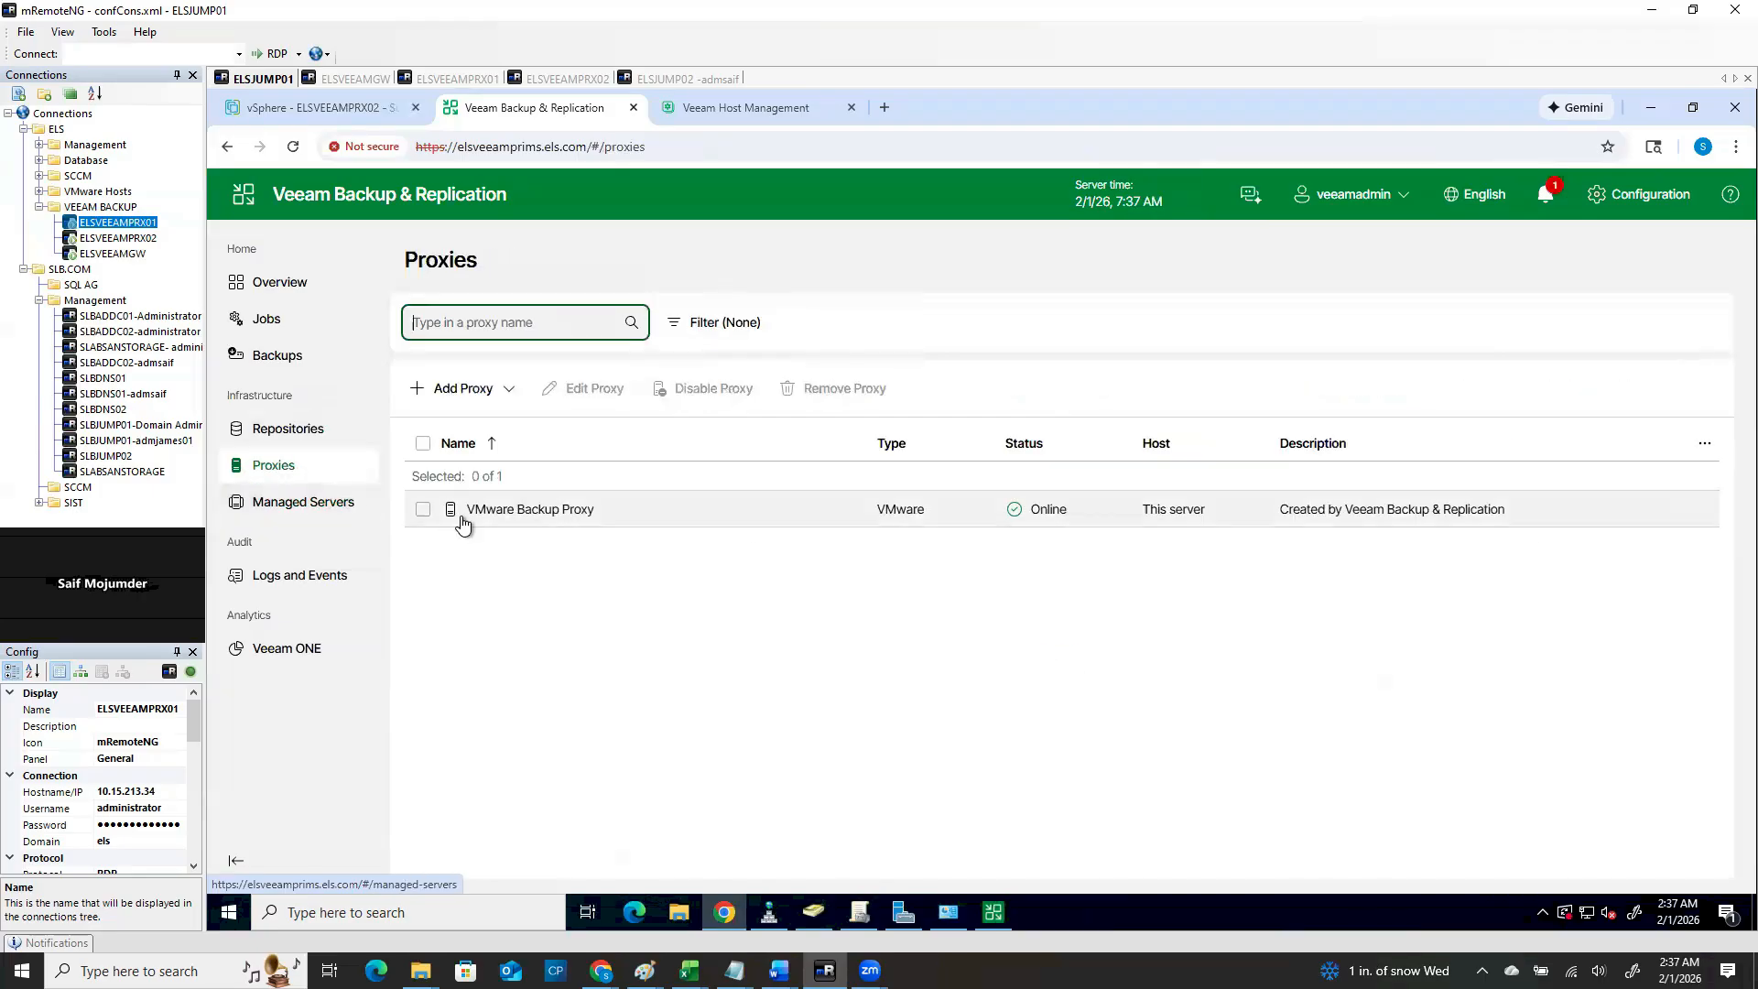
left_click(477, 400)
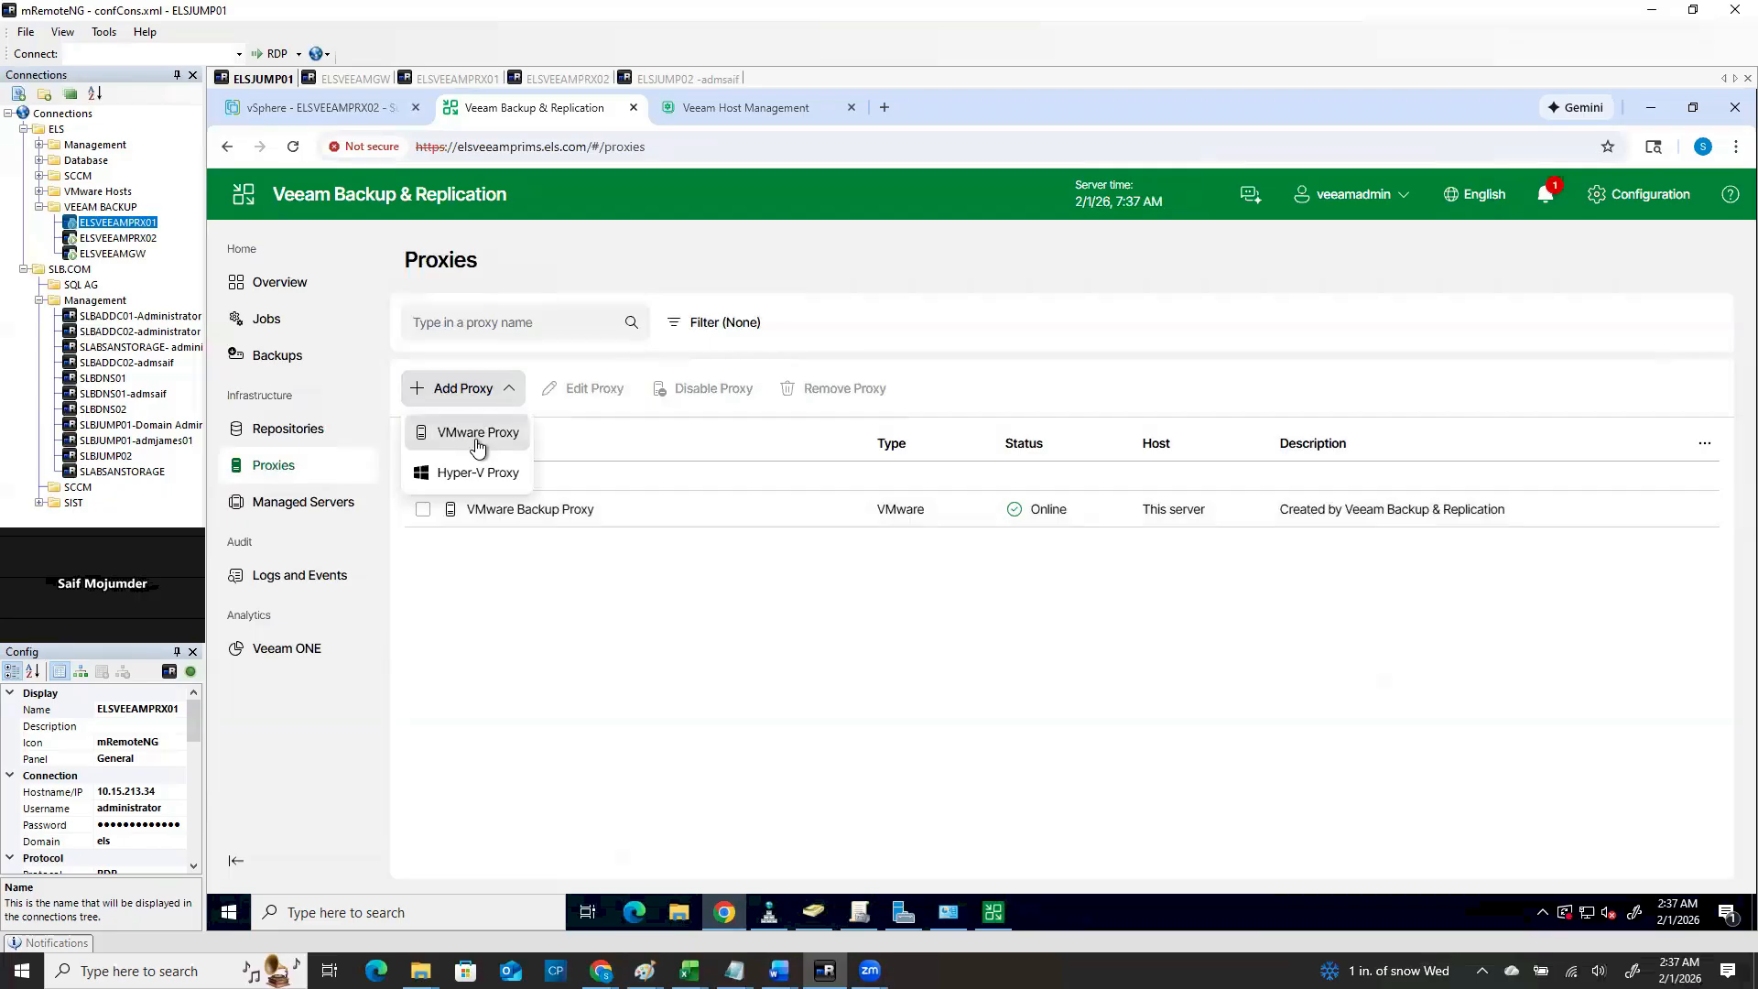
- Start a new VMware proxy on ELSVEEAMPRX01.els.com and check progress in the desktop console
left_click(477, 433)
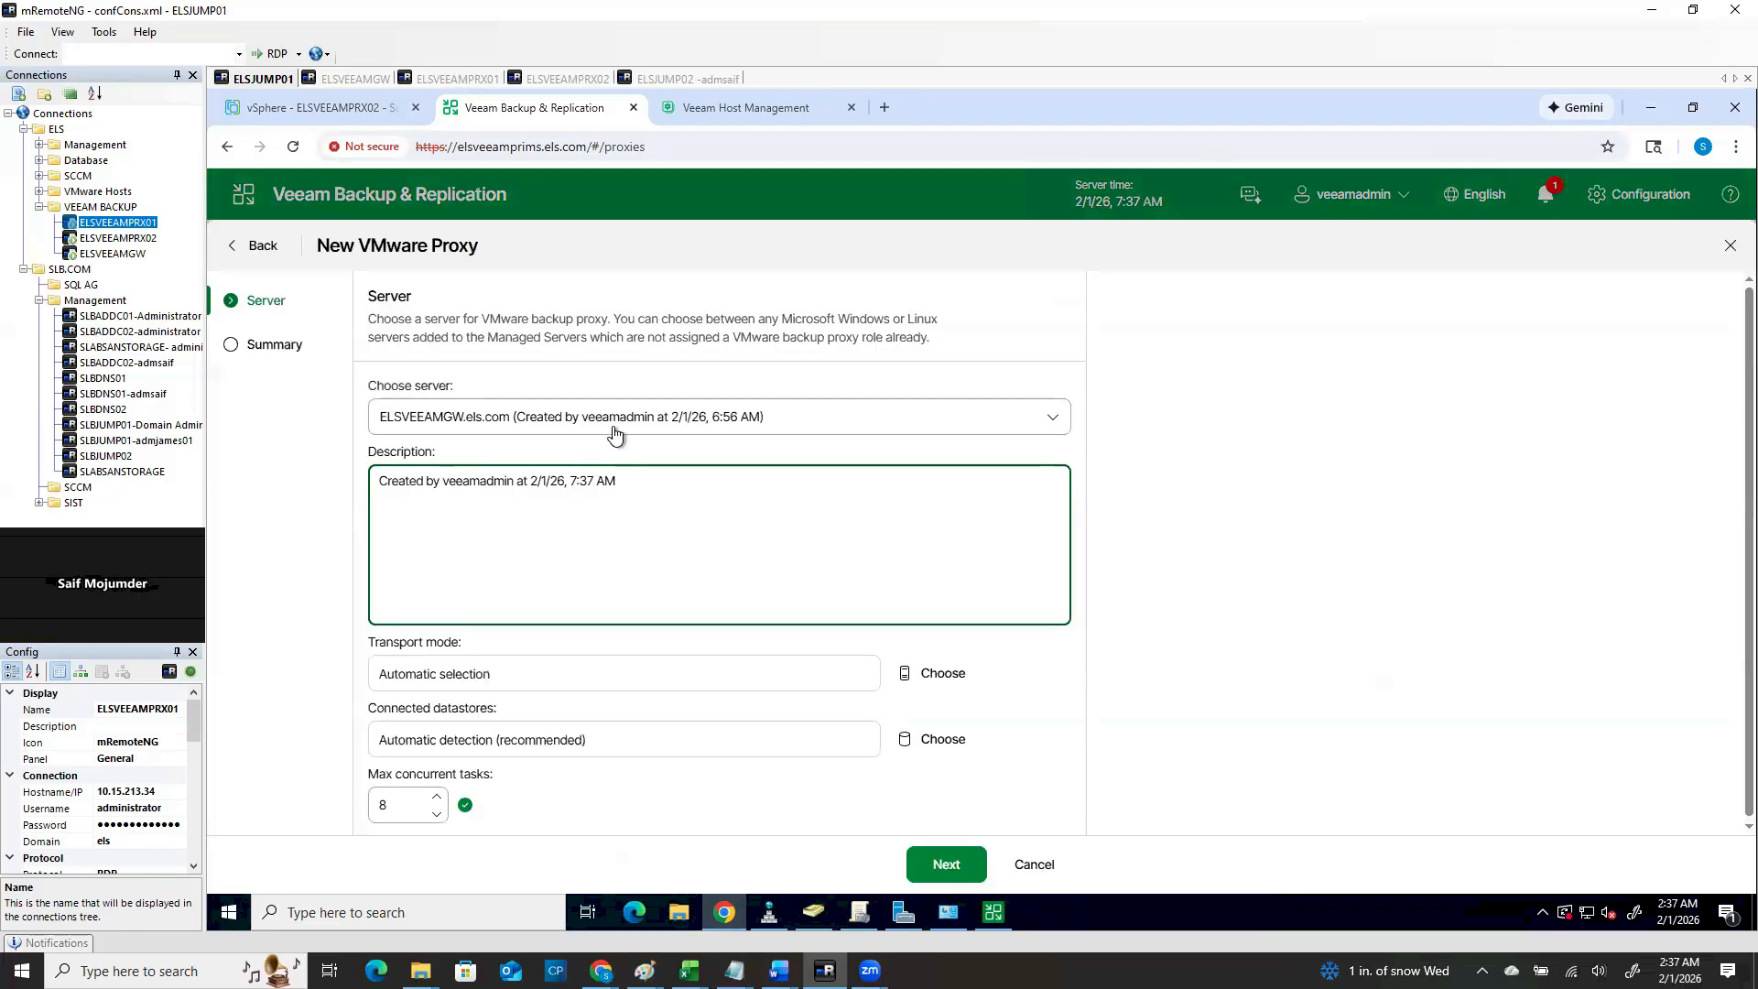
left_click(622, 416)
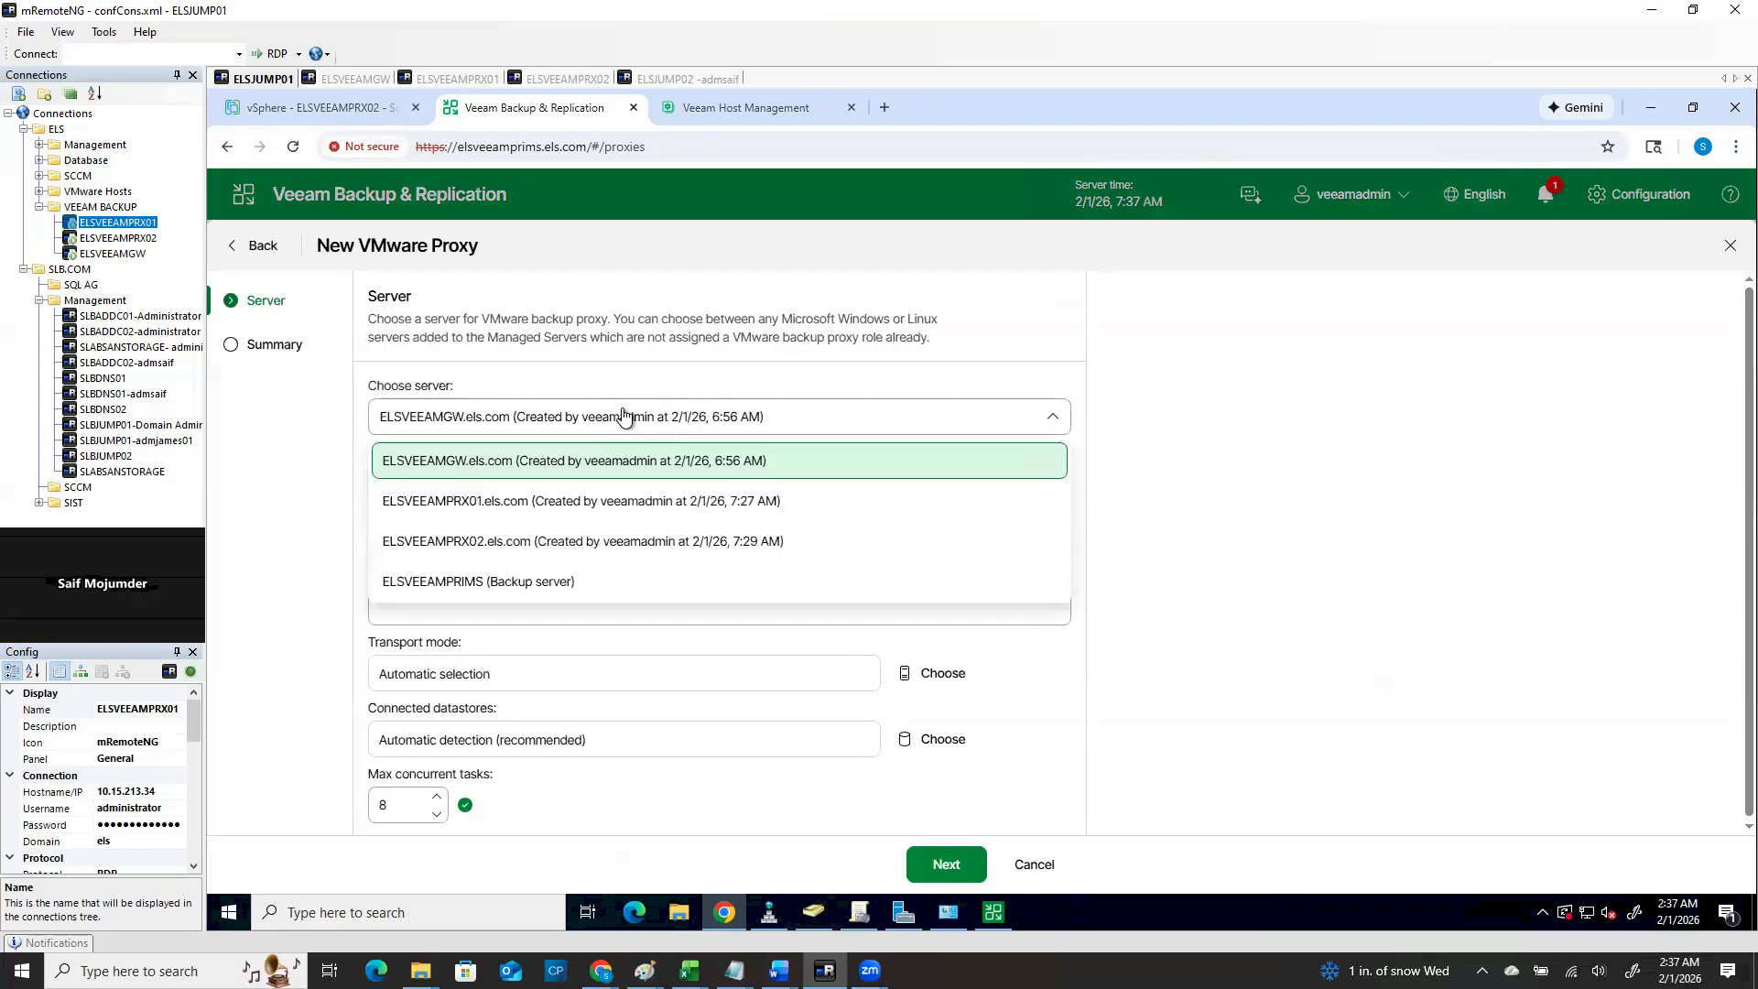
left_click(573, 504)
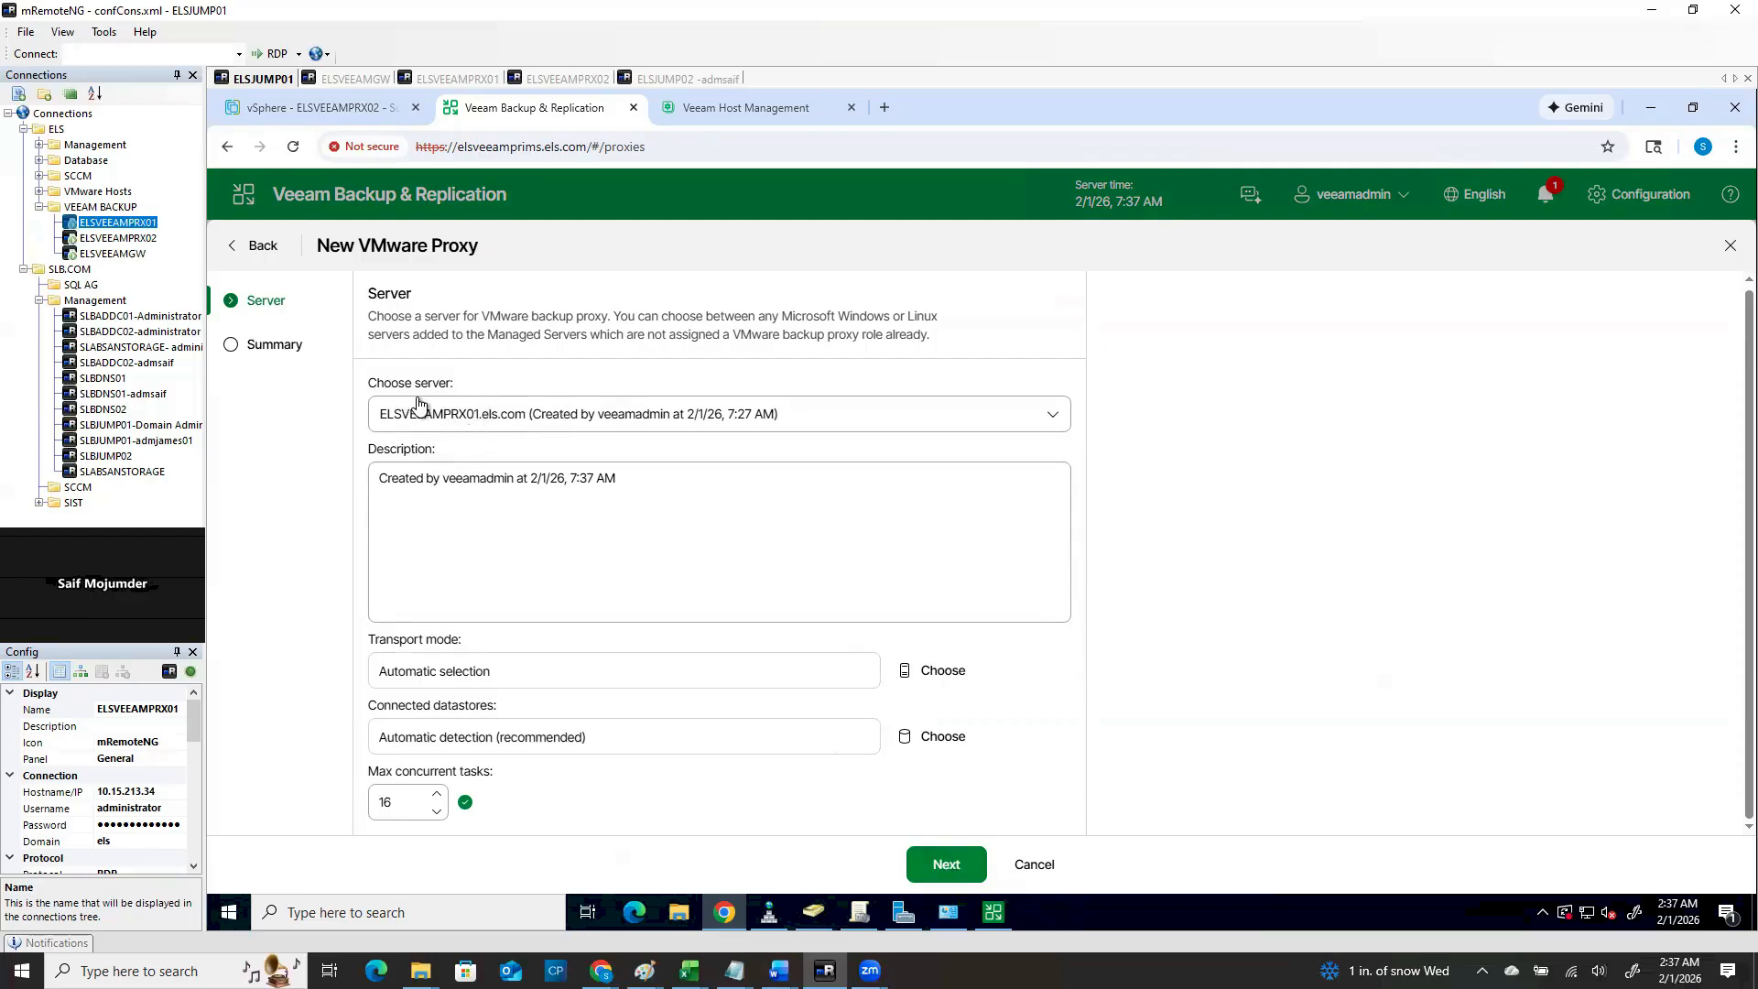
left_click(994, 912)
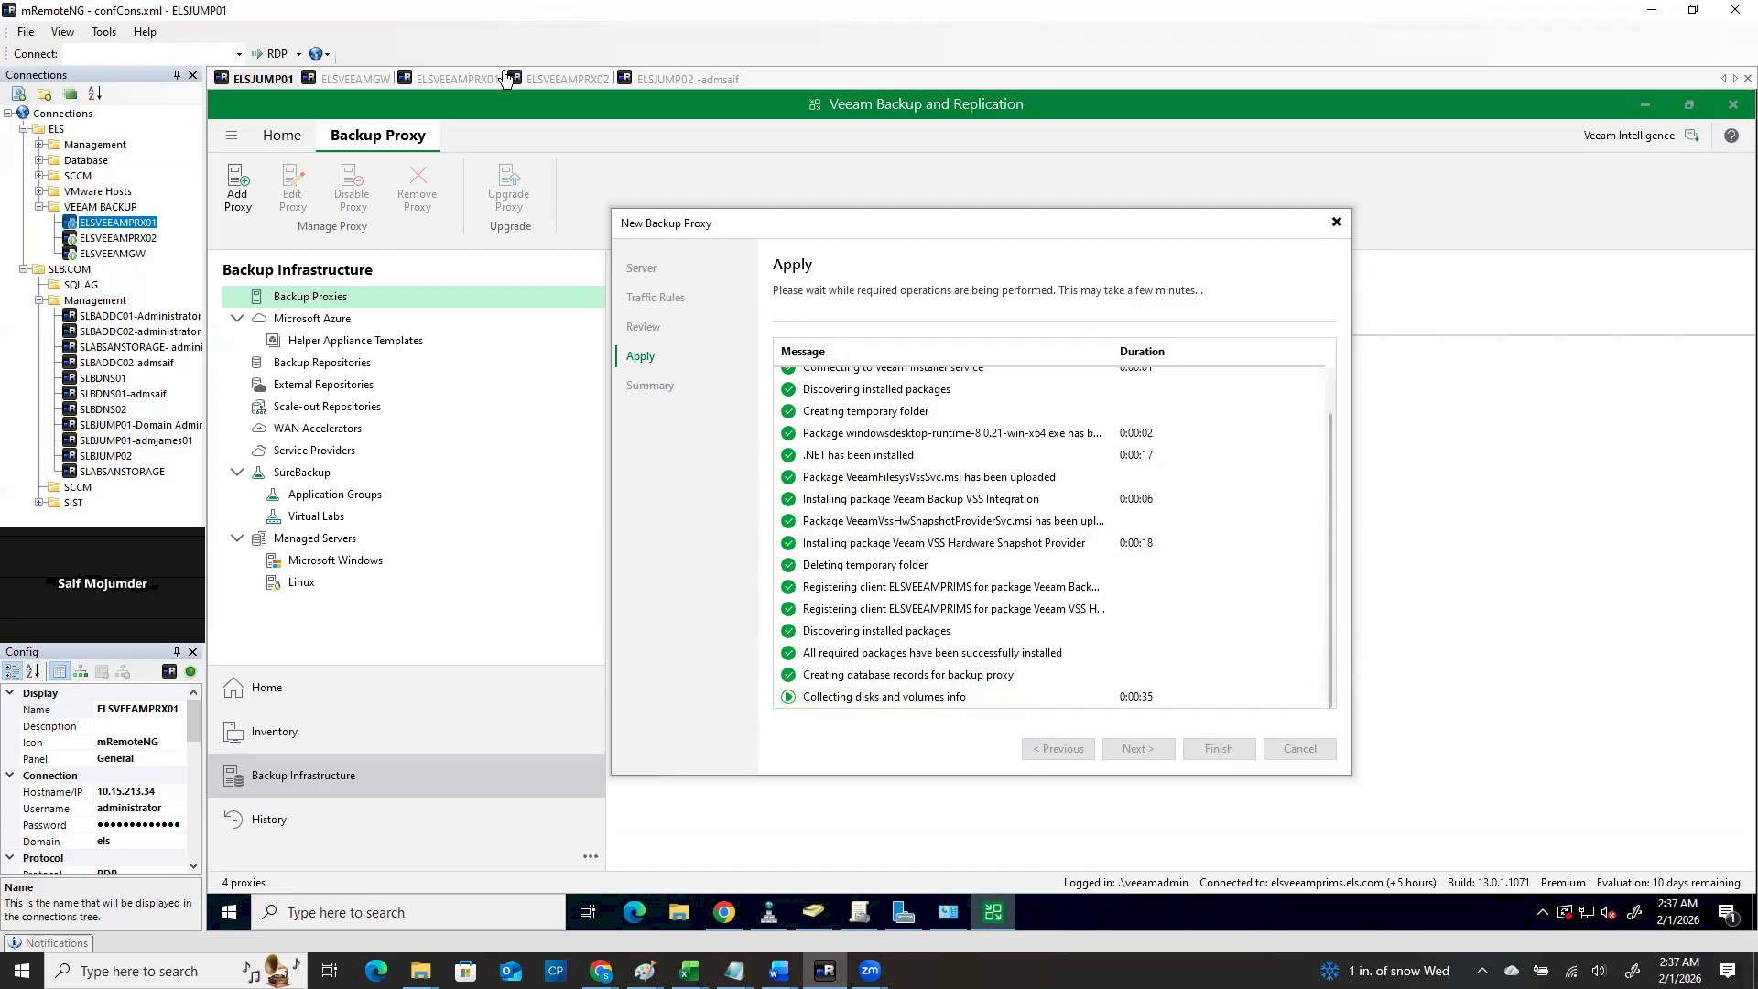
mouse_move(778, 913)
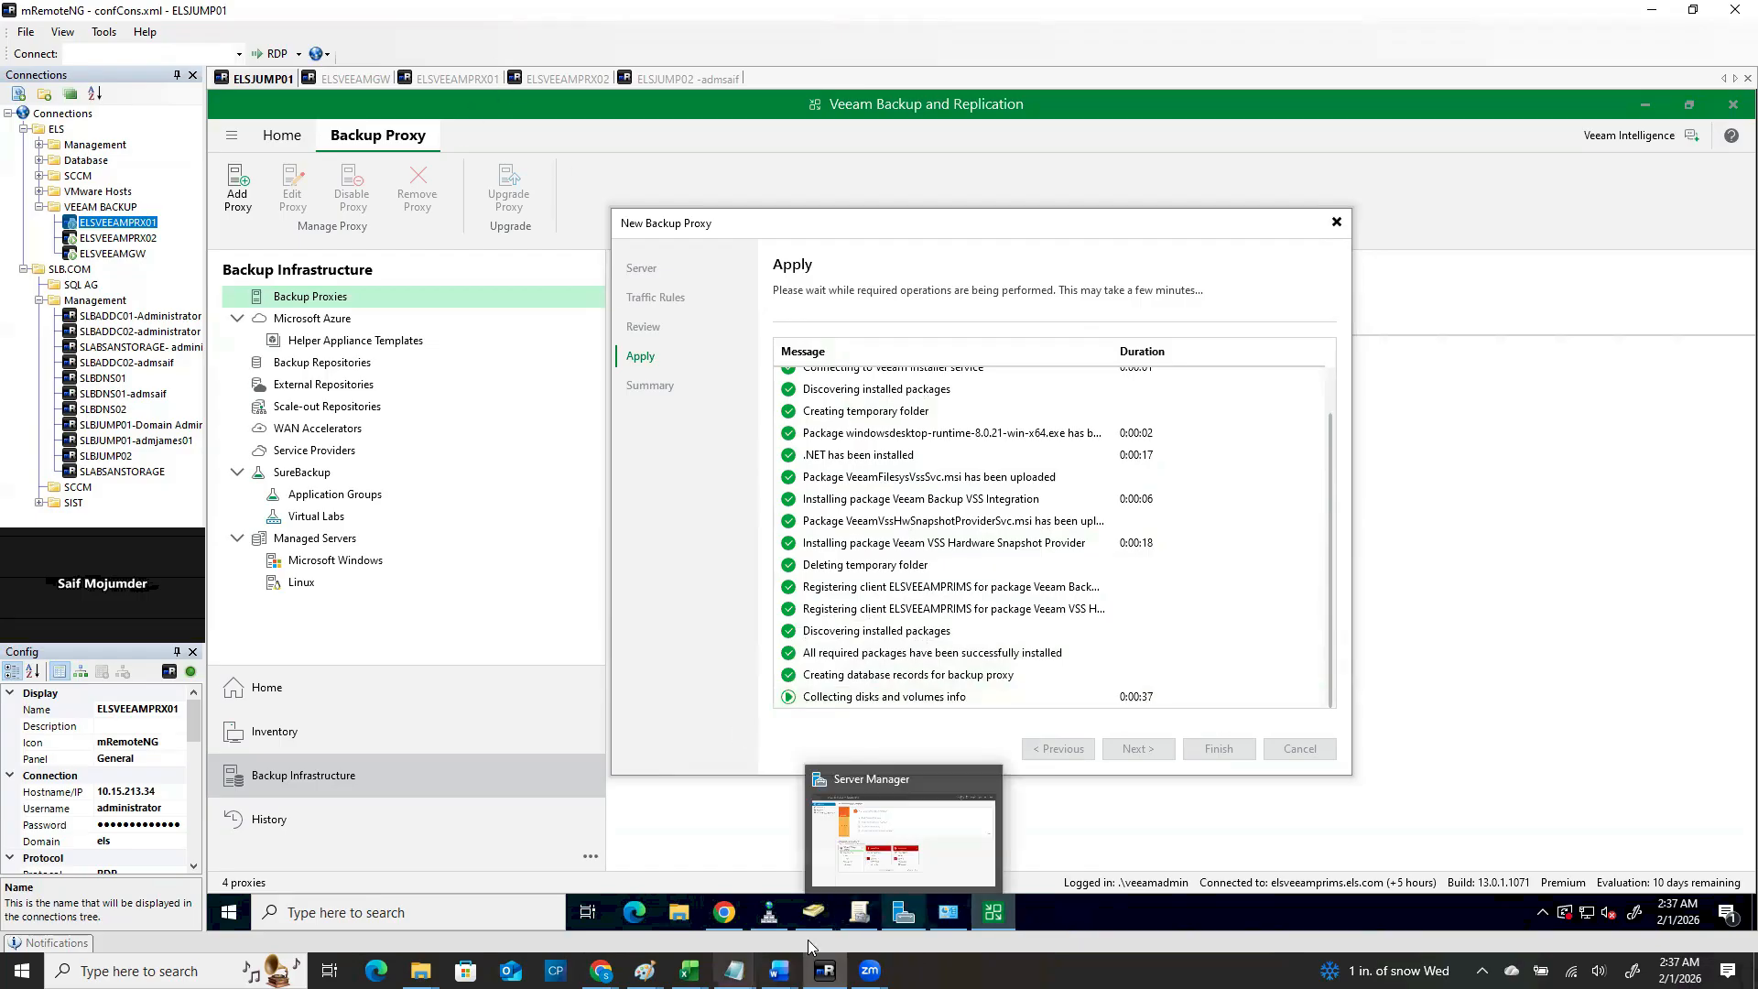
left_click(723, 911)
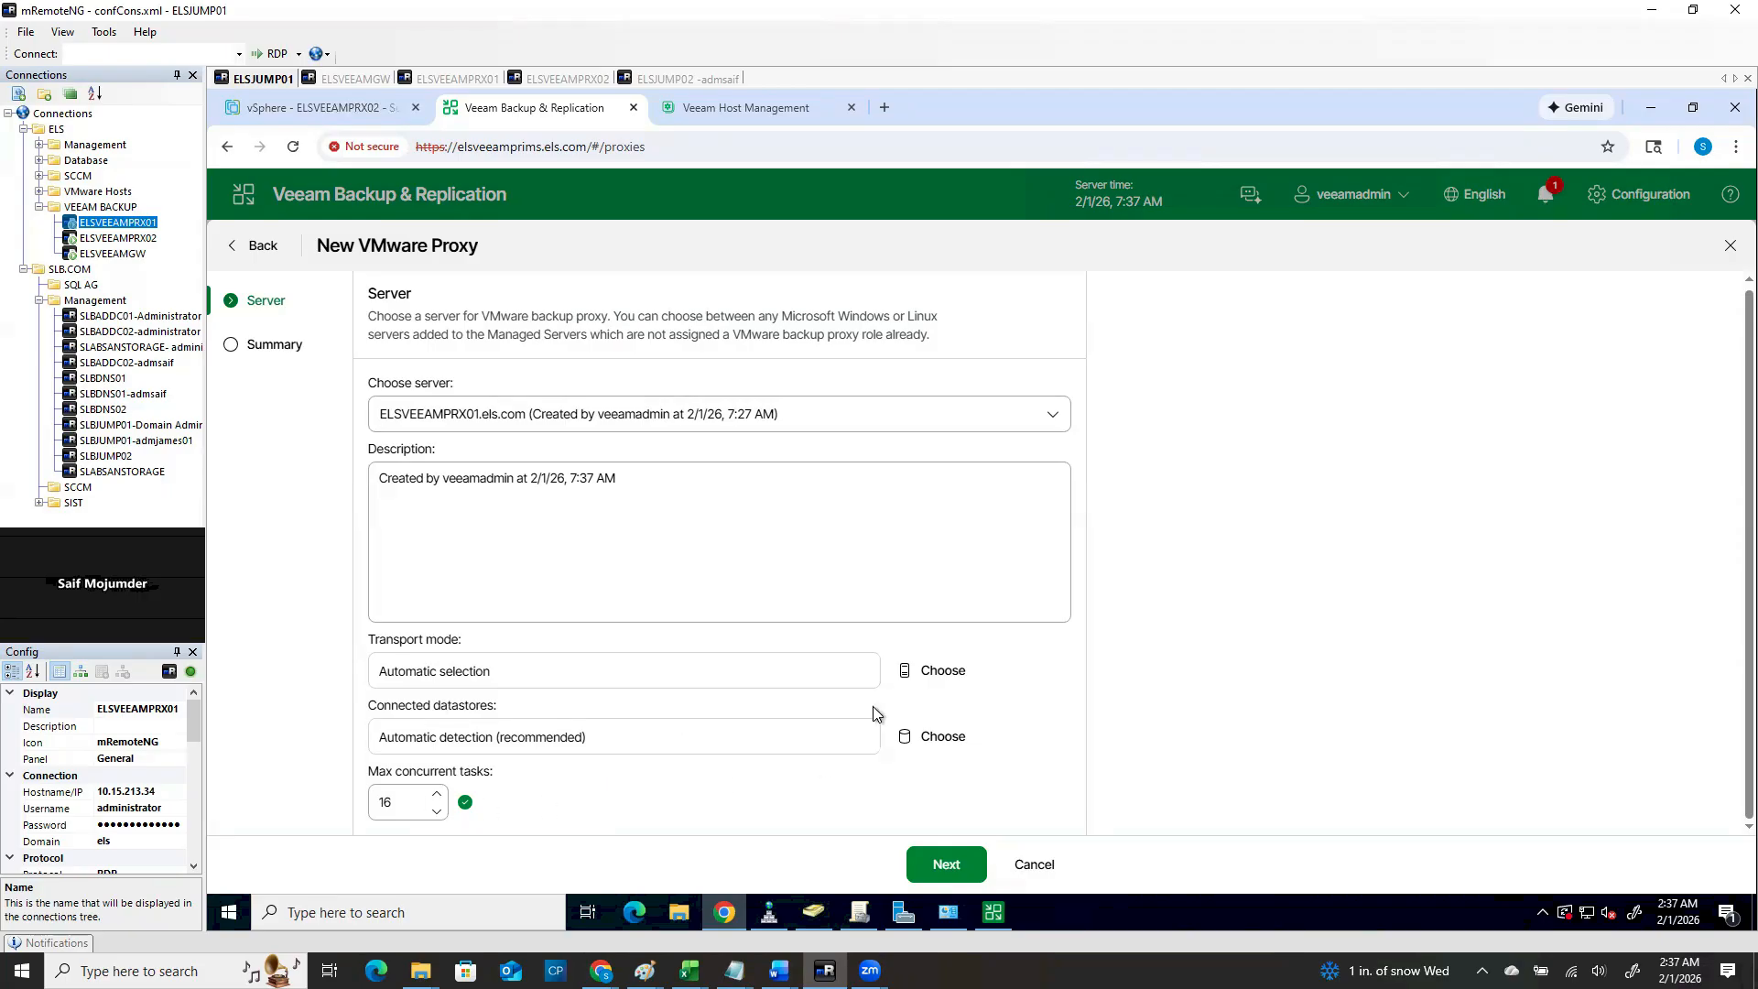
- Keep automatic transport mode and leave the VMware proxy wizard without saving
left_click(936, 671)
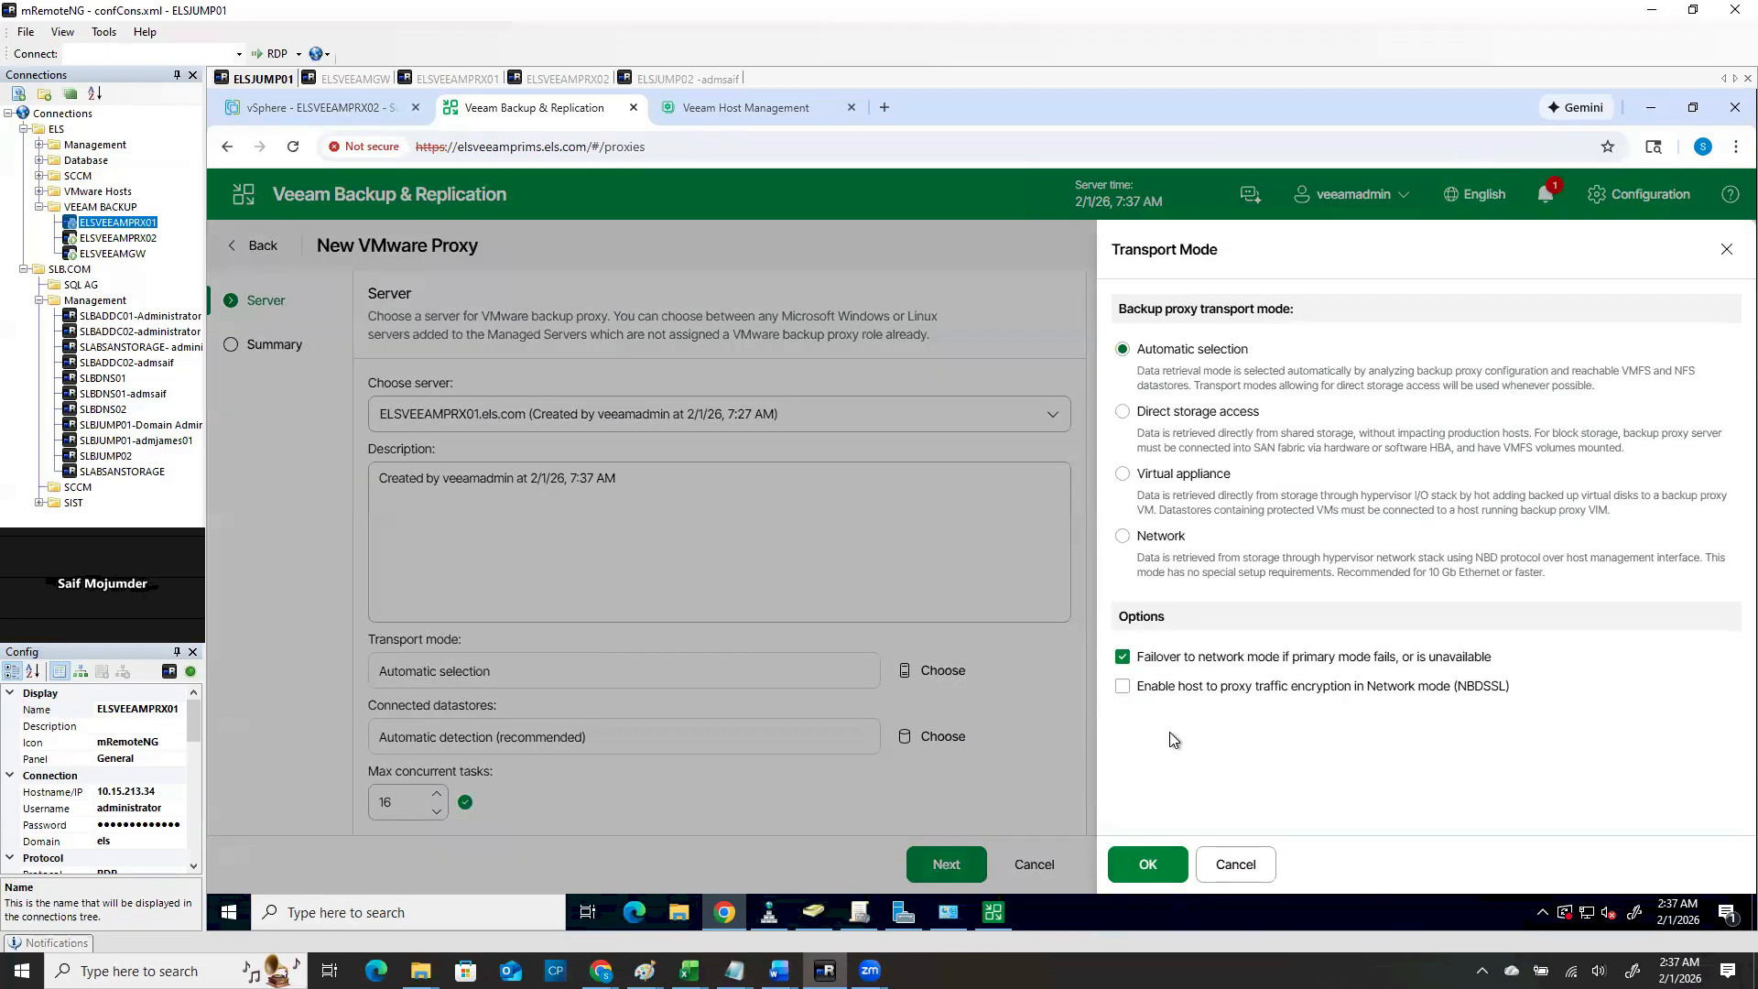
left_click(1147, 865)
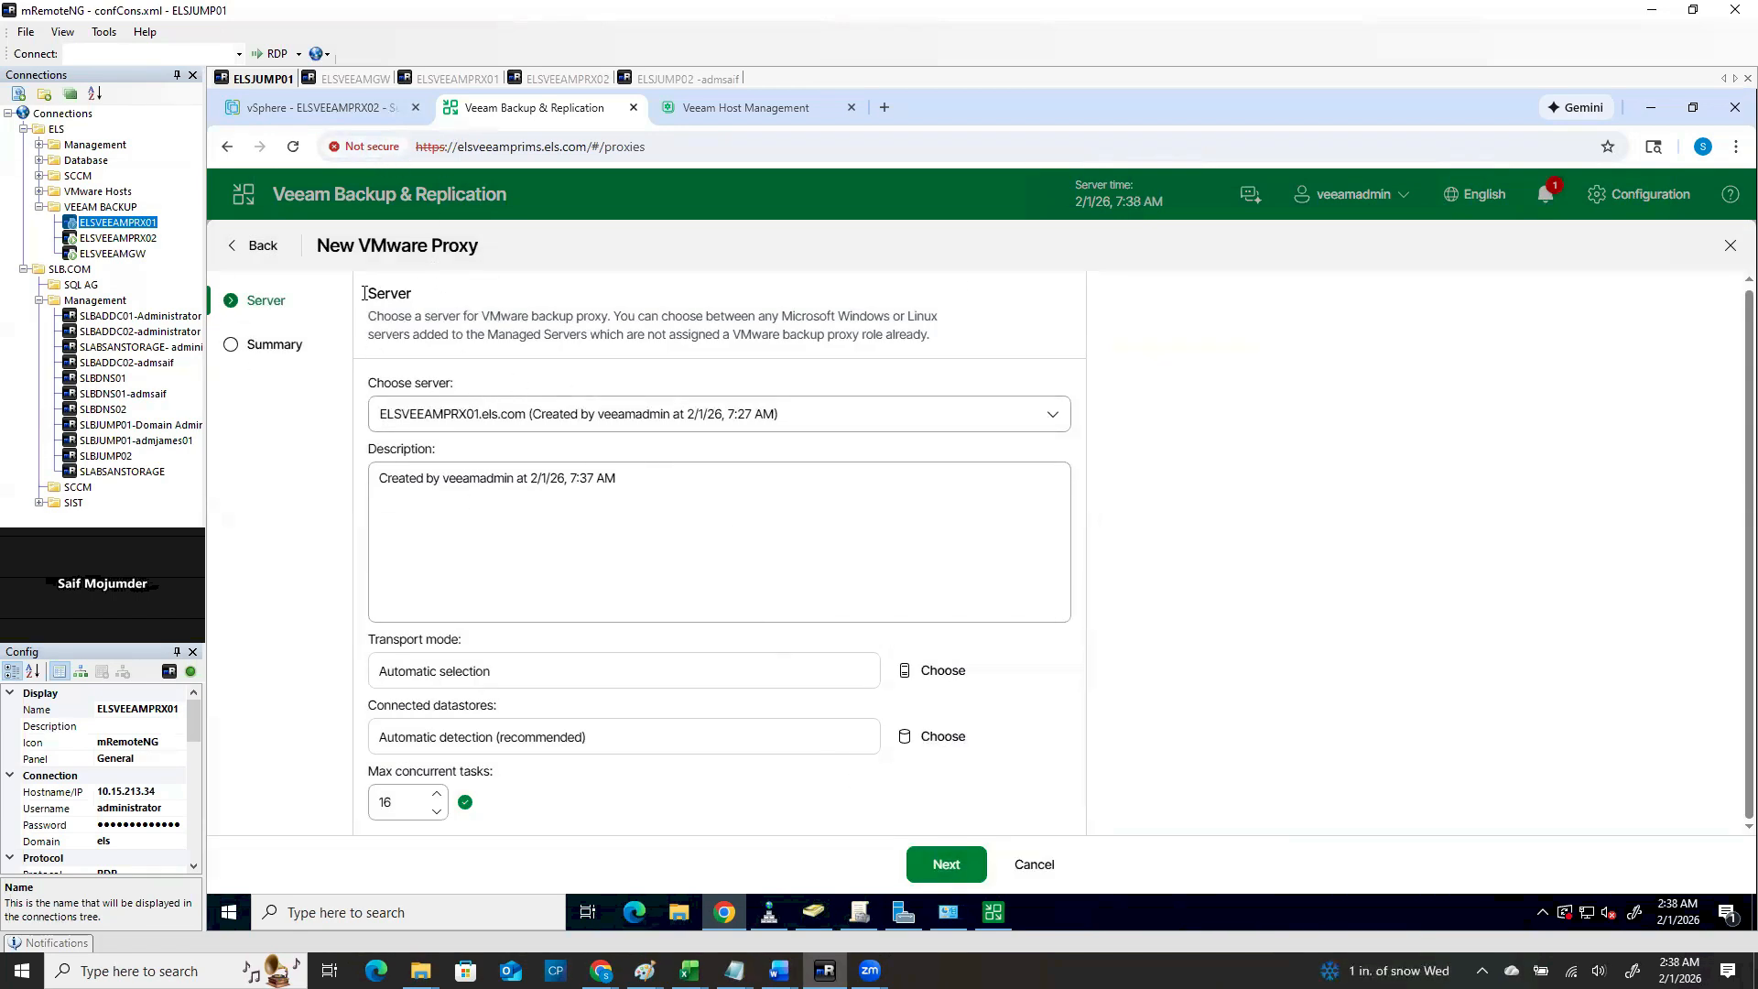
left_click(256, 245)
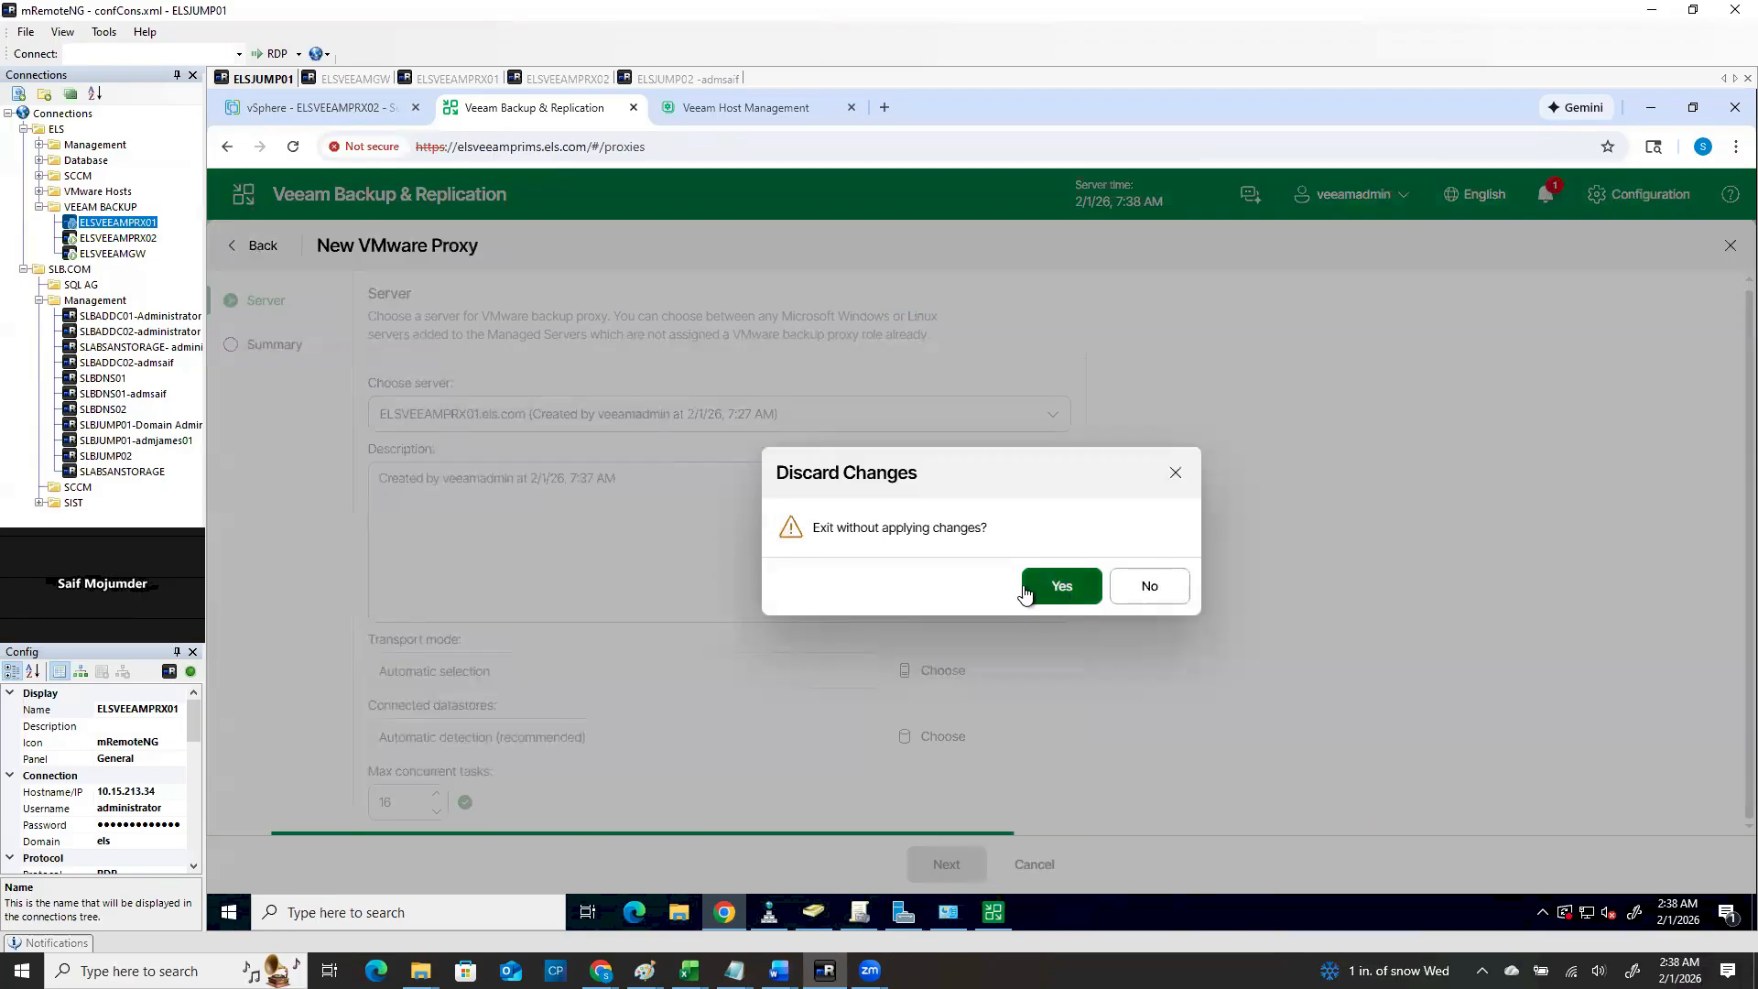
- Discard the draft and add ELSVEEAMPRX01.els.com as a VMware proxy with default settings
left_click(1060, 589)
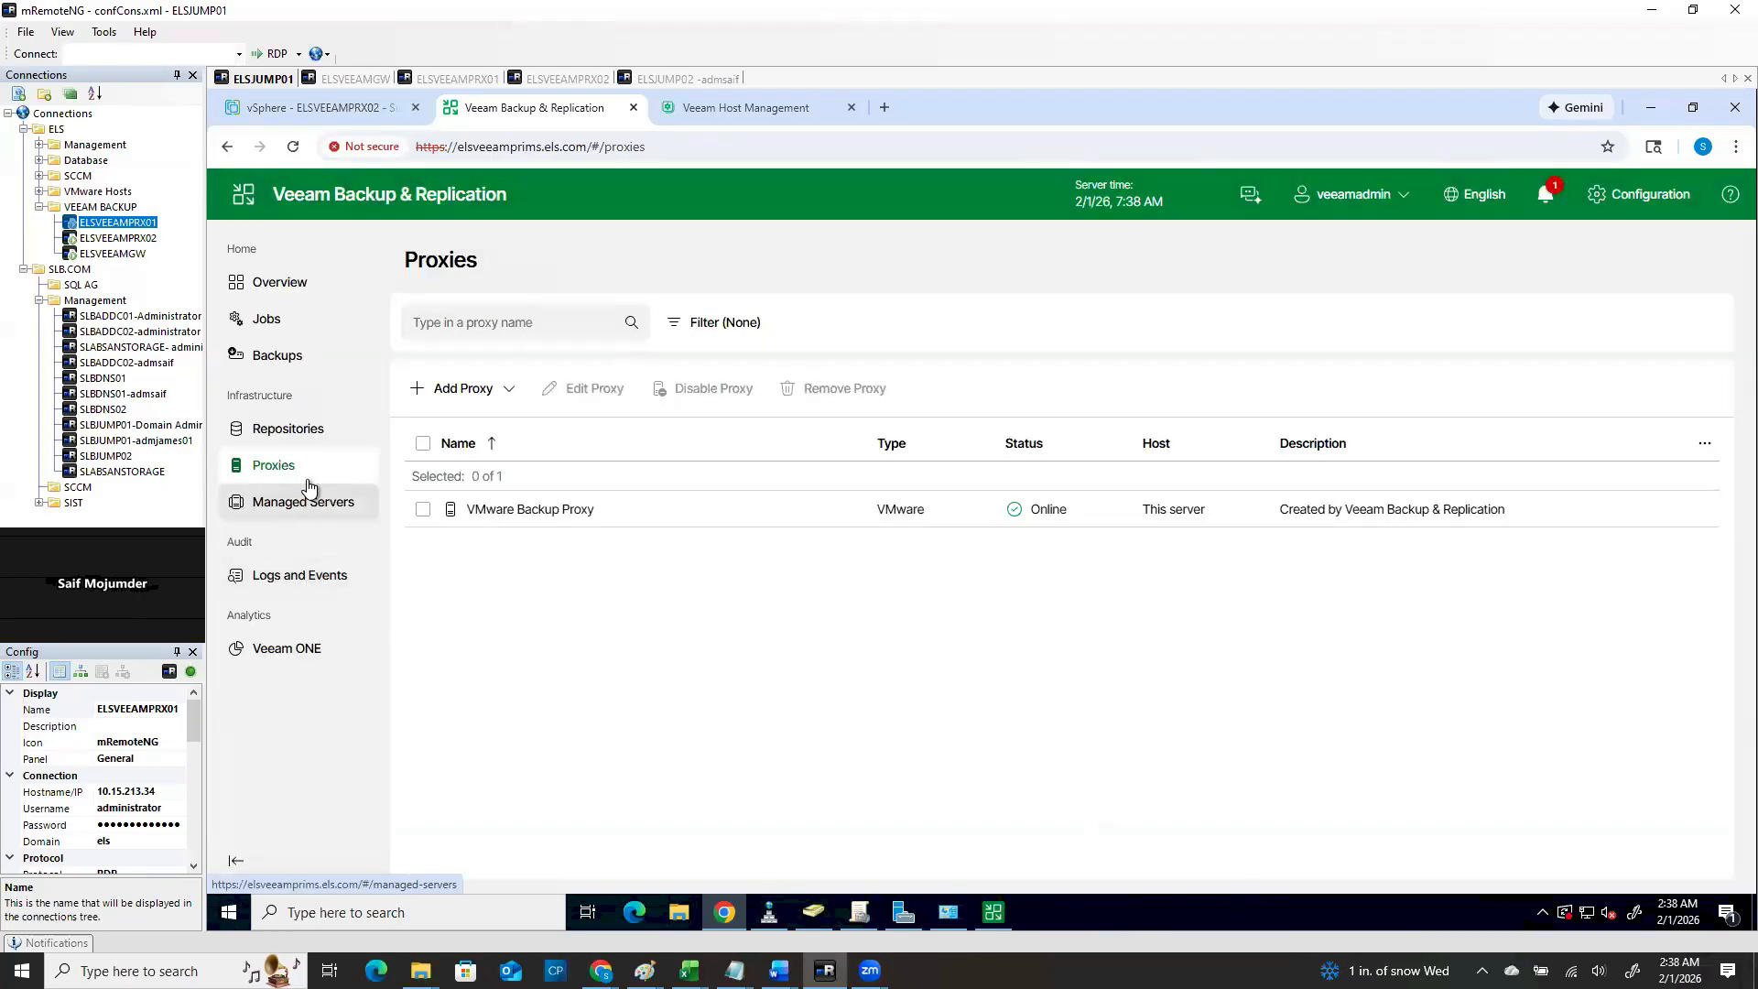
left_click(467, 389)
left_click(490, 446)
left_click(504, 424)
left_click(488, 499)
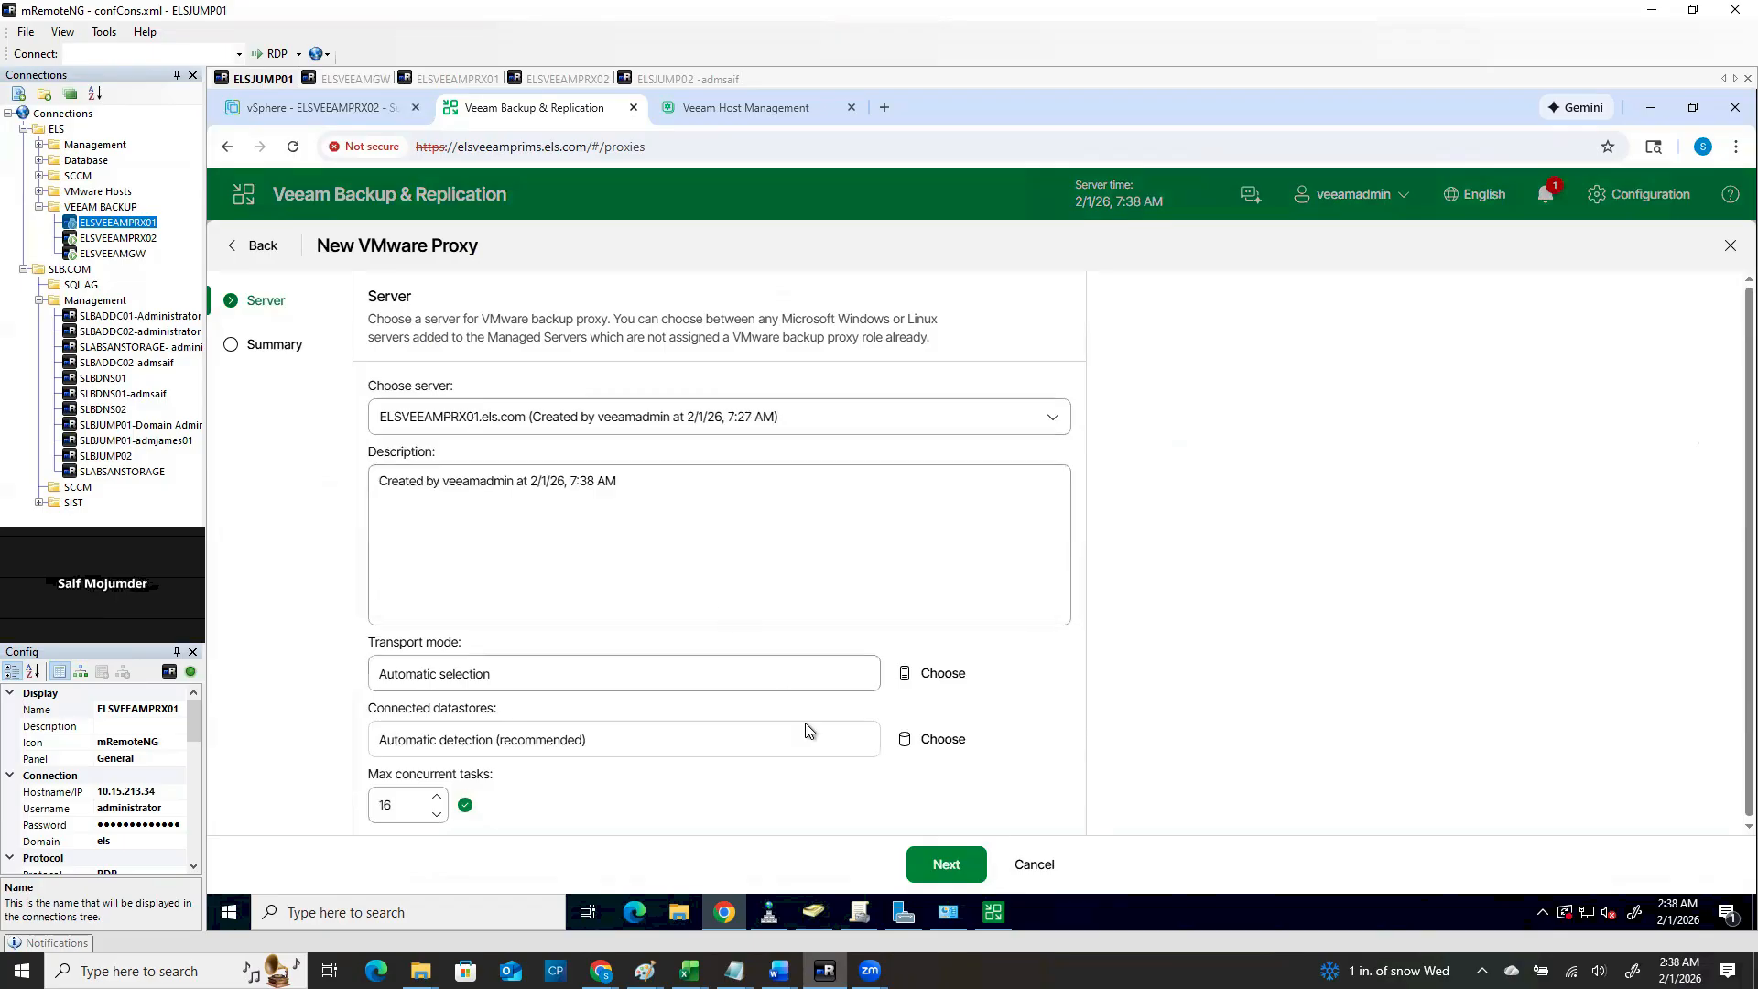
left_click(952, 867)
left_click(952, 875)
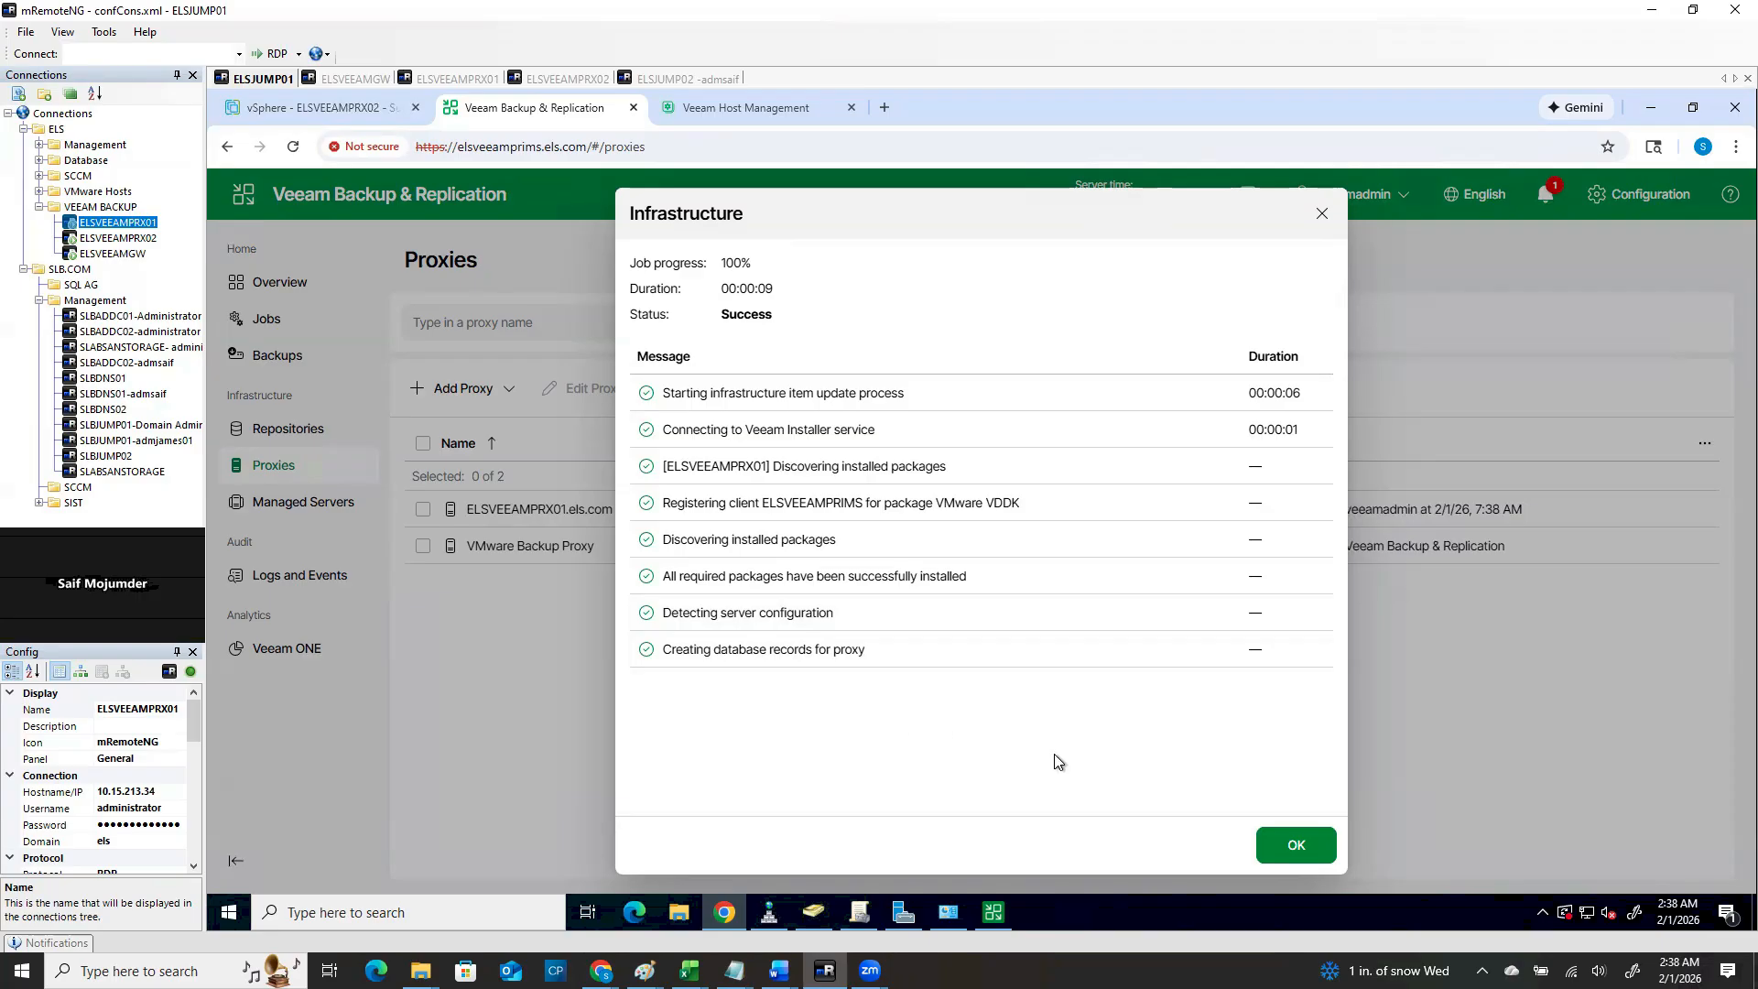
left_click(1282, 847)
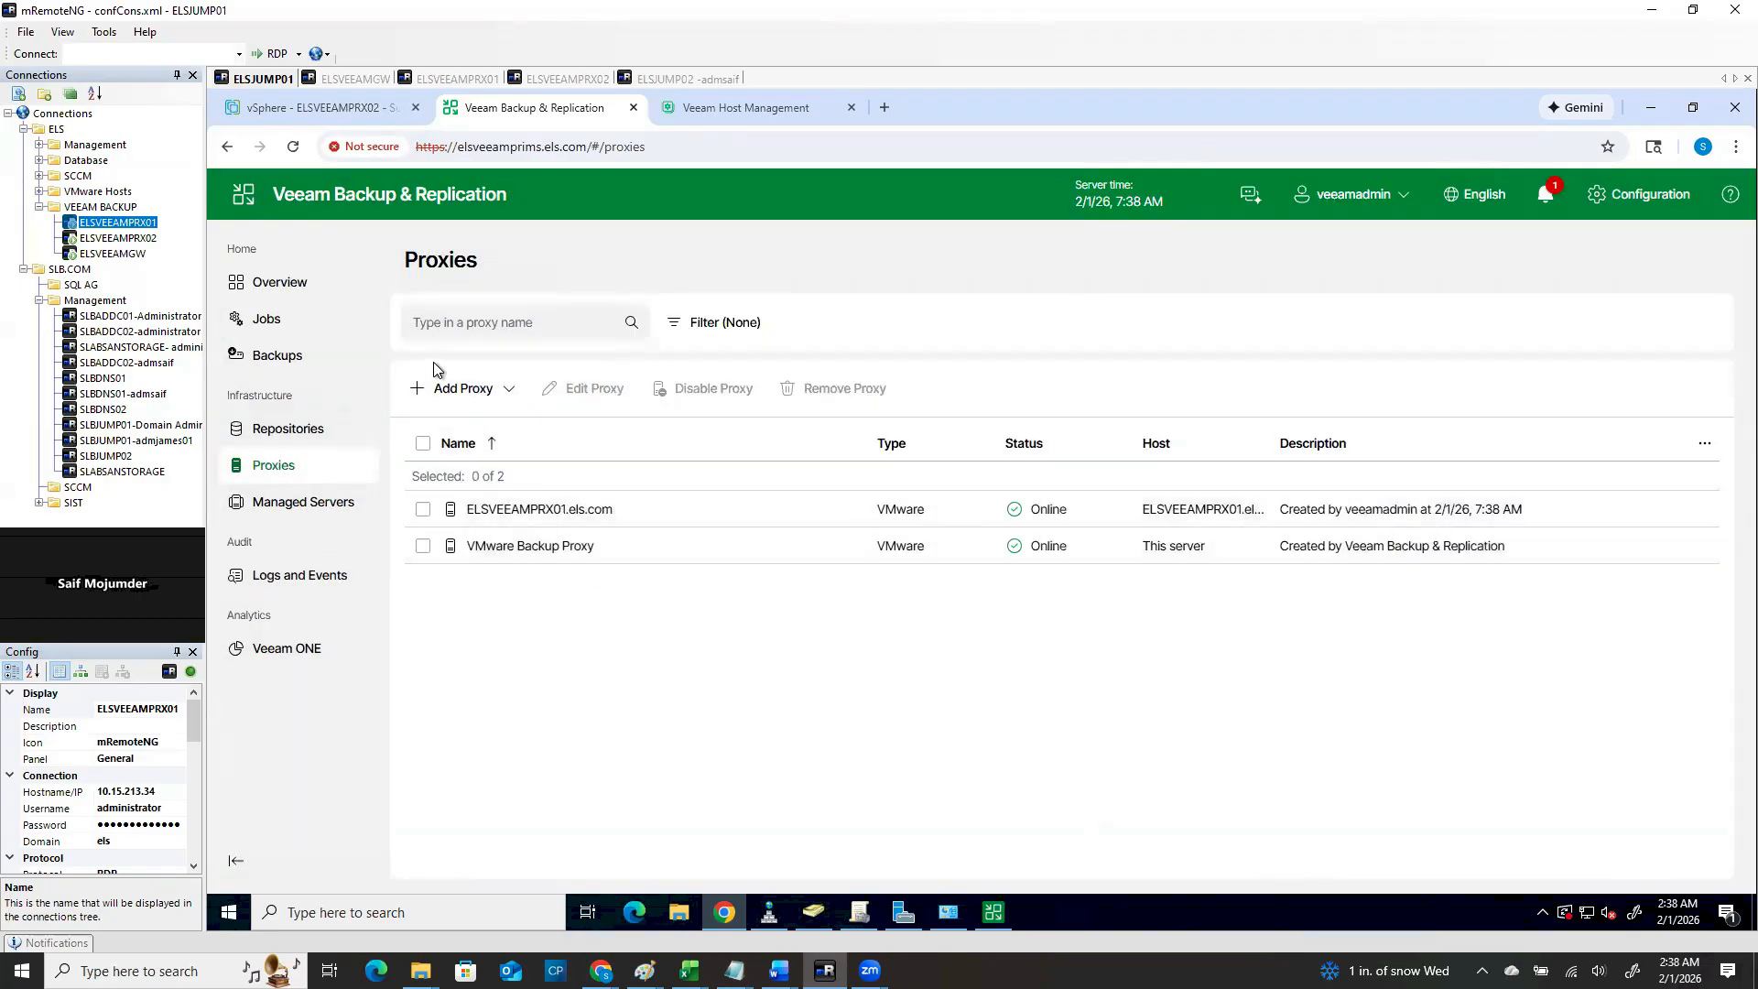
left_click(464, 389)
left_click(486, 429)
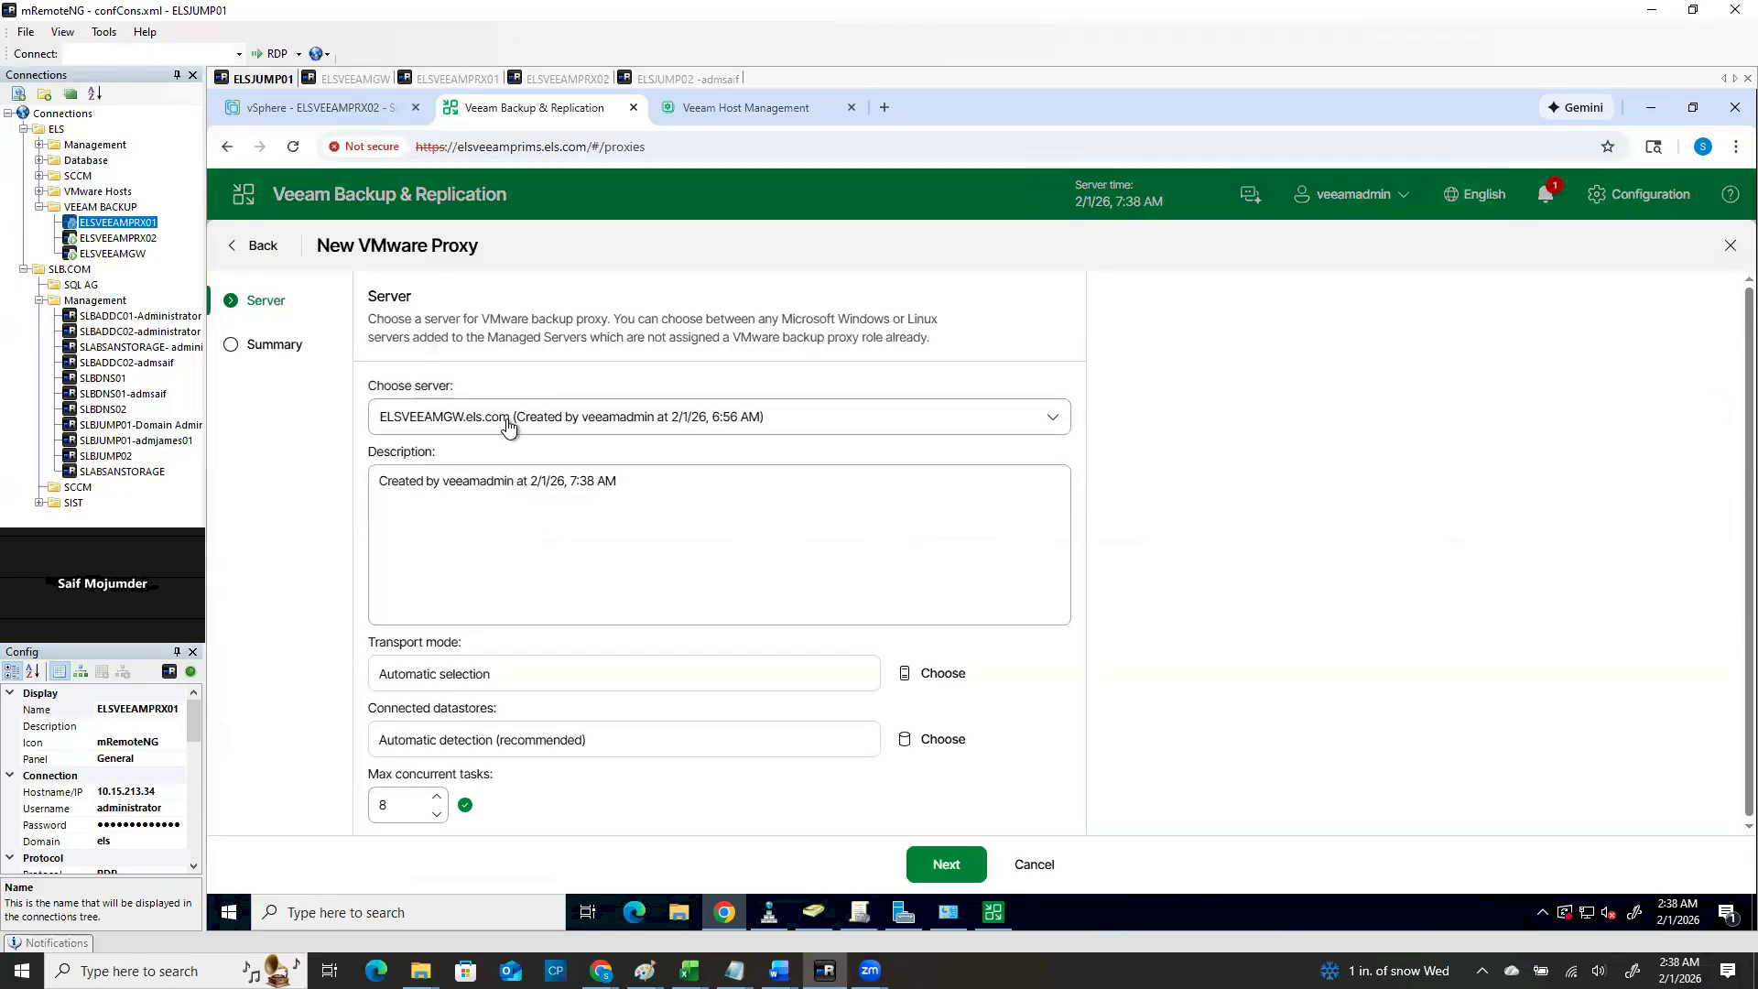
- Add ELSVEEAMPRX02.els.com as a VMware proxy in the web console and apply it
left_click(508, 421)
left_click(485, 557)
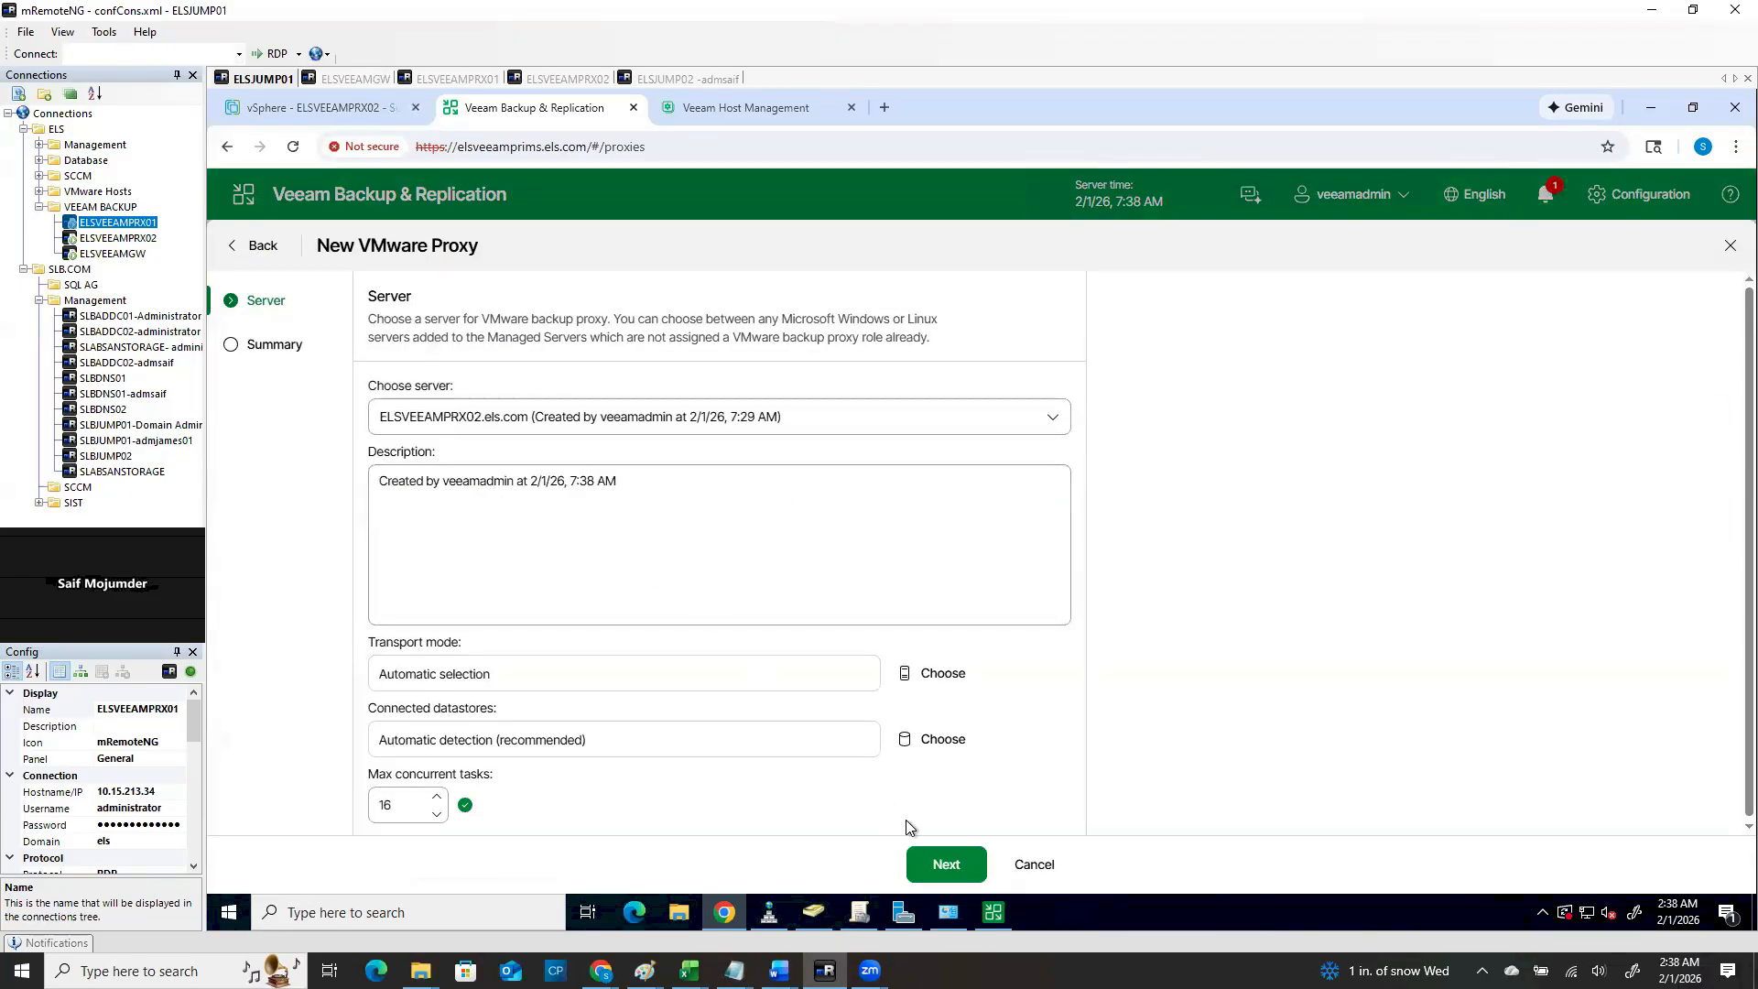
left_click(957, 870)
left_click(952, 866)
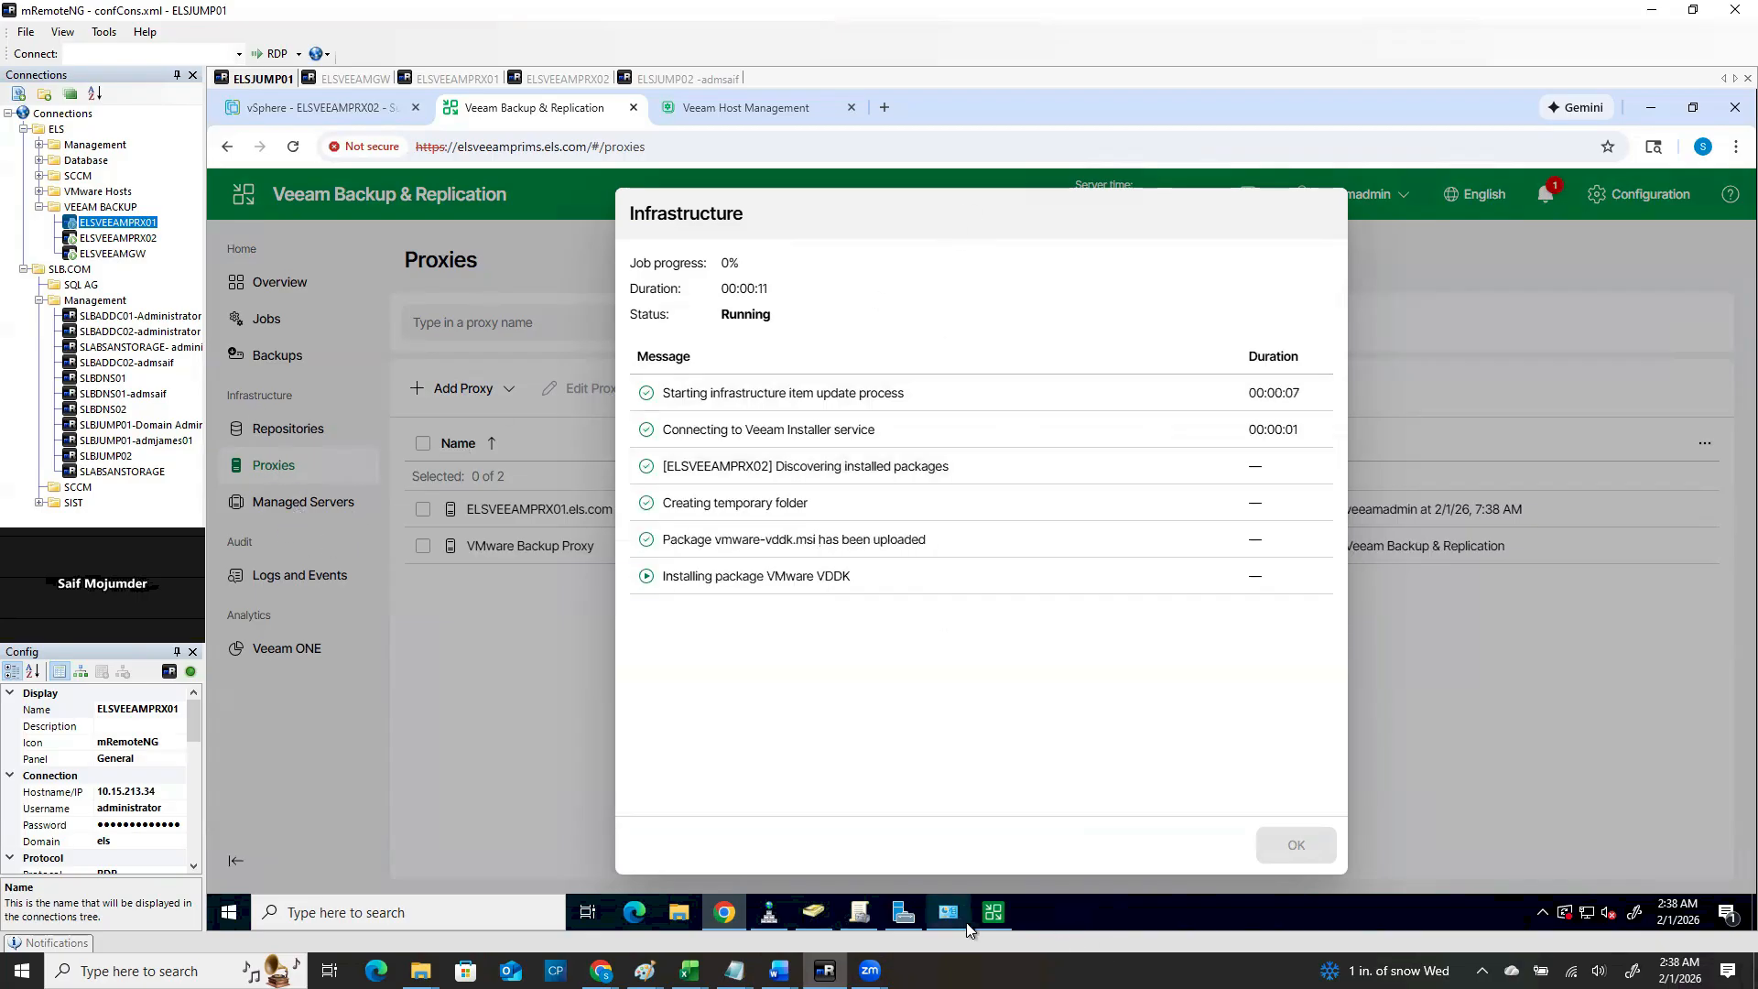
- Finish the desktop console's New Backup Proxy wizard and close the web job report
left_click(993, 912)
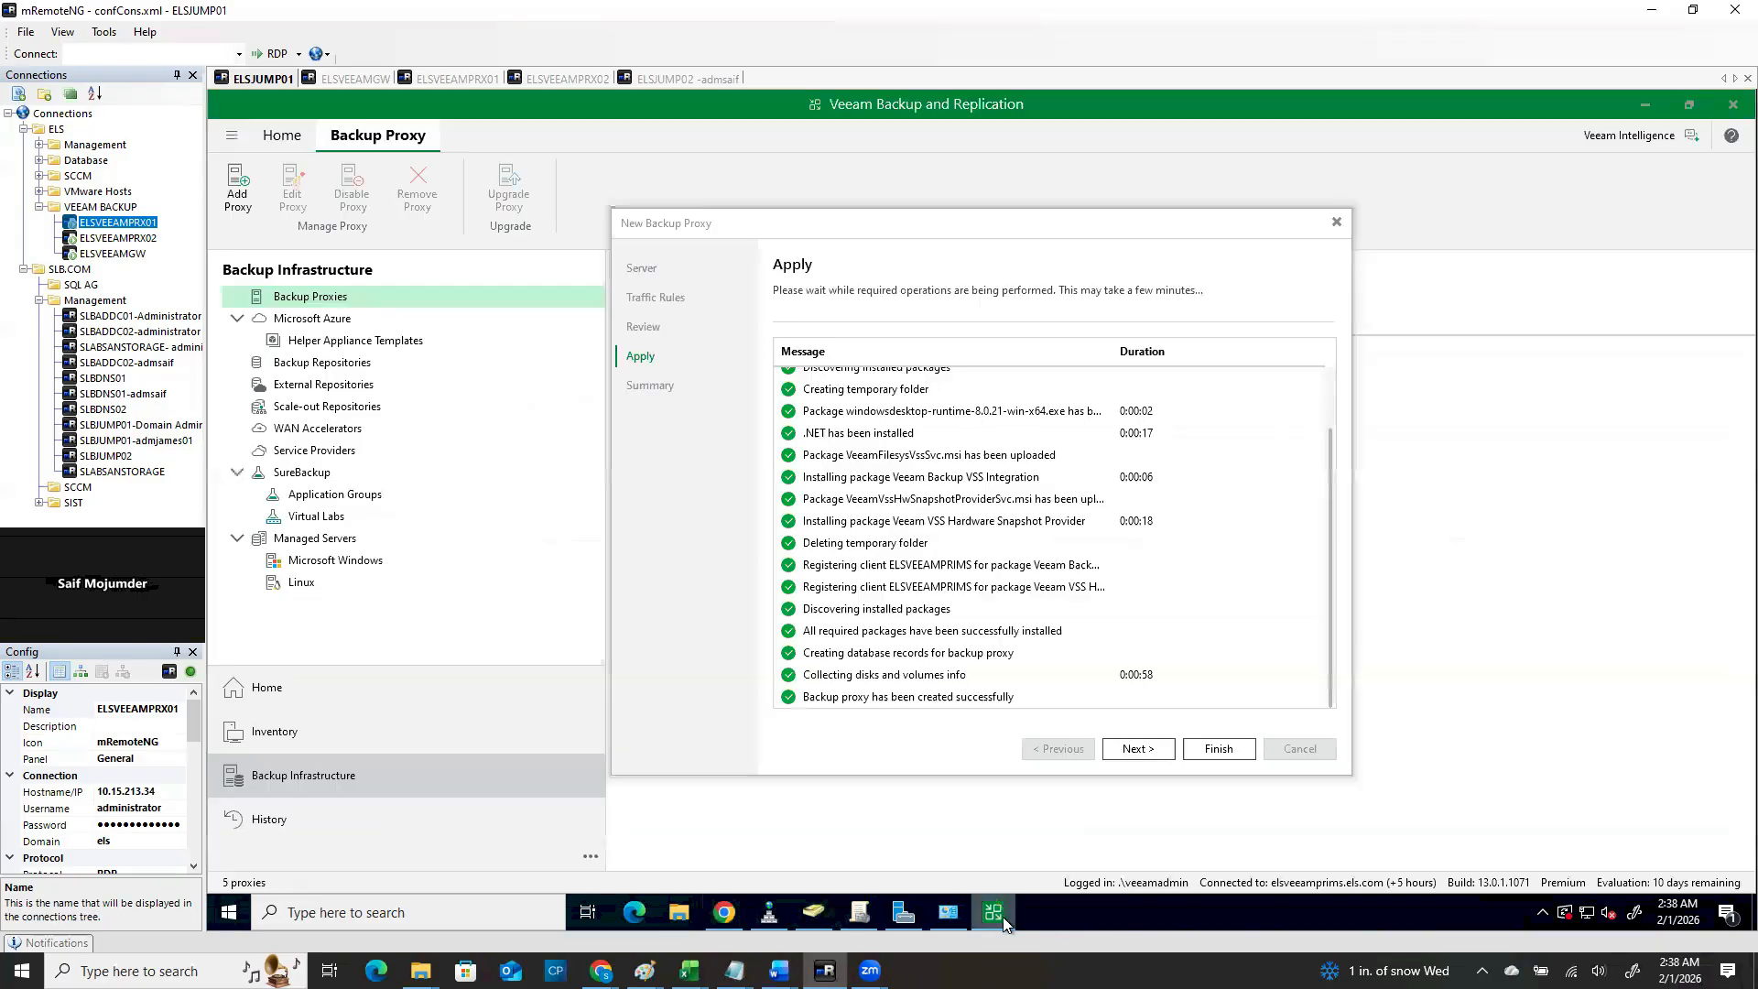
left_click(1150, 751)
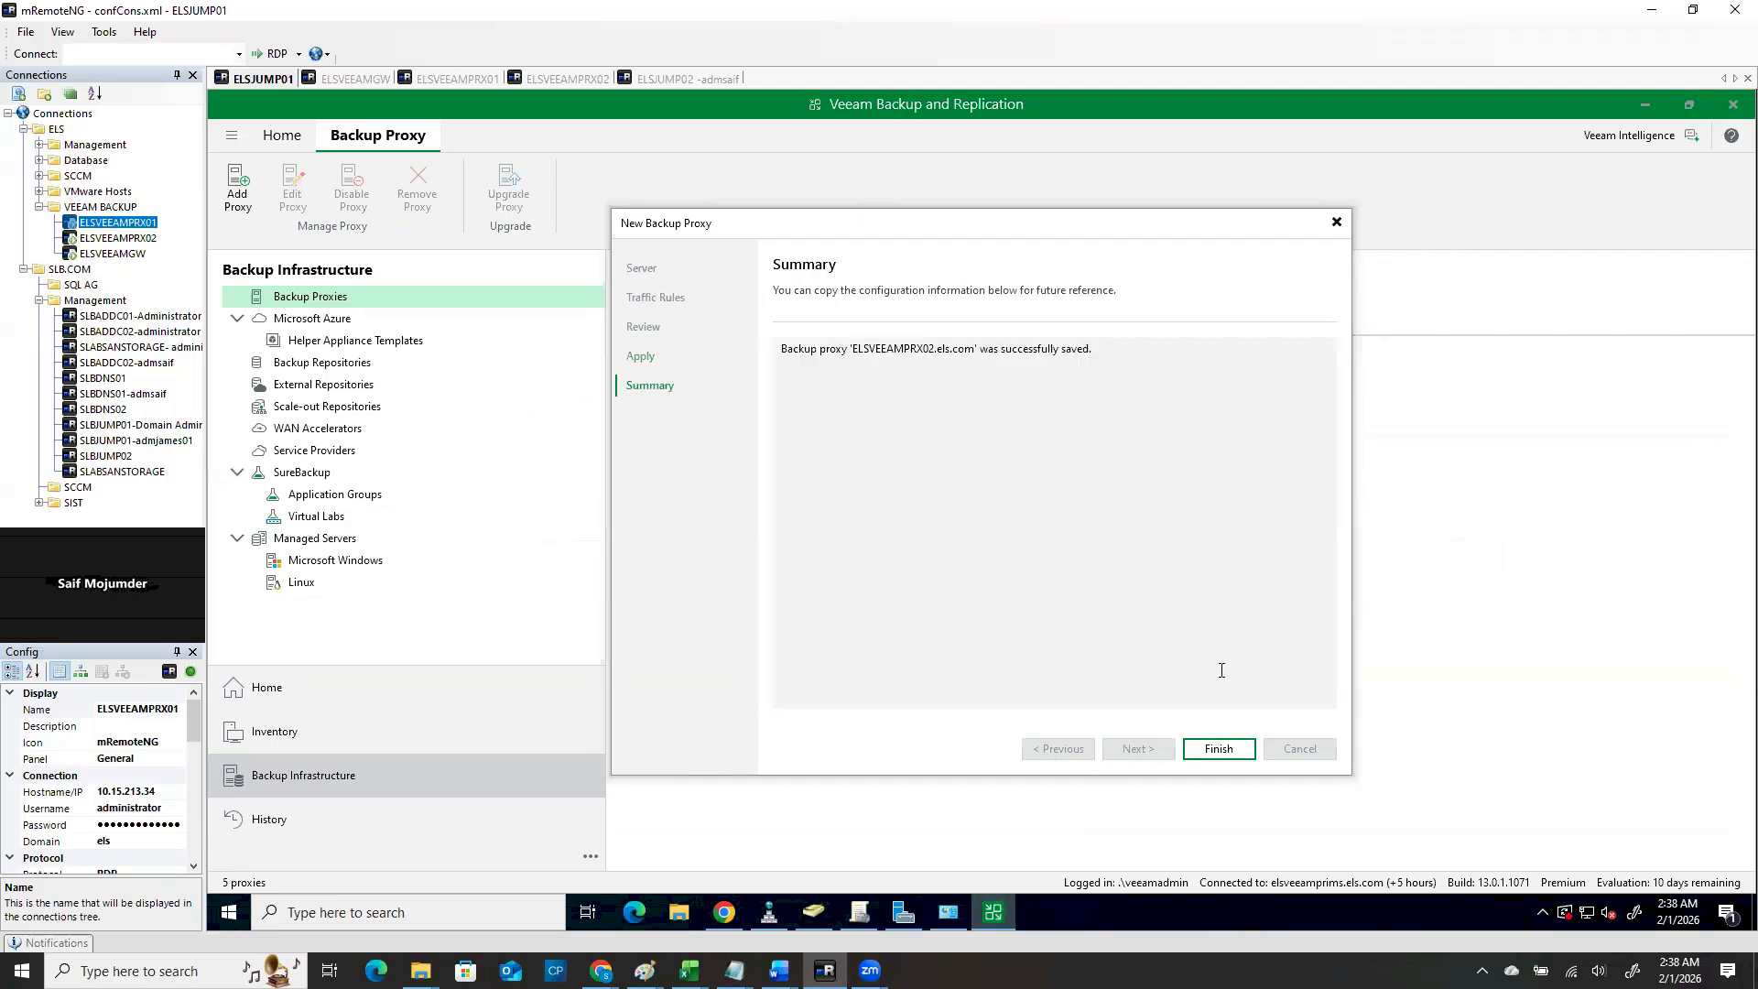
left_click(1220, 749)
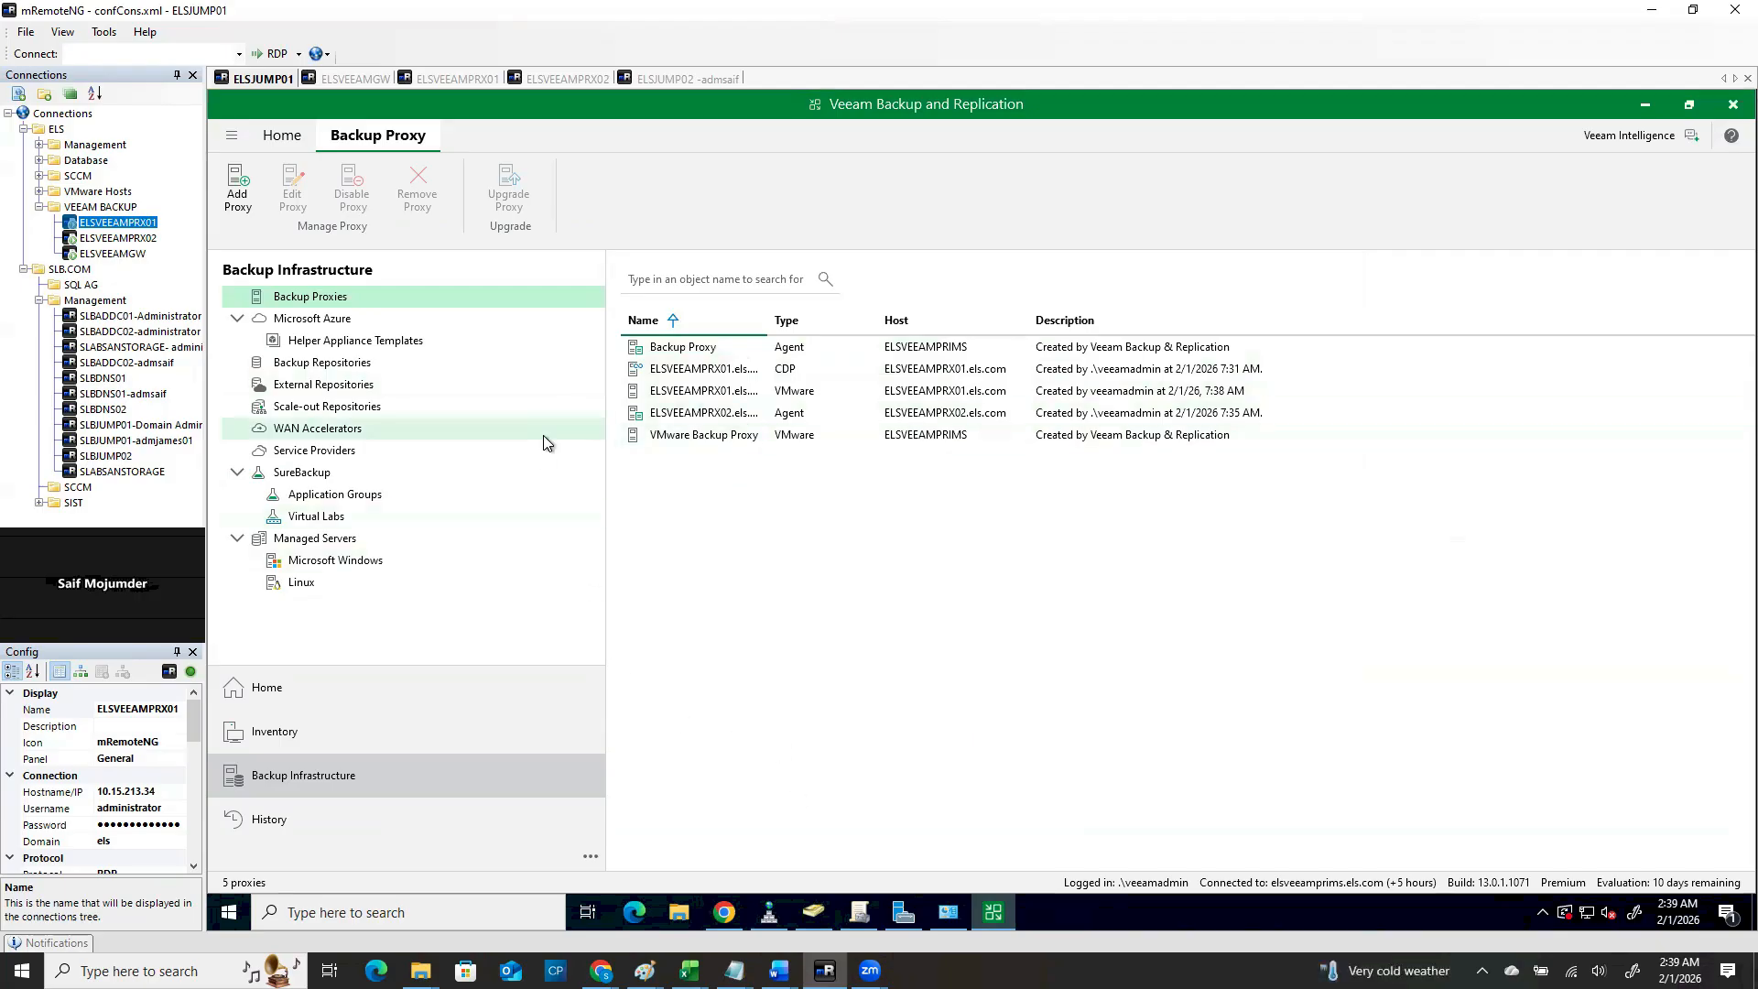
left_click(723, 912)
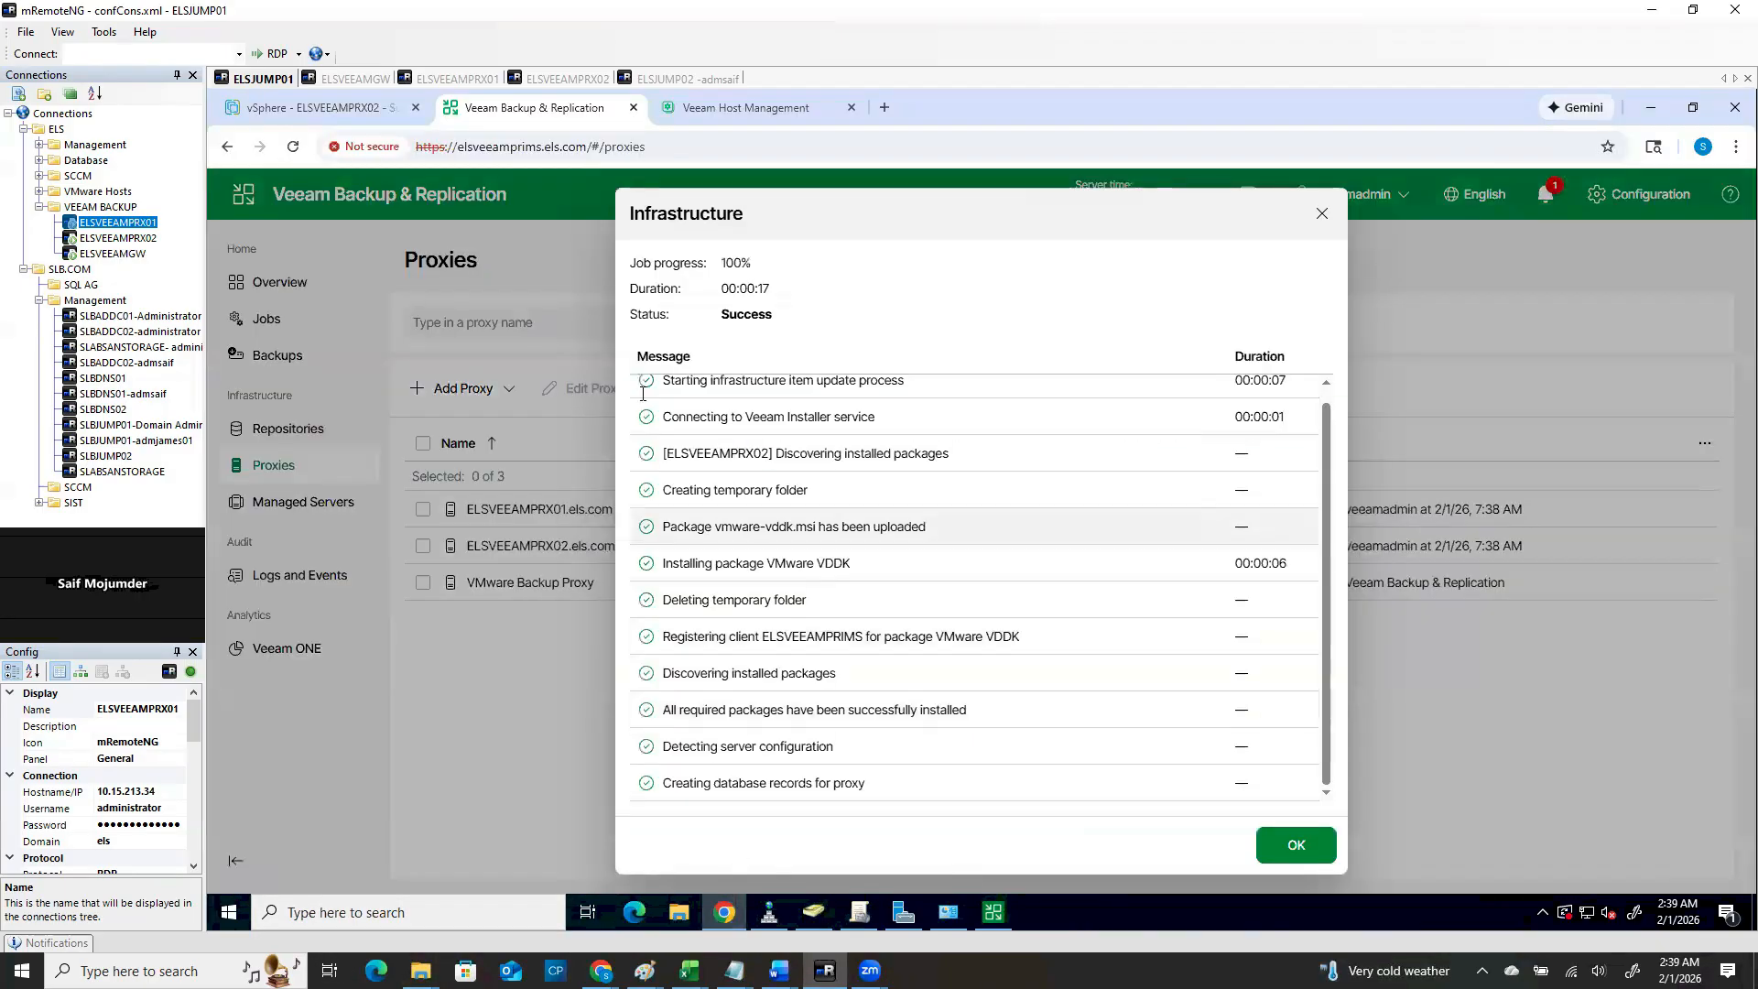
left_click(1296, 845)
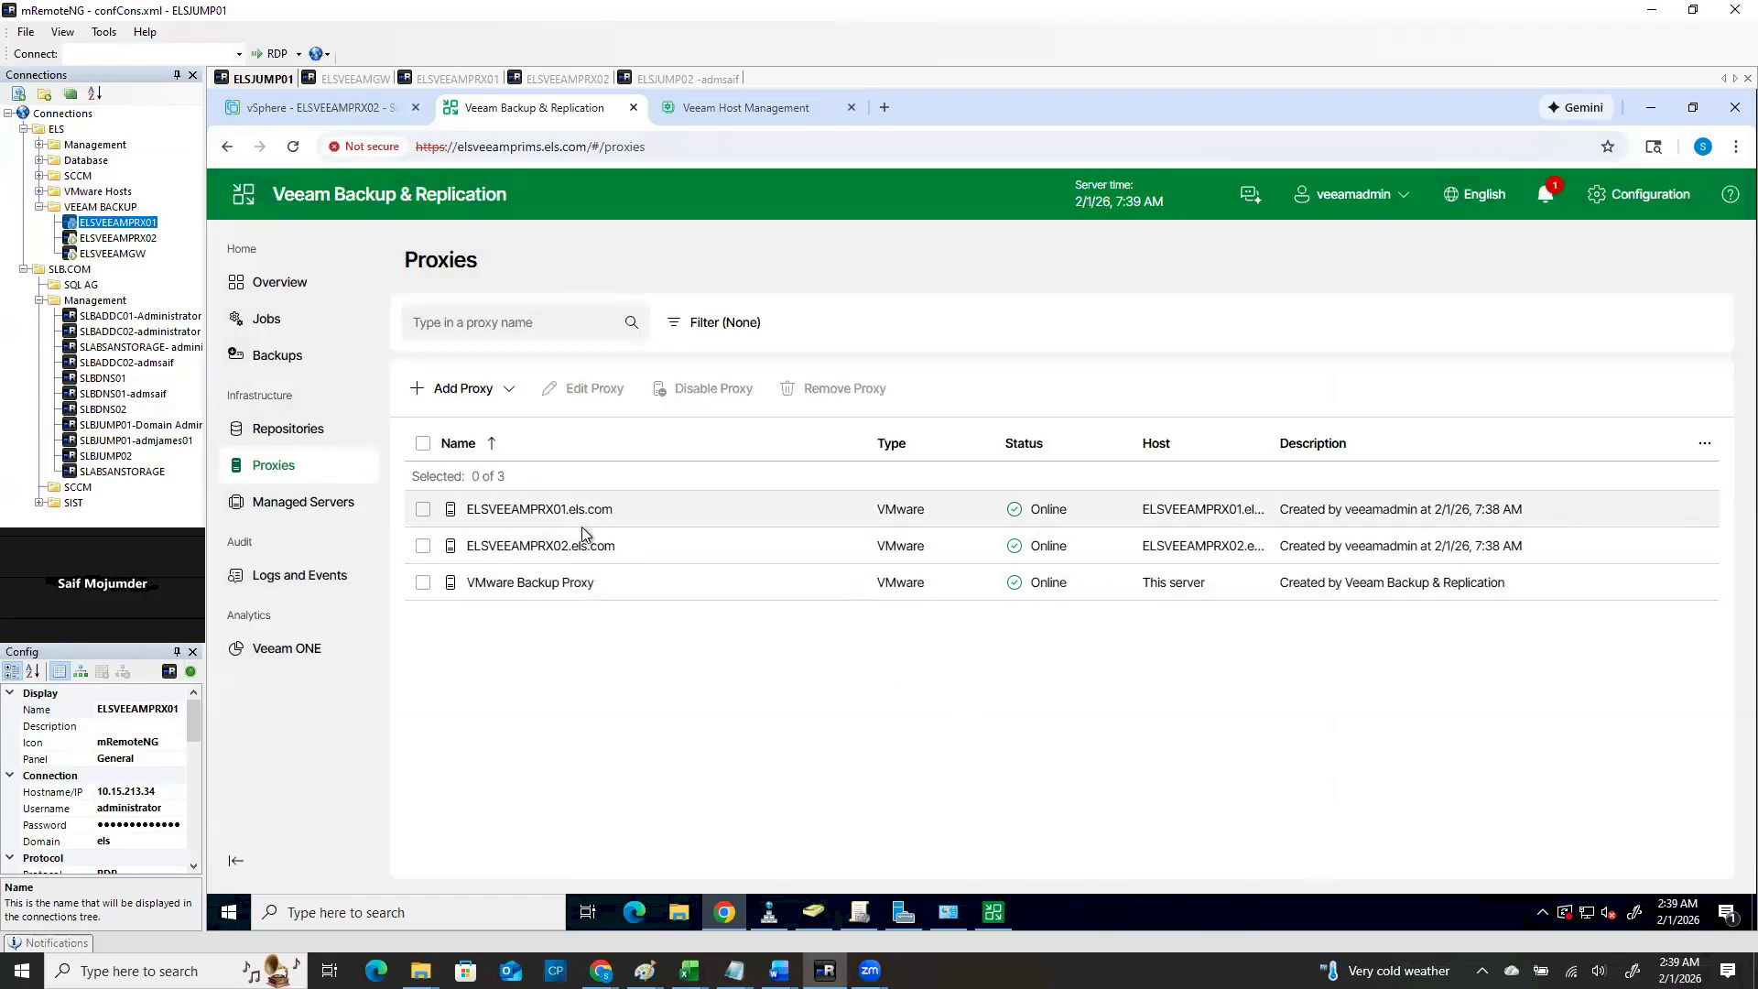
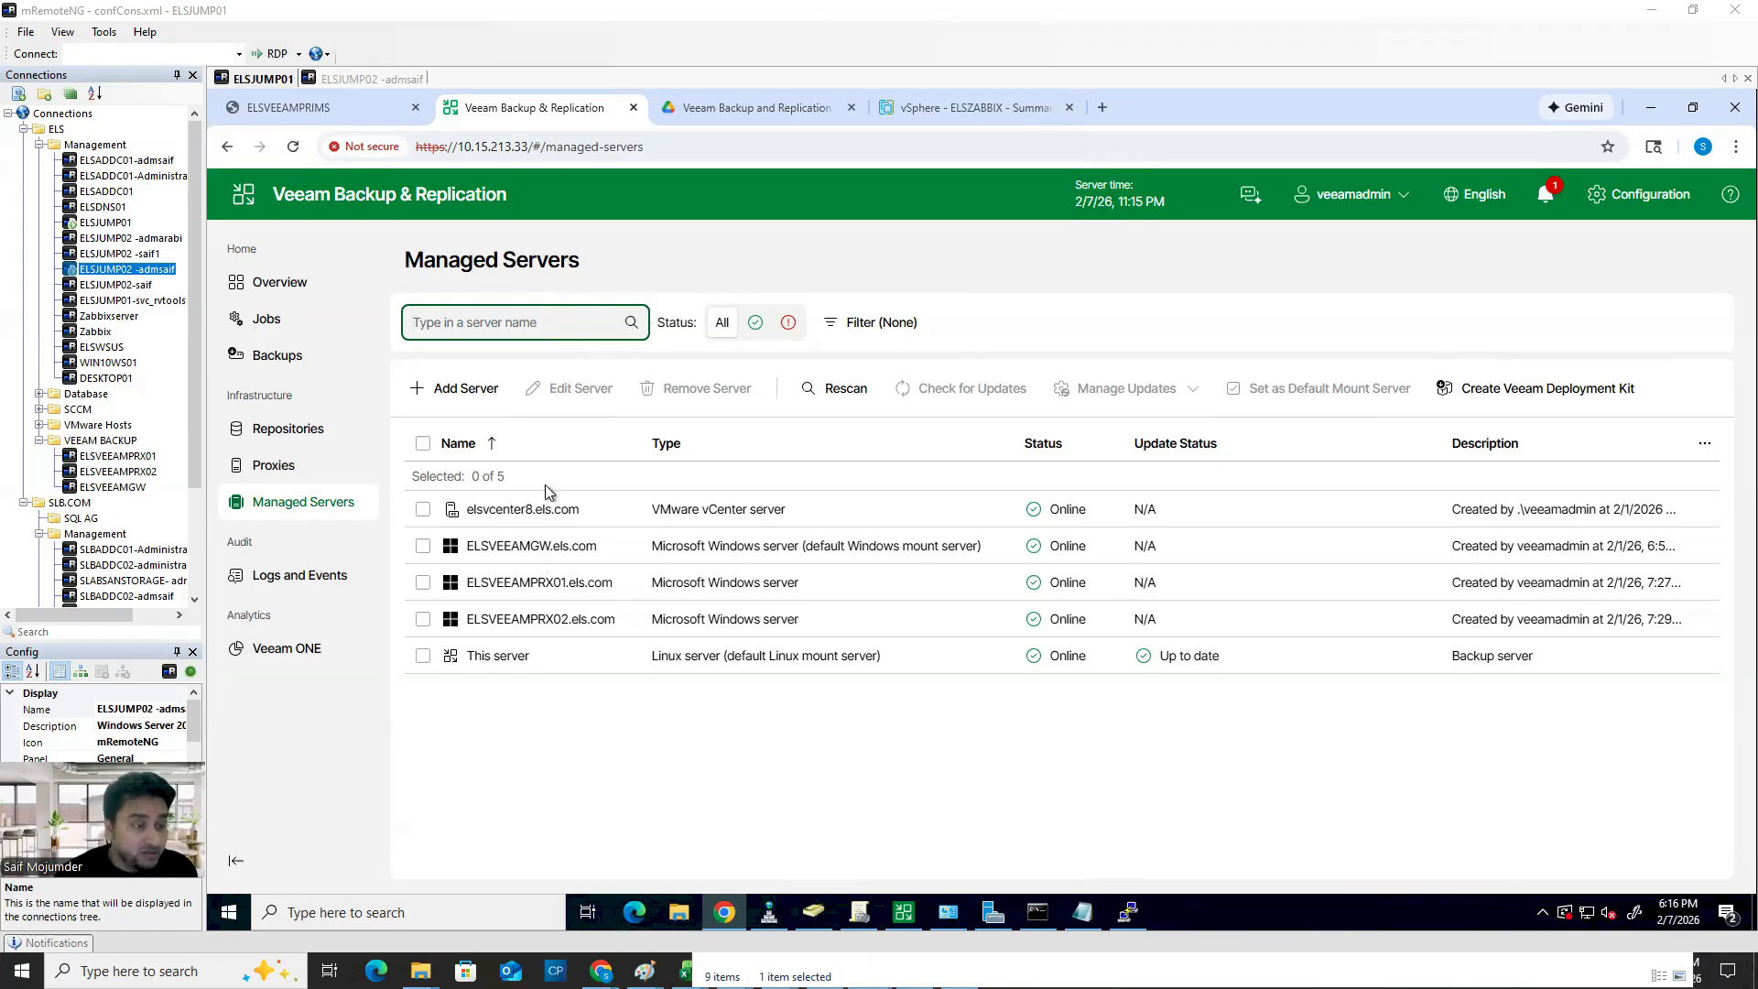
- Select the vCenter server elsvcenter8.els.com in the Managed Servers list
left_click(599, 702)
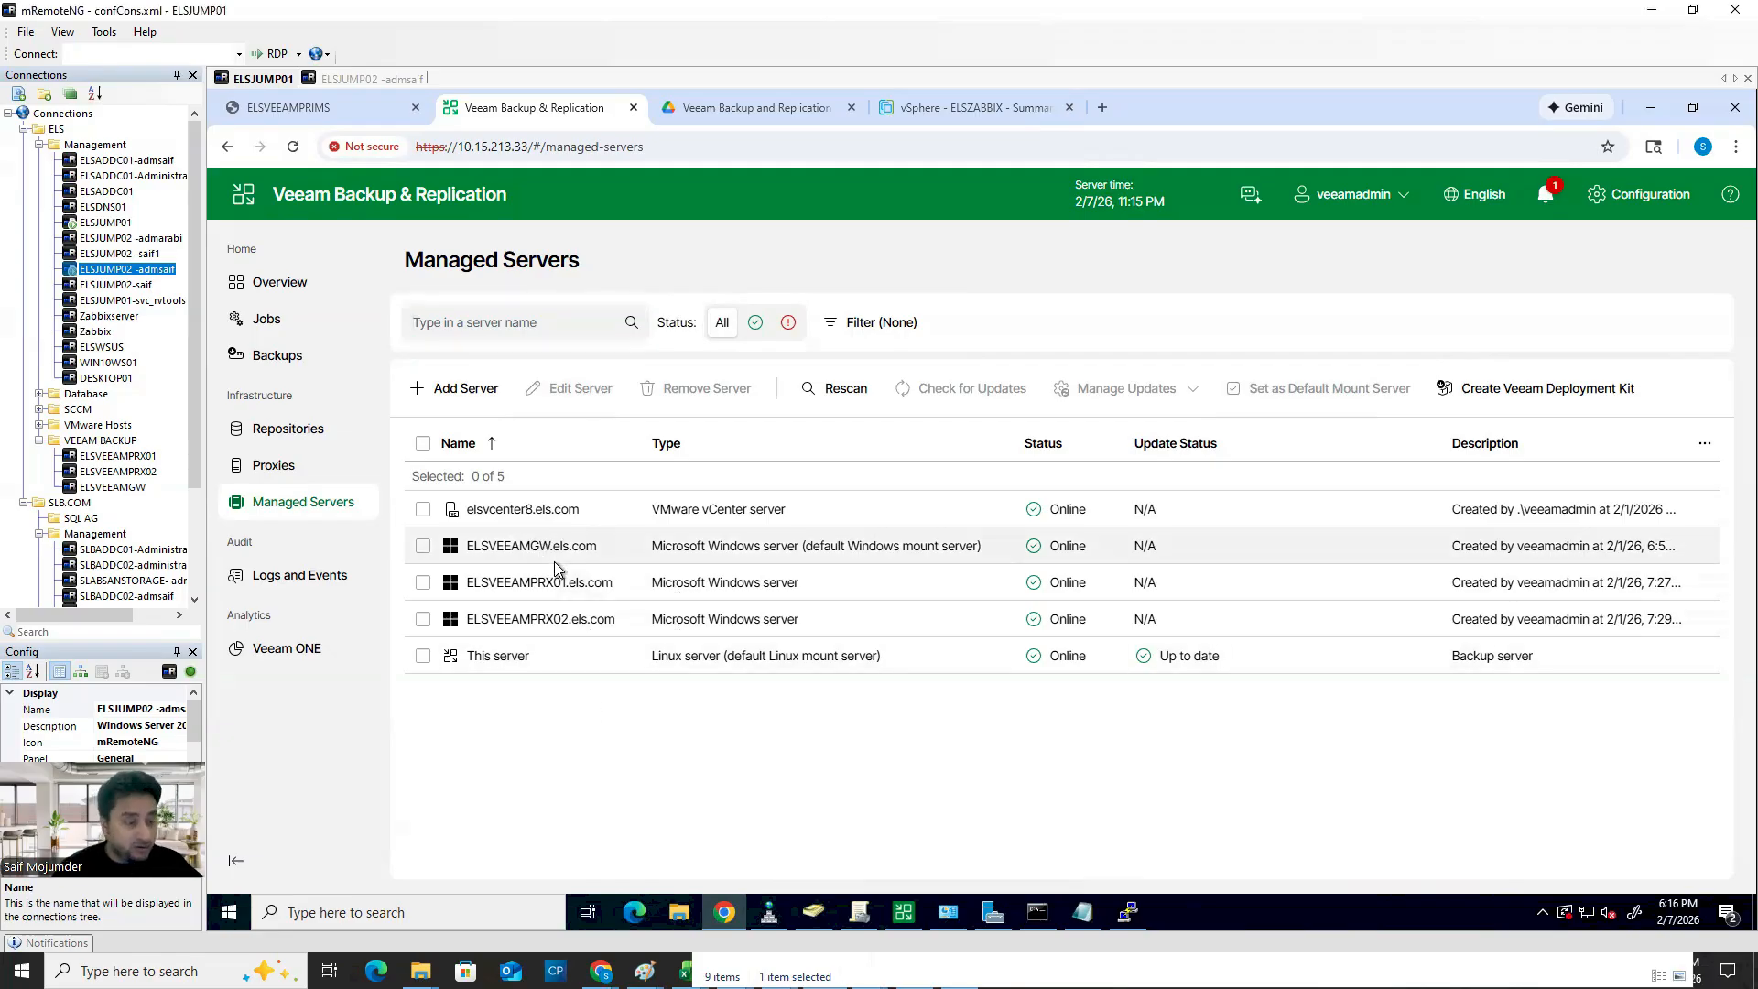
left_click(508, 510)
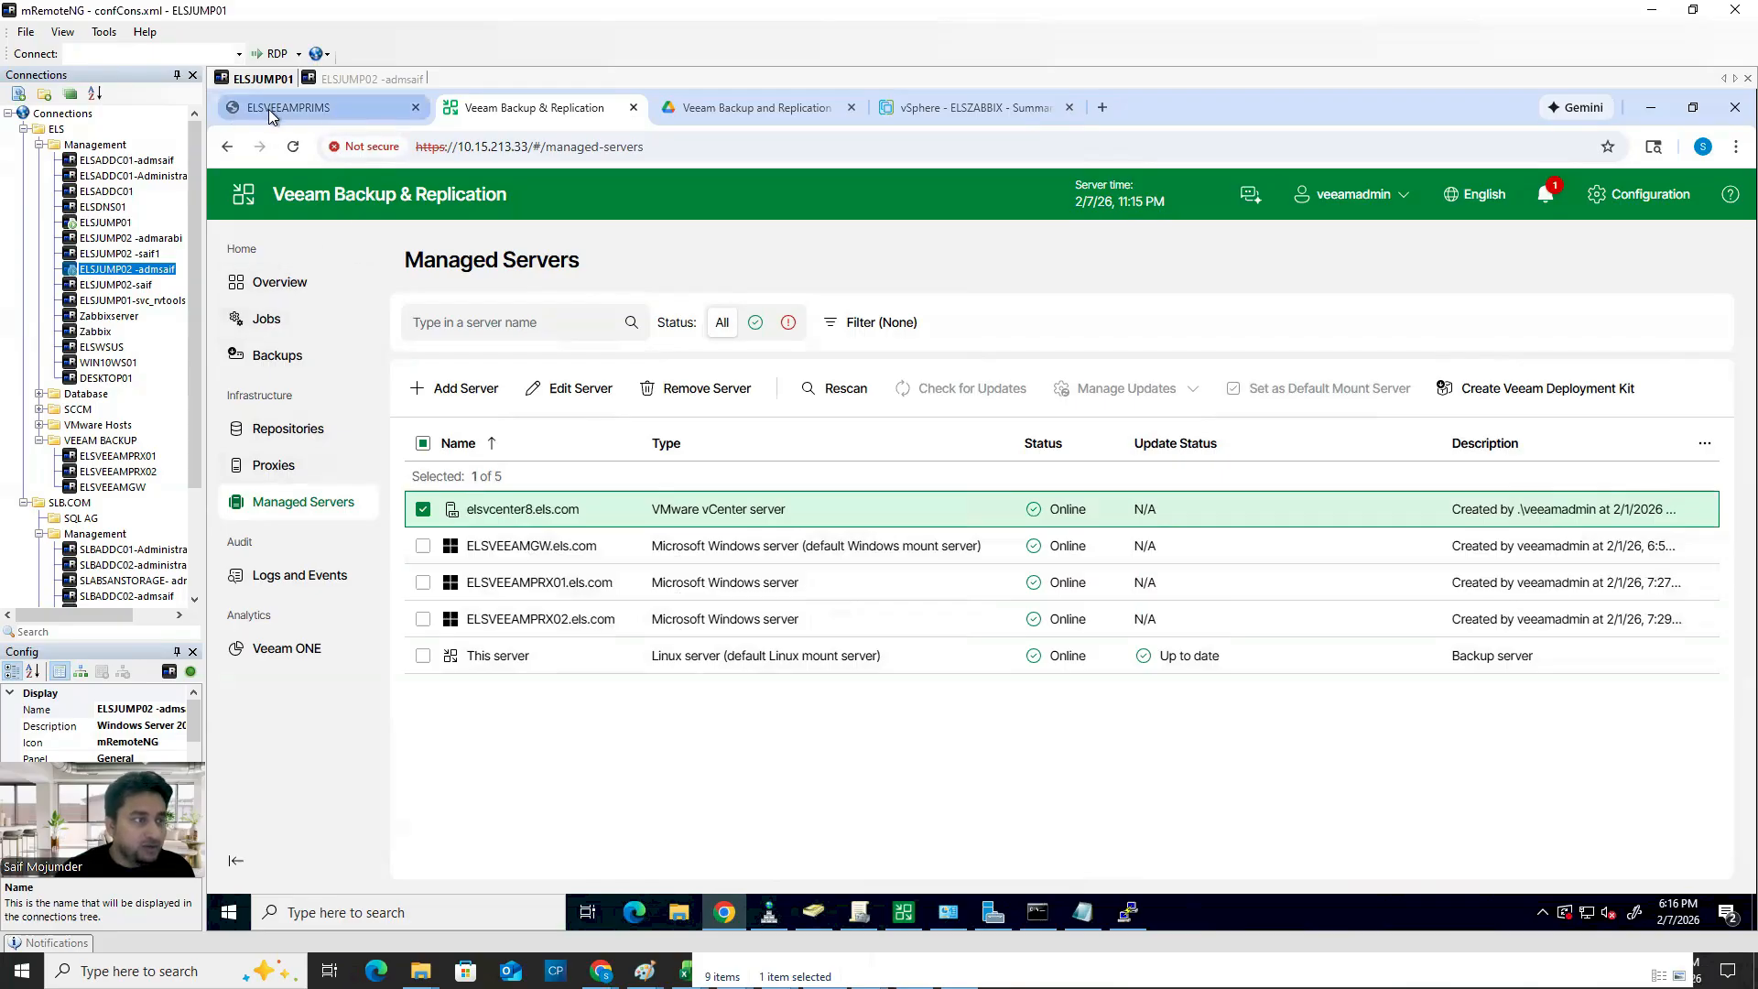
mouse_move(316, 107)
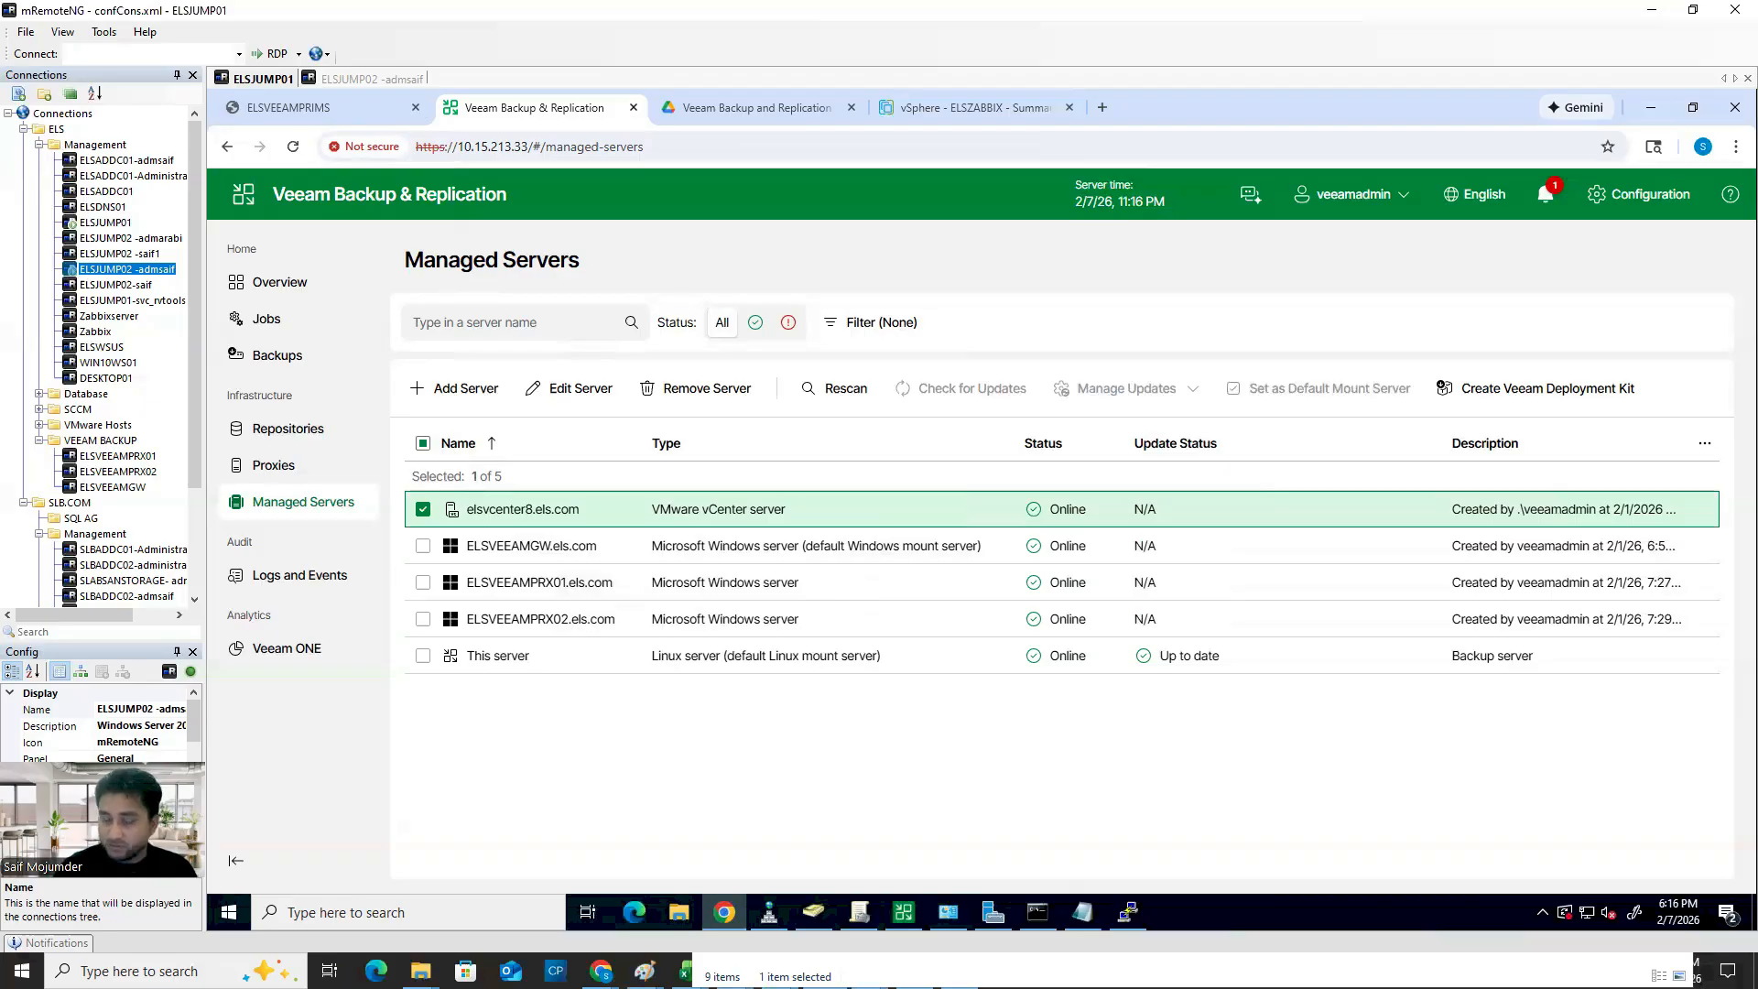
- Bring the browser forward and switch to the YouTube Studio video details tab
mouse_move(601, 970)
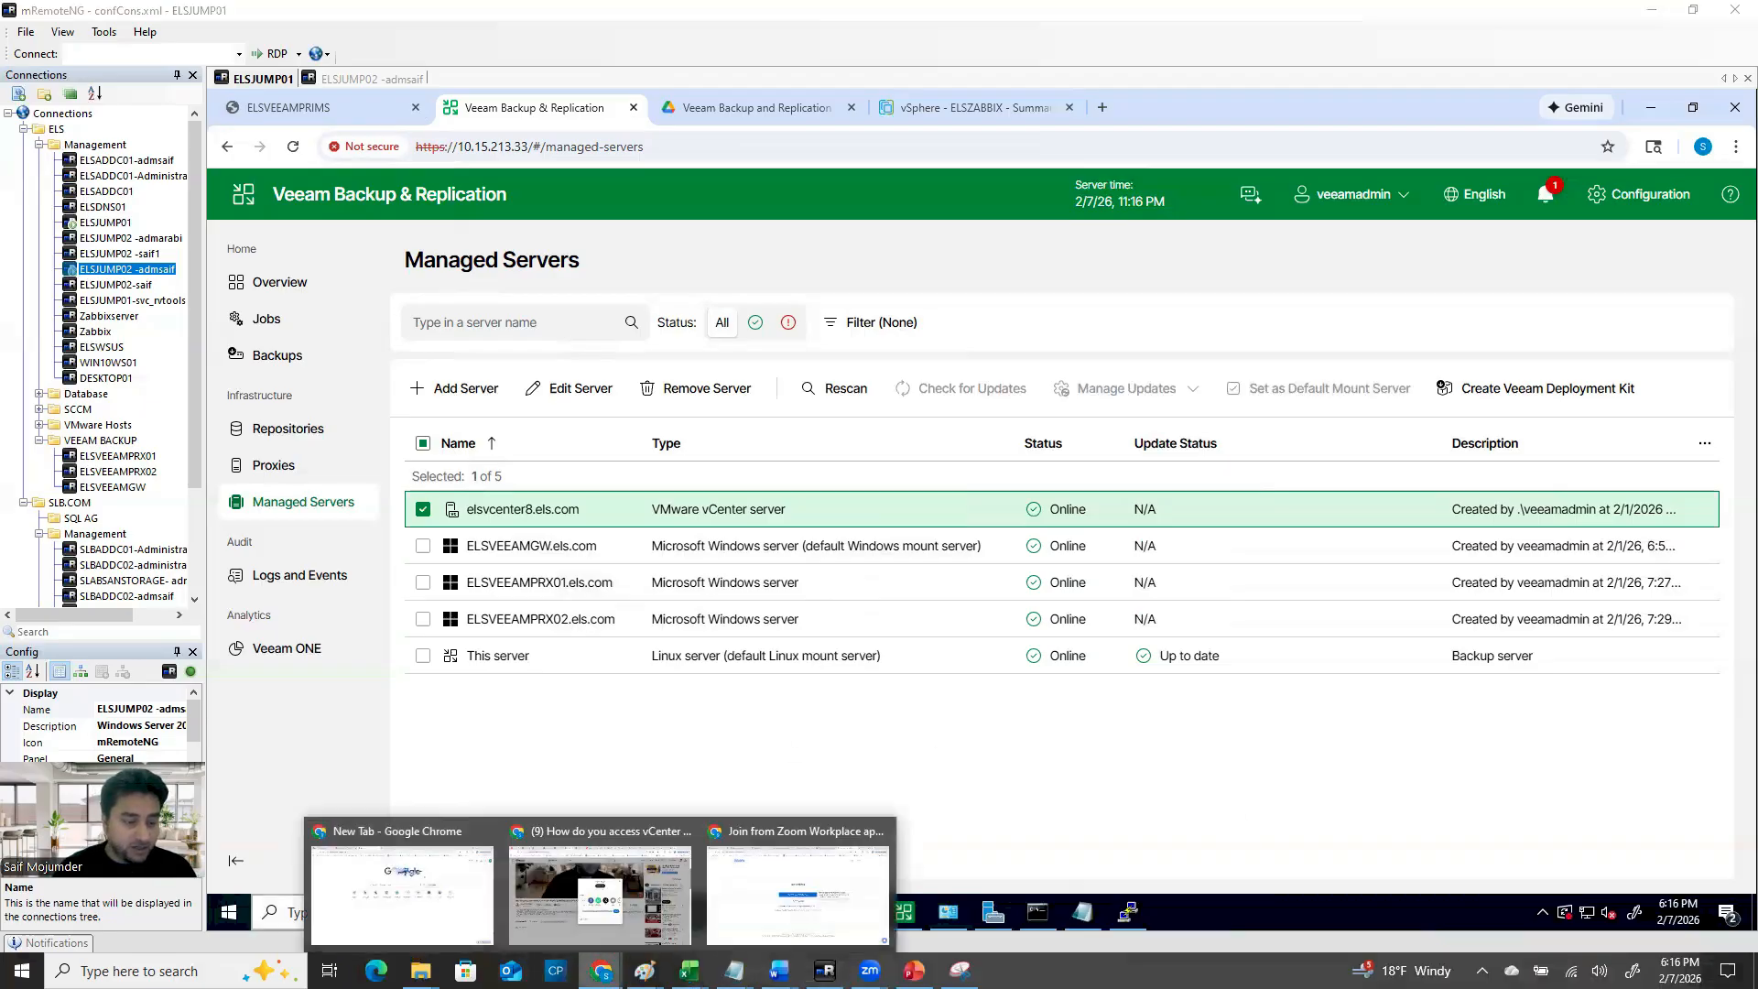
left_click(579, 909)
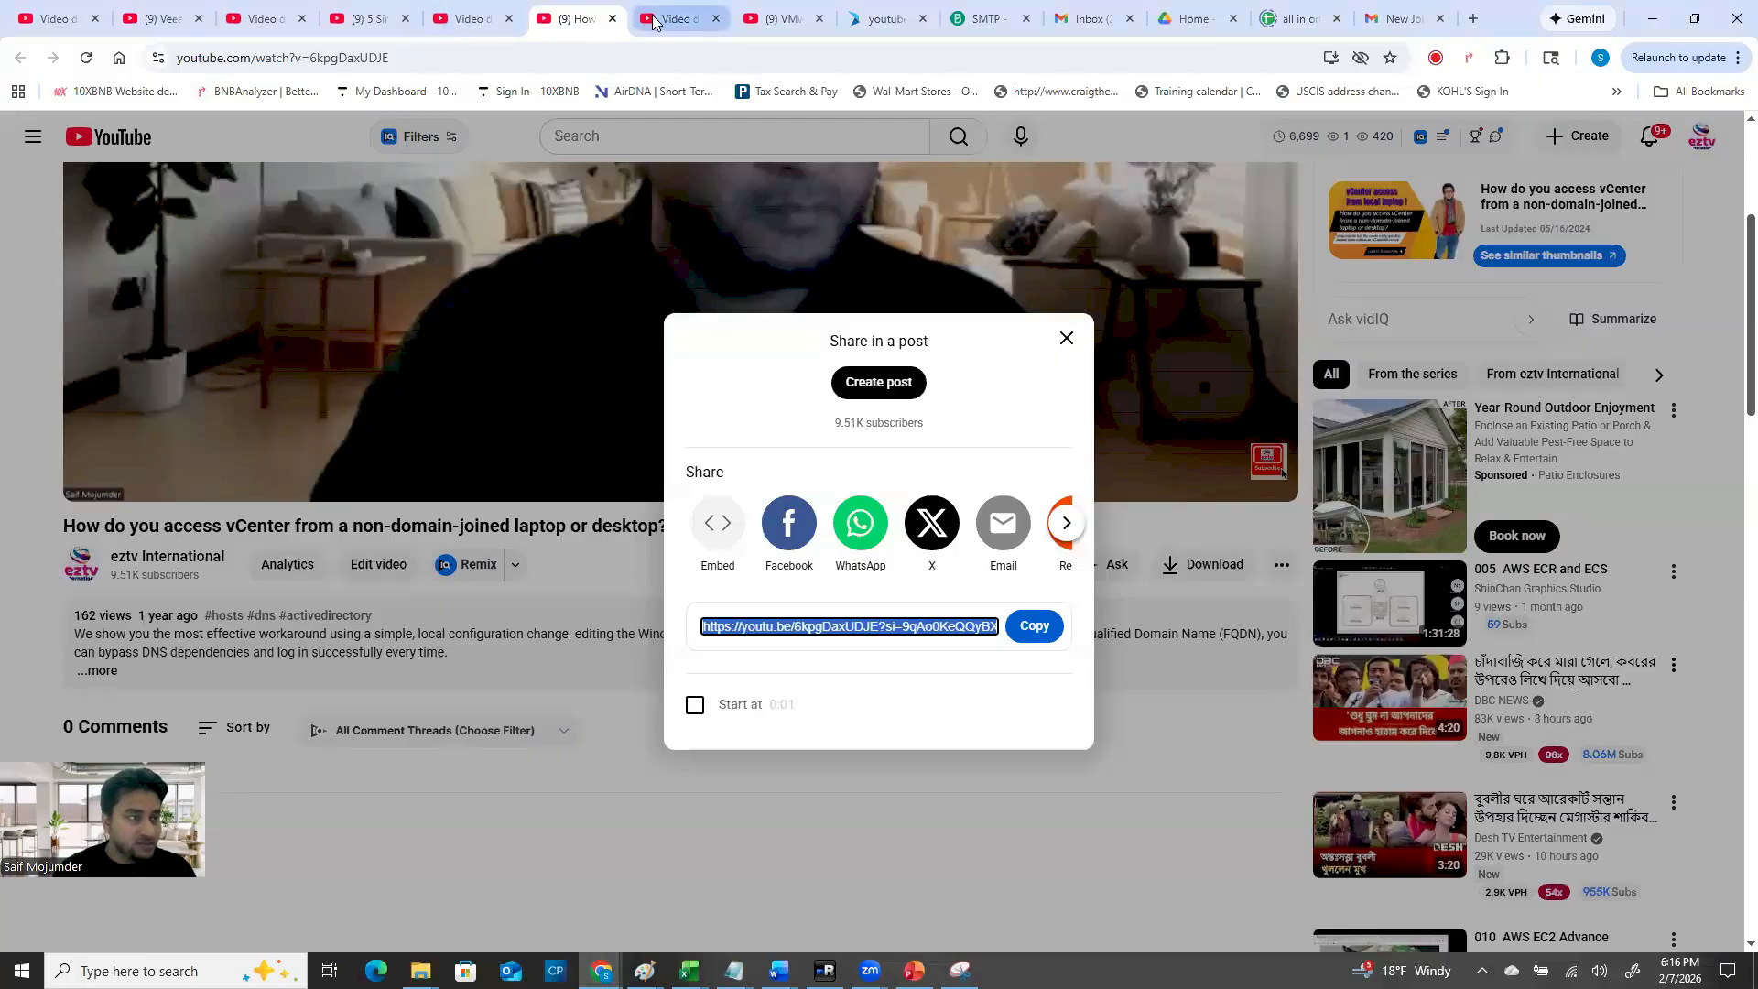
left_click(176, 20)
left_click(293, 24)
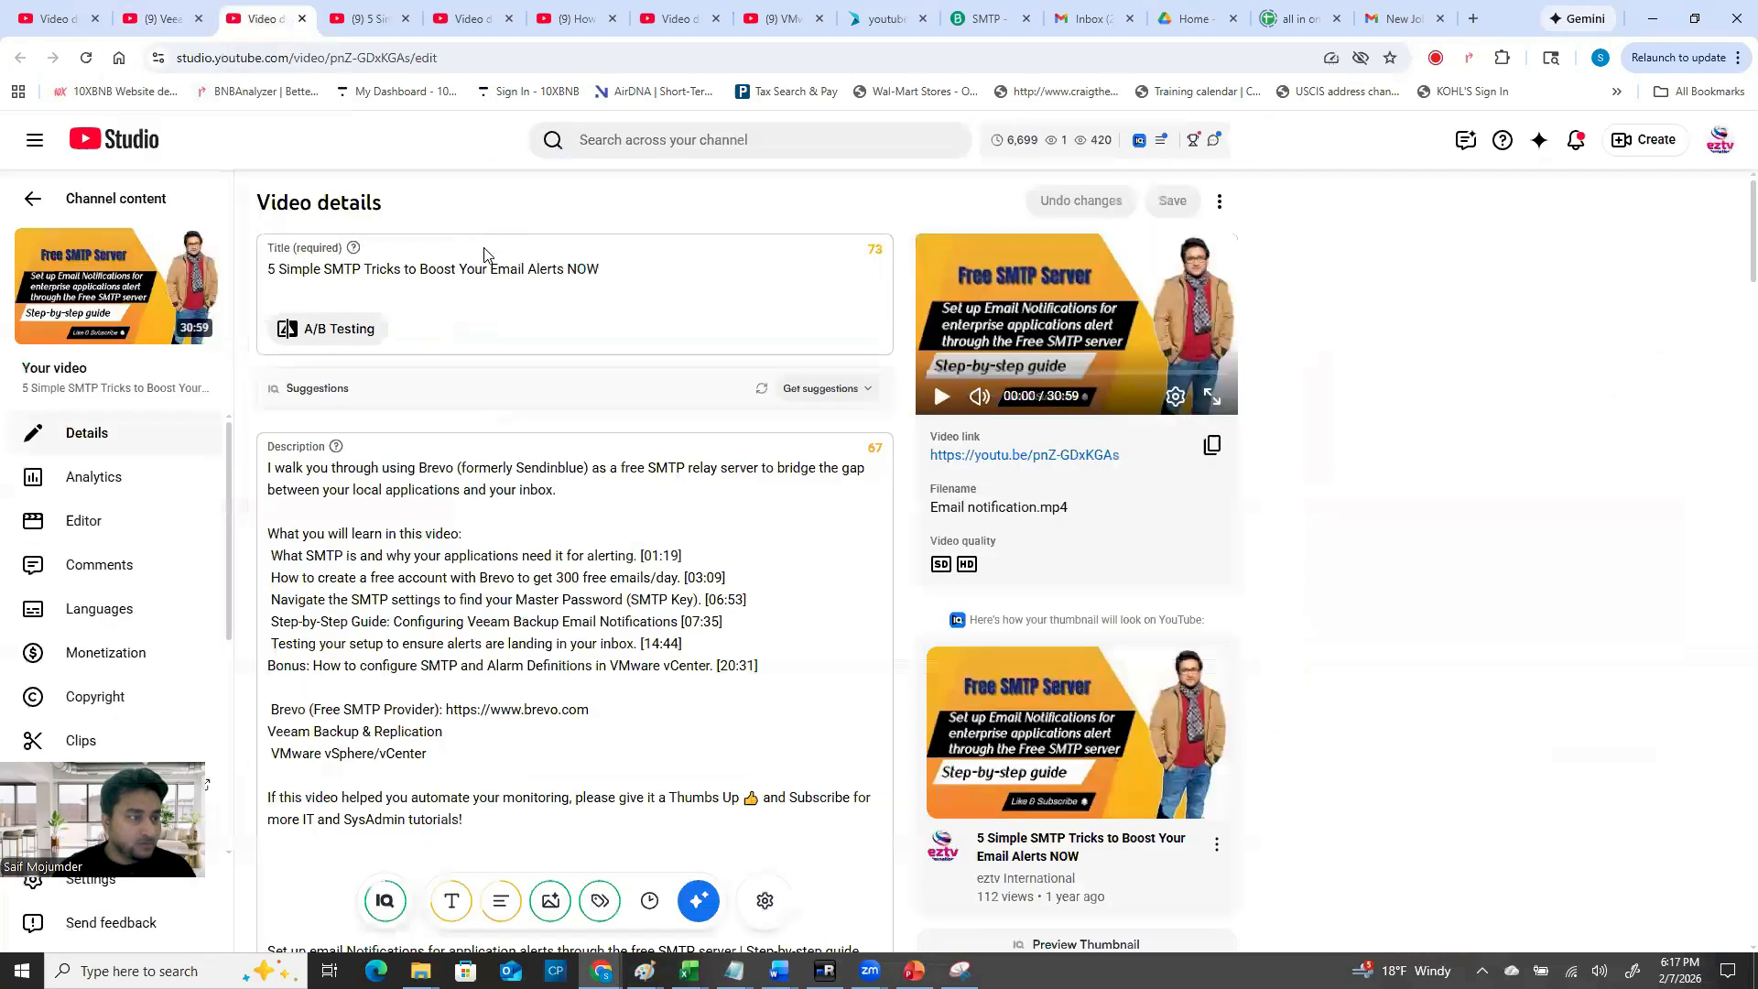
- Search the channel for 'ubuntyu' and open the Ubuntu Server video in a new tab
left_click(642, 142)
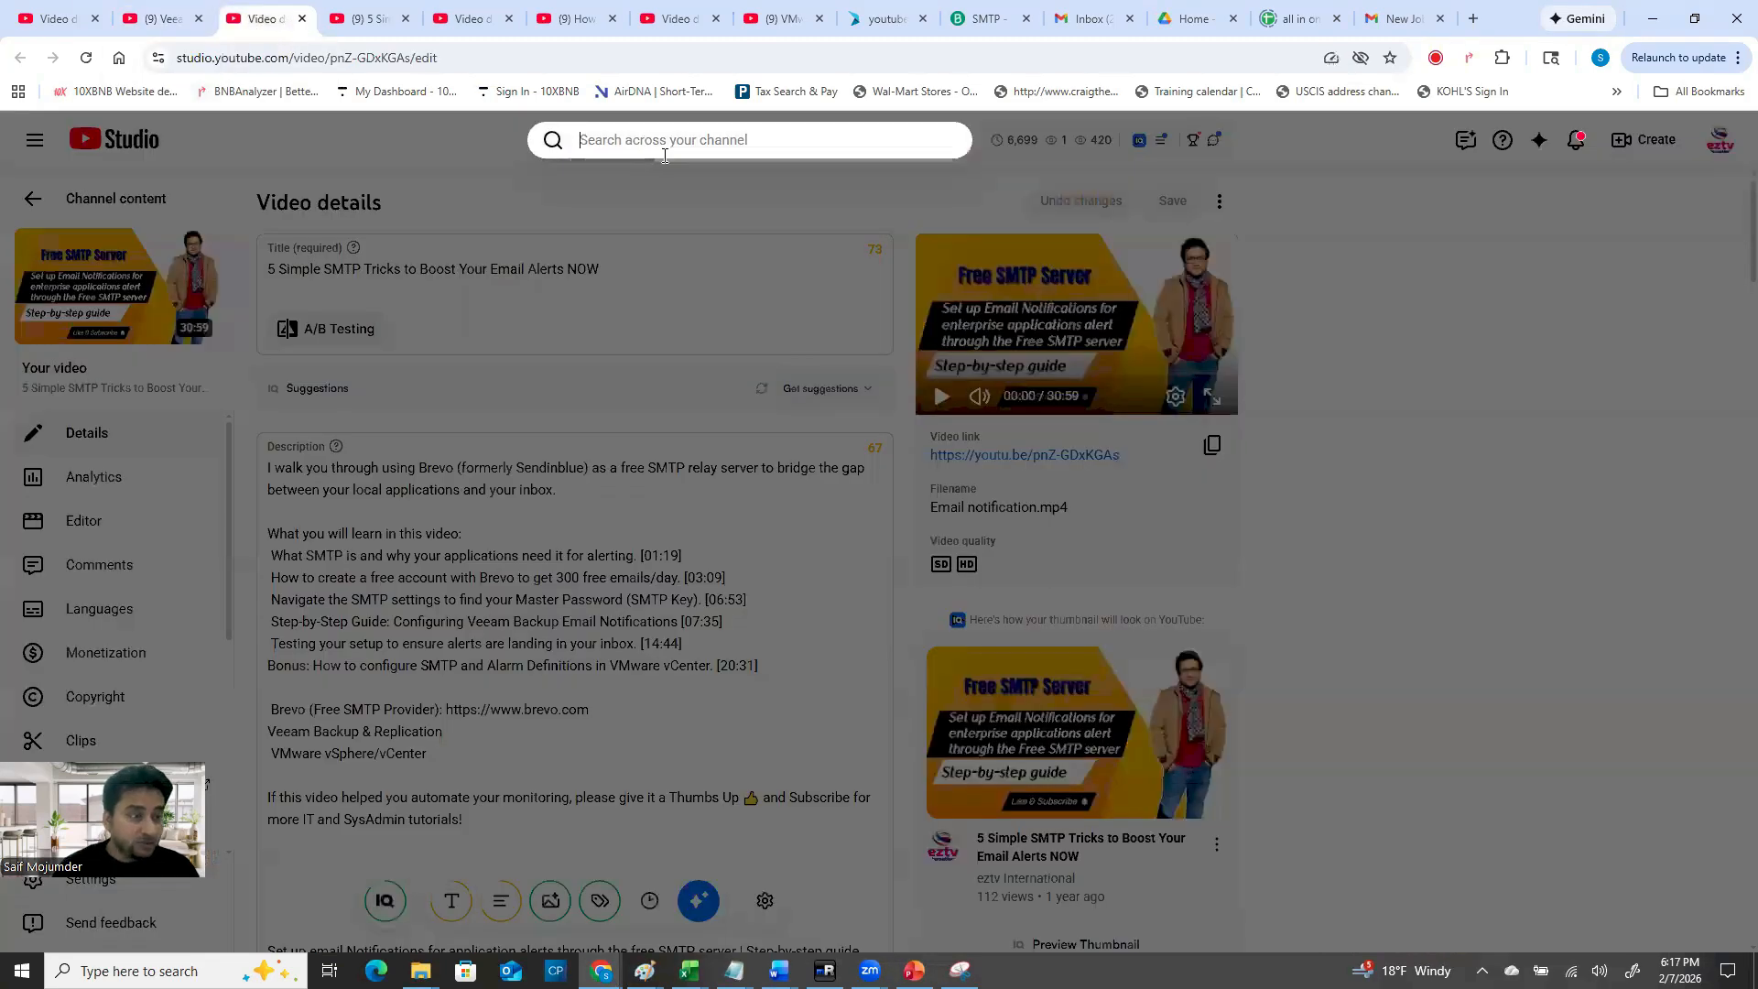
type("ubunty")
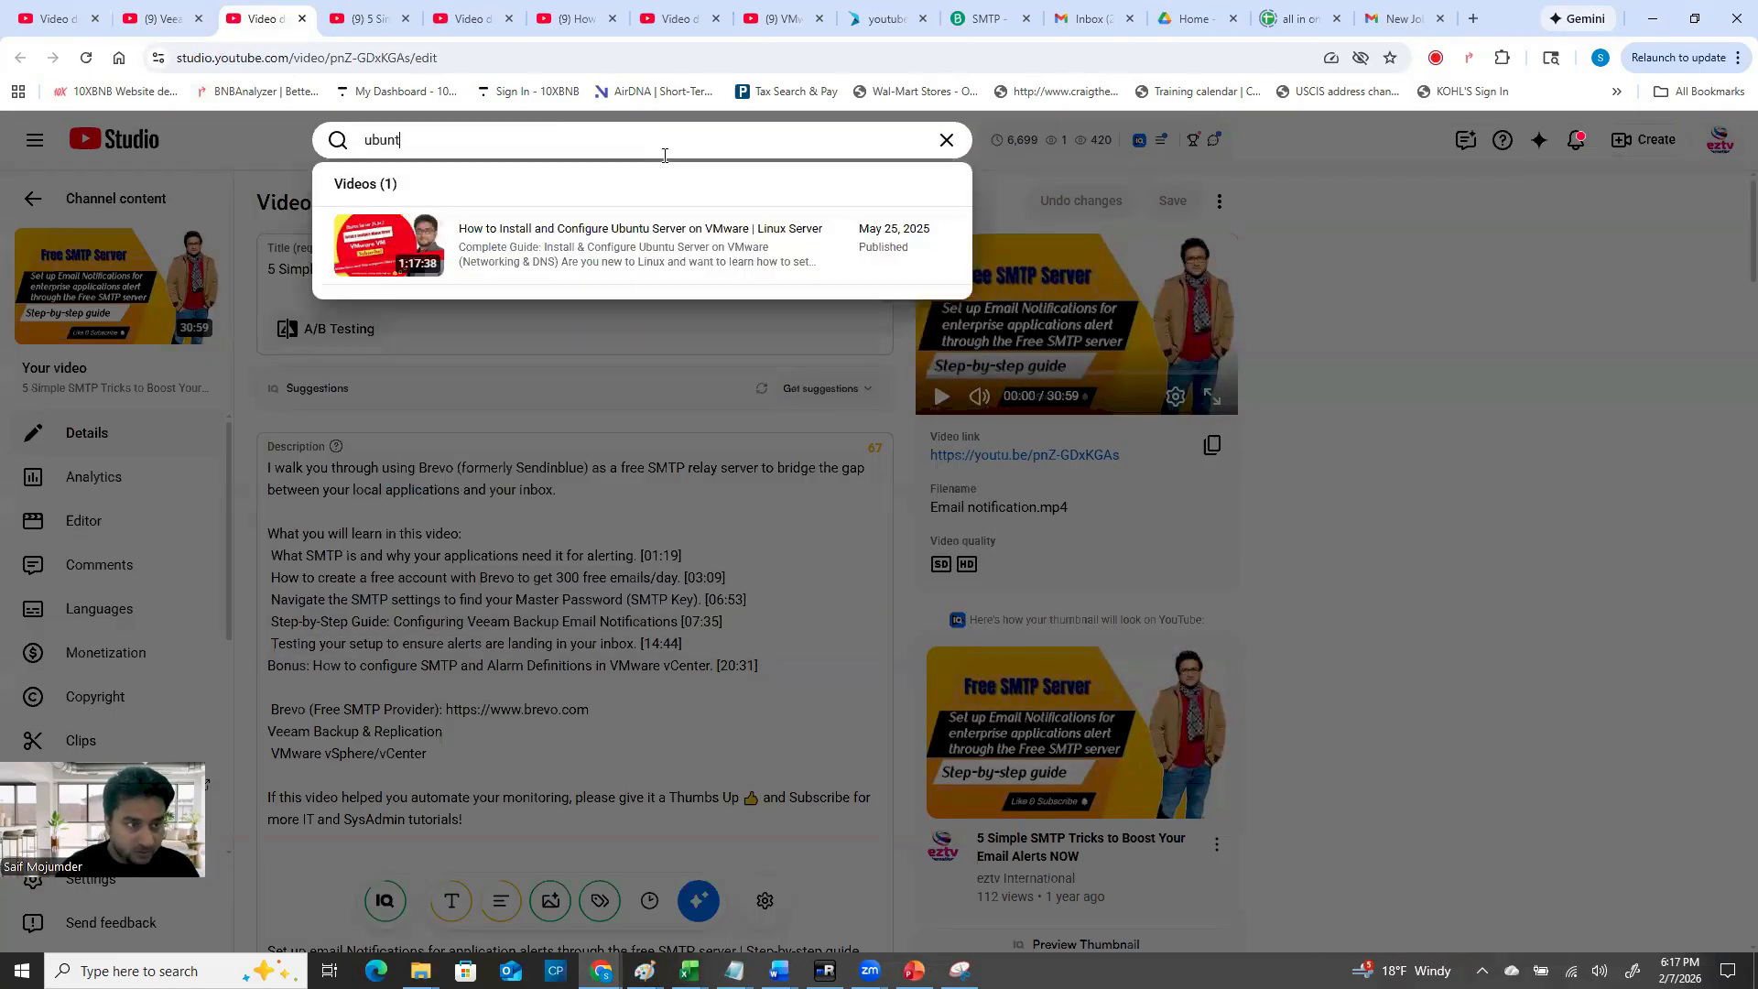
type("u")
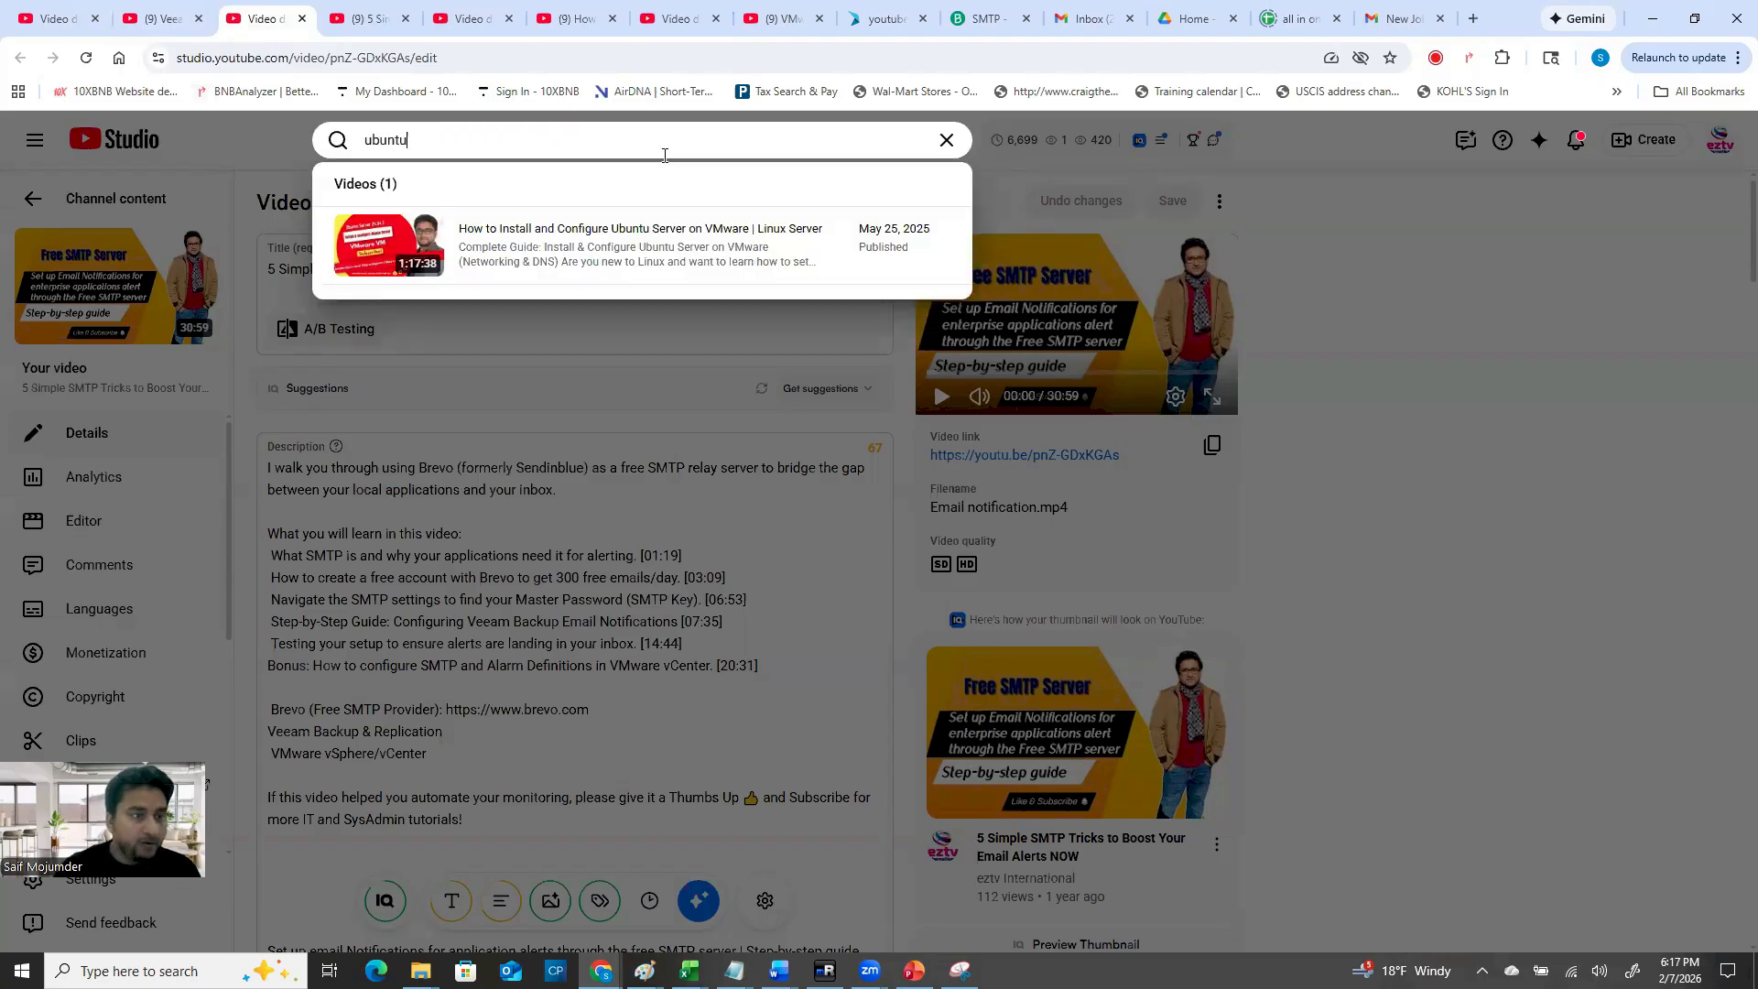
right_click(677, 236)
left_click(723, 249)
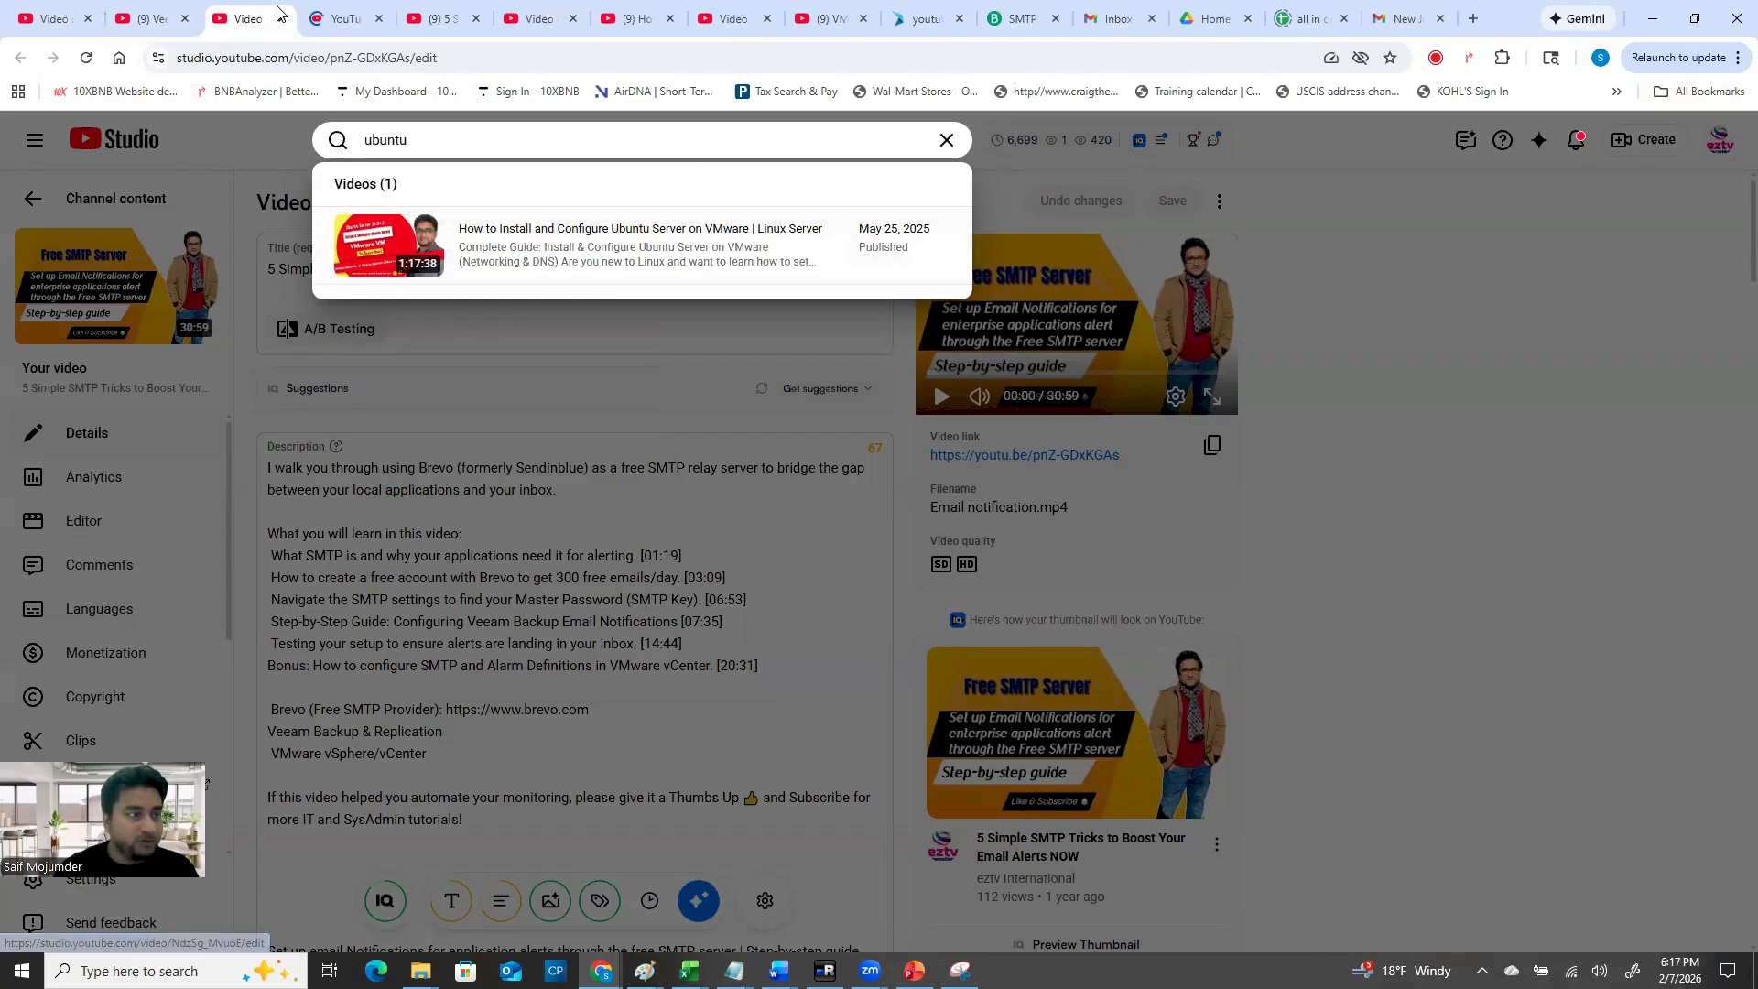
left_click(341, 19)
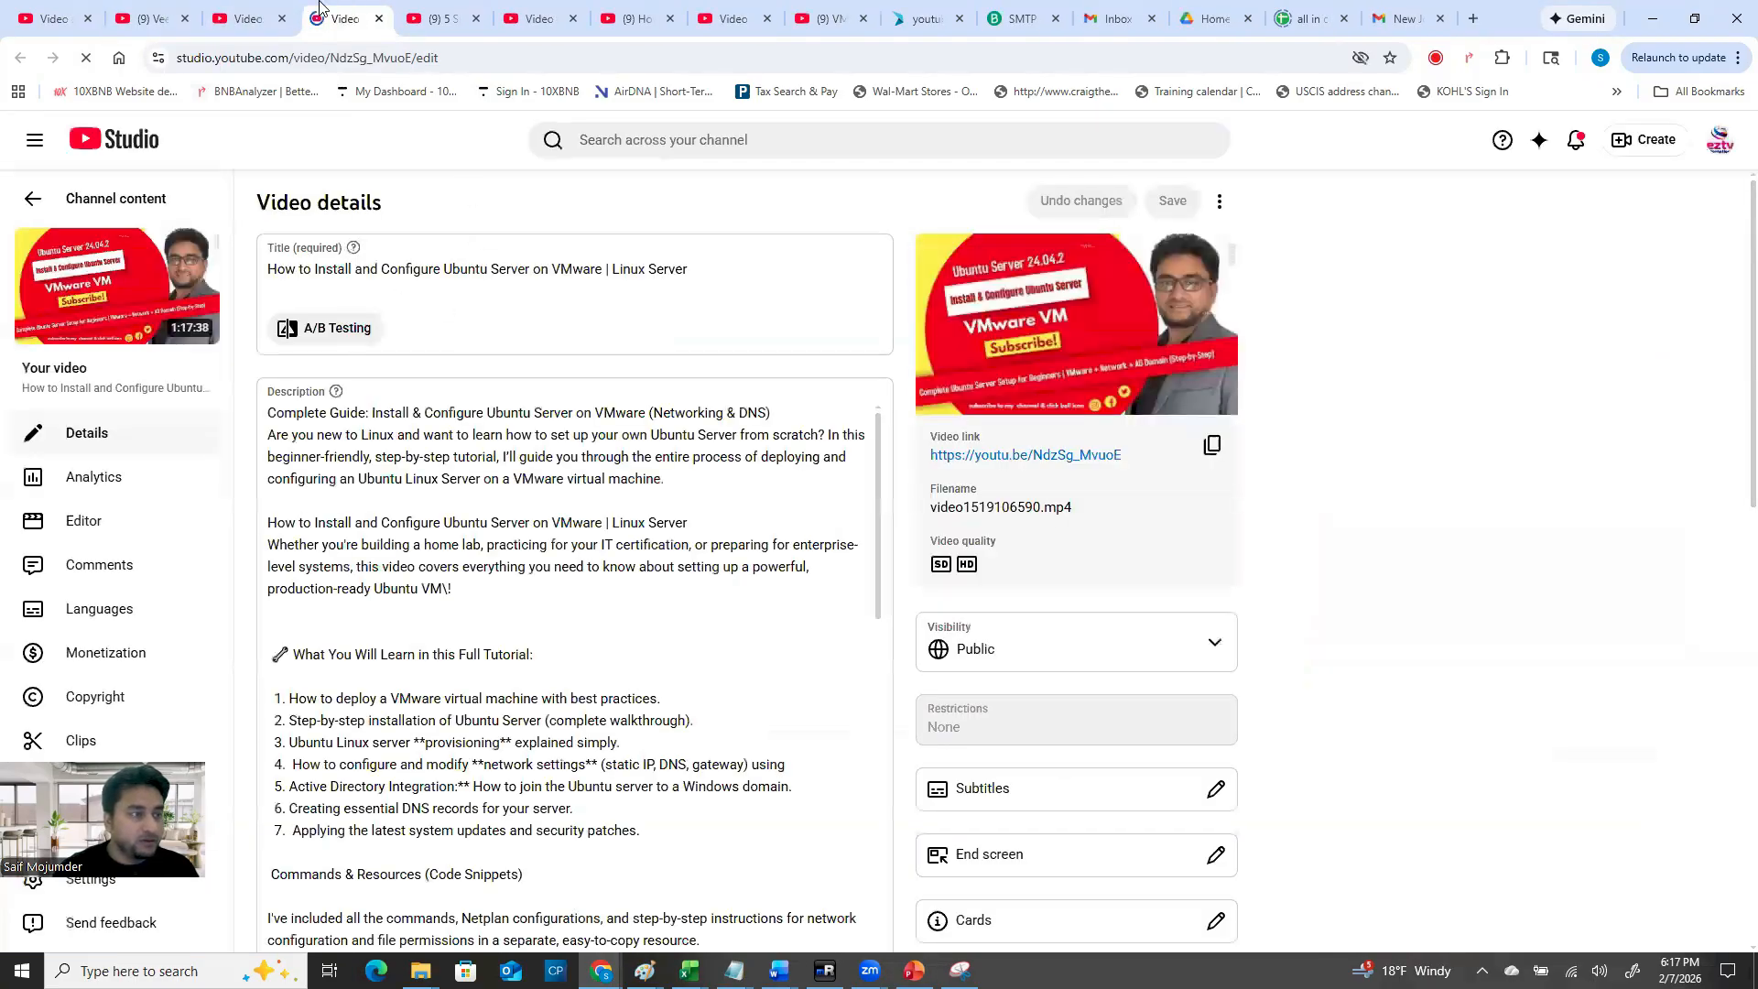
- Open and pause the Ubuntu Server video's watch page, select its title, then return to Veeam
left_click(1036, 456)
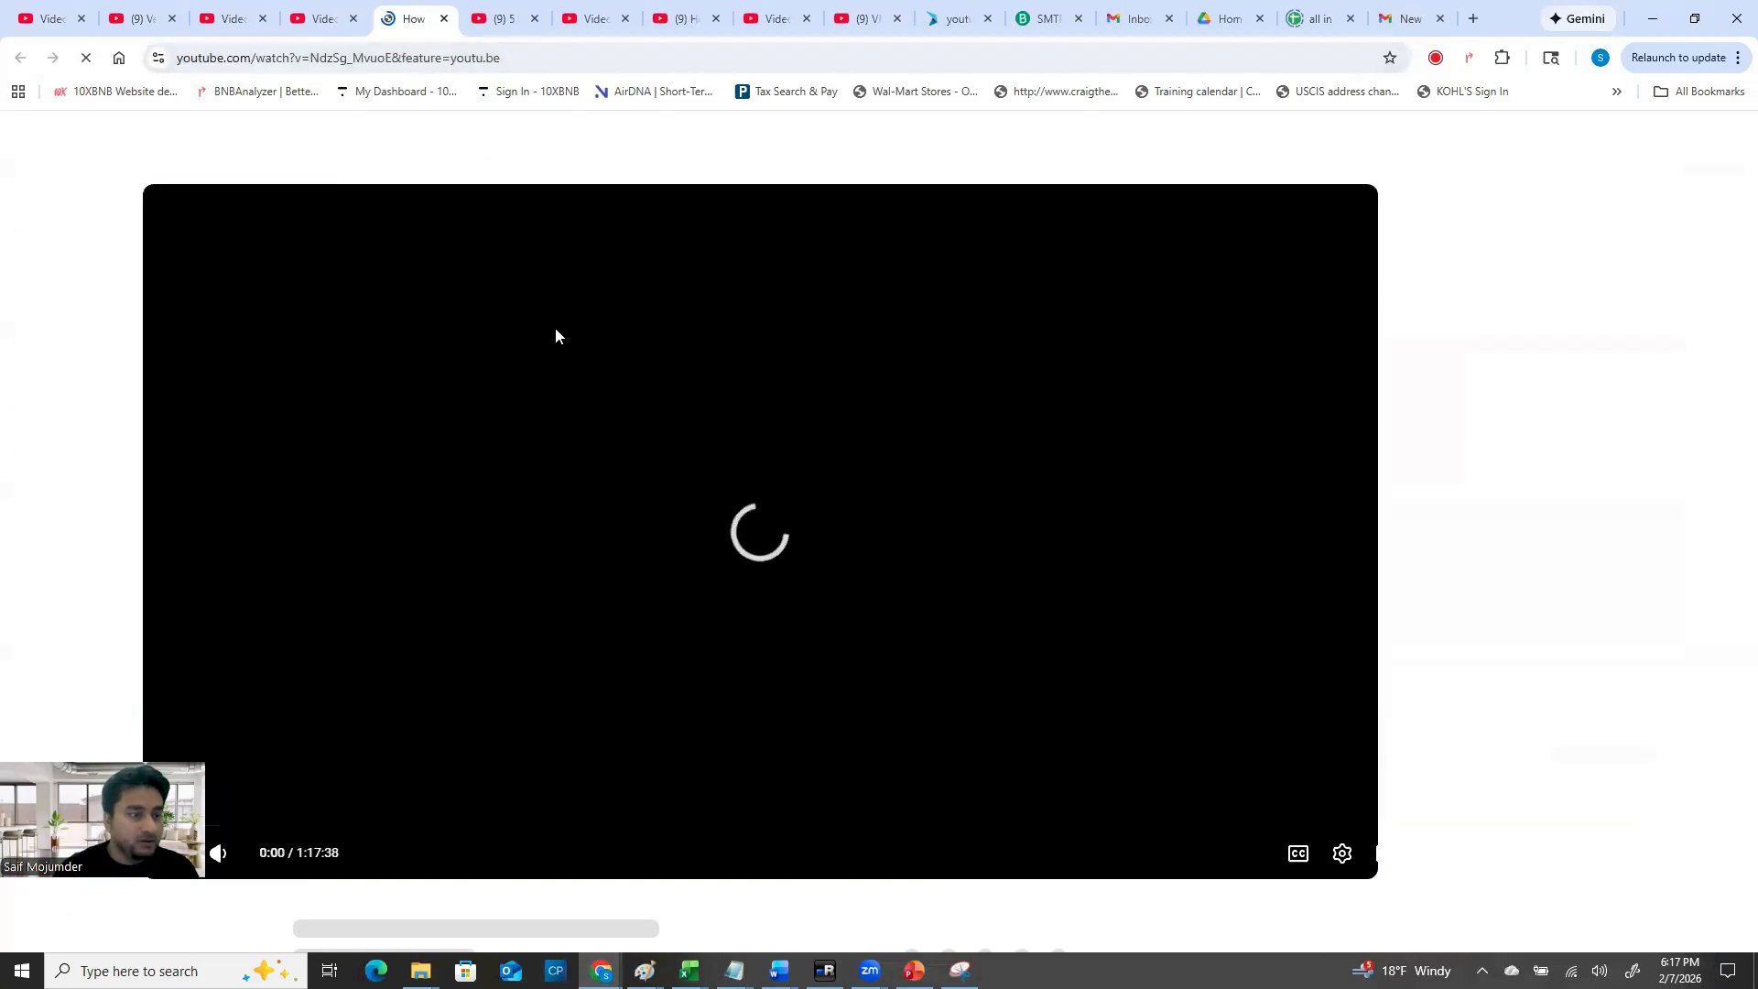
left_click(567, 348)
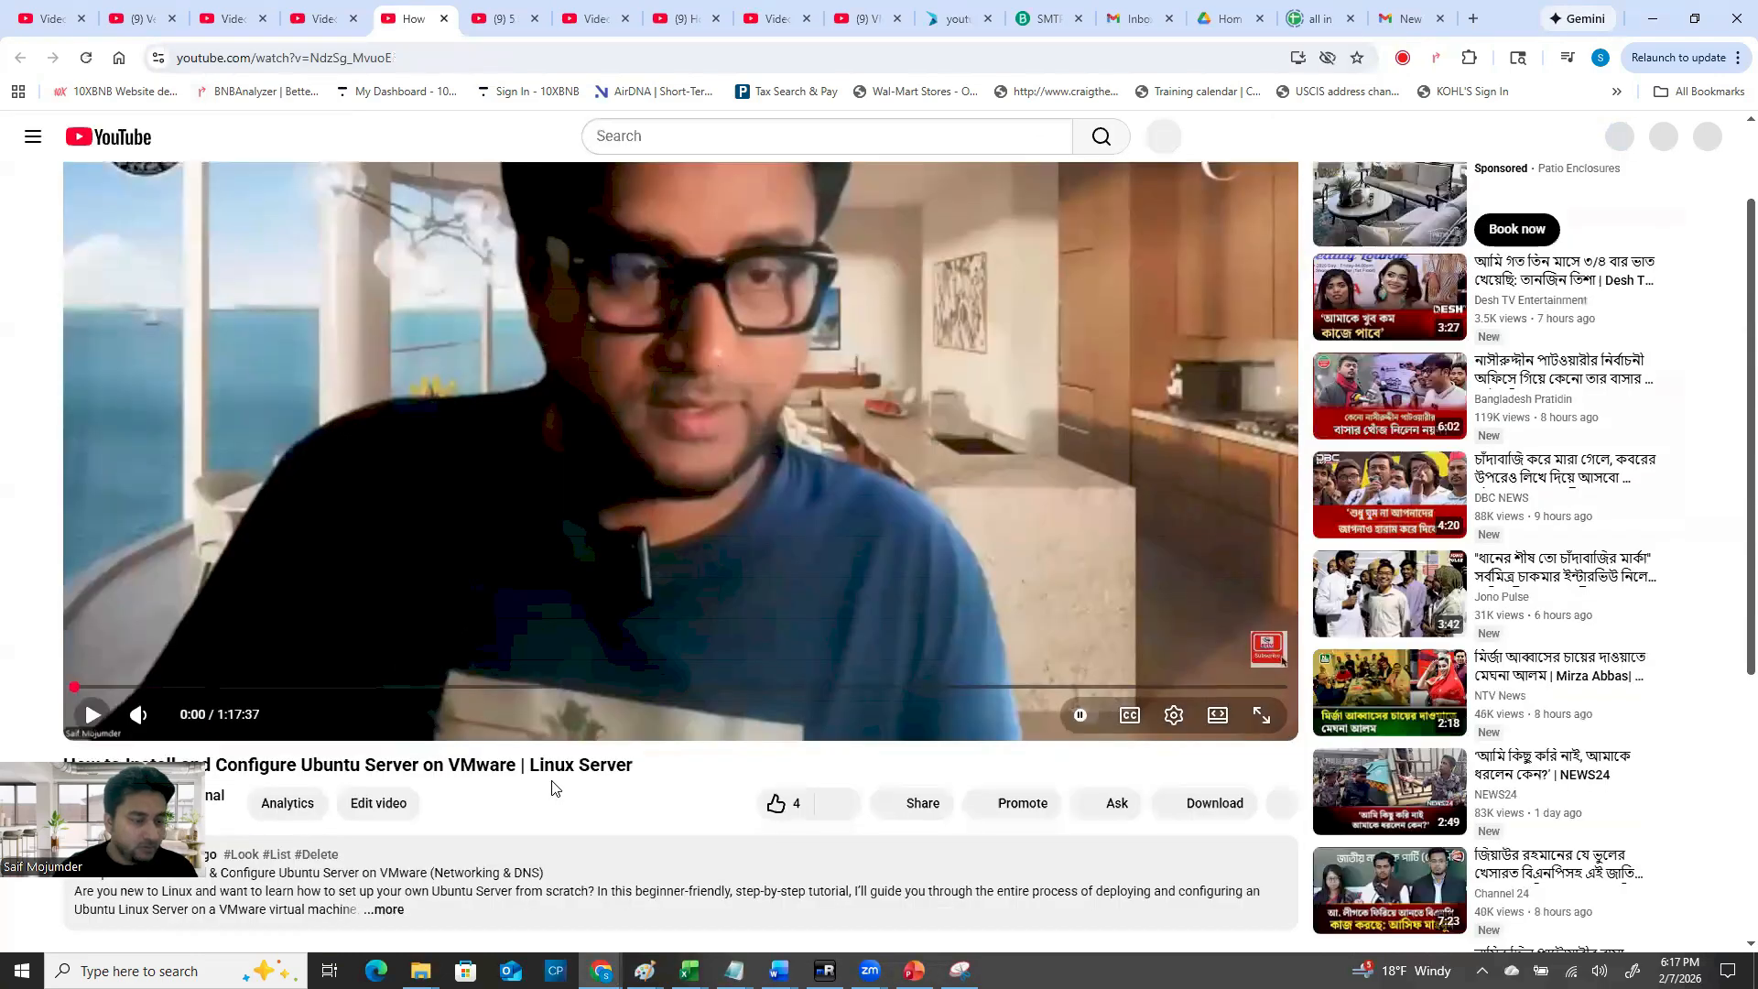
scroll(552, 788, "down", 2)
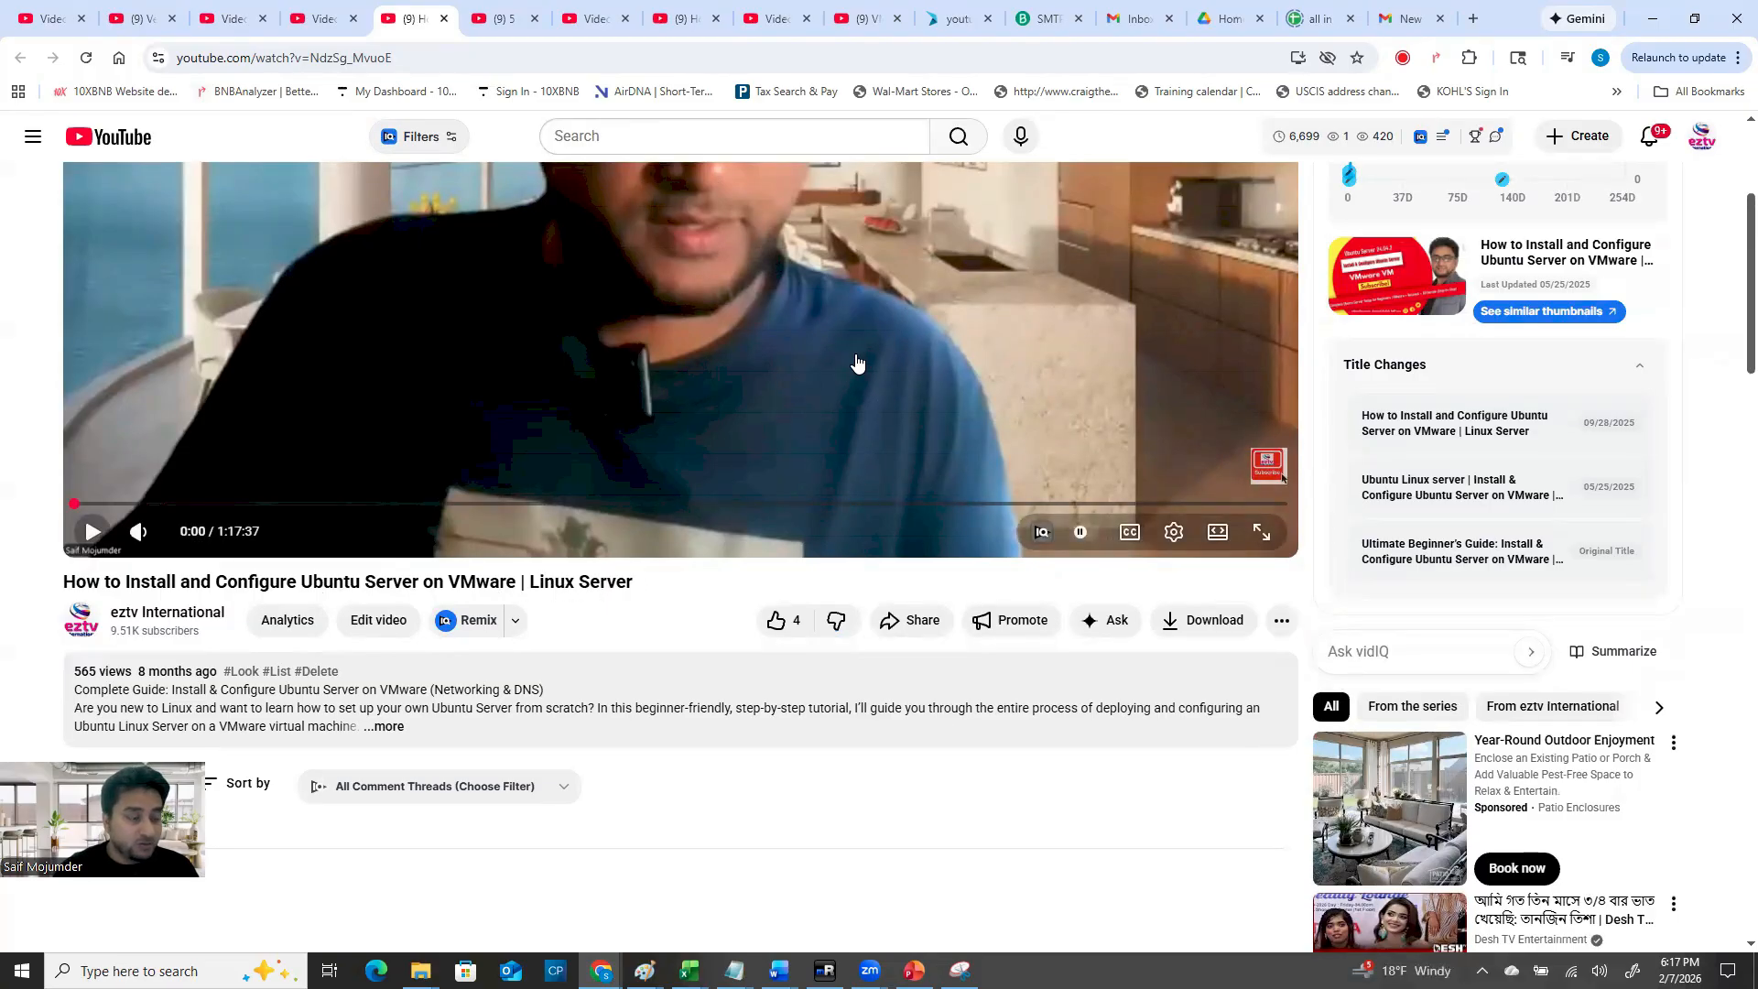
scroll(852, 363, "up", 1)
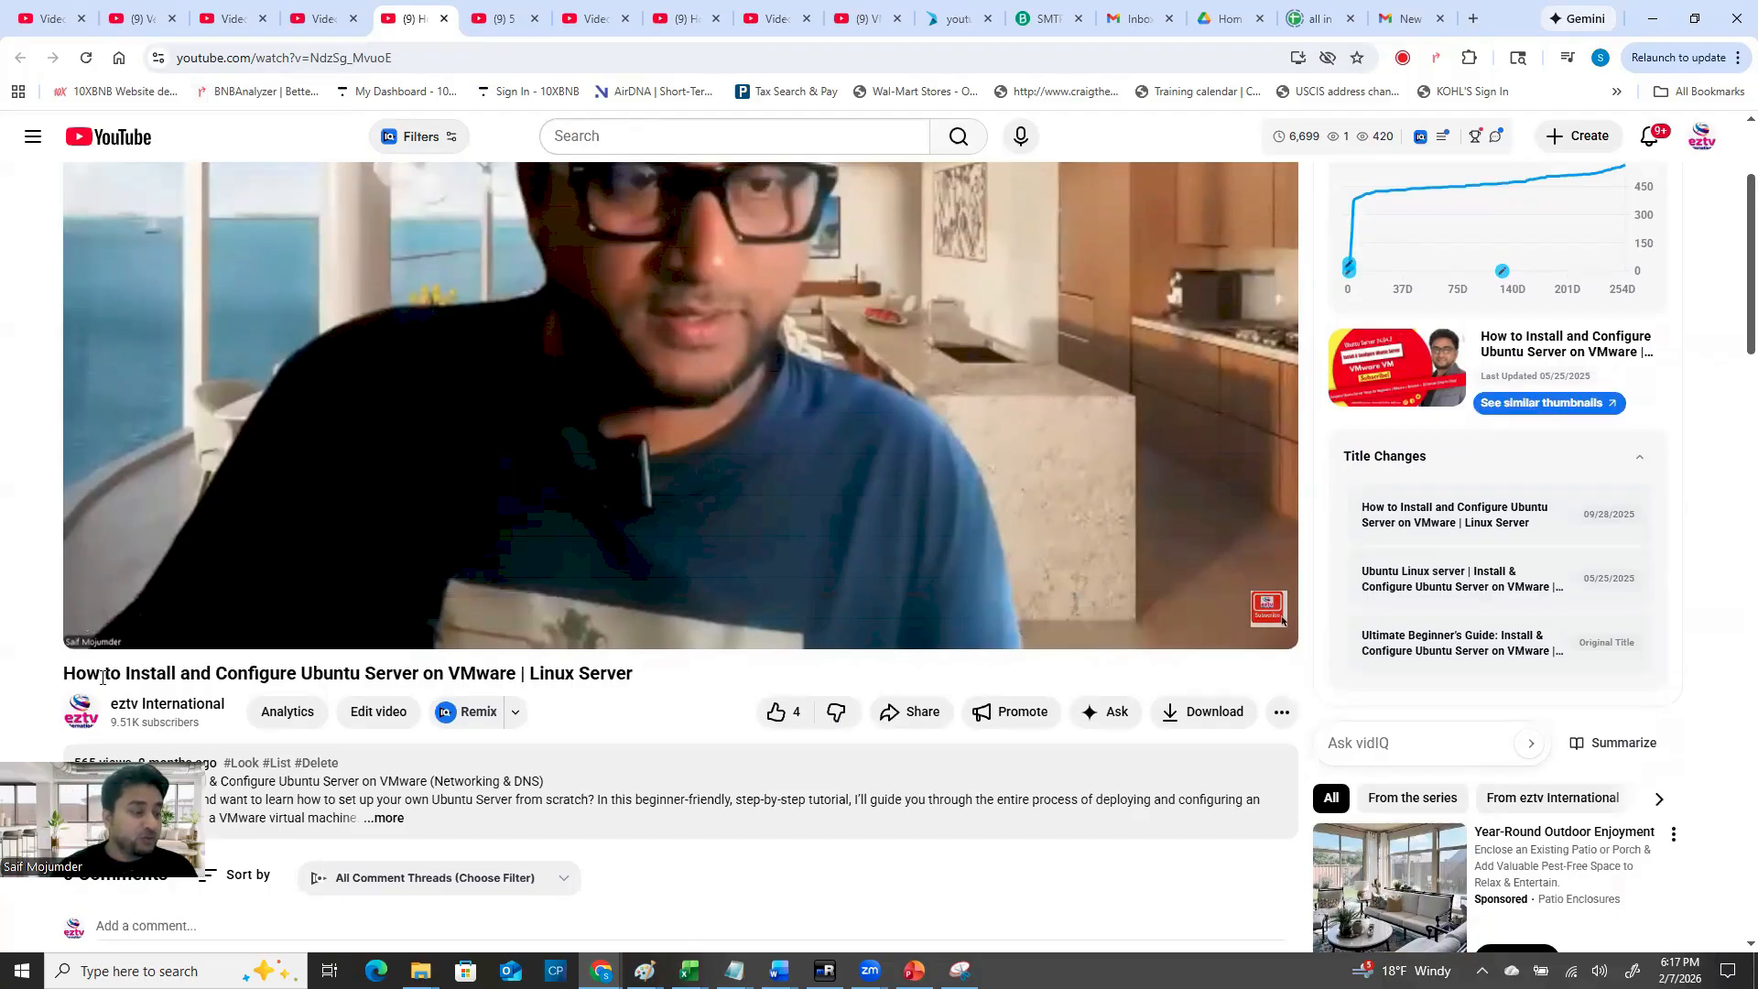
left_click_drag(57, 679, 723, 684)
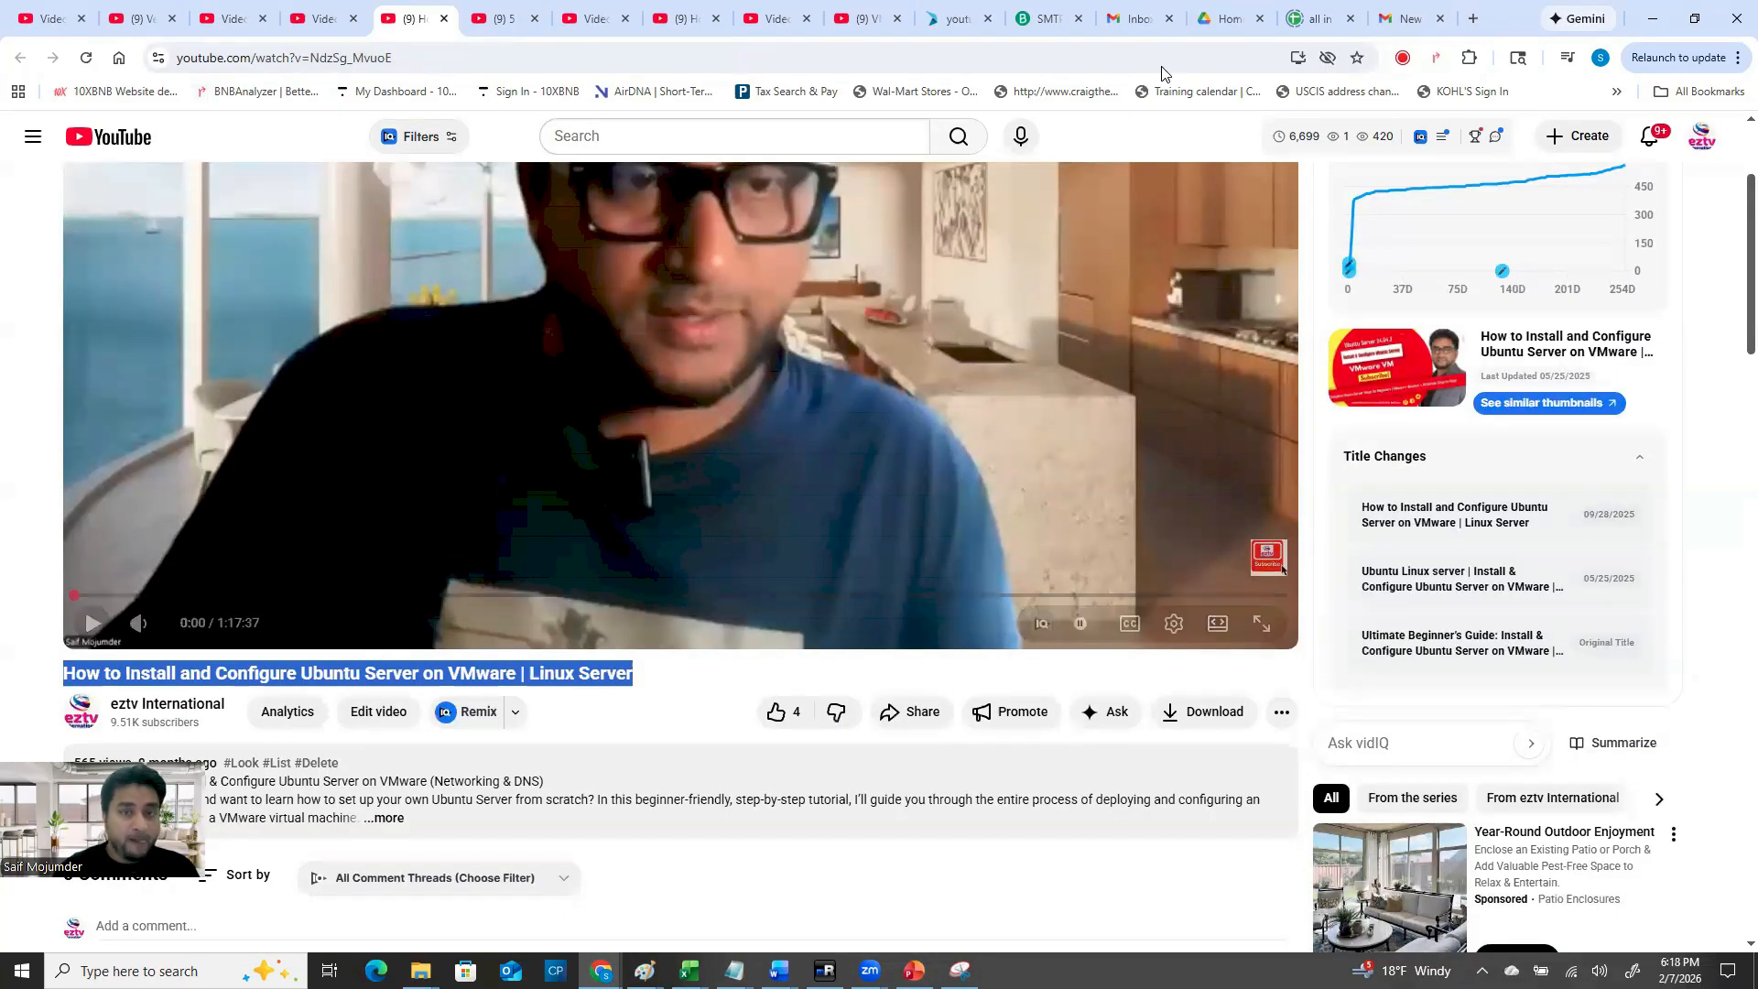
left_click(824, 970)
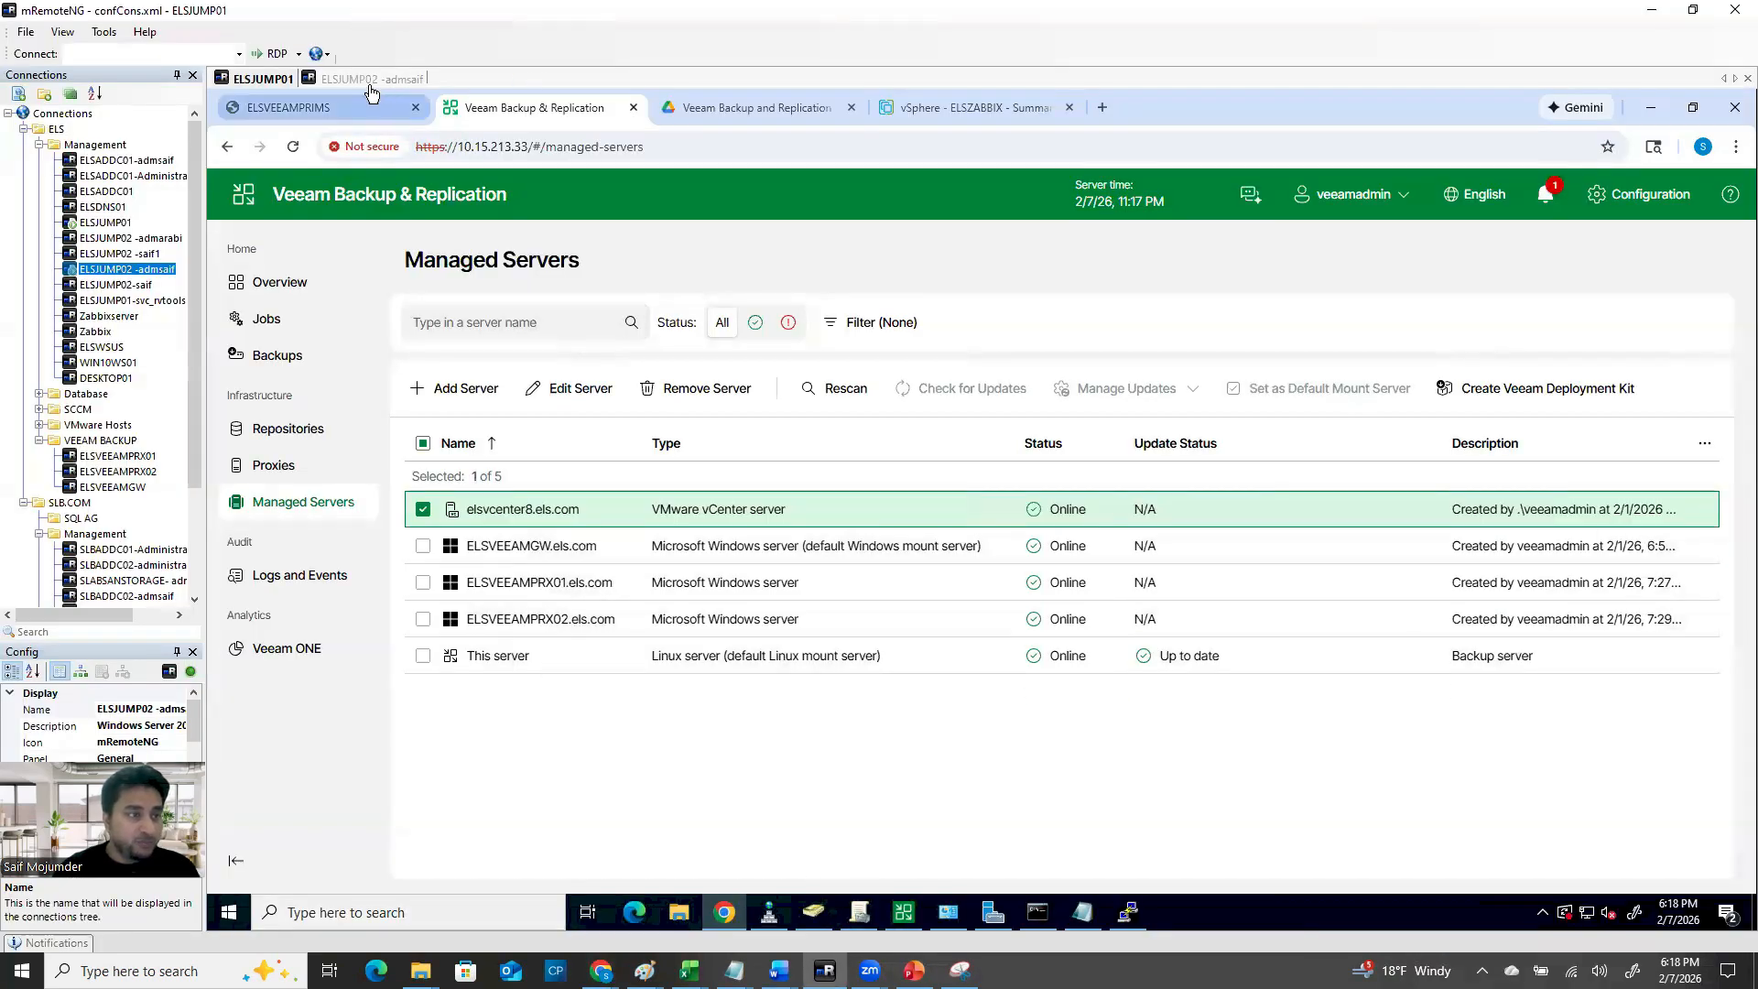
left_click(970, 107)
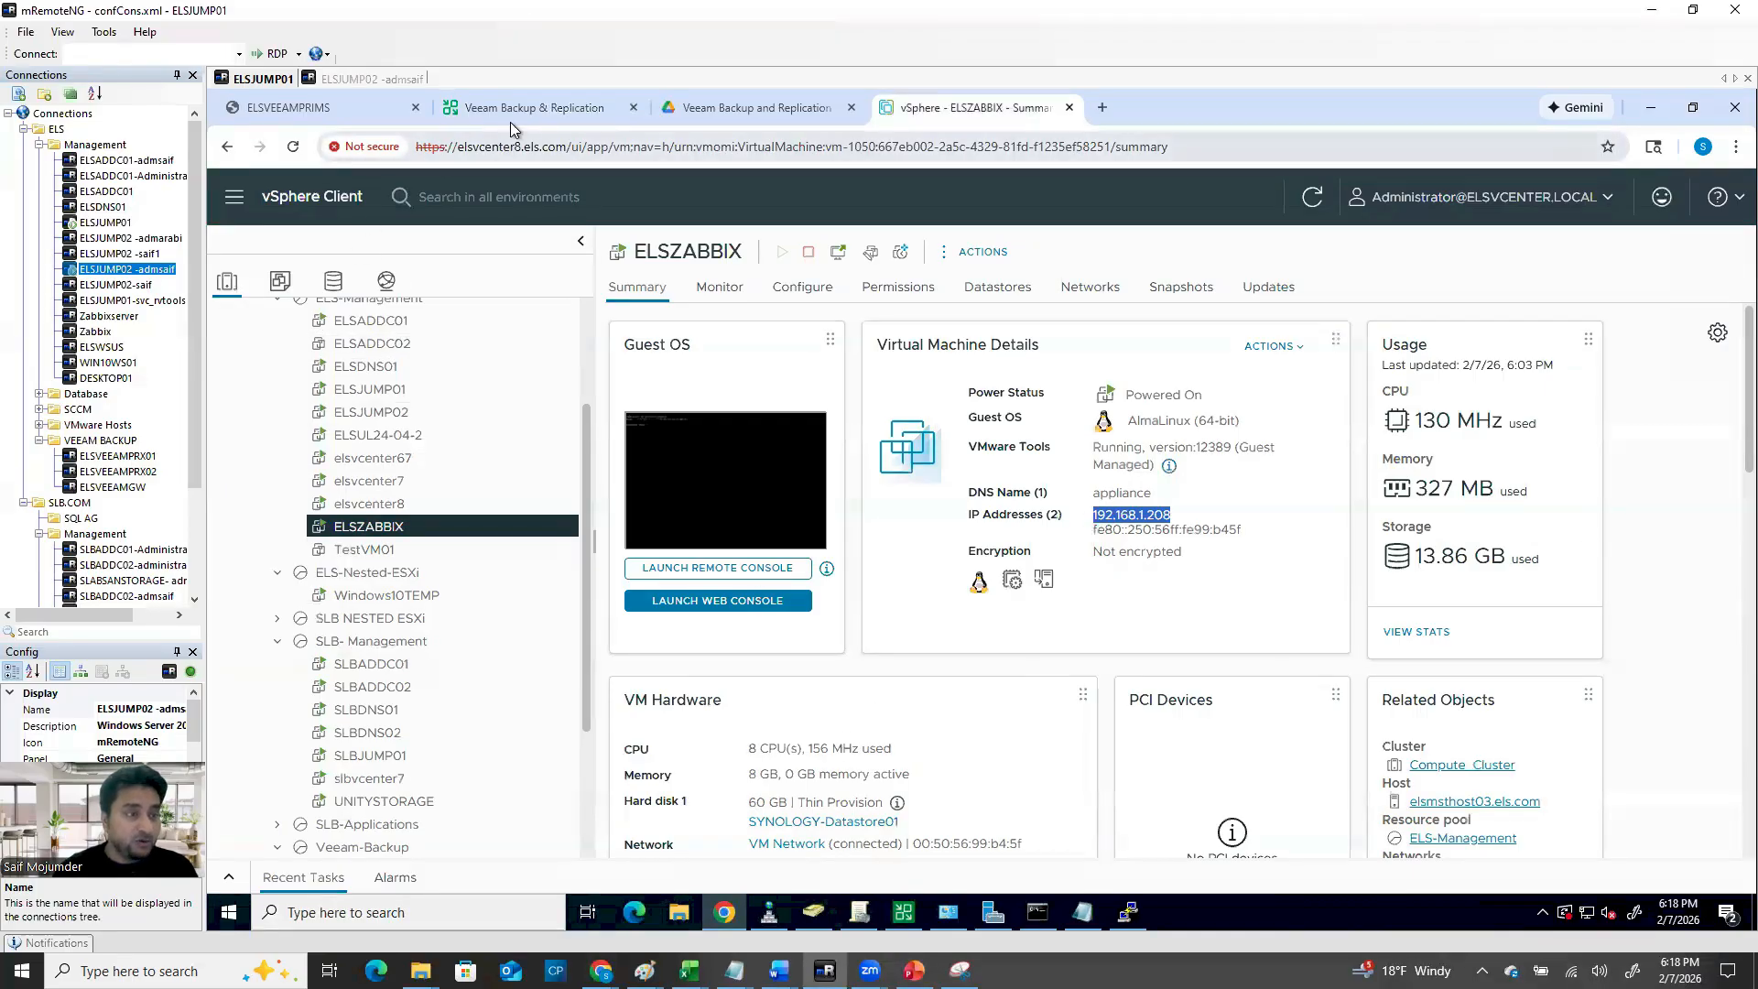
left_click(539, 110)
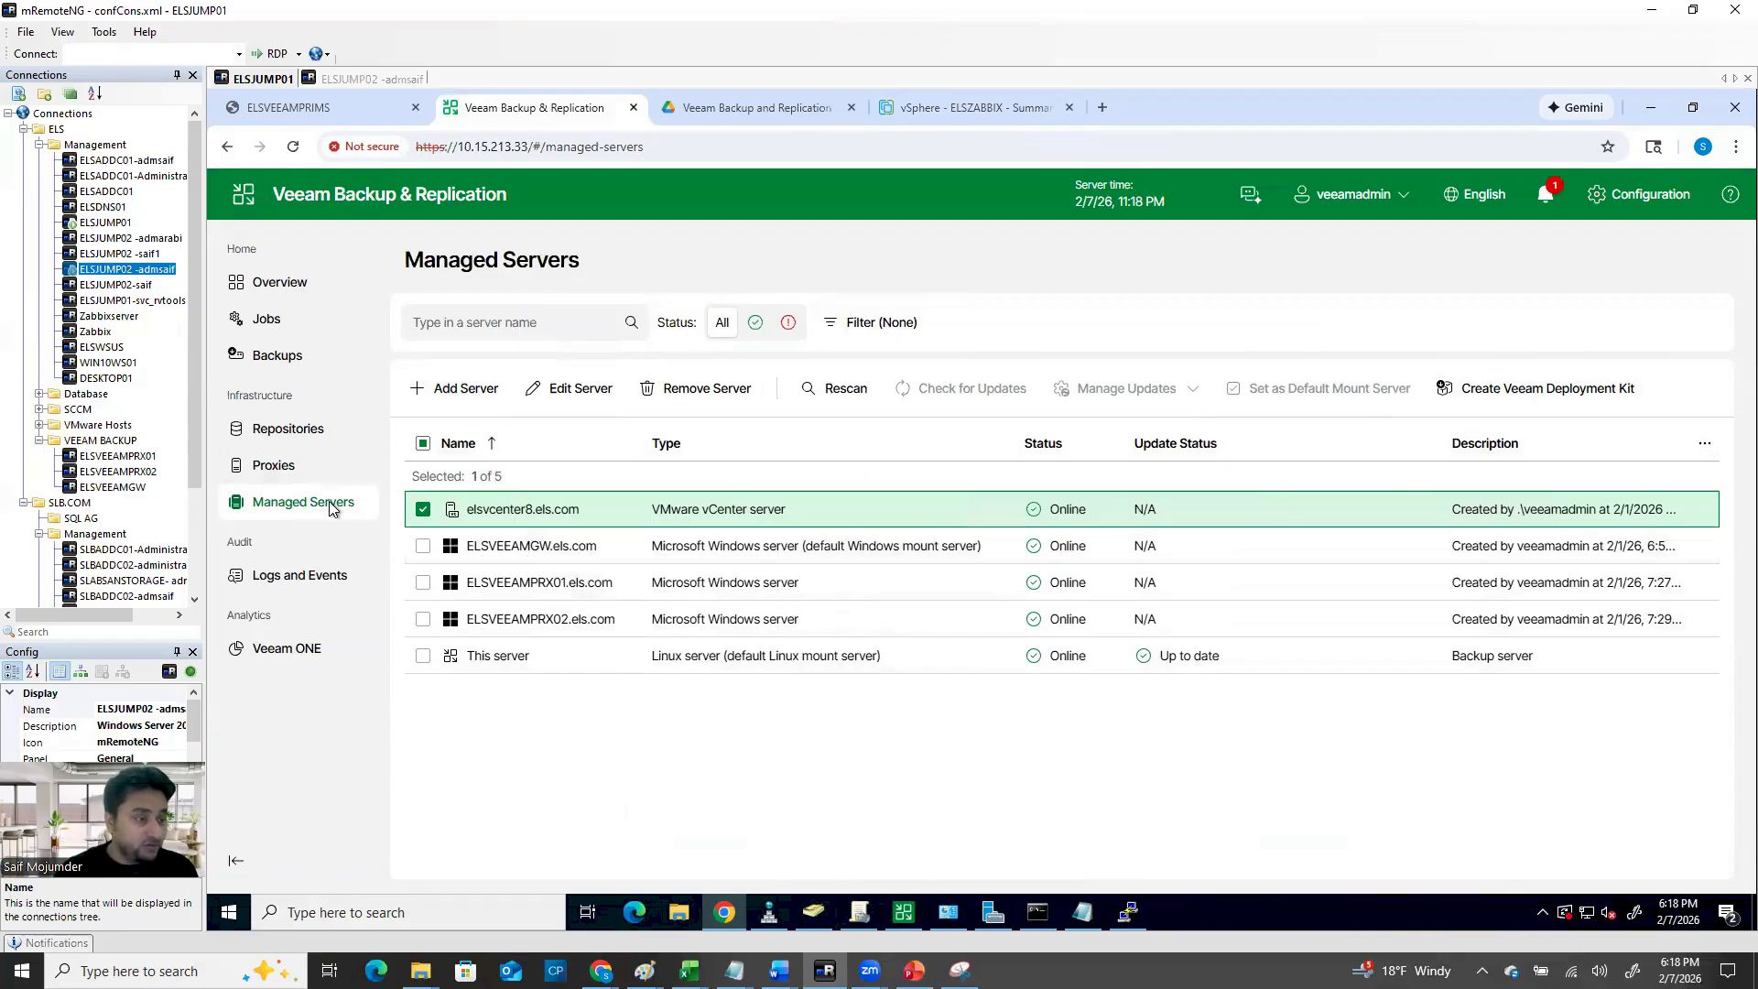
- In the Veeam console, start adding a server via Managed Servers > Linux > Add server
left_click(903, 911)
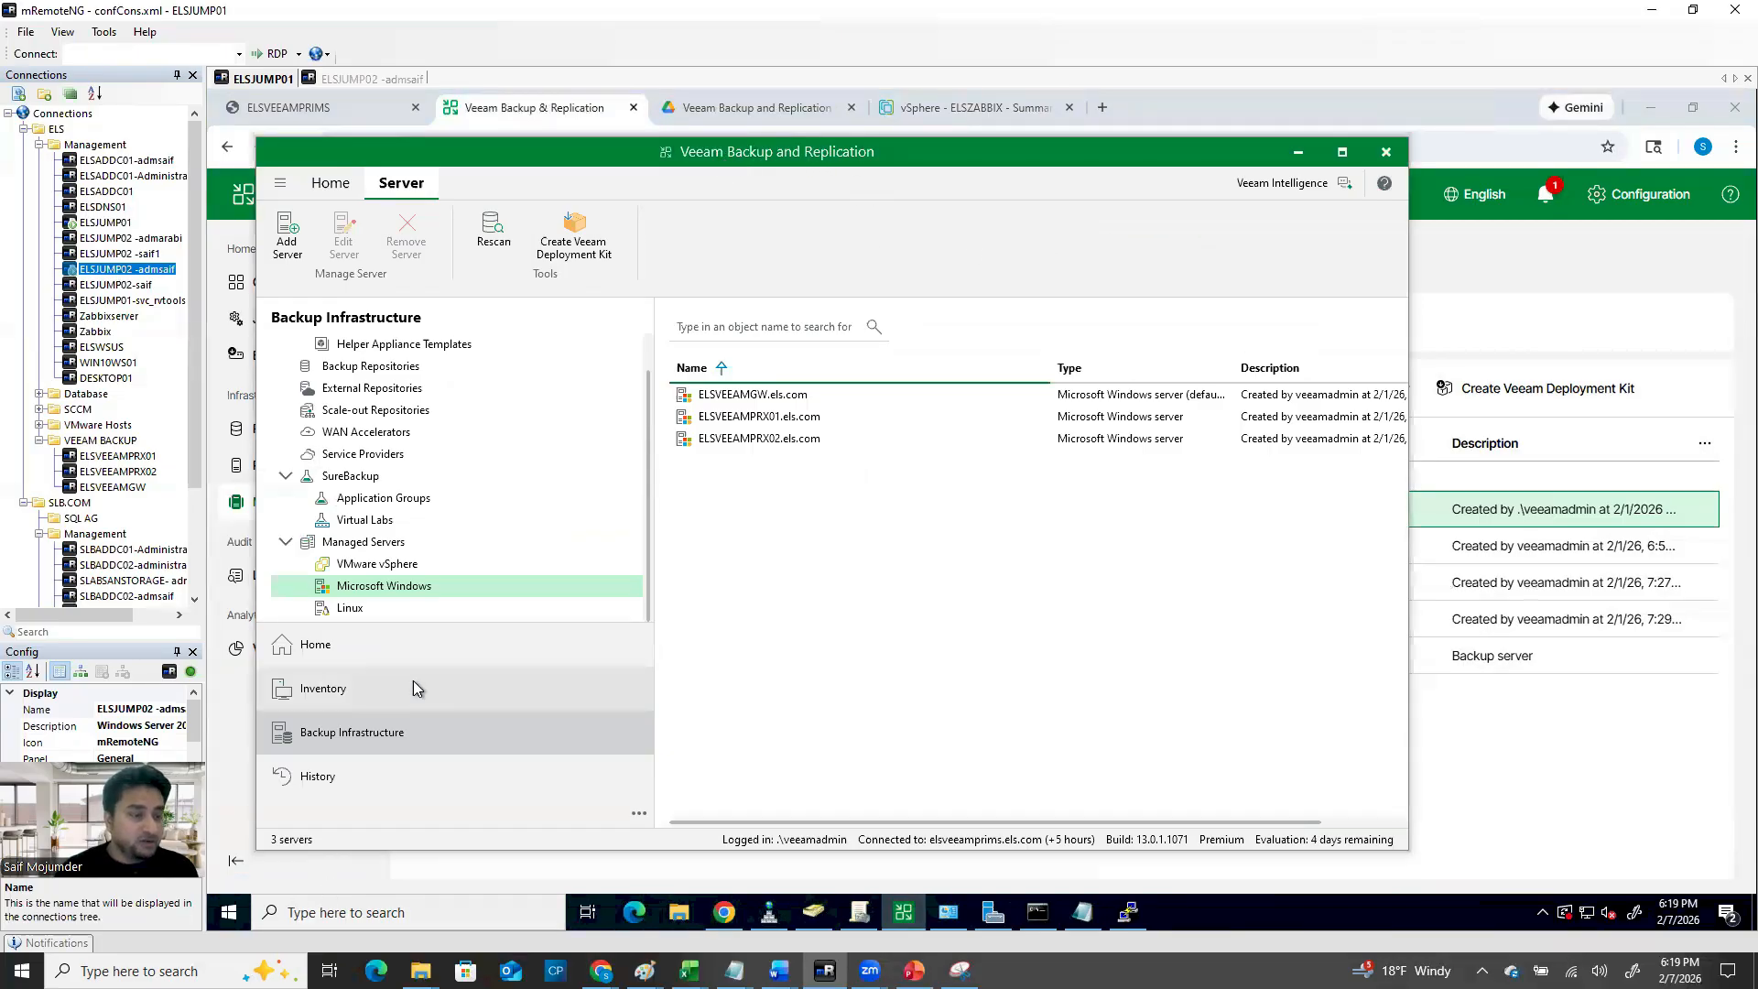
right_click(398, 587)
key("Escape")
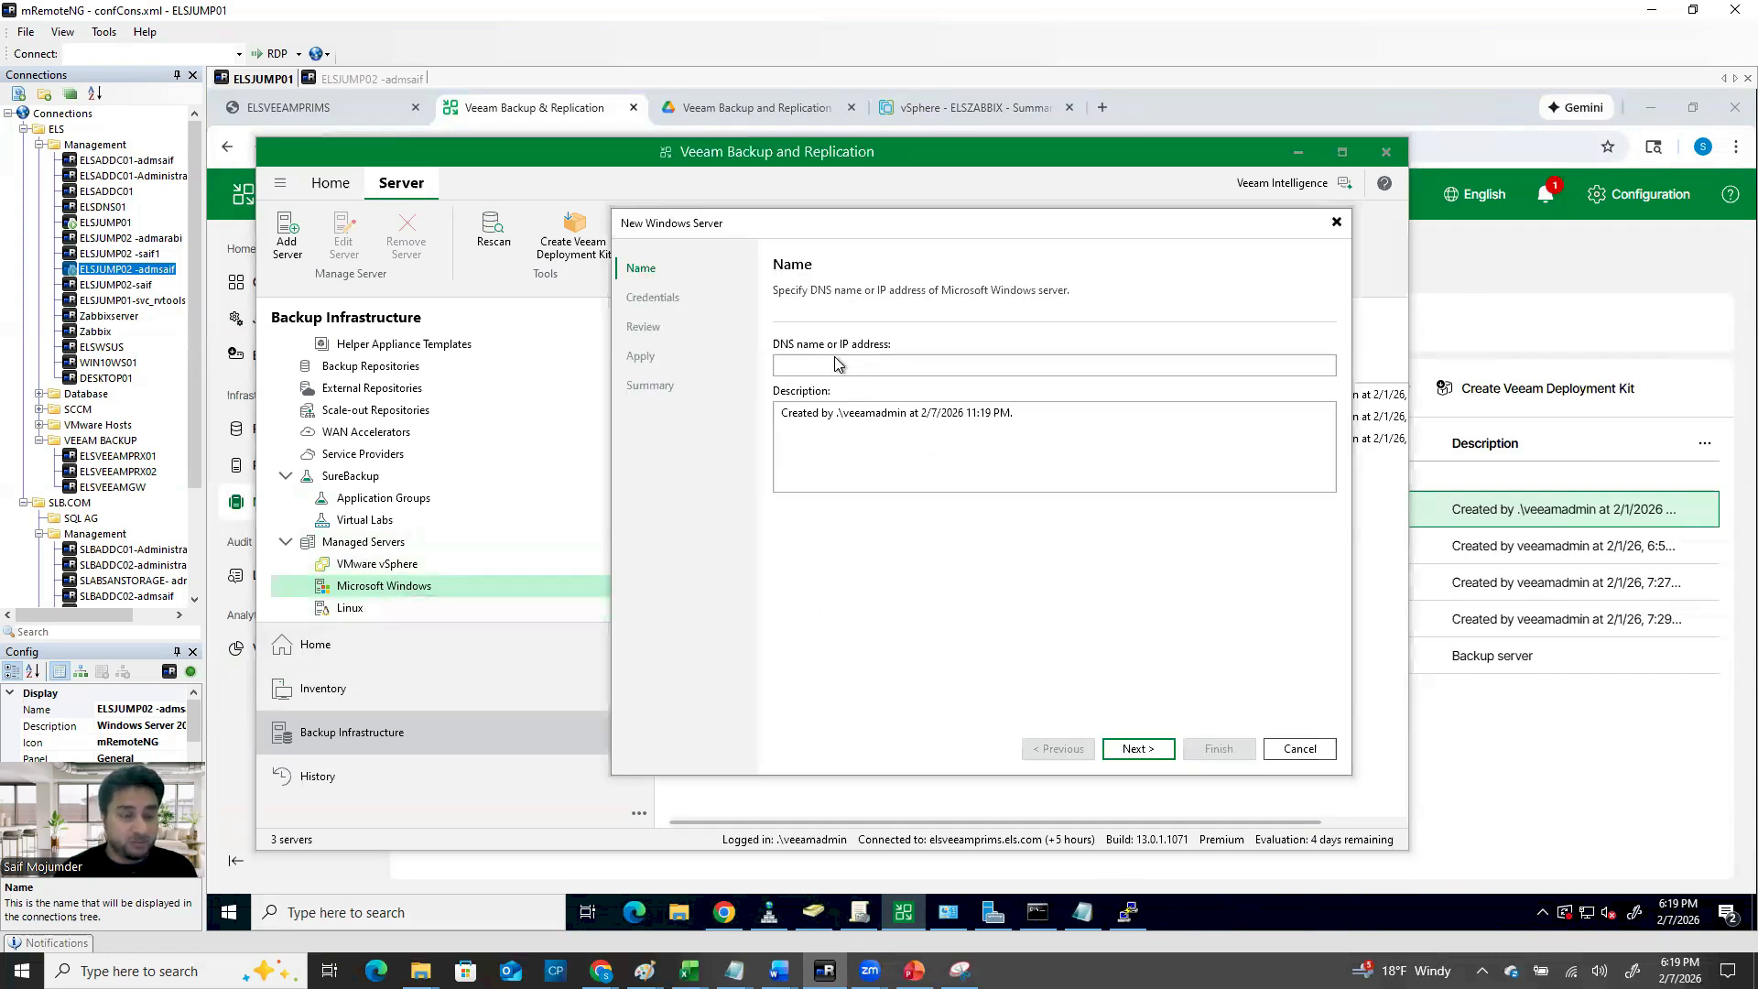
left_click(1337, 222)
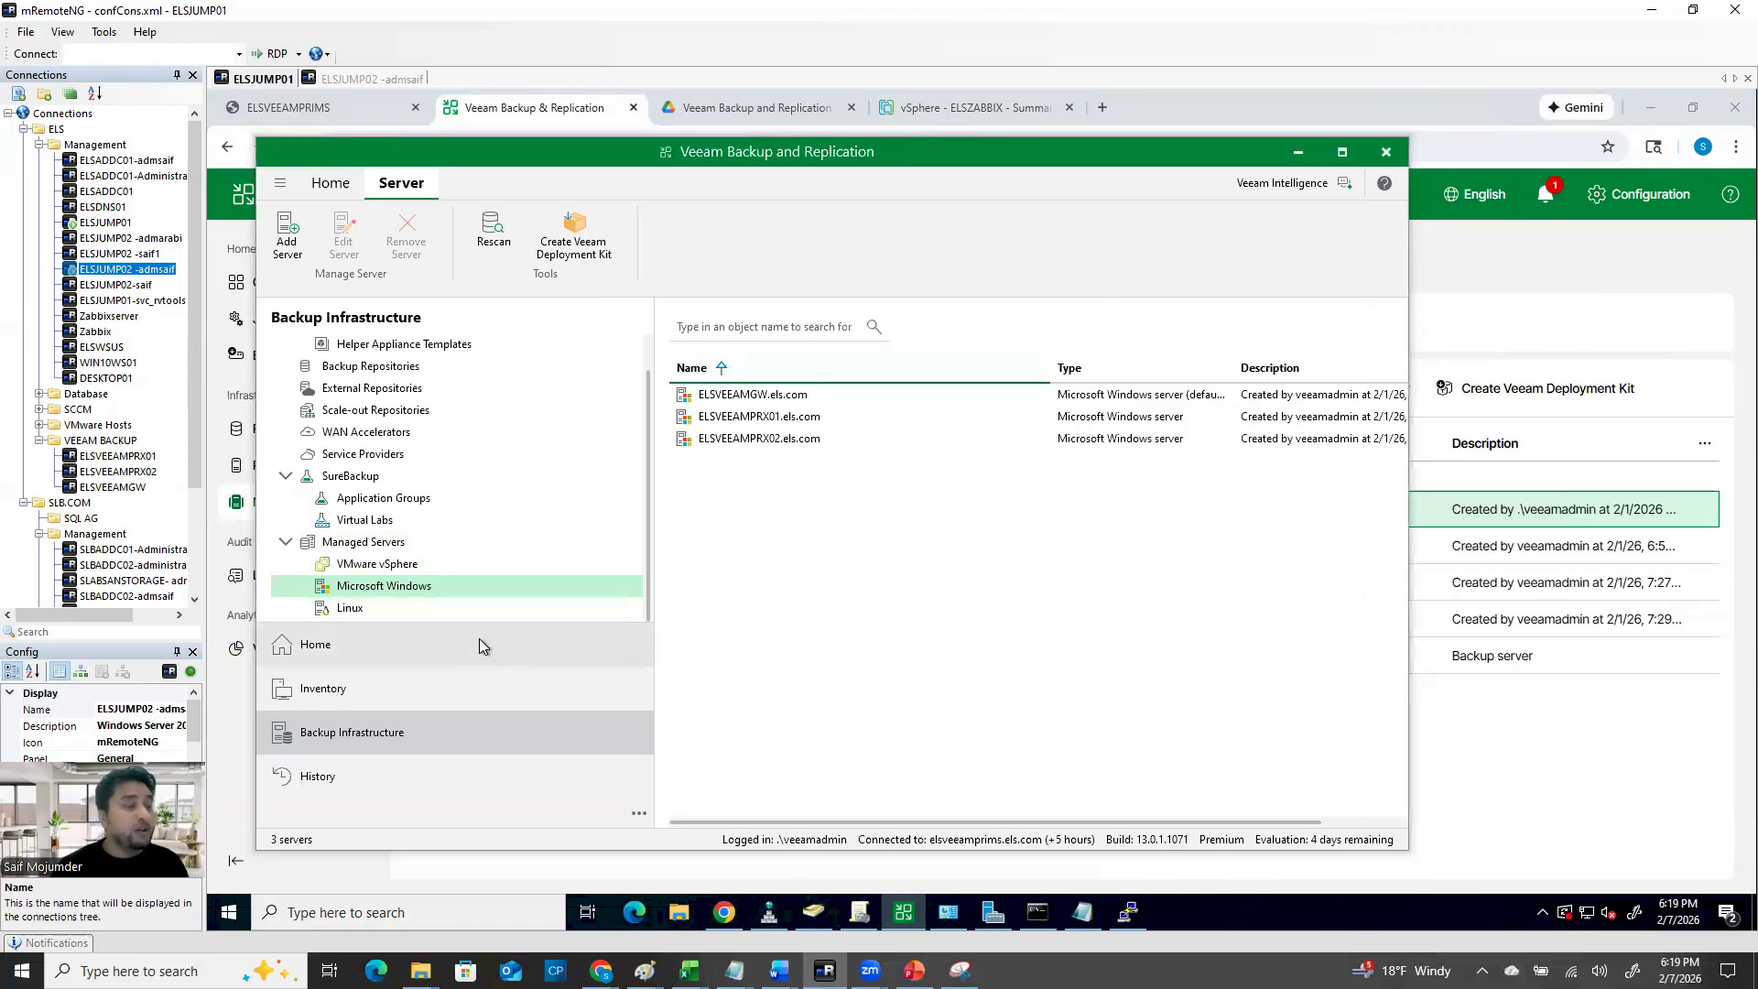
left_click(352, 608)
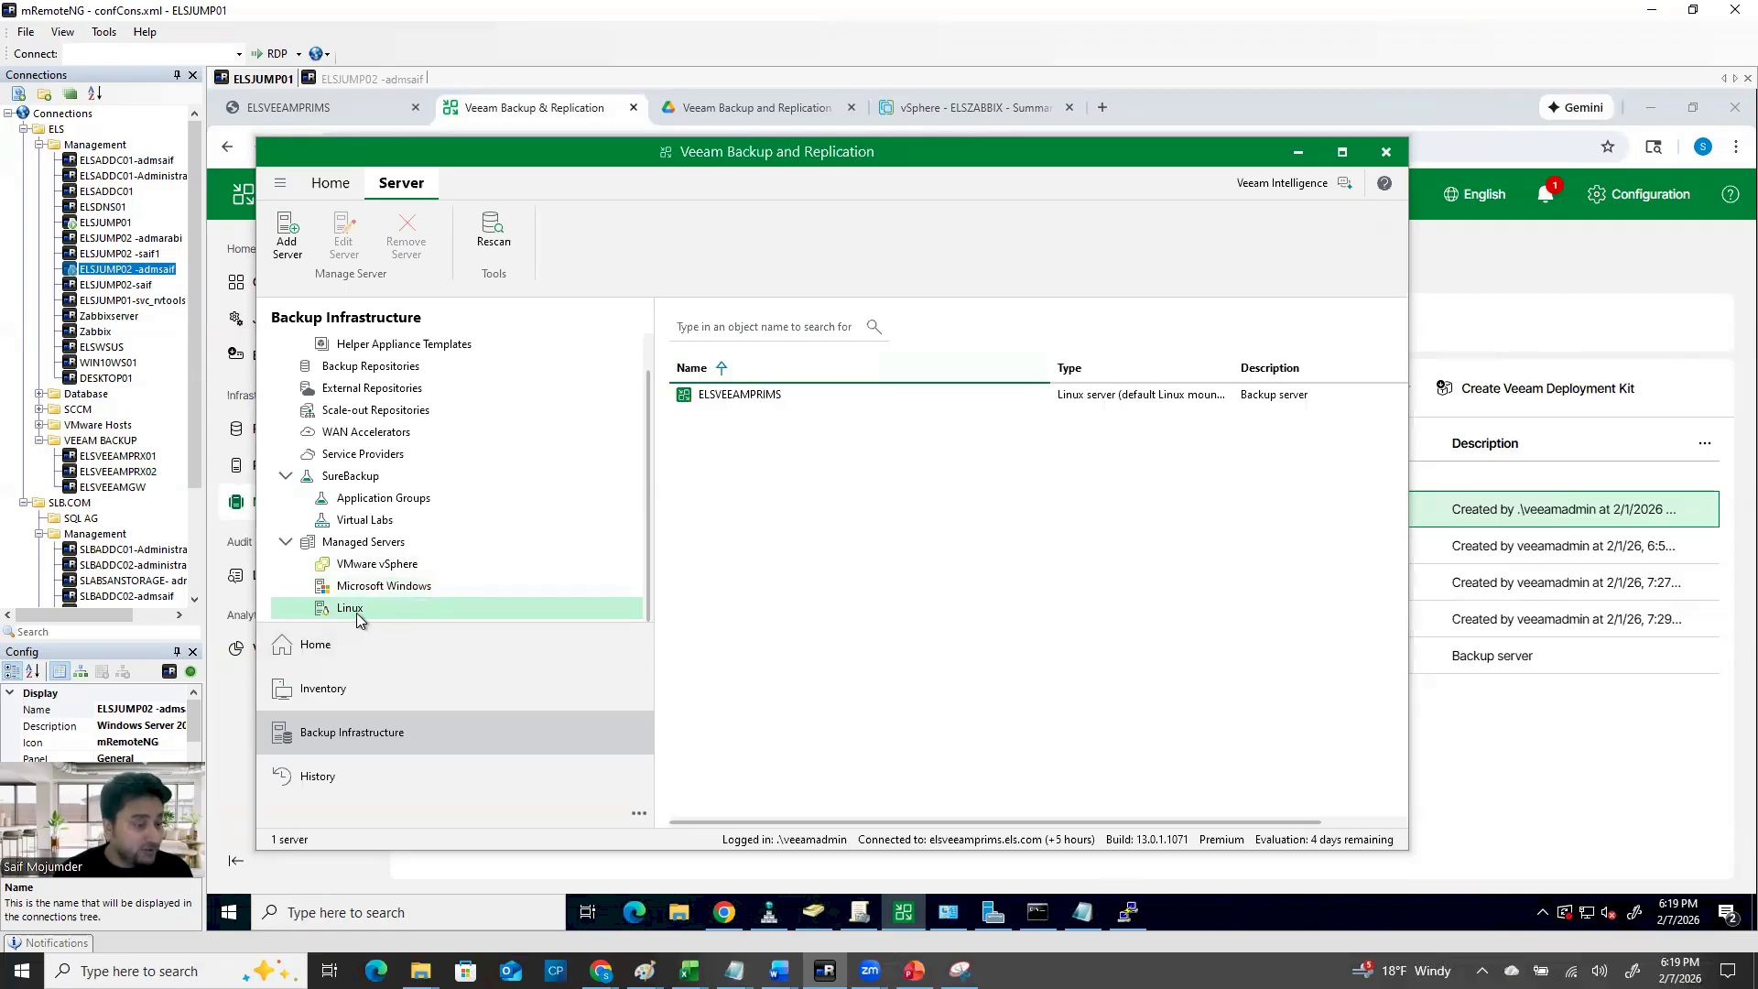
right_click(355, 614)
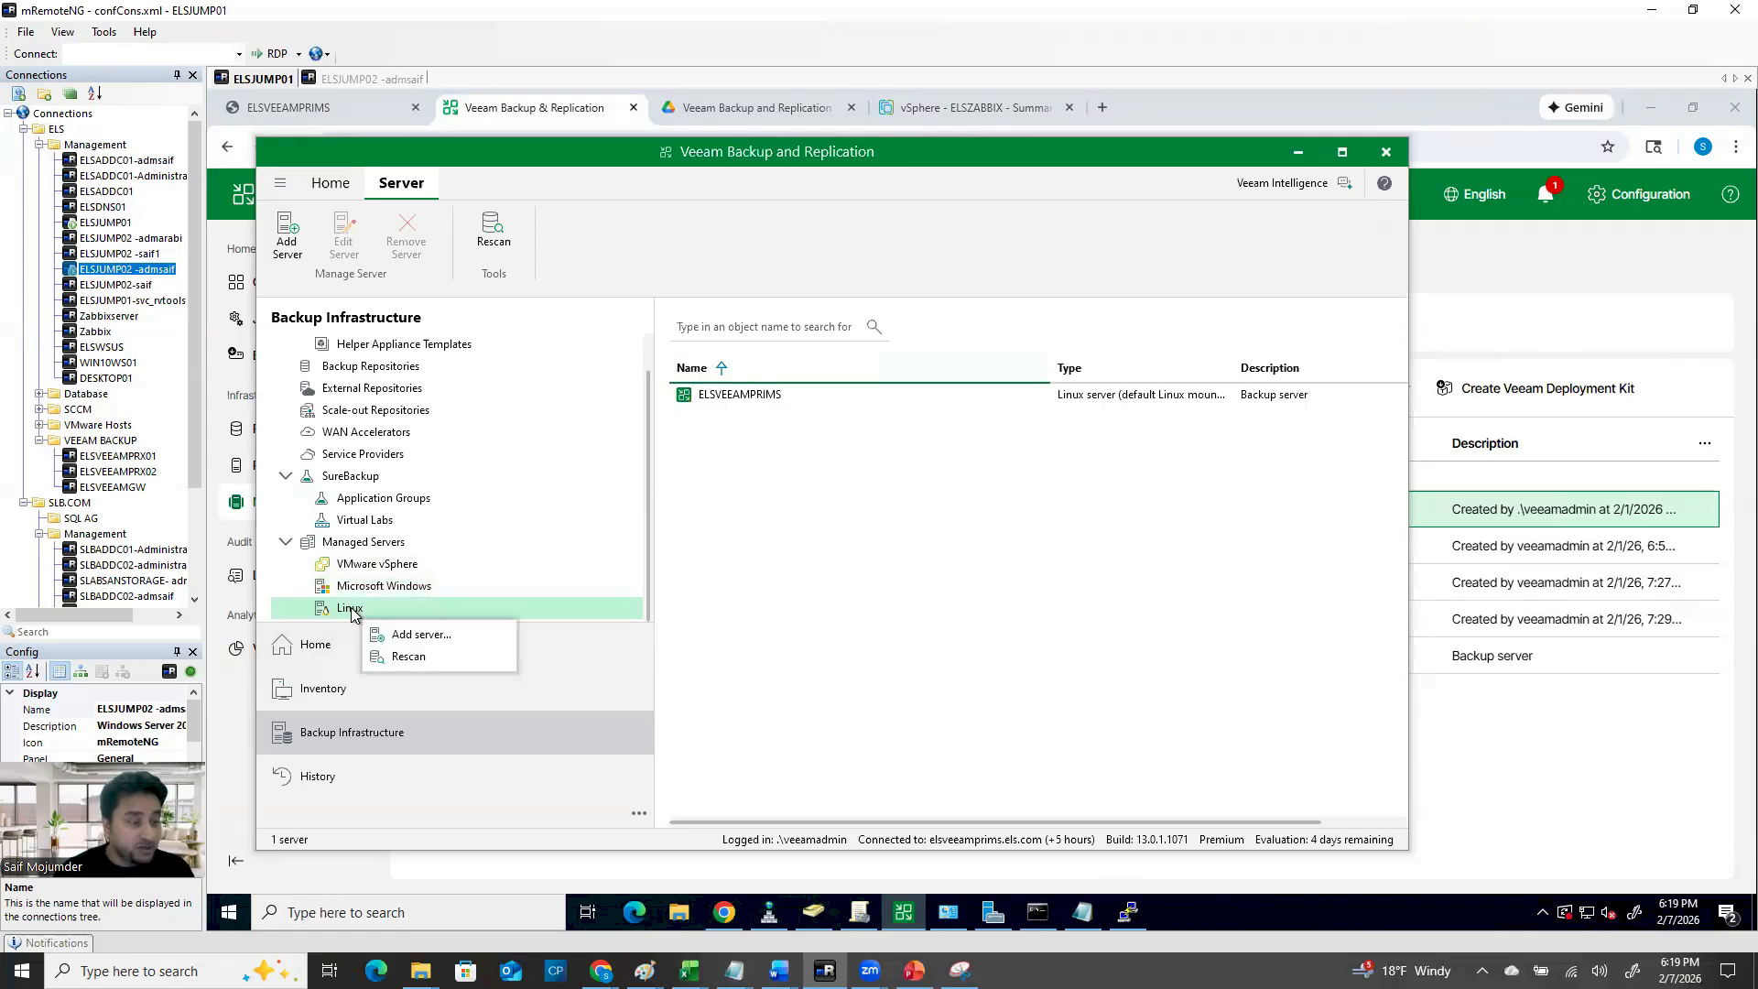
left_click(418, 637)
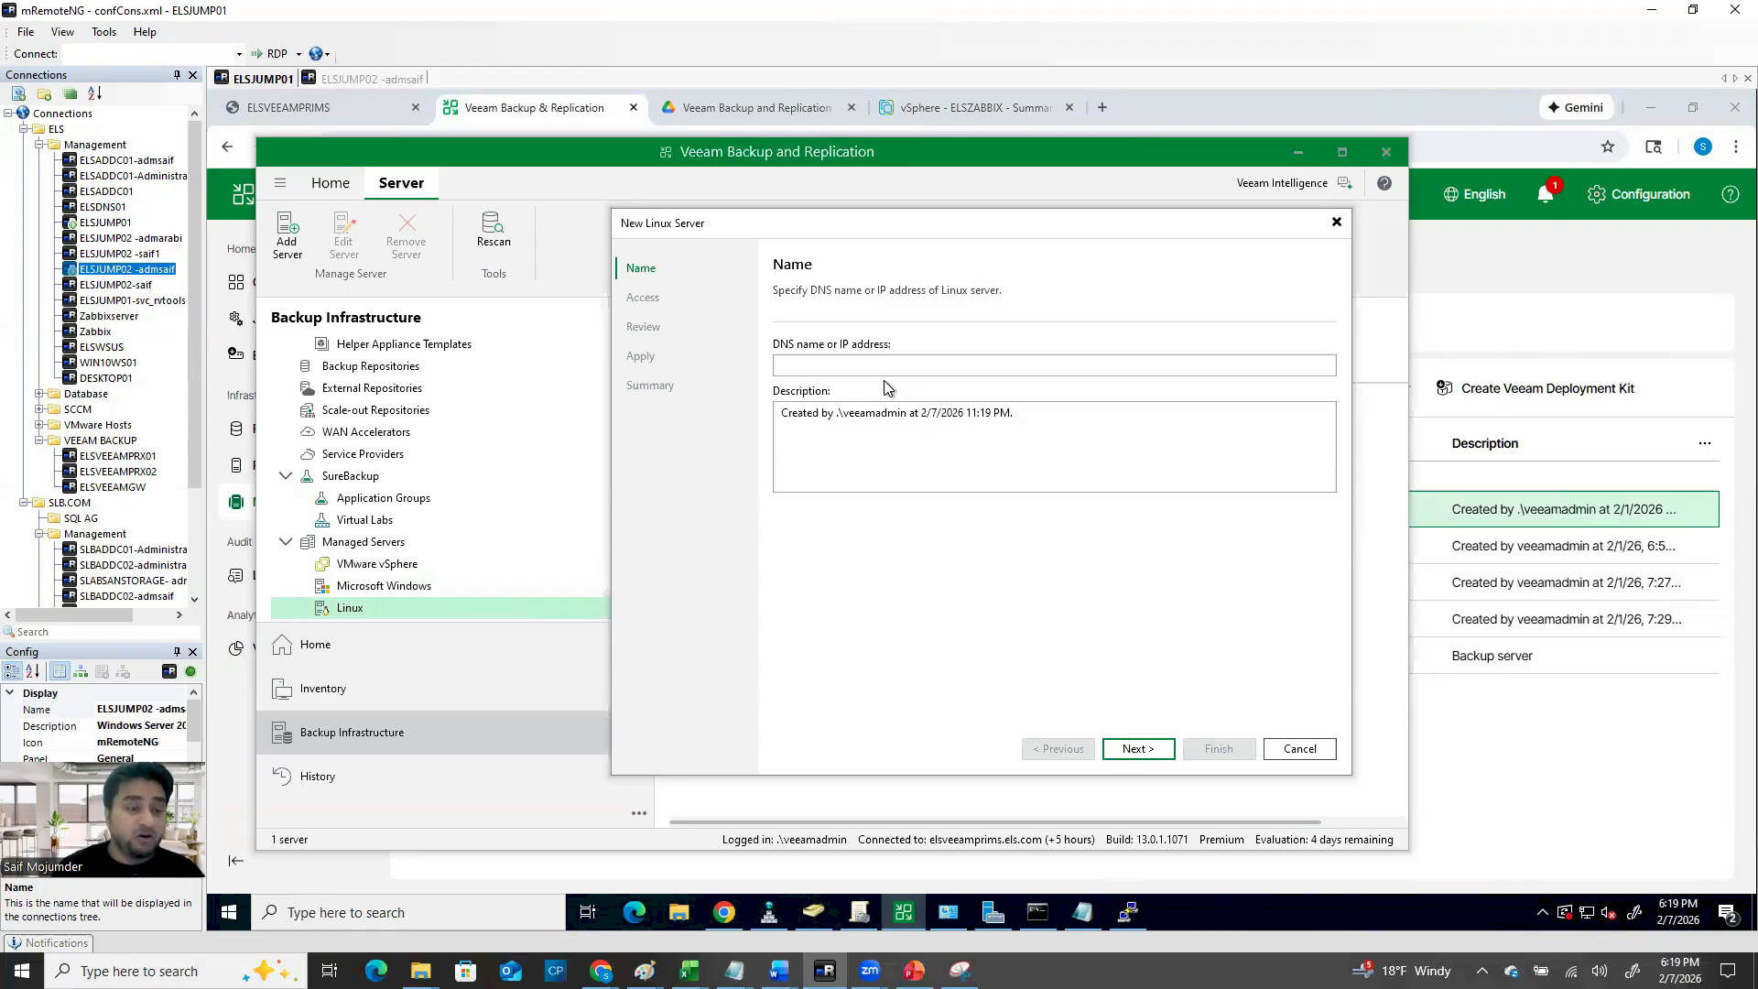
- Copy the ELSZABBIX VM's IP address 192.168.1.208 from its vSphere summary
left_click(966, 107)
left_click(966, 107)
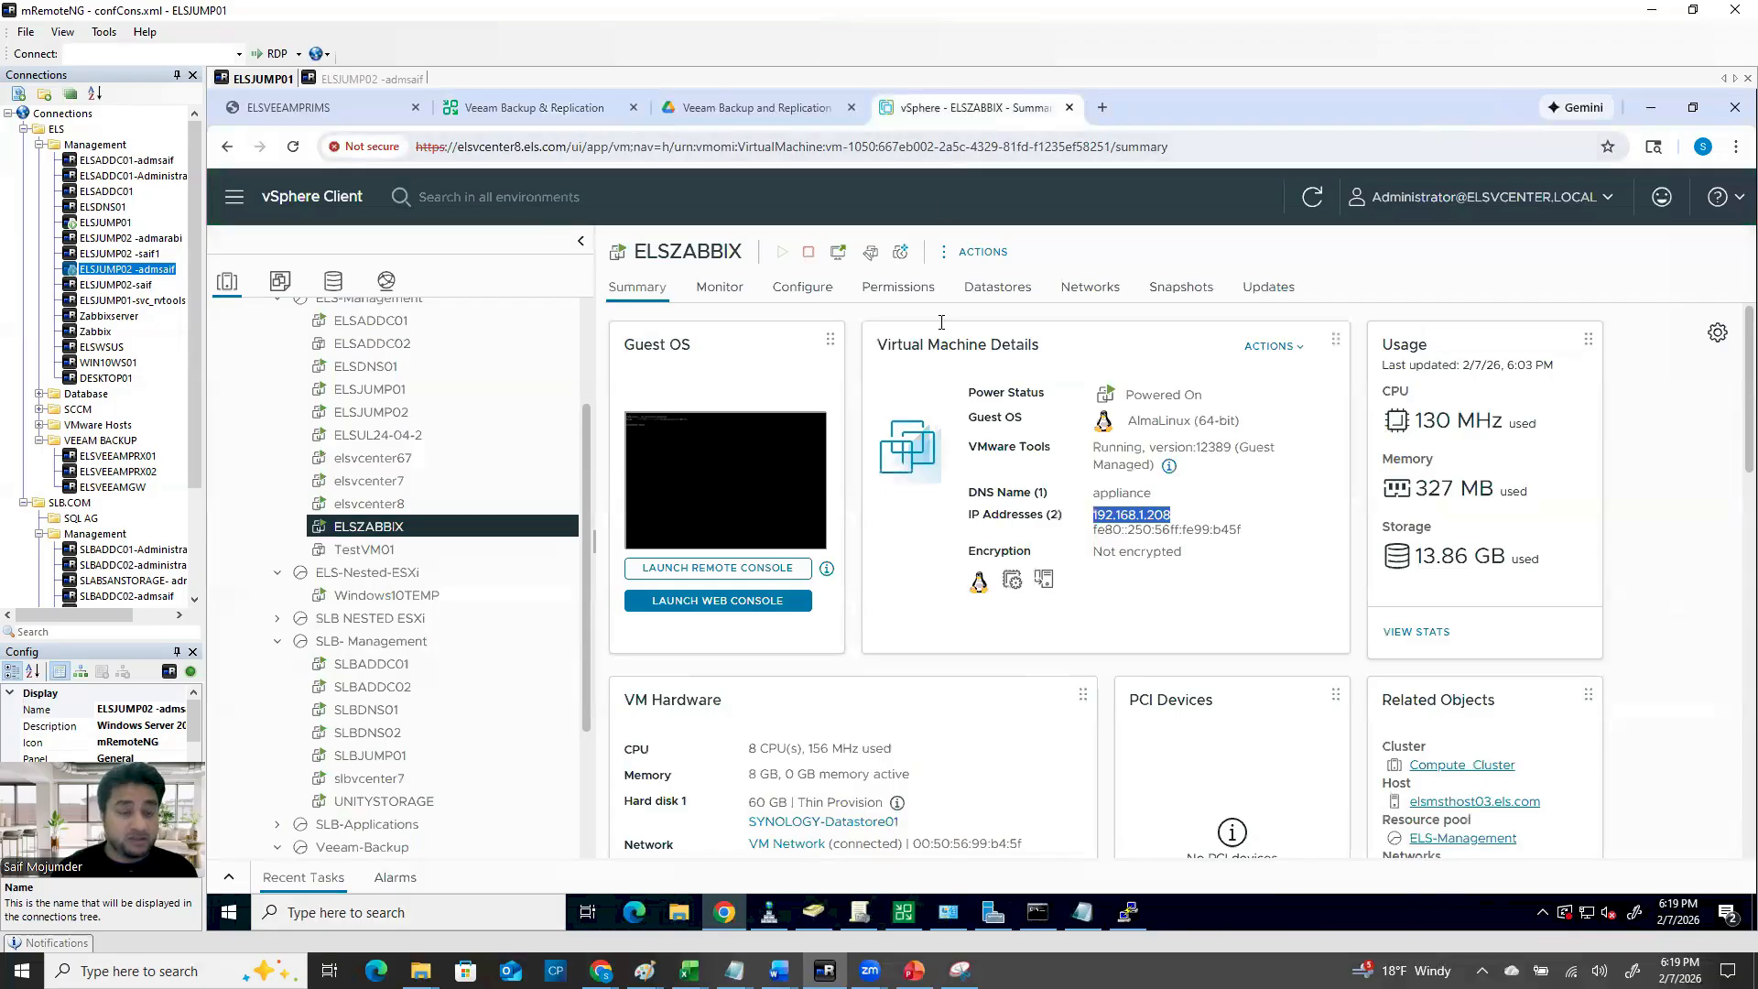
right_click(1158, 518)
left_click(1186, 549)
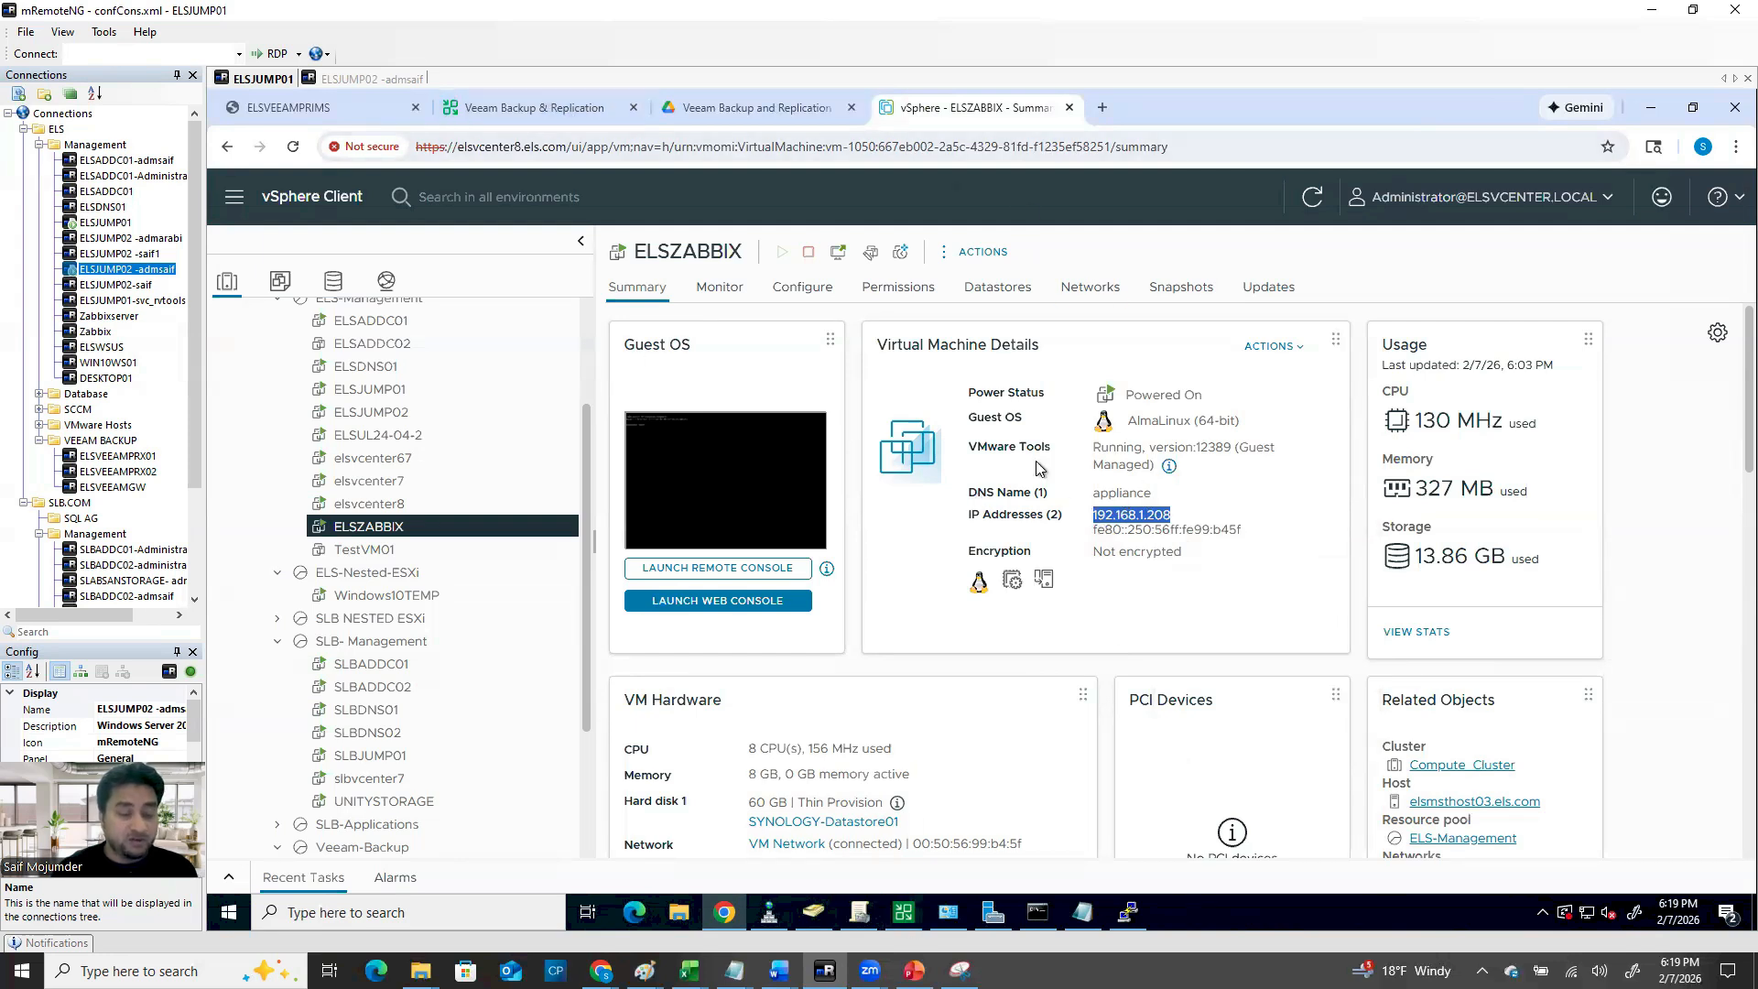
- Enter 192.168.1.208 as the Linux server's address and advance to the Access step
left_click(903, 928)
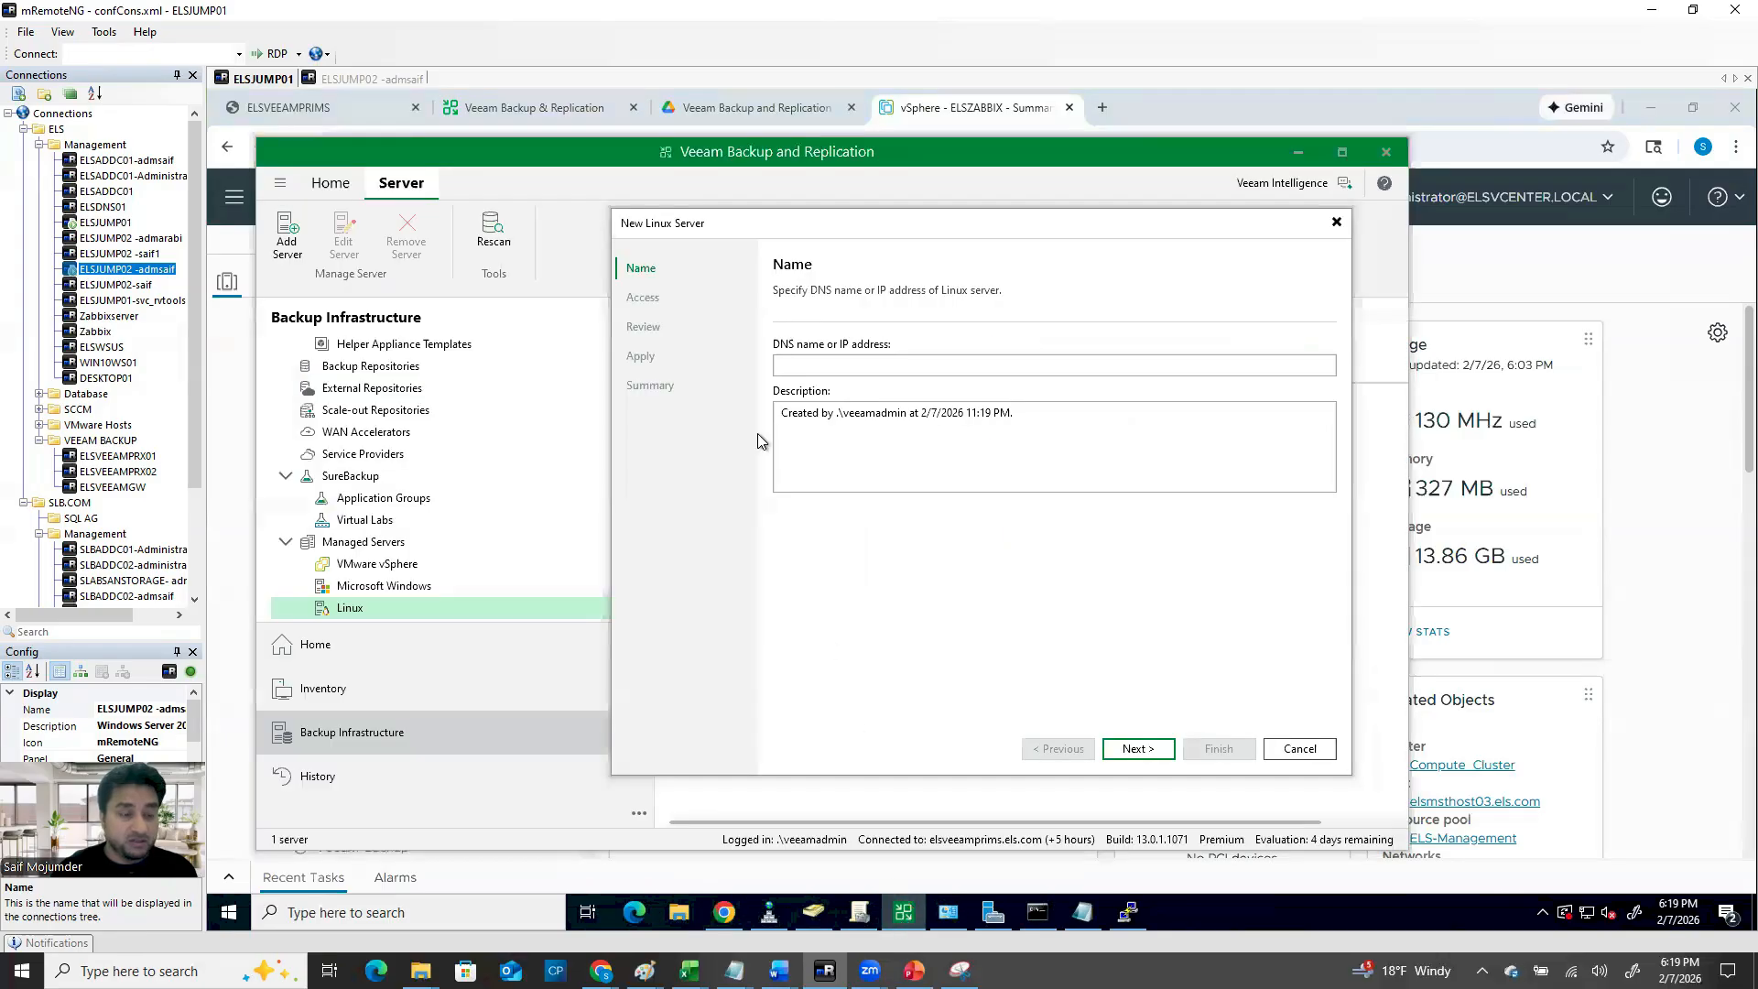
type("192.168.1.208")
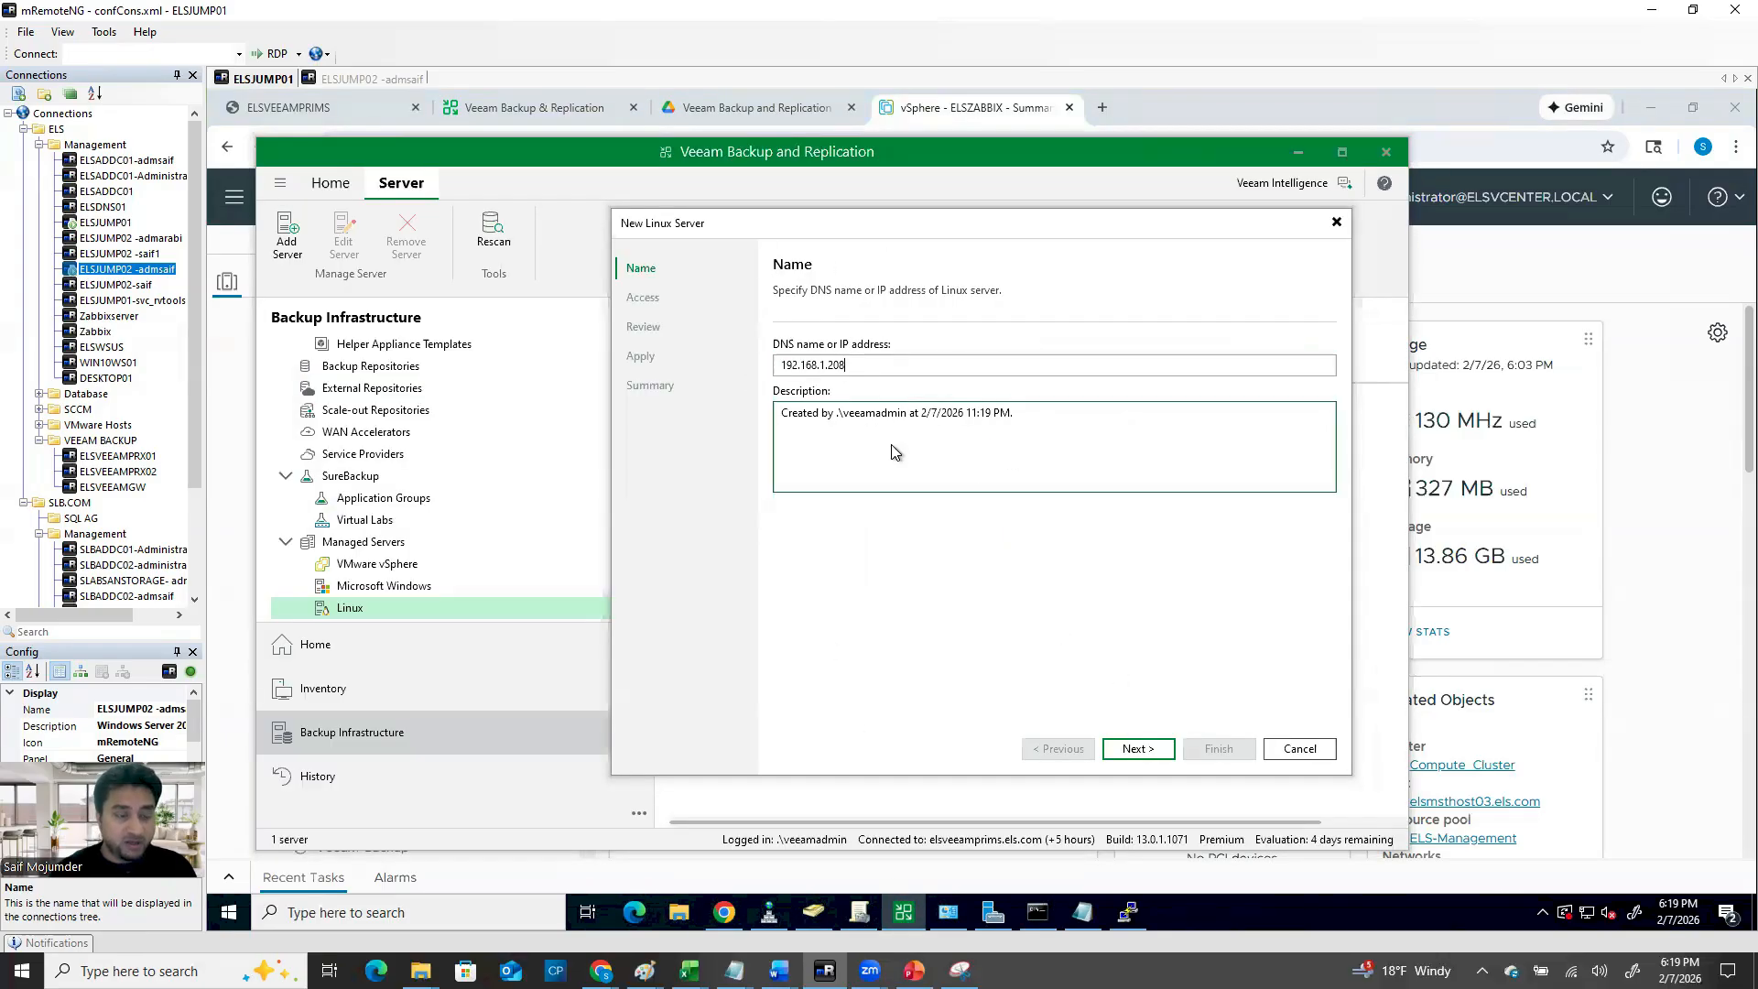
left_click(1146, 756)
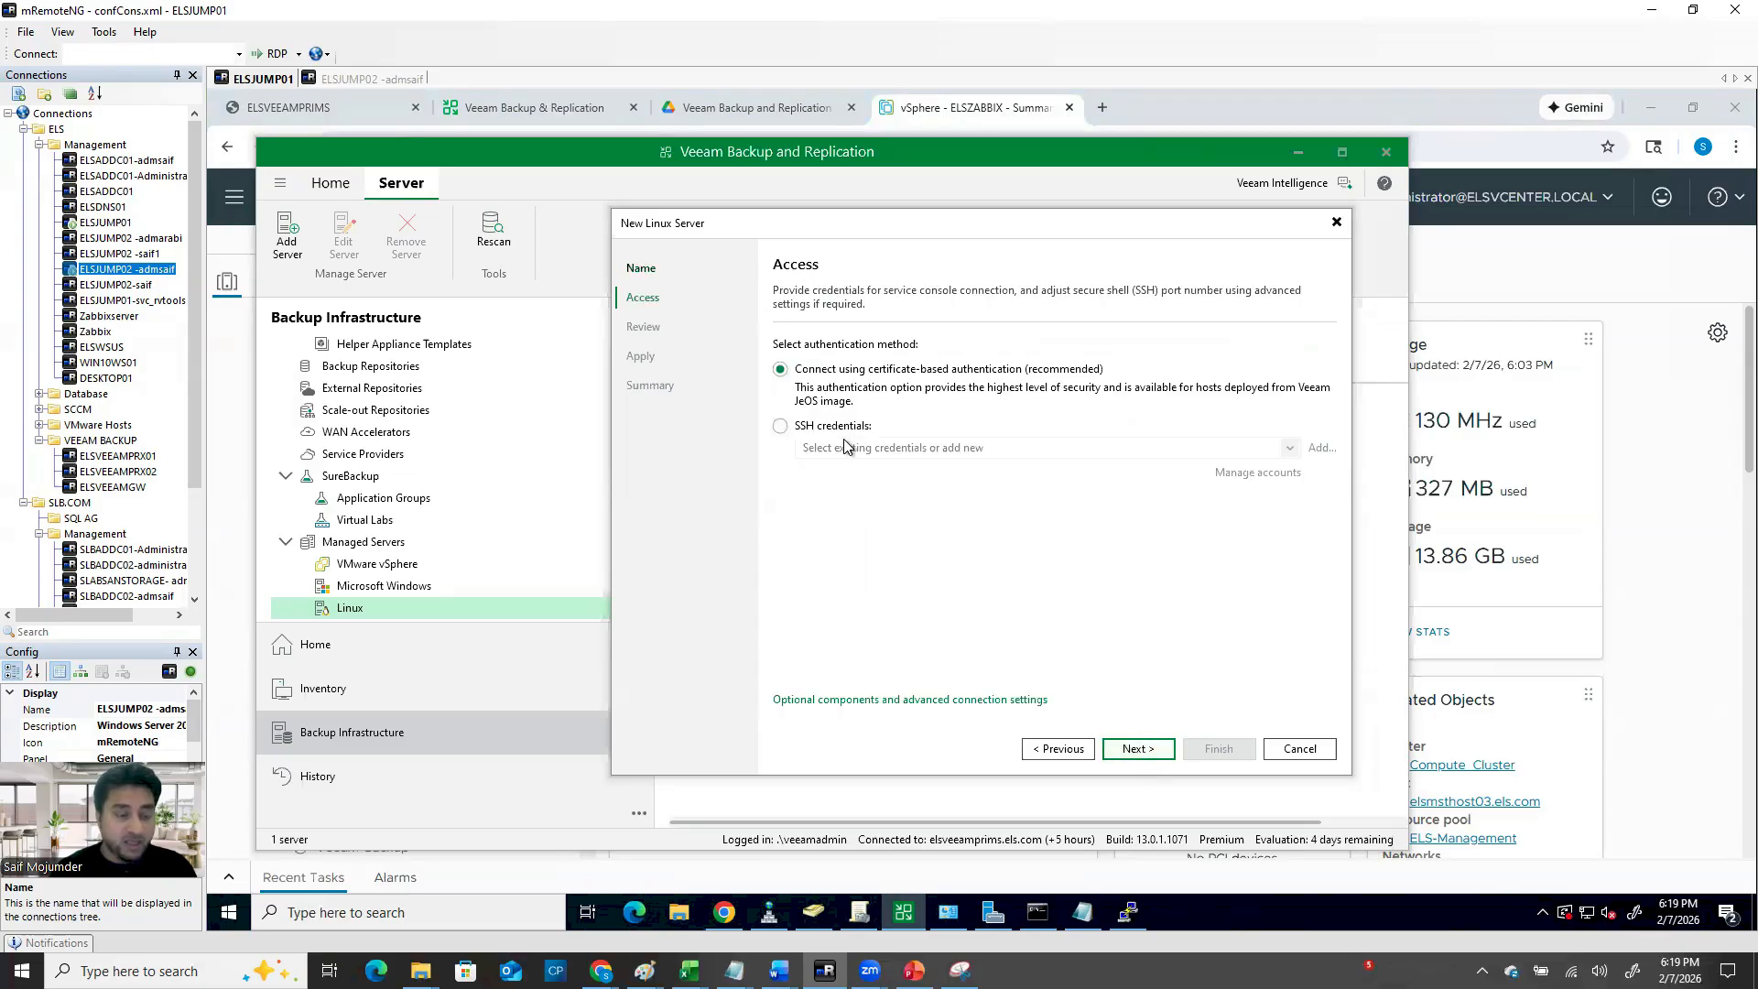
- Choose SSH credentials, then start a new Linux account and discard it unsaved
left_click(781, 427)
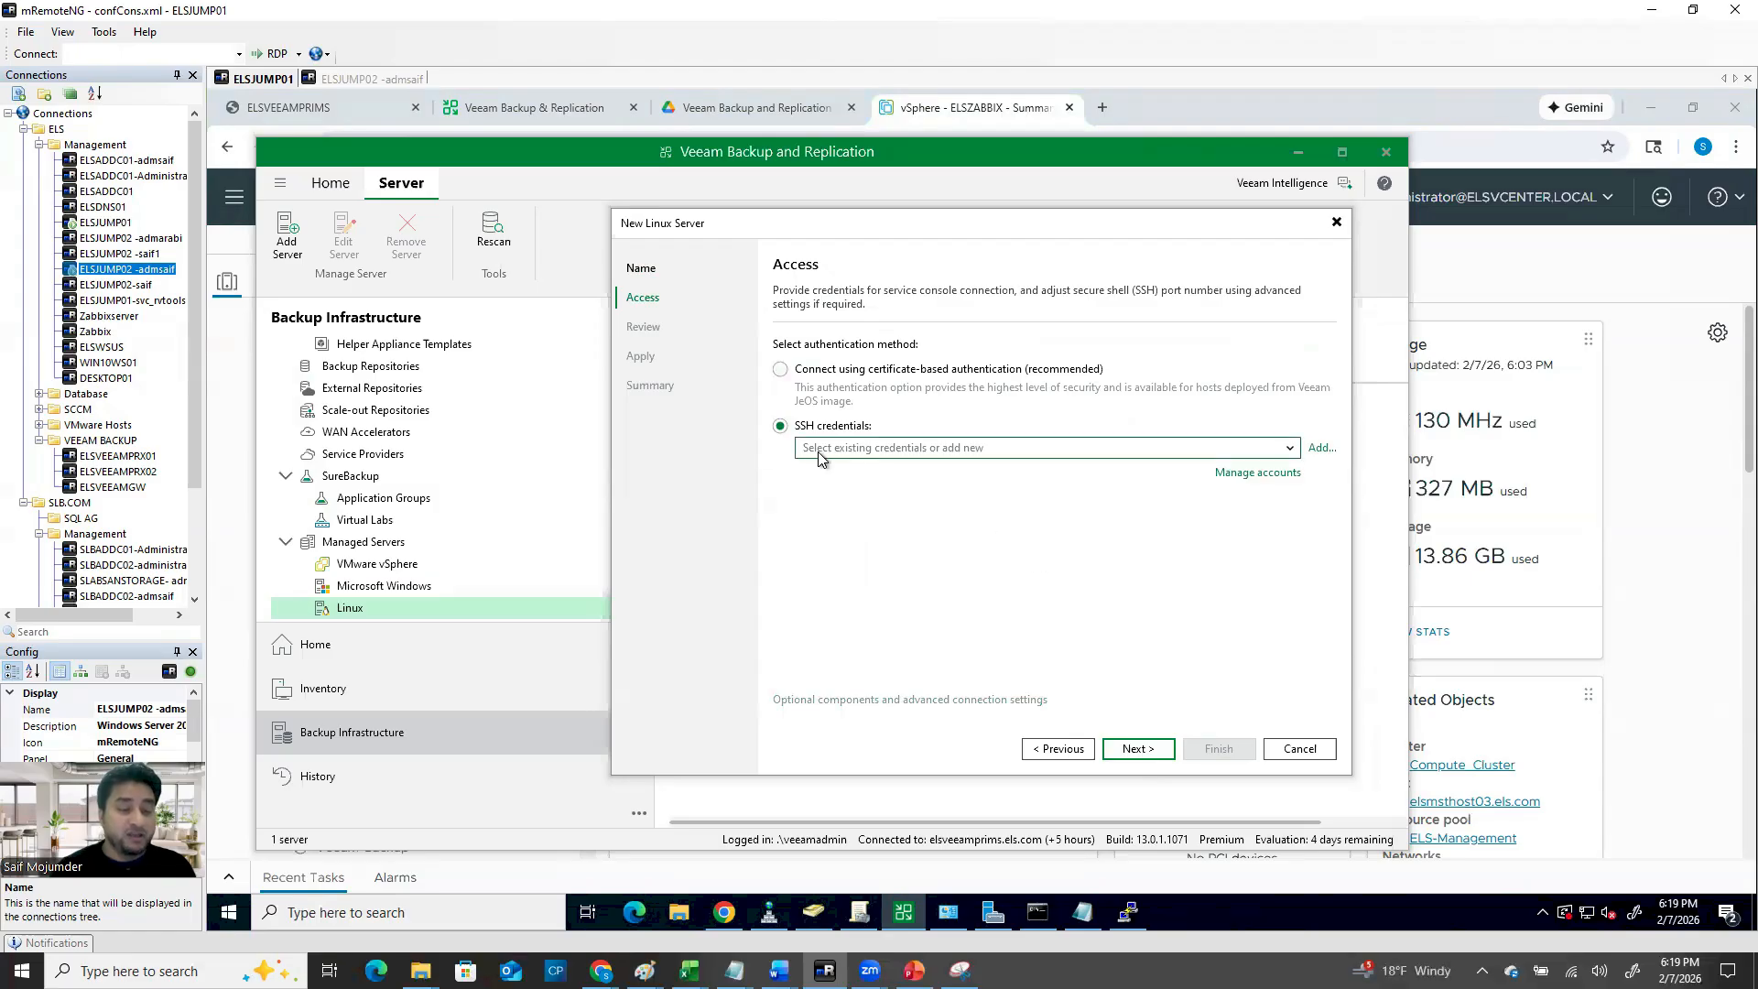
left_click(1233, 474)
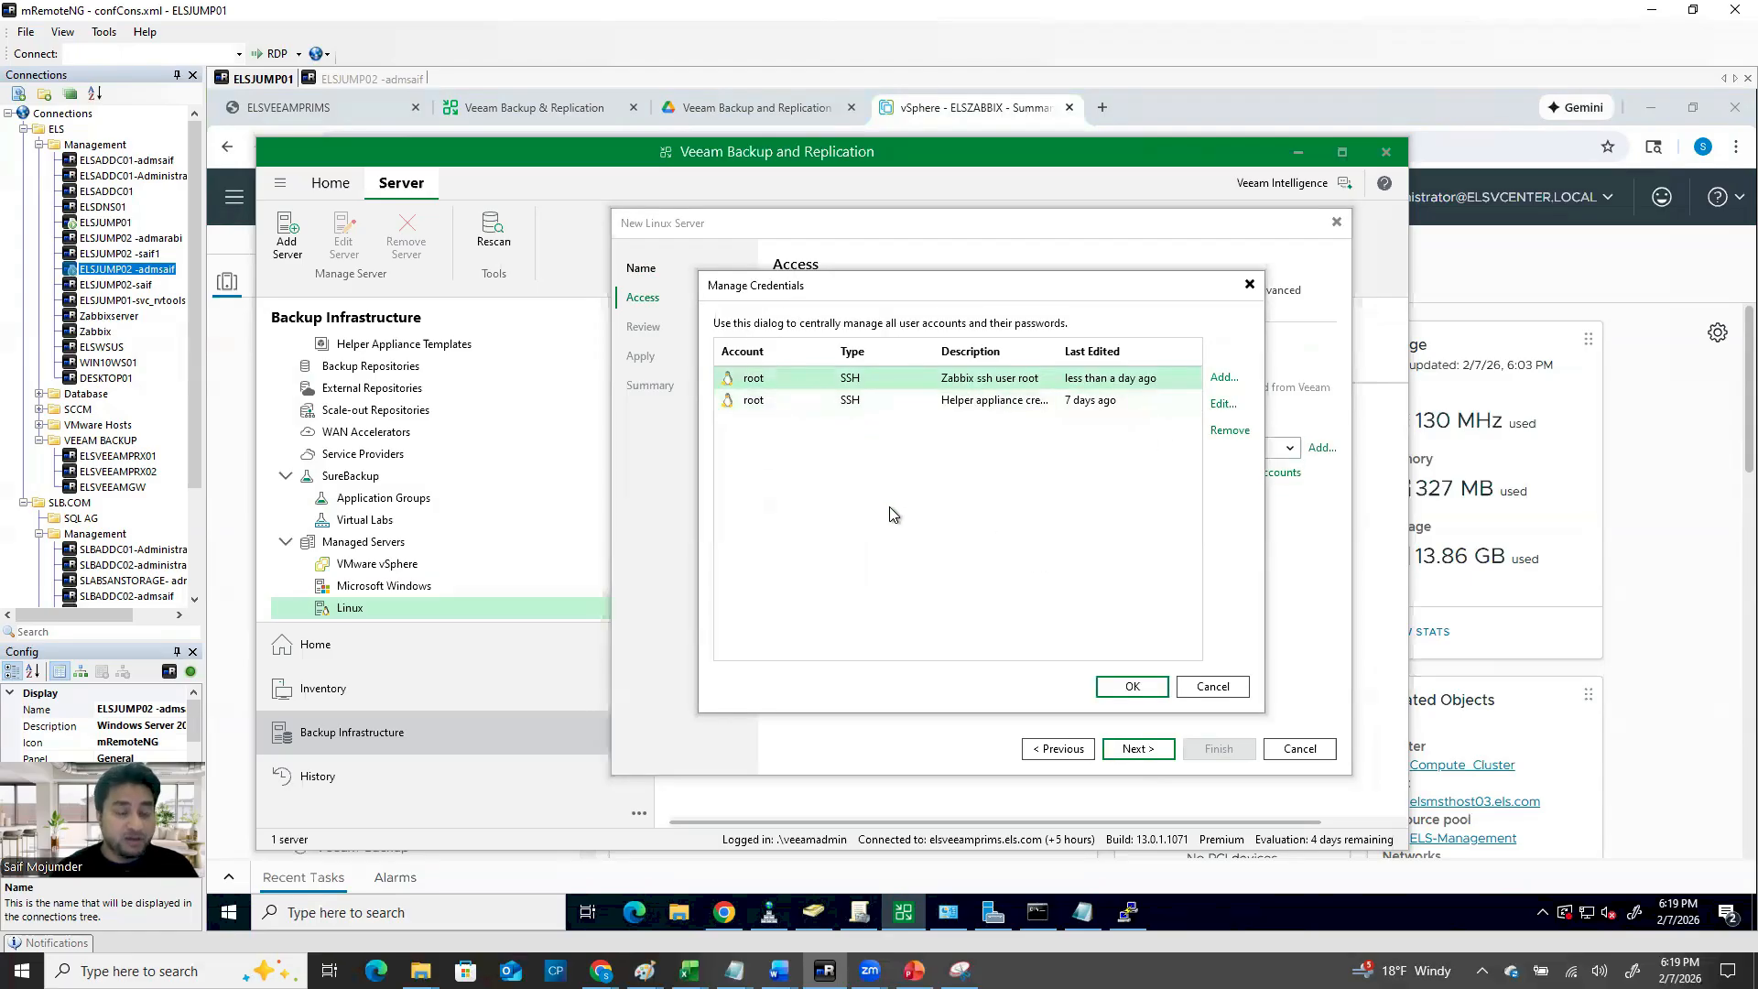
left_click(1224, 378)
left_click(1132, 407)
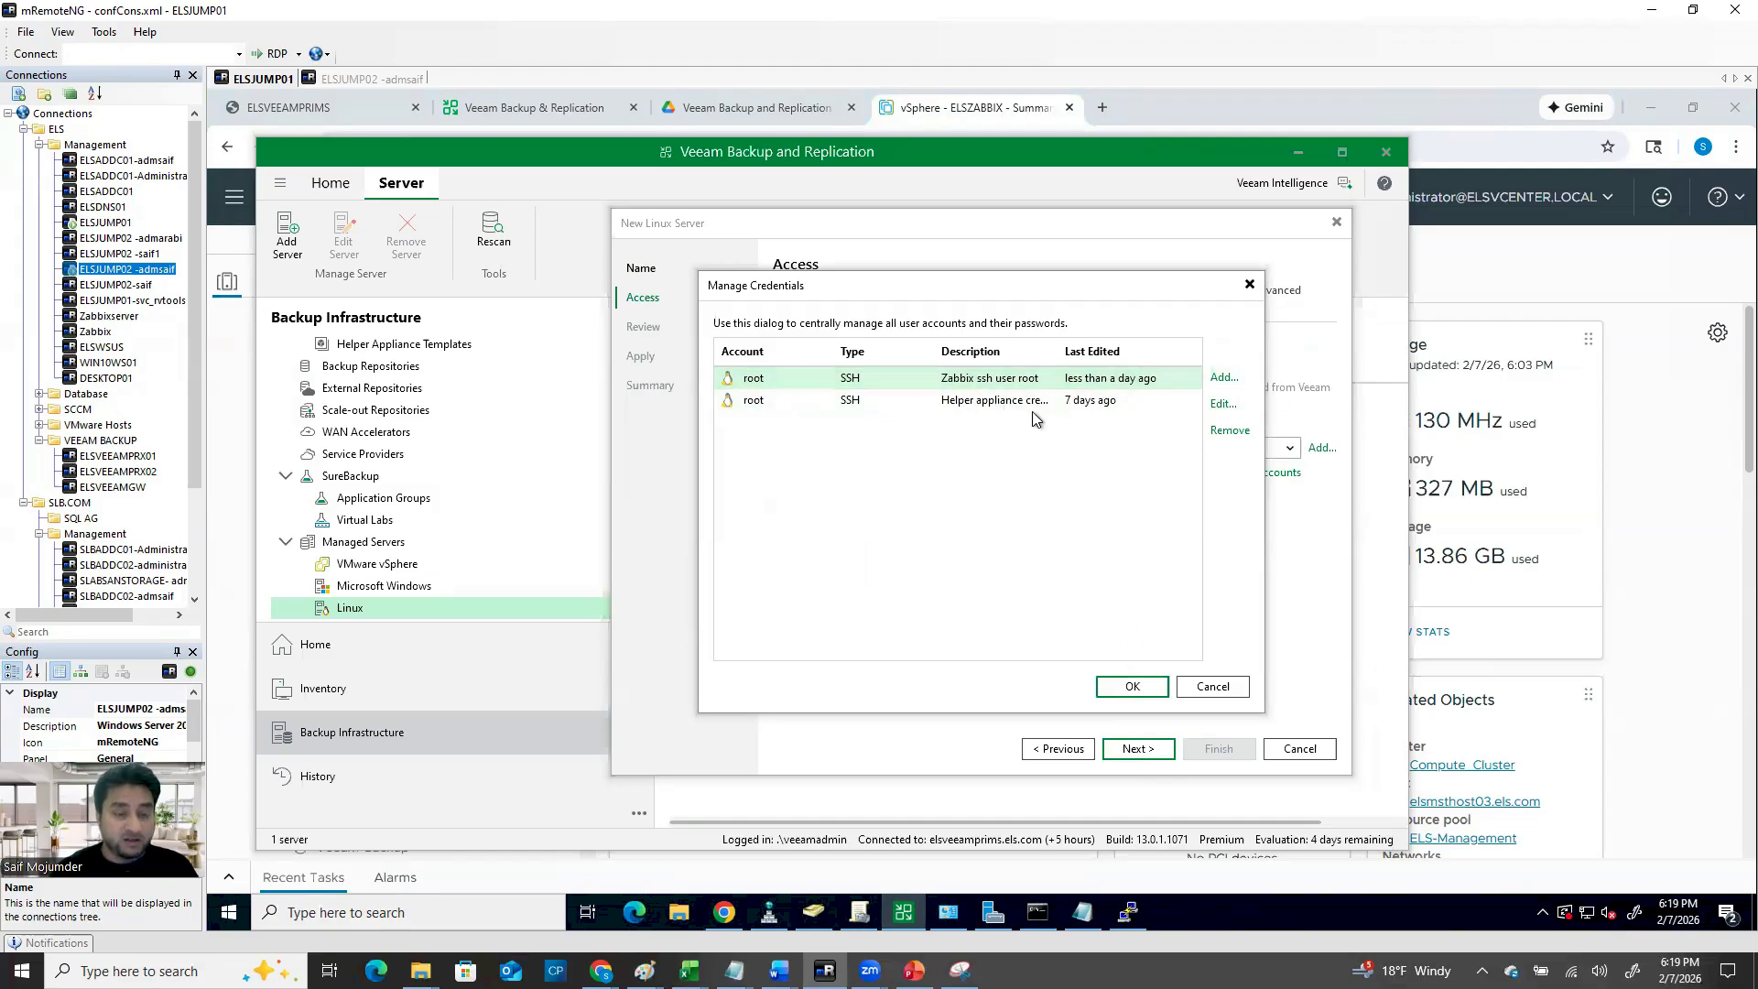
left_click(890, 347)
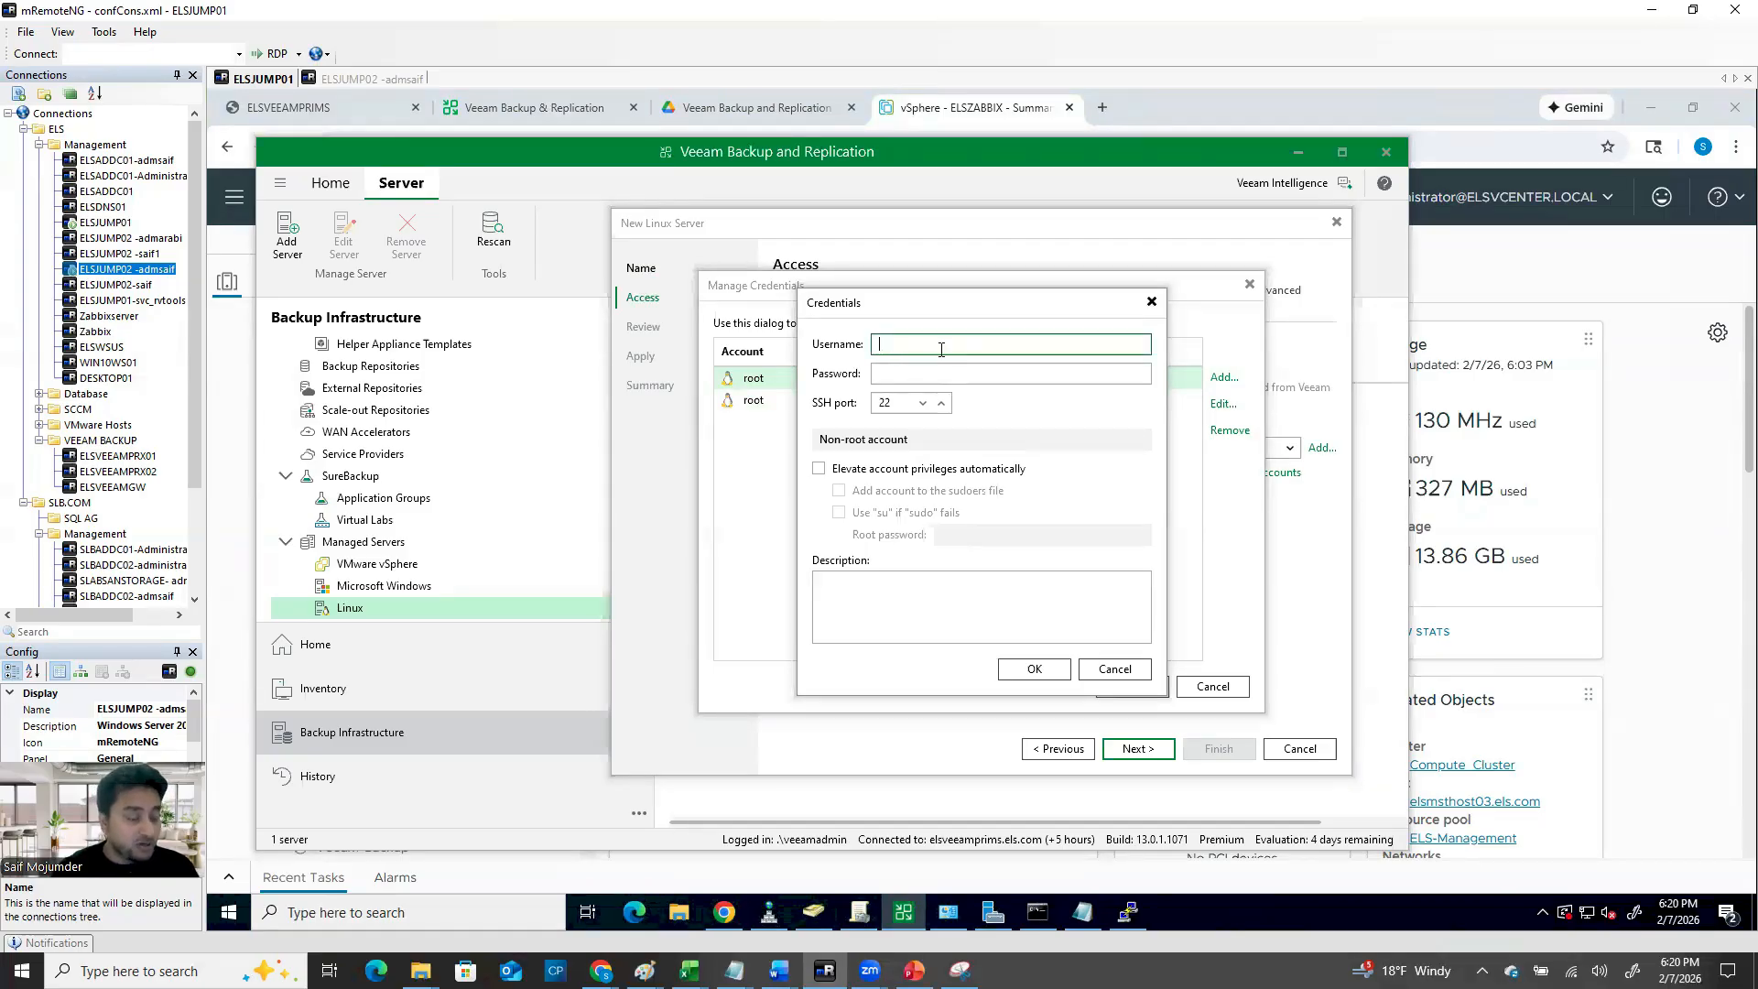
left_click(884, 374)
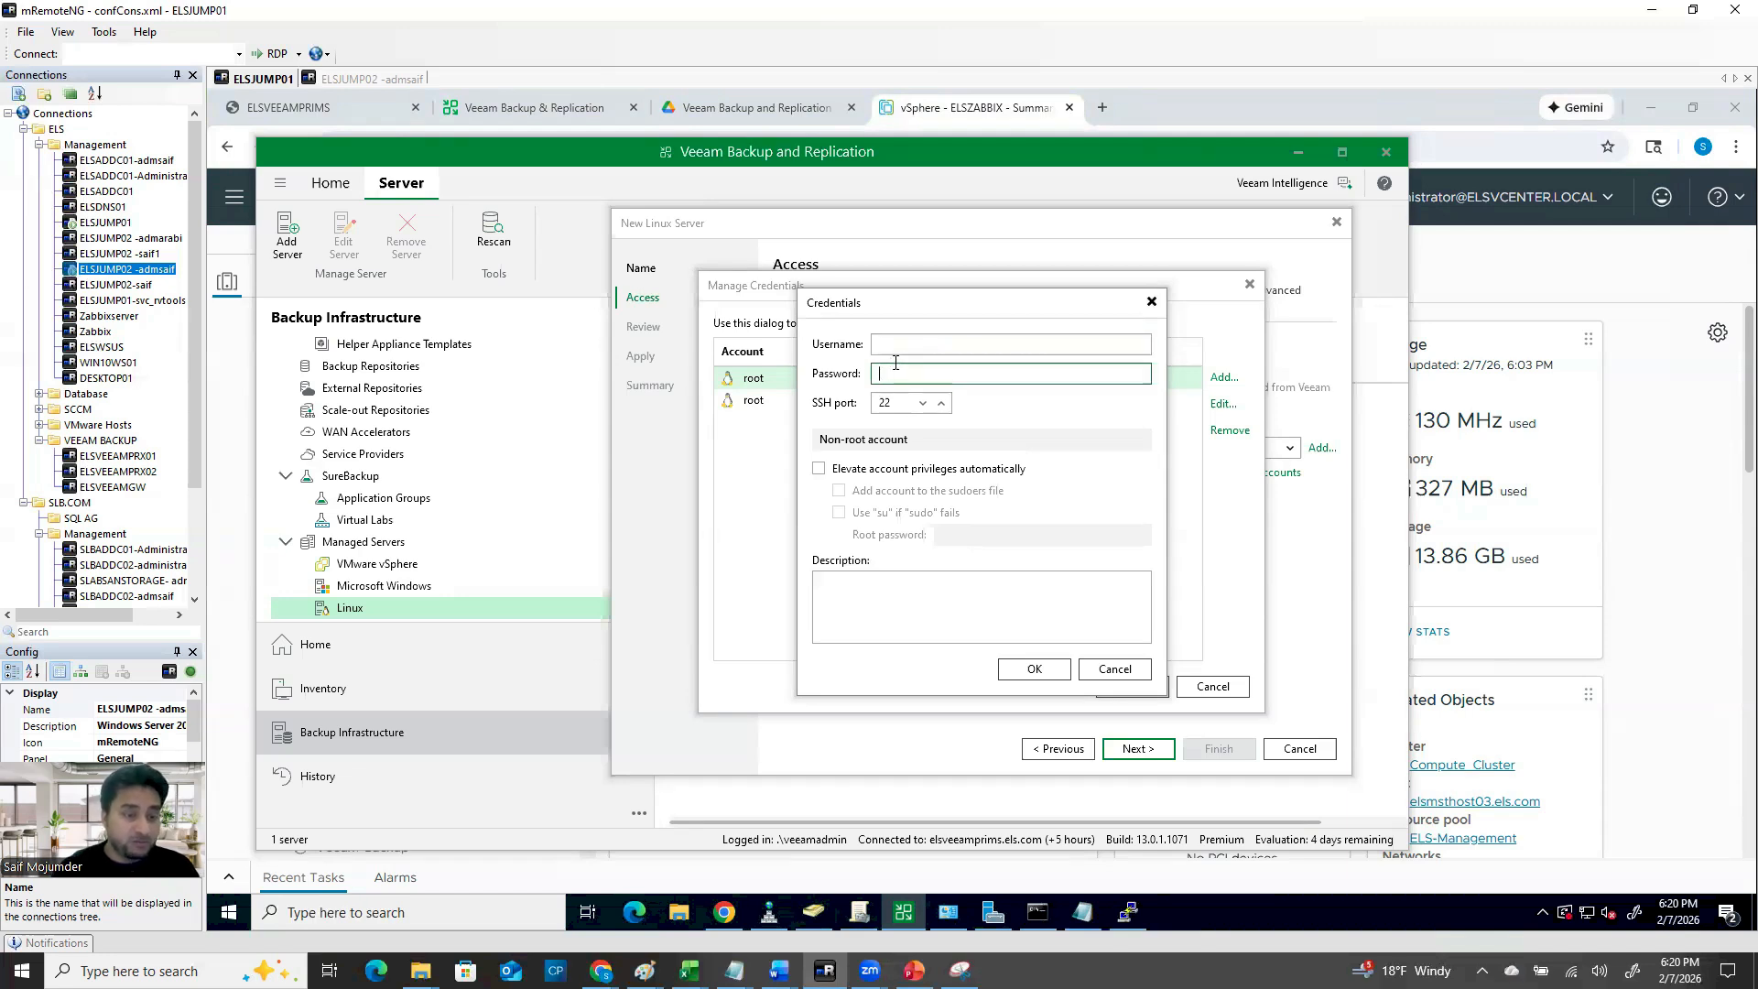
left_click(982, 601)
type("dsadsadsad")
key("ctrl+a")
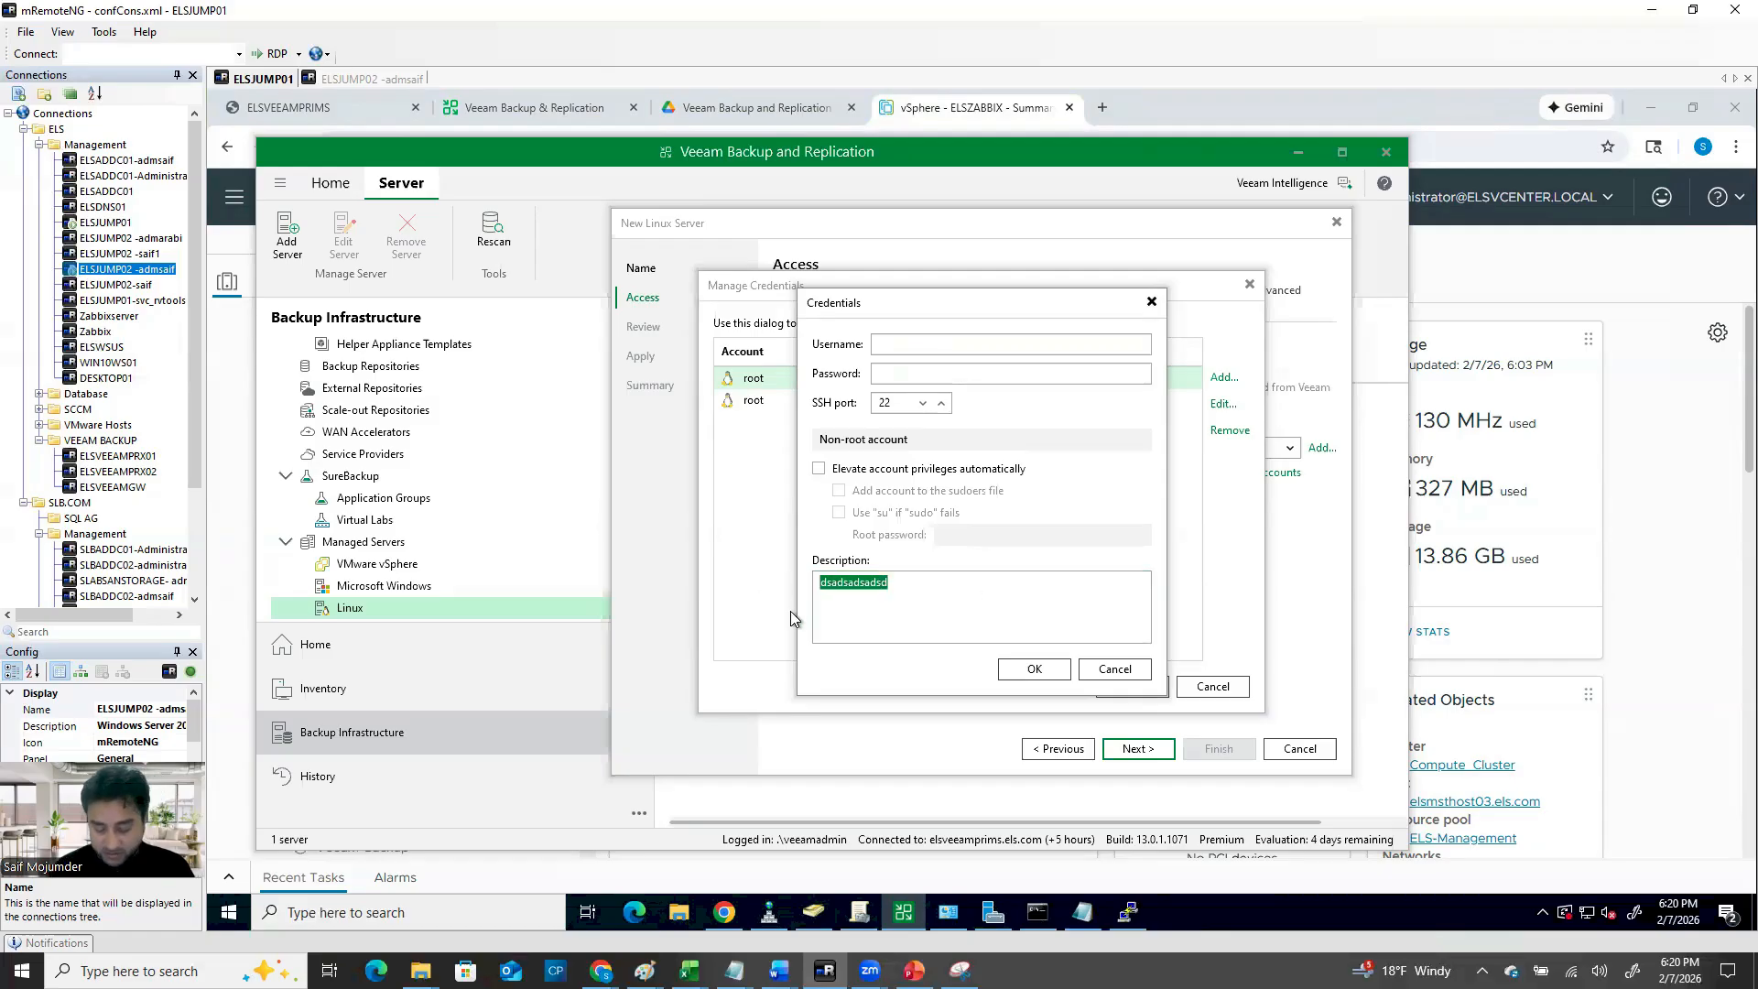
key("BackSpace")
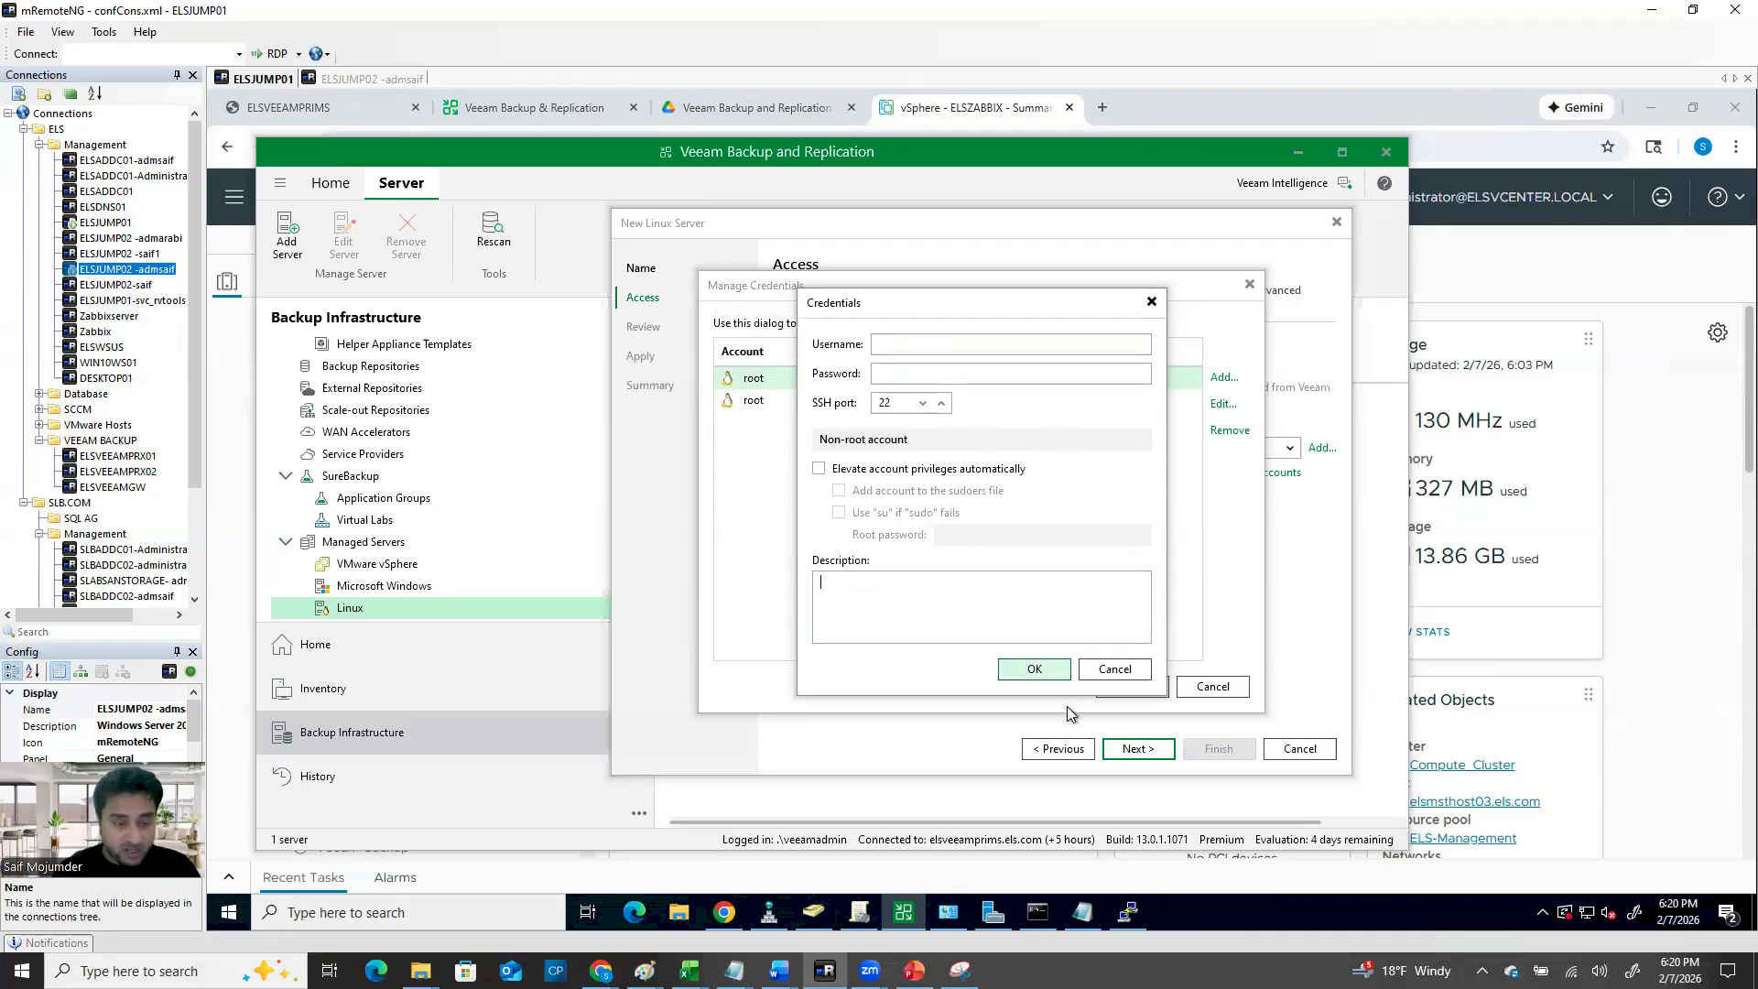
left_click(1114, 670)
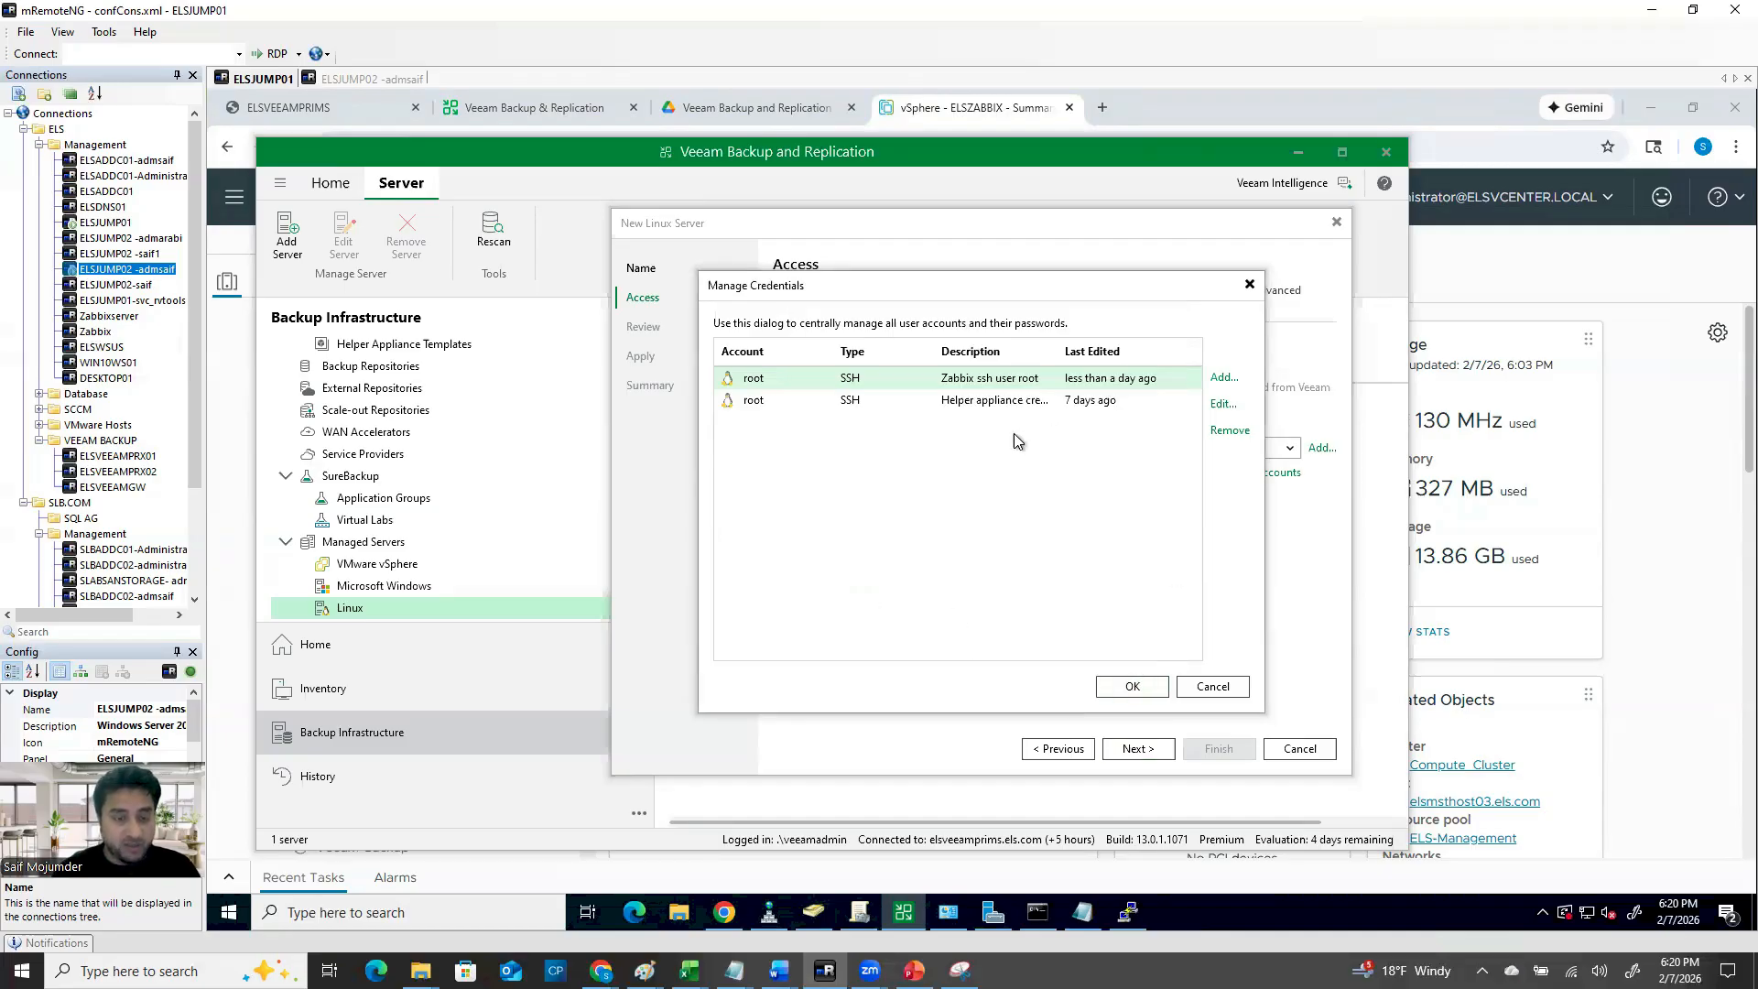
- Use the existing Zabbix root SSH account and continue to the connection check
left_click(836, 388)
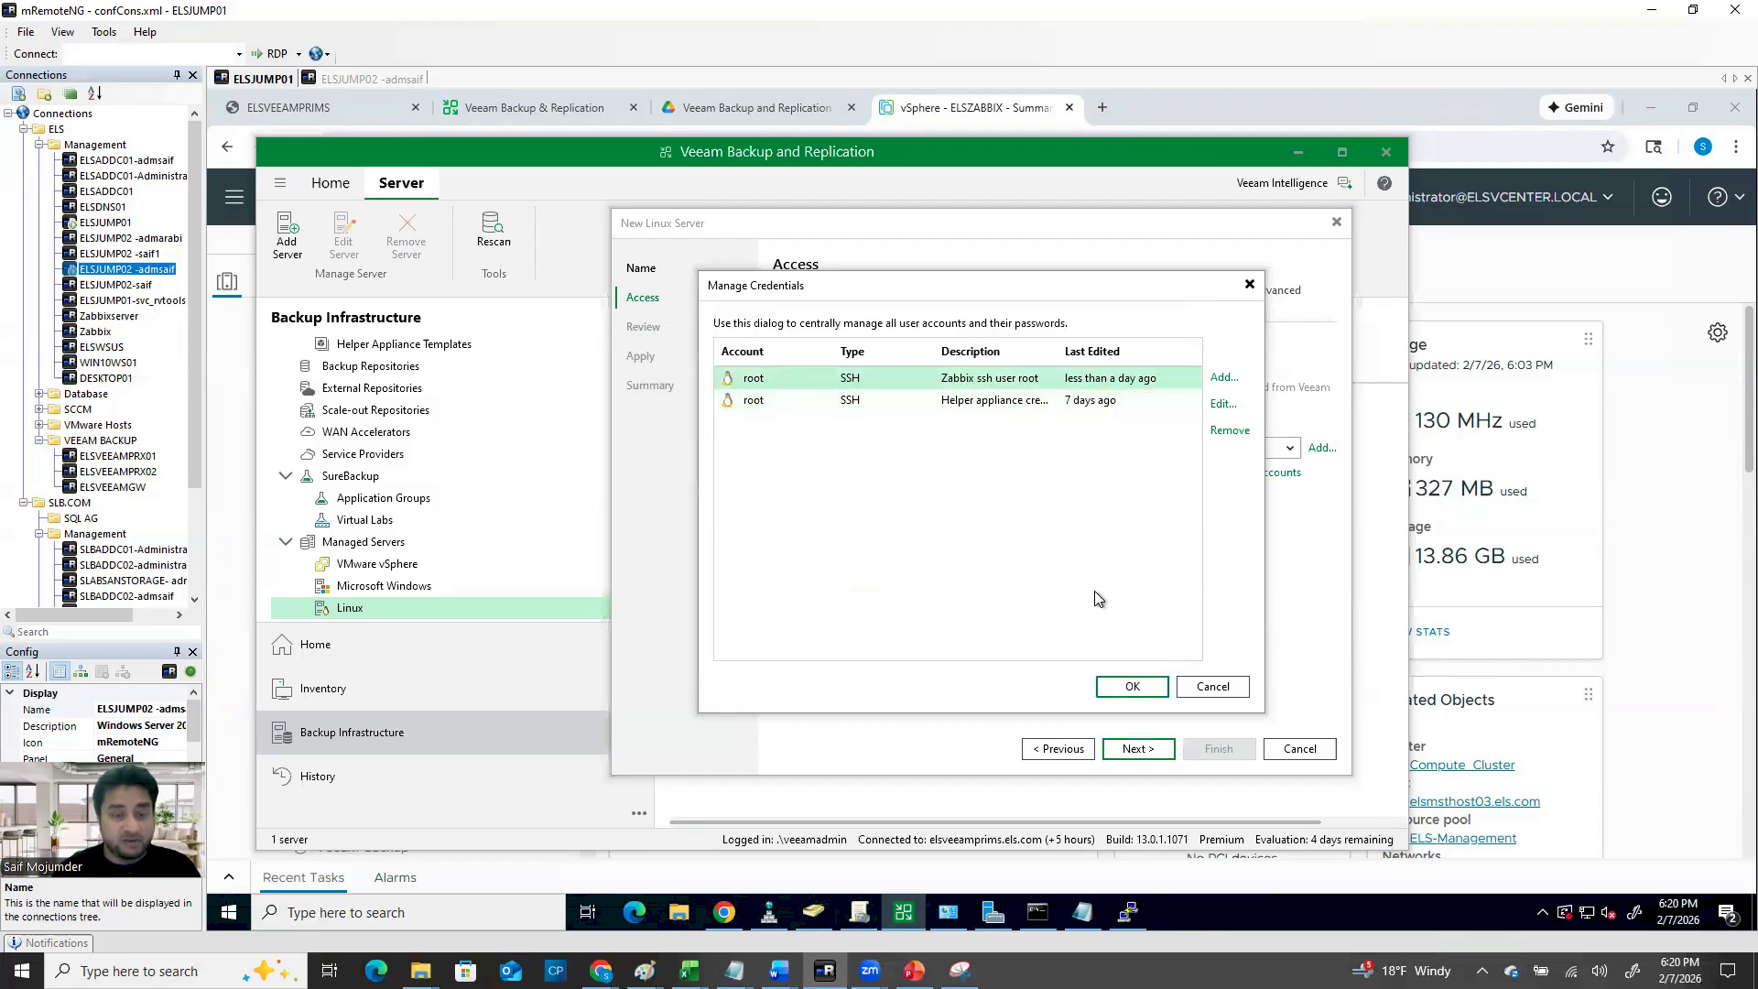
left_click(1132, 685)
left_click(1140, 749)
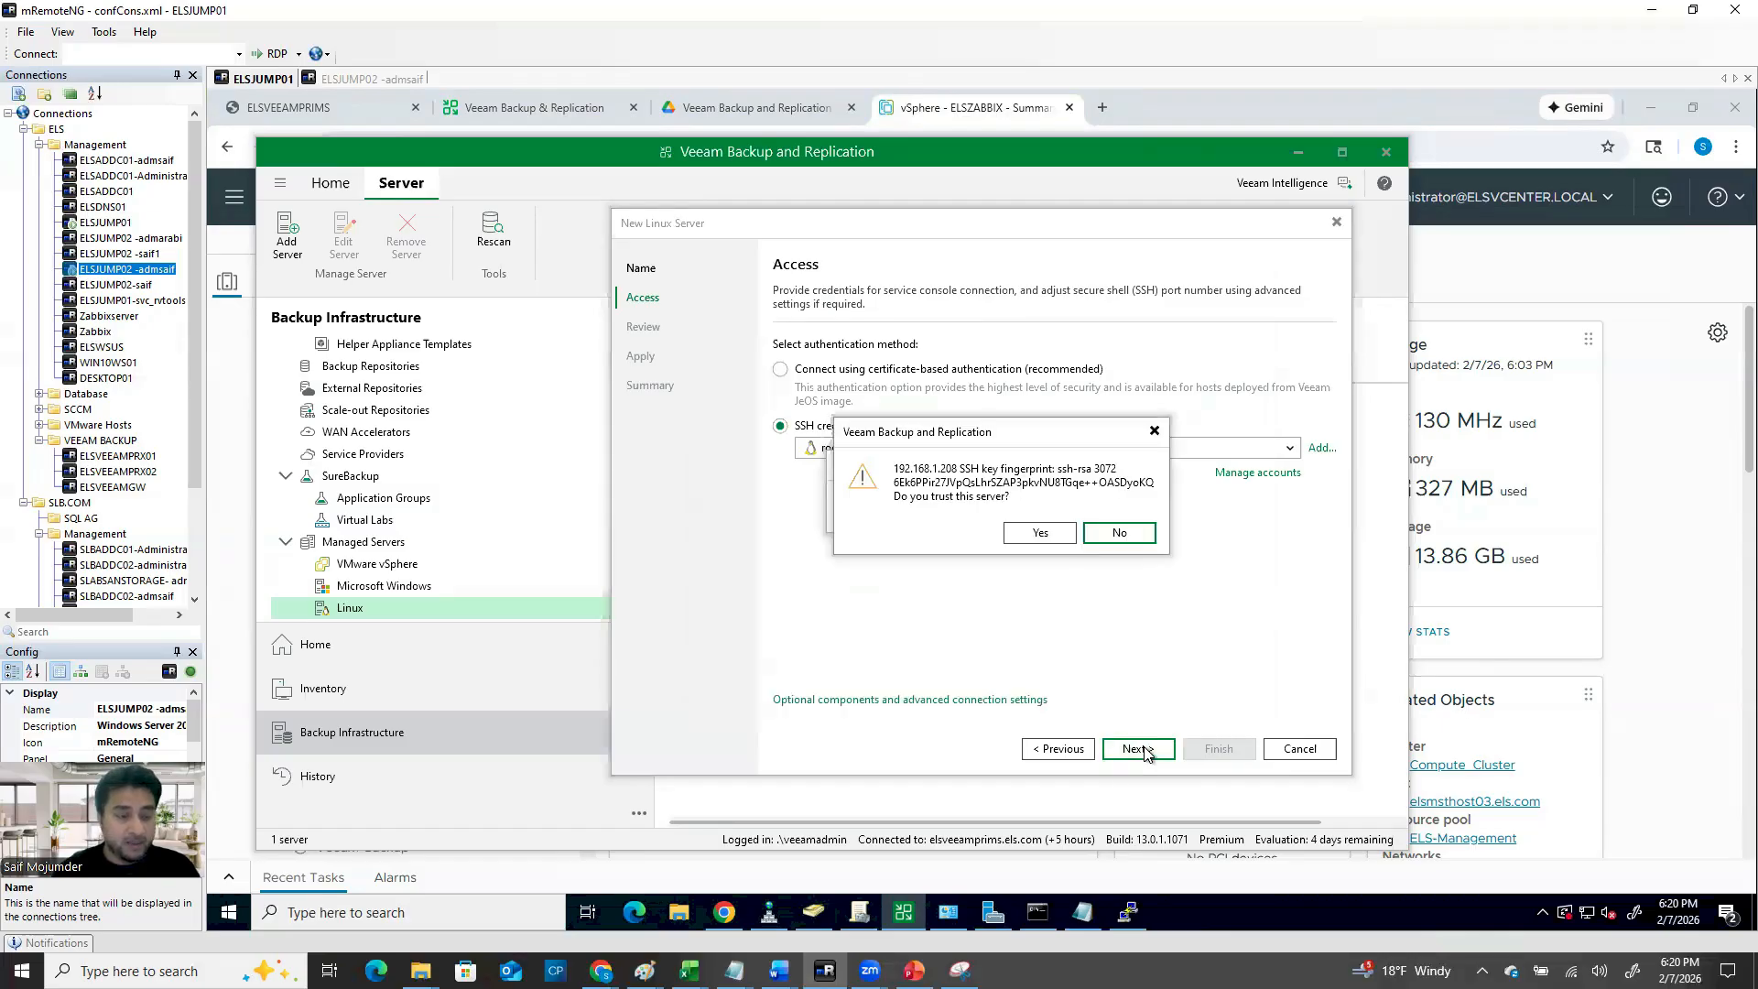
- Trust 192.168.1.208's SSH key fingerprint to reach the component Review page
left_click(1043, 534)
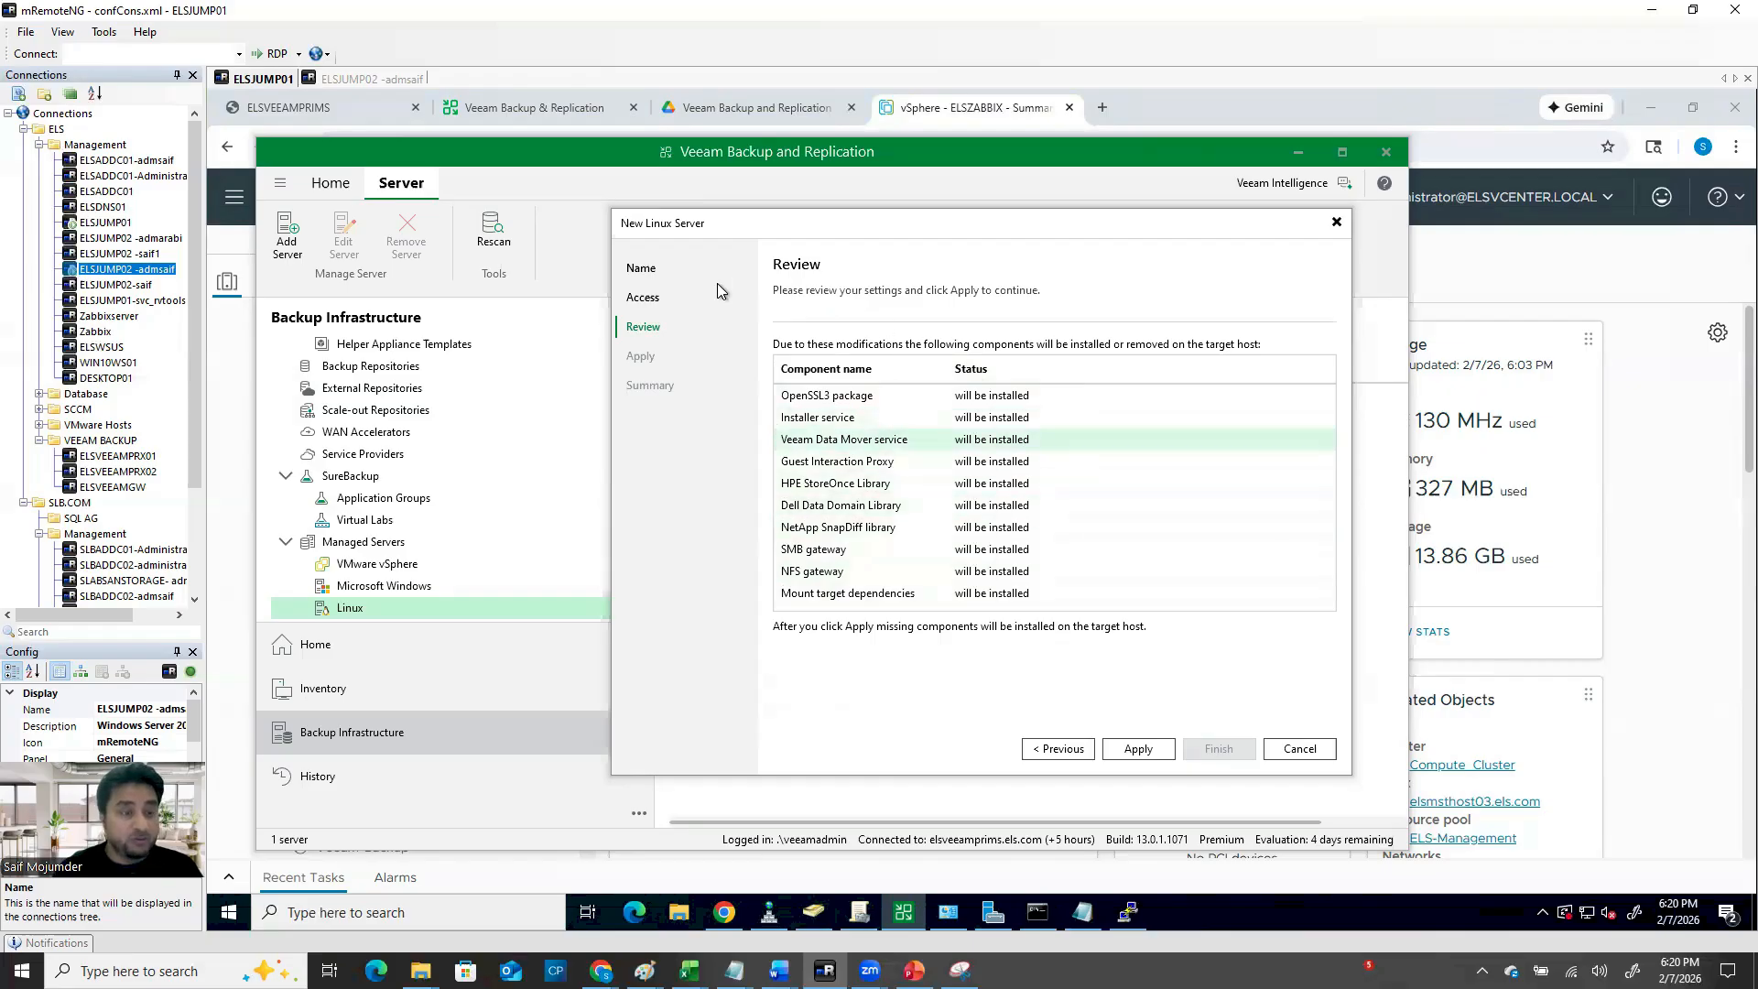
- Install the required components on 192.168.1.208, then proceed to the Summary page
left_click(1129, 750)
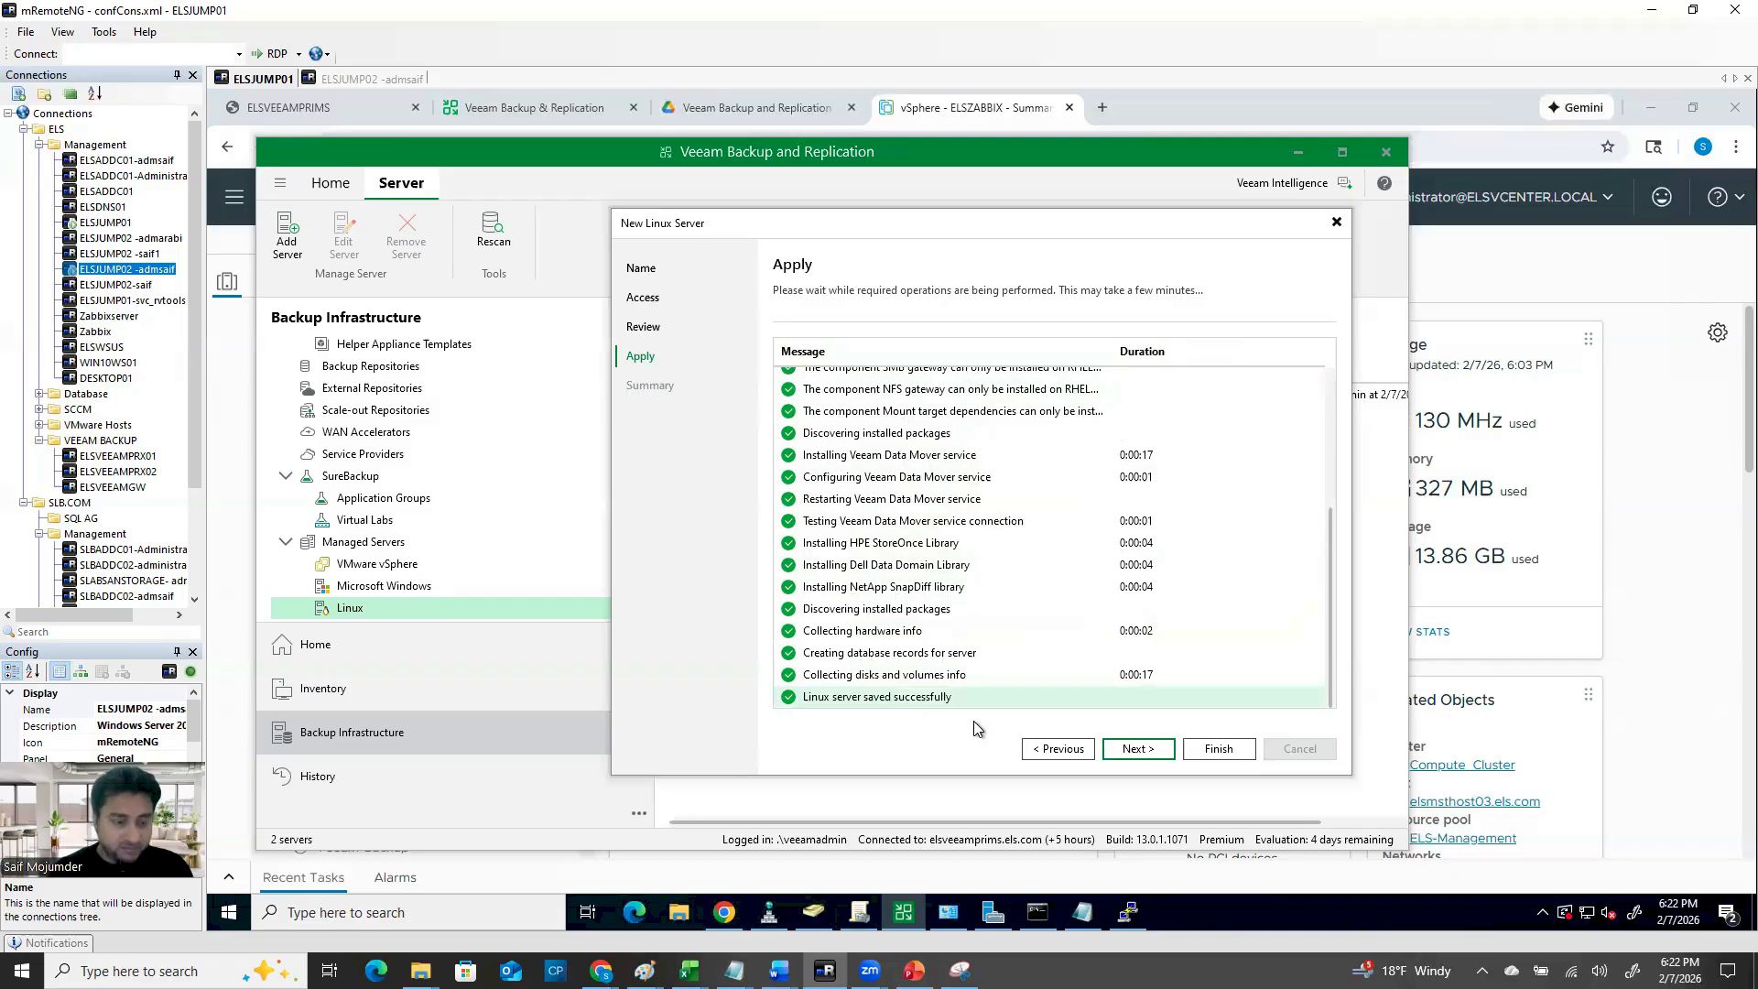
left_click(1135, 749)
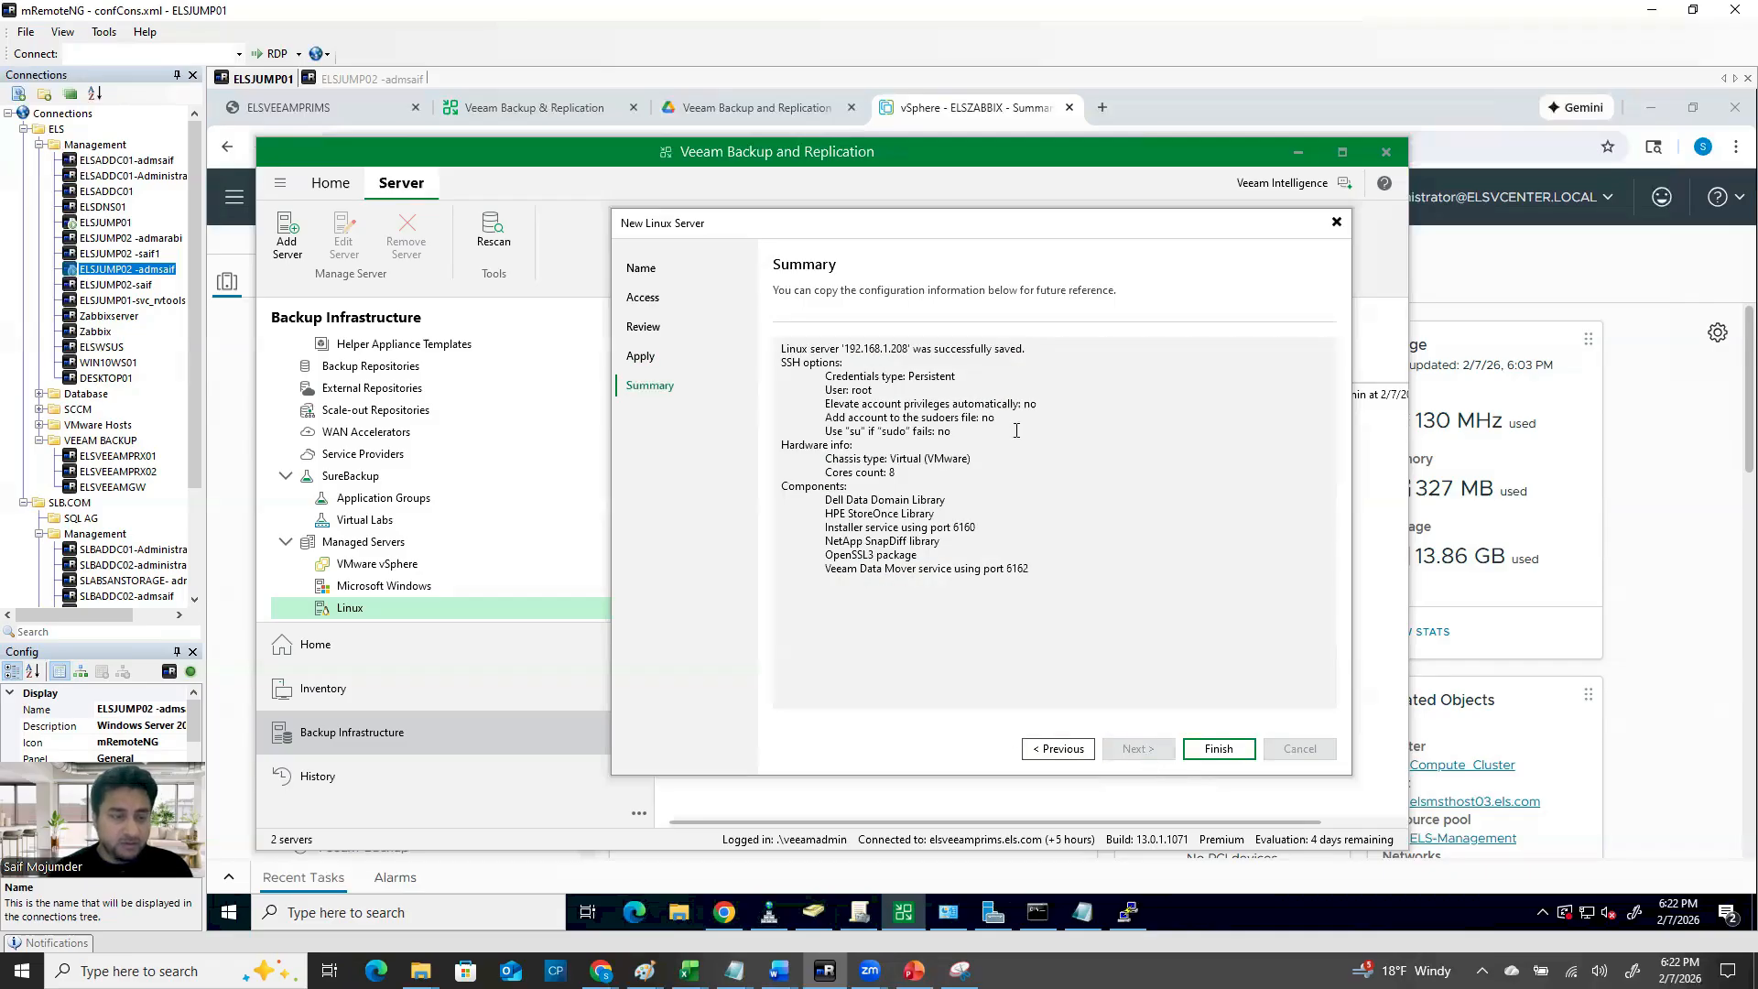
- Finish the wizard, list all managed servers, and switch to the Veeam web console
left_click(1227, 749)
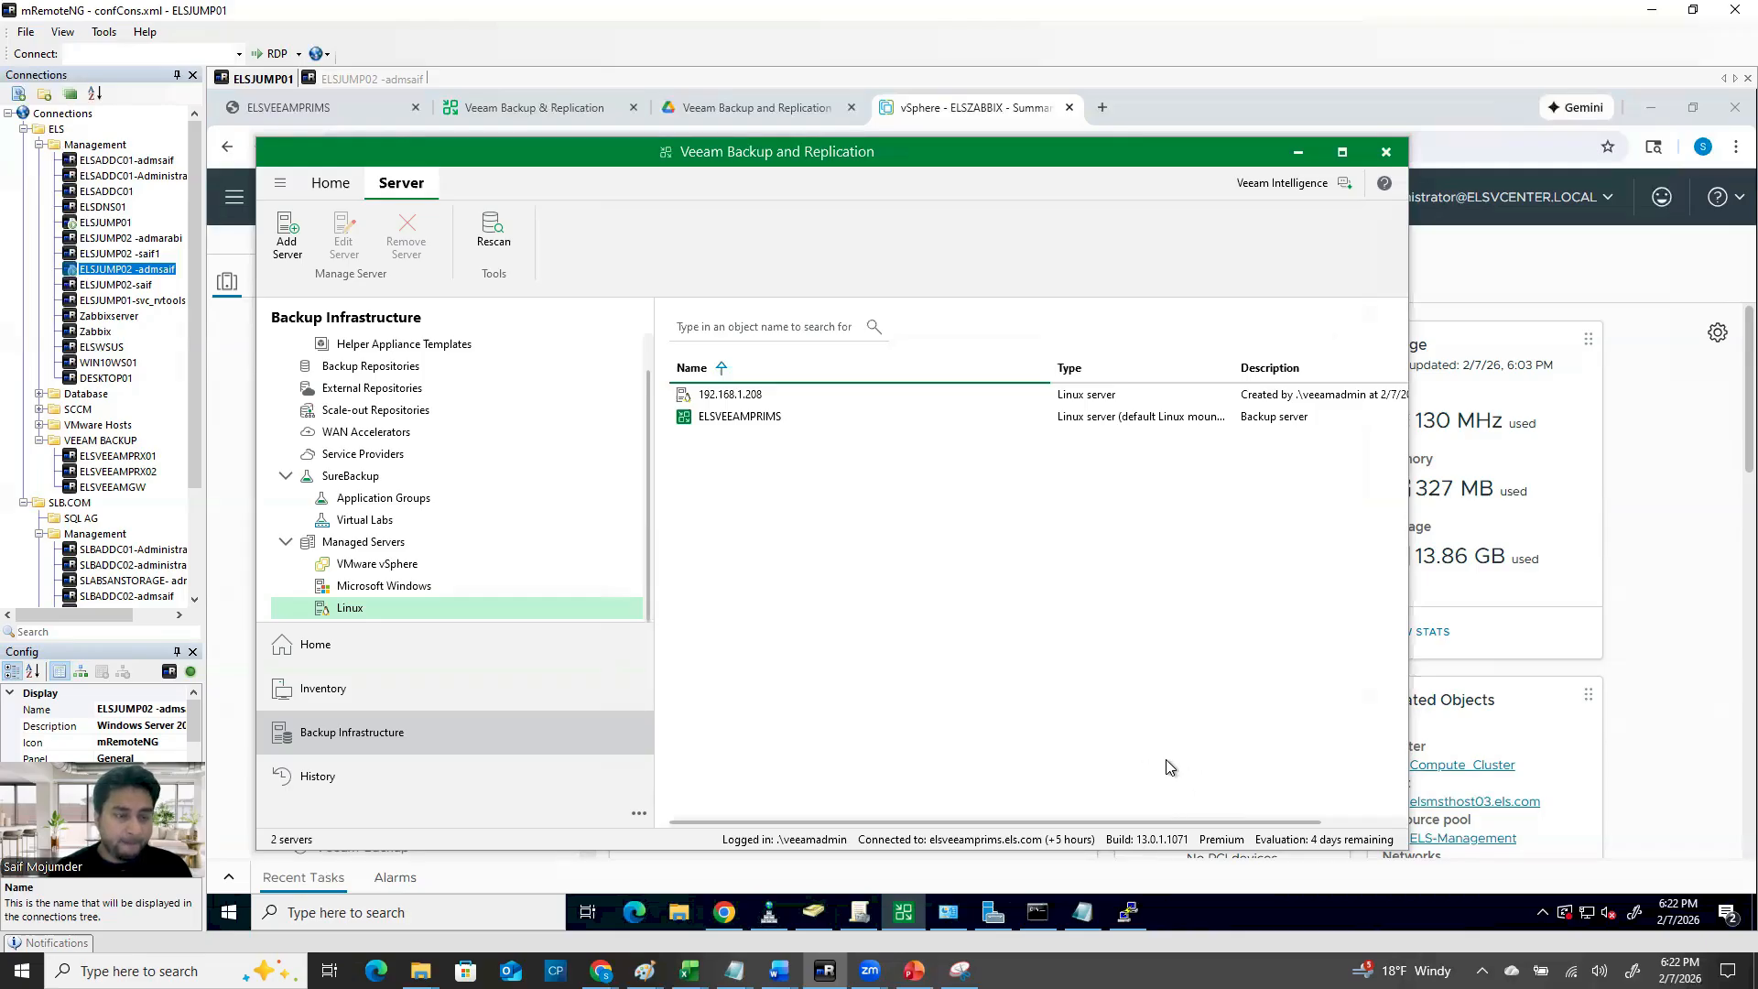
left_click(354, 546)
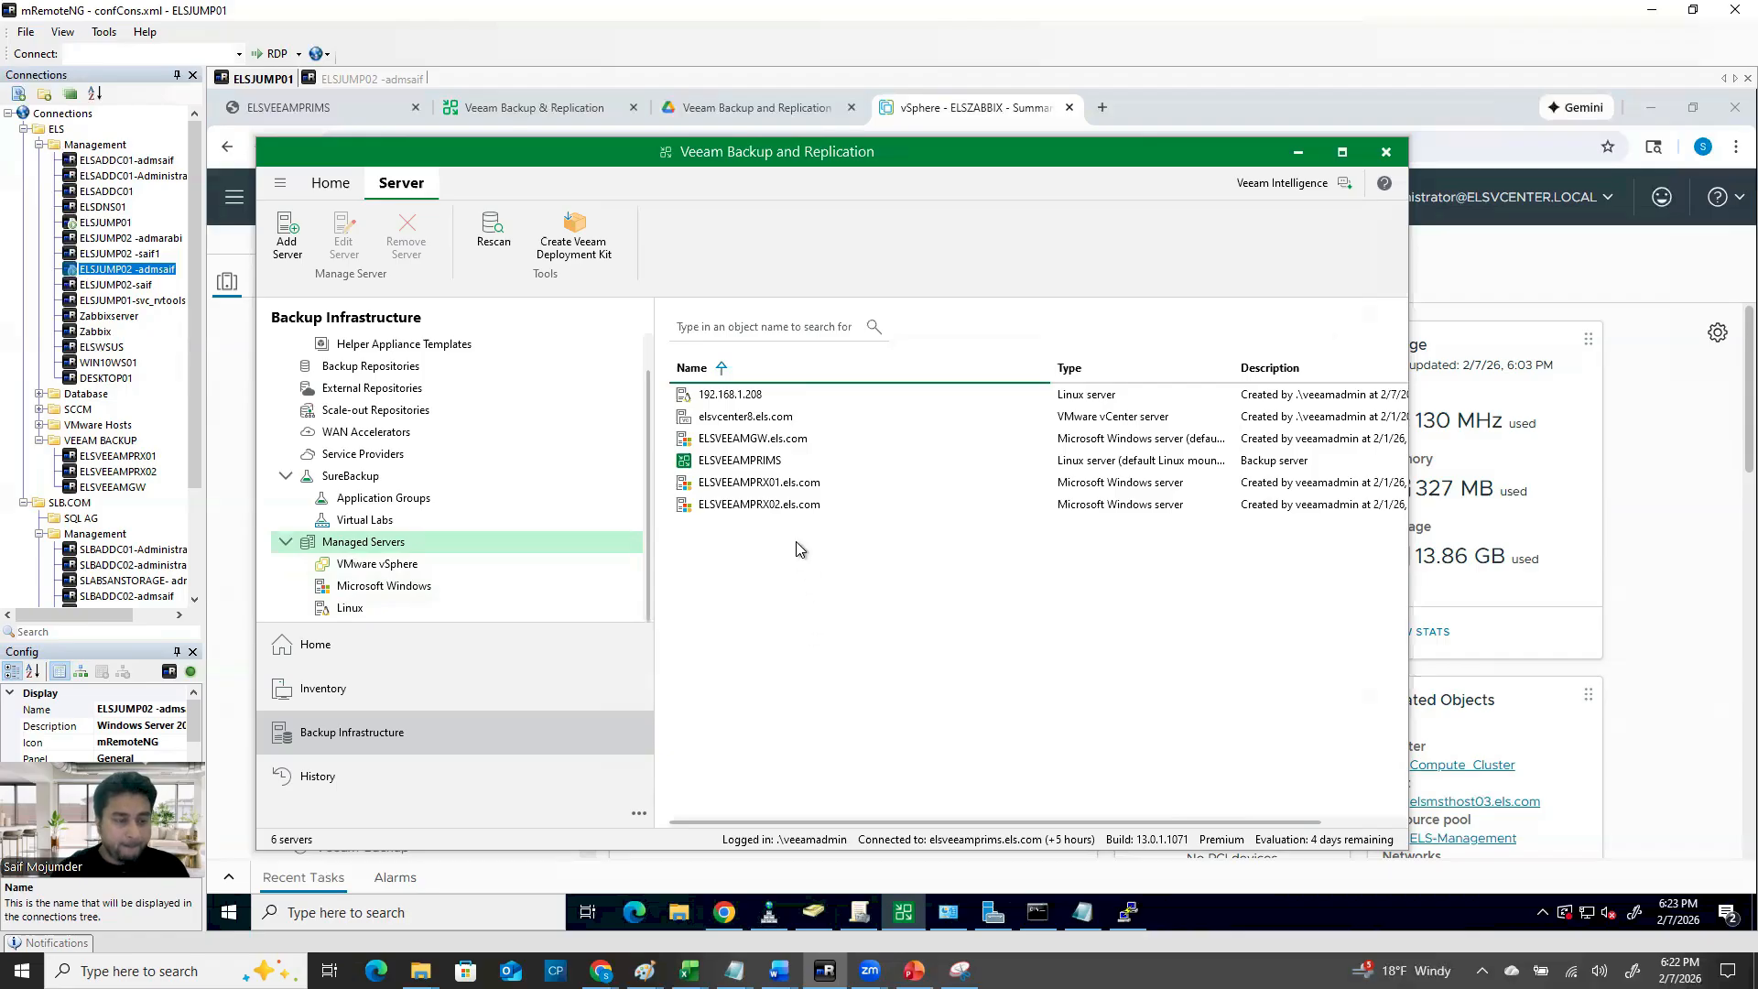
left_click(519, 96)
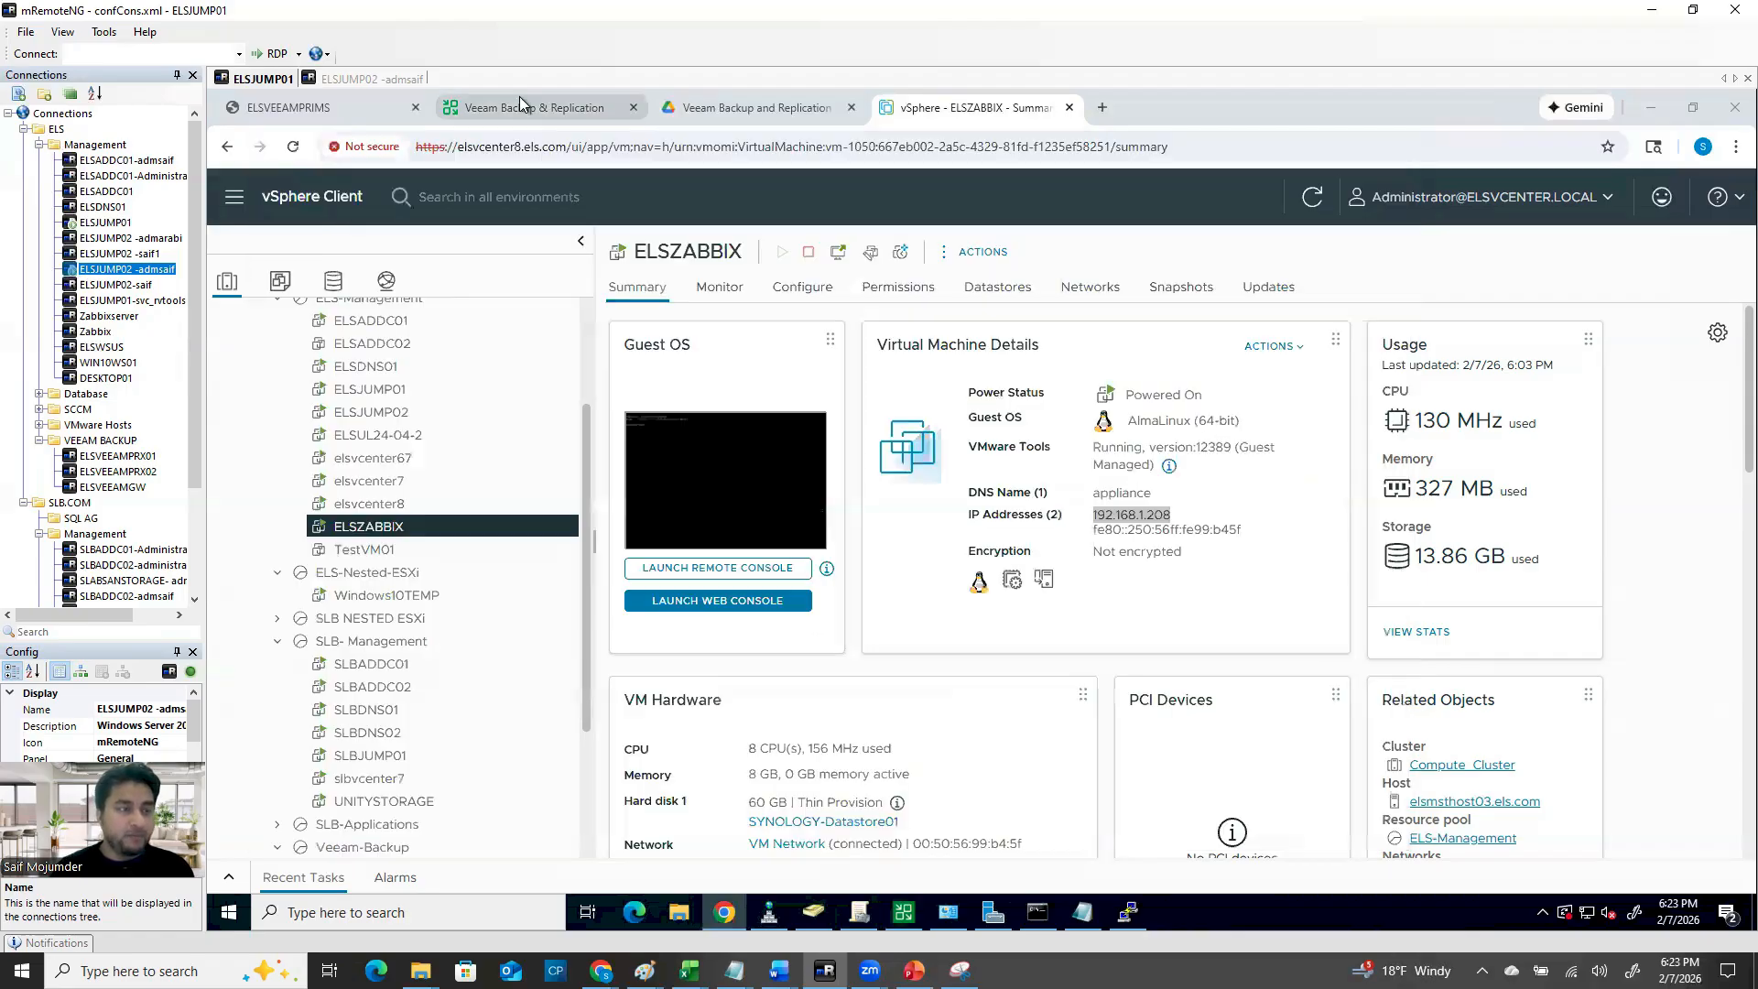
left_click(523, 108)
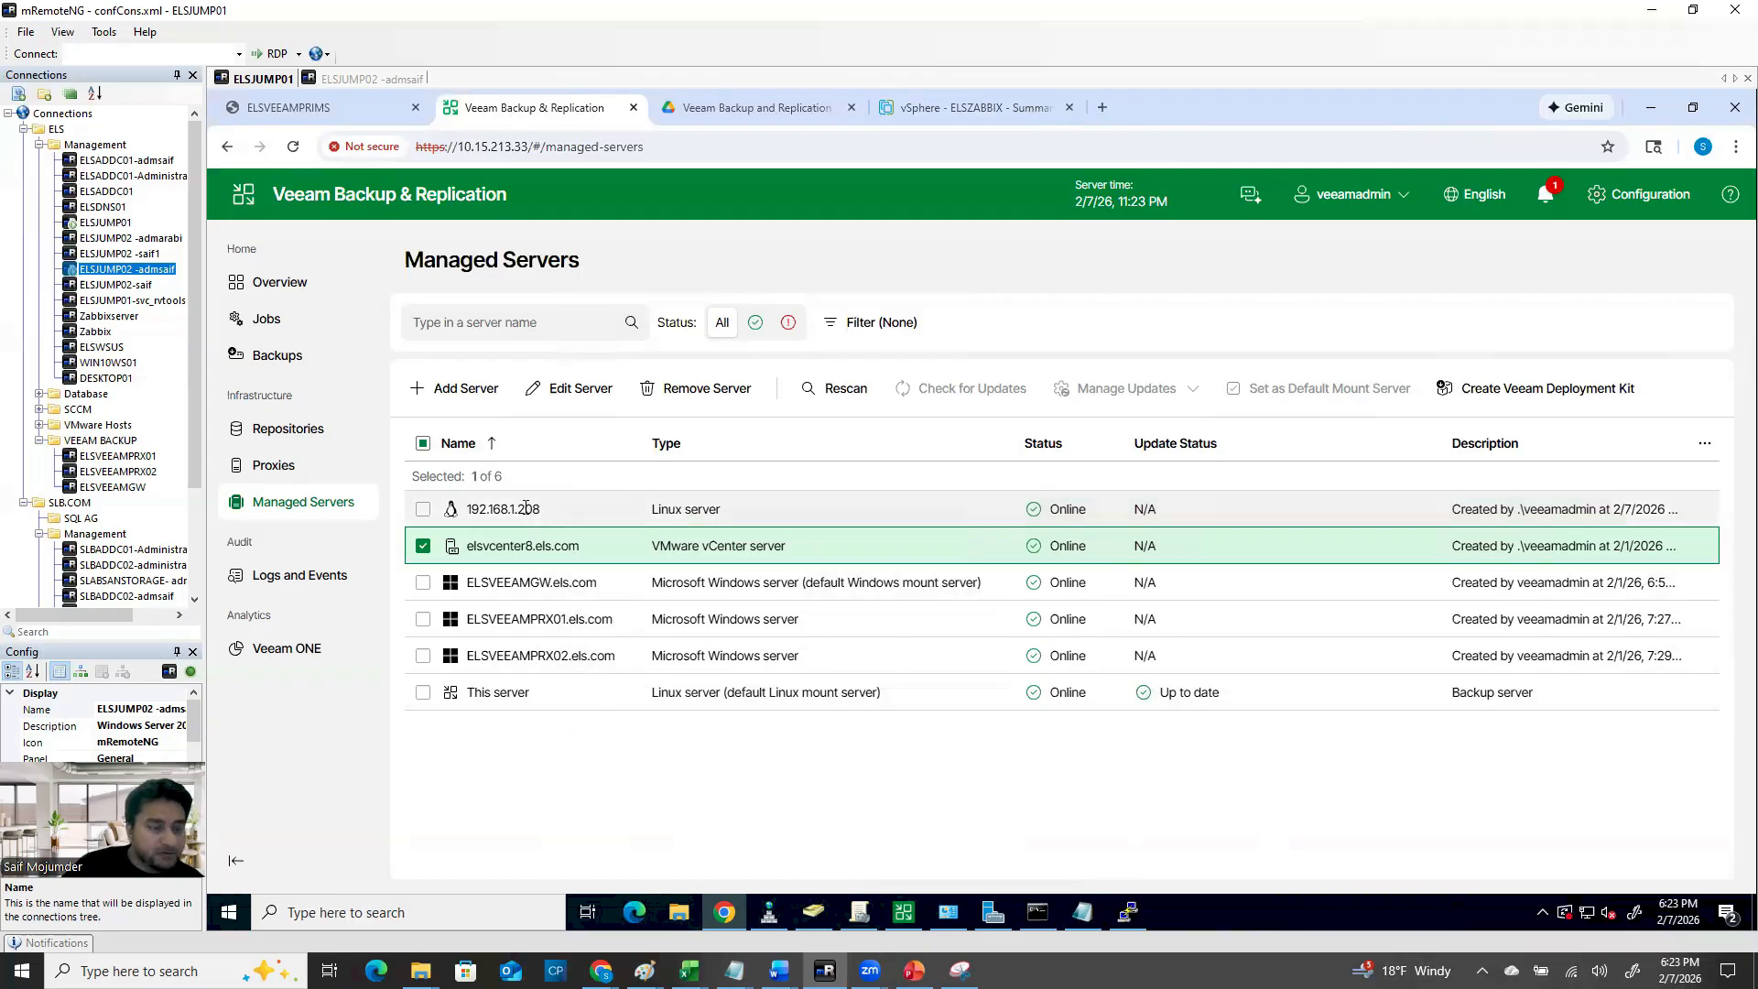
- Select the 192.168.1.208 row and highlight its name, then return to the desktop console
left_click(560, 510)
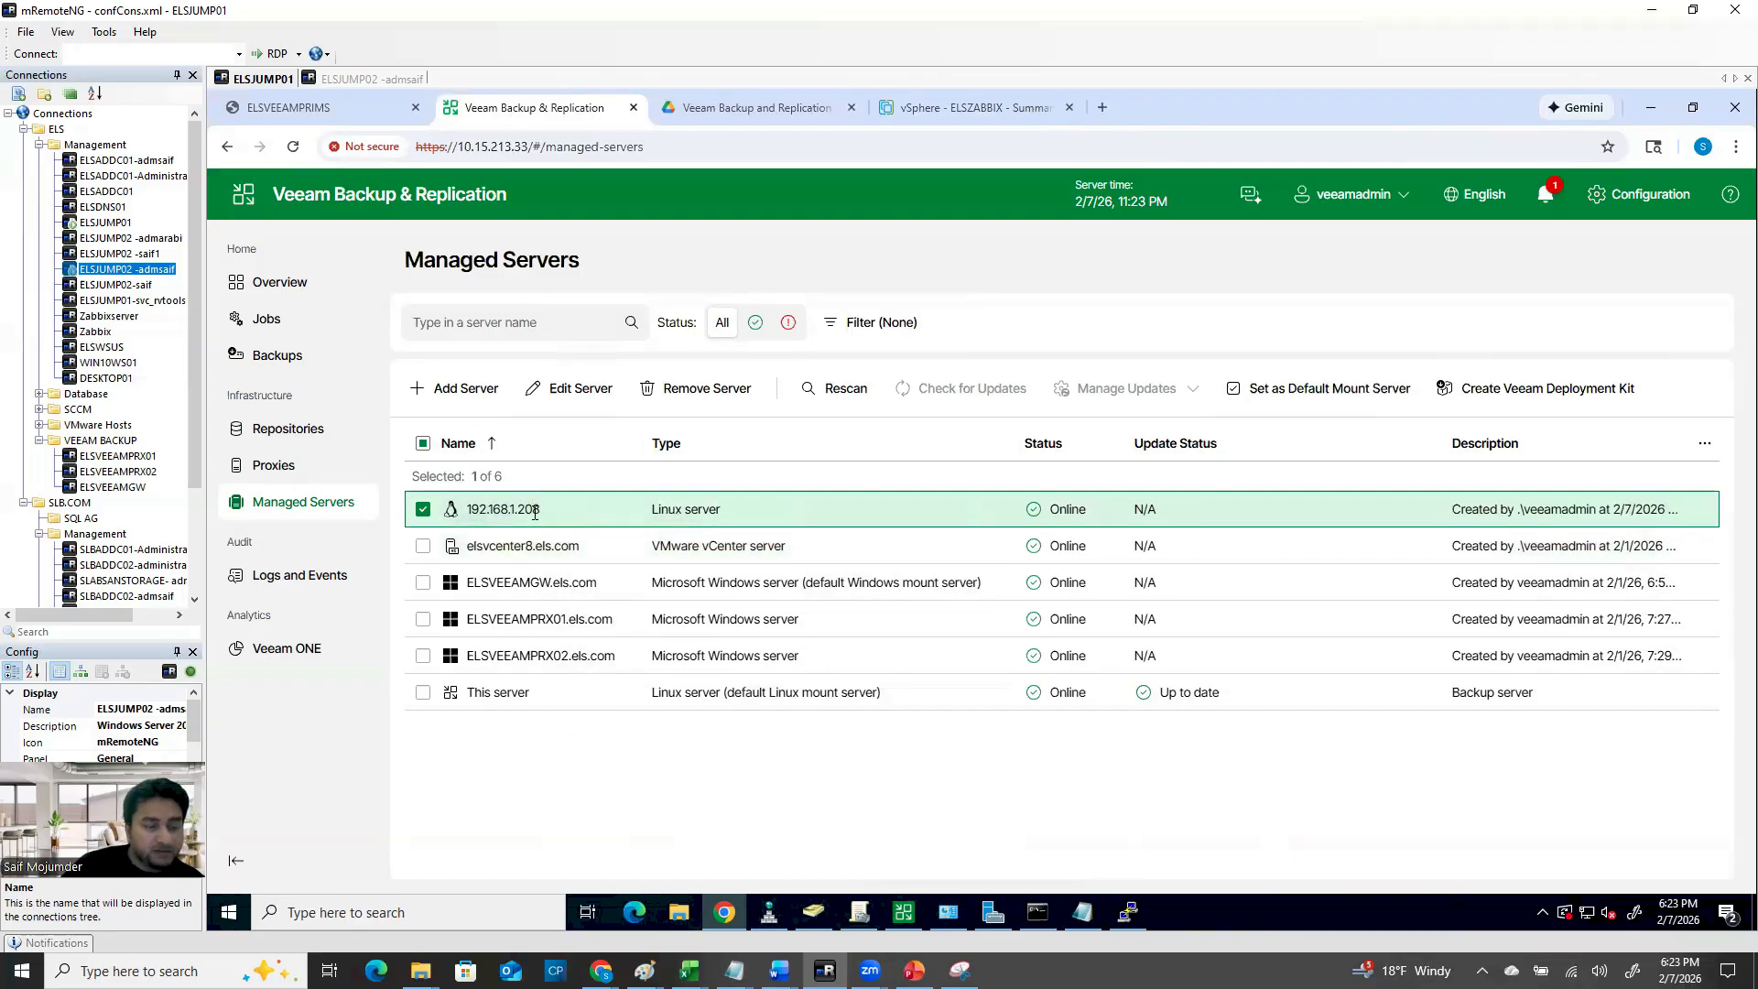
left_click_drag(470, 513, 548, 515)
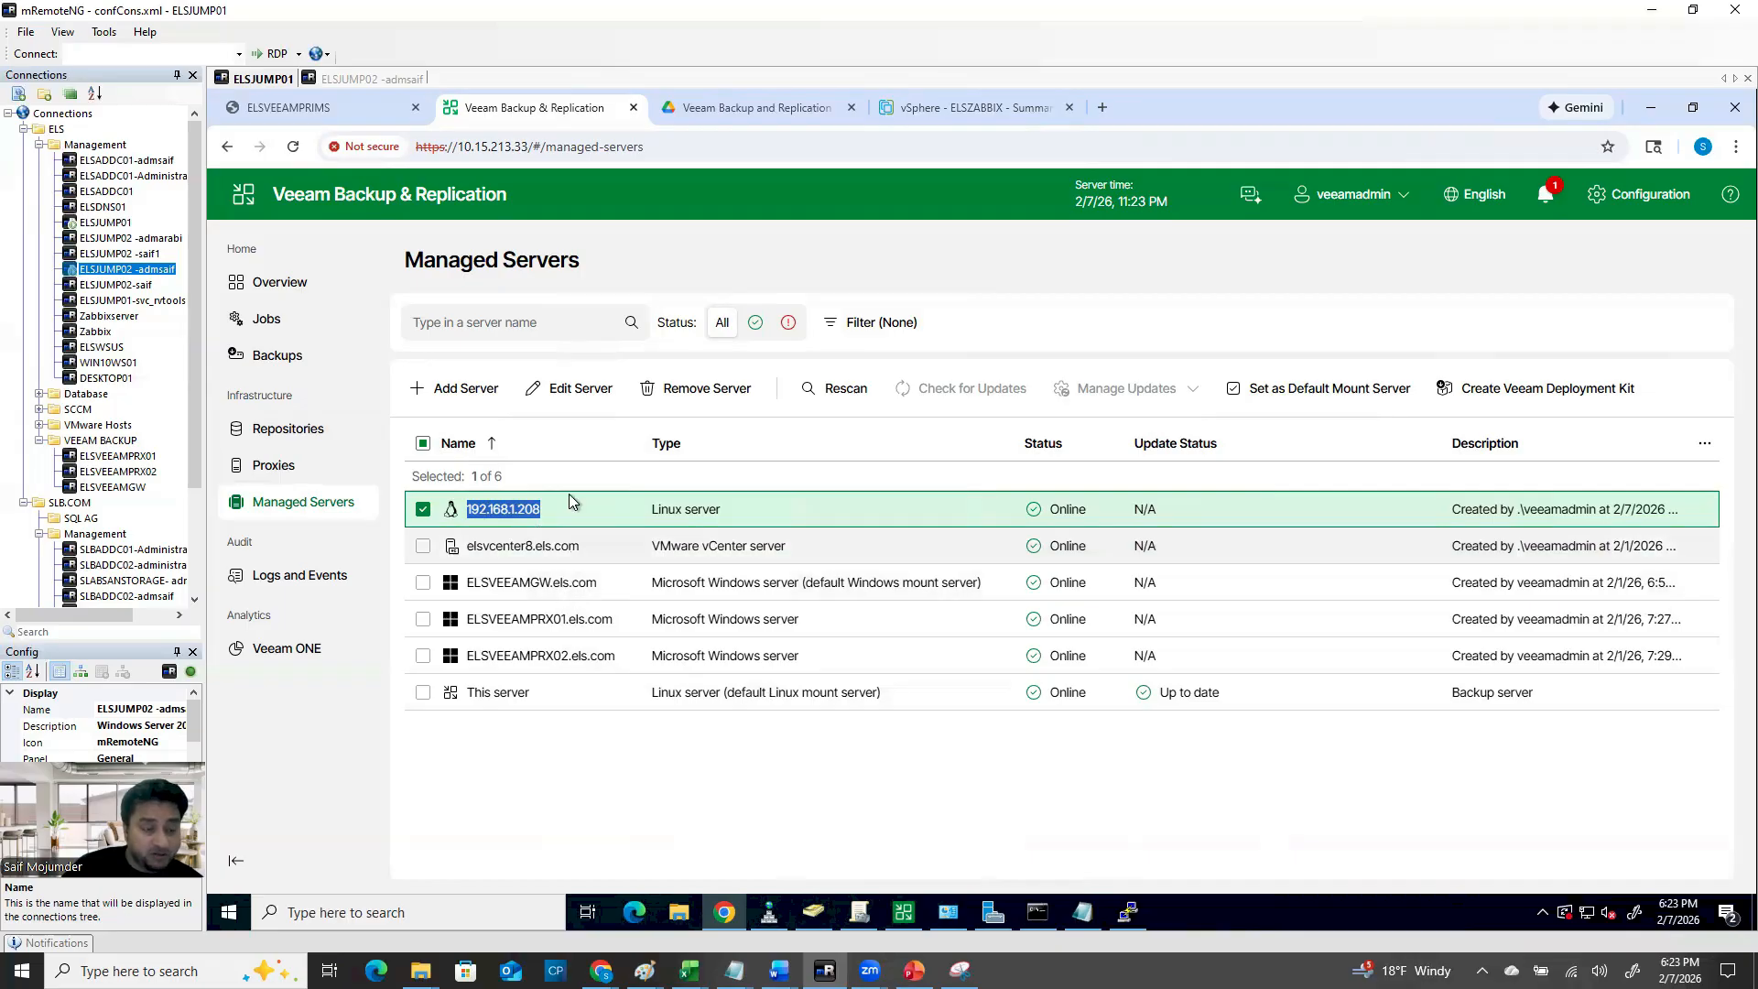
left_click_drag(444, 522, 561, 510)
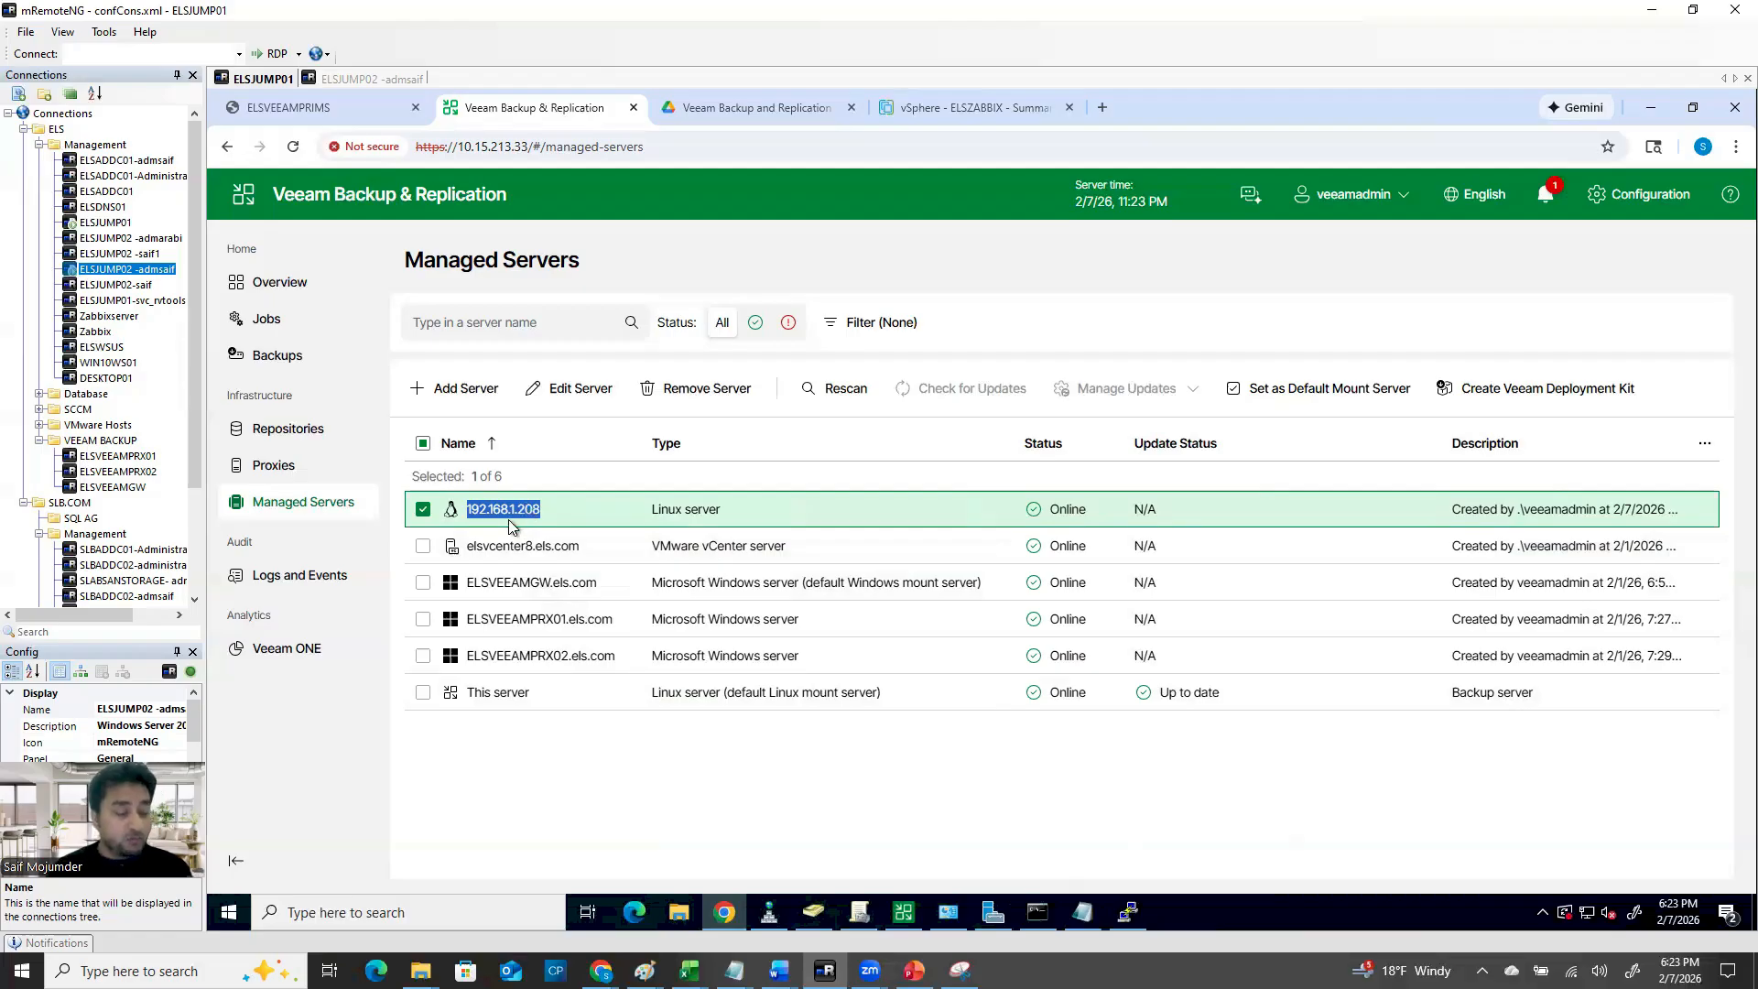
left_click(547, 521)
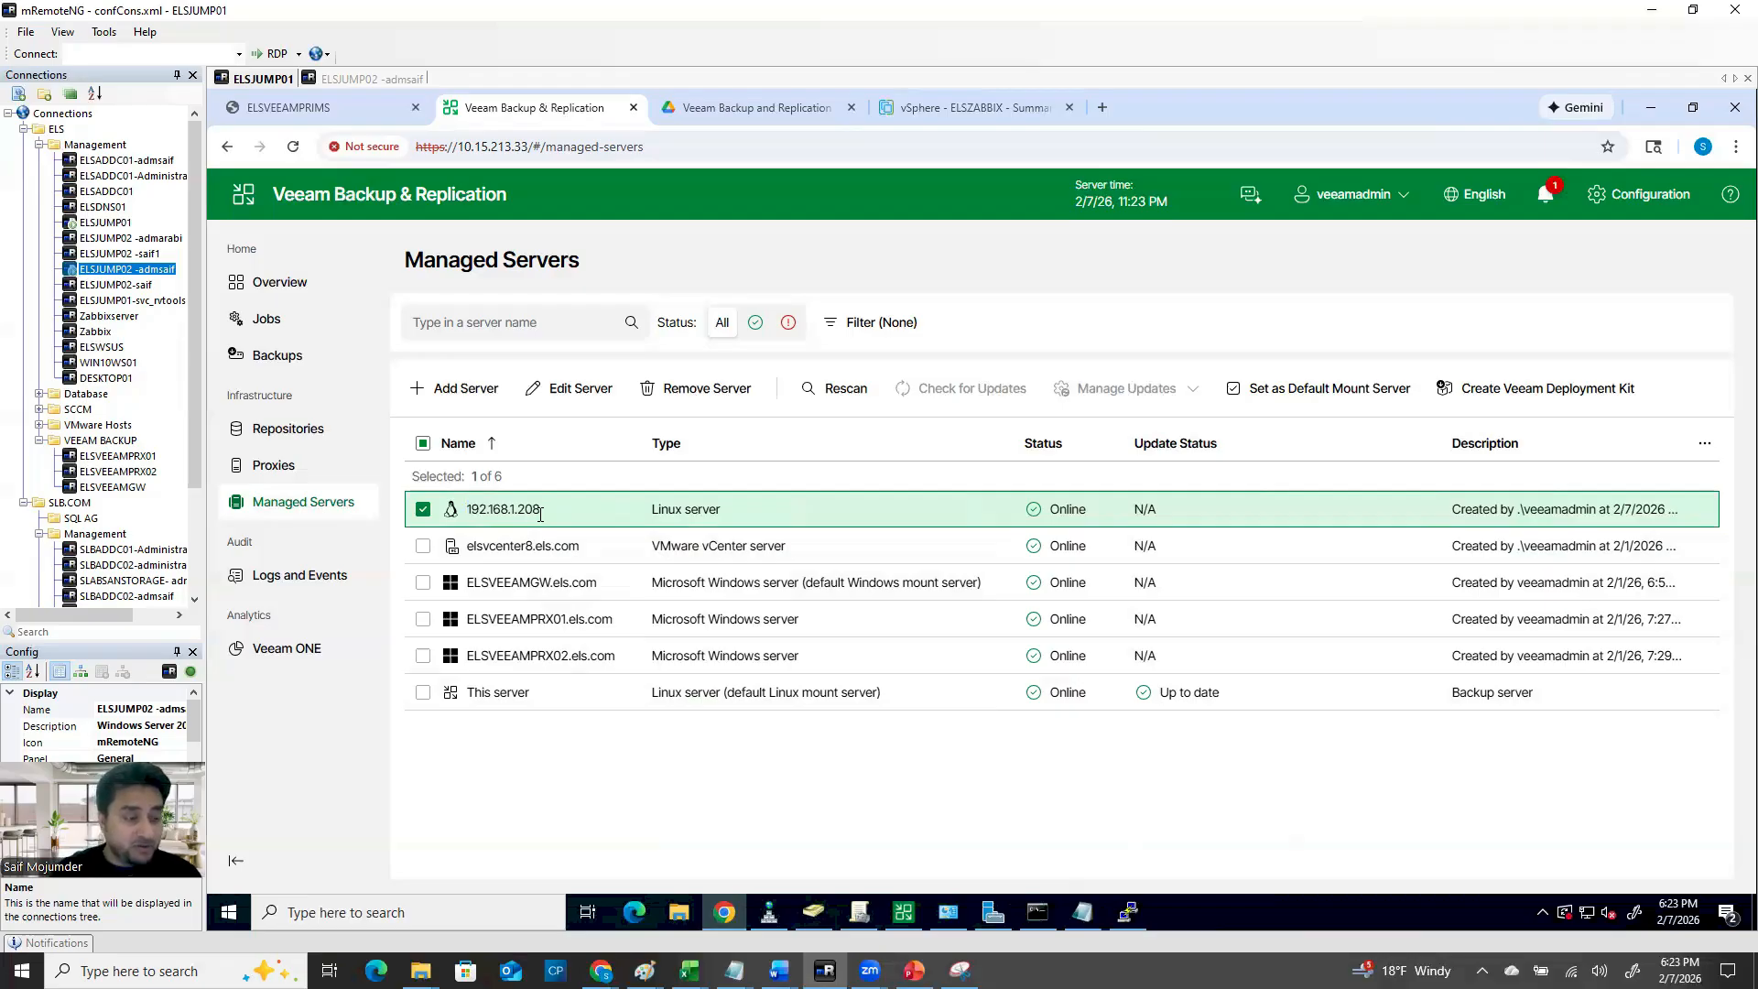
left_click_drag(541, 508, 458, 515)
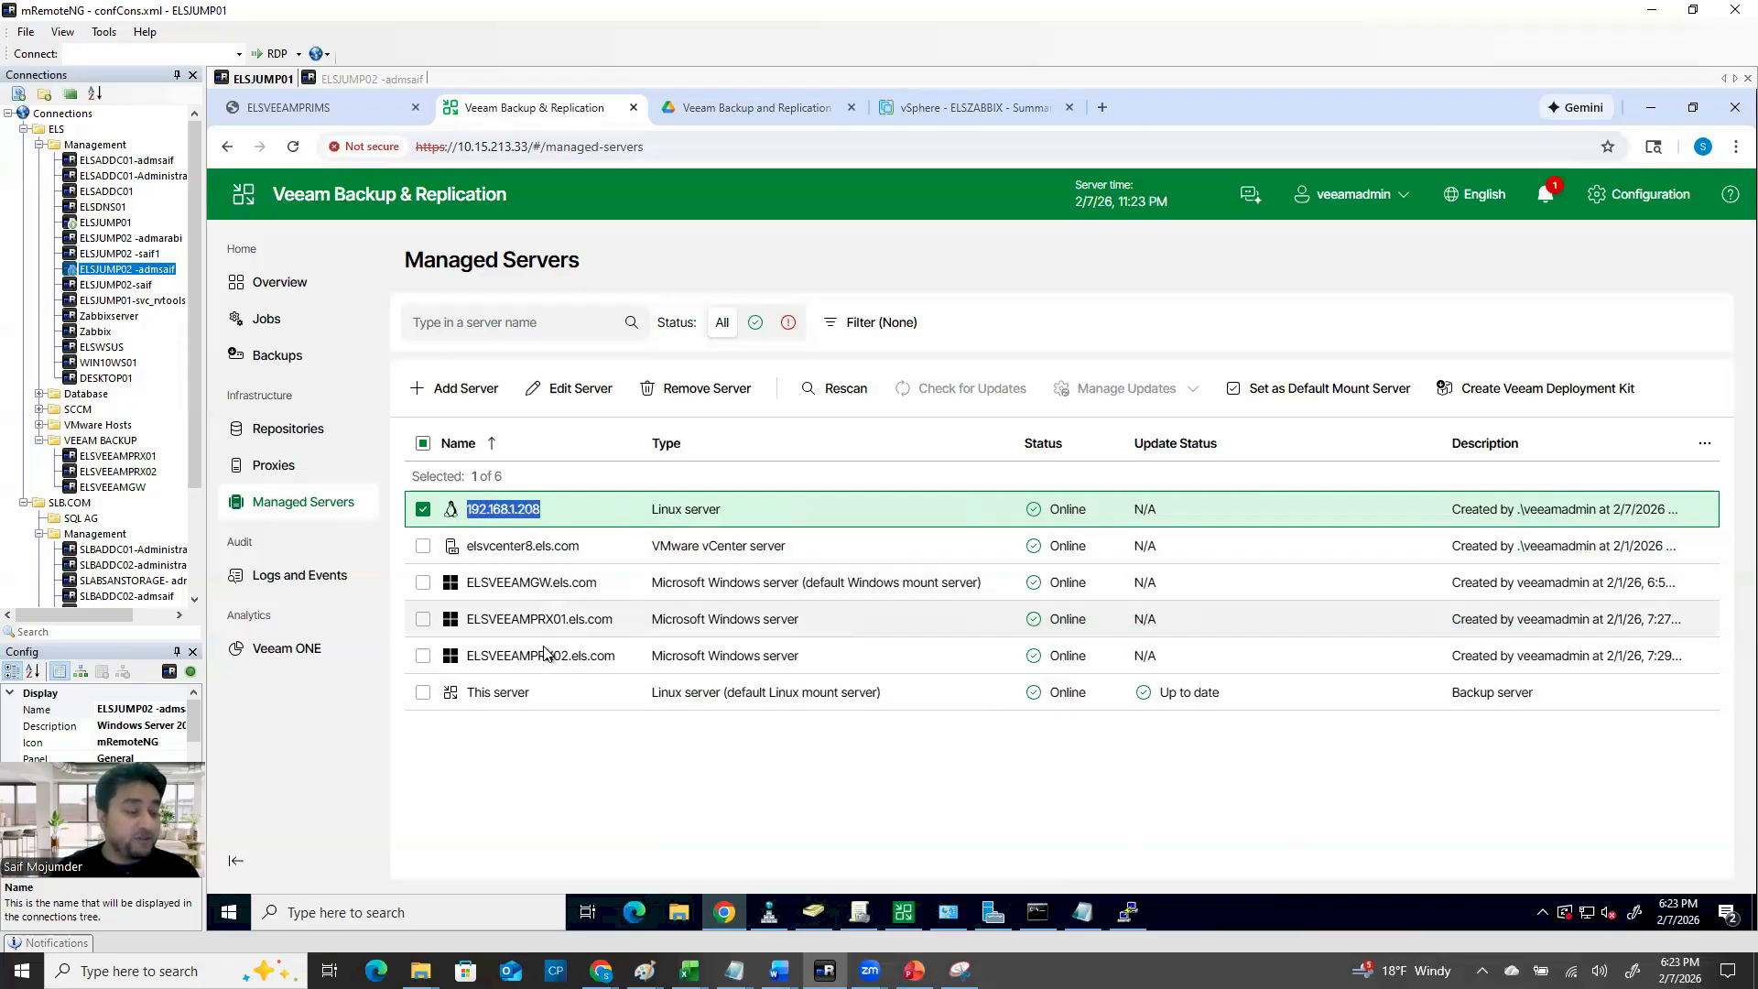
left_click(539, 514)
left_click_drag(545, 513, 468, 506)
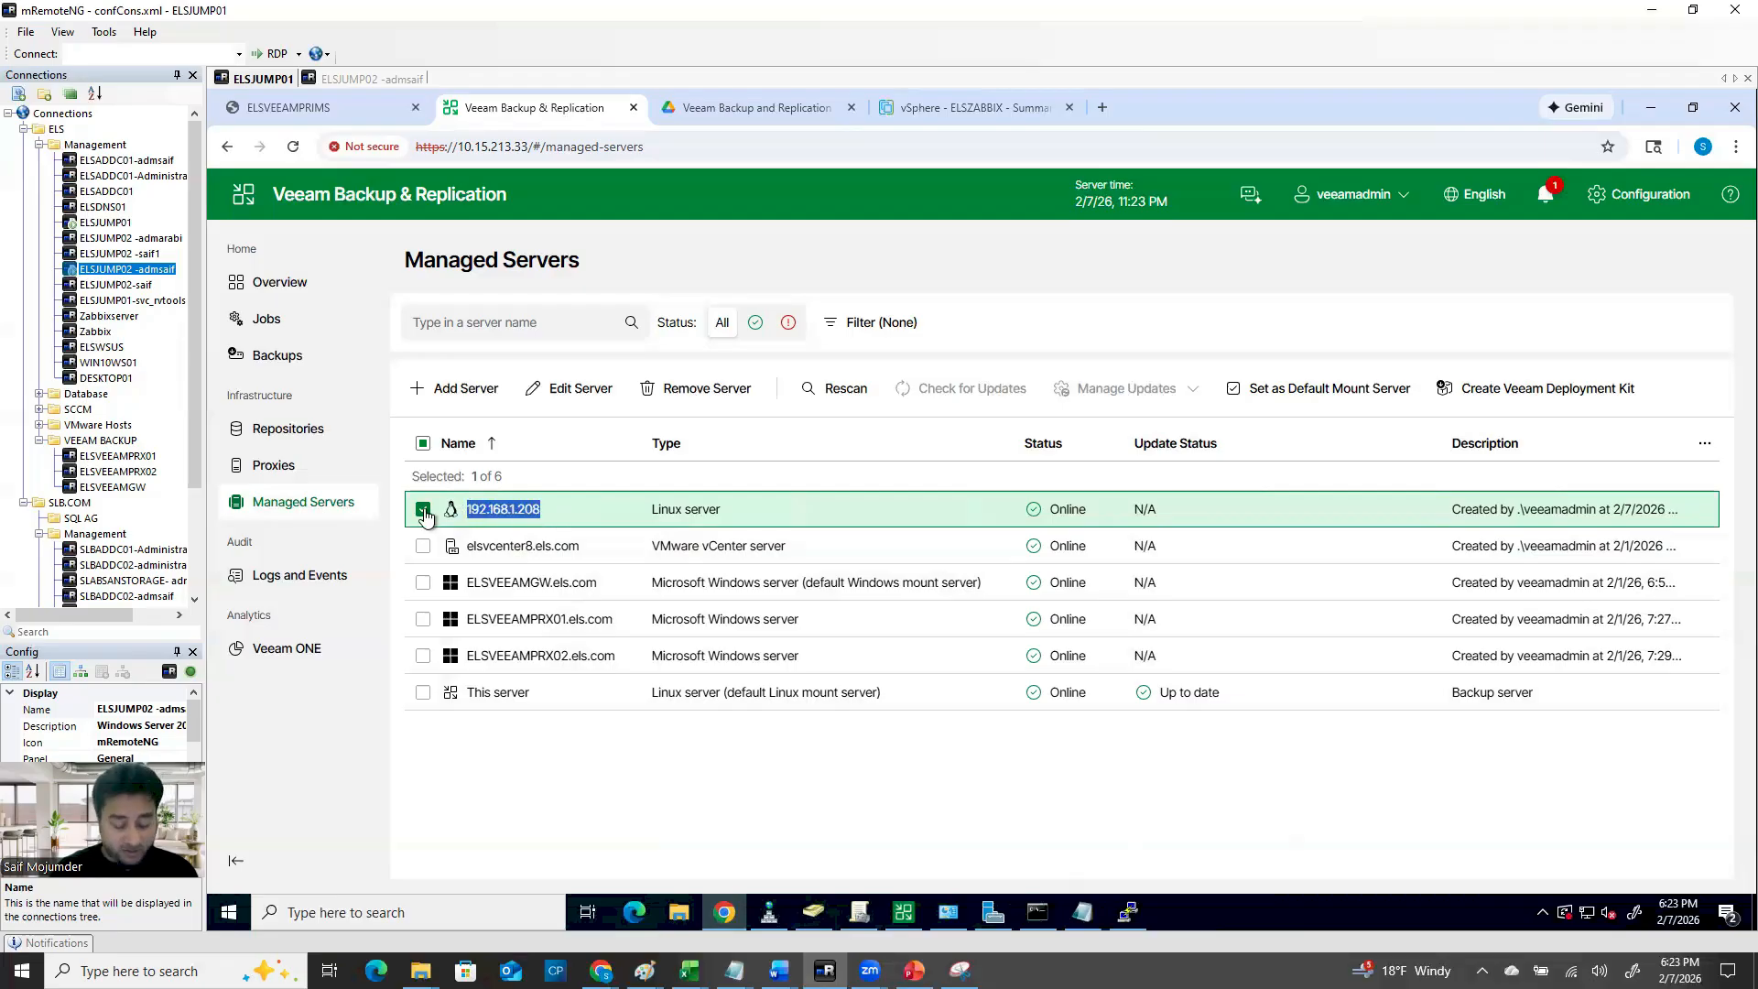
left_click(561, 761)
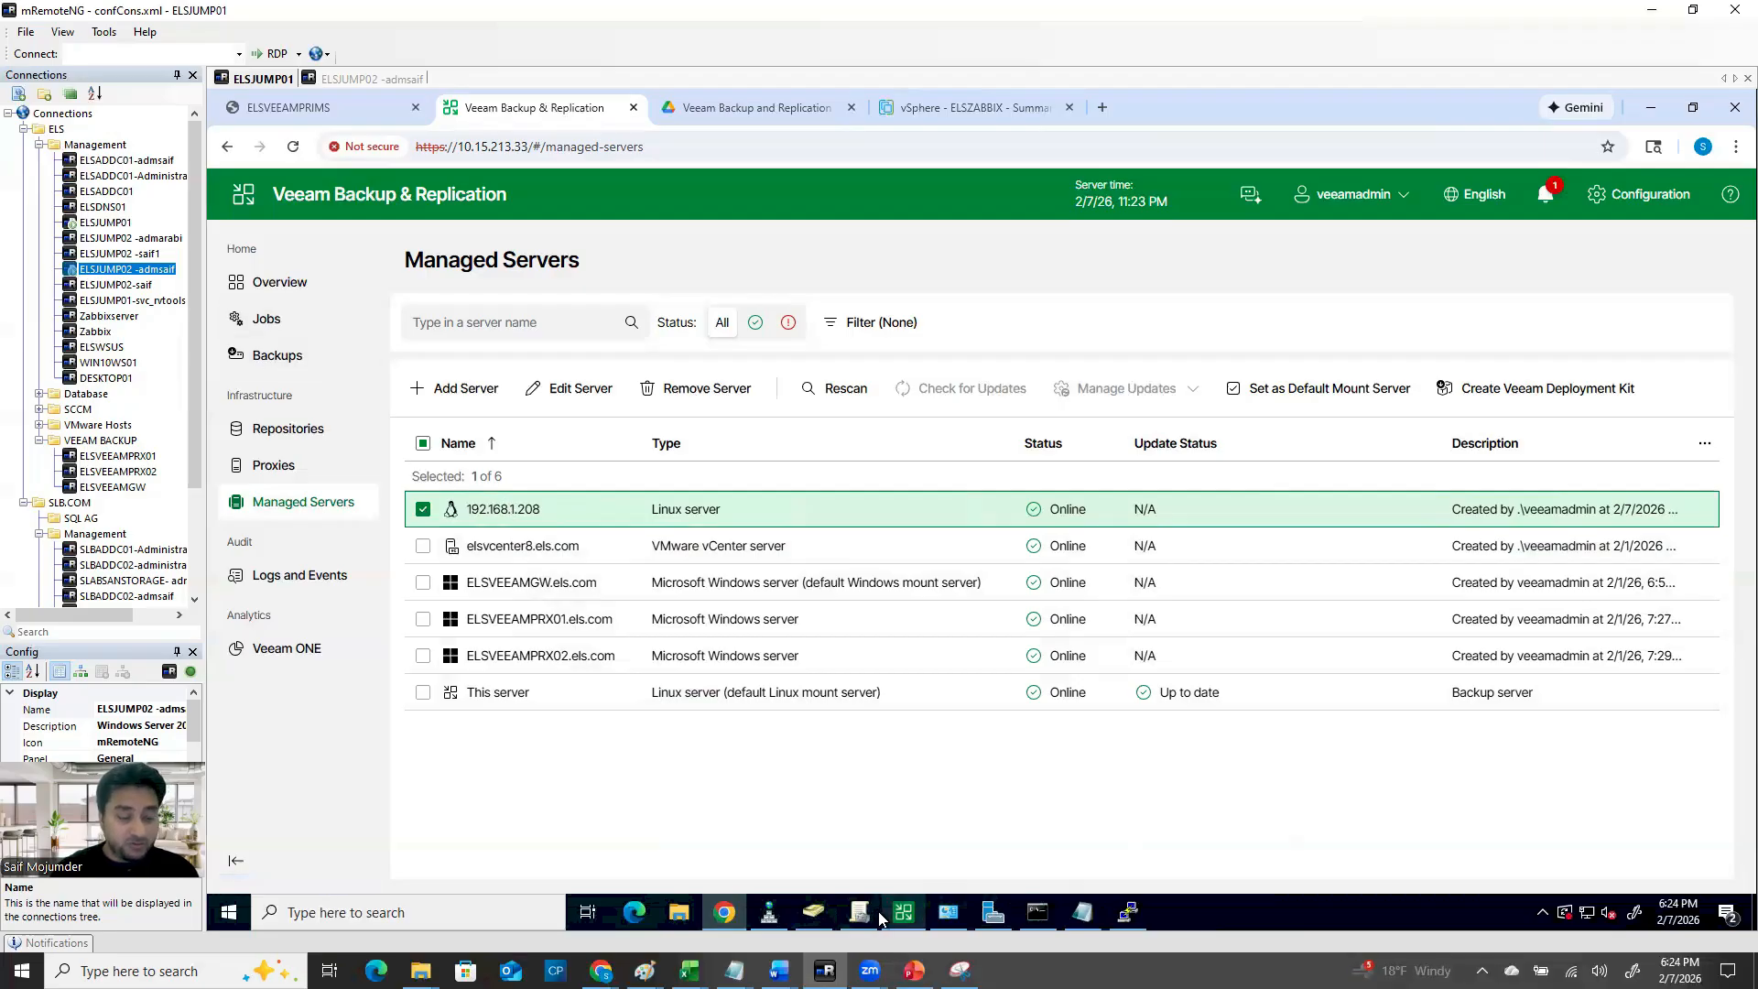
left_click(905, 911)
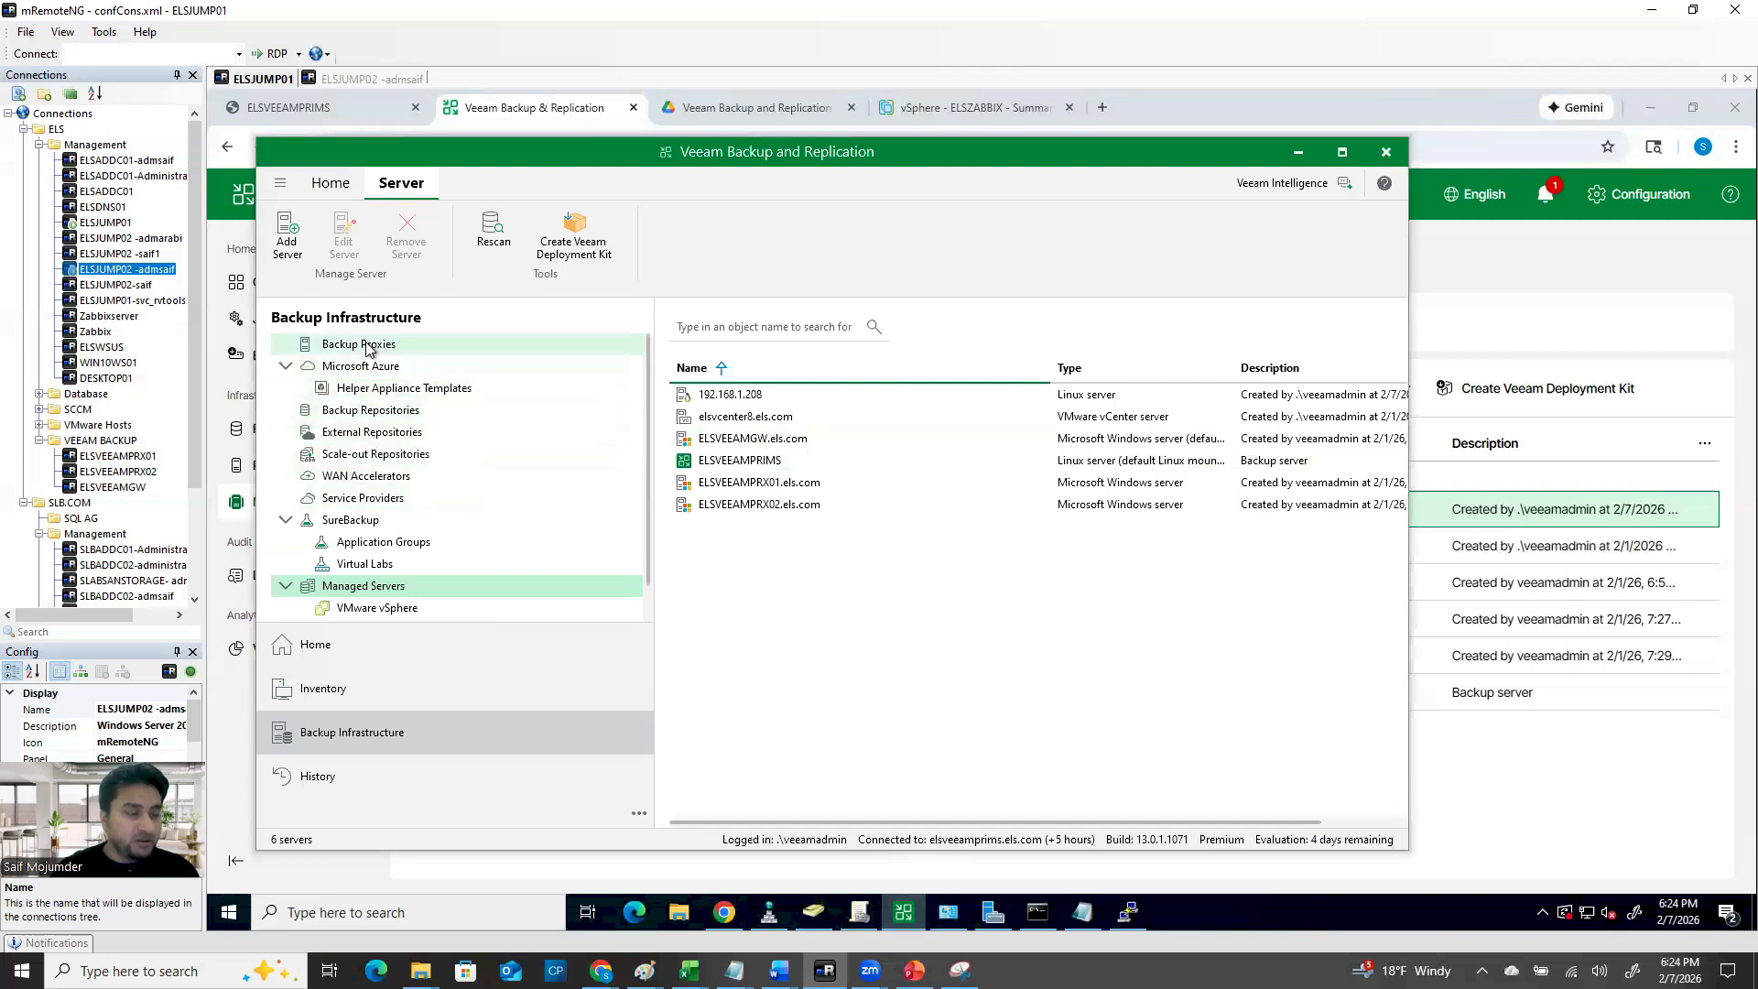
- Begin adding a backup proxy in the desktop console, then abandon it and return to the browser
left_click(367, 348)
right_click(369, 351)
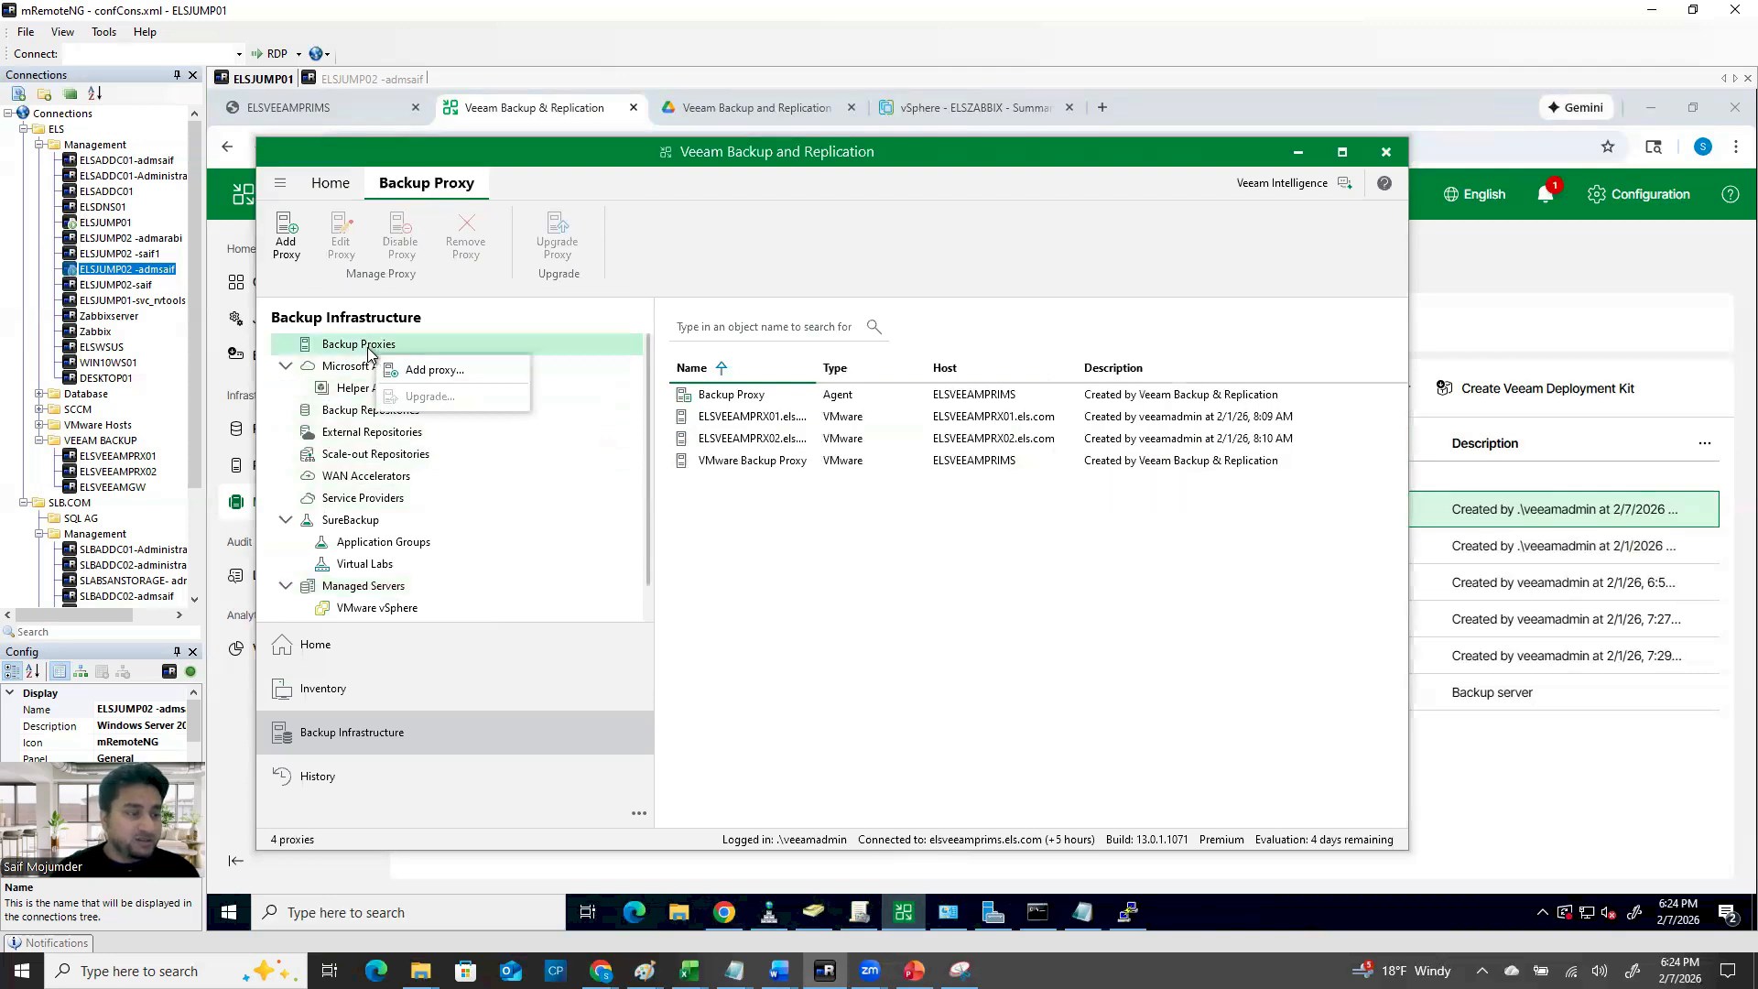
left_click(449, 373)
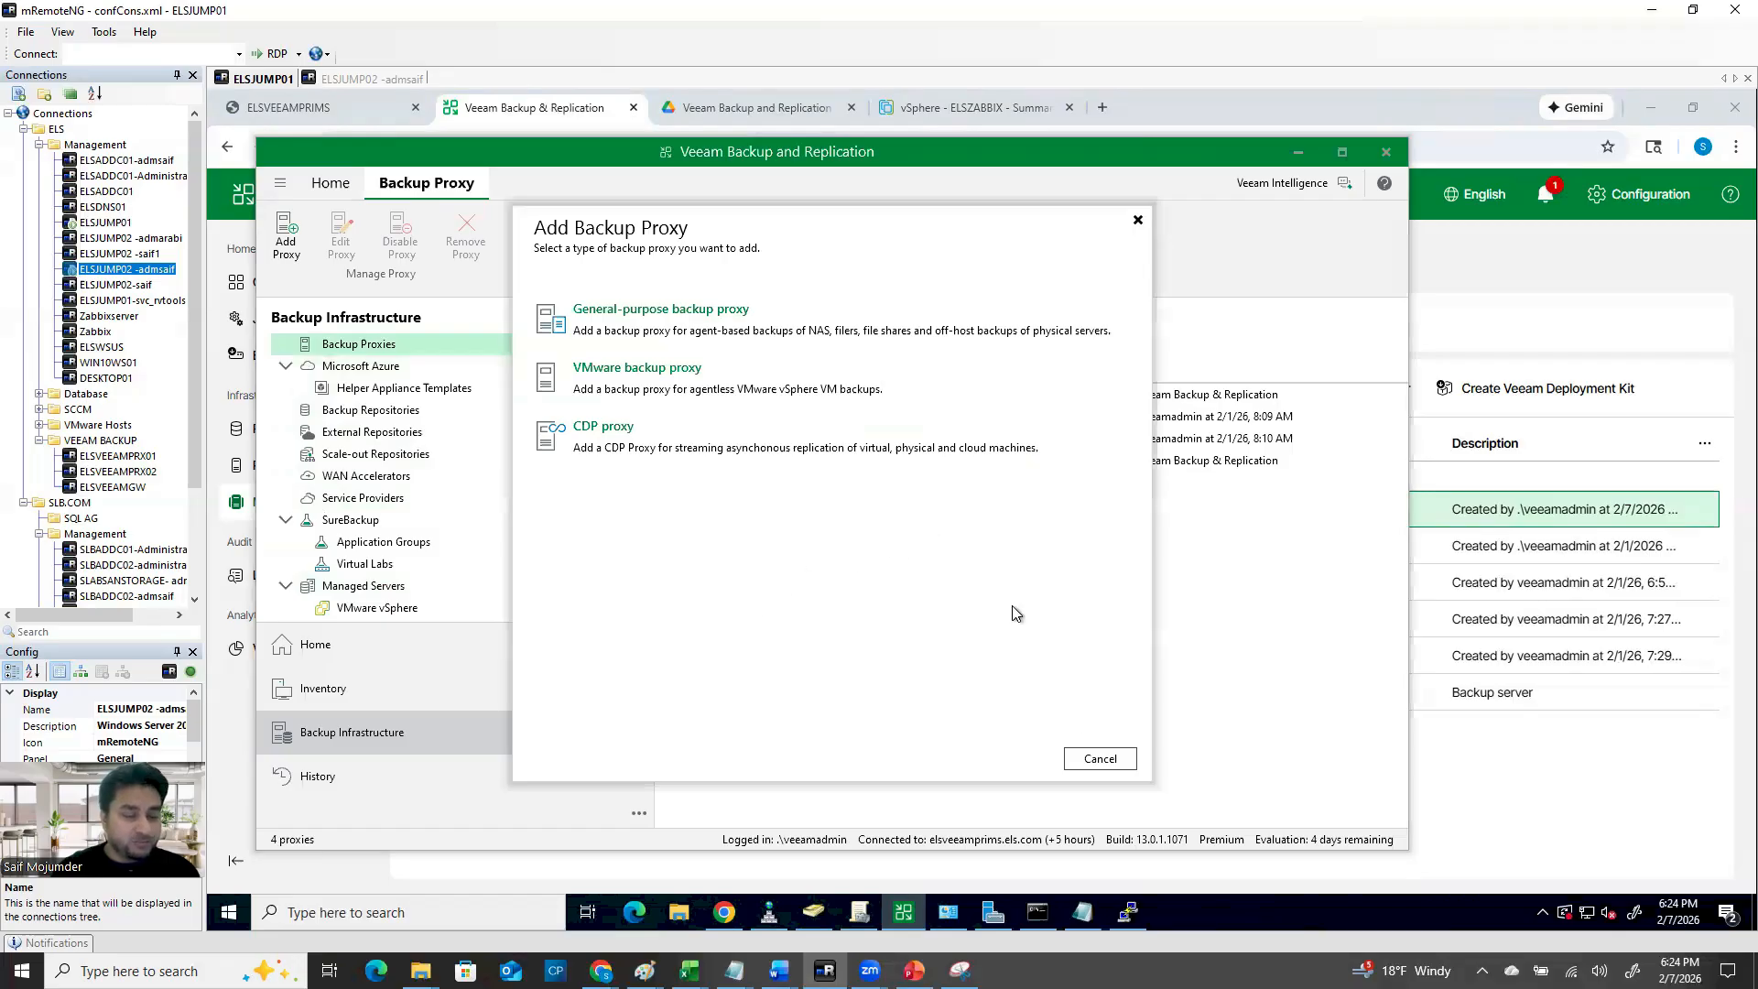
left_click(1102, 761)
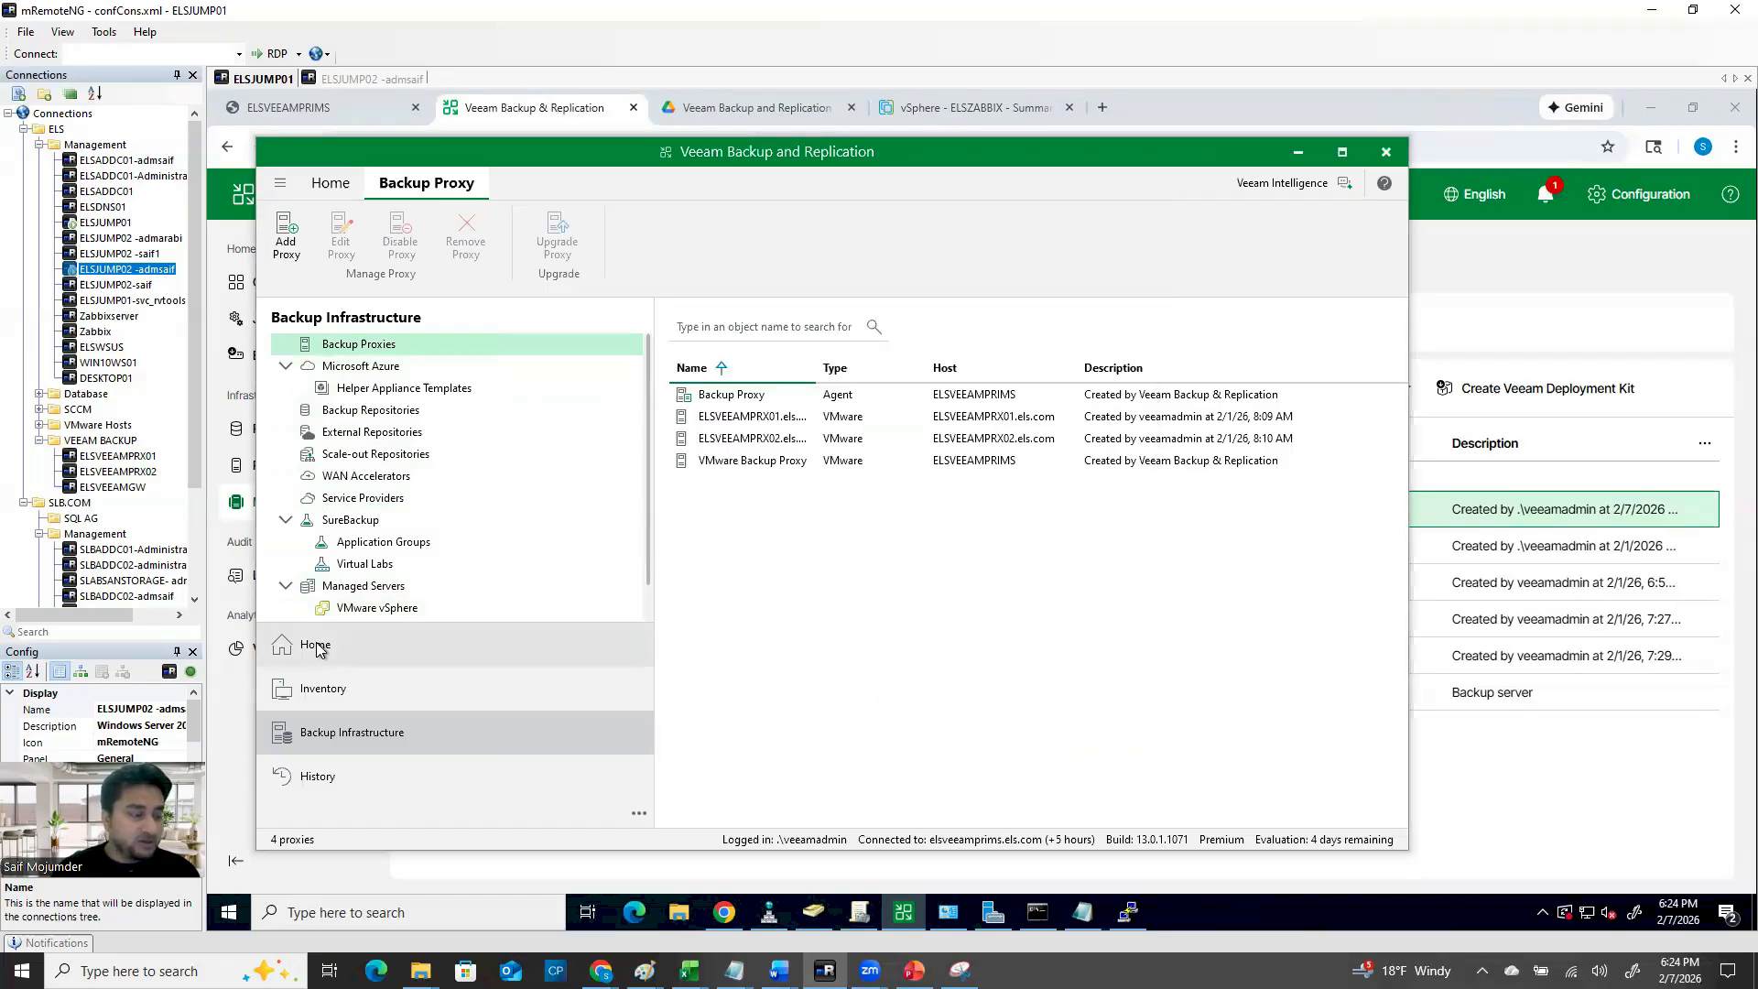
left_click(348, 645)
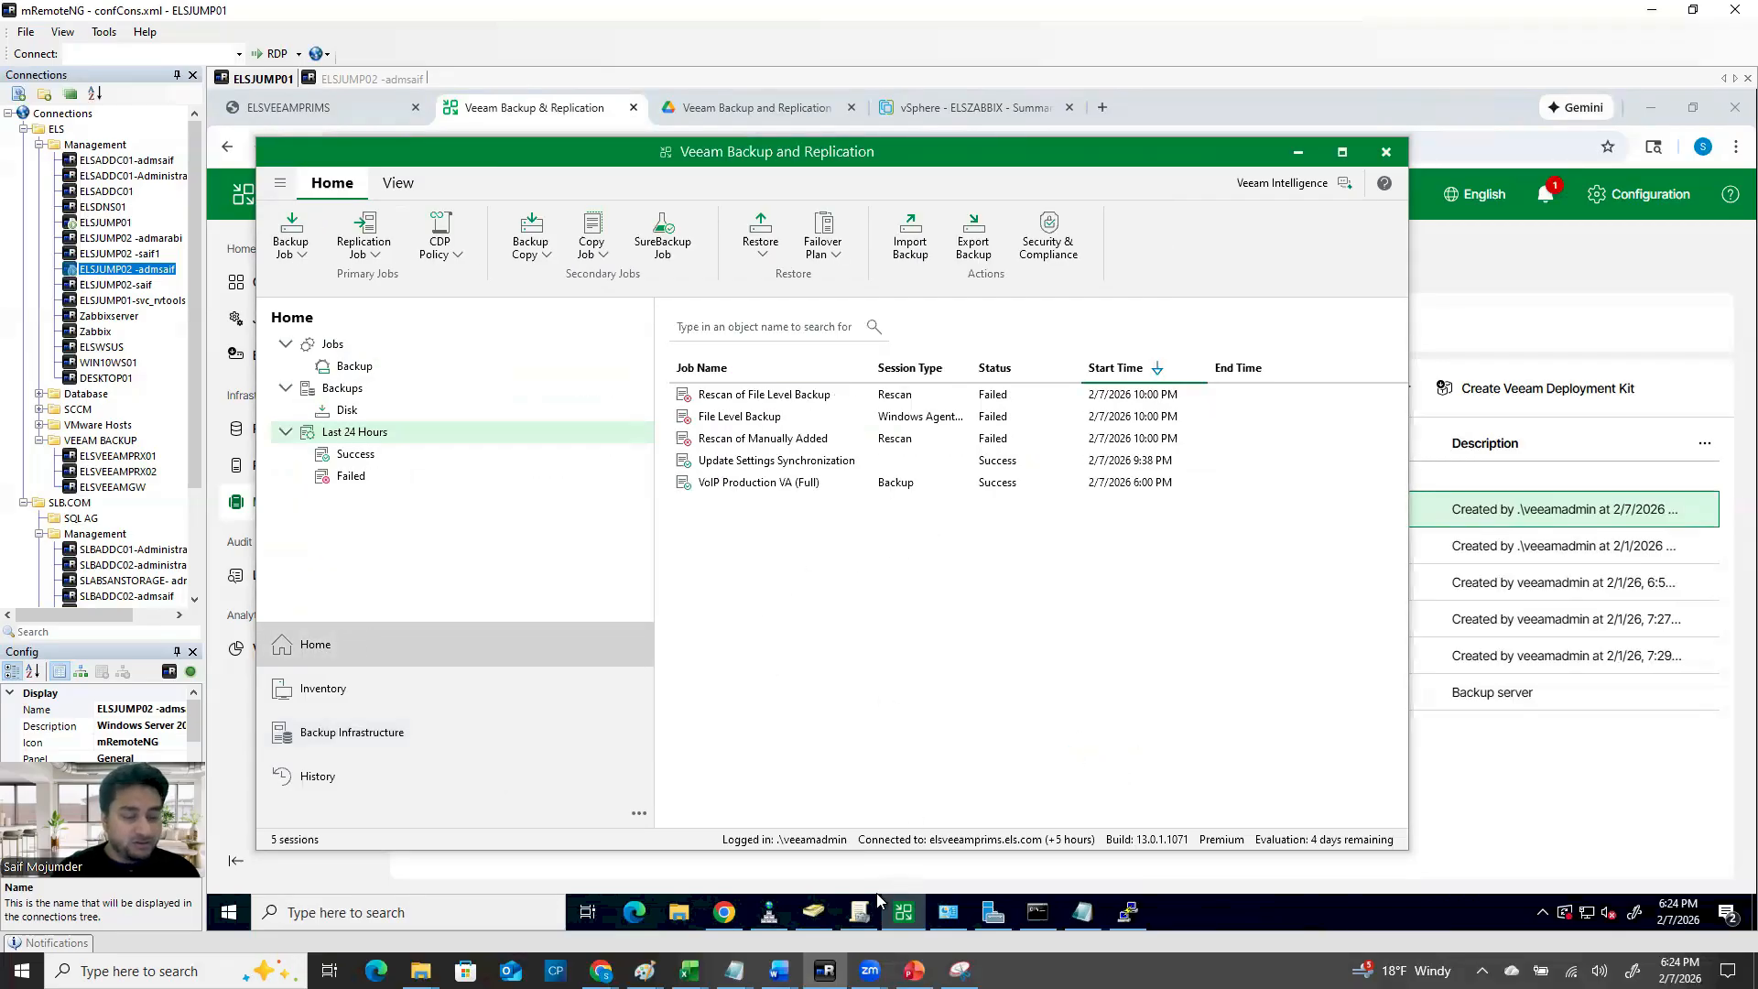
left_click(911, 918)
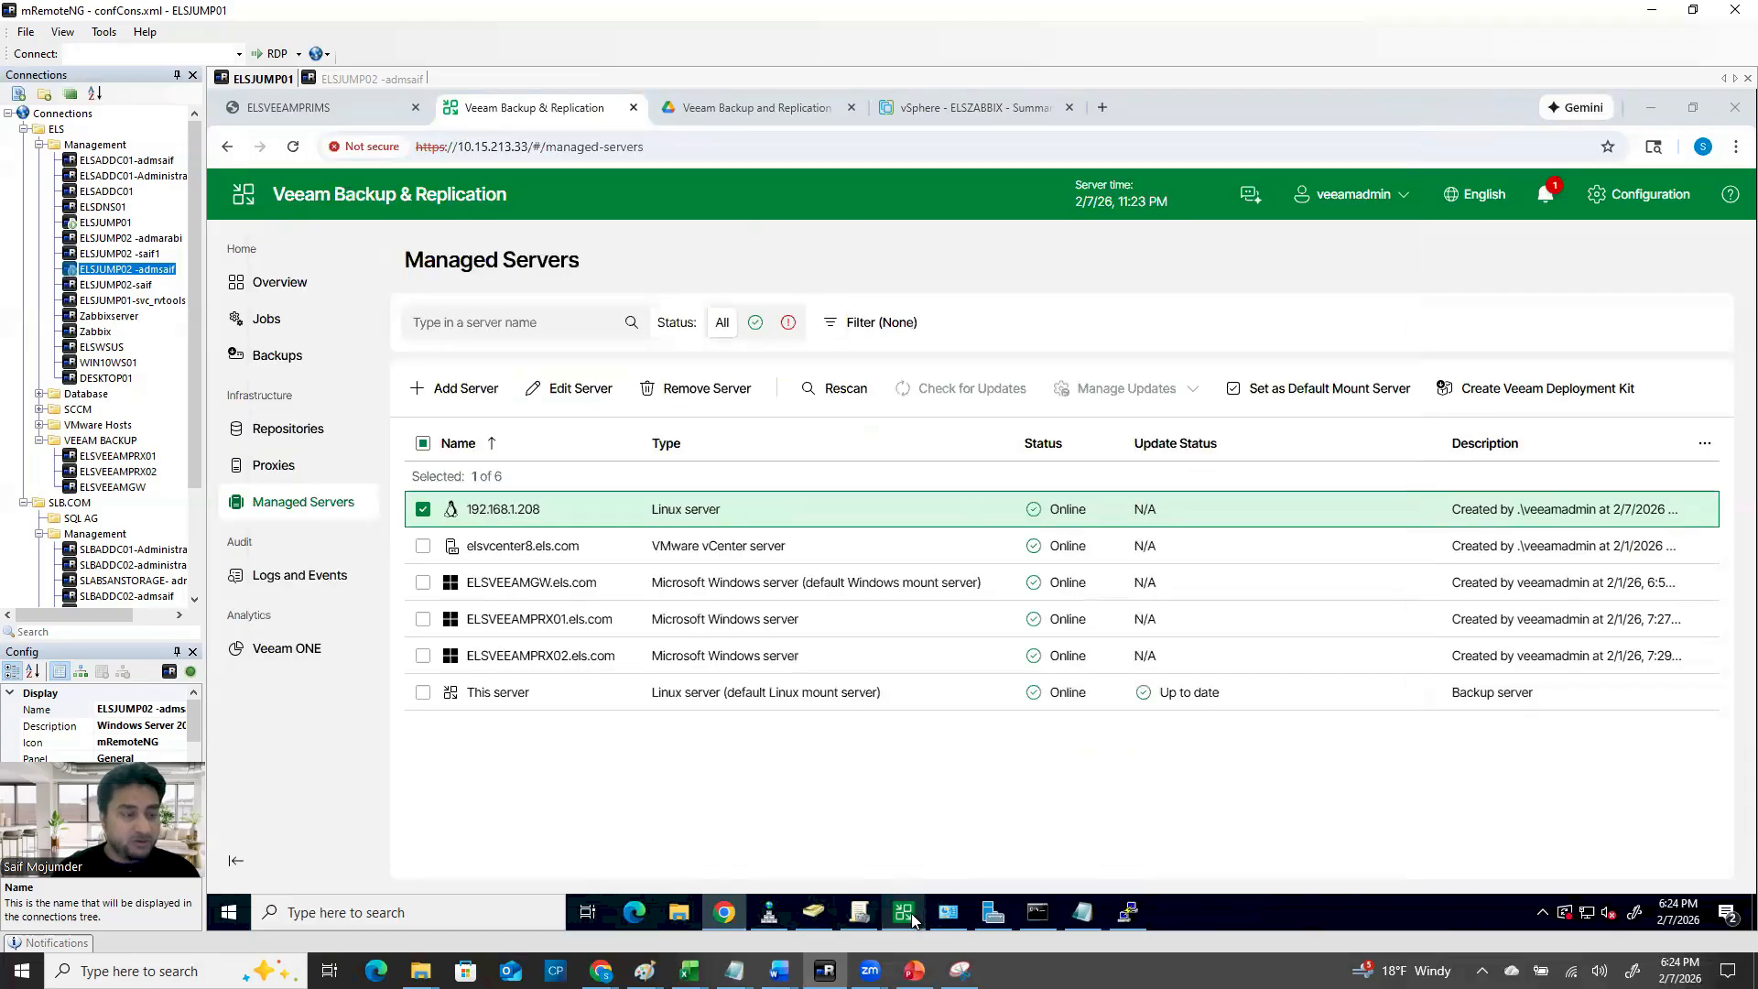
- Add 192.168.1.208 as a VMware backup proxy from the web Proxies page
left_click(289, 461)
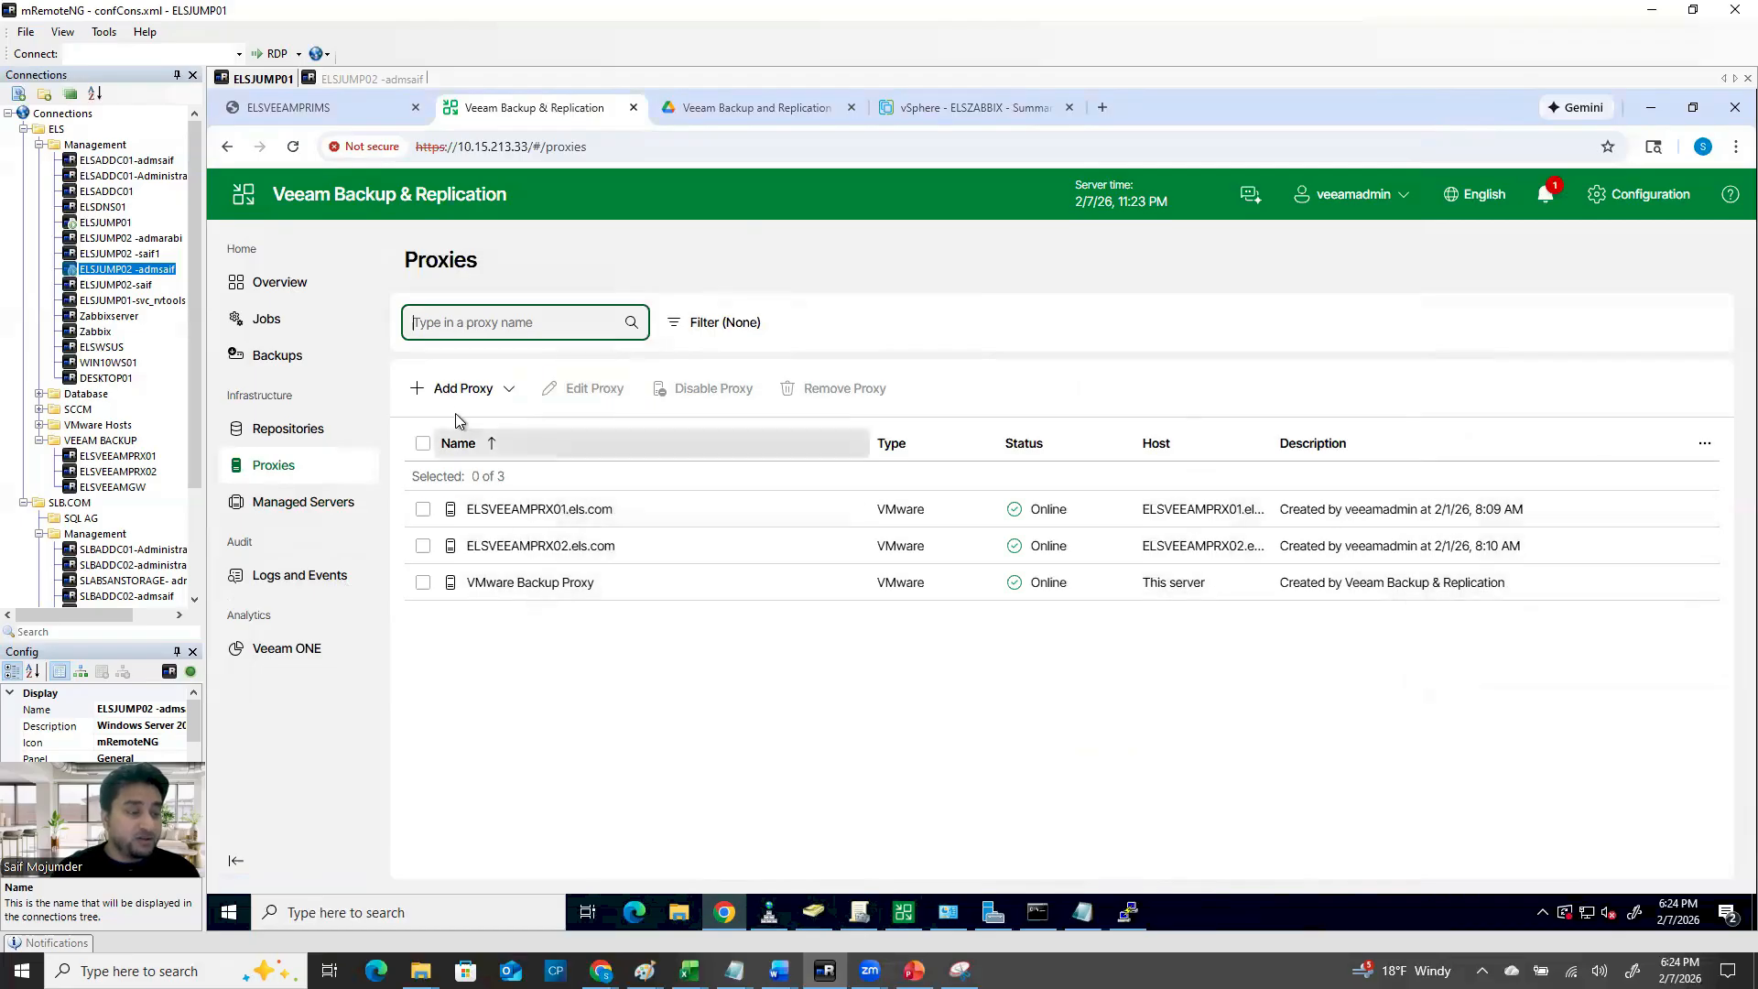
left_click(471, 388)
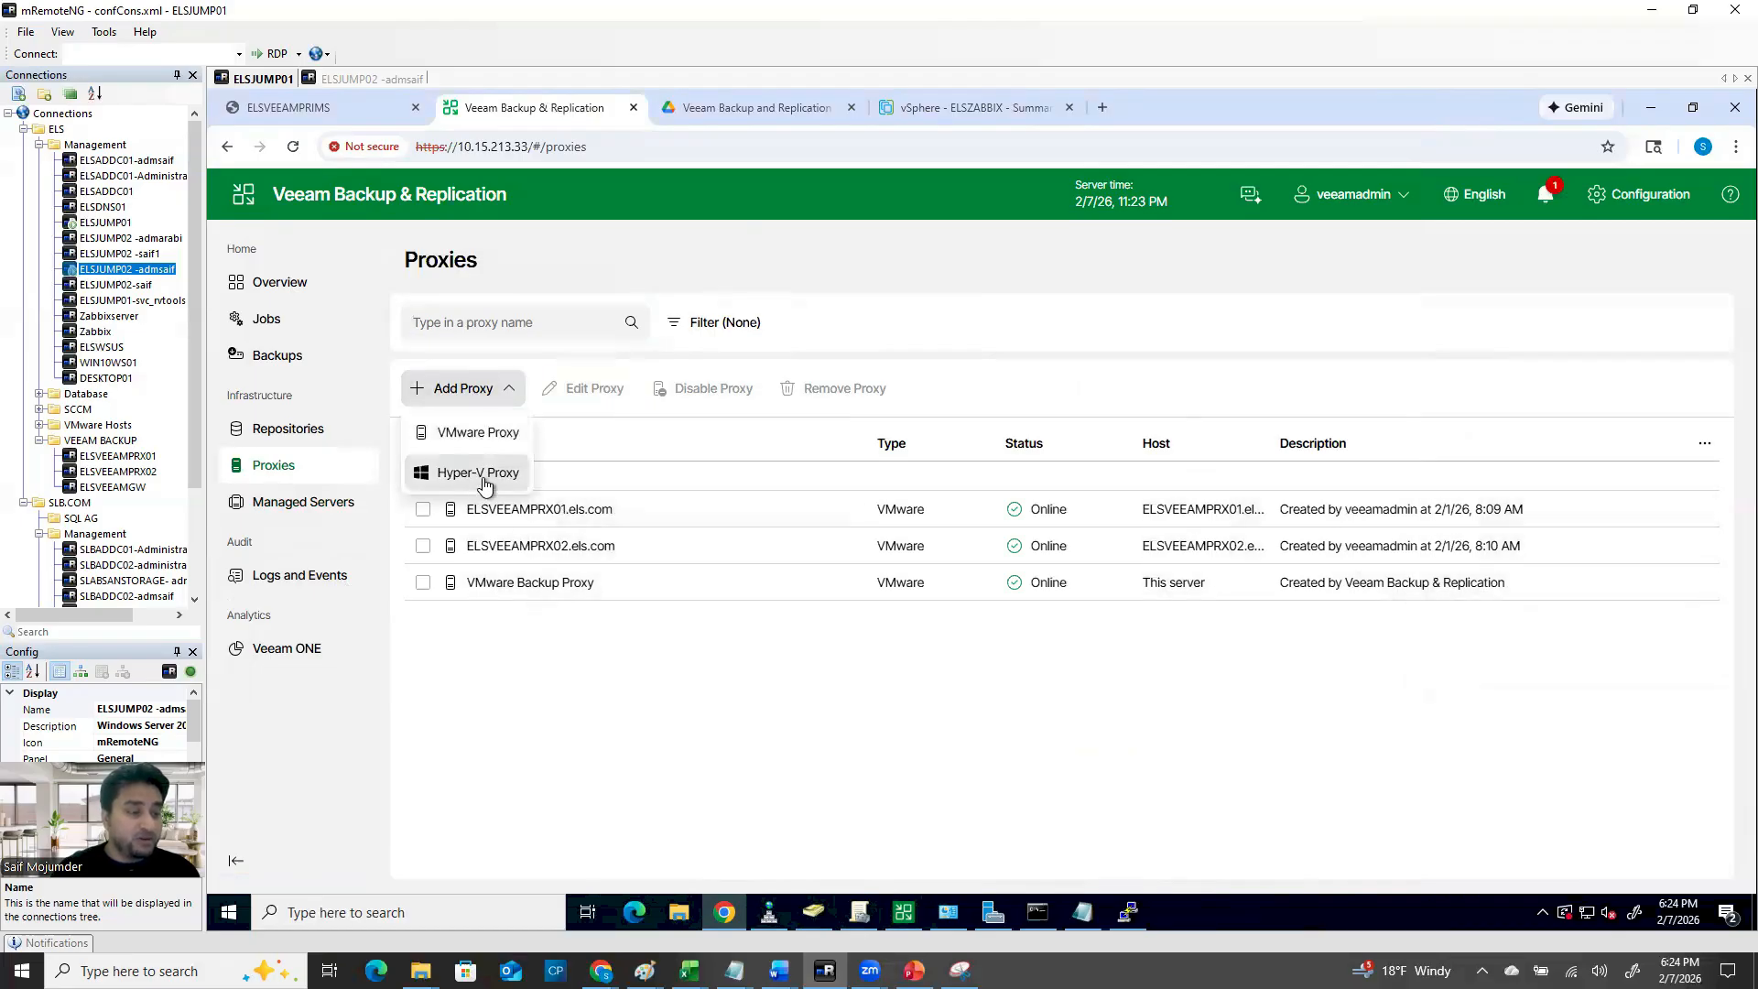
left_click(460, 432)
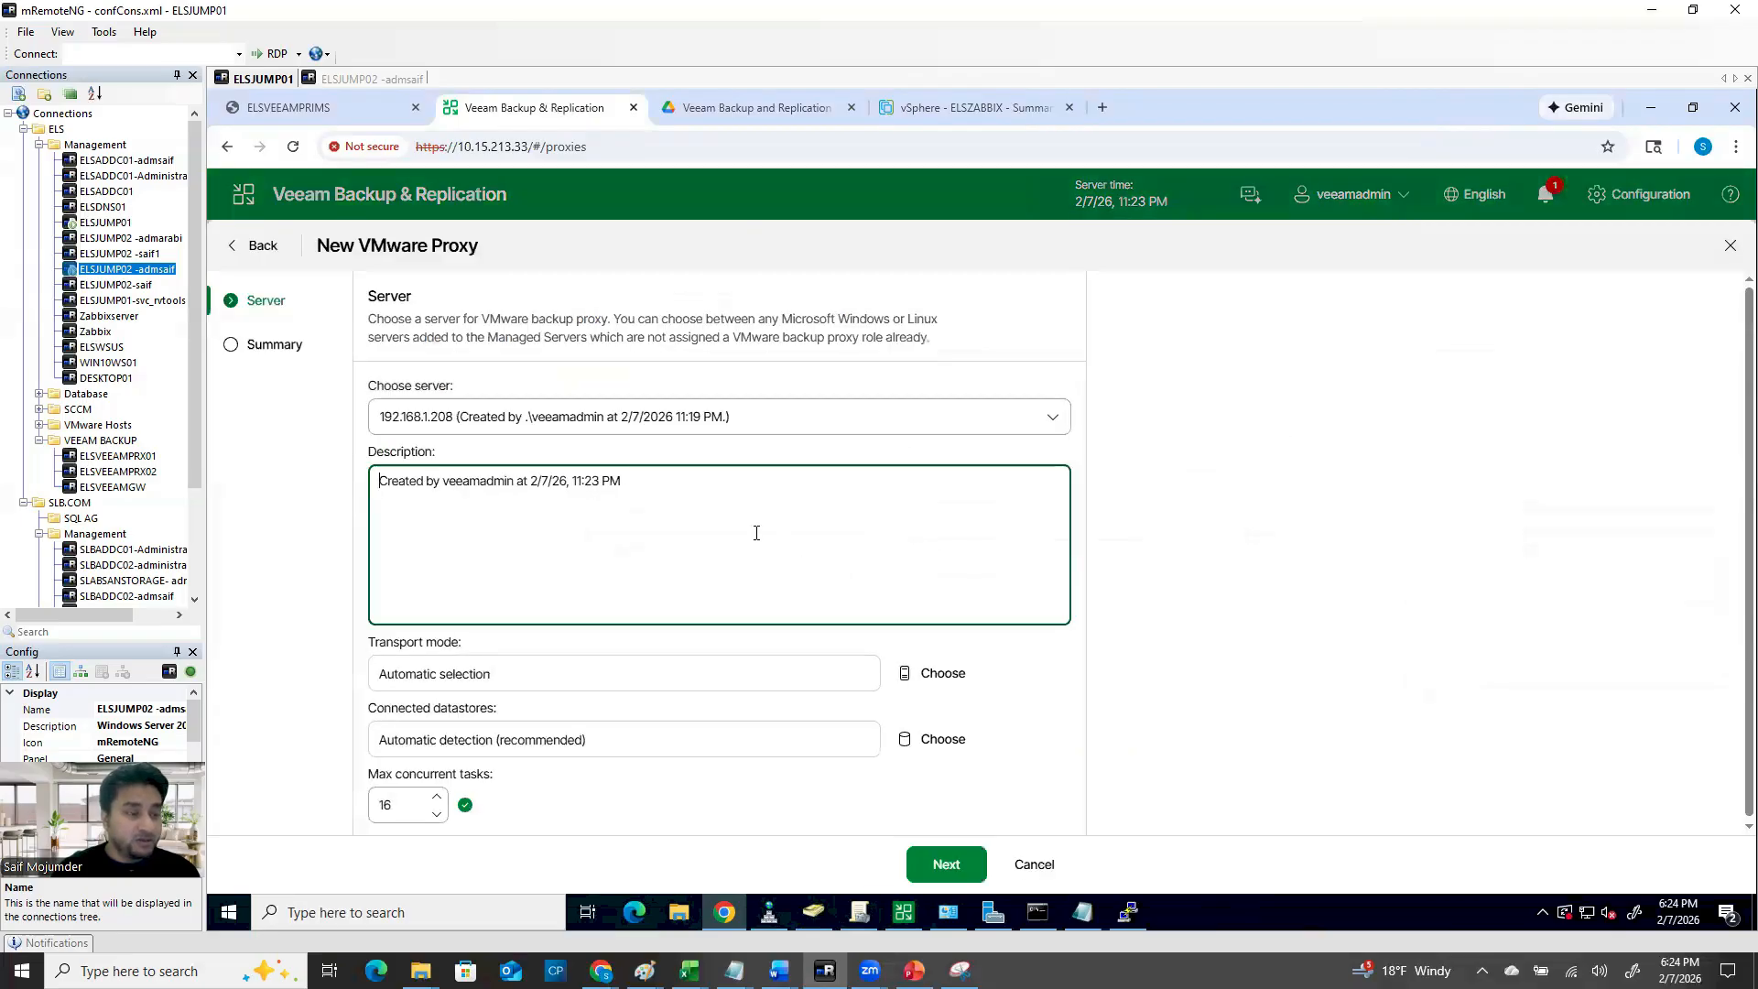
left_click(465, 418)
left_click(461, 418)
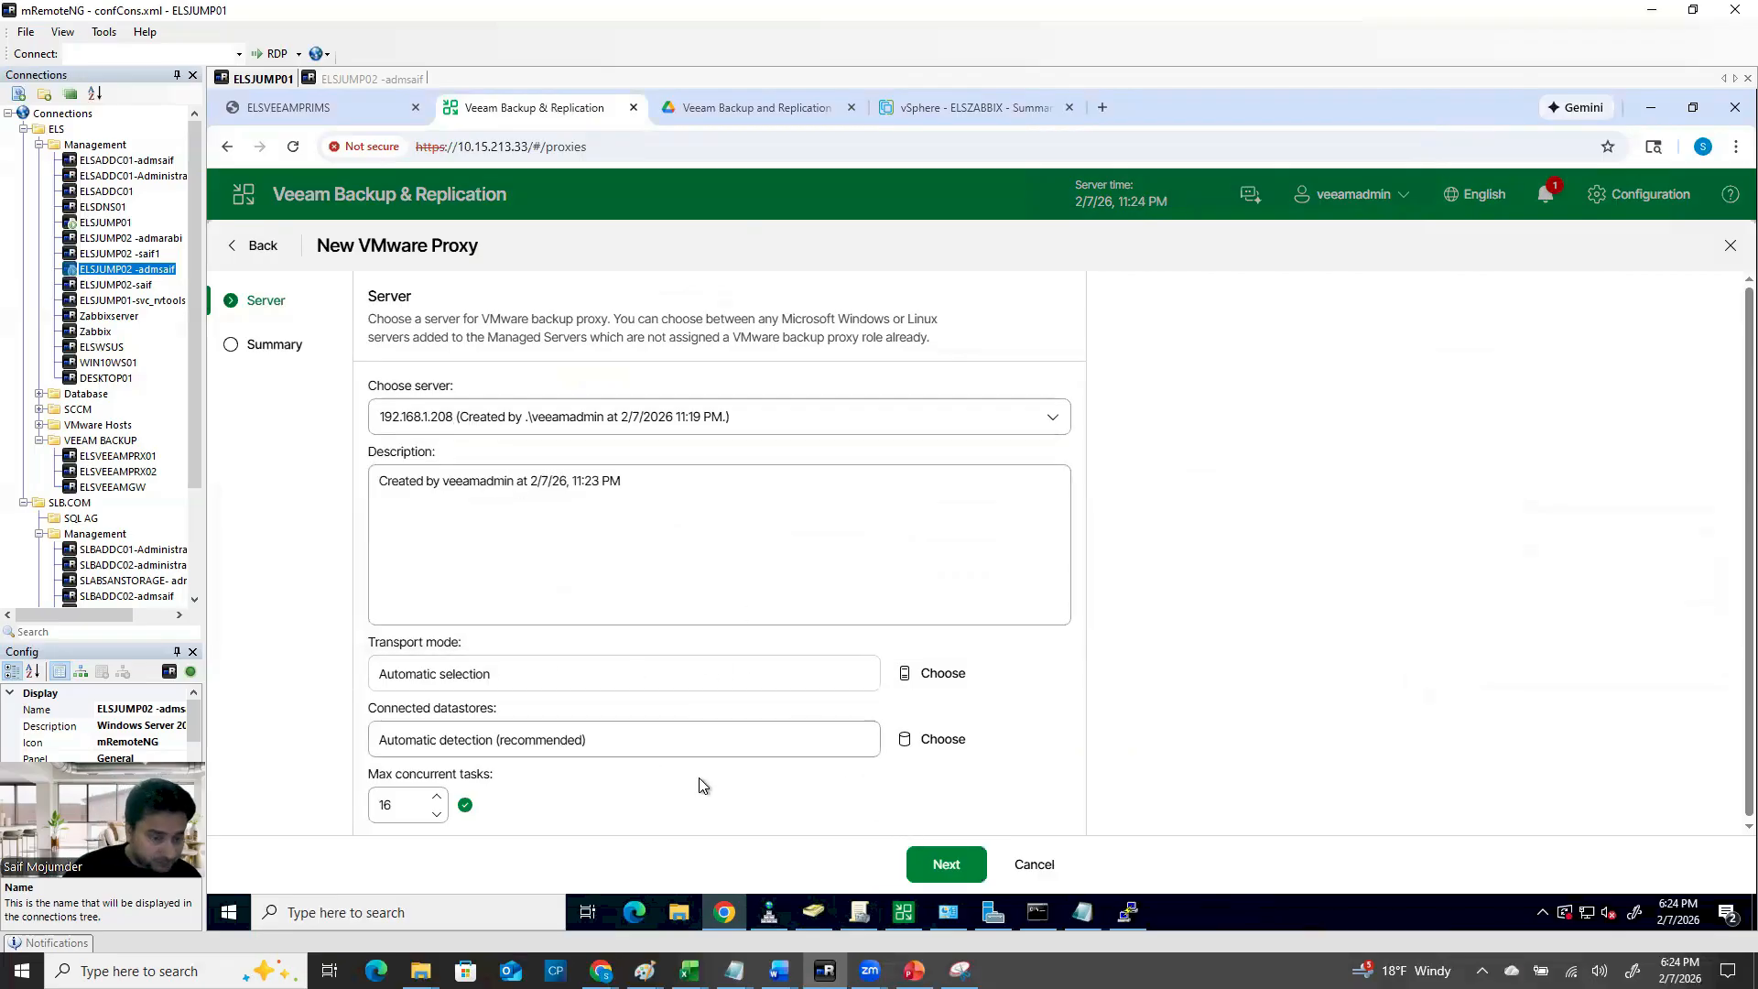
scroll(741, 791, "down", 1)
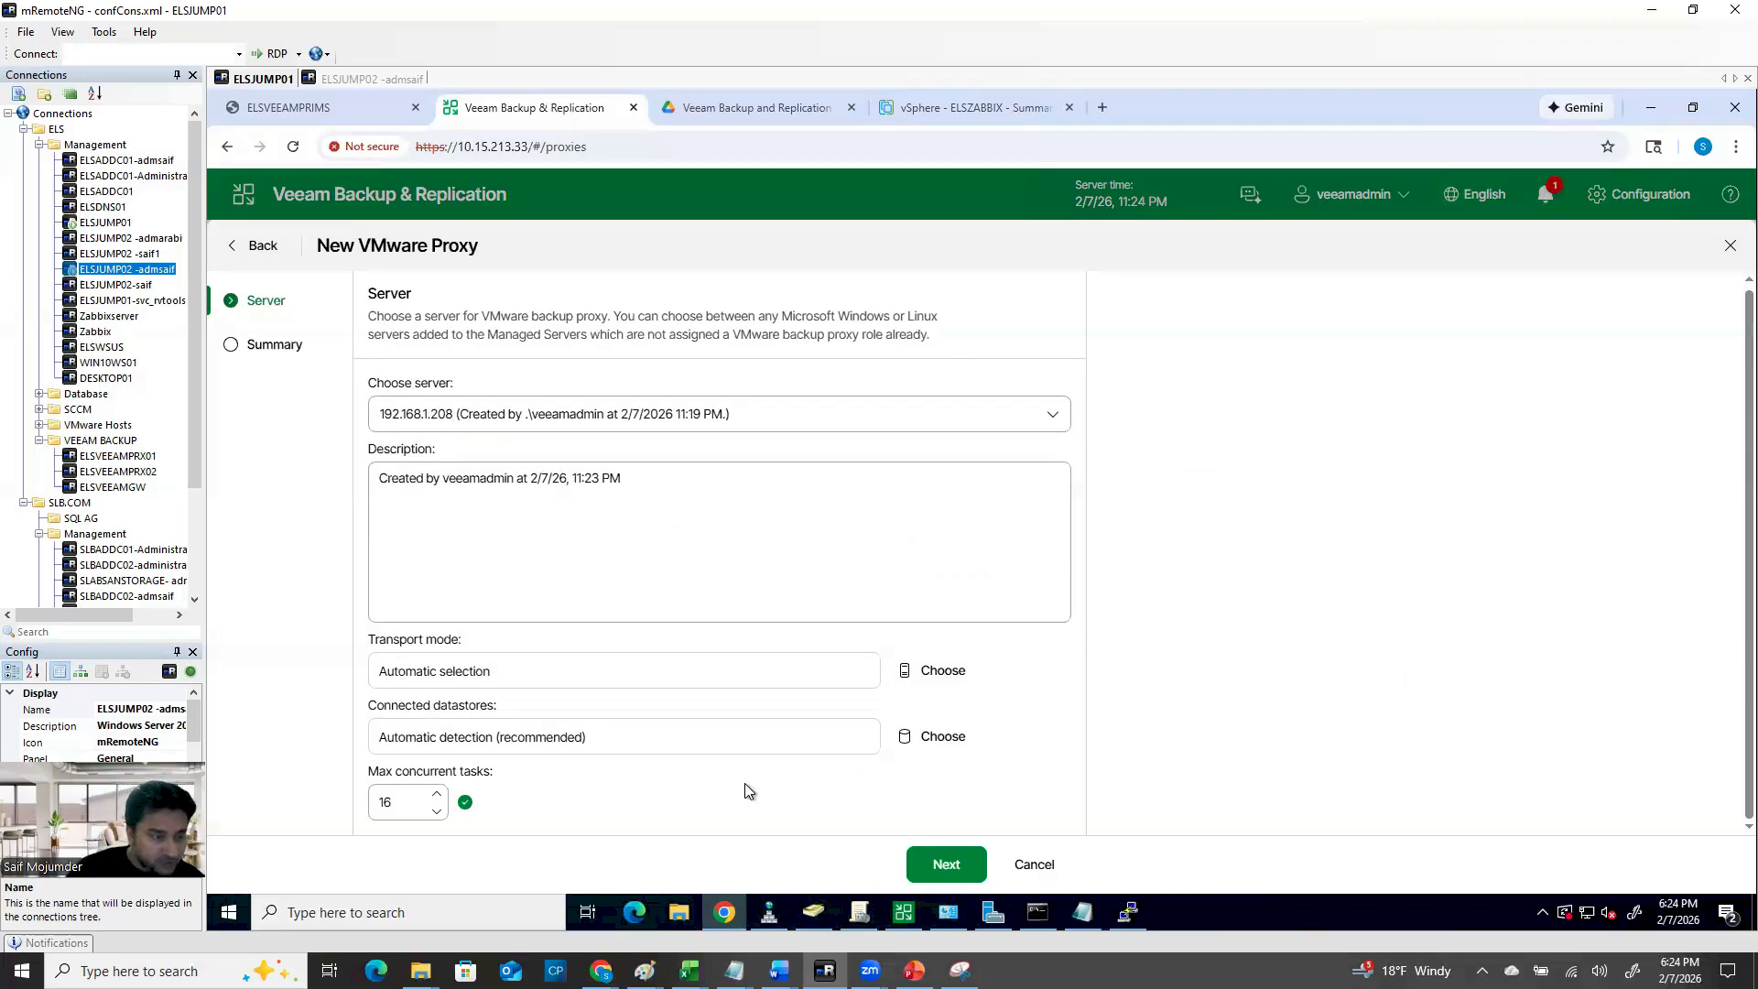
left_click(947, 864)
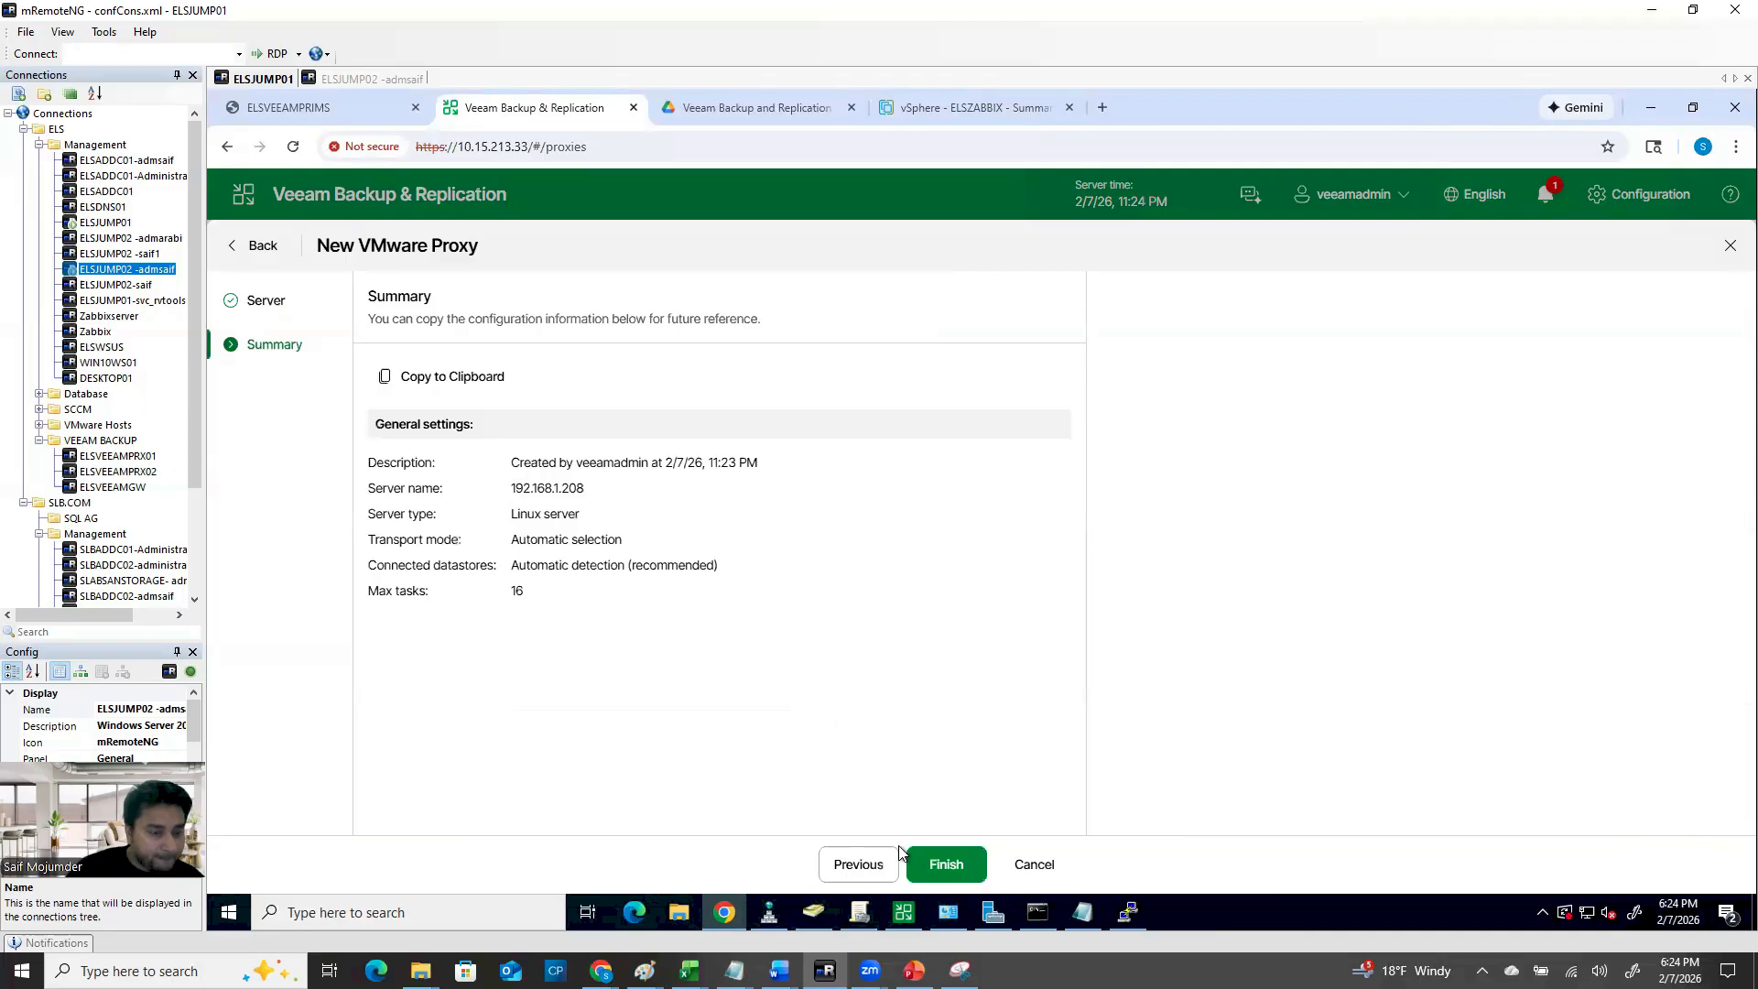
left_click(943, 863)
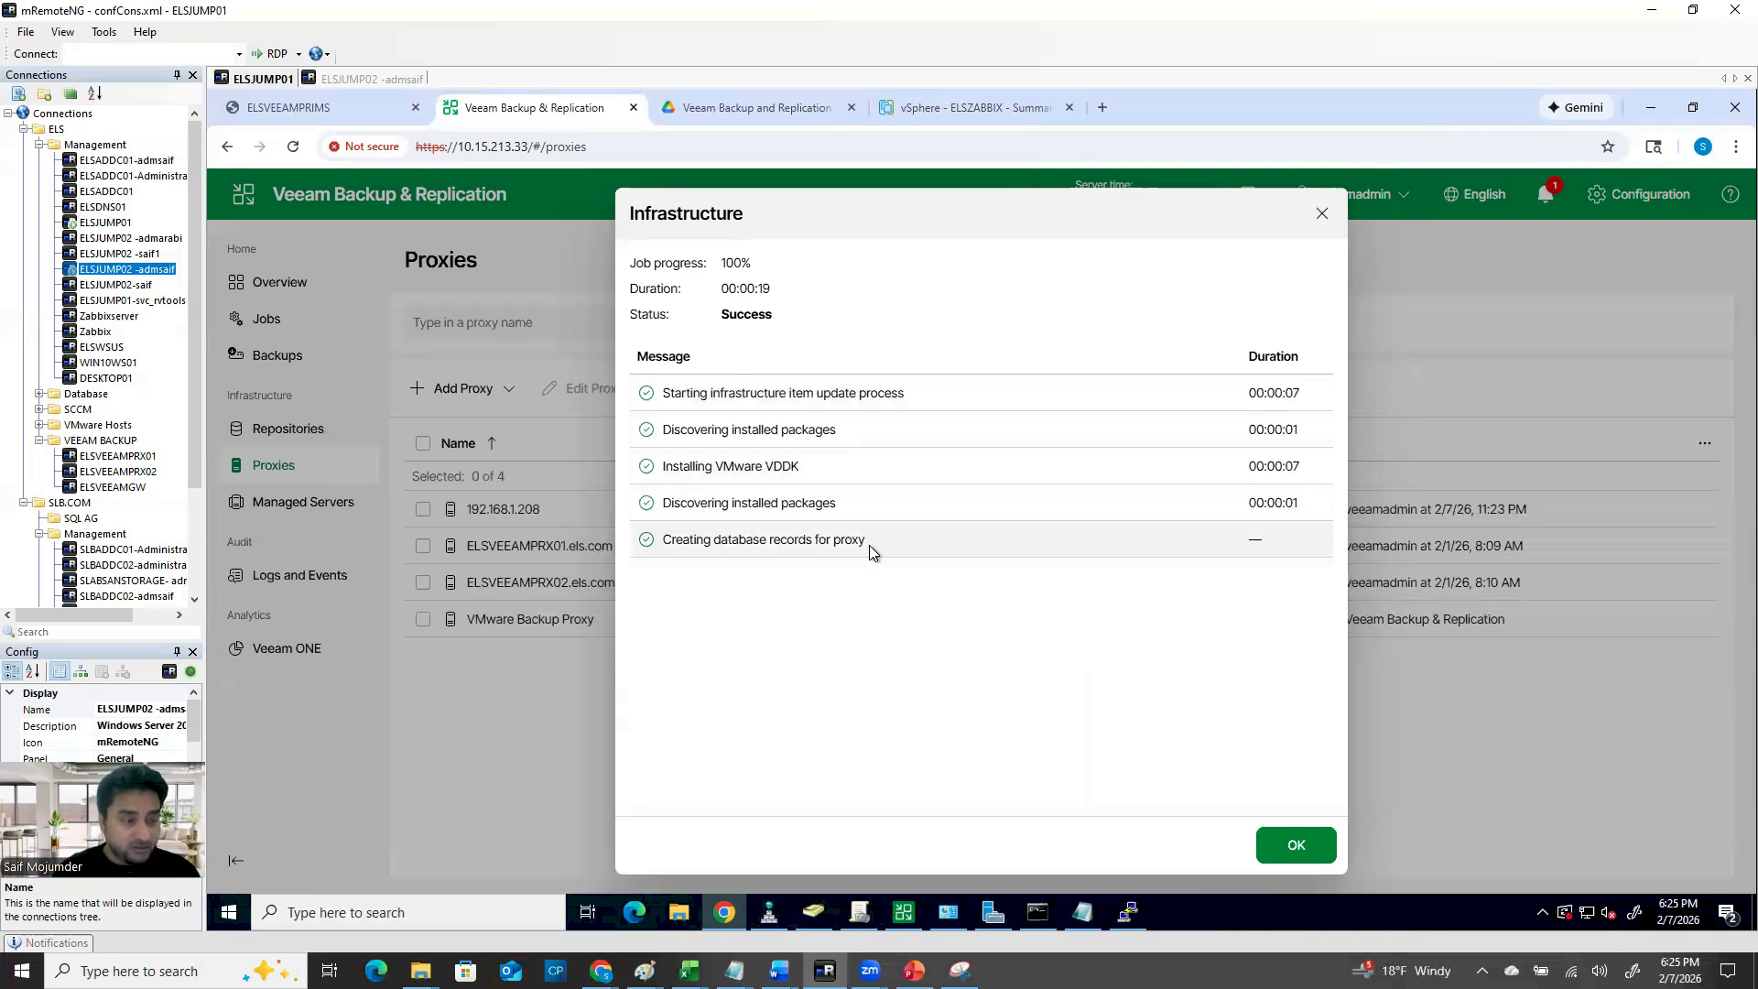
left_click(1296, 847)
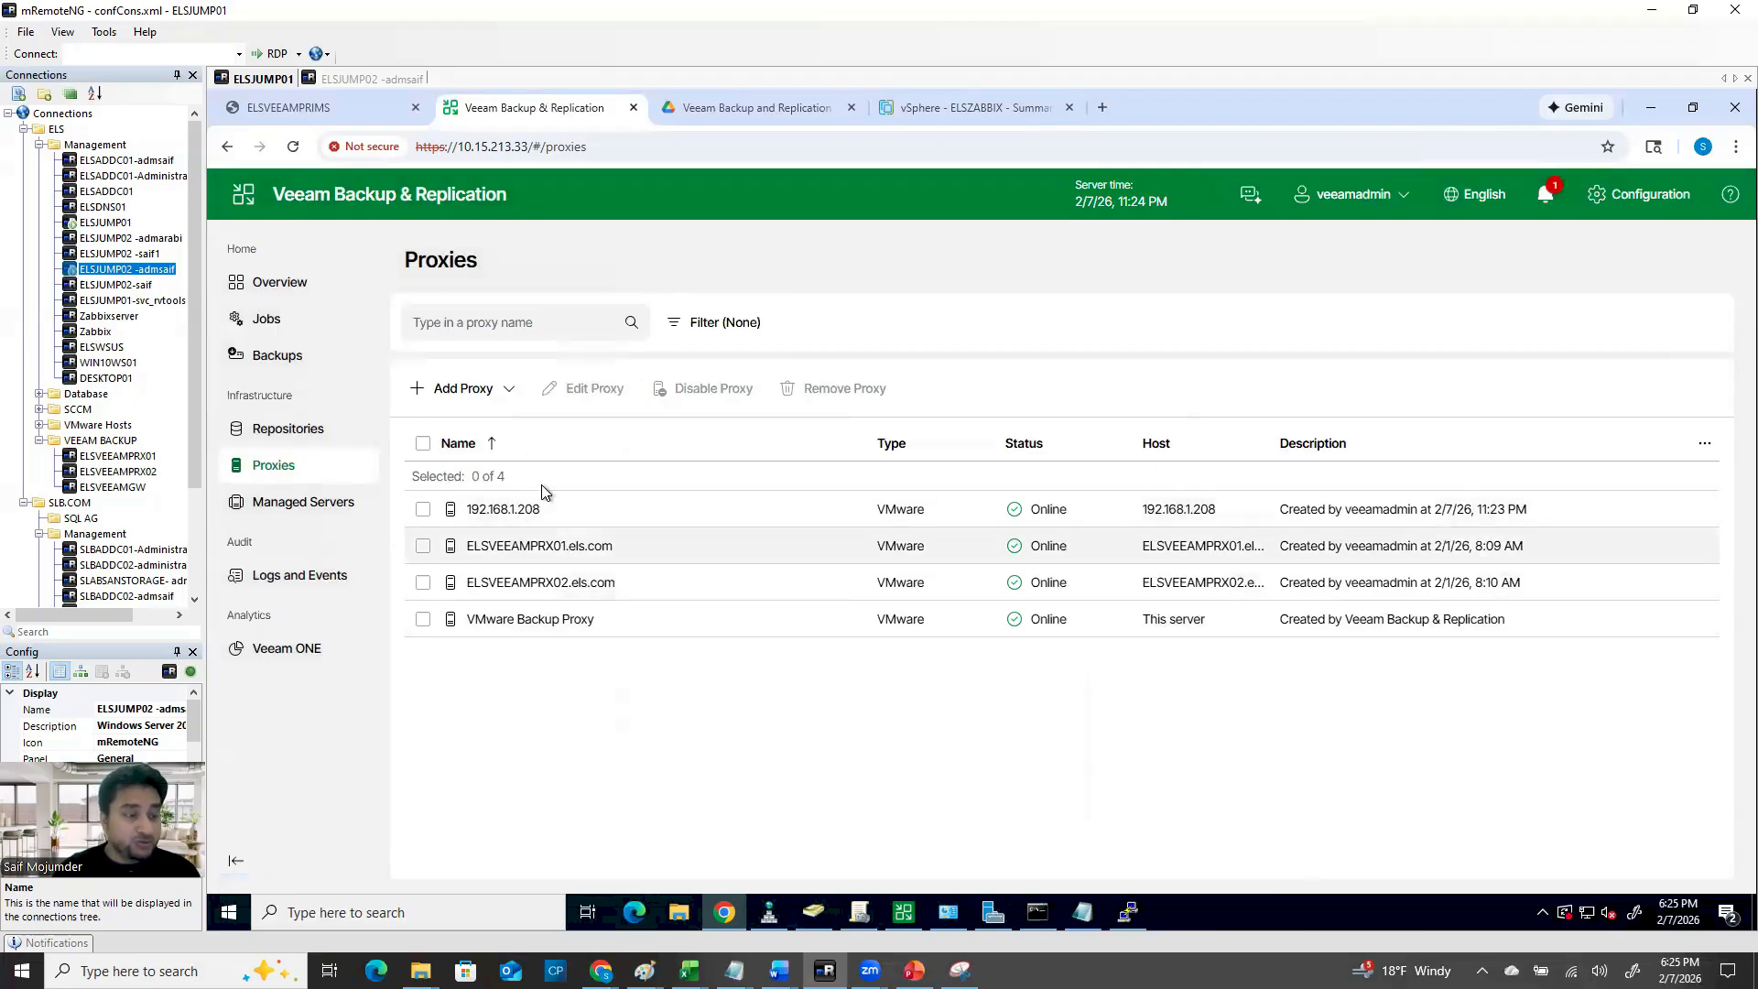
- Confirm the new 192.168.1.208 proxy under Backup Infrastructure > Backup Proxies in the desktop console
left_click(904, 916)
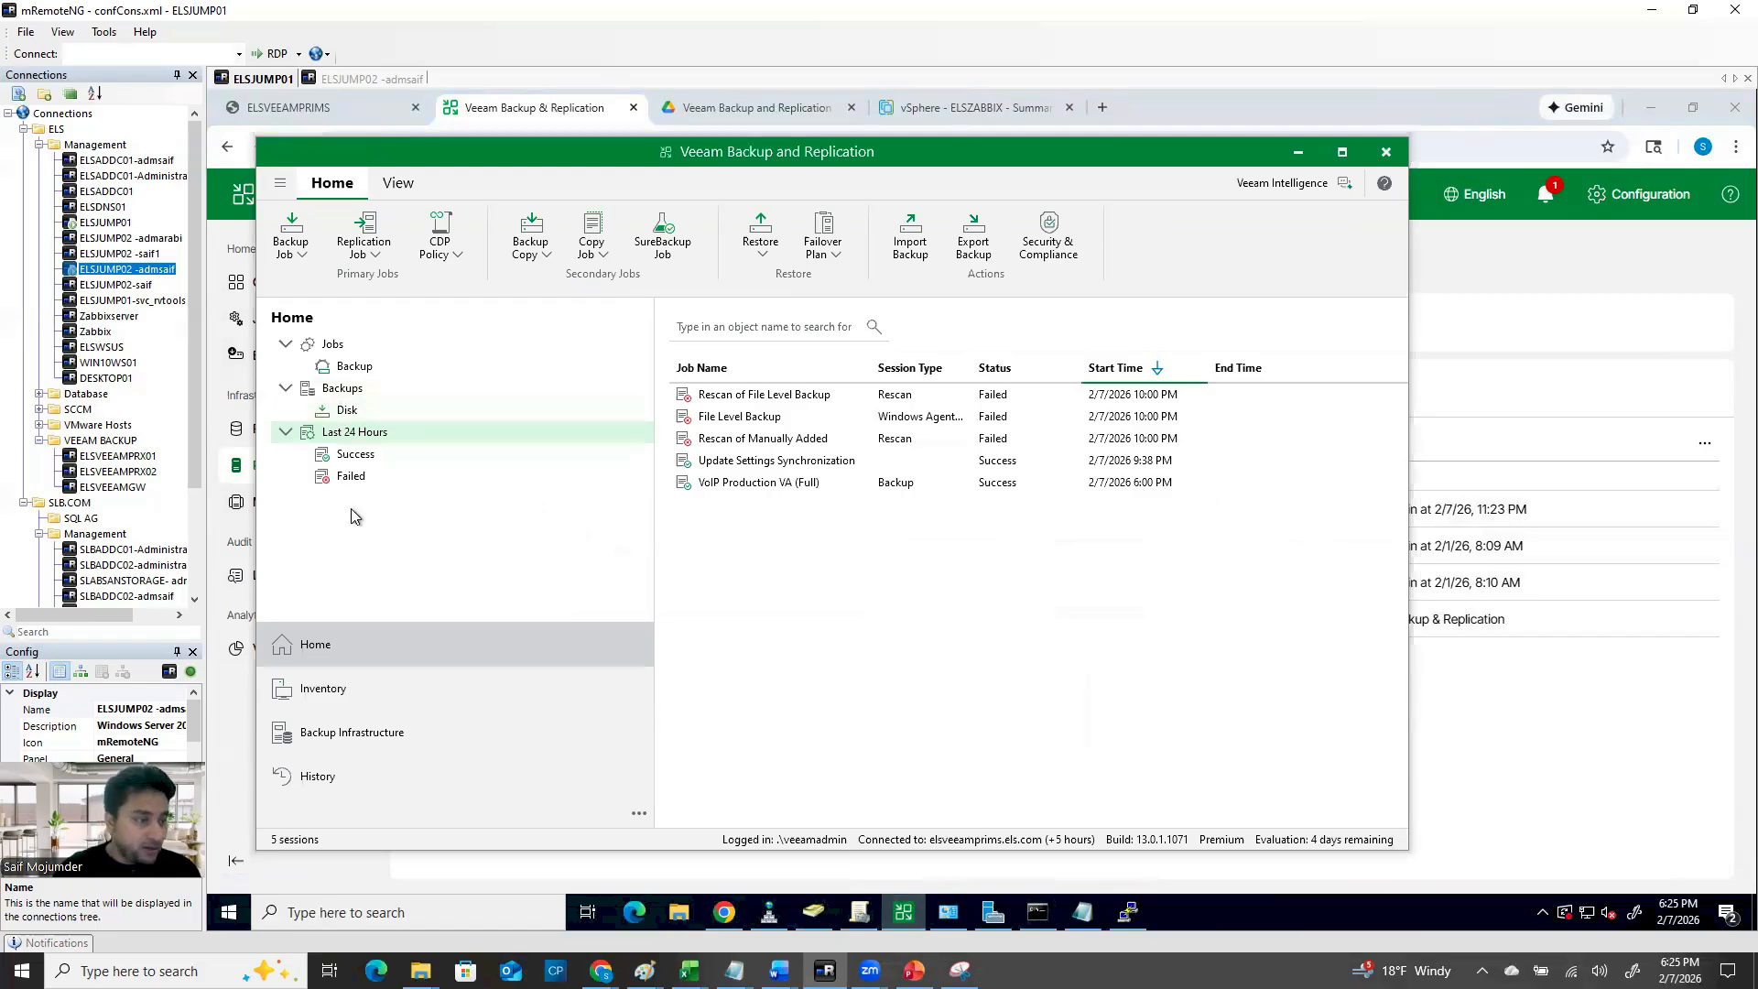
left_click(335, 693)
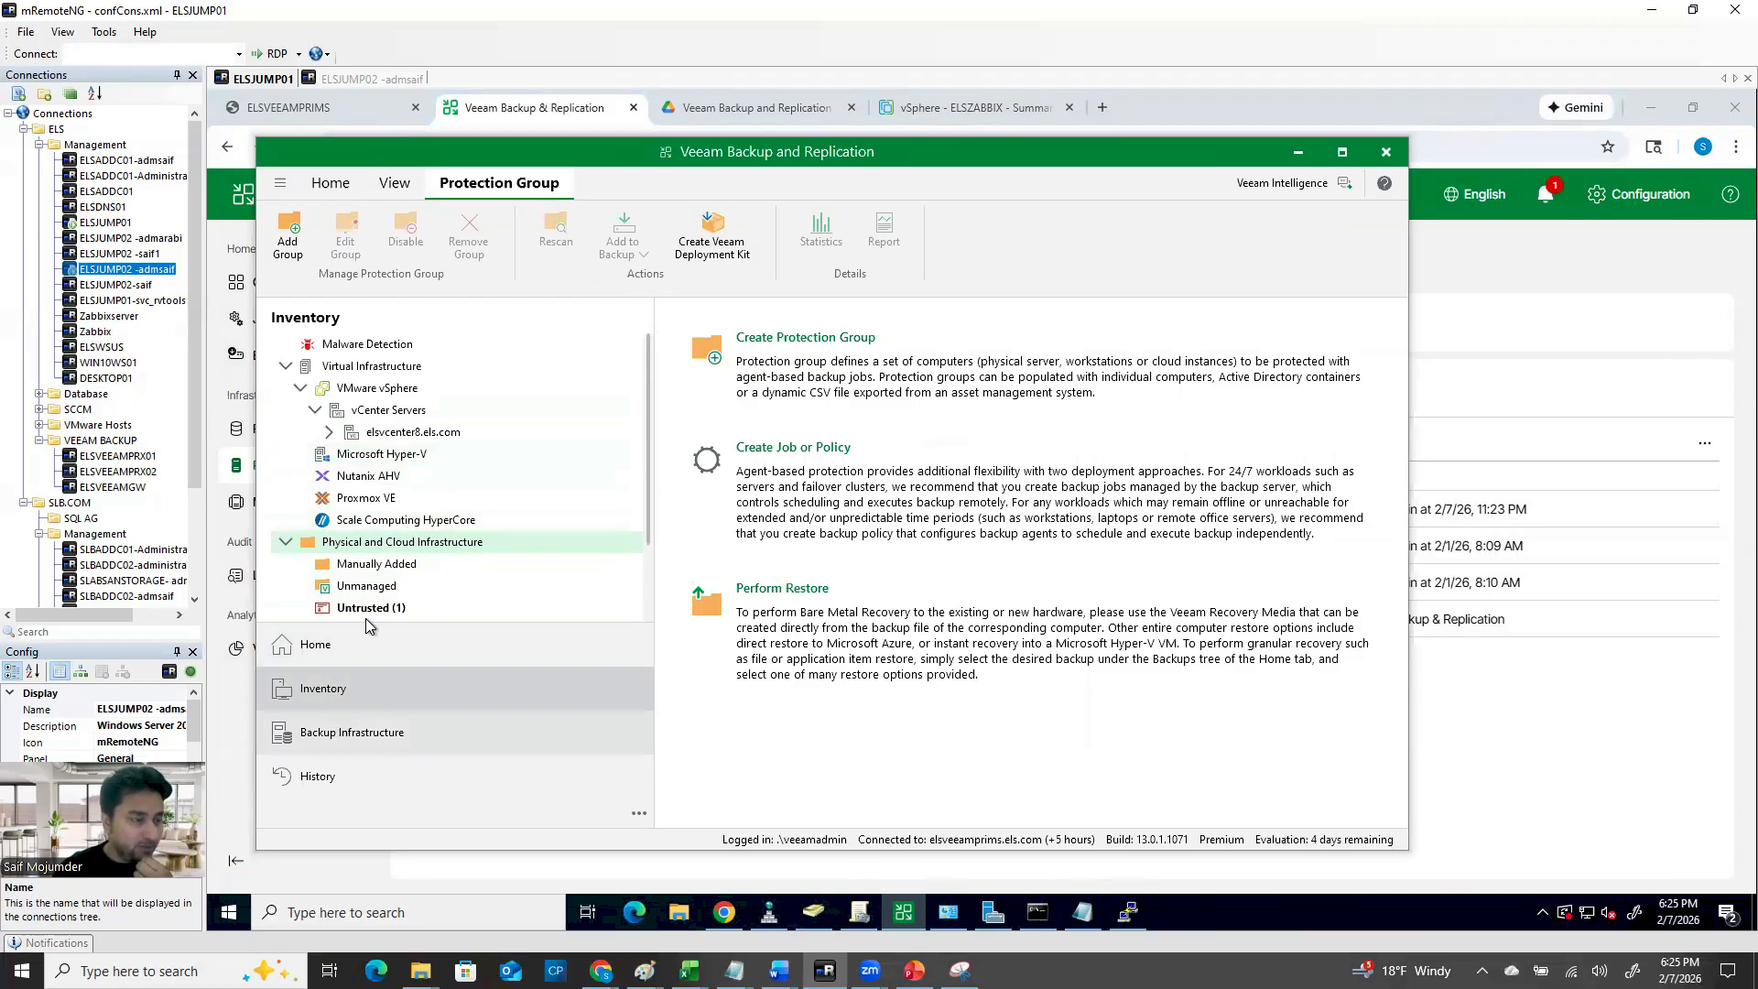
left_click(364, 728)
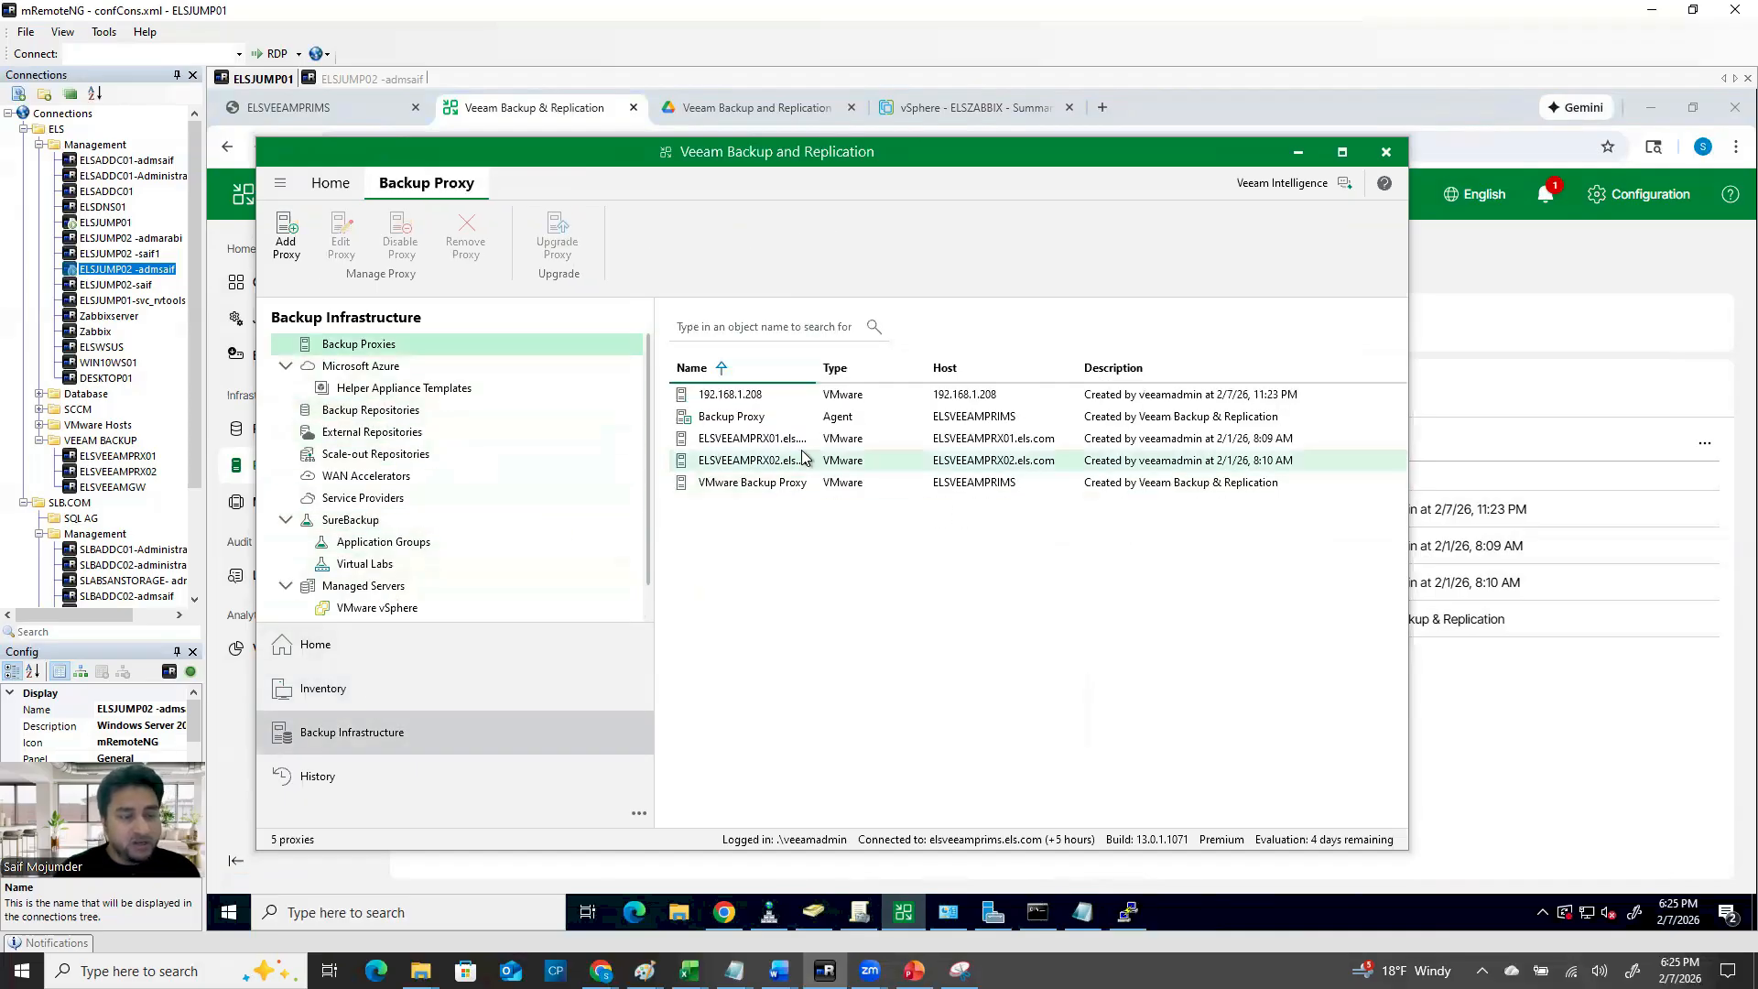
left_click(749, 397)
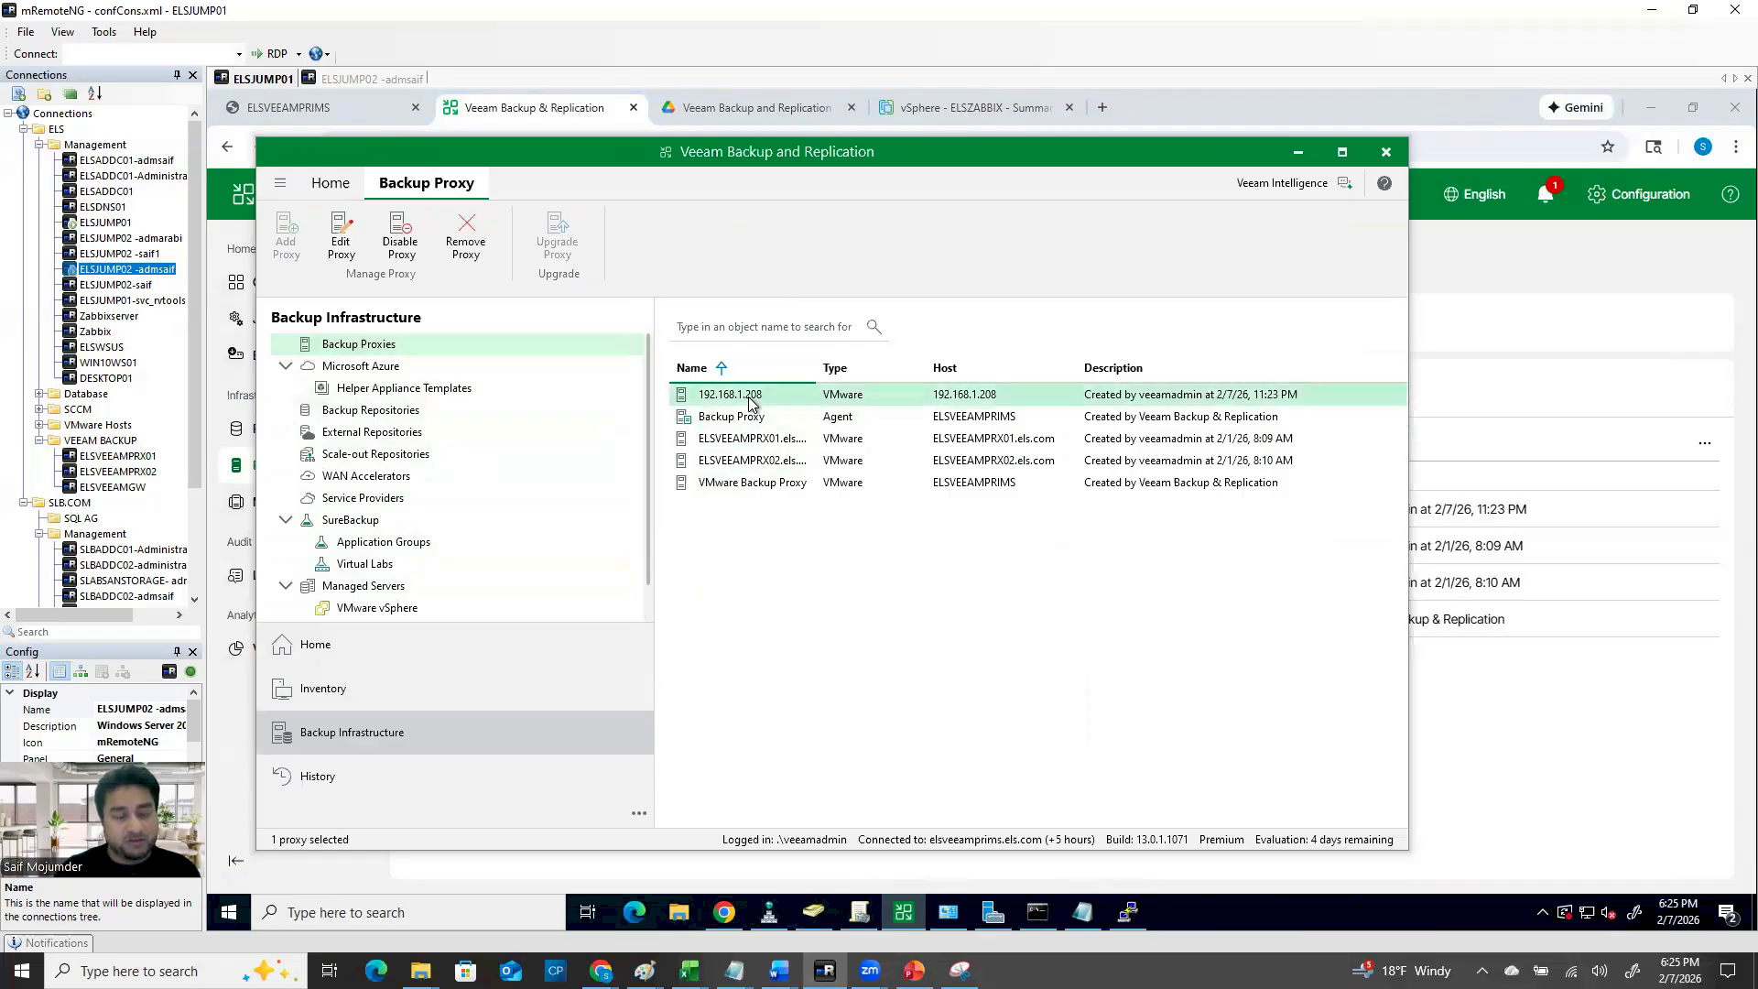
right_click(375, 348)
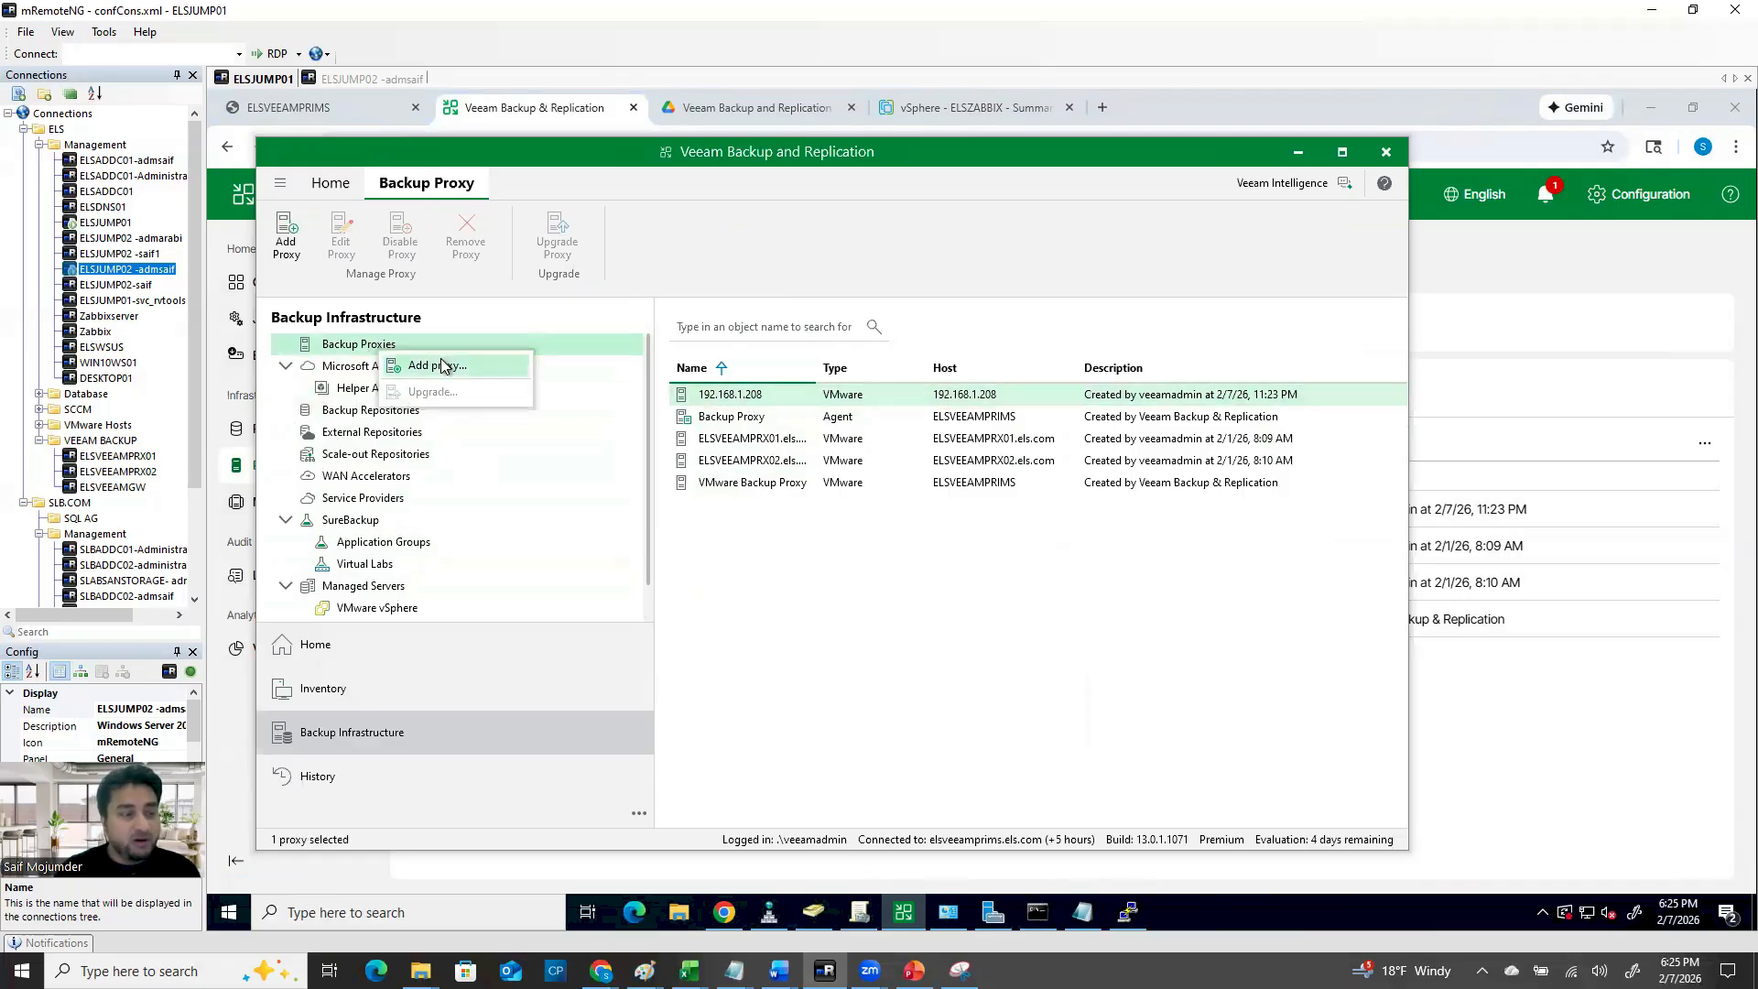
- Back in the web UI, select the 192.168.1.208 proxy row and open the Backup Jobs list
left_click(1298, 152)
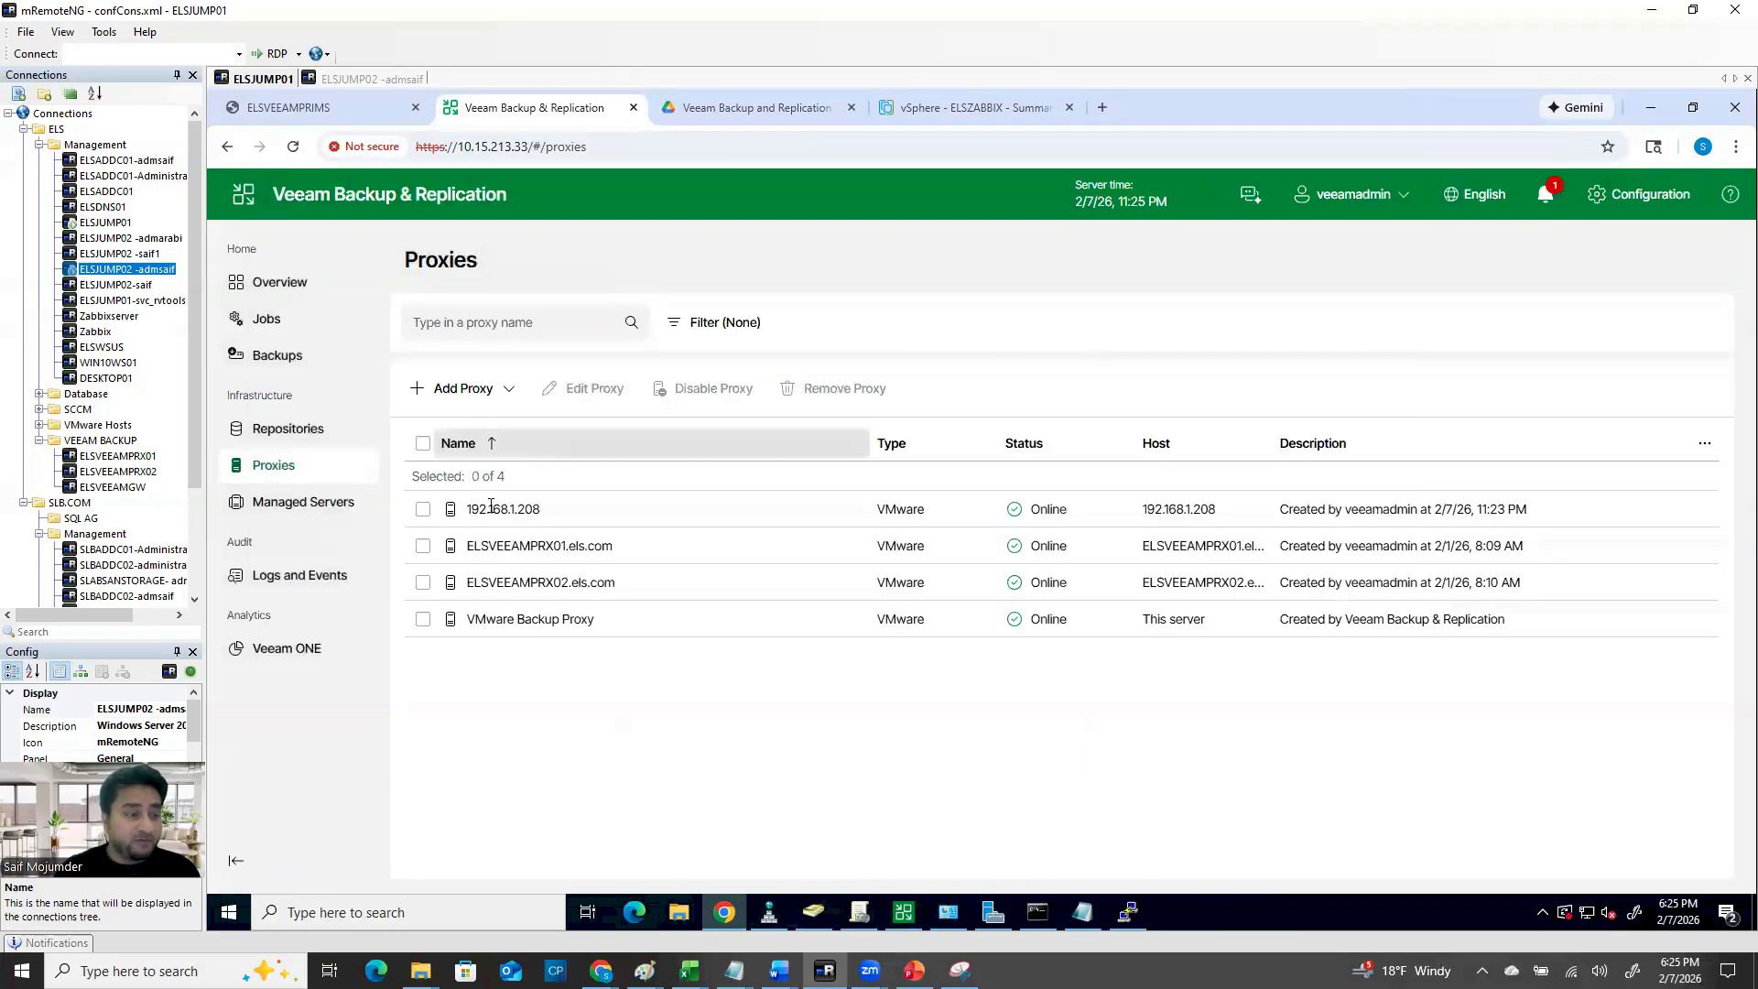
left_click_drag(542, 509, 458, 513)
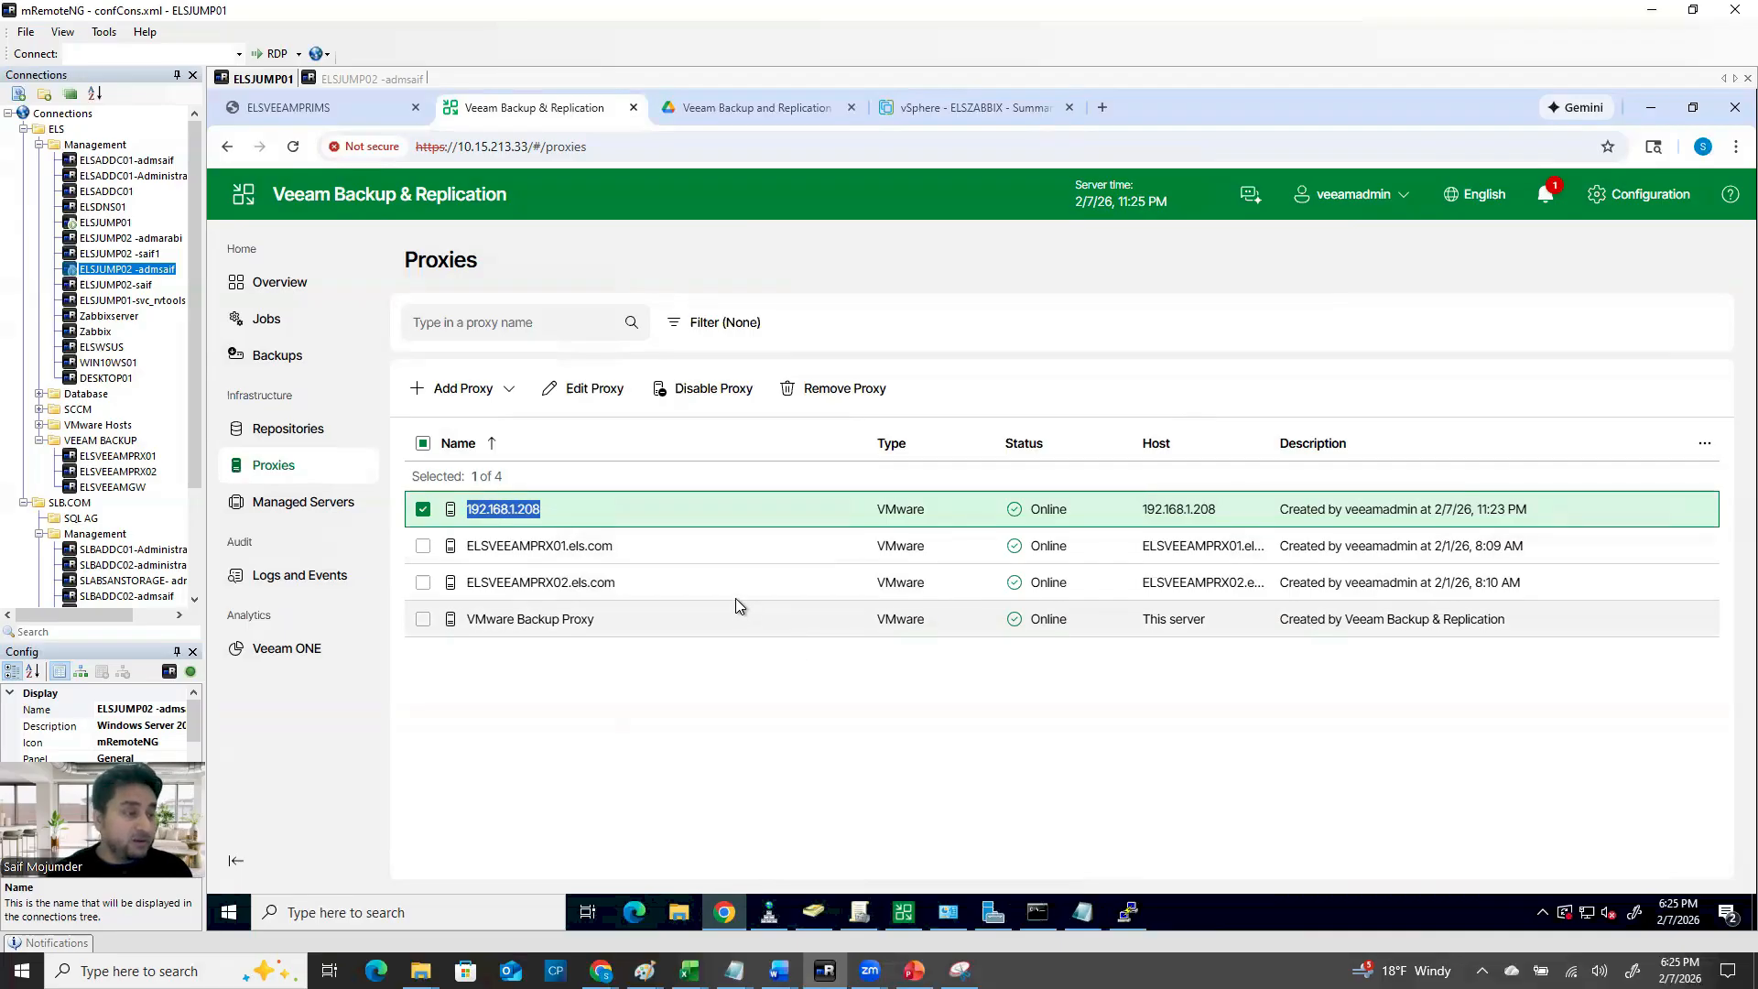
left_click(250, 332)
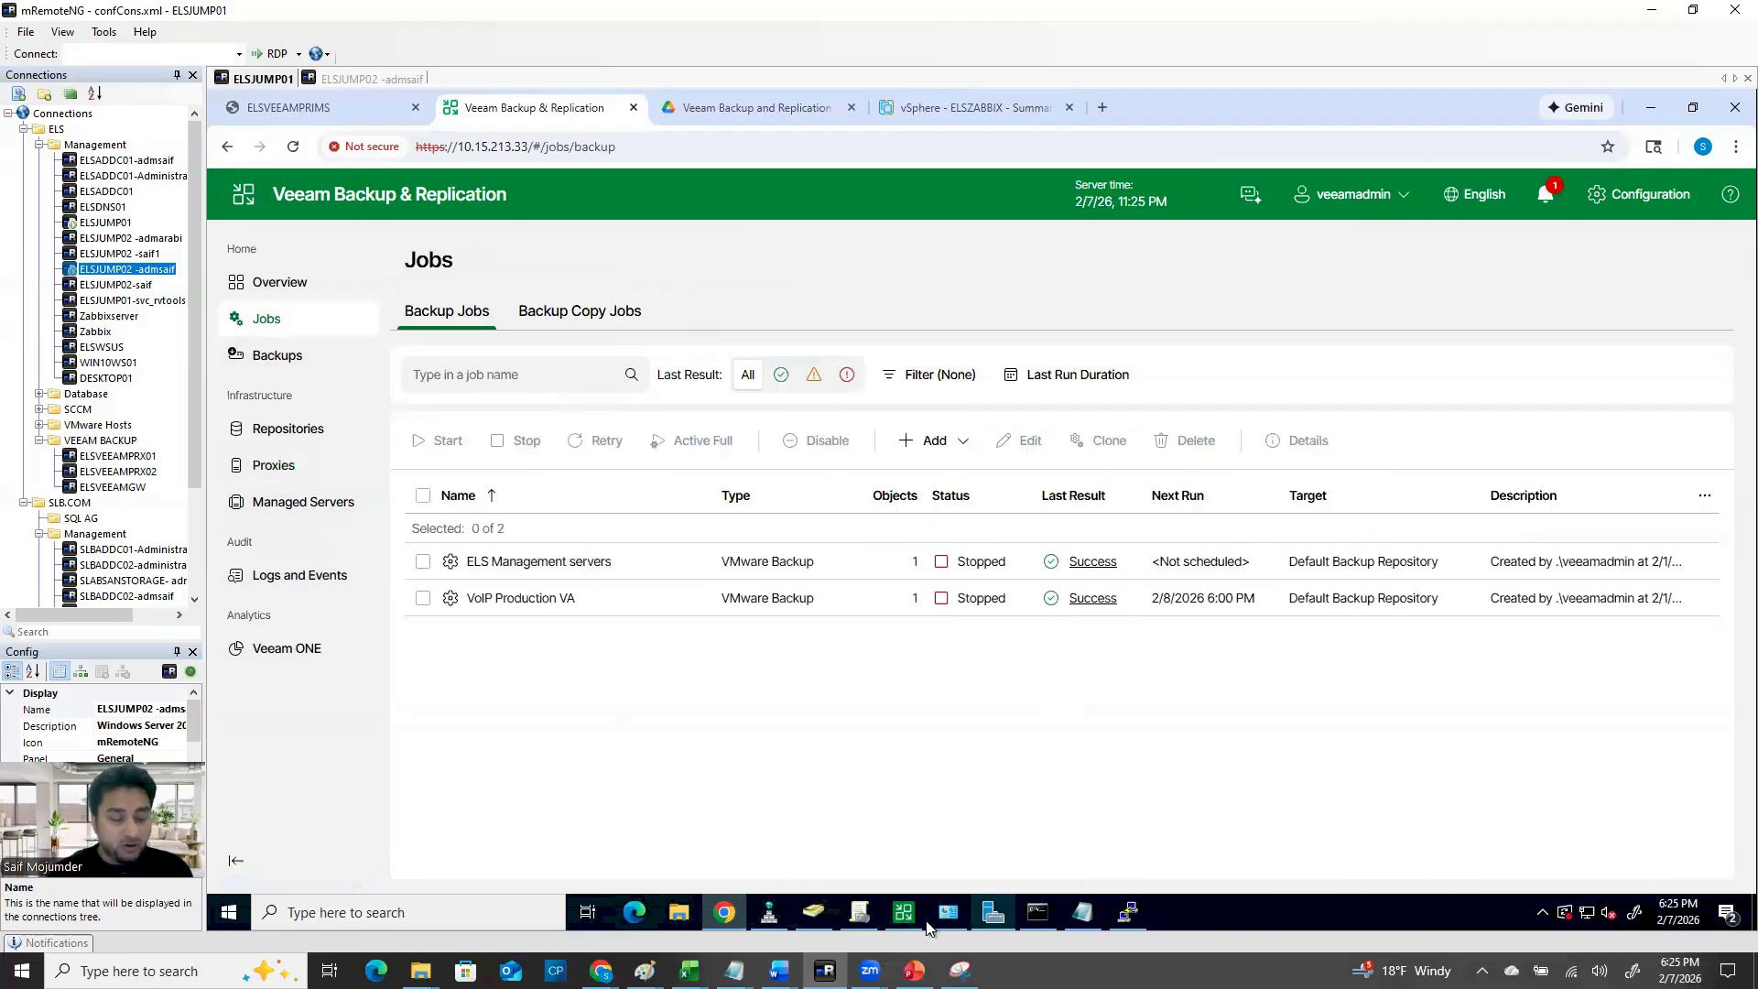
- In the desktop console, start a new virtual machine backup job from Home > Jobs
left_click(904, 912)
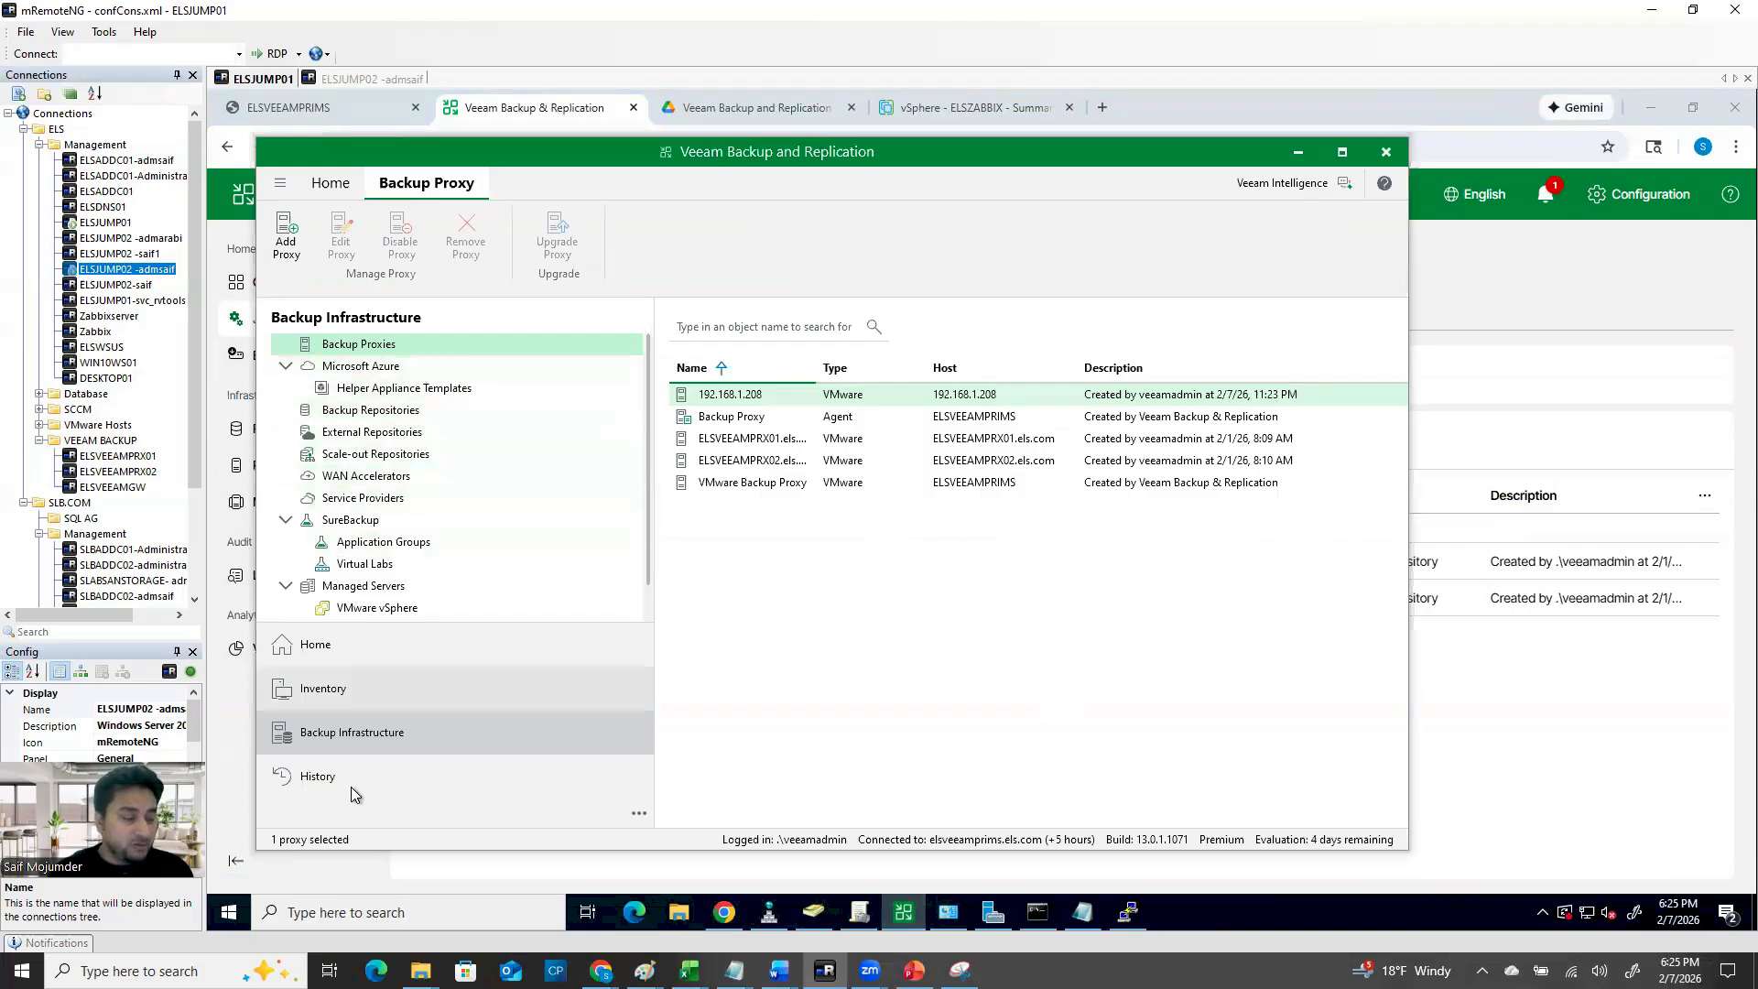
left_click(322, 647)
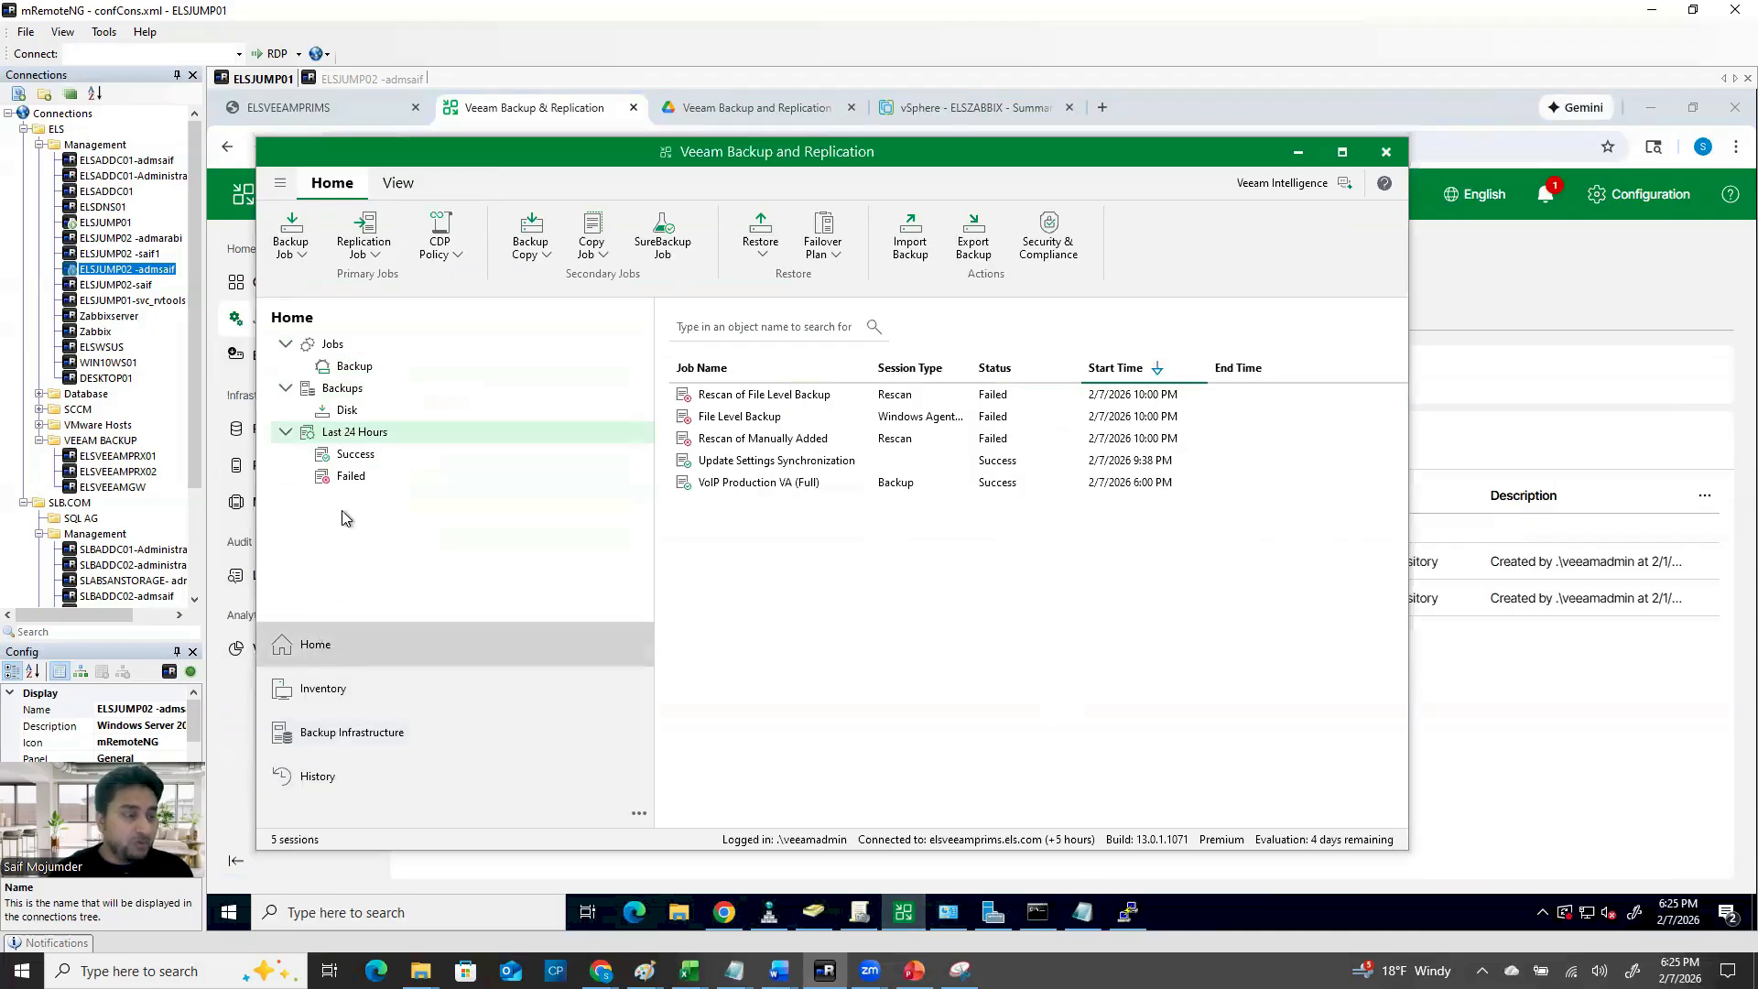
left_click(332, 345)
right_click(333, 346)
mouse_move(378, 375)
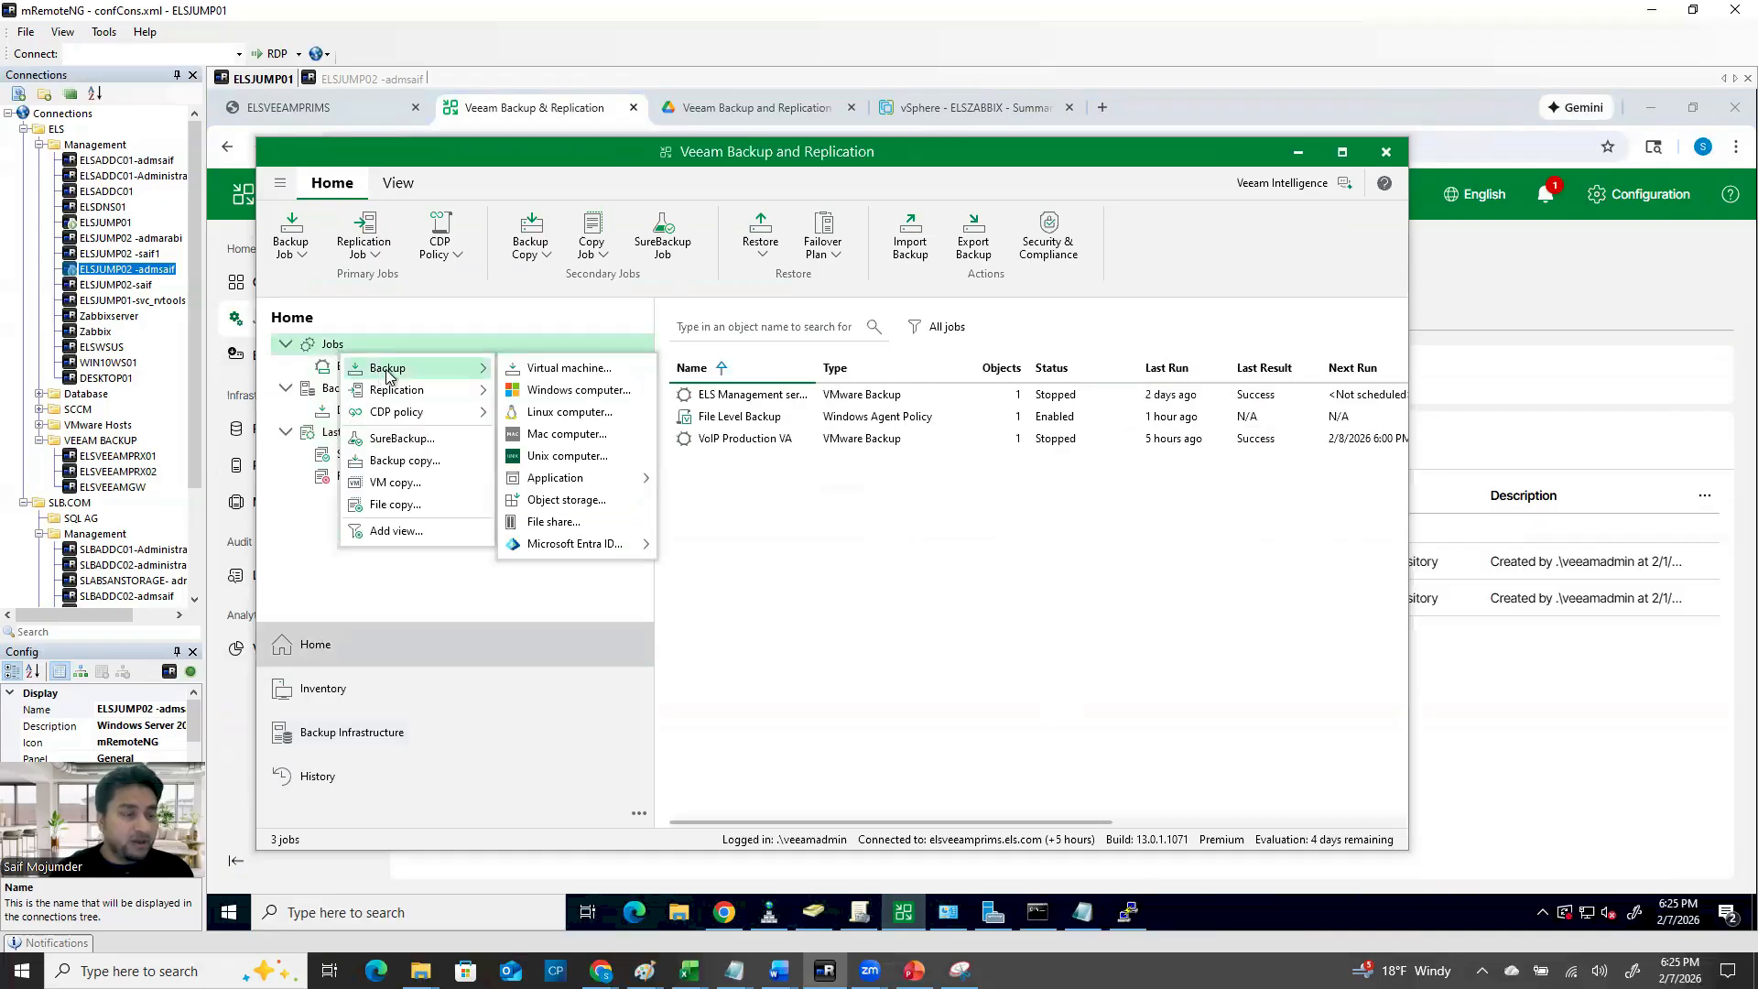
left_click(596, 368)
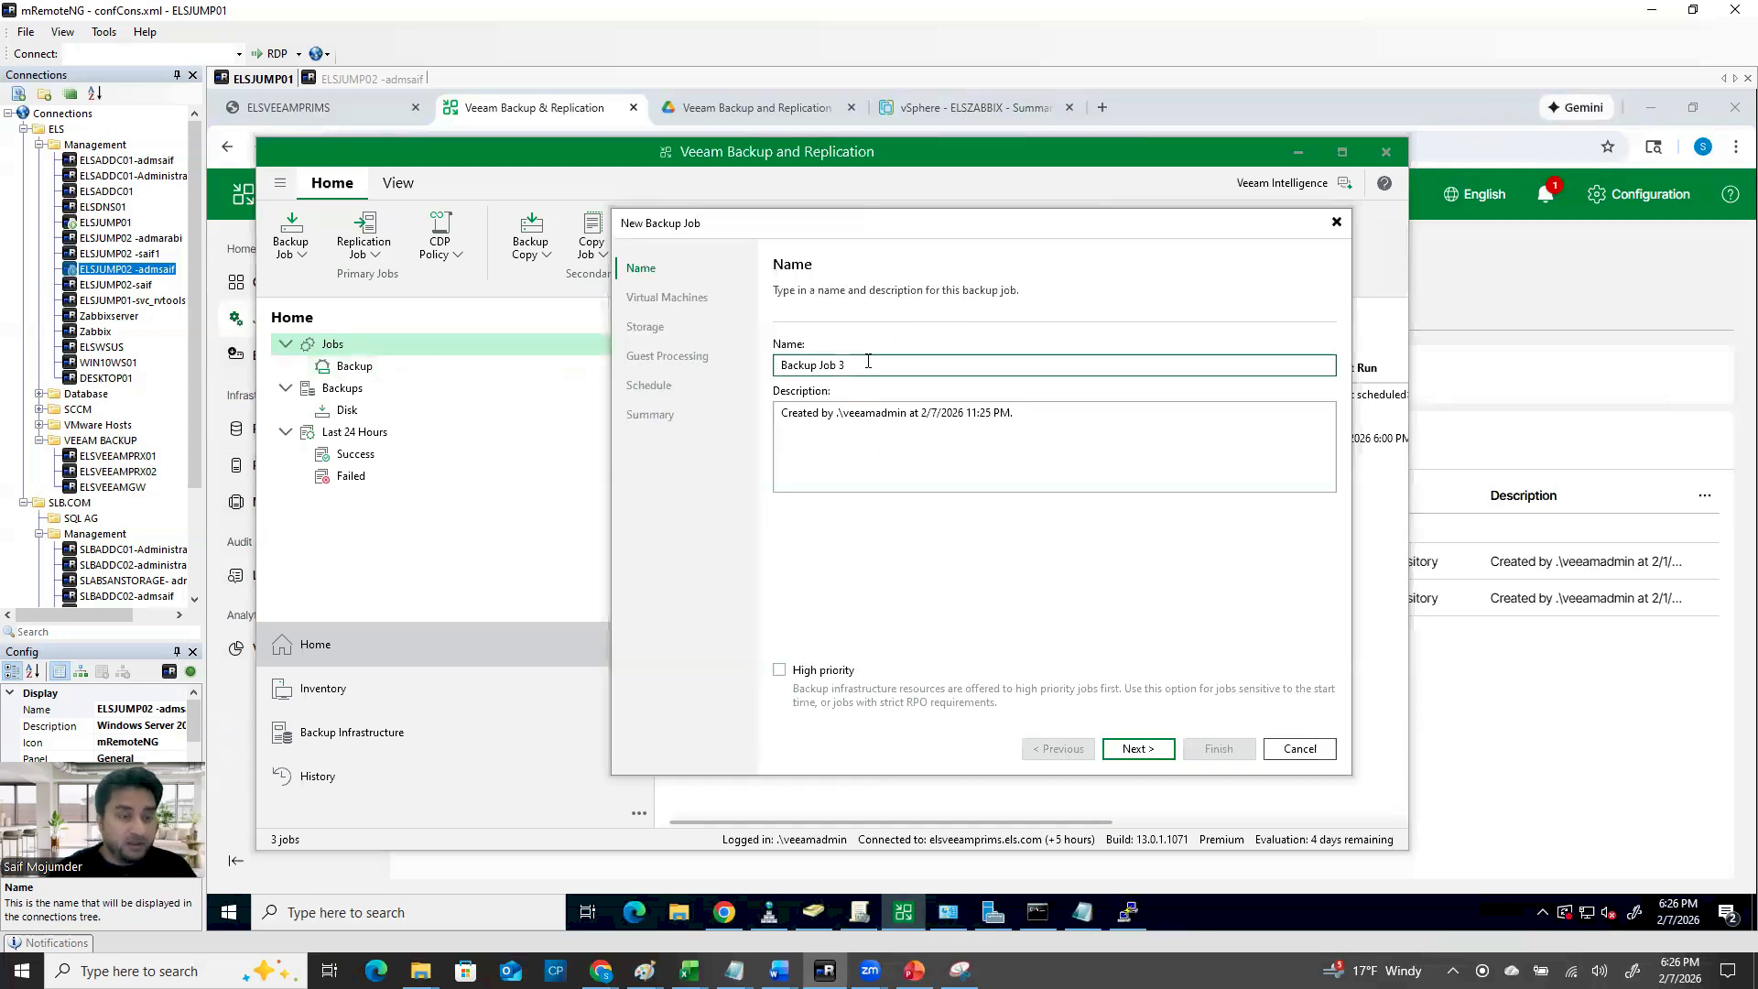
- Type 'Tes' into the job name and proceed to the Virtual Machines step
type("Test b")
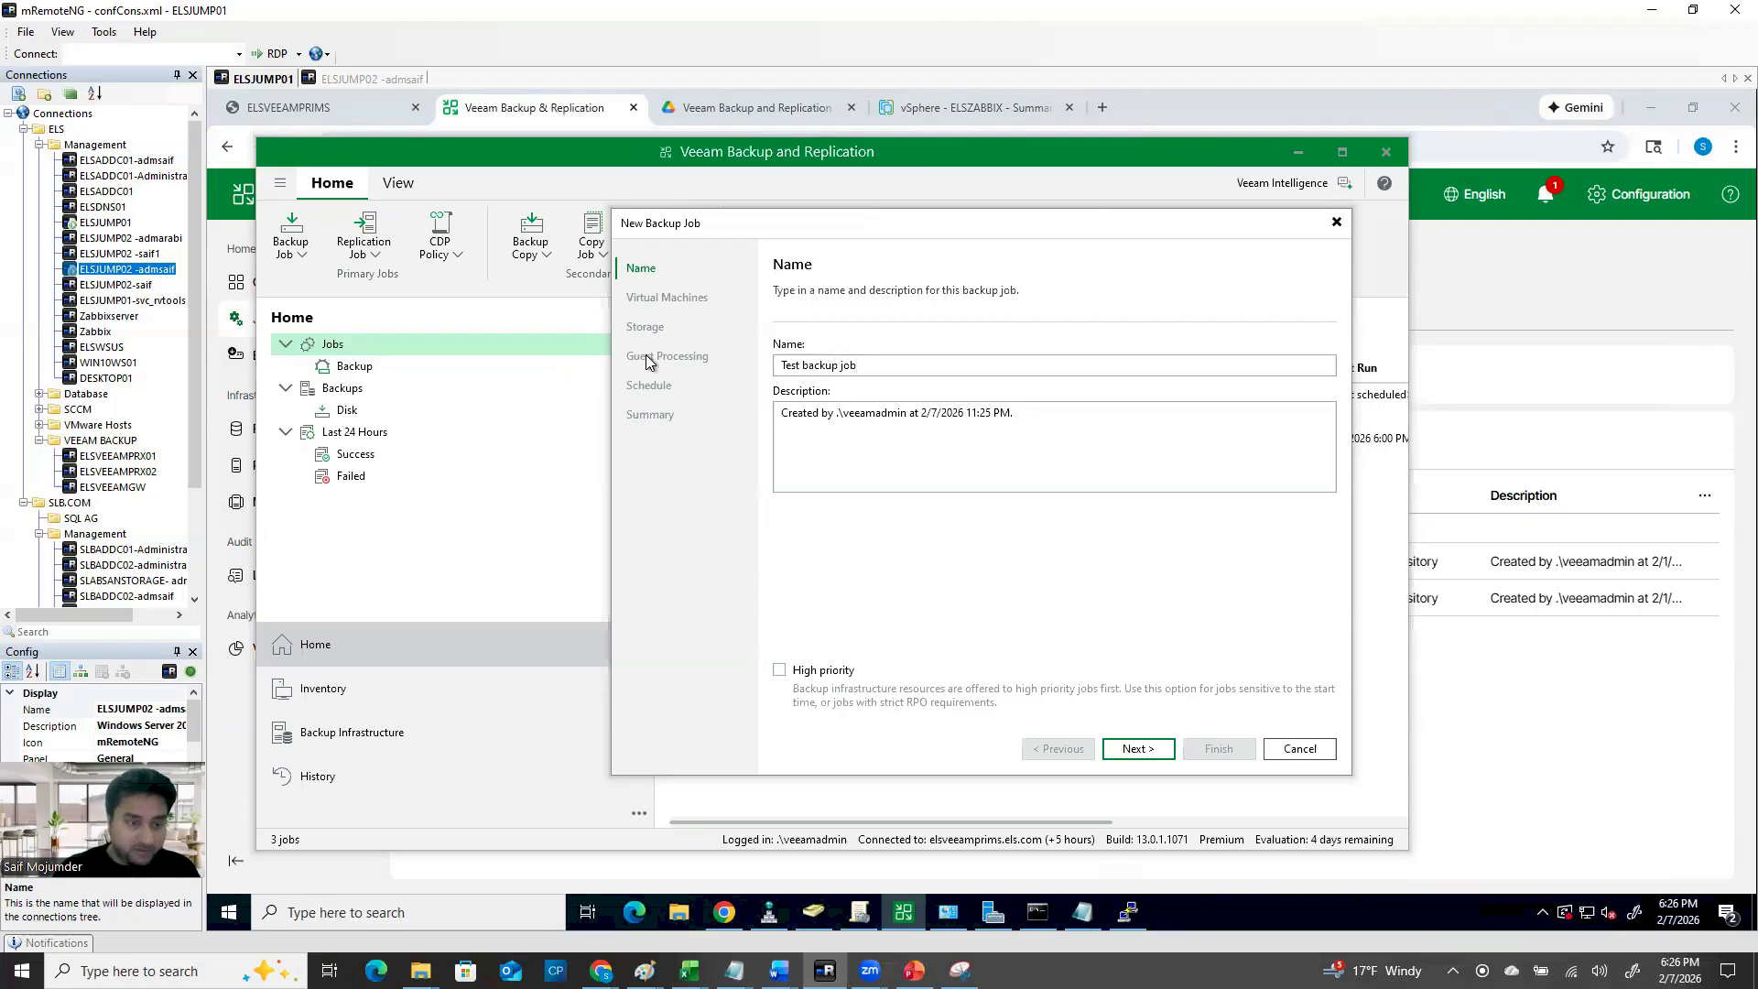
left_click(874, 465)
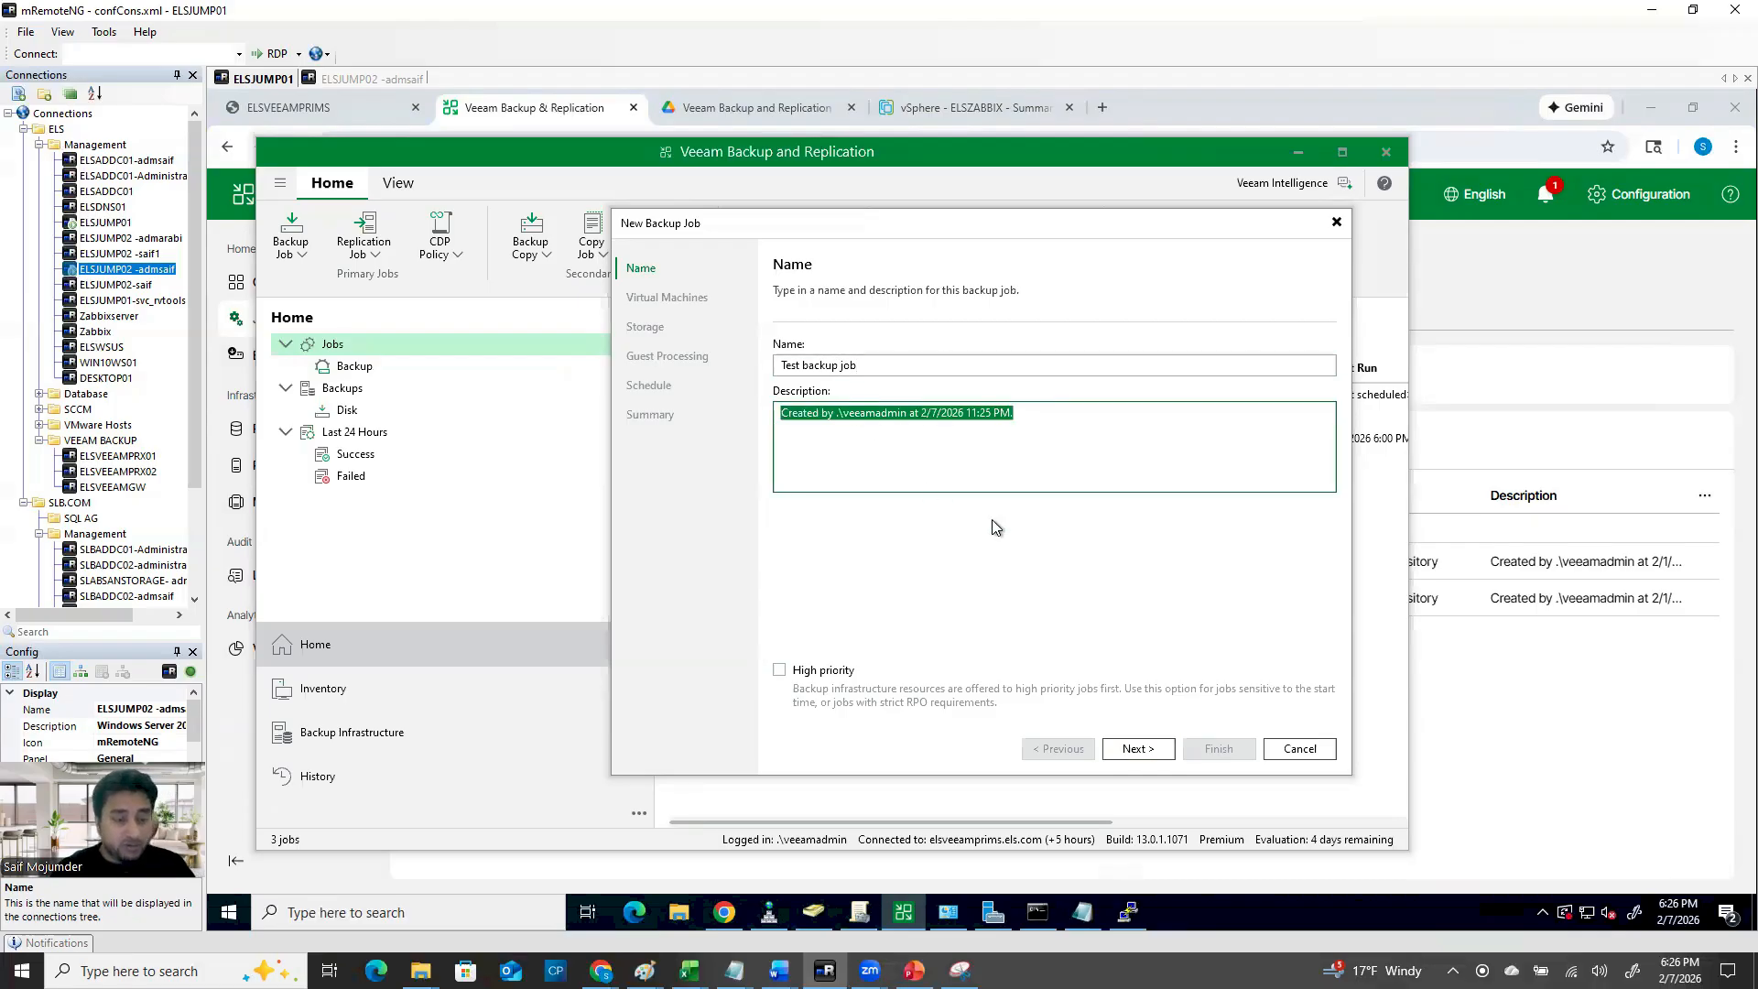
left_click(1134, 748)
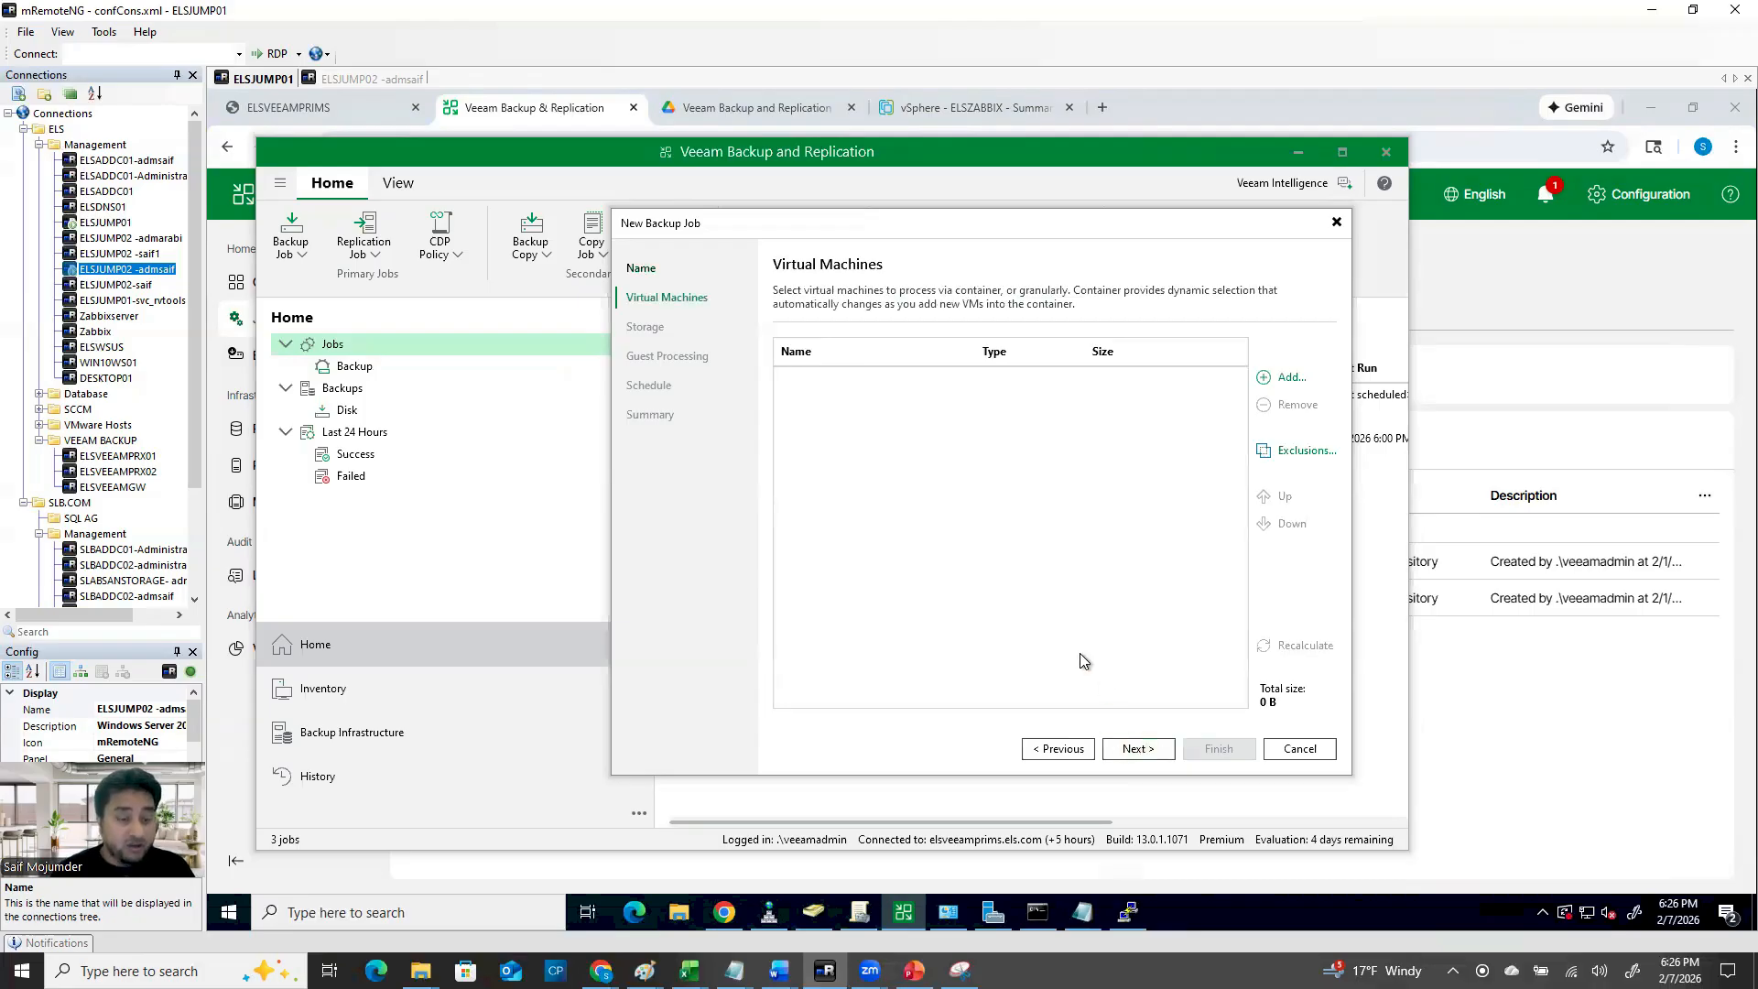
- Add the ELSZABBIX VM from elsvcenter8 > ELSDC > ELS-Management and continue to Storage
left_click(1291, 381)
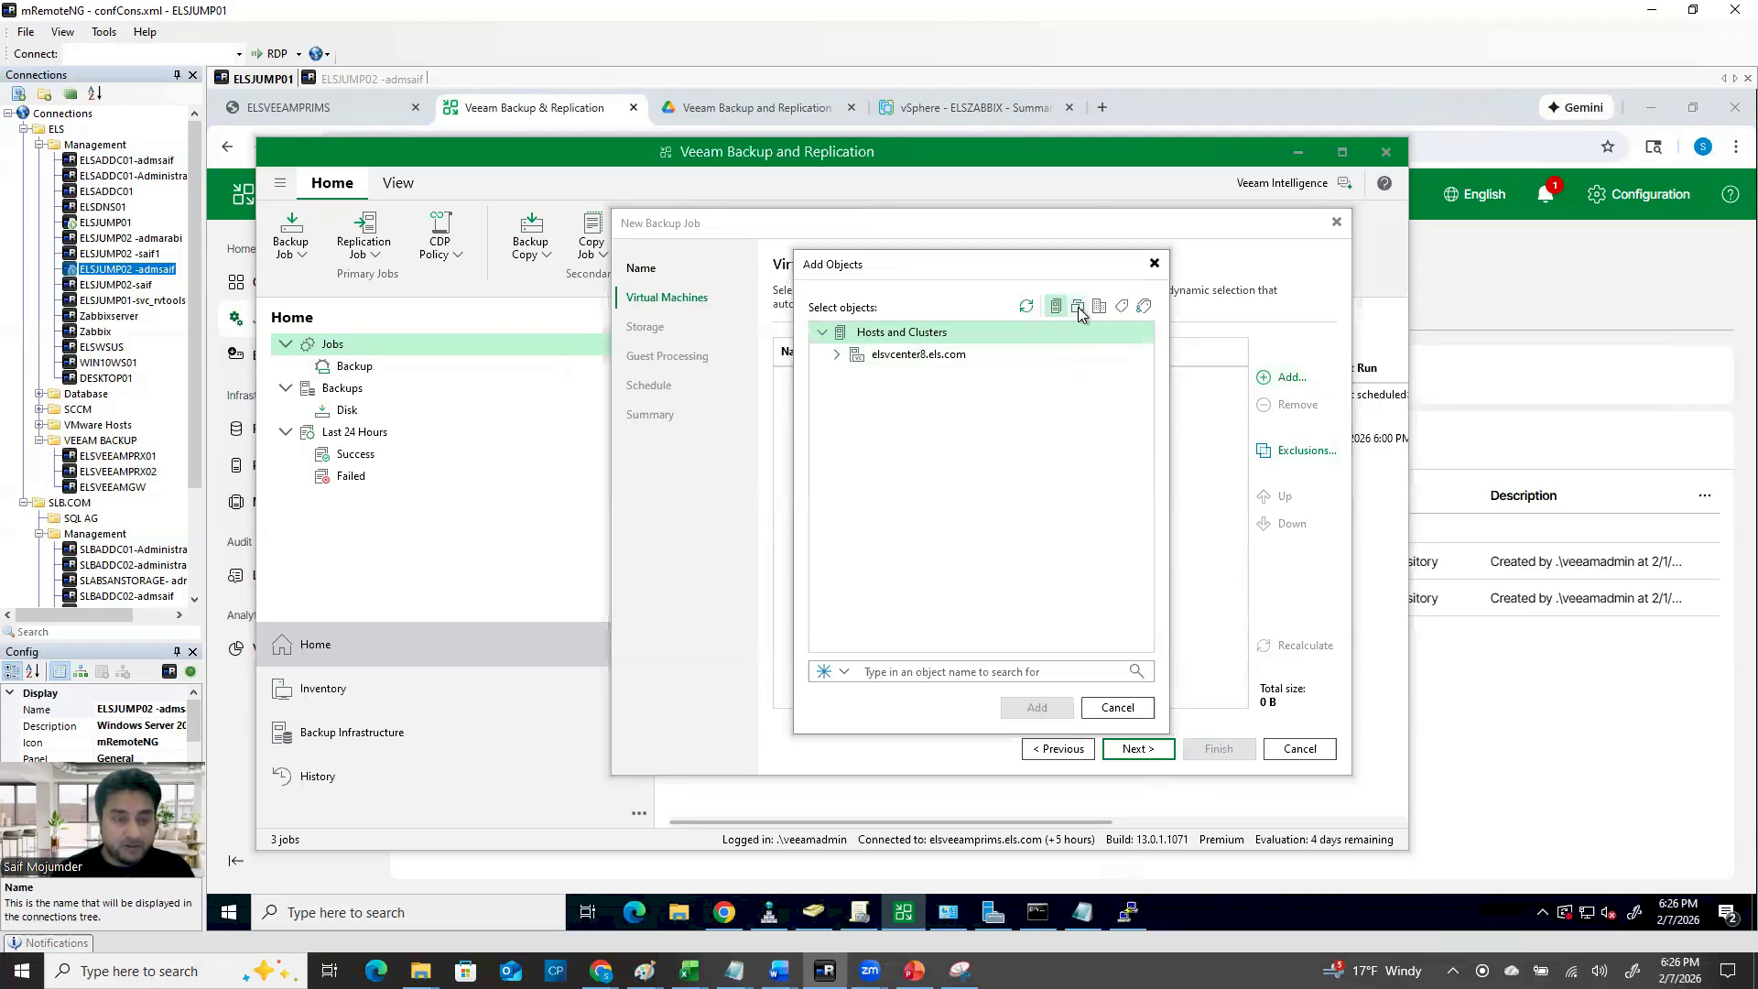
left_click(1077, 306)
double_click(916, 354)
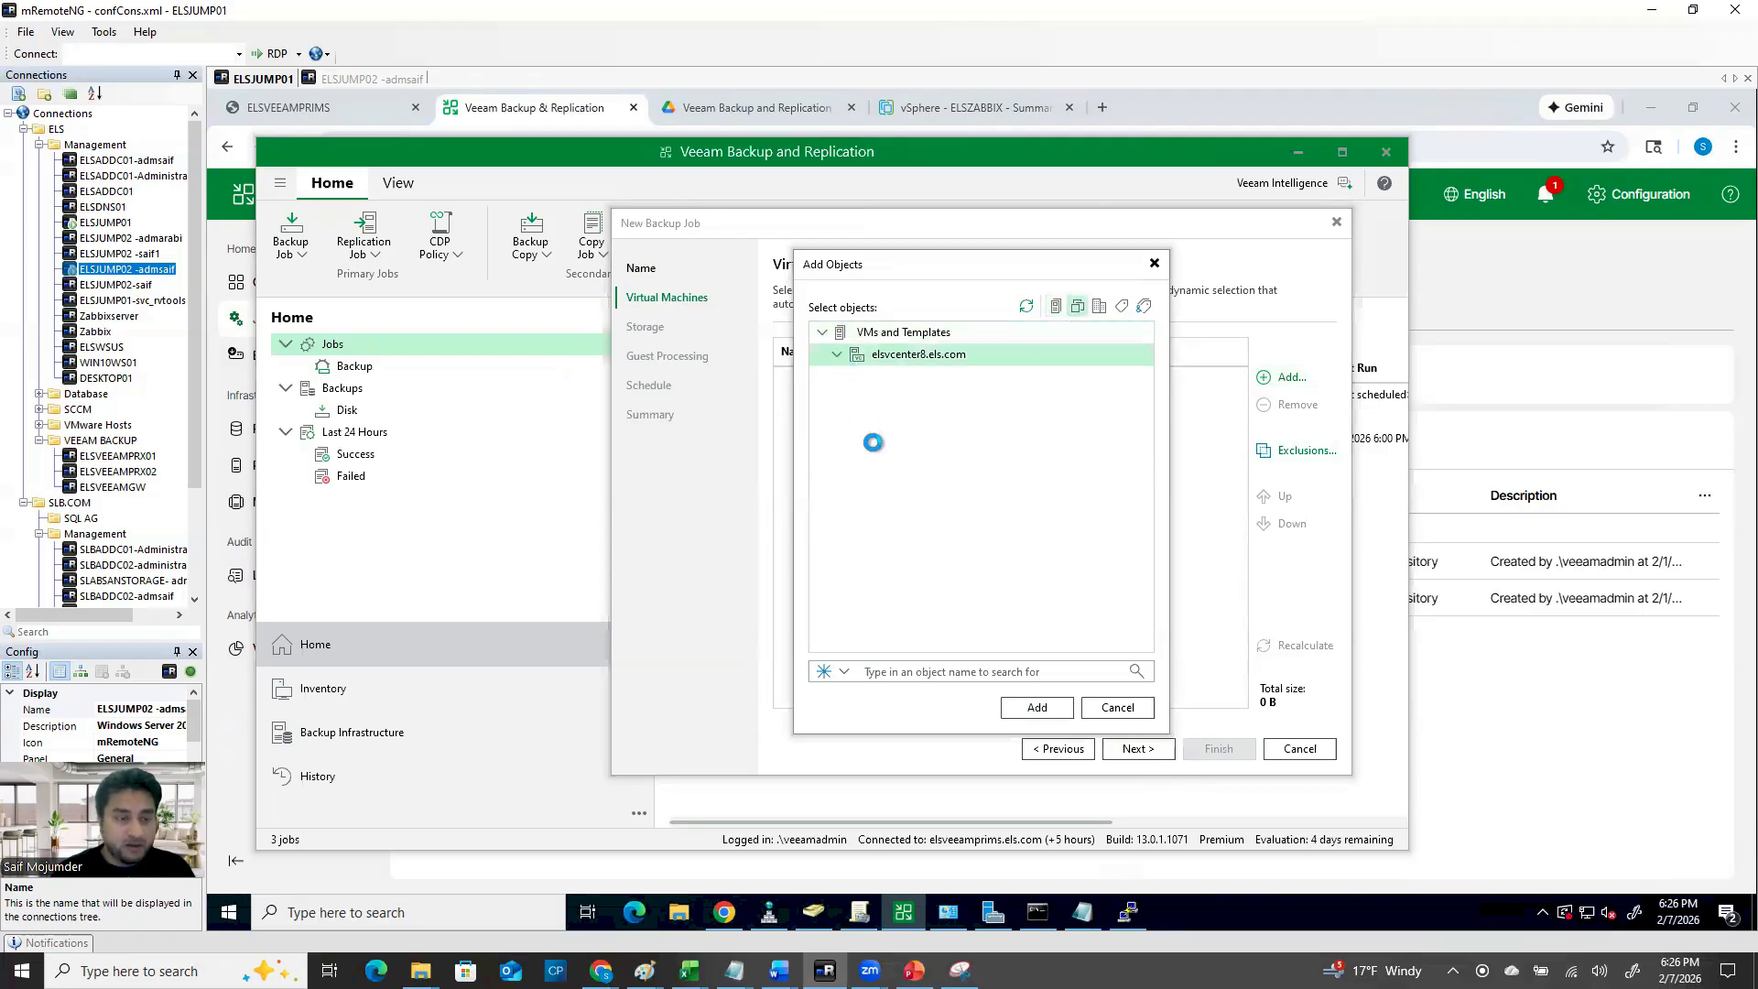
left_click(854, 380)
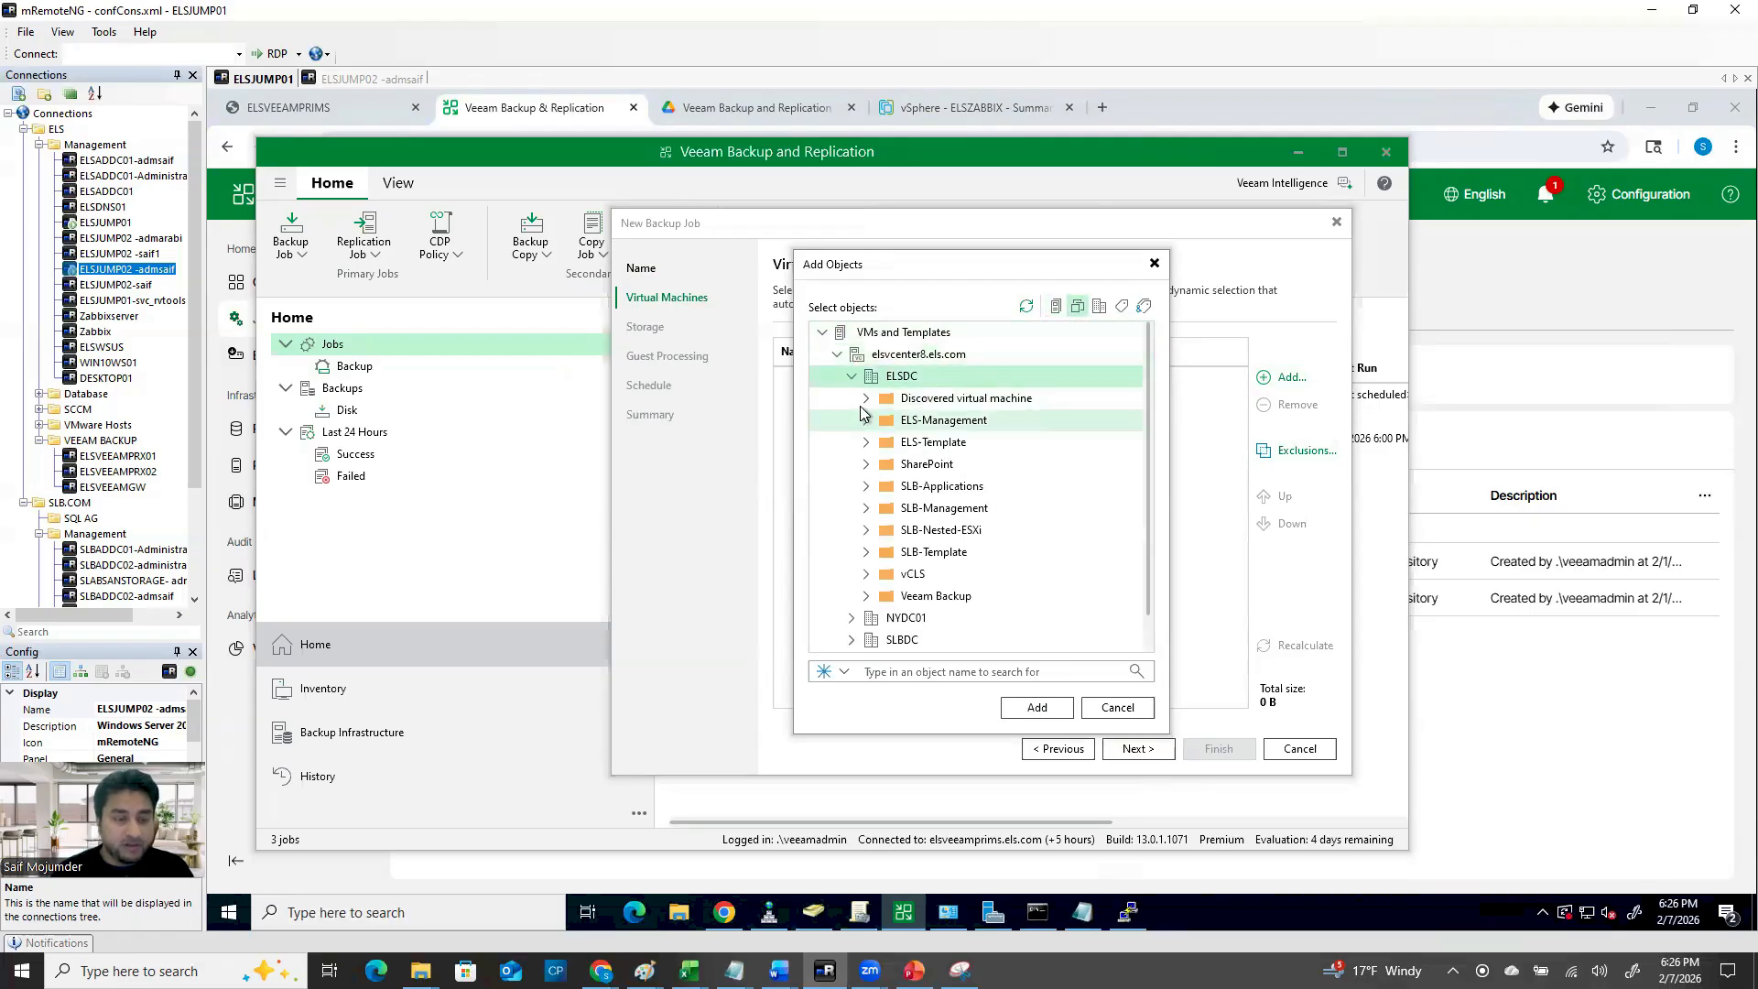
left_click(879, 426)
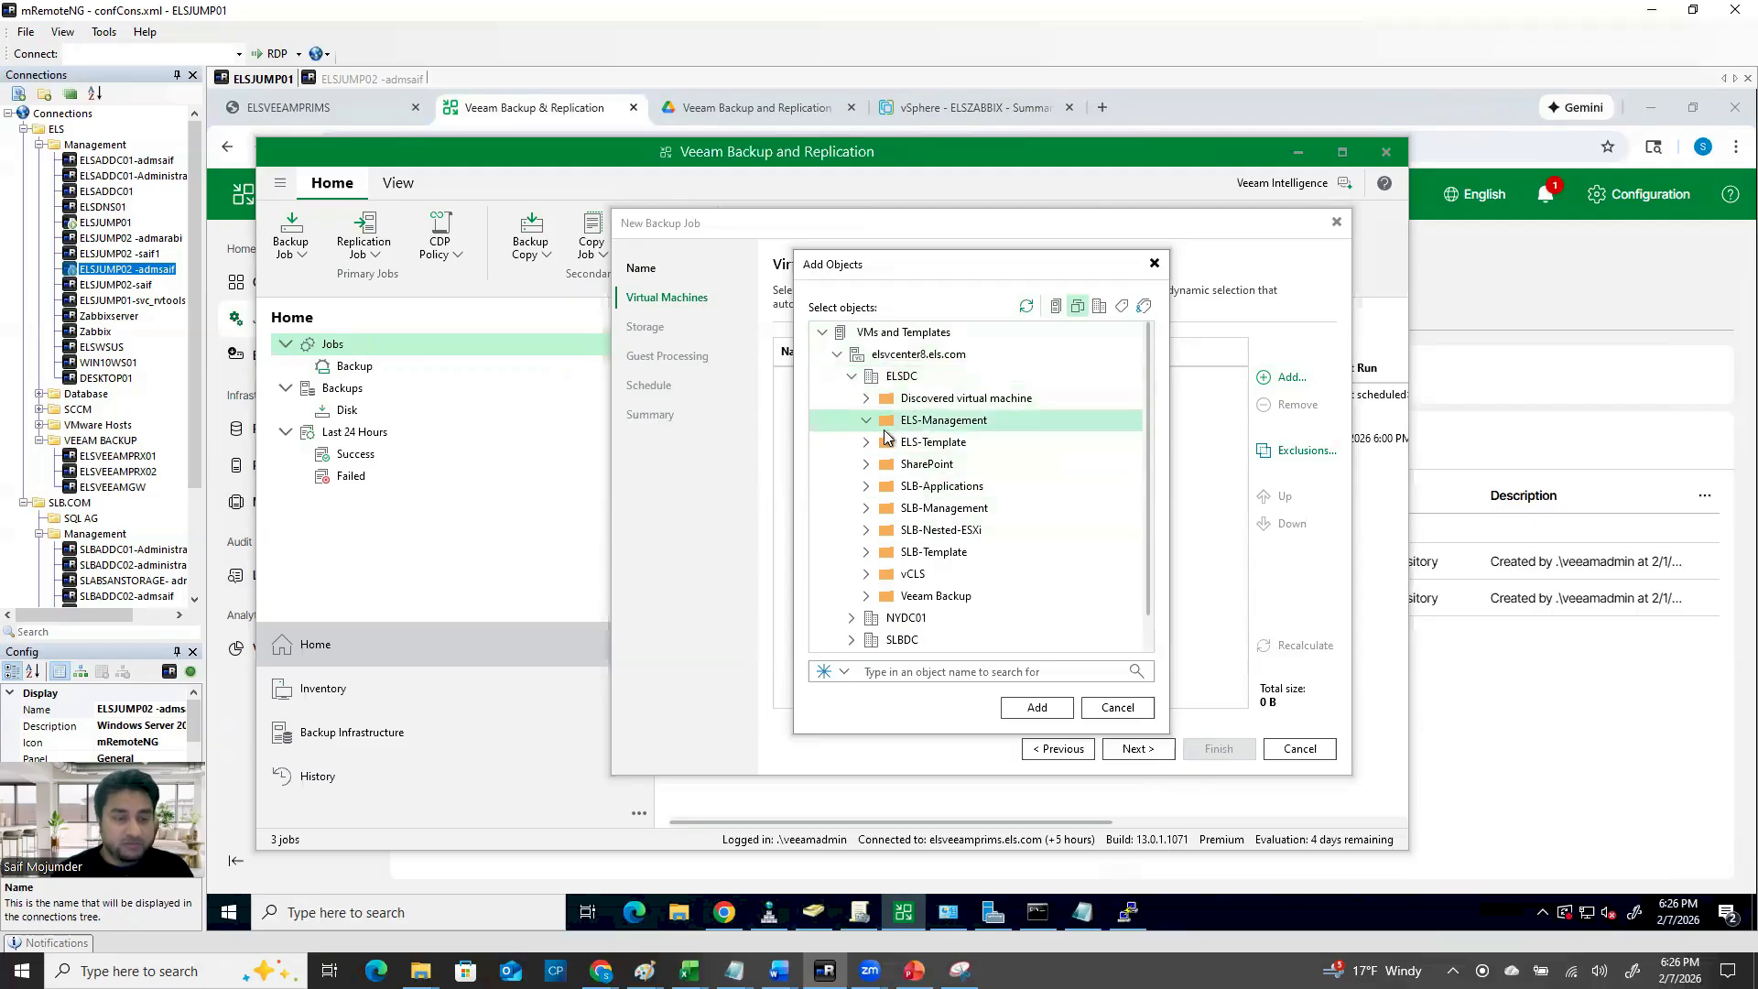
double_click(885, 431)
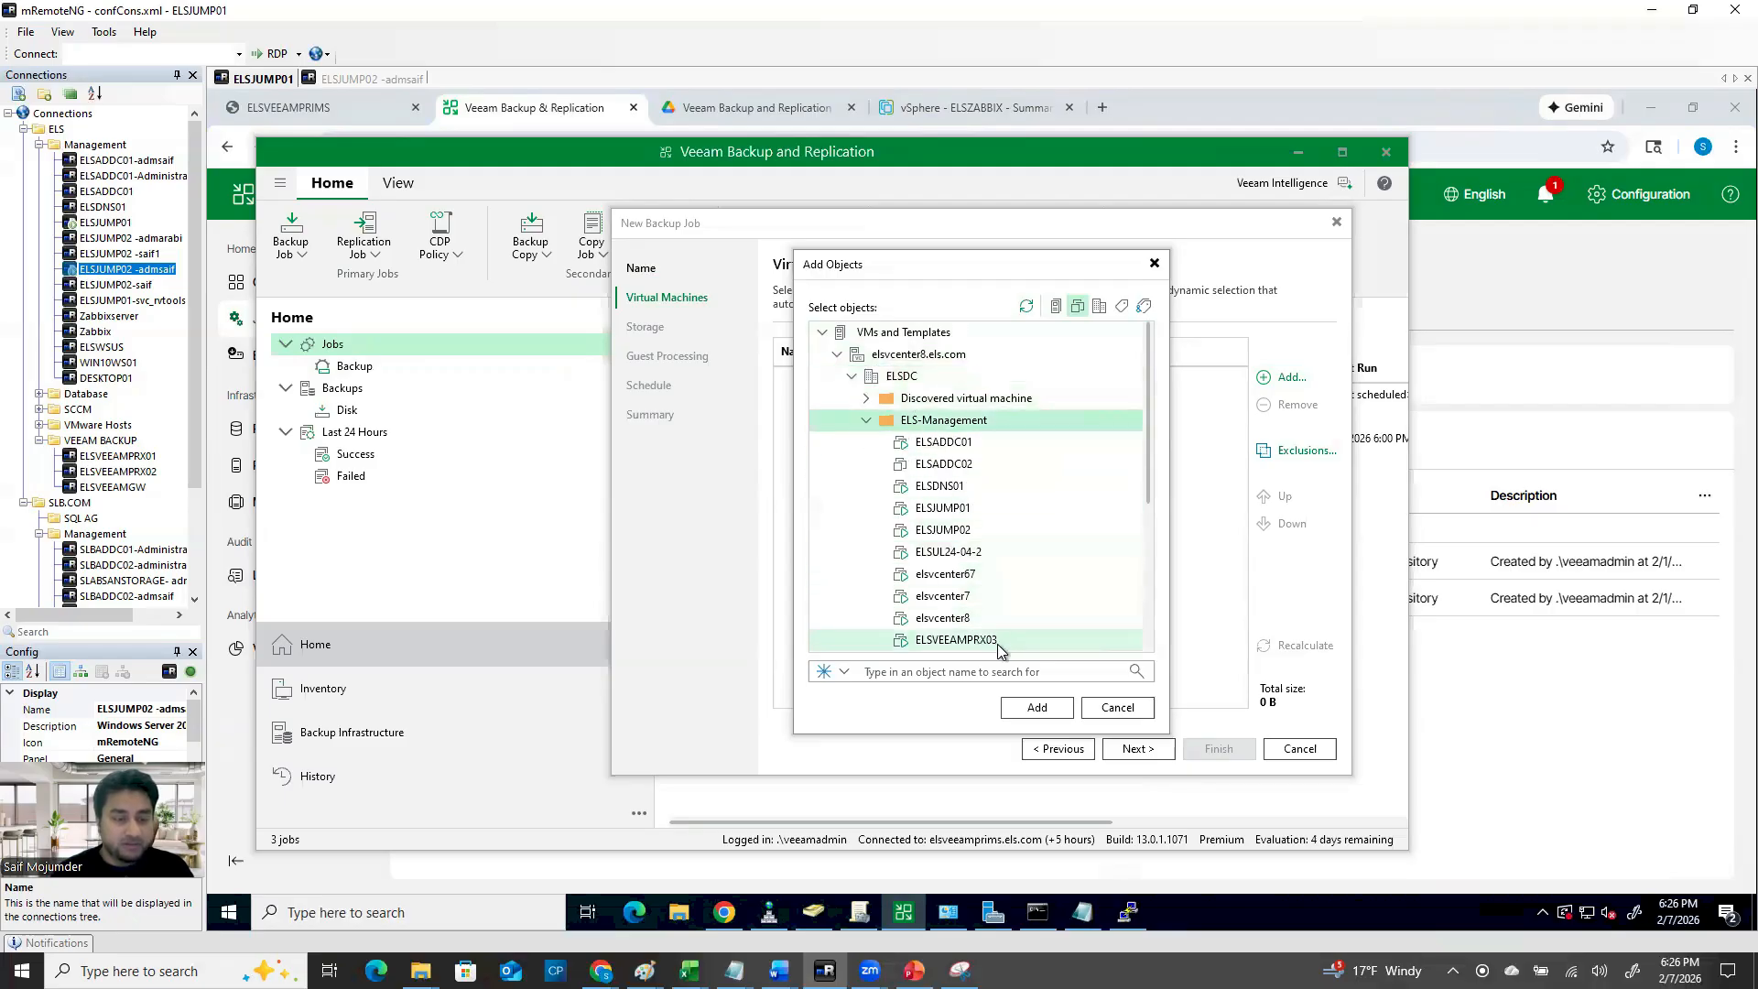
scroll(998, 646, "down", 2)
left_click(965, 527)
left_click(1061, 710)
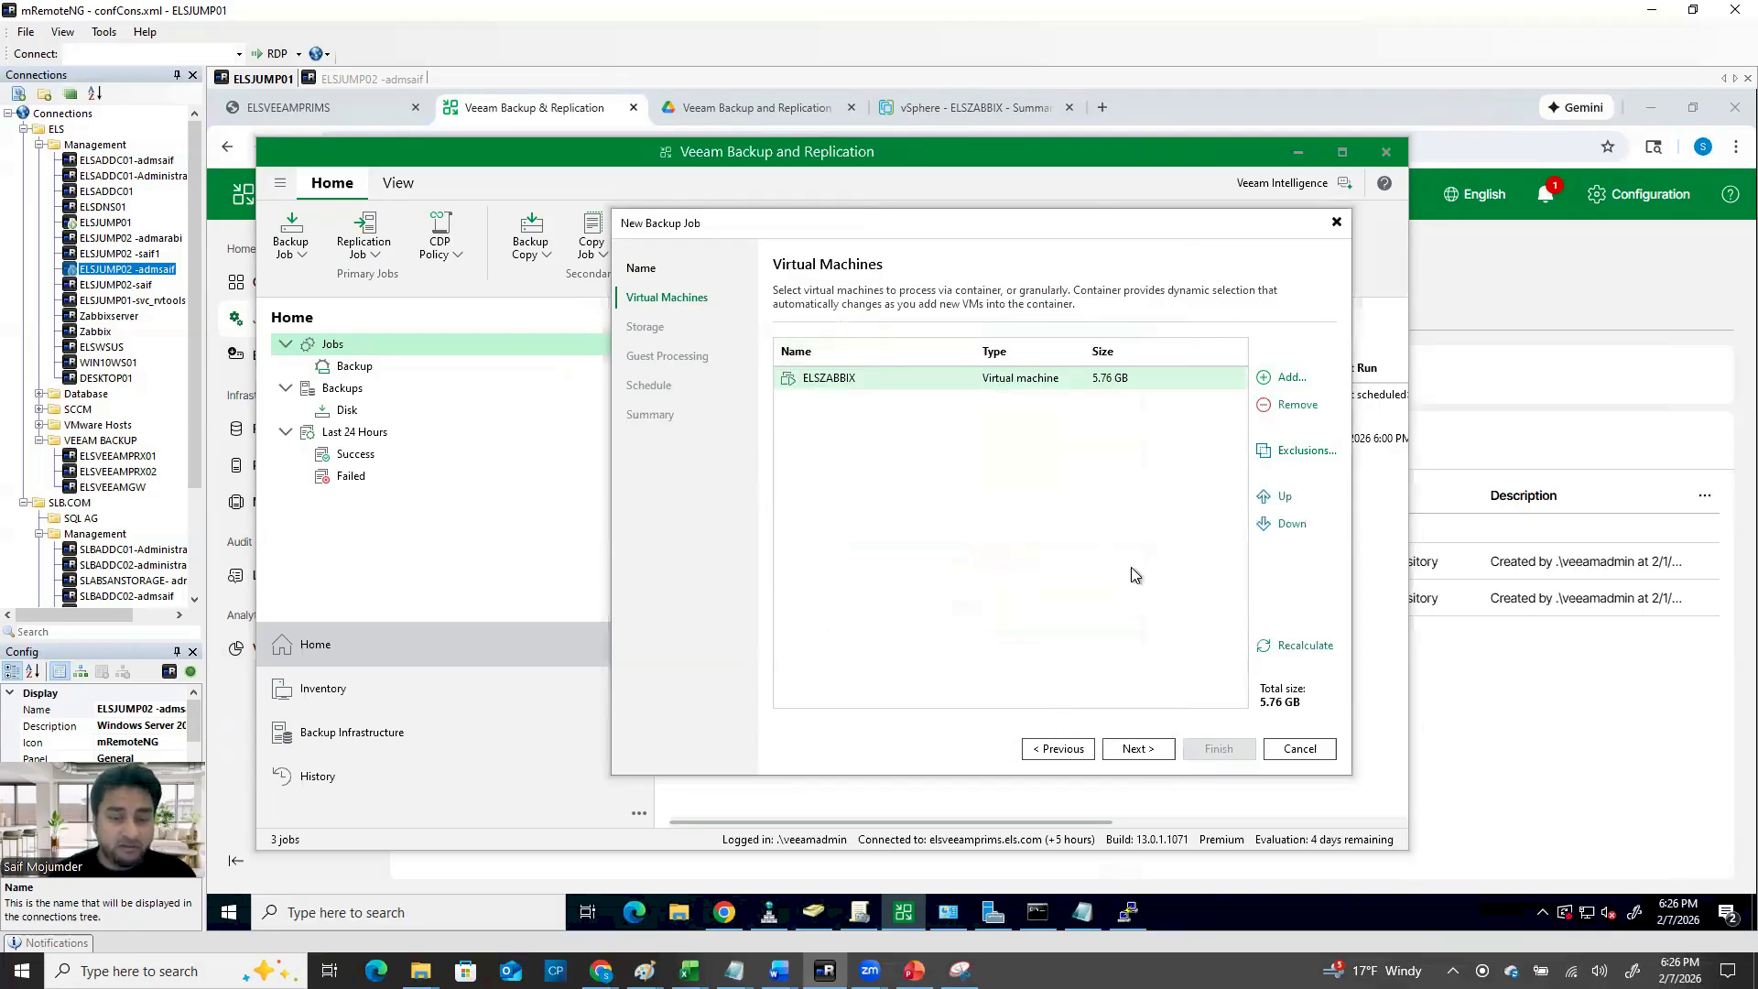
left_click(1126, 751)
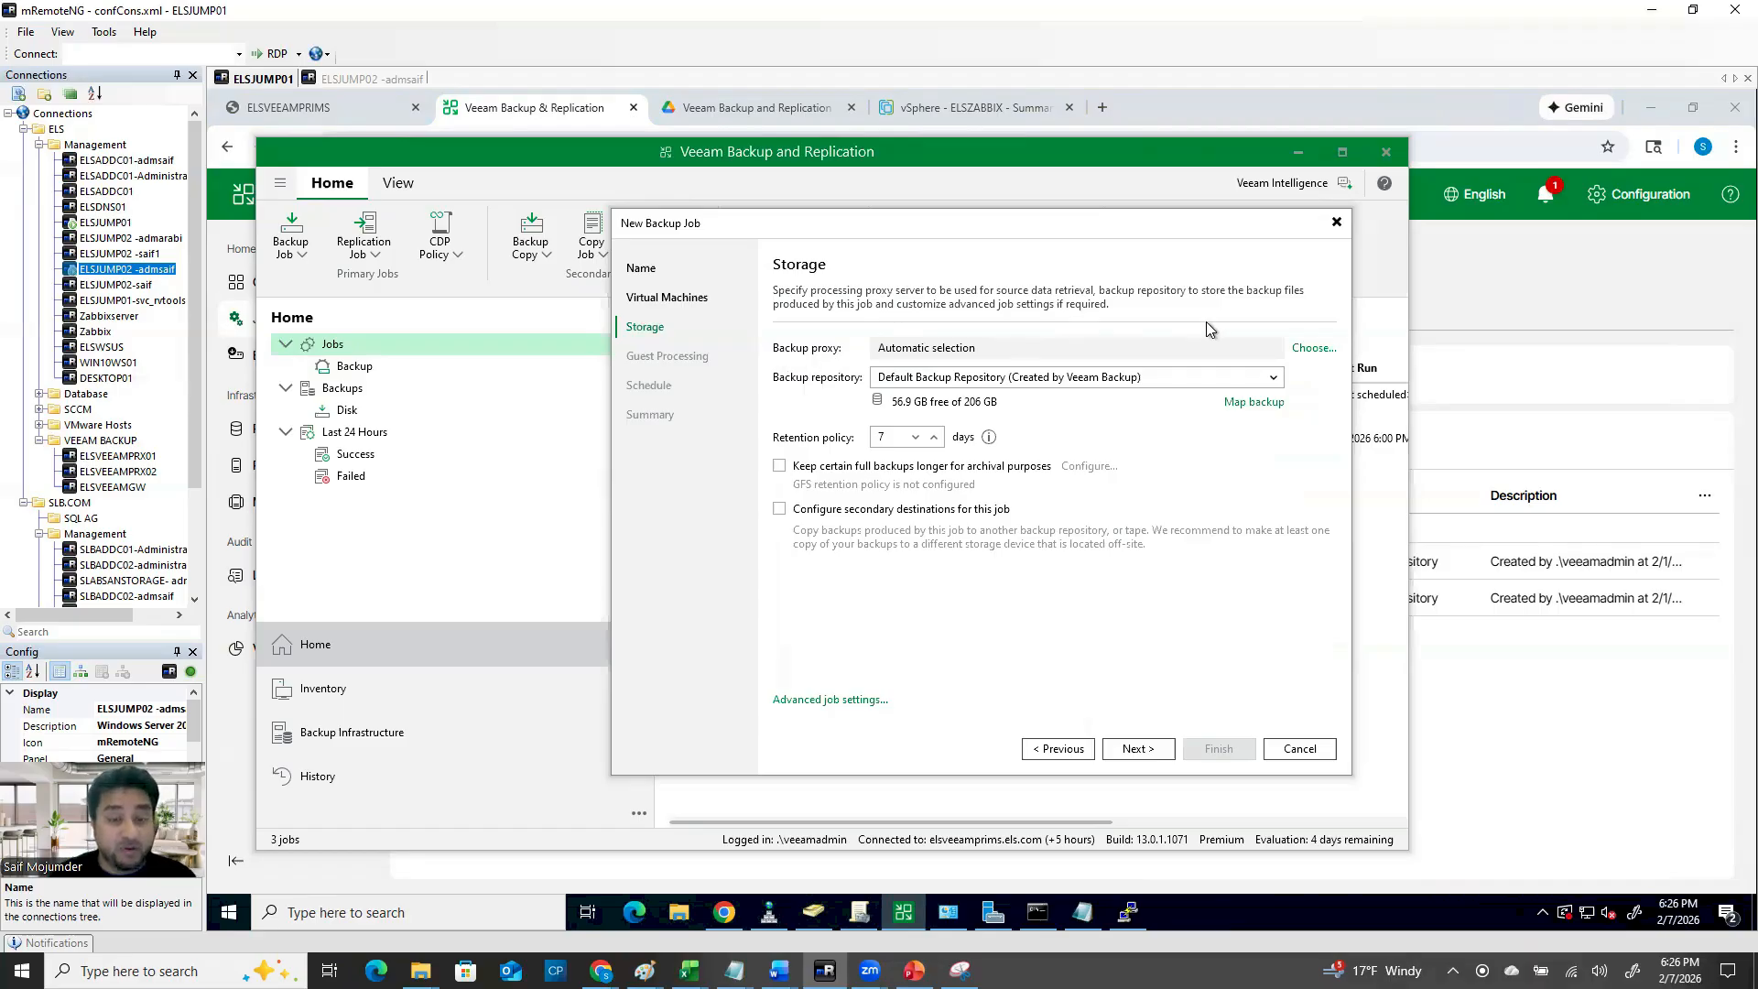
- Restrict the job to the selected backup proxy 192.168.1.208 only
left_click(1310, 352)
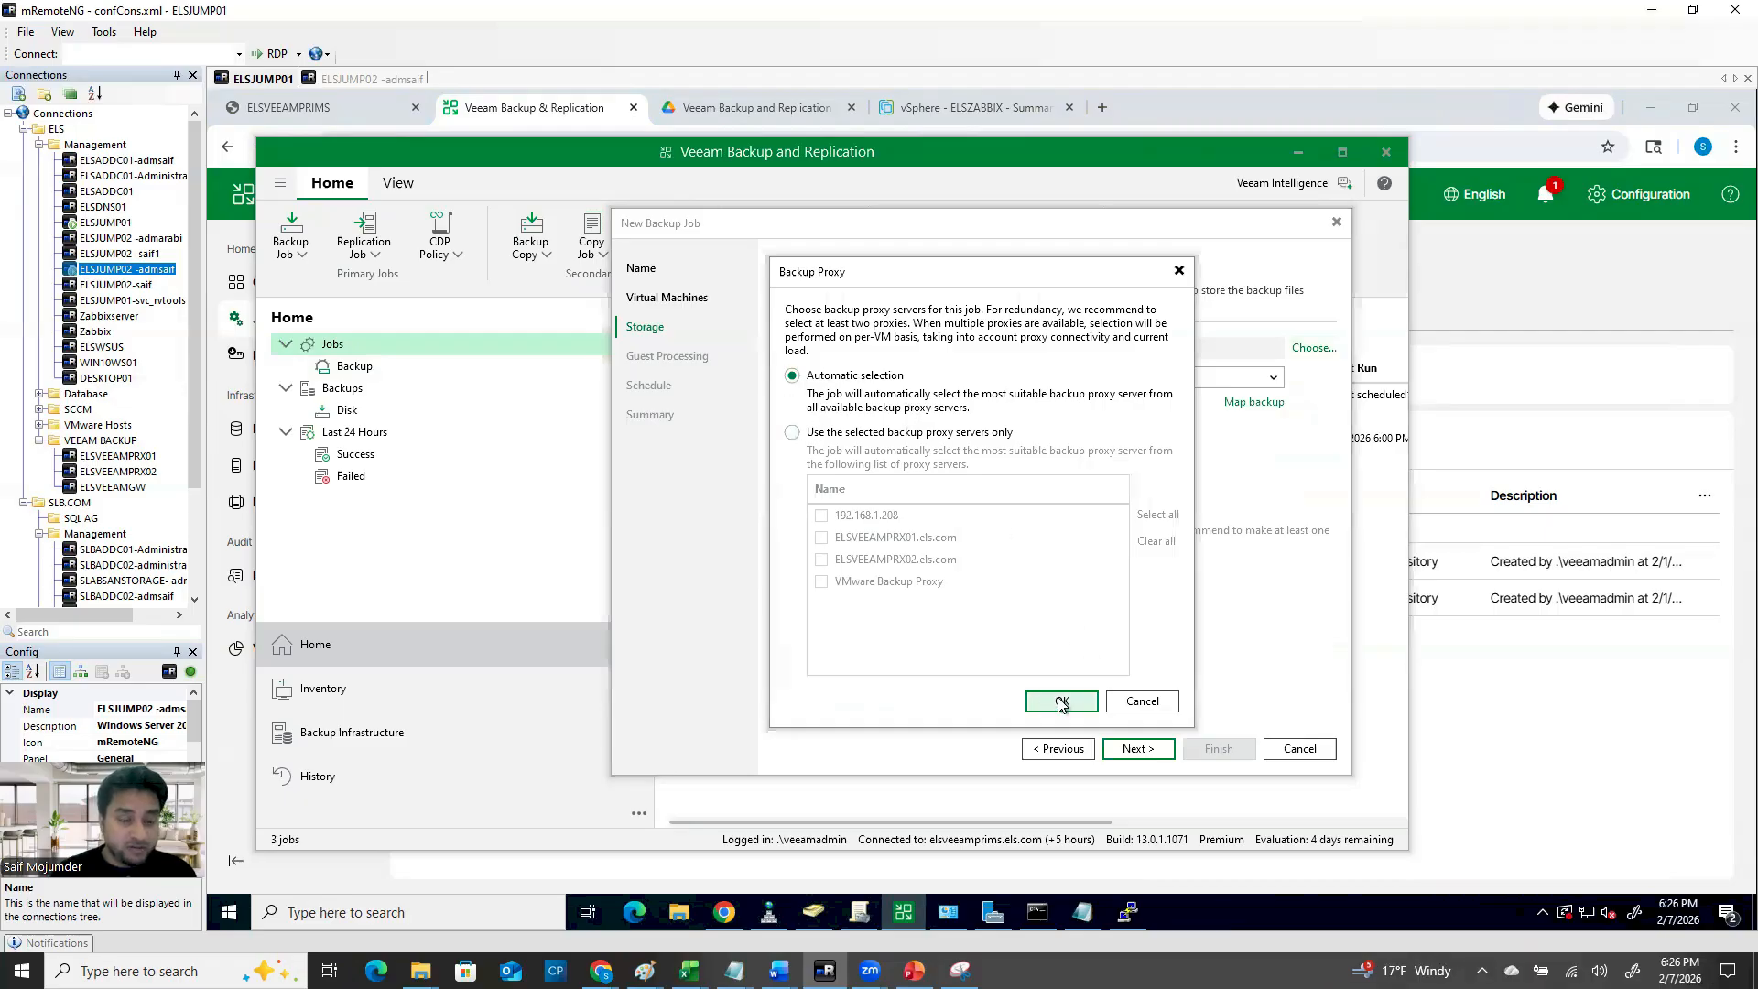
left_click(790, 434)
left_click(820, 515)
left_click(1060, 702)
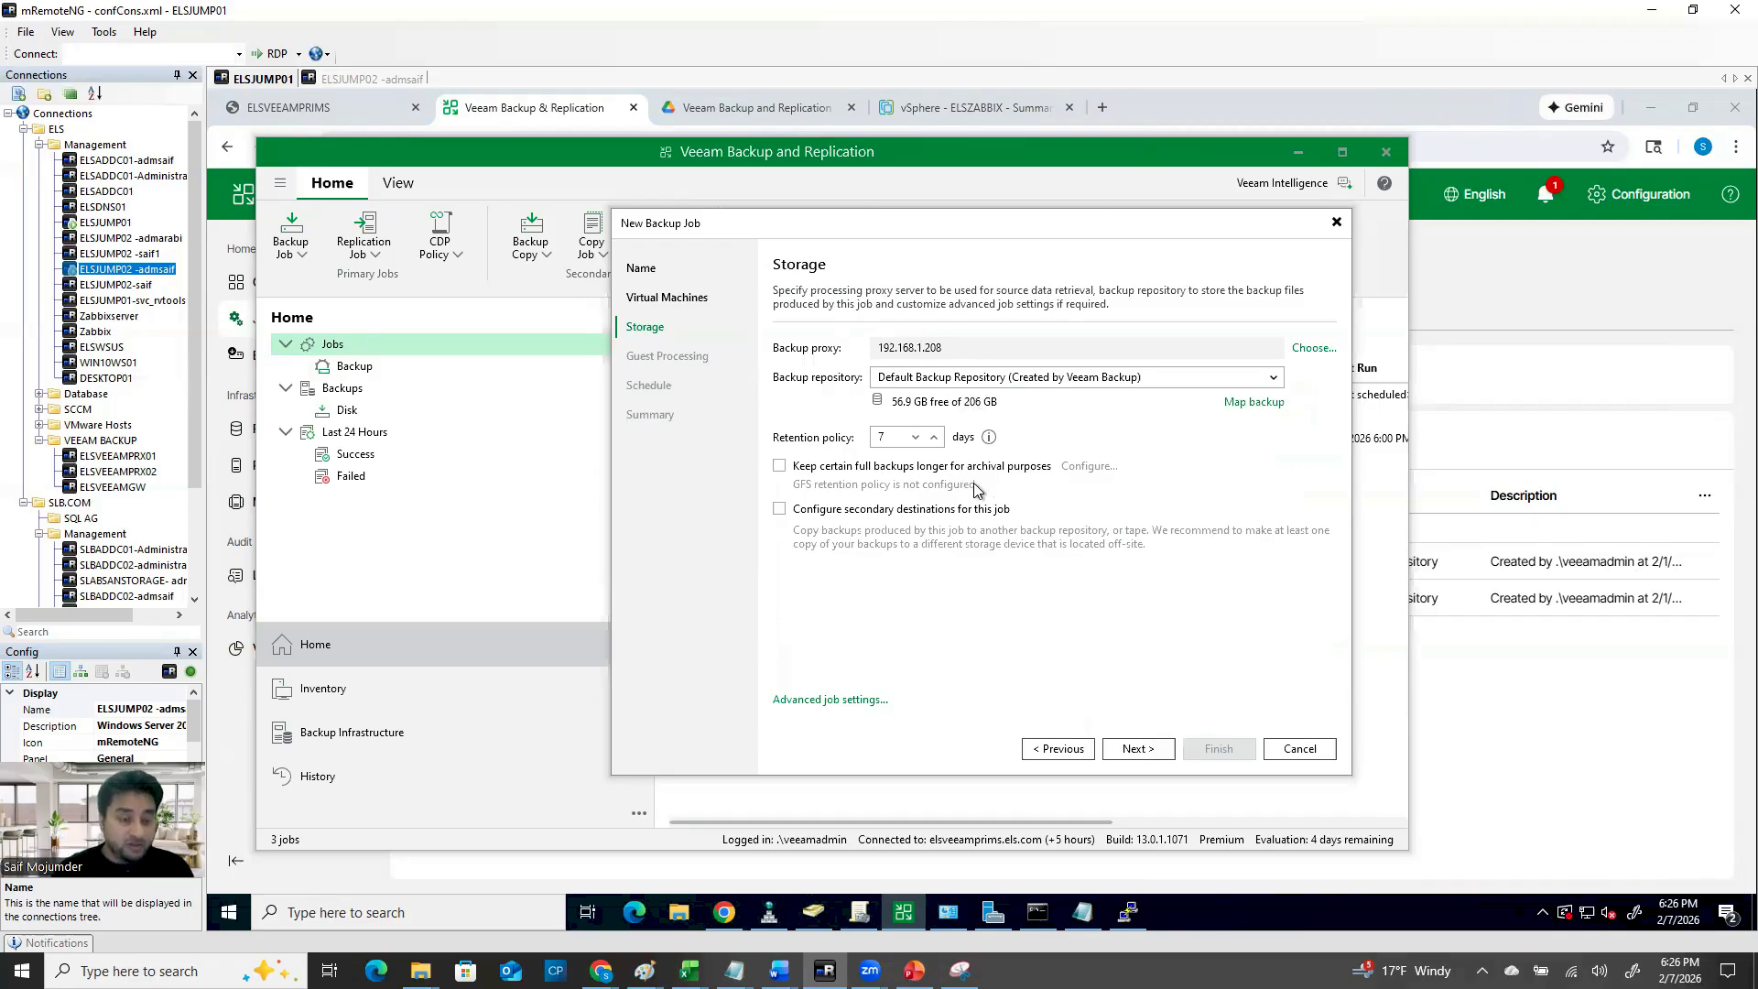
left_click_drag(885, 345, 961, 345)
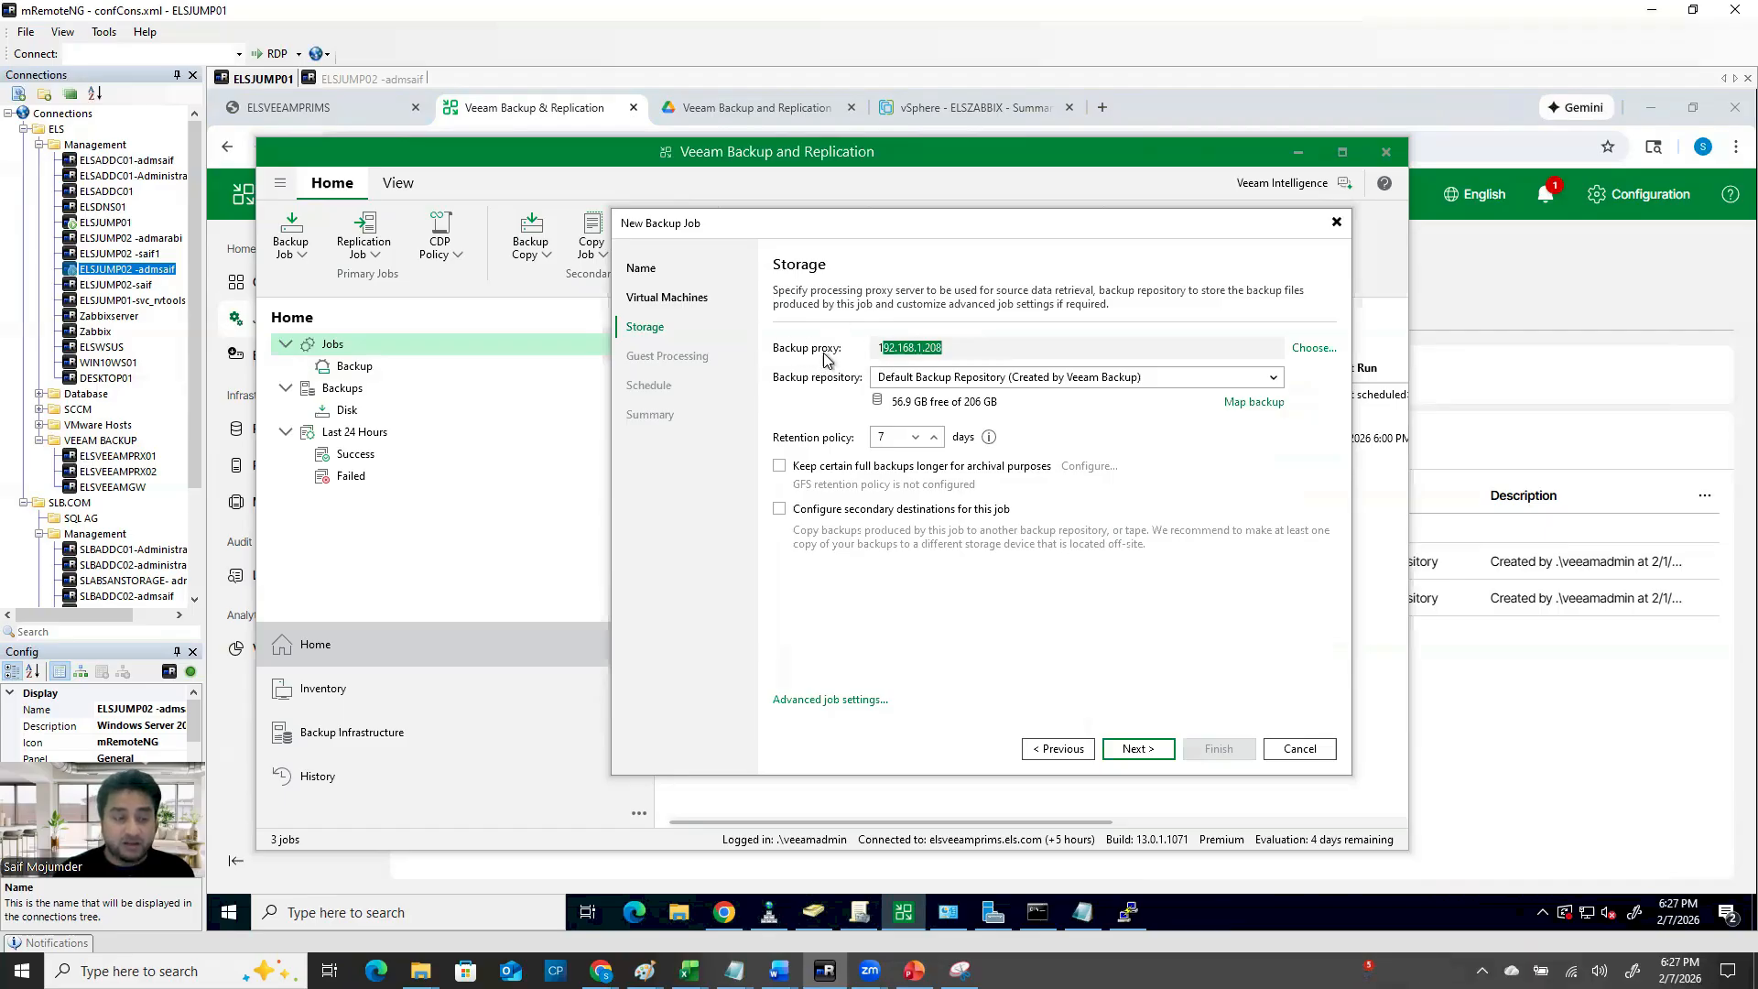
- Step through the remaining wizard pages and finish with Run the job enabled
left_click(1131, 752)
left_click(1134, 755)
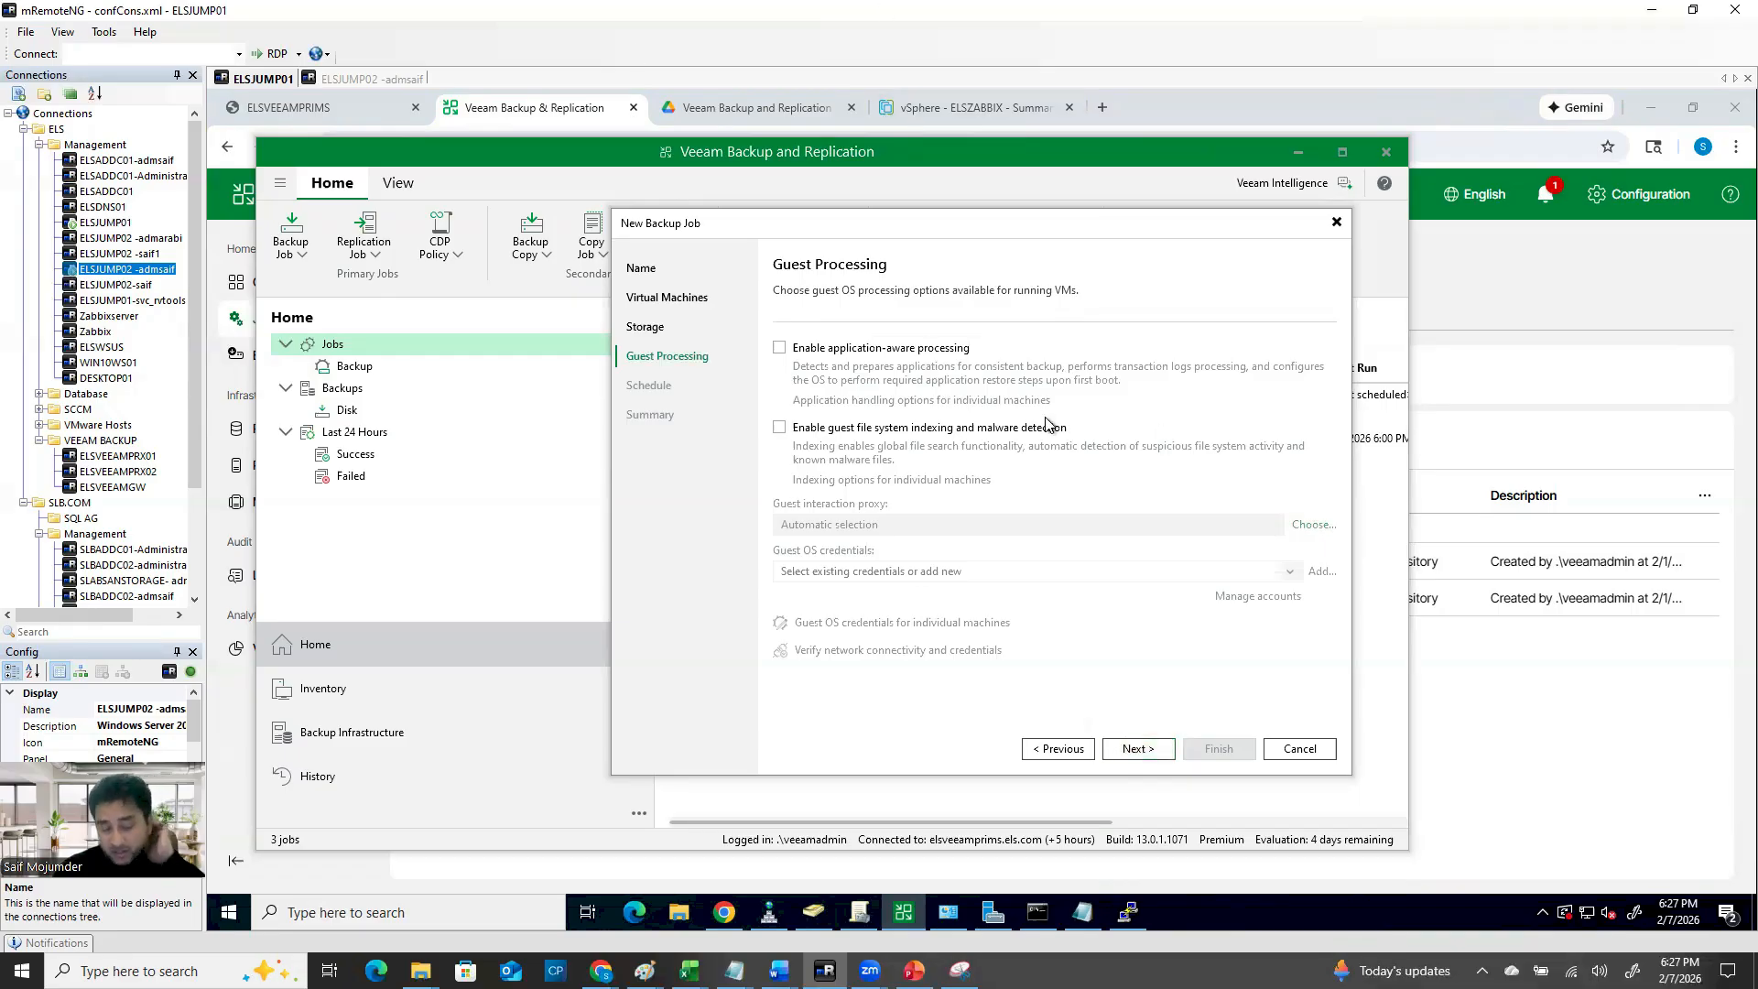
left_click(1136, 751)
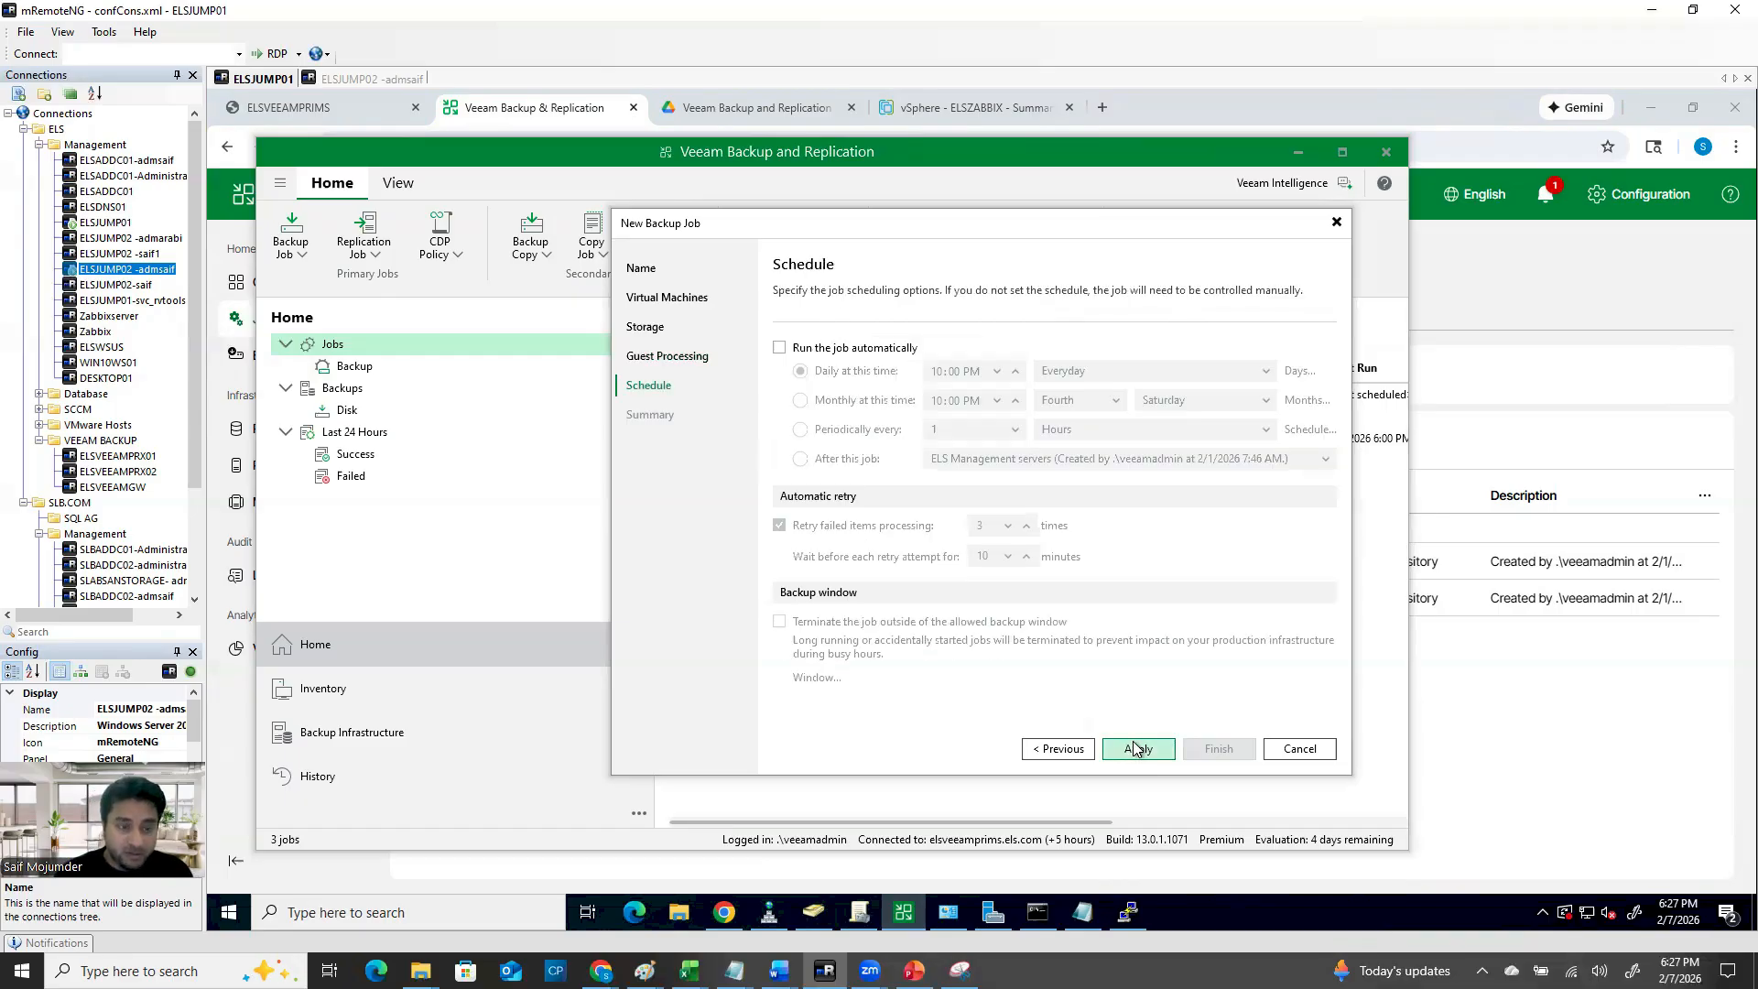
left_click(1136, 749)
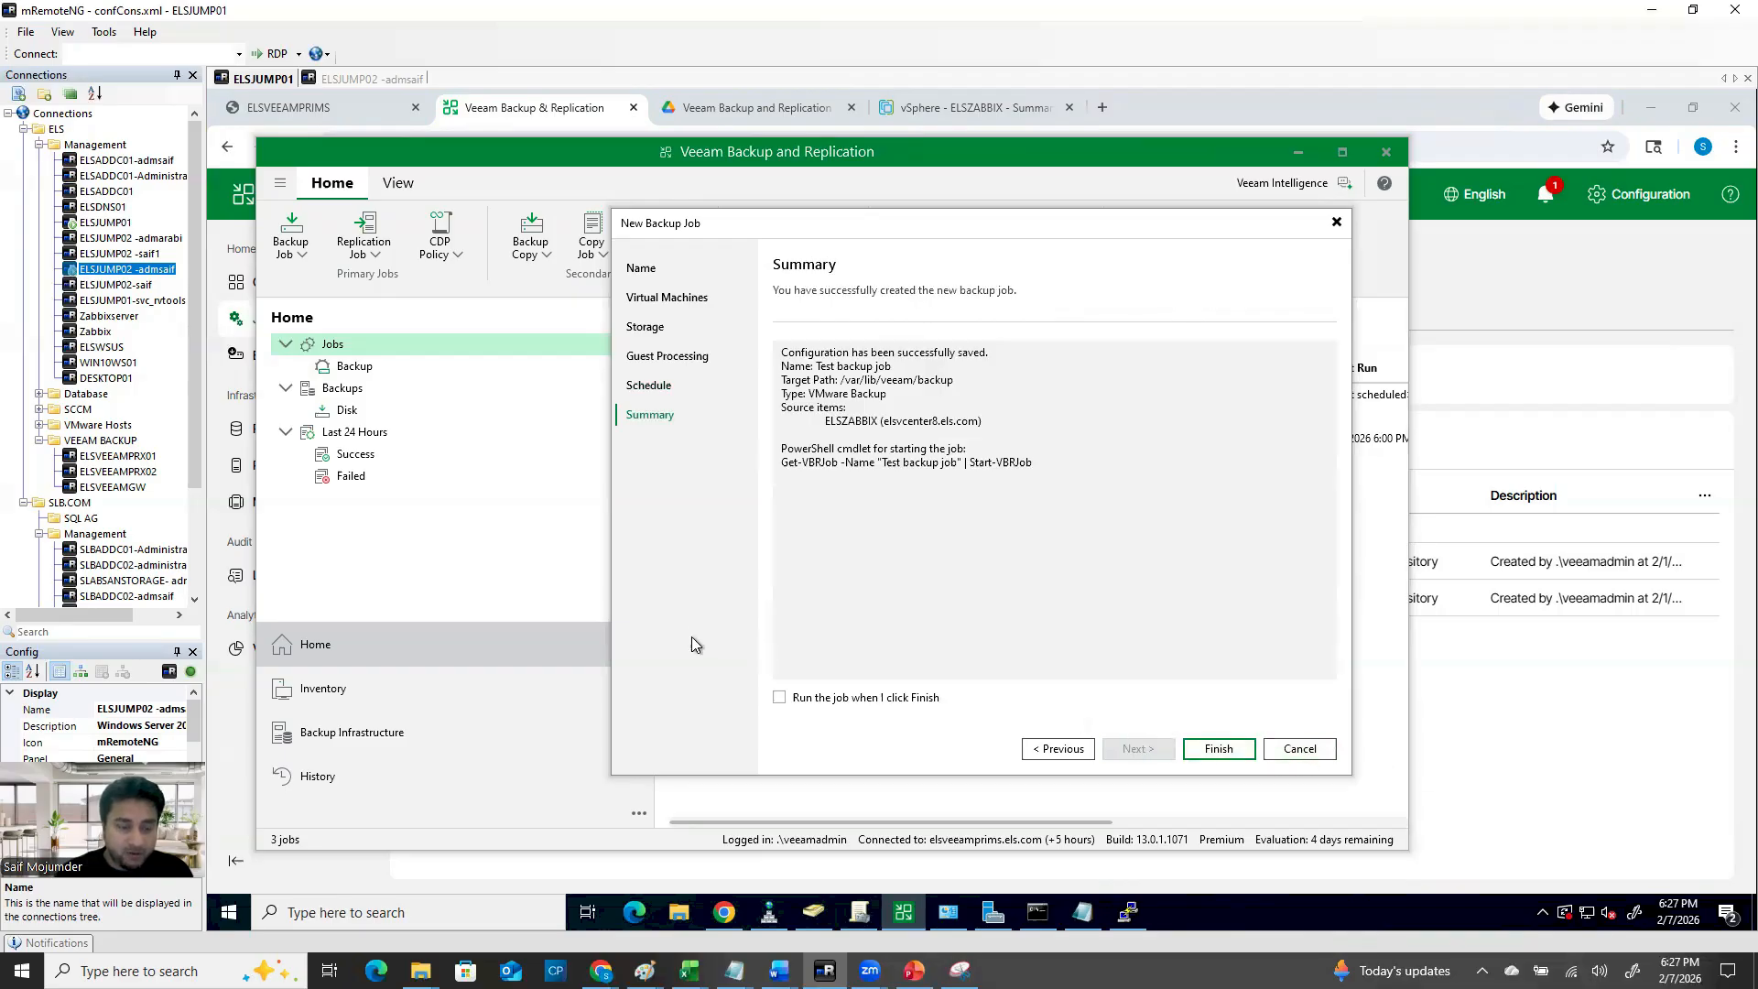
left_click(779, 697)
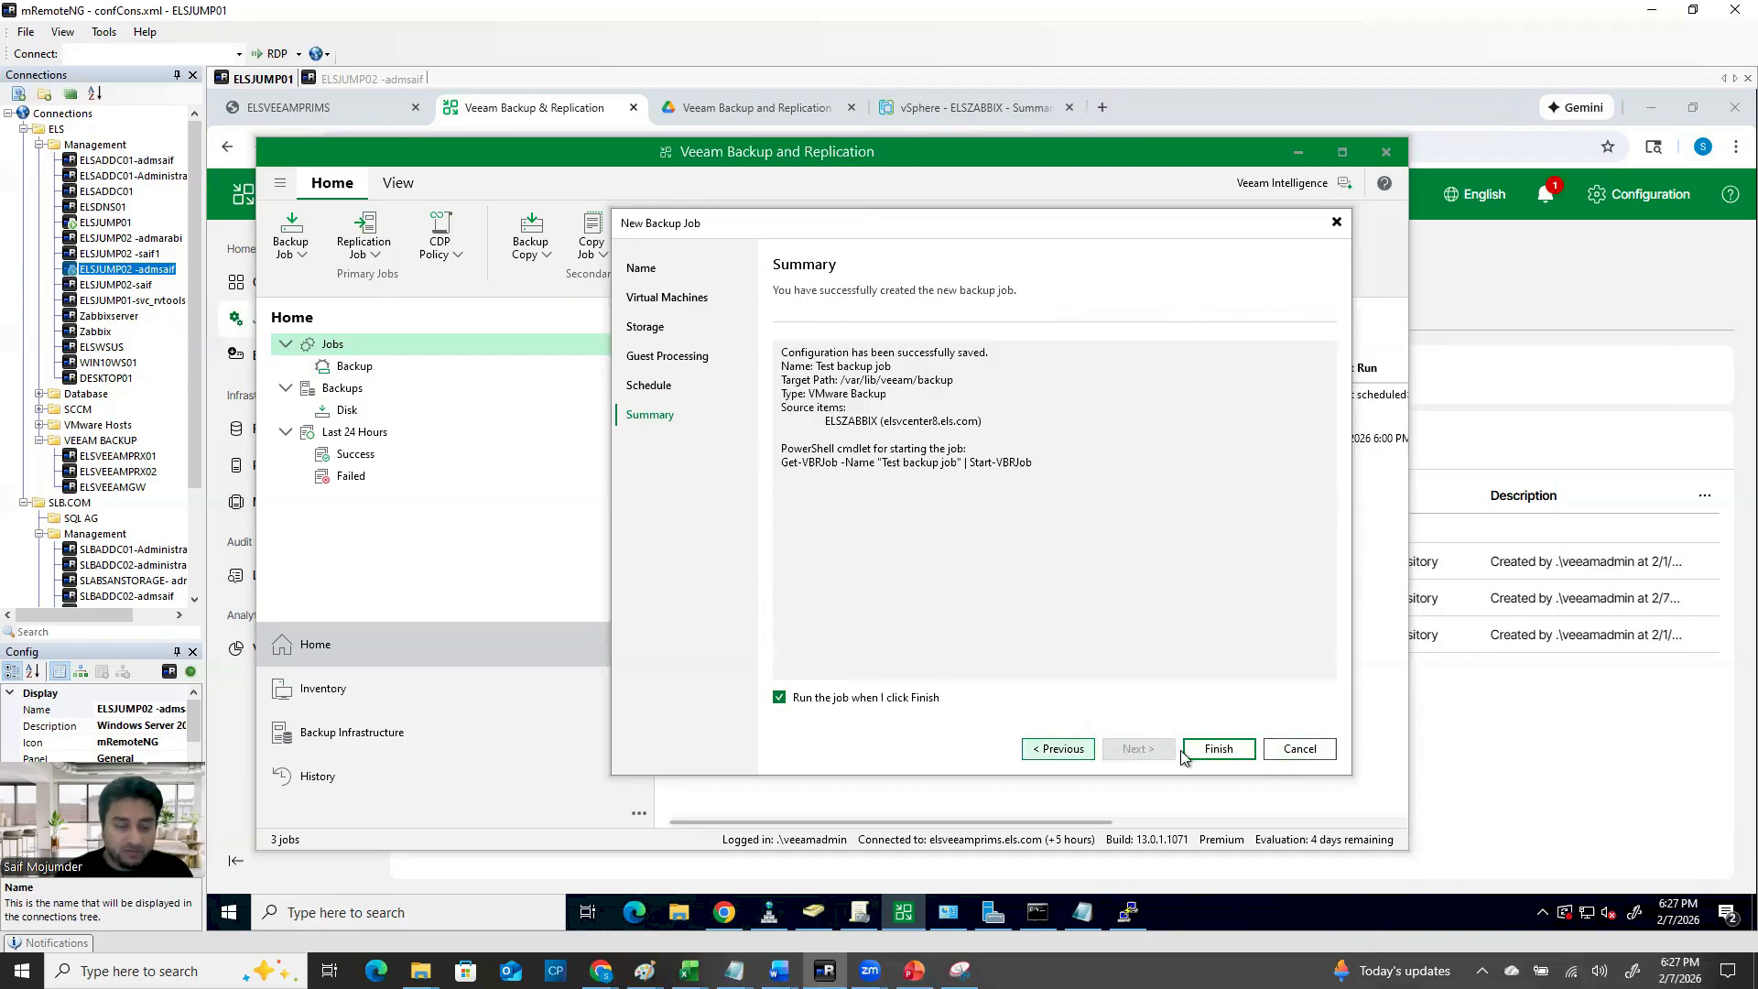
left_click(1212, 753)
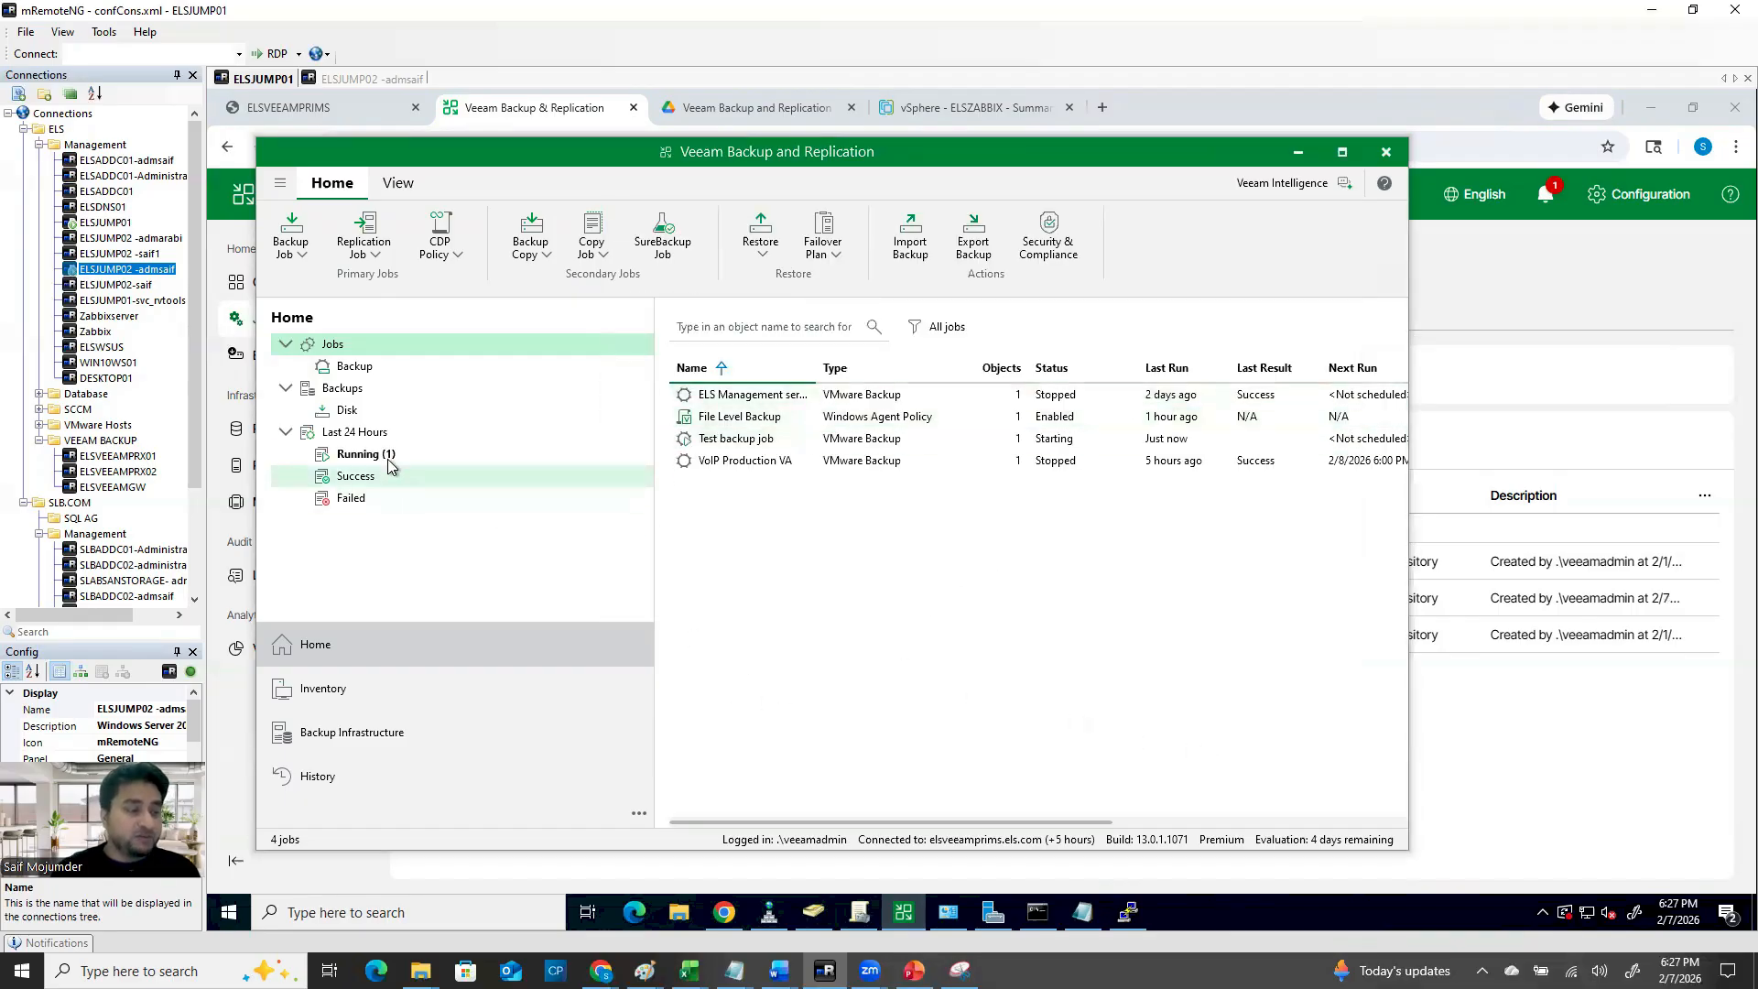
- Open the running Test backup job session from Last 24 Hours > Running
left_click(380, 454)
left_click(705, 402)
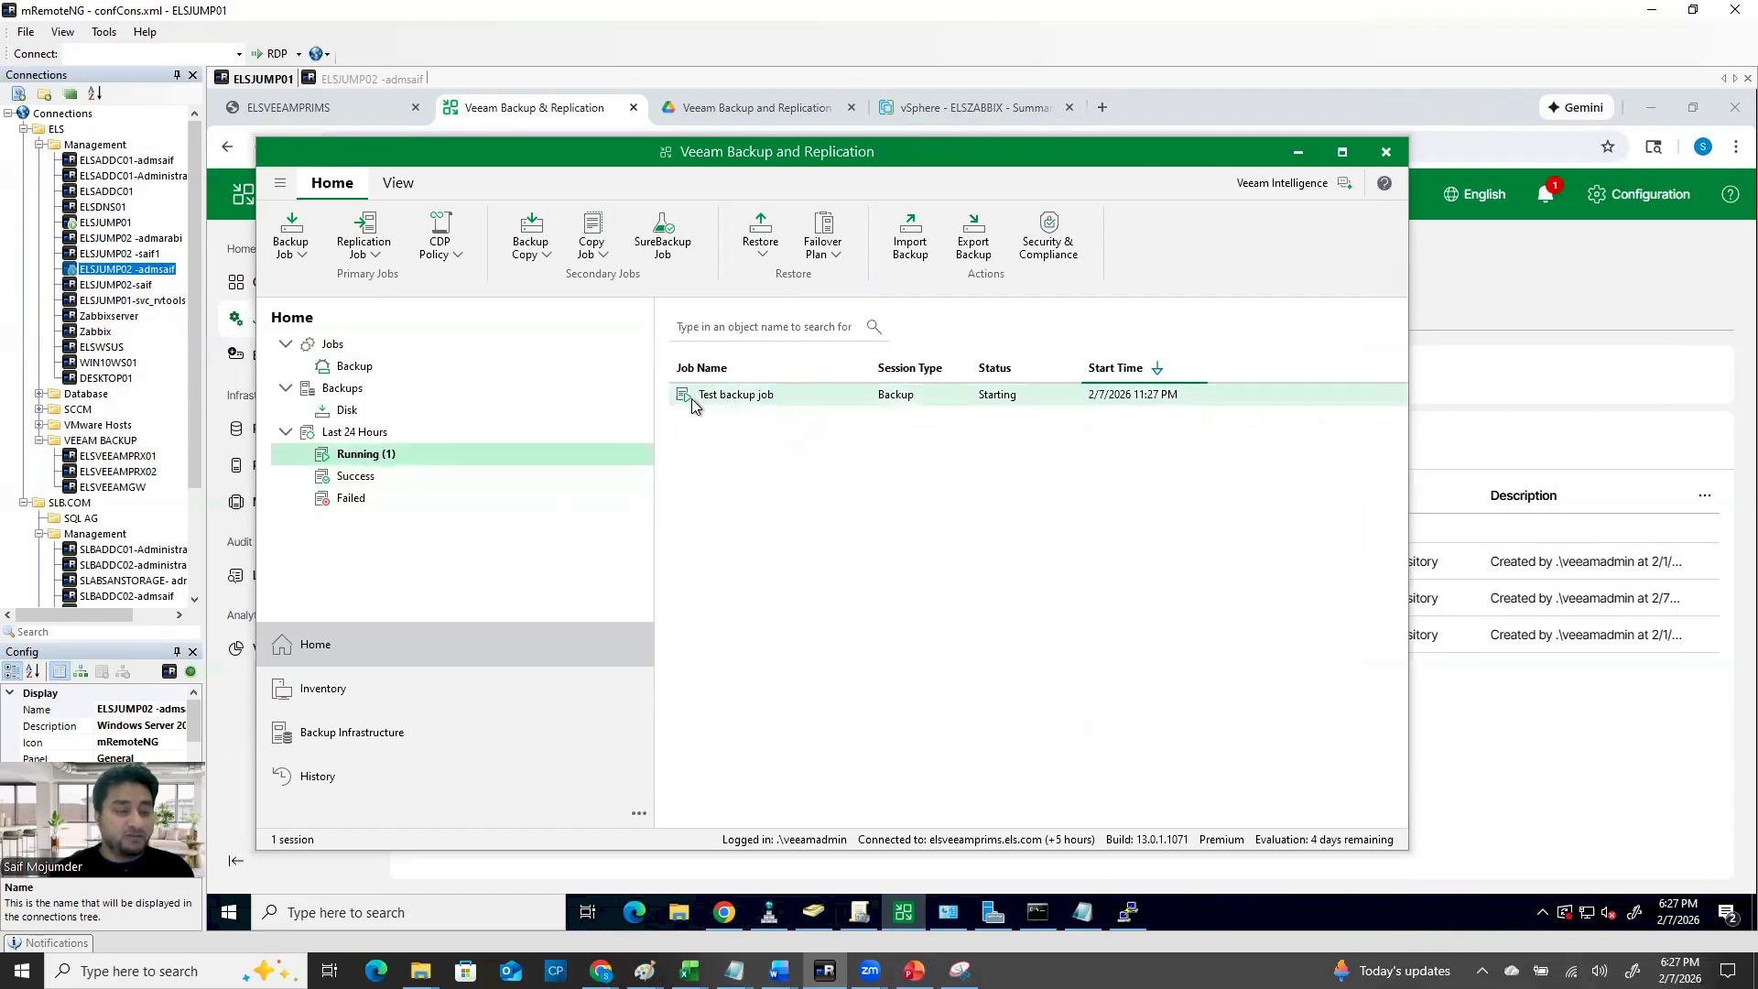
left_click(692, 396)
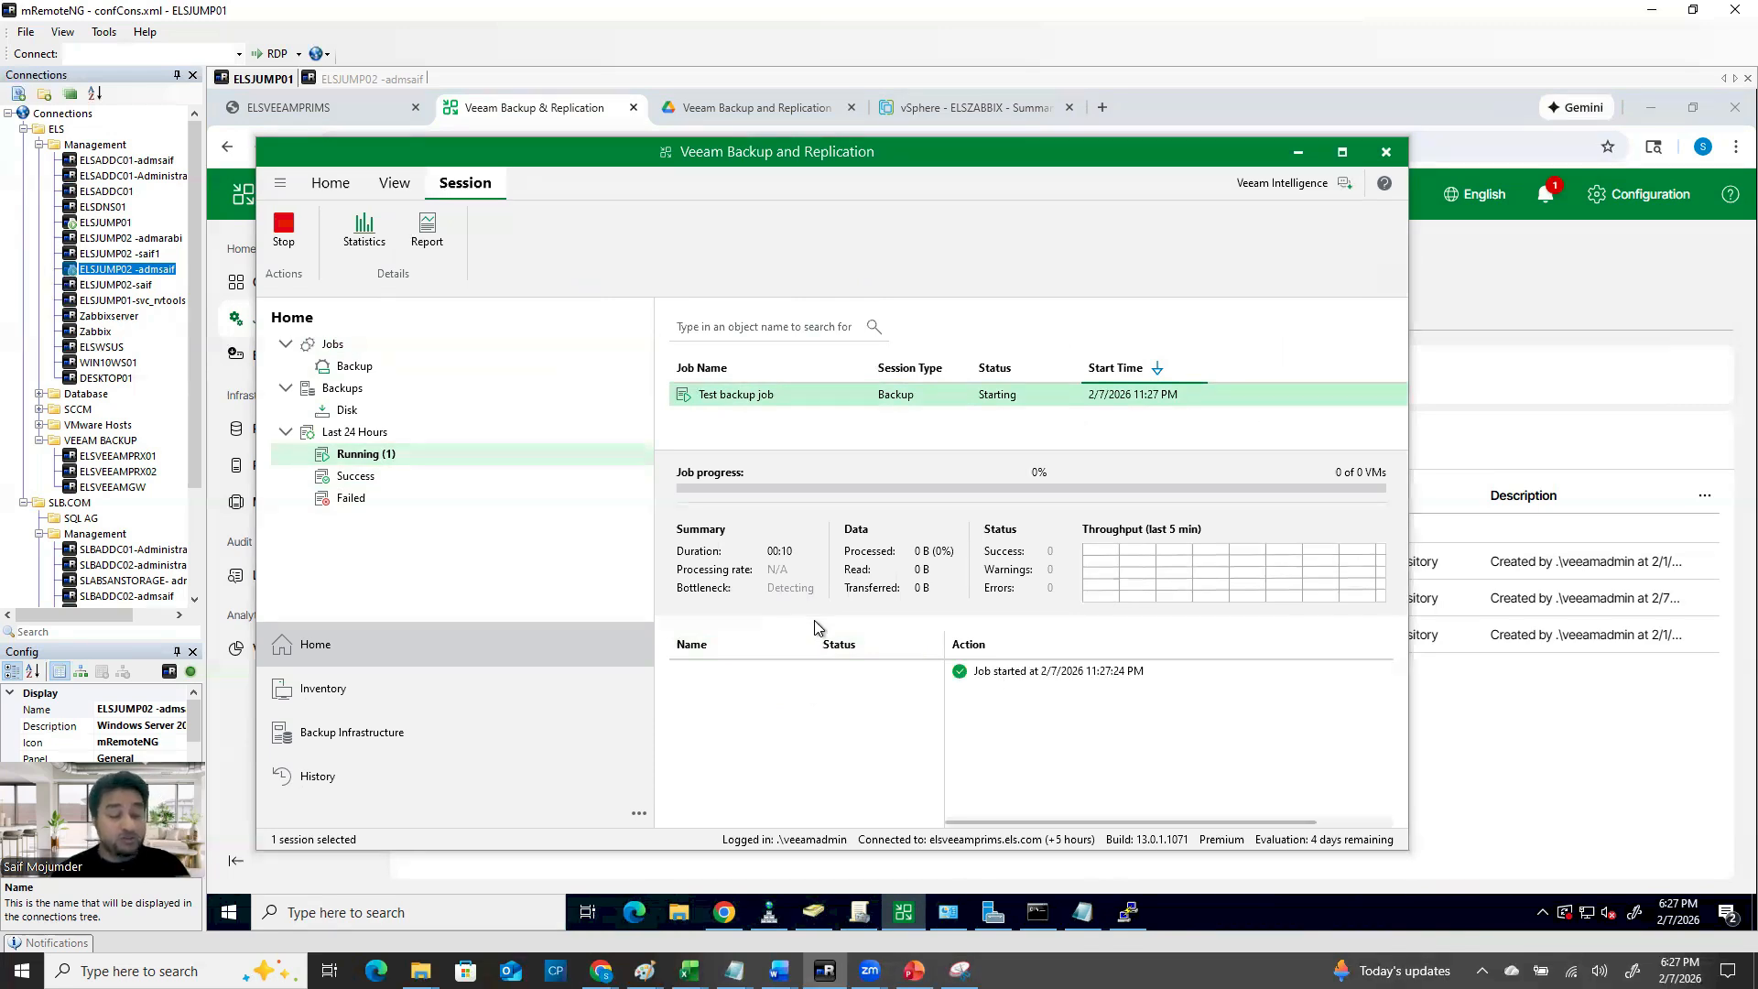
- Check the ELSZABBIX summary in vSphere, then return to the backup console
left_click(1298, 152)
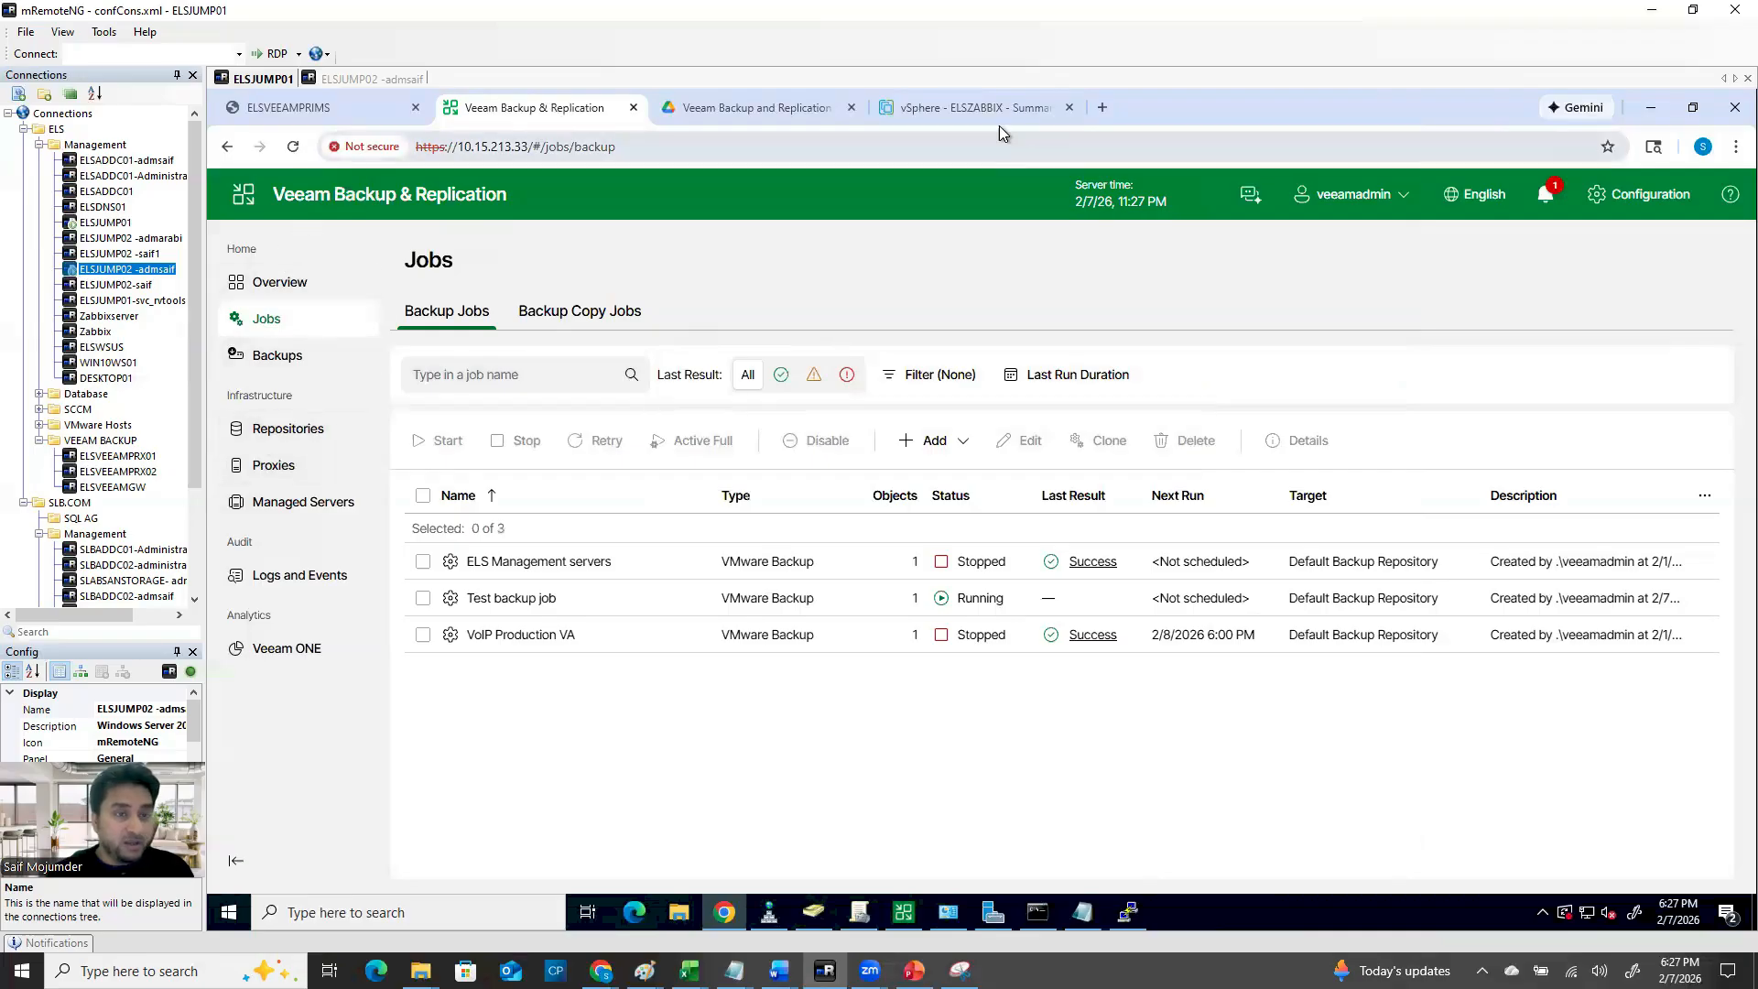
left_click(979, 109)
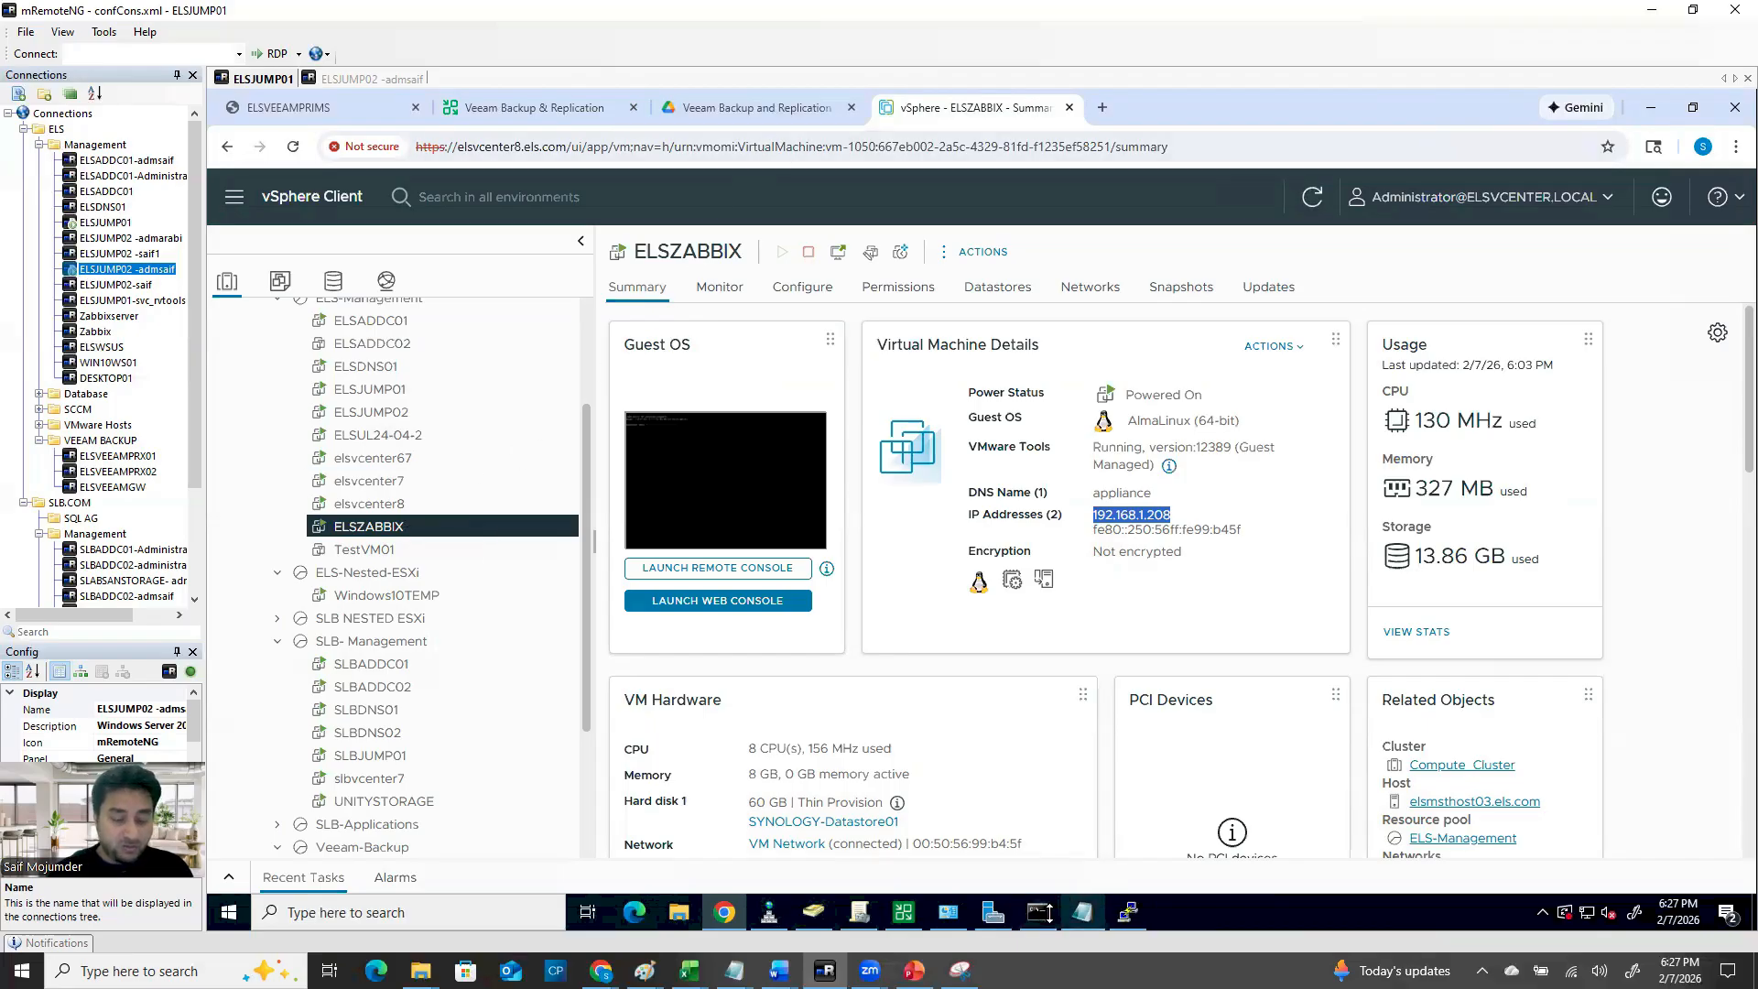
mouse_move(1083, 911)
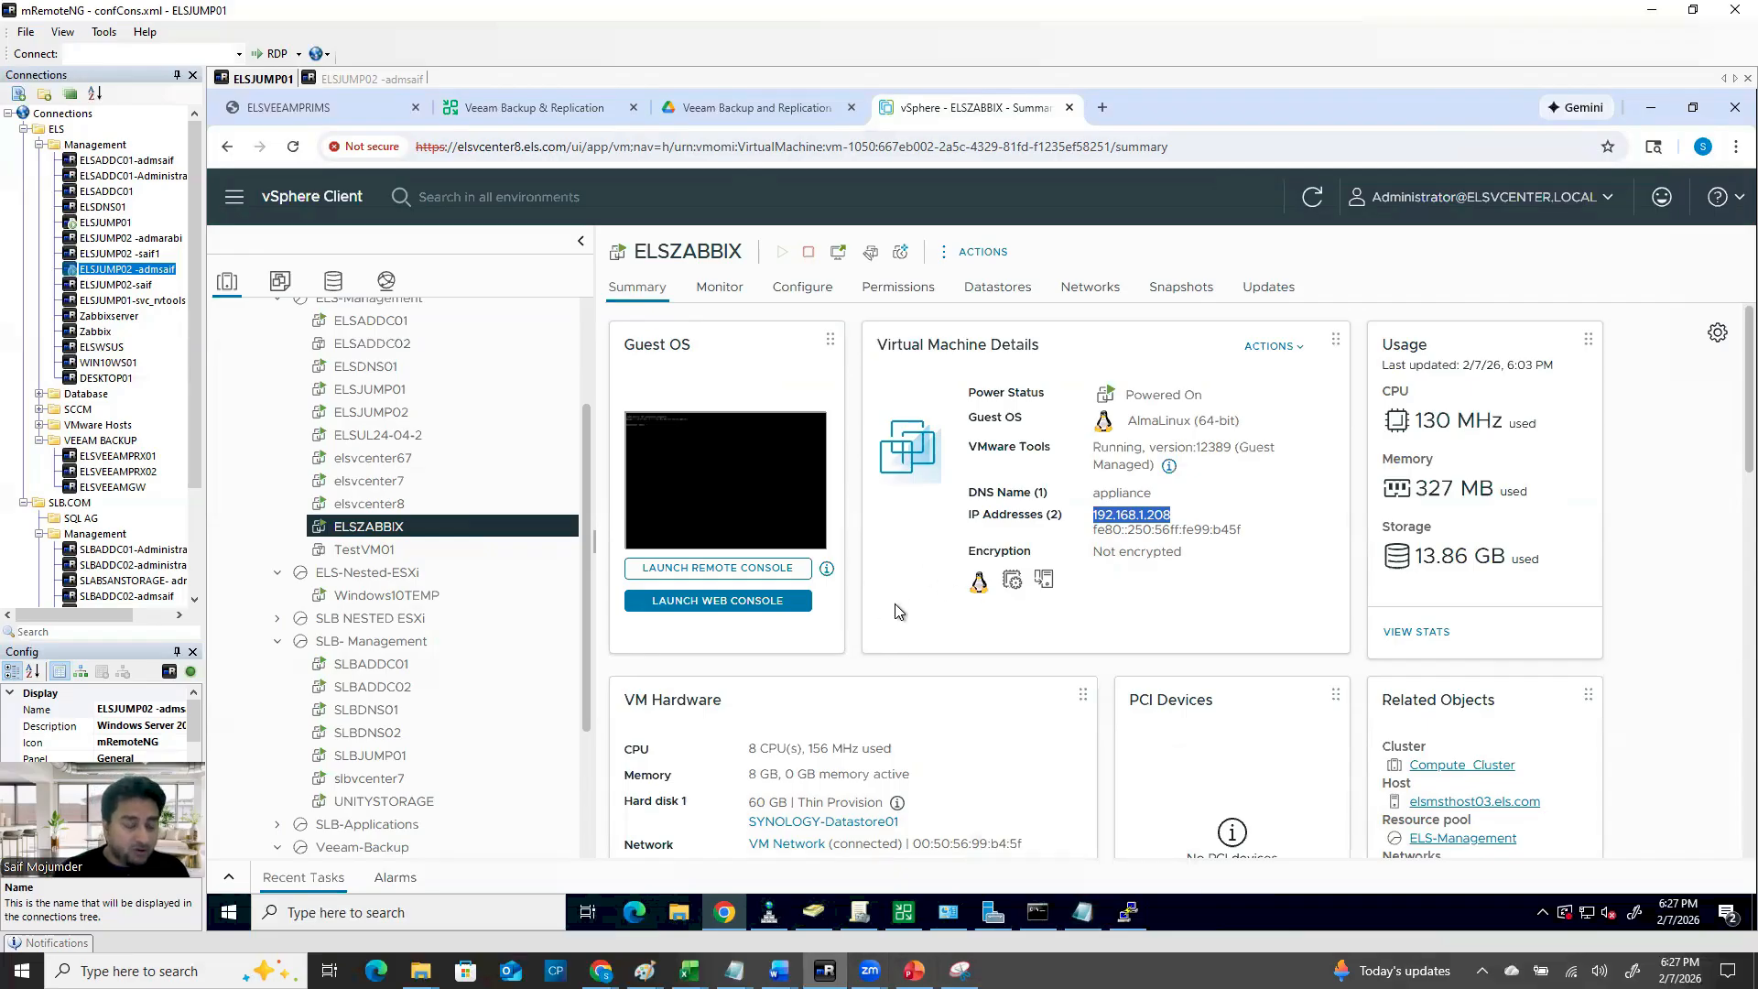
left_click(531, 117)
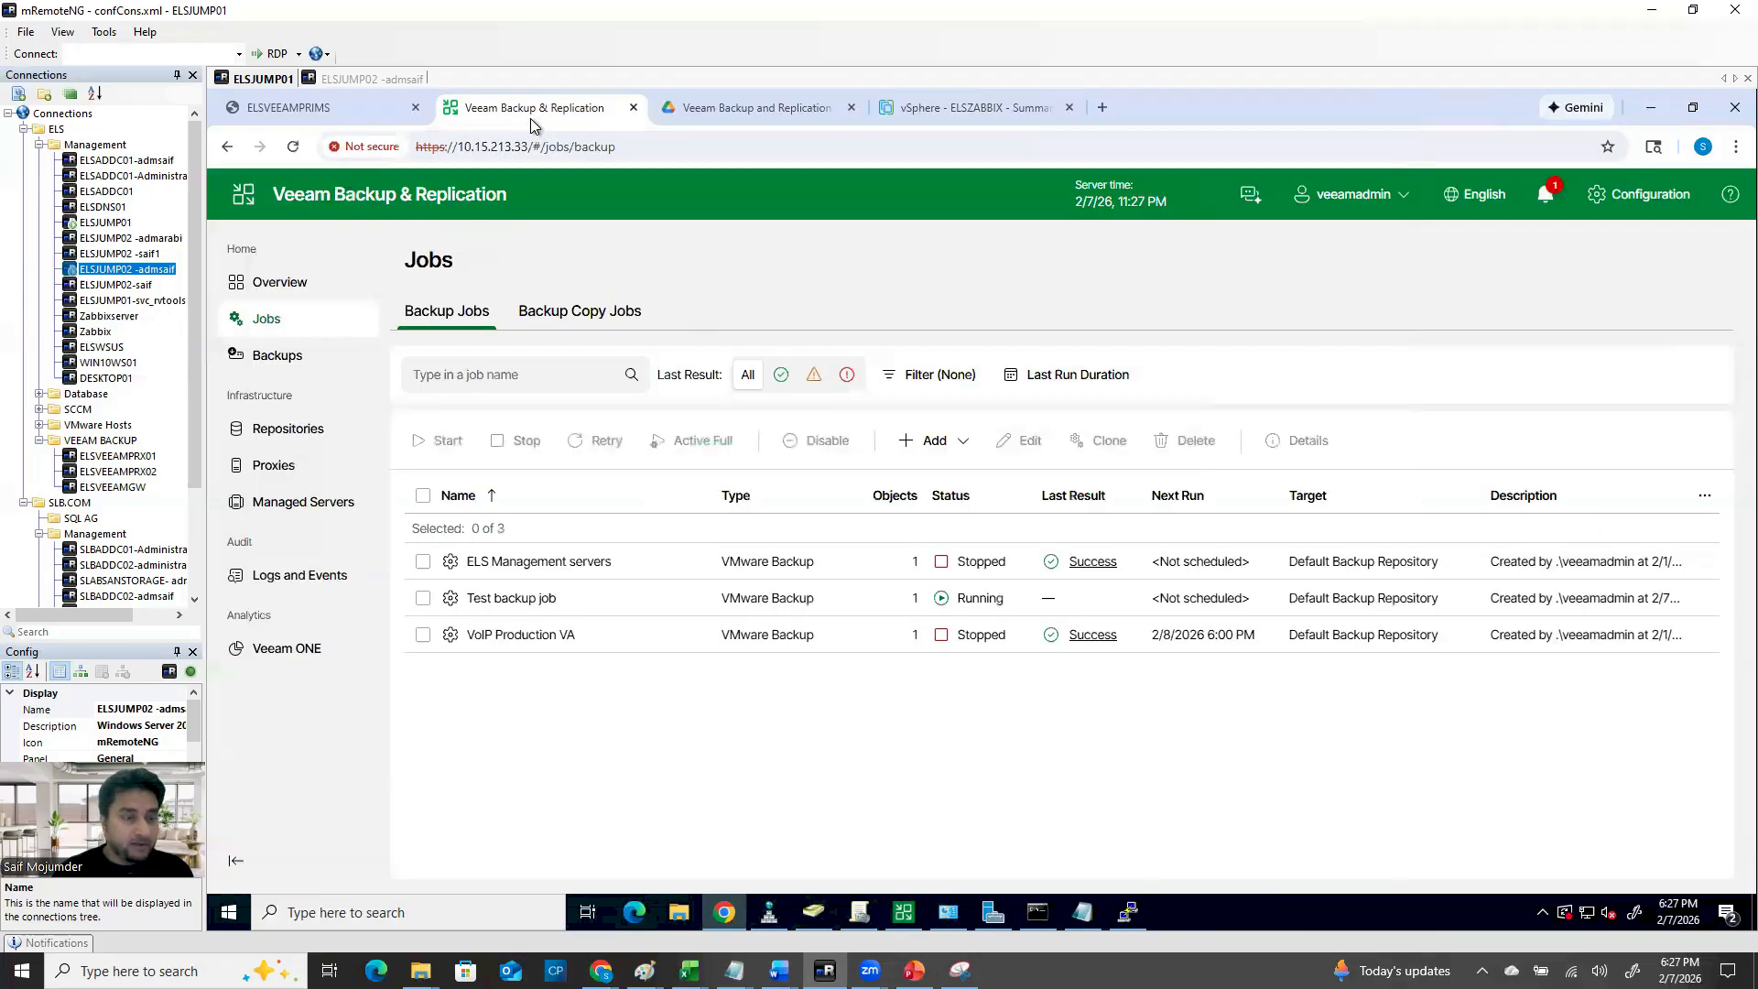
left_click(910, 915)
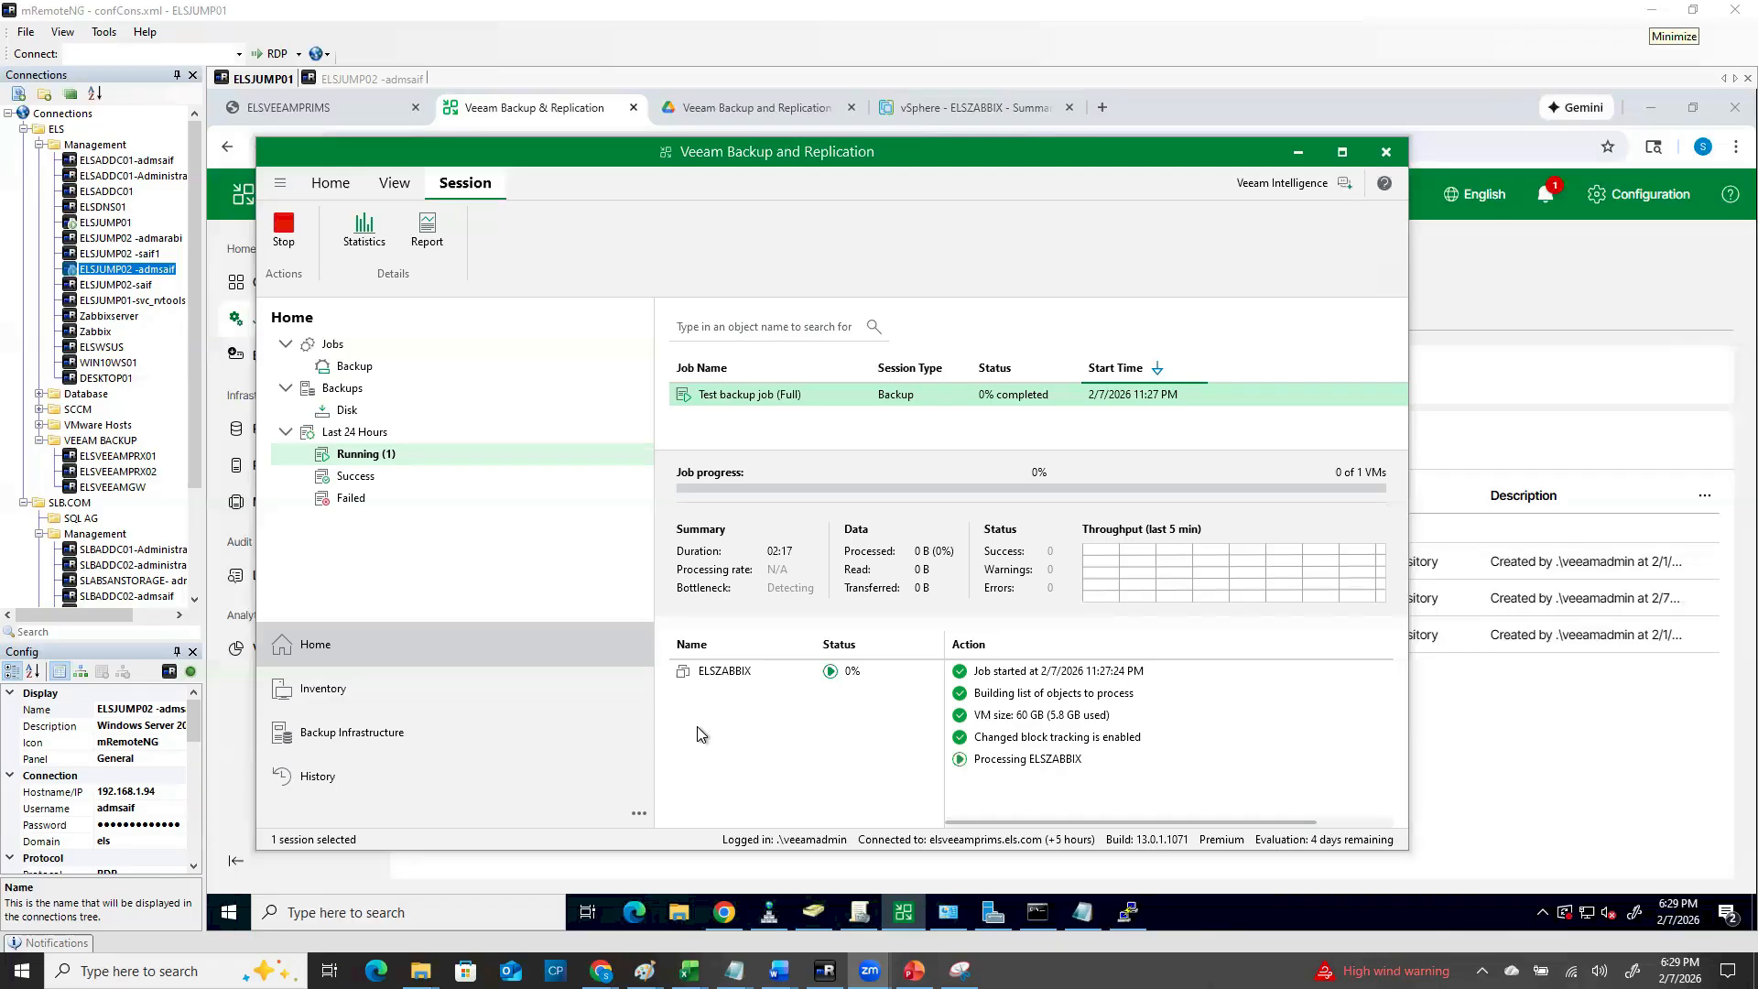
- Restore the console and select the SLBDNS01 backup under Backups > Disk
left_click(1298, 152)
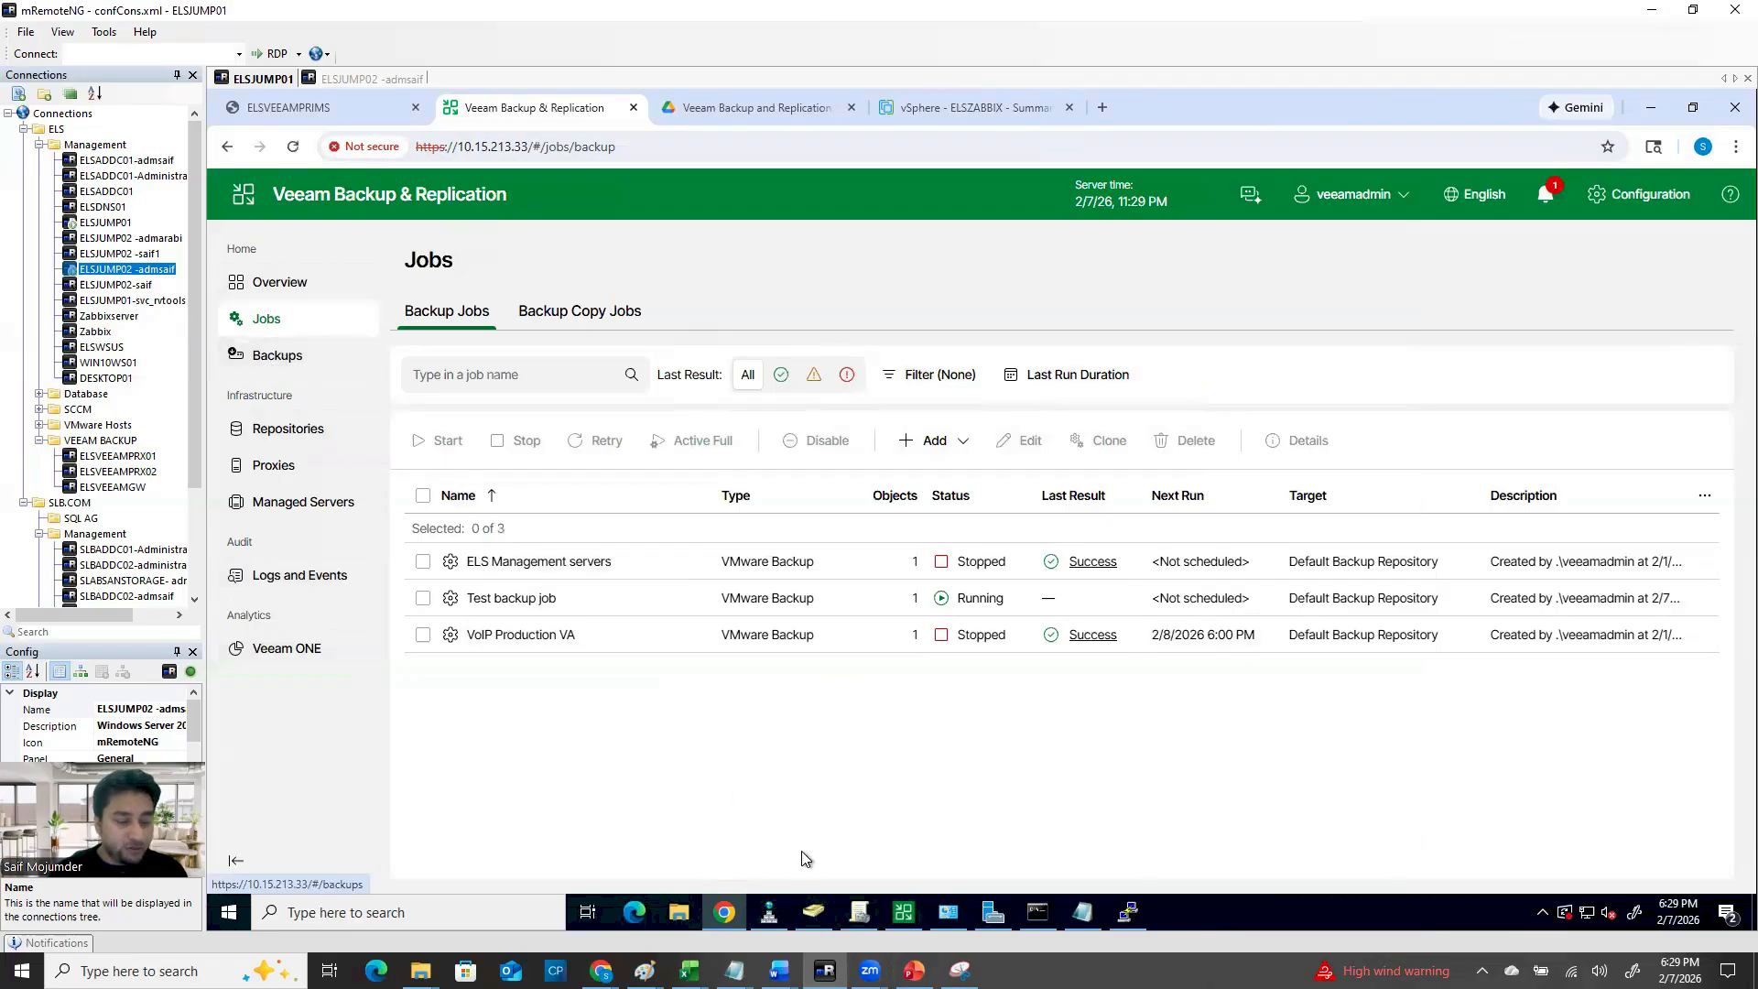
left_click(903, 912)
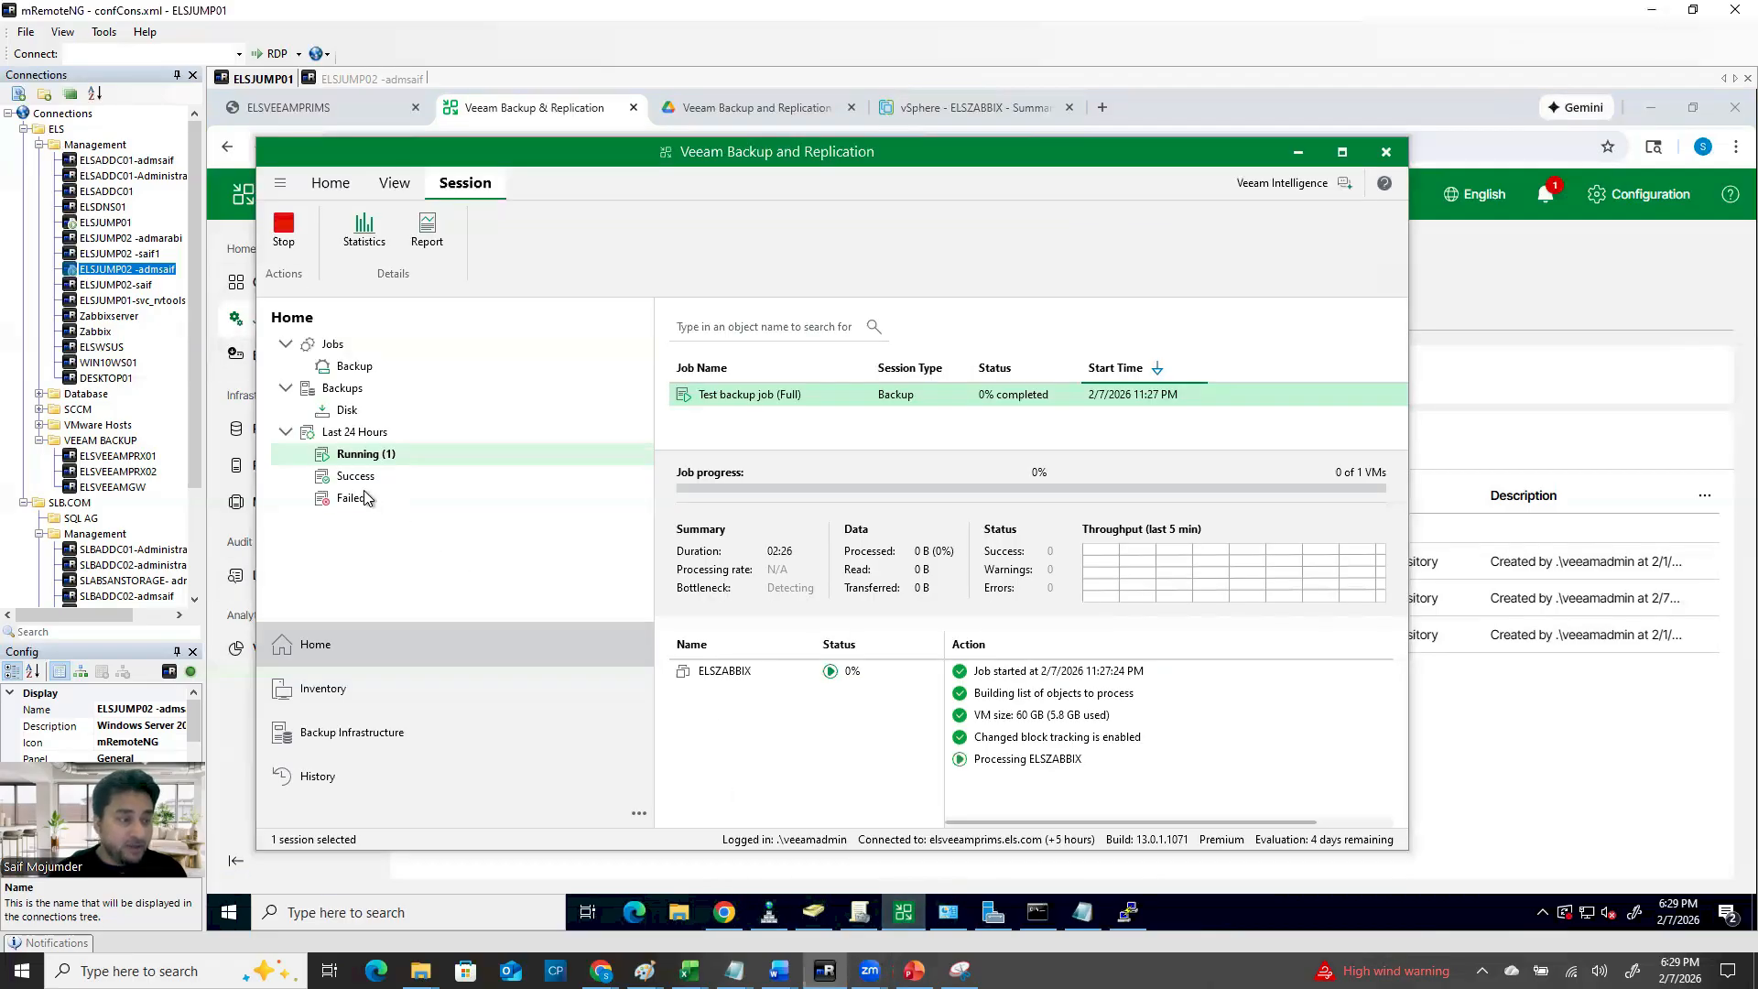
left_click(346, 413)
left_click(749, 418)
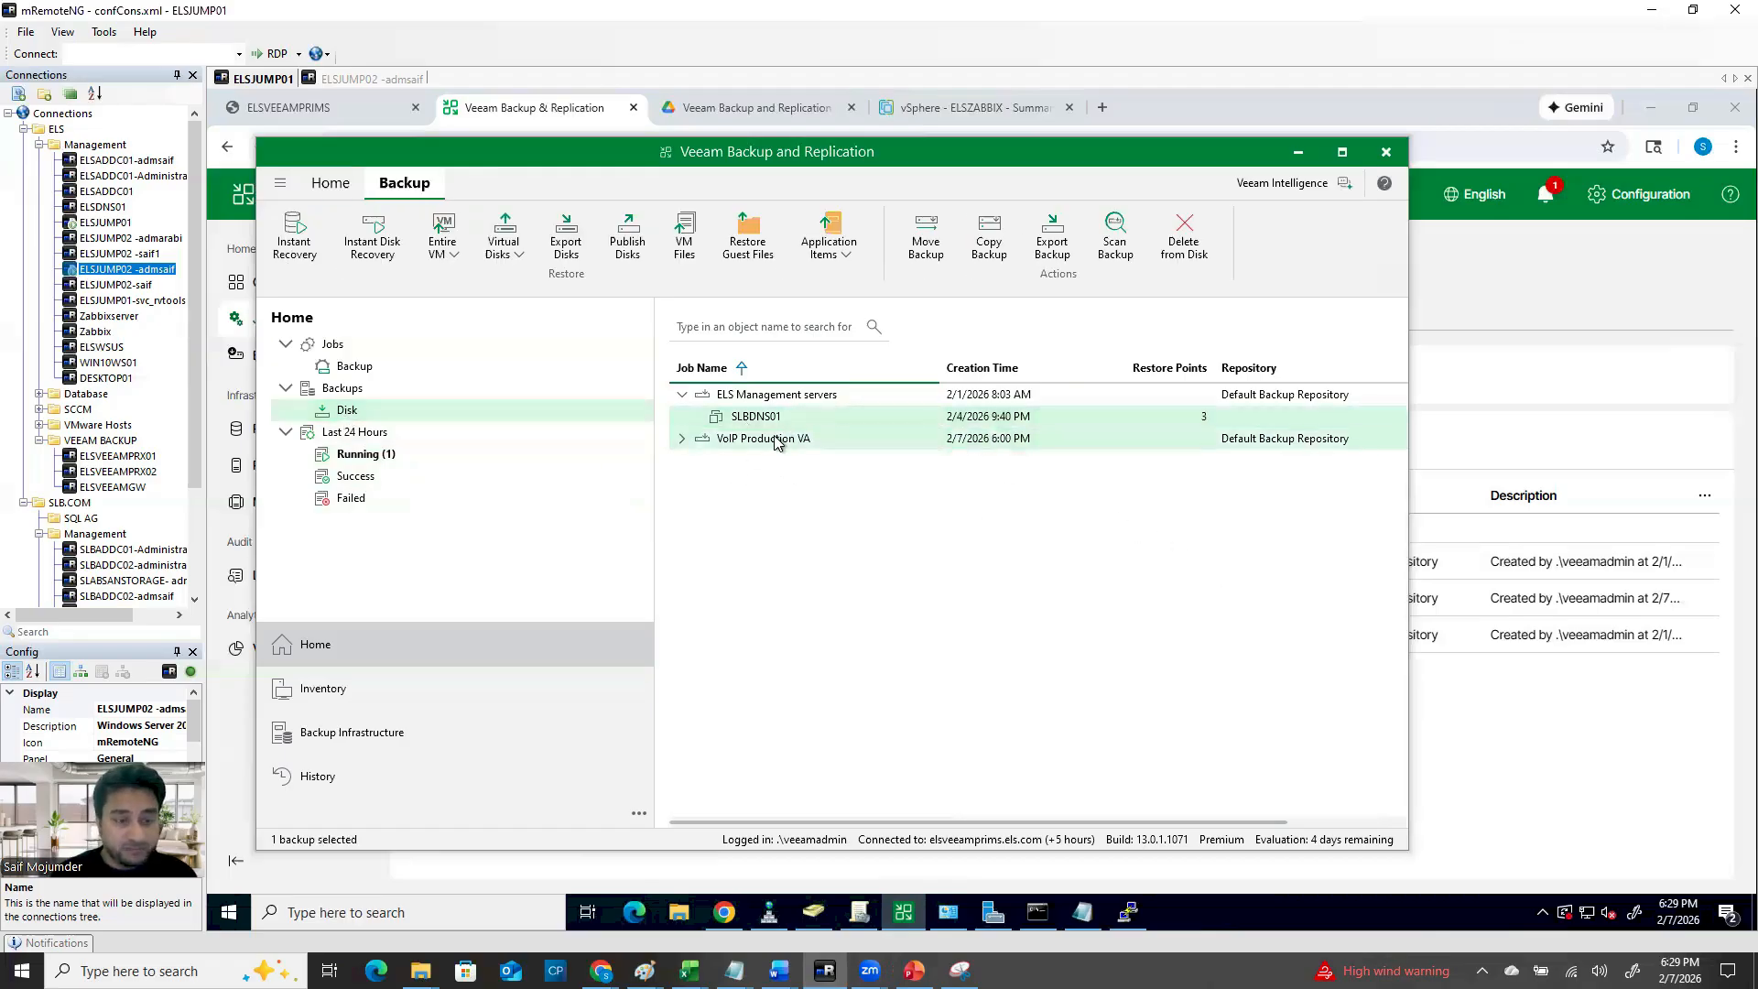
left_click(775, 439)
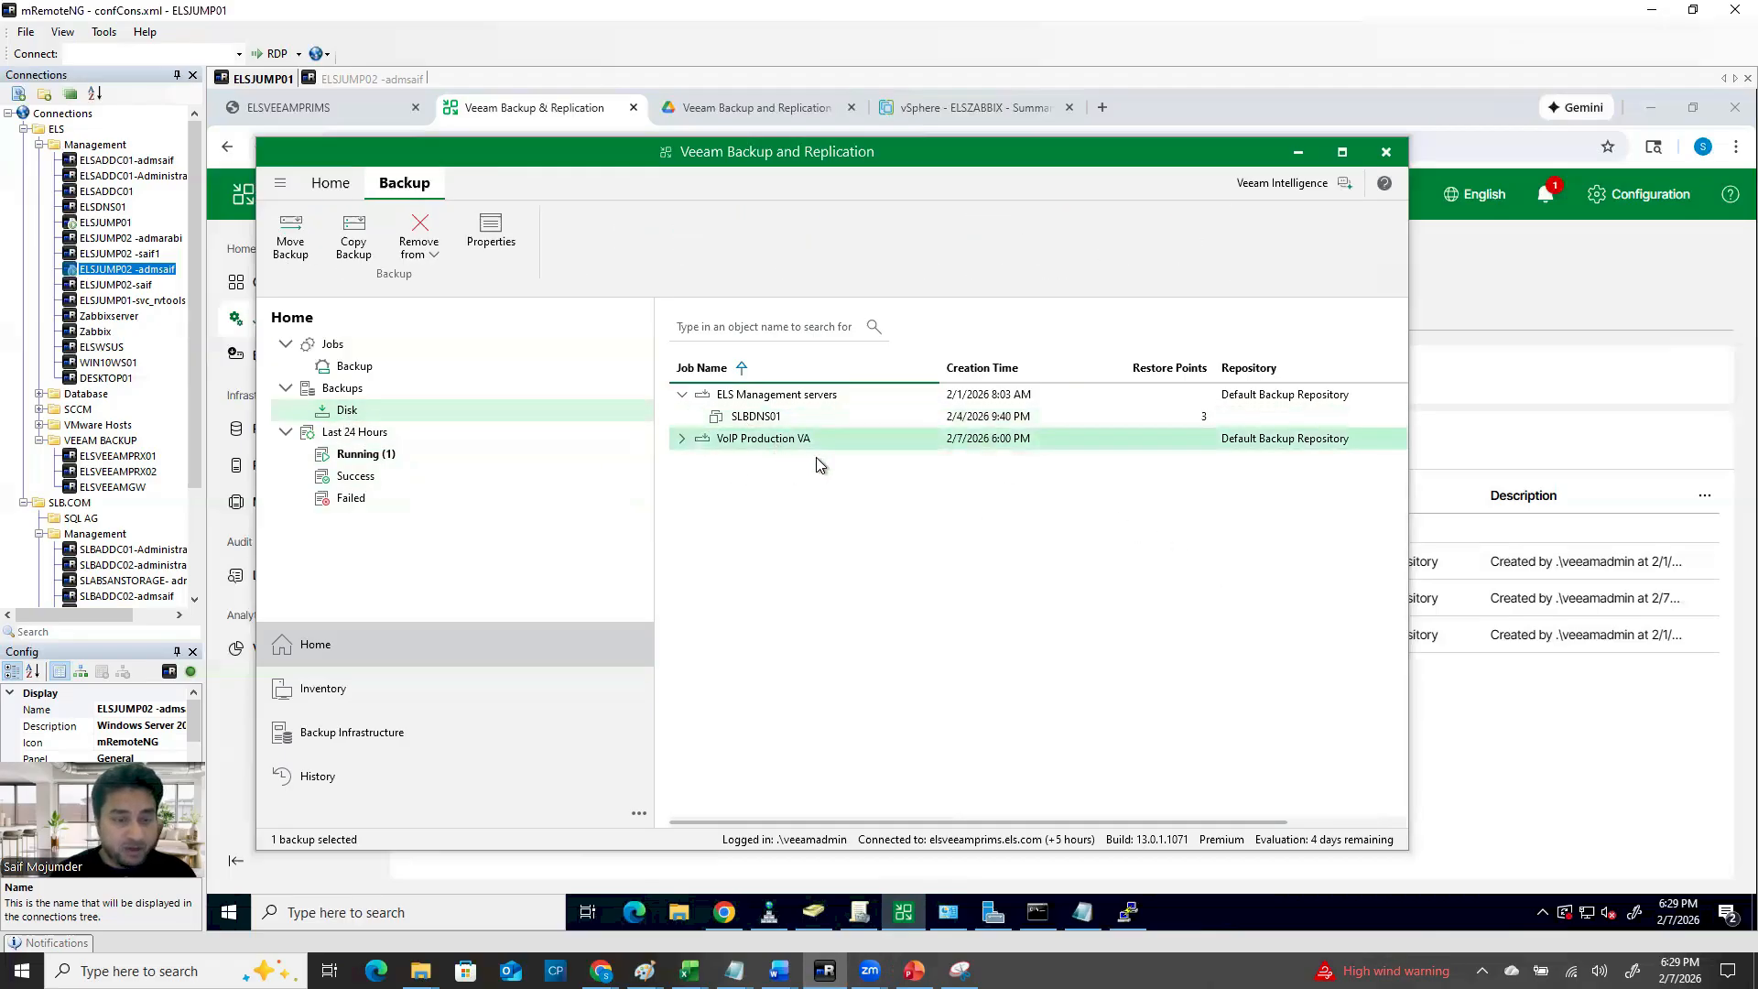
left_click(728, 417)
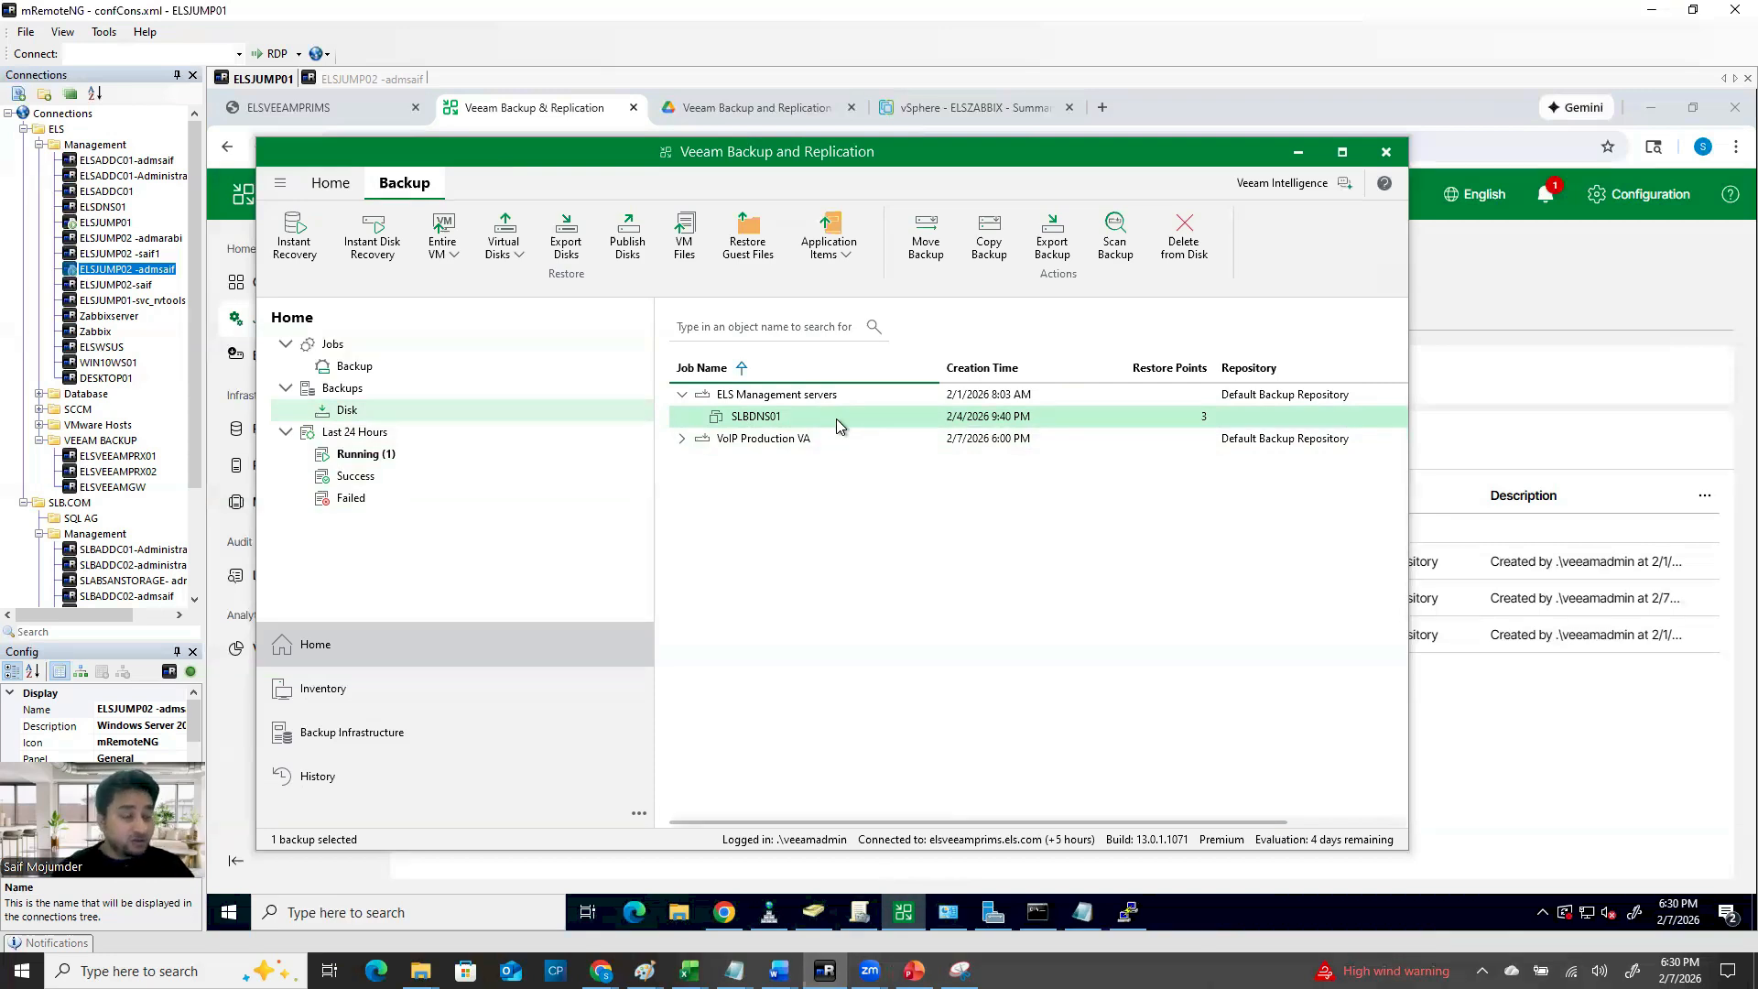
- Open the SLBDNS01 backup's actions and reveal the Restore entire VM submenu
right_click(777, 424)
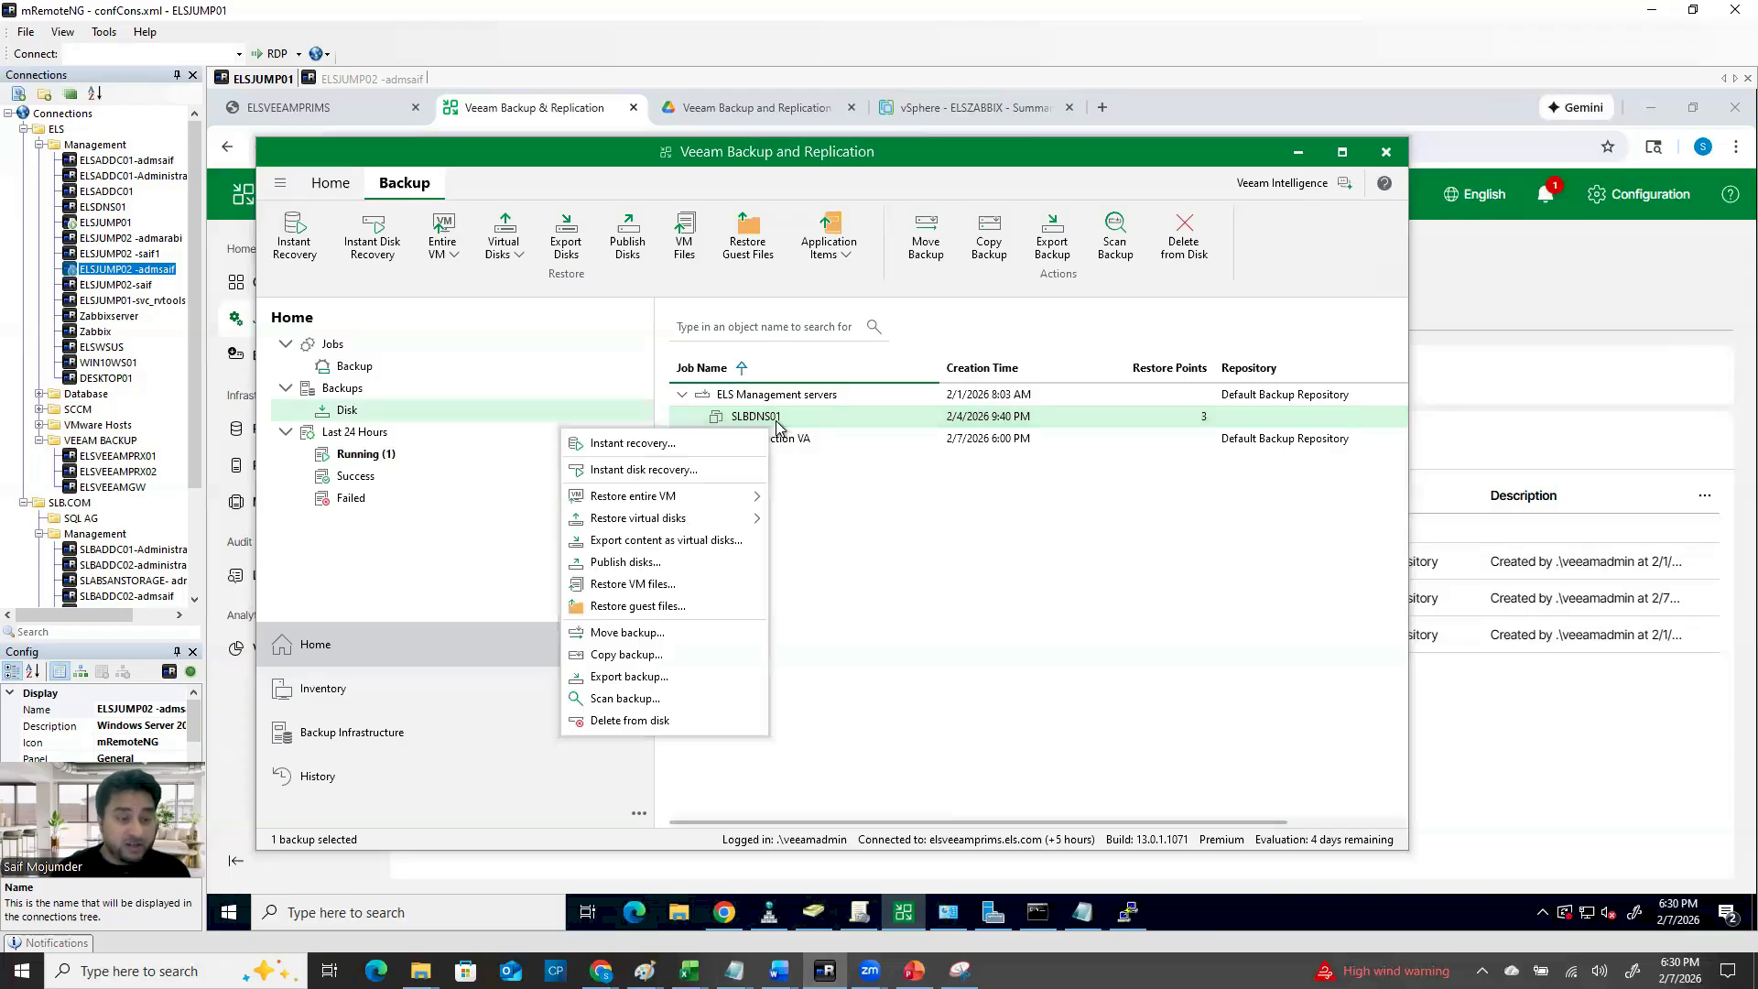
left_click(646, 443)
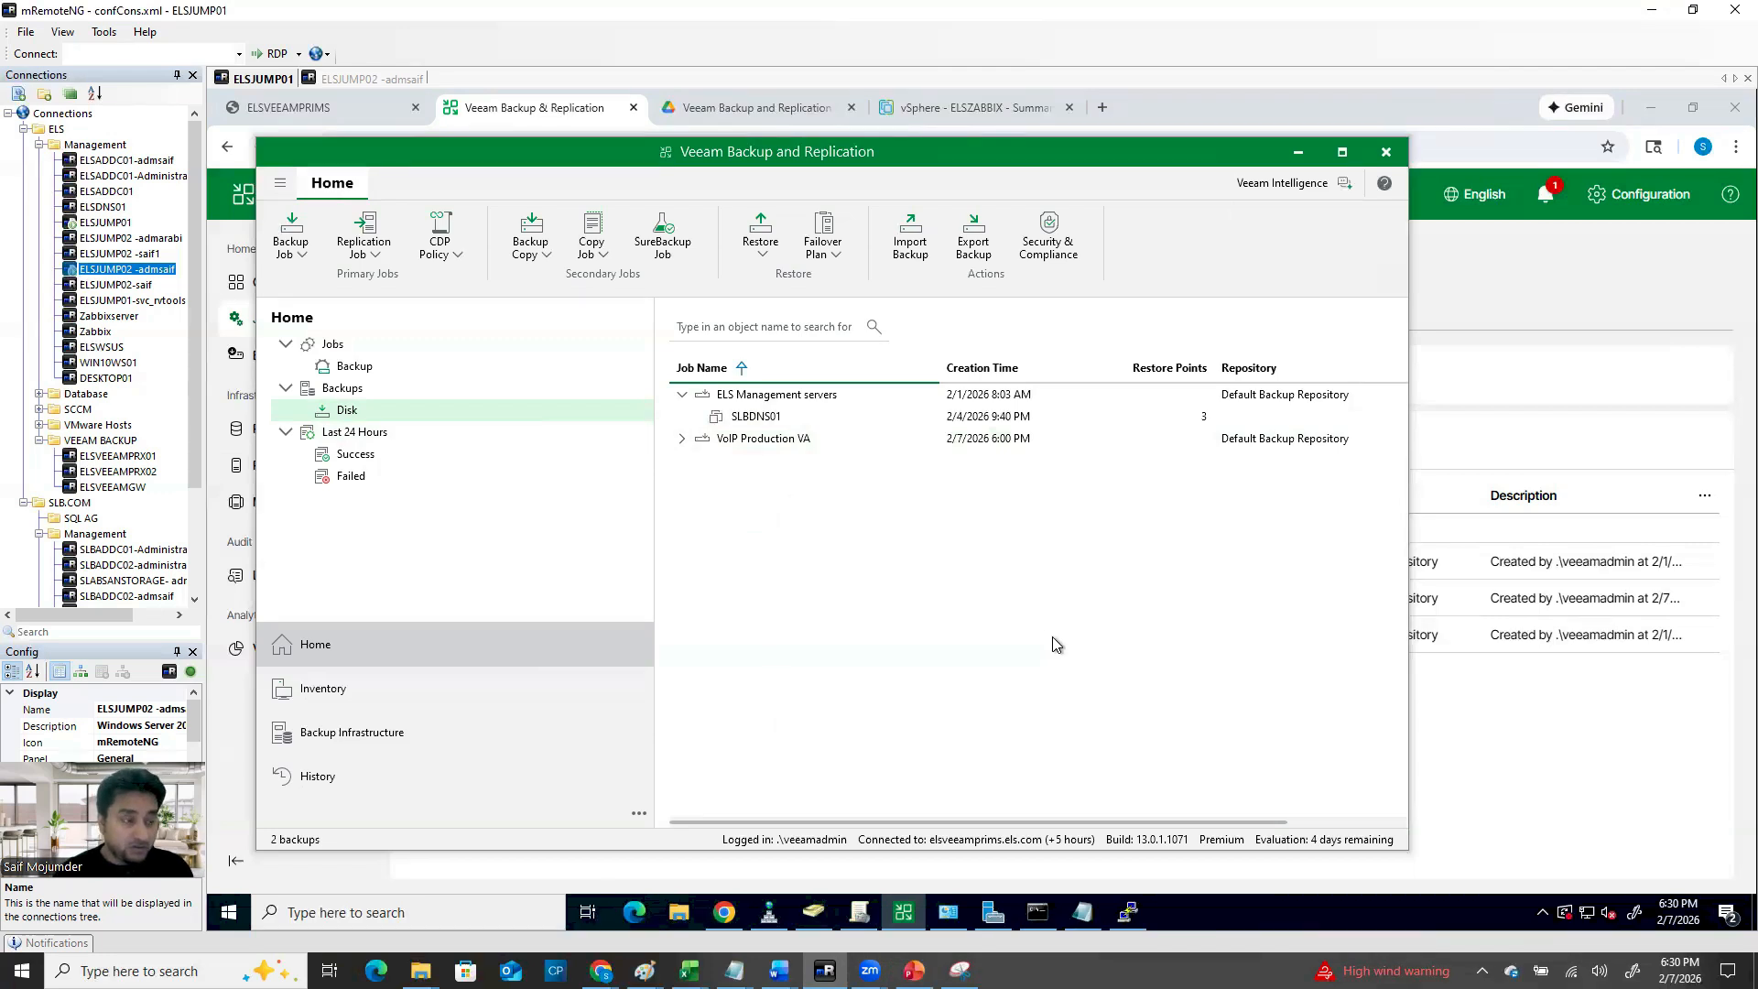
right_click(746, 417)
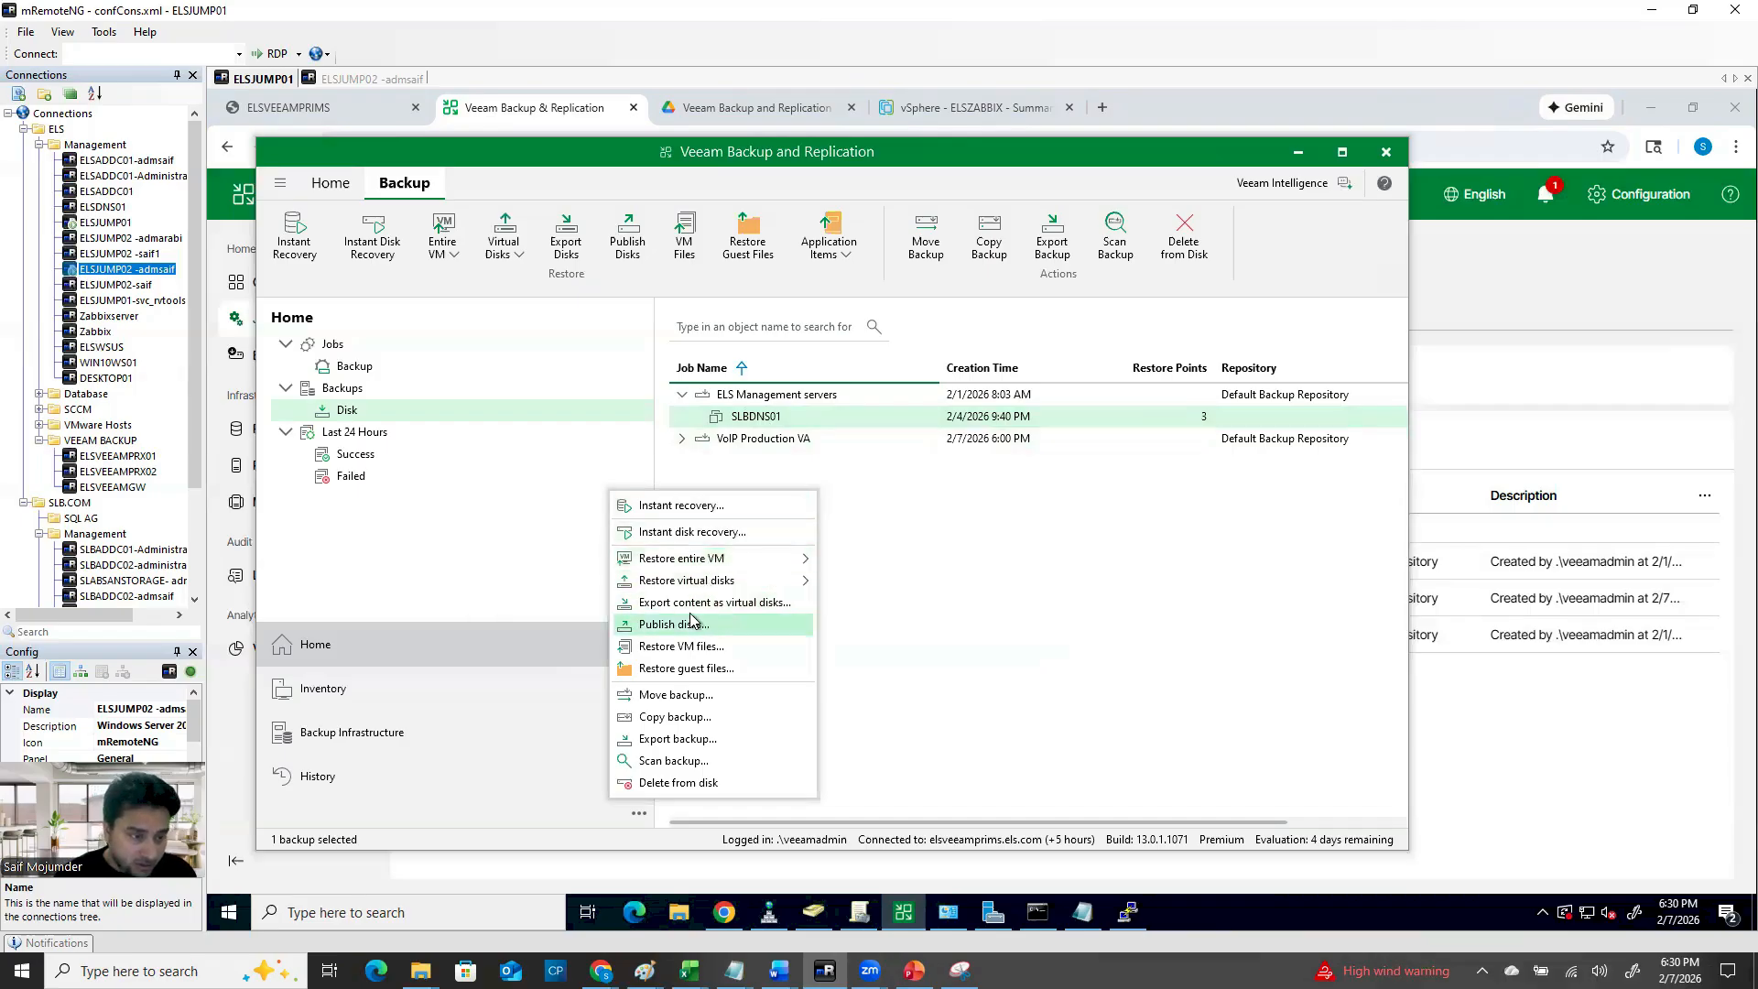
mouse_move(711, 574)
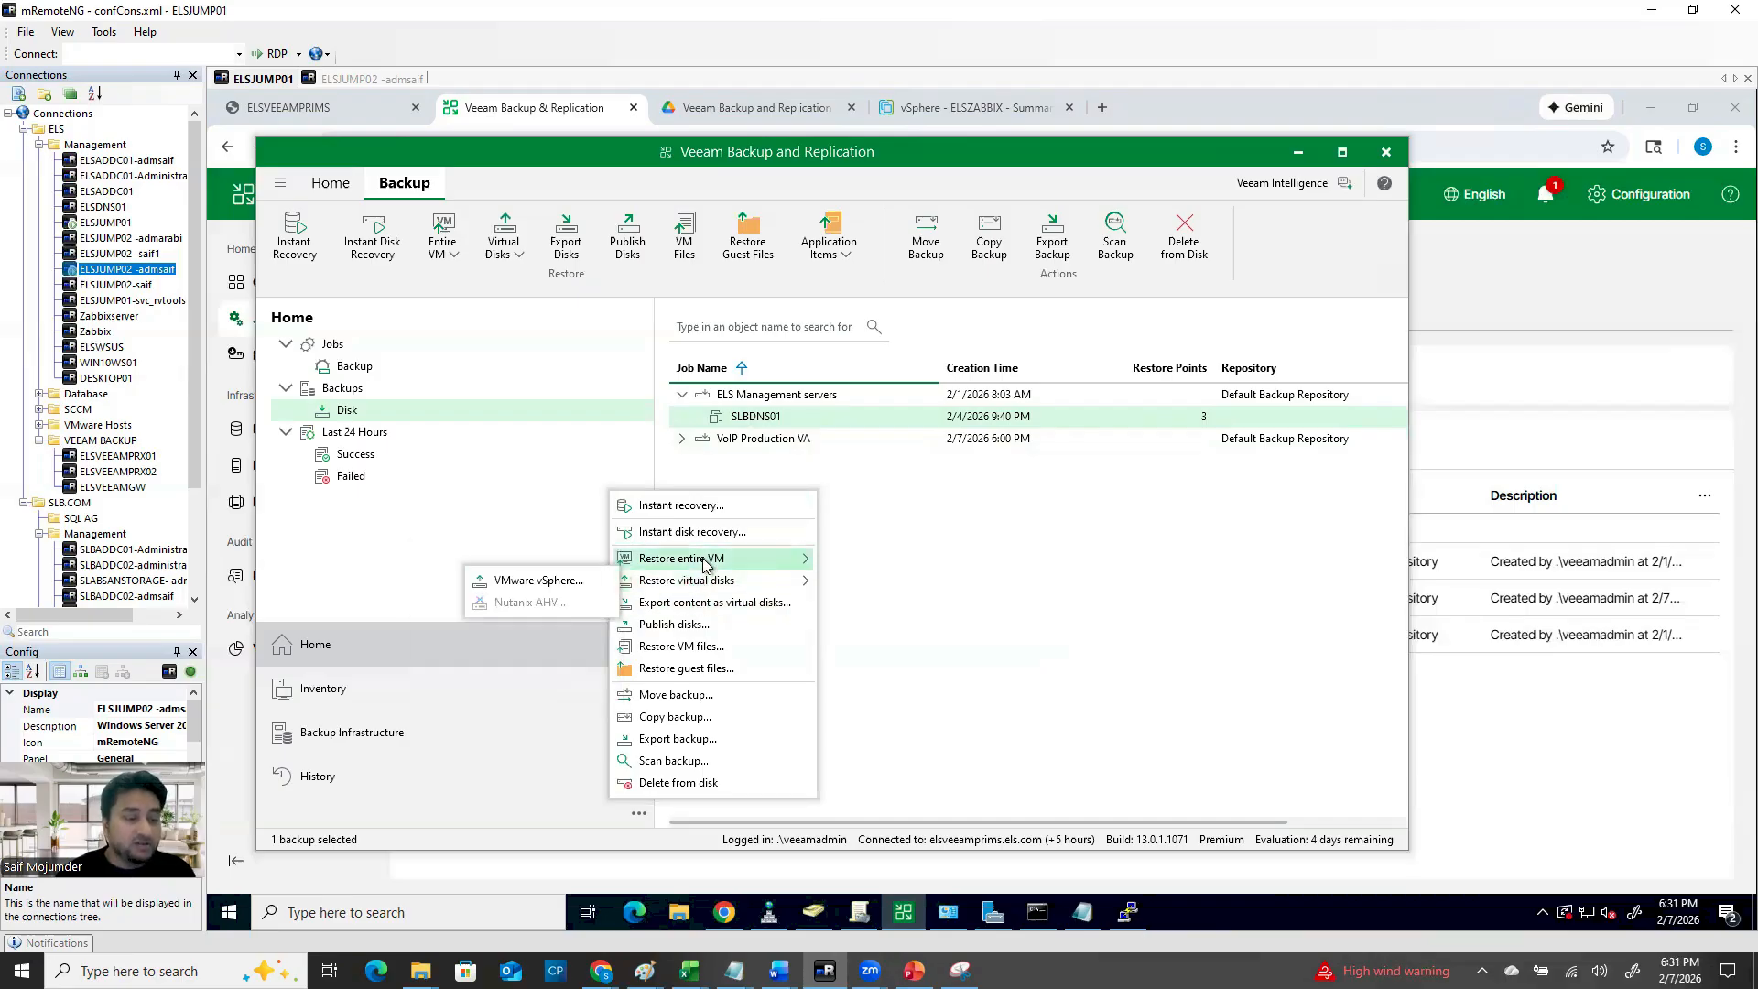
- Restore SLBDNS01 to vSphere from the 3-days-ago 9:40 PM point, to a new location
left_click(544, 560)
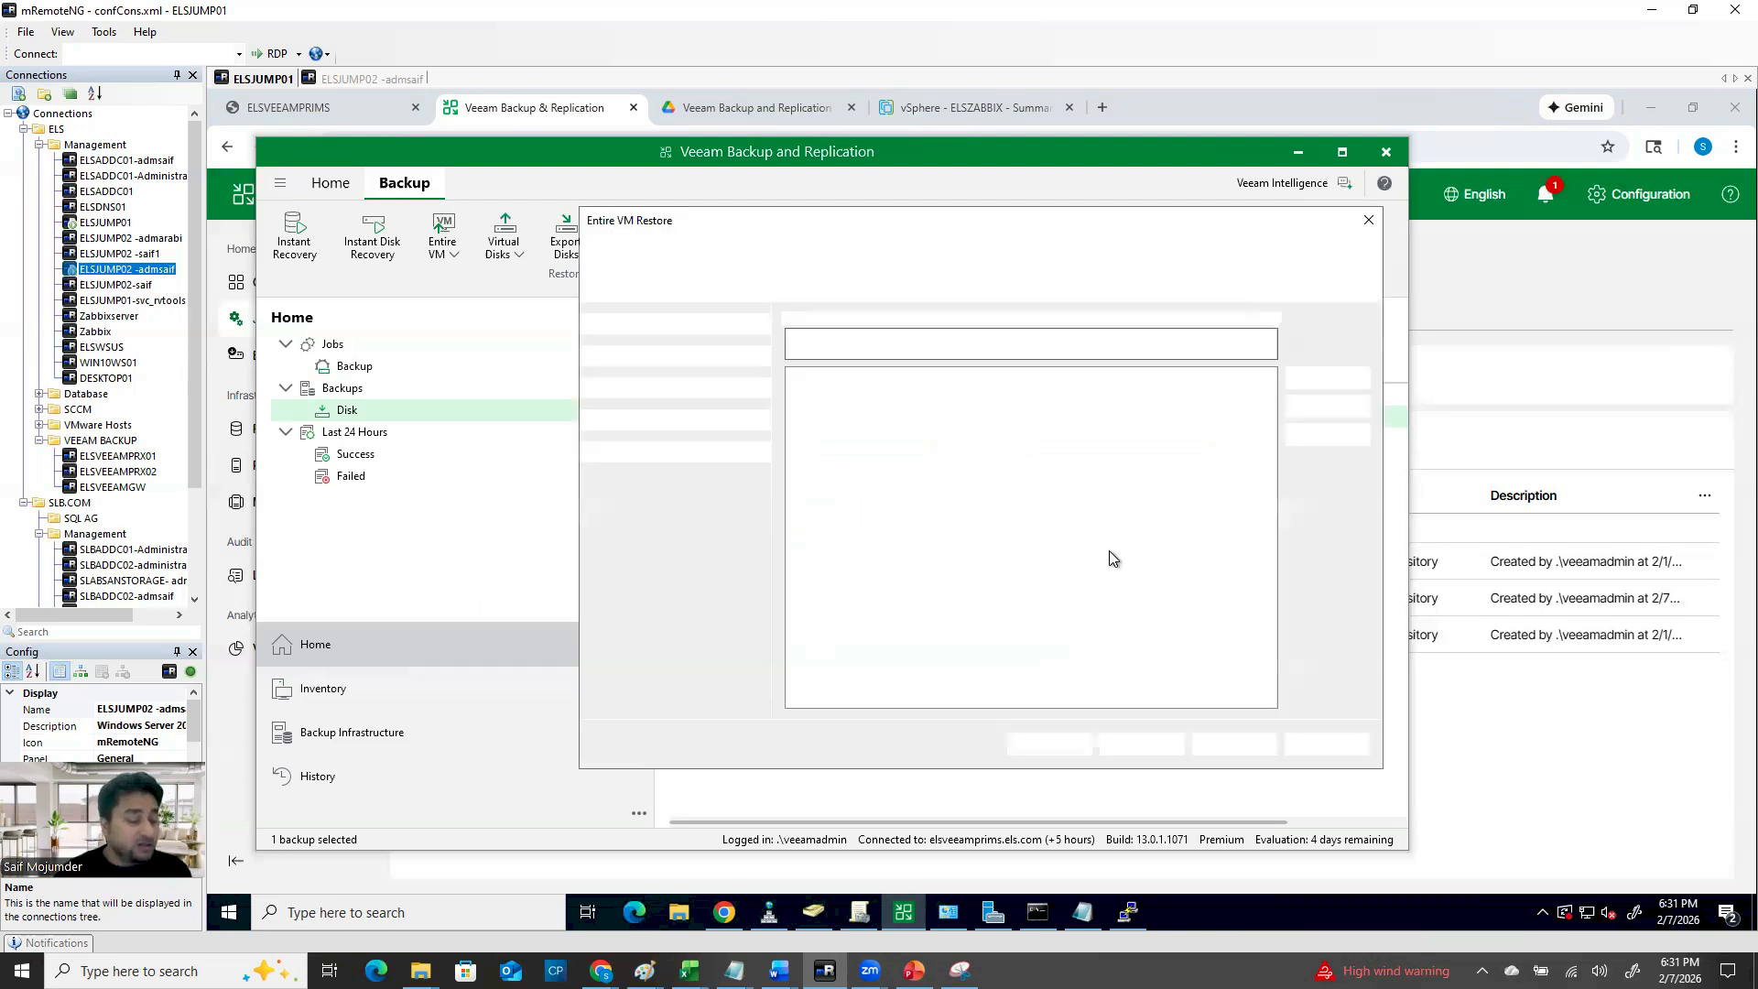
left_click(844, 401)
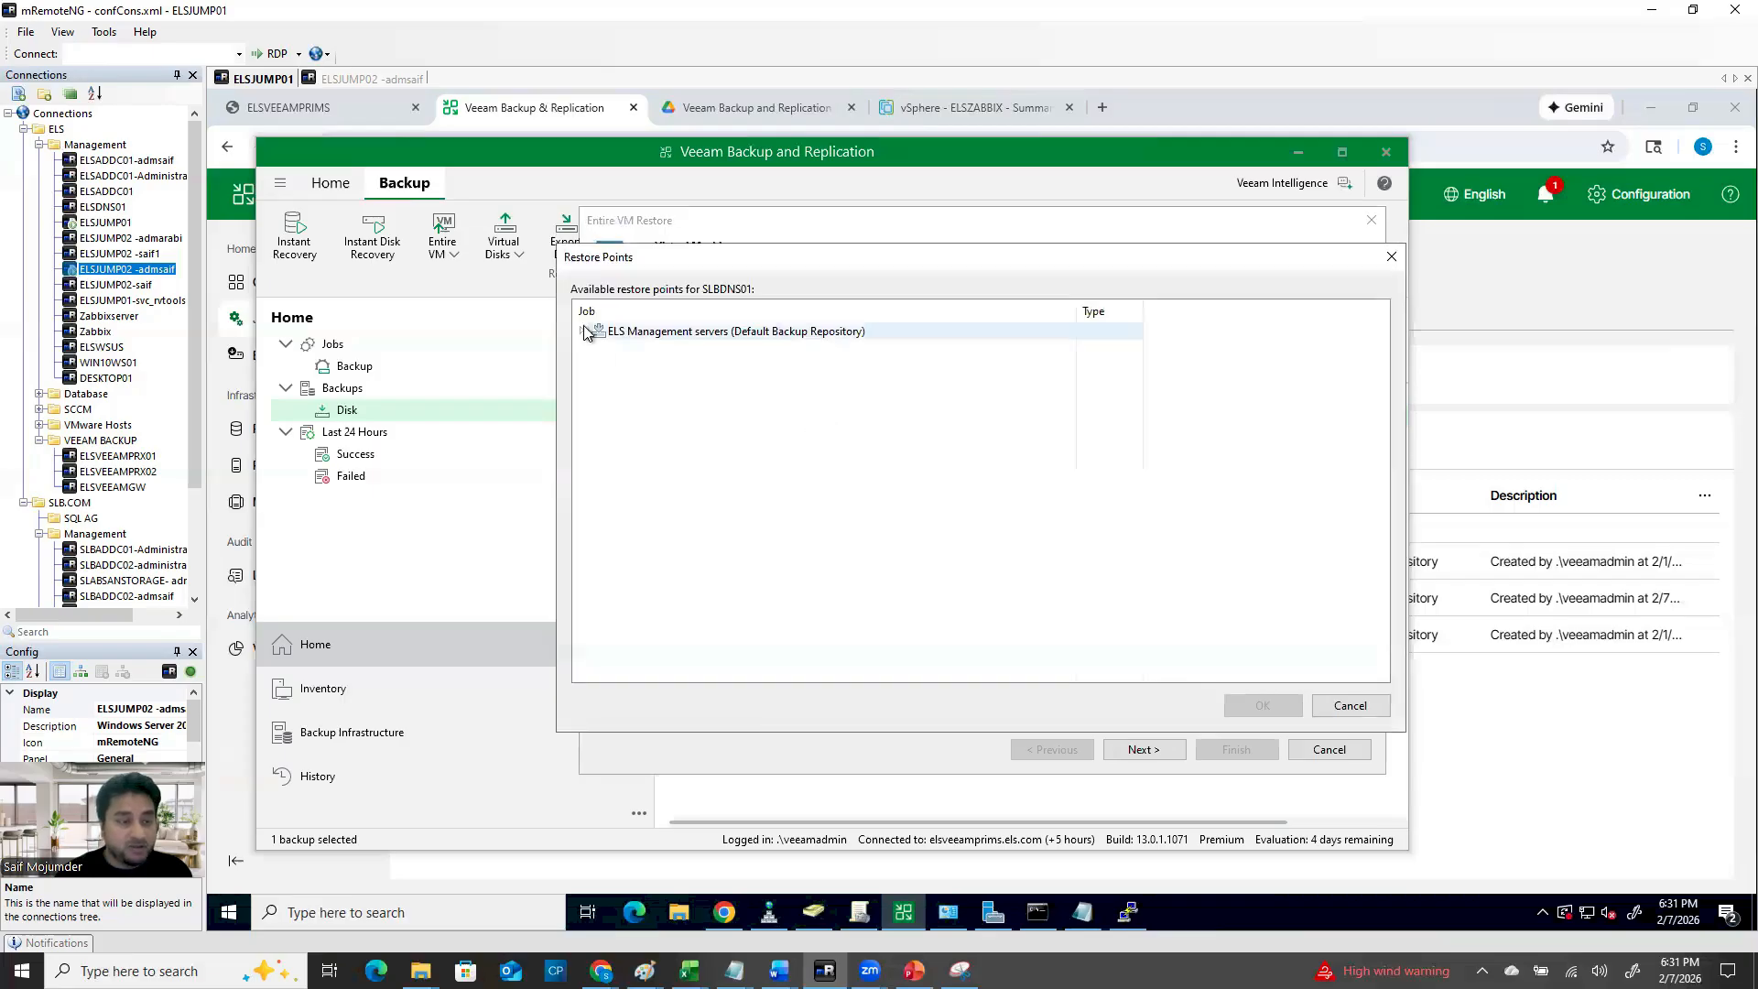
left_click(665, 384)
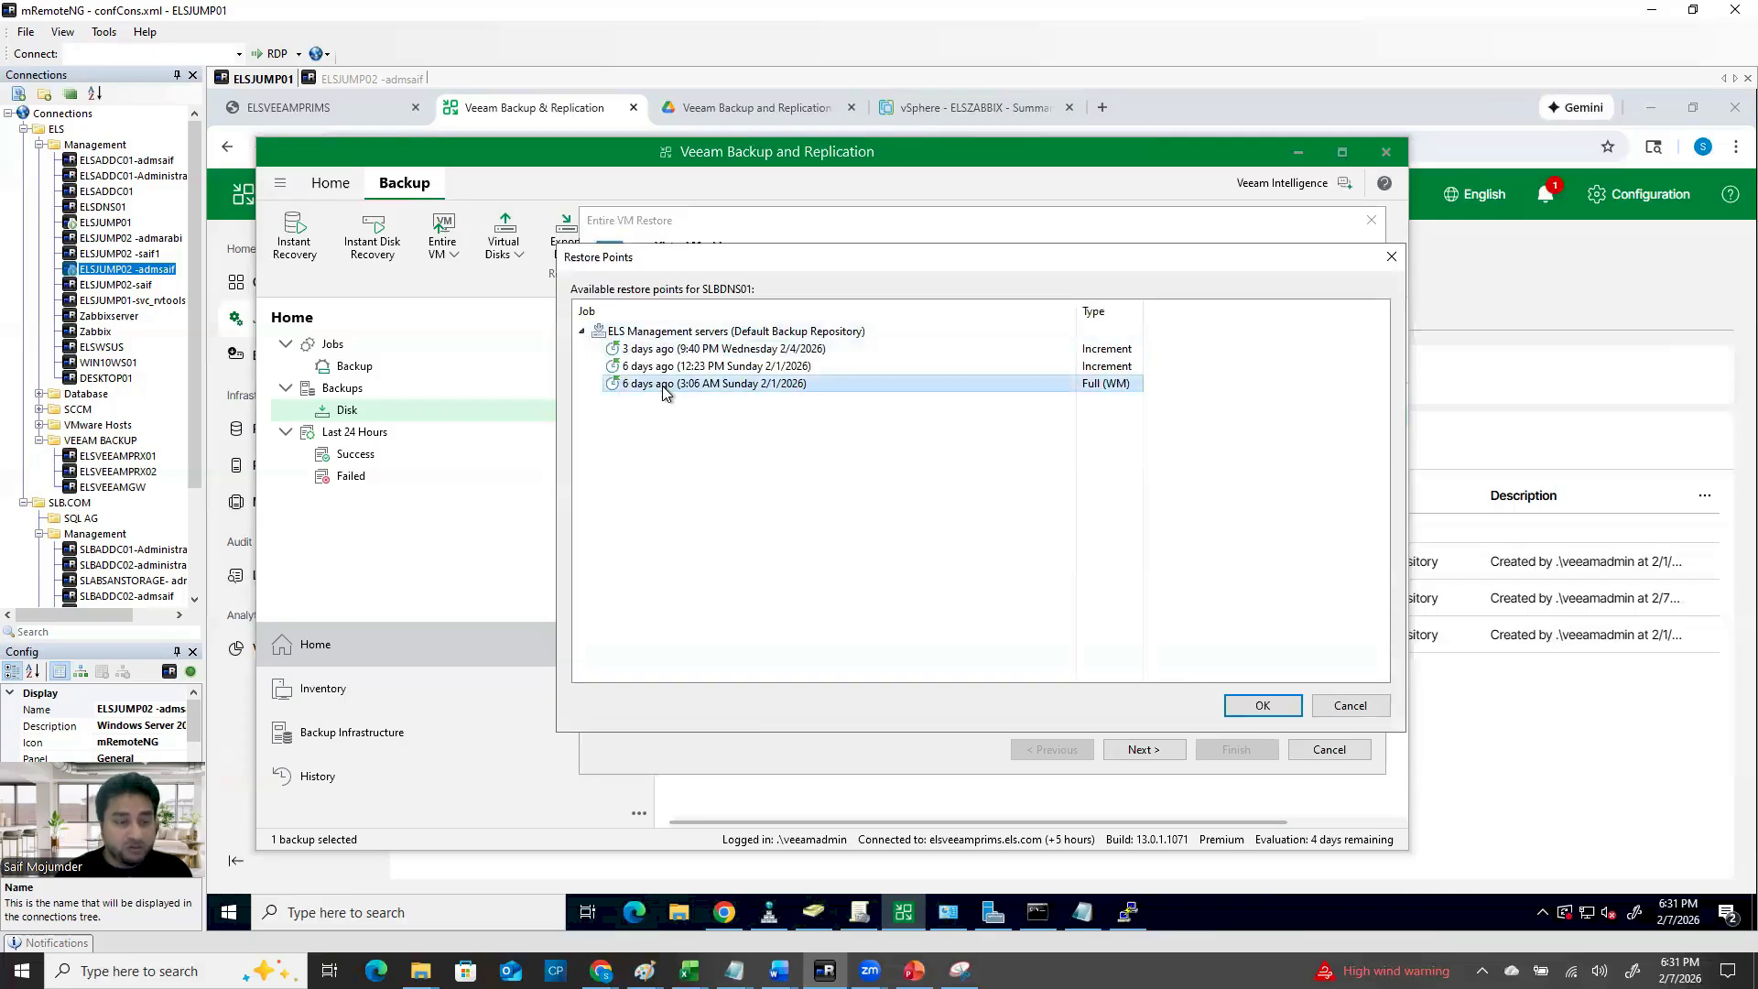
left_click(669, 366)
left_click(676, 349)
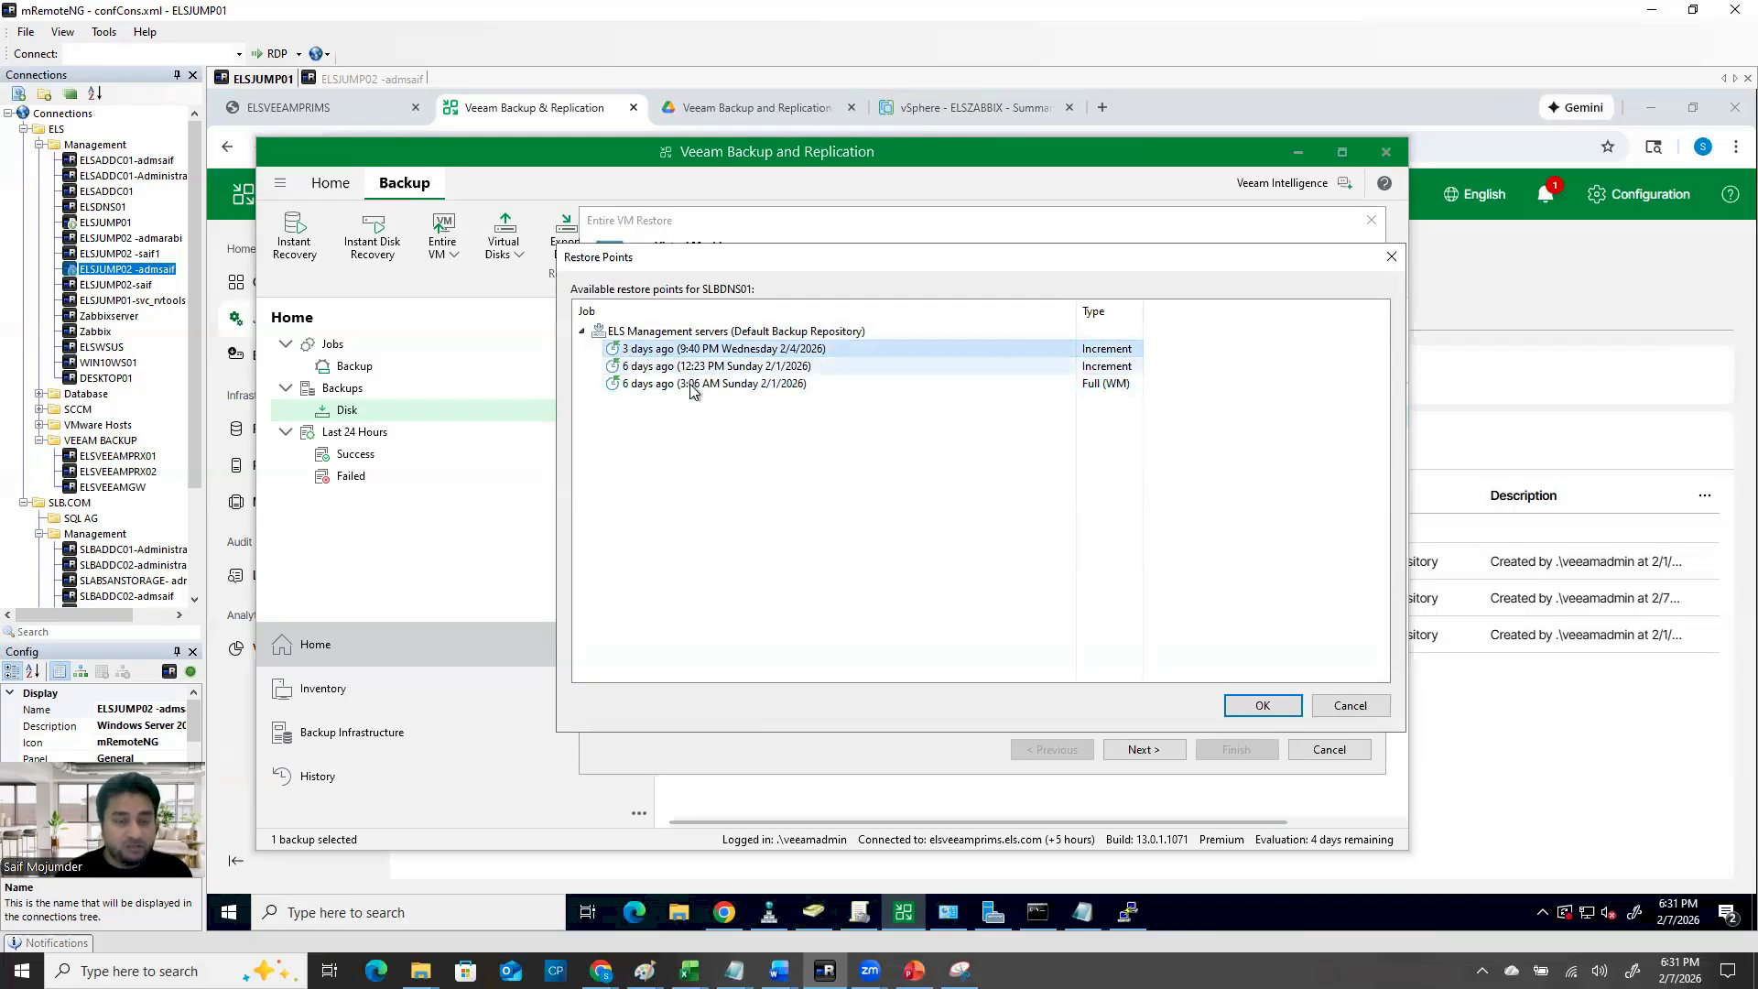
left_click(1256, 703)
left_click(1145, 750)
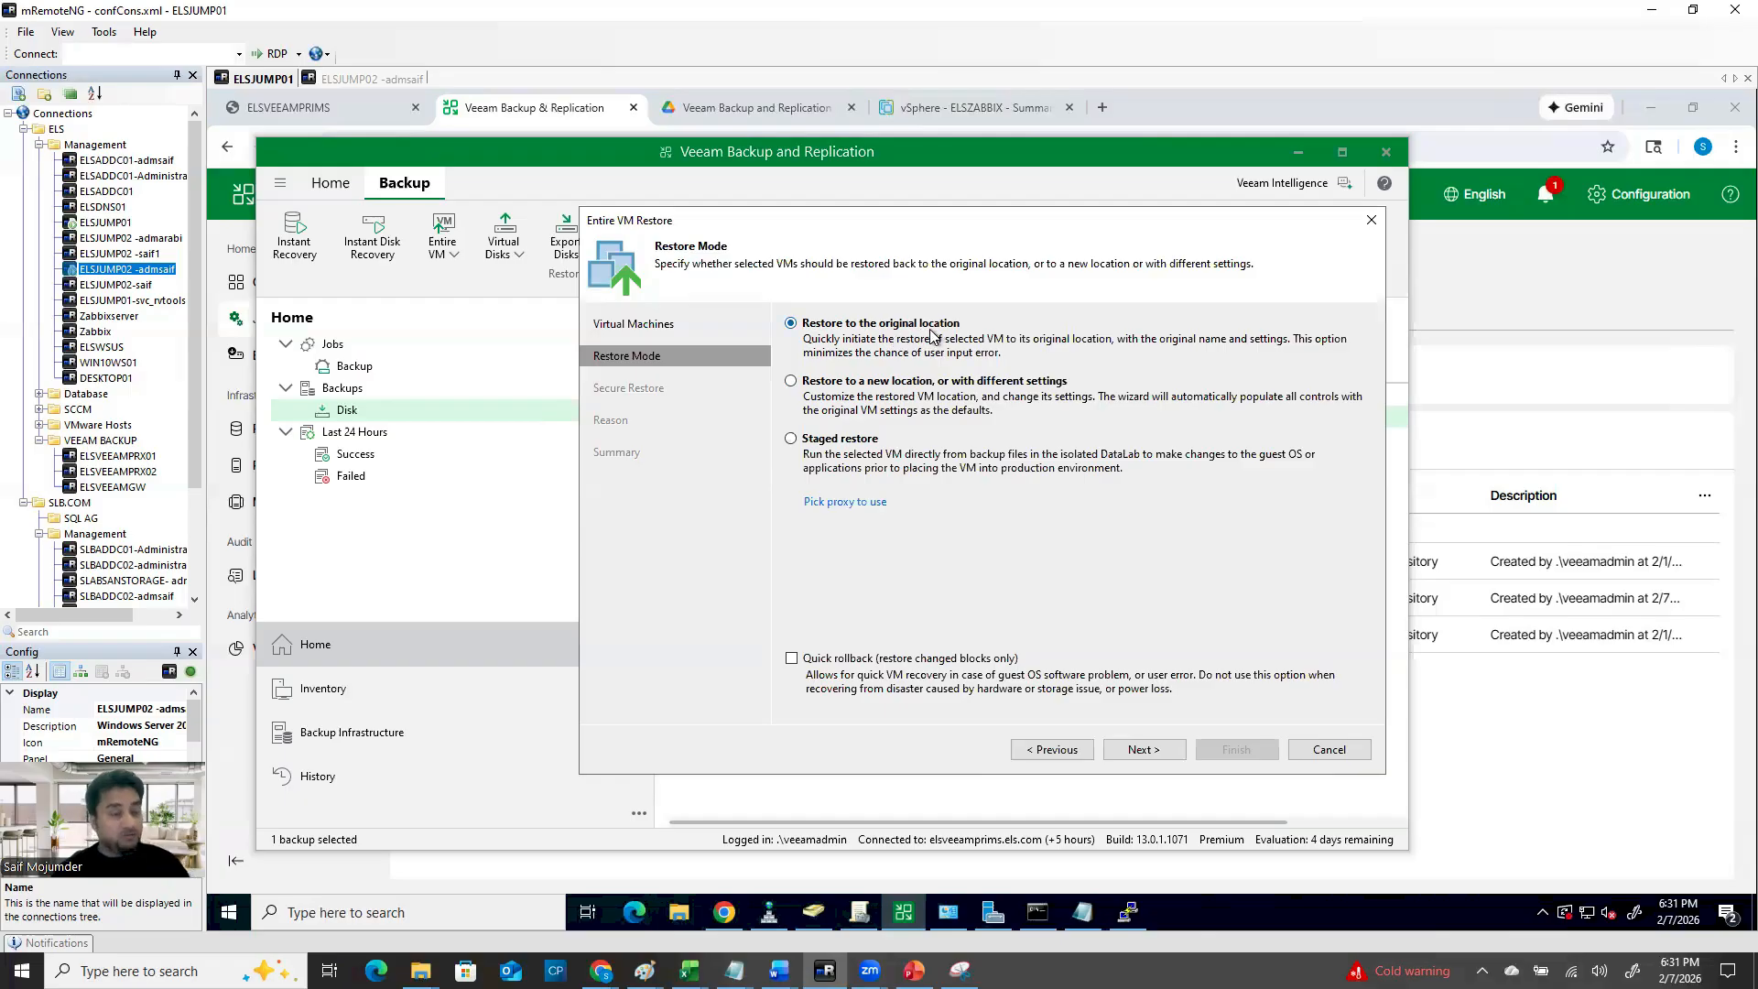
left_click(861, 387)
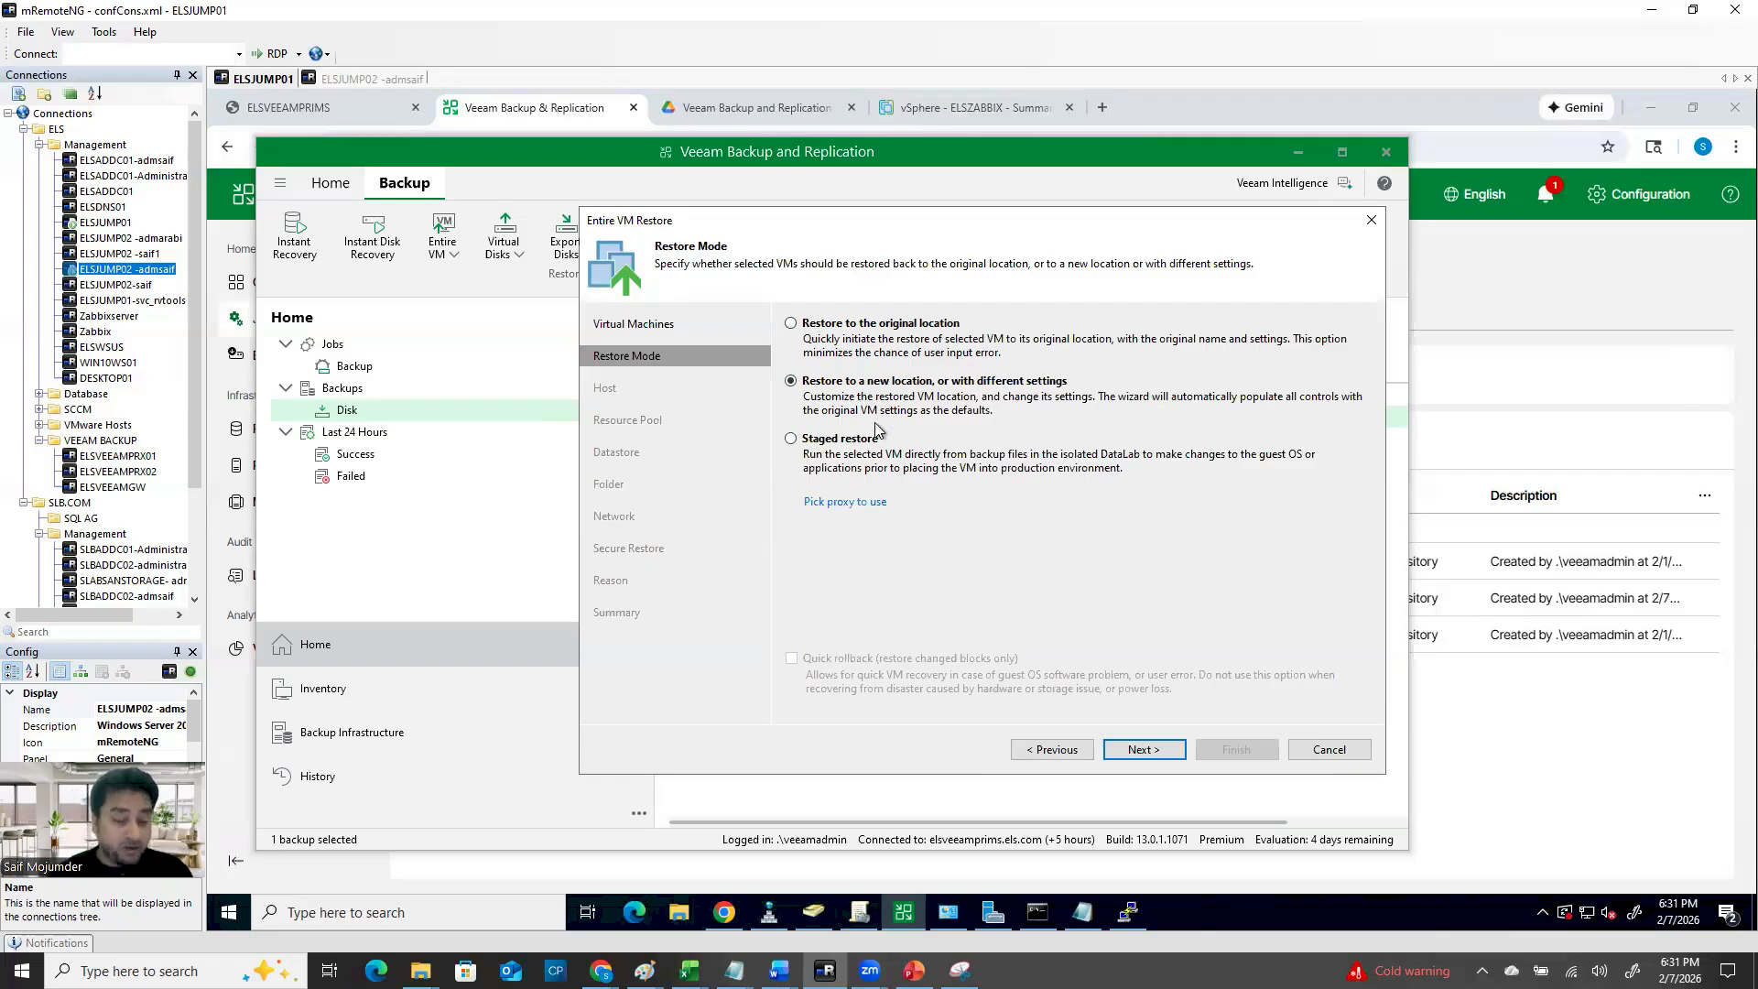
- Set SLBDNS01's target host to elsmsthost01.els.com under ELSDC > Compute_Cluster
left_click(1154, 750)
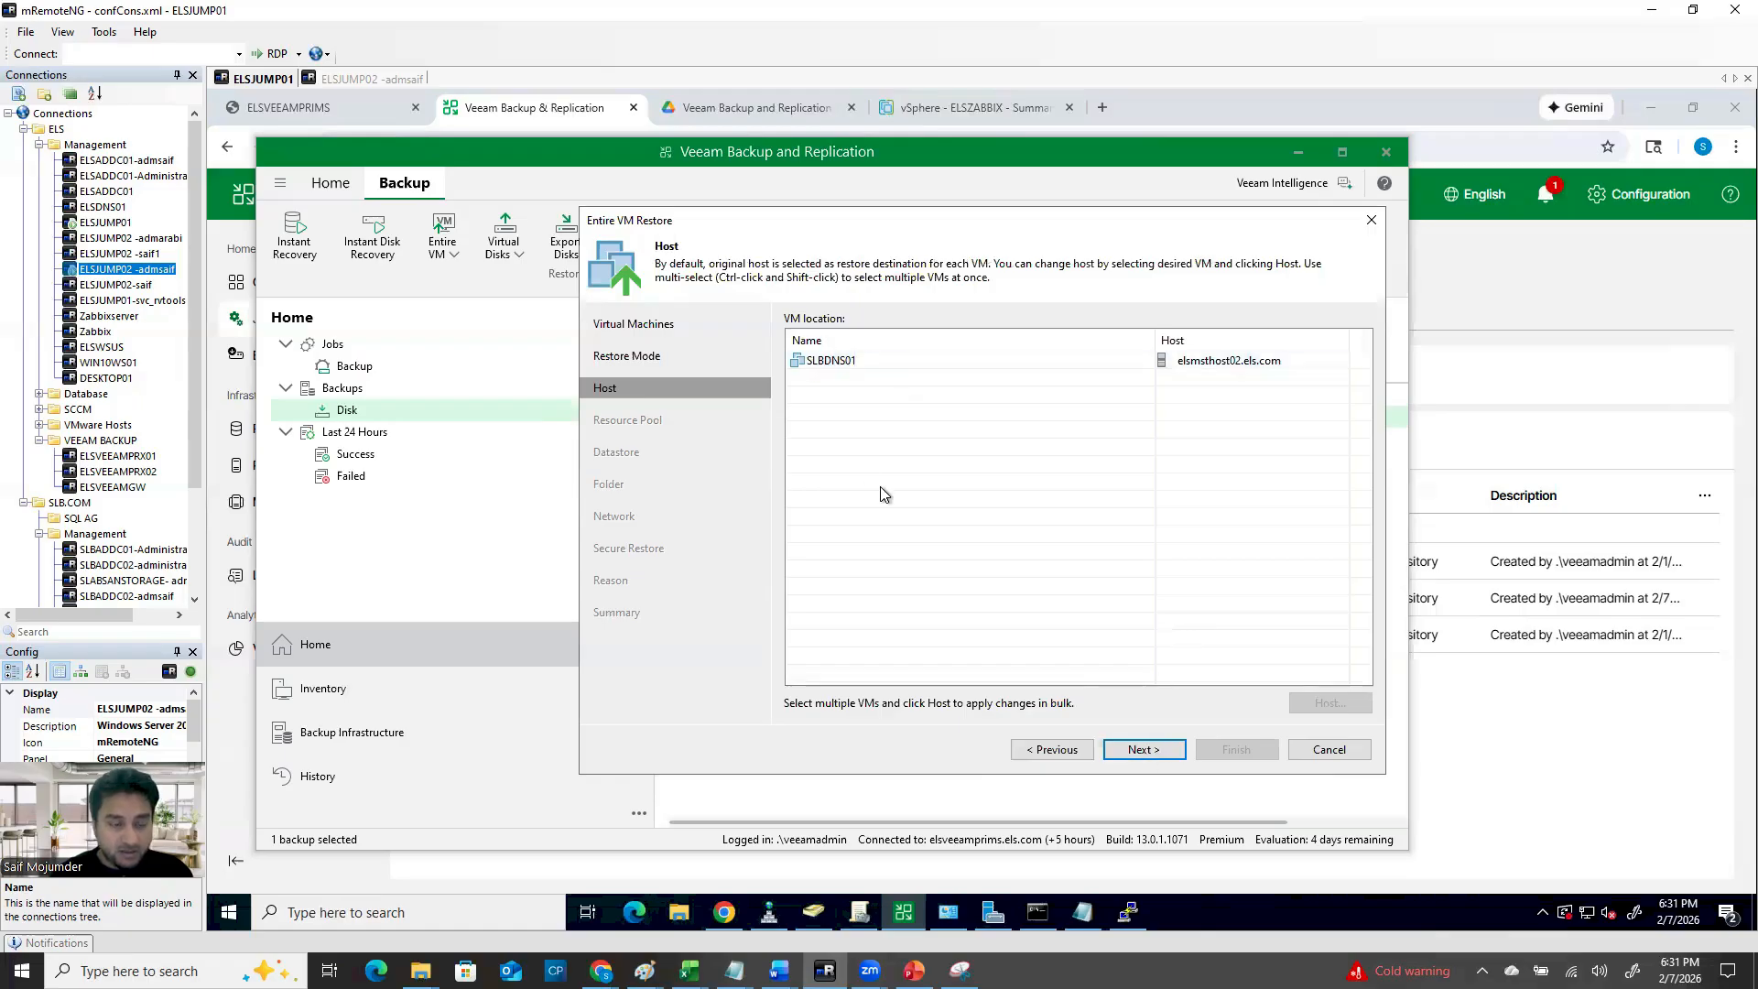
left_click(856, 361)
left_click(1161, 753)
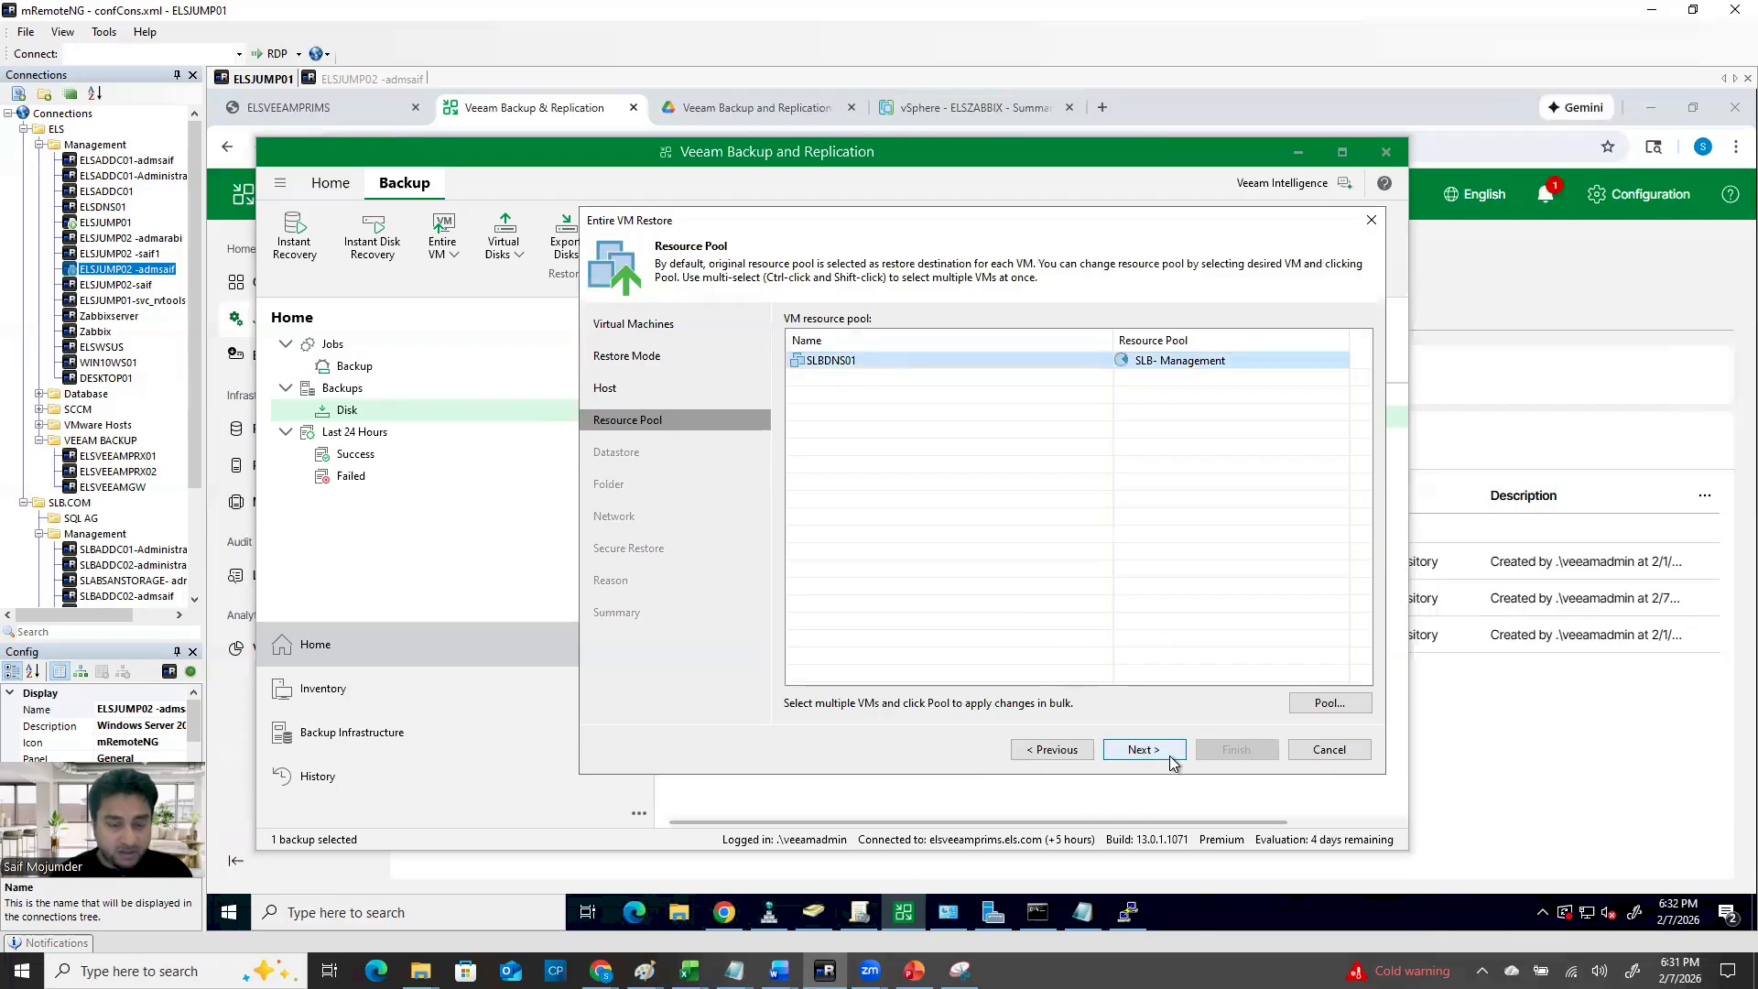
left_click(1052, 751)
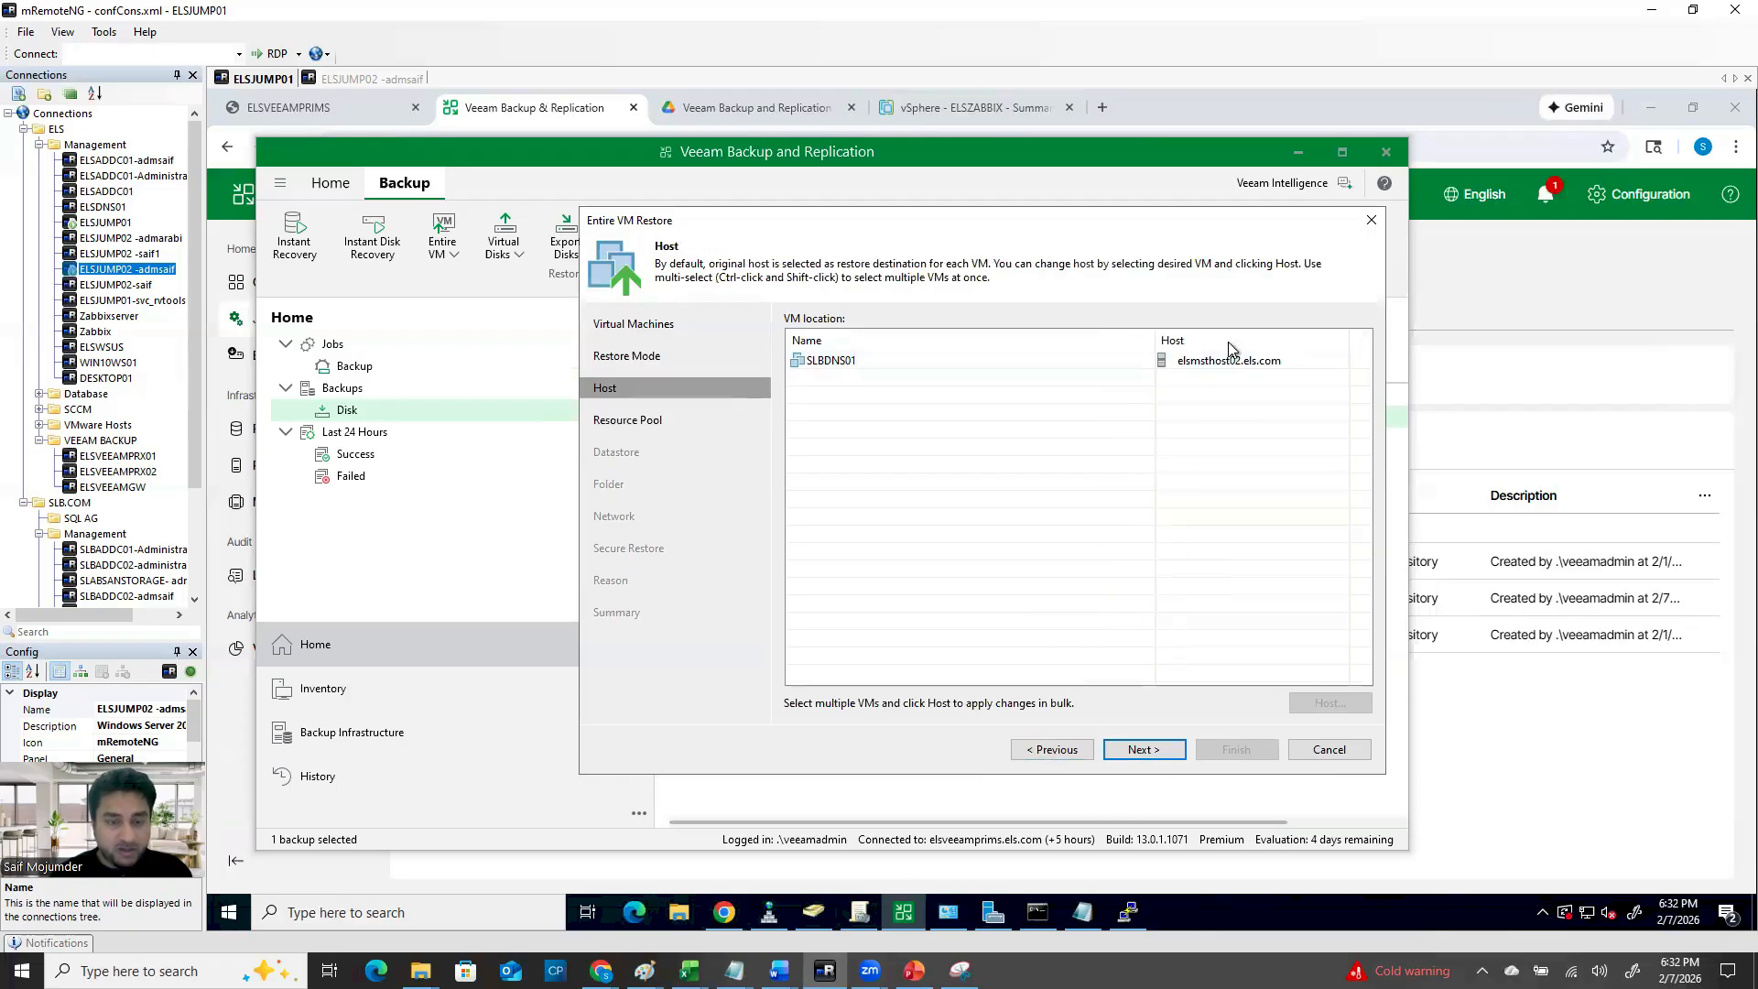
left_click(1224, 367)
left_click(1332, 703)
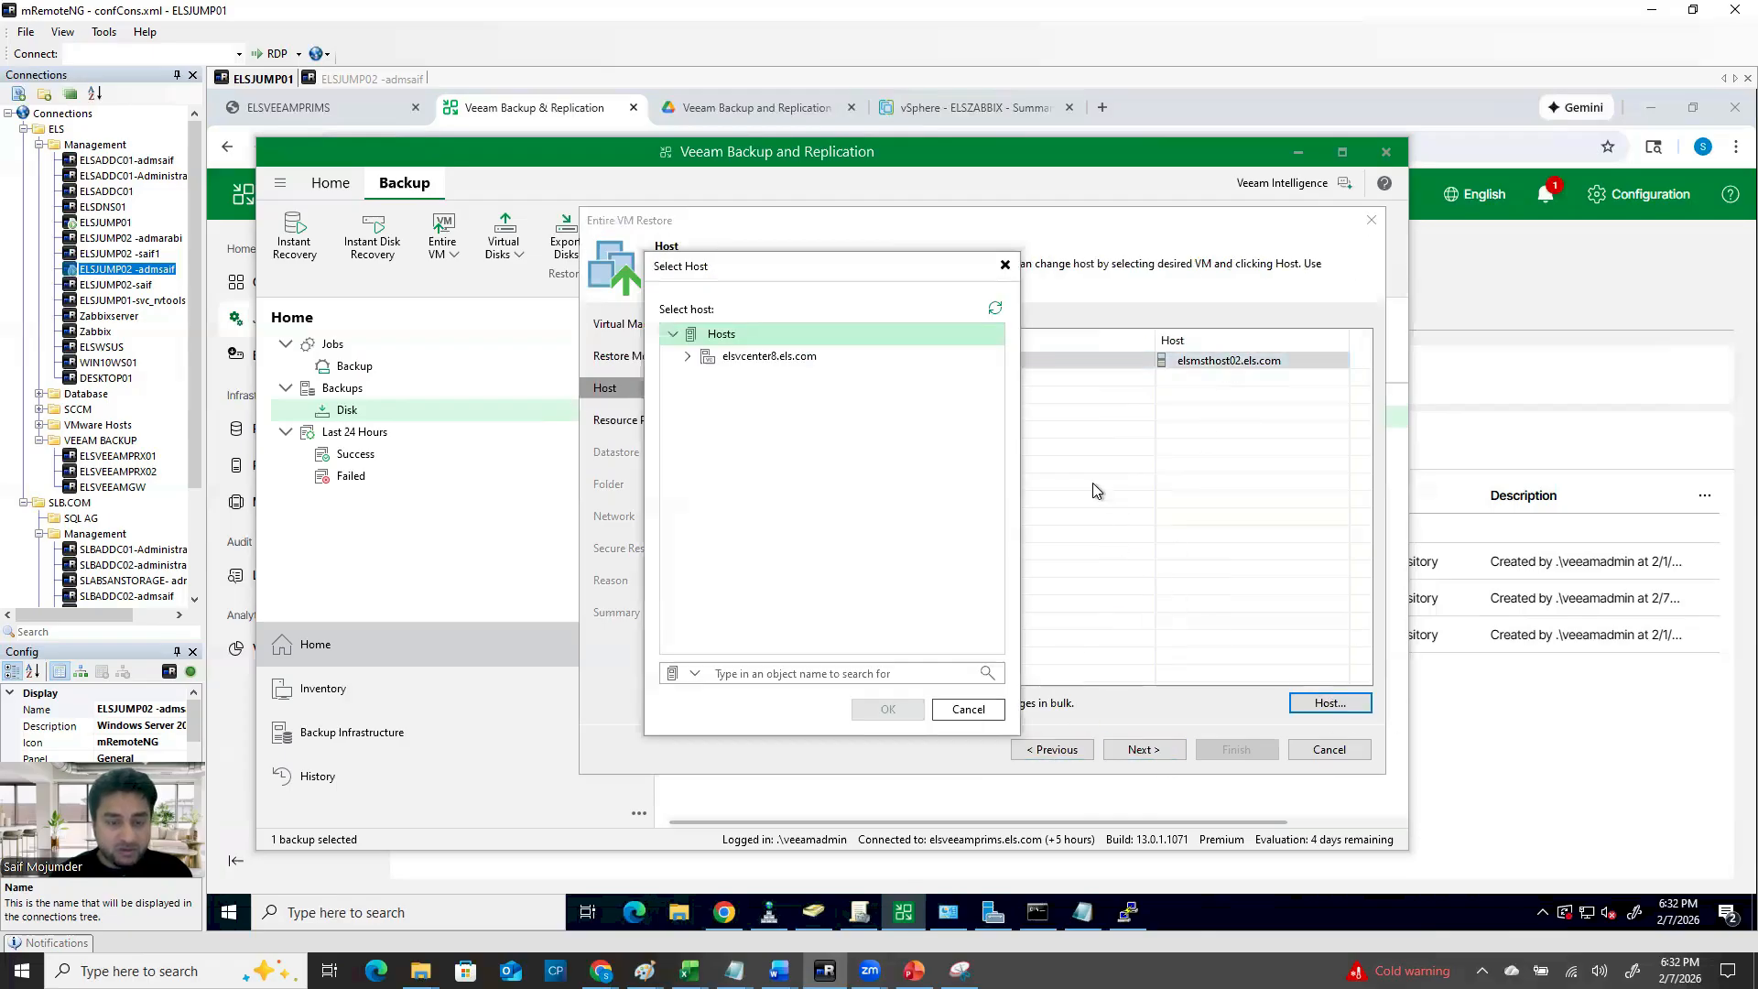
left_click(701, 363)
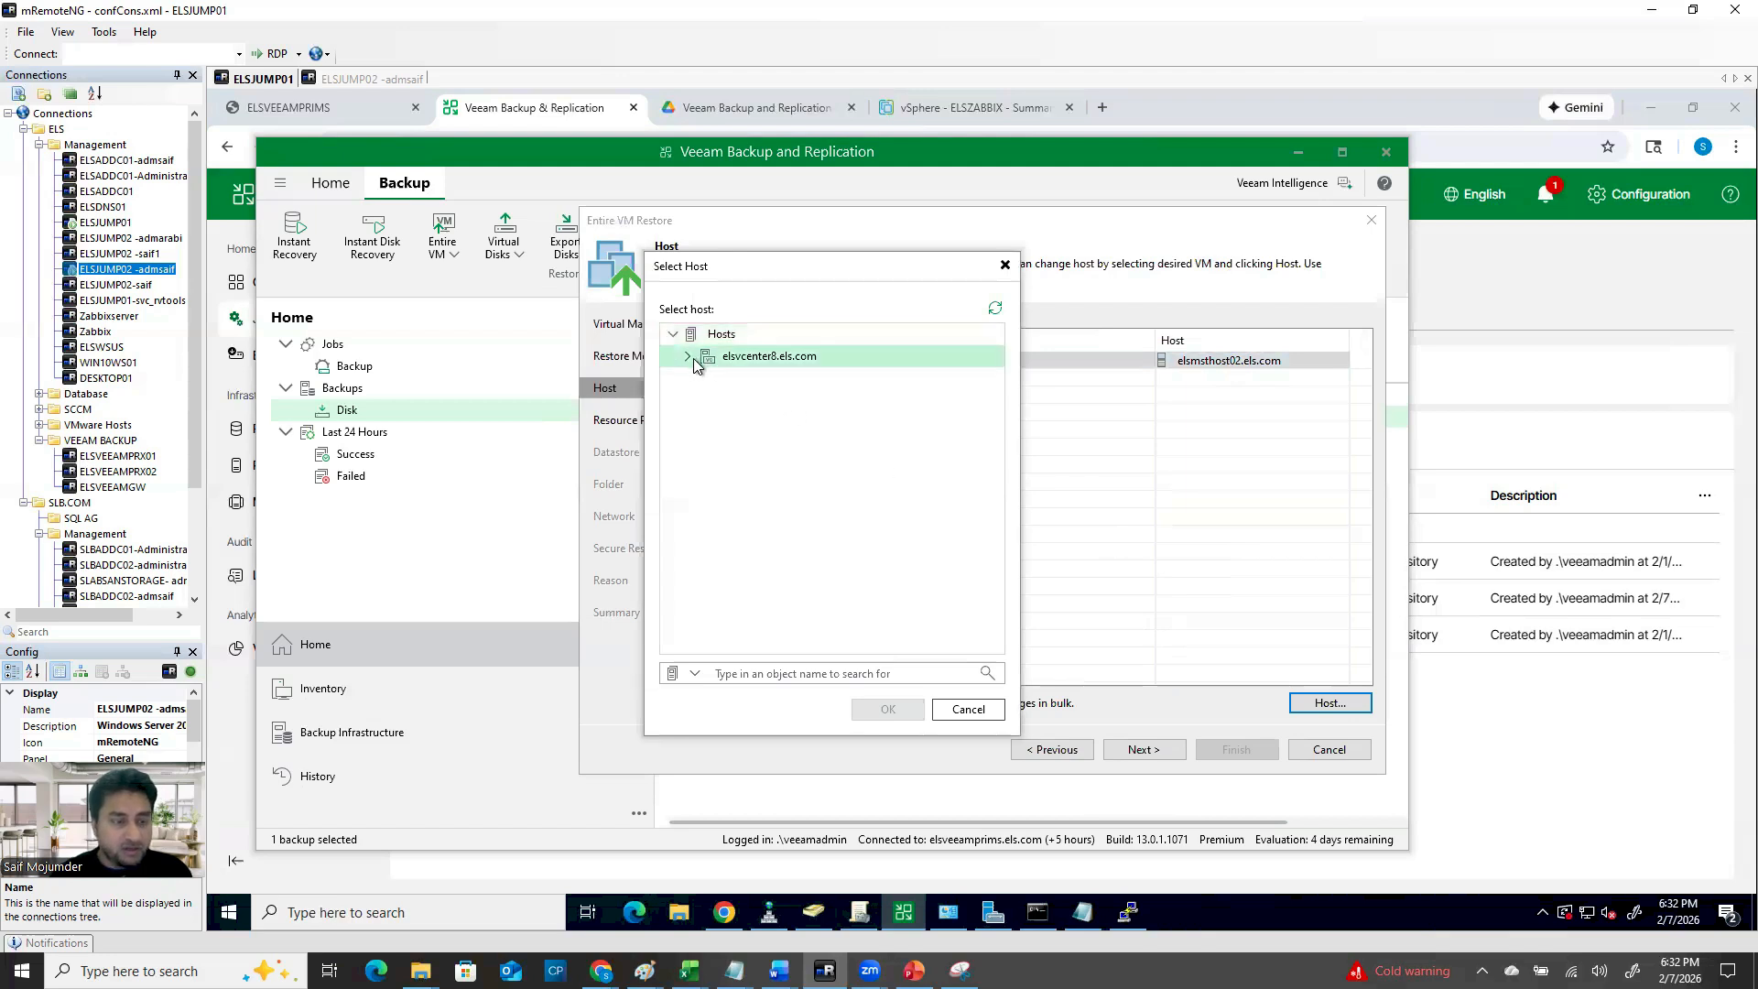
left_click(688, 356)
left_click(702, 377)
left_click(752, 377)
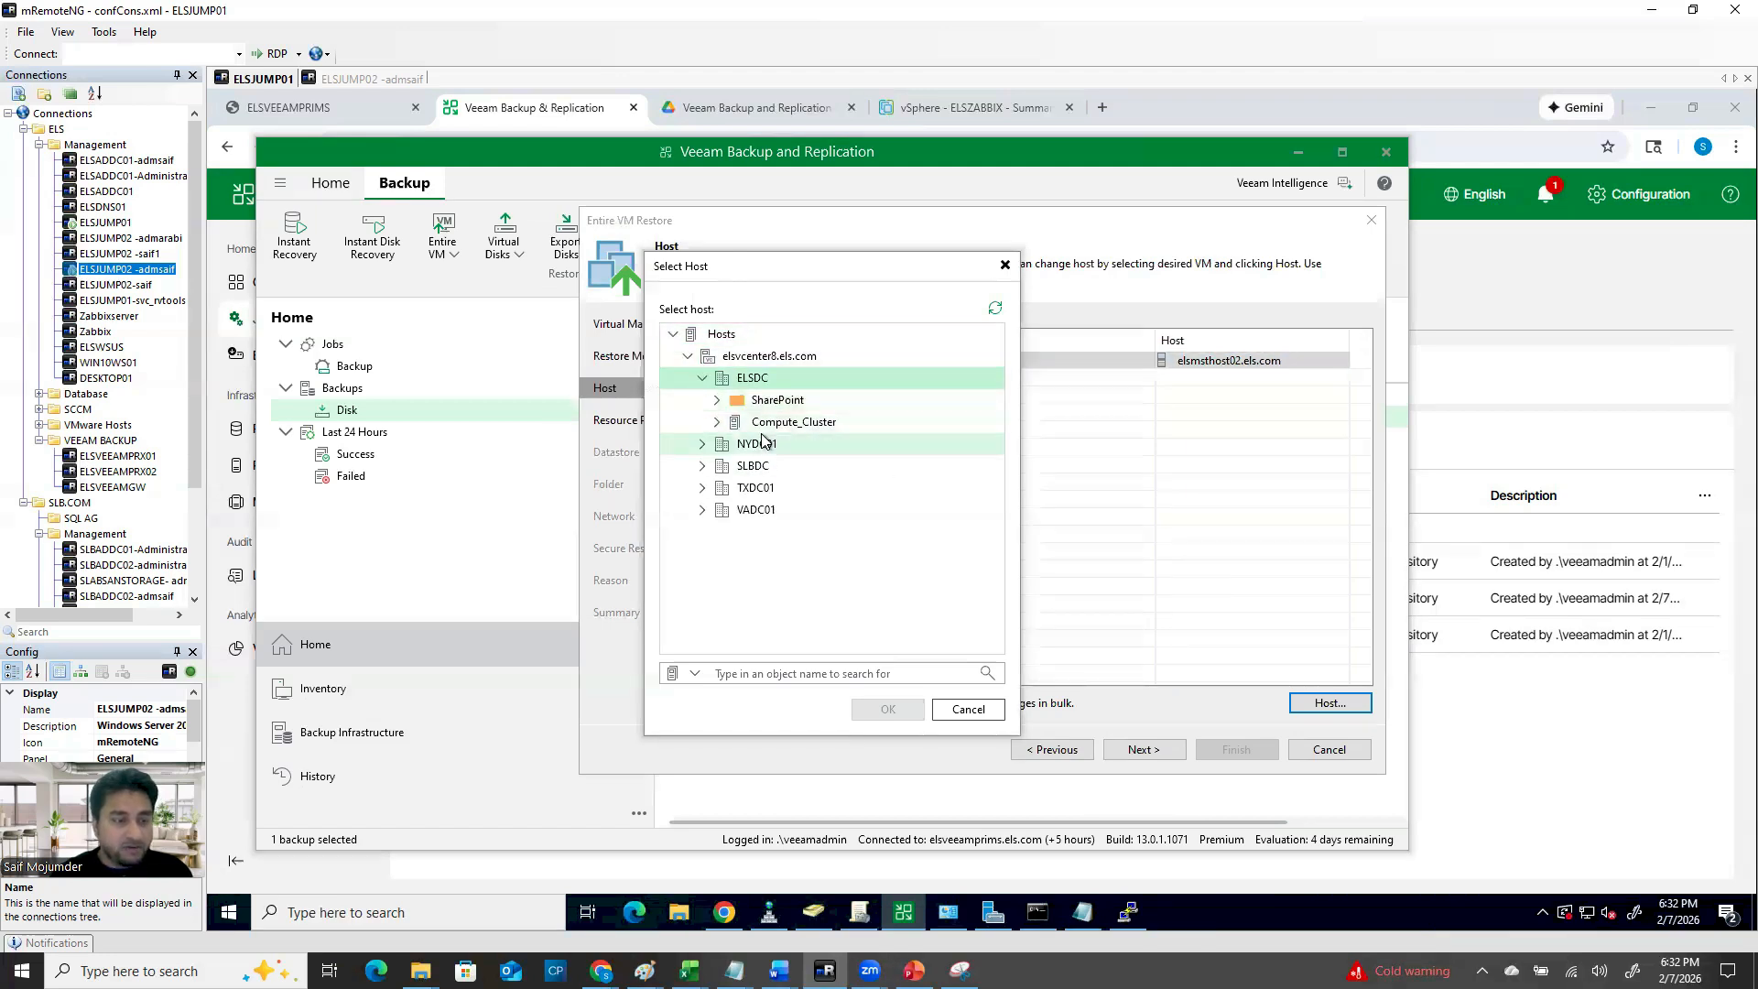
left_click(718, 423)
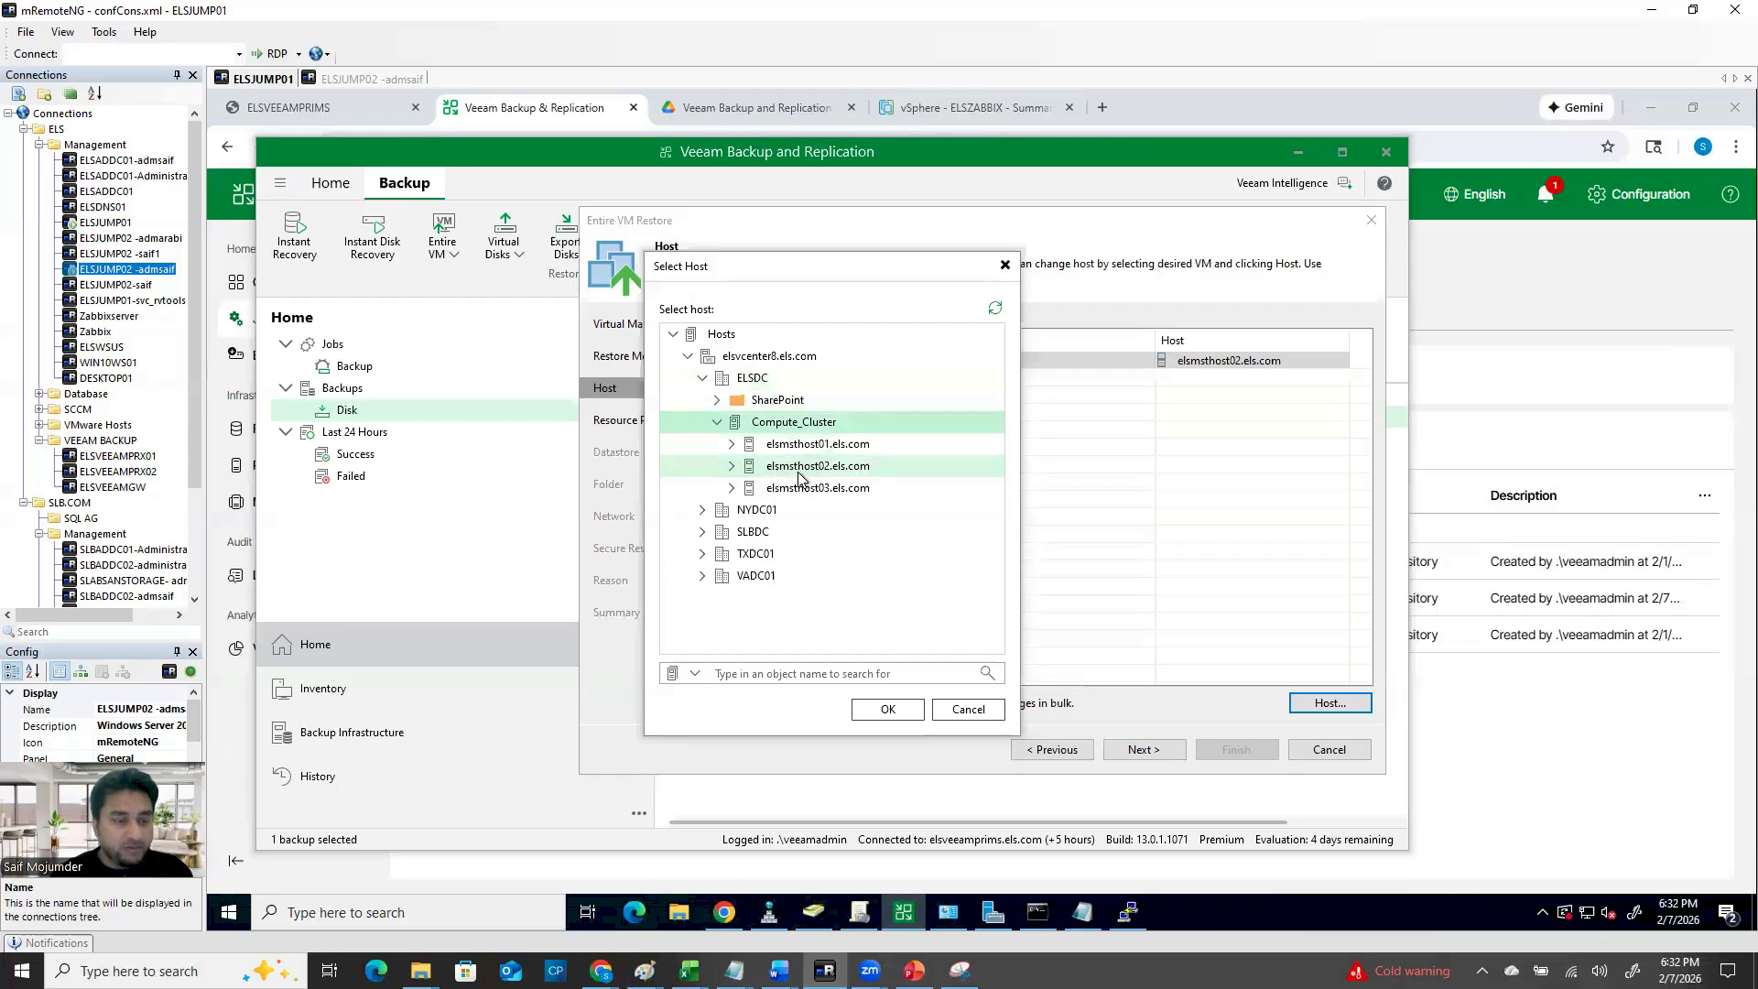
left_click(869, 465)
left_click(890, 713)
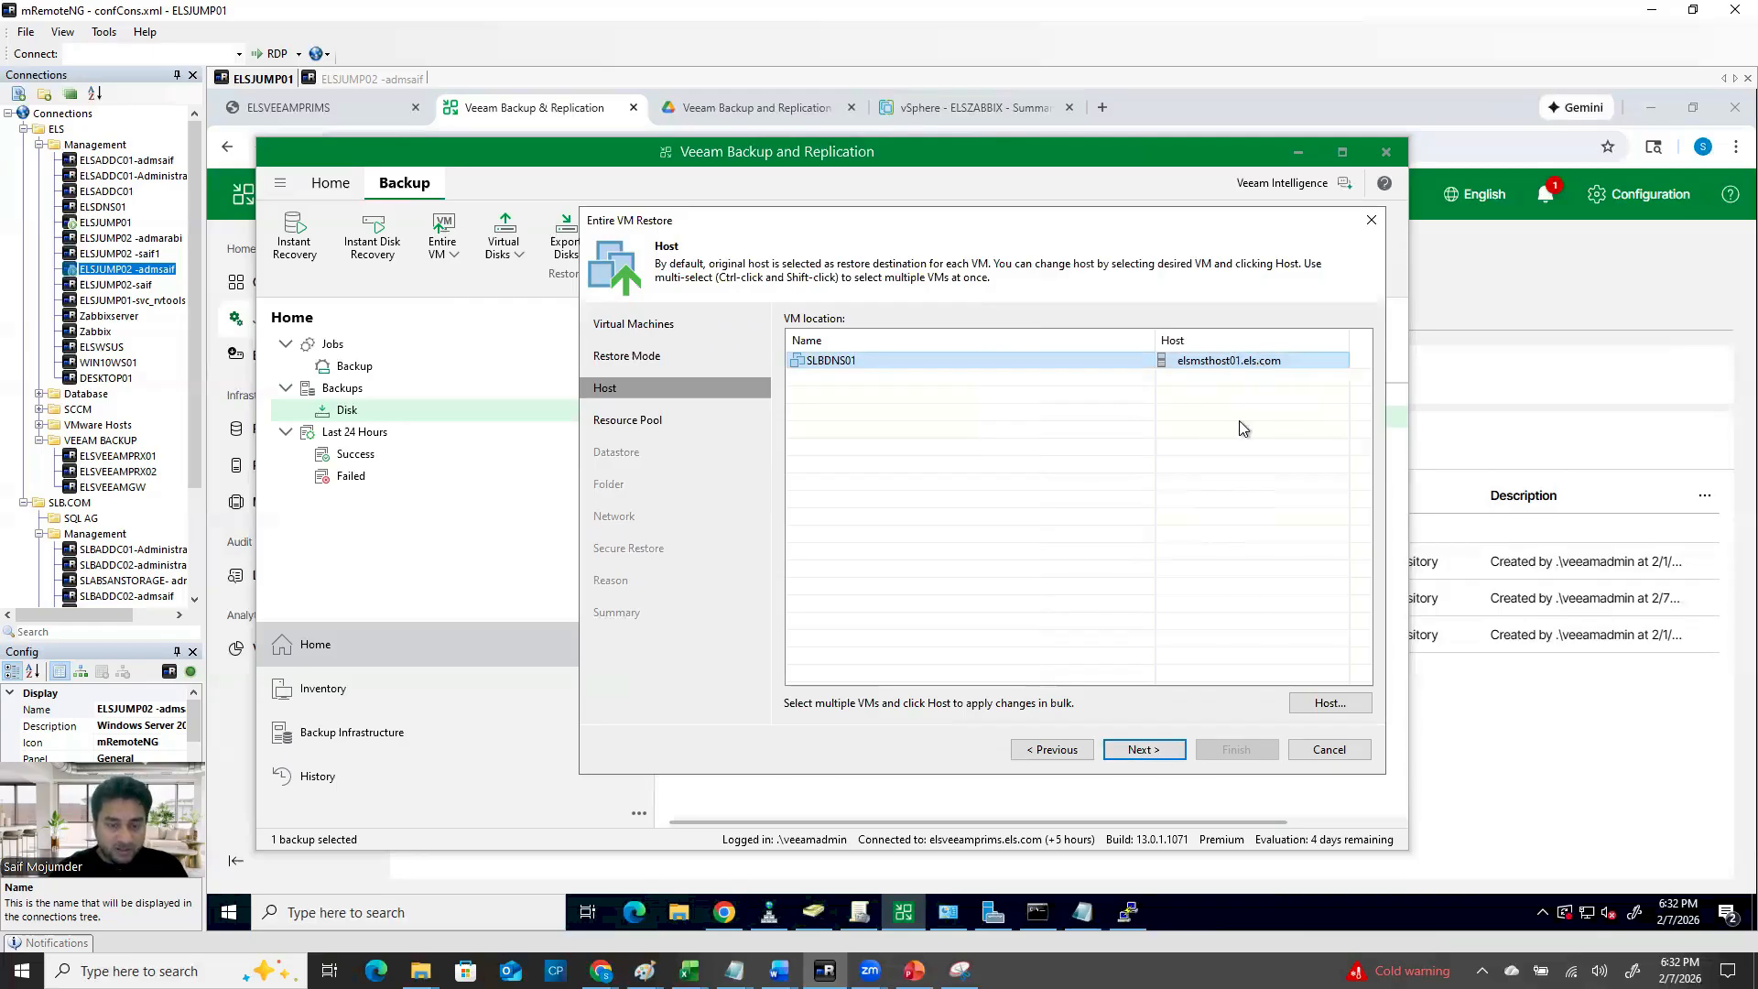
left_click(1144, 749)
- Keep the SLB- Management resource pool and continue to the datastore step
left_click(1163, 365)
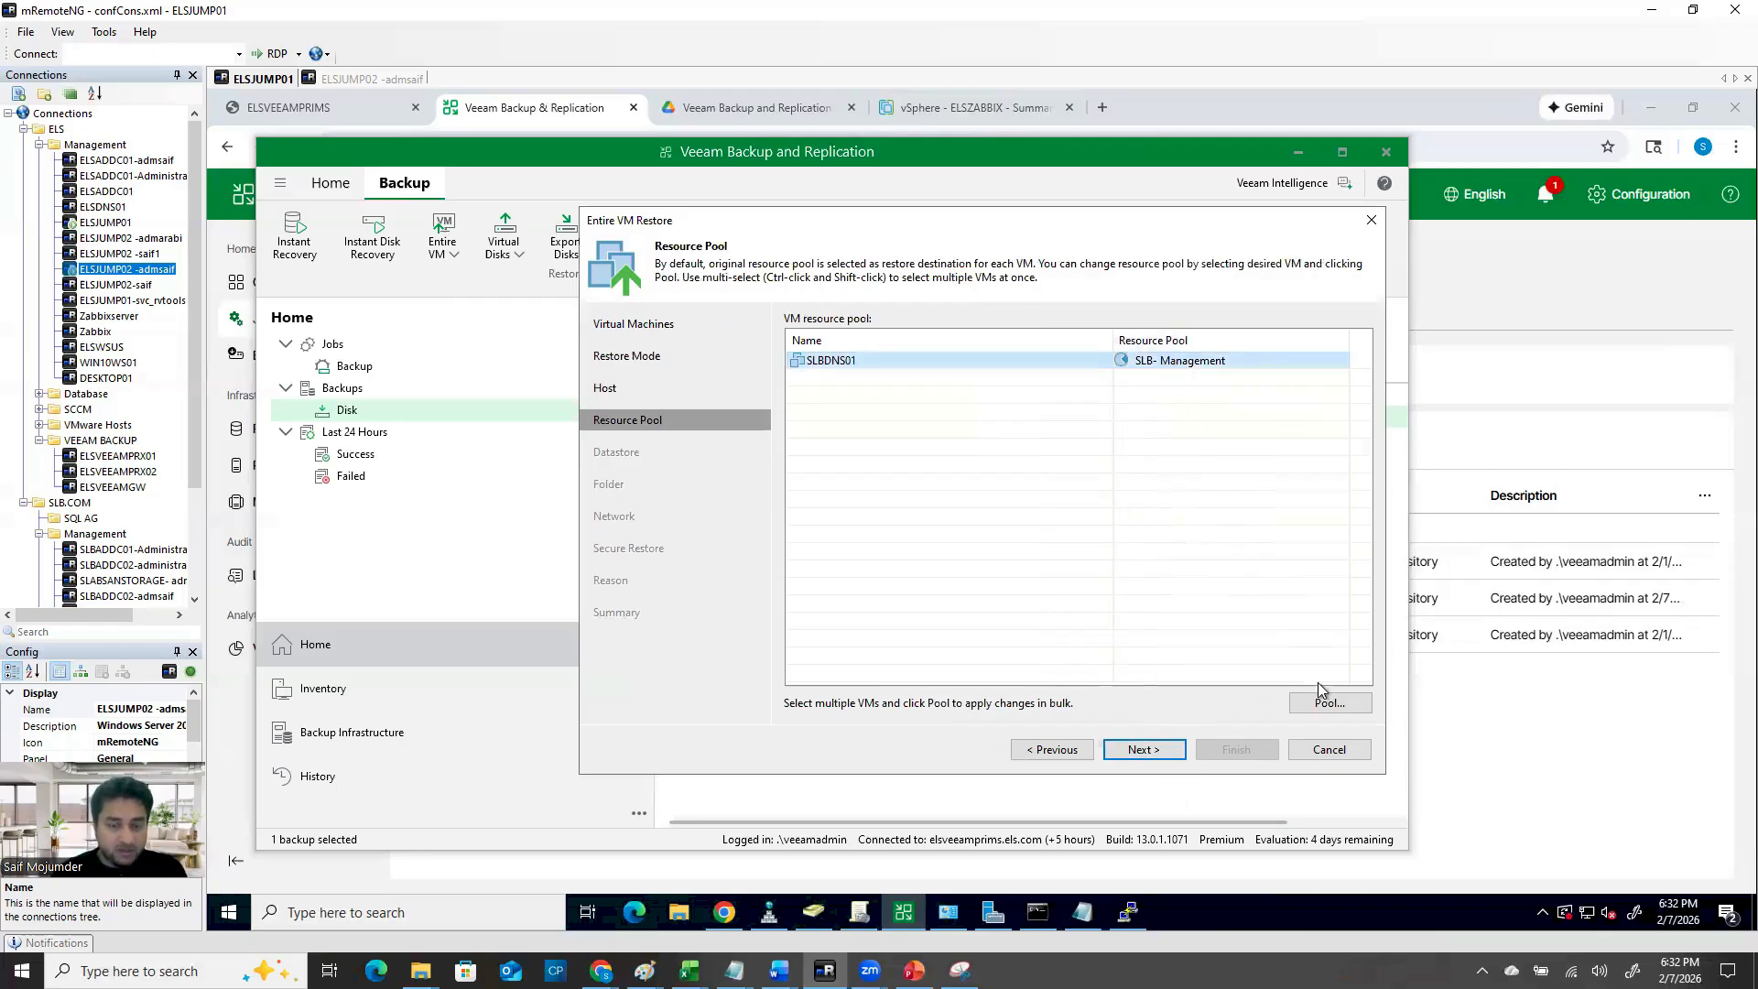
left_click(1342, 701)
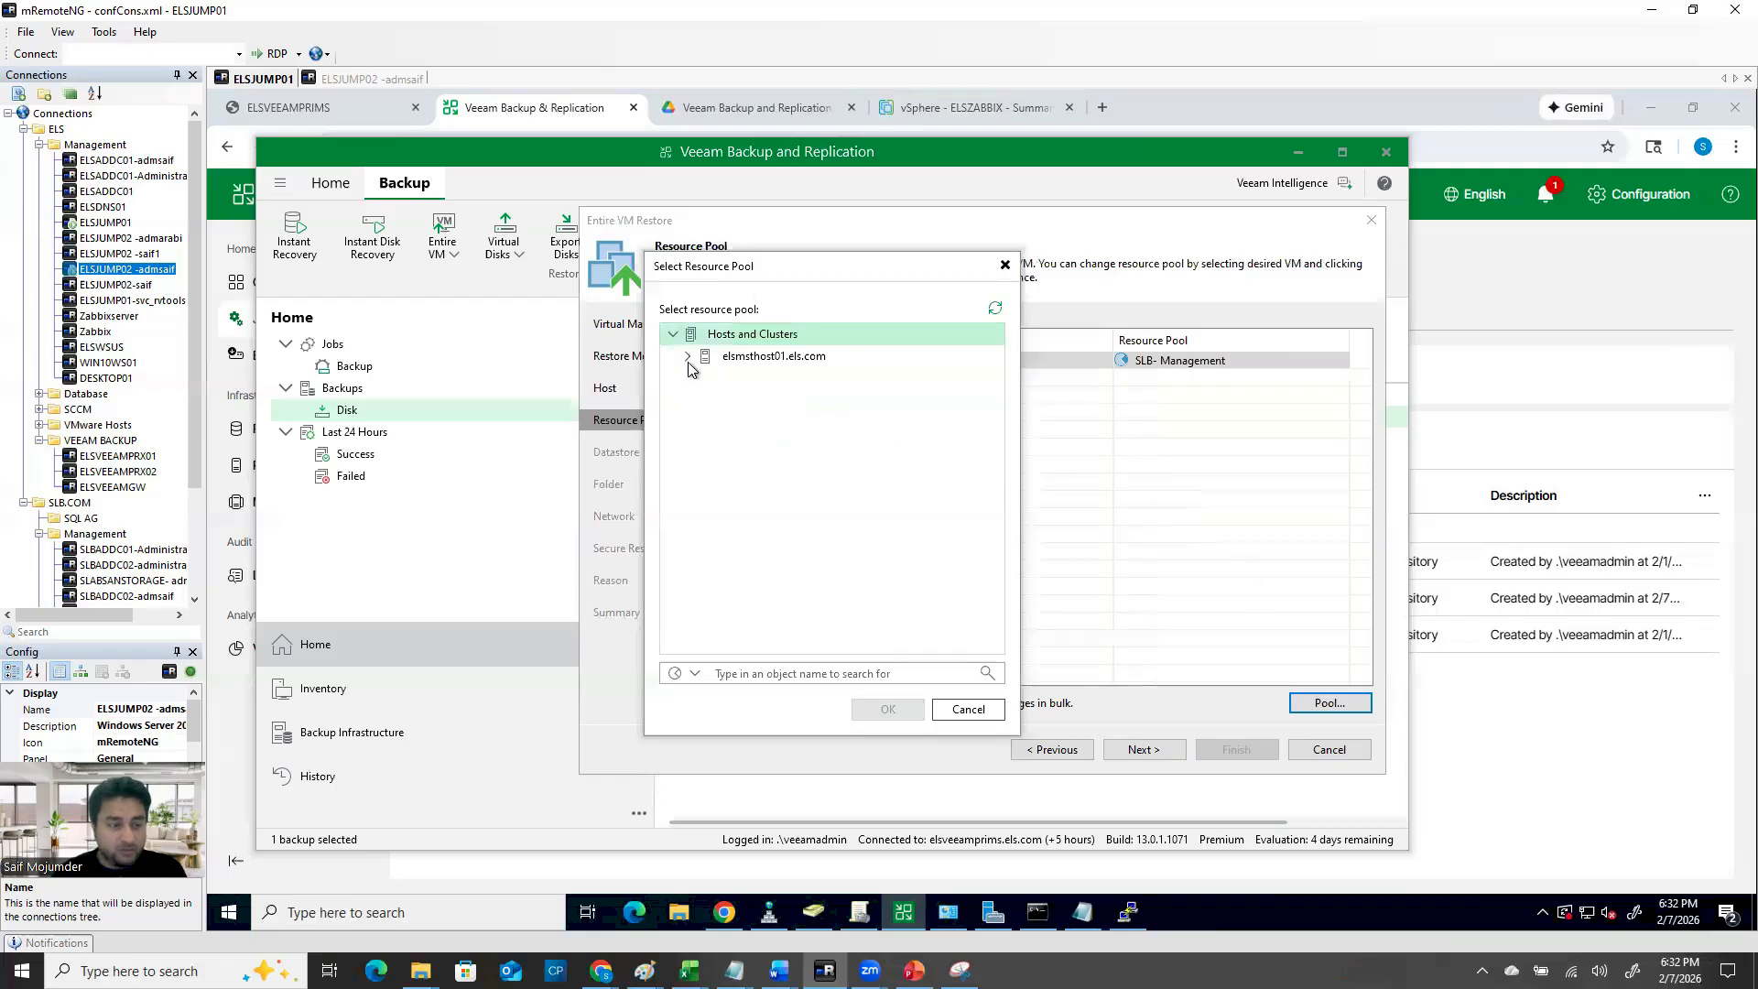
left_click(692, 360)
left_click(688, 356)
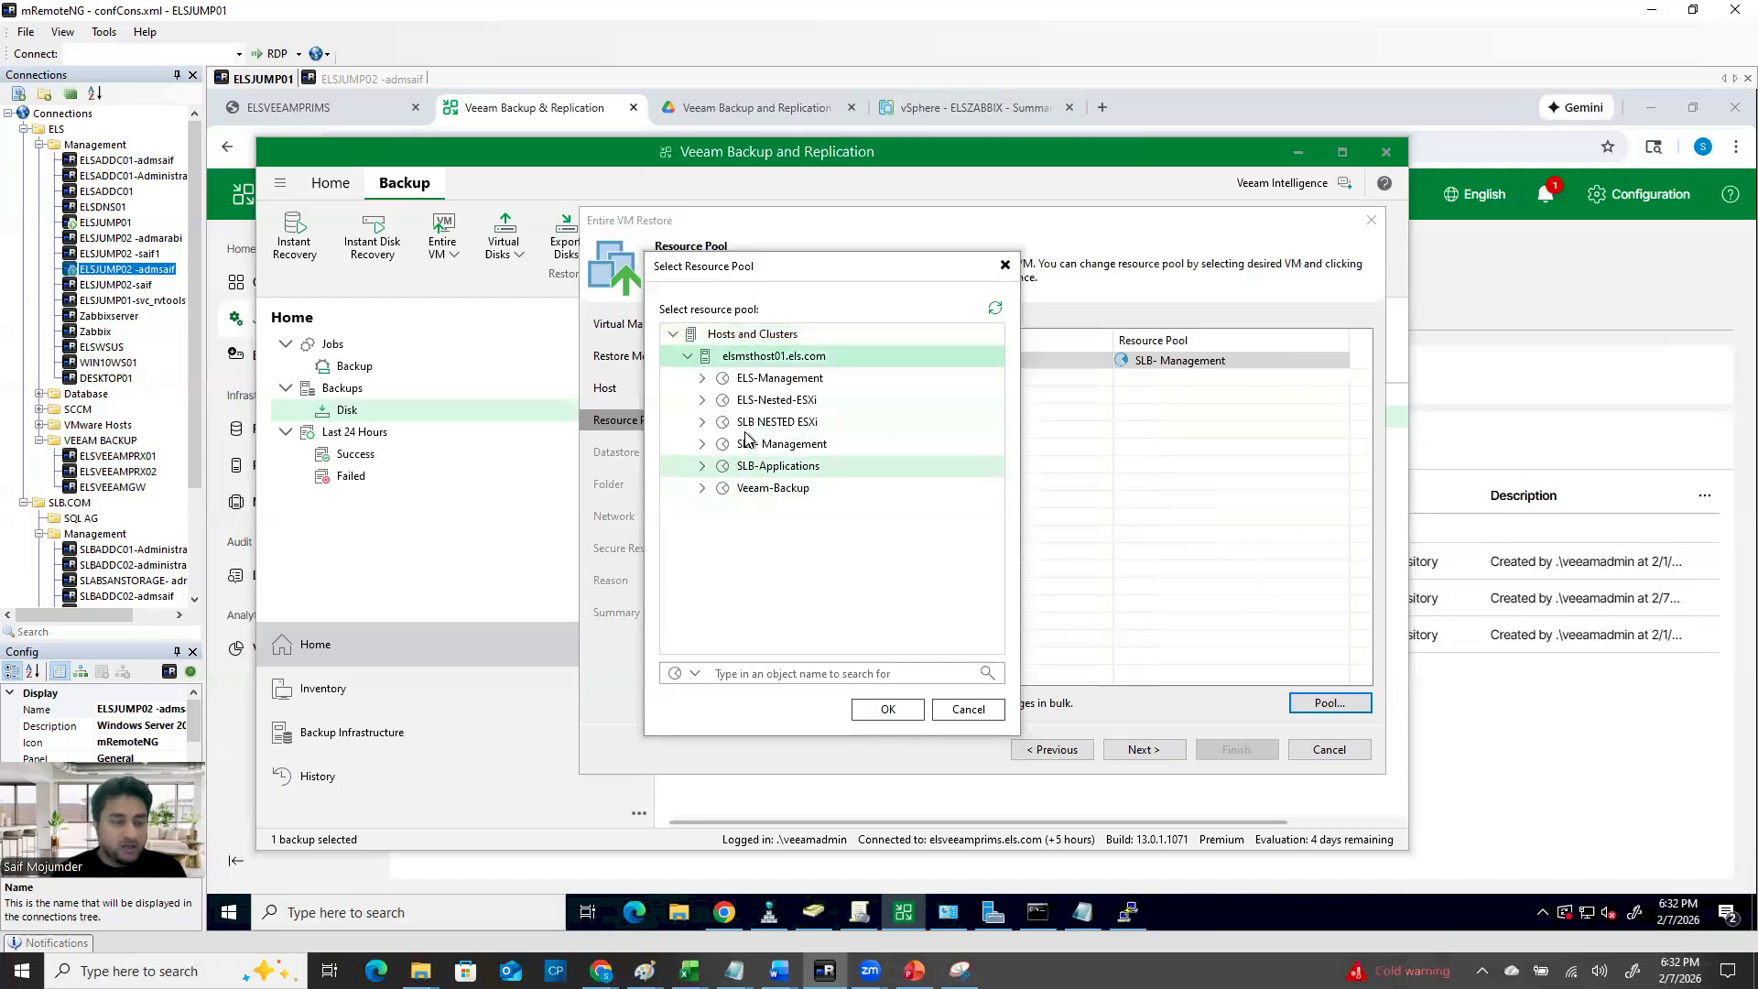
left_click(777, 422)
left_click(887, 709)
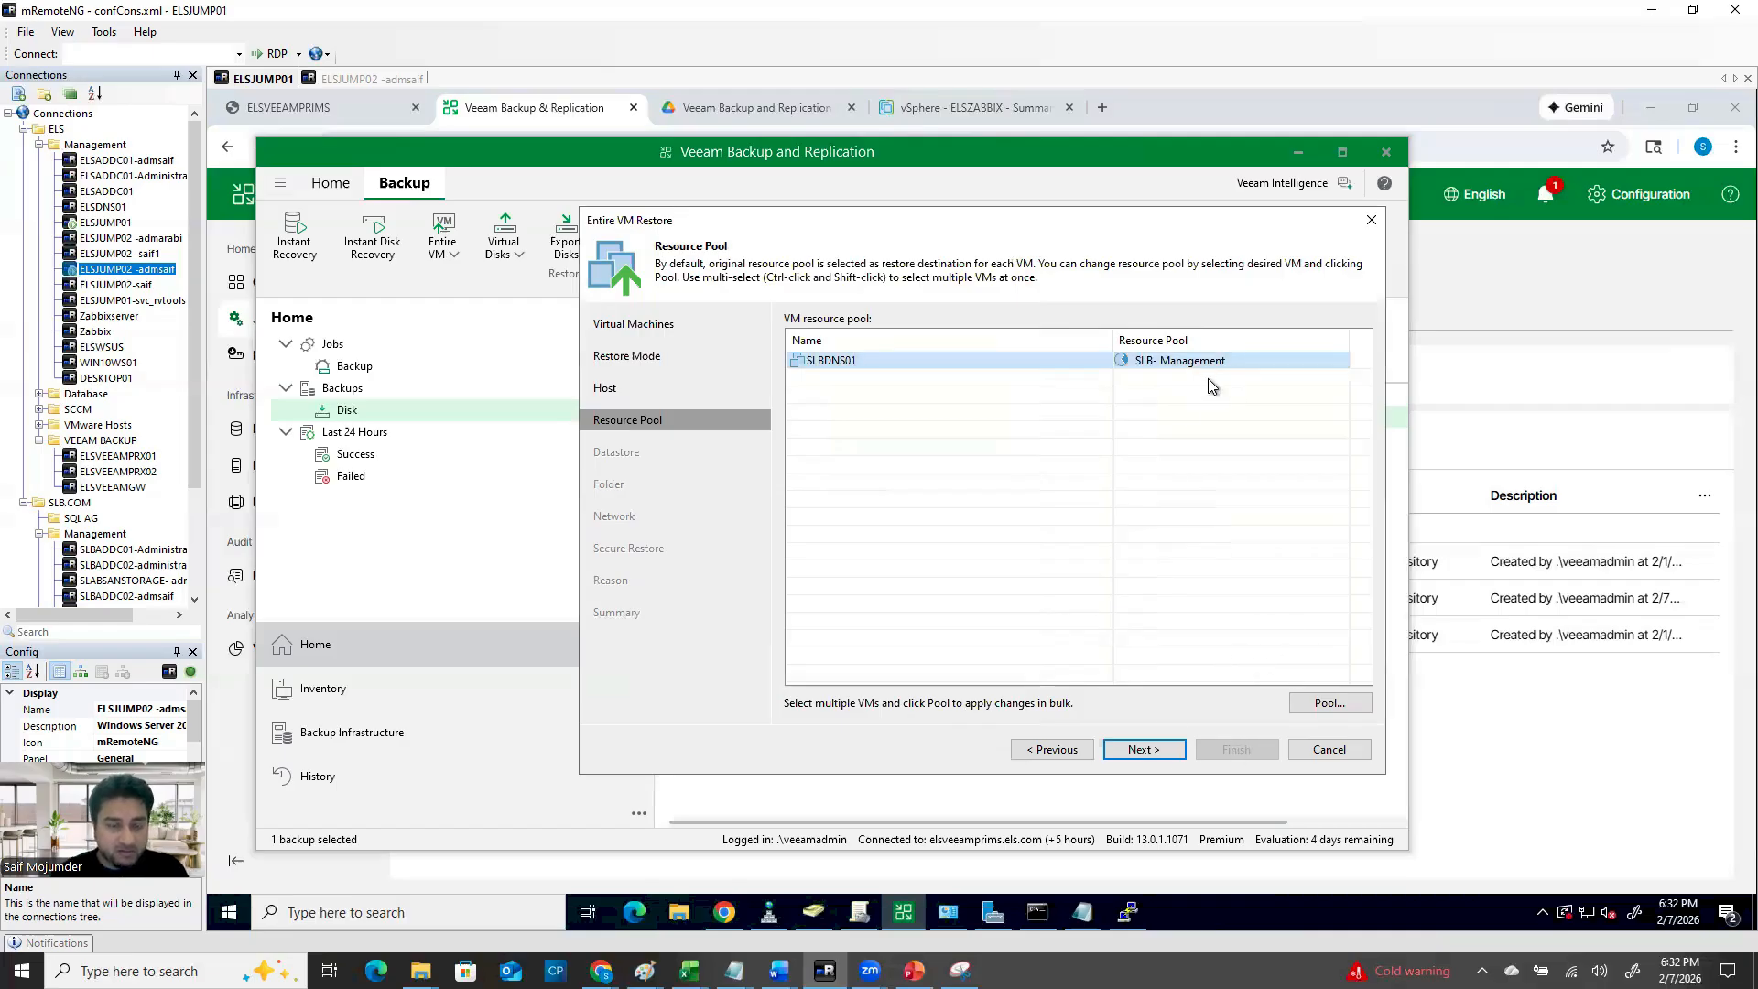
left_click(1177, 747)
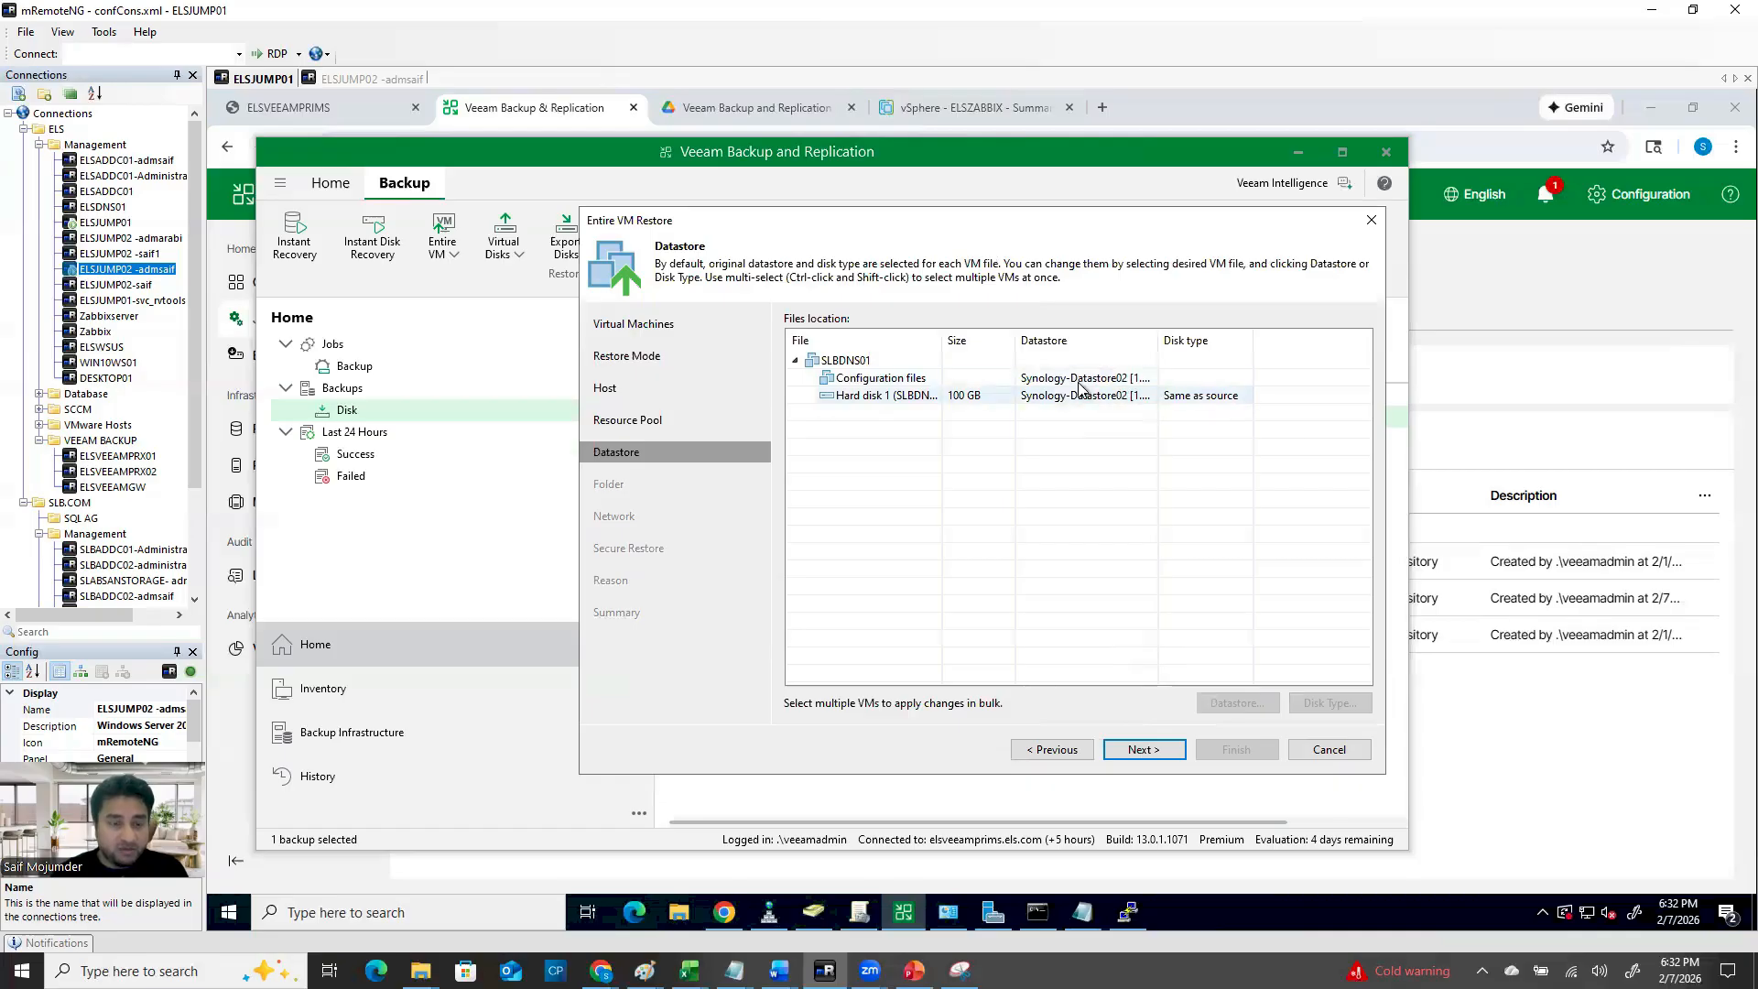
- Set SYNOLOGY-Datastore01 as the target datastore for all SLBDNS01 files
left_click(989, 372)
left_click(988, 361)
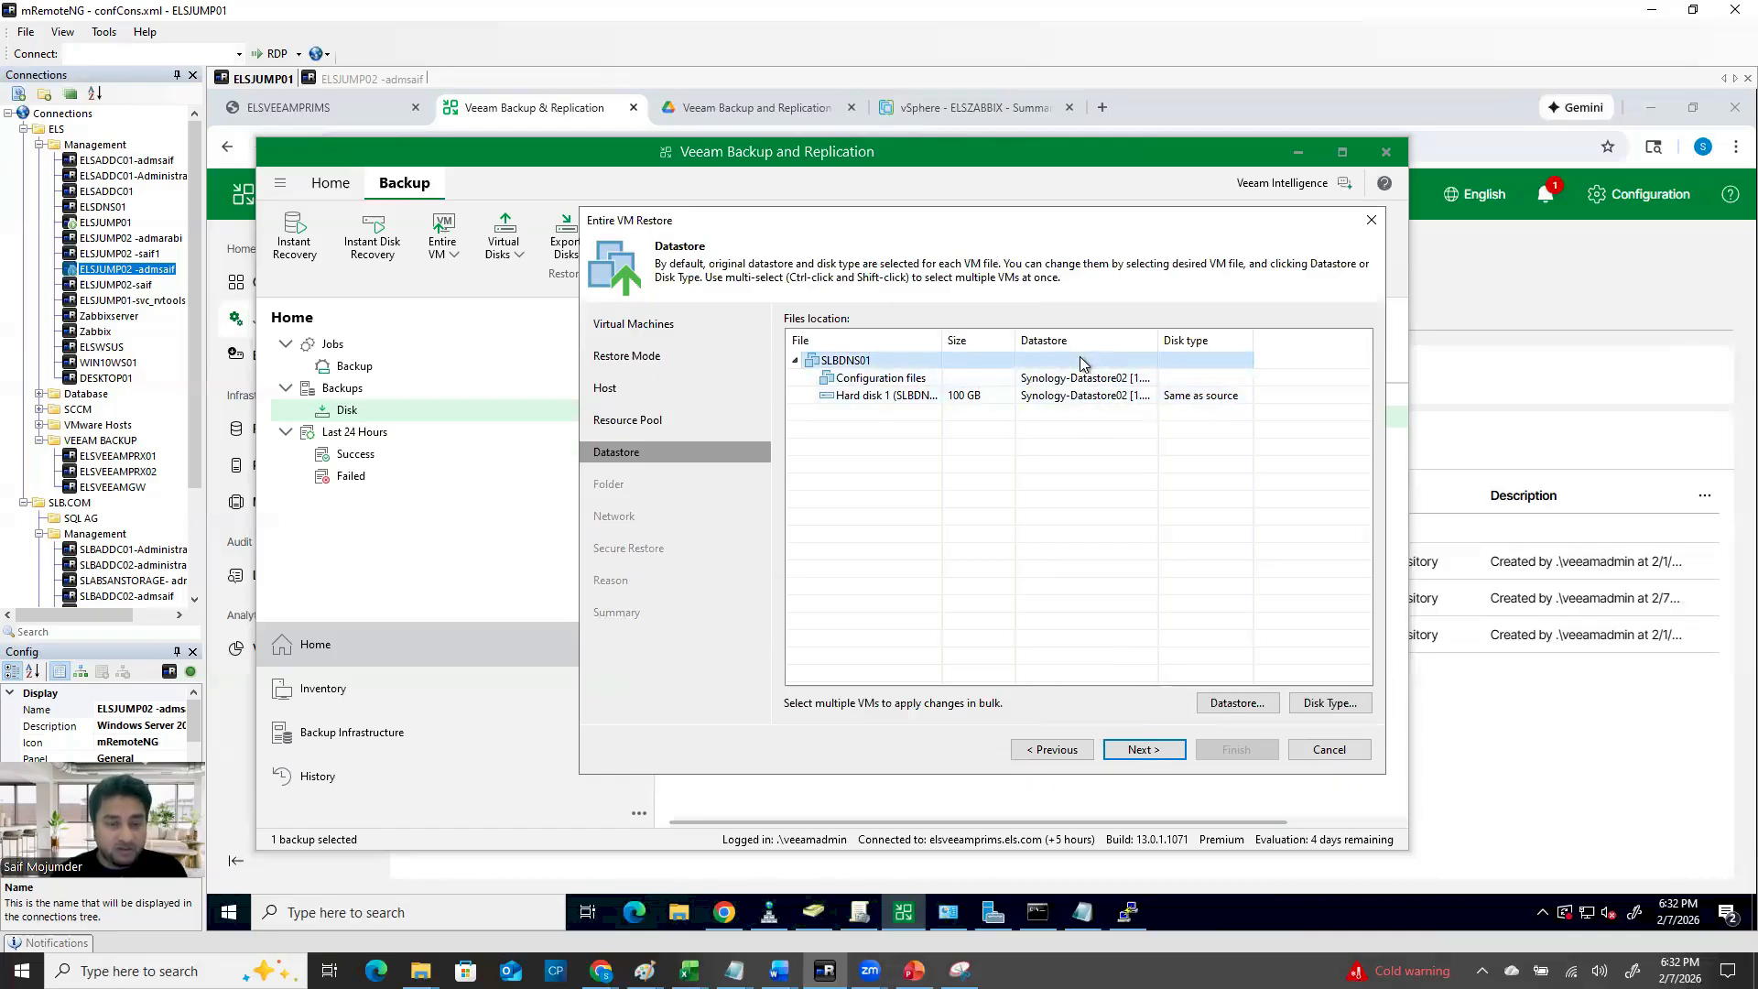
left_click(1236, 702)
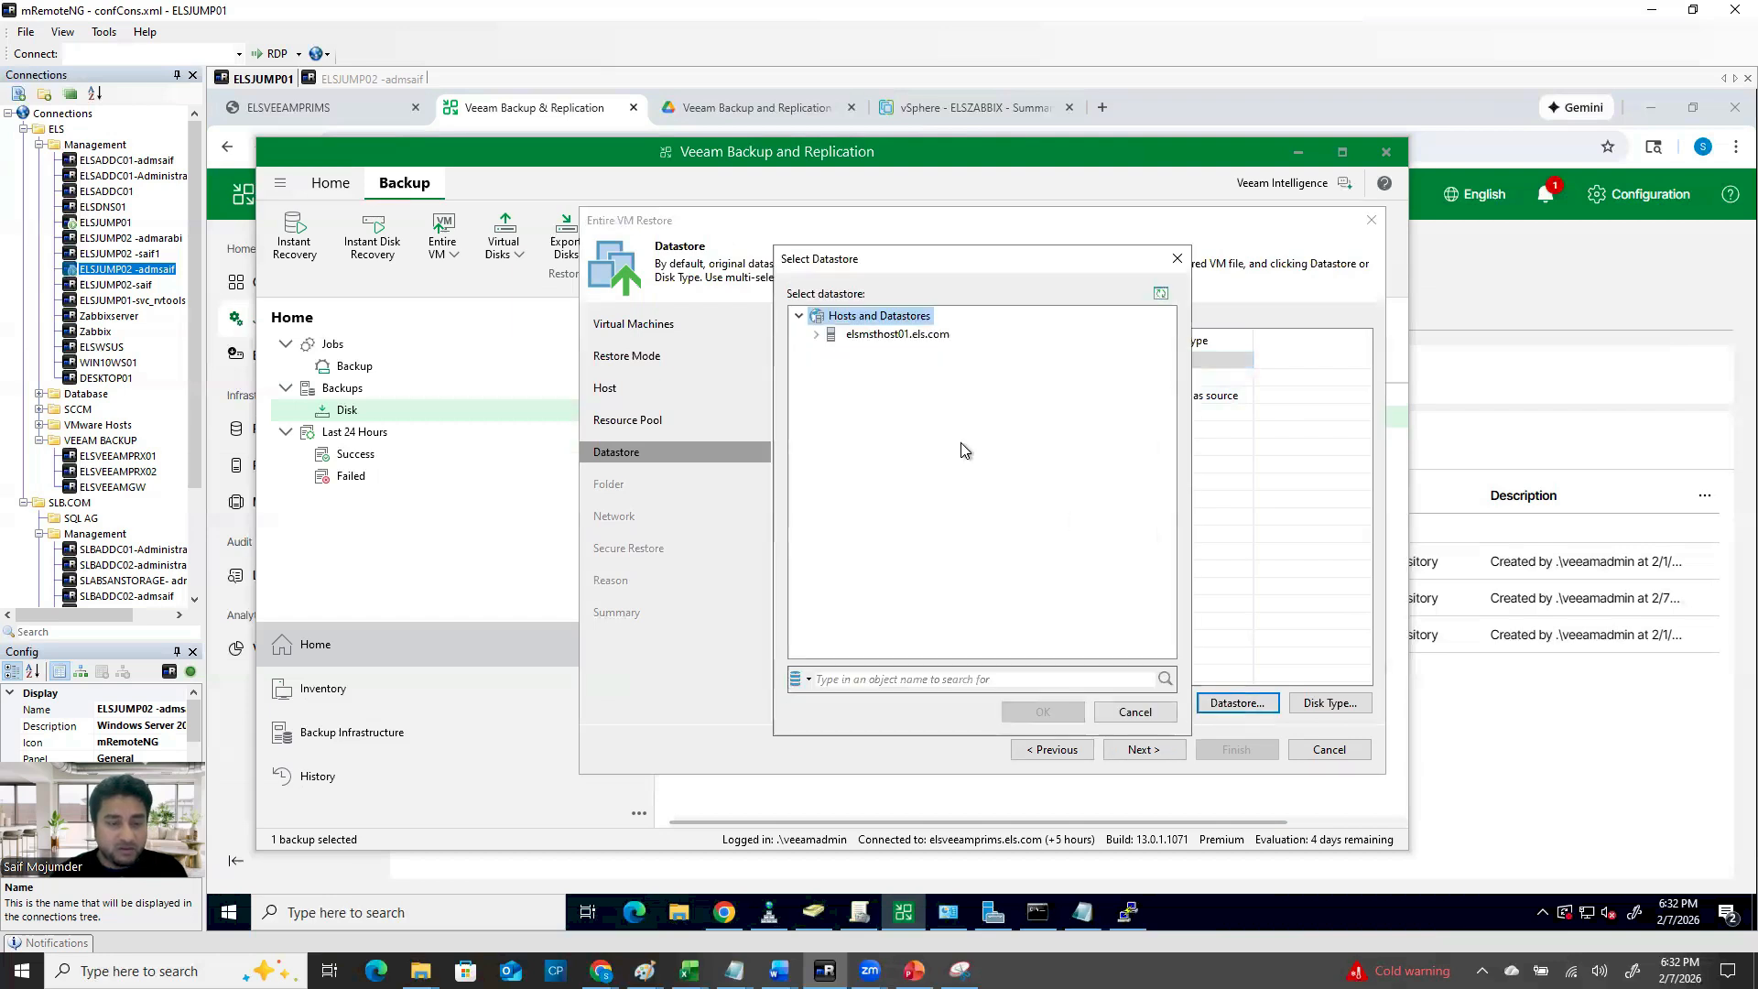
left_click(815, 334)
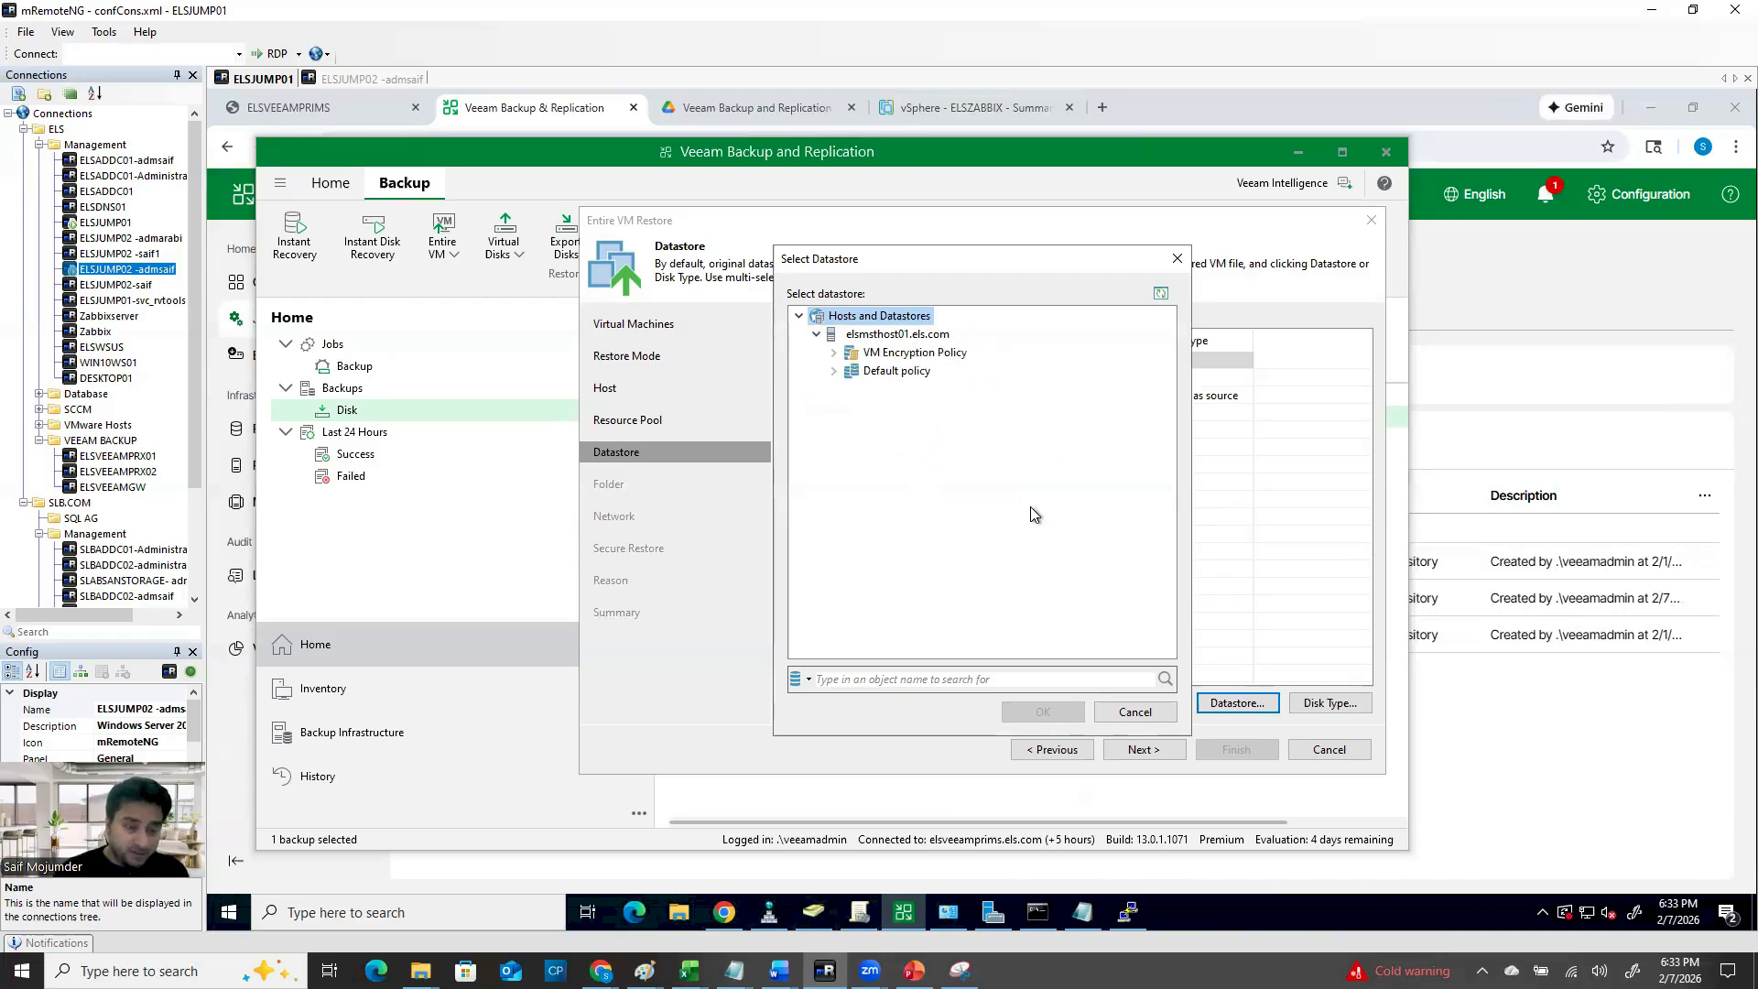
double_click(898, 372)
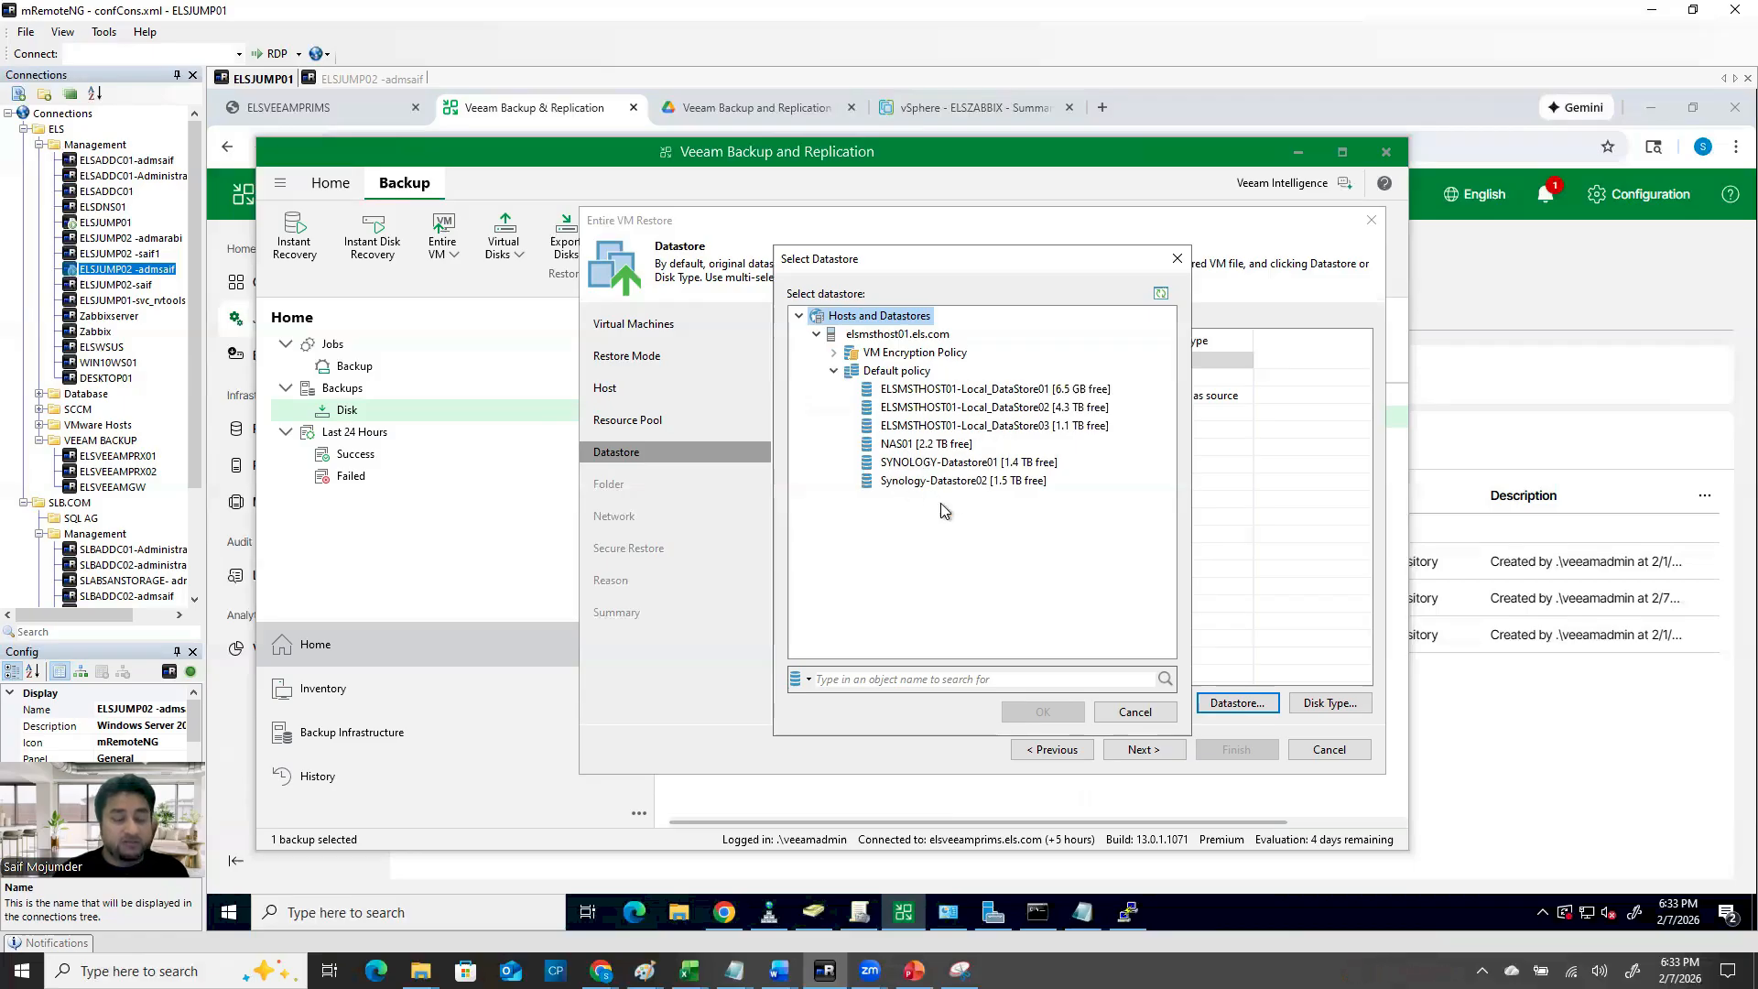
left_click(911, 464)
left_click(906, 483)
left_click(913, 464)
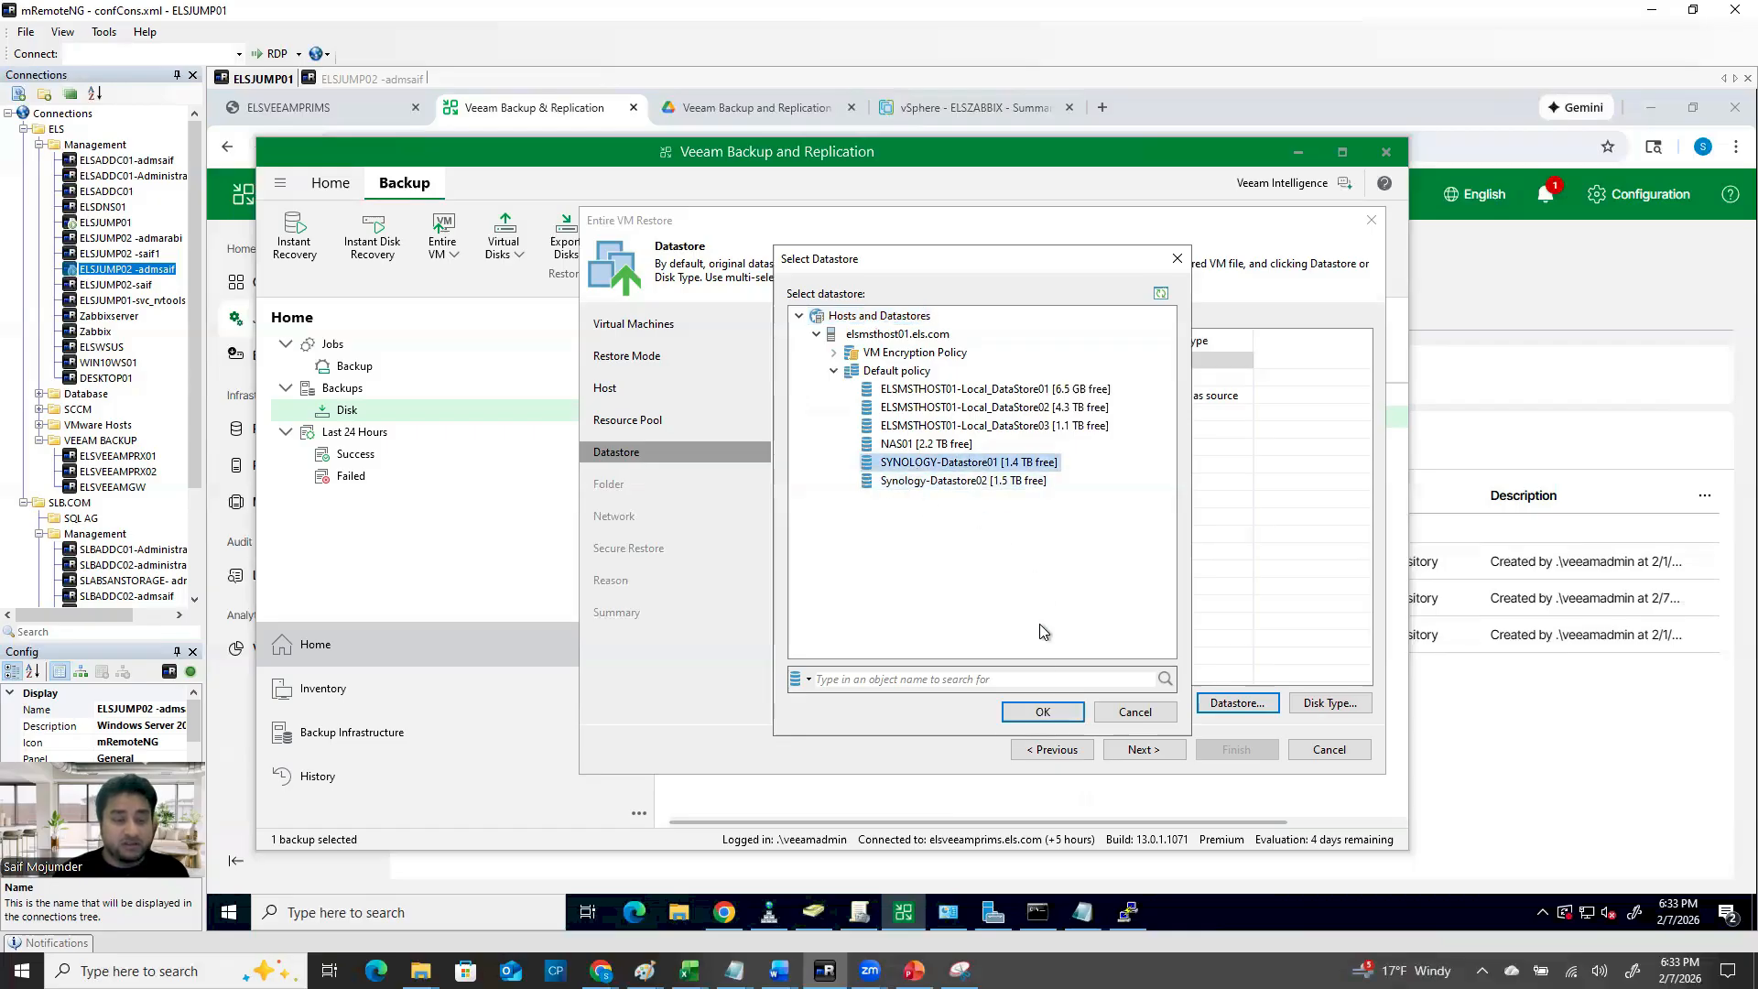
left_click(1041, 711)
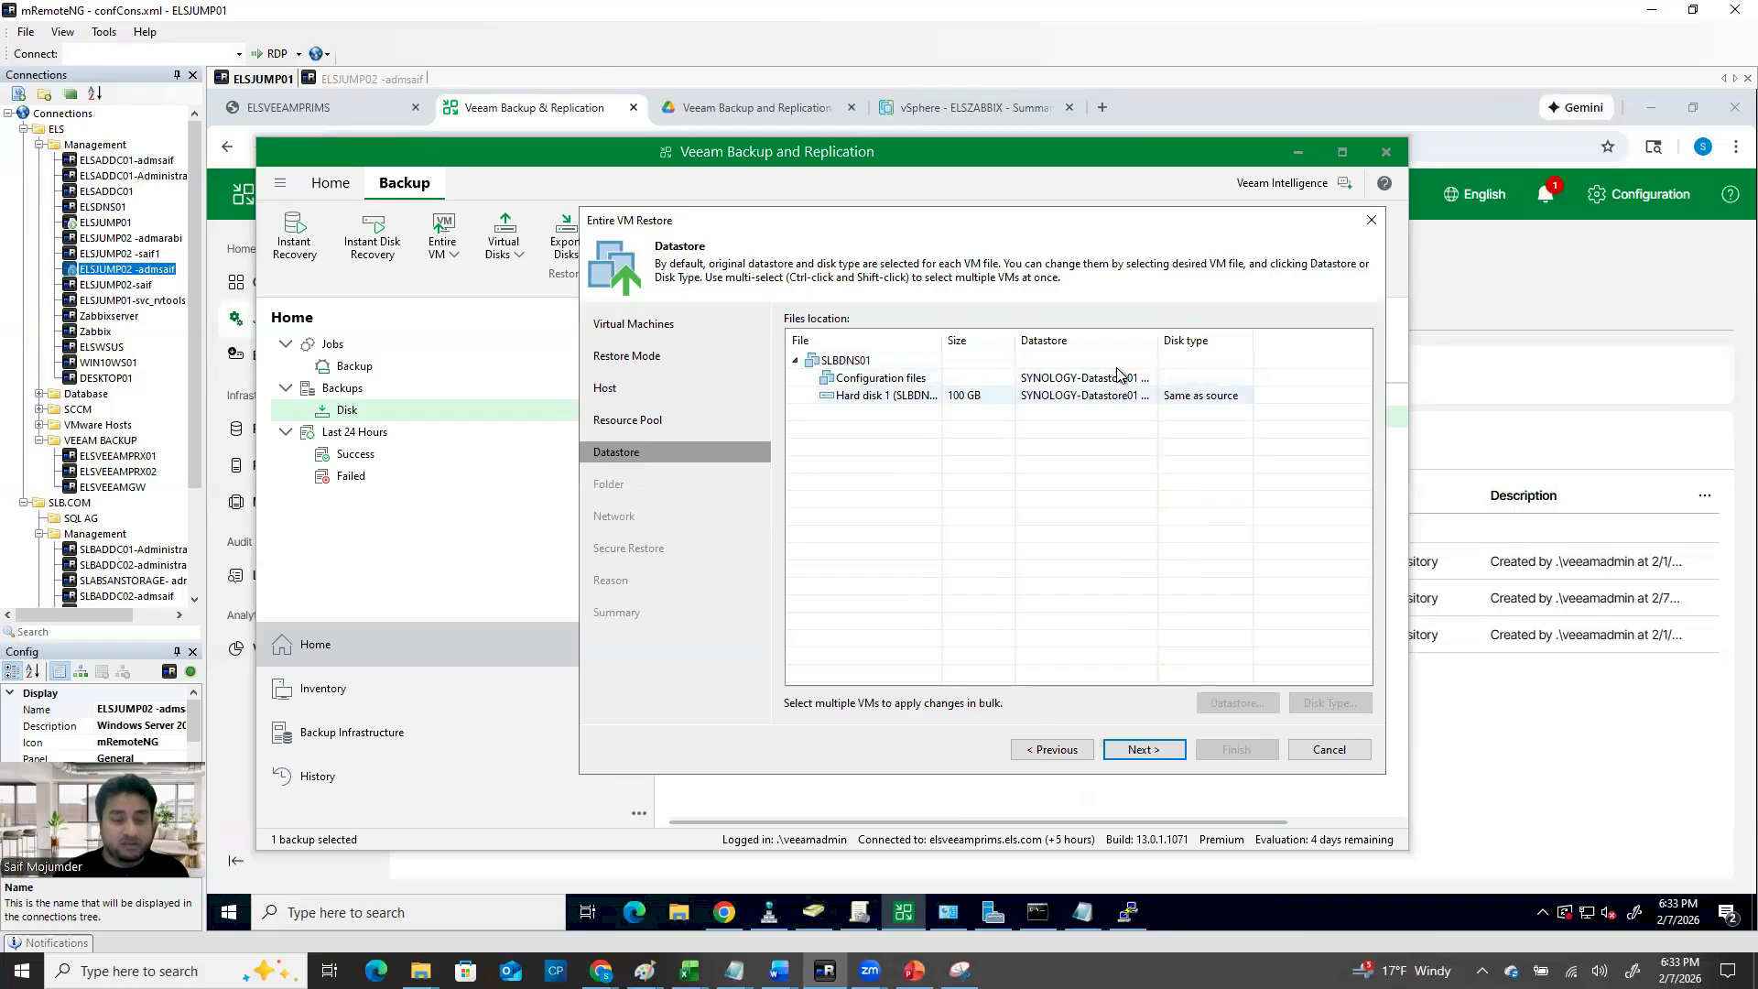
- Review the configuration files' datastore unchanged and advance to the Folder step
left_click(1062, 378)
left_click(1236, 703)
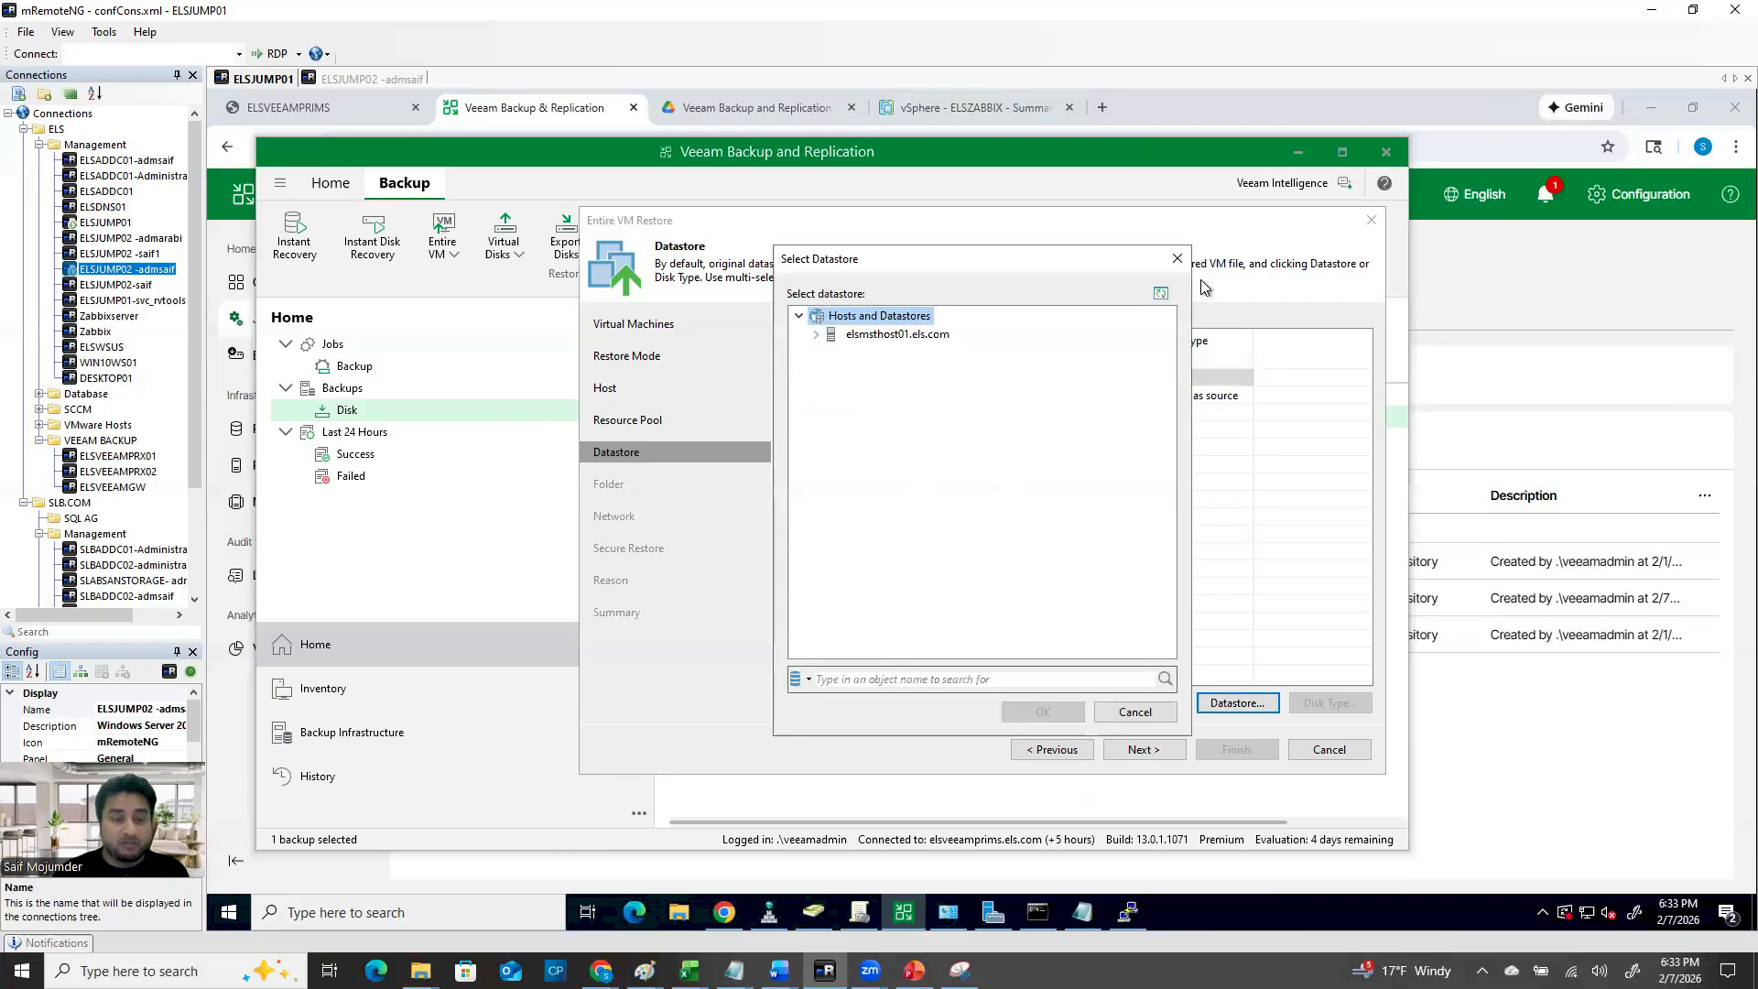
left_click(1178, 259)
left_click(1162, 747)
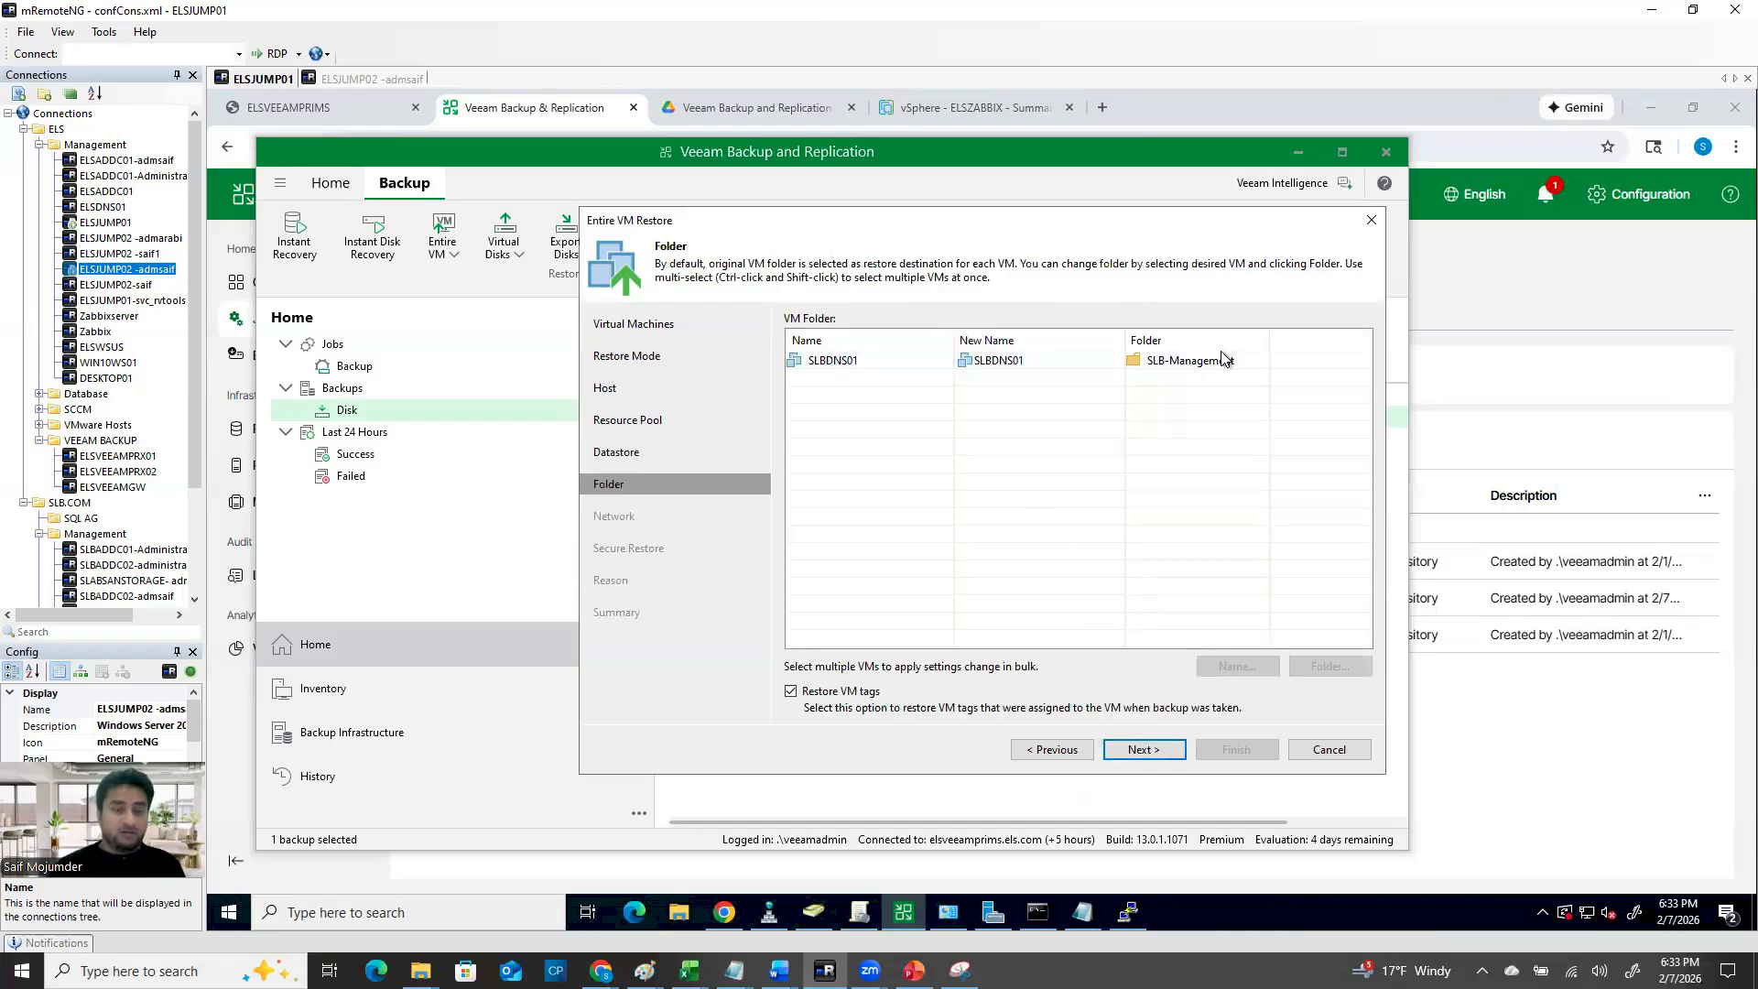
- Restore SLBDNS01 into the SharePoint folder under ELSDC without restoring VM tags
left_click(1225, 360)
left_click(1236, 666)
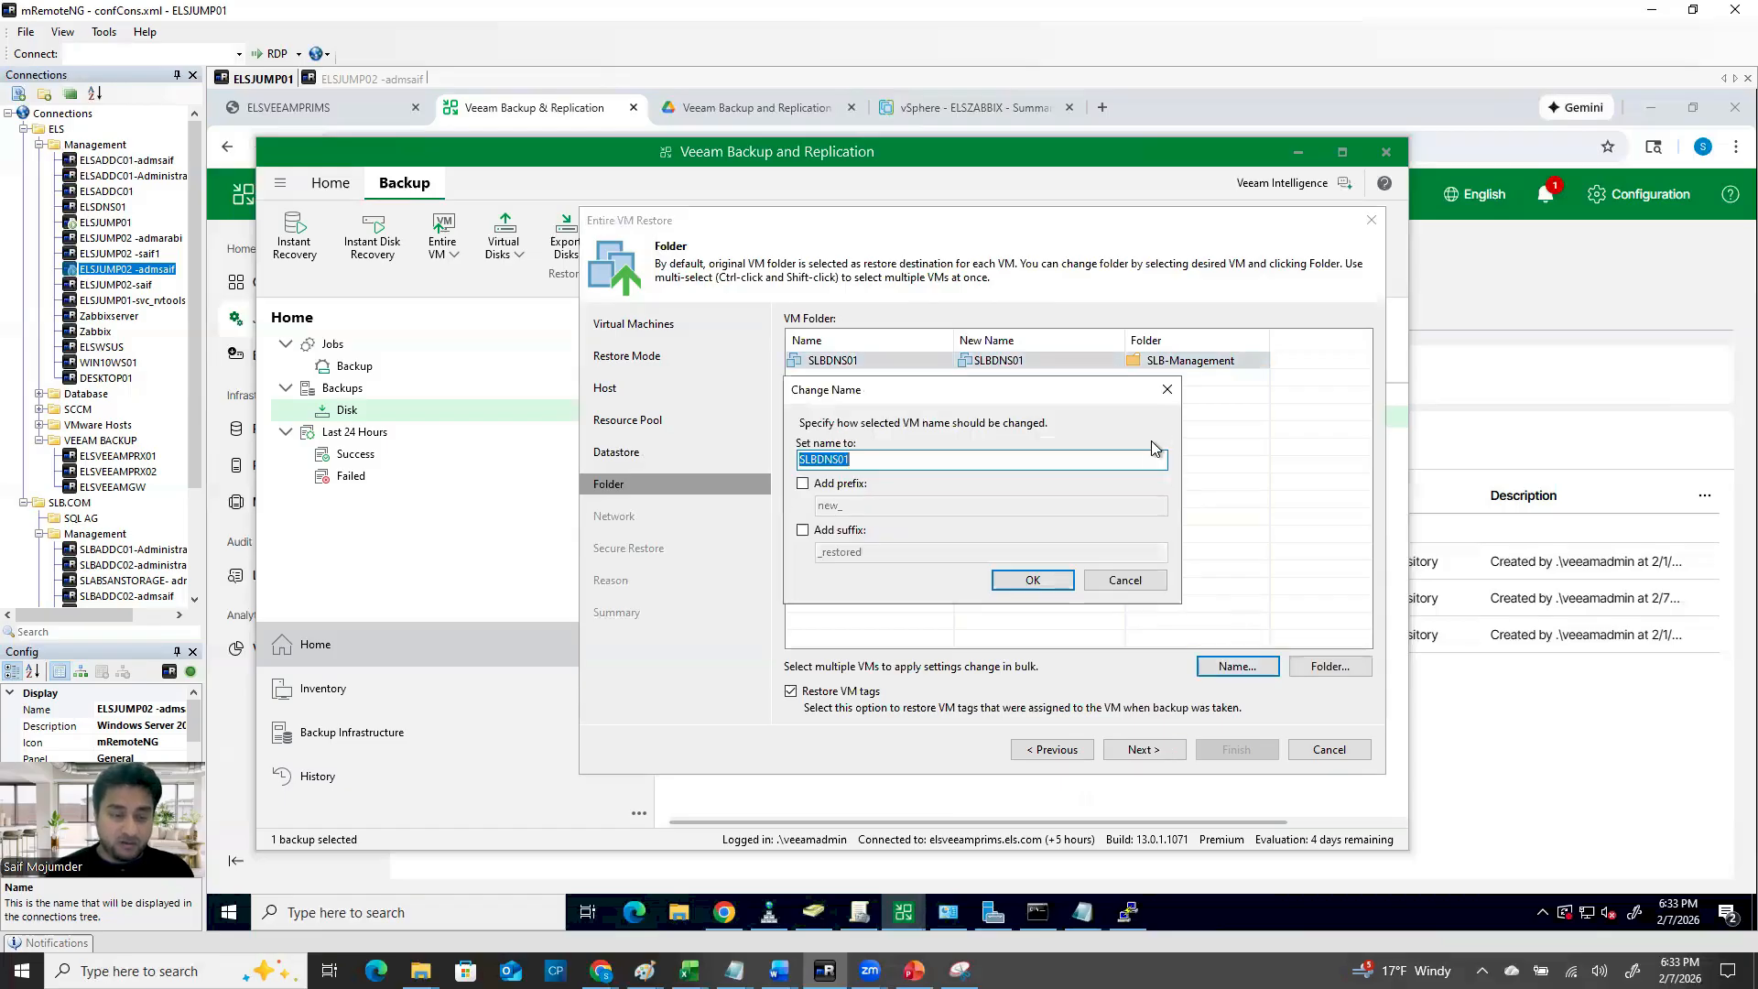
left_click(1167, 392)
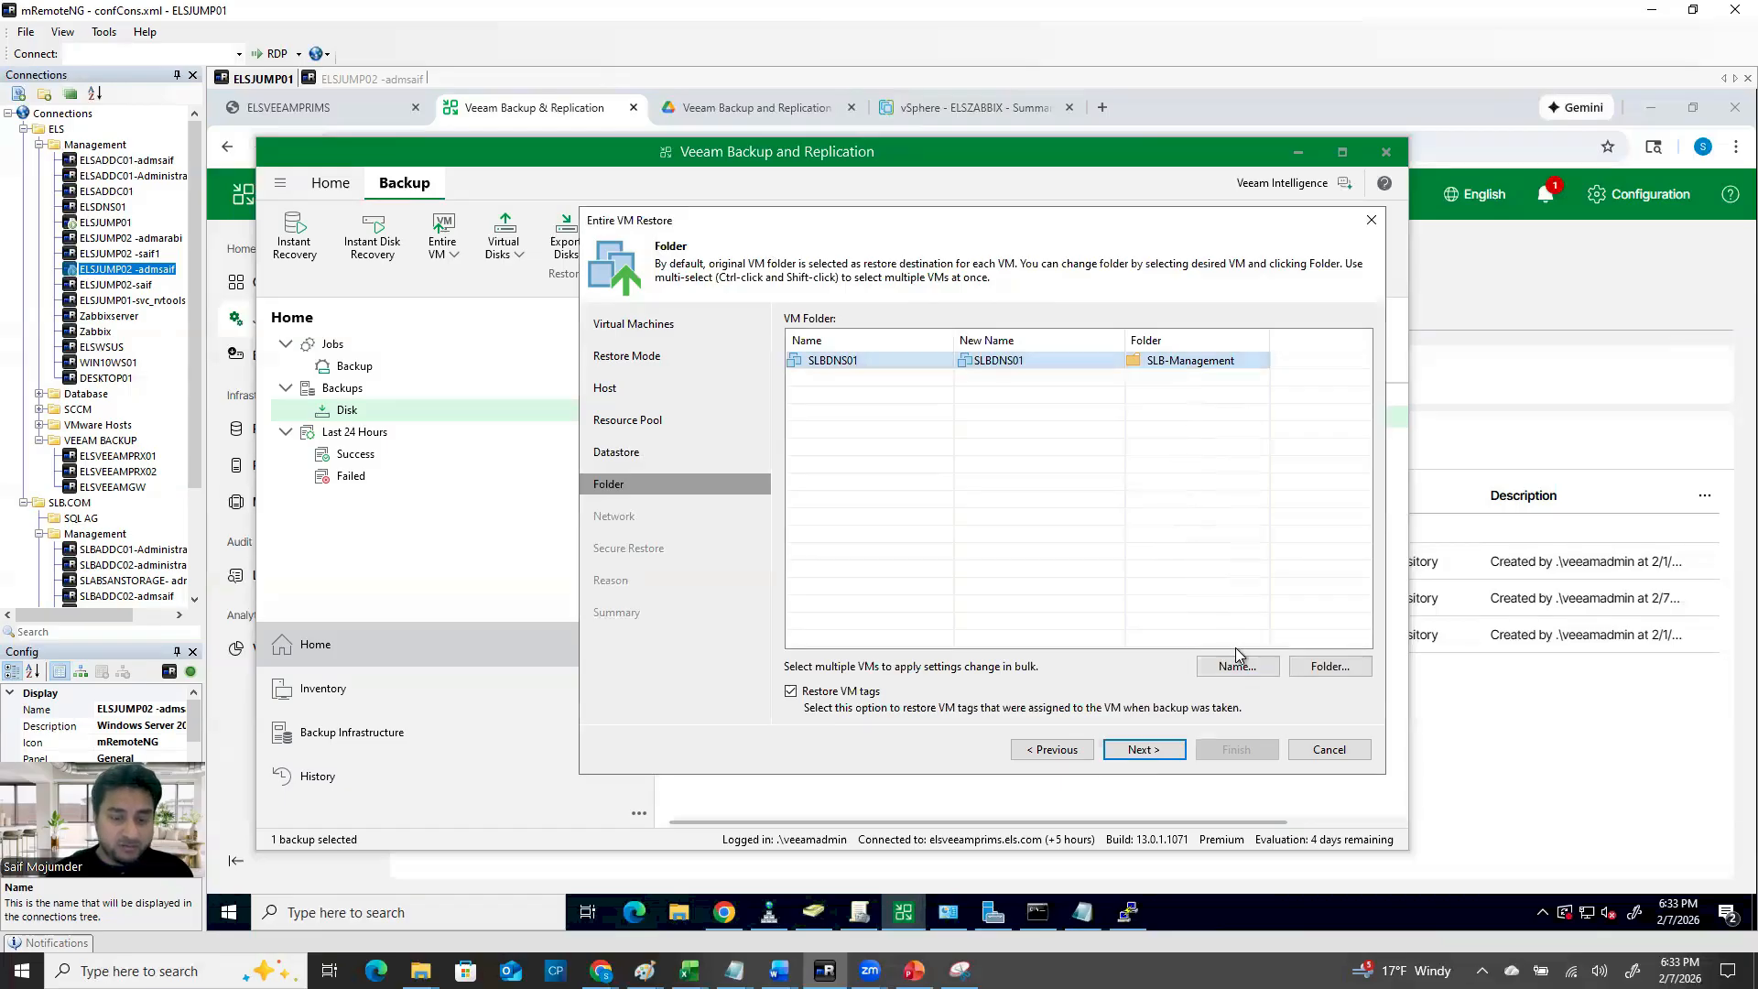
left_click(1329, 665)
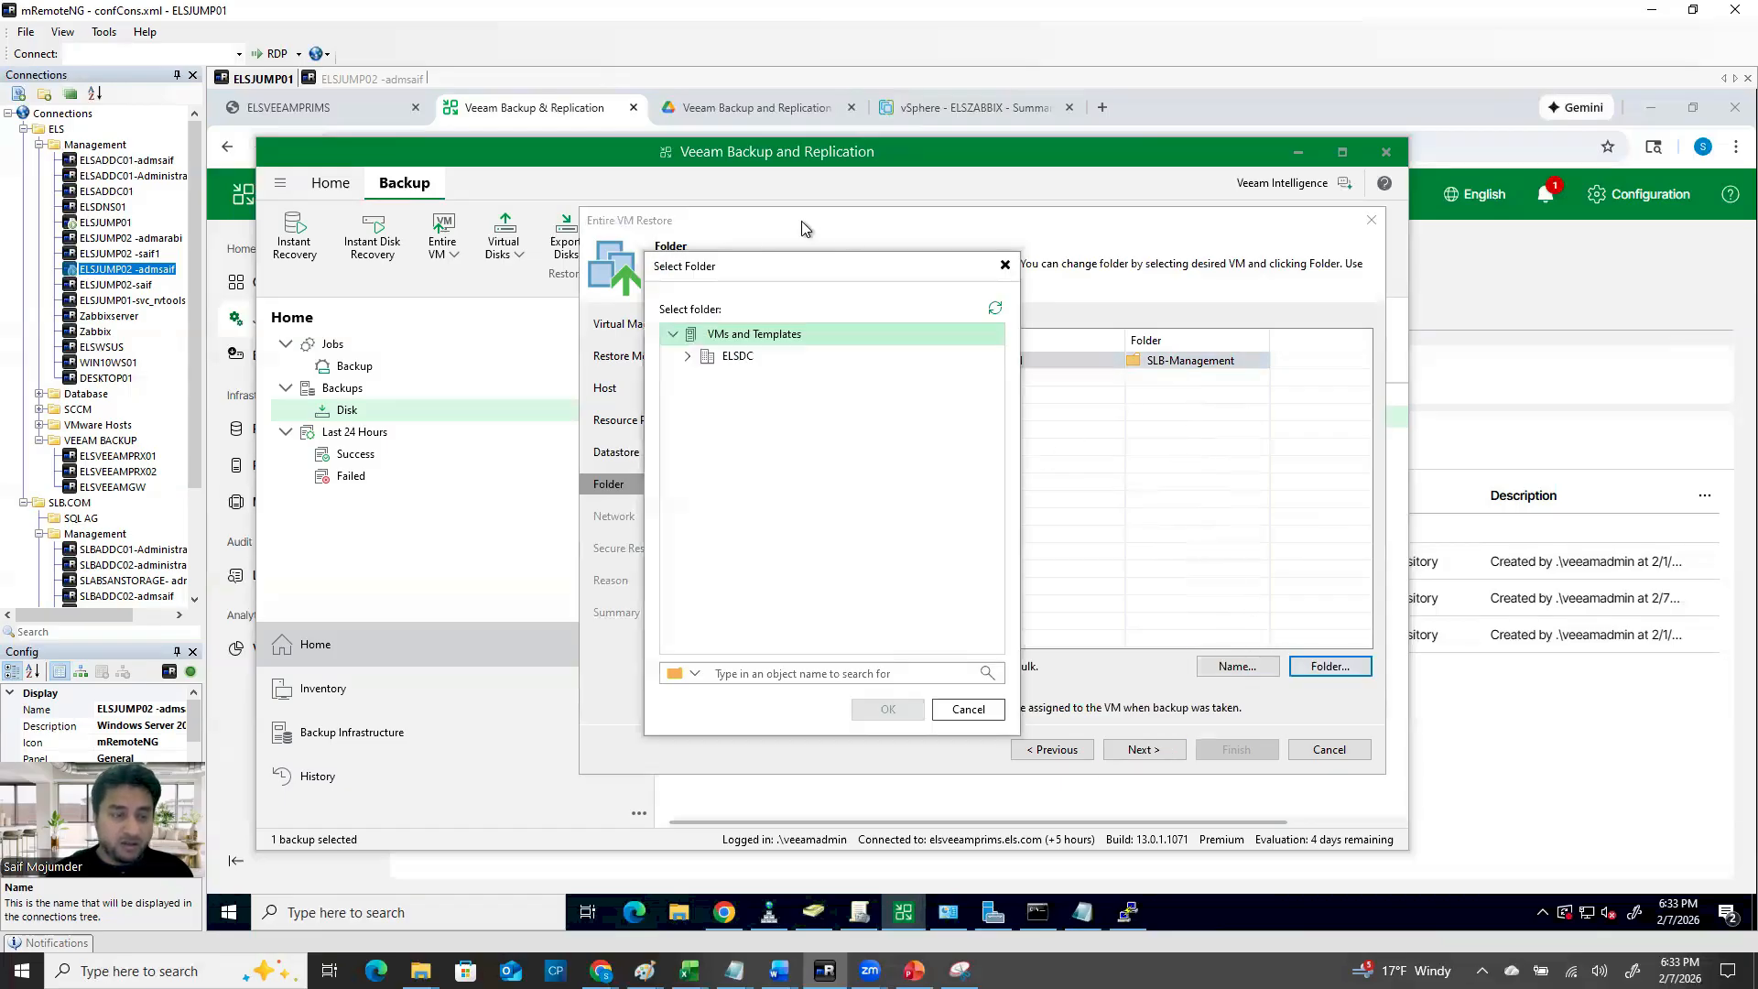
left_click(687, 355)
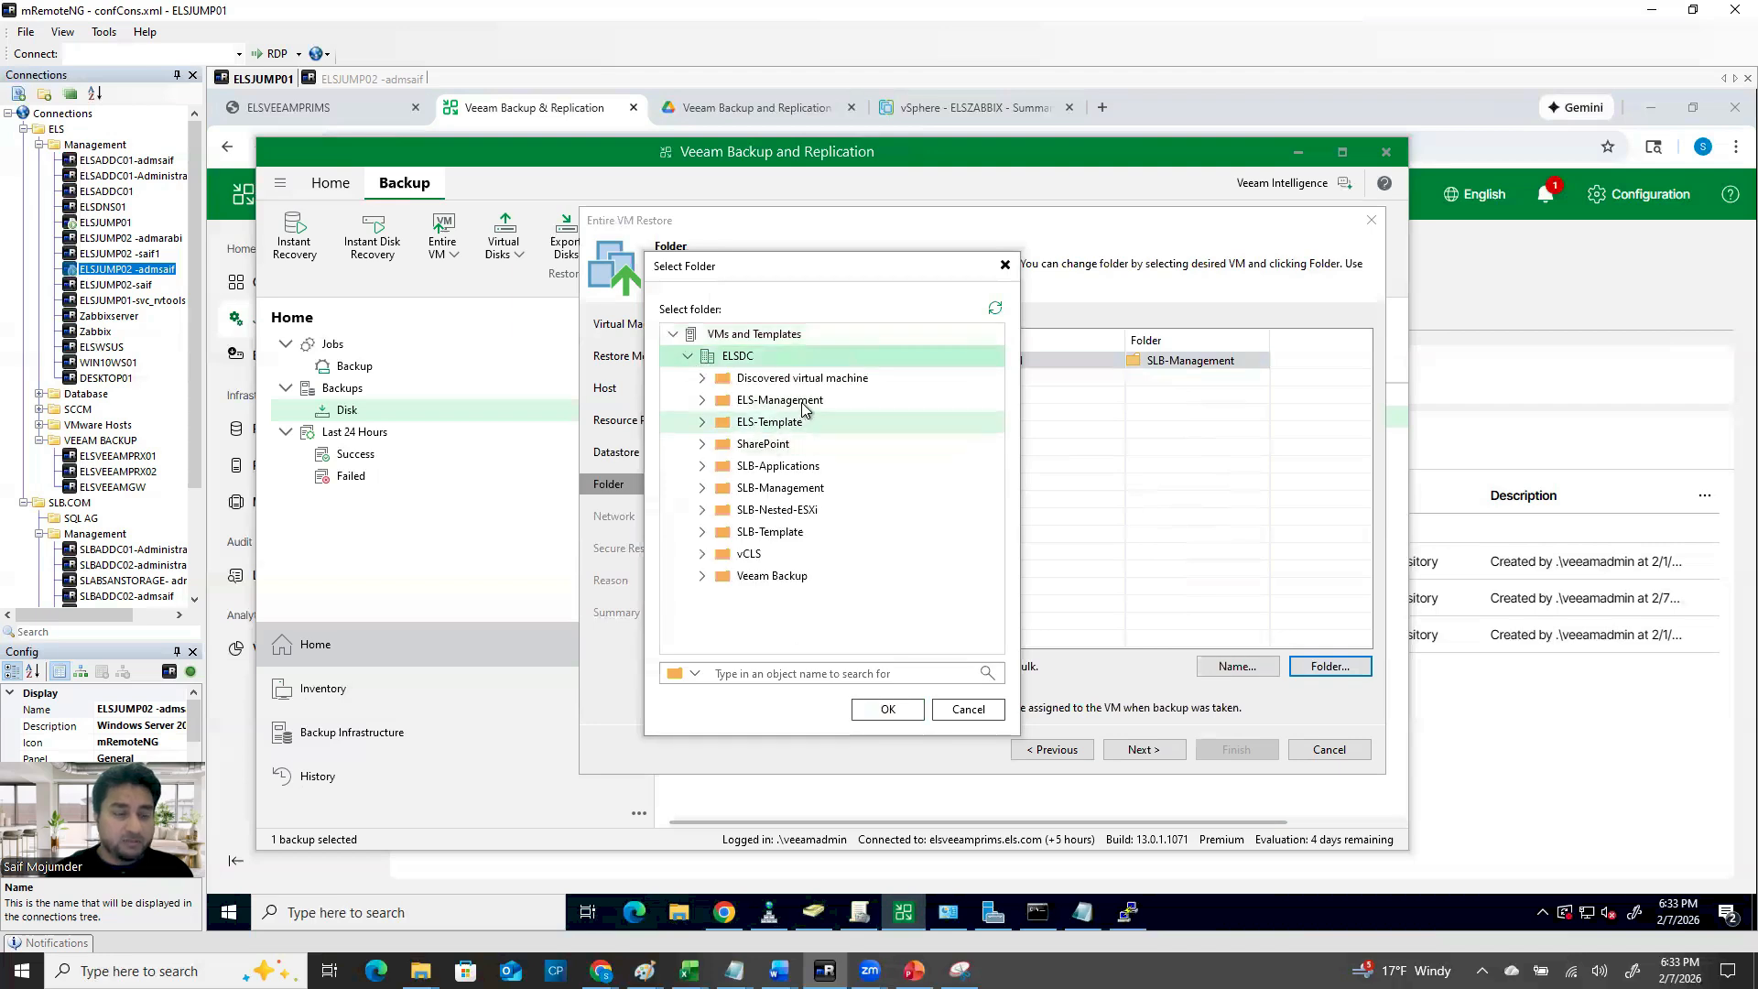
left_click(773, 423)
left_click(765, 445)
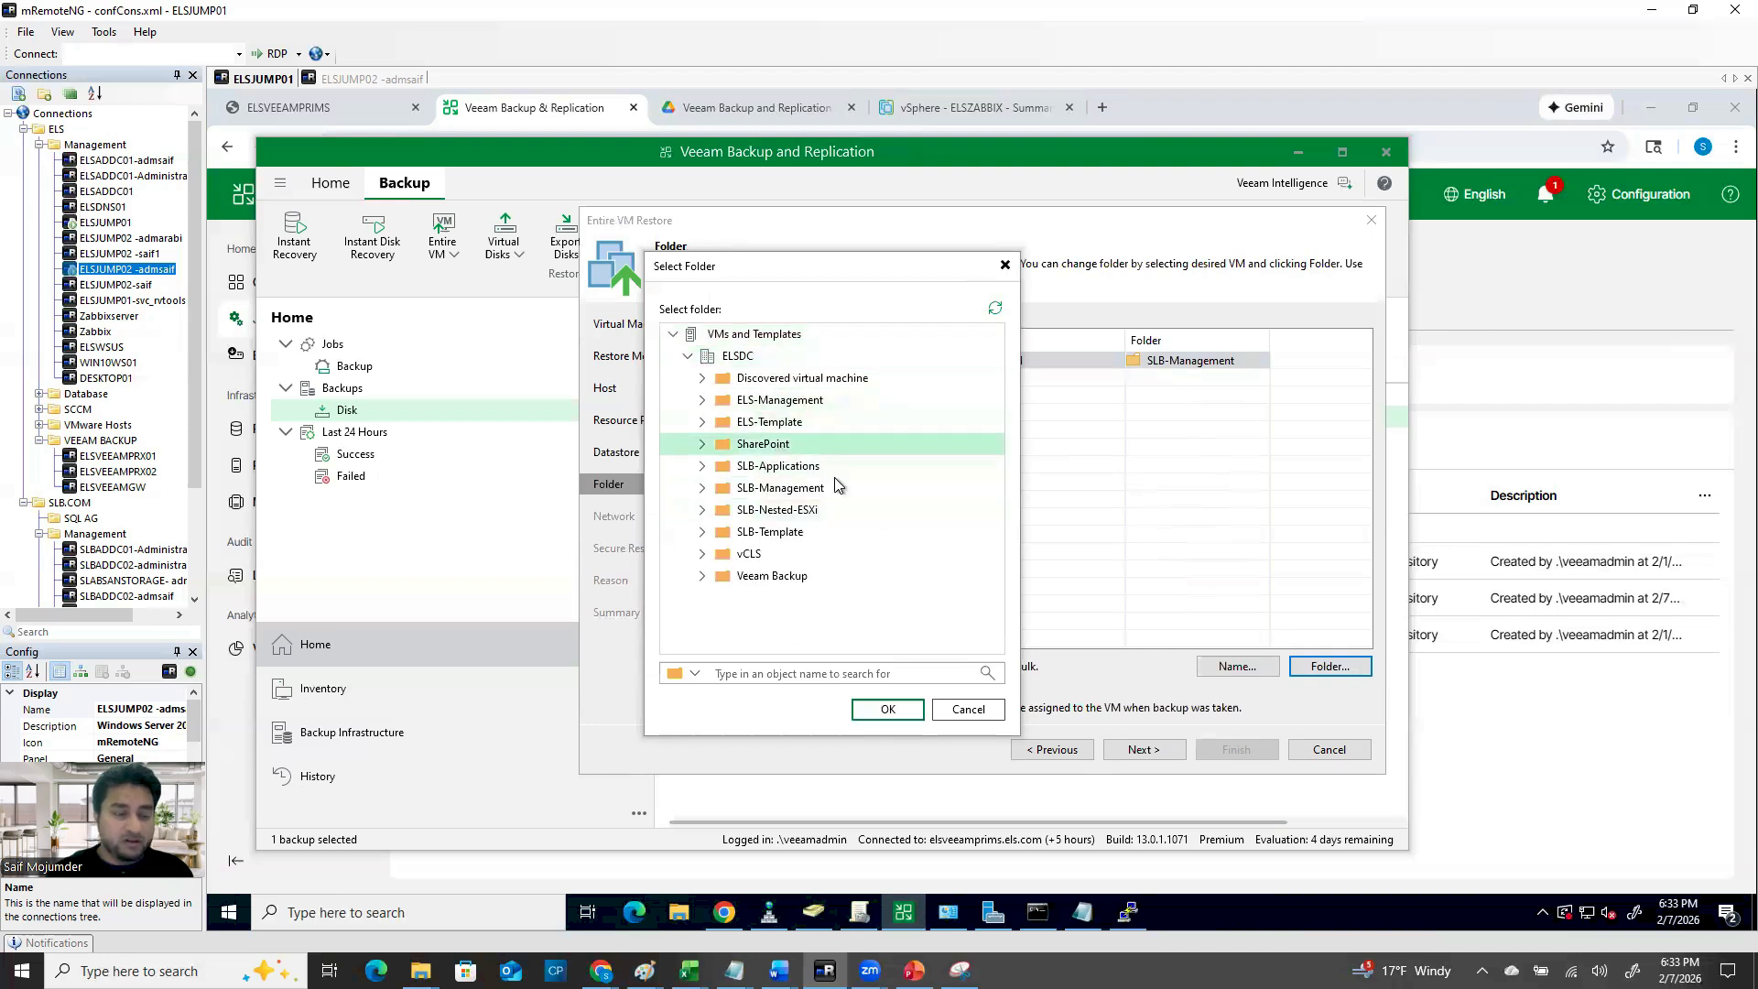
left_click(887, 708)
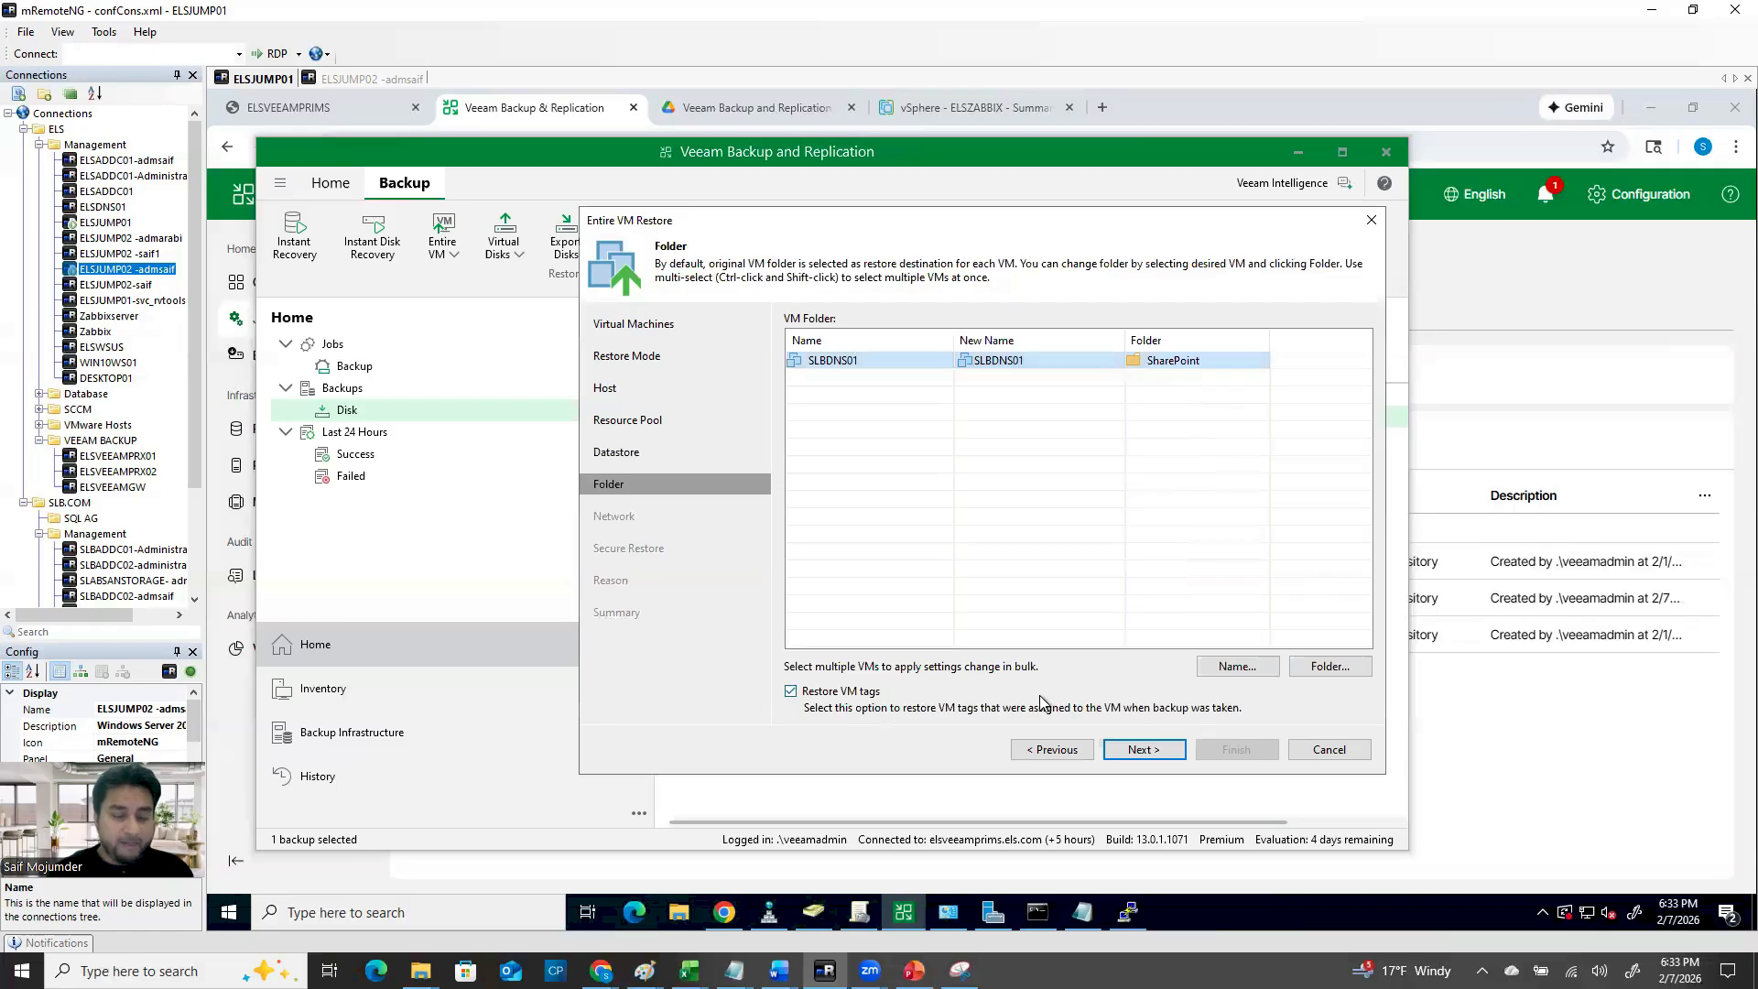
left_click(814, 692)
left_click(1159, 750)
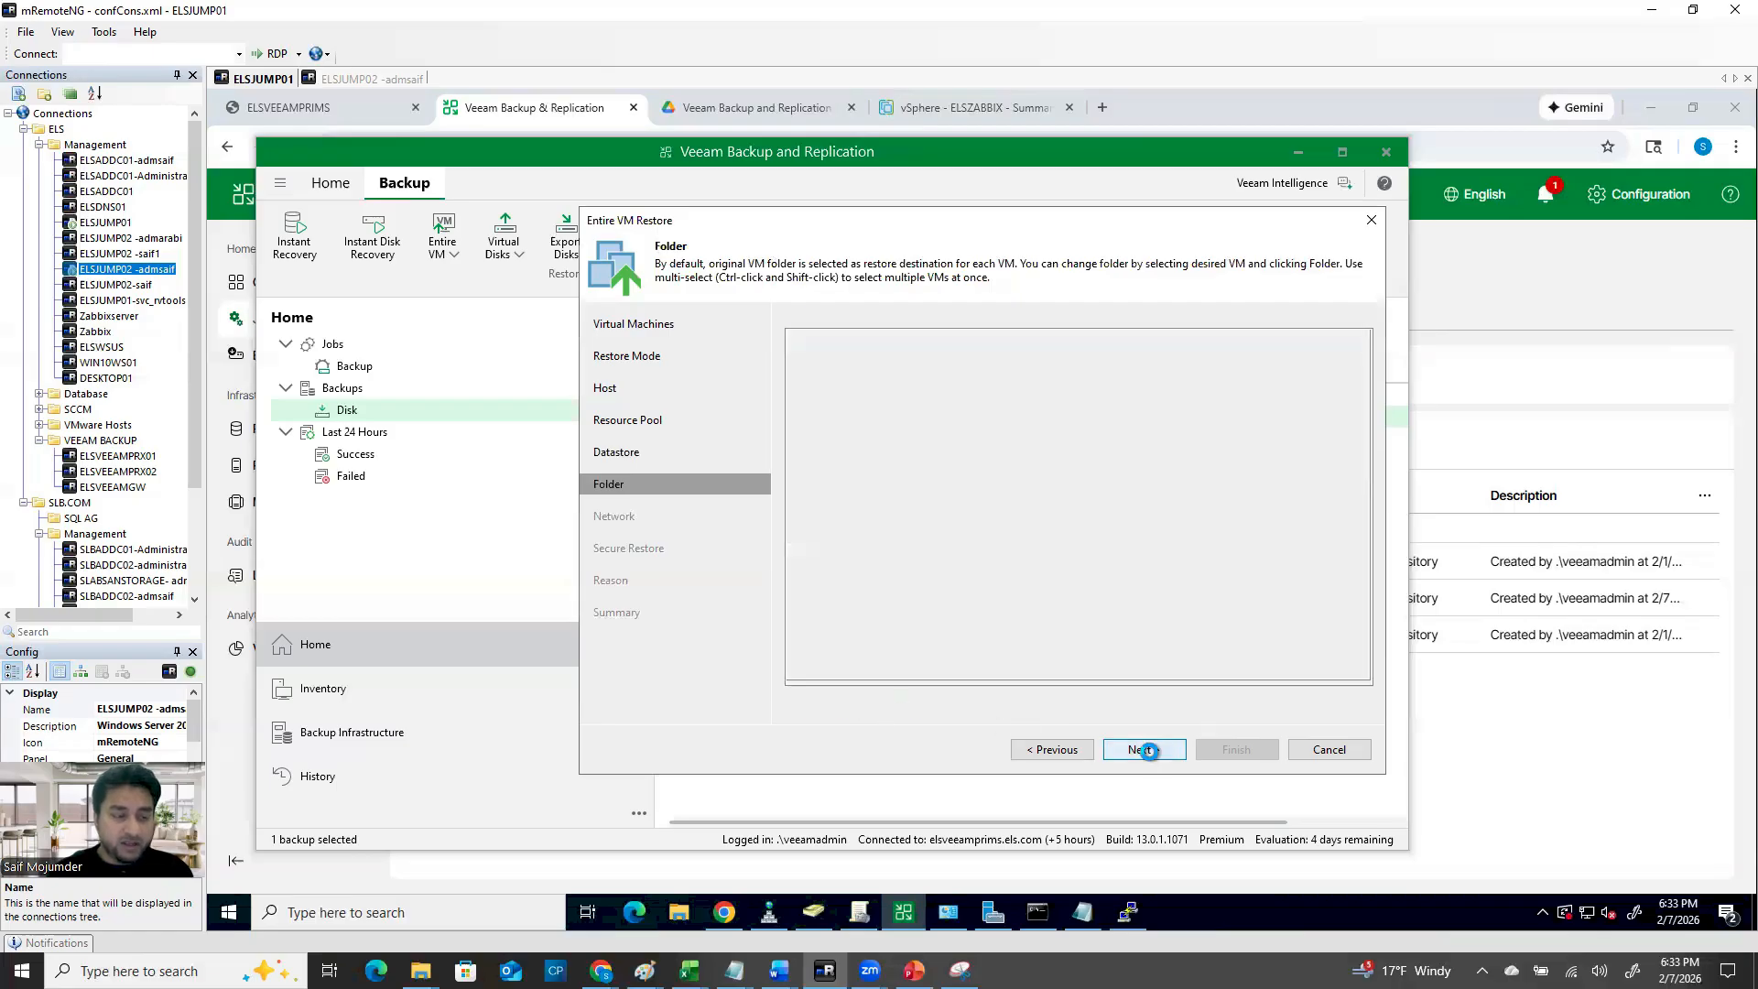
- Map VM Network to NY-VMNET-VLAN 113 and continue to Secure Restore
left_click(861, 378)
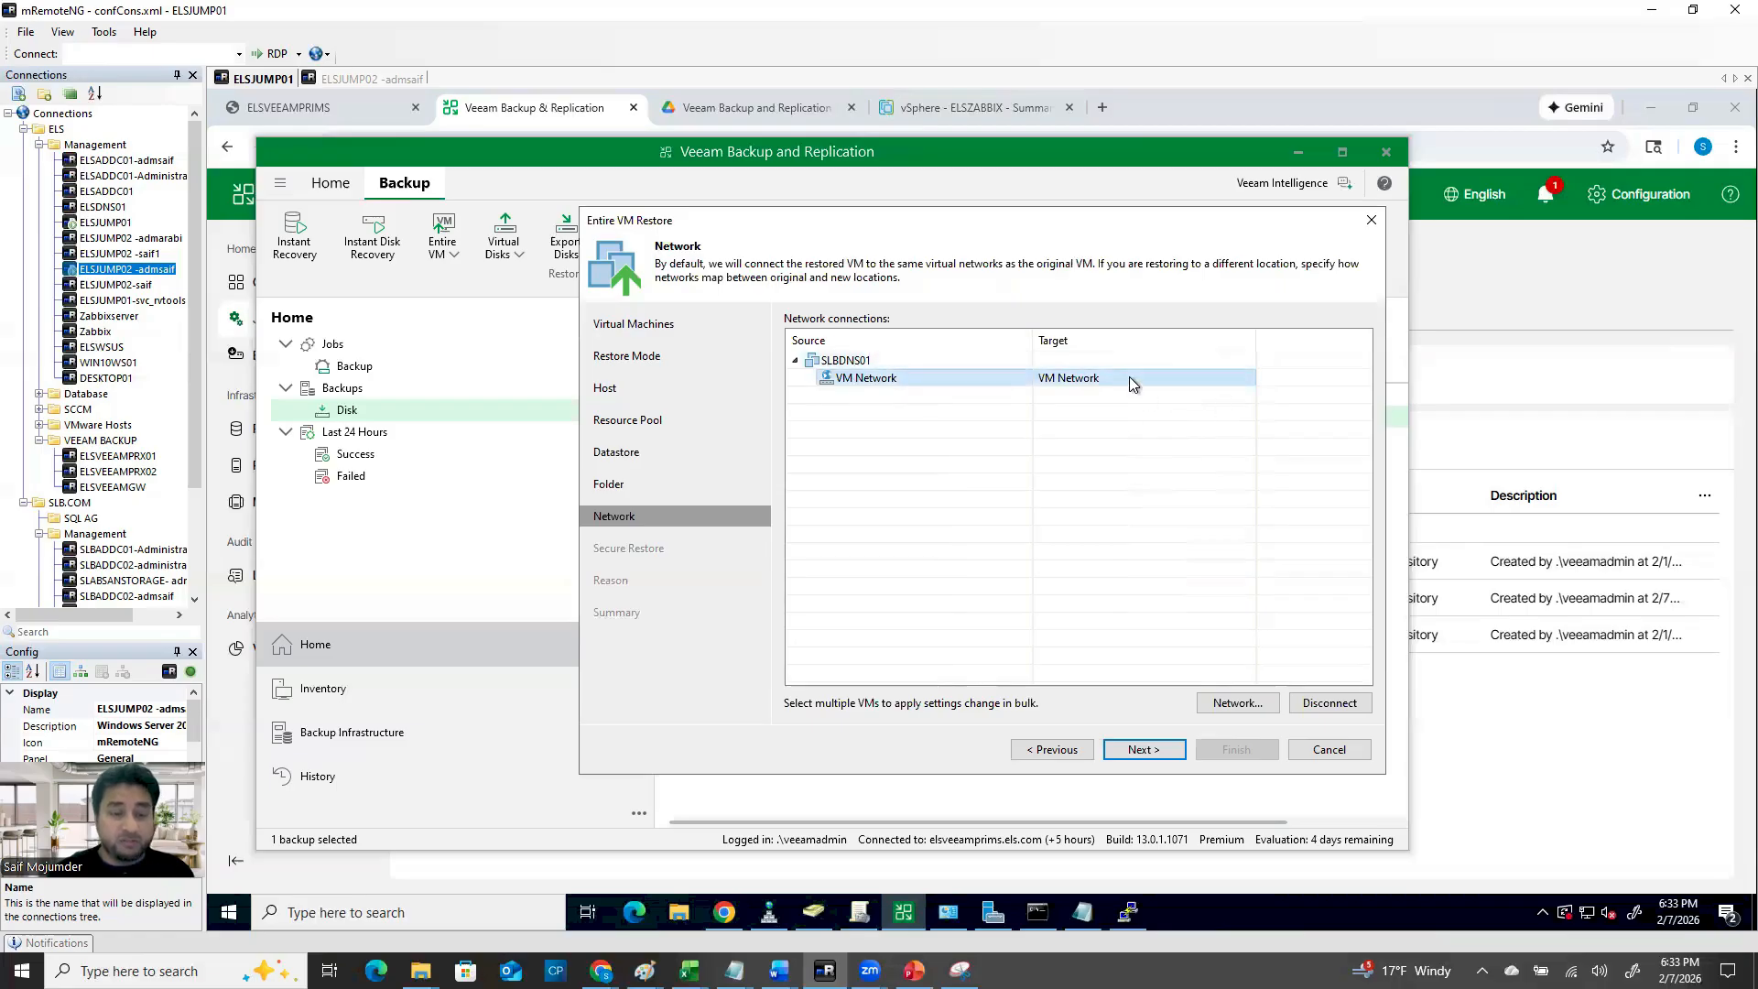
left_click(1238, 703)
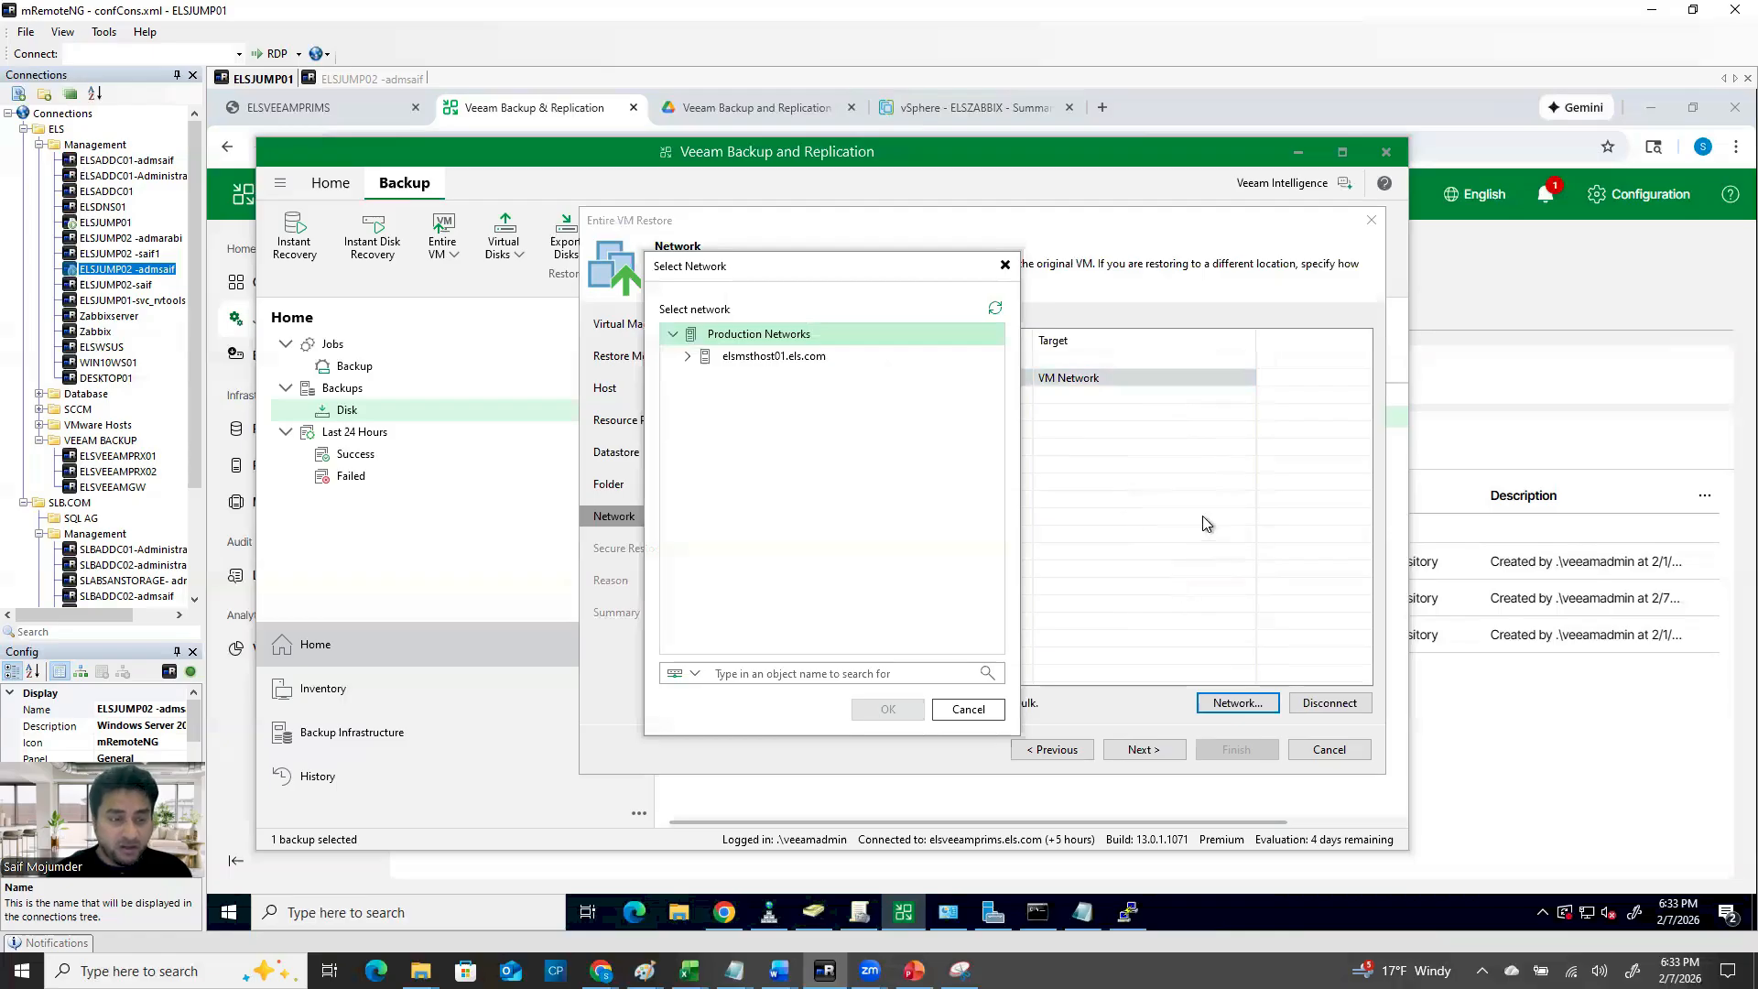
left_click(687, 356)
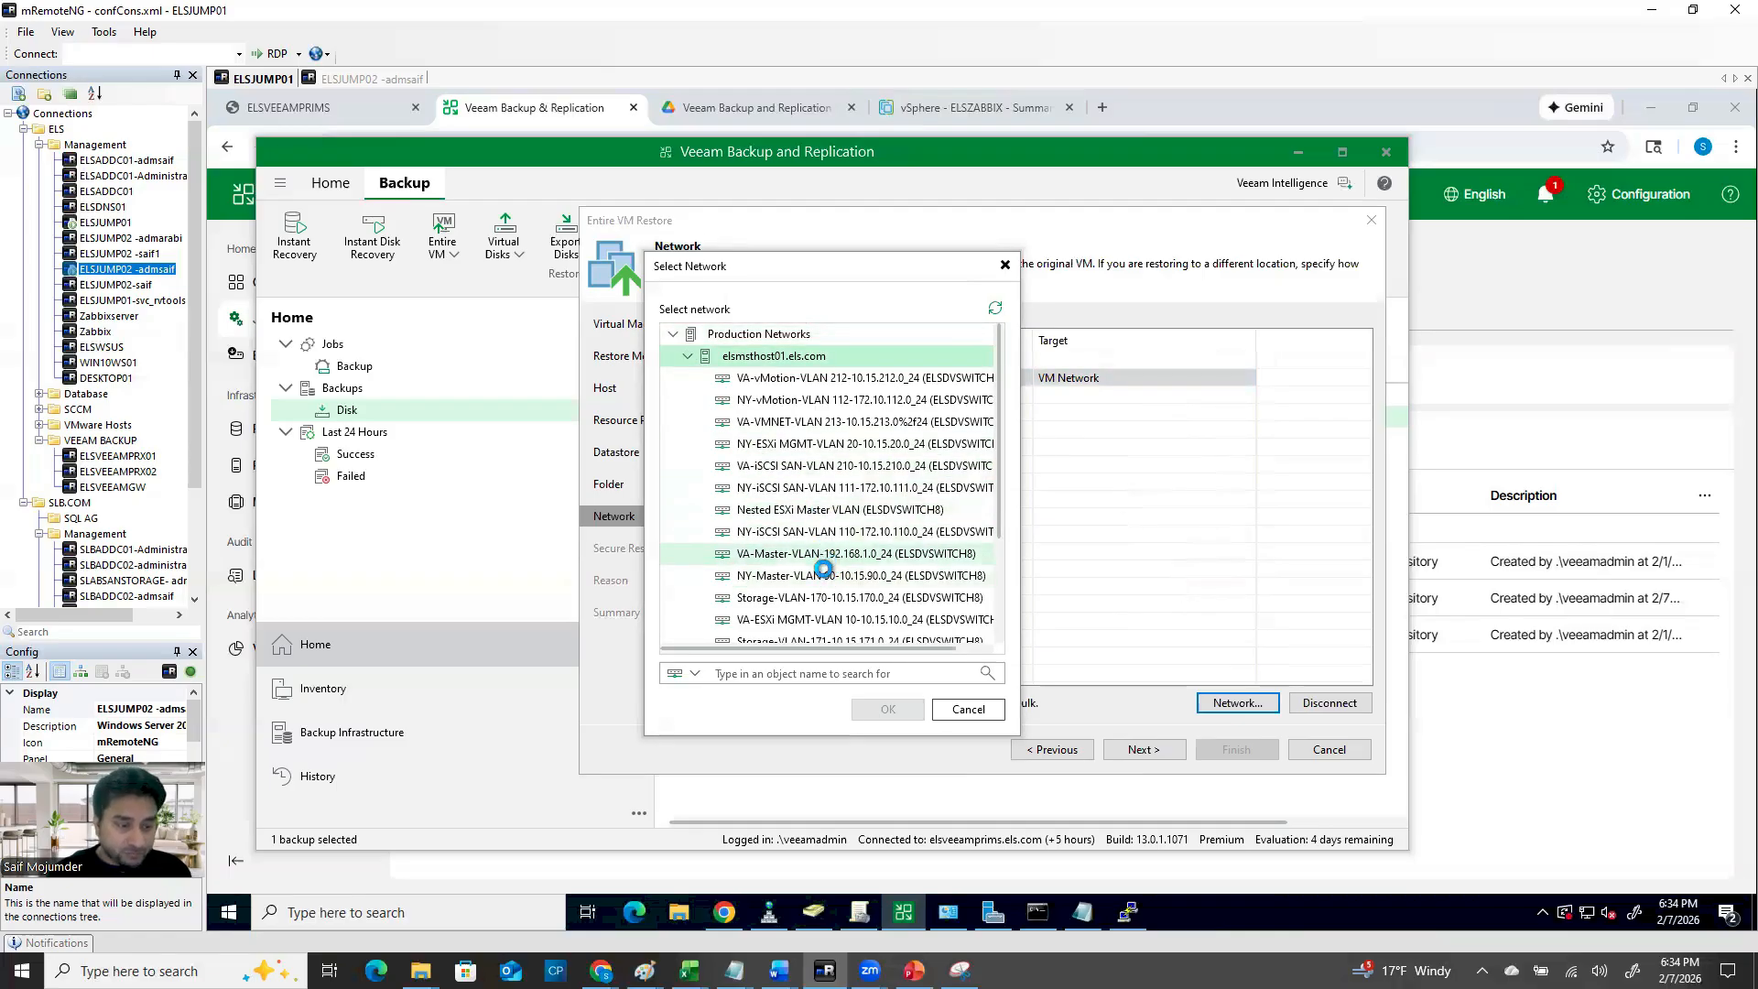
left_click(825, 554)
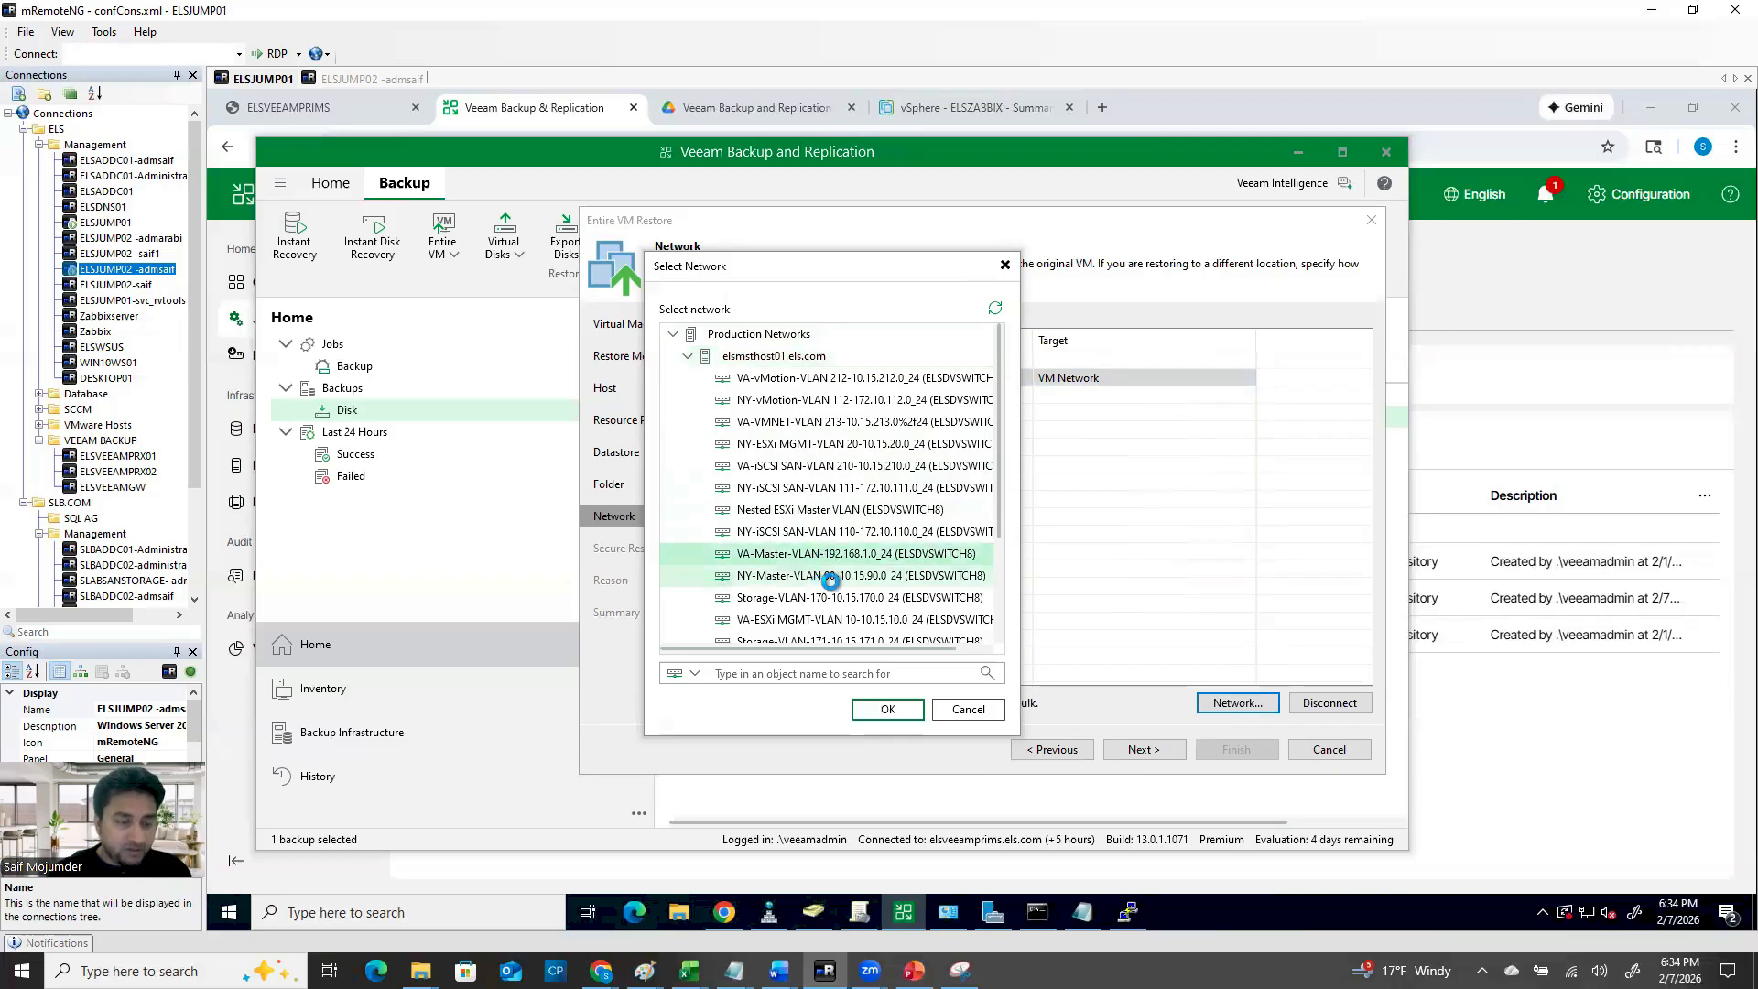
left_click(827, 577)
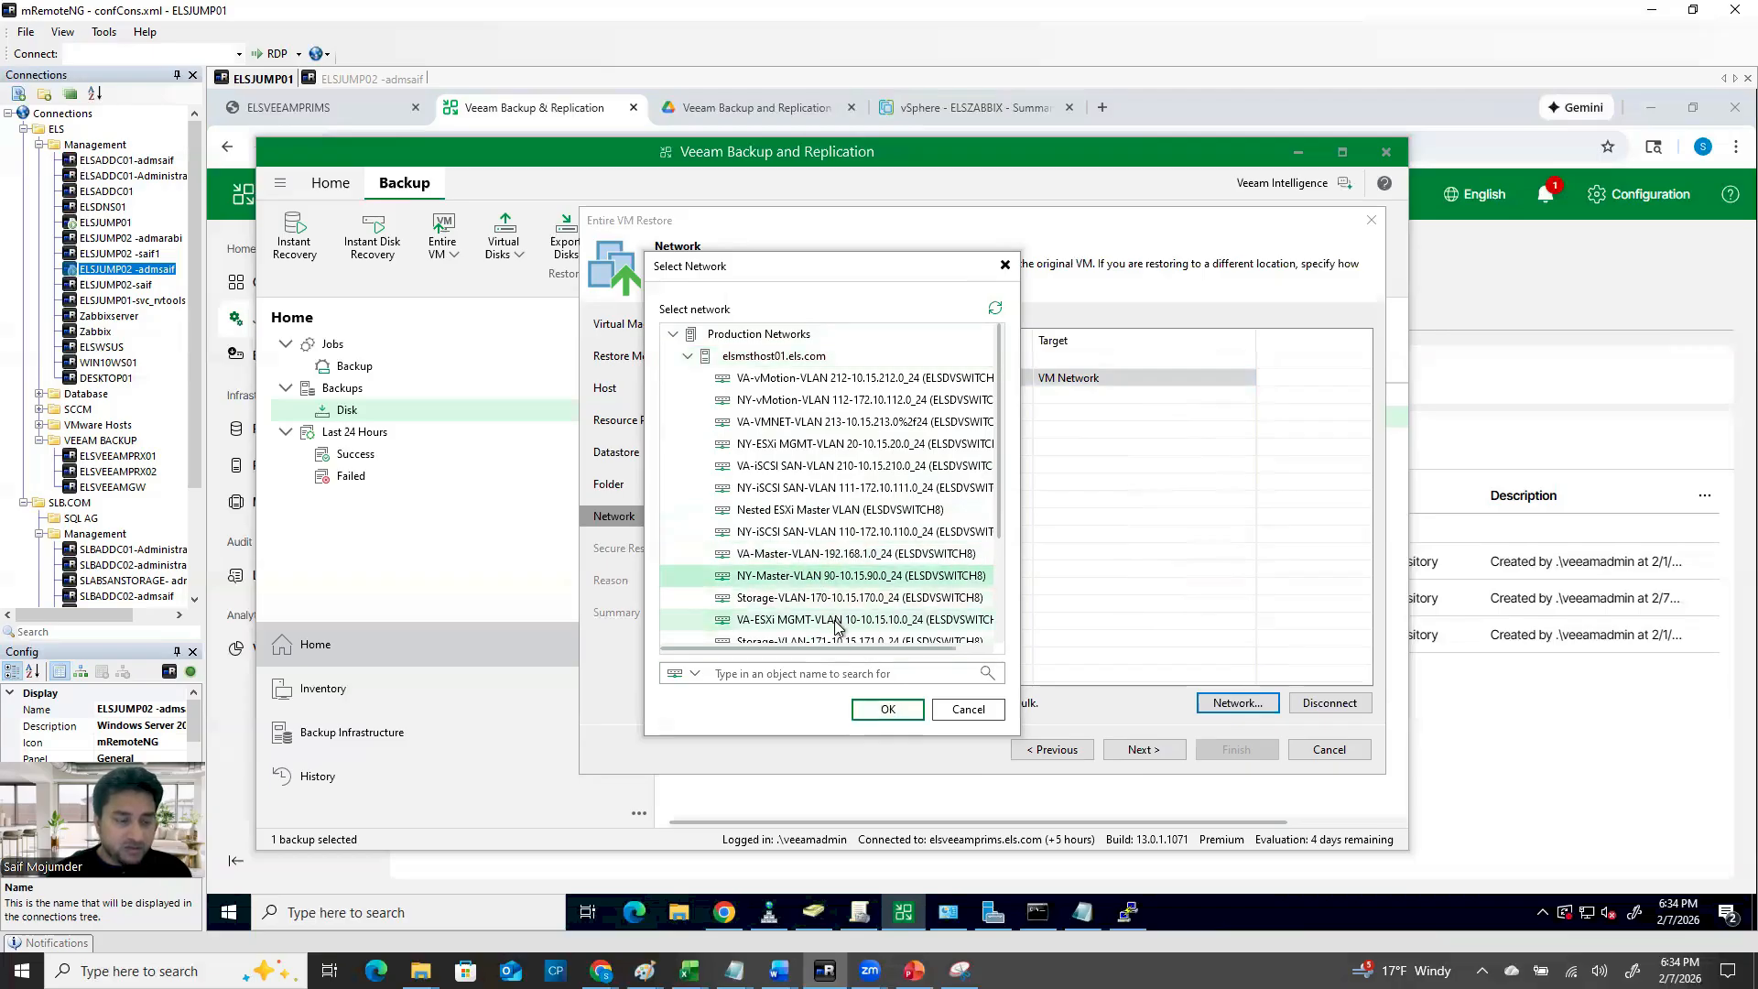
scroll(856, 600, "down", 2)
left_click(838, 576)
left_click(887, 710)
left_click(1256, 365)
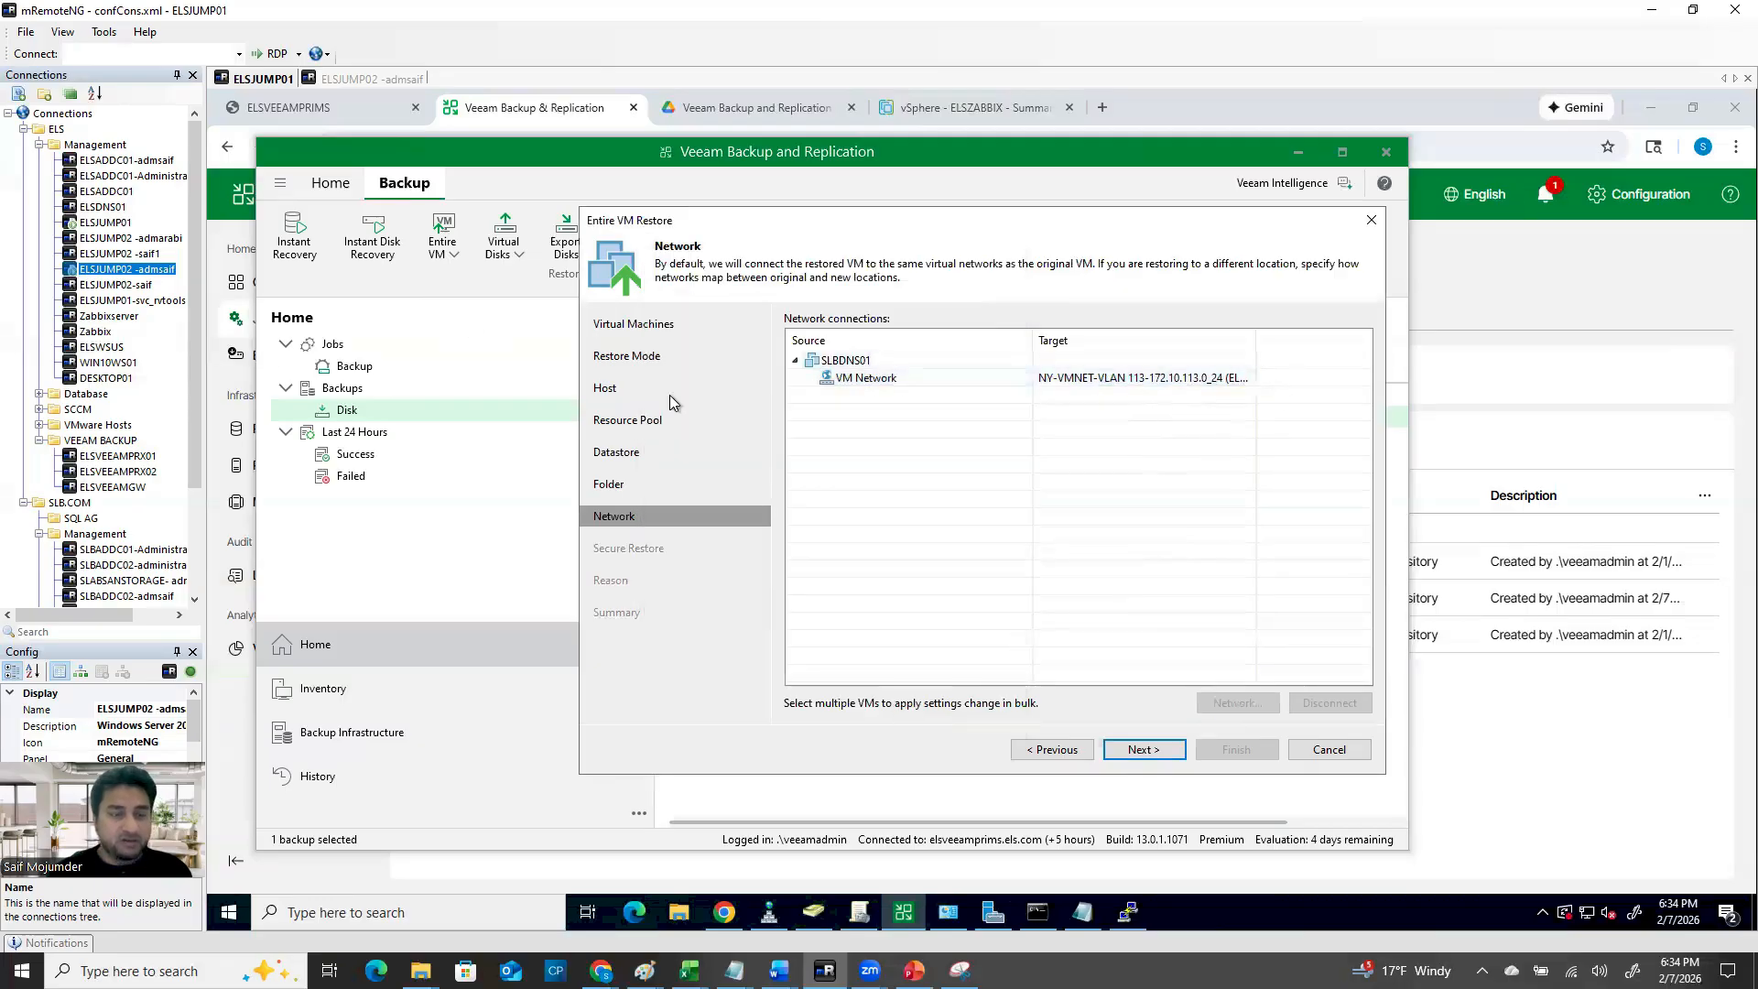
left_click(1144, 752)
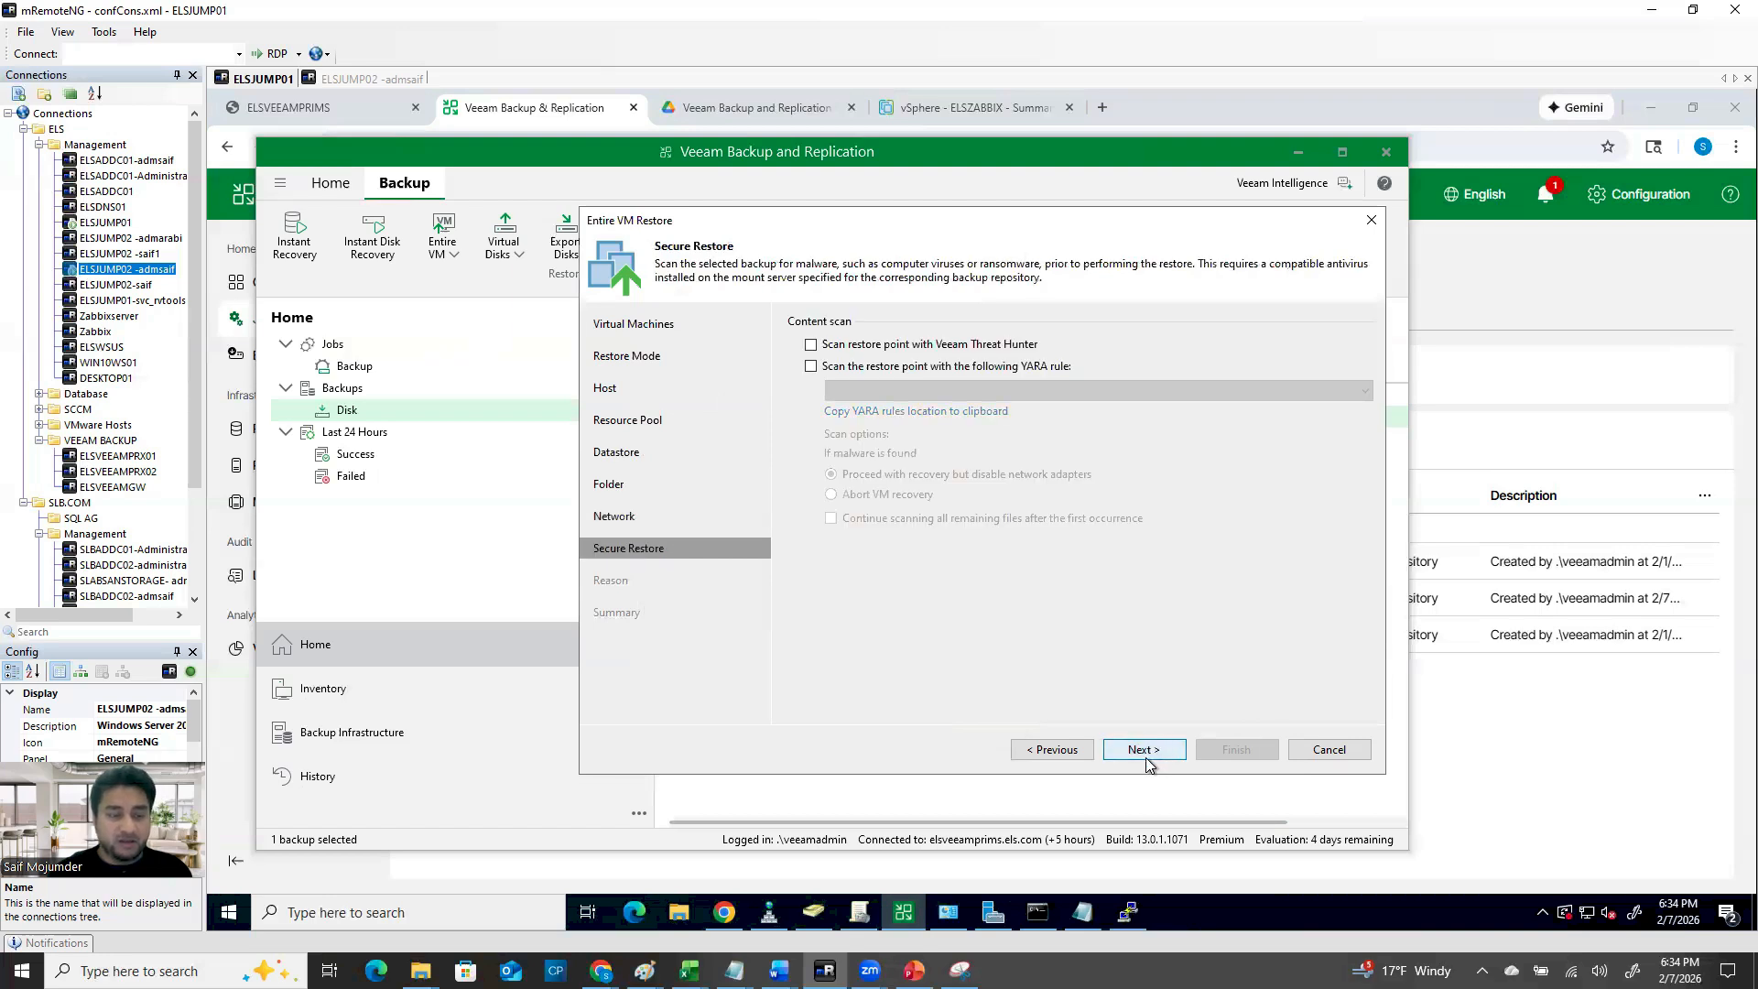
- Advance past Secure Restore to the Reason page, then exit the wizard without restoring
left_click(1144, 750)
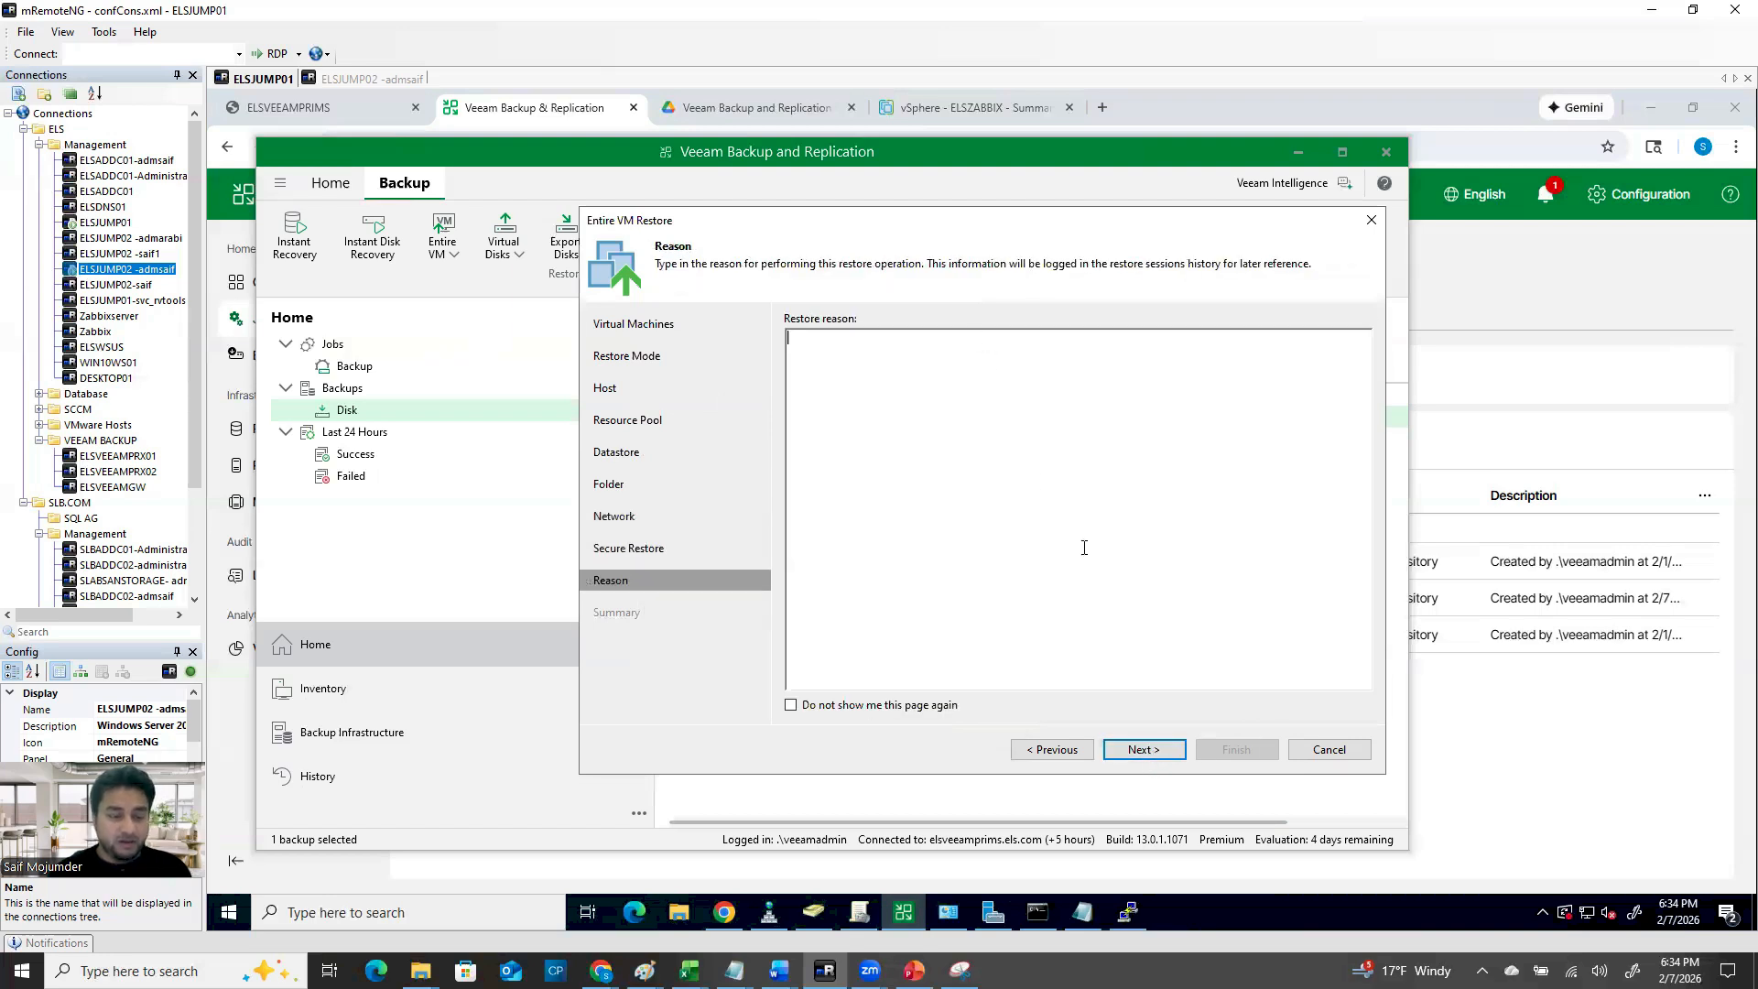
left_click(1371, 222)
left_click(840, 528)
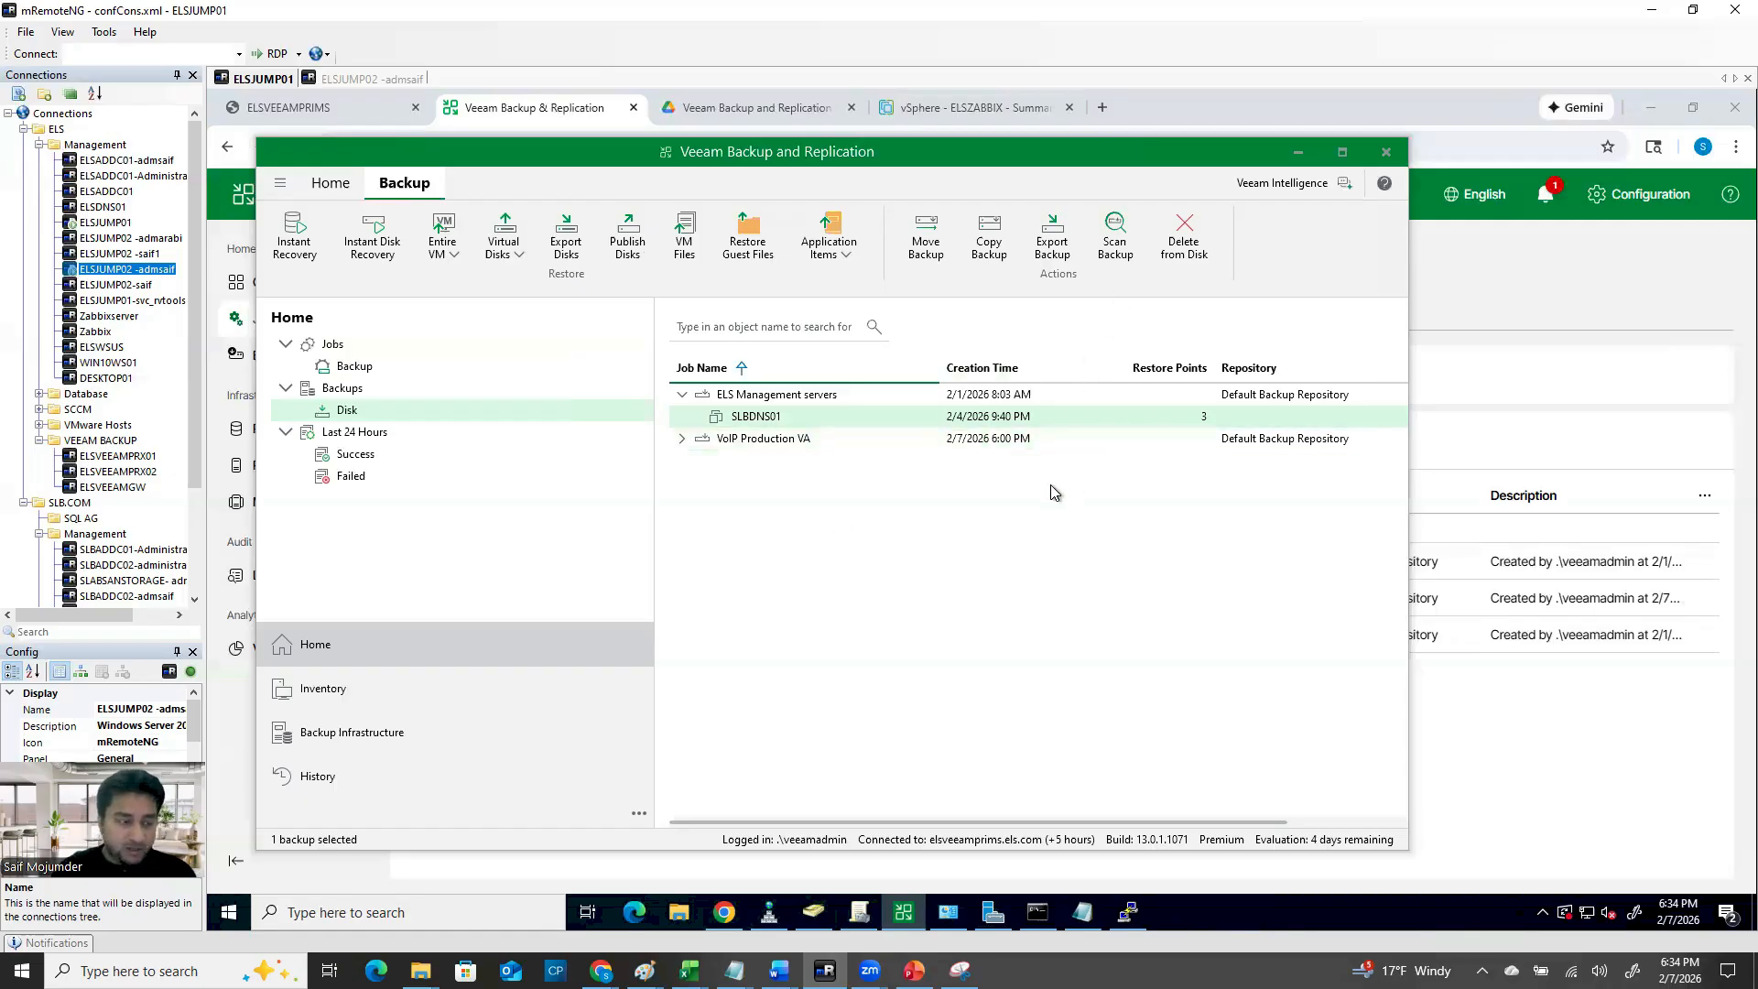
- Tick the ELS Management servers job in the web Jobs list, then bring up the YouTube window
left_click(1278, 149)
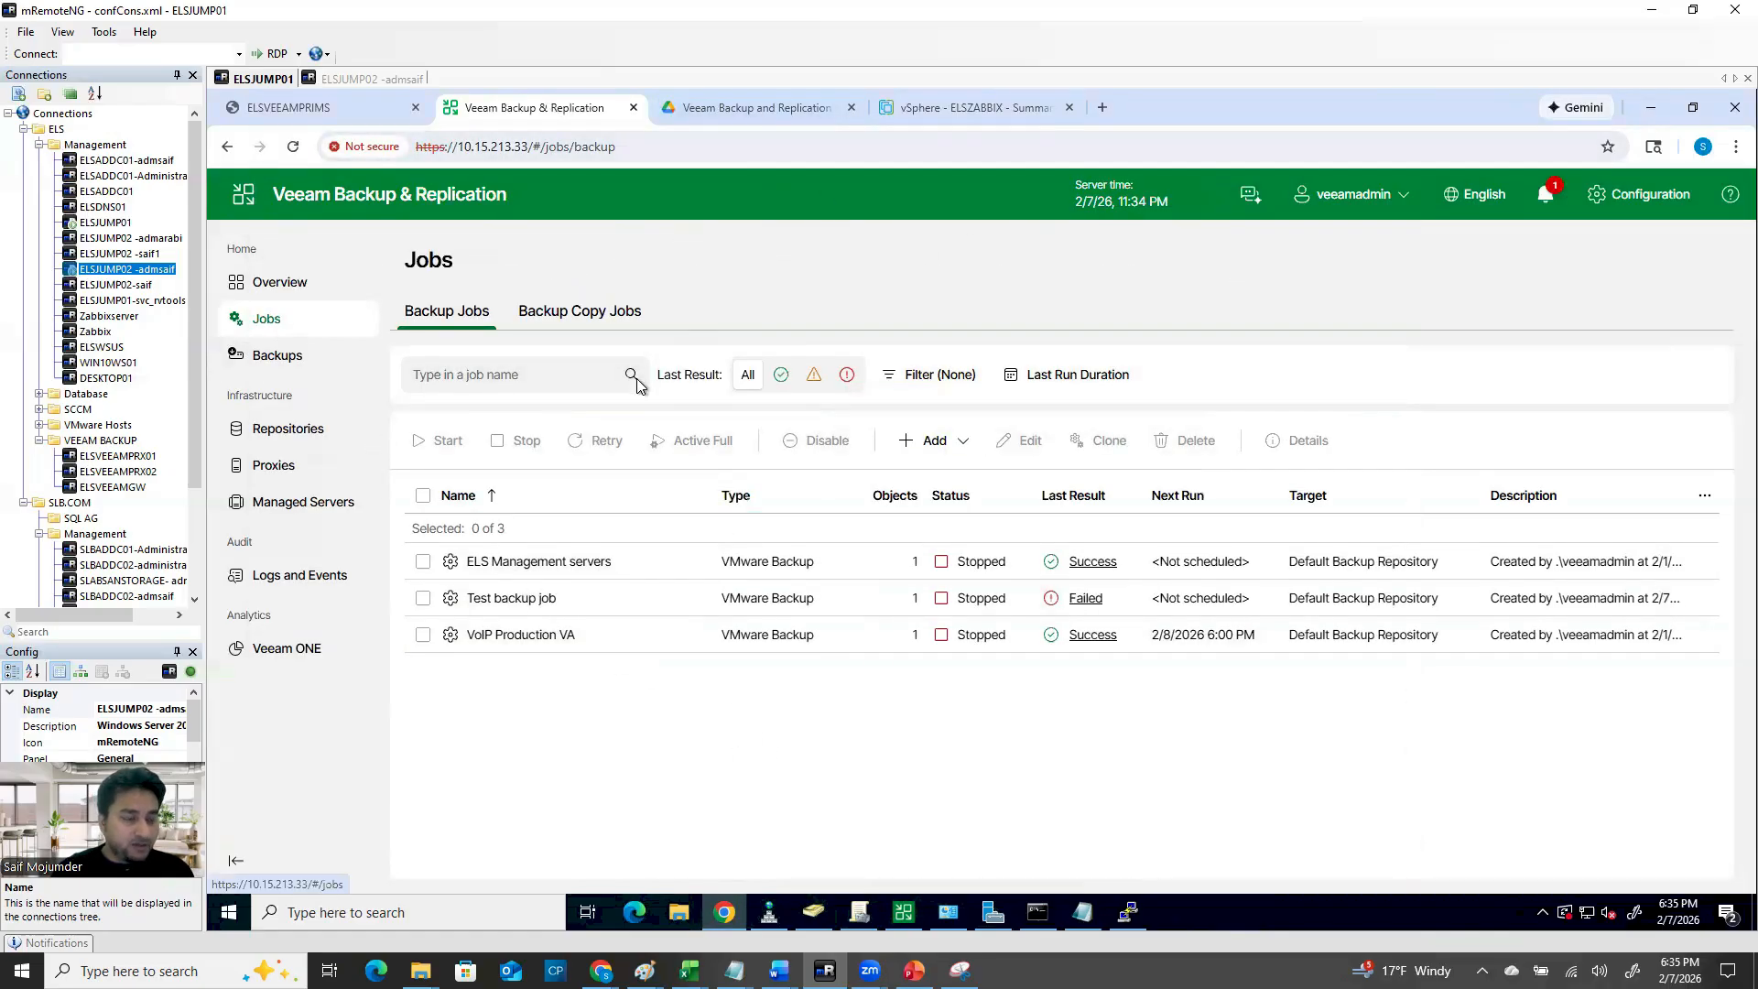
left_click(423, 561)
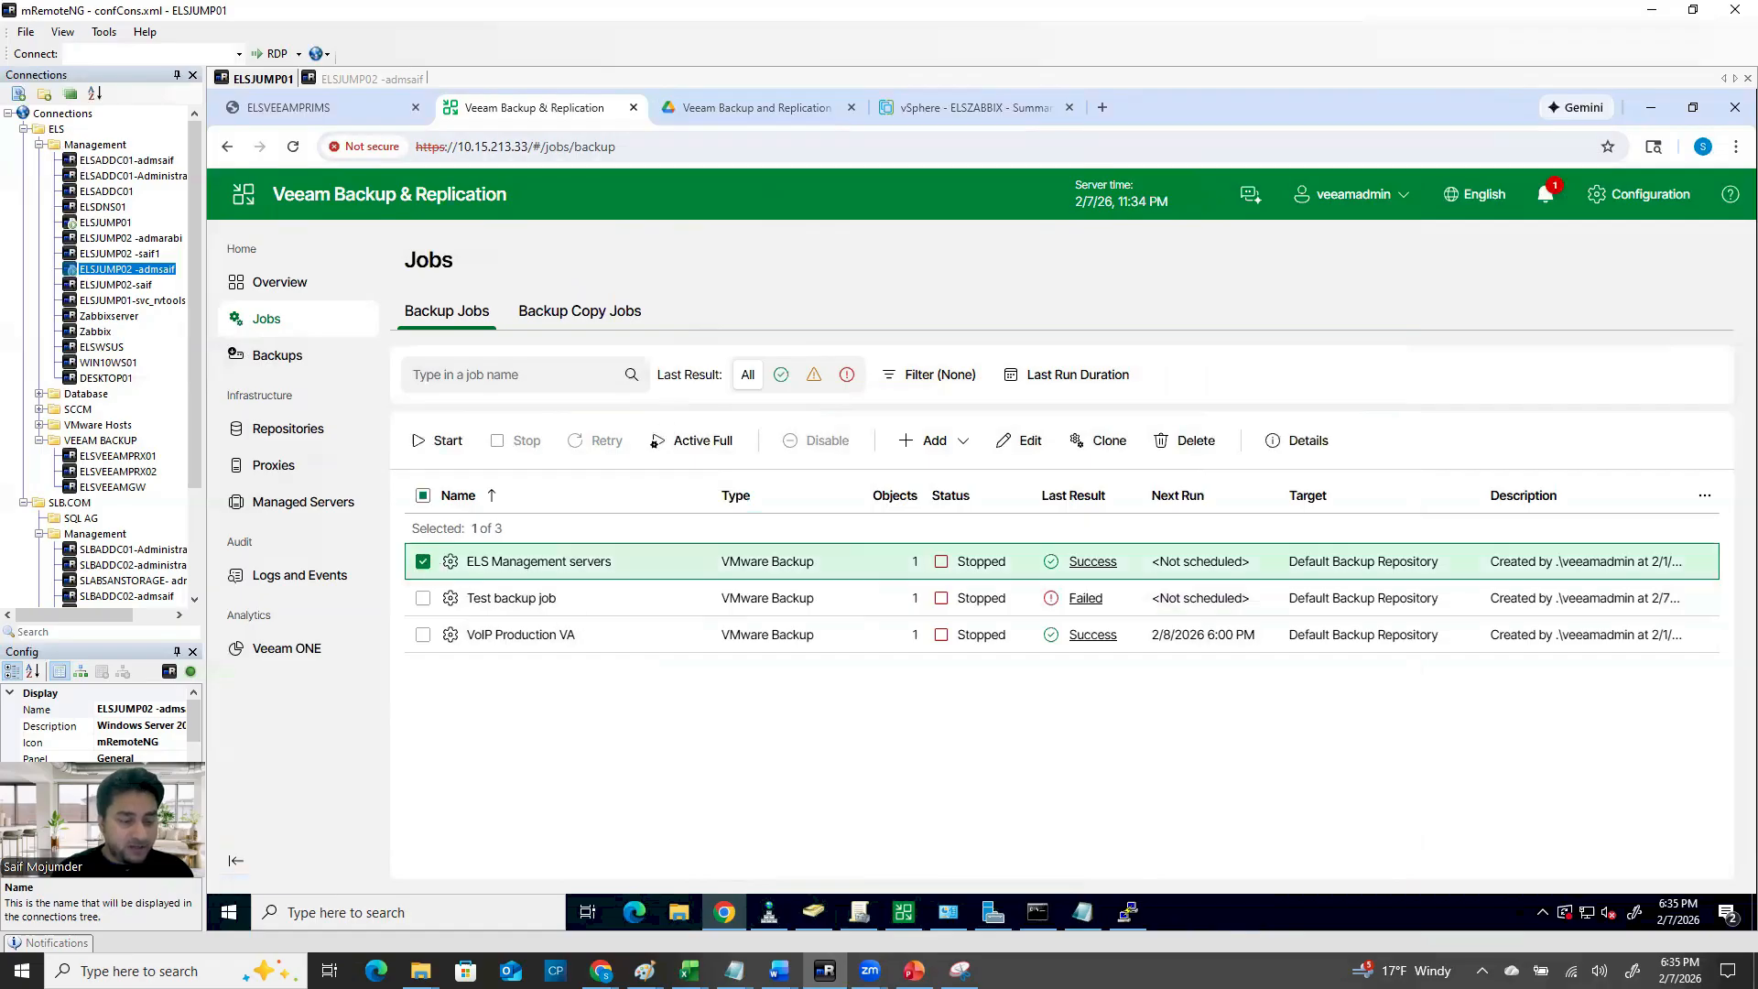
left_click(902, 912)
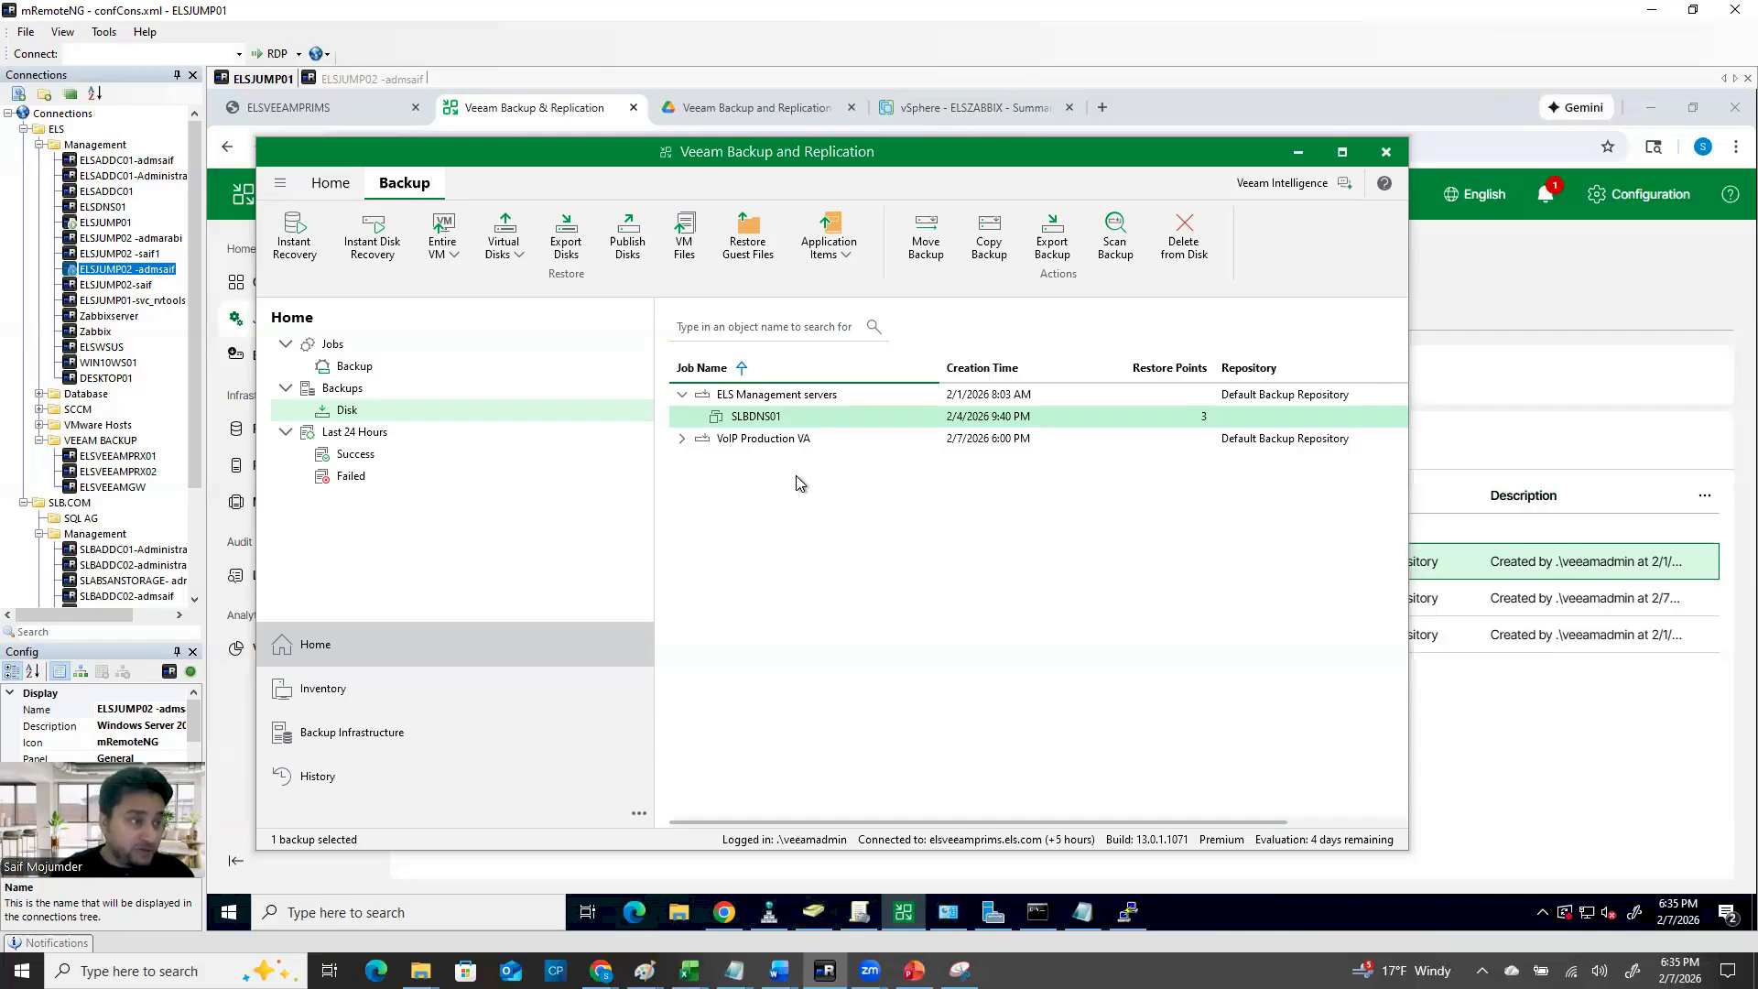
mouse_move(601, 970)
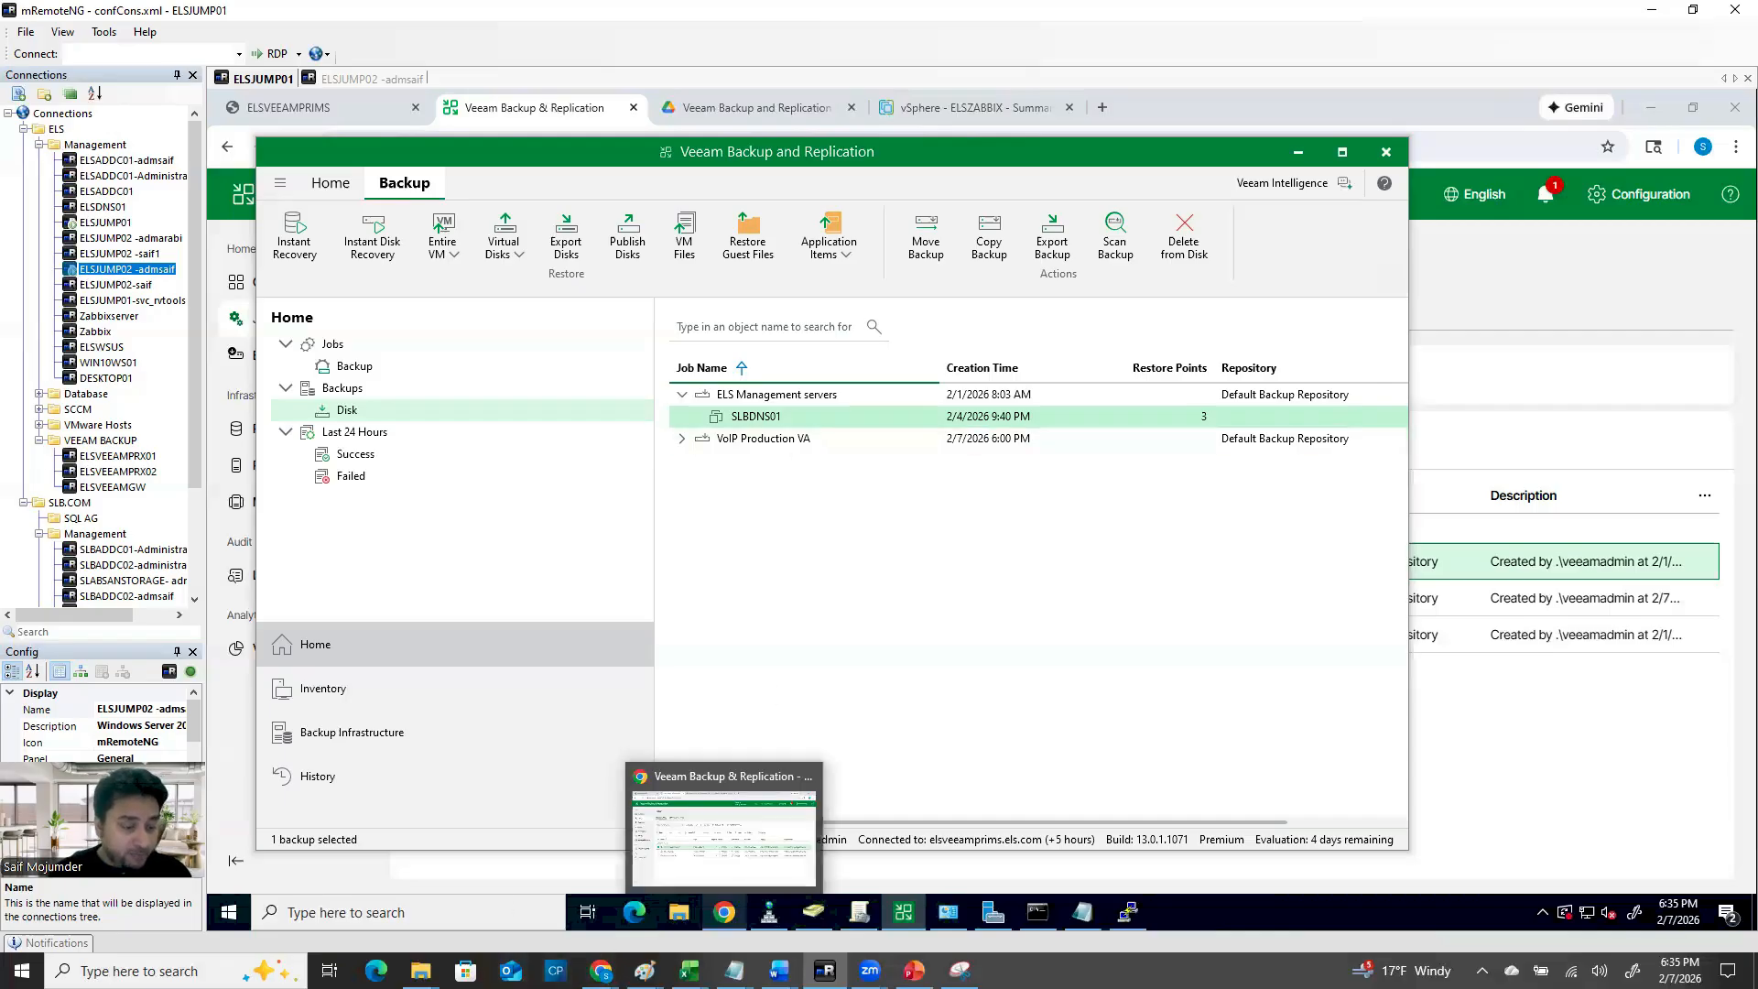
left_click(586, 902)
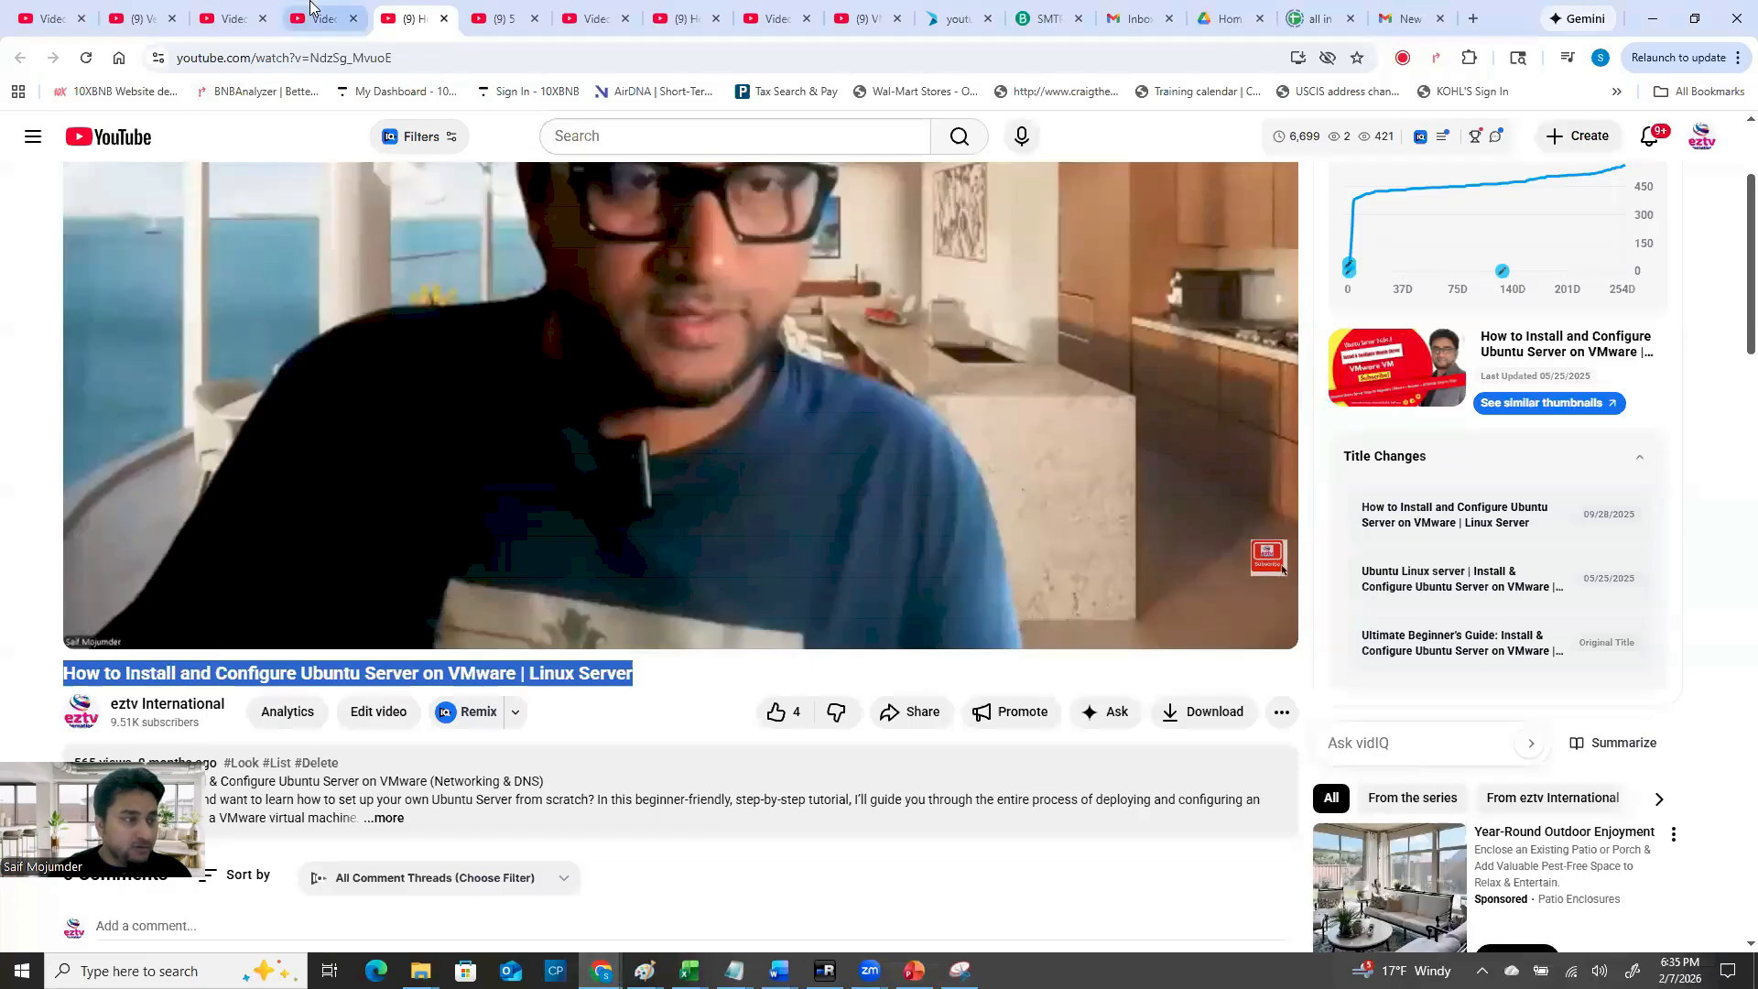
- Go to the SMTP video's details page in YouTube Studio, clearing the channel search
left_click(336, 21)
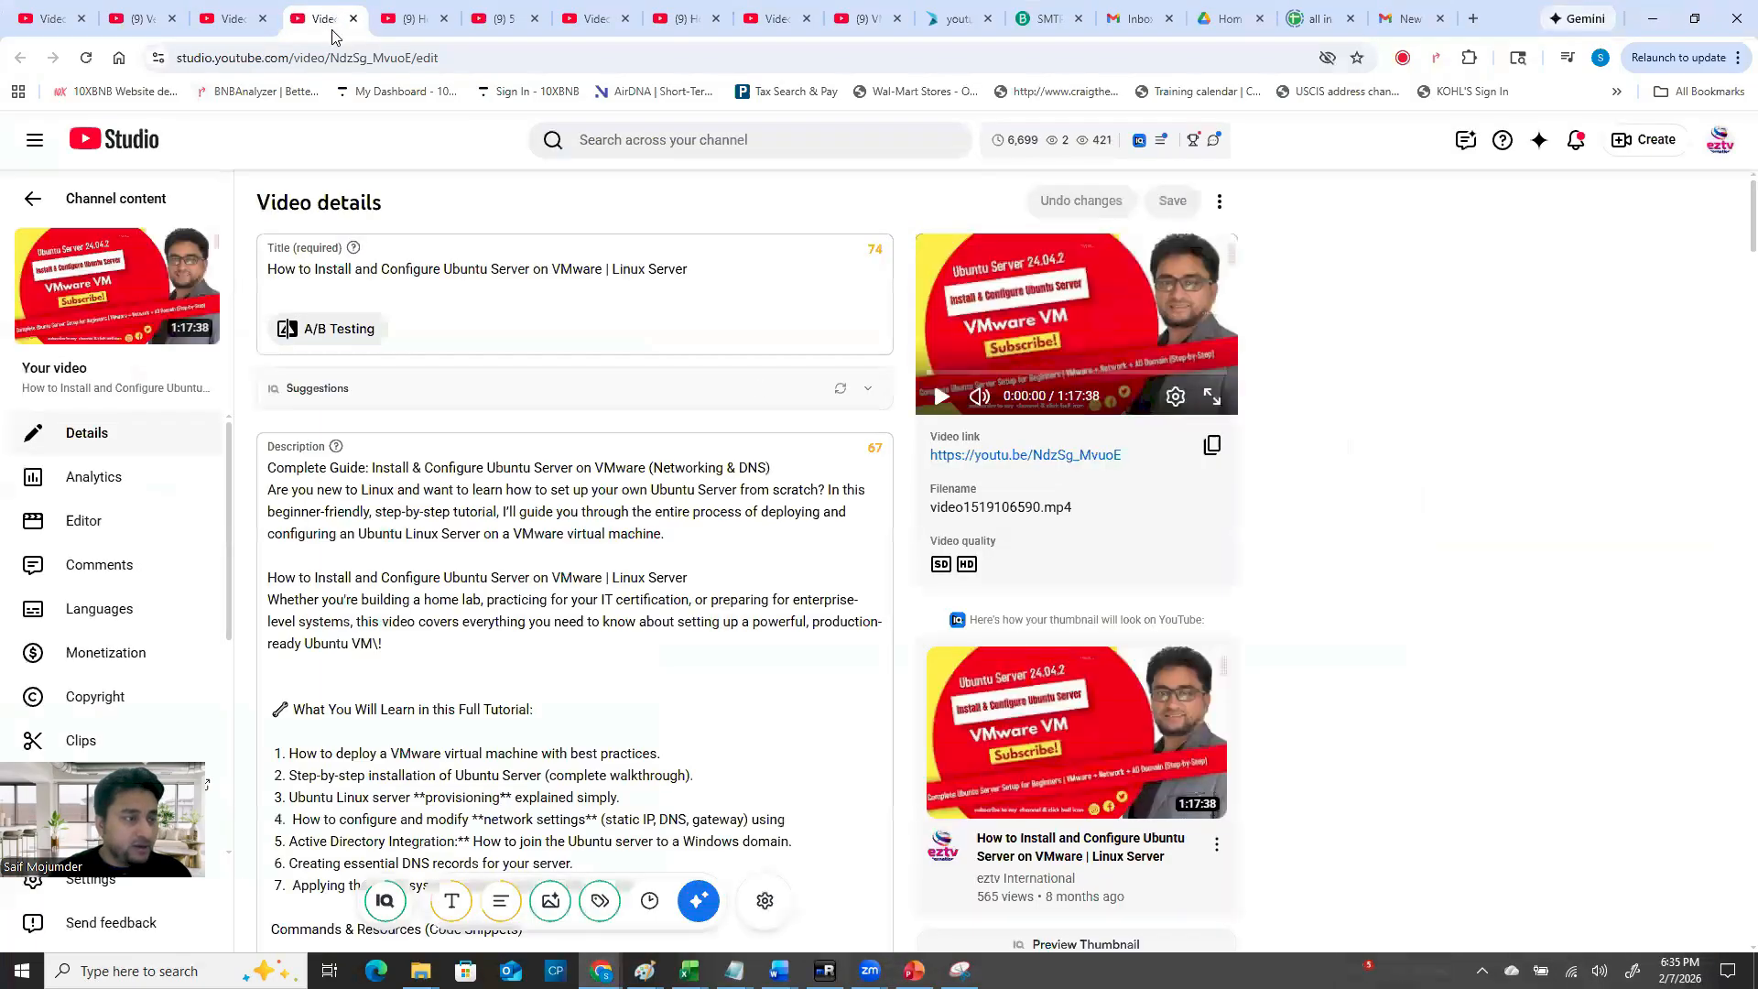
left_click(236, 20)
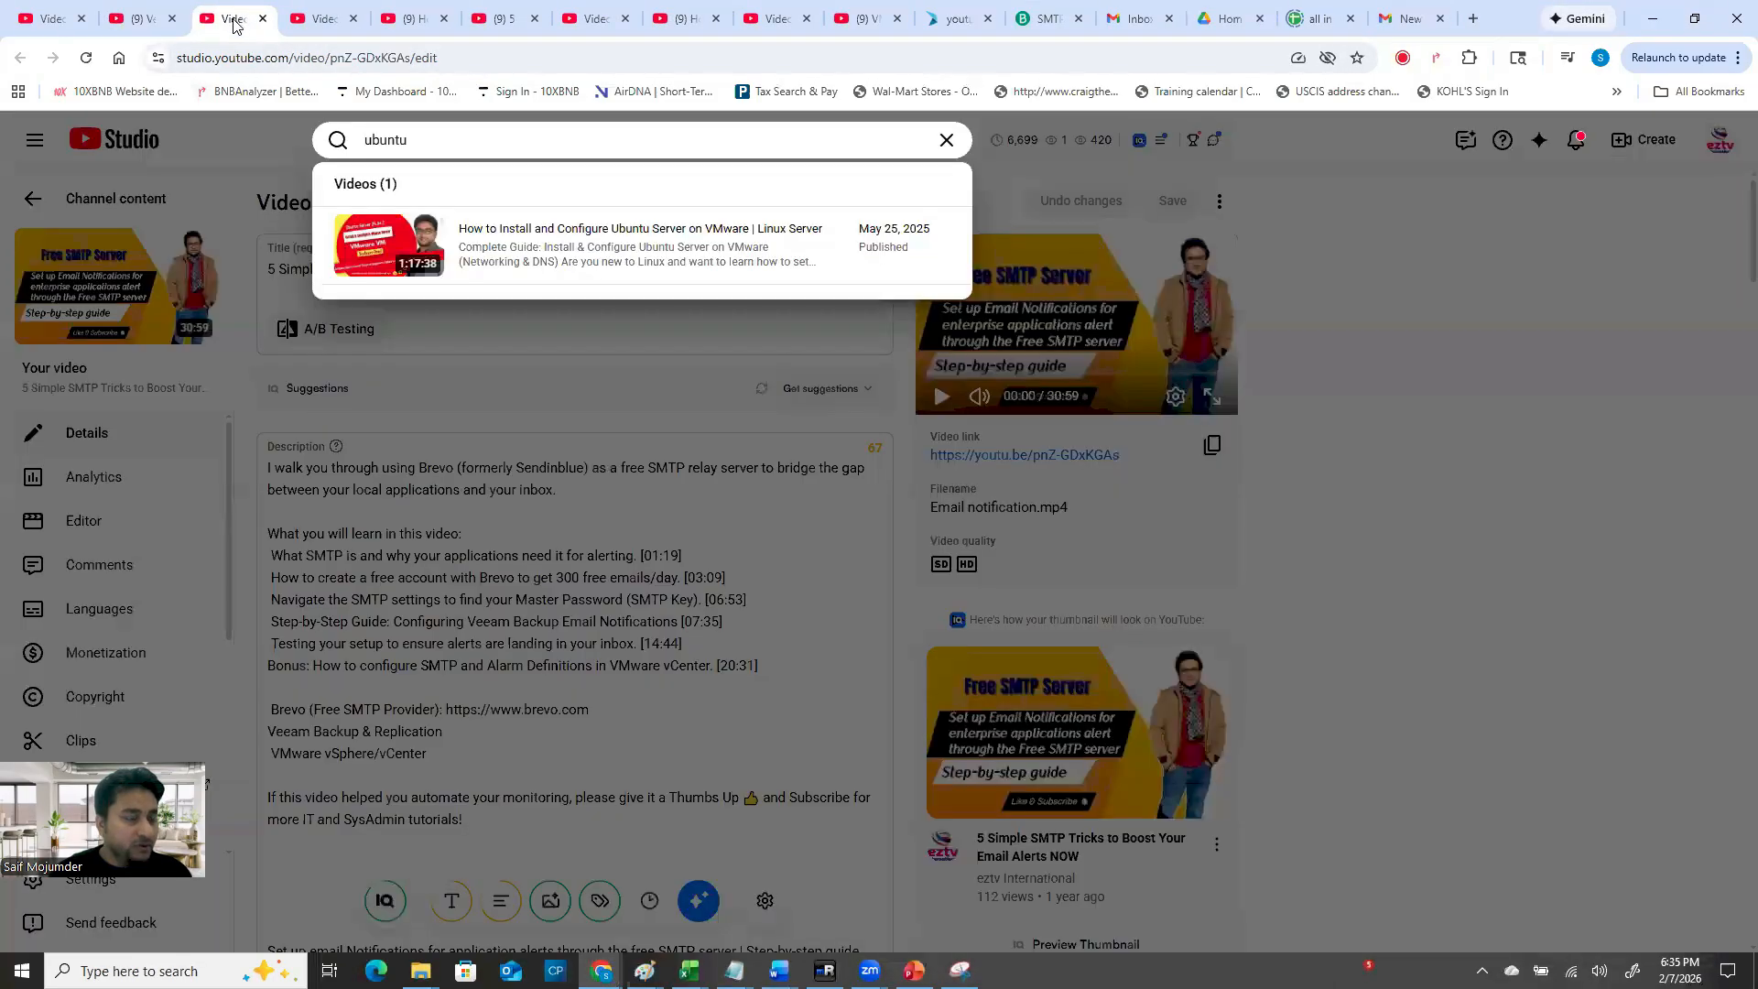
left_click(948, 140)
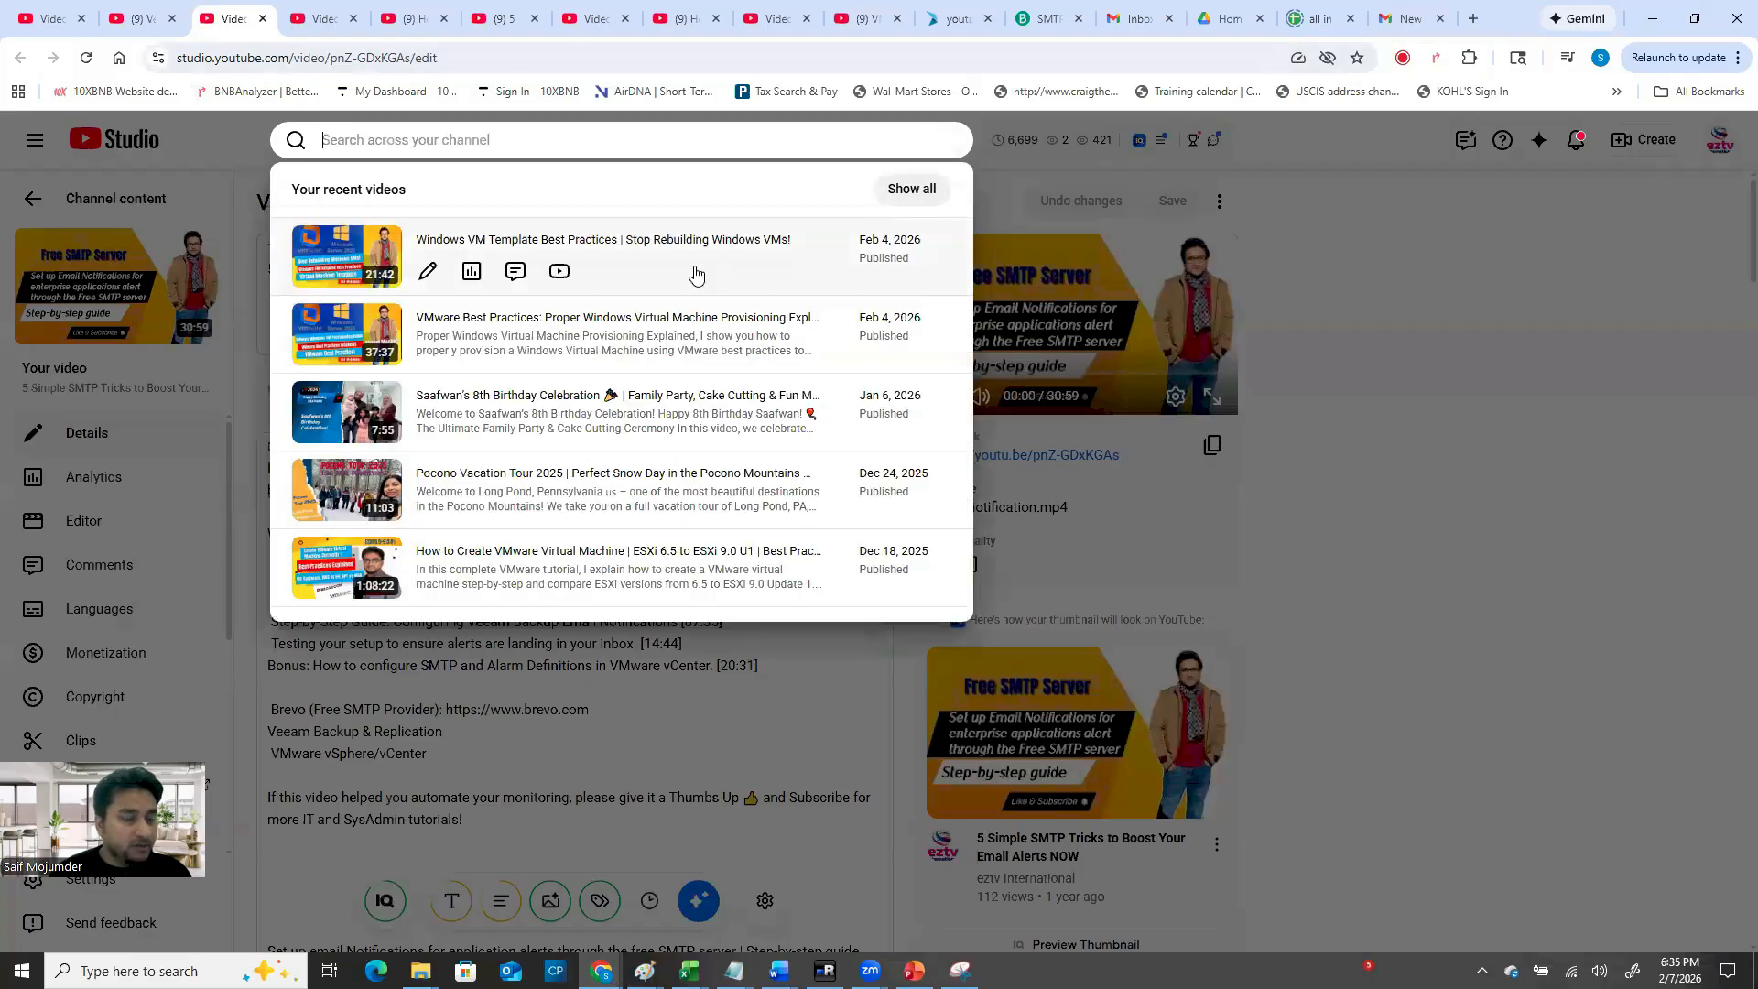
left_click(1538, 618)
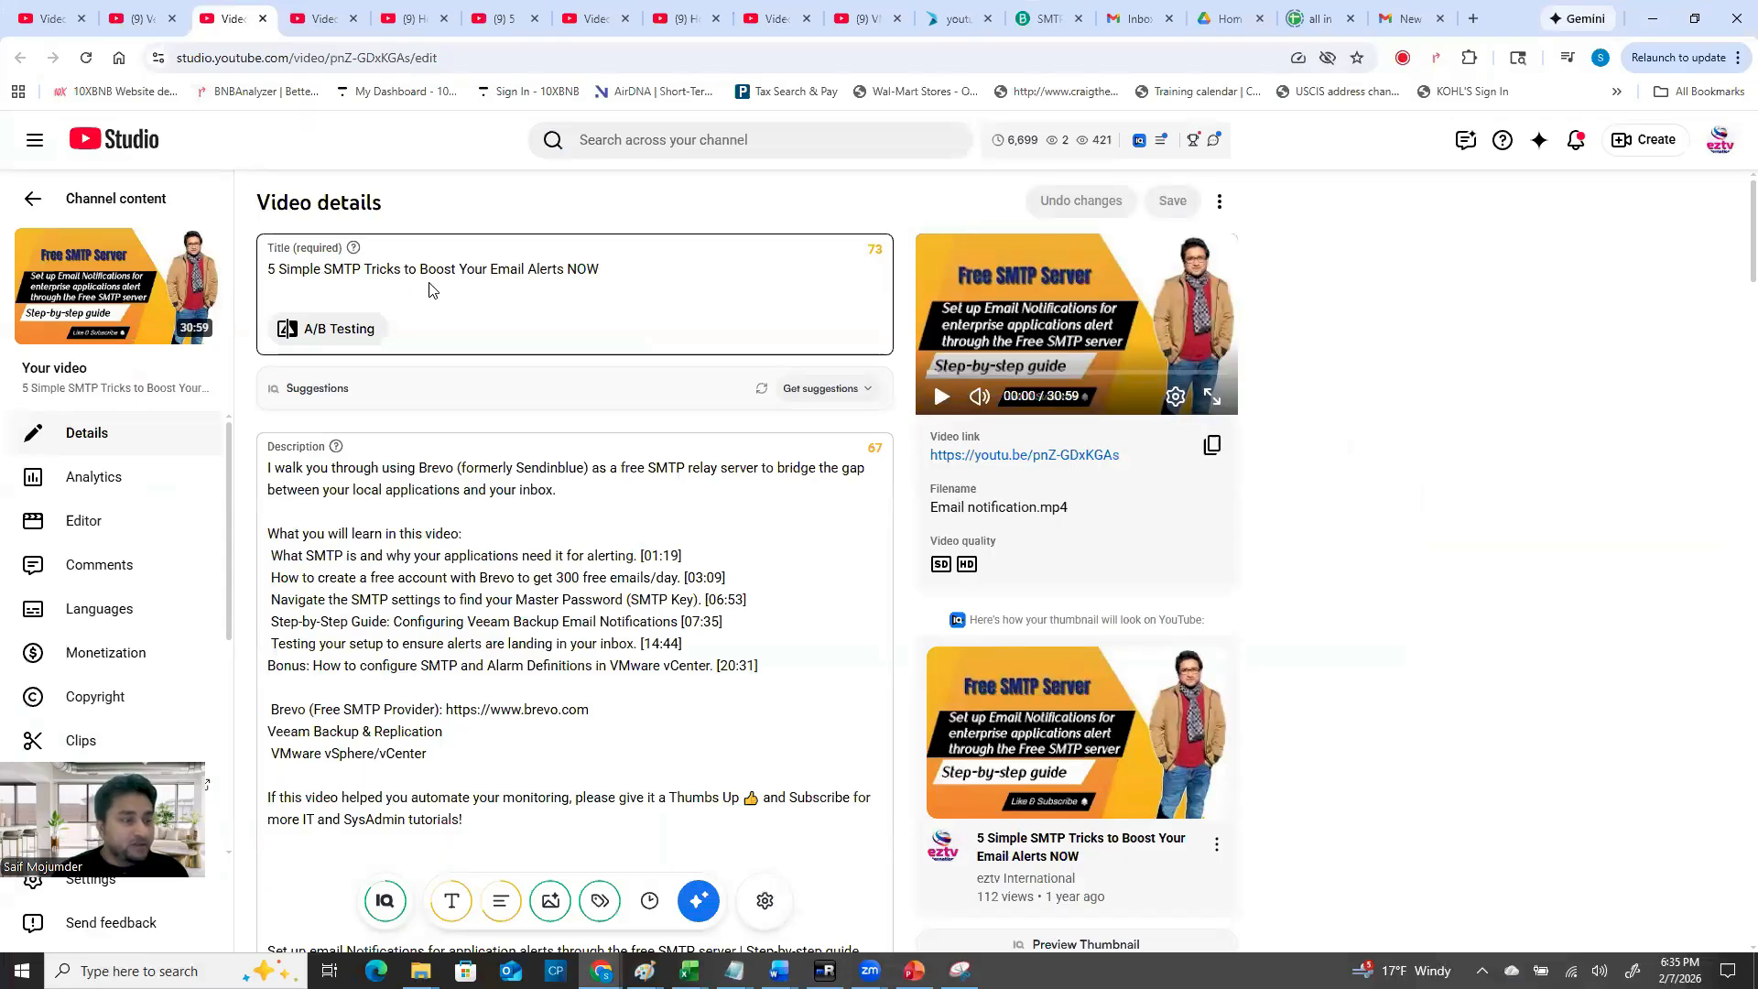
- Select the video title text, then open the video's watch link in a new tab
double_click(599, 271)
key("Right")
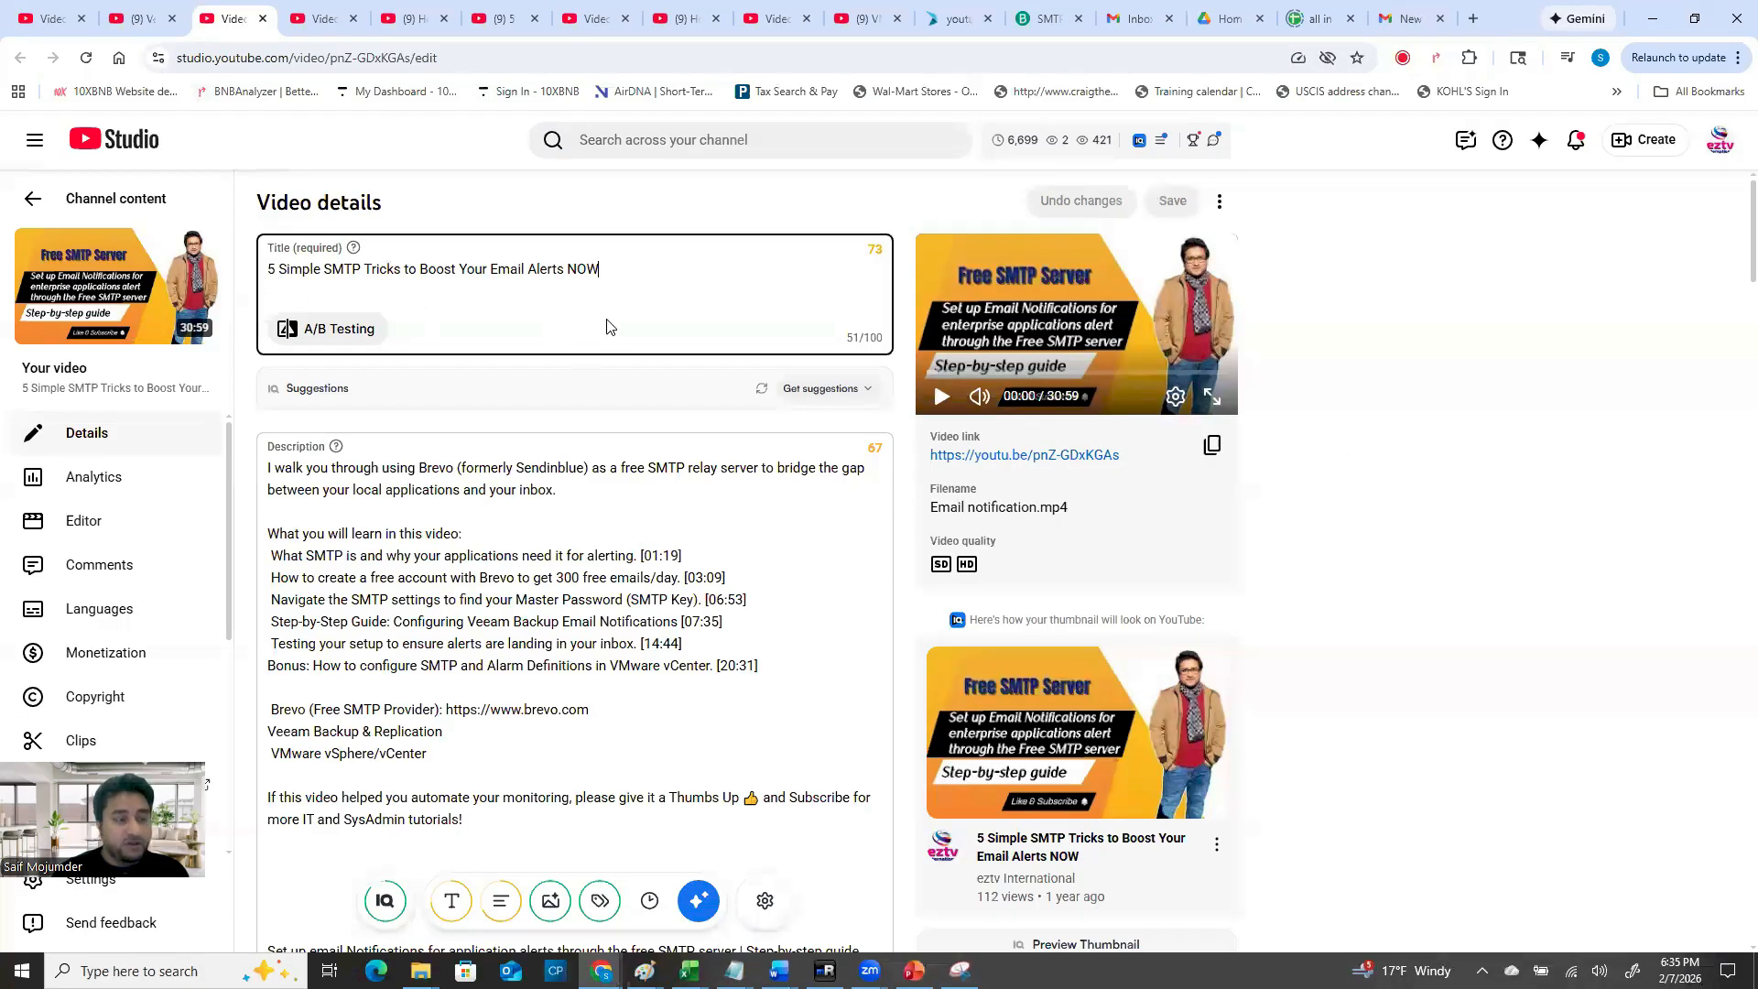
key("ctrl+a")
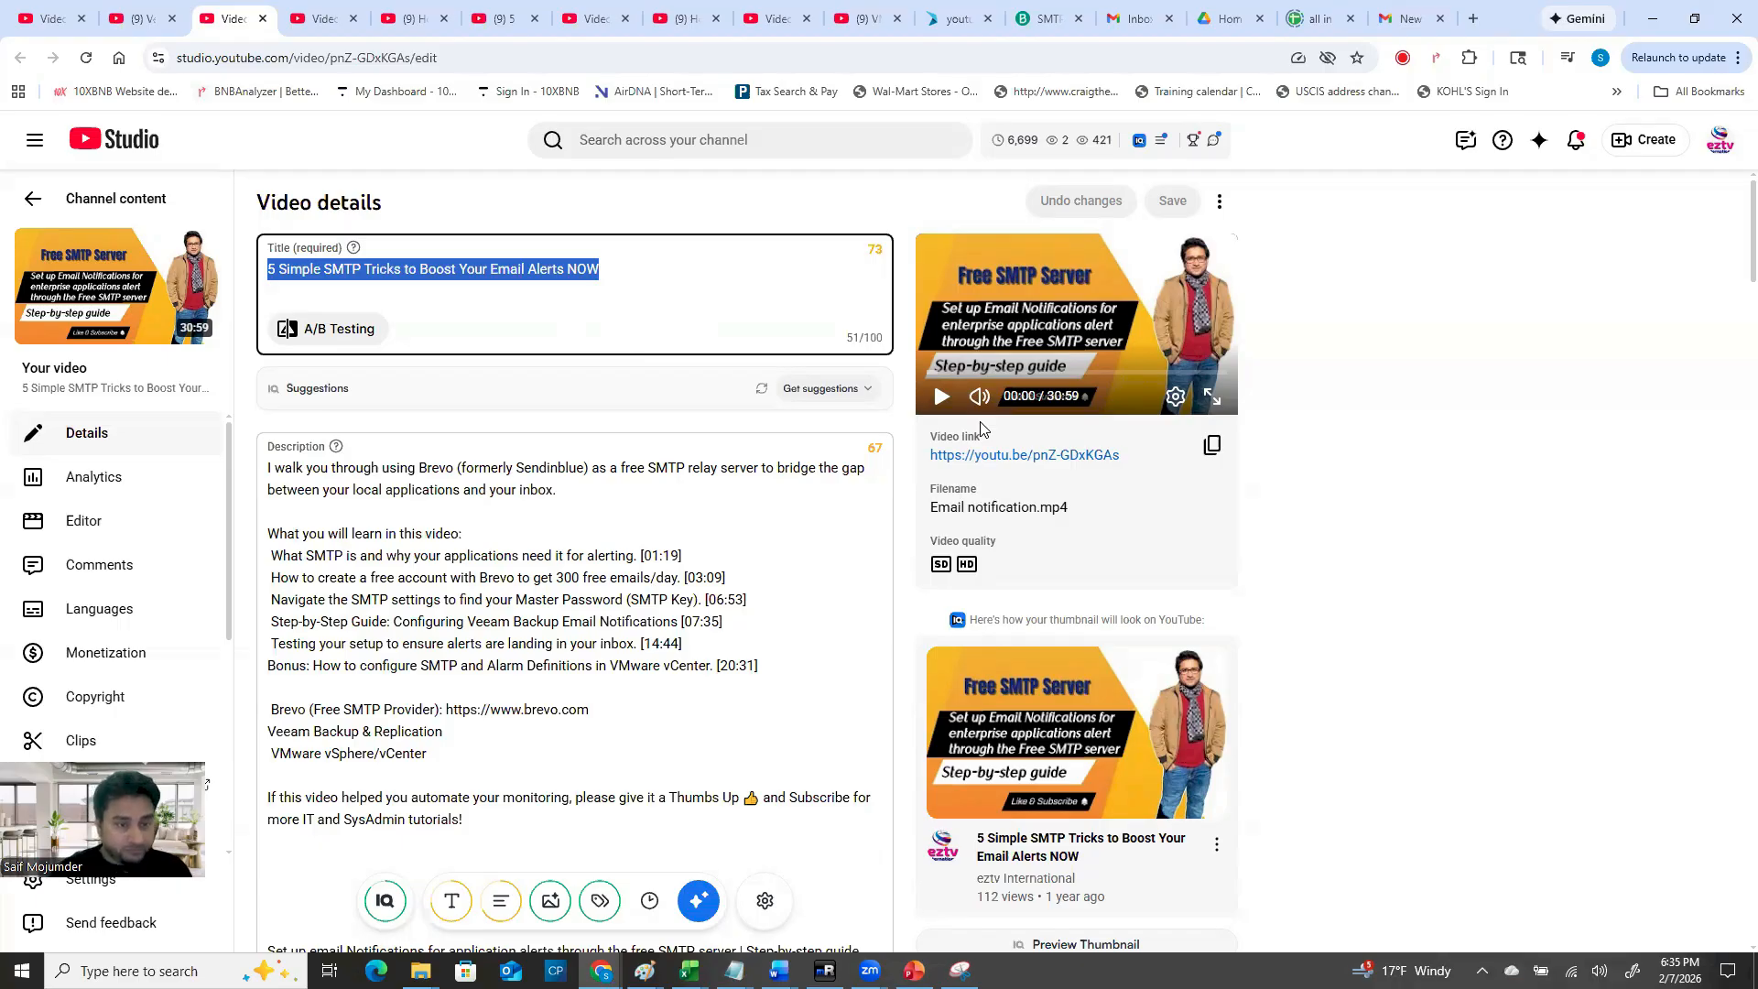
right_click(1071, 456)
left_click(1112, 472)
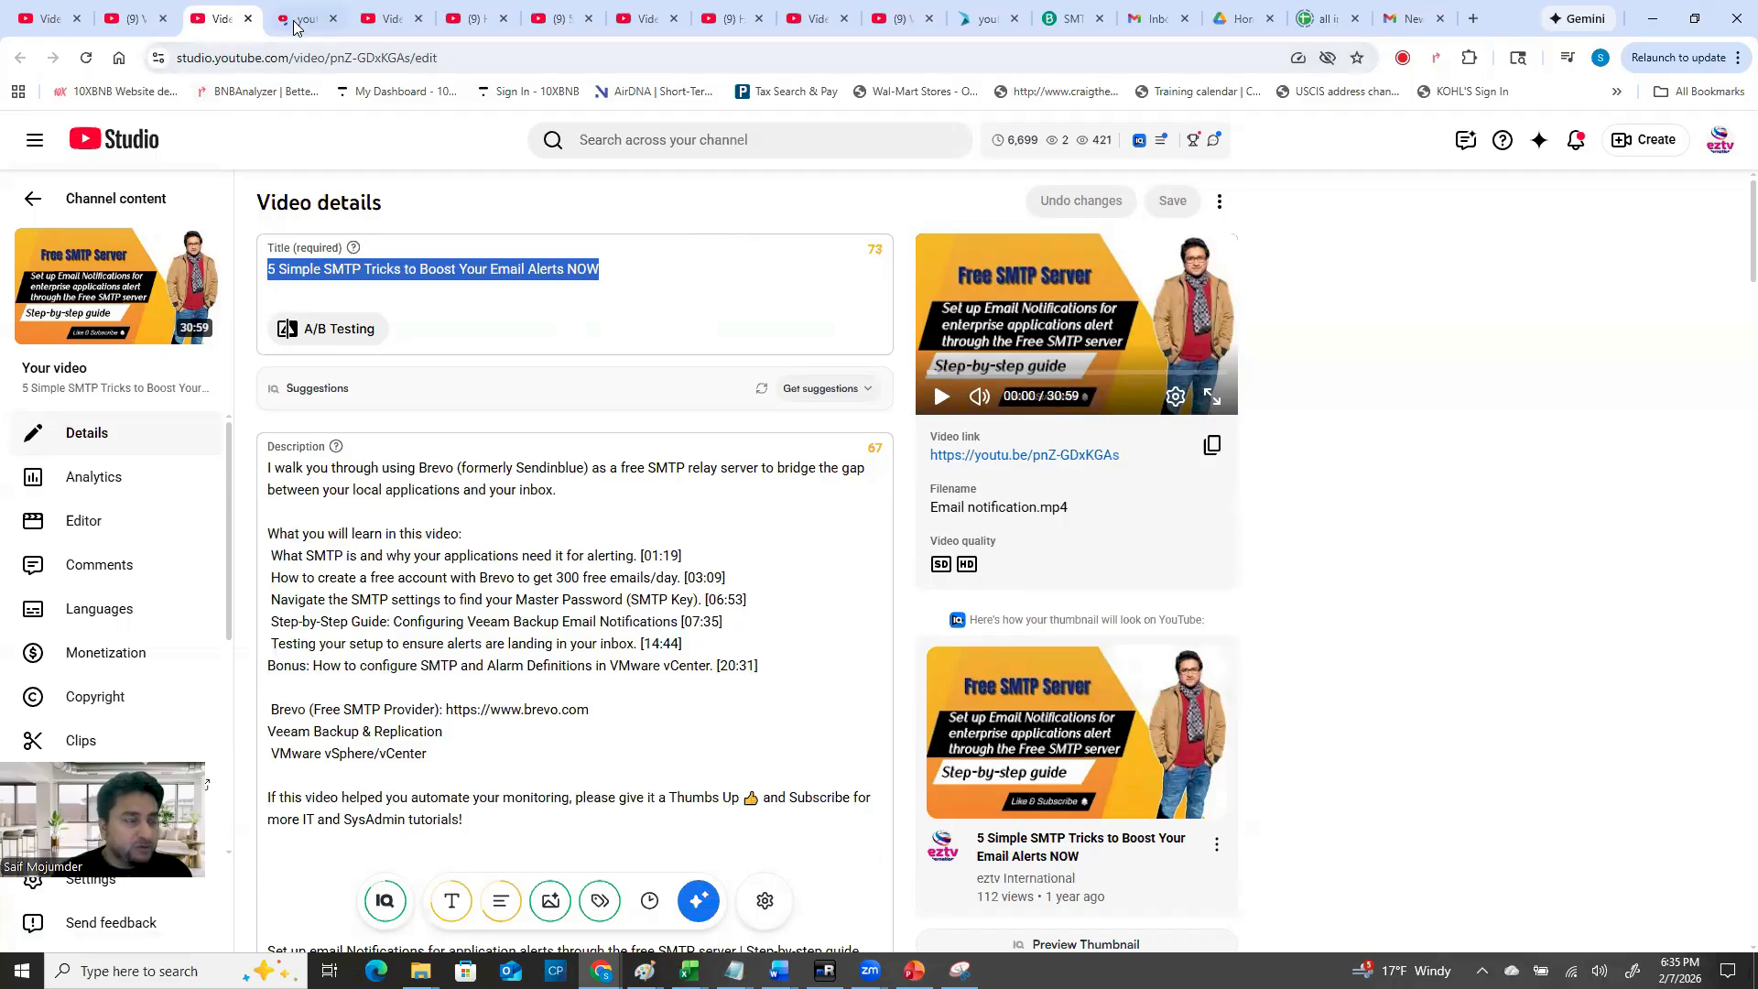
- In the new watch tab, skip through the SMTP video to the Veeam configuration backup scene
left_click(291, 18)
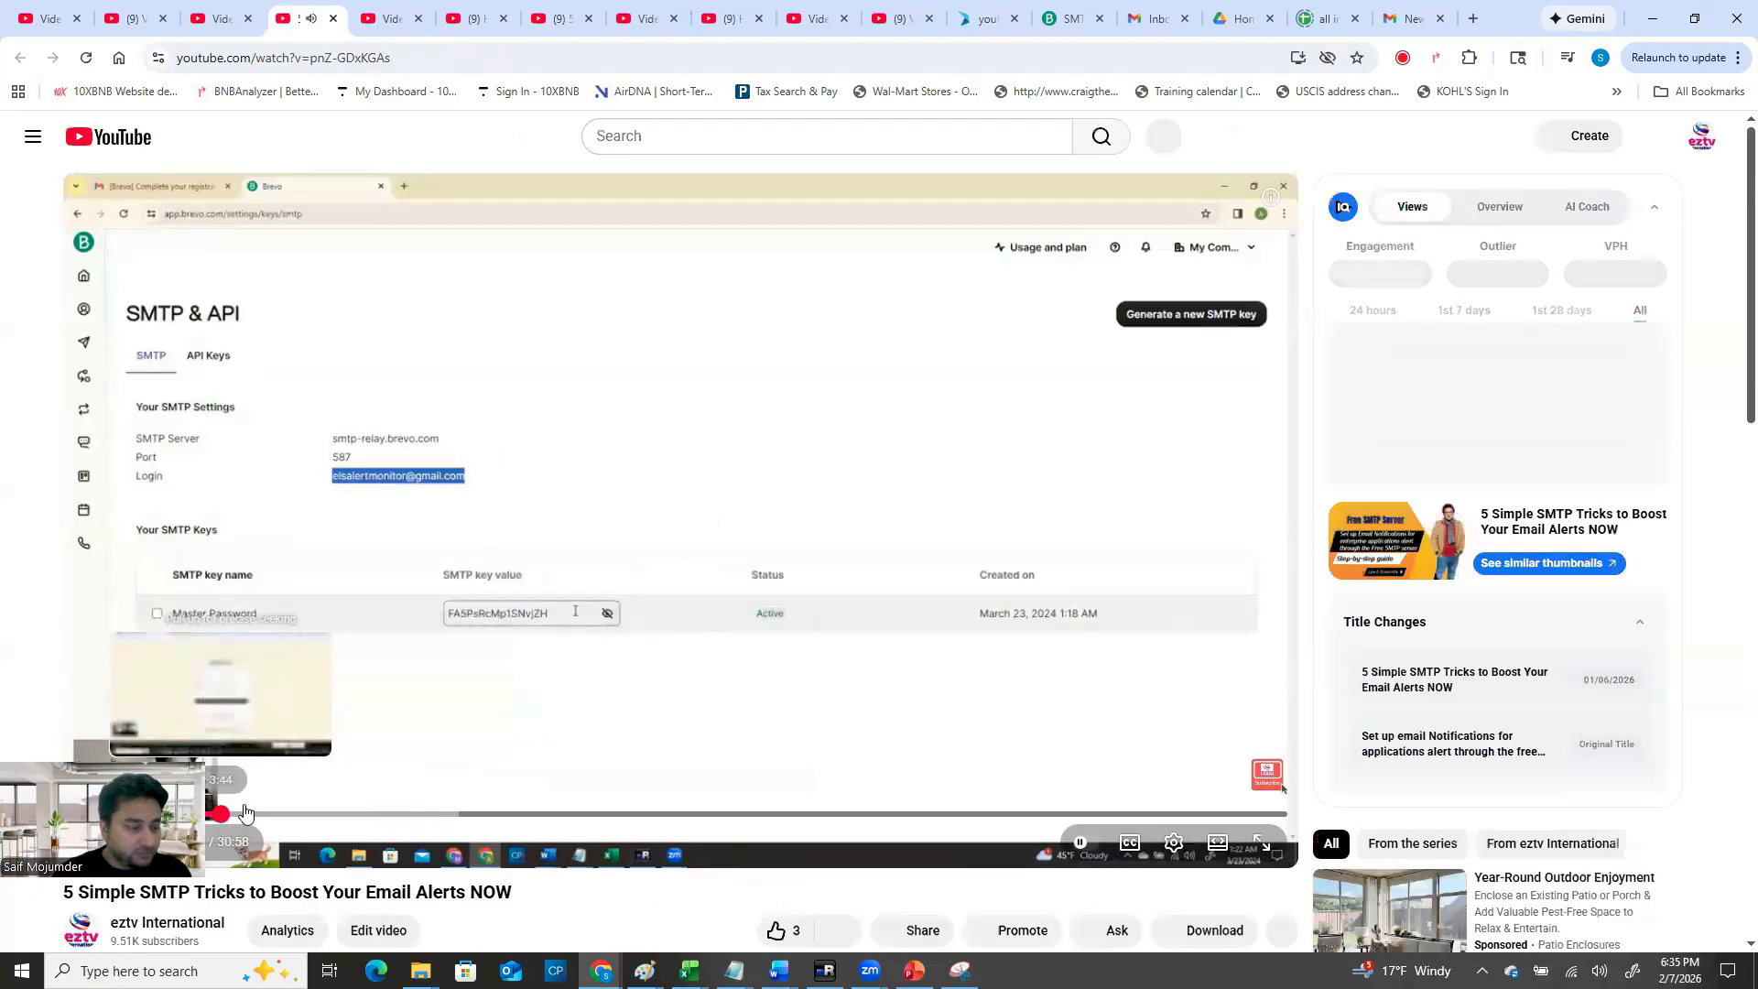
left_click(248, 811)
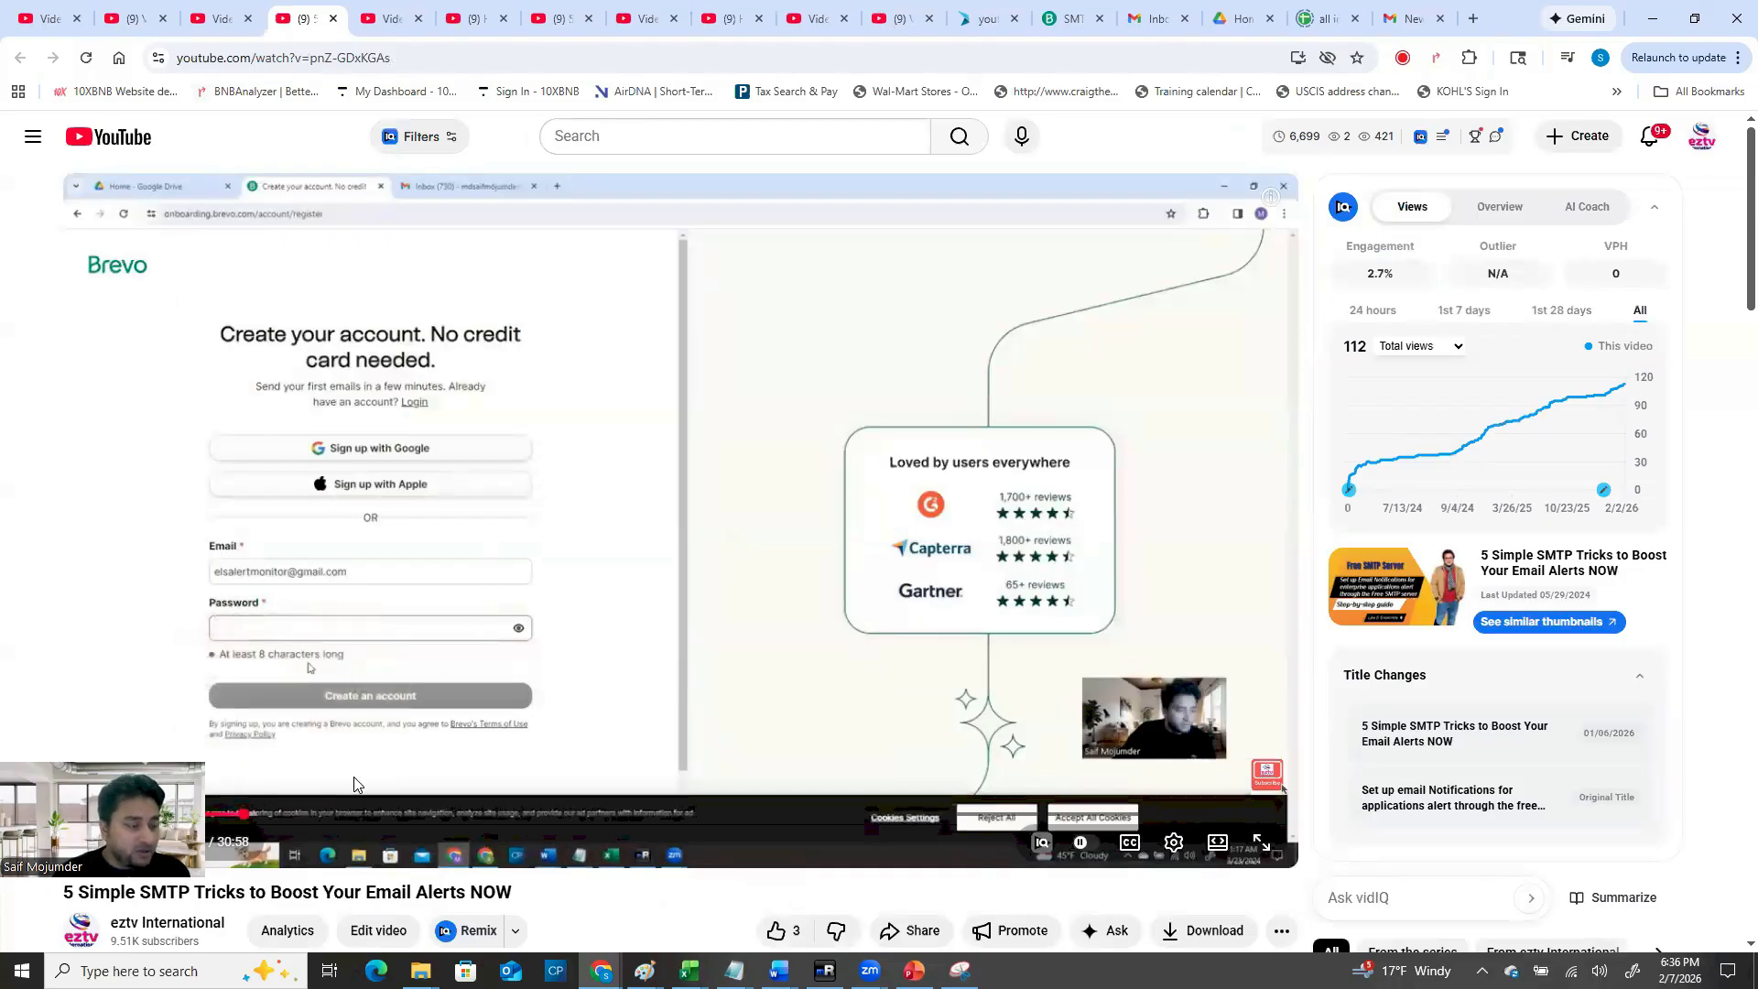
left_click(315, 814)
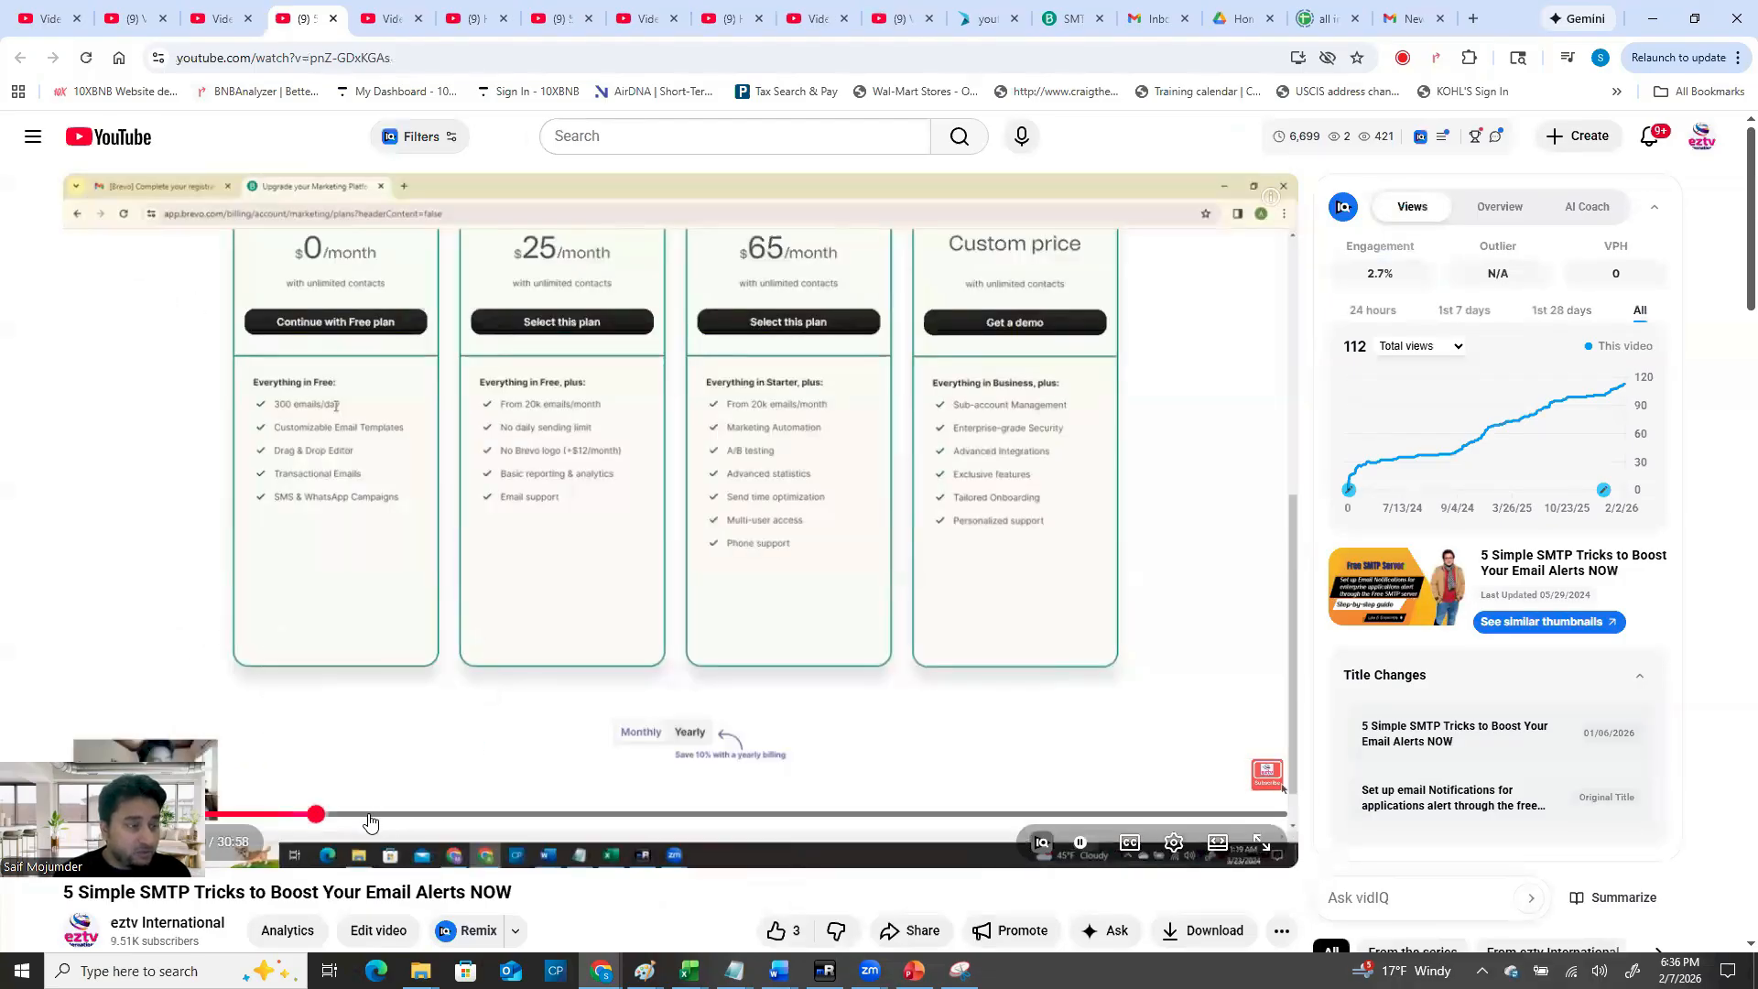
left_click(386, 814)
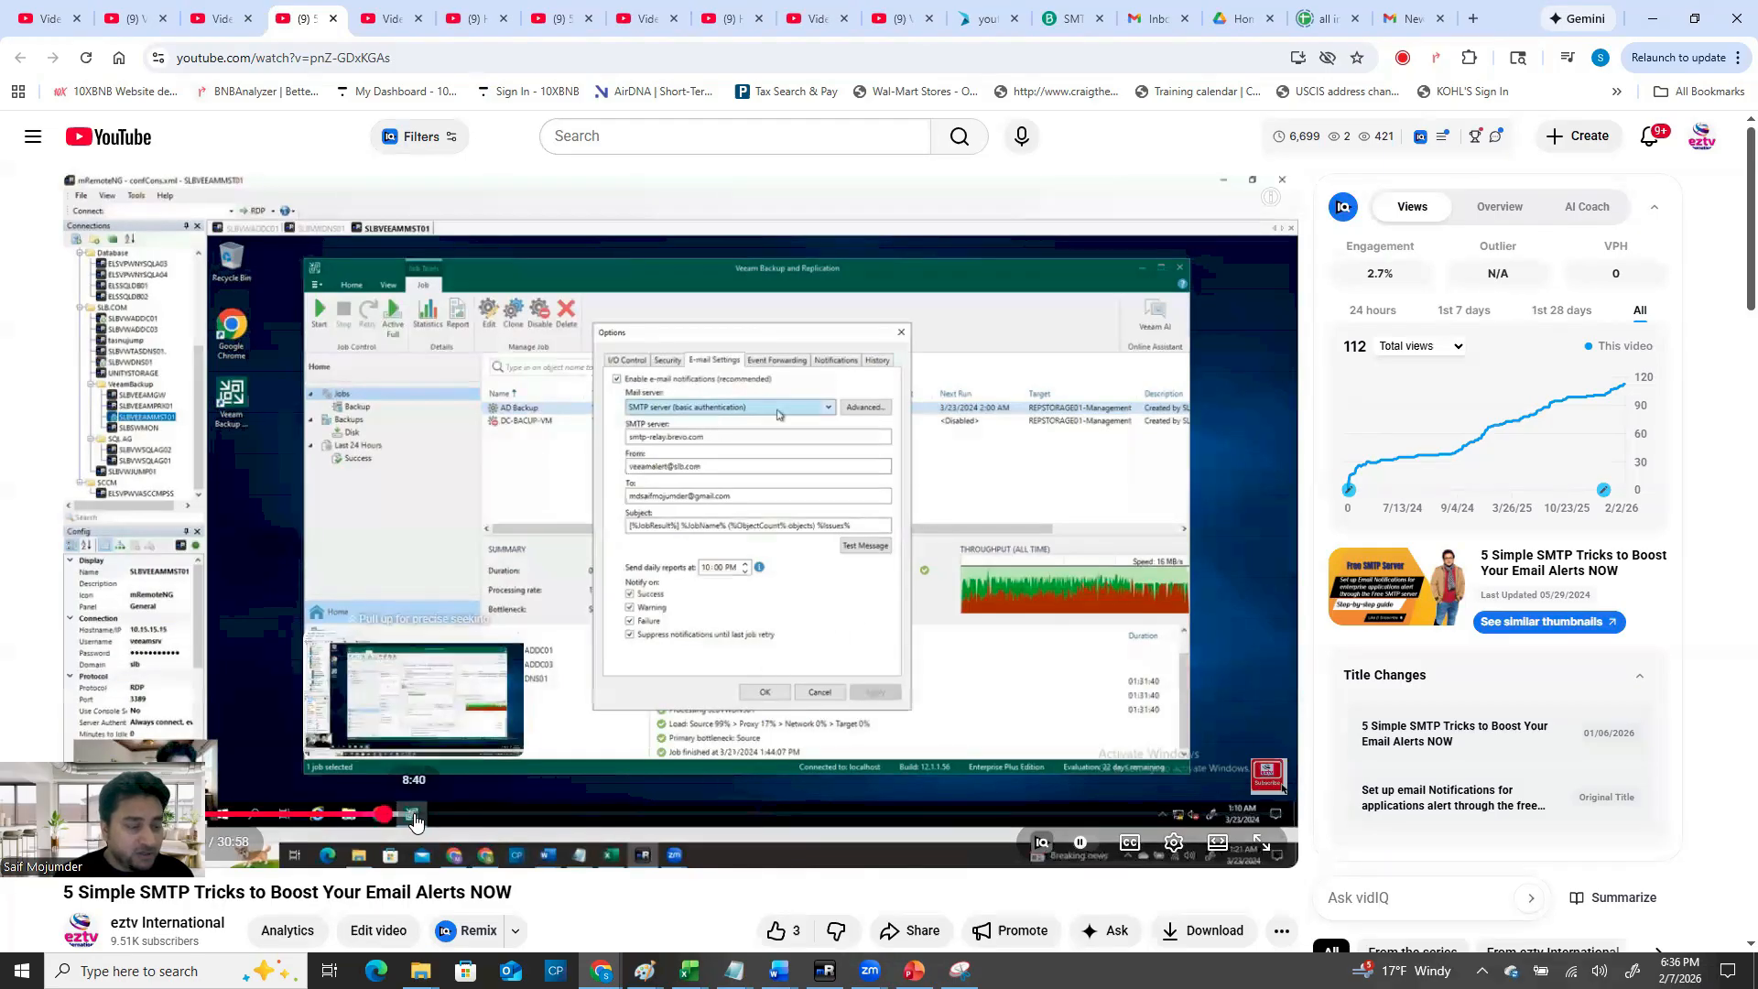
left_click(417, 815)
left_click(619, 814)
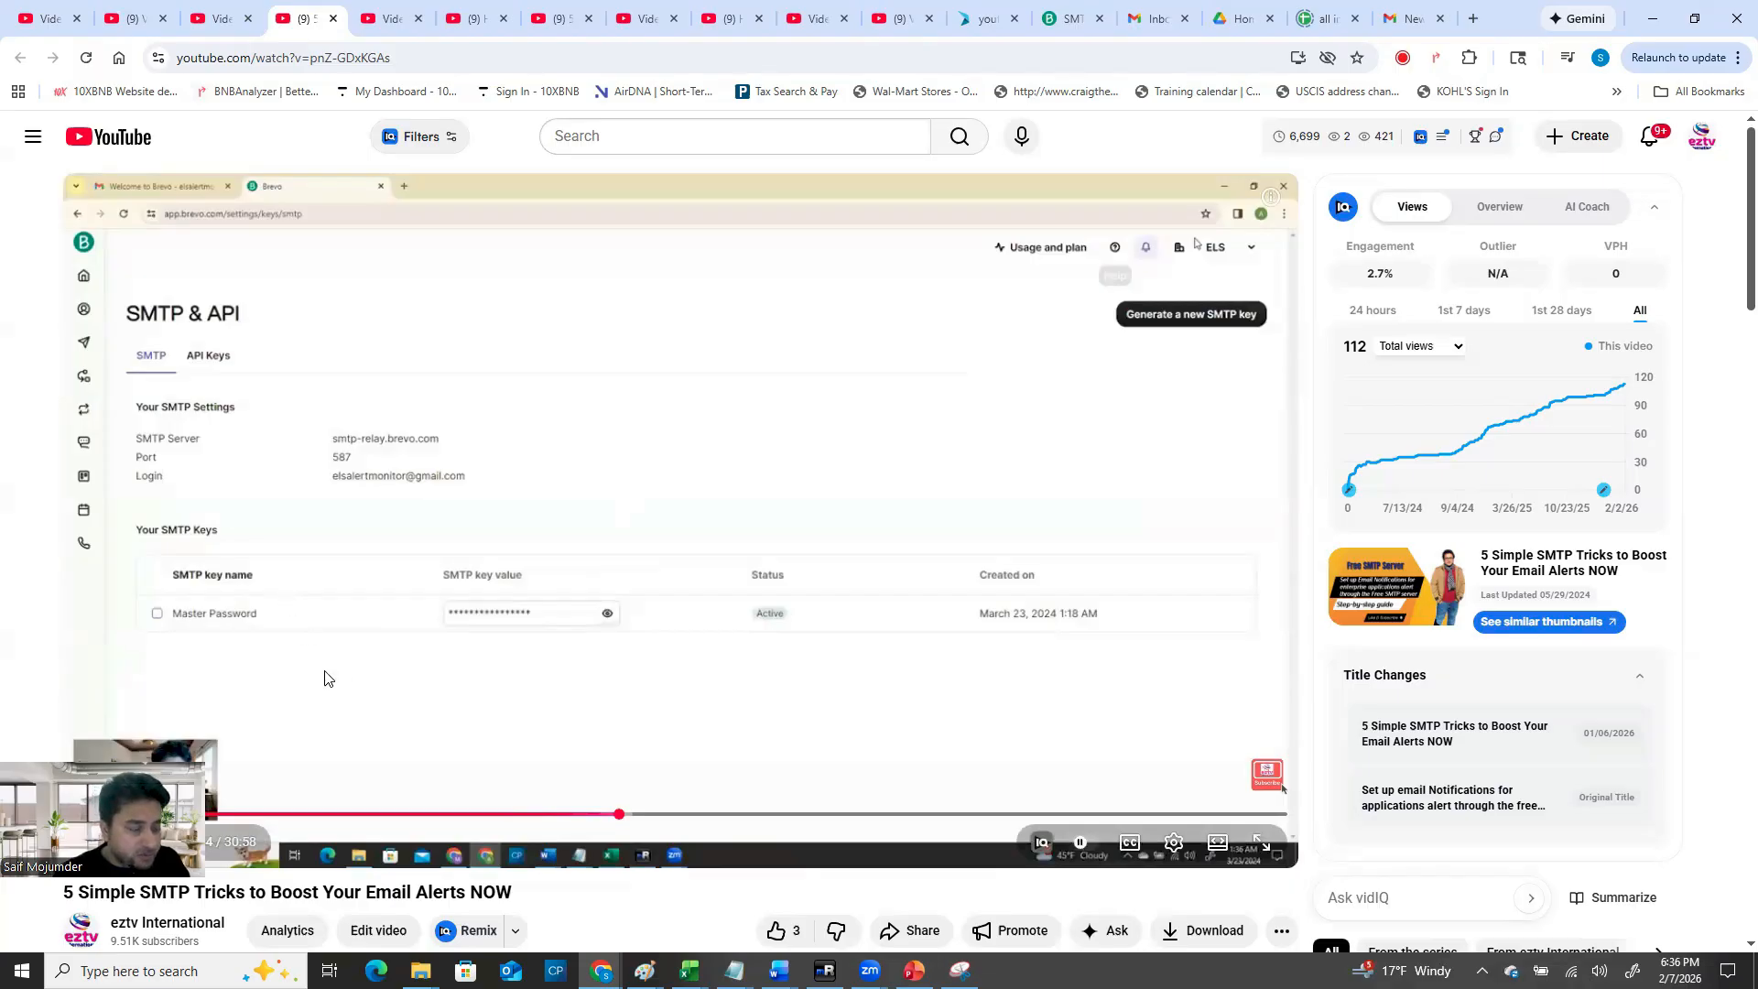
left_click(710, 814)
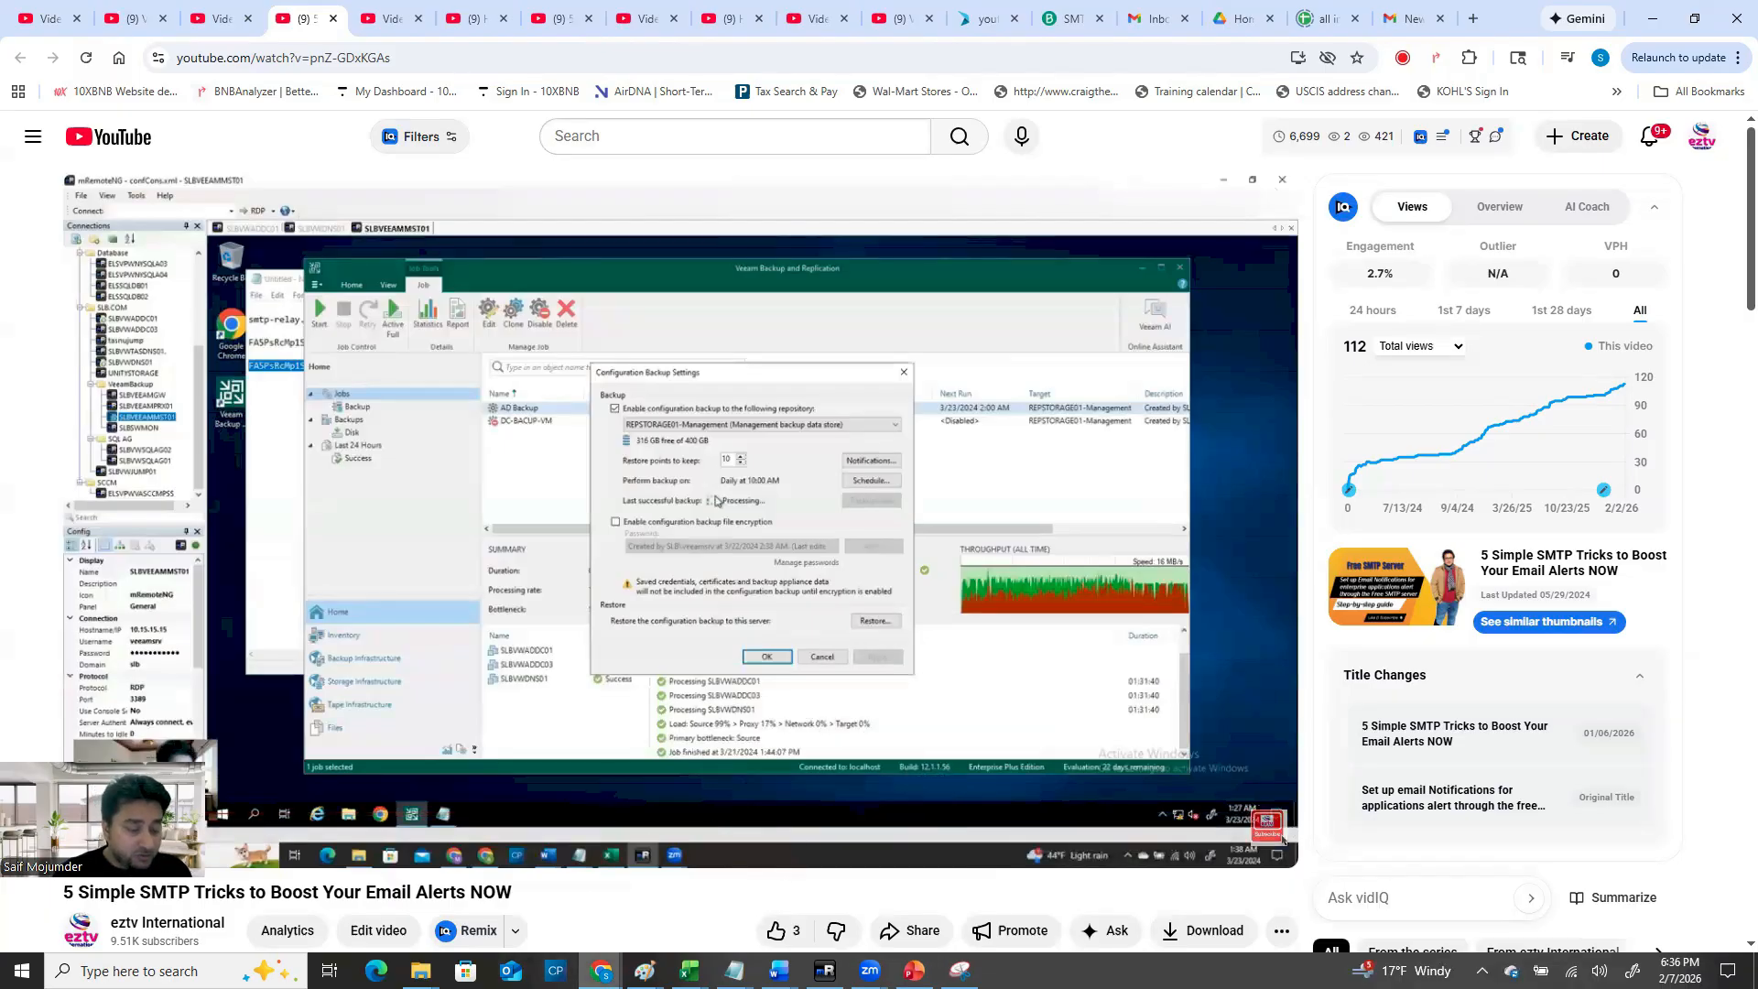
mouse_move(602, 970)
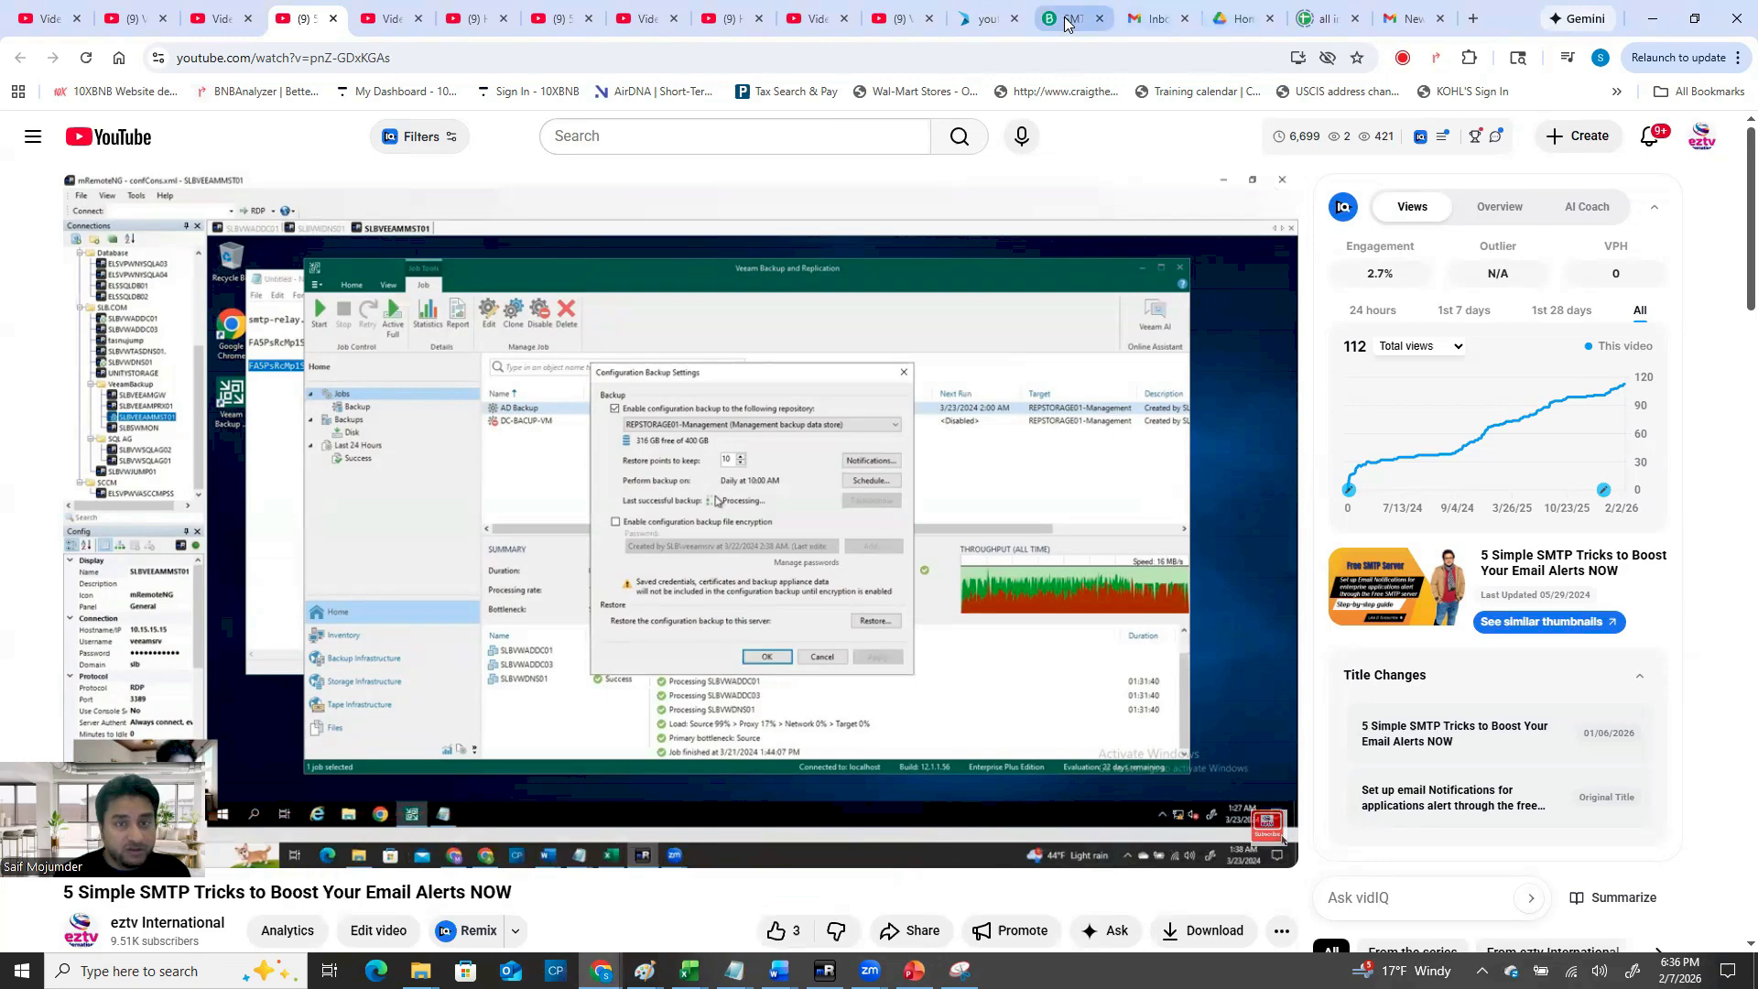
- Move across the Gmail, spreadsheet and Drive tabs to reach the alert mailbox inbox
left_click(1410, 18)
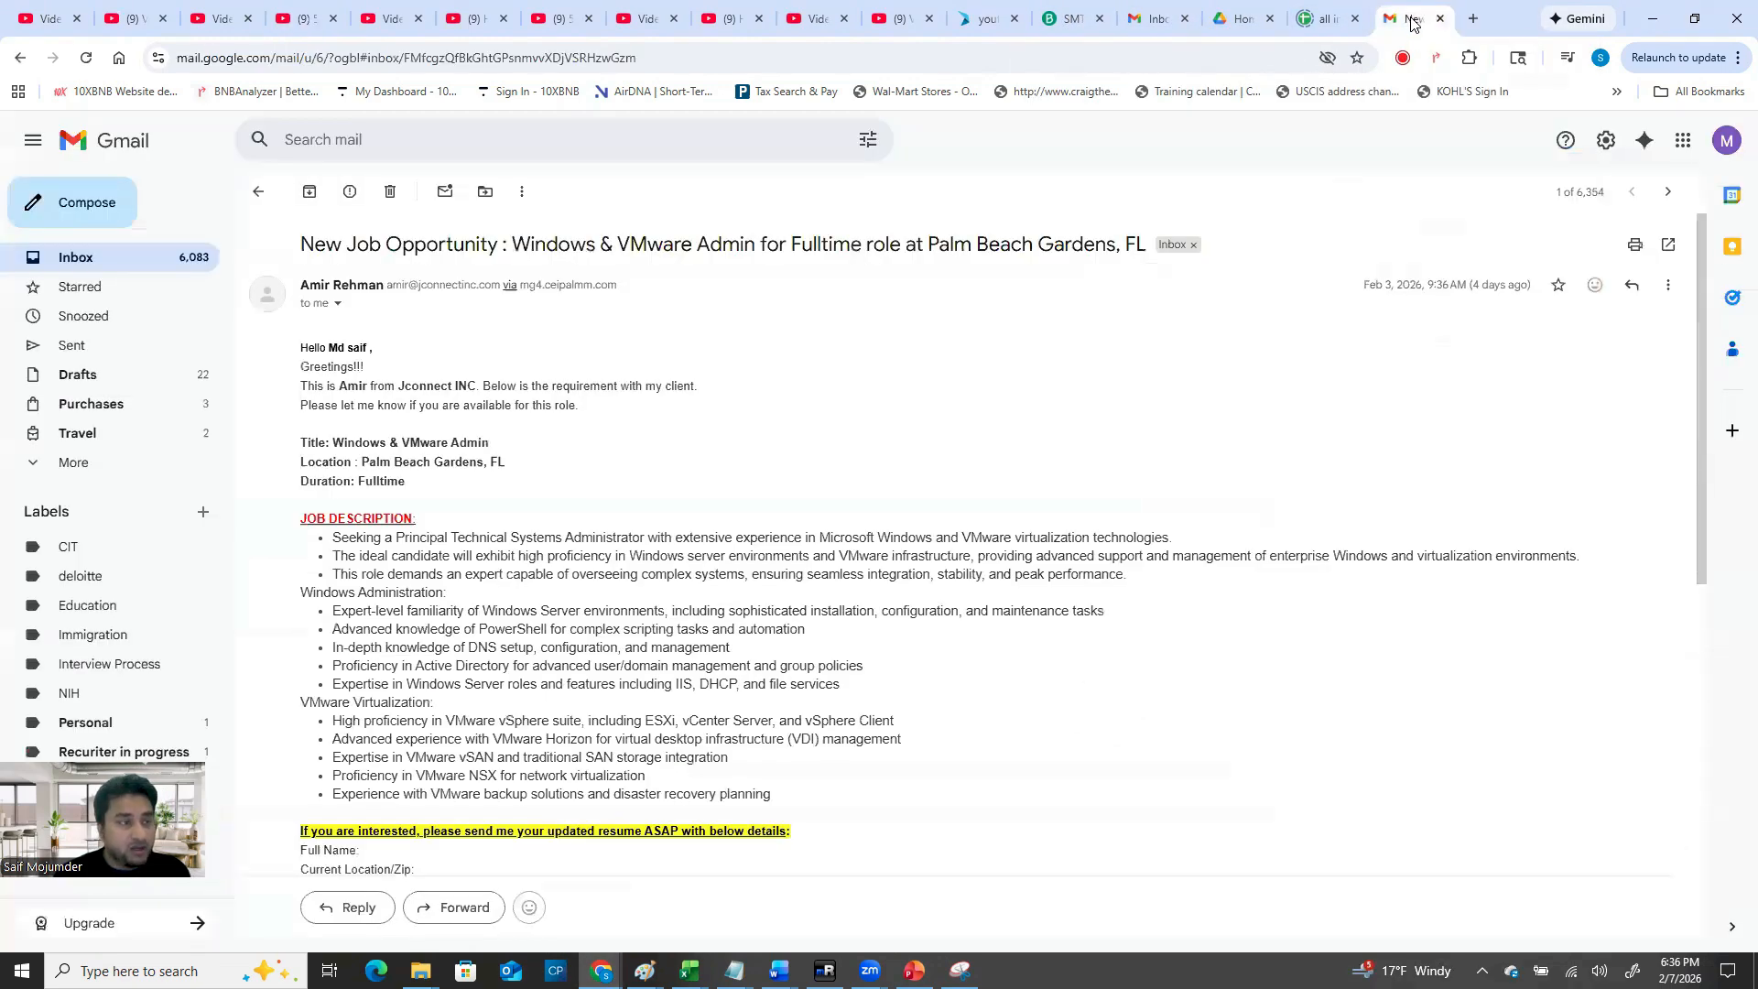
left_click(134, 264)
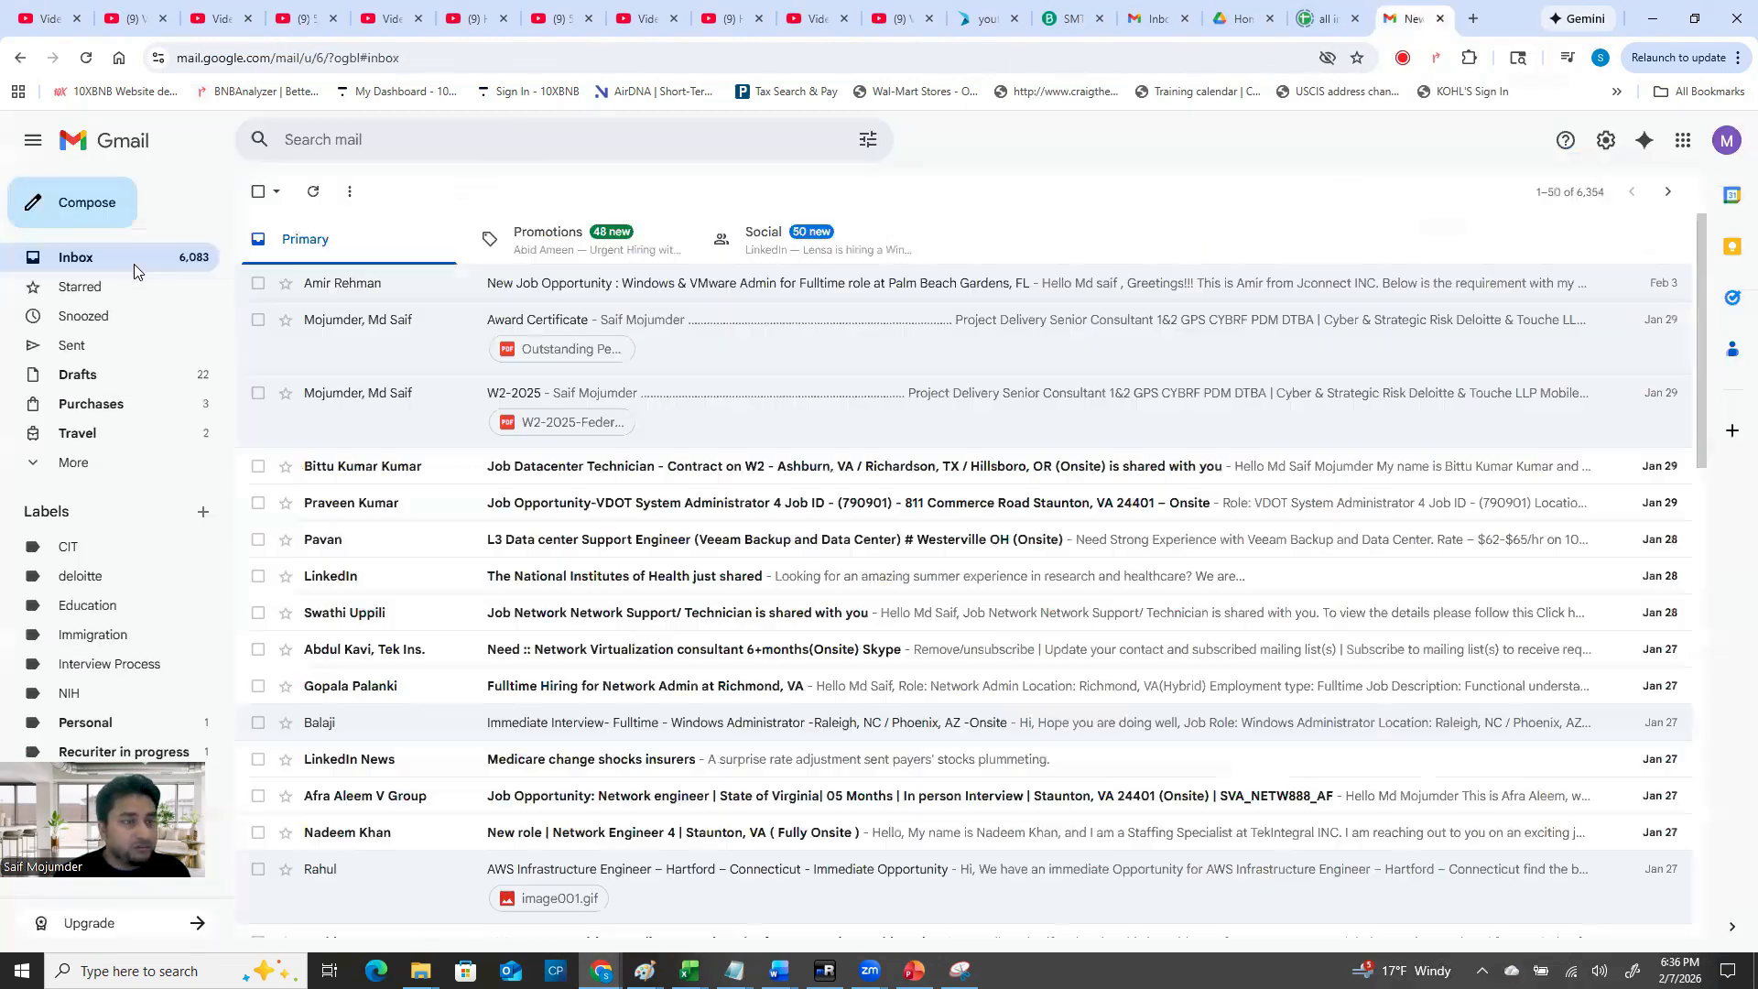
left_click(1325, 18)
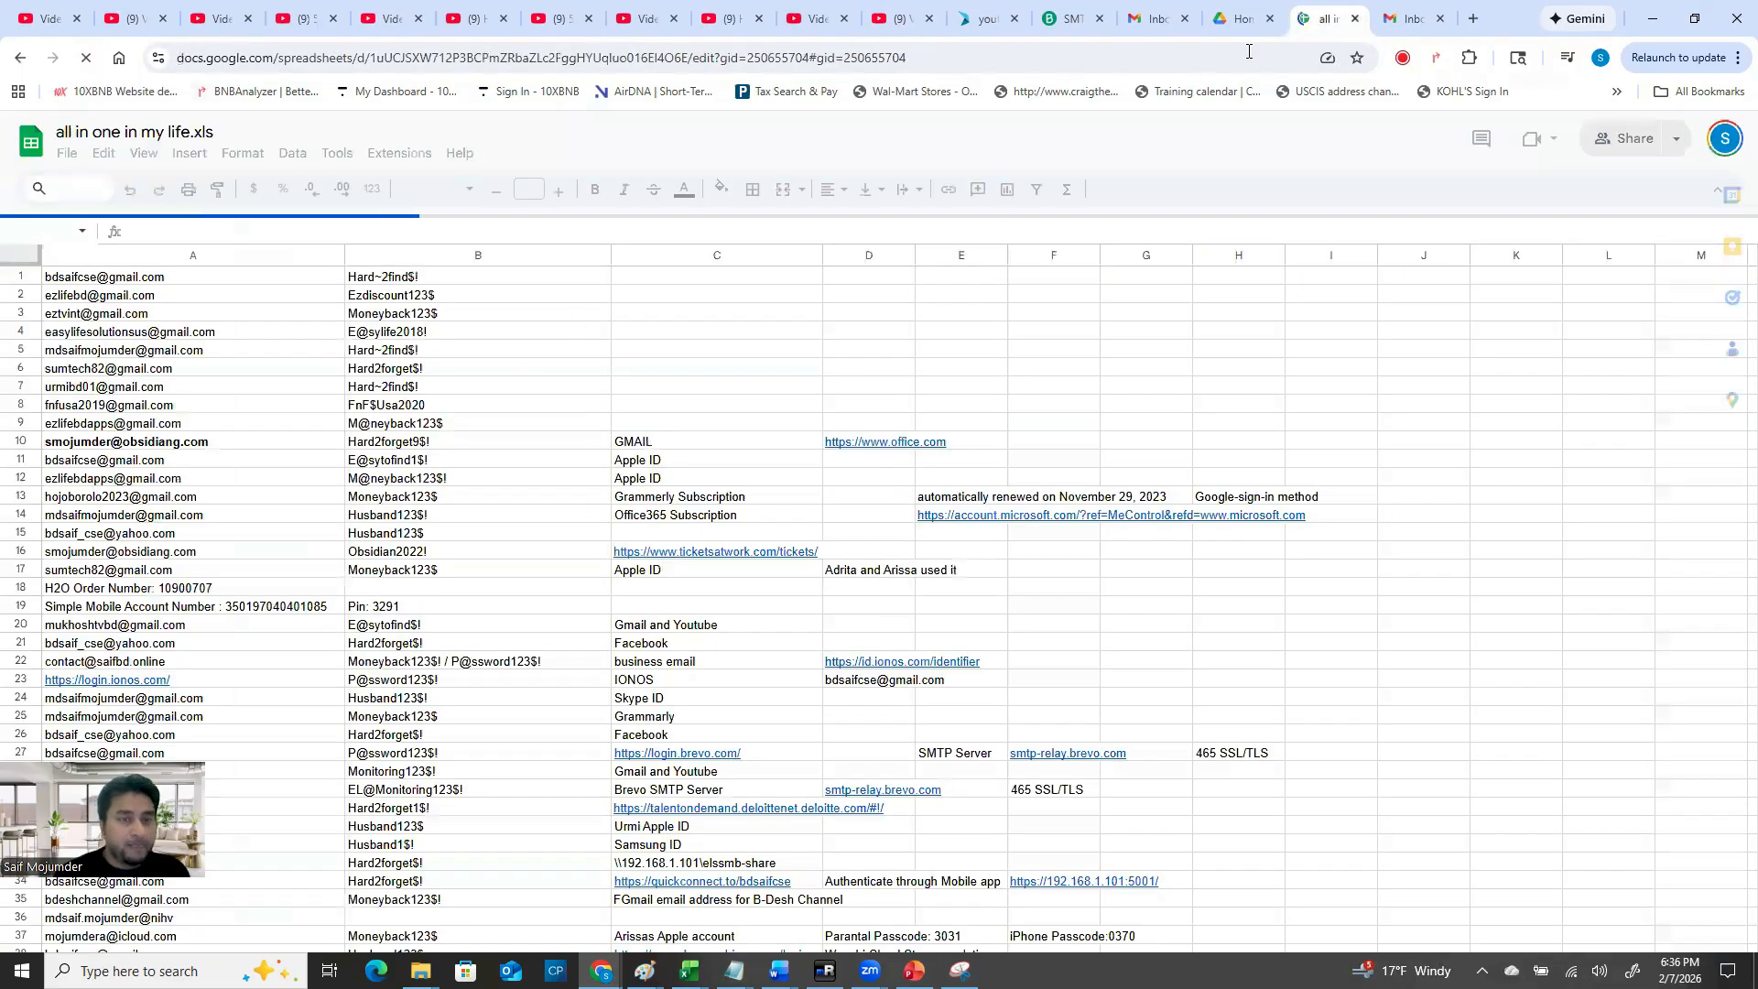
left_click(1219, 20)
left_click(1152, 19)
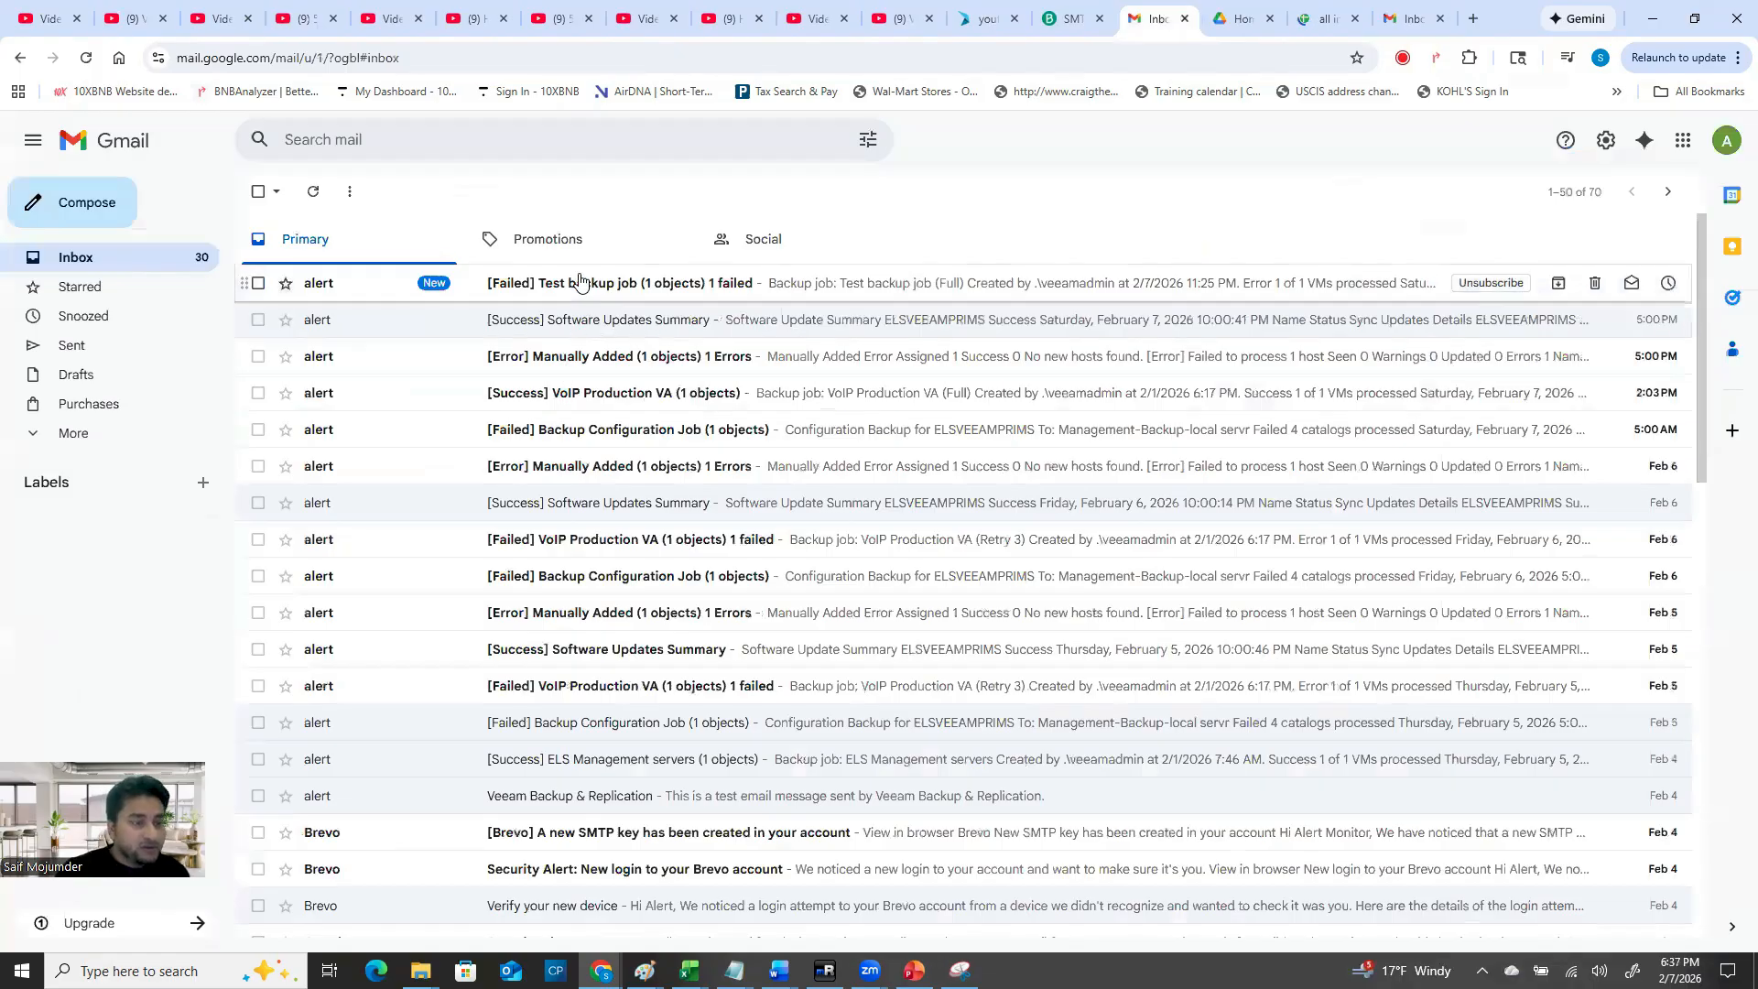
- Read the Software Updates Summary, Failed Test backup job and VoIP Production VA alerts, then return to the SMTP video
left_click(532, 331)
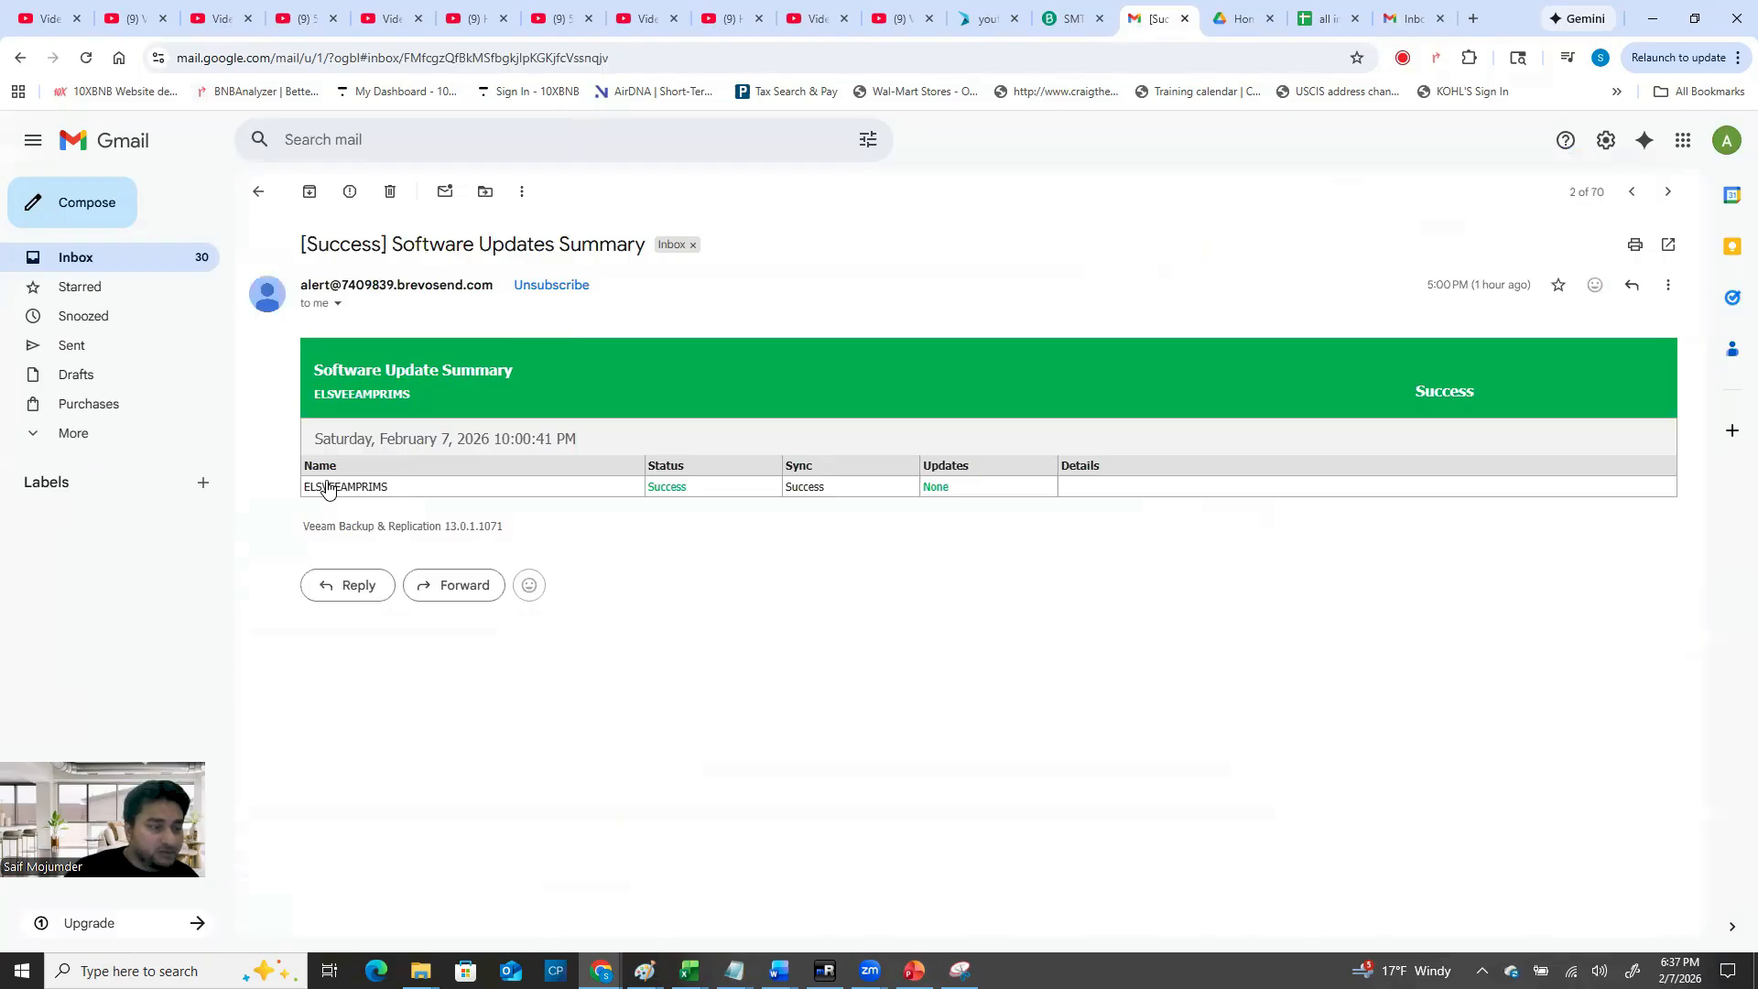
left_click(174, 266)
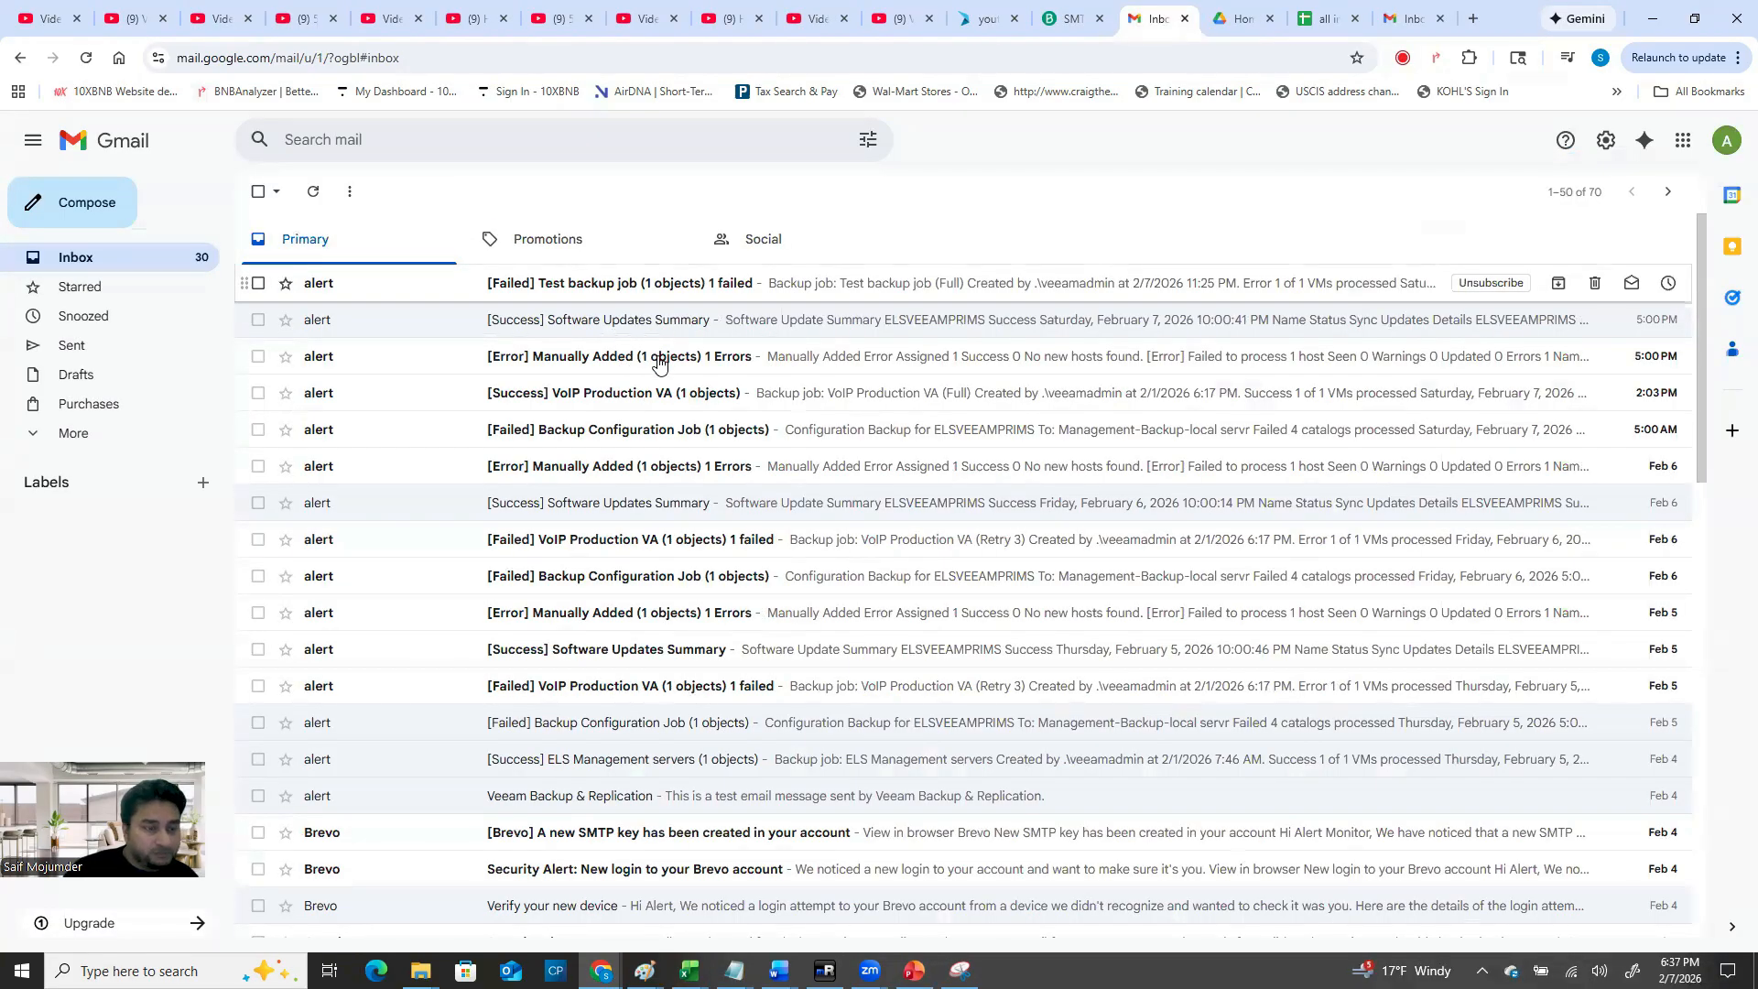
key("Return")
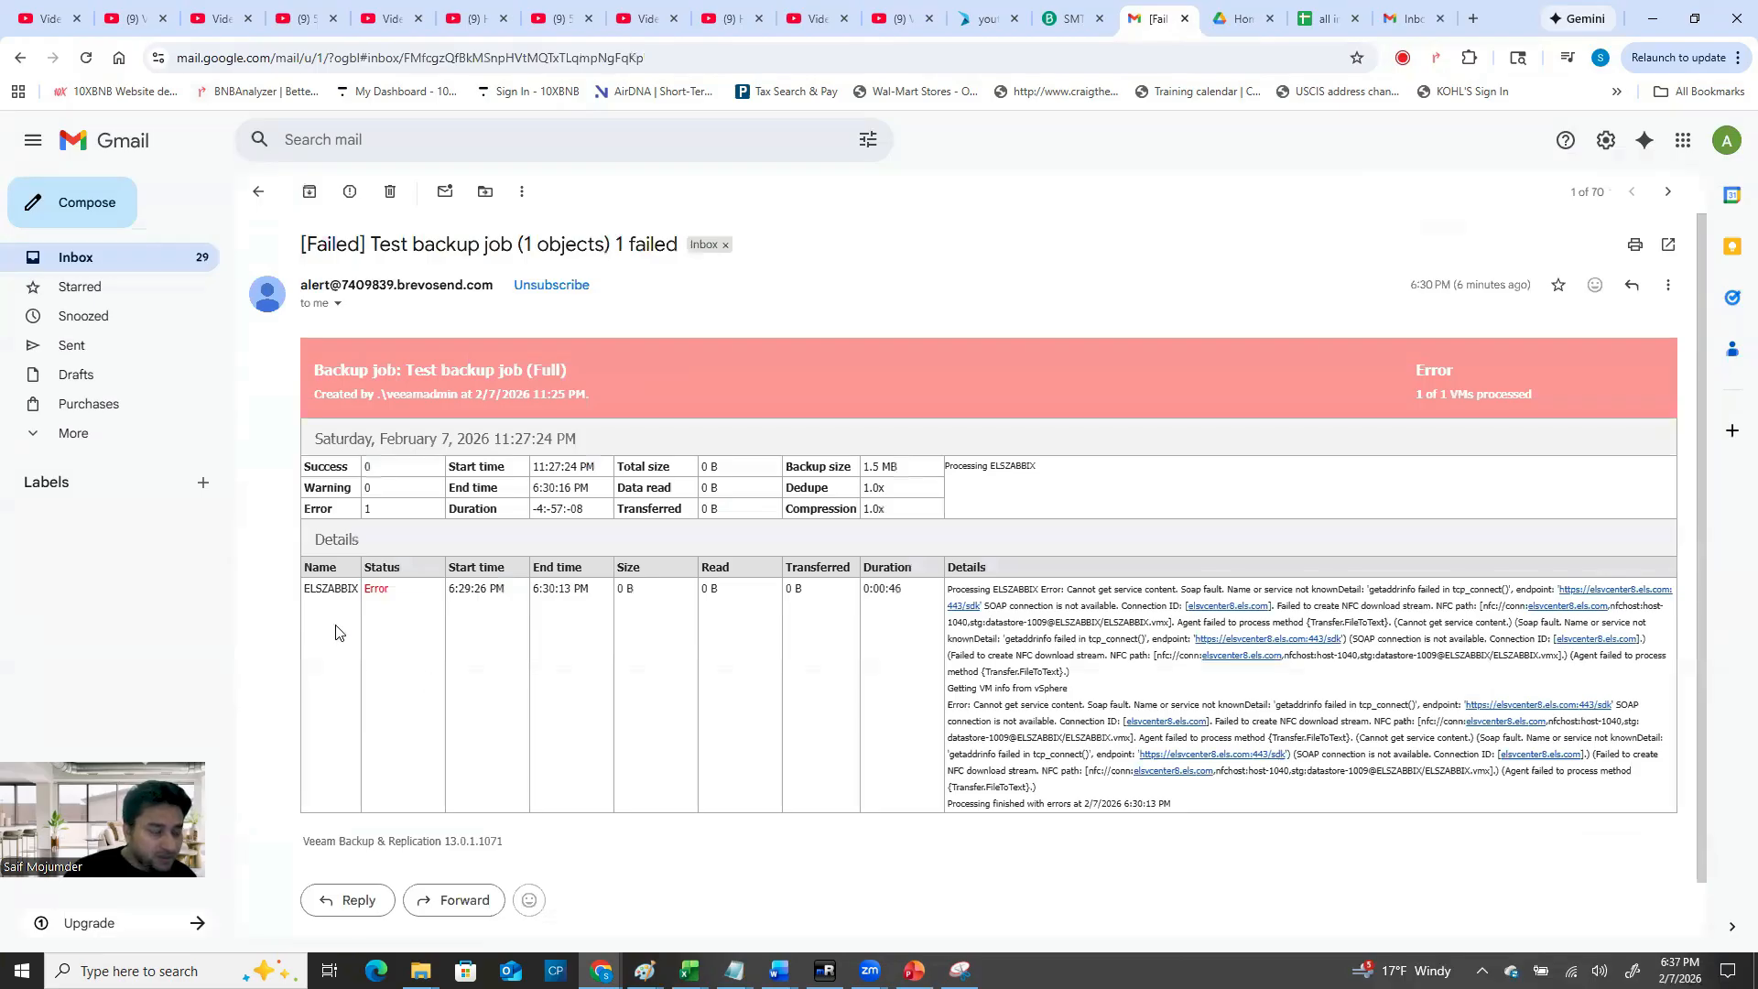
left_click(102, 268)
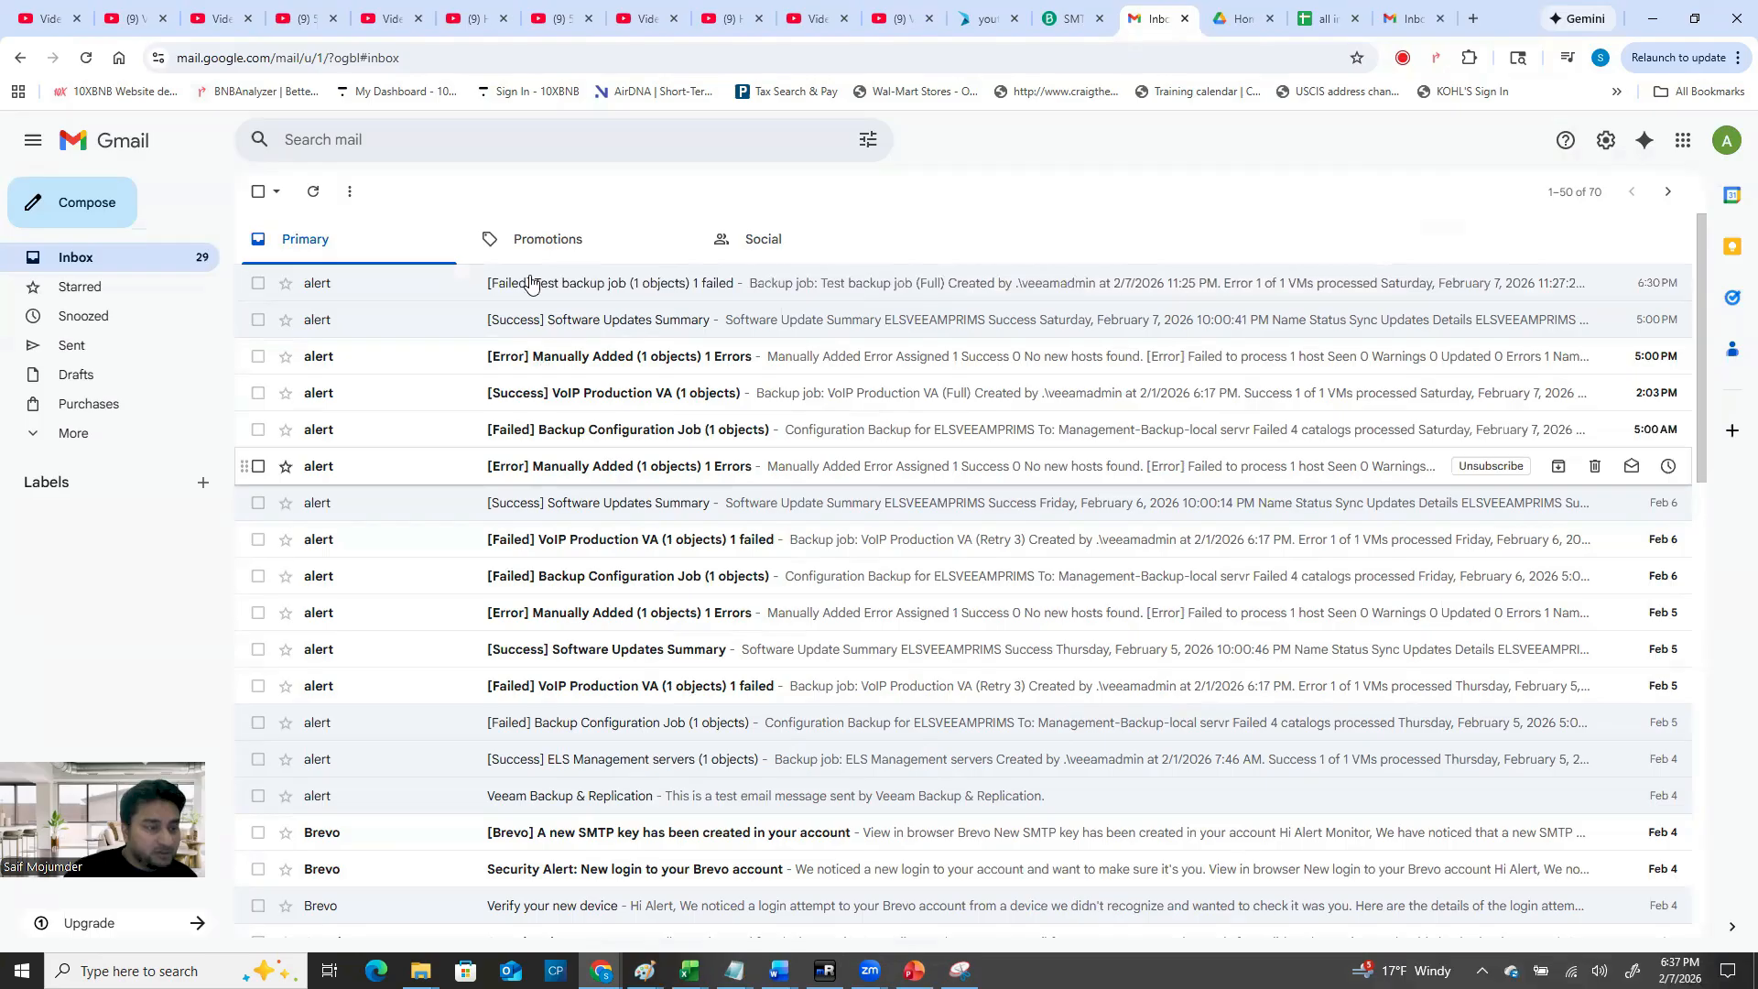
left_click(539, 393)
left_click_drag(309, 591, 560, 589)
left_click(946, 391)
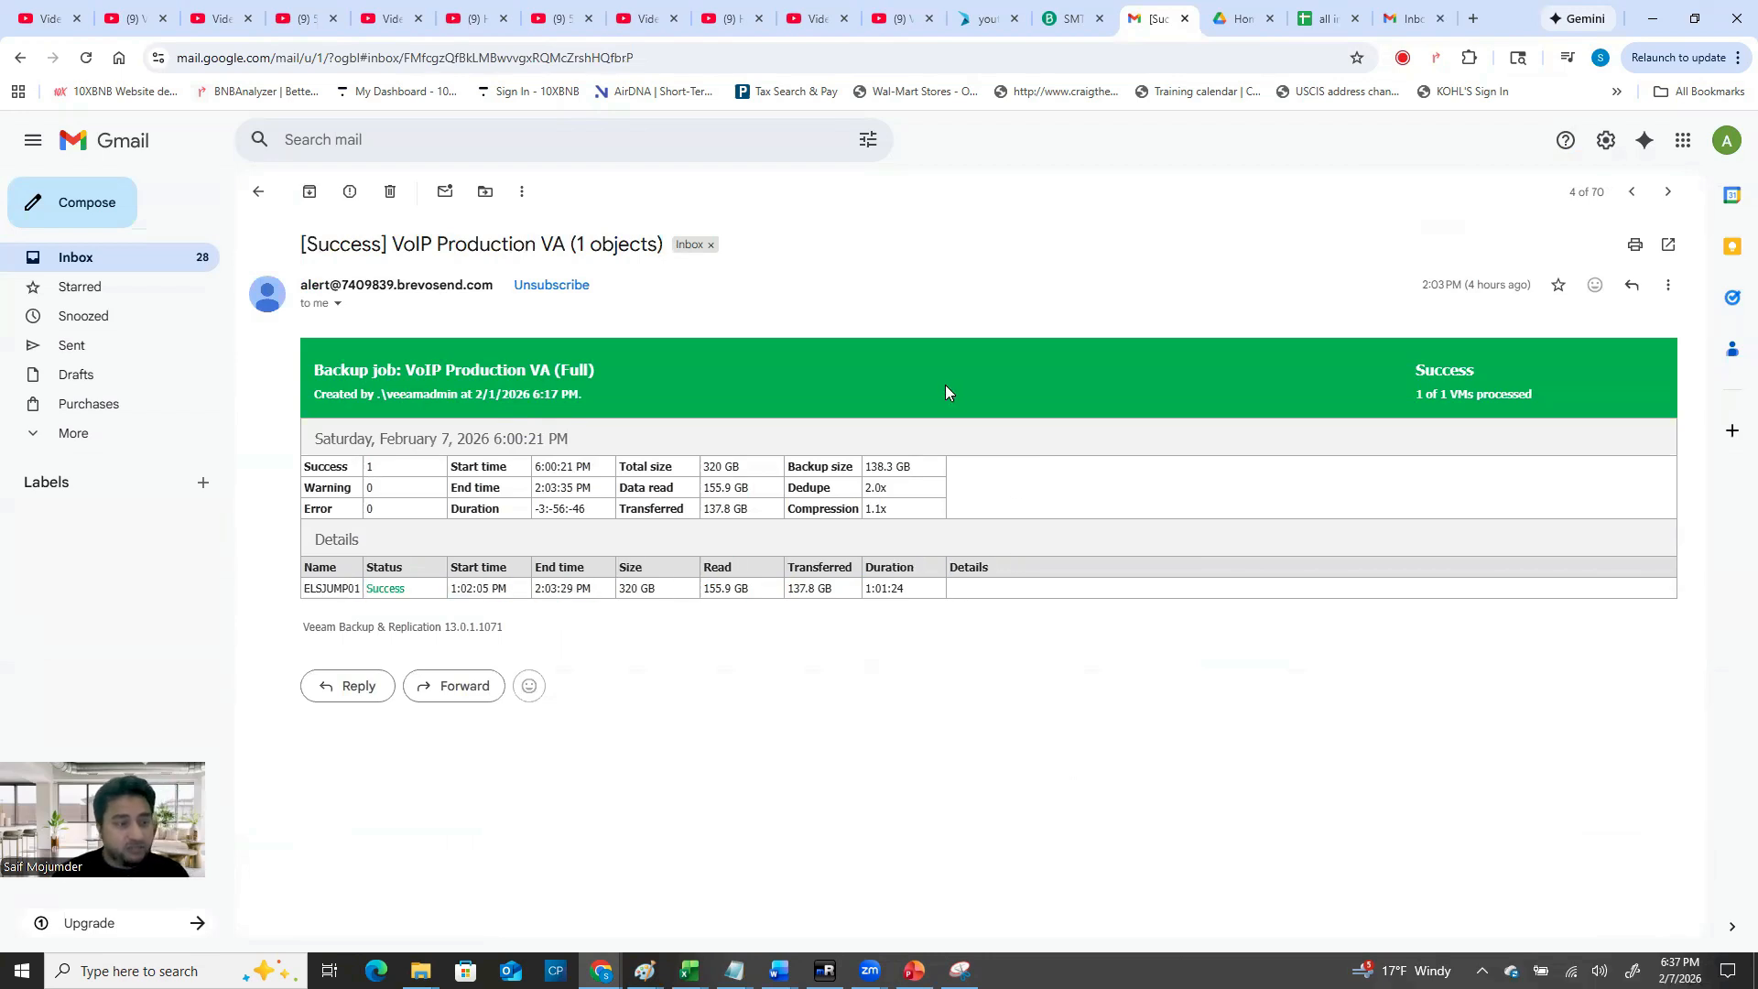
left_click(302, 22)
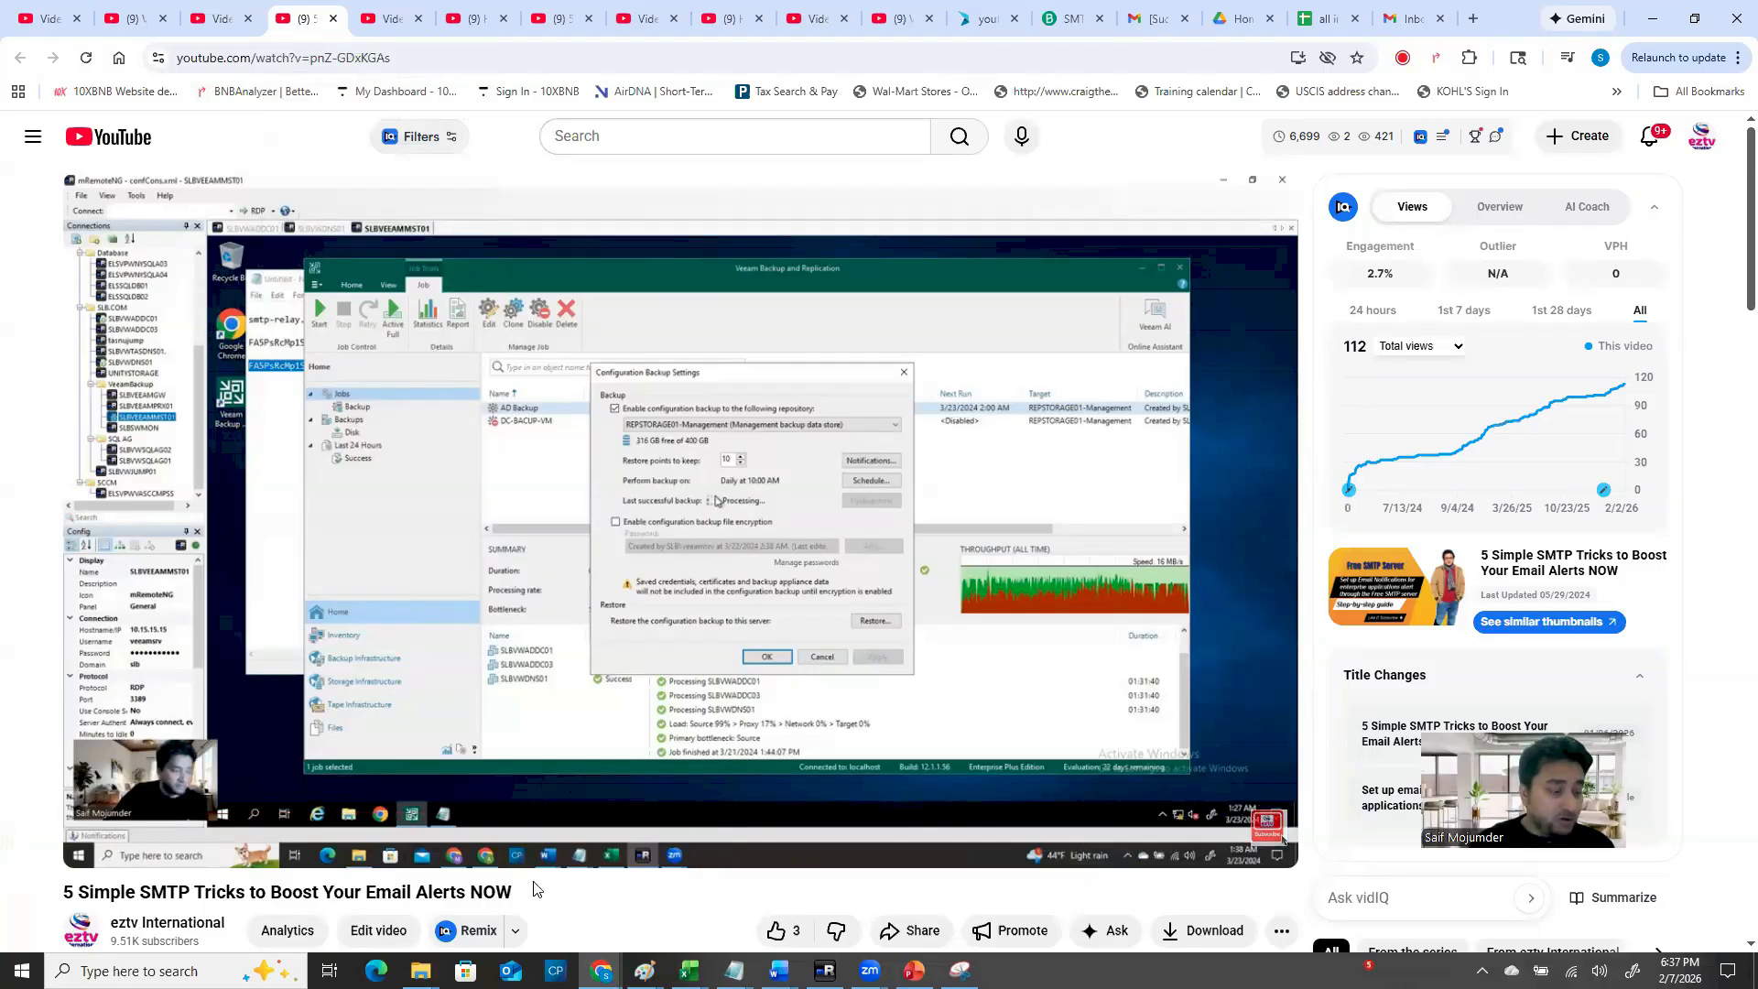
left_click_drag(524, 893, 61, 900)
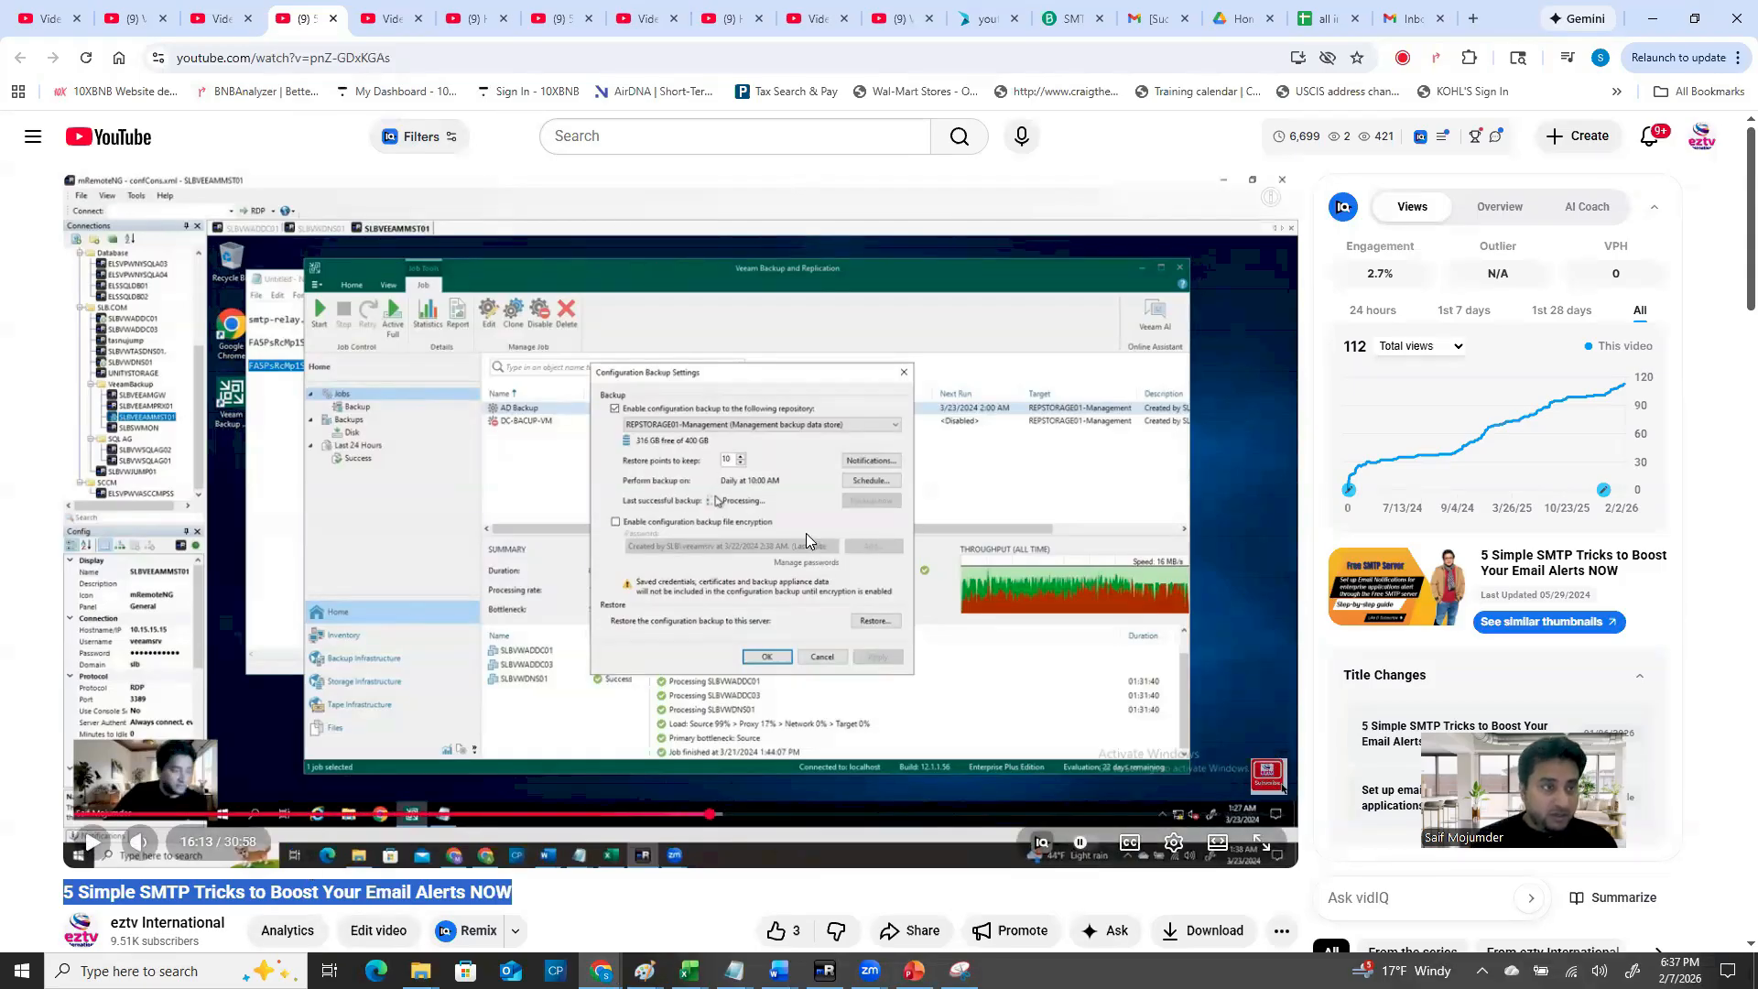
left_click(392, 18)
left_click(482, 22)
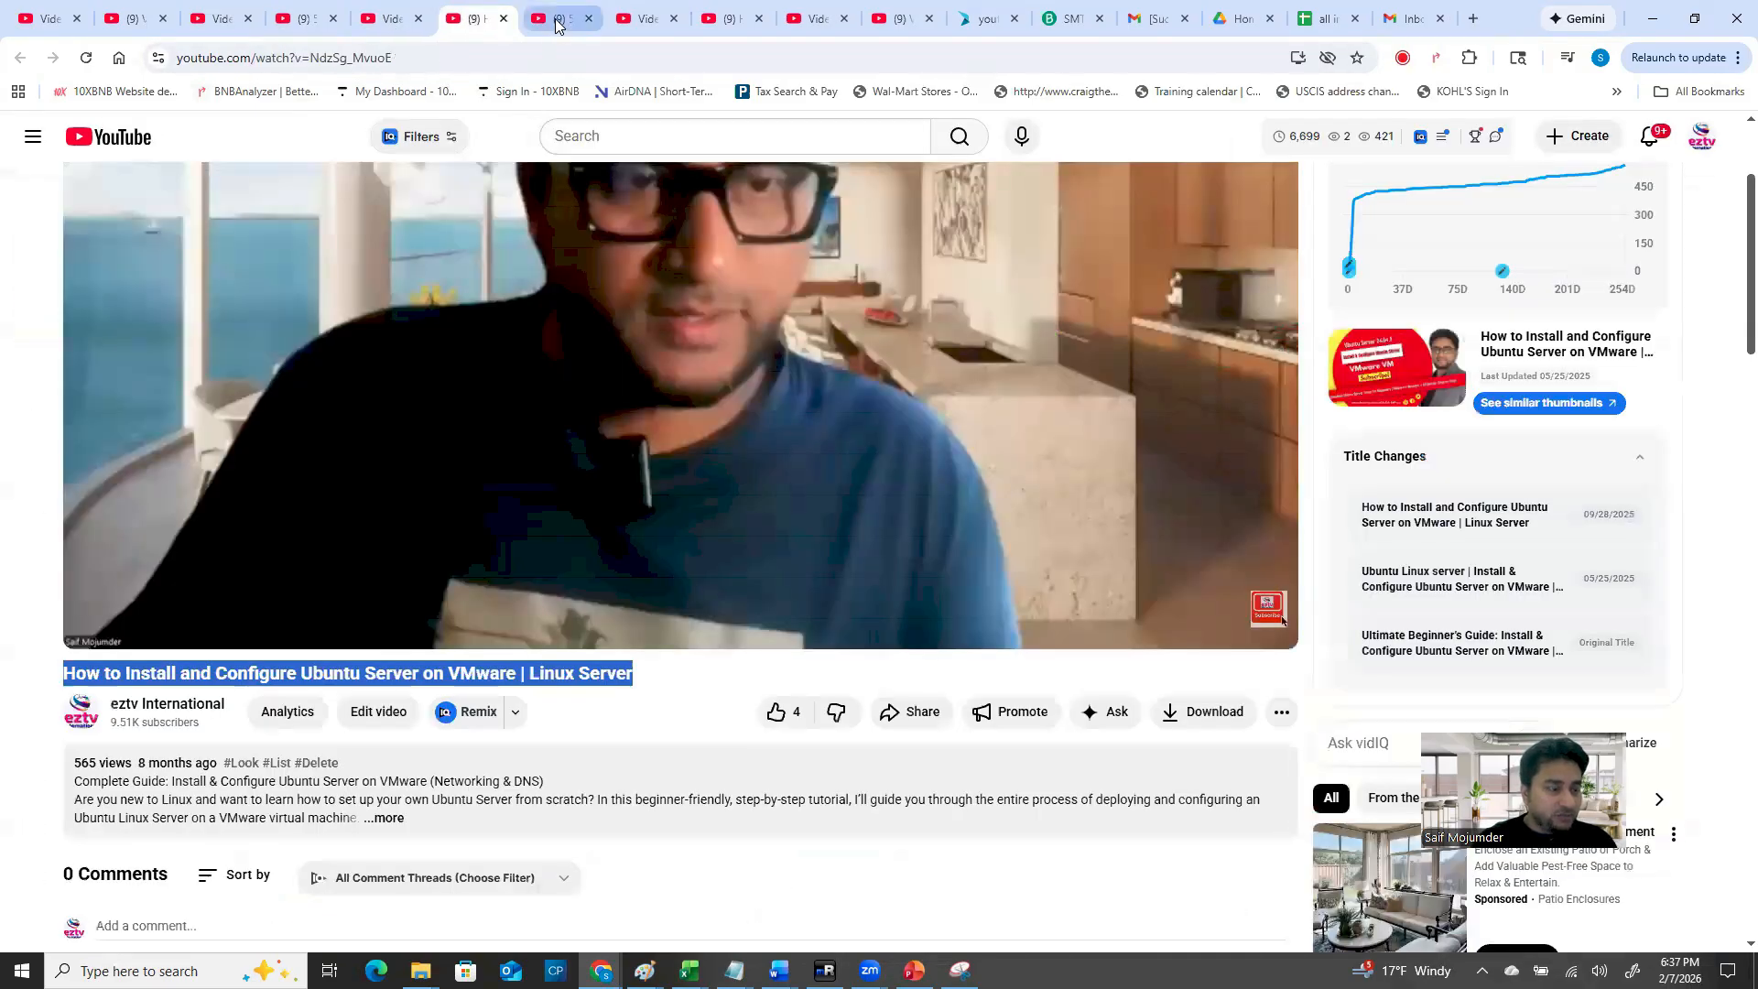
left_click(559, 25)
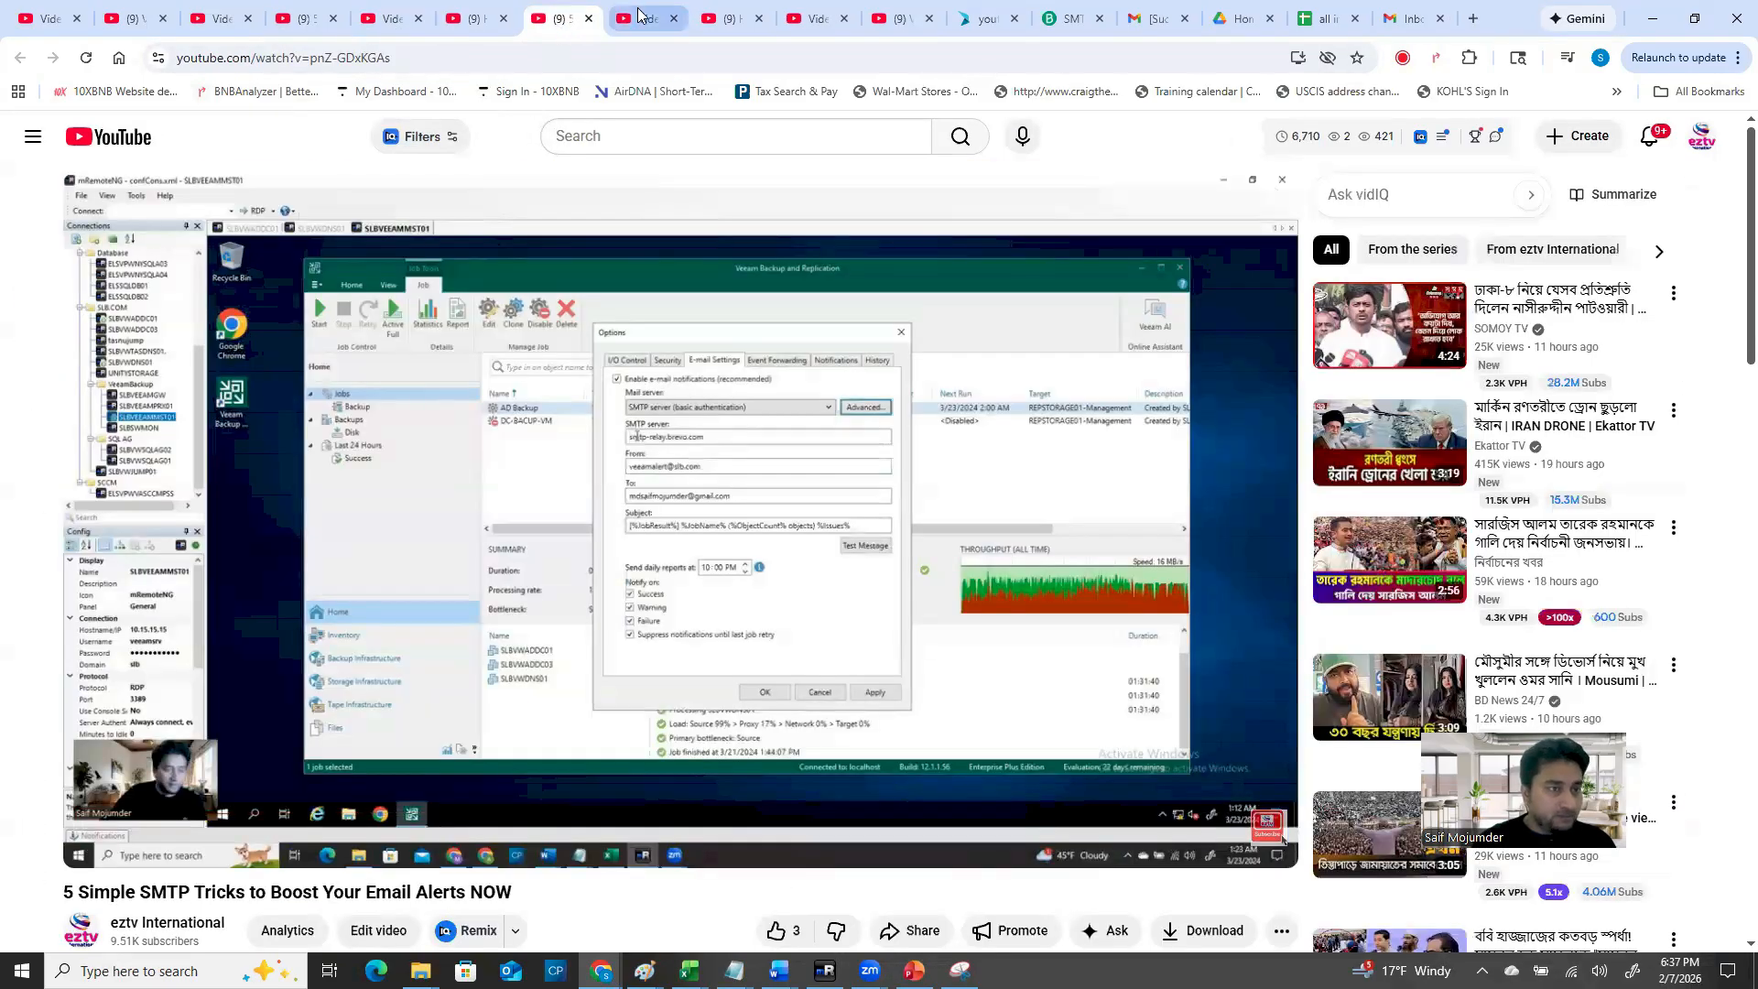
left_click(219, 18)
- Open the Veeam Backup & Replication Beginner to Advanced video and jump to about 2:52
left_click(133, 22)
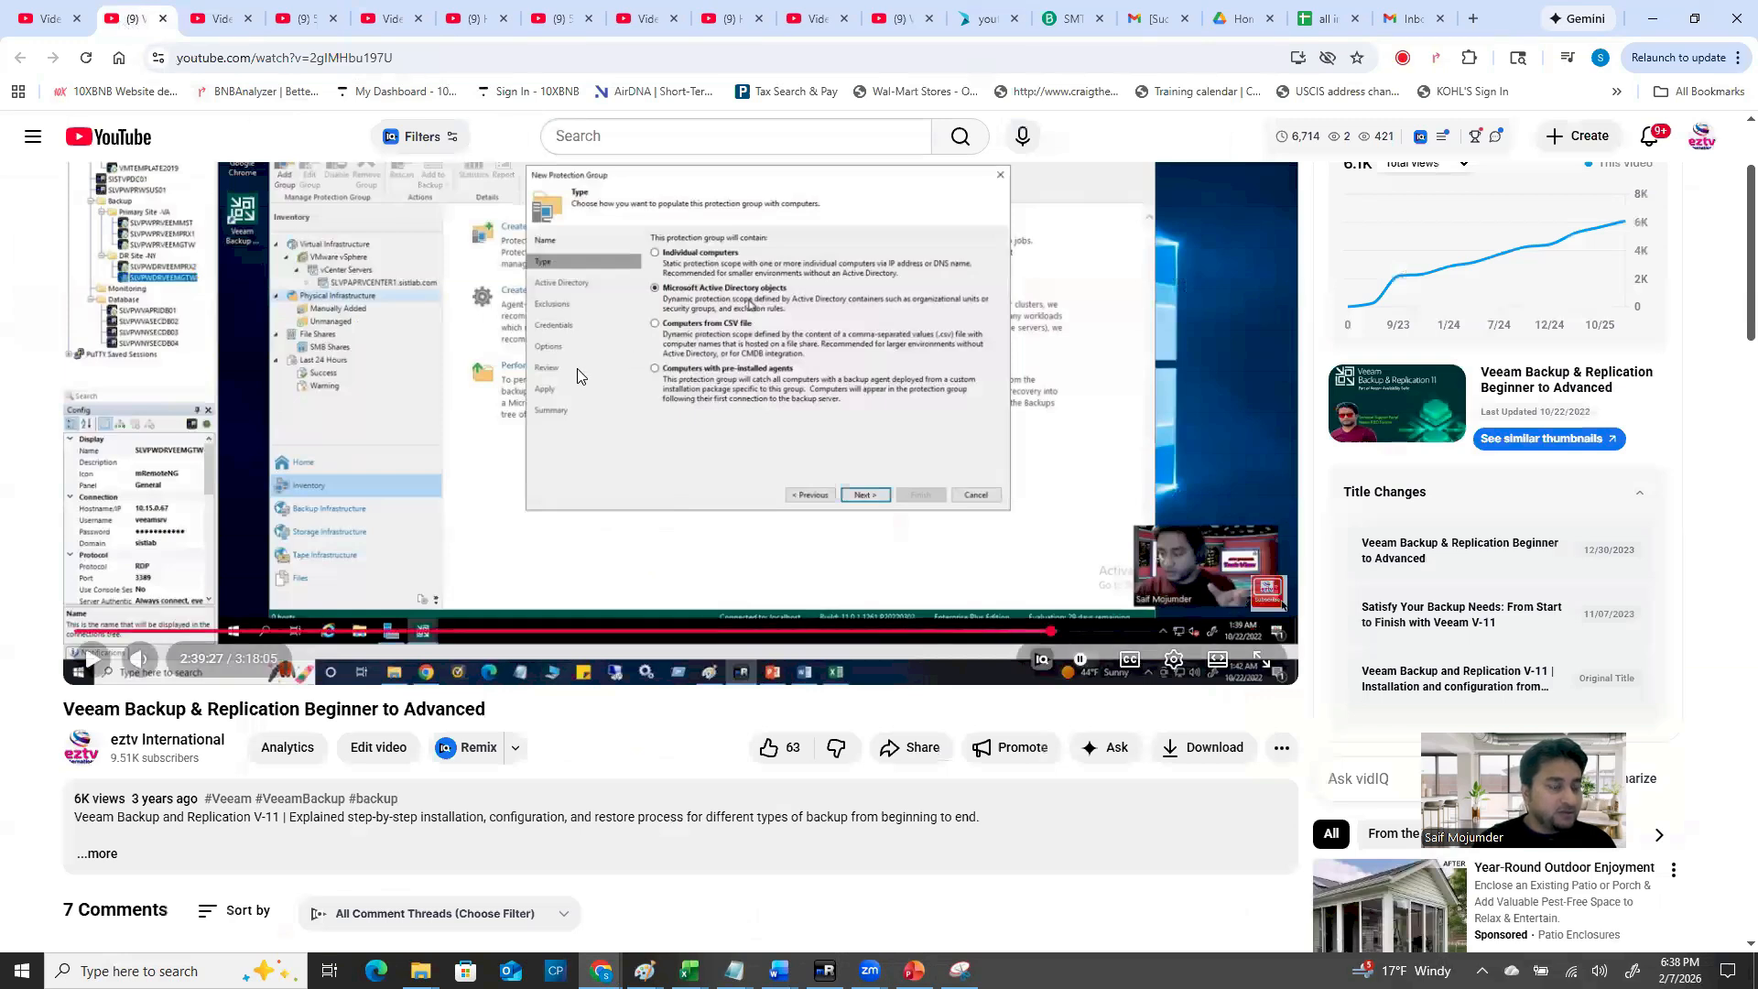
left_click_drag(64, 717, 505, 709)
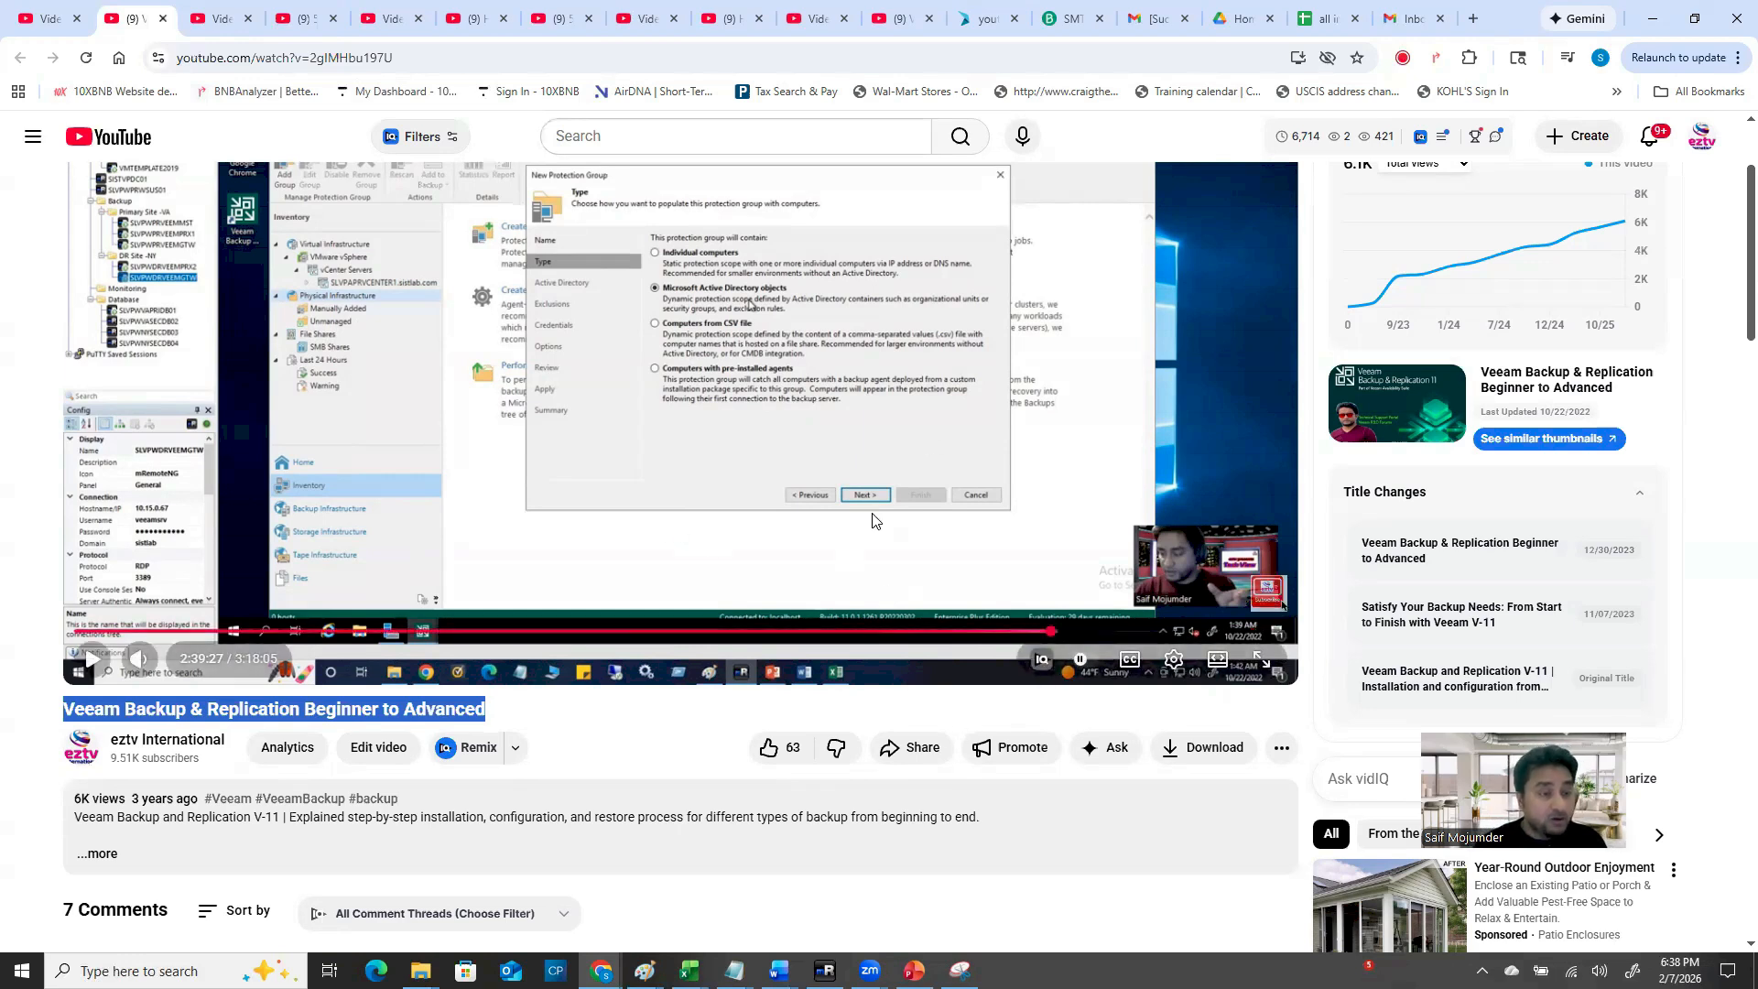
scroll(1089, 622, "up", 2)
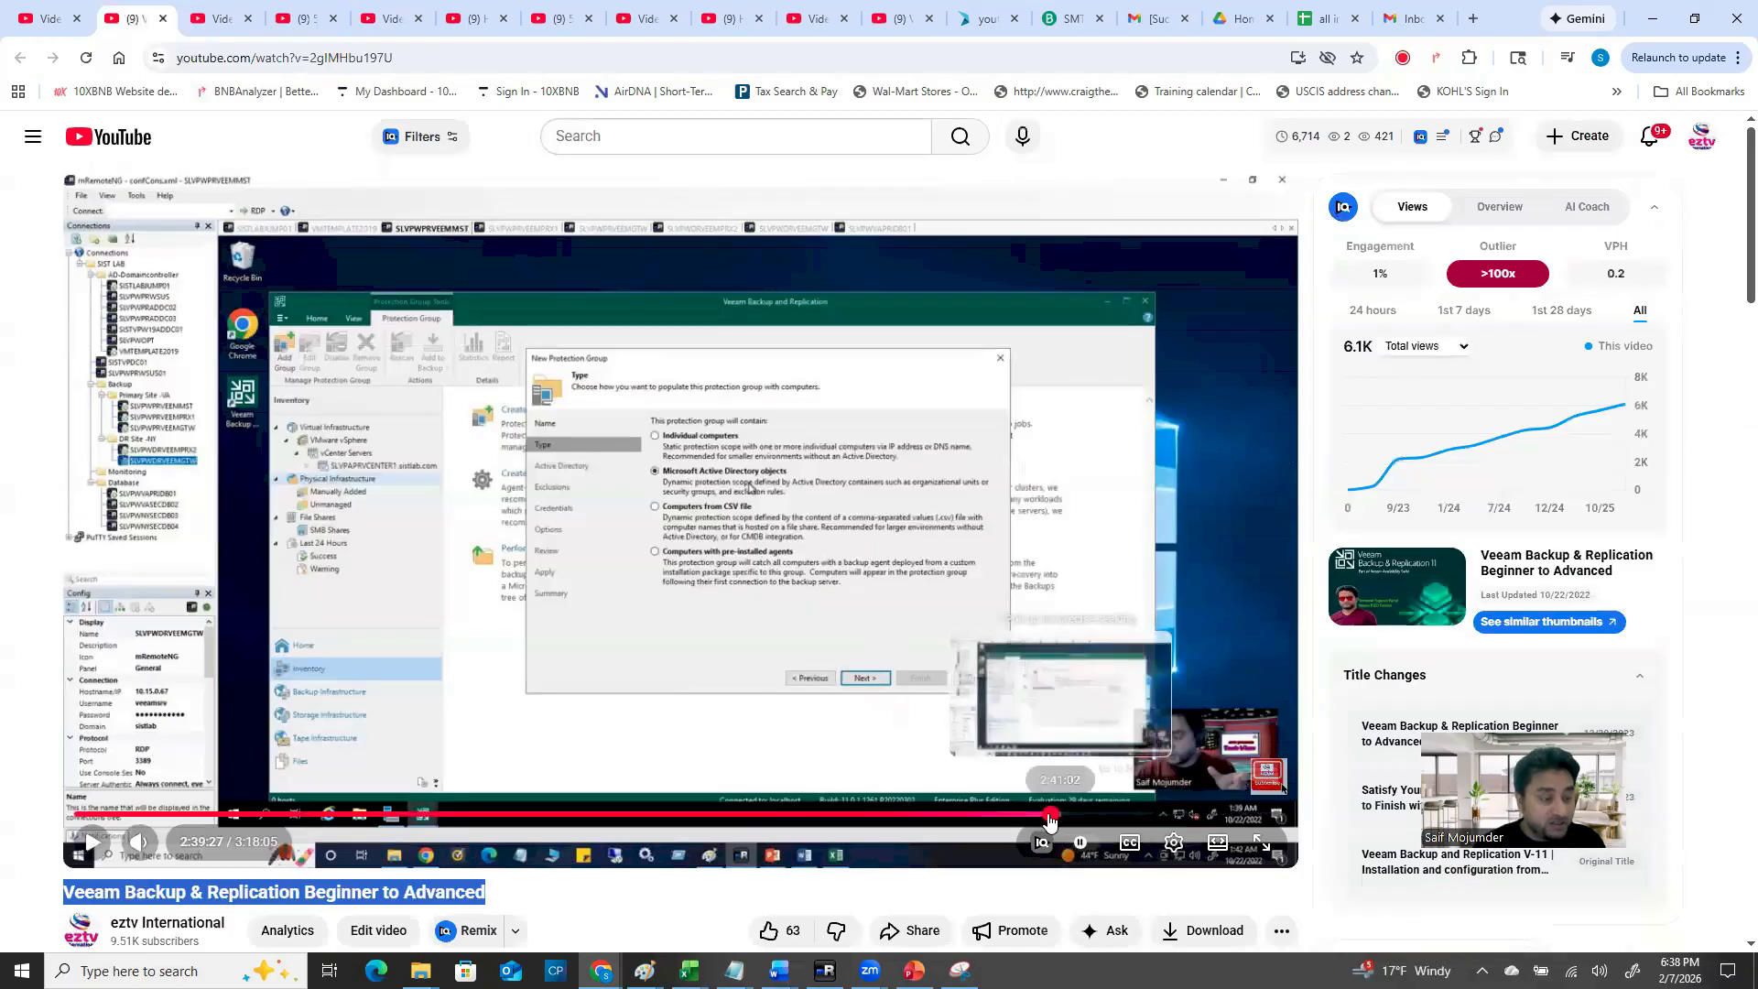
left_click(1133, 813)
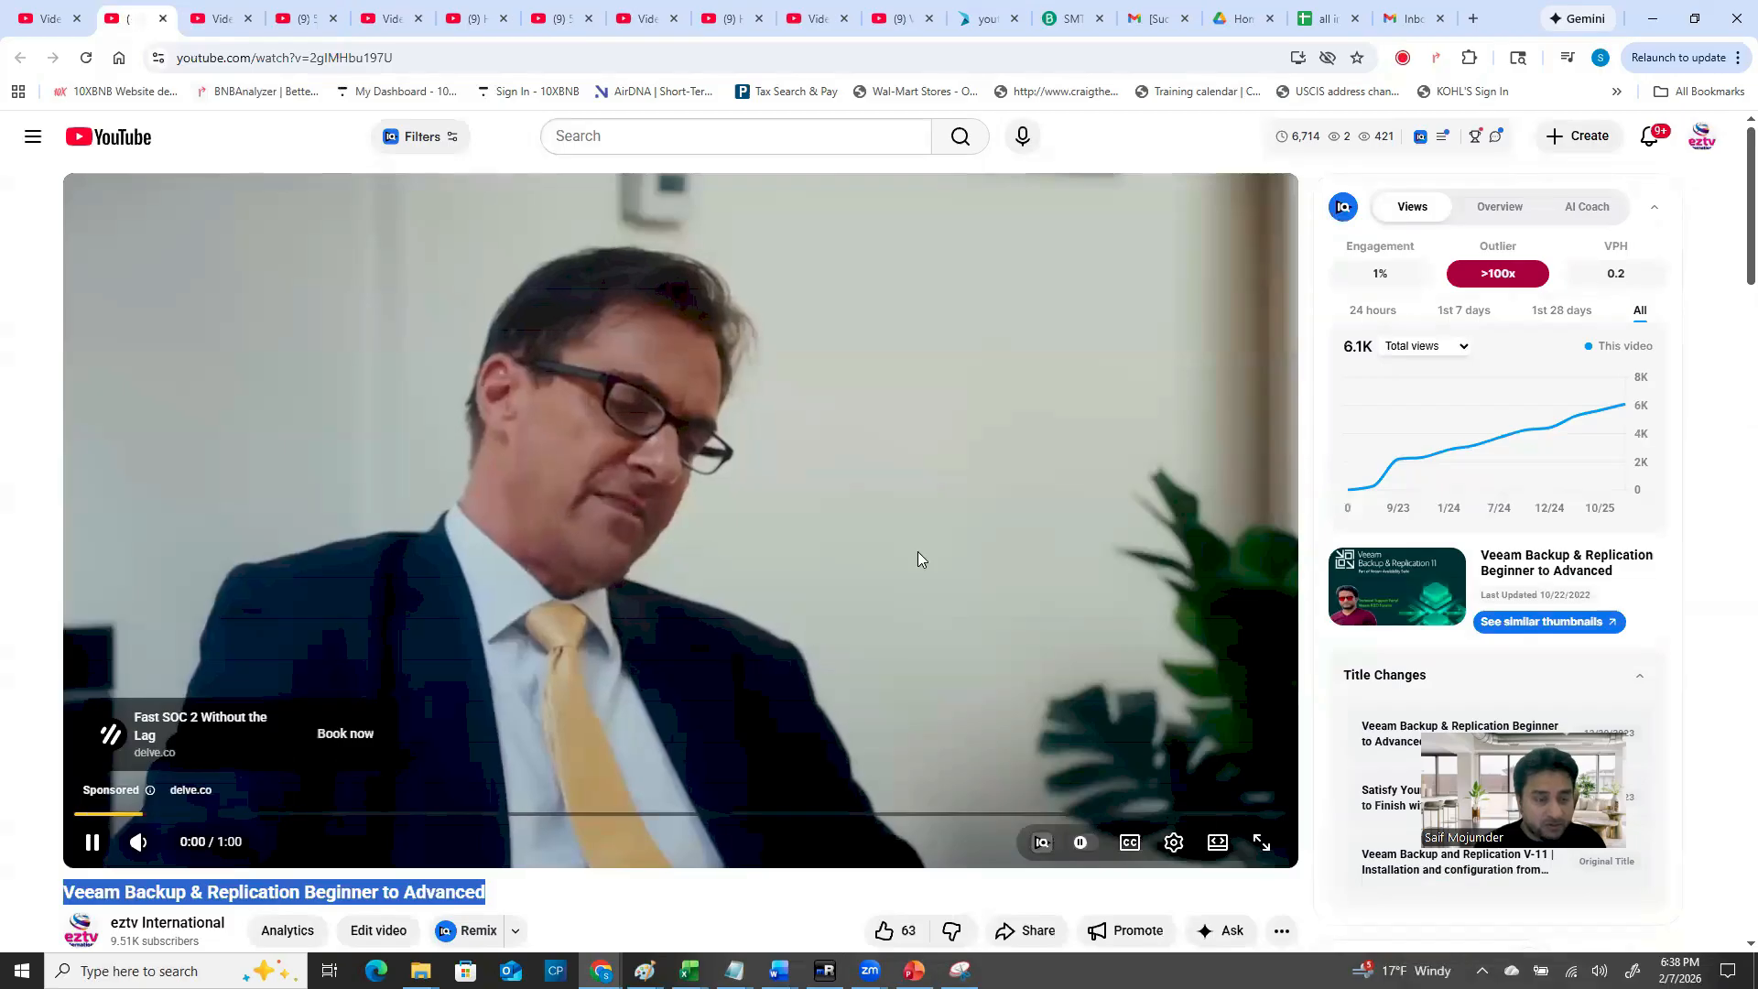
left_click(698, 482)
scroll(432, 778, "down", 3)
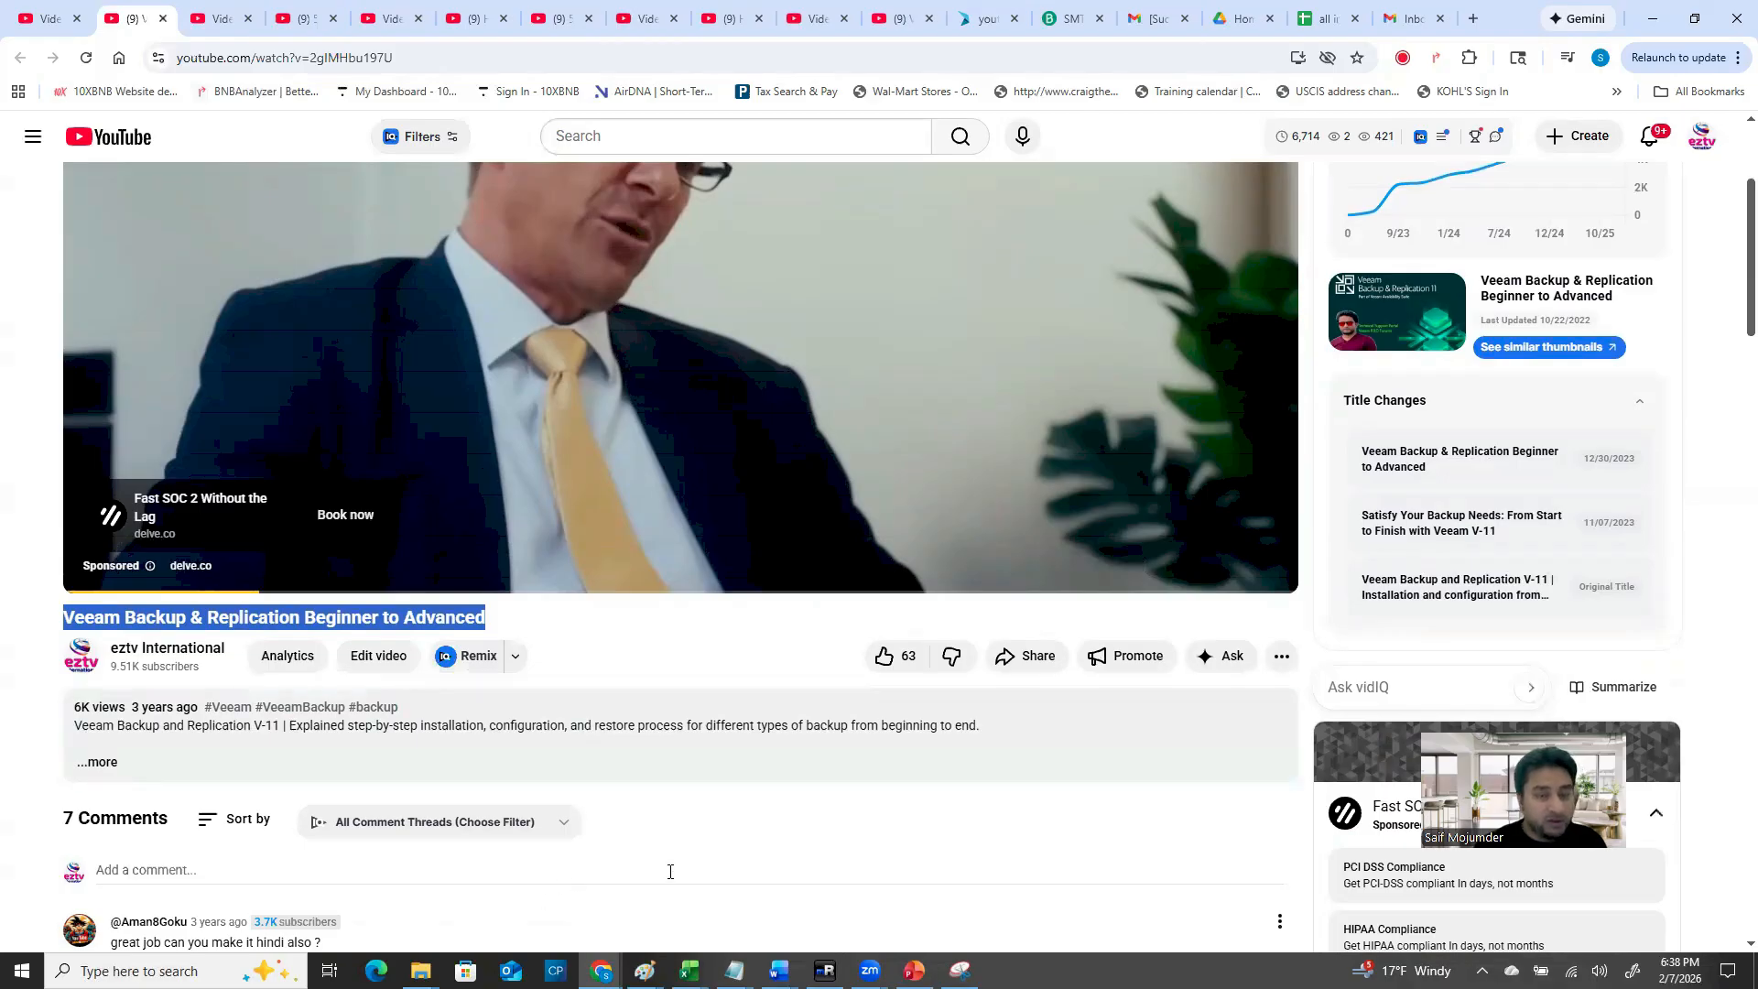
scroll(733, 878, "up", 2)
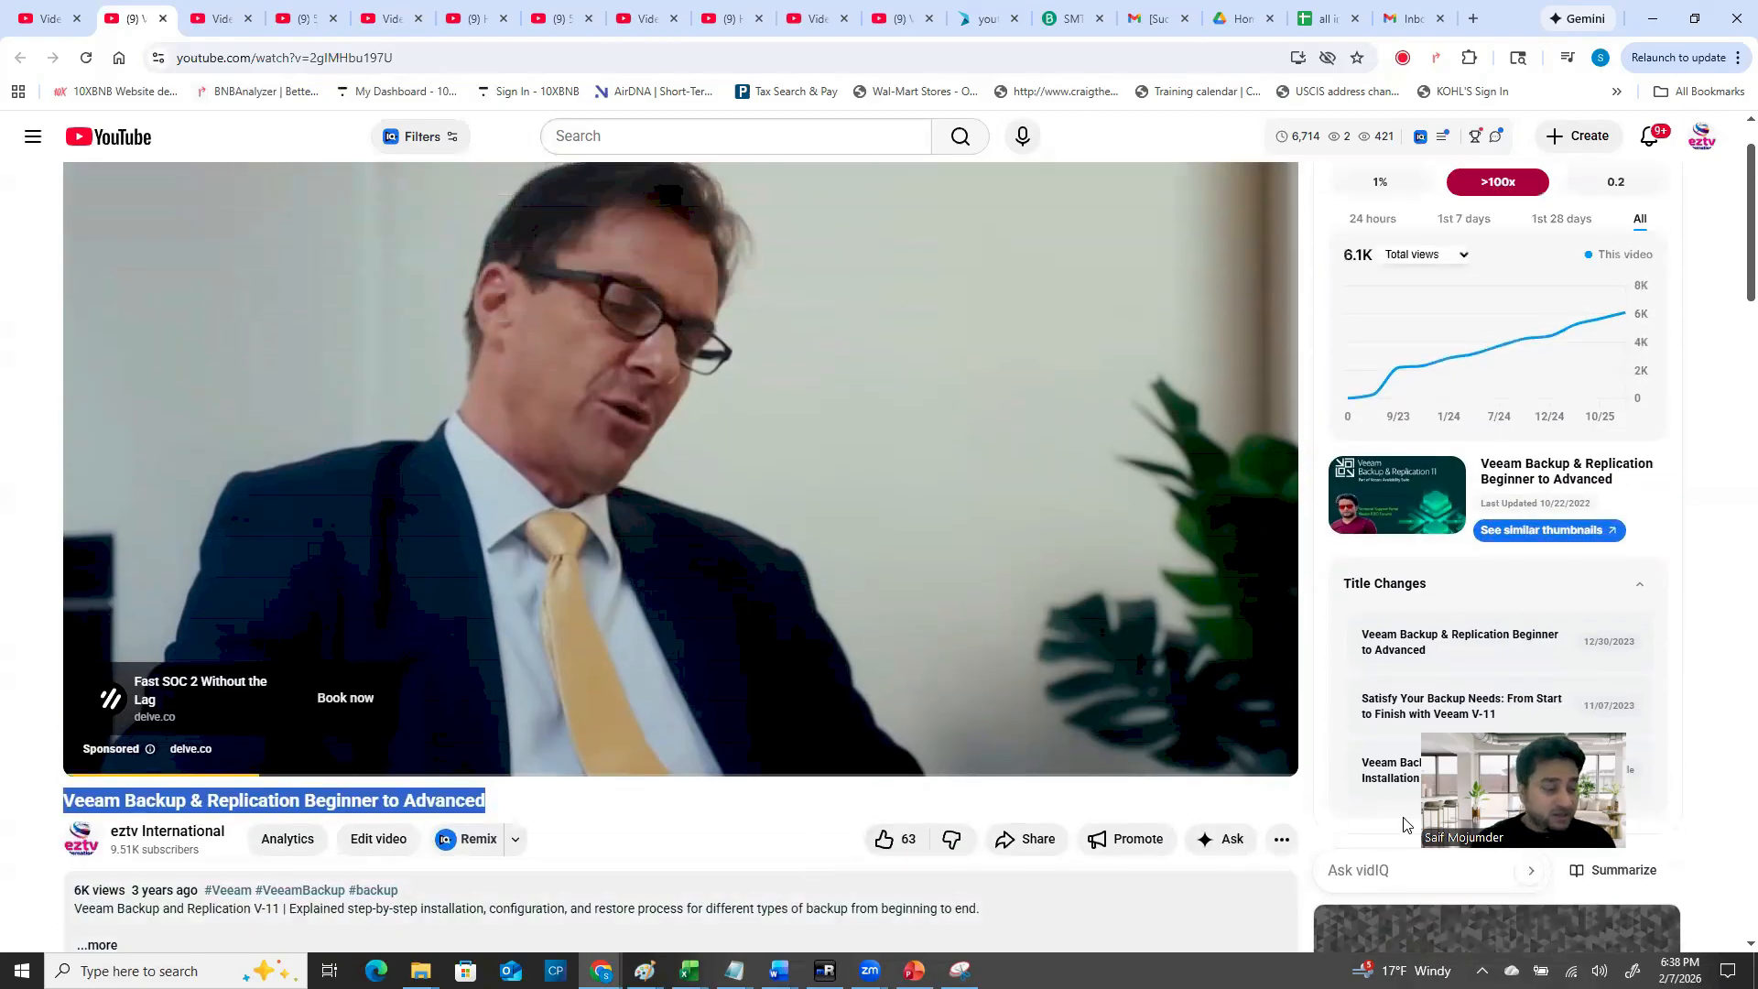